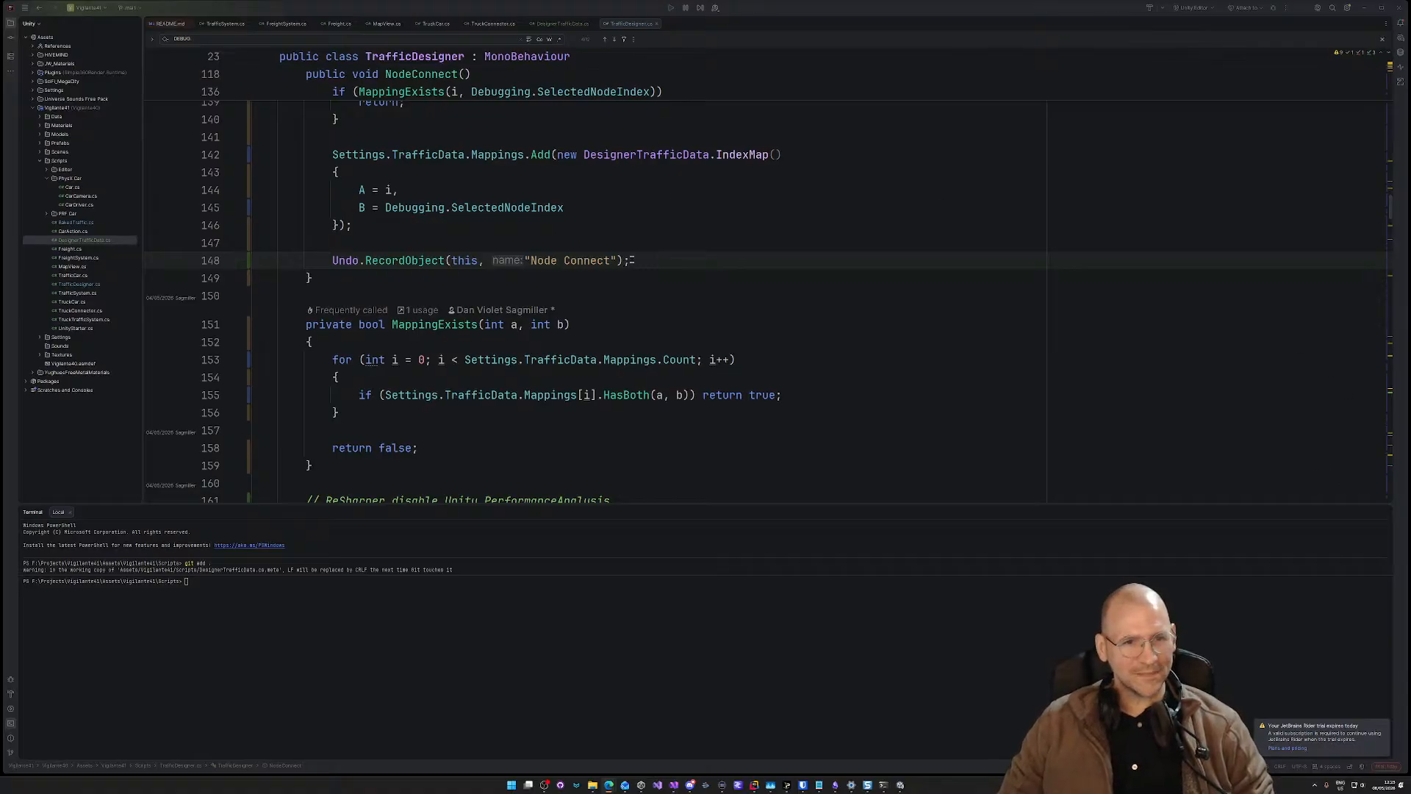
Step: Examine the Undo.RecordObject call in NodeConnect and the DesignerTrafficData field declared in the SettingFields struct
left_click(646, 262)
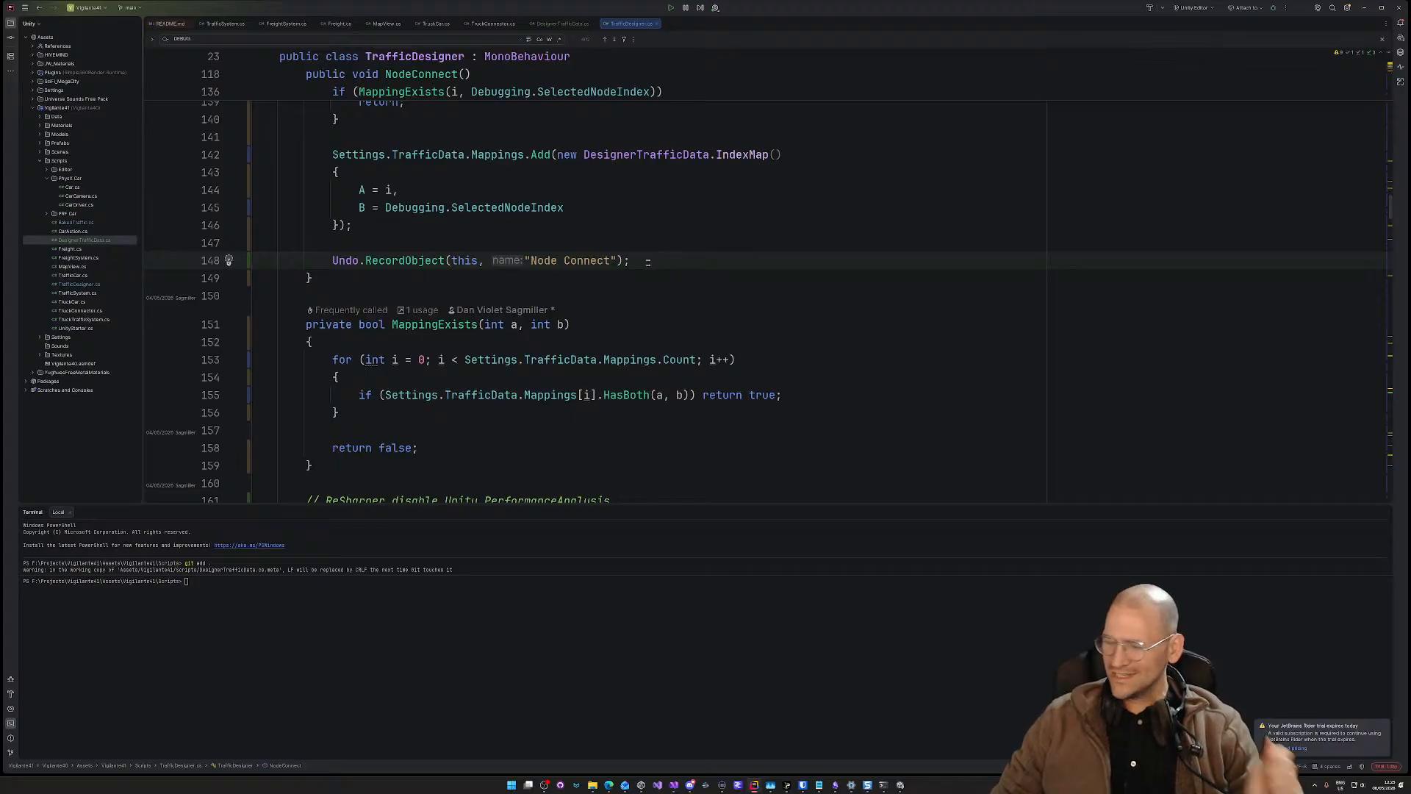
key("Home")
key("shift+Down")
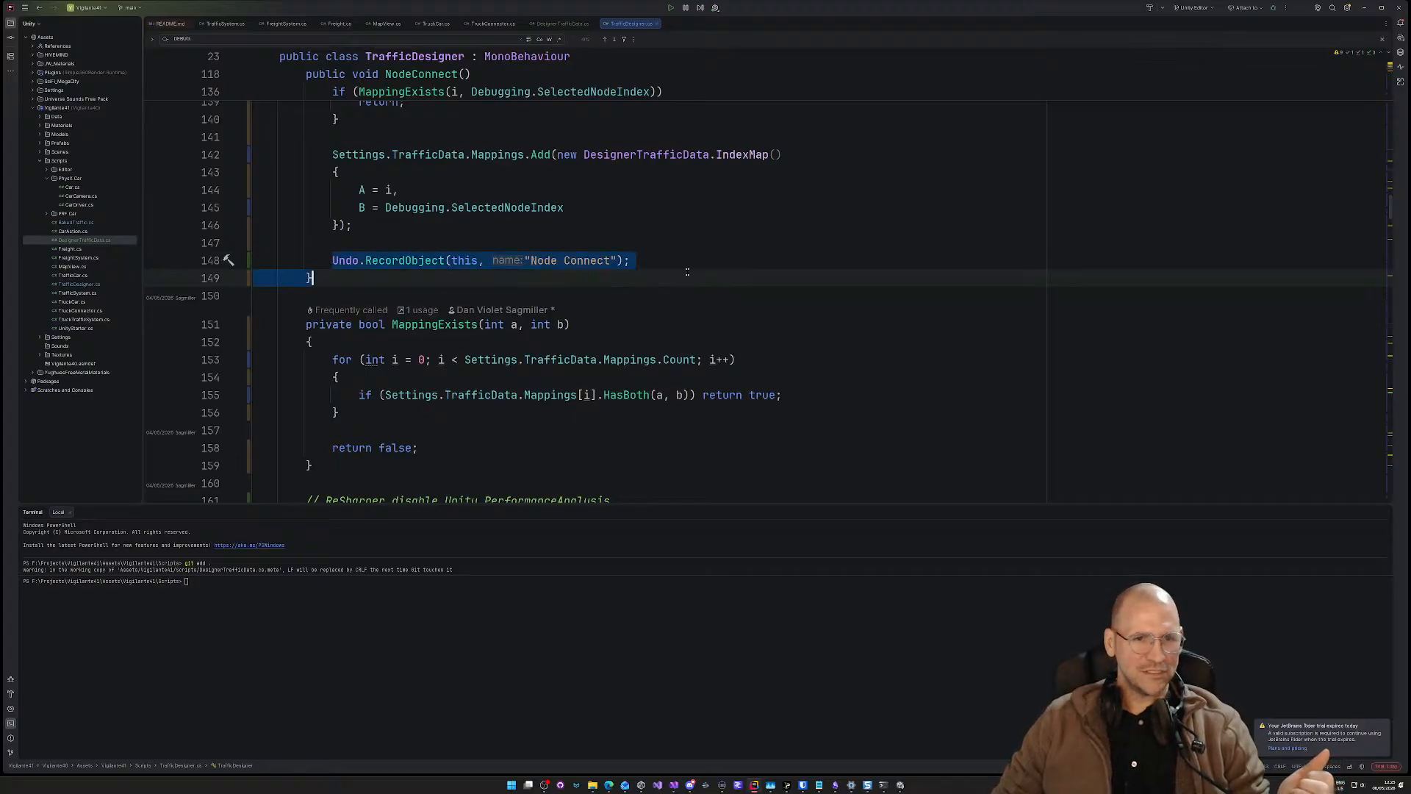
left_click(663, 267, "shift")
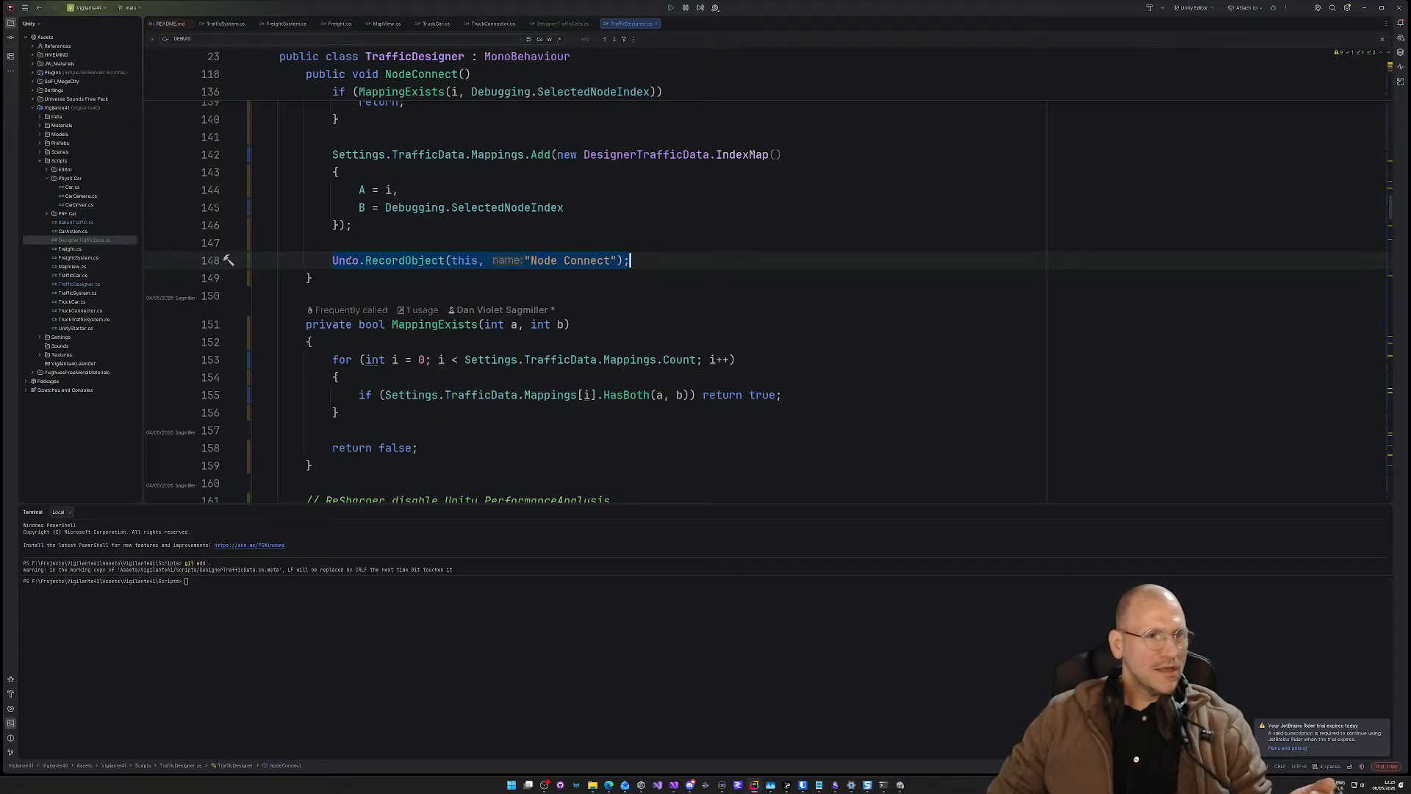
double_click(463, 261)
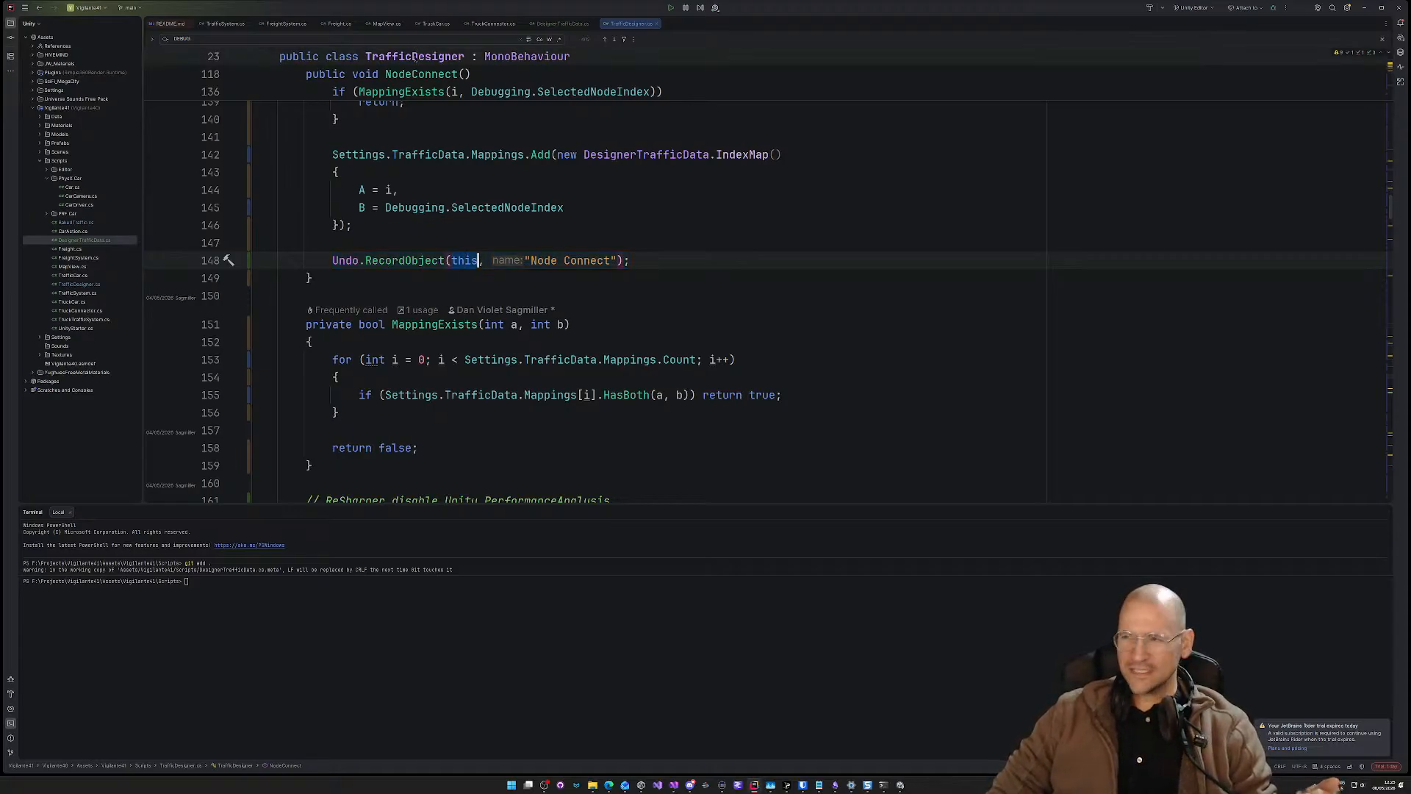
left_click(414, 58)
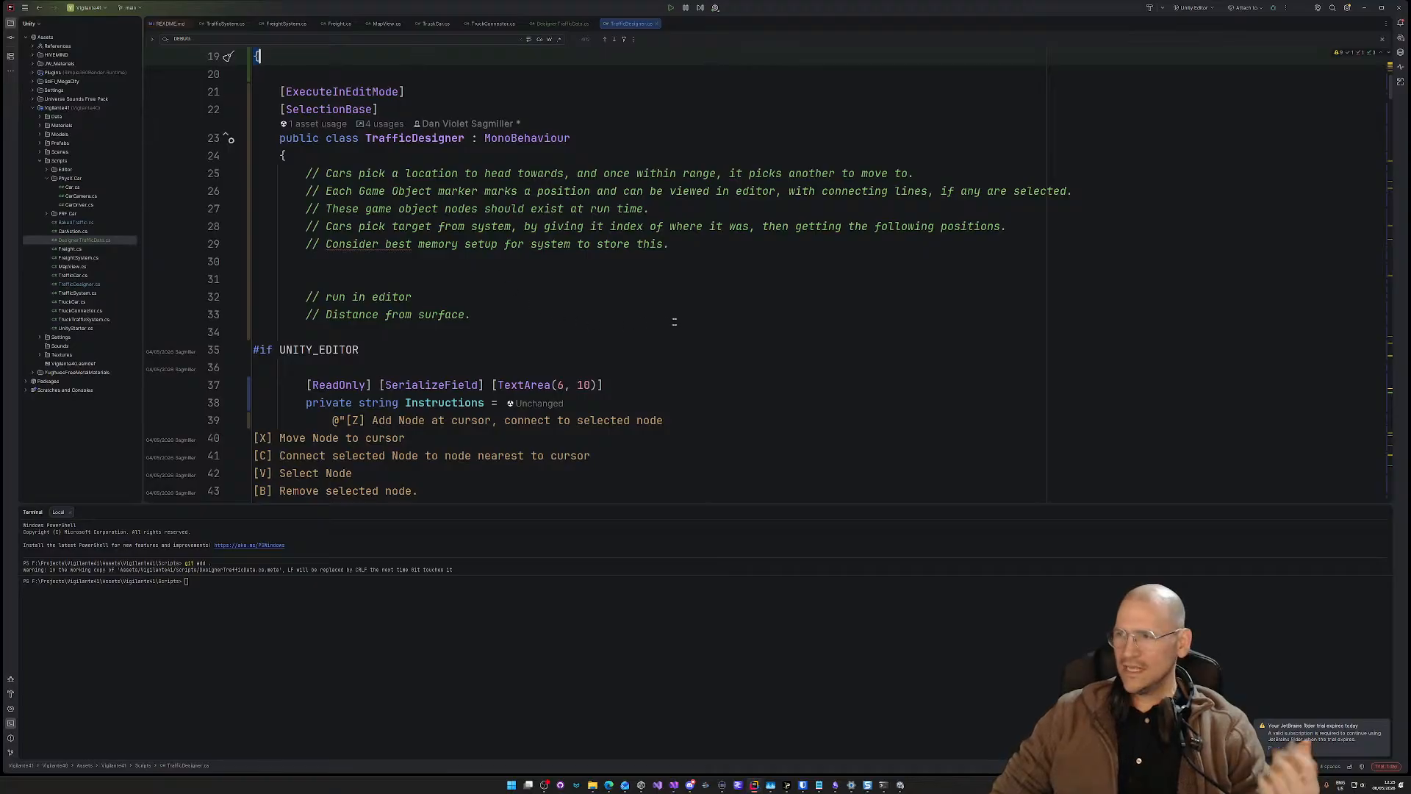
scroll(674, 321, "up", 6)
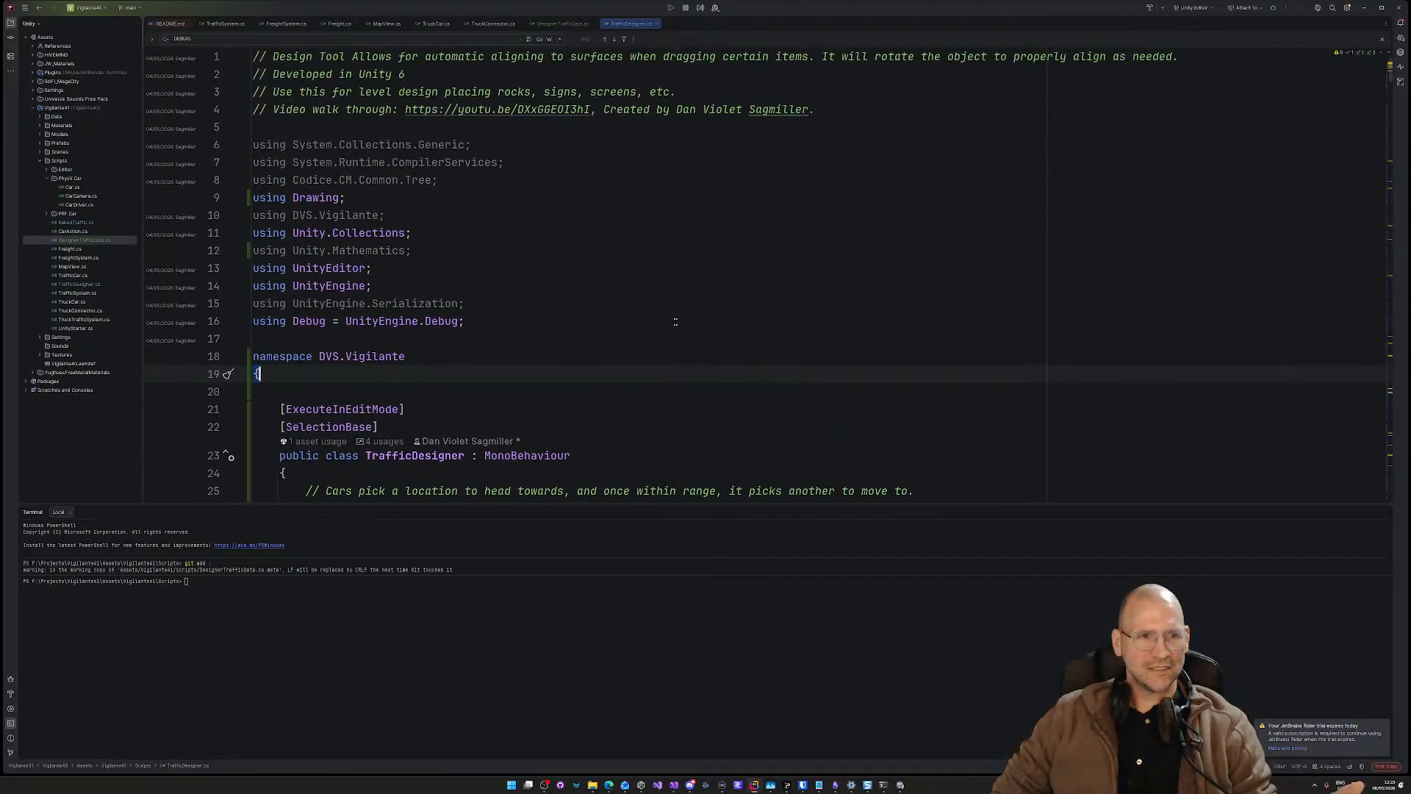
scroll(675, 321, "down", 14)
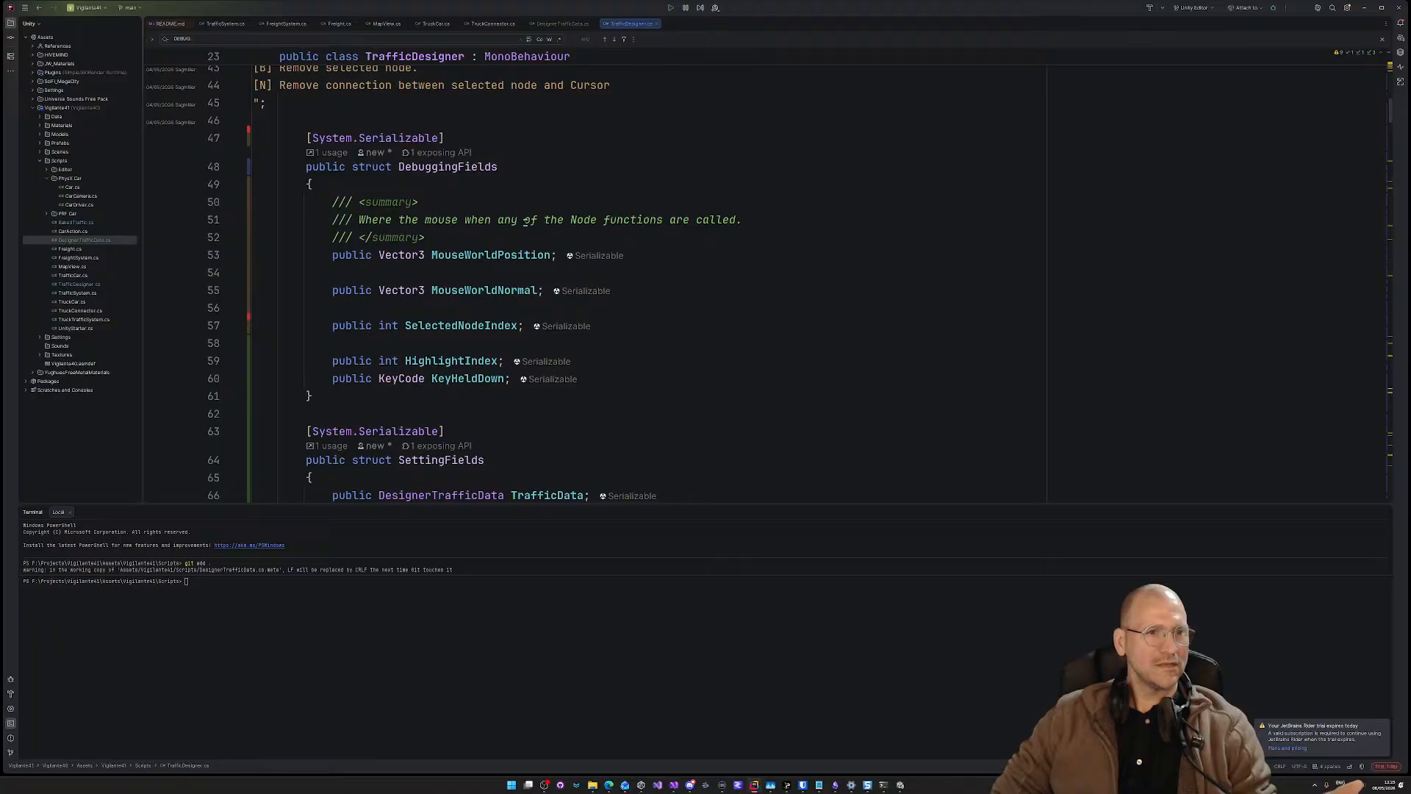
scroll(526, 221, "down", 5)
double_click(544, 231)
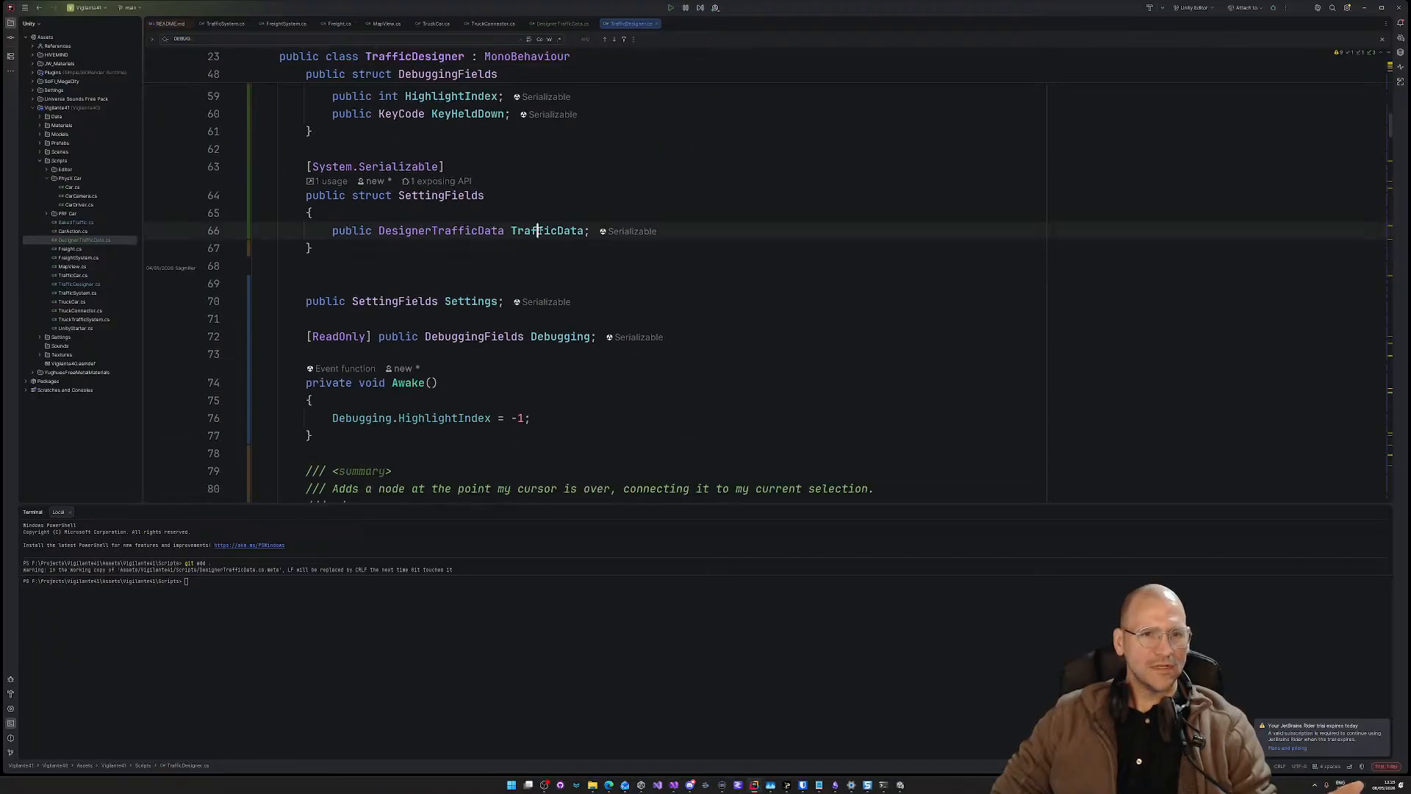
double_click(460, 231)
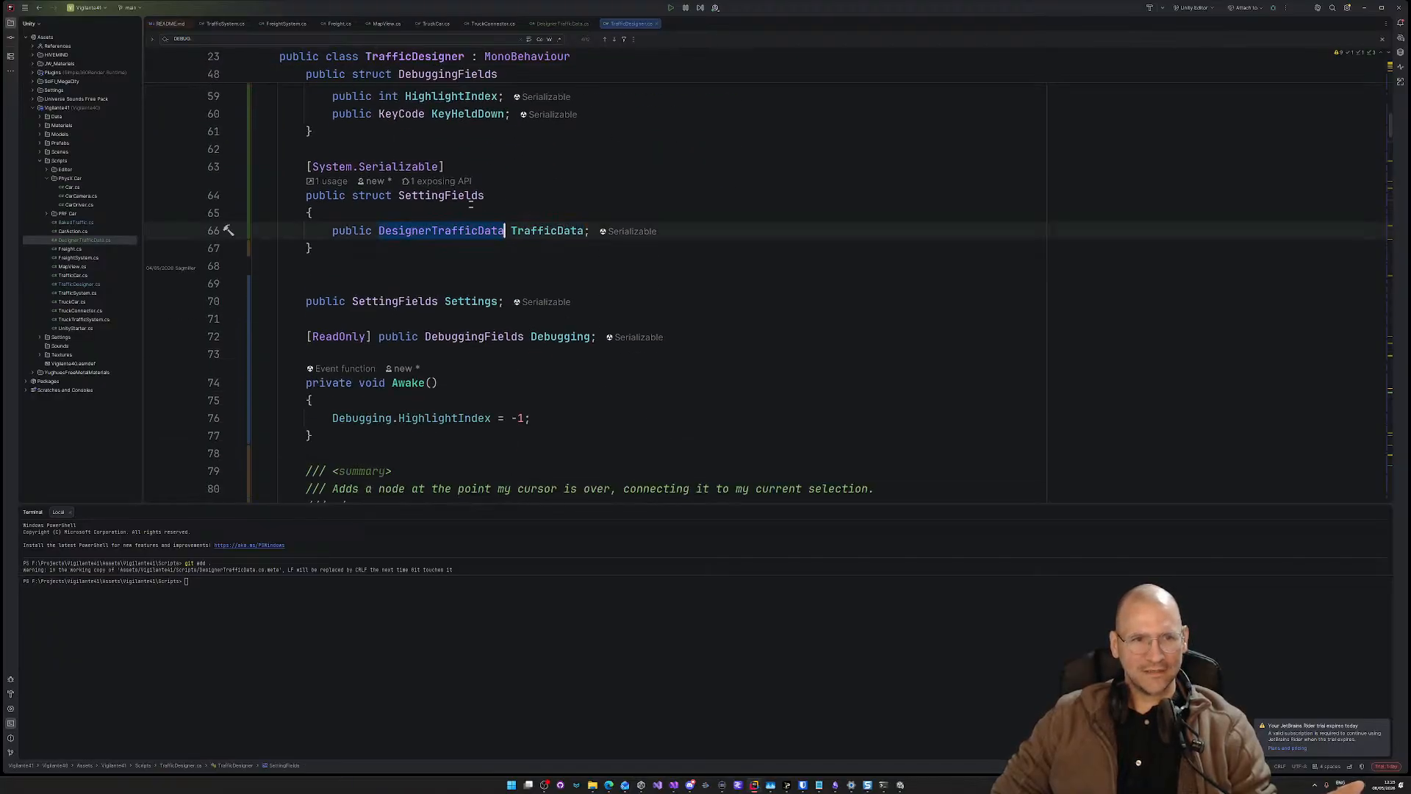
scroll(578, 375, "down", 15)
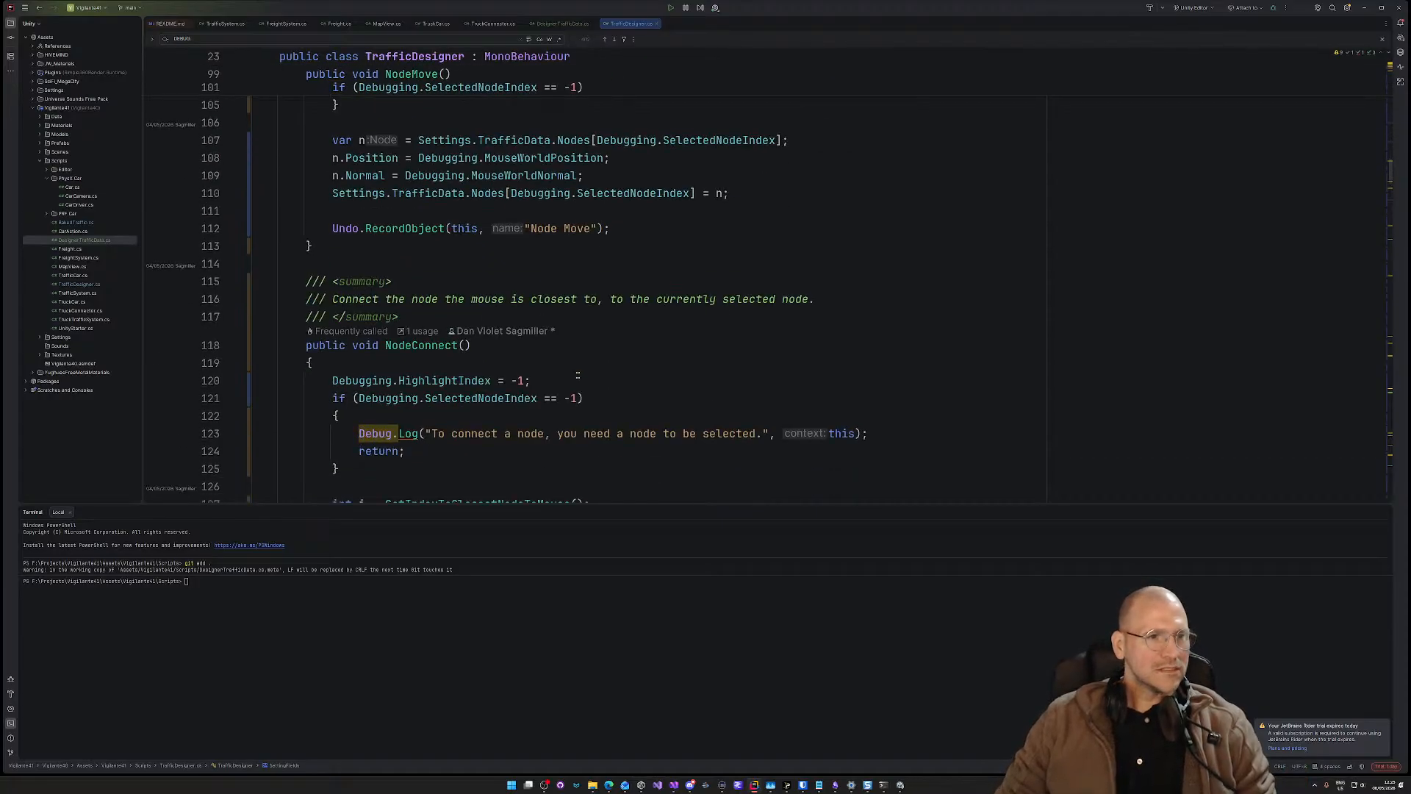
Step: Declare a private void method named RecordUndoState() below the Awake method in the TrafficDesigner class
scroll(577, 375, "up", 13)
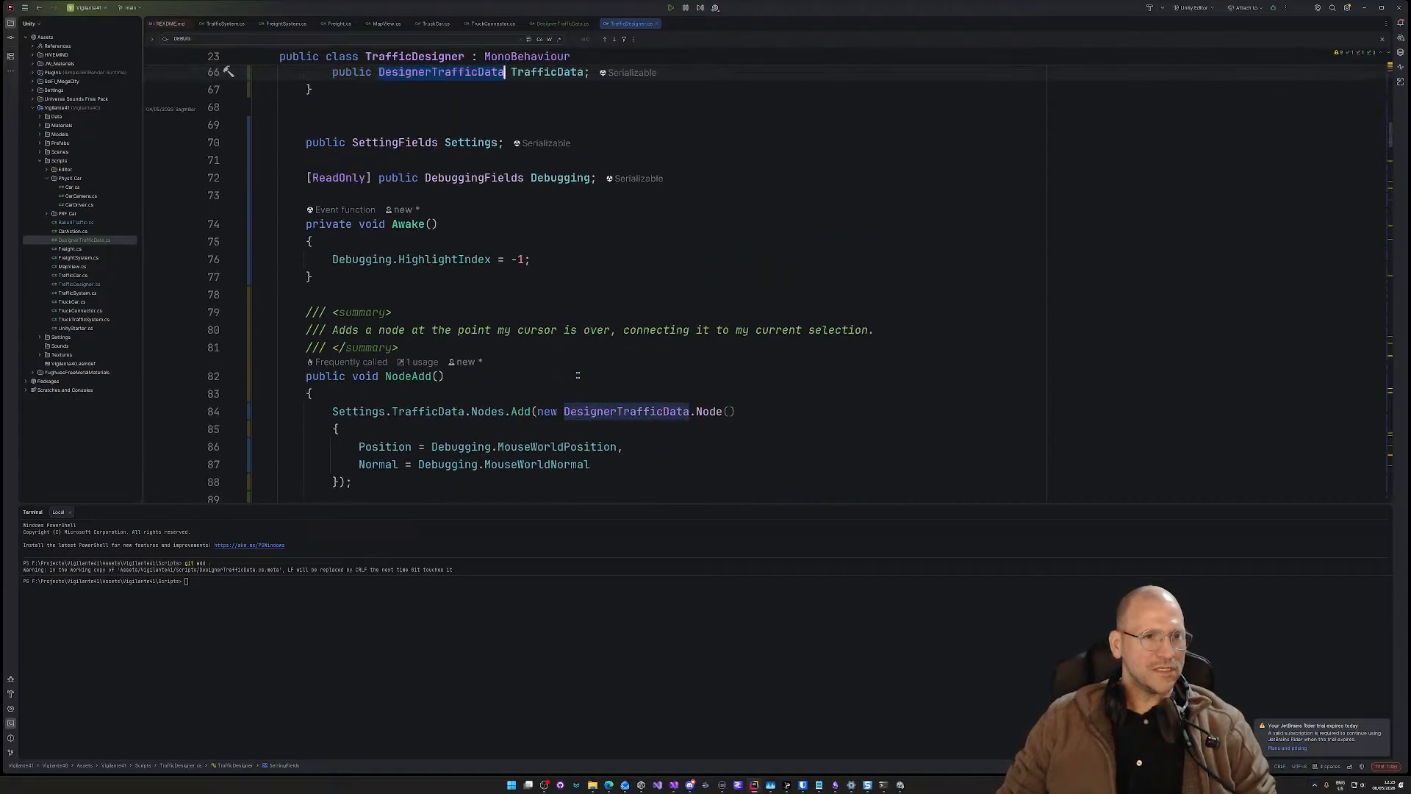
left_click(374, 275)
key("Return")
key("Return")
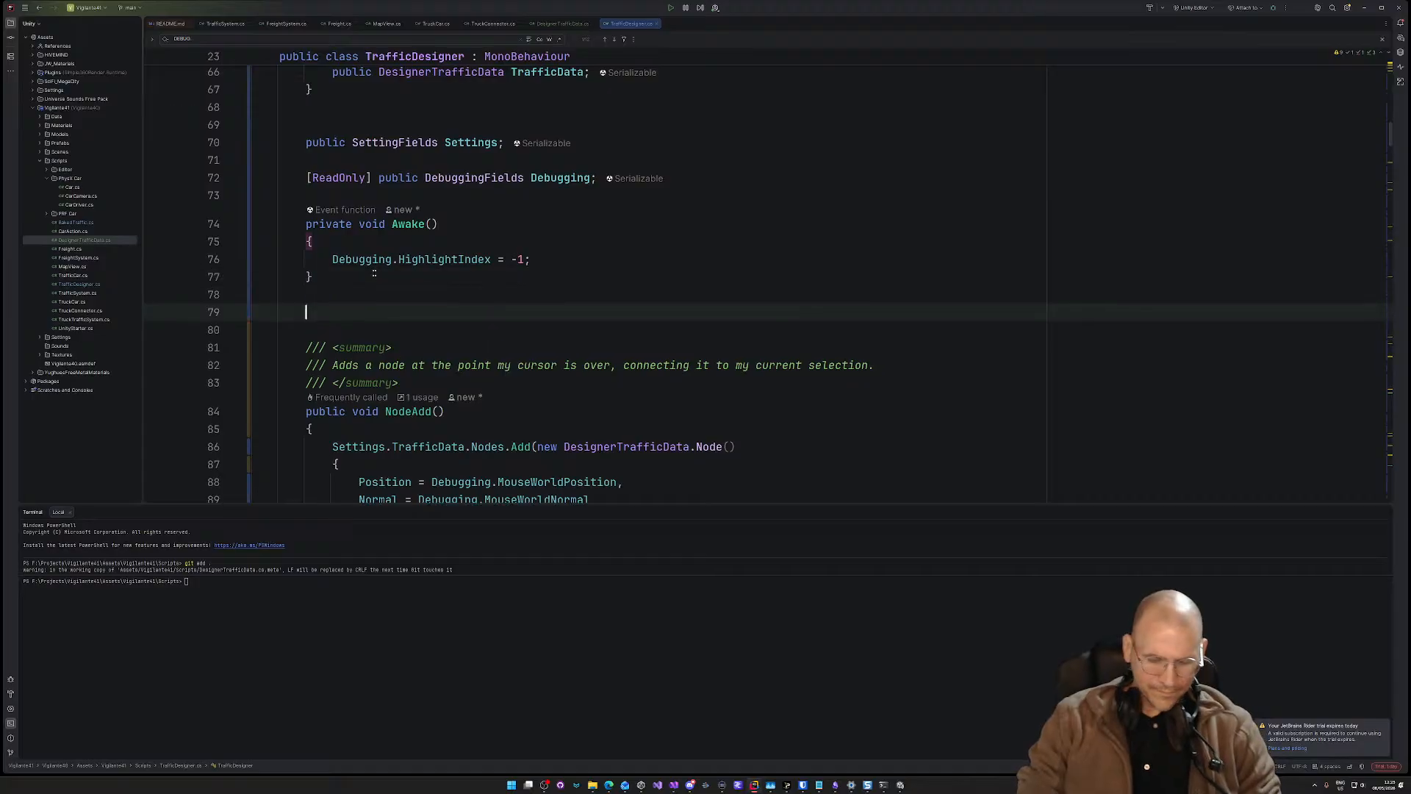
type("private ")
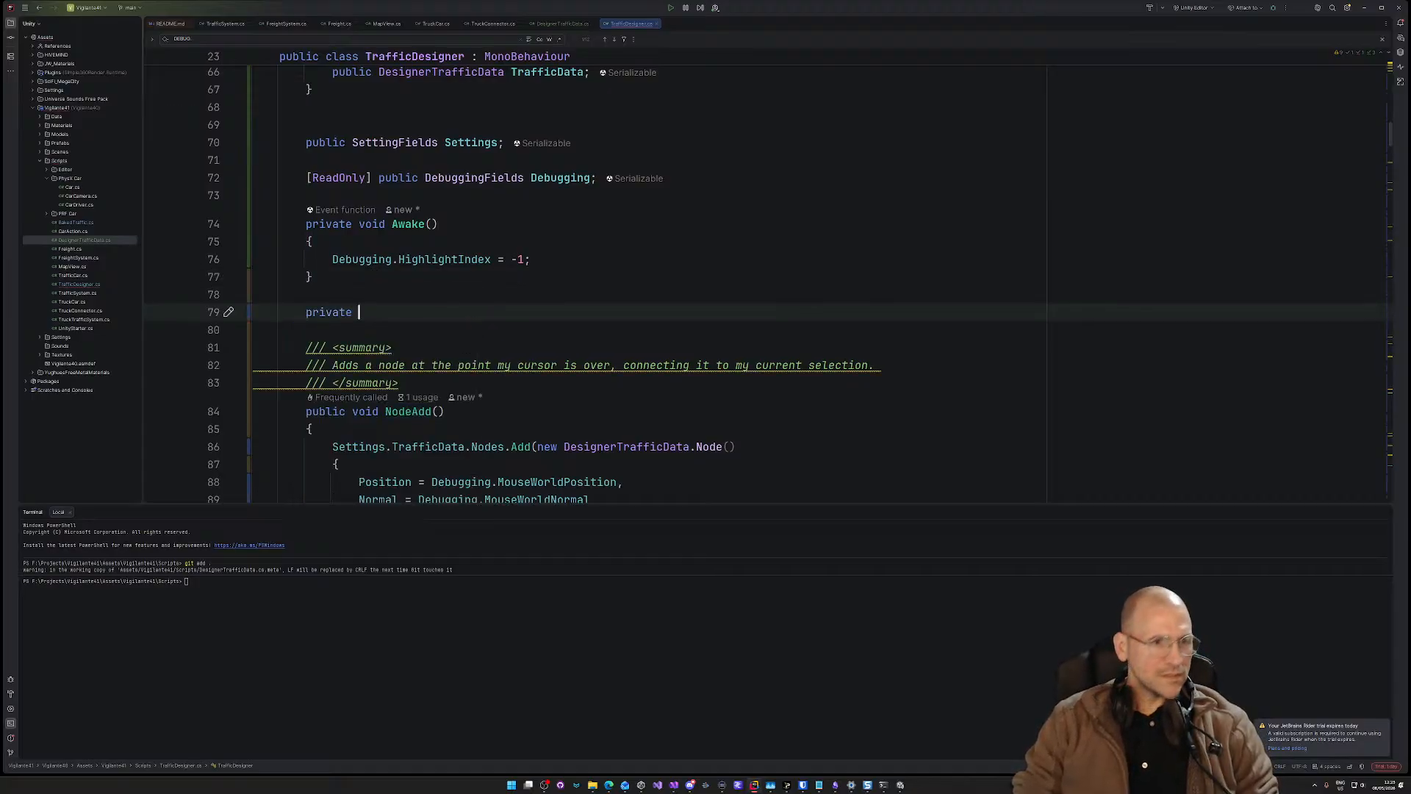
type("void ")
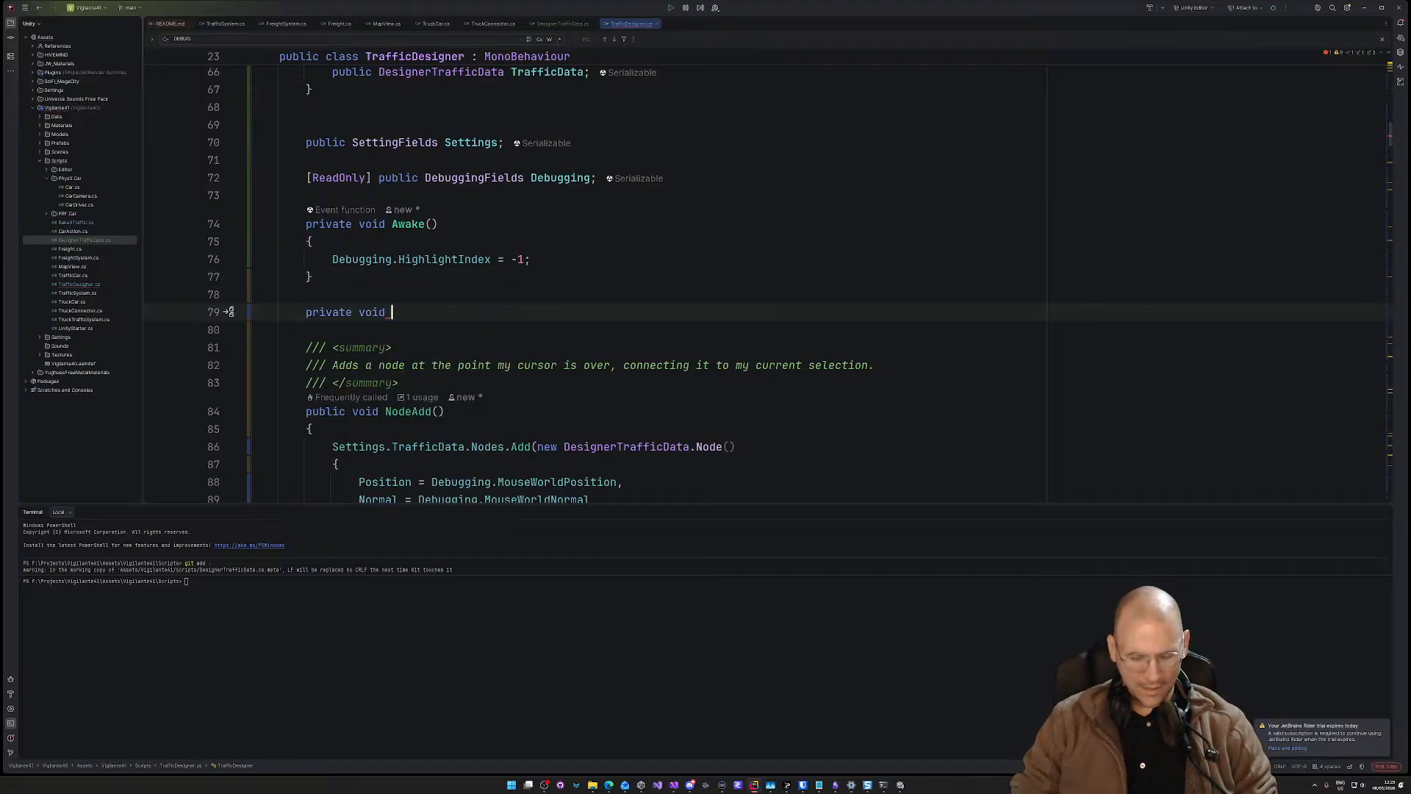
type("Undo")
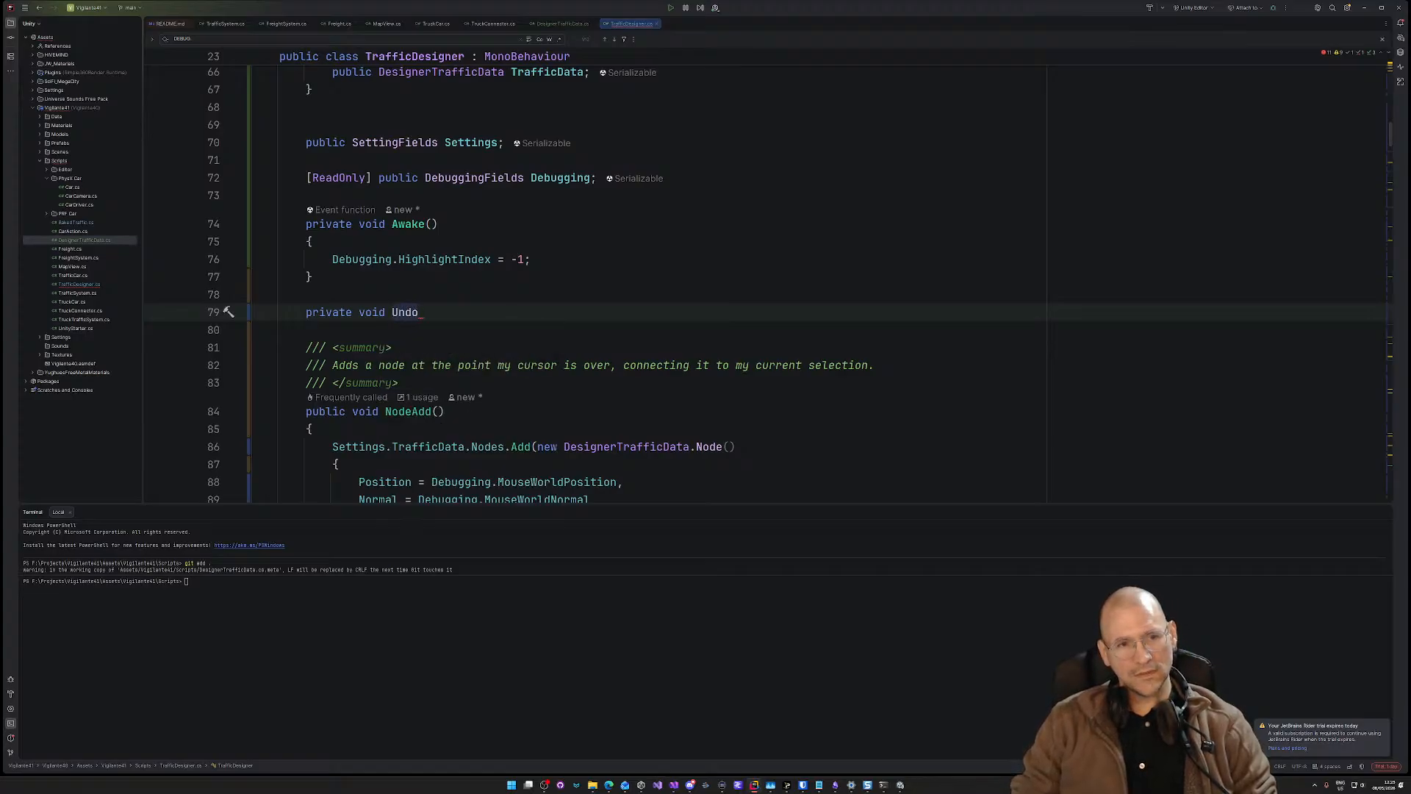
key("BackSpace")
key("BackSpace")
key("BackSpace")
key("BackSpace")
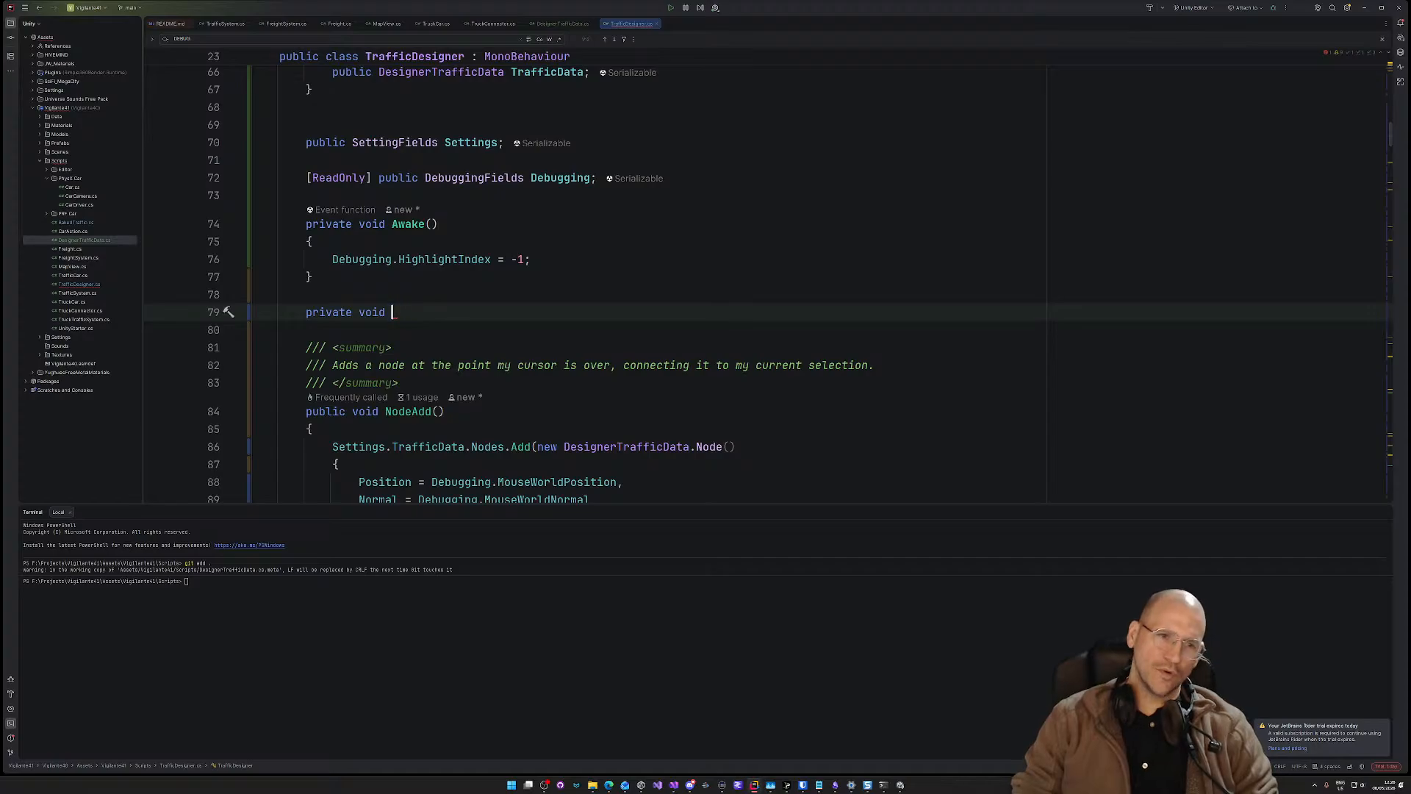
type("Reco")
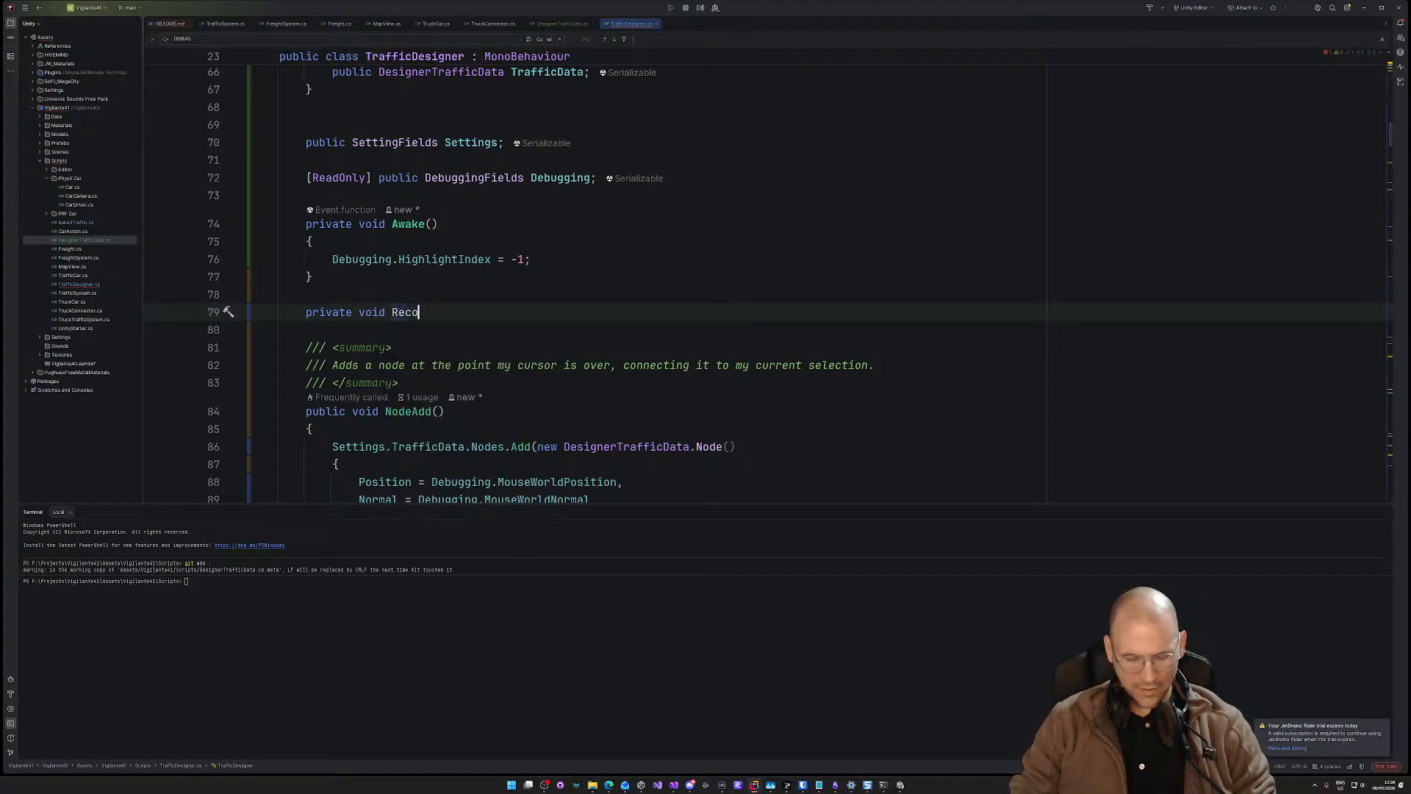
type("rdUndo")
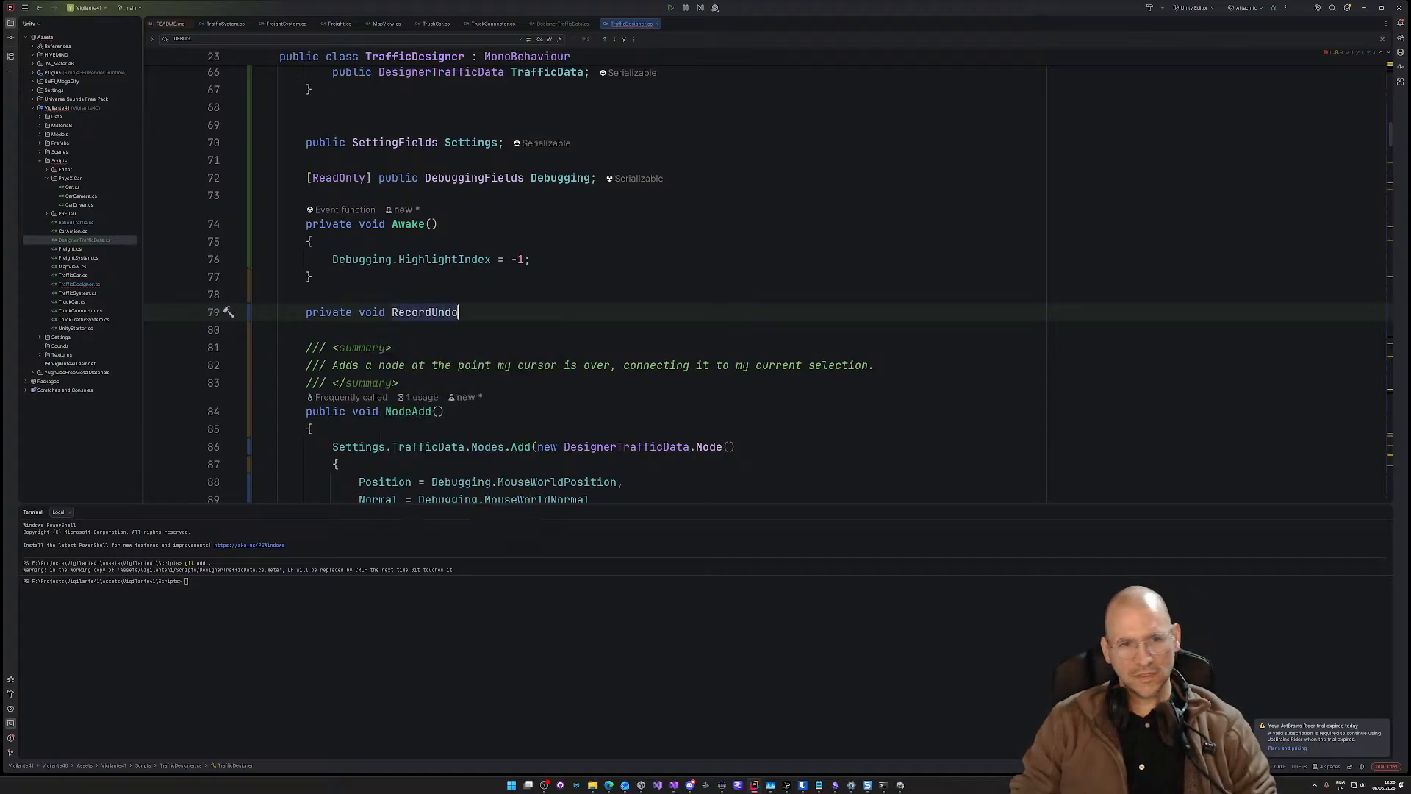
type("State()")
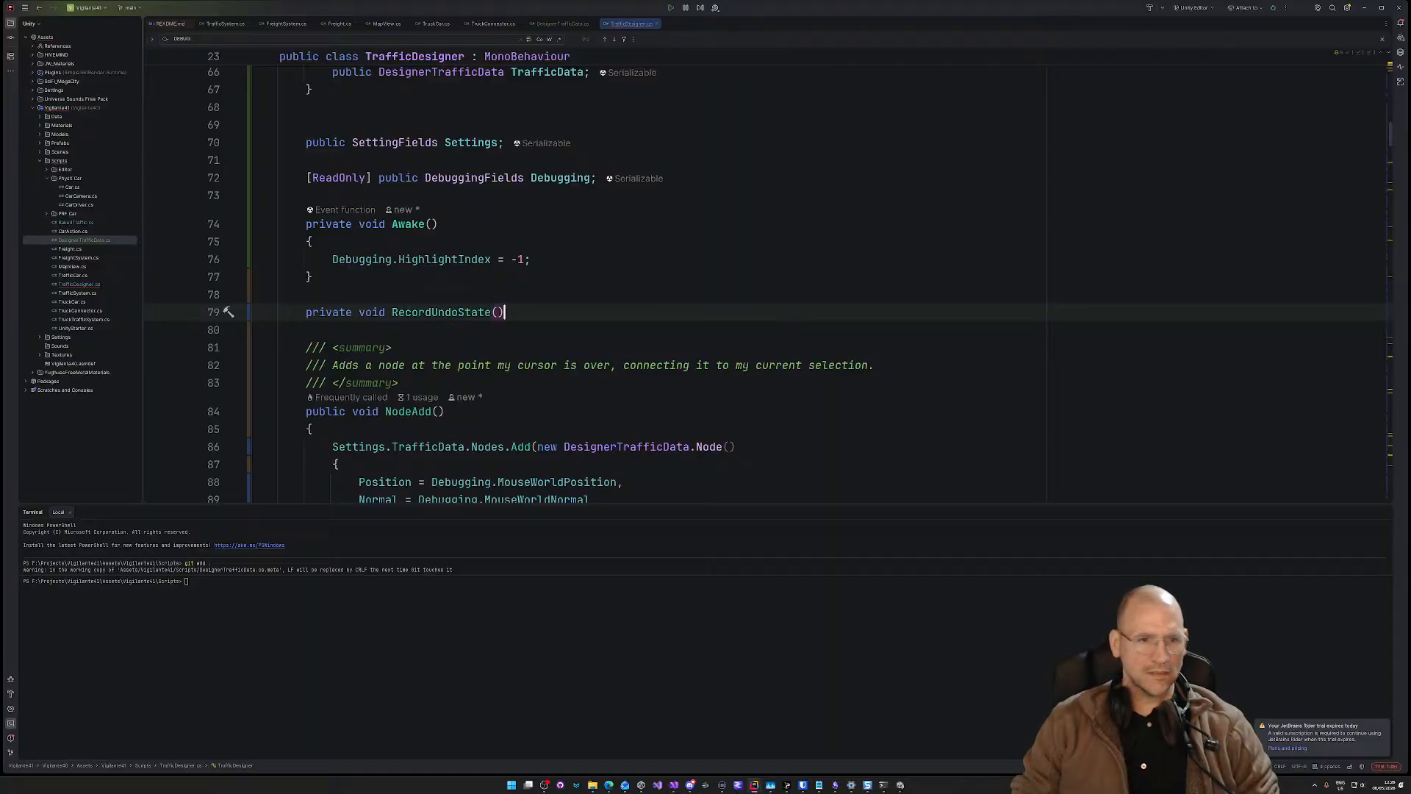
Step: Give the RecordUndoState method an empty body in braces
left_click(391, 312, "shift")
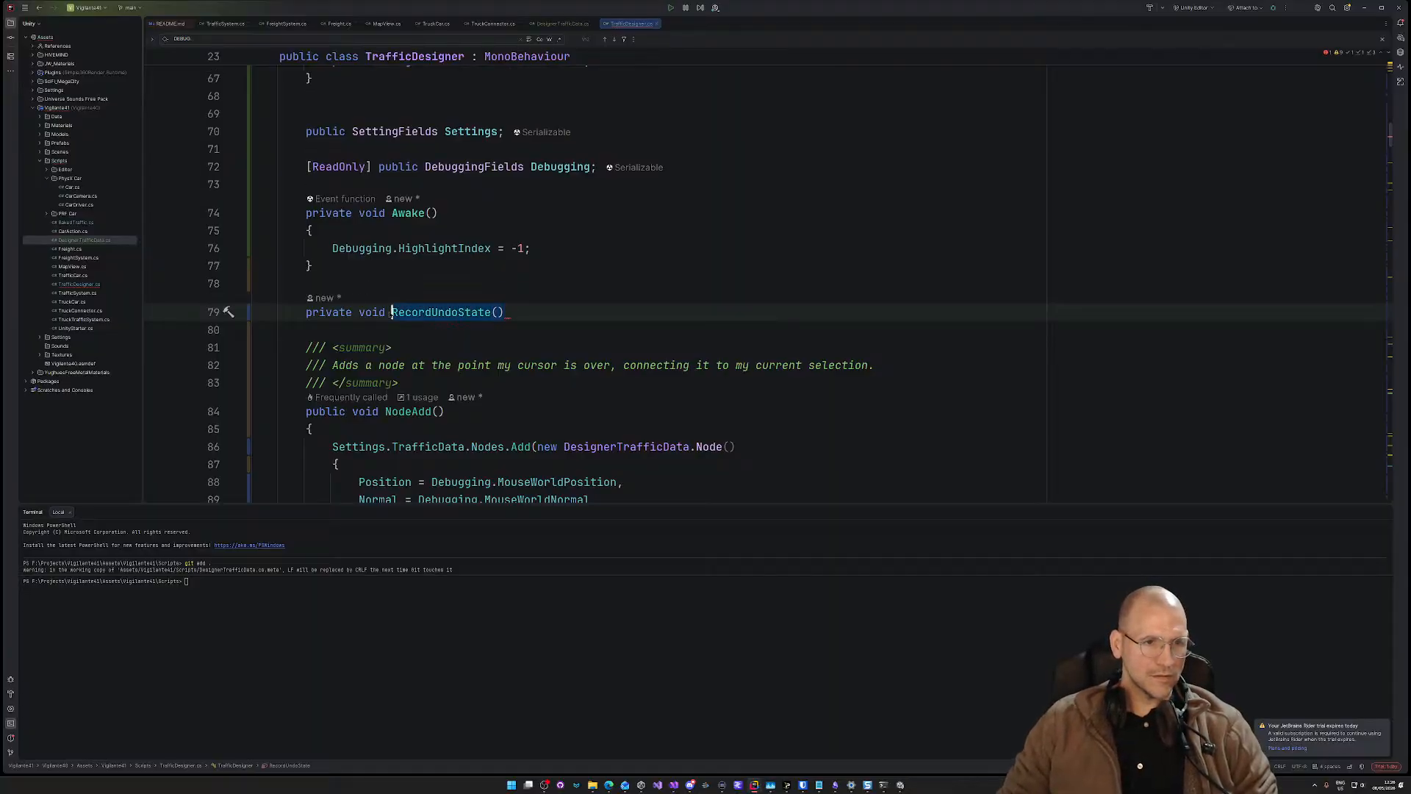
key("End")
key("Return")
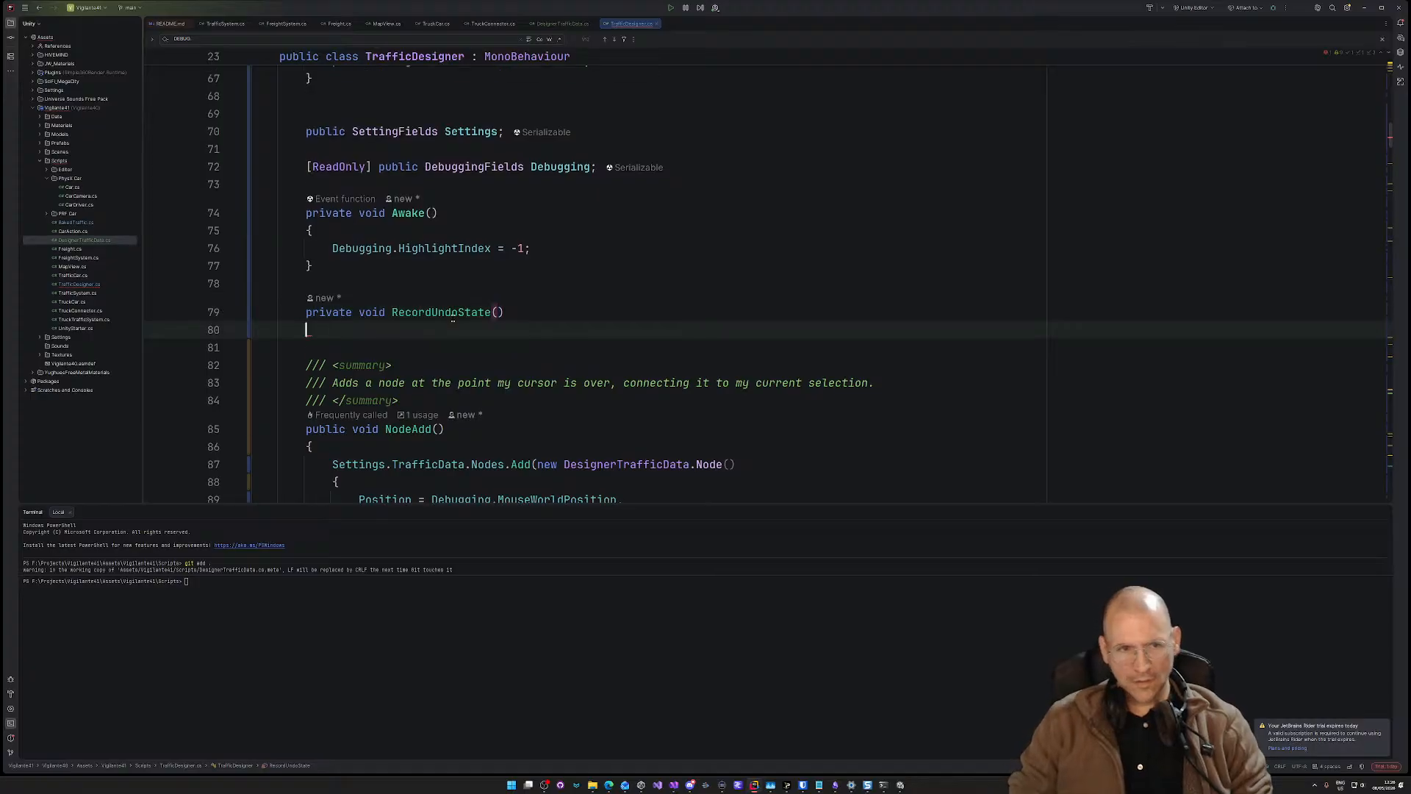
type("{")
key("Return")
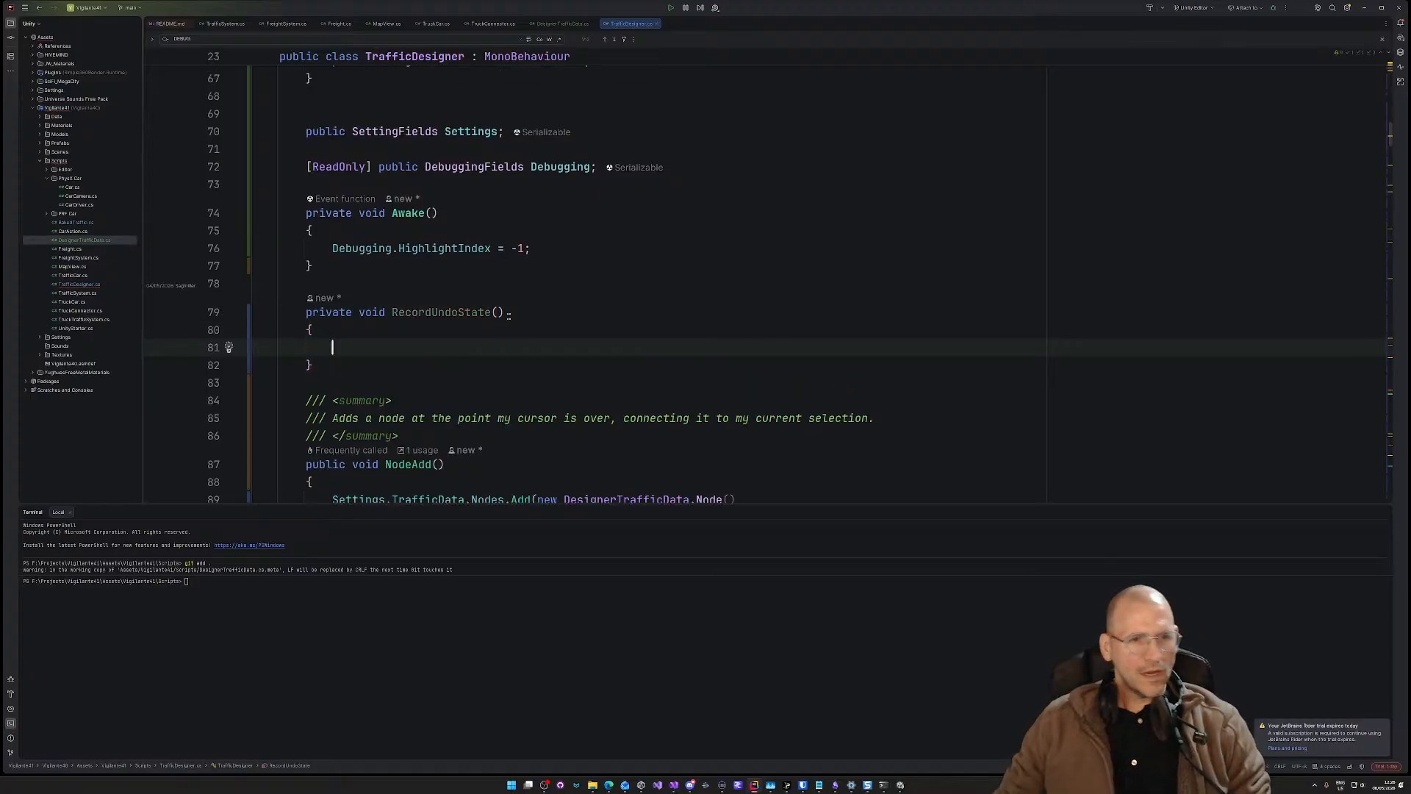
Step: In the RecordUndoState body, write an Undo.RecordObject call with this.Settings.TrafficData as first argument, leaving the second argument empty after the comma
scroll(787, 219, "down", 3)
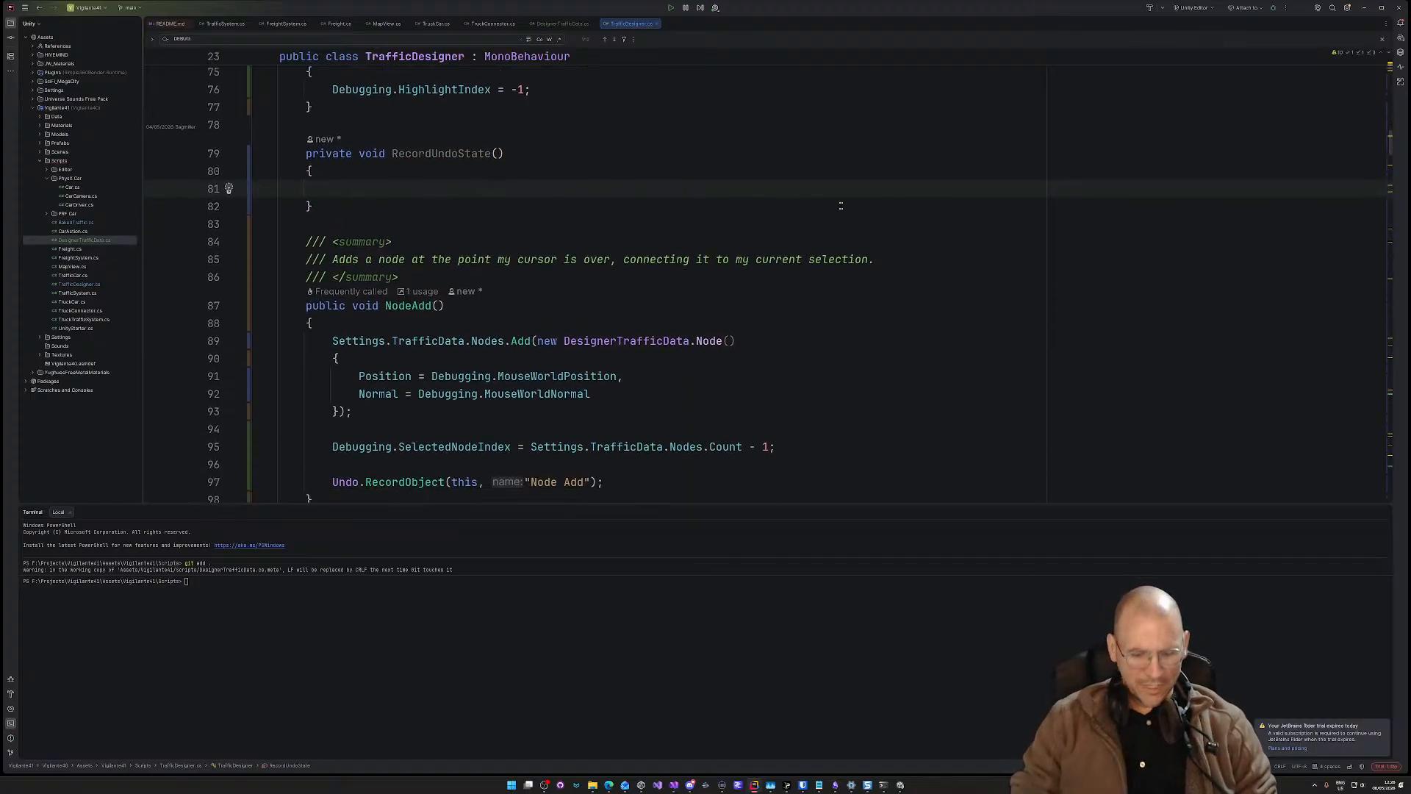
type("Undo.Re")
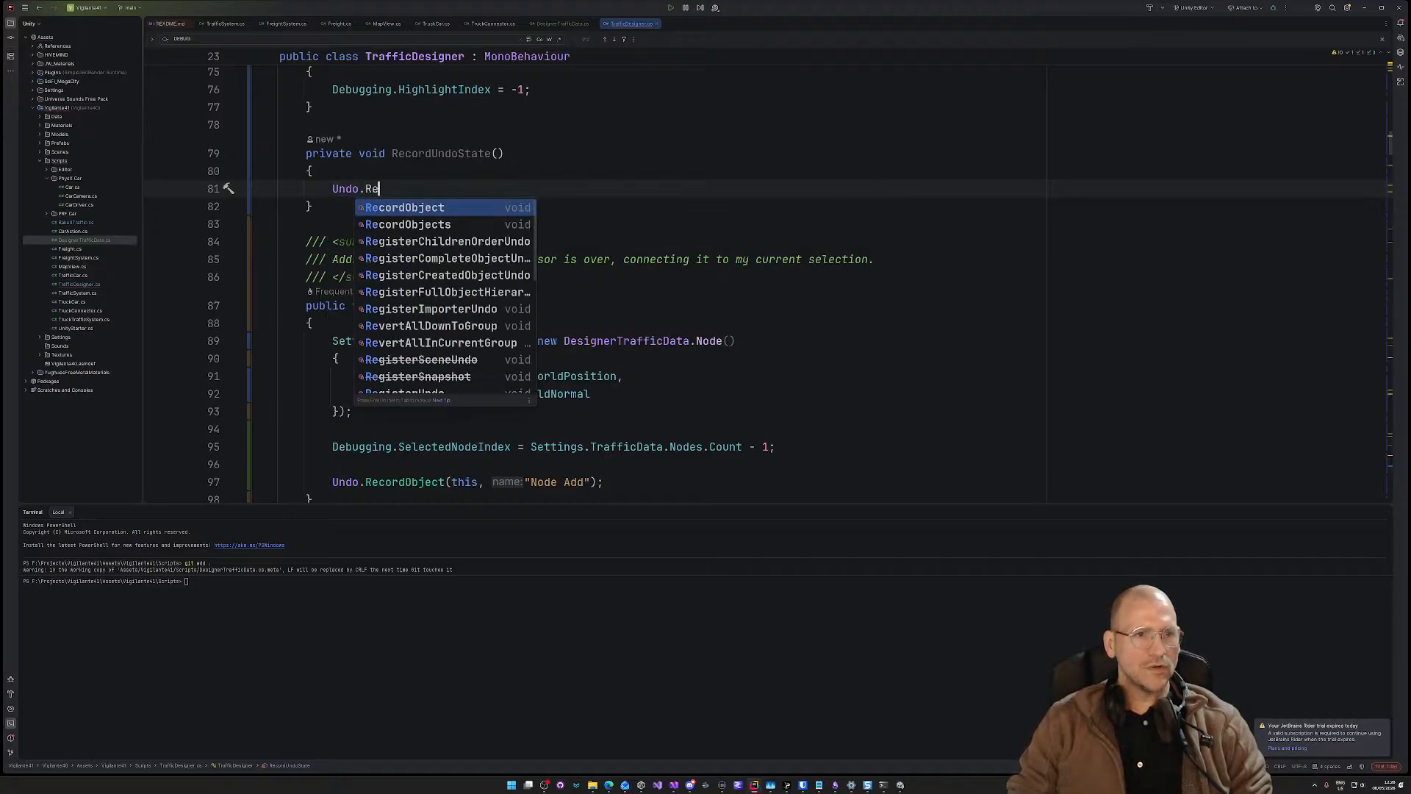
key("Return")
type("(")
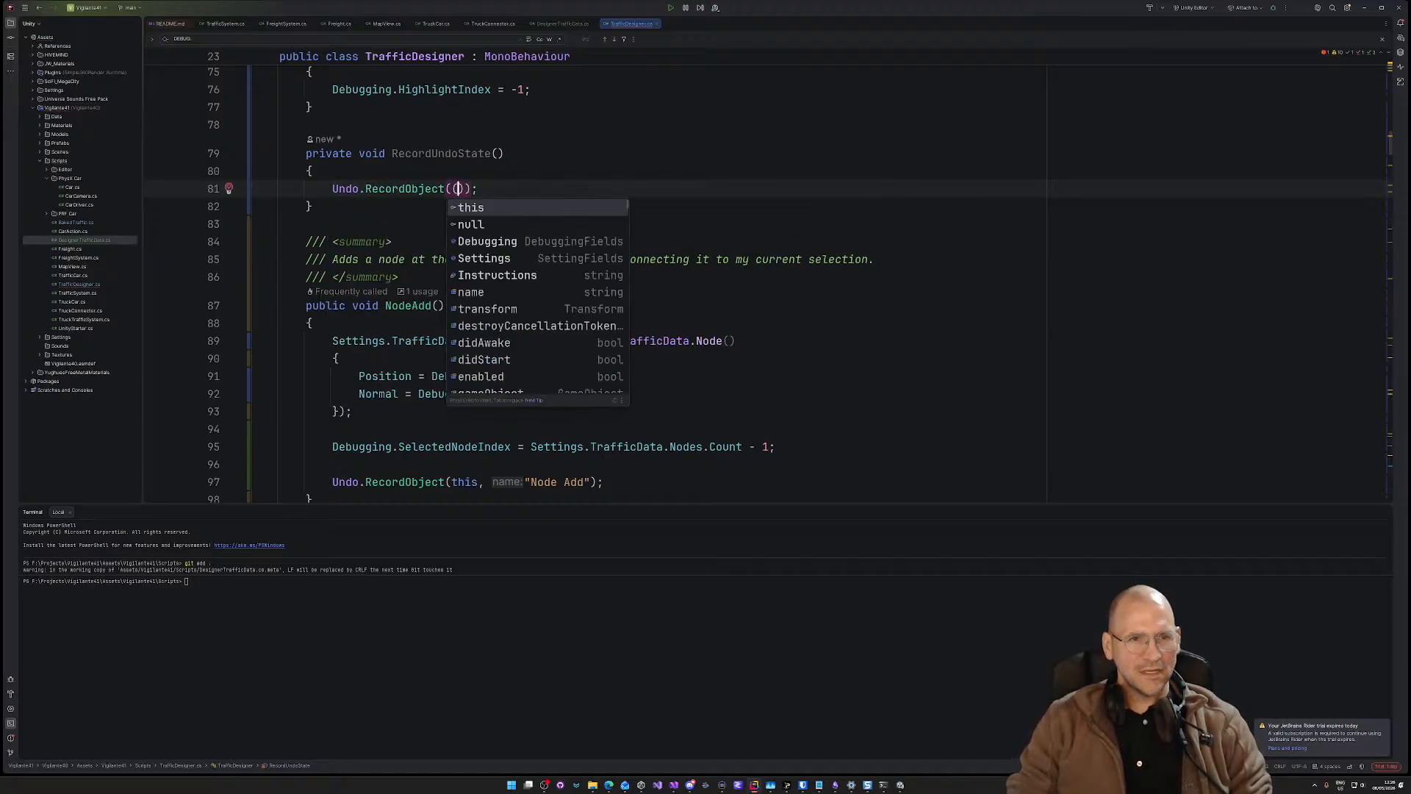
type("th")
key("BackSpace")
key("BackSpace")
key("BackSpace")
type("this.Se")
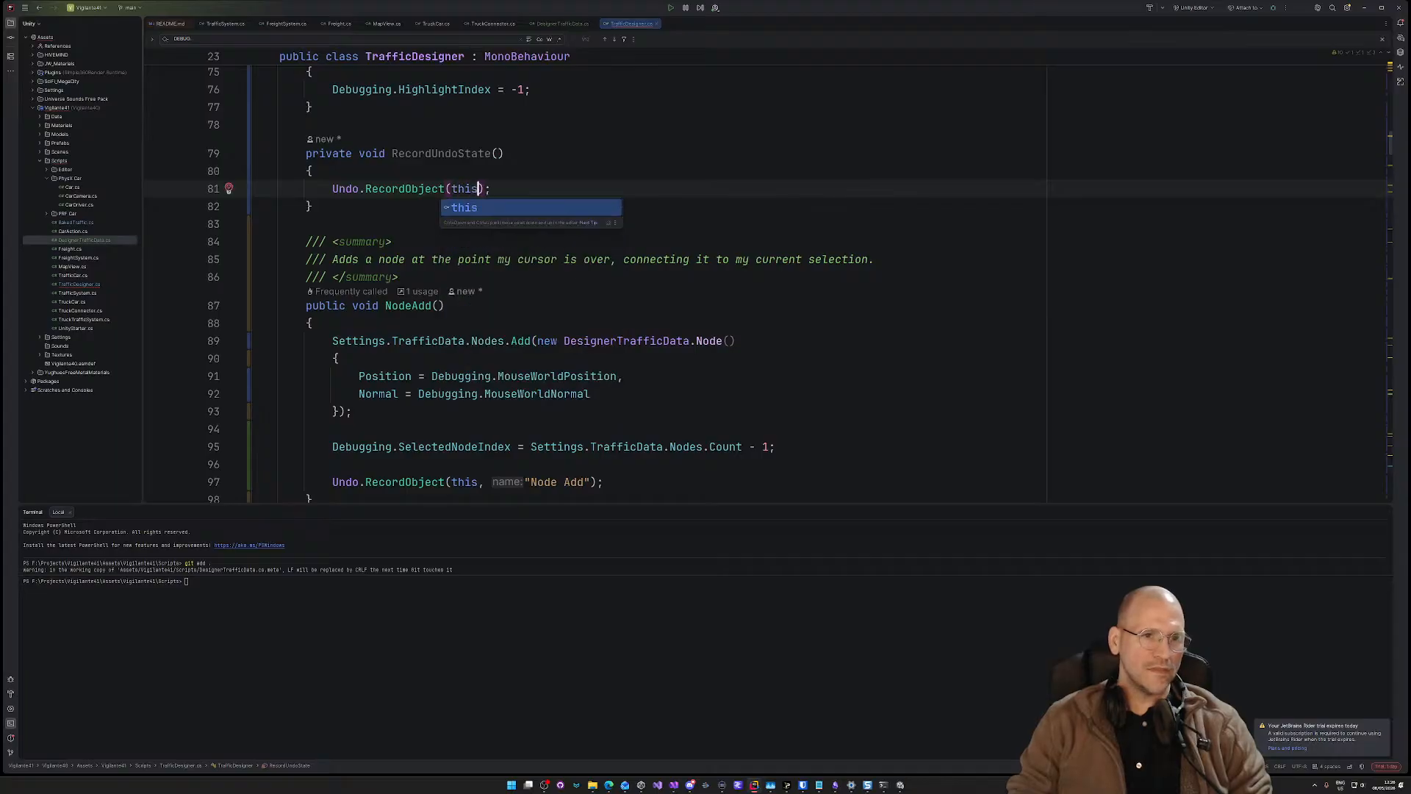
key("Return")
type(".Tr")
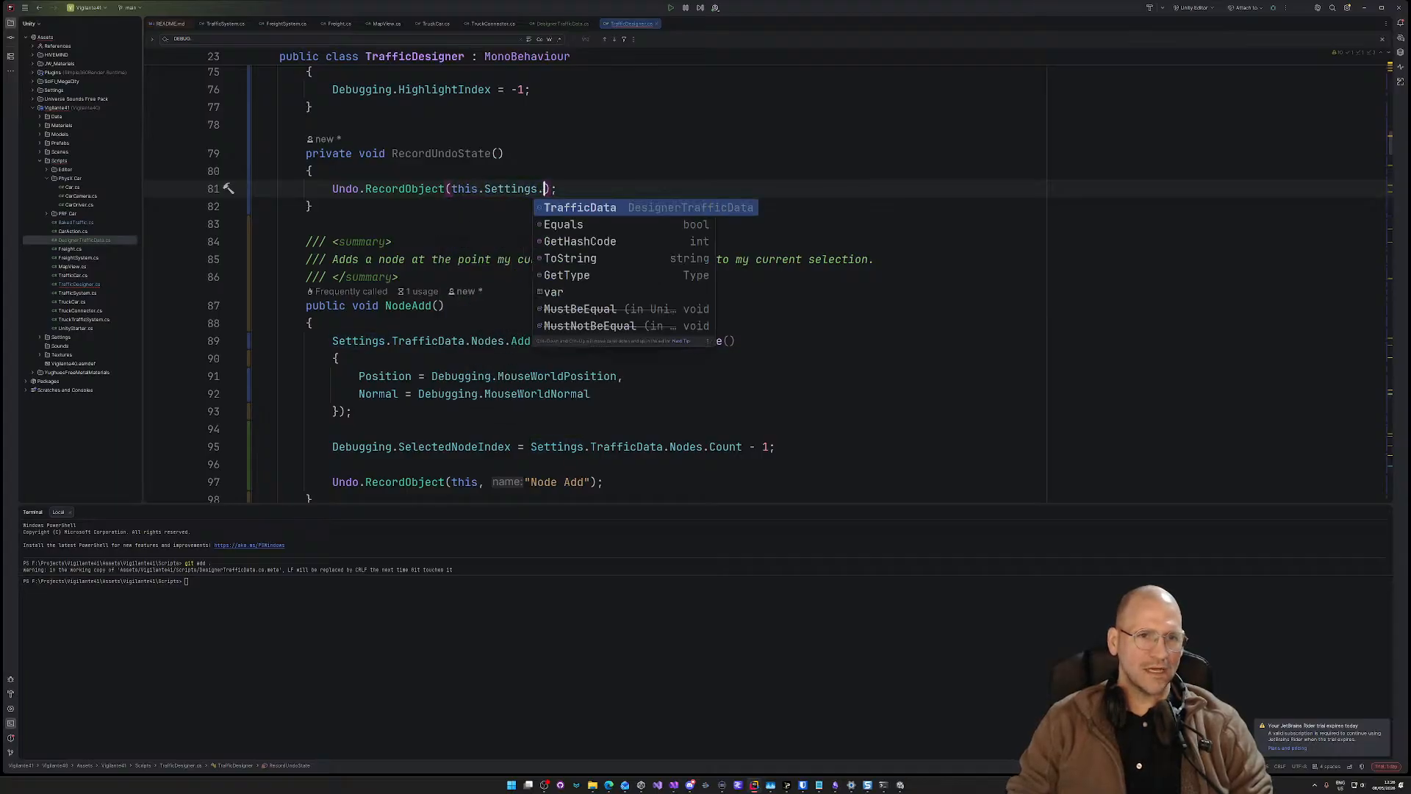
key("Return")
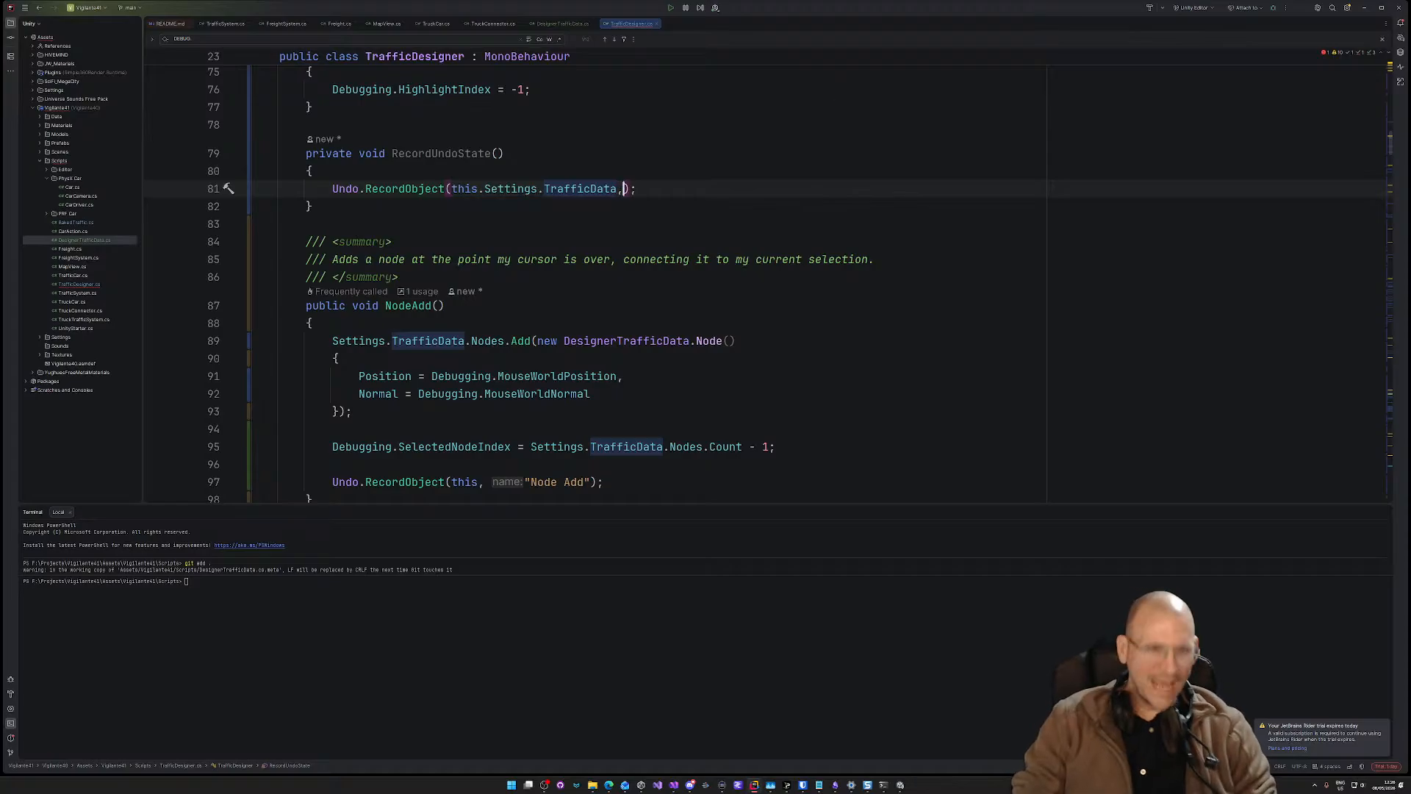
type(",")
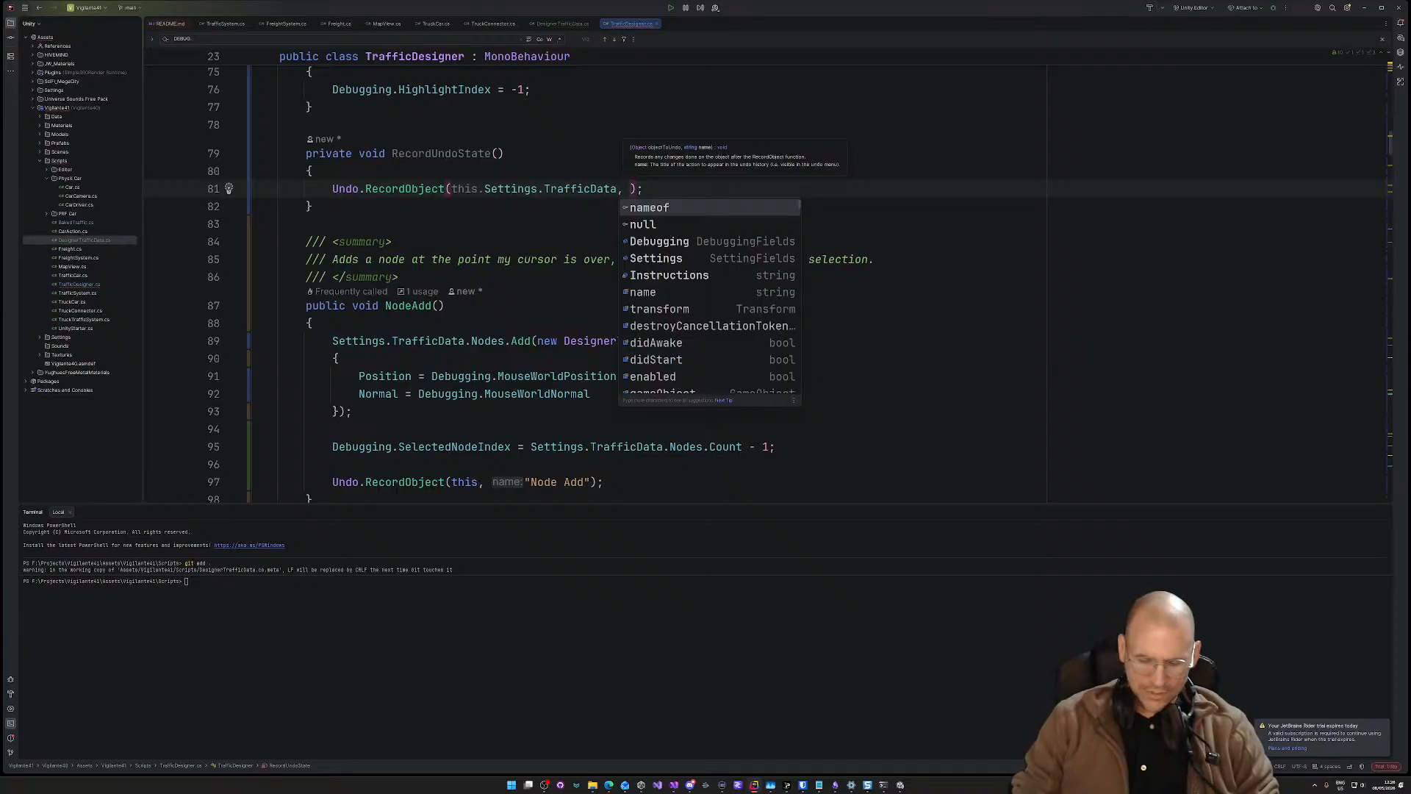
Step: Add a string parameter named stateName to the RecordUndoState method signature
left_click(498, 153)
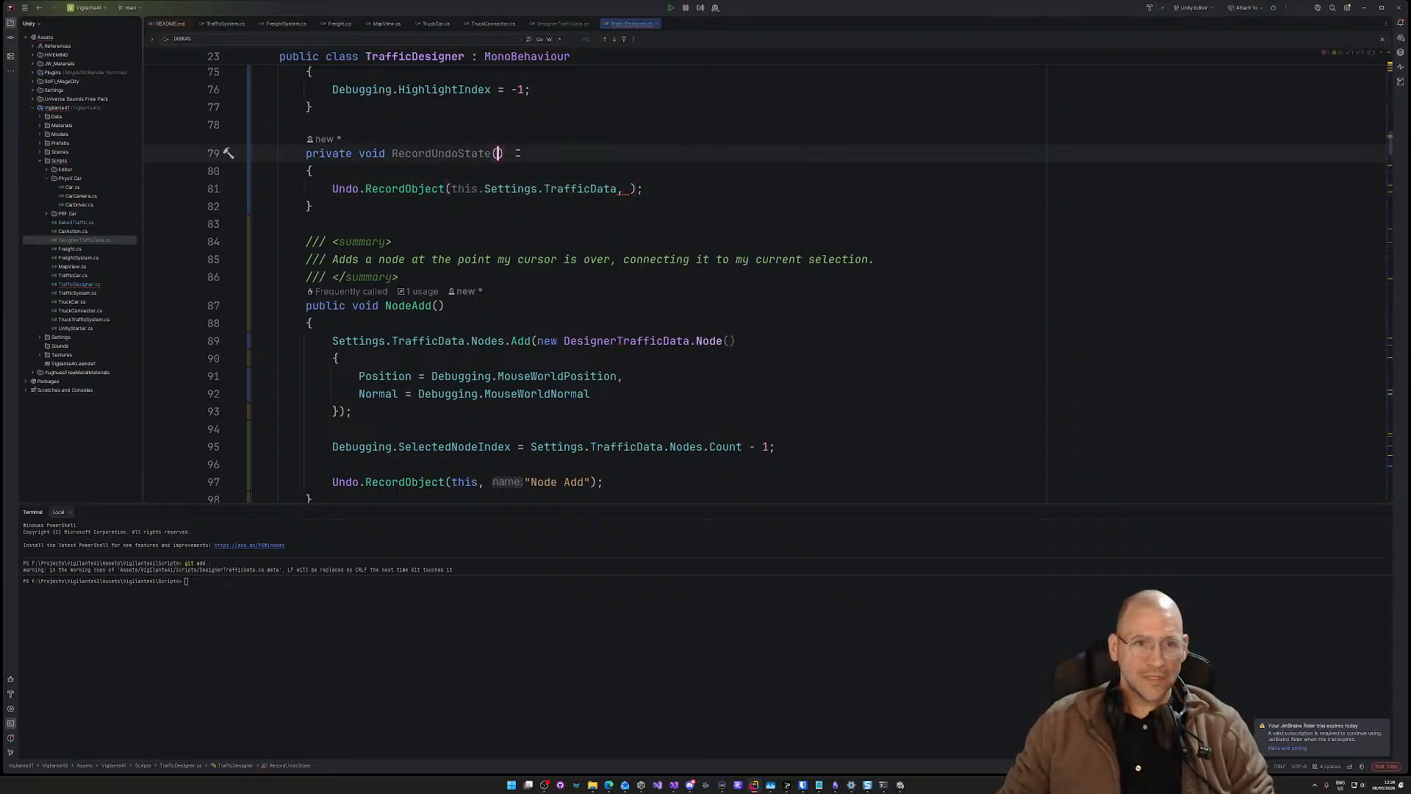
type("atring")
key("BackSpace")
key("BackSpace")
key("BackSpace")
key("BackSpace")
key("BackSpace")
key("BackSpace")
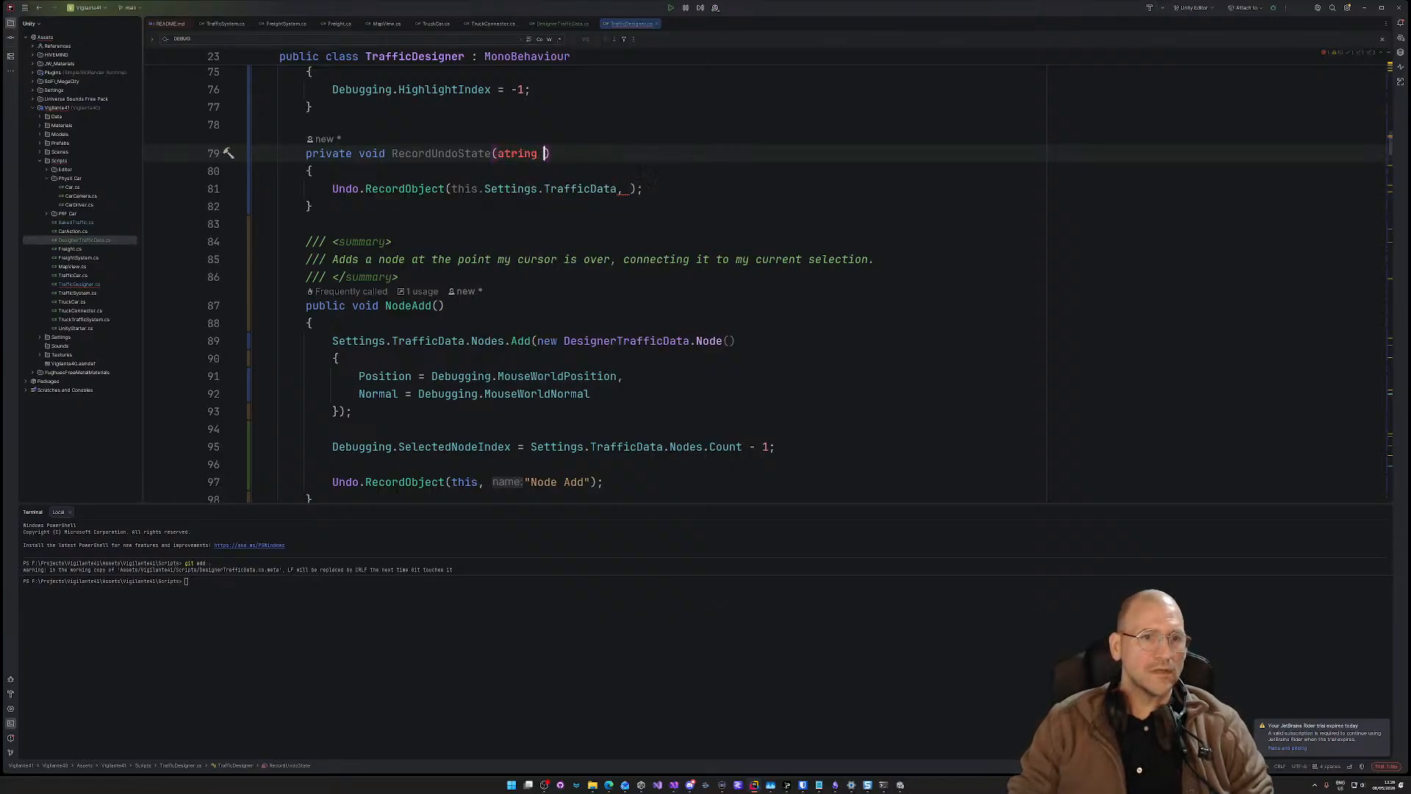
key("BackSpace")
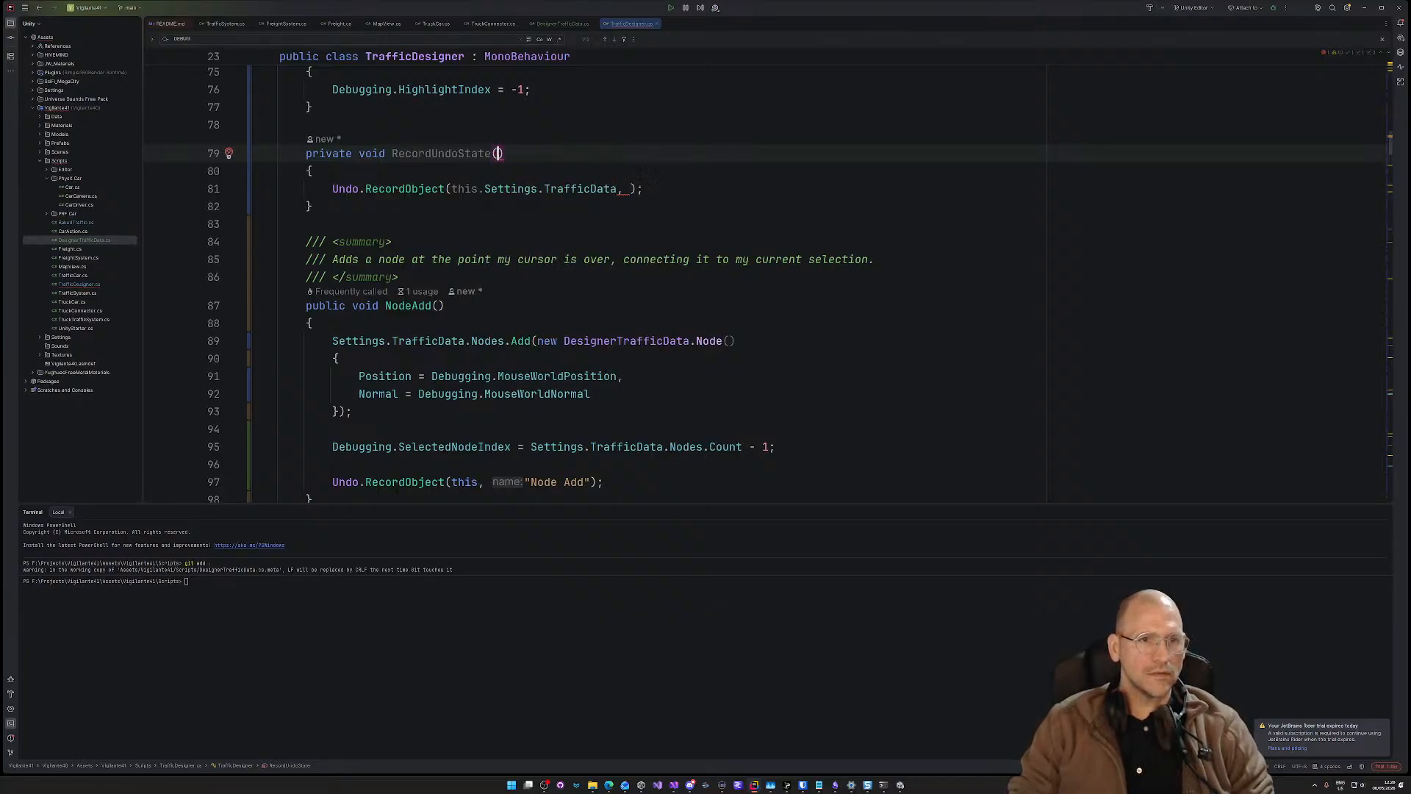
type("str")
key("Return")
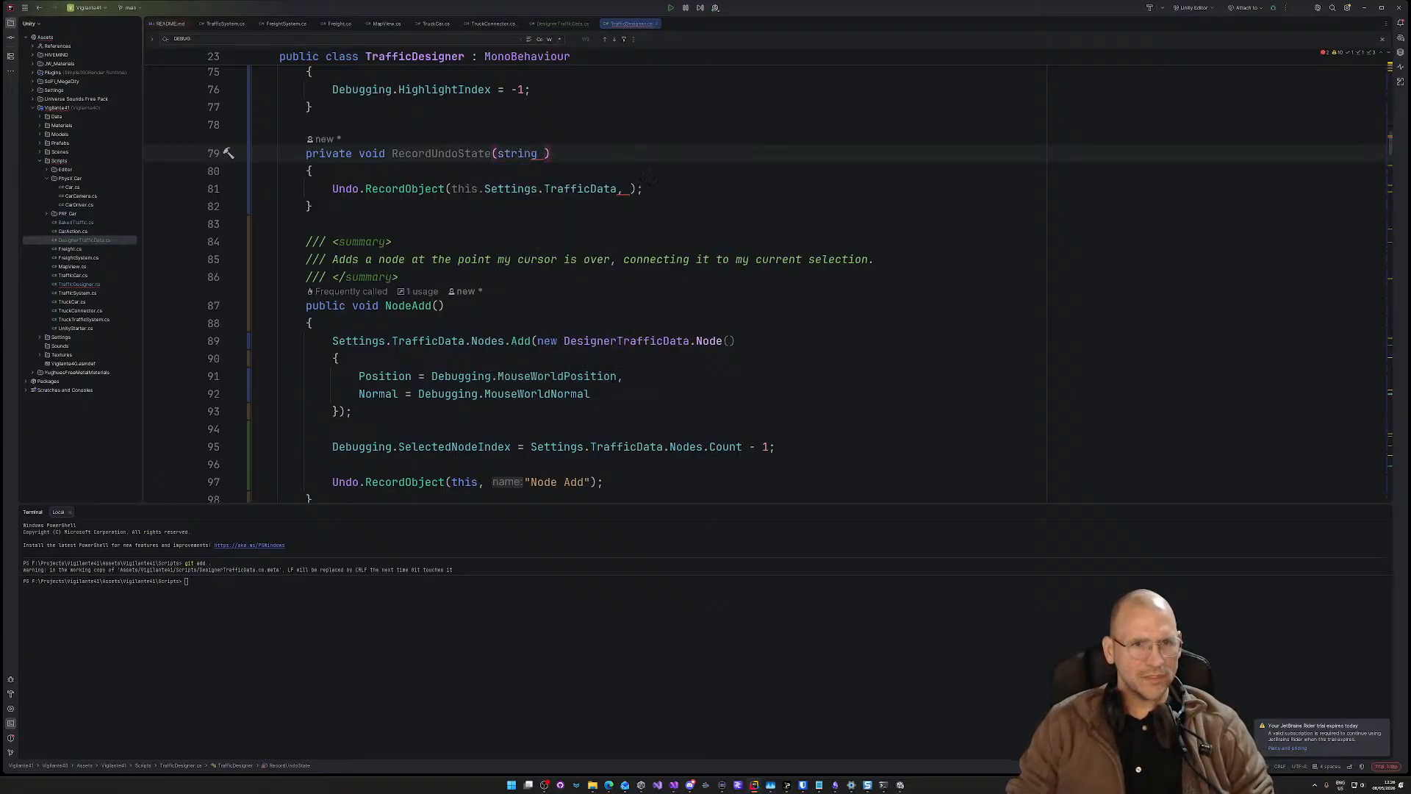
type("stateNam")
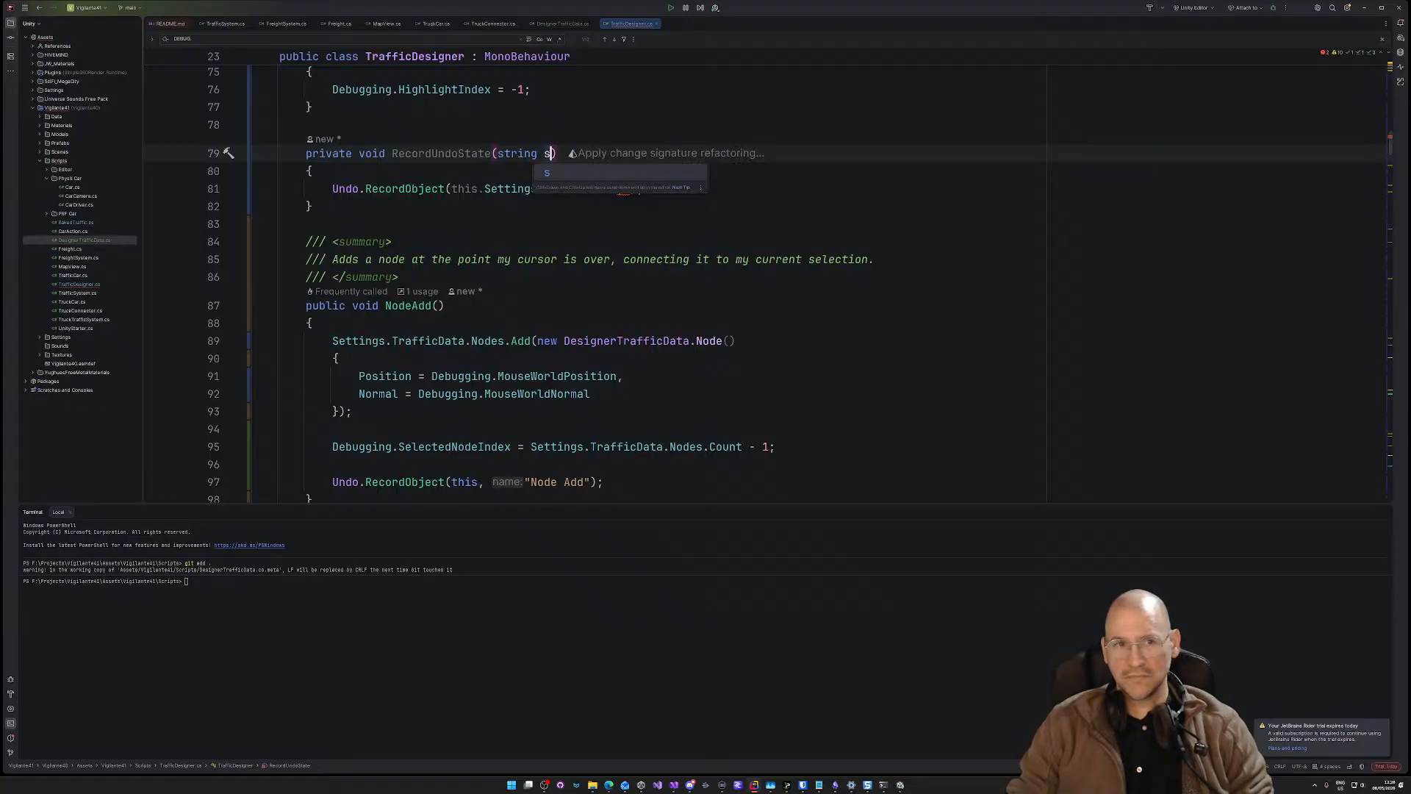
type("e")
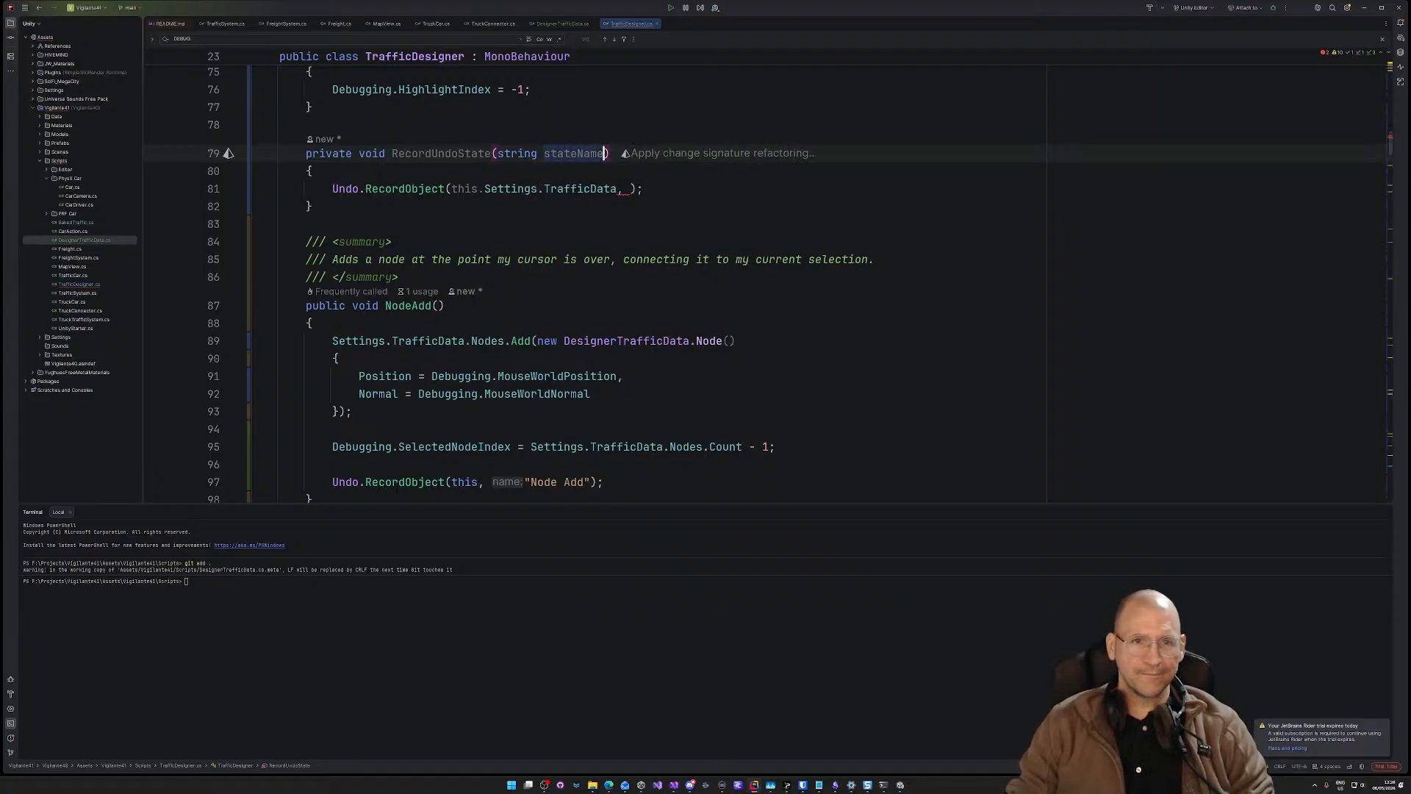
Step: Pass stateName as the second argument of the Undo.RecordObject call in RecordUndoState
left_click(632, 189)
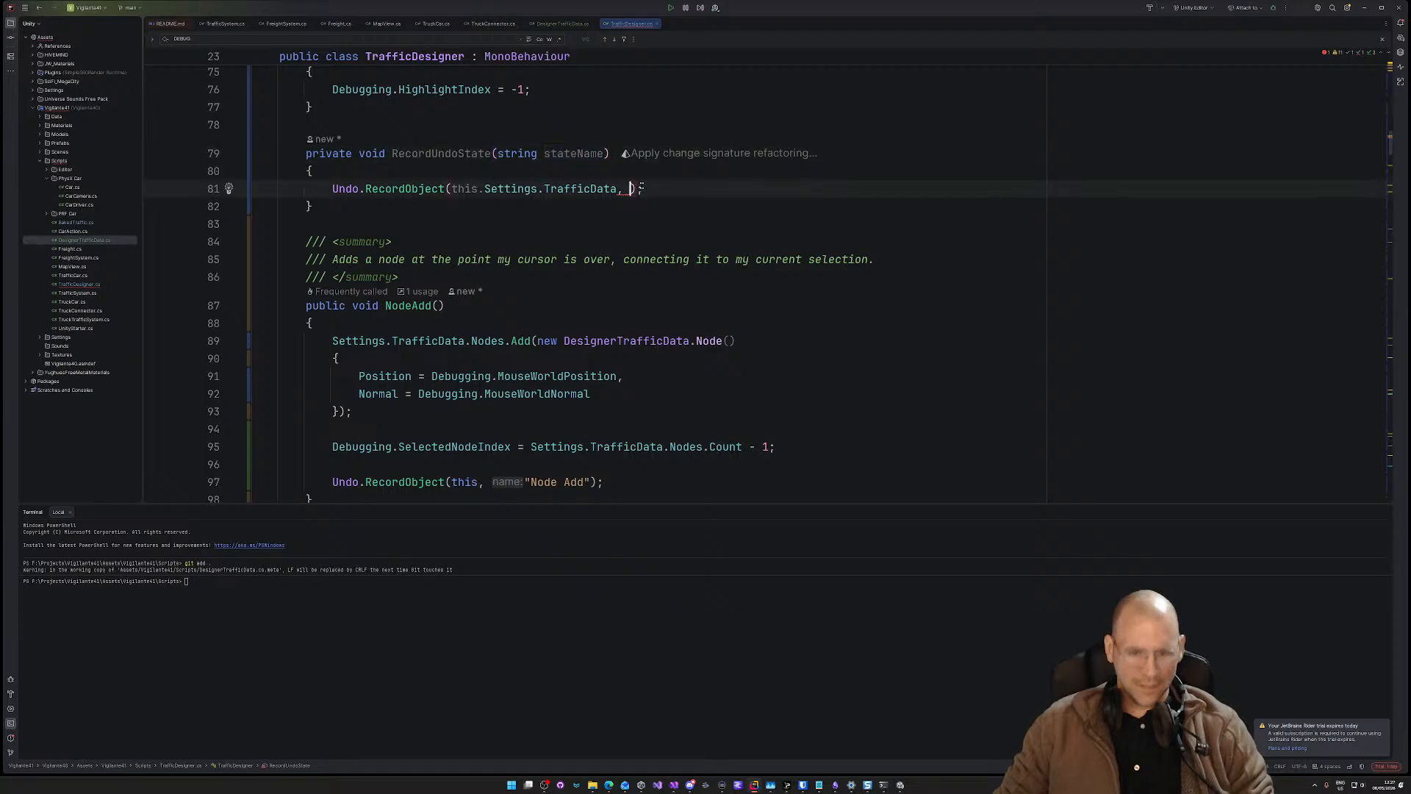
type("stateName")
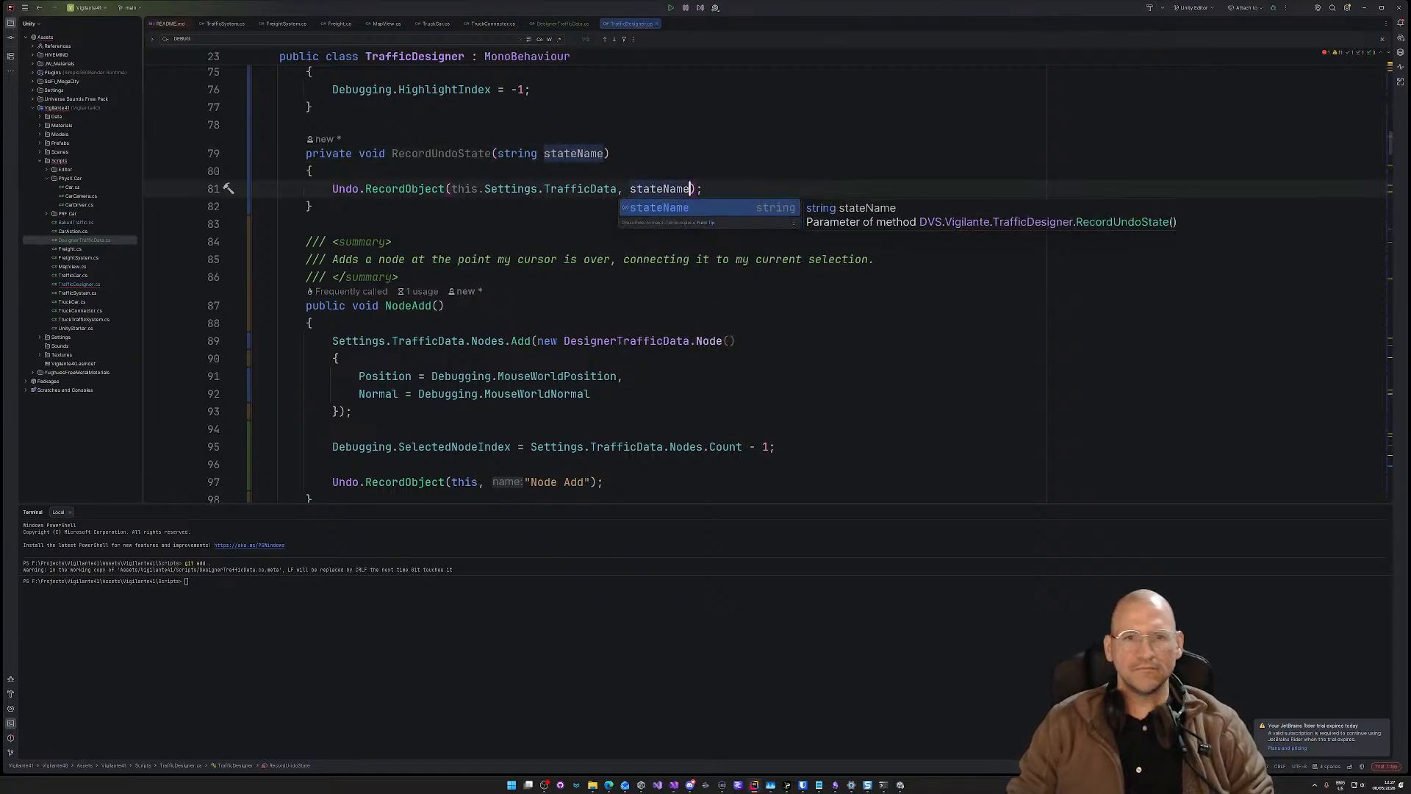
left_click(432, 168)
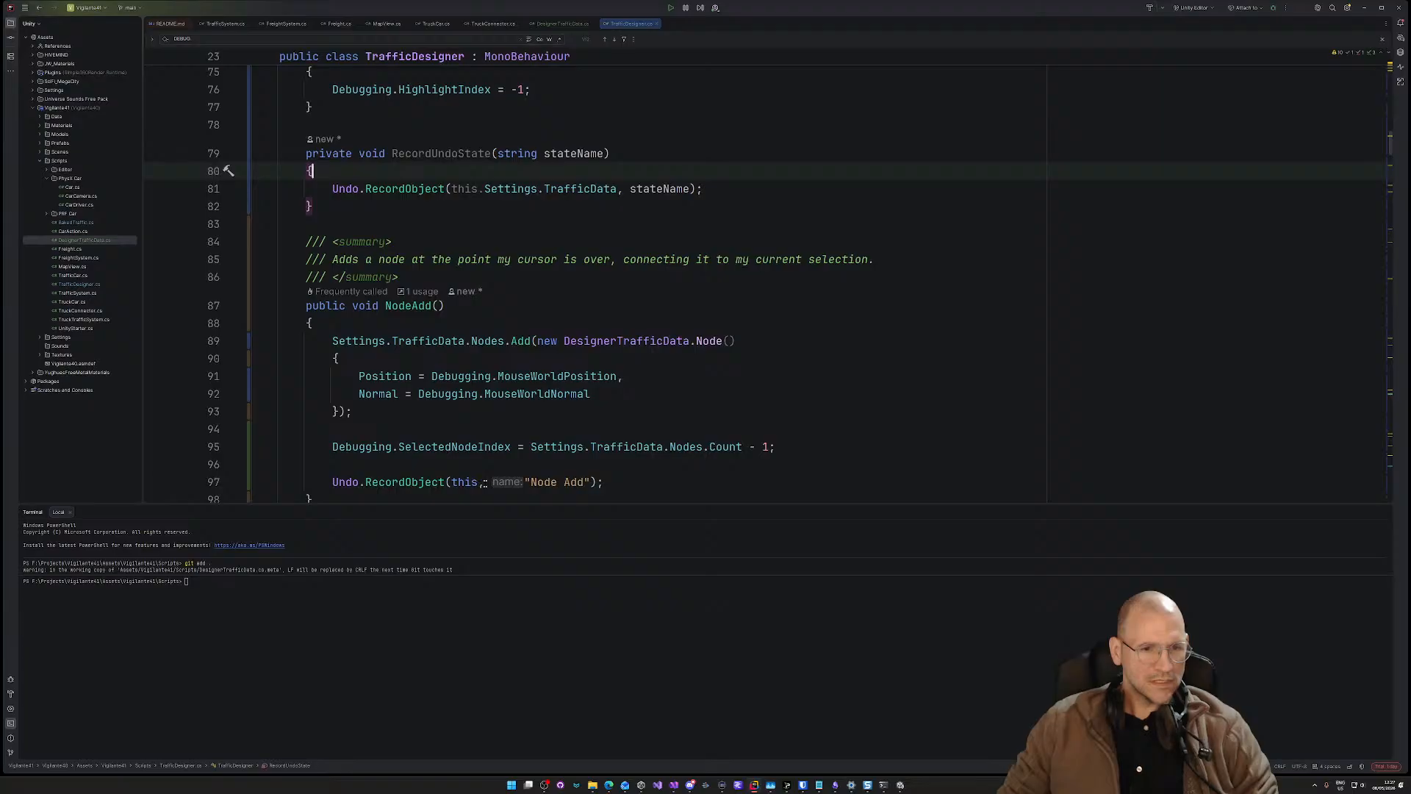
Step: In the NodeAdd method, replace the direct Undo.RecordObject call with RecordUndoState("Node Add")
left_click_drag(484, 483, 332, 482)
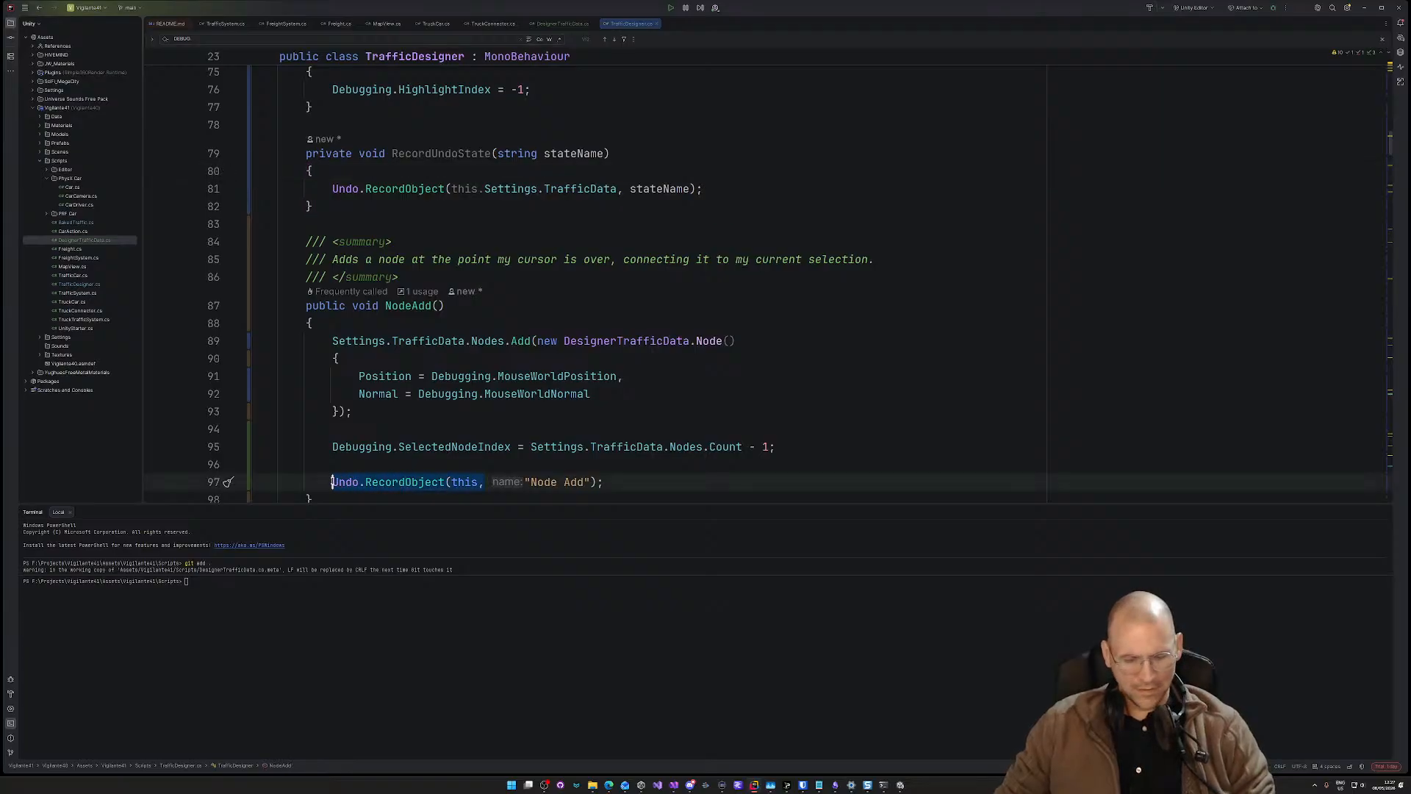
type("RecordUndoState(")
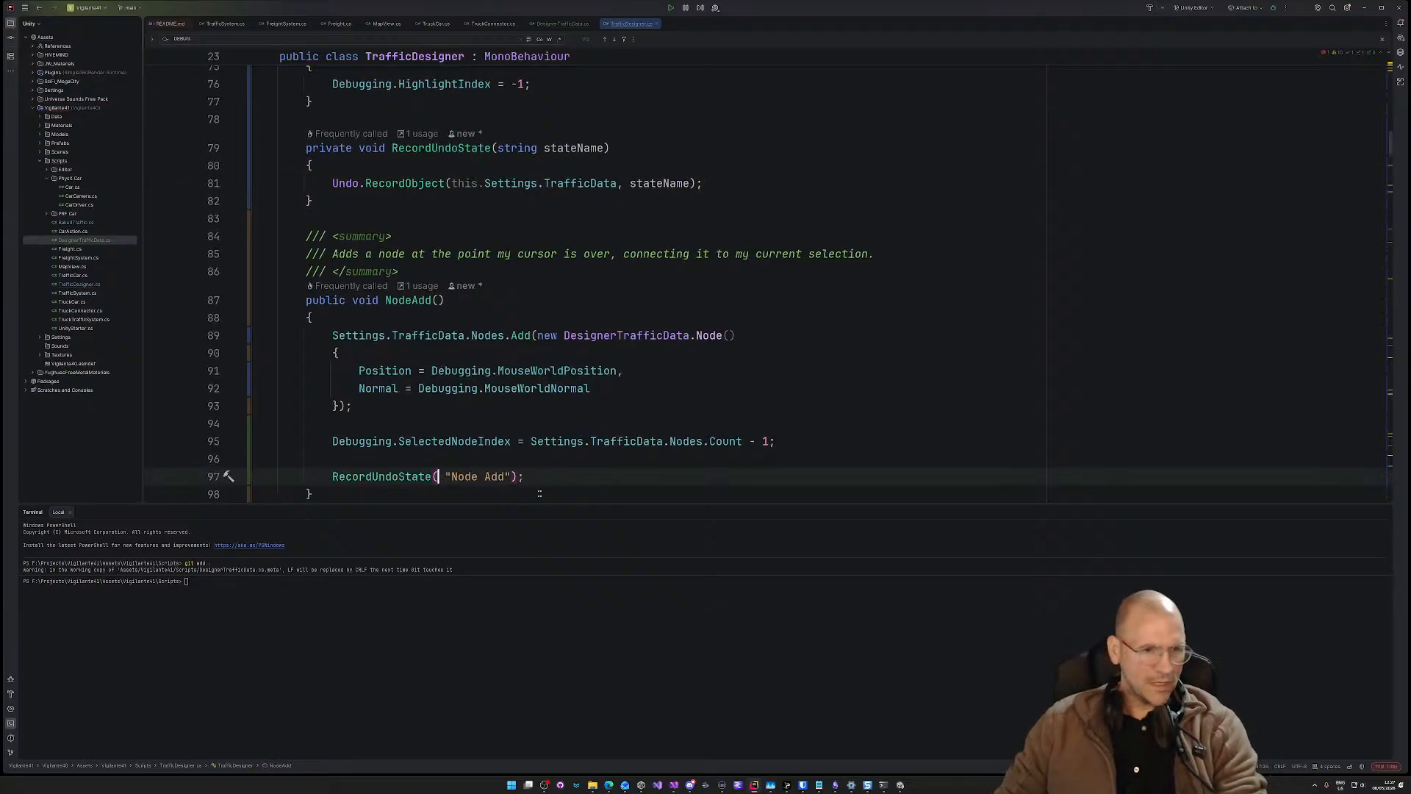
key("Delete")
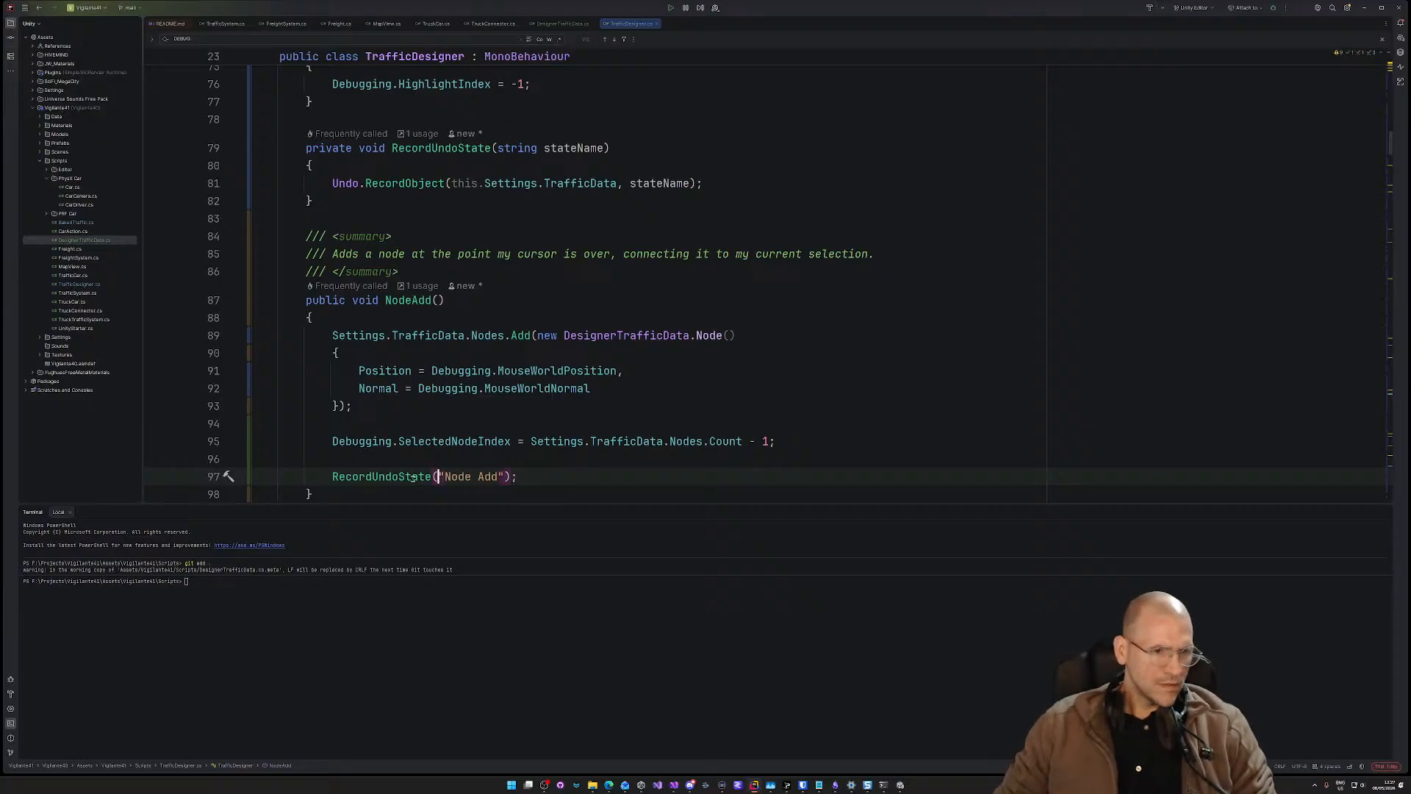
key("Home")
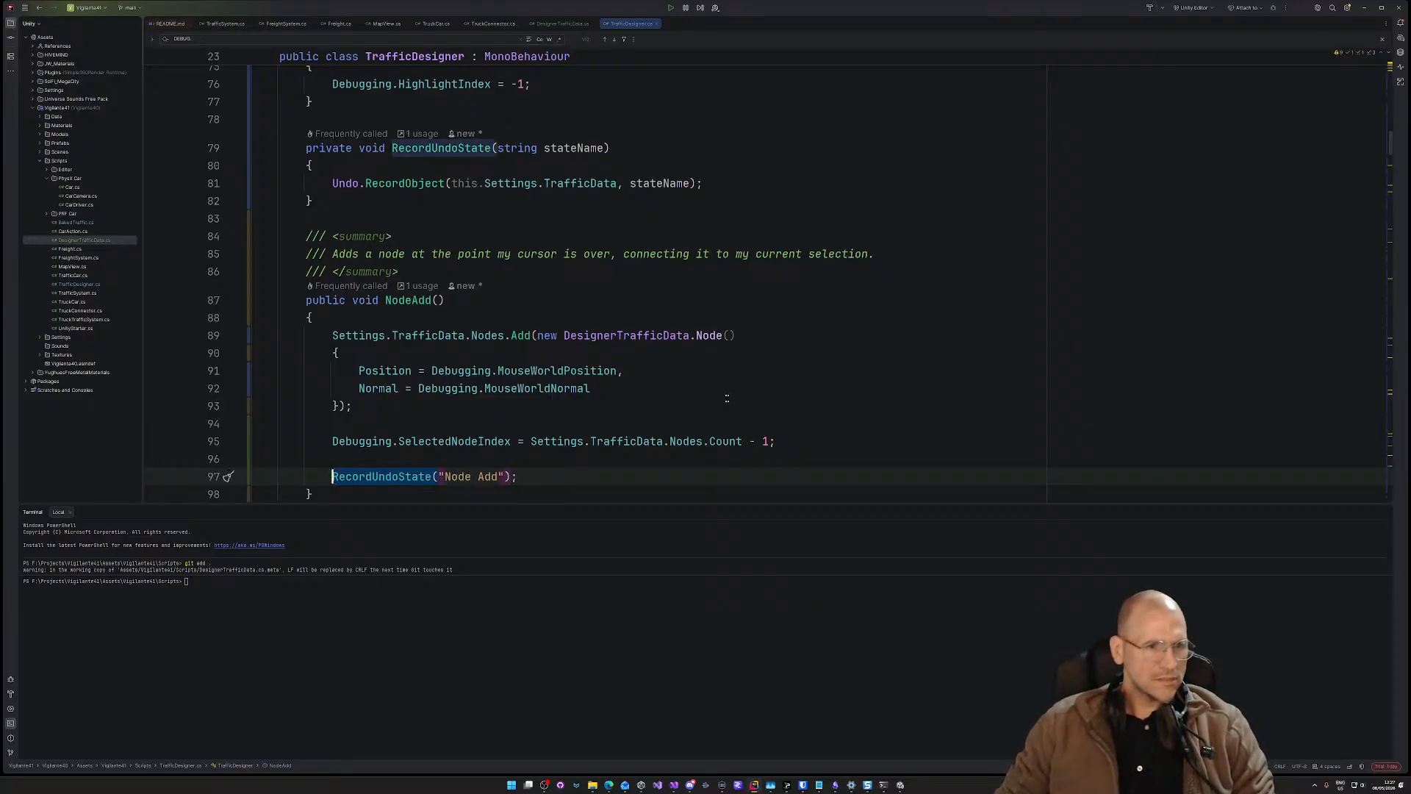
Step: In the NodeMove method, replace the Undo.RecordObject call with RecordUndoState("Node Move")
scroll(727, 398, "down", 6)
scroll(374, 394, "down", 2)
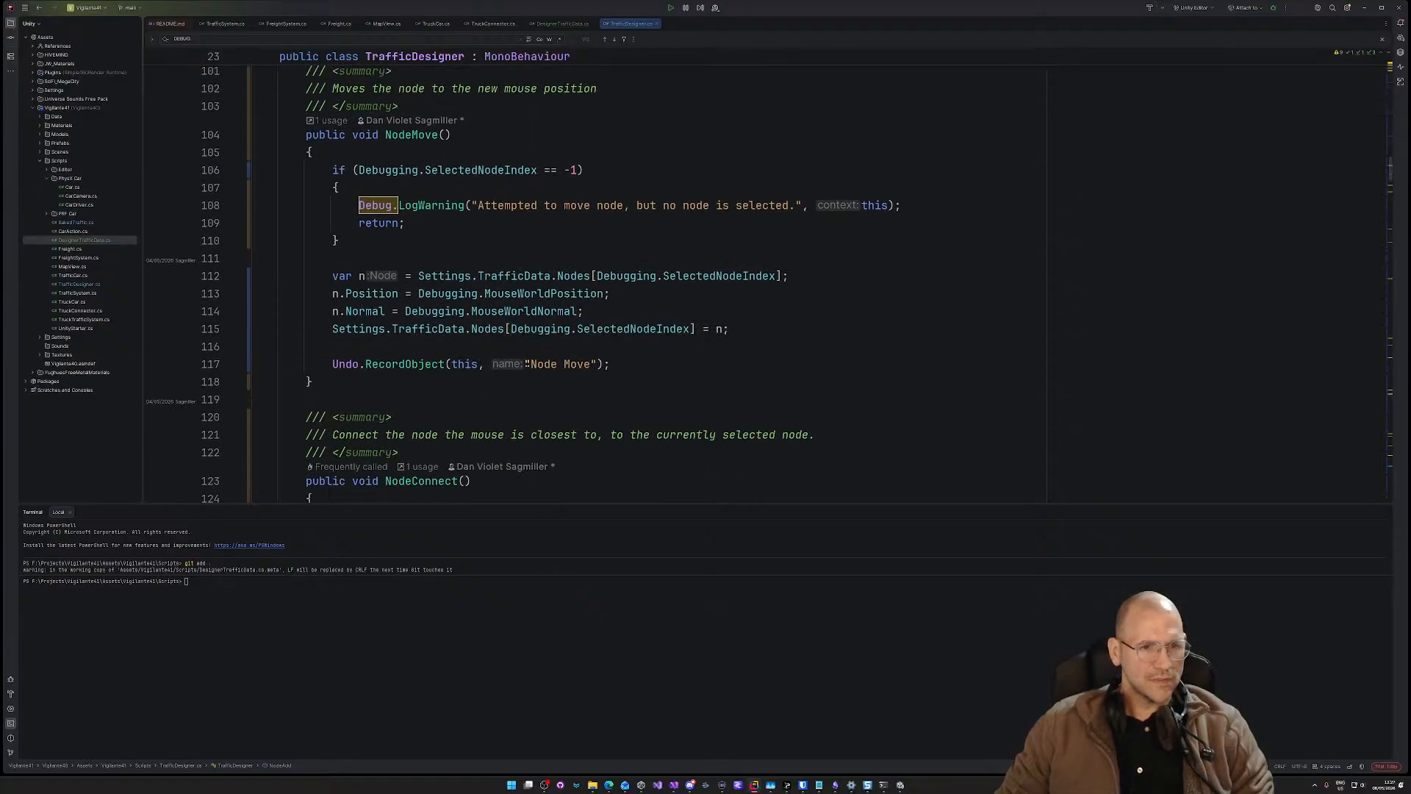
left_click_drag(527, 364, 332, 364)
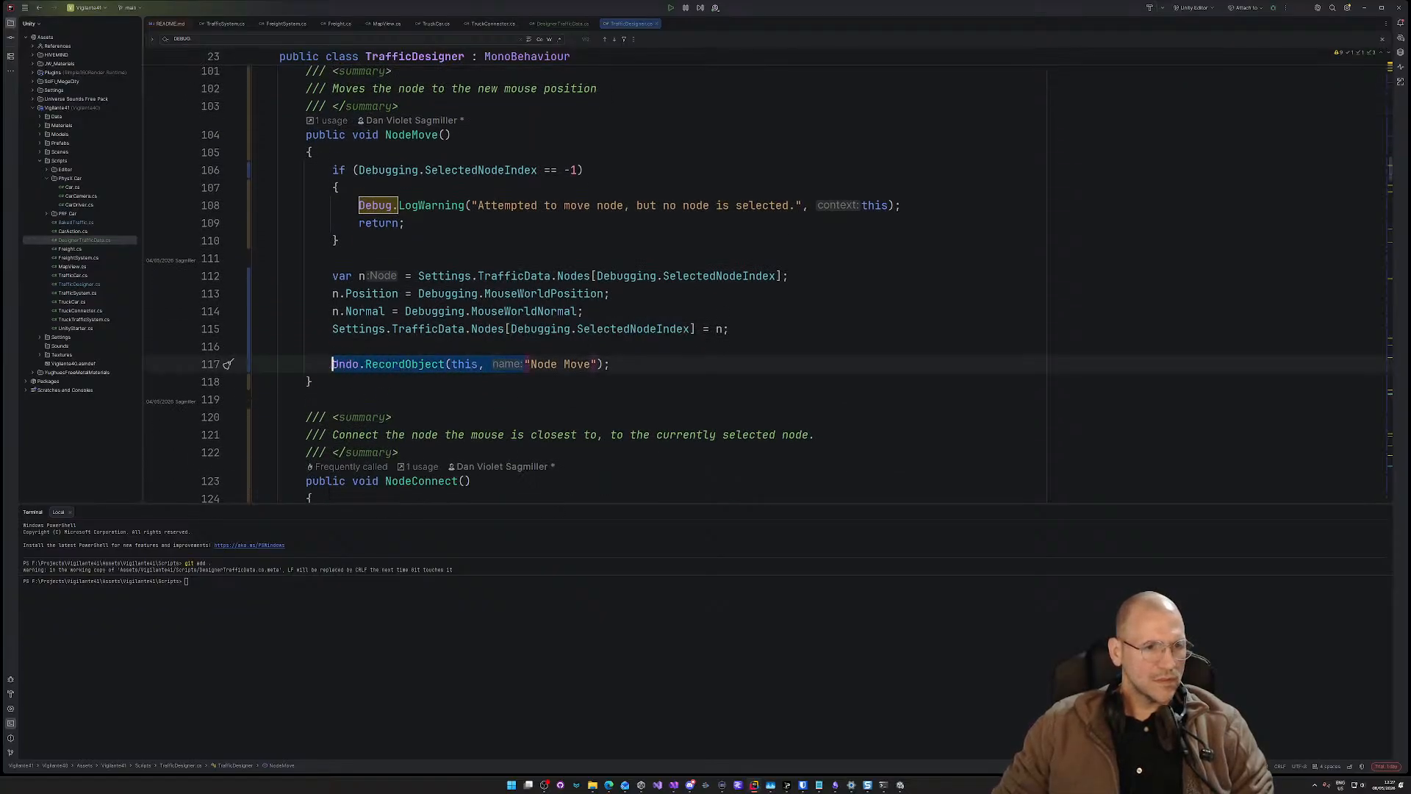
type("RecordUndoState(")
Step: At the end of the NodeConnect method, replace the Undo.RecordObject call with RecordUndoState("Node Connect")
scroll(535, 493, "down", 7)
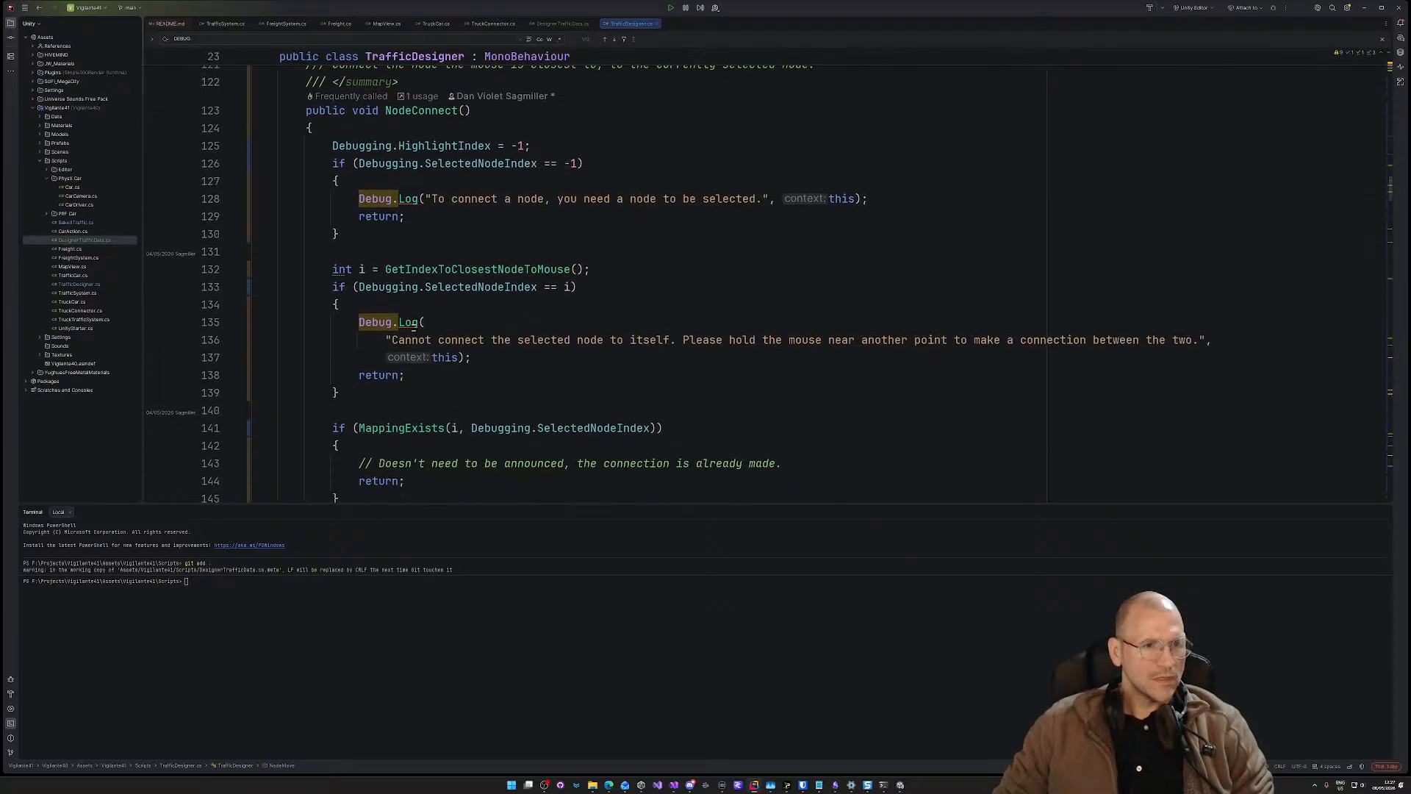
scroll(448, 423, "down", 5)
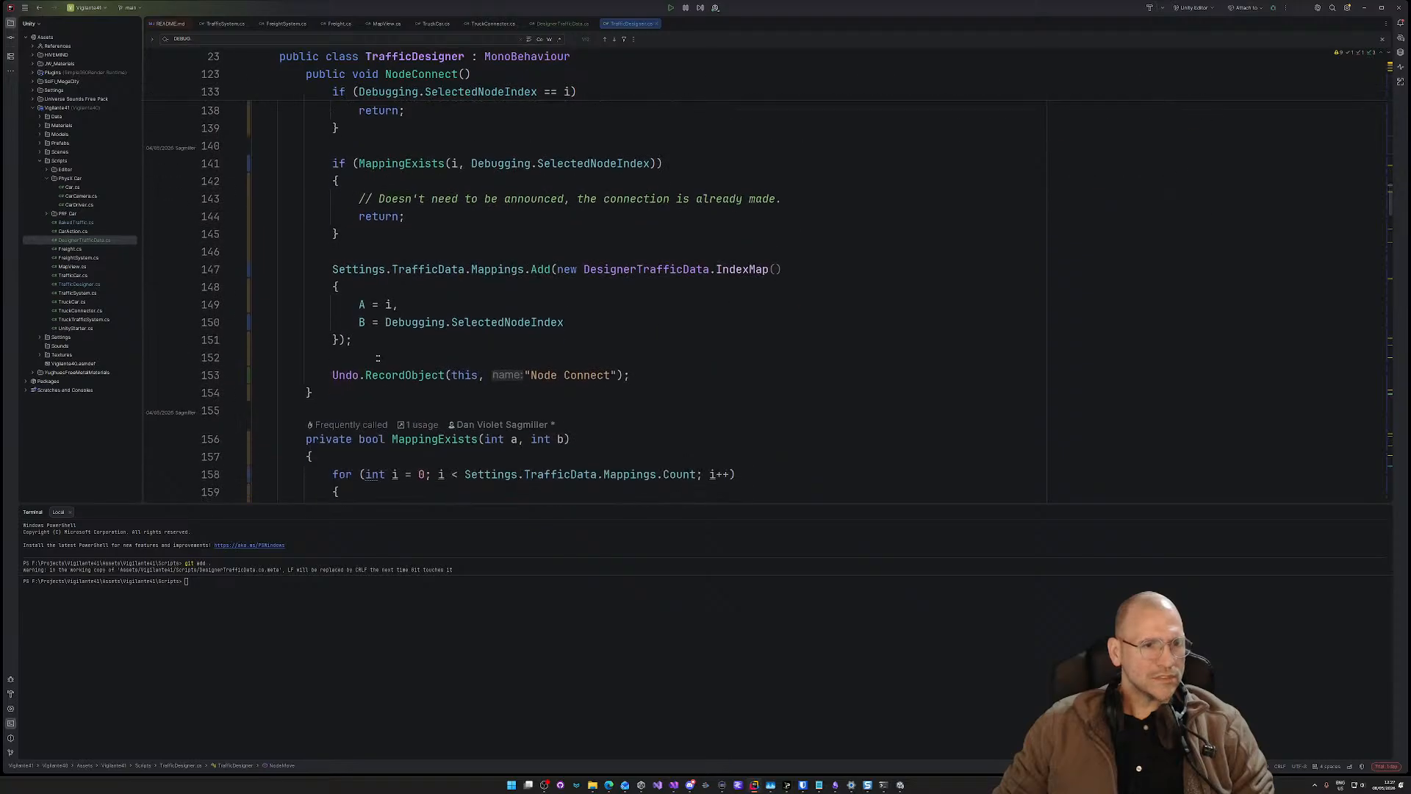
left_click_drag(492, 375, 330, 375)
type("RecordNodeState(")
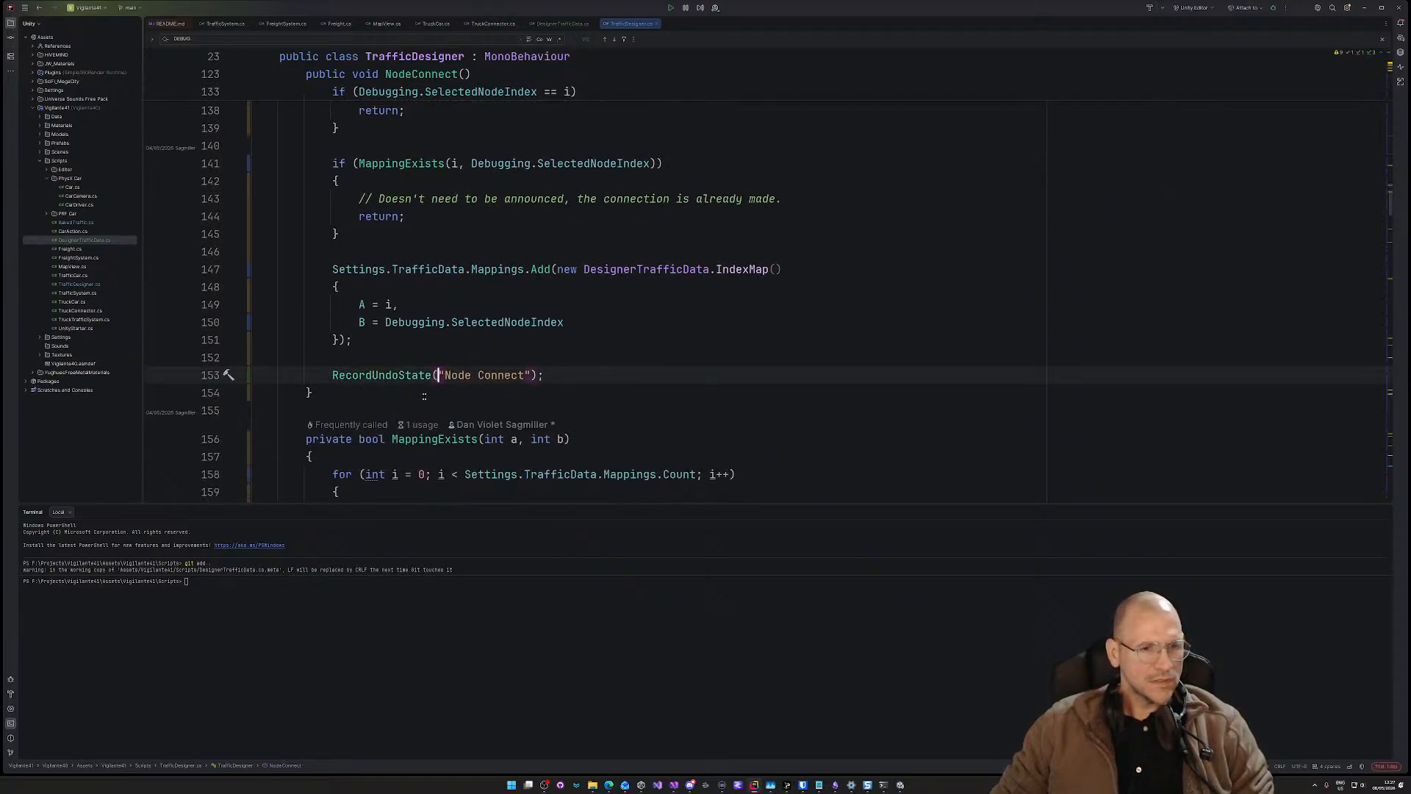
Step: At the end of the NodeRemove method, replace the Undo.RecordObject call with RecordUndoState("Remove Node")
scroll(551, 405, "down", 6)
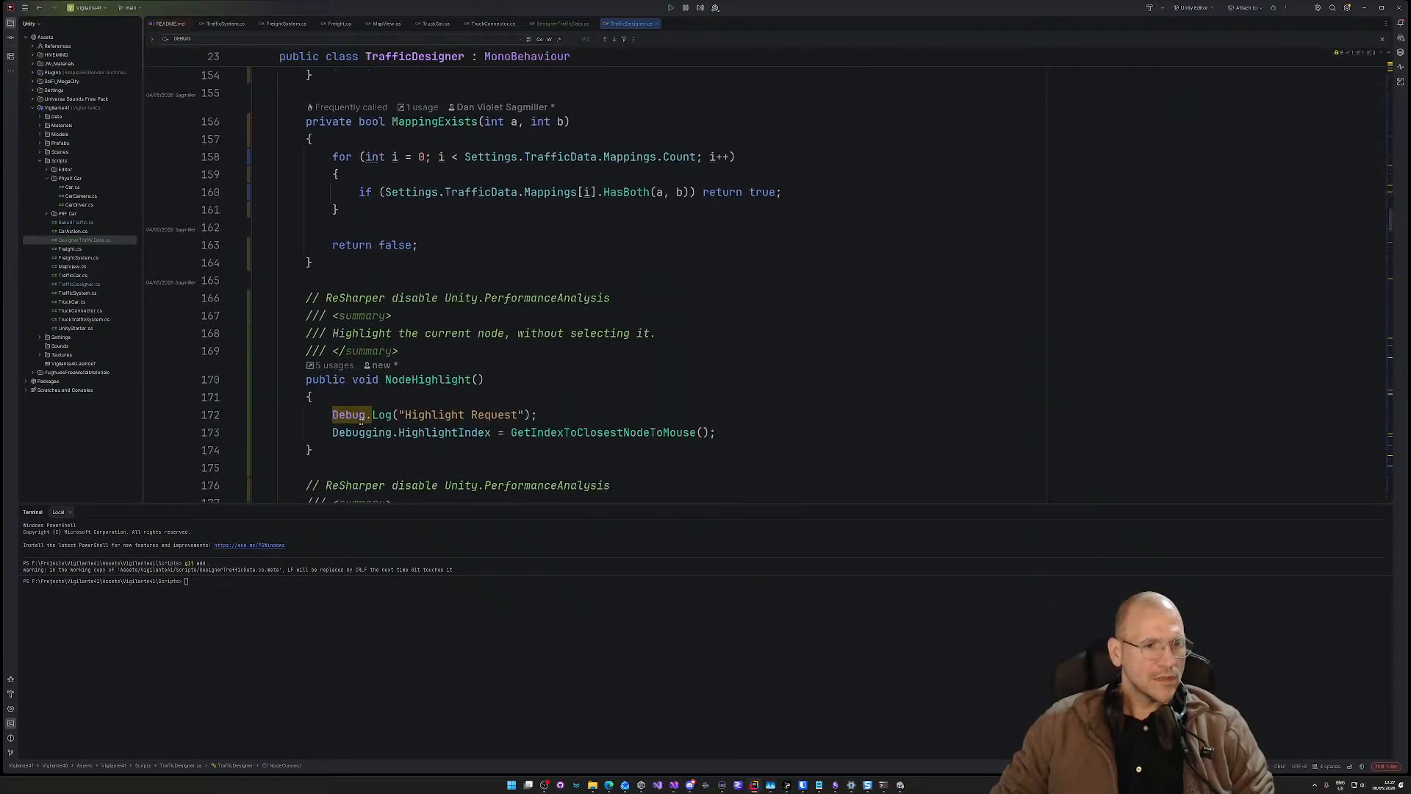
scroll(337, 434, "down", 7)
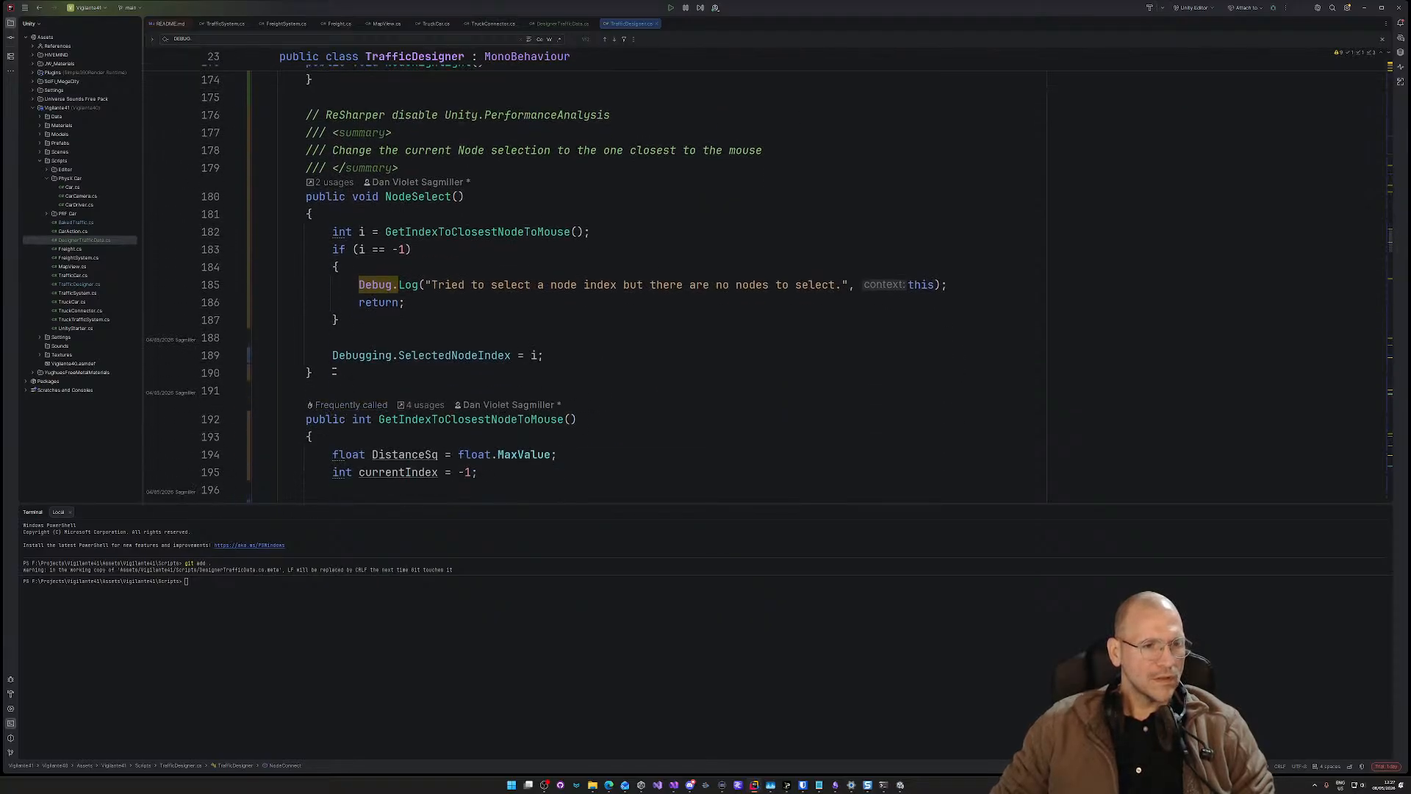
scroll(337, 350, "down", 4)
scroll(337, 352, "down", 8)
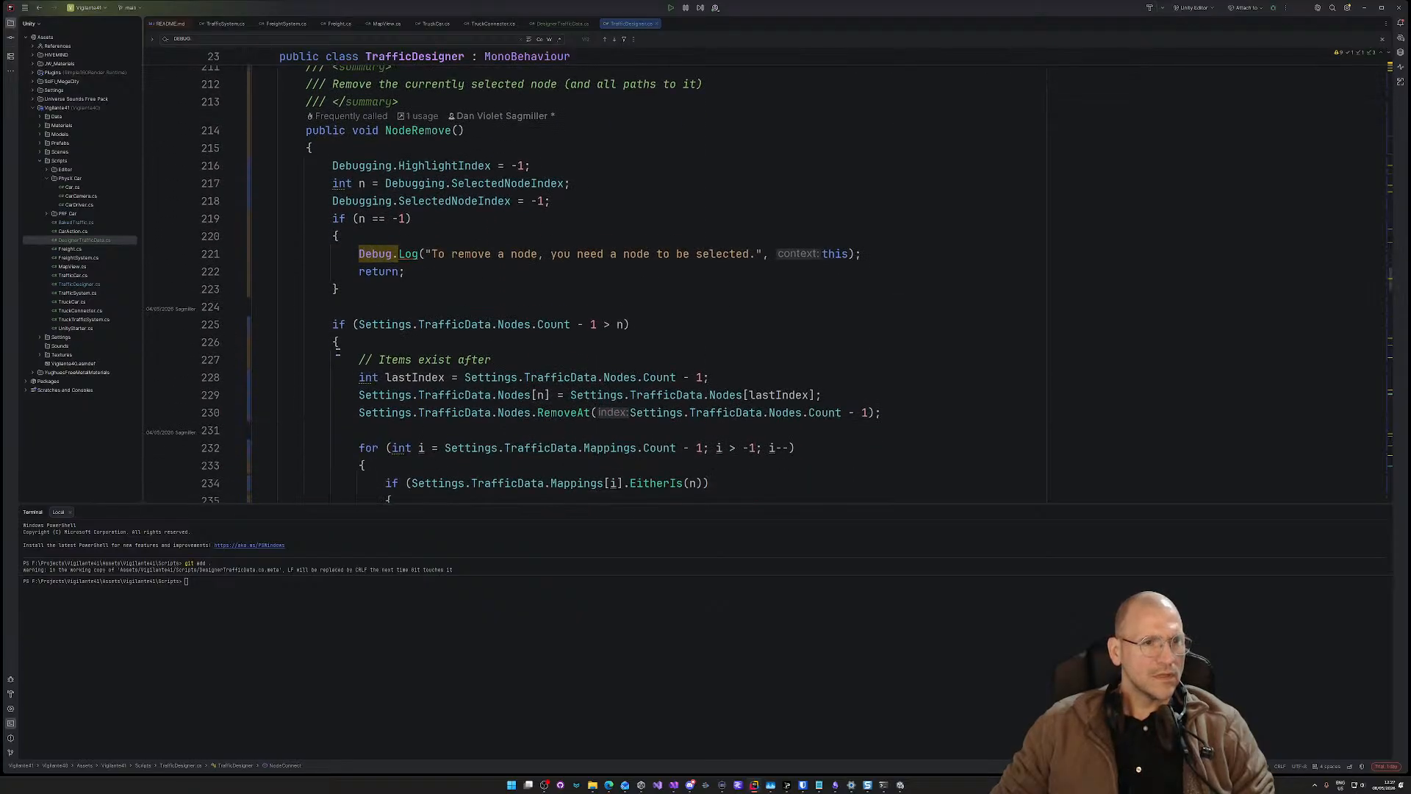
scroll(338, 352, "down", 13)
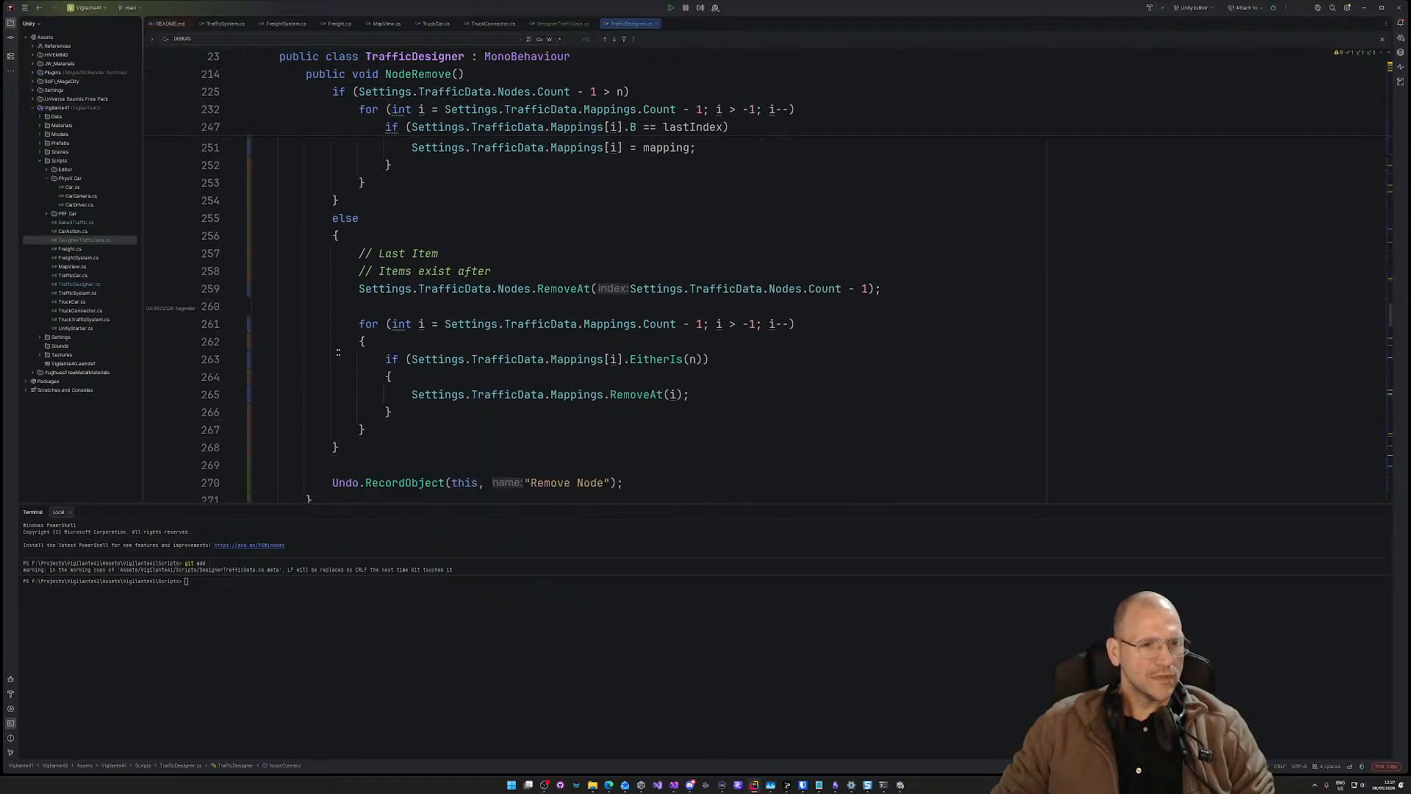
scroll(338, 353, "down", 3)
left_click_drag(334, 325, 492, 324)
type("RecordUndoState(")
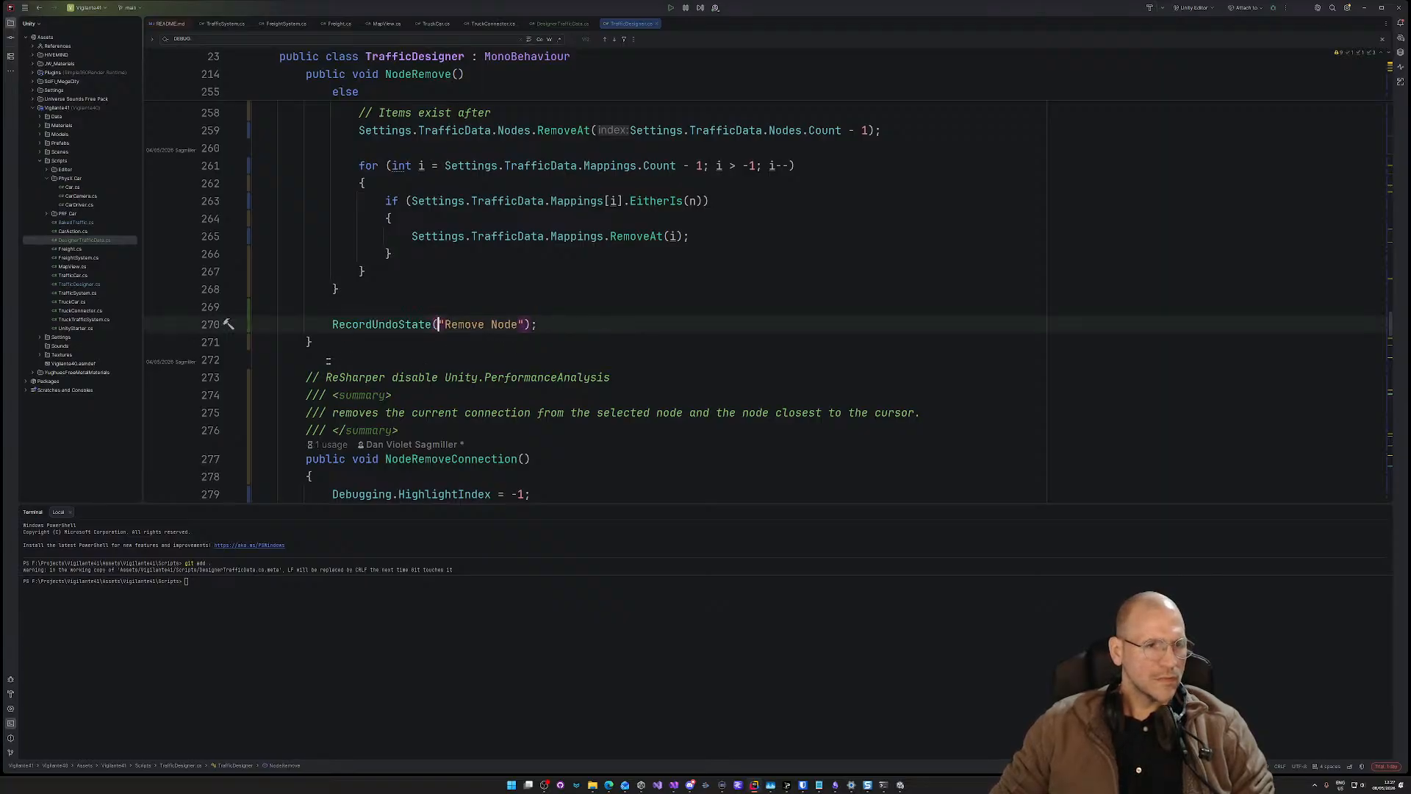
Step: At the end of the NodeRemoveConnection method, replace the Undo.RecordObject call with RecordUndoState("Remove Connection")
scroll(328, 361, "down", 8)
scroll(328, 361, "up", 5)
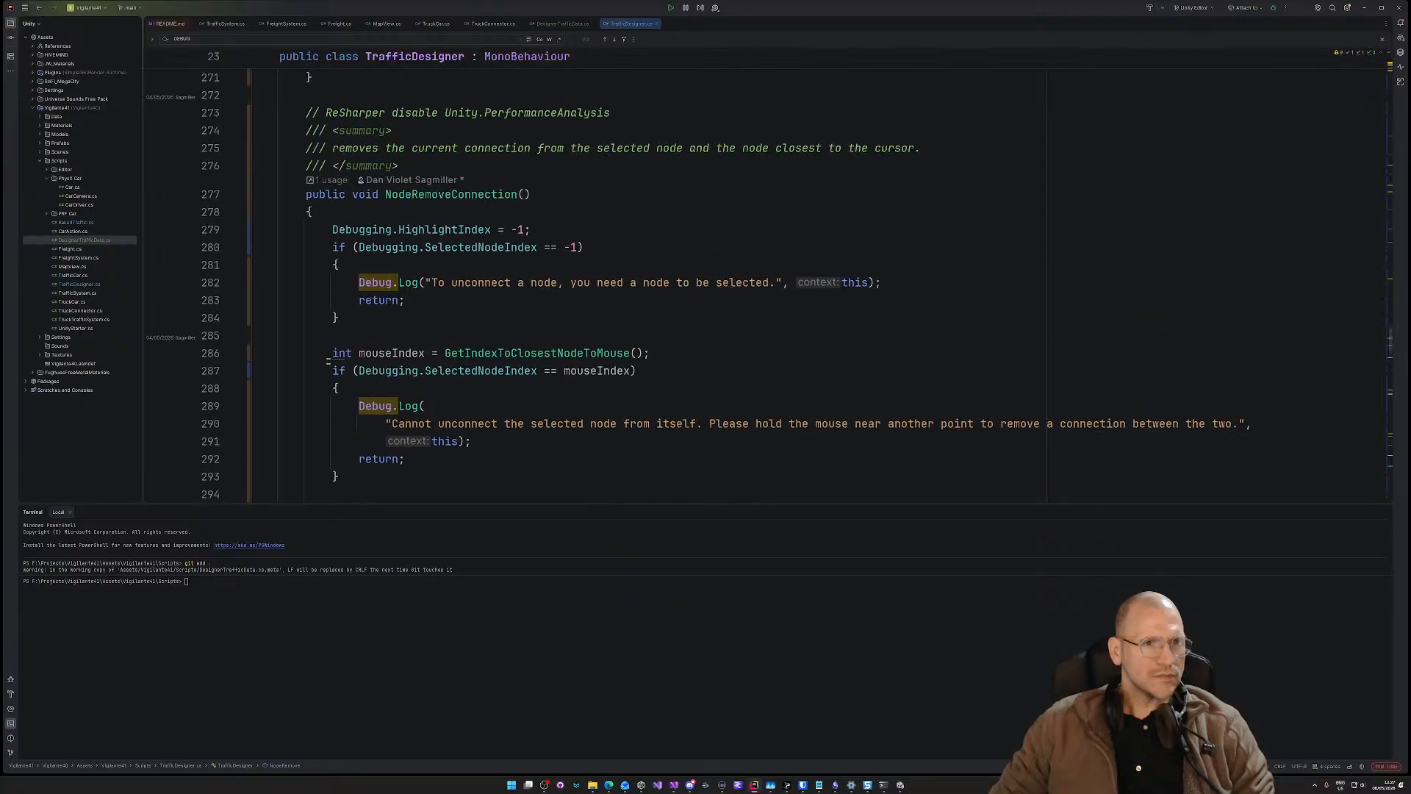
scroll(328, 359, "down", 8)
scroll(328, 359, "down", 1)
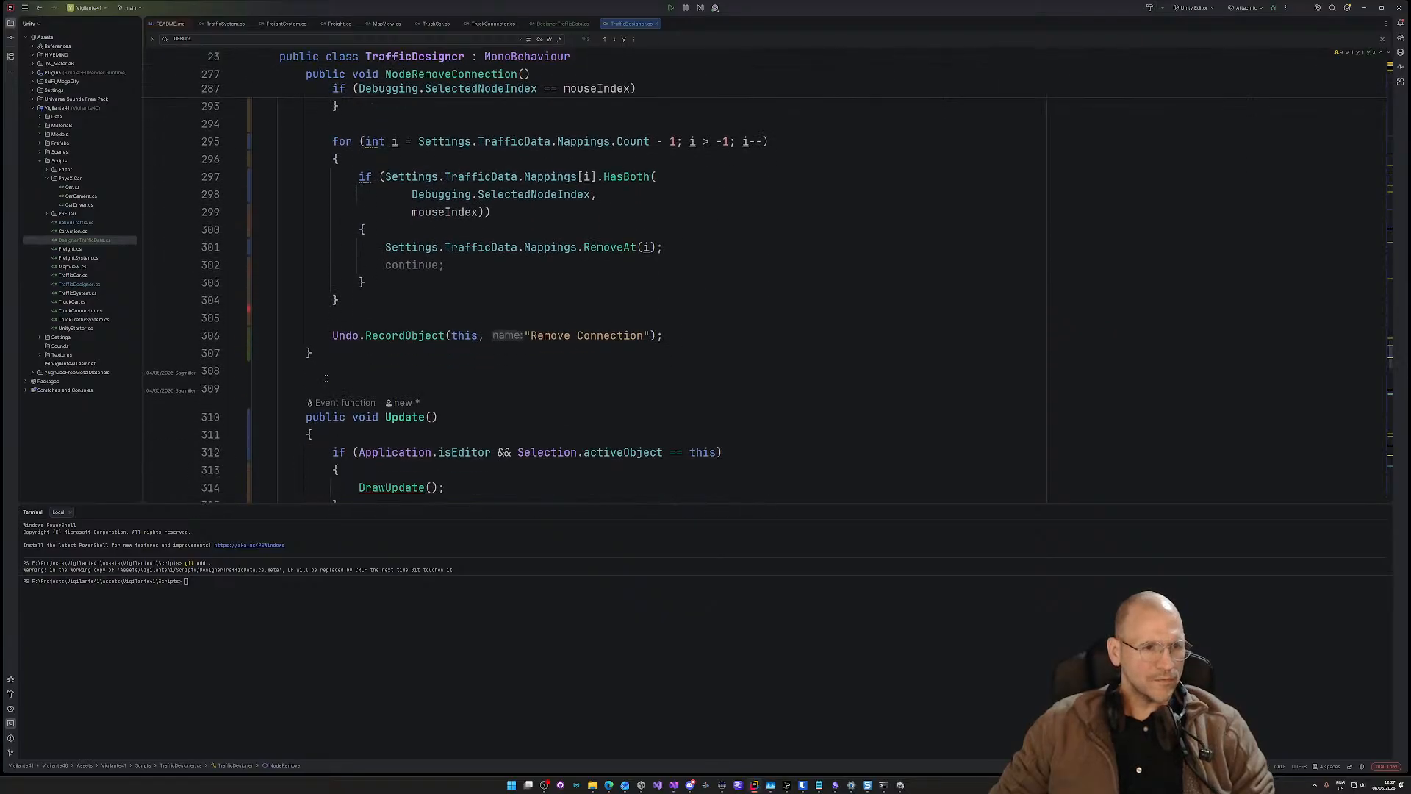
left_click_drag(330, 335, 525, 335)
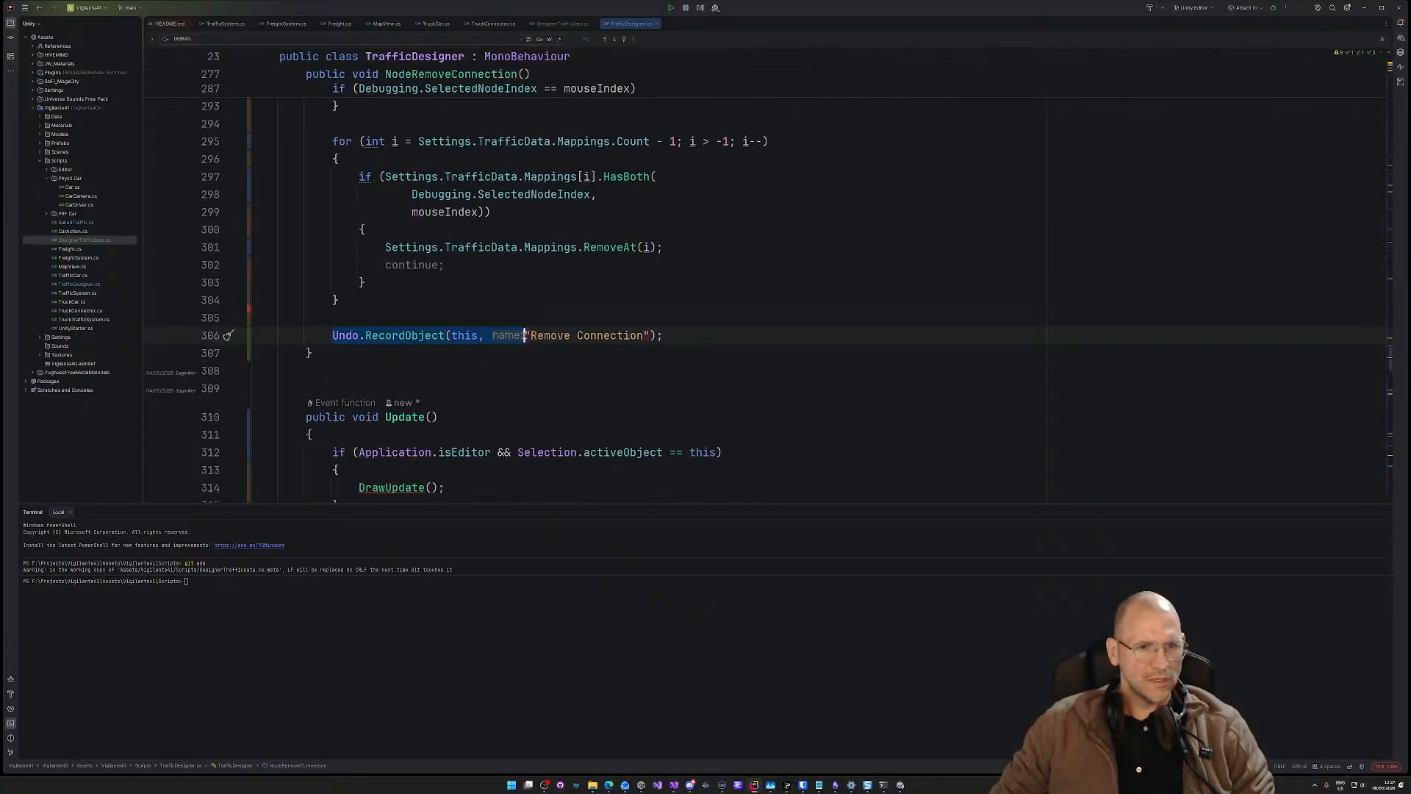
type("RecordNodeState(")
Step: Look through the Update and DrawUpdate methods down to the custom editor class for any remaining undo calls
scroll(416, 356, "down", 6)
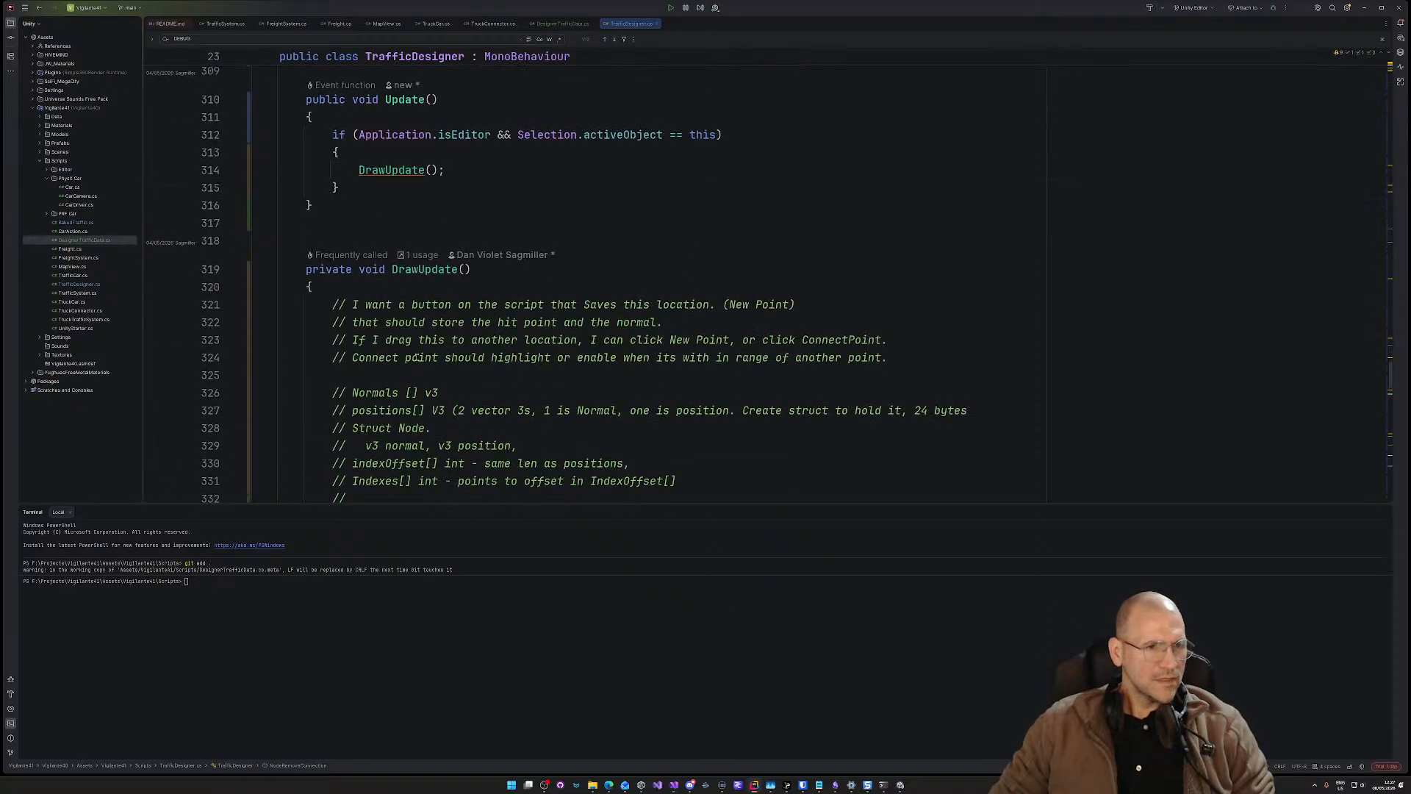
scroll(417, 357, "up", 2)
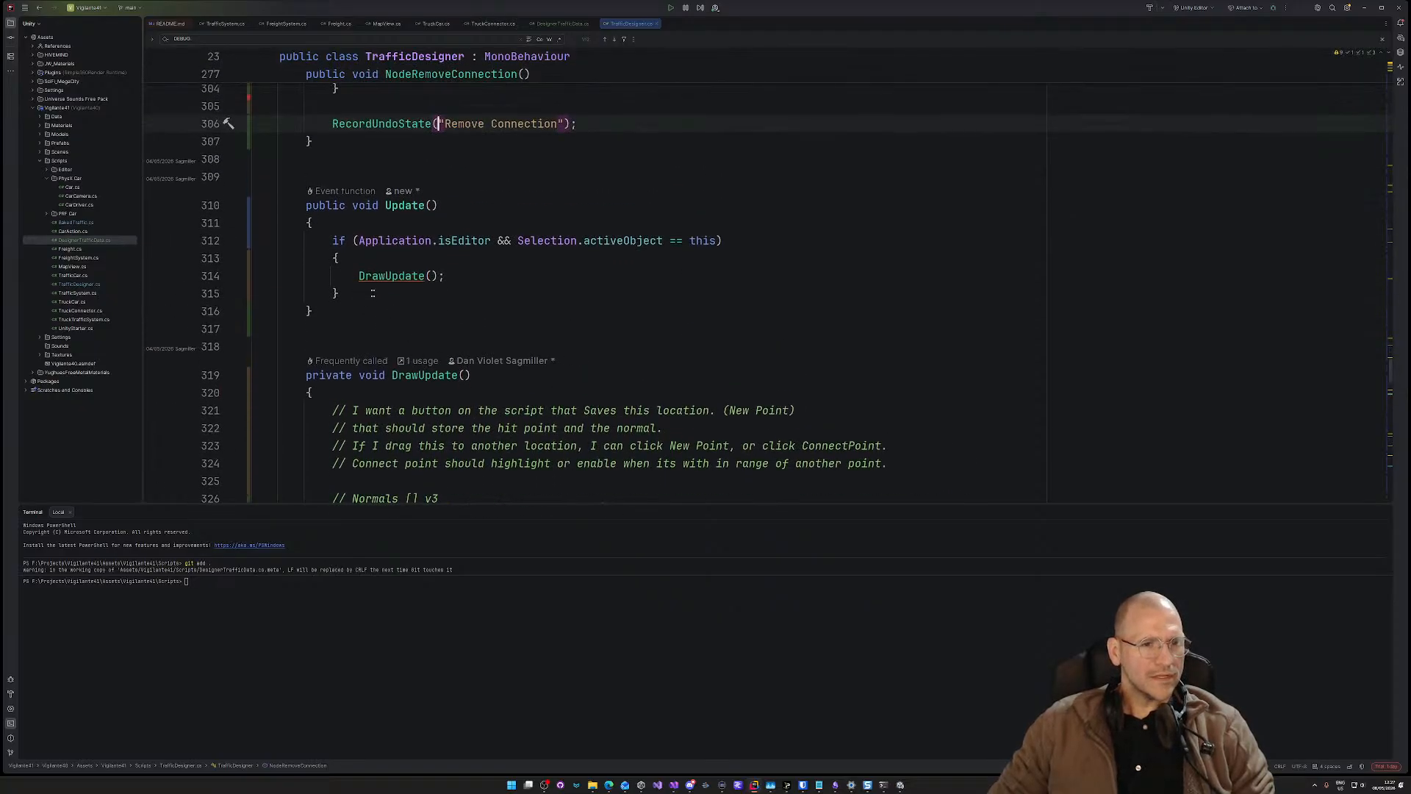
scroll(444, 291, "down", 10)
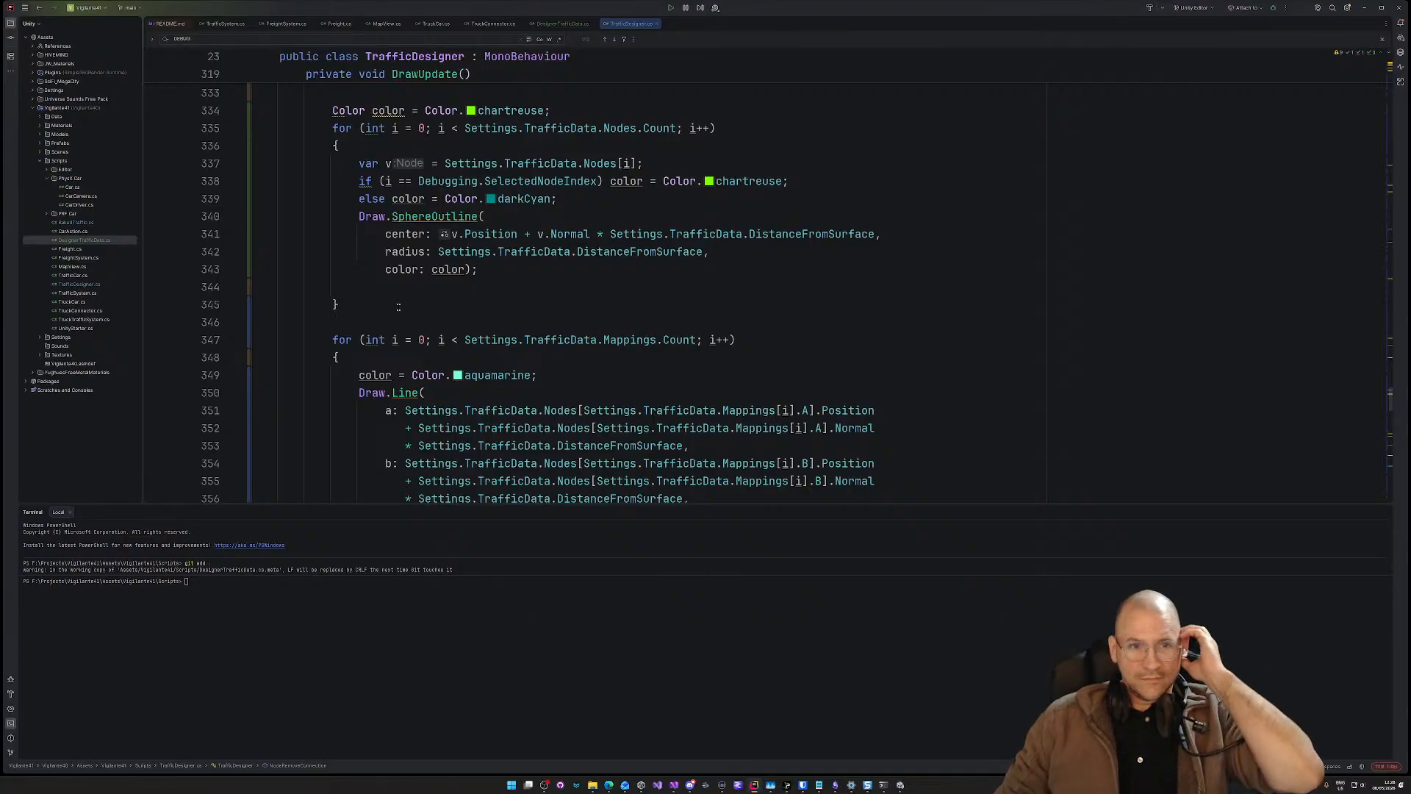
left_click(538, 281)
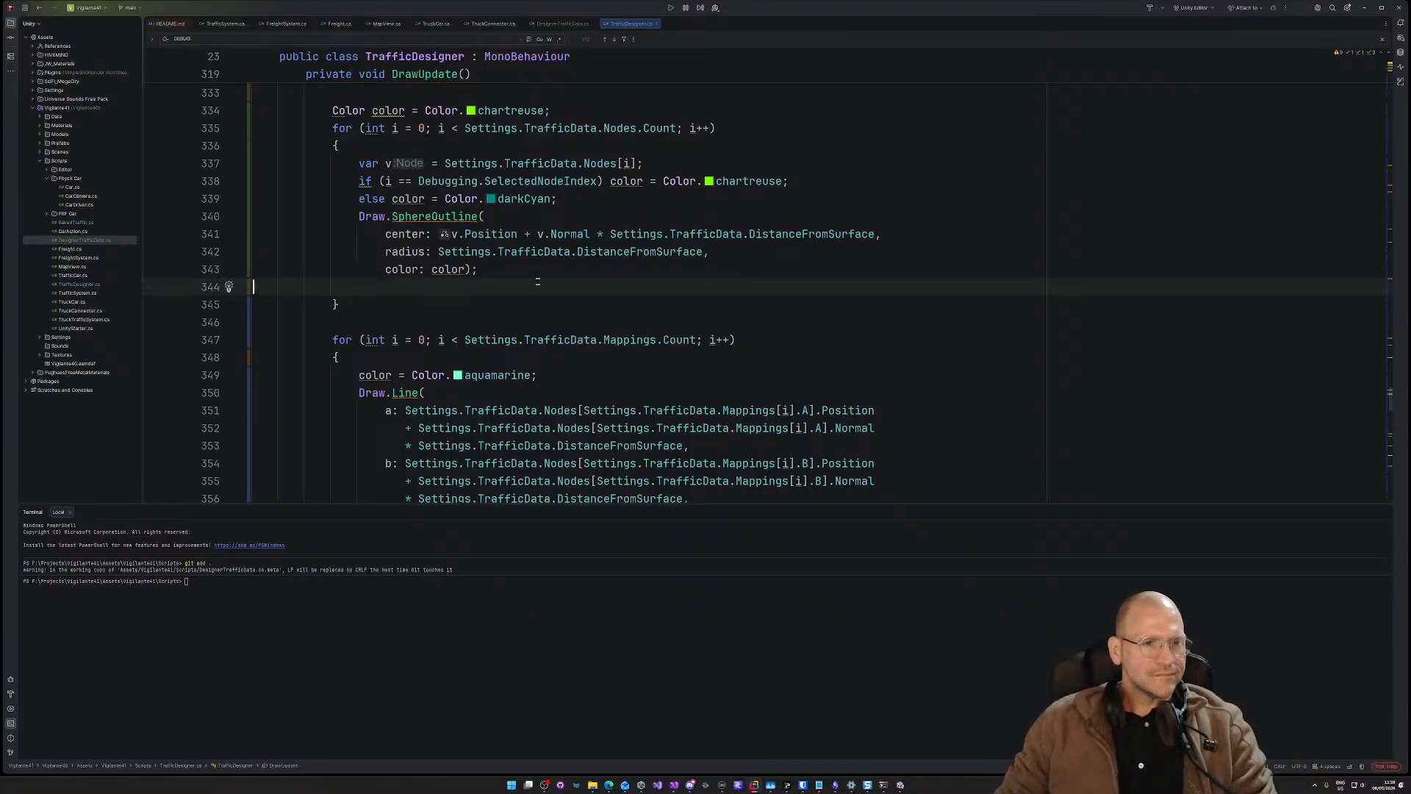
left_click(529, 275)
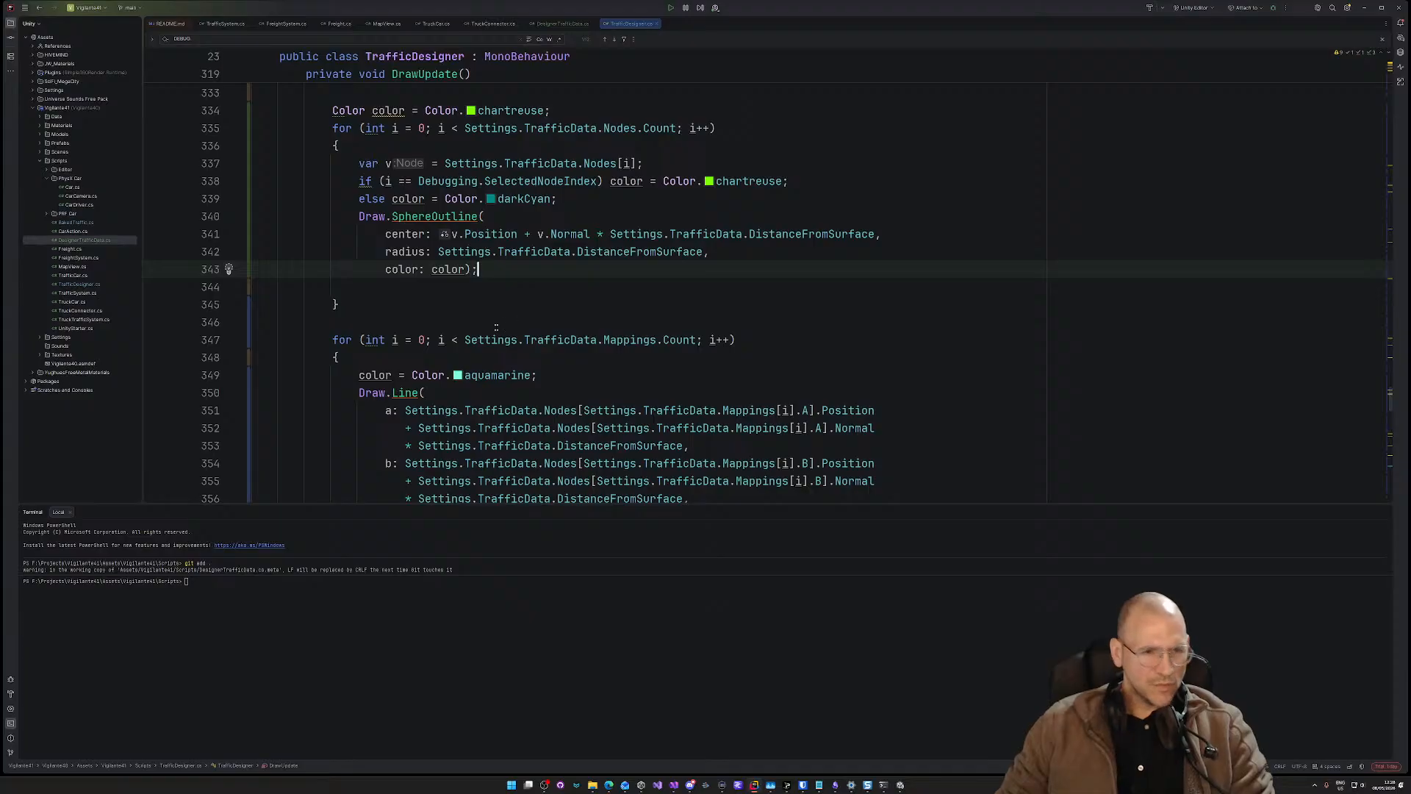
scroll(497, 327, "down", 8)
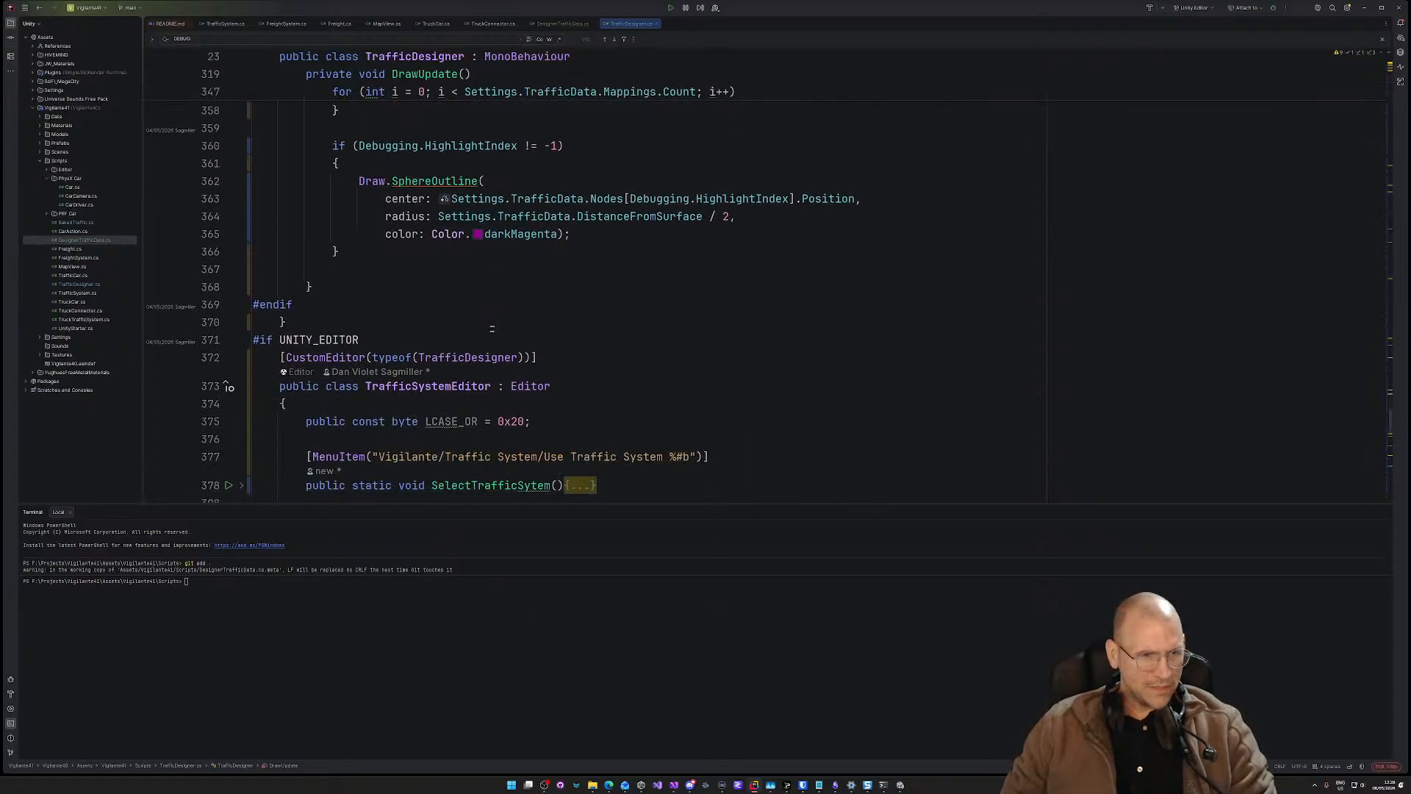
left_click(485, 275)
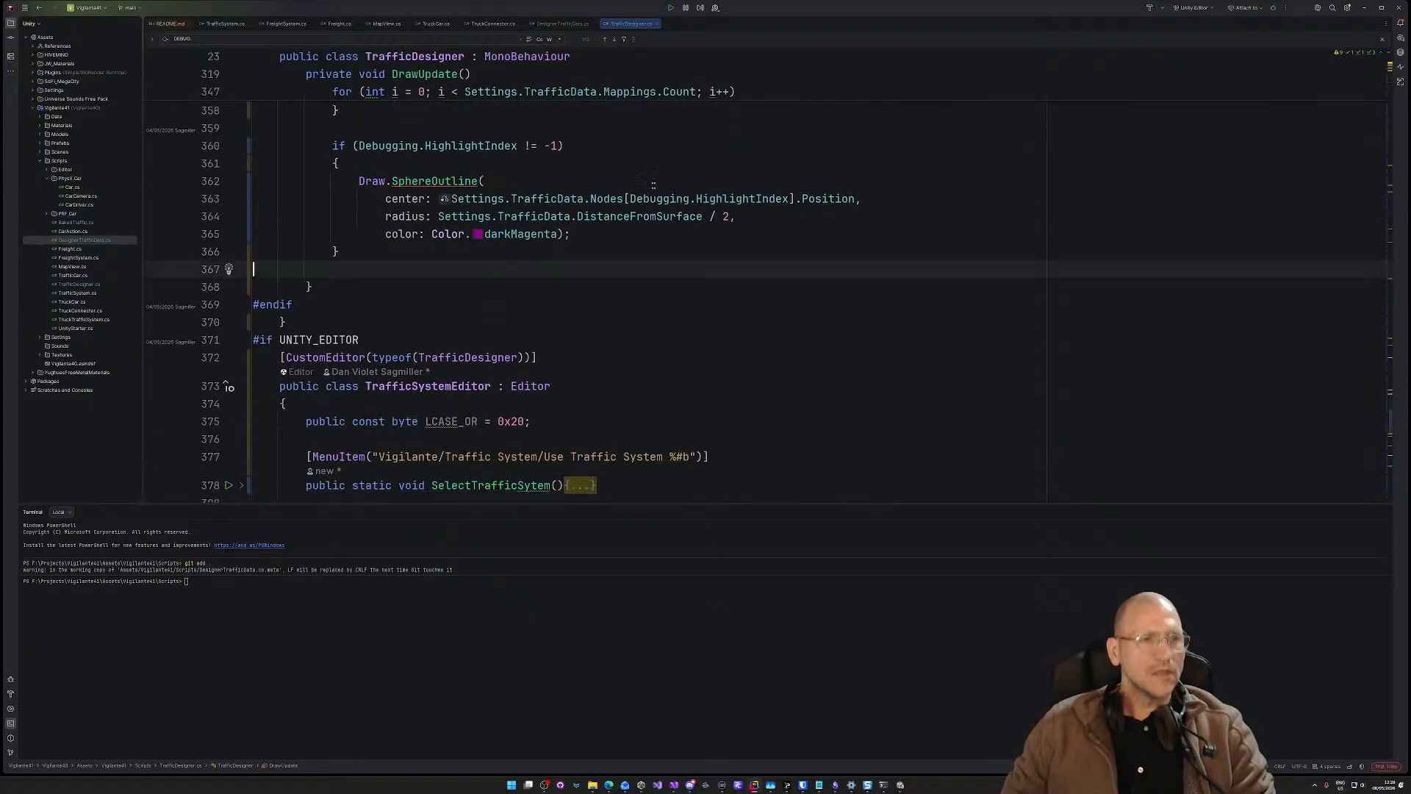
Step: Switch to the Unity editor and clear the console log
key("alt+Tab")
key("Tab")
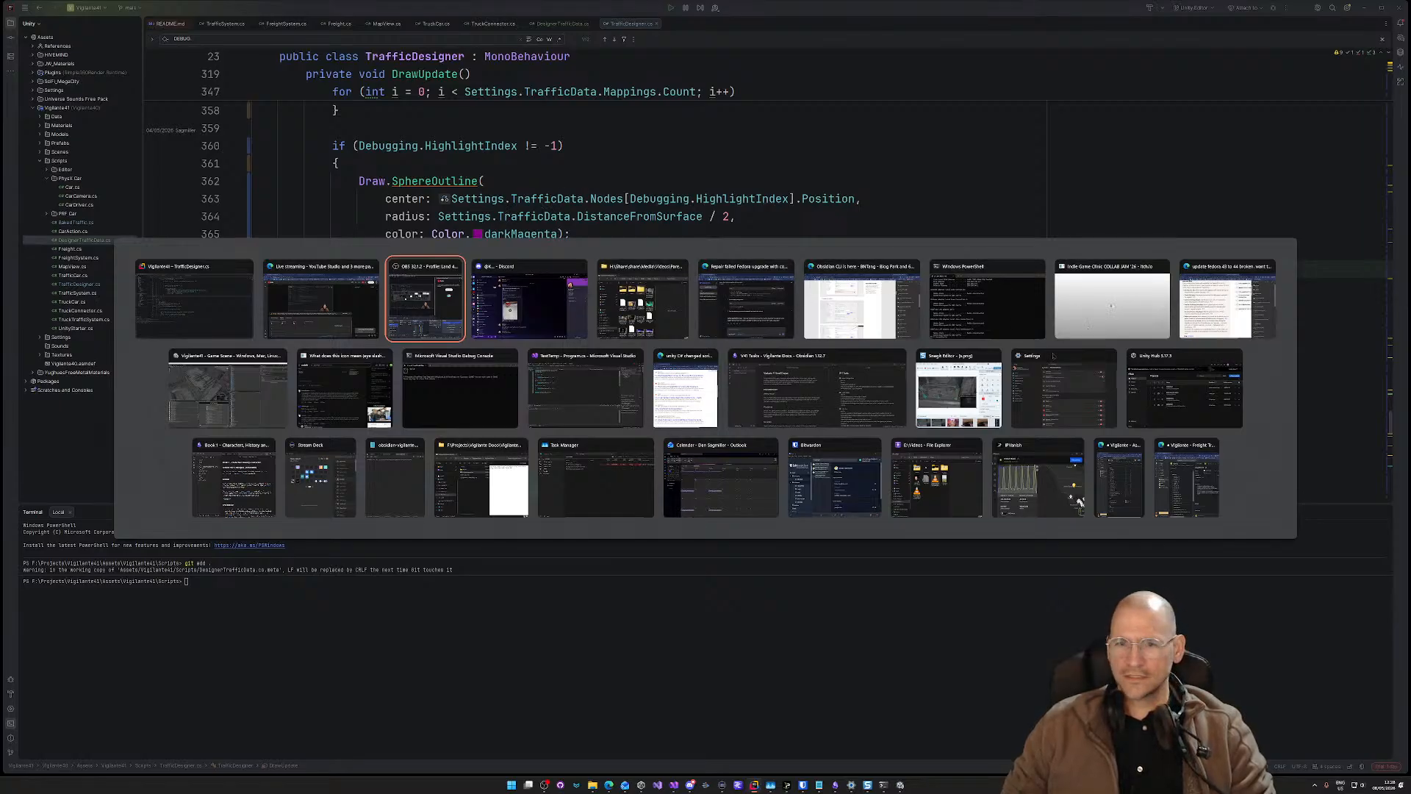
left_click(191, 395)
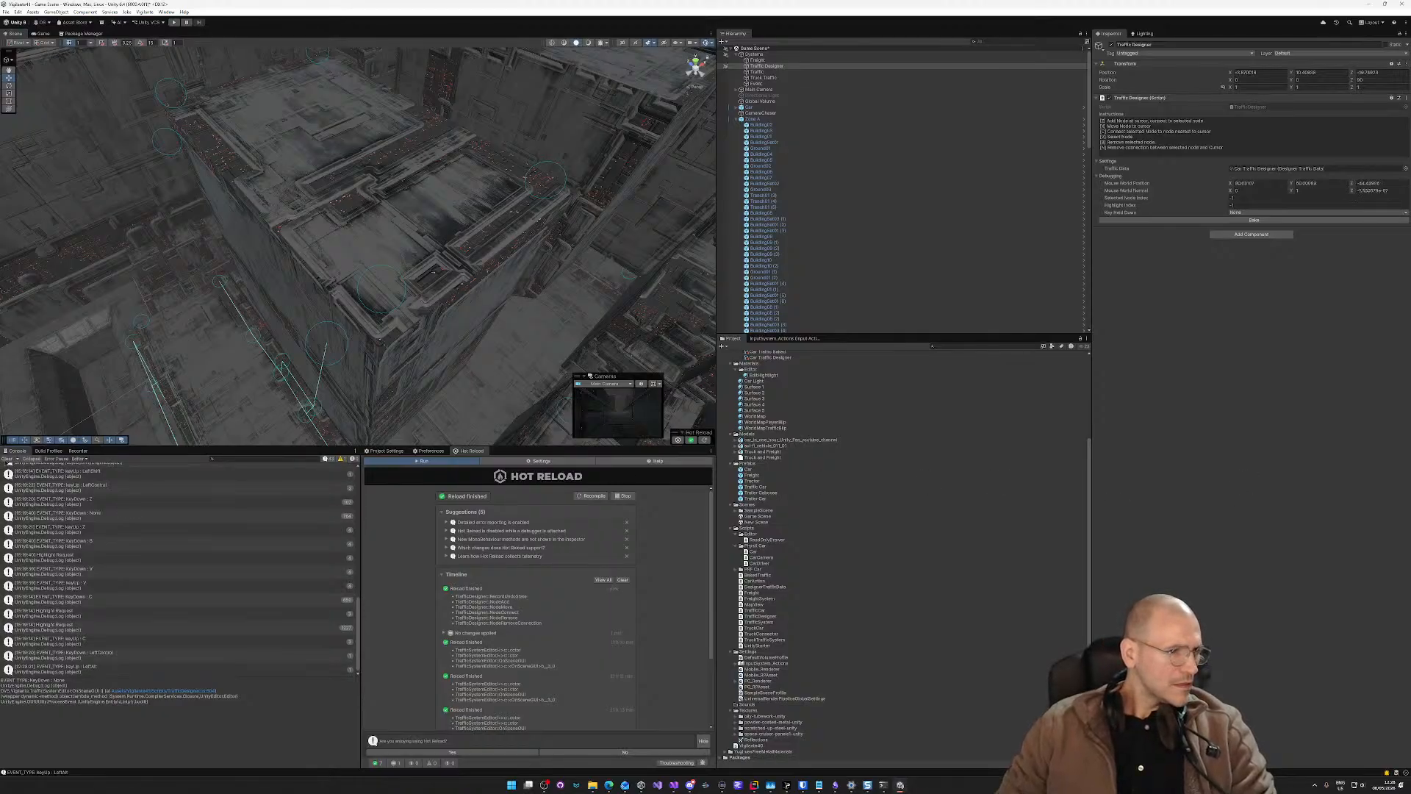
left_click(8, 460)
Step: Reselect the Traffic Designer object and add a traffic node on the central building's roof near its front corner
left_click(335, 184)
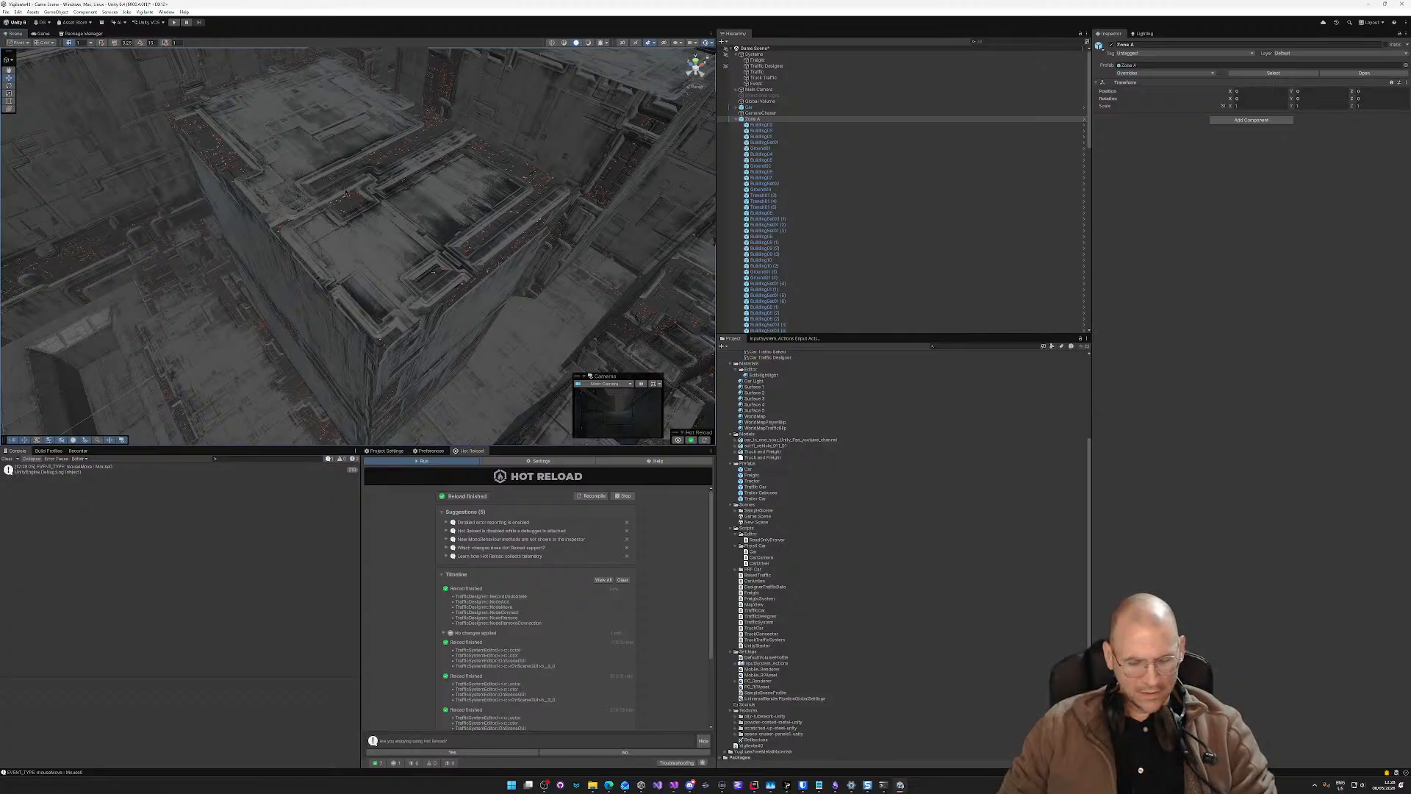
key("ctrl+shift+b")
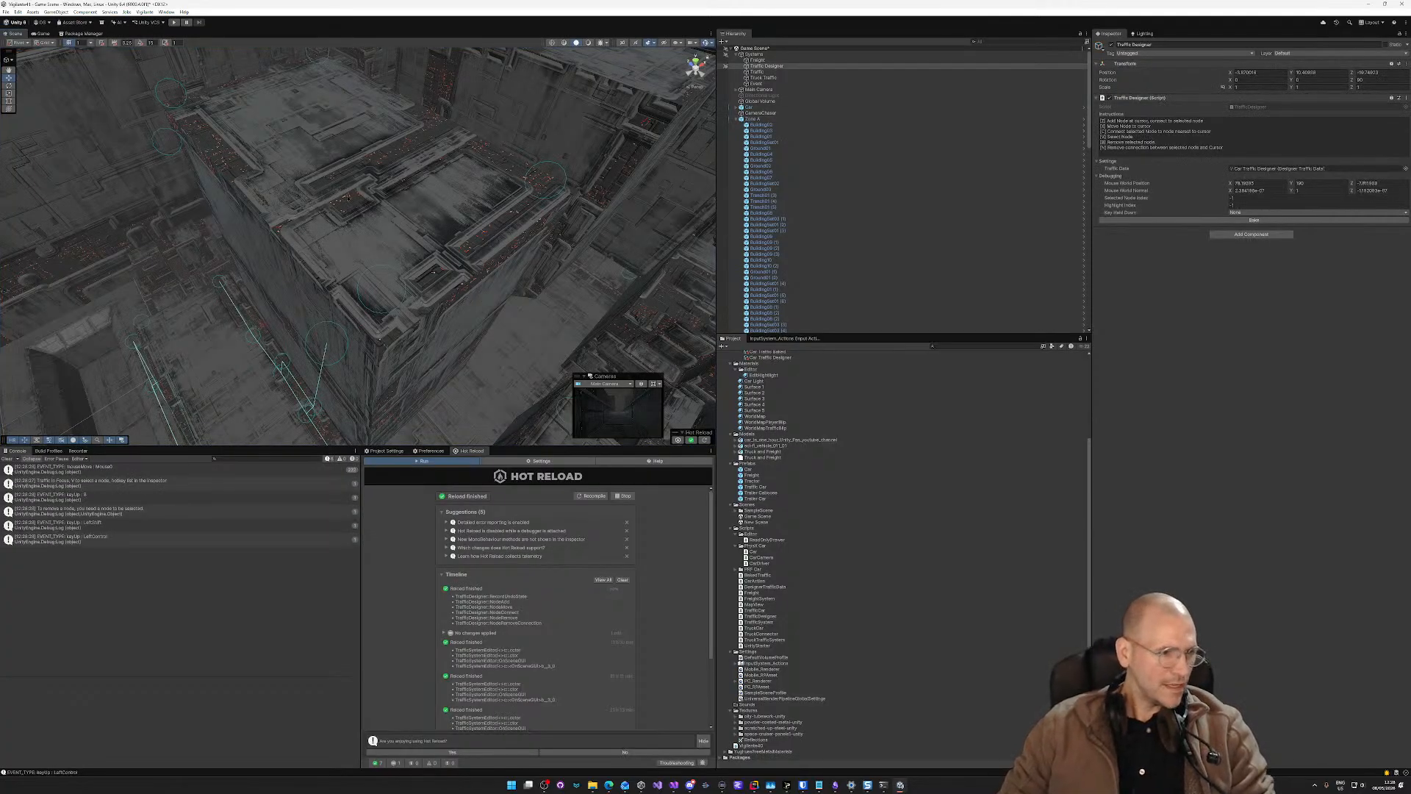
key("v")
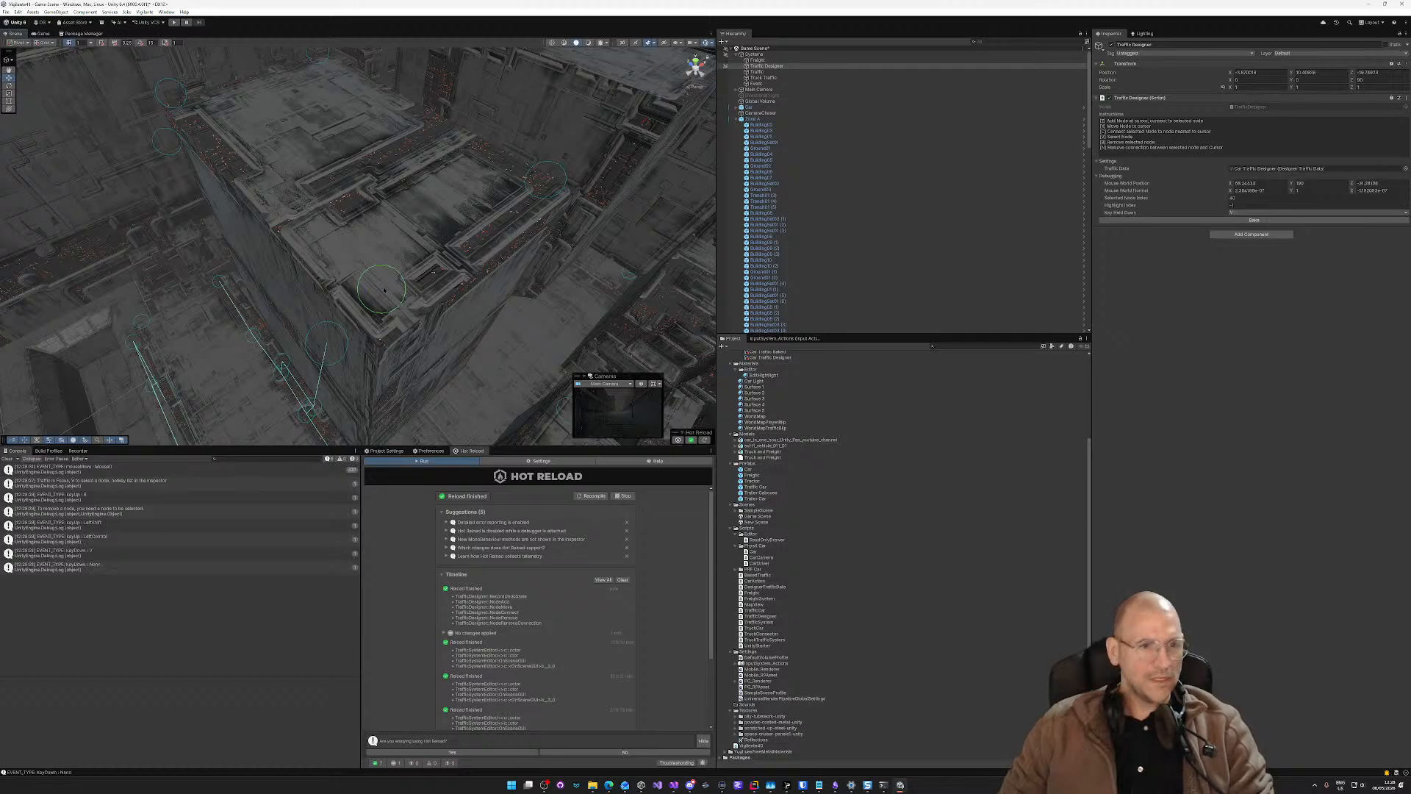
Step: Test the Traffic Designer's node highlighting in the scene with the new rooftop node selected
key("v")
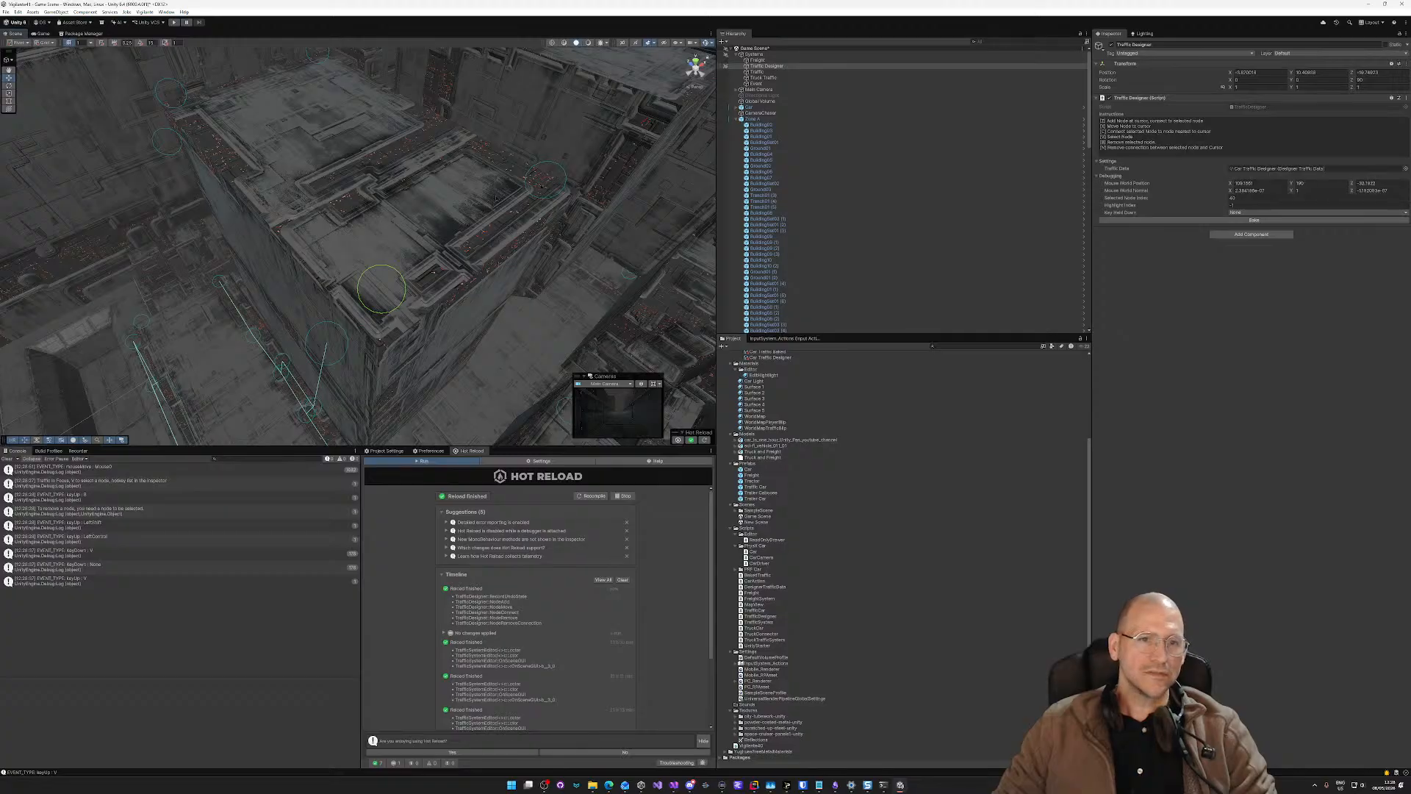
key("c")
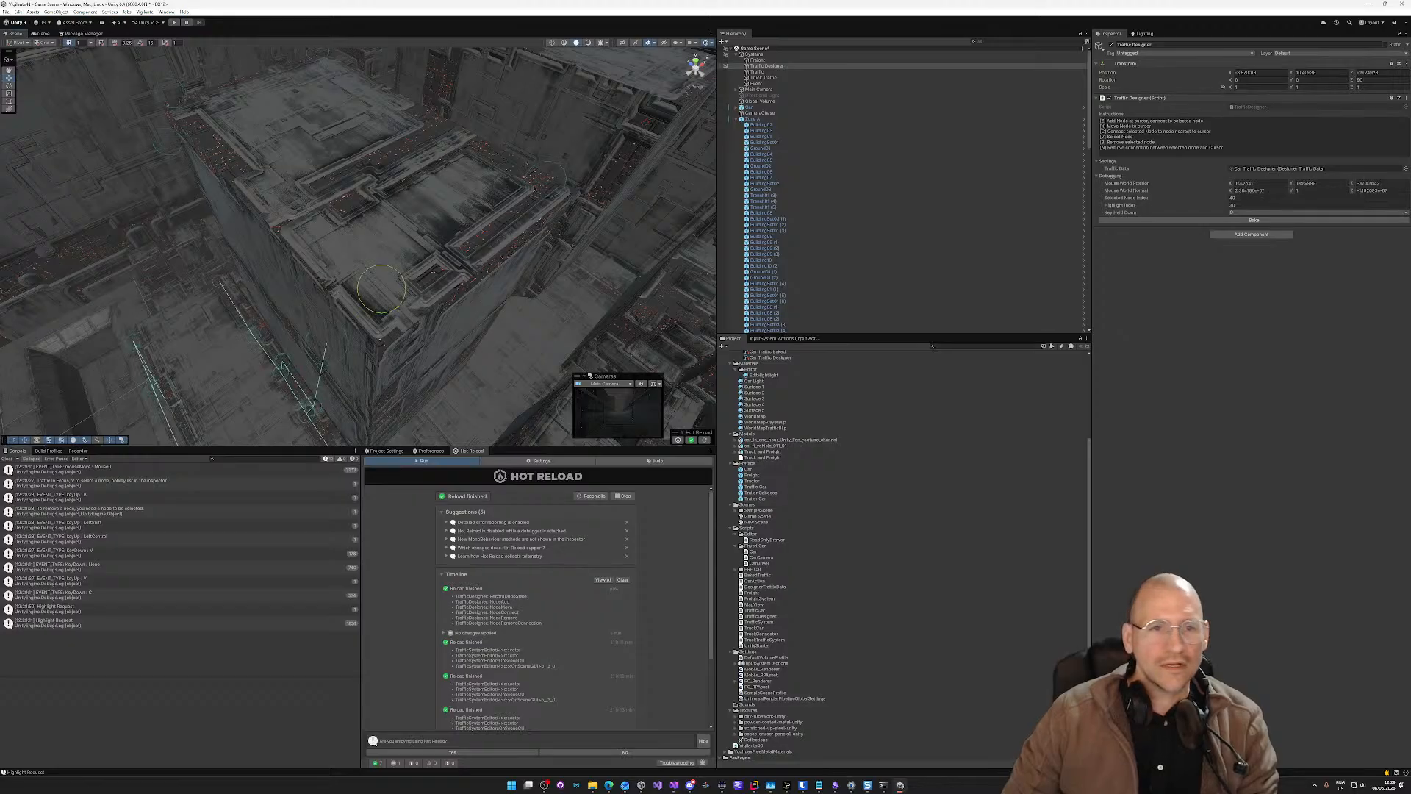
key("c")
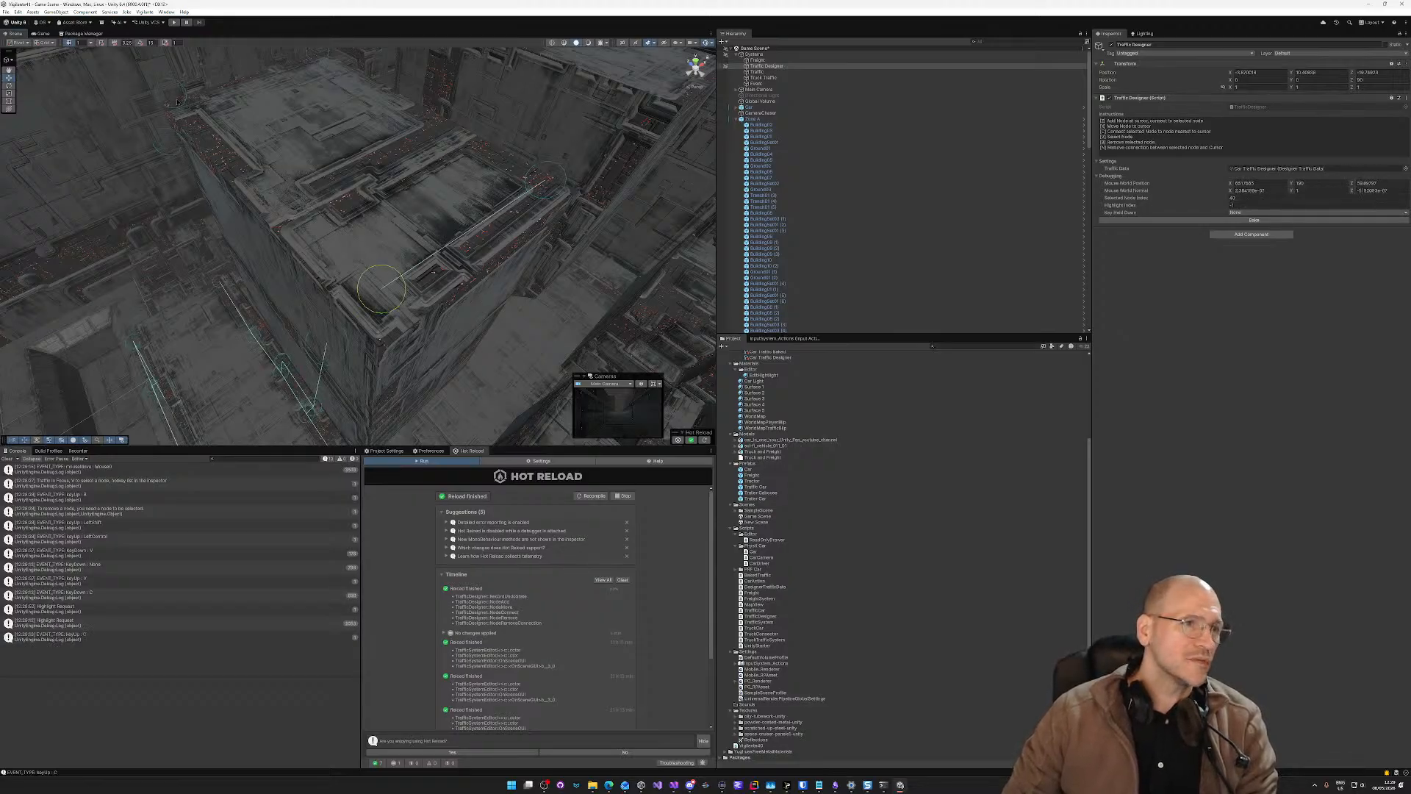
Step: Connect the traffic nodes at the central building's roof corners into a closed loop around the roof
key("c")
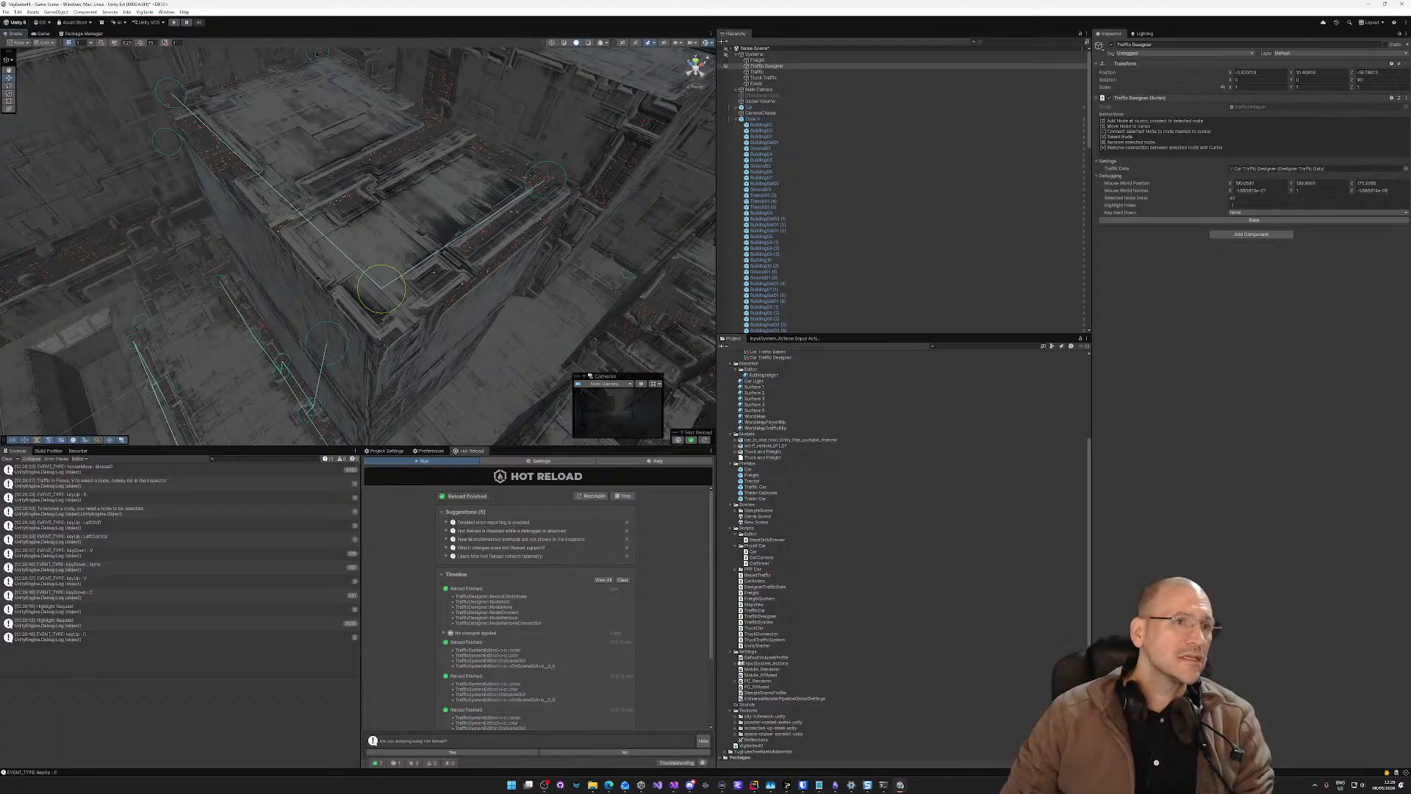
key("v")
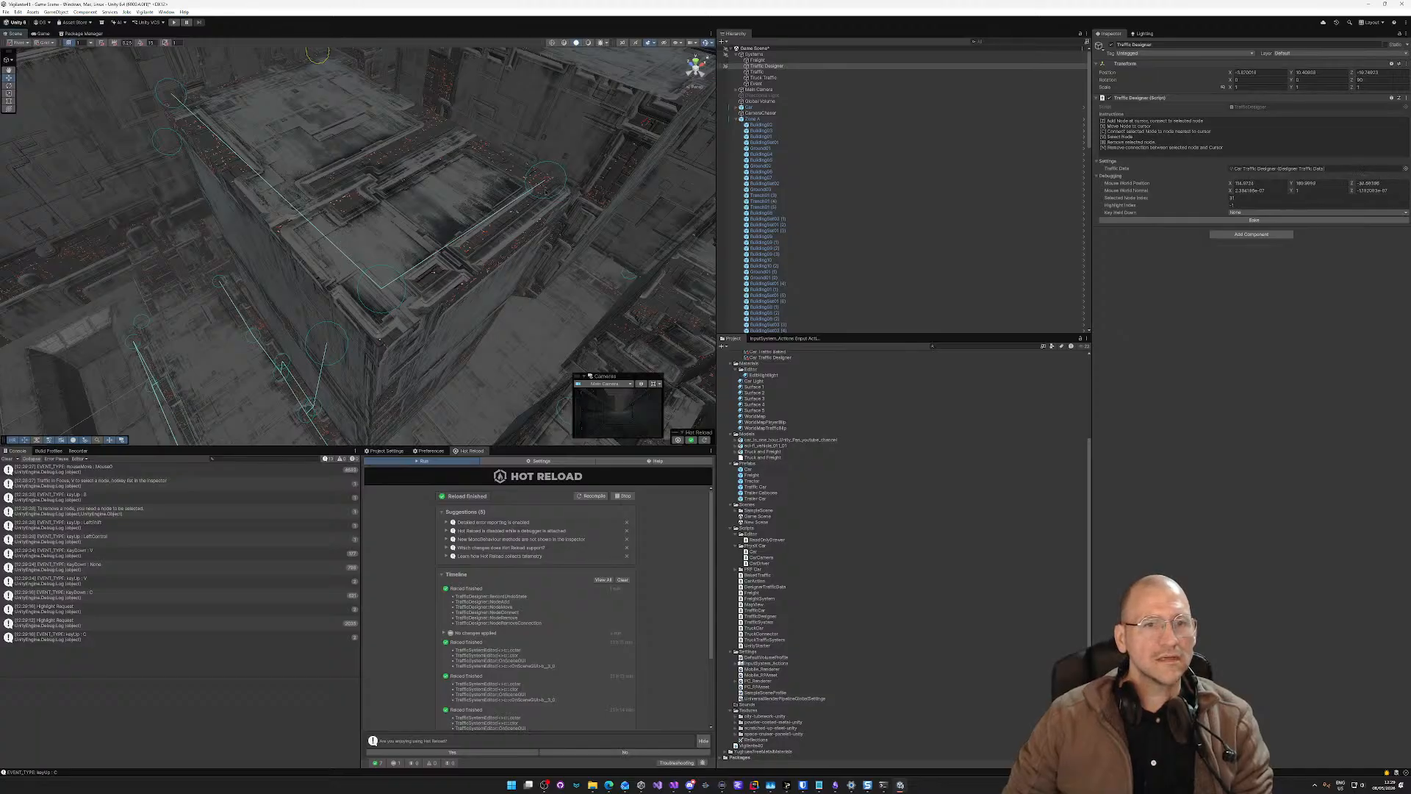
key("c")
key("c")
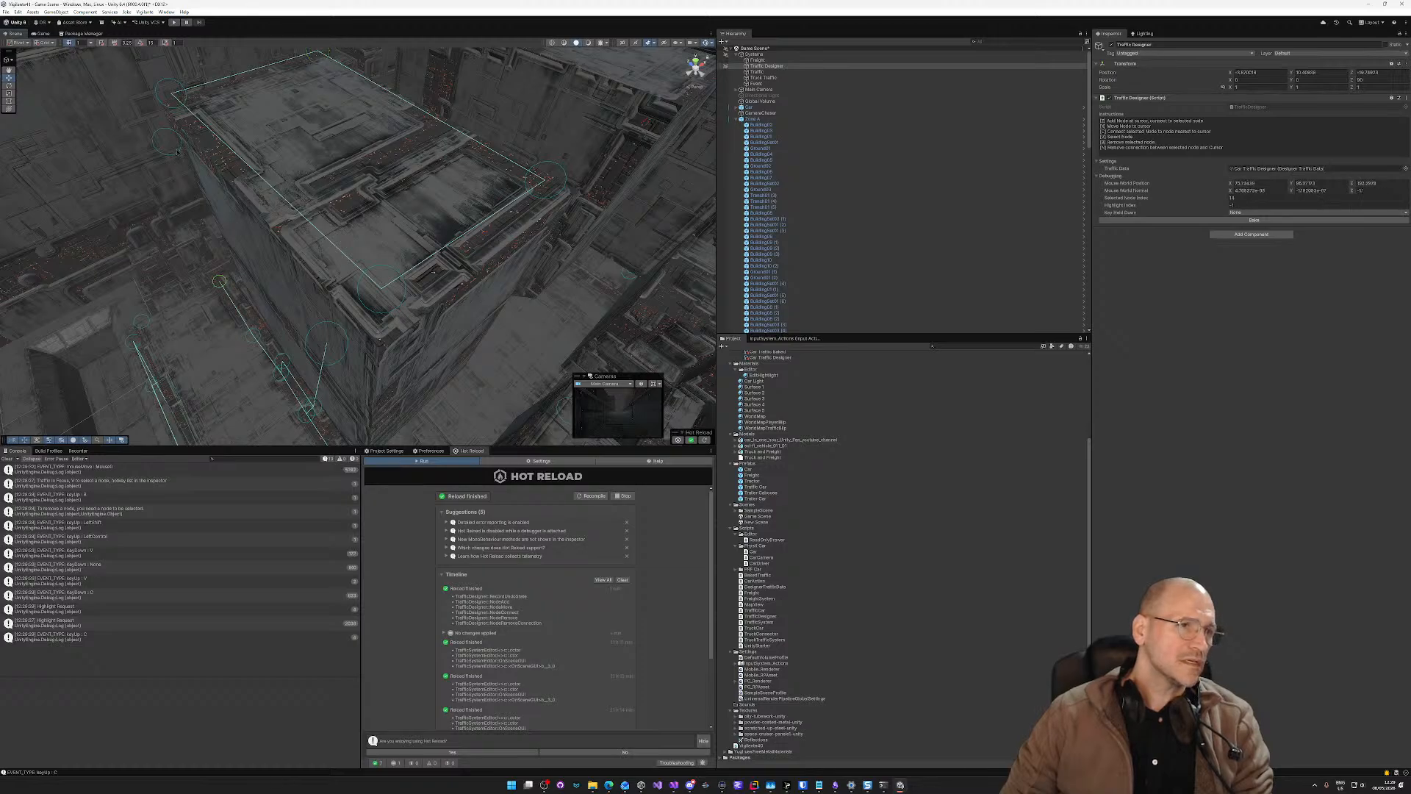
Step: Select the side-wall node below the roof's rear corner and connect it to the roof corner and the lower wall node
key("v")
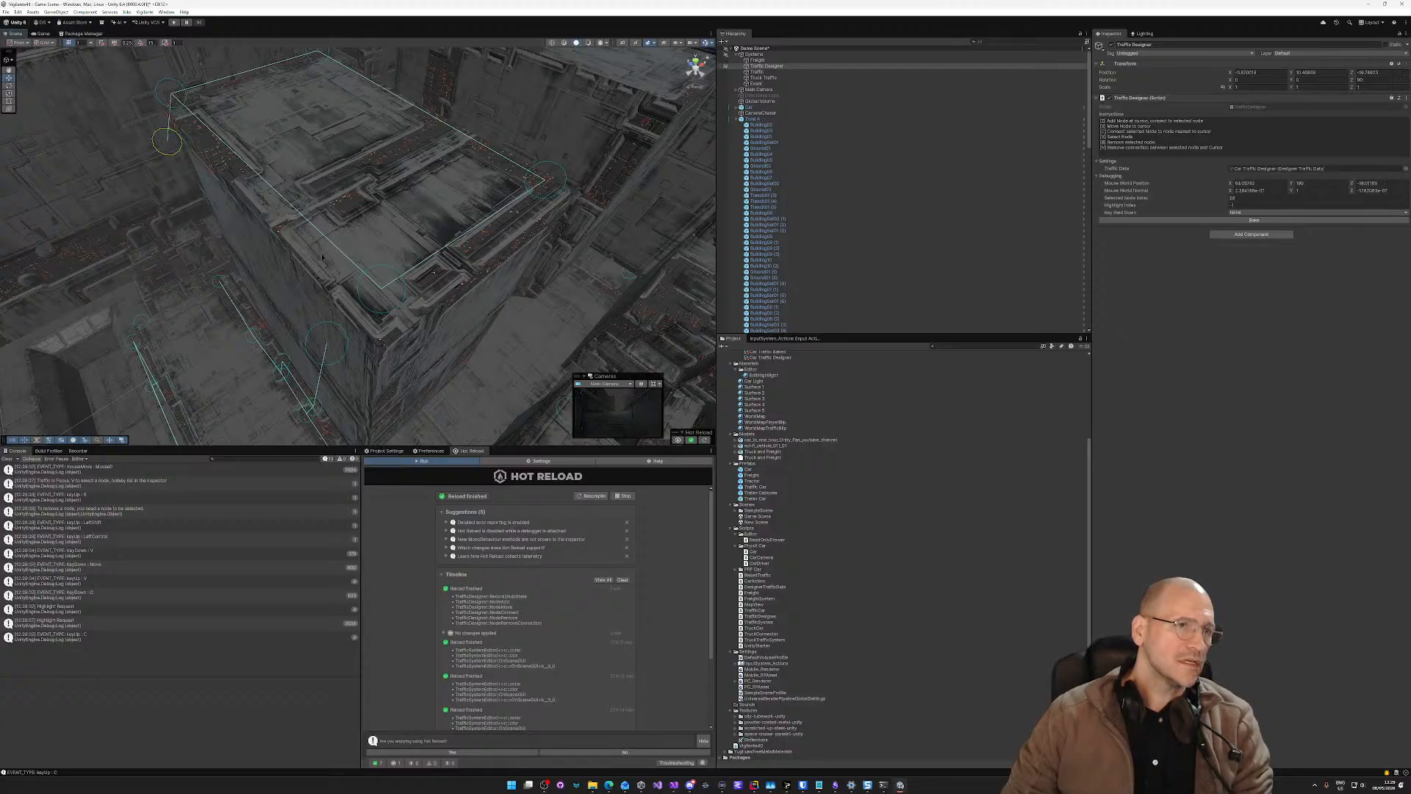
key("c")
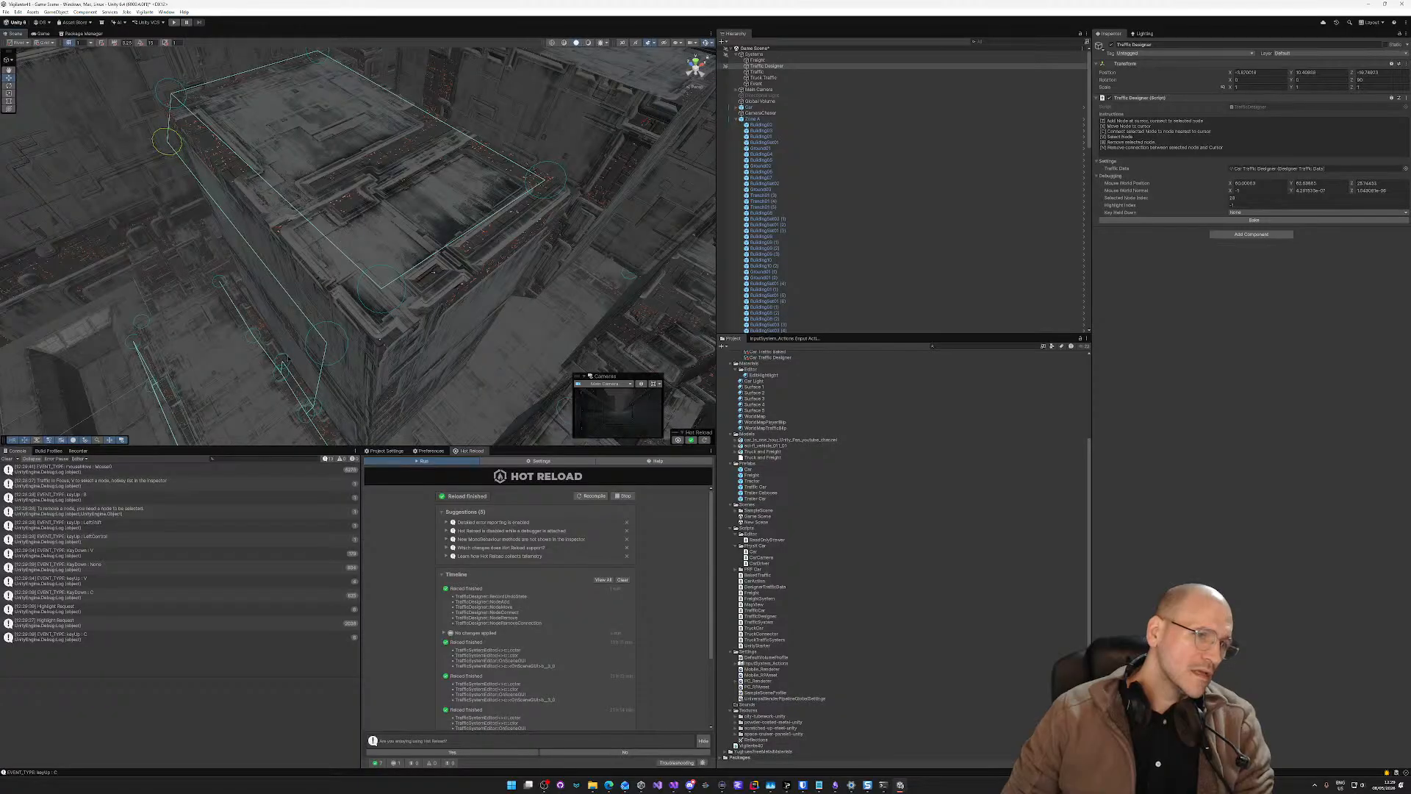
key("c")
Step: Connect the node on the ledge at the building's base to its neighbour and reposition it along the ledge
right_click_drag(286, 308, 448, 250)
key("v")
key("c")
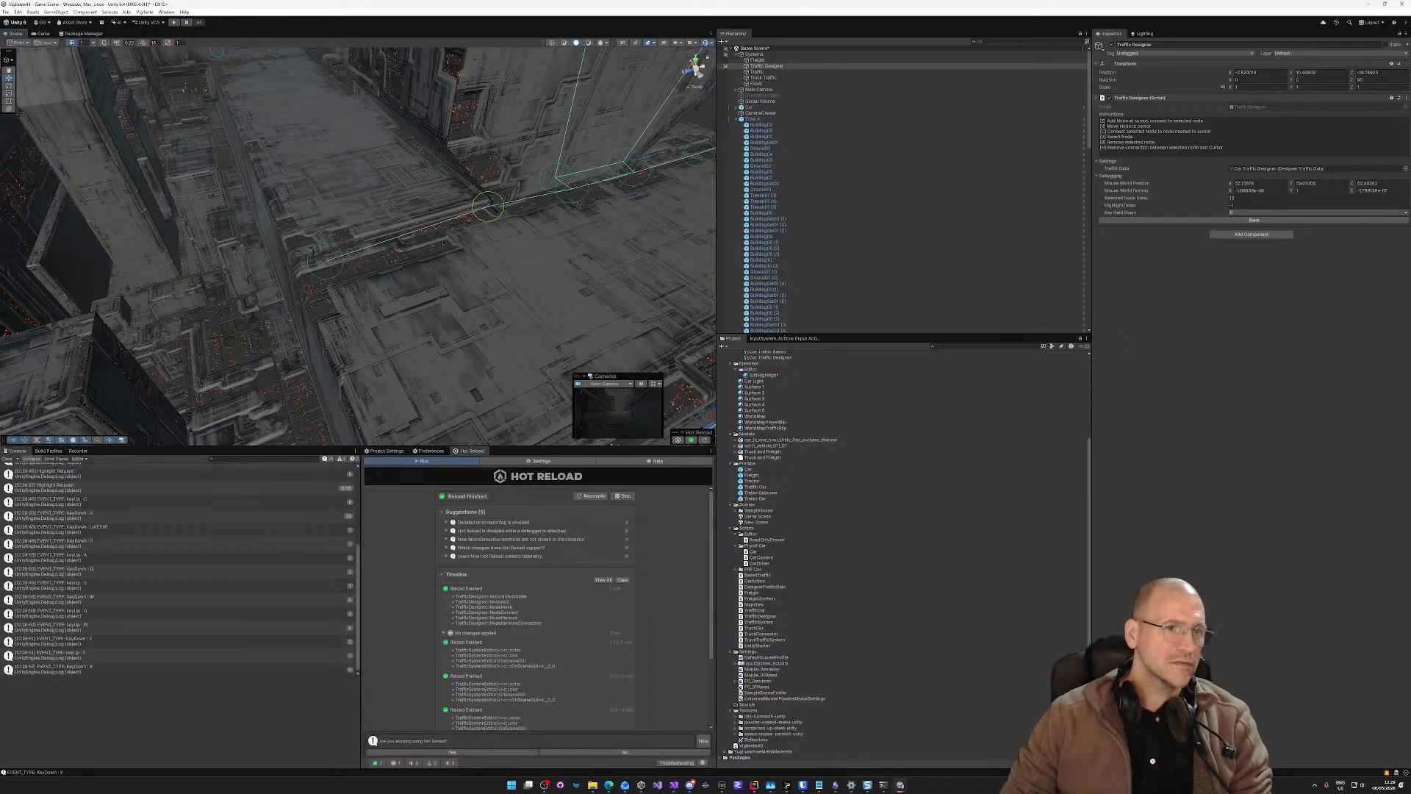
key("x")
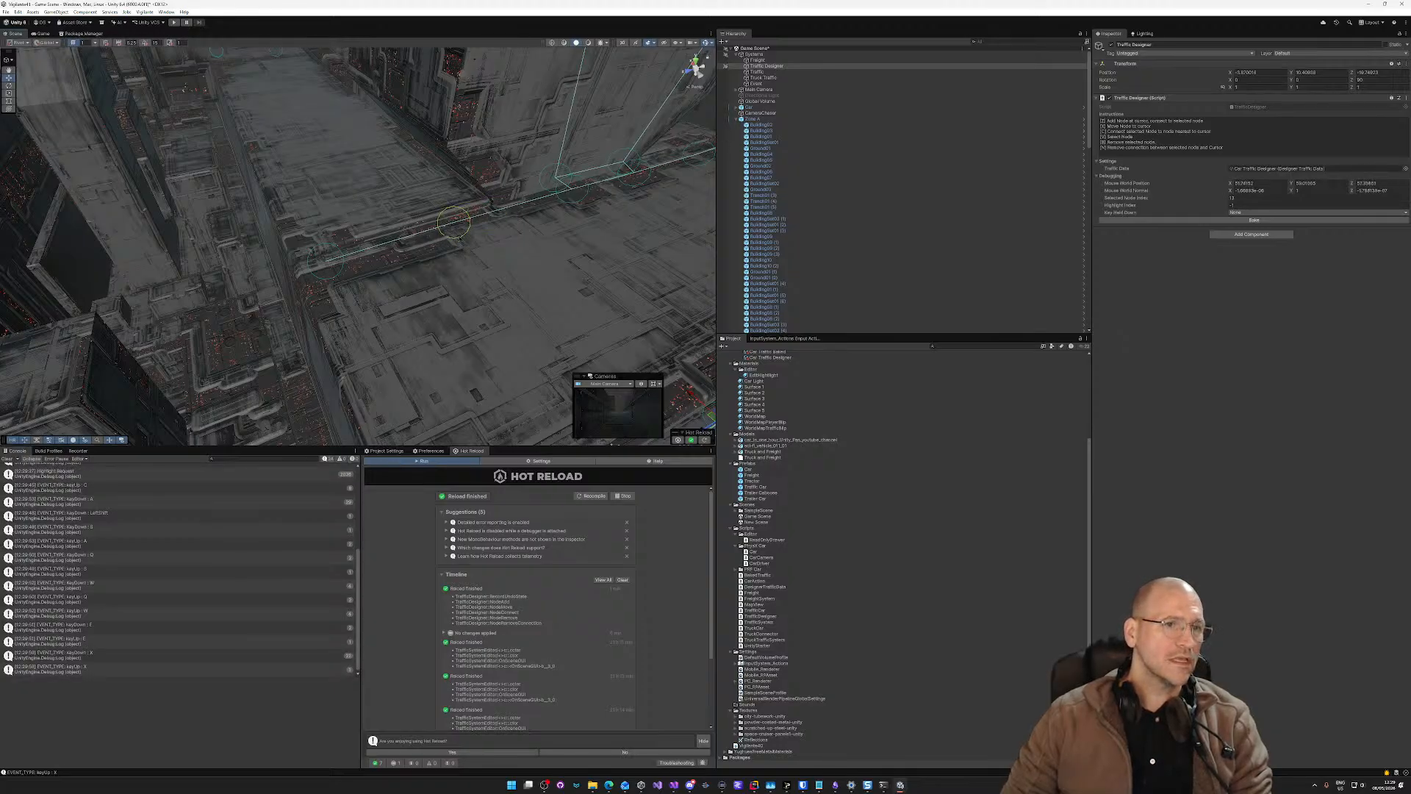
key("x")
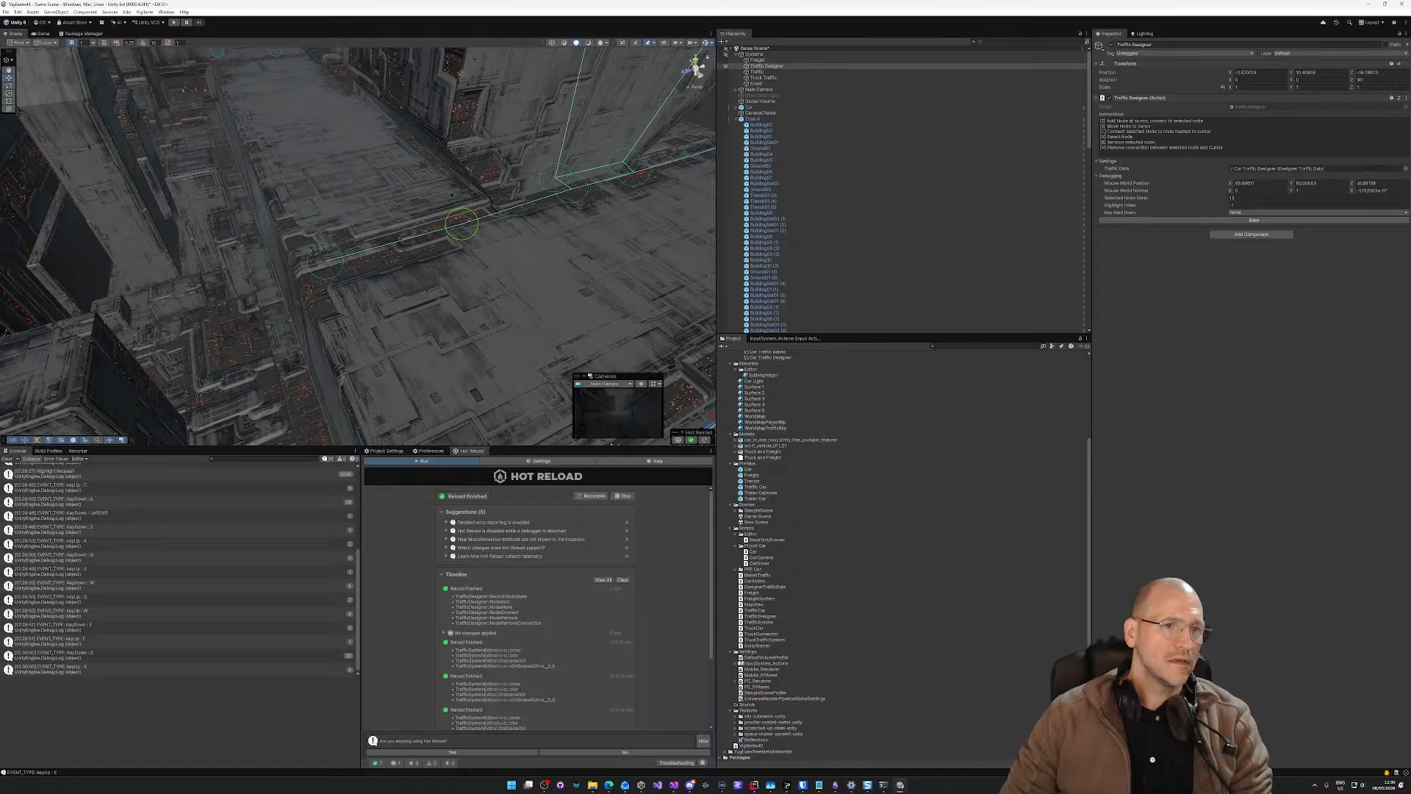
key("x")
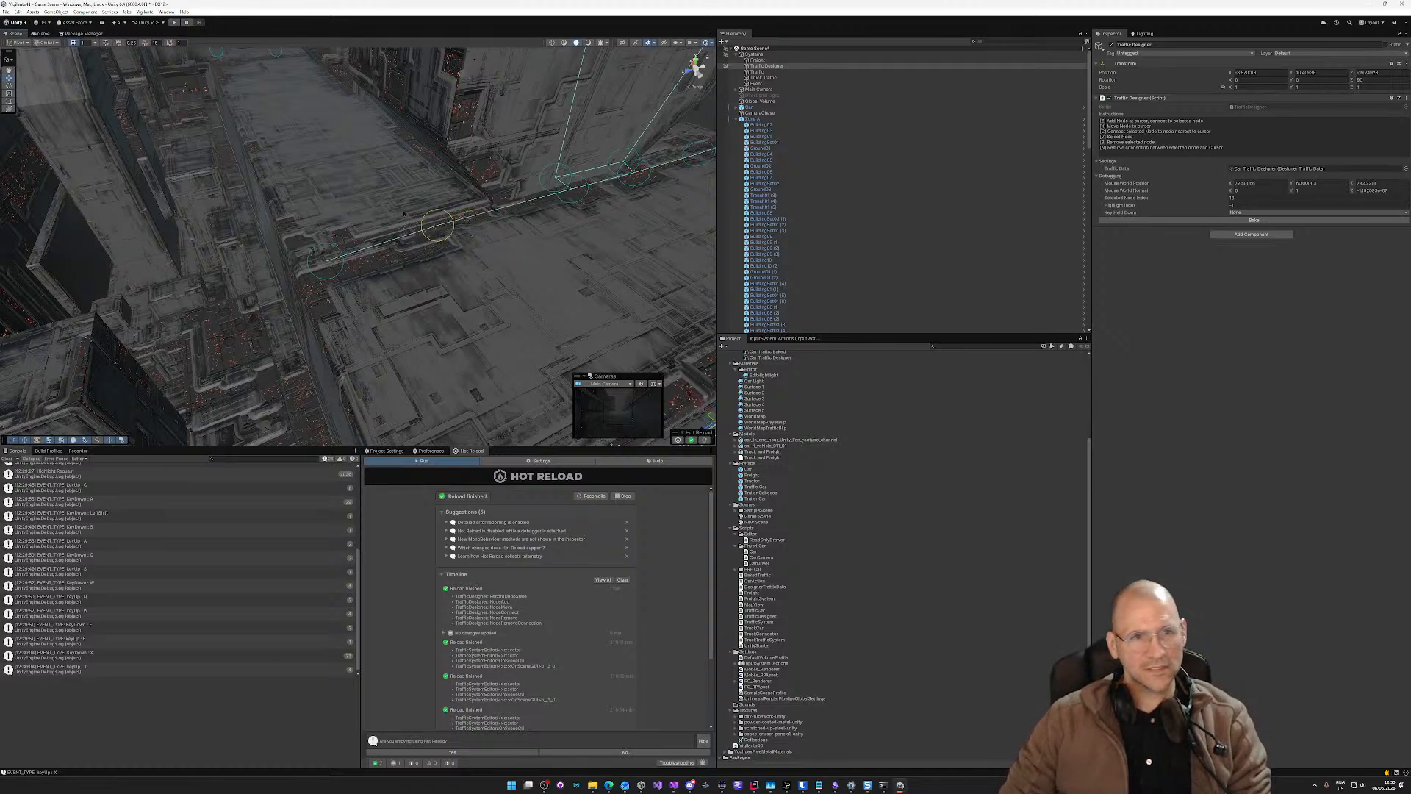
Step: Select the node at the long roof's far outer corner and connect it to the adjacent far and near corner nodes
right_click_drag(437, 241, 380, 190)
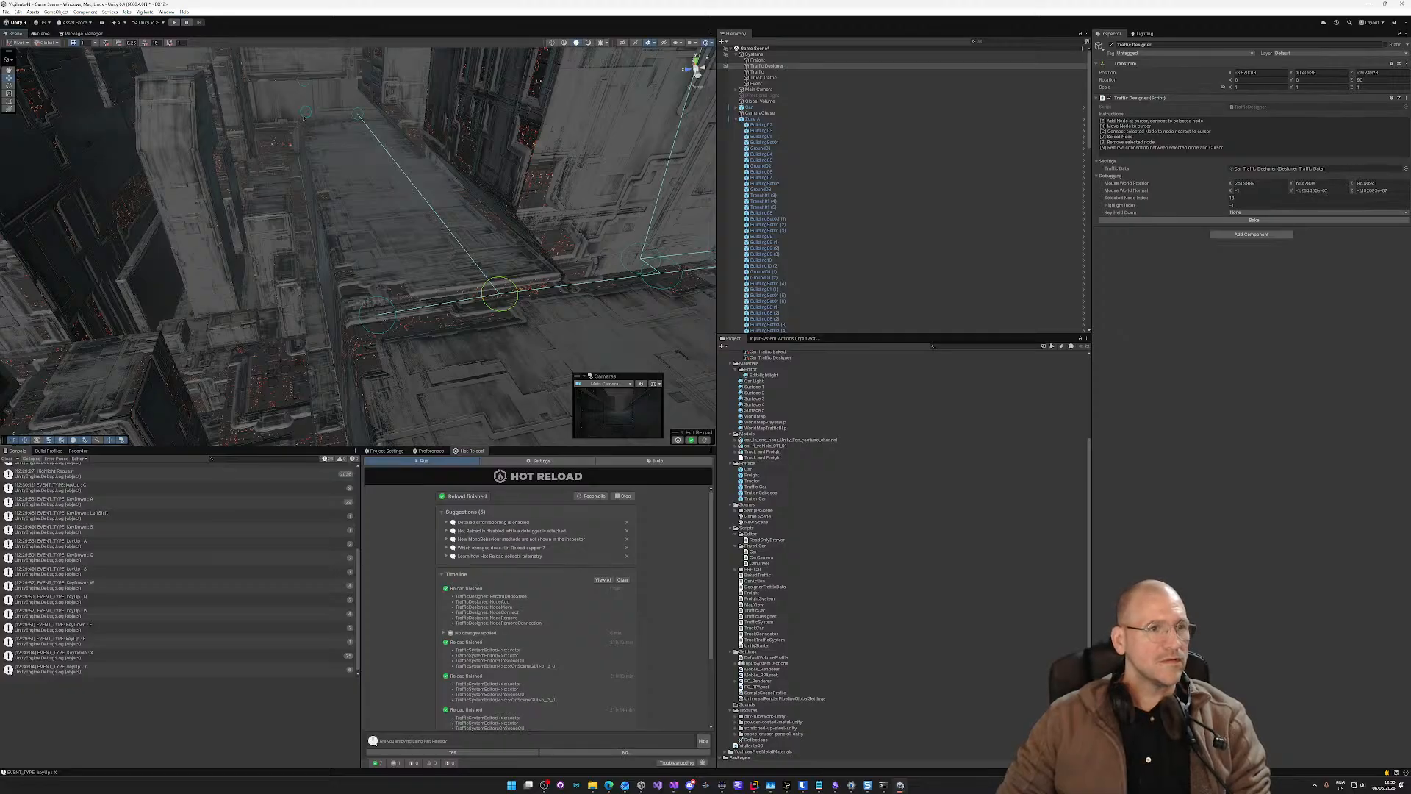
left_click(306, 116)
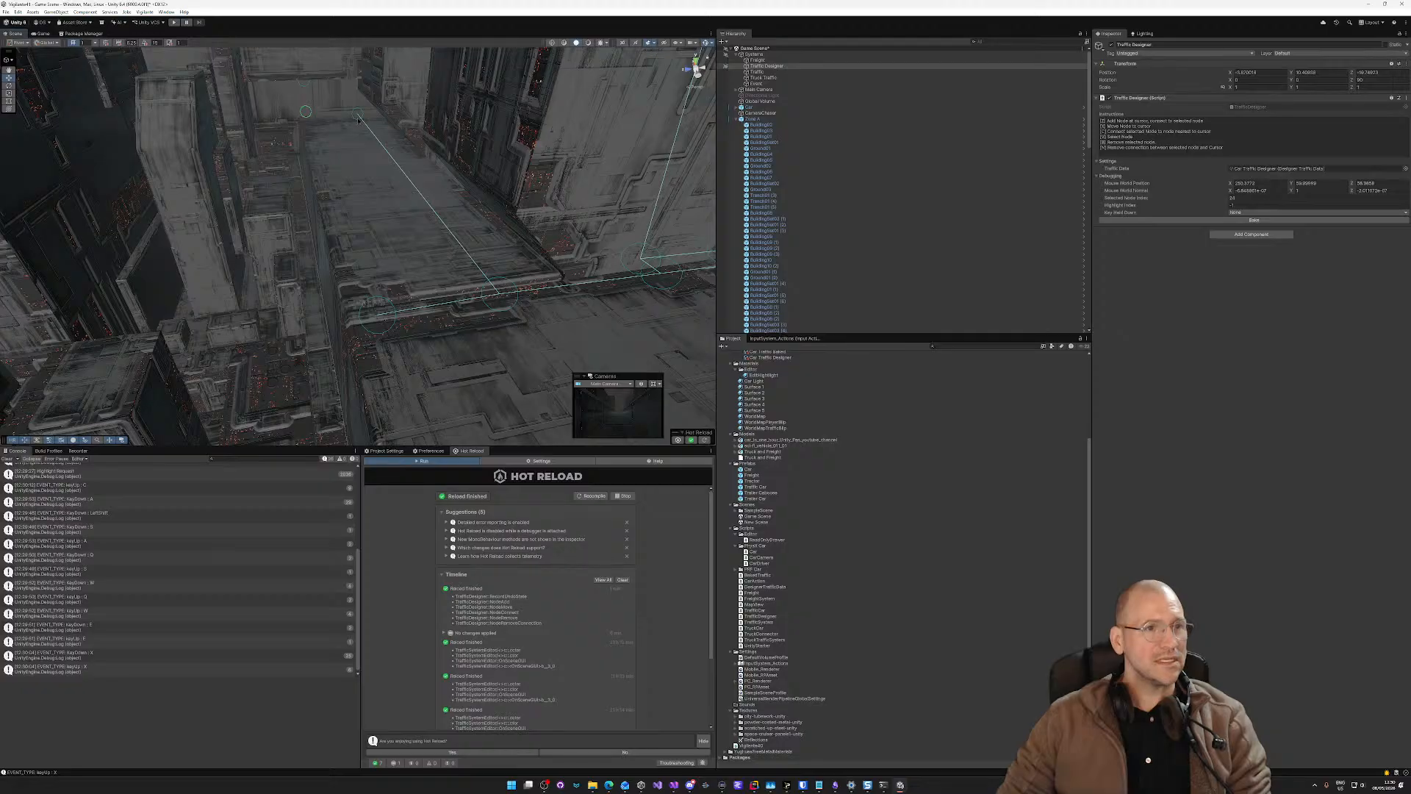
key("c")
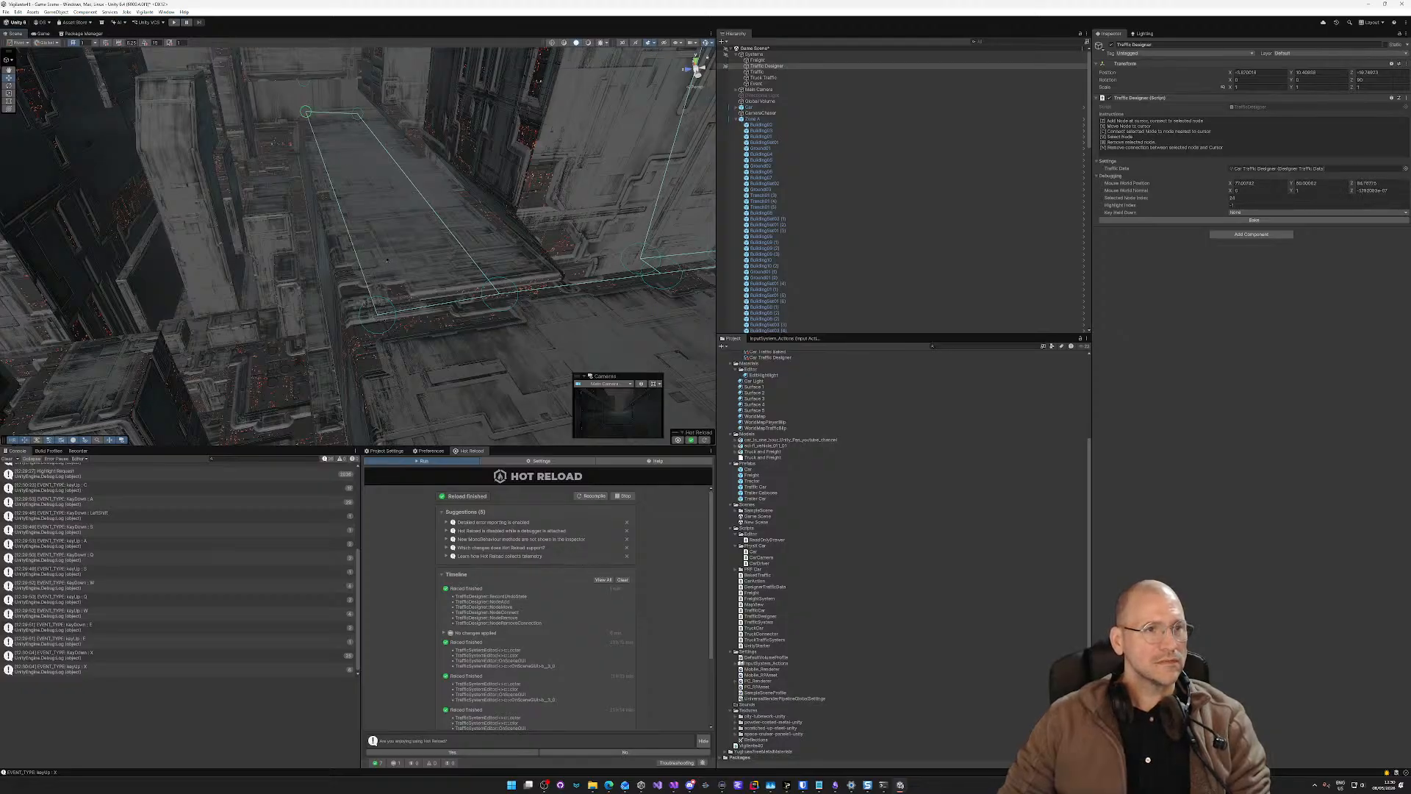
Step: Move the floor node away from the corner along the wall base, and move the neighbouring node up onto the wall's lower corner
right_click_drag(385, 244, 444, 208)
key("shift+w")
key("d")
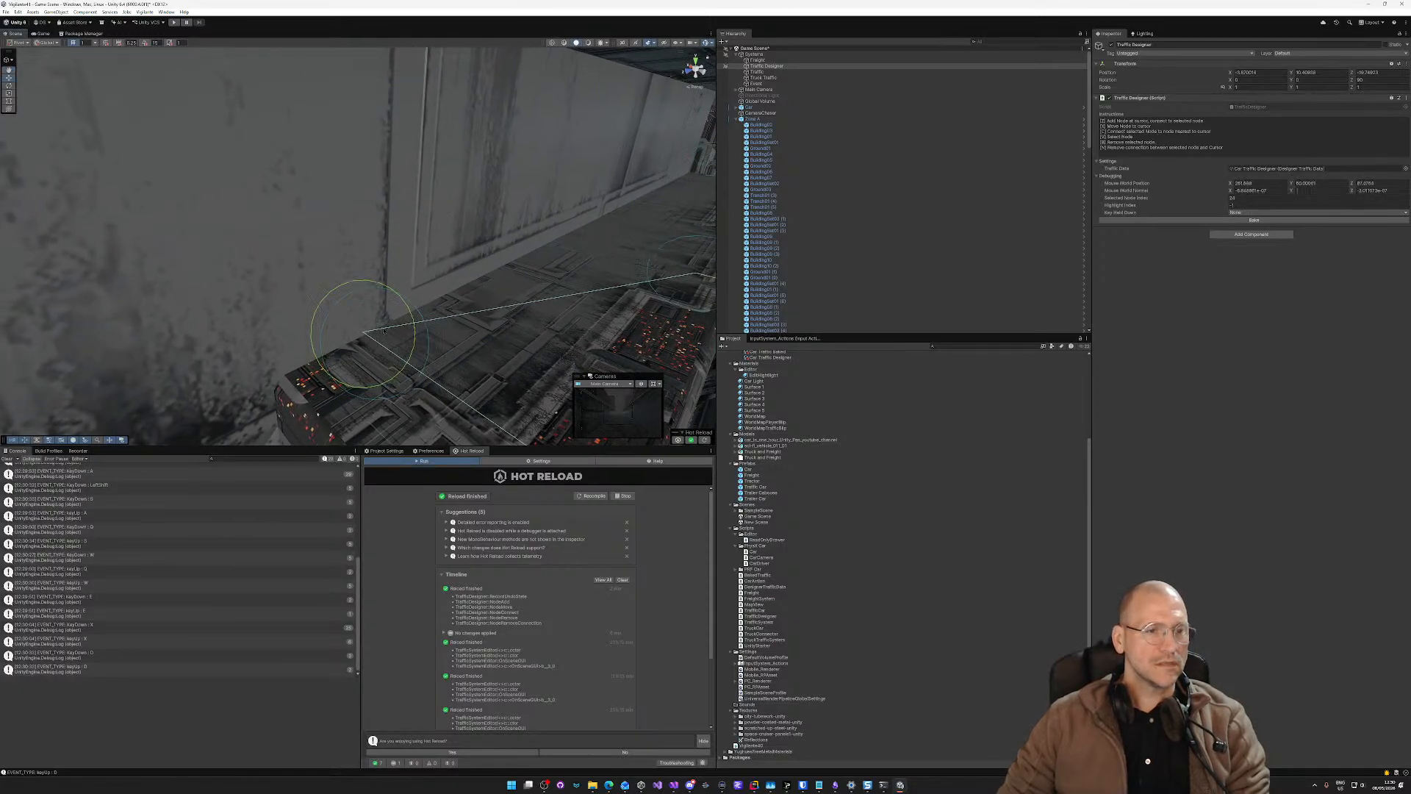
key("x")
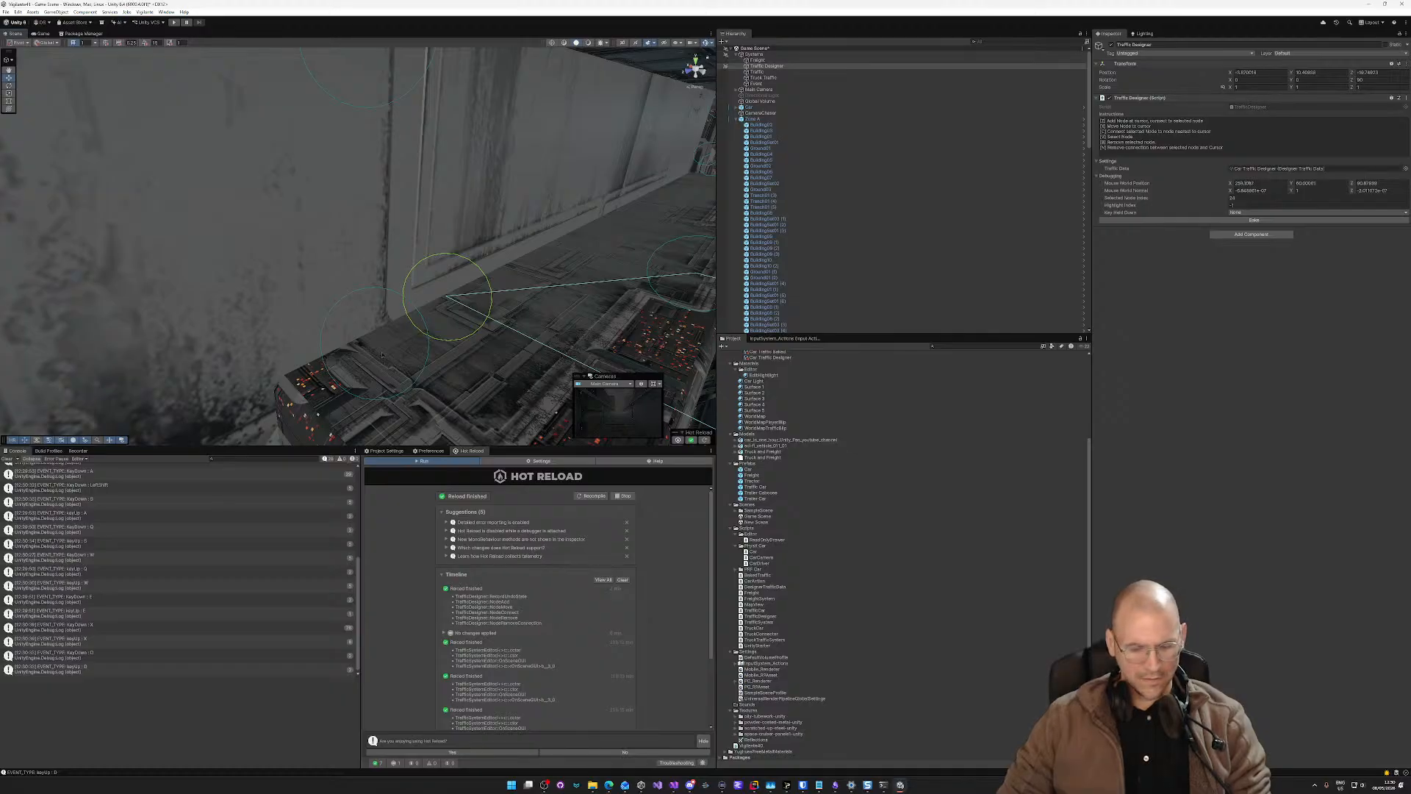
key("s")
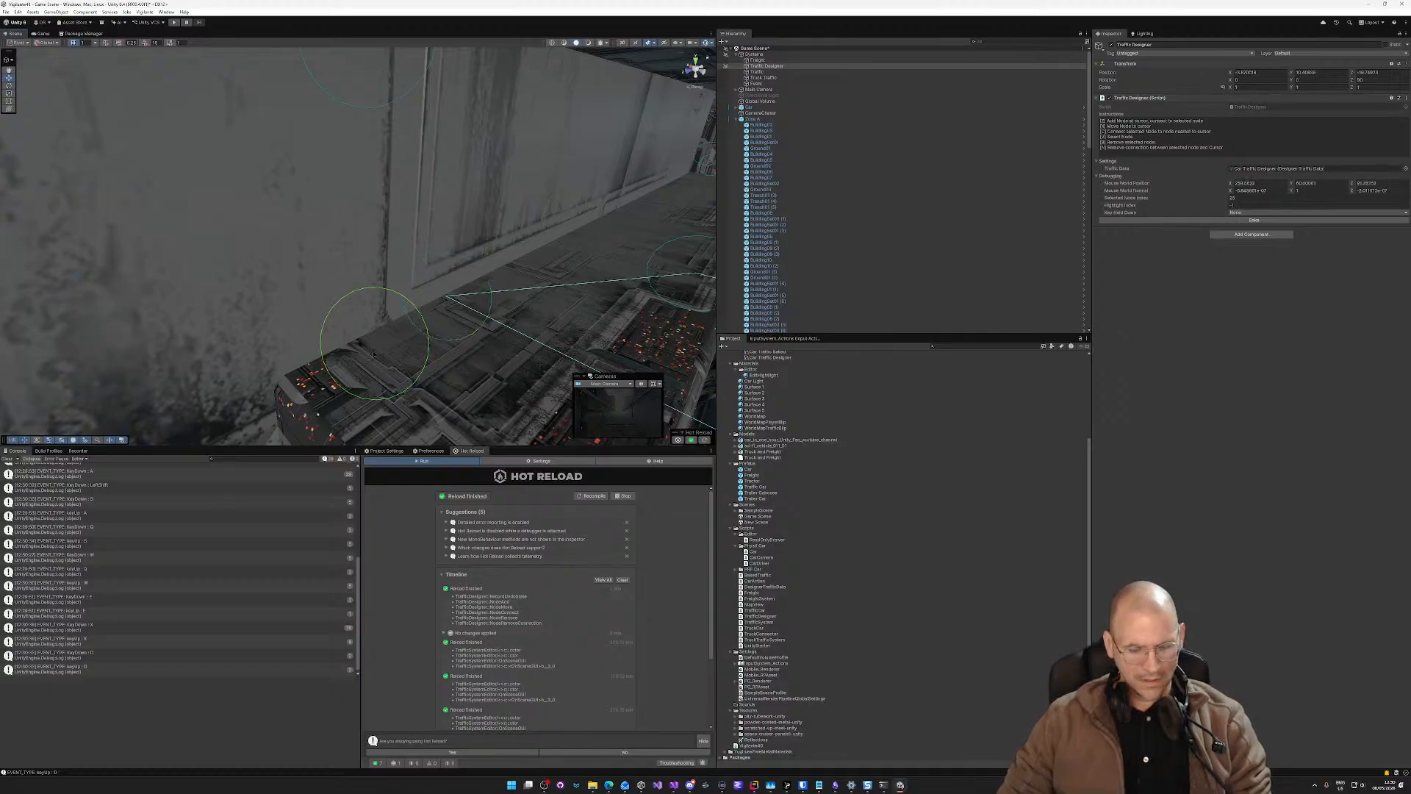
key("x")
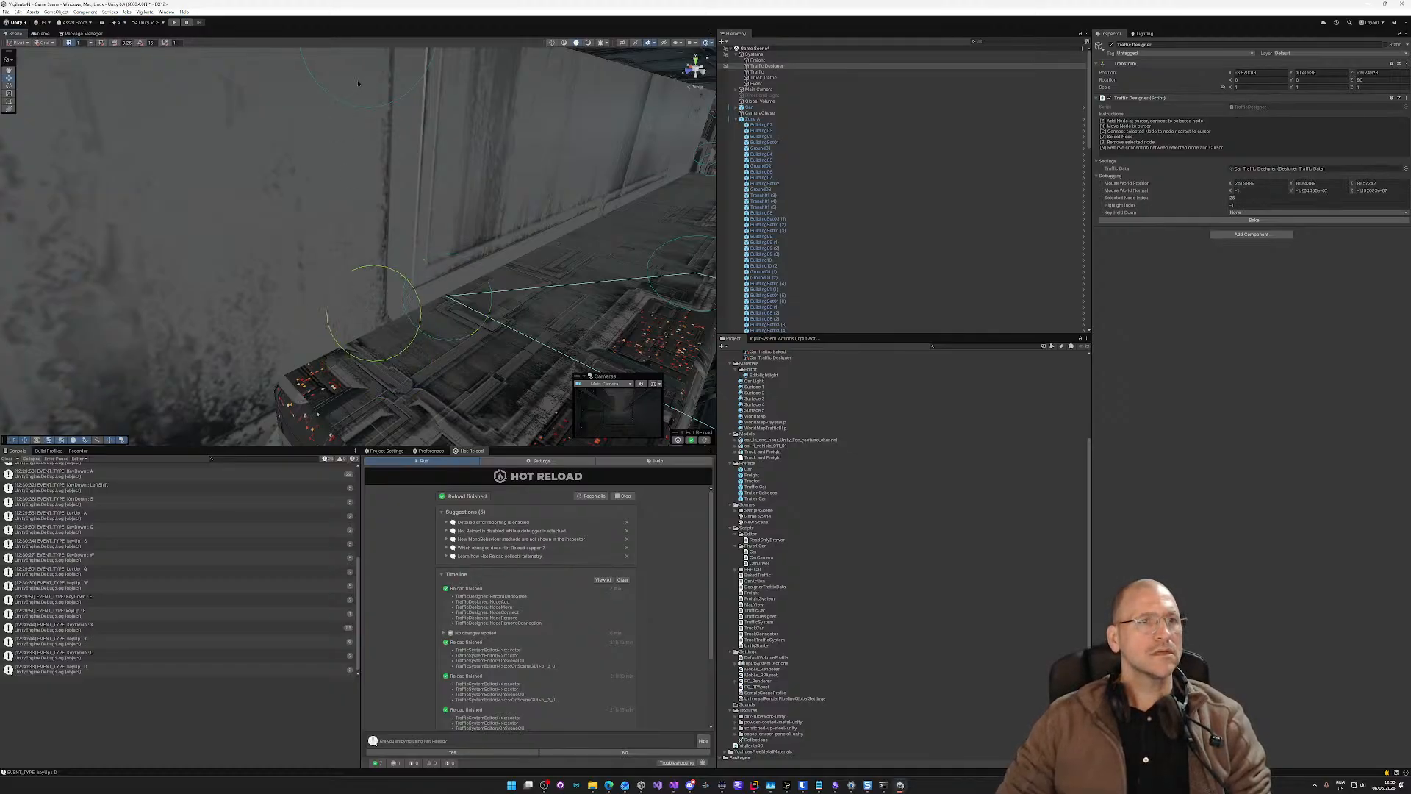
Step: Select the floor node beside the tall wall and move it closer to the wall's base corner
right_click_drag(462, 193, 371, 102)
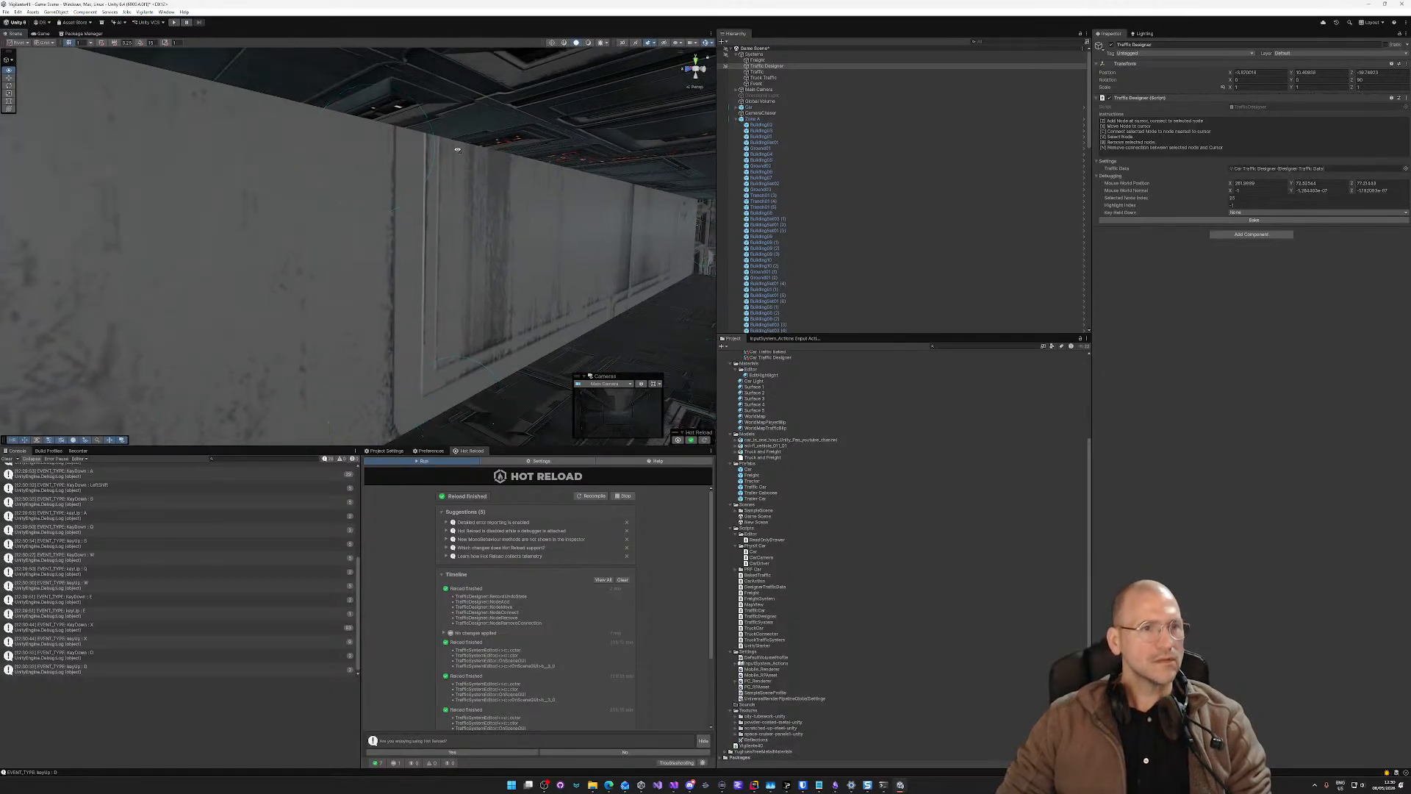
right_click_drag(390, 163, 431, 186)
right_click_drag(477, 265, 442, 311)
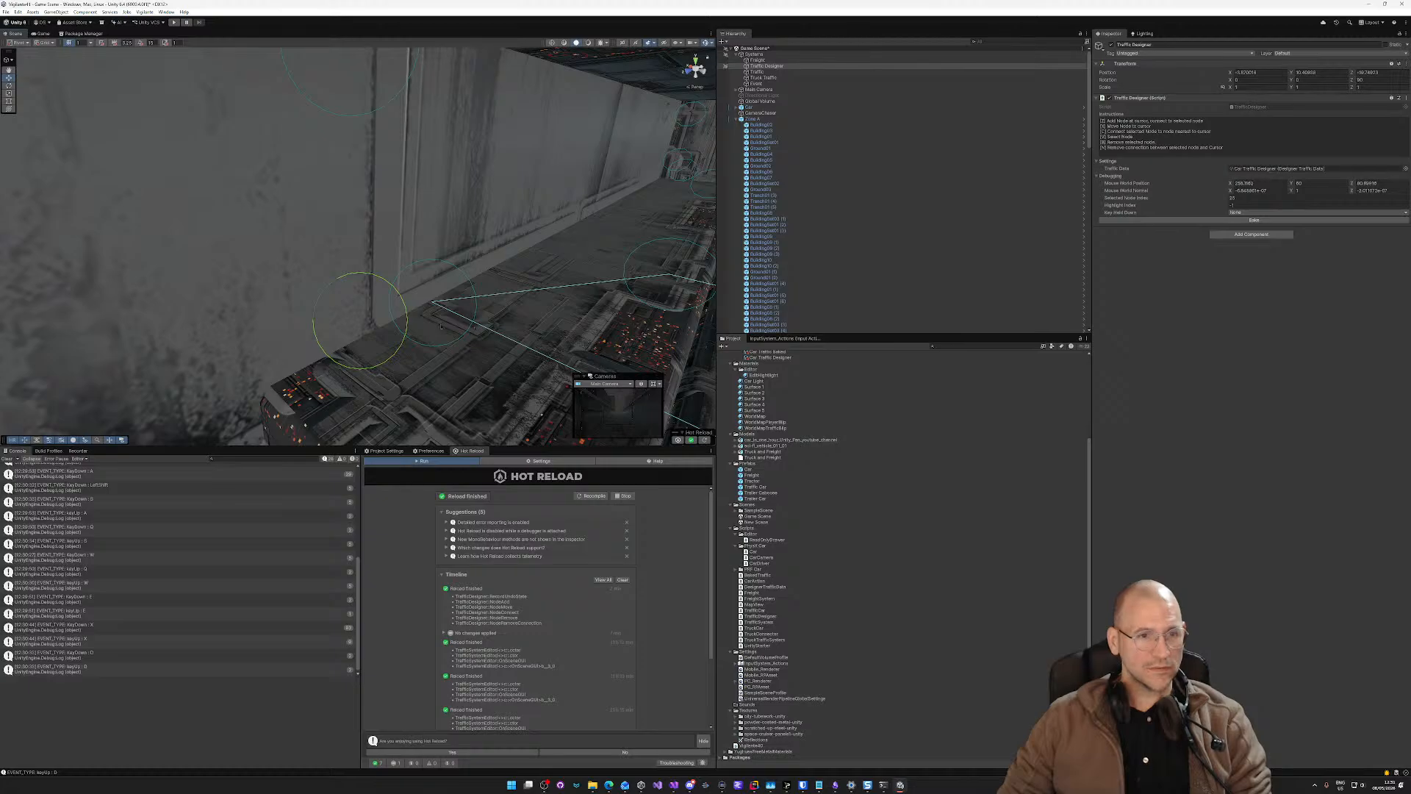
key("v")
key("x")
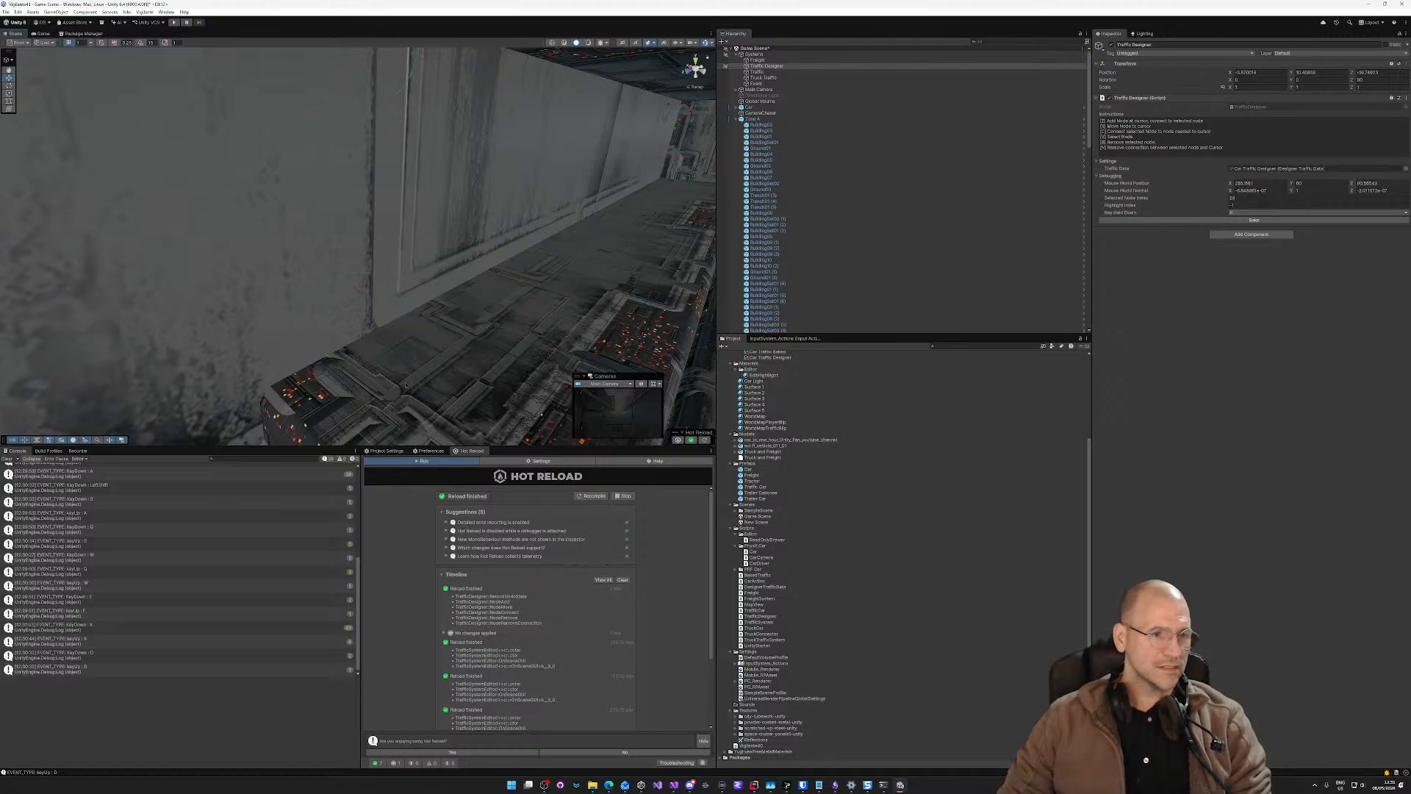
key("x")
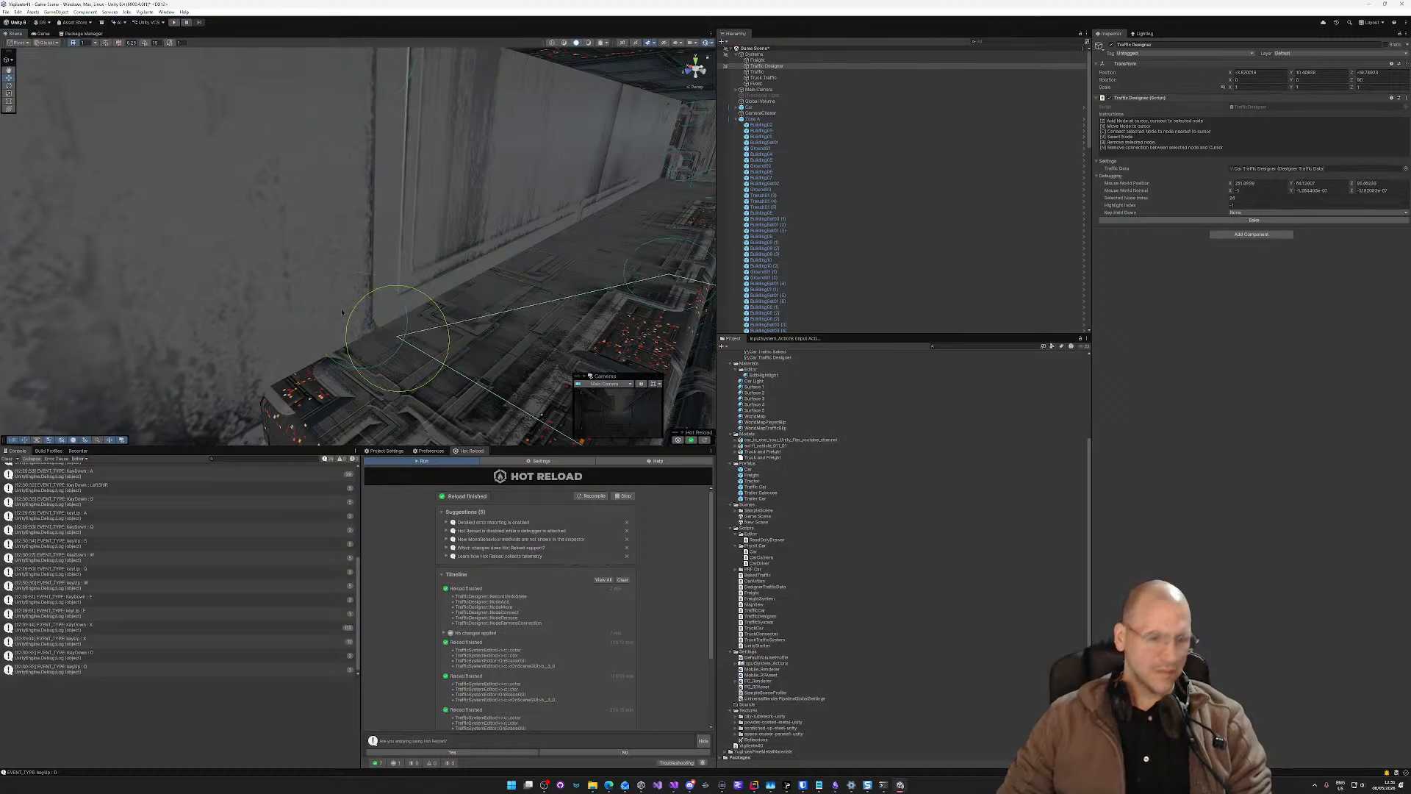
Step: Move the wall's lower corner node tight into the corner and connect it to the floor node, the upper wall node and the far wall node
key("v")
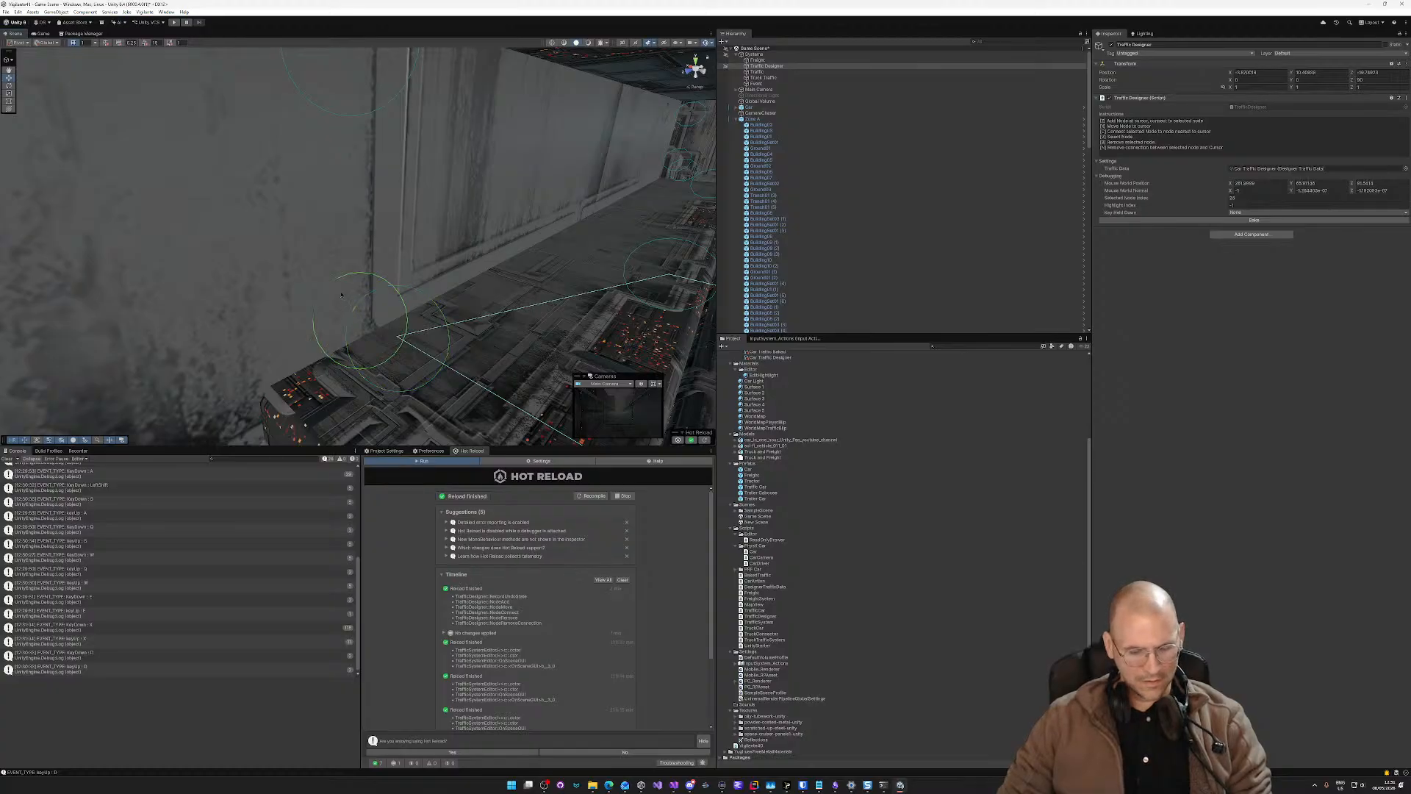
key("x")
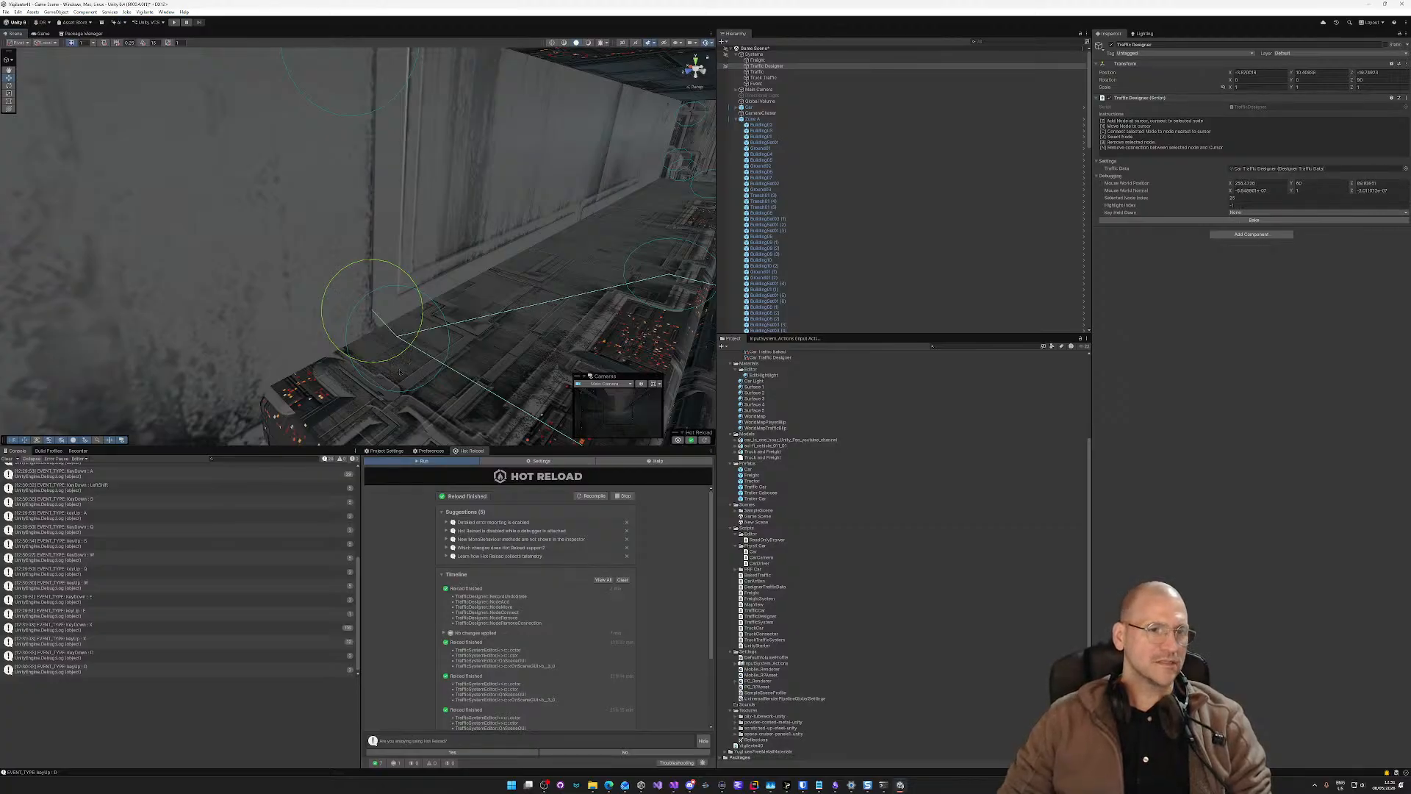
key("c")
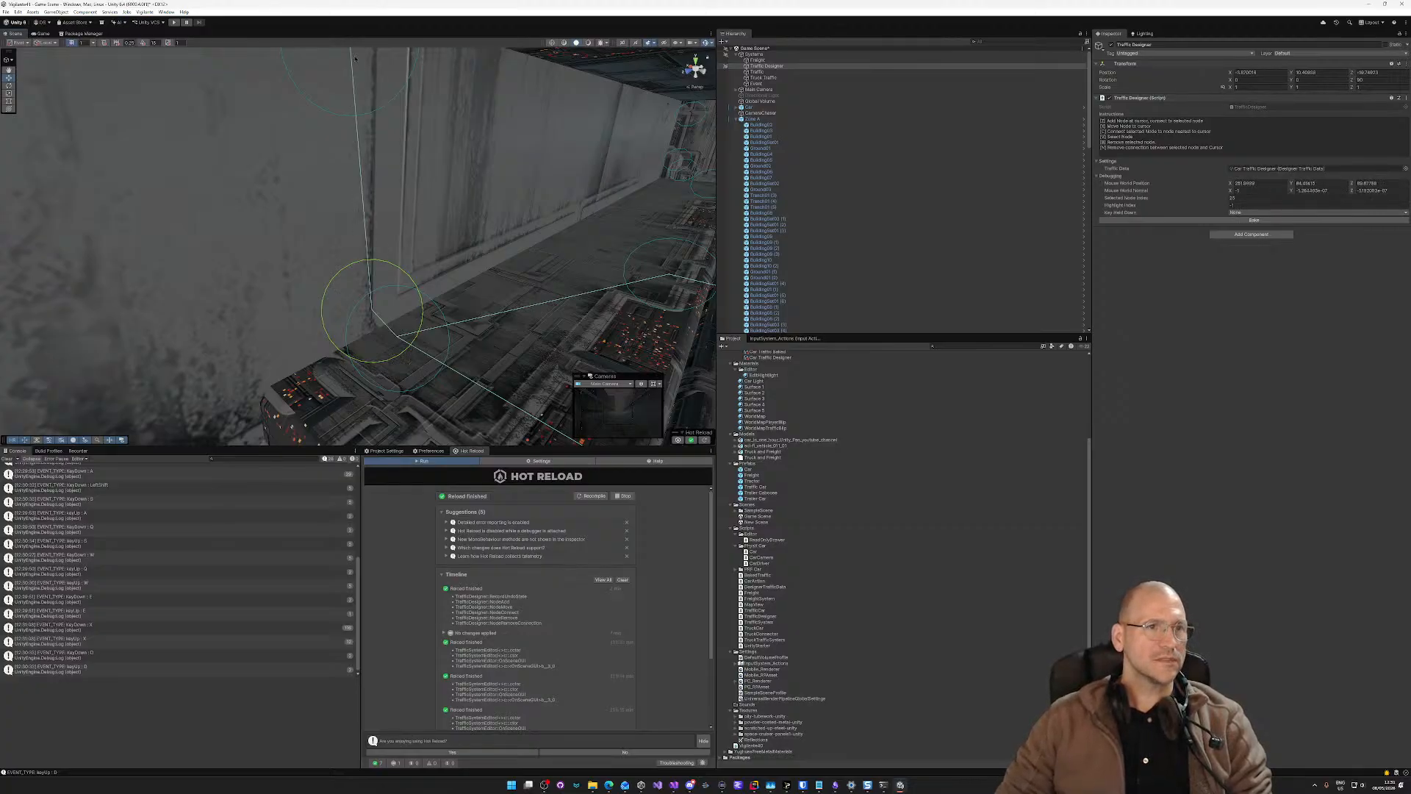
right_click_drag(532, 143, 560, 131)
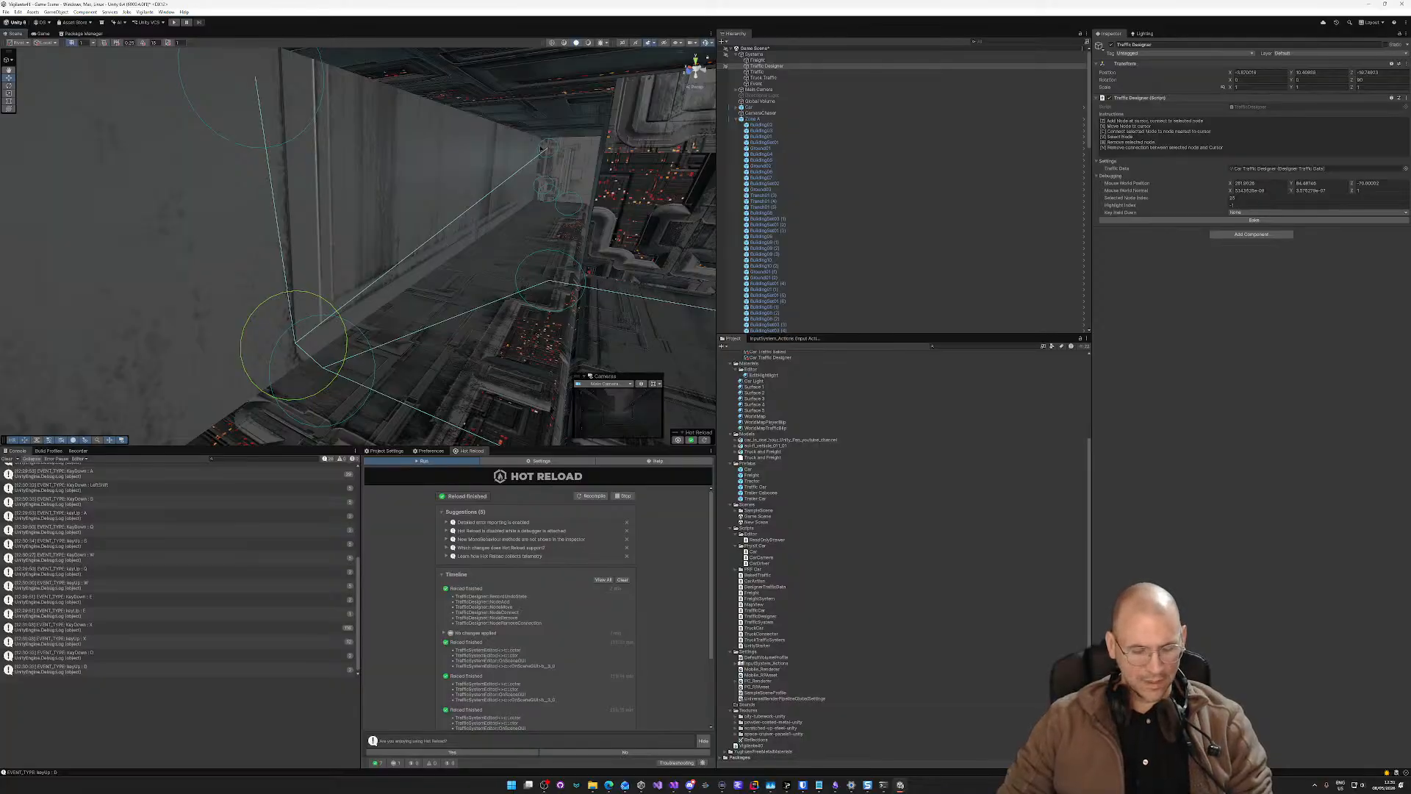
Step: Test undo and redo on the latest traffic node edits
key("ctrl+z")
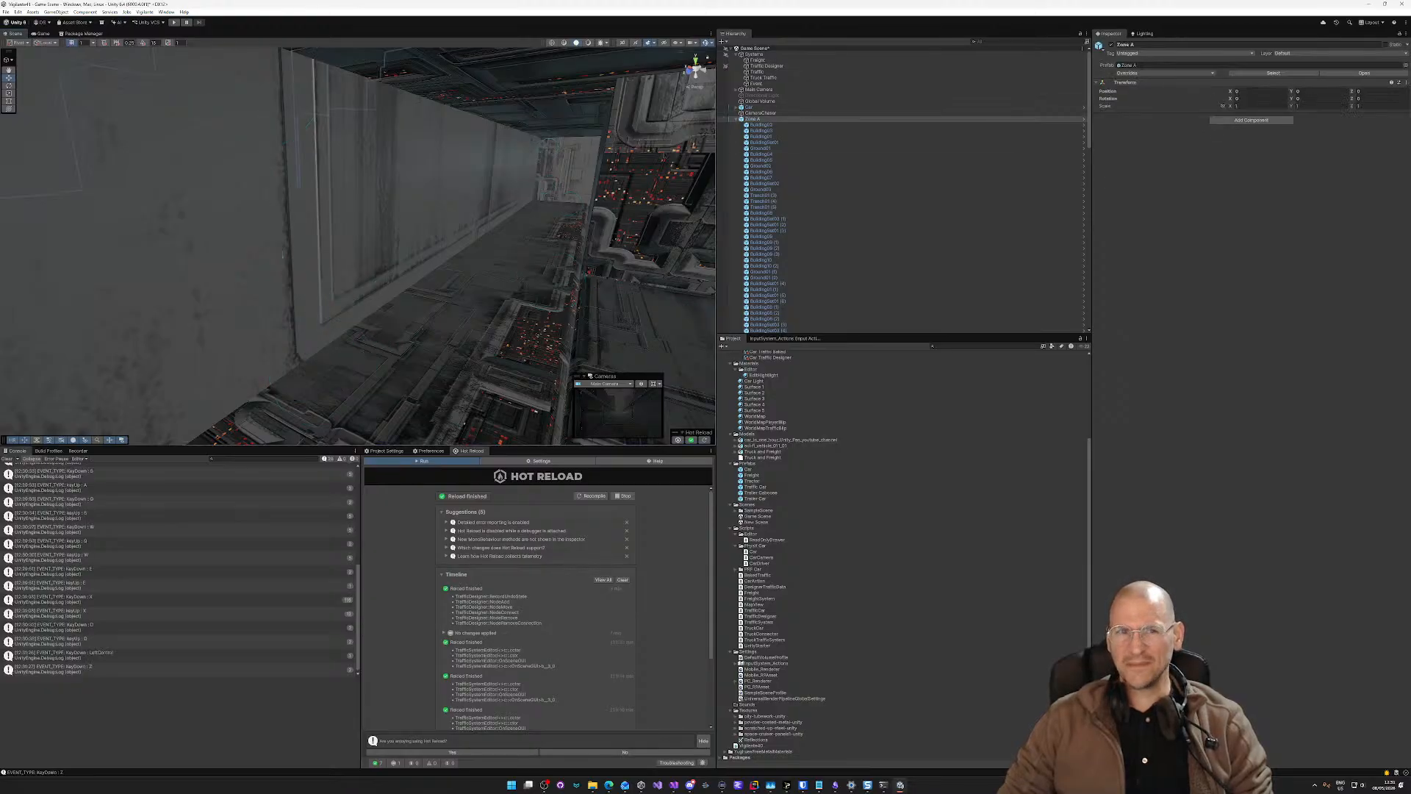
key("ctrl+y")
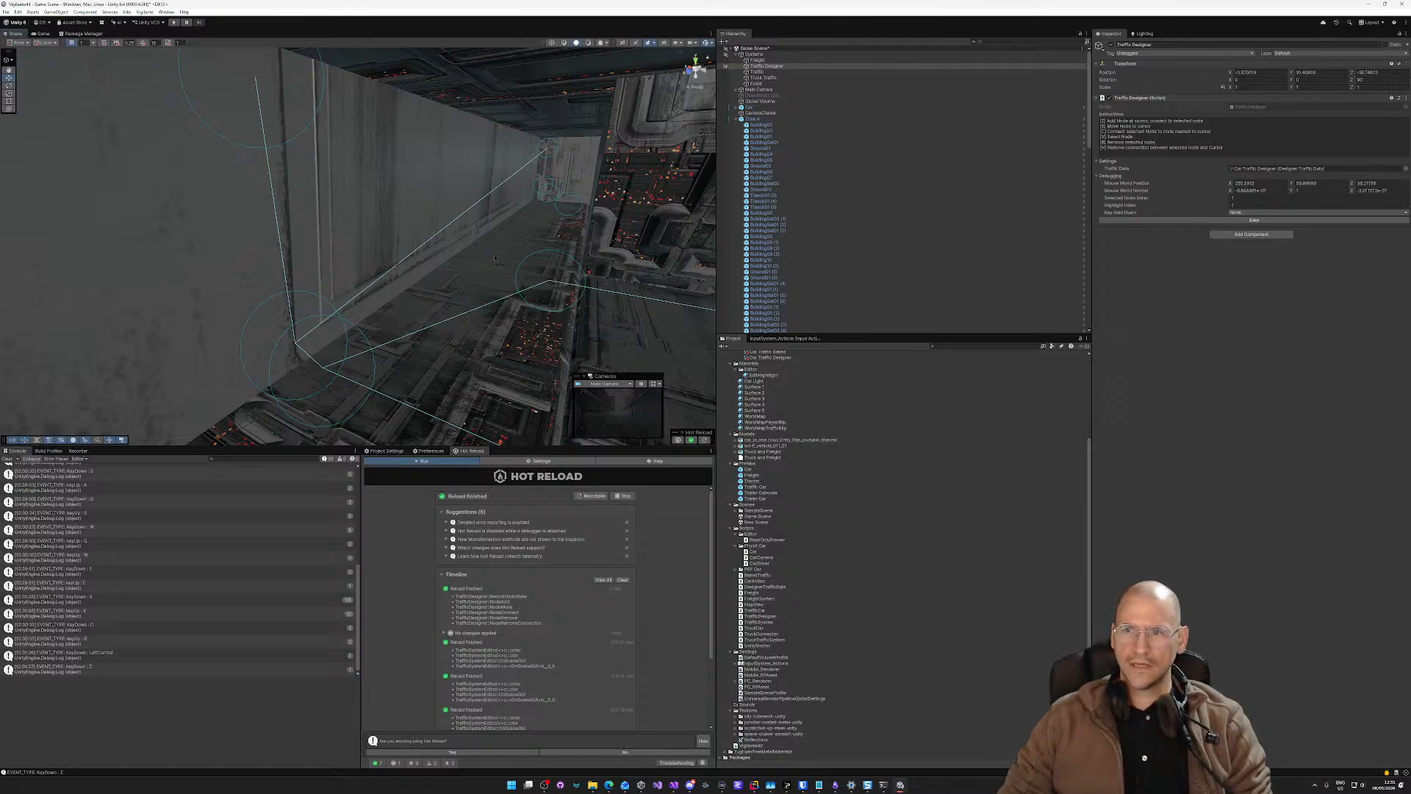
key("ctrl+z")
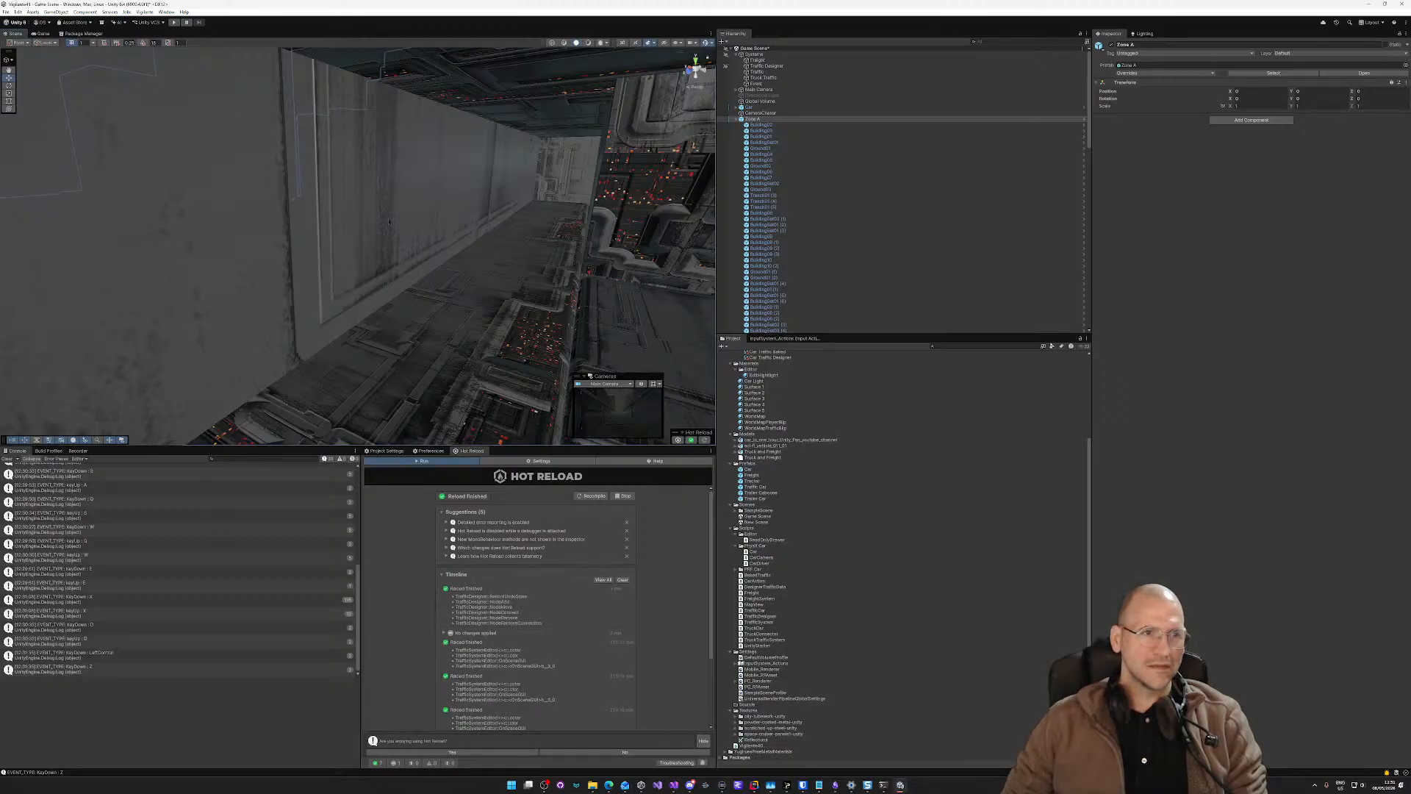
mouse_move(359, 224)
right_mouse_down()
mouse_move(291, 176)
mouse_move(331, 212)
mouse_move(306, 218)
mouse_move(371, 220)
right_mouse_up()
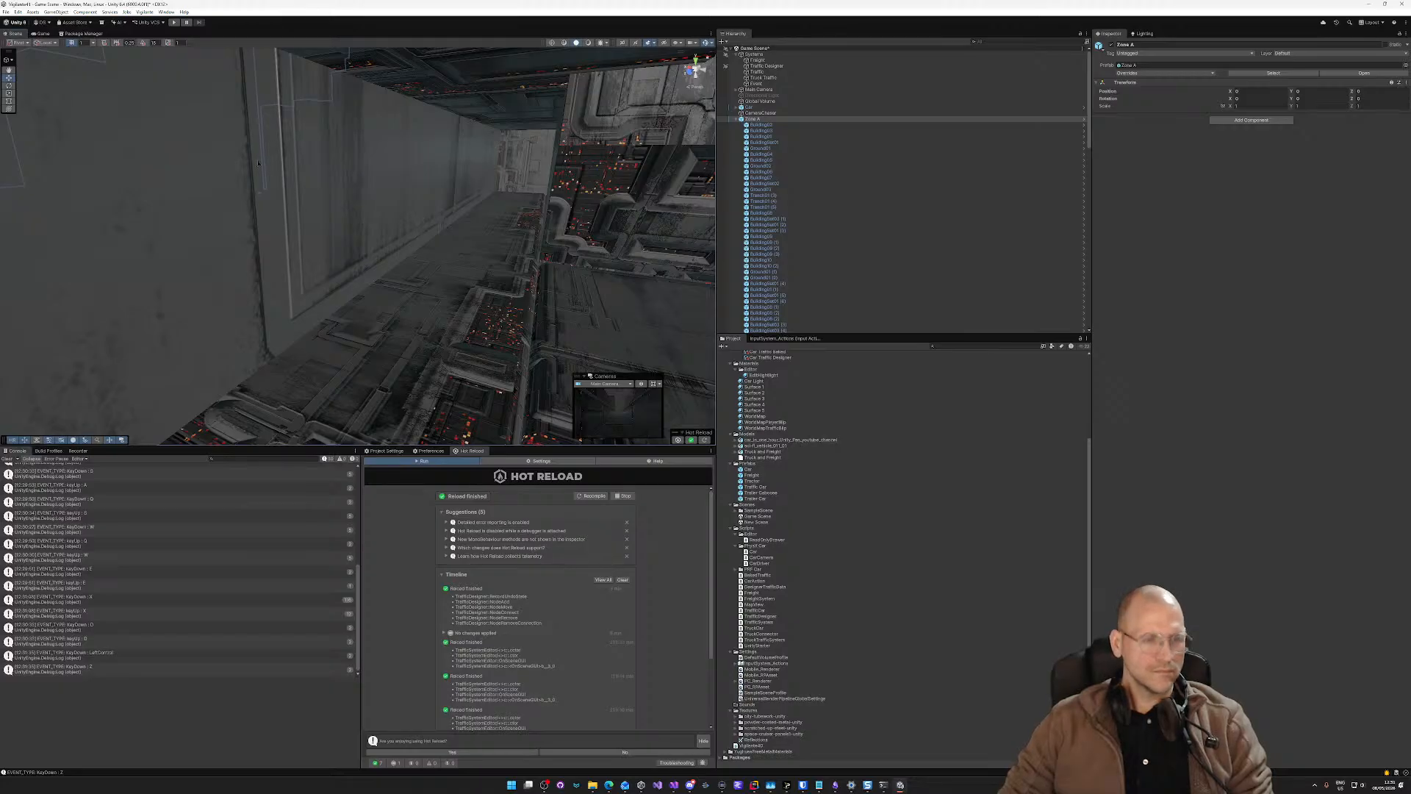
key("ctrl+z")
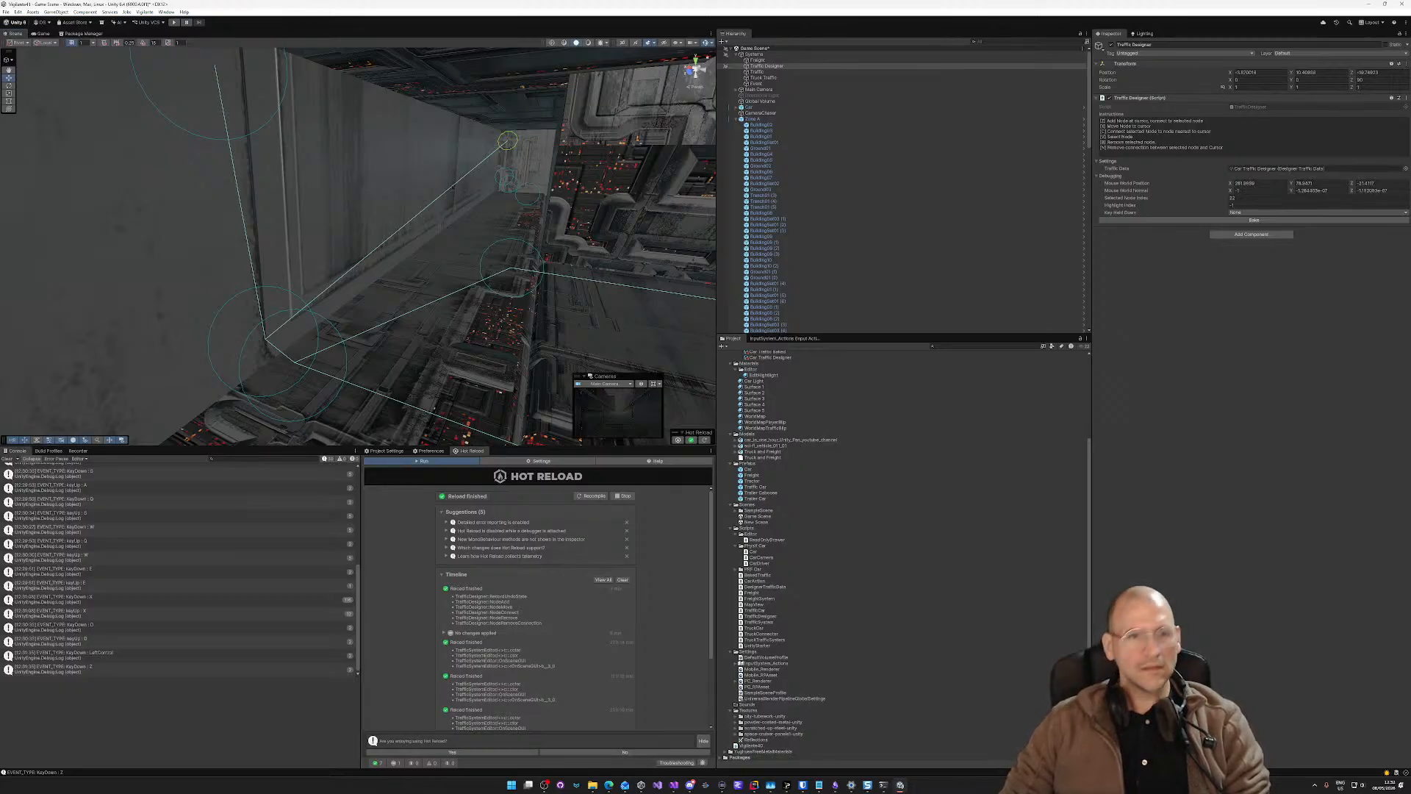
Step: Replace the diagonal connection across the wall with links joining its two upper nodes and its two lower nodes
key("n")
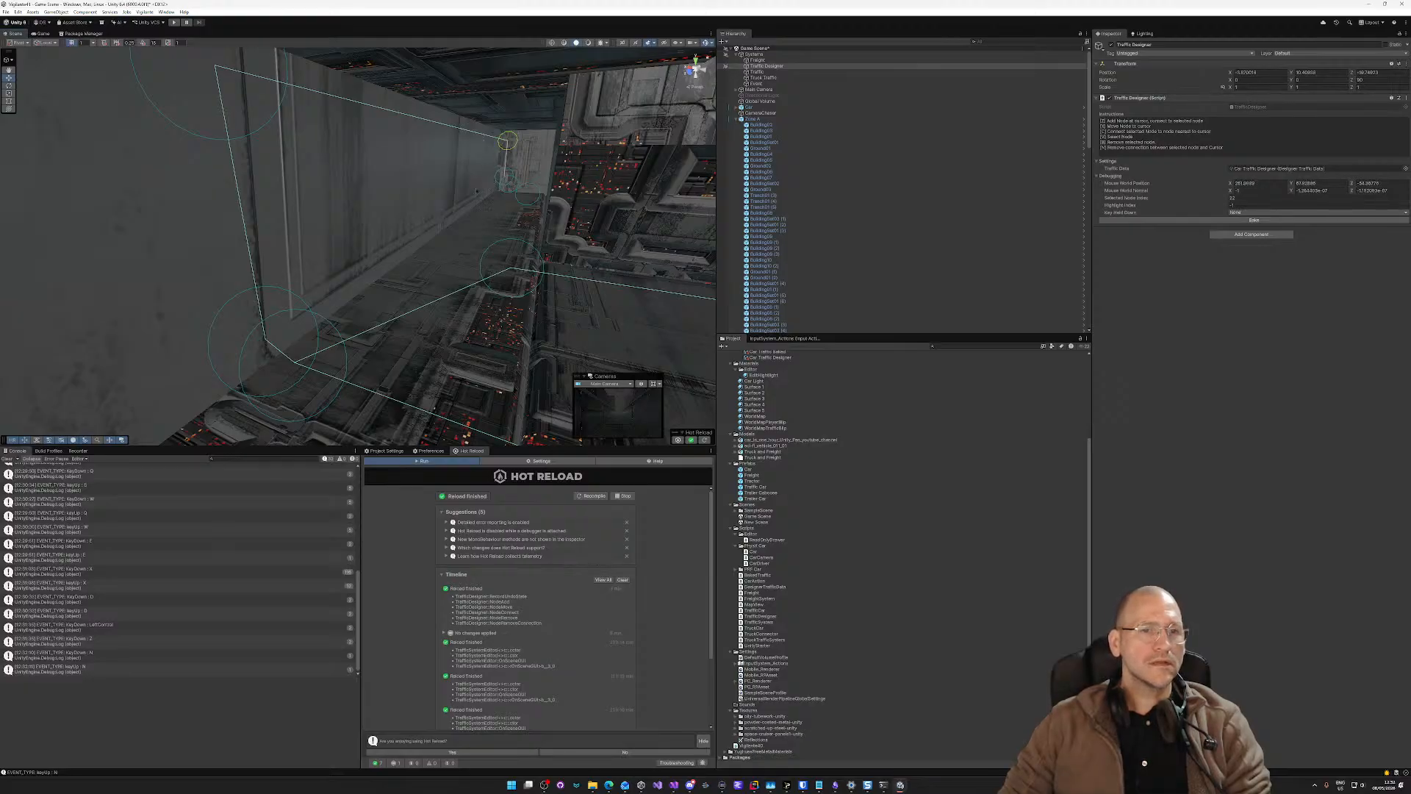
middle_click_drag(476, 192, 445, 224)
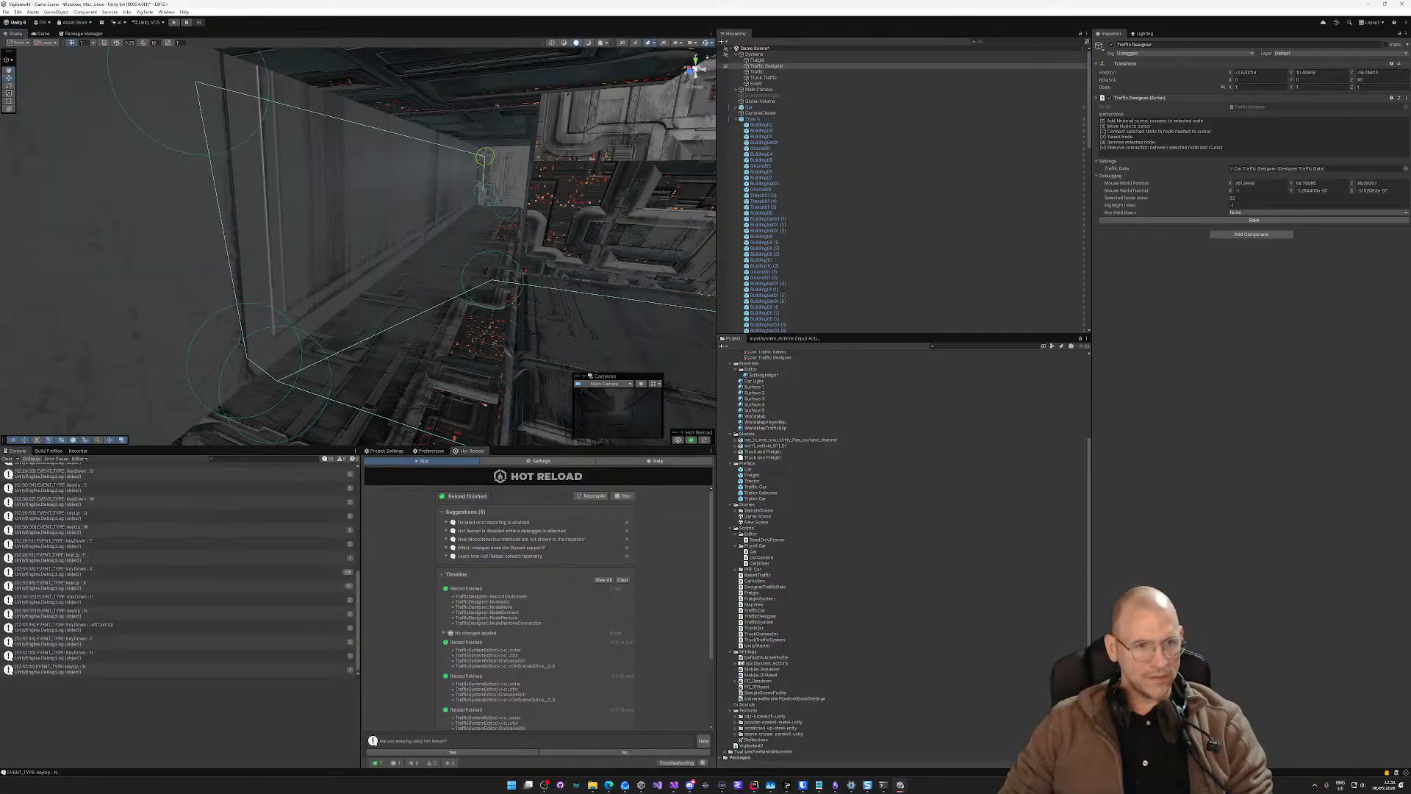
key("s")
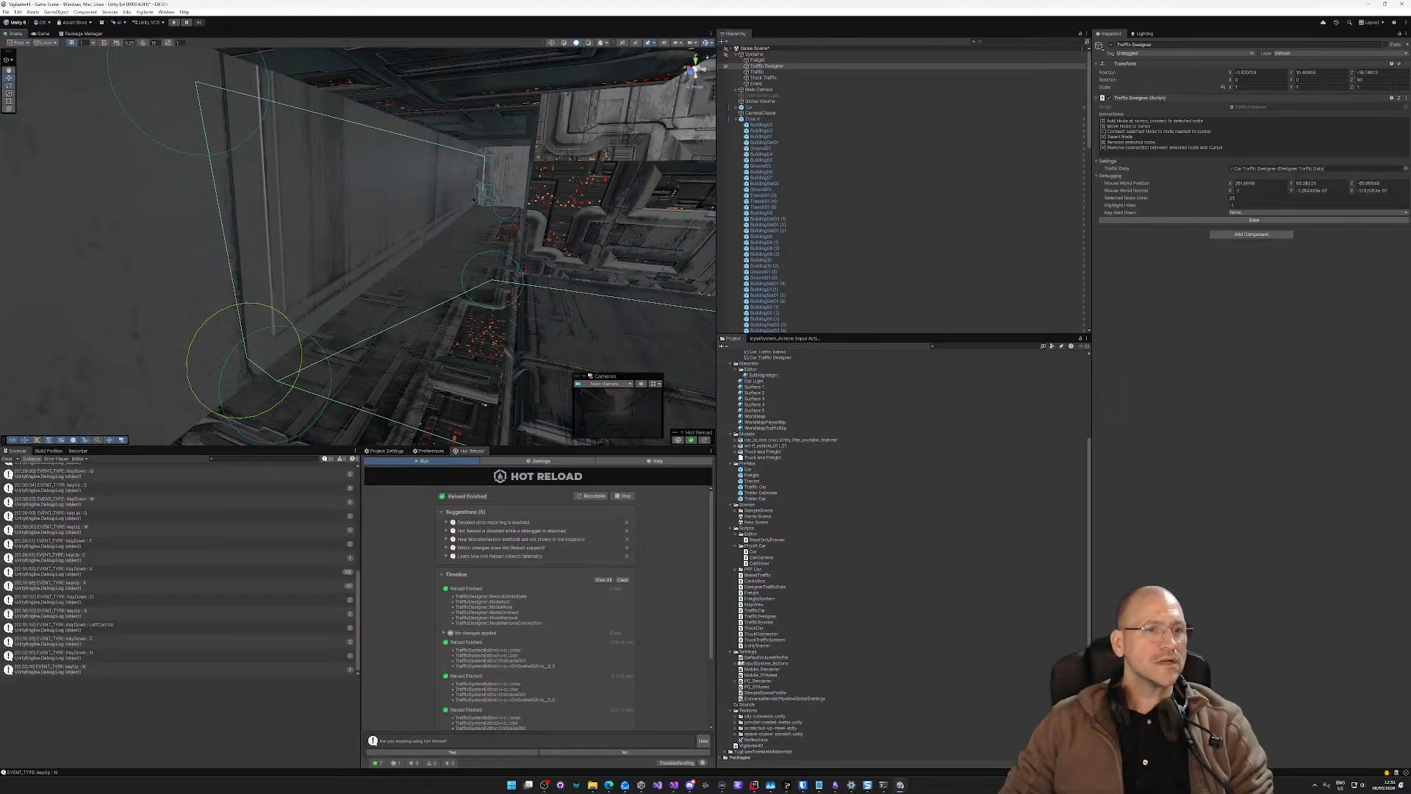
key("c")
Step: Select the floor node midway along the corridor and connect it to the node at the wall's far lower end
right_click_drag(390, 219, 447, 220)
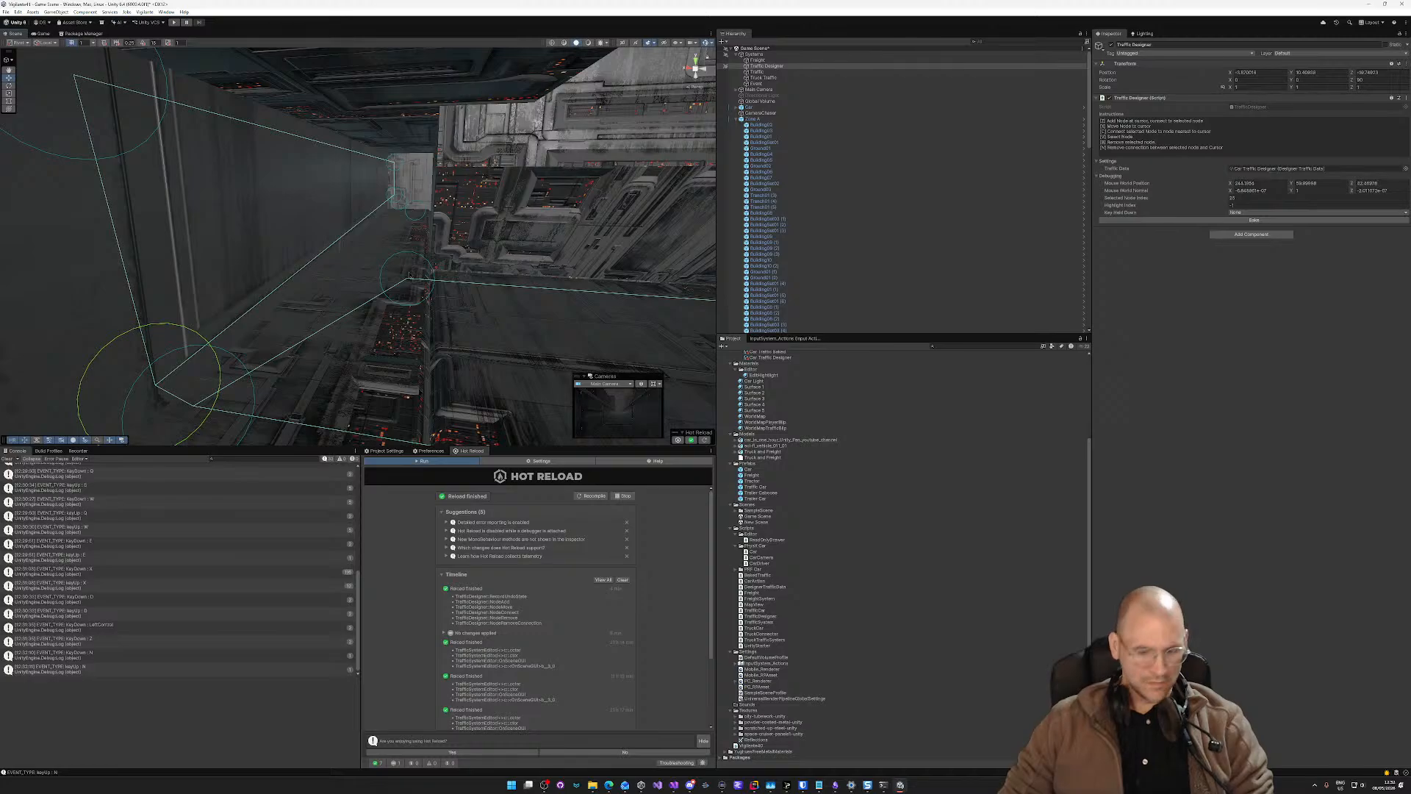
key("s")
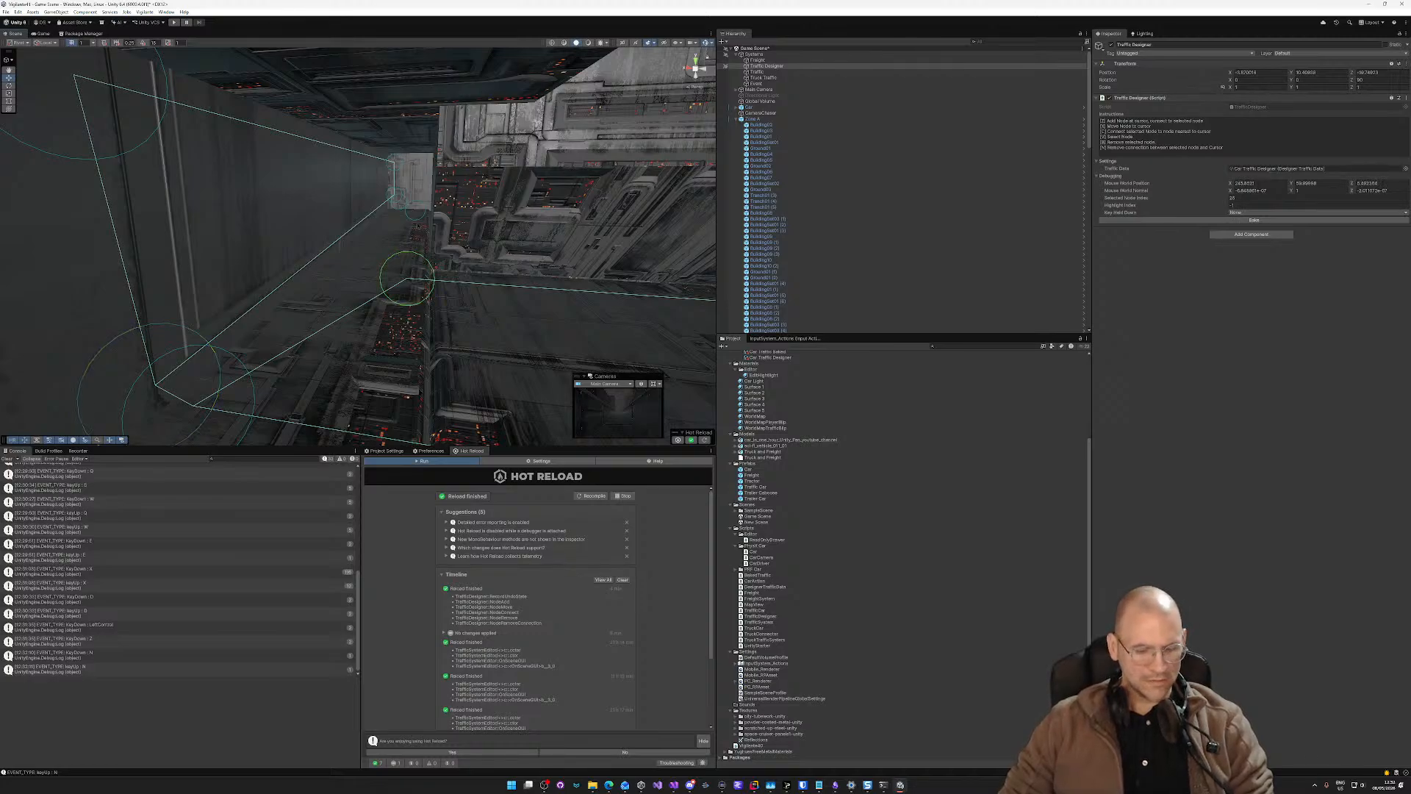
key("c")
key("c")
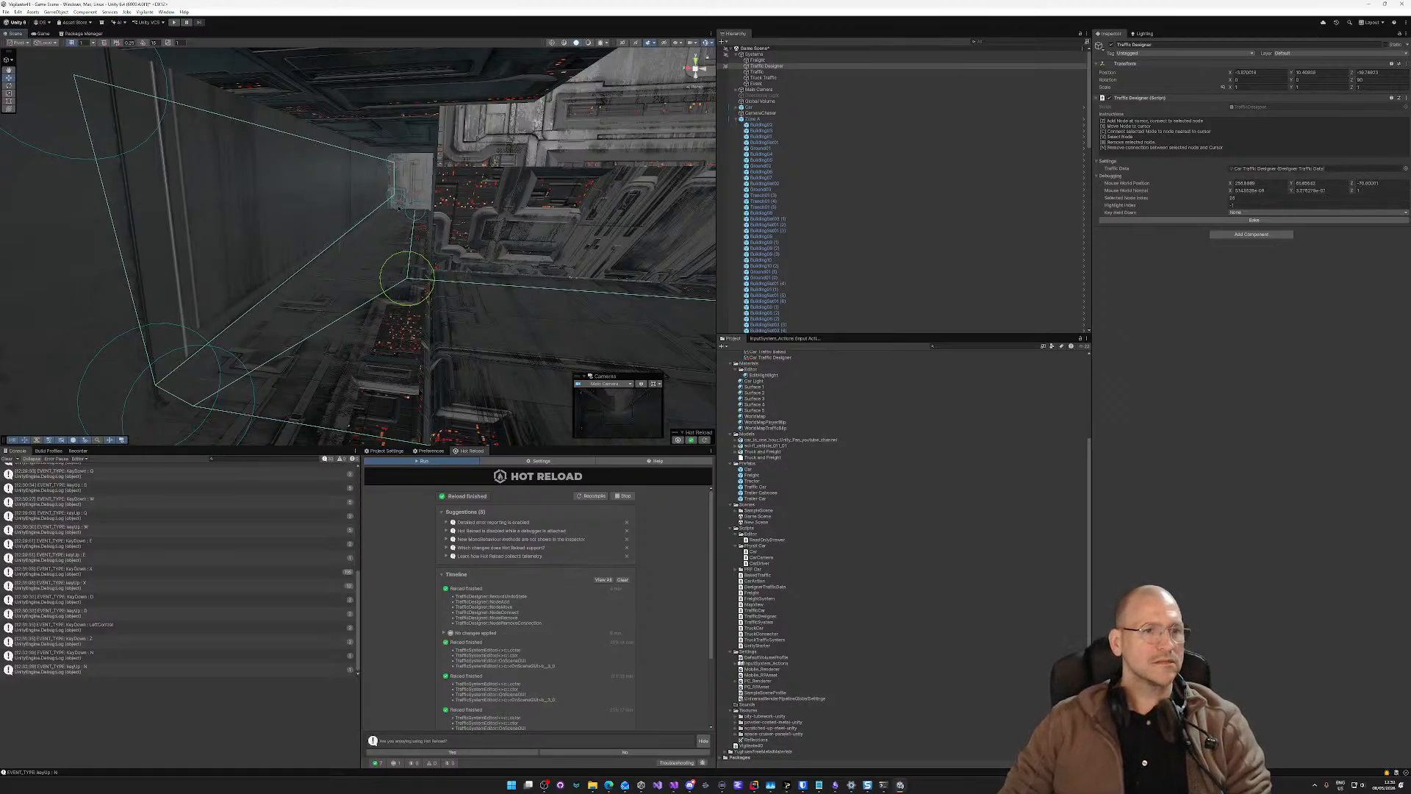
Step: Move the selected floor node farther along the corridor floor beside the bright wall
key("w")
right_click_drag(397, 207, 200, 222)
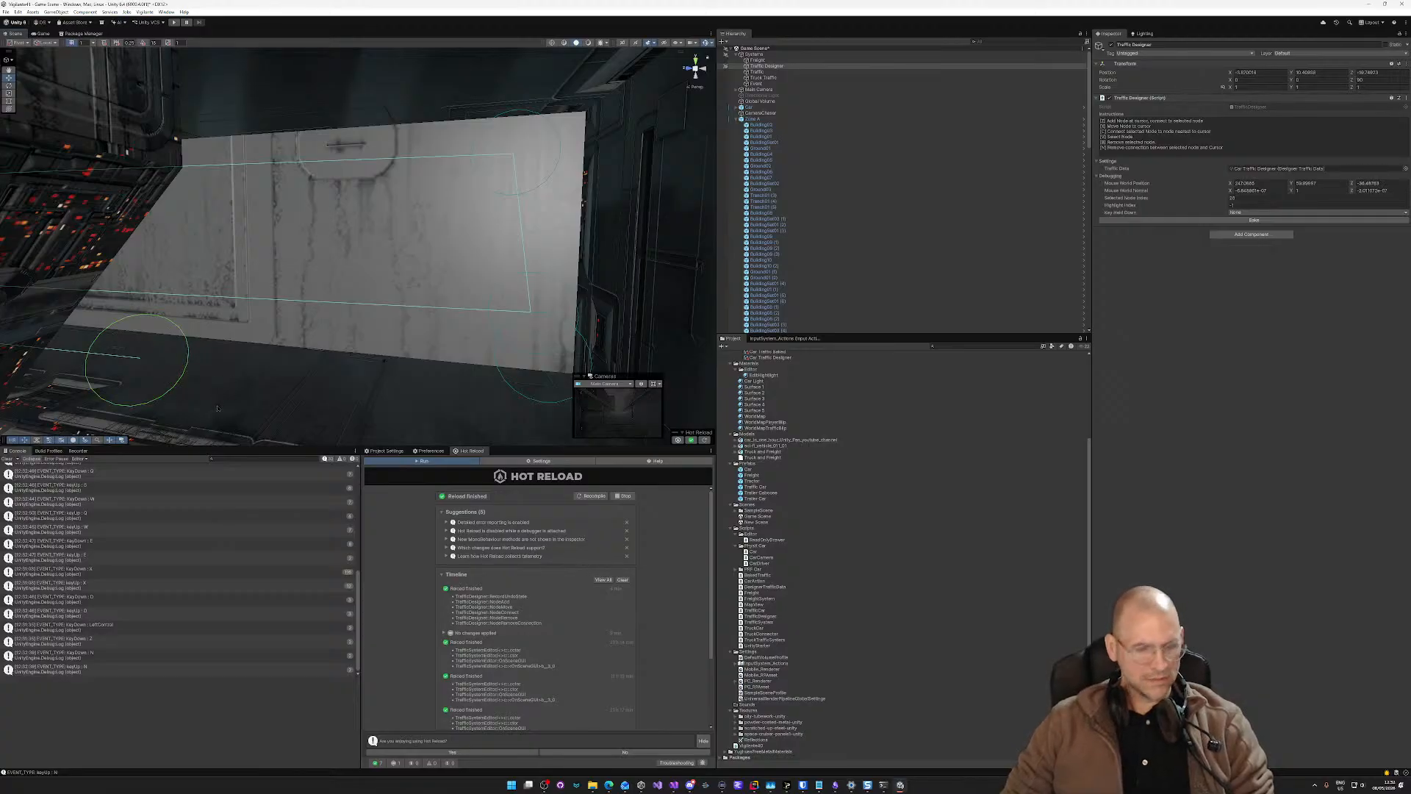
key("x")
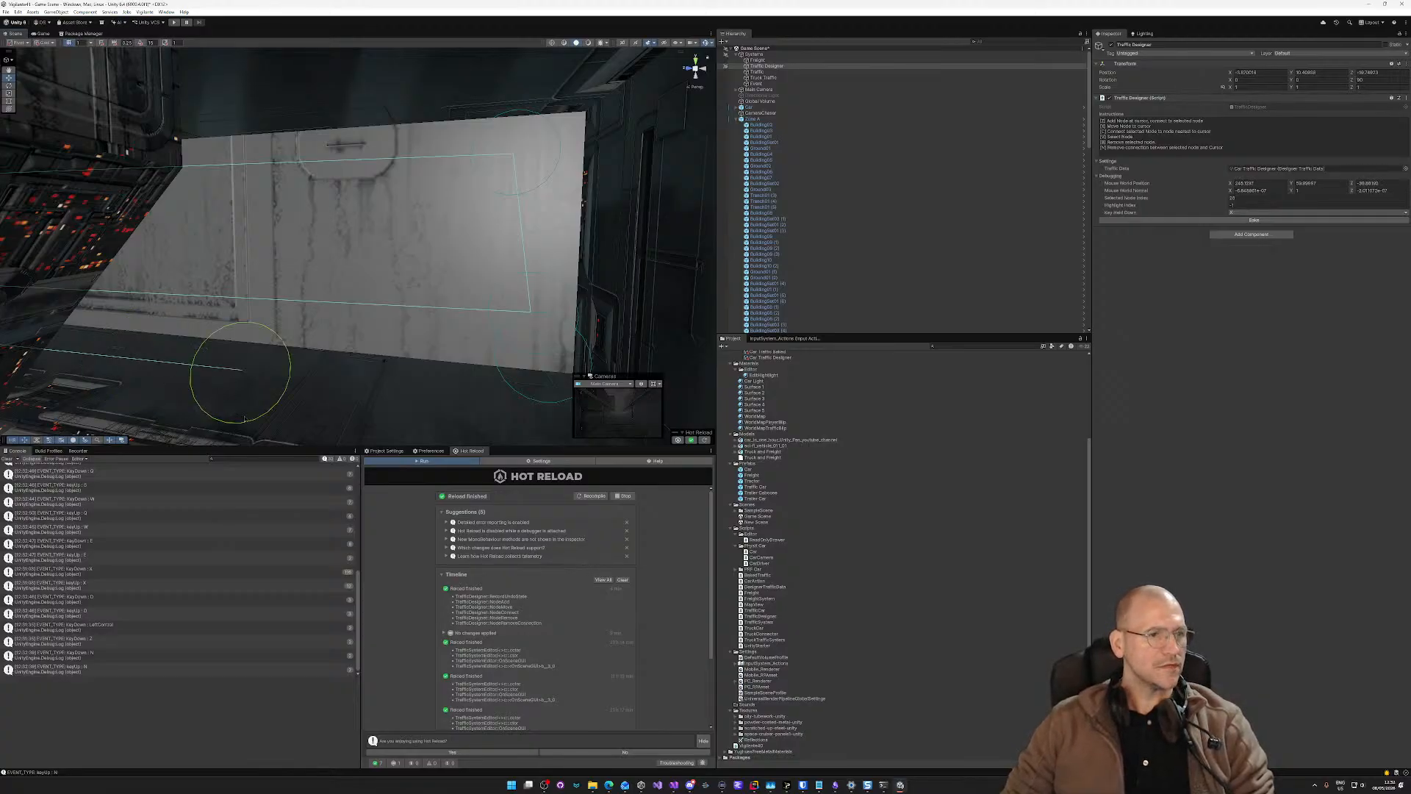
Step: Select the wall's lower corner node, followed by the floor node beside it at the corridor corner
right_click_drag(289, 413, 515, 364)
key("w")
key("s")
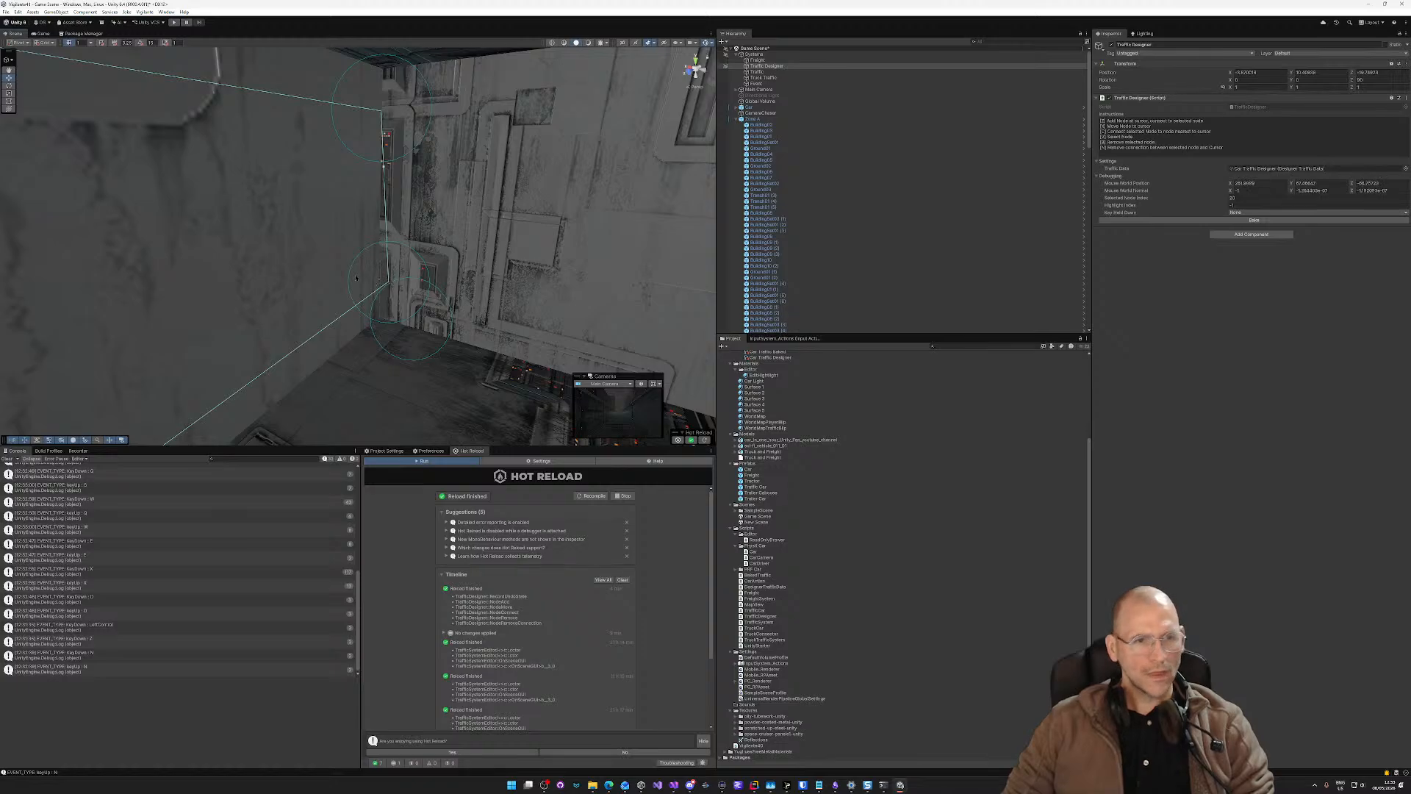
key("v")
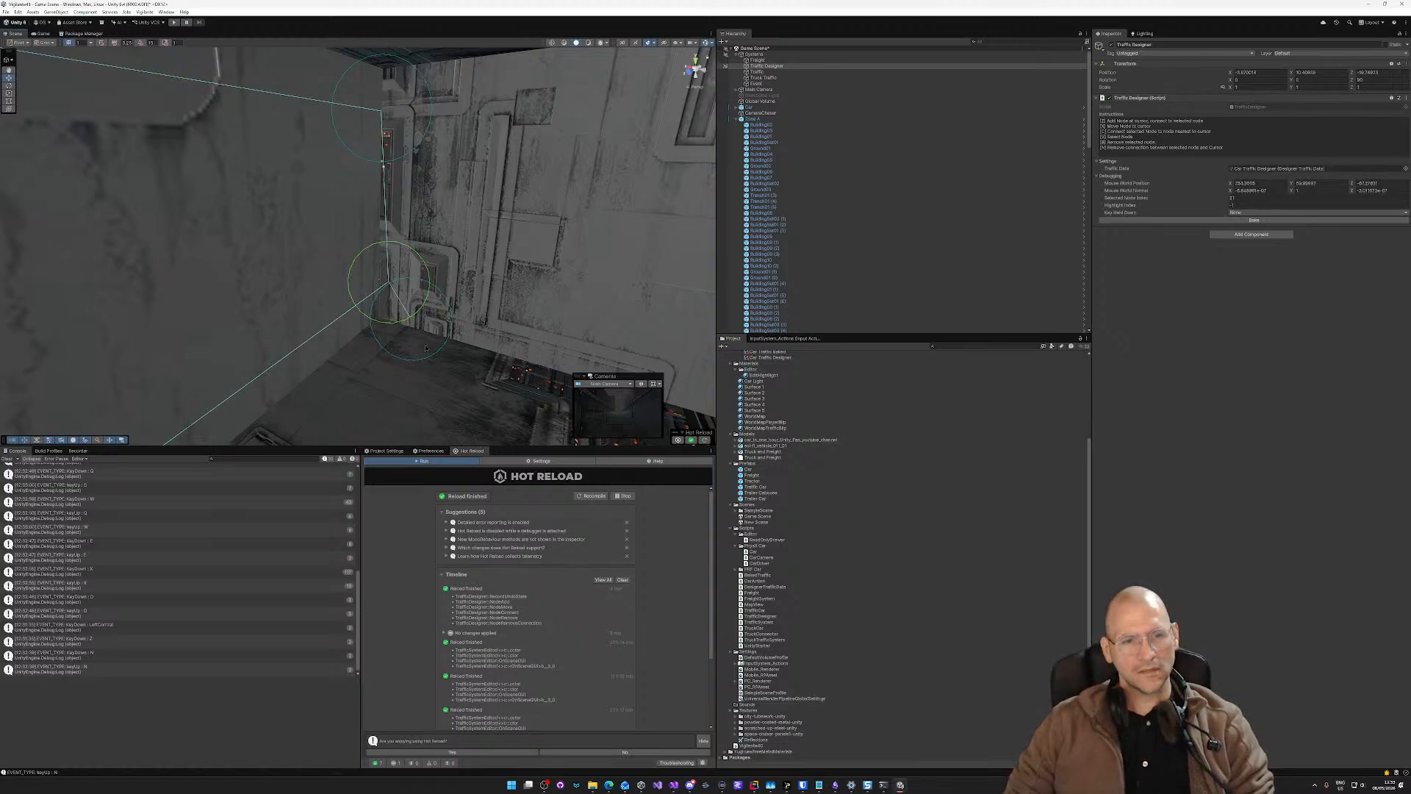
key("v")
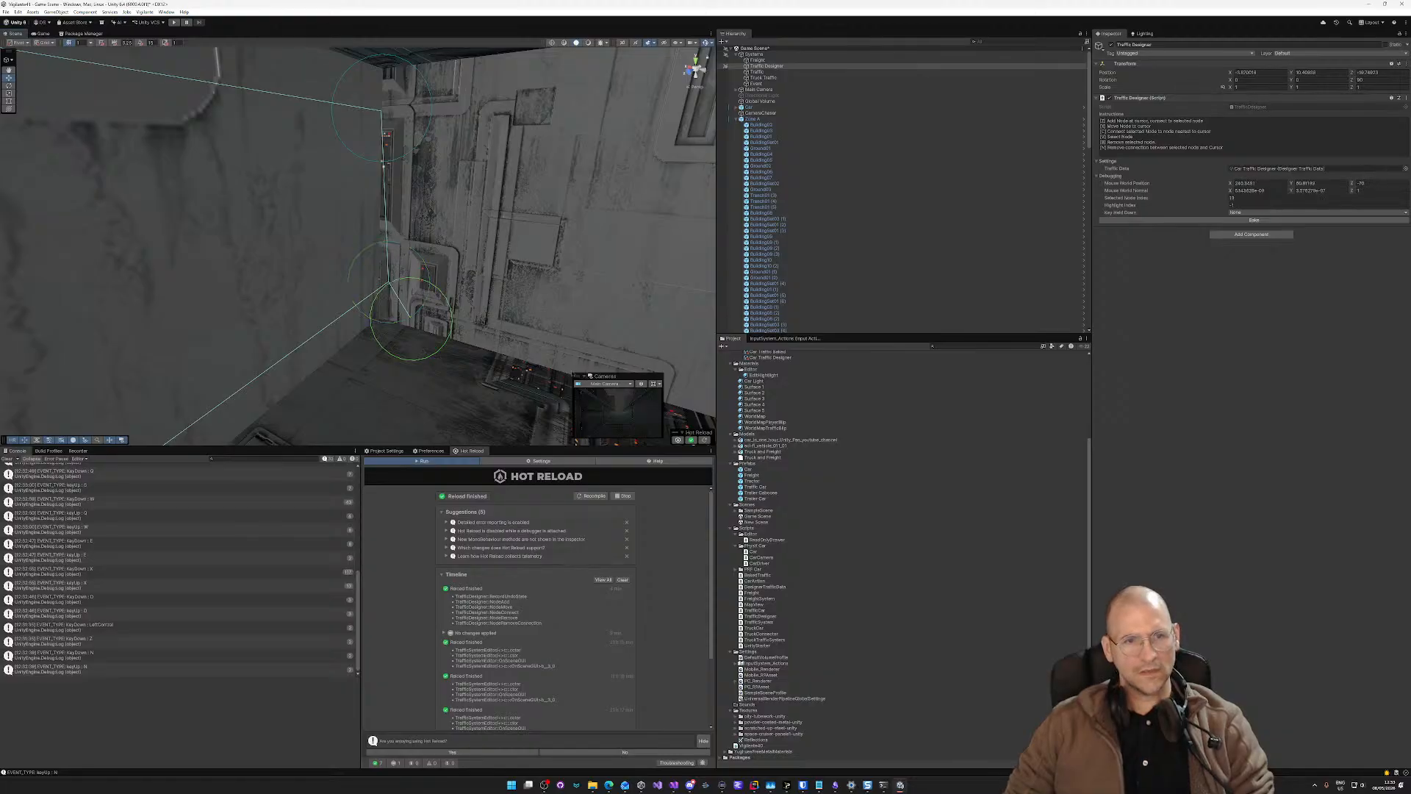
Step: Connect the node at the tall wall's upper corner to the neighbouring node across the gap, and select that neighbouring node
mouse_move(470, 333)
right_mouse_down()
mouse_move(687, 331)
mouse_move(697, 412)
mouse_move(647, 425)
mouse_move(562, 383)
mouse_move(565, 351)
mouse_move(765, 367)
mouse_move(902, 357)
mouse_move(448, 318)
right_mouse_up()
key("w")
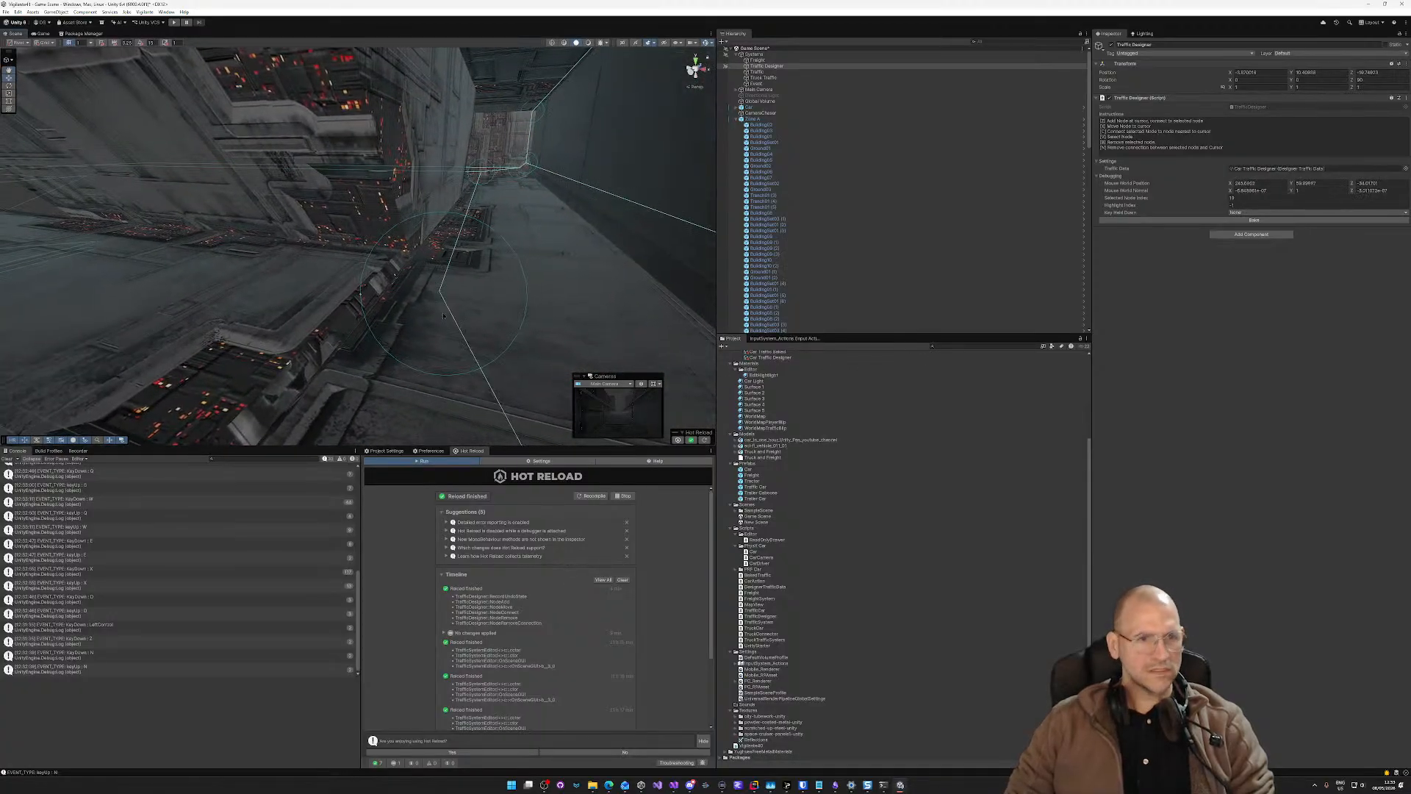
right_click_drag(444, 316, 162, 402)
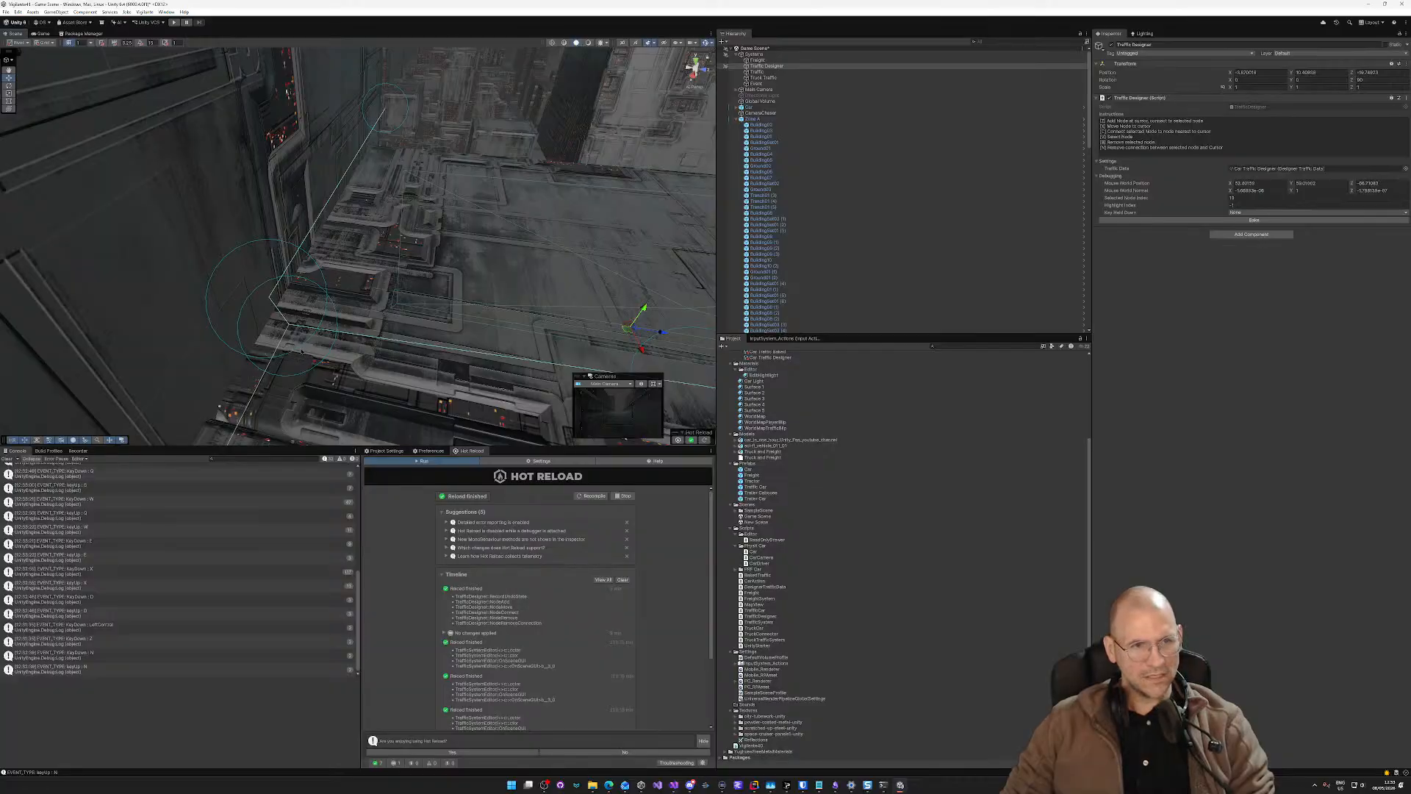
right_click_drag(321, 349, 497, 327)
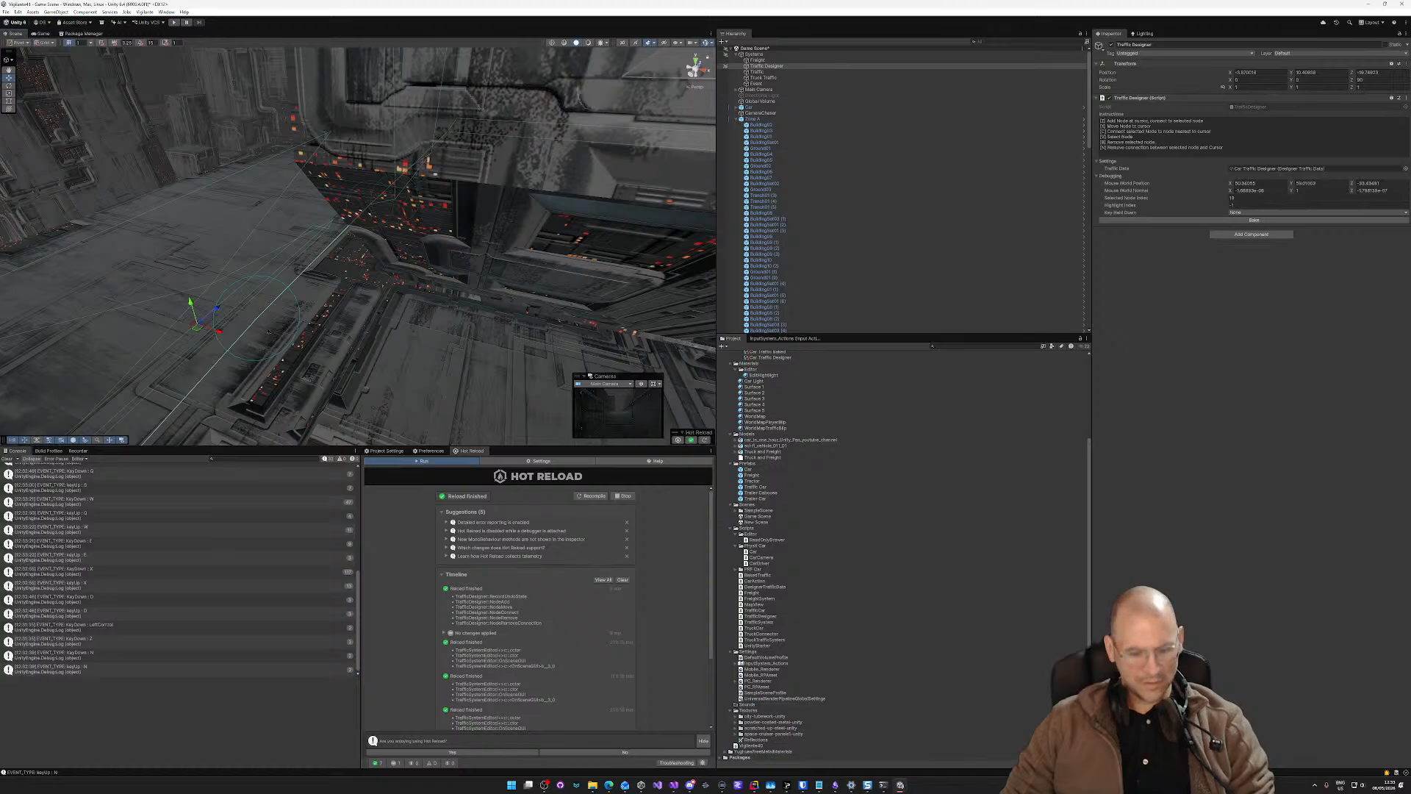
right_click_drag(268, 330, 740, 298)
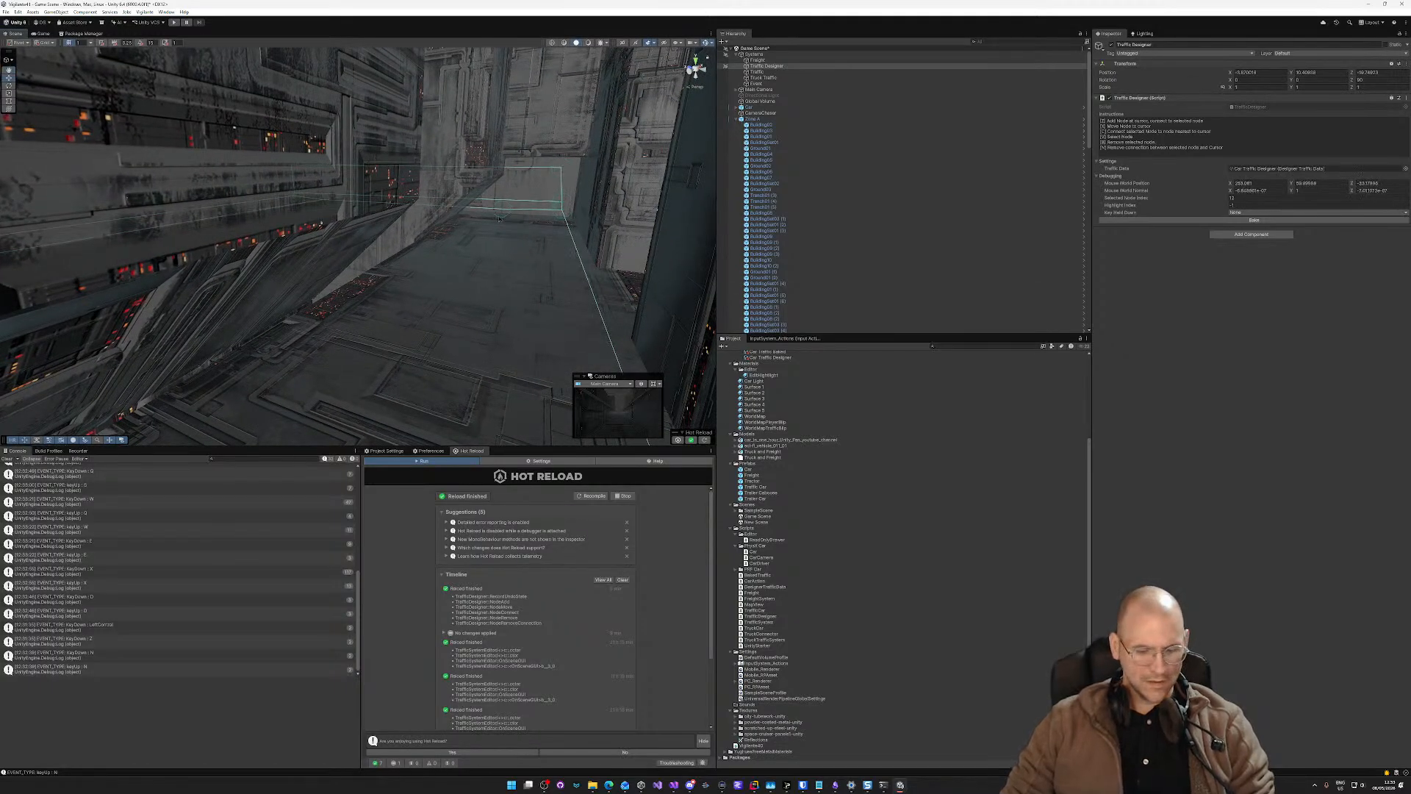
right_click_drag(499, 218, 865, 263)
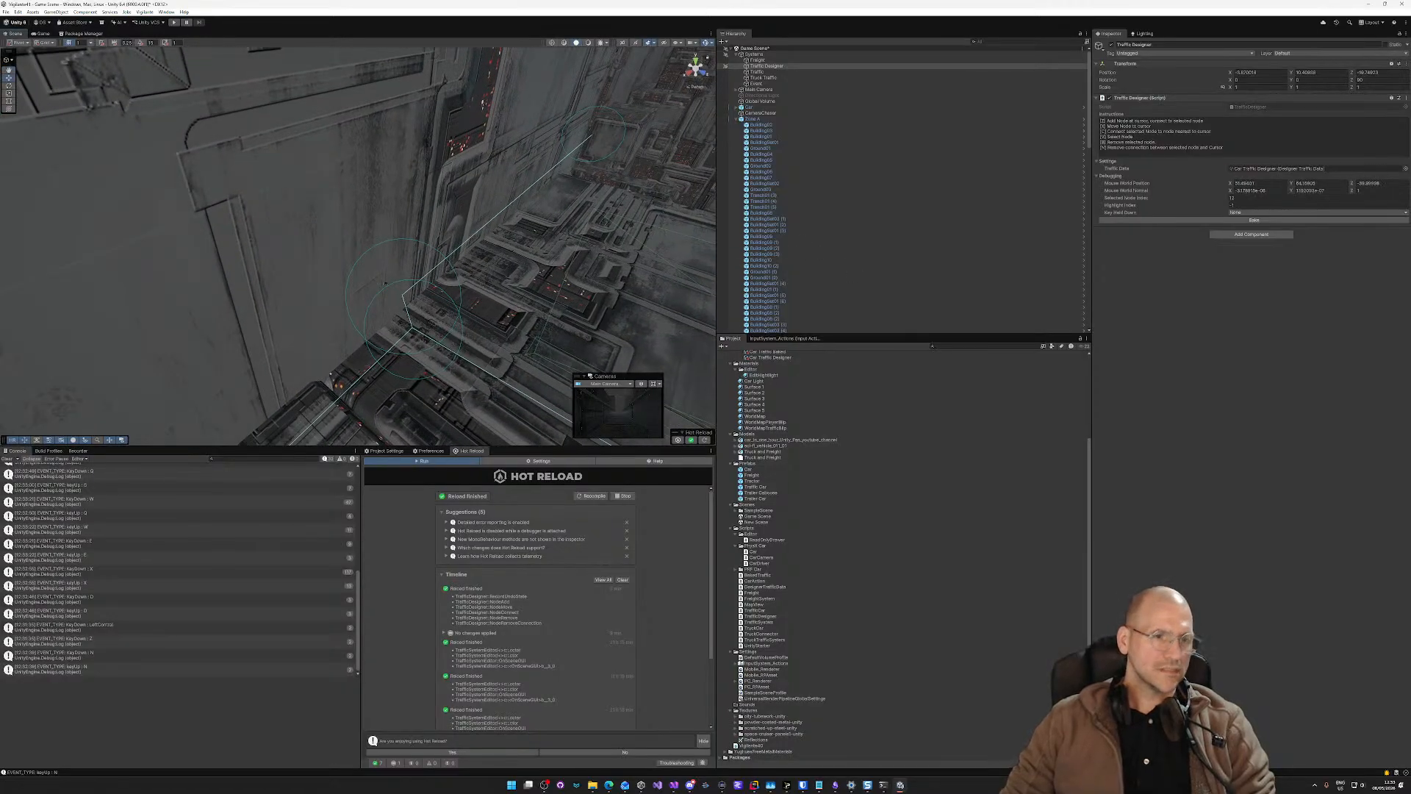
key("s")
right_click_drag(384, 280, 376, 108)
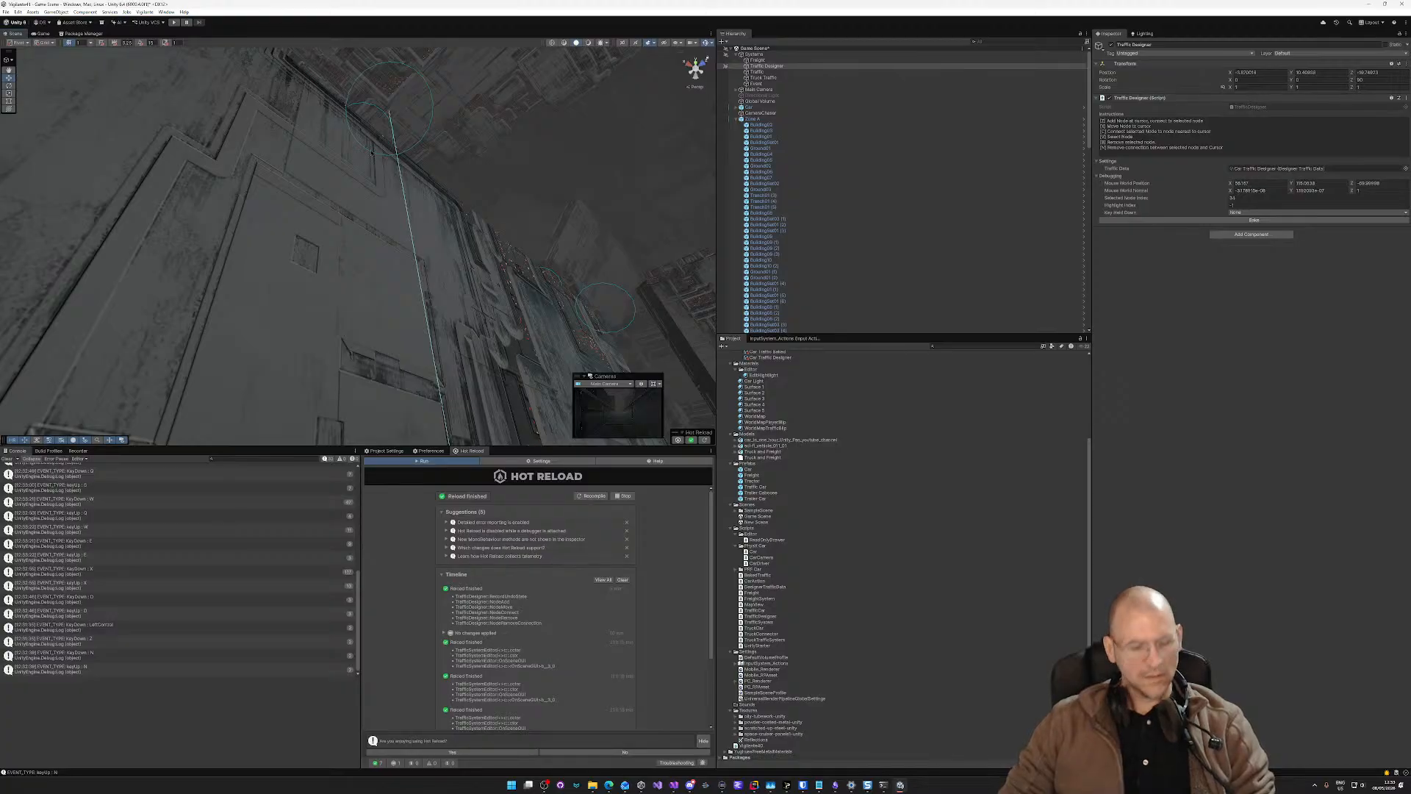
key("v")
key("c")
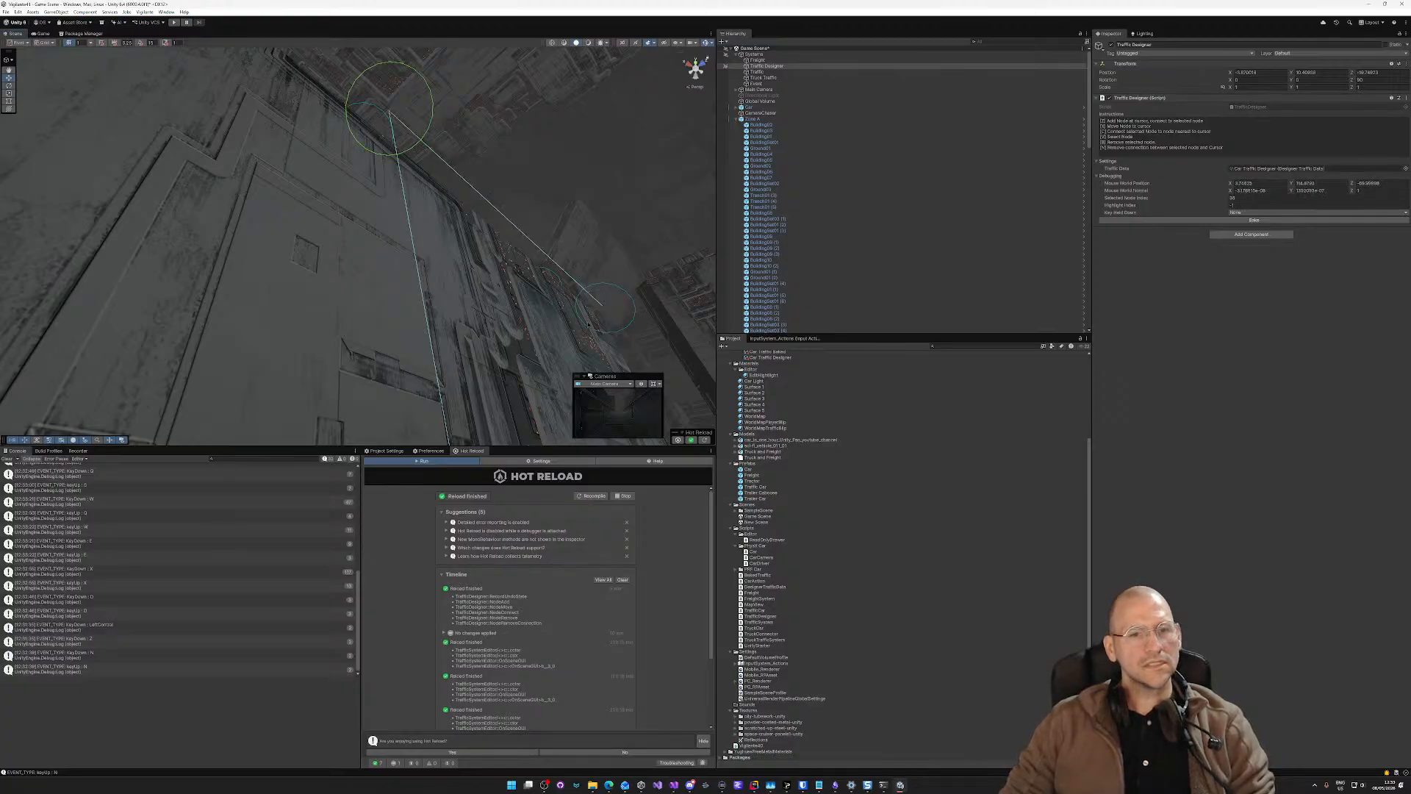
key("v")
Step: Select the node just below the raised block's outer corner and move it in tight against the corner edge
right_click_drag(588, 324, 148, 309)
key("w")
key("w")
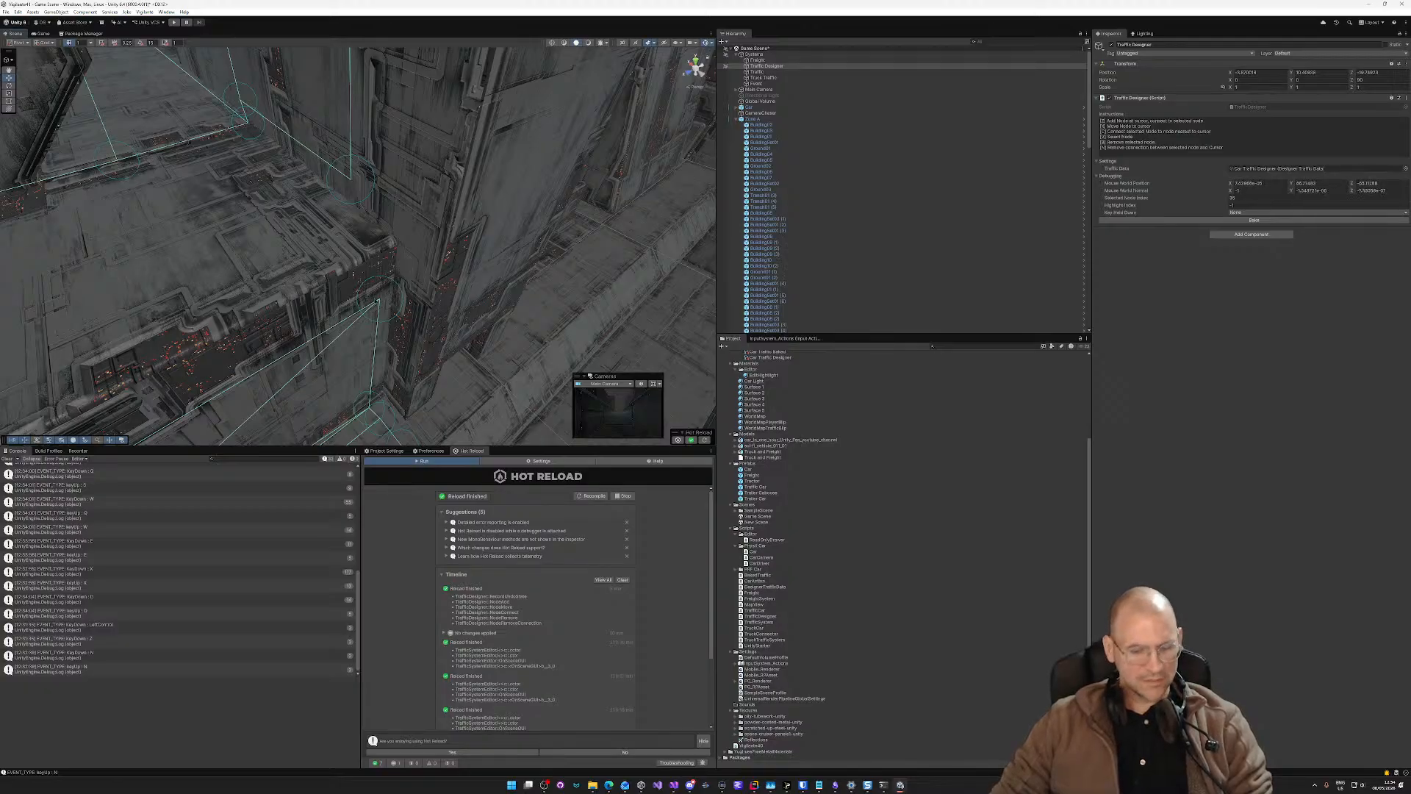
key("s")
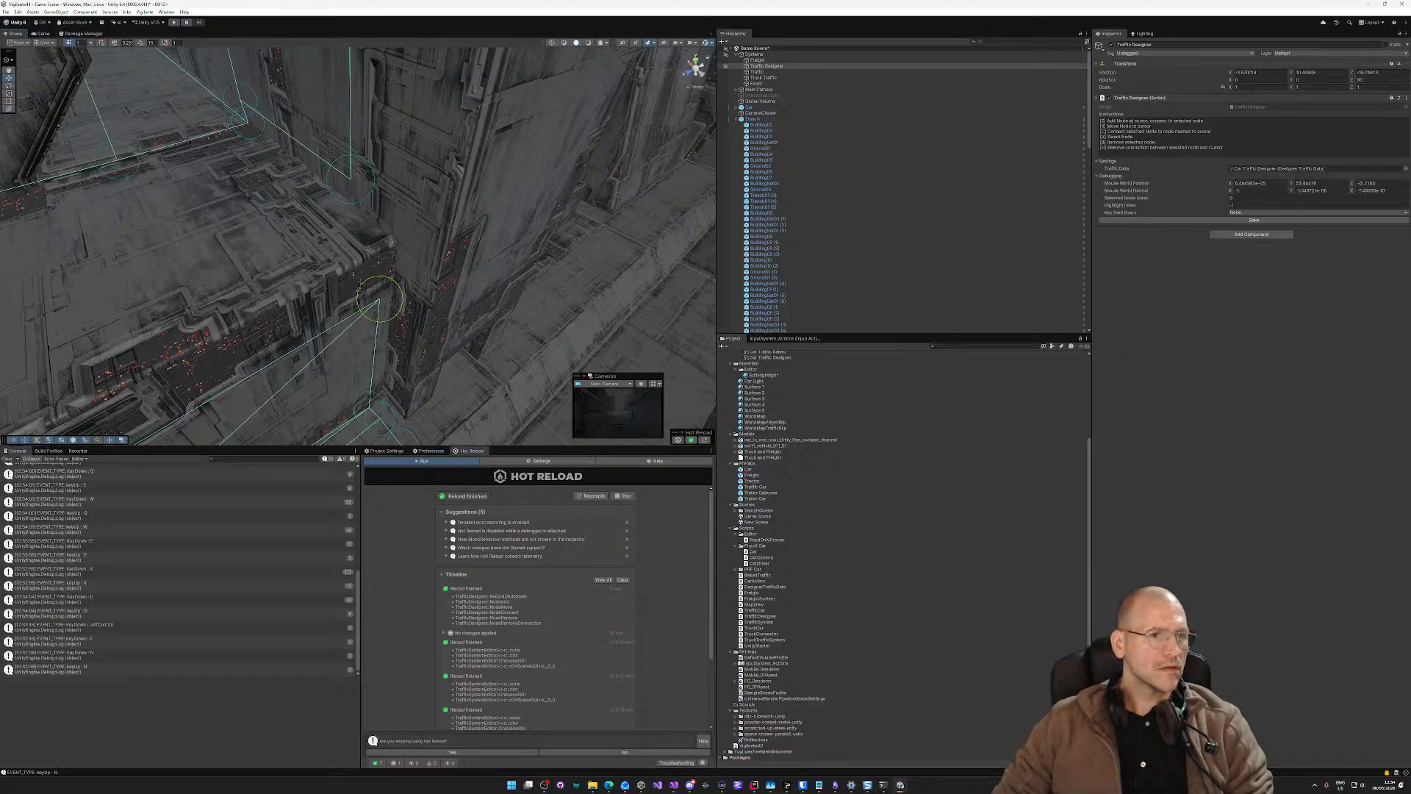
key("x")
key("x")
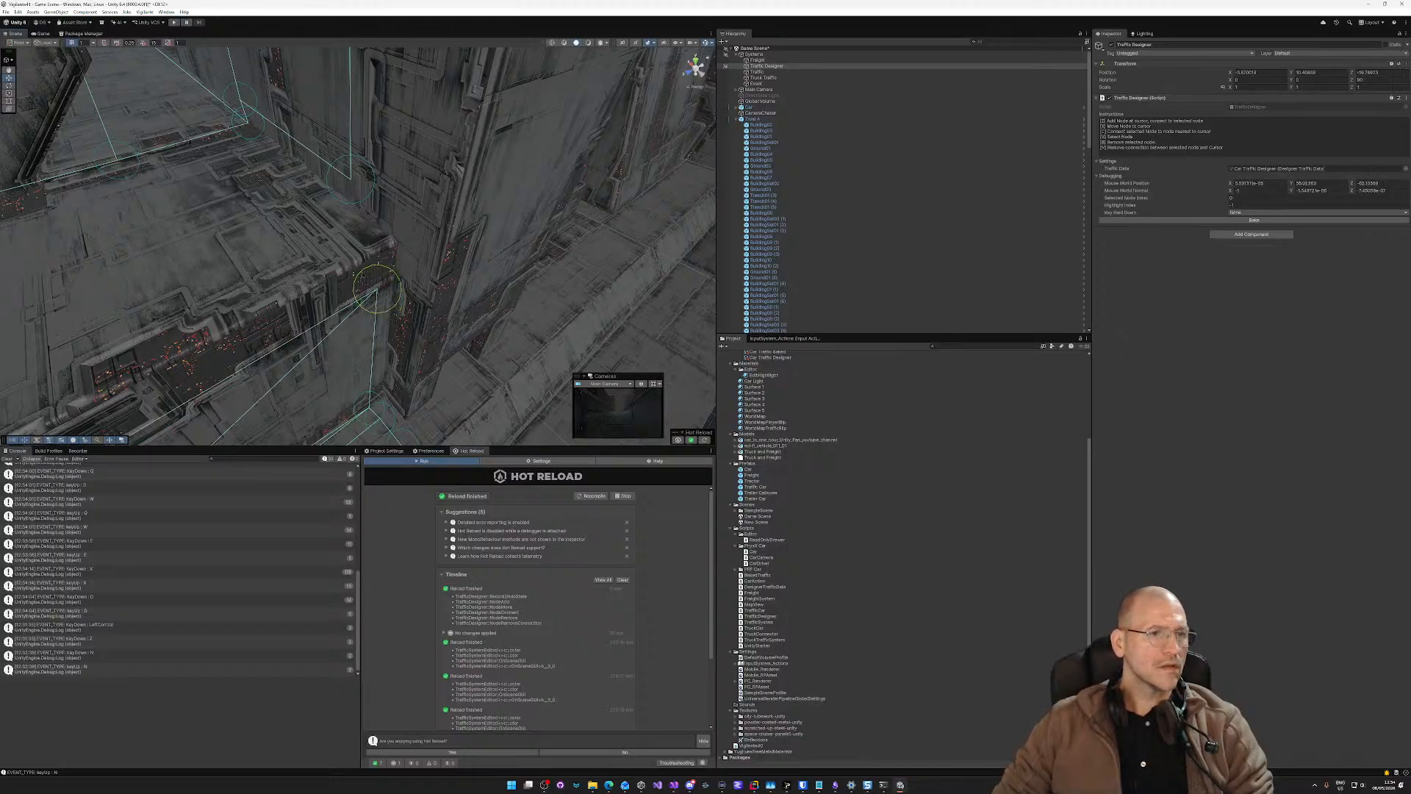
key("x")
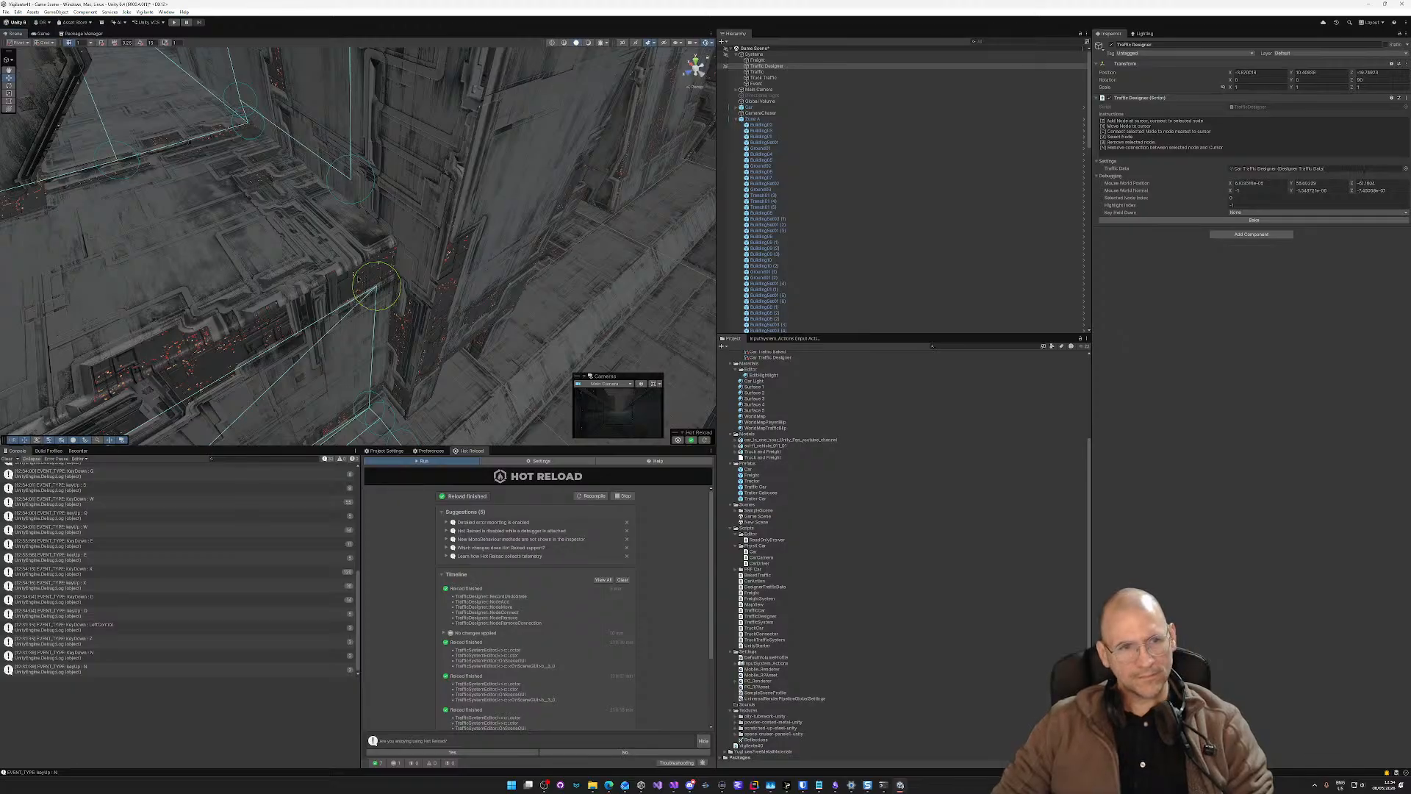
key("x")
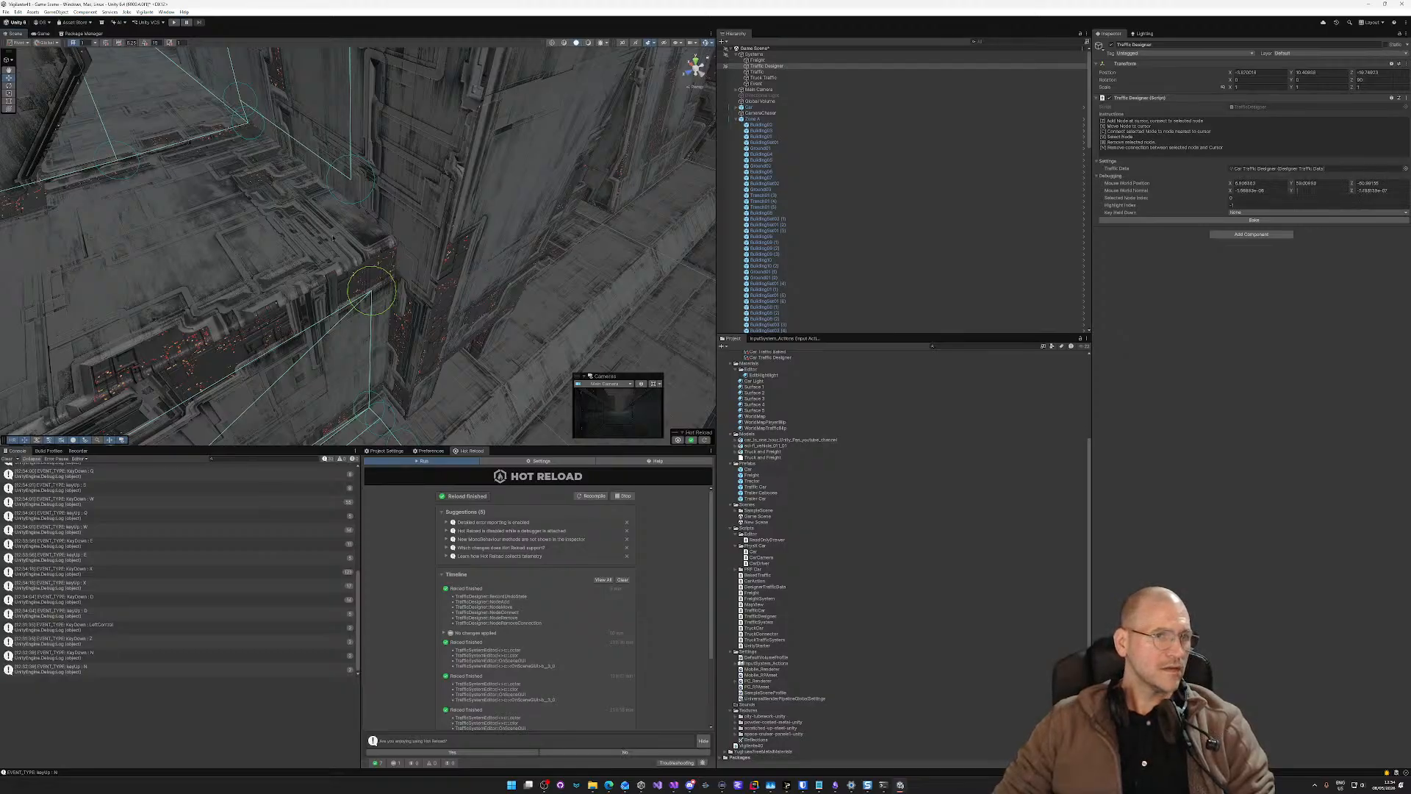
Step: Add a node on top of the block's edge, linked to the corner node, and nudge the rear node at the wall base into position
key("z")
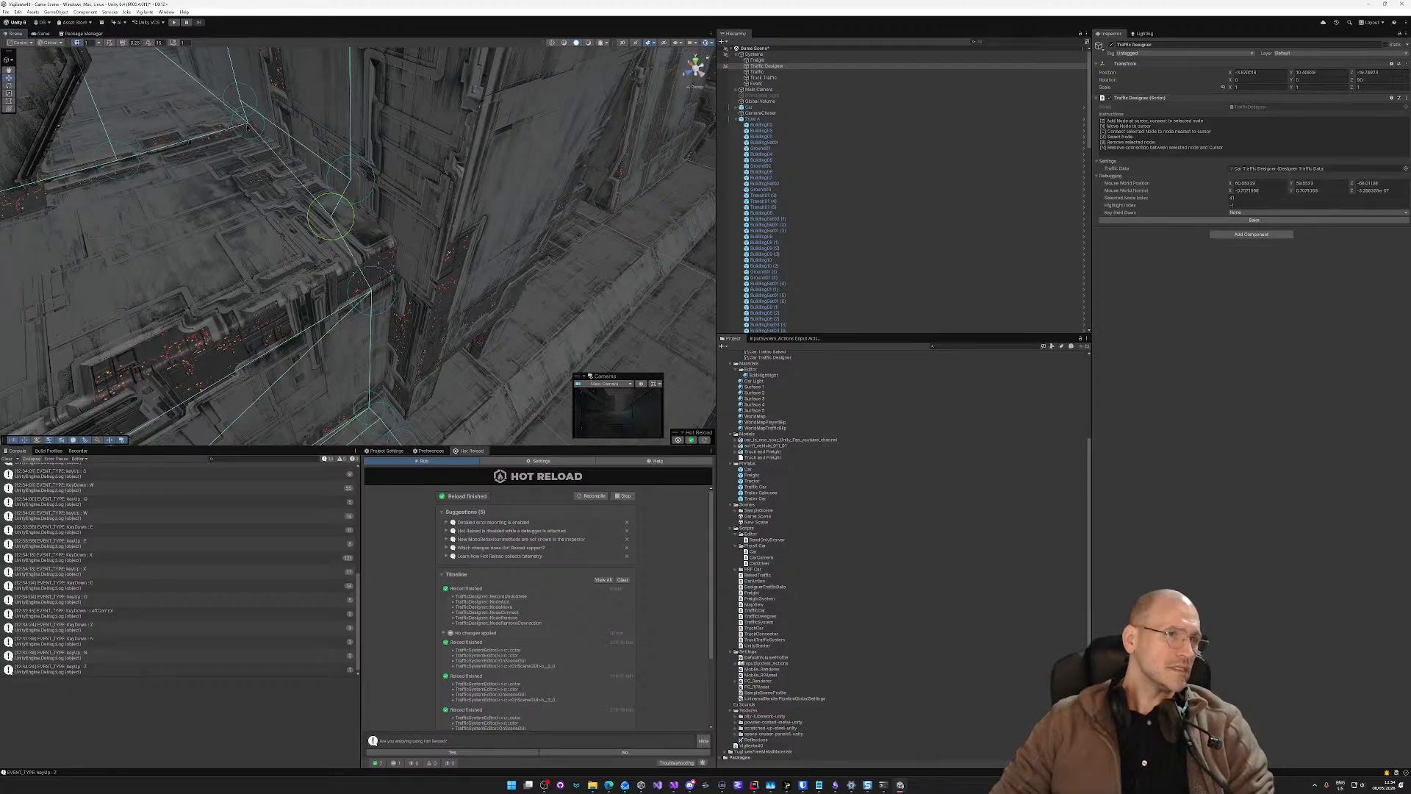
key("c")
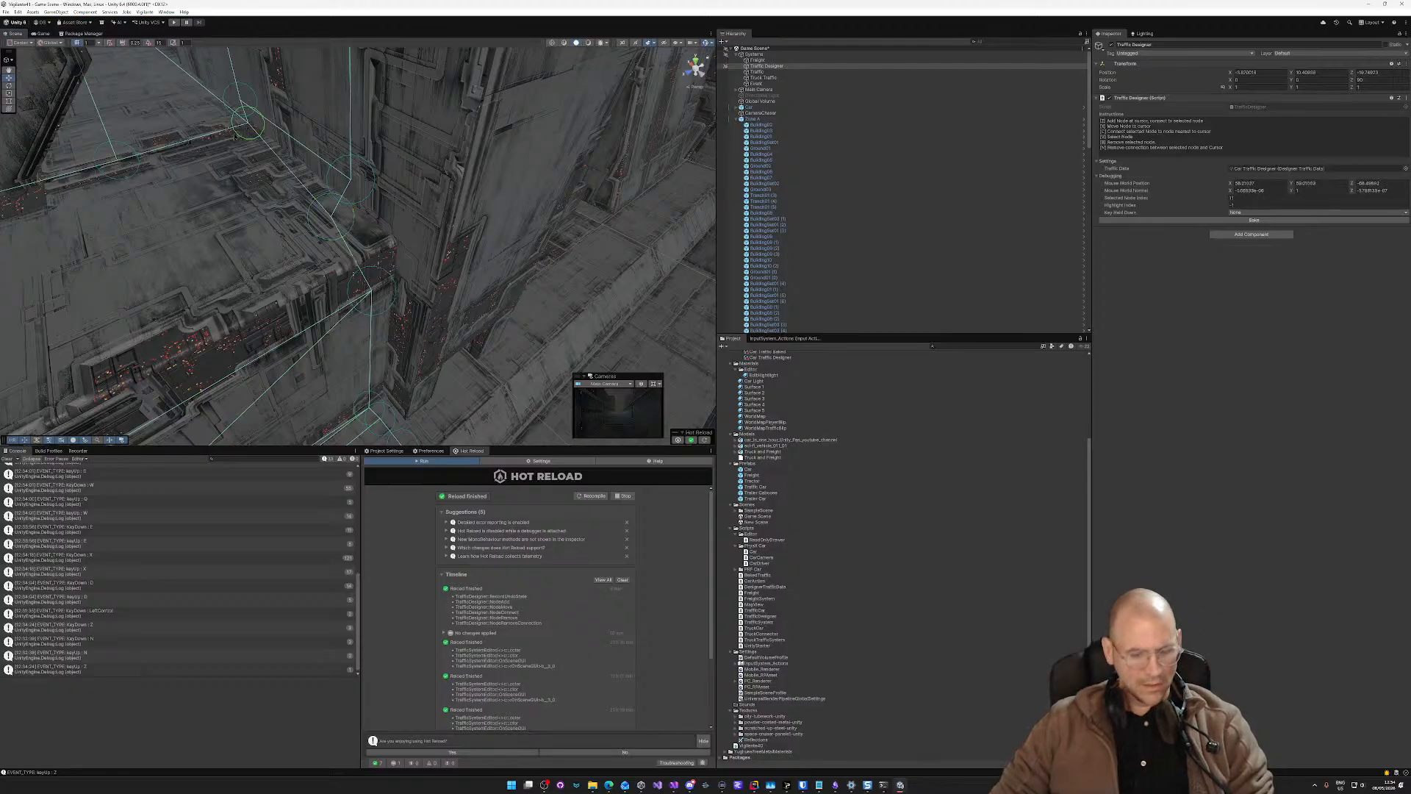
key("x")
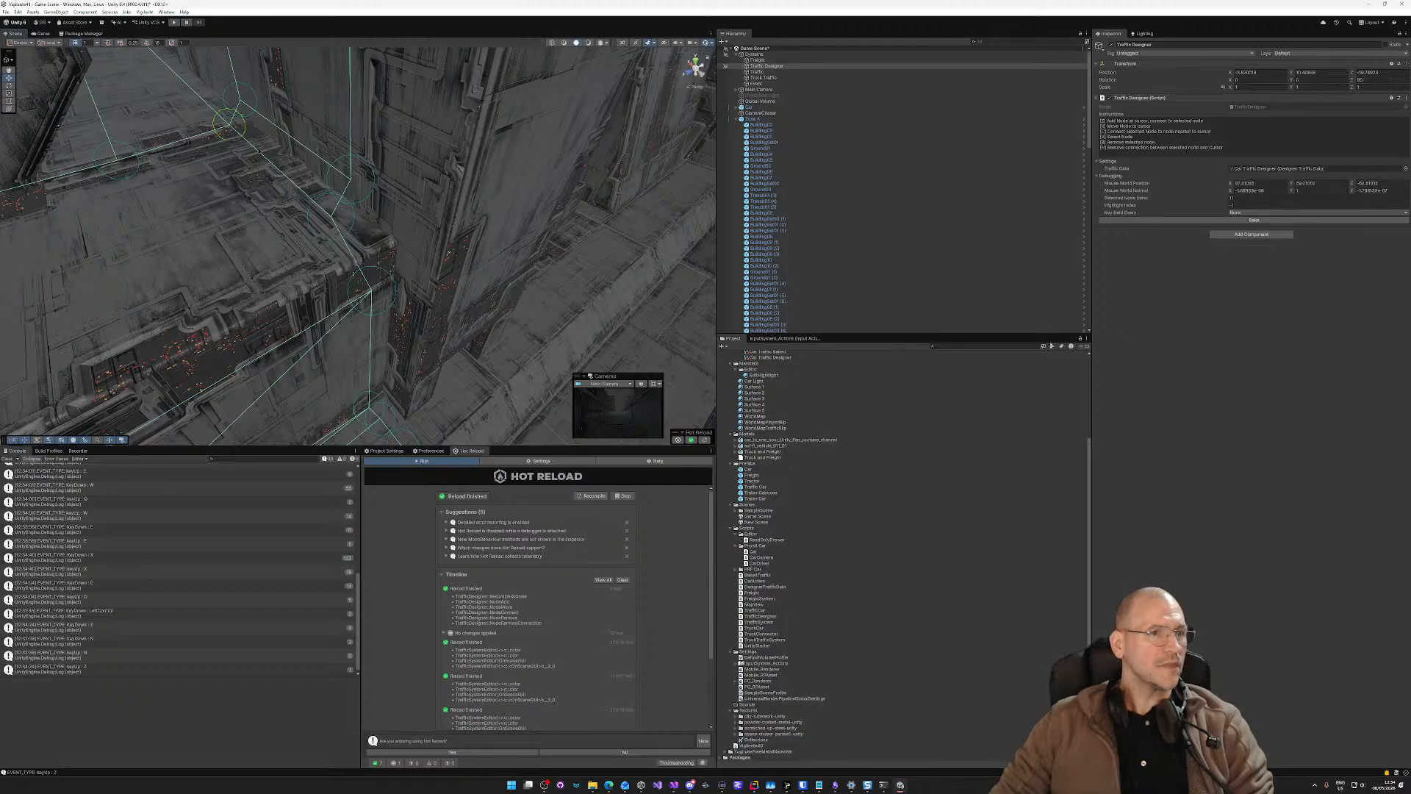
right_click_drag(230, 135, 288, 179)
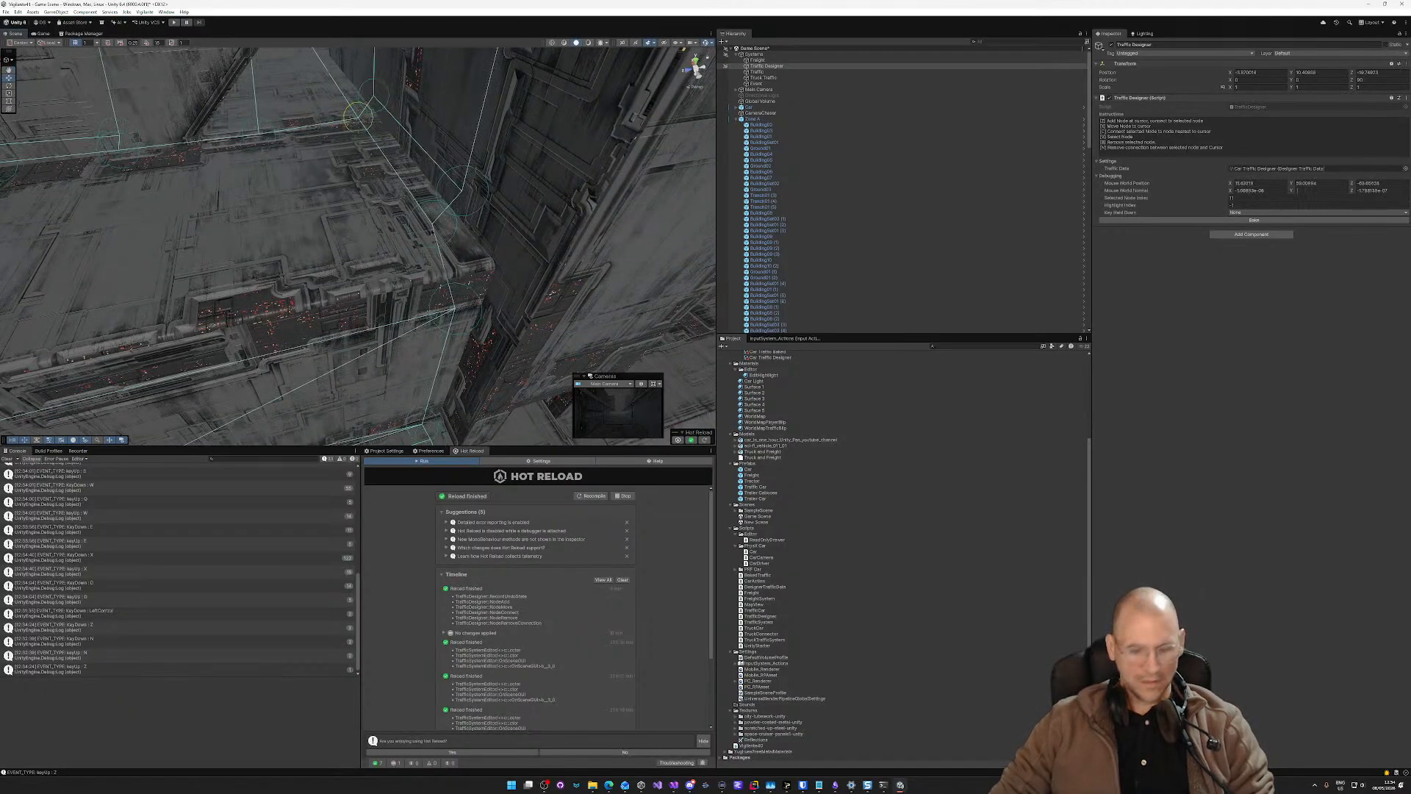
Step: Select the node at the far end of the block's edge and connect it to the node directly below
key("v")
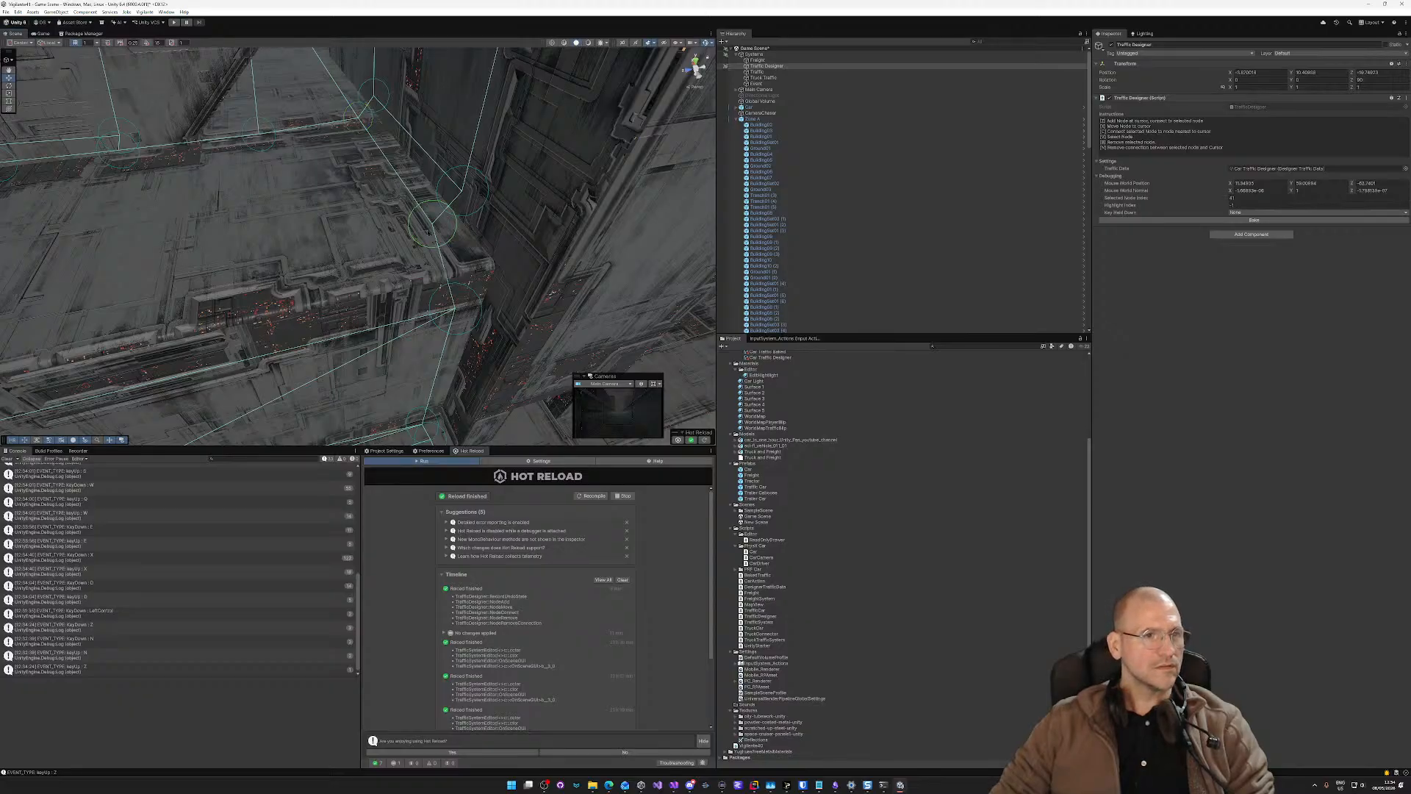
right_click_drag(429, 233, 167, 186)
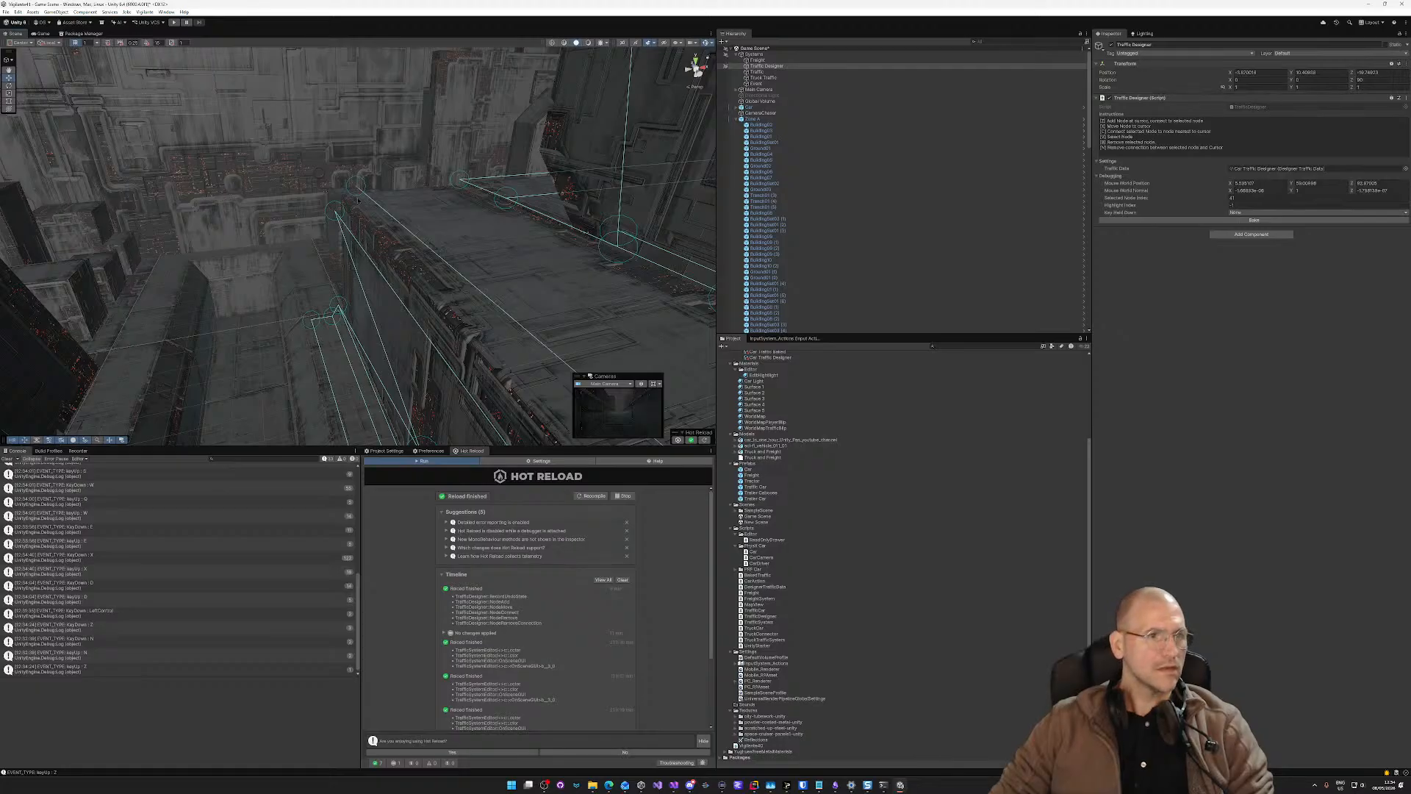
key("v")
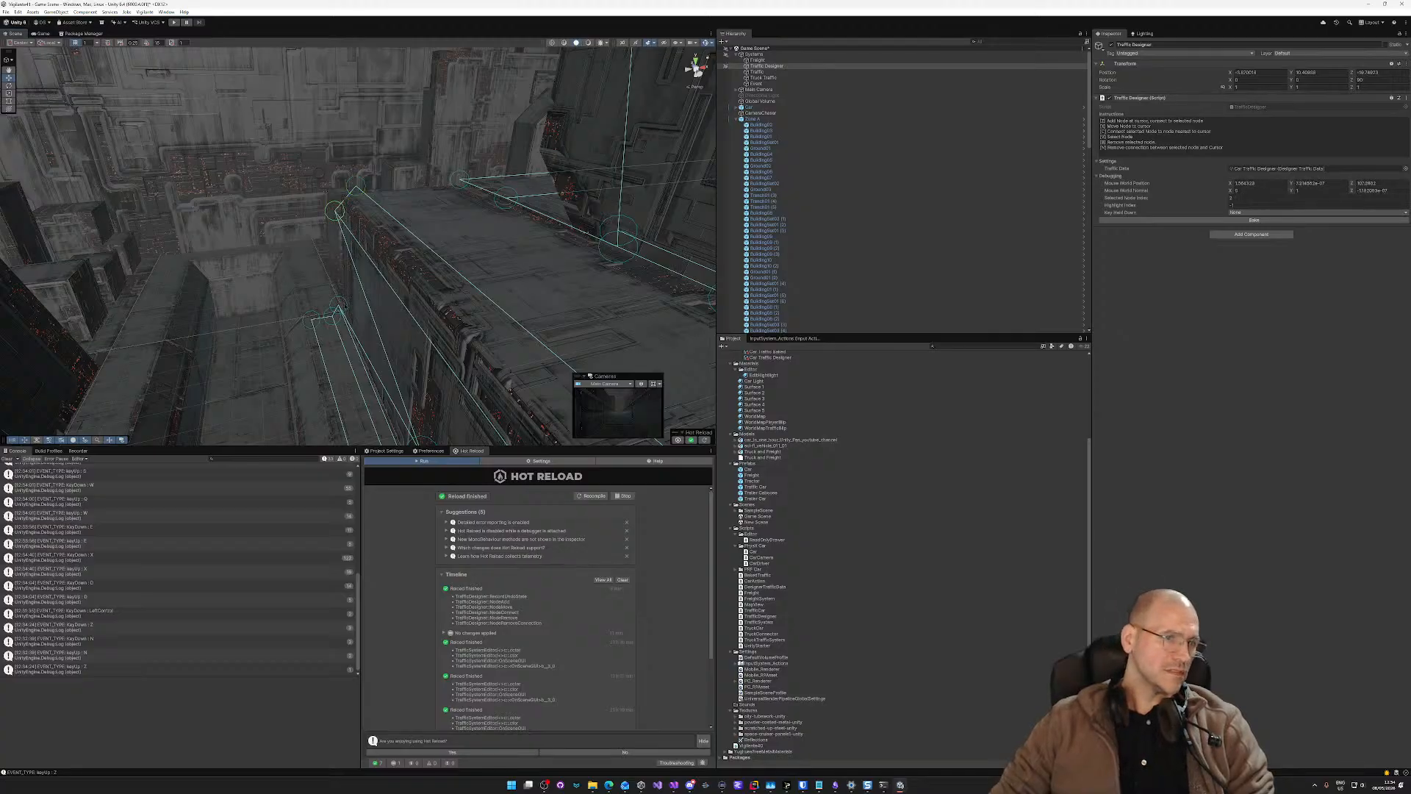
key("c")
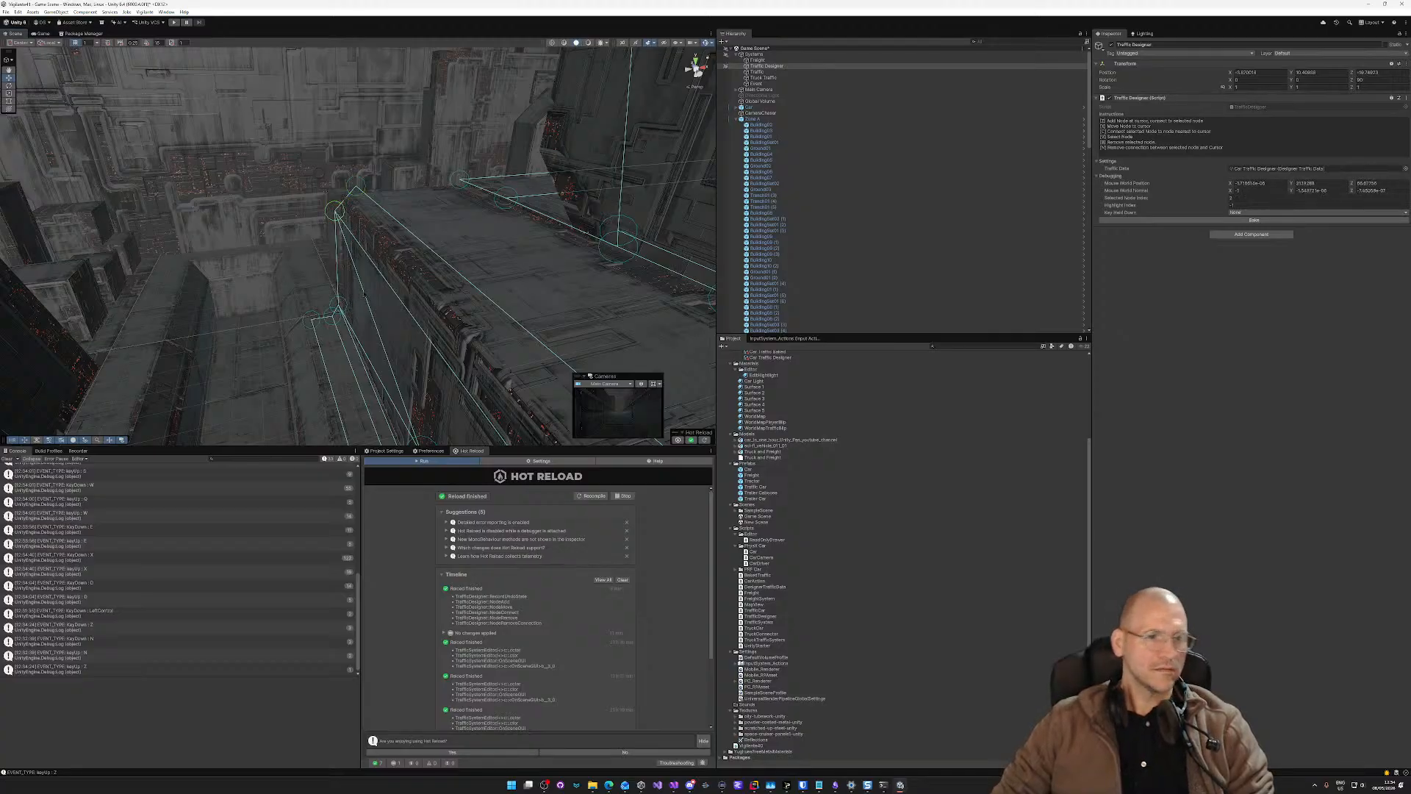
Step: Select the node at the next building's upper front corner and connect it to the node on the roof edge above it
right_click_drag(347, 312, 845, 343)
key("s")
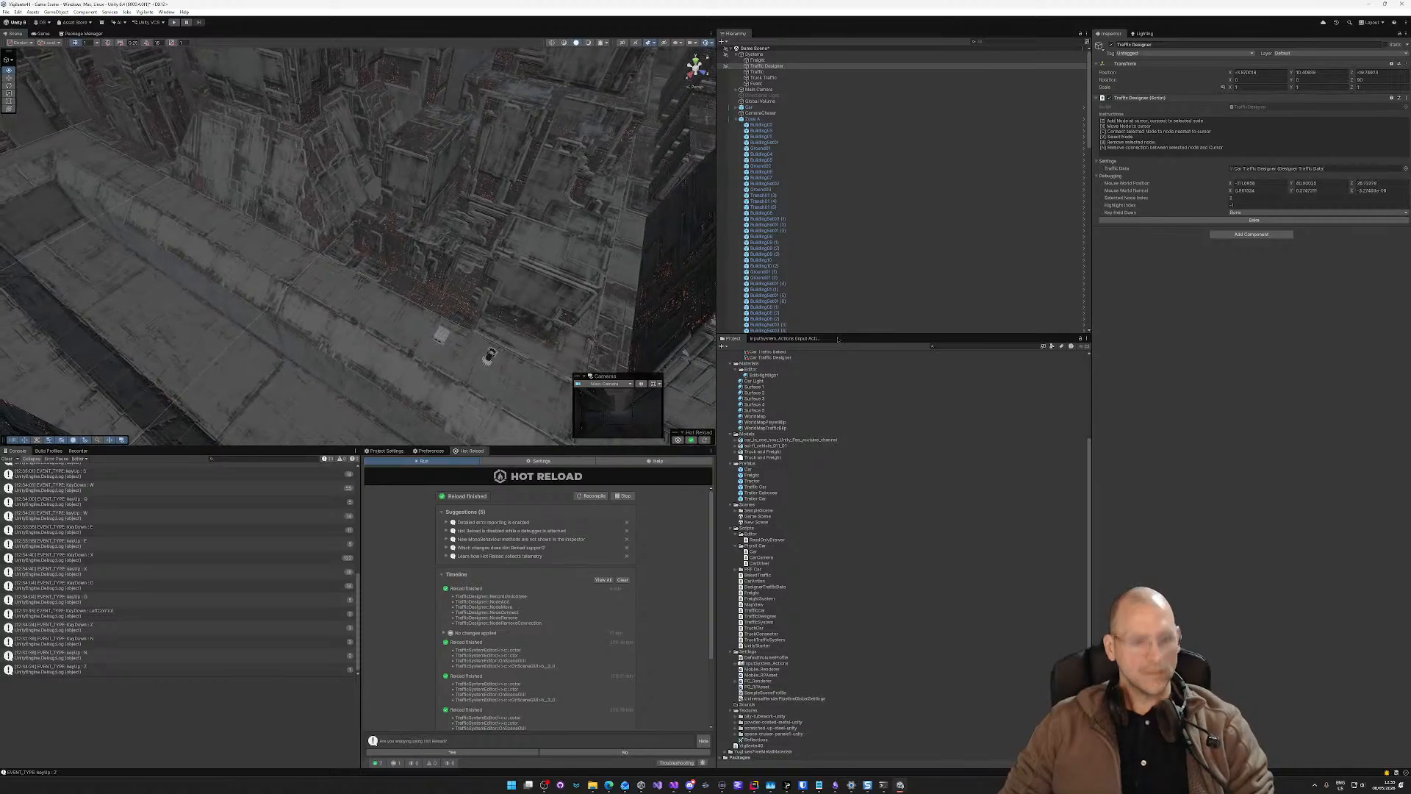
key("w")
right_click_drag(456, 294, 386, 291)
key("w")
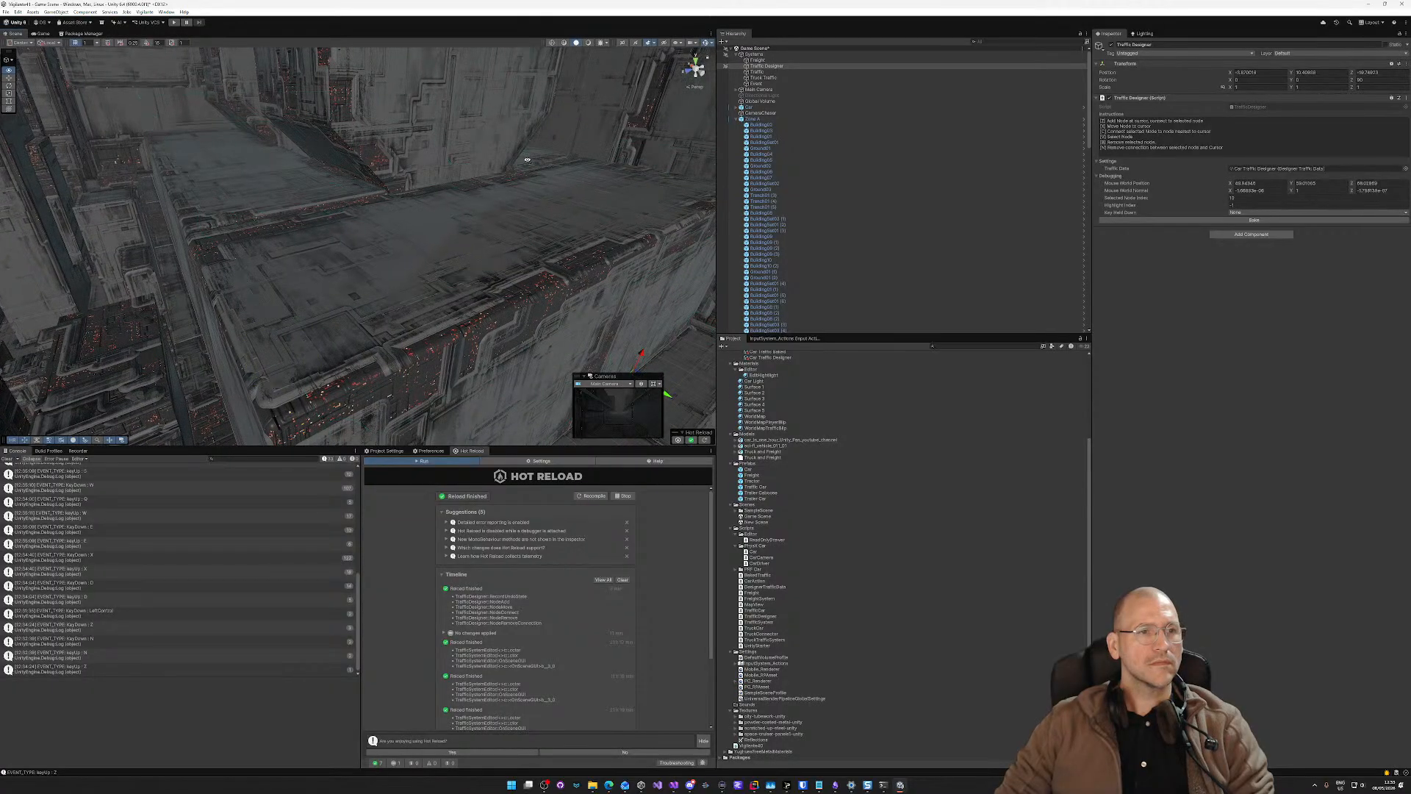
right_click_drag(527, 160, 512, 242)
key("3")
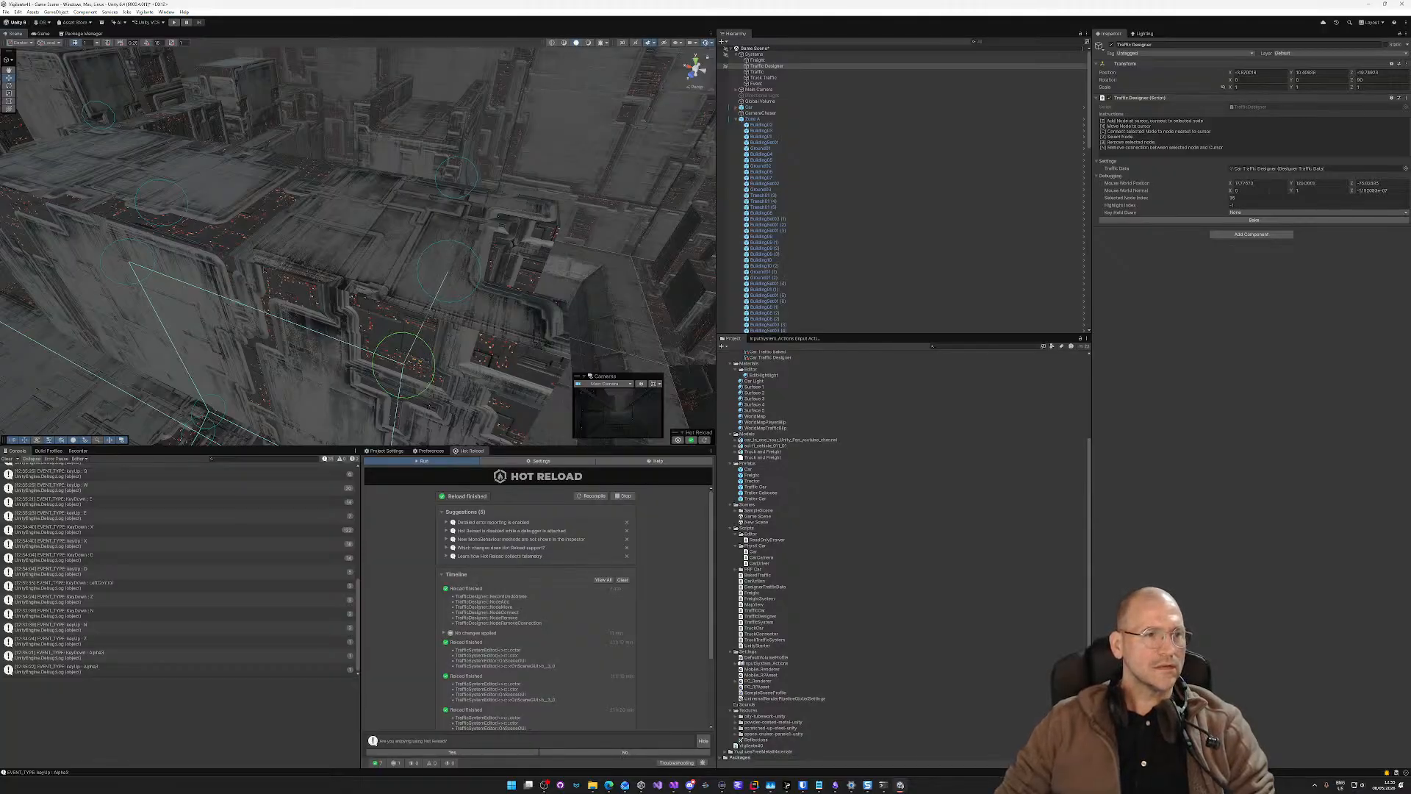
key("v")
key("c")
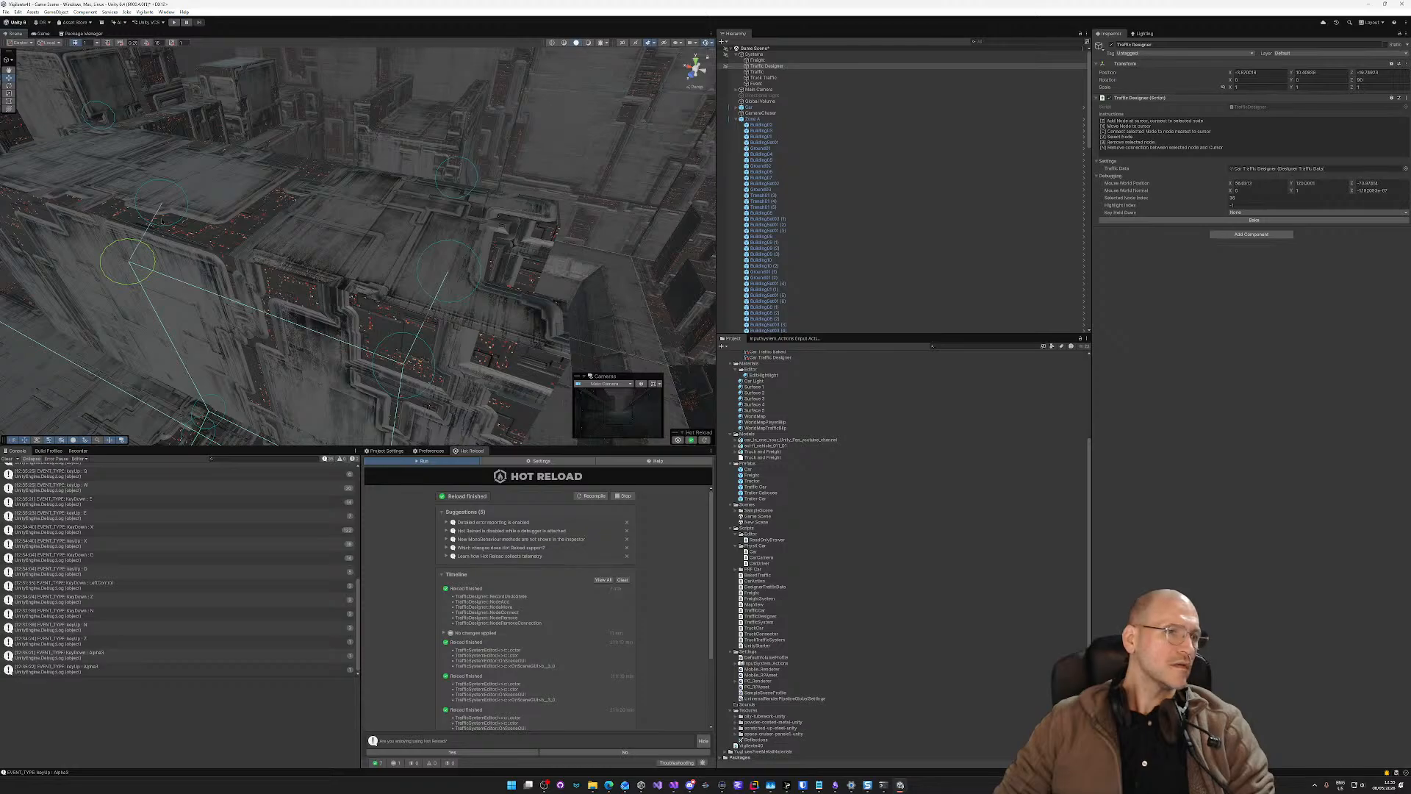
Step: Connect the roof-edge node to the node at the roof's opposite end, and link that one to the node at the rear wall
key("v")
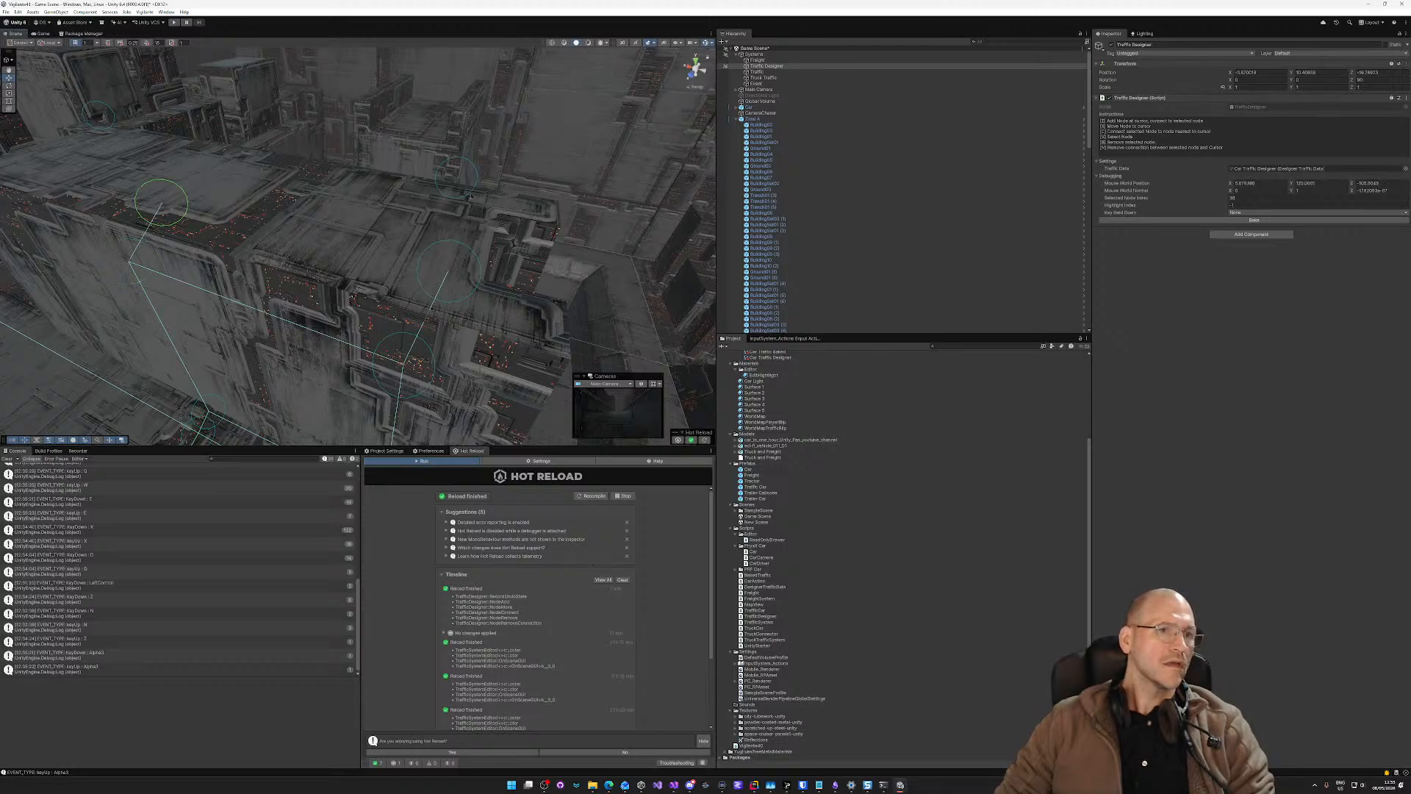
key("c")
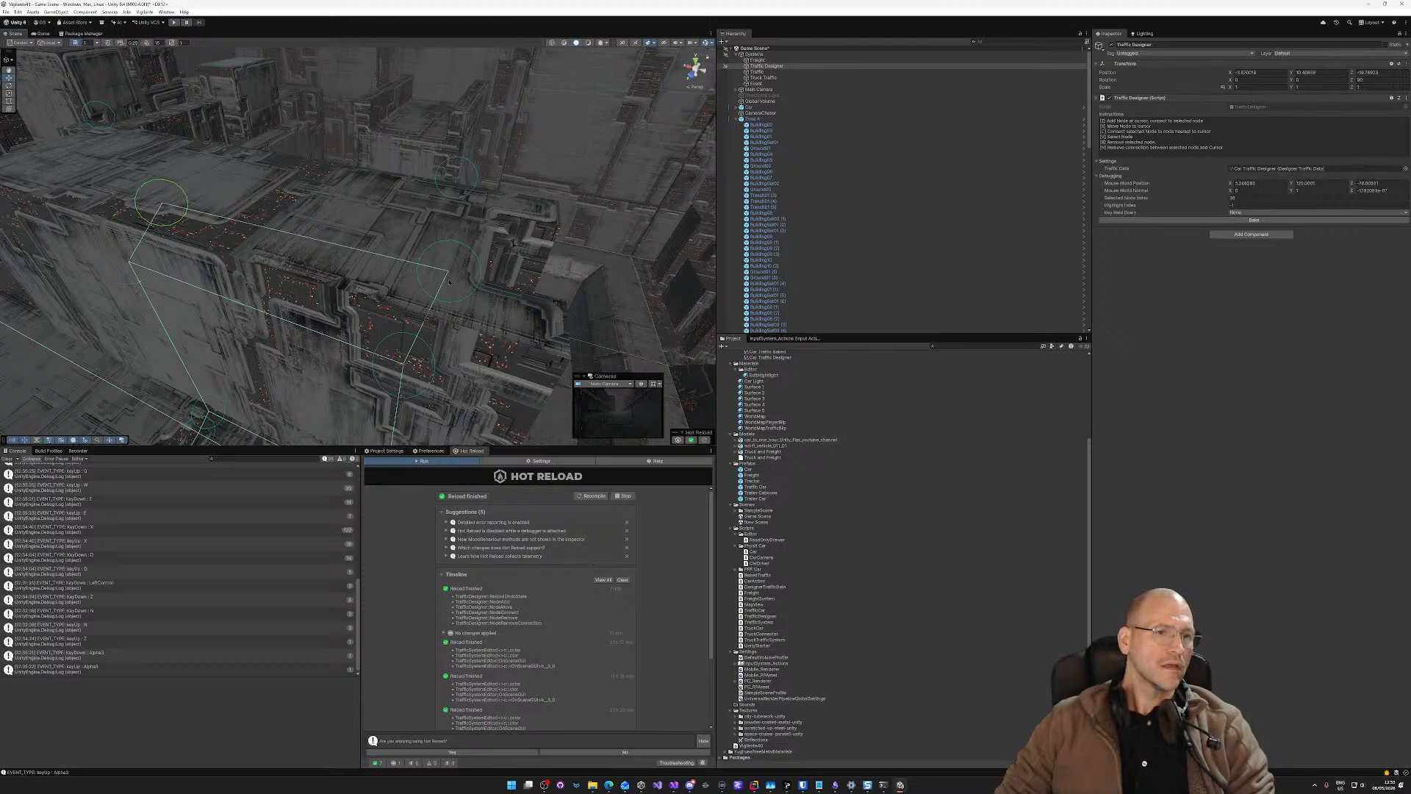
key("v")
key("c")
key("v")
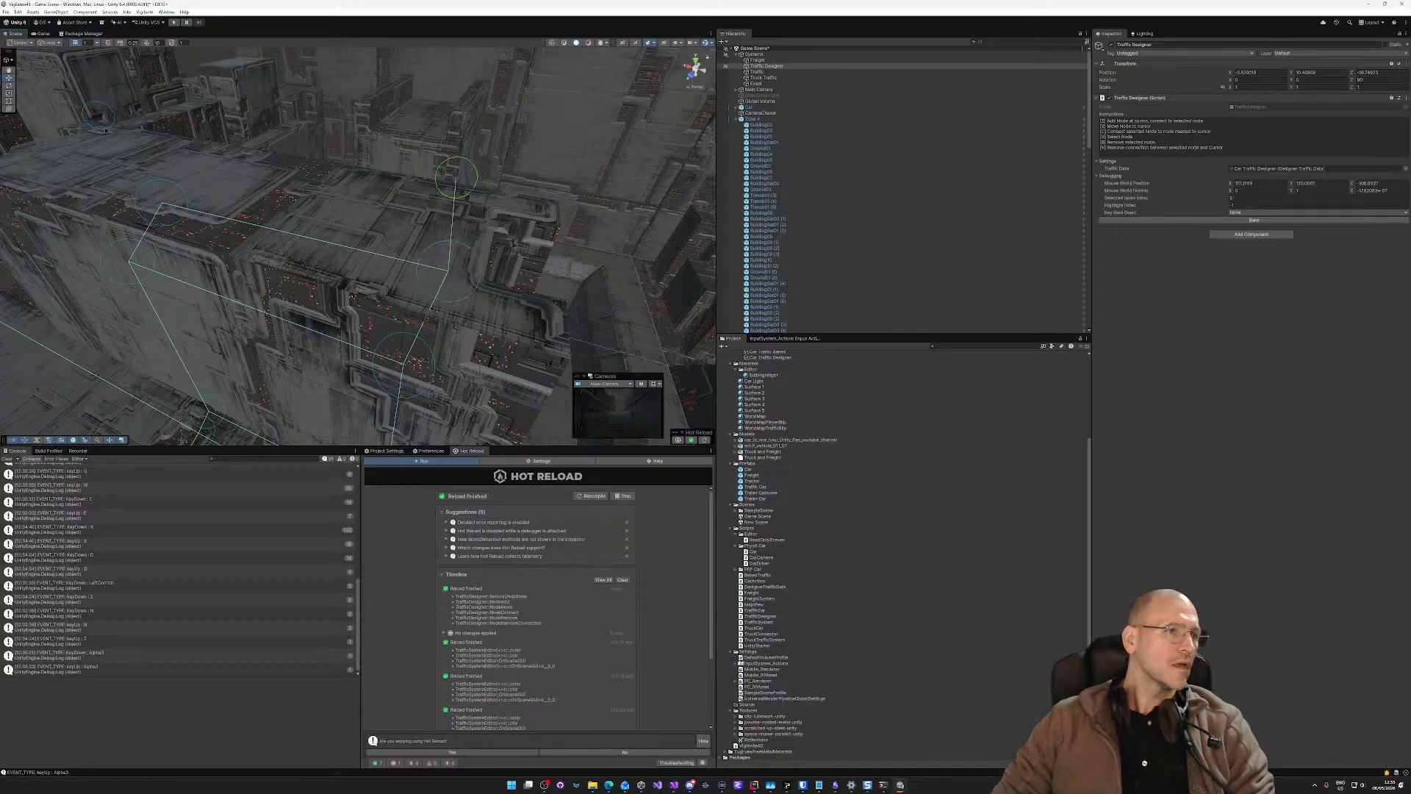
Step: Select the roof's far back corner node and connect it to the rear wall node, the front roof-edge node and the adjacent outer node
key("v")
right_click_drag(103, 136, 51, 134)
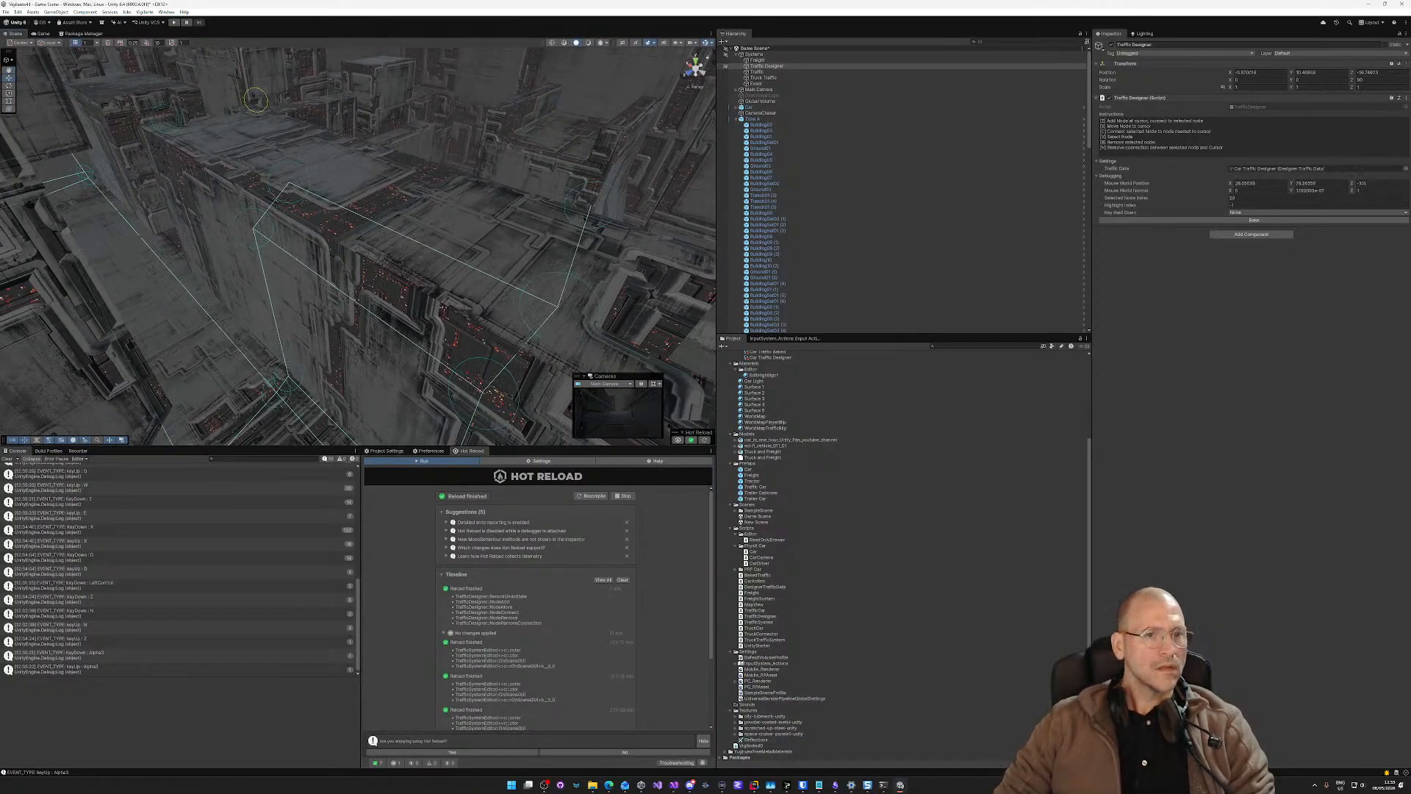
key("c")
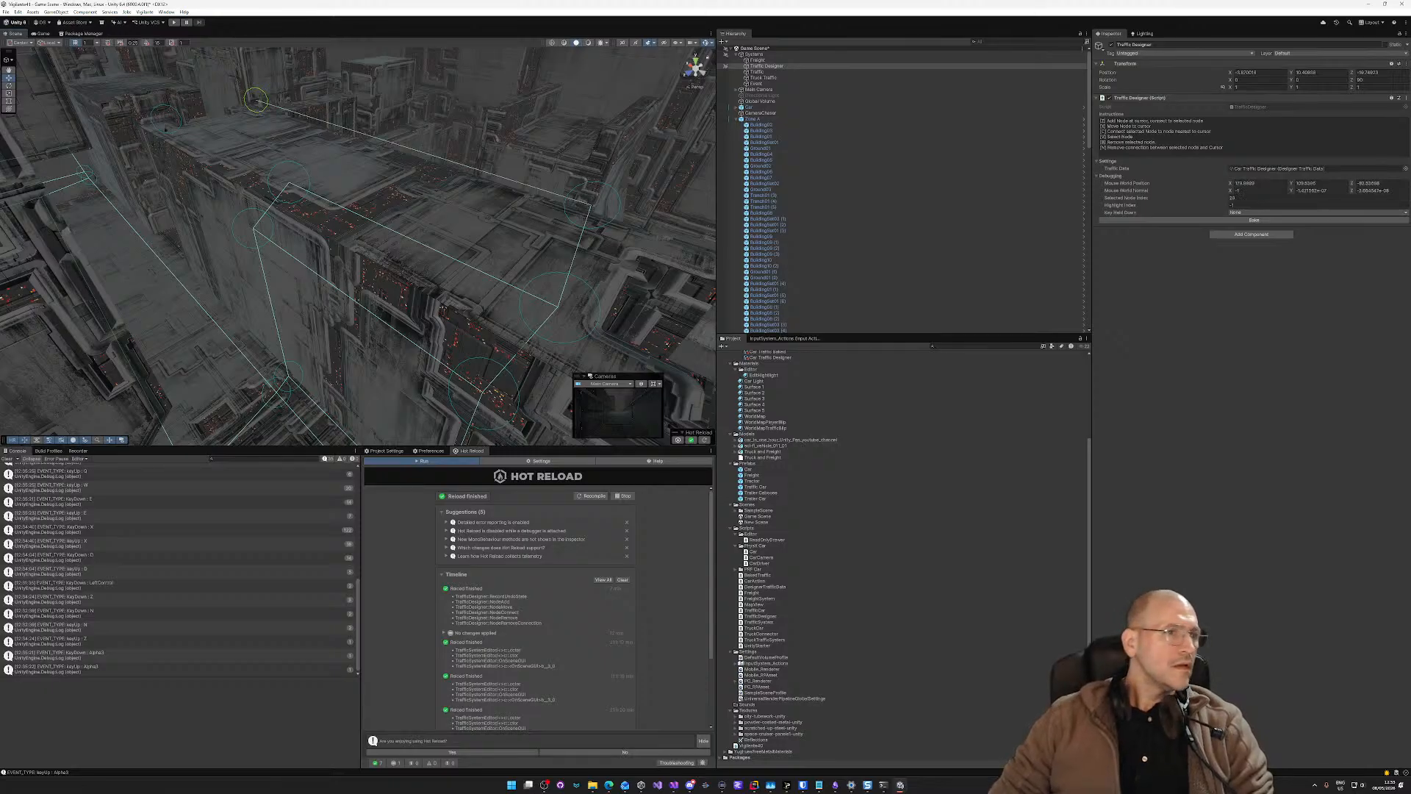
key("c")
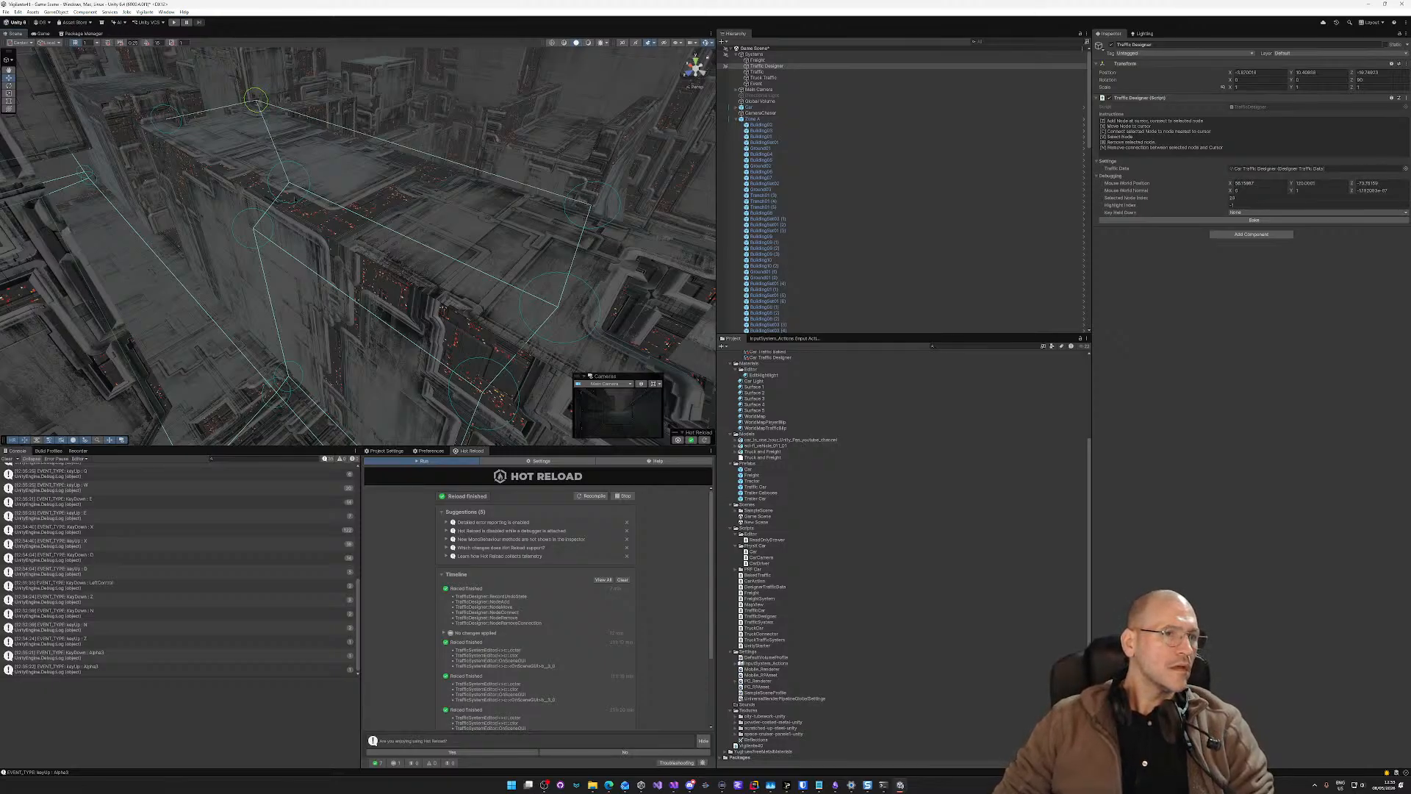
Step: Select the node at the roof's far outer corner and connect it to the neighbouring roof node
right_click_drag(344, 191, 350, 179)
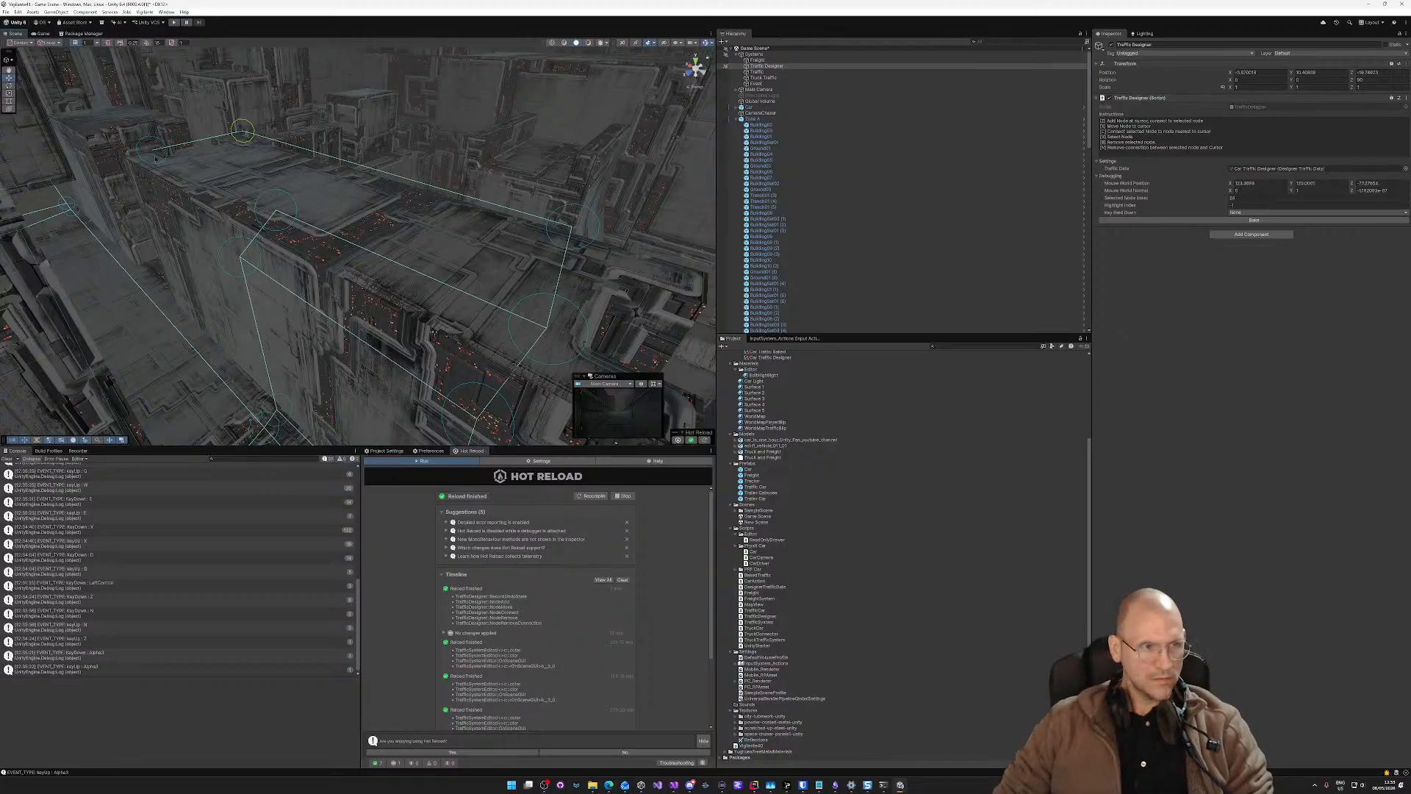
key("v")
key("c")
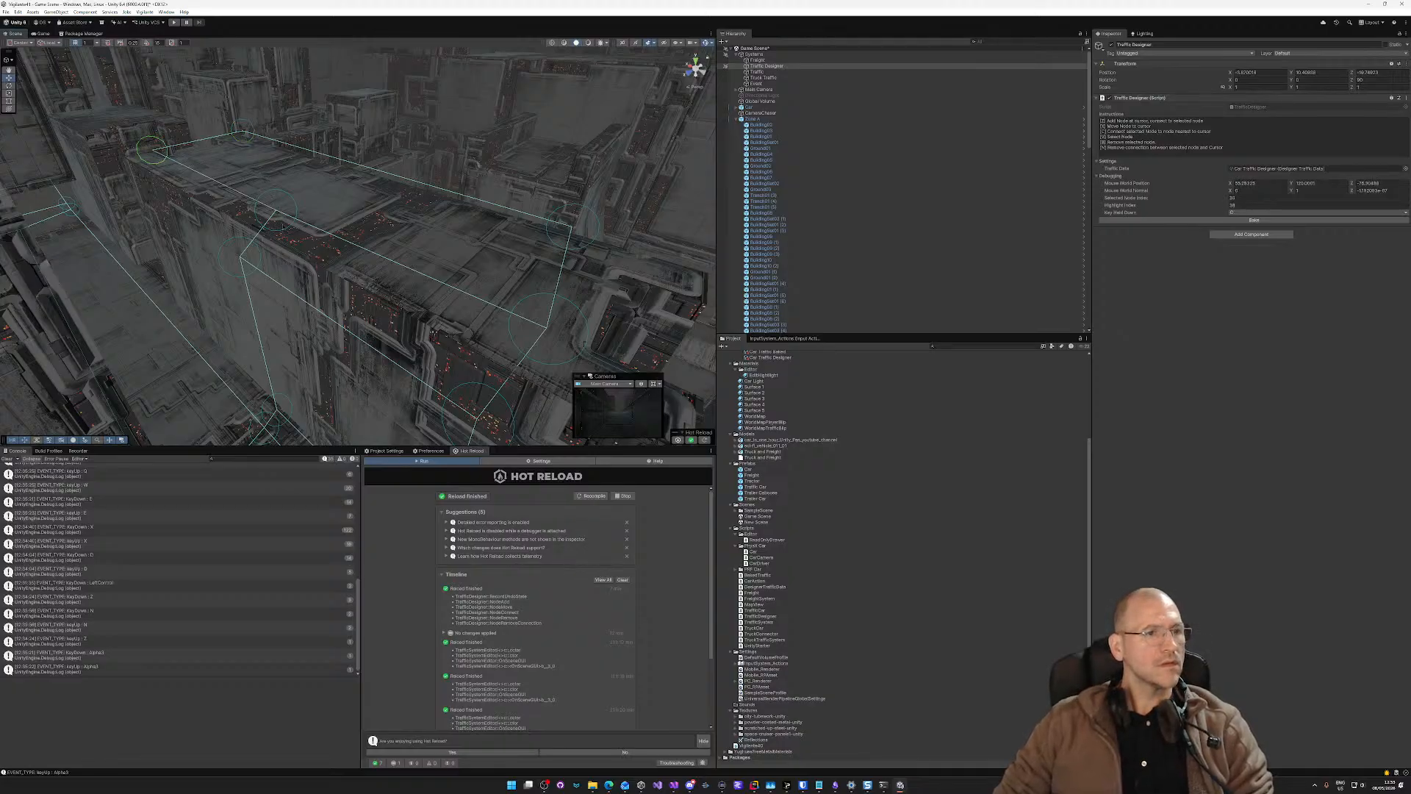
right_click_drag(409, 190, 198, 194)
key("d")
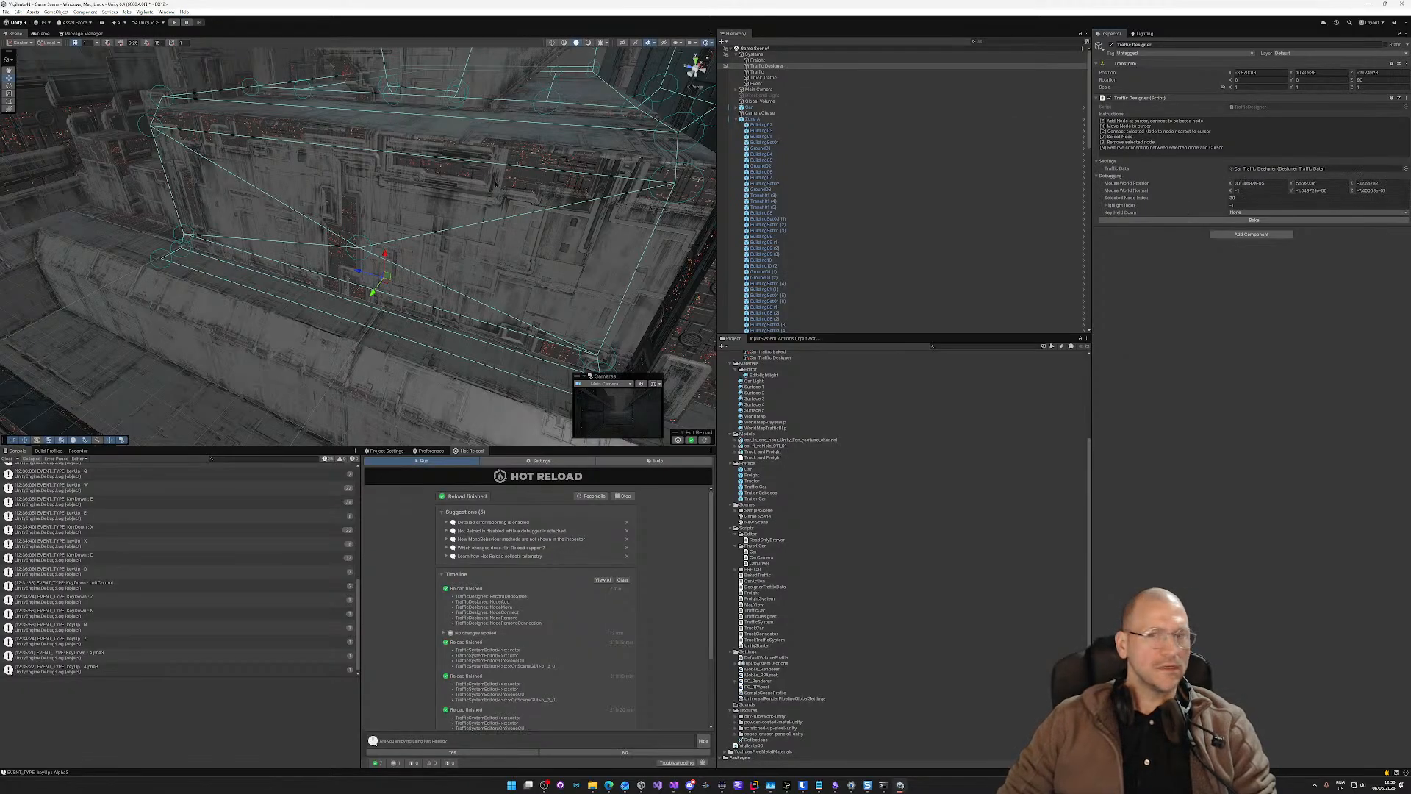
right_click_drag(449, 204, 375, 179)
key("a")
key("Caps_Lock")
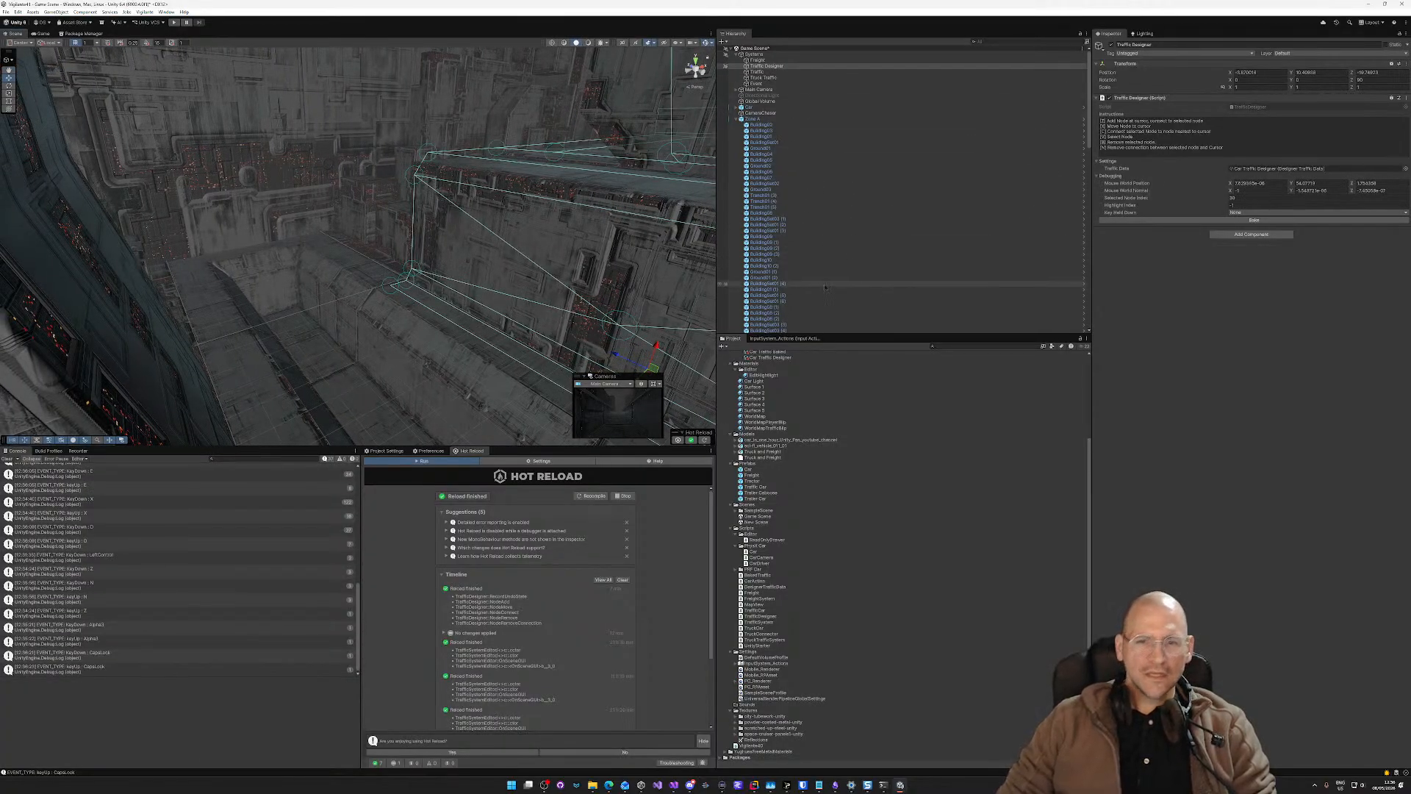
Step: Show the Car Traffic Designer data asset's properties and look over the surrounding buildings in the scene
left_click(809, 369)
right_click(809, 369)
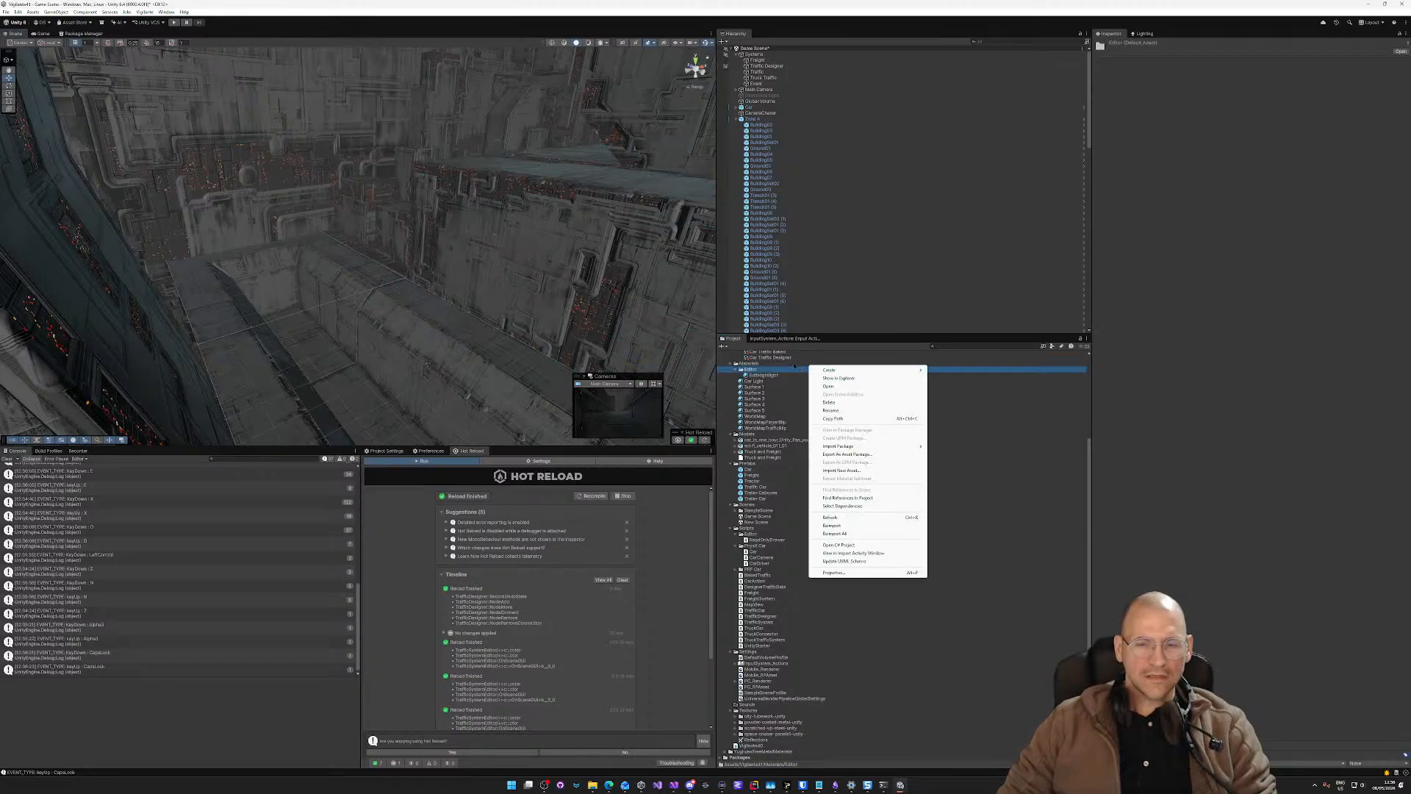
left_click(768, 357)
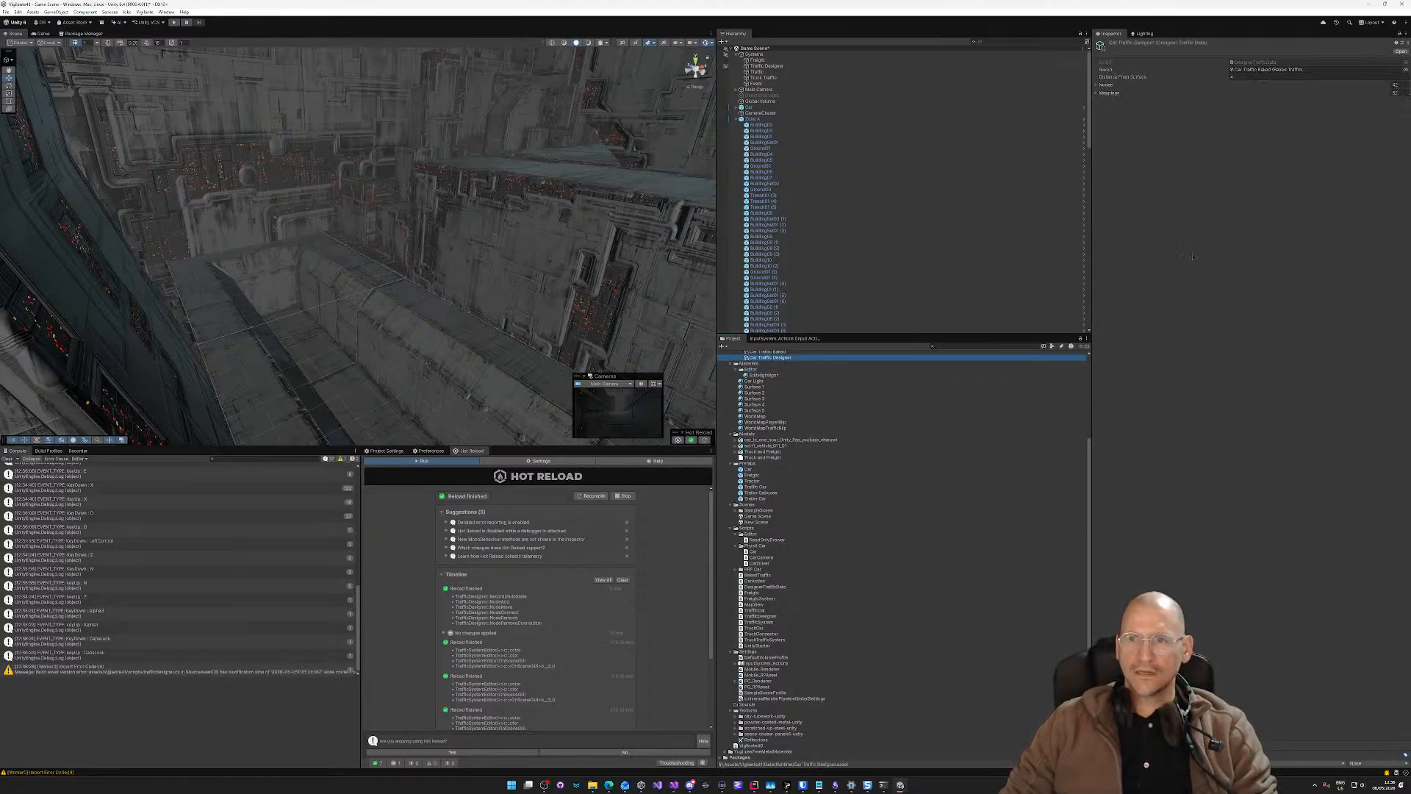
scroll(794, 369, "up", 5)
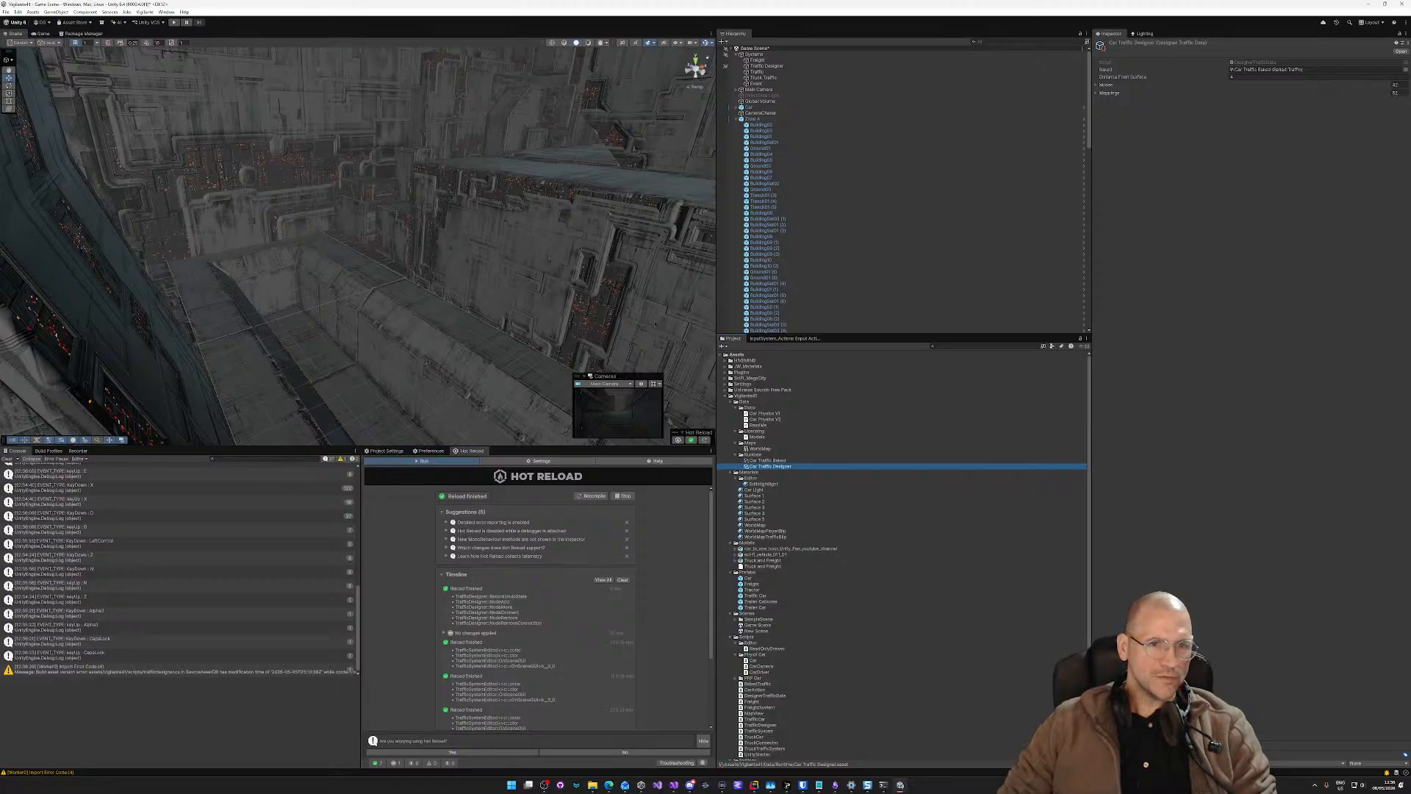
right_click_drag(655, 324, 566, 335)
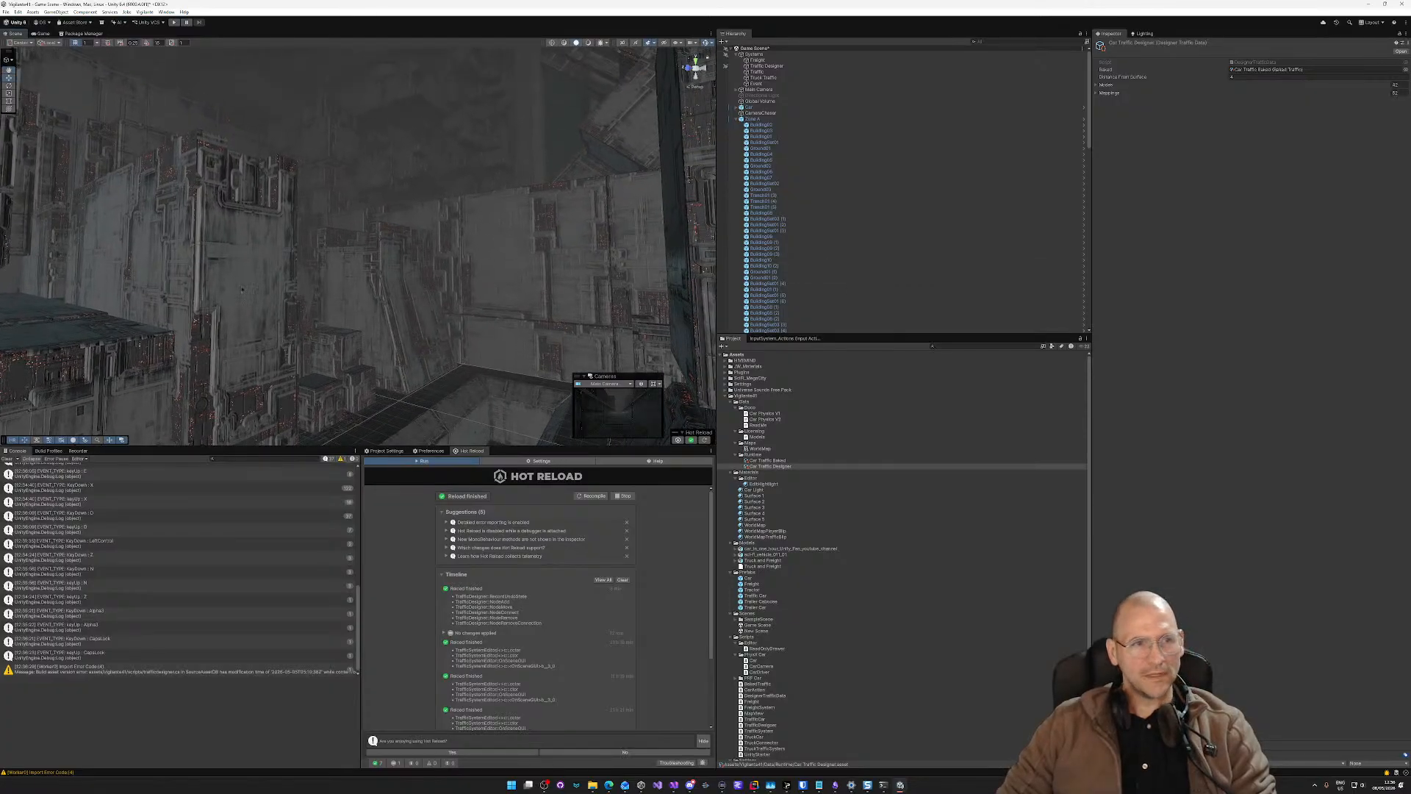
right_click_drag(200, 196, 1382, 261)
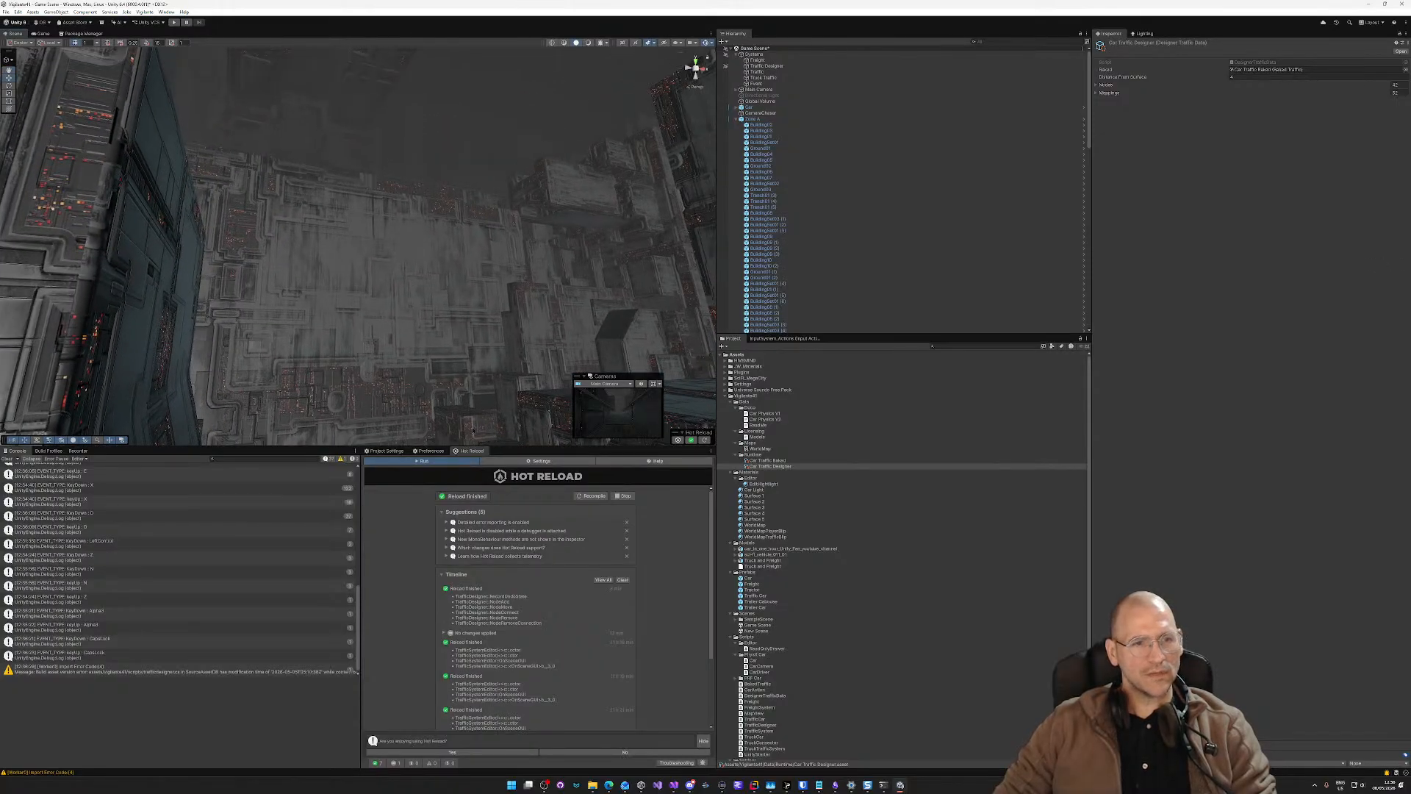
right_click_drag(533, 333, 751, 436)
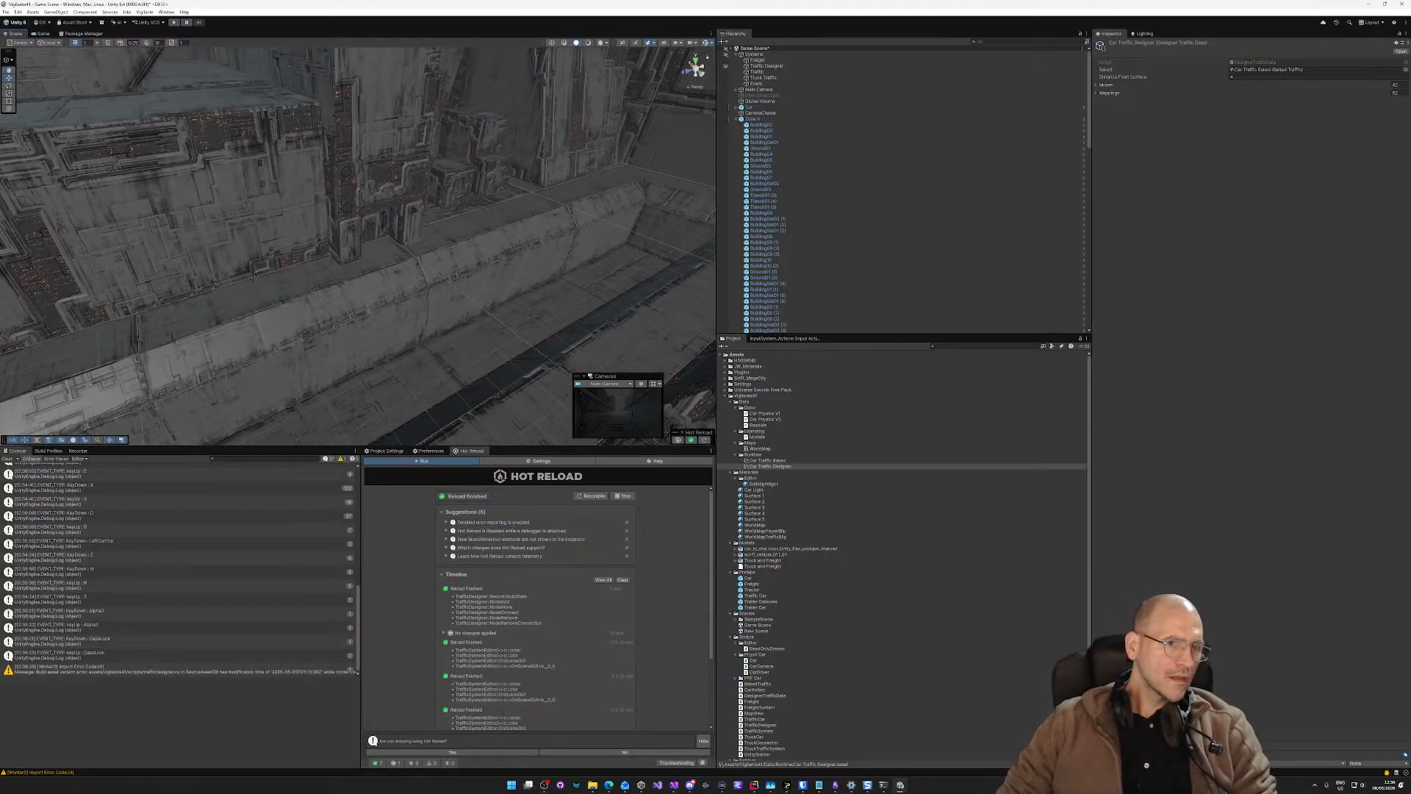
right_click_drag(255, 273, 162, 293)
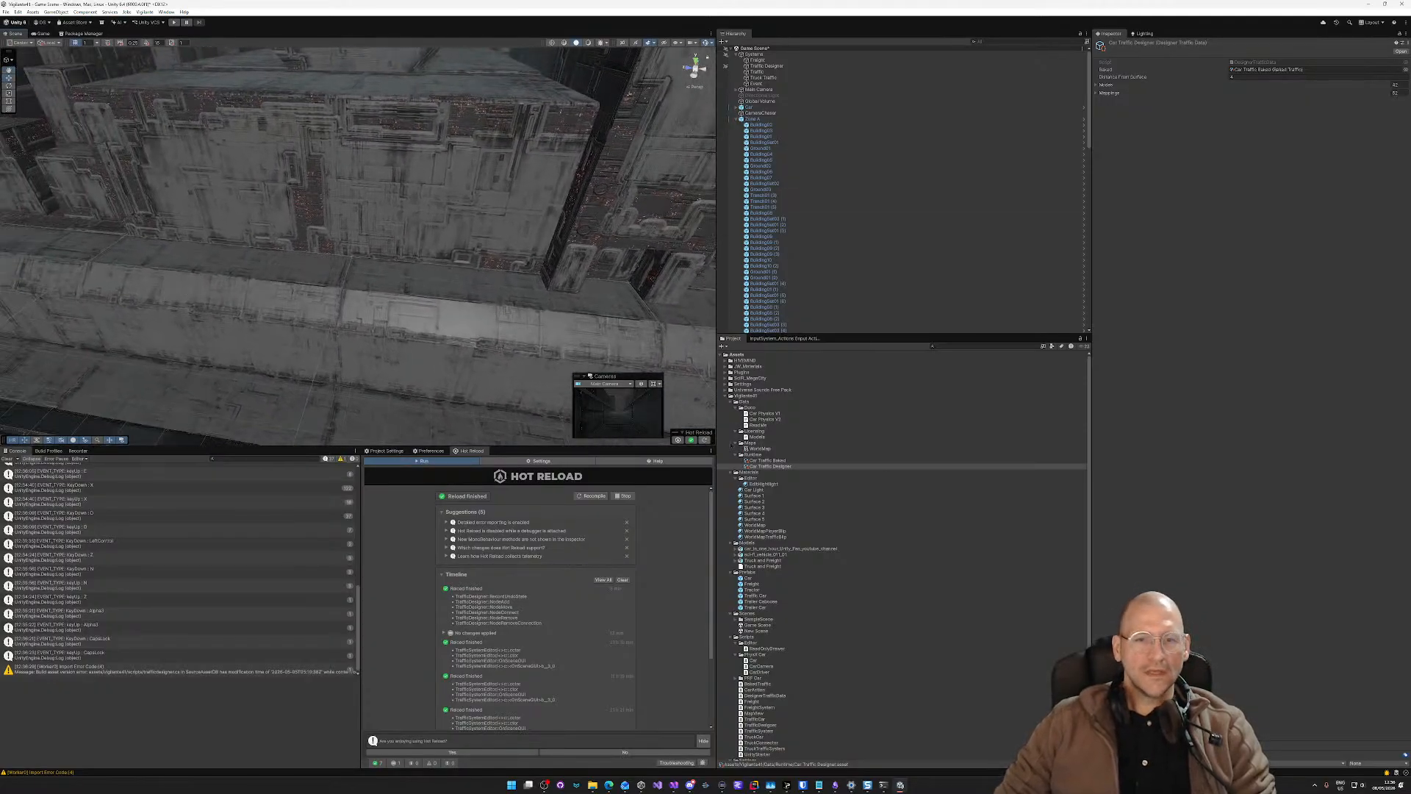
Step: Duplicate the Car Traffic Baked and Car Traffic Designer assets together
left_click(770, 467)
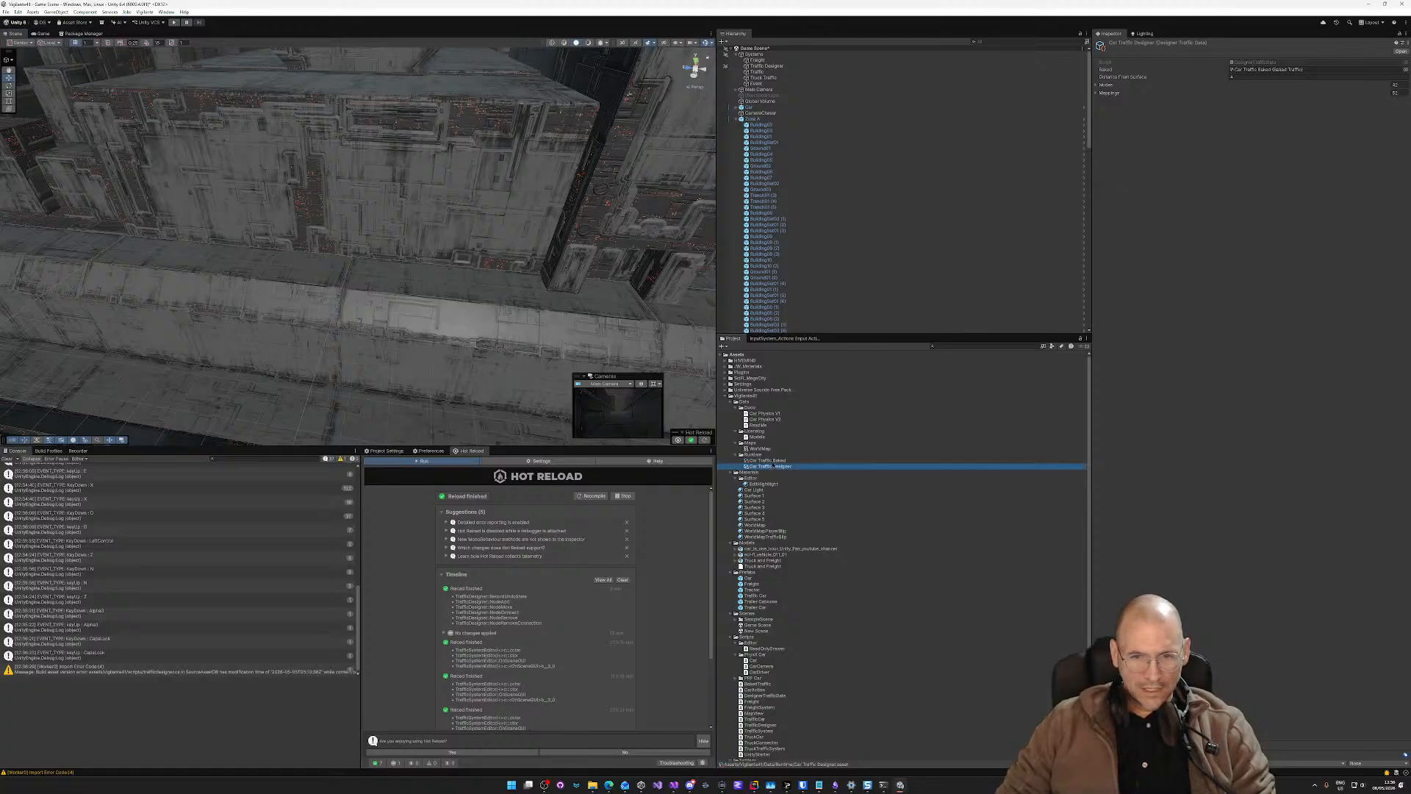
key("Up")
left_click(769, 467, "shift")
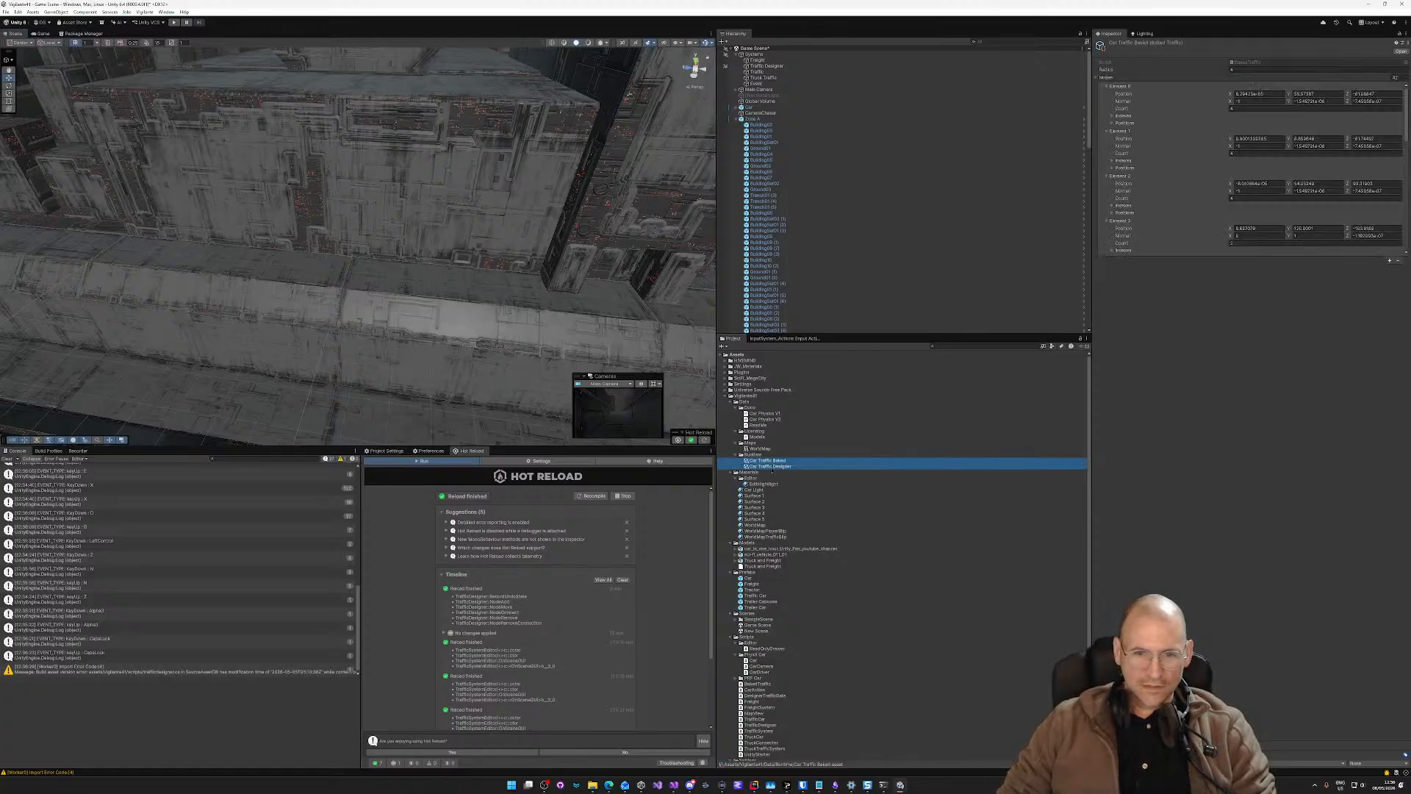
key("ctrl+d")
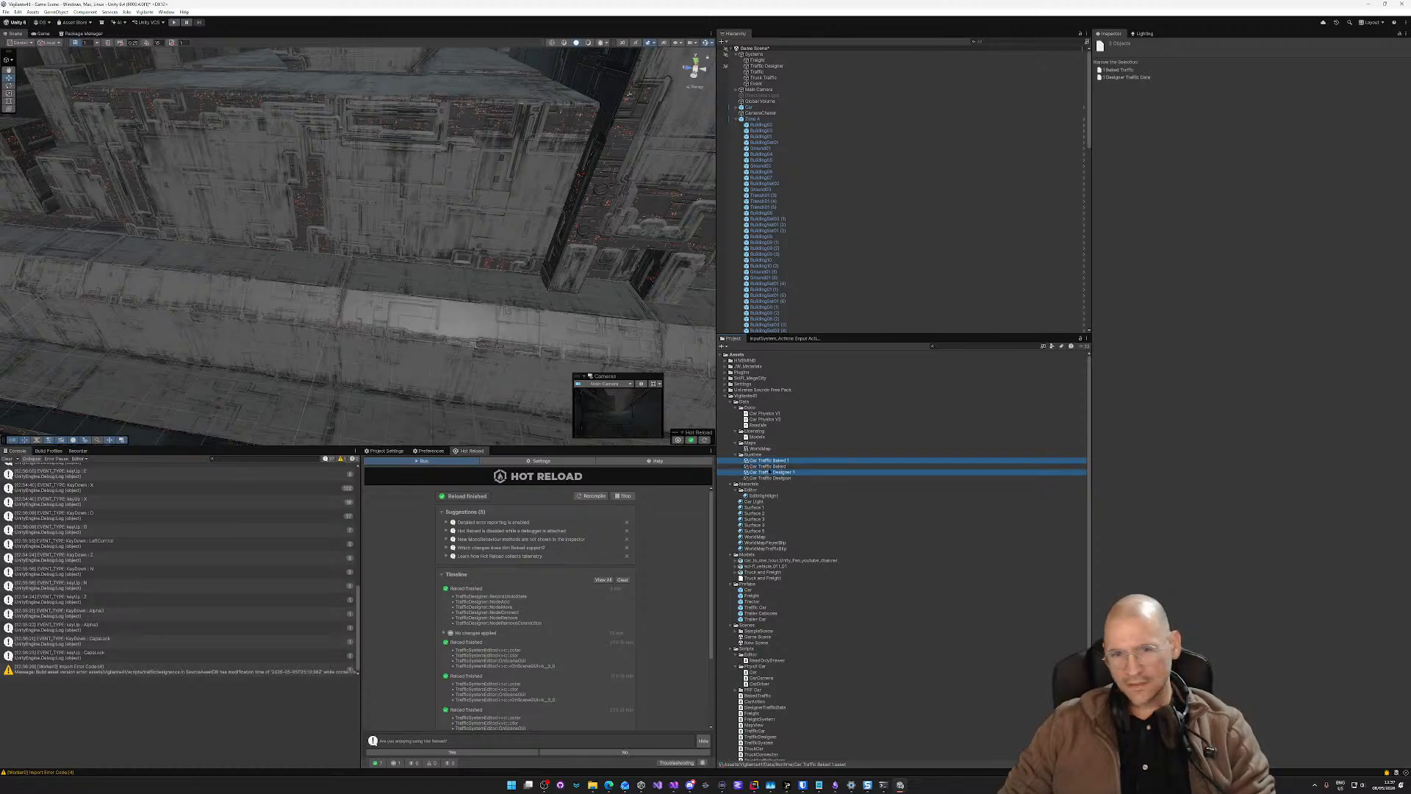
Step: Rename the duplicated baked traffic asset as "Truck Traffic Baked", with single spaces between the words
left_click(778, 474)
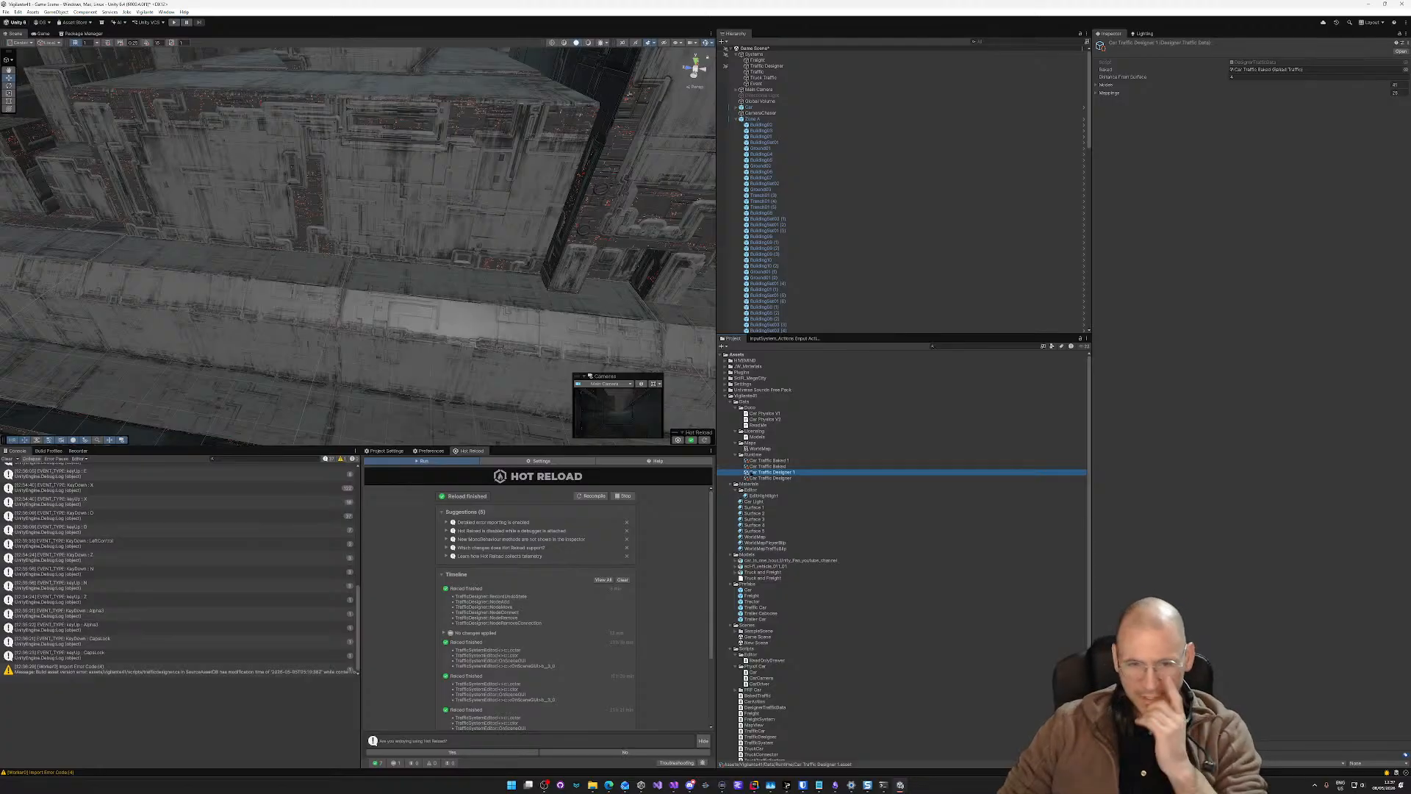
left_click(765, 461)
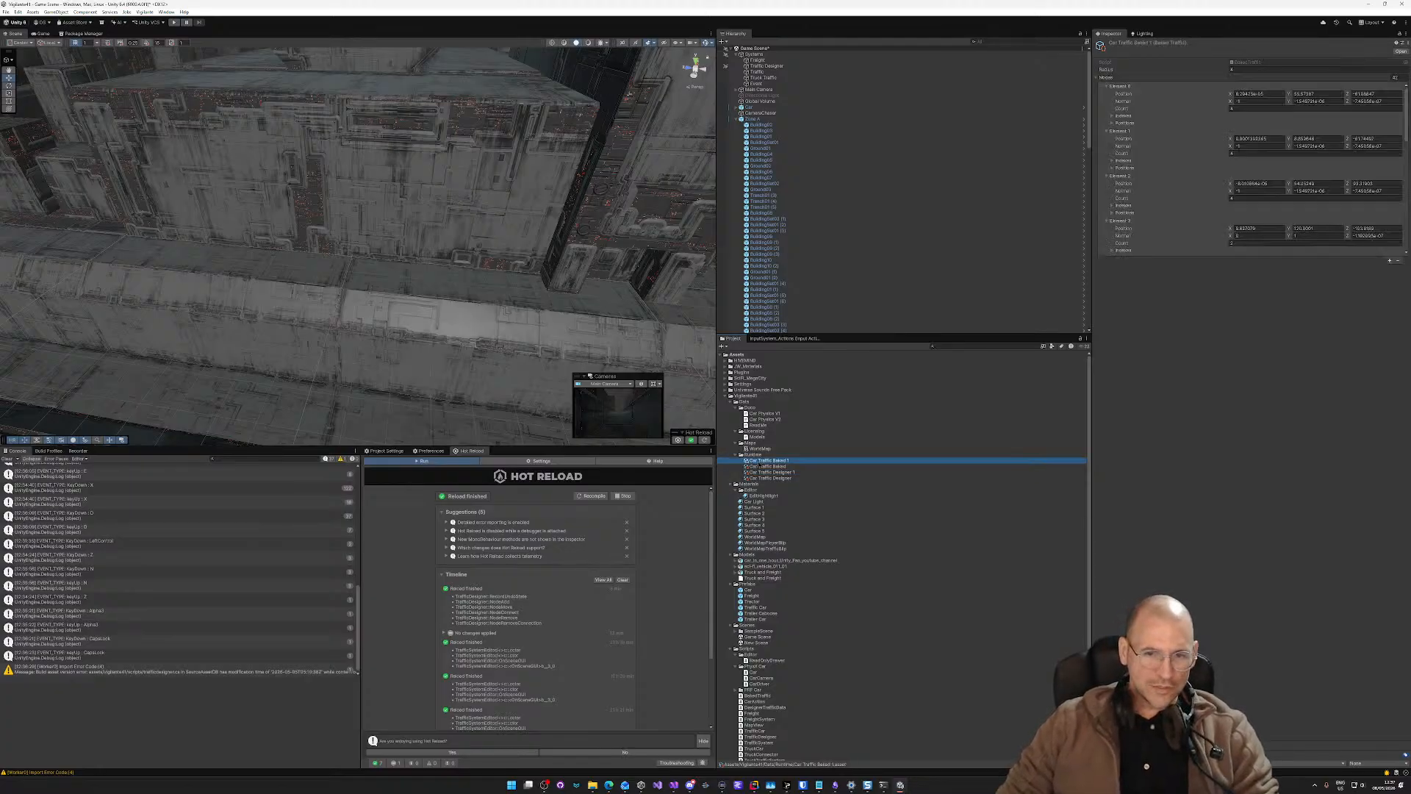
key("F2")
left_click(791, 460)
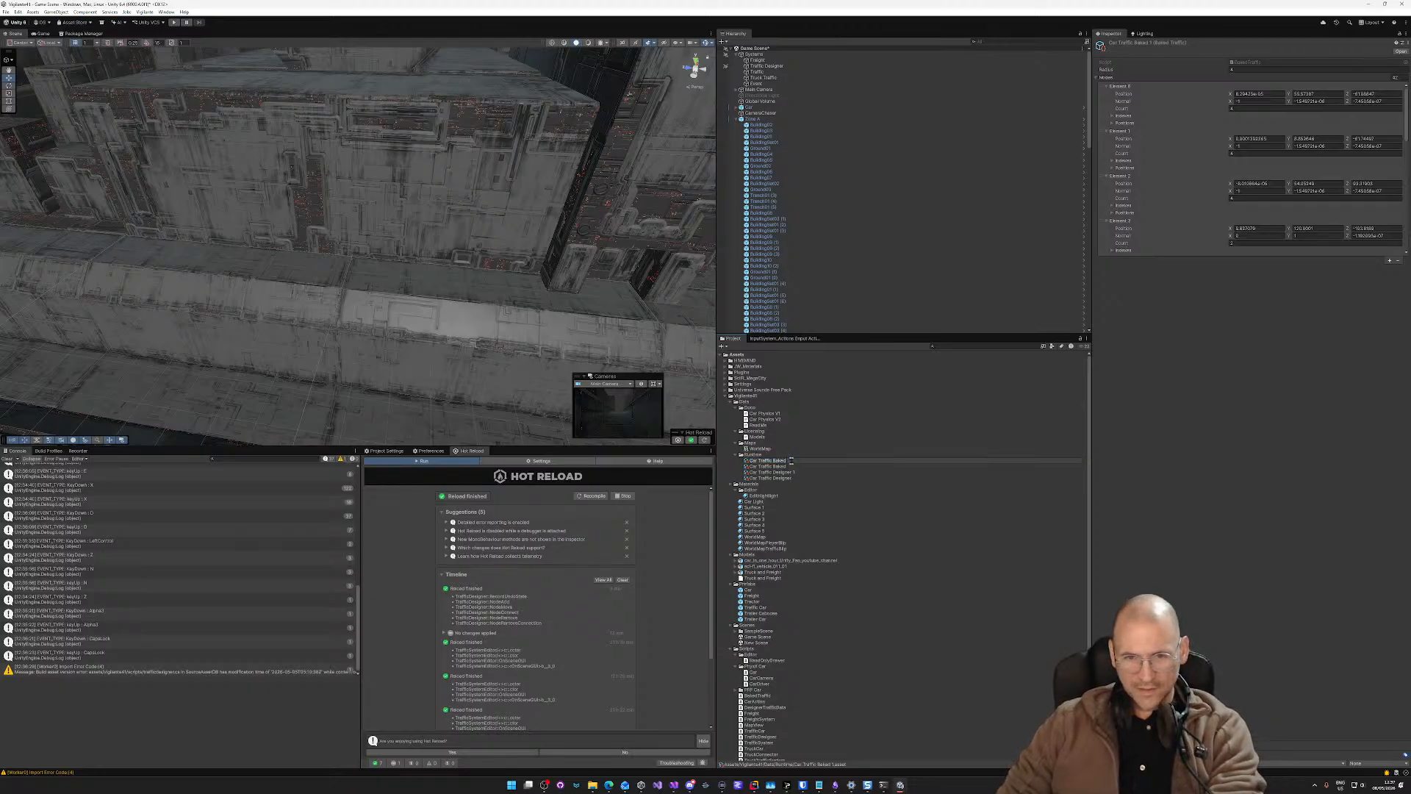
double_click(756, 461)
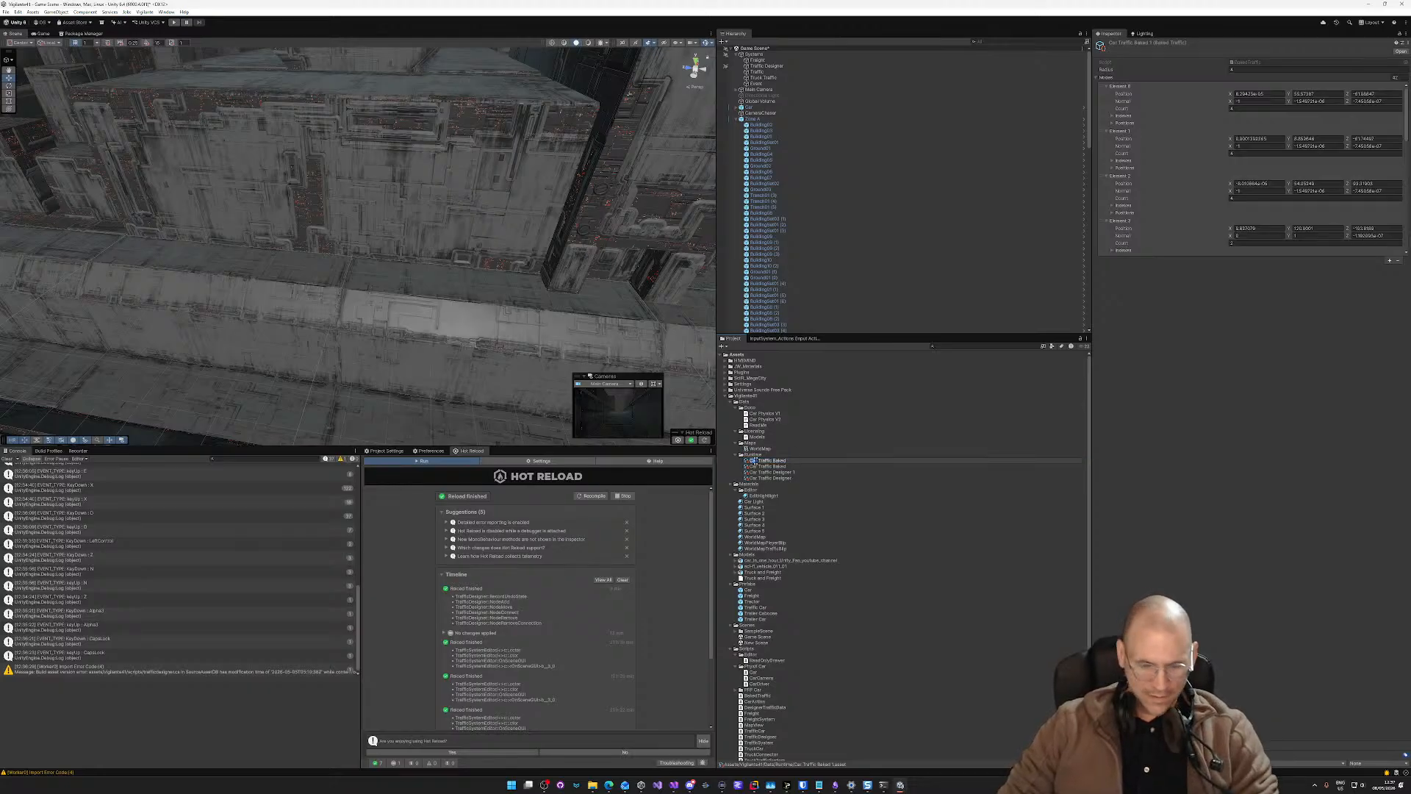
type("TruCK")
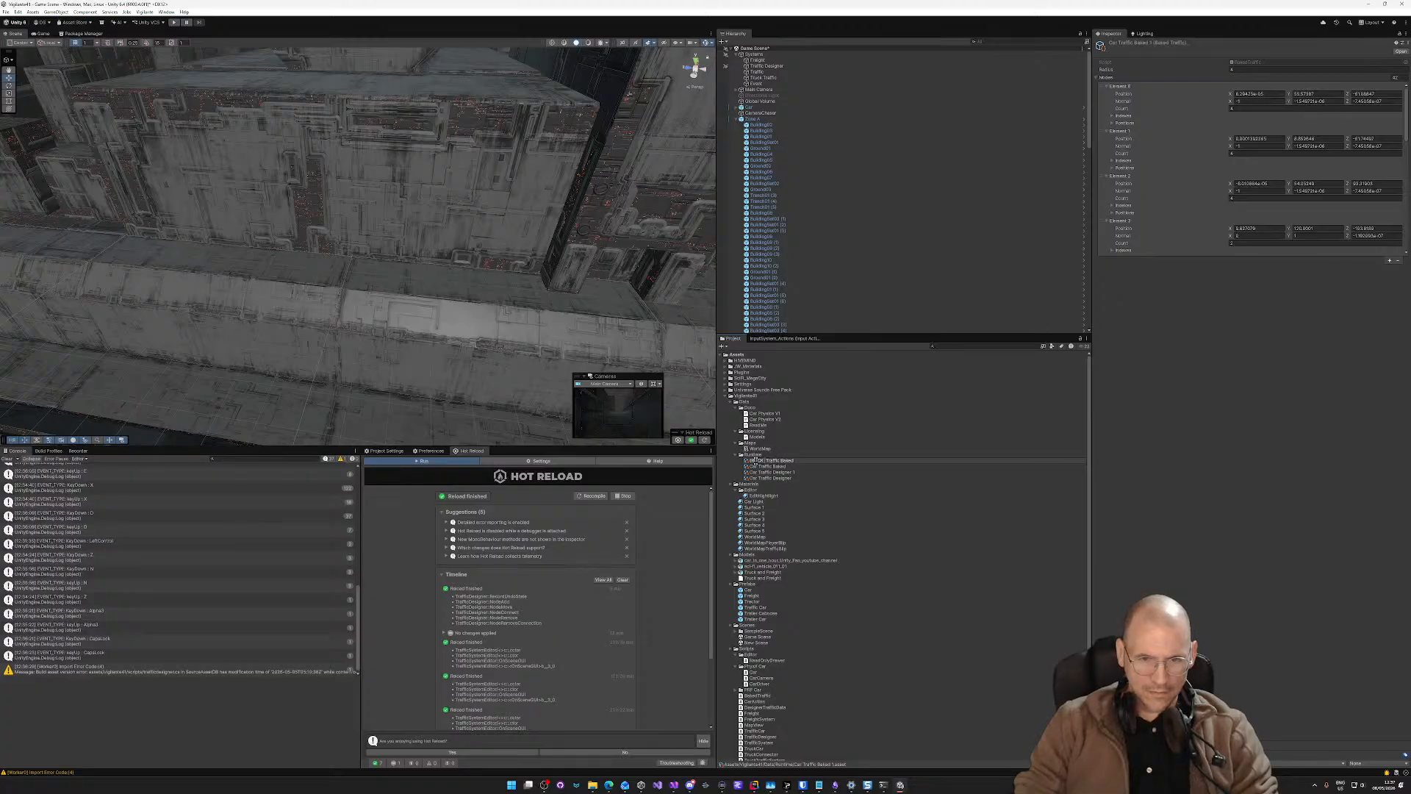
key("BackSpace")
key("BackSpace")
key("BackSpace")
key("BackSpace")
key("BackSpace")
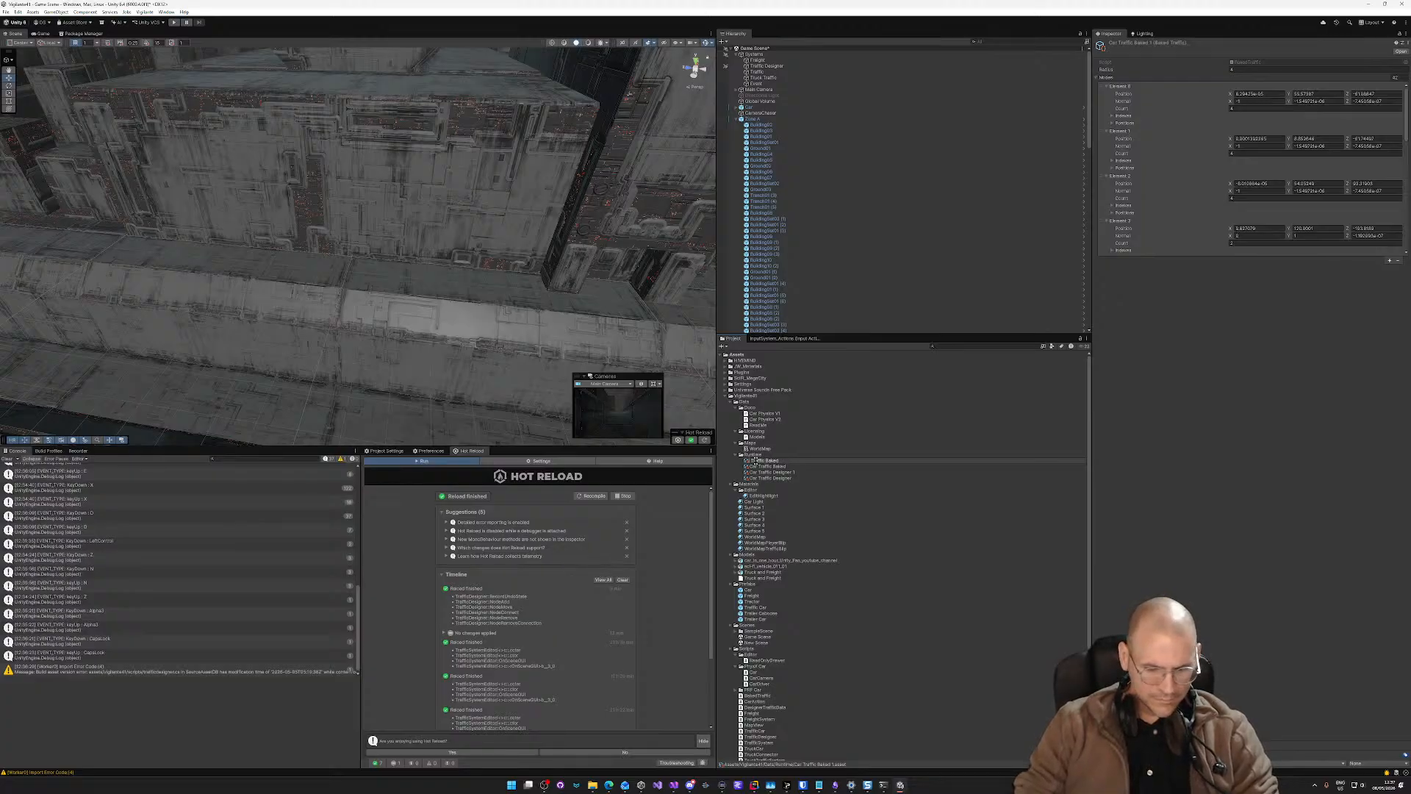
type("Truck")
key("Return")
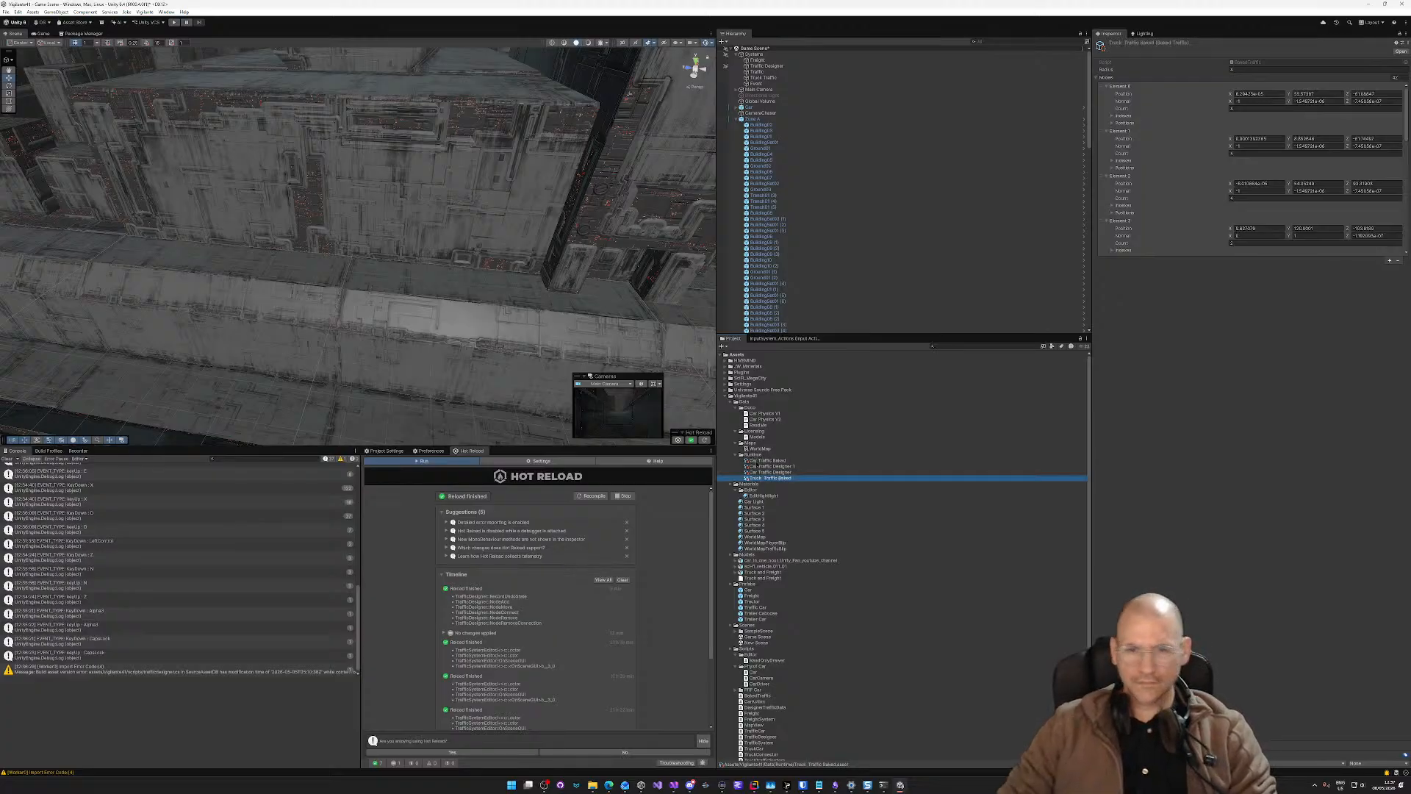
left_click(774, 478)
left_click(764, 479)
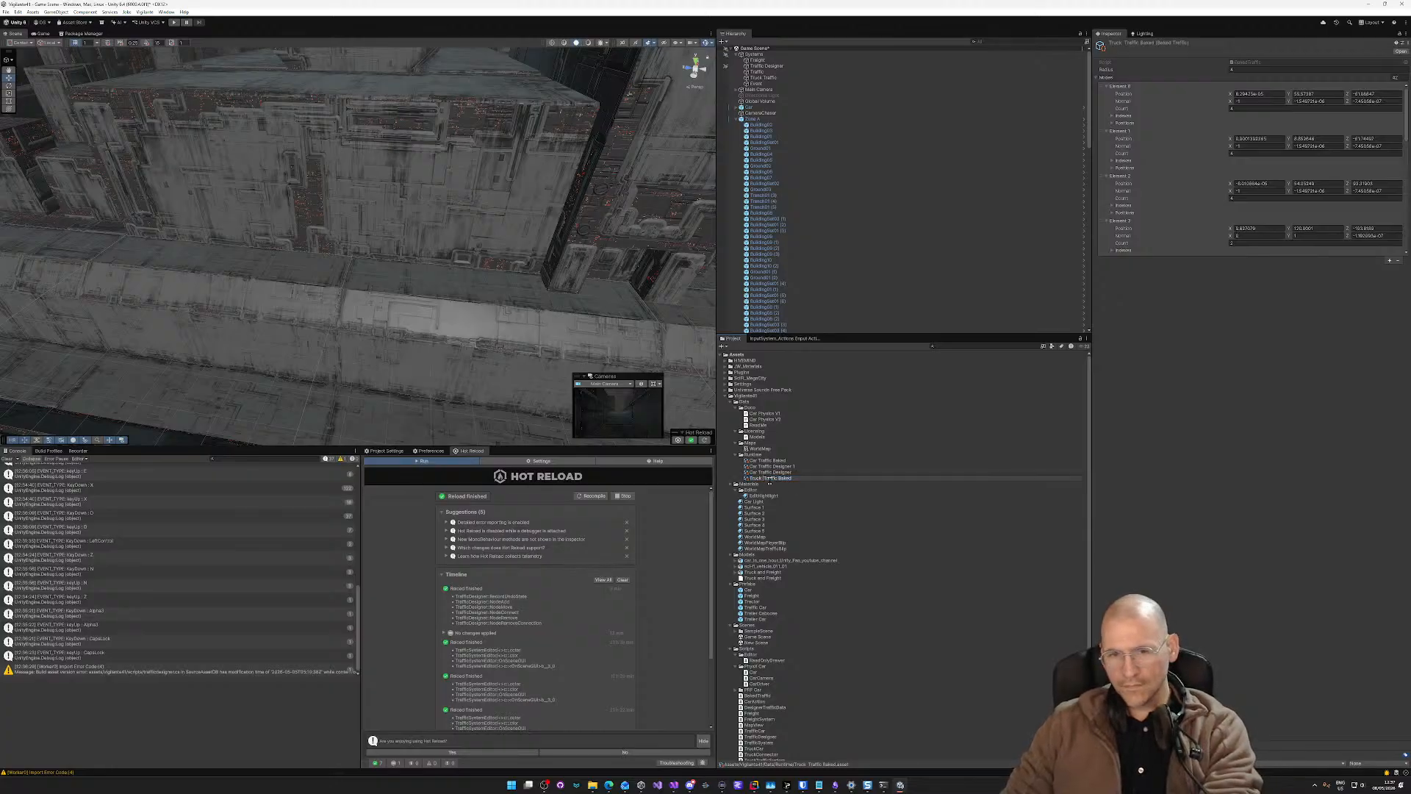
Step: Rename the duplicated designer traffic asset as "Truck Traffic Designer"
left_click(792, 466)
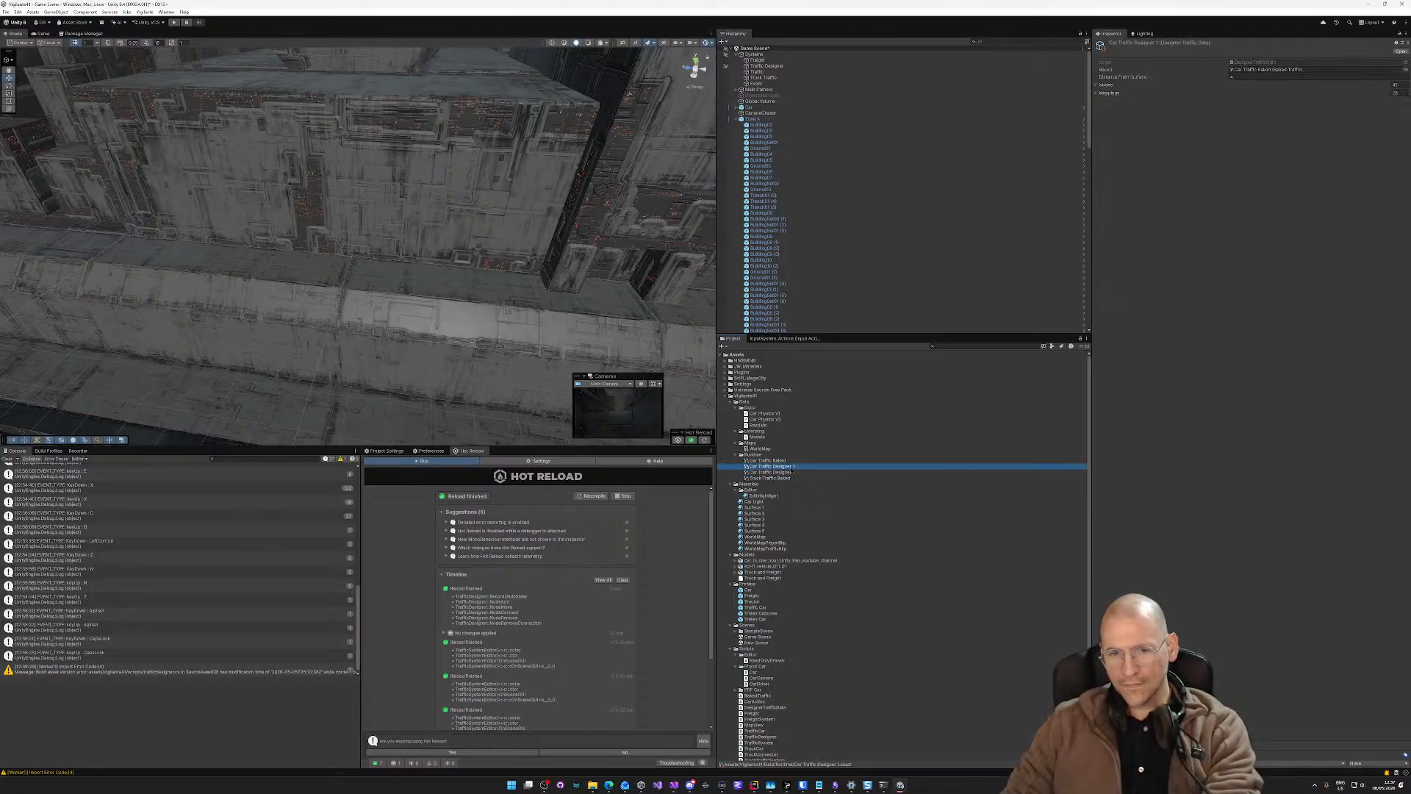
left_click(792, 468)
left_click(805, 468)
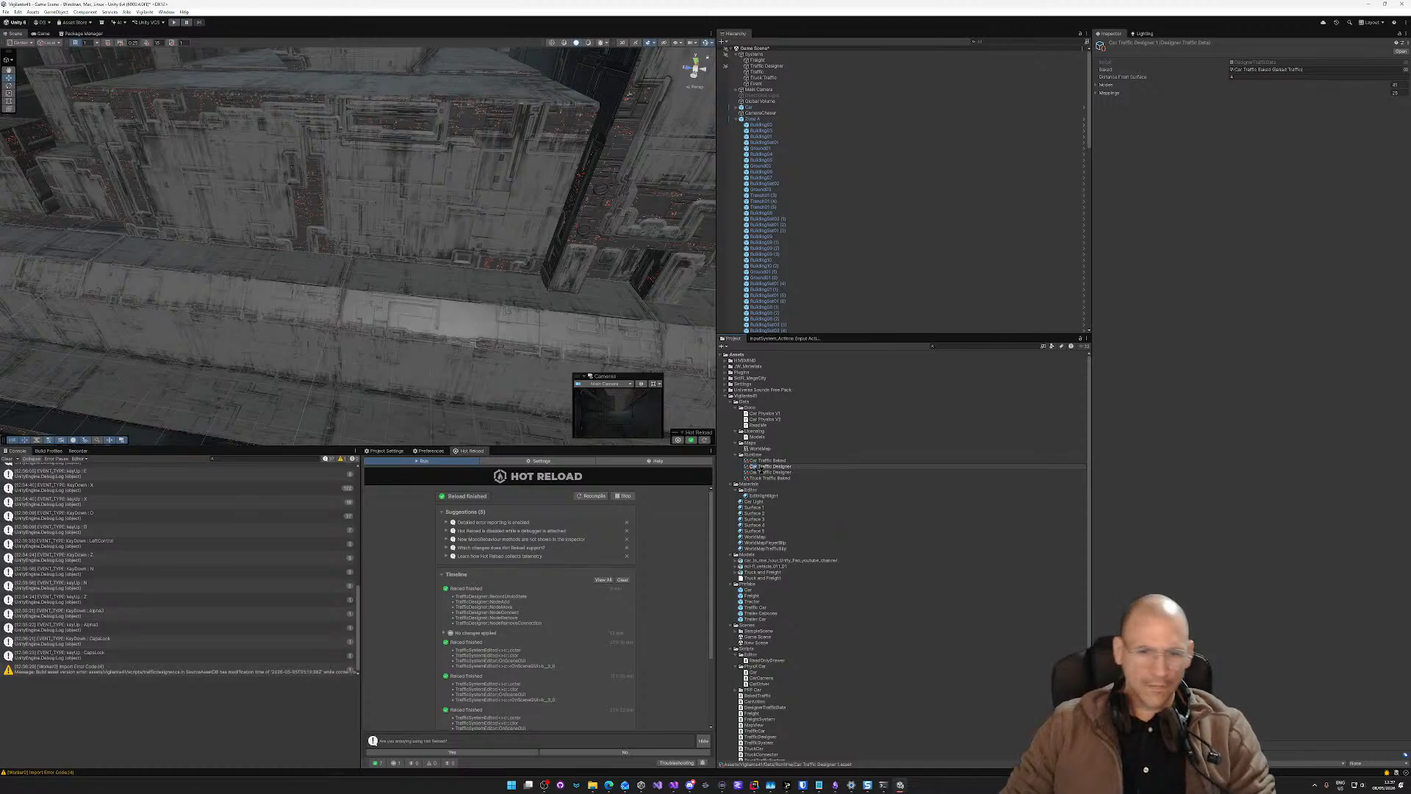
type("Truck")
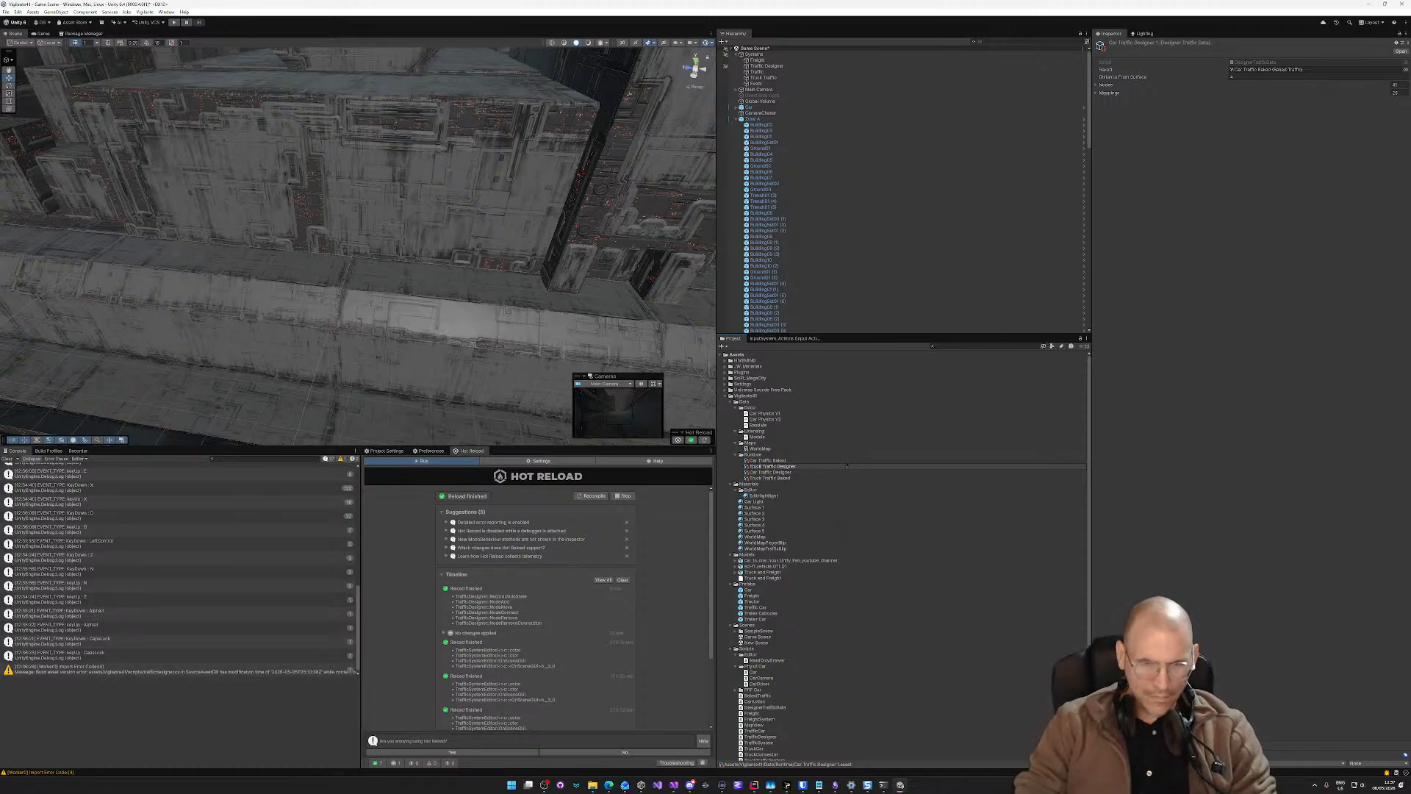
key("Return")
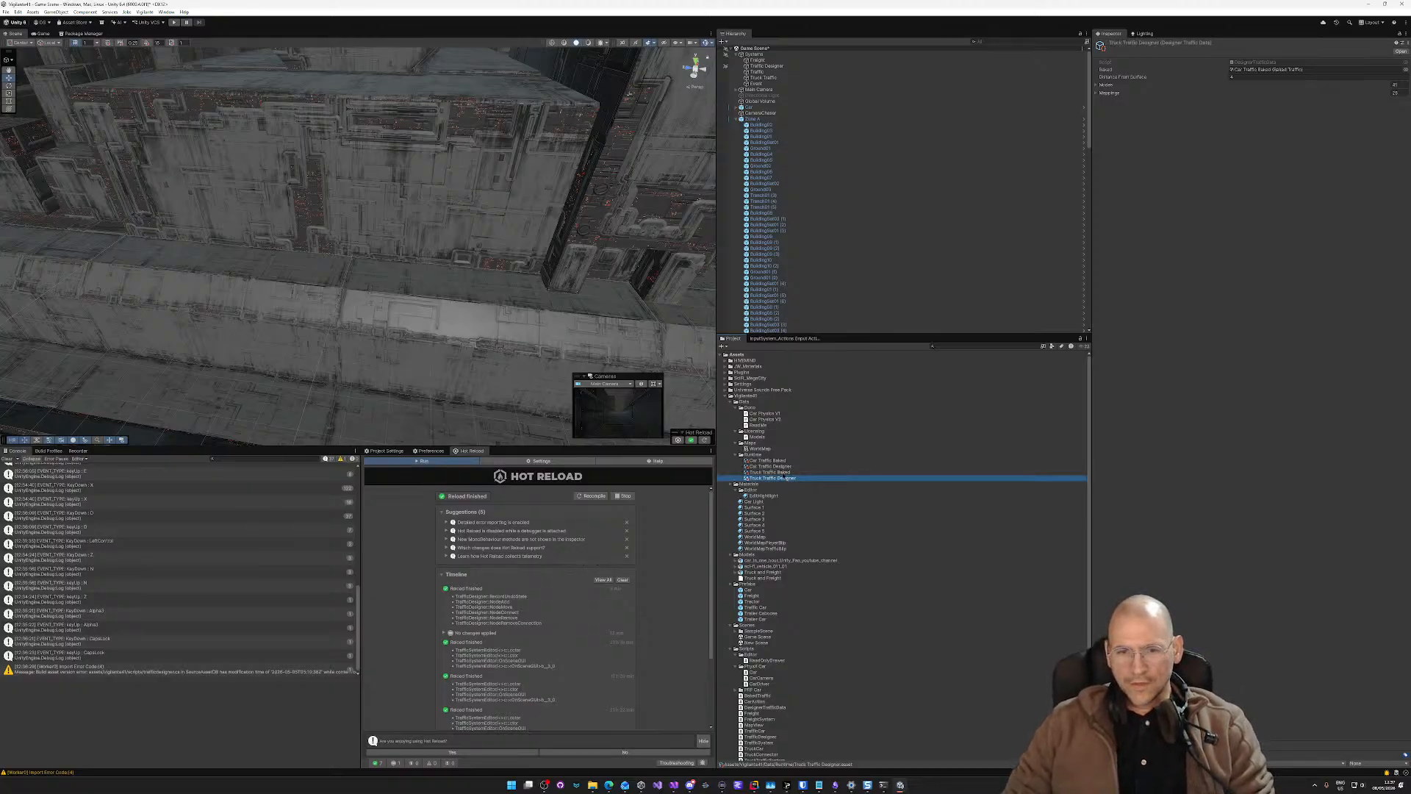
key("F2")
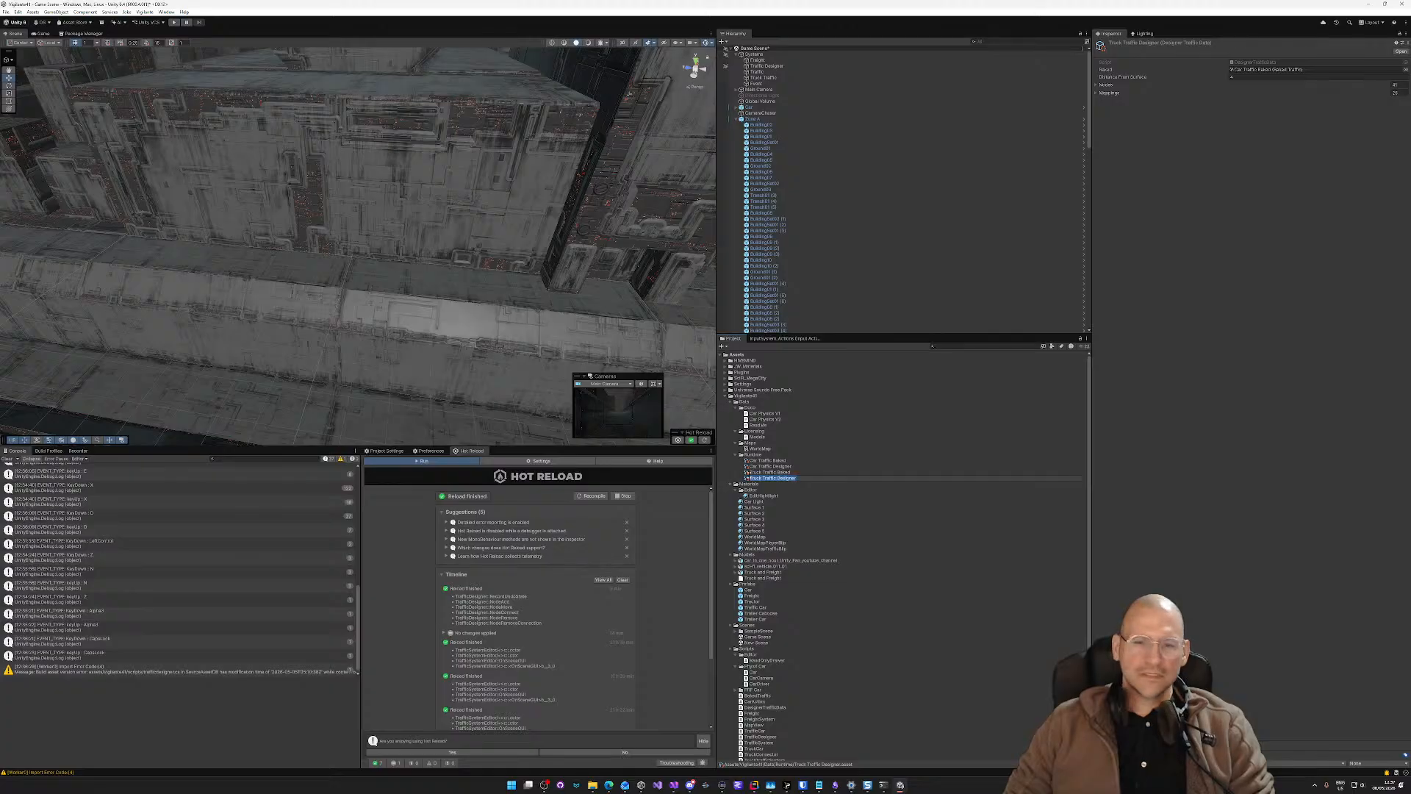
Step: Assign Truck Traffic Baked as the Truck Traffic Designer asset's baked data and set its Nodes and Mappings lists to size 0
left_click_drag(764, 473, 1259, 71)
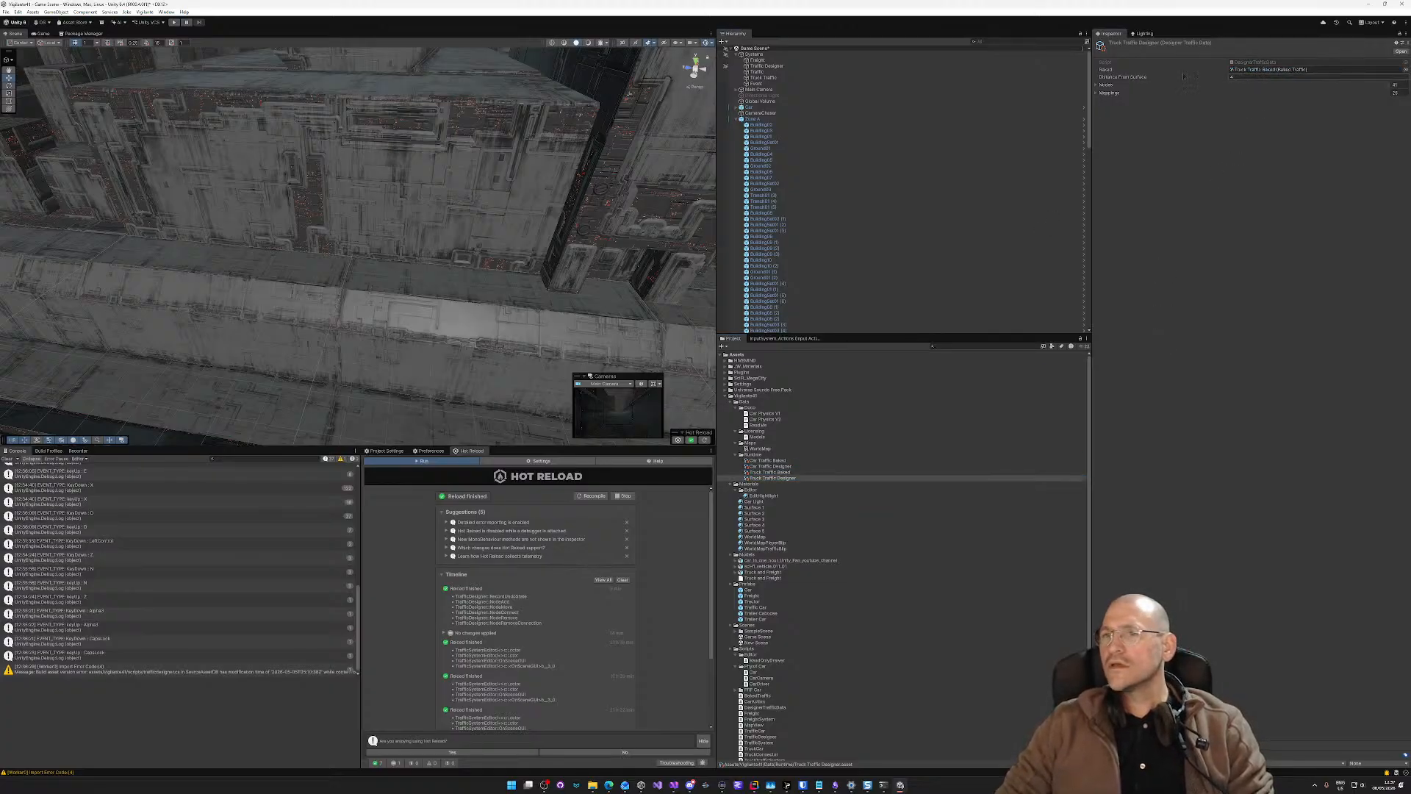
left_click(1395, 85)
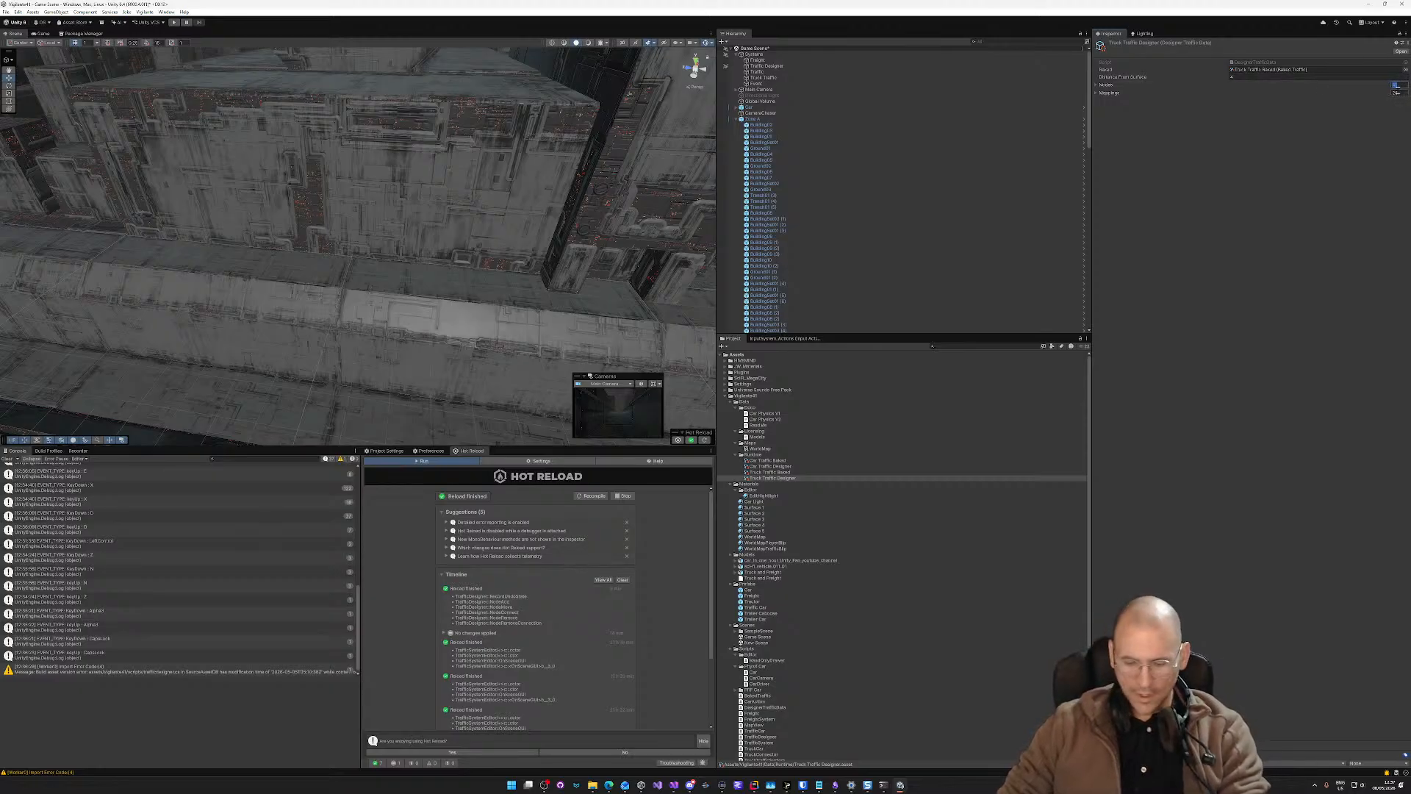
type("0")
key("Return")
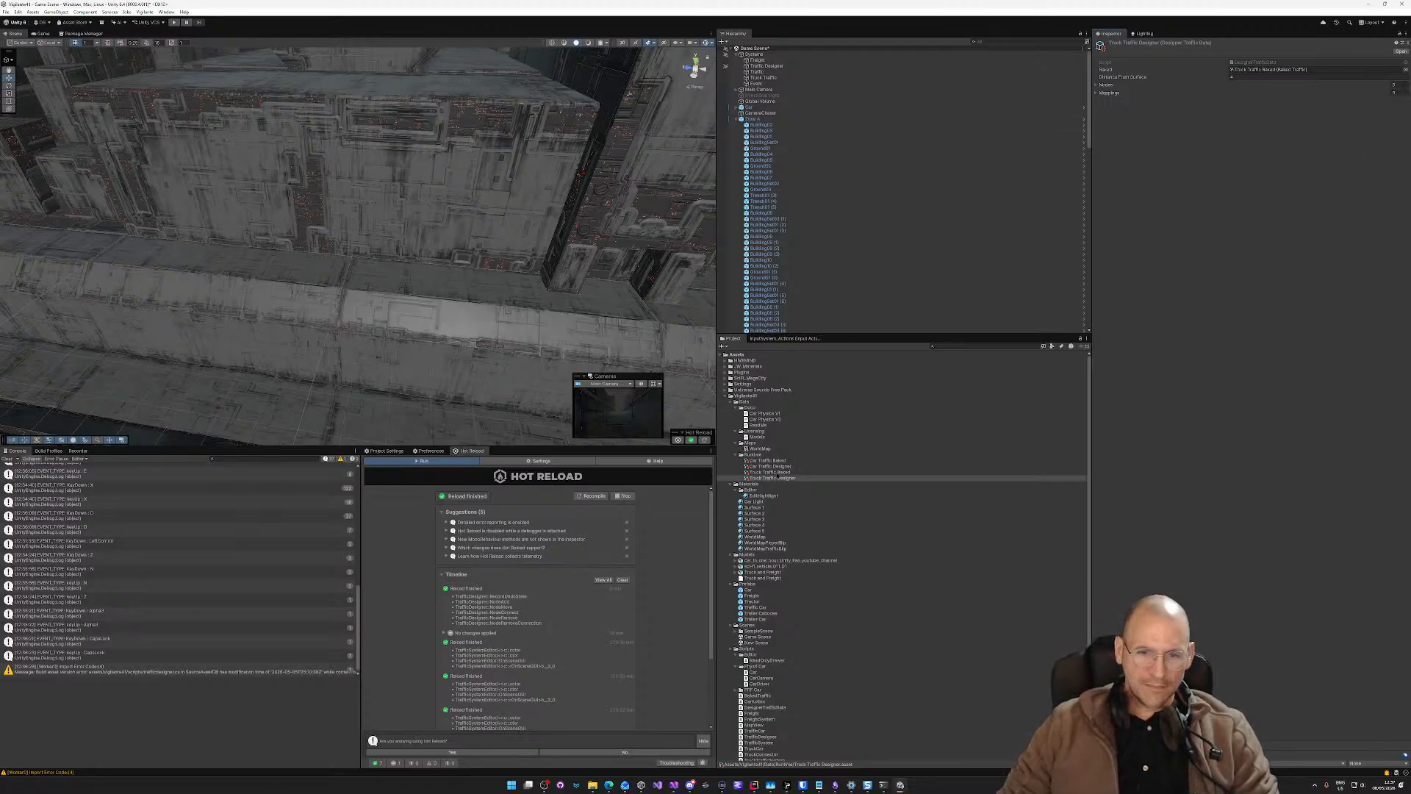
Step: Show the Truck Traffic Baked asset's properties and collapse its Nodes list
left_click(768, 472)
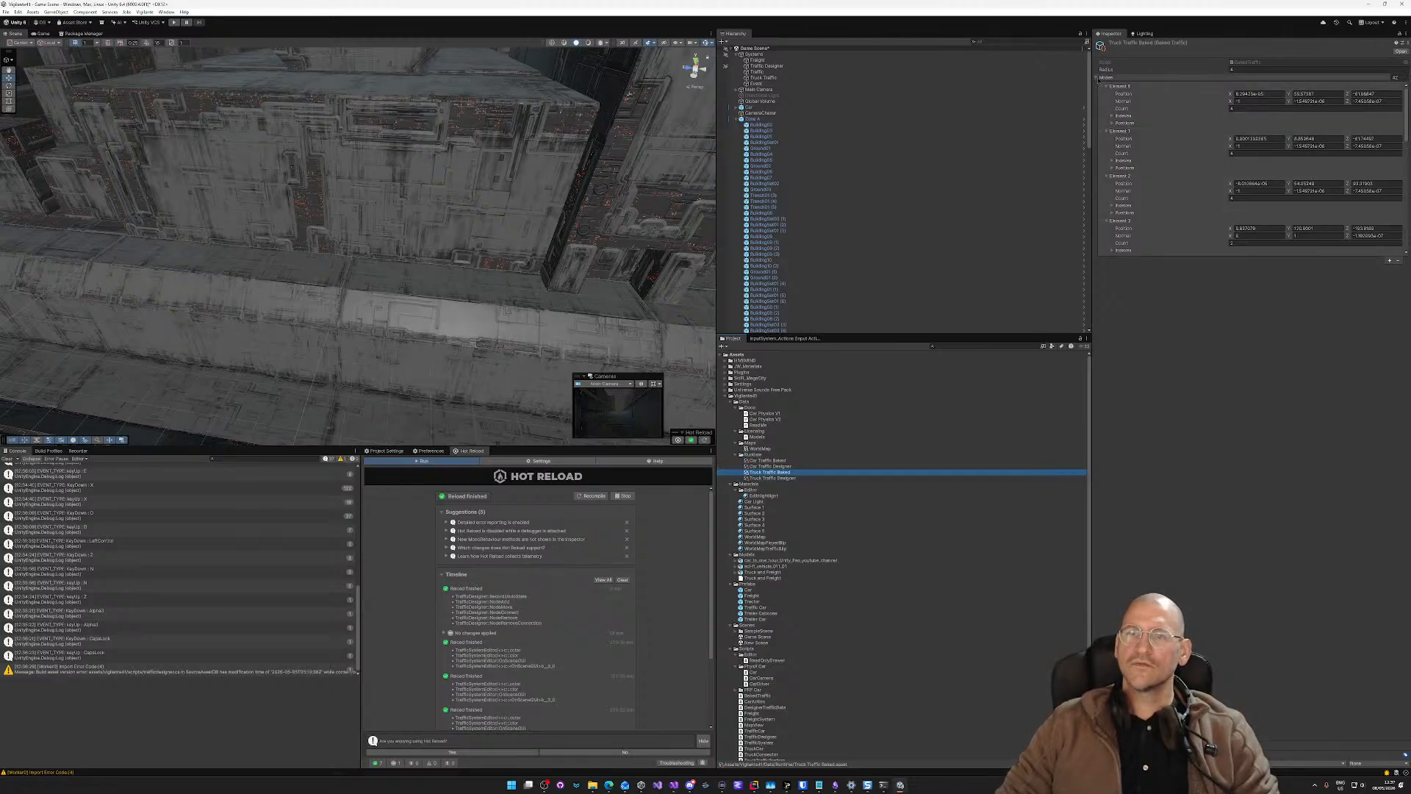
left_click(1098, 79)
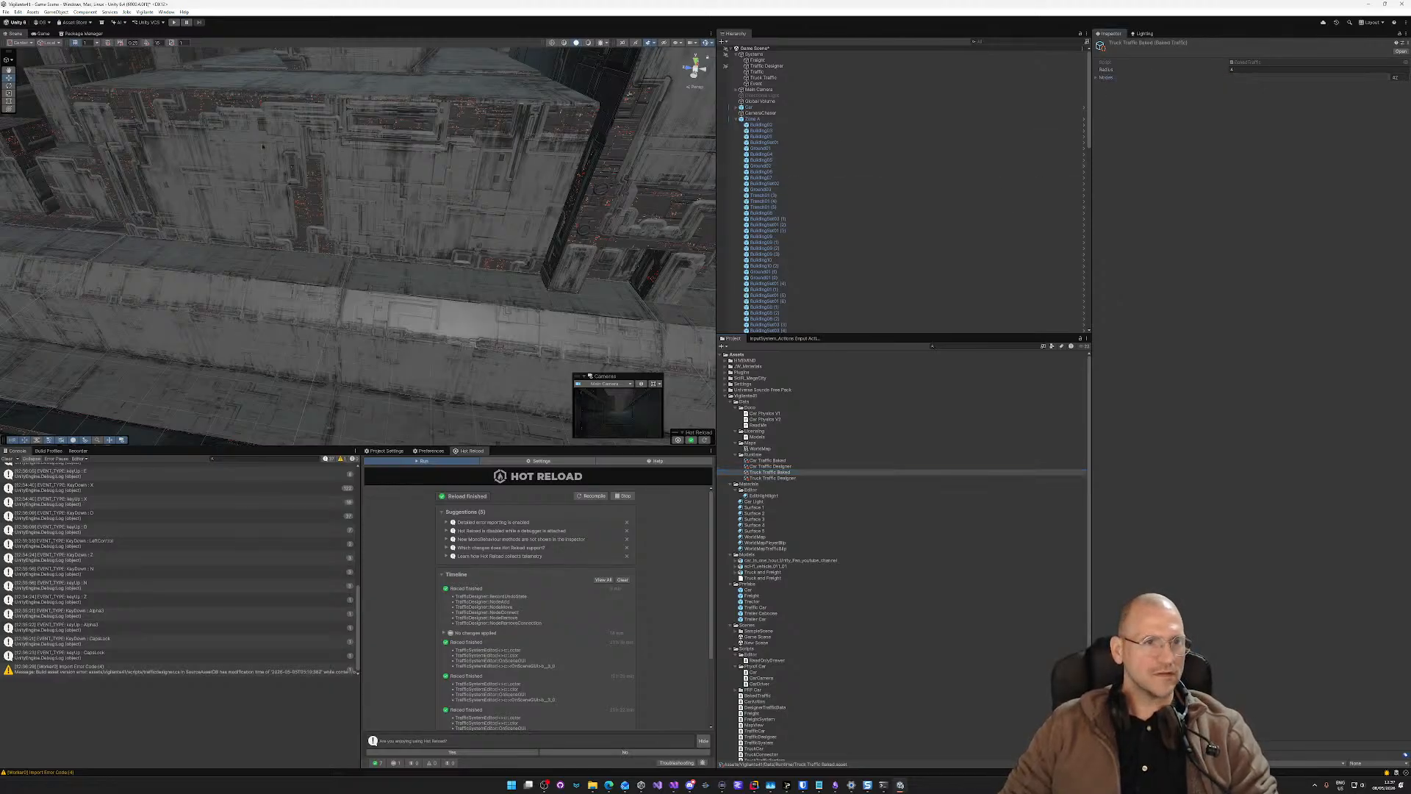
right_click_drag(396, 122, 547, 309)
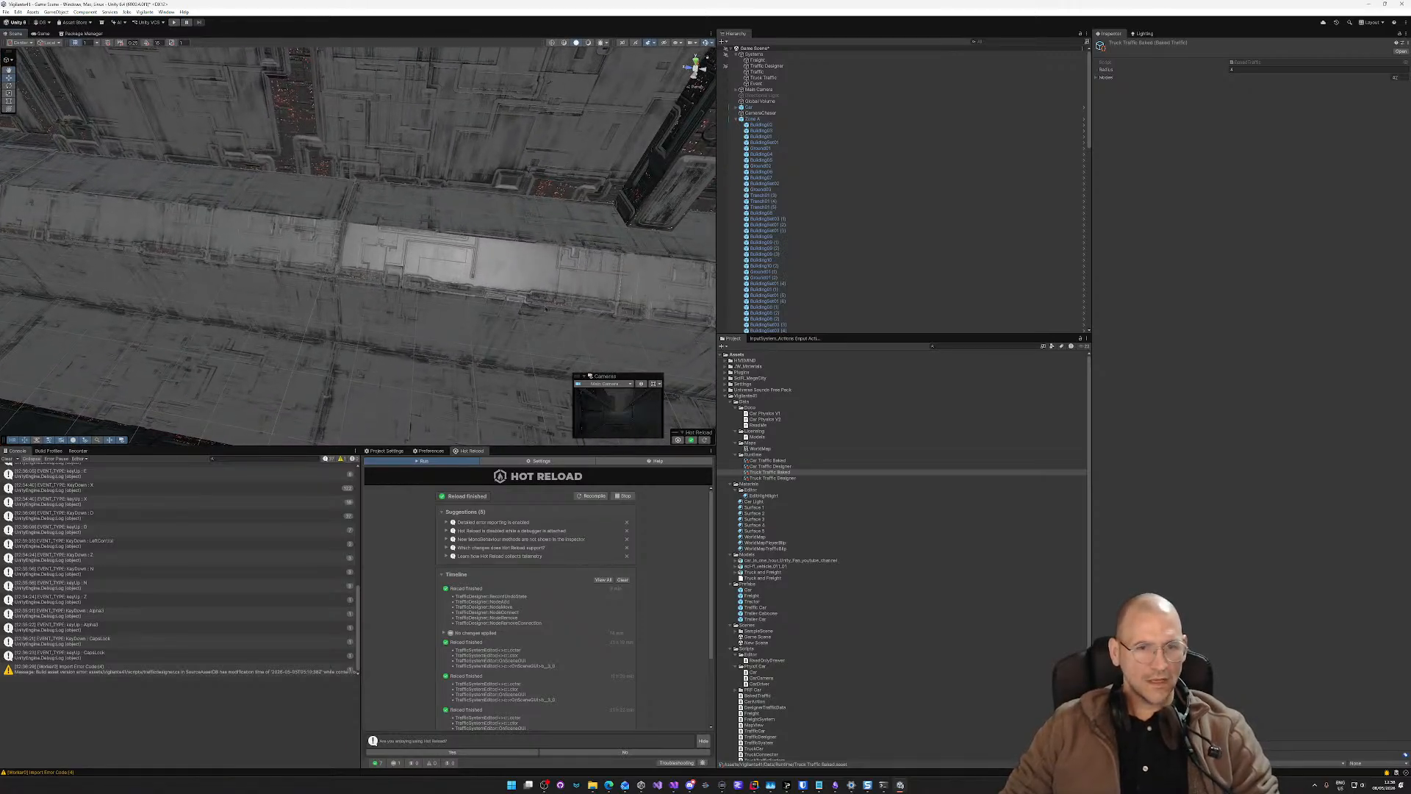
Step: Set the Traffic Data of the scene's Traffic Designer object to the Truck Traffic Designer asset
left_click(767, 66)
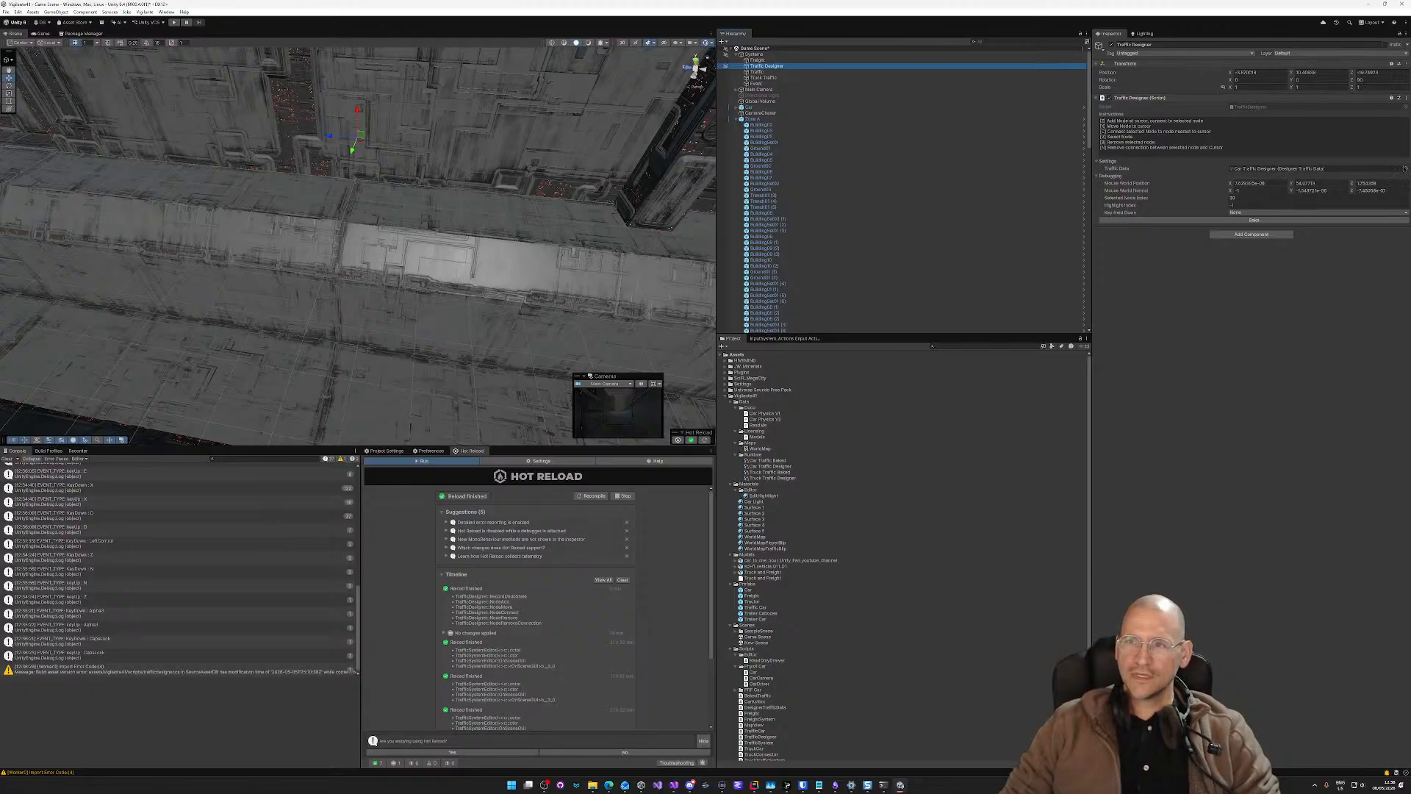
left_click(1405, 168)
double_click(1300, 45)
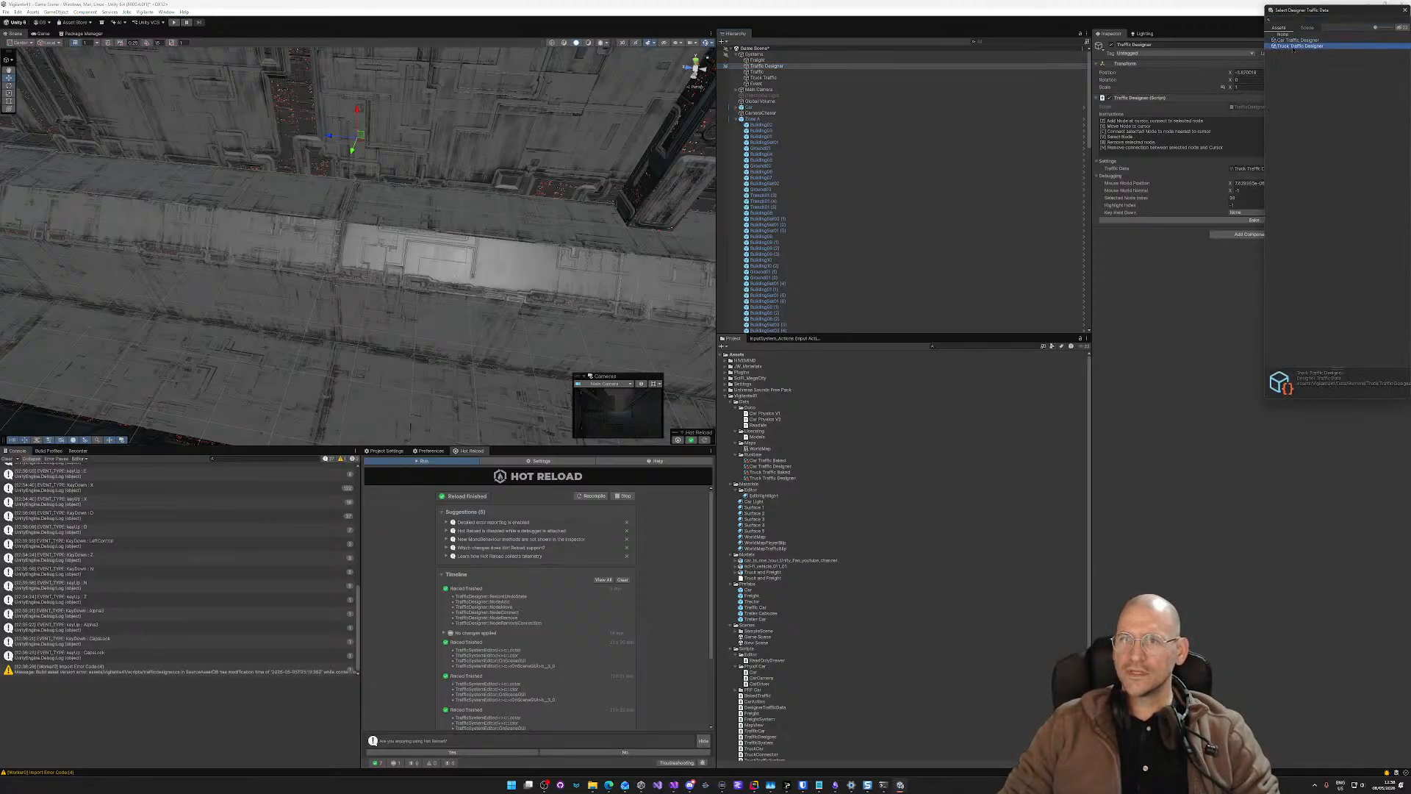
Step: Open the source line behind the out-of-range exception and review the NodeRemove method in TrafficDesigner.cs
right_click_drag(468, 229, 447, 205)
key("b")
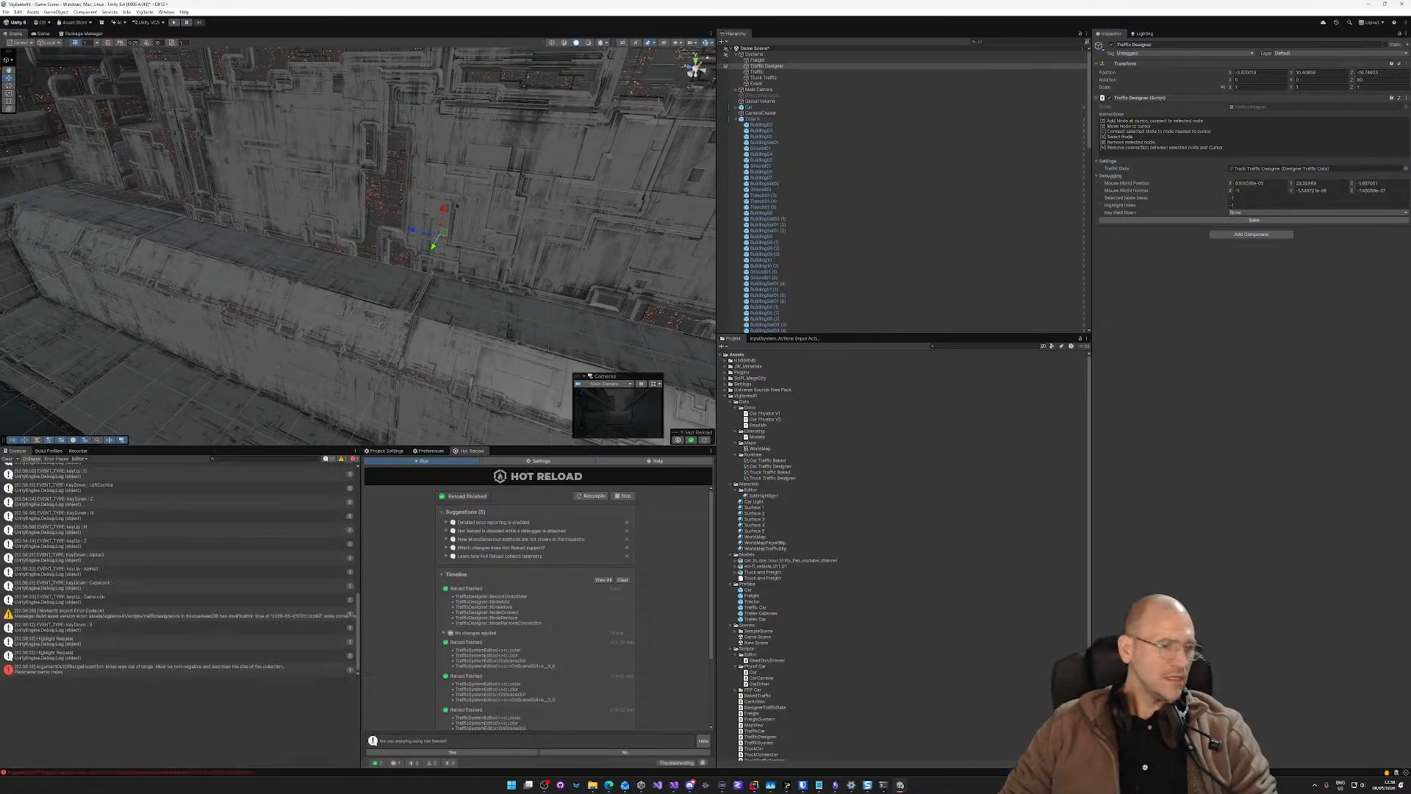
left_click(109, 670)
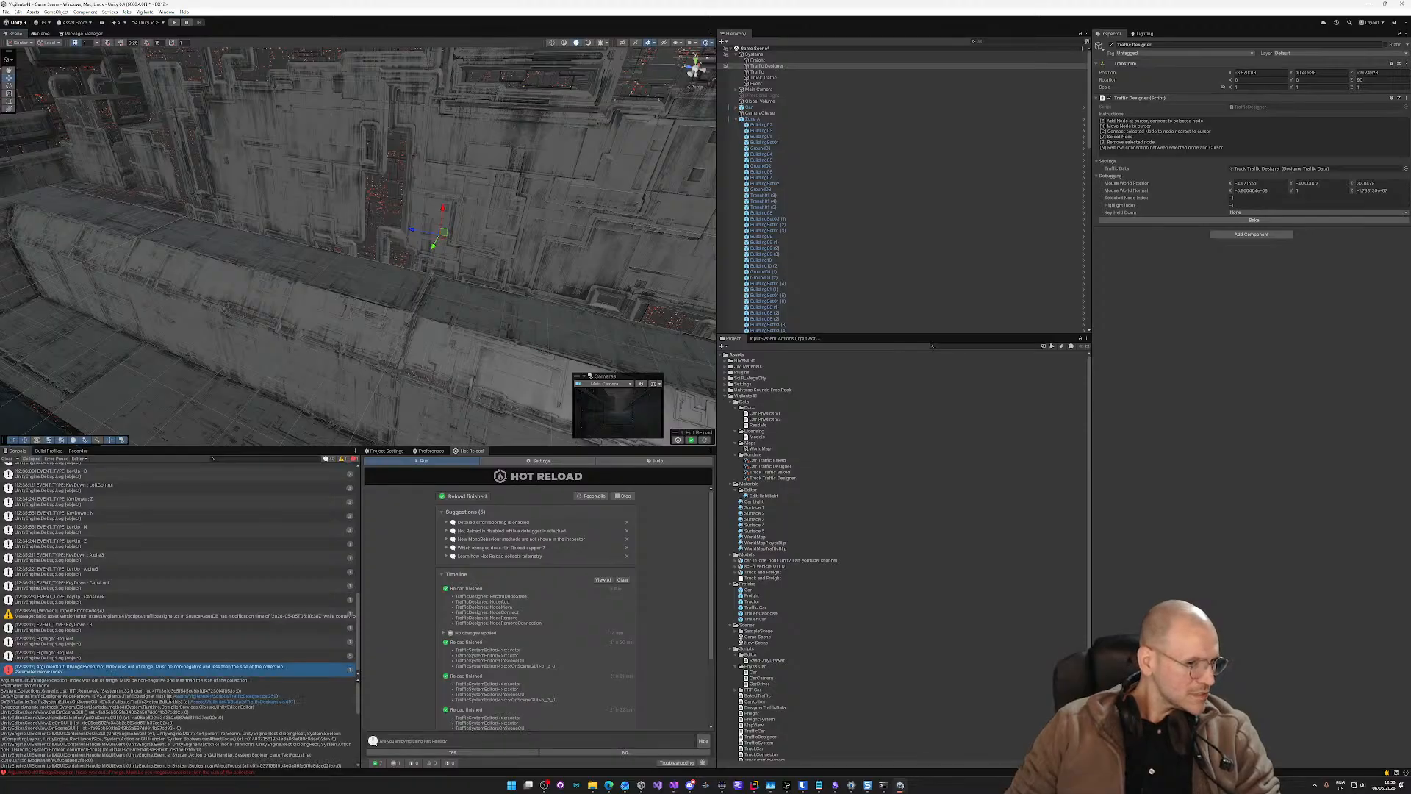
left_click(235, 696)
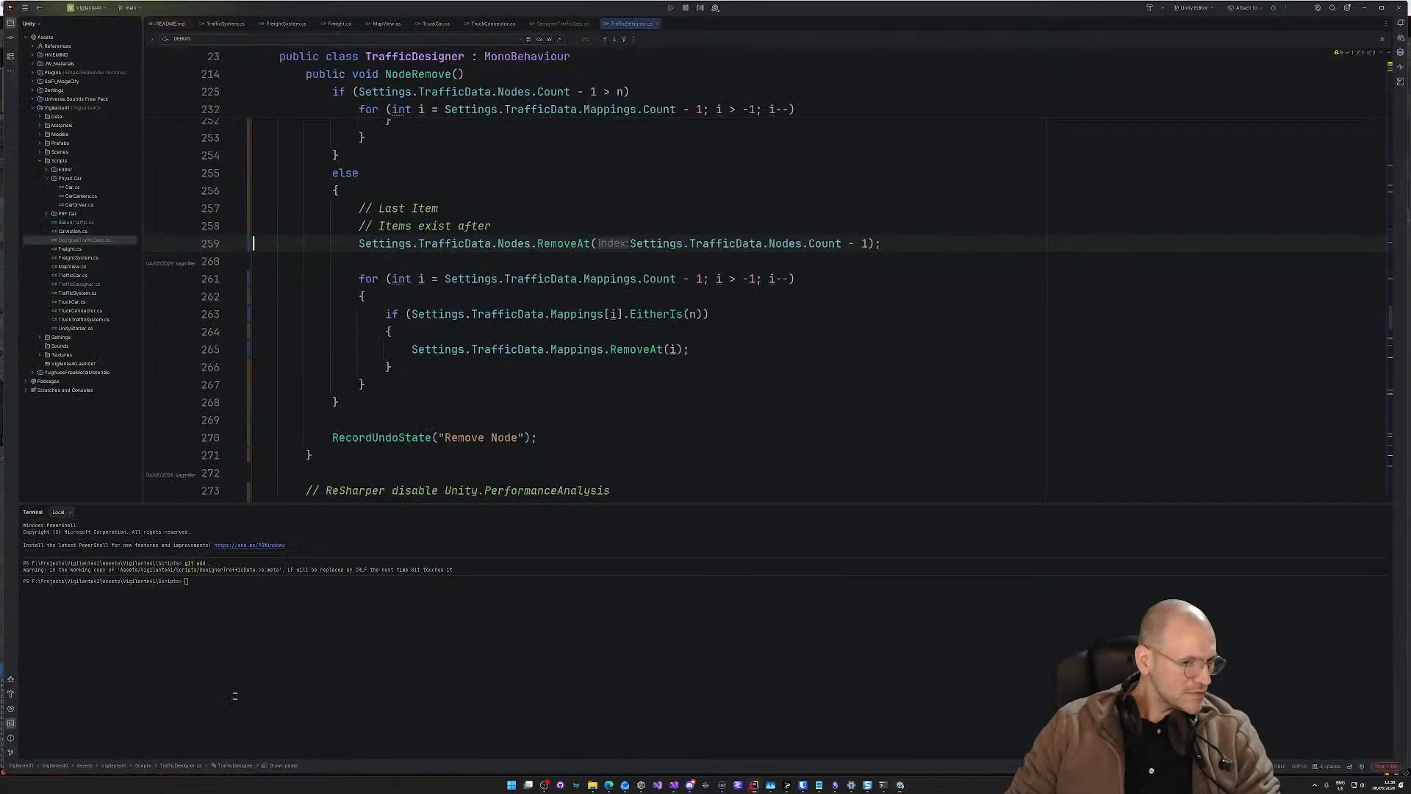
scroll(697, 260, "up", 12)
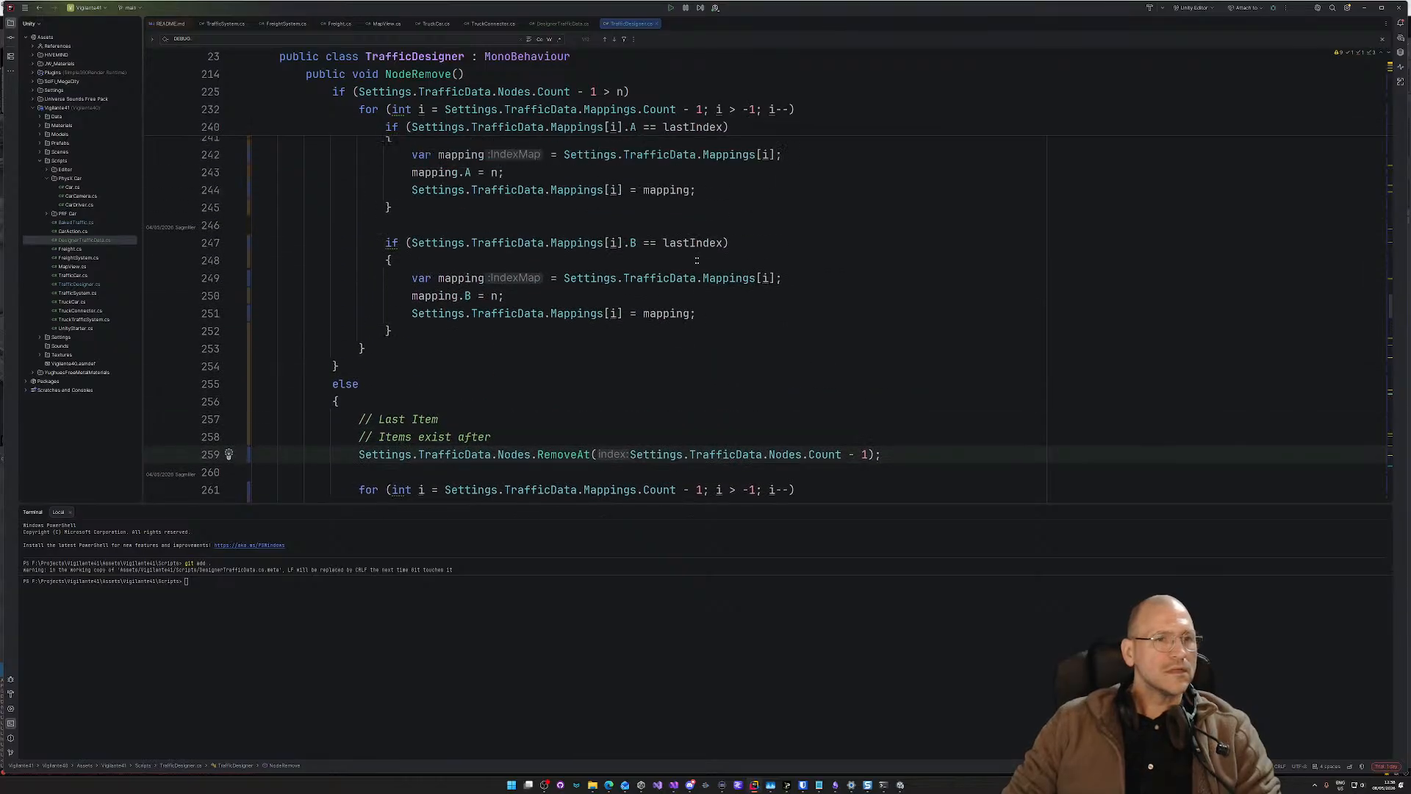
scroll(697, 261, "up", 5)
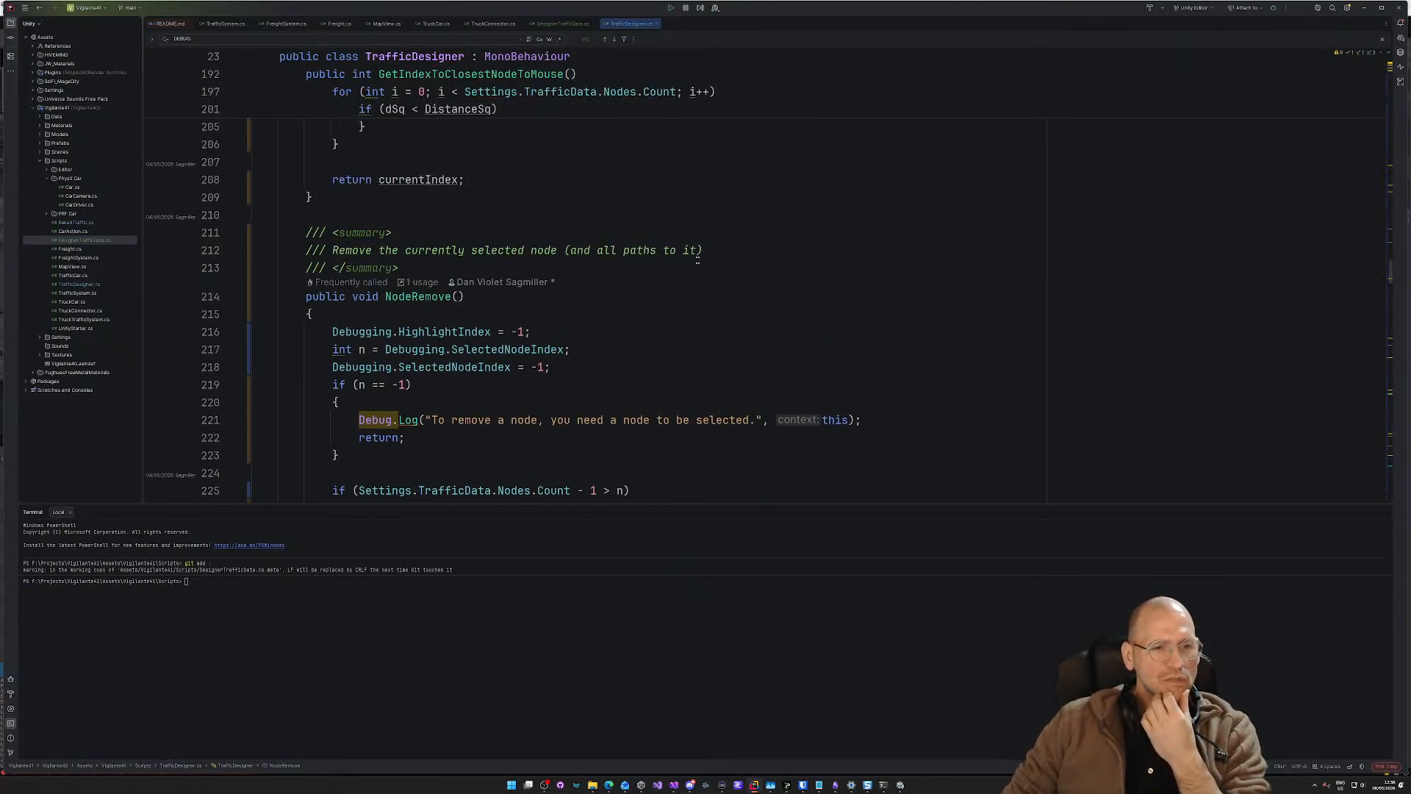
scroll(697, 261, "down", 11)
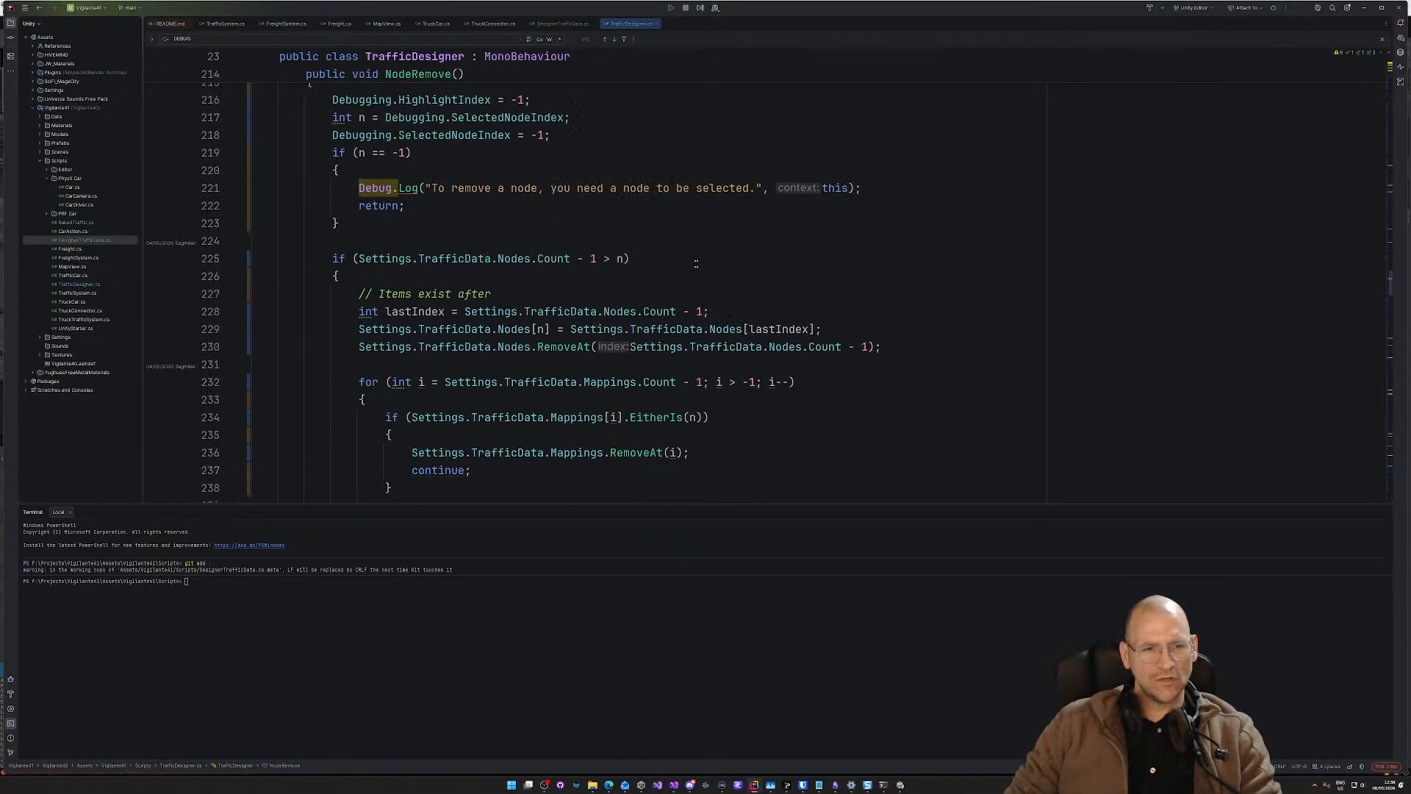
scroll(695, 261, "down", 3)
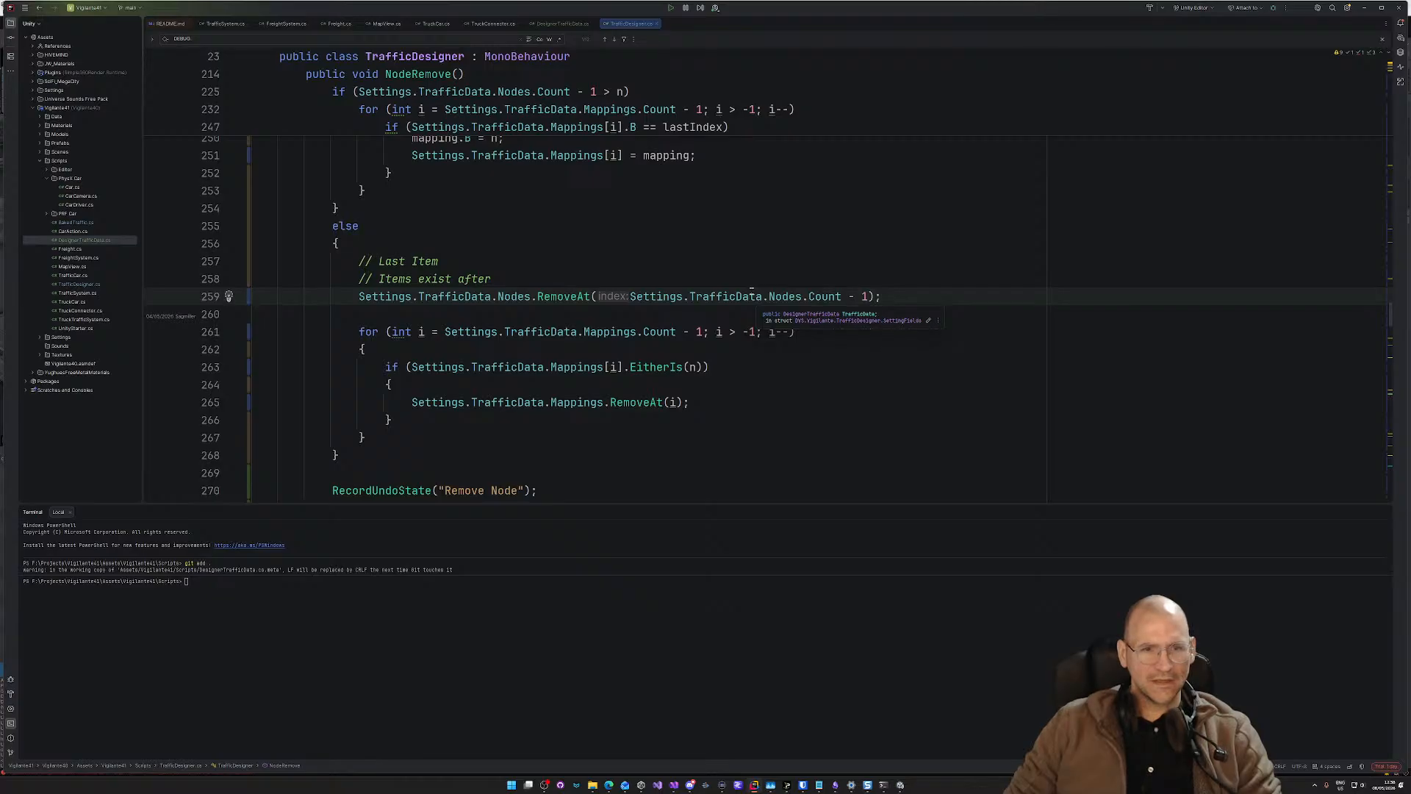
Step: Switch back to Unity, place truck nodes at opposite ends of the long ledge and connect them
key("alt+Tab")
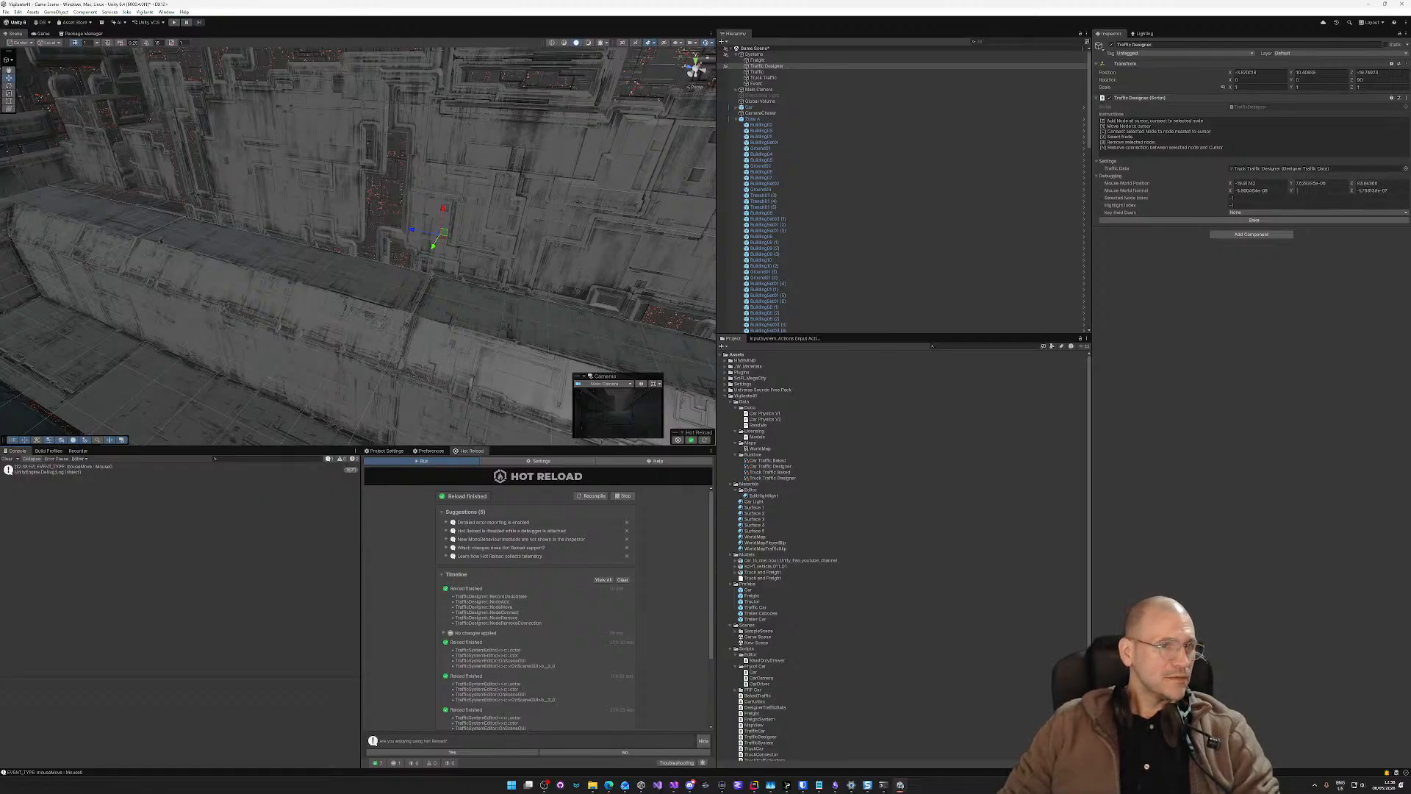
right_click_drag(166, 236, 289, 245)
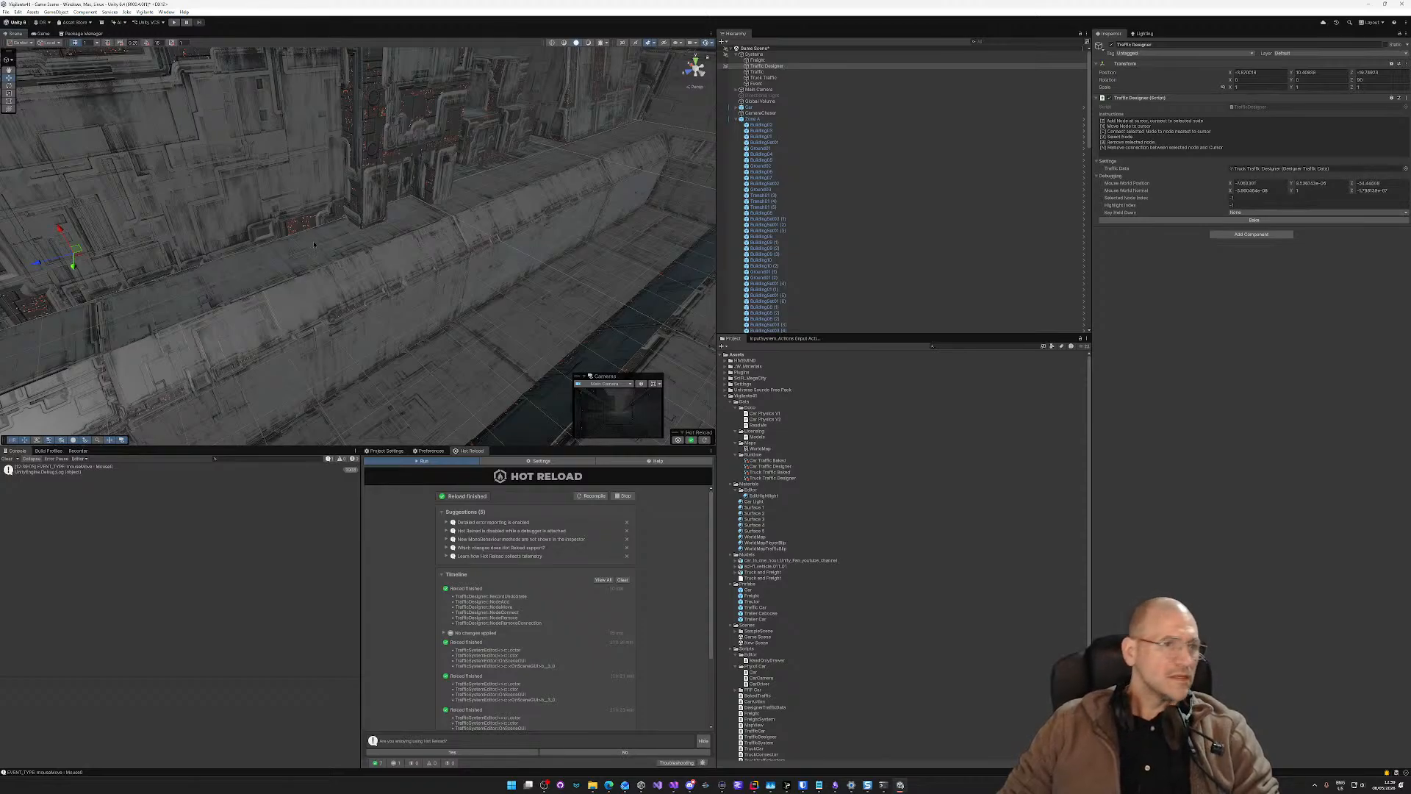
key("z")
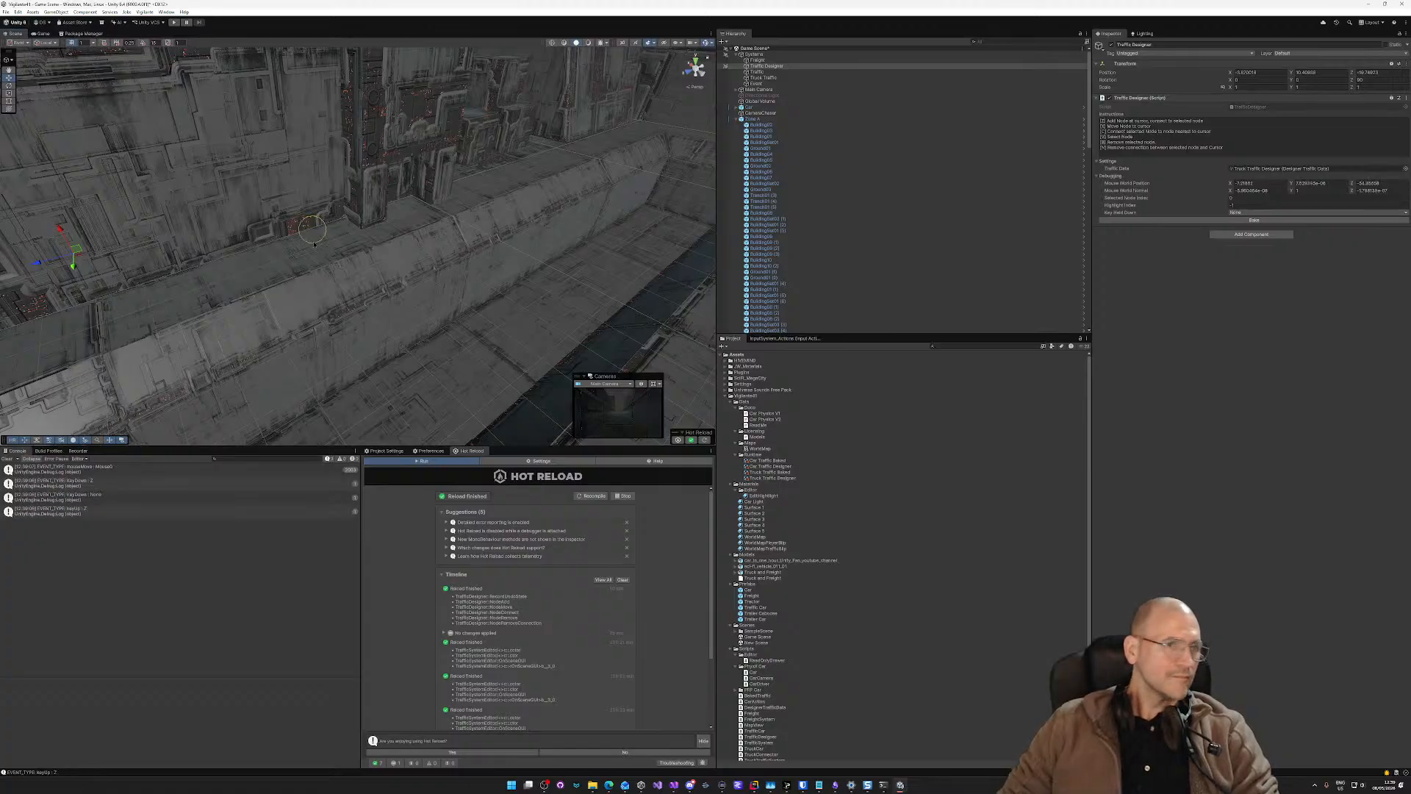
right_click_drag(283, 246, 149, 235)
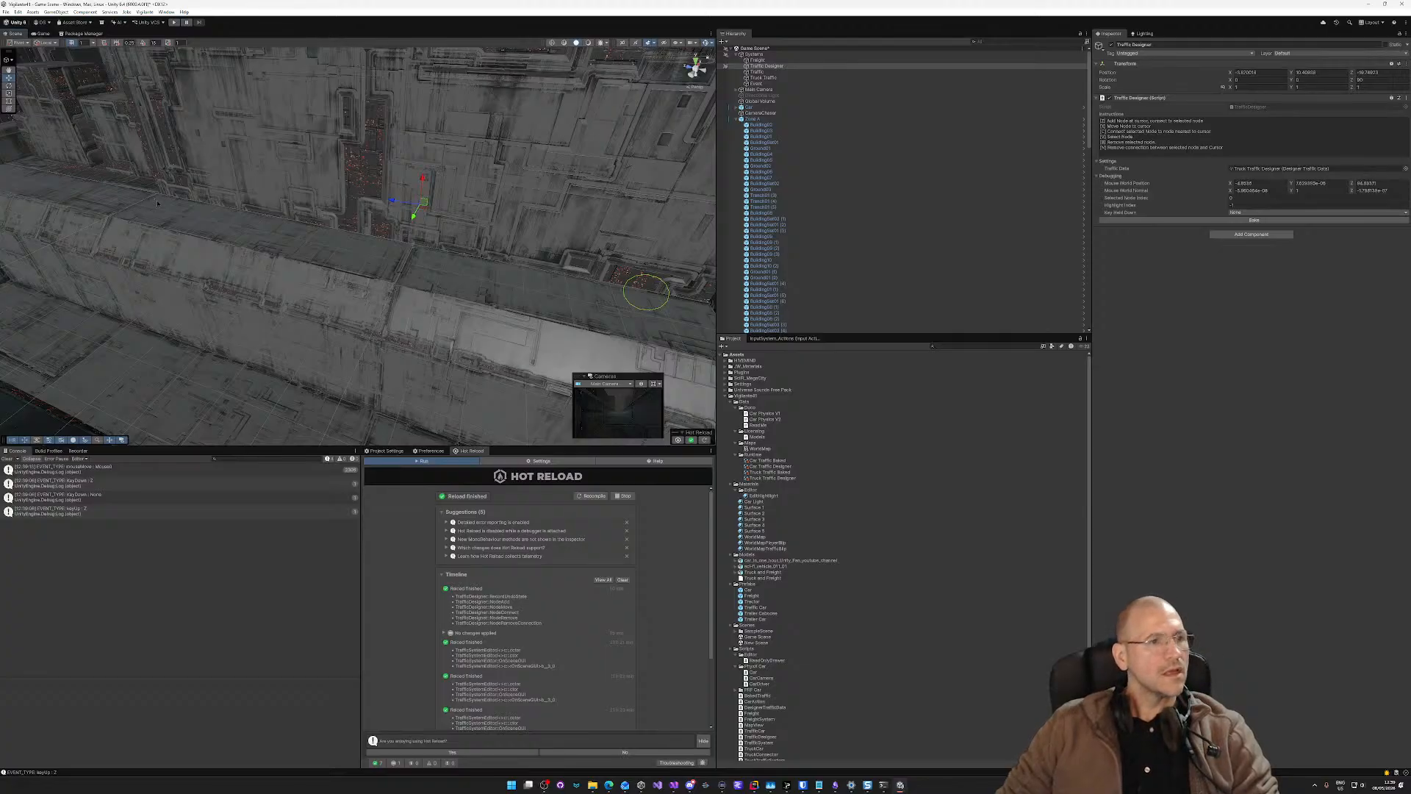
key("z")
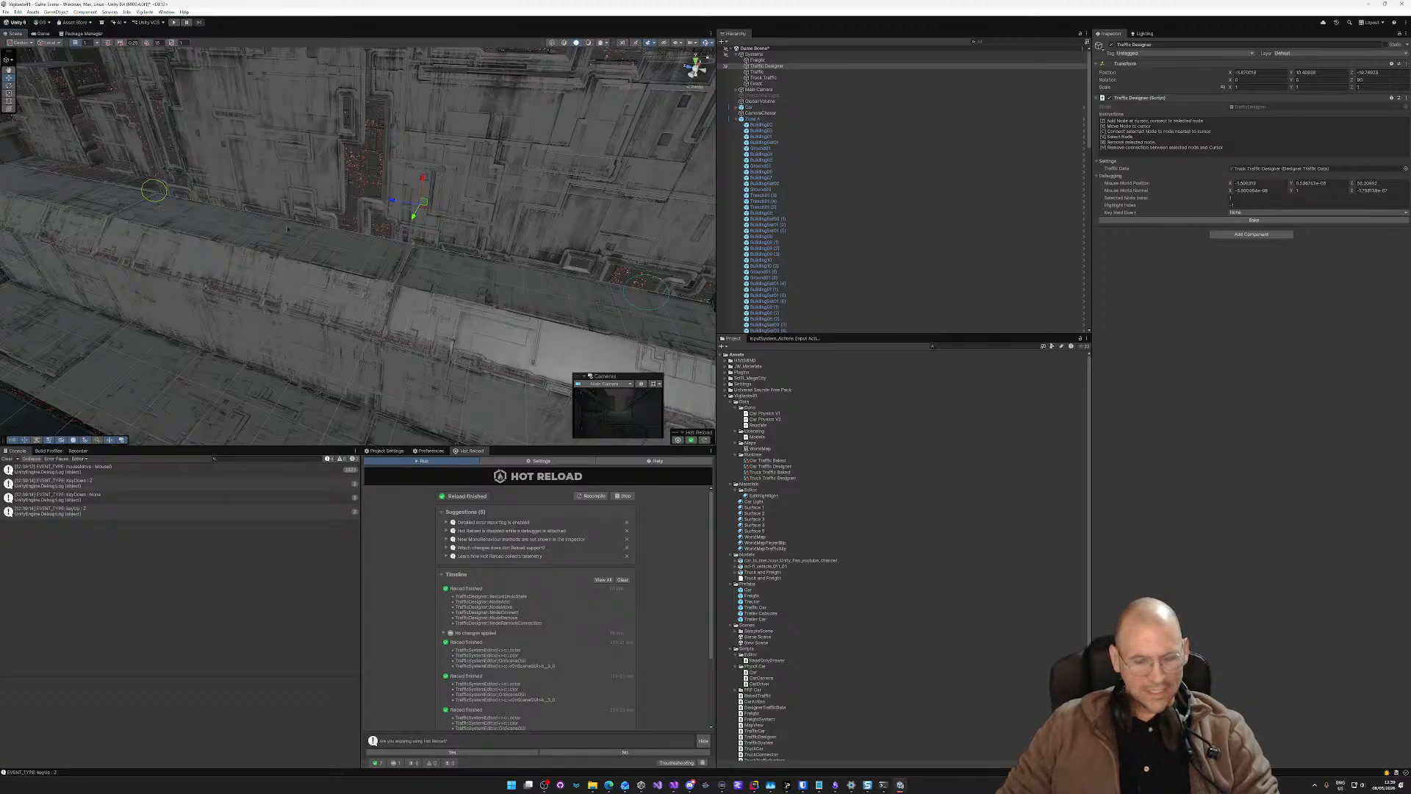
key("c")
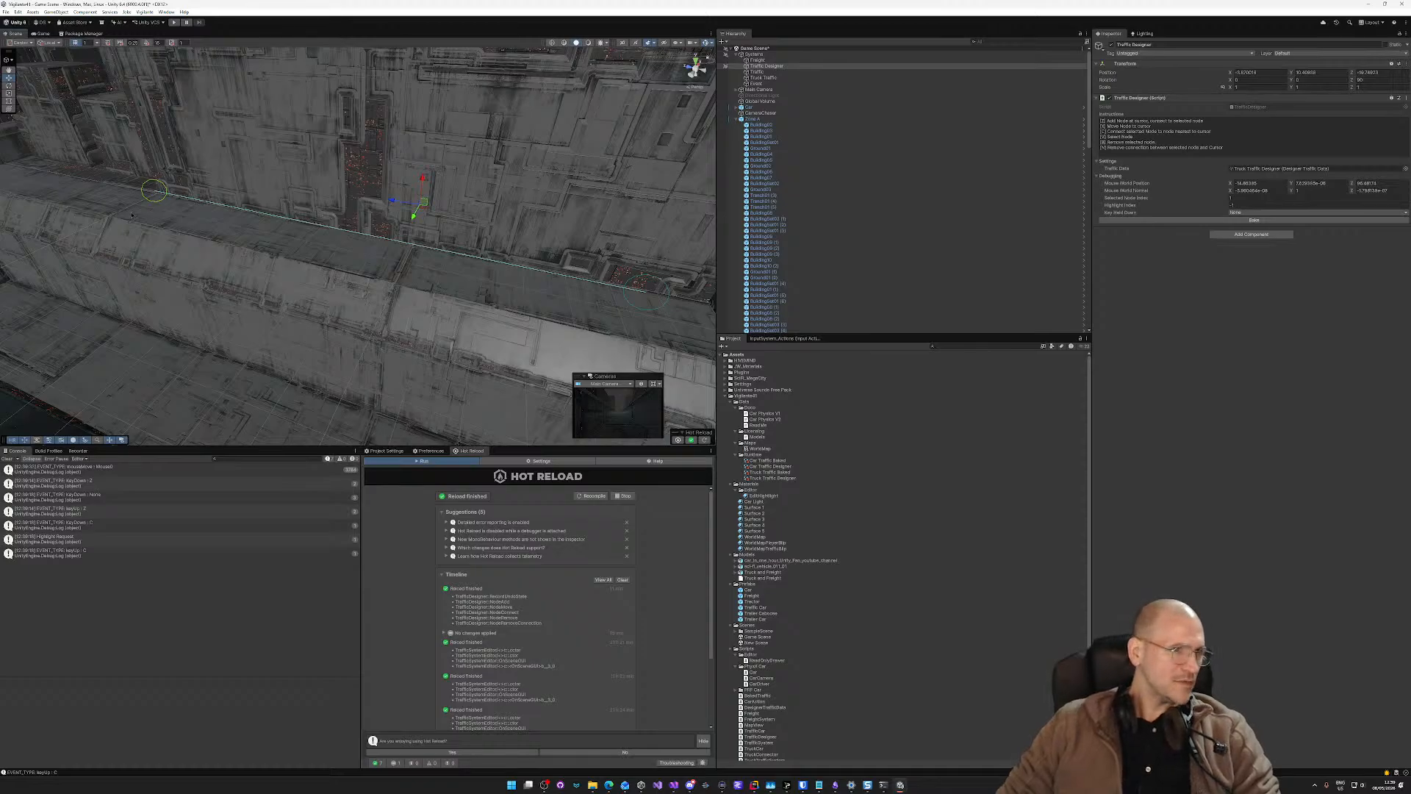
Step: Add a second node beside each end of the ledge lane and connect them as a parallel truck lane
key("z")
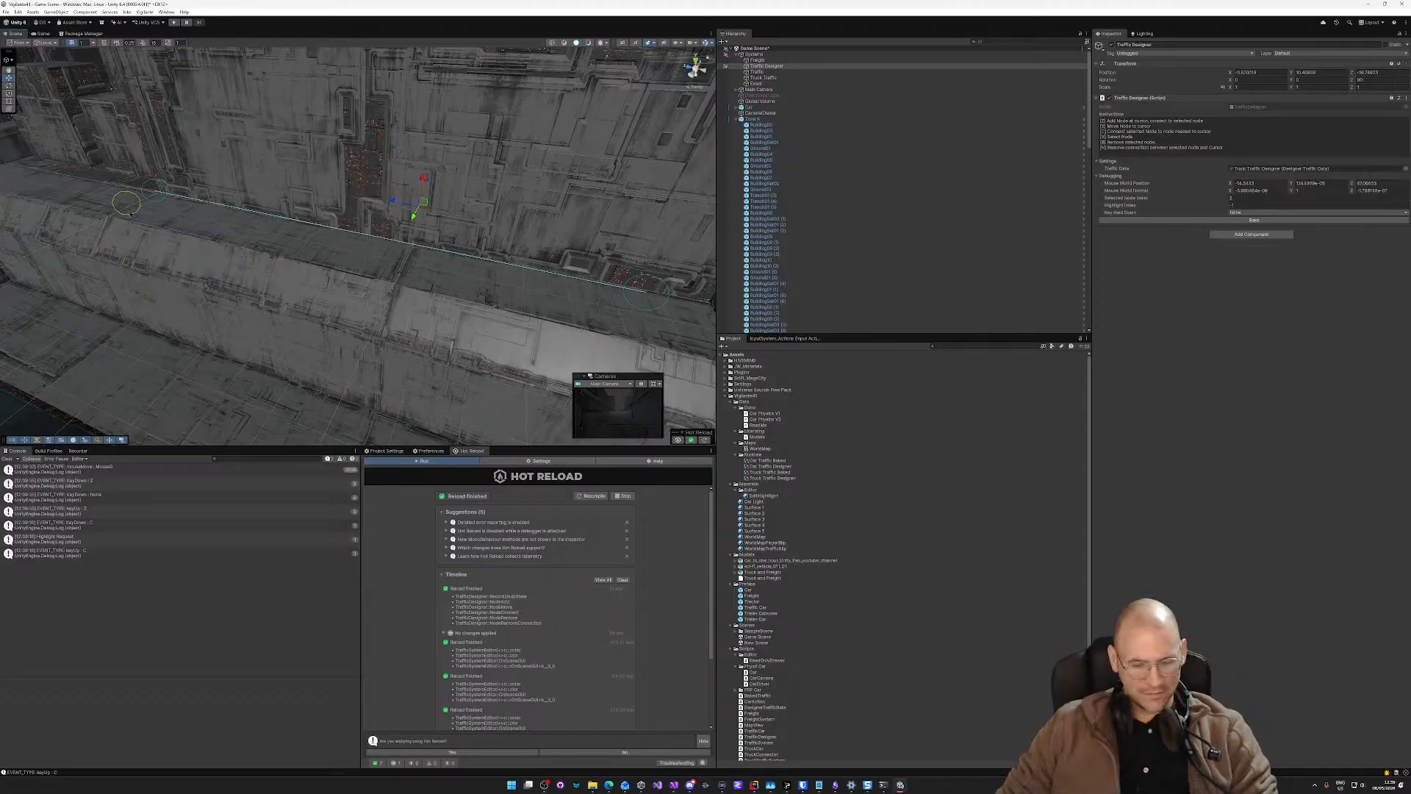
key("c")
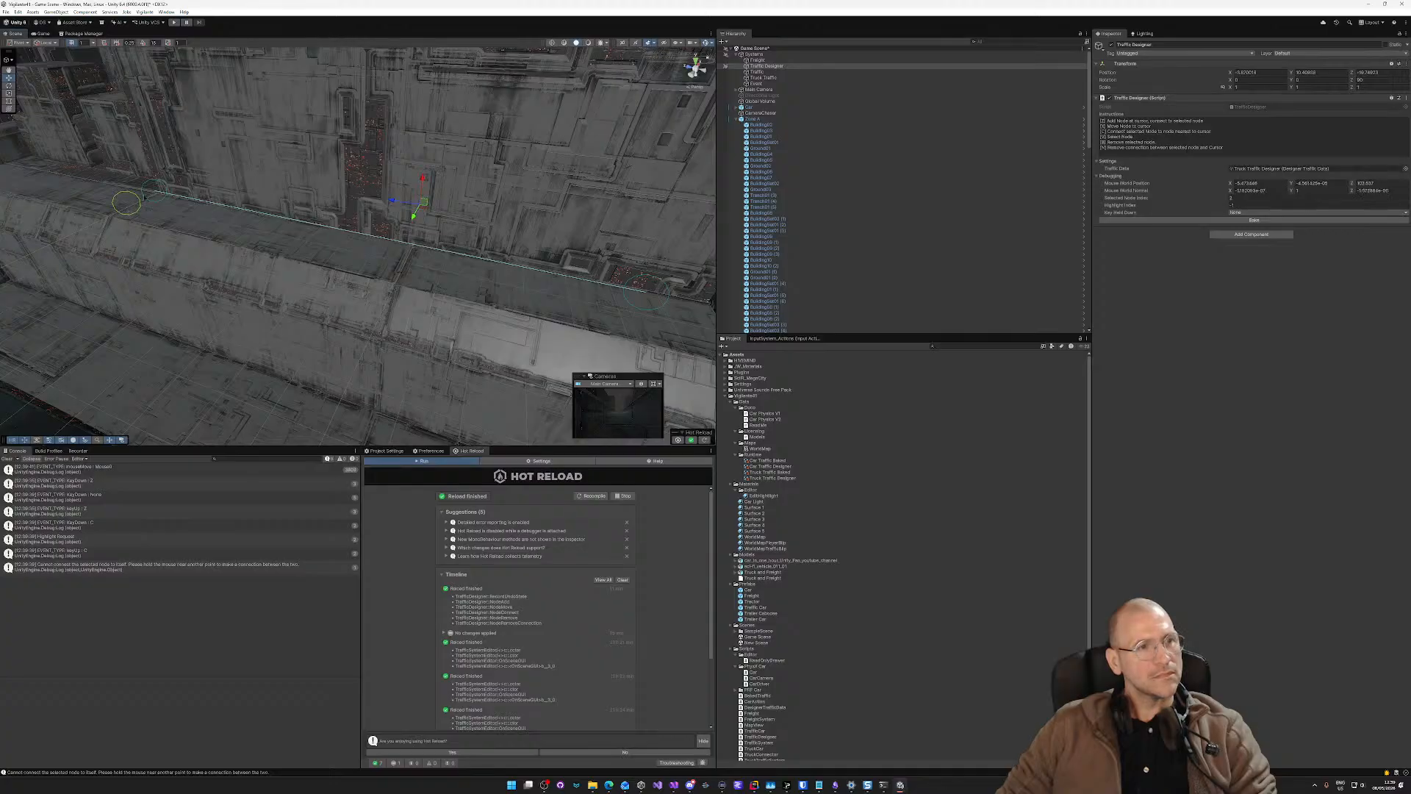
key("c")
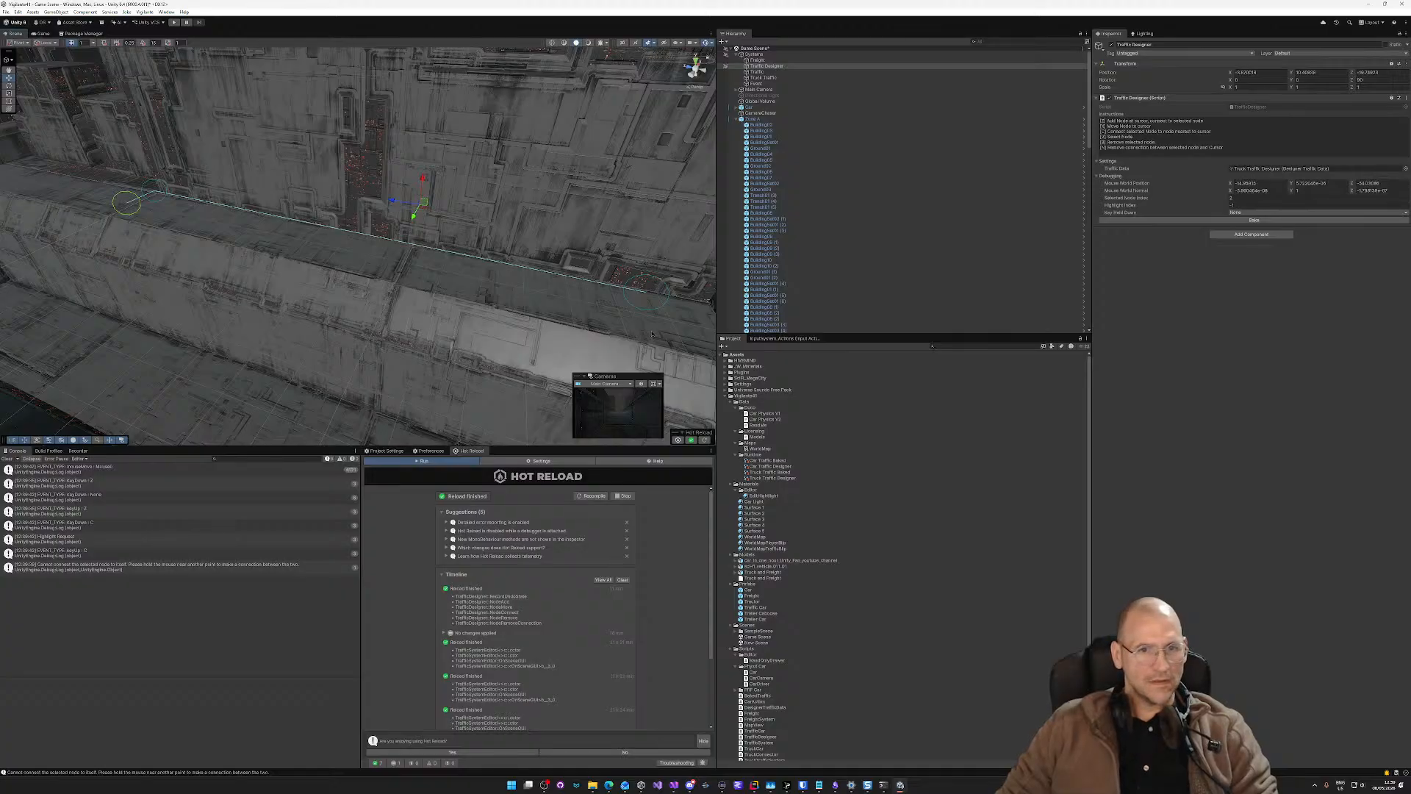
key("z")
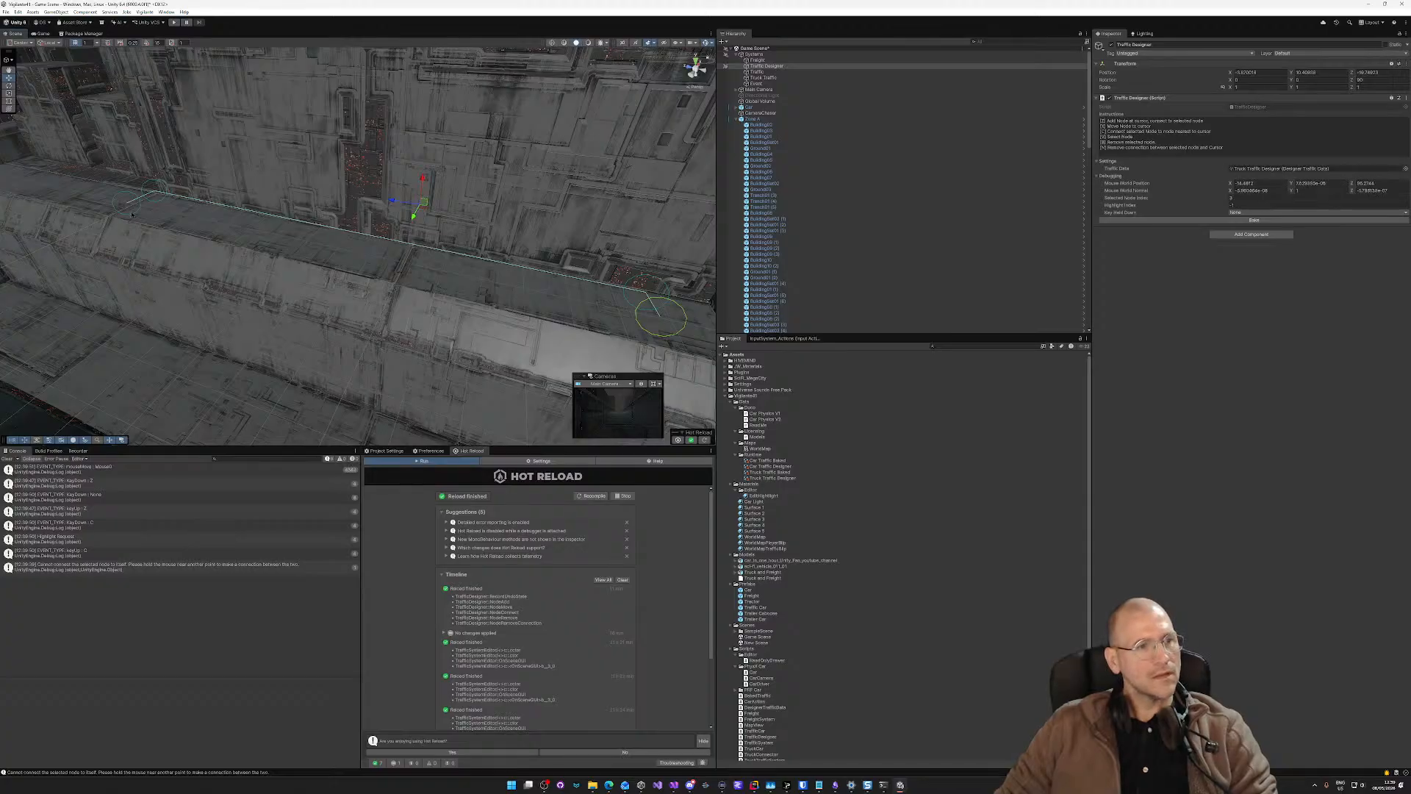
key("c")
right_click_drag(238, 234, 436, 254)
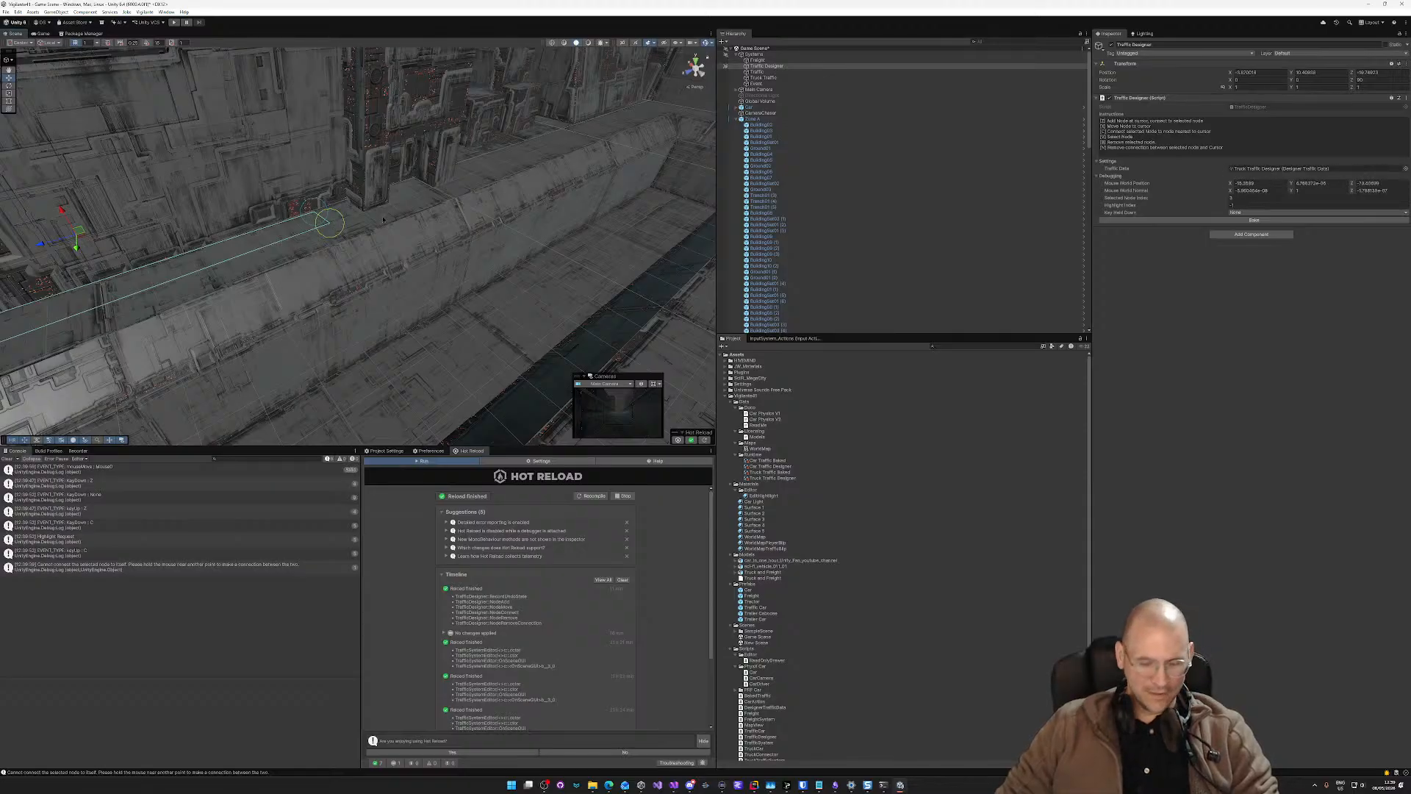
Step: Add a node beyond the two lane ends, connect it to both, and extend the path with another node further along the ledge
key("z")
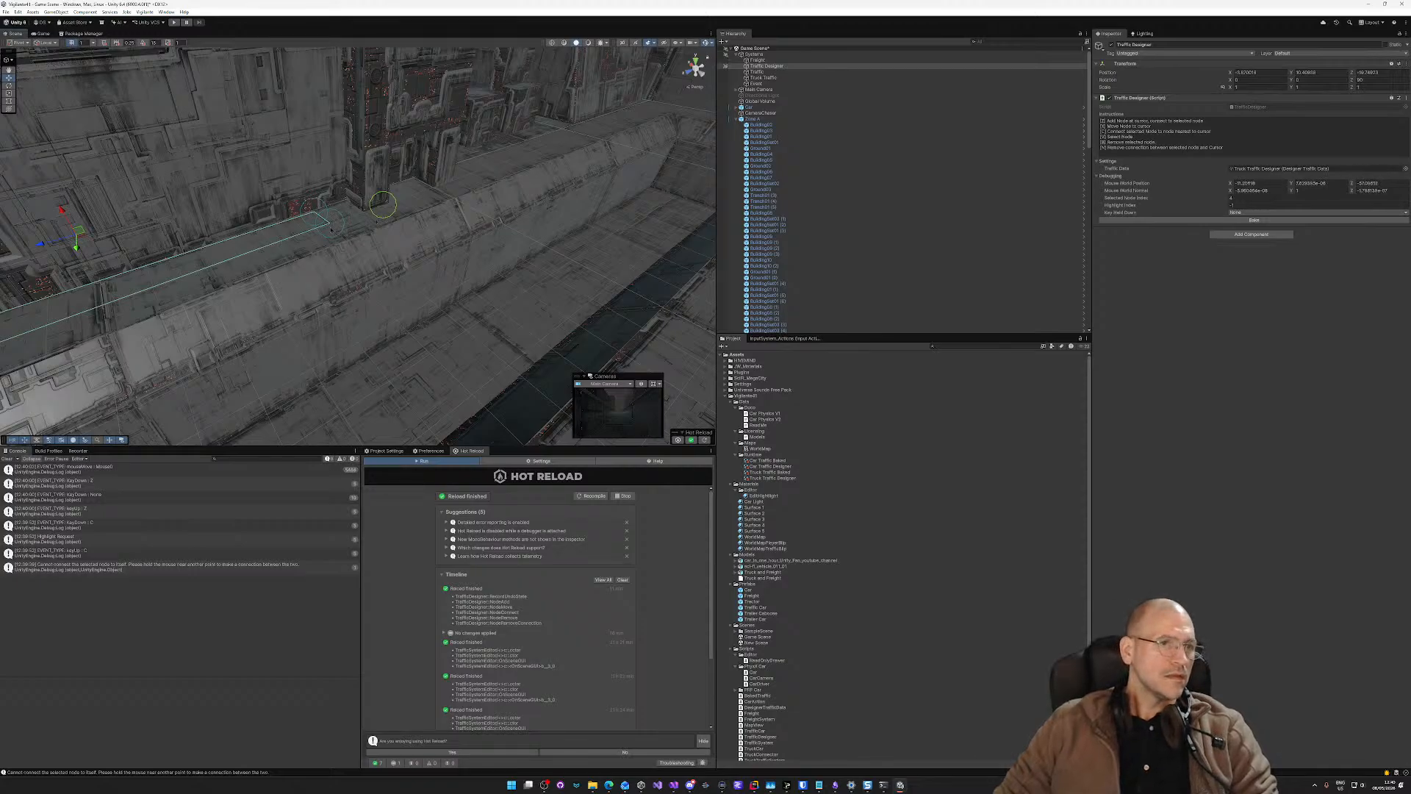
key("c")
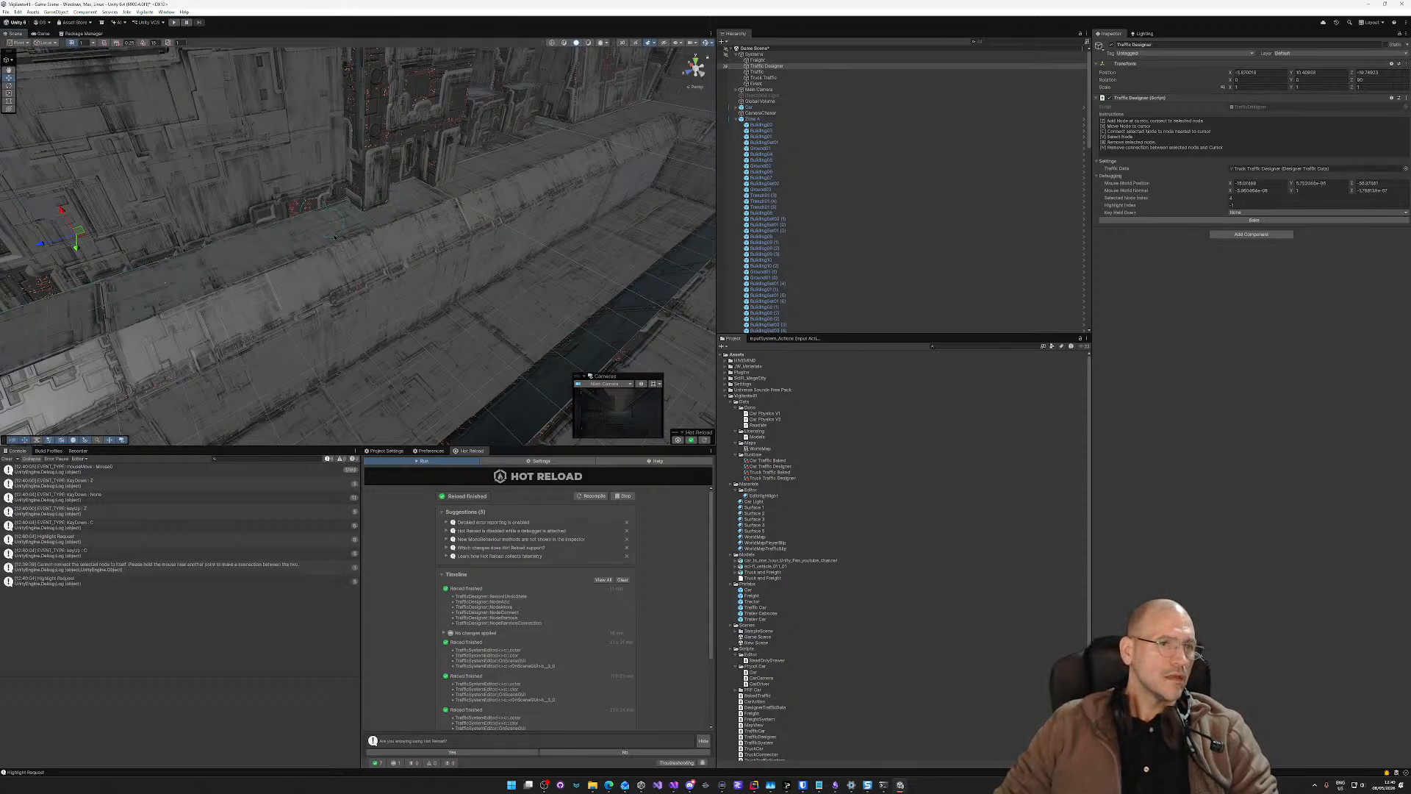
key("c")
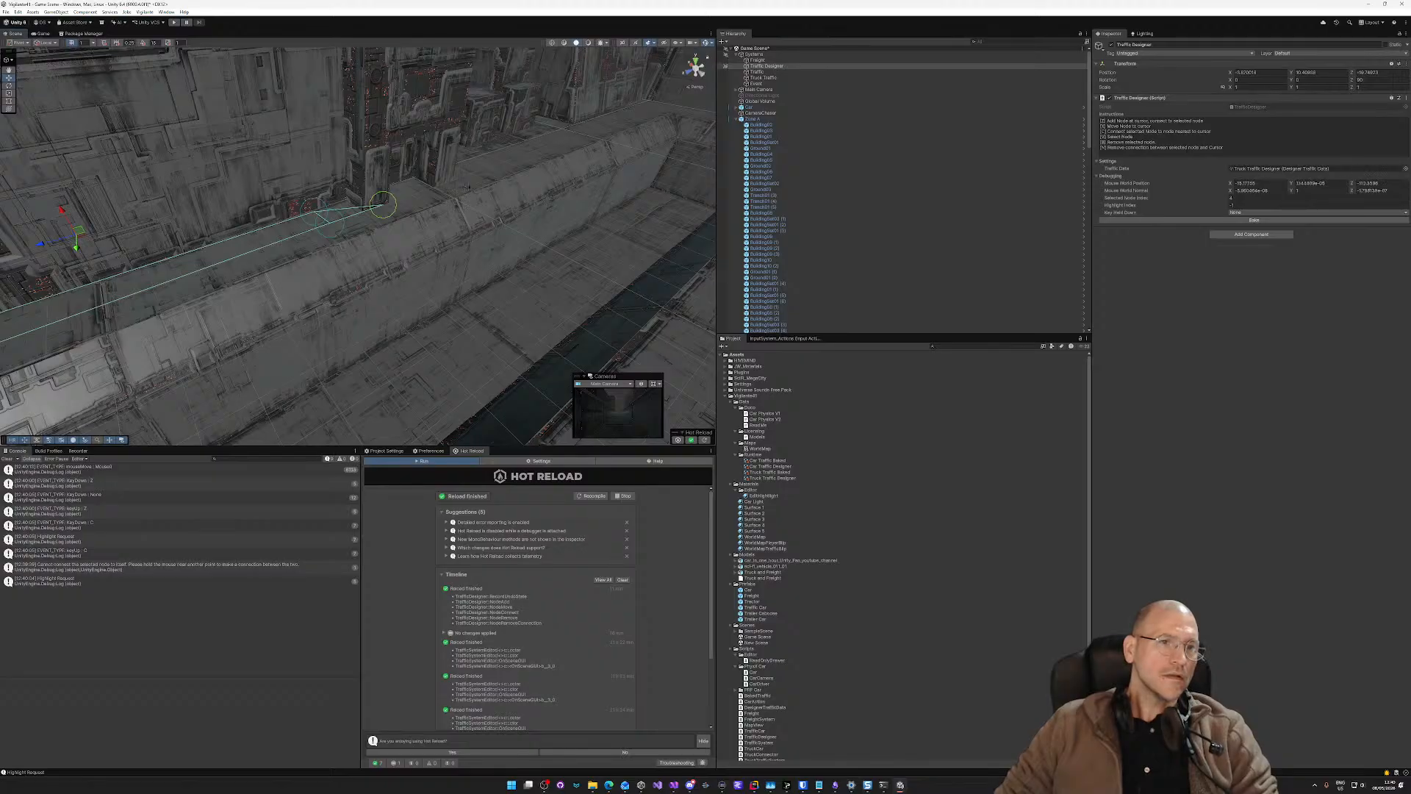
key("z")
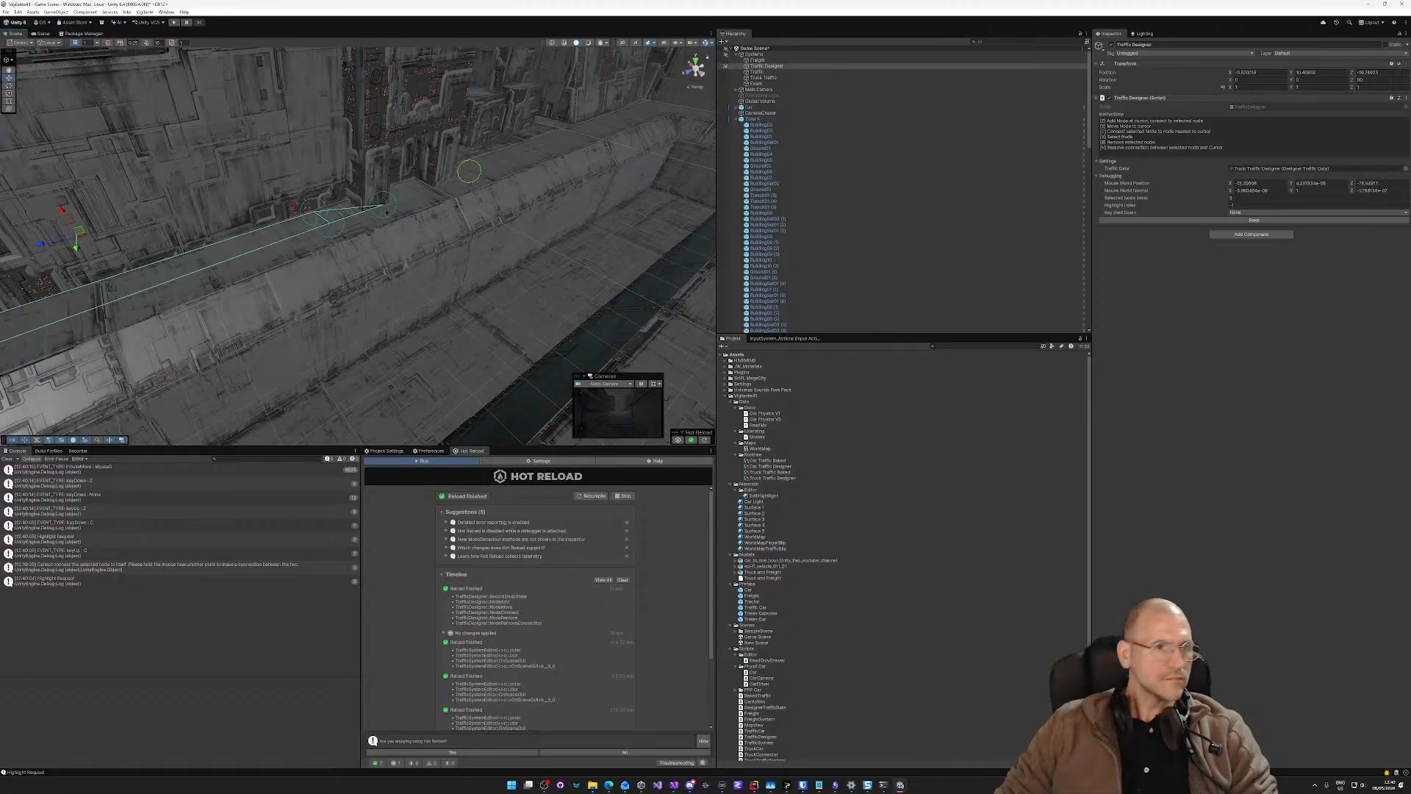
key("c")
Step: Place four more truck nodes in parallel pairs along the walkway in front of the buildings, up to its corner
right_click_drag(460, 197, 316, 227)
key("w")
key("d")
key("s")
key("e")
key("w")
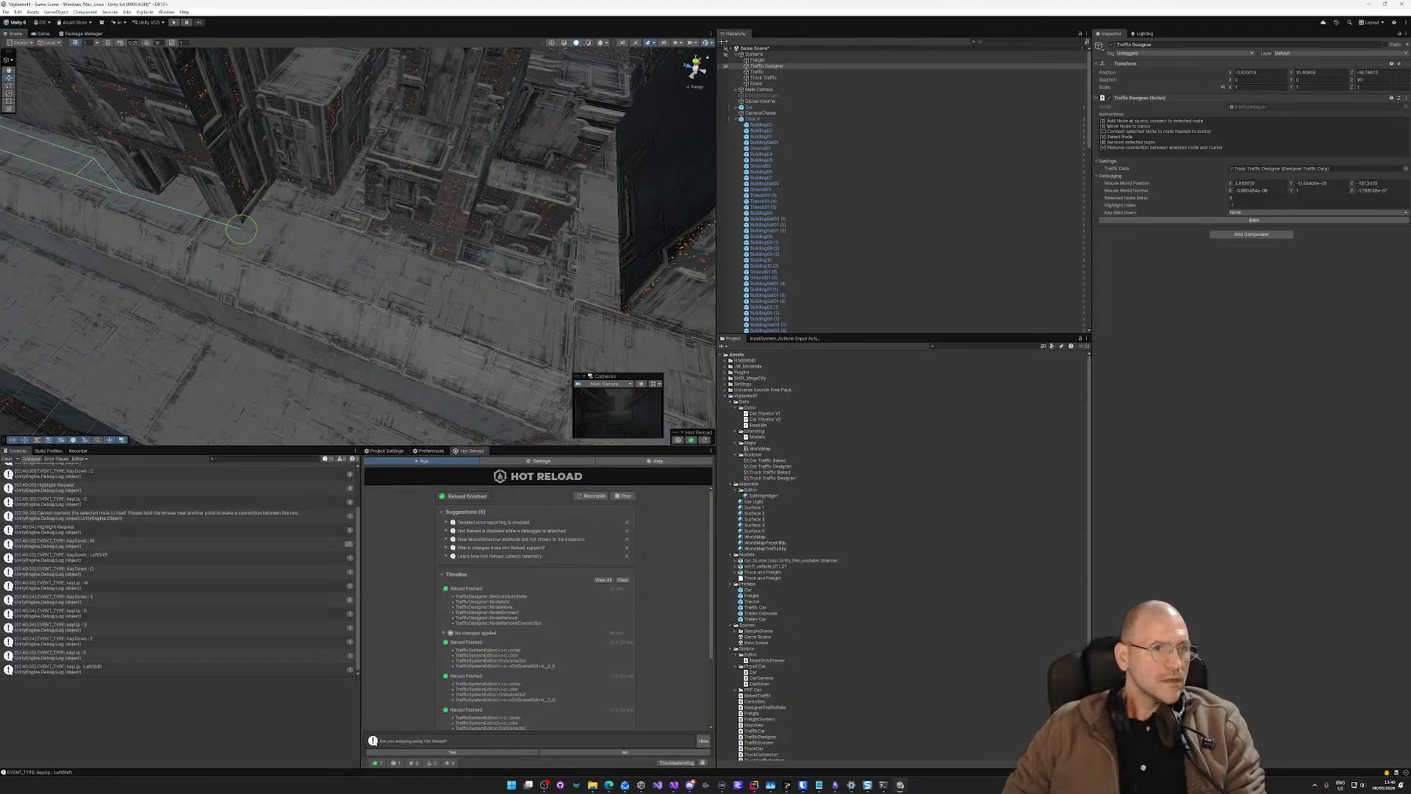
key("z")
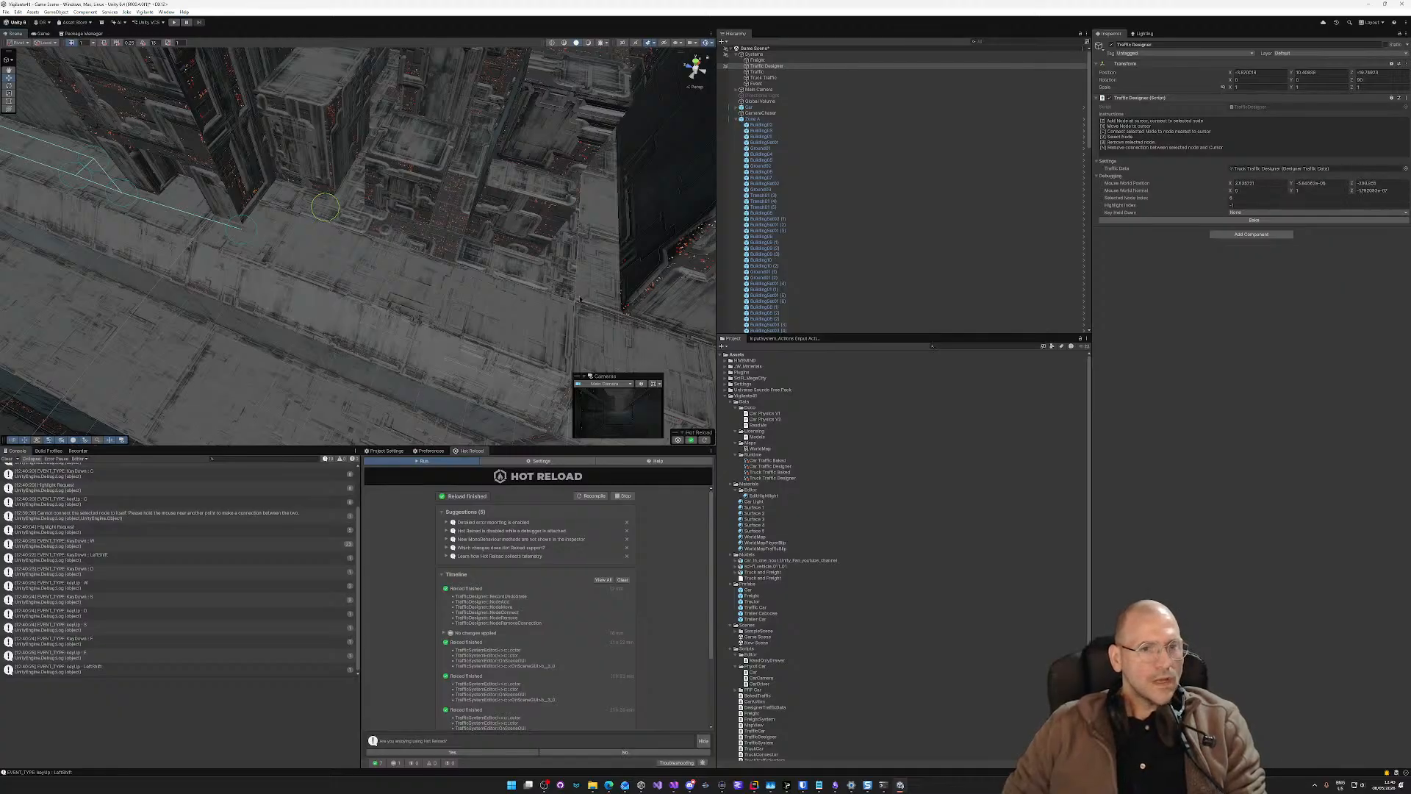
key("z")
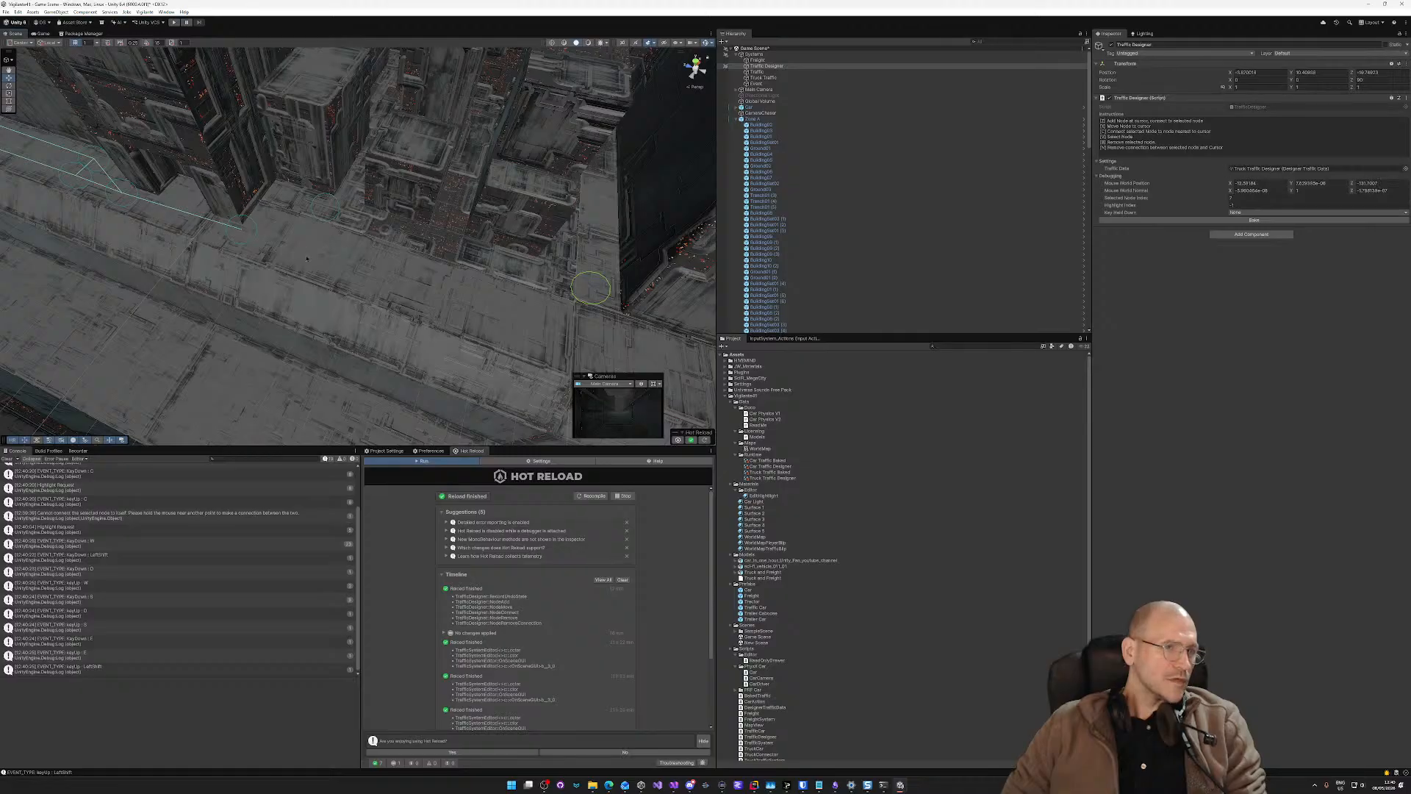
key("z")
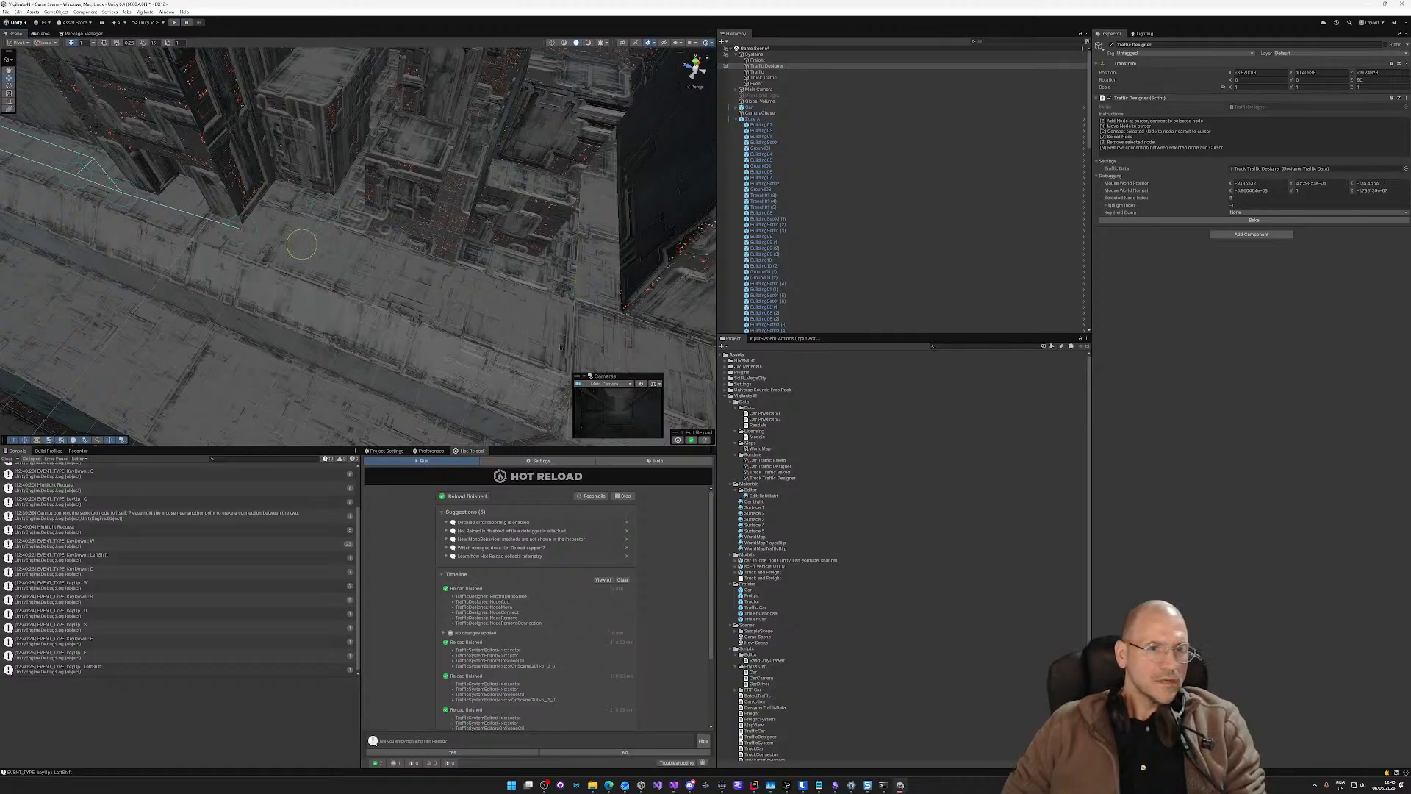
key("z")
Step: Add a pair of truck nodes at the far end of the walkway past the corner
right_click_drag(588, 353, 771, 308)
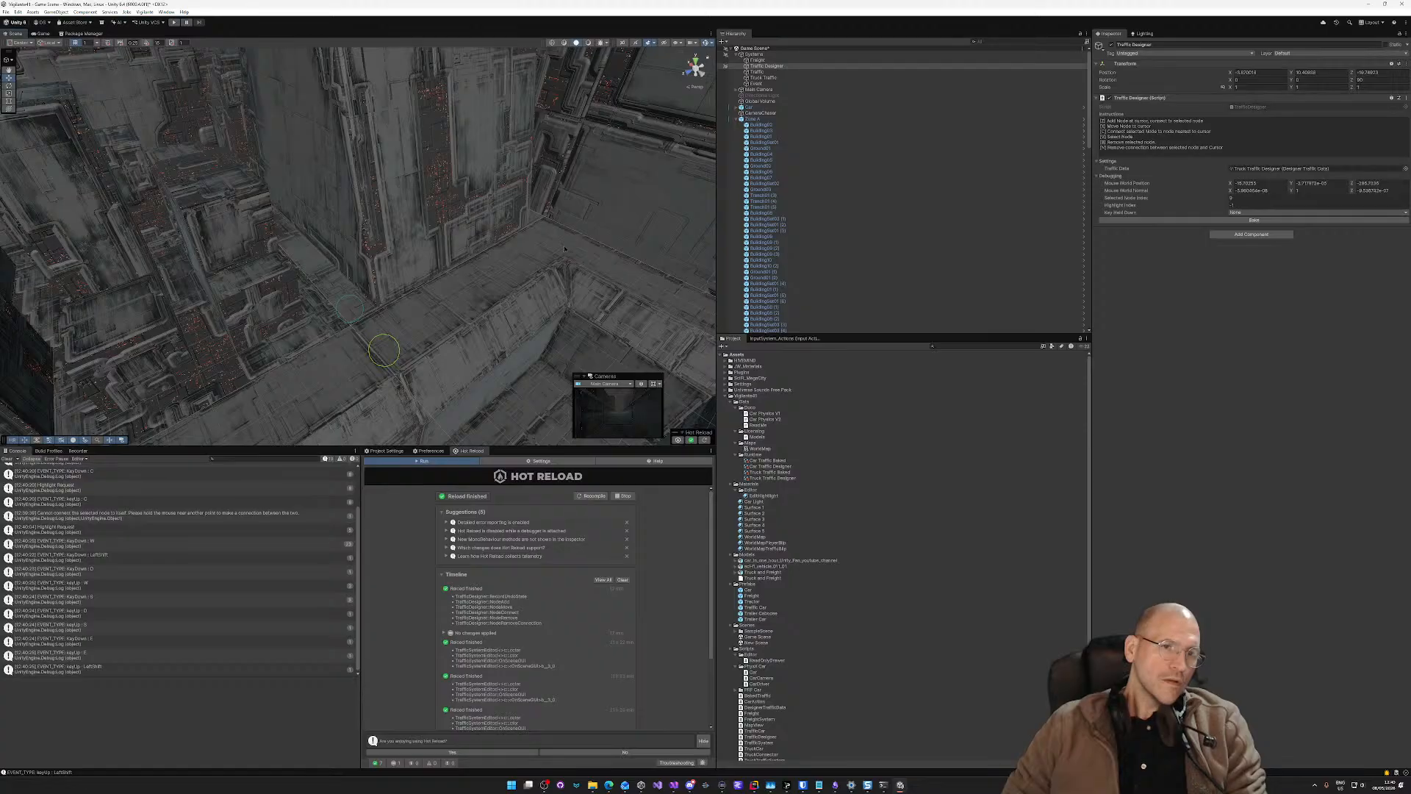
key("z")
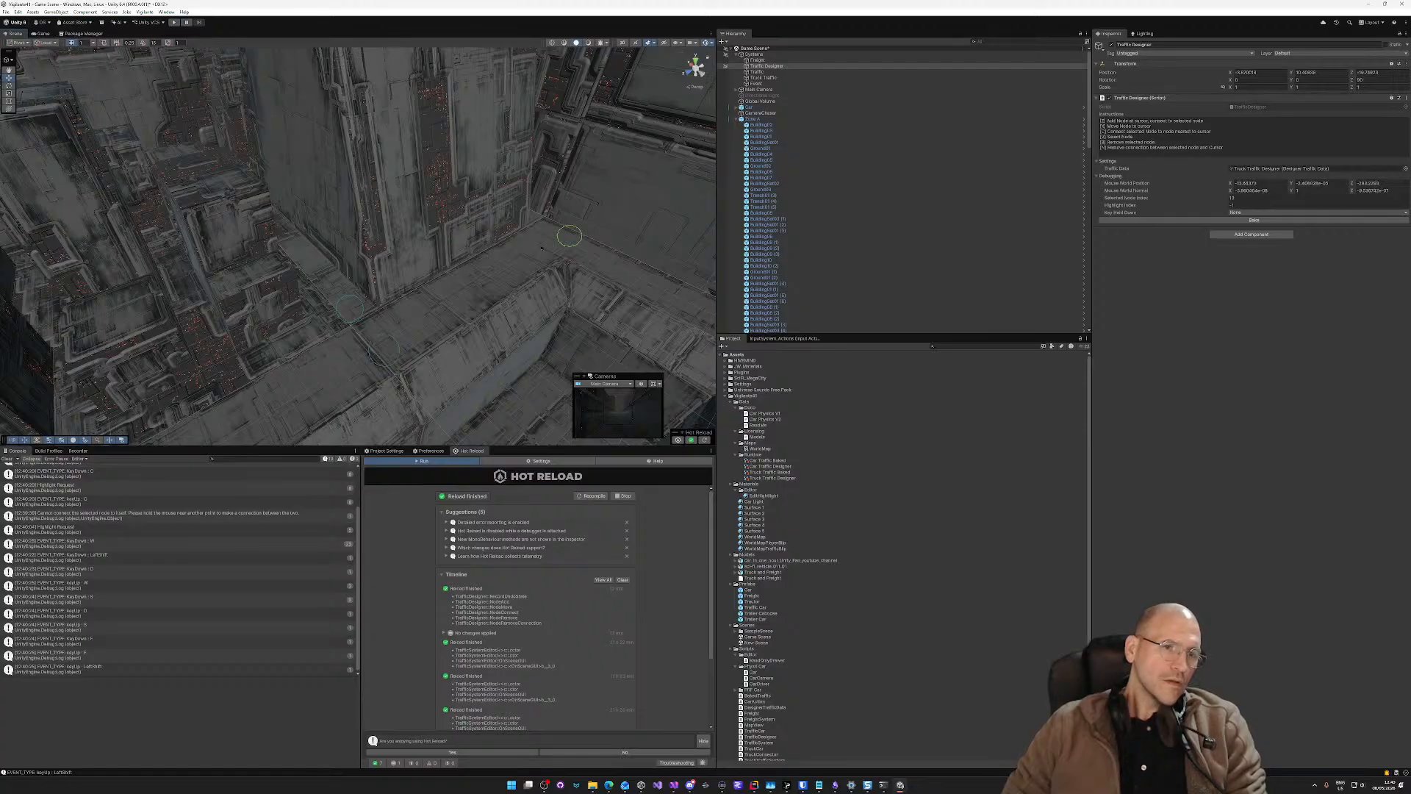
key("z")
key("z")
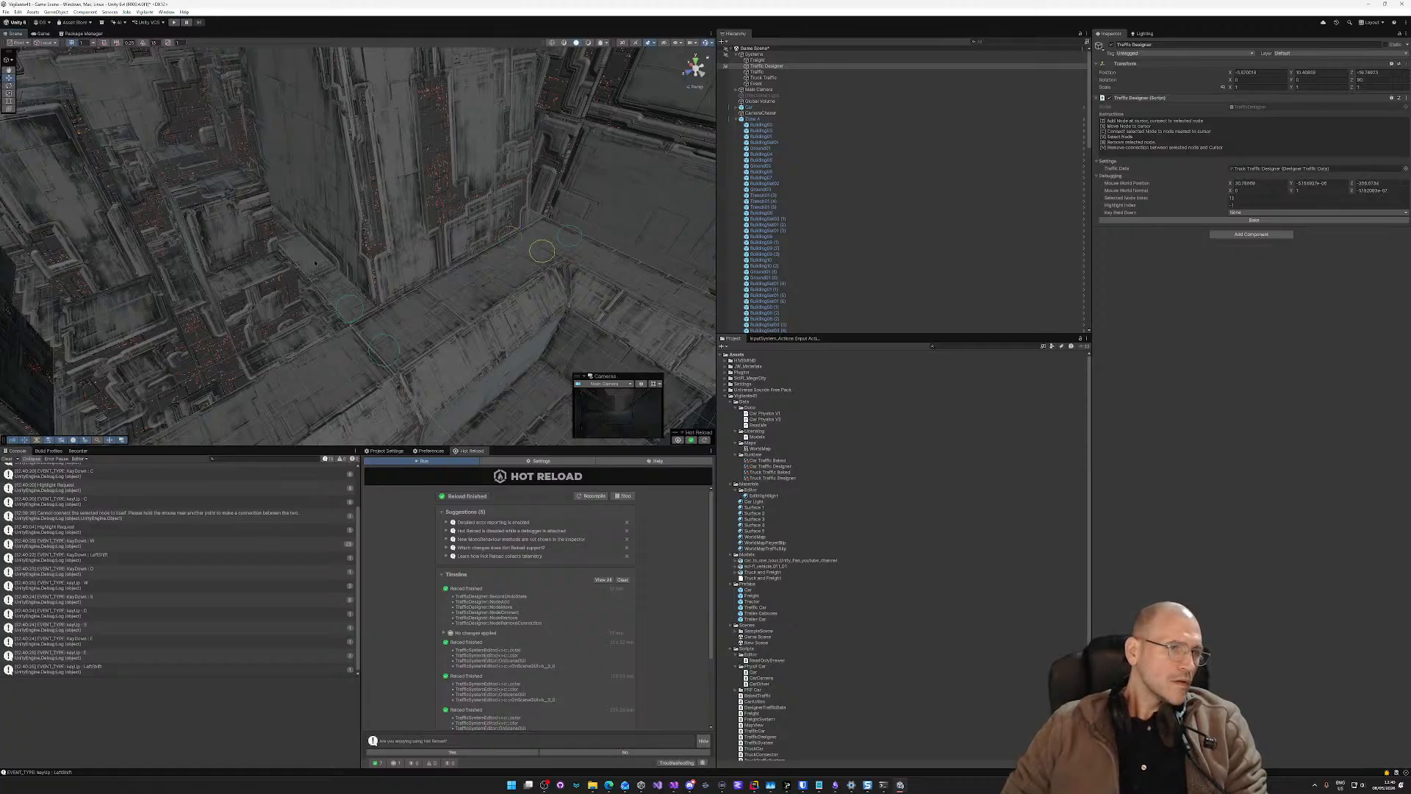
Step: Place a truck node in the narrow passage between the tall buildings, and undo the accidental selection of the Zone A object
right_click_drag(316, 263, 240, 287)
key("w")
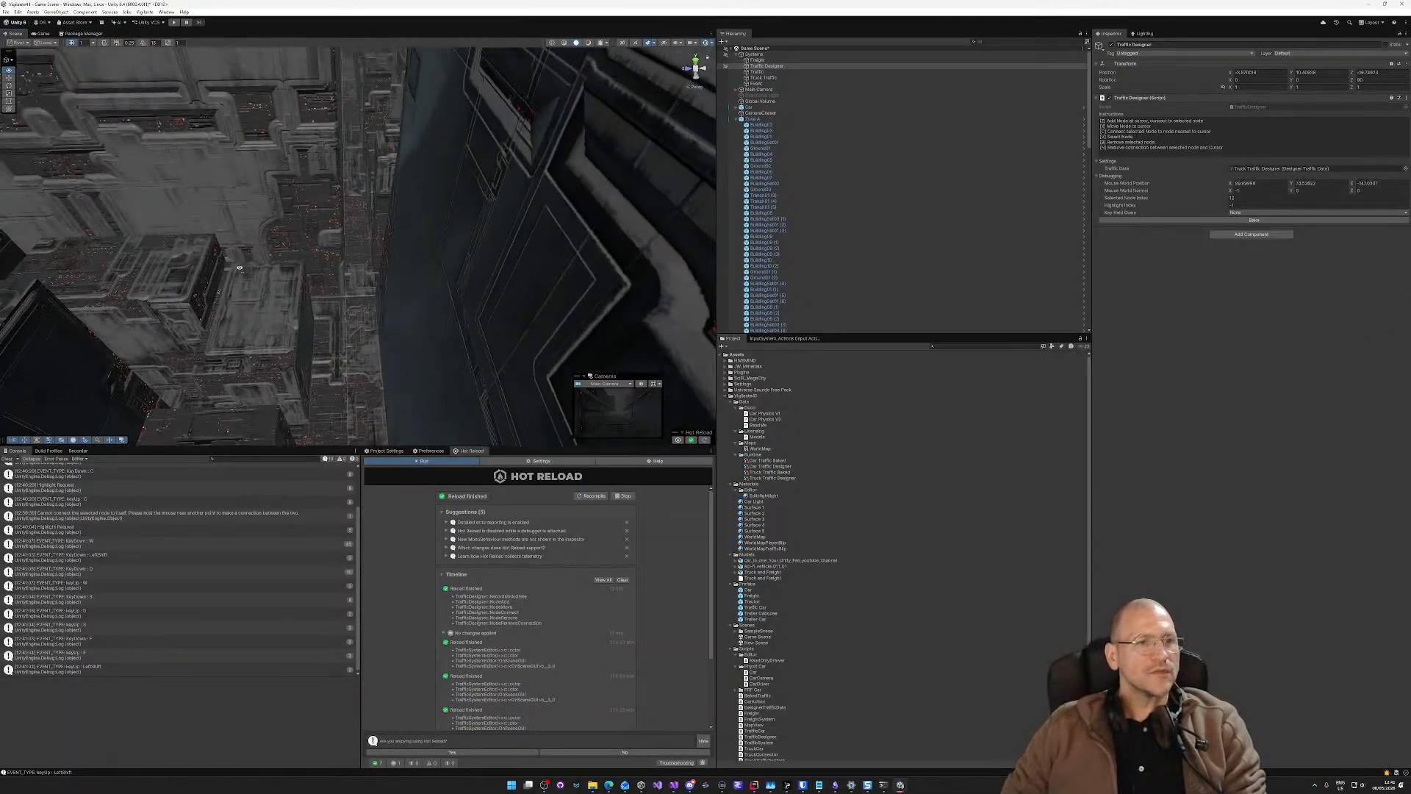
key("w")
right_click_drag(1274, 304, 871, 237)
key("s")
key("e")
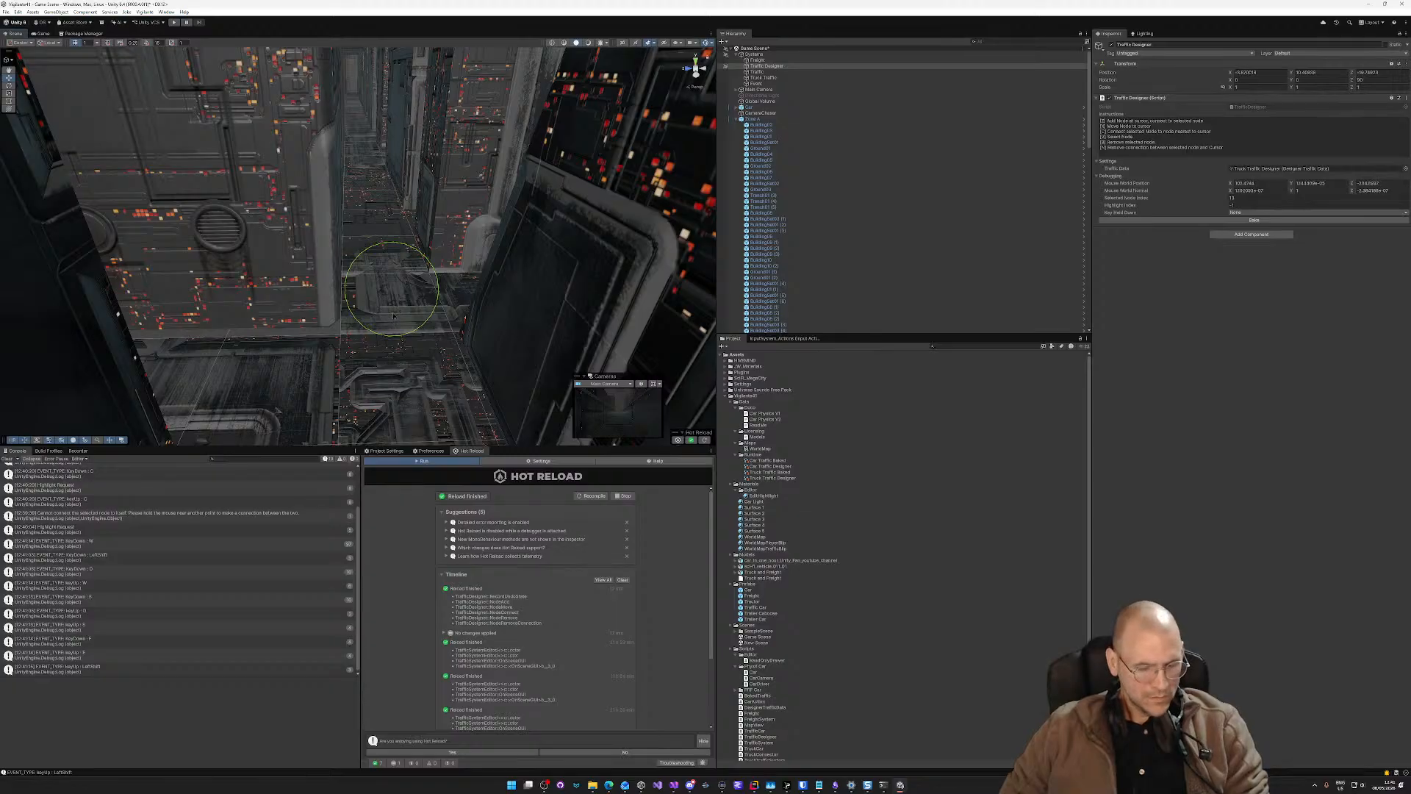
right_click_drag(393, 316, 392, 366)
key("w")
key("s")
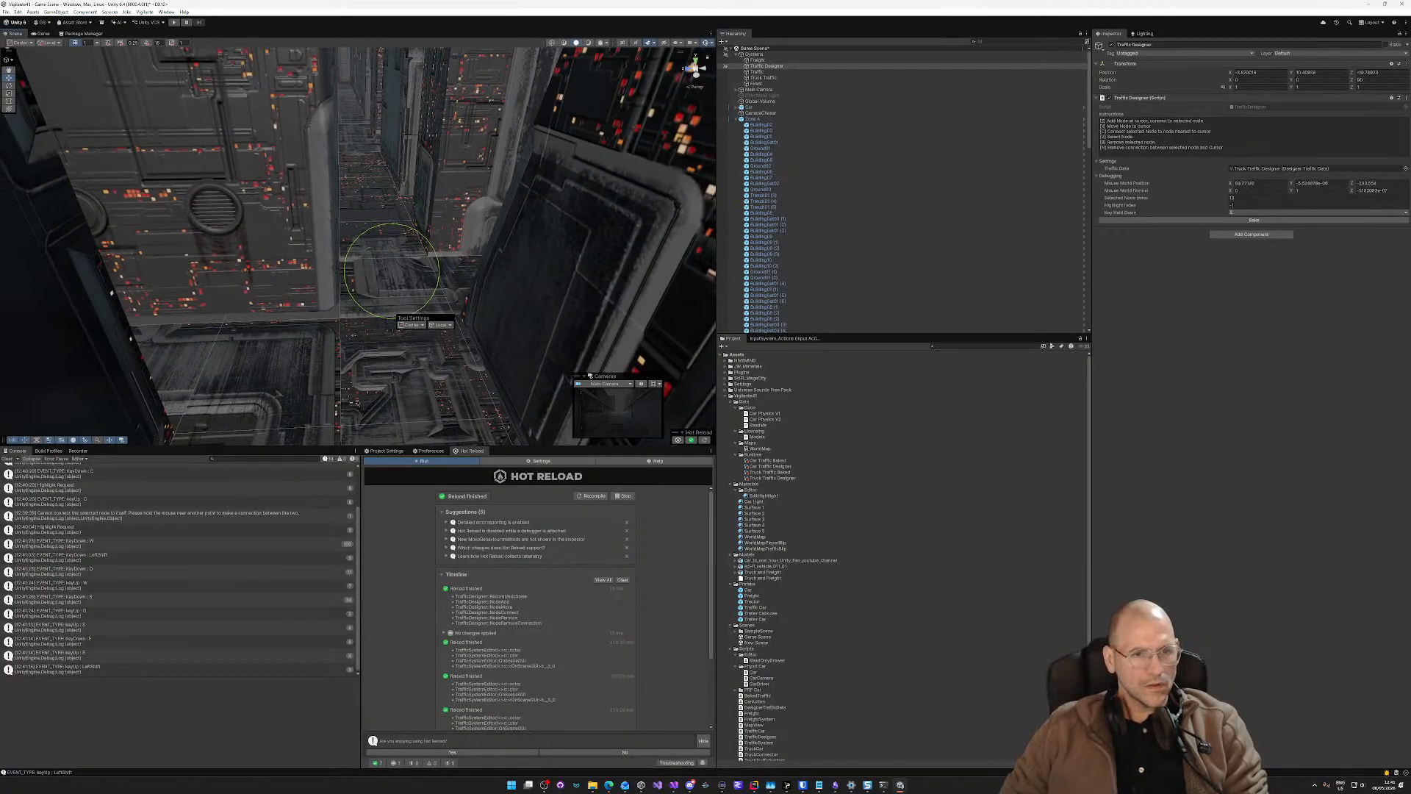
key("z")
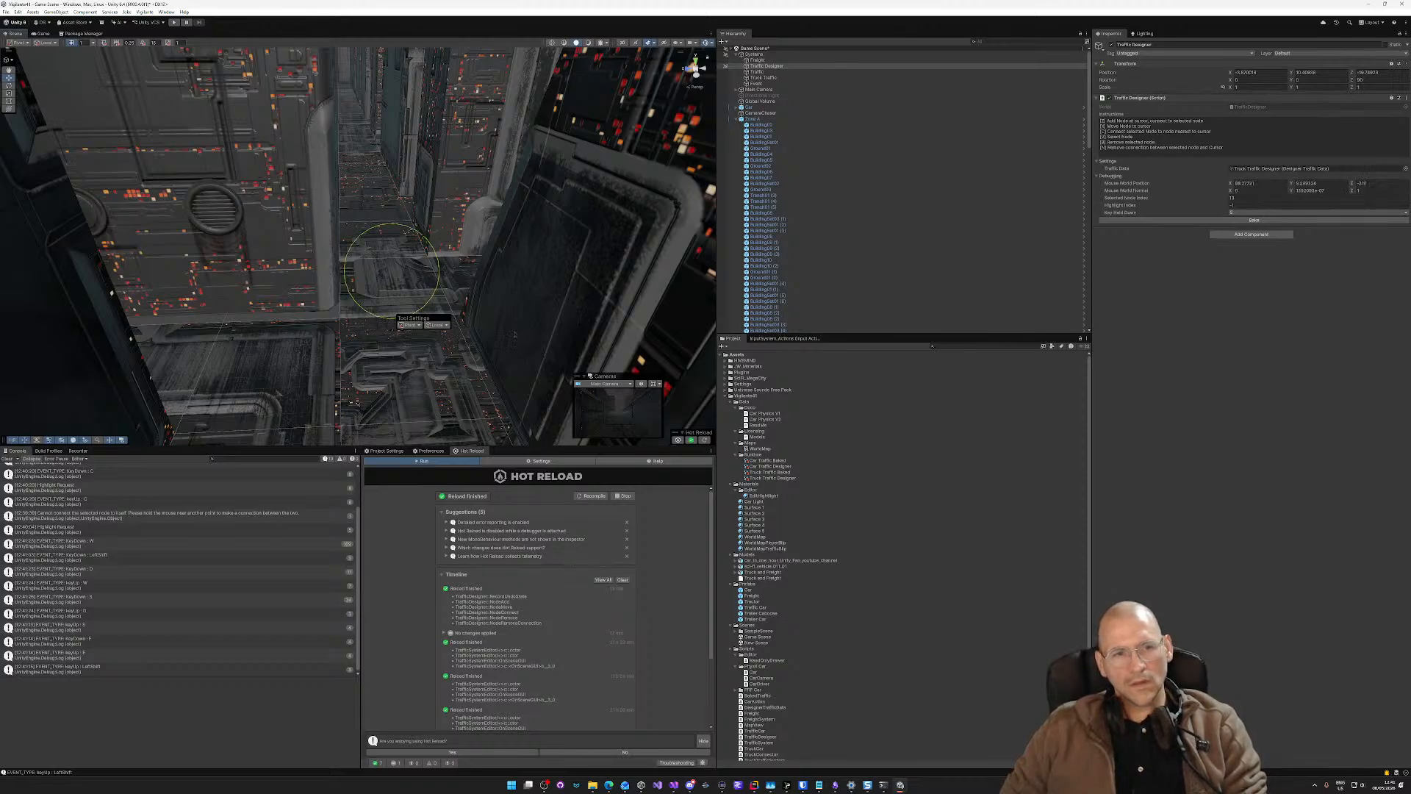
left_click(397, 374)
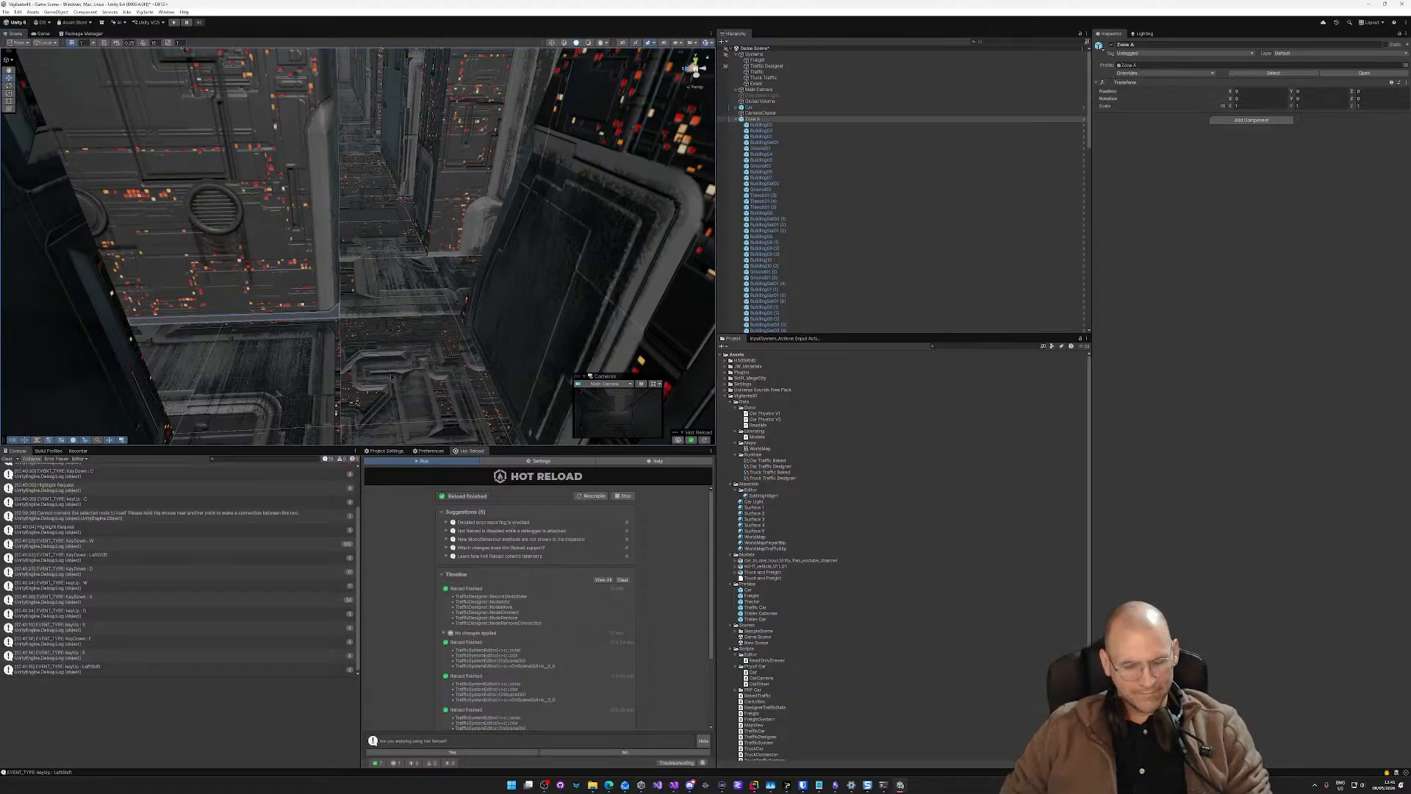
key("ctrl+z")
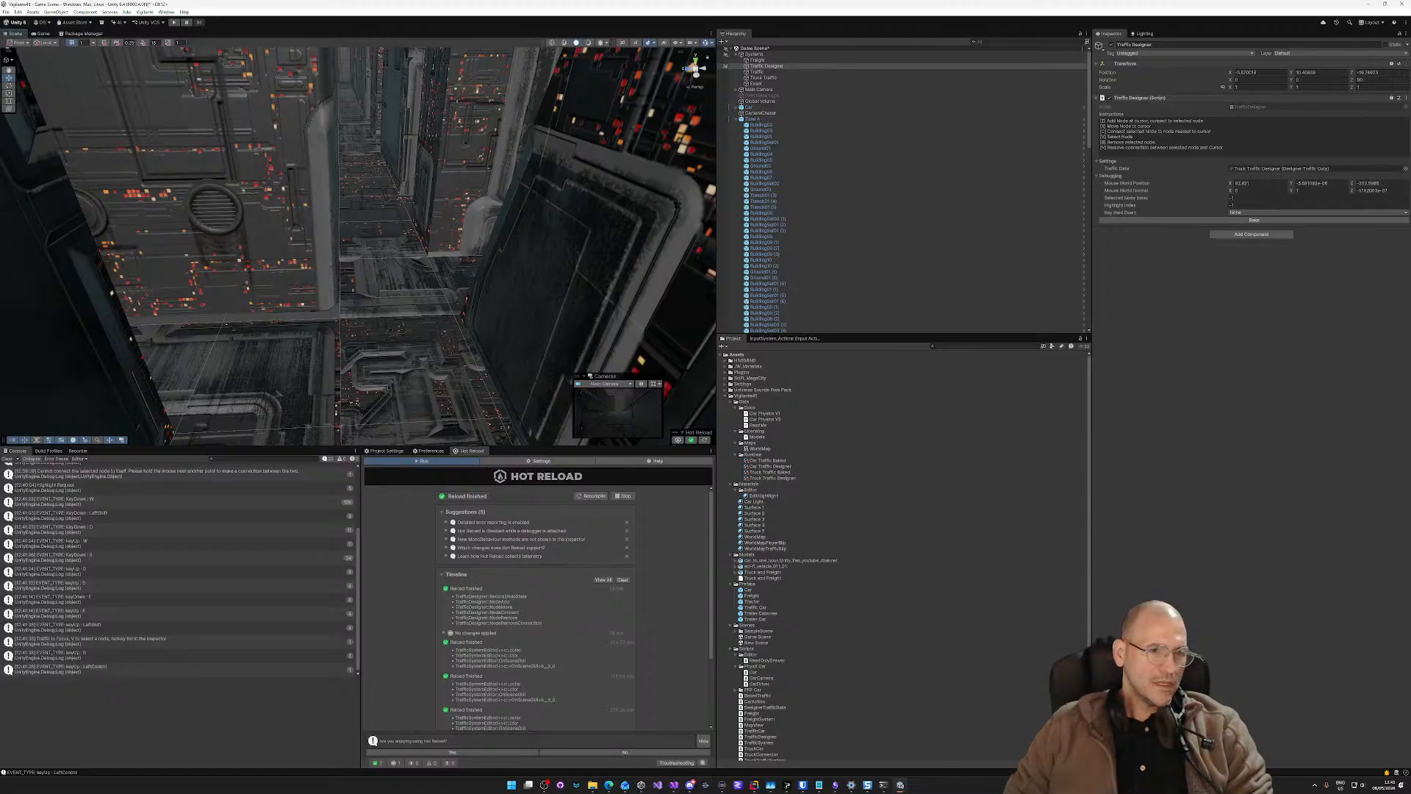
Step: Add two connected truck nodes along the floor of the narrow passage between the tall buildings
key("z")
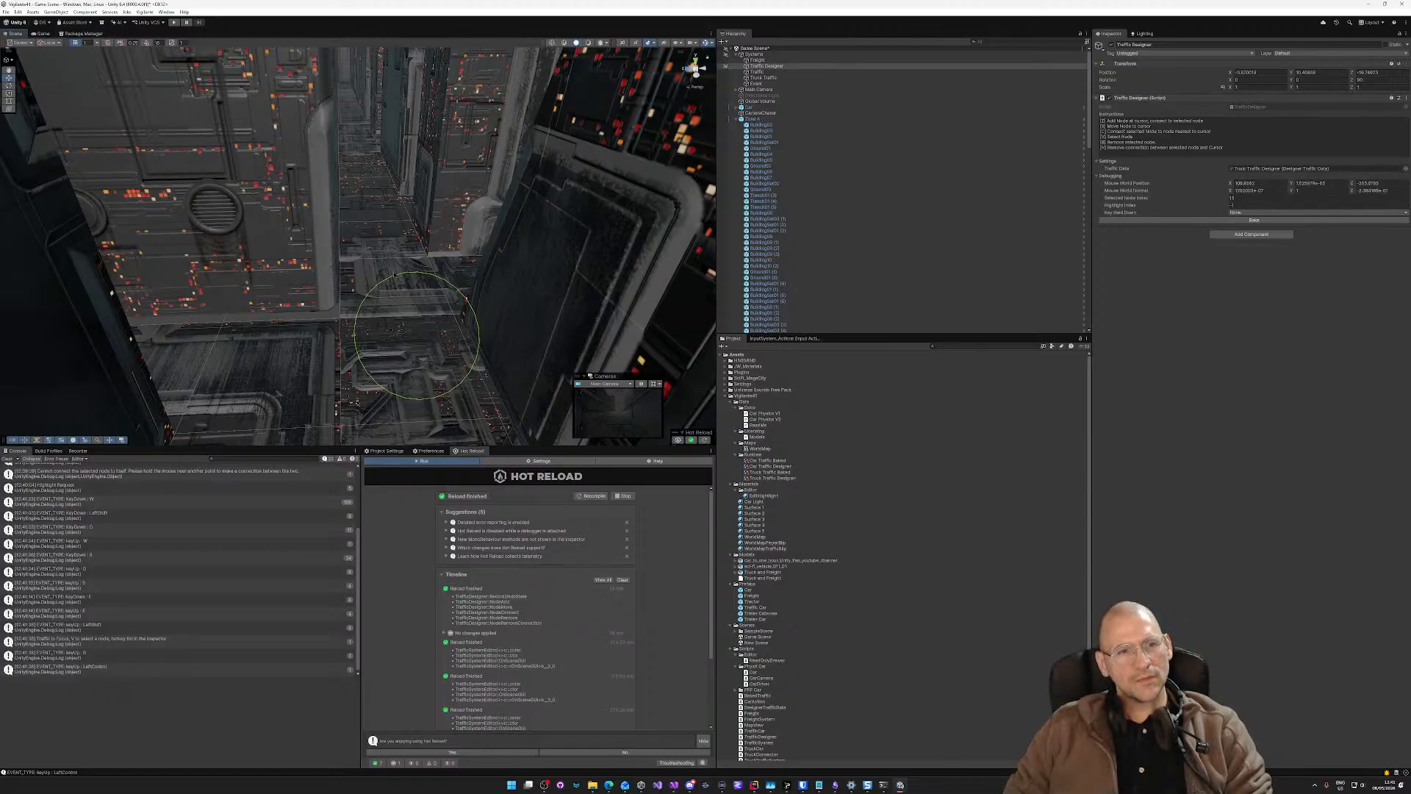
key("z")
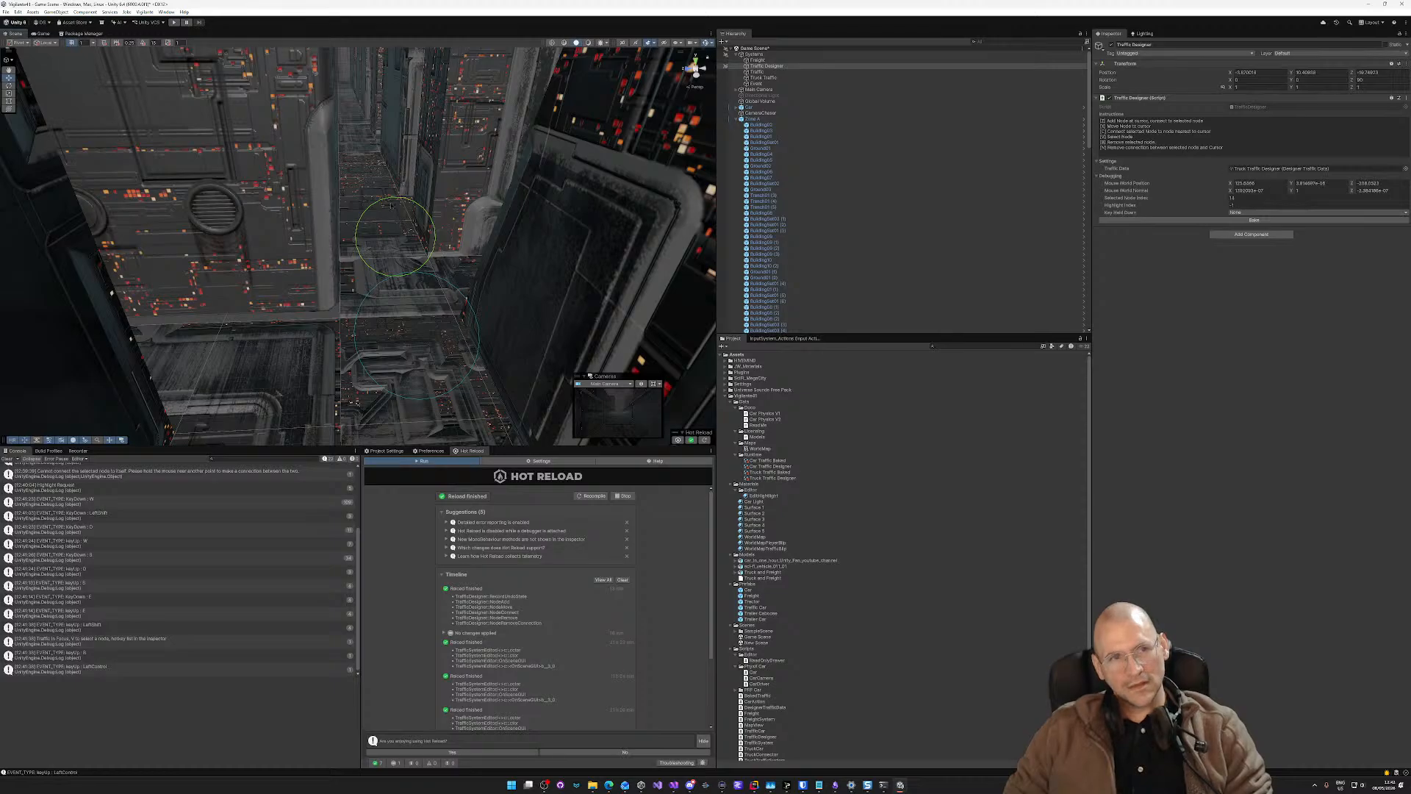
Step: Add two more connected truck nodes side by side at the crossing further along the passage
key("w")
right_click_drag(365, 149, 480, 265, "shift")
key("d")
key("w")
key("a")
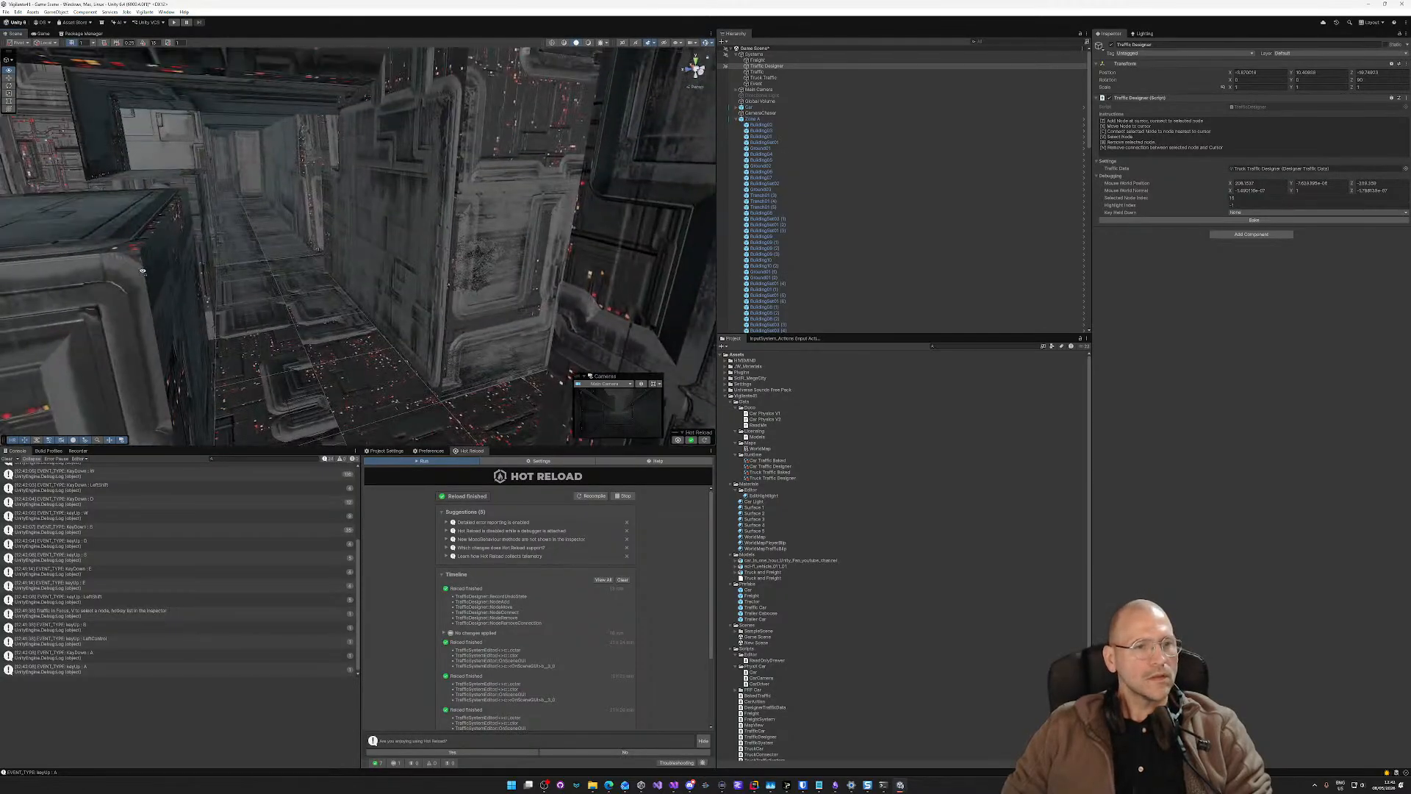
mouse_move(142, 270)
right_mouse_down()
mouse_move(167, 308)
mouse_move(152, 264)
mouse_move(119, 235)
mouse_move(98, 262)
mouse_move(21, 254)
mouse_move(1402, 240)
mouse_move(54, 238)
mouse_move(137, 282)
right_mouse_up()
key("shift+w")
key("w")
key("shift+w")
key("s")
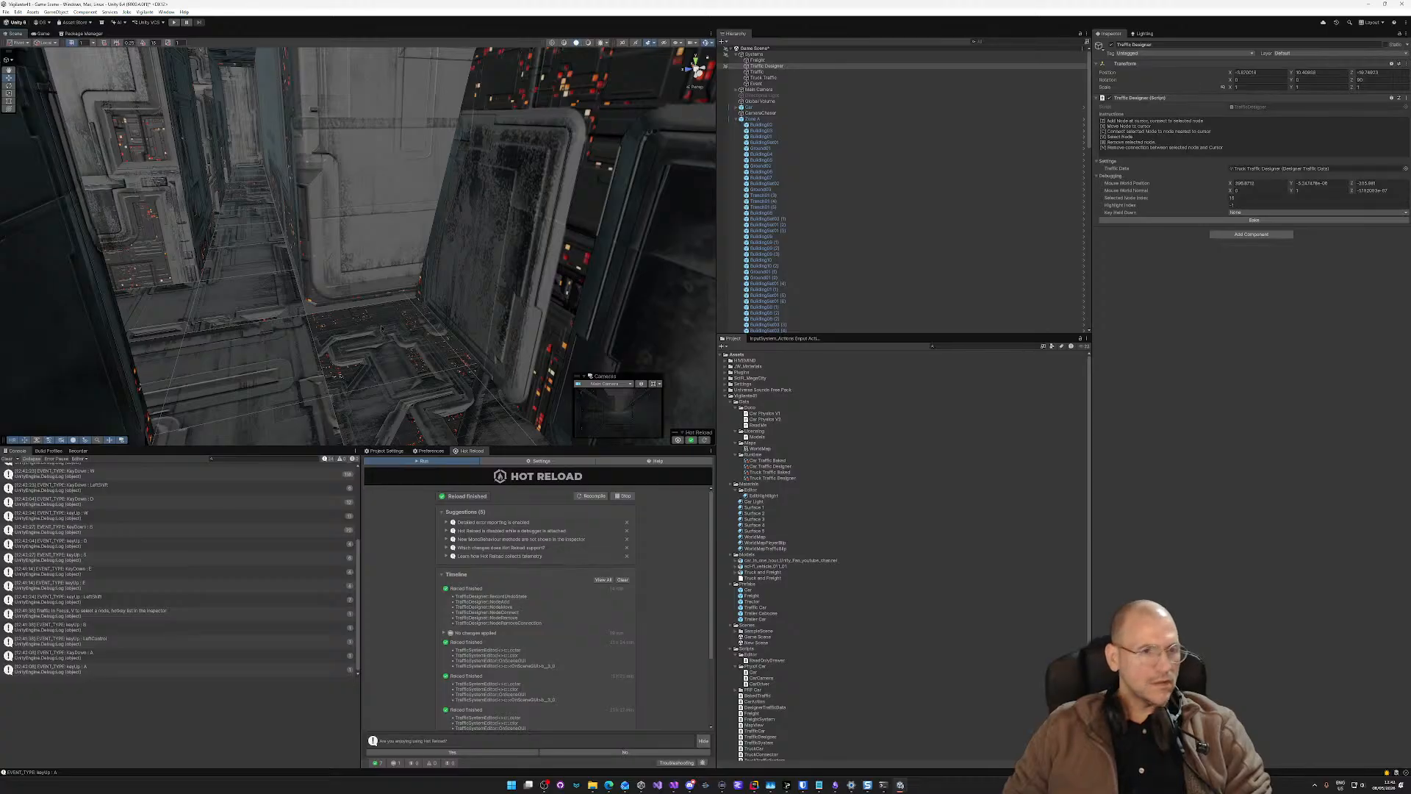
key("z")
key("w")
right_click_drag(381, 327, 1246, 359)
key("s")
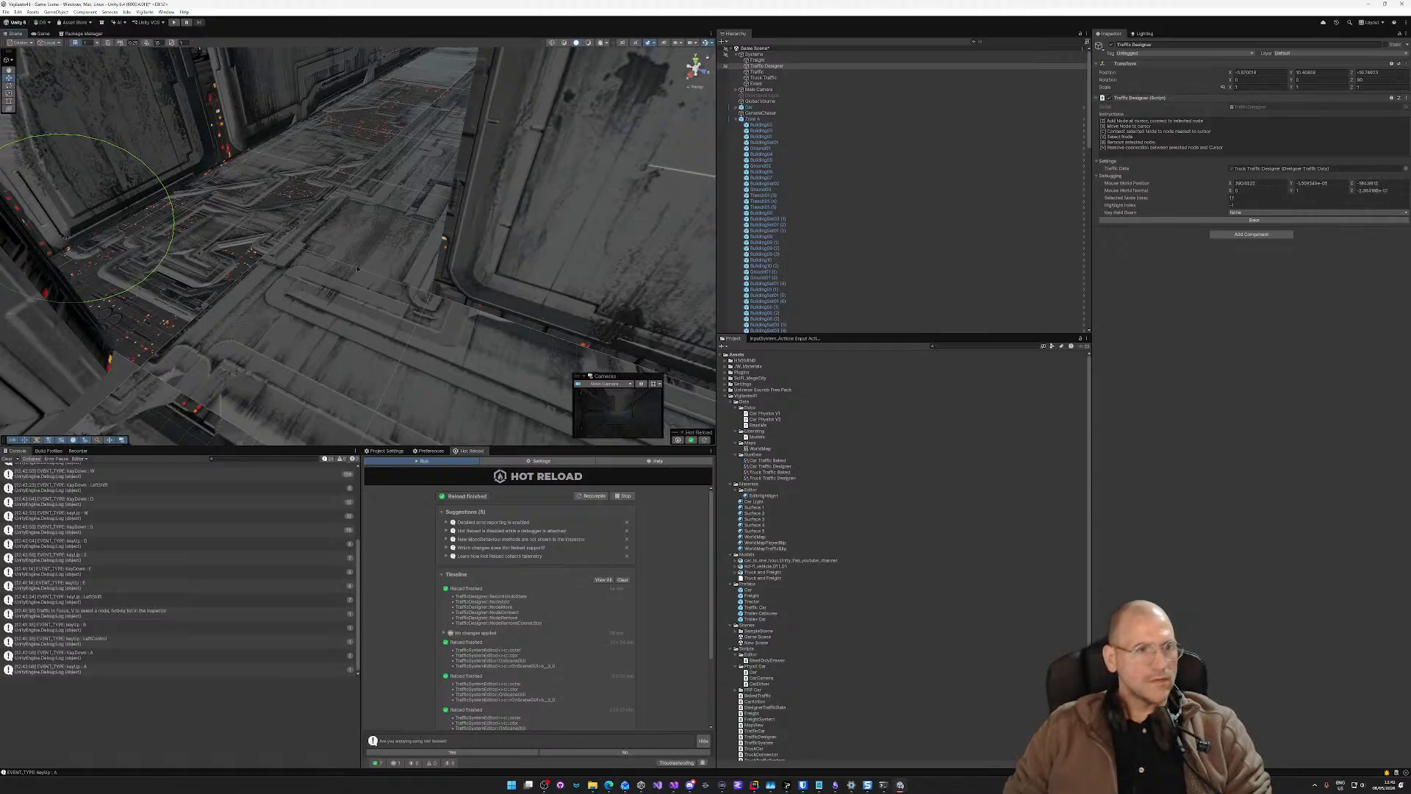
key("a")
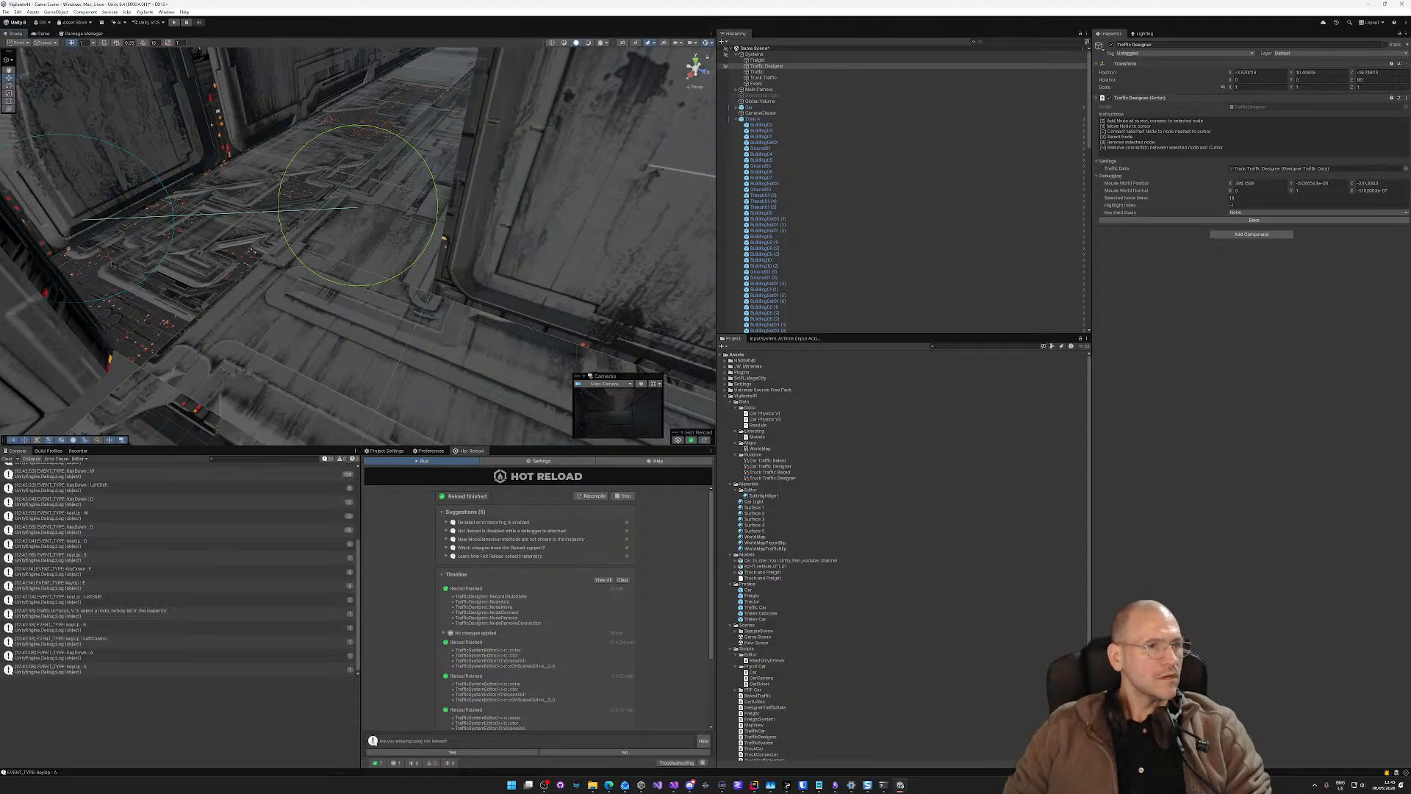
Step: Reposition the crossing's first truck node and add two more nodes to complete a four-node square
right_click_drag(309, 270, 281, 326)
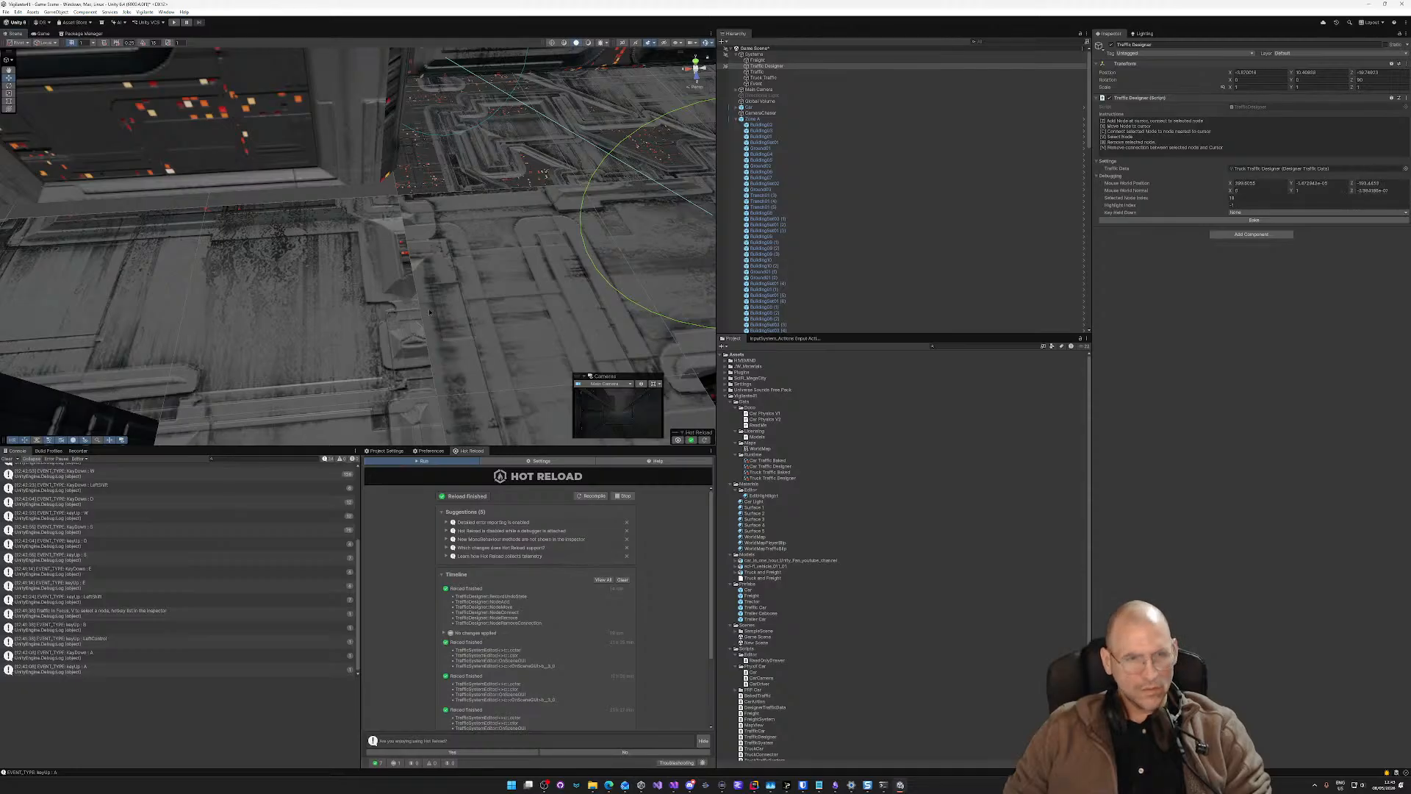
key("v")
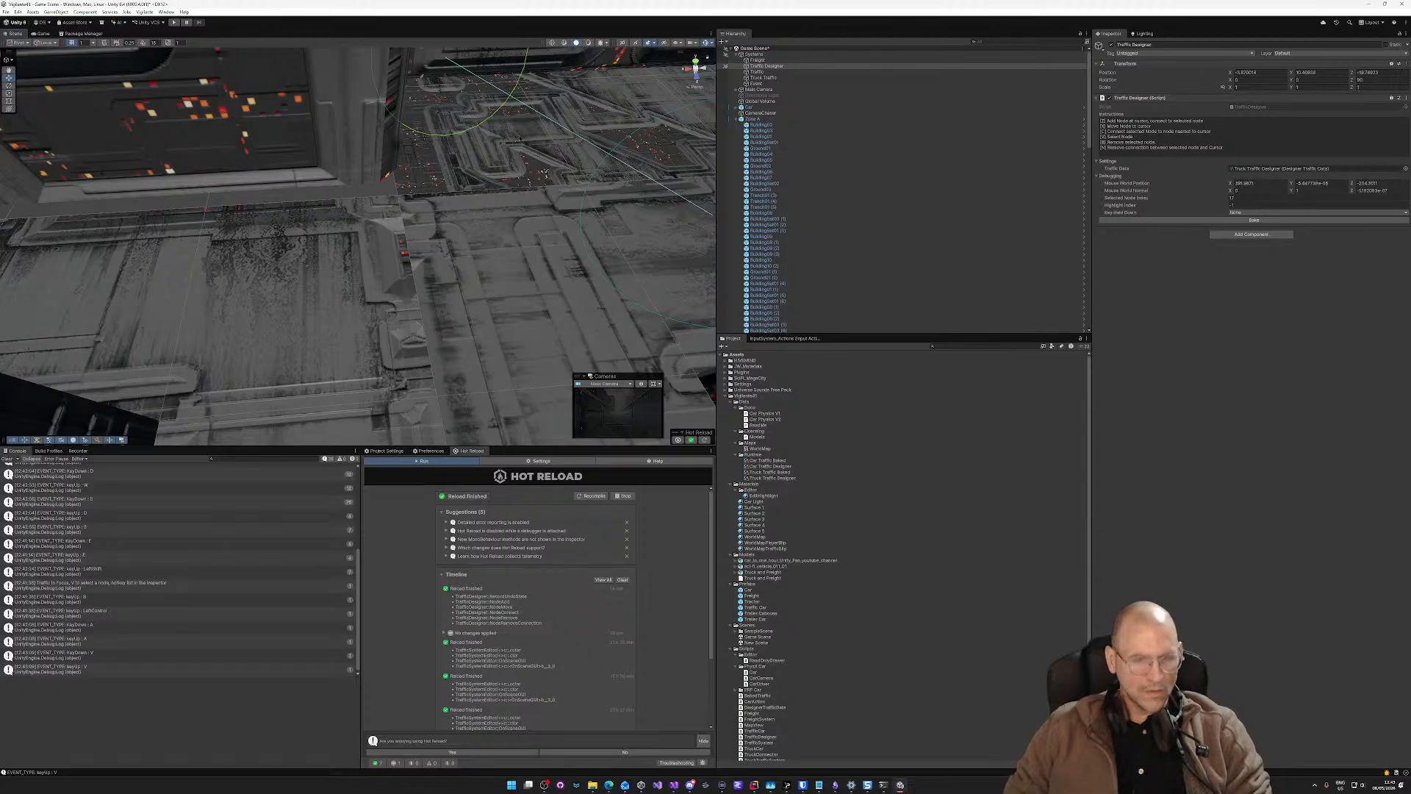
key("x")
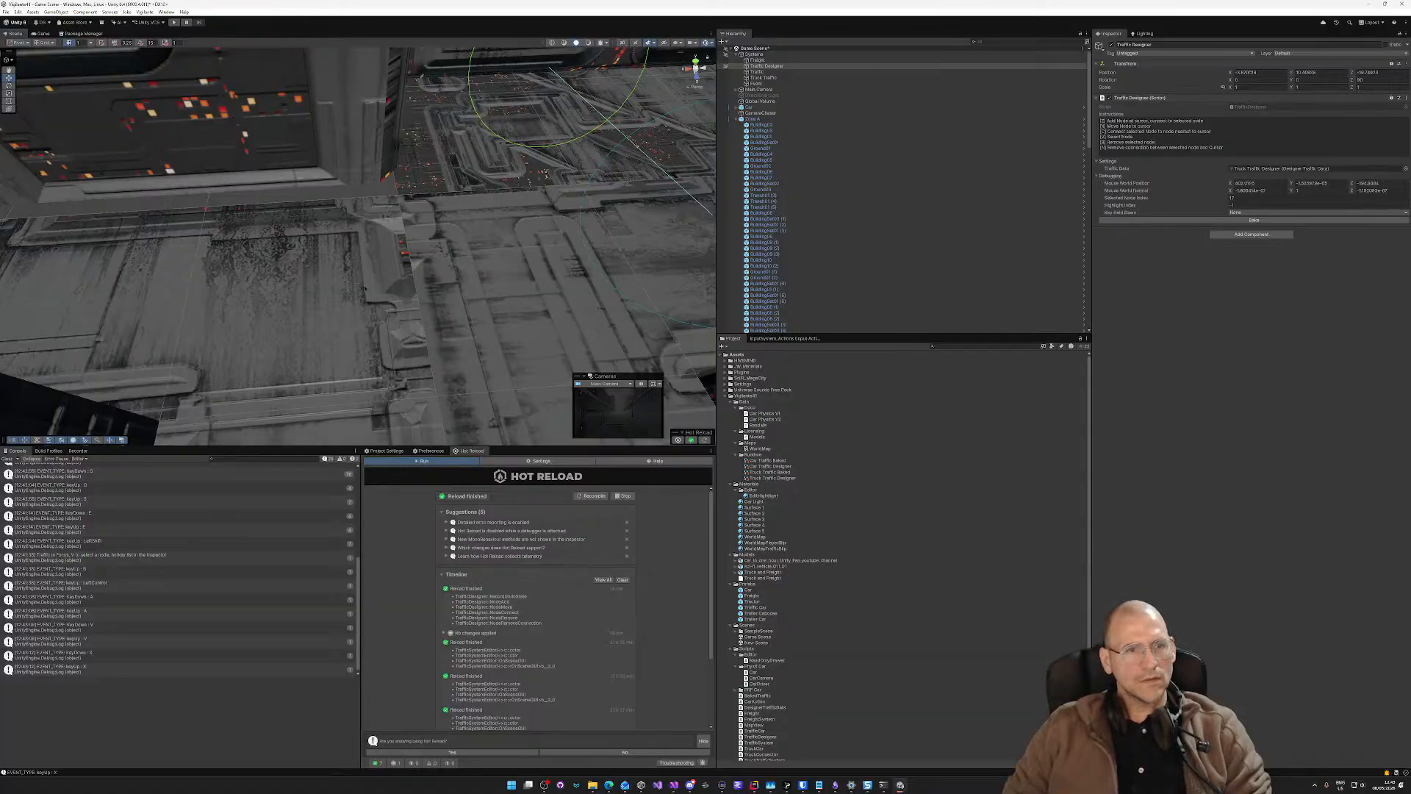
key("z")
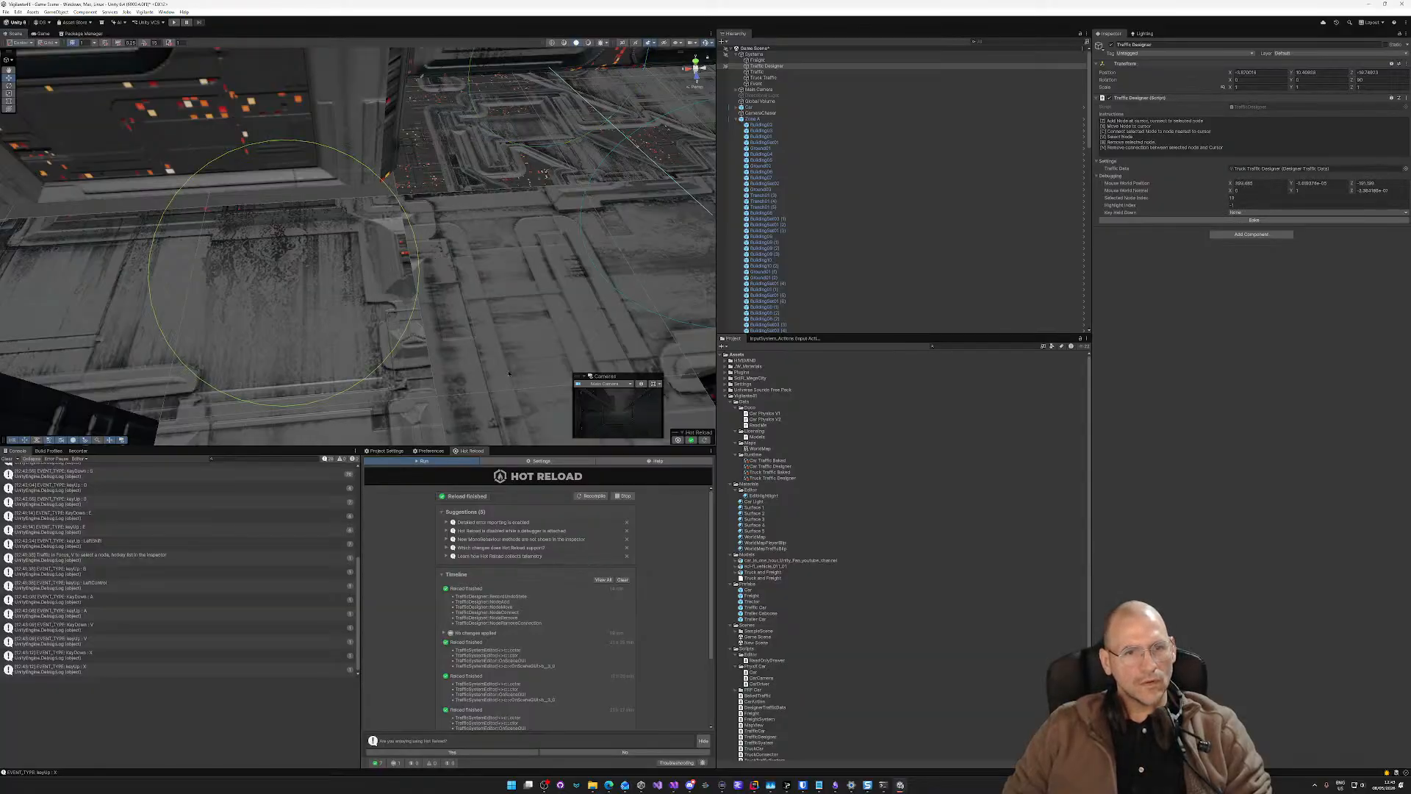
key("z")
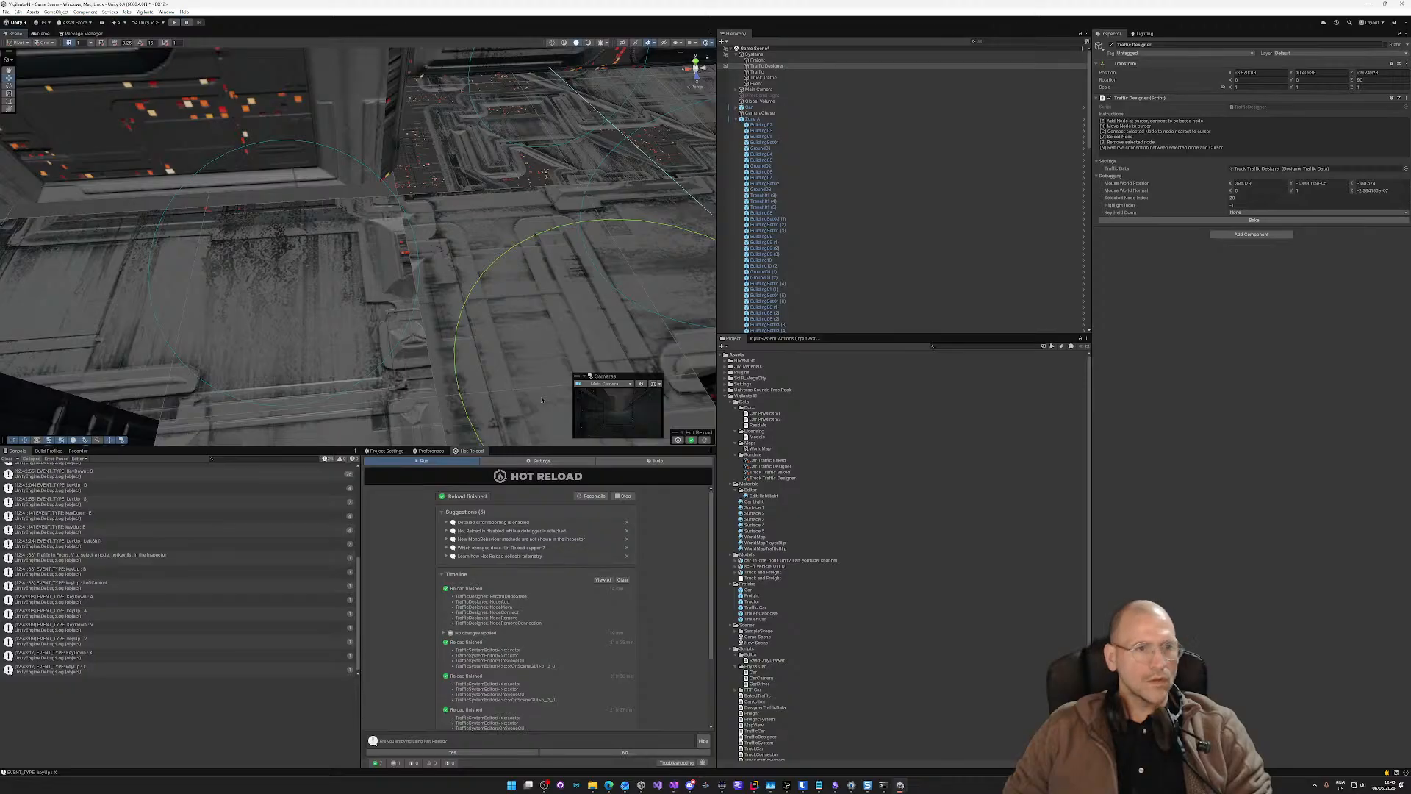
Step: Connect the crossing's four truck nodes to one another along the sides and diagonals
key("c")
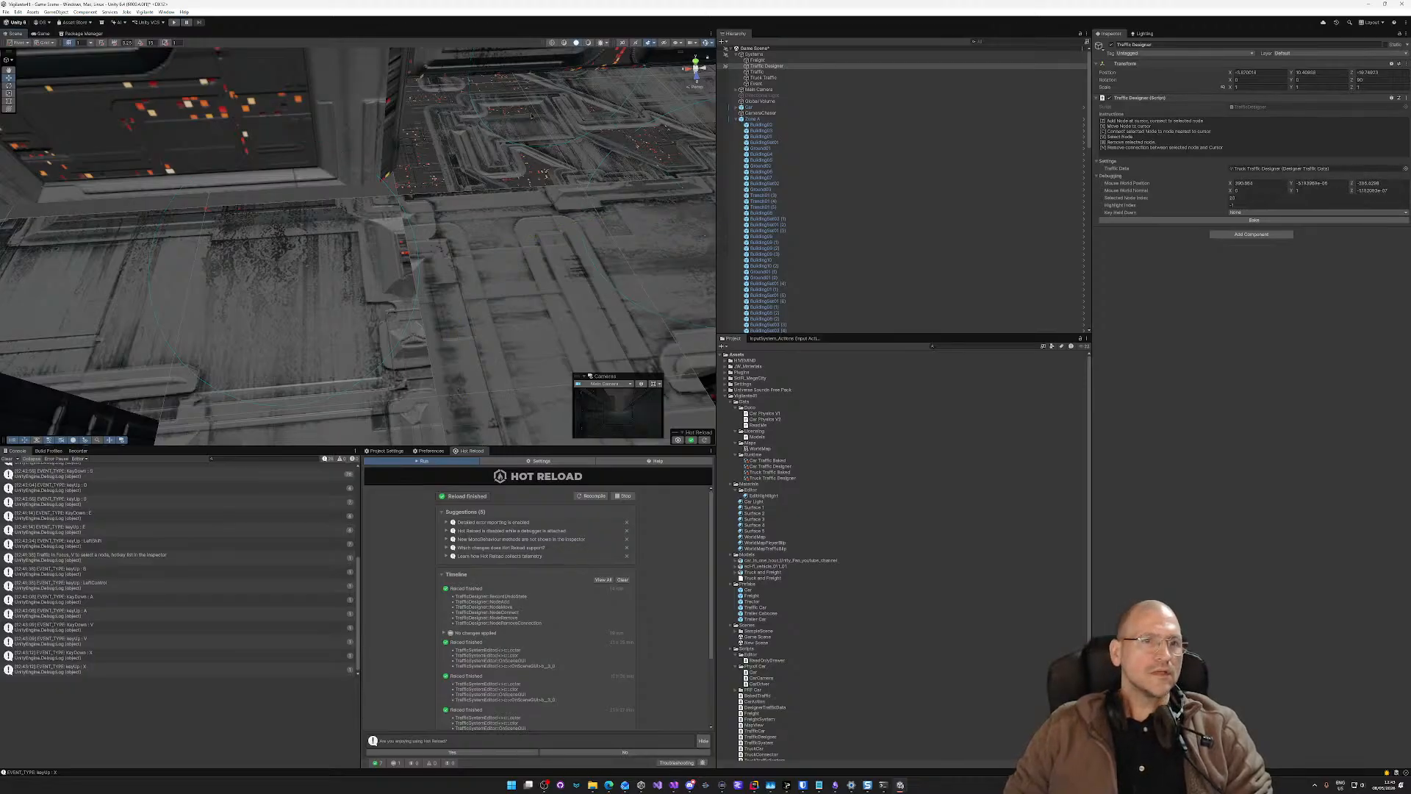
key("c")
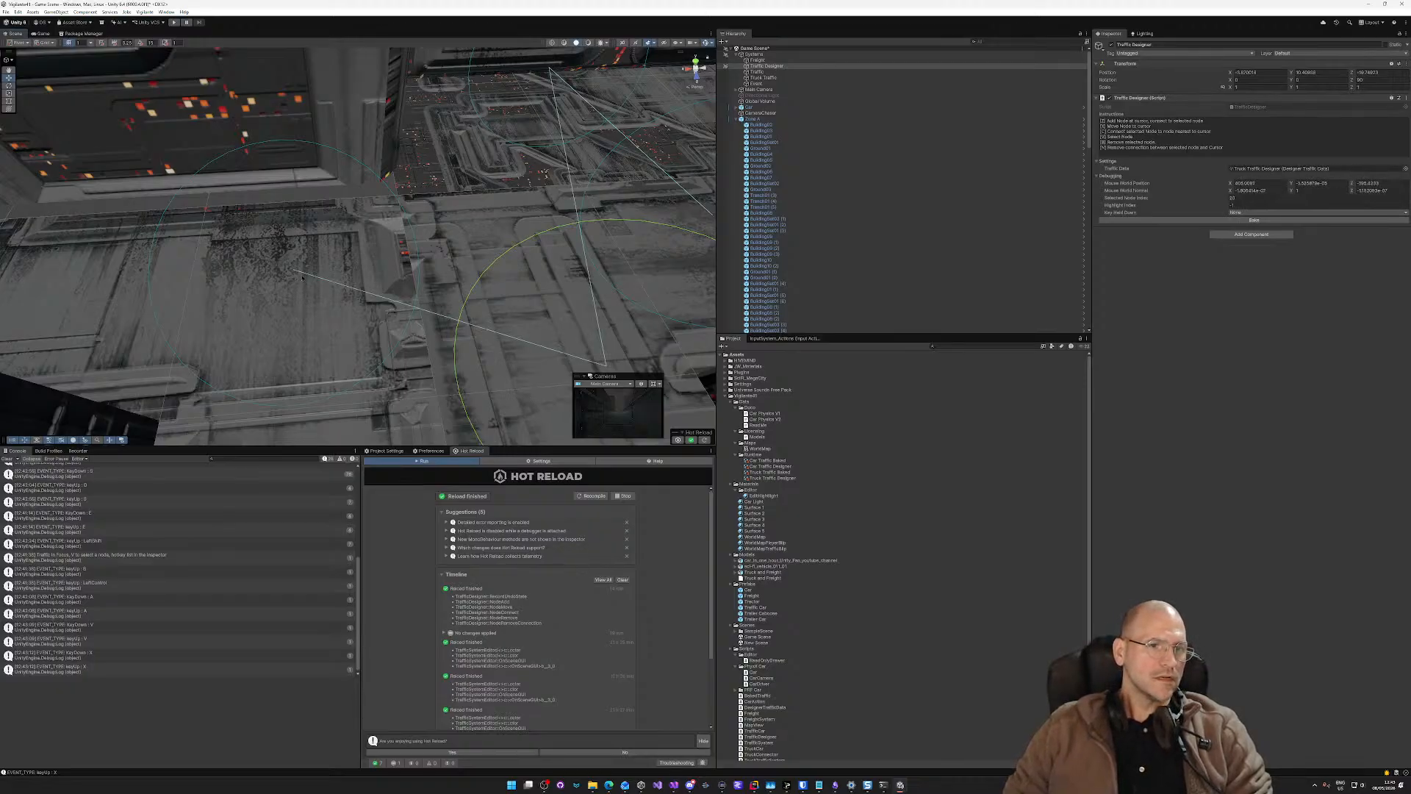
key("v")
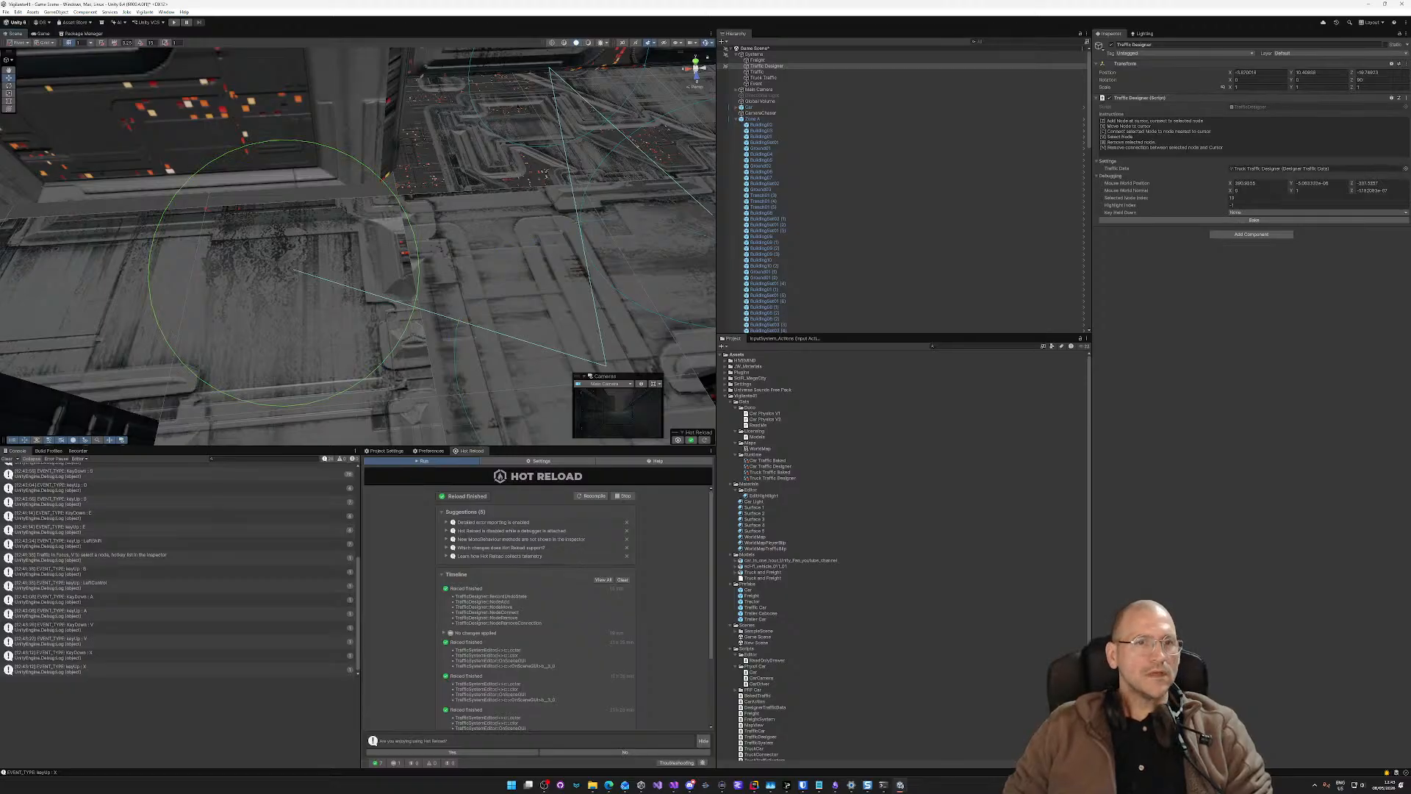
key("c")
key("c")
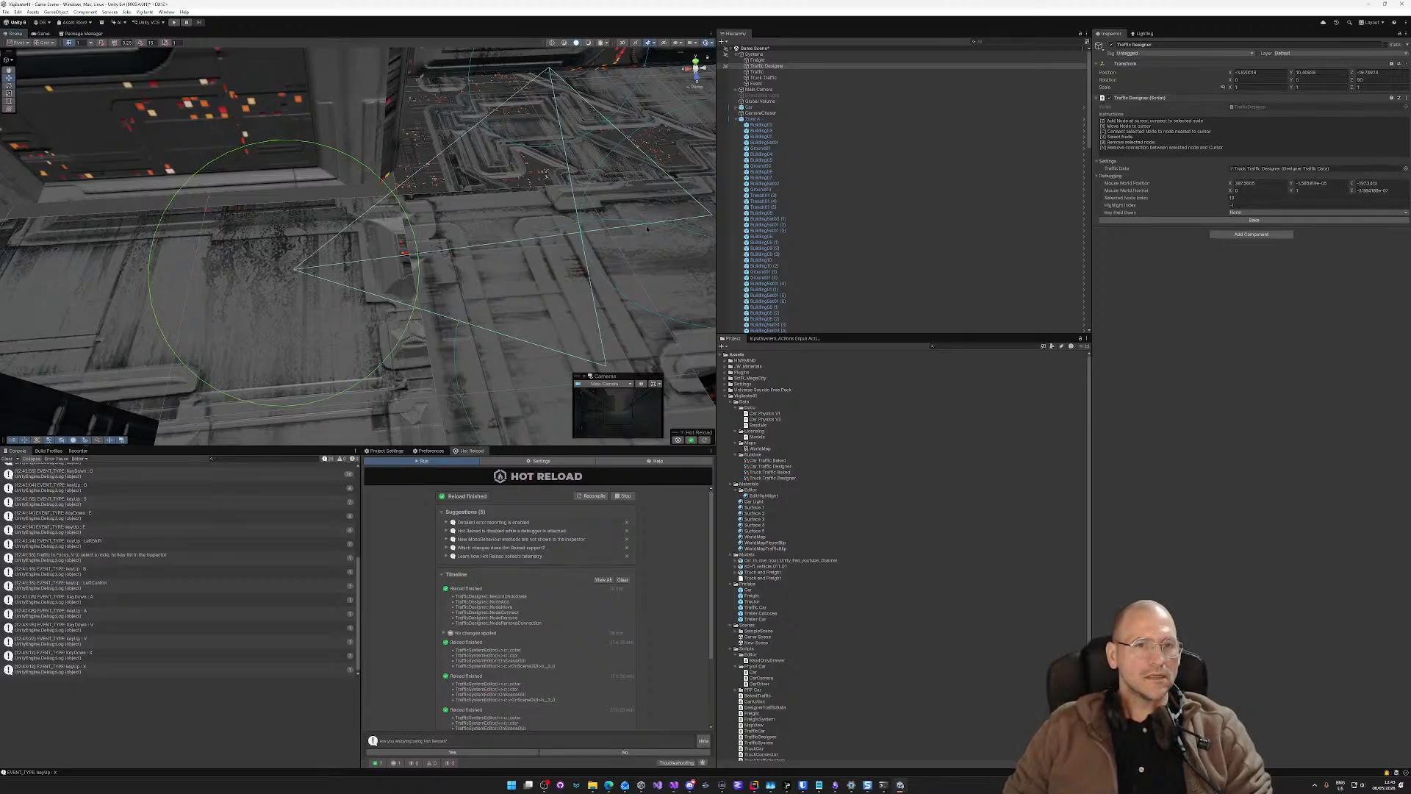
key("v")
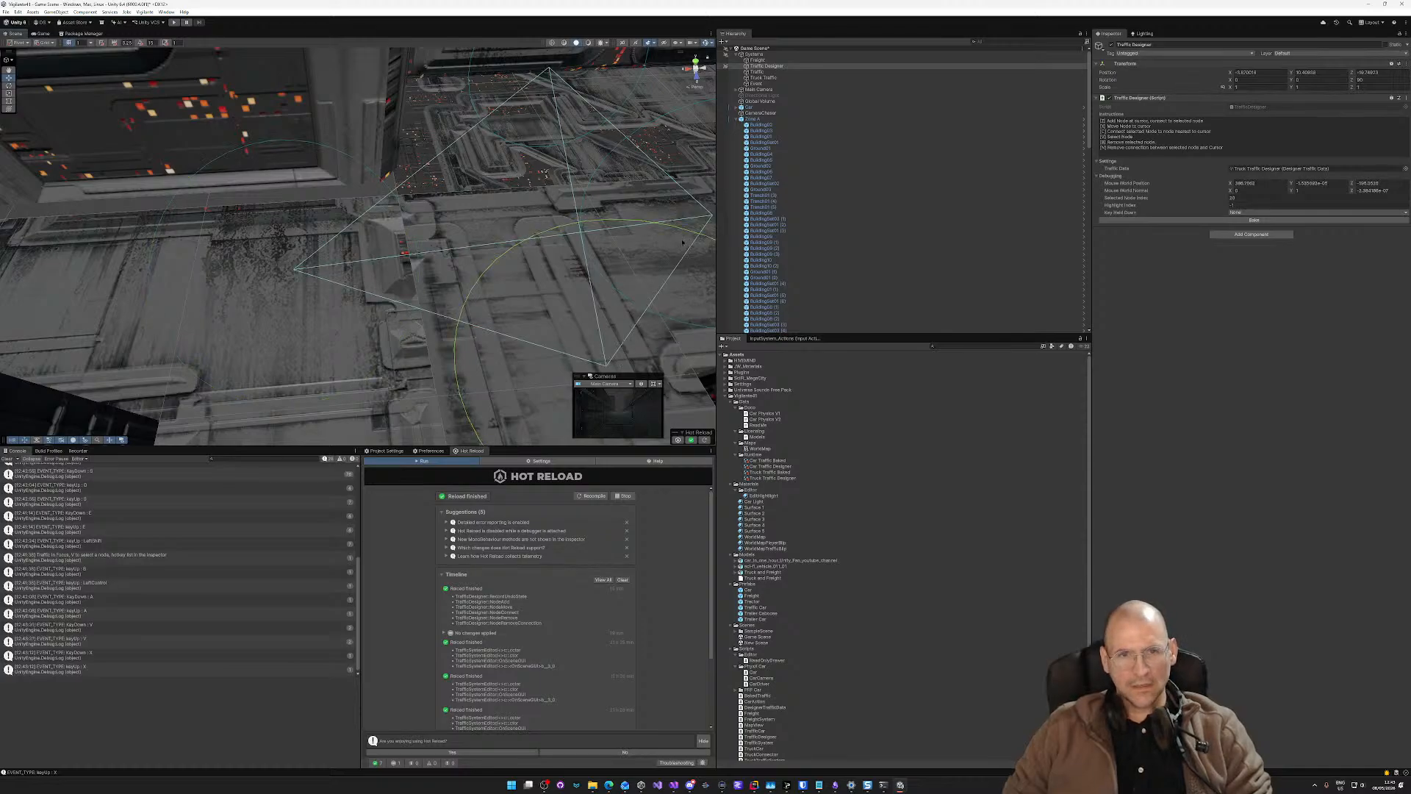
Step: Place three truck nodes in a triangle around the junction at the opposite end of the street
right_click_drag(682, 243, 915, 112)
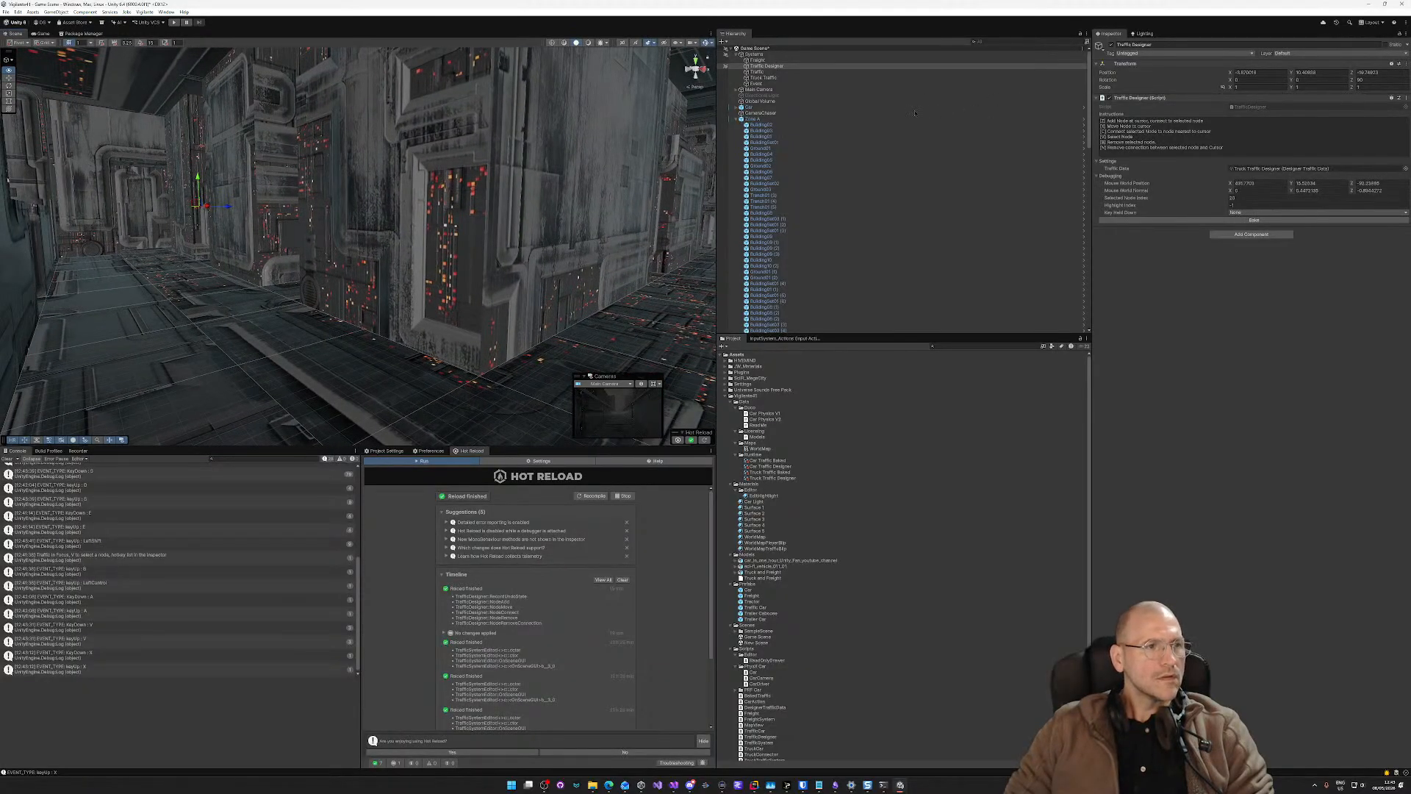
right_click_drag(507, 126, 655, 167)
key("w")
key("e")
key("s")
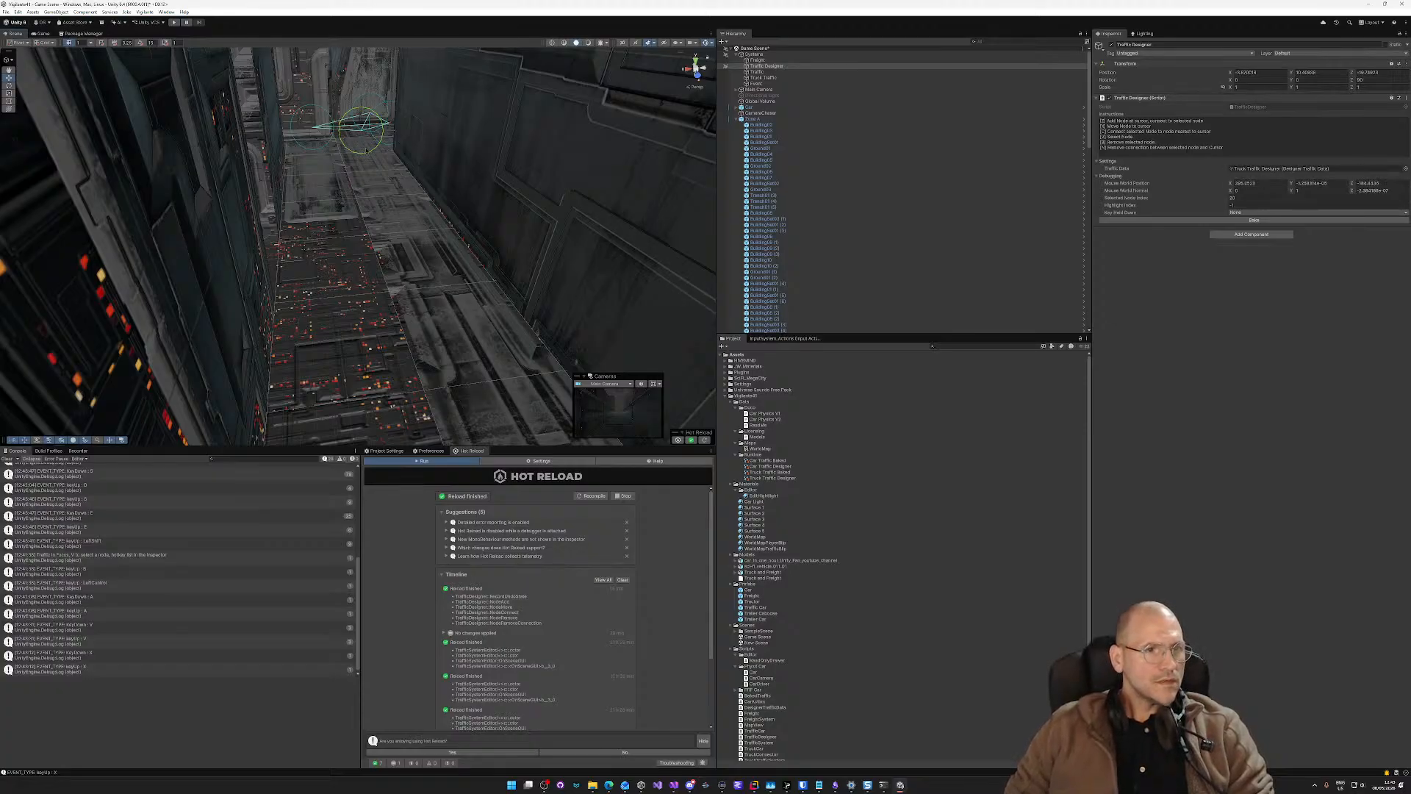
right_click_drag(468, 246, 788, 249)
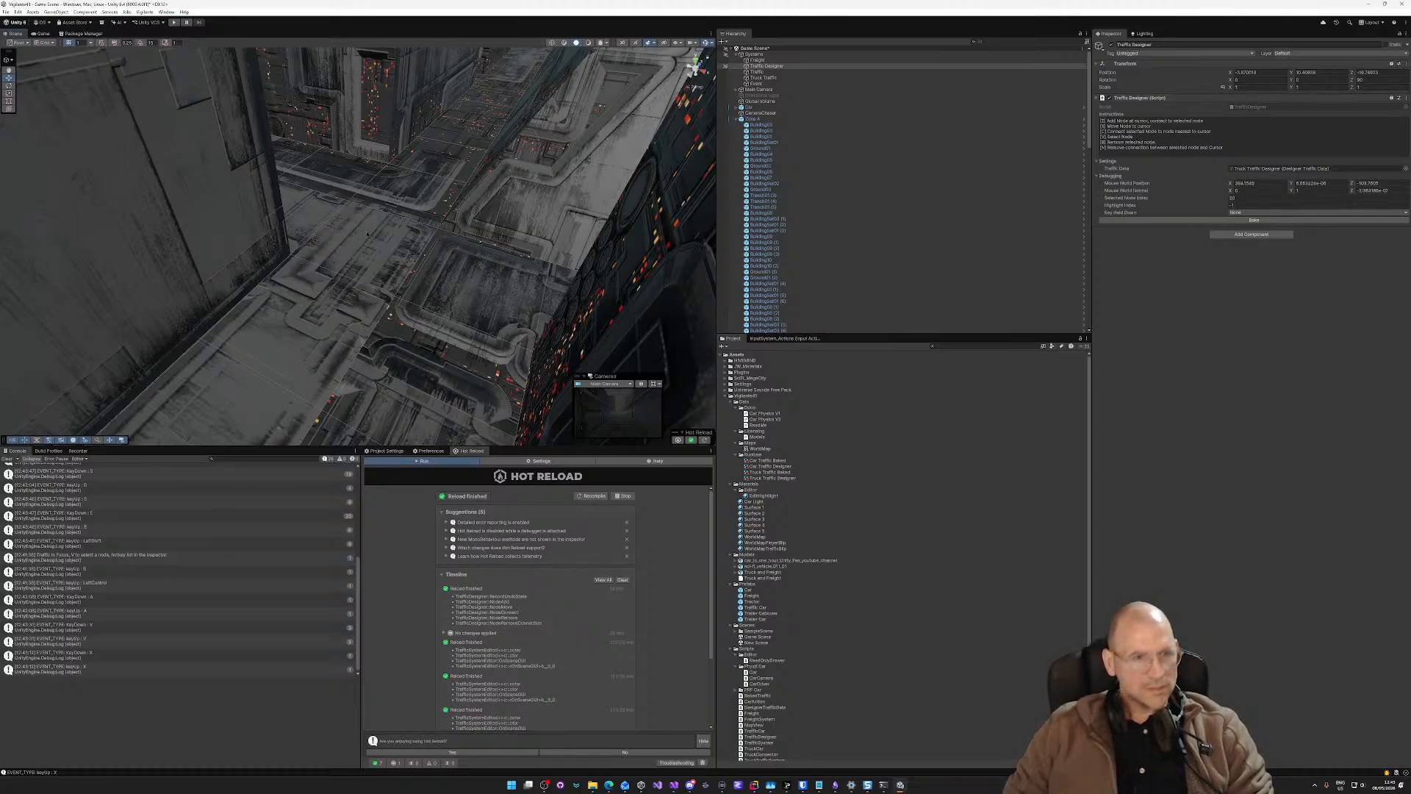
key("z")
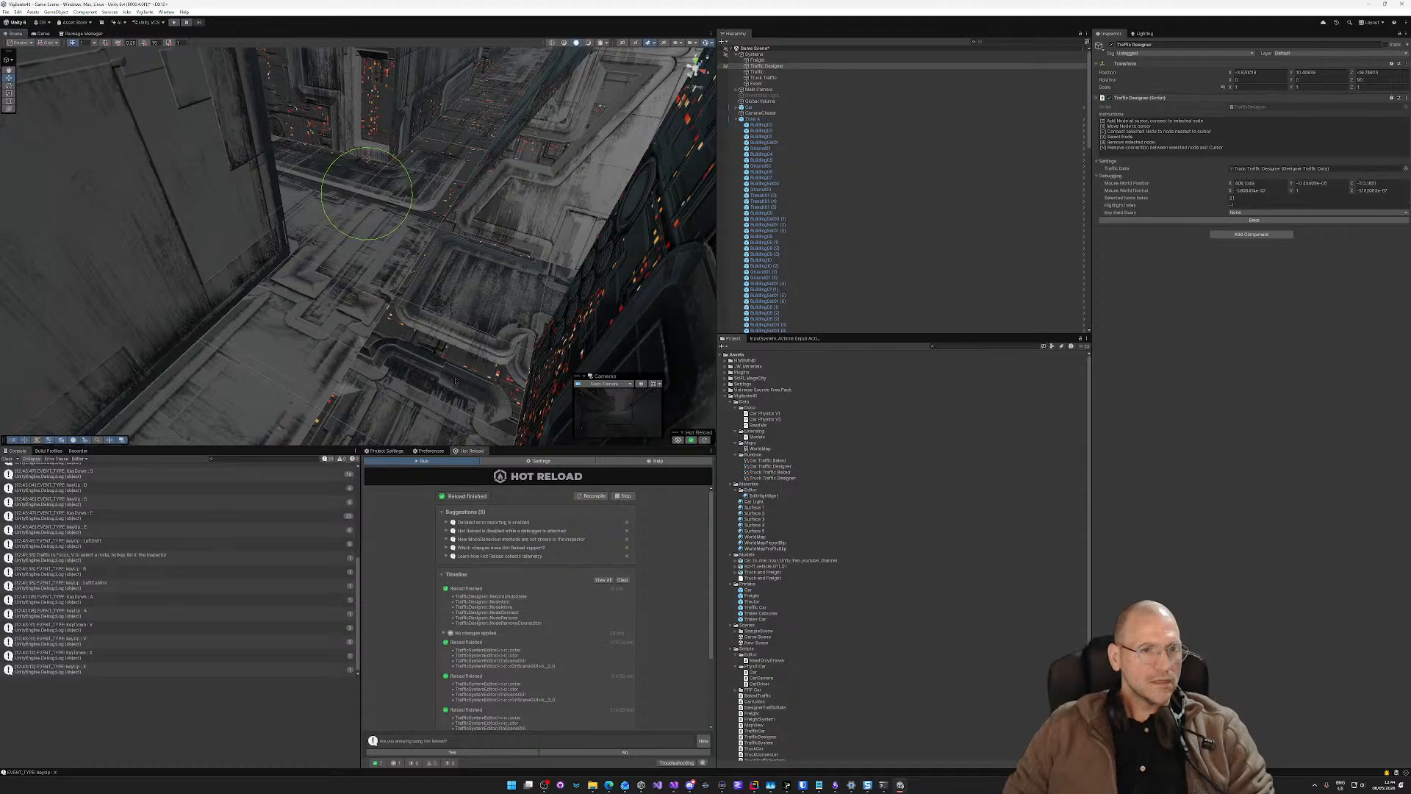
key("z")
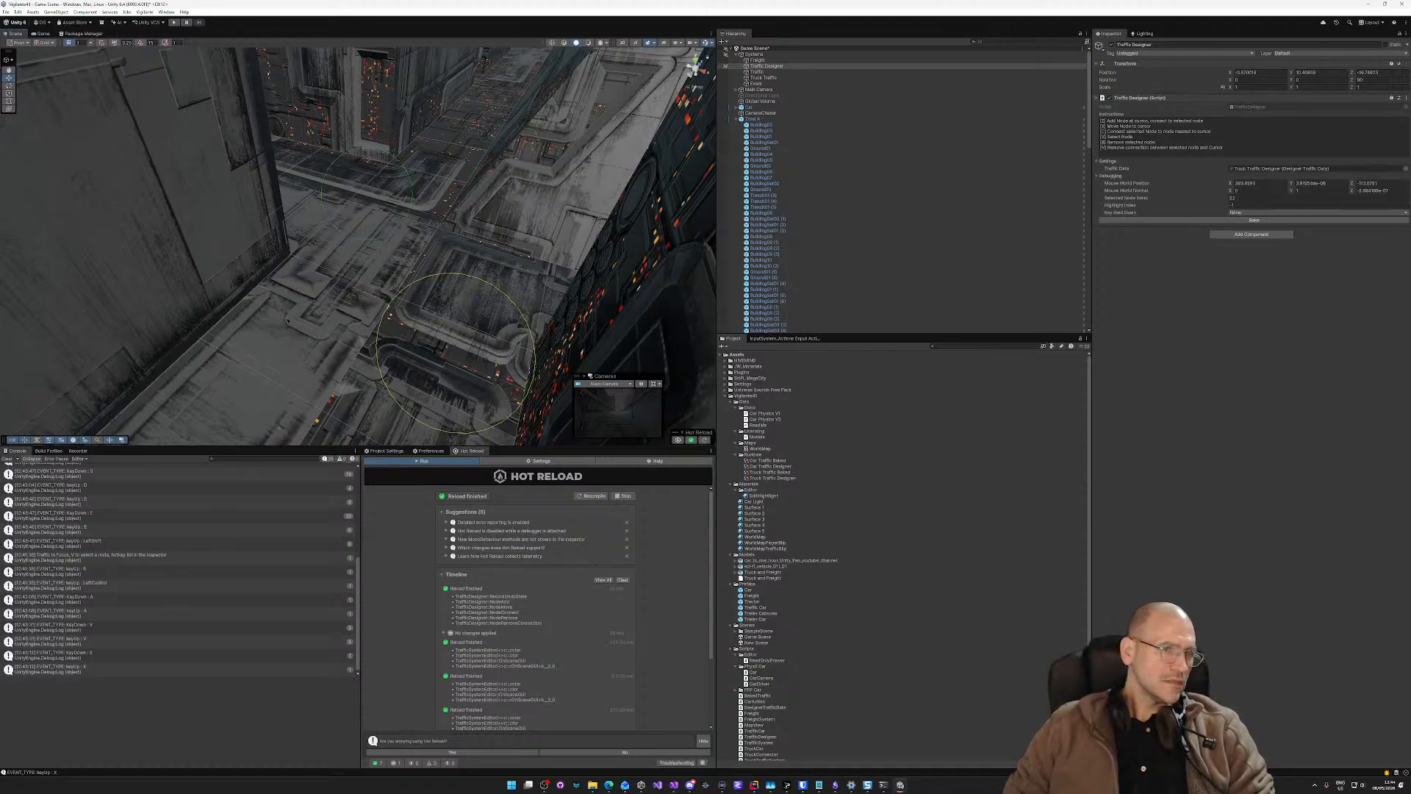
key("z")
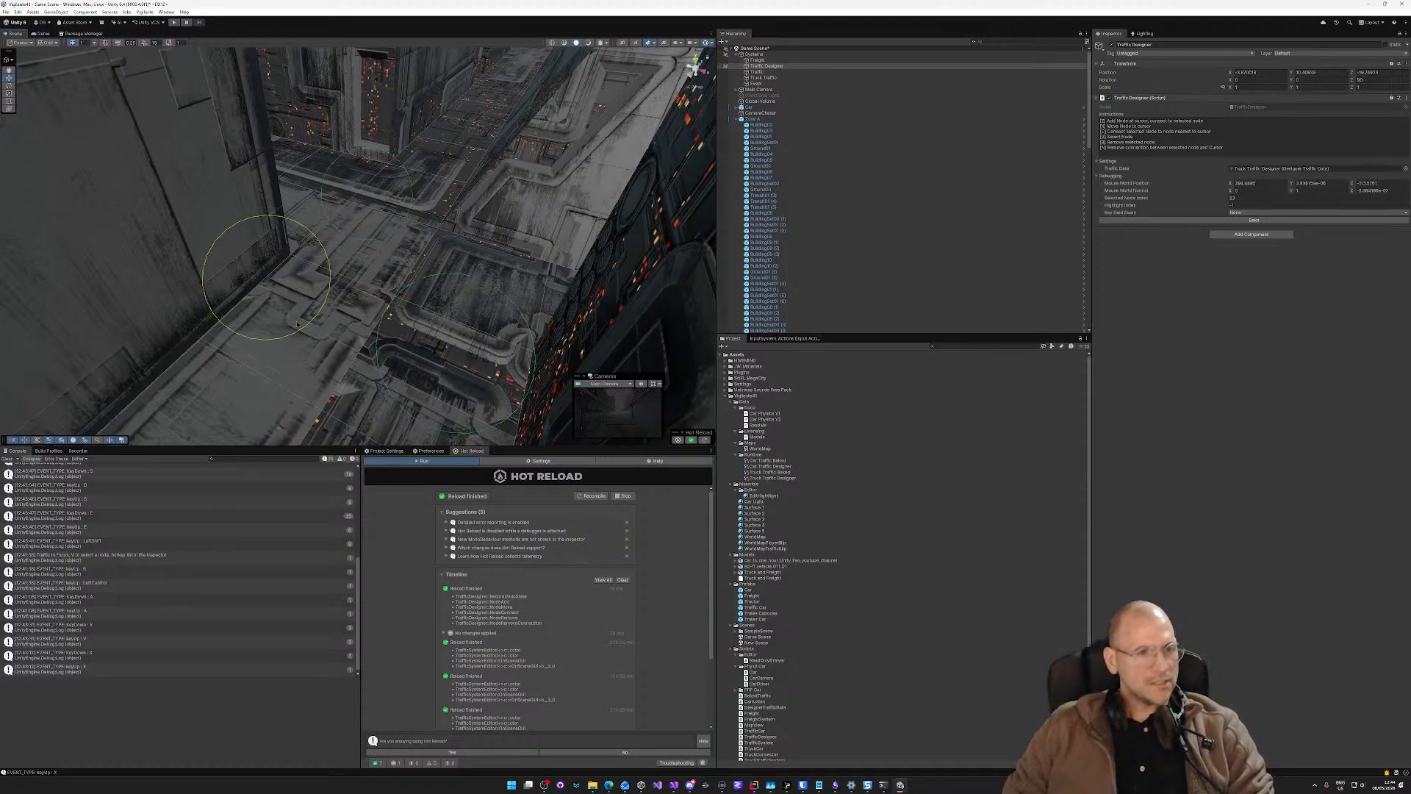
Step: Connect the street's two lanes between the four-node crossing and the new triangular junction, and link the junction's nodes together
right_click_drag(360, 203, 53, 210)
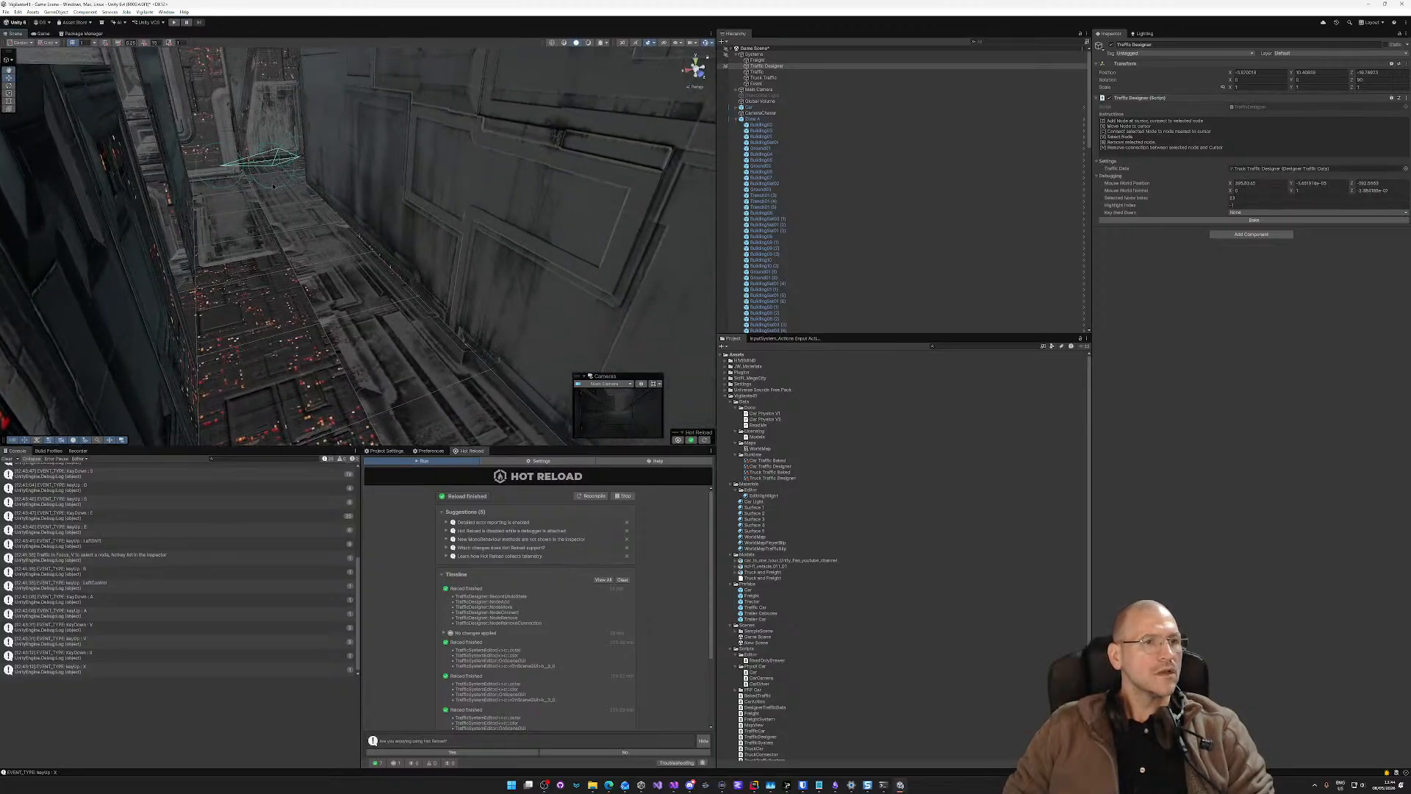
key("c")
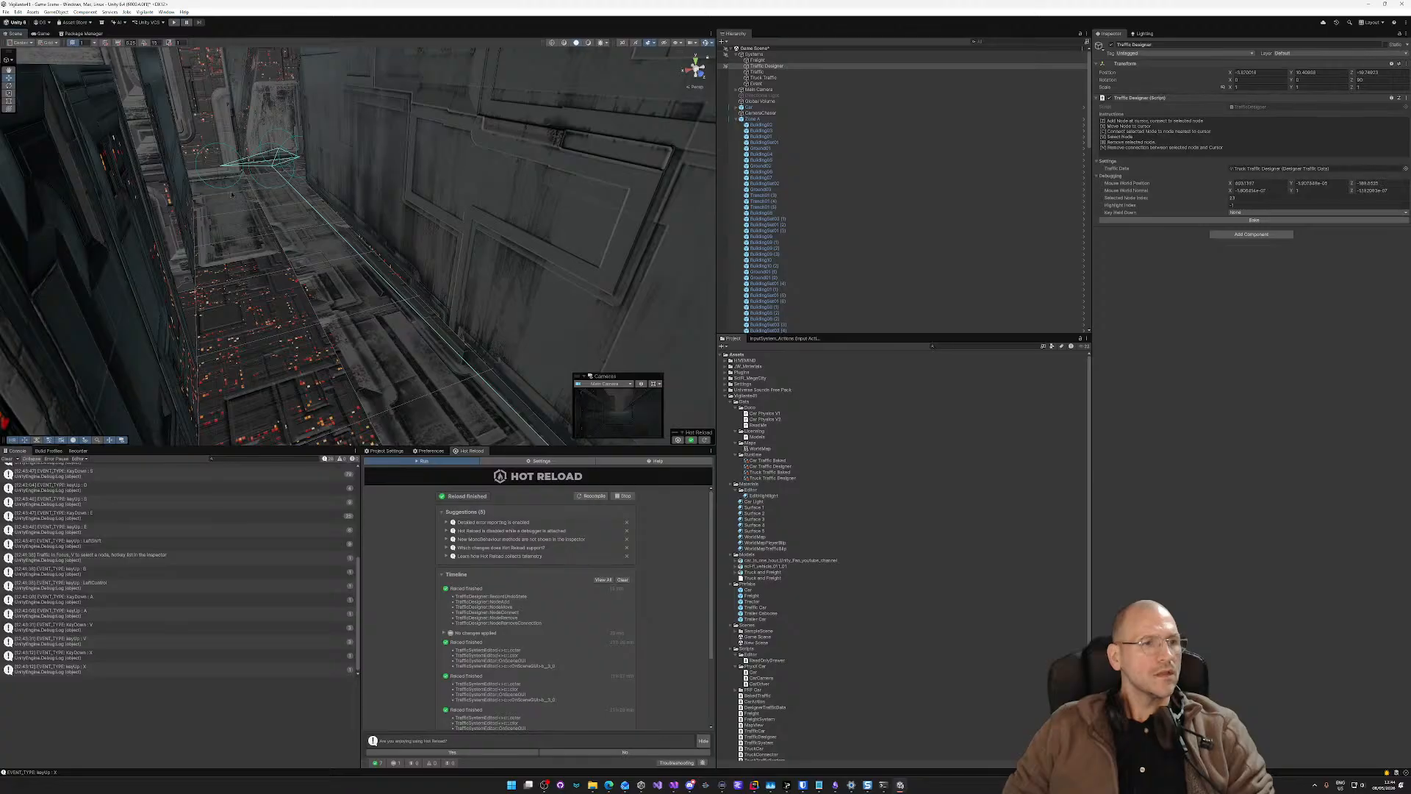
key("v")
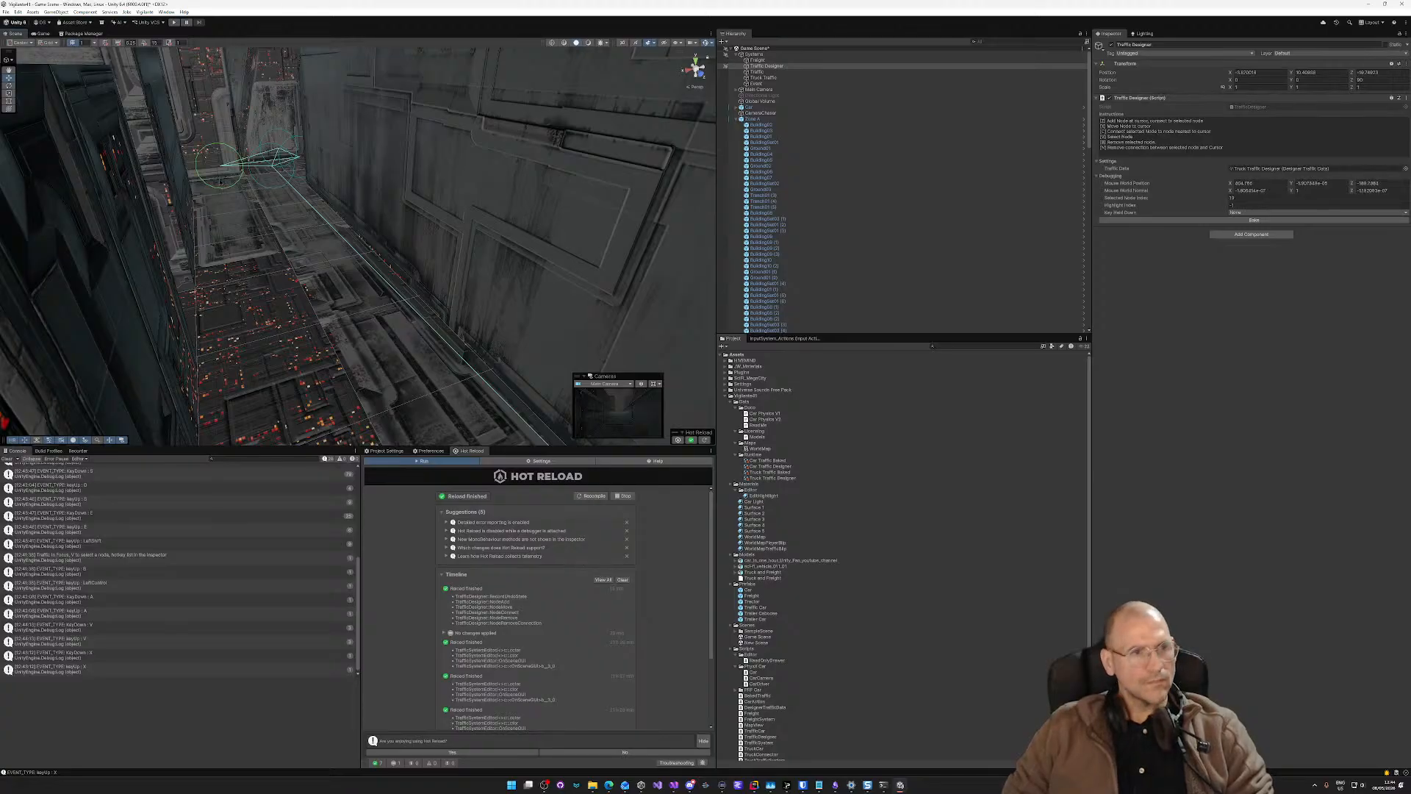
right_click_drag(549, 275, 872, 310)
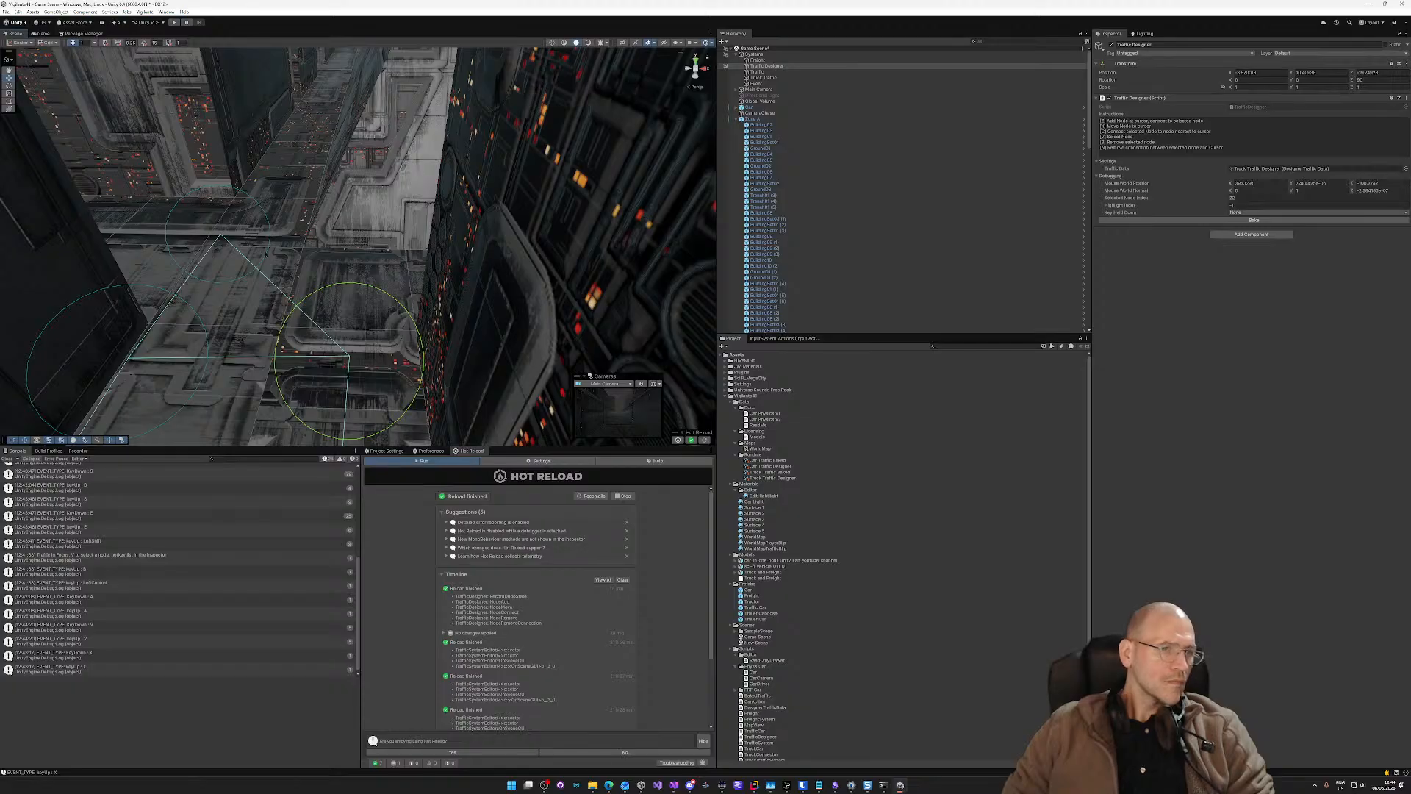
Step: Survey the streets and corridors around the new junction and the existing truck path to see where the network can continue
key("w")
right_click_drag(266, 254, 263, 216)
key("shift+w")
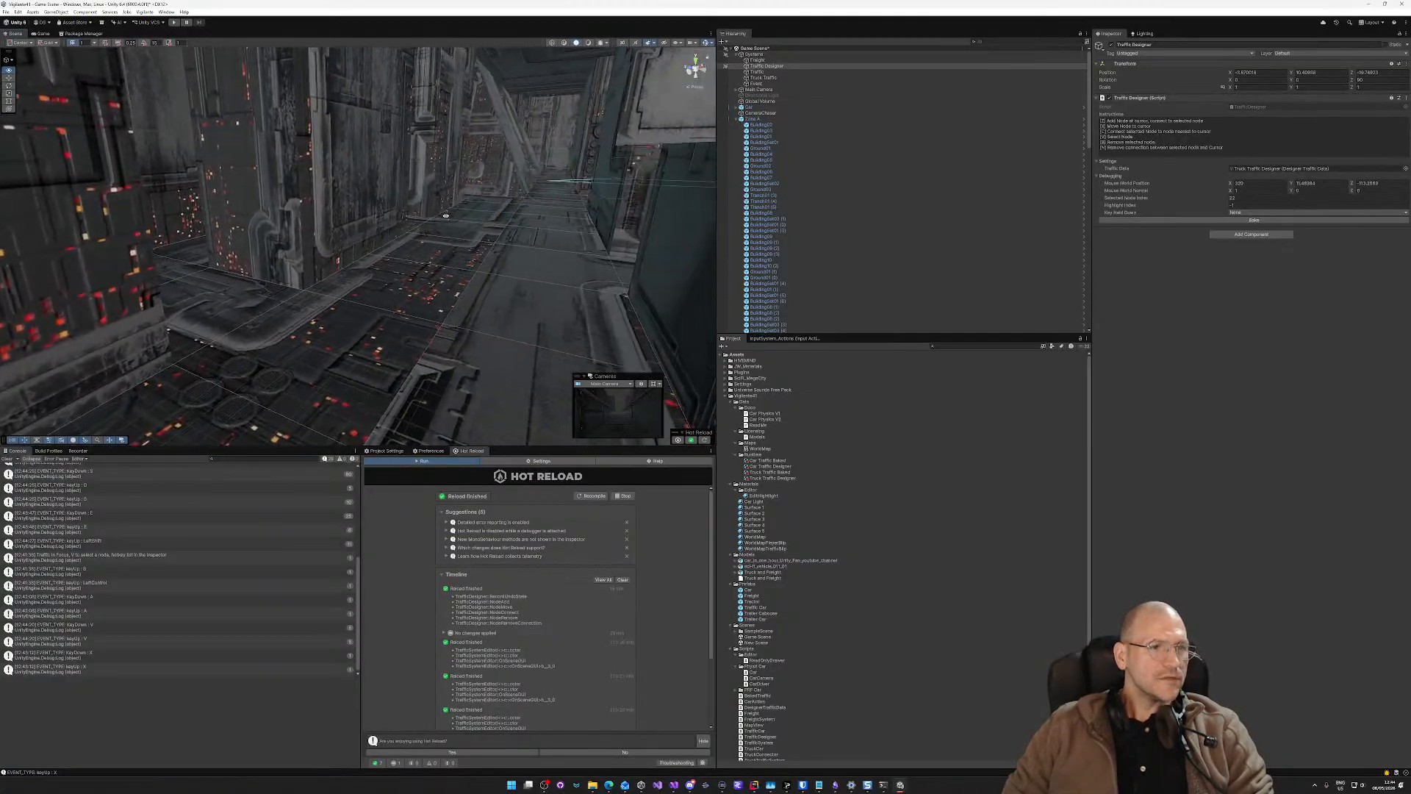
right_click_drag(568, 227, 84, 230)
key("w")
key("s")
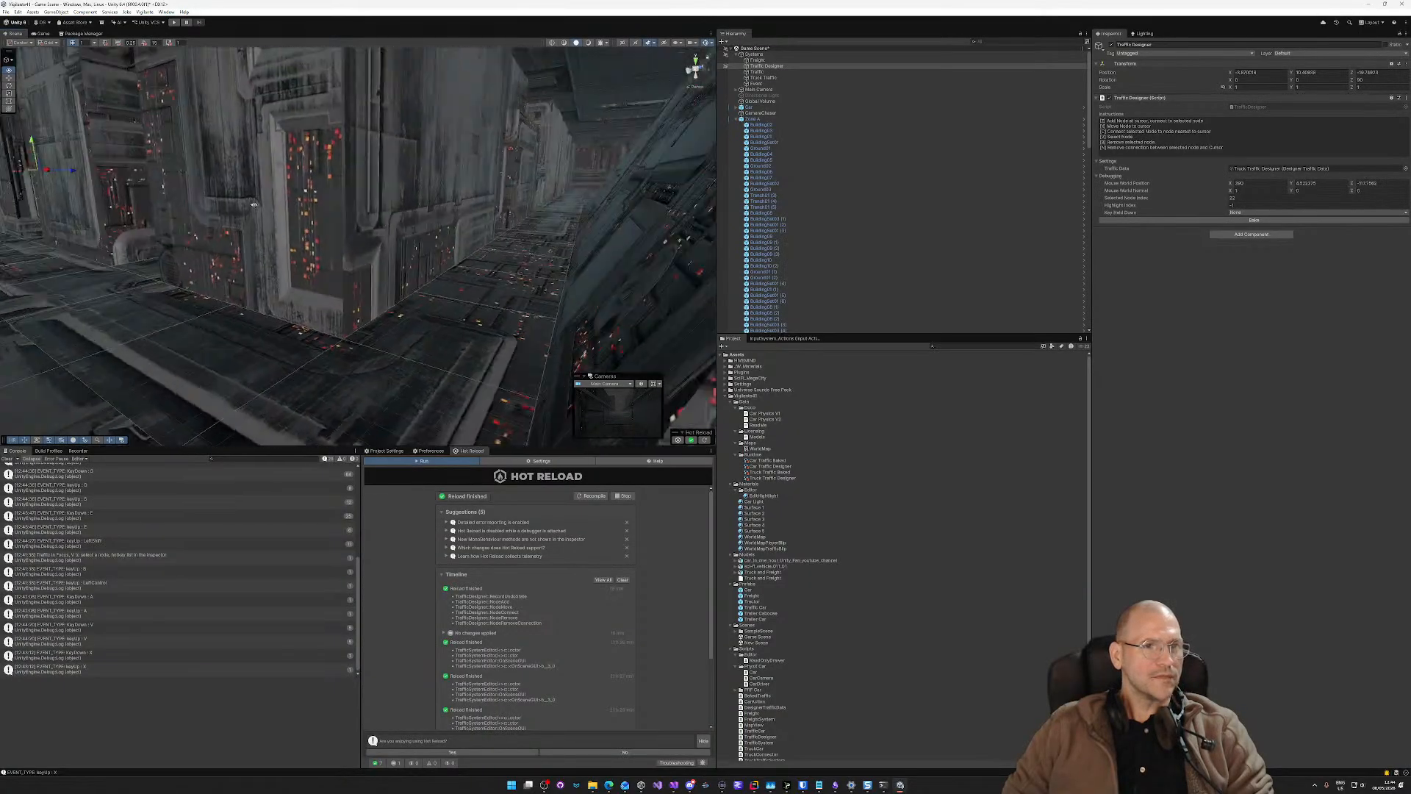
key("a")
right_click_drag(254, 205, 313, 177)
key("shift")
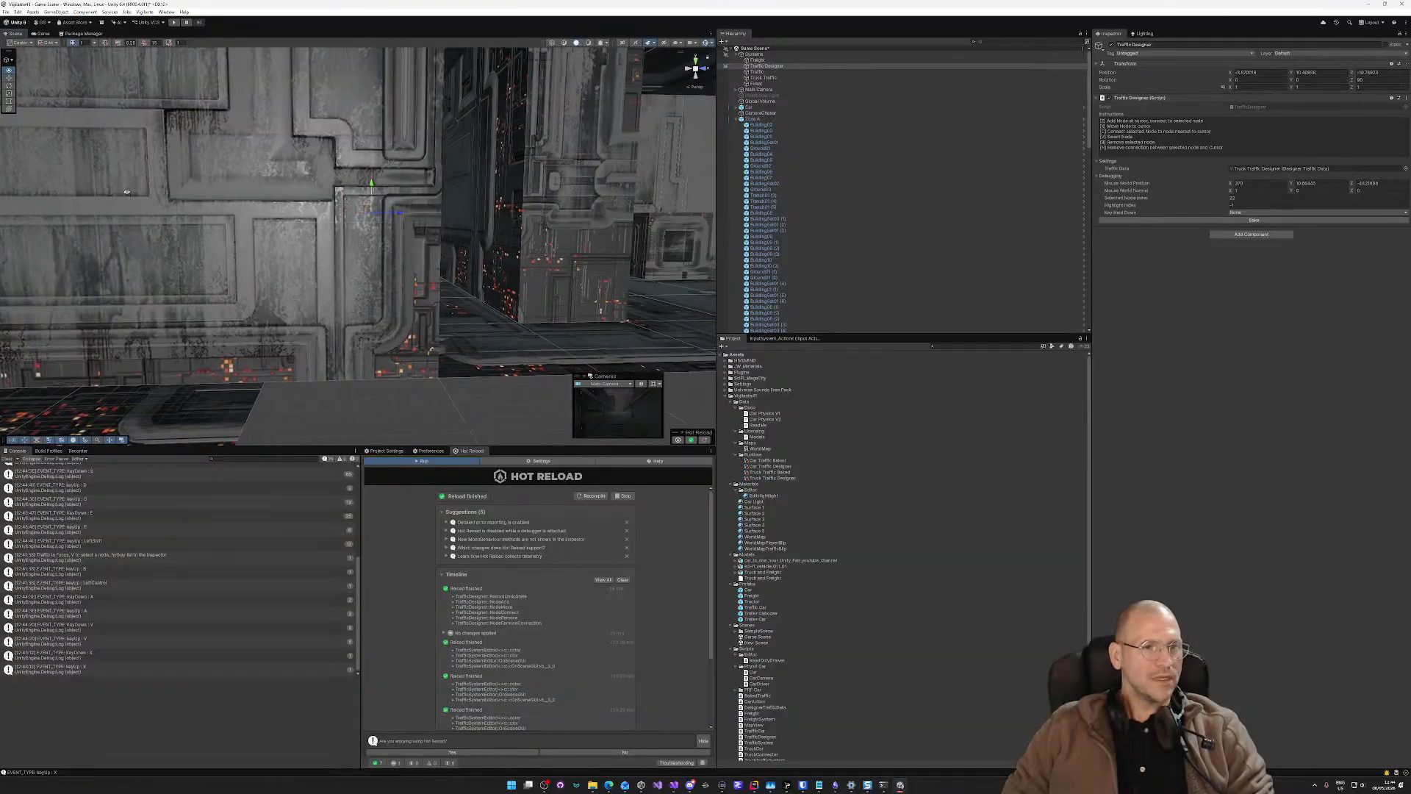
key("d")
right_click_drag(128, 192, 120, 191)
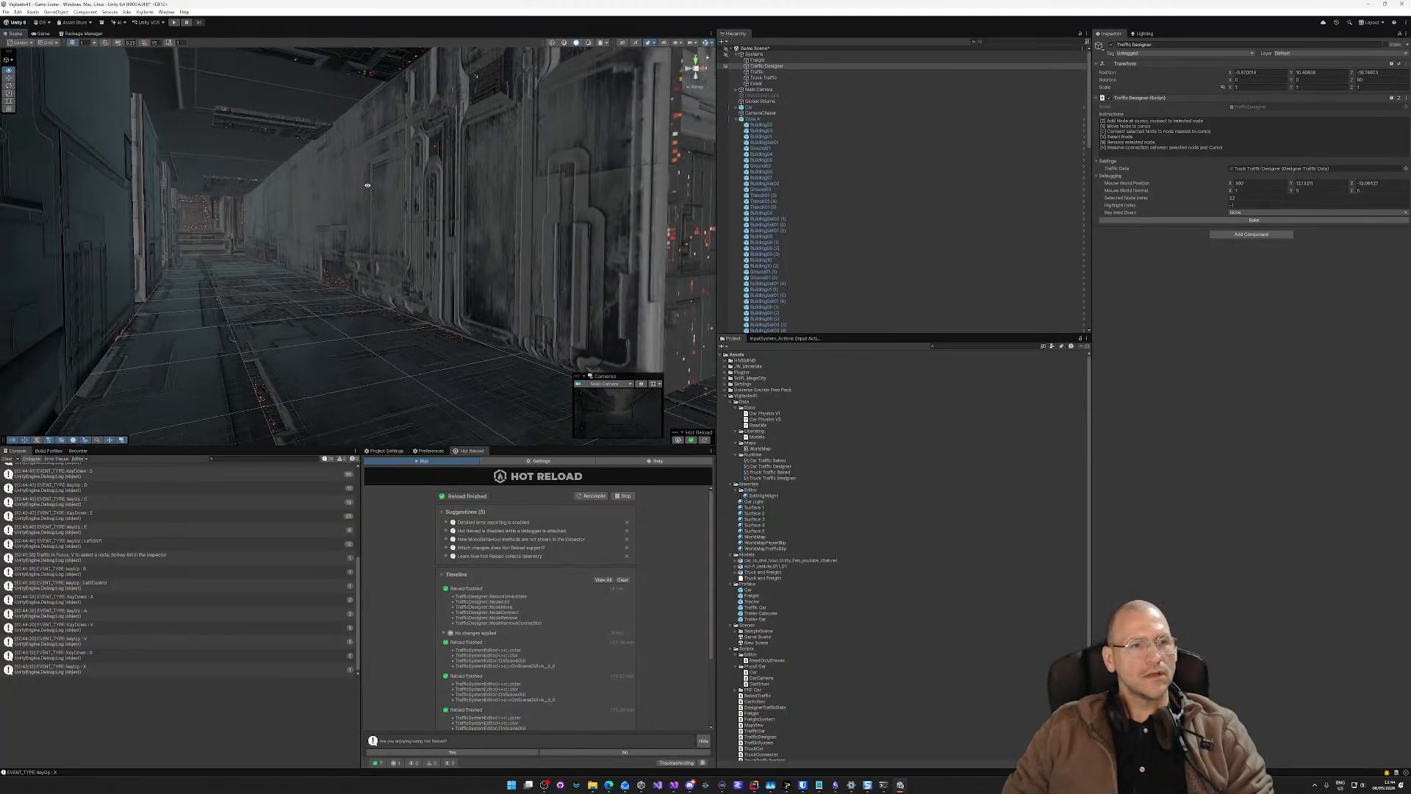
key("shift+w")
right_click_drag(367, 185, 198, 205)
right_click_drag(69, 195, 92, 194)
key("a")
right_click_drag(91, 195, 116, 191)
key("d")
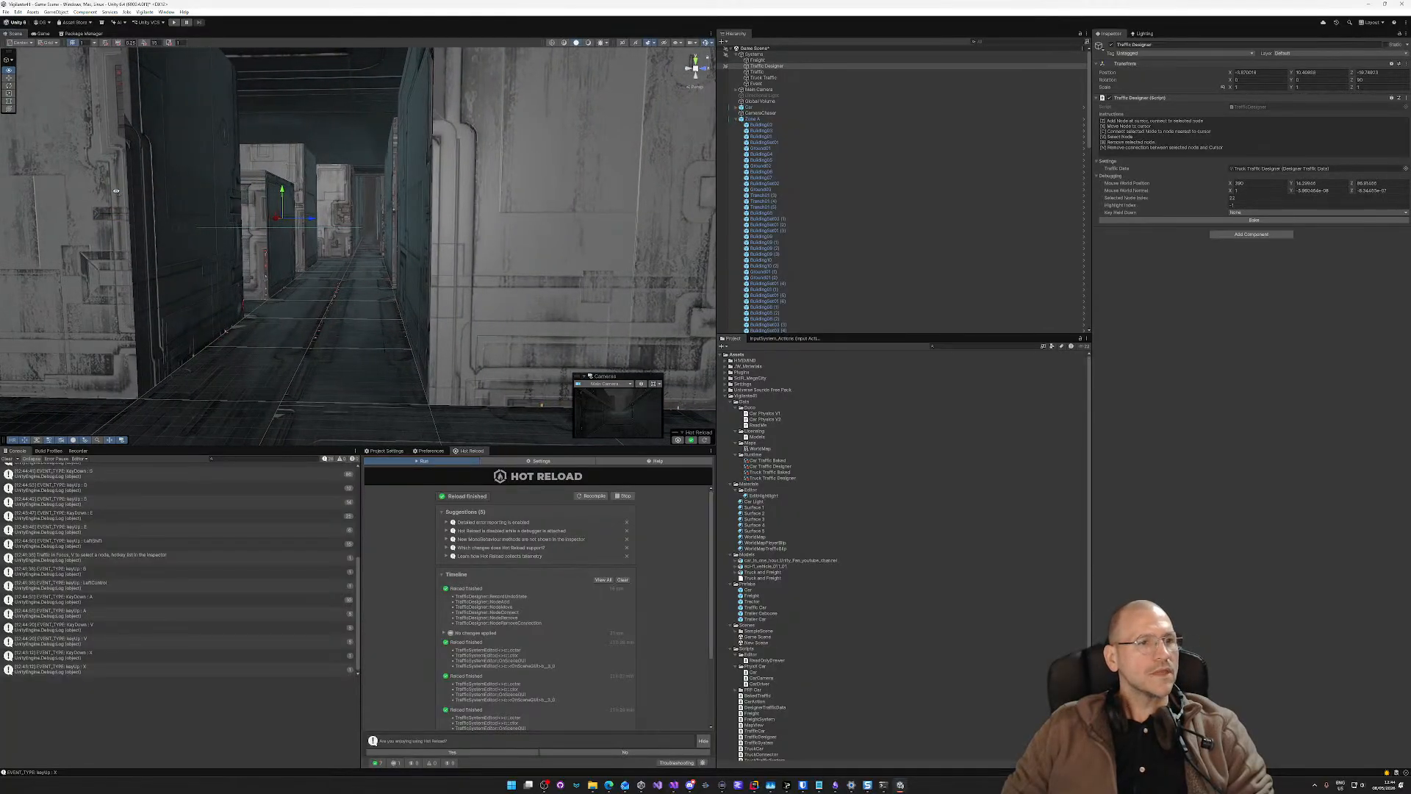
key("shift")
right_click_drag(116, 191, 119, 192)
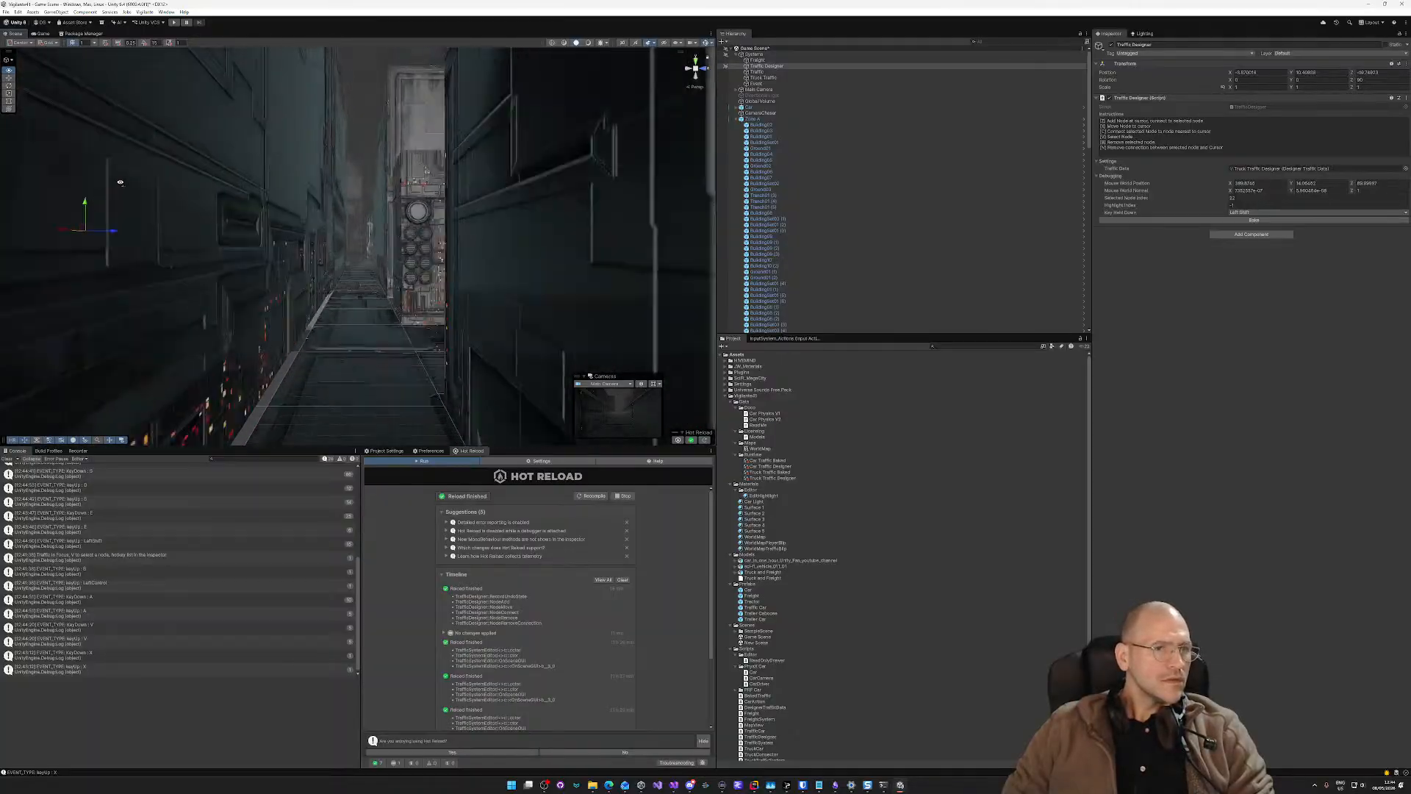
right_click_drag(121, 176, 1355, 207)
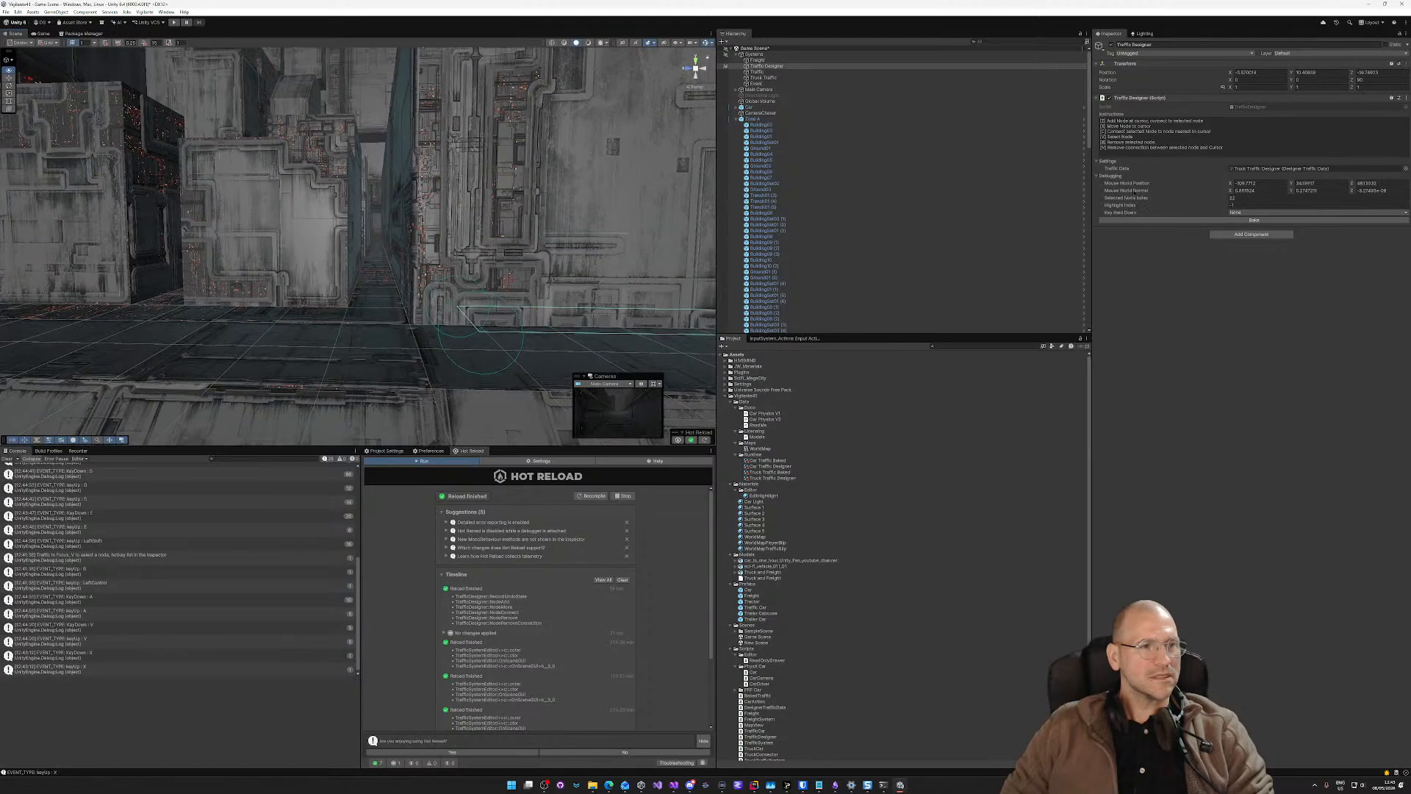
right_click_drag(1129, 192, 1136, 191, "shift")
key("shift+w")
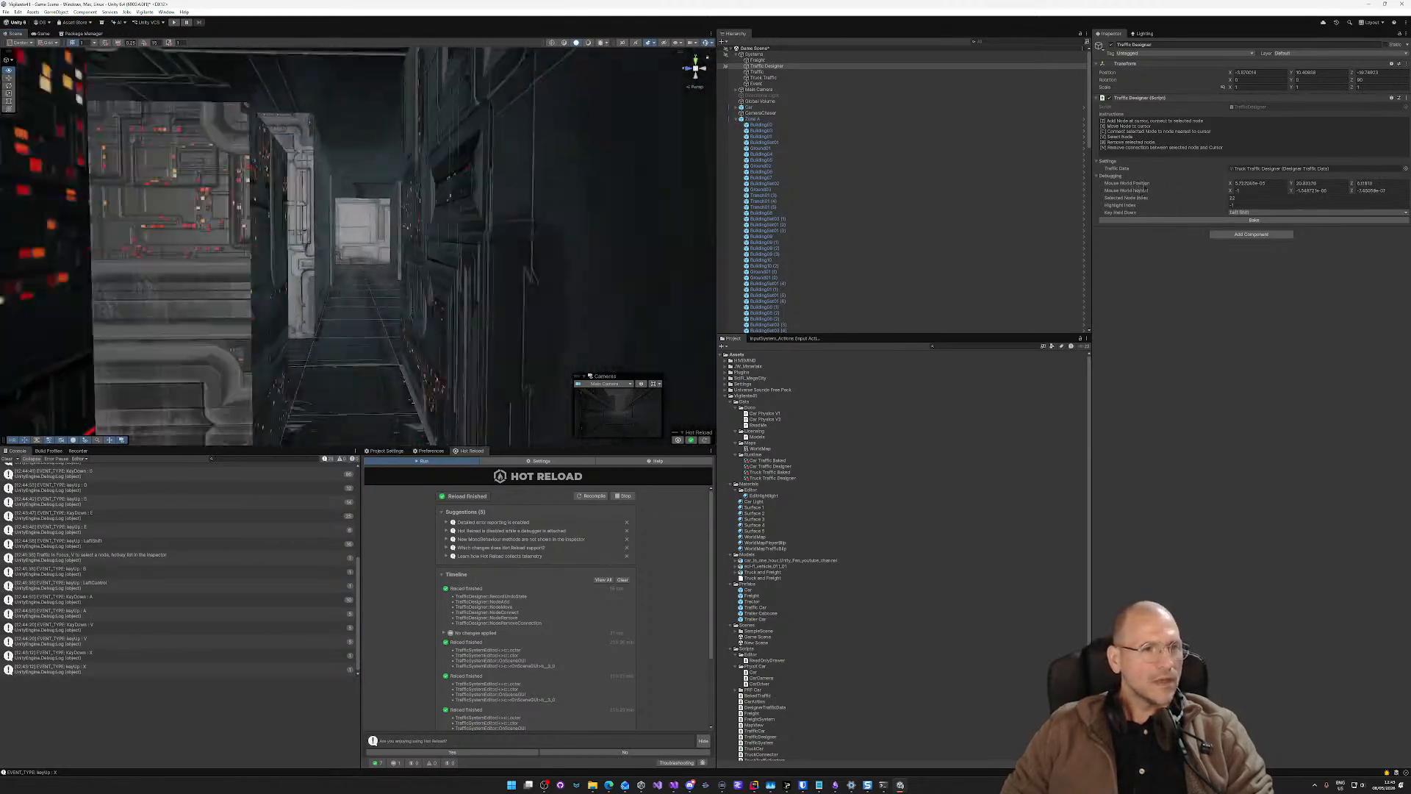
right_click_drag(1144, 189, 1152, 181, "shift")
key("shift+w")
key("w")
right_click_drag(136, 195, 124, 156)
right_click_drag(128, 222, 128, 228)
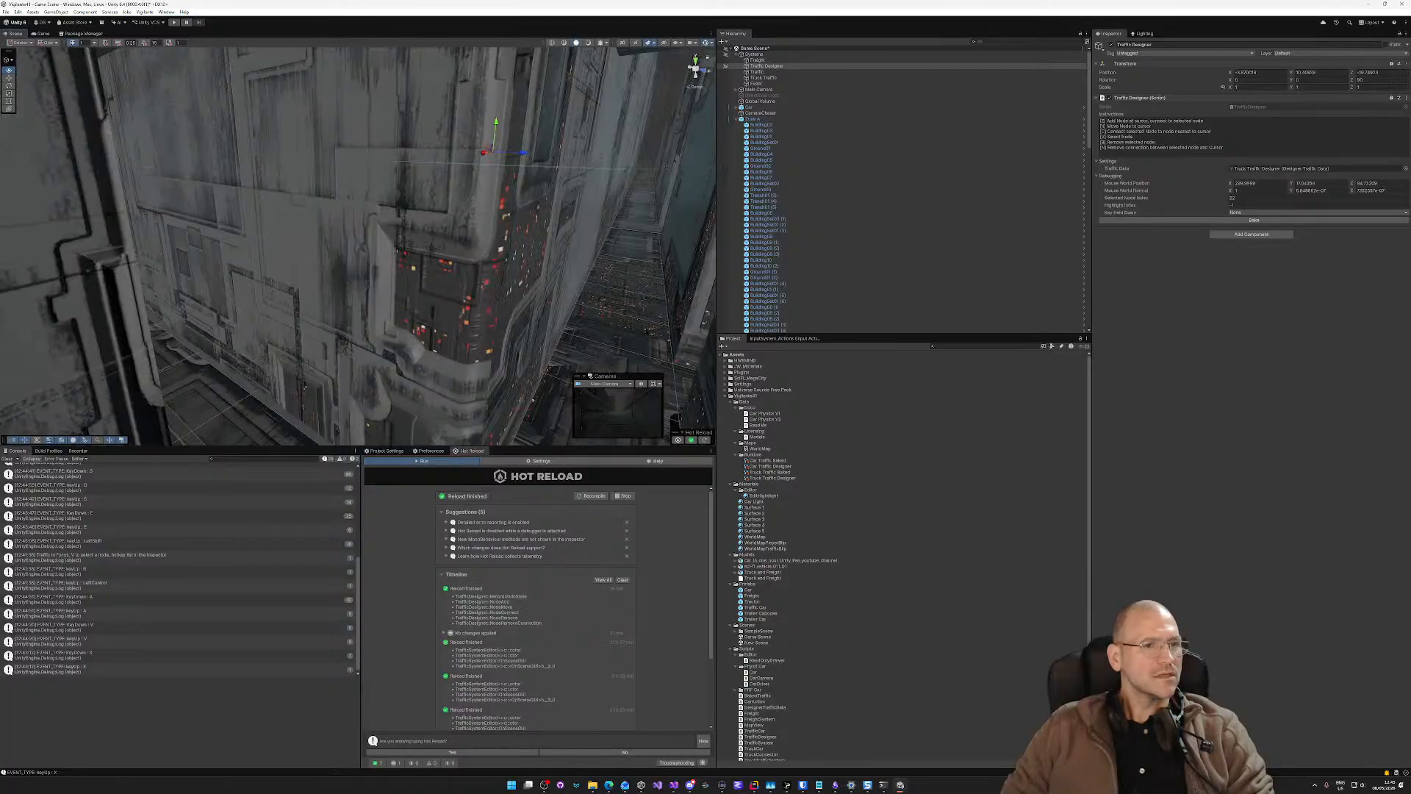
Step: Fly around the building blocks and overhead passages to look for further corridors wide enough for truck traffic
key("w")
right_click_drag(1370, 205, 1327, 179)
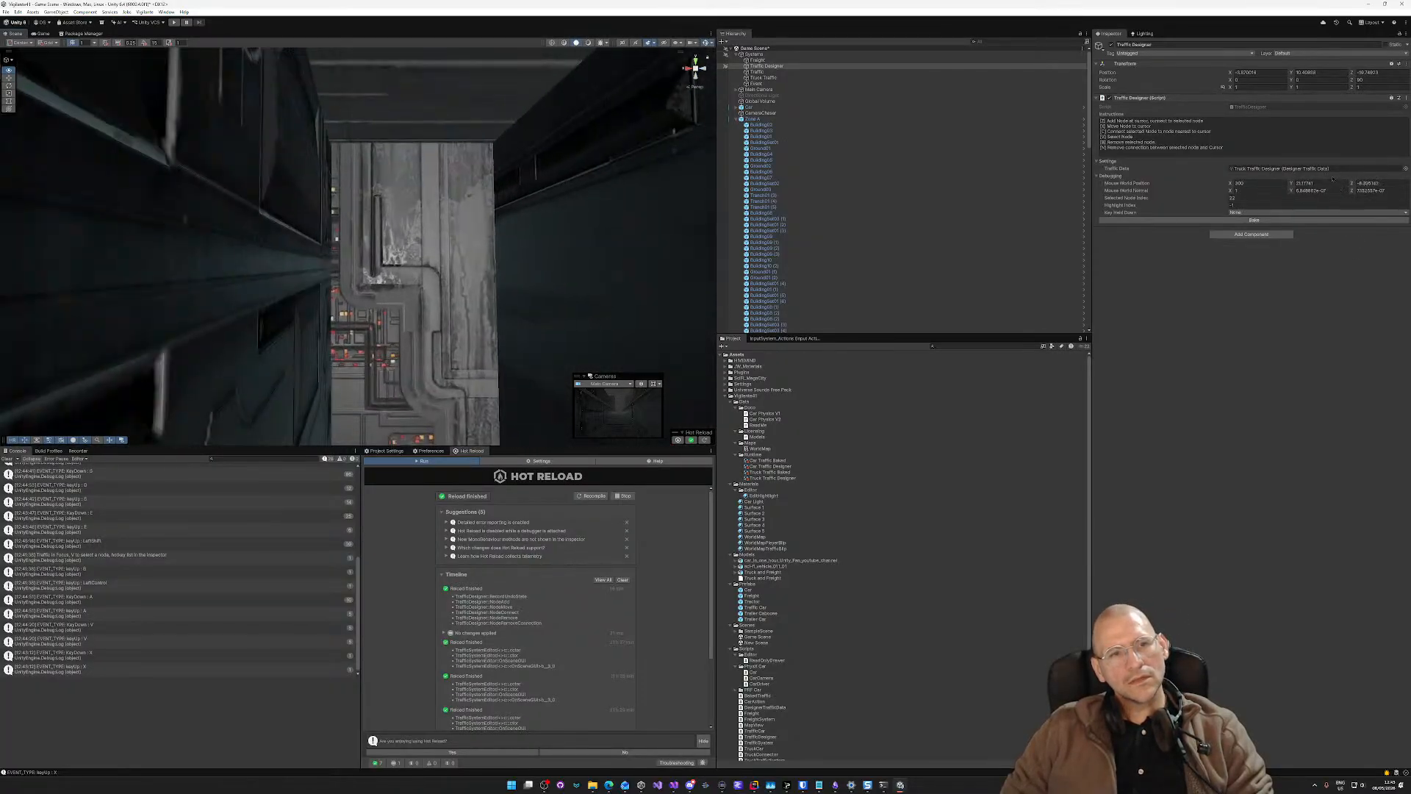
key("w")
right_click_drag(1098, 193, 751, 104)
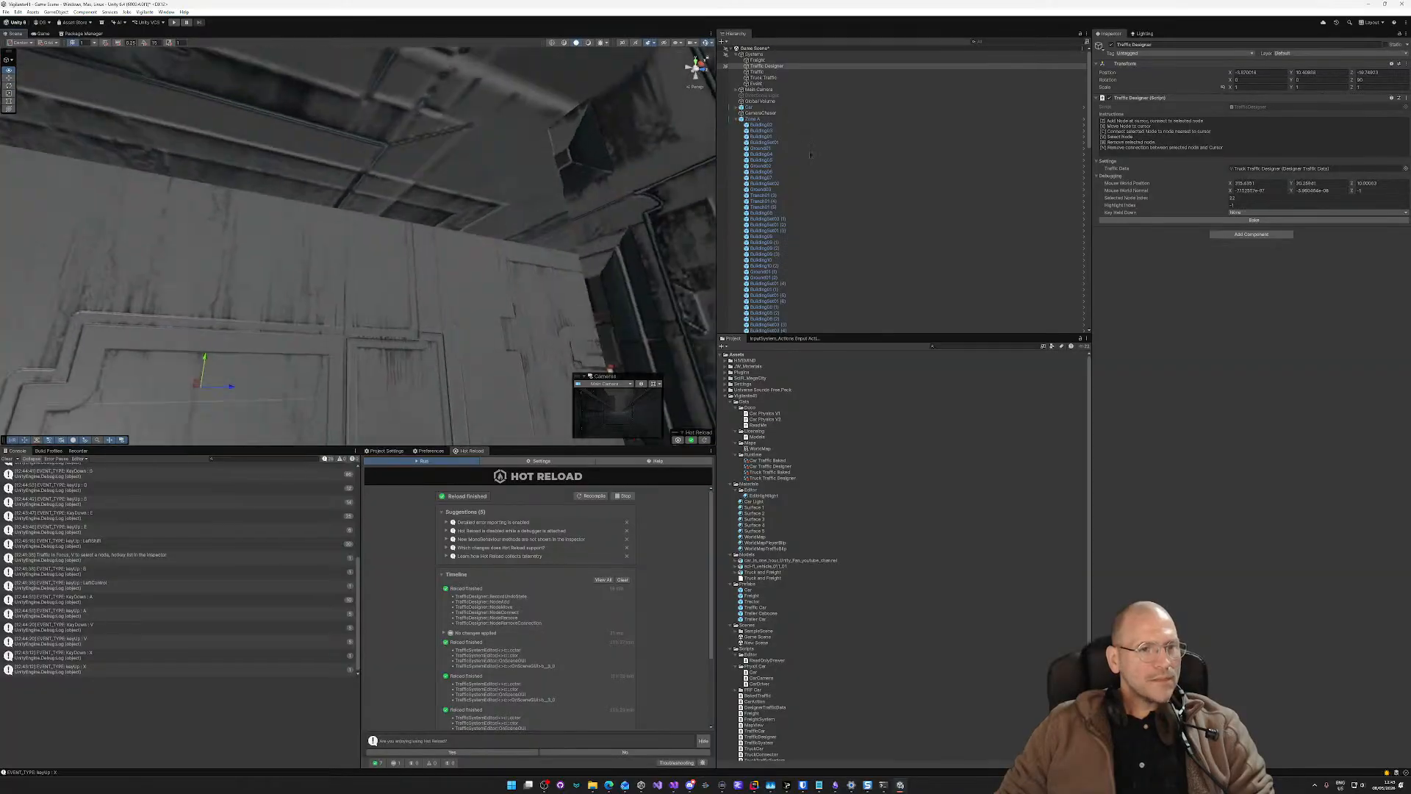
key("w")
right_click_drag(810, 154, 781, 169)
key("shift")
key("shift")
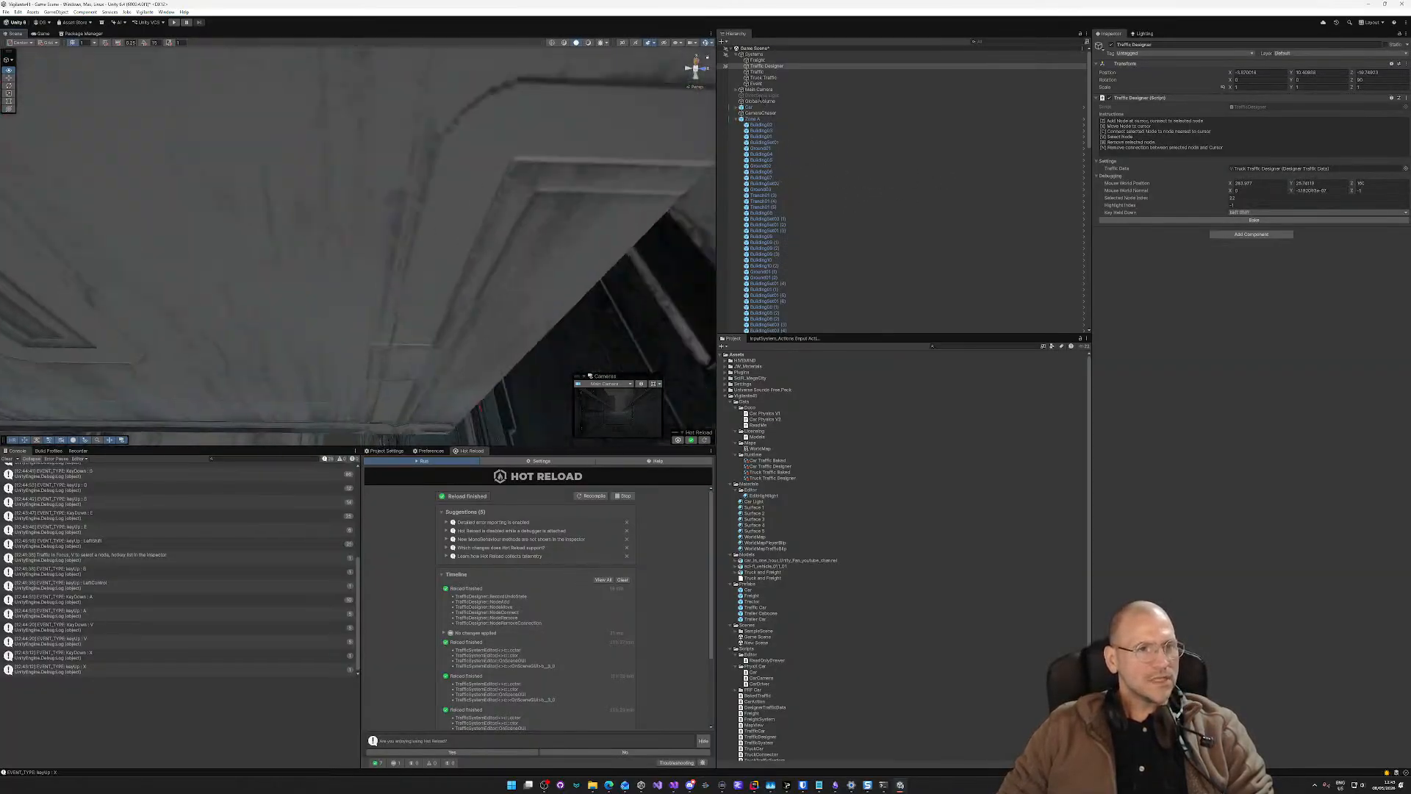
right_click_drag(448, 142, 300, 155)
right_click_drag(418, 151, 410, 185)
key("e")
key("f")
key("w")
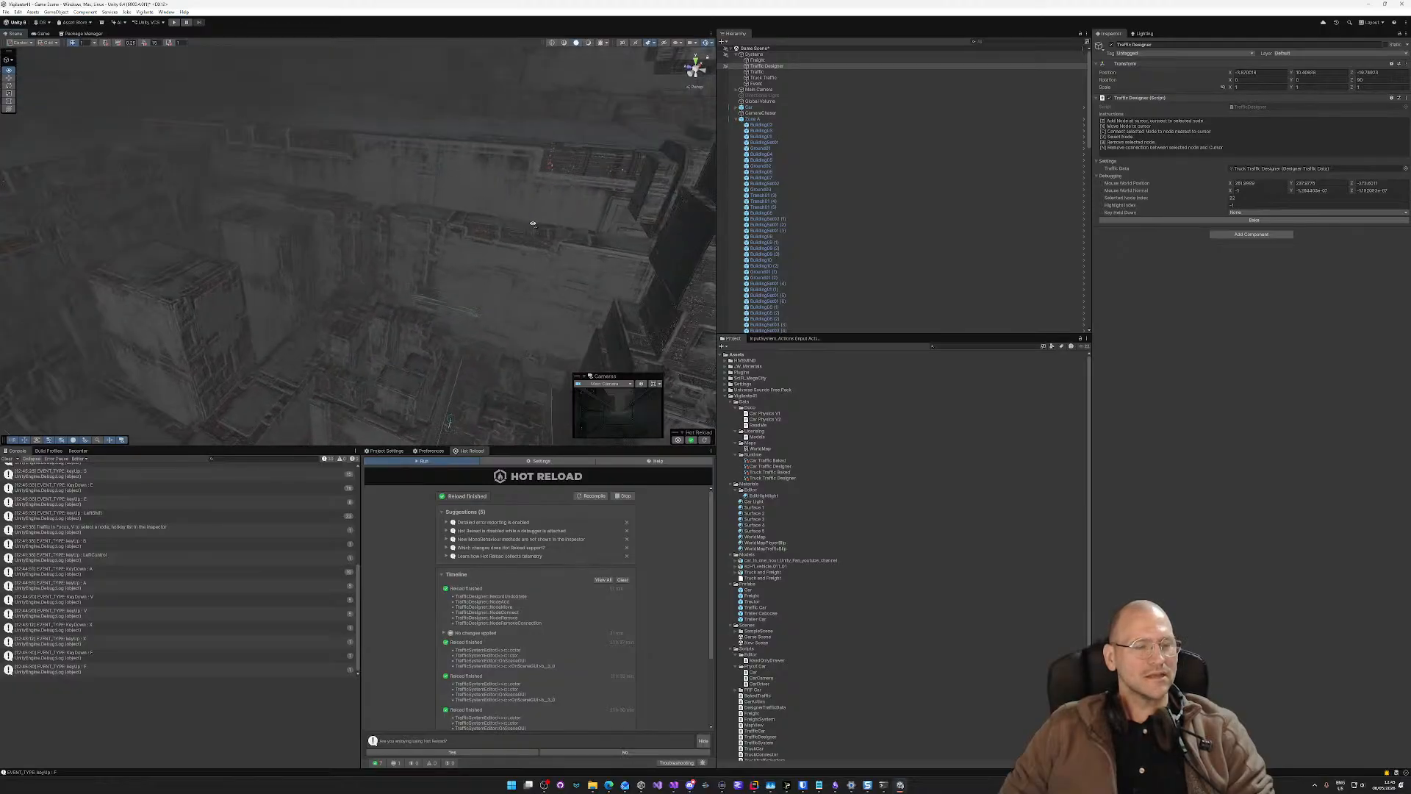
key("w")
mouse_move(388, 250)
right_mouse_down()
mouse_move(567, 225)
mouse_move(376, 230)
right_mouse_up()
Step: Inspect the building walls lining the narrow alley and follow the alley to see where it leads
left_click(347, 237)
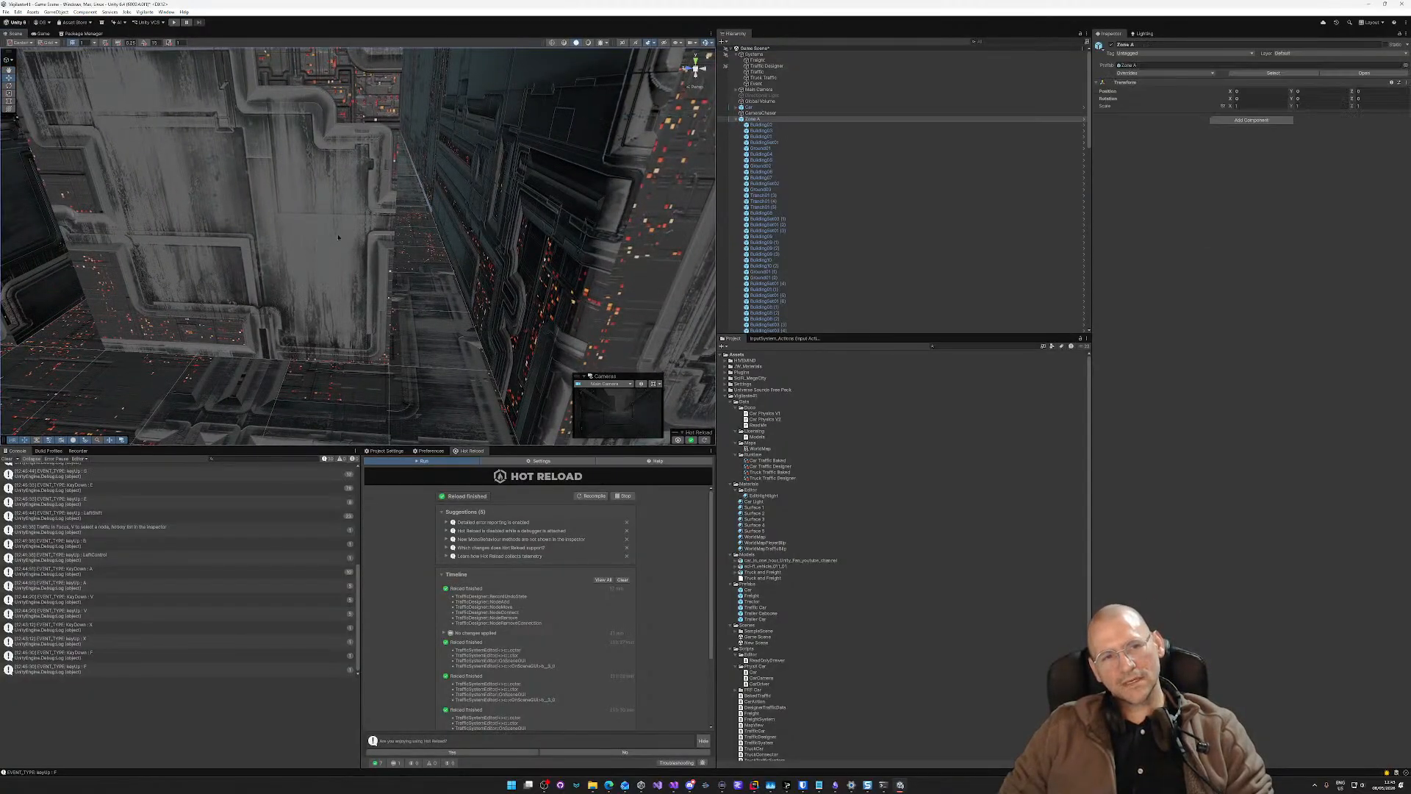
left_click(338, 236)
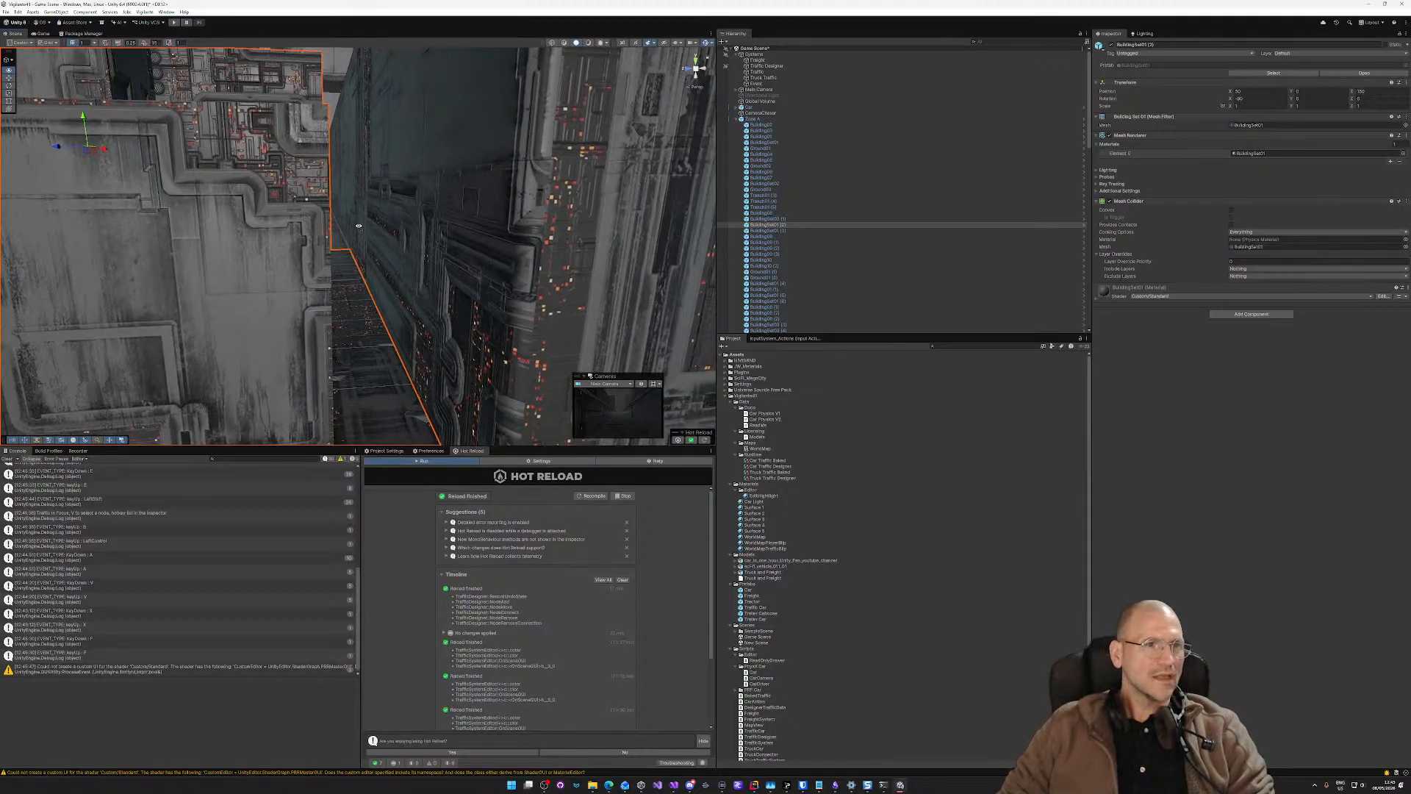
right_click_drag(363, 223, 351, 211)
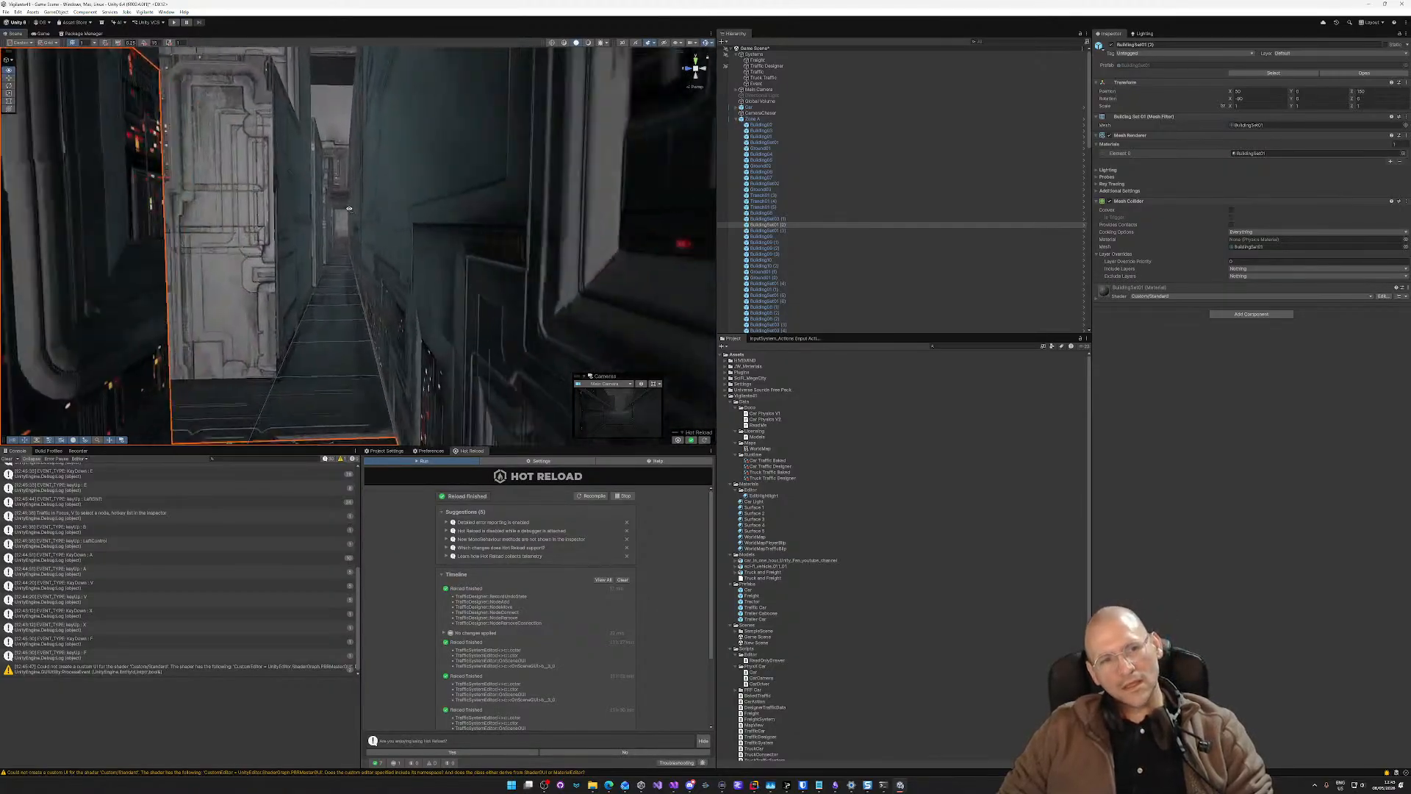
left_click(323, 352)
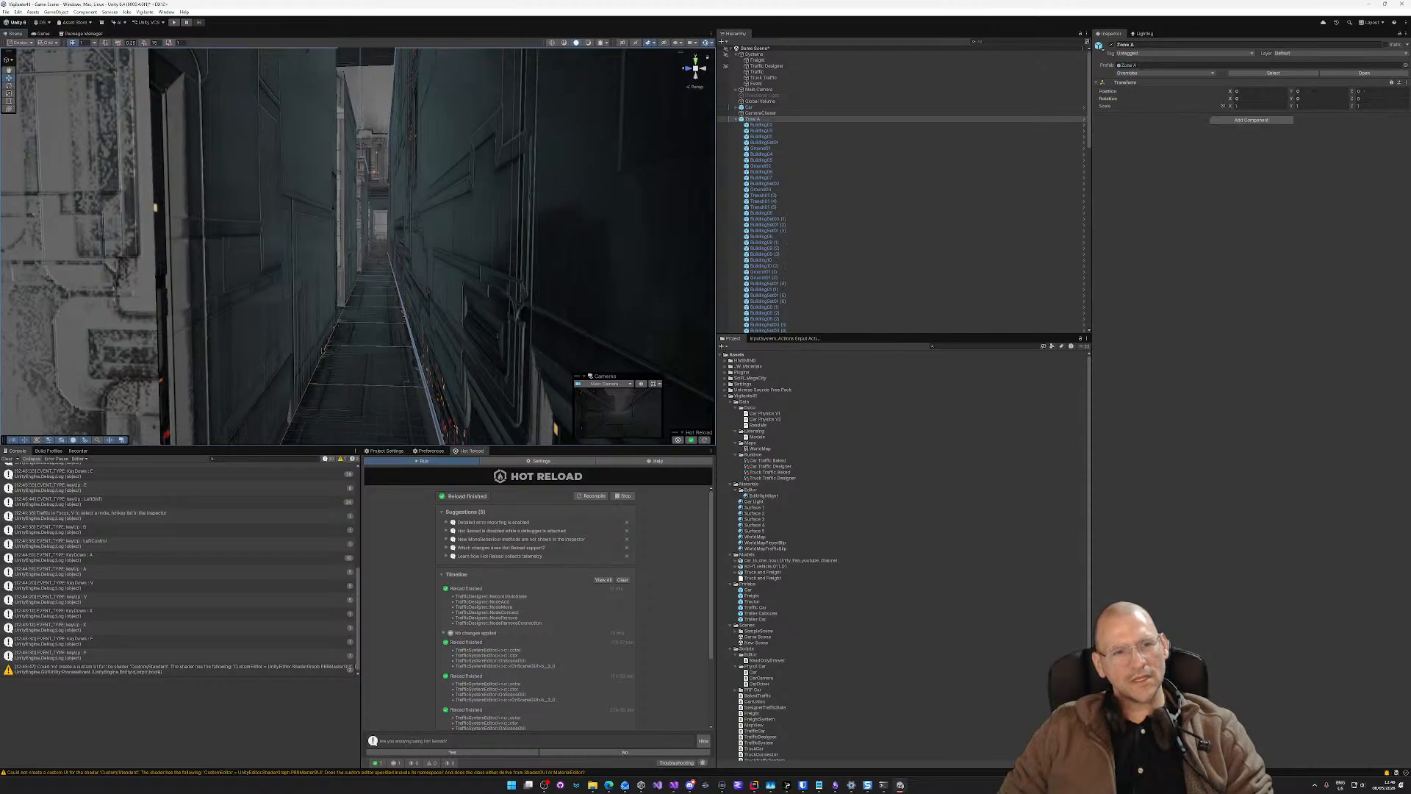
left_click(323, 352)
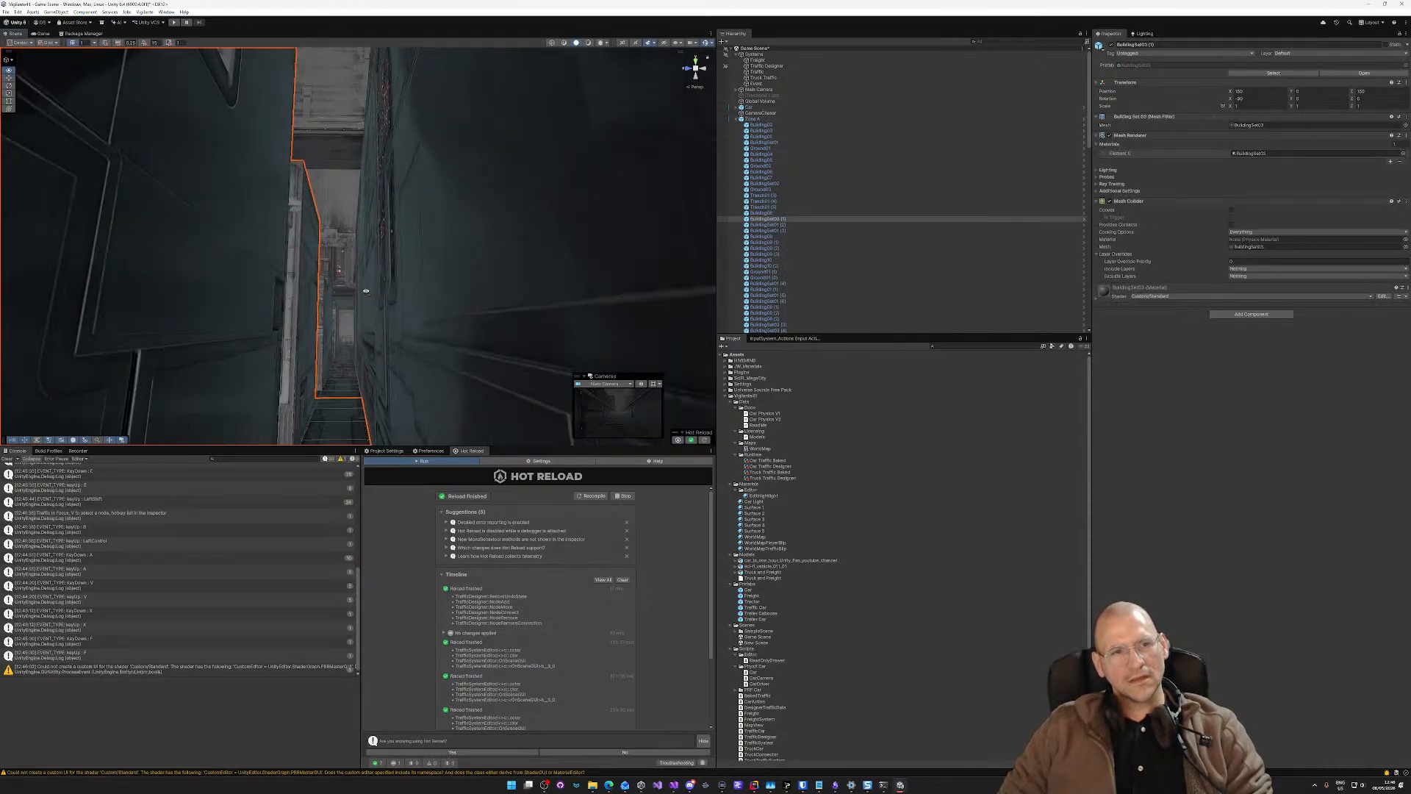
left_click(330, 351)
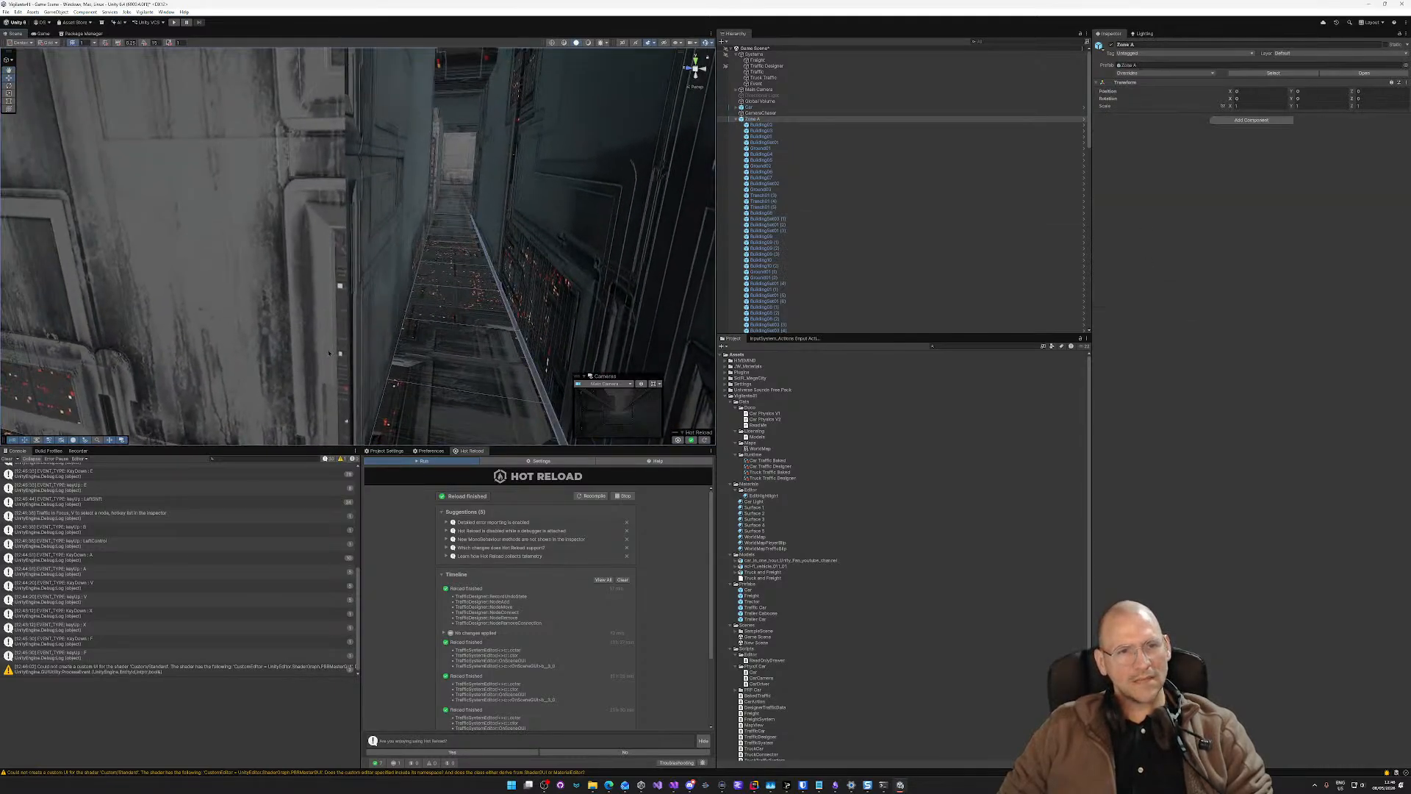
left_click(328, 353)
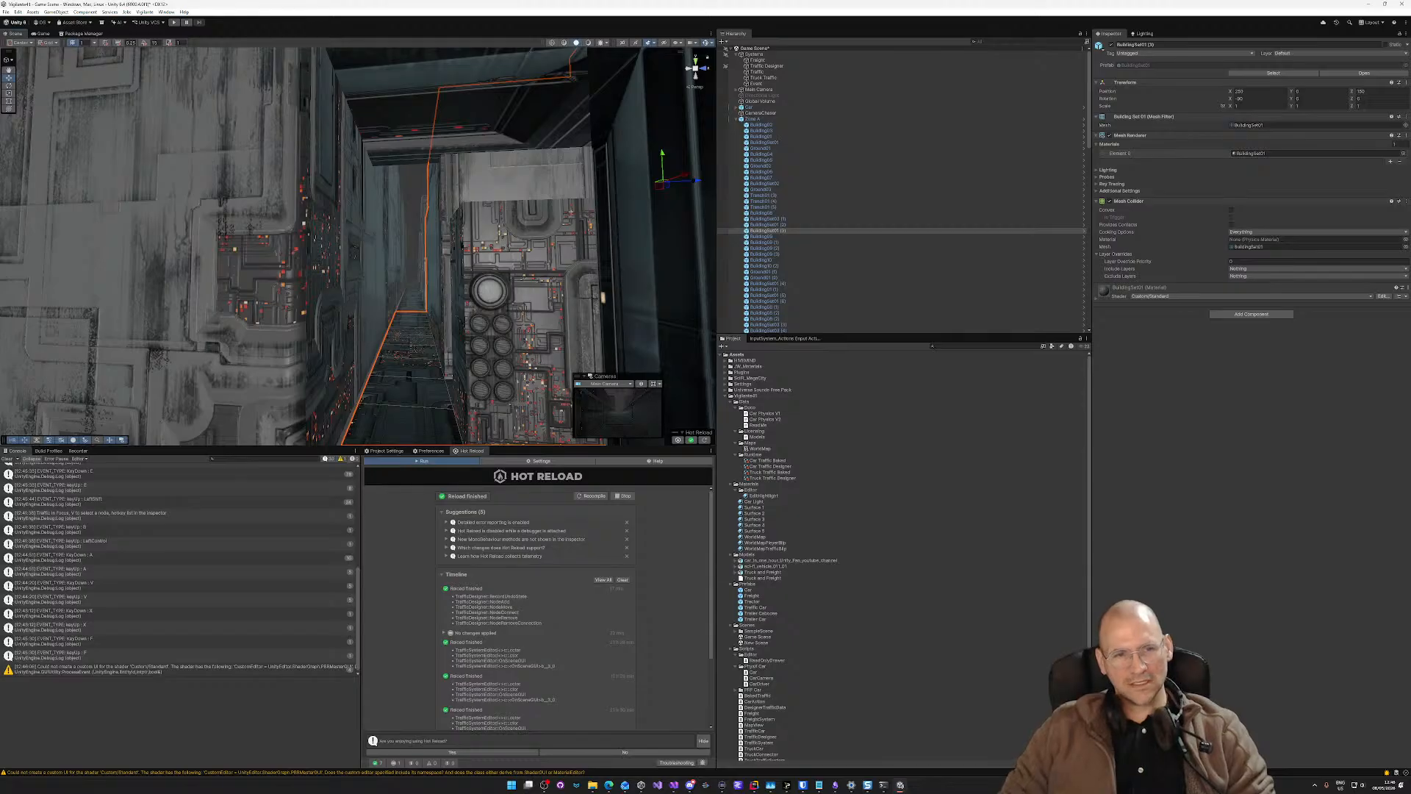
right_click_drag(433, 332, 81, 338)
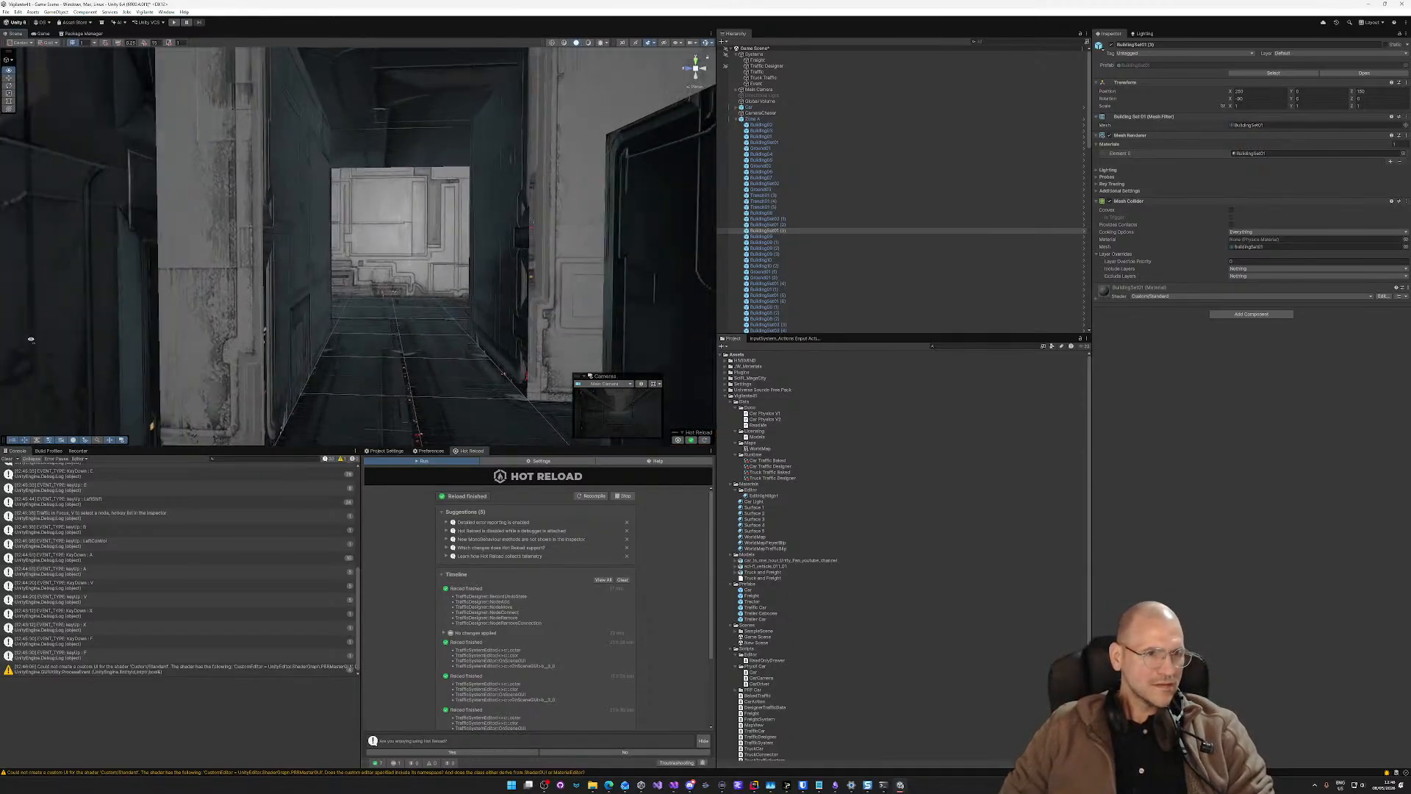
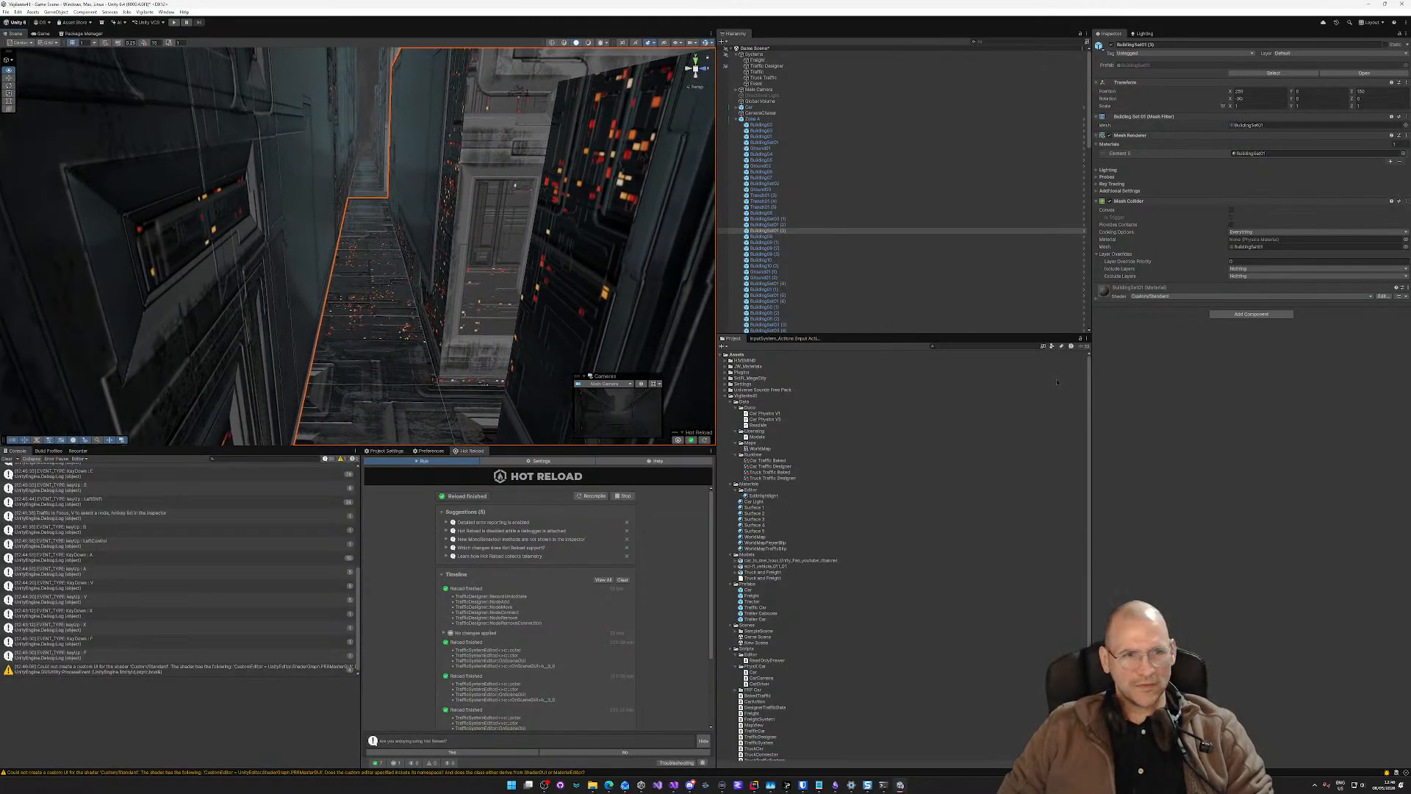
right_click_drag(684, 379, 665, 350)
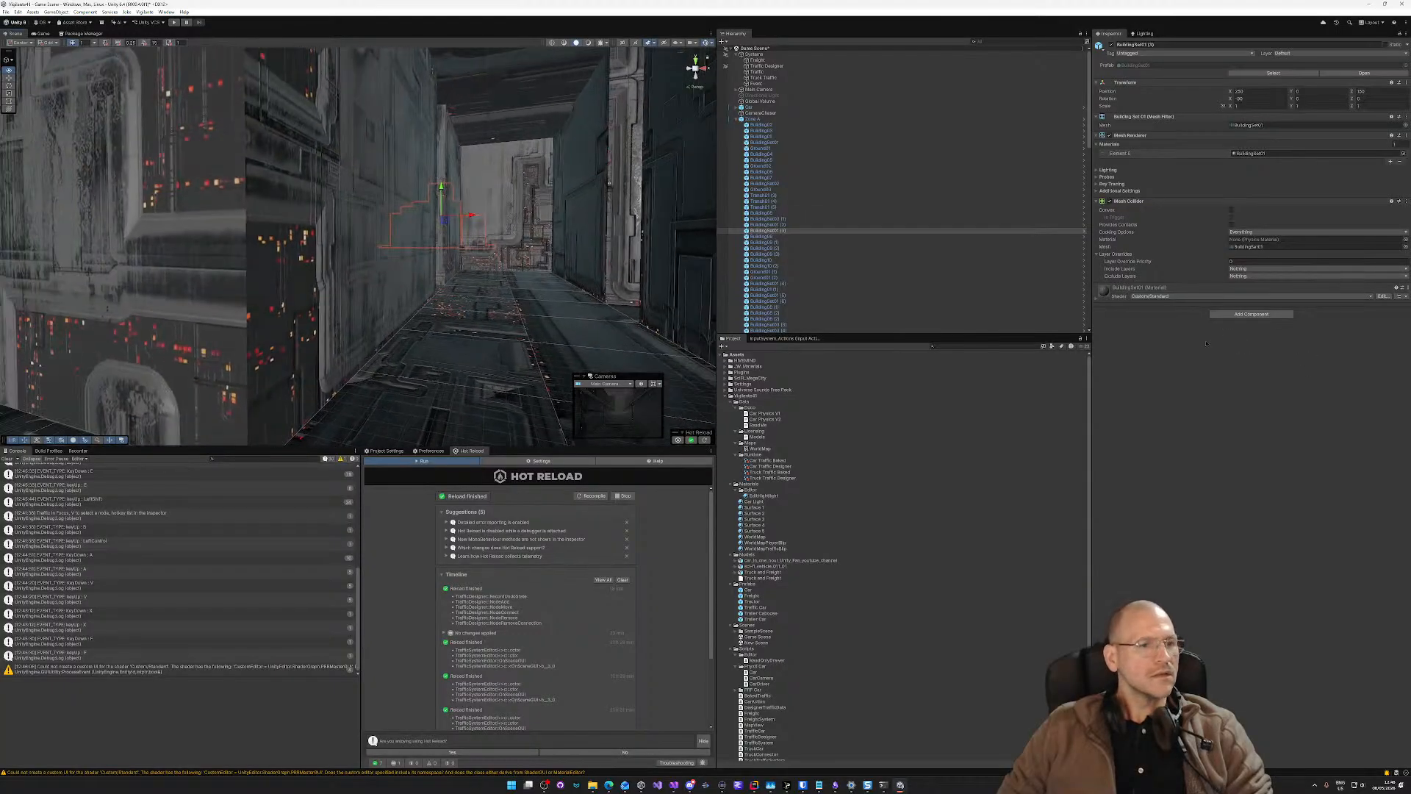
Step: Make the Traffic Designer the active object again and follow the wide street to the open intersection for the next nodes
key("h")
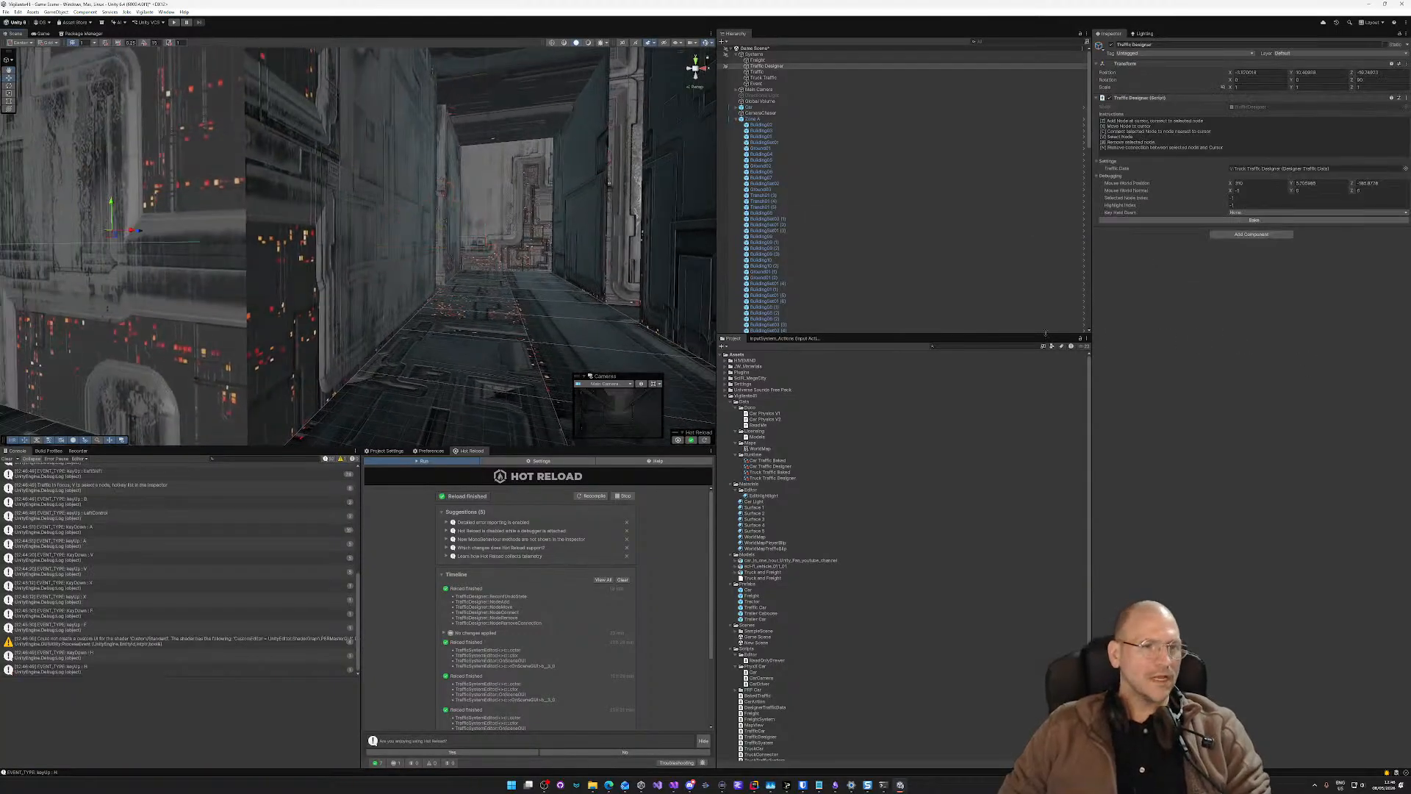
right_click_drag(567, 273, 221, 252)
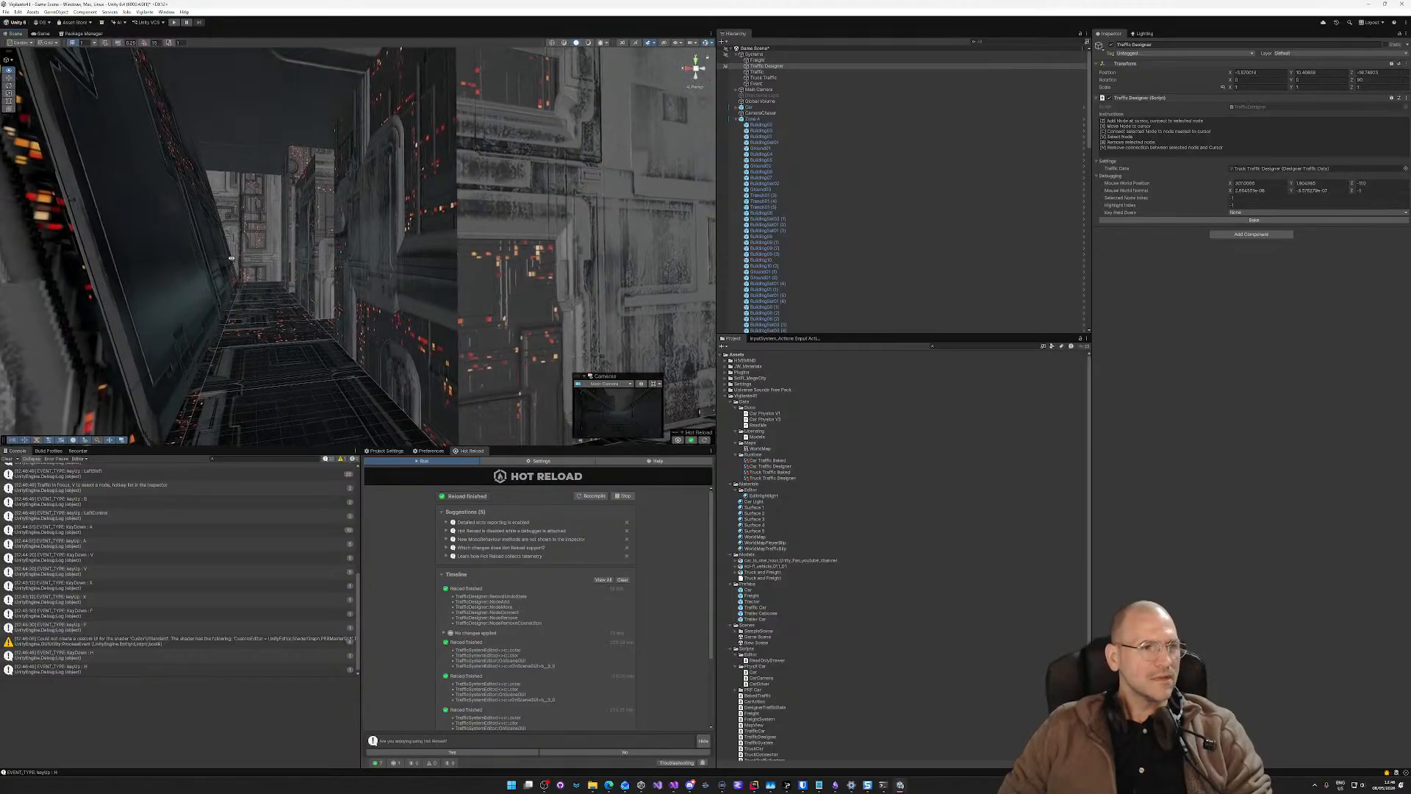
key("w")
right_click_drag(16, 256, 1402, 276)
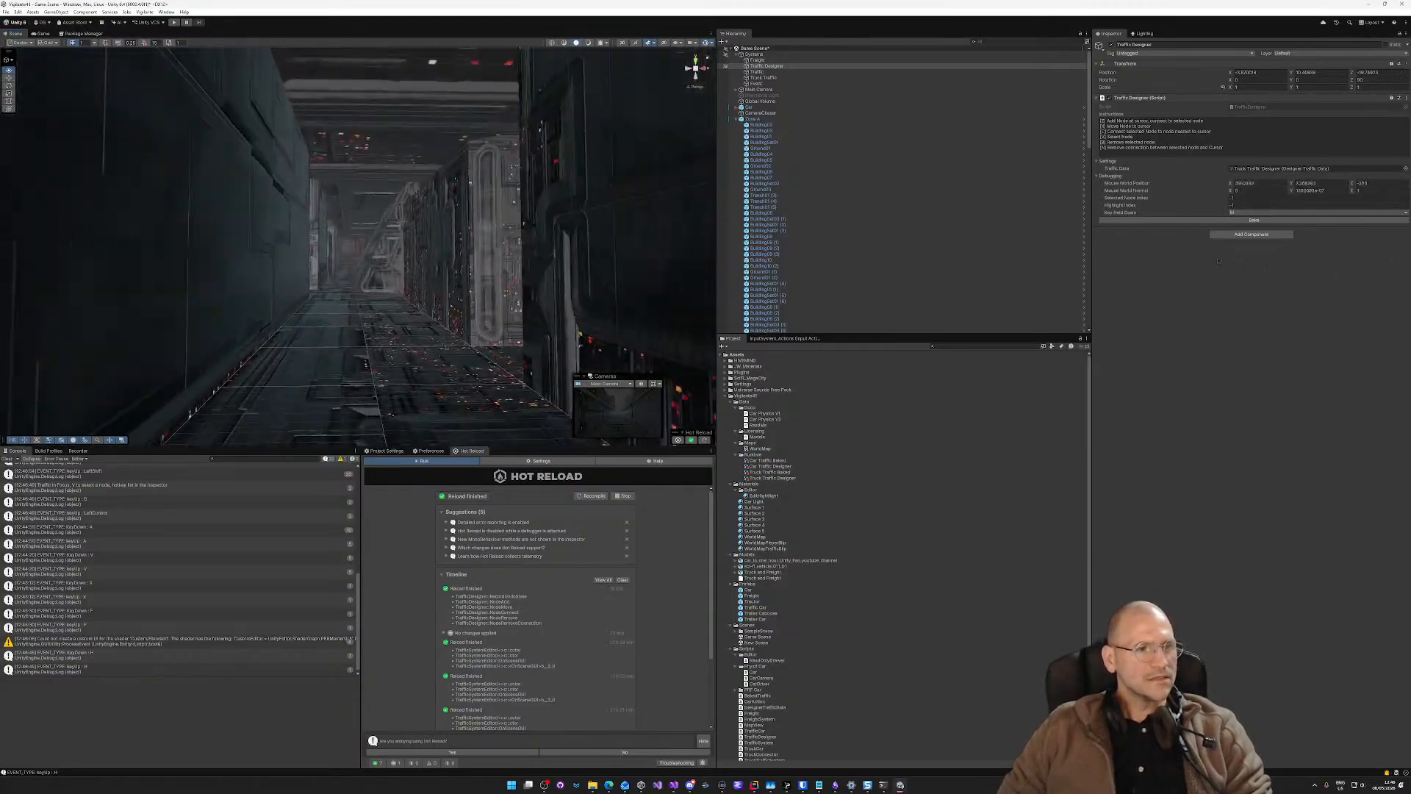
right_click_drag(1218, 261, 1053, 254)
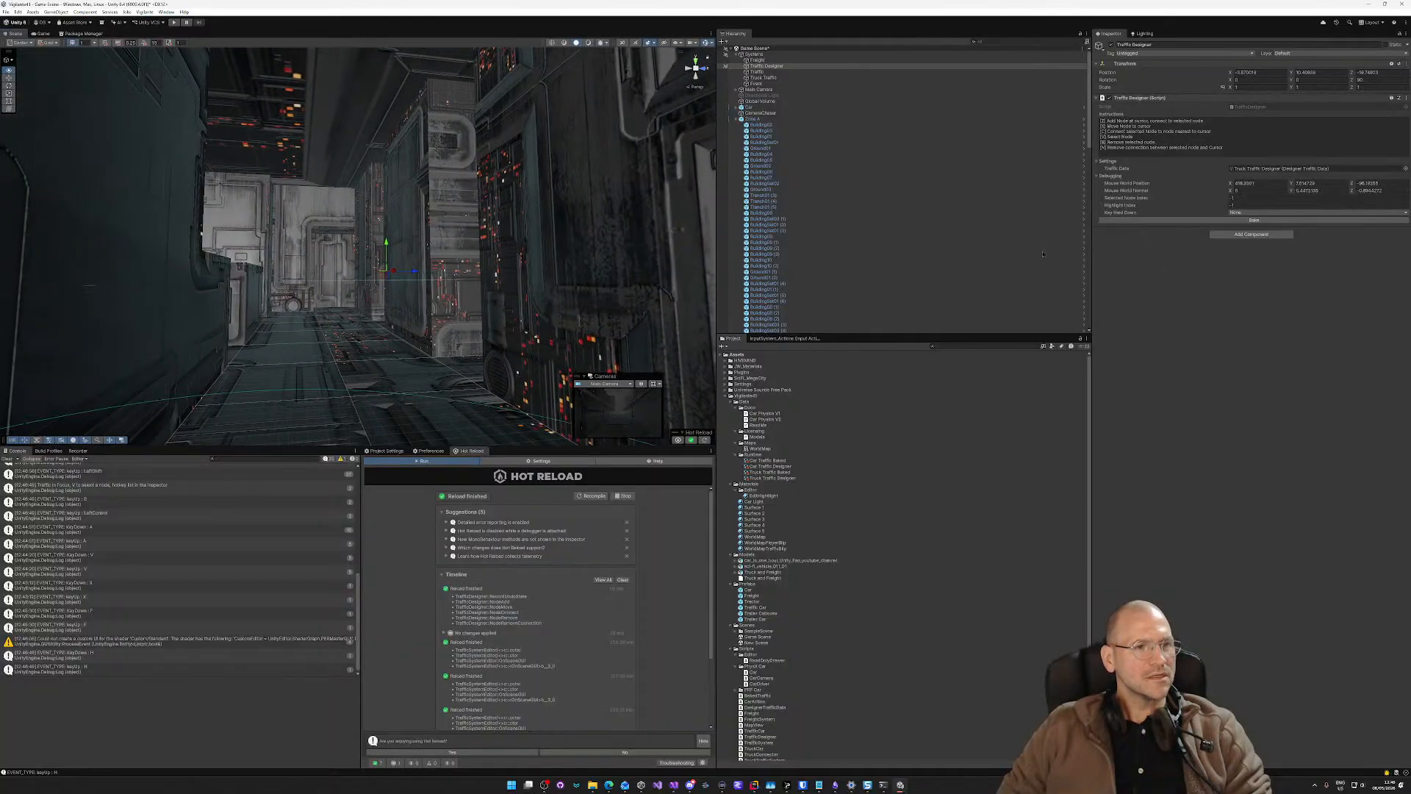
right_click_drag(1221, 264, 930, 250)
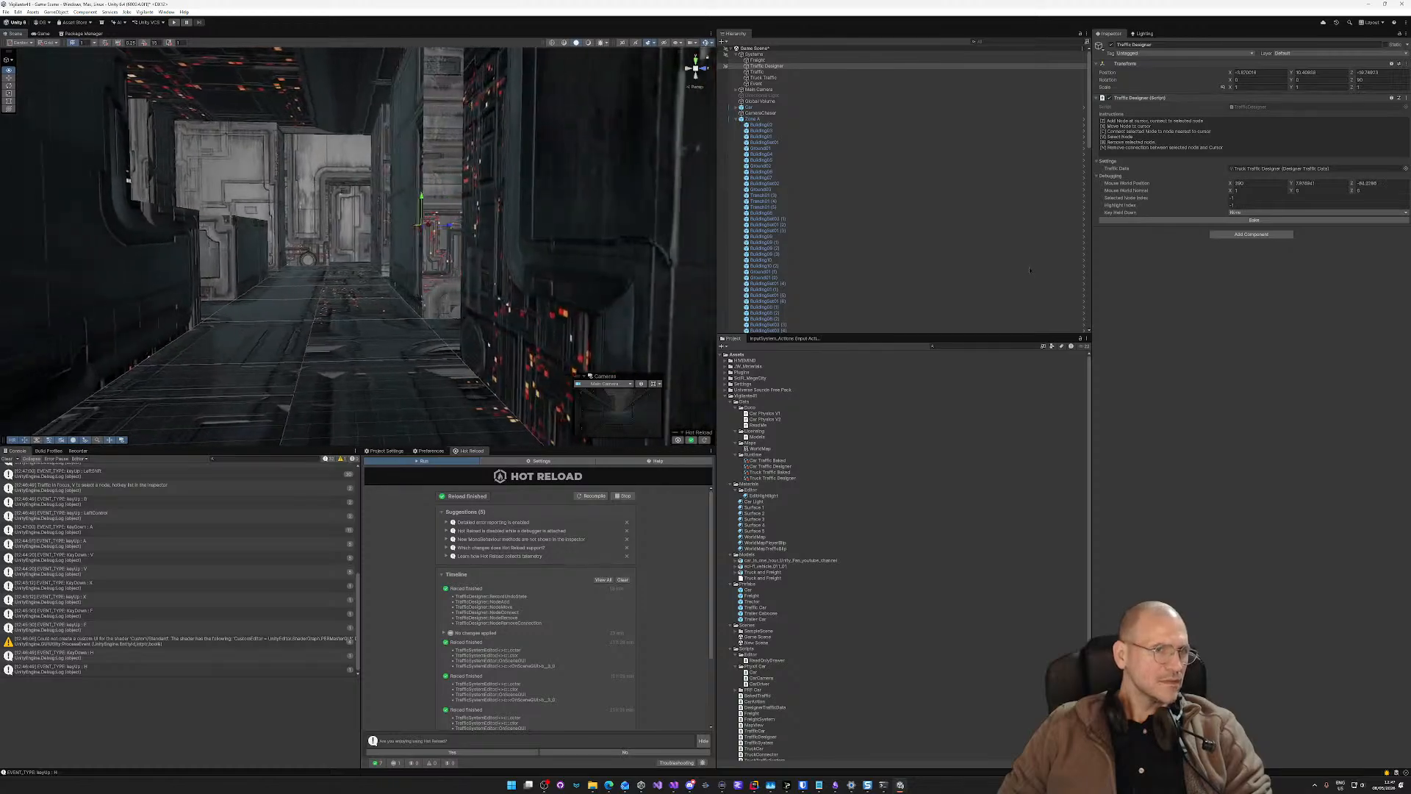
right_click_drag(1030, 270, 1093, 303)
right_click_drag(1279, 313, 1202, 277)
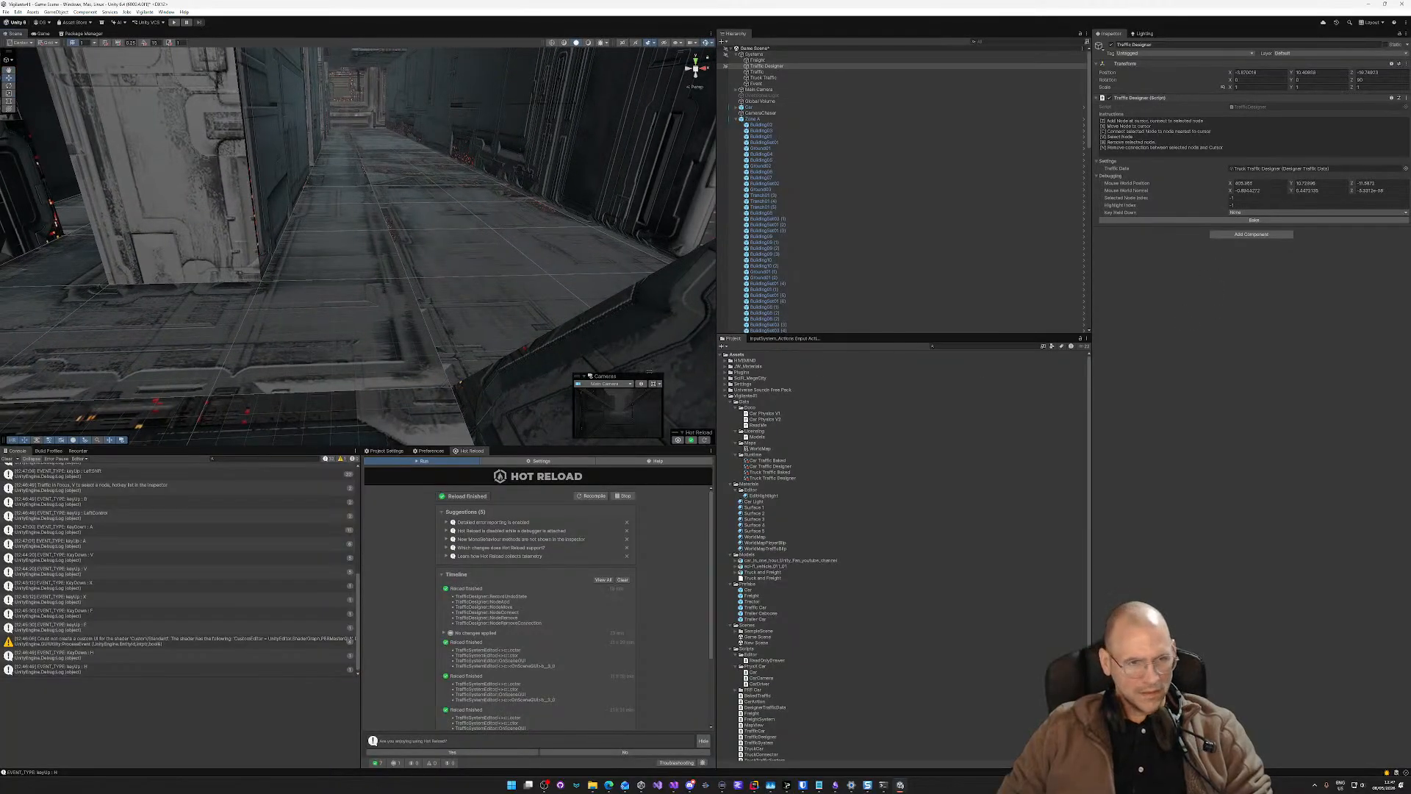
right_click_drag(581, 324, 546, 338)
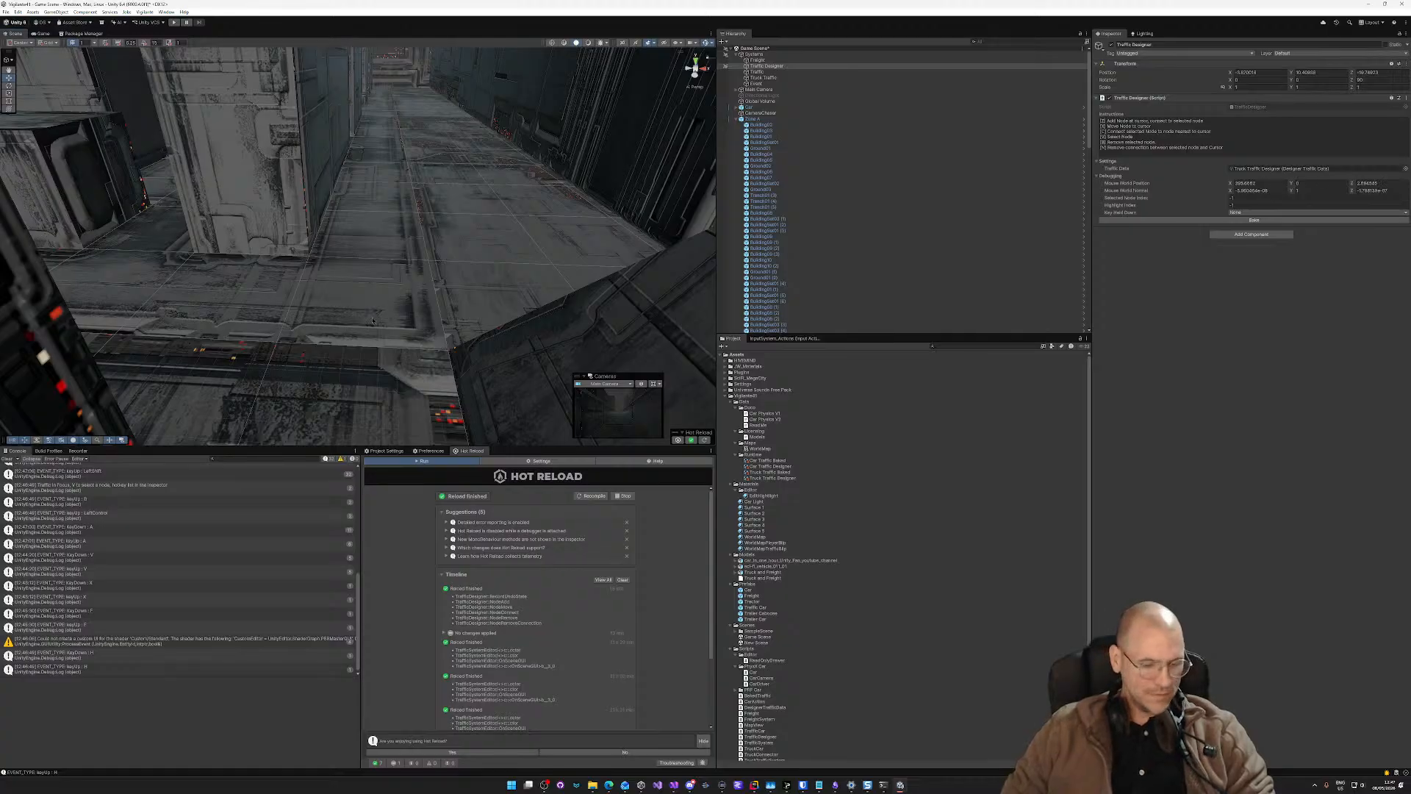
Step: Place three truck nodes in a triangle at the street intersection and connect them to one another
key("z")
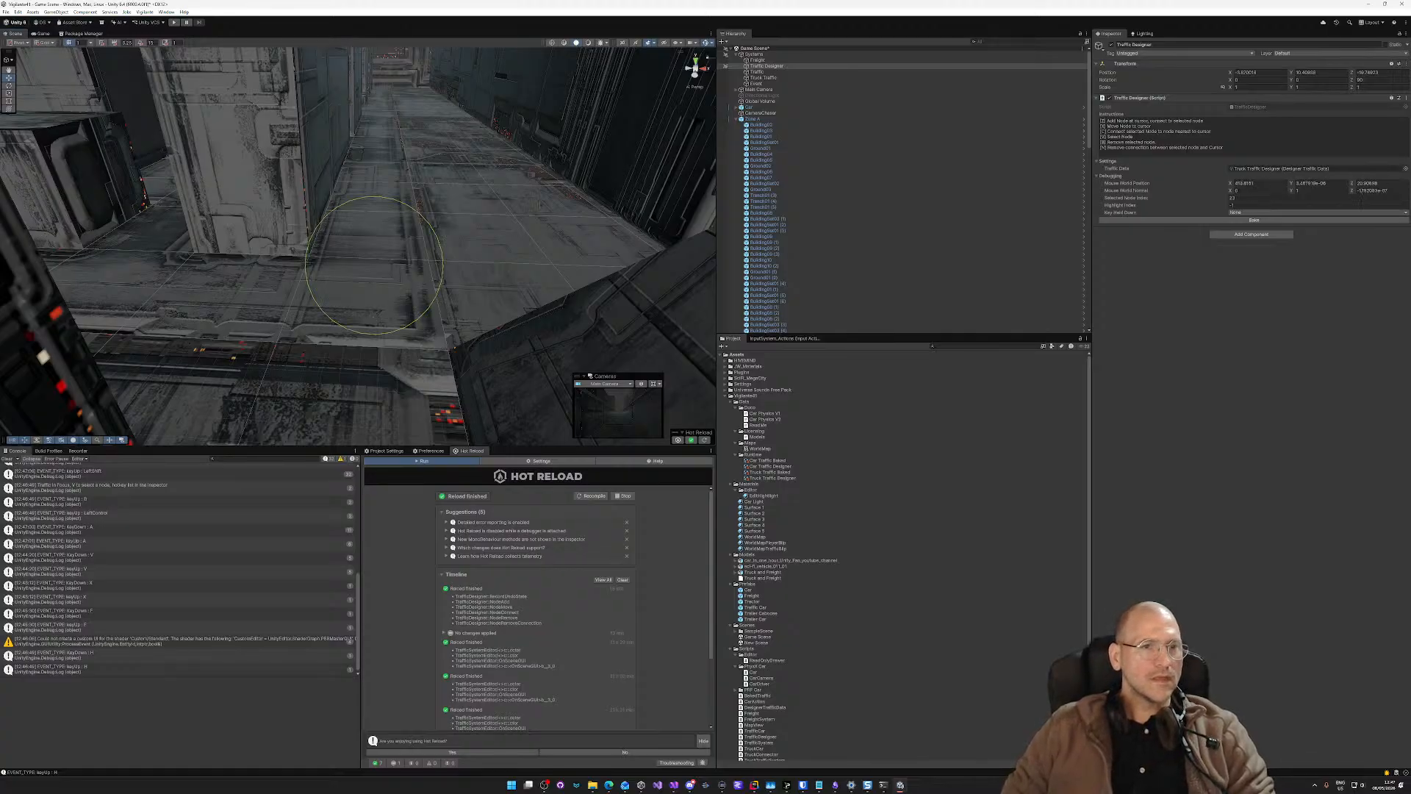
key("z")
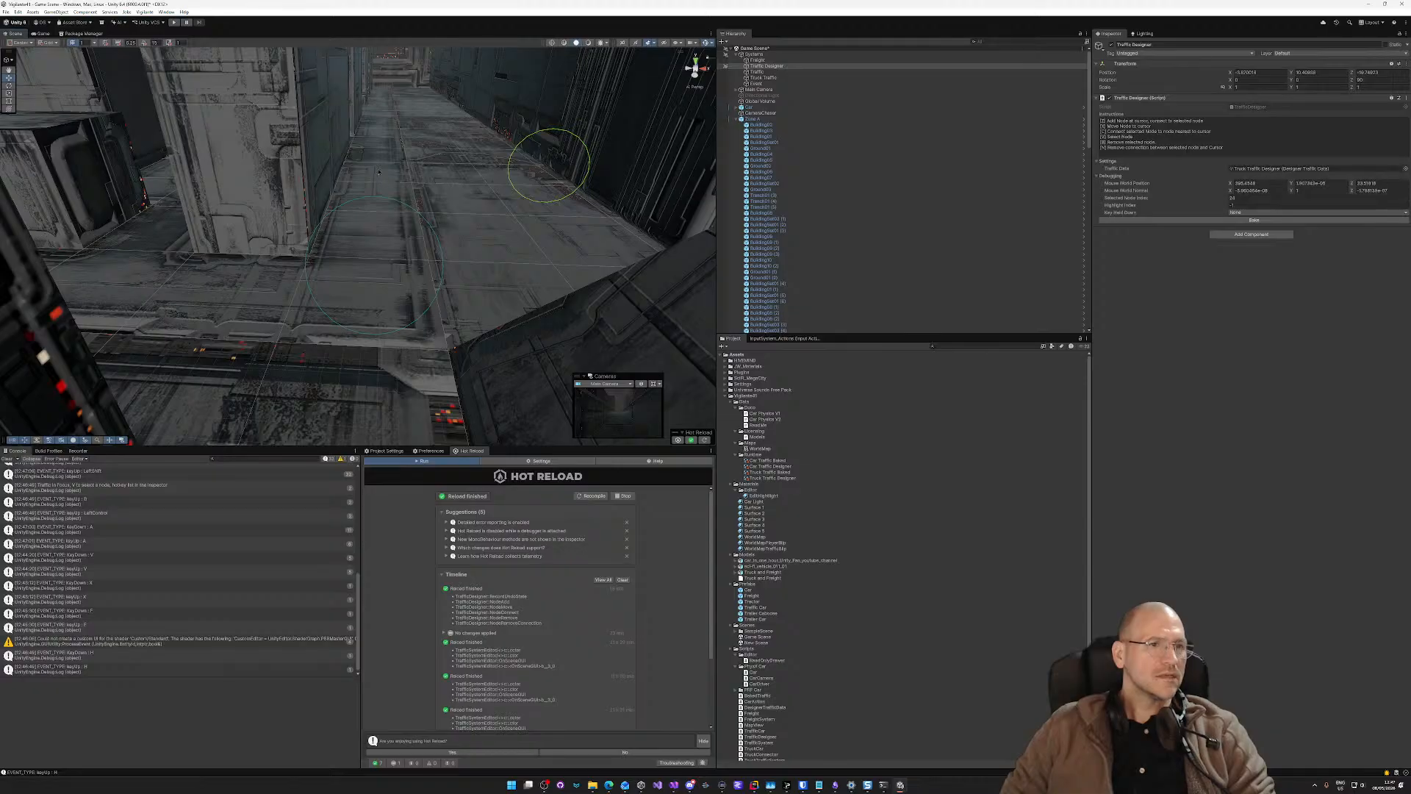
key("z")
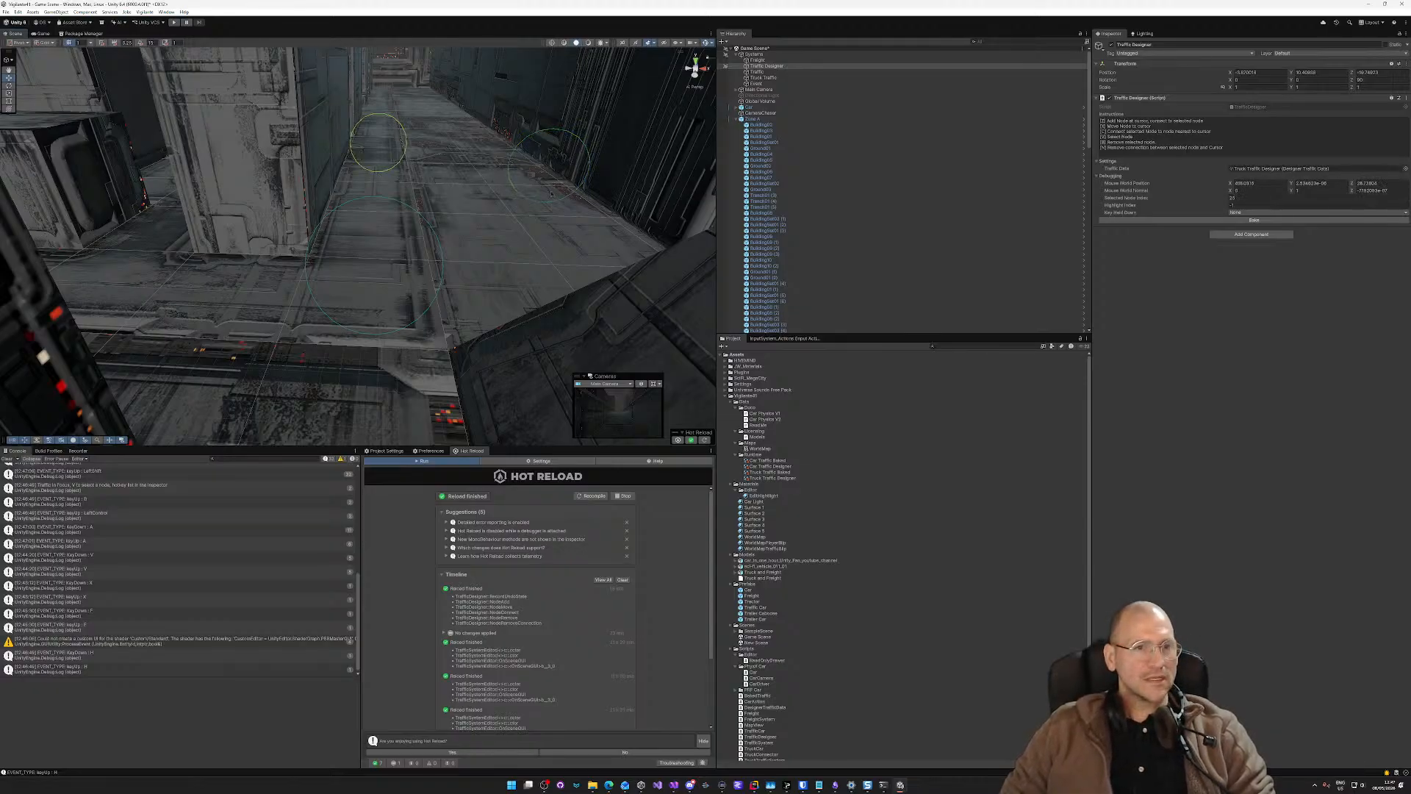
key("c")
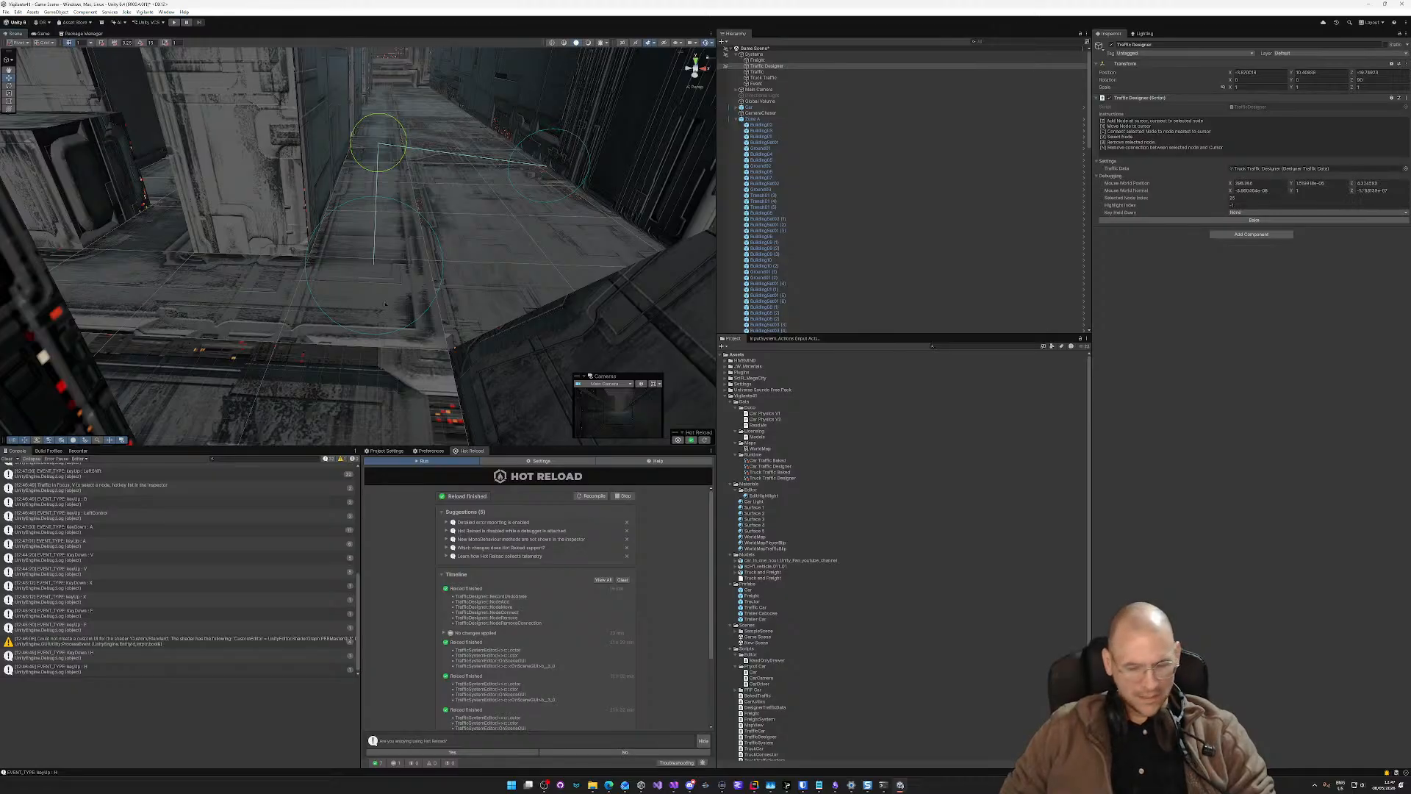
key("s")
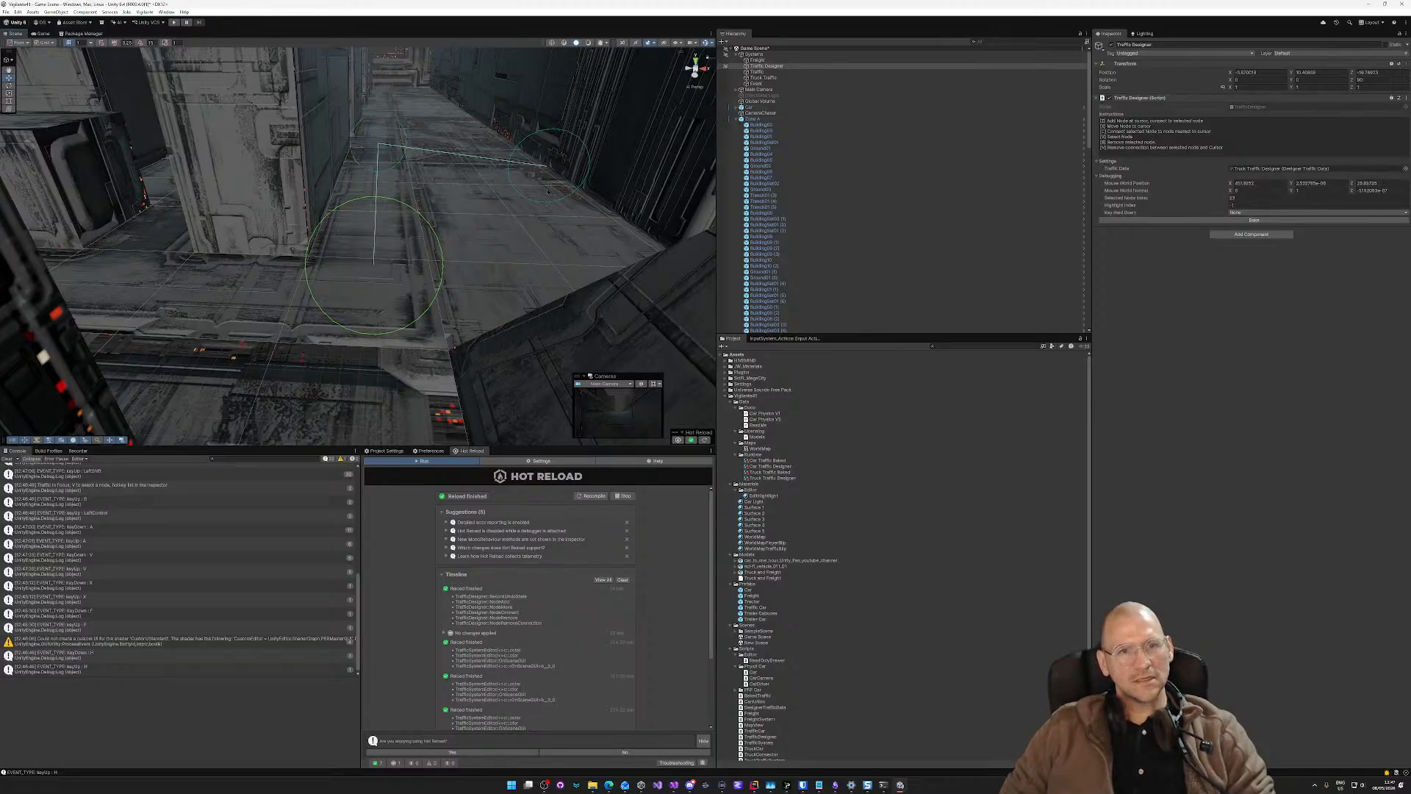
key("c")
Step: Connect the new triangular junction along the long street to the existing truck junction at its far end
right_click_drag(530, 220, 491, 182)
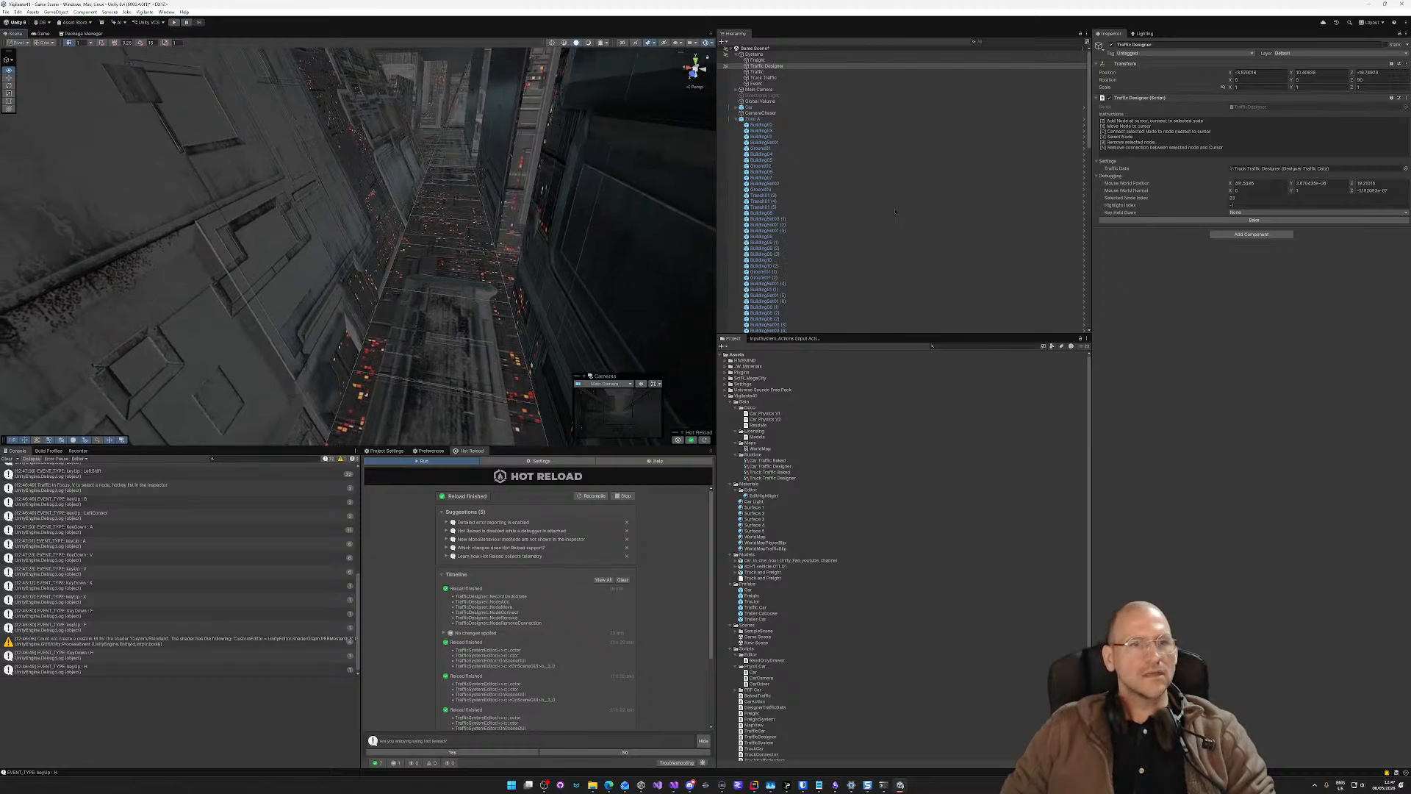
key("a")
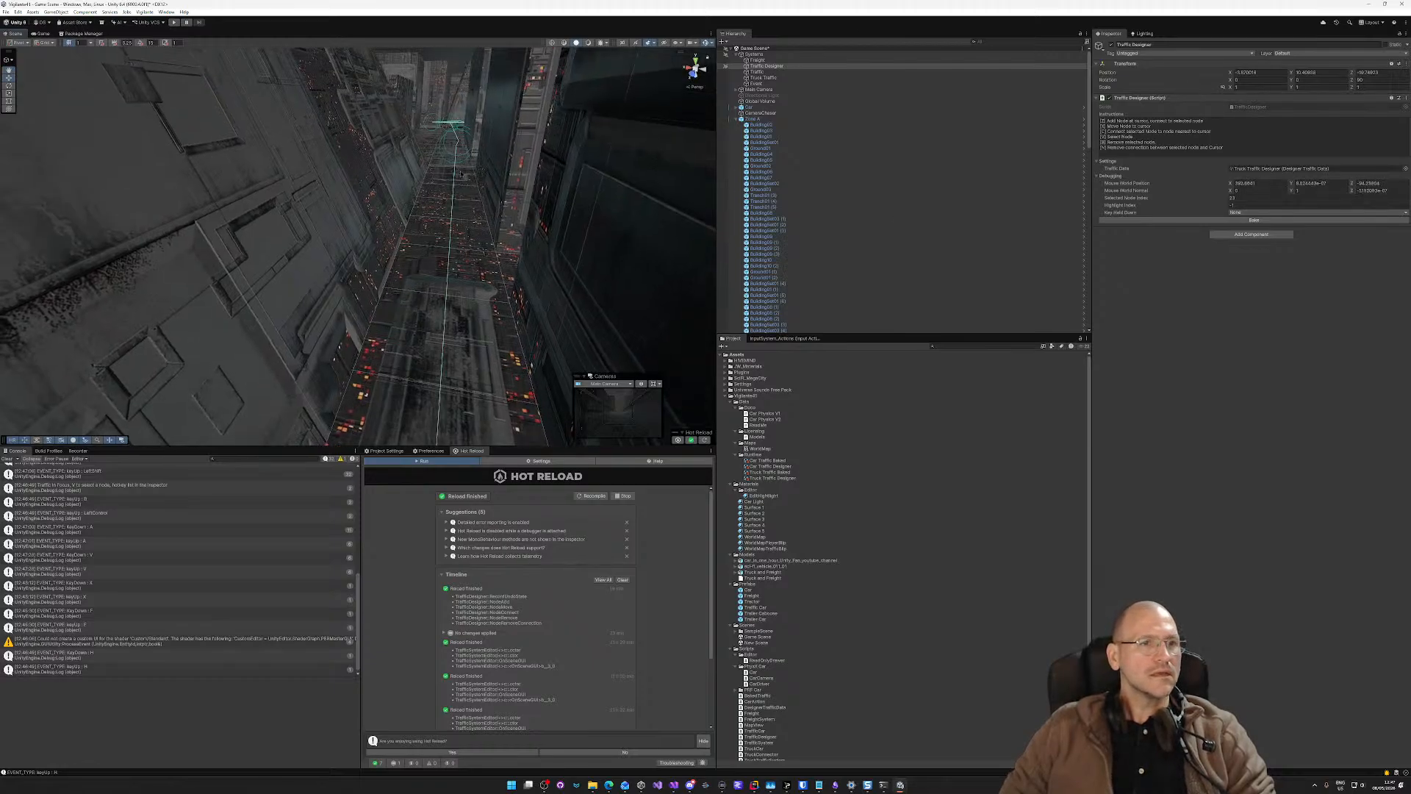
right_click_drag(463, 175, 424, 241)
key("shift+a")
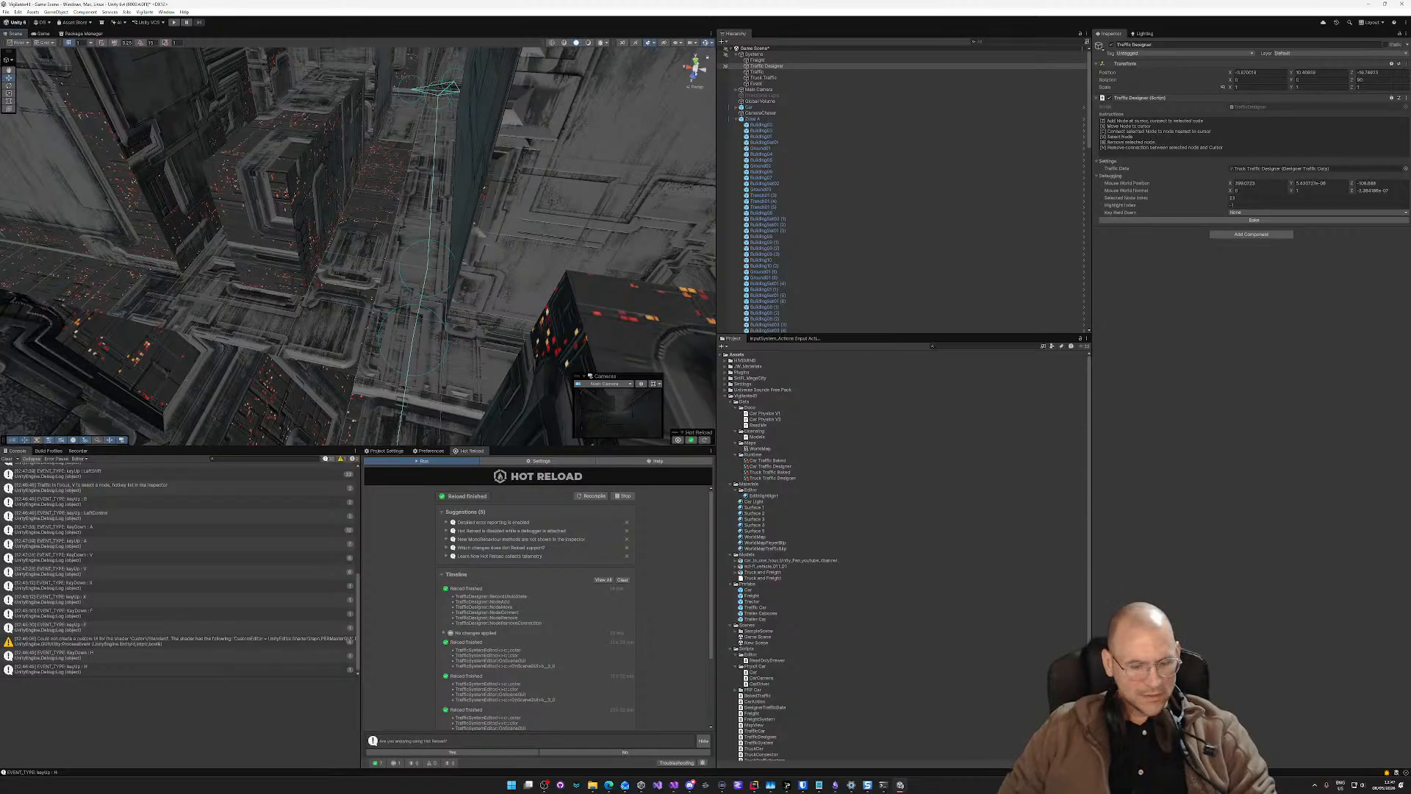
key("z")
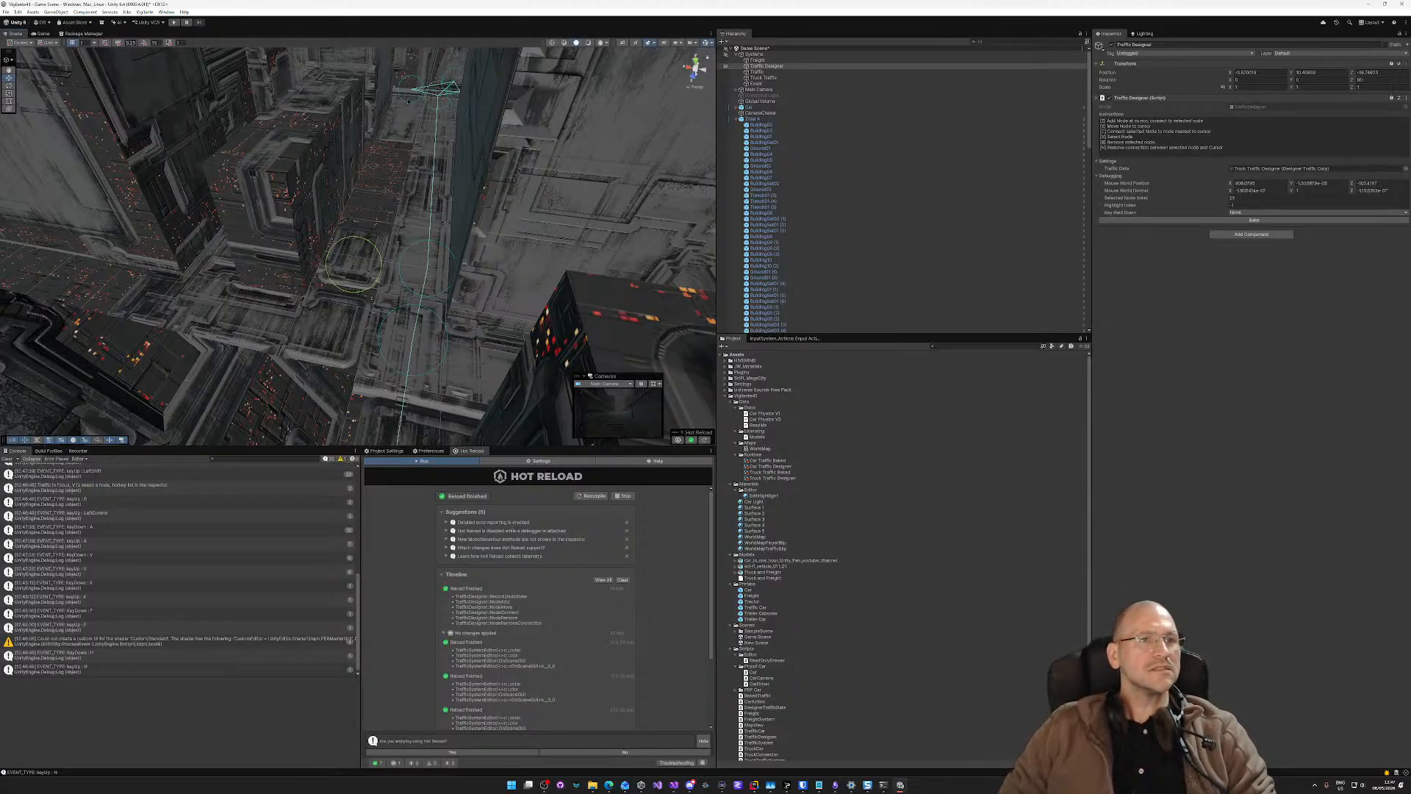
key("c")
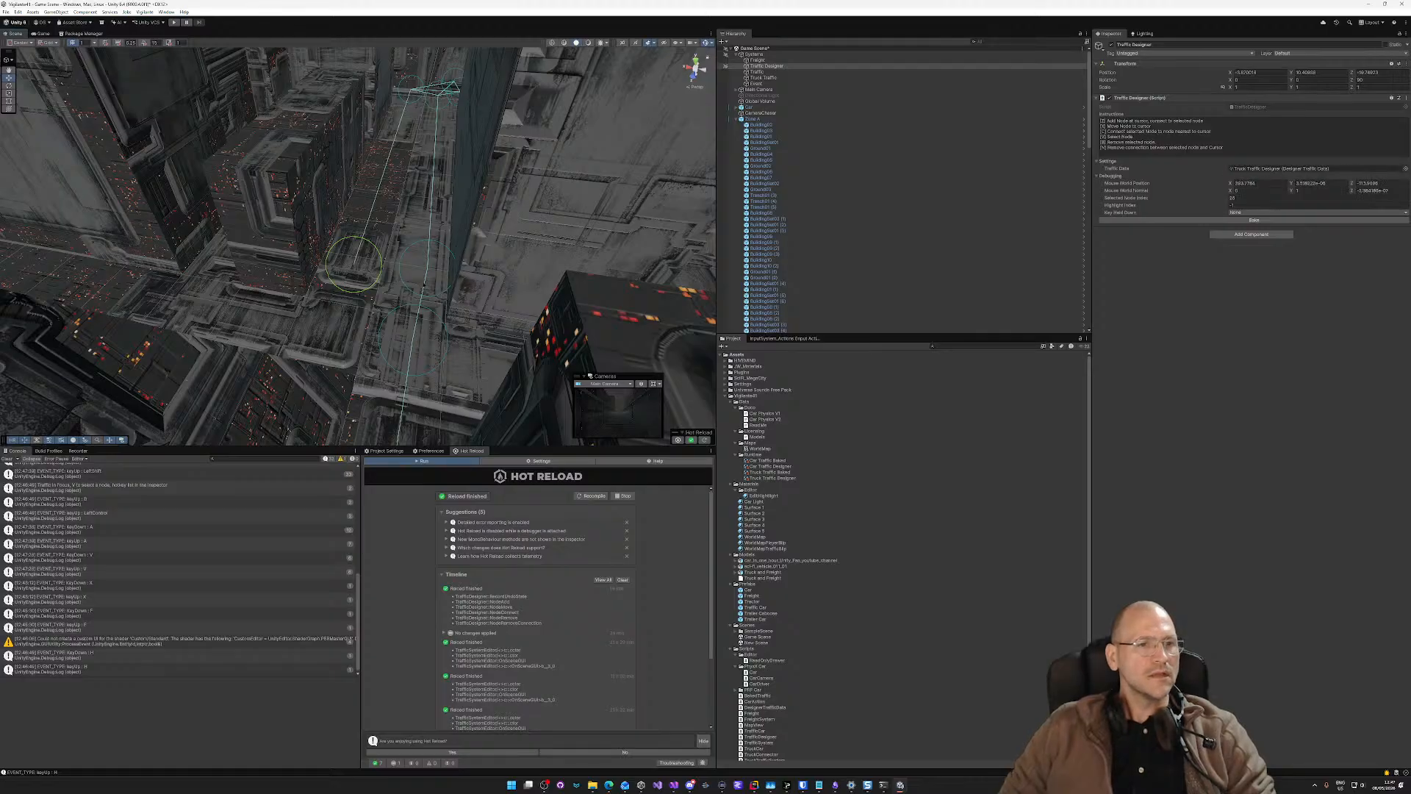
key("c")
Step: Check the connections at the new junction and examine the adjoining streets for the next node positions
right_click_drag(409, 343, 1408, 214)
key("d")
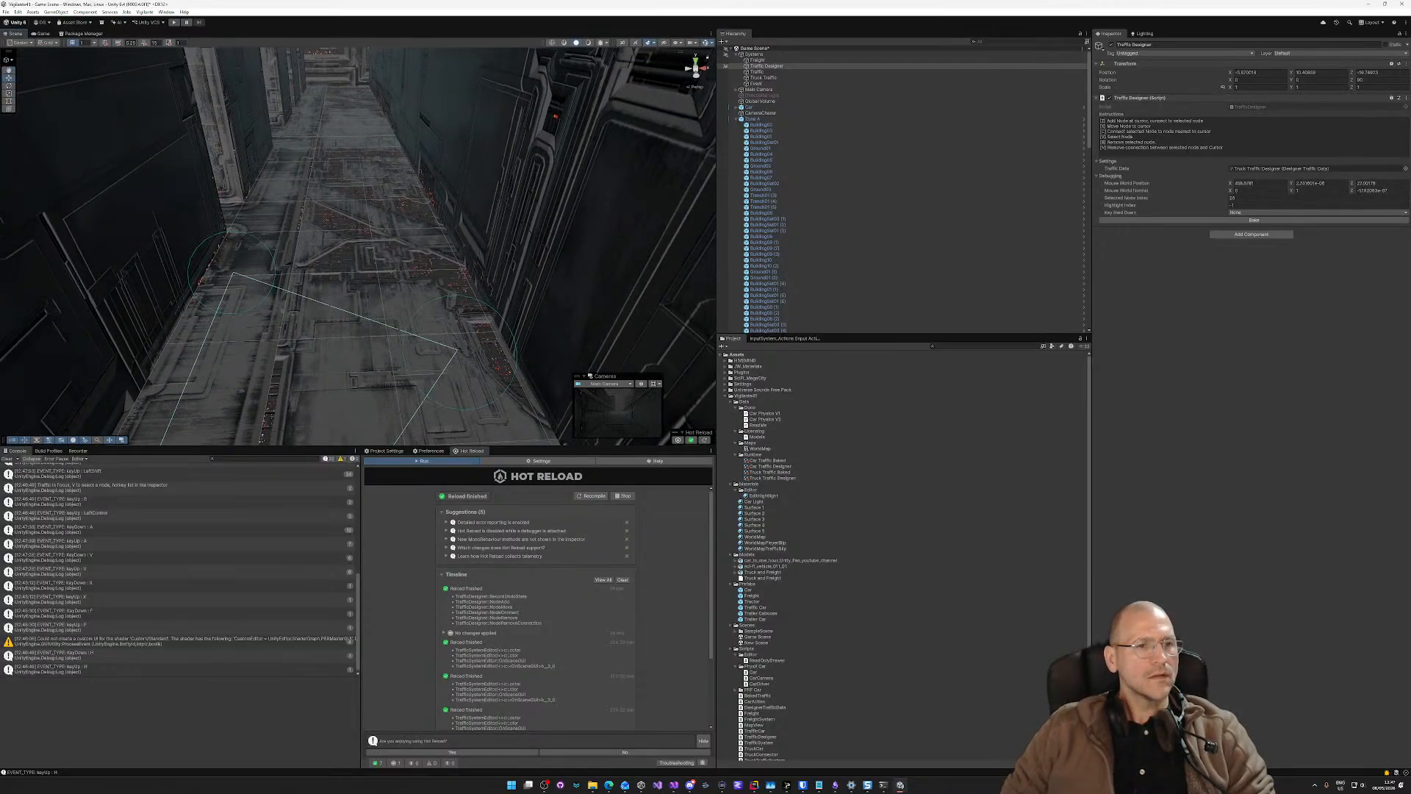
left_click(453, 347)
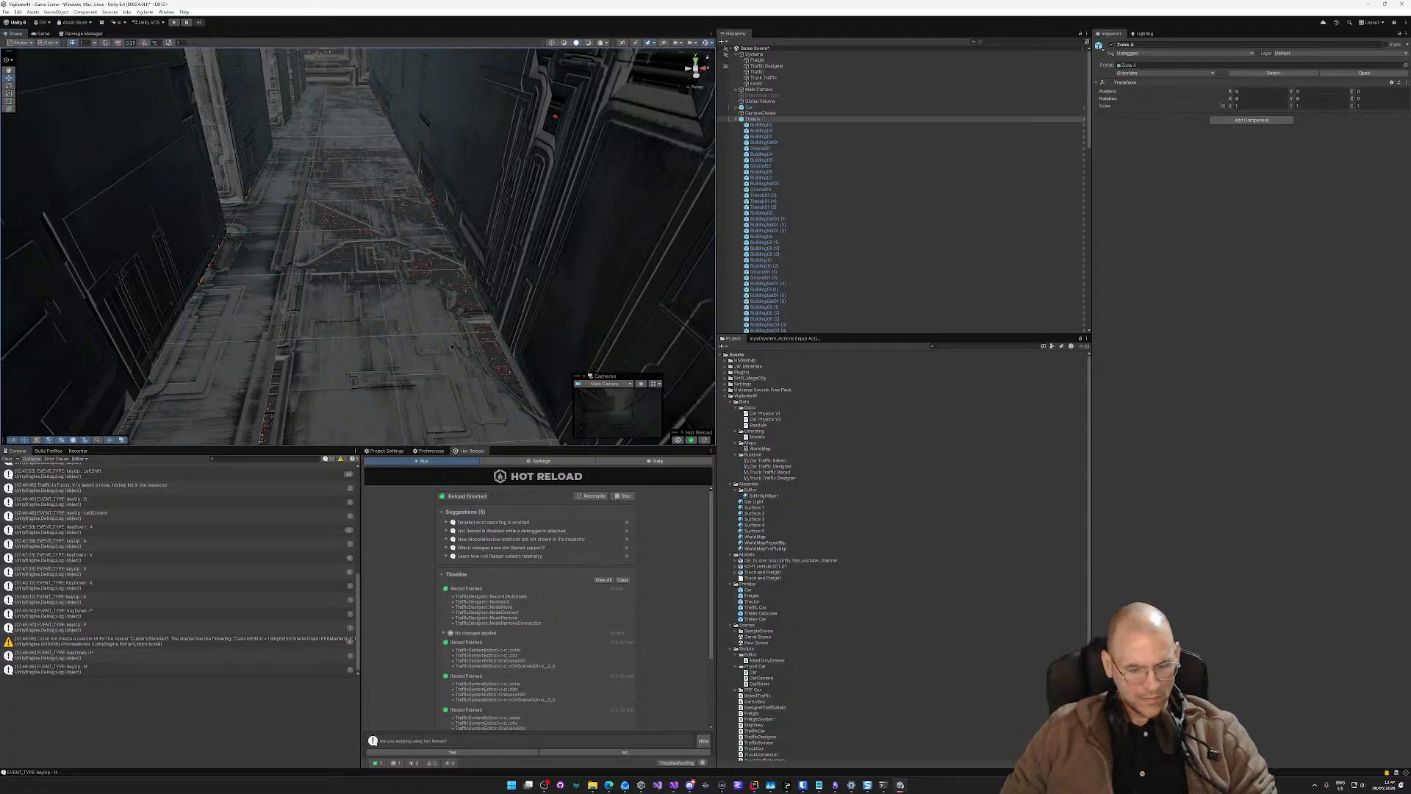
key("ctrl+z")
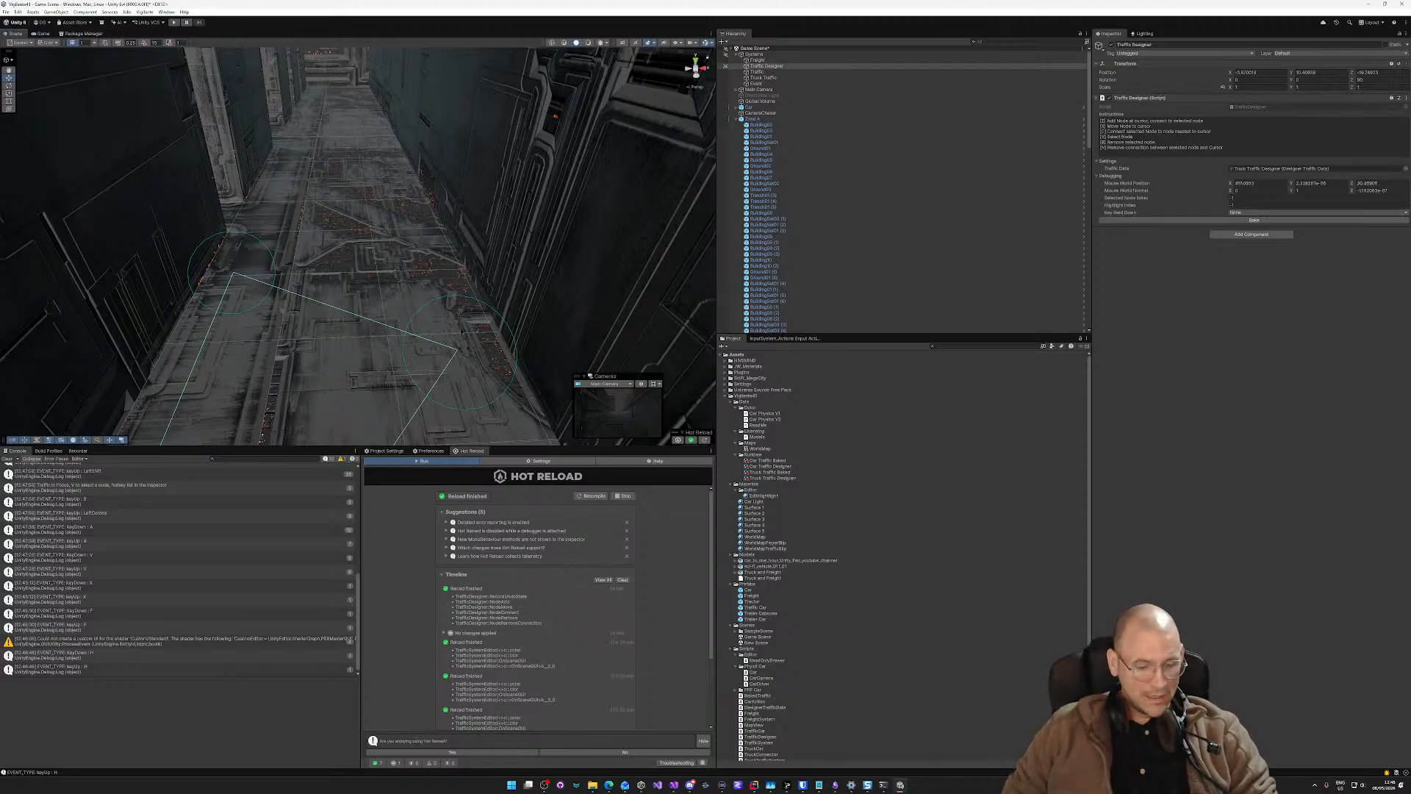
key("shift+w")
right_click_drag(401, 247, 73, 186, "shift")
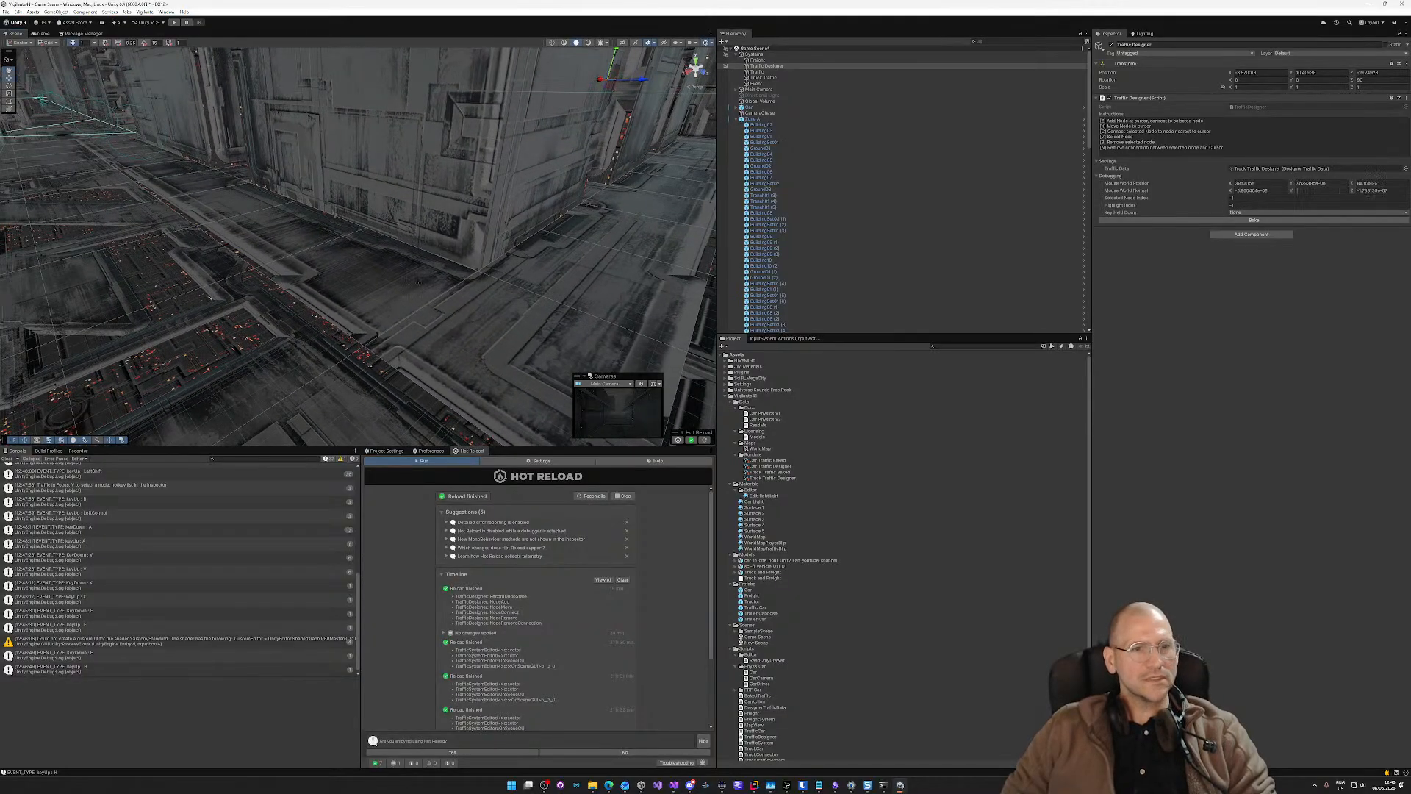
Step: Place two connected truck nodes at the building corners of the next intersection, linking the first to the previous junction
key("s")
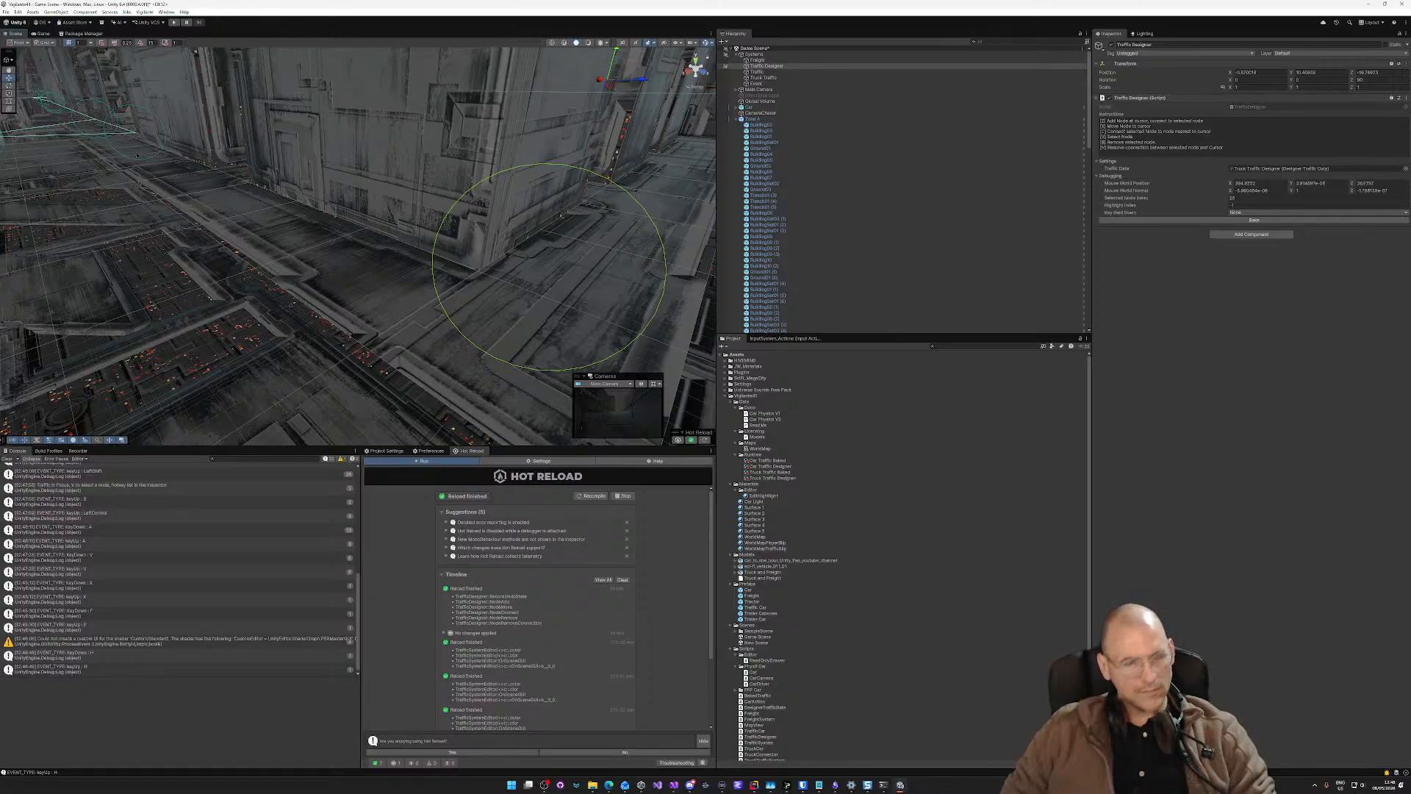
key("c")
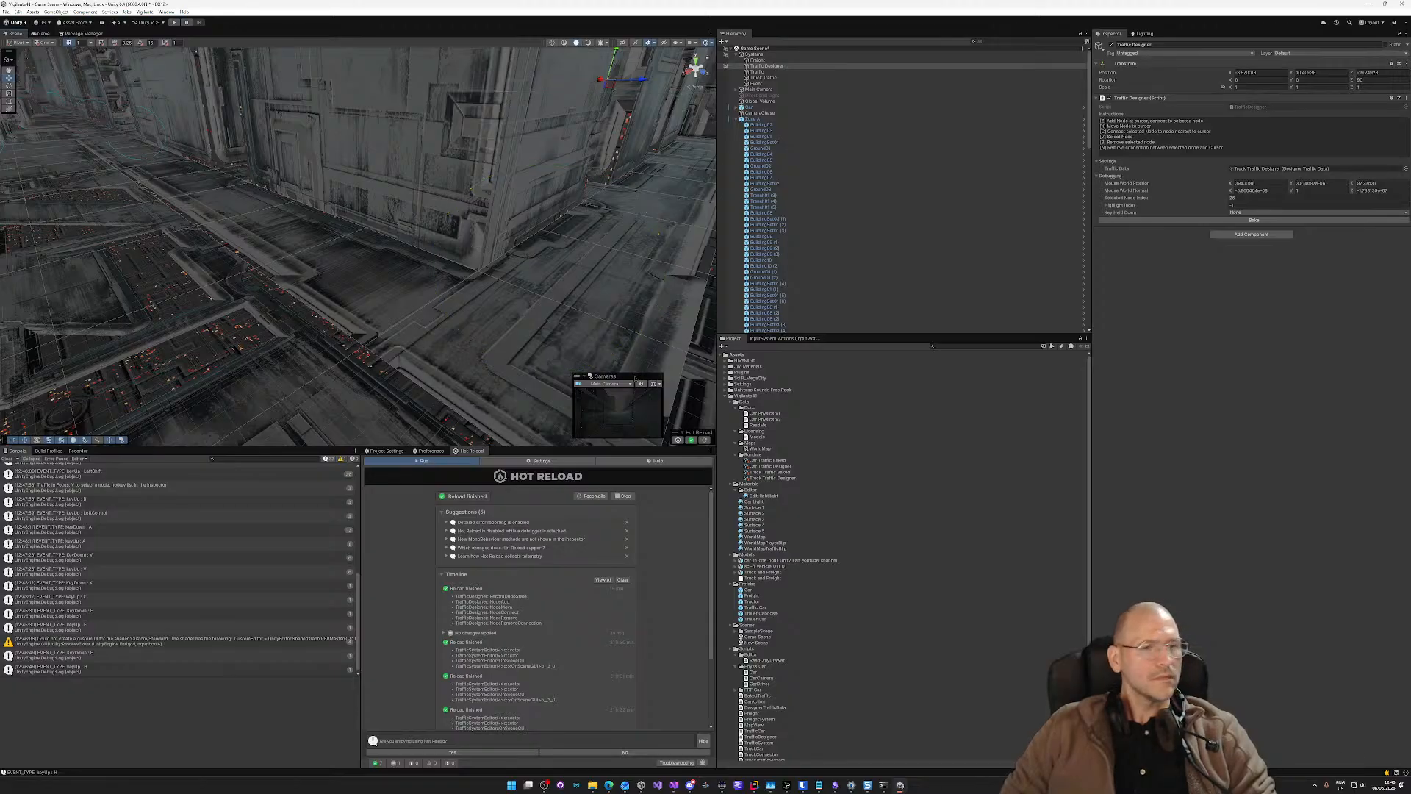
right_click_drag(608, 317, 426, 276)
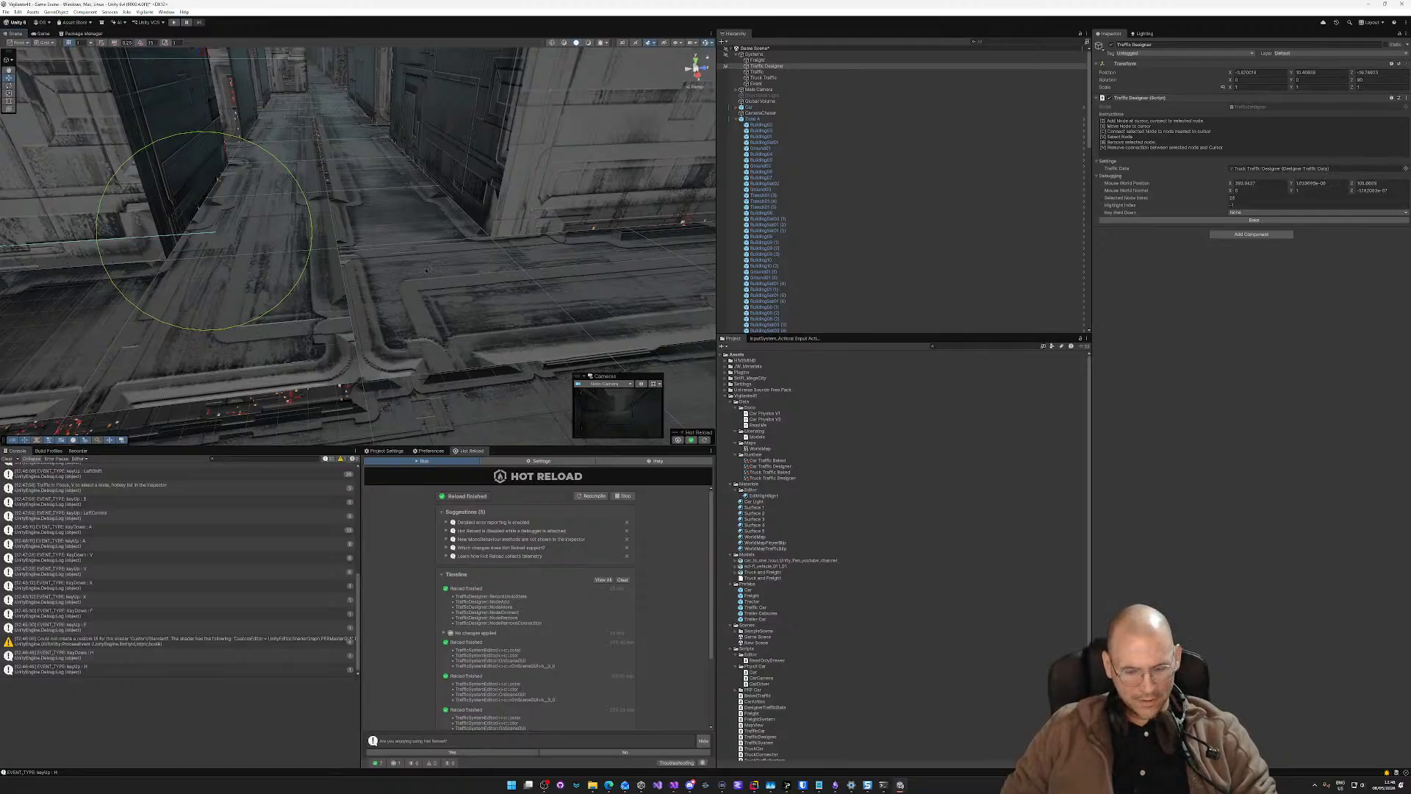
key("z")
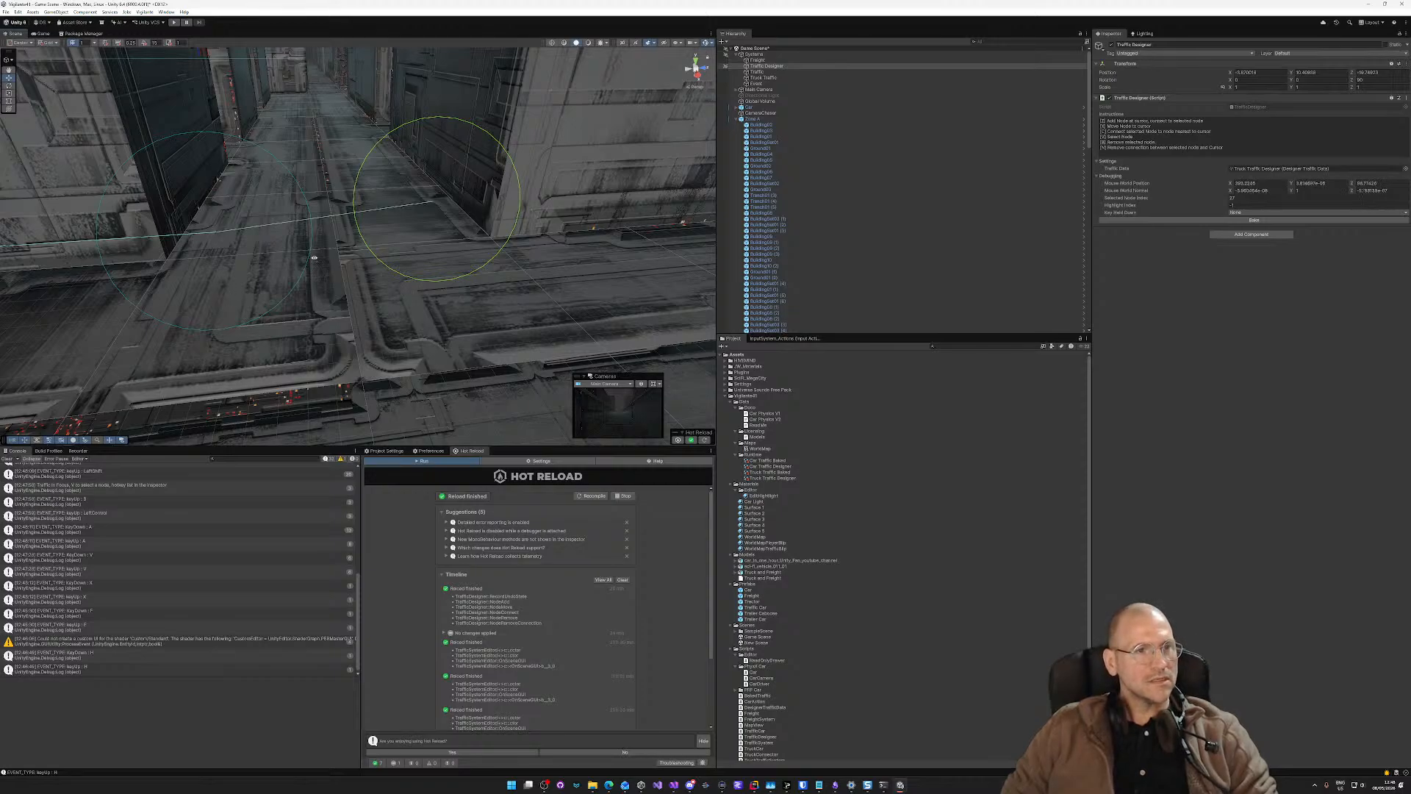
right_click_drag(314, 258, 216, 319)
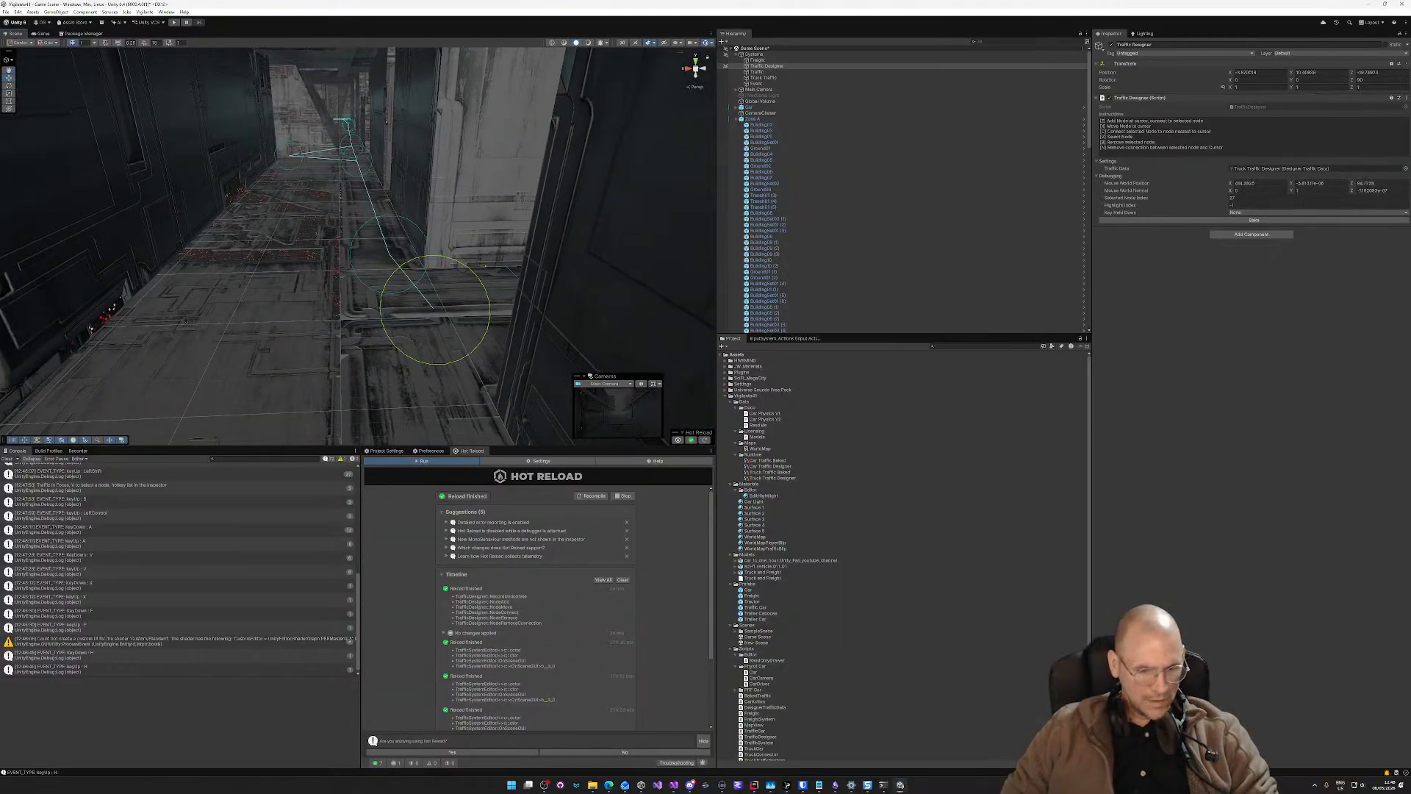
Step: Add a third node on the opposite side of the intersection and connect it to the other two in a triangle
key("a")
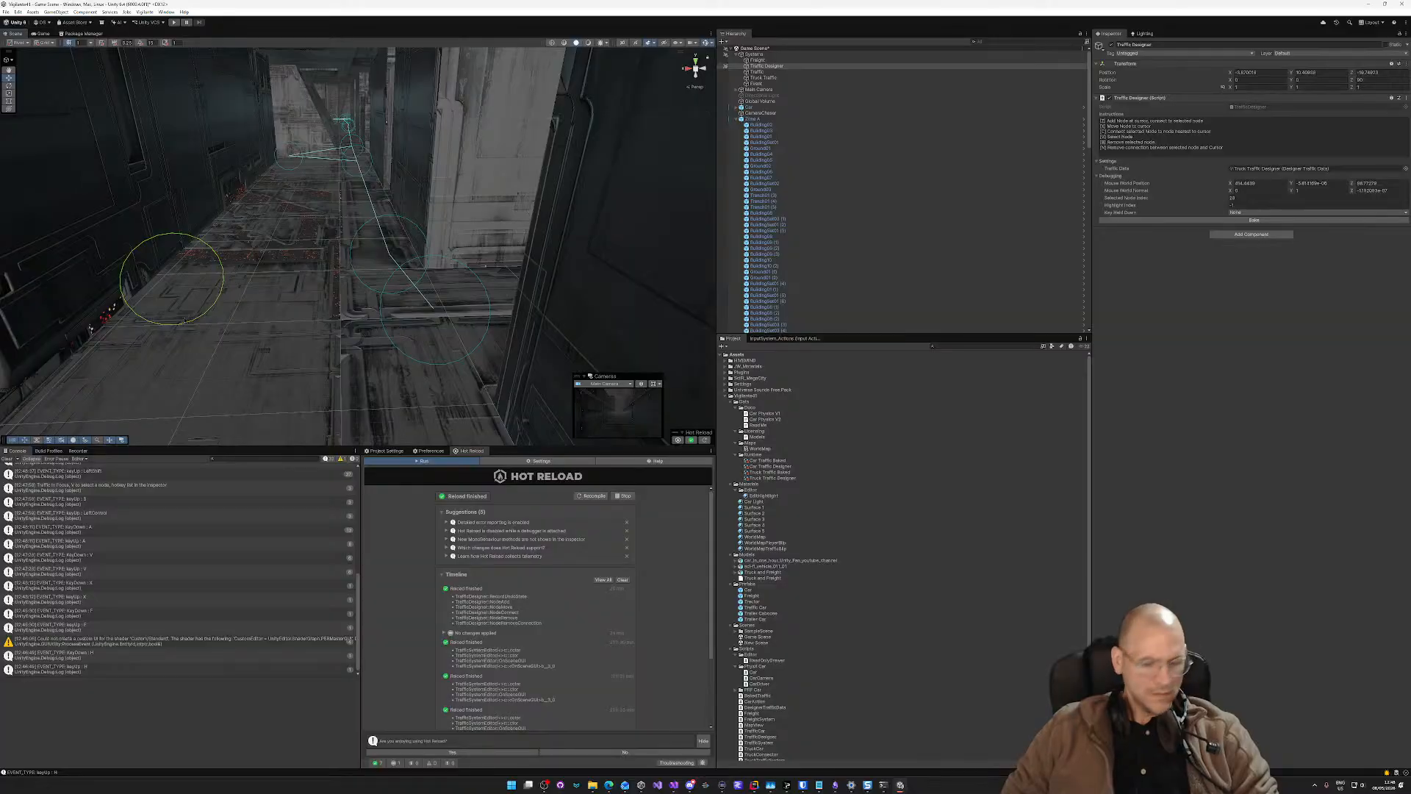
key("c")
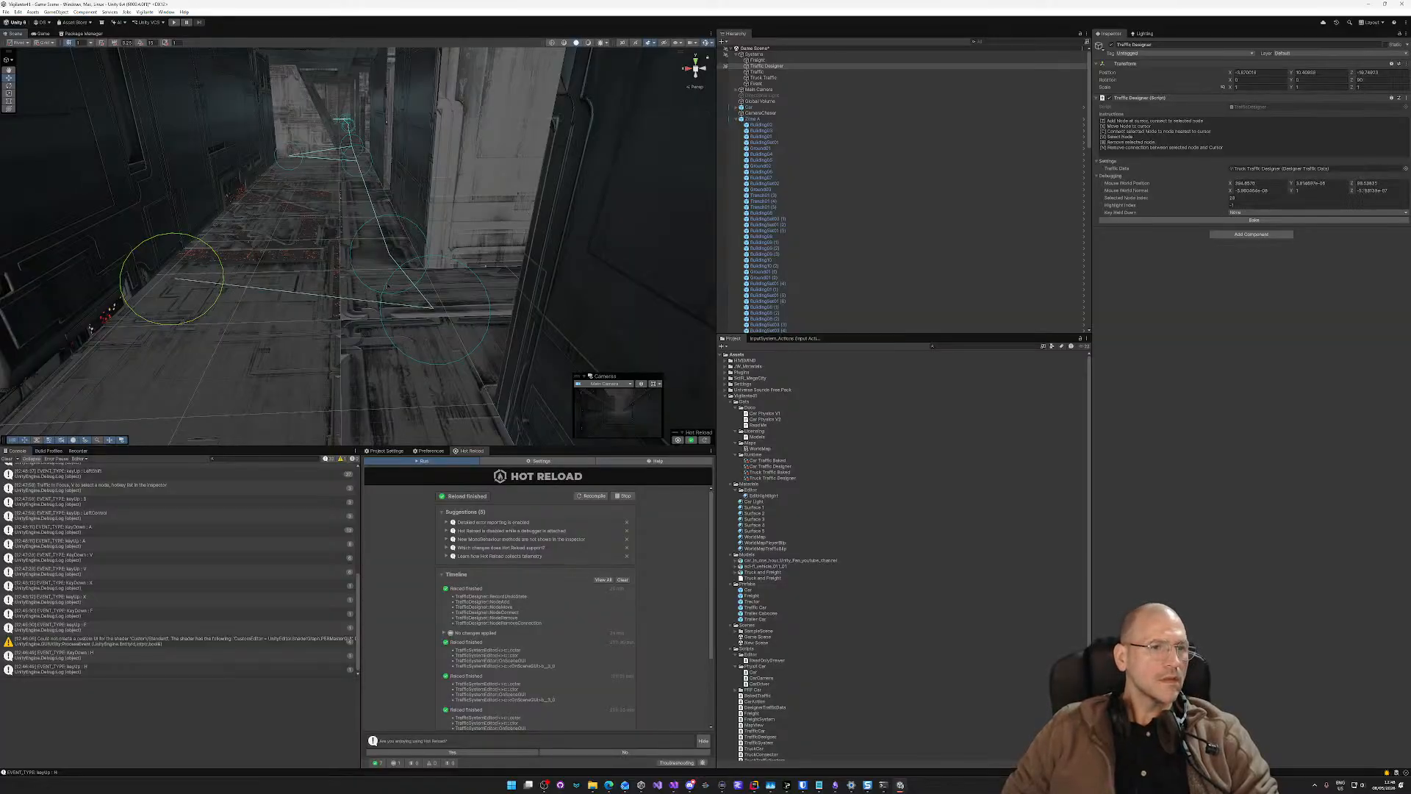
key("c")
key("c")
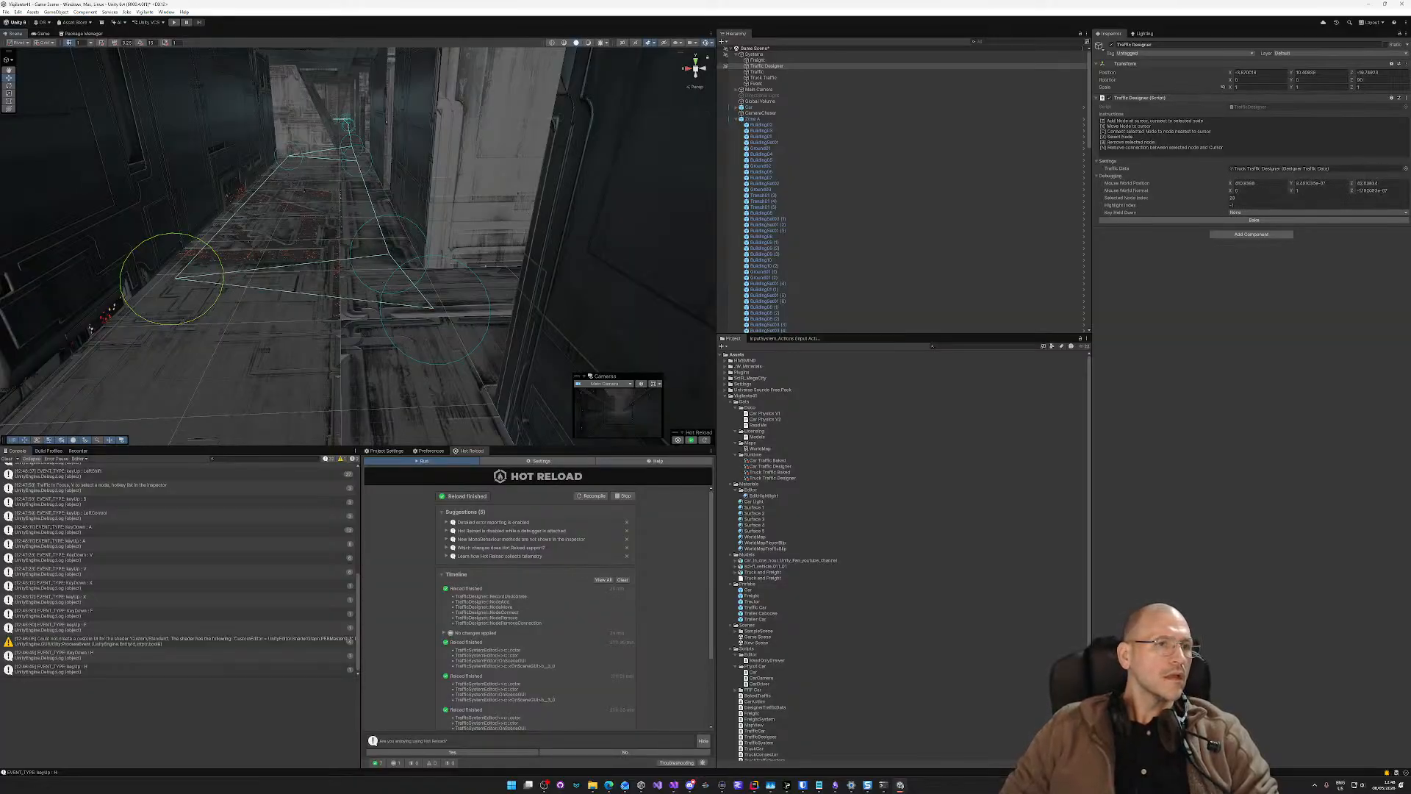
Step: Place two nodes at the far end of the adjoining street and connect them to the new junction and each other
right_click_drag(318, 213, 346, 203)
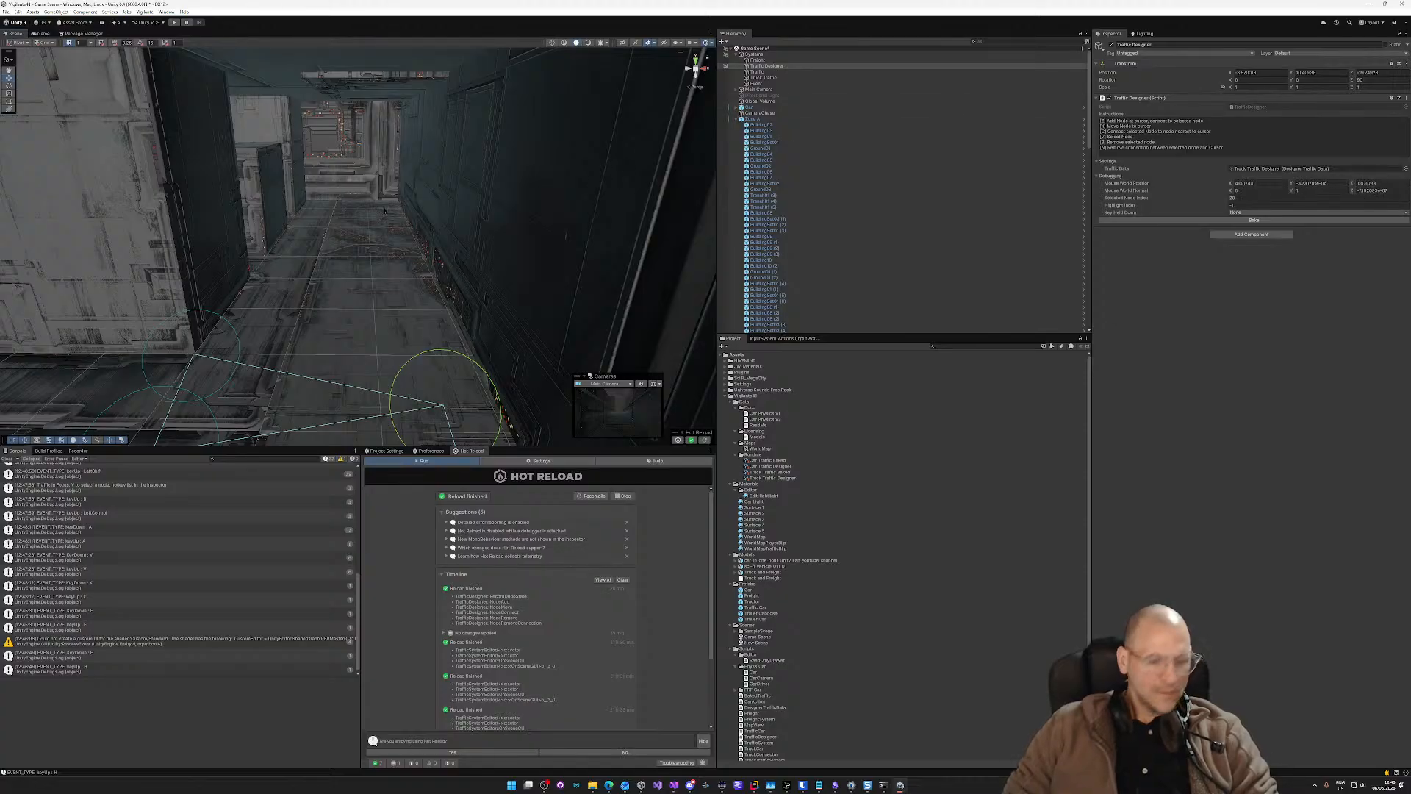
key("z")
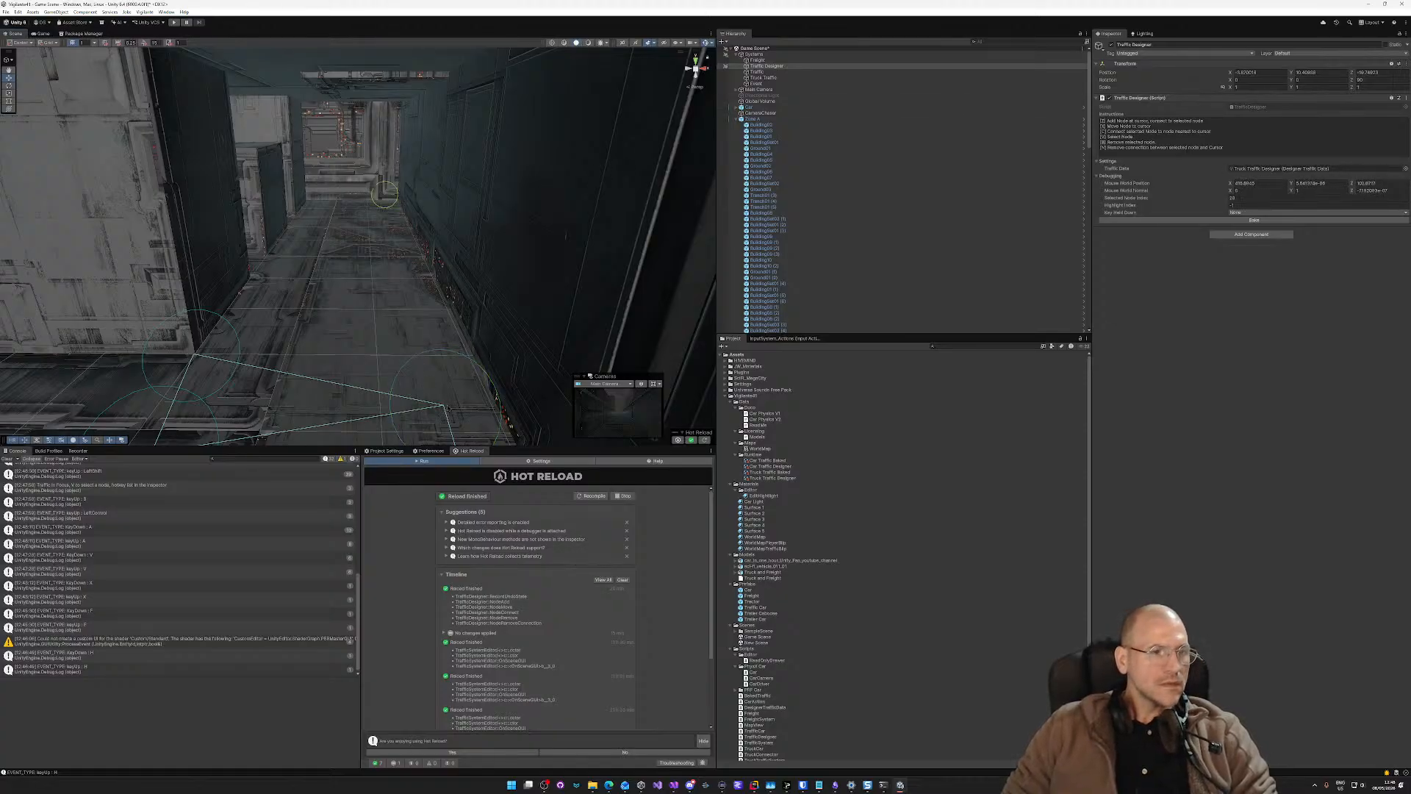
key("c")
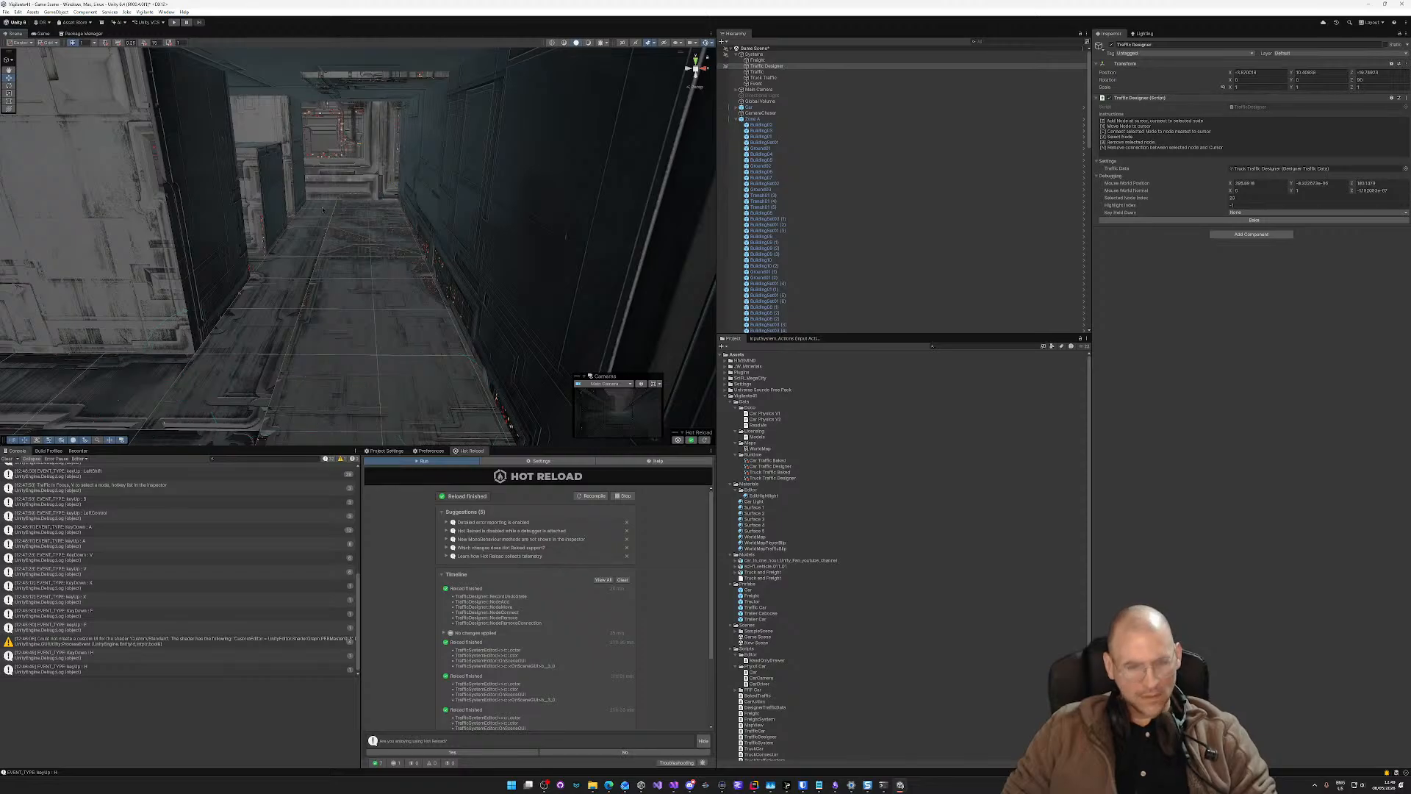
key("z")
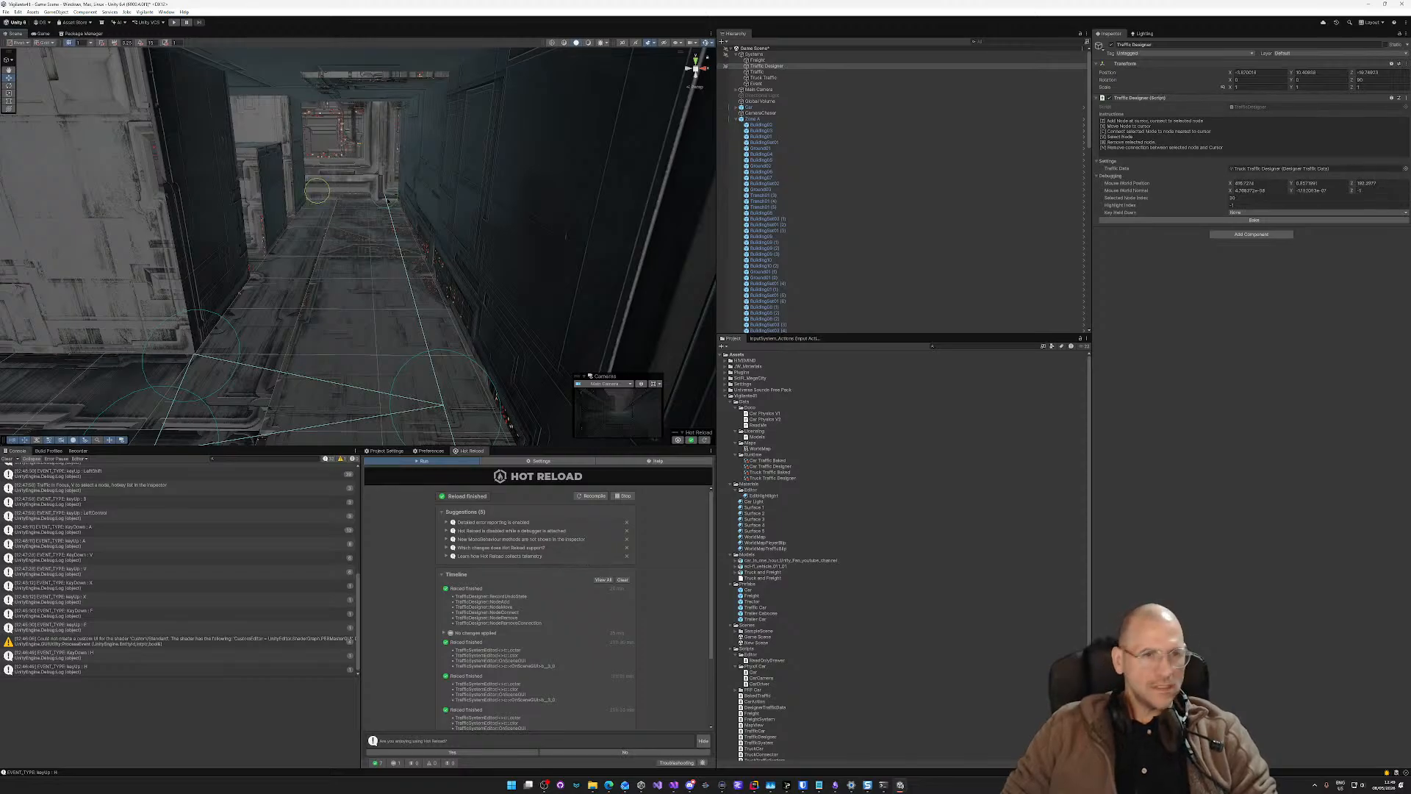
key("c")
key("c")
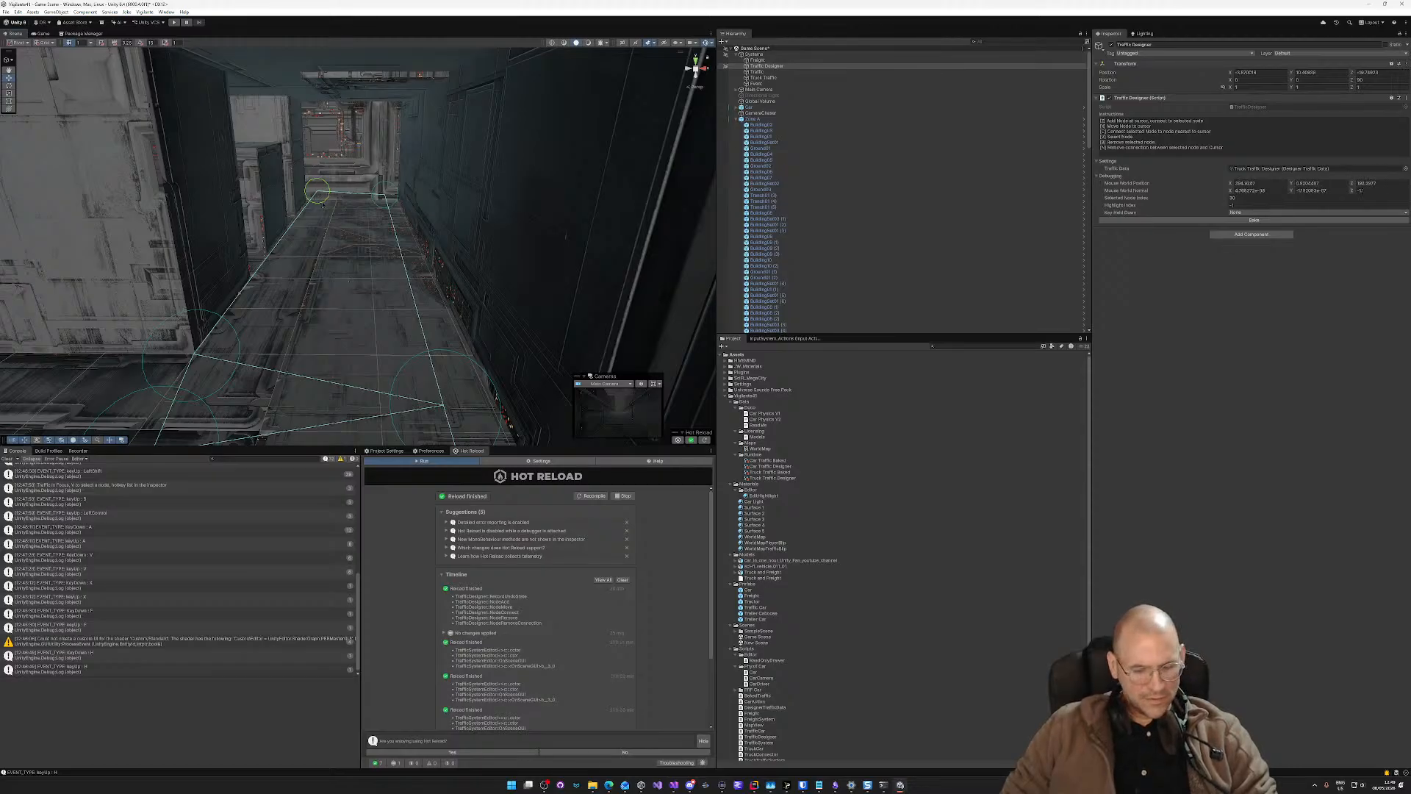
Step: Reposition the two nodes at the far end of the street so they sit on the roadway
key("m")
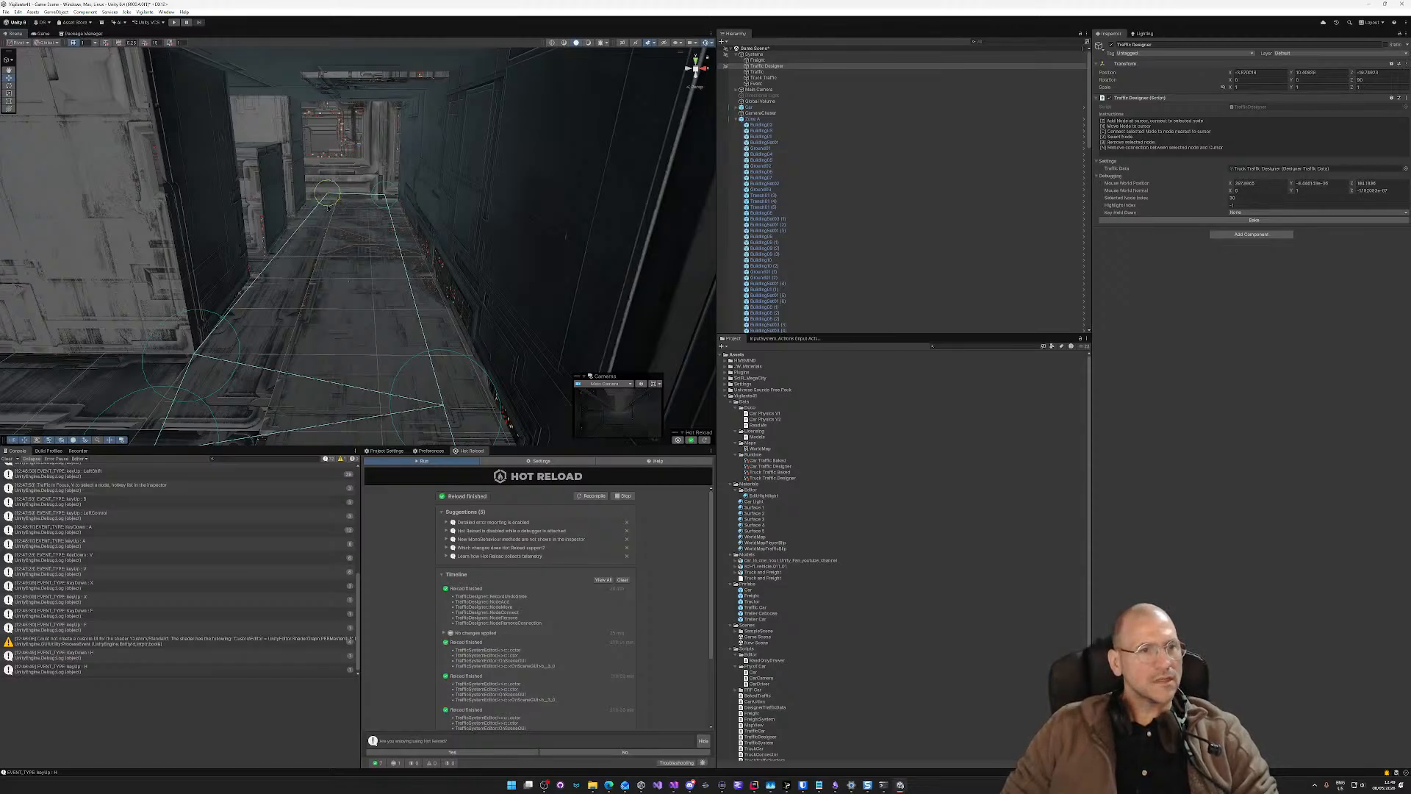
key("x")
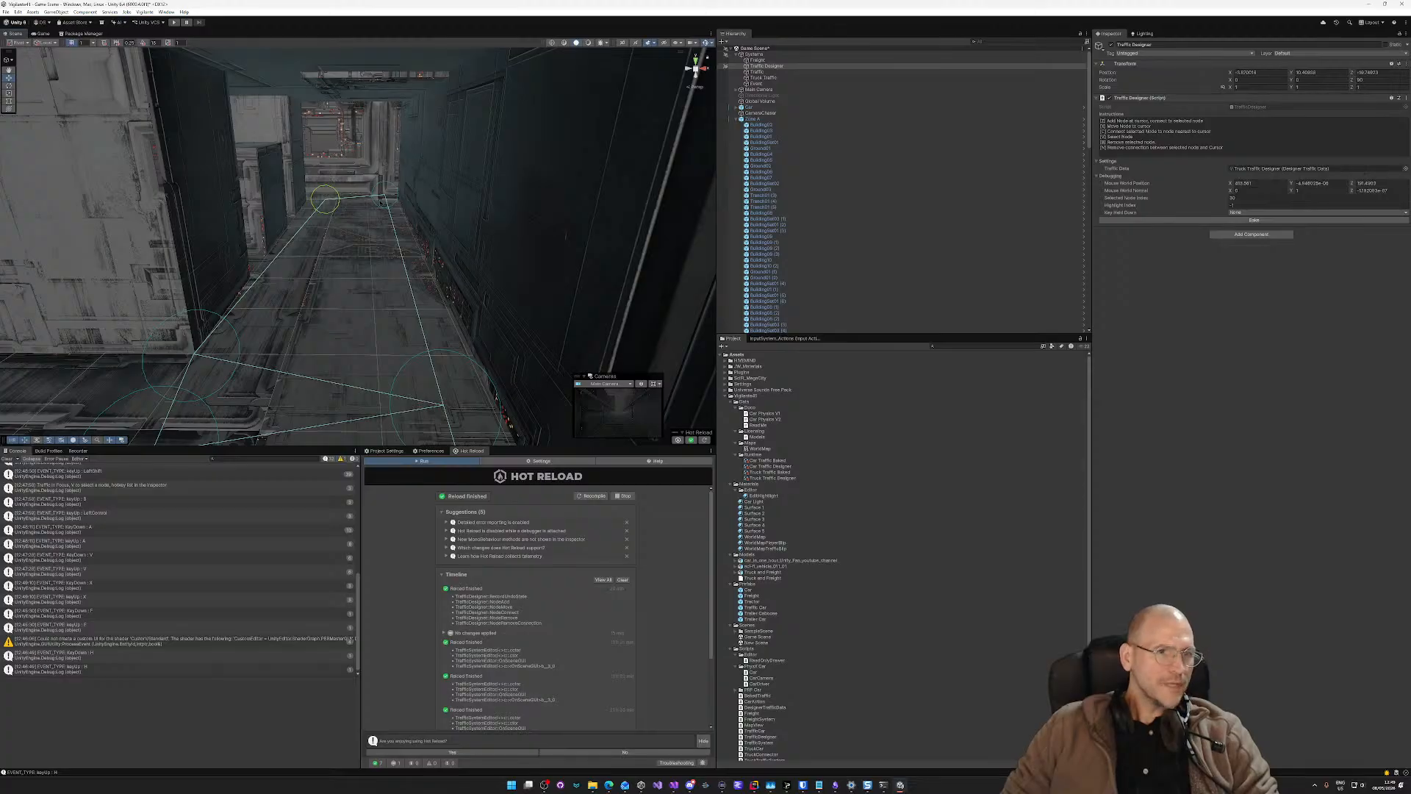
key("v")
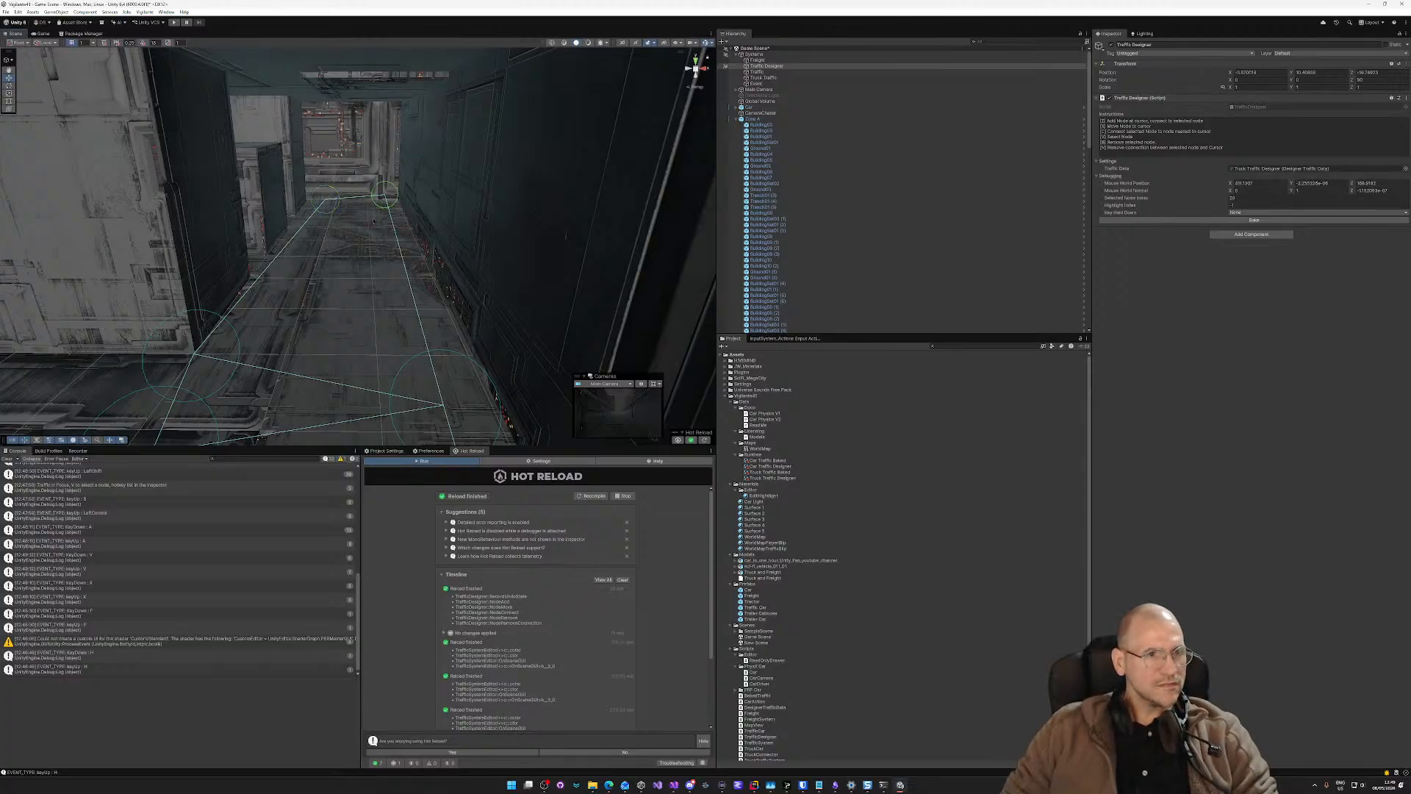
key("x")
Step: Extend the truck route along the next narrow street with two connected nodes at its far end
right_click_drag(361, 207, 183, 221)
key("w")
key("d")
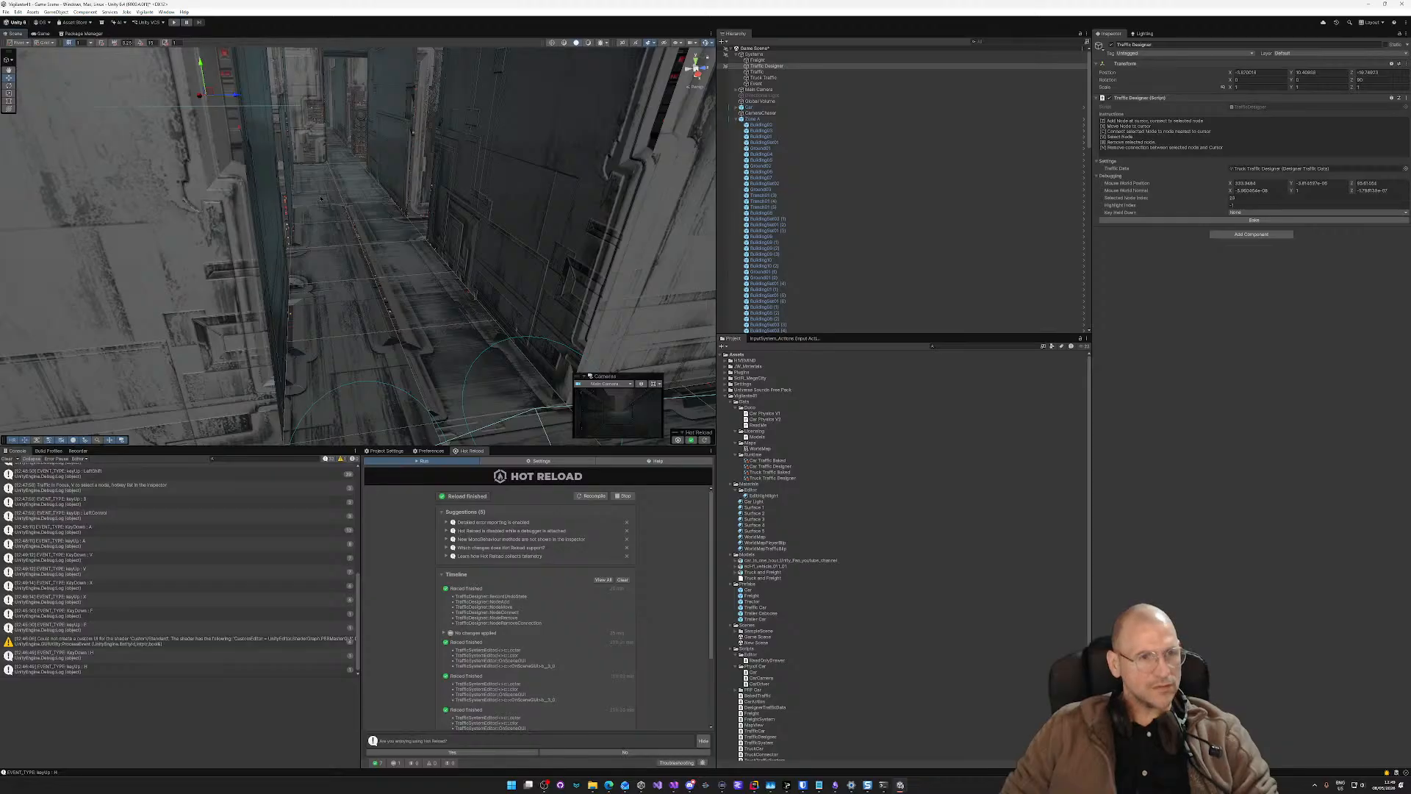
key("a")
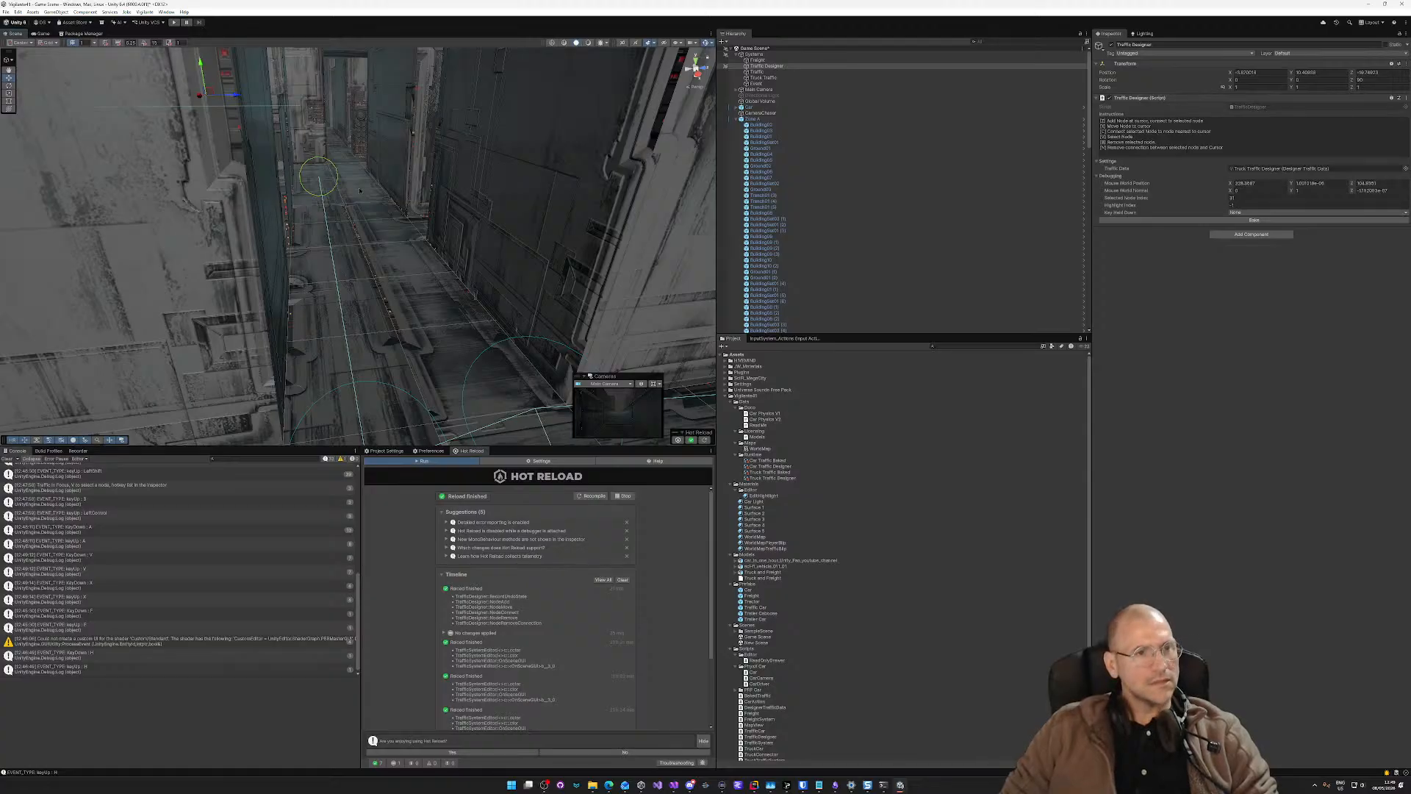
key("a")
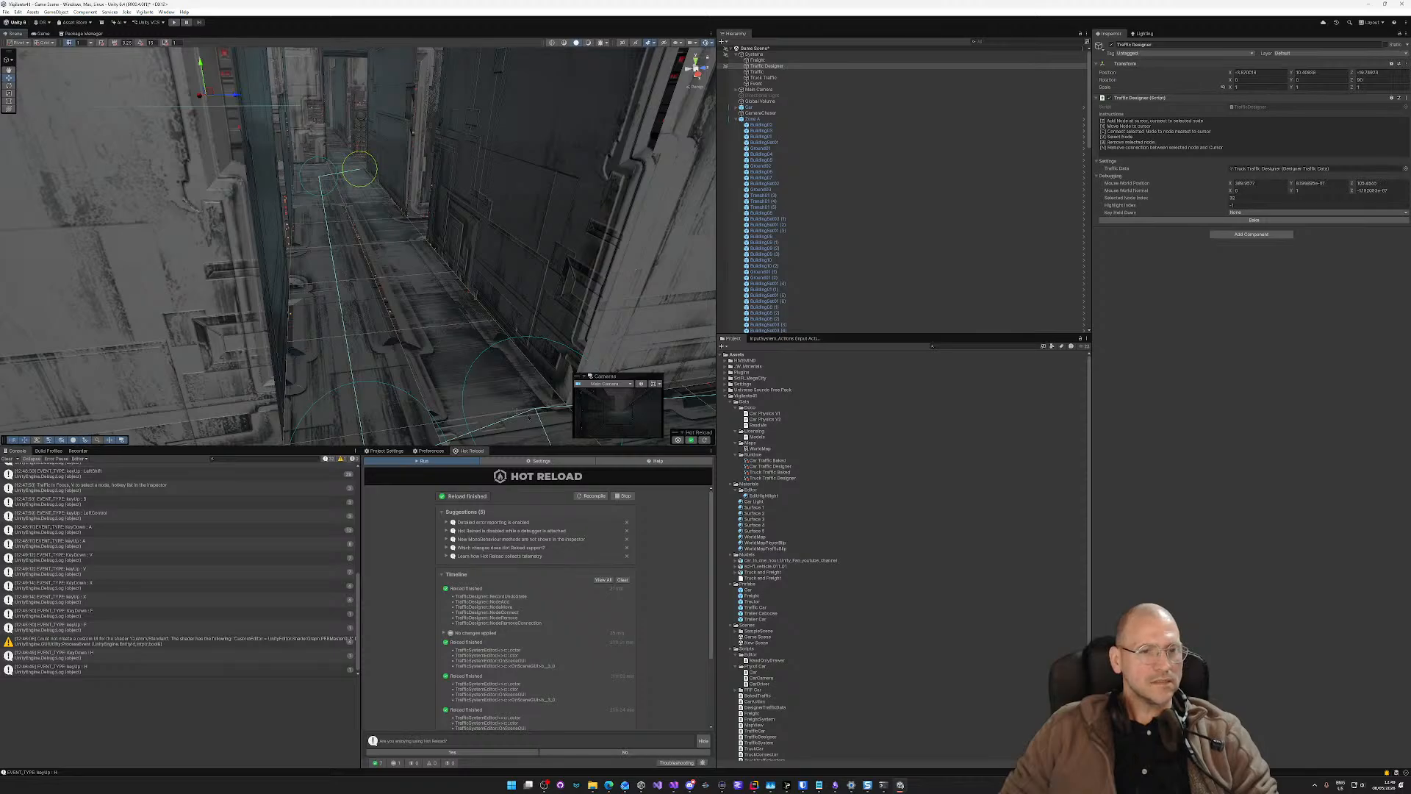
Step: Add a third node beyond the narrow street's end pair and connect it to both of them
key("w")
mouse_move(371, 213)
right_mouse_down()
mouse_move(365, 174)
mouse_move(365, 225)
right_mouse_up()
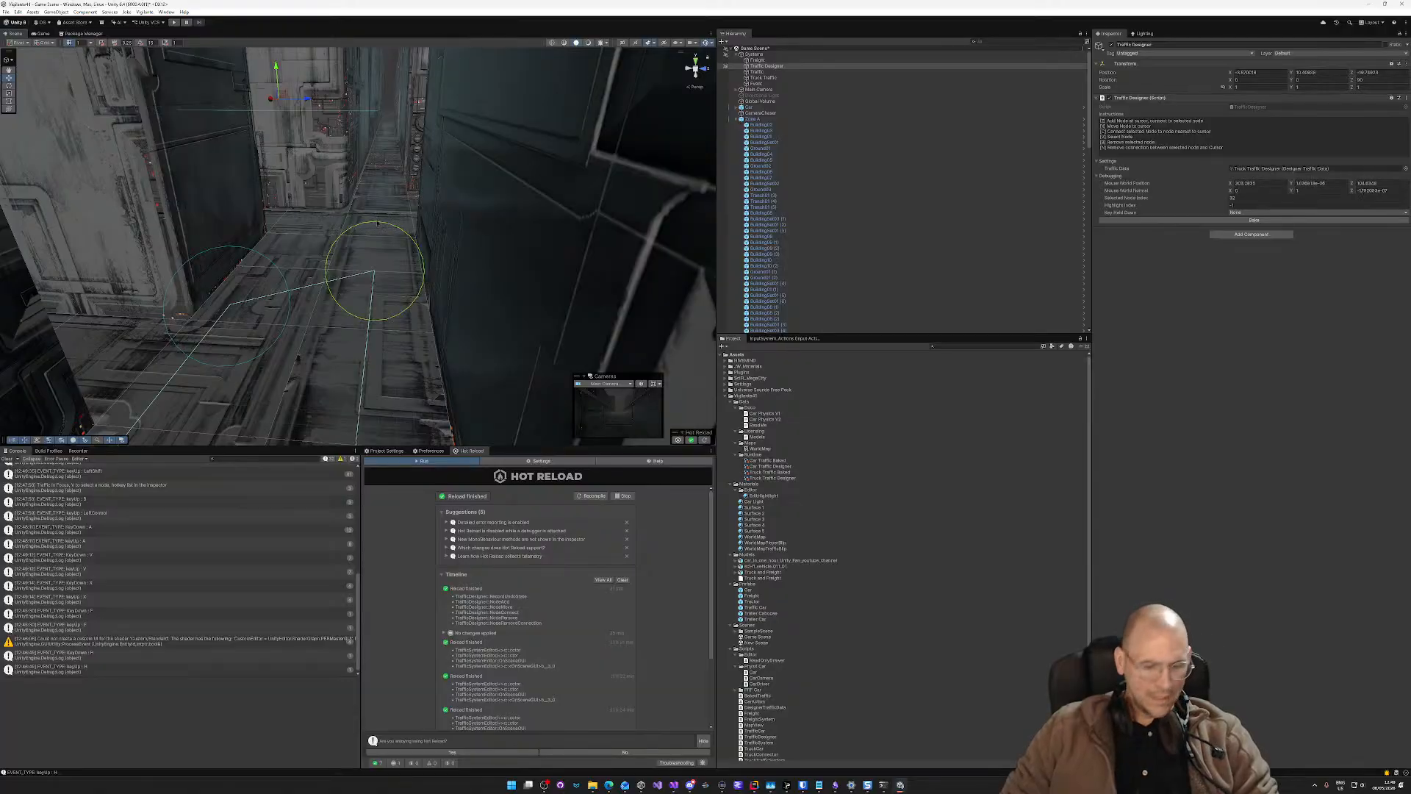
key("z")
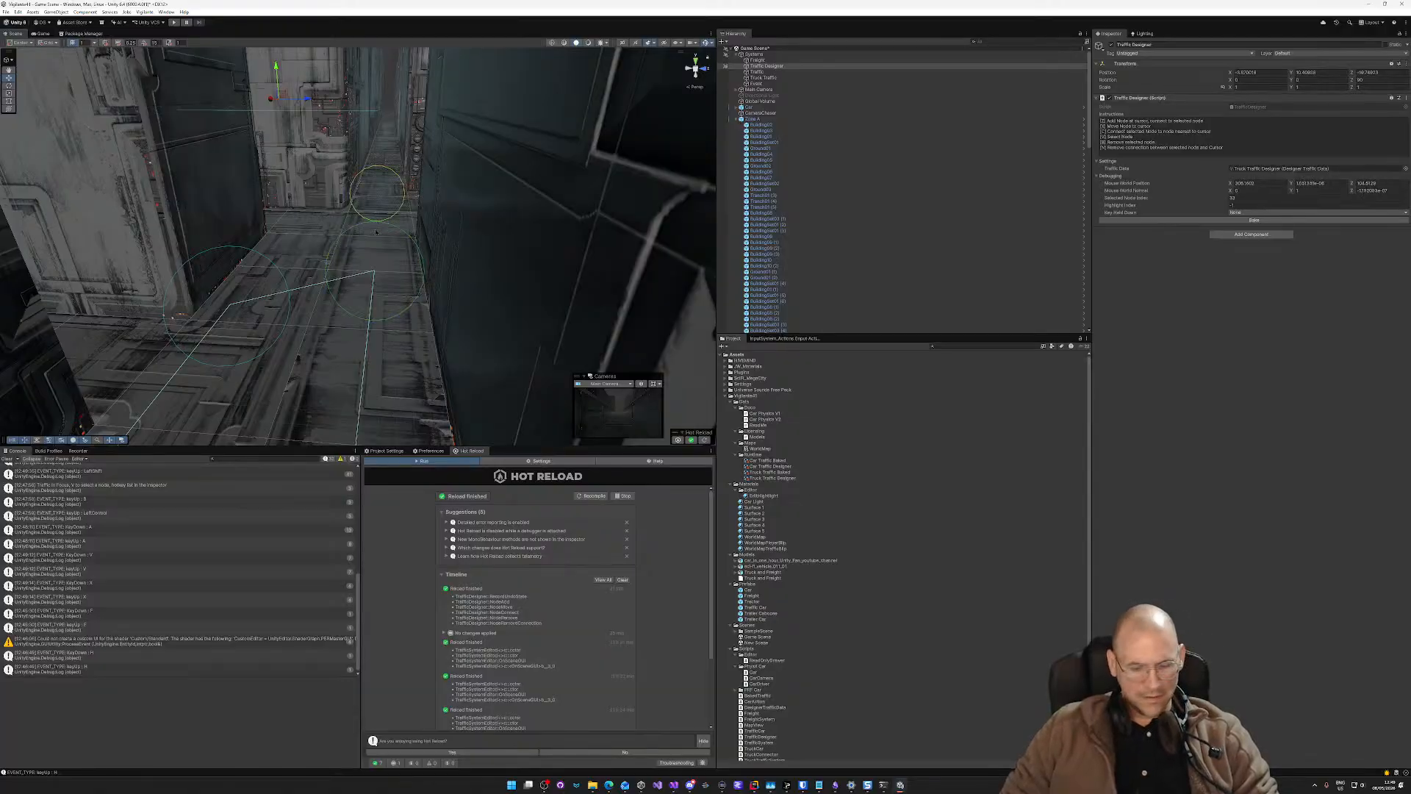
key("c")
key("c")
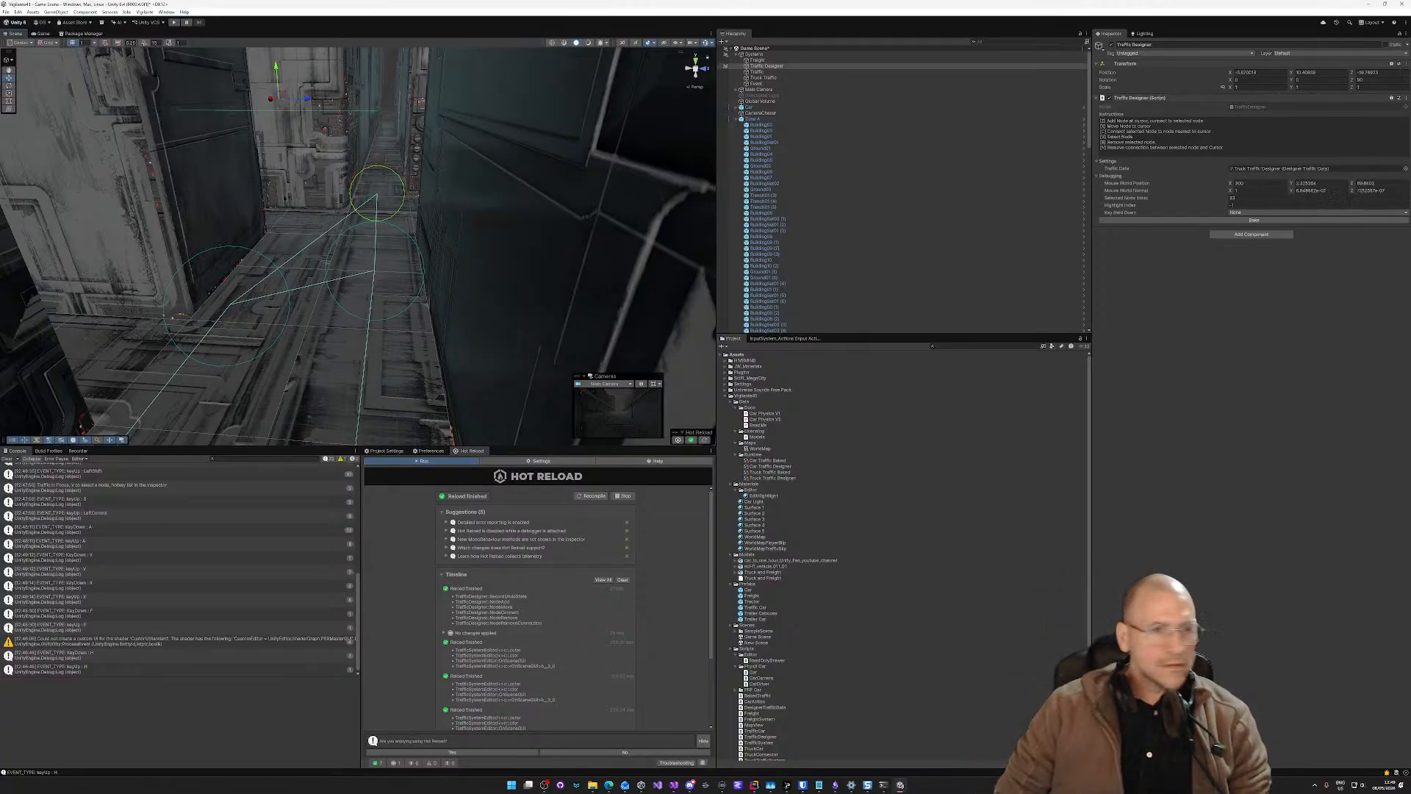
Step: Place one node in the side street opening and one at the walkway corner, and remove the duplicate side street node
key("w")
right_click_drag(285, 198, 294, 298)
key("shift+w")
key("shift+w")
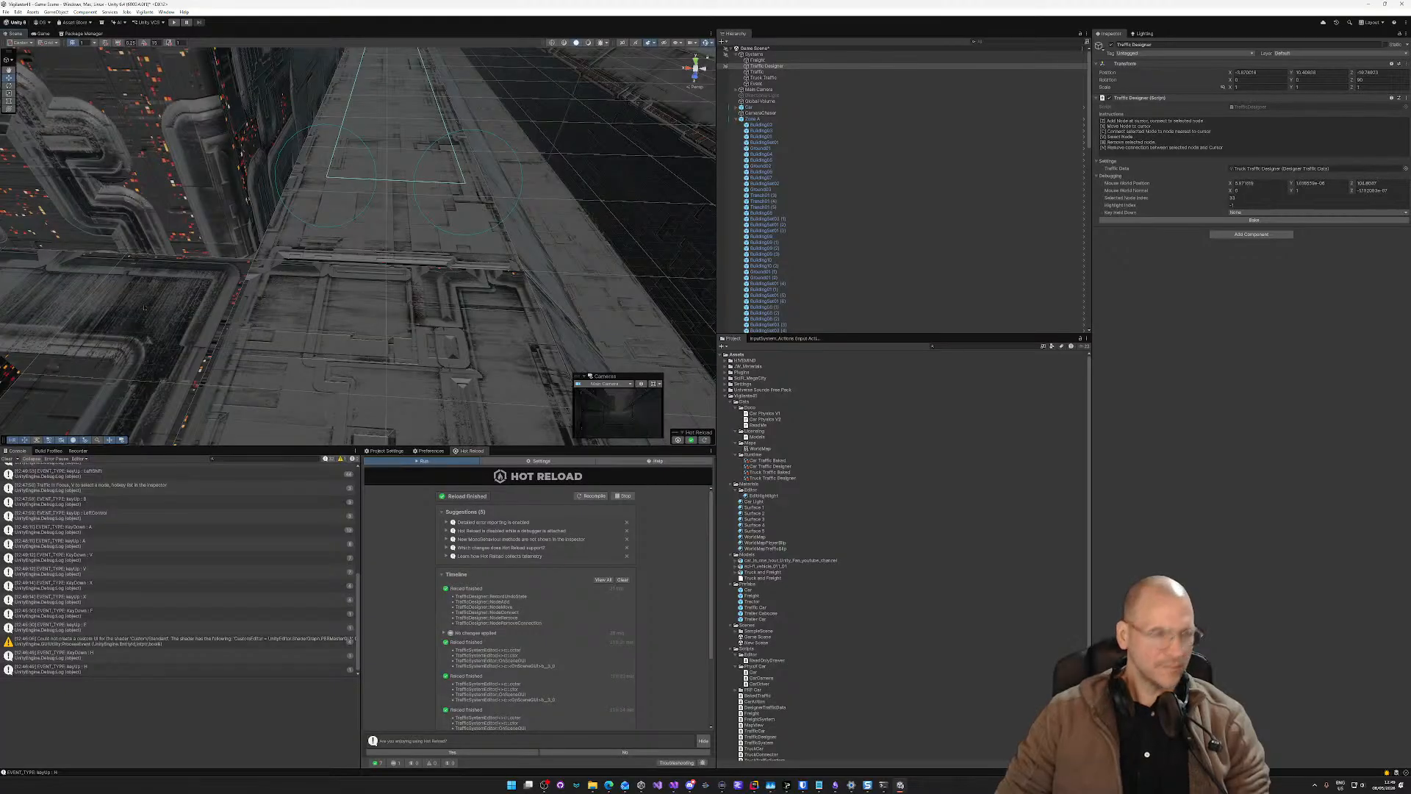
key("z")
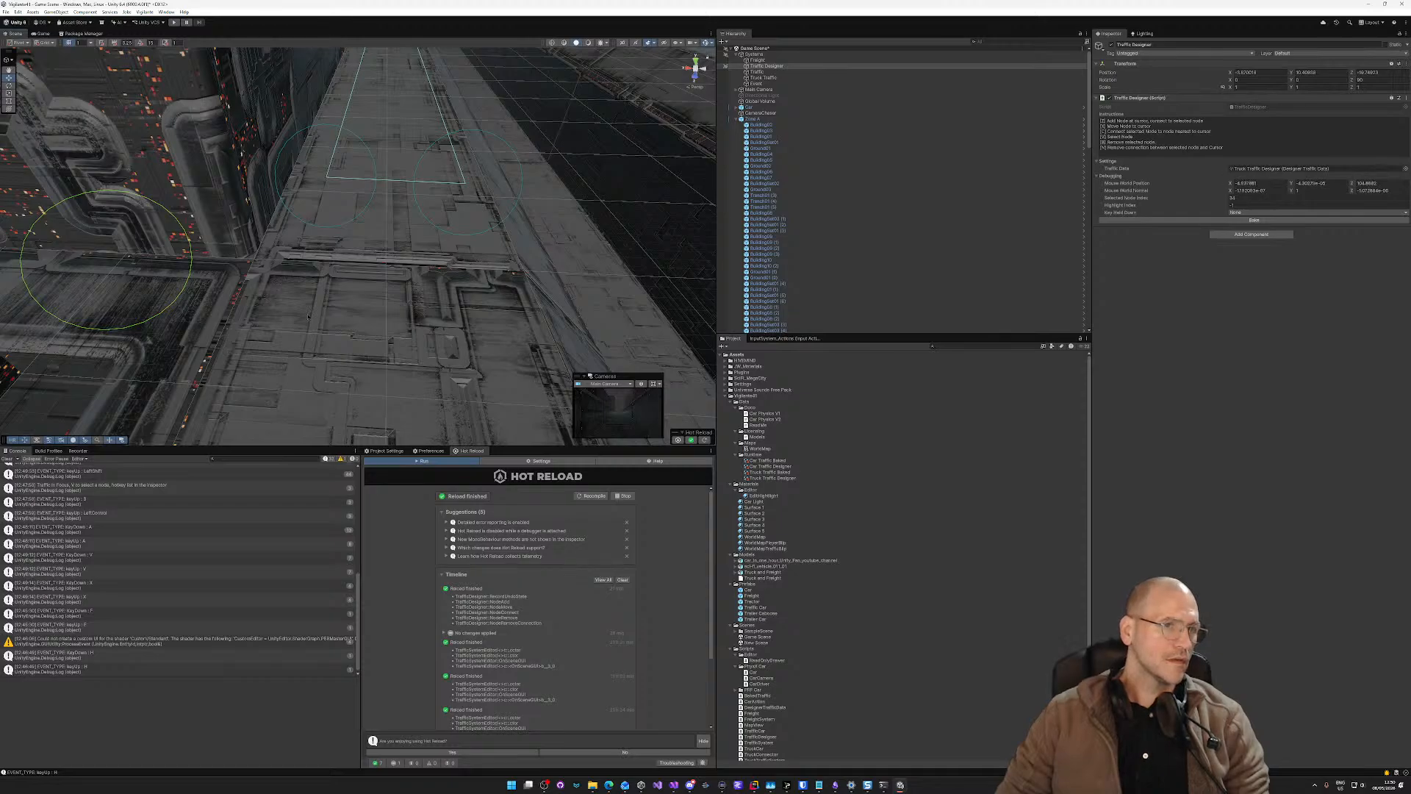
key("z")
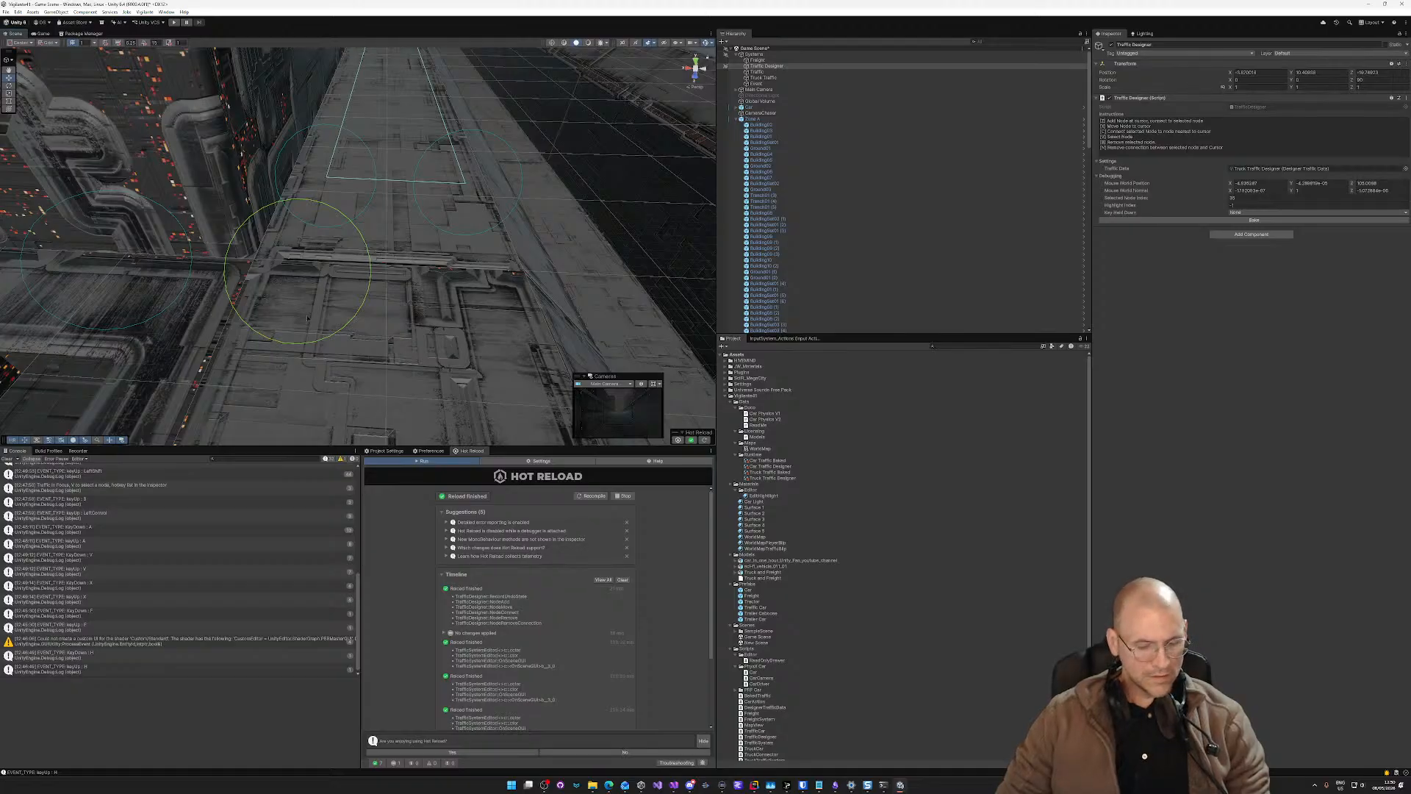
key("z")
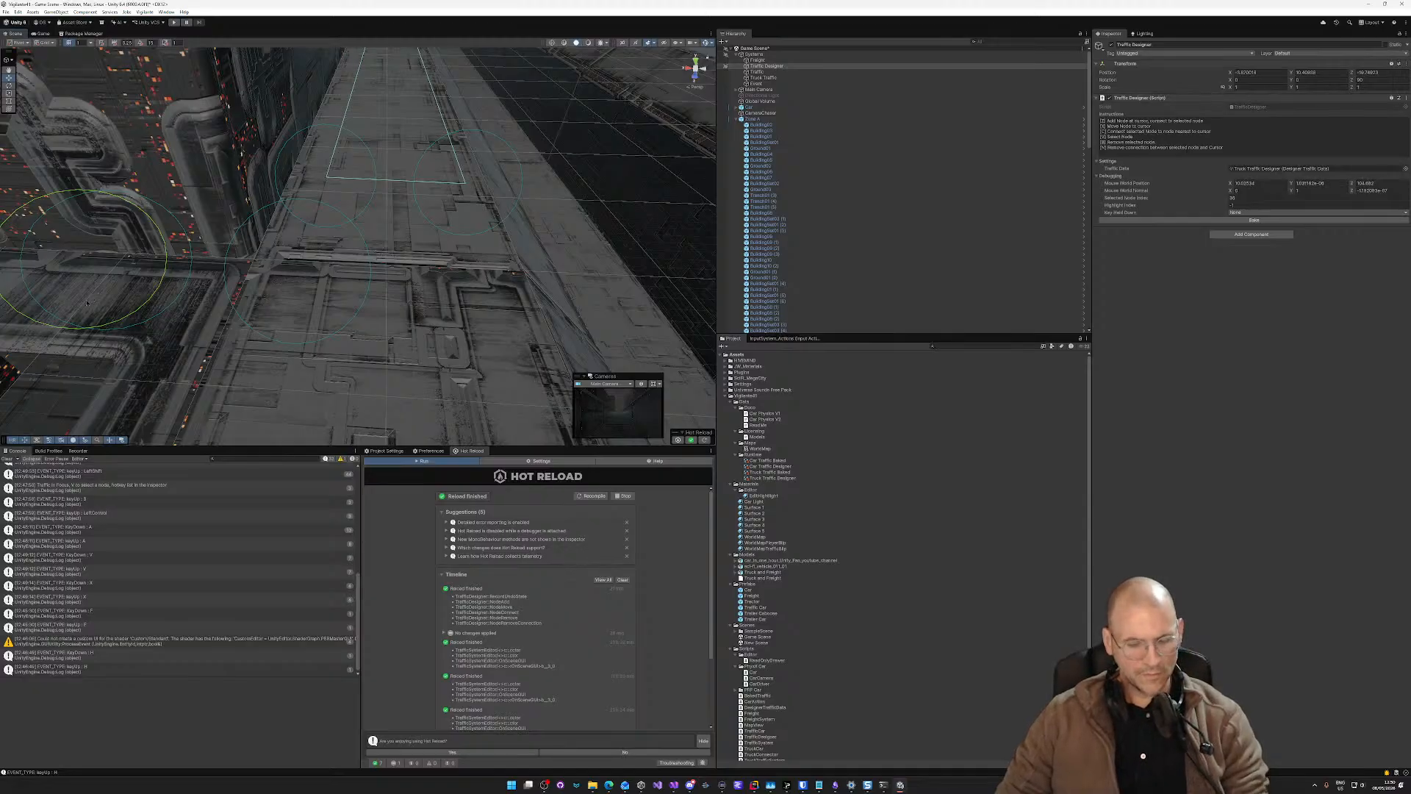
key("b")
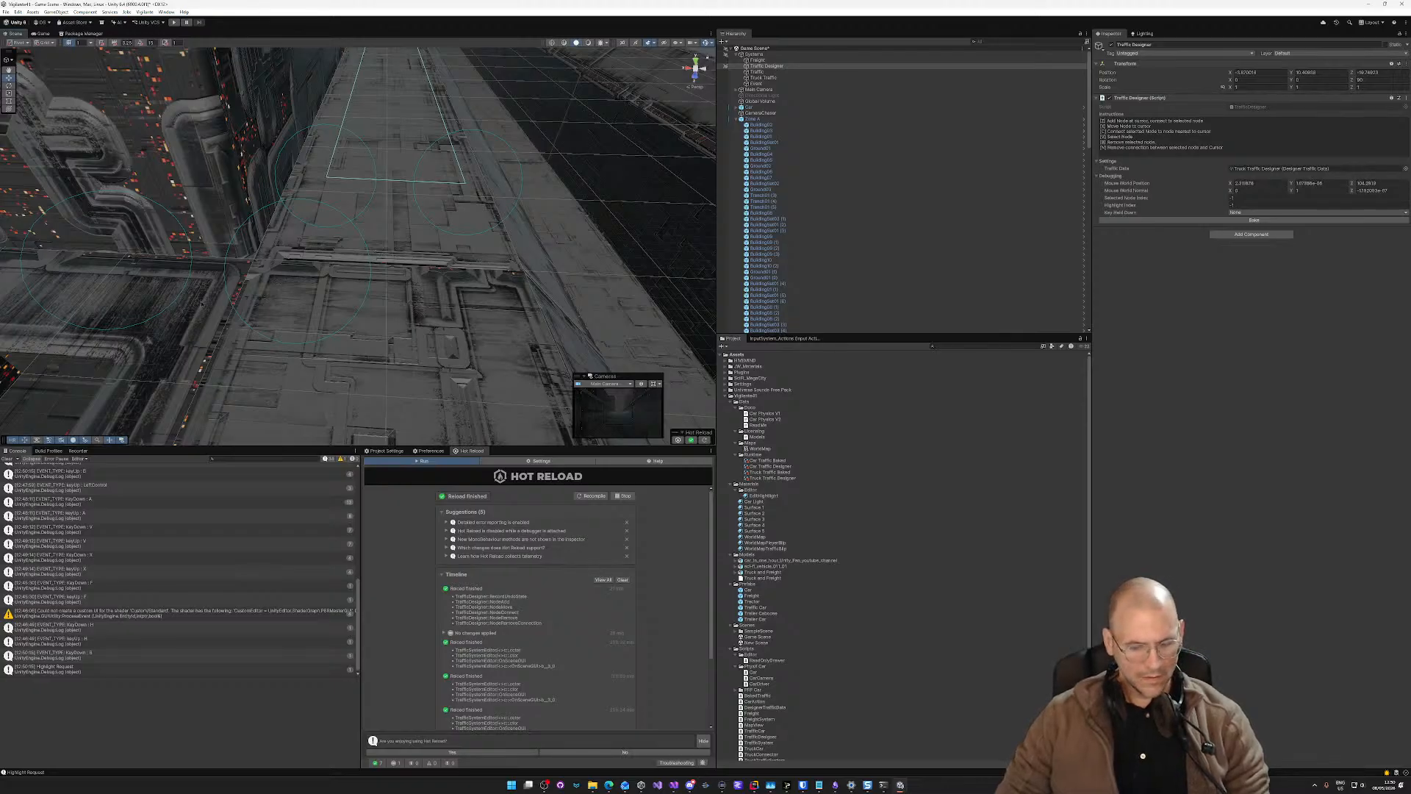
Step: Select the walkway corner node and connect it to the side street node and the existing nodes along the walkway
key("v")
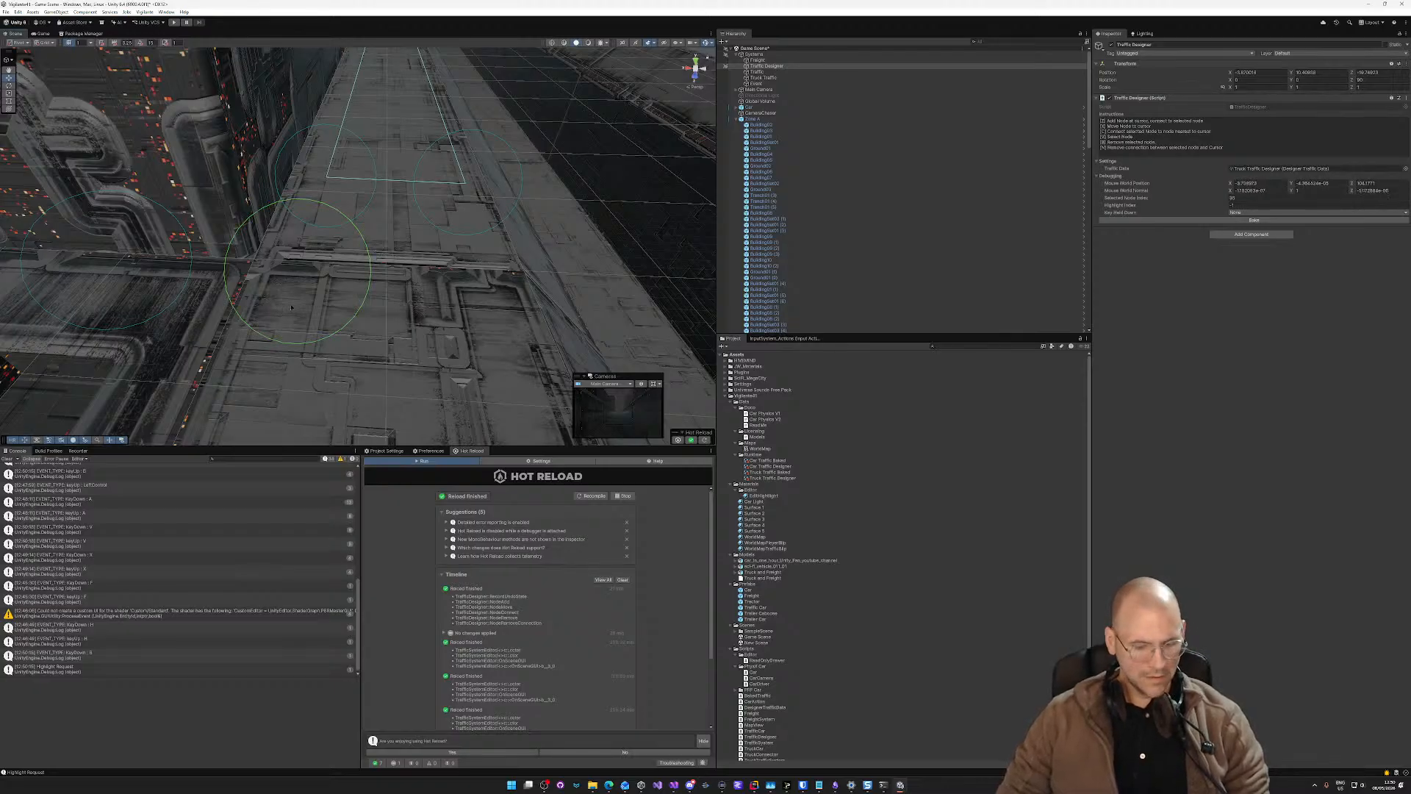
key("c")
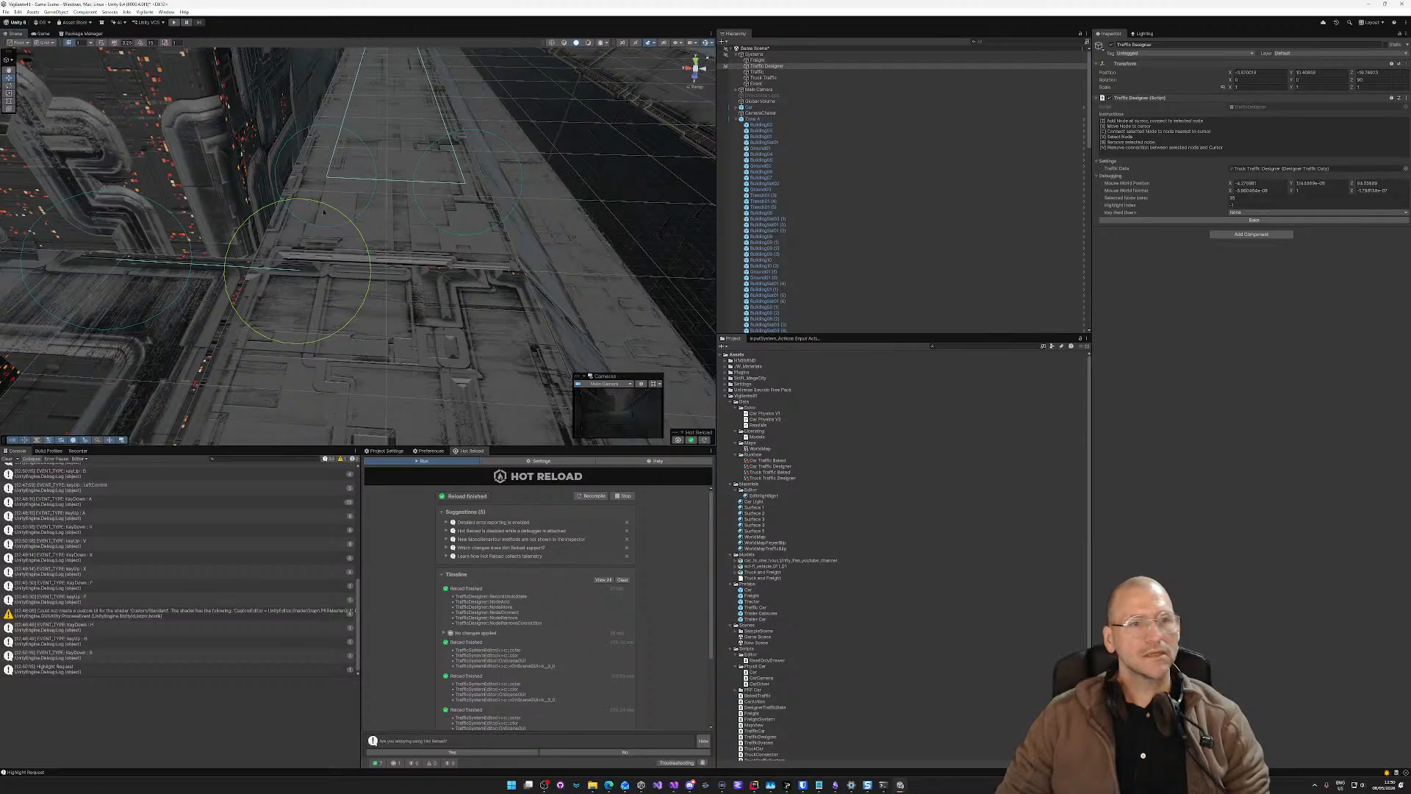
key("c")
key("c")
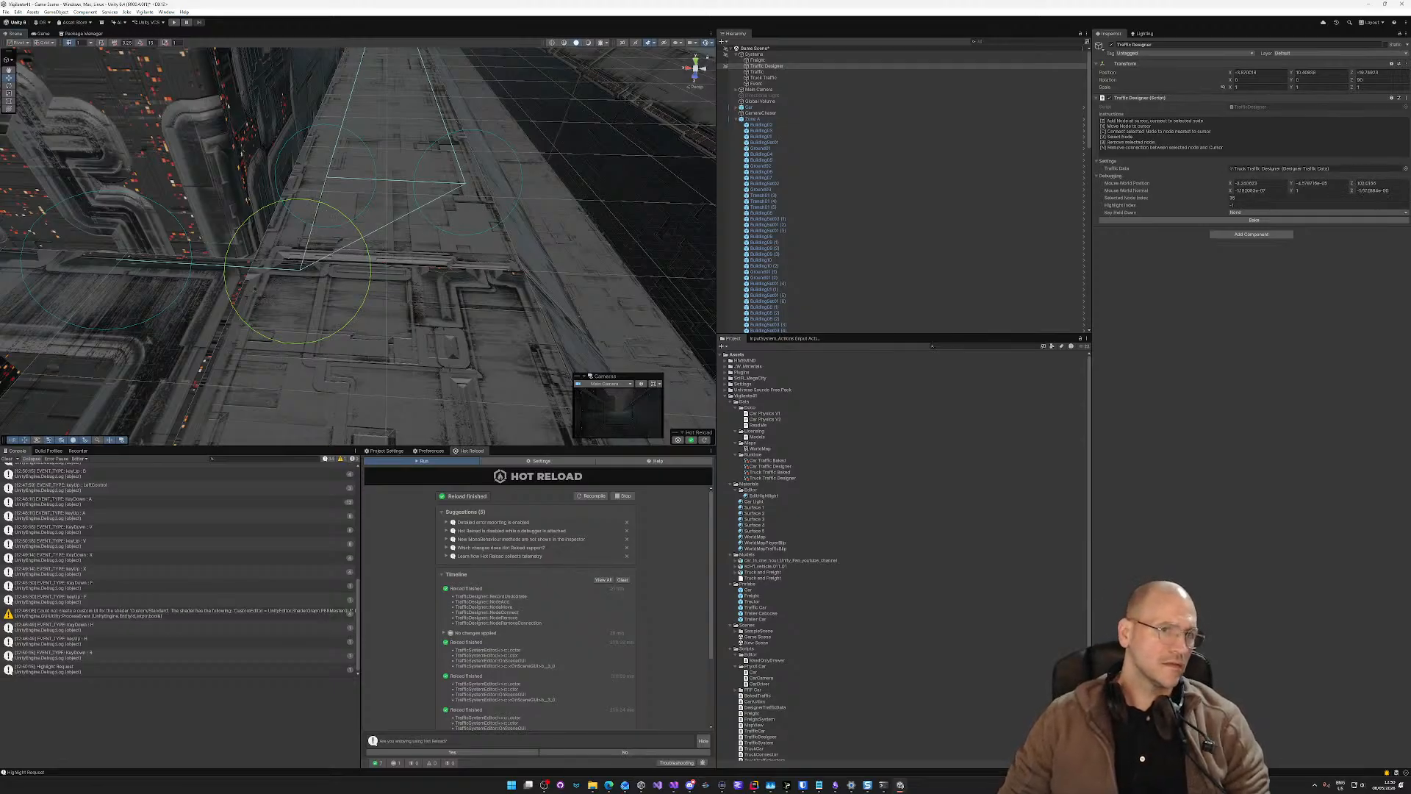
Step: Remove the selected node at the walkway corner beside the side street
right_click_drag(324, 294, 258, 222)
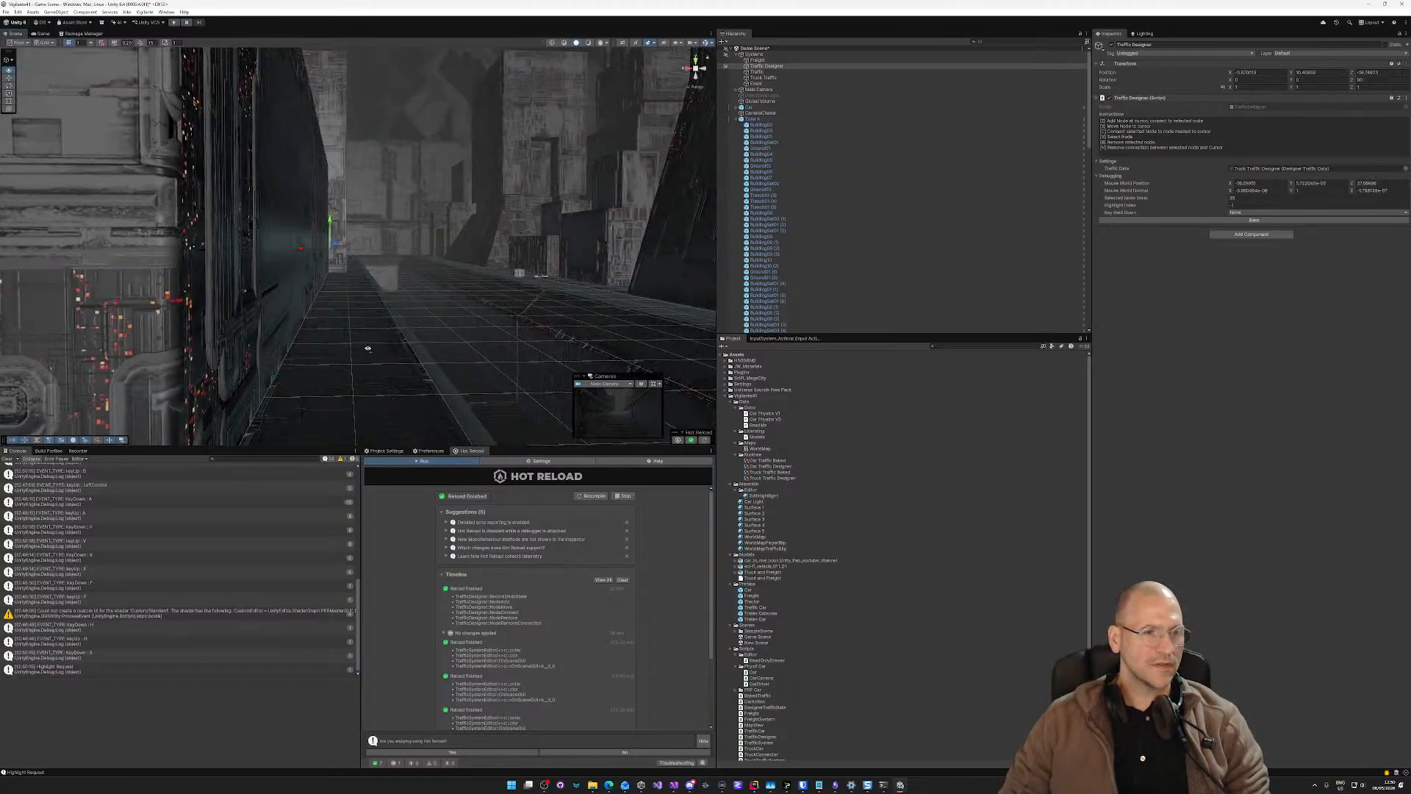
right_click_drag(543, 292, 257, 394)
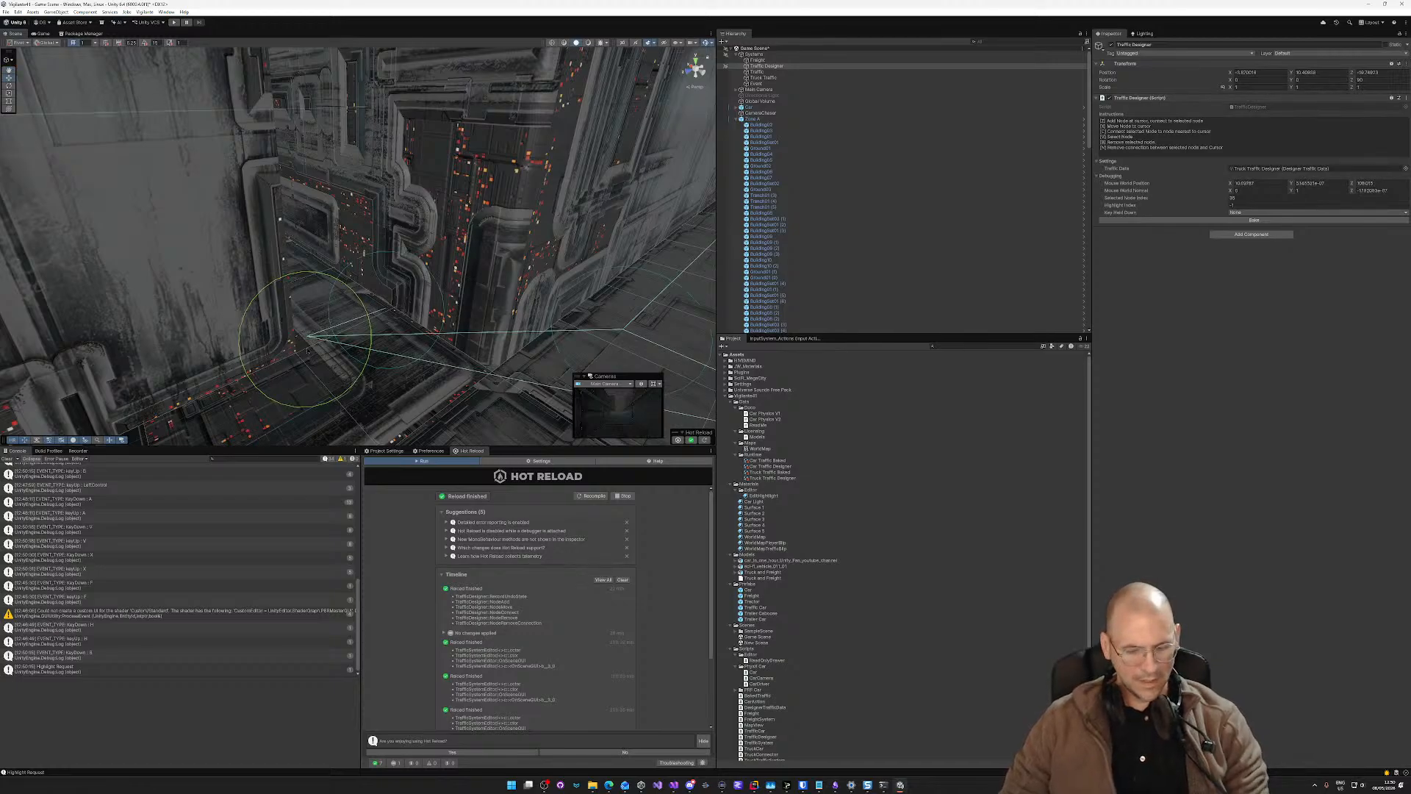
key("b")
Step: Place a new walkway corner node, connect it to the side street node and both walkway nodes, and shift it slightly outward
right_click_drag(349, 334, 379, 234)
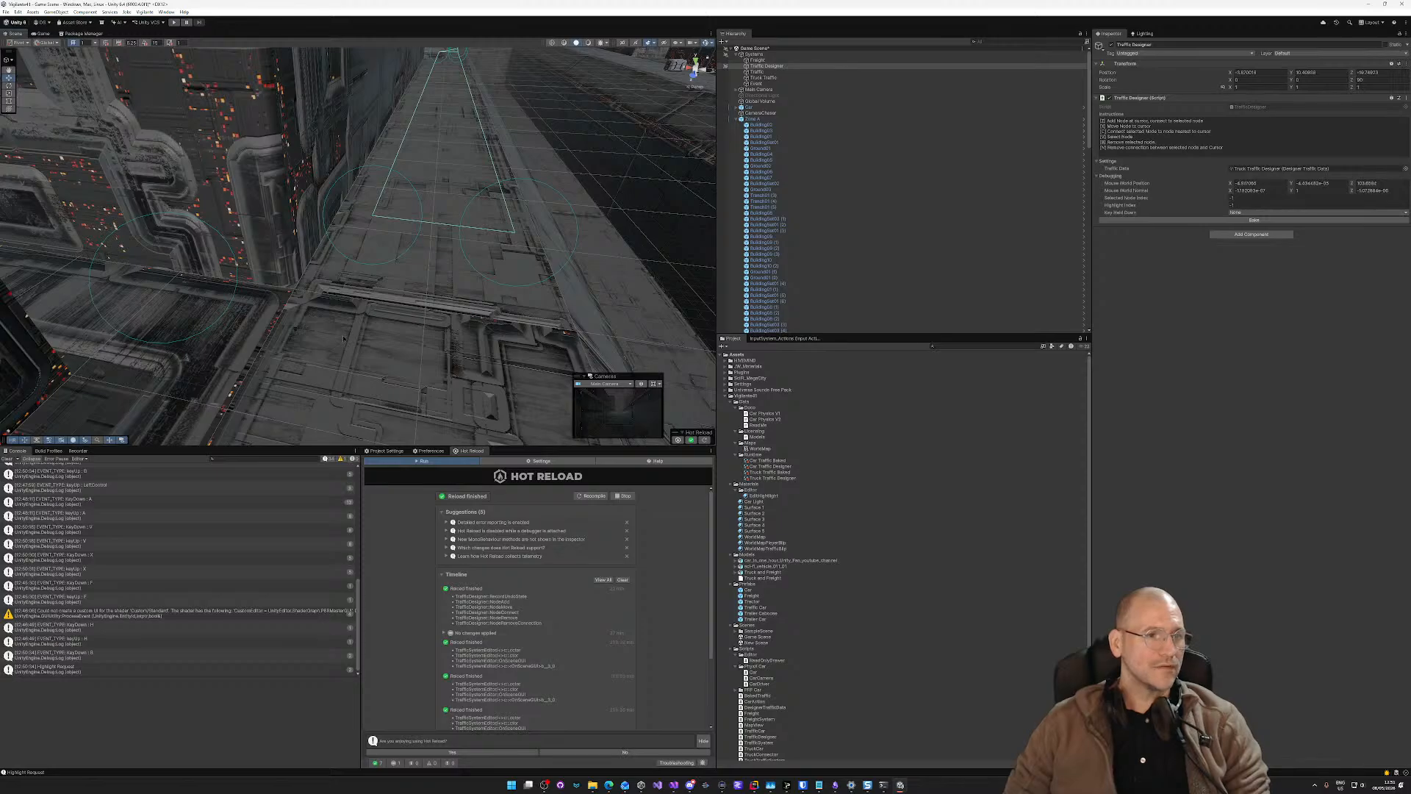
key("z")
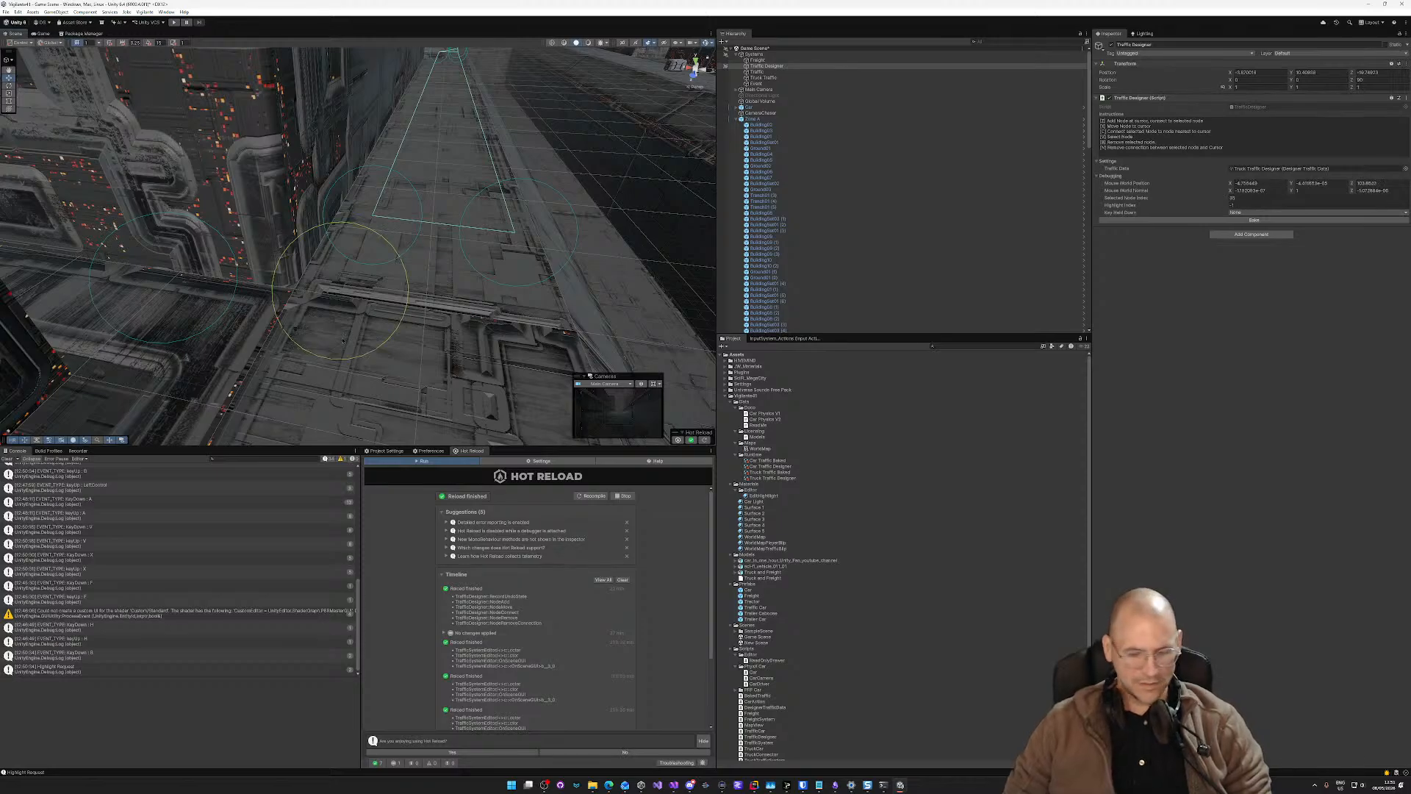
key("c")
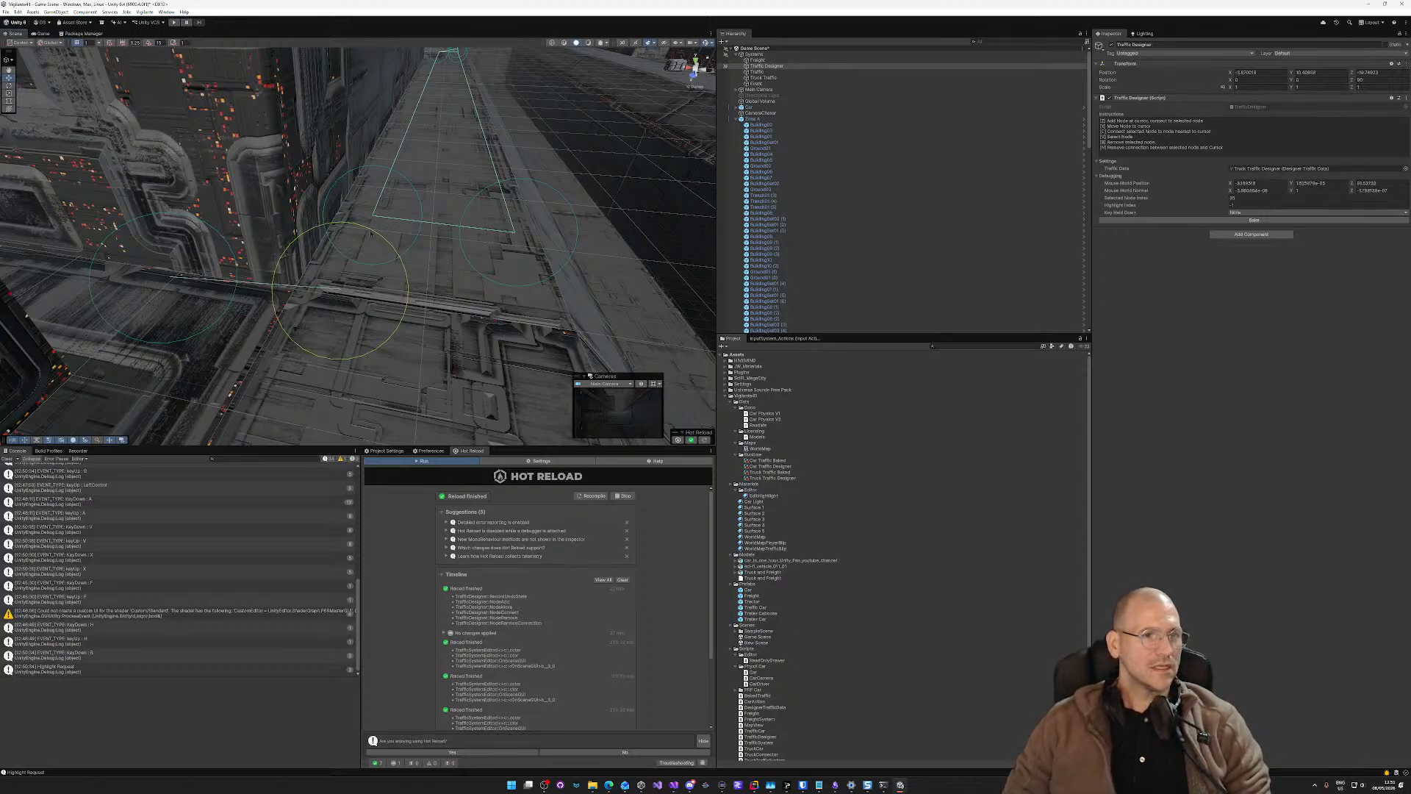
key("c")
key("c")
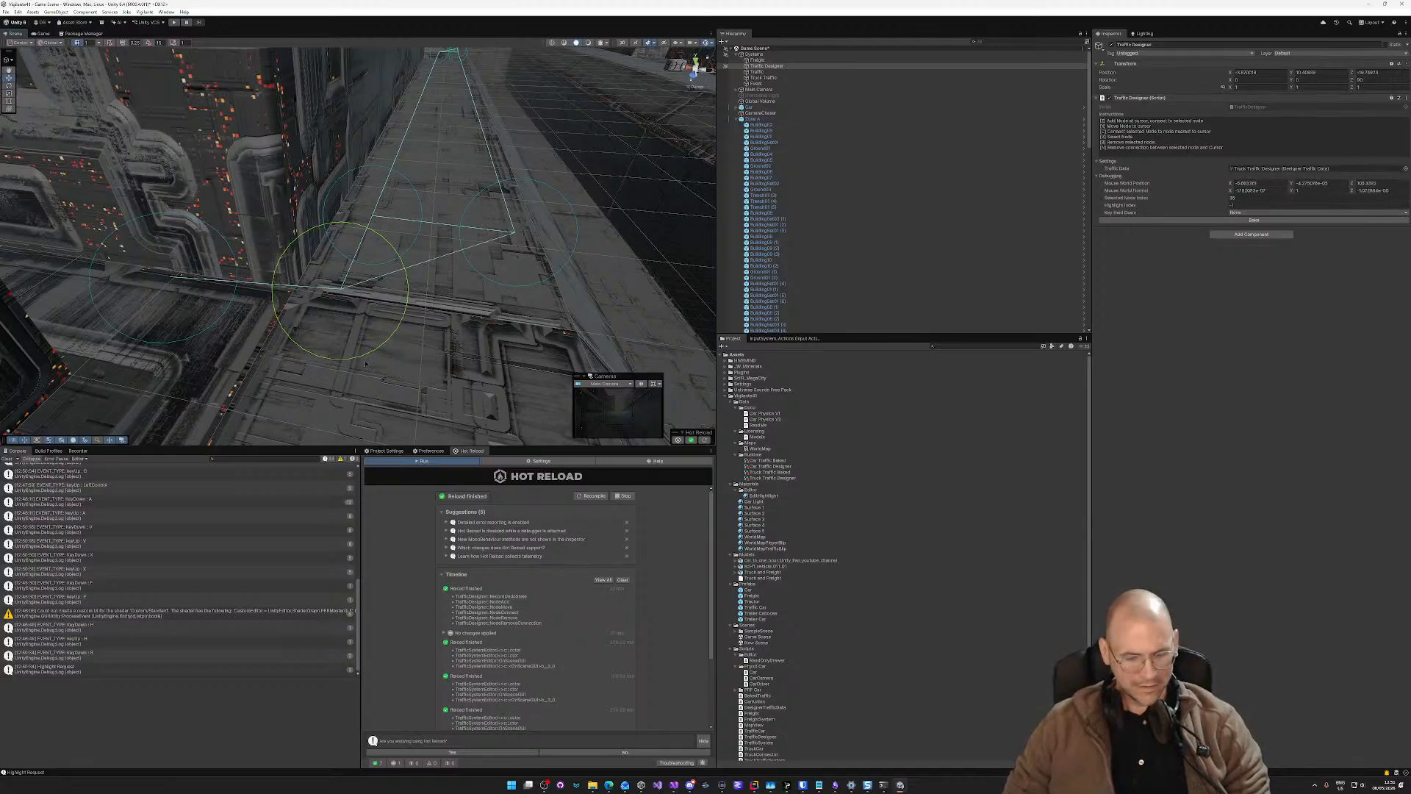
key("x")
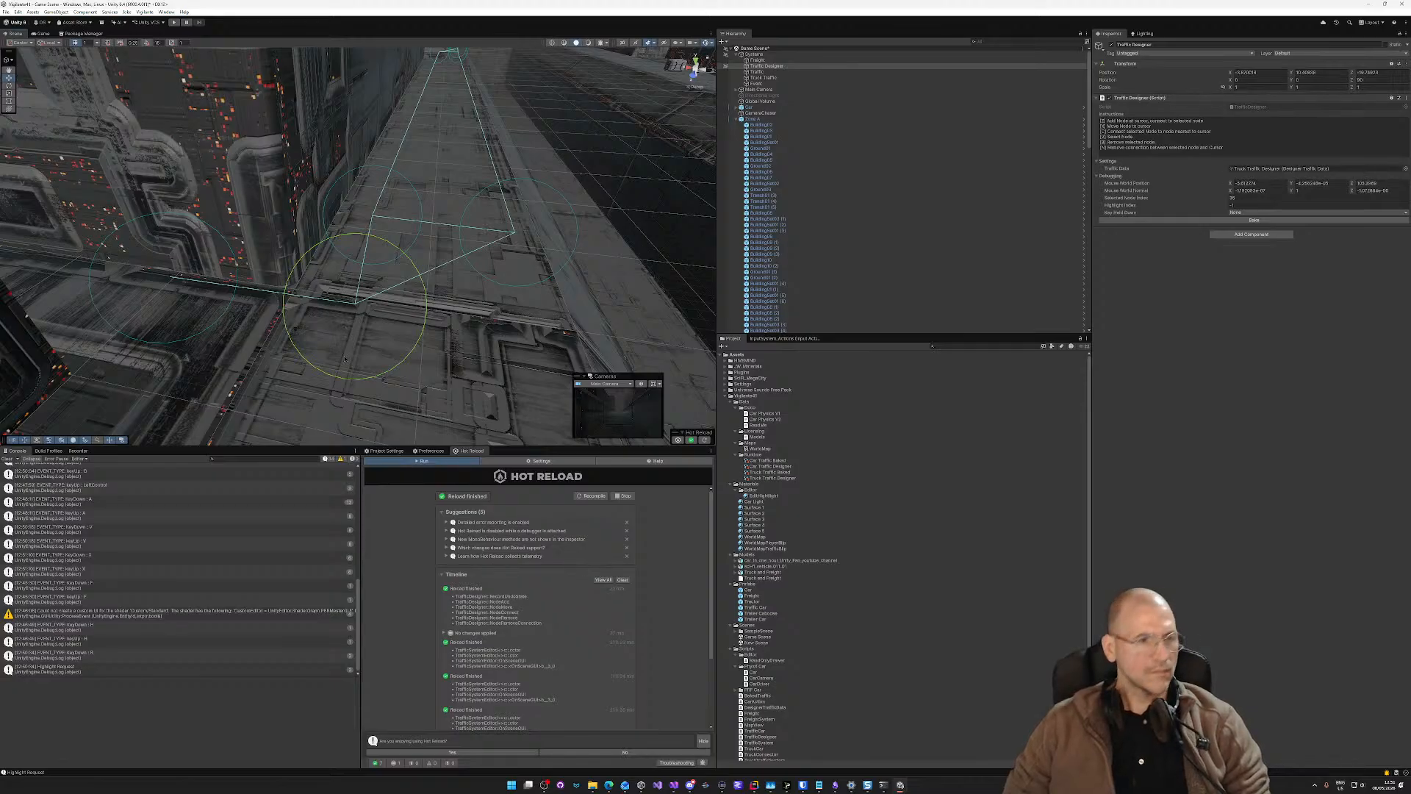
key("x")
Step: Connect the selected side street node to the existing network node at the far end of the passage
right_click_drag(336, 350, 231, 268)
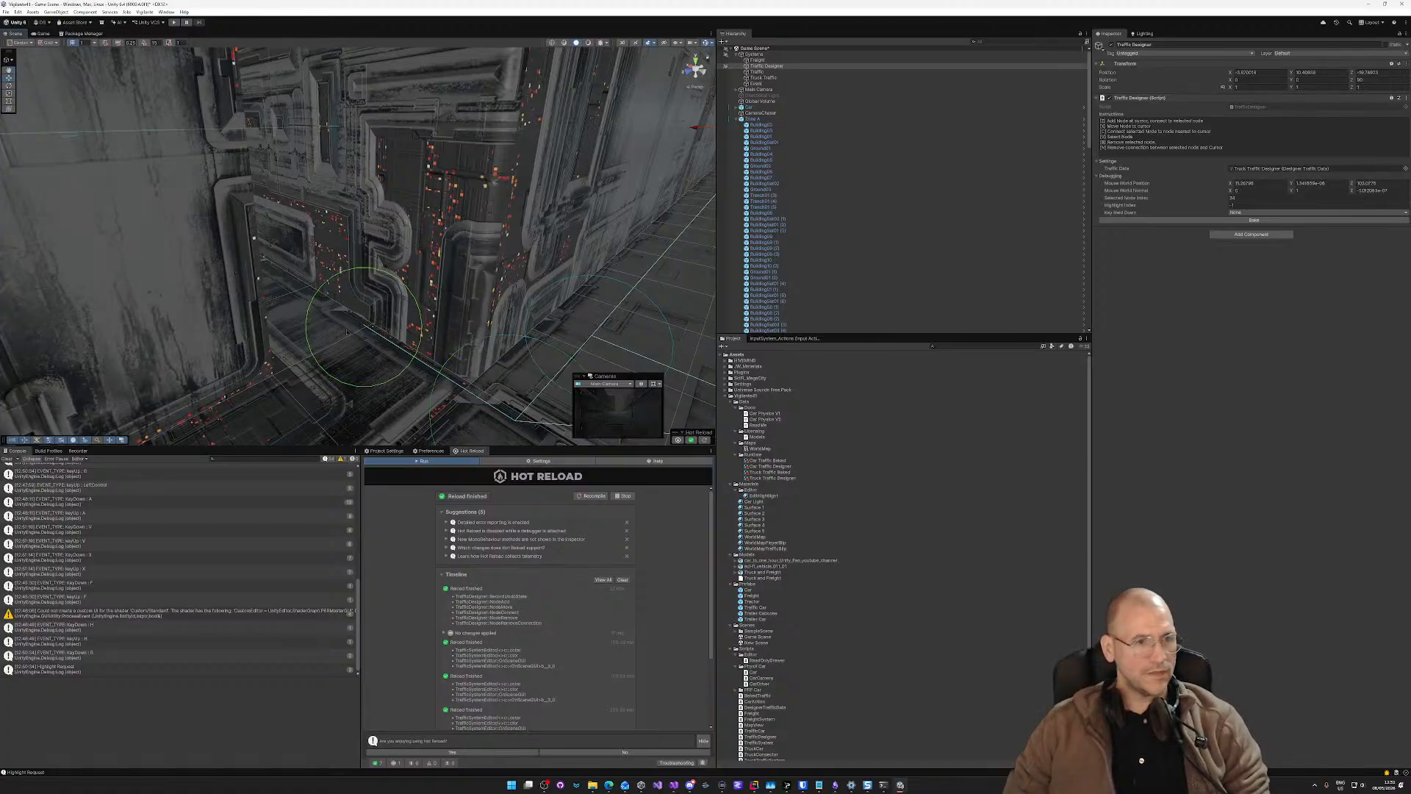
right_click_drag(347, 332, 398, 309)
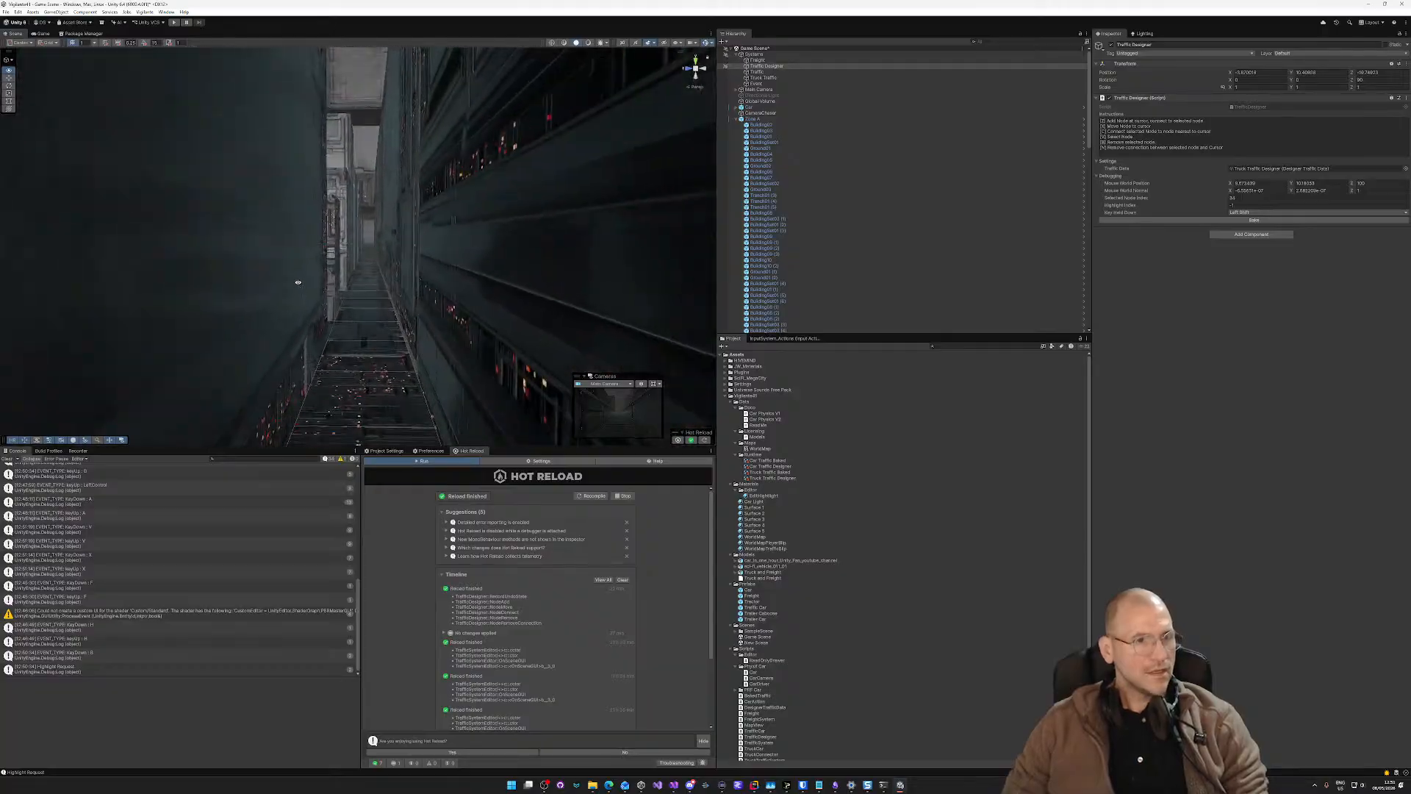
right_click_drag(302, 282, 301, 311)
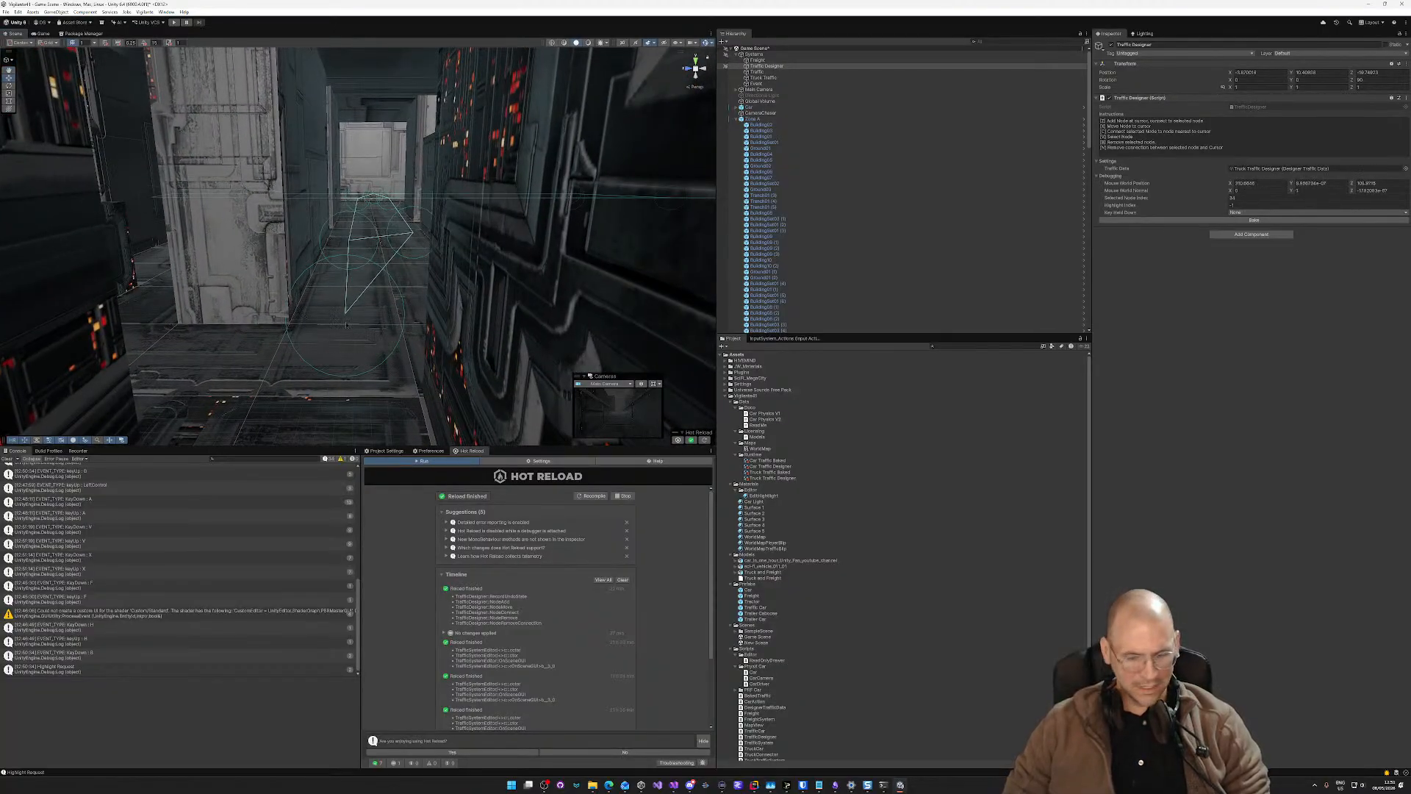
key("c")
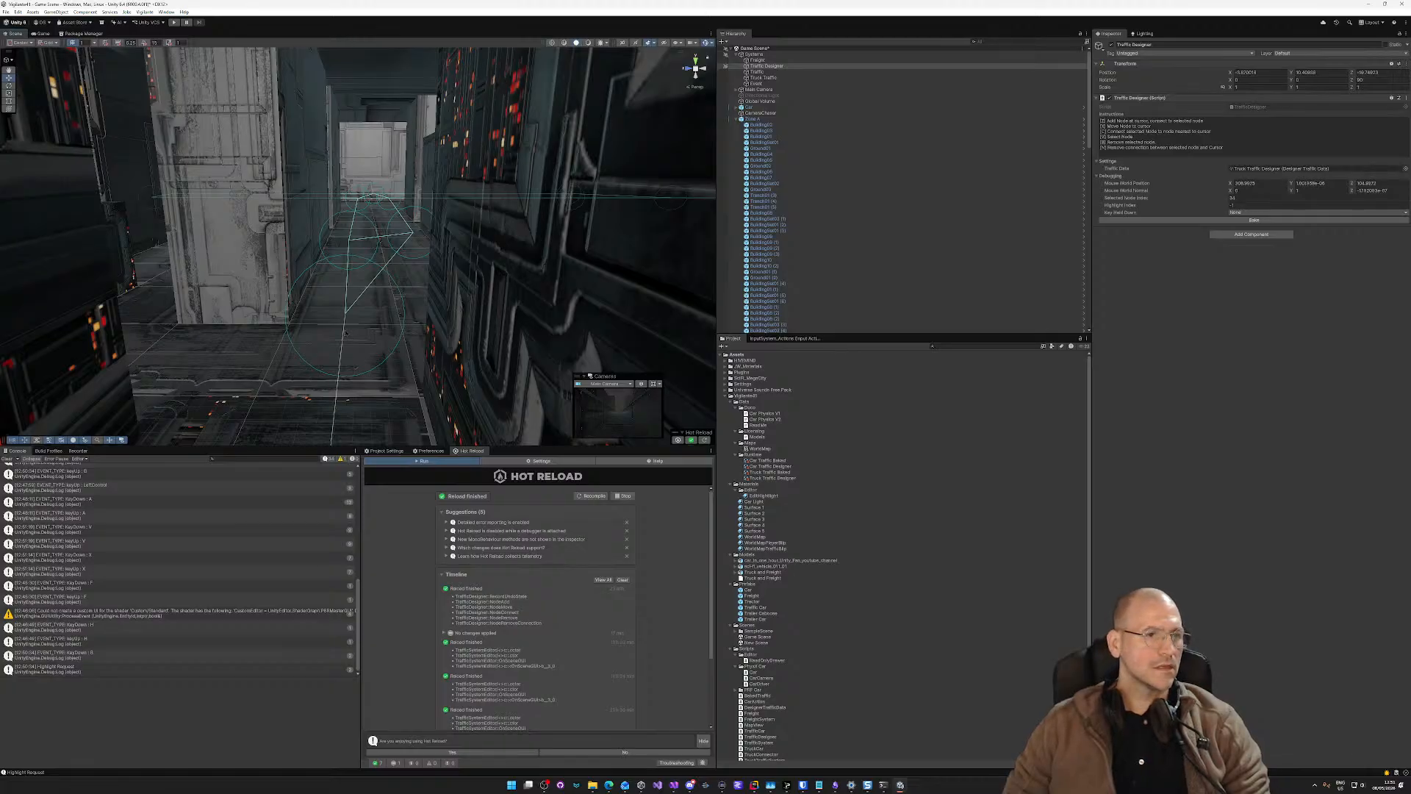
Step: Add a node at the inner corner of the walkway around the sunken area and connect it to the two neighbouring nodes
right_click_drag(346, 333, 346, 236, "shift")
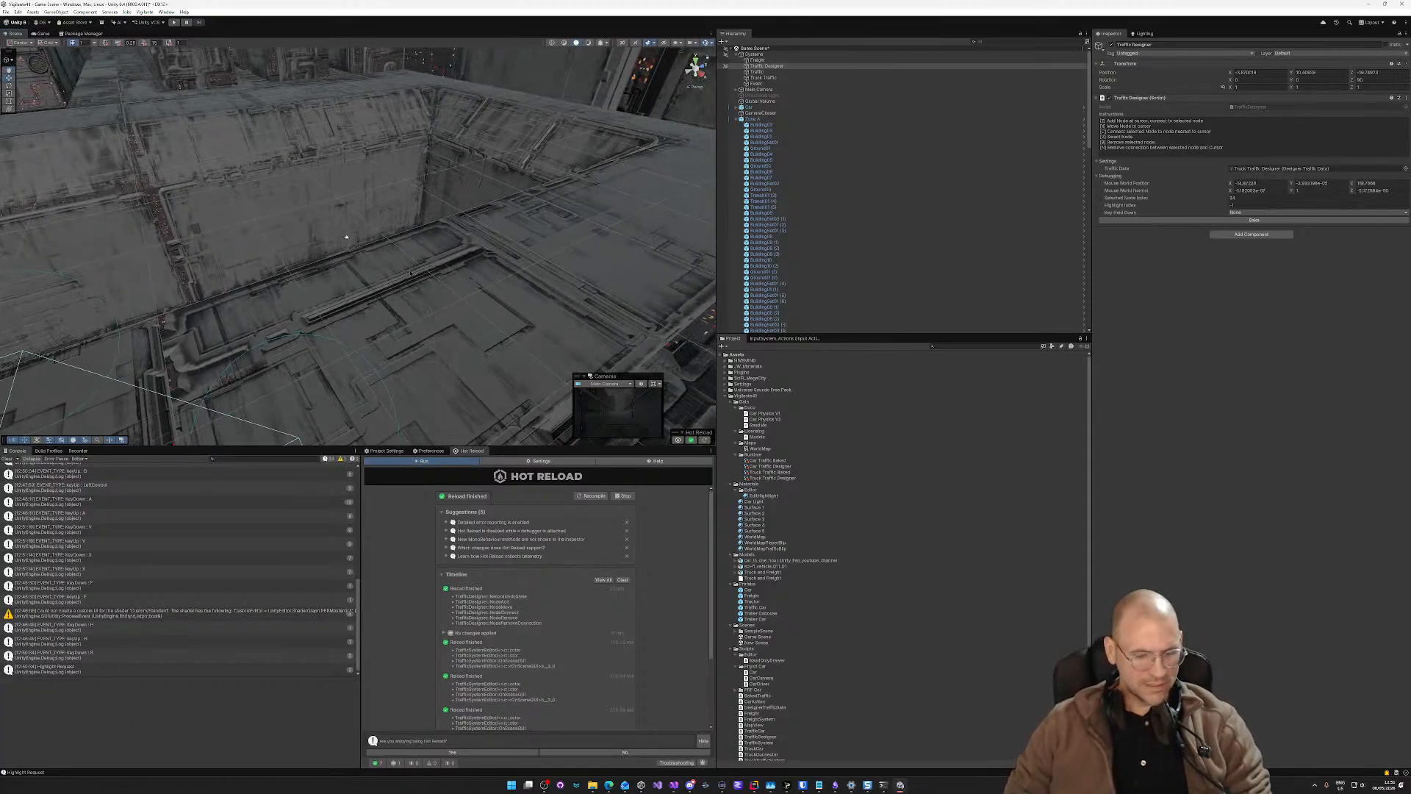
key("z")
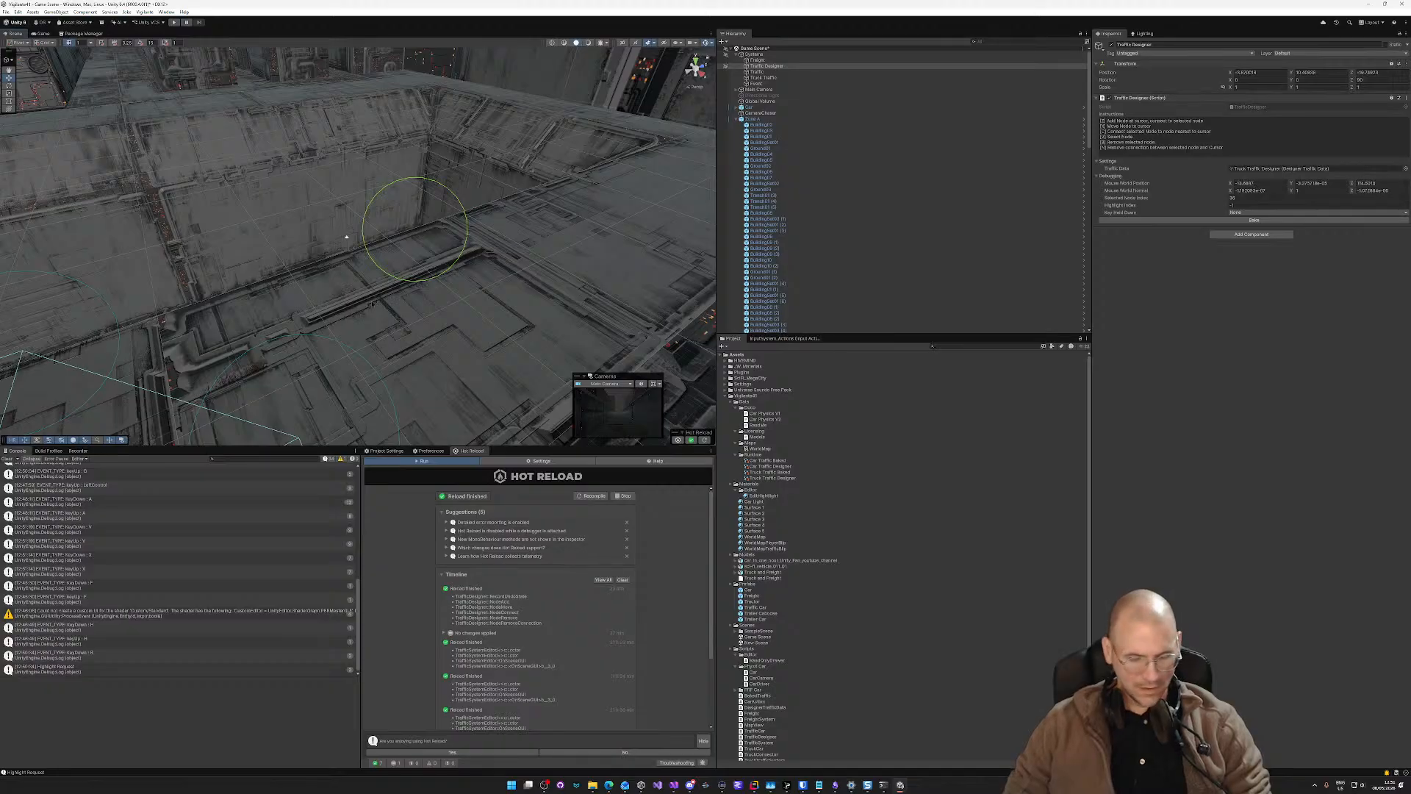
key("c")
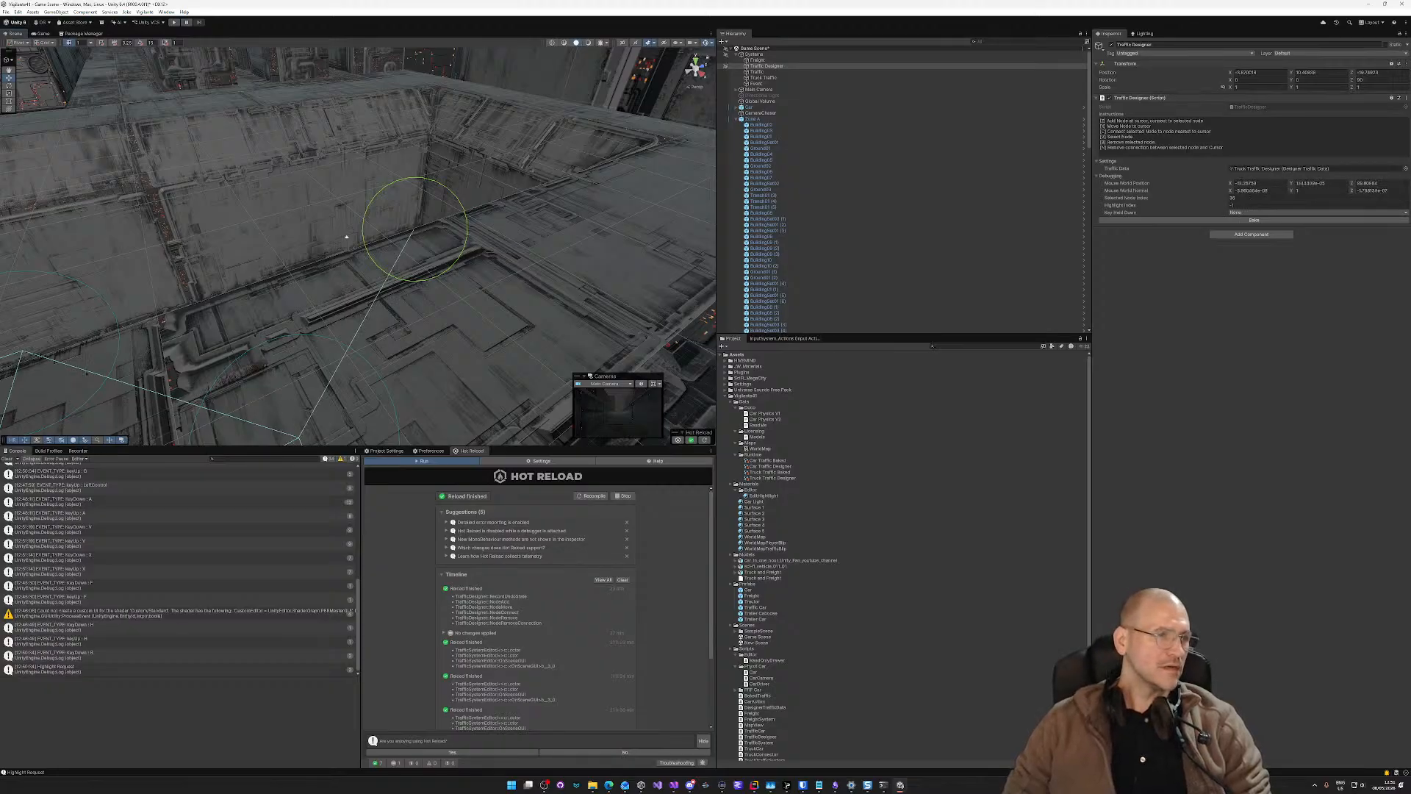
key("c")
right_click_drag(440, 343, 507, 334)
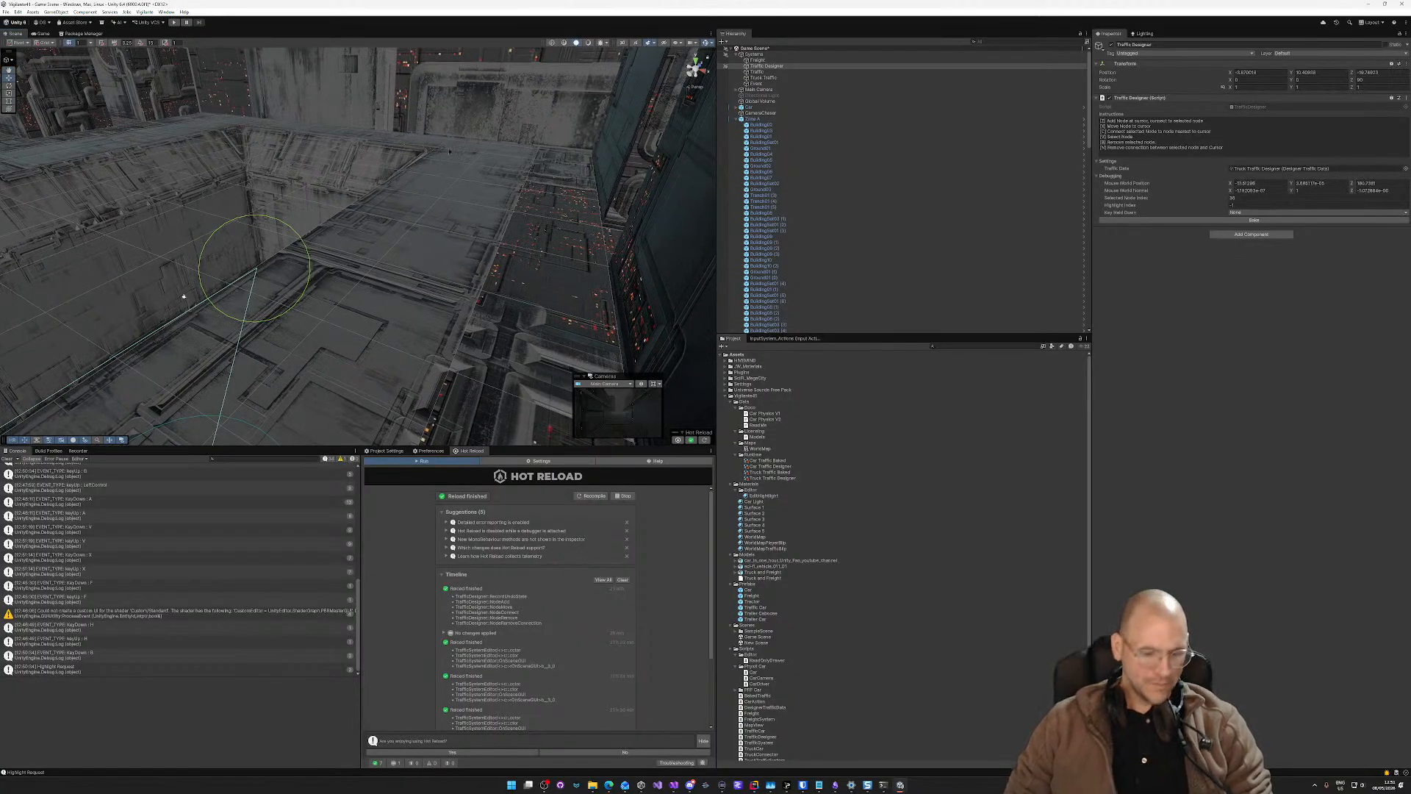
Step: Add two nodes side by side at the far end of the walkway and connect them to the route
key("a")
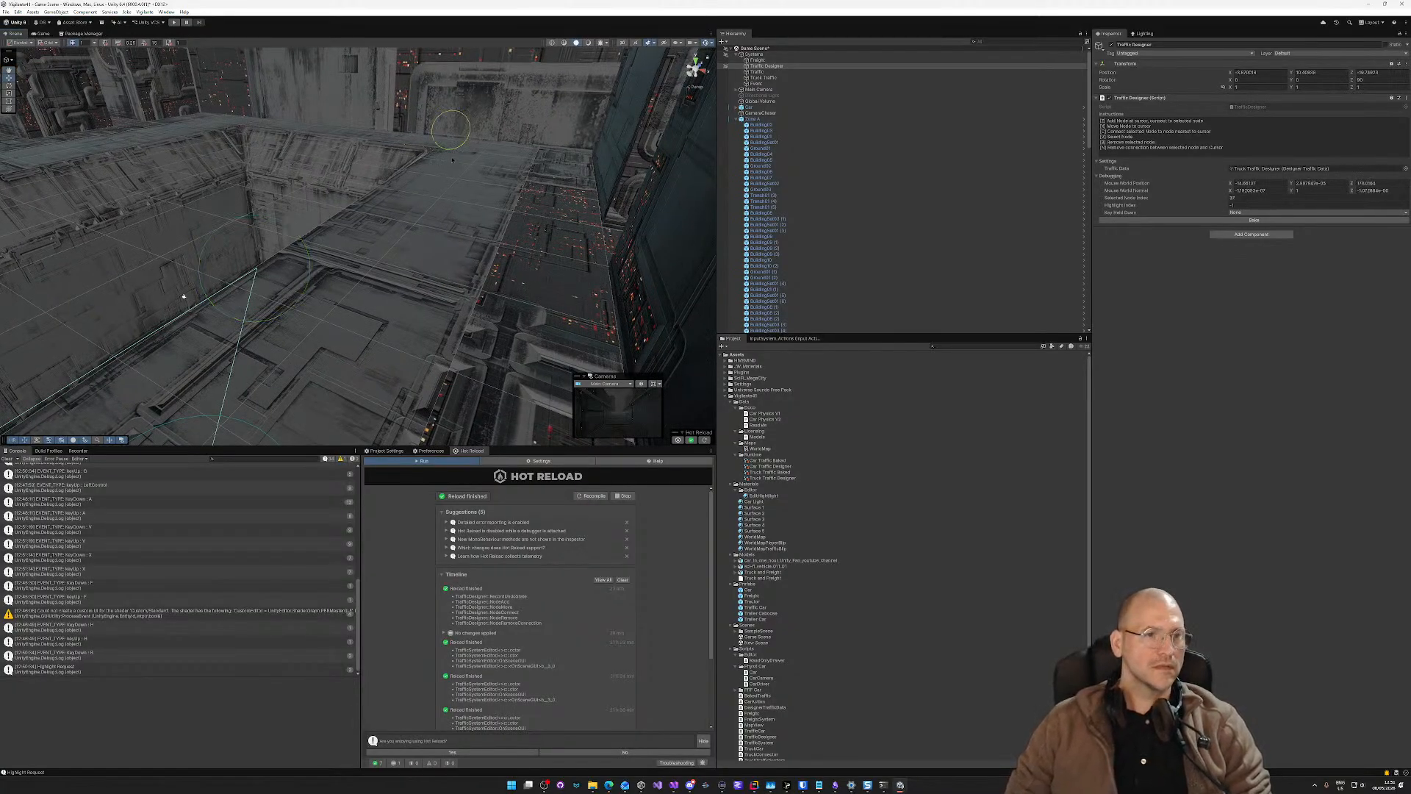
key("c")
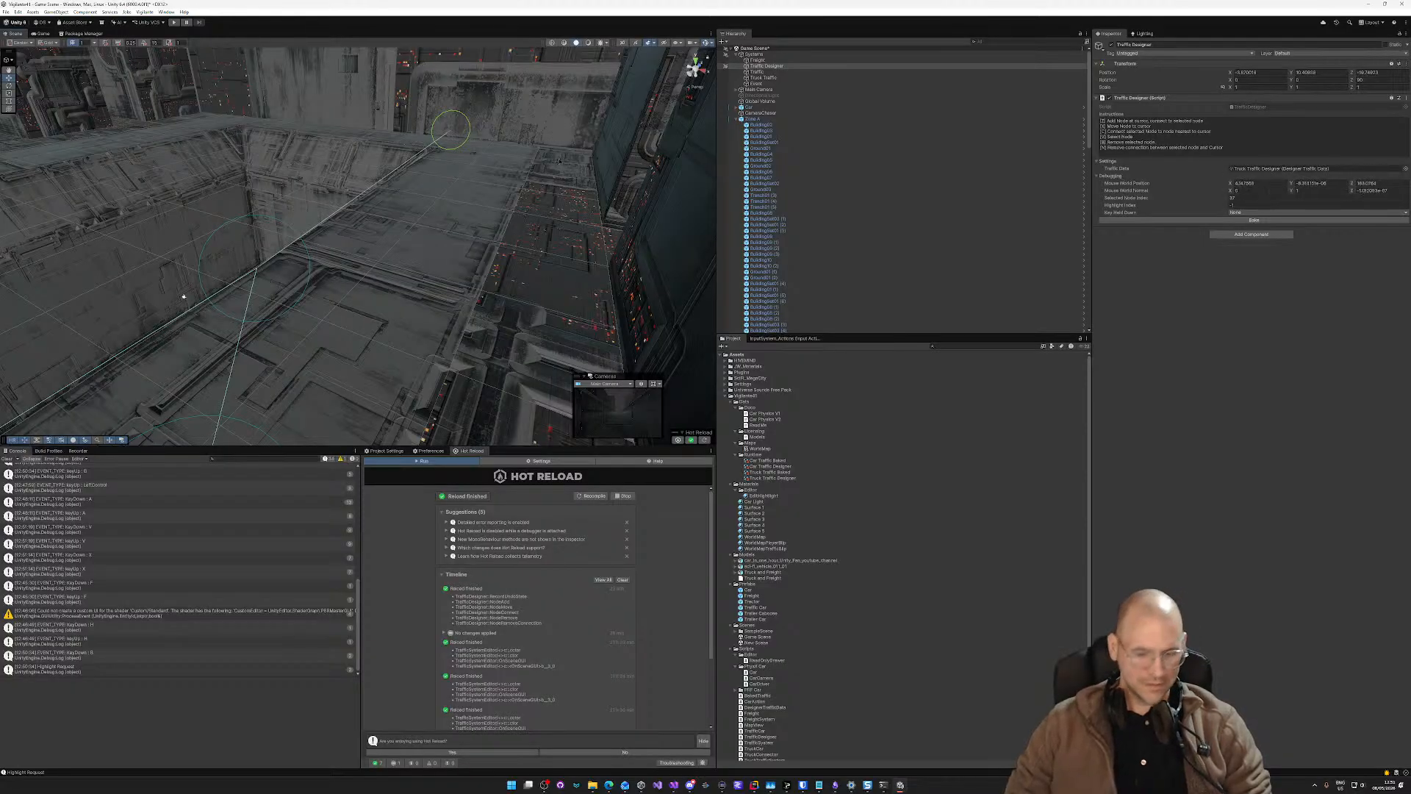
key("a")
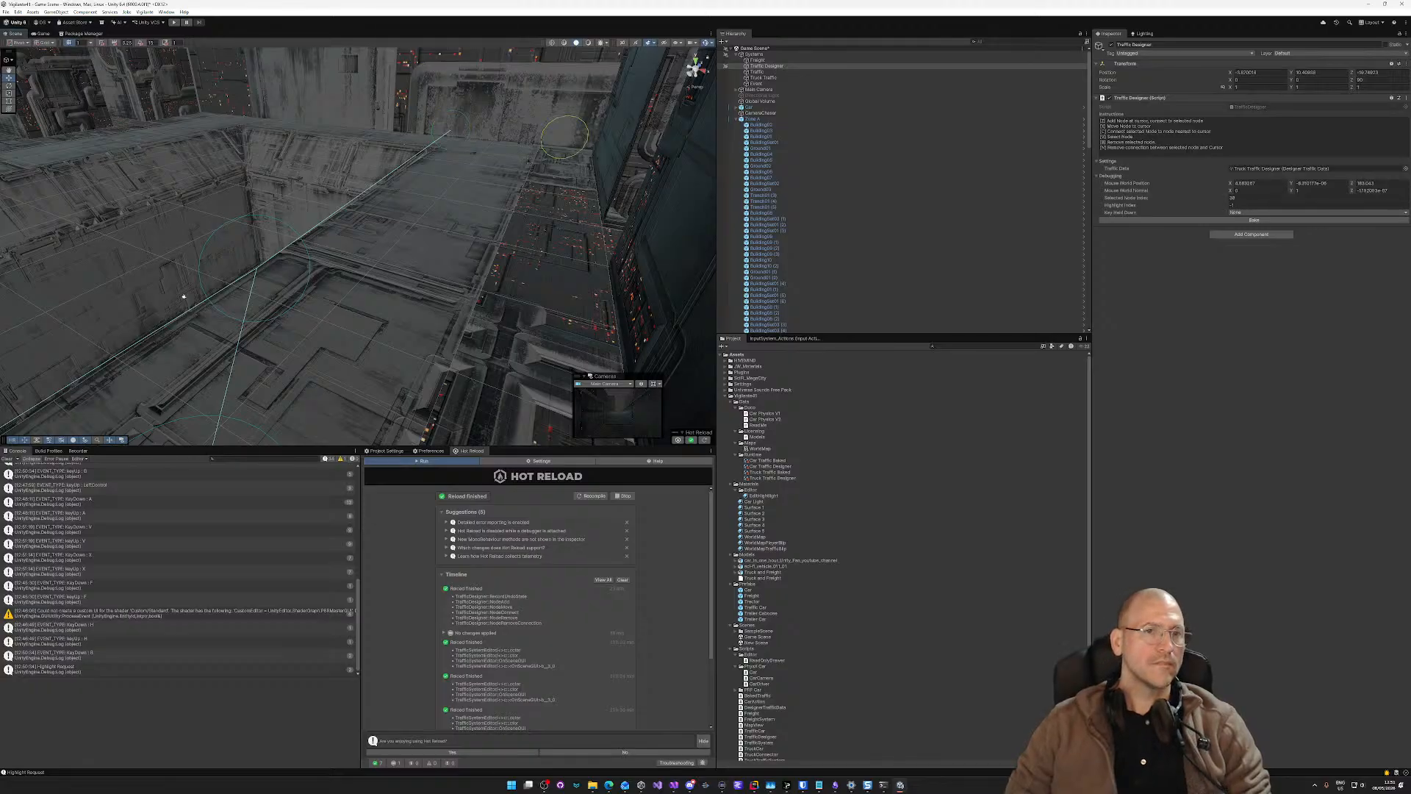
key("c")
right_click_drag(513, 200, 522, 295)
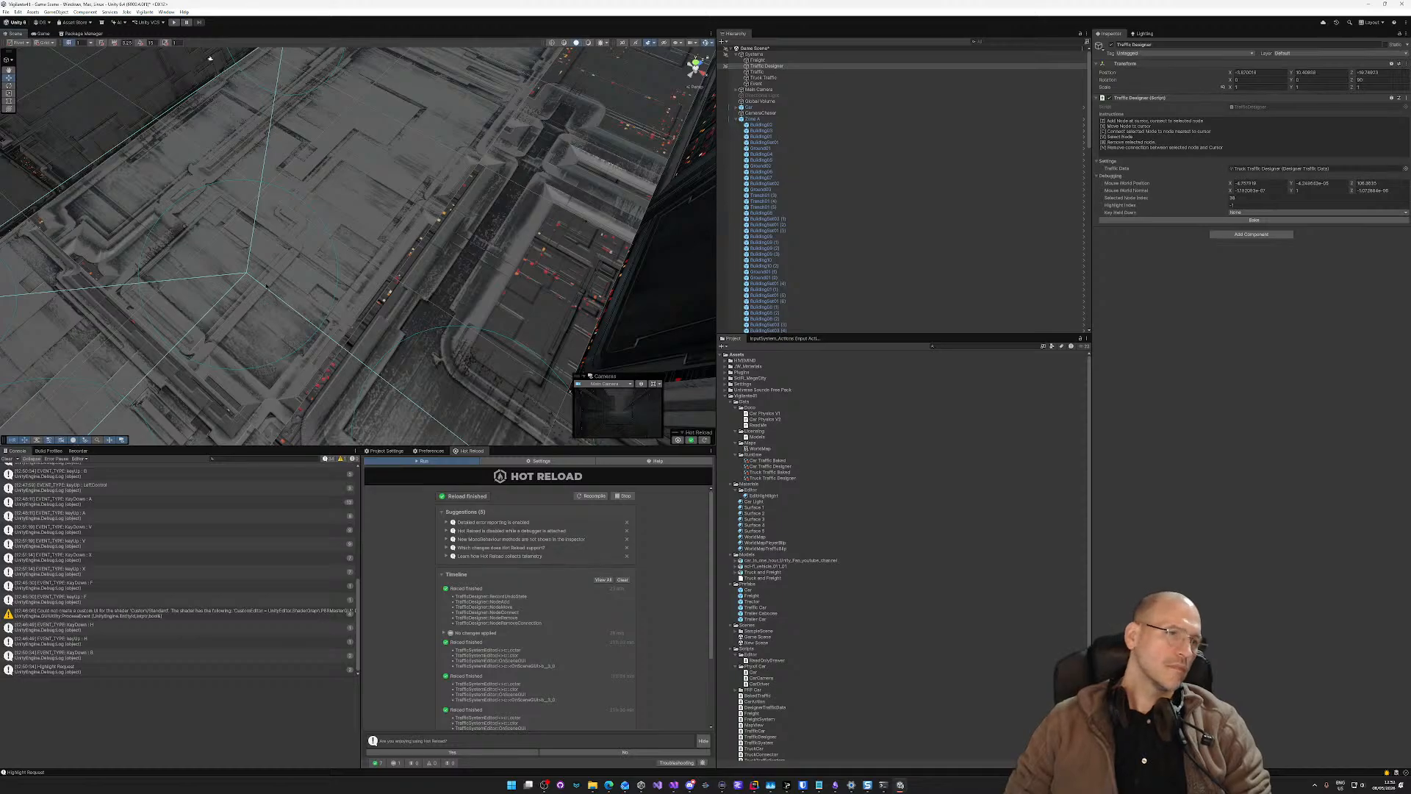
Step: Select the first node at the walkway's far end and move it closer to the outer wall
right_click_drag(422, 201, 523, 263)
key("w")
key("v")
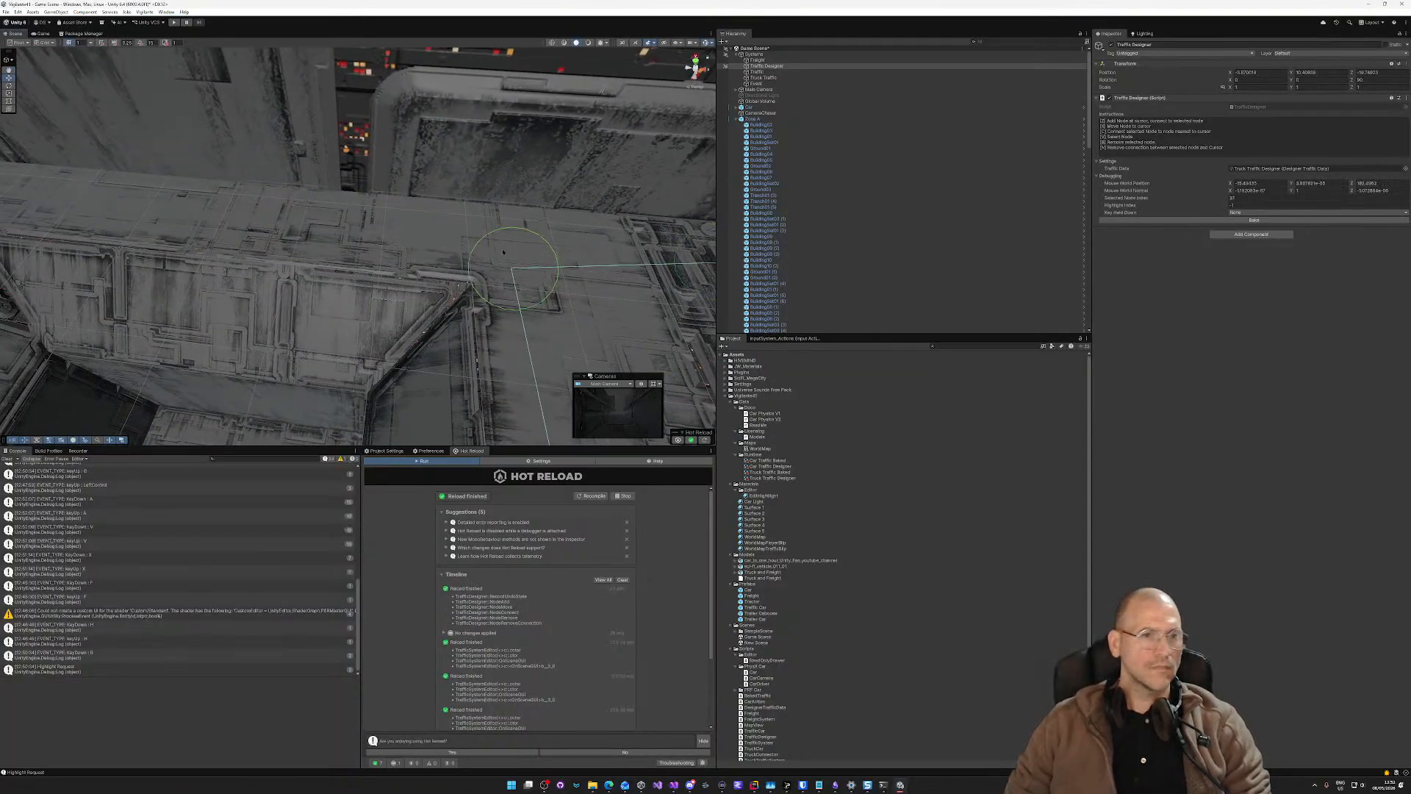
key("x")
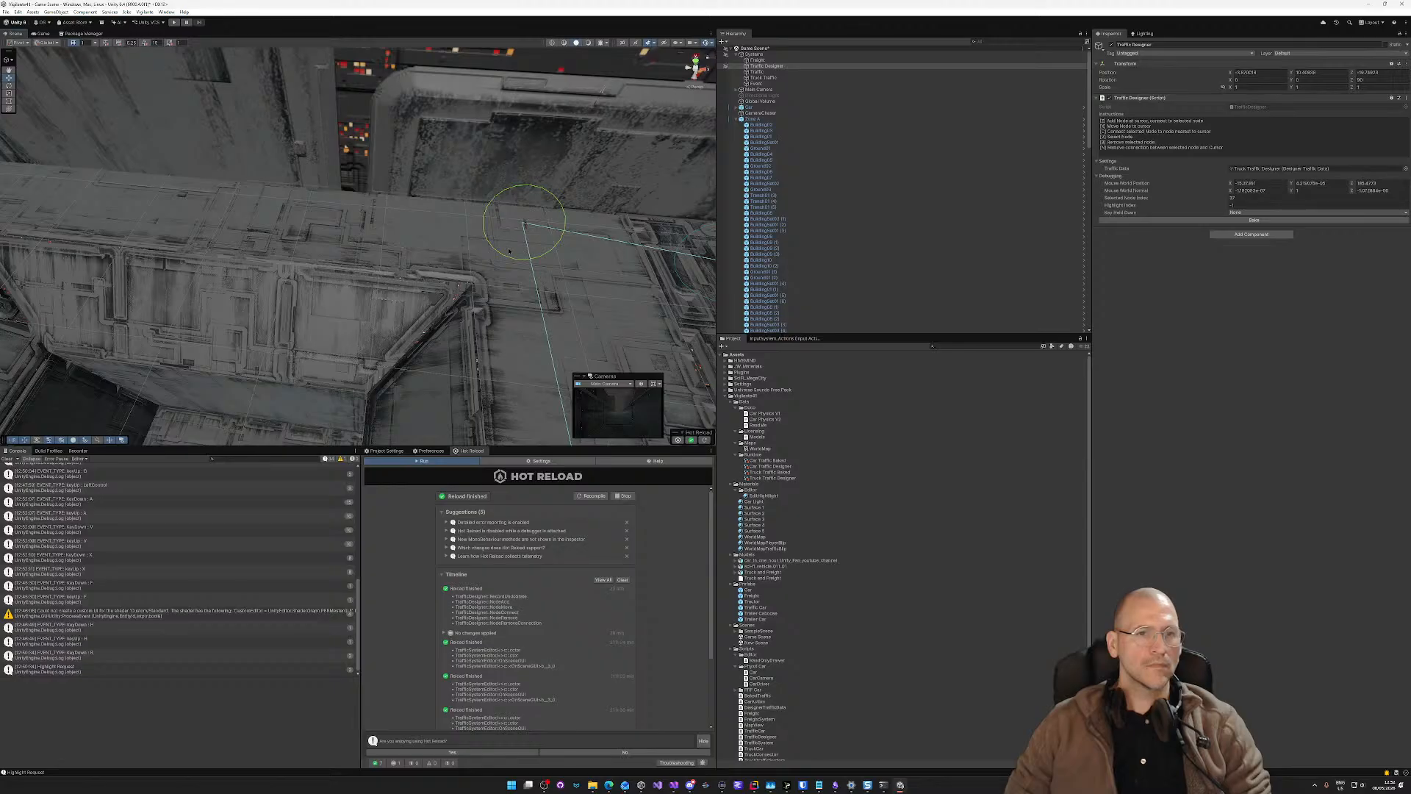
key("x")
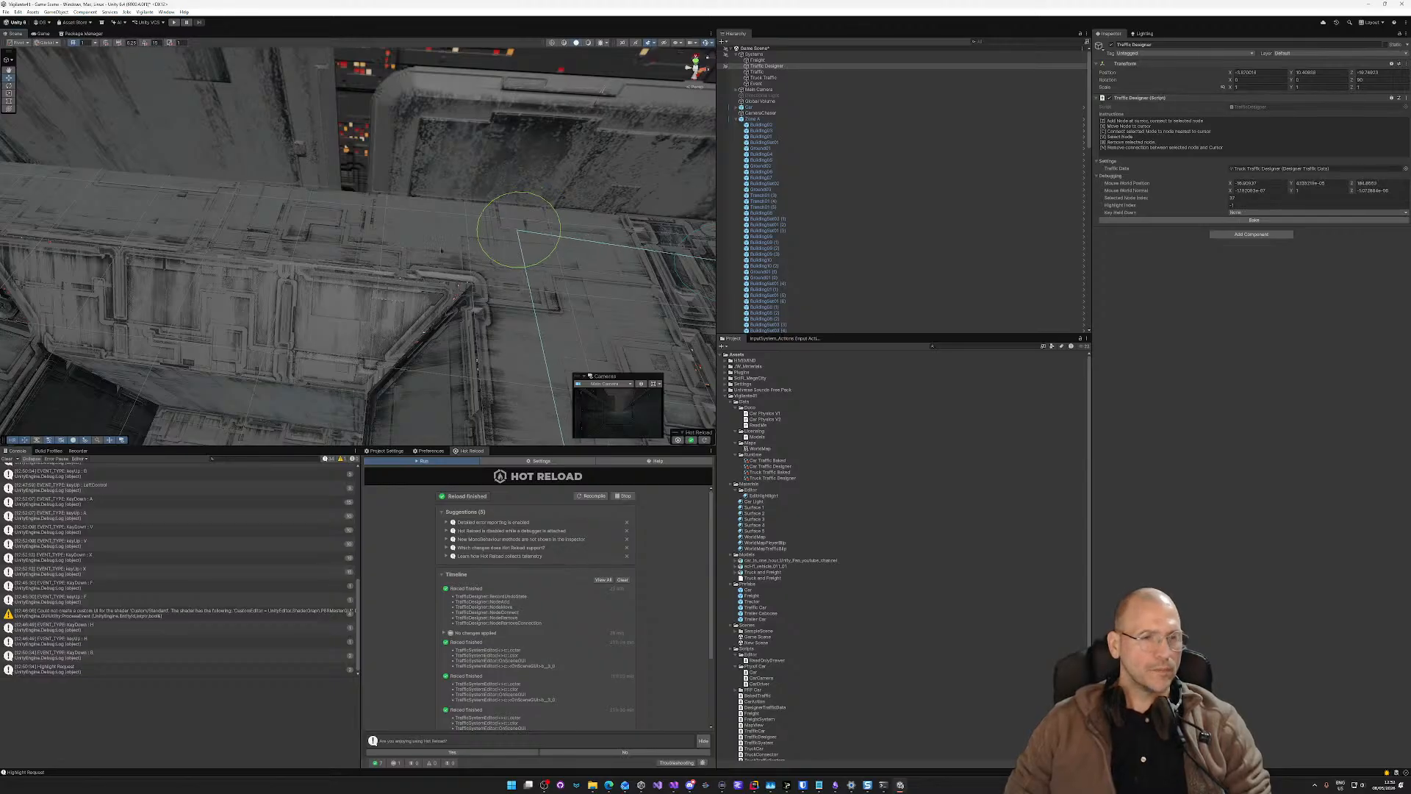
Step: Add a connected node at the next outer corner of the walkway and adjust its position towards the walkway's middle
right_click_drag(441, 251, 326, 216)
right_click_drag(436, 242, 413, 209)
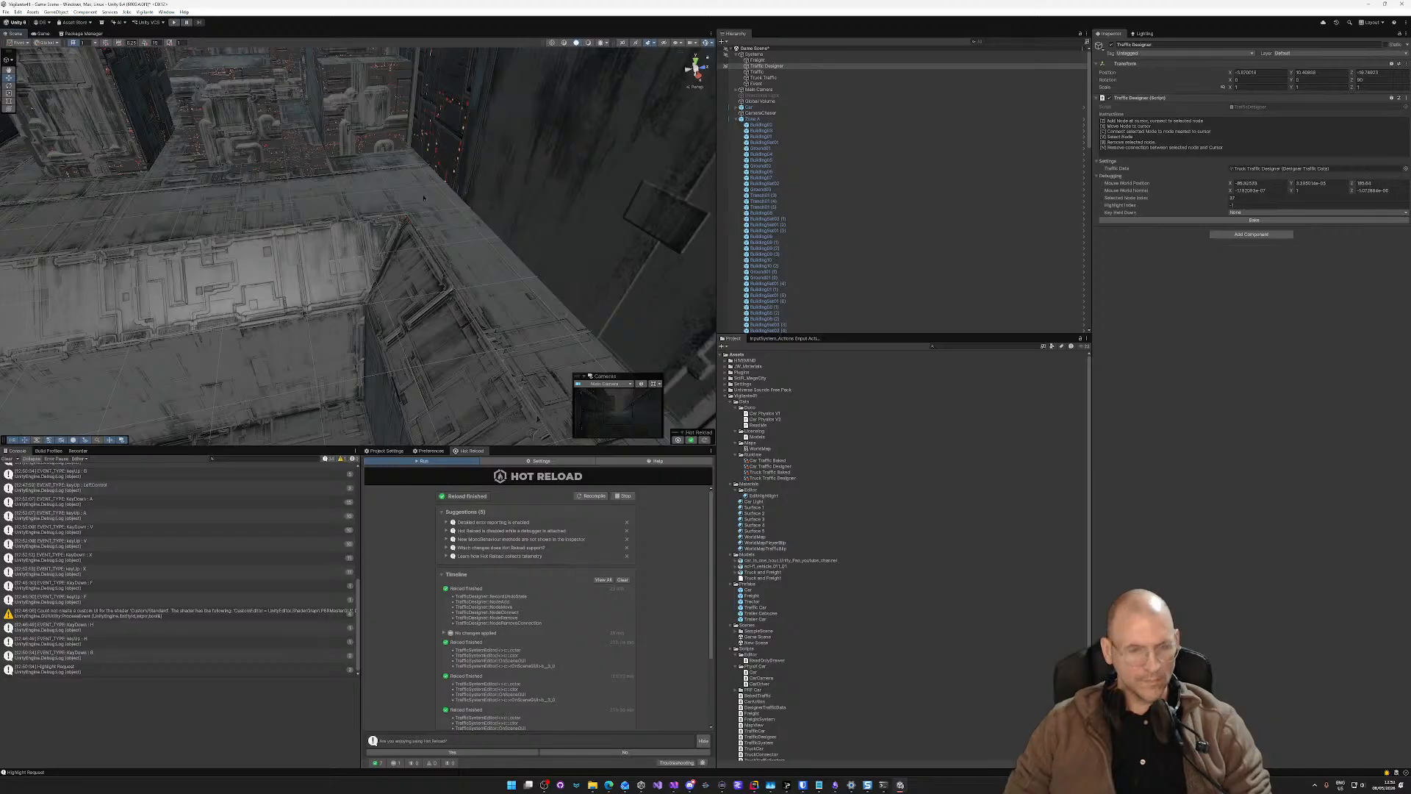
key("z")
right_click_drag(425, 184, 646, 243)
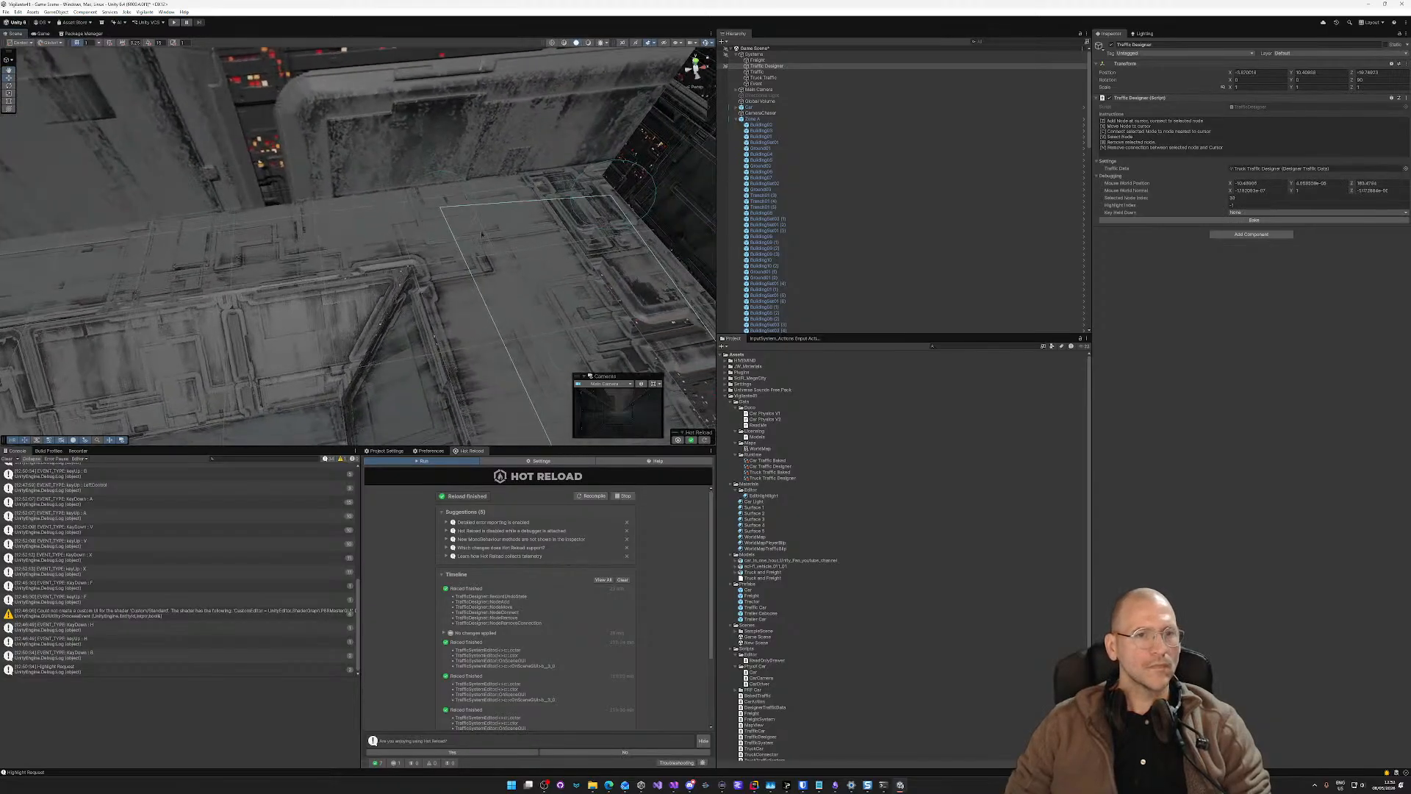
right_click_drag(435, 228, 129, 172)
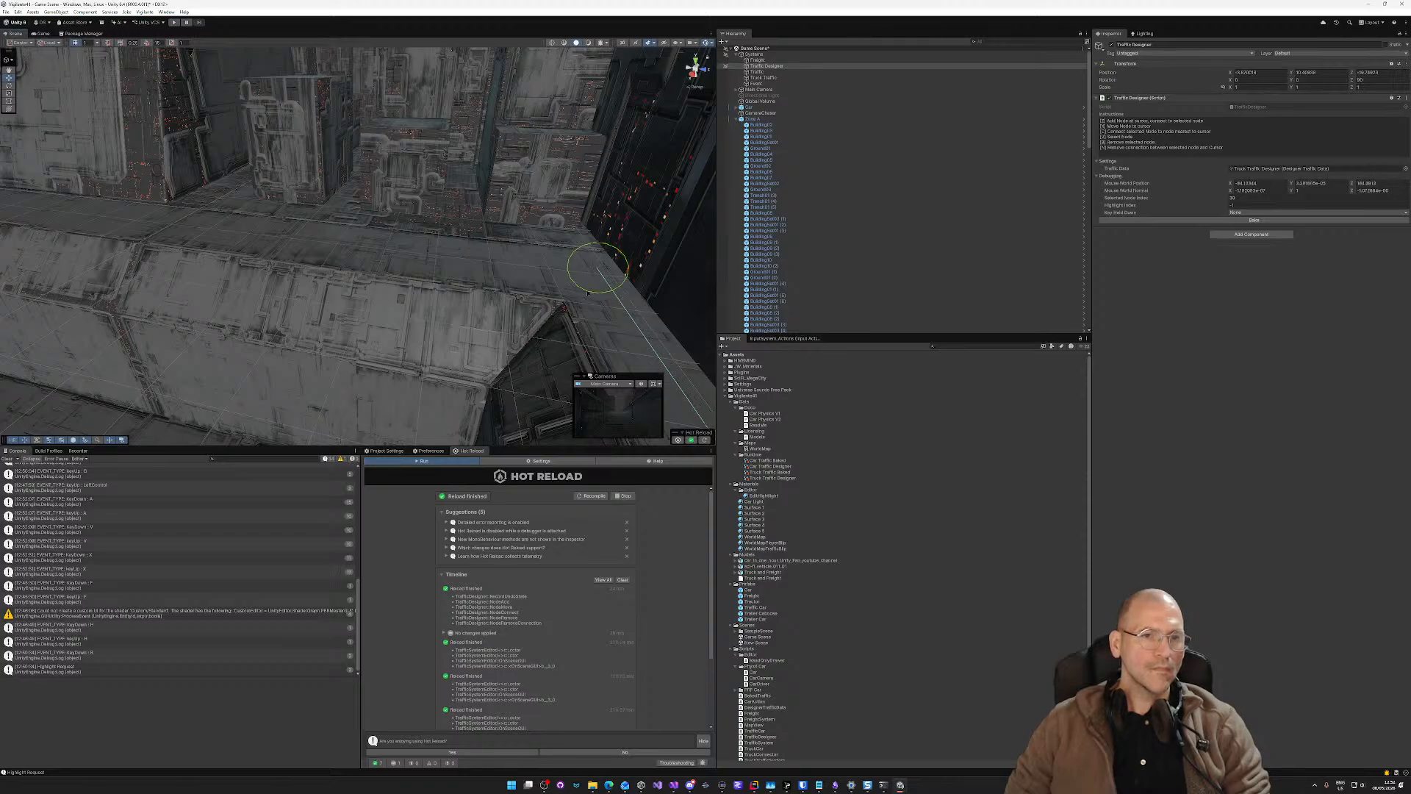
key("x")
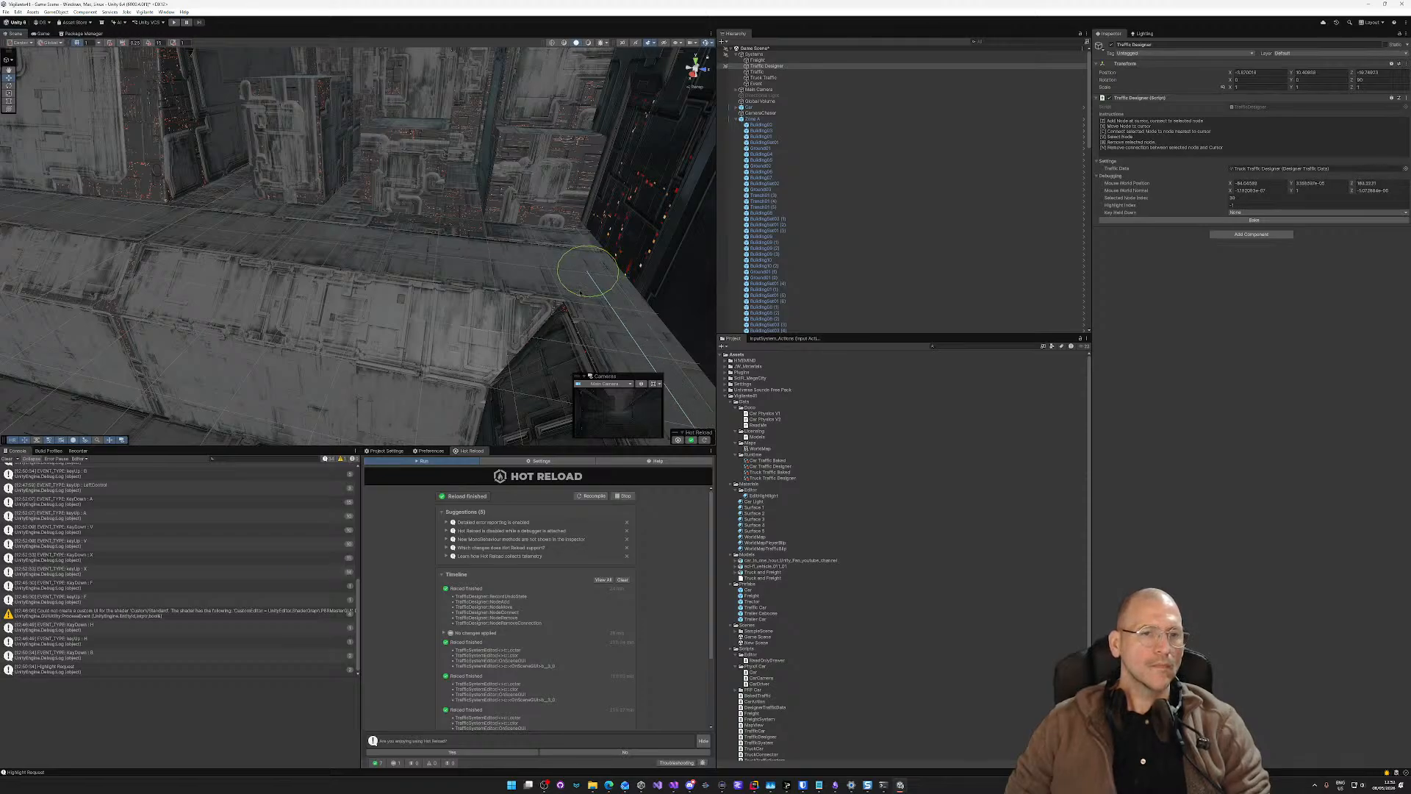
Step: Extend the route along the long walkway beyond the corner with a distant node connected back to the corner node
right_click_drag(449, 259, 355, 266)
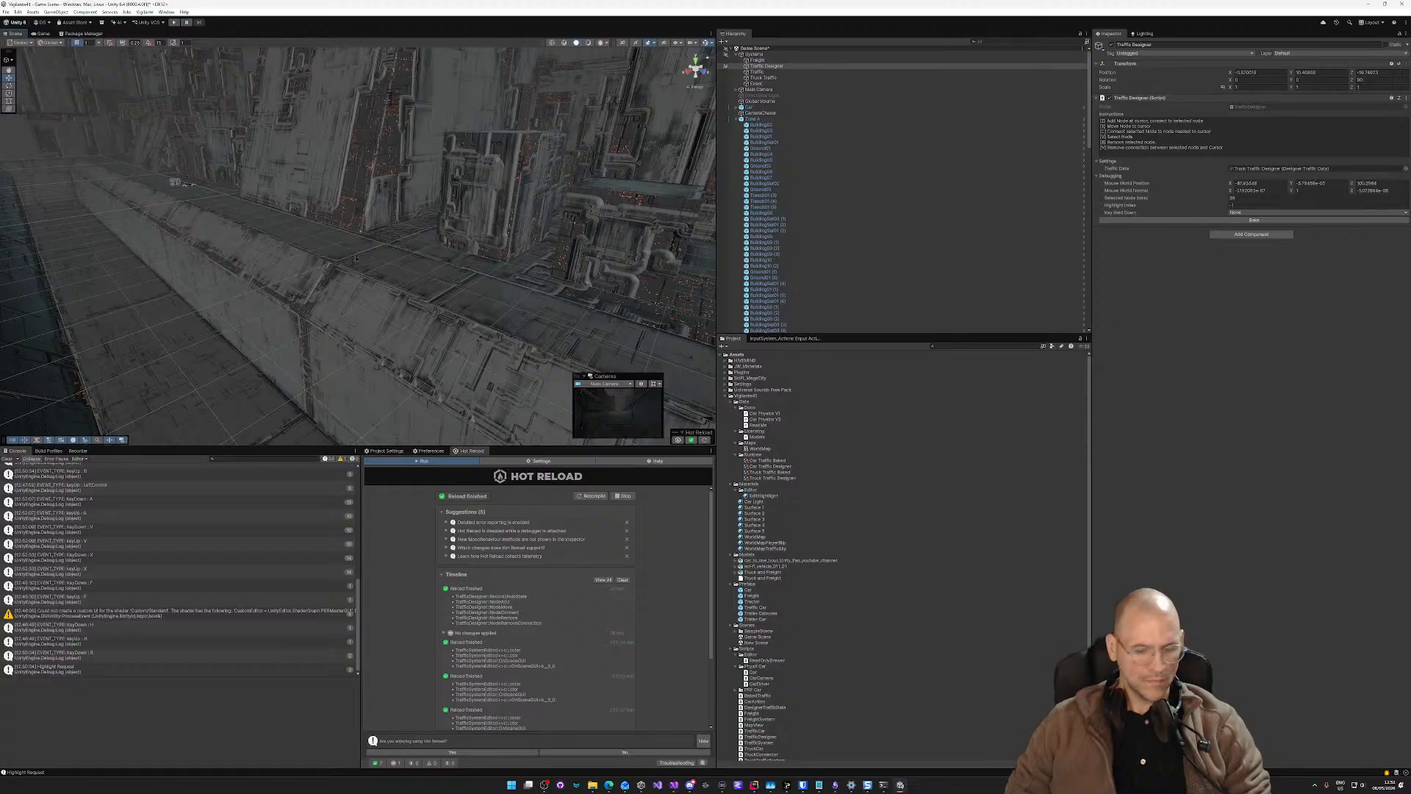
right_click_drag(356, 259, 405, 271)
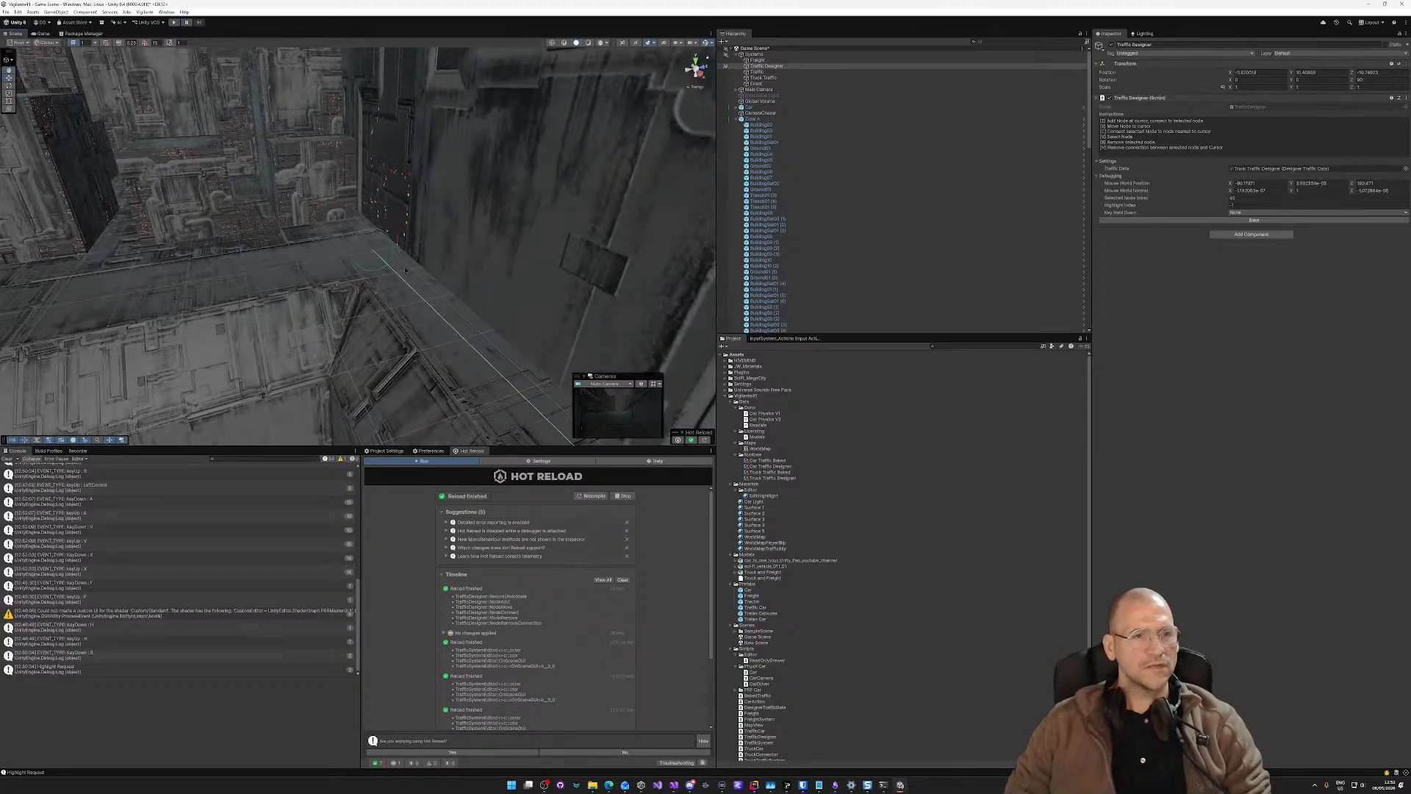
key("c")
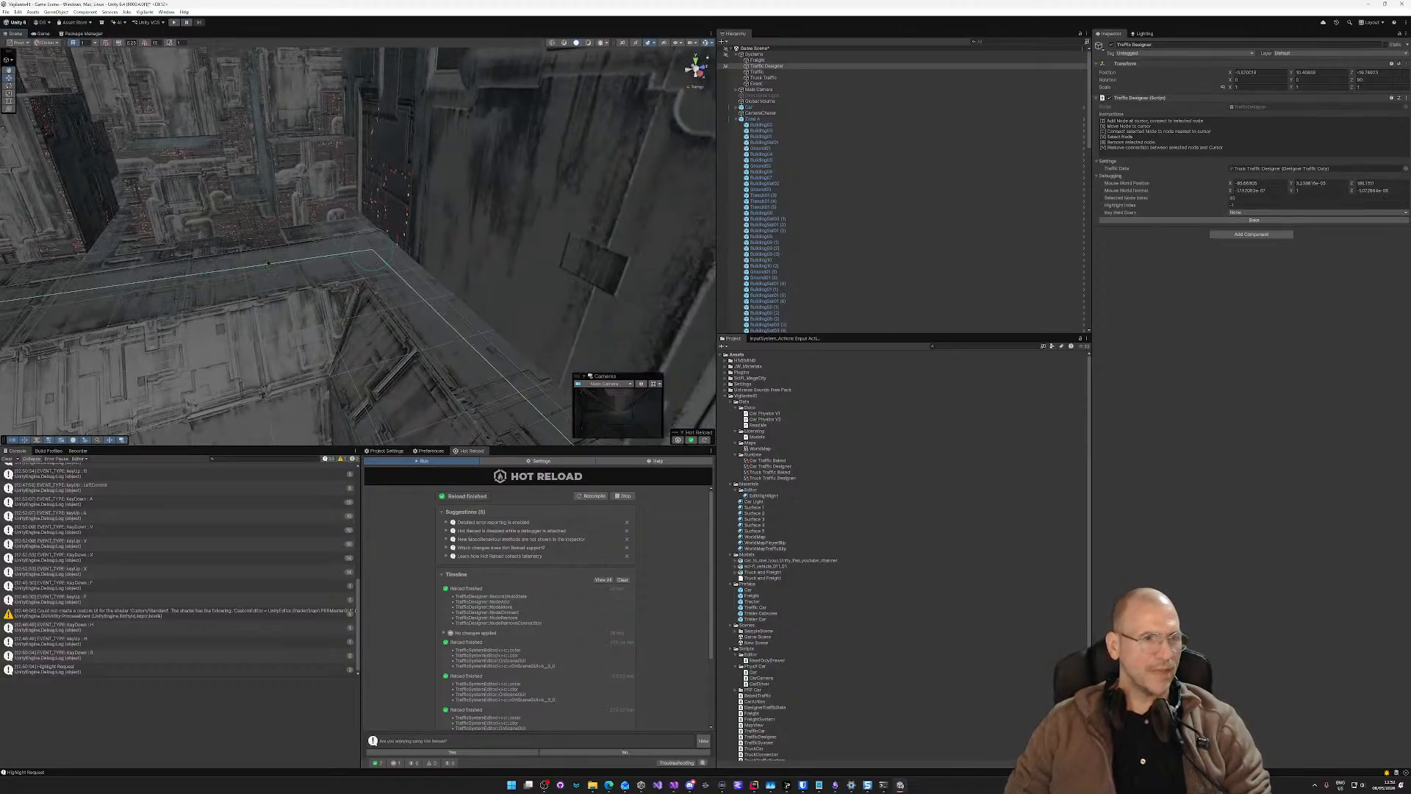
right_click_drag(269, 262, 207, 236)
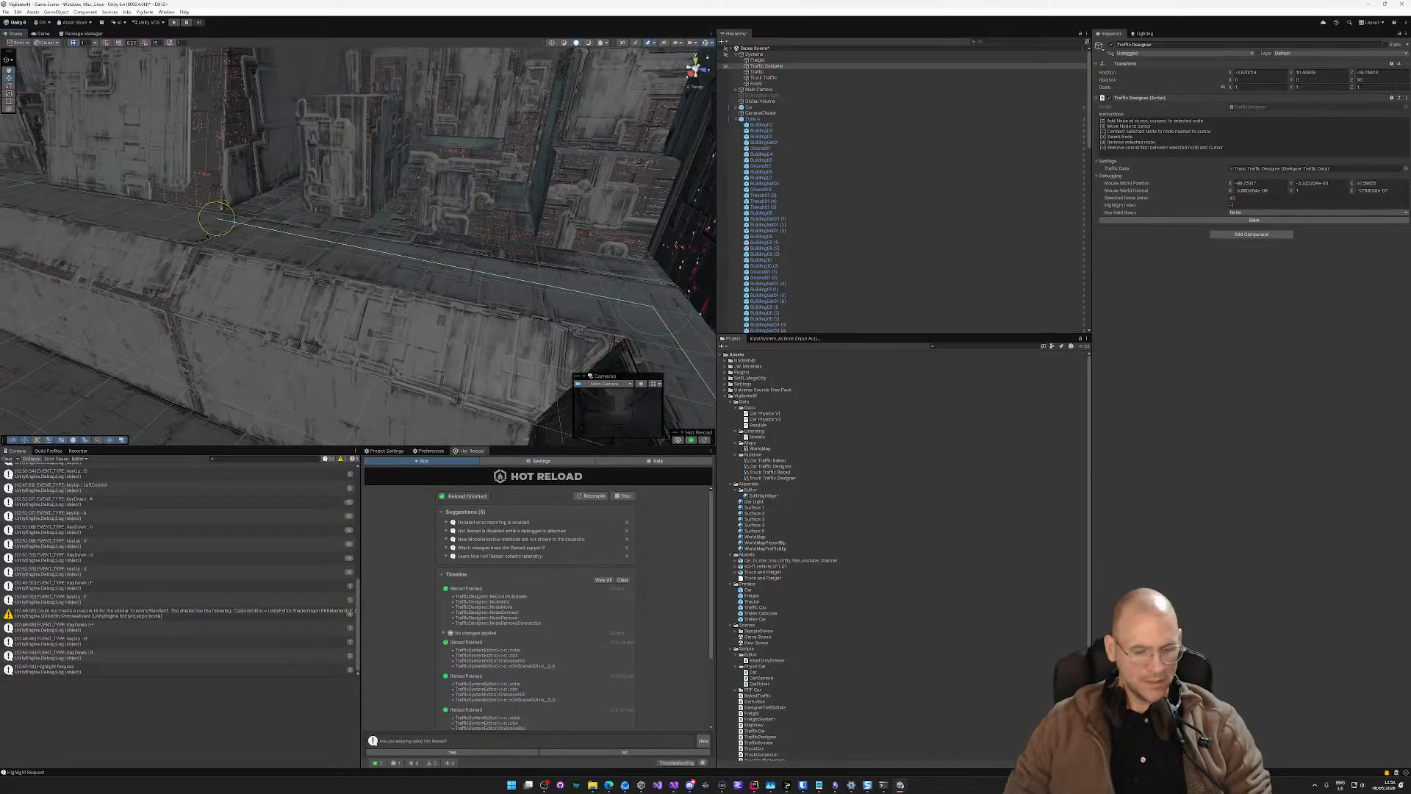
Step: Reposition the selected traffic node on the road, and add two far-lane nodes that connect to the existing corner node
key("x")
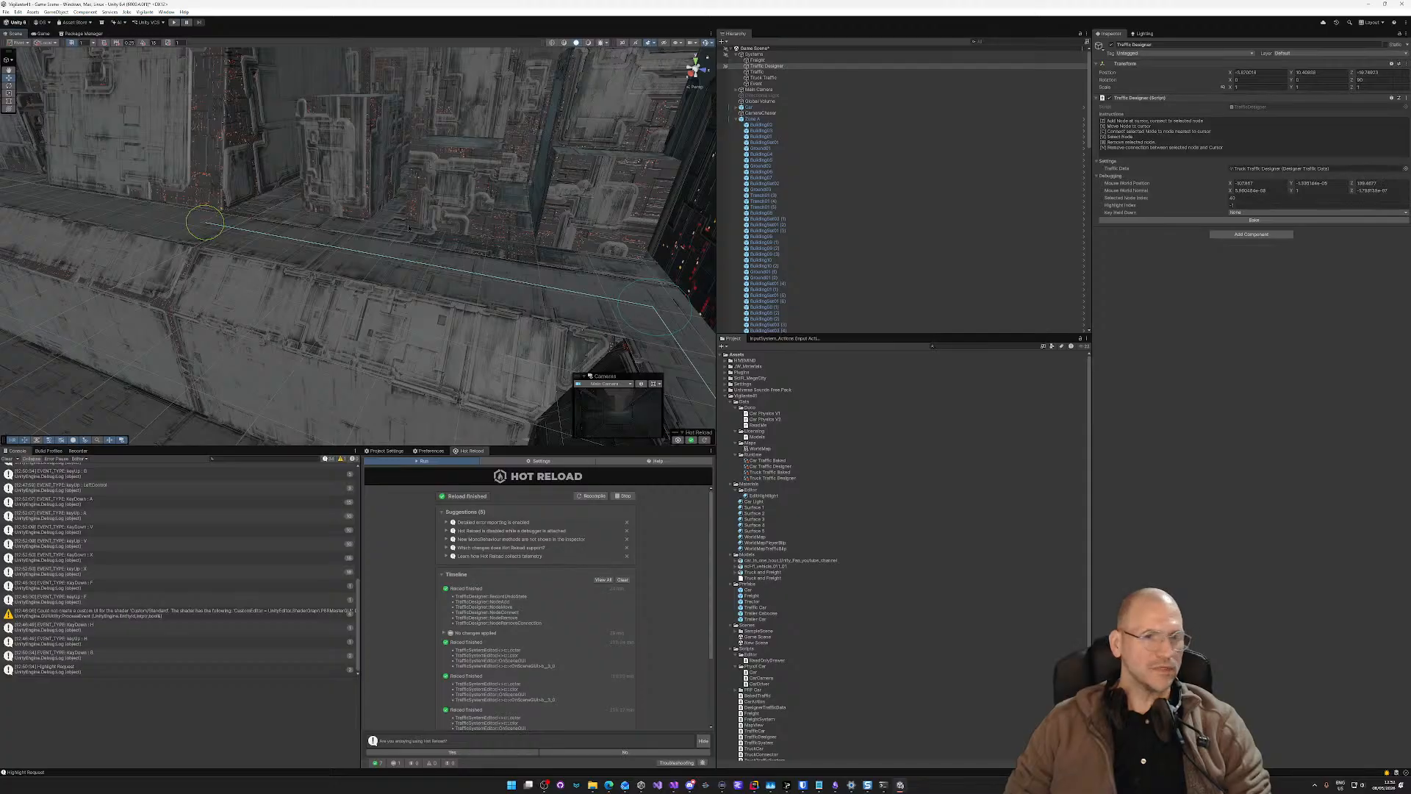
right_click_drag(210, 243, 101, 239)
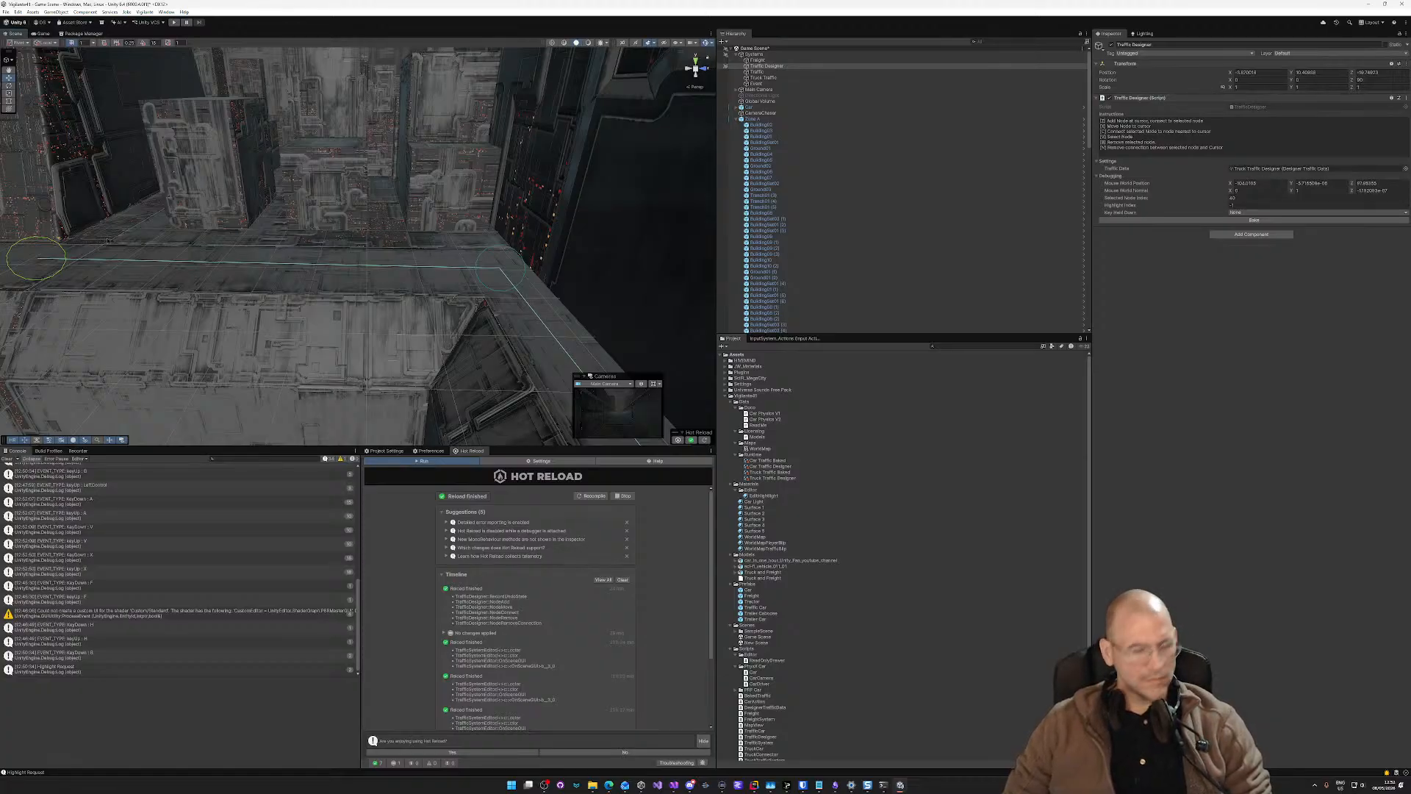
key("z")
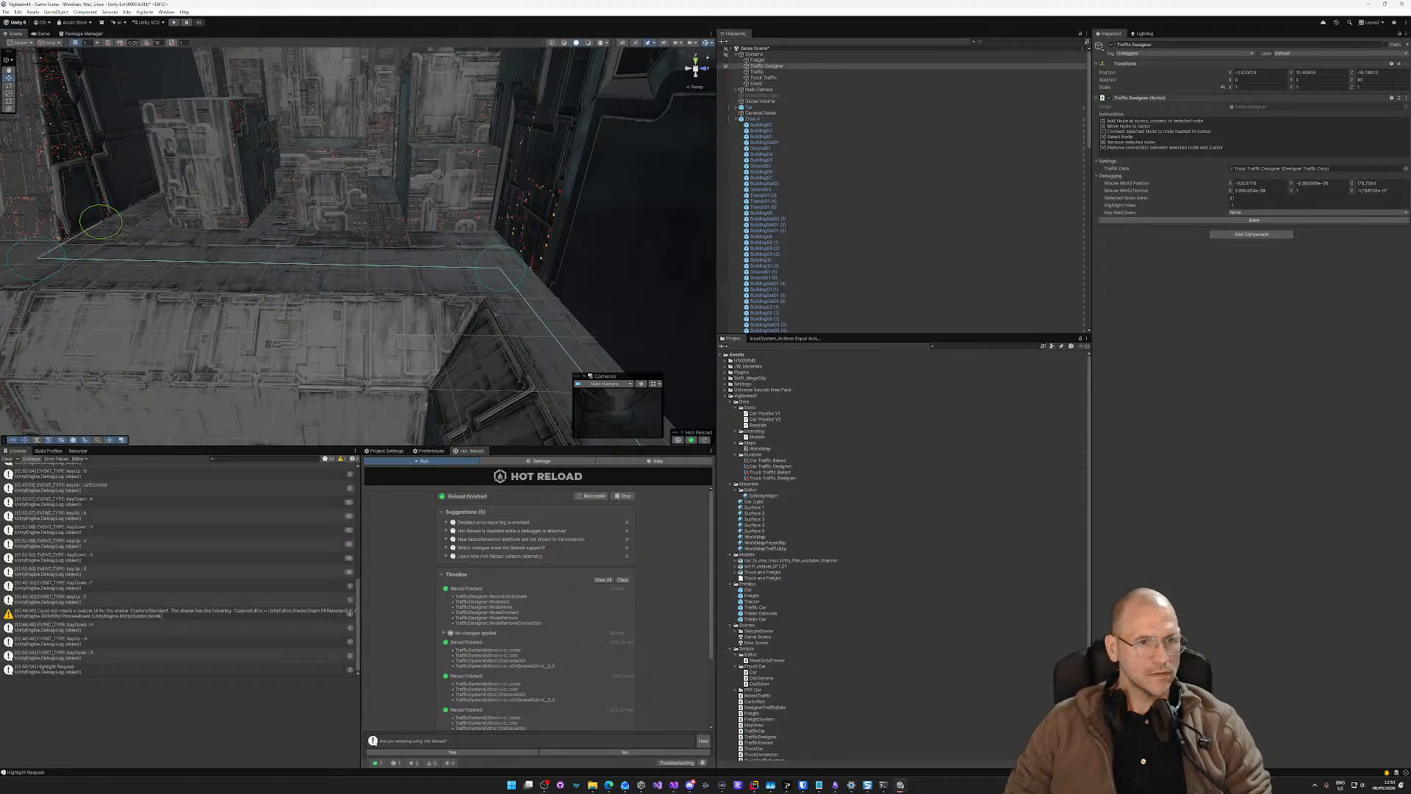
key("z")
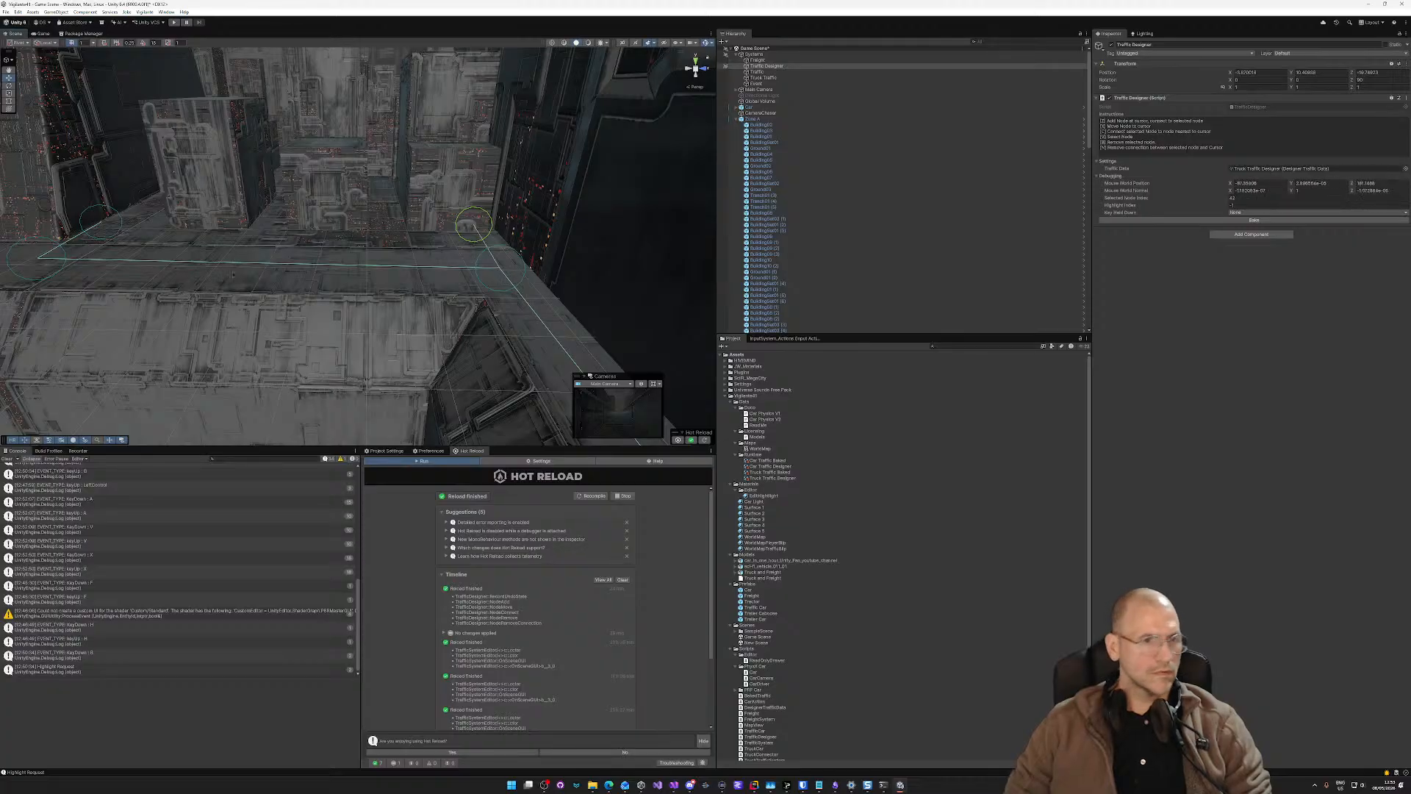
key("c")
Step: Select the far-lane node at the side-street junction and move it in line with the near-lane node
key("w")
right_click_drag(197, 247, 209, 210)
key("a")
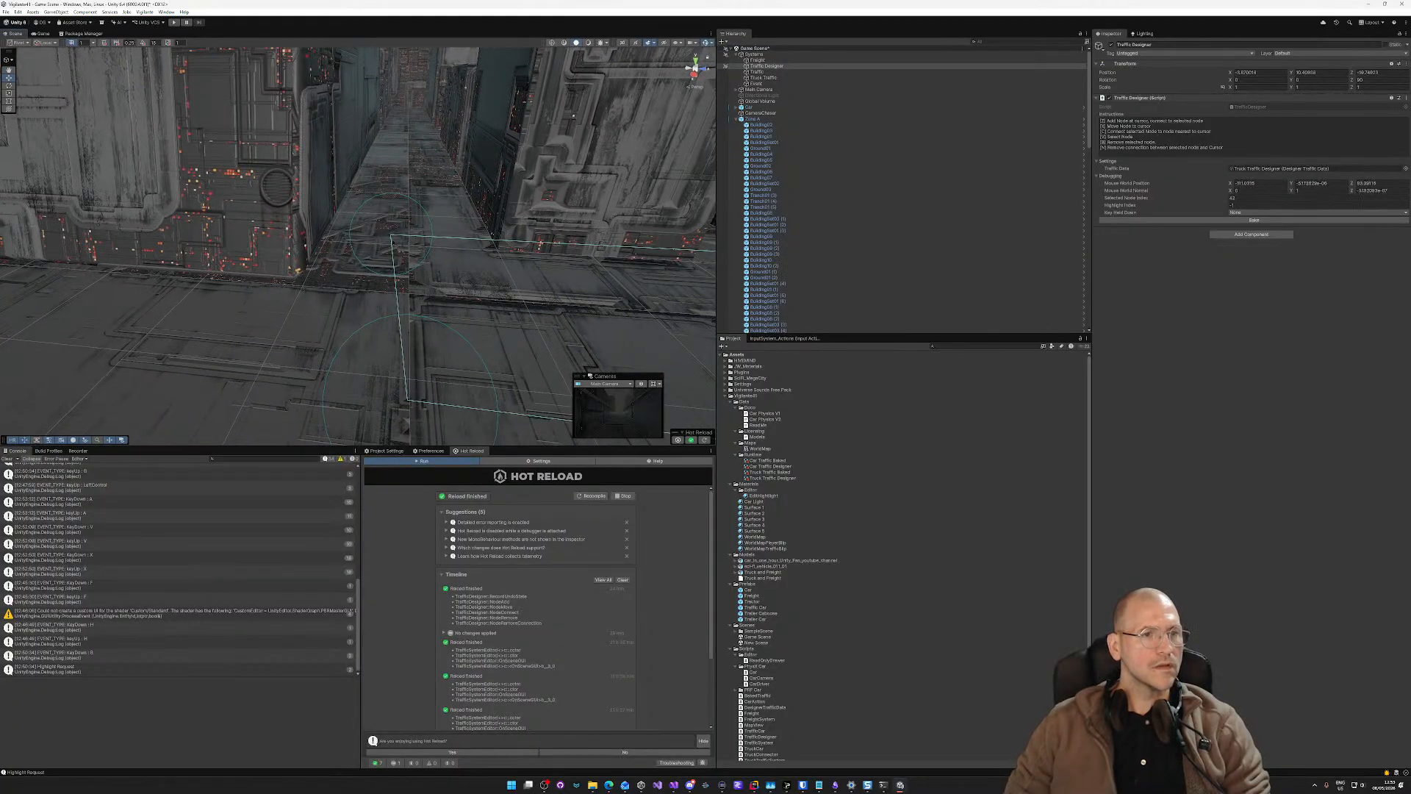
key("s")
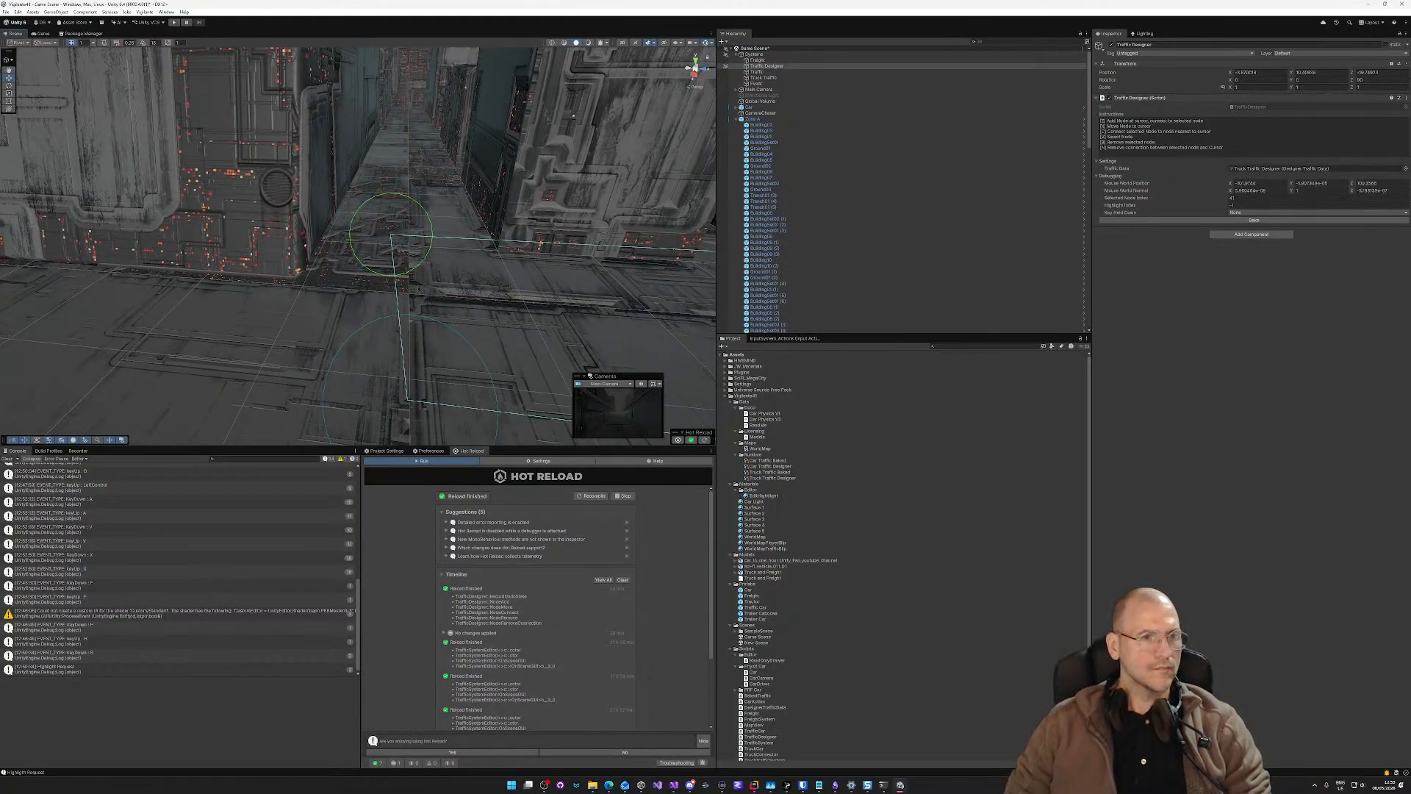
key("x")
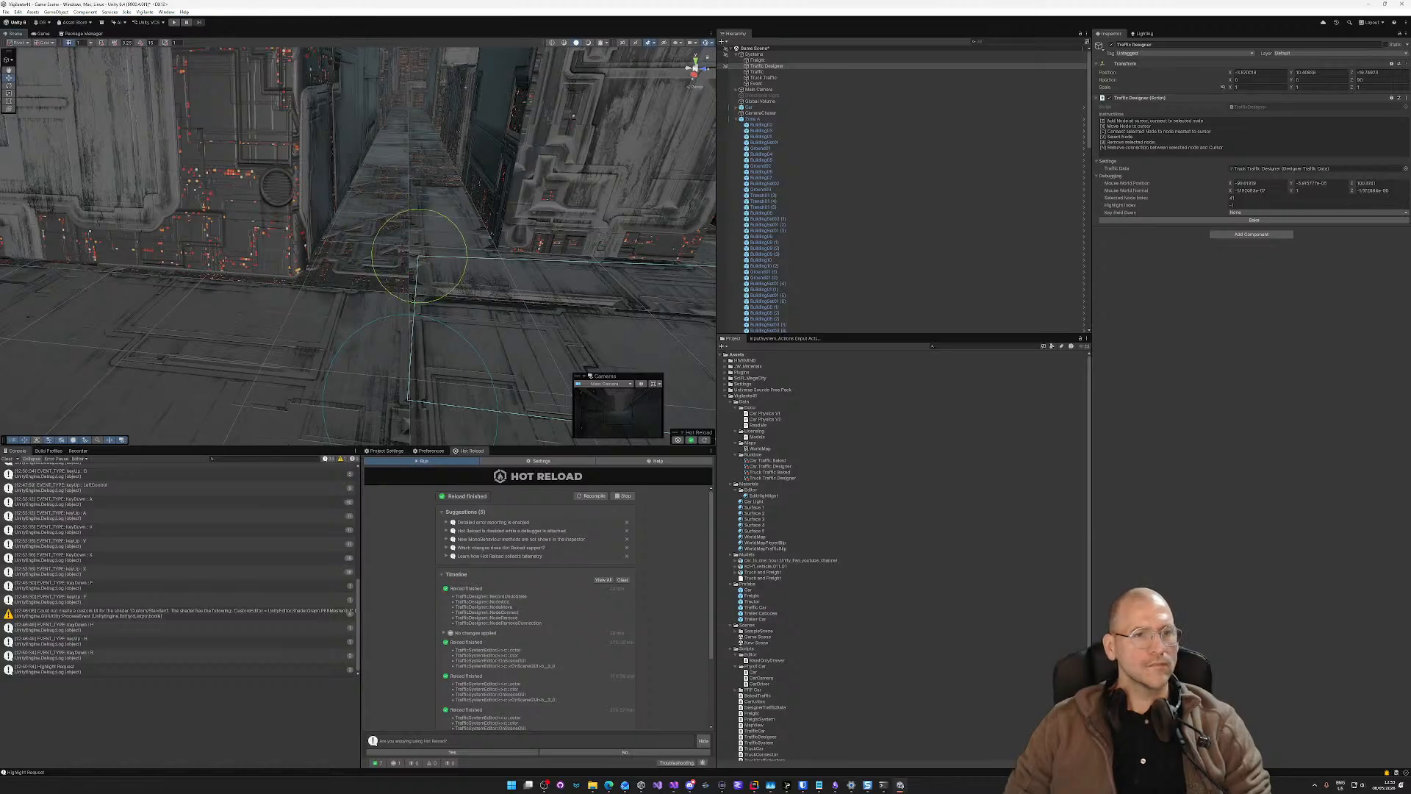
key("x")
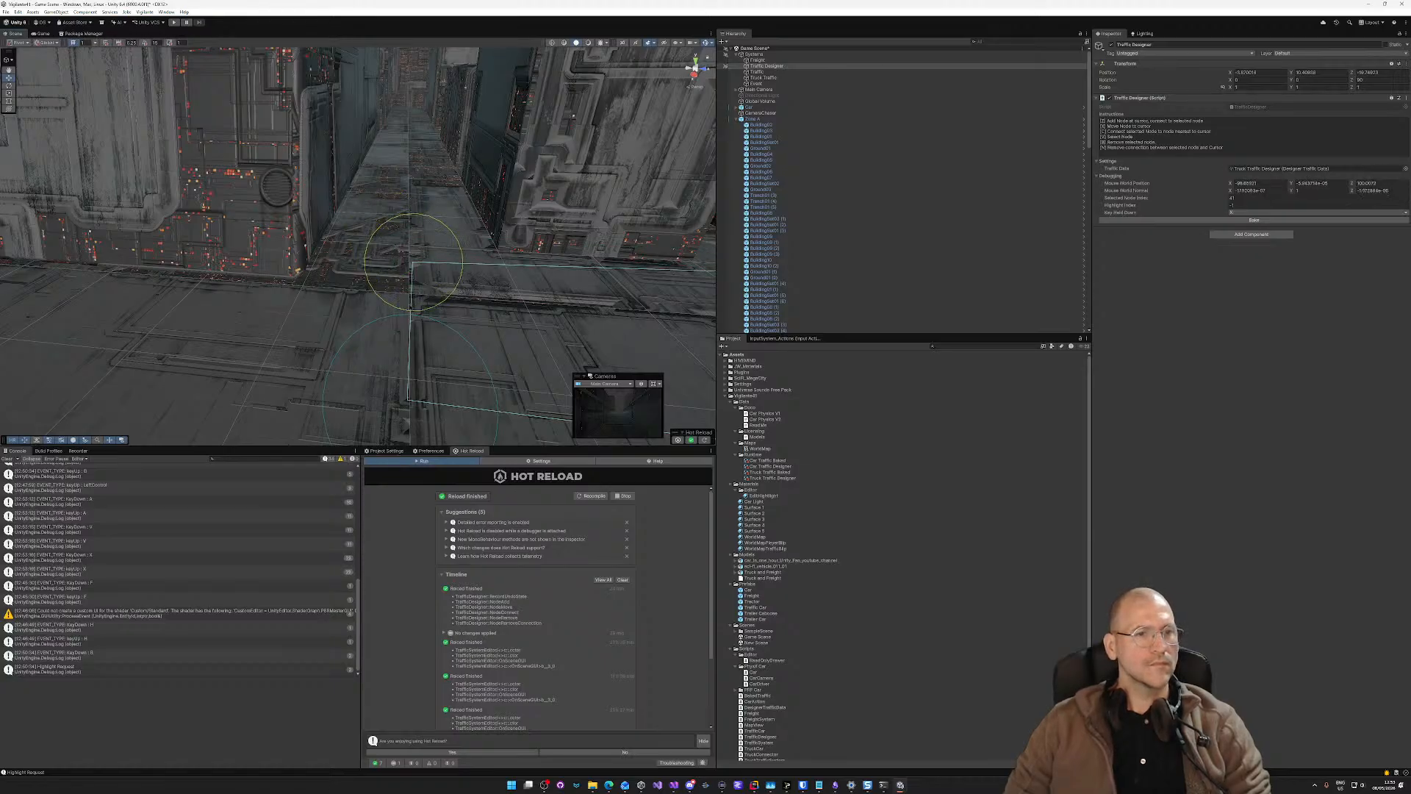
Step: Add traffic nodes on the road just past the side-street junction and connect the last one to the near-lane node
right_click_drag(405, 299, 268, 287)
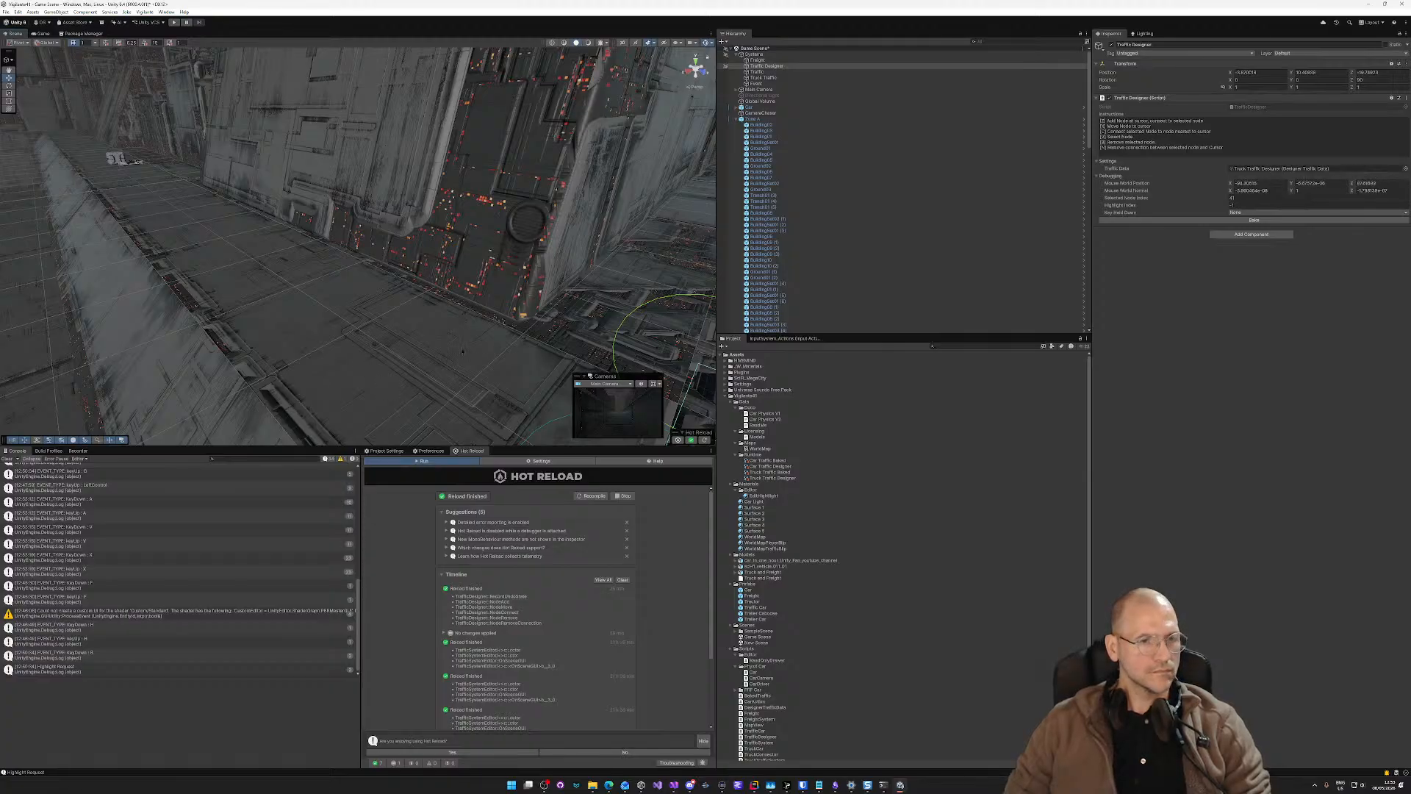
key("z")
right_click_drag(460, 347, 550, 343)
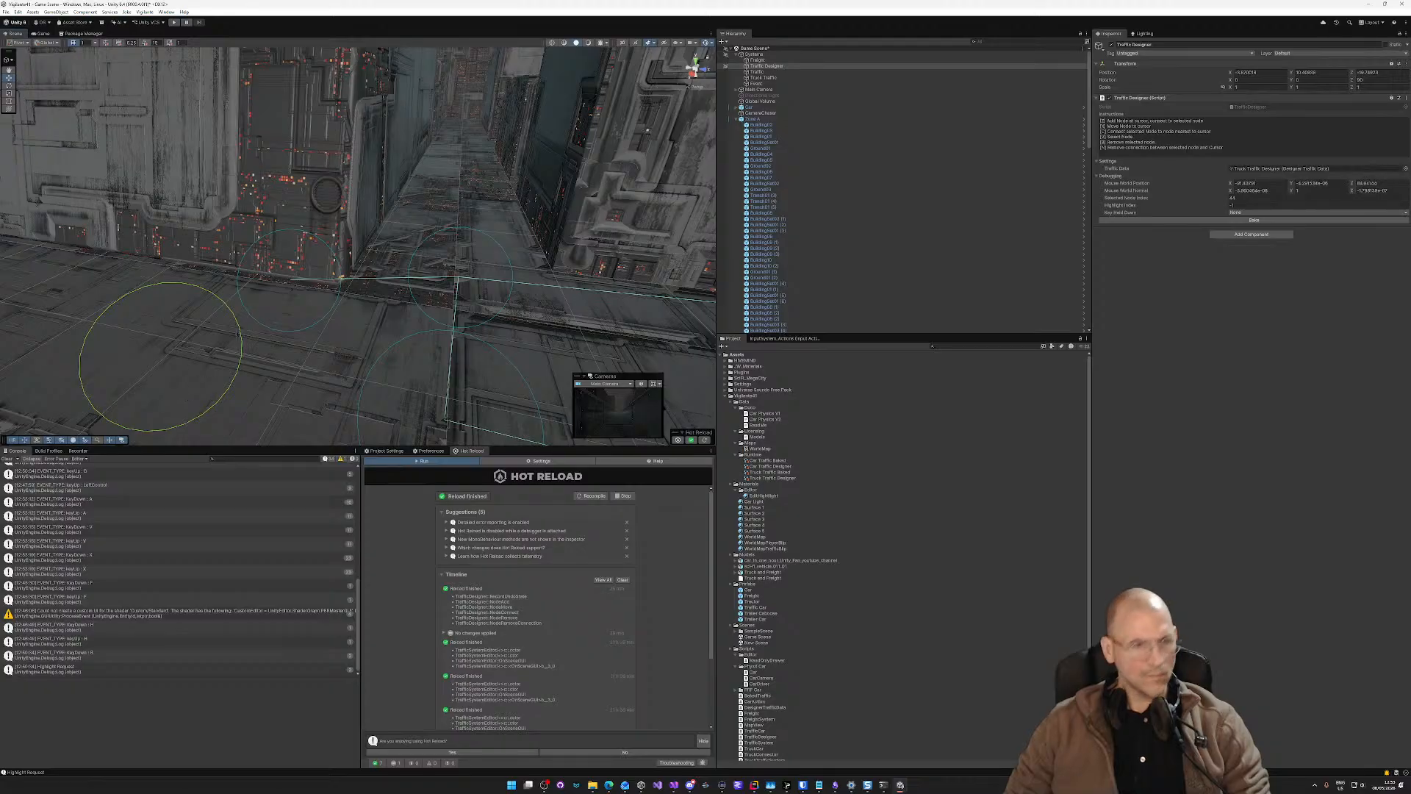
key("c")
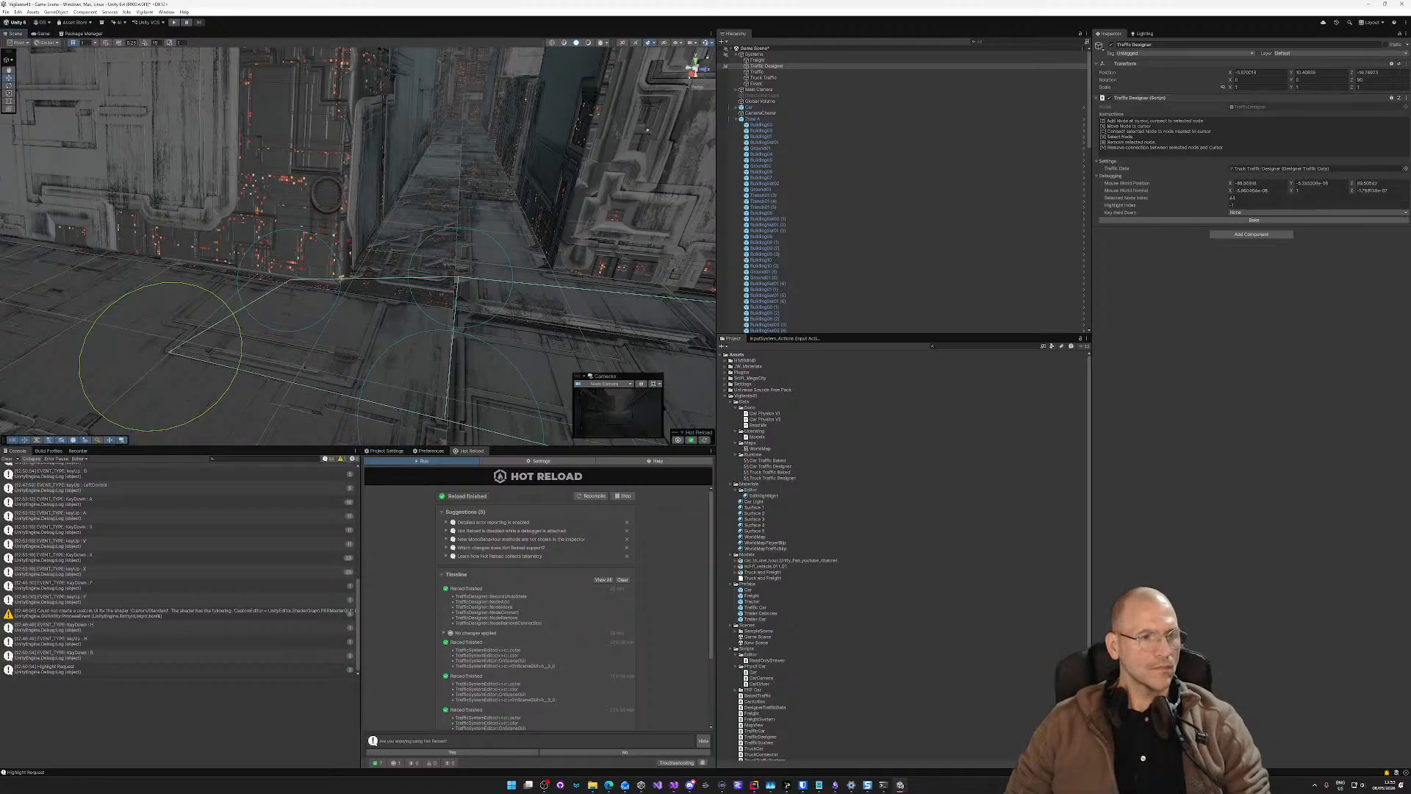
Step: Add a node at the far corner of the large tower block and connect it to the far-lane node at the junction
right_click_drag(443, 426, 437, 359)
key("w")
key("e")
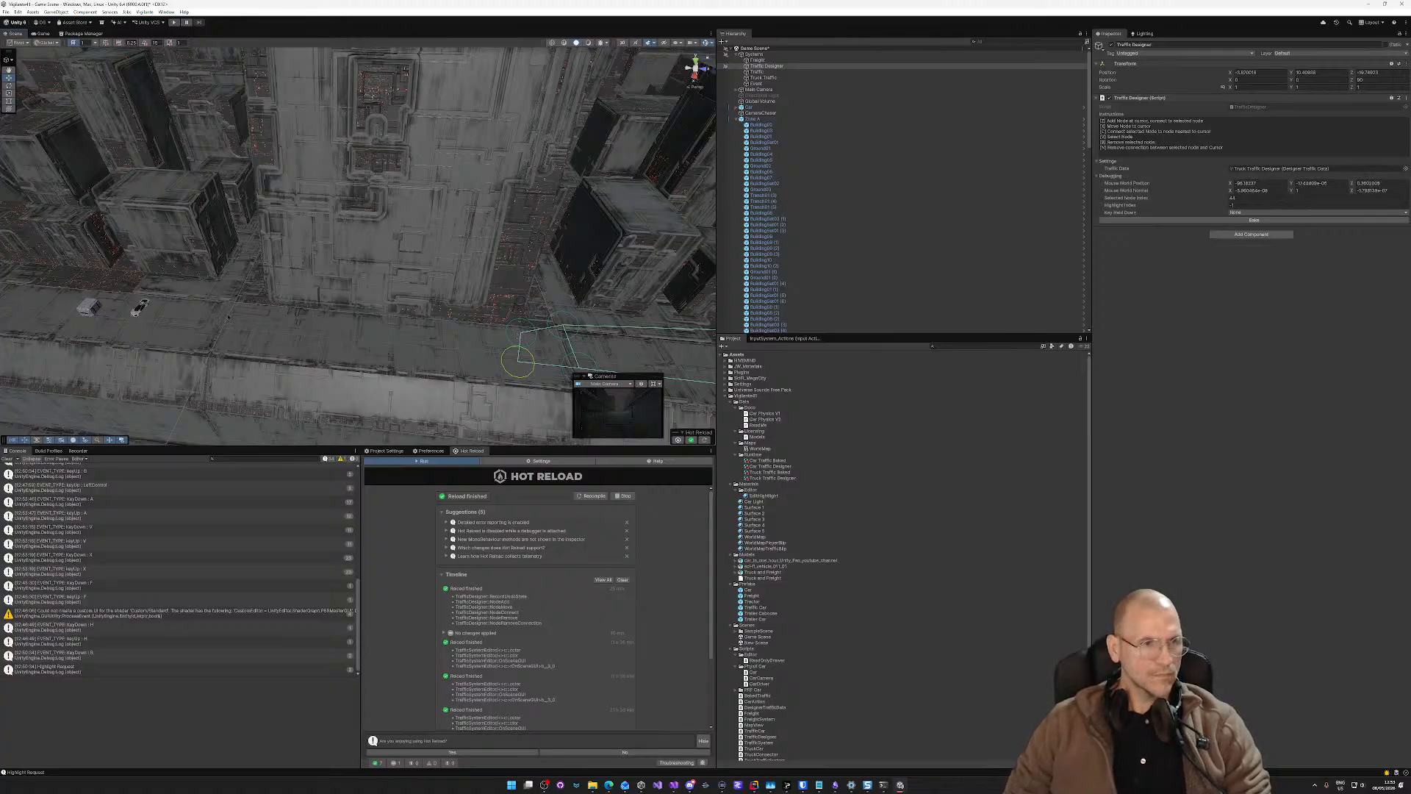
key("z")
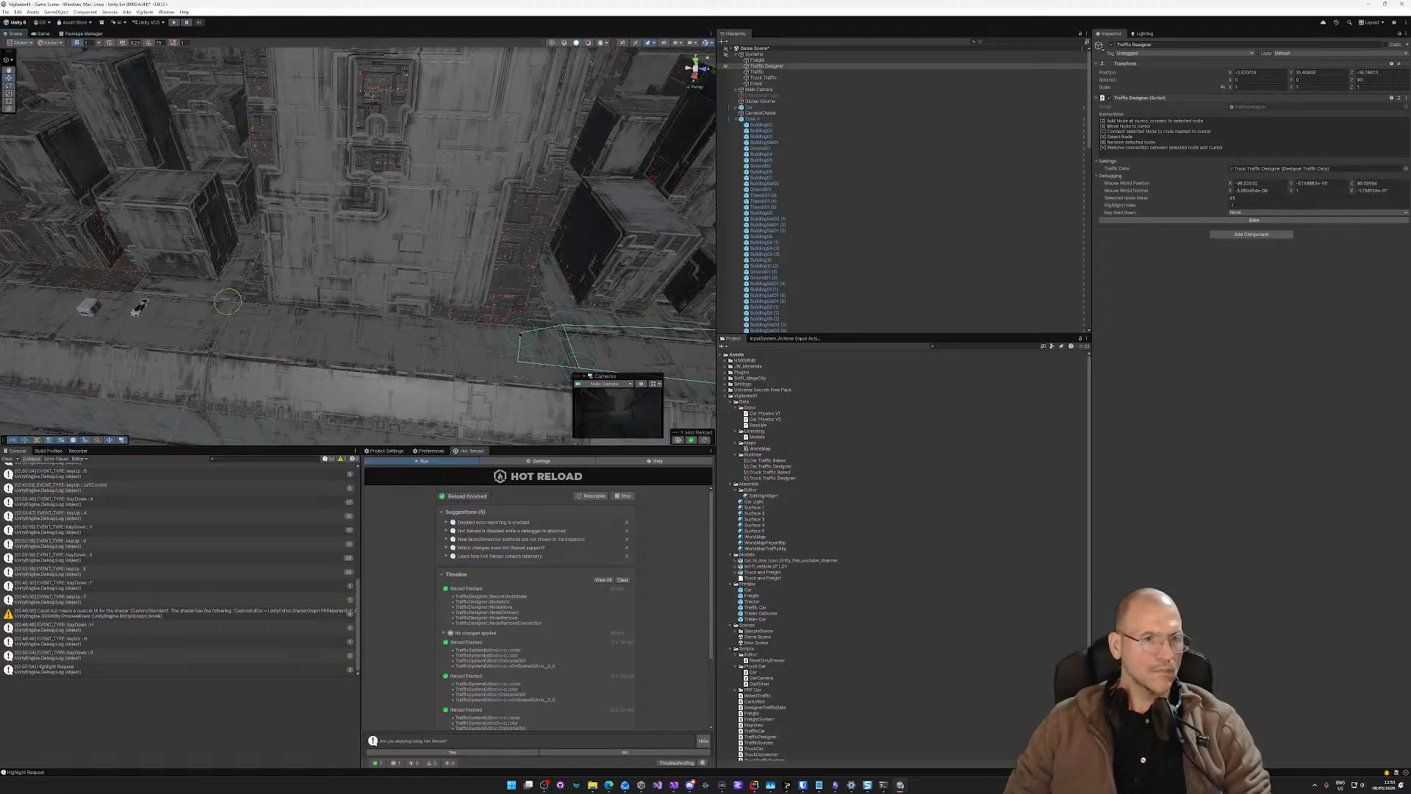
key("c")
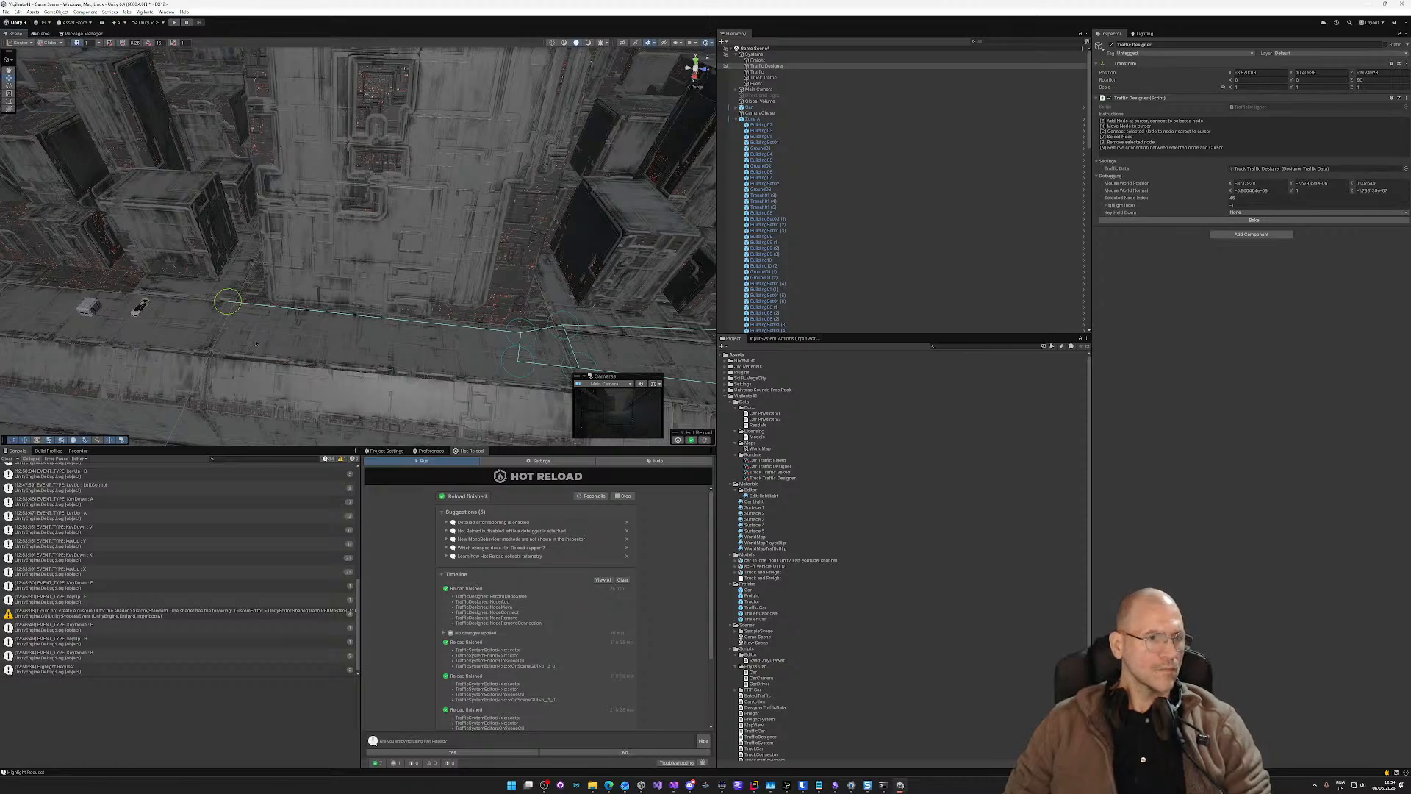
Step: Add two nodes at the next junction, connected in a triangle with the tower-corner node, and link the triangle back to the near lane
key("z")
key("z")
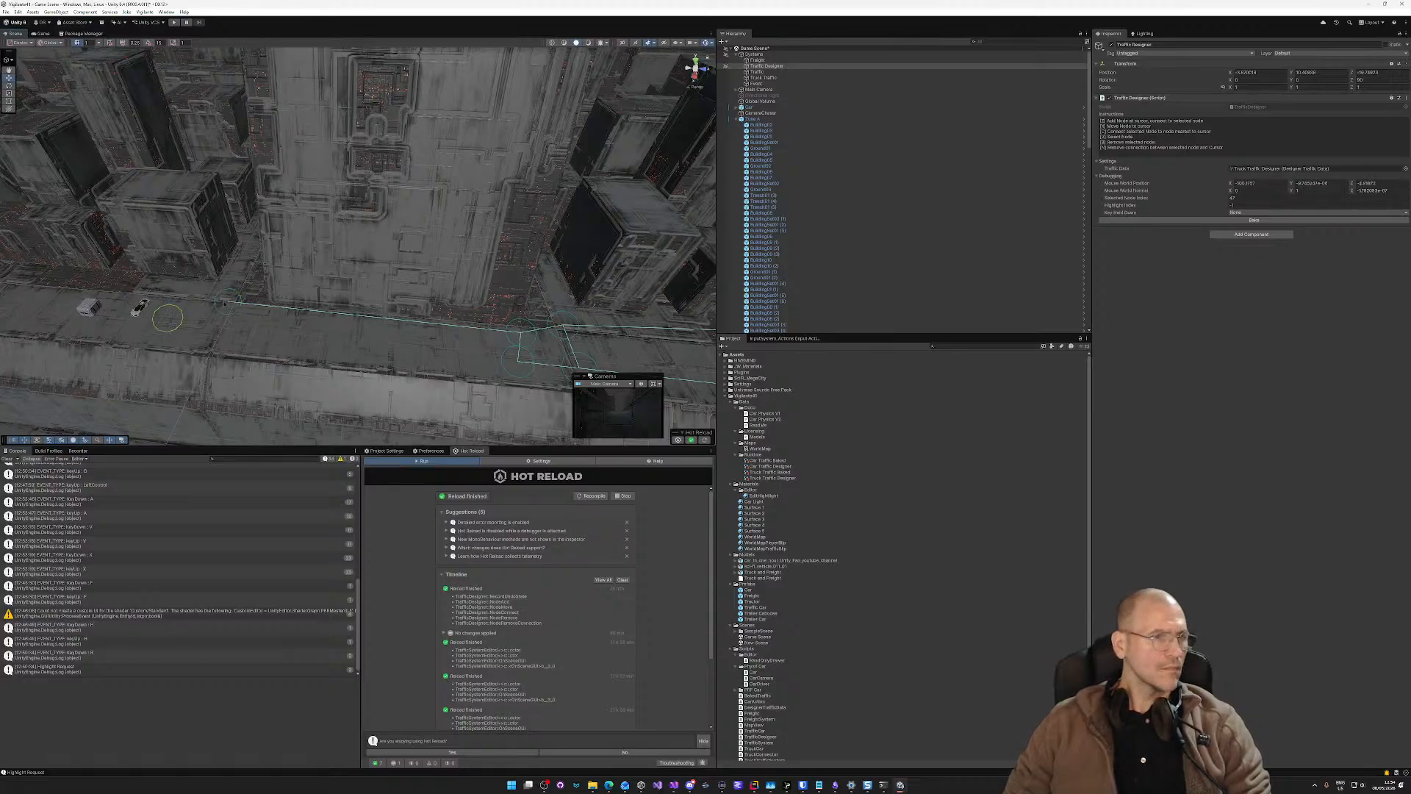
key("c")
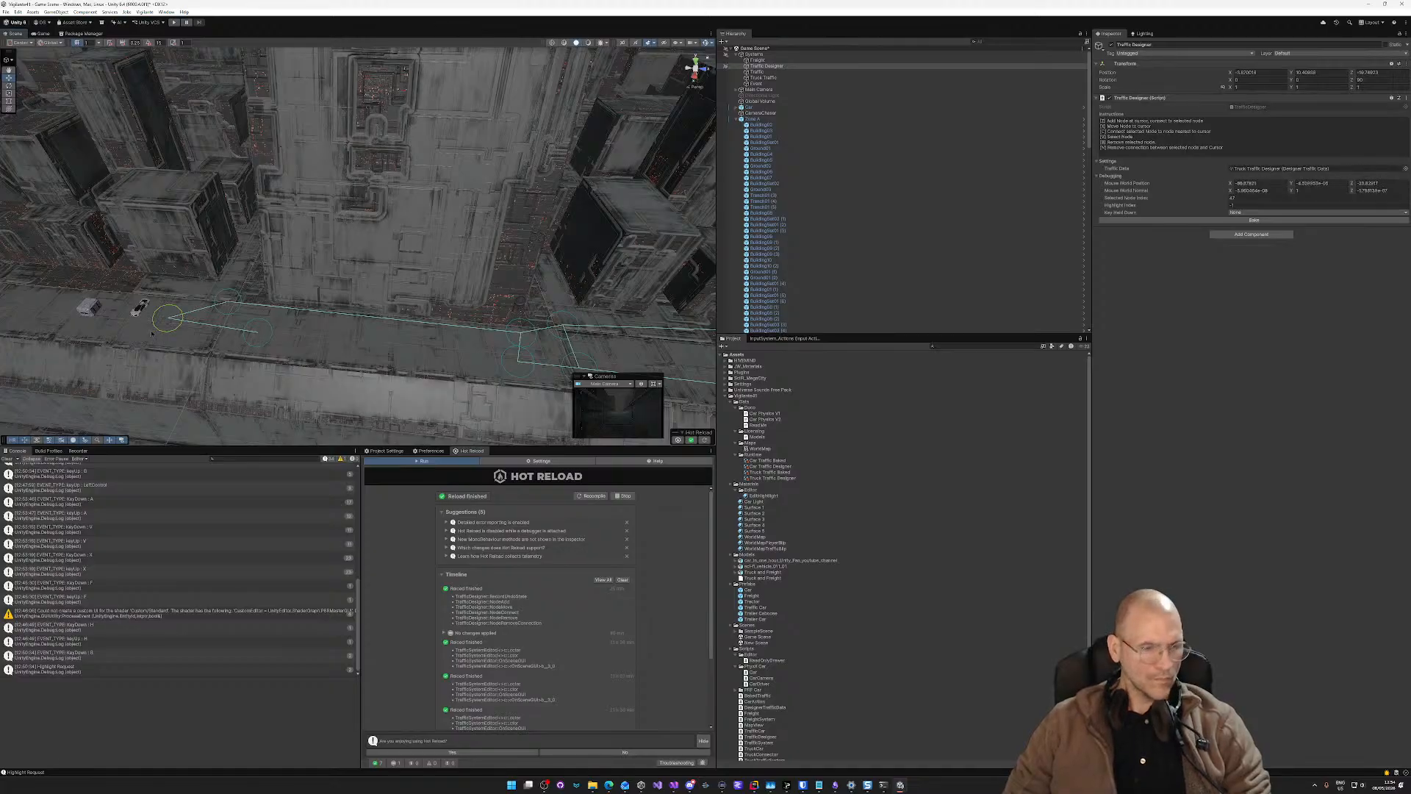
key("x")
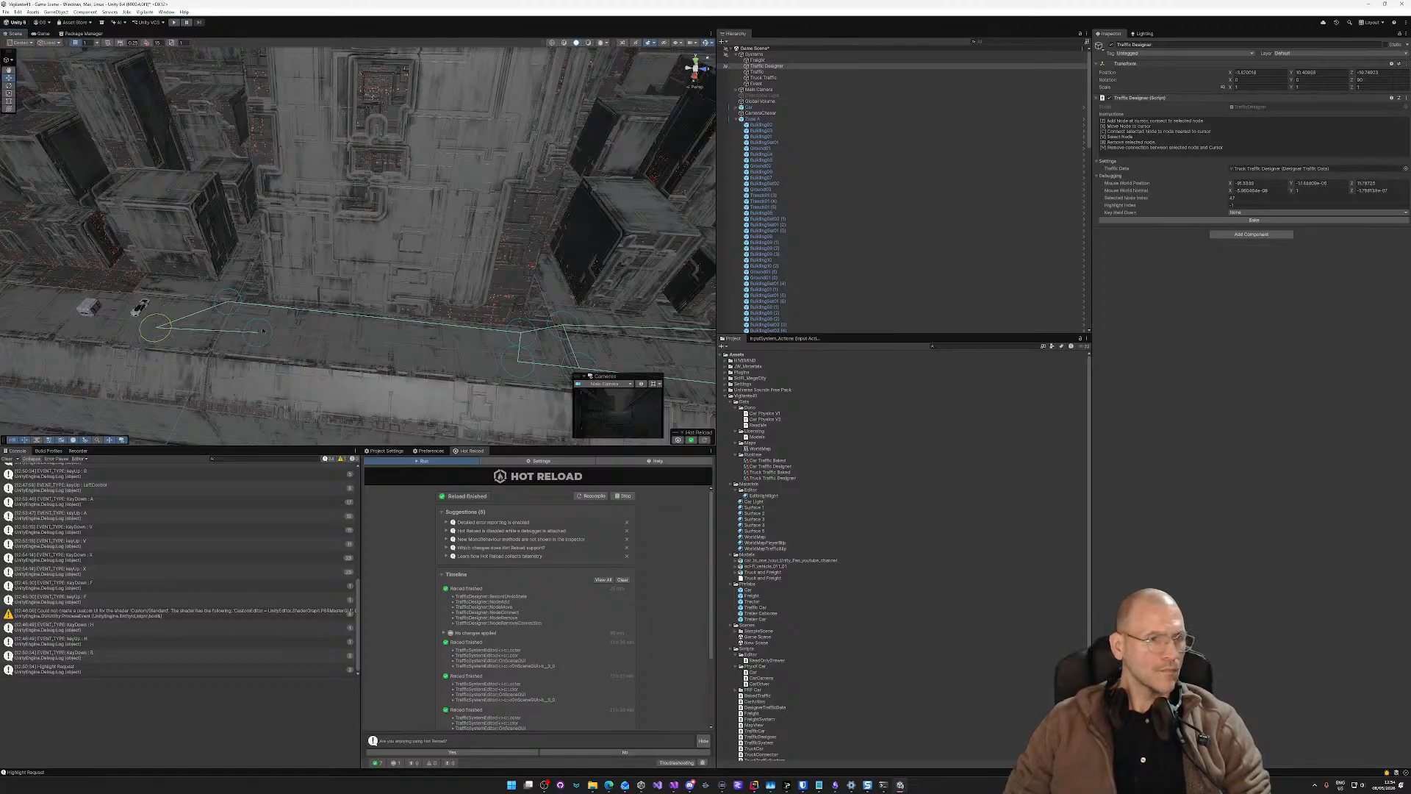
key("z")
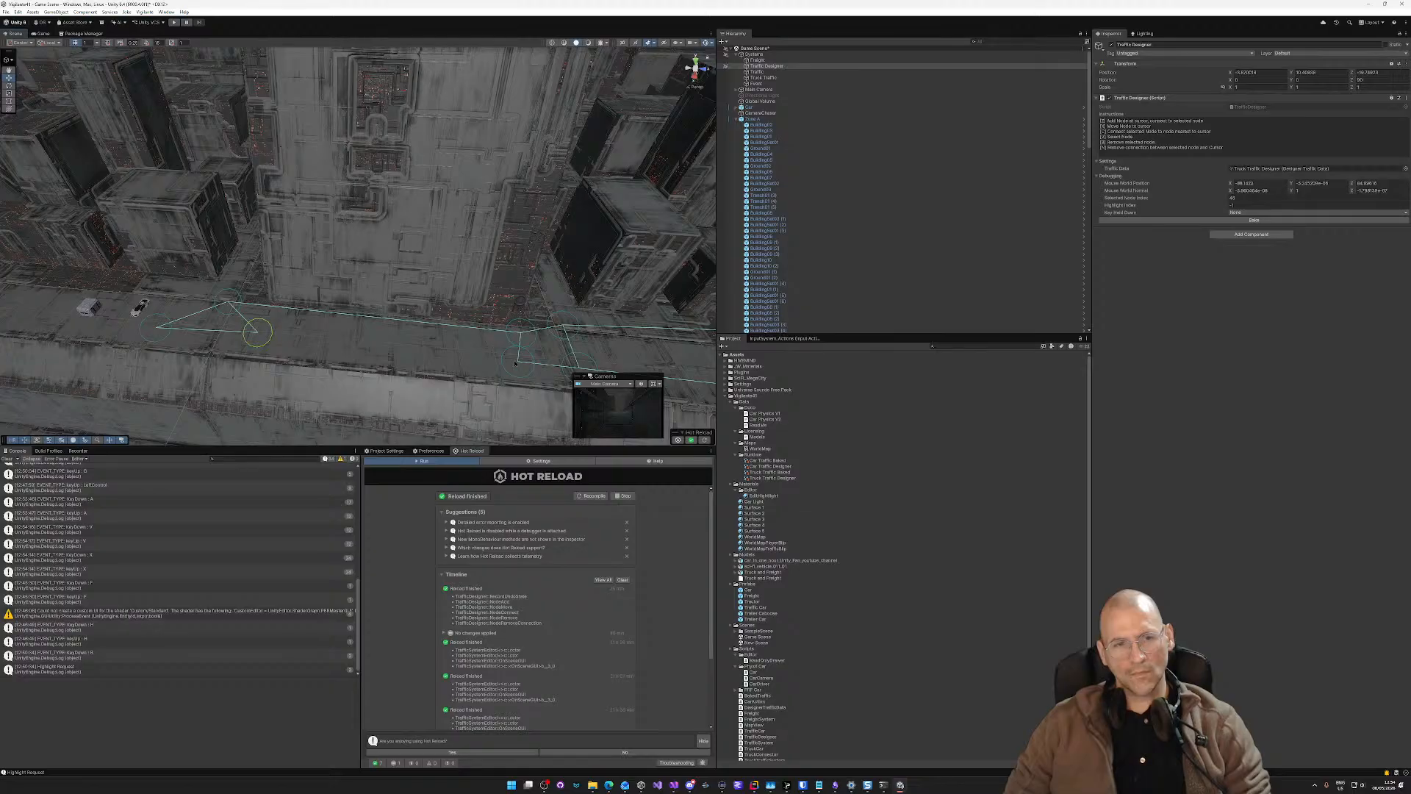
key("c")
Step: Add four traffic nodes around the side-street opening by the parked vehicles, one at its near edge and three at its far edge
right_click_drag(348, 342, 281, 327)
key("a")
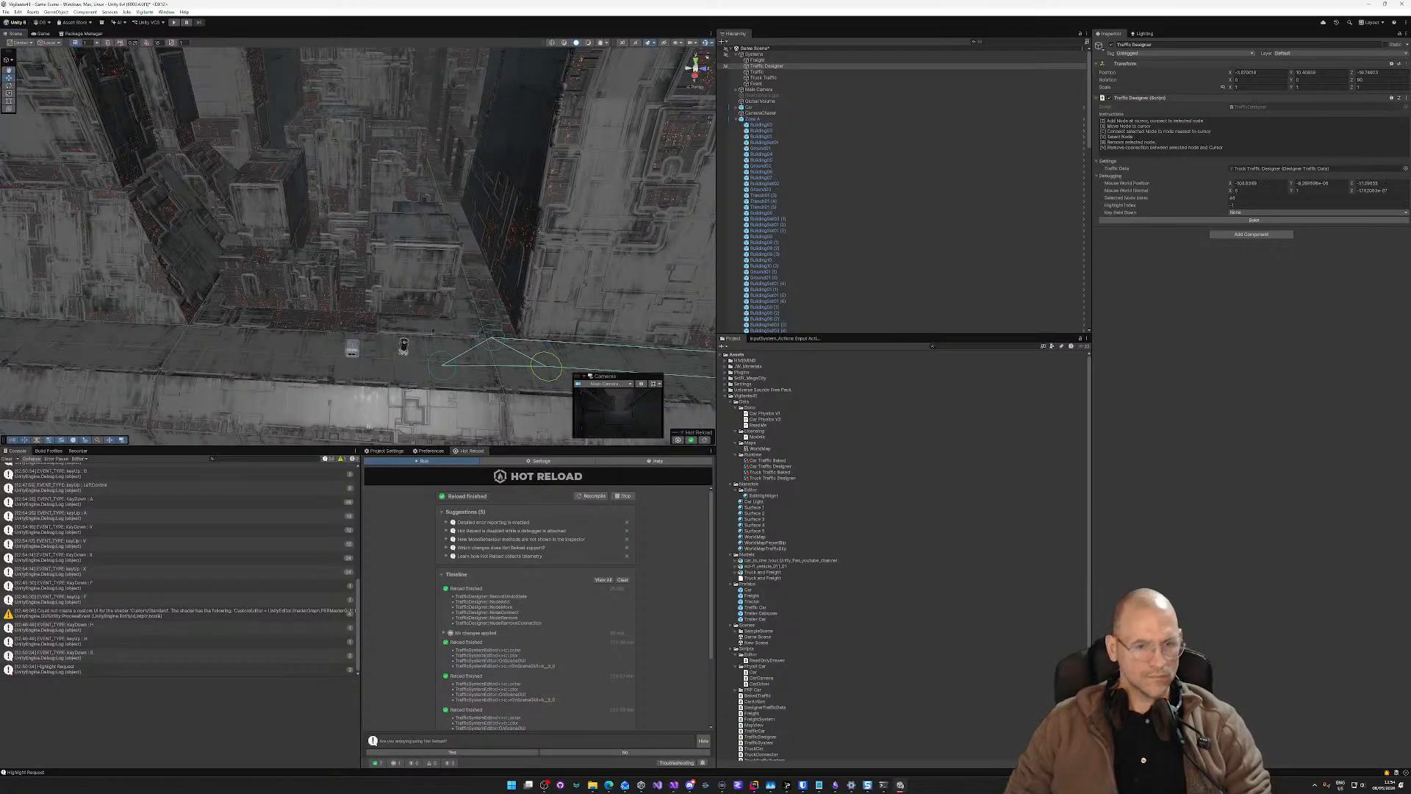
key("z")
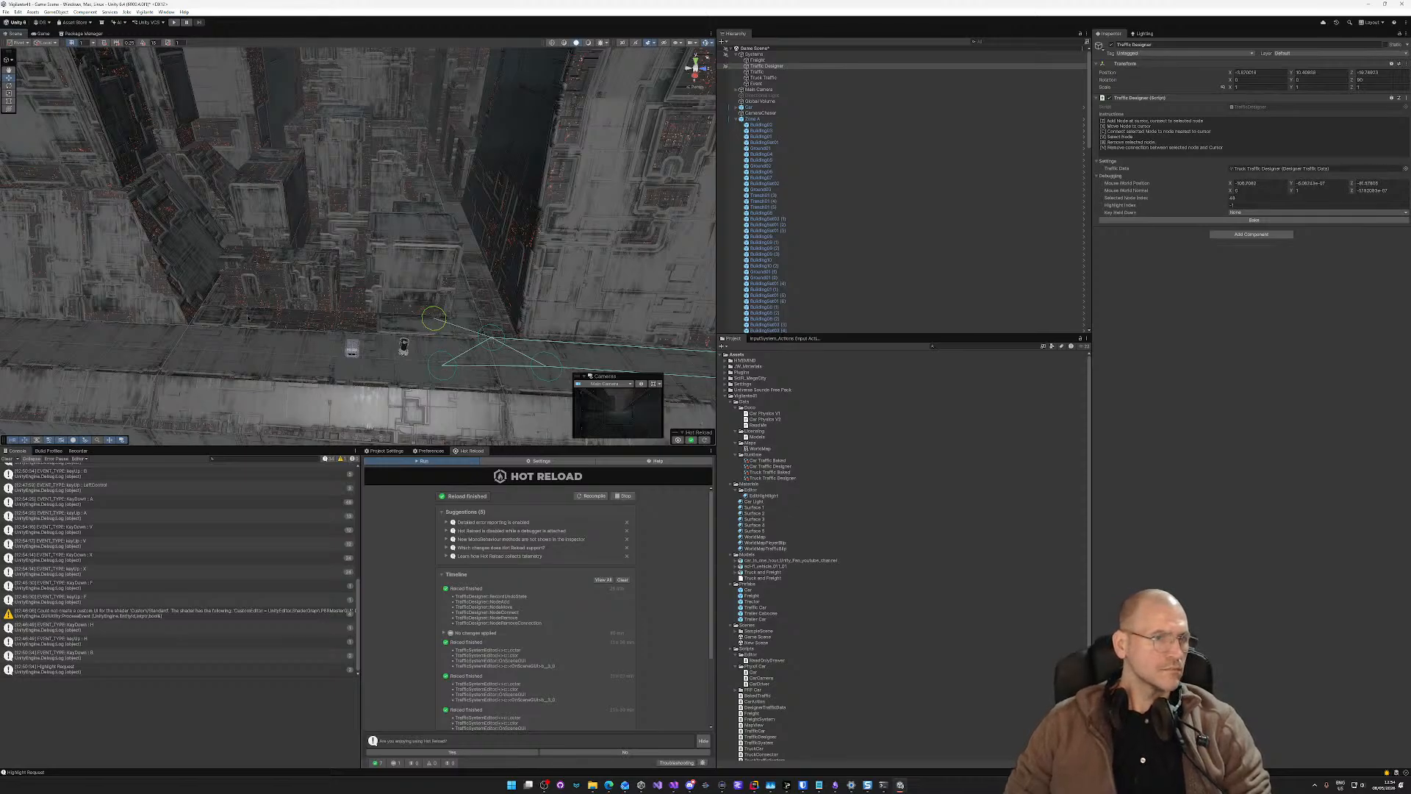
key("z")
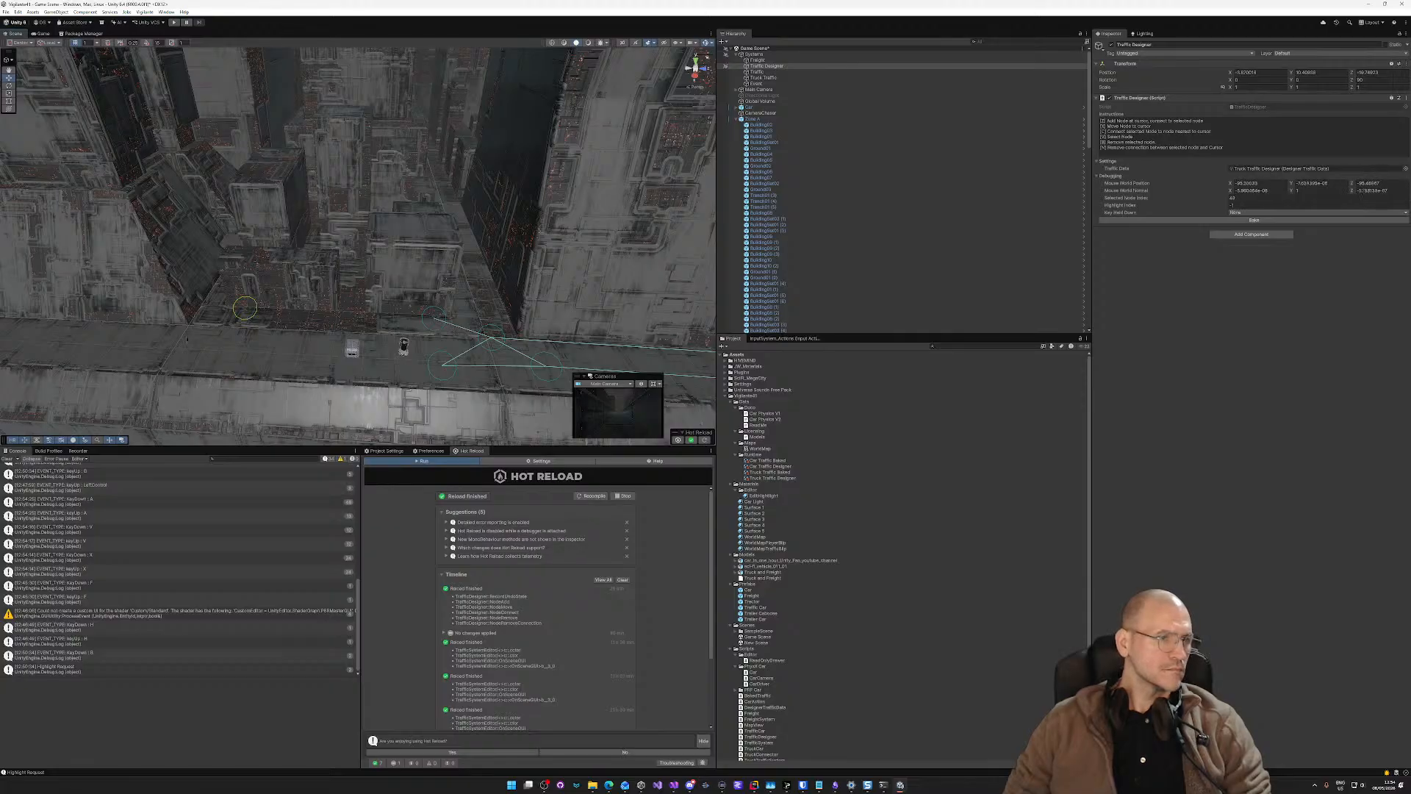
key("z")
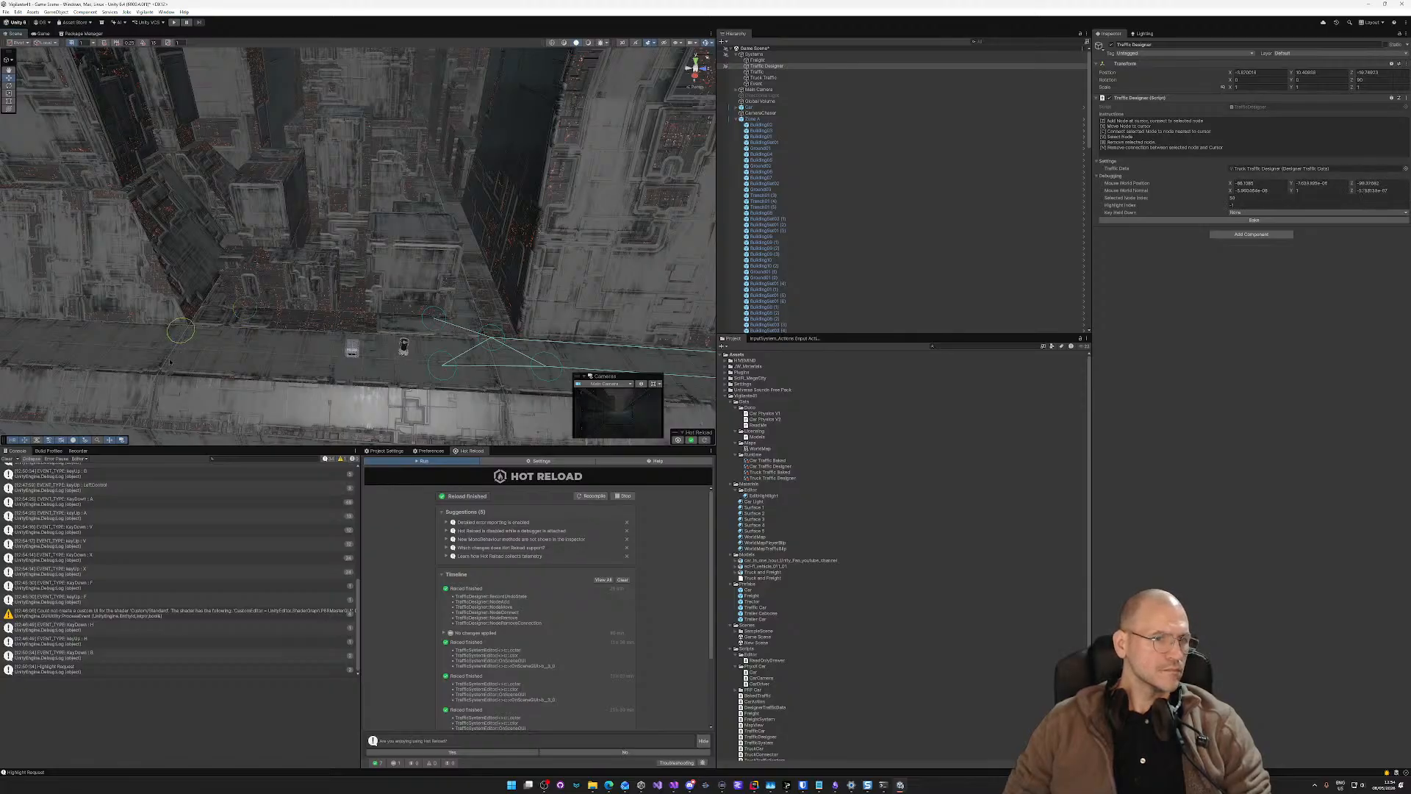
key("z")
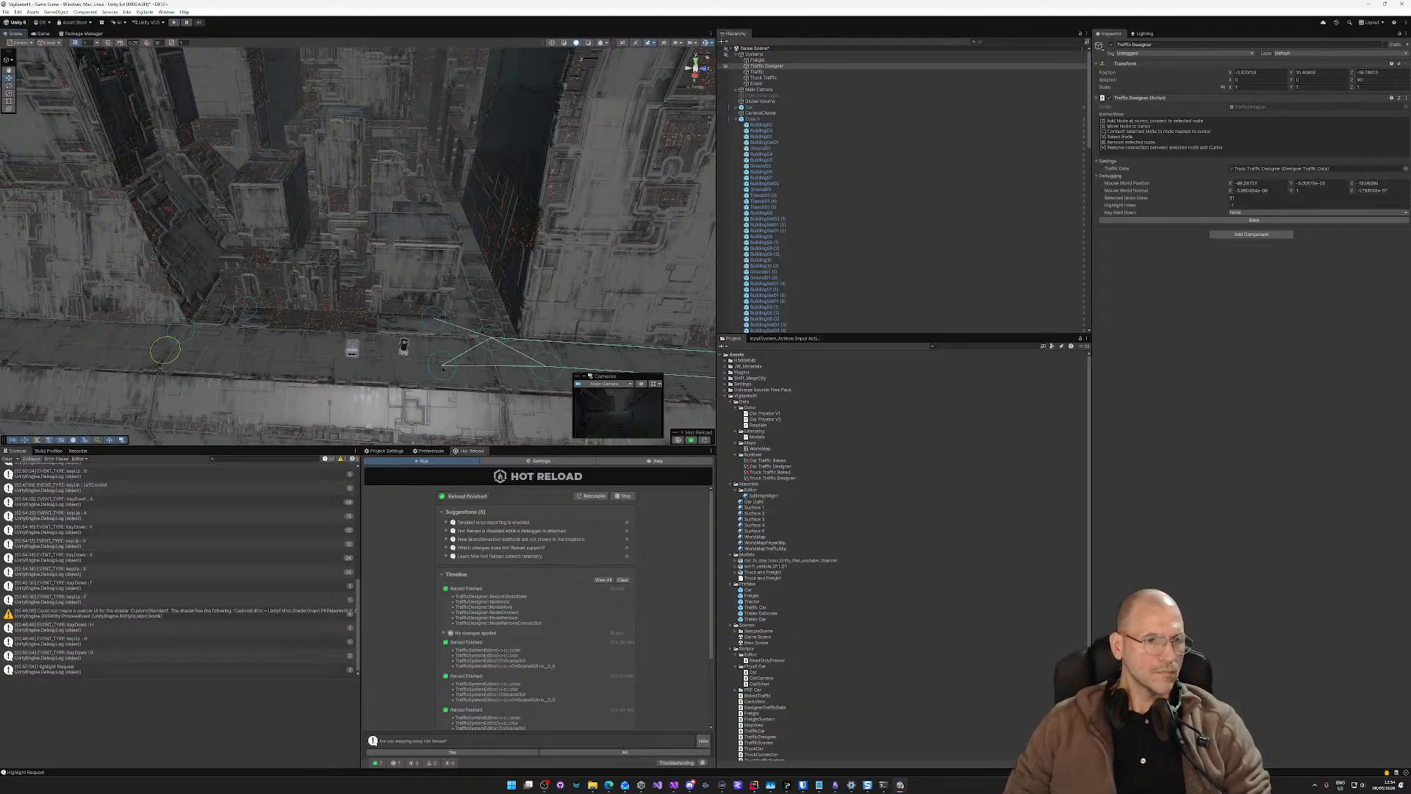
Step: Connect the new nodes across the side-street opening and to the existing near-lane node, closing the loop around the opening
key("c")
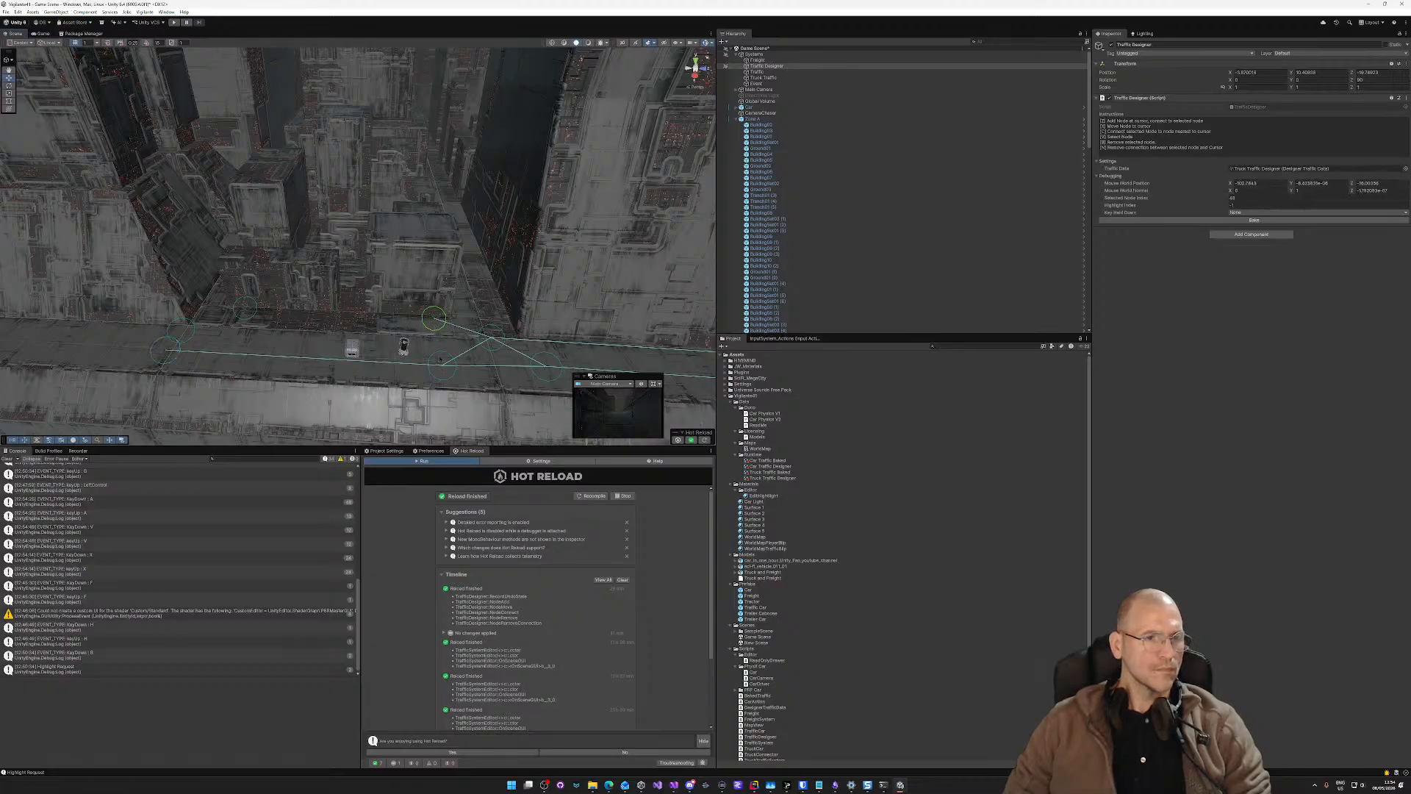
key("c")
key("c")
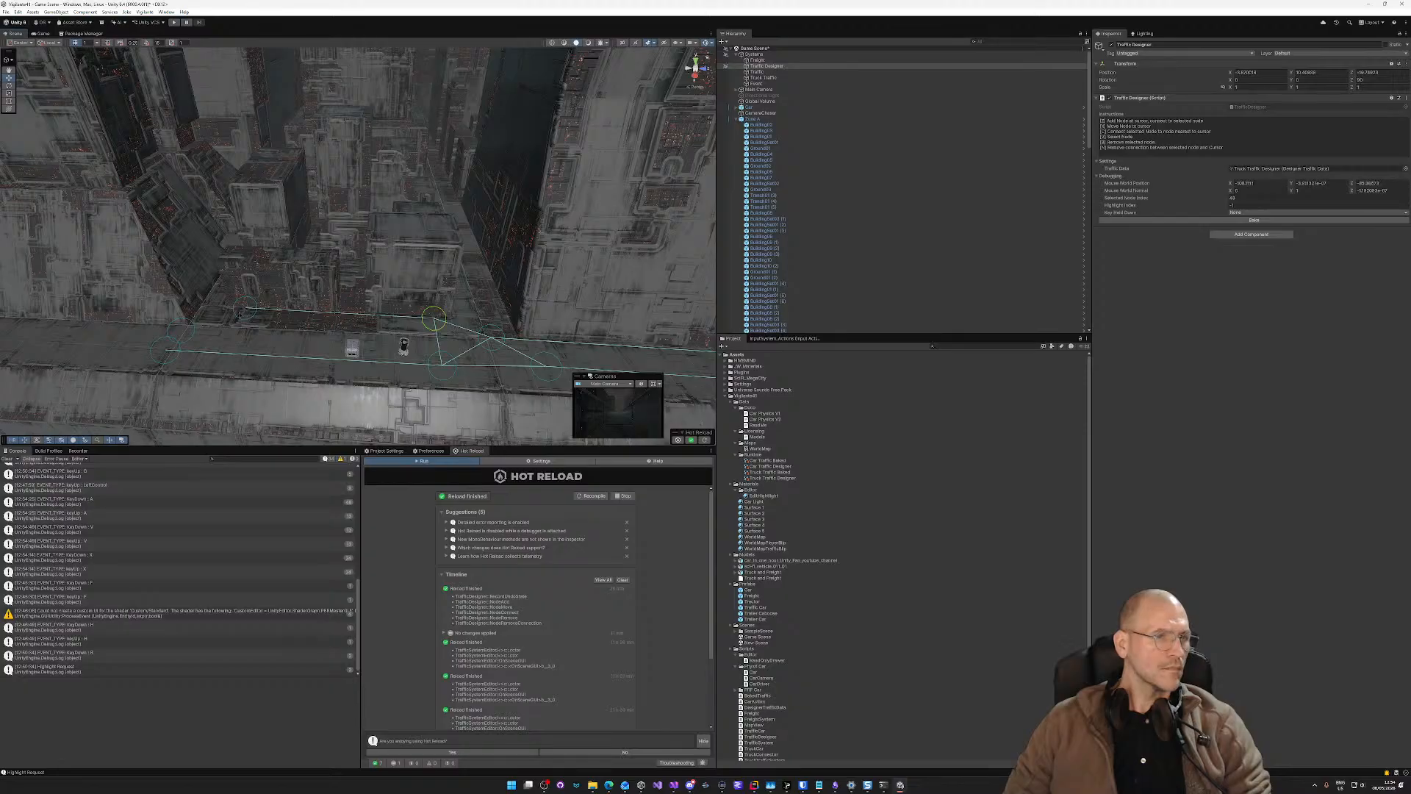
key("v")
key("c")
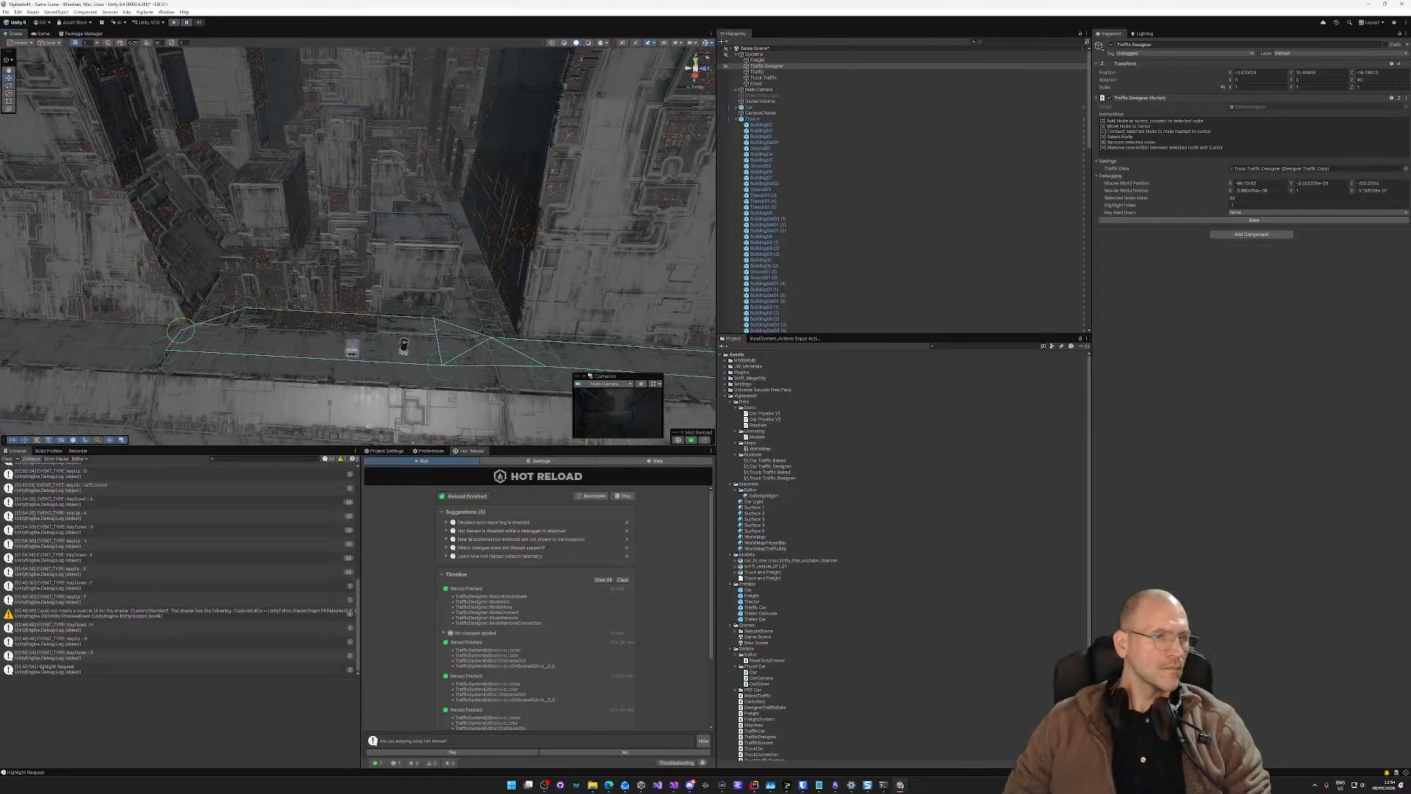
Step: Add a near-lane node at the far end of the next tower block, adjust its position and connect it to the previous near-lane node
key("w")
right_click_drag(257, 343, 224, 323)
key("a")
key("a")
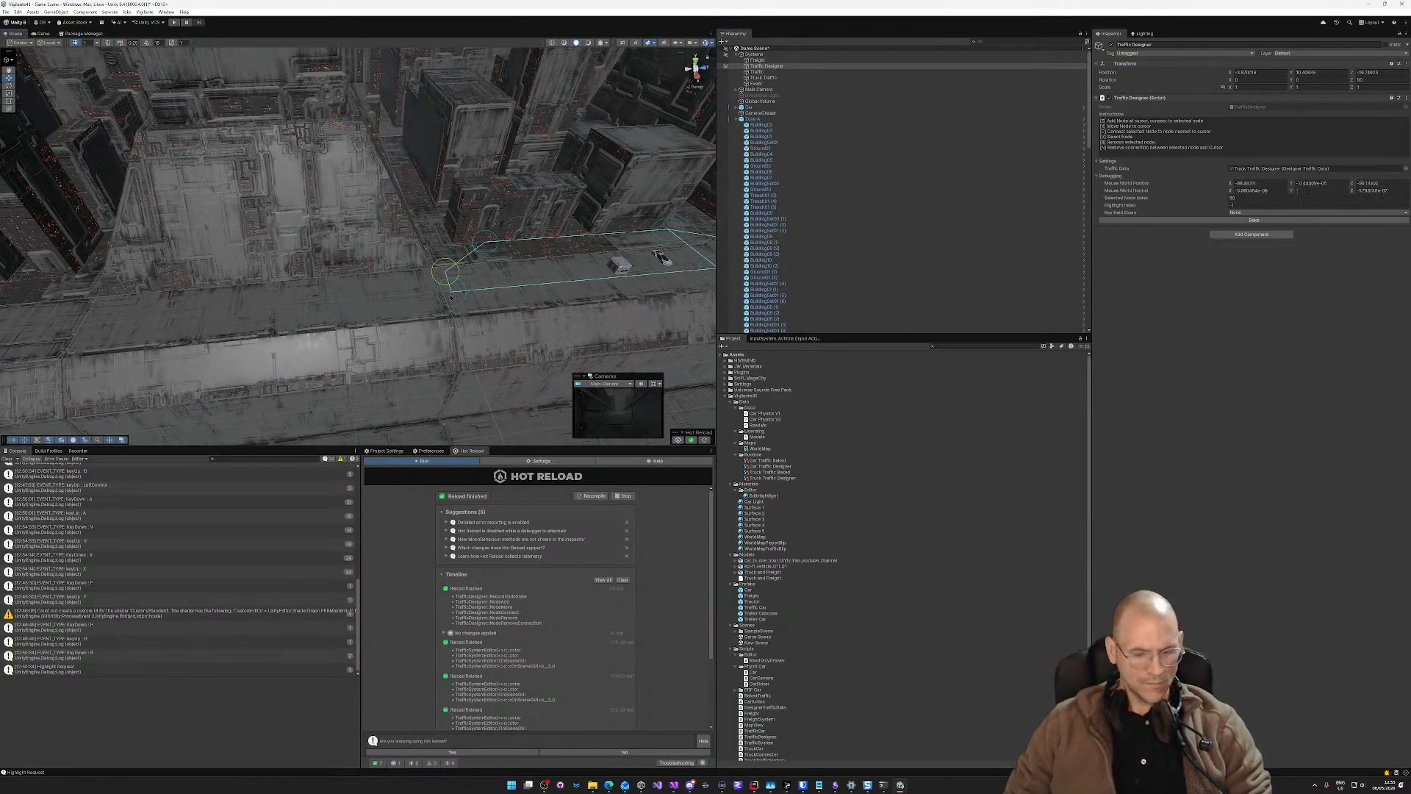
right_click_drag(363, 297, 1350, 292)
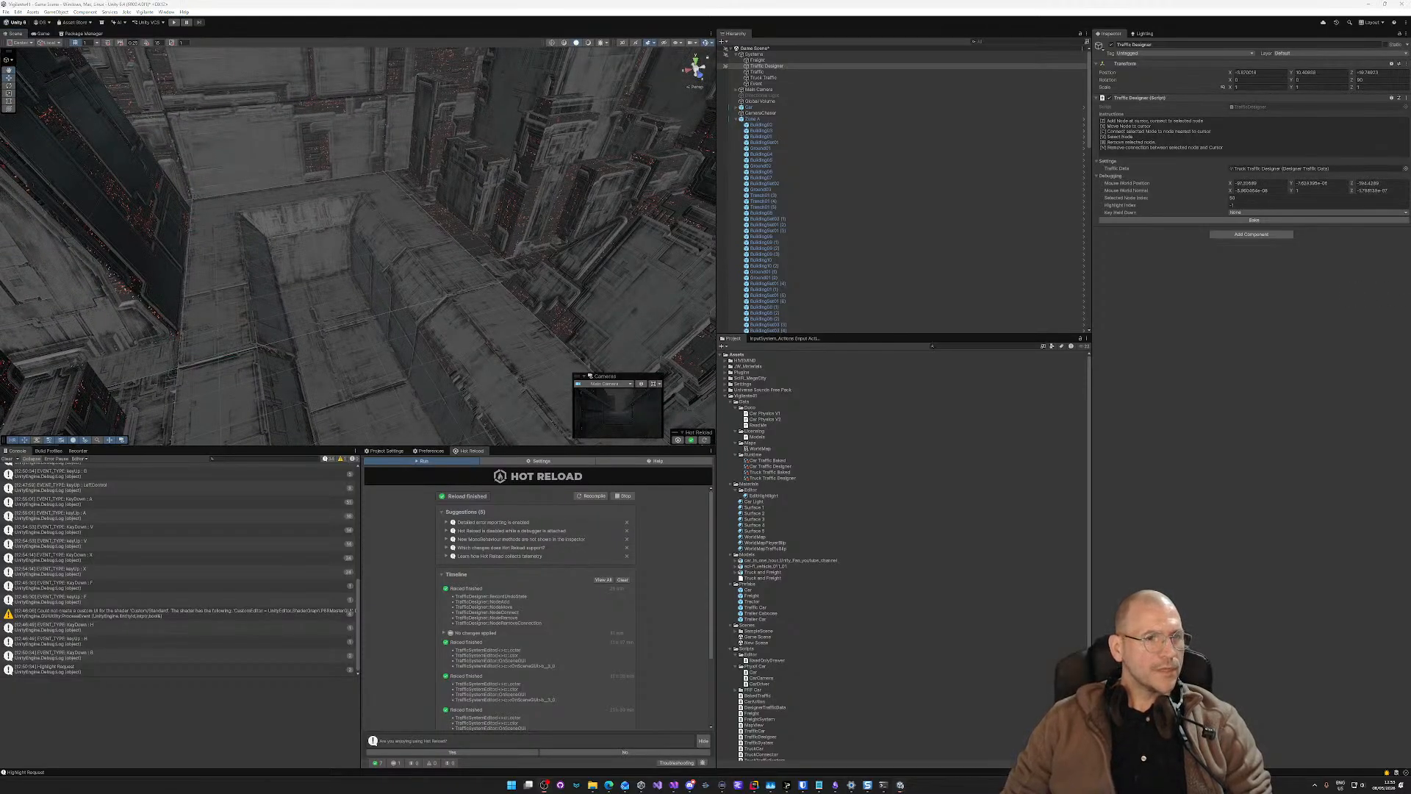
right_click_drag(416, 294, 627, 296)
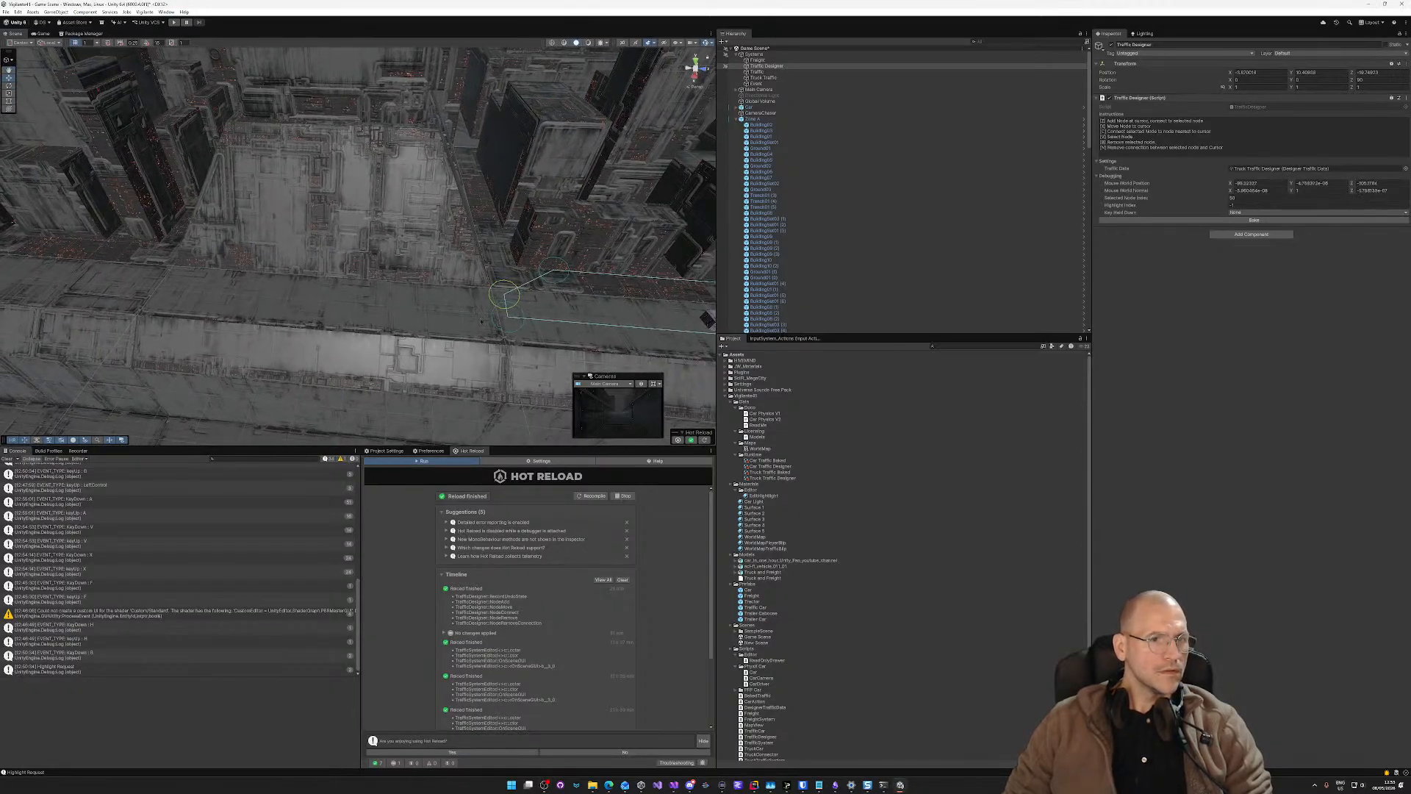
key("z")
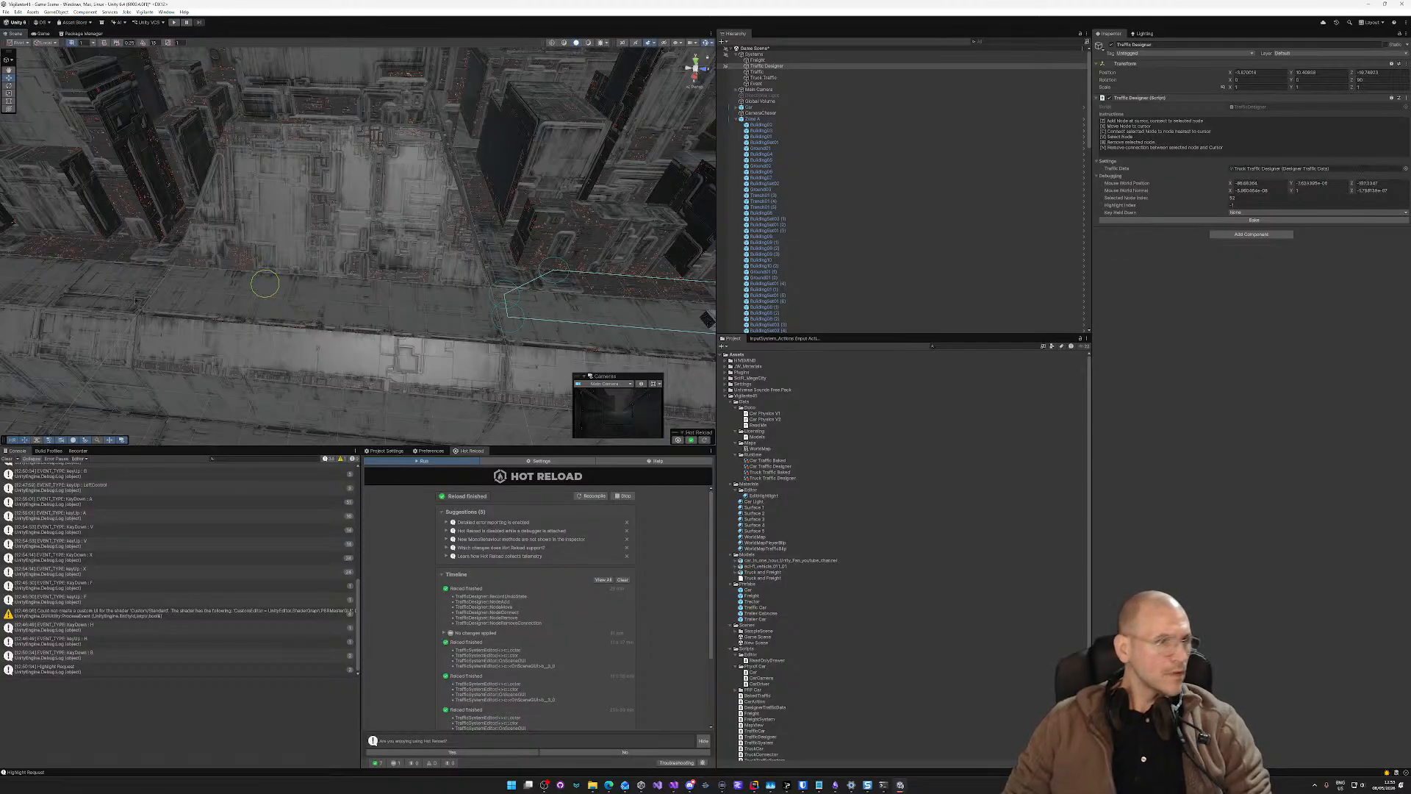
key("x")
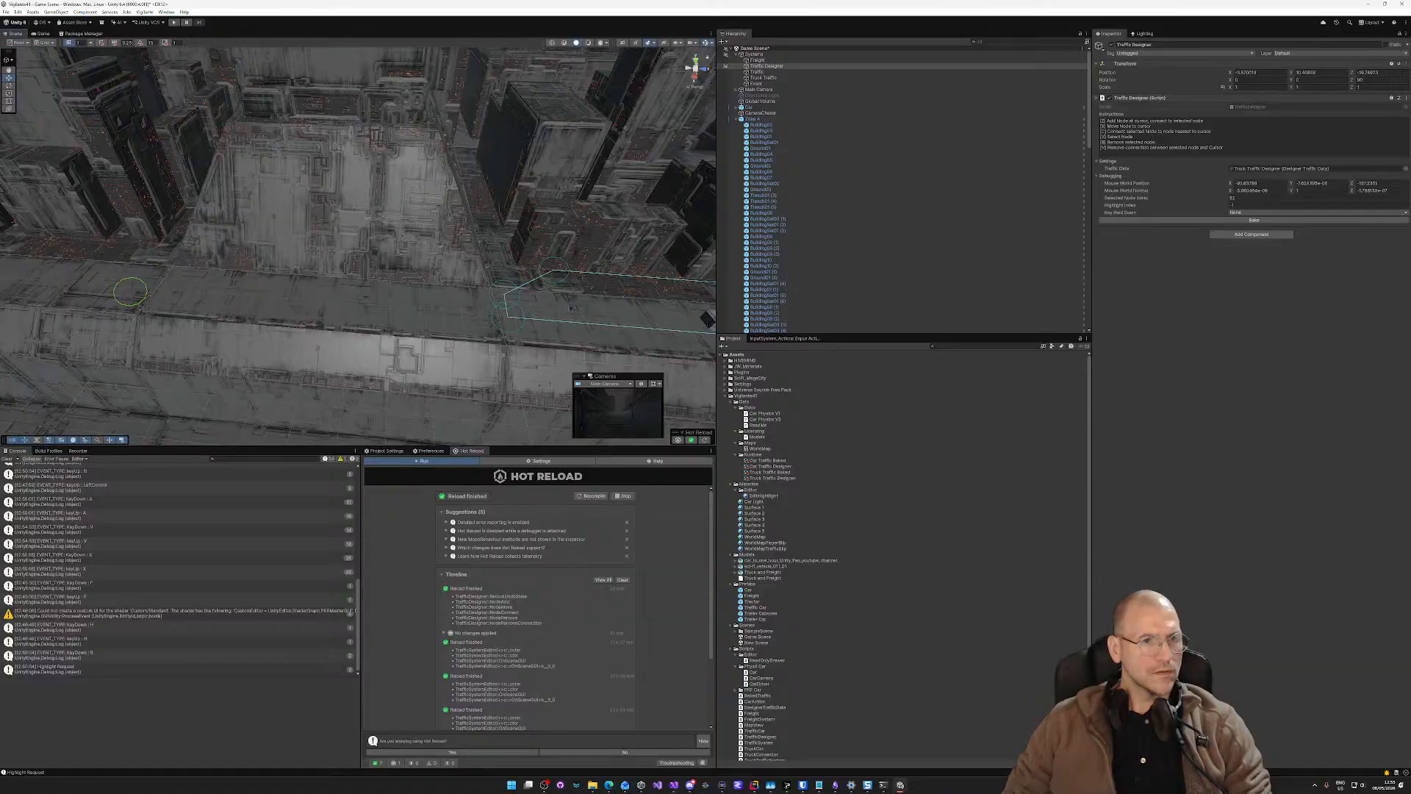
key("c")
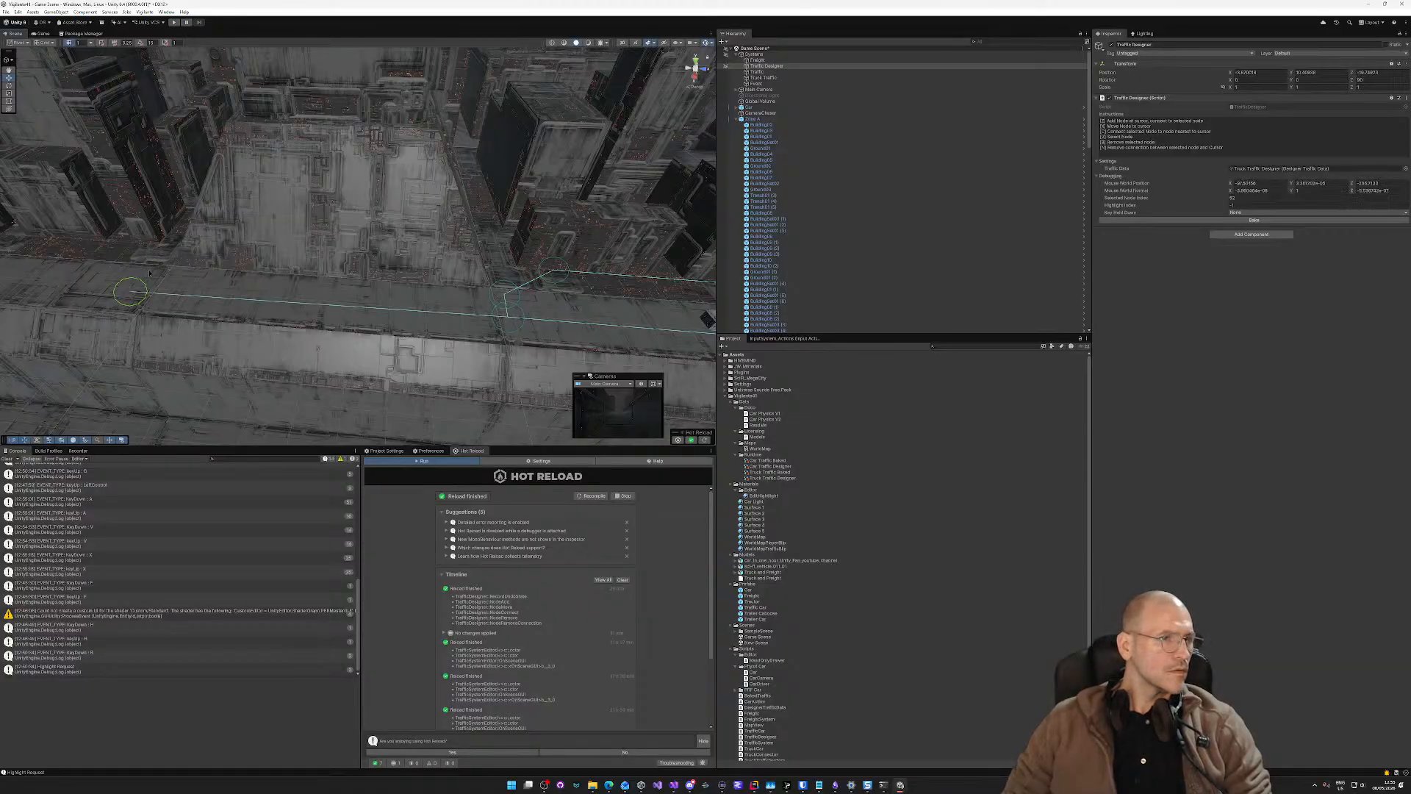
Step: Add a node across the road from the new near-lane node, and place further nodes along the building edge to the next road corner
key("z")
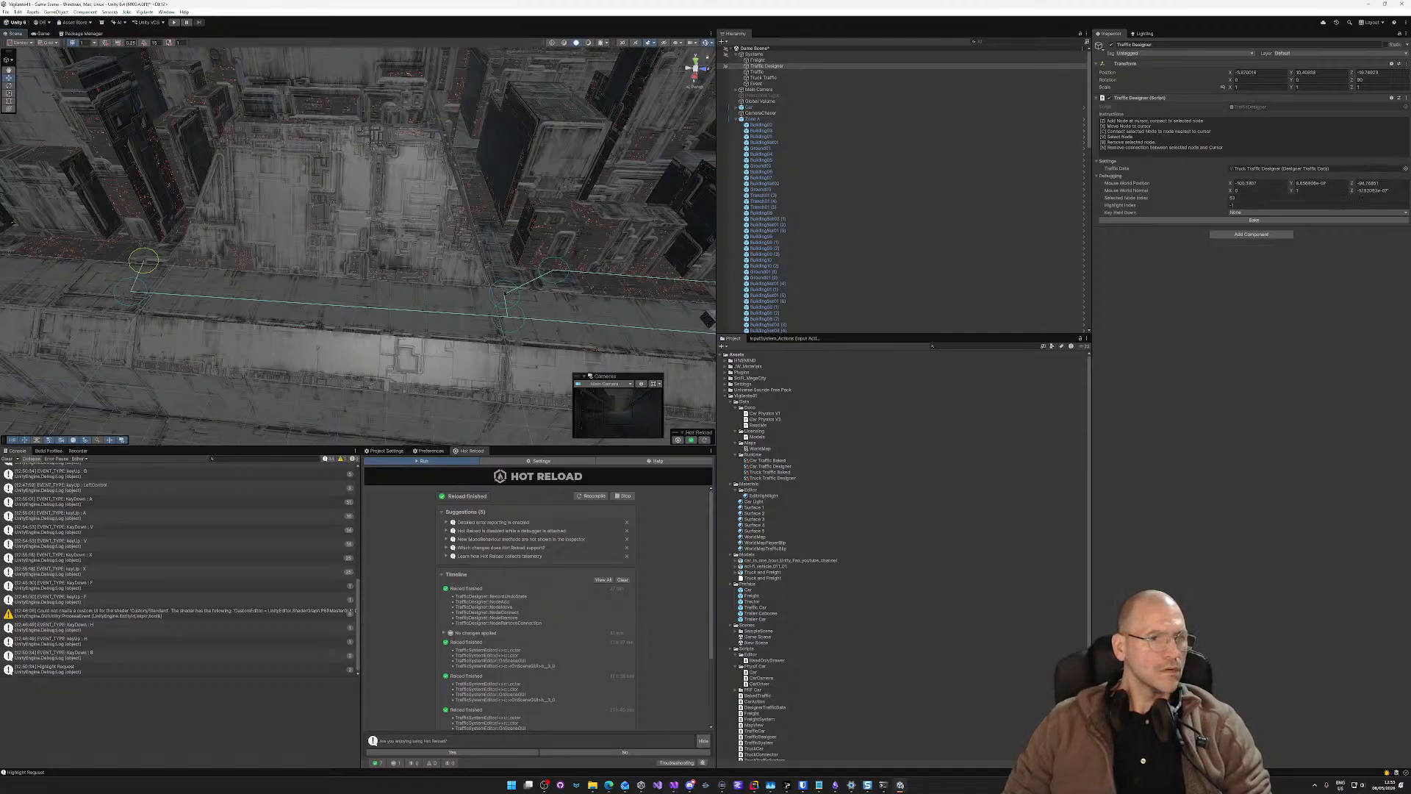
right_click_drag(151, 259, 160, 223)
key("w")
key("Caps_Lock")
key("d")
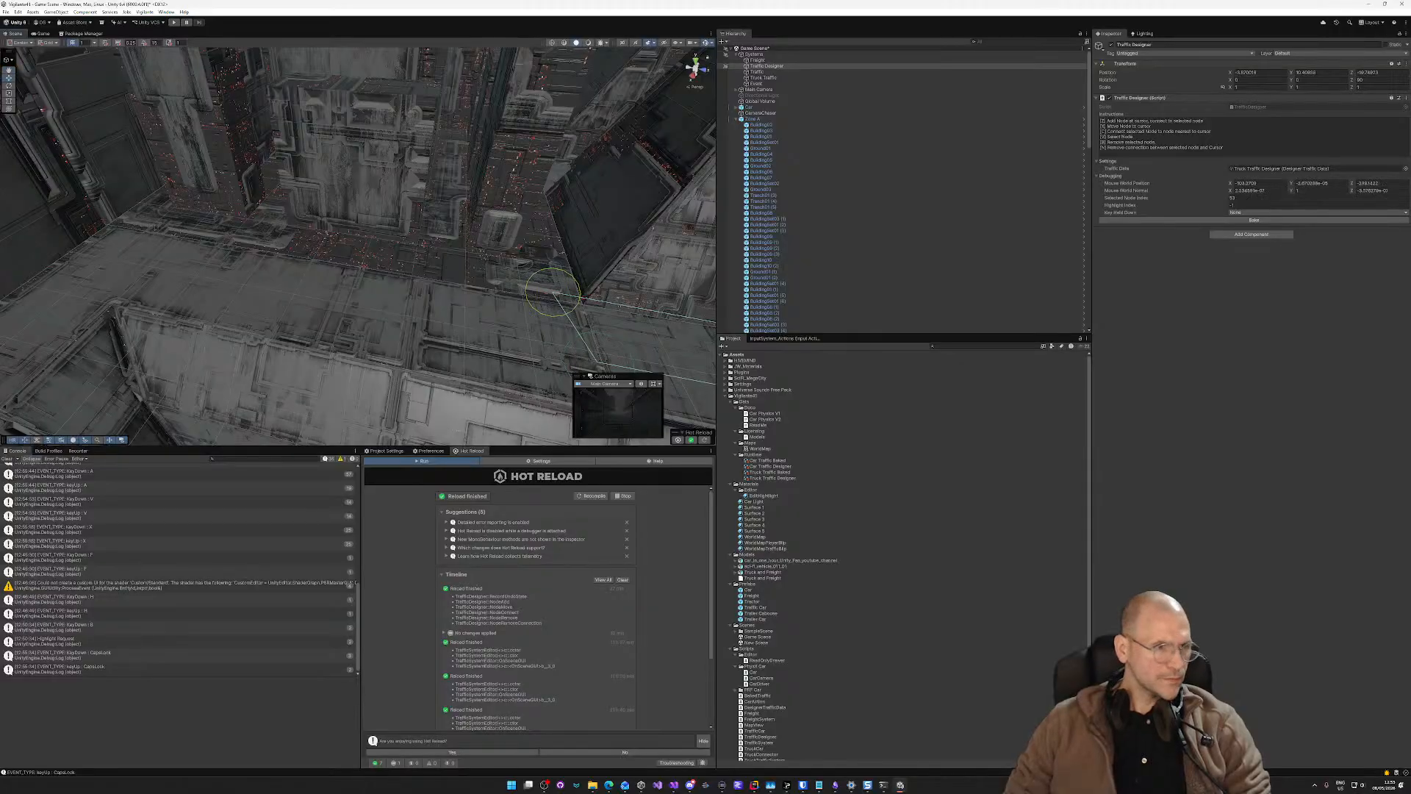
key("z")
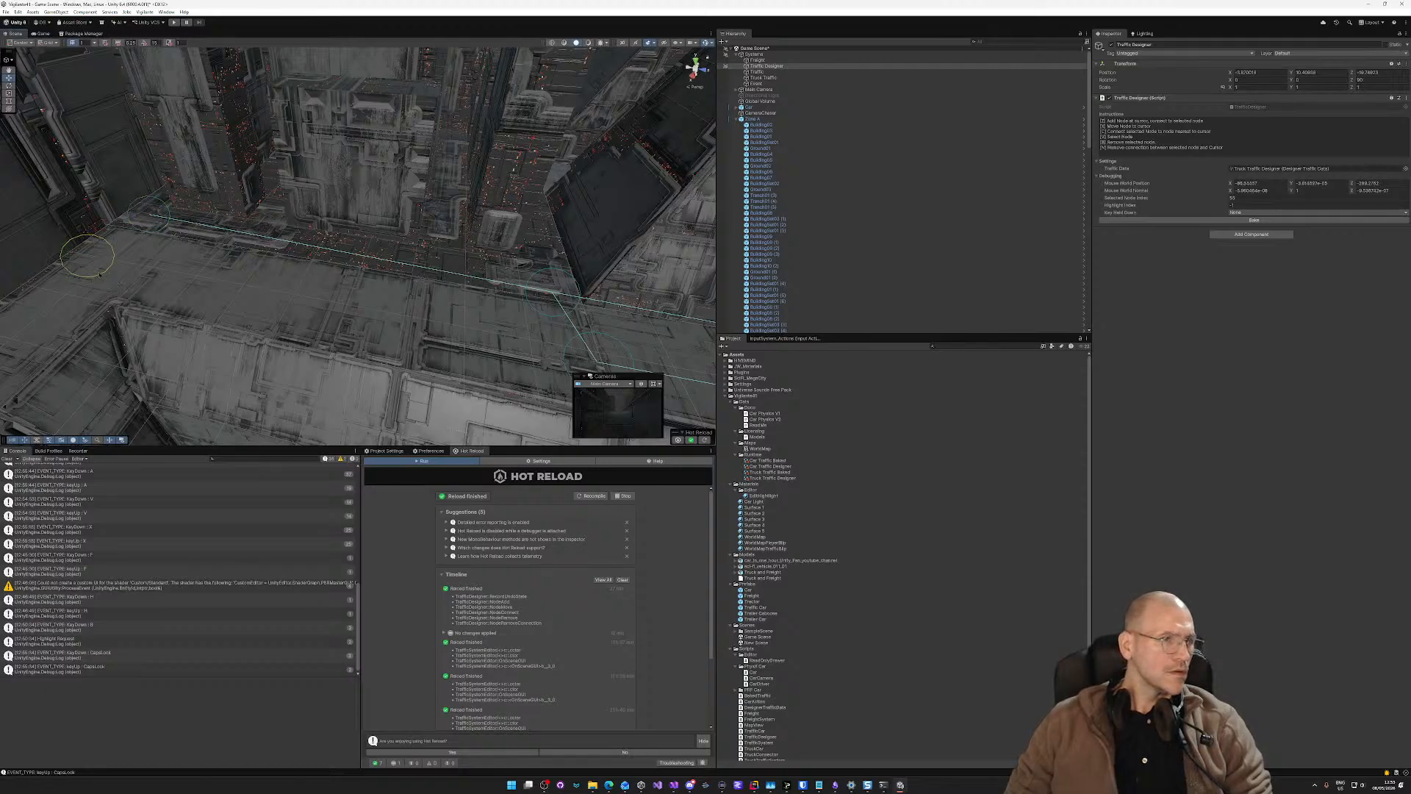
Step: Connect the road-corner node back across the road to the near-lane node and along the building edge to the next junction's corner node
key("z")
key("c")
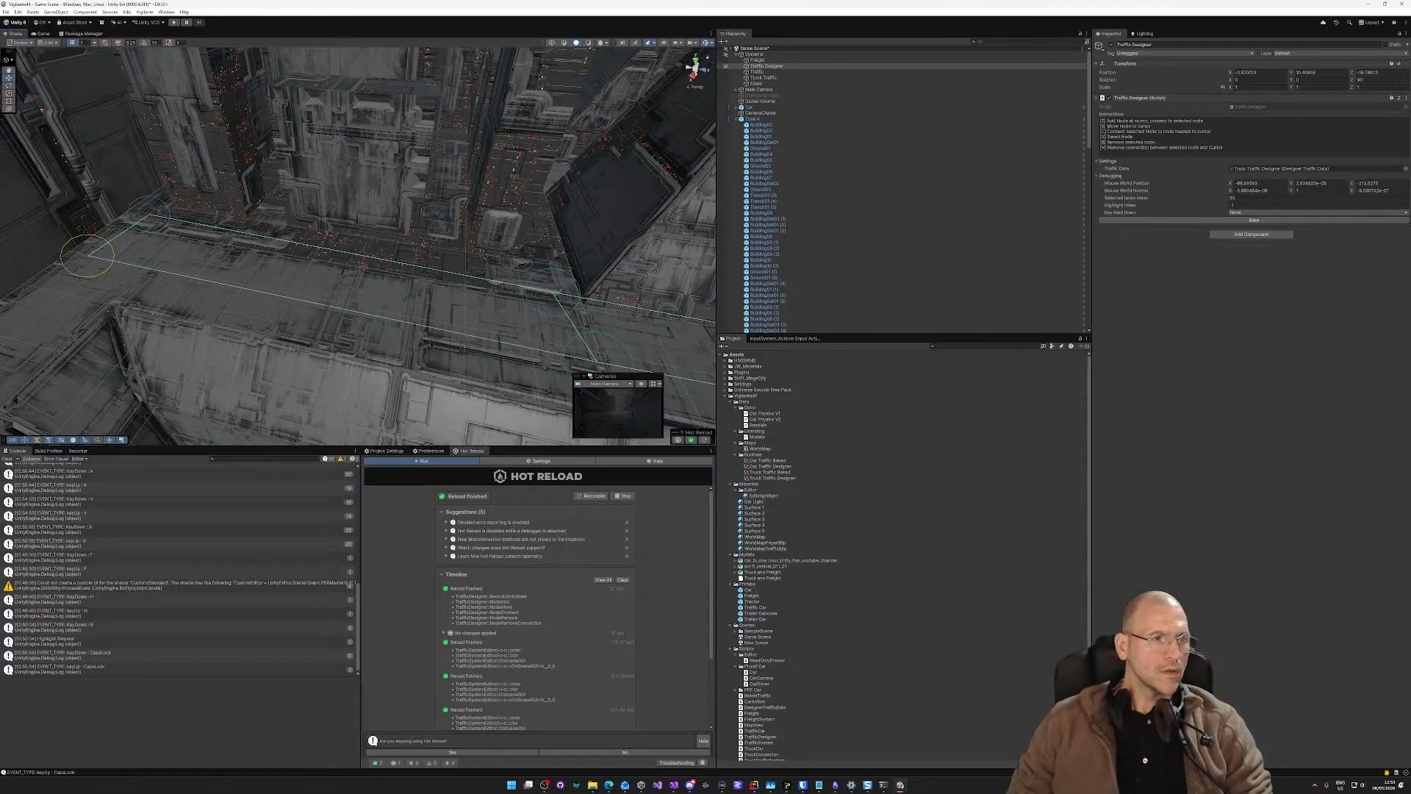
right_click_drag(599, 360, 137, 267)
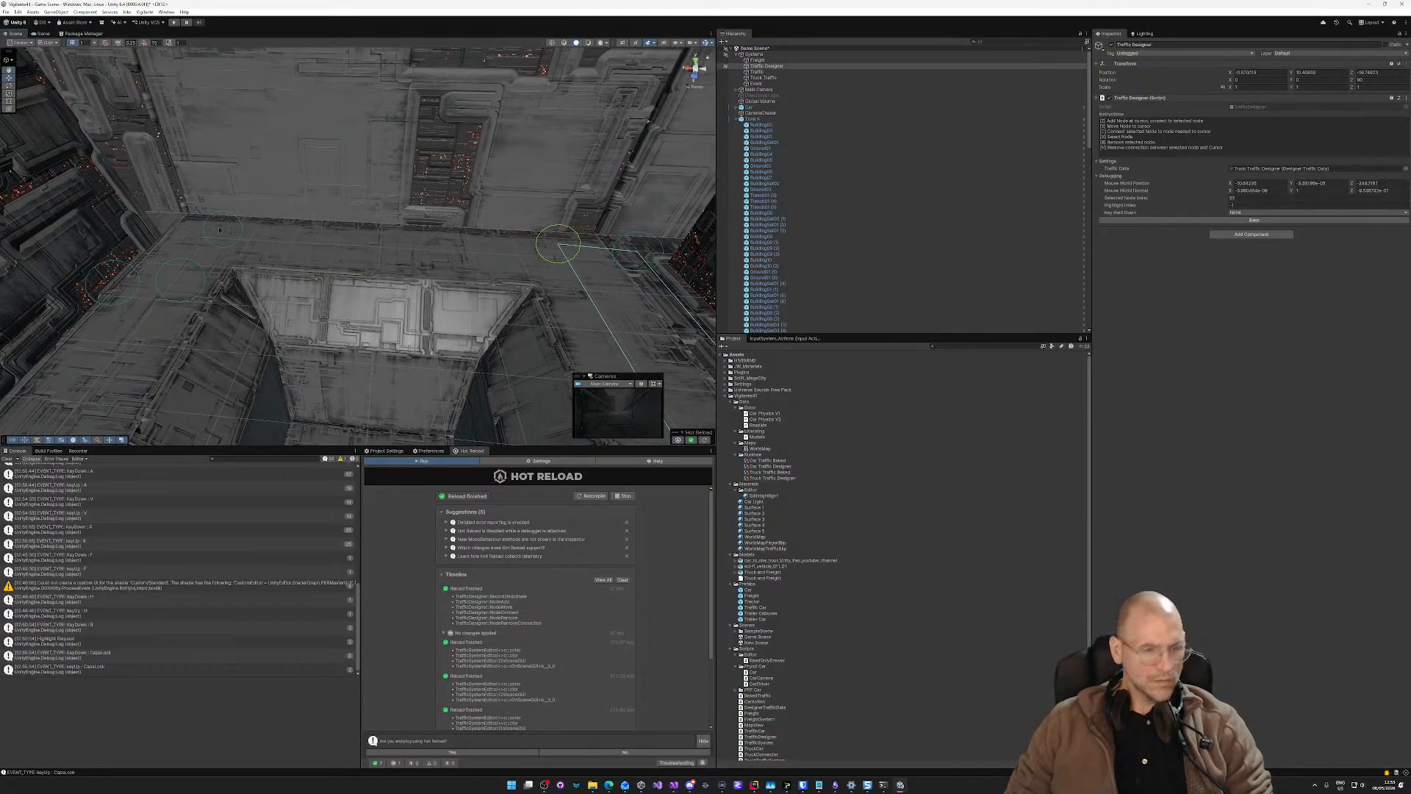
key("c")
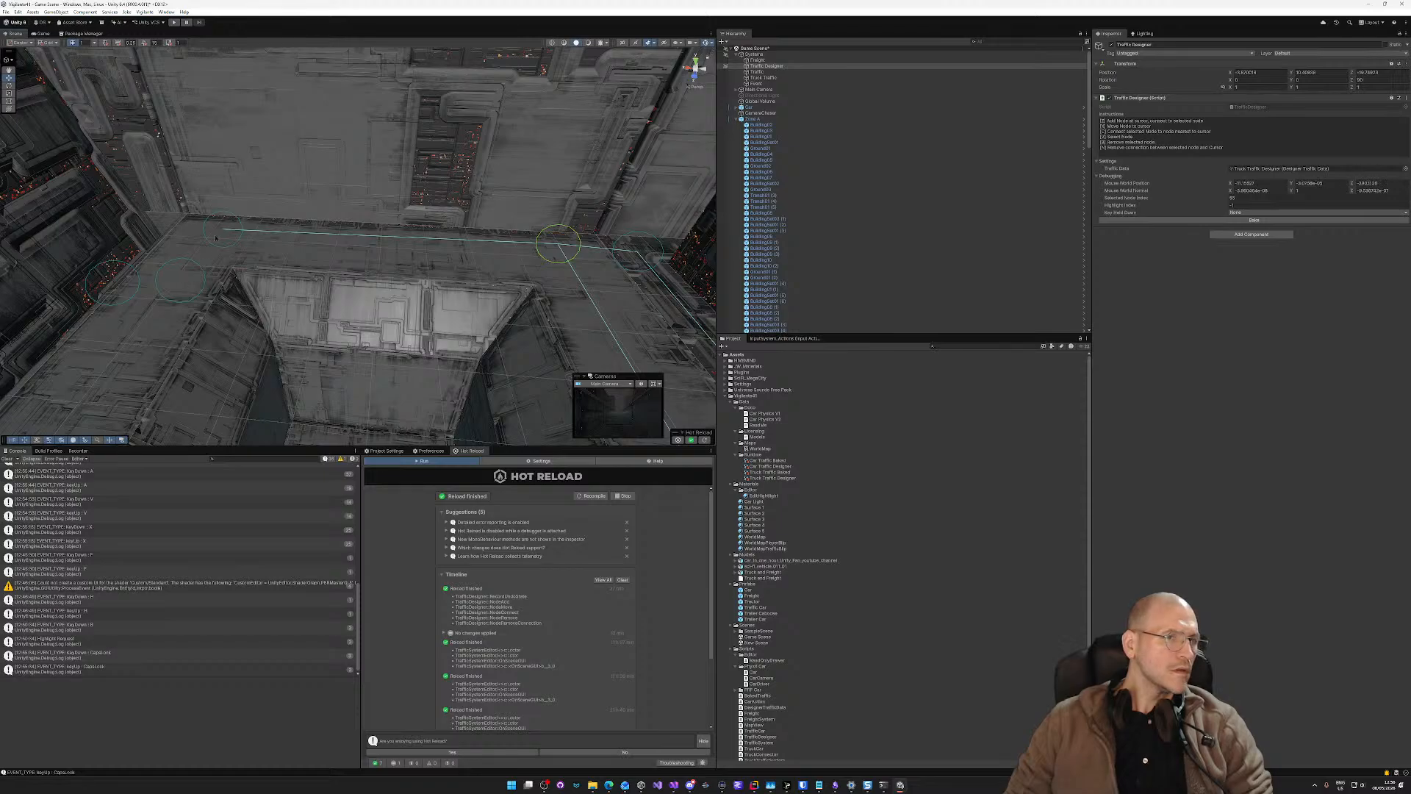
Step: Connect the junction's building-side corner node to its outer and inner neighbours, closing the triangle between them
key("s")
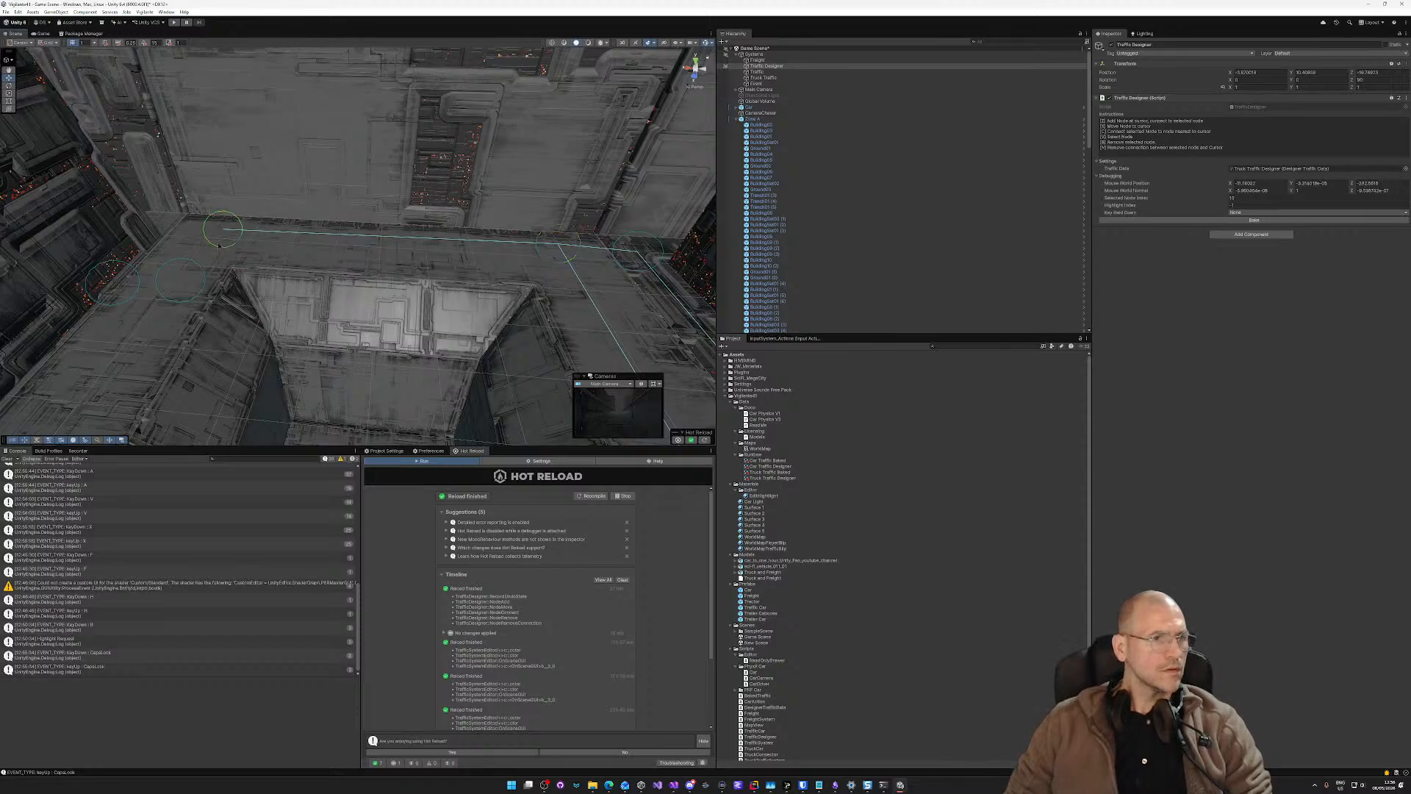
key("c")
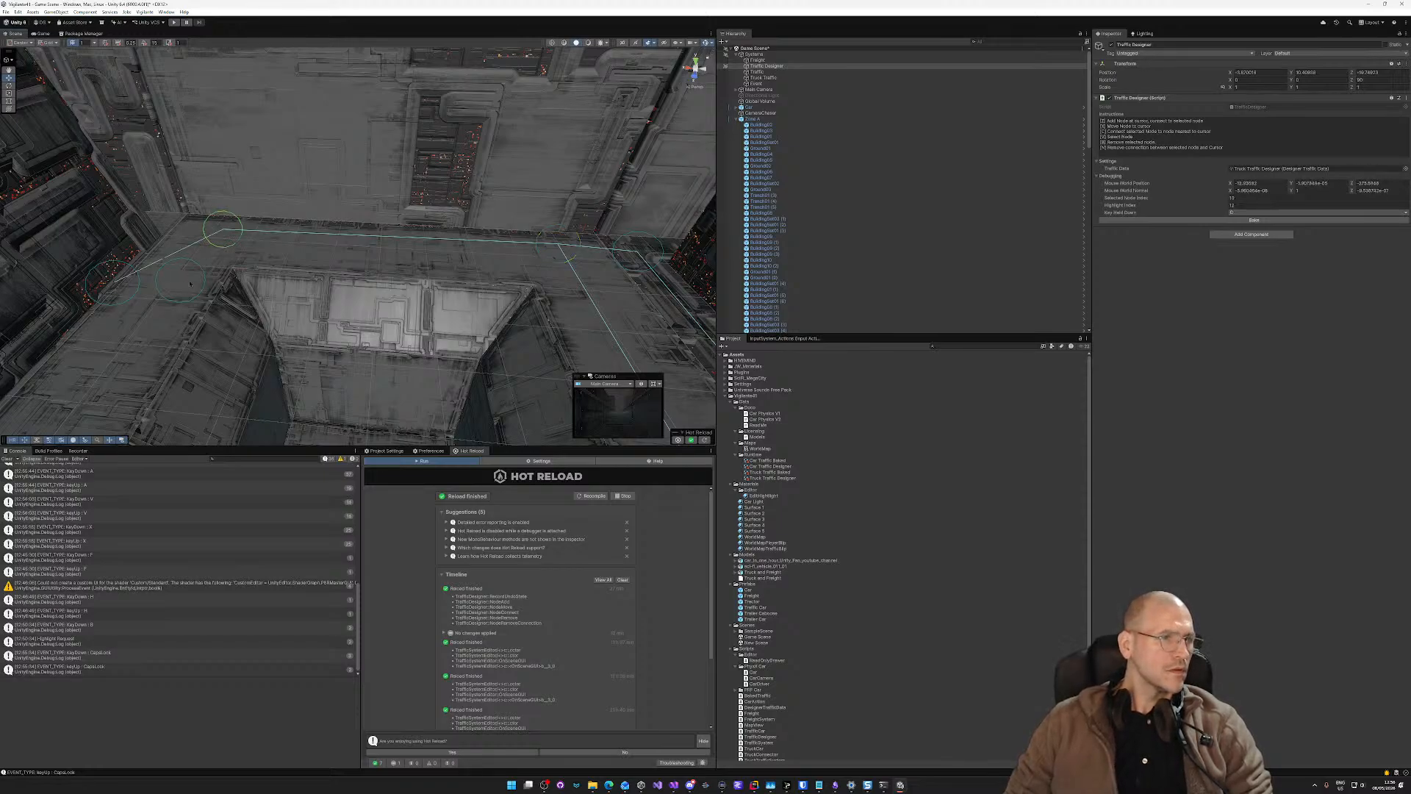
key("v")
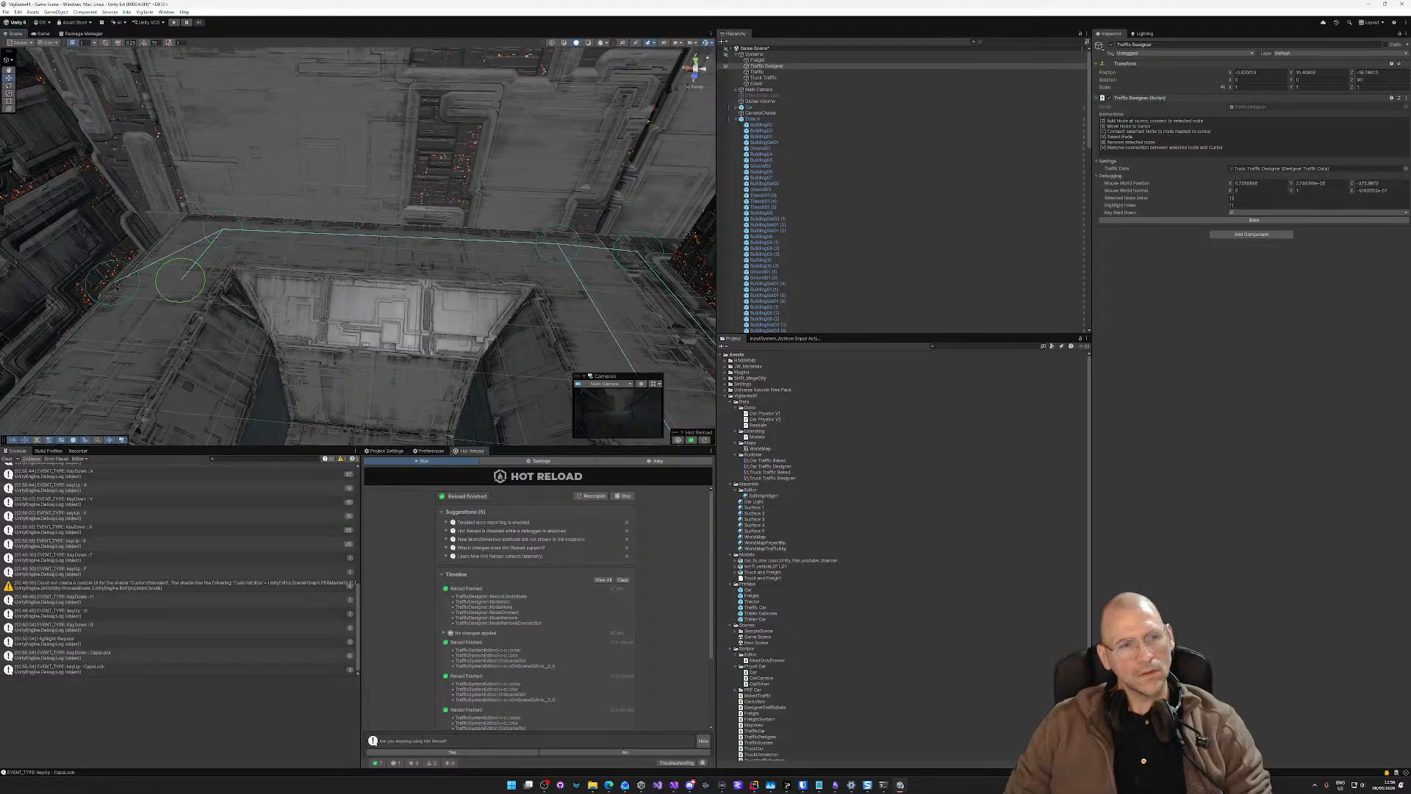
key("c")
Step: Connect the junction's inner node to the next near-lane node, and reposition and connect the building-side node opposite it
right_click_drag(147, 272, 1380, 271)
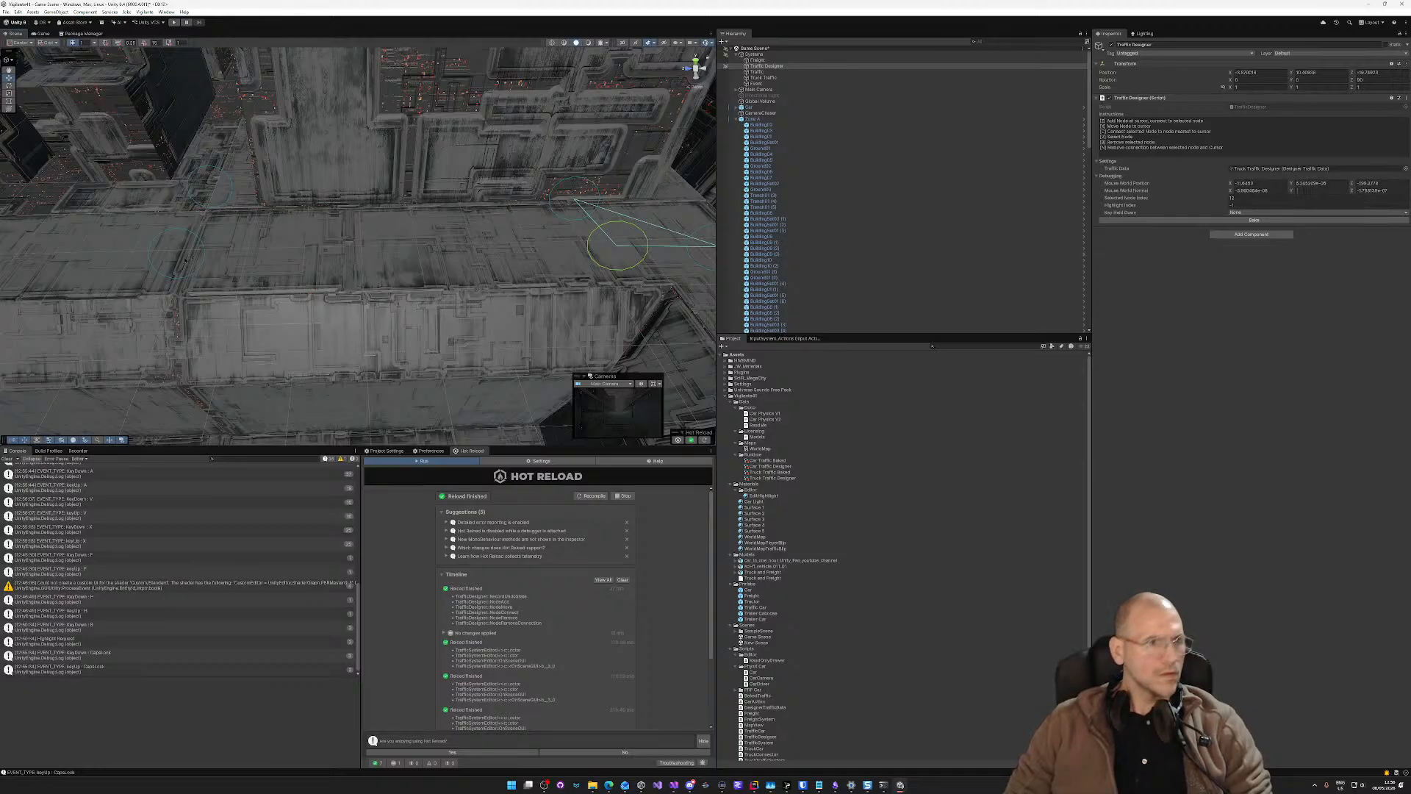
key("c")
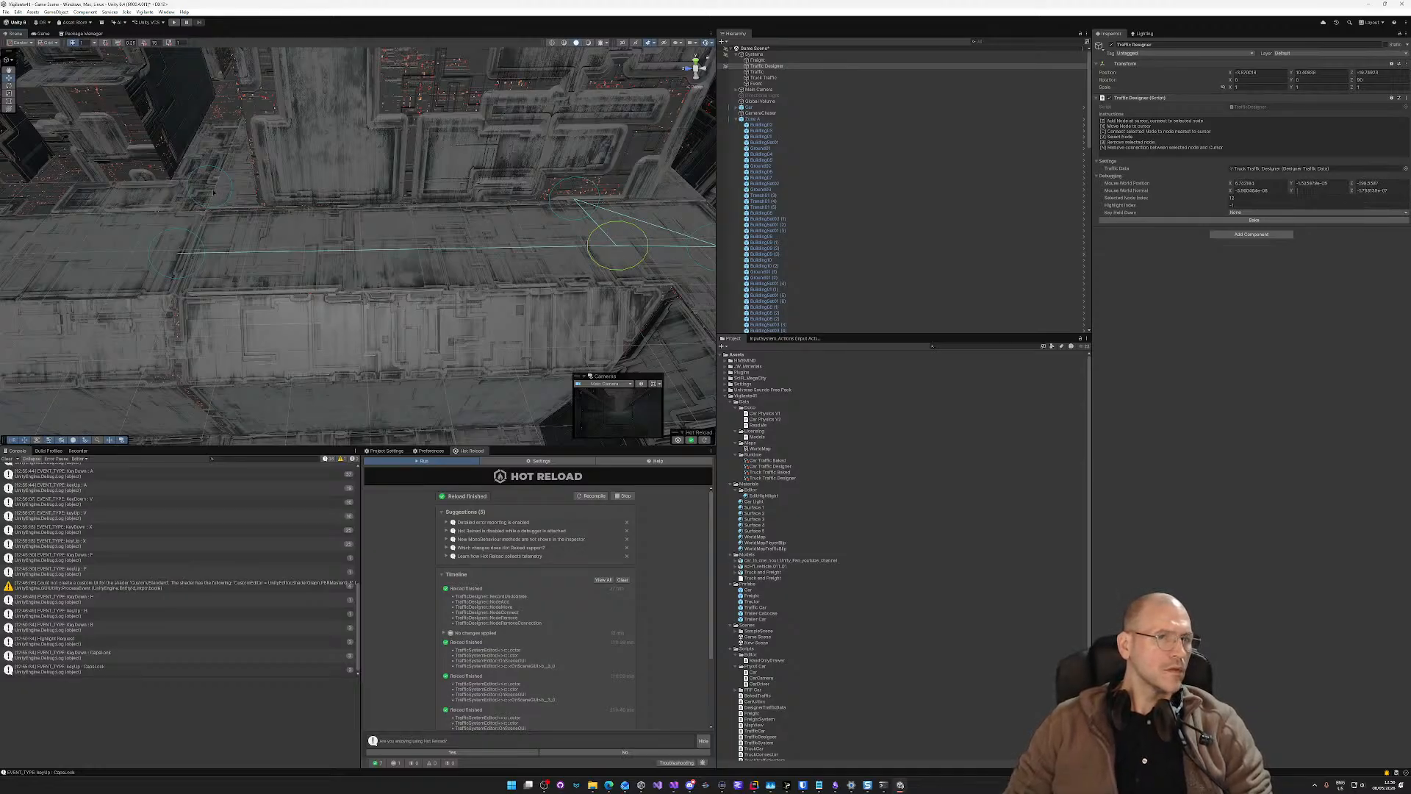
key("v")
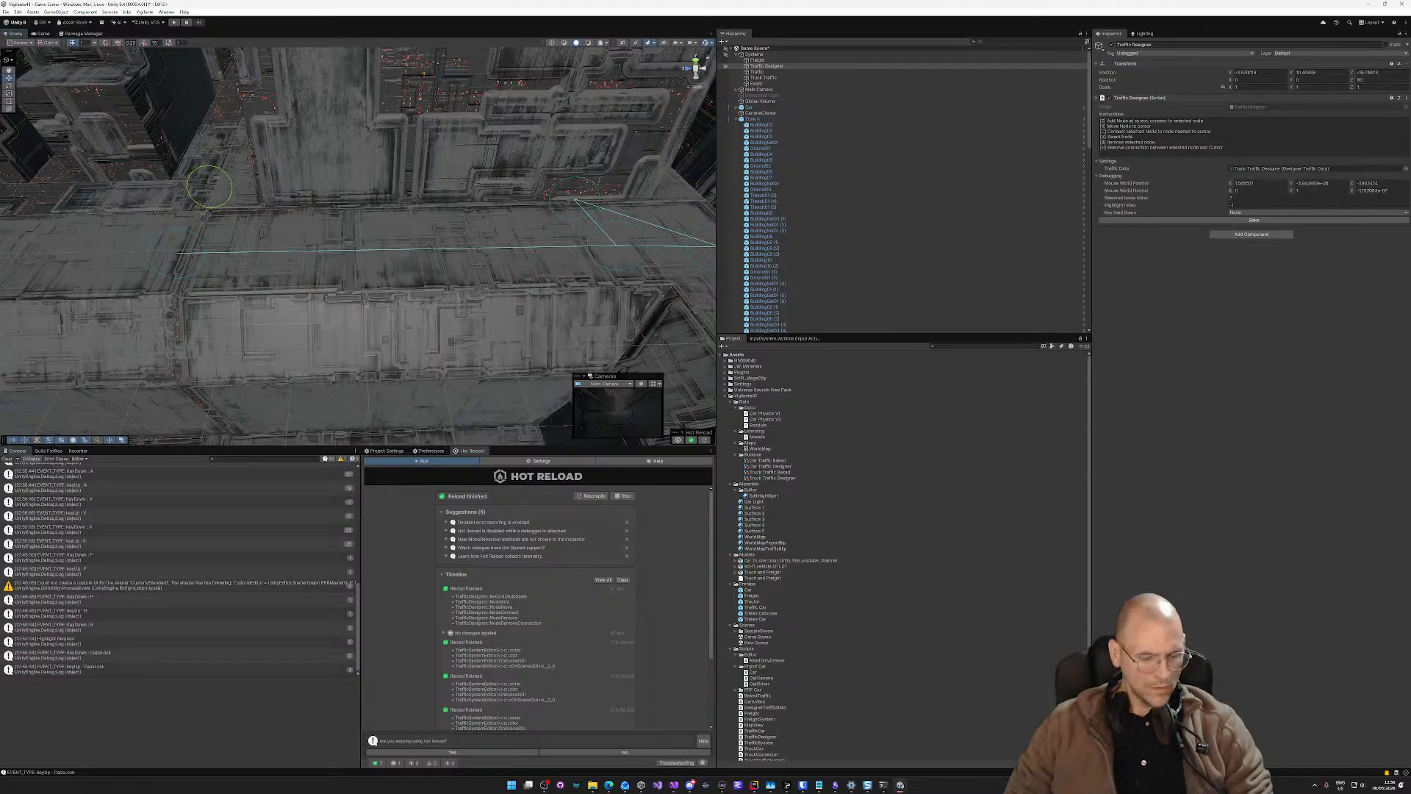
key("x")
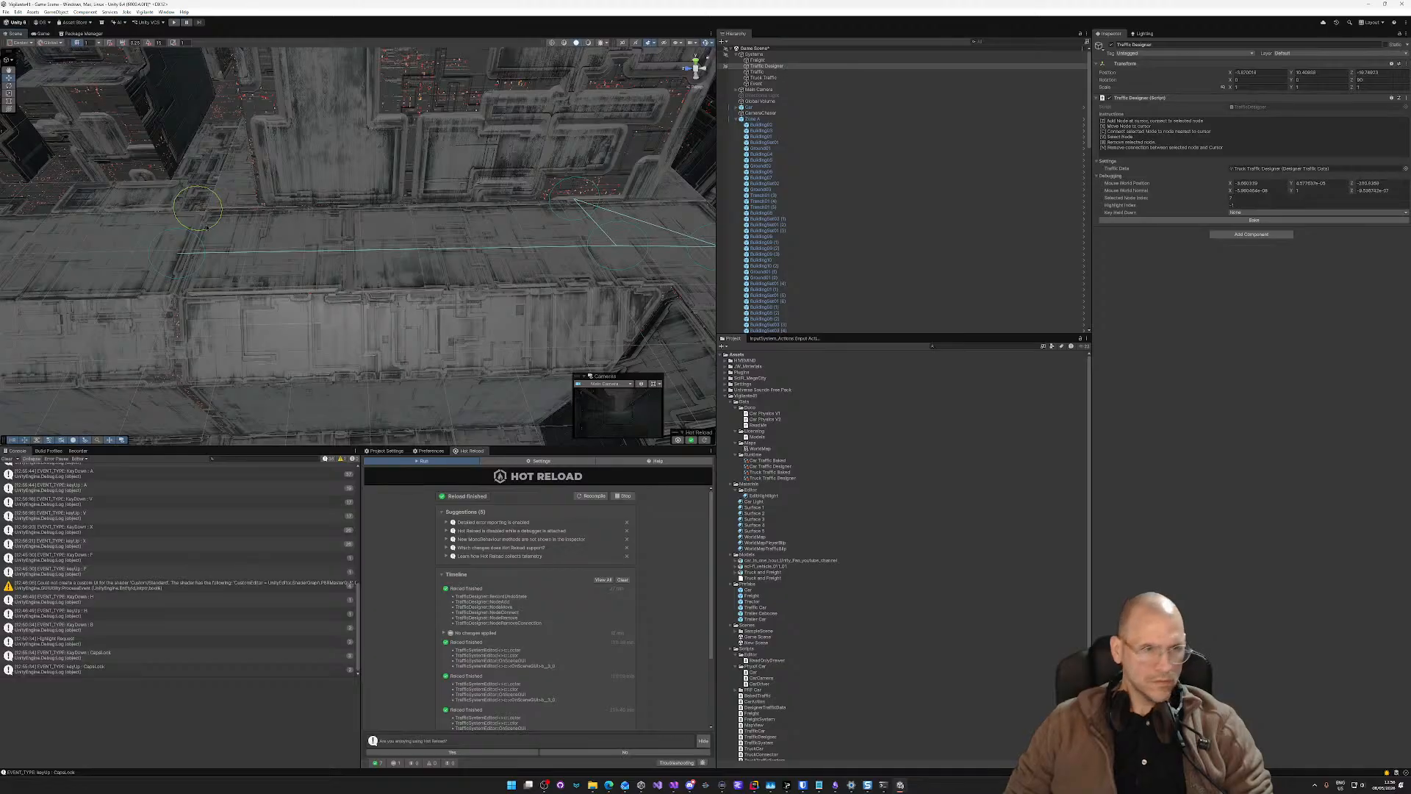
key("c")
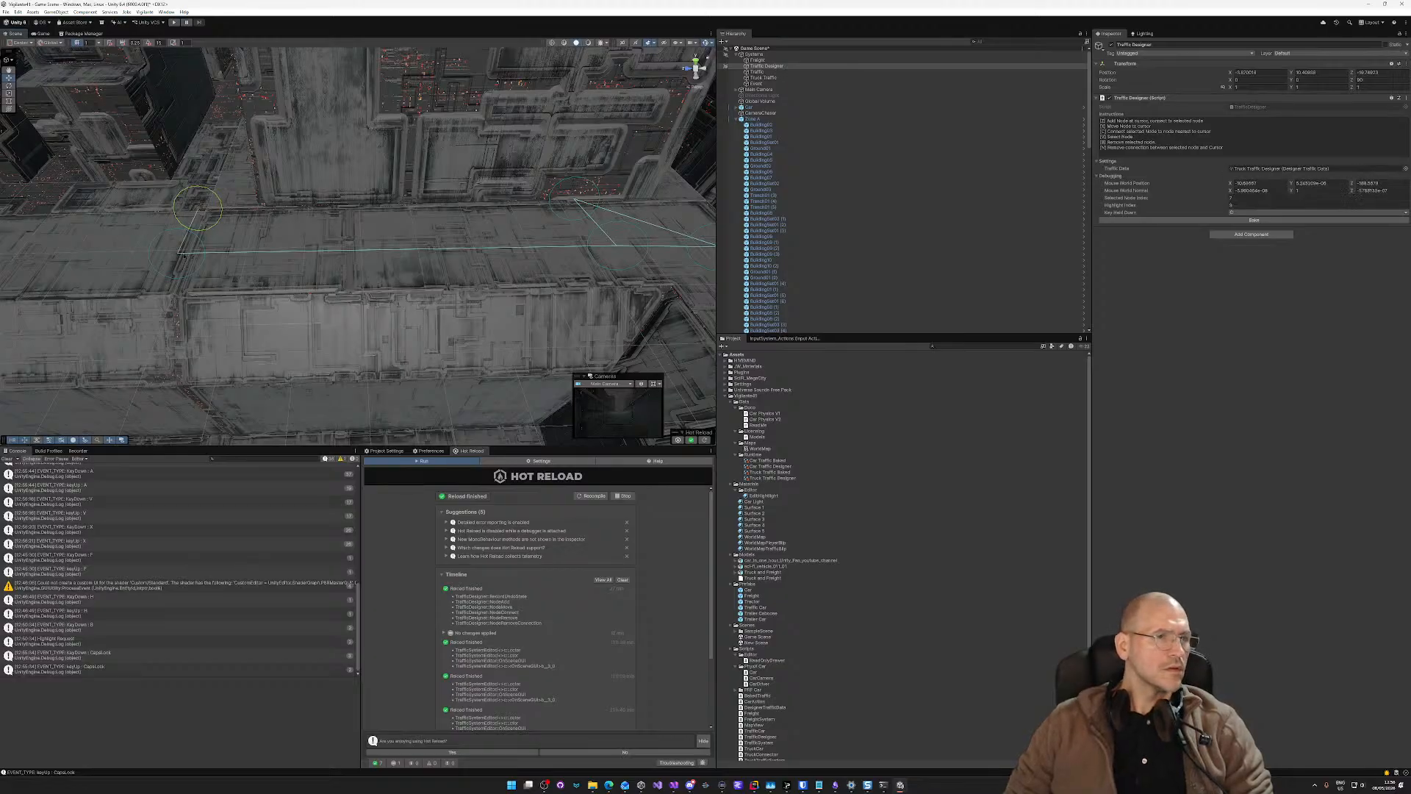
key("c")
Step: Connect both lanes onward to the next pair of road nodes and link that pair across the road
right_click_drag(230, 222, 105, 193)
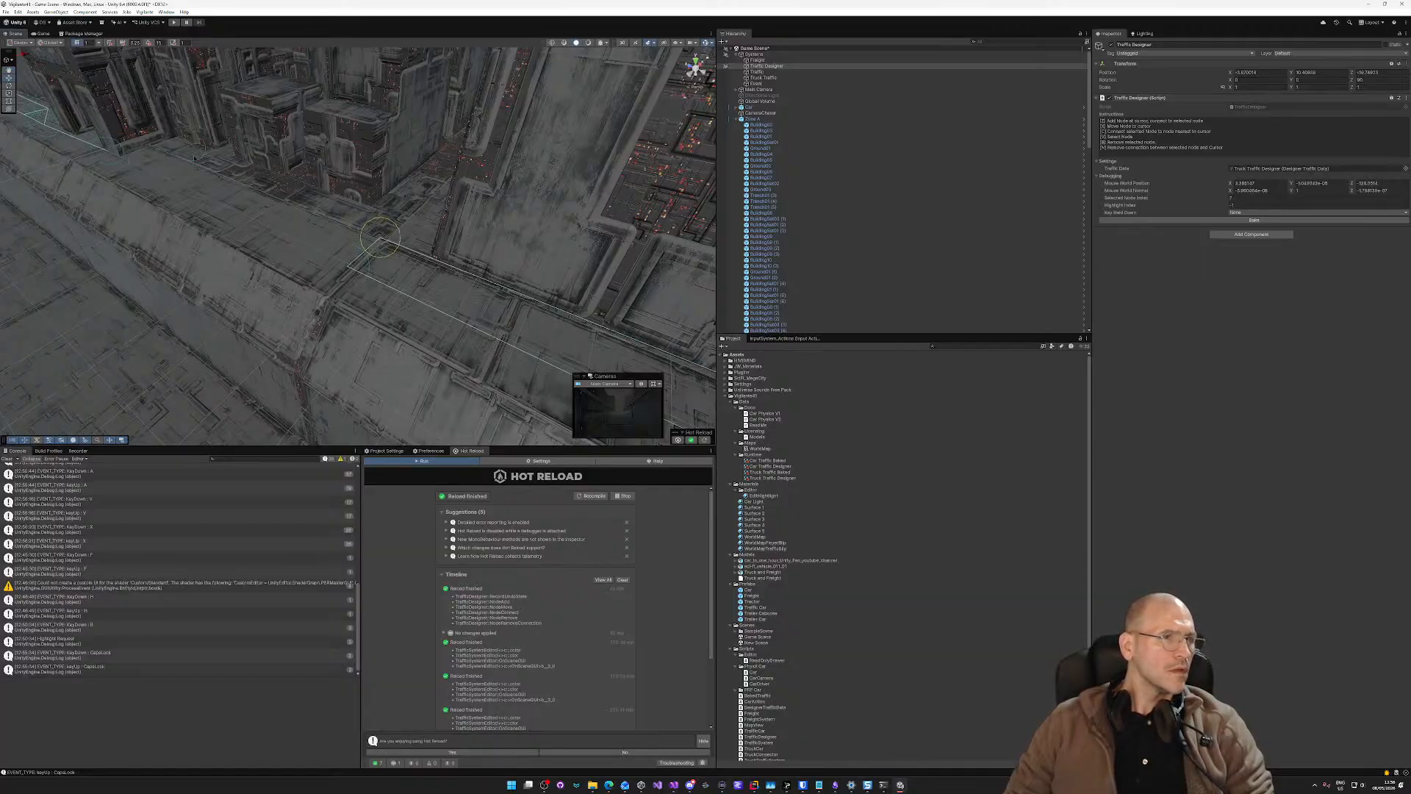
key("a")
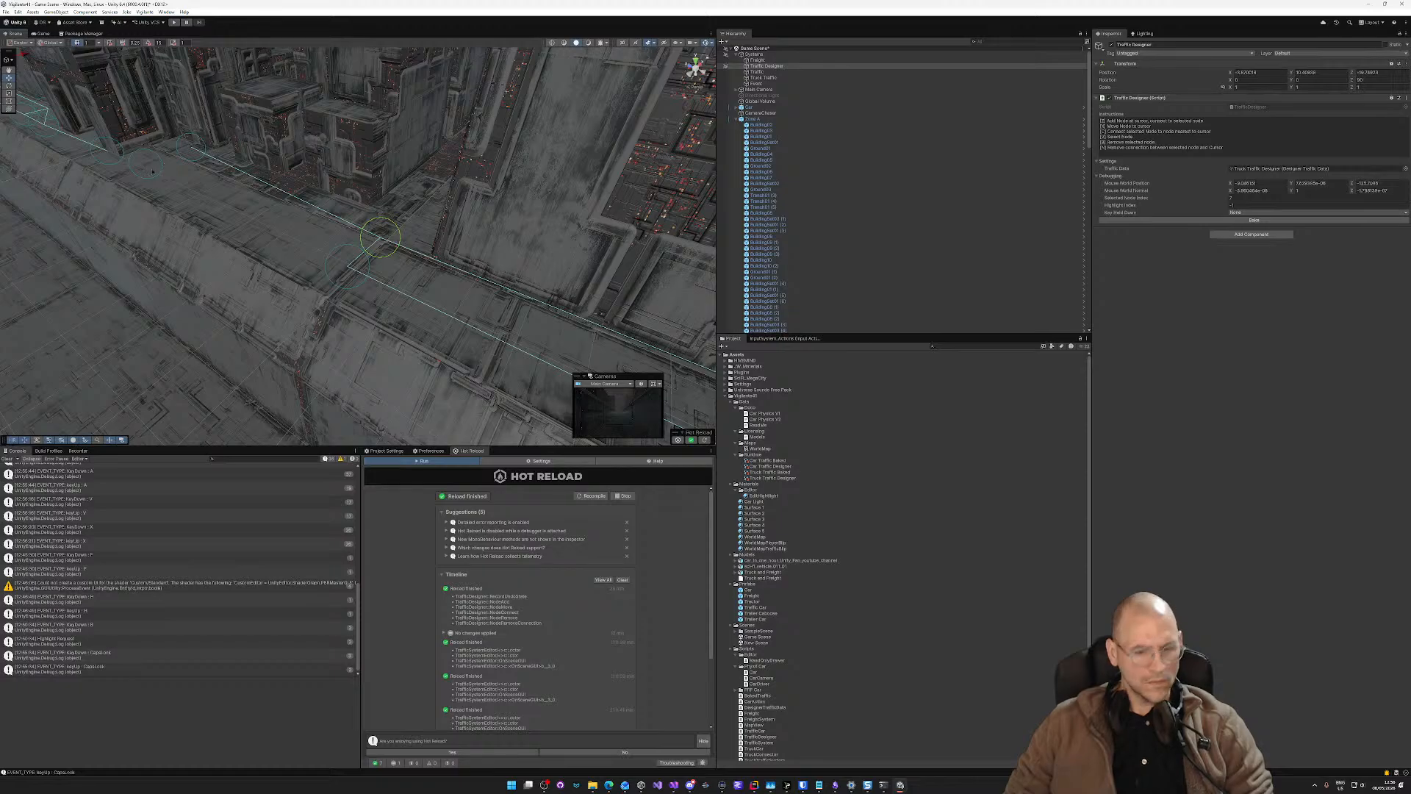
key("s")
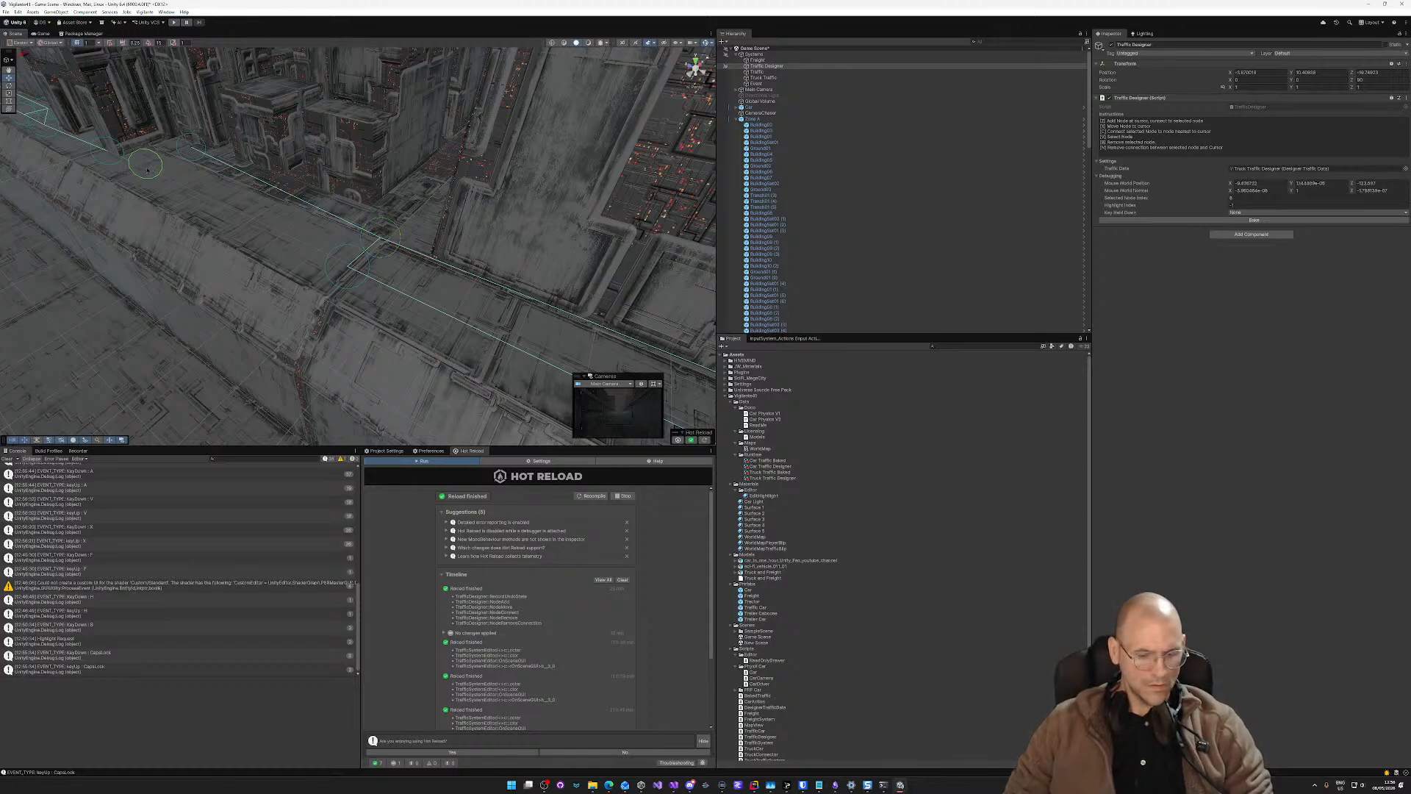
key("c")
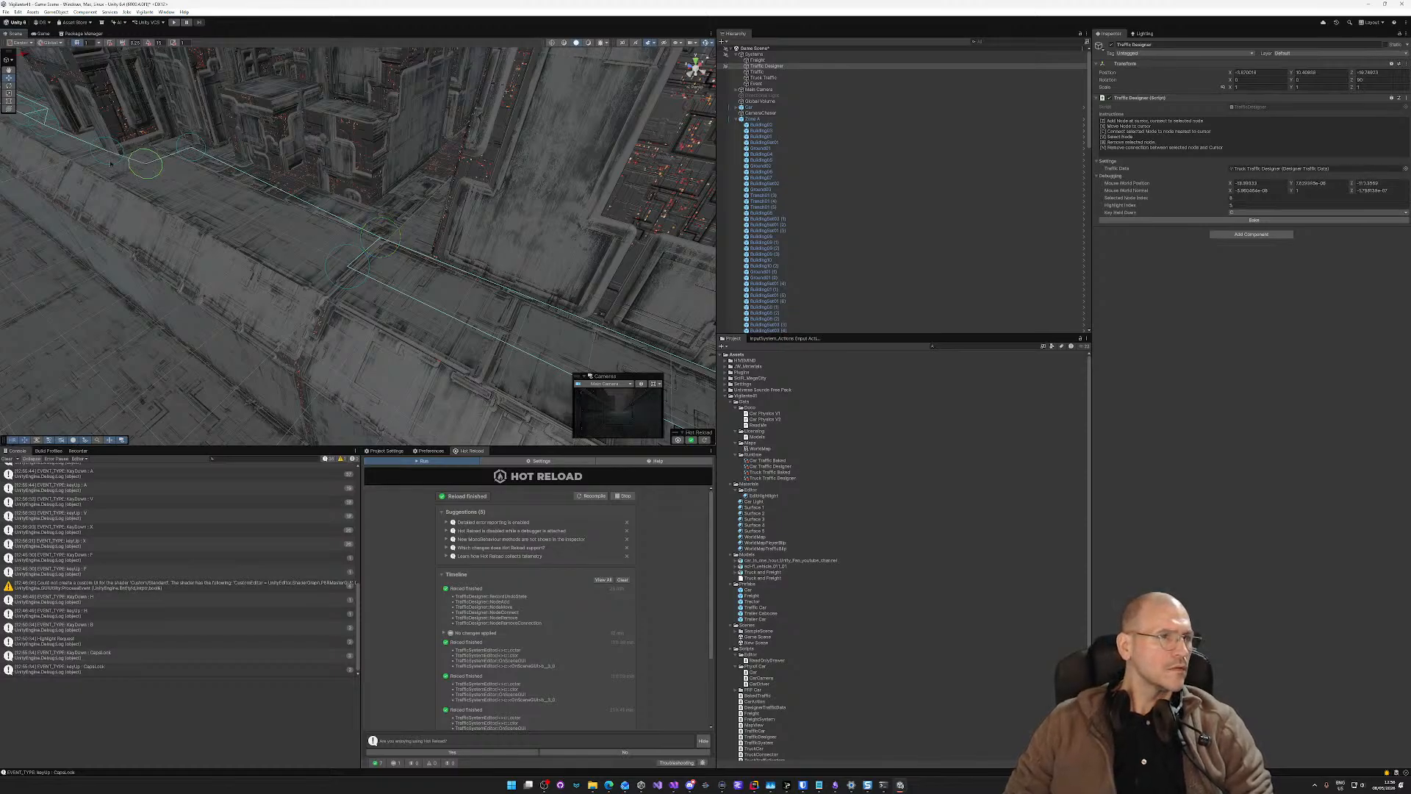
key("c")
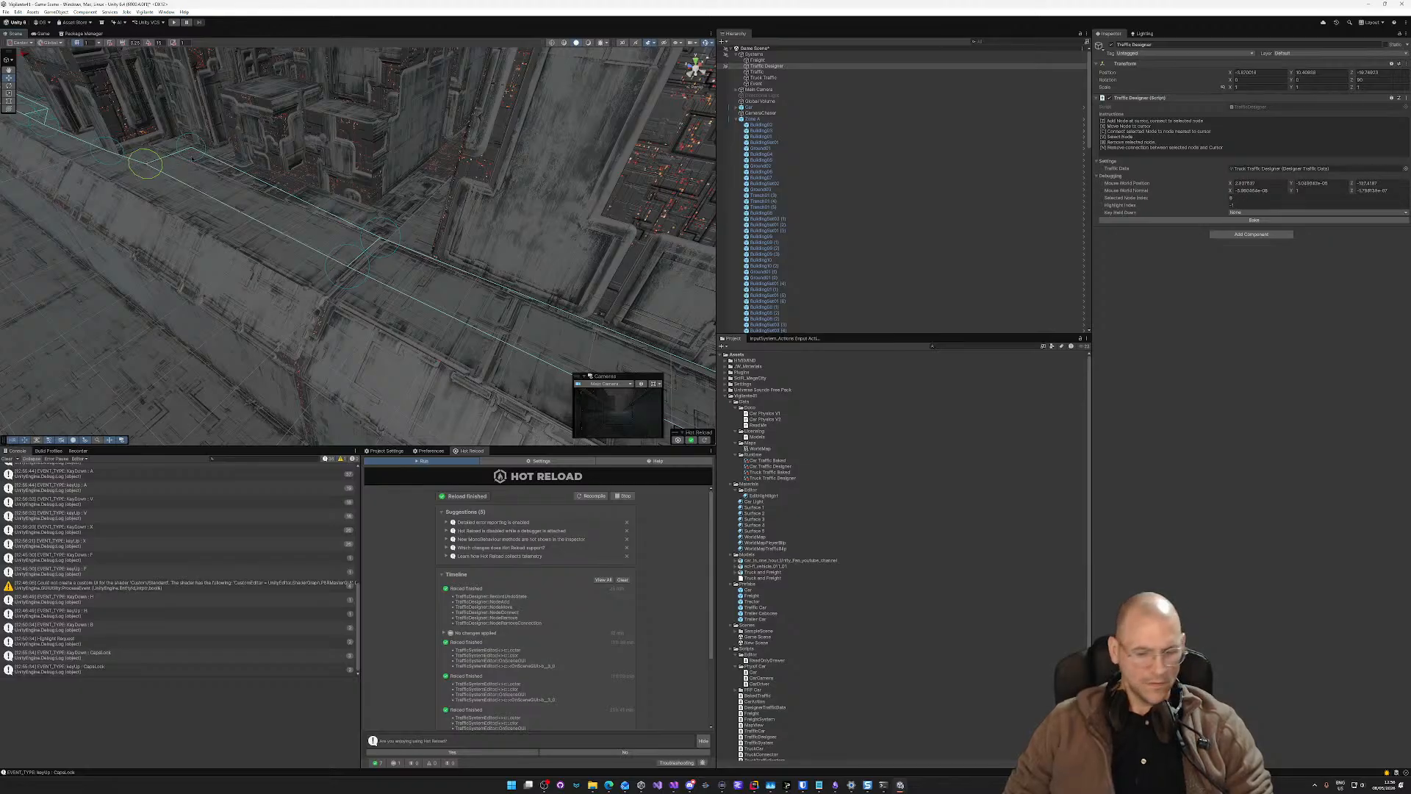
key("v")
key("c")
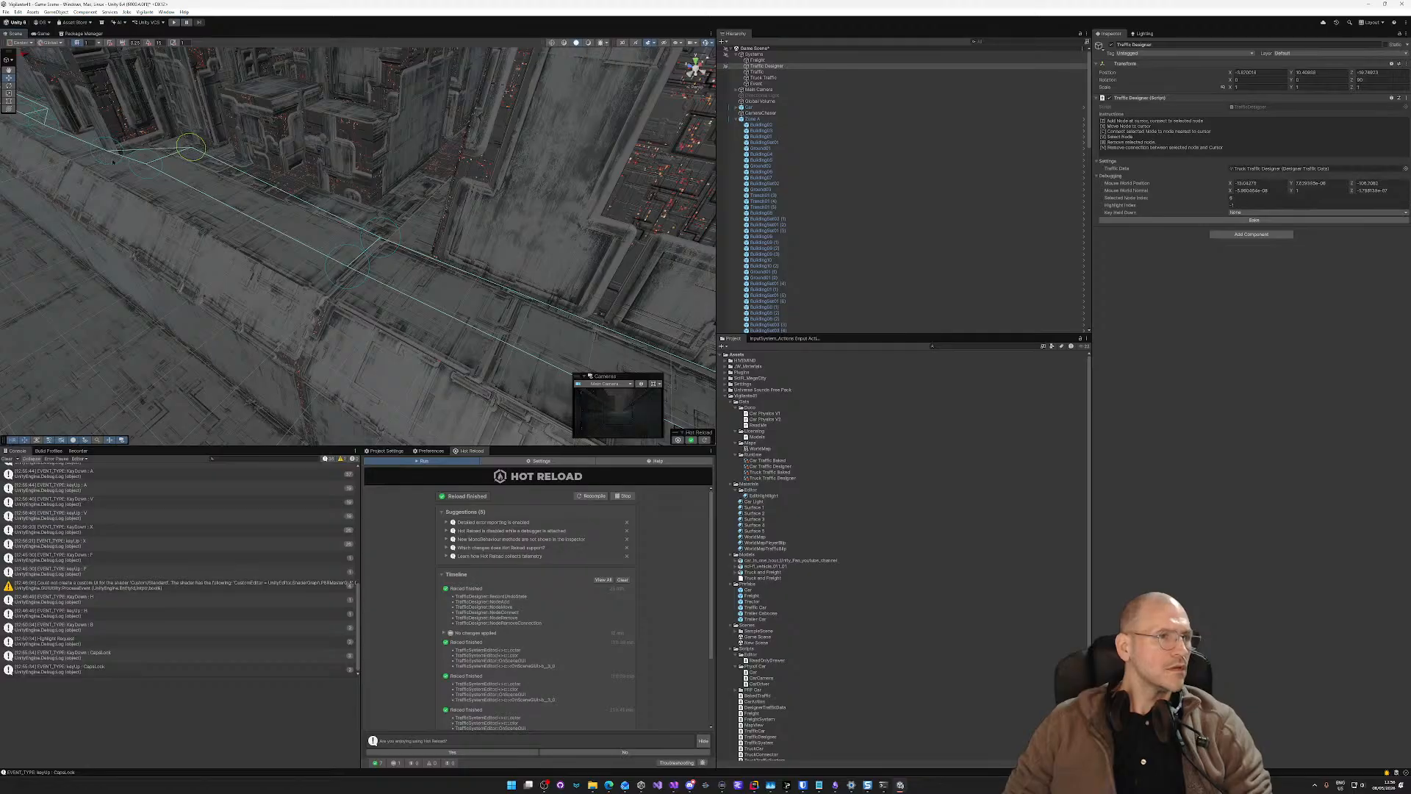
key("s")
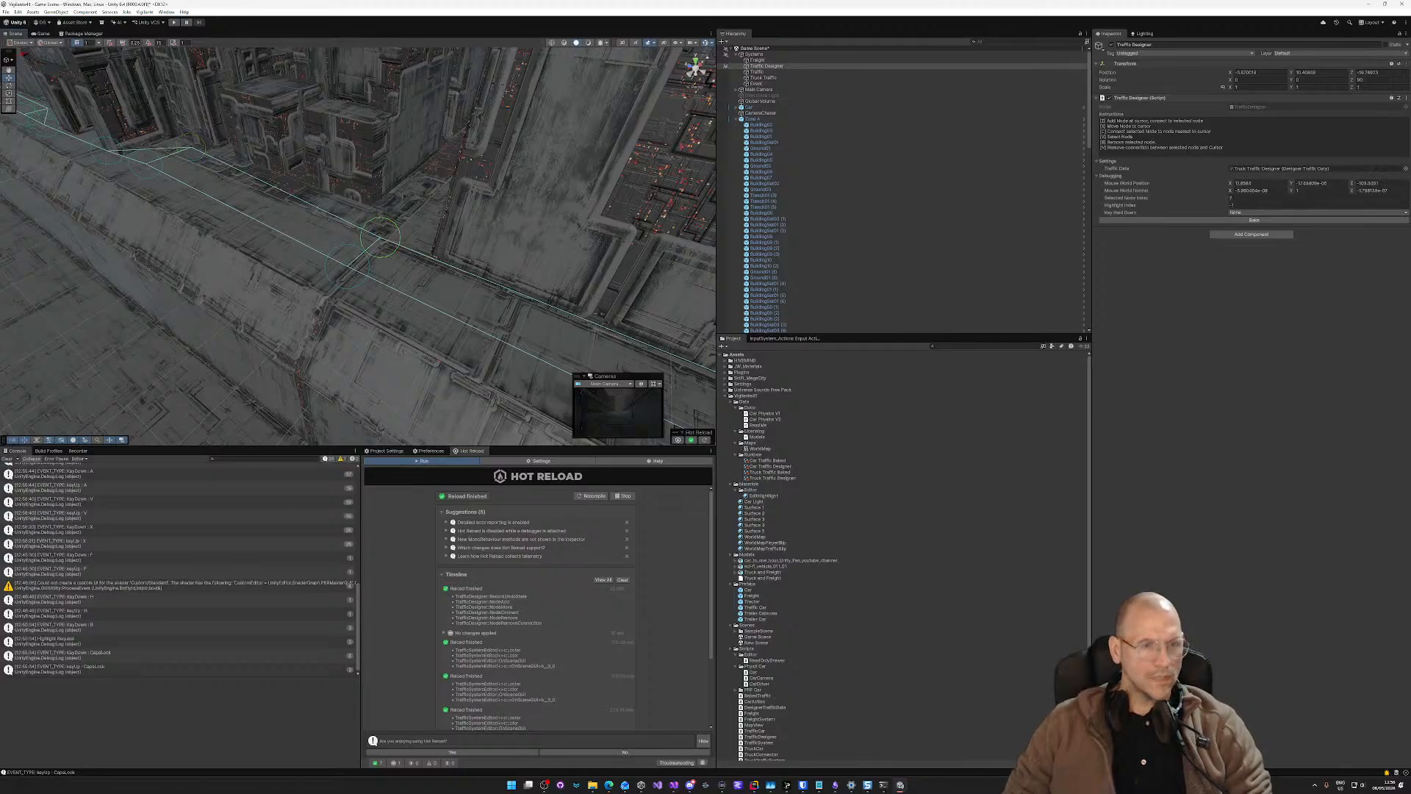
Step: Add a node across the narrow corridor from the building-side node and connect it to the node further along the corridor
right_click_drag(381, 237, 418, 262)
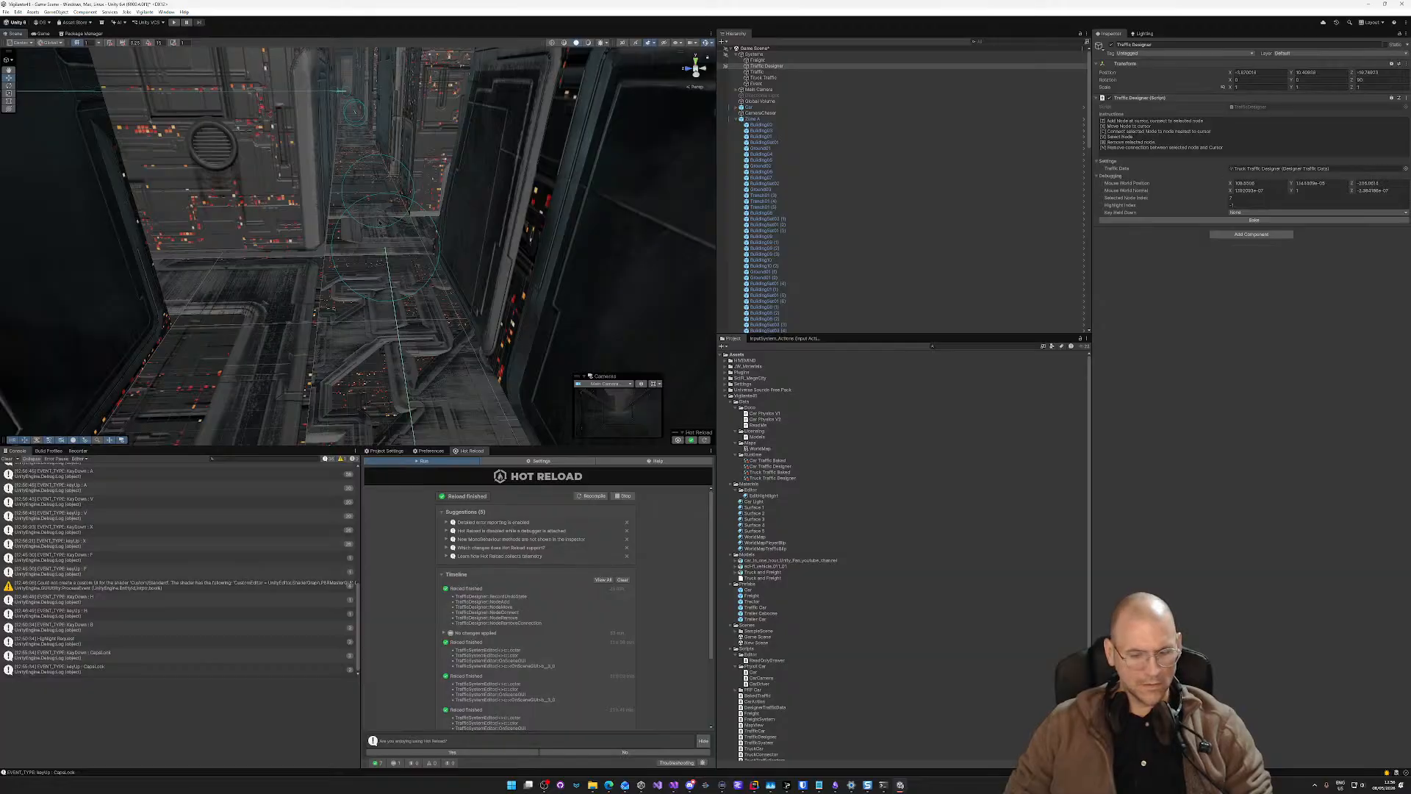
key("s")
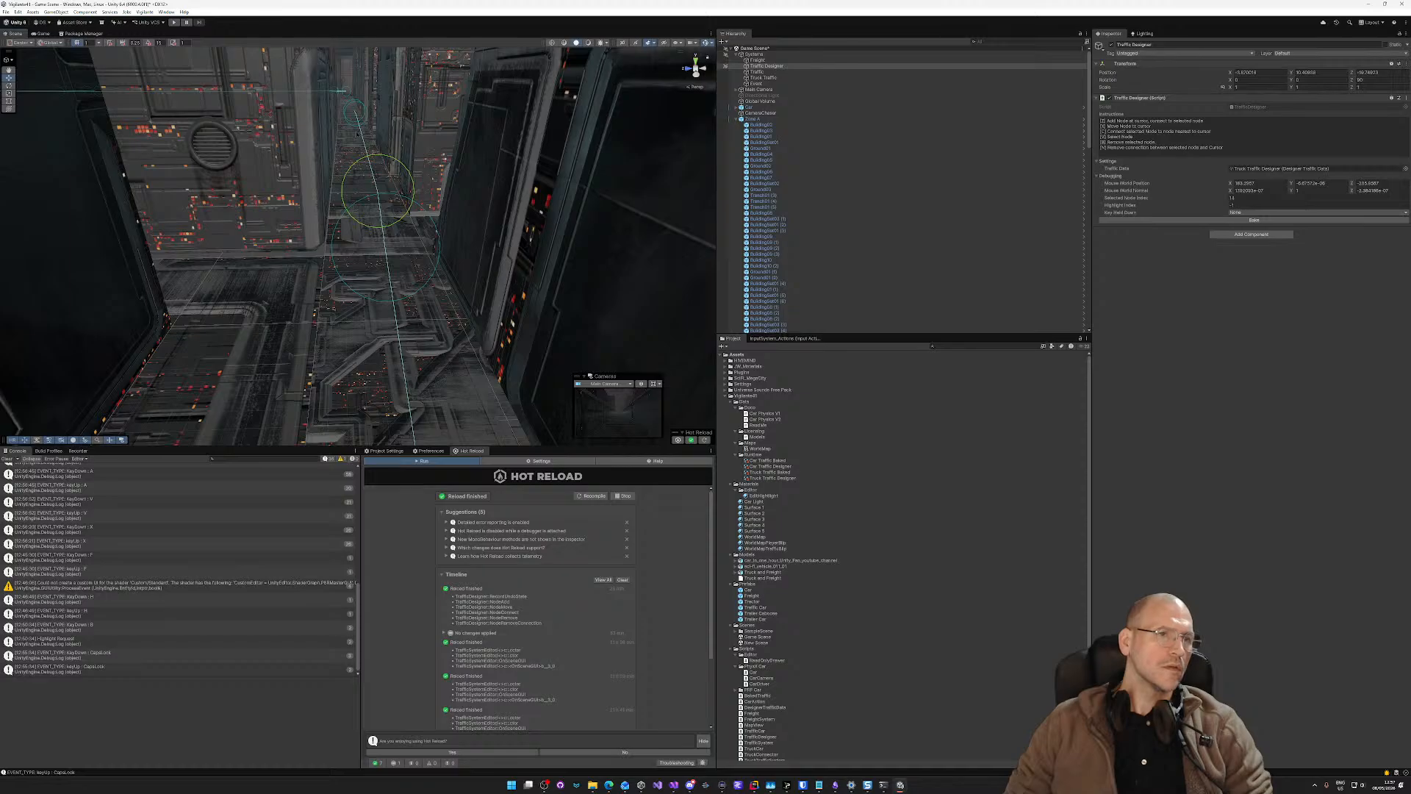
key("w")
mouse_move(357, 133)
right_mouse_down()
mouse_move(361, 106)
mouse_move(360, 122)
right_mouse_up()
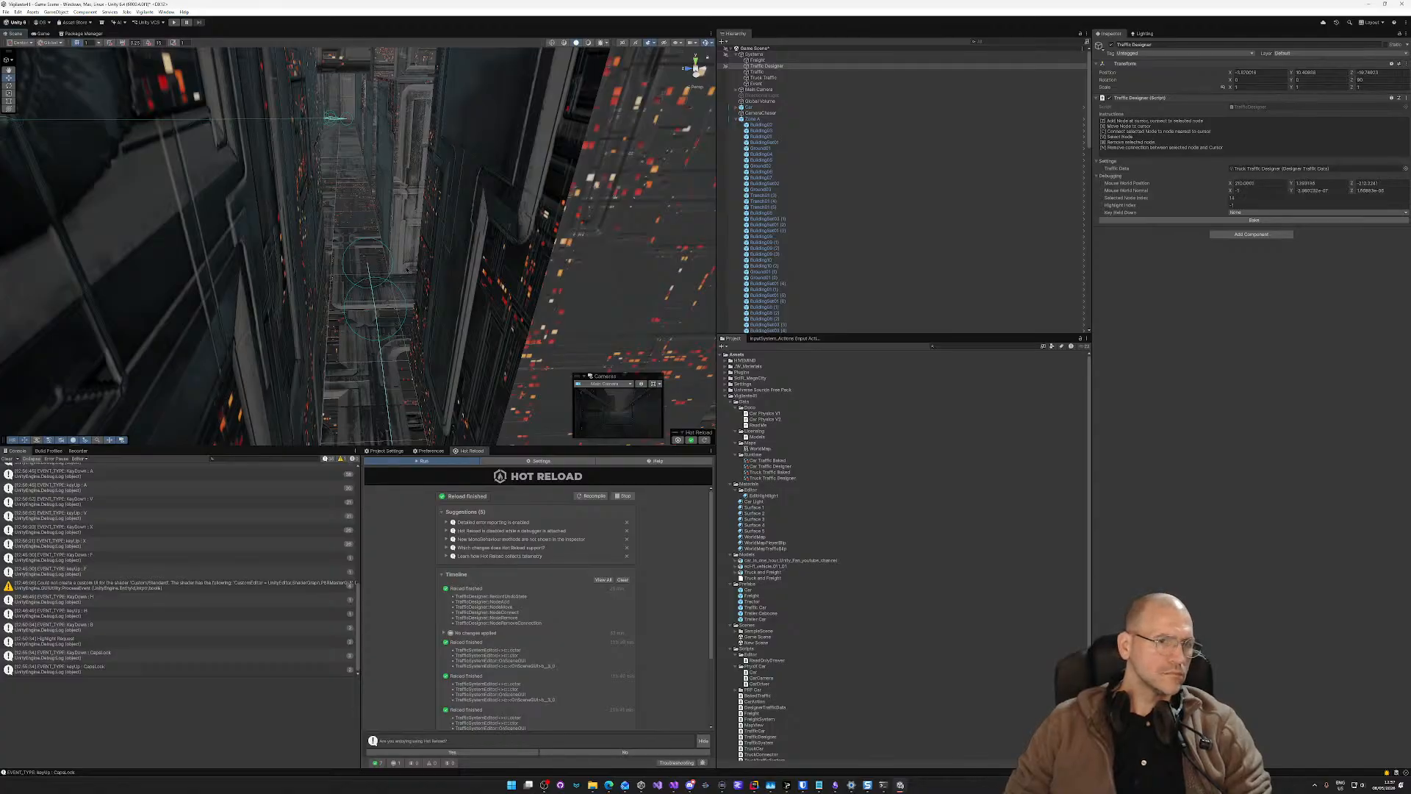
key("d")
right_click_drag(368, 266, 399, 274)
key("a")
key("d")
key("a")
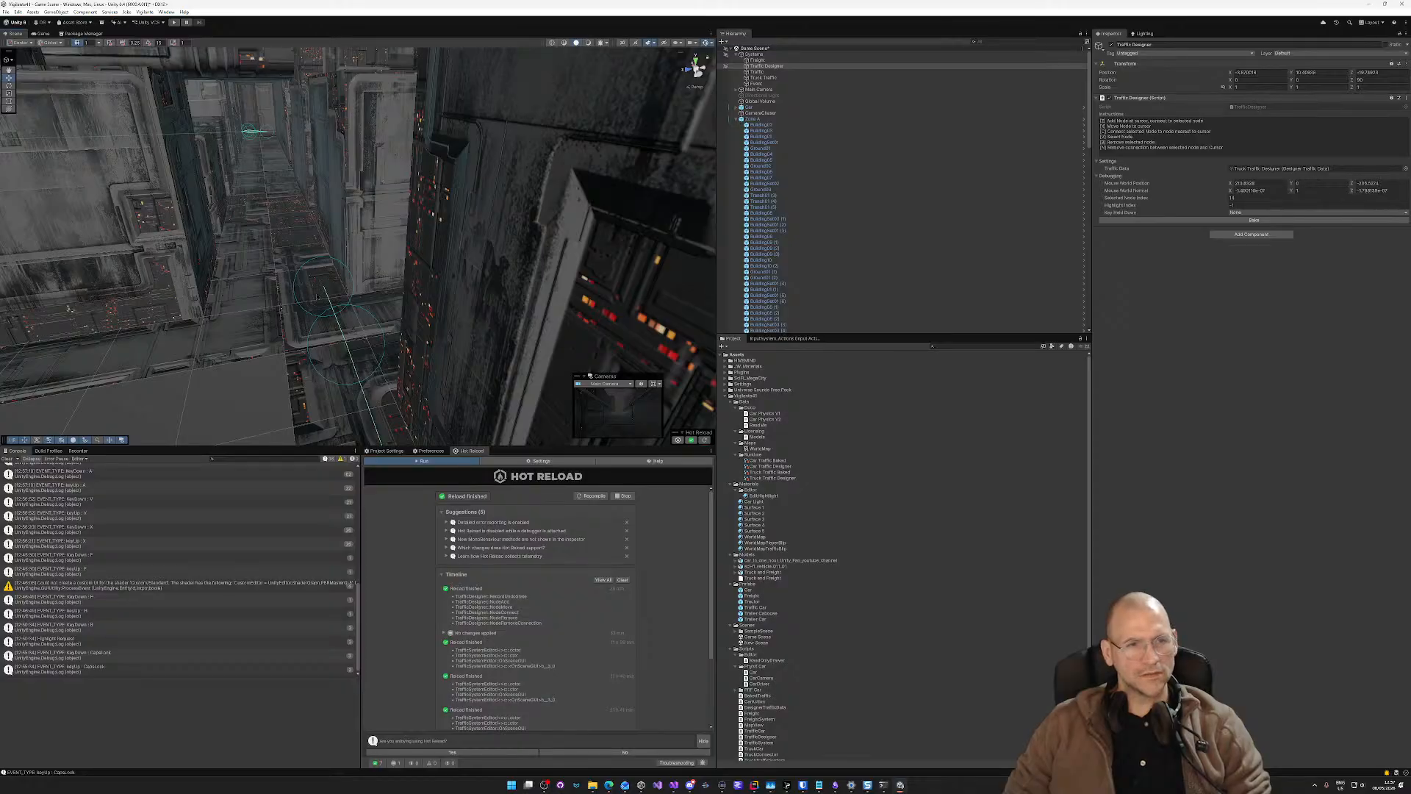
key("v")
right_click_drag(318, 293, 305, 195)
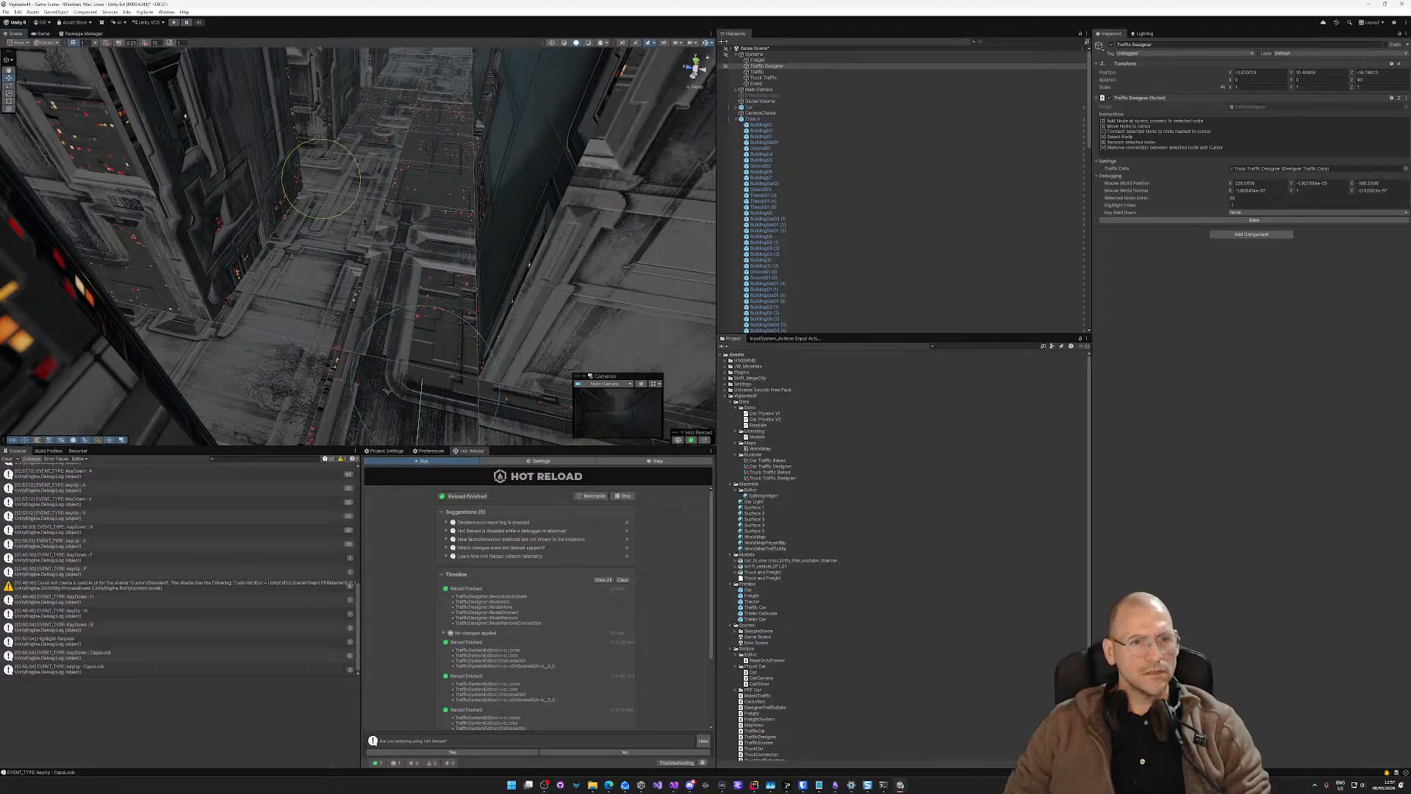
key("z")
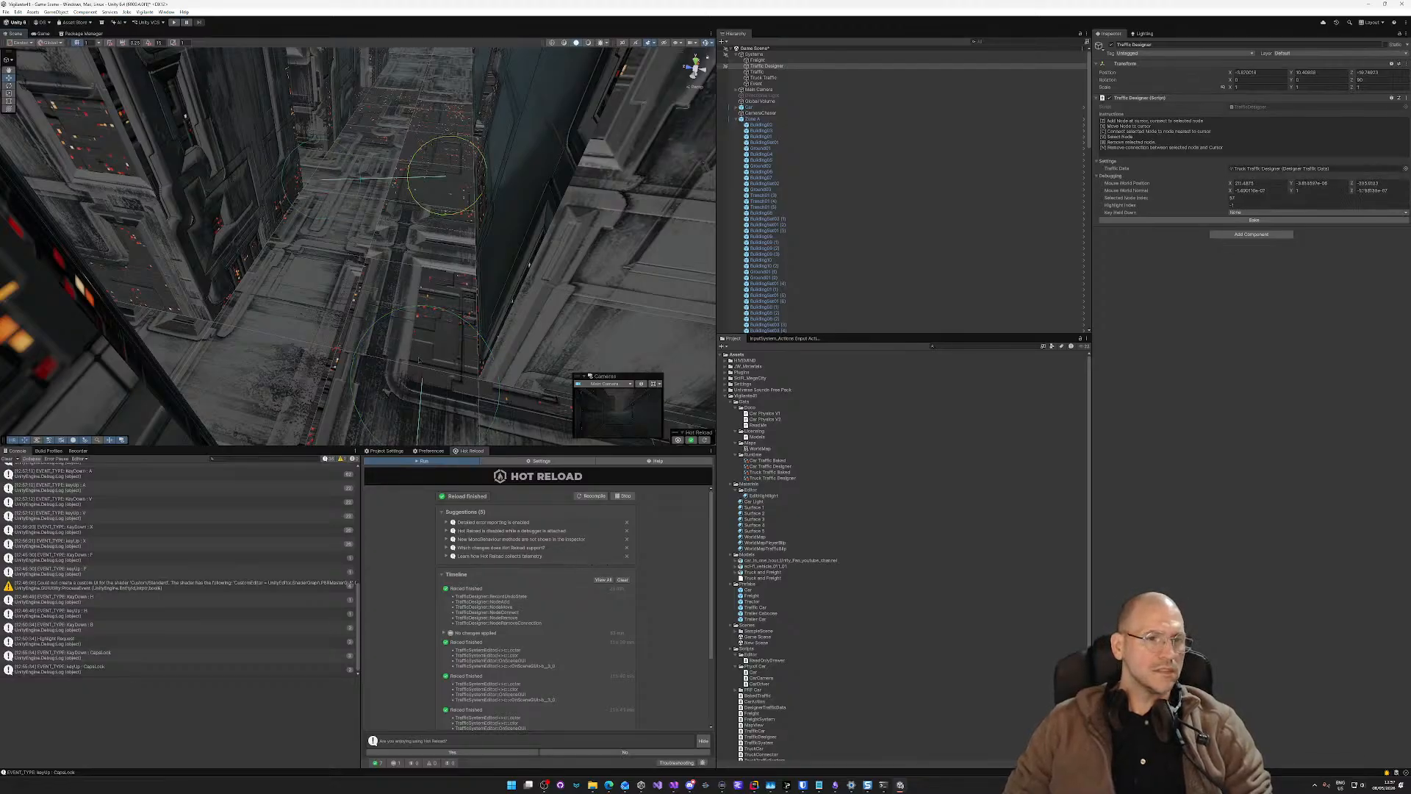
key("s")
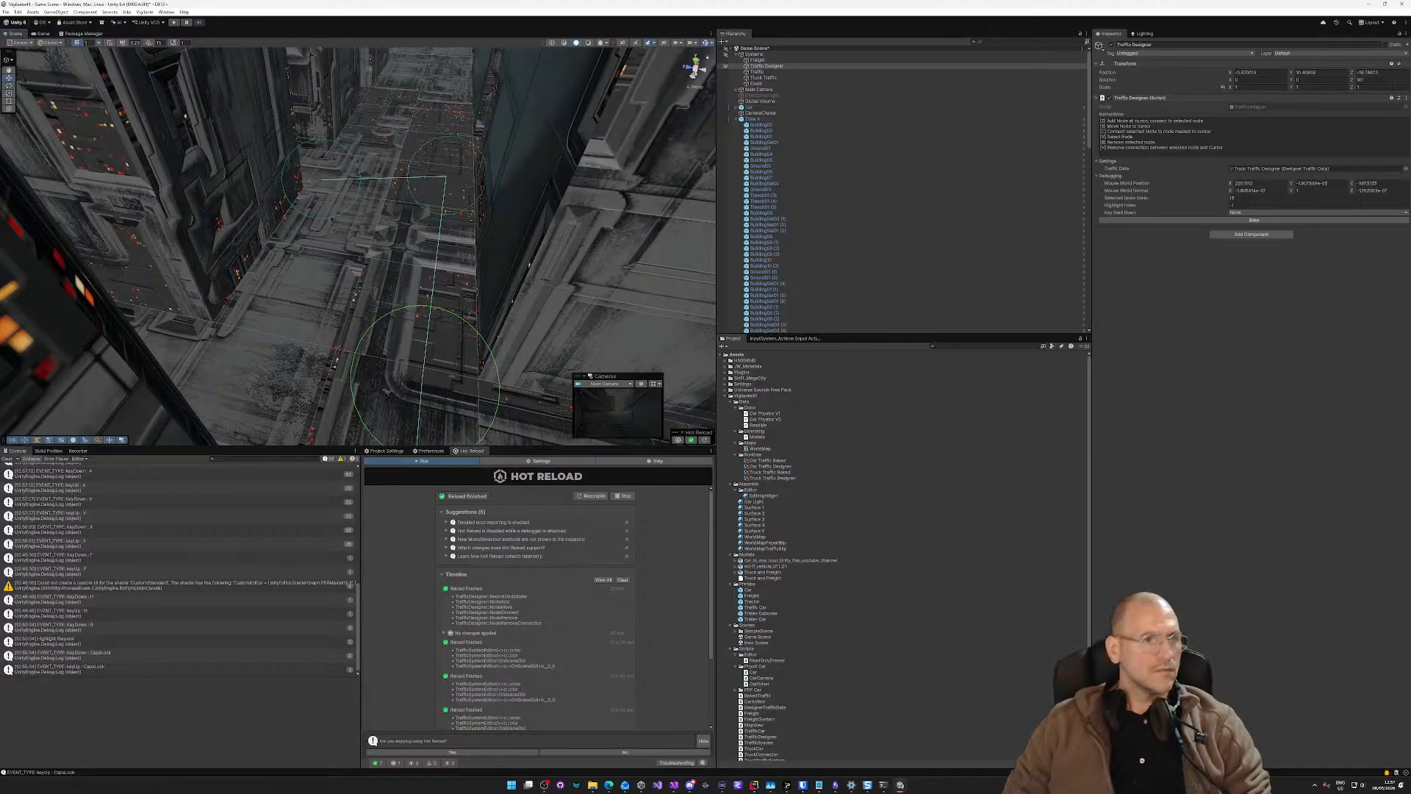
Step: Try to connect the small junction's outer node to the distant corridor node, and remove the resulting crossing connection
right_click_drag(383, 119, 339, 297)
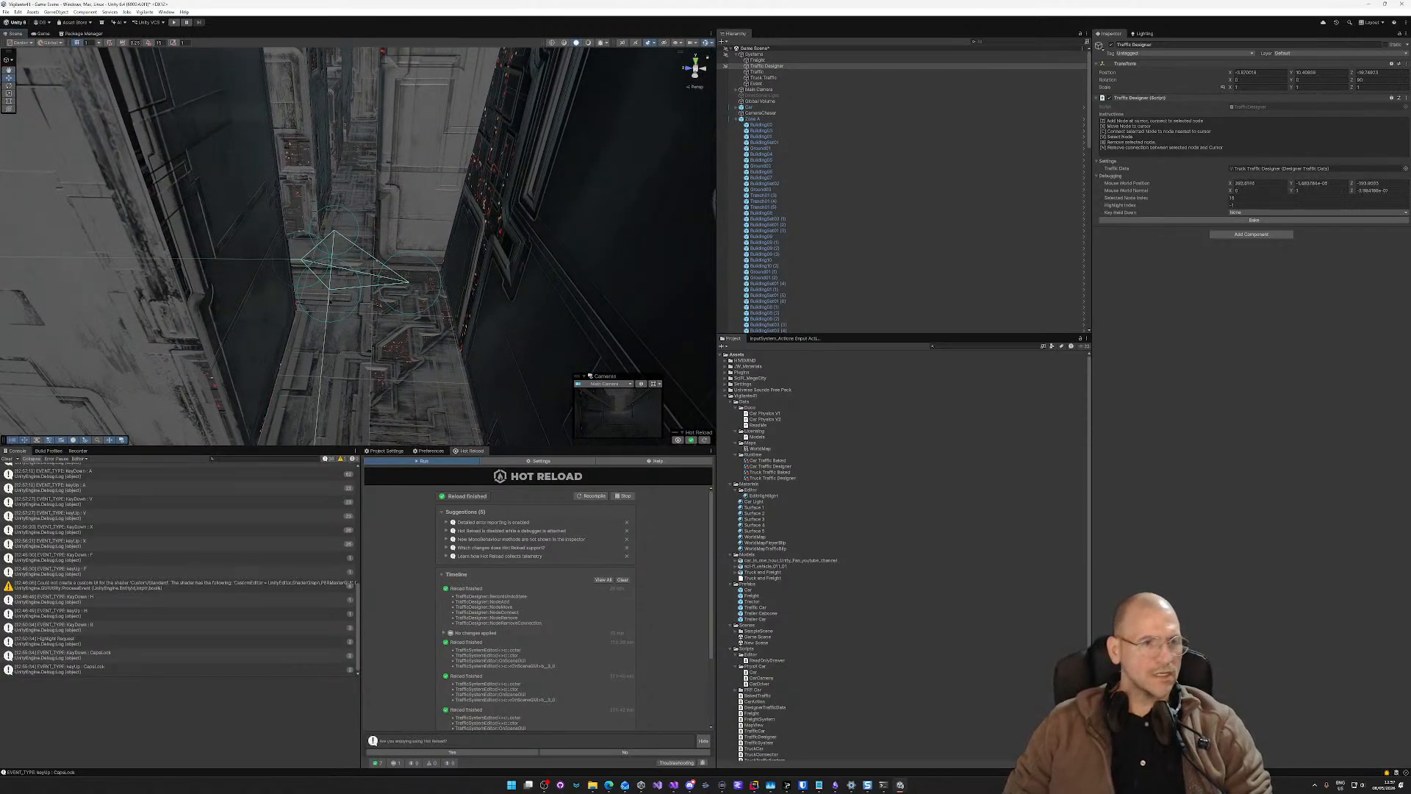
key("v")
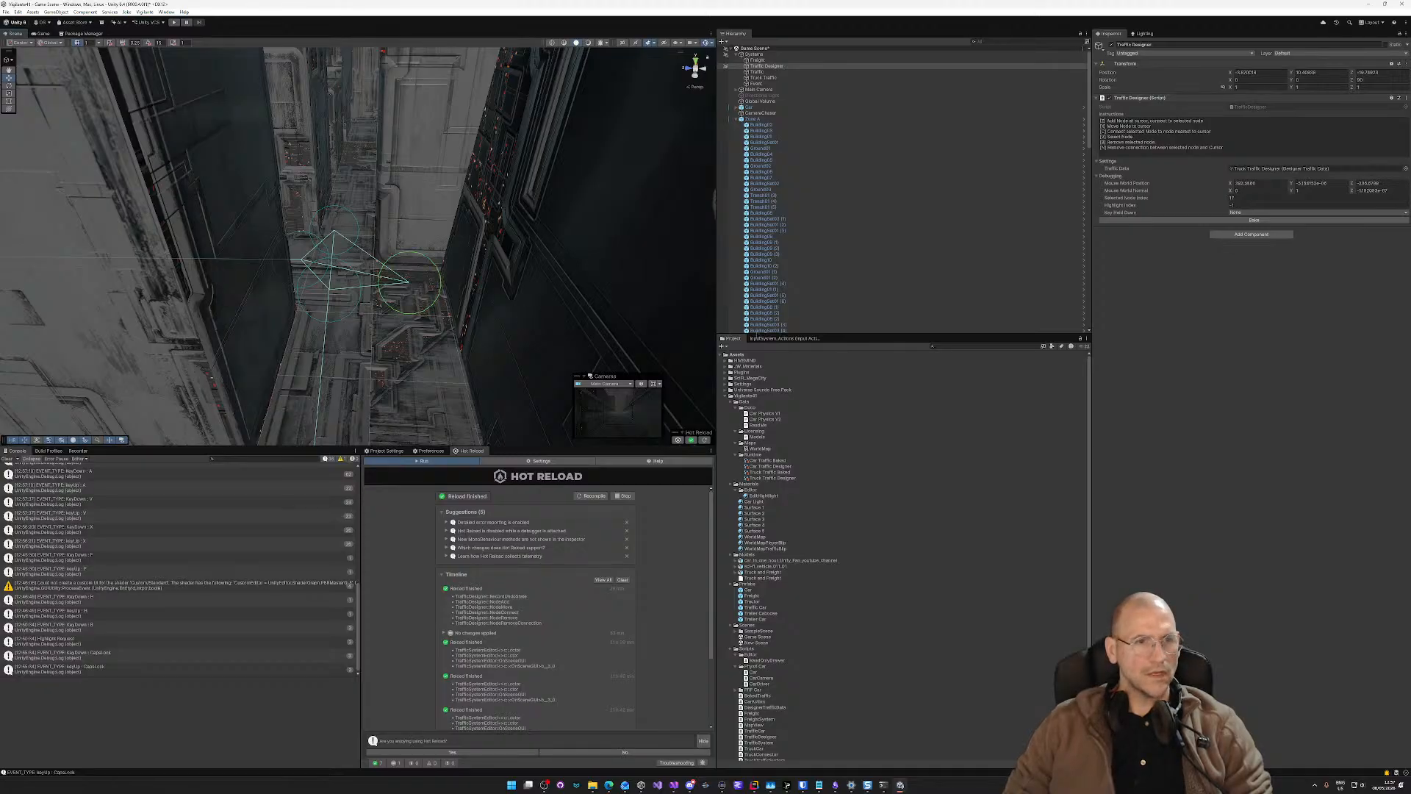
right_click_drag(482, 202, 860, 219)
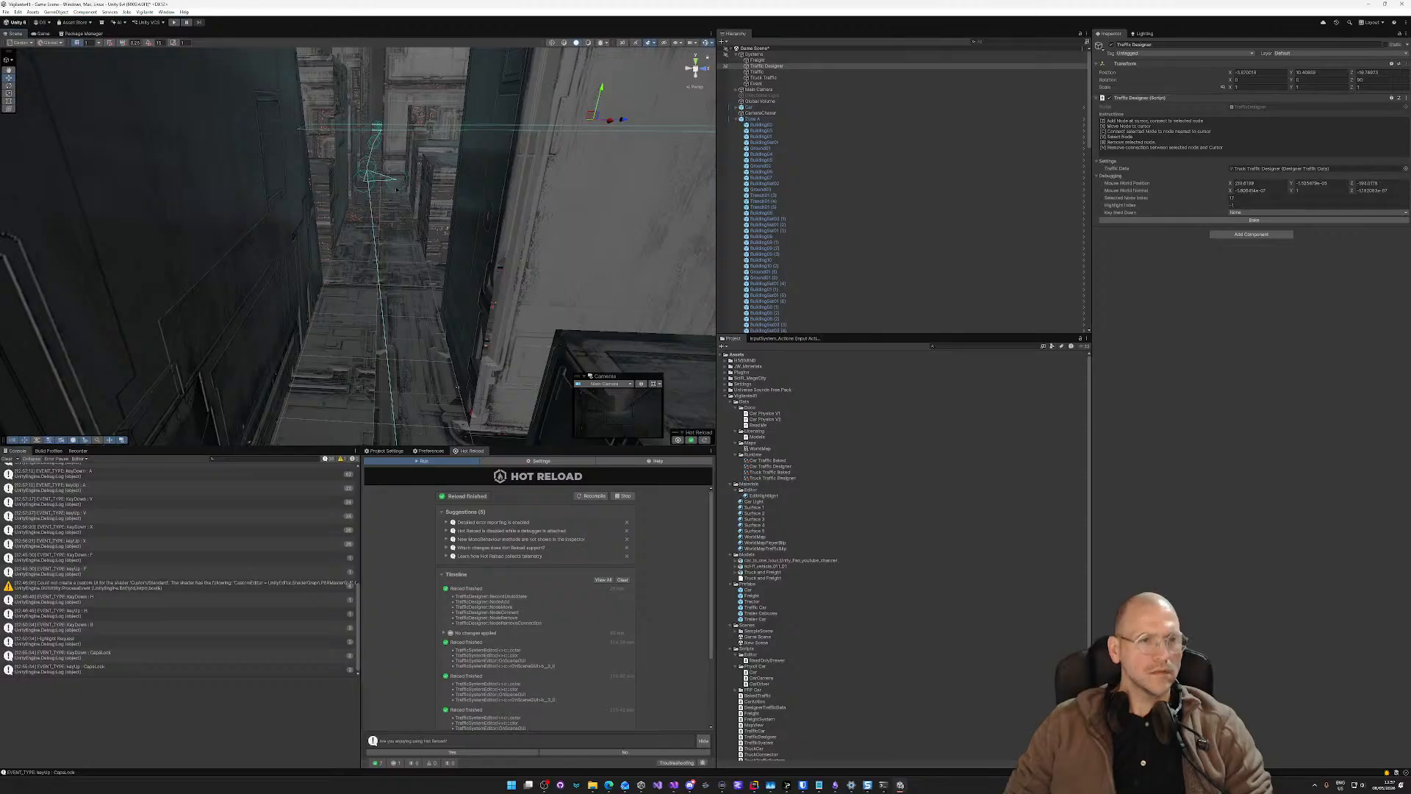
key("c")
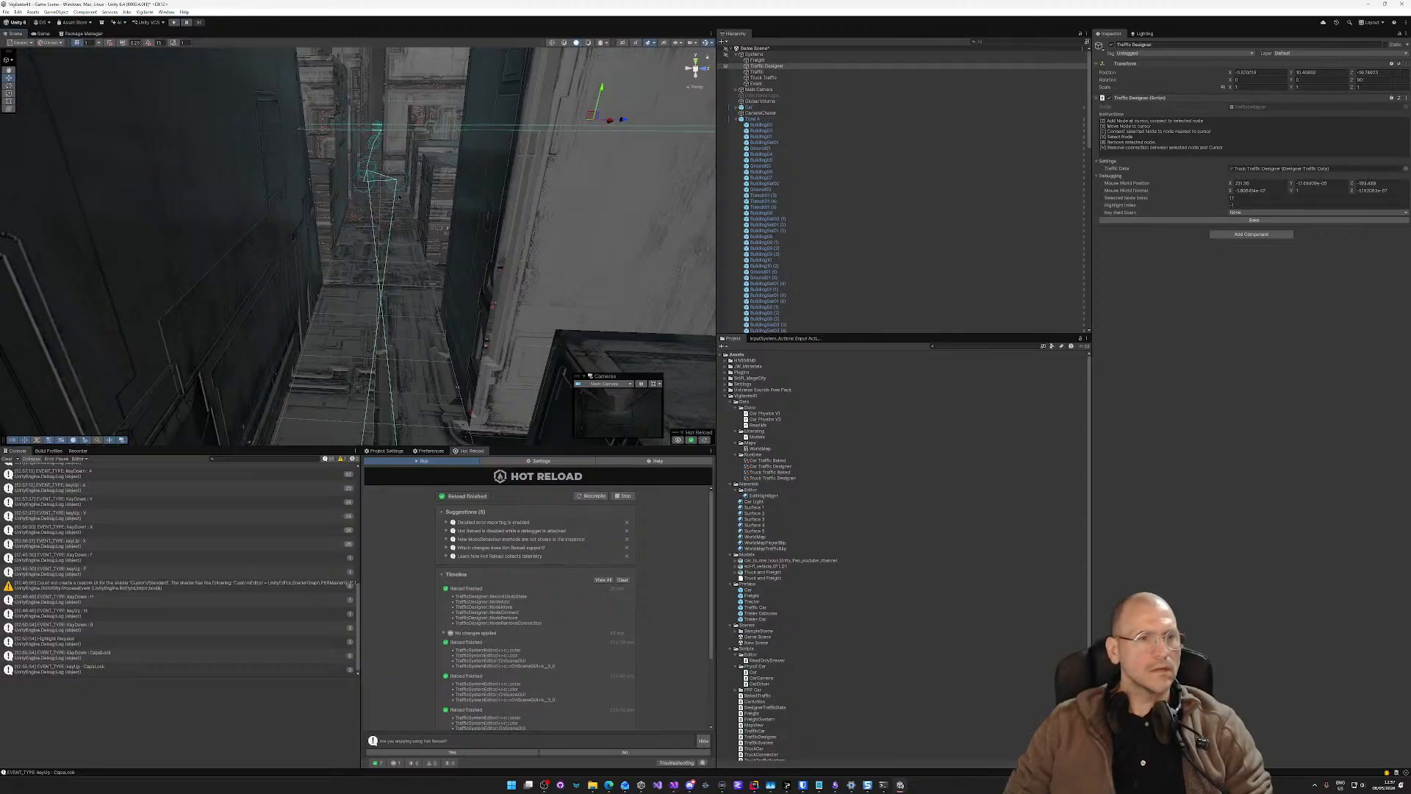
right_click_drag(398, 197, 386, 211)
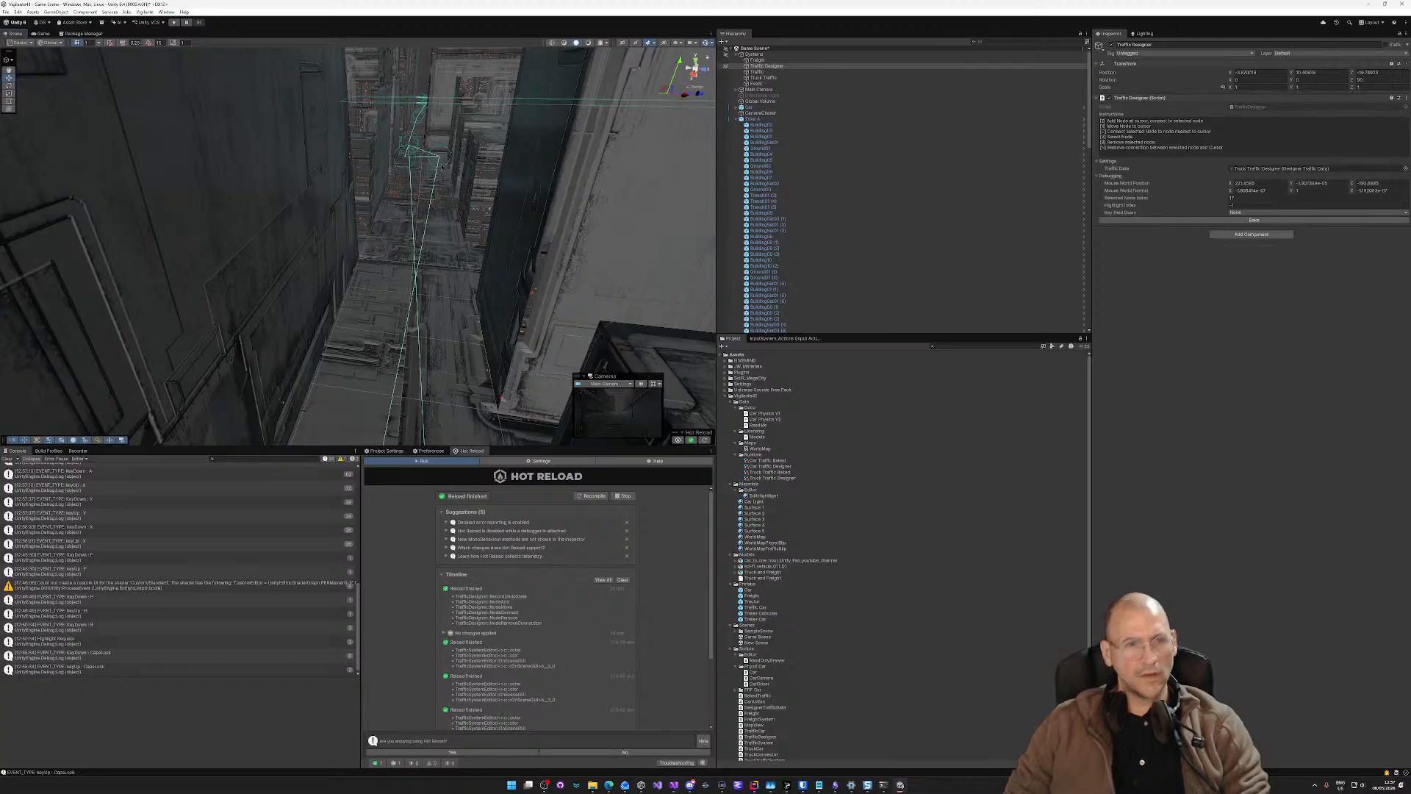
key("n")
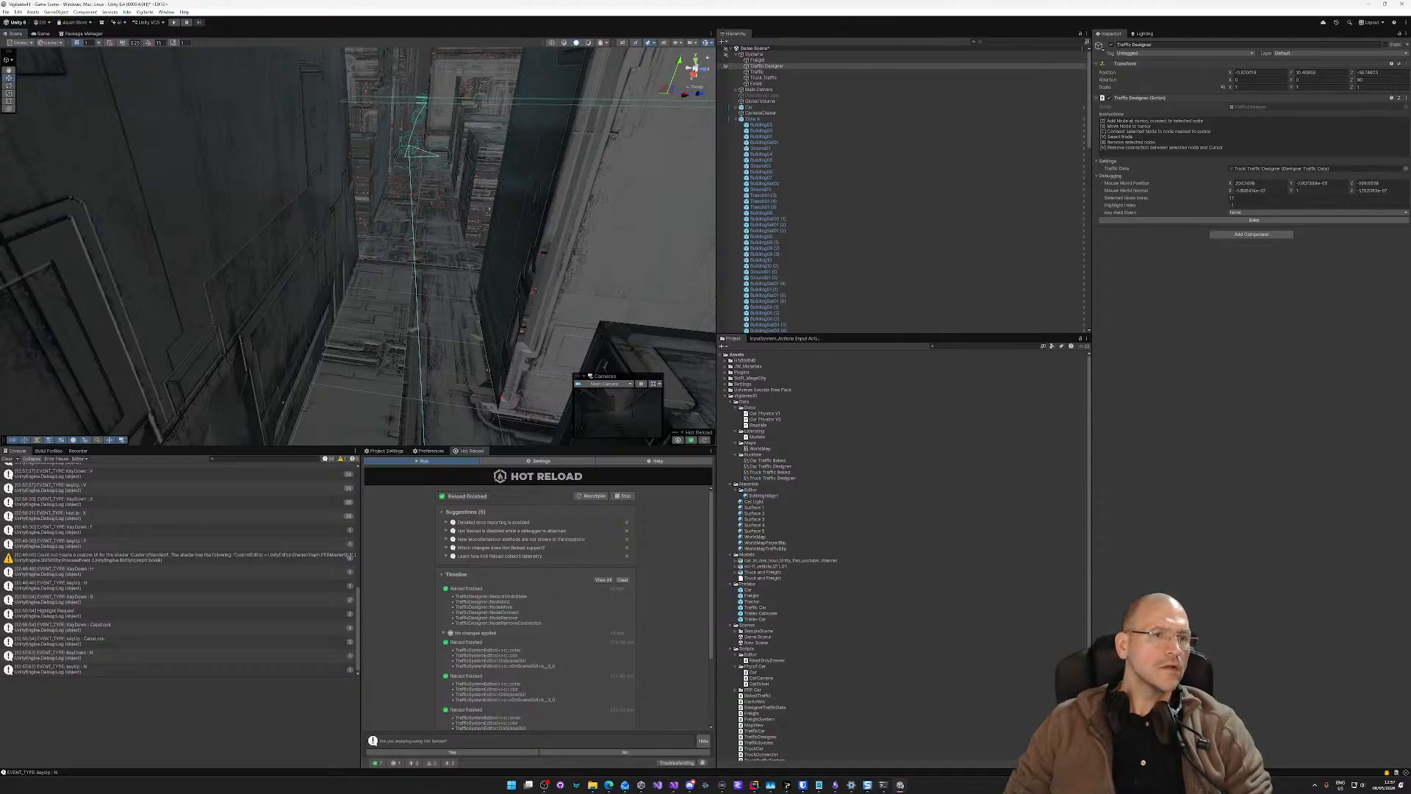
Step: Select the small junction's inner node and remove its connection along the corridor
right_click_drag(412, 235, 500, 235)
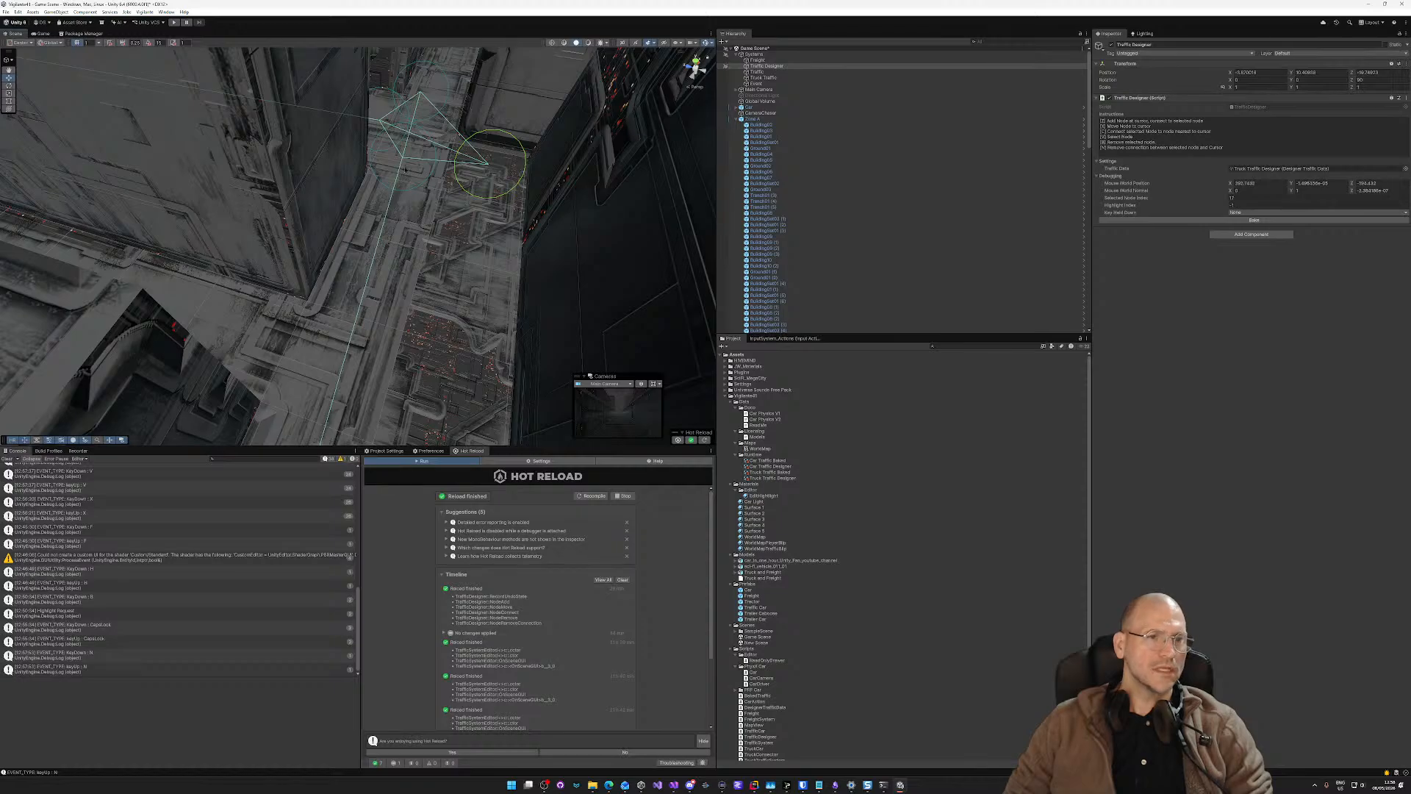
key("v")
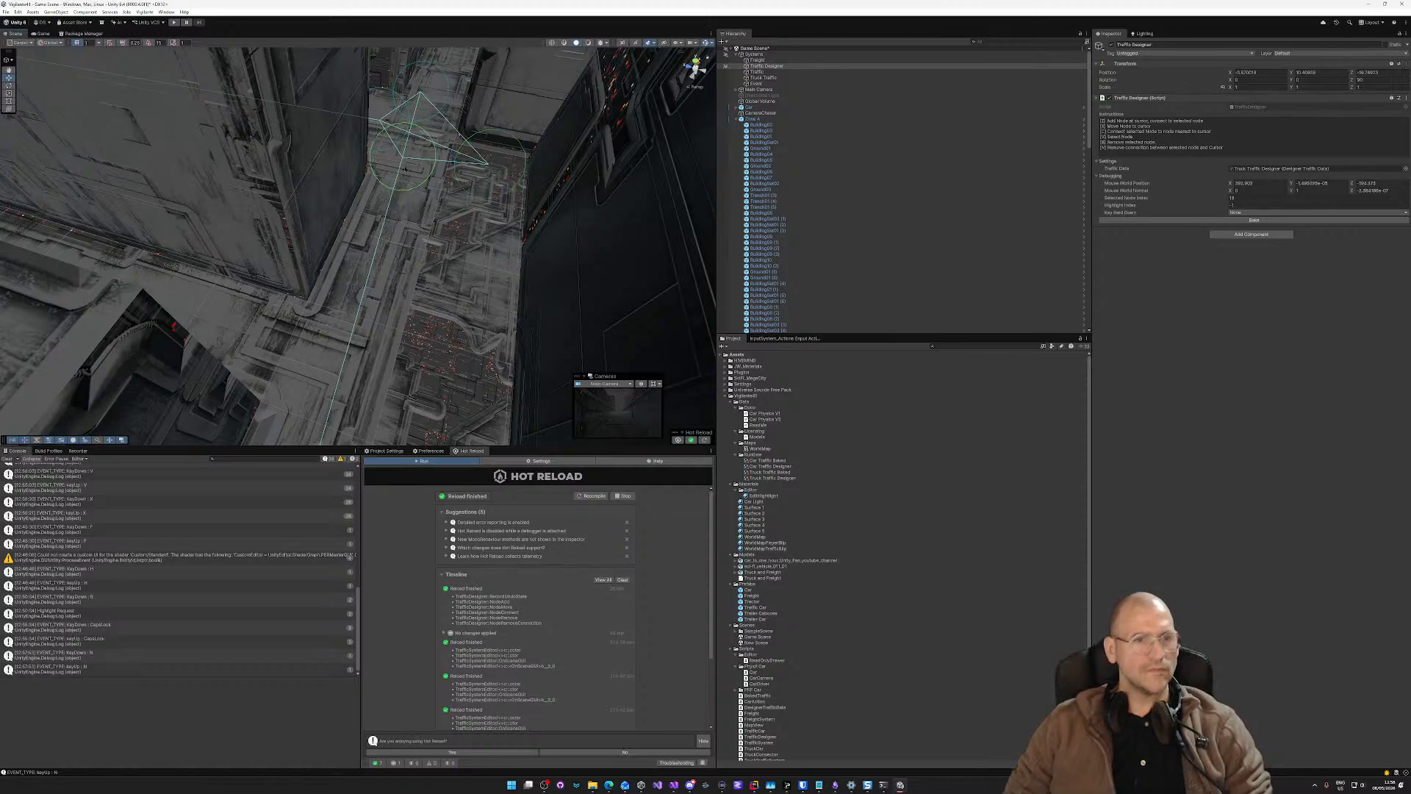
right_click_drag(405, 169, 14, 86)
key("w")
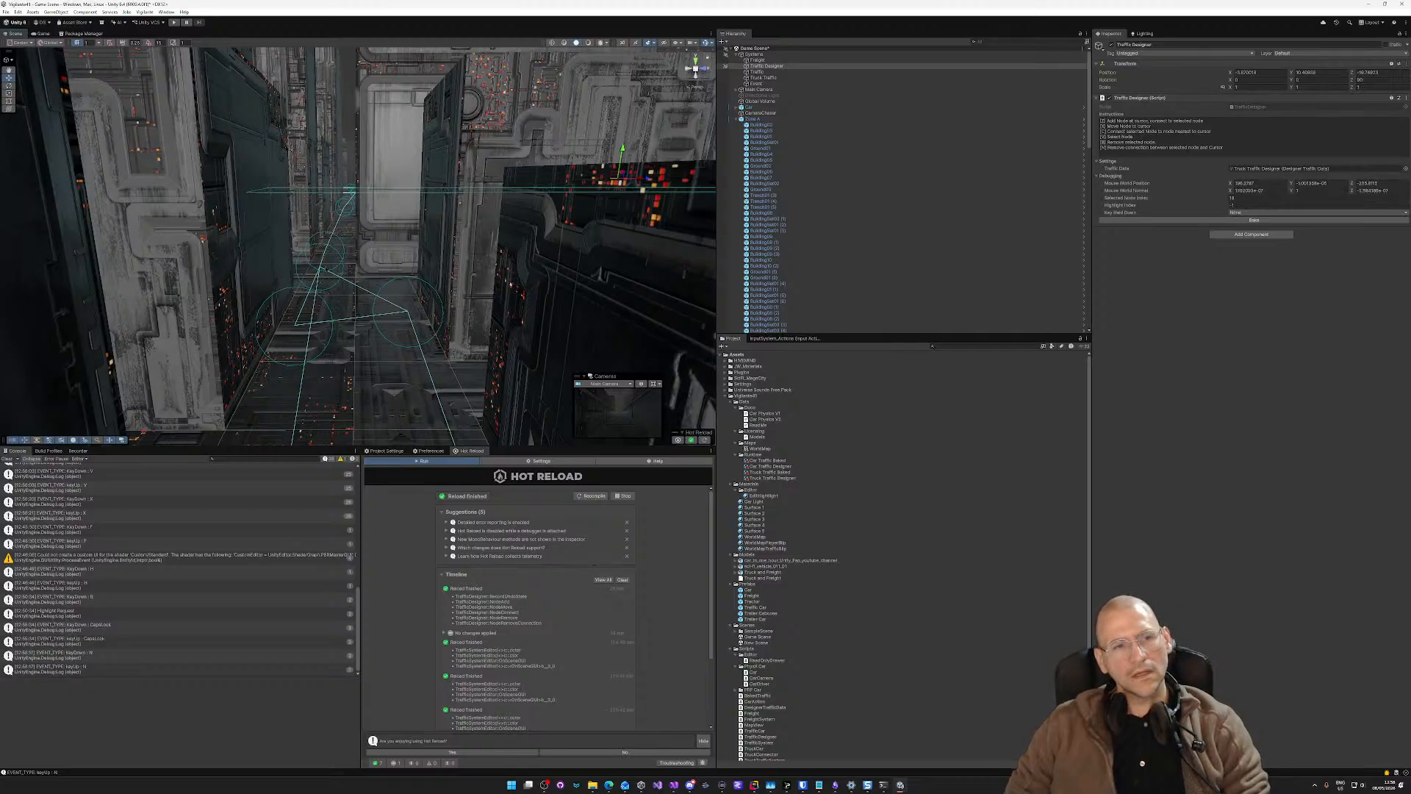
key("n")
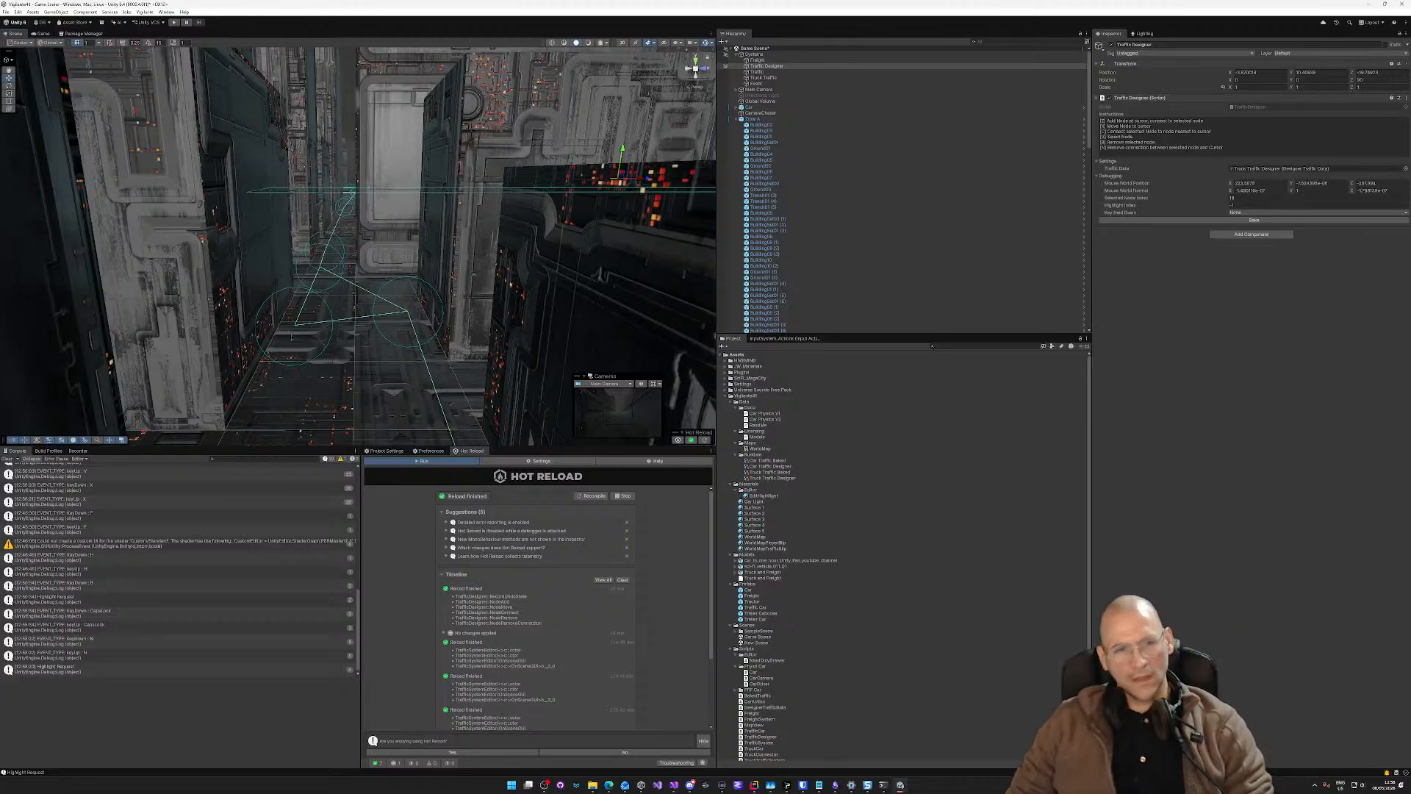
Step: Select the corridor node and connect the building-side lane along the corridor to the junction's outer node
key("v")
right_click_drag(292, 332, 1321, 314)
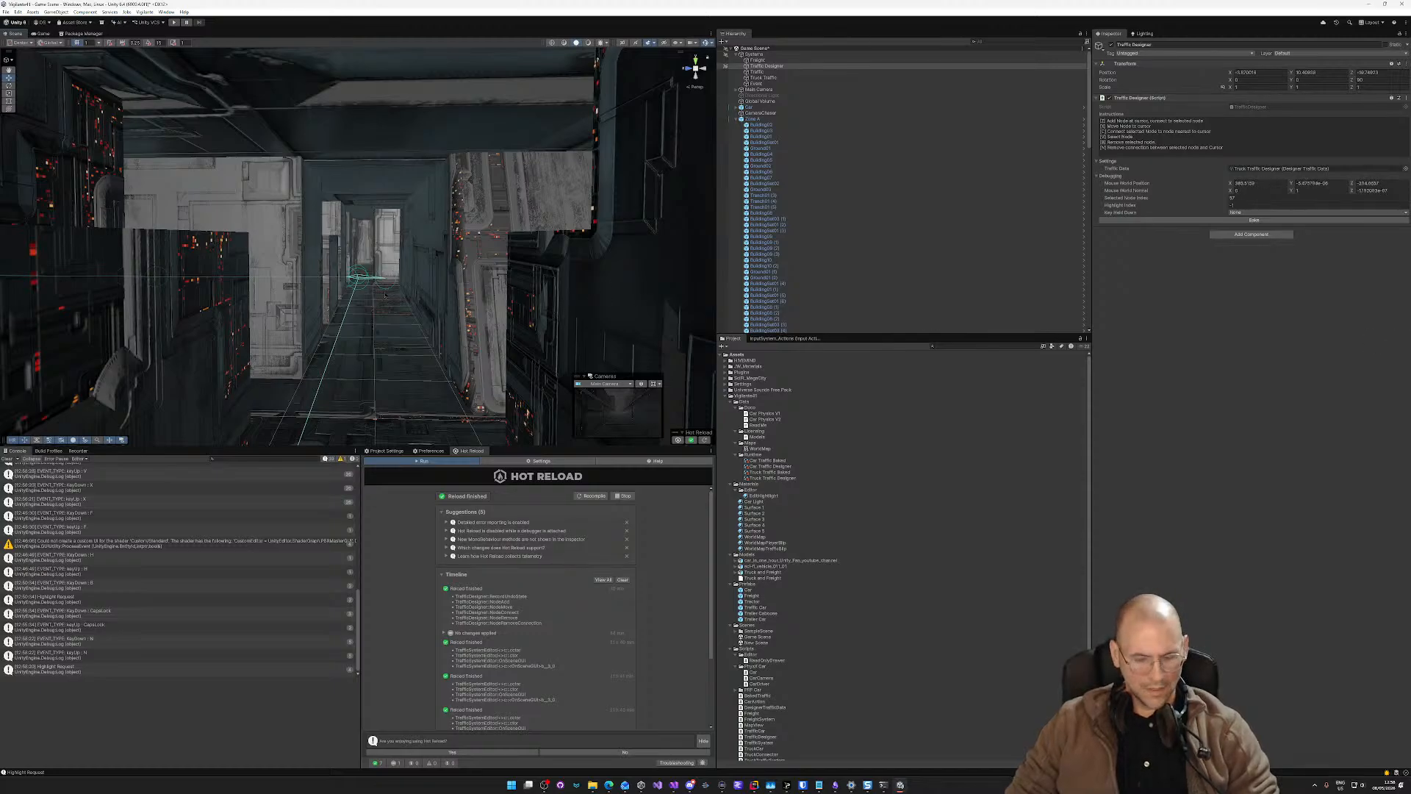
key("c")
right_click_drag(390, 283, 288, 330)
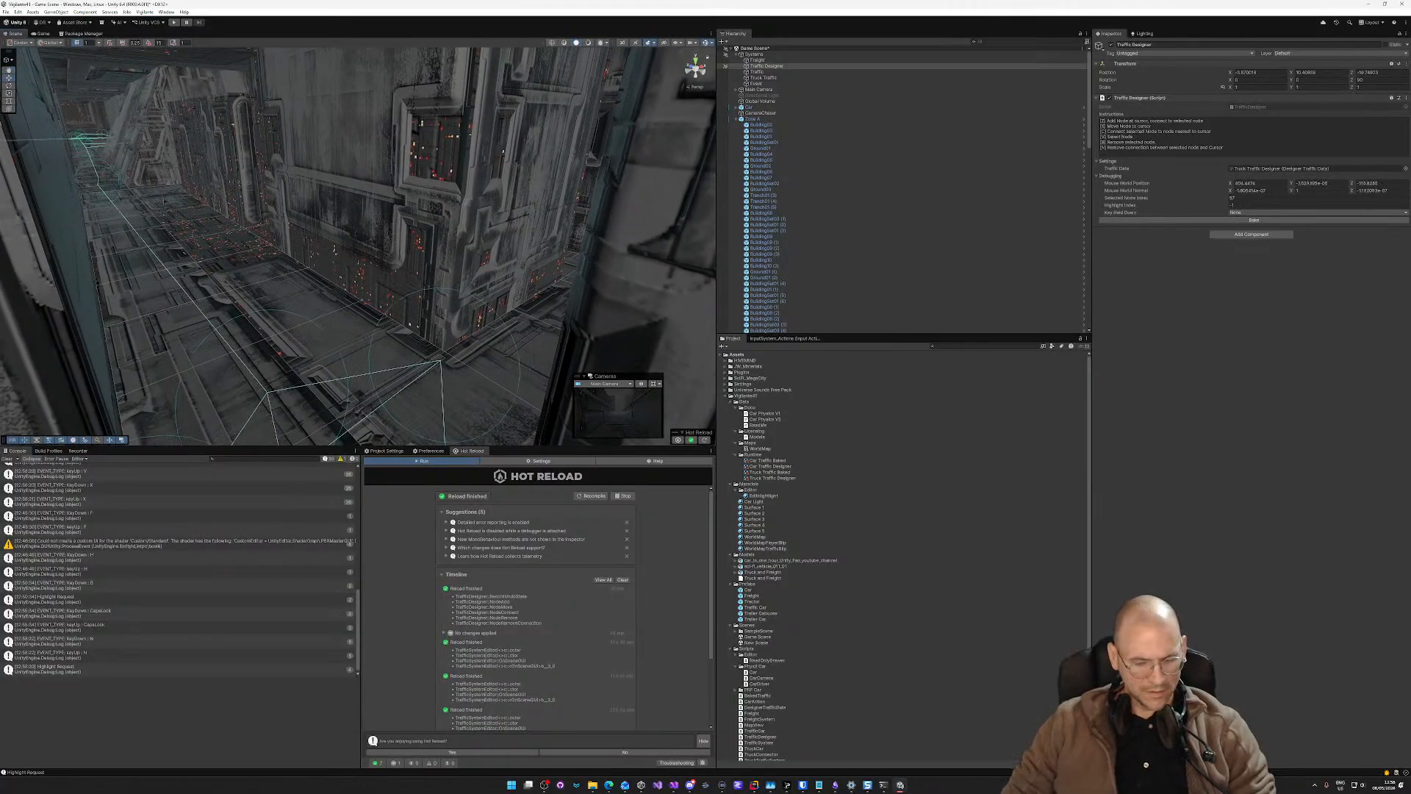
key("z")
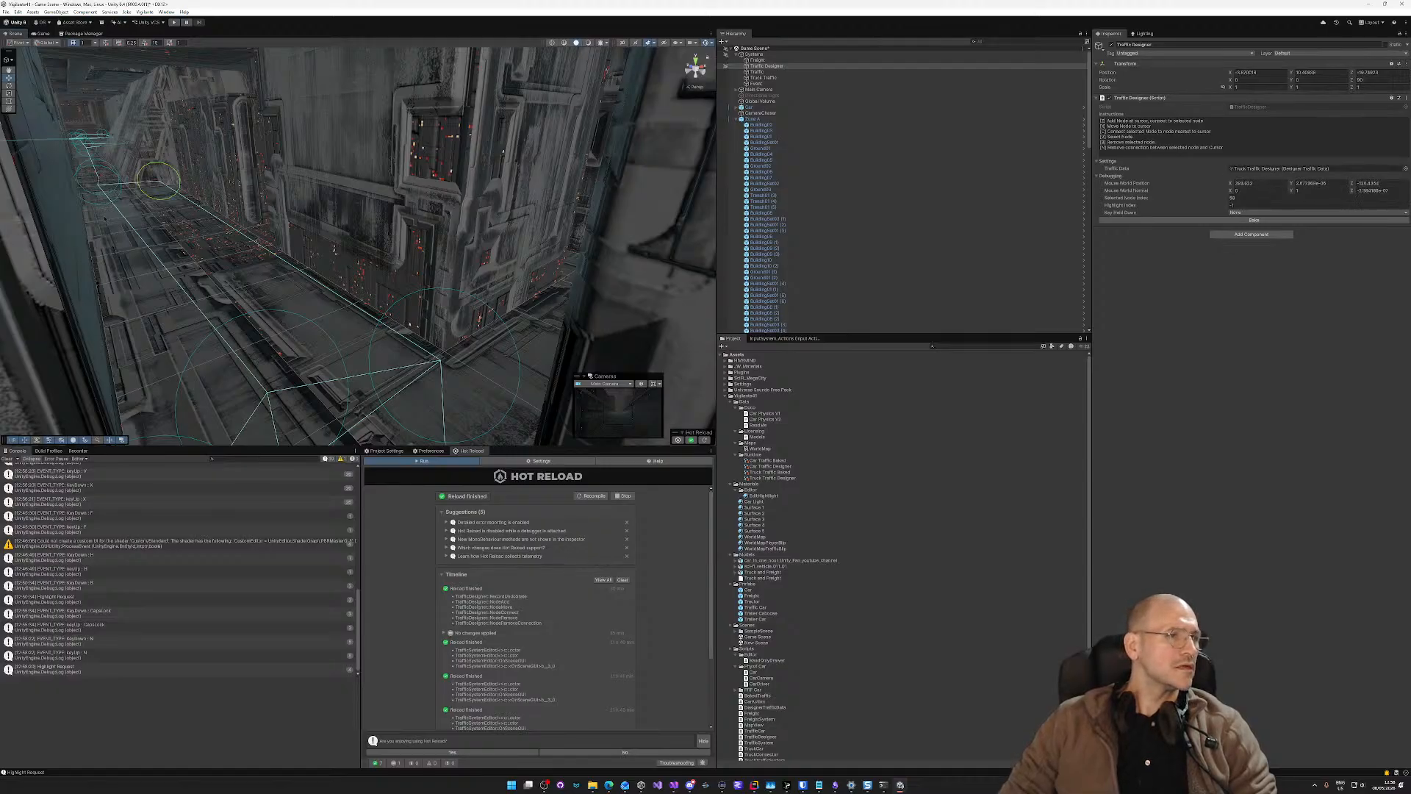
Step: Examine the node connections along the corridors, elevated roads and building ledges for gaps in the truck network
right_click_drag(103, 214, 57, 237)
key("w")
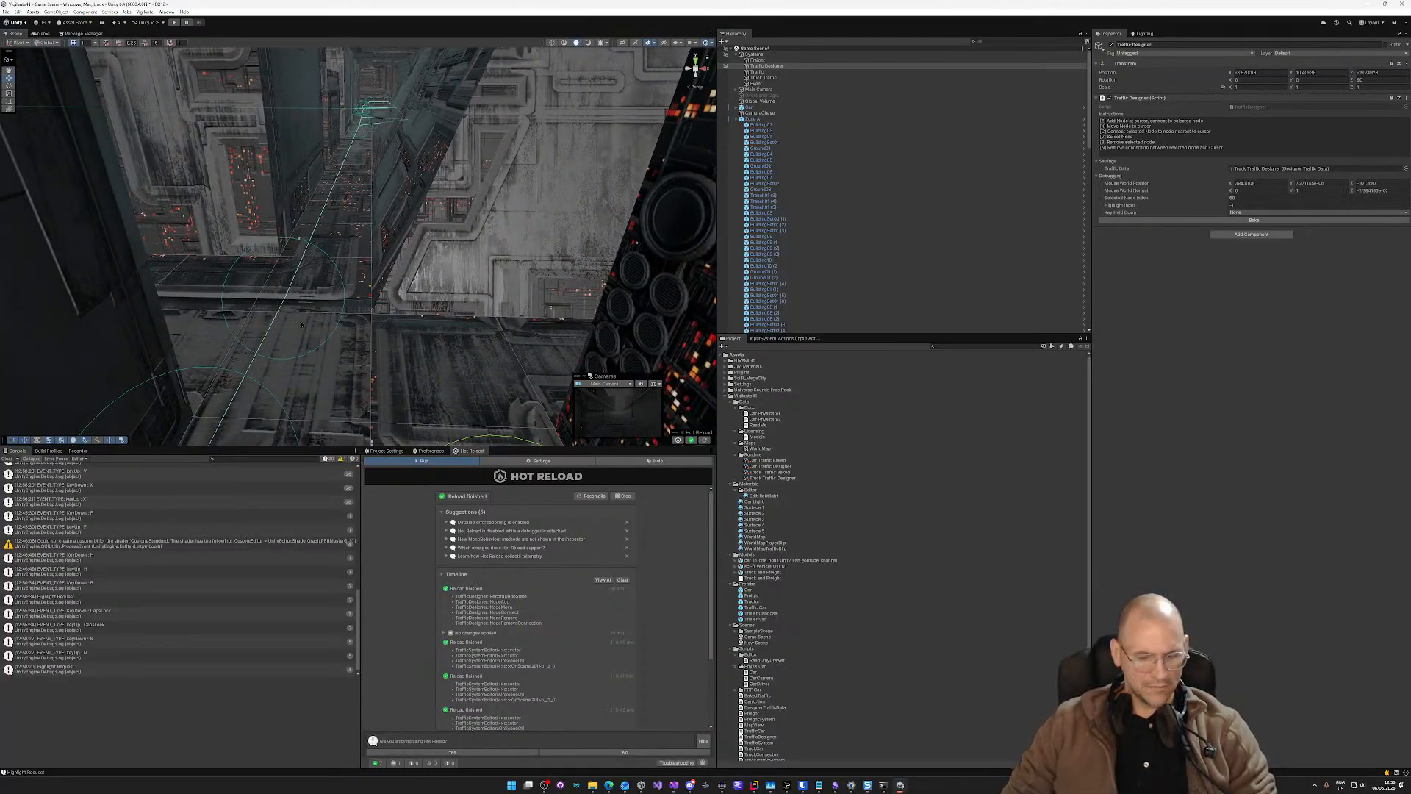
key("w")
right_click_drag(303, 326, 810, 328)
right_click_drag(380, 304, 520, 286)
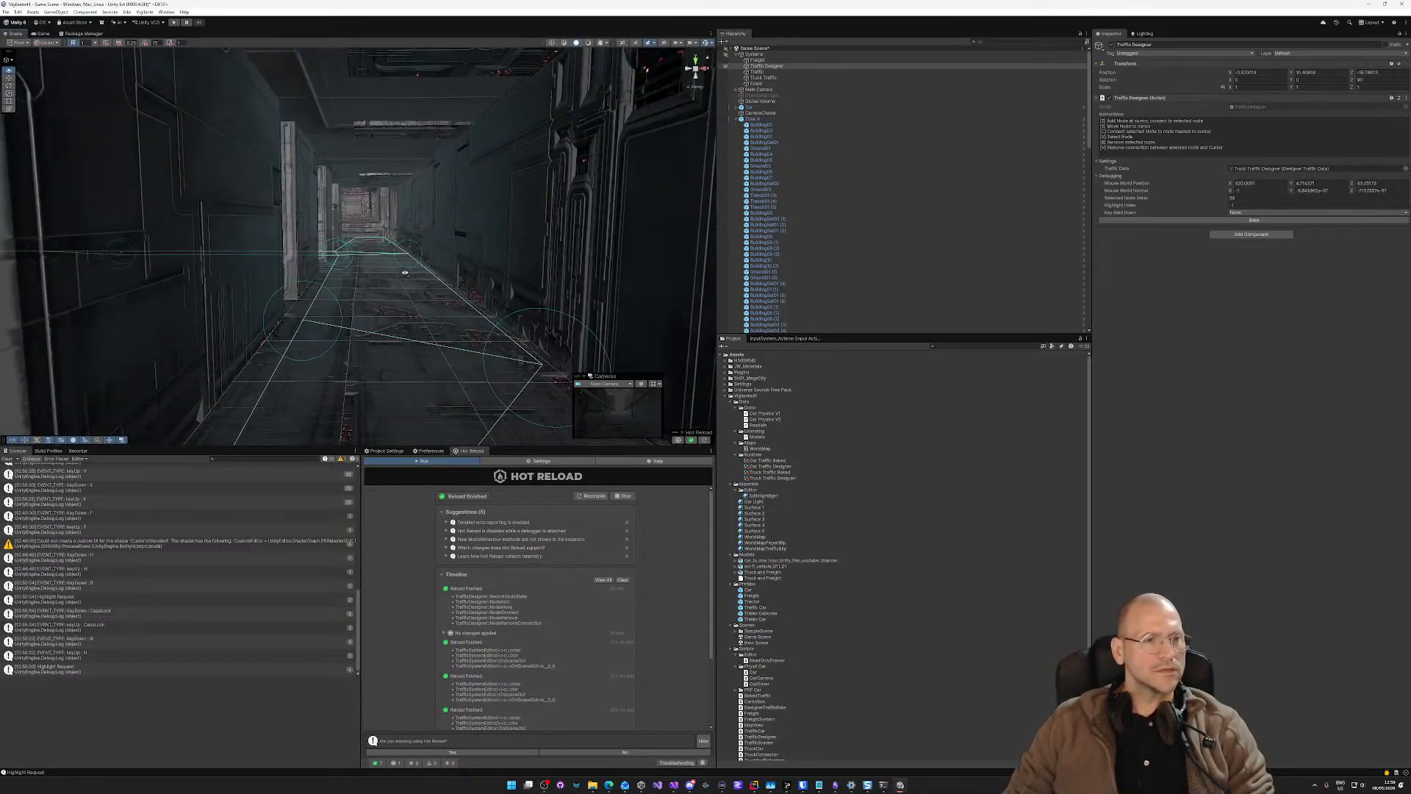
right_click_drag(405, 273, 52, 288, "shift")
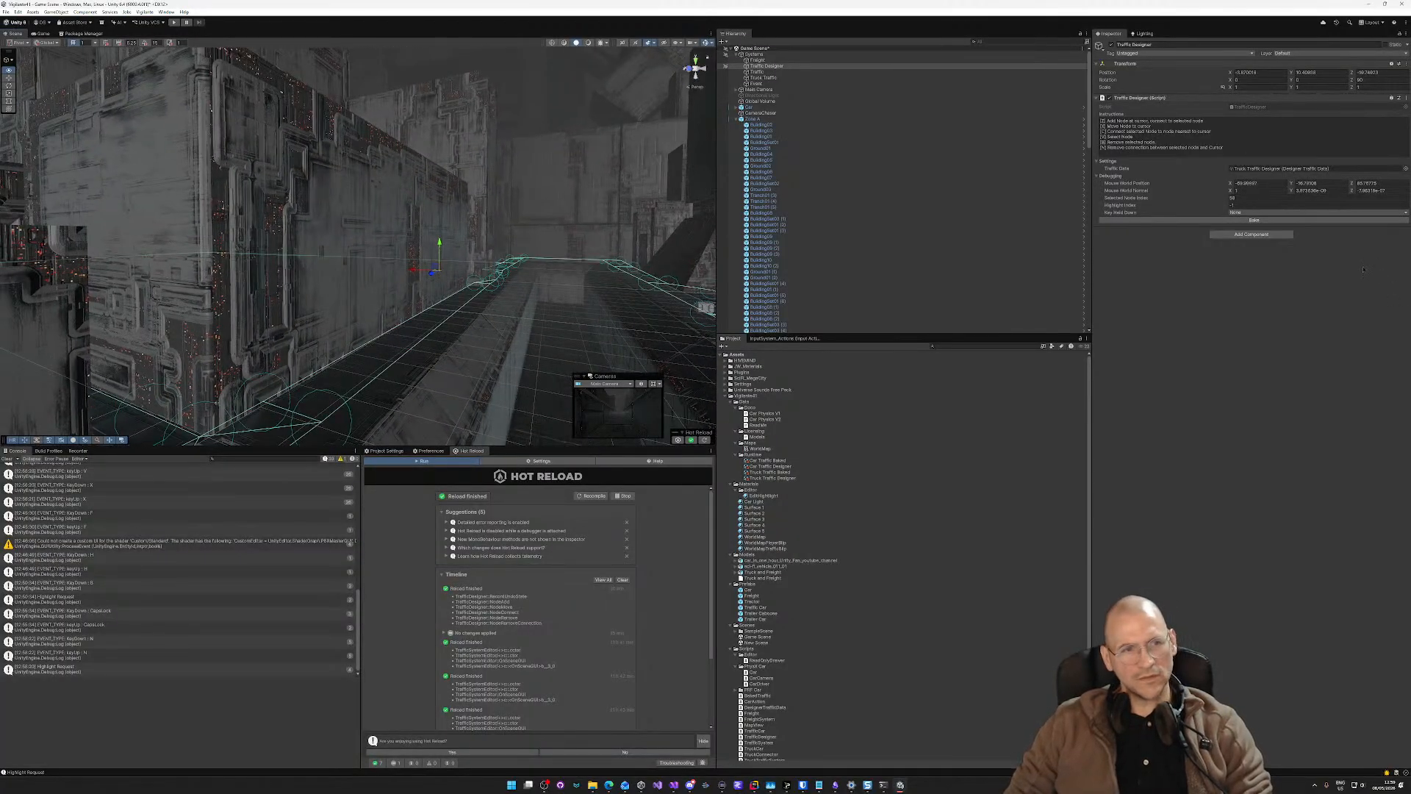
right_click_drag(1364, 270, 1290, 287)
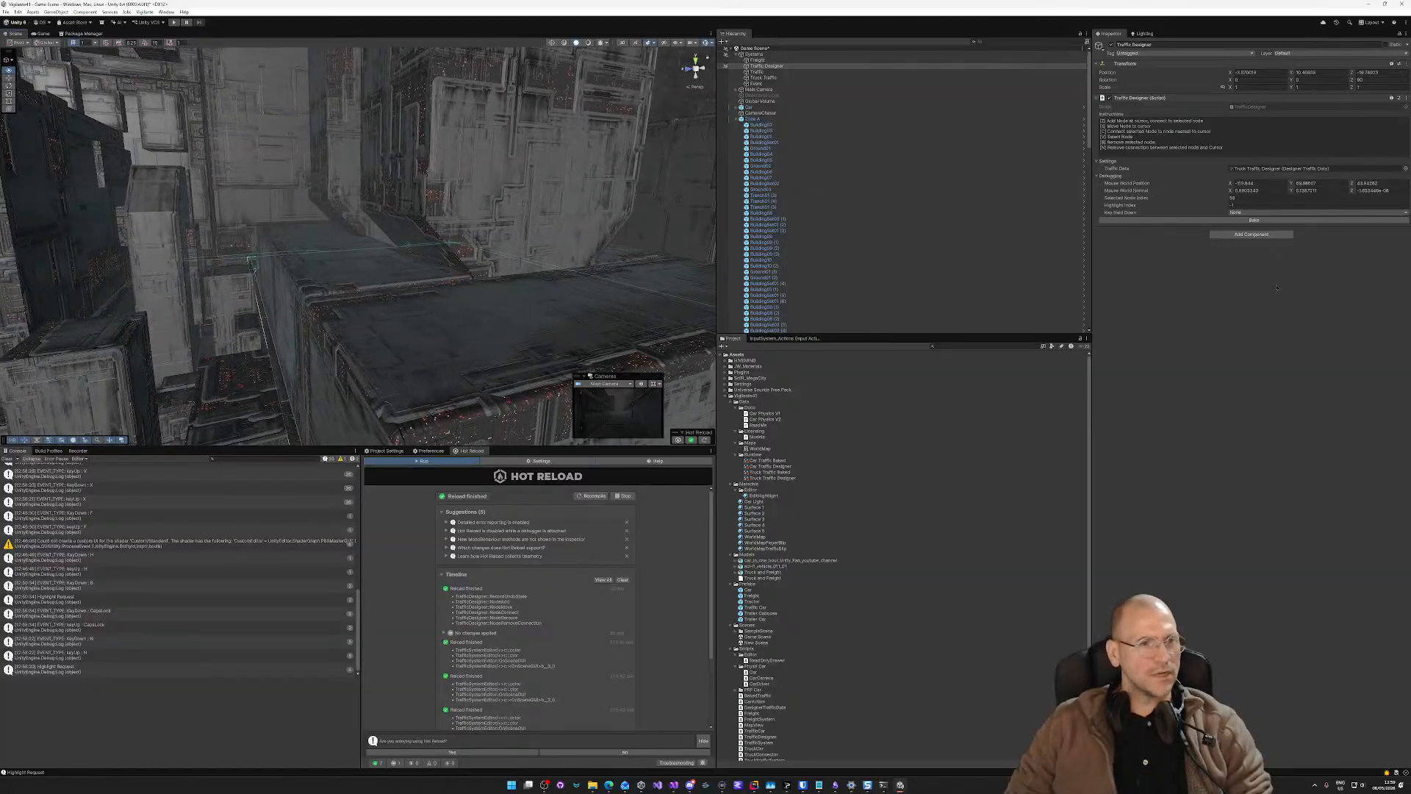
right_click_drag(92, 316, 1324, 316)
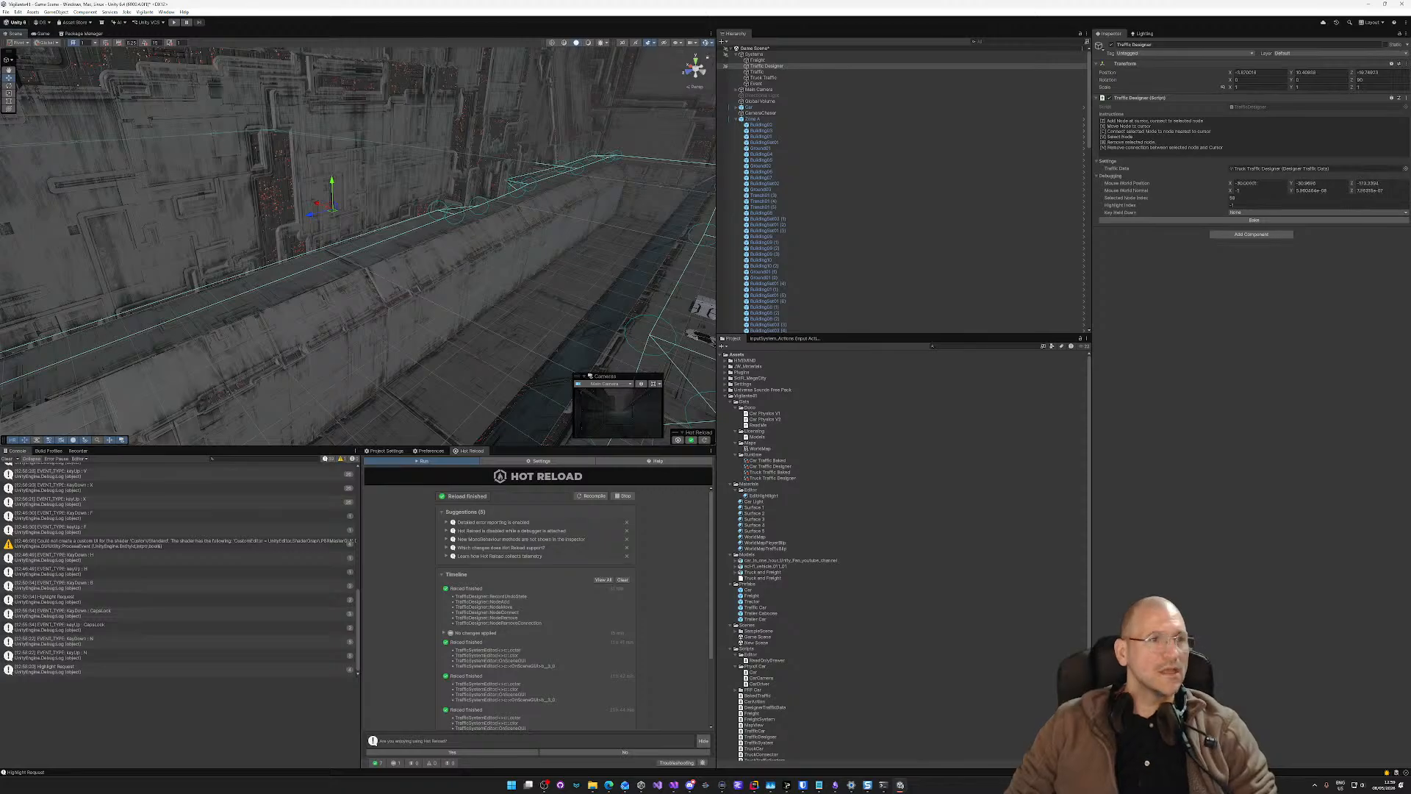
key("ctrl")
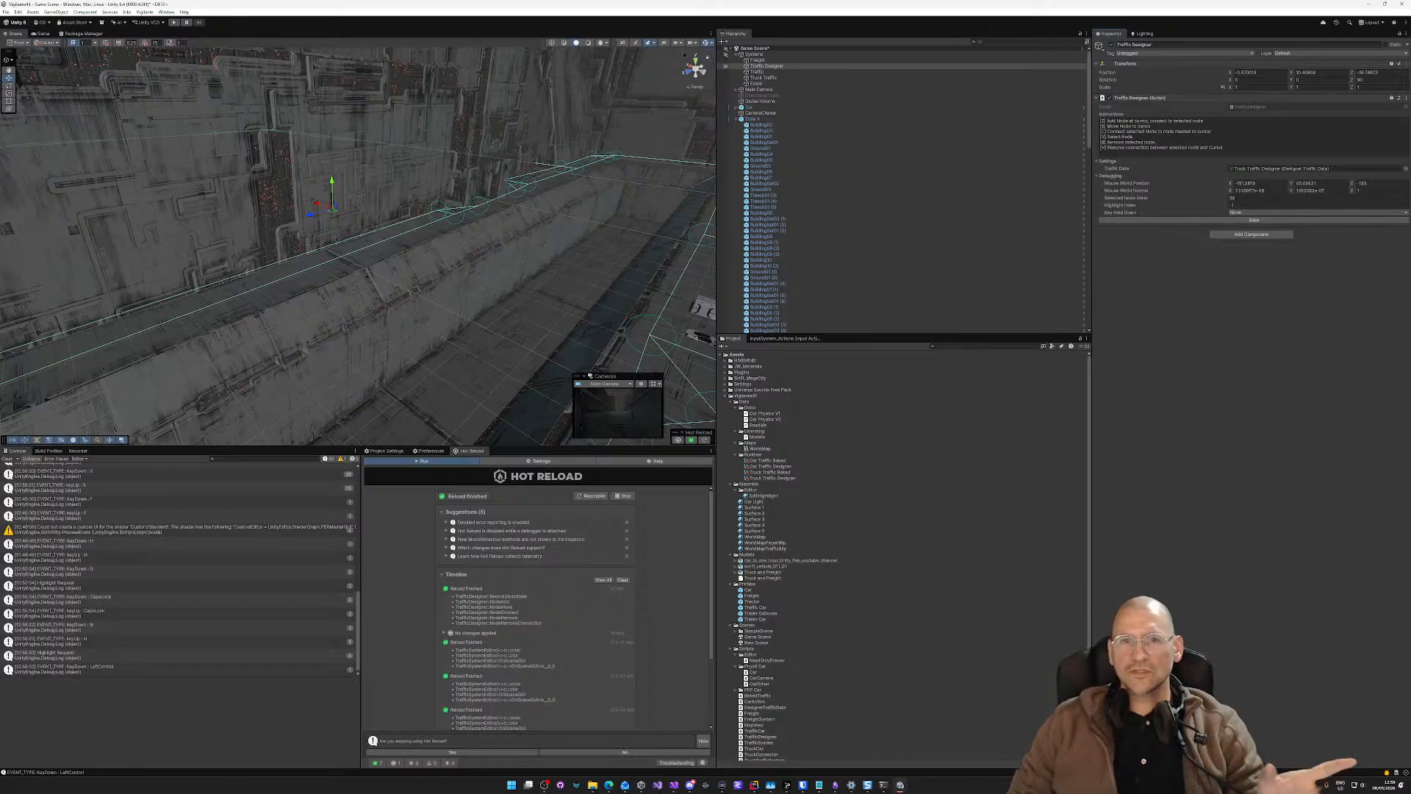
Step: Assign Truck Traffic Baked as the Truck Traffic system's traffic data and open its pool count for editing
left_click(802, 78)
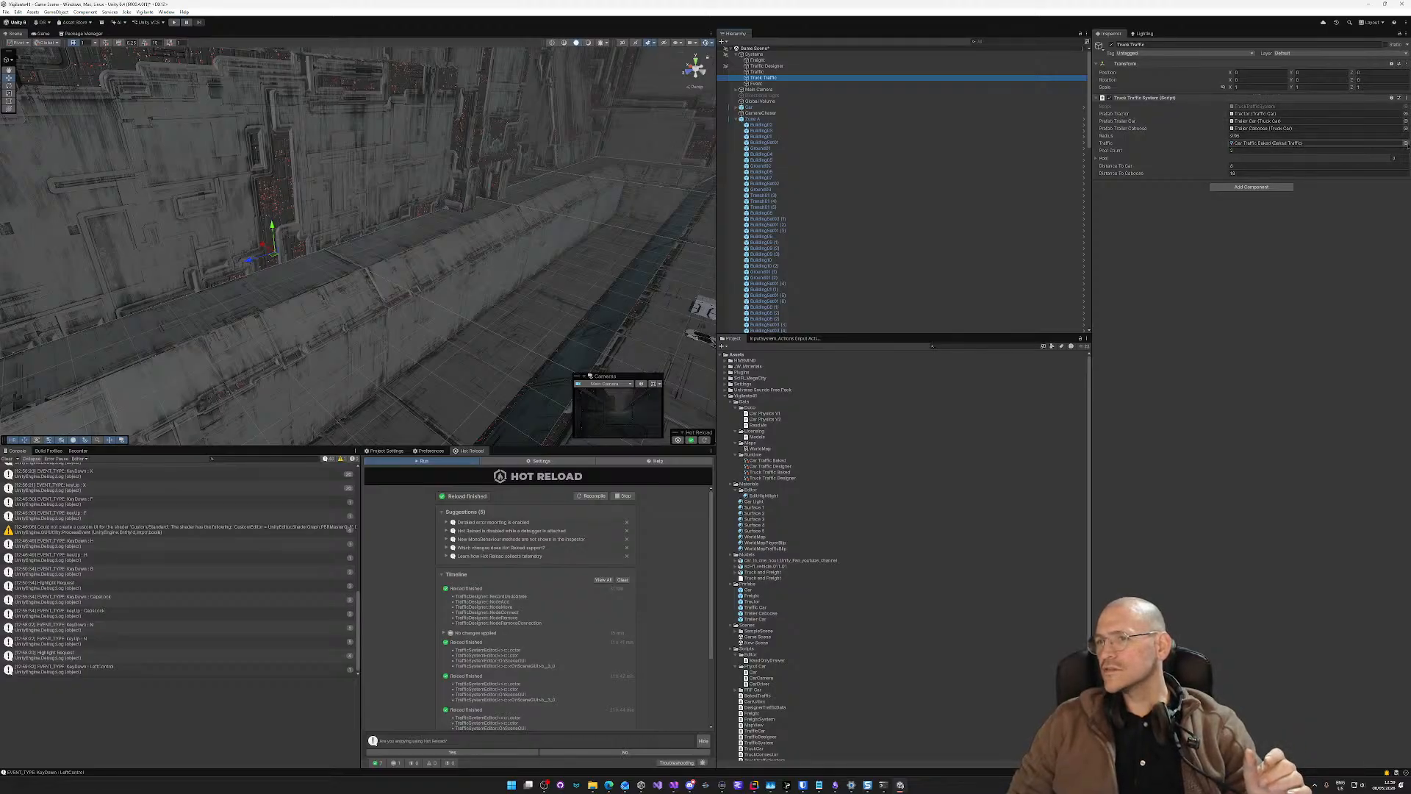
left_click(1405, 144)
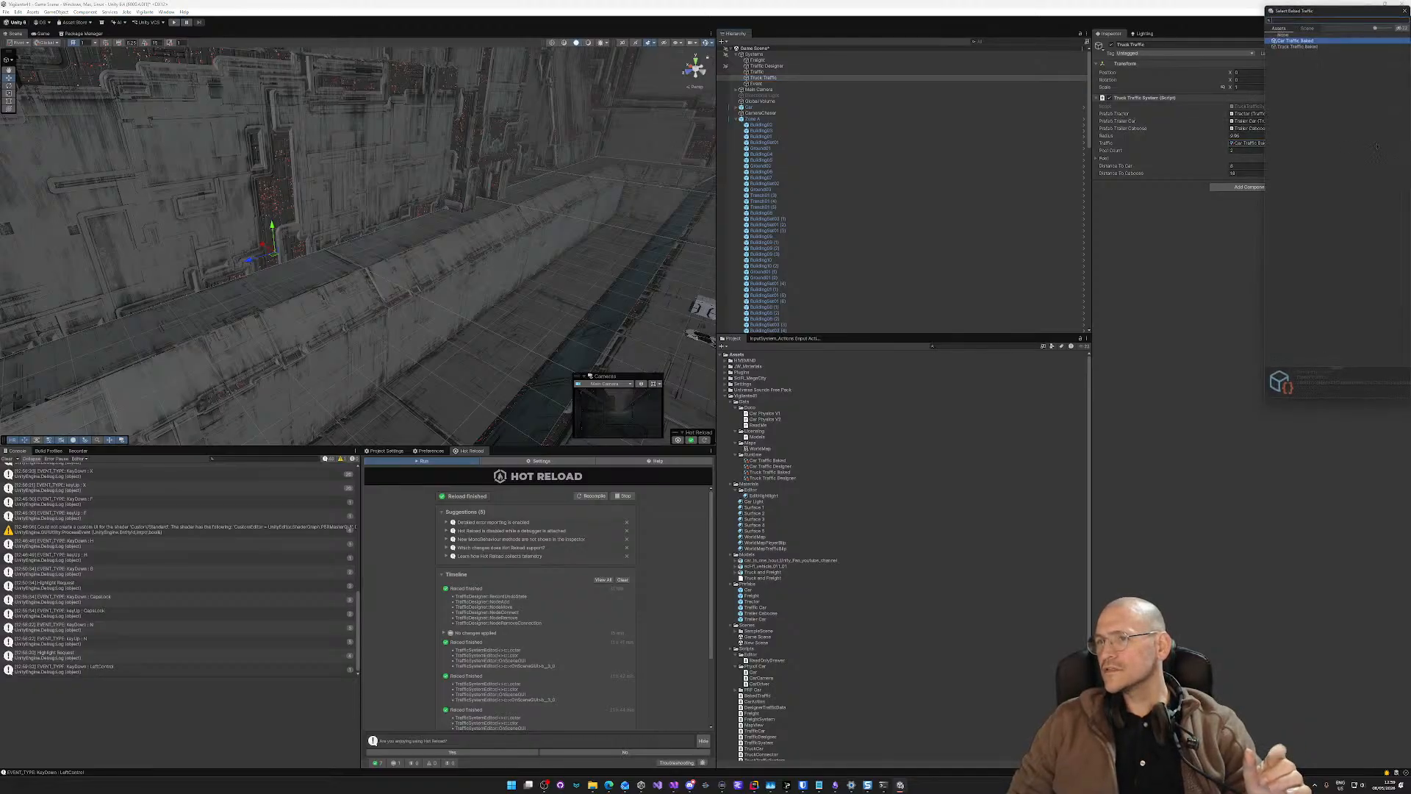
left_click(1290, 47)
double_click(1290, 46)
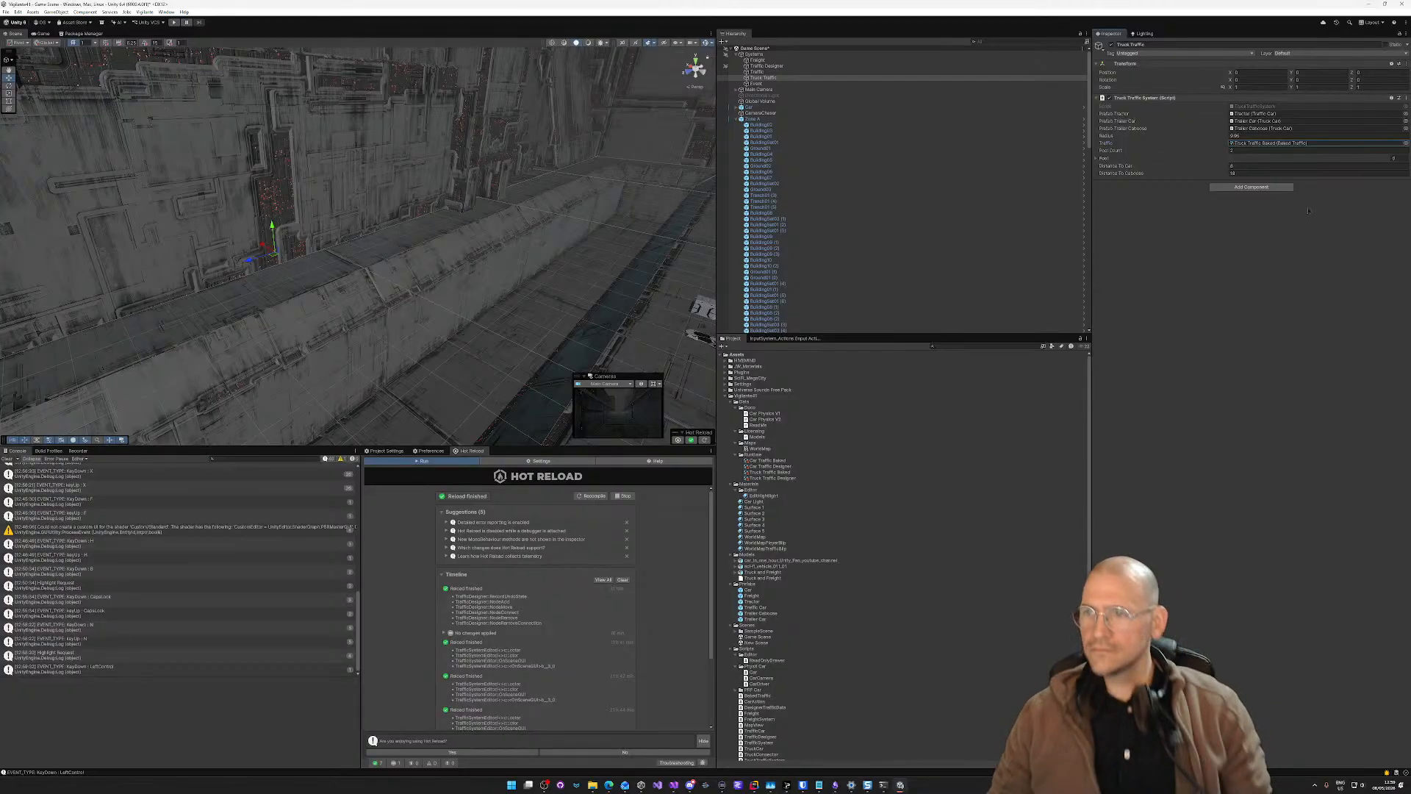
left_click(1248, 151)
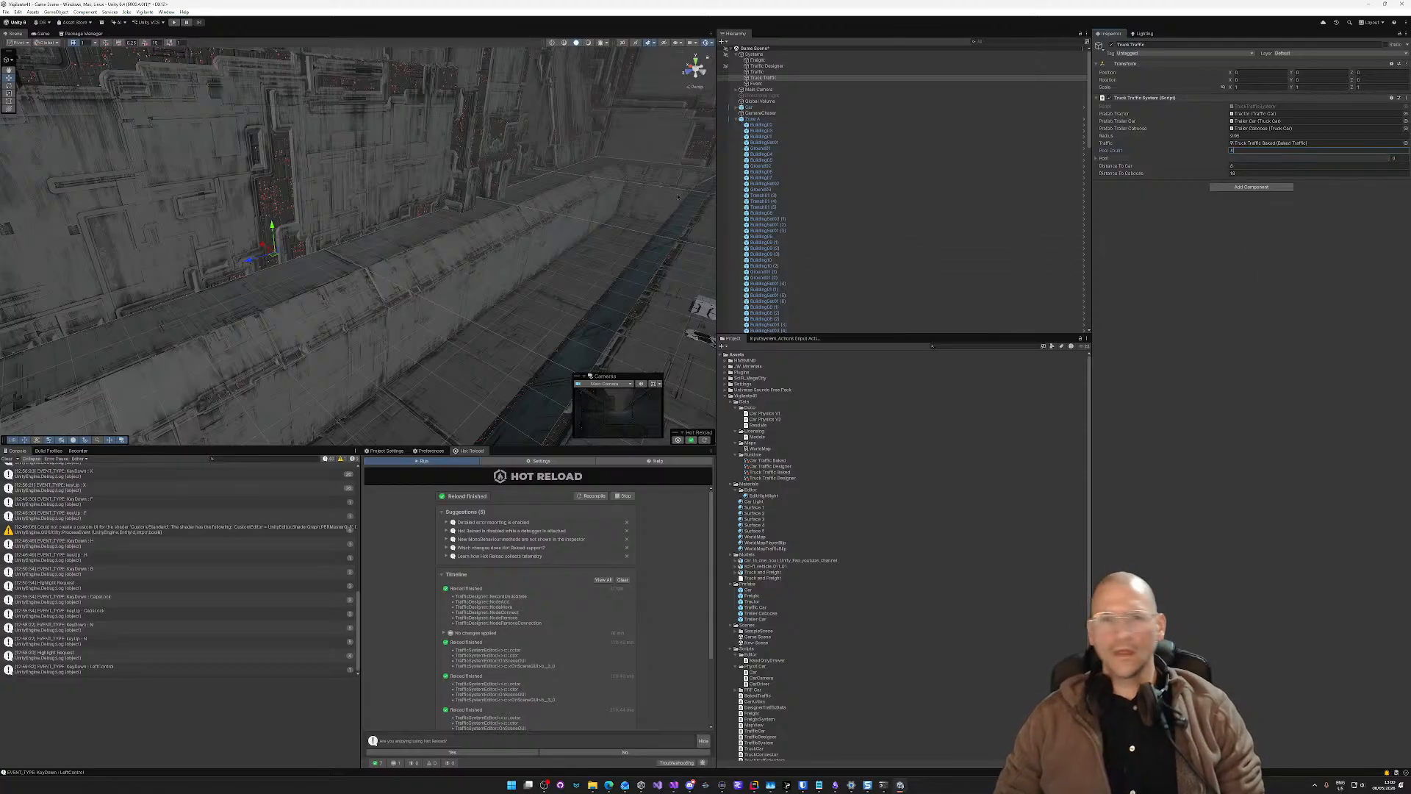
Step: Start play mode, bring up the V41 Tasks notes briefly and return to the running game in Unity
right_click_drag(632, 169, 507, 94)
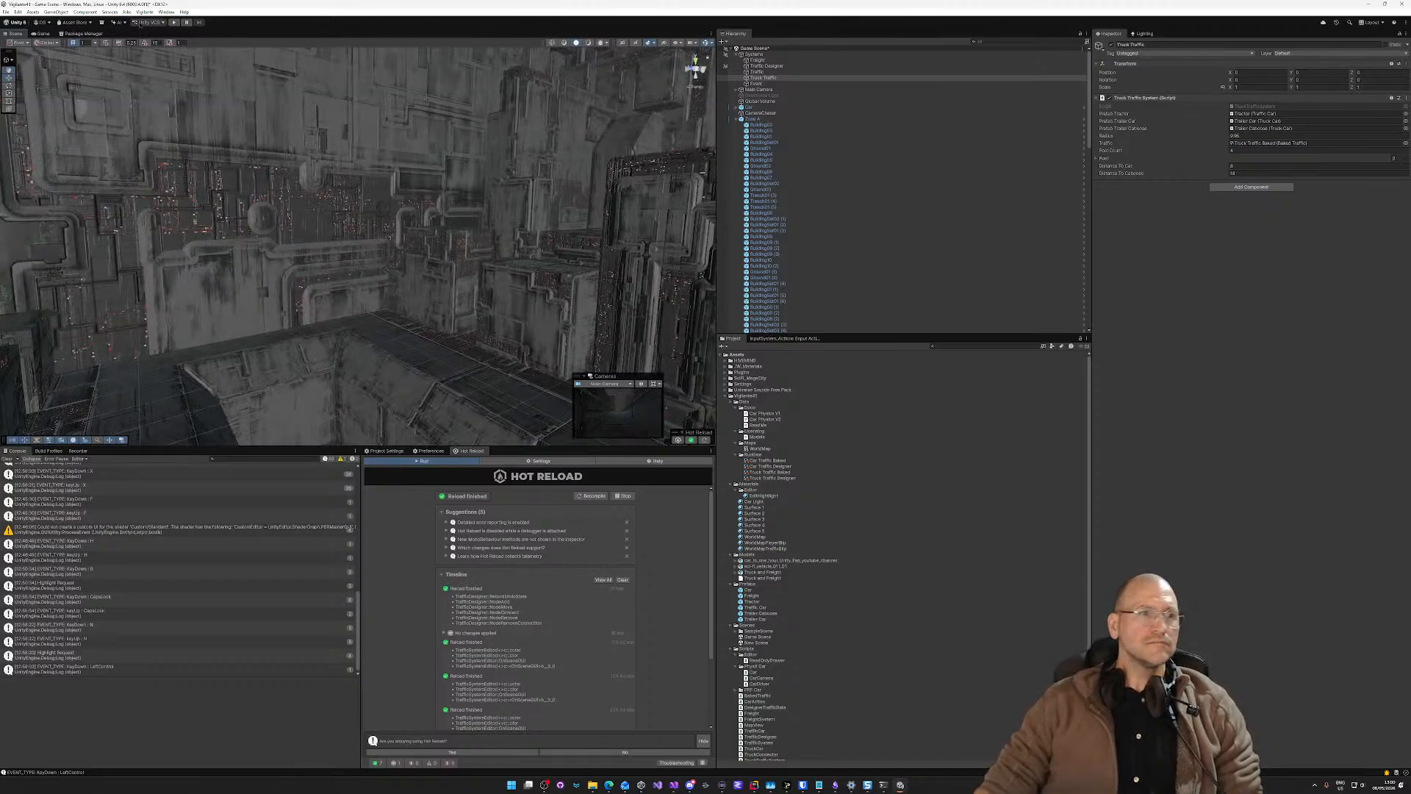
left_click(174, 22)
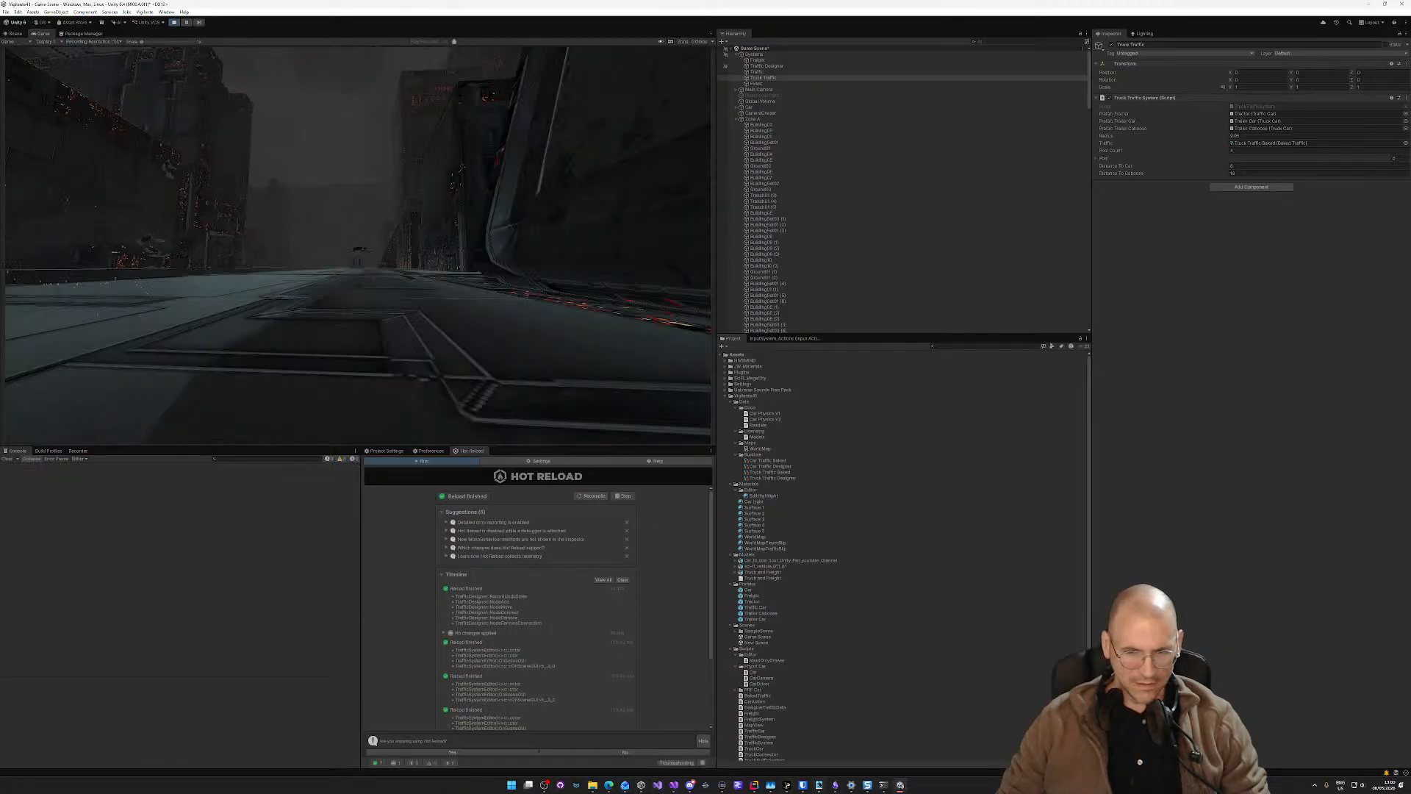
mouse_move(835, 785)
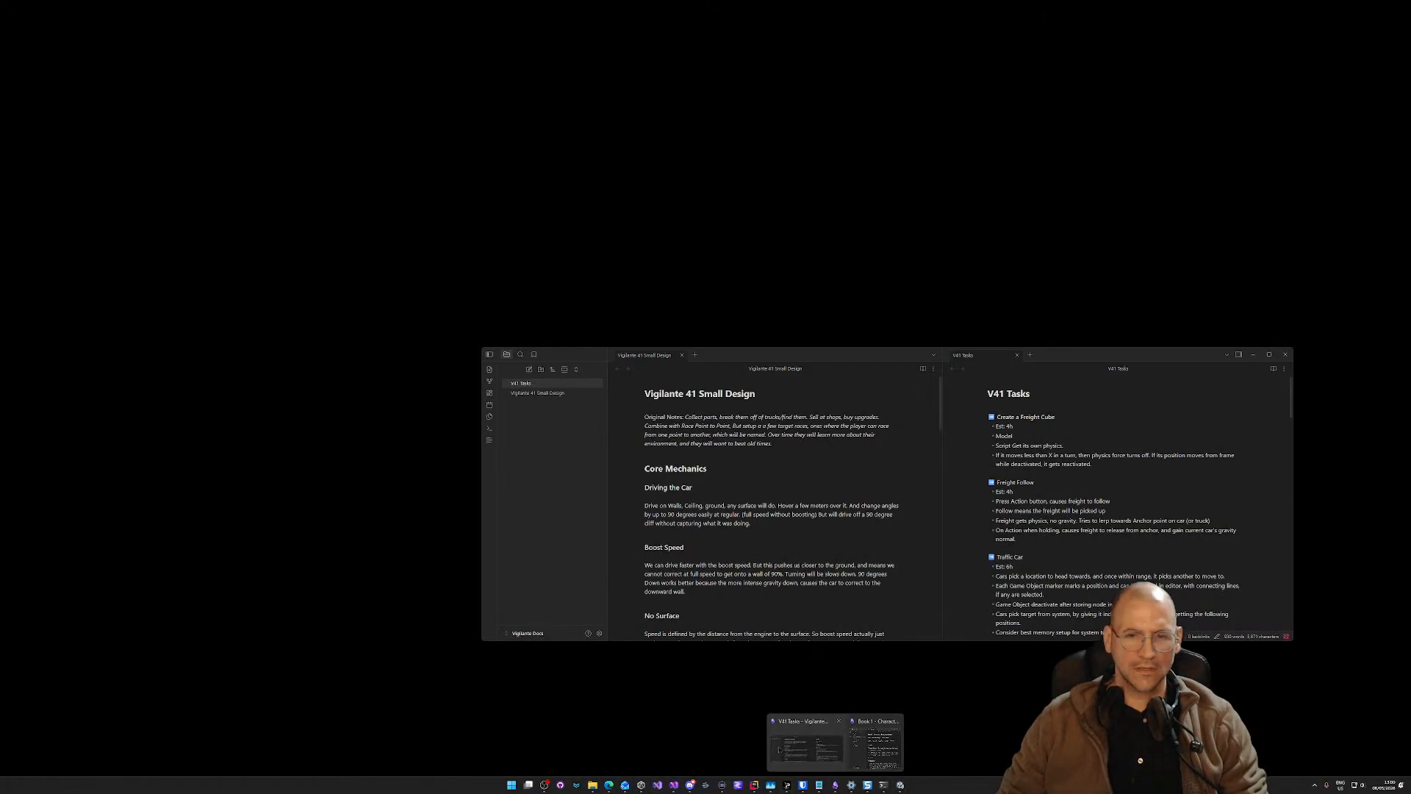
left_click(785, 755)
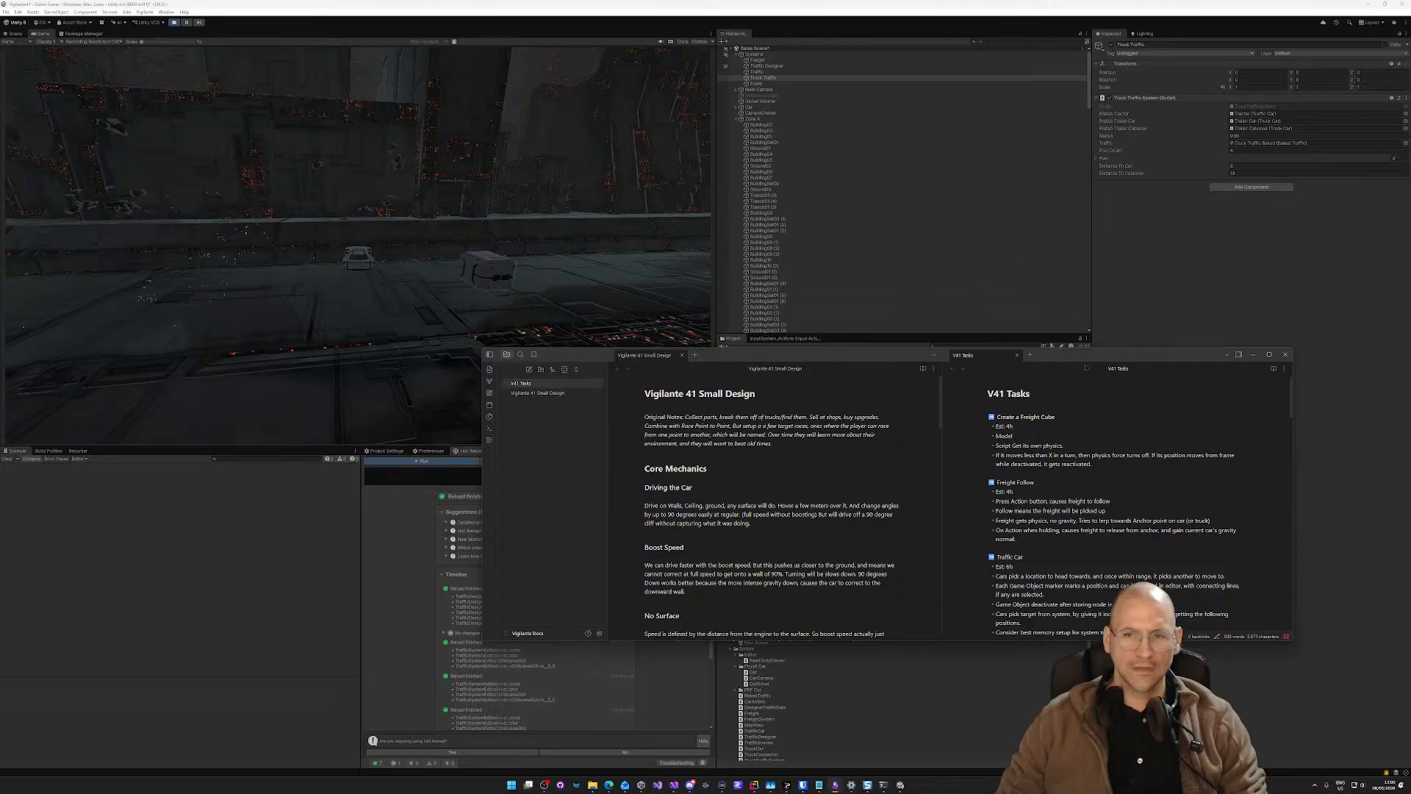
left_click(519, 155)
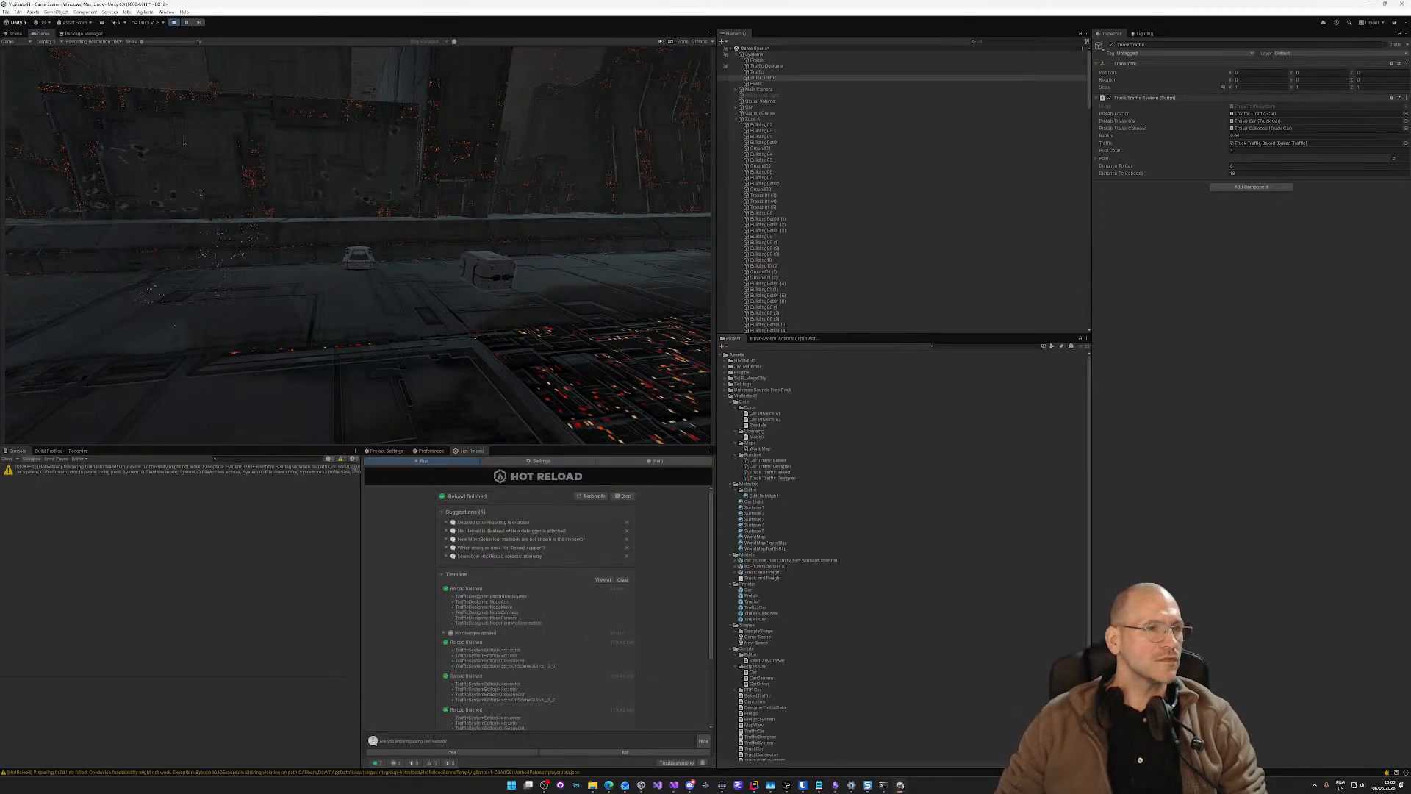
Step: Show the running simulation in the scene view, locate a truck and select its Tractor(Clone) object
left_click(19, 36)
right_click_drag(254, 143, 358, 214)
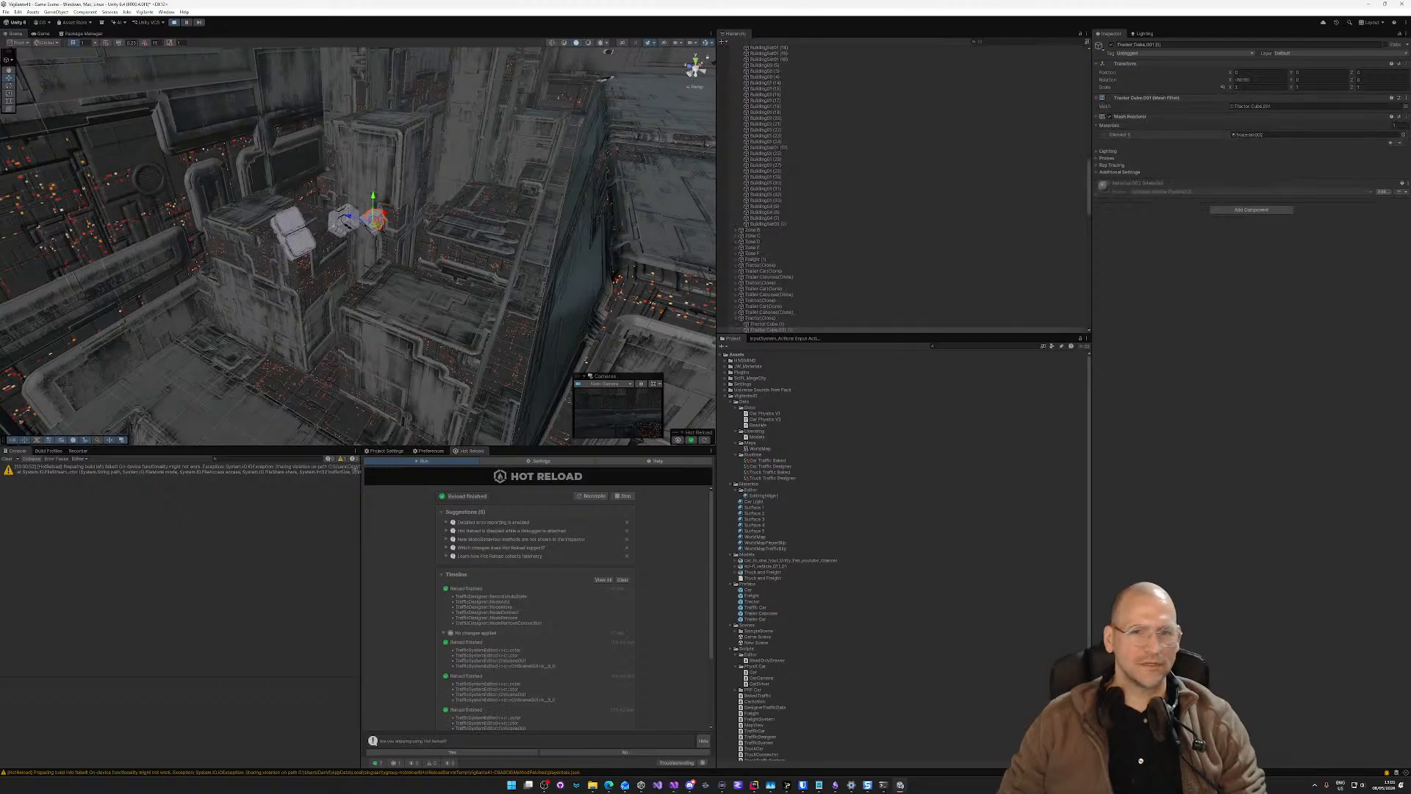
left_click(760, 319)
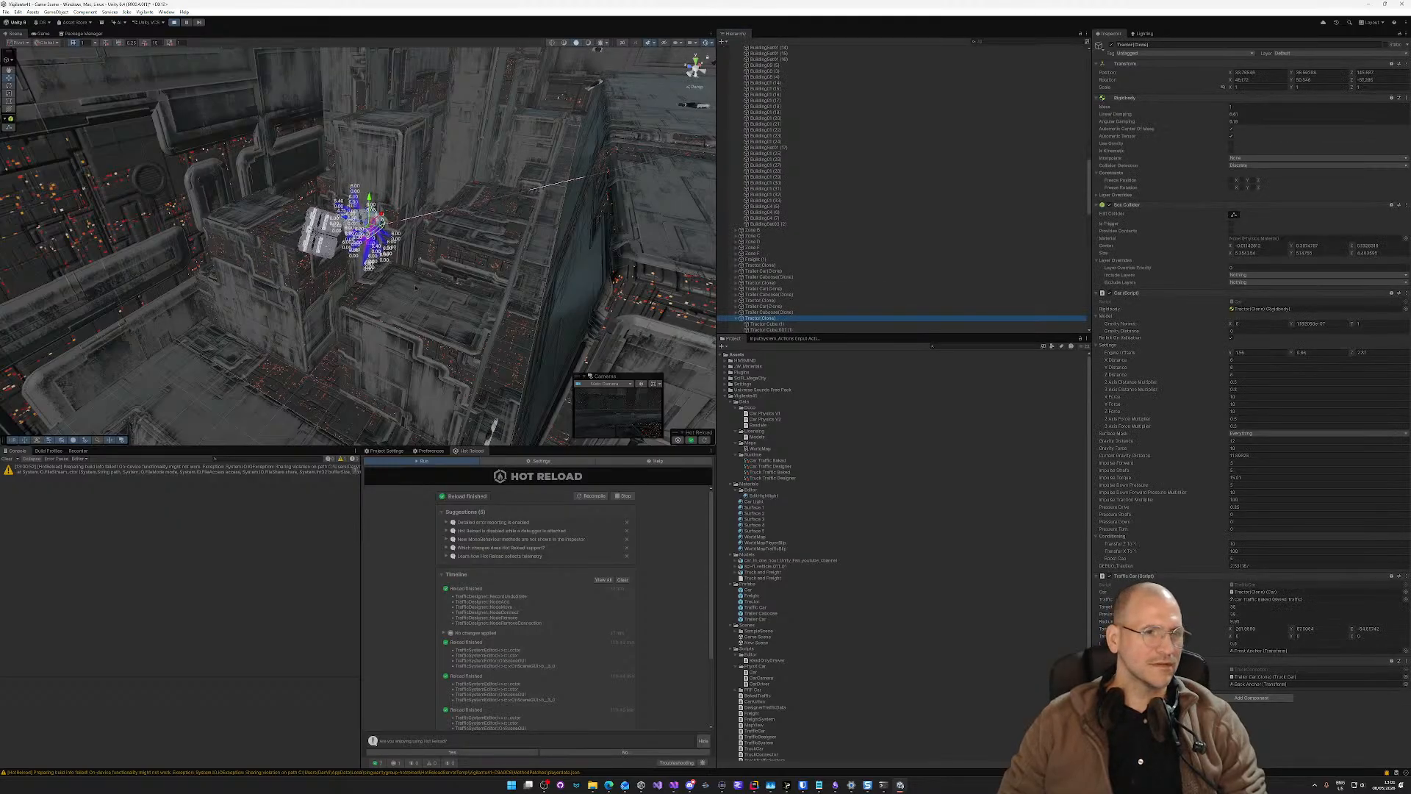
Step: Follow the selected tractor and its trailers through the city to check their route, and stop play mode
mouse_move(512, 251)
right_mouse_down()
mouse_move(431, 245)
mouse_move(478, 258)
mouse_move(690, 223)
right_mouse_up()
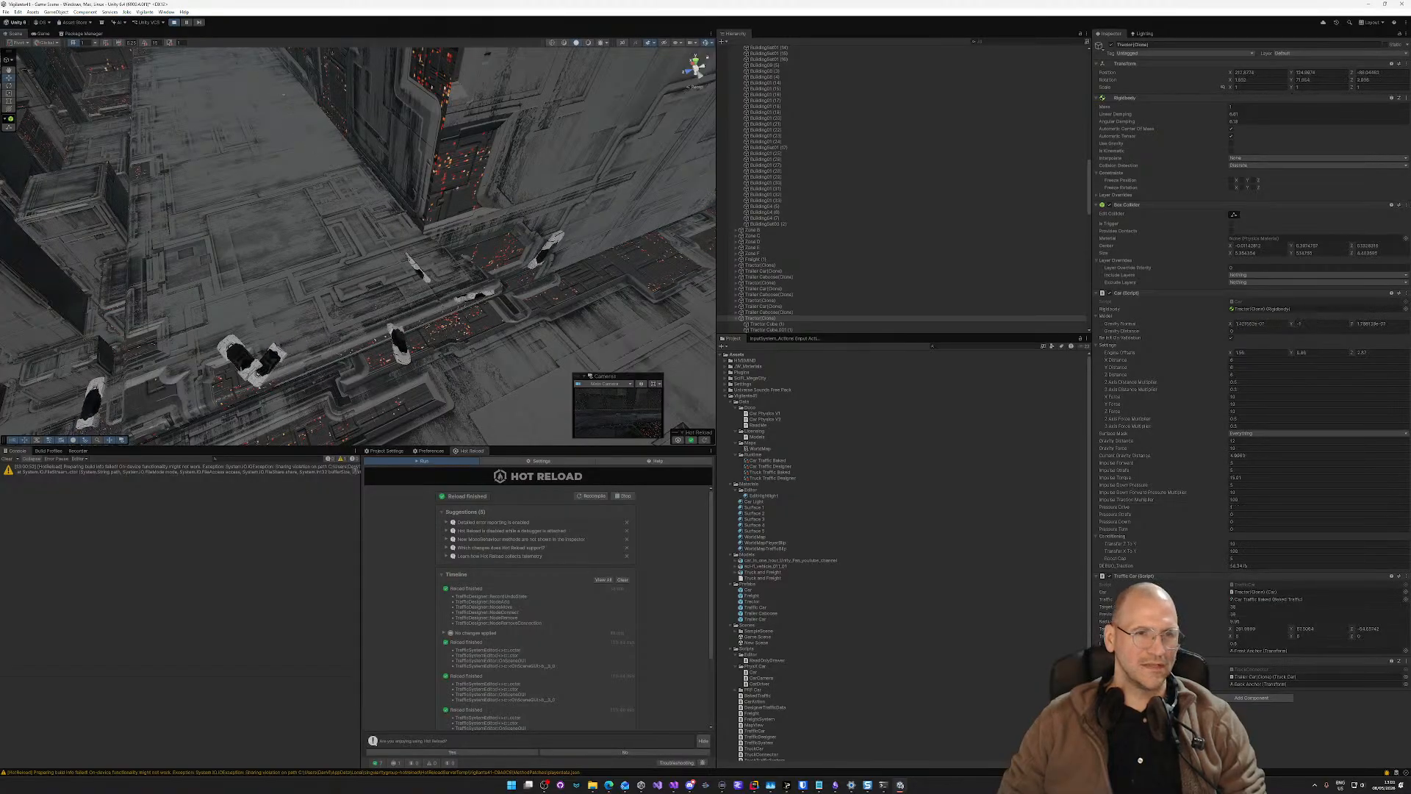
right_click_drag(482, 307, 448, 312)
key("w")
key("s")
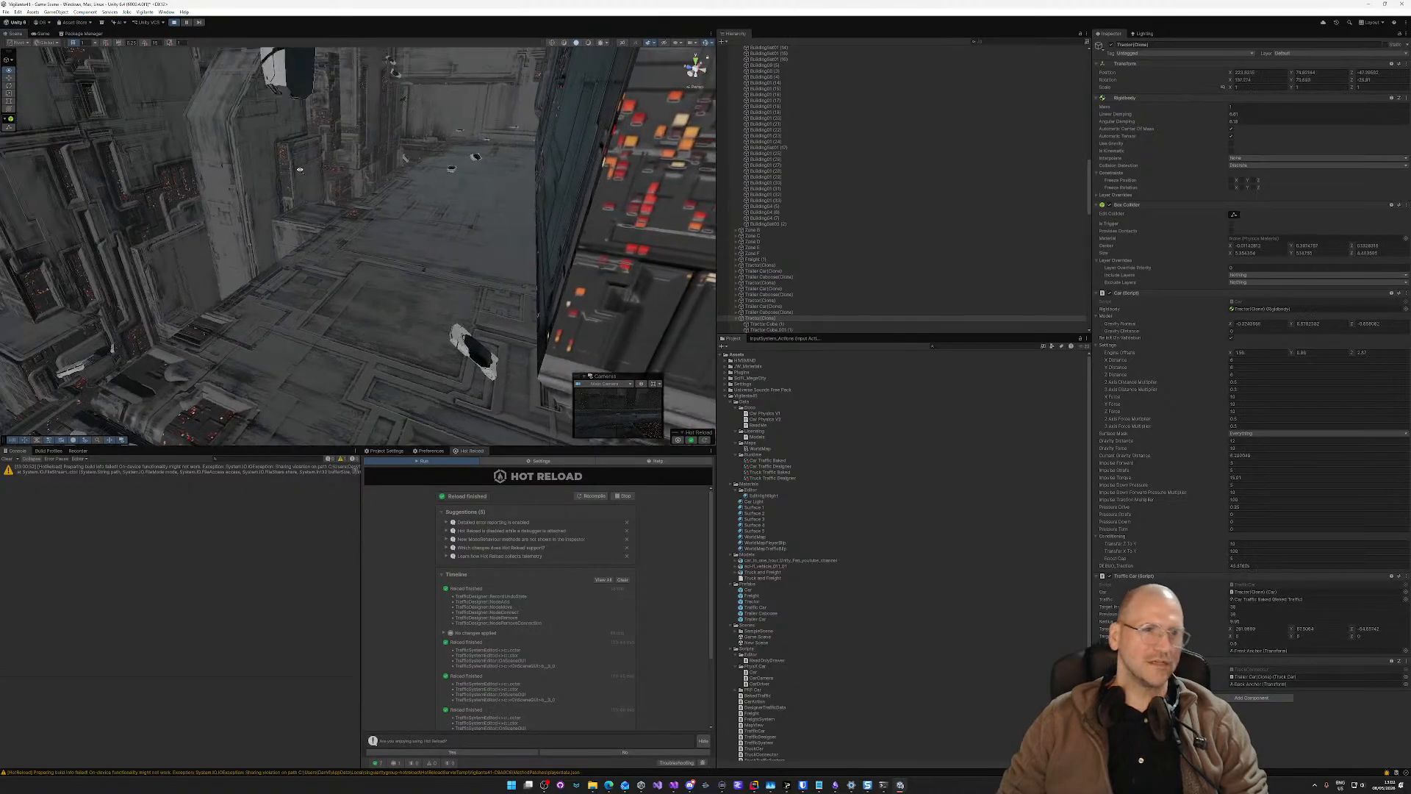
right_click_drag(300, 170, 362, 180)
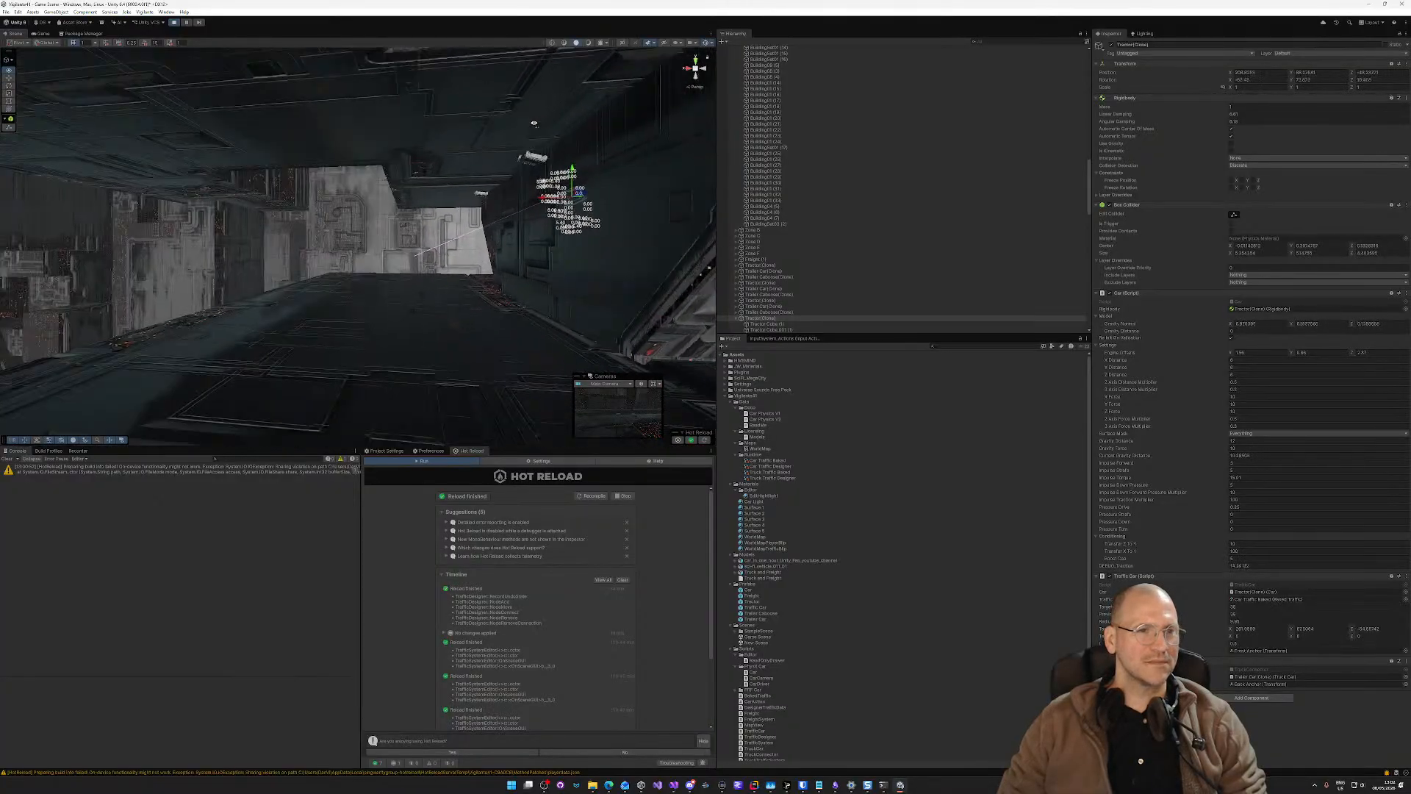
right_click_drag(577, 111, 542, 112)
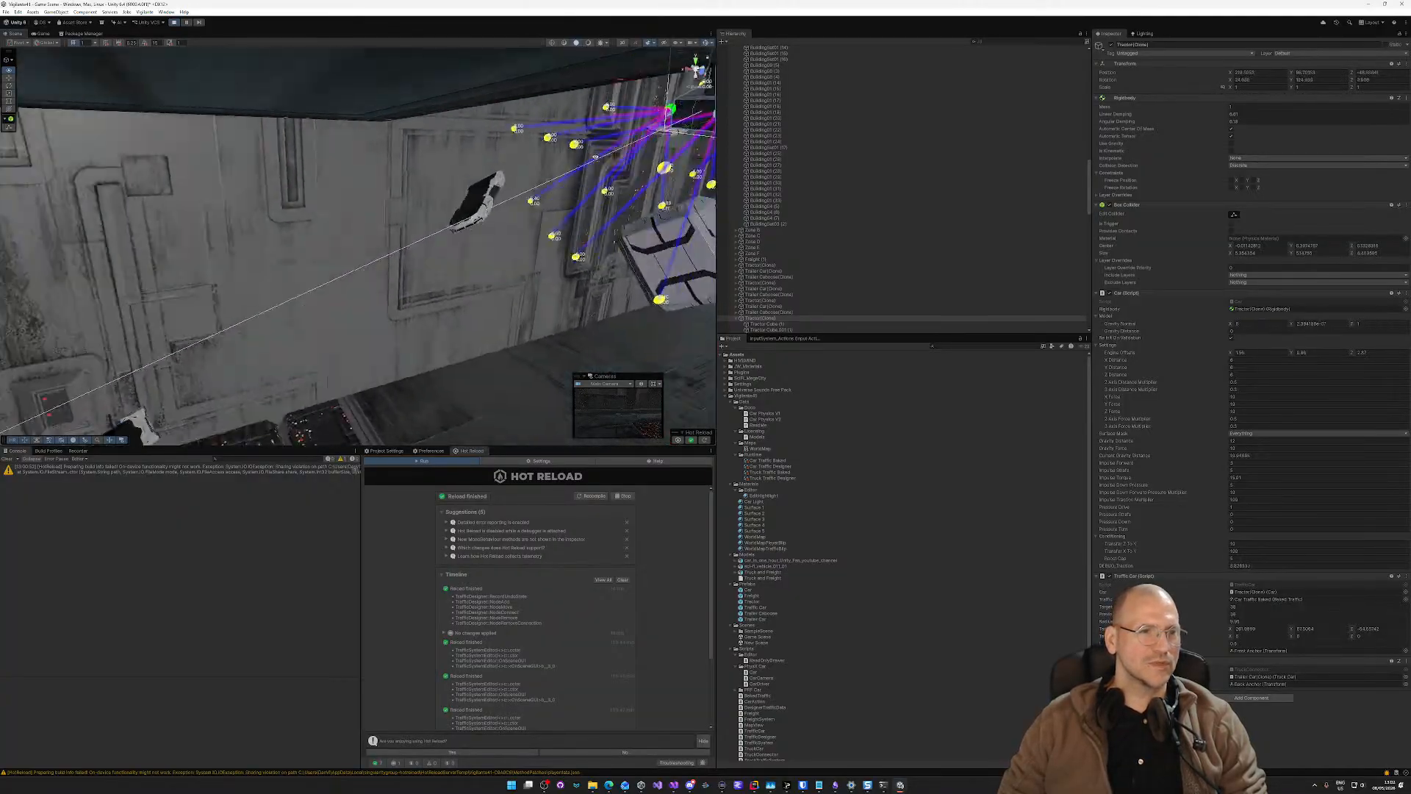
right_click_drag(596, 156, 562, 160)
right_click_drag(489, 124, 573, 175)
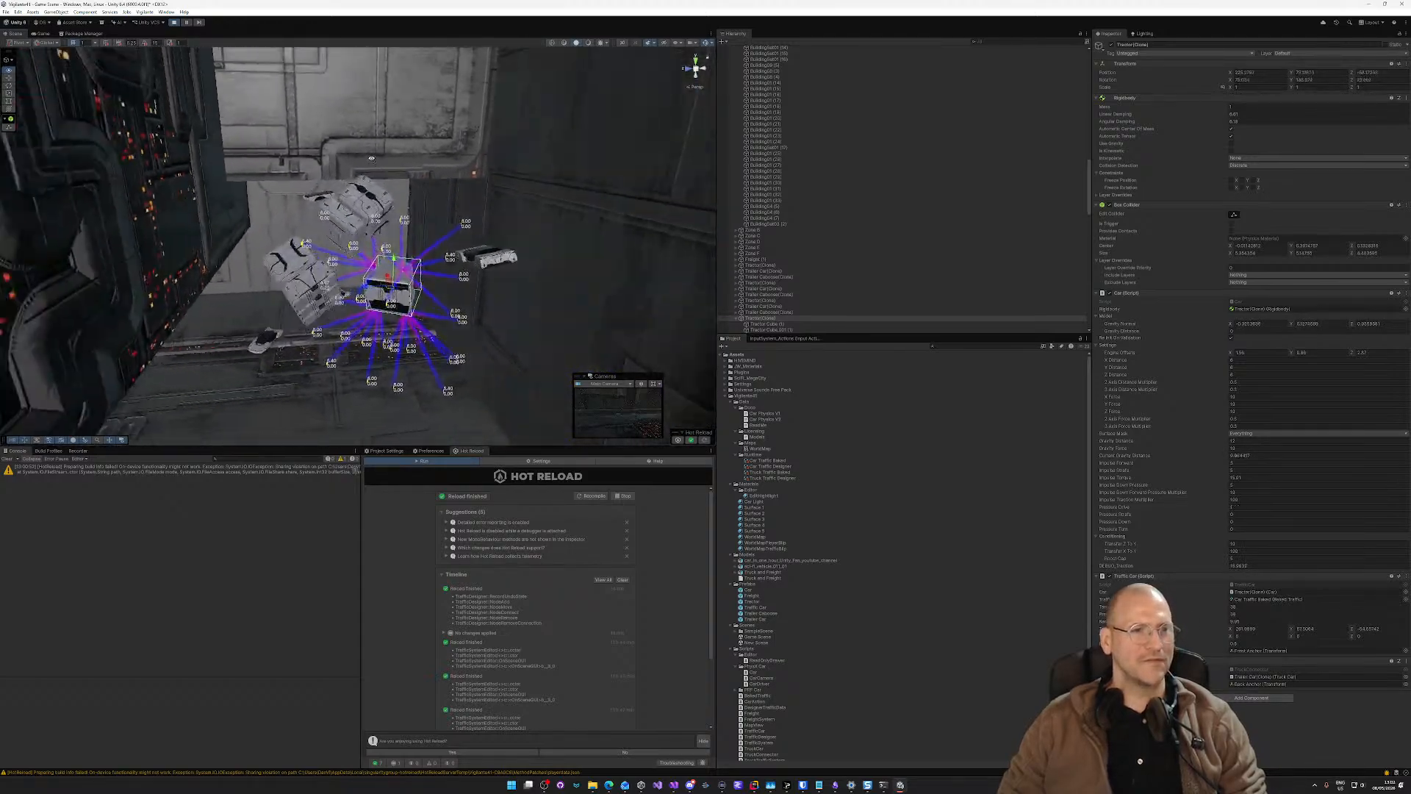
right_click_drag(358, 158, 357, 157)
key("d")
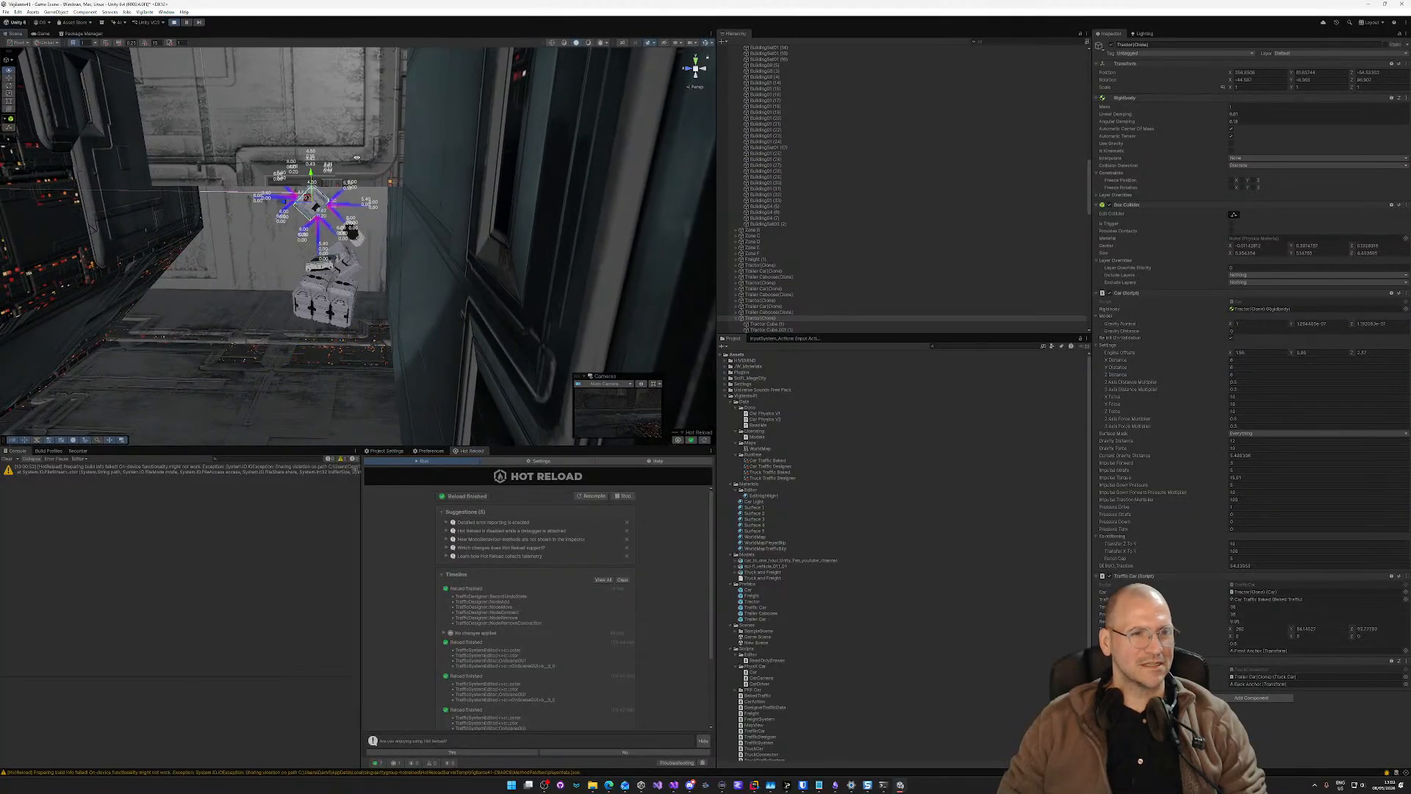
right_click_drag(348, 149, 250, 139)
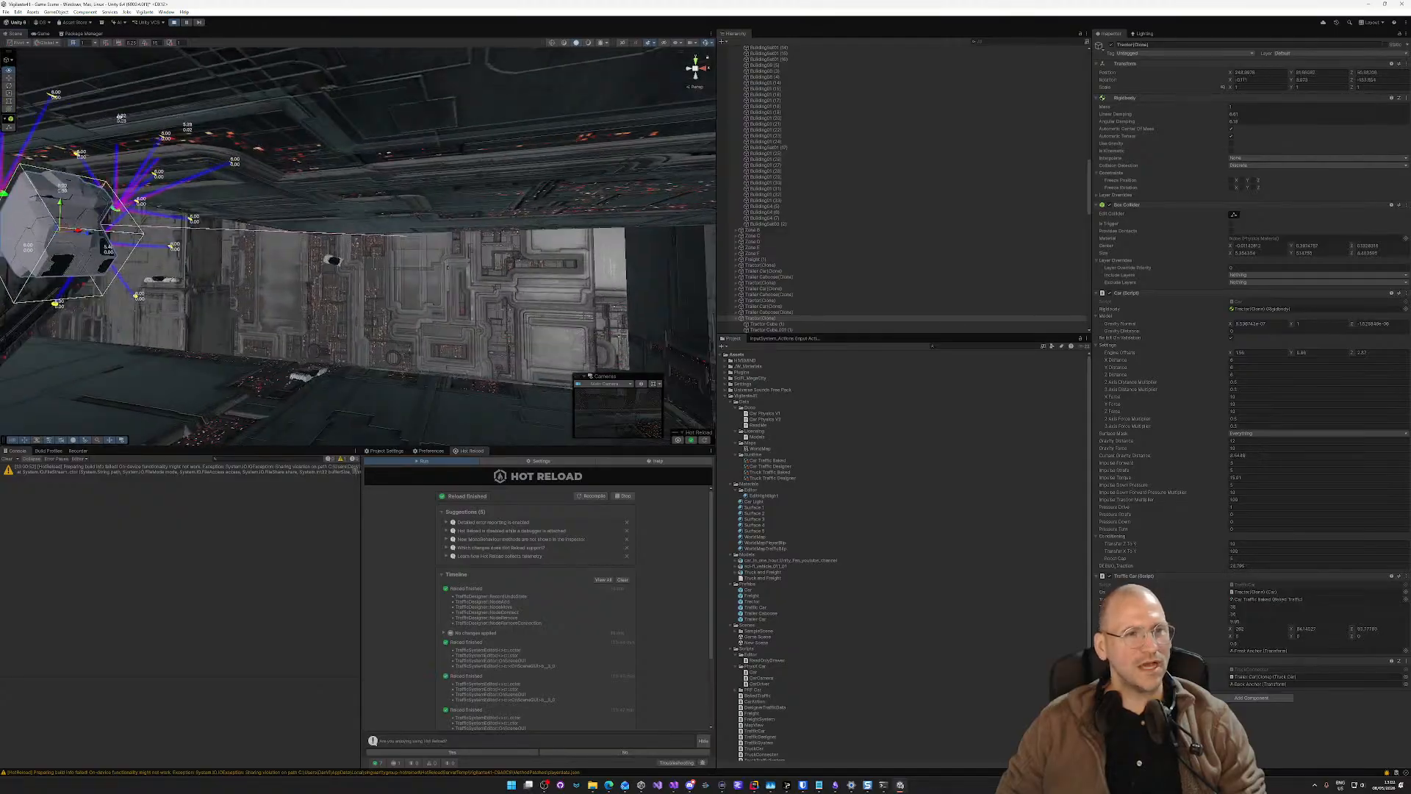
right_click_drag(103, 115, 211, 117)
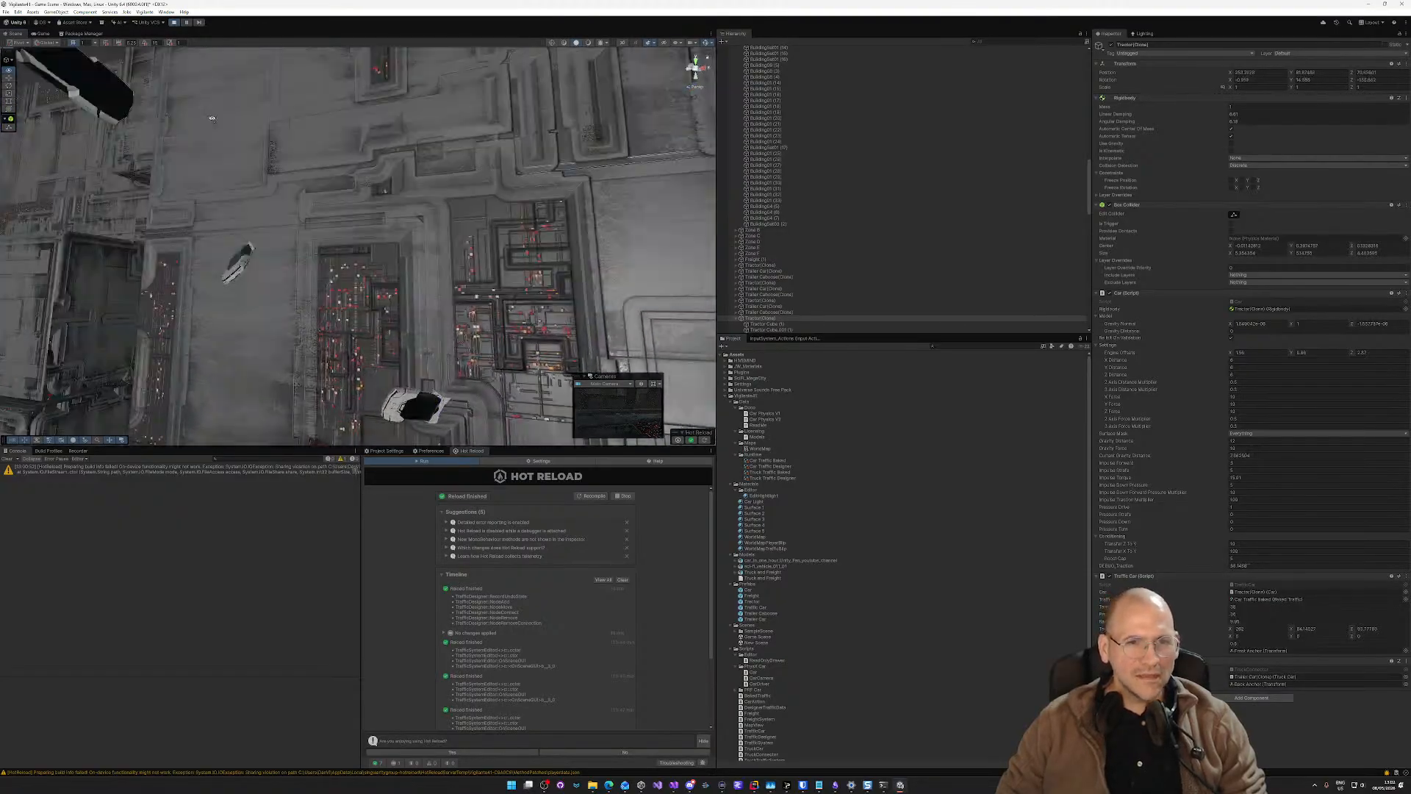
right_click_drag(436, 137, 286, 96)
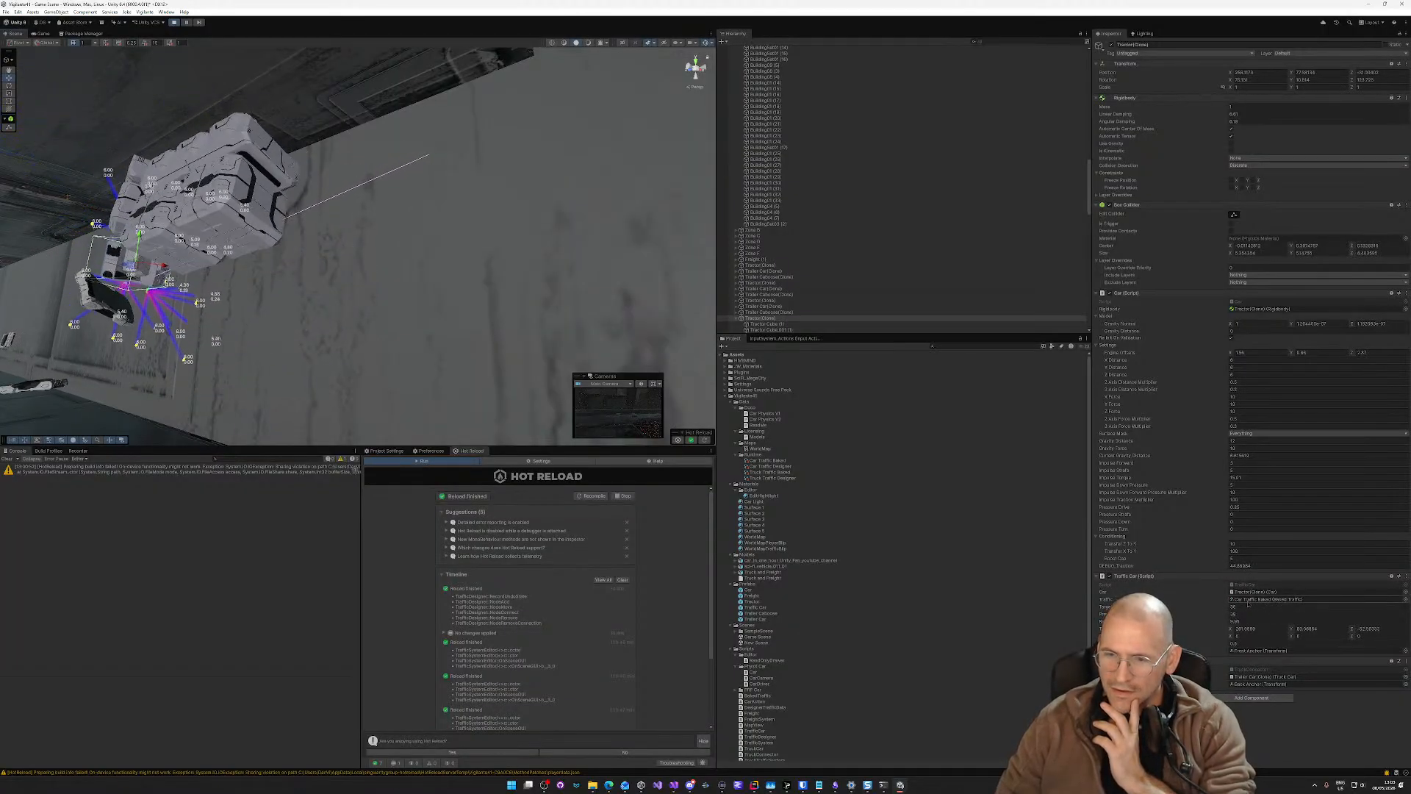
left_click(174, 23)
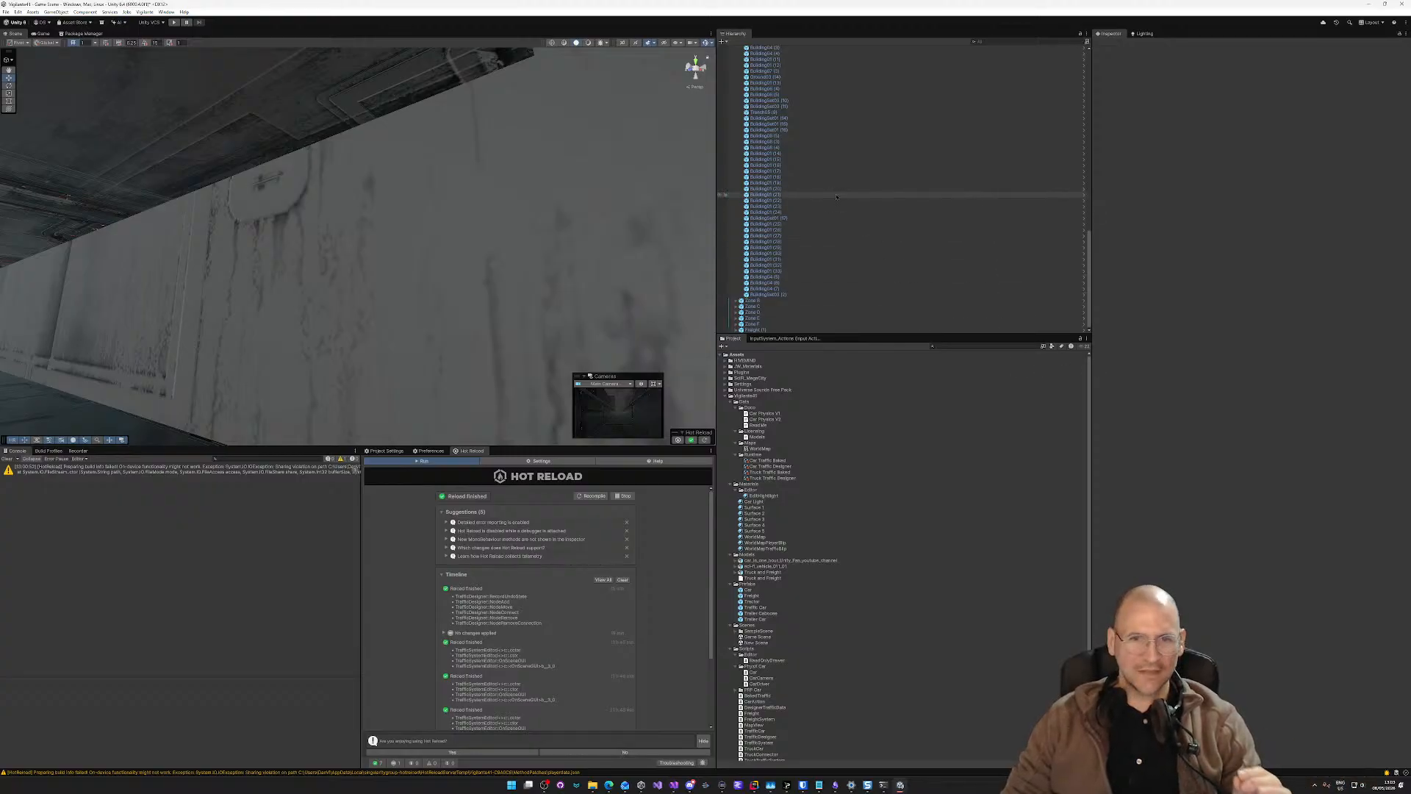
Step: Set the traffic data of the Tractor prefab's Traffic Car script to Truck Traffic Baked
scroll(852, 223, "up", 5)
scroll(853, 223, "up", 4)
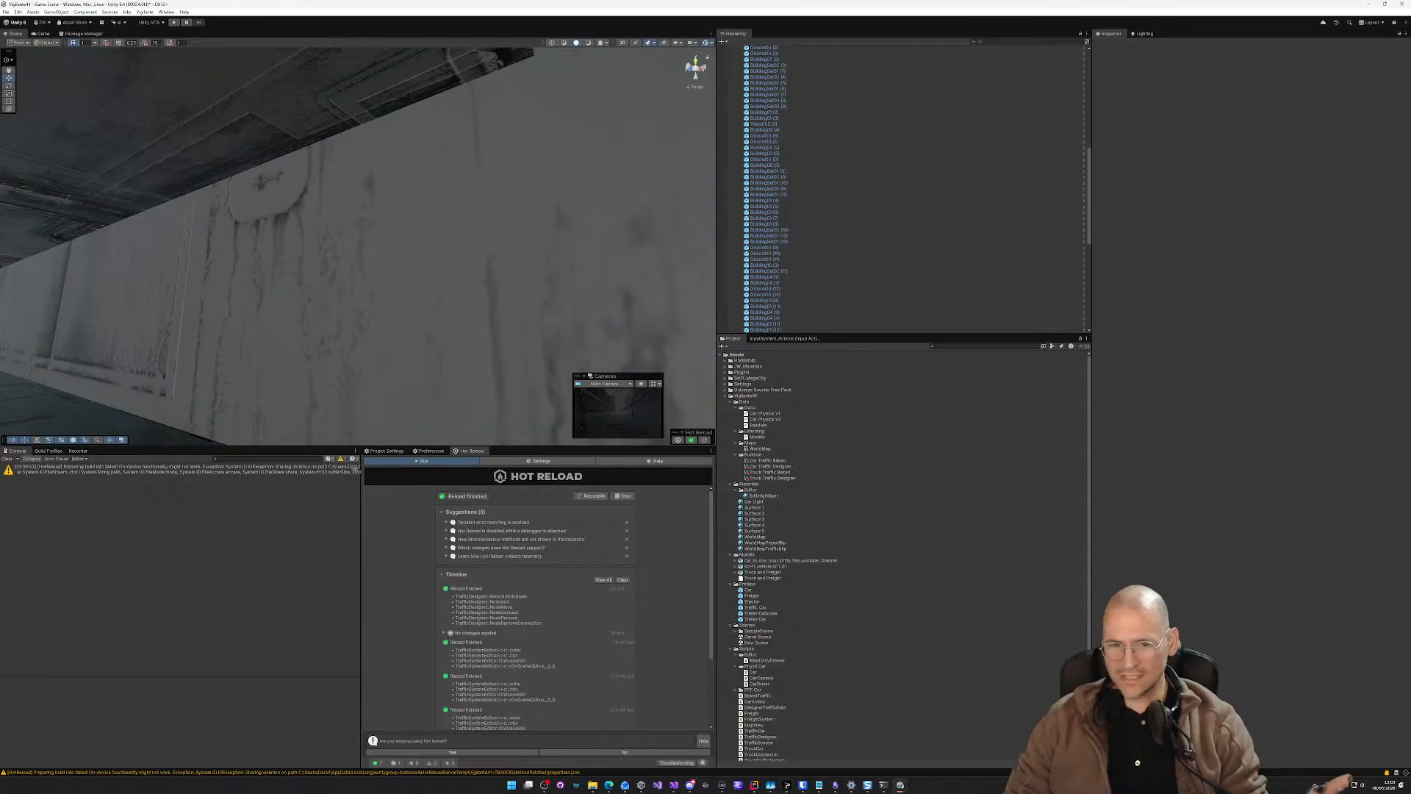
left_click(757, 595)
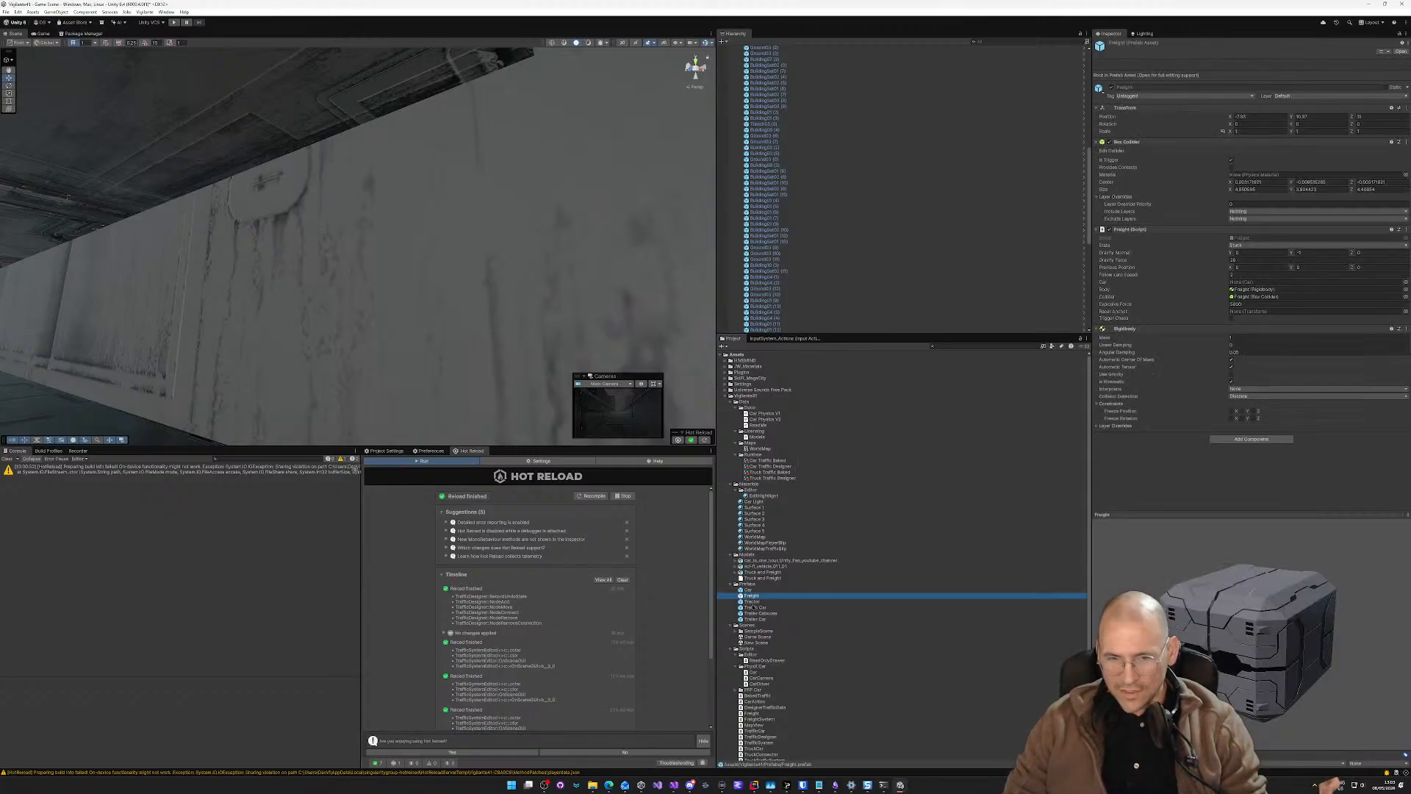
left_click(757, 602)
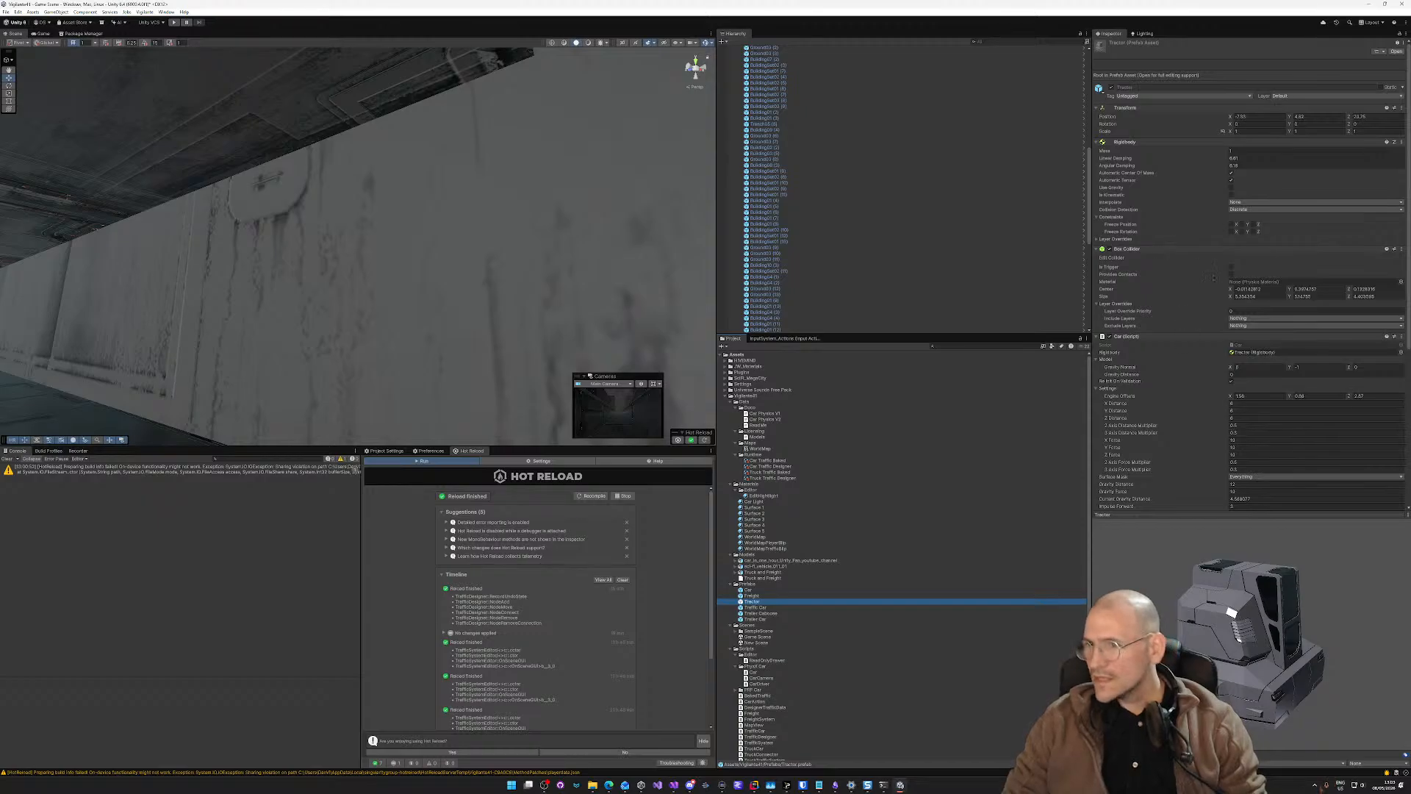
scroll(1176, 463, "down", 6)
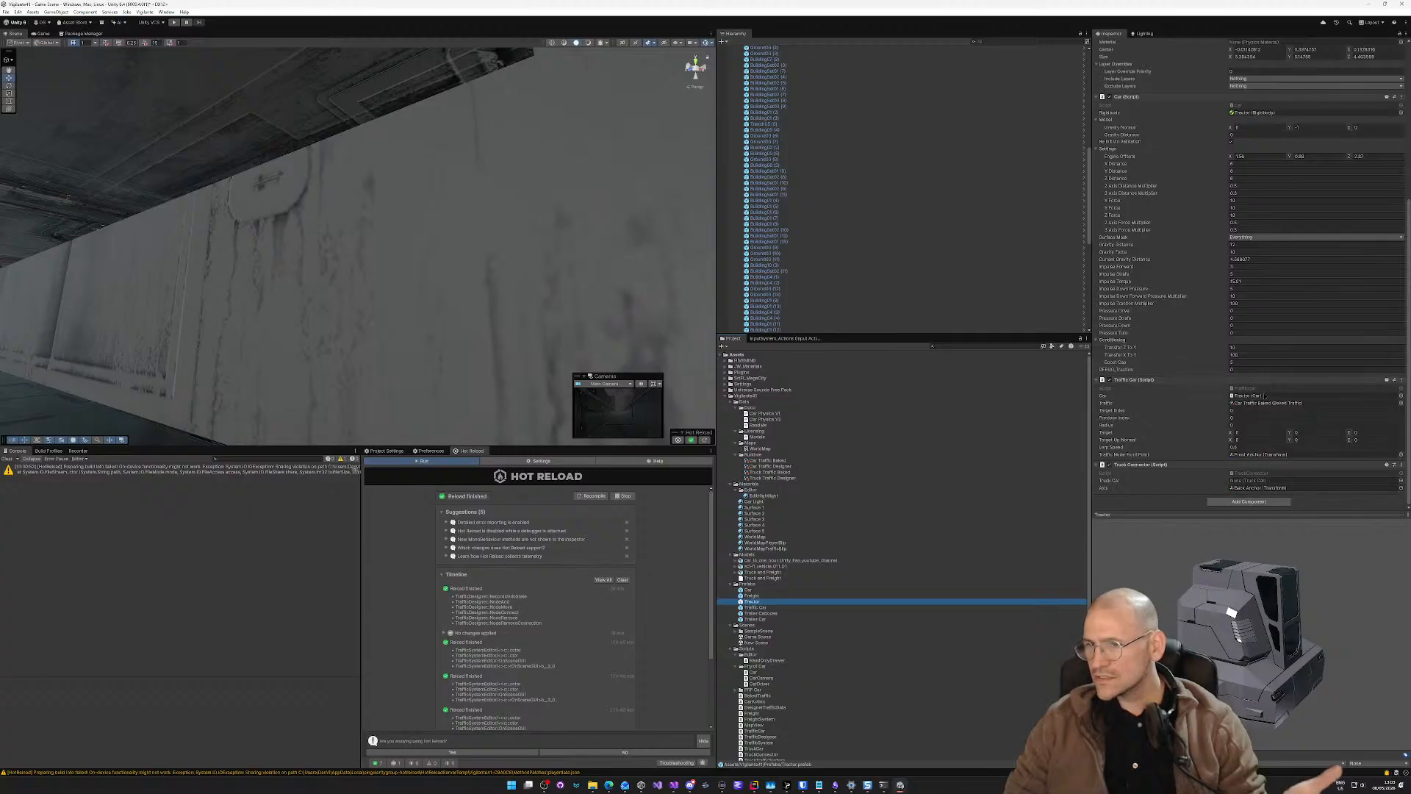
left_click(1401, 403)
double_click(1288, 424)
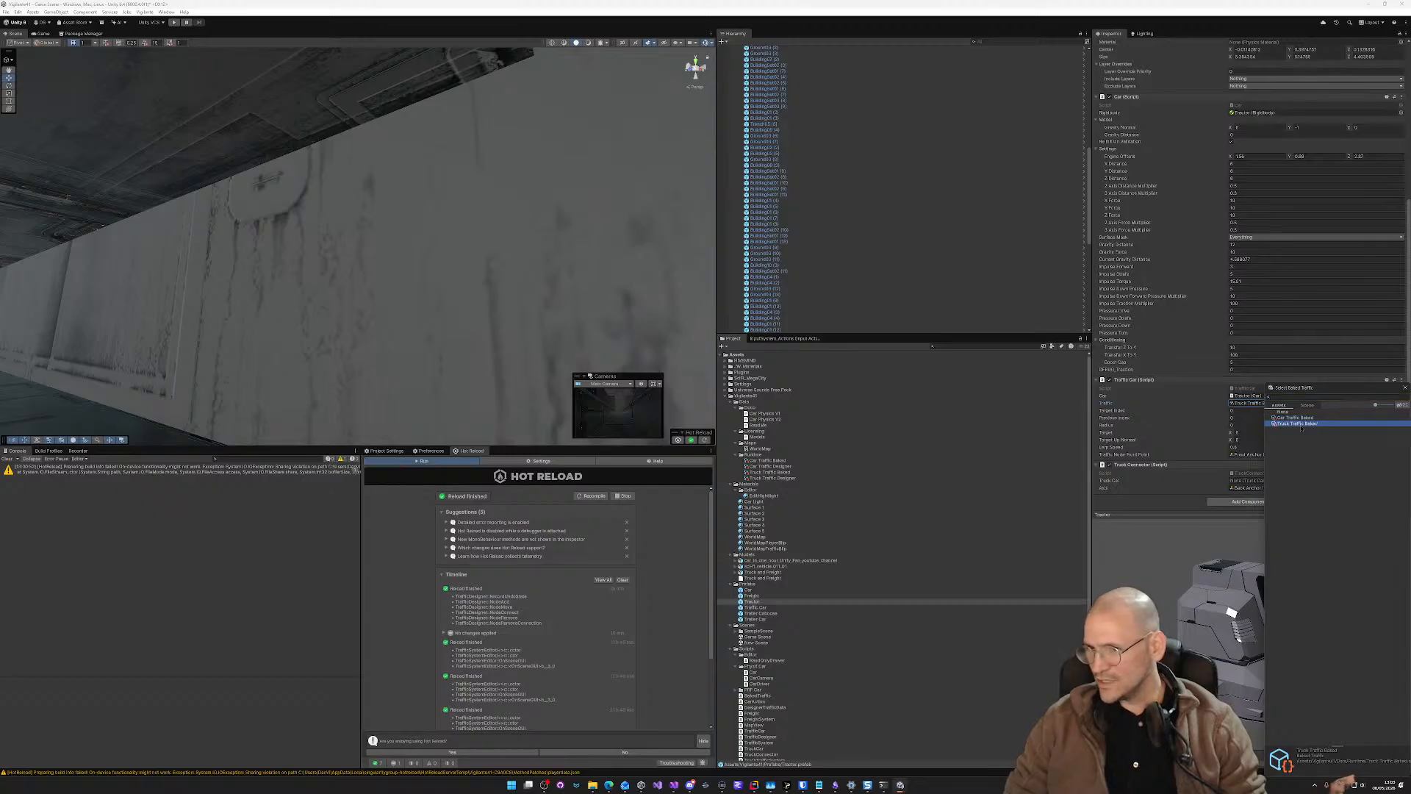
Step: Start play mode, find a truck in the scene view, and select and frame its Tractor(Clone) object
left_click(173, 23)
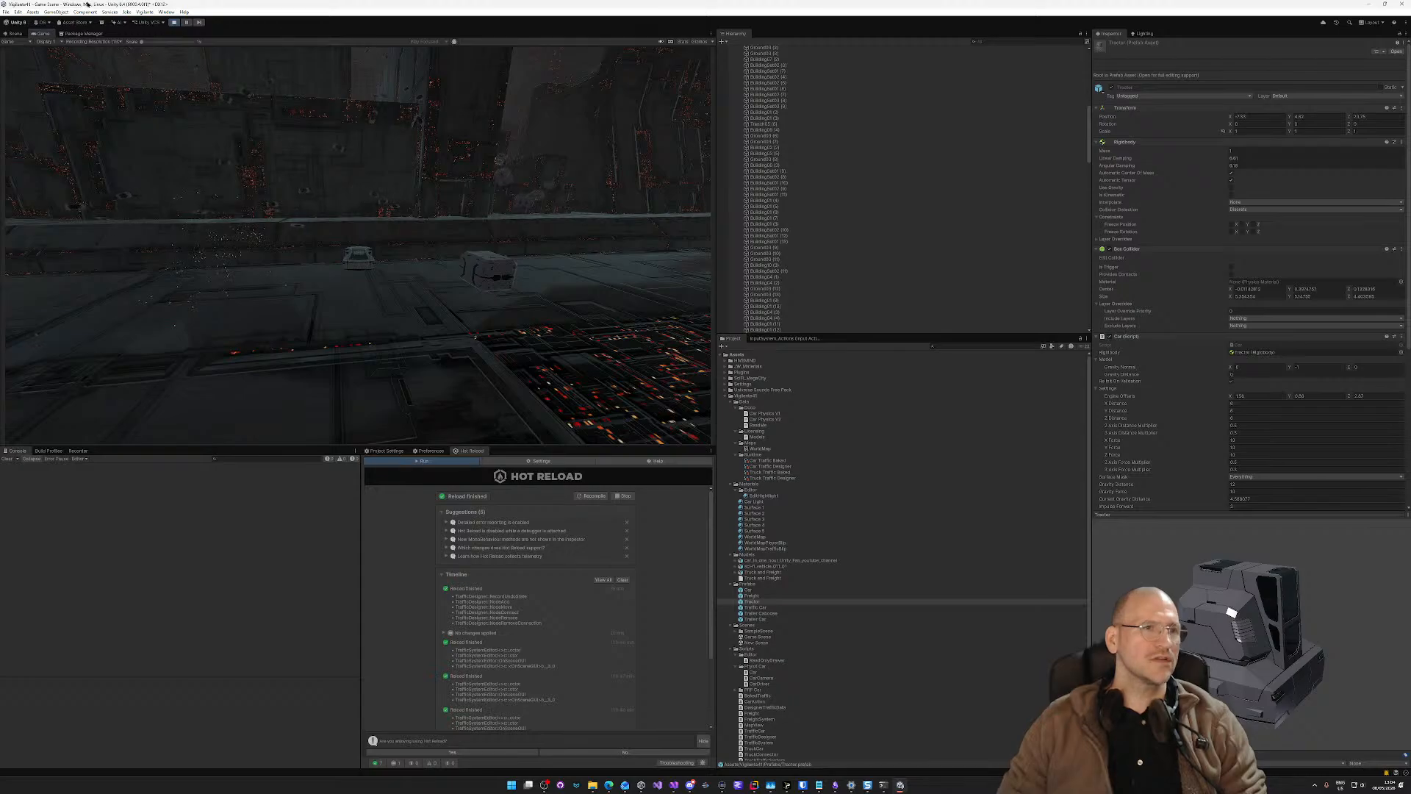
left_click(15, 34)
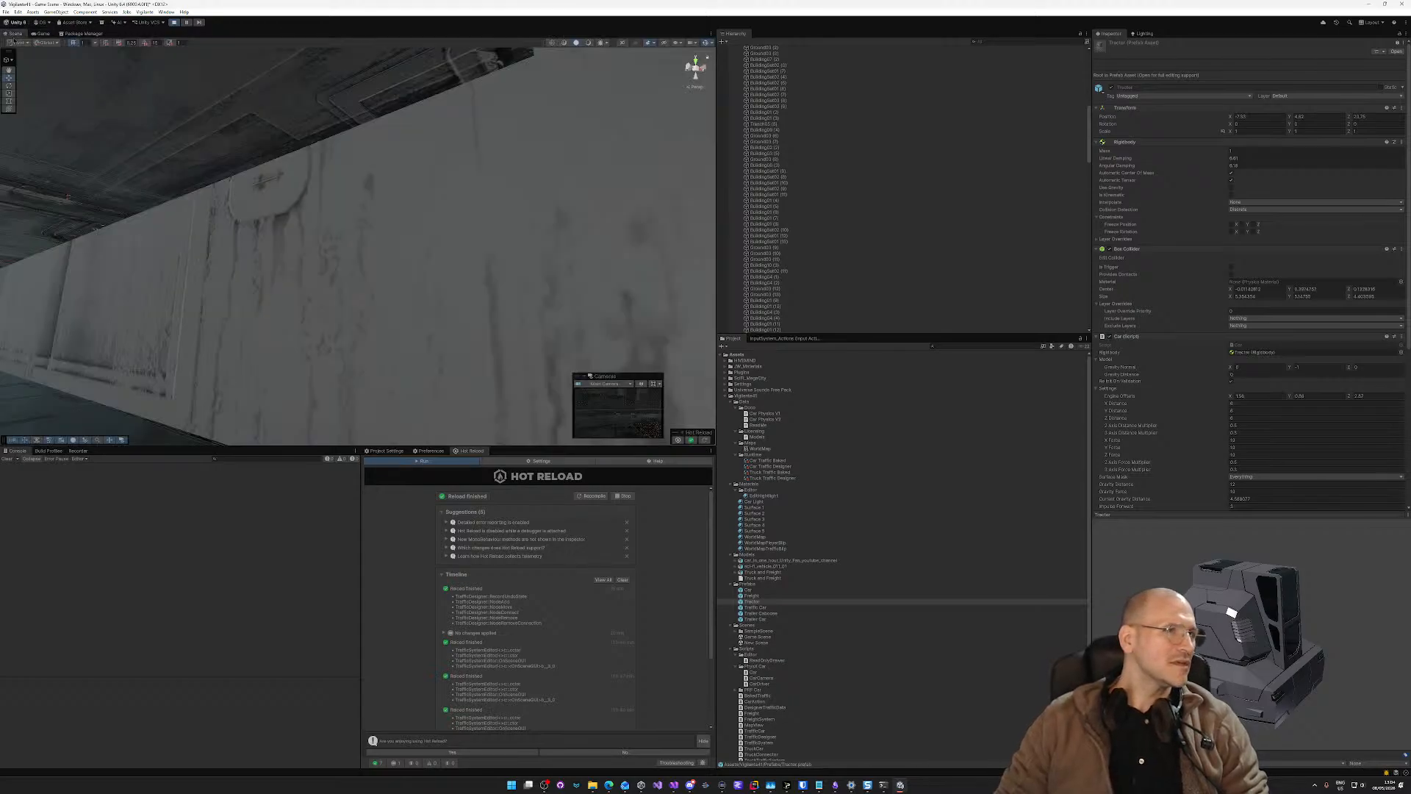
right_click_drag(84, 79, 680, 260)
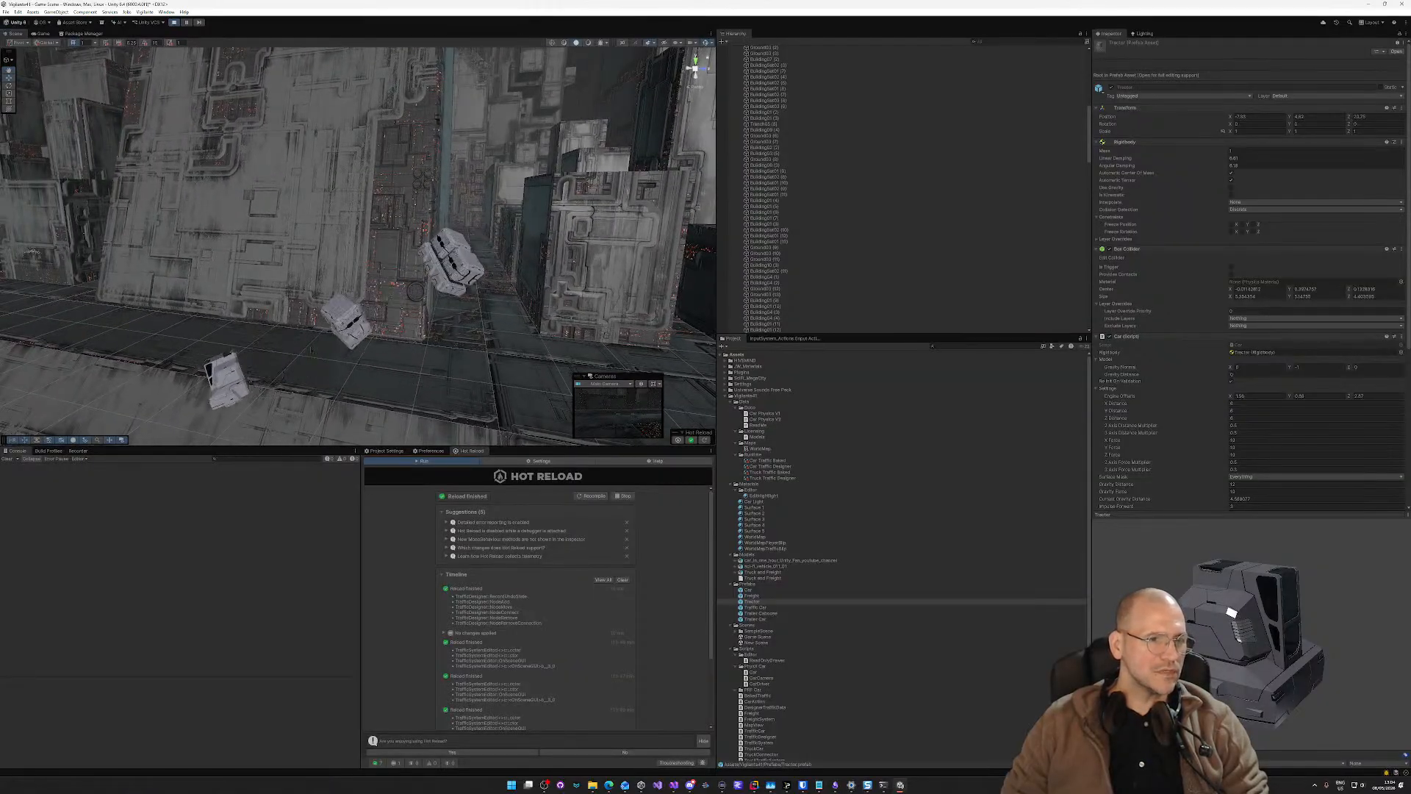
left_click(180, 401)
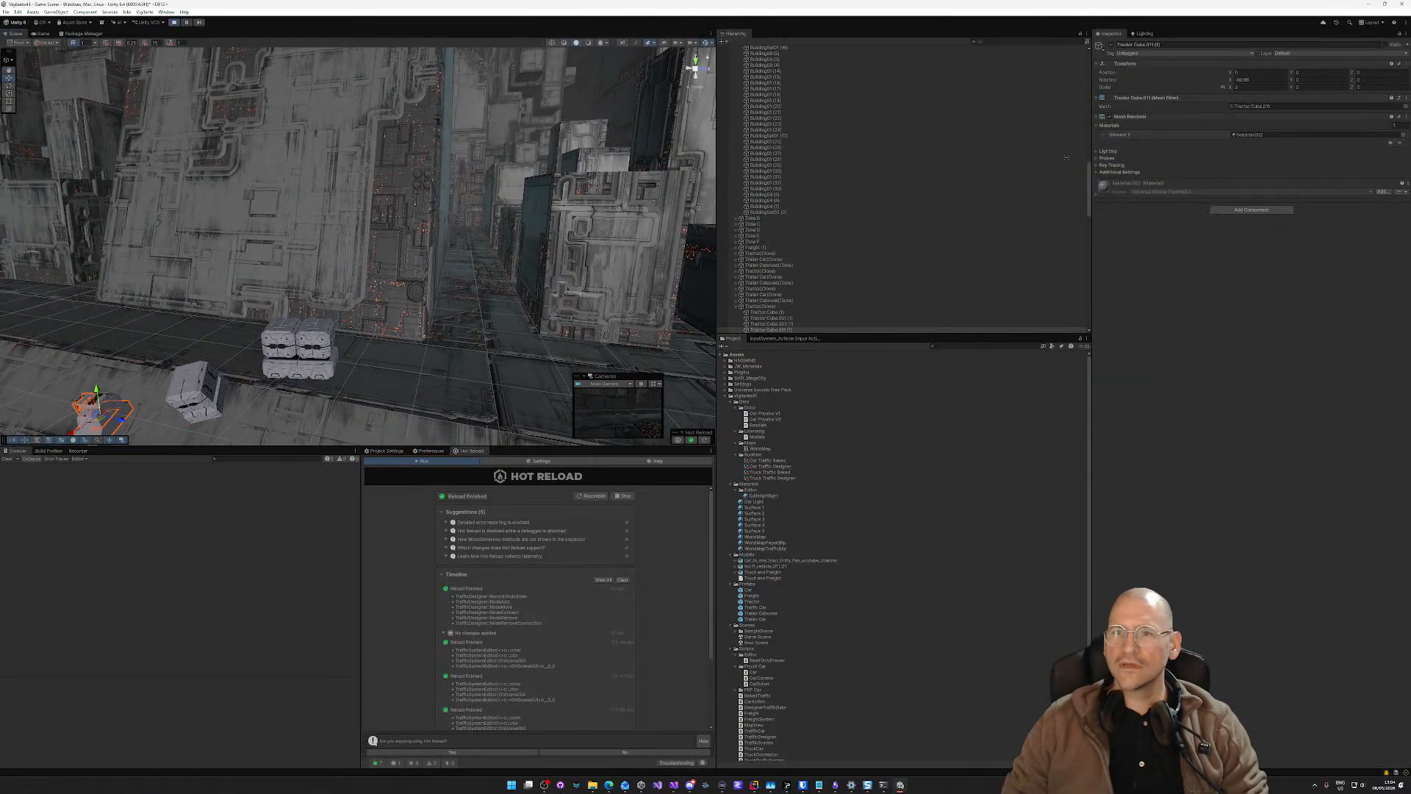
left_click(919, 307)
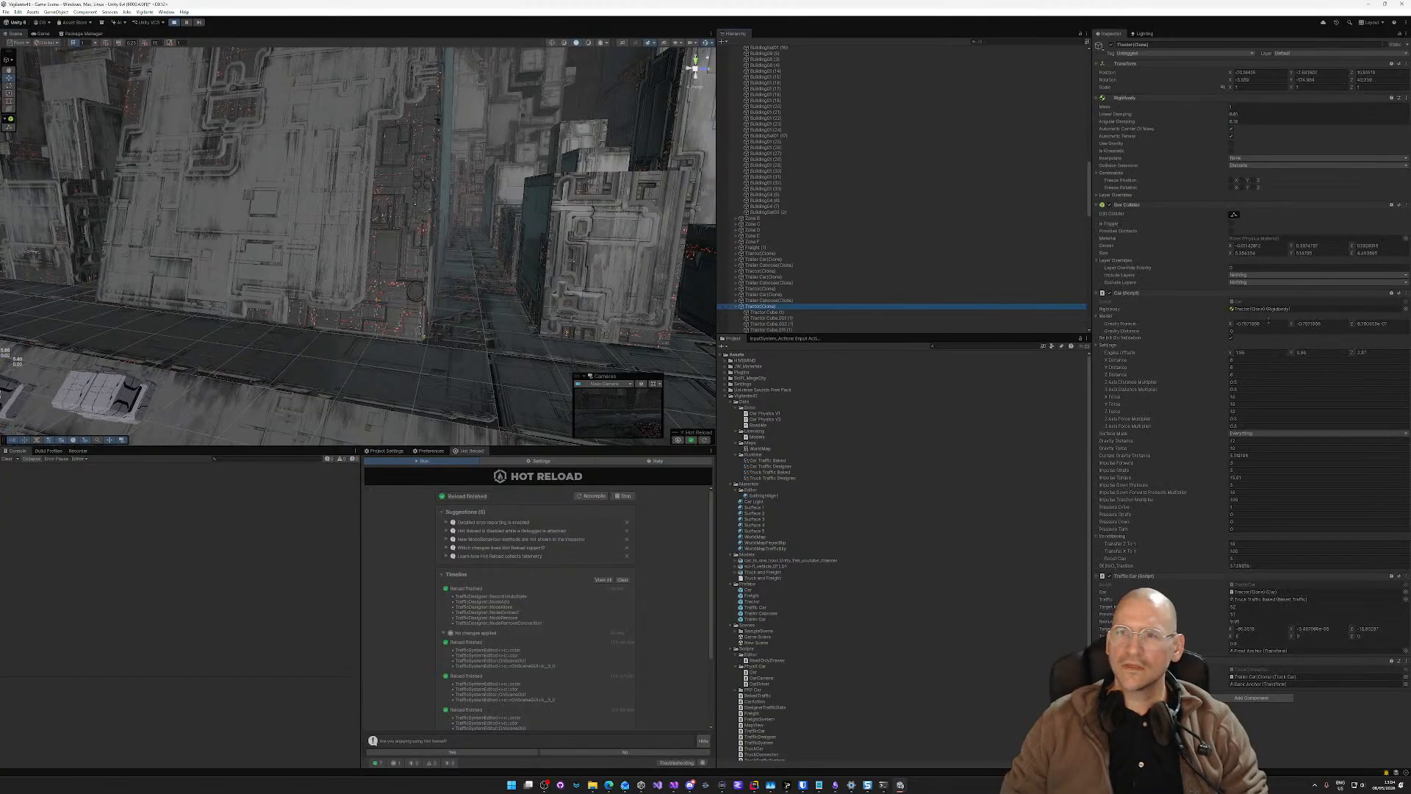
key("f")
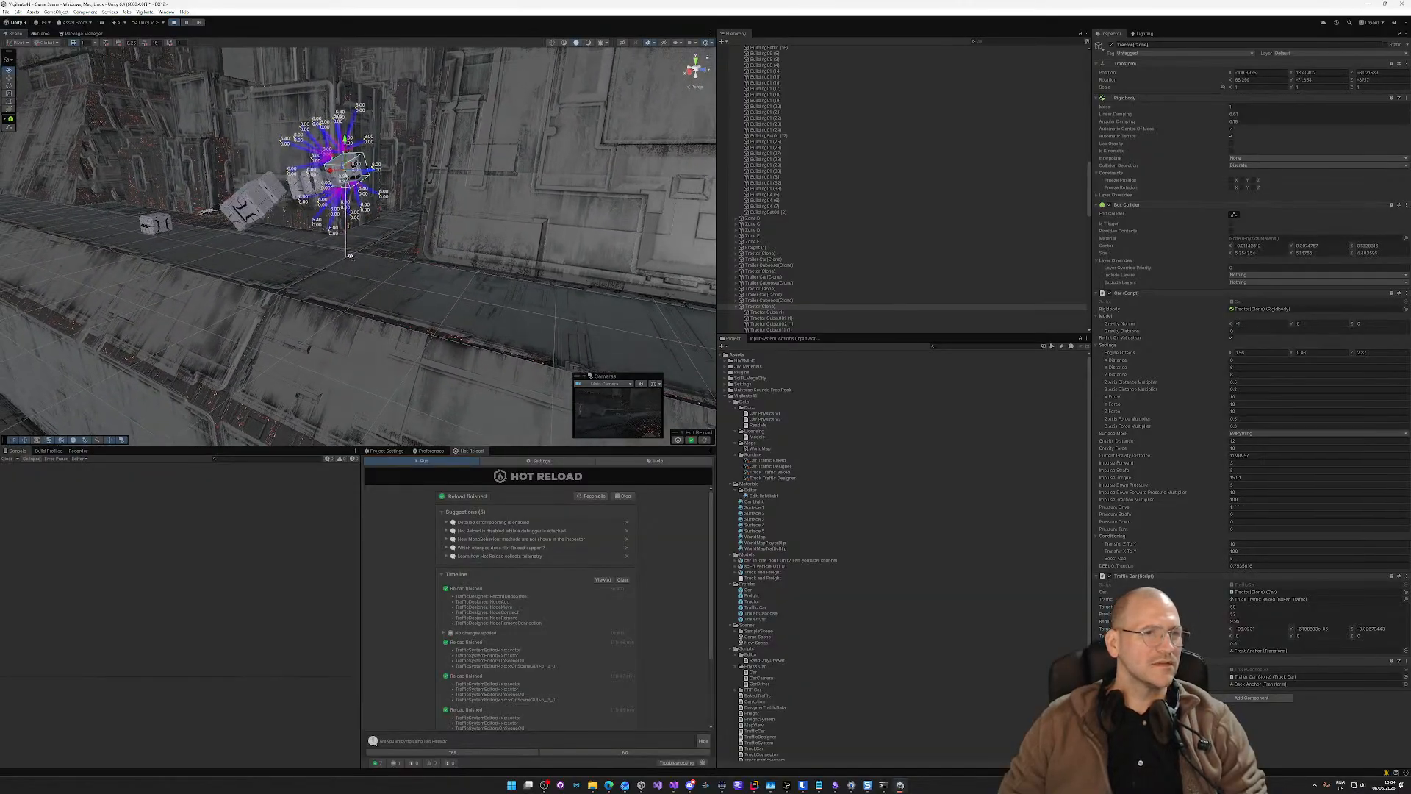
Step: Follow the selected tractor and its trailers past the buildings to watch how they drive
right_click_drag(351, 254, 439, 256)
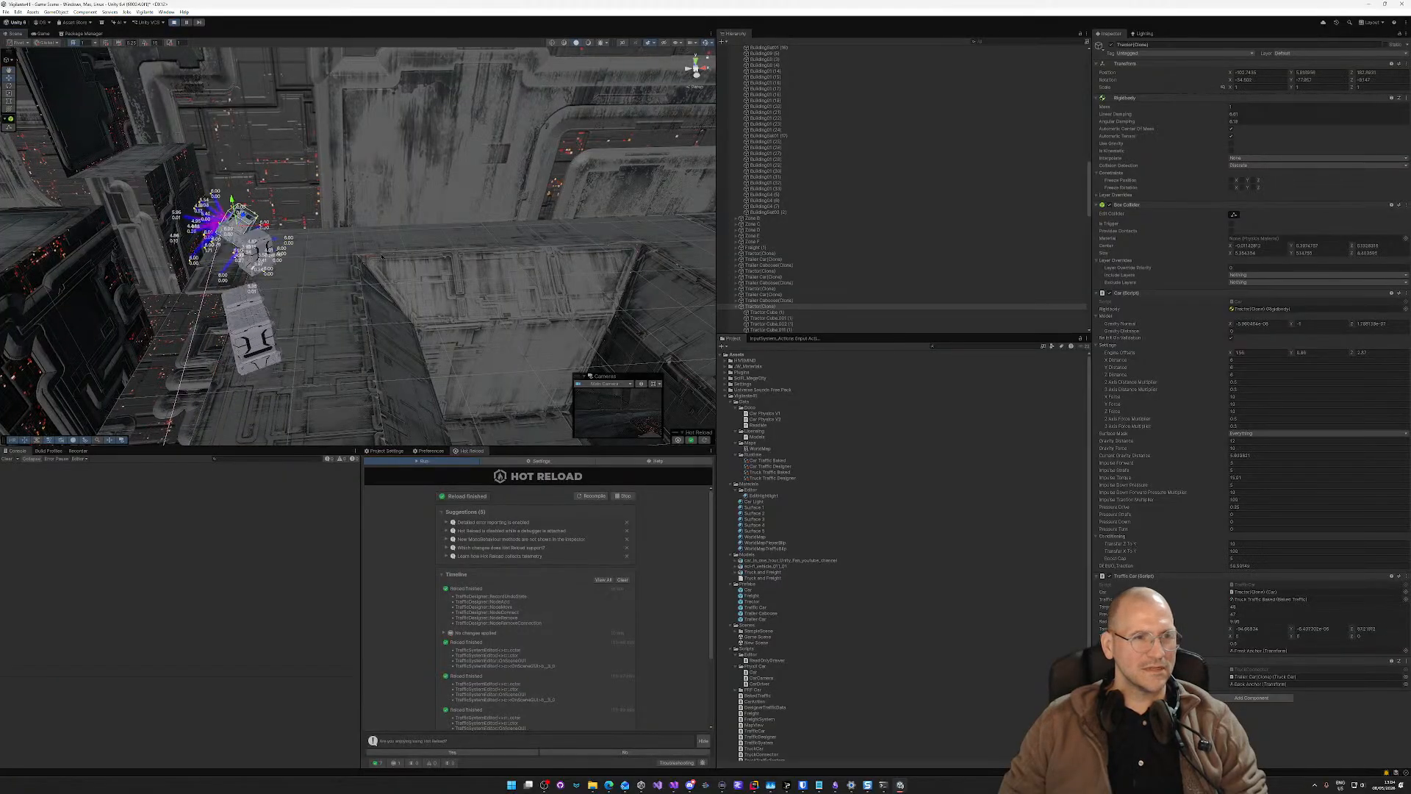
right_click_drag(382, 257, 194, 316)
right_click_drag(82, 309, 48, 272)
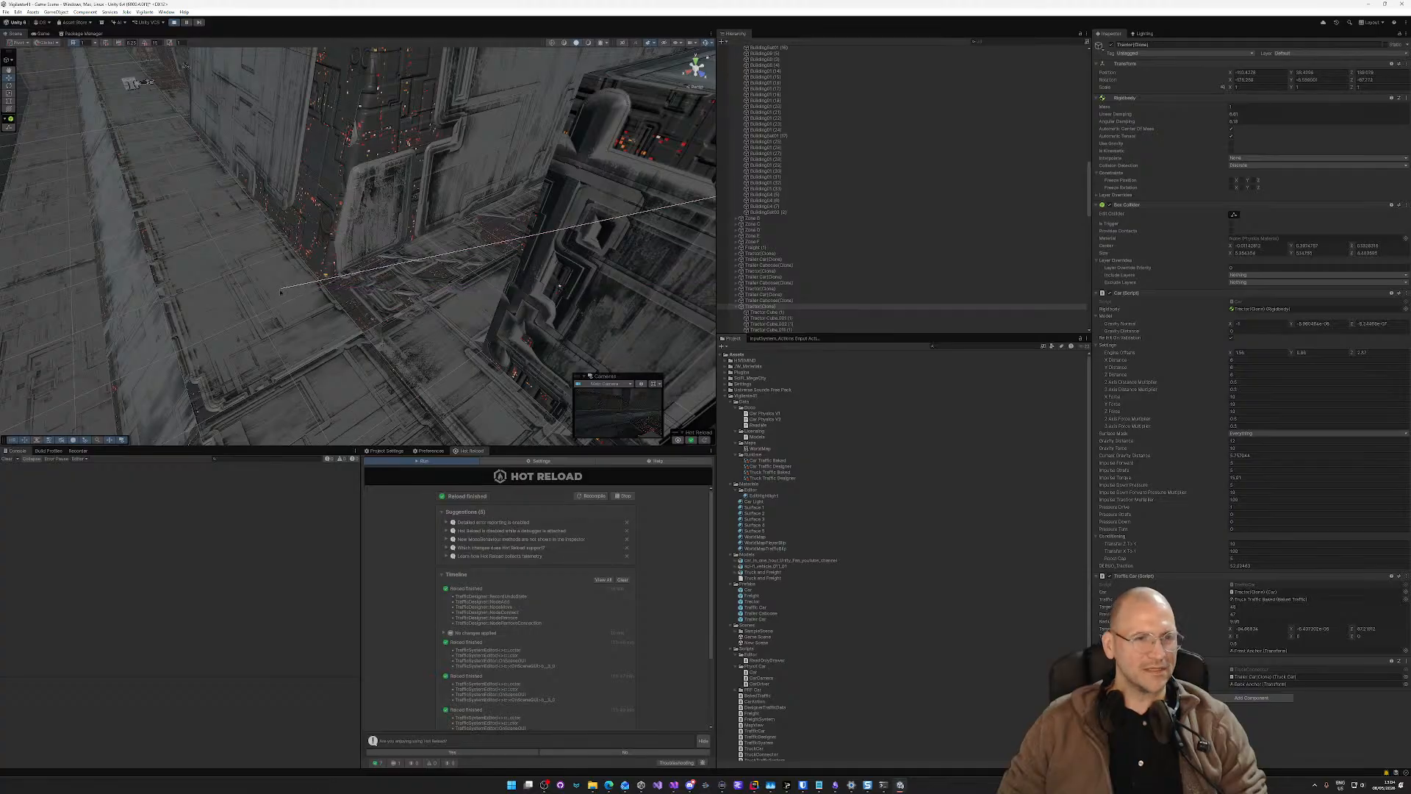
Step: Select the Traffic Designer object to display the truck node network and compare it with the truck's path
key("ctrl+shift+b")
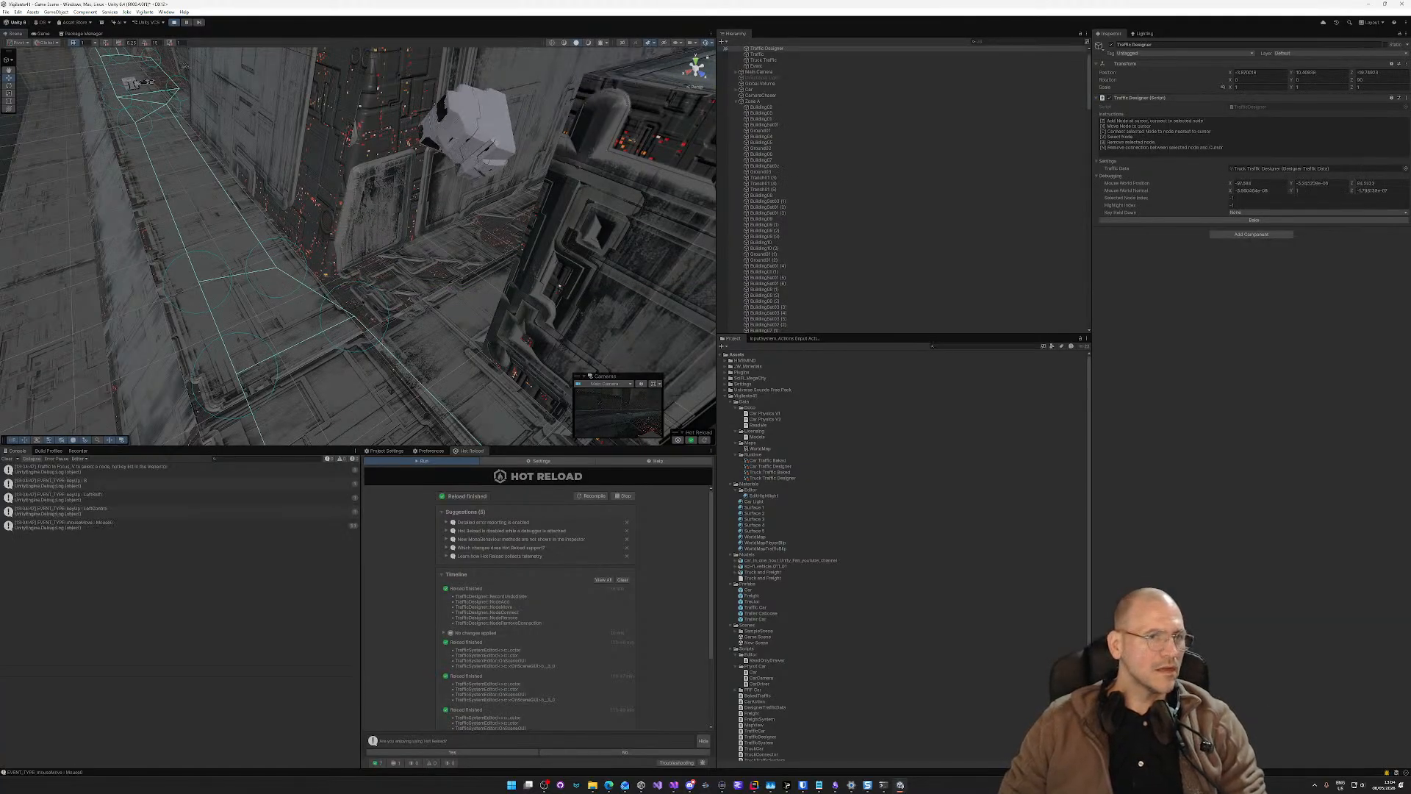
right_click_drag(385, 293, 803, 108)
key("Caps_Lock")
key("a")
key("shift+s")
key("q")
key("shift+w")
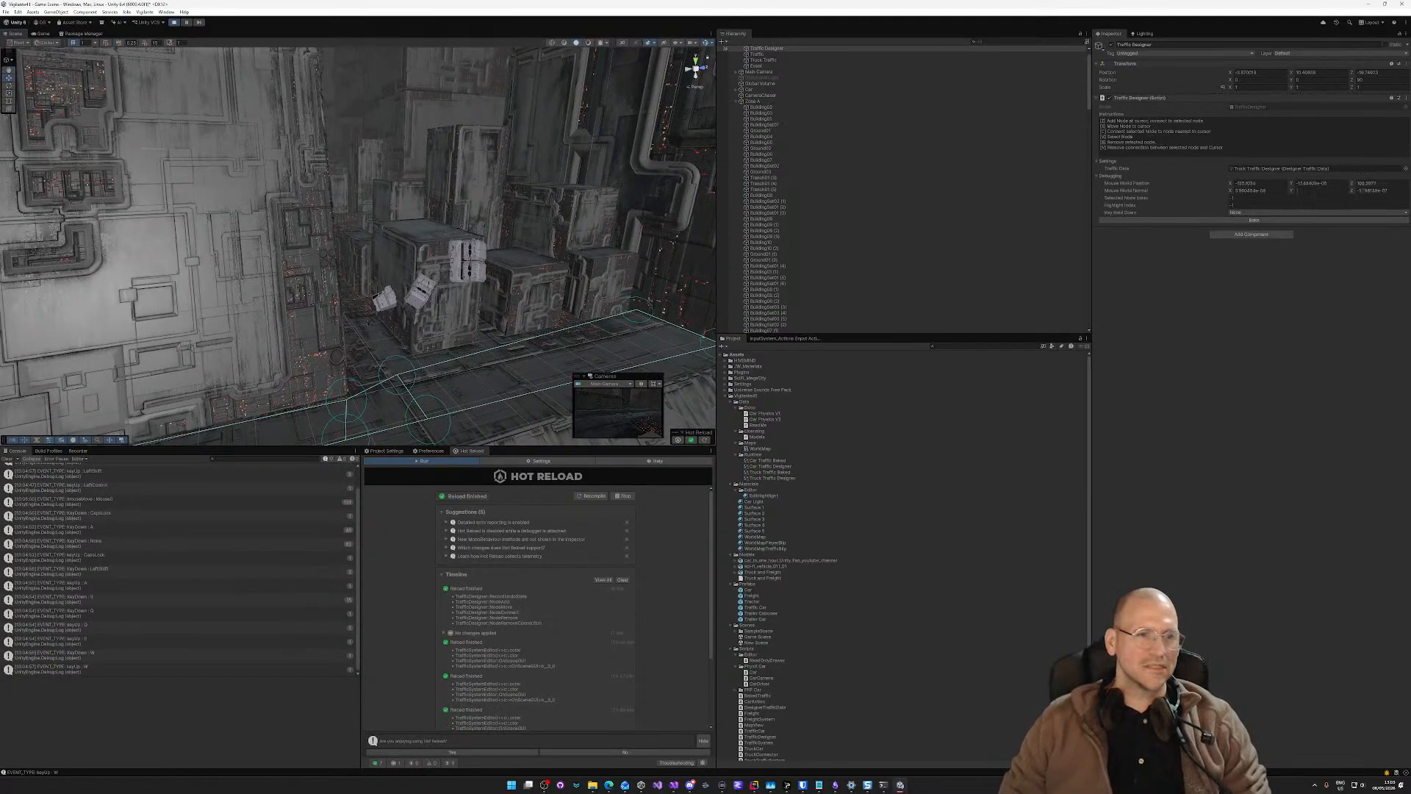
Step: Collapse Zone A in the hierarchy and select the truck's Tractor(Clone) together with the Traffic Designer
key("shift")
left_click(384, 287, "shift")
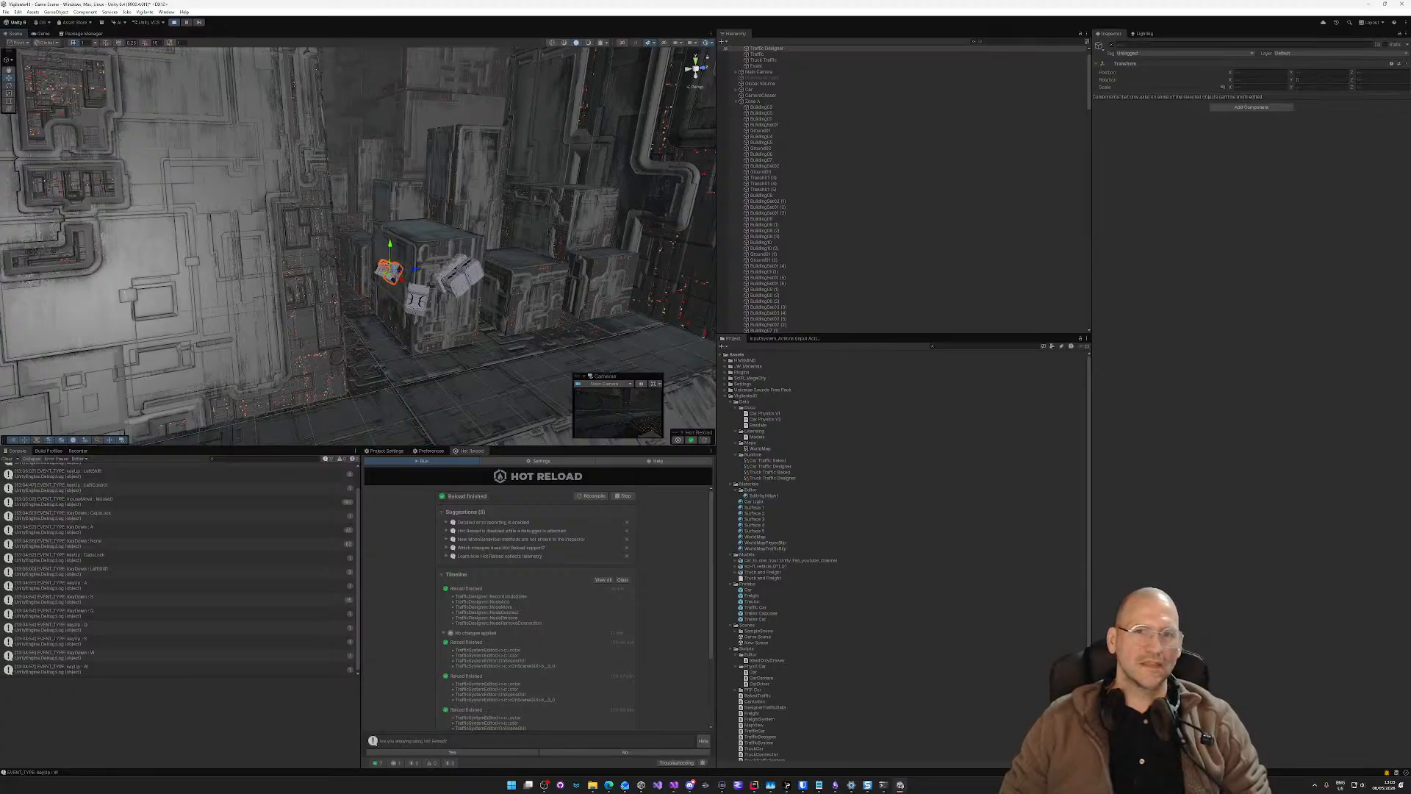
scroll(754, 246, "down", 5)
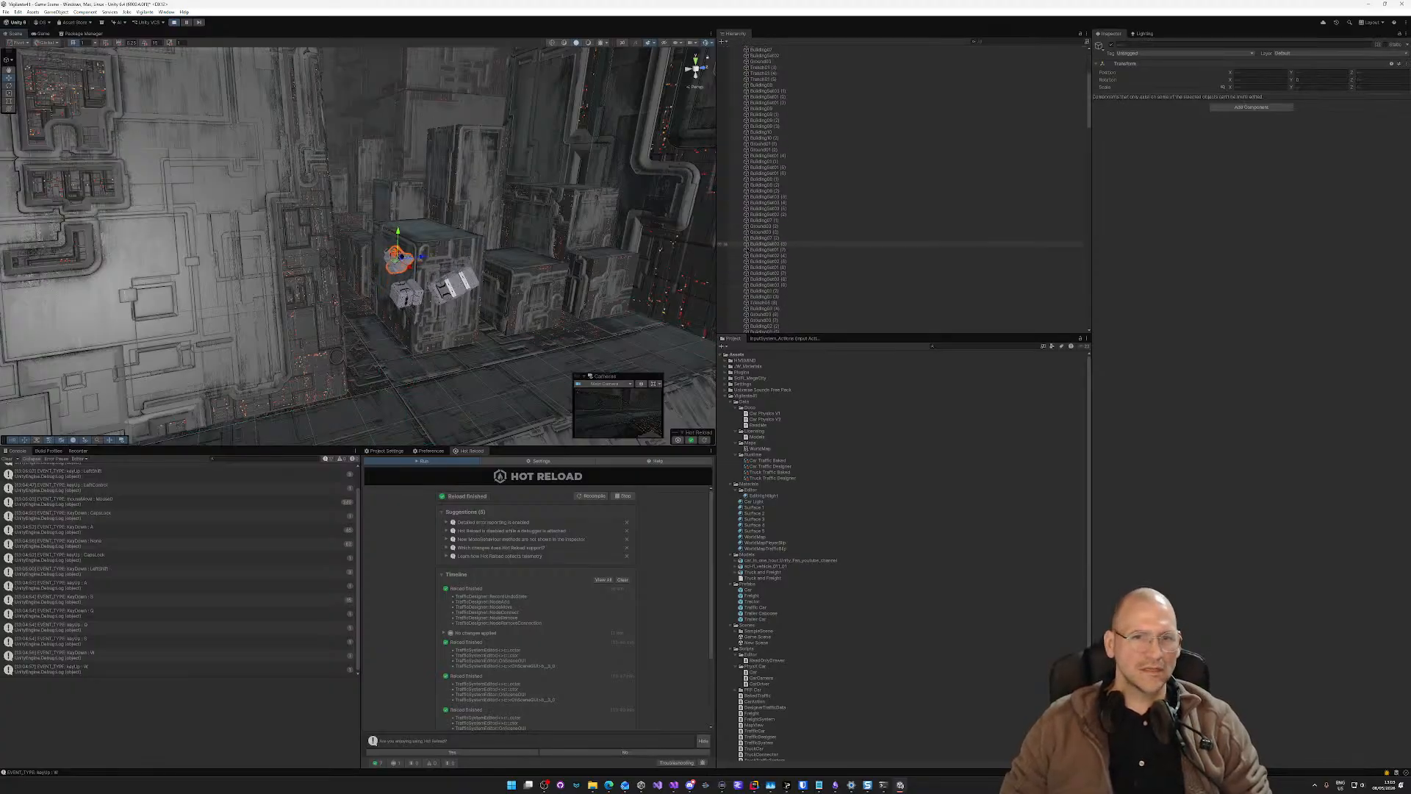
scroll(748, 243, "up", 5)
left_click(754, 225)
key("Left")
key("Left")
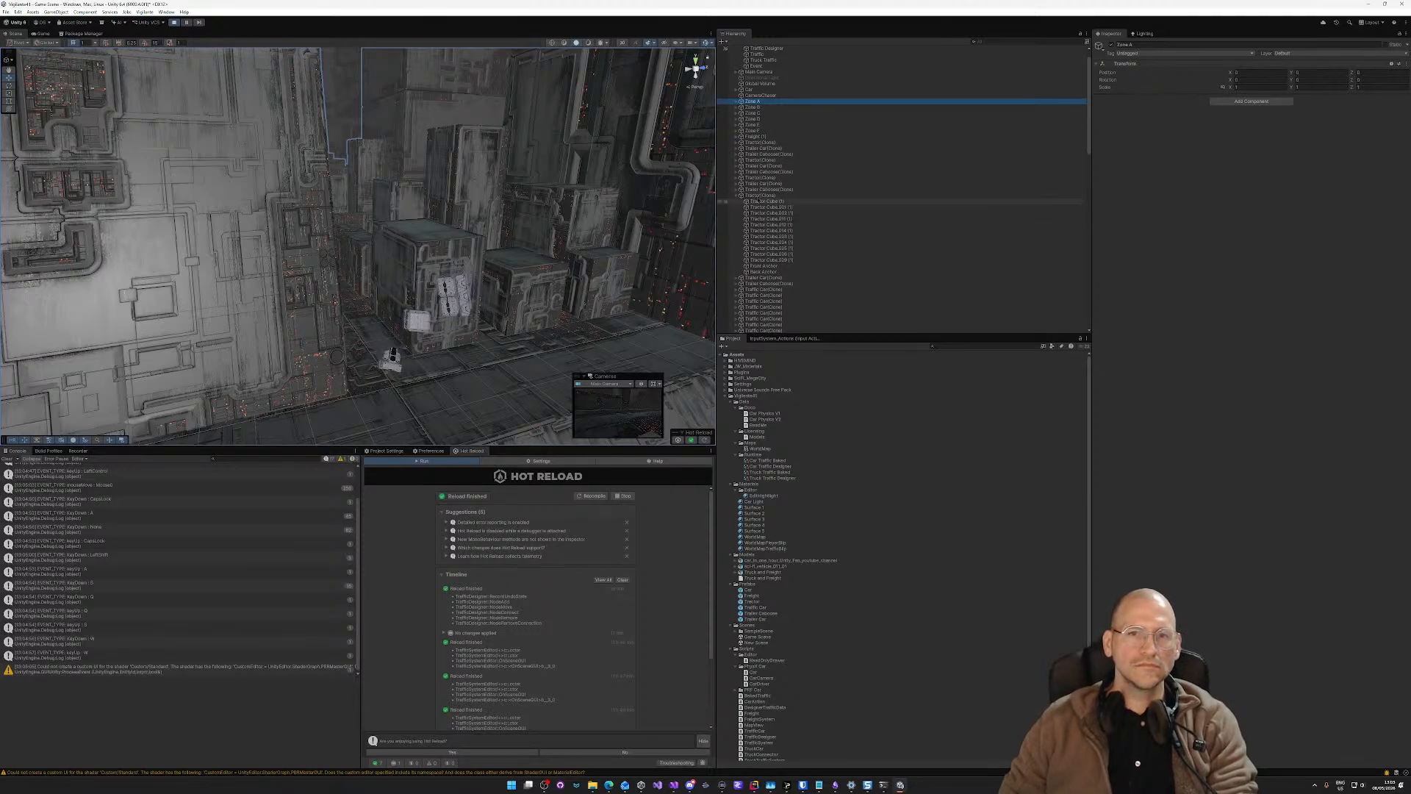
left_click(758, 196)
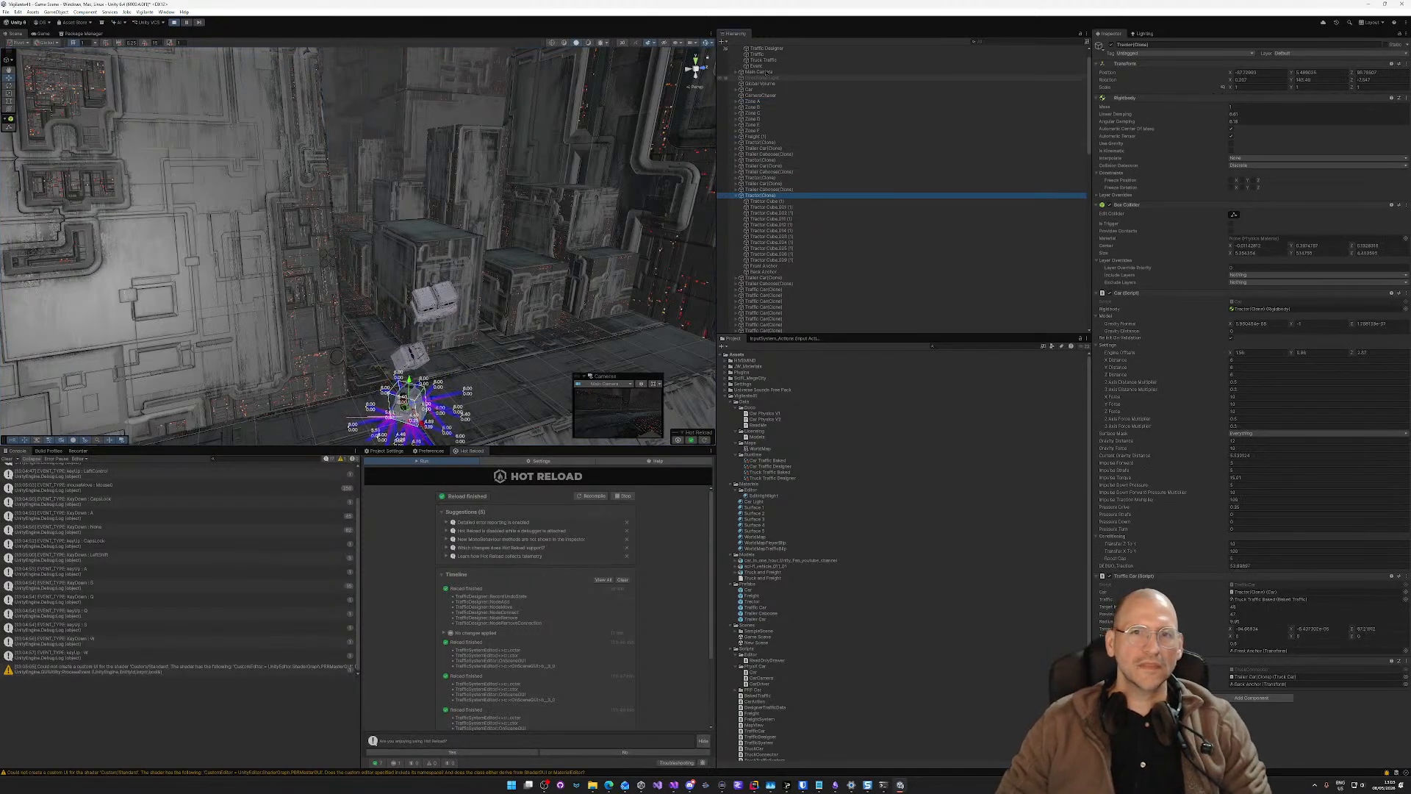
left_click(764, 49, "ctrl")
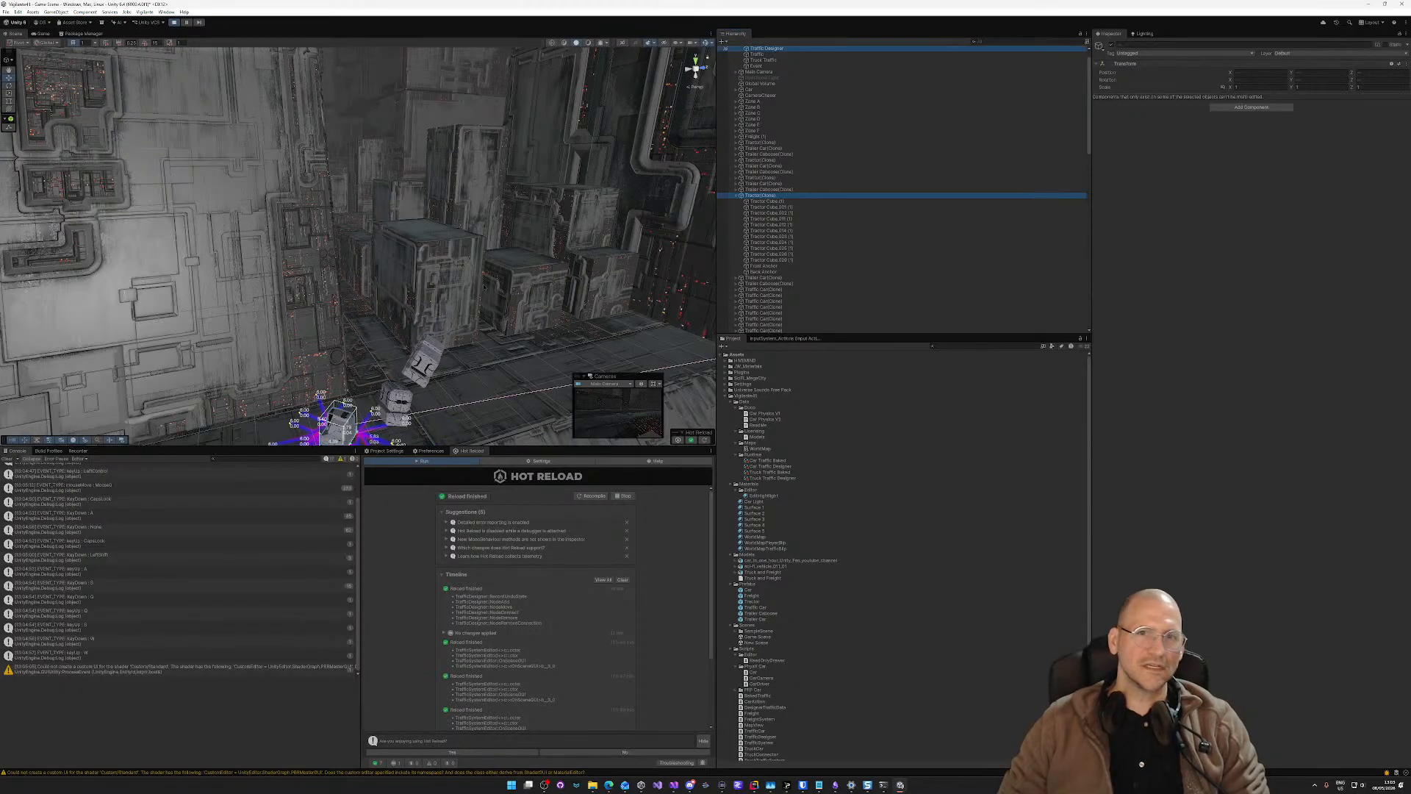
Step: Frame the tractor with both objects selected and follow it along the building walls
right_click_drag(485, 288, 697, 228)
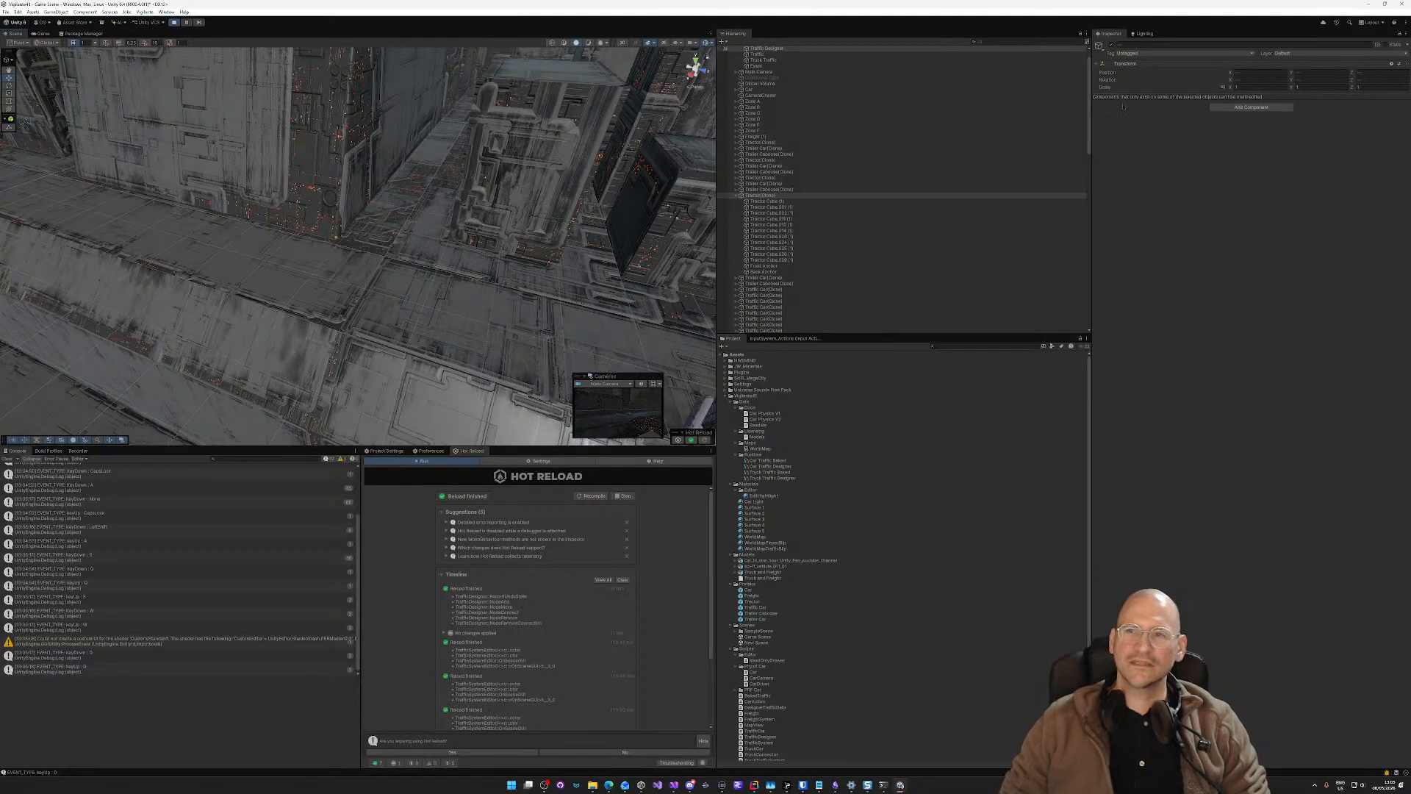
key("f")
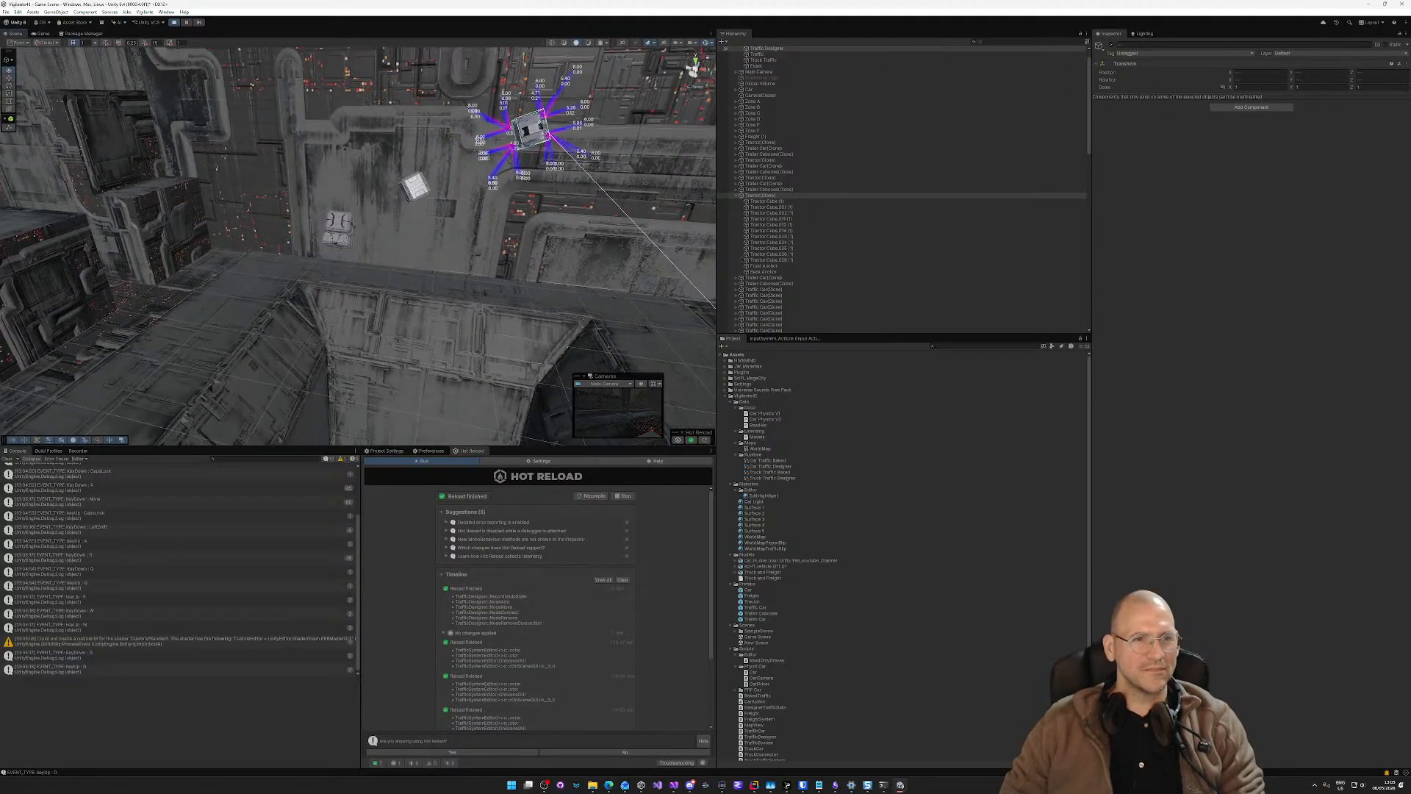
right_click_drag(742, 258, 801, 259)
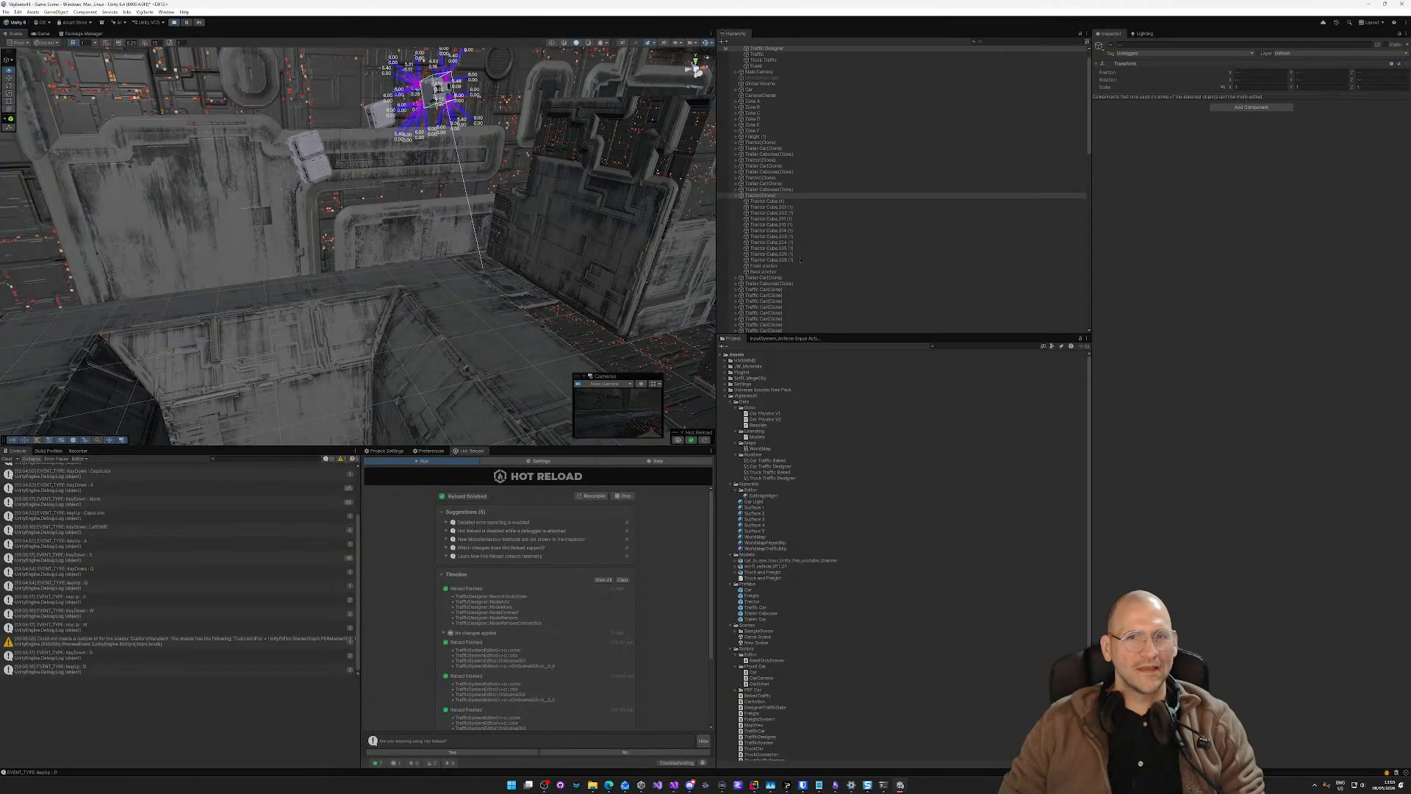
Step: Select only the Traffic Designer and inspect the node network around the truck's current location
left_click(755, 49)
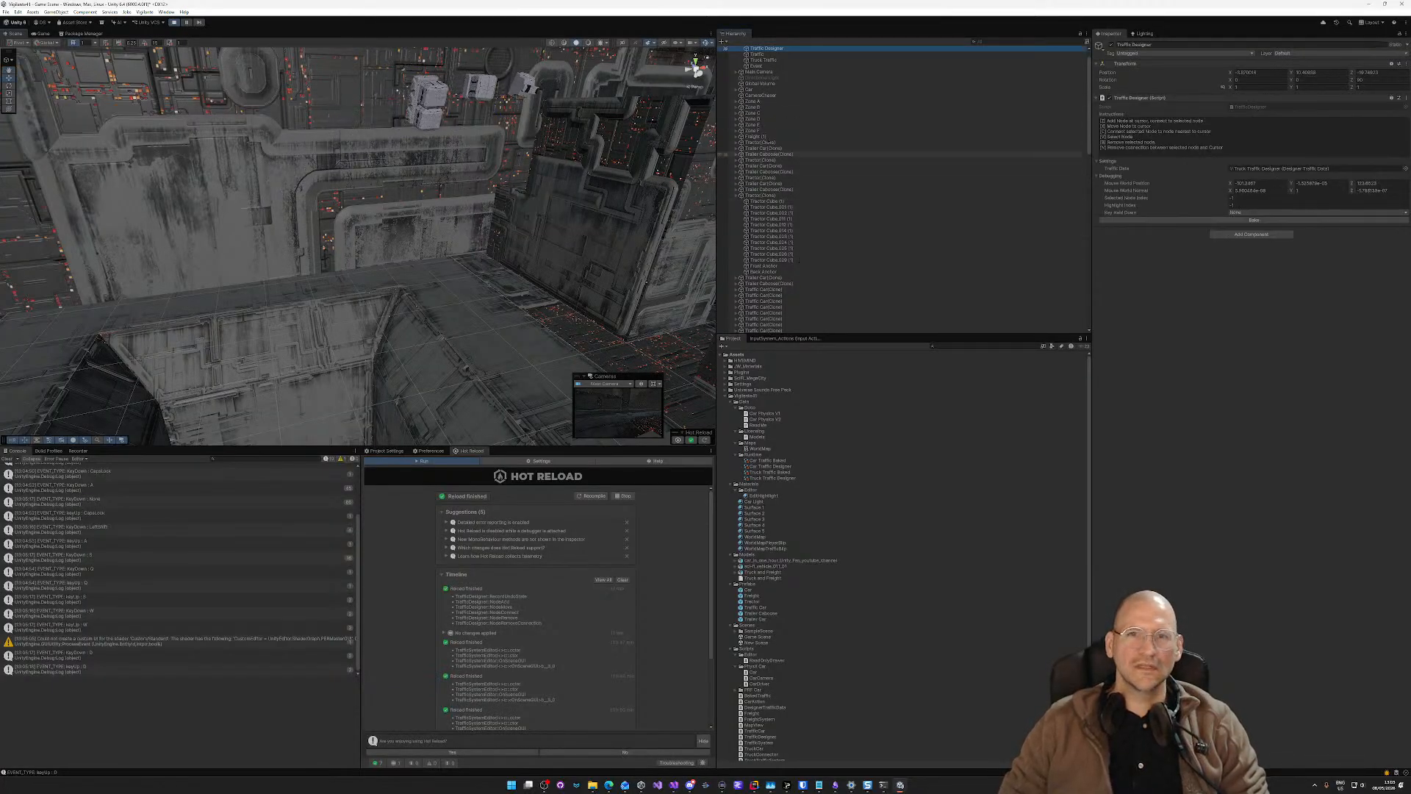
scroll(768, 140, "up", 1)
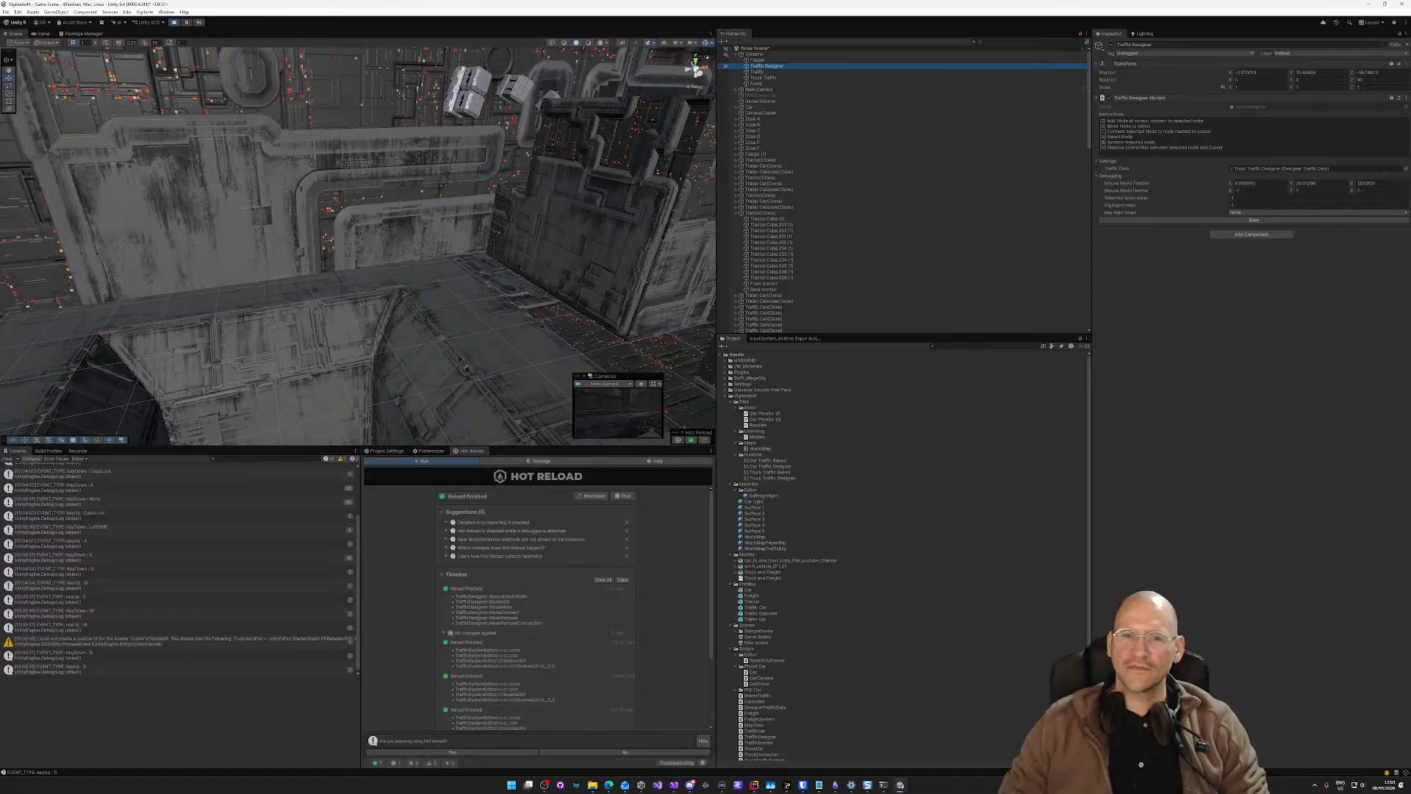
right_click_drag(404, 271, 311, 288)
key("ctrl+b")
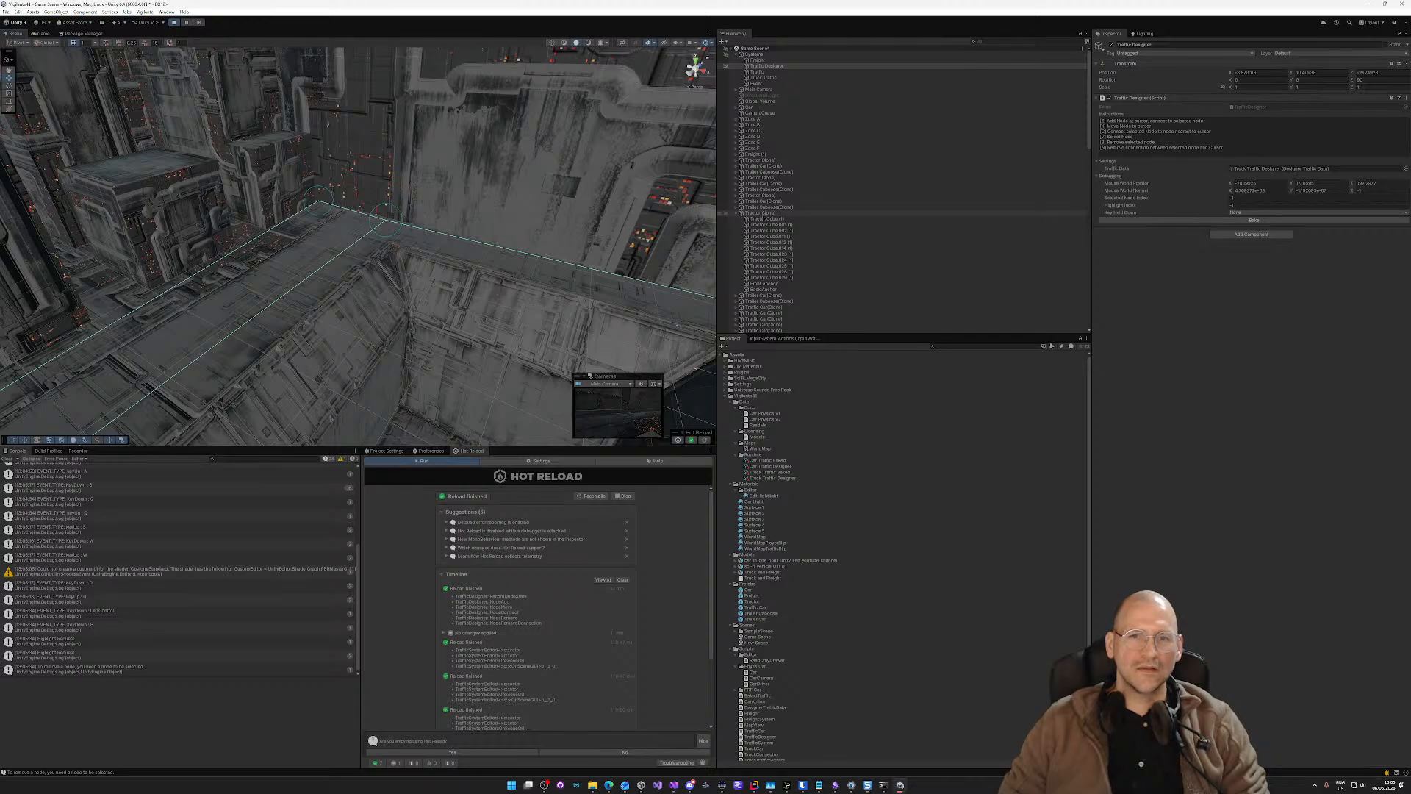
Step: Add Tractor(Clone) to the selection and frame it, and return to the Traffic Designer to compare the truck with its nodes
left_click(763, 213, "ctrl")
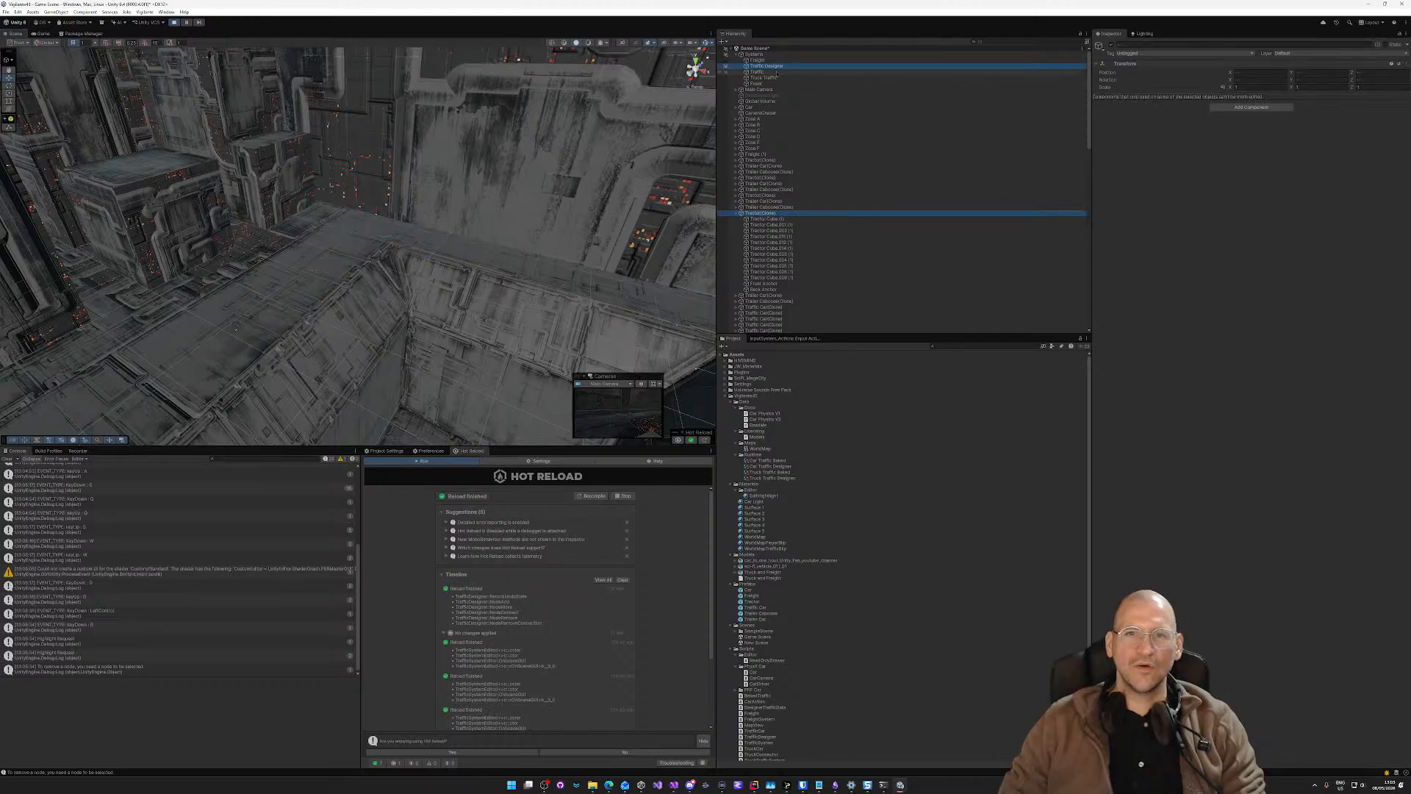
key("f")
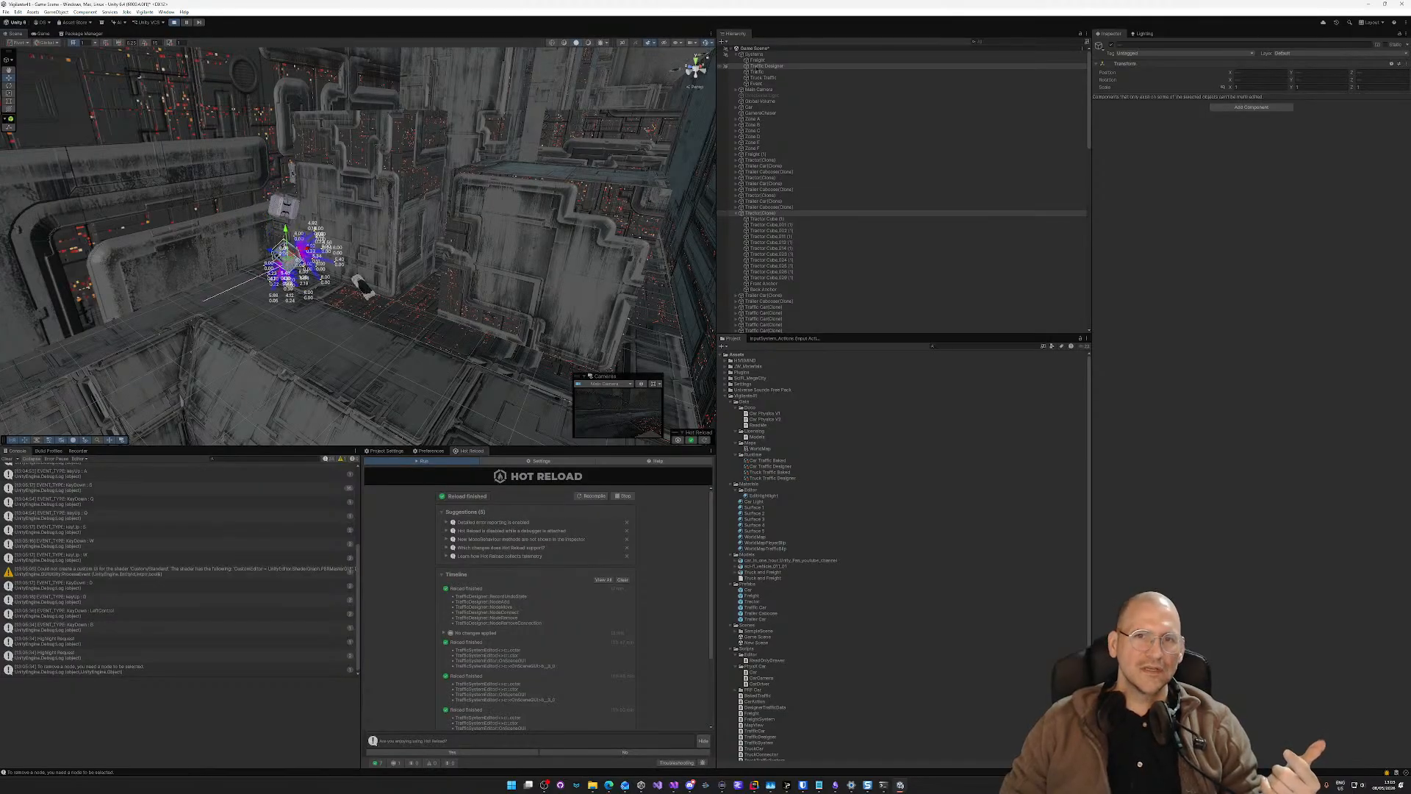
left_click(766, 66)
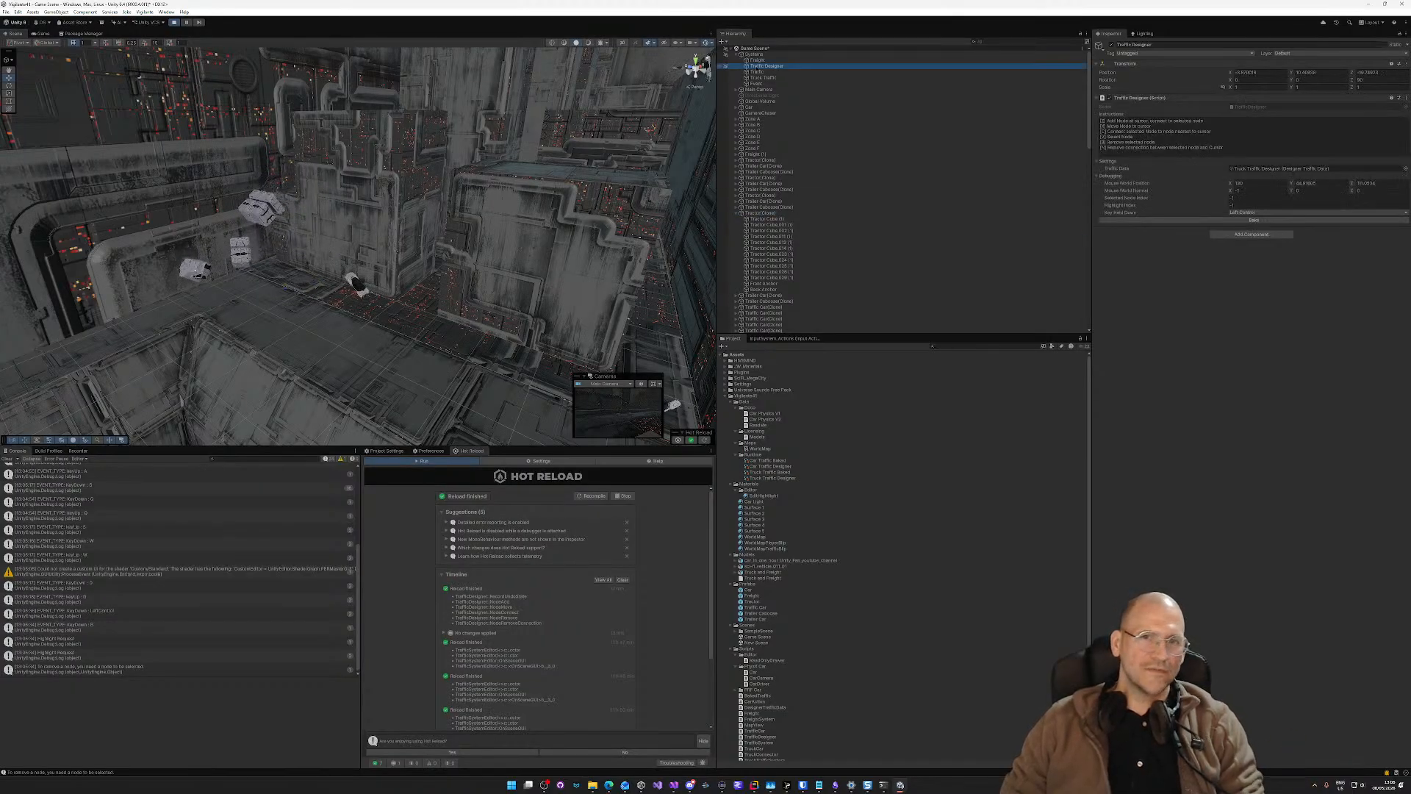
left_click(758, 72)
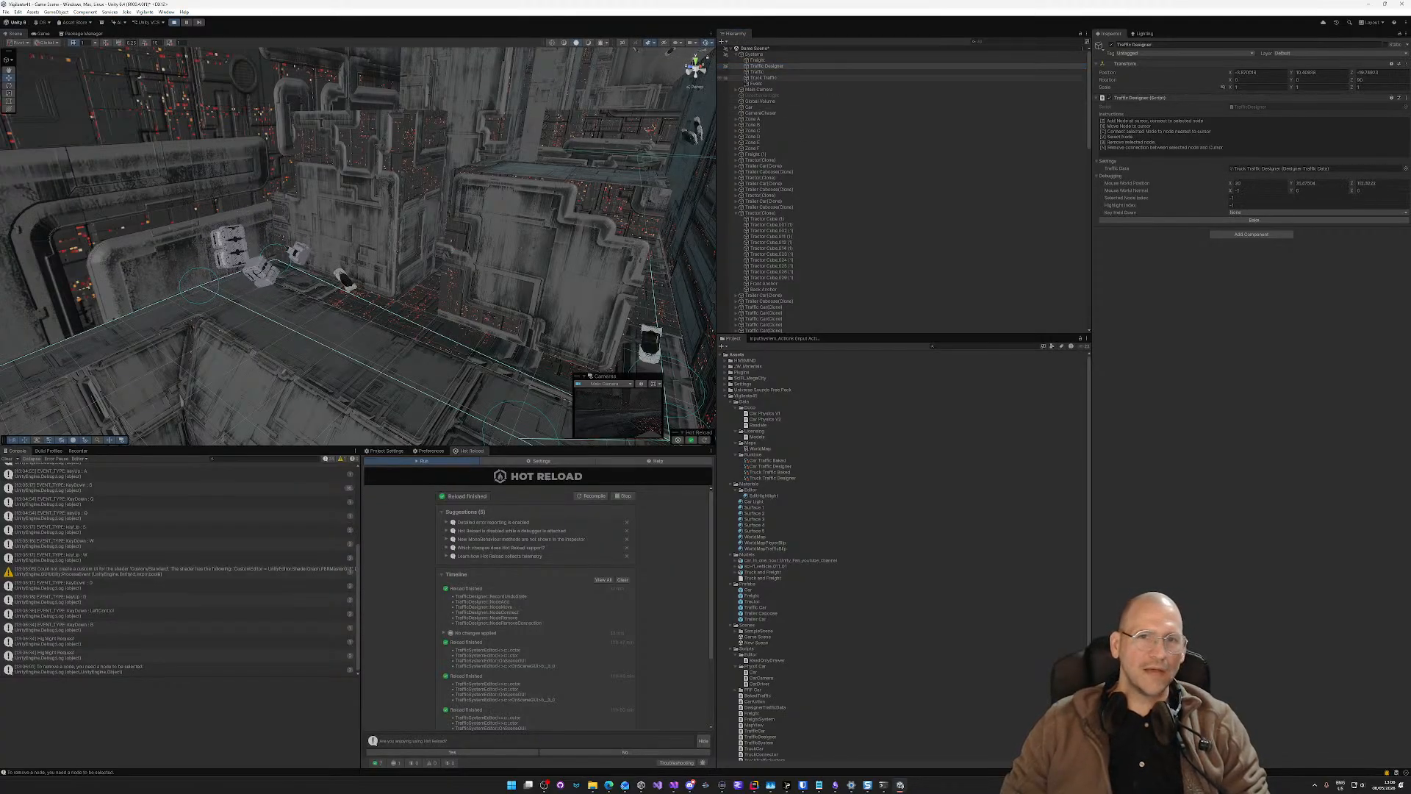
Step: Locate another truck in the corridor between the buildings and select its Tractor(Clone) object
right_click_drag(304, 274, 367, 235)
left_click(375, 213)
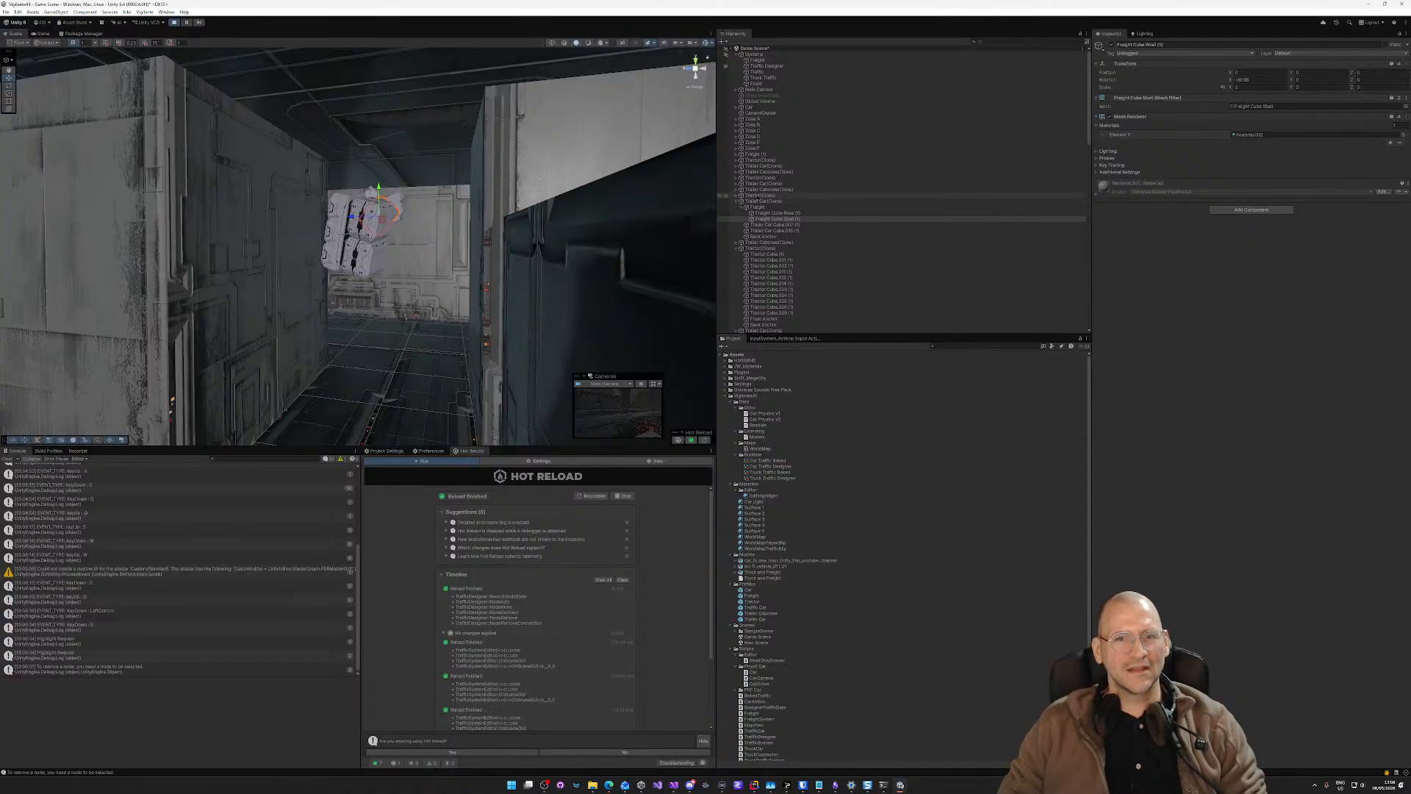
left_click(759, 196)
Step: Follow the selected tractor and its trailers through the corridors and over the city to examine their driving
mouse_move(439, 276)
right_mouse_down()
mouse_move(468, 264)
mouse_move(444, 260)
right_mouse_up()
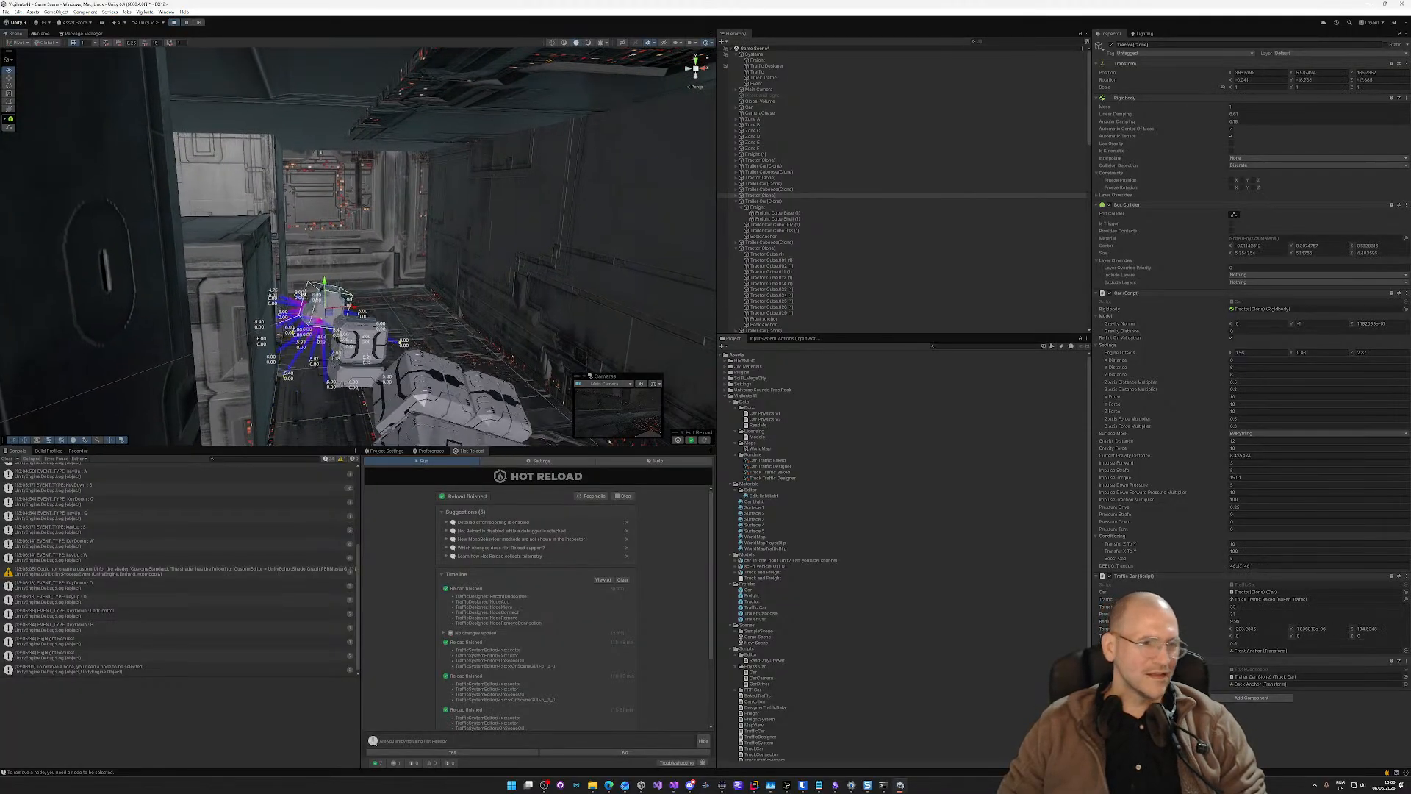
right_click_drag(297, 296, 149, 294)
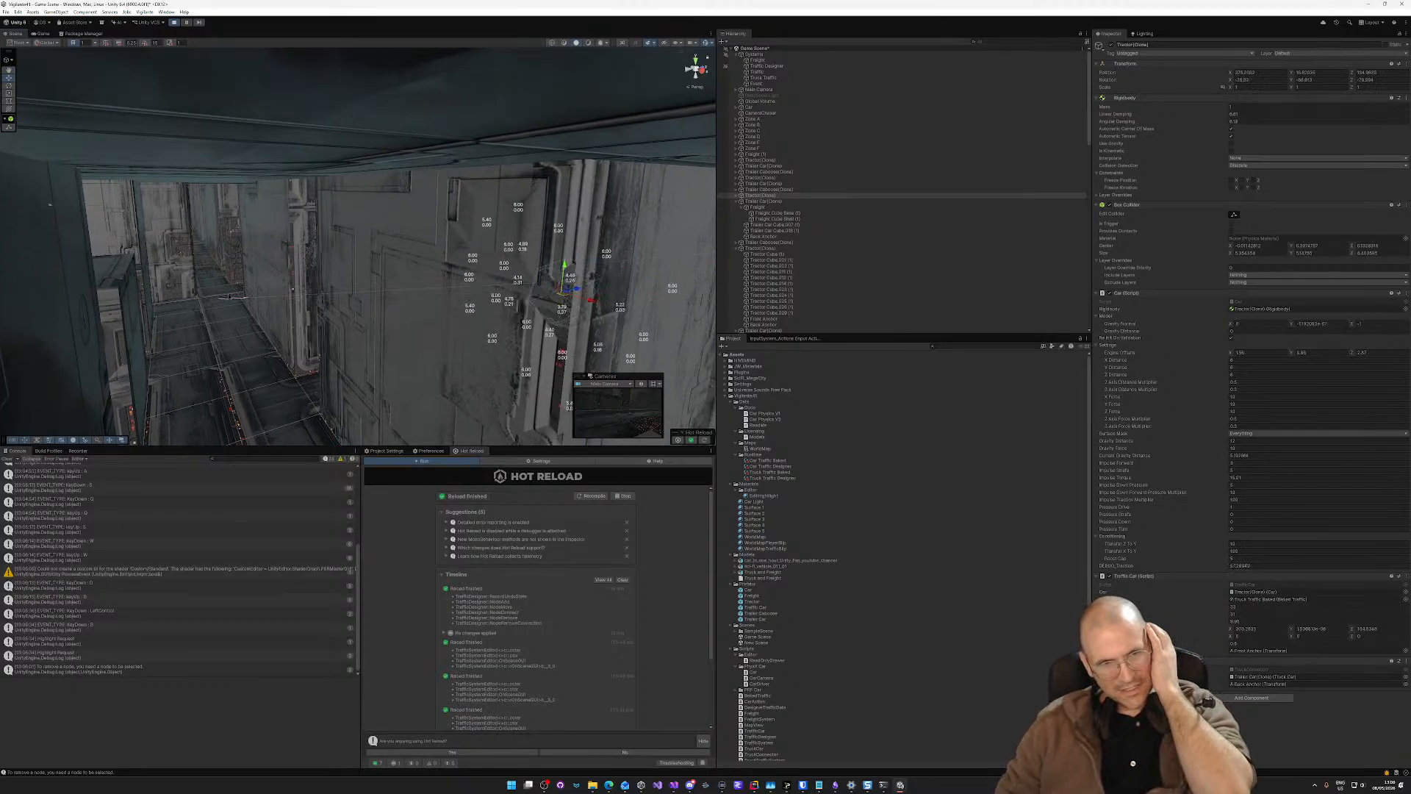
mouse_move(562, 281)
right_mouse_down()
mouse_move(619, 286)
mouse_move(563, 294)
right_mouse_up()
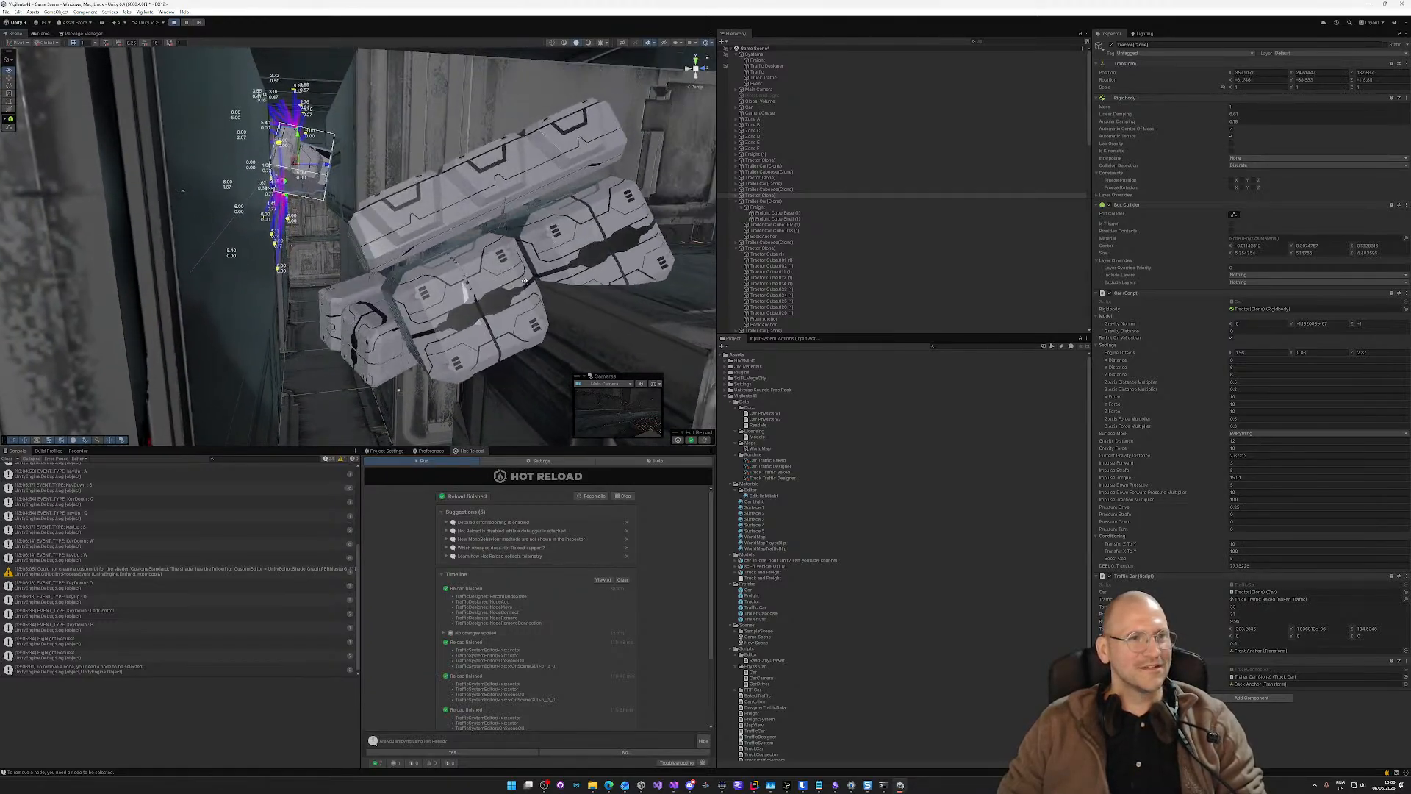
key("s")
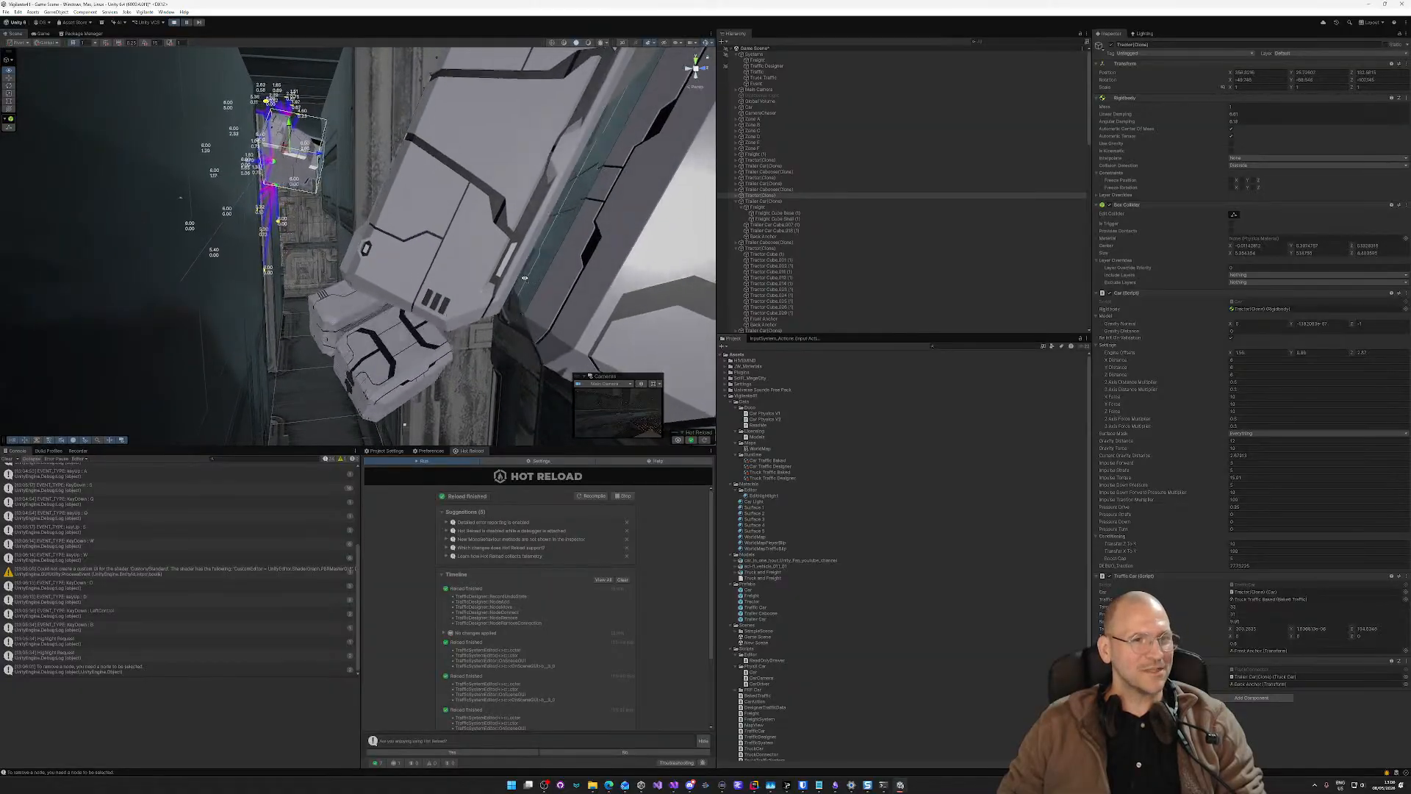
key("a")
right_click_drag(524, 277, 611, 289)
key("w")
key("d")
key("s")
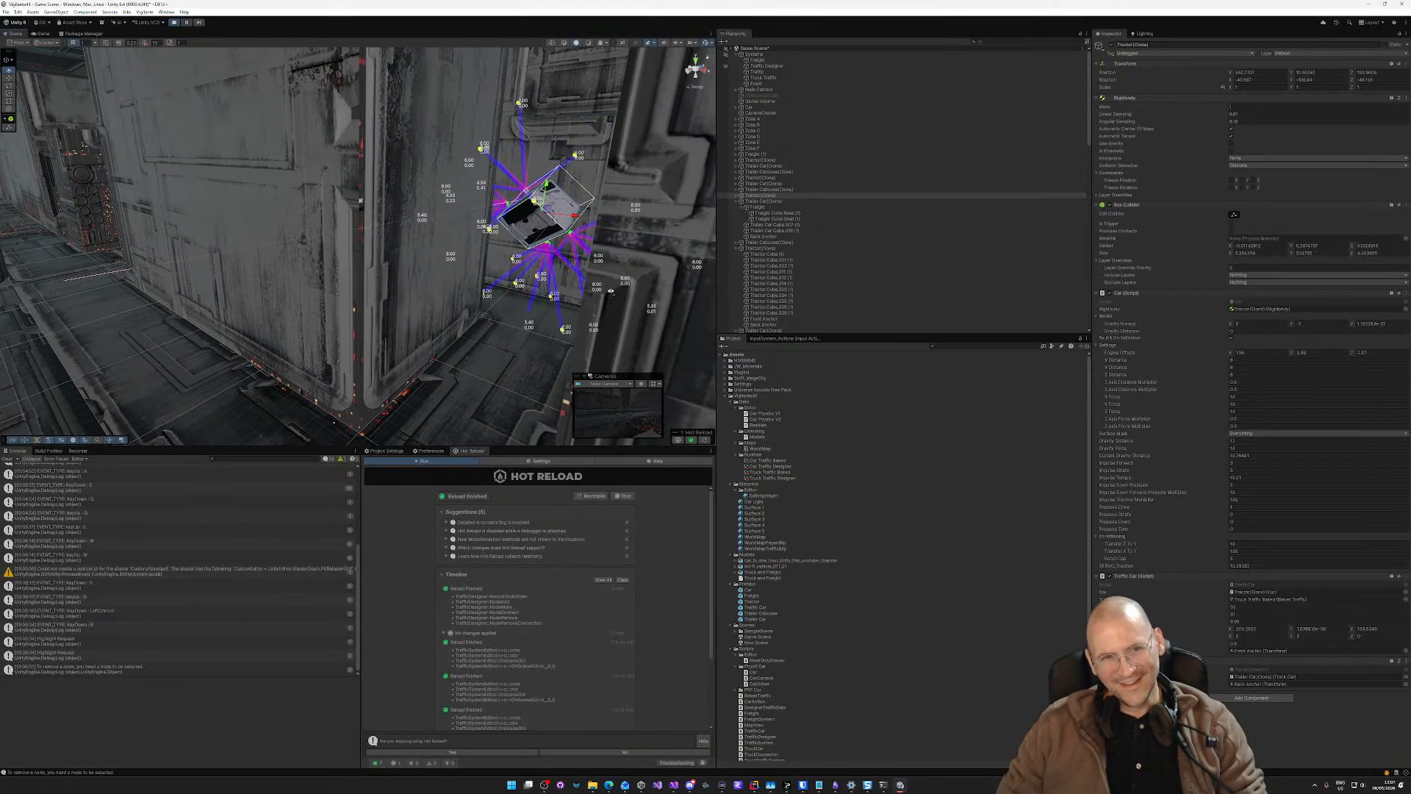
right_click_drag(611, 289, 604, 287)
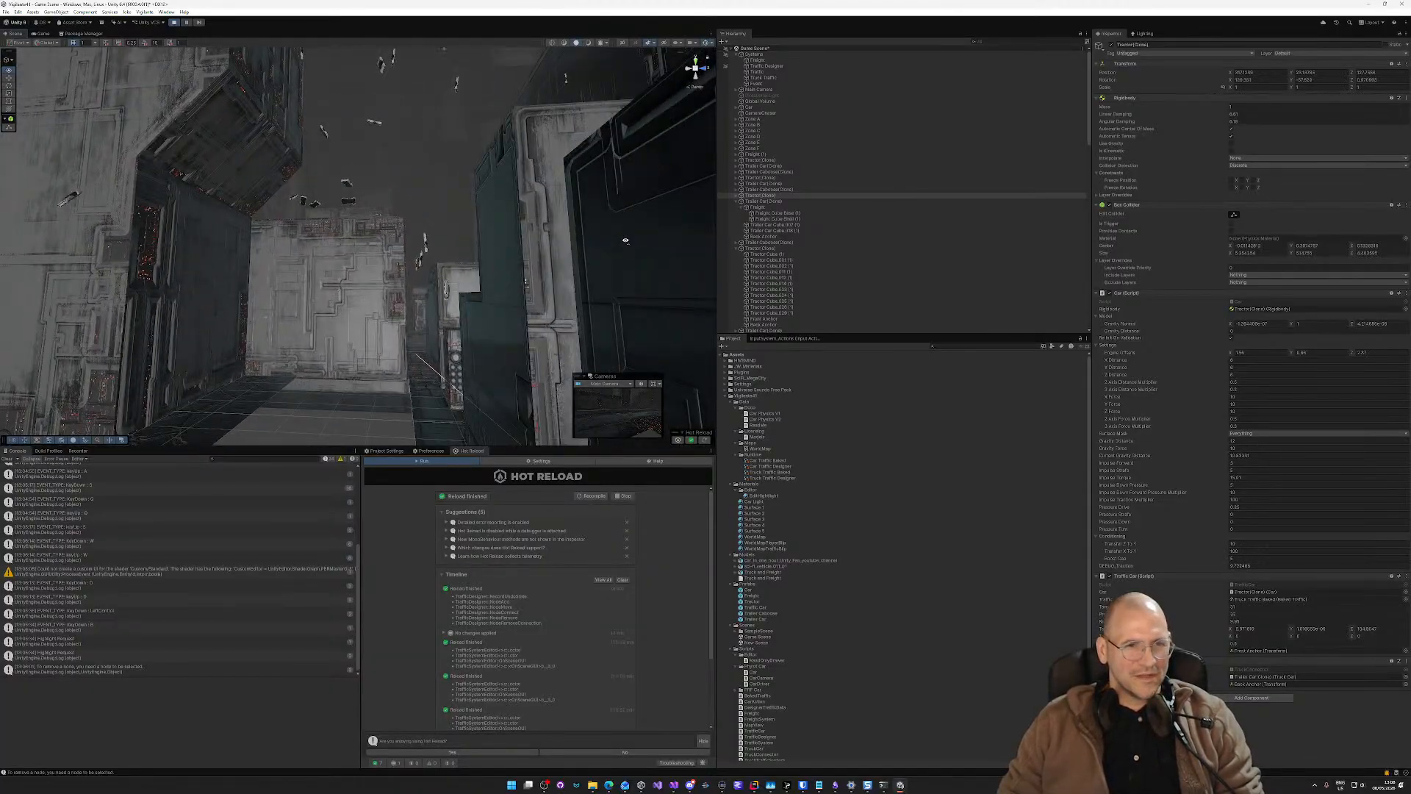
right_click_drag(647, 239, 327, 306)
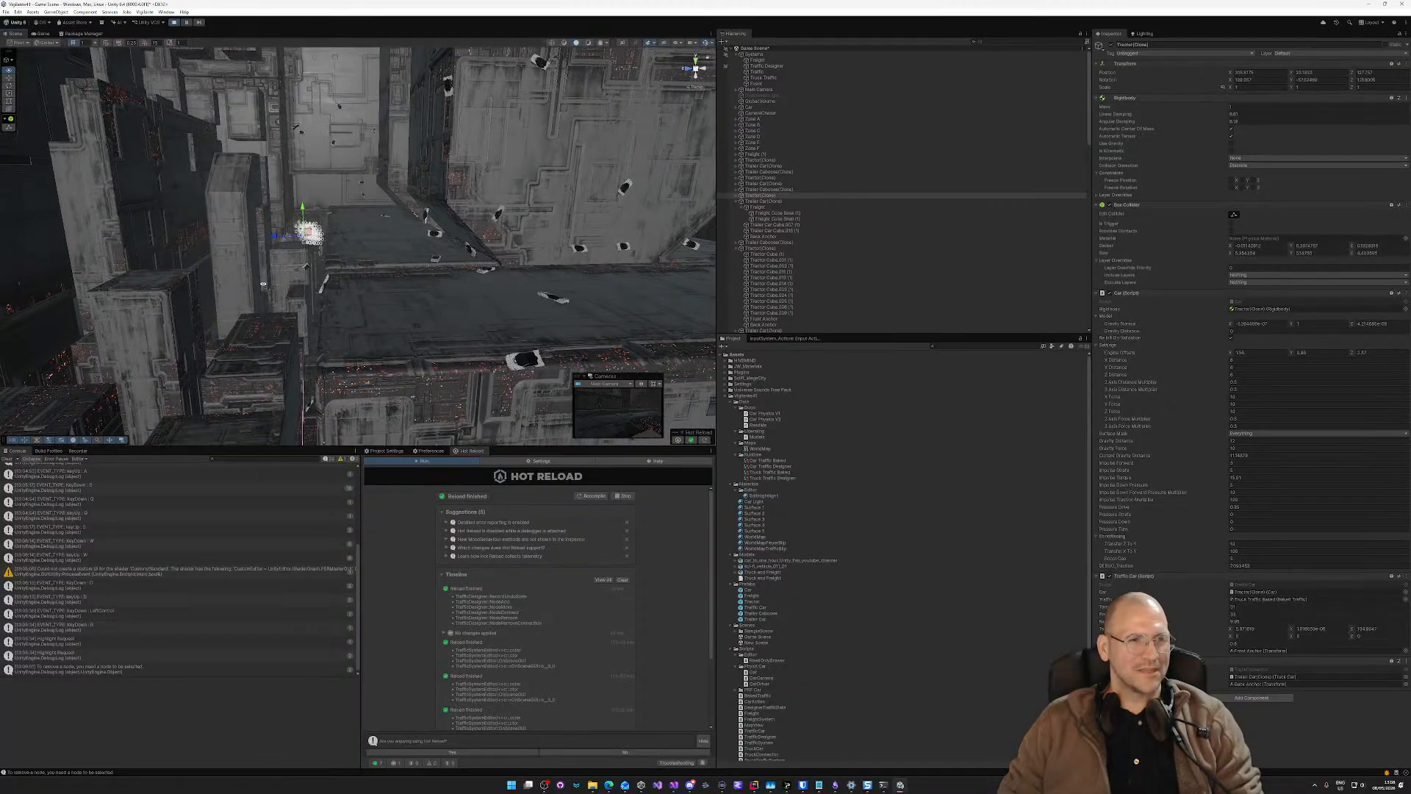
Step: Select the large building block beneath the traffic and stop play mode
left_click(327, 305)
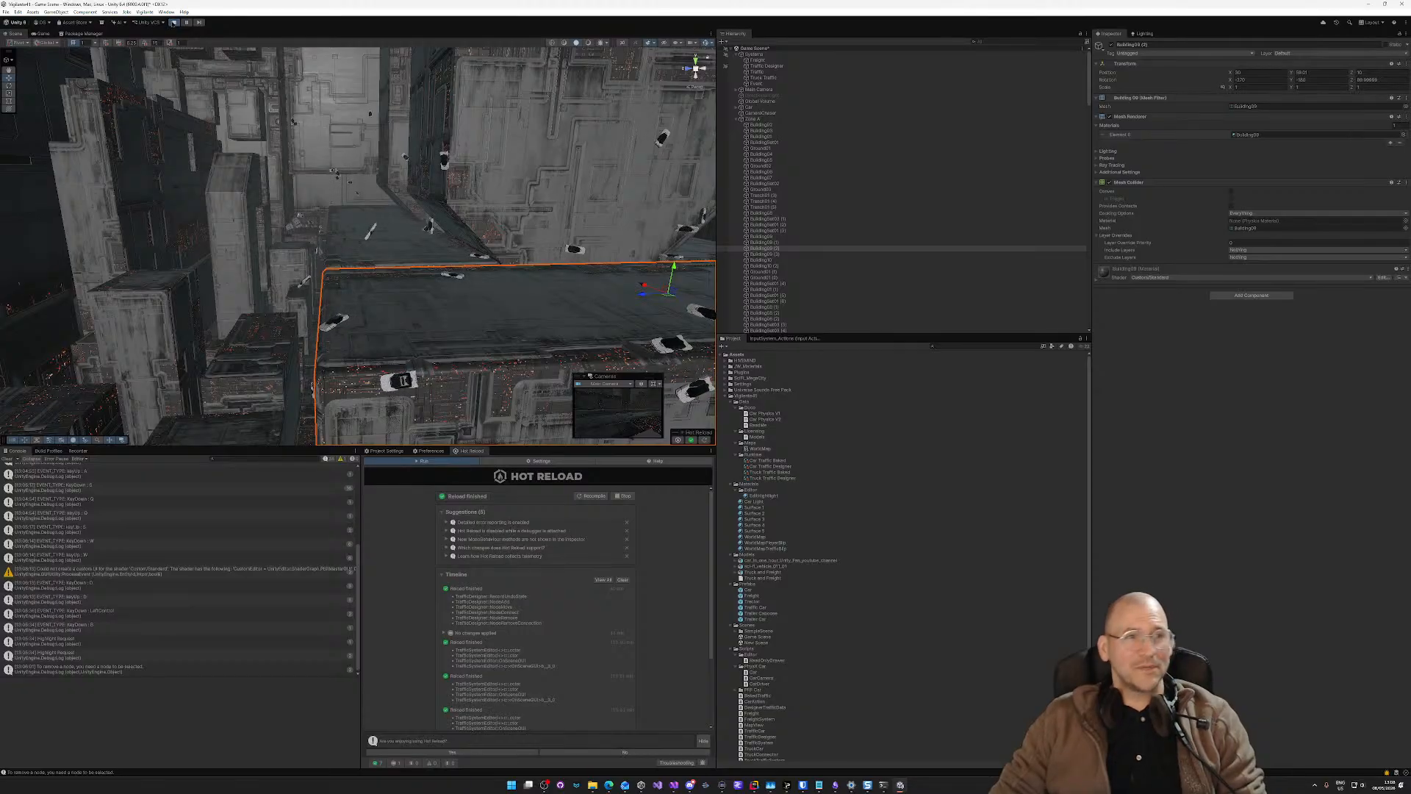
left_click(174, 22)
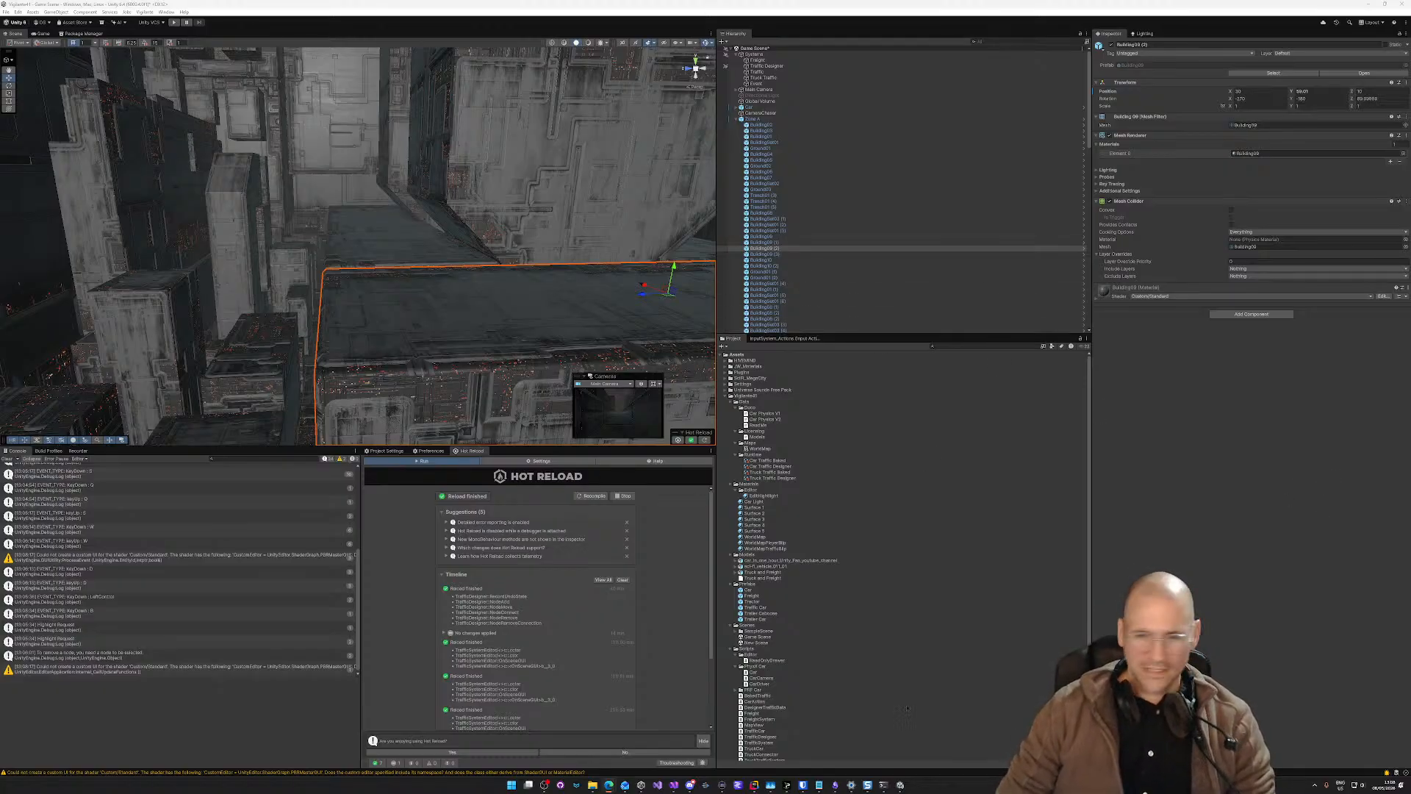
Step: Switch to the design notes and review the V41 Tasks list through the Freight Truck and 3D WorldMap entries
key("alt+Tab")
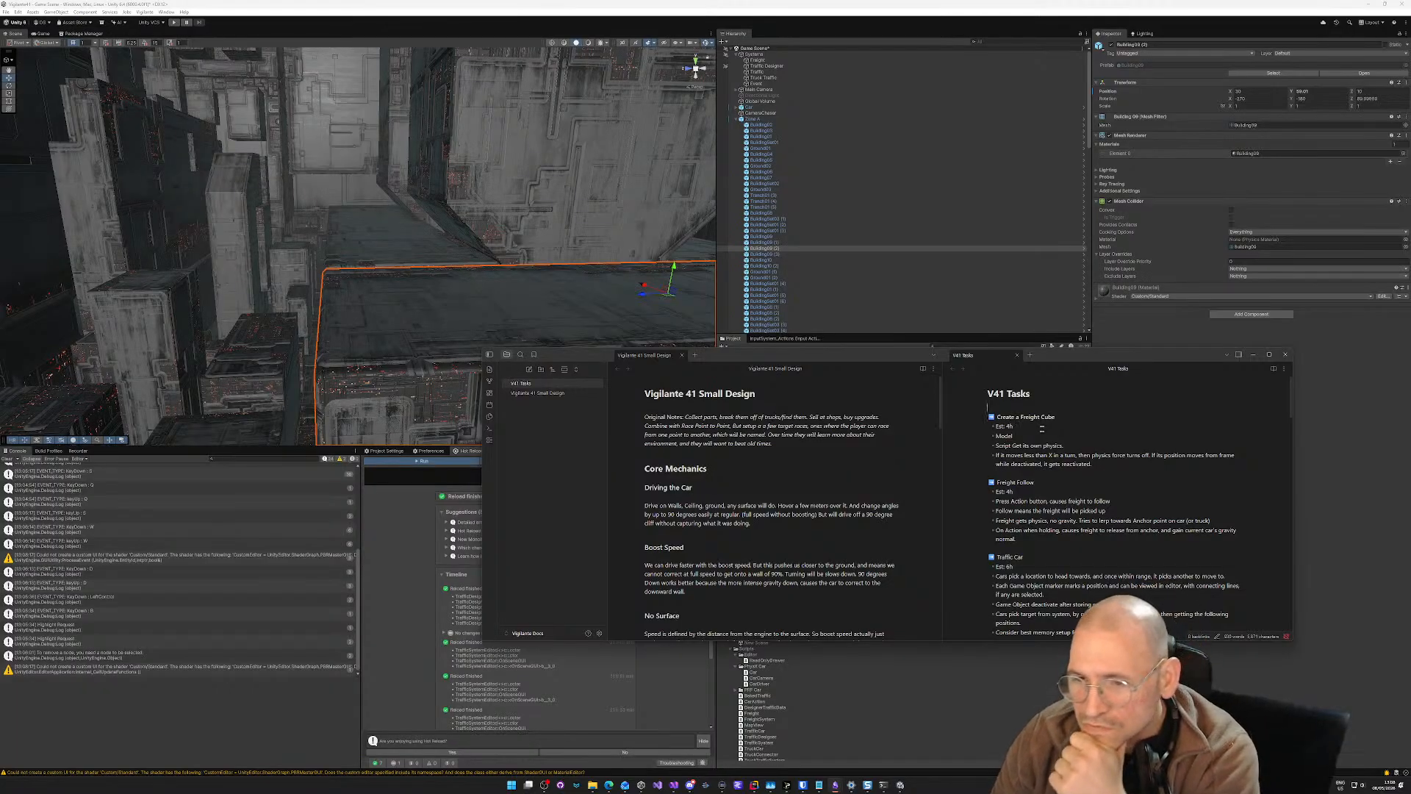
left_click_drag(1014, 416, 1136, 531)
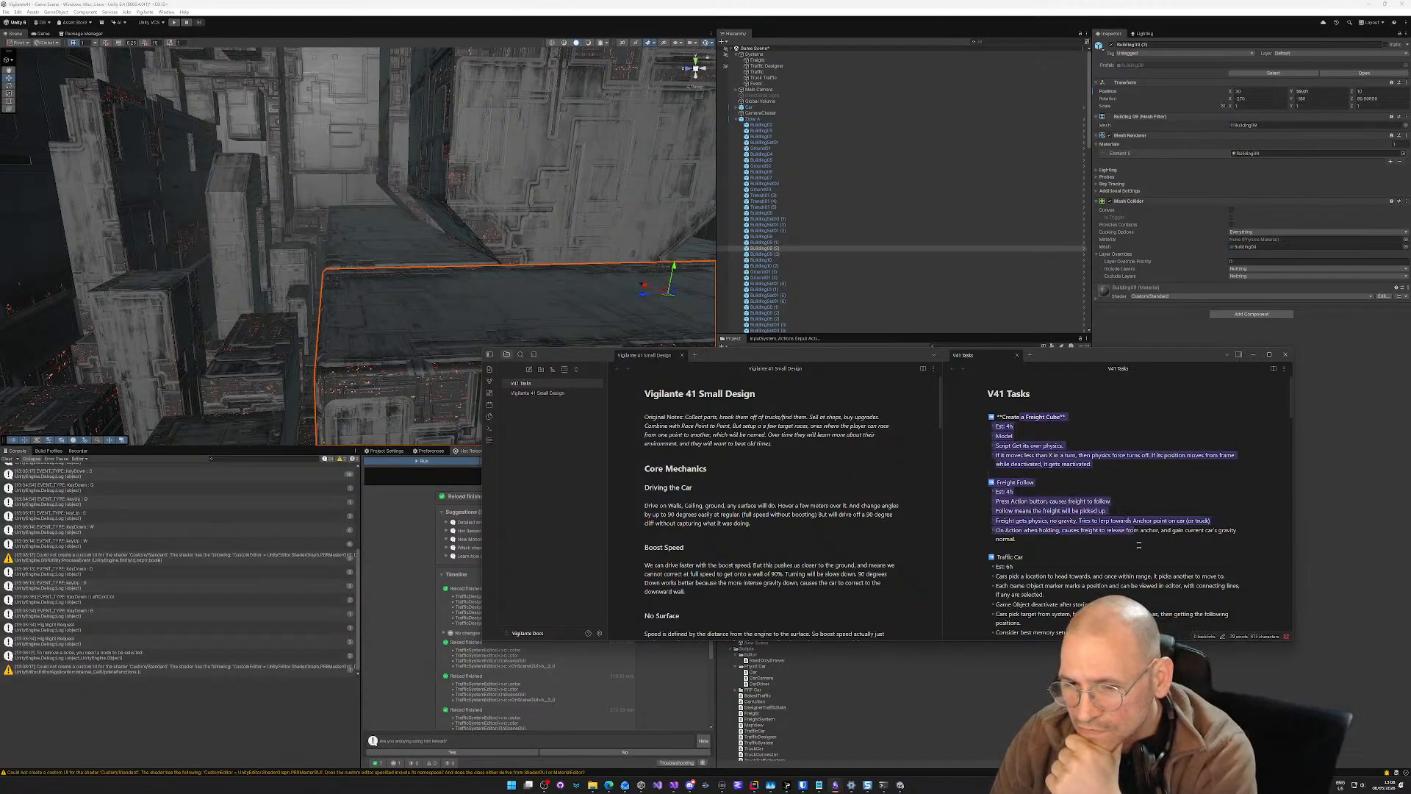
scroll(1119, 520, "down", 2)
scroll(1083, 515, "down", 2)
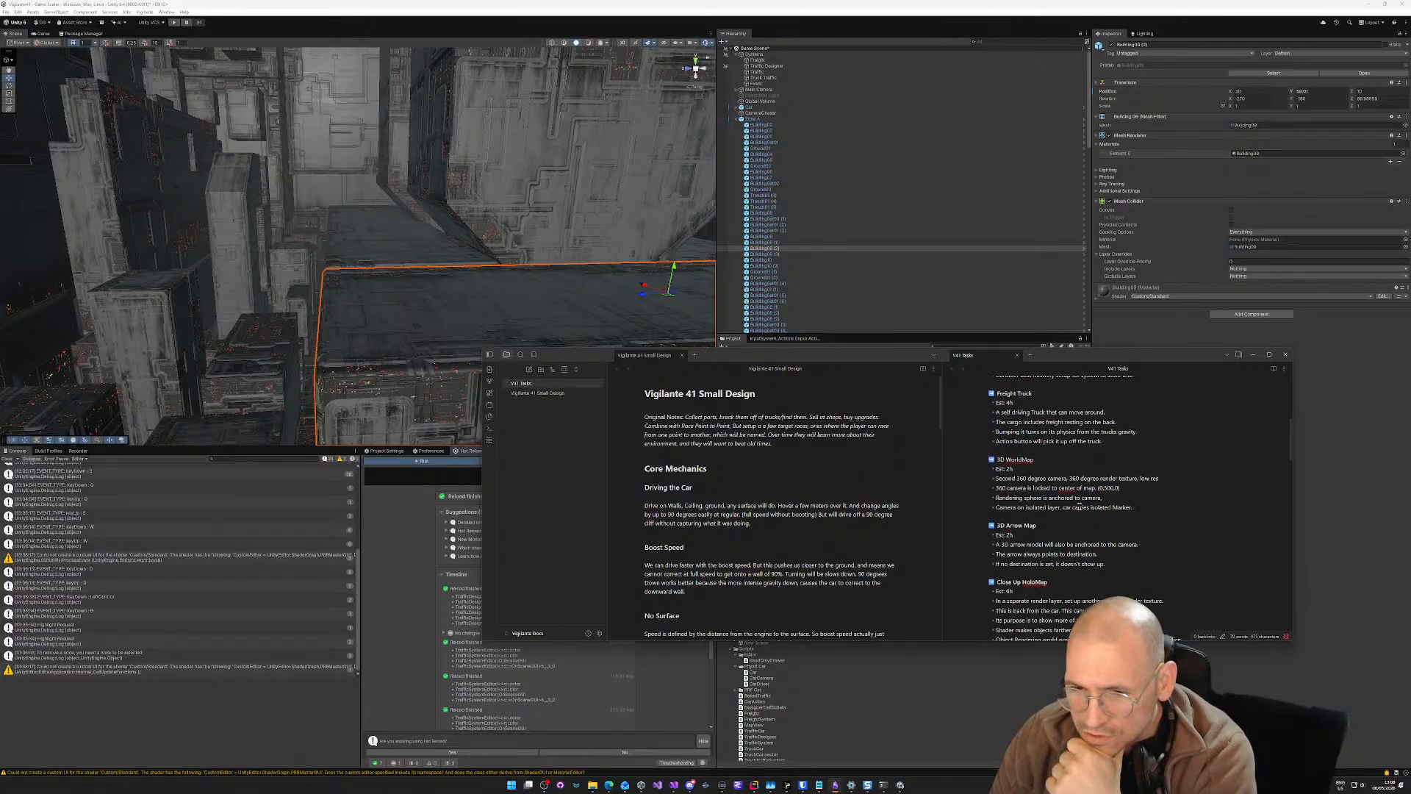
left_click_drag(997, 460, 1103, 498)
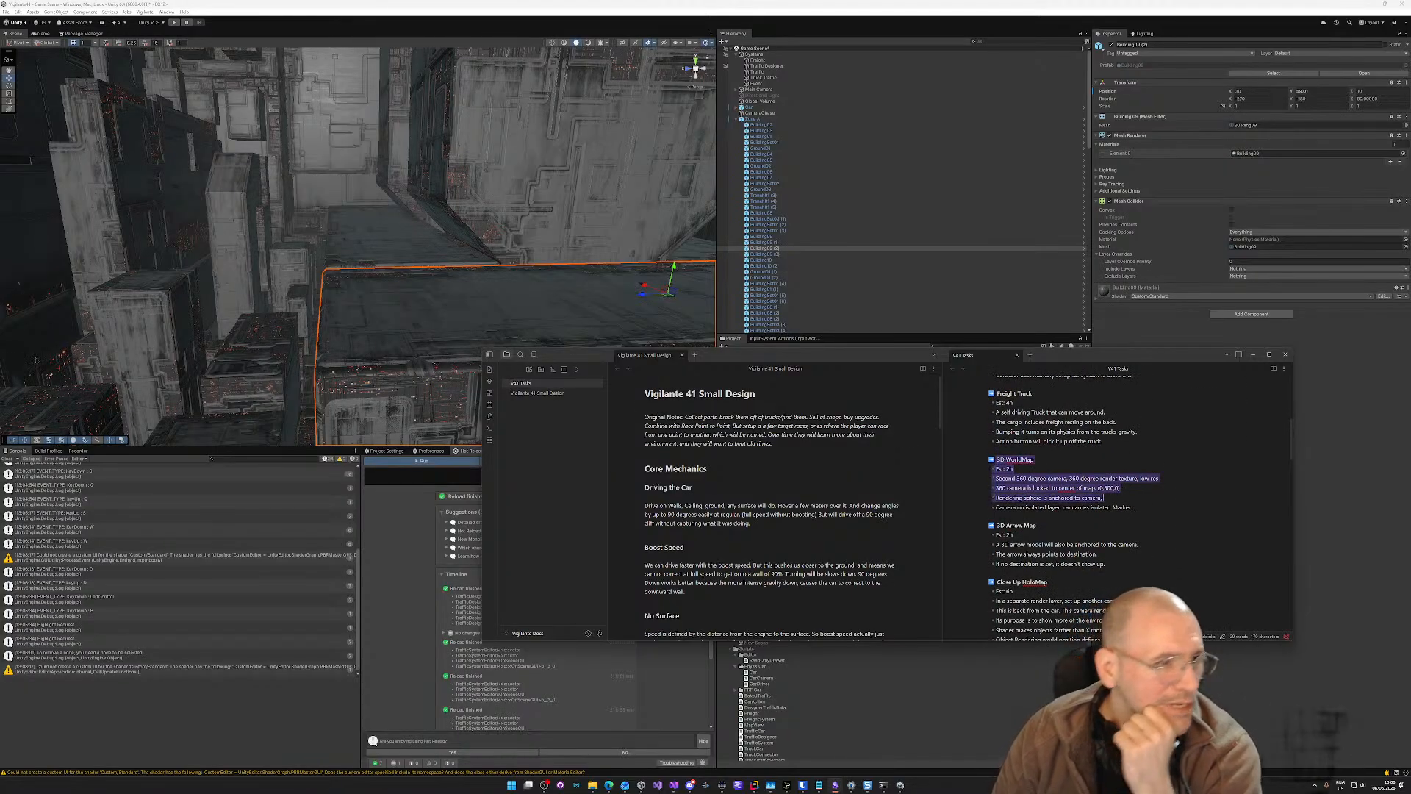
Step: Show the Game view, run the game to test driving the car through the city, and stop play mode
left_click(41, 34)
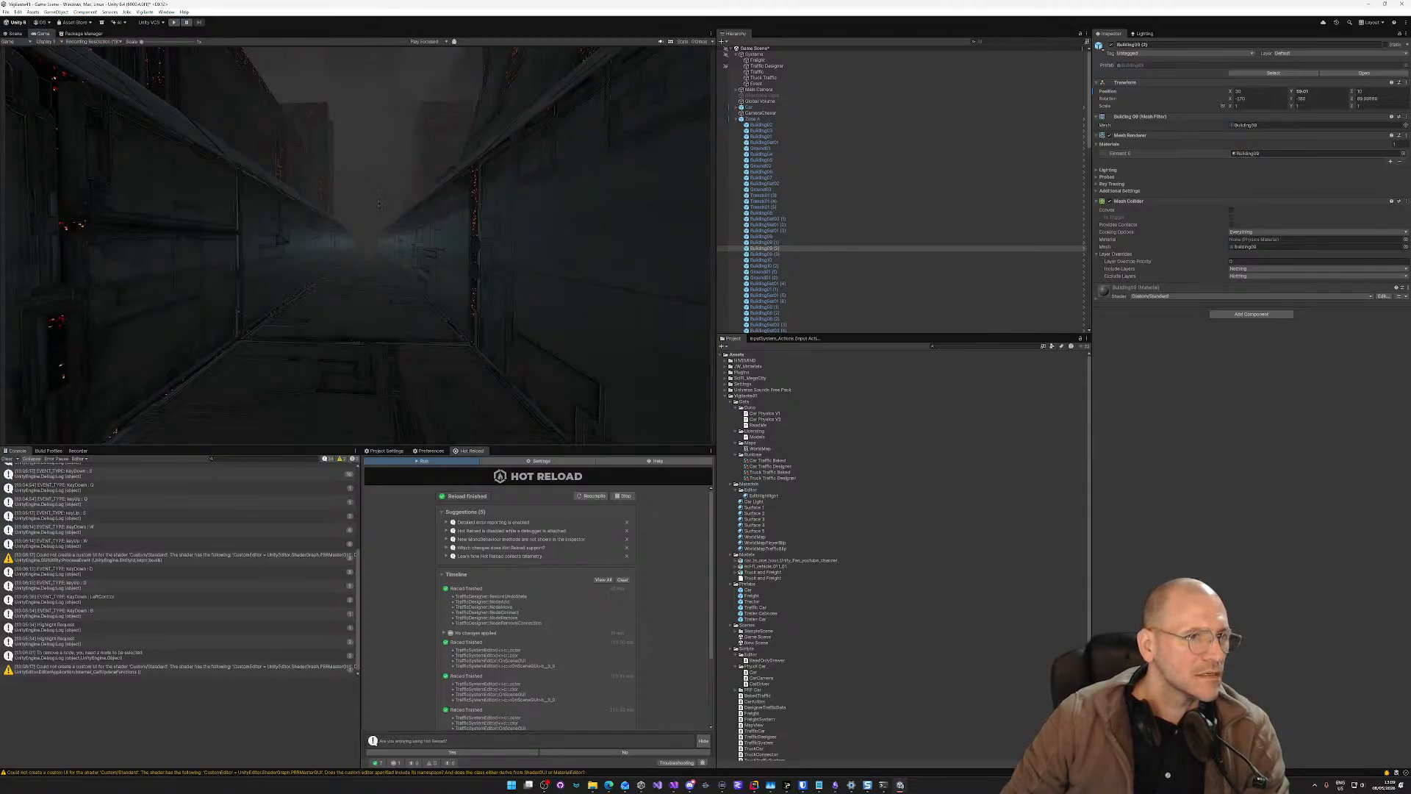
left_click(174, 22)
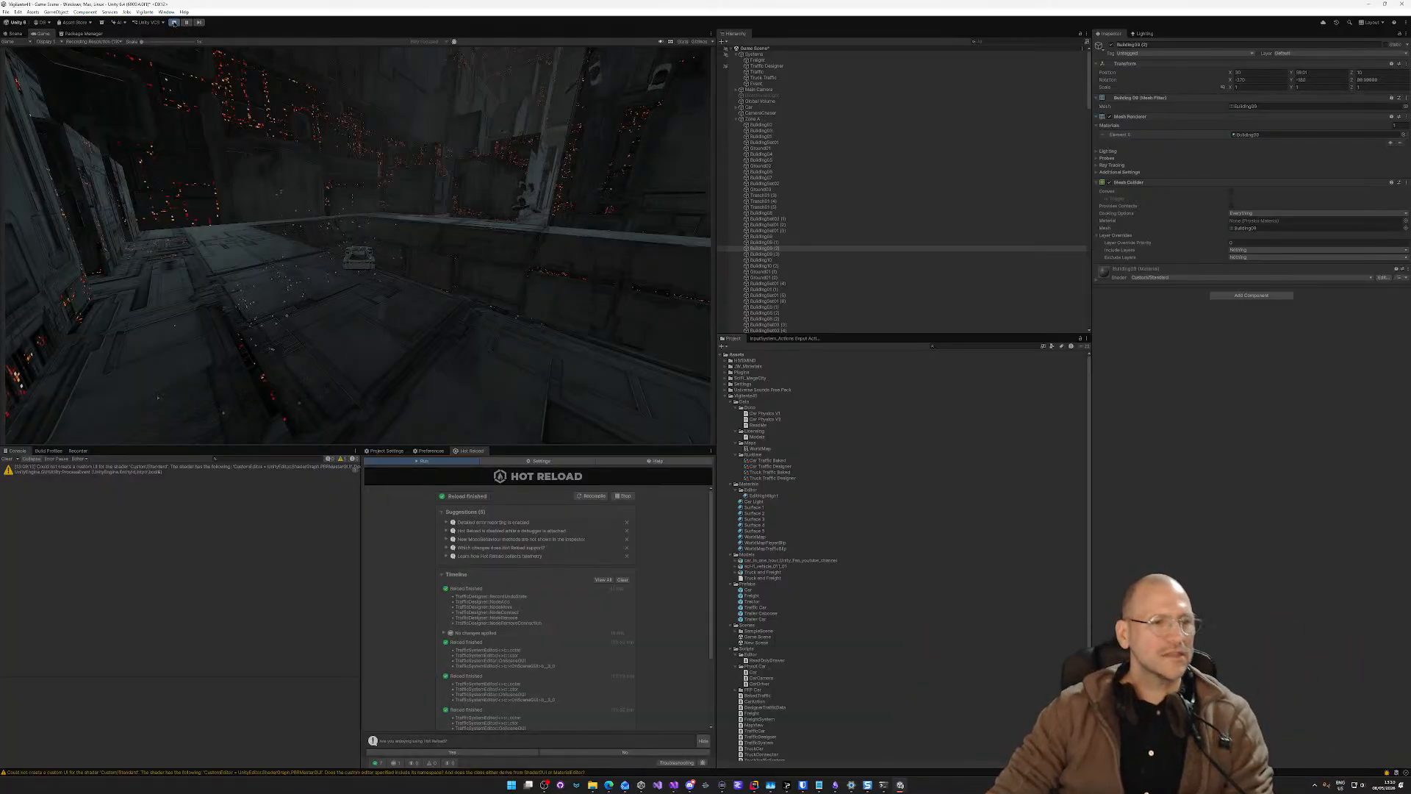
left_click(174, 23)
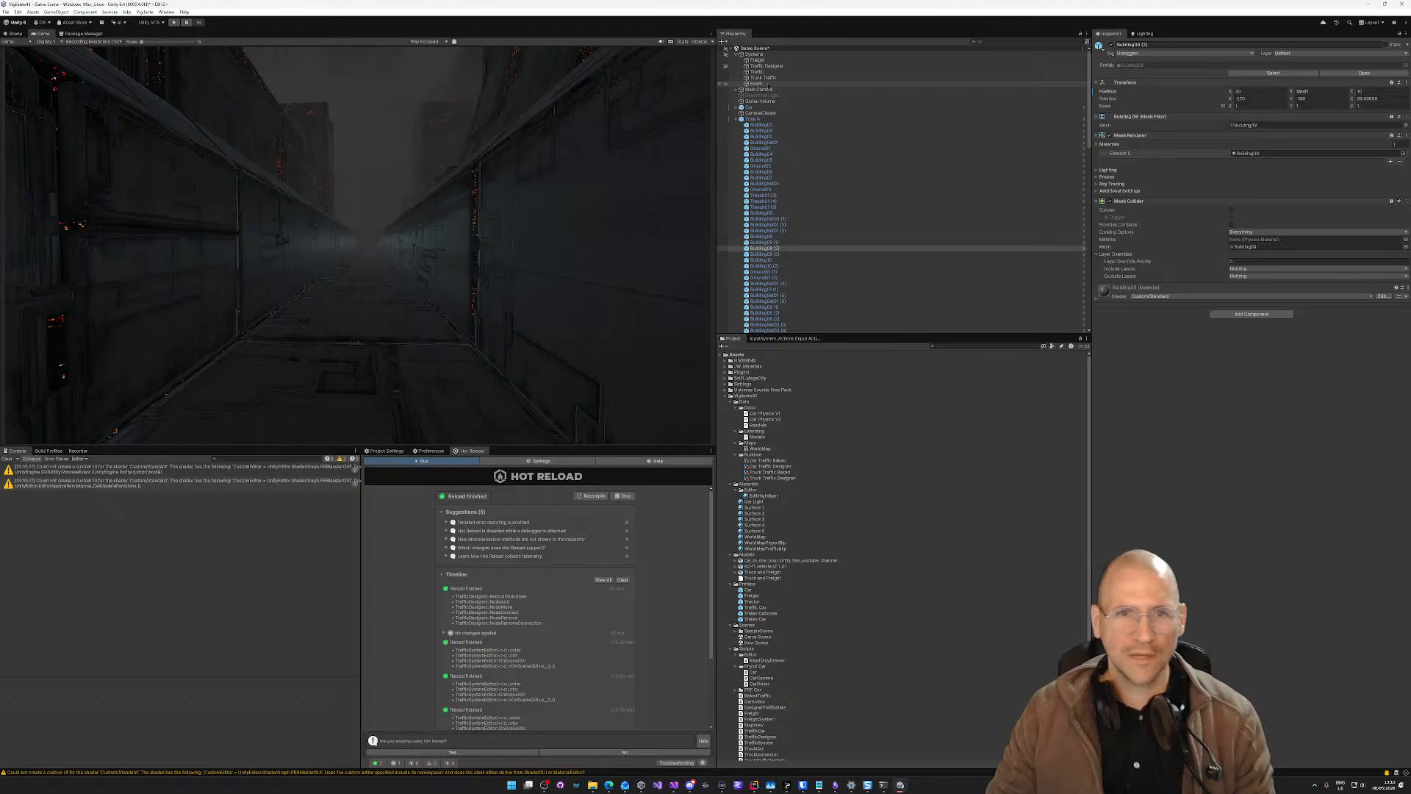
Step: Move the WorldMap object out of Main Camera and make it a child of Car
left_click(737, 119)
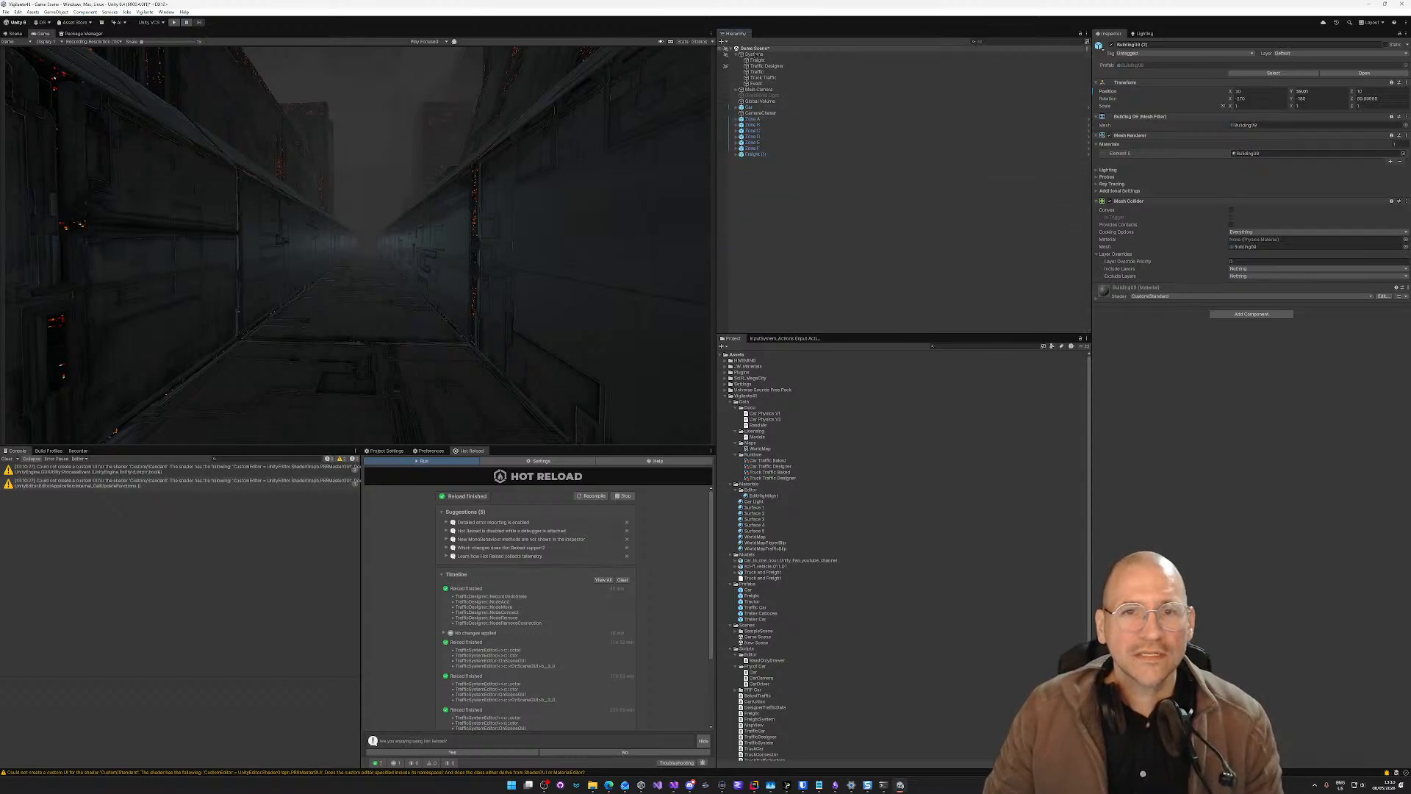
left_click(736, 90)
left_click(761, 96)
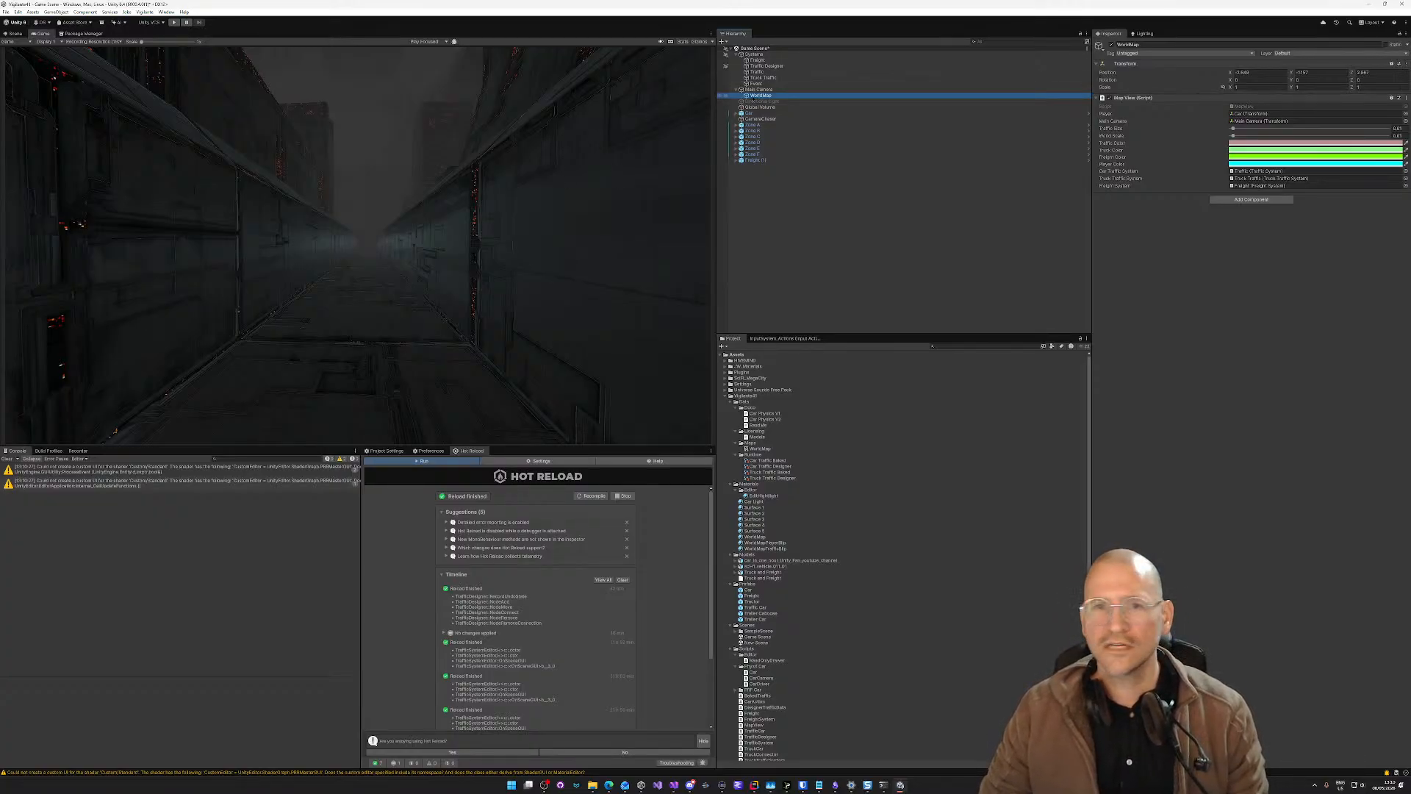
left_click(737, 113)
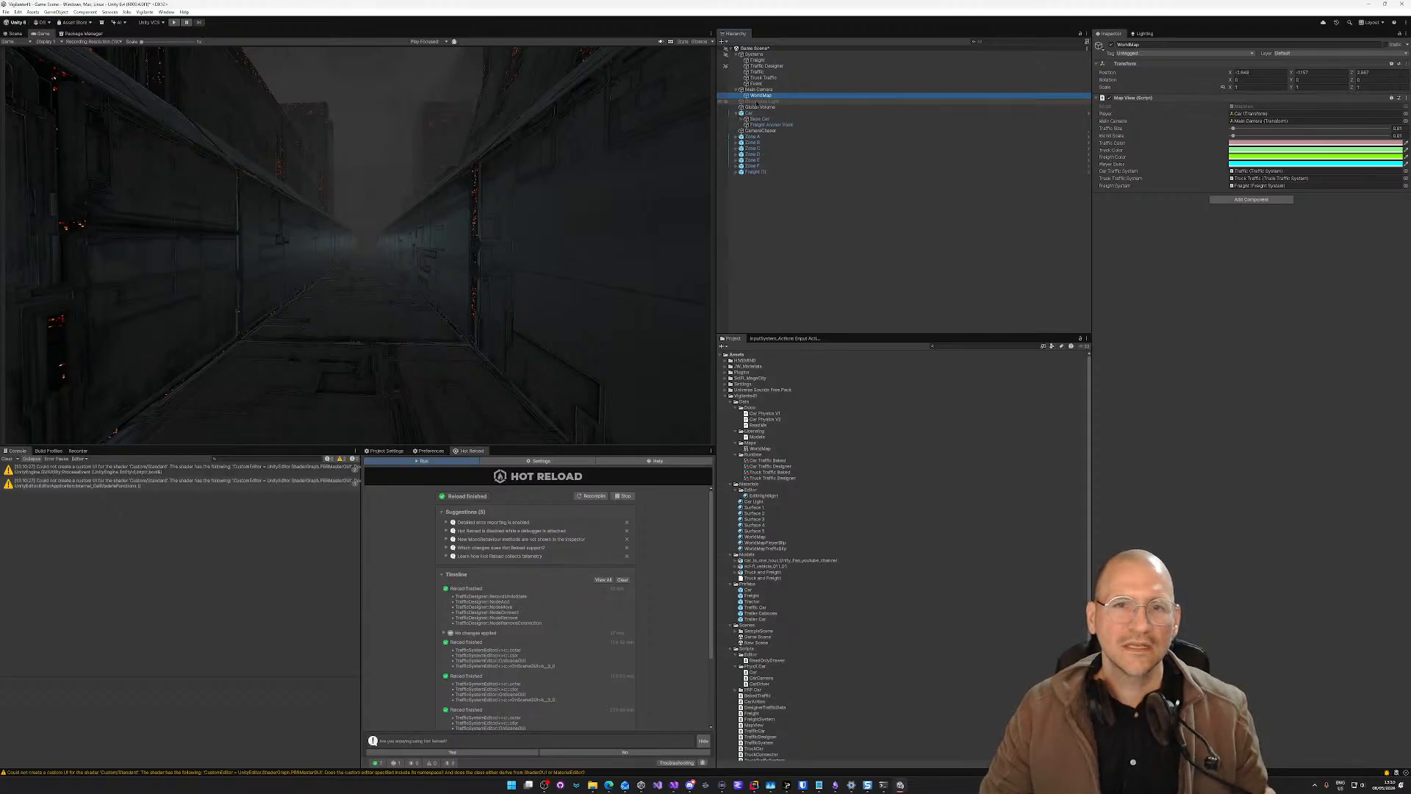
left_click_drag(761, 96, 747, 119)
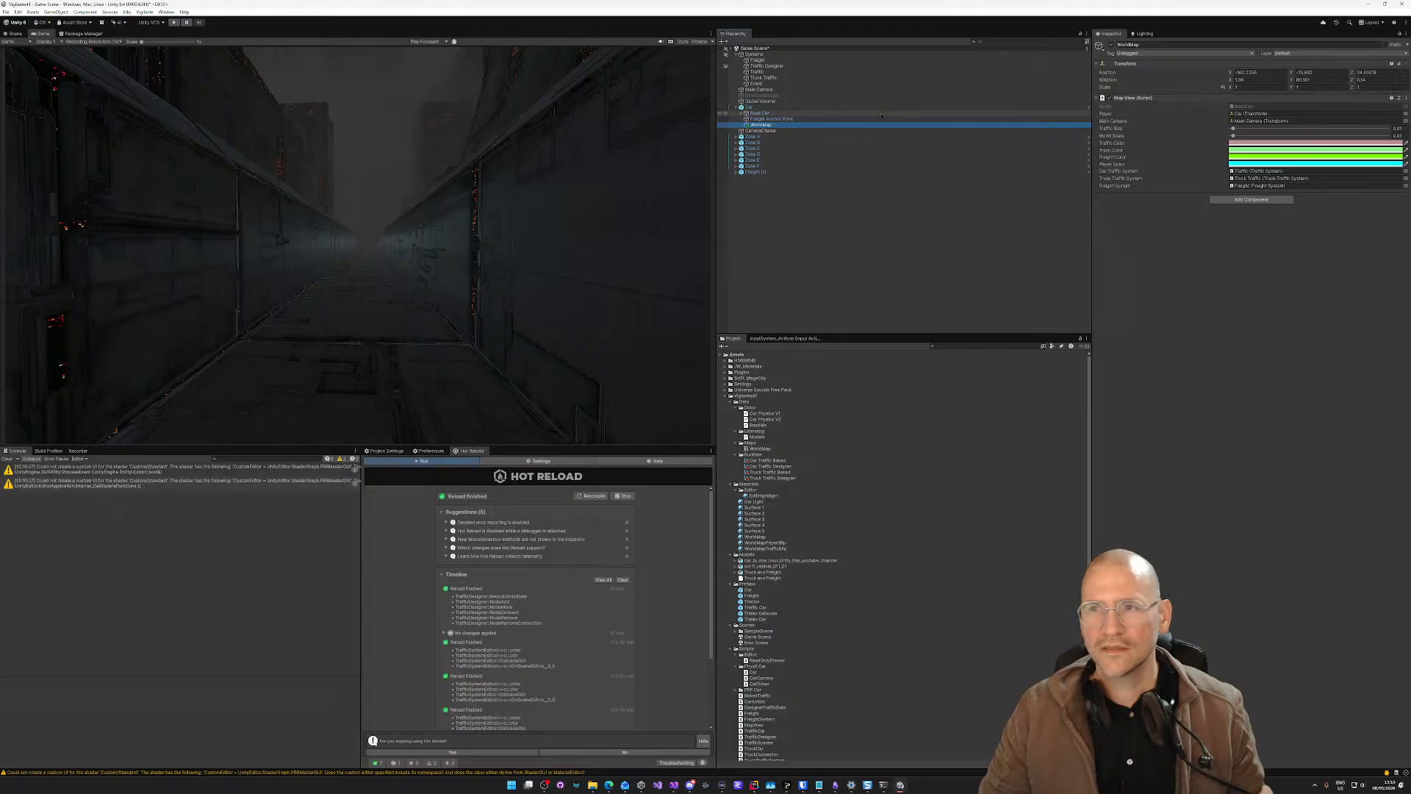
Step: Apply all overrides of the Car object to its prefab
left_click(749, 107)
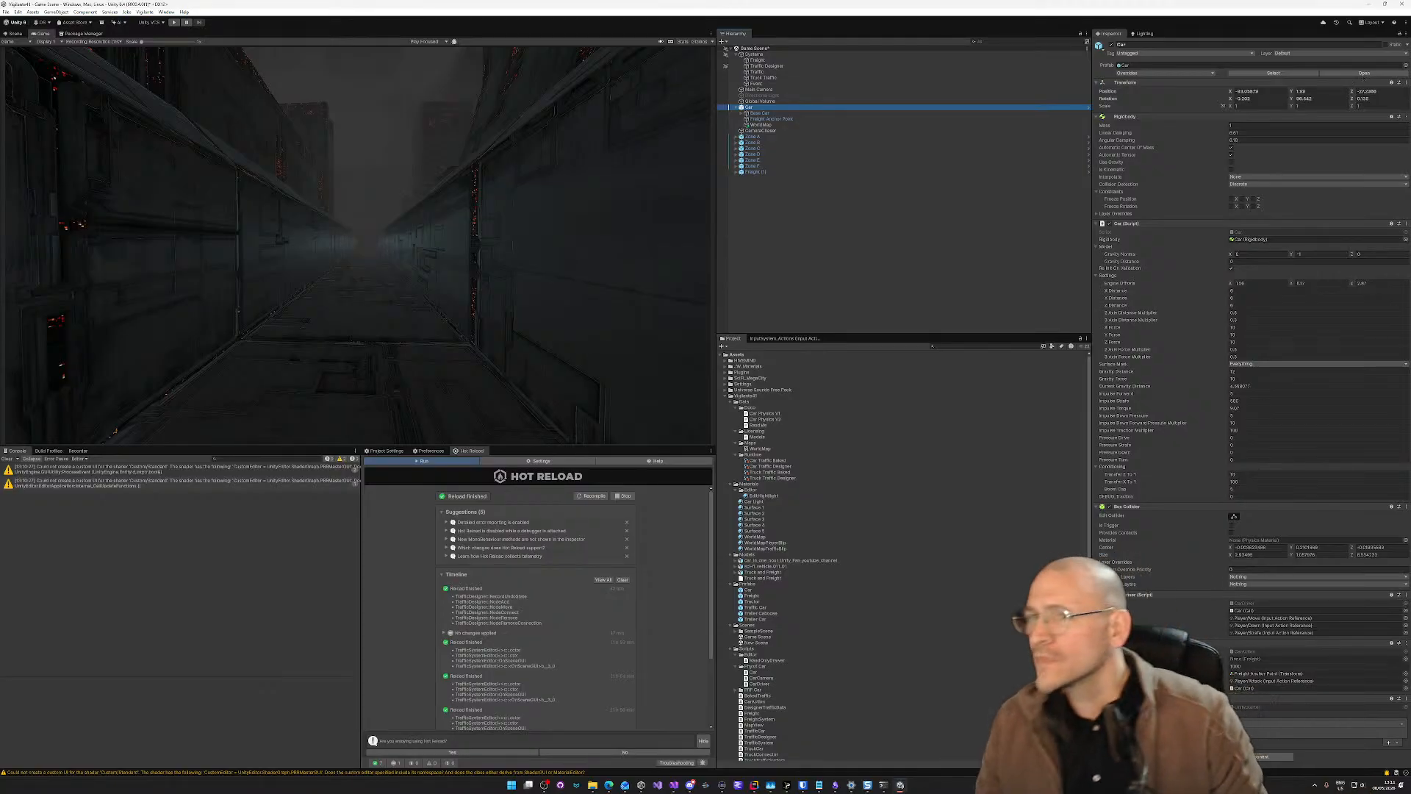
left_click(1191, 74)
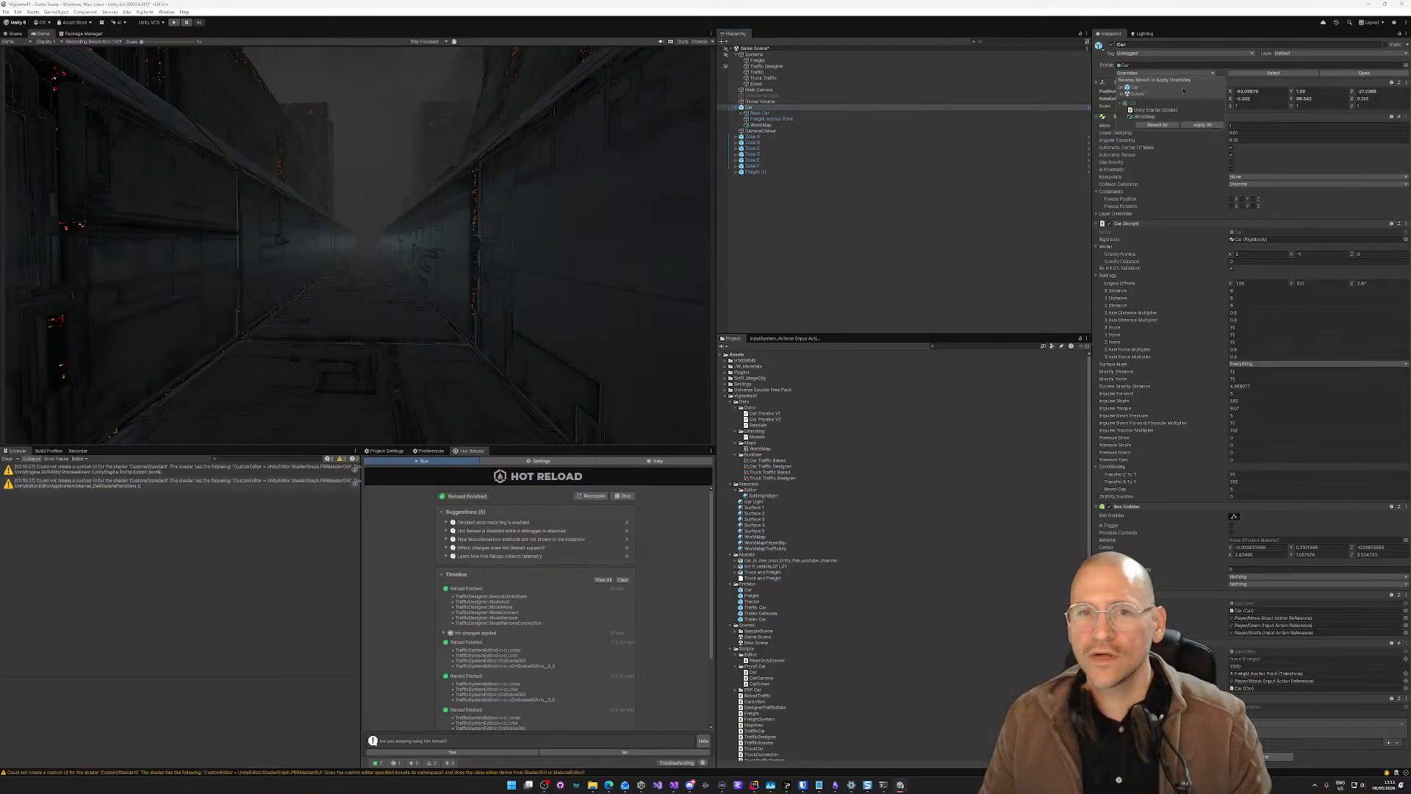
left_click(1201, 125)
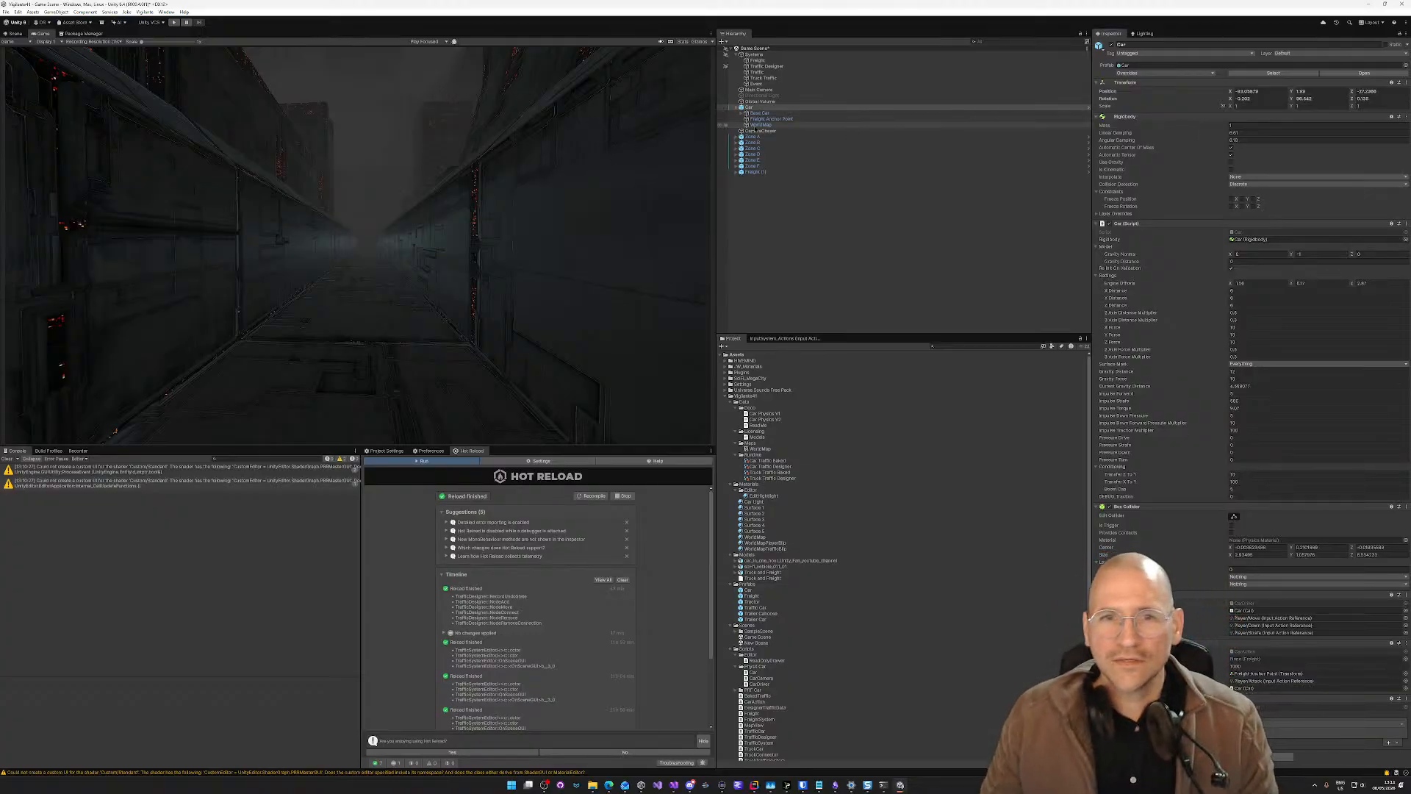
Step: Check the Truck Traffic System and Freight System references in WorldMap's Map View component
left_click(1007, 125)
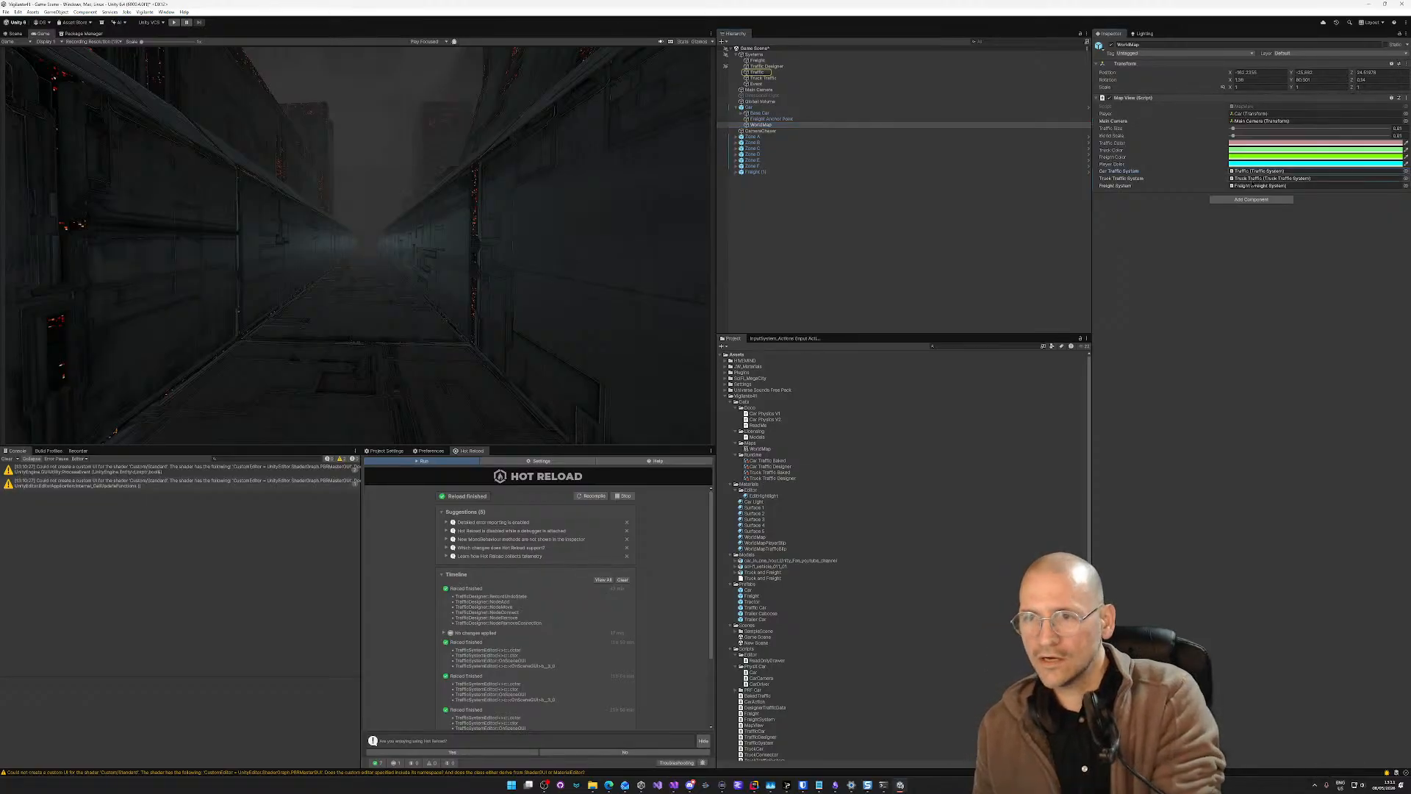
left_click(1250, 179)
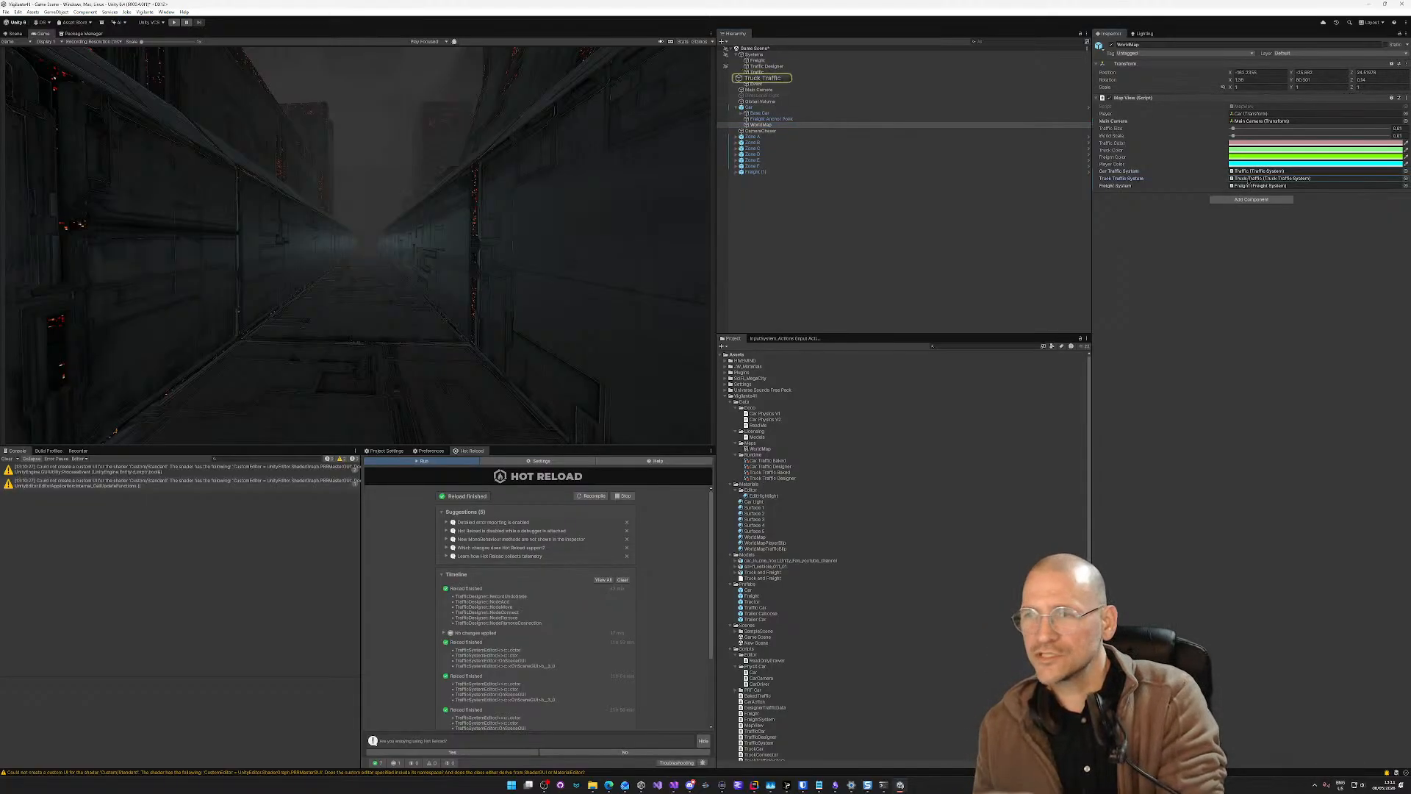
left_click(1248, 186)
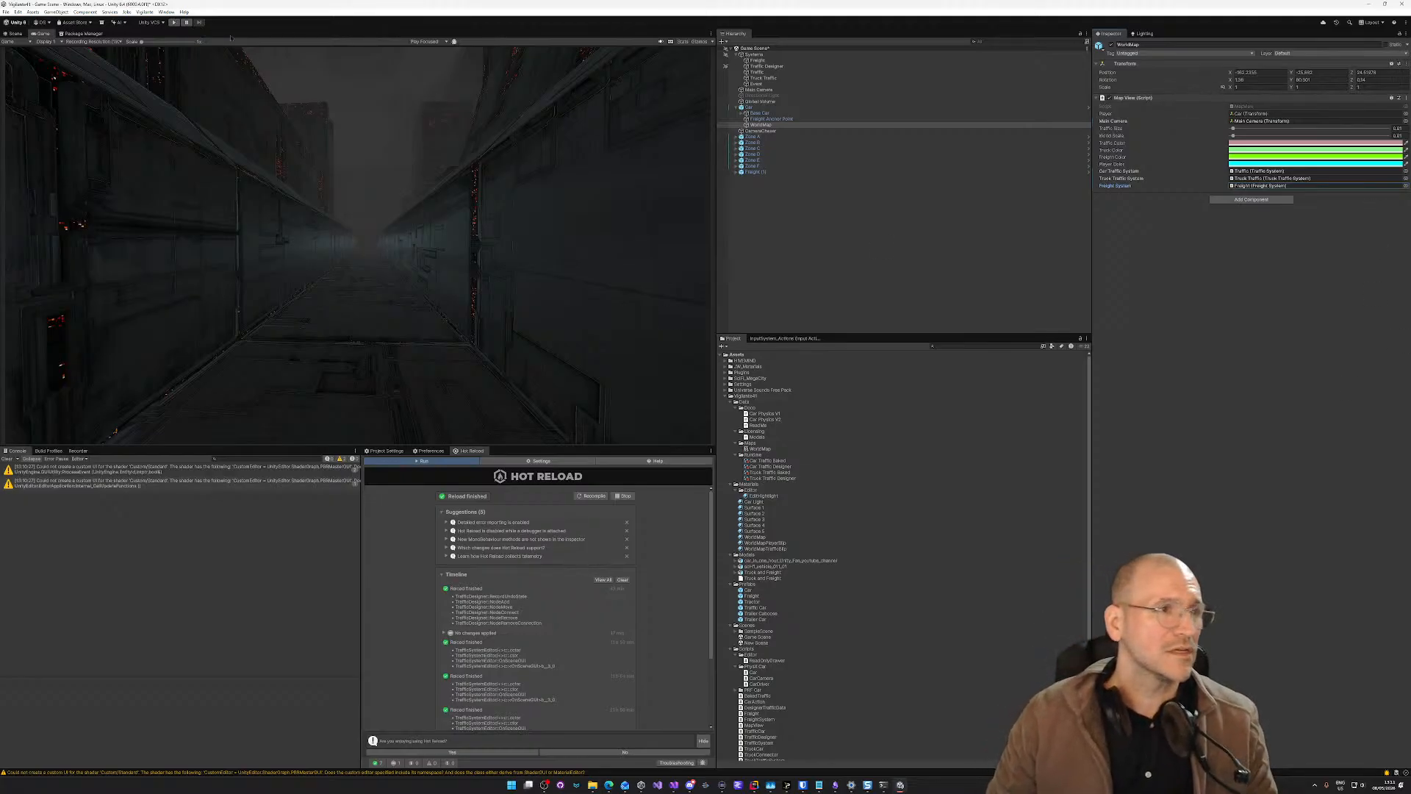
Step: Run the game and examine the WorldMap and Main Camera settings, including the layer options available for WorldMap
left_click(173, 22)
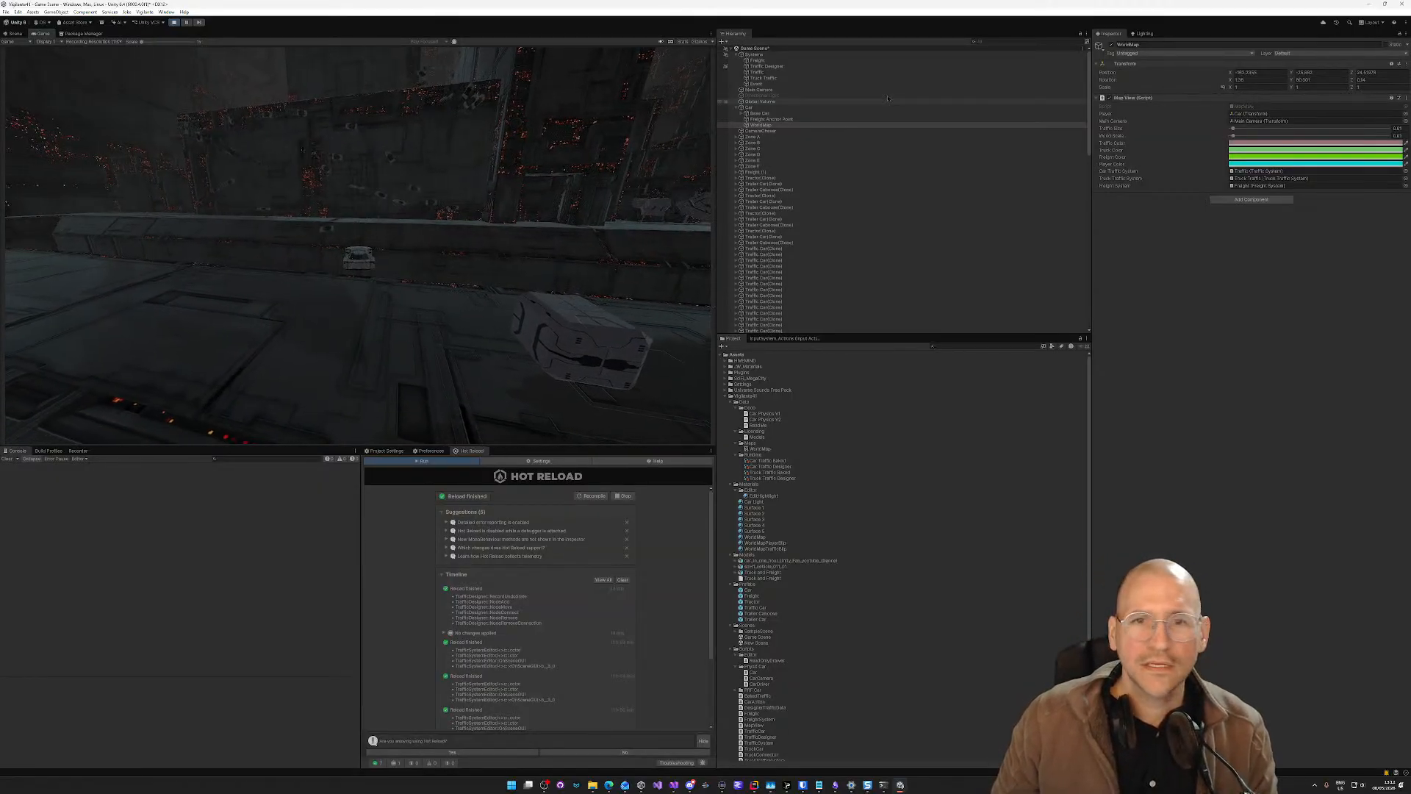
left_click(728, 126)
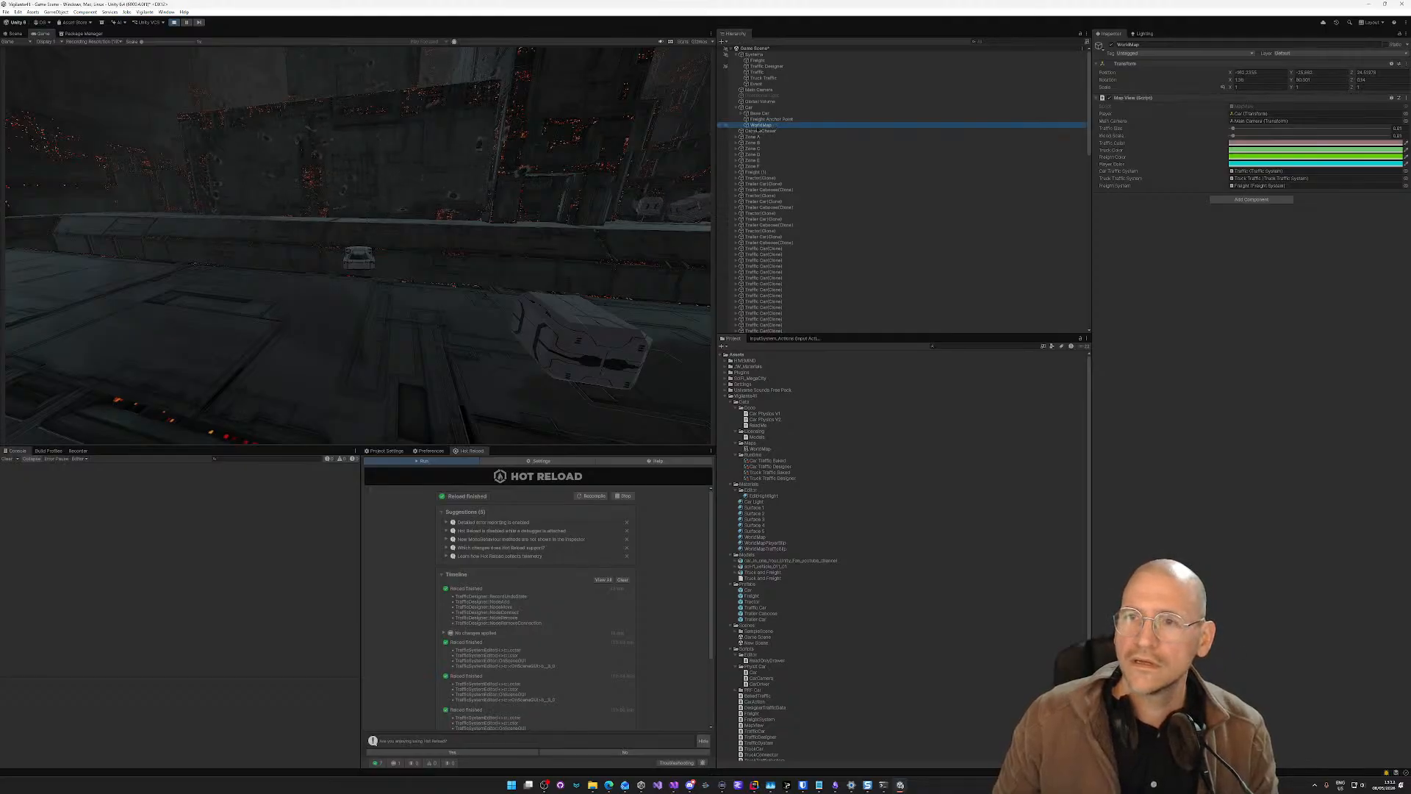
left_click(391, 275)
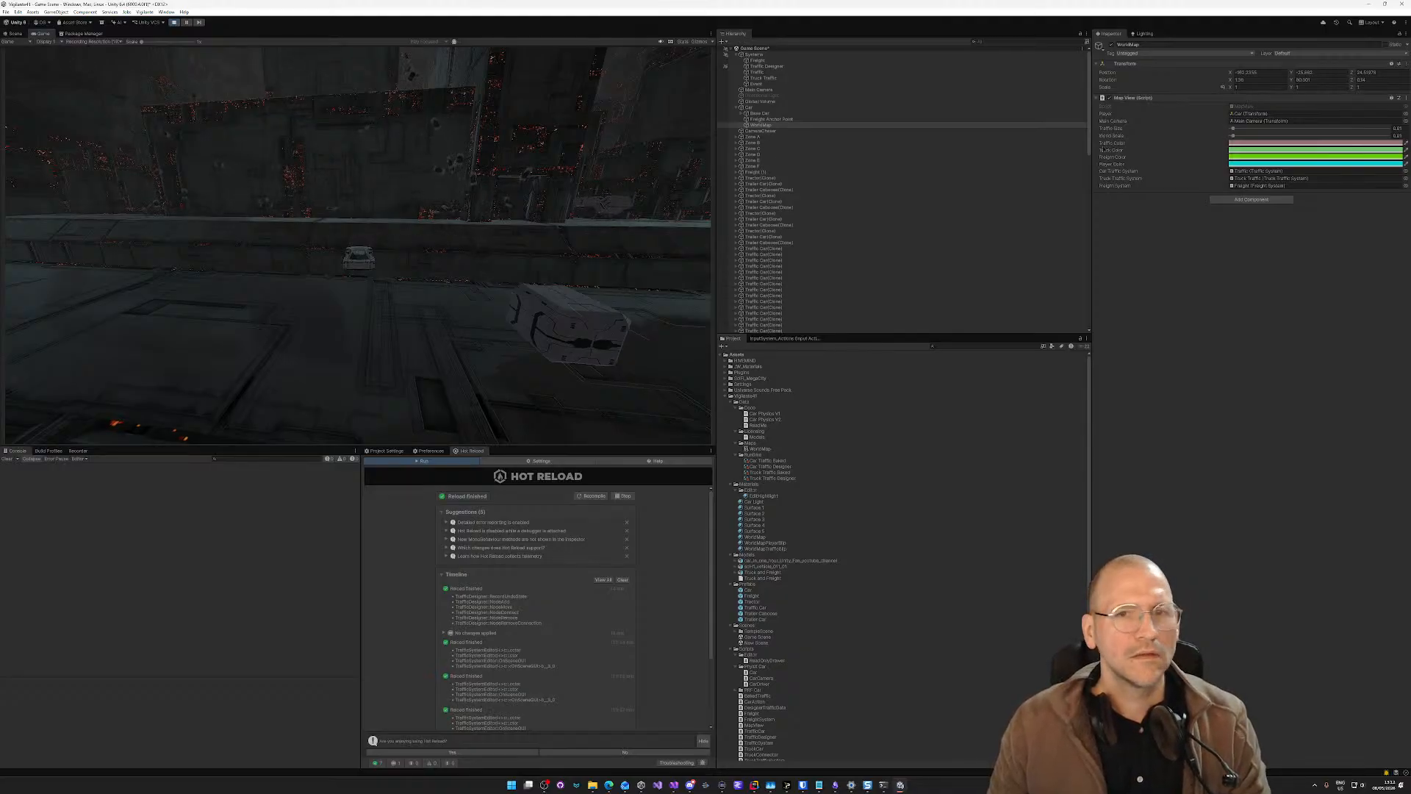
left_click(770, 125)
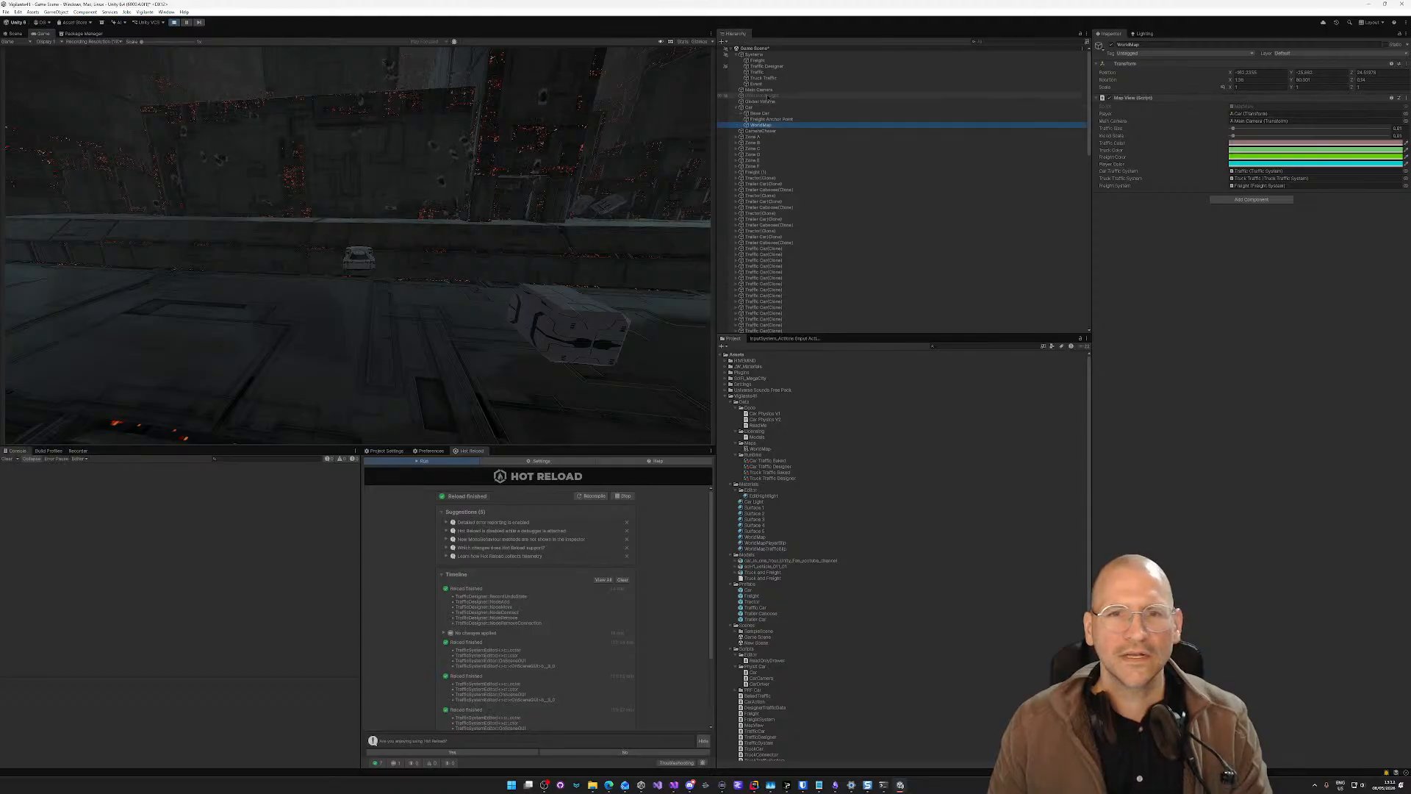
left_click(760, 89)
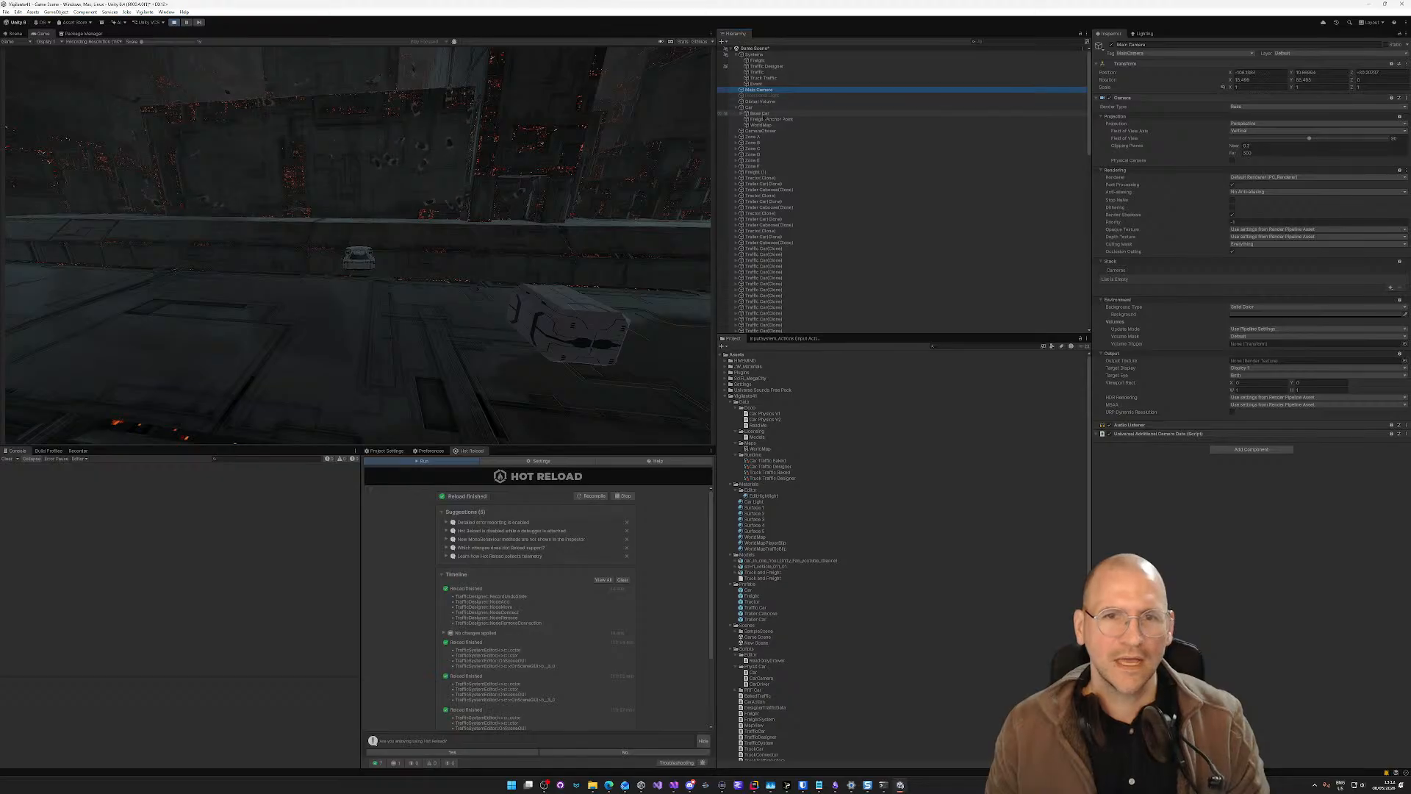
left_click(760, 127)
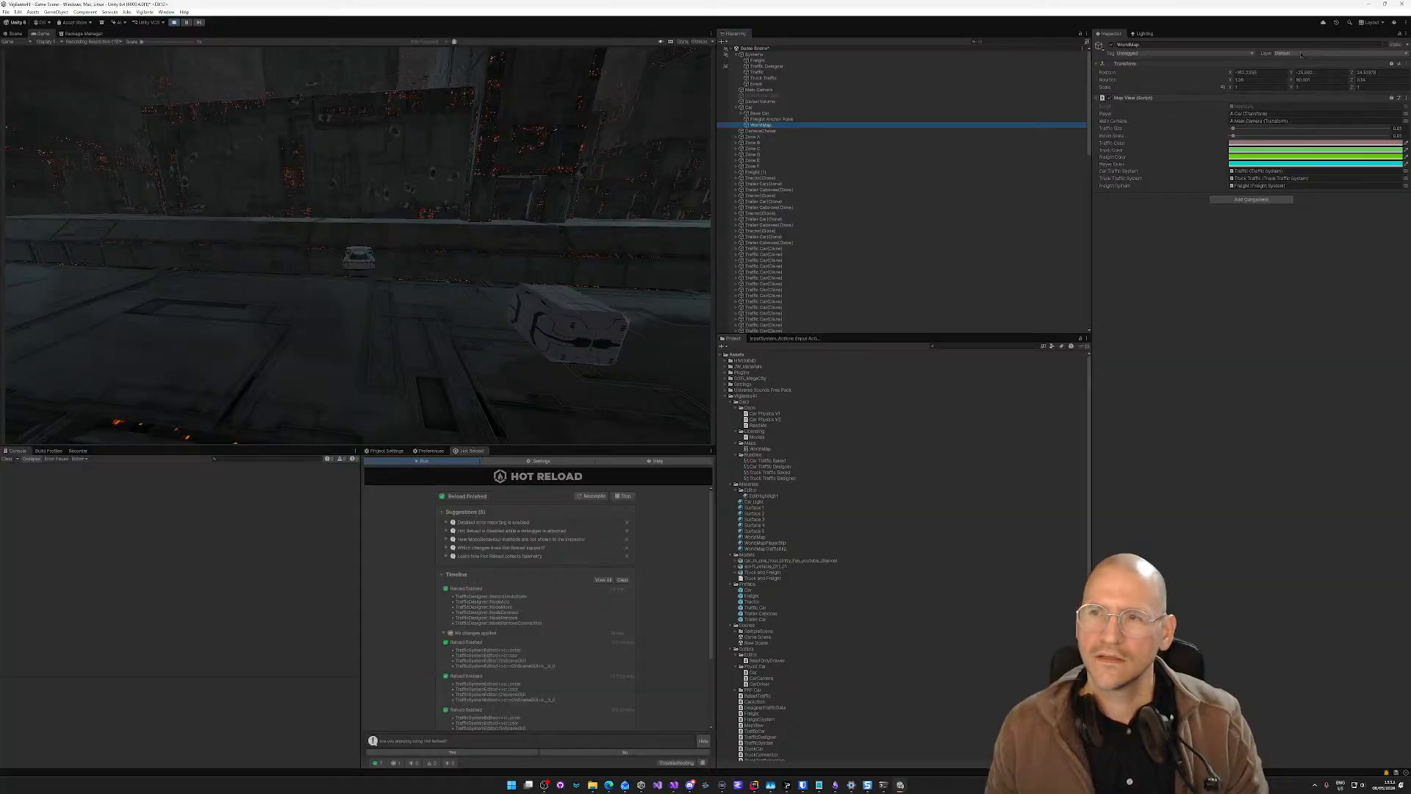
left_click(1301, 54)
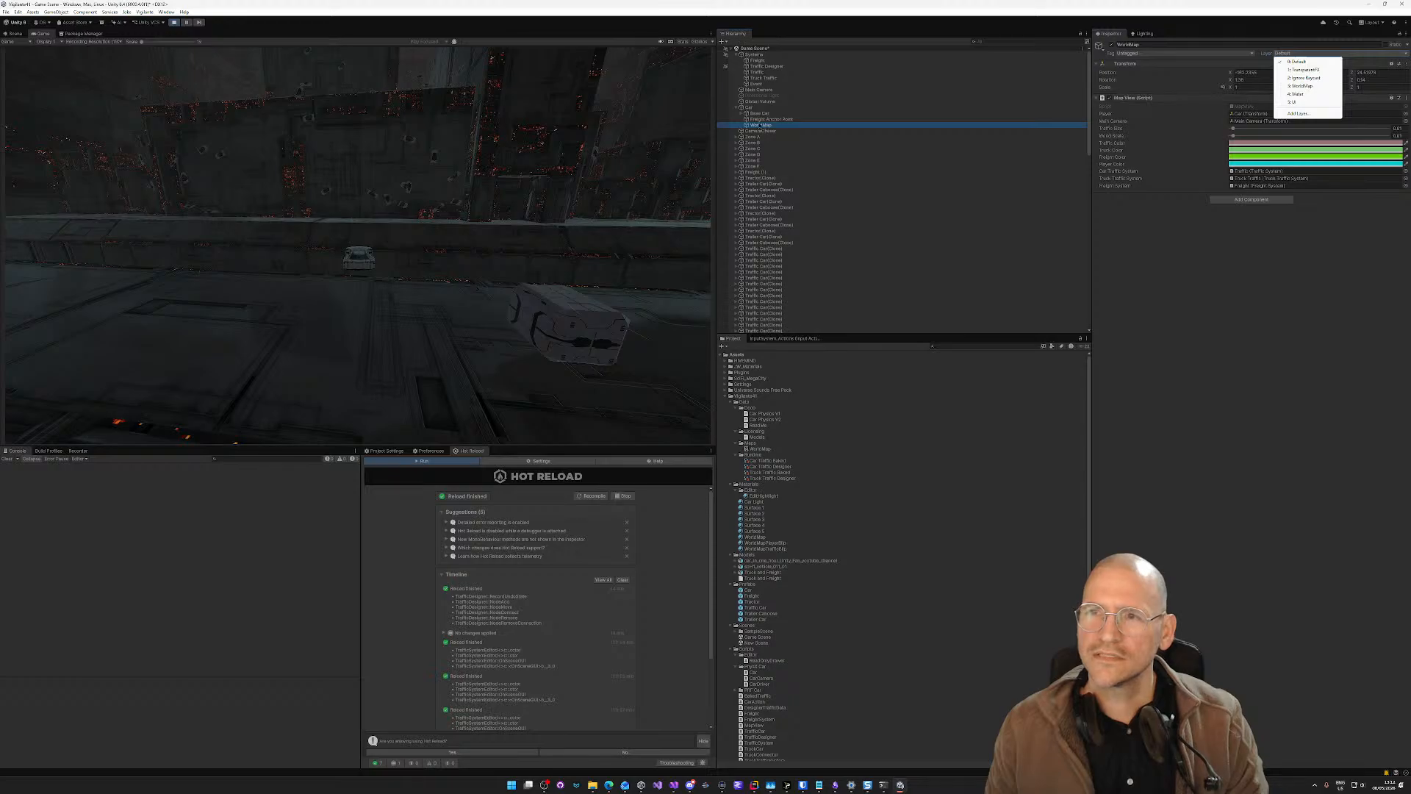
left_click(1312, 274)
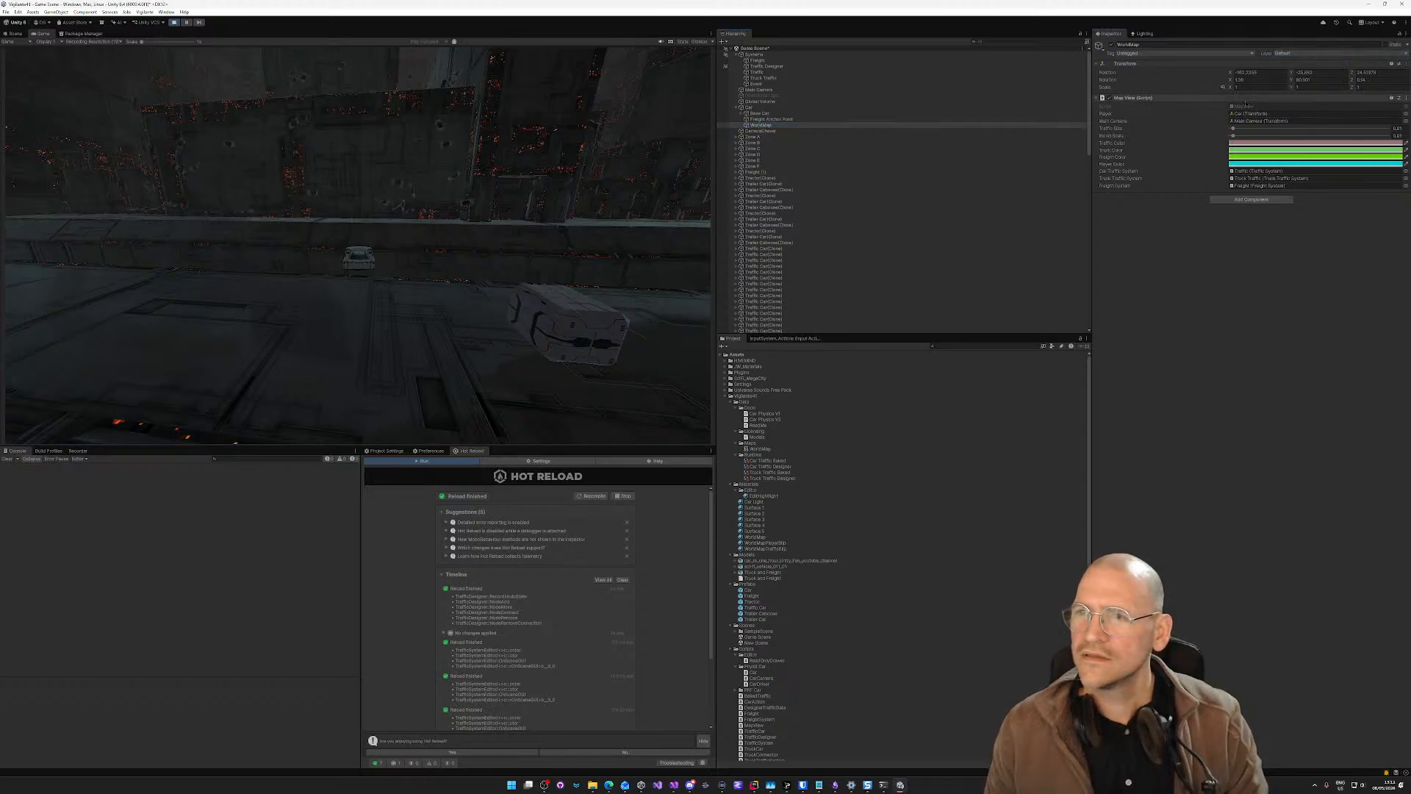
Step: Open the MapView script in the code editor and examine how Update draws the traffic circles
double_click(1242, 106)
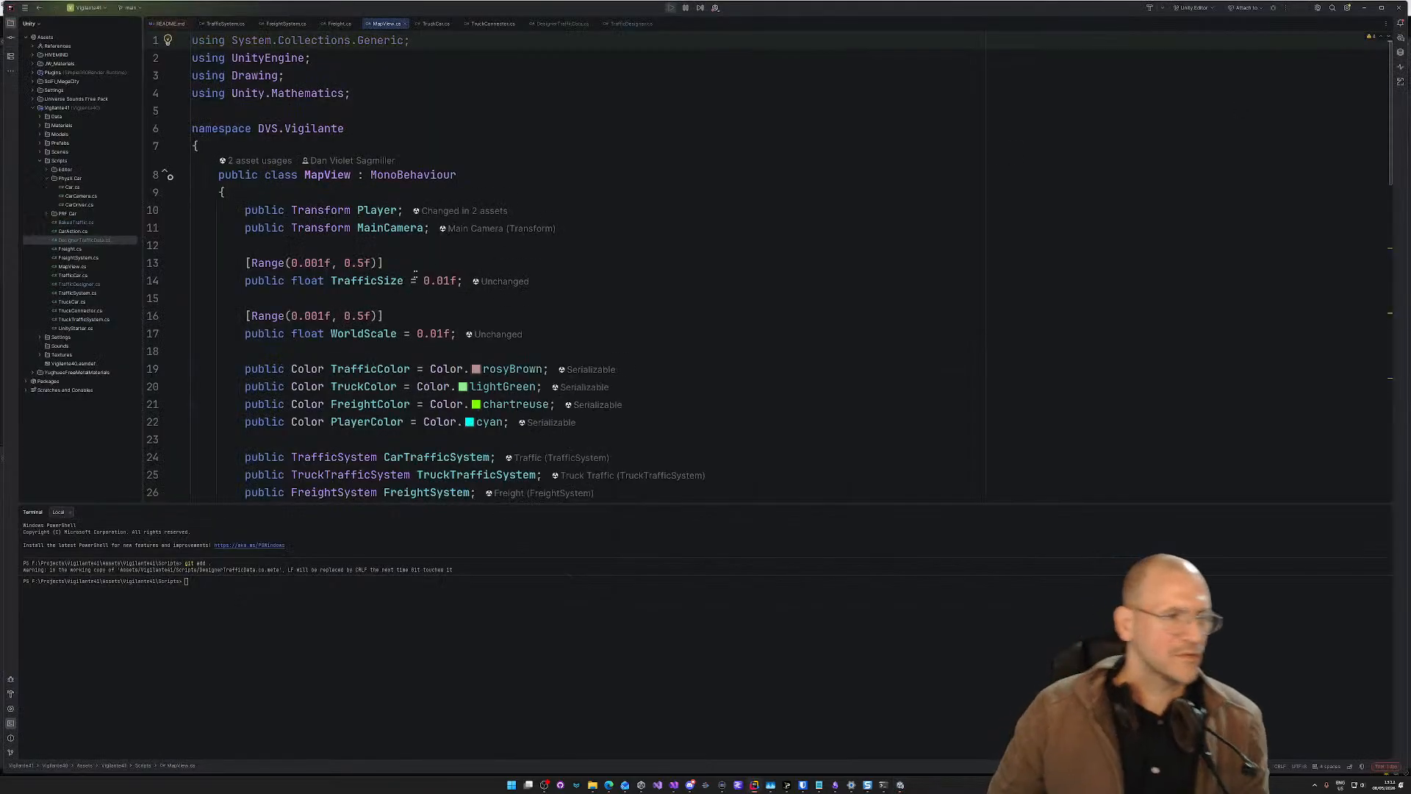
scroll(630, 249, "down", 9)
scroll(630, 250, "up", 1)
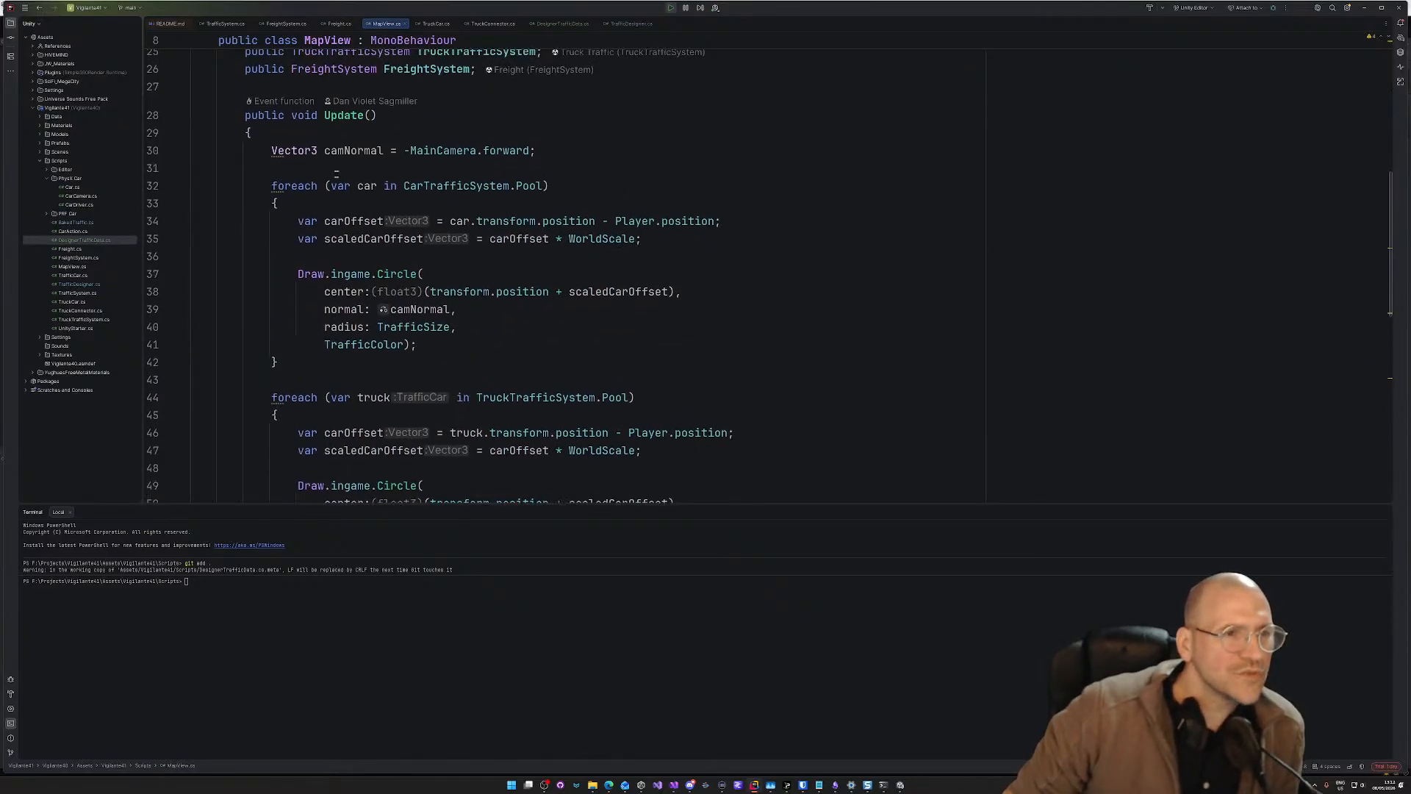
mouse_move(296, 274)
left_mouse_down()
mouse_move(451, 292)
mouse_move(418, 345)
left_mouse_up()
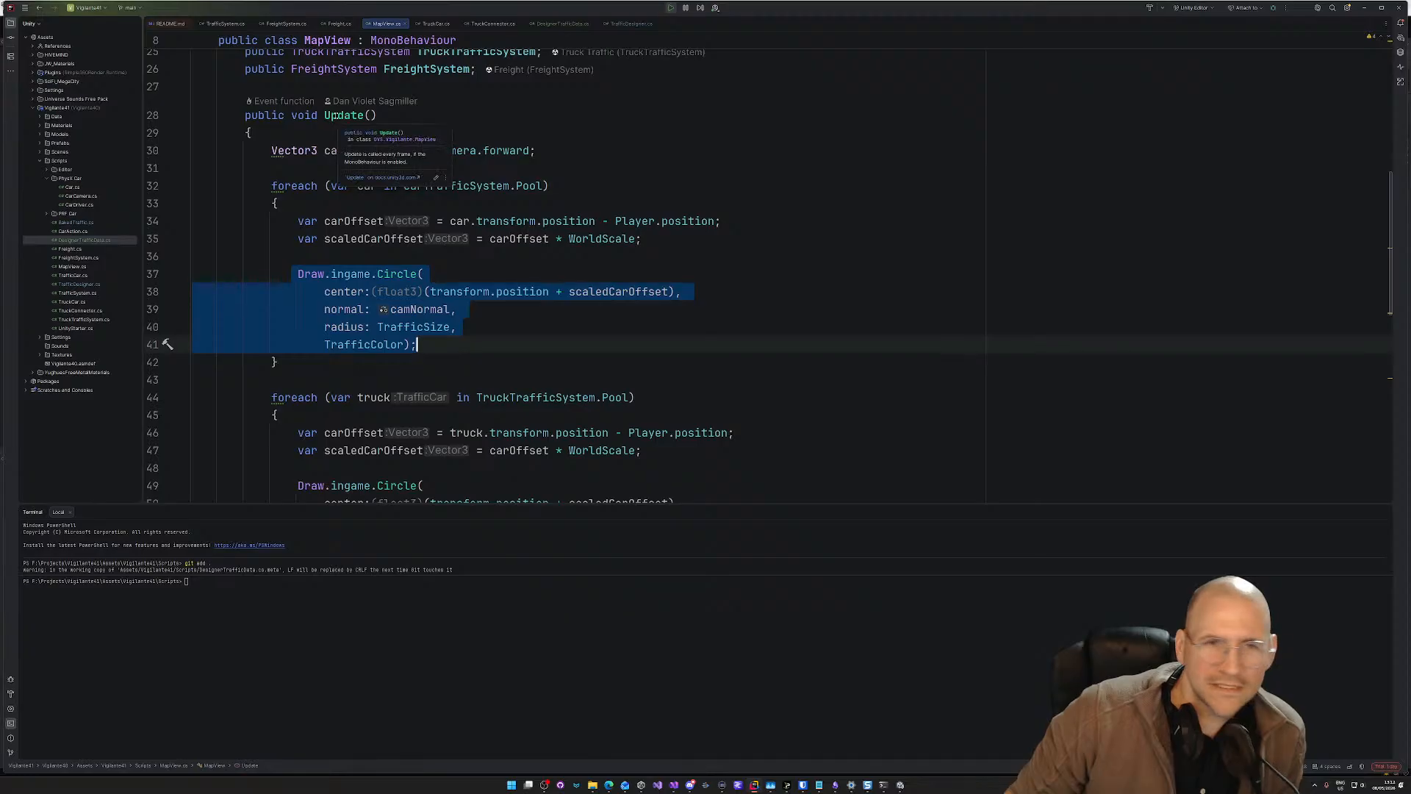
left_click(743, 166)
Step: Return to Unity, try shifting WorldMap's Y position during play, and frame the Car in the Scene view to compare it with WorldMap
key("alt+Tab")
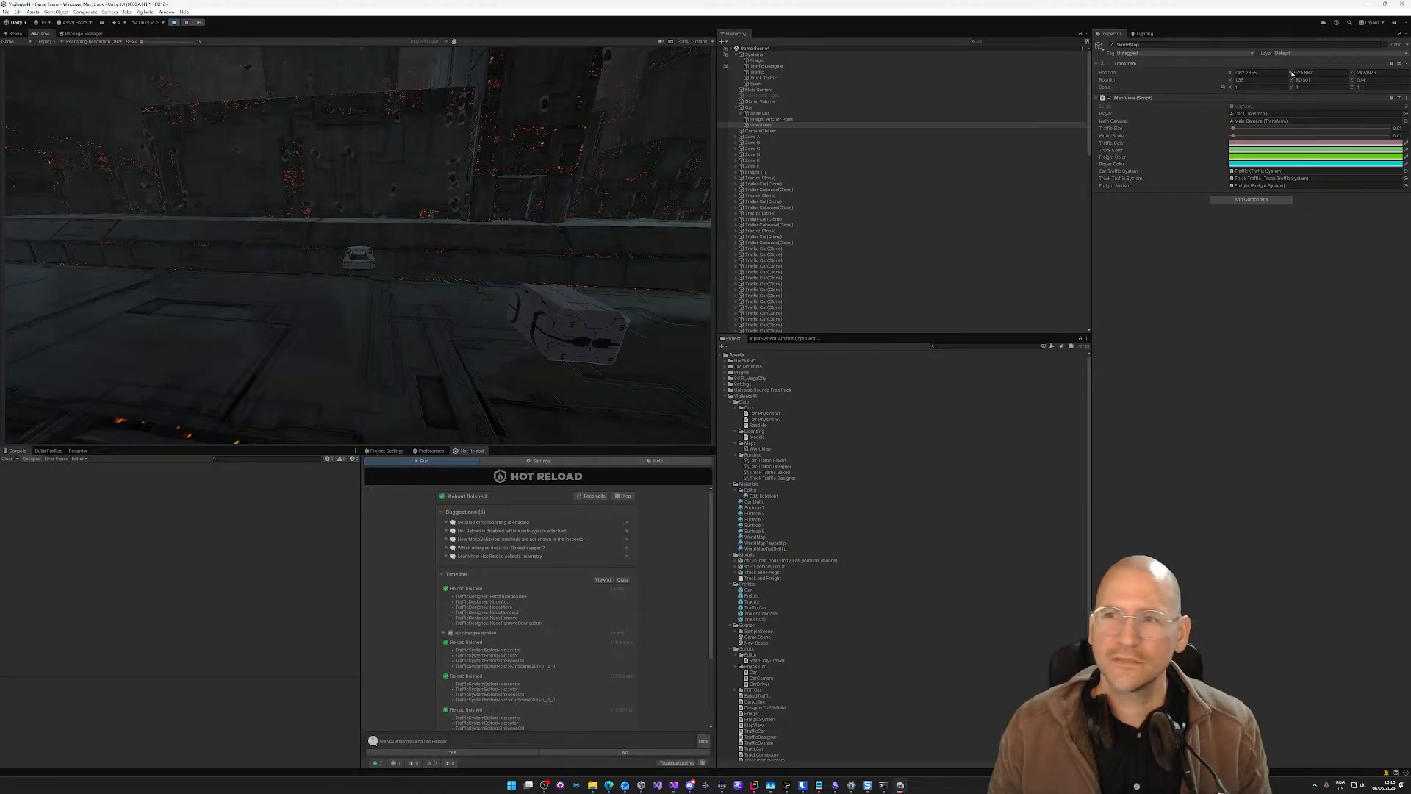
left_click_drag(1293, 73, 1297, 71)
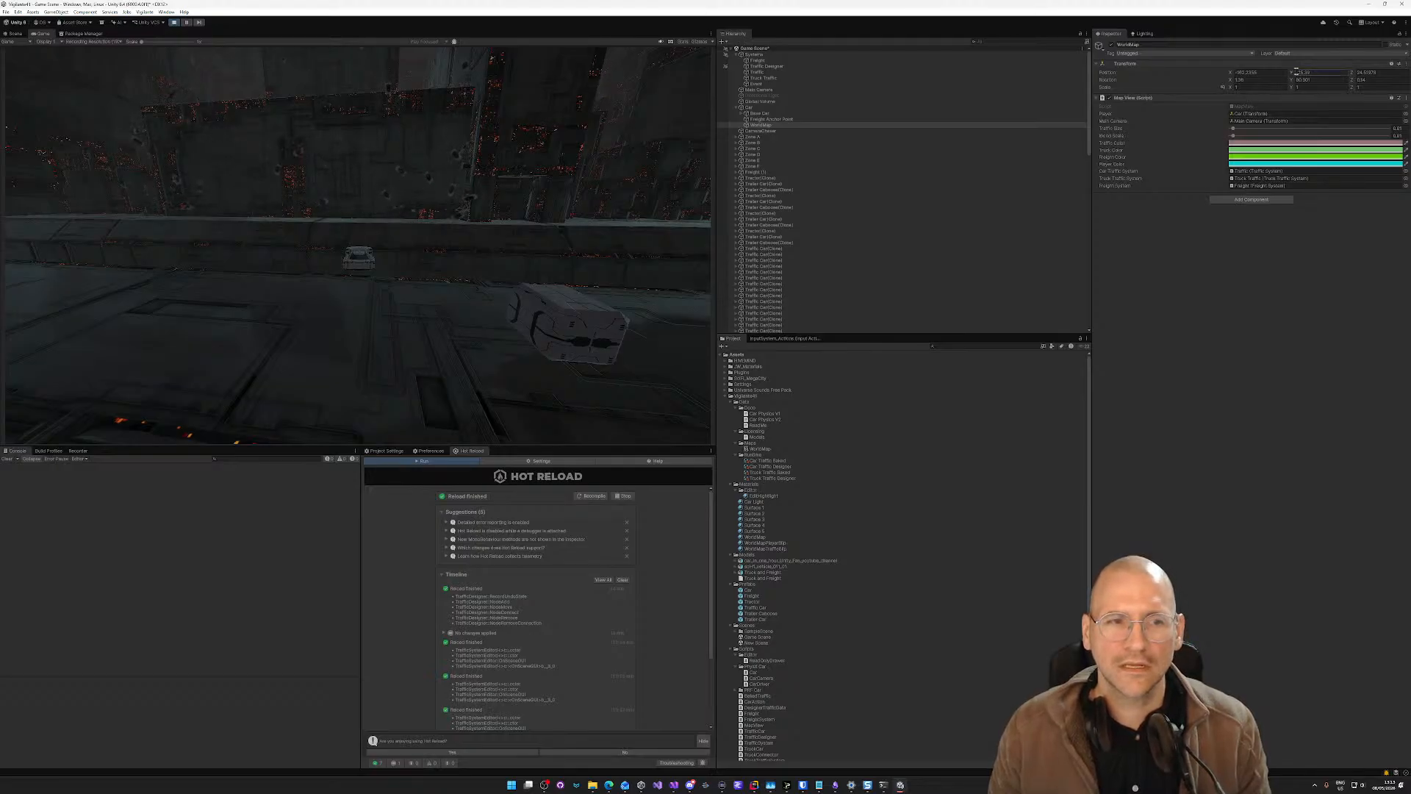
left_click(14, 33)
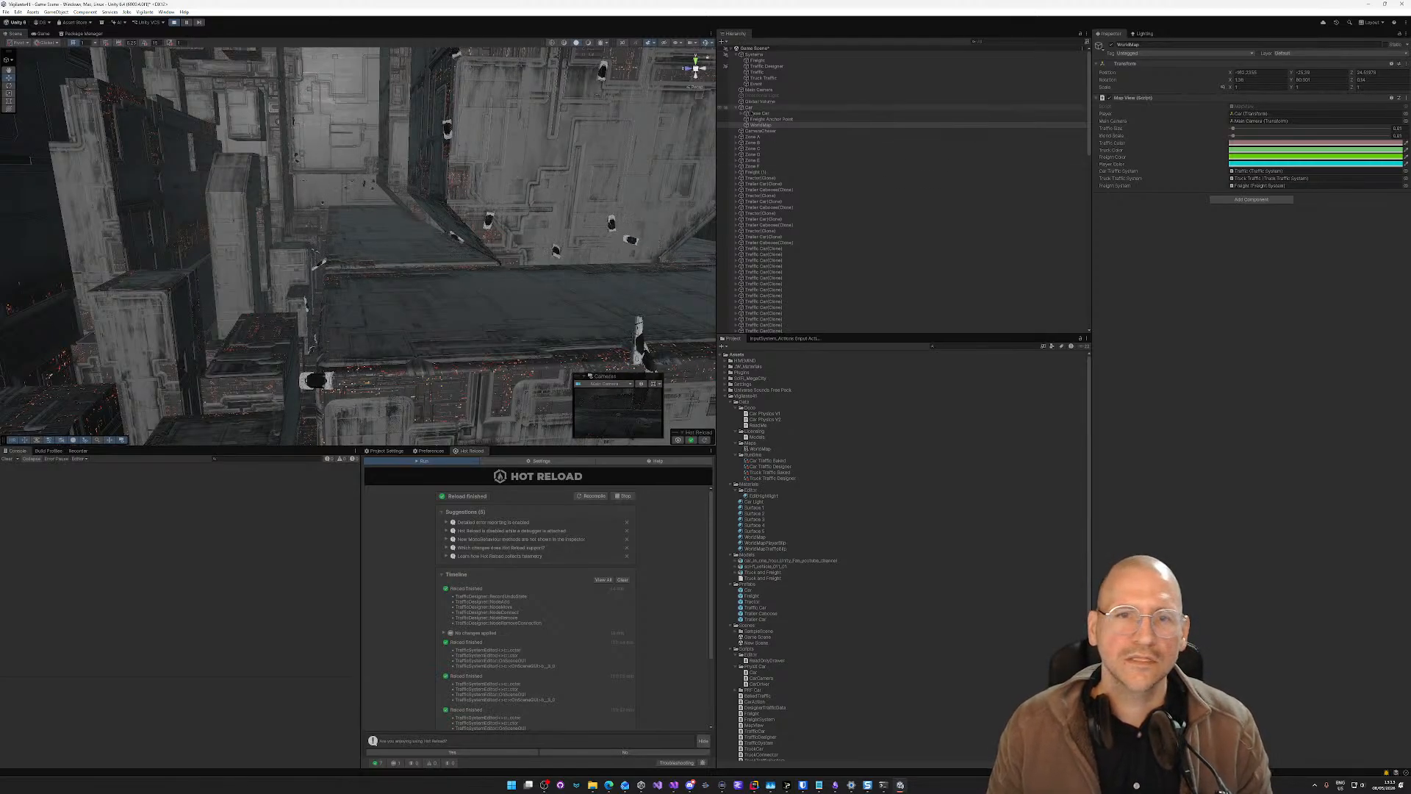
left_click(749, 108)
double_click(749, 109)
right_click_drag(614, 221, 529, 224)
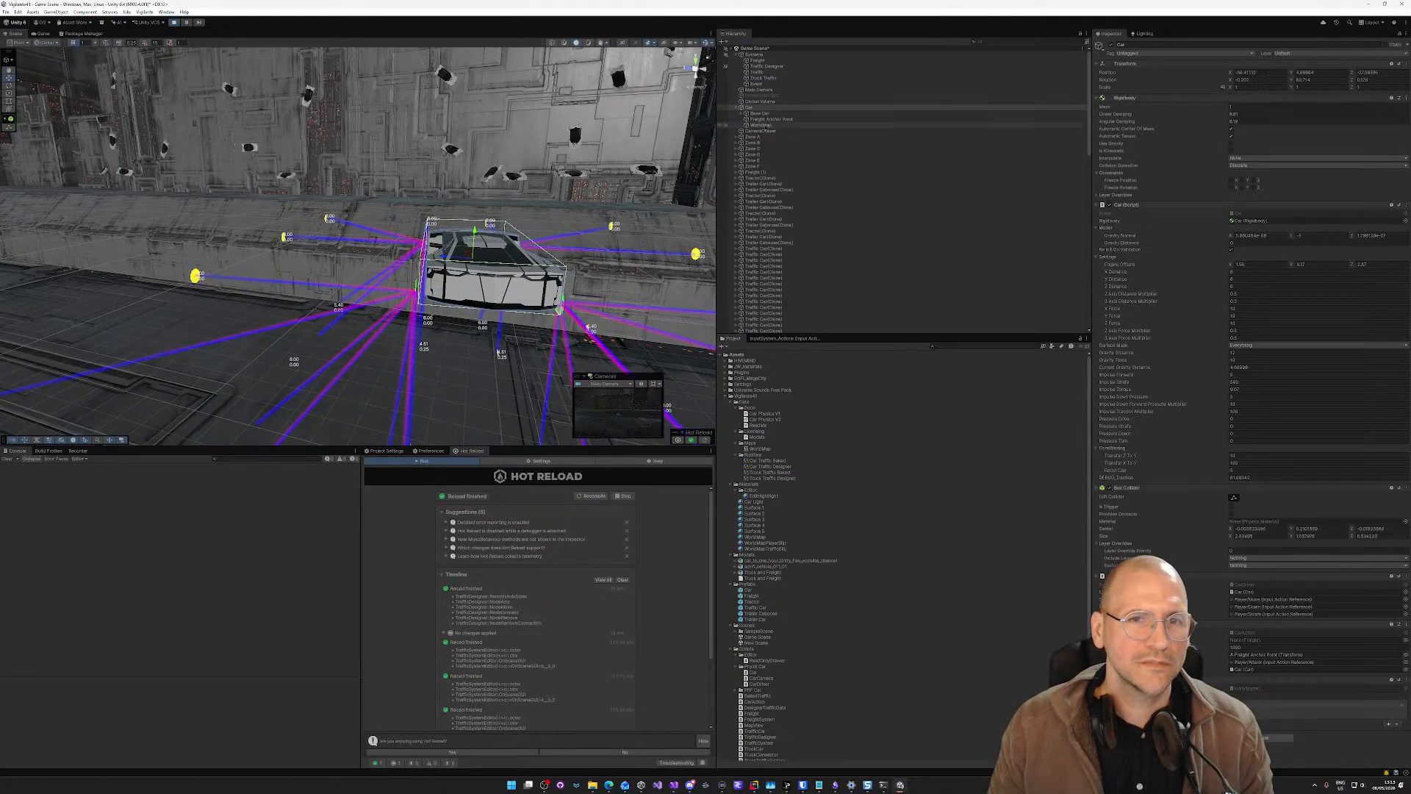
left_click(761, 125)
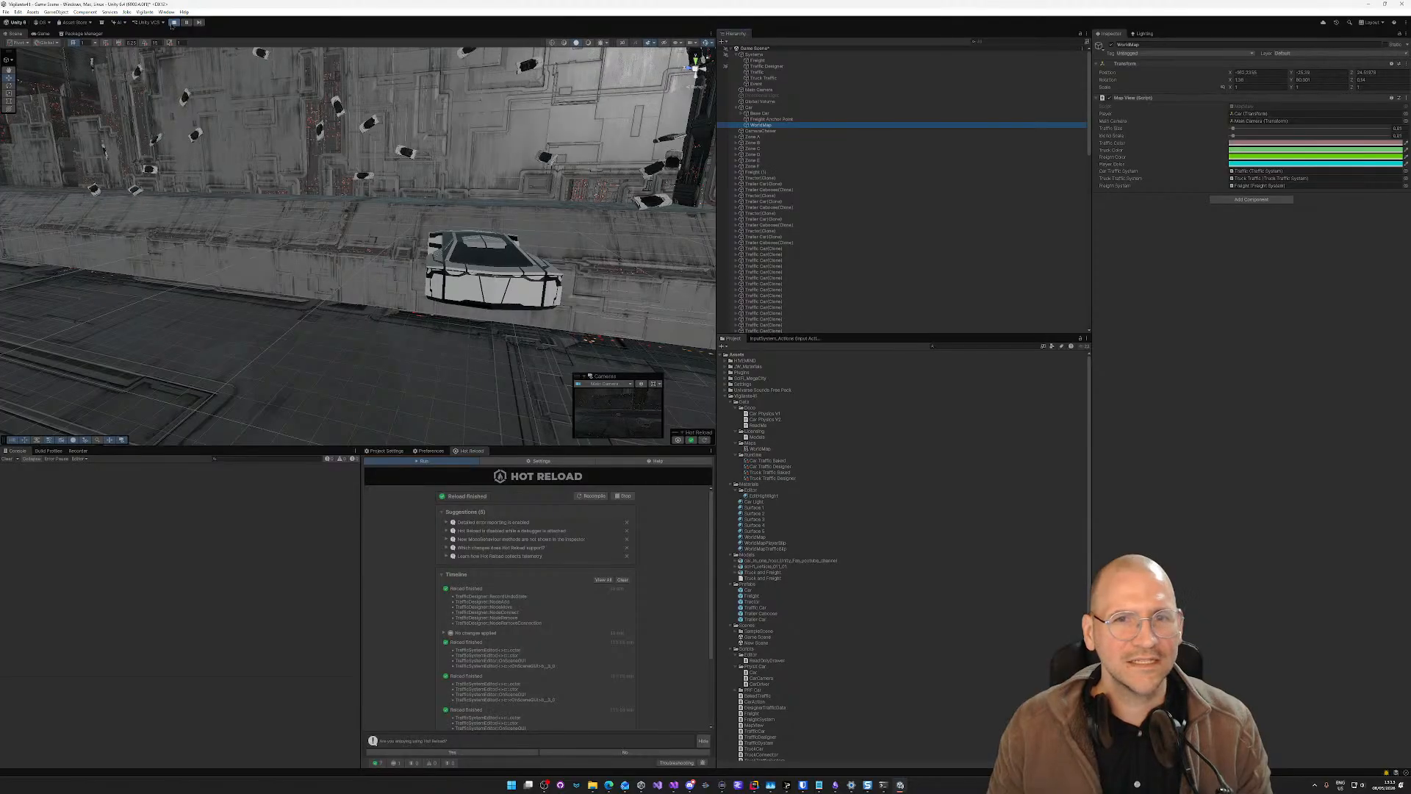
Step: Stop play mode and set WorldMap's position under Car to 0, 0, 0
left_click(173, 22)
left_click(174, 22)
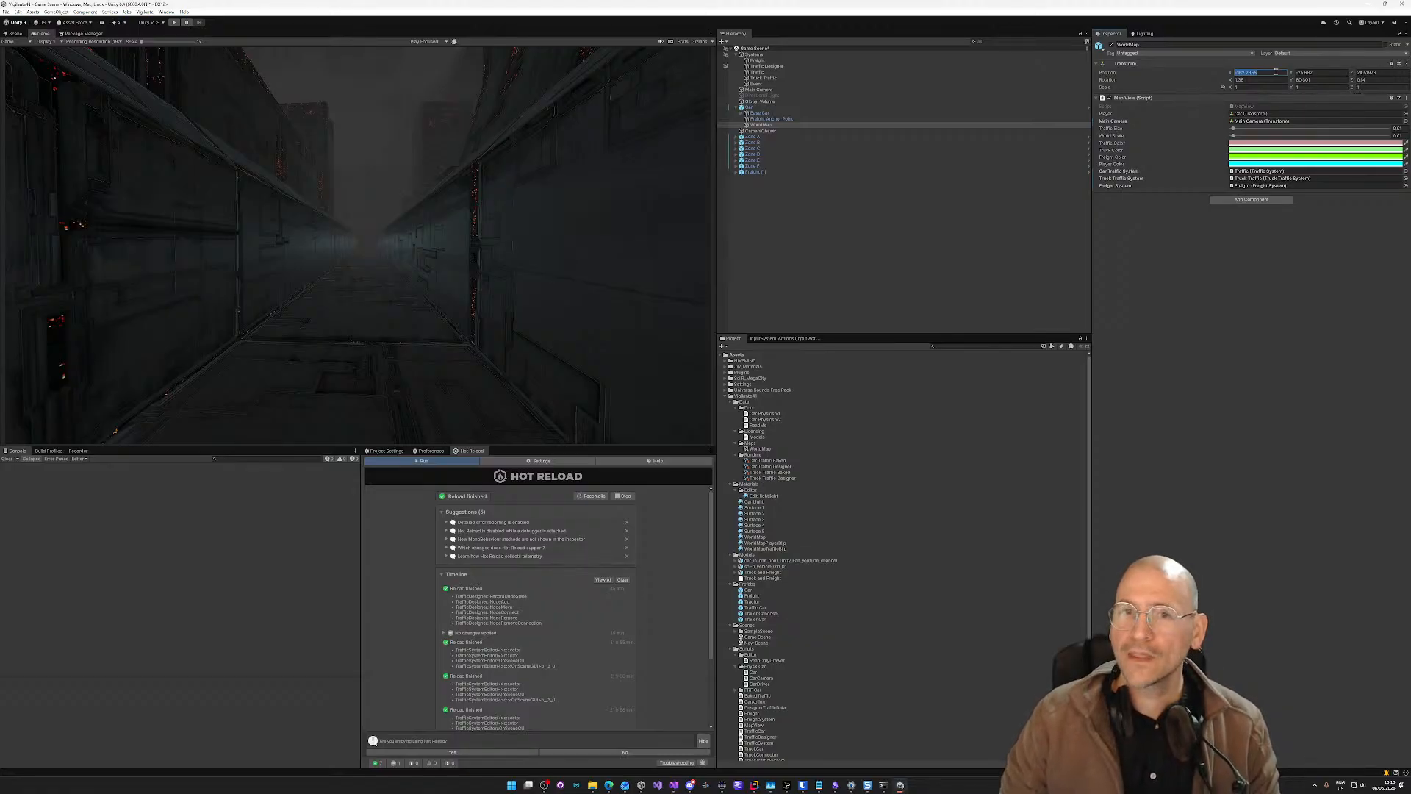
type("0")
key("Tab")
type("0")
key("Tab")
type("0")
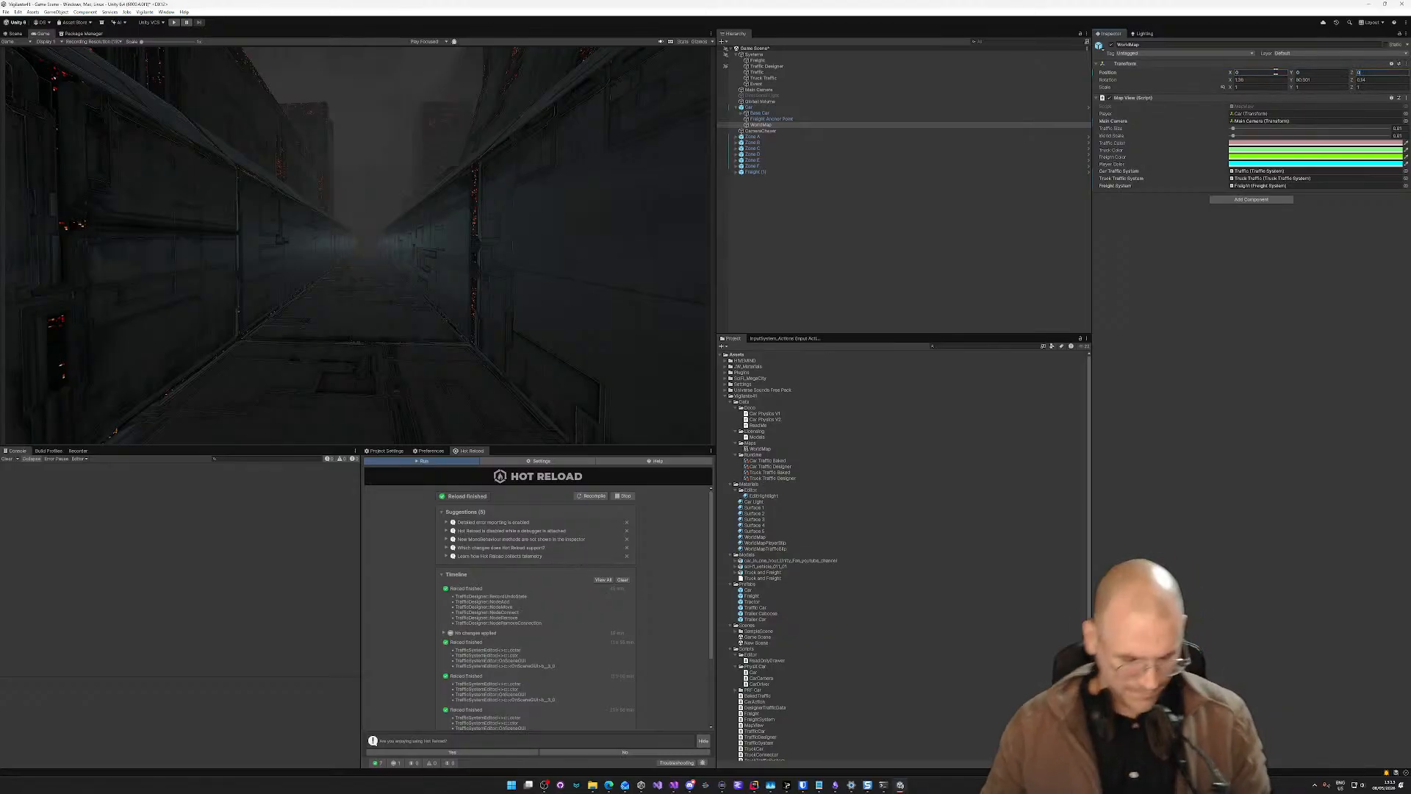
Step: Run the game and try larger World Scale and Traffic Size values on WorldMap's Map View during play
left_click(174, 23)
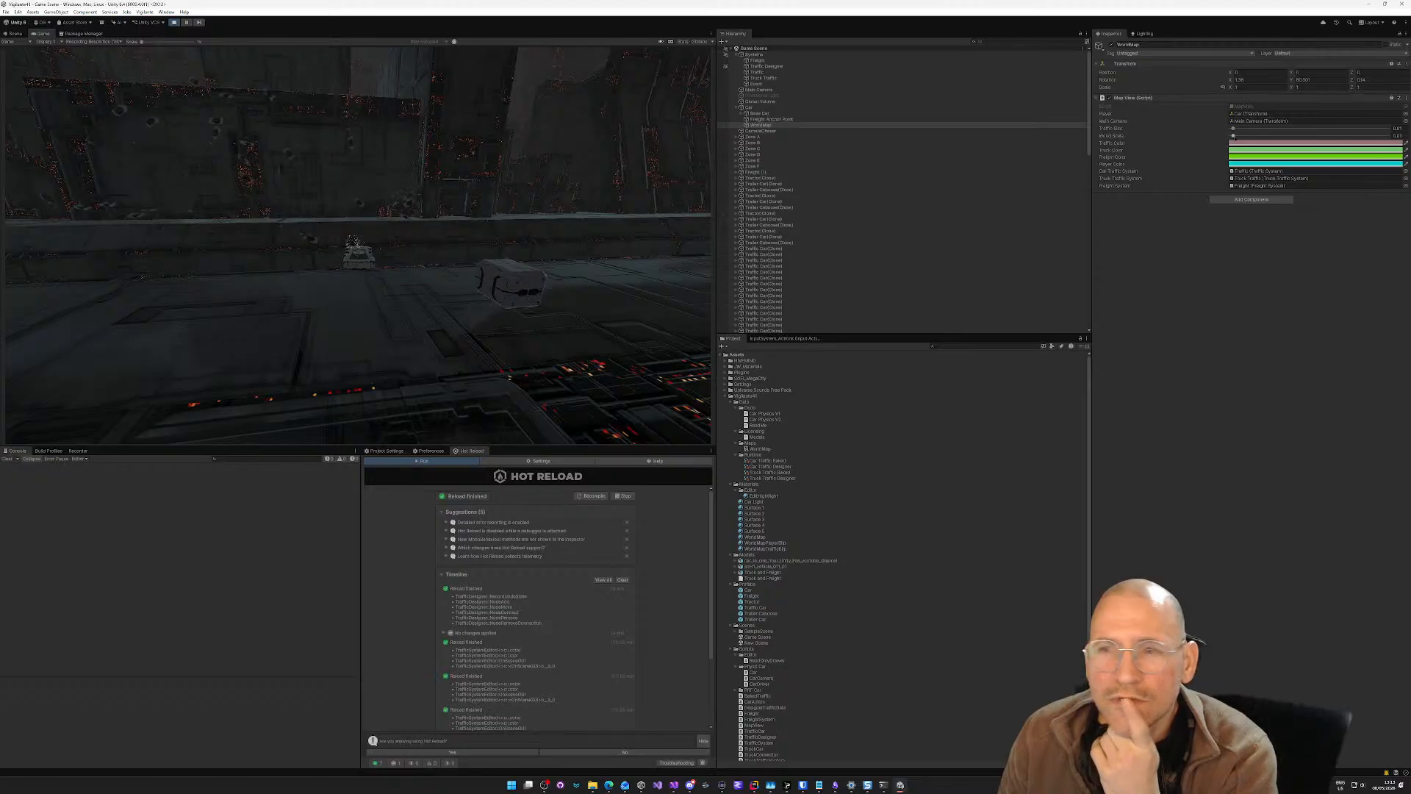
left_click_drag(1234, 136, 1235, 137)
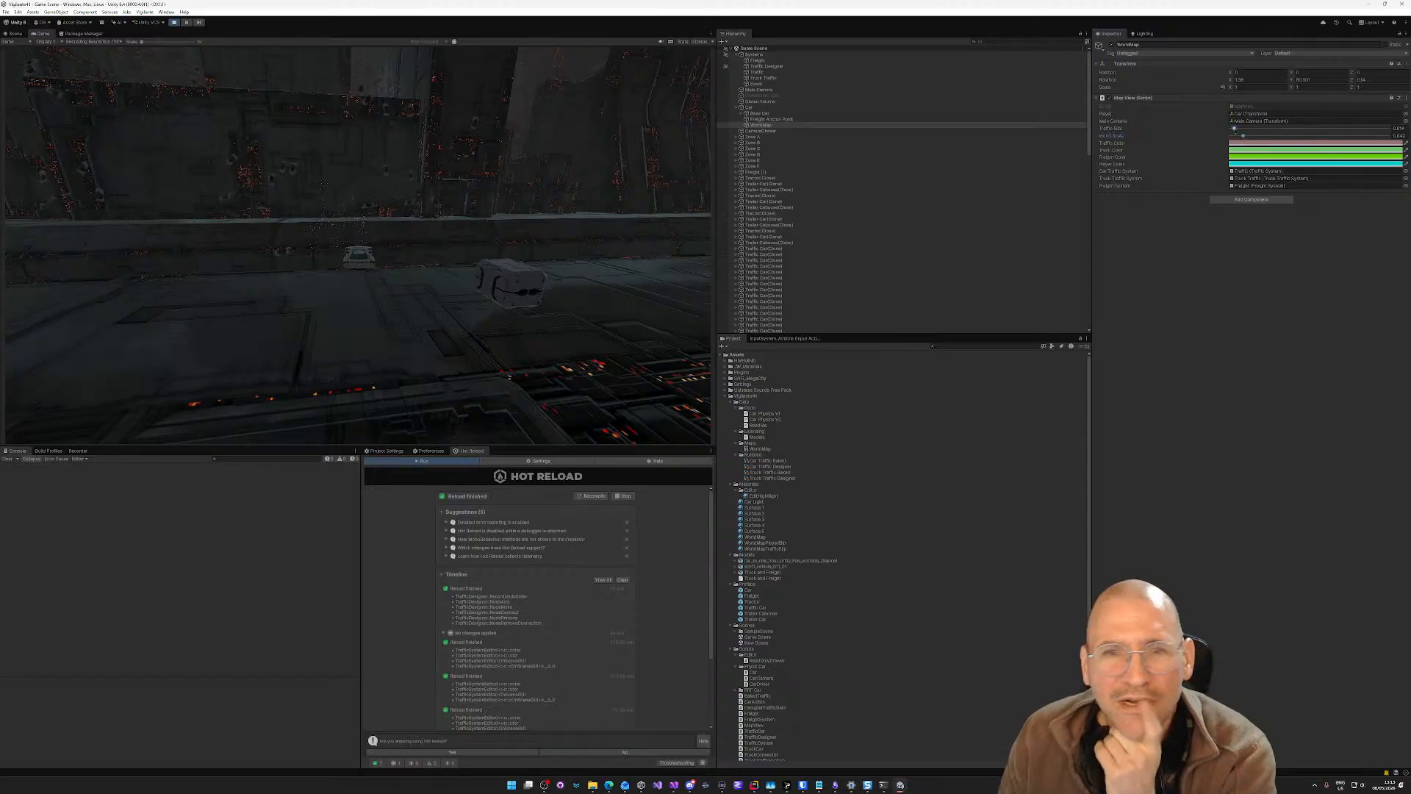
left_click_drag(1234, 130, 1265, 130)
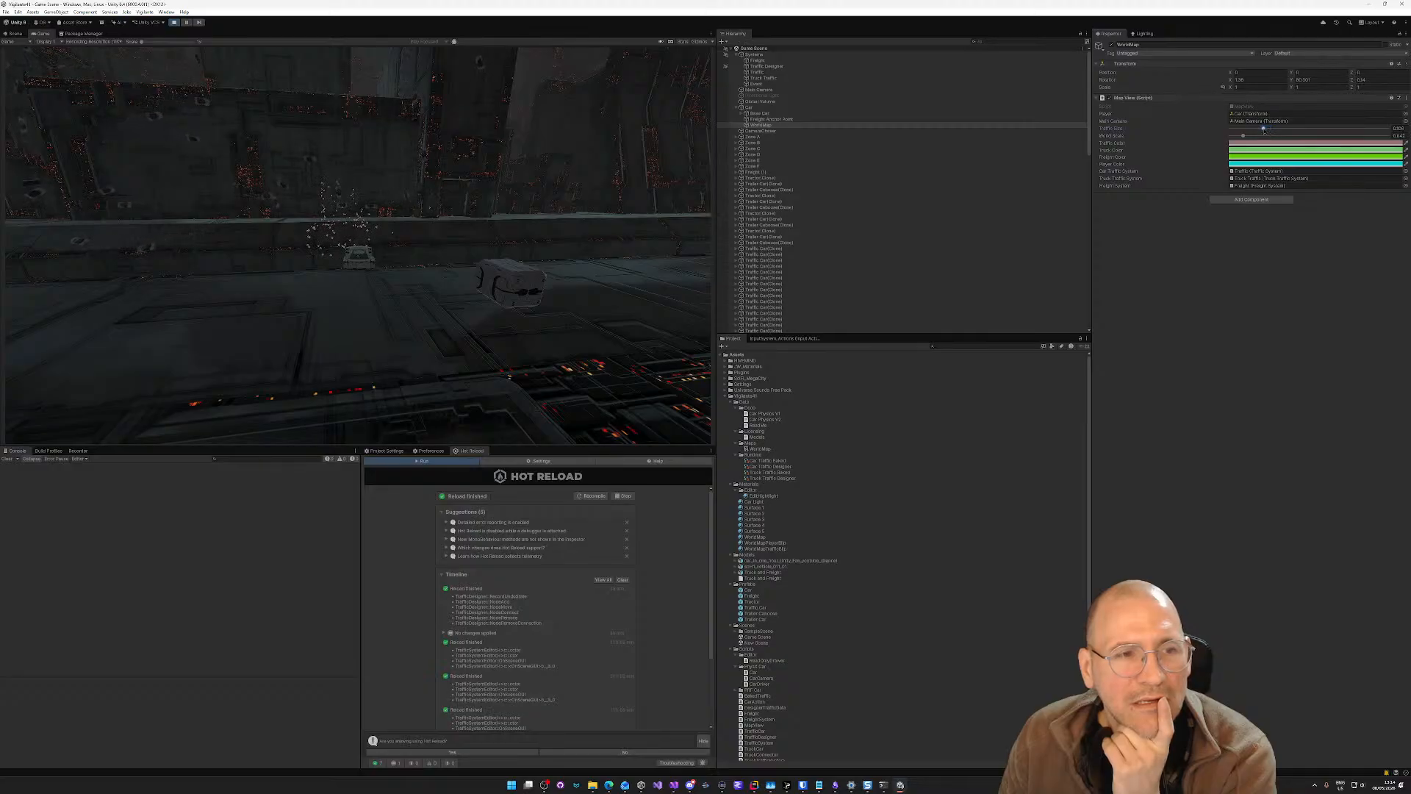
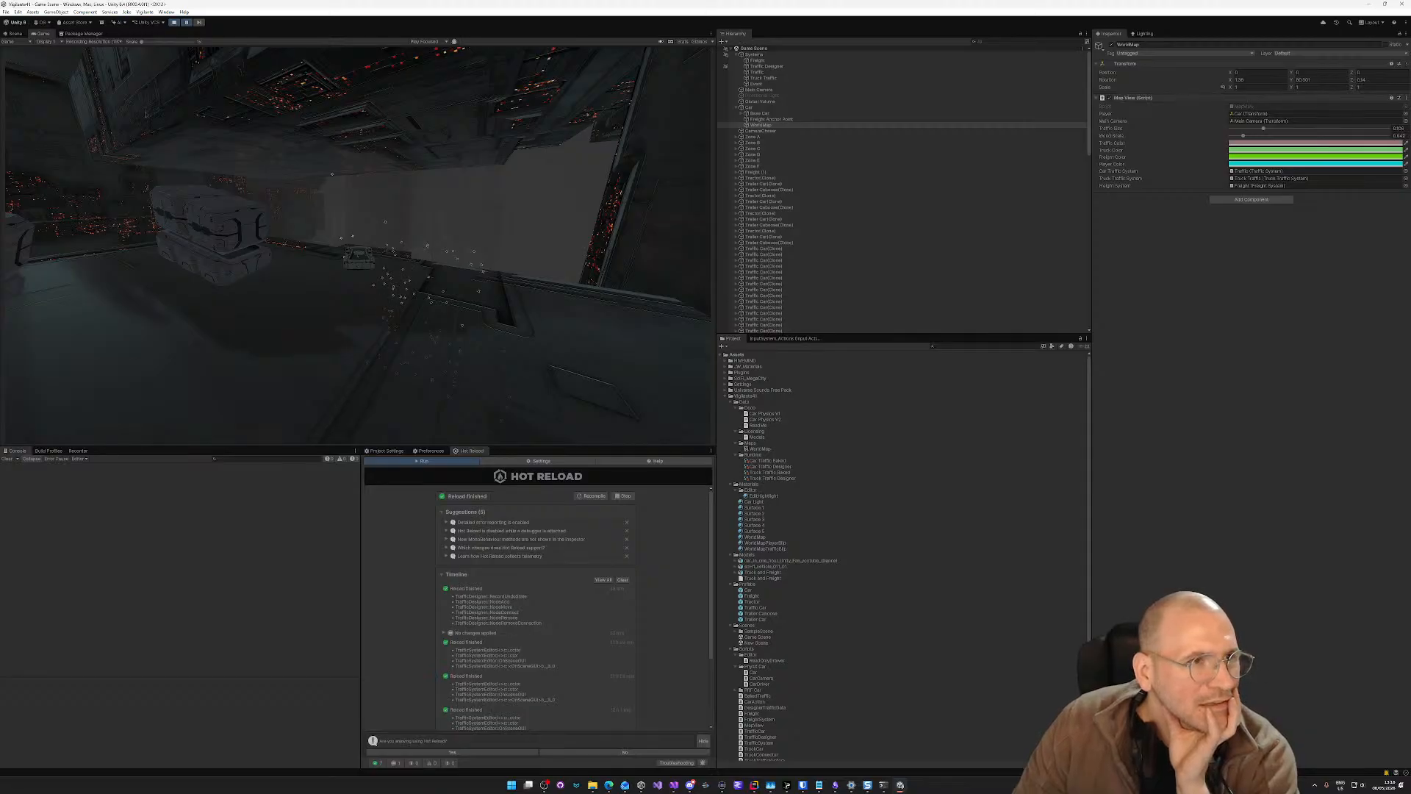
Step: Frame WorldMap in the Scene view, select the Freight object on the nearby trailer, and enable its Trigger Chaos option to test its release
left_click(15, 34)
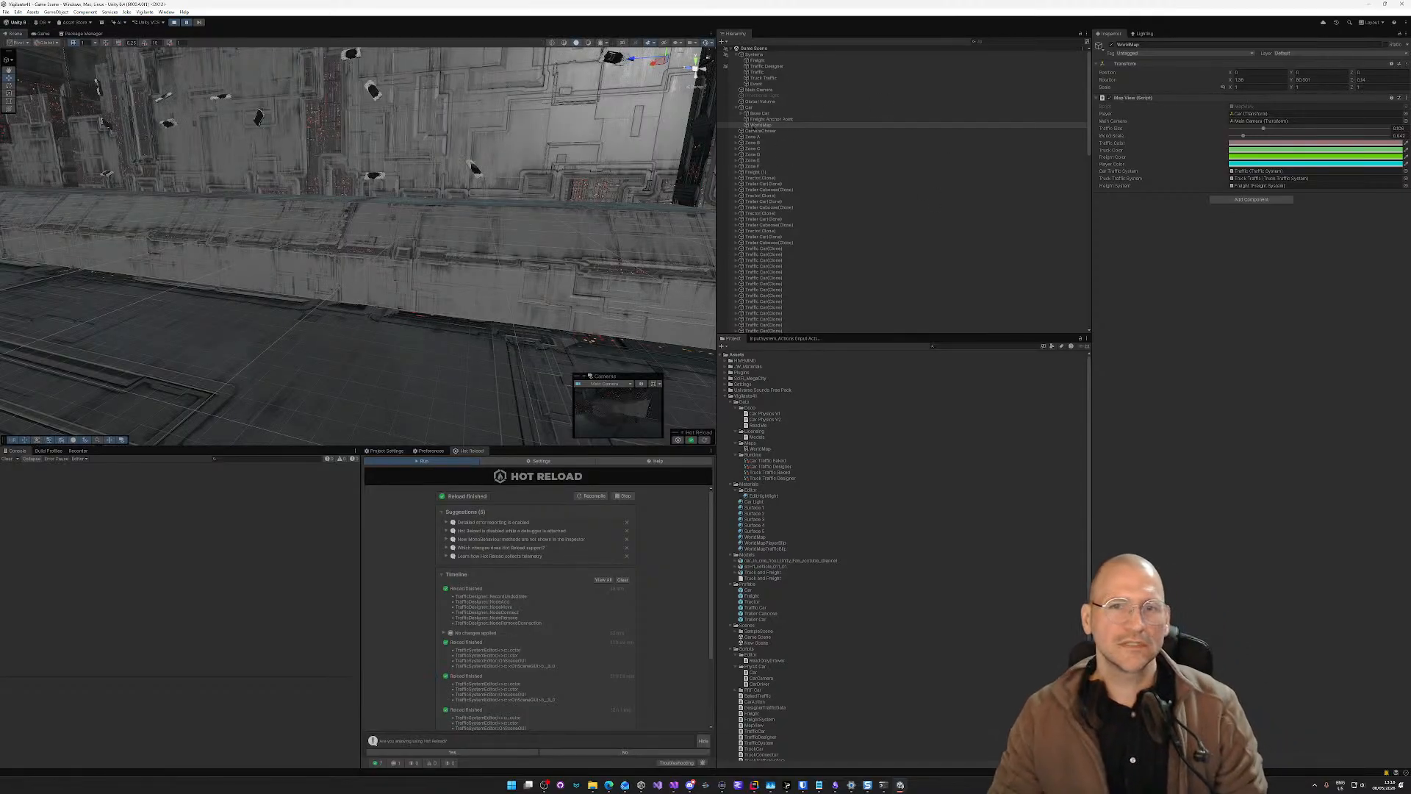
double_click(759, 128)
right_click_drag(275, 404, 228, 334)
left_click(228, 335)
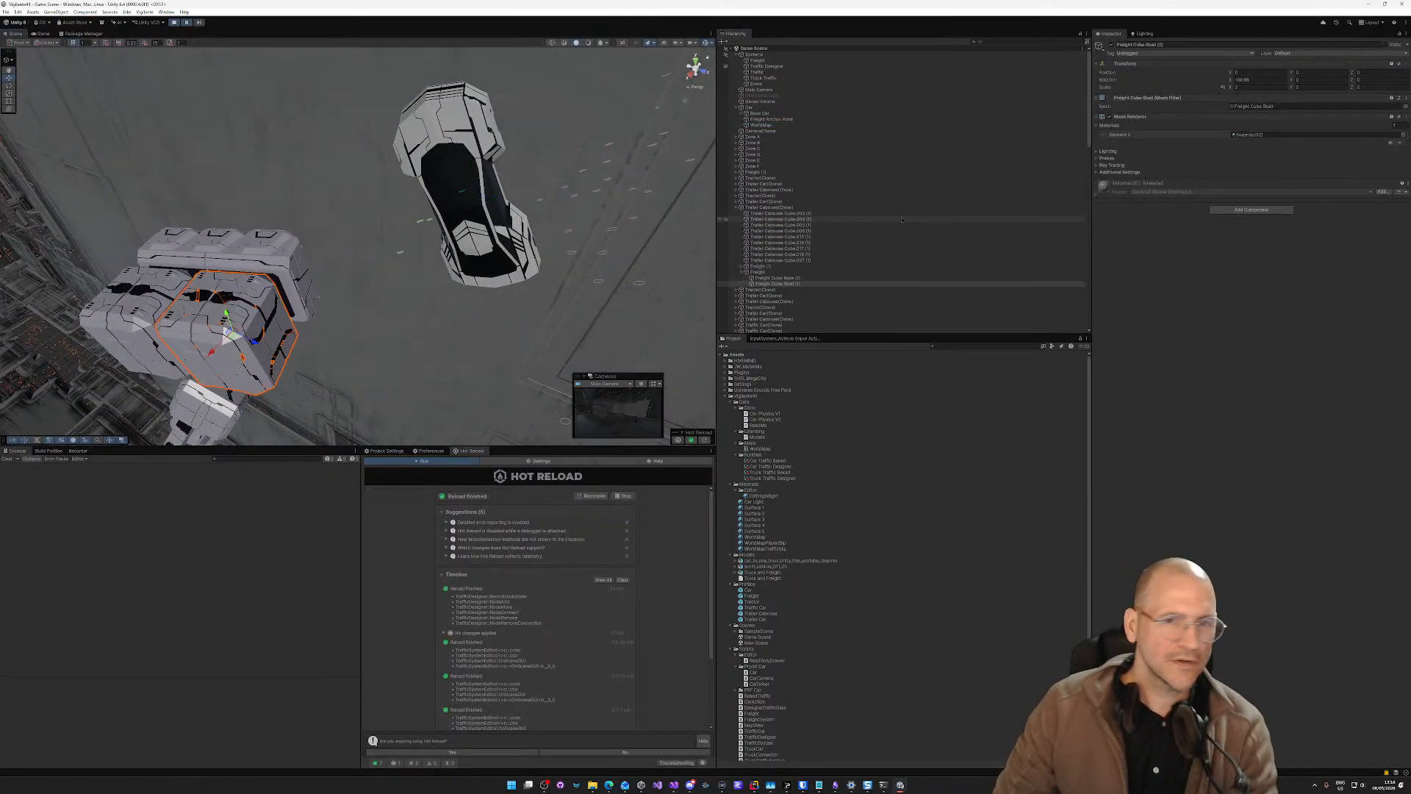
left_click(764, 273)
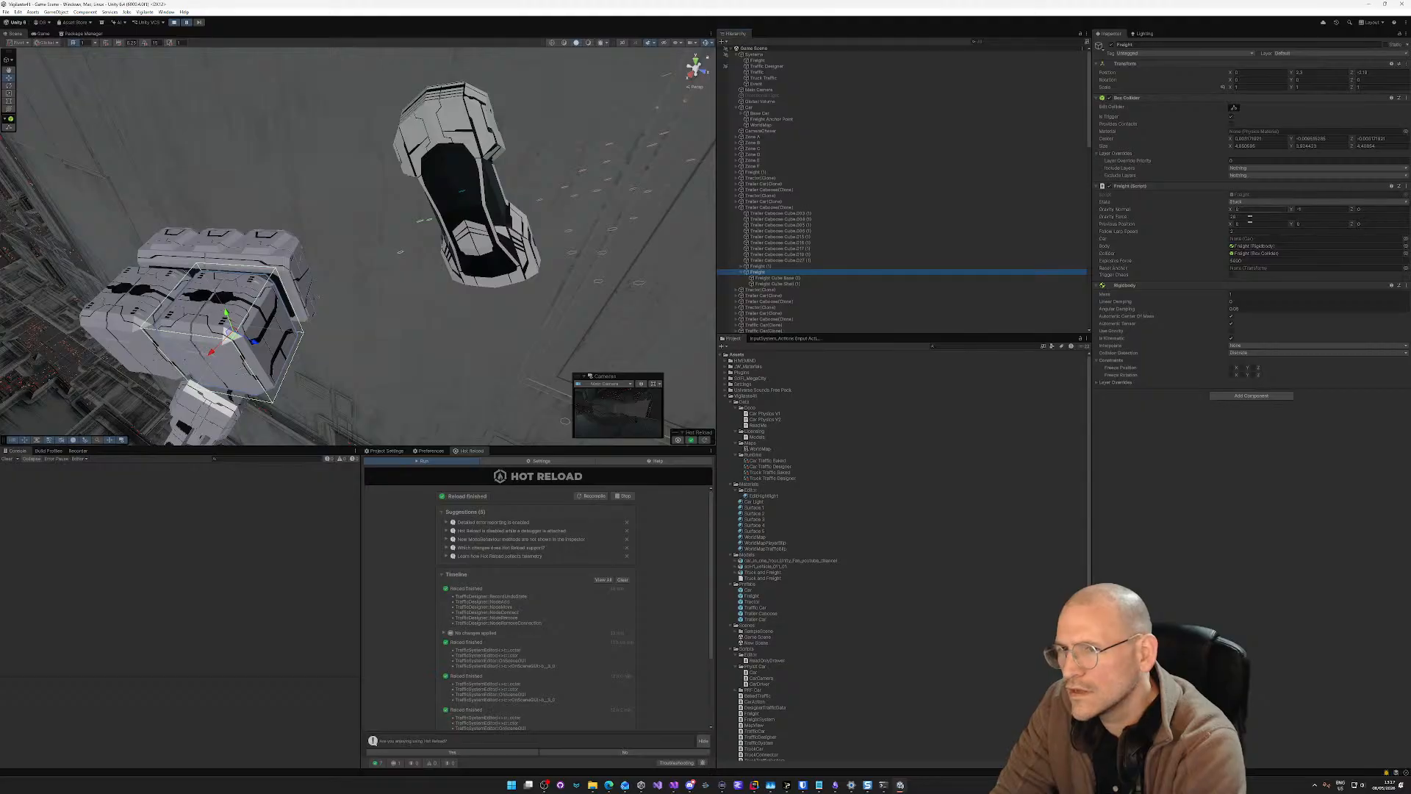
left_click(1232, 276)
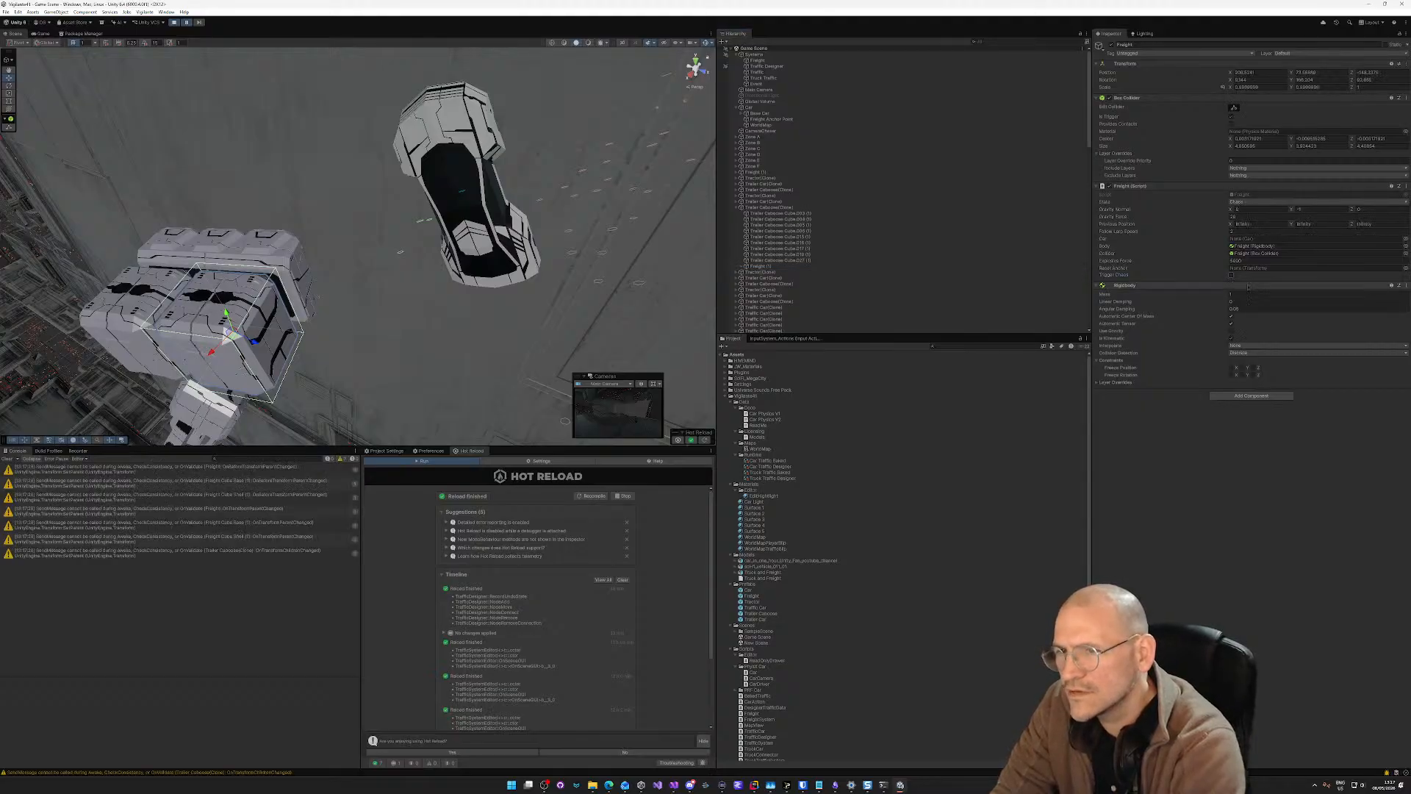
left_click(174, 22)
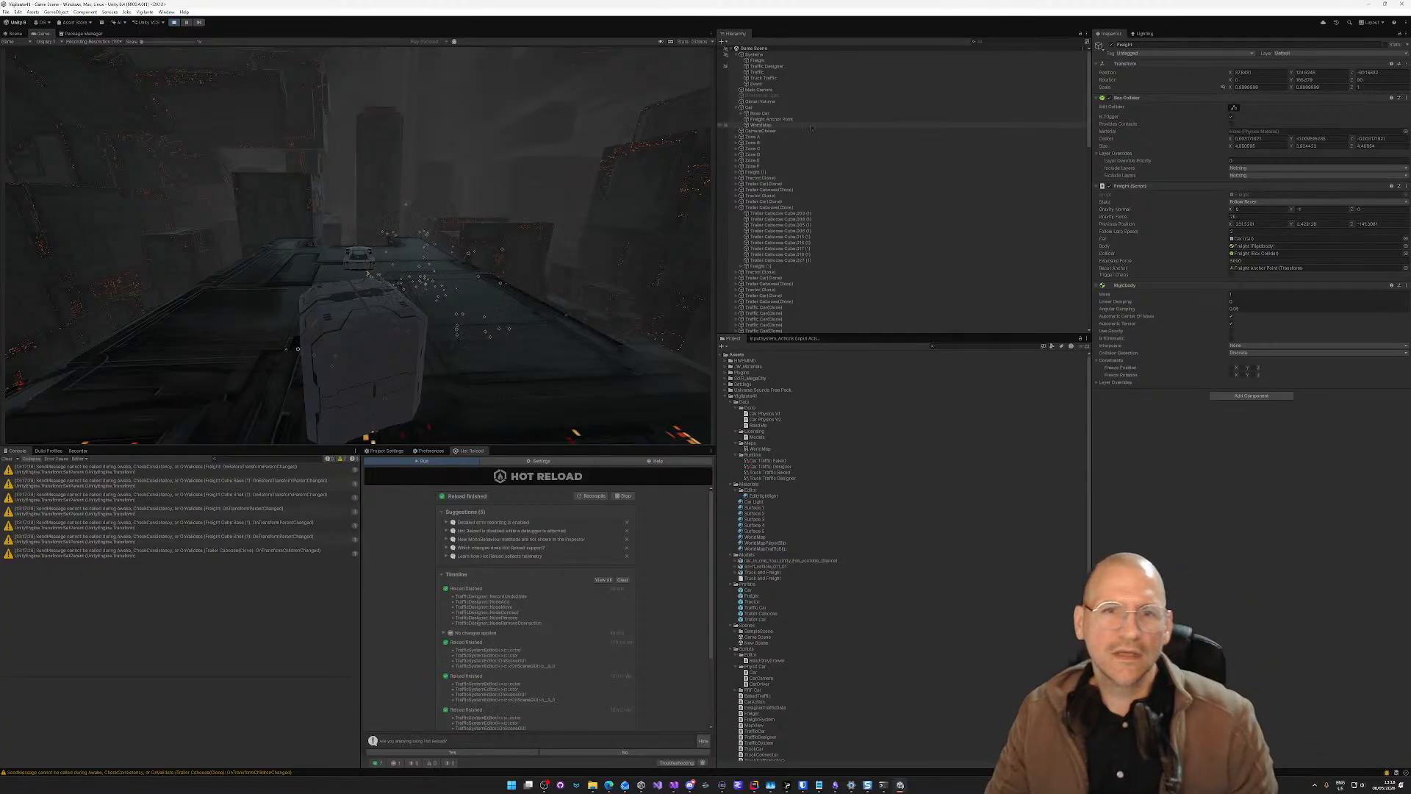
Step: Open WorldMap's MapView script in the code editor and examine the freight drawing loop and the FreightColor field
left_click(956, 125)
double_click(1254, 108)
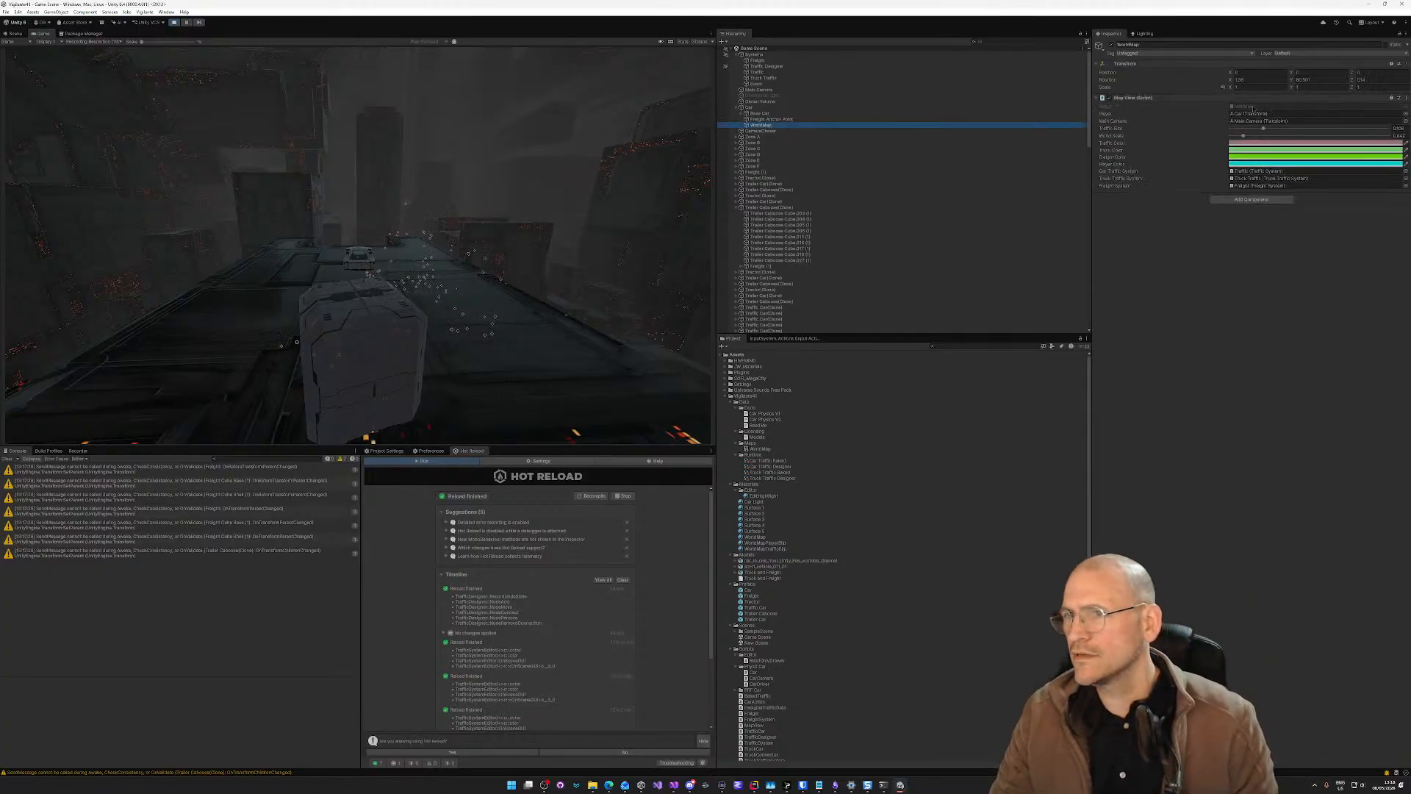
scroll(355, 285, "down", 2)
scroll(354, 285, "down", 10)
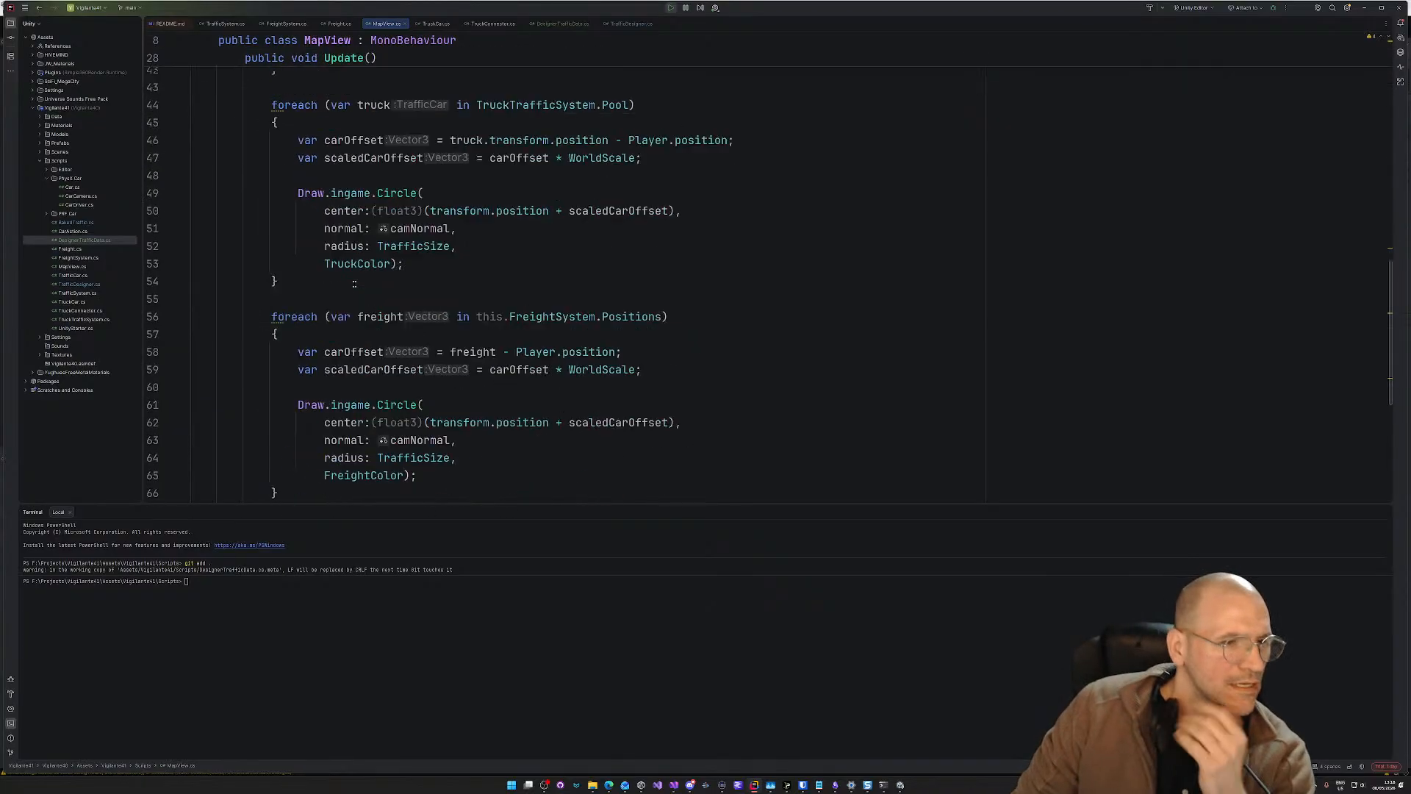
scroll(352, 316, "up", 10)
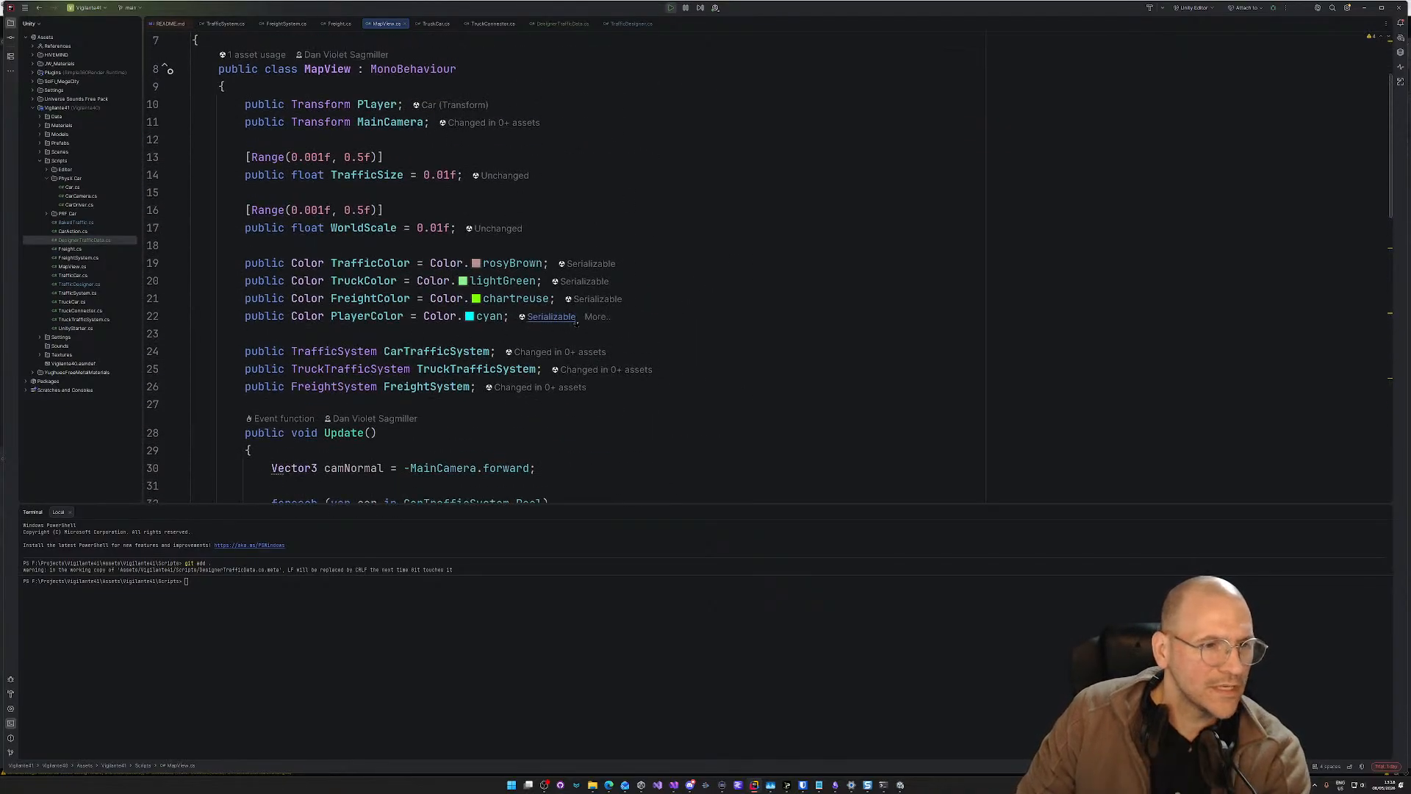
left_click(373, 298)
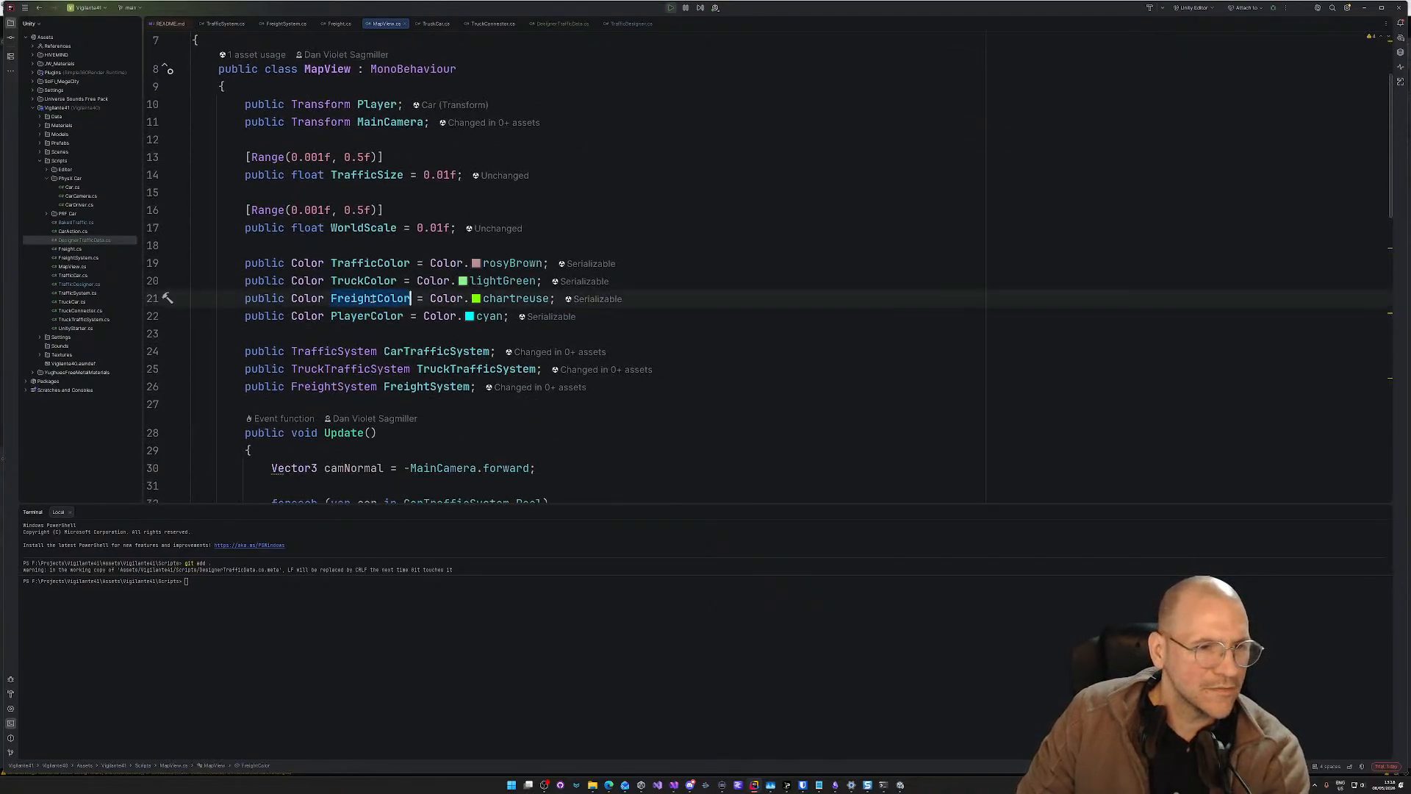
Step: Find the usages of TruckTrafficSystem and examine how the truck and freight loops assign their circle colors
double_click(419, 369)
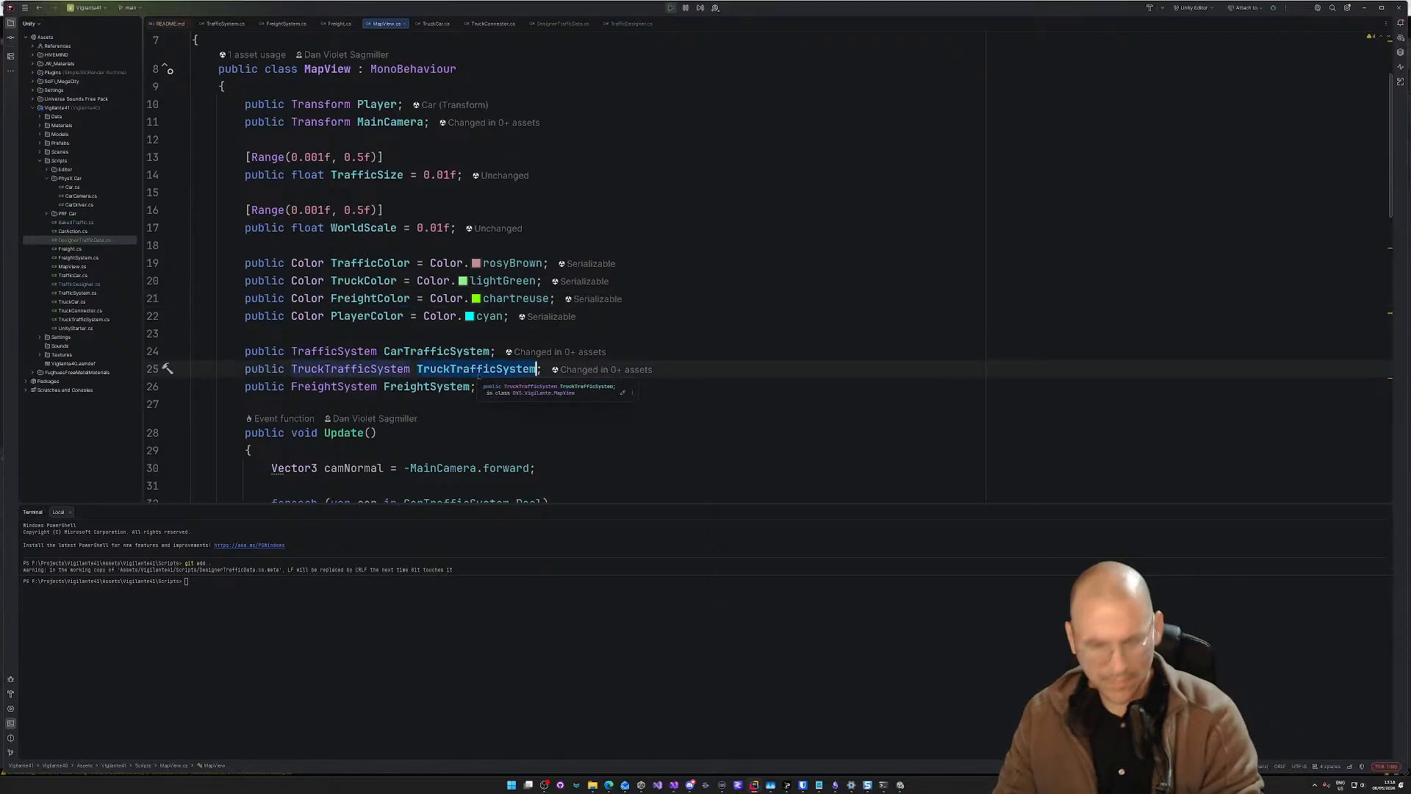
left_click(479, 372, "ctrl")
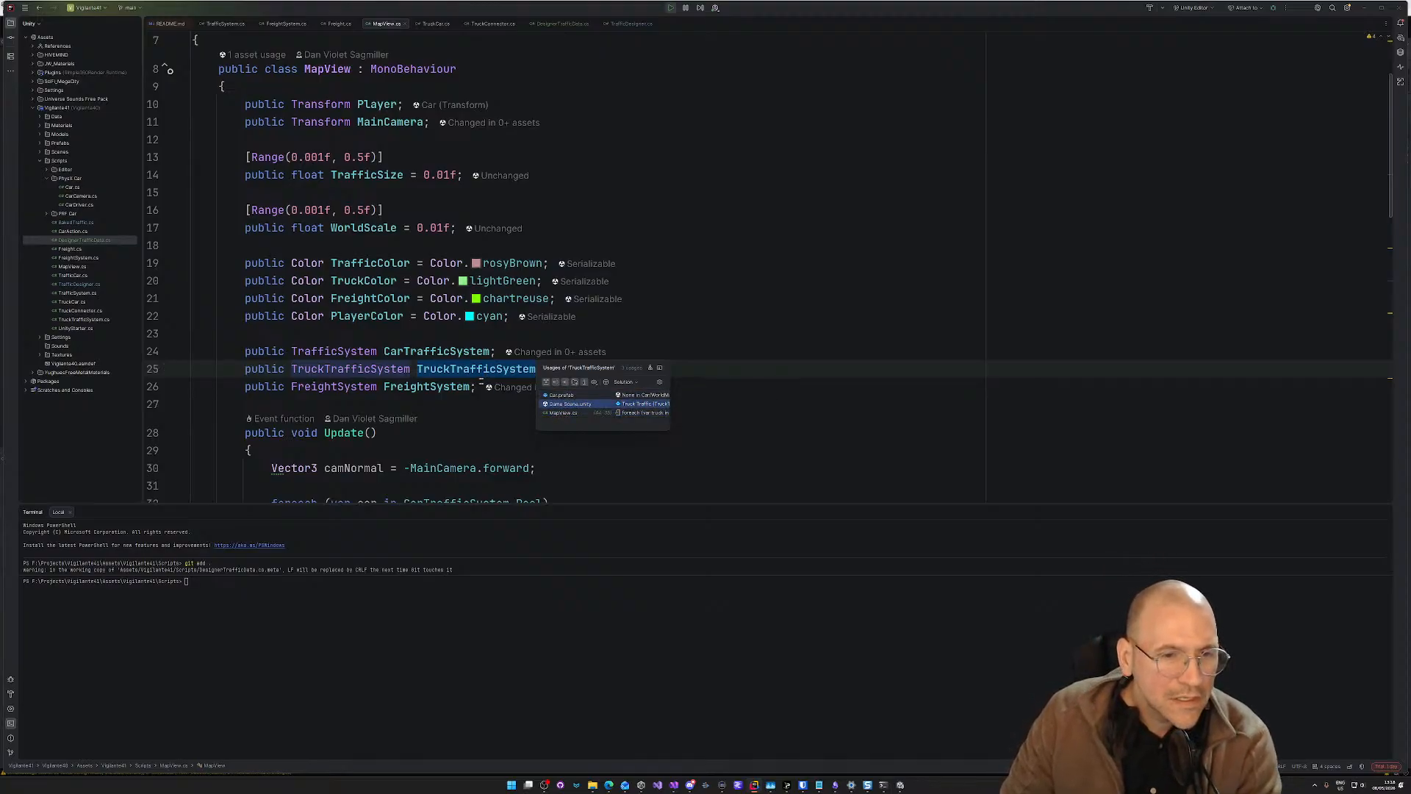
key("Escape")
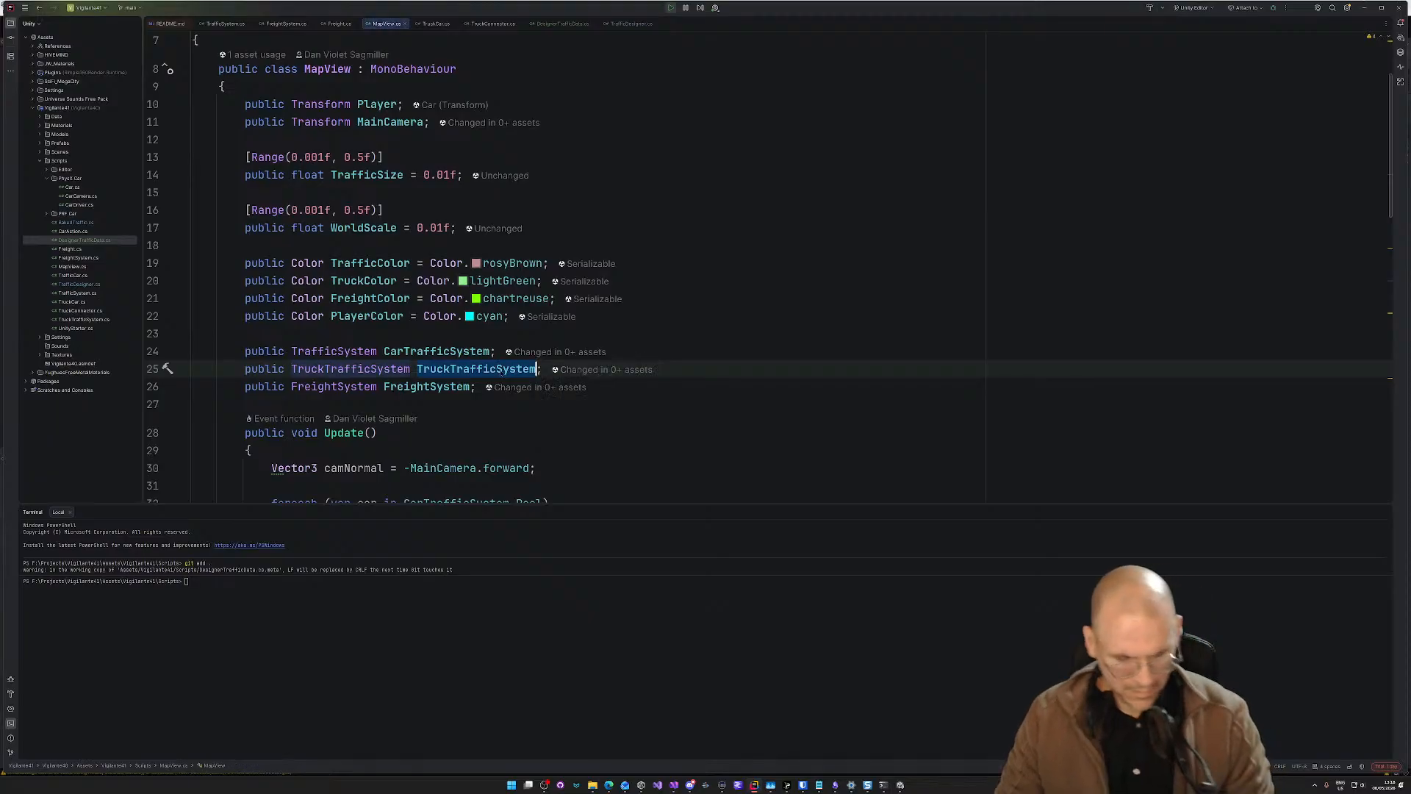
right_click(501, 373)
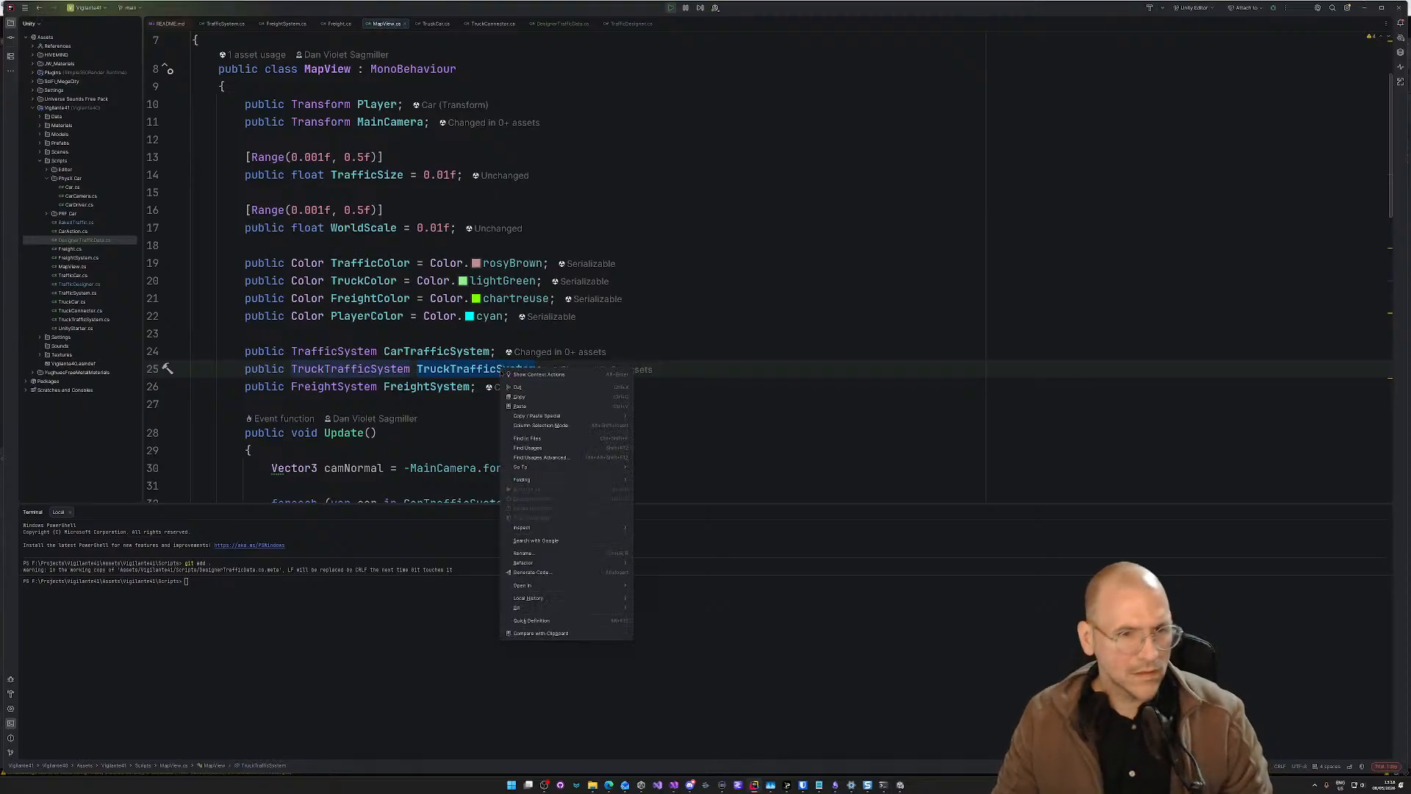
left_click(541, 448)
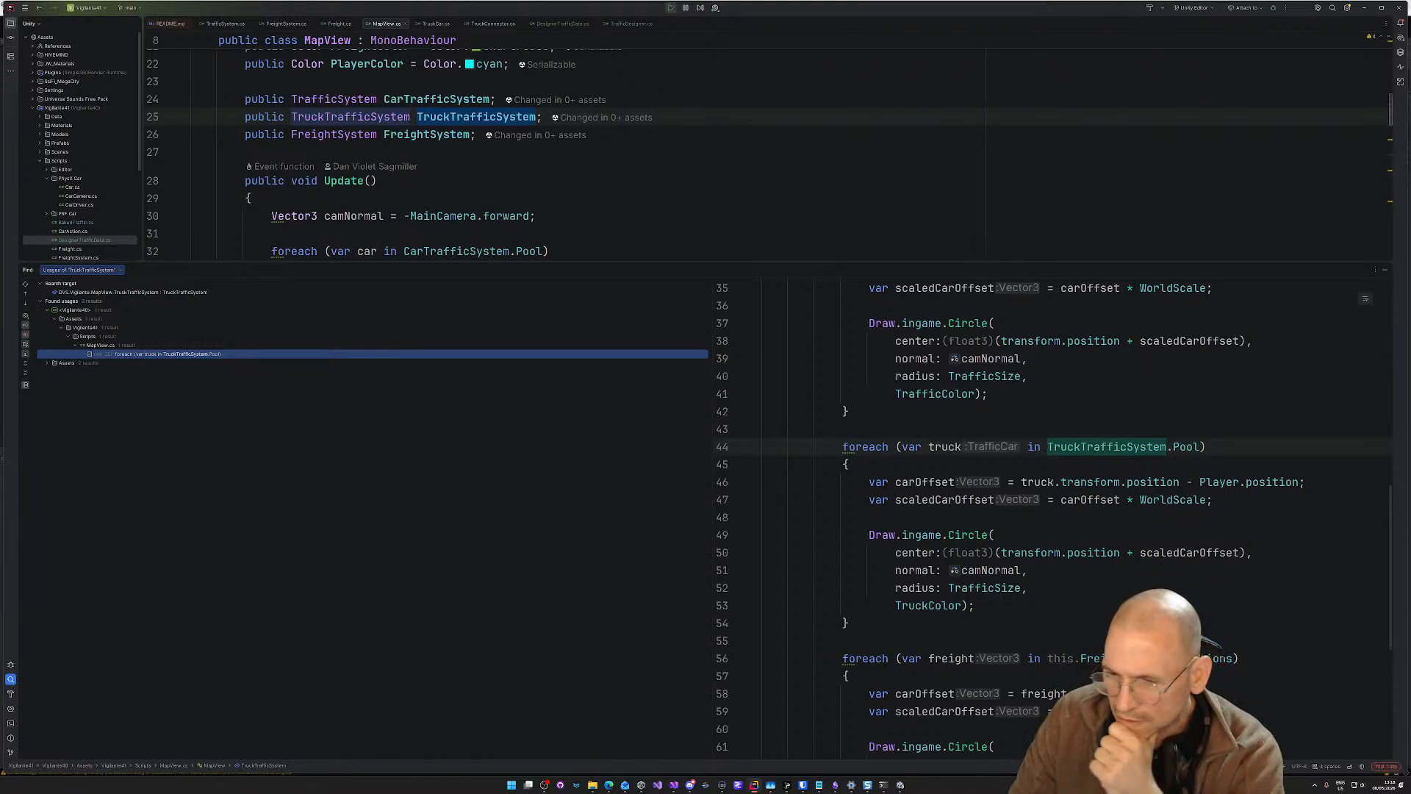
left_click(1029, 641)
scroll(1027, 588, "down", 4)
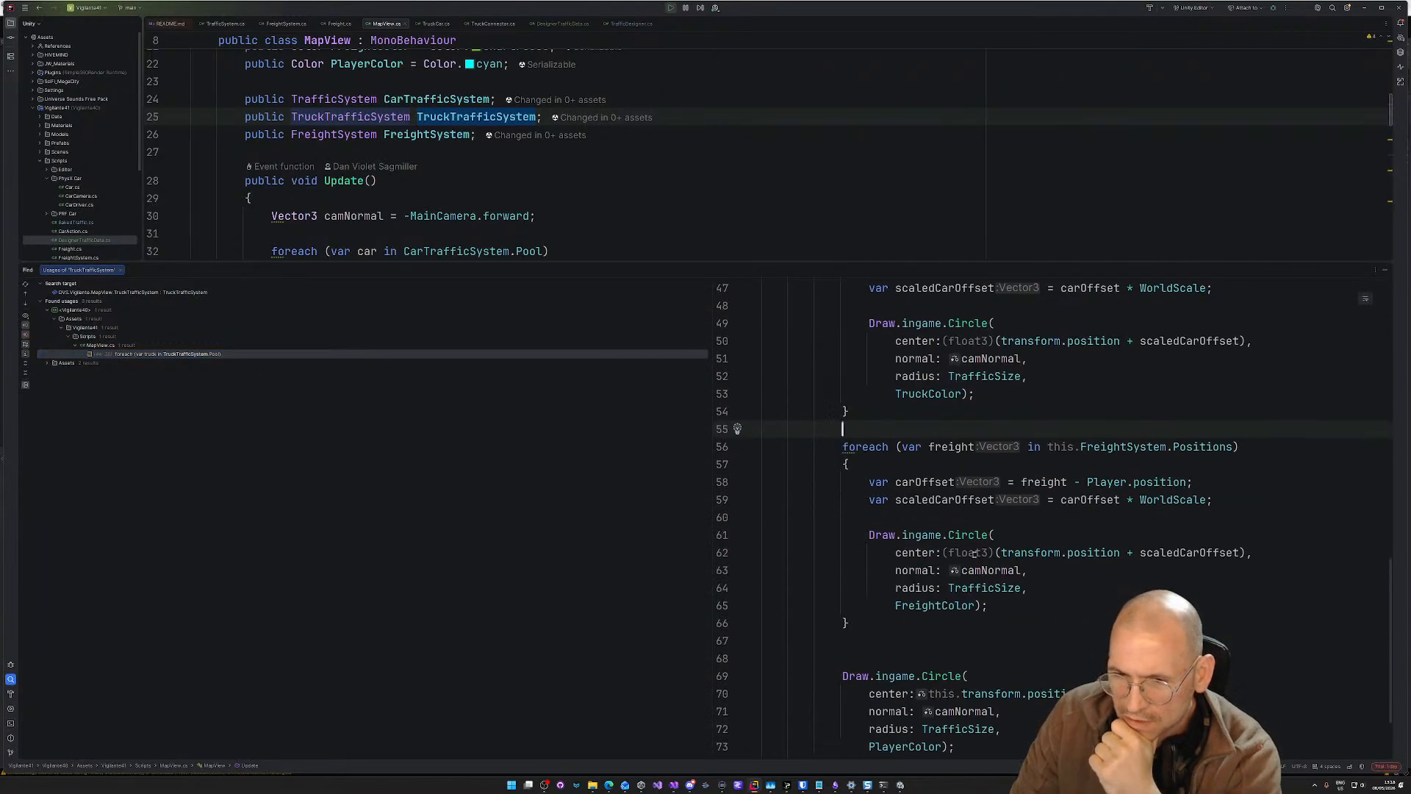
double_click(938, 604)
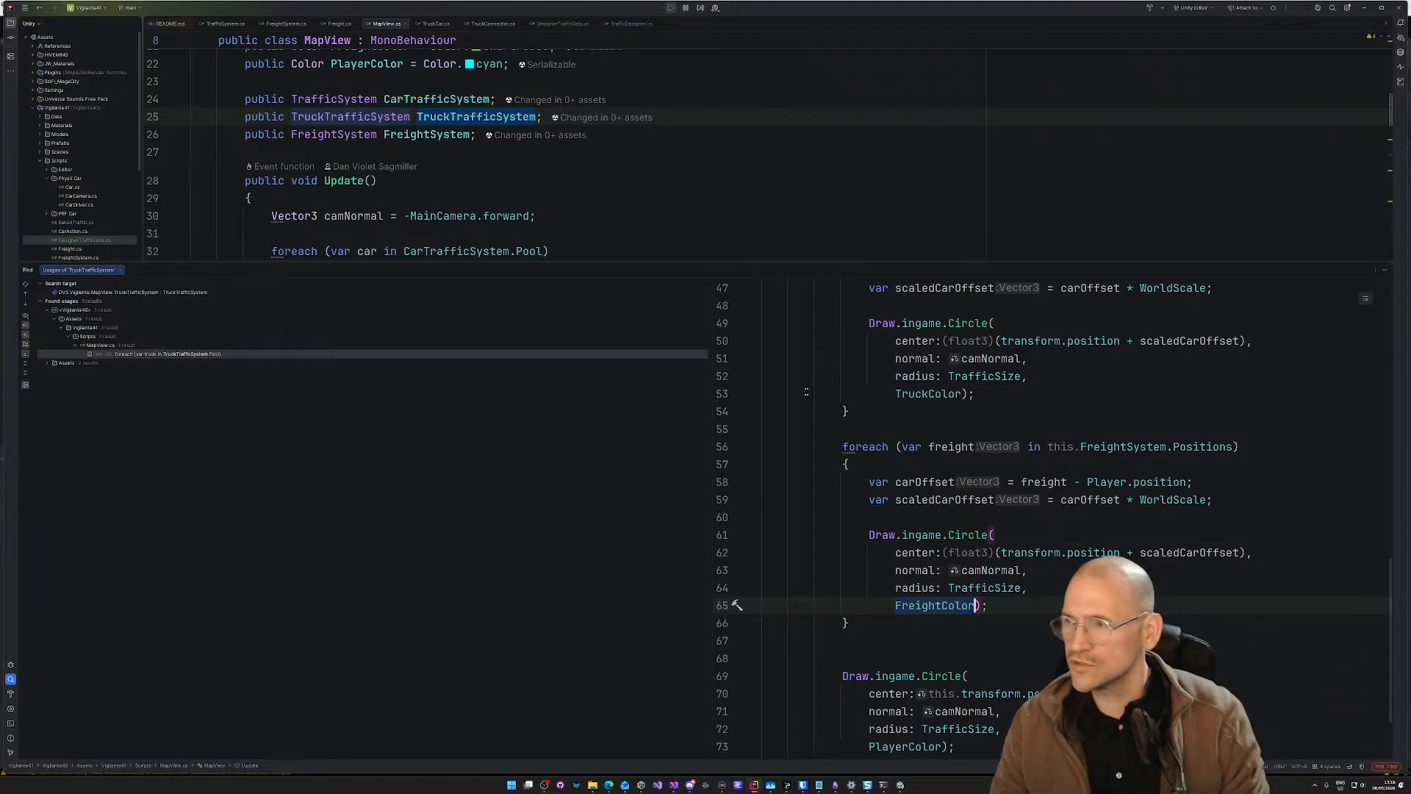
Step: Stop play mode in Unity, return to the MapView script, and enlarge the code area with the Update method collapsed
key("alt+Tab")
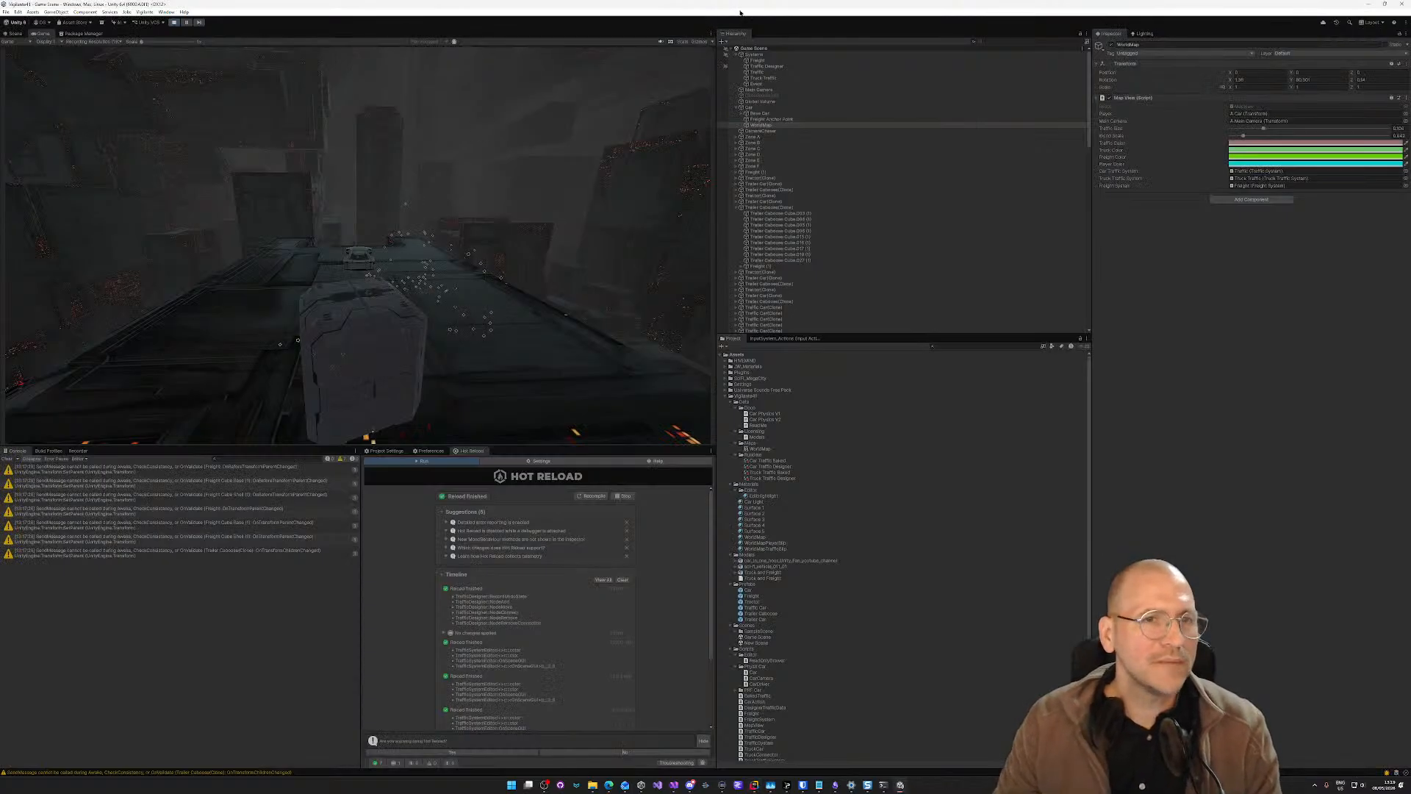
left_click(174, 22)
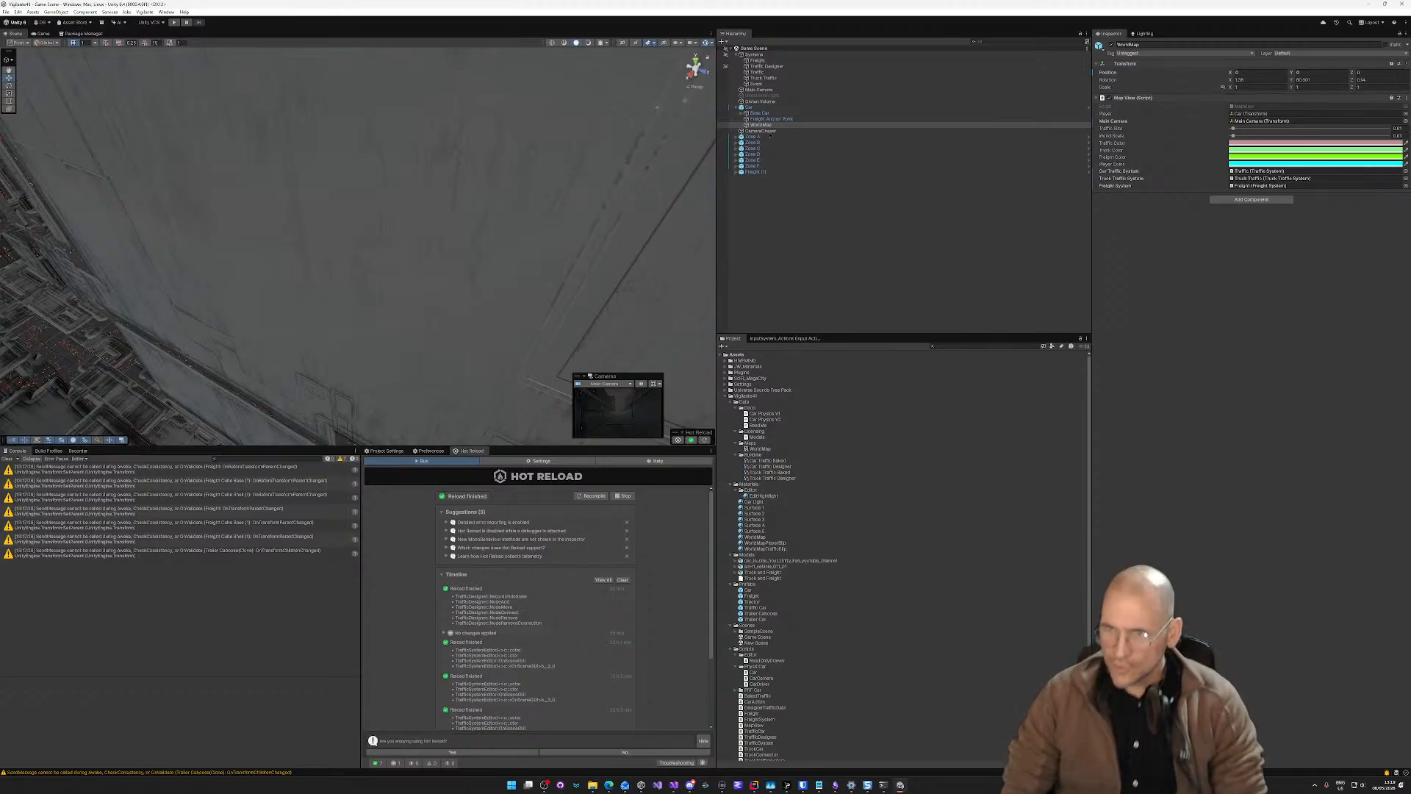
key("alt+Tab")
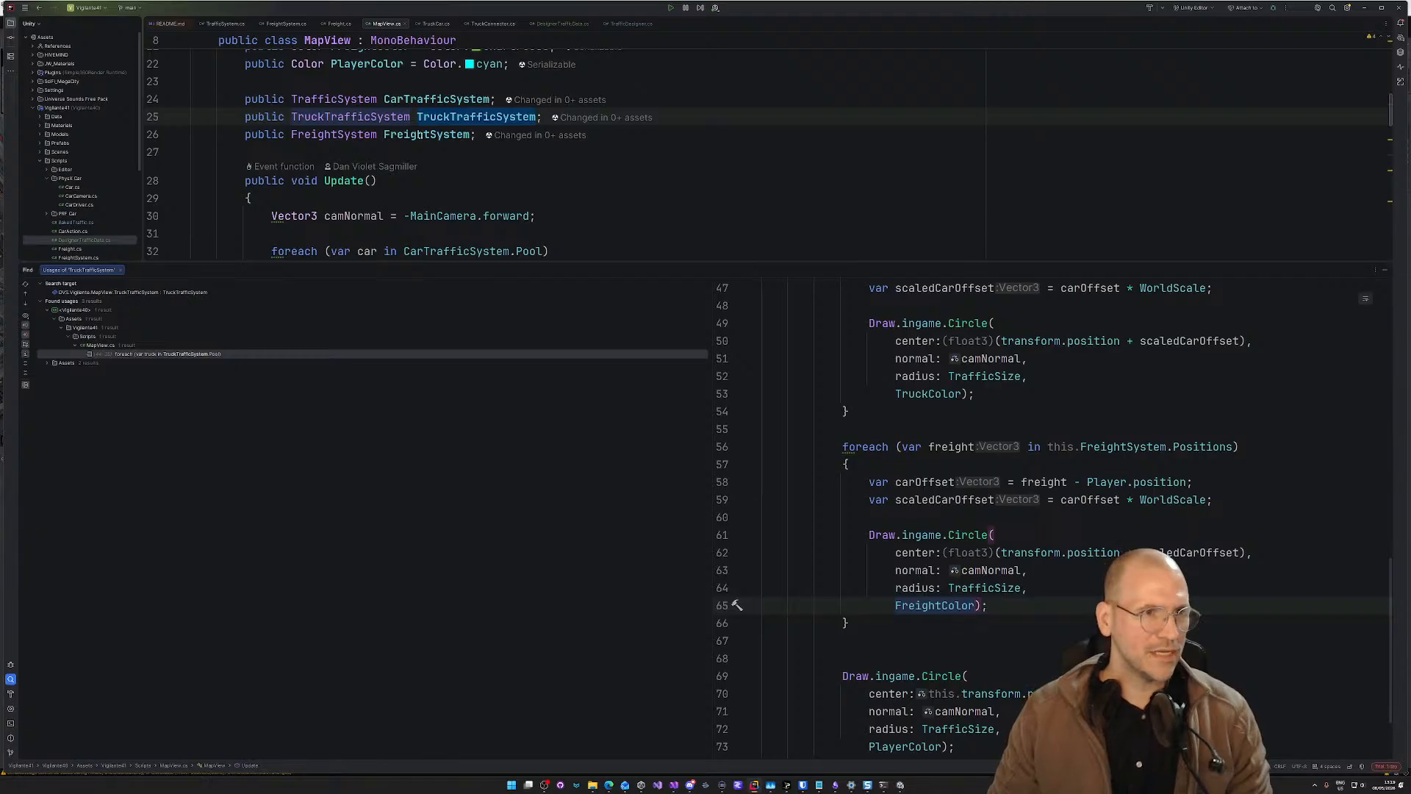
left_click(424, 135)
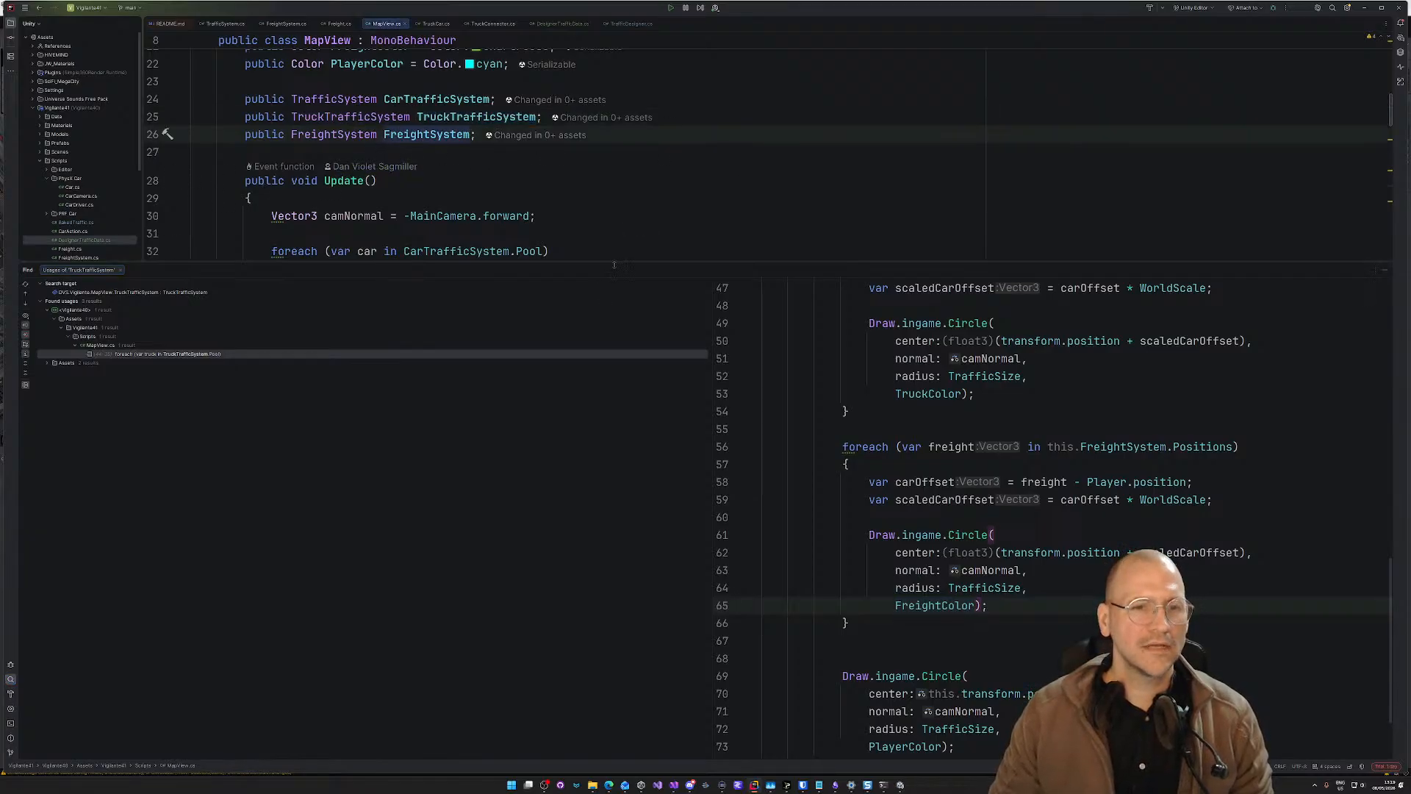
left_click_drag(616, 262, 616, 540)
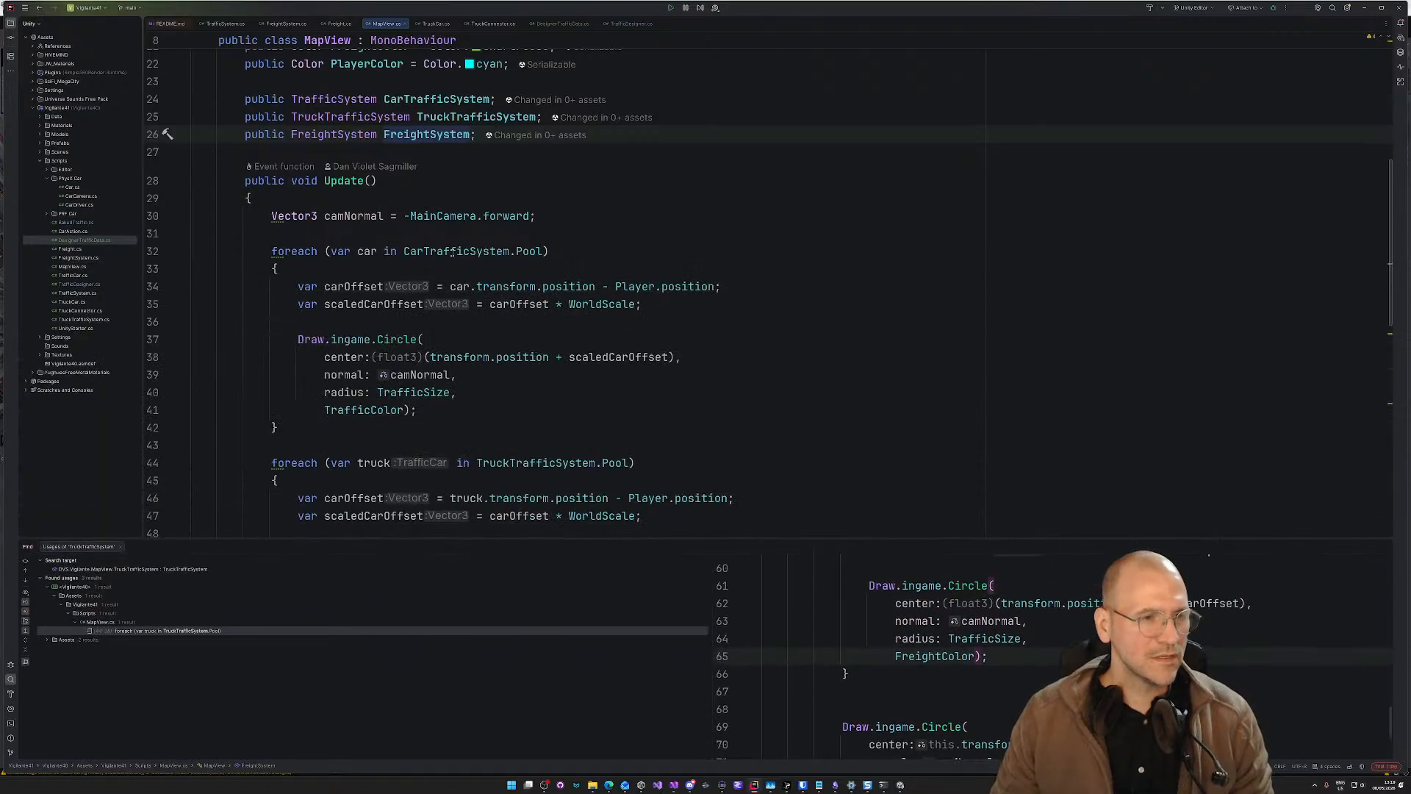
left_click(179, 182)
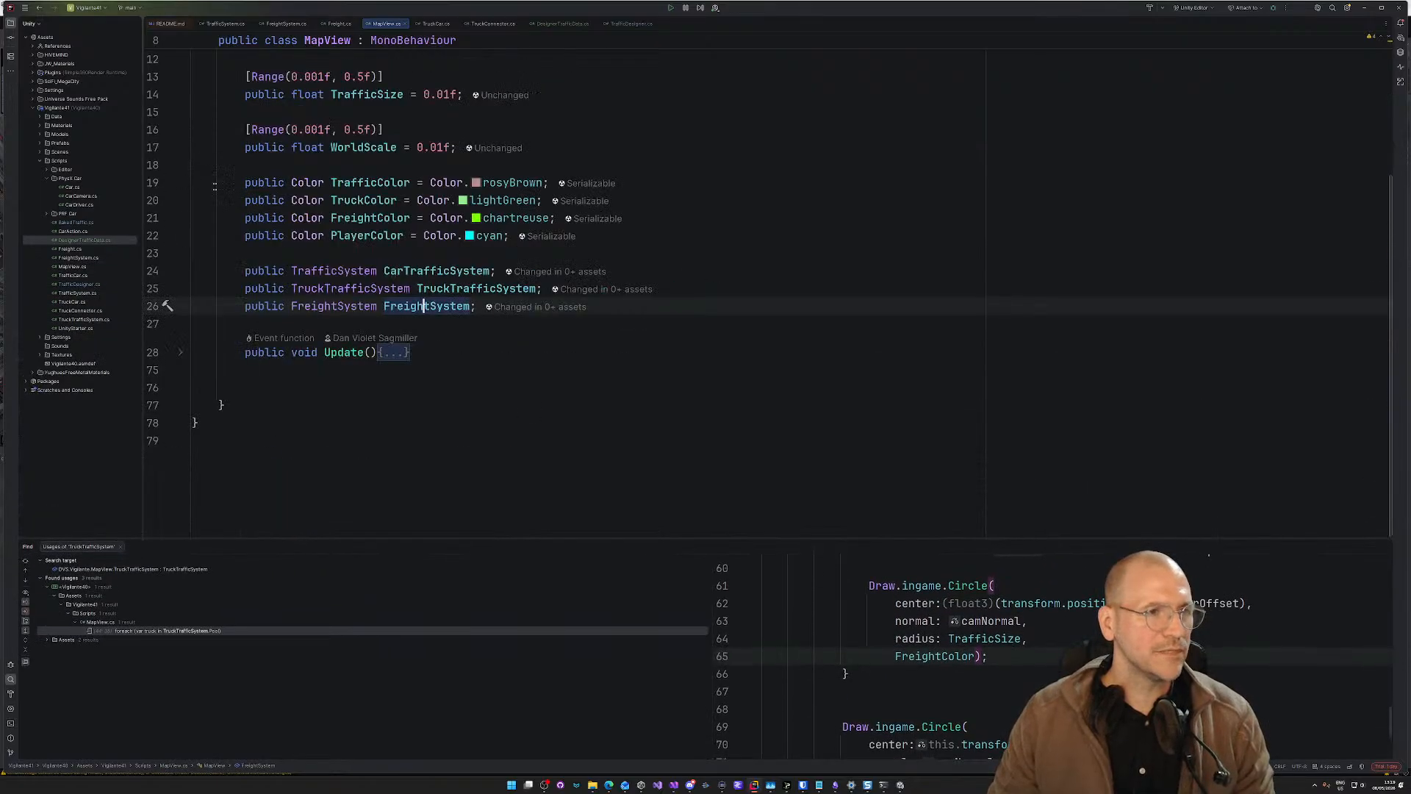
scroll(531, 292, "up", 3)
scroll(532, 292, "down", 3)
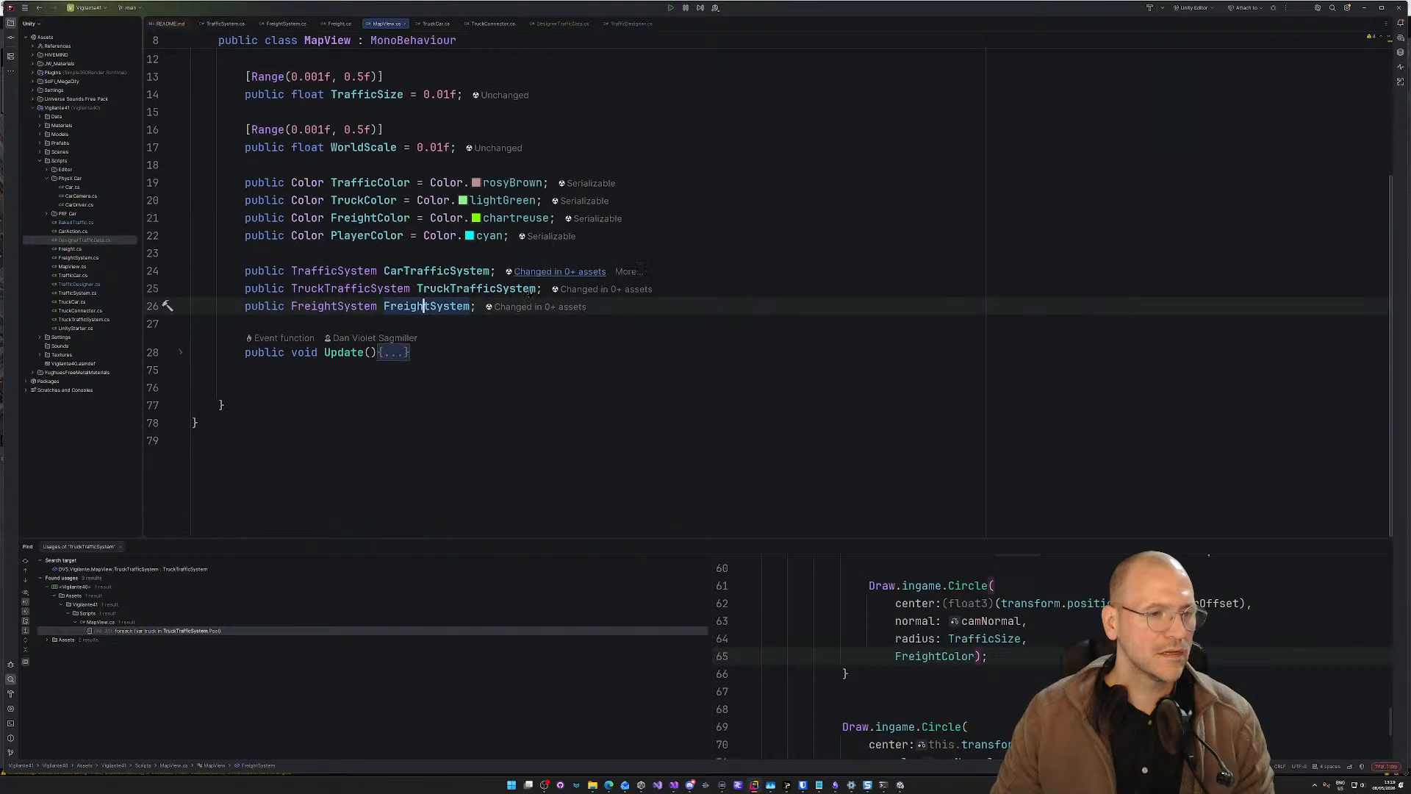
Step: Open Freight.cs and examine its states, the default LockOnTrailer state, and the OnTriggerEnter and FixedUpdate methods
left_click(339, 24)
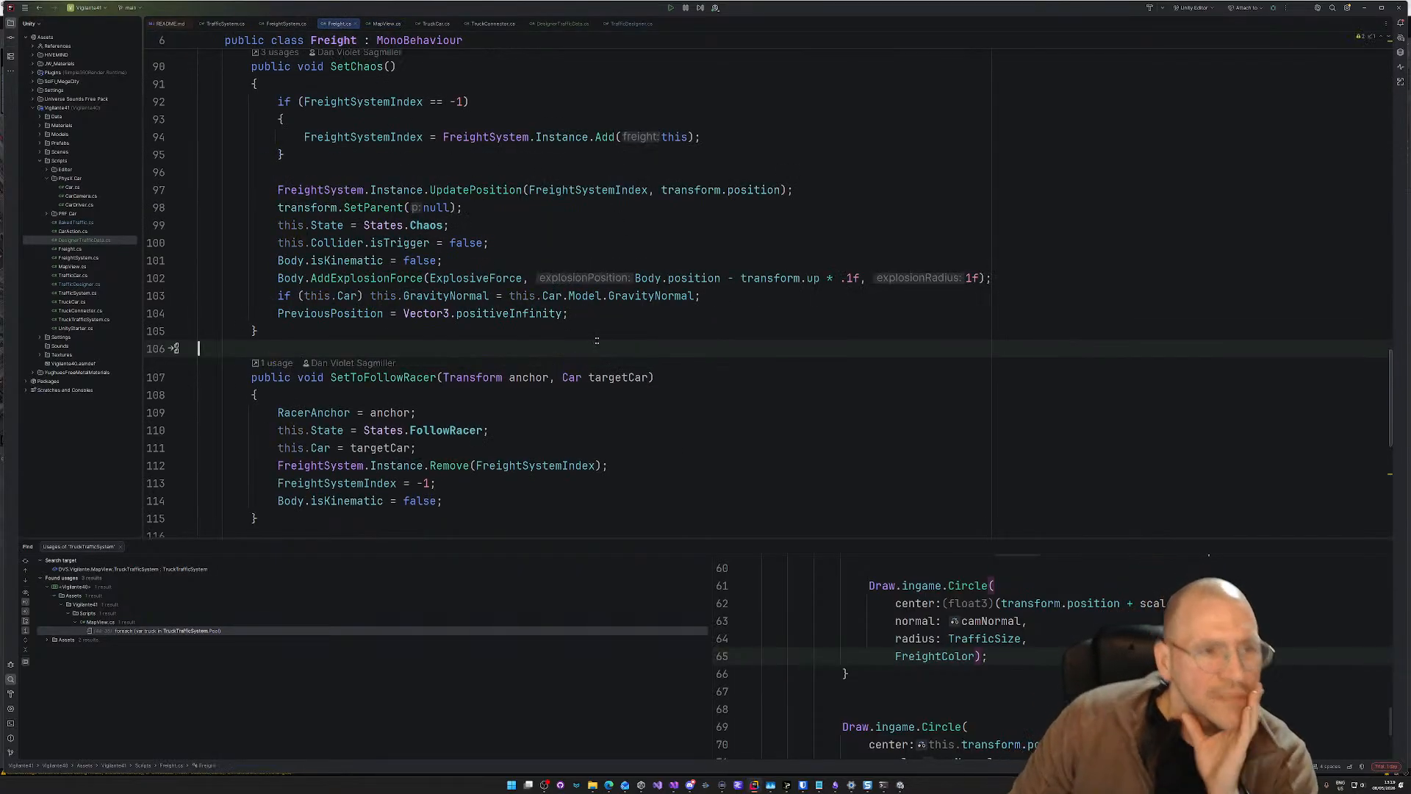
scroll(597, 340, "up", 10)
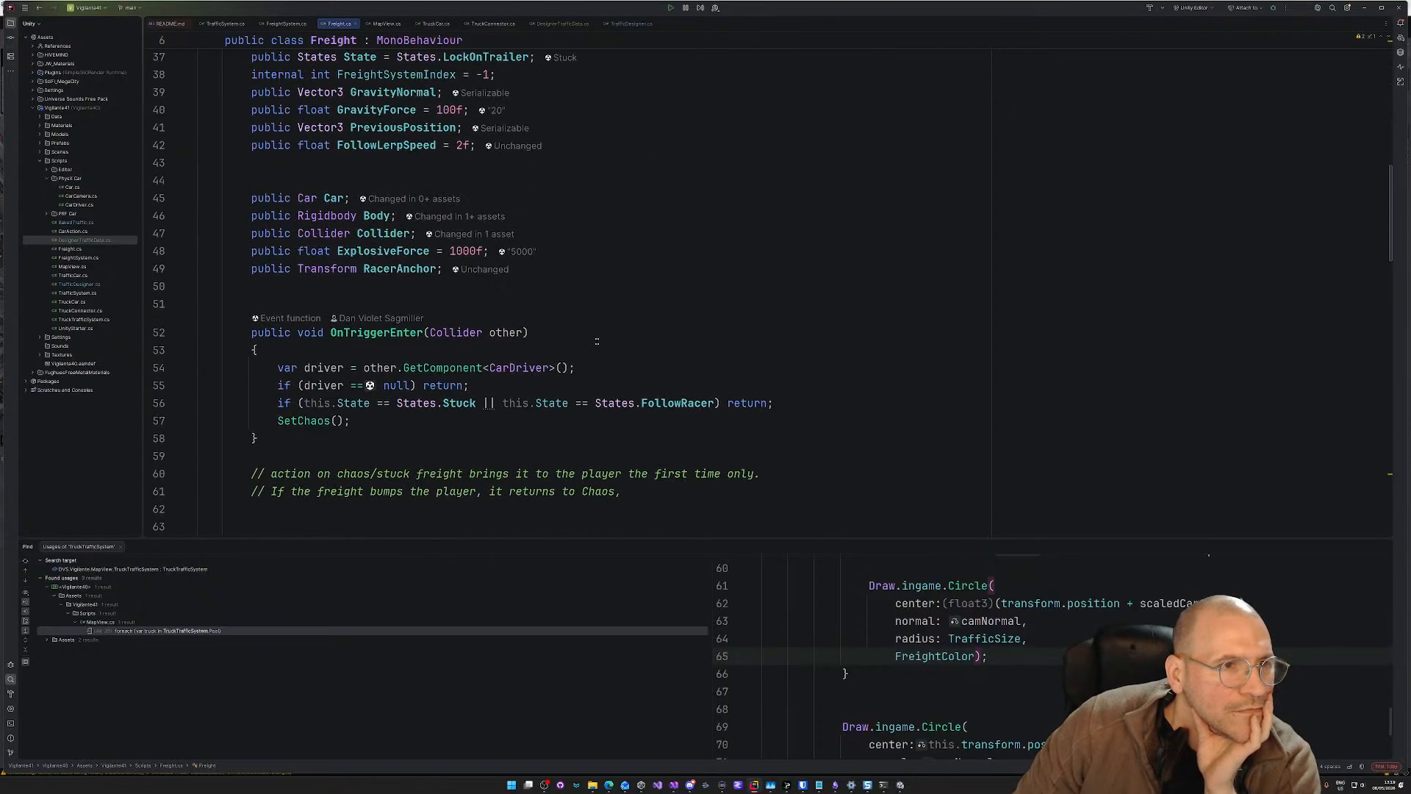
scroll(597, 340, "up", 7)
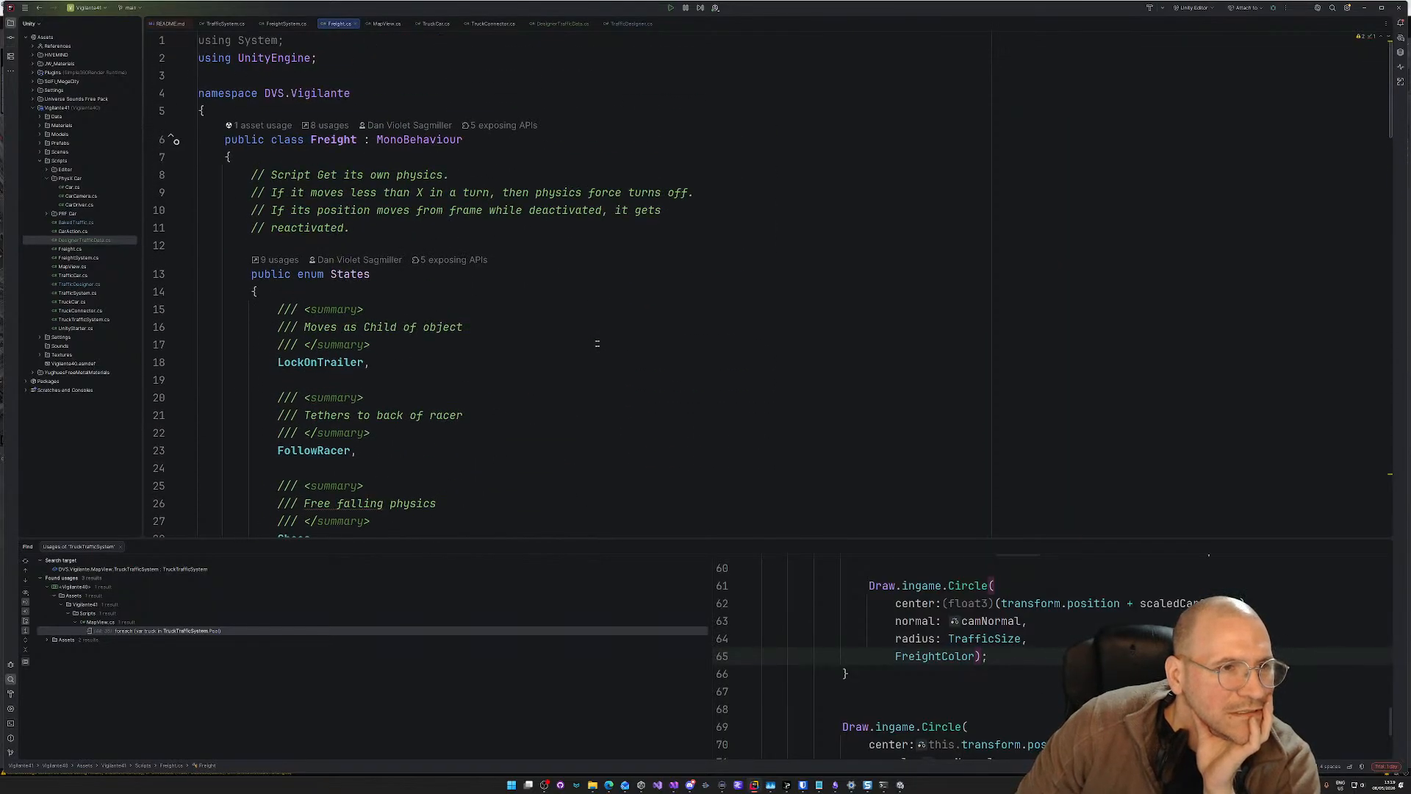
scroll(349, 336, "down", 7)
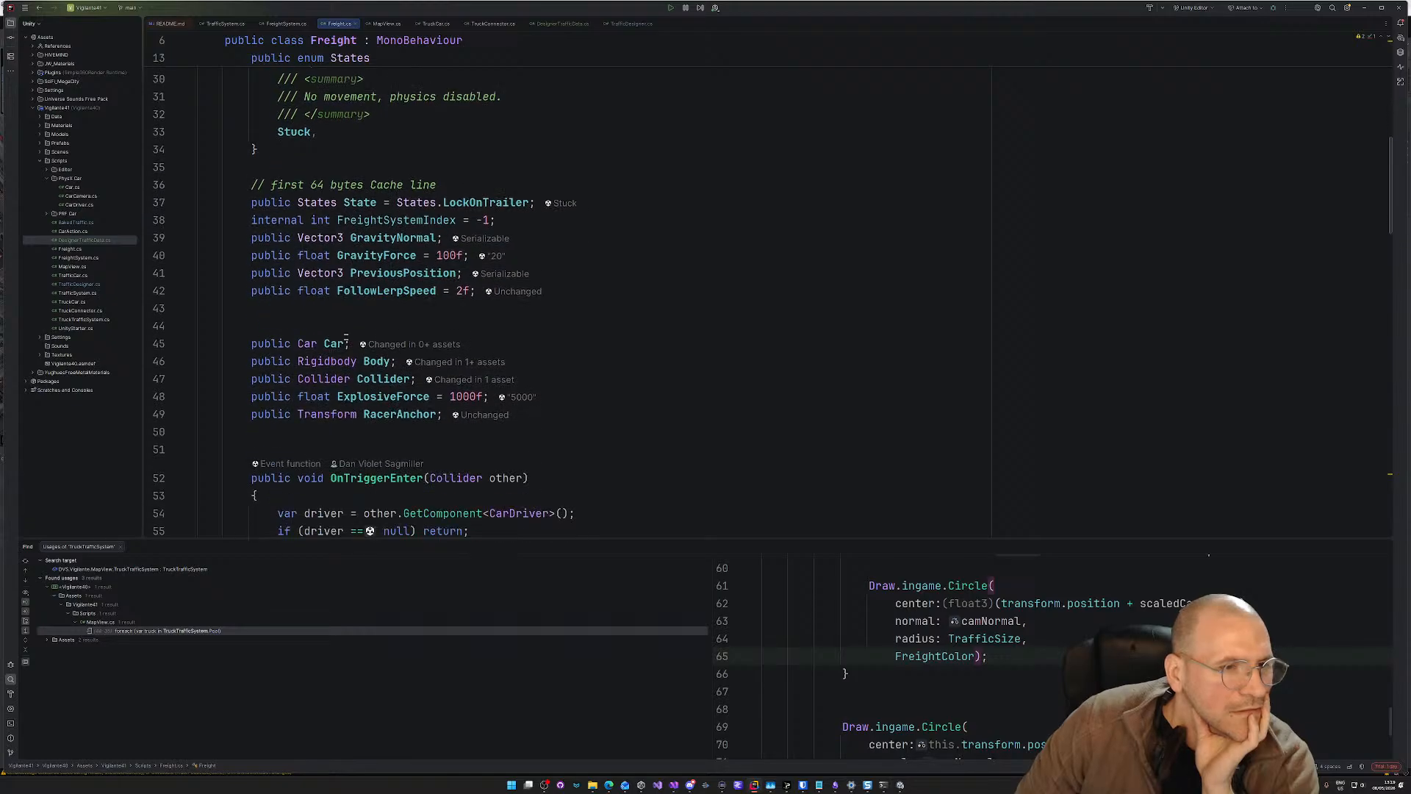
scroll(345, 336, "up", 1)
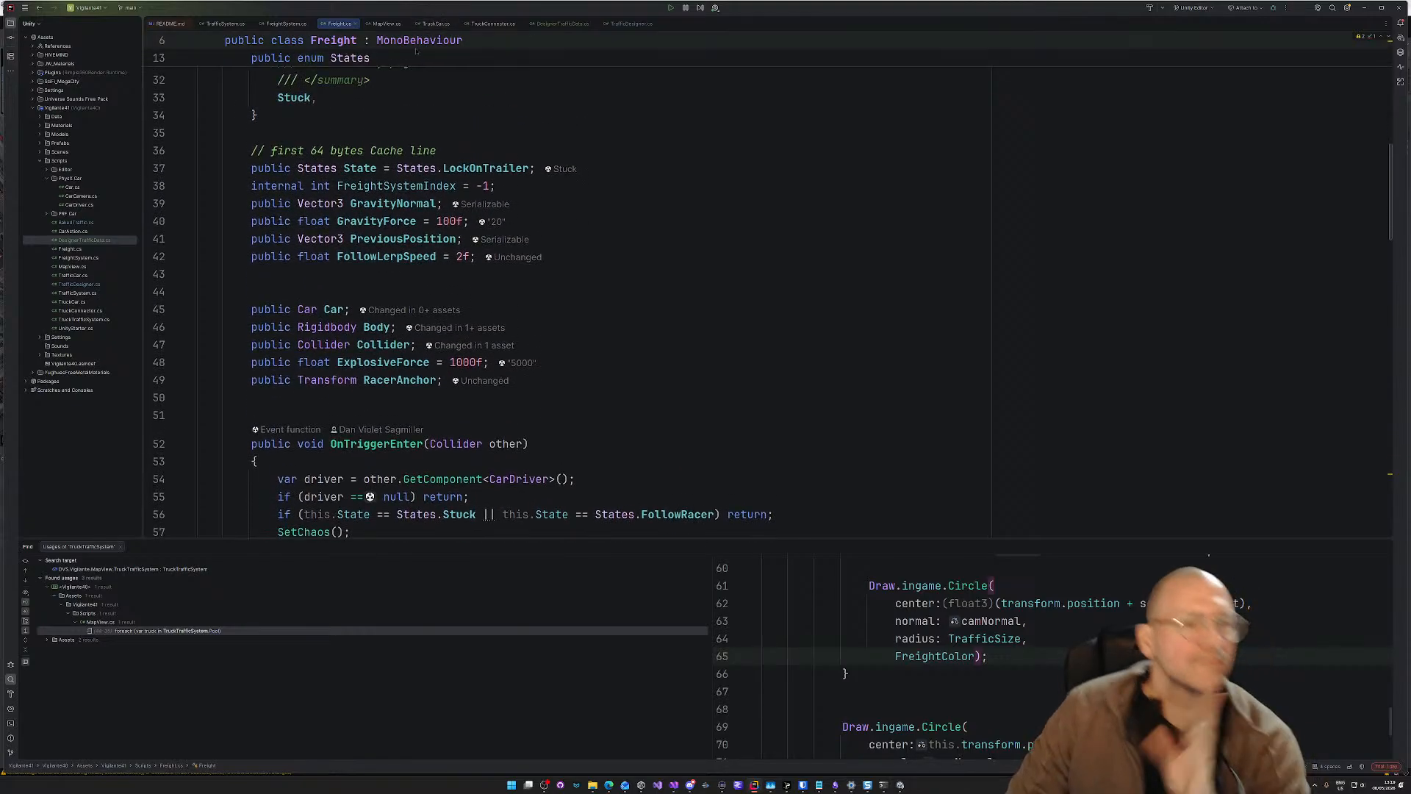
double_click(487, 169)
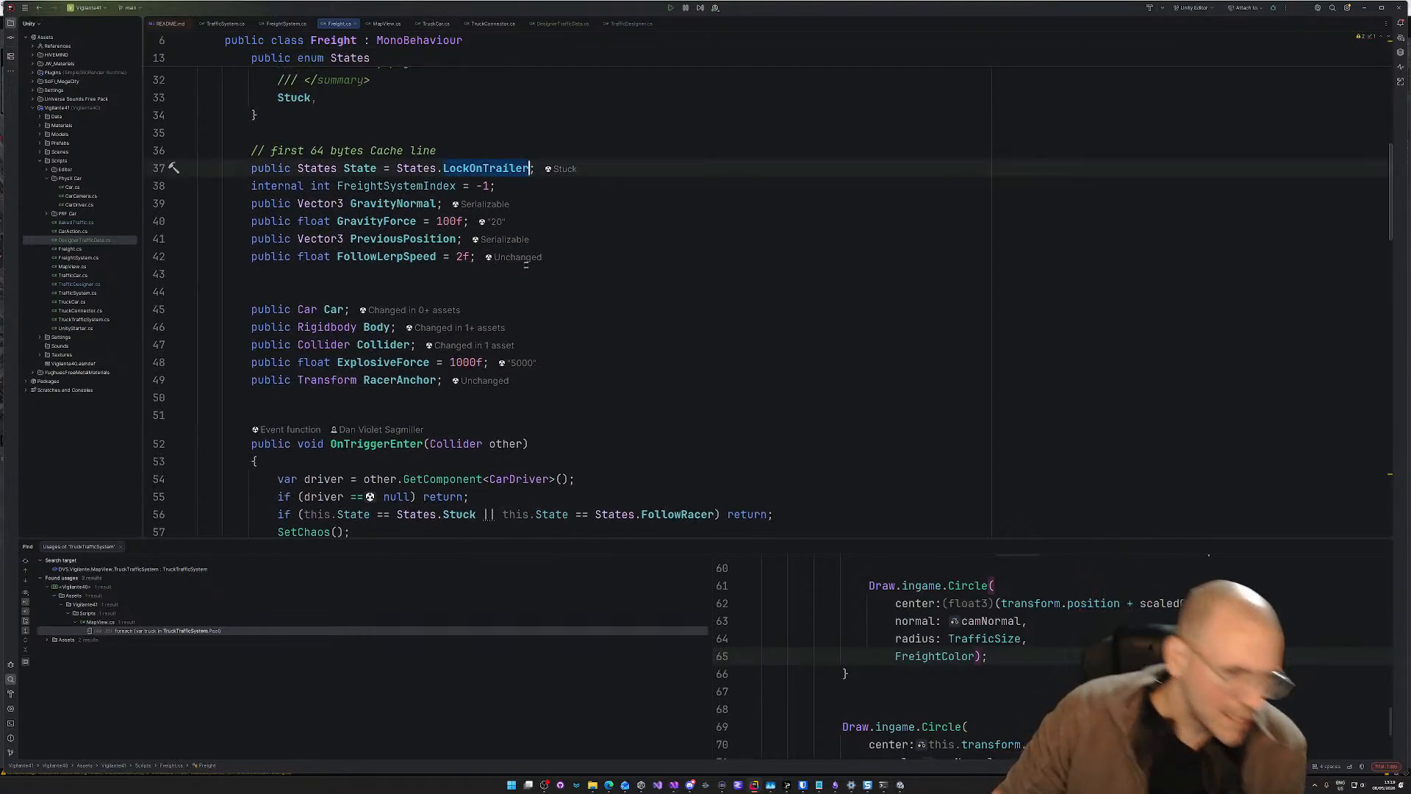
scroll(497, 327, "down", 5)
scroll(497, 326, "down", 2)
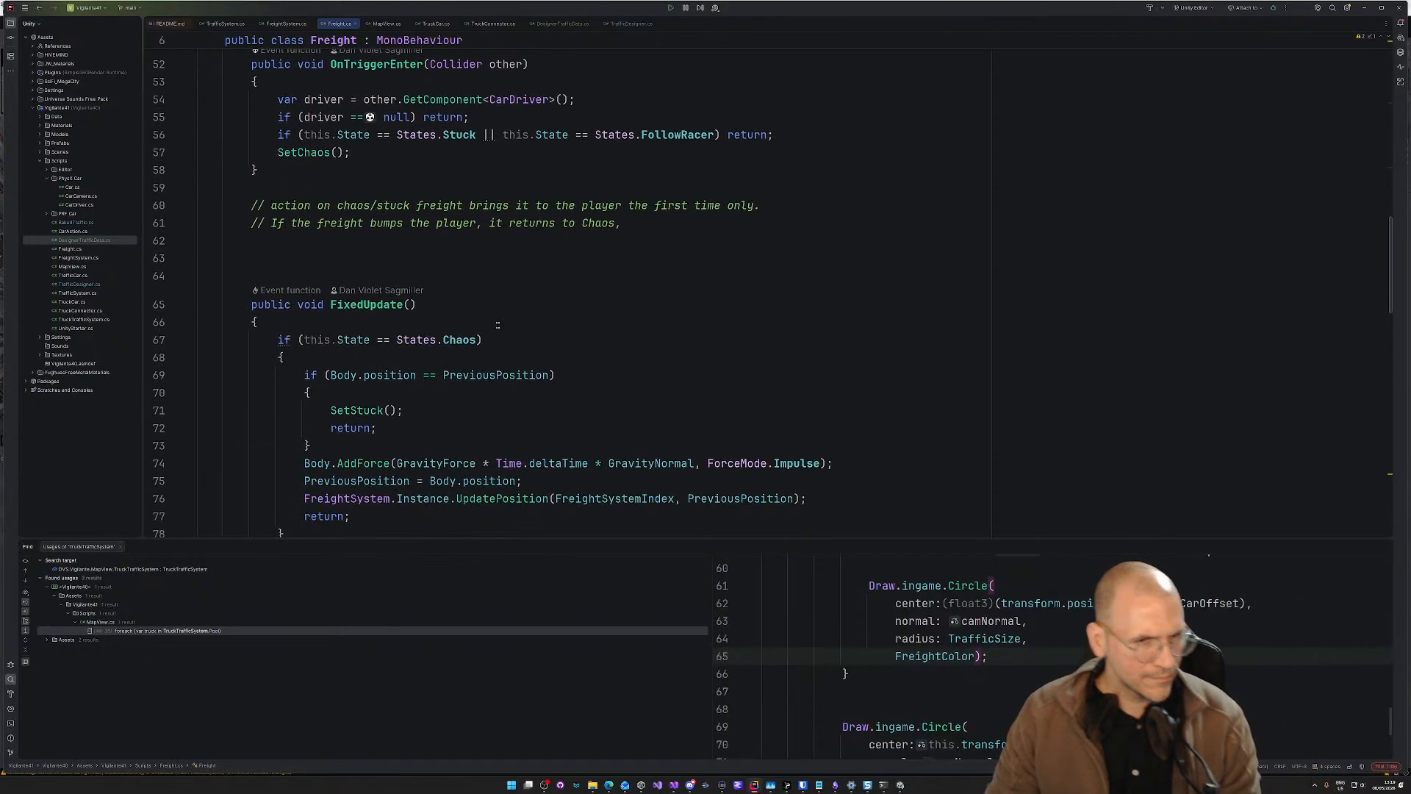
left_click(352, 305)
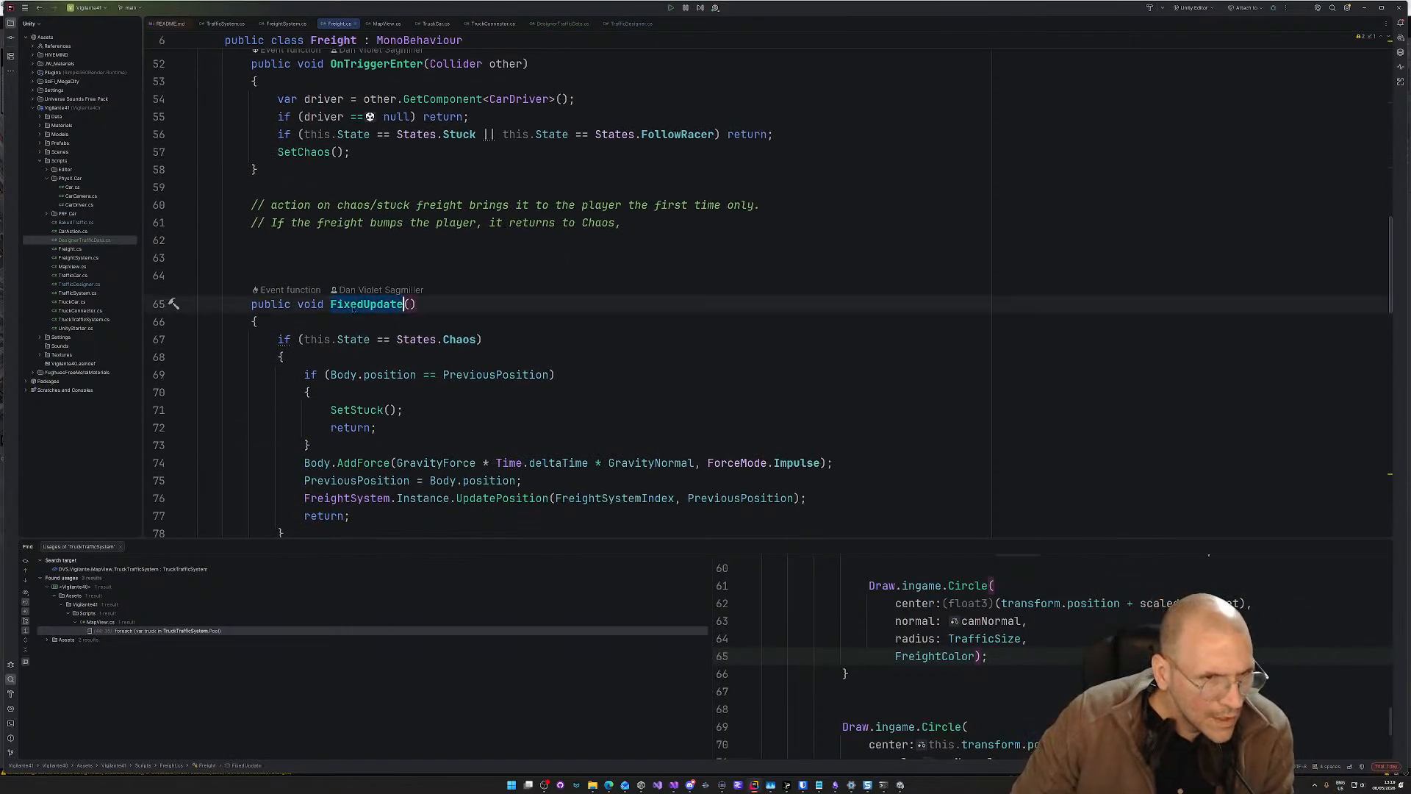
Step: Examine the rest of Freight.cs, from FixedUpdate, SetChaos, SetToFollowRacer, SetStuck and OnValidate back to the CarDriver check in OnTriggerEnter
scroll(556, 301, "down", 6)
scroll(557, 301, "down", 2)
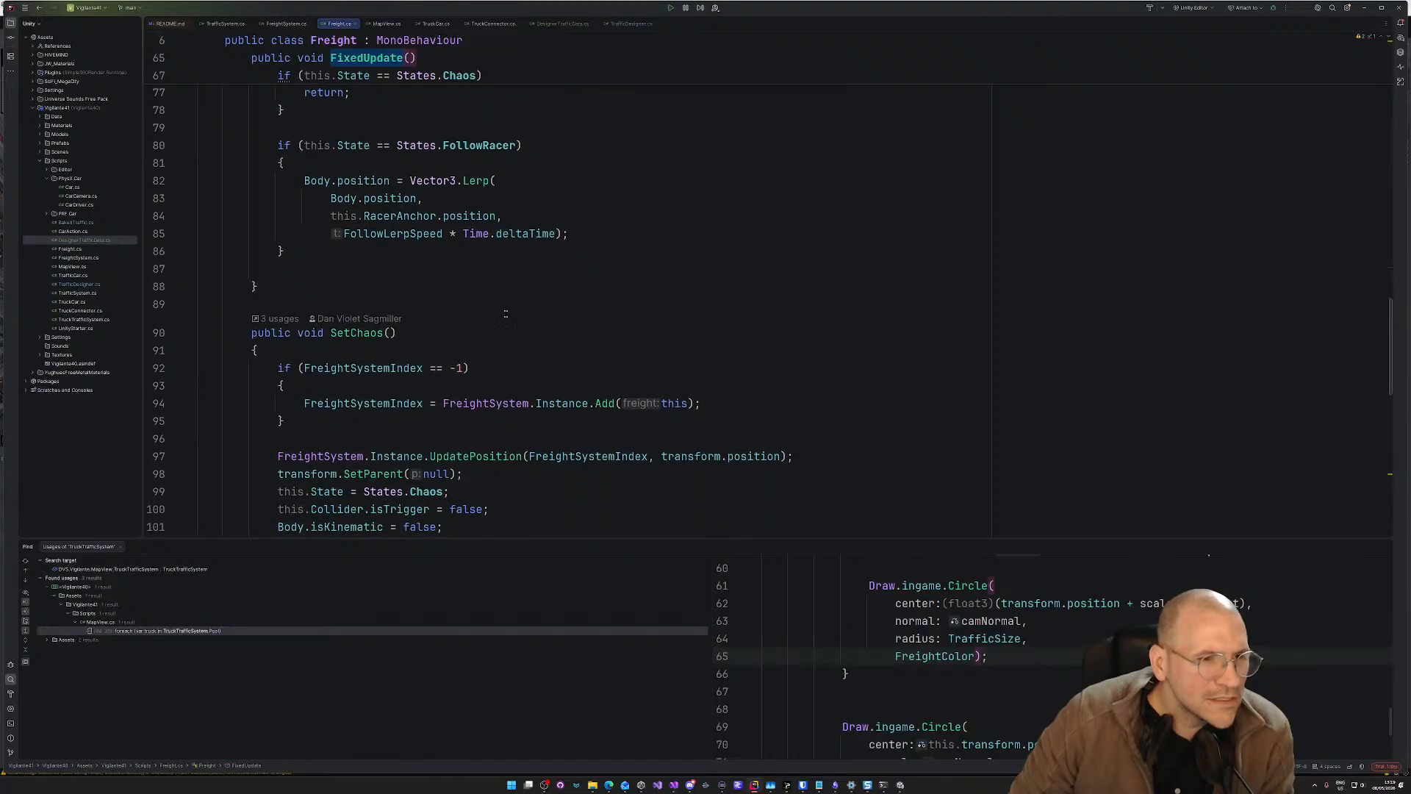
left_click(365, 335)
scroll(515, 344, "down", 7)
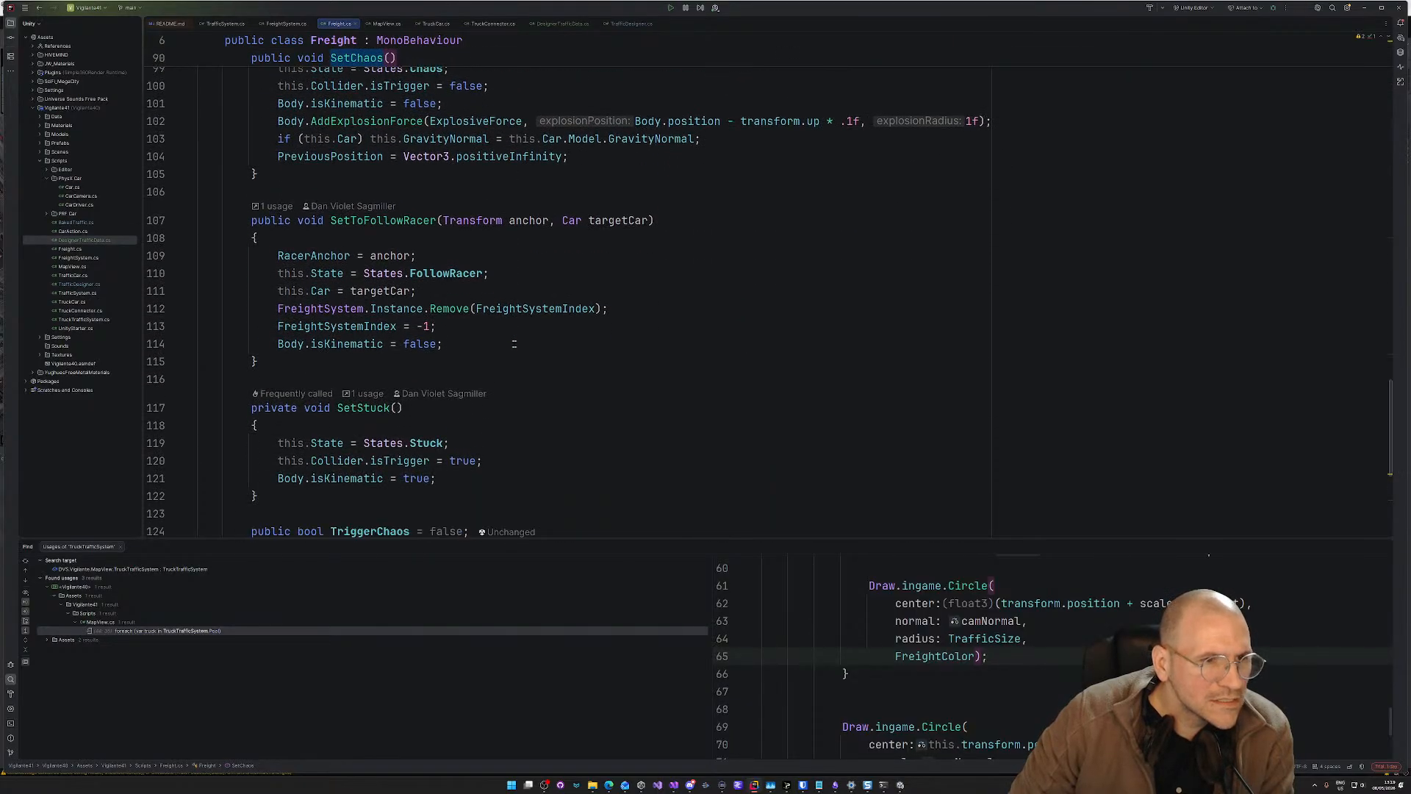
scroll(372, 427, "down", 5)
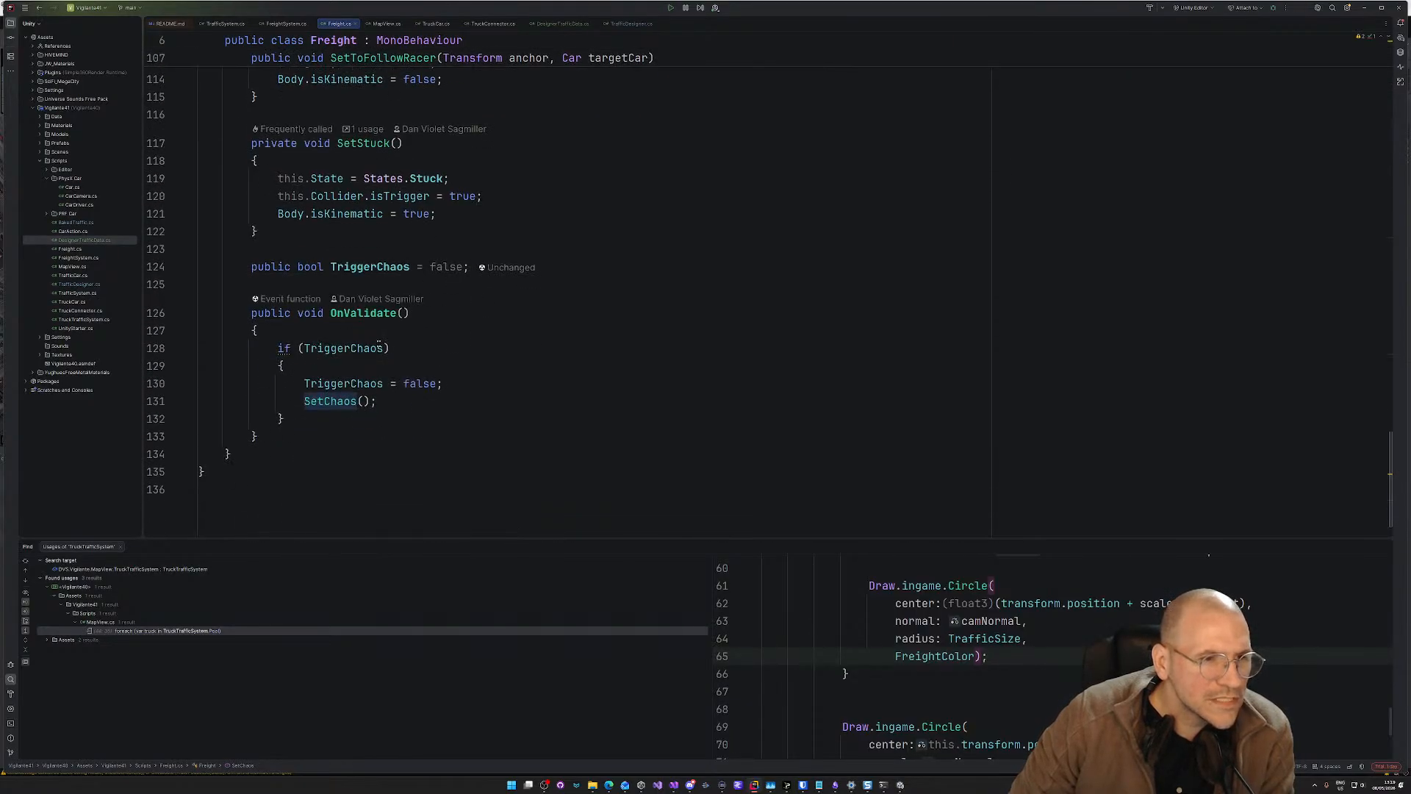
left_click(397, 313)
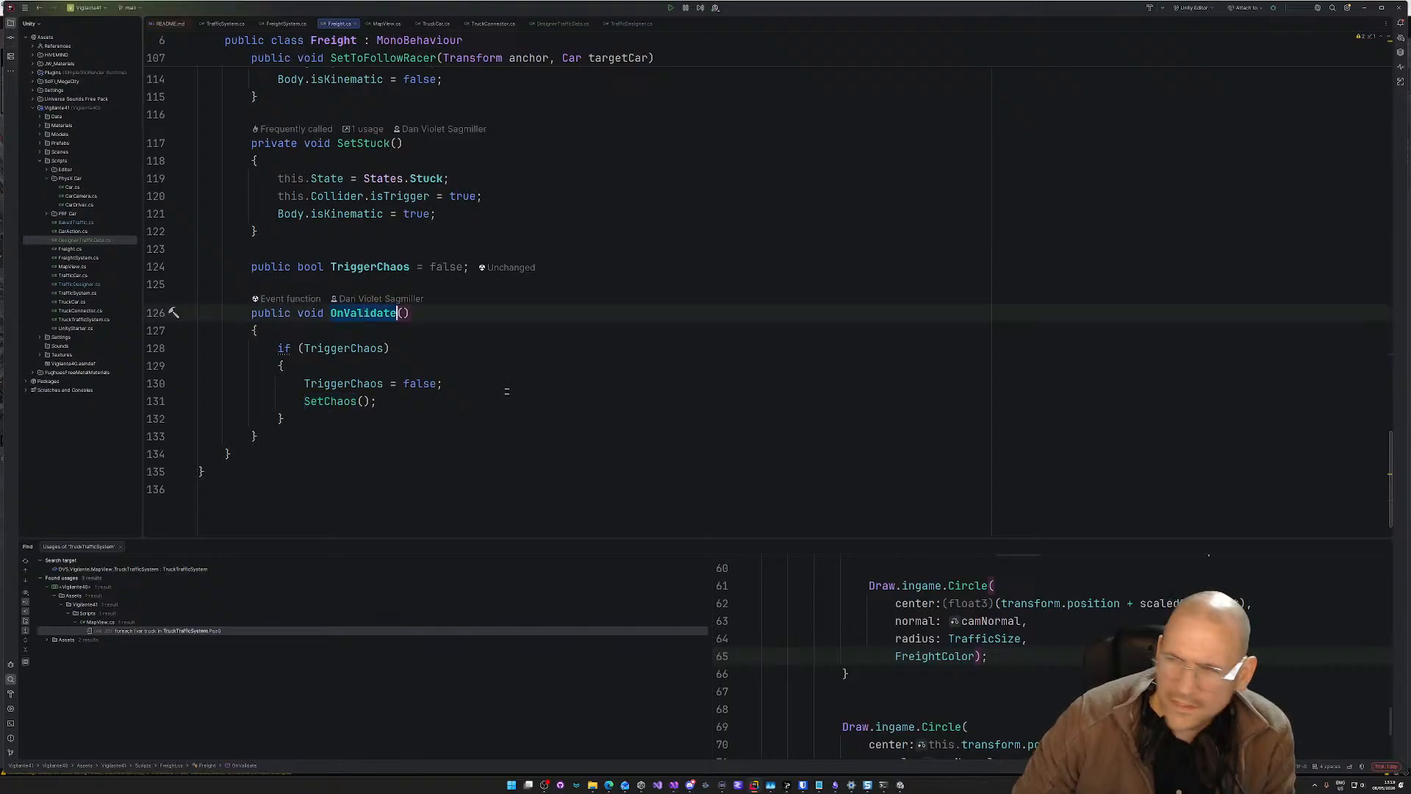
scroll(353, 338, "up", 12)
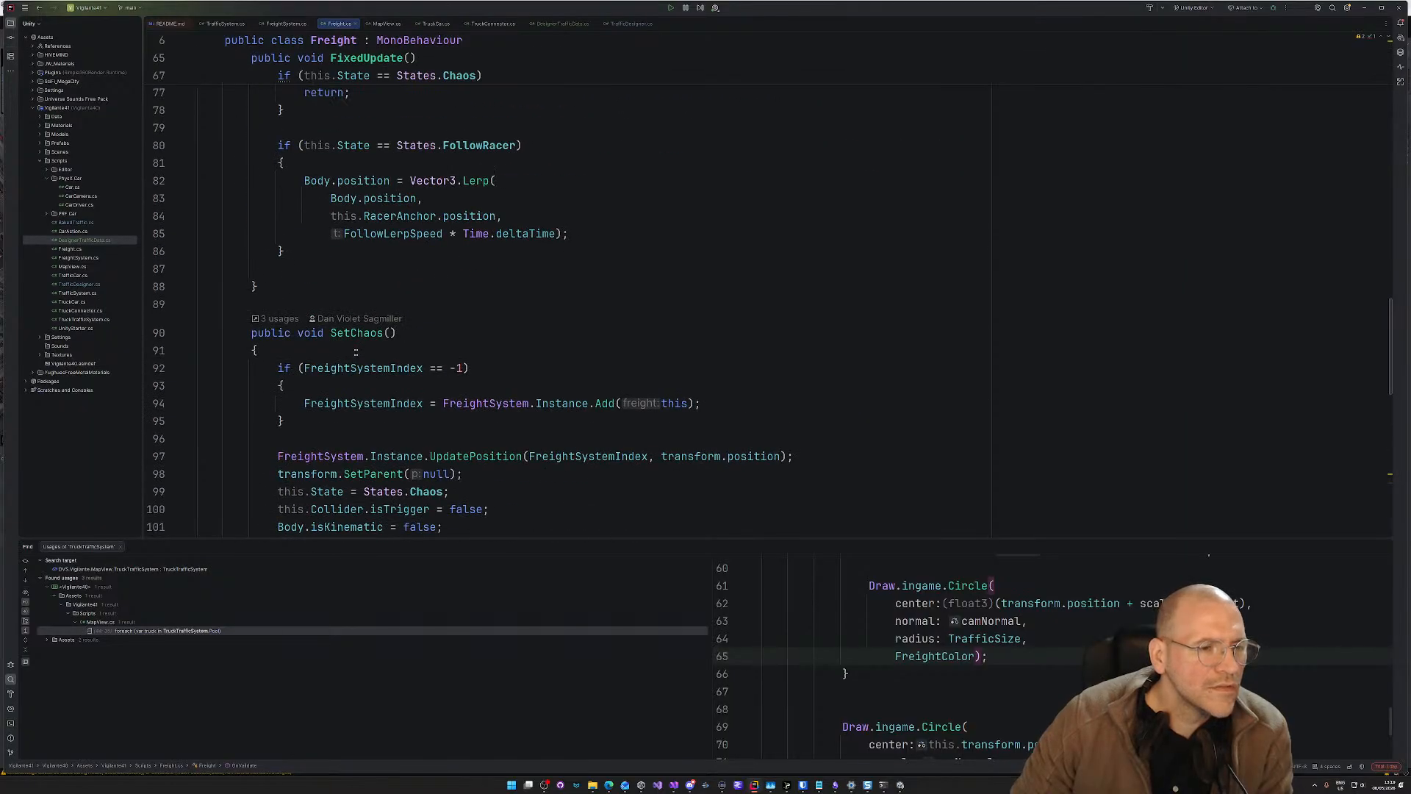
scroll(361, 365, "up", 13)
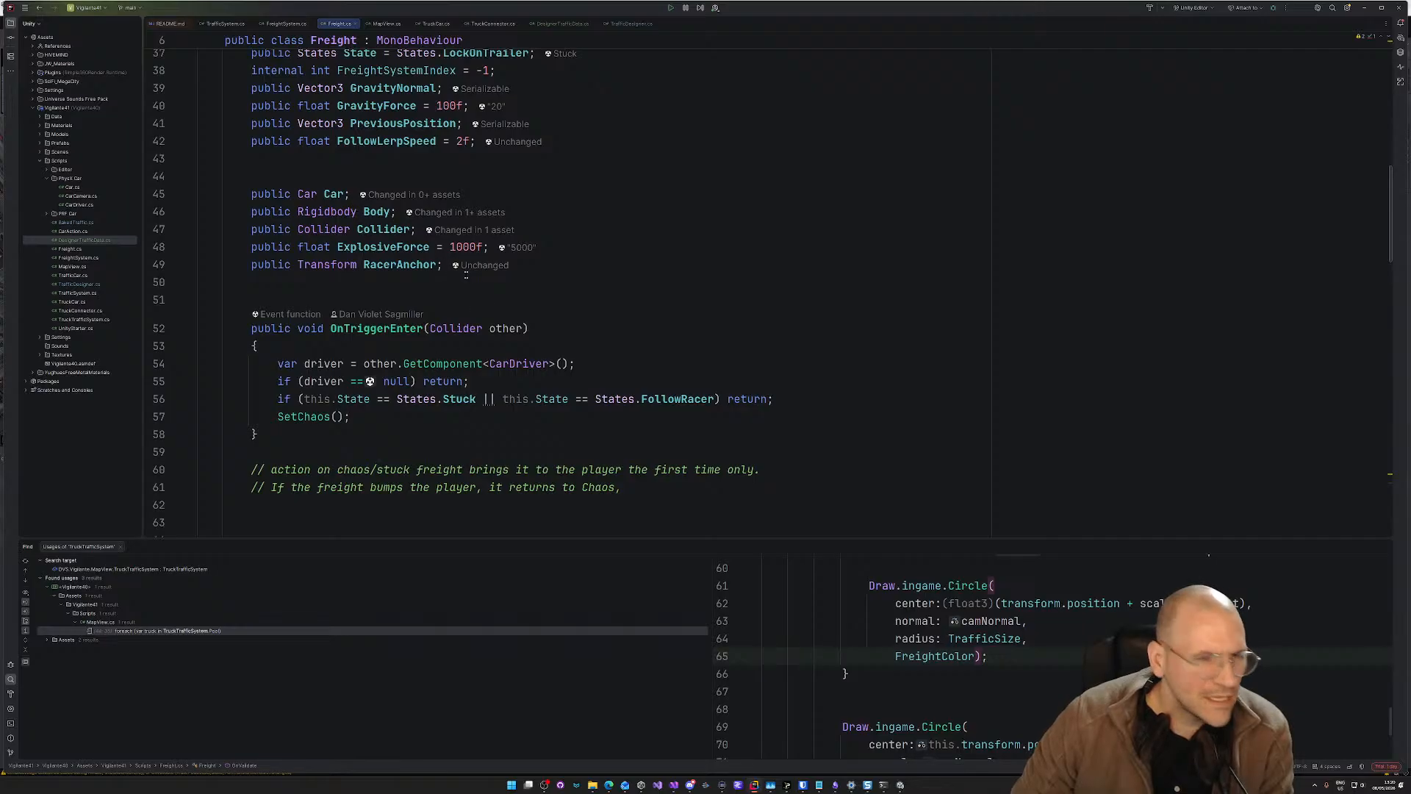
left_click(335, 332)
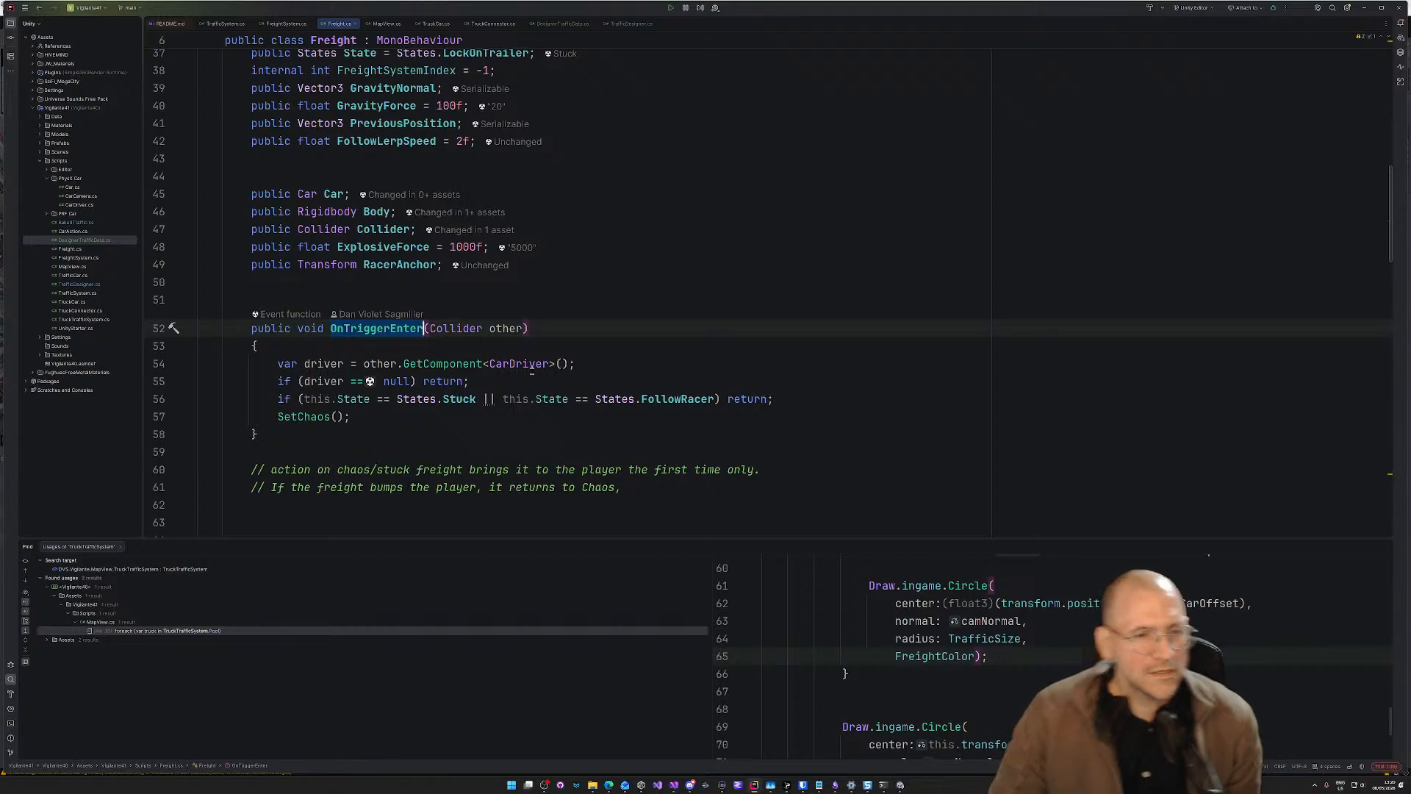
double_click(519, 364)
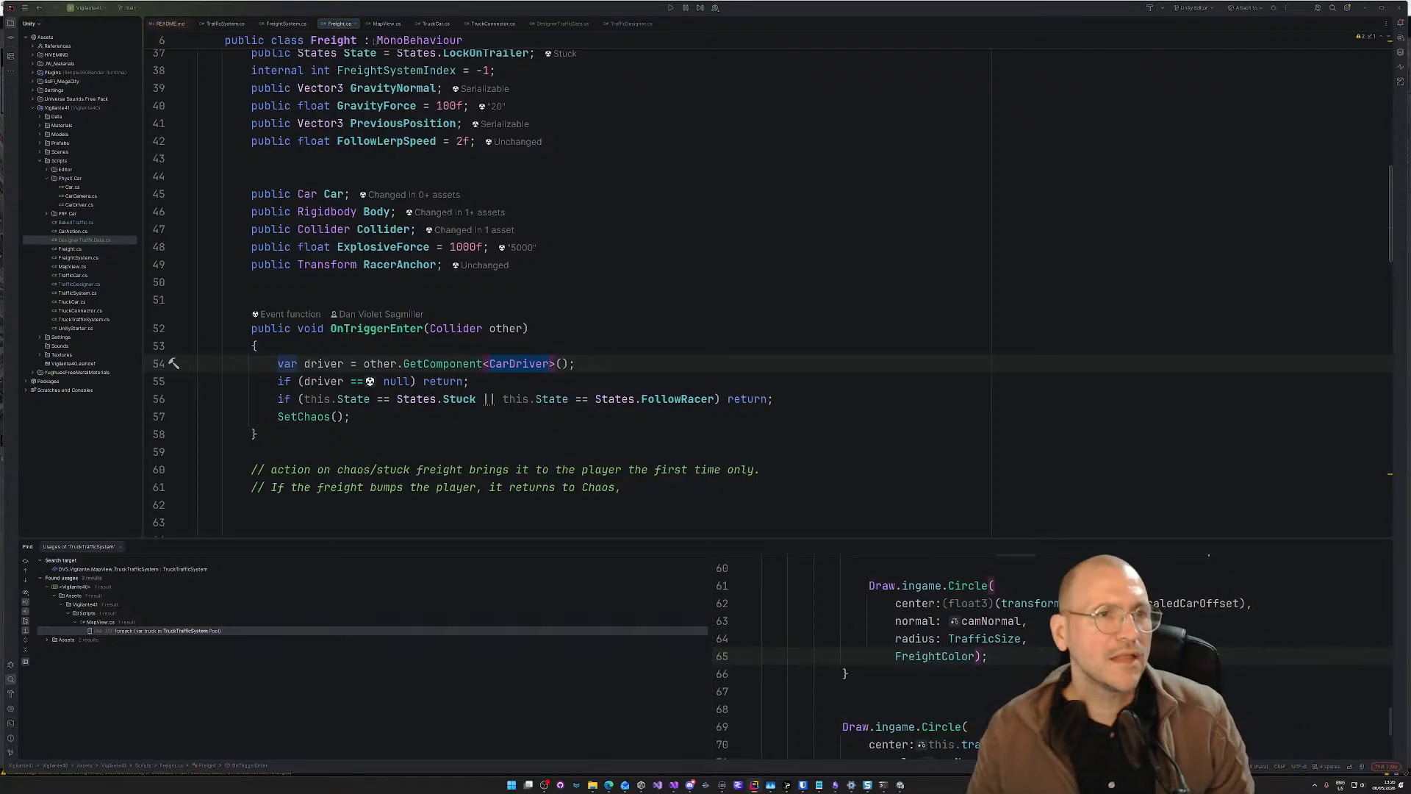
Step: Switch to Unity, run the game, and inspect the state of a freight box on a trailer near the car in the Scene view
key("alt+Tab")
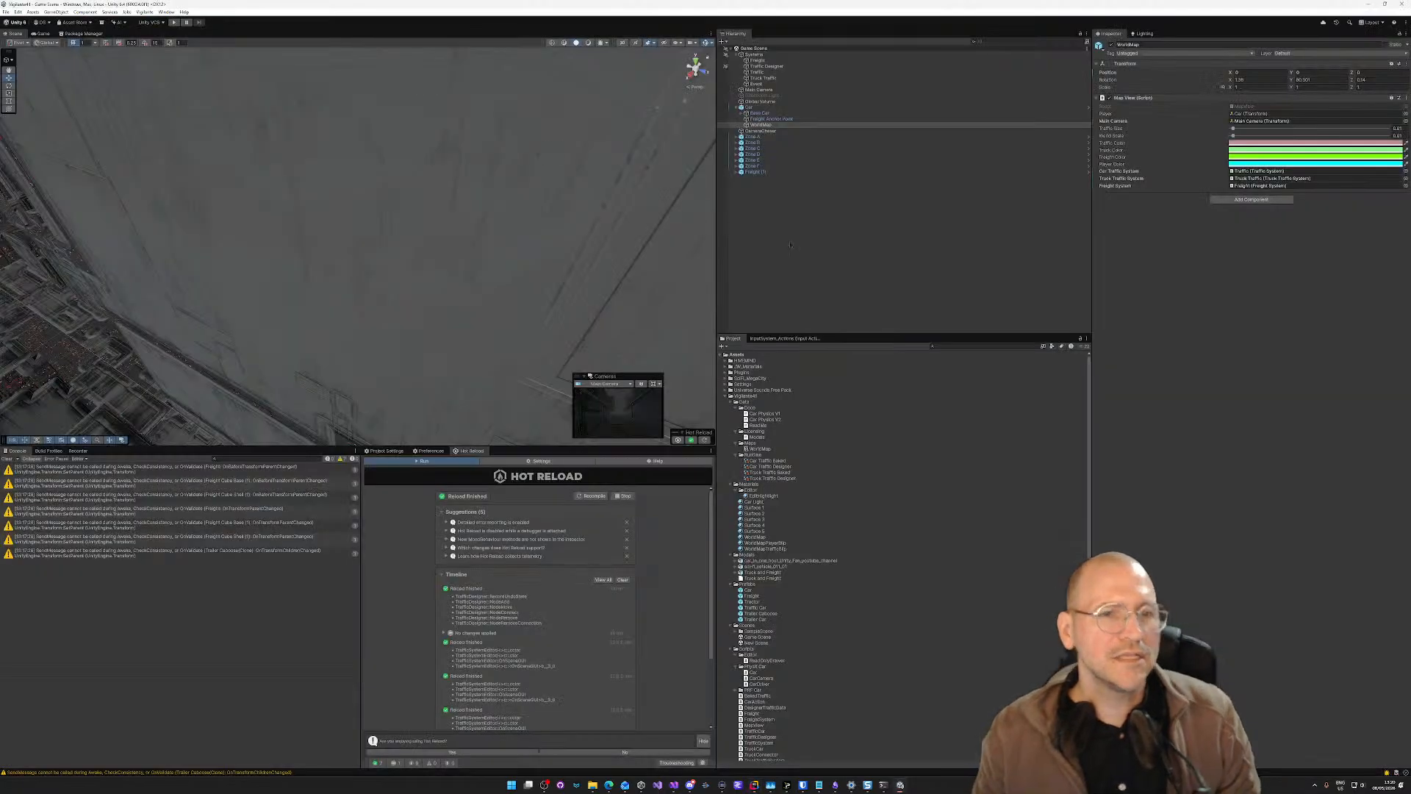
left_click(174, 22)
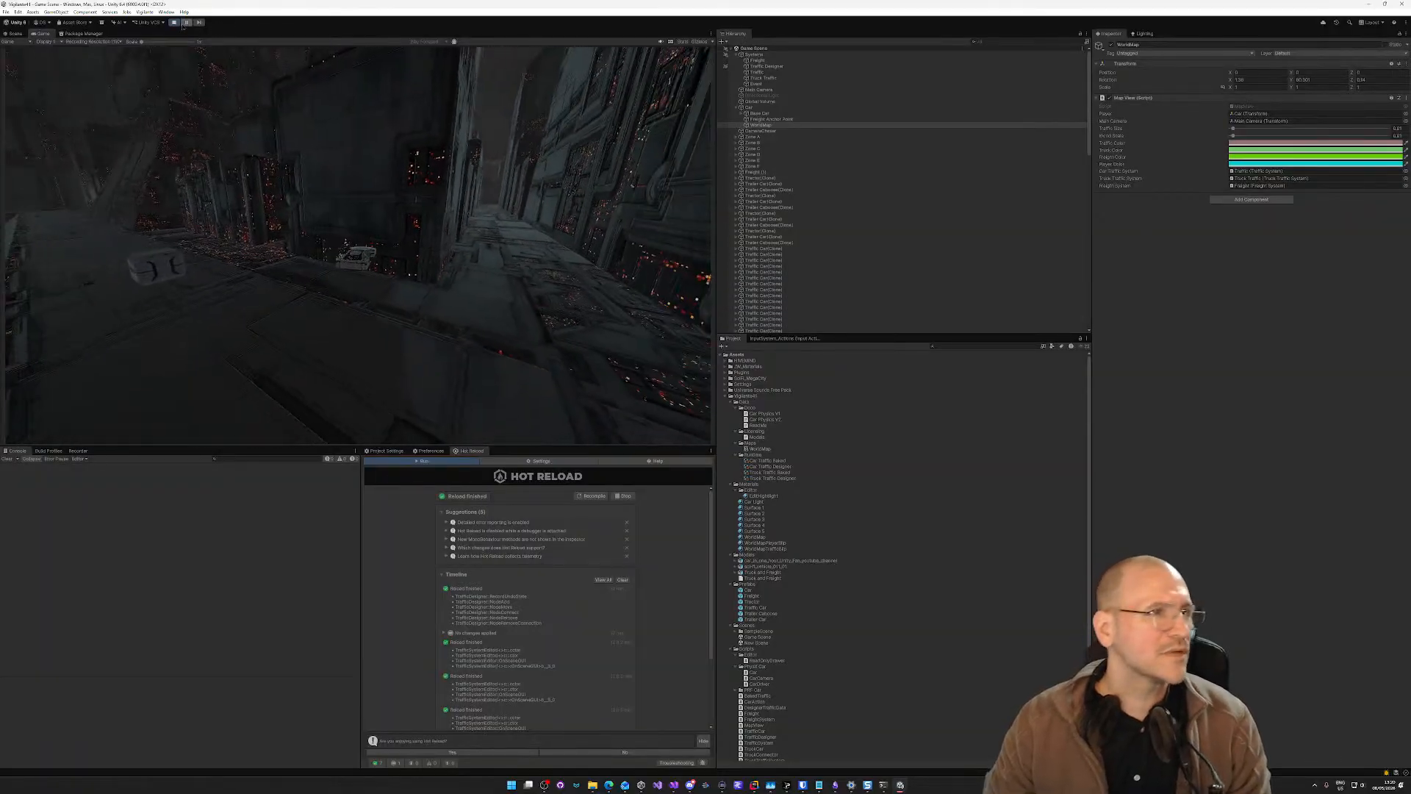
left_click(14, 33)
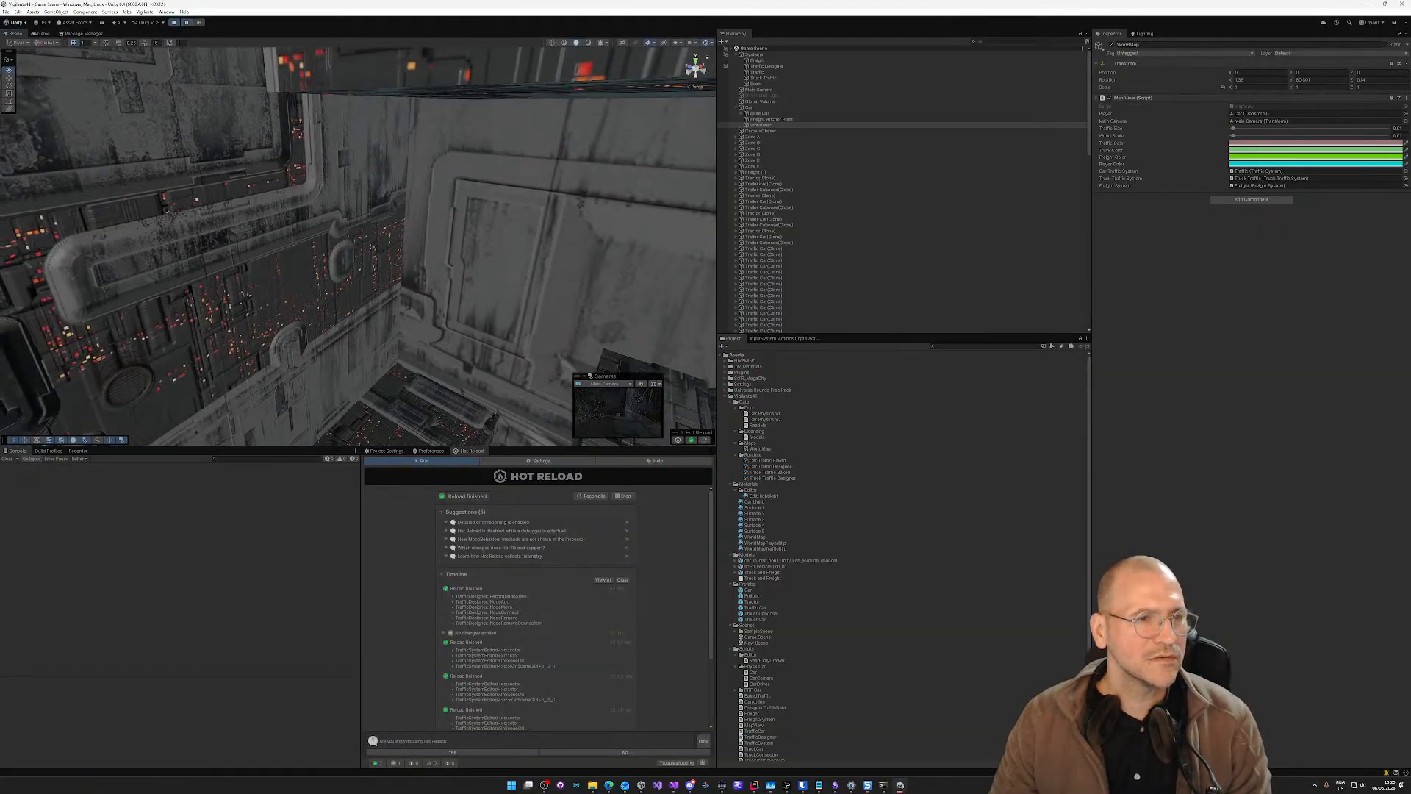
double_click(761, 125)
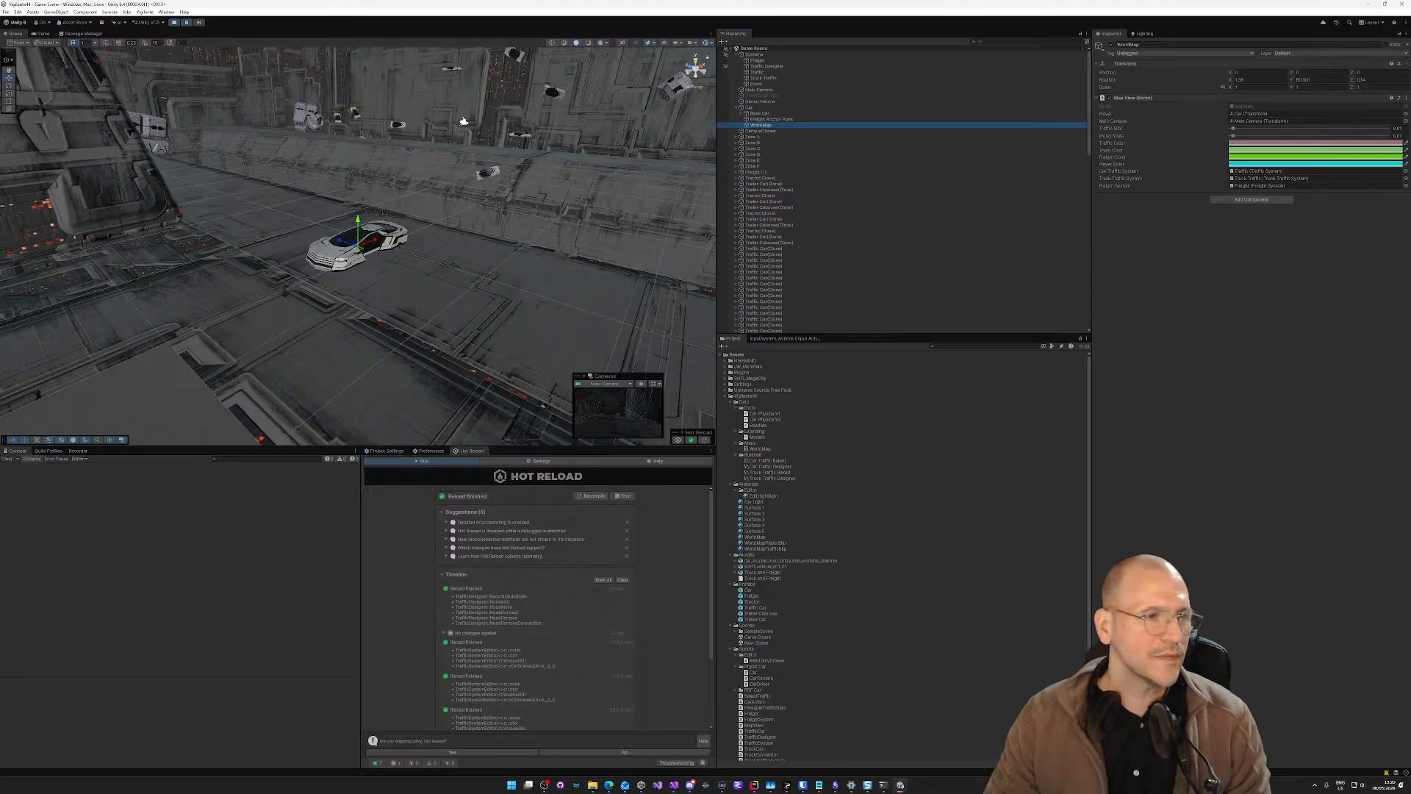
key("w")
right_click_drag(382, 211, 74, 202)
left_click(89, 229)
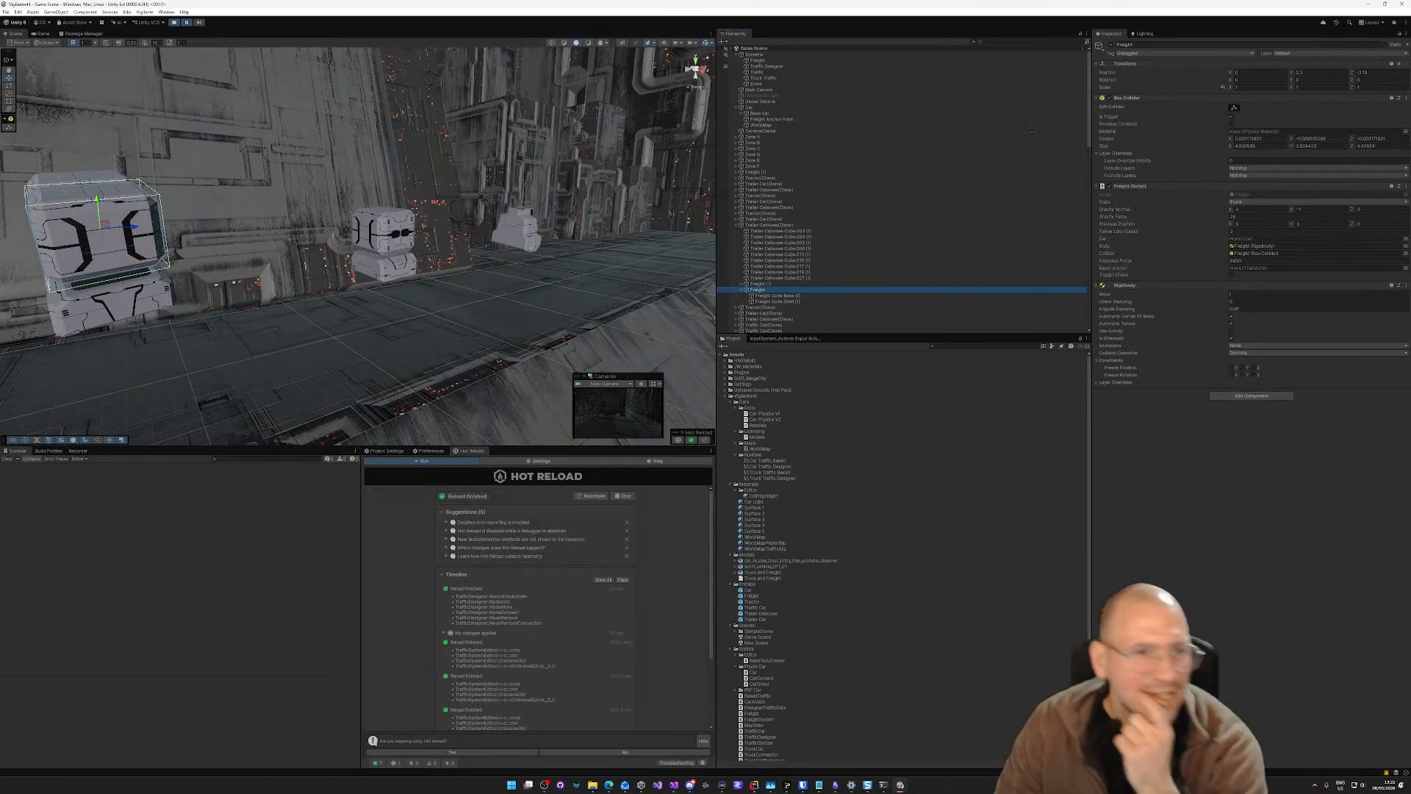
Step: Stop play mode and delete the loose Freight (1) object from the scene
left_click(173, 23)
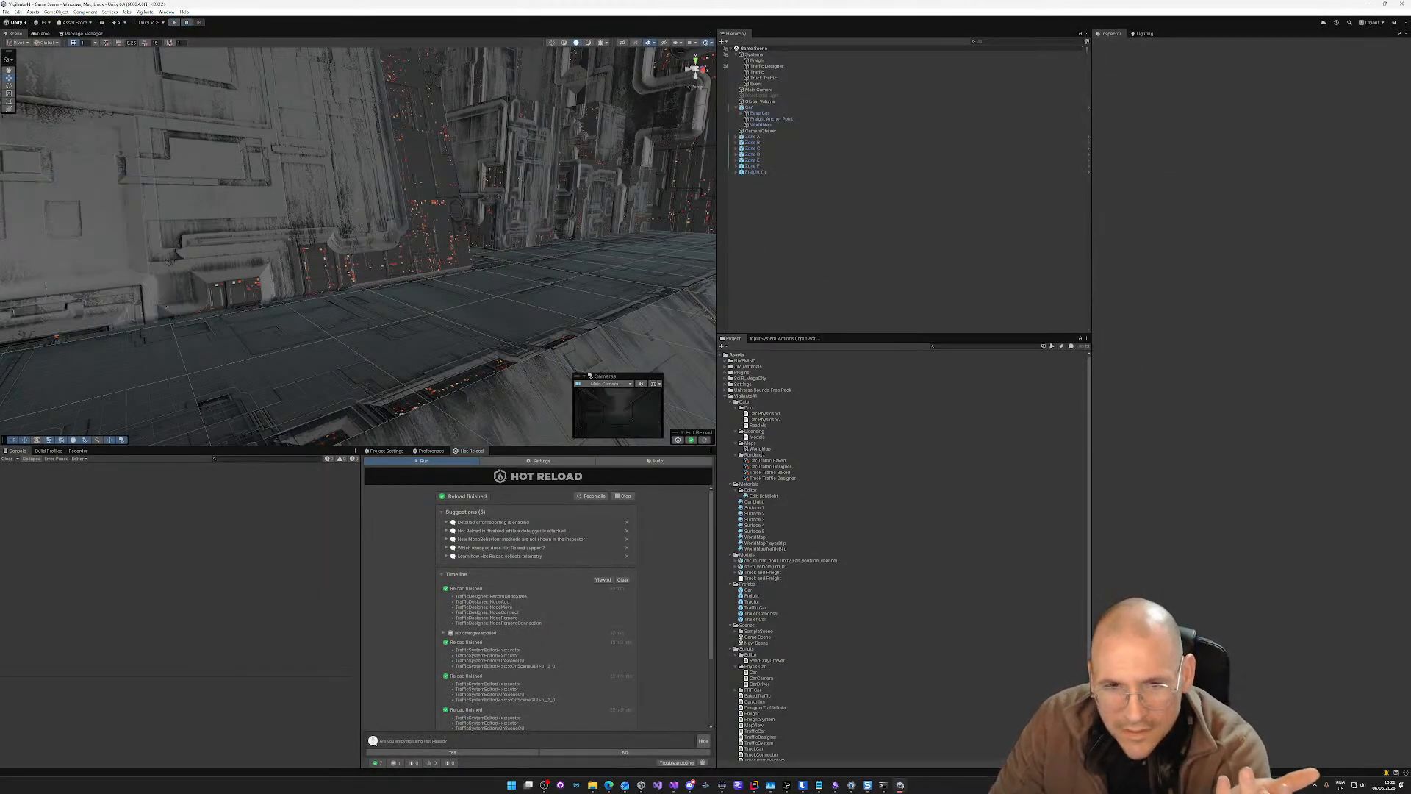
left_click(755, 172)
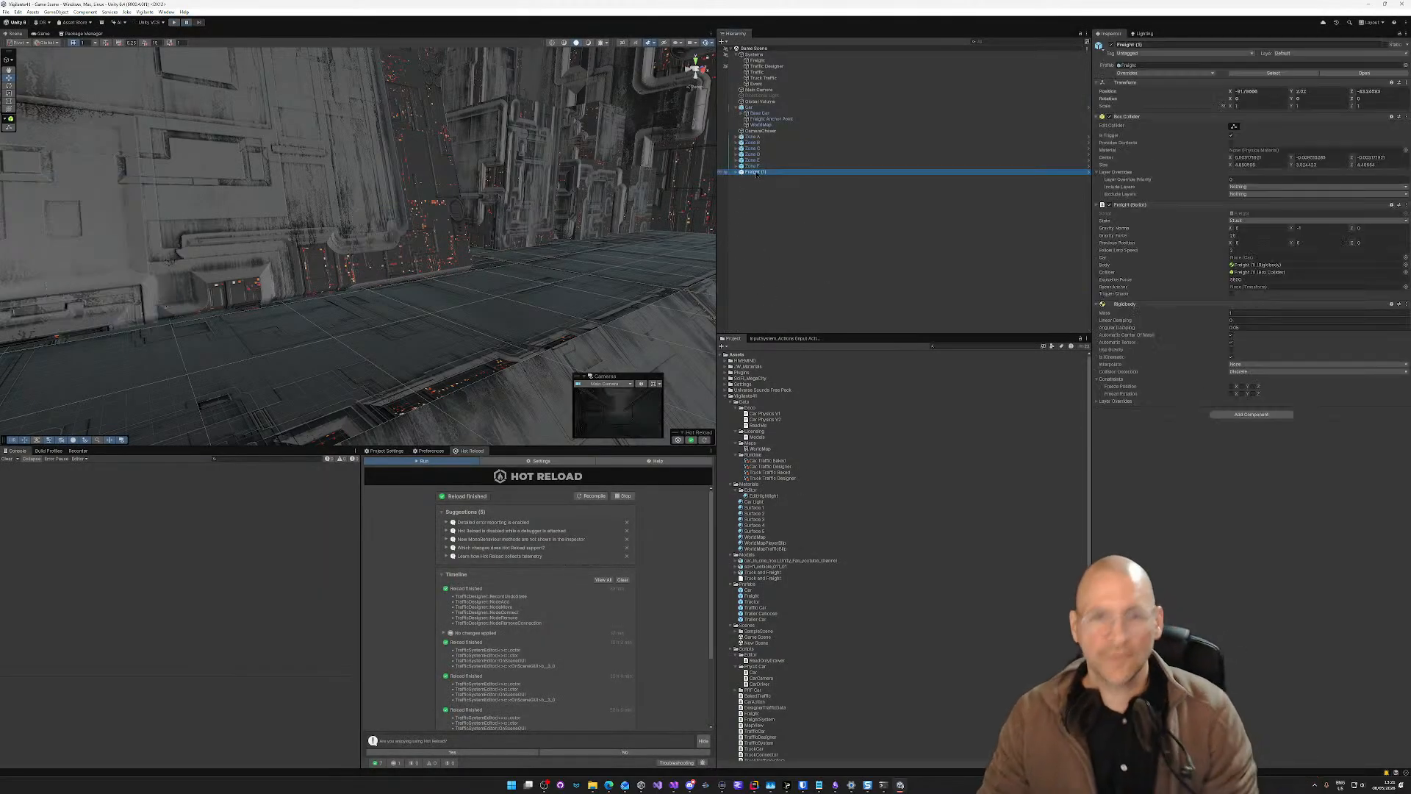
key("Delete")
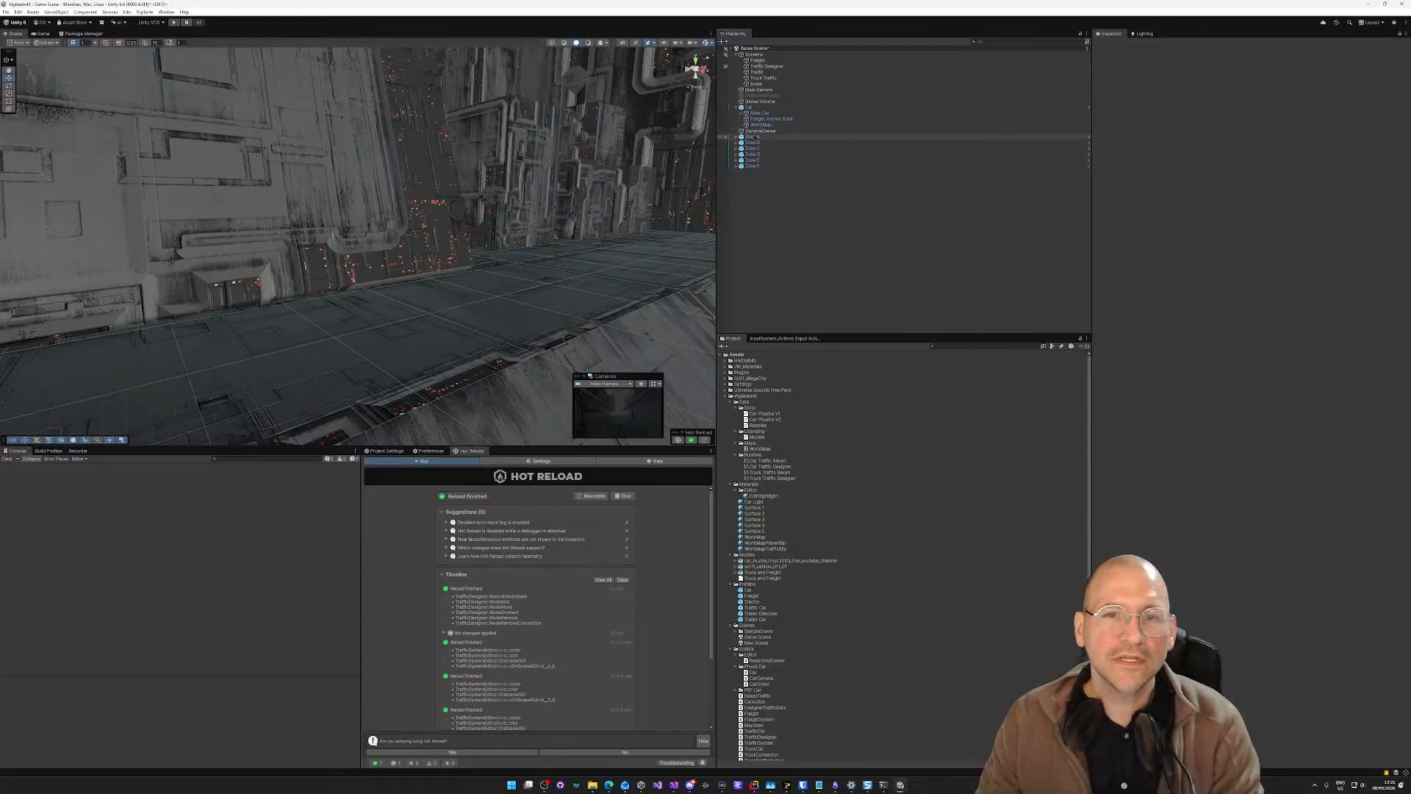
right_click_drag(525, 154, 461, 166)
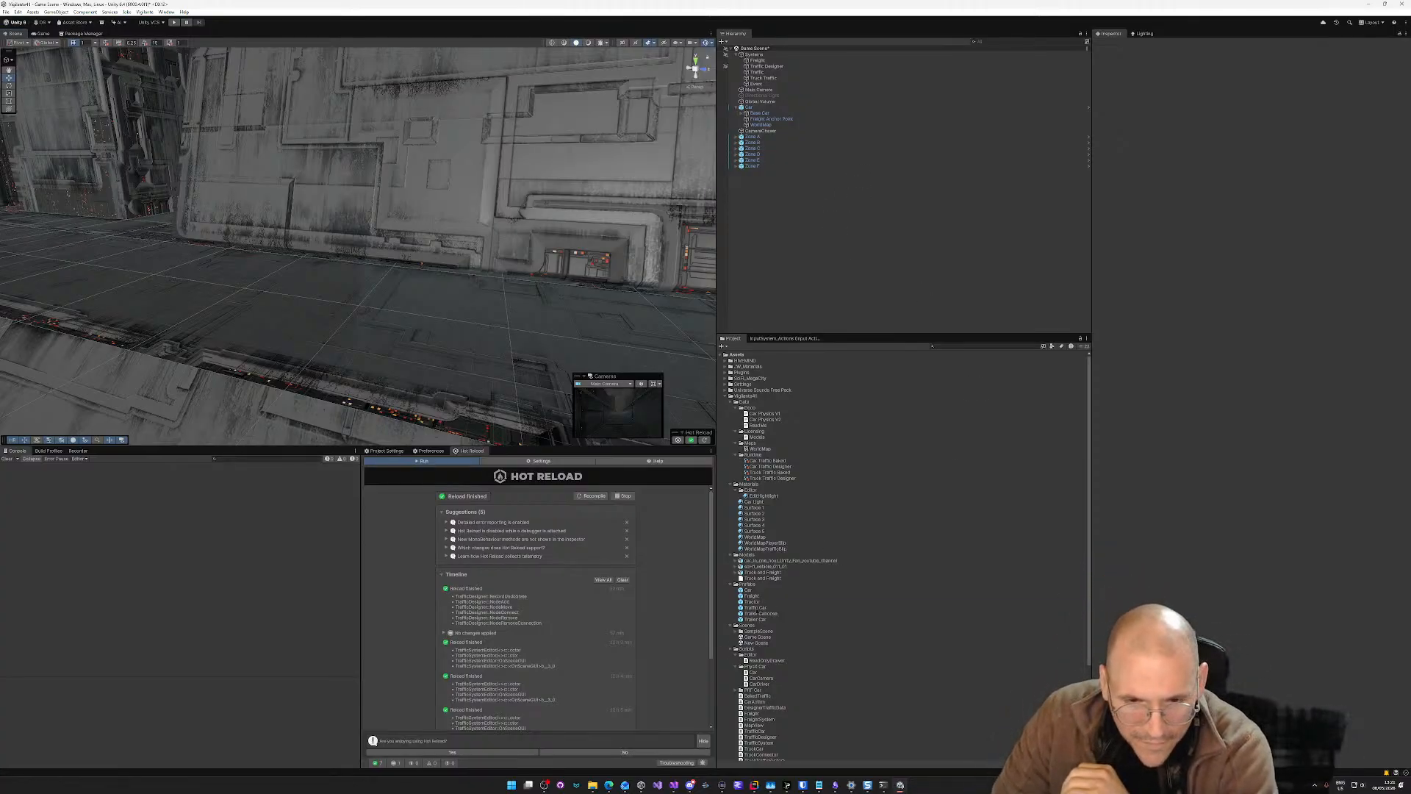
Step: Open the Trailer Caboose prefab, set Freight (1)'s state to Lock On Trailer, and check its Body and Collider references
left_click(755, 608)
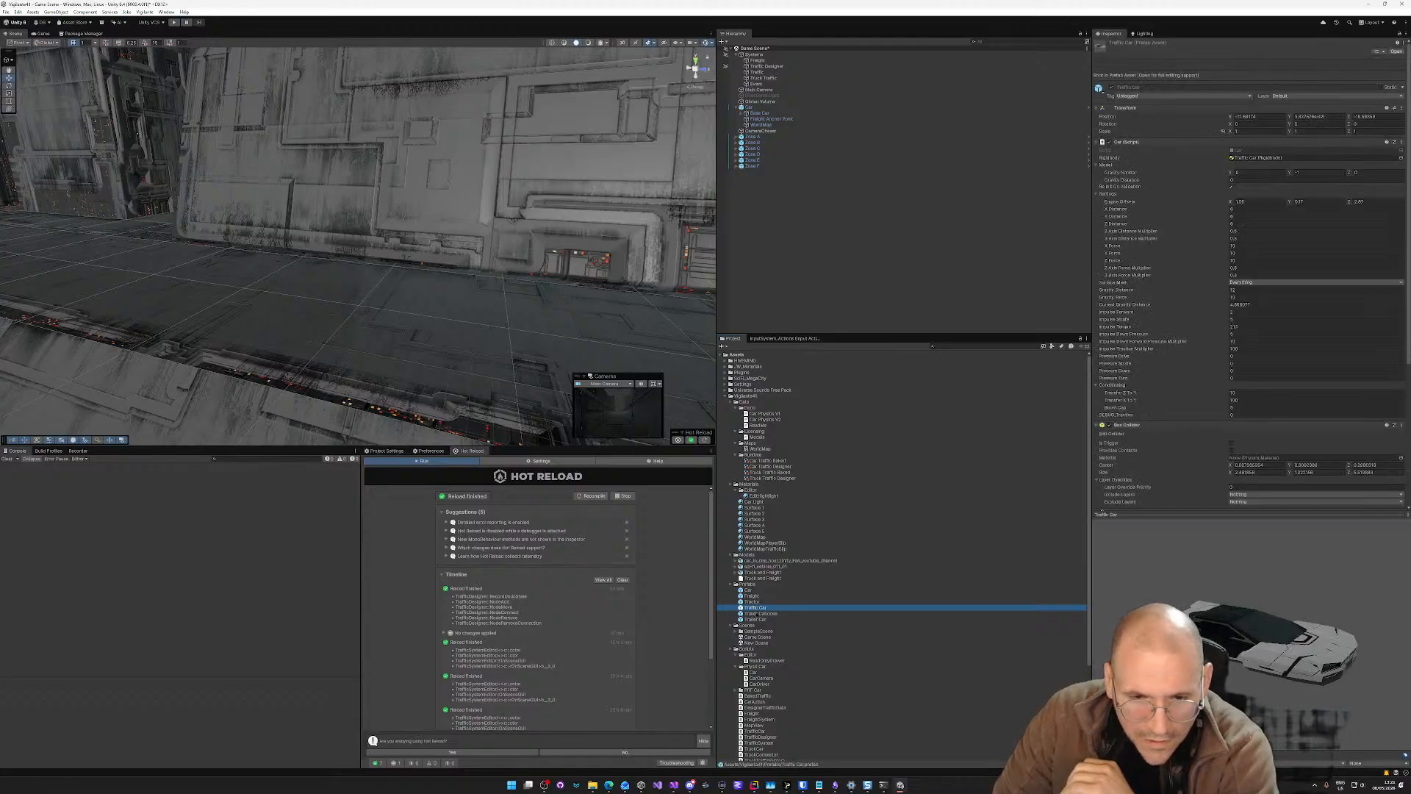
left_click(757, 613)
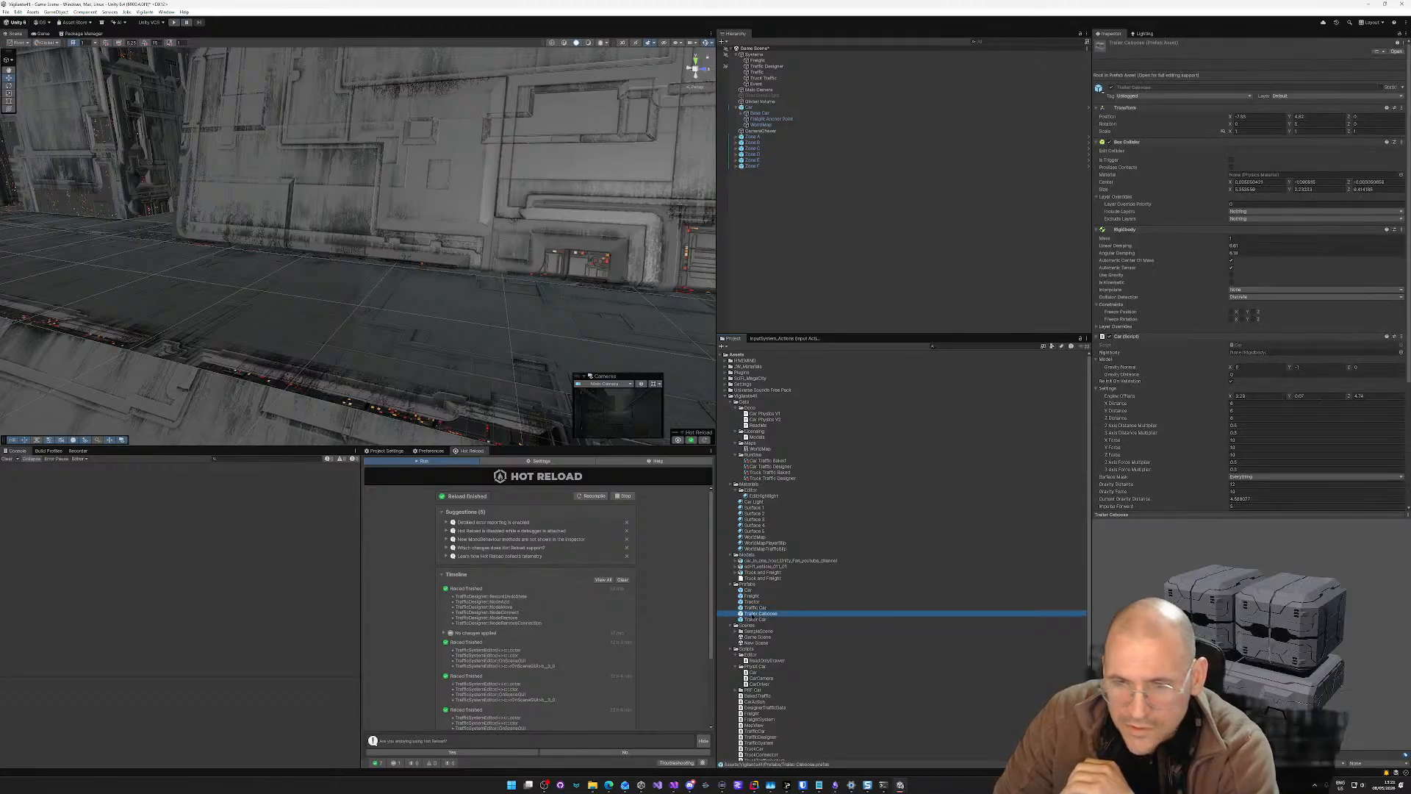
double_click(757, 614)
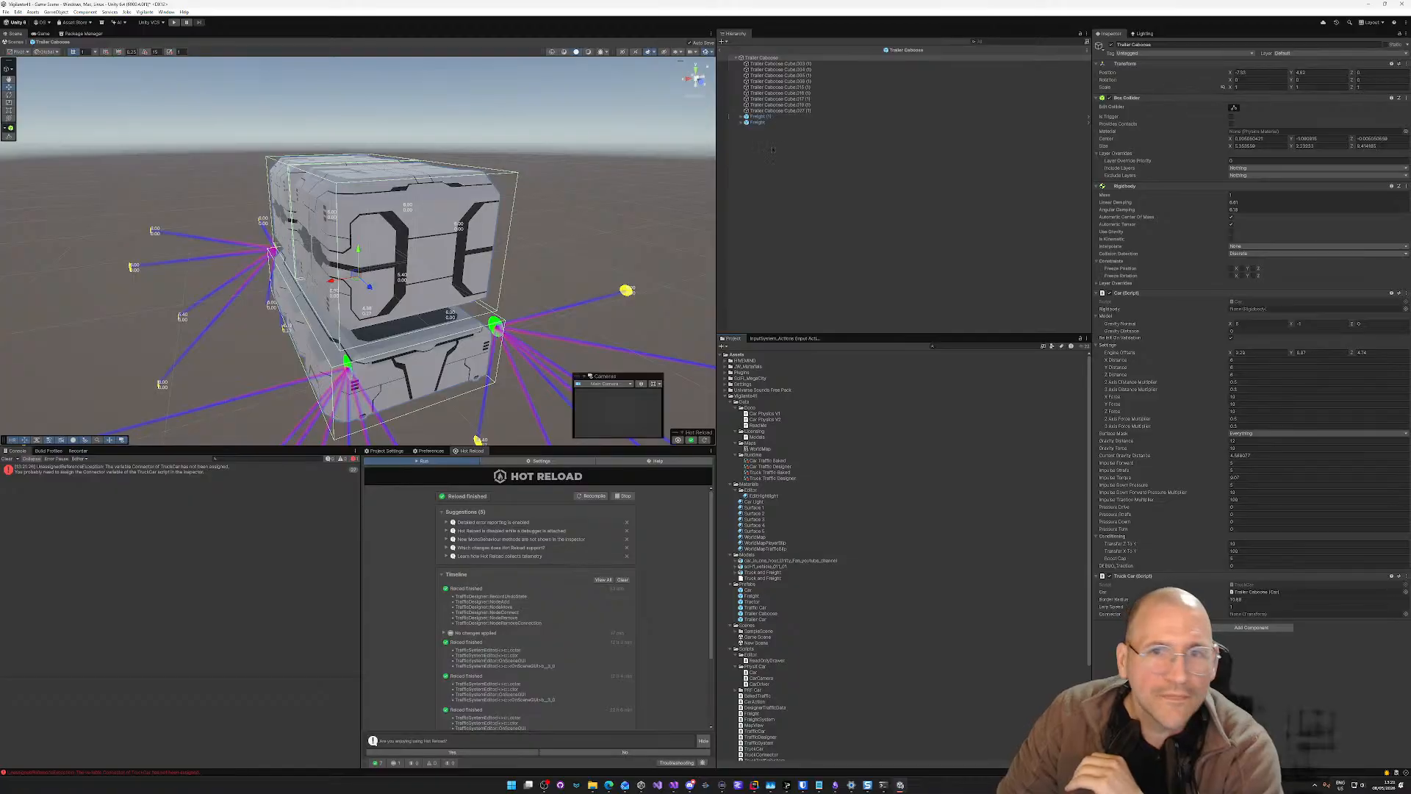
left_click(759, 116)
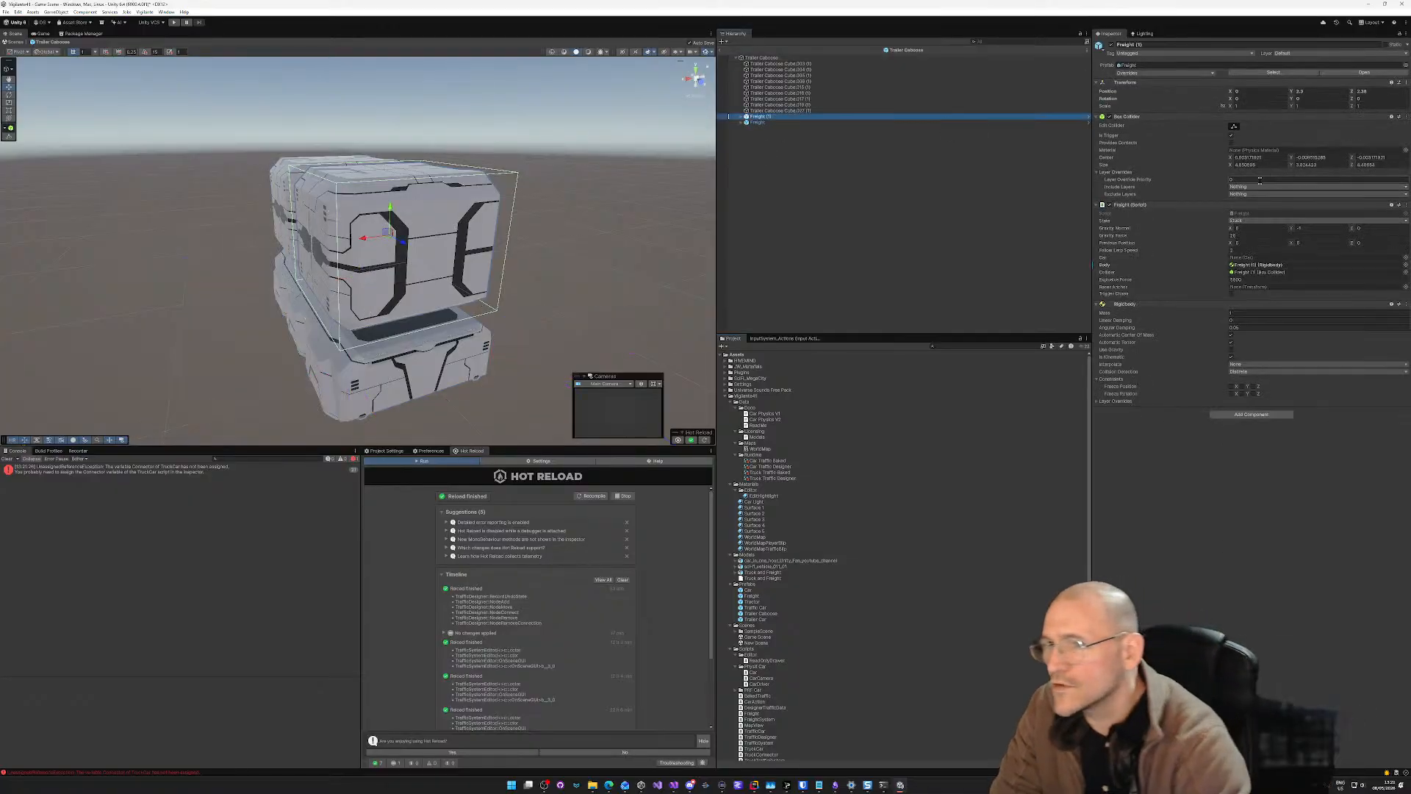
left_click(1258, 221)
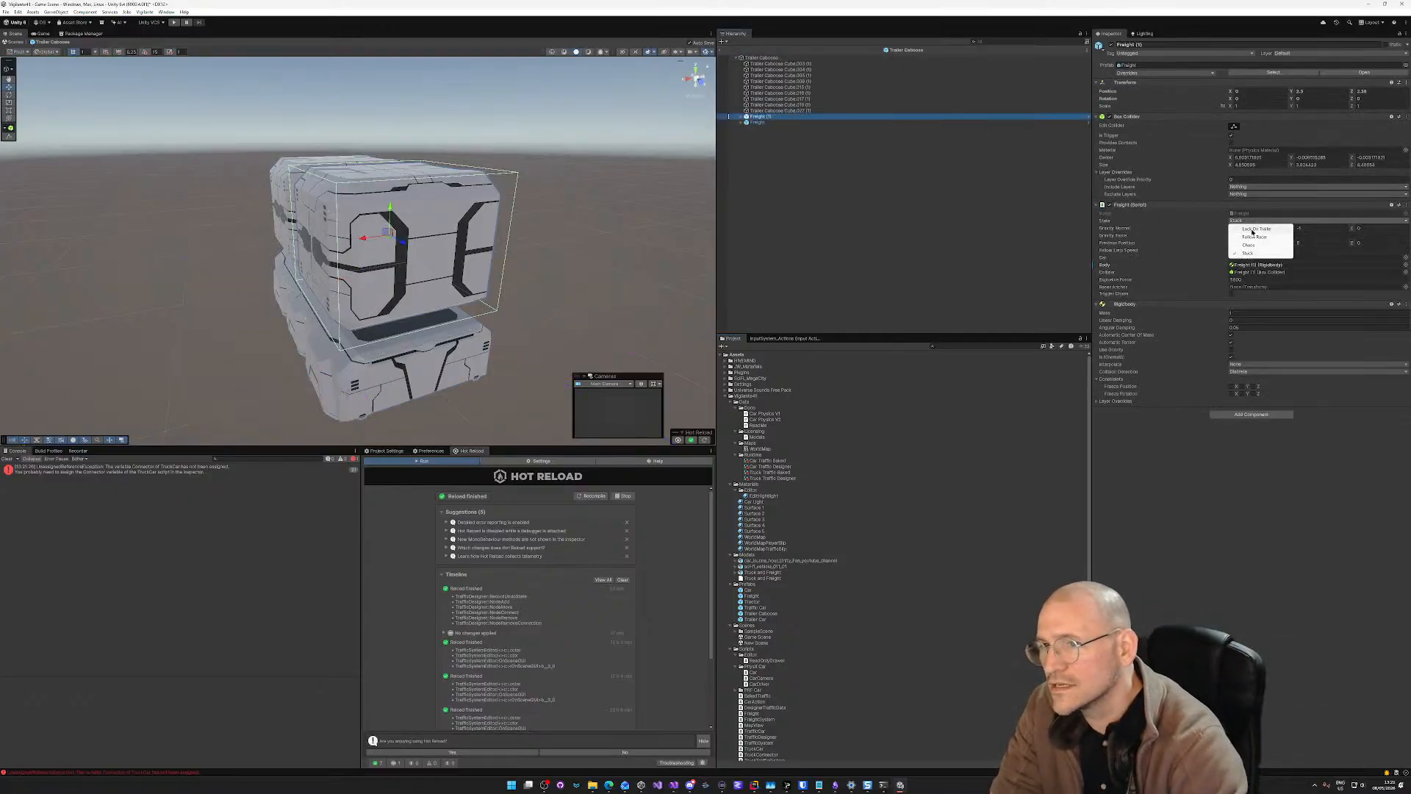
left_click(1256, 229)
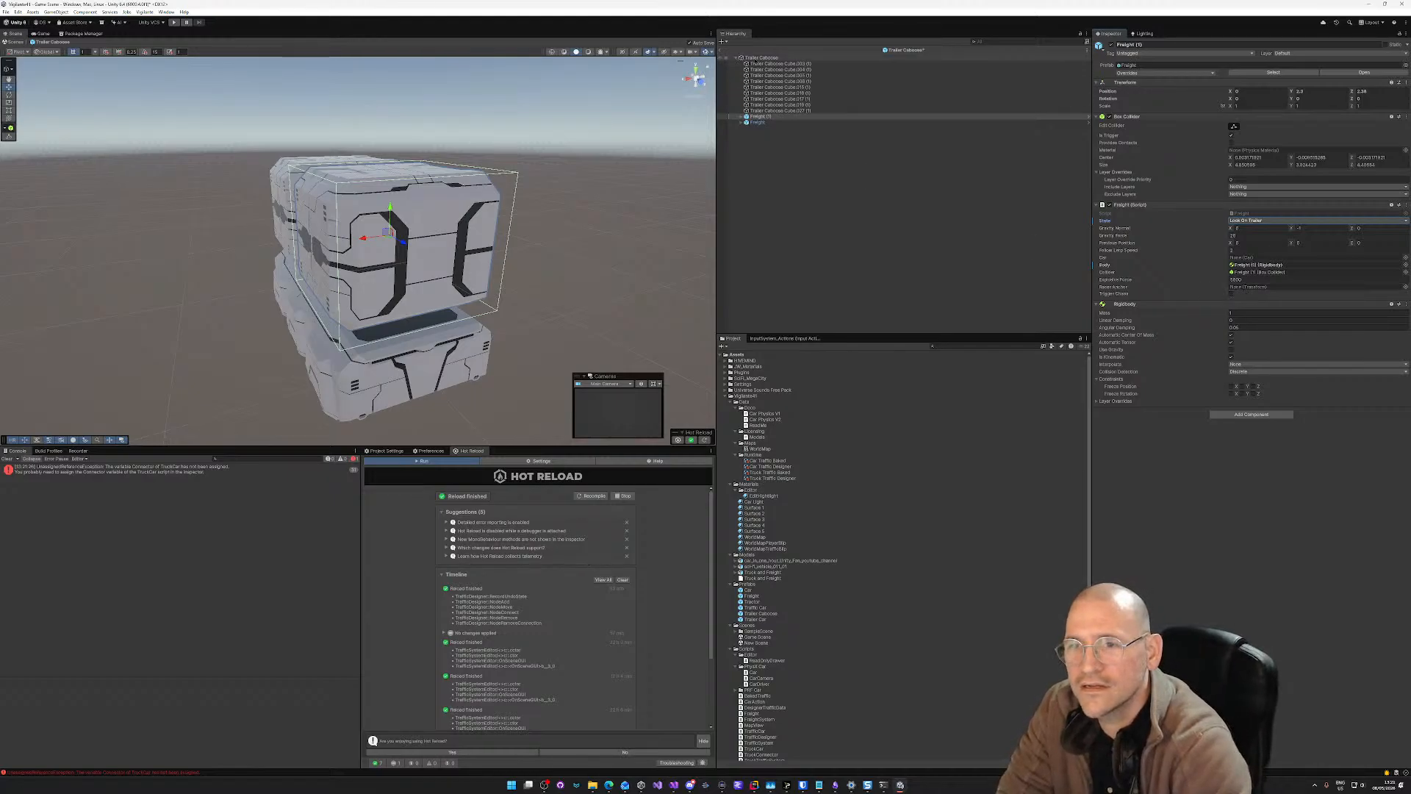
left_click(1243, 280)
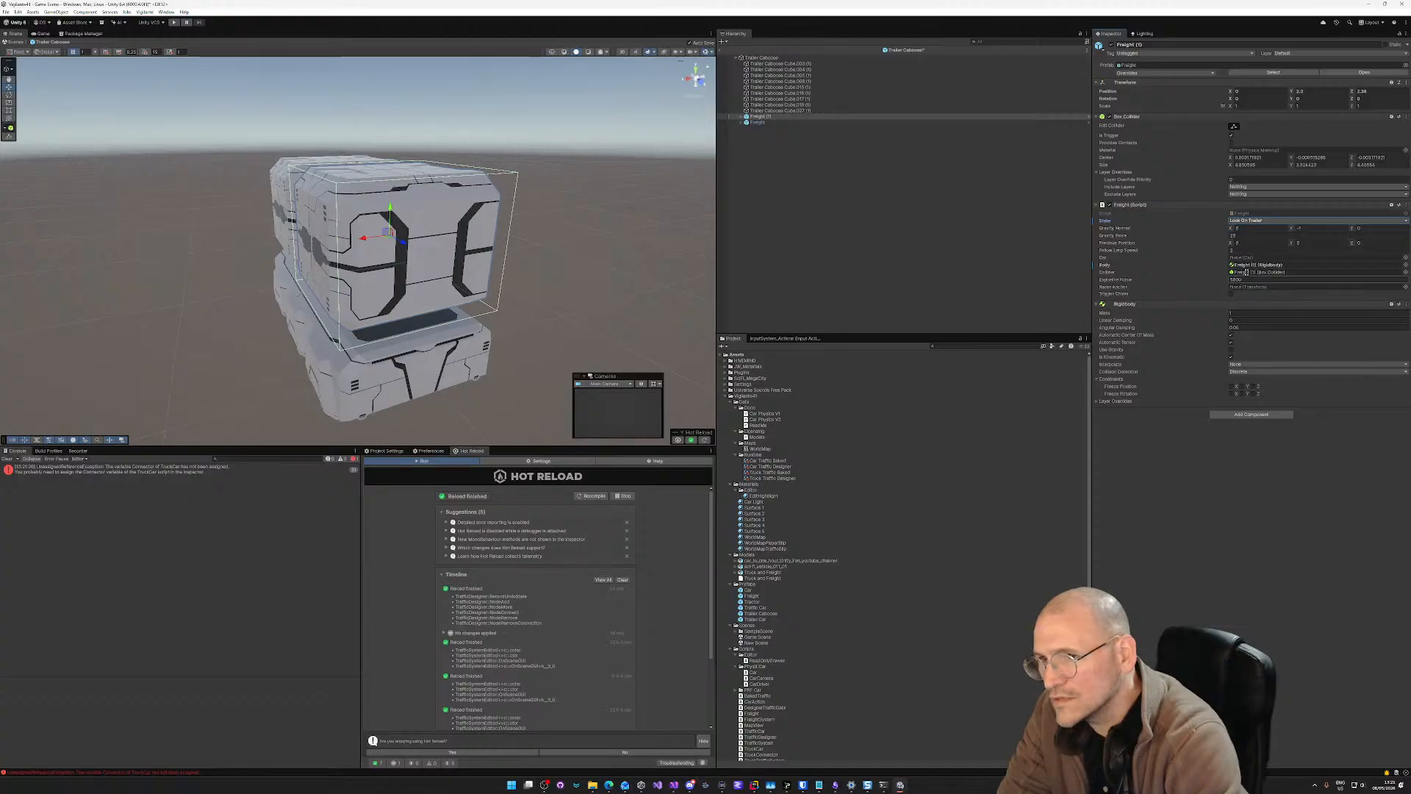
left_click(1251, 266)
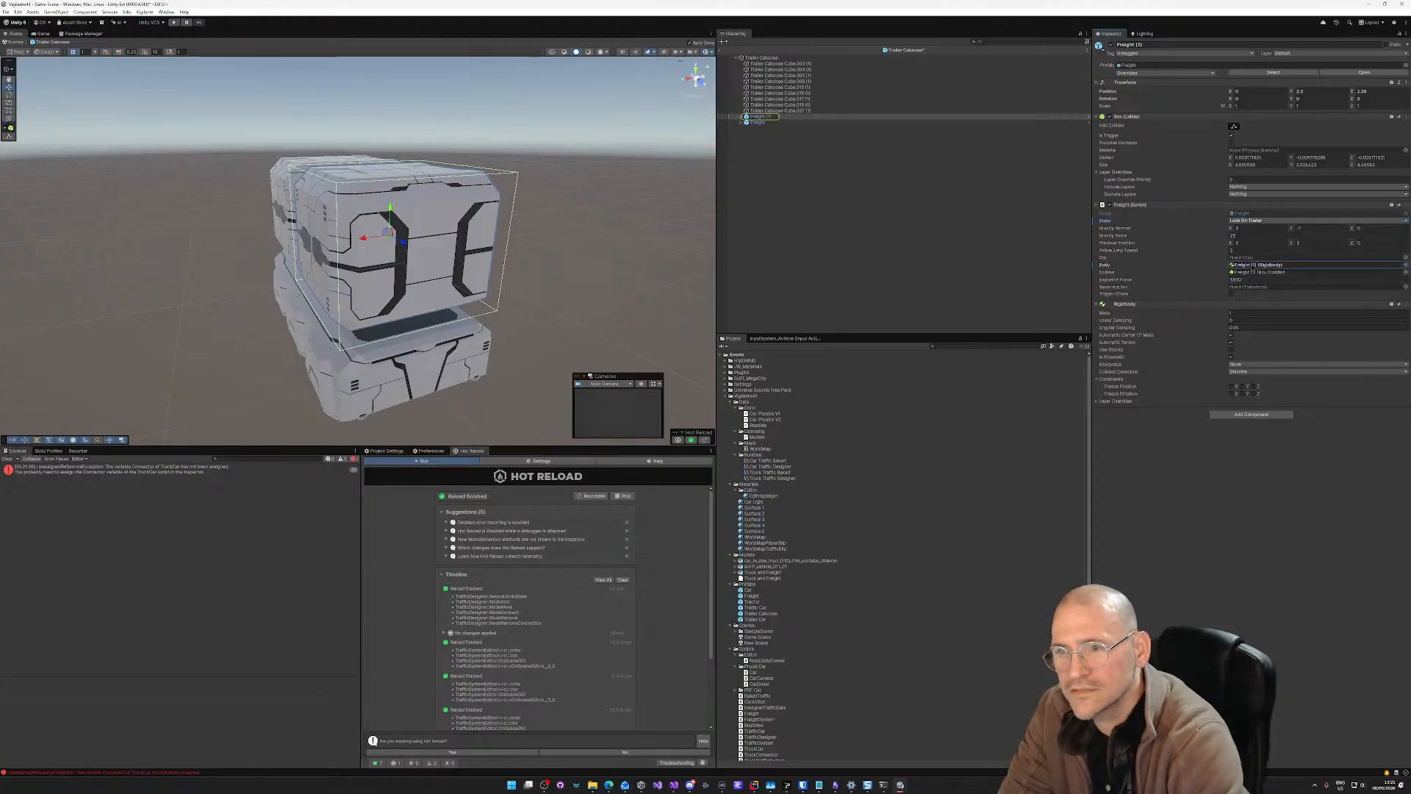
left_click(1251, 272)
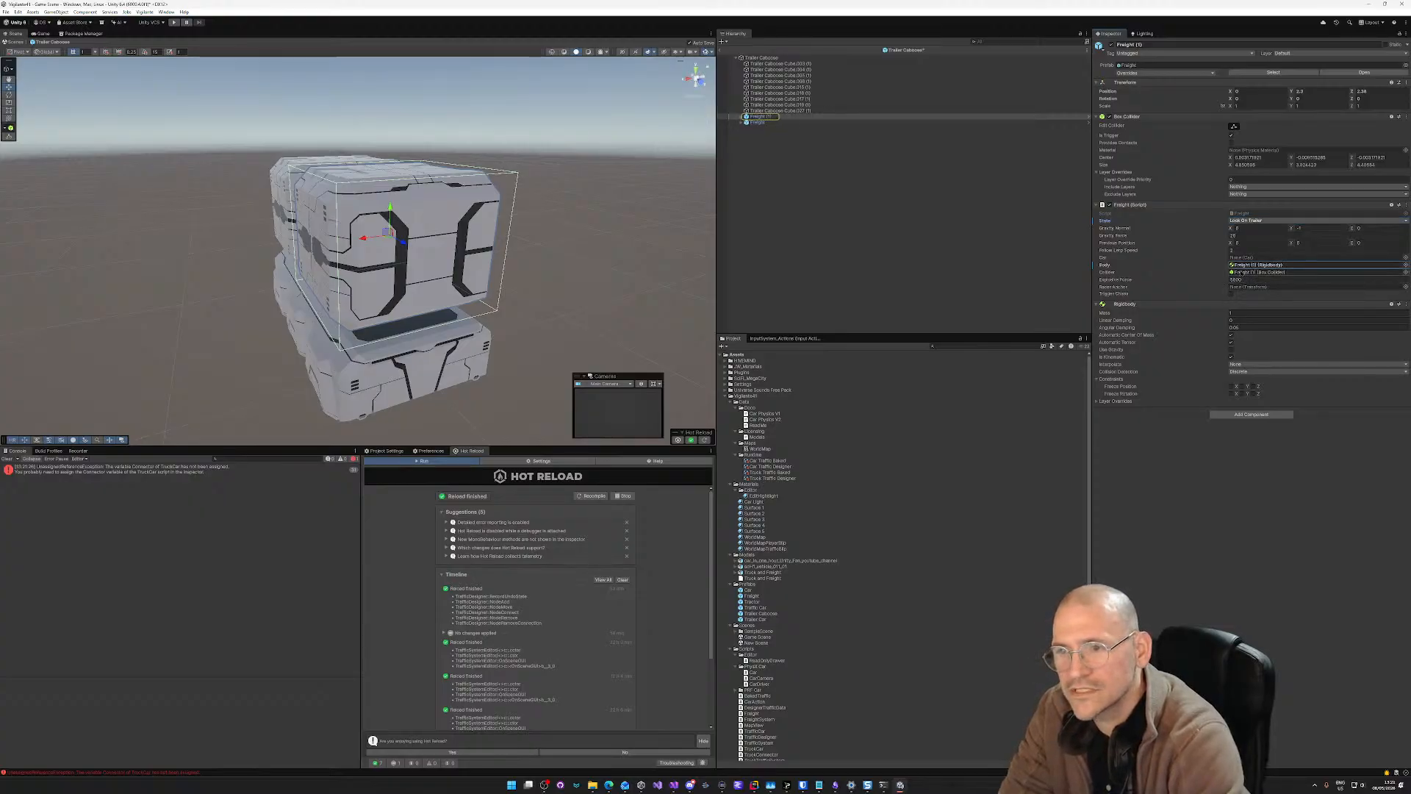
Step: Set the Trailer Caboose's other Freight object to Lock On Trailer, save, and return to the scene
left_click(758, 123)
left_click(1284, 220)
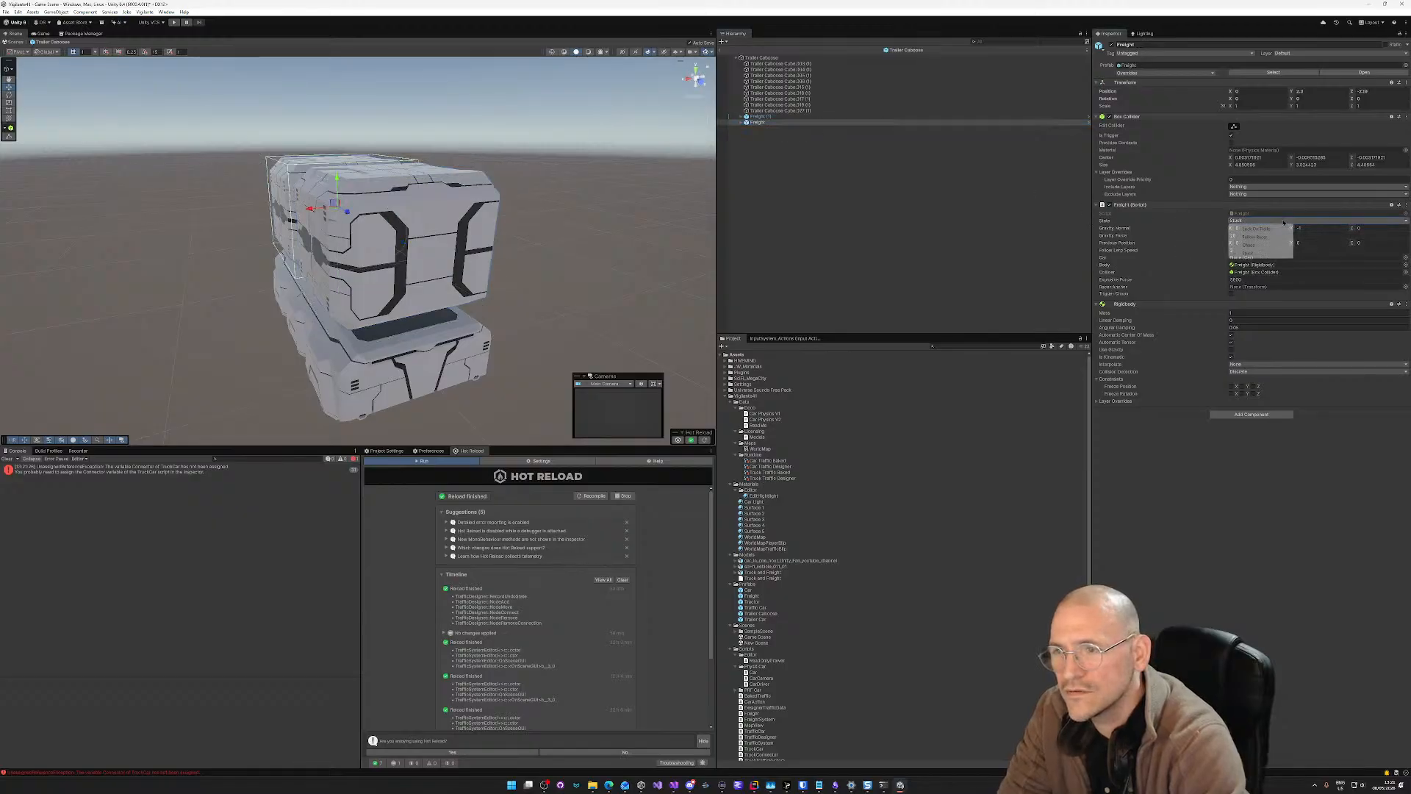
left_click(1255, 229)
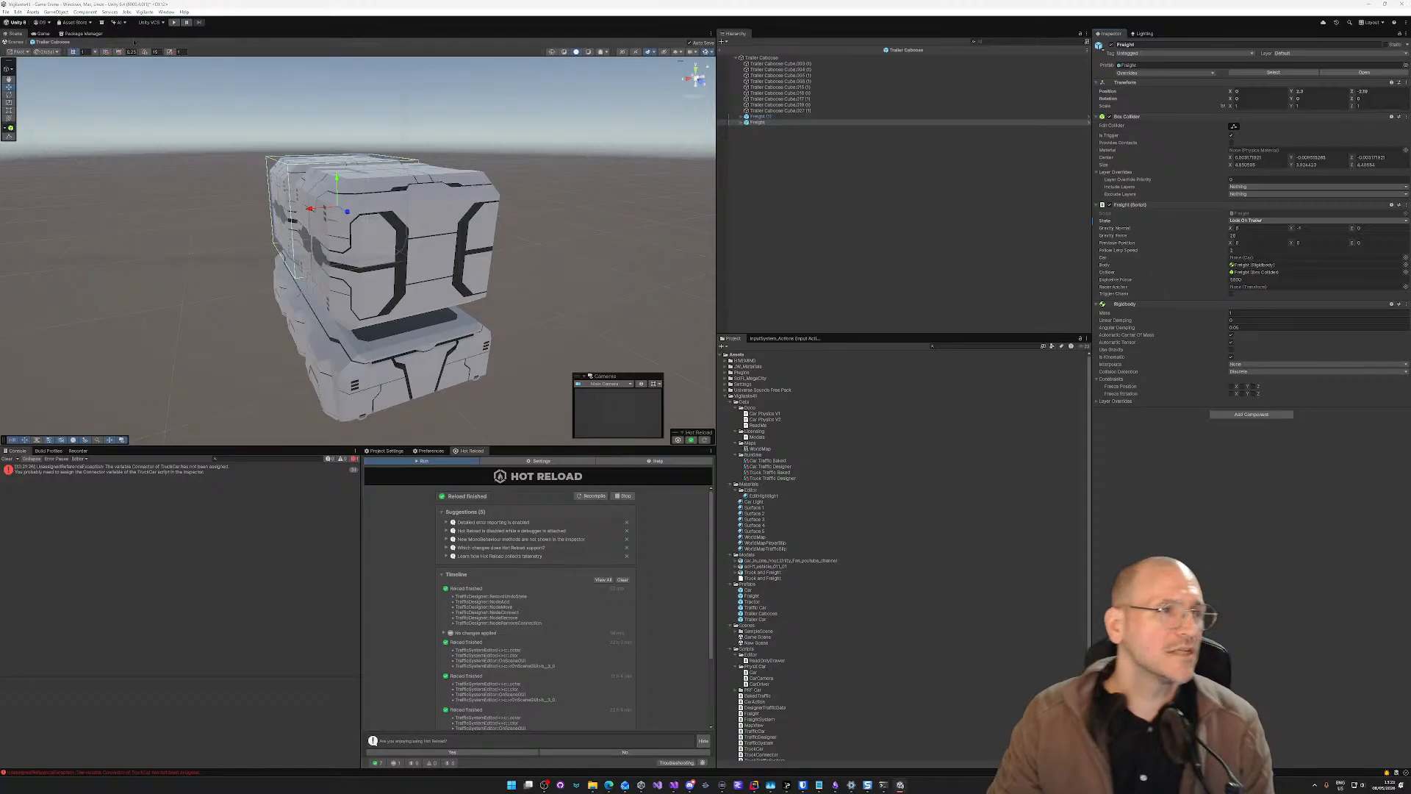
key("ctrl+shift+s")
left_click(420, 268)
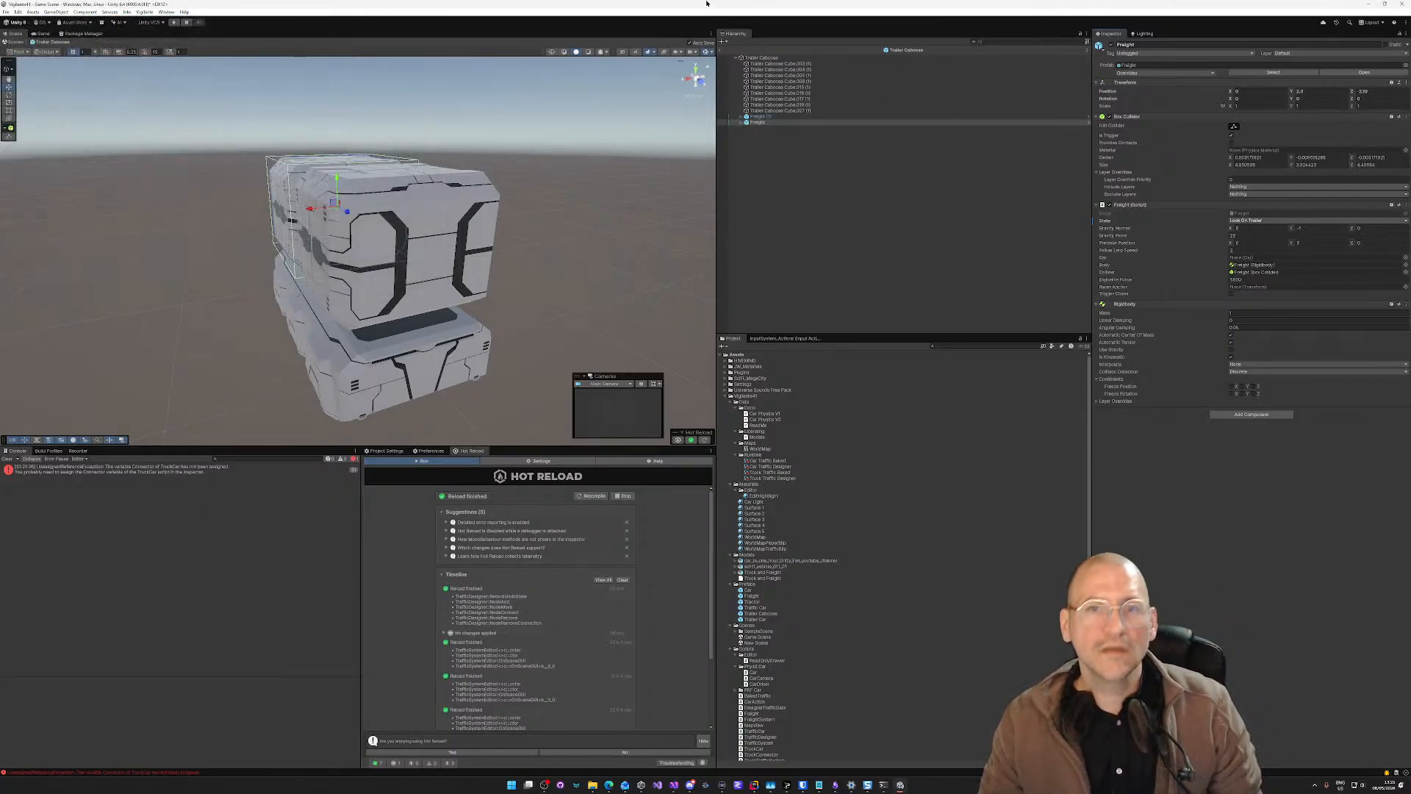
left_click(724, 51)
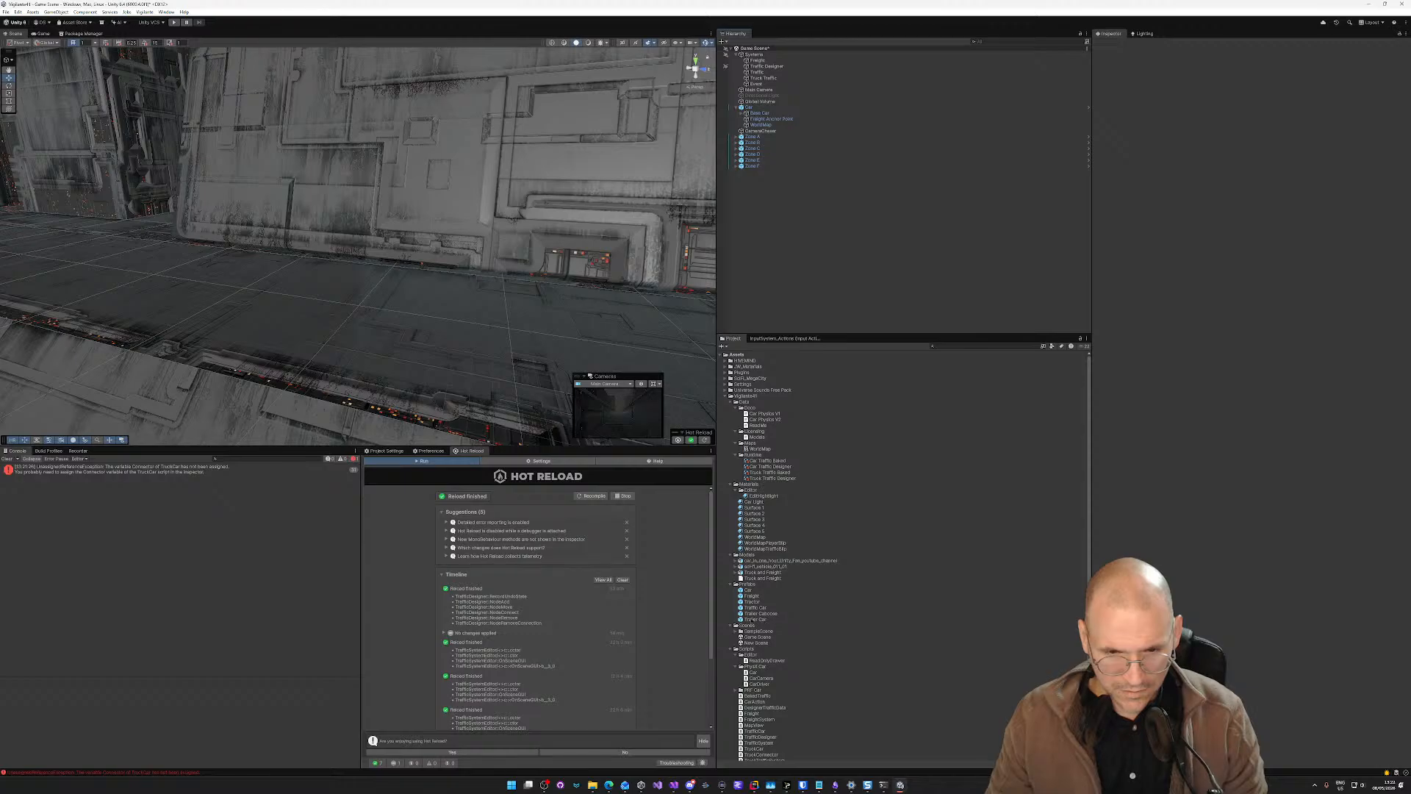
Step: Open the Trailer Car prefab, set its Freight's state to Lock On Trailer, and check its Car and Collider references
double_click(754, 619)
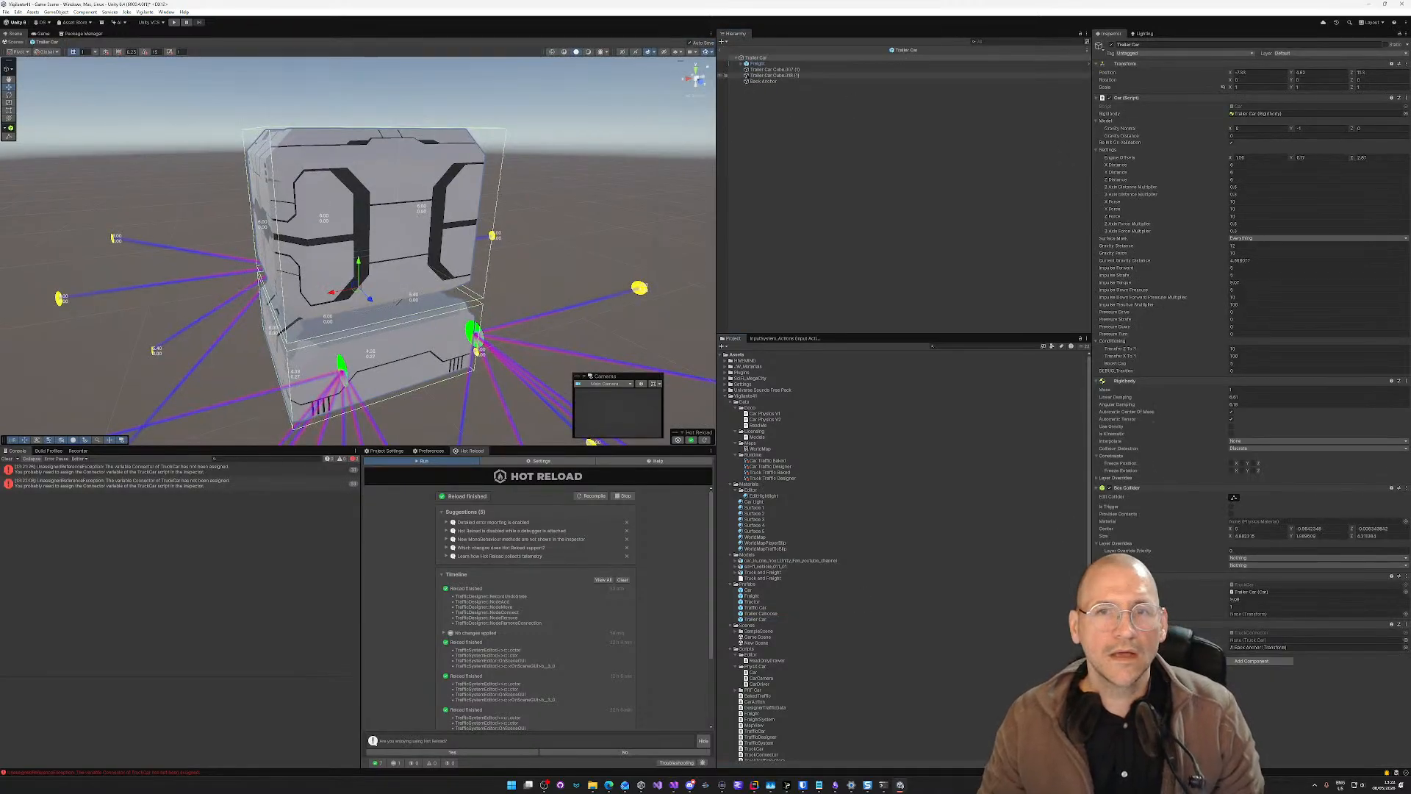
left_click(757, 64)
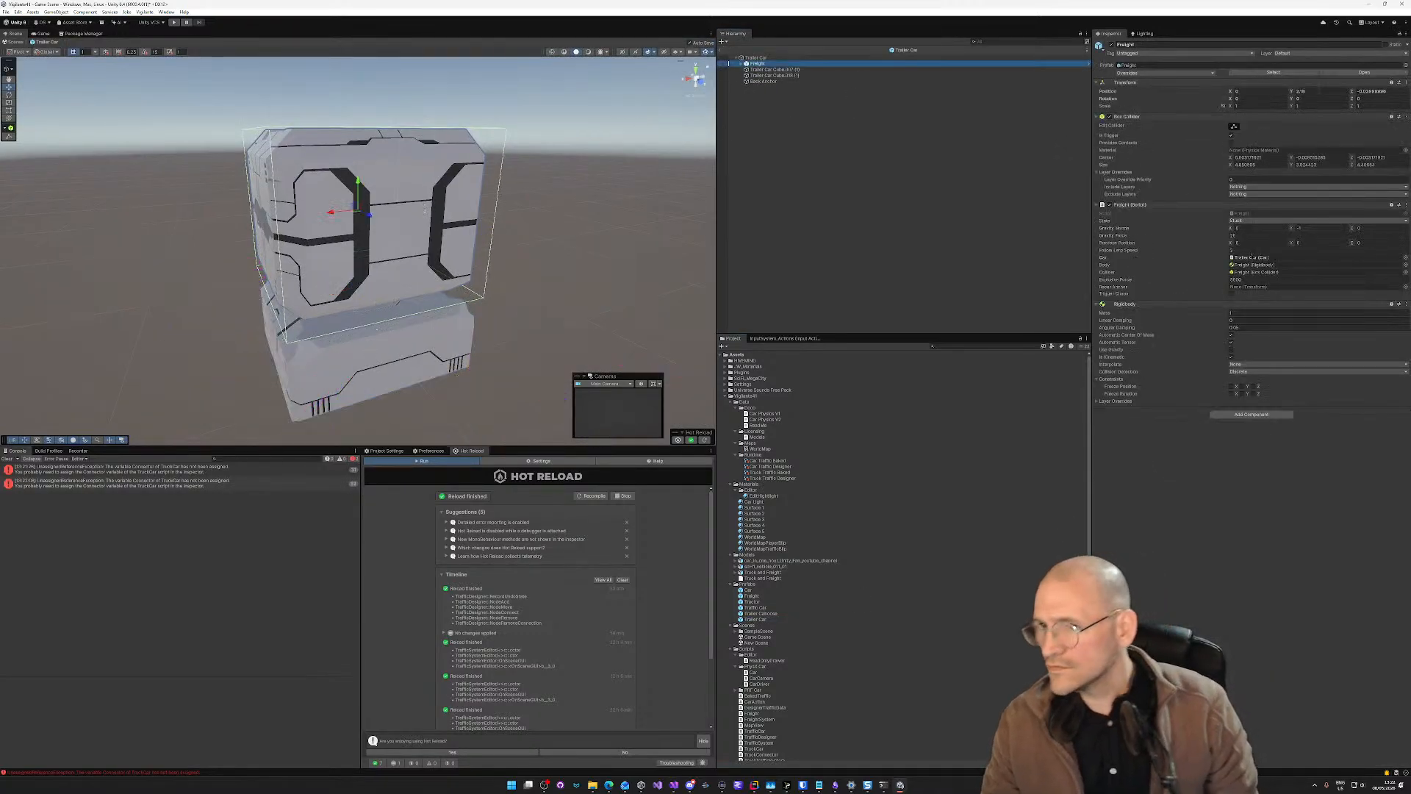
left_click(1250, 220)
left_click(1250, 229)
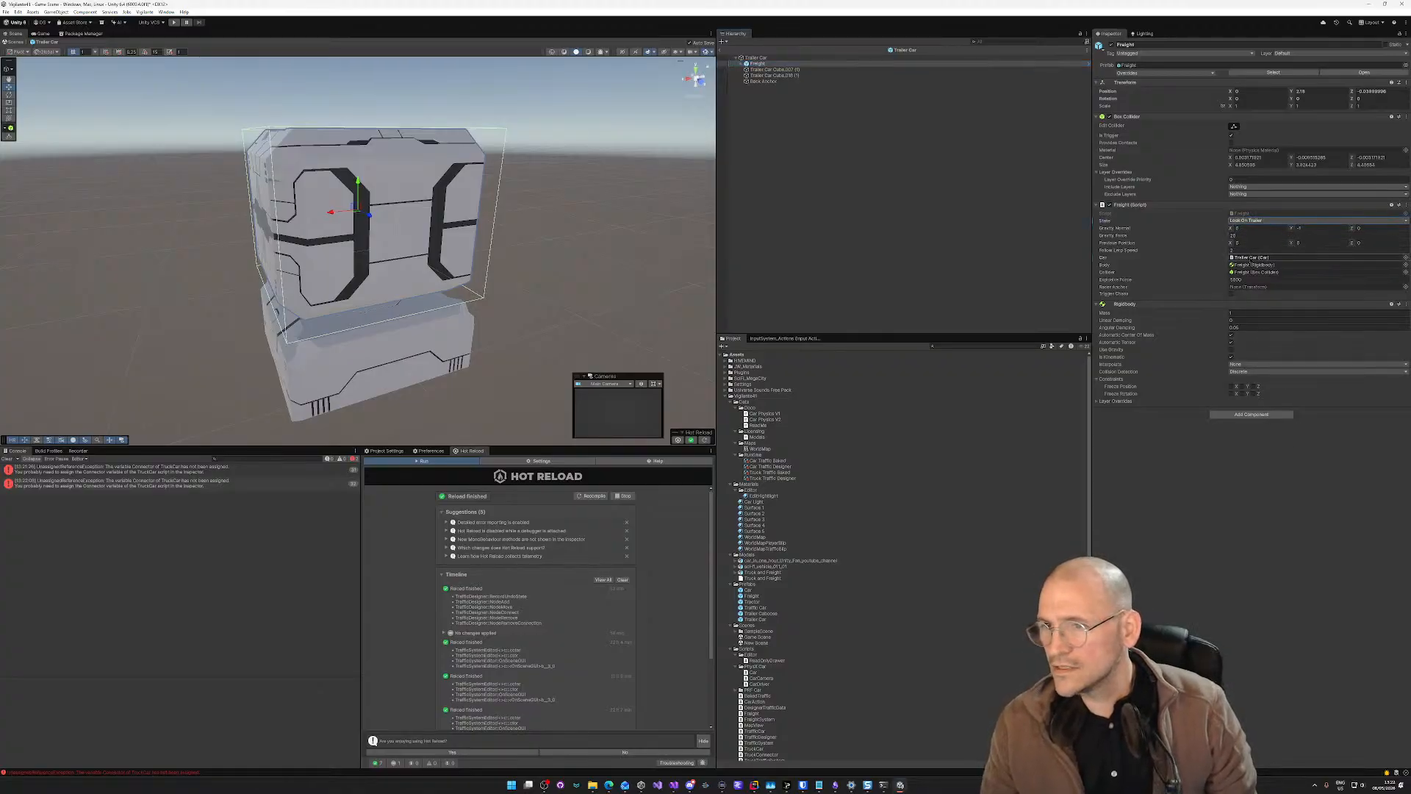
left_click(1251, 259)
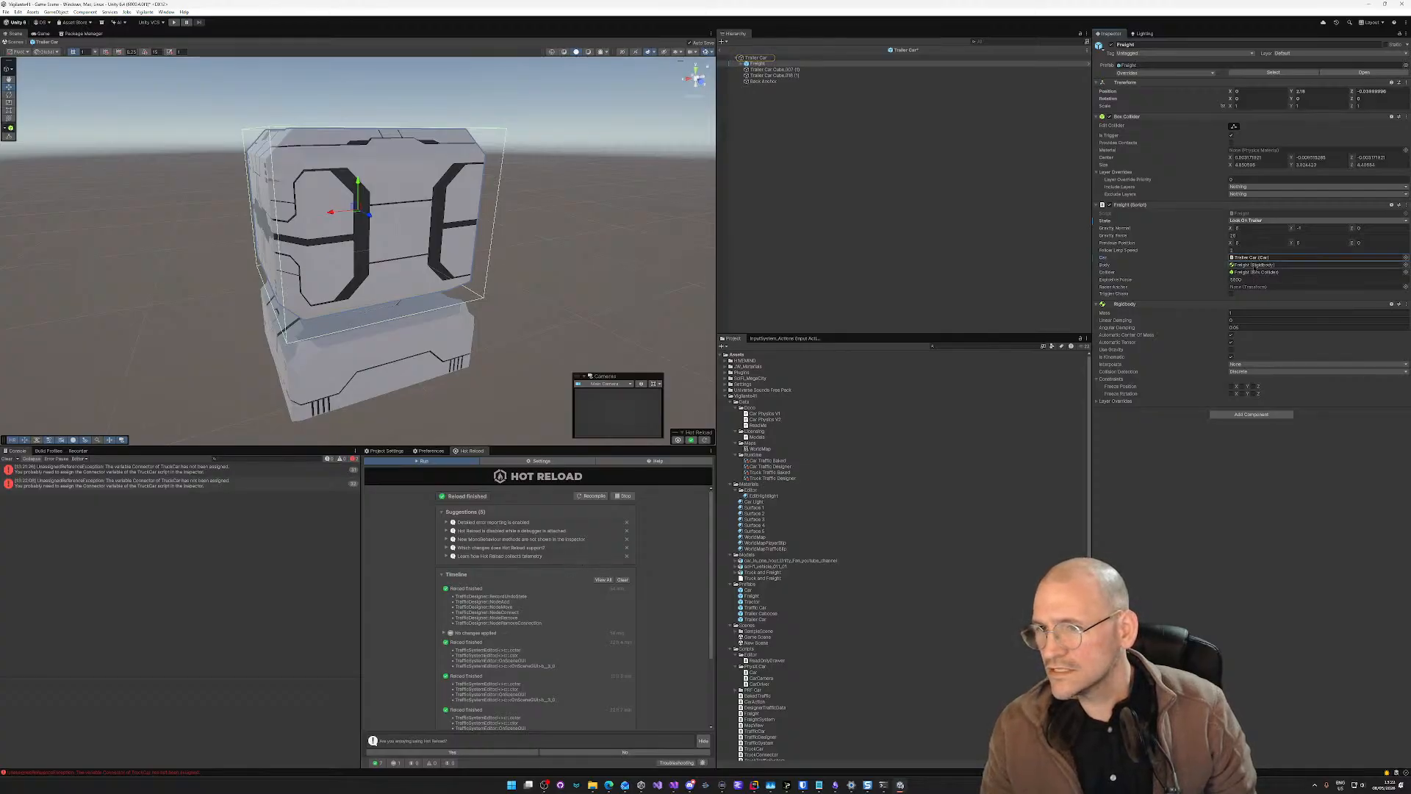
left_click(1271, 272)
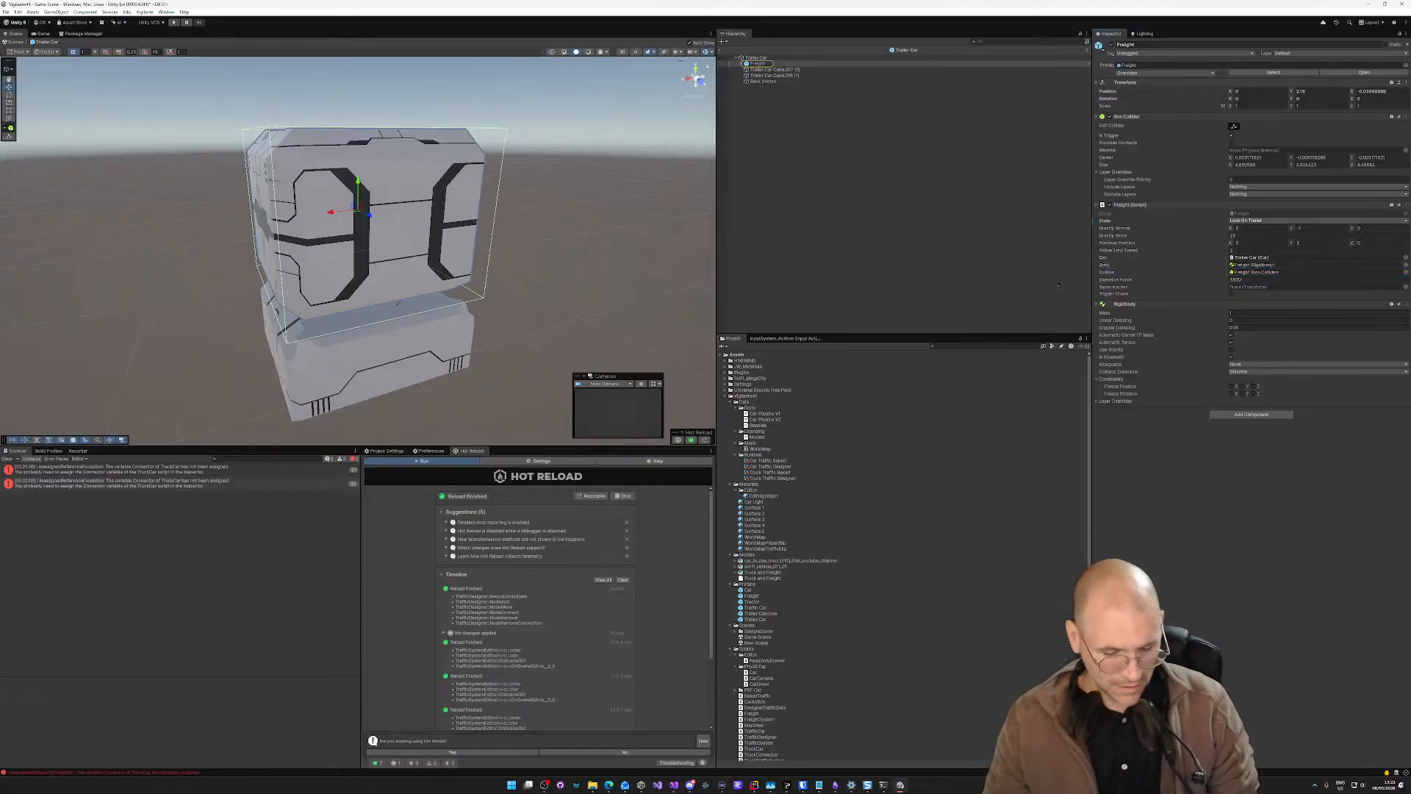
Step: Leave the Trailer Car prefab, return to the game scene and start play mode
left_click(725, 43)
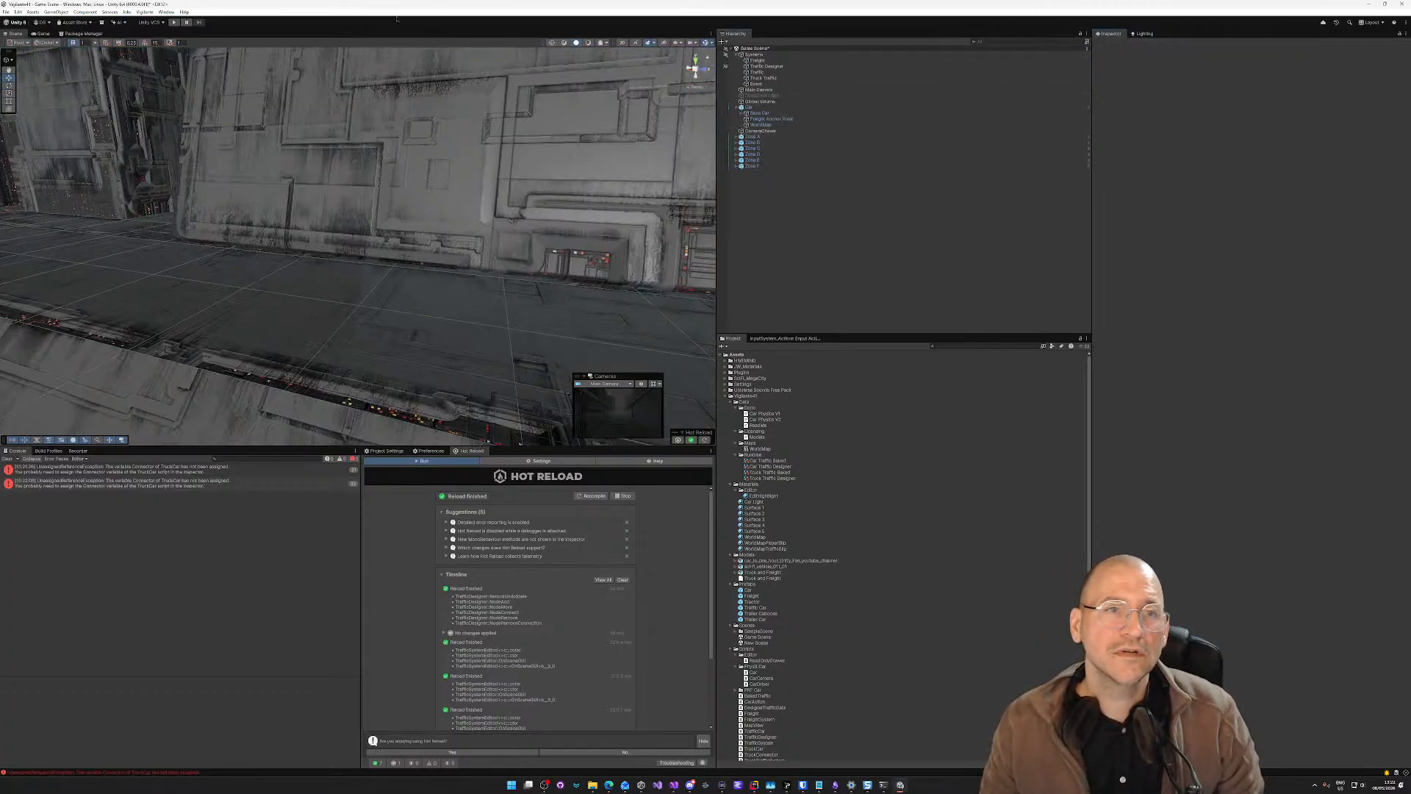
left_click(174, 22)
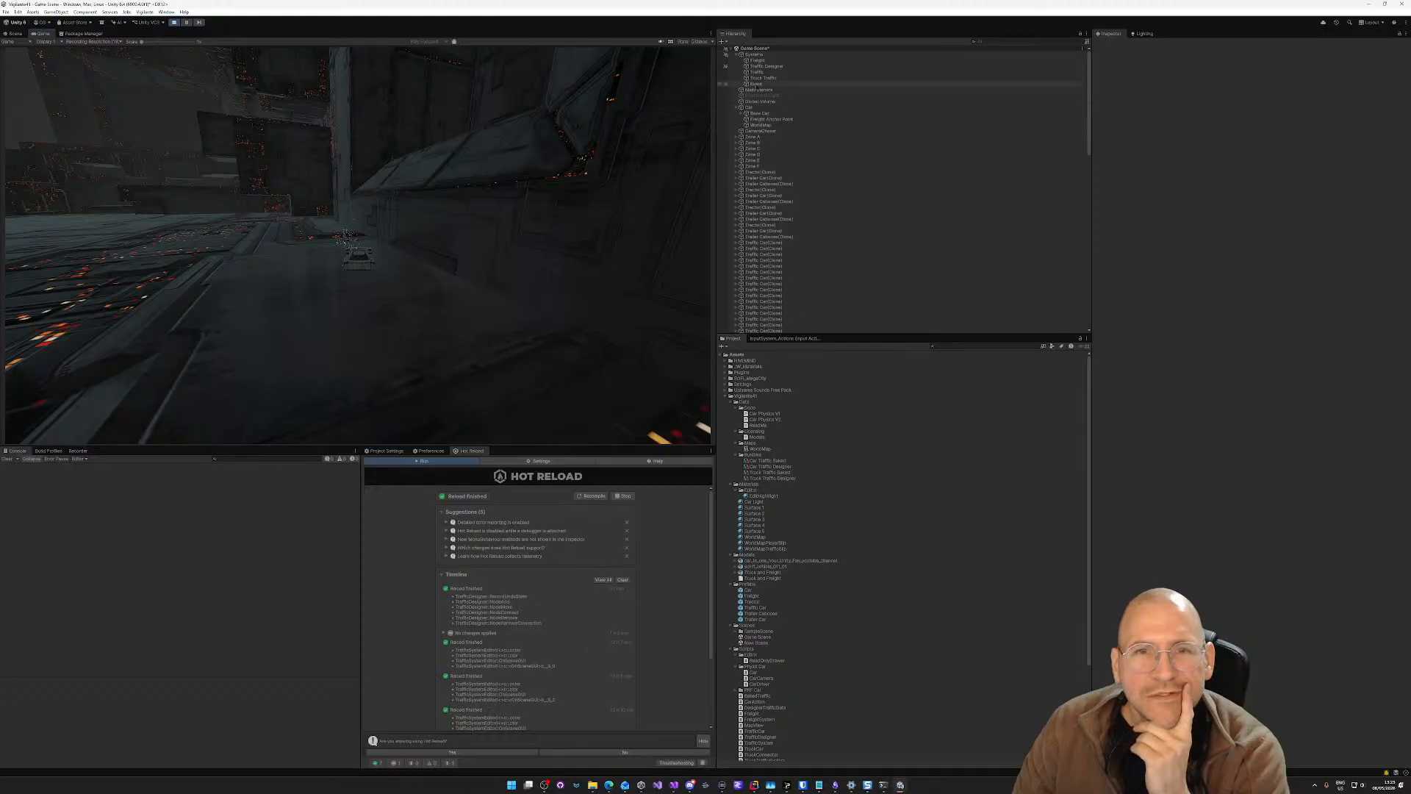
Step: Shorten the chase camera's Base Distance and Up Distance on the CameraChaser object during play mode
left_click(758, 108)
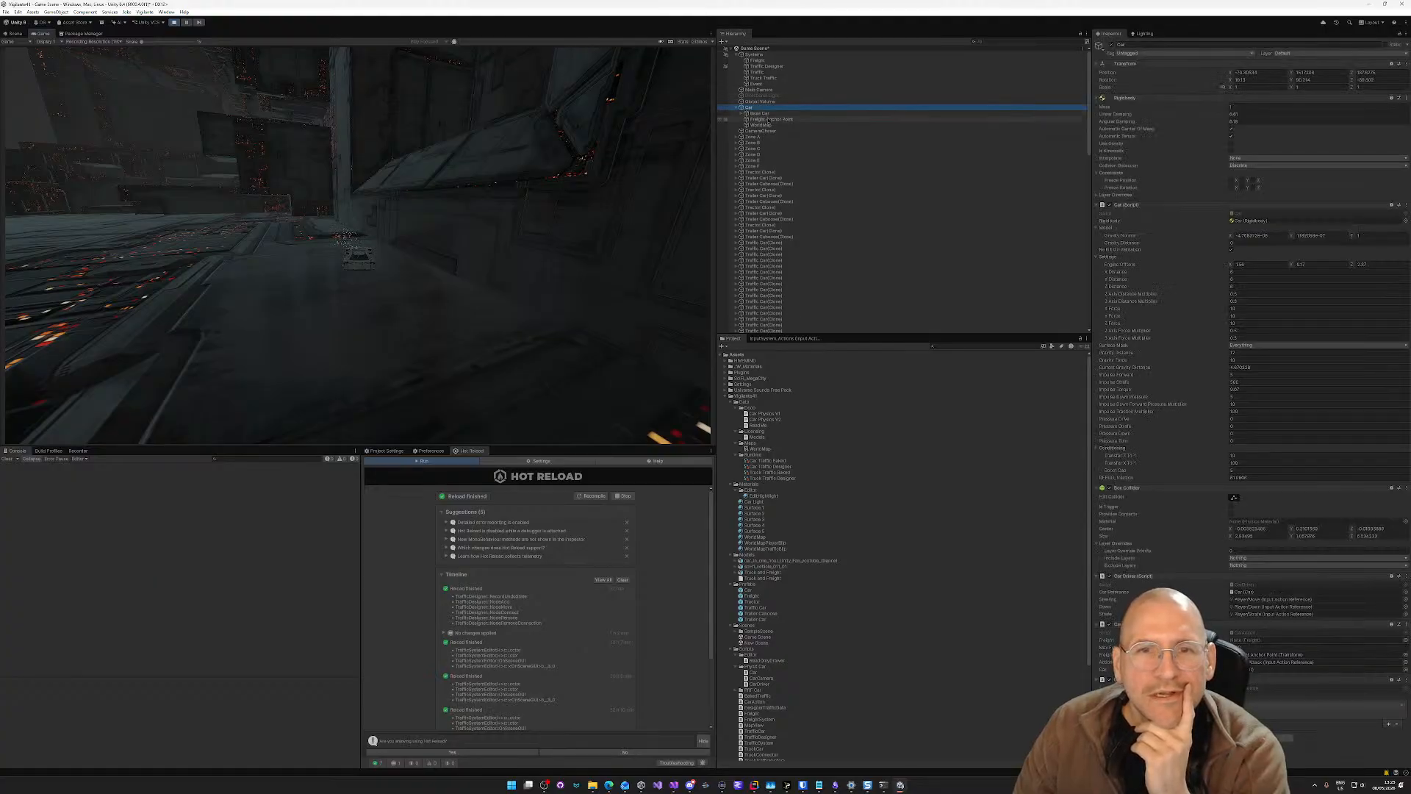
left_click(919, 89)
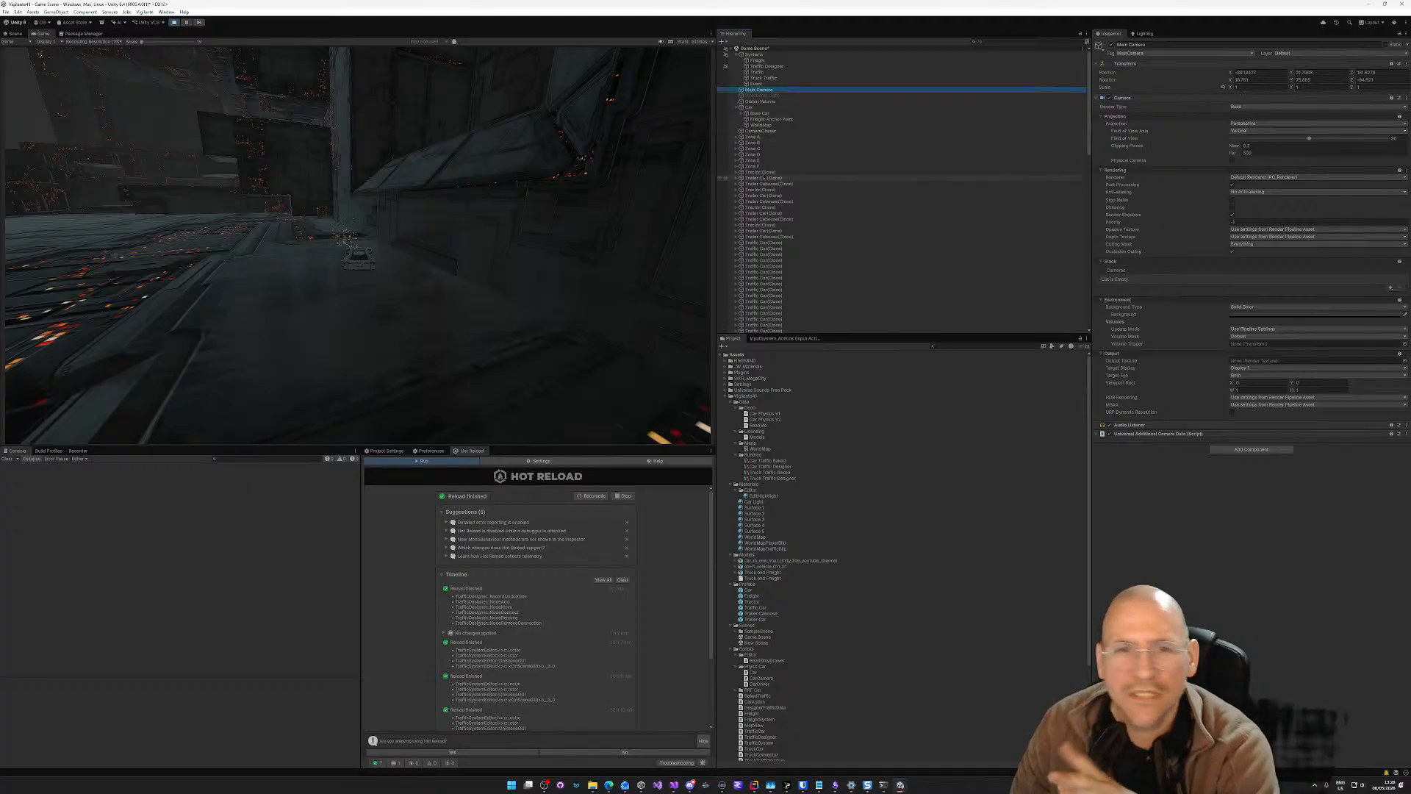
left_click(761, 131)
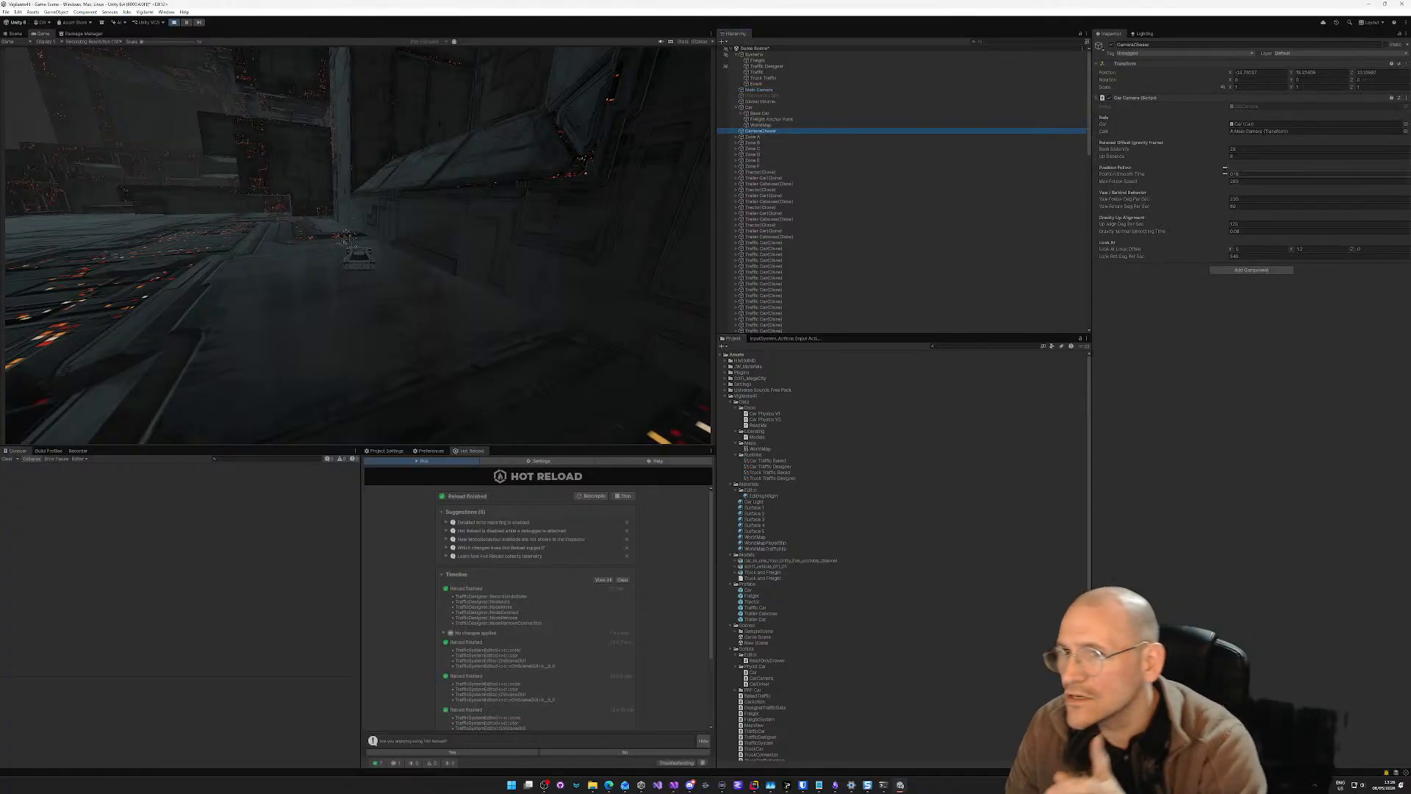
mouse_move(1108, 151)
left_mouse_down()
mouse_move(1066, 151)
mouse_move(1115, 157)
mouse_move(1101, 156)
left_mouse_up()
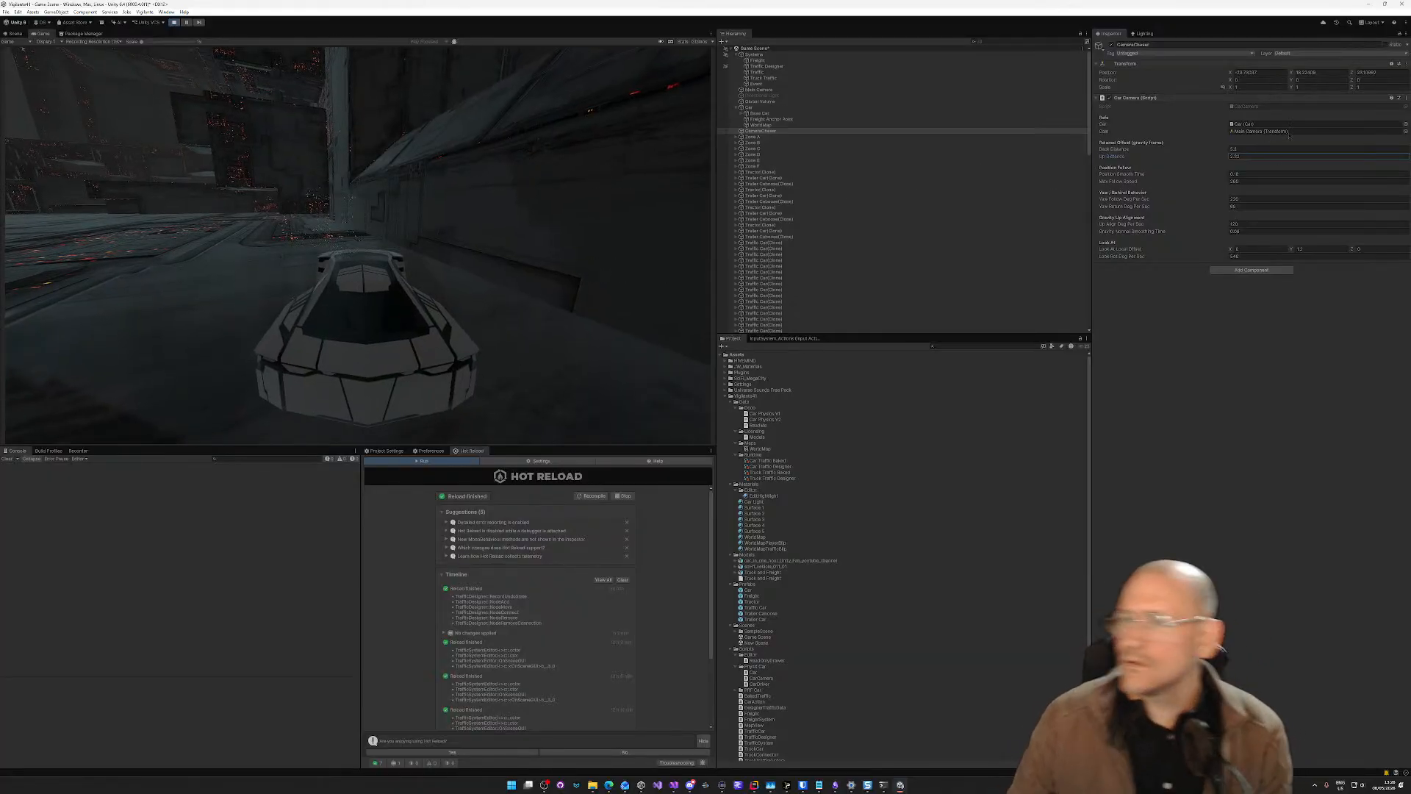
Step: Drive the car through the city to check its handling and the chase camera view, and stop play mode
left_click(437, 227)
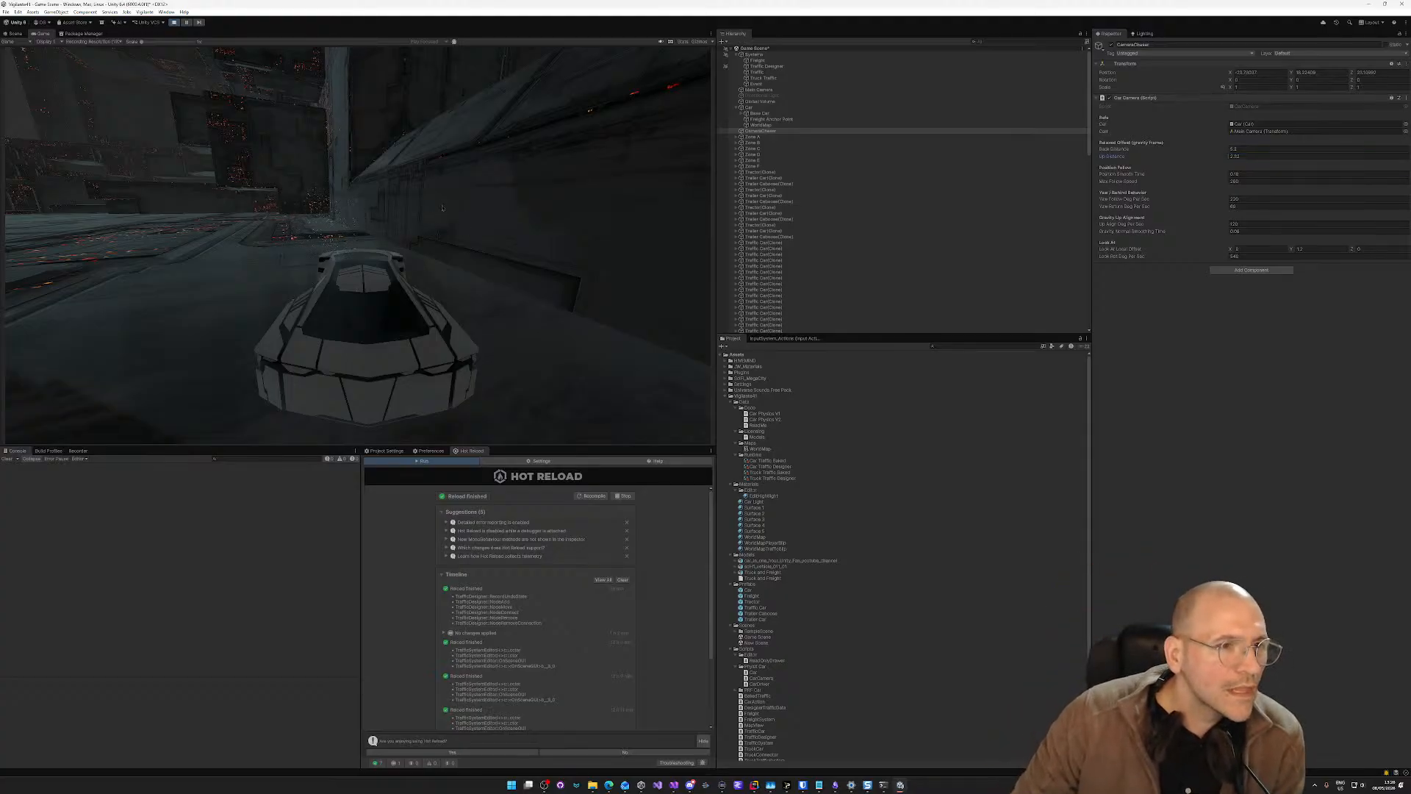
key("w")
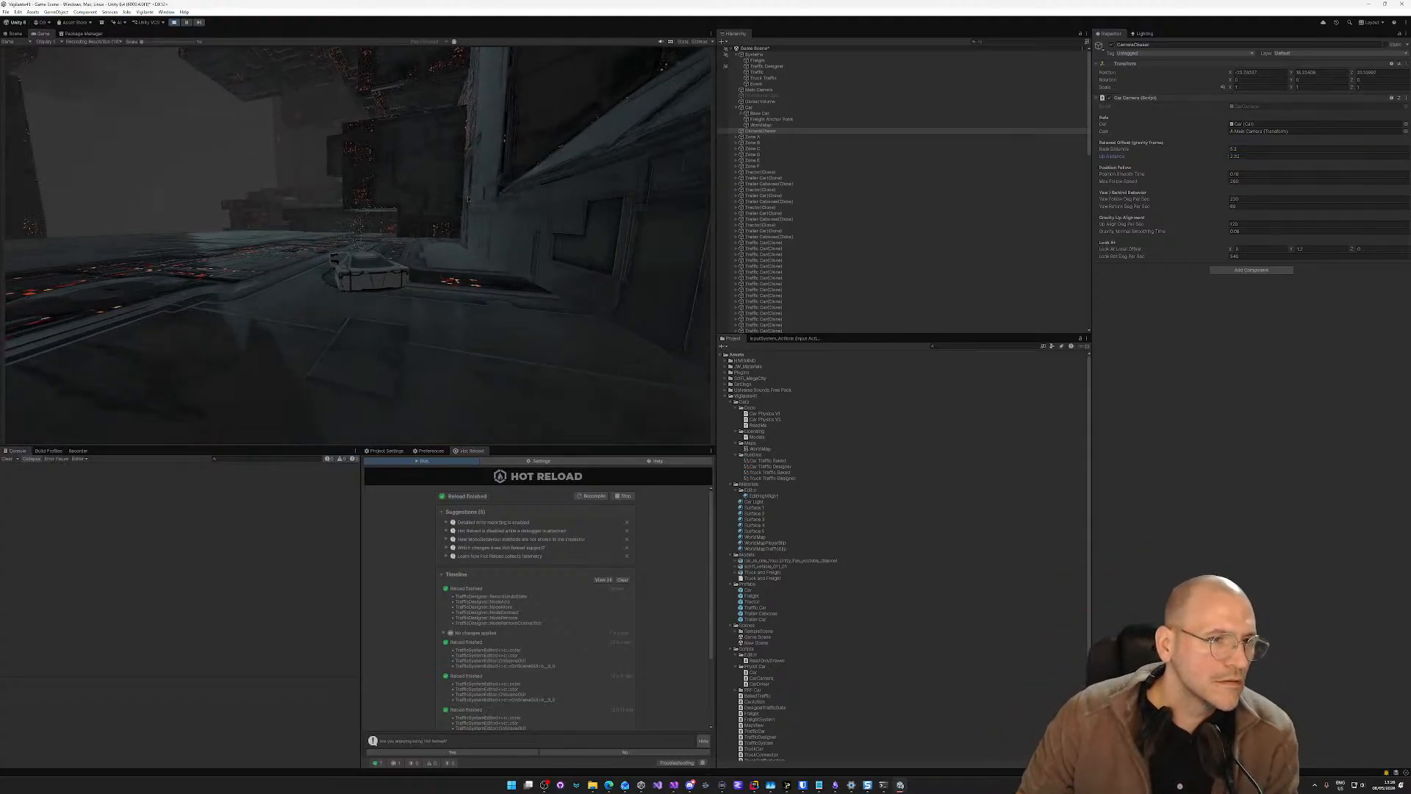
key("d")
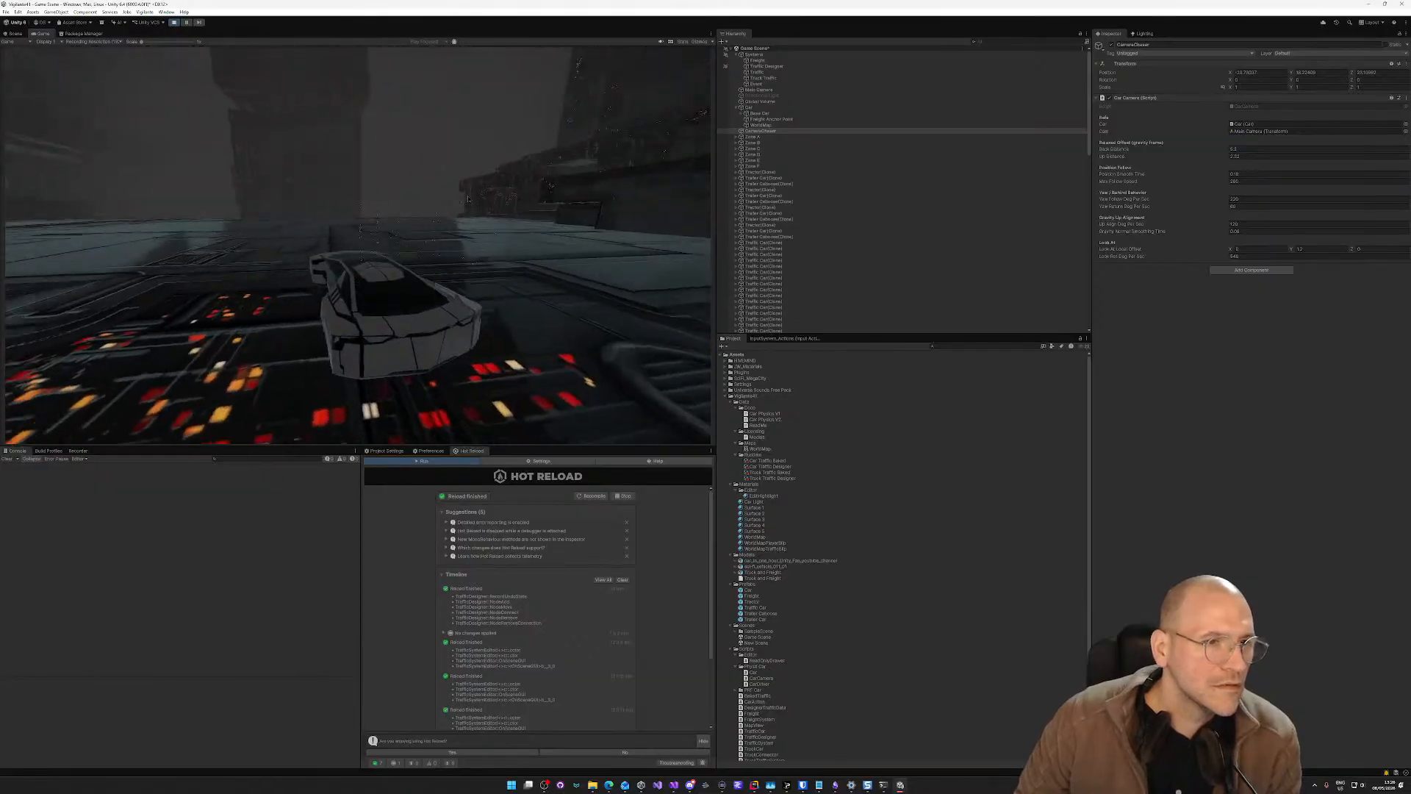
key("w")
key("d")
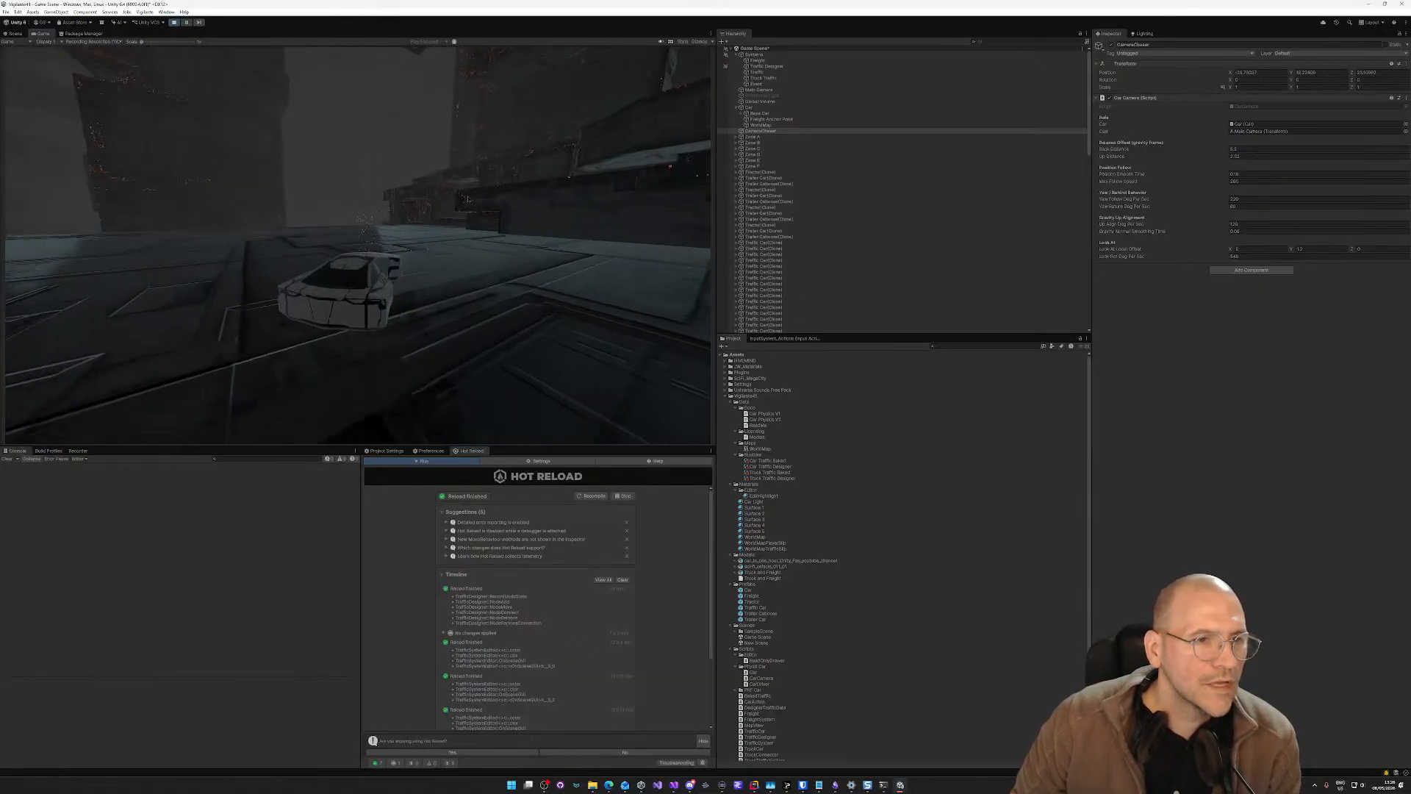
key("w")
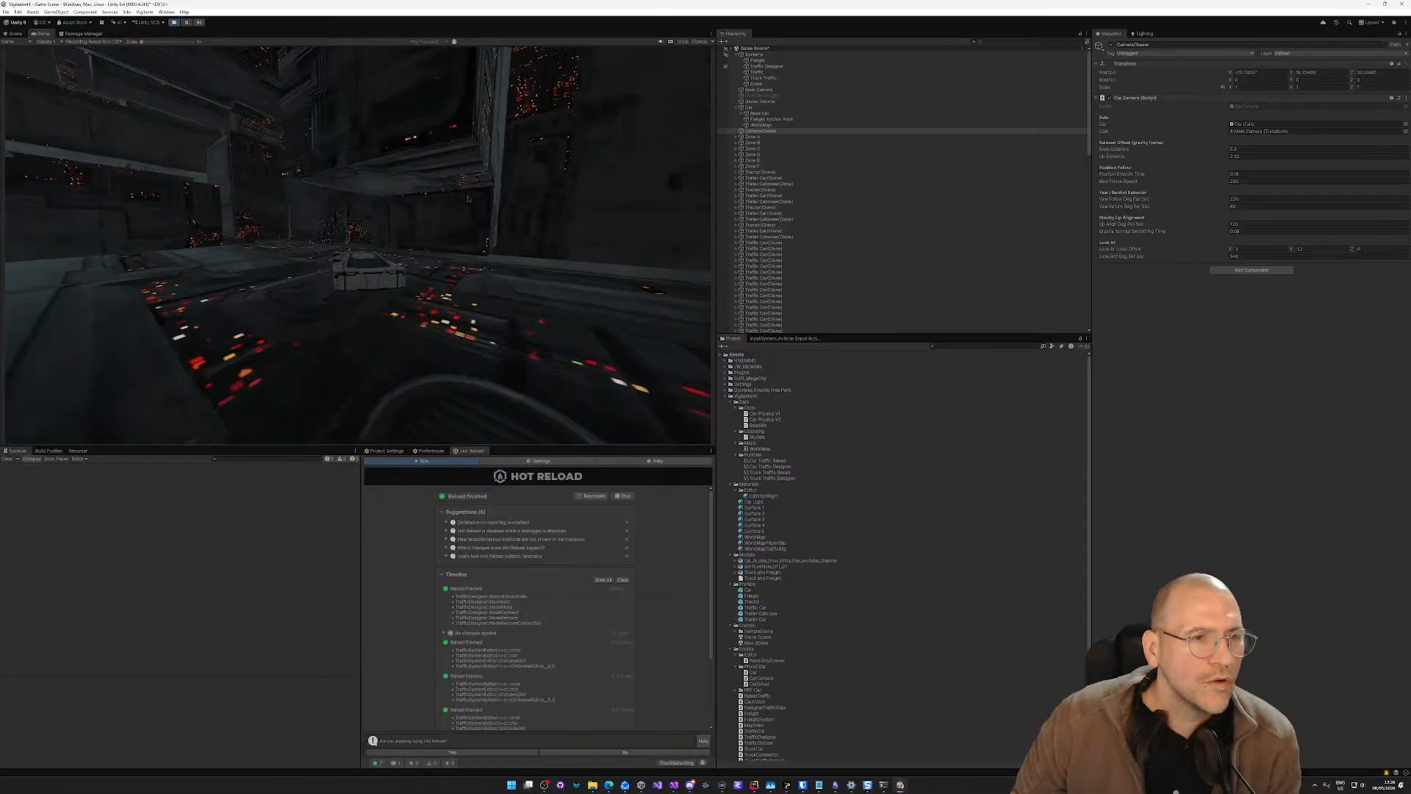
key("a")
key("a")
key("w")
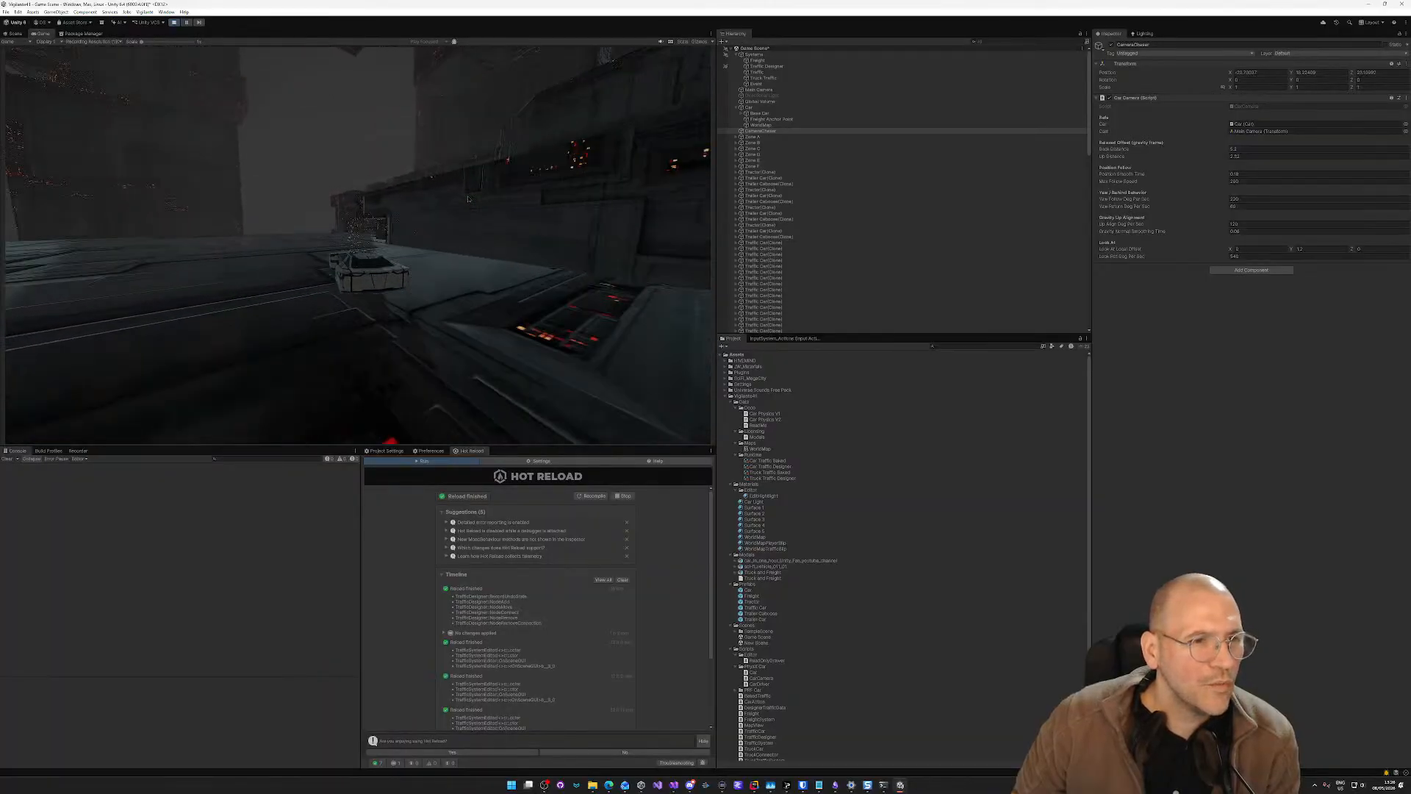
key("a")
key("w")
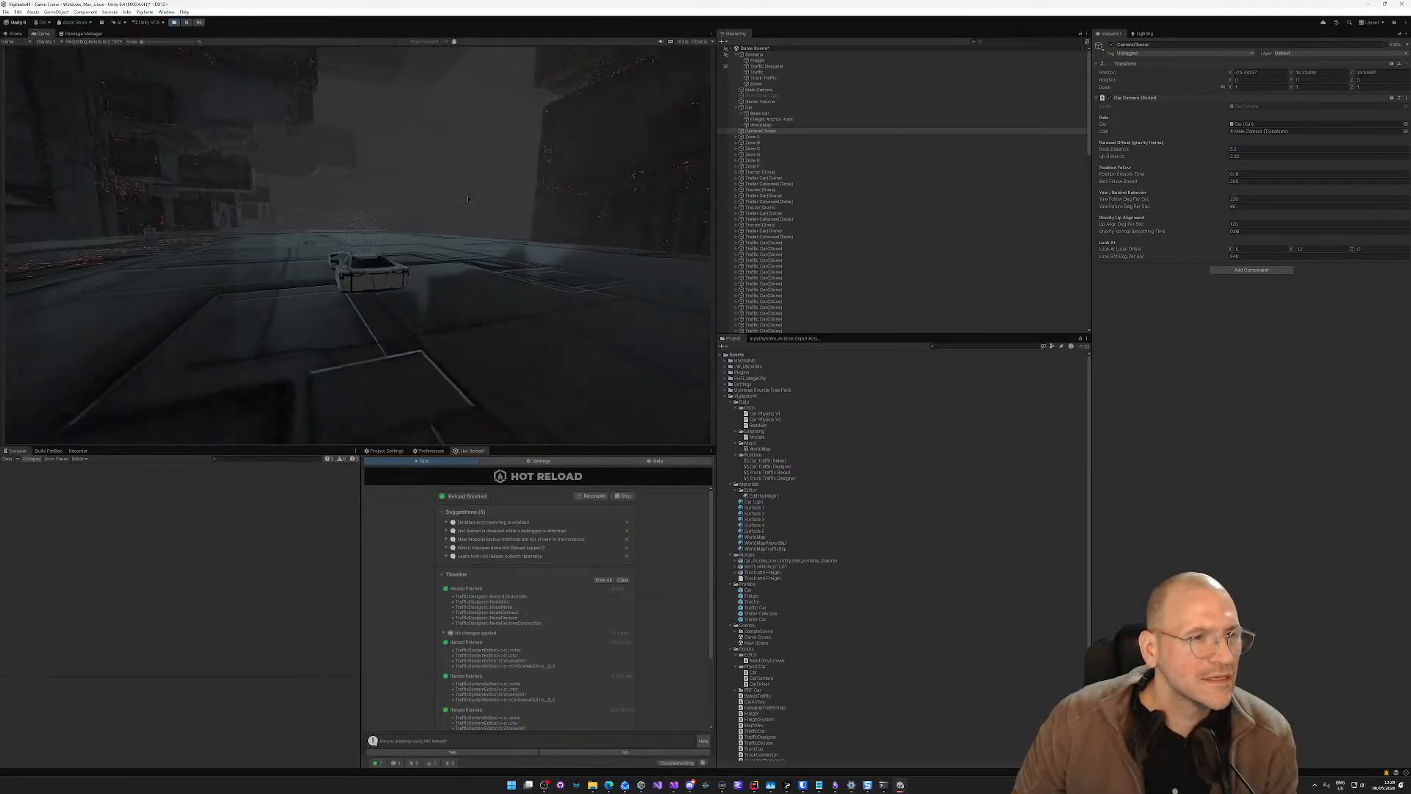
key("d")
key("w")
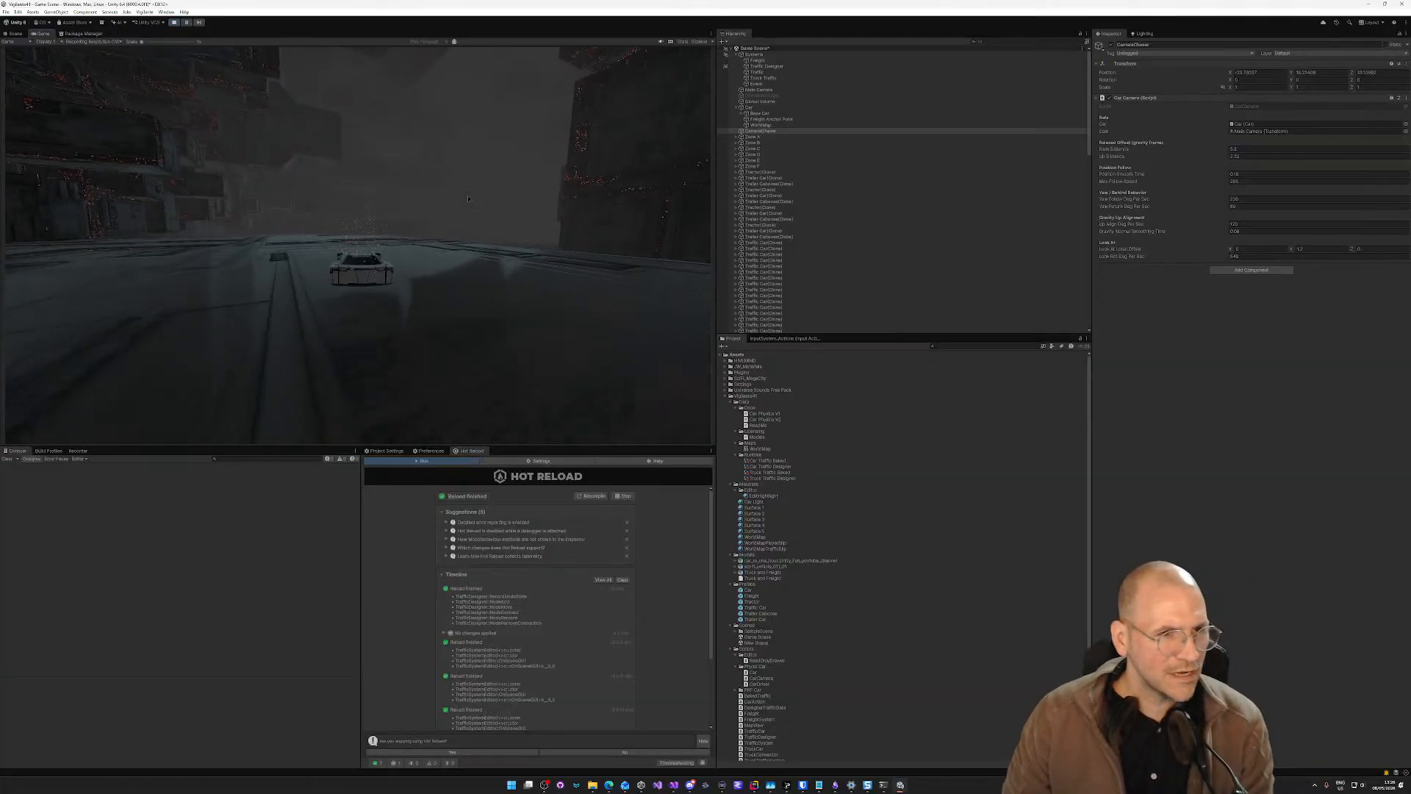
key("a")
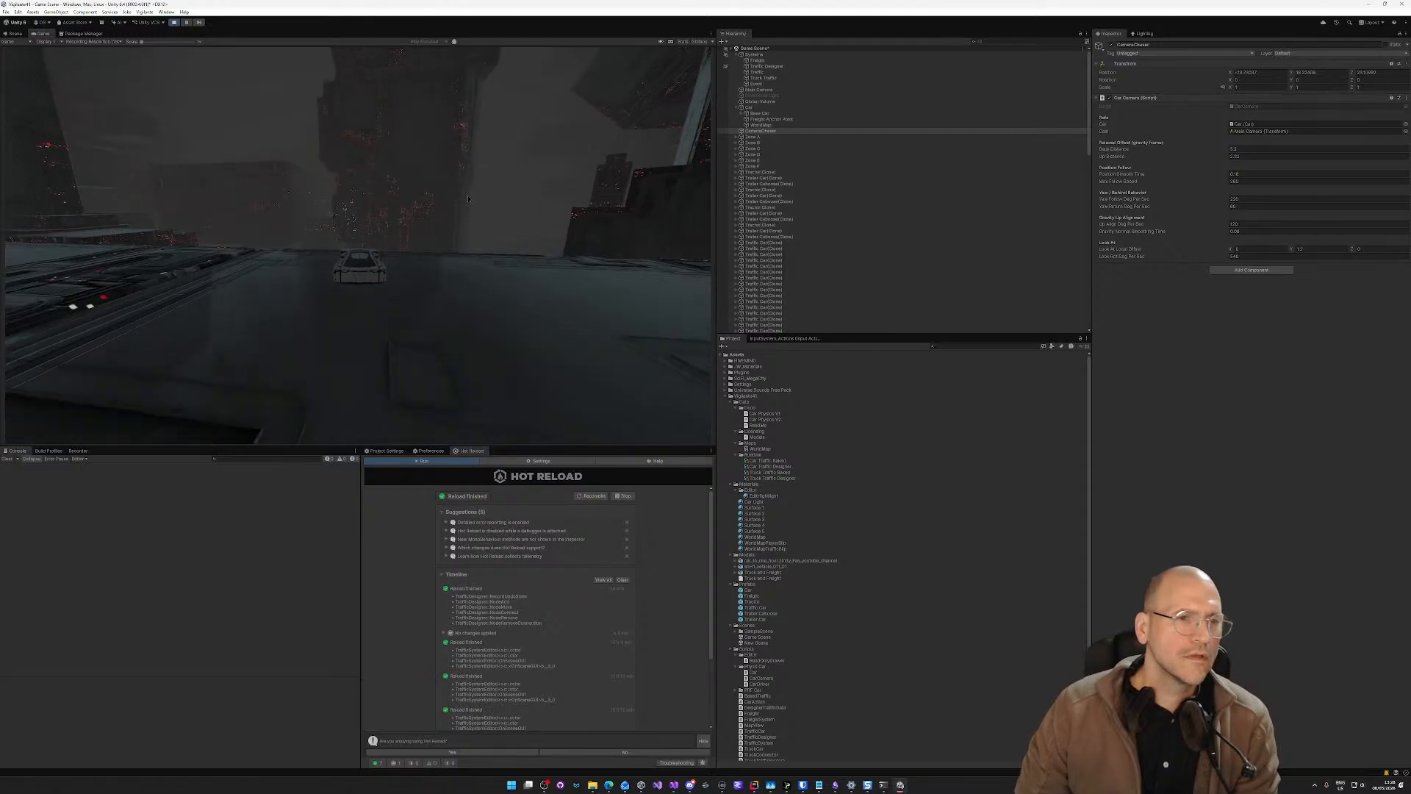
left_click(468, 197)
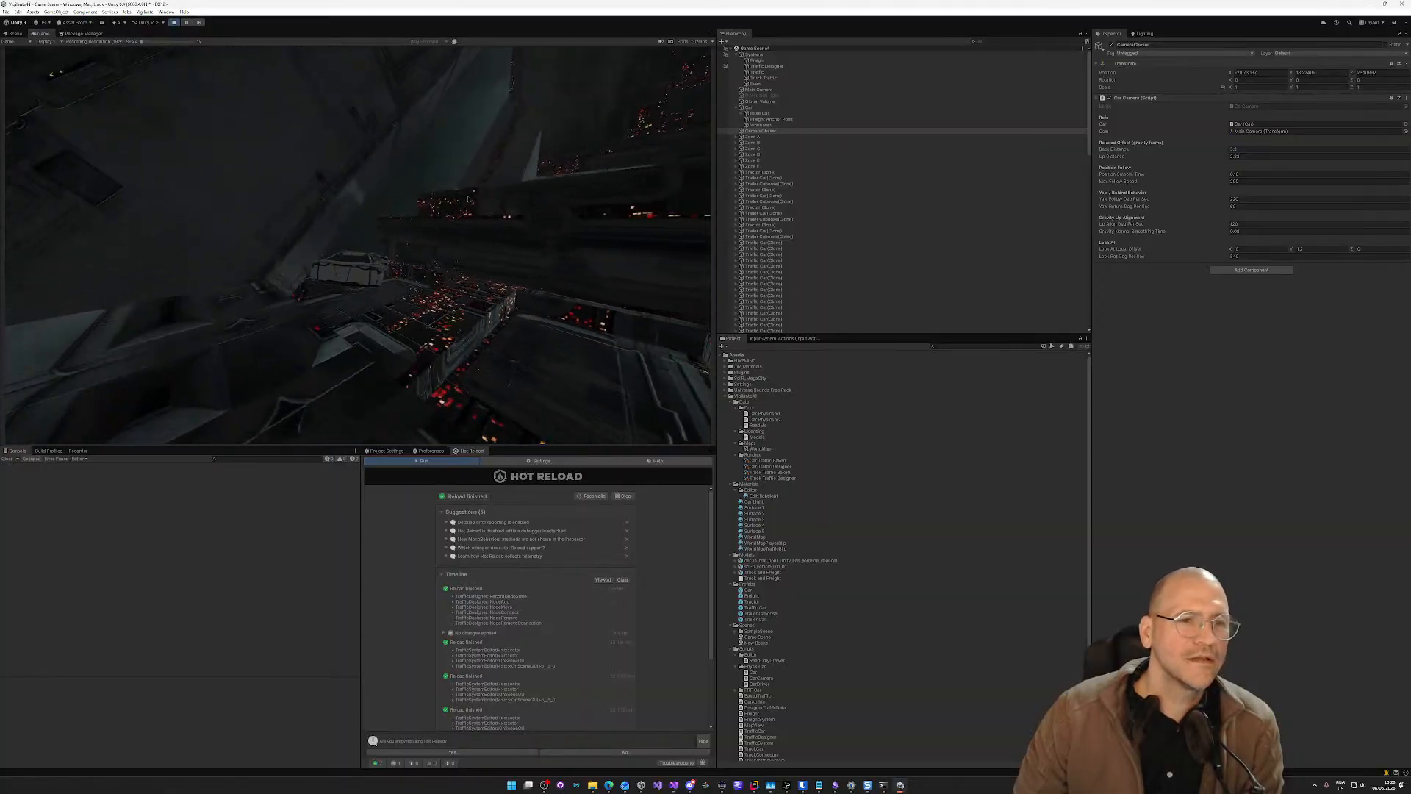
left_click(468, 198)
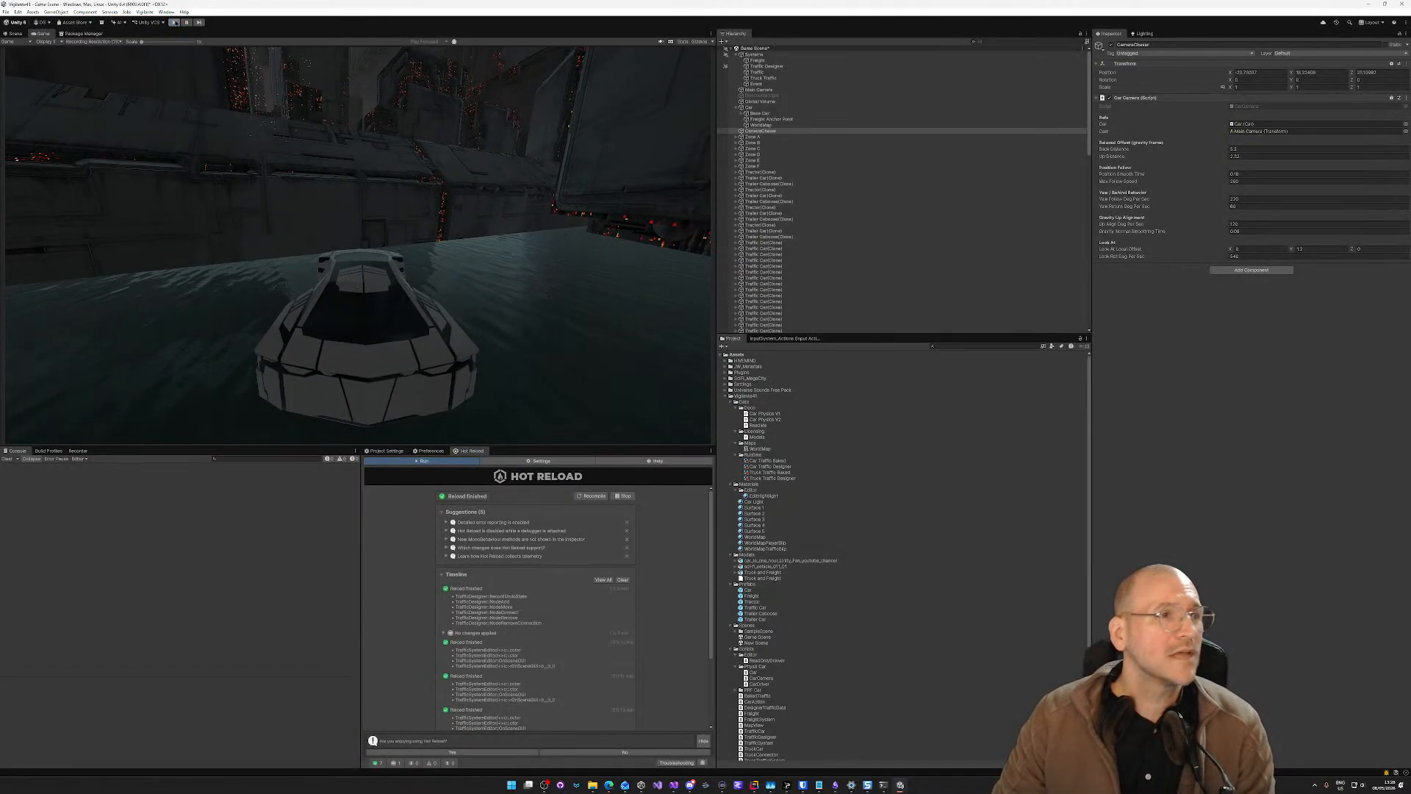
key("ctrl+p")
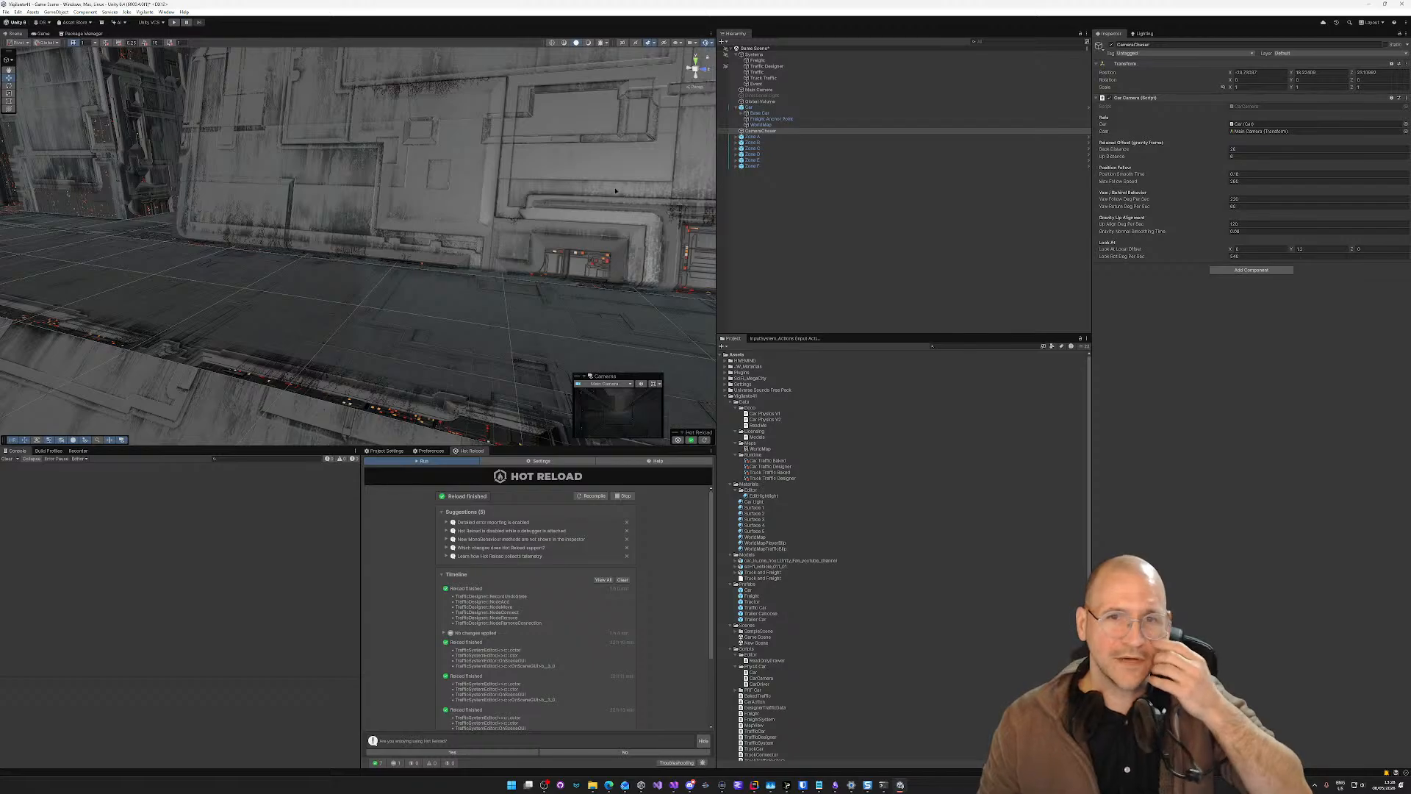
Step: Switch to Obsidian and review the V41 Tasks entries for 3D WorldMap, Close Up HoloMap, Credits and Drop Off
scroll(612, 190, "up", 3)
key("super+Tab")
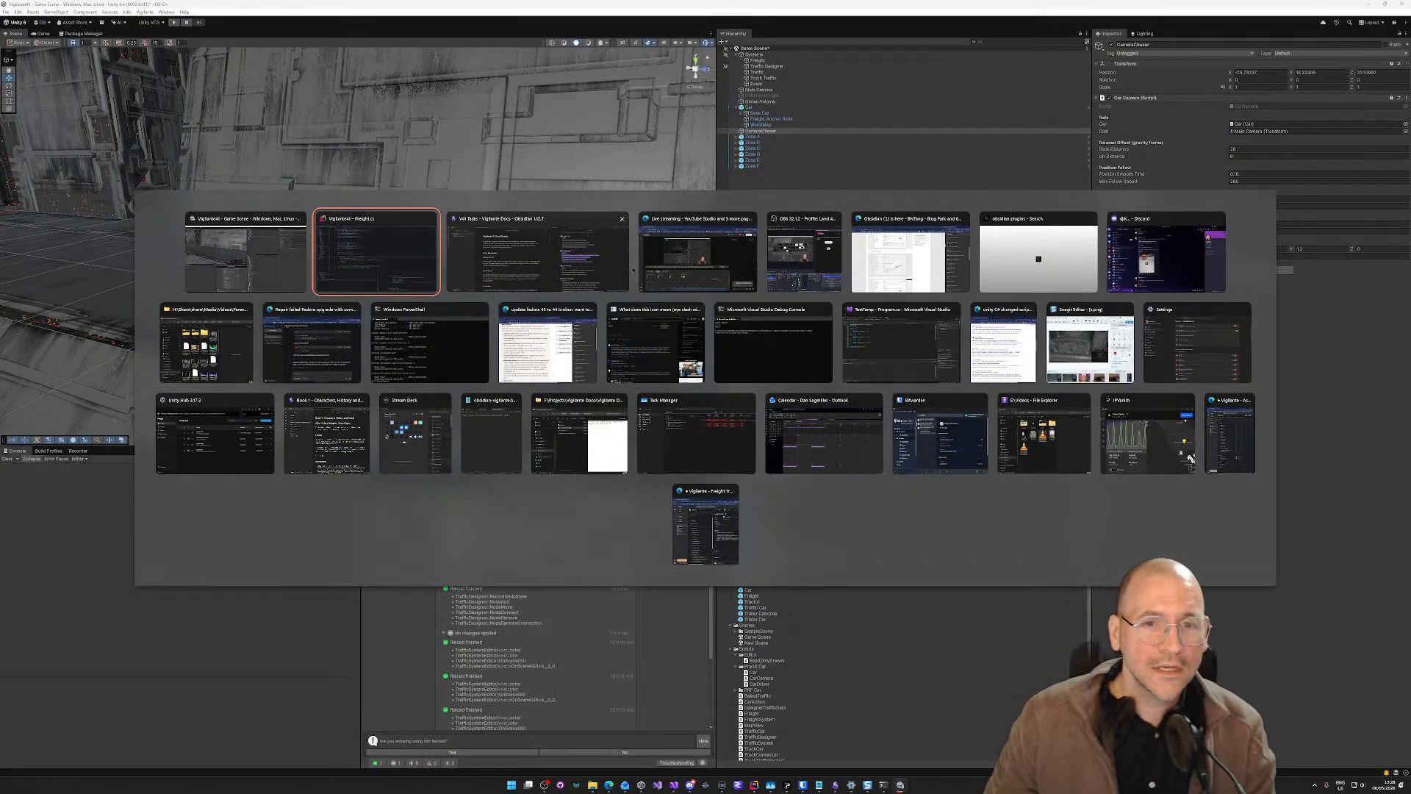
key("alt+Tab")
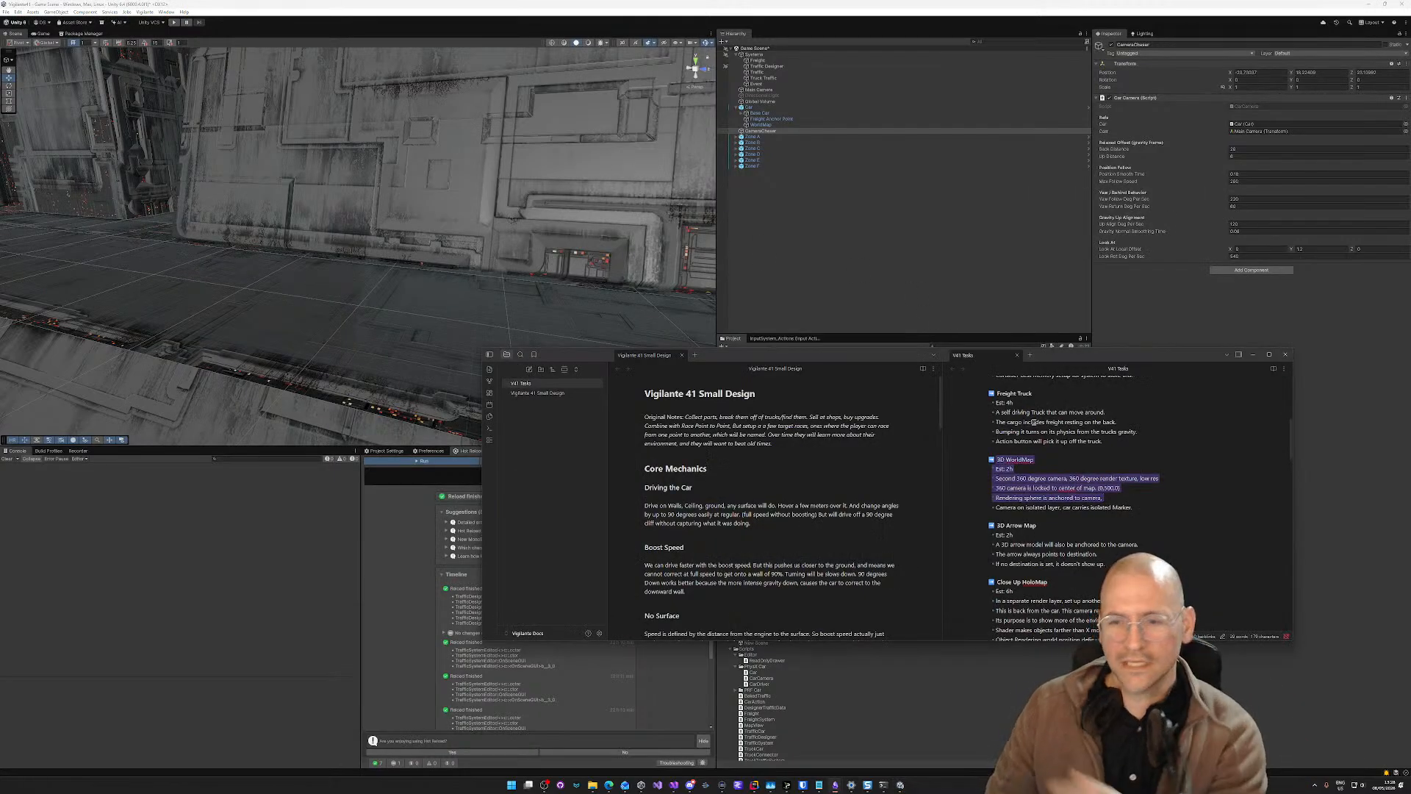
scroll(1140, 548, "down", 1)
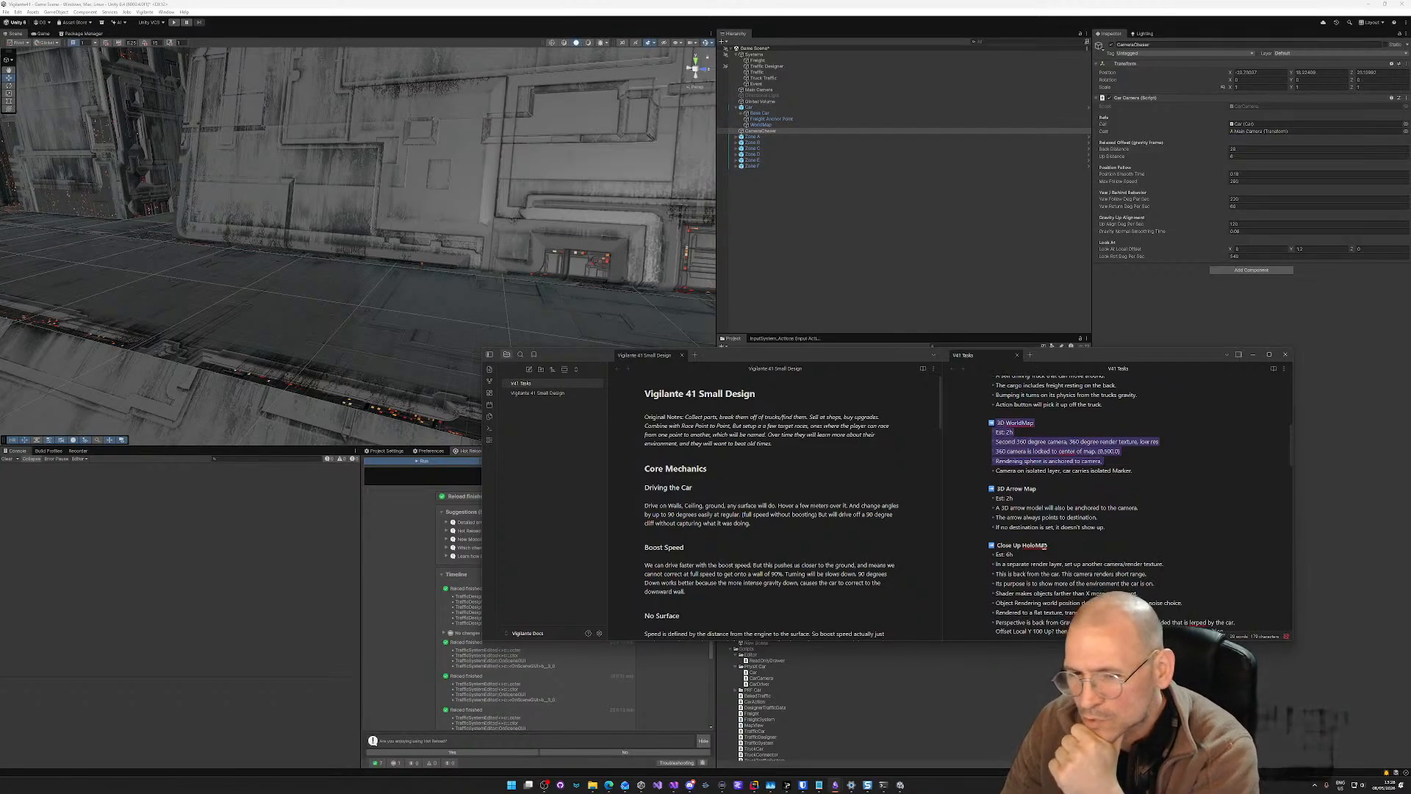
scroll(1005, 458, "down", 3)
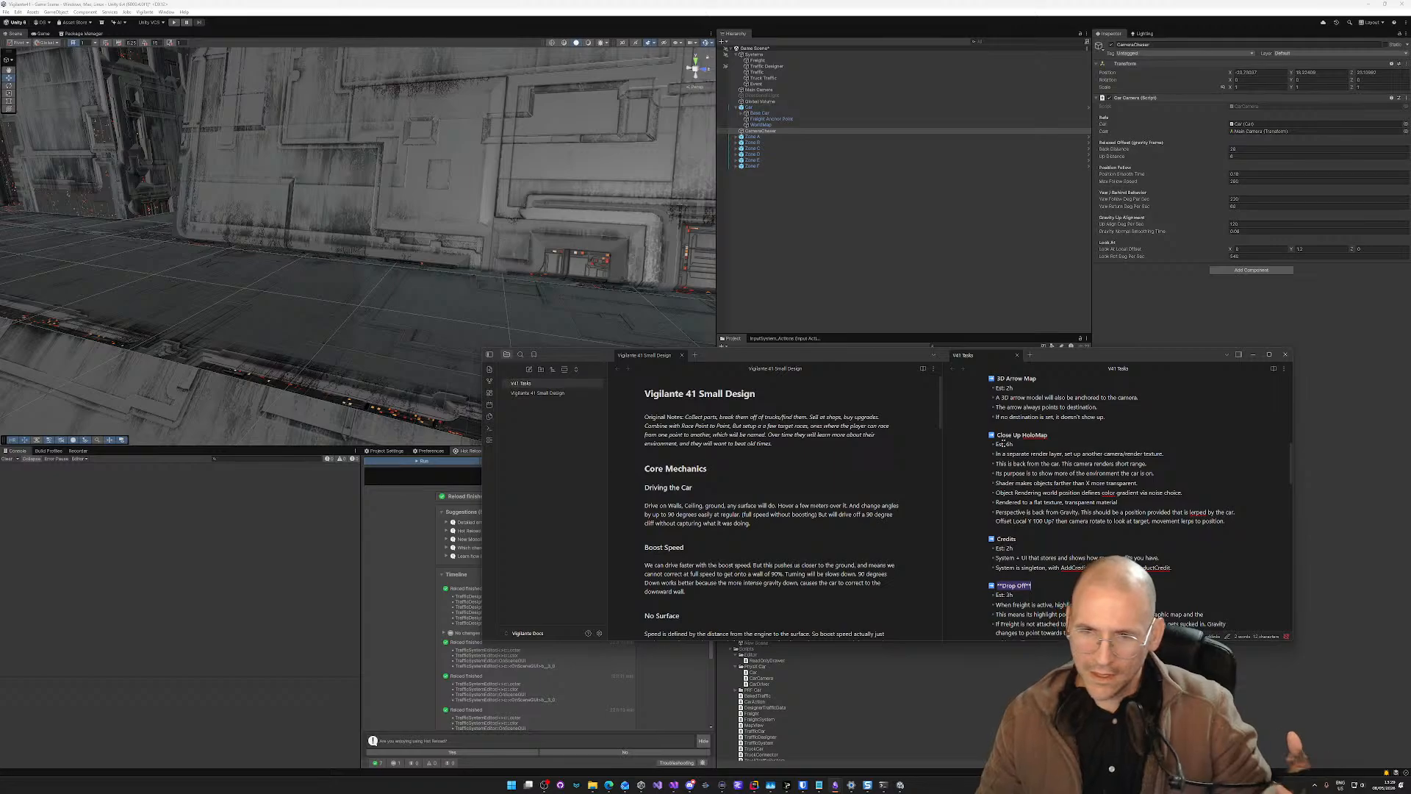
left_click(1044, 438)
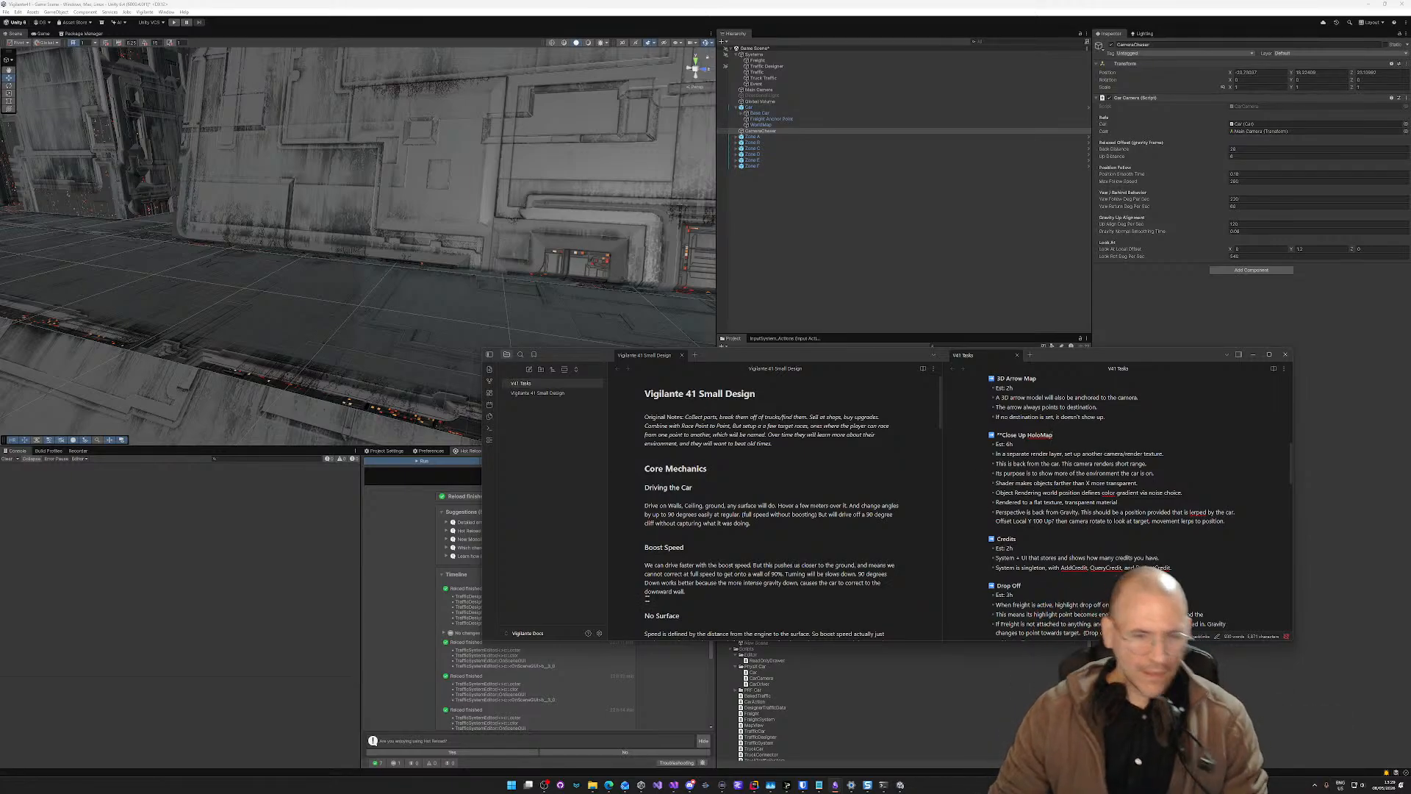
scroll(1127, 552, "down", 3)
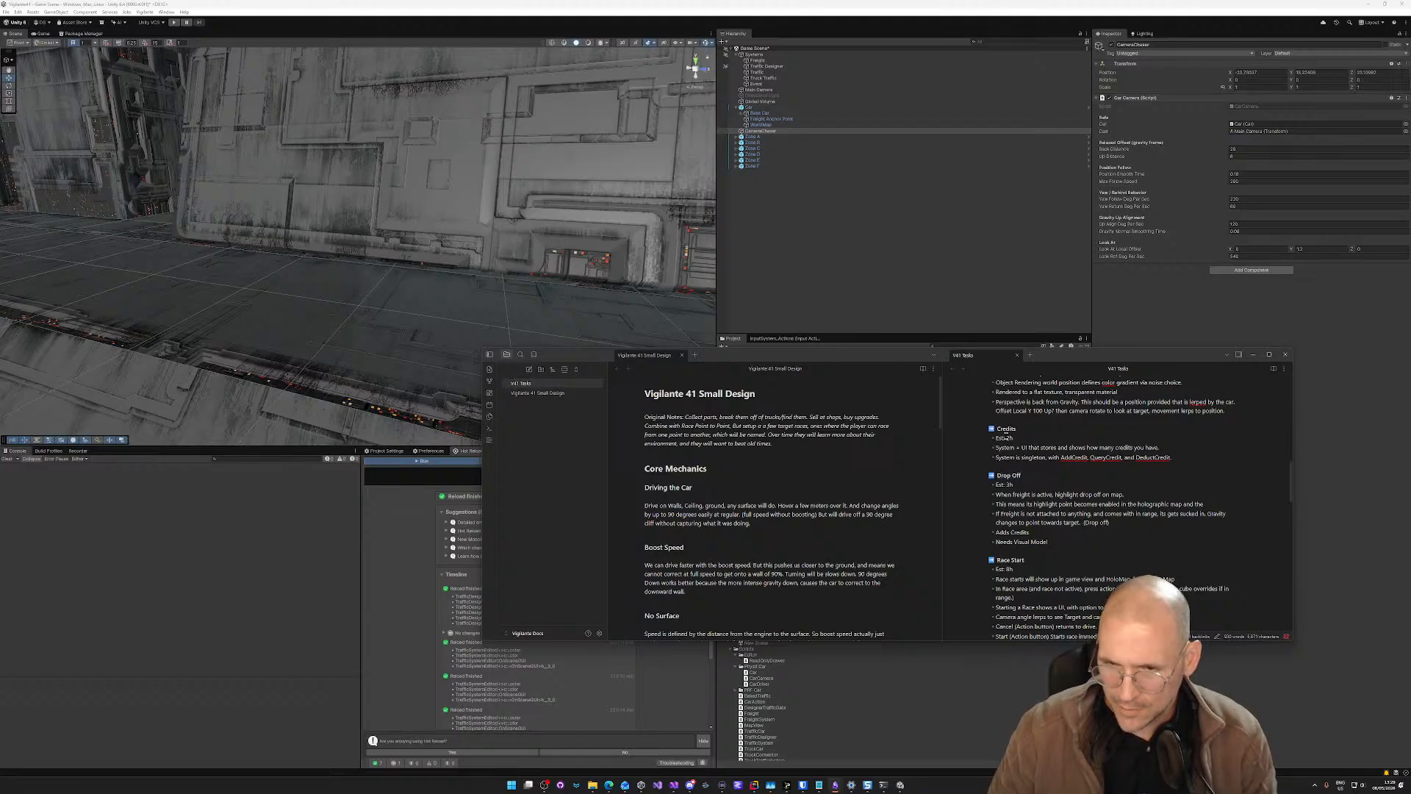
left_click_drag(996, 429, 1035, 429)
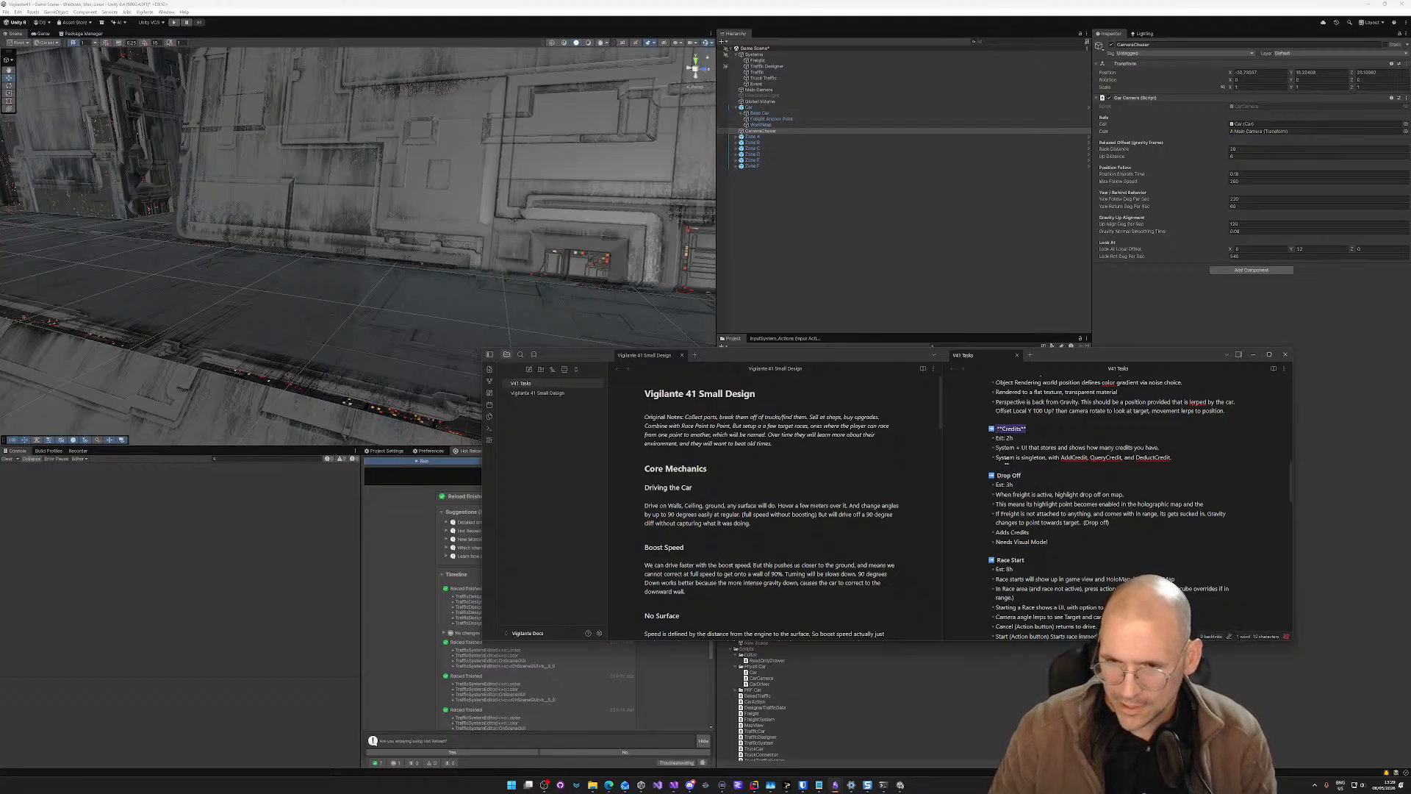
left_click(997, 475)
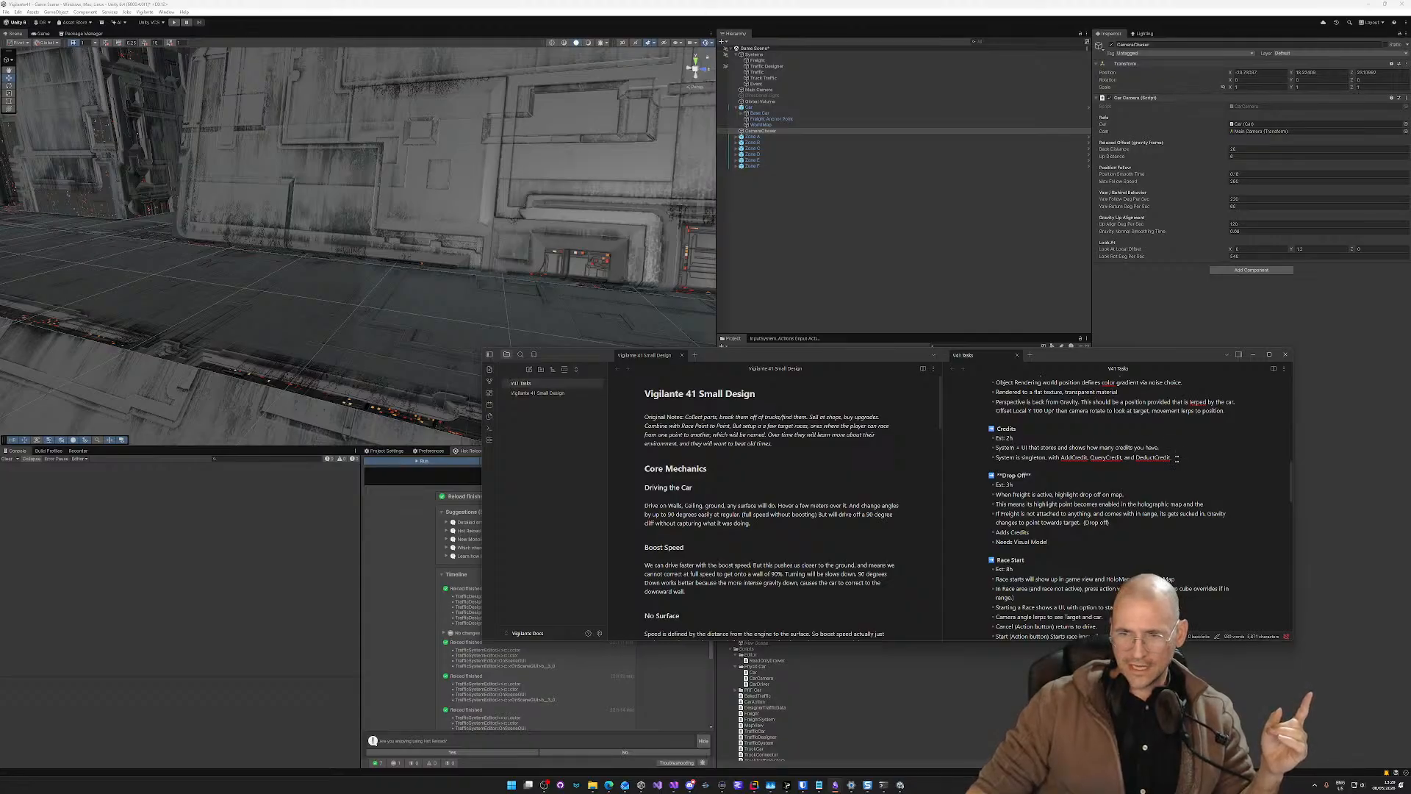
left_click(1173, 457)
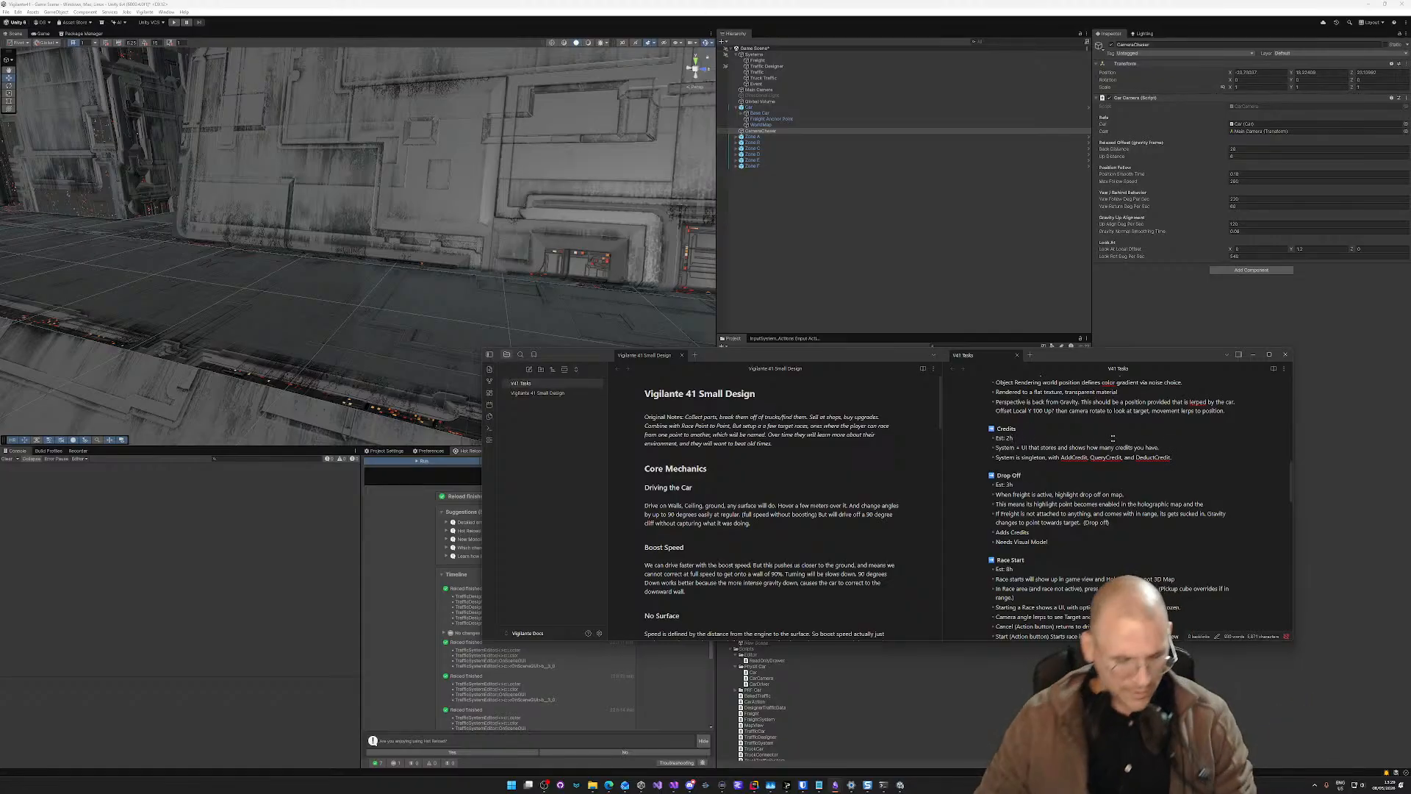
Step: Switch back to Unity, save the scene, and show the Vigilante41 assets folder in File Explorer beside the Vigilante Docs folder
left_click(801, 190)
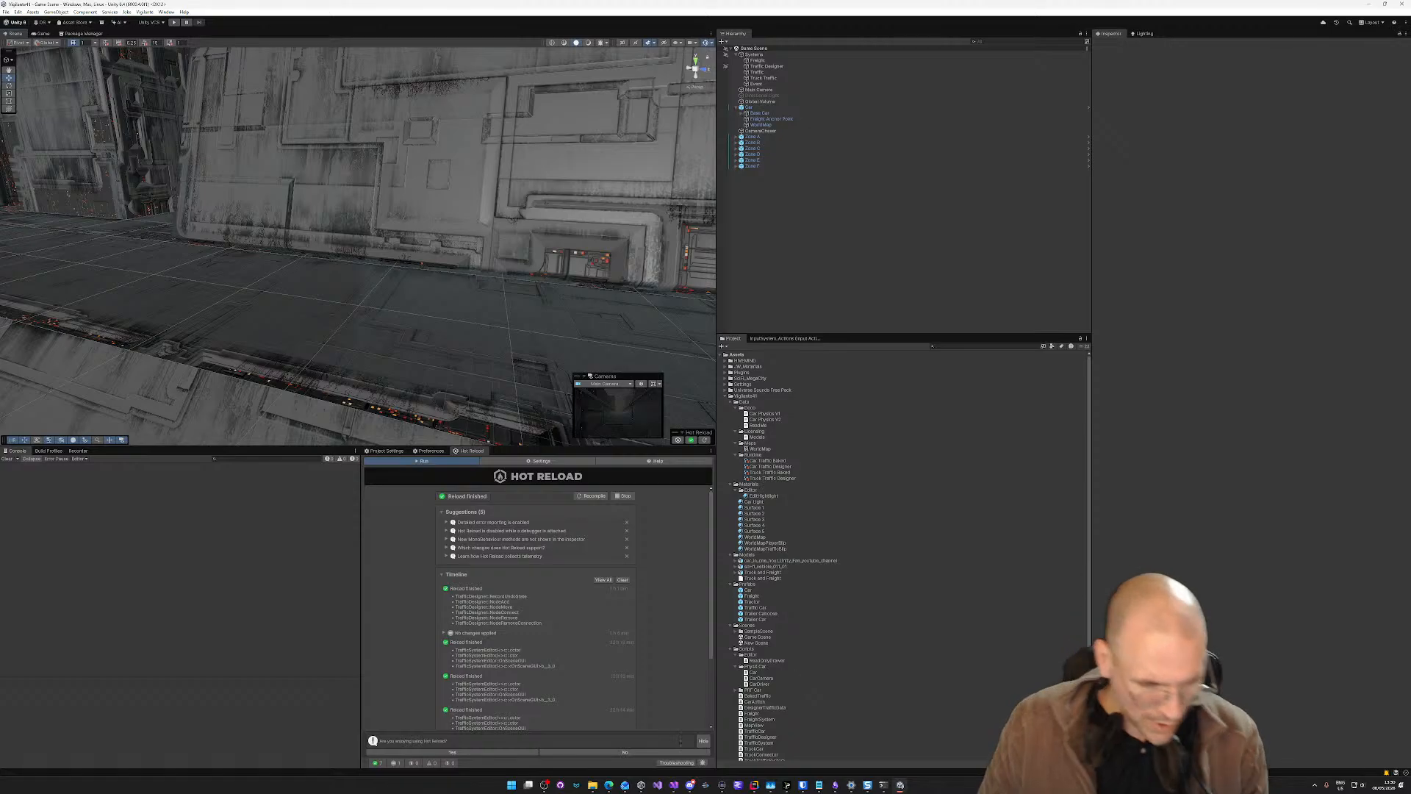
right_click(742, 397)
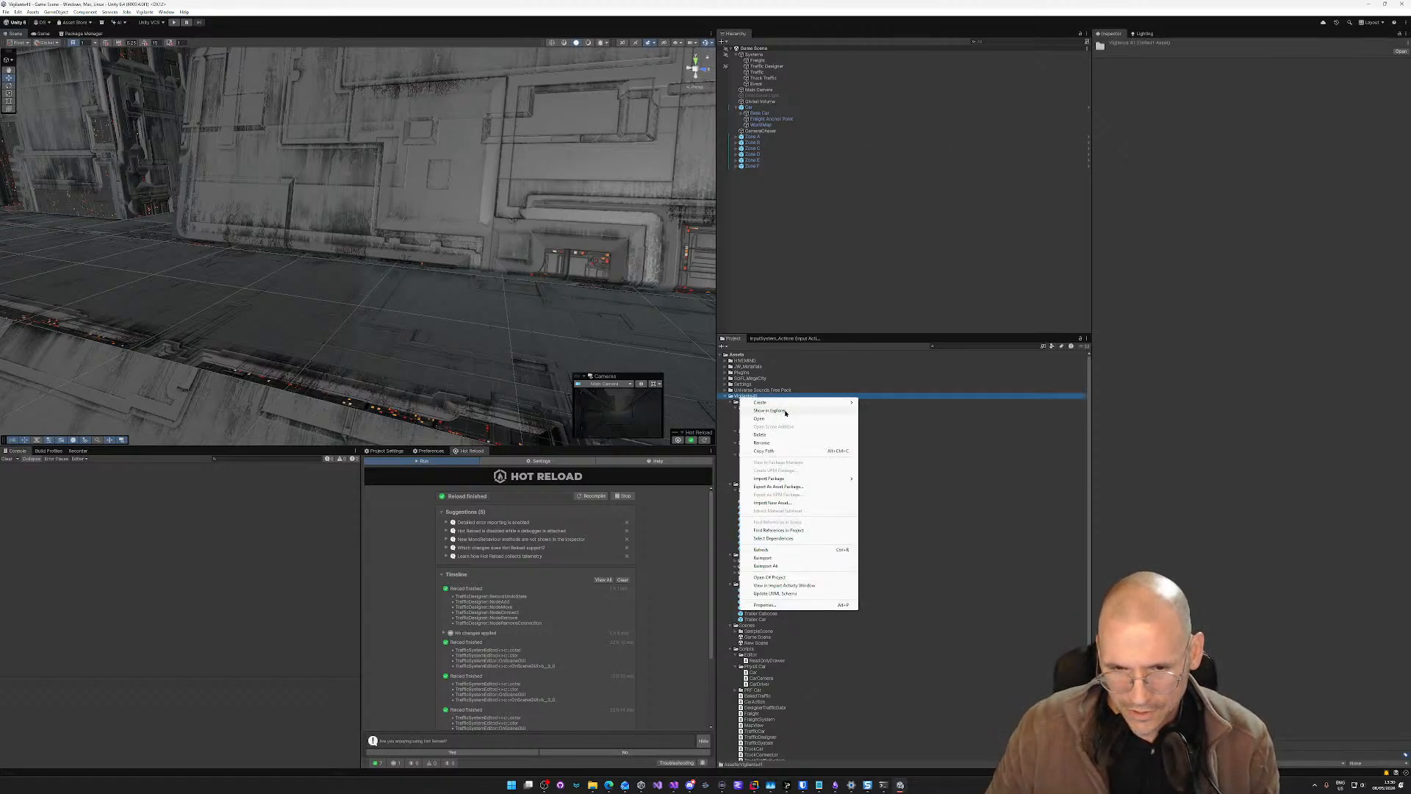
left_click(784, 411)
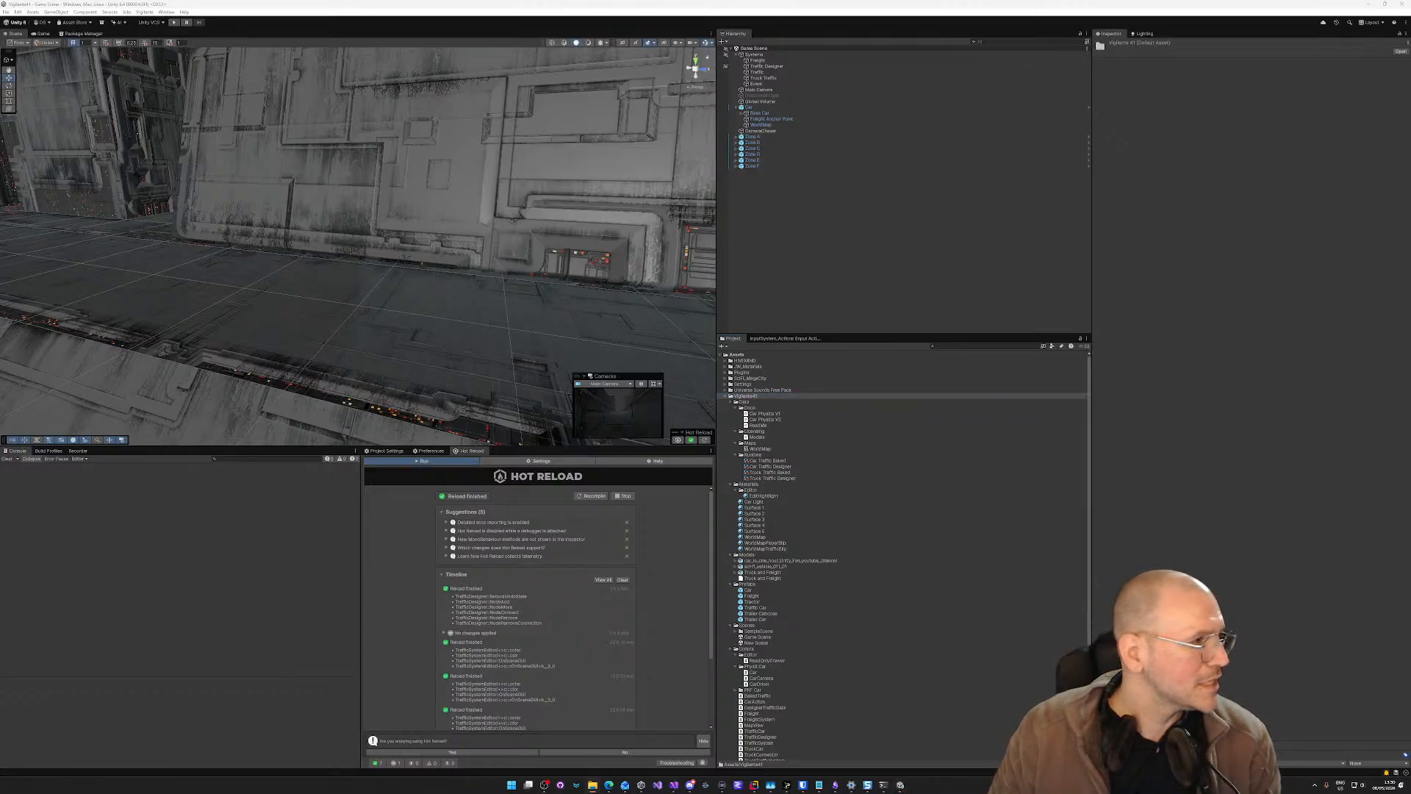
left_click_drag(0, 274, 1147, 159)
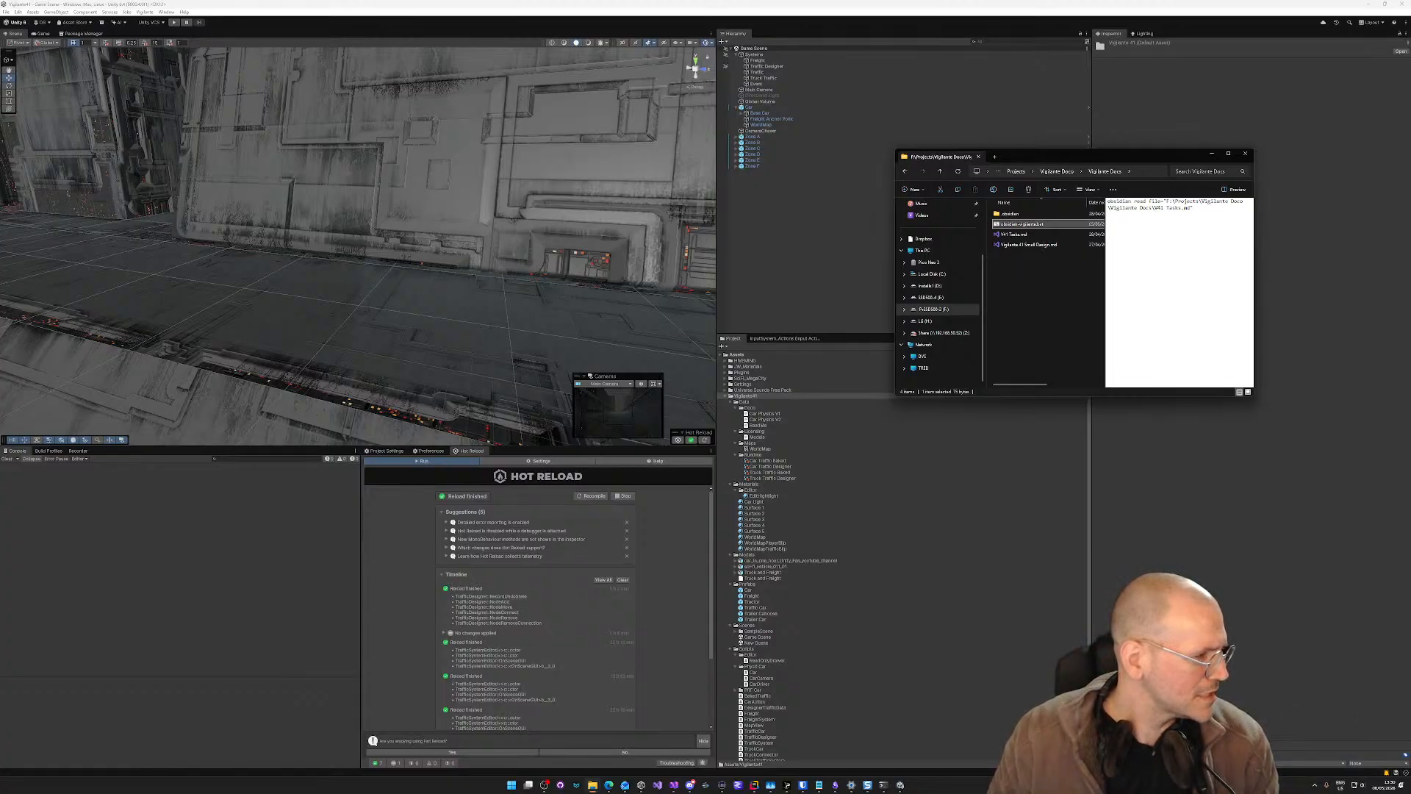
left_click_drag(0, 242, 1093, 270)
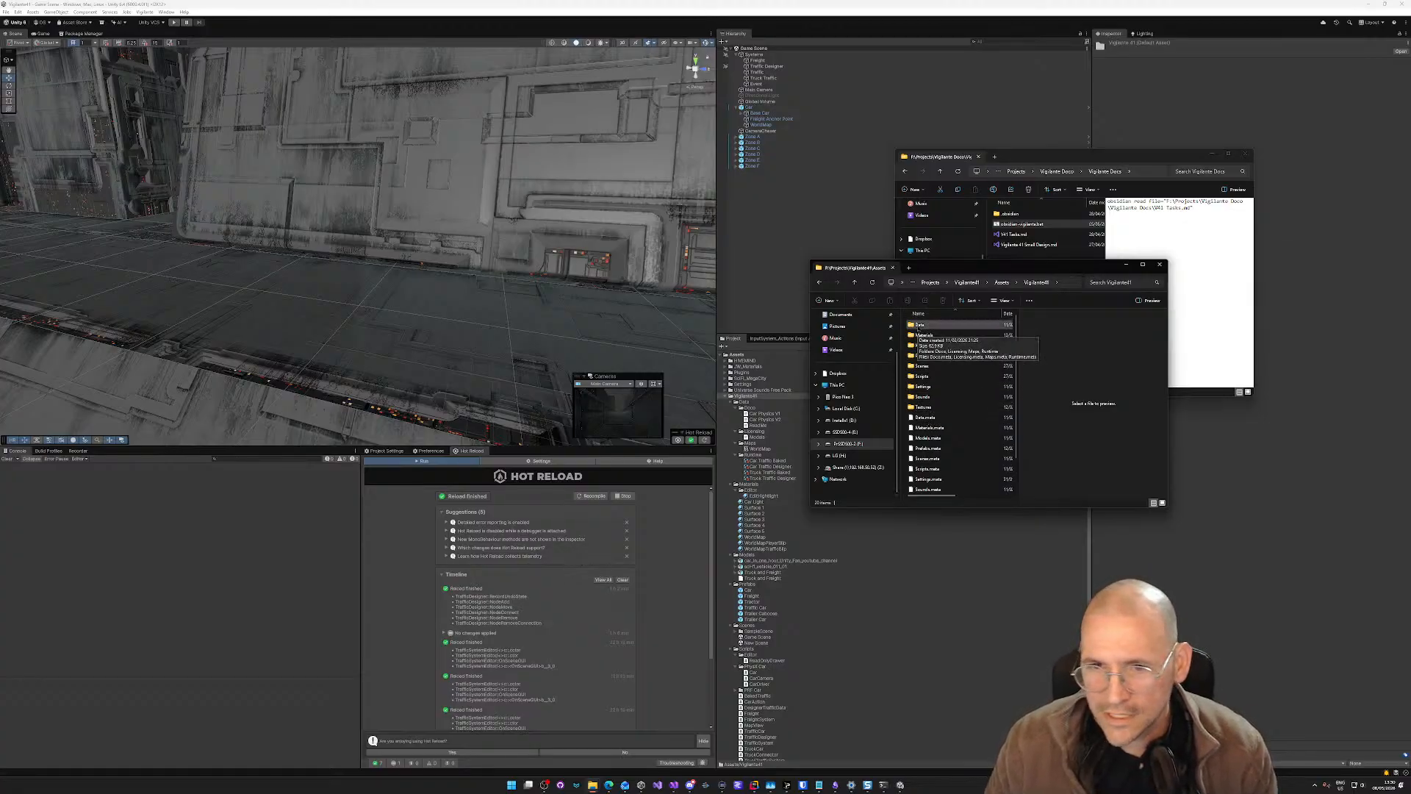
Step: Open a terminal in the Data folder of the Vigilante41 assets and run git status
right_click(919, 327)
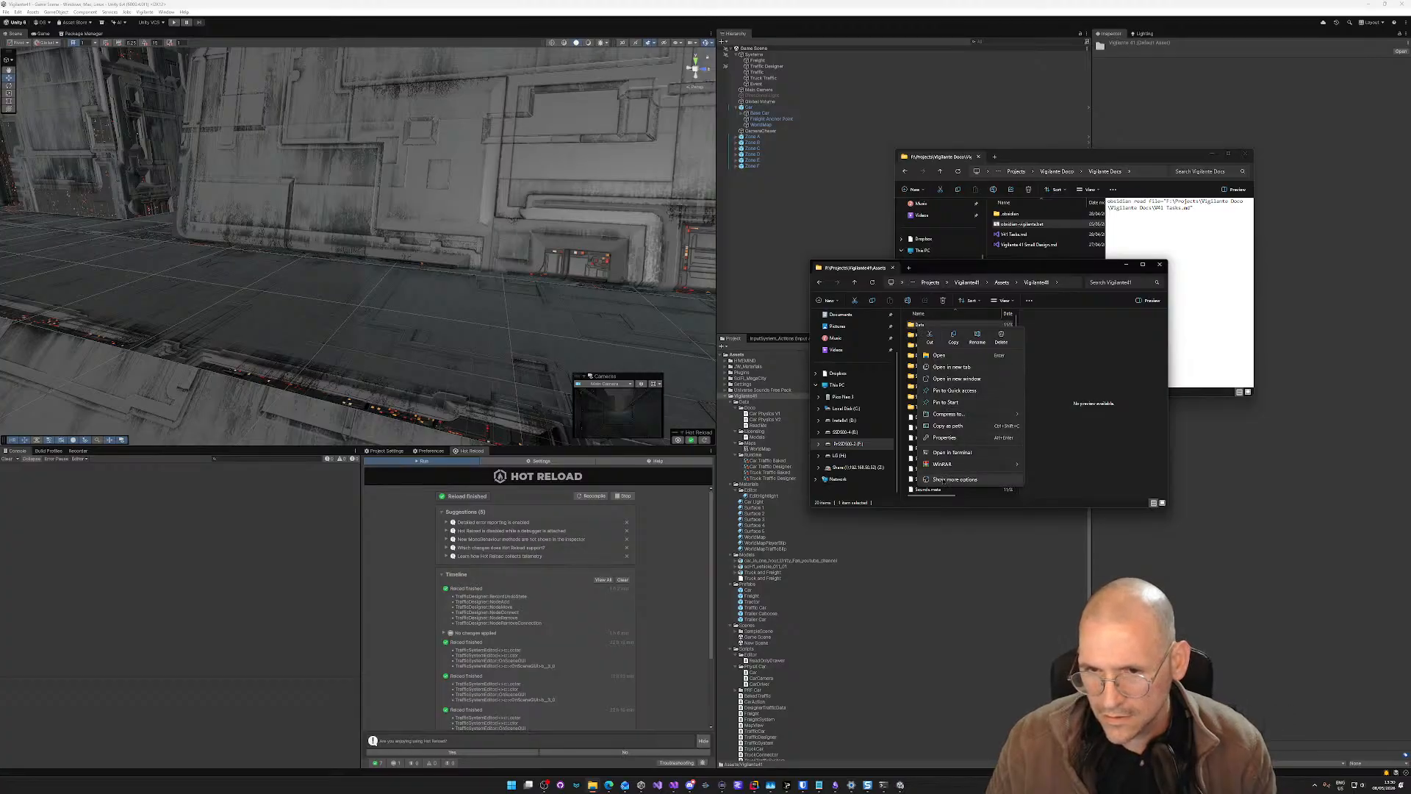
left_click(952, 452)
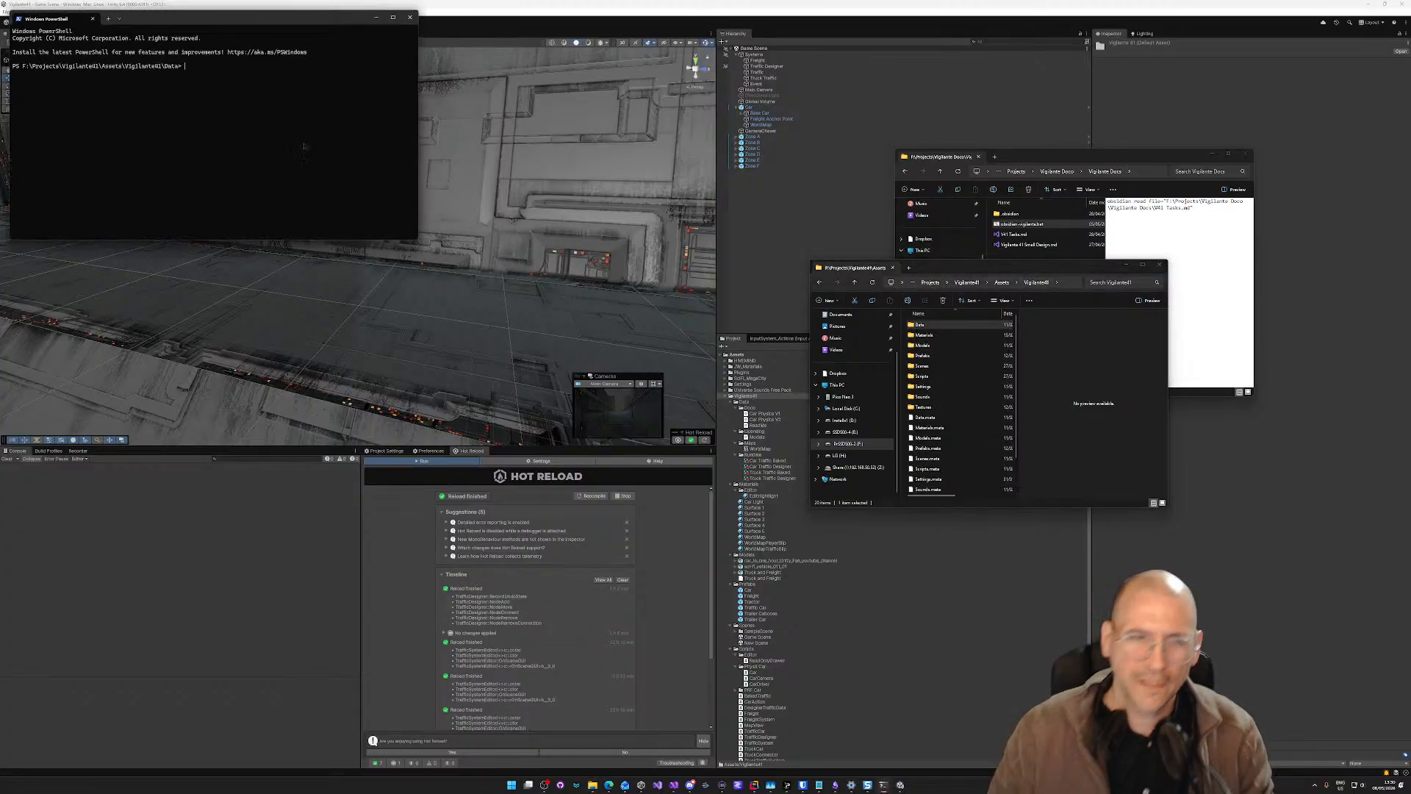
left_click_drag(231, 21, 1049, 255)
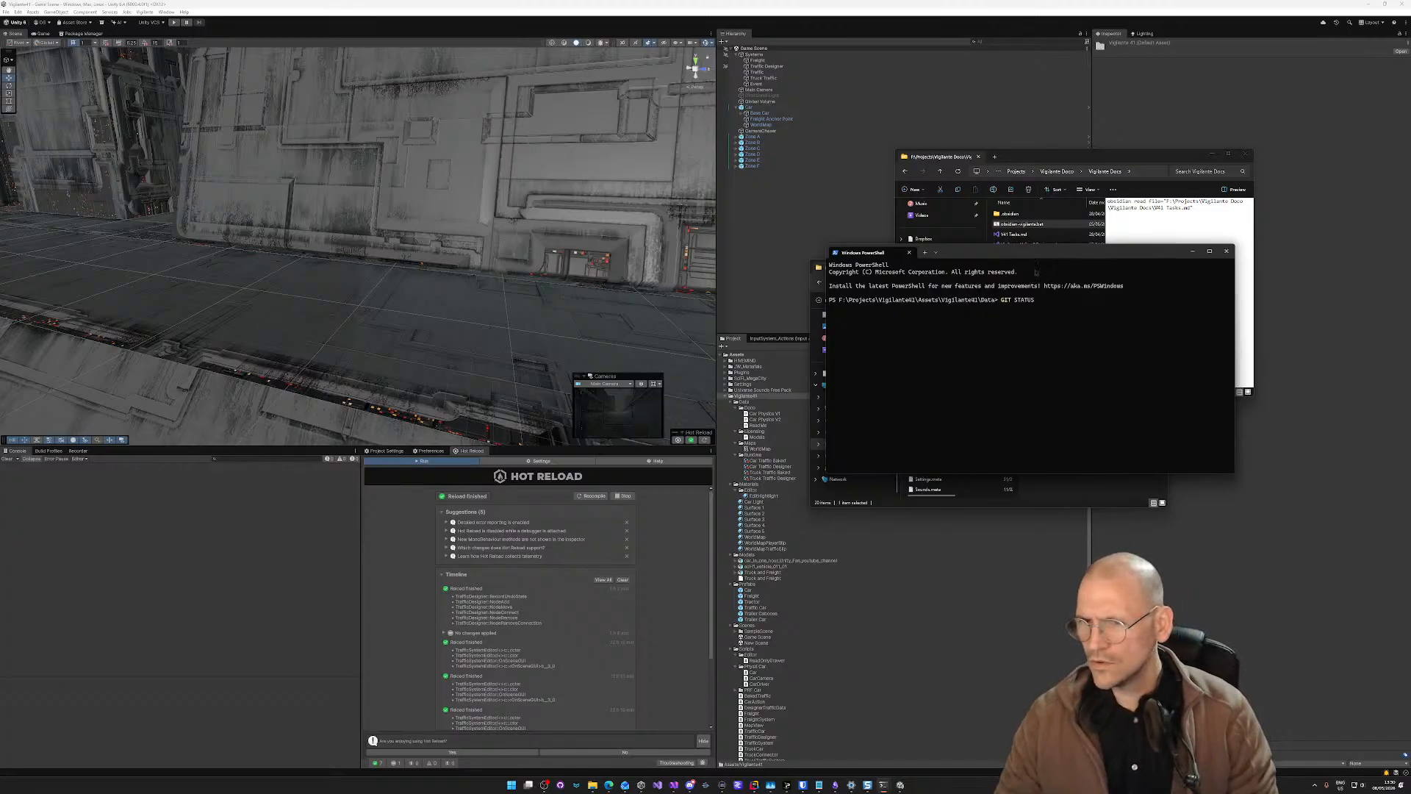
key("Return")
left_click_drag(1029, 252, 774, 161)
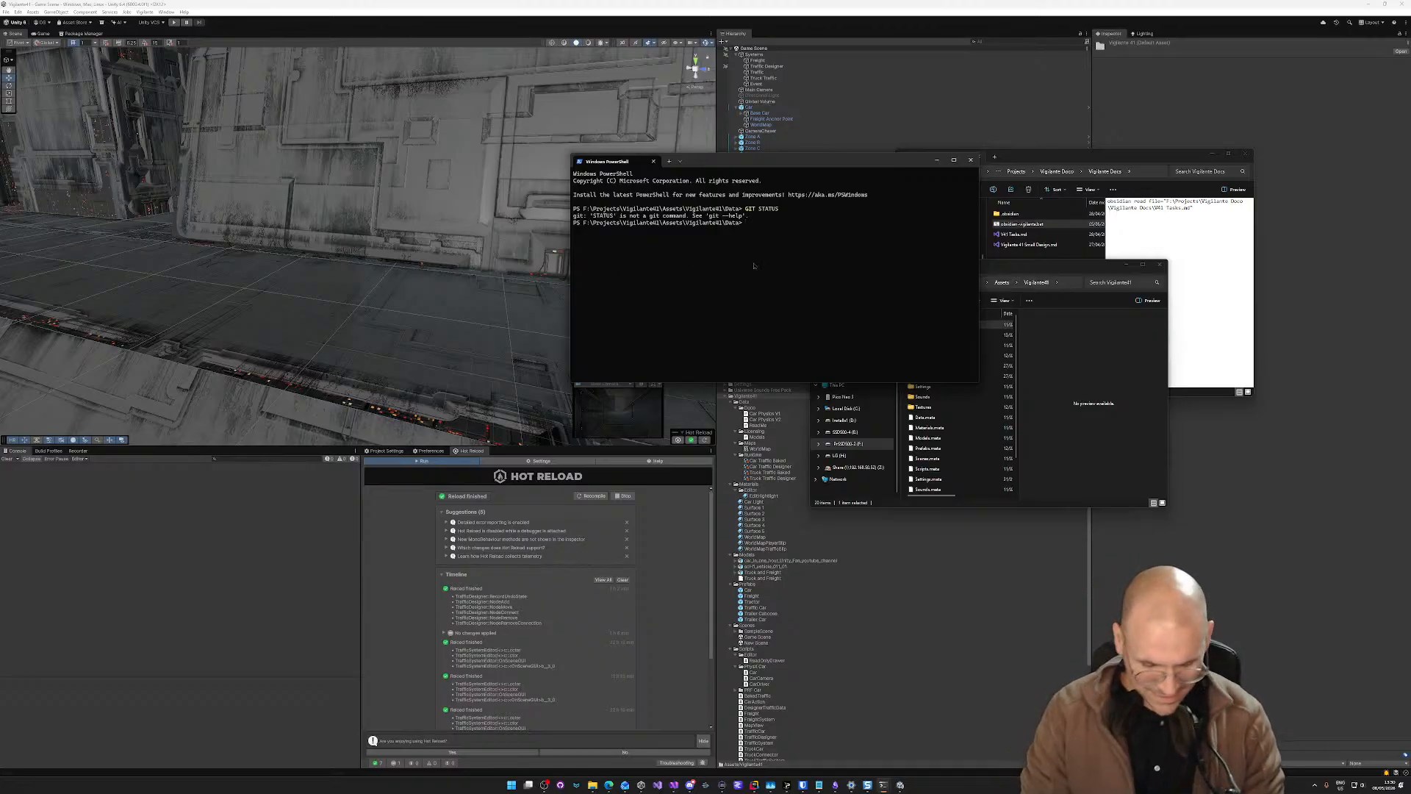
type("git stat")
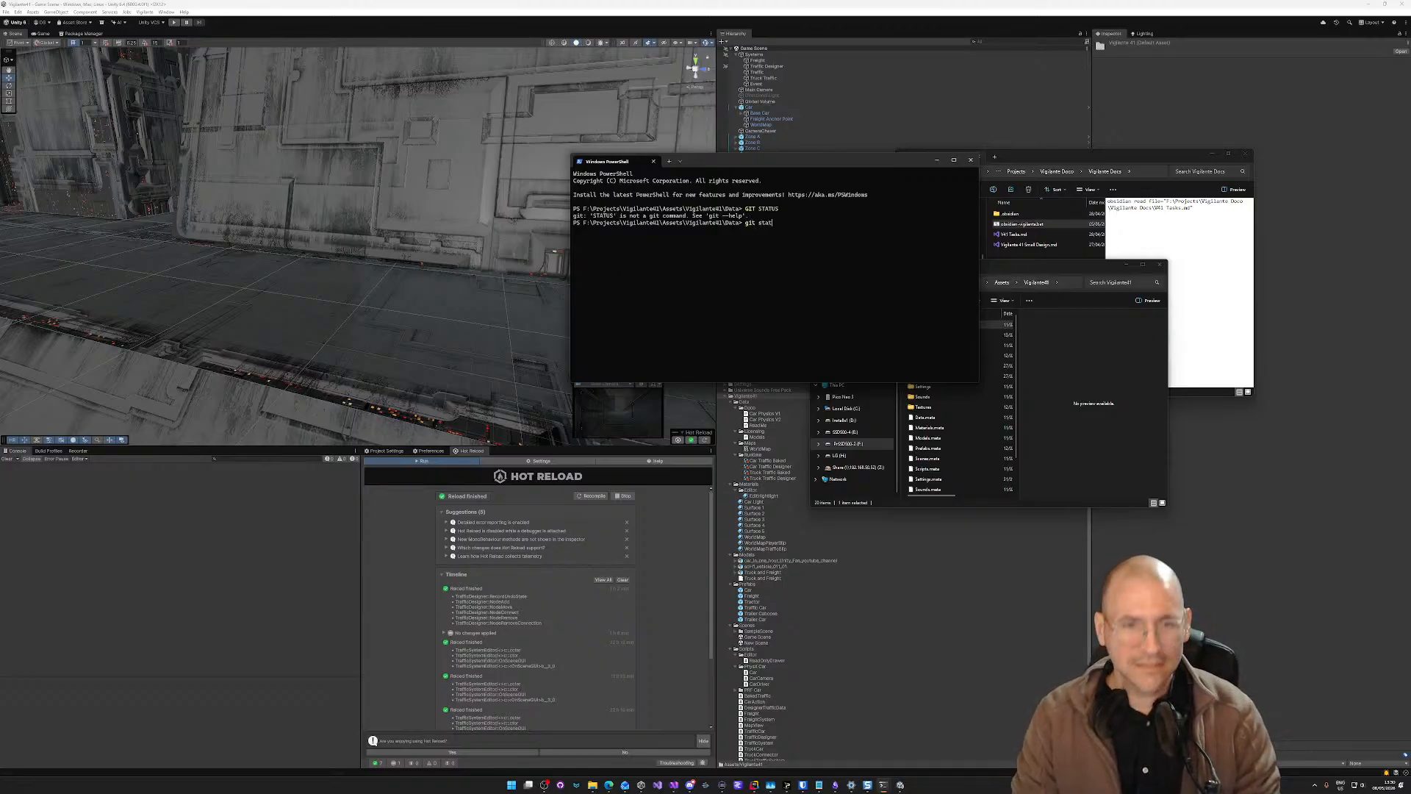
type("us")
key("Return")
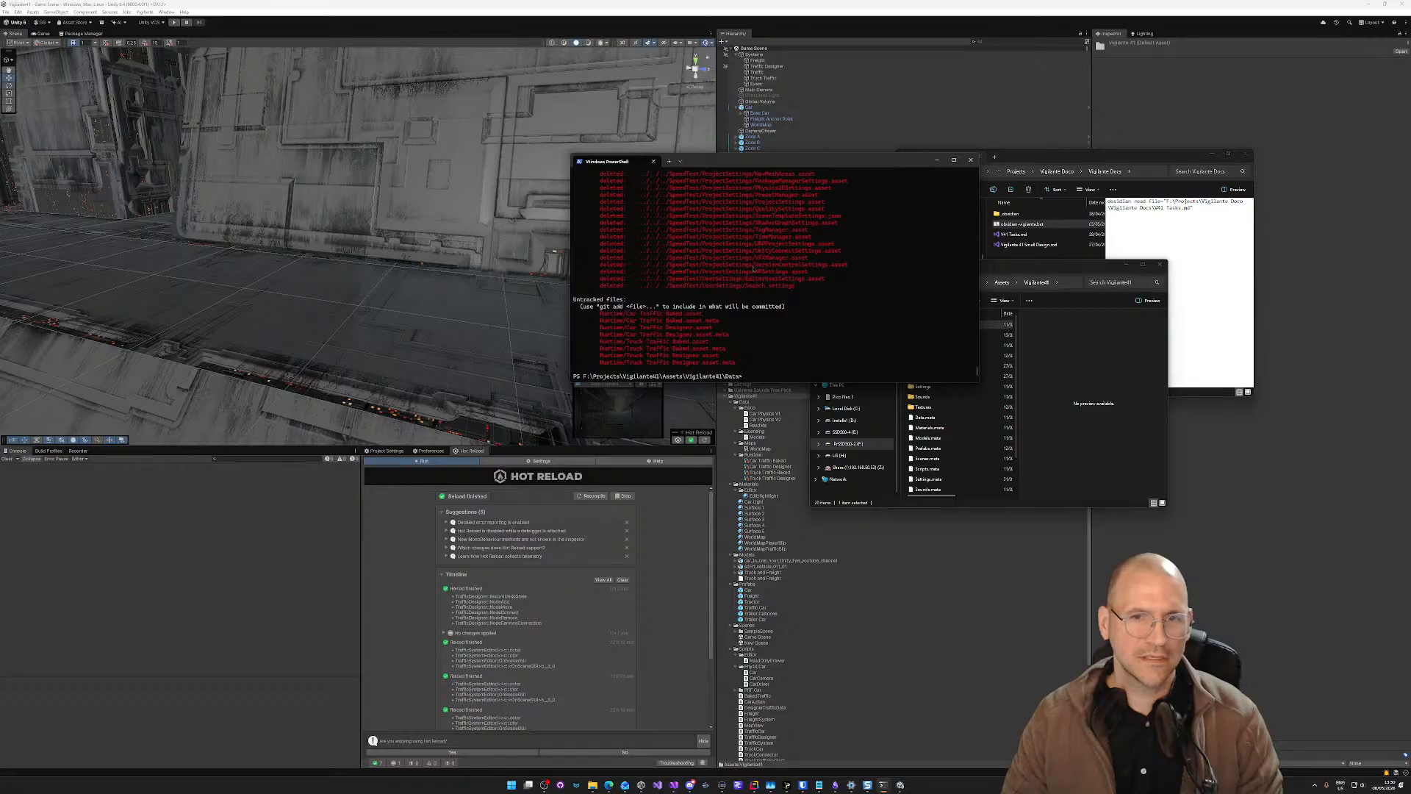
Step: Look through the git status output to examine the deleted and untracked files
scroll(753, 269, "up", 5)
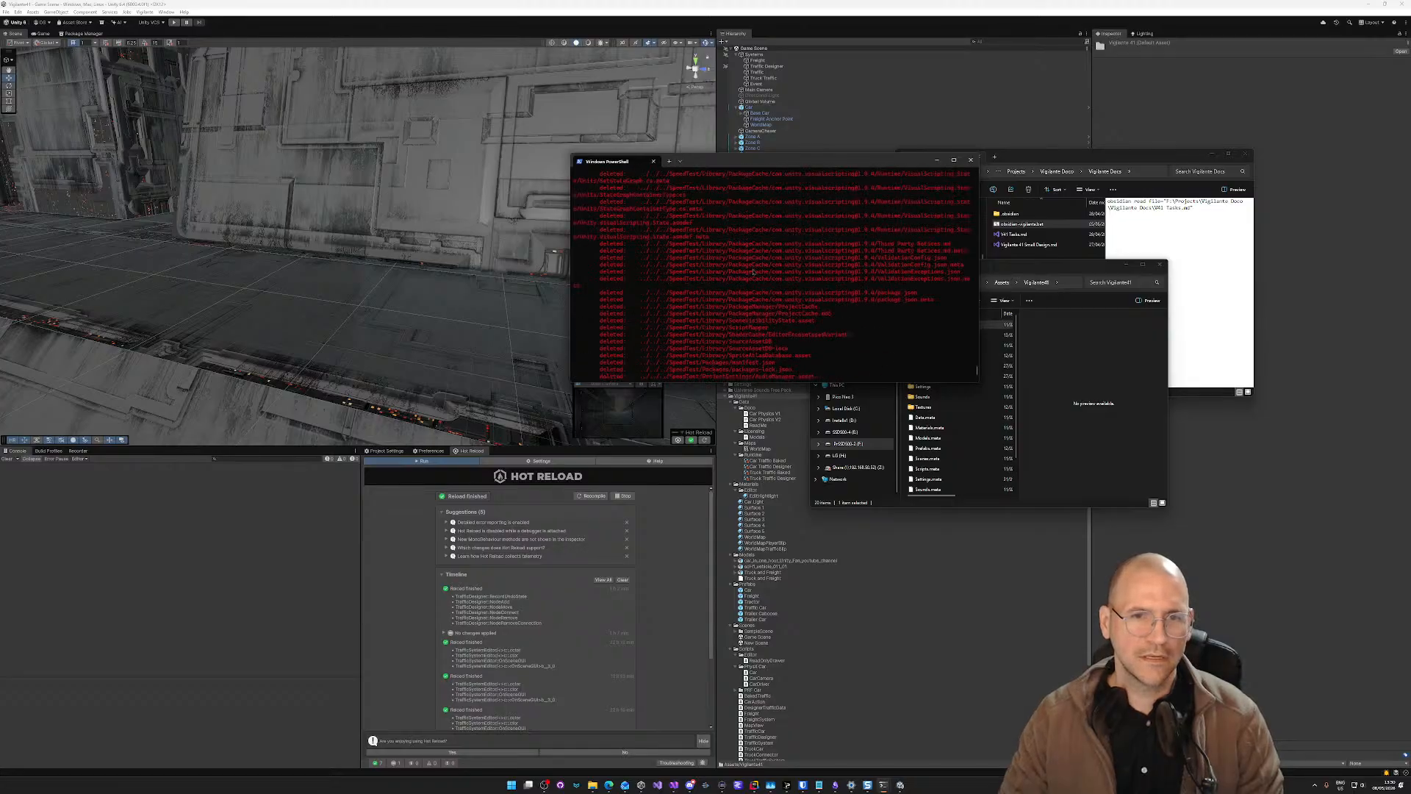
scroll(753, 272, "up", 5)
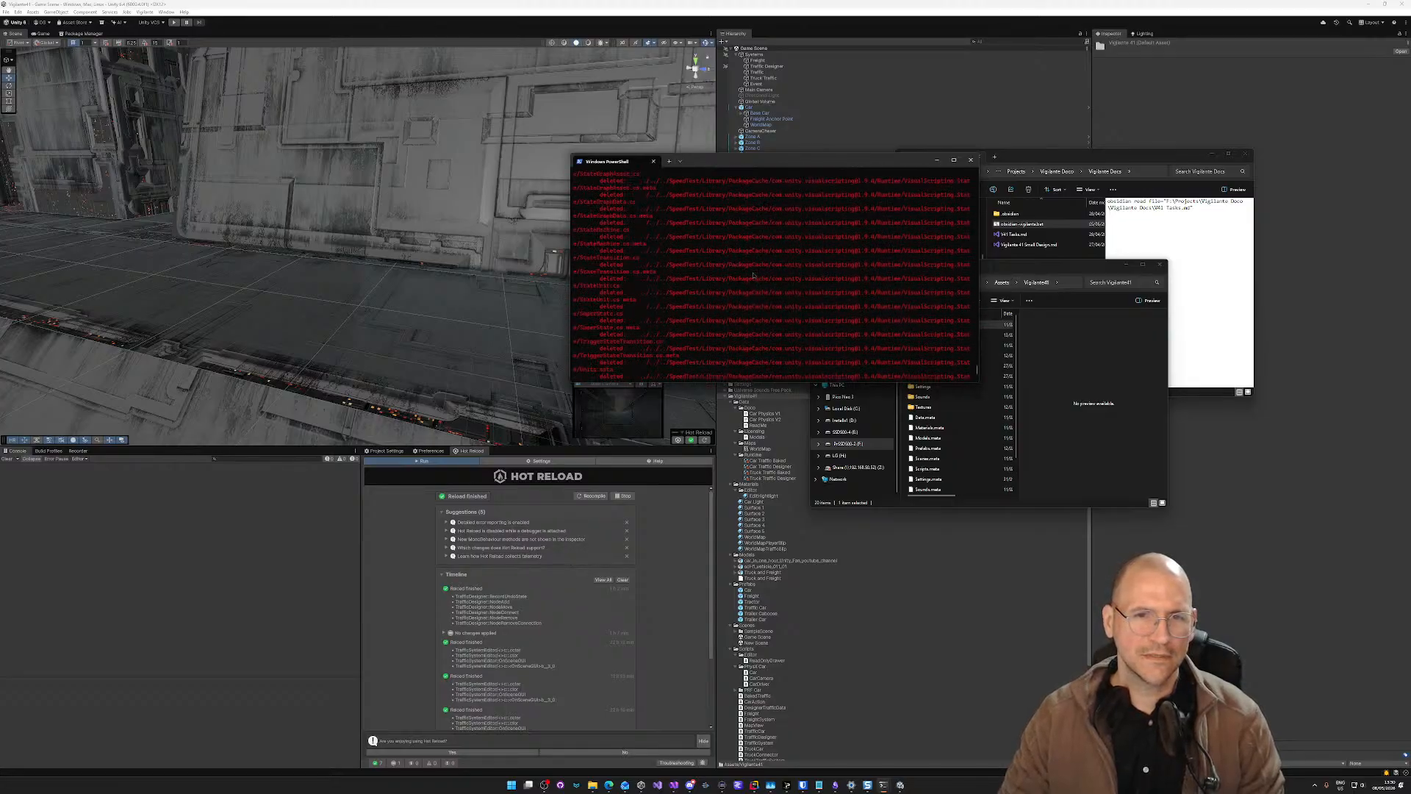
scroll(754, 278, "up", 5)
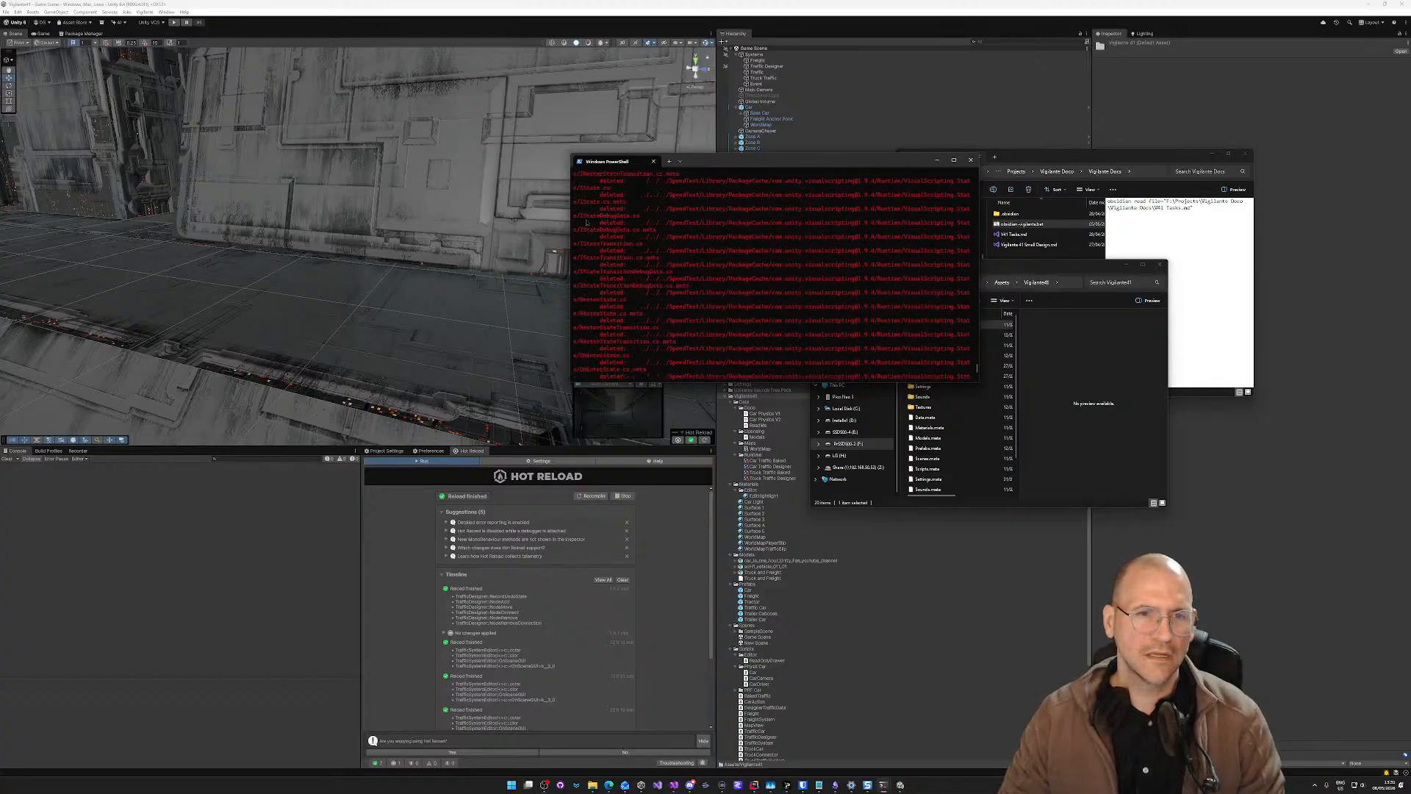
scroll(712, 257, "down", 10)
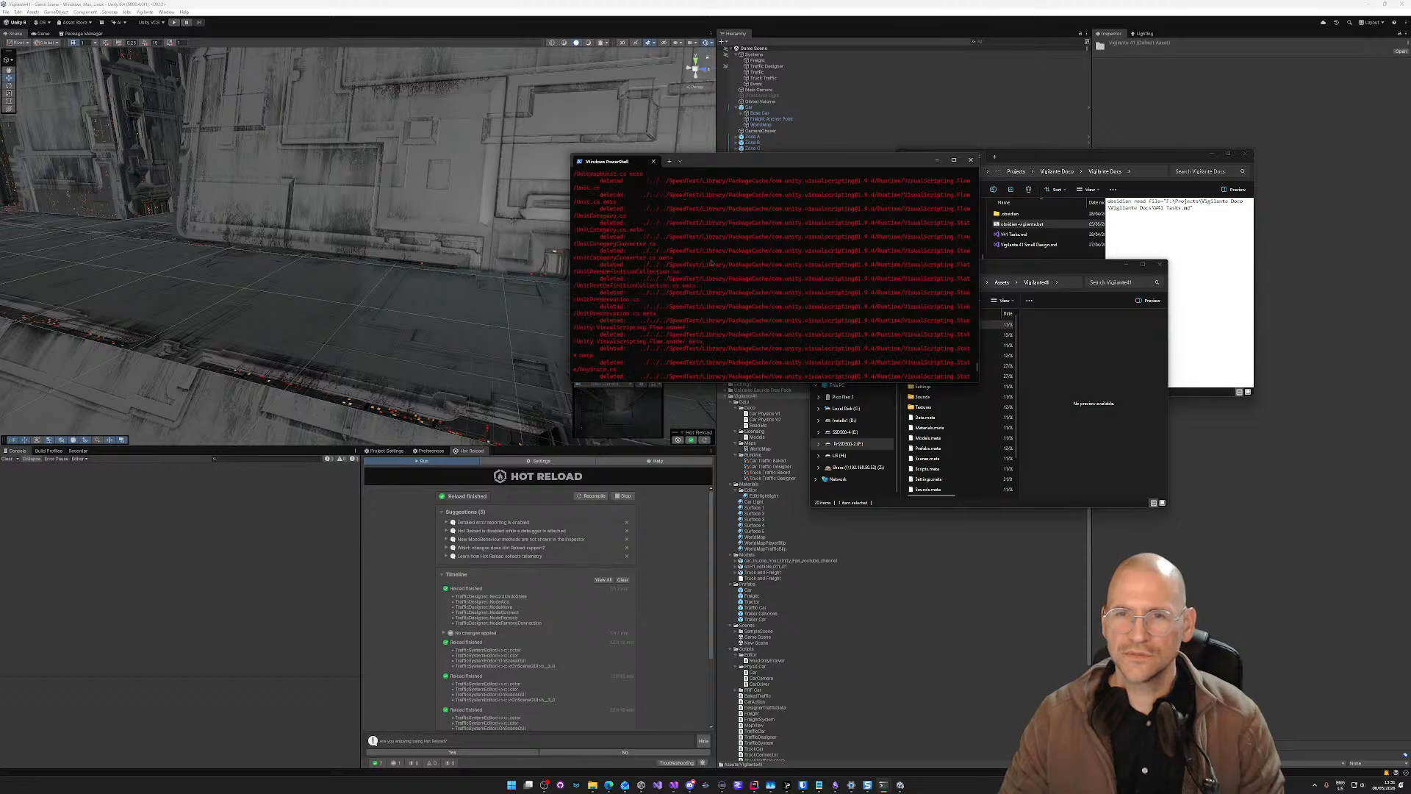
left_click_drag(845, 167, 596, 491)
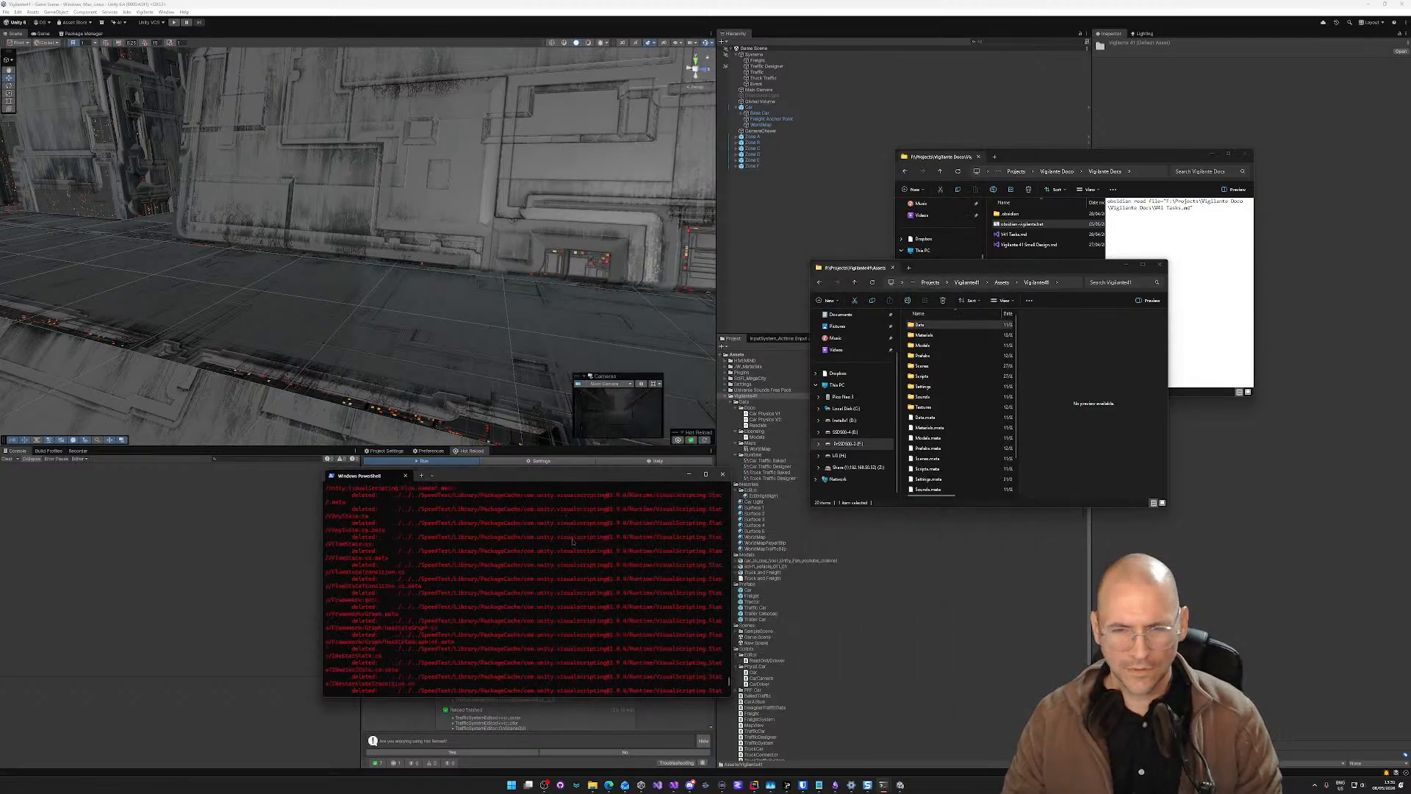
scroll(568, 525, "down", 20)
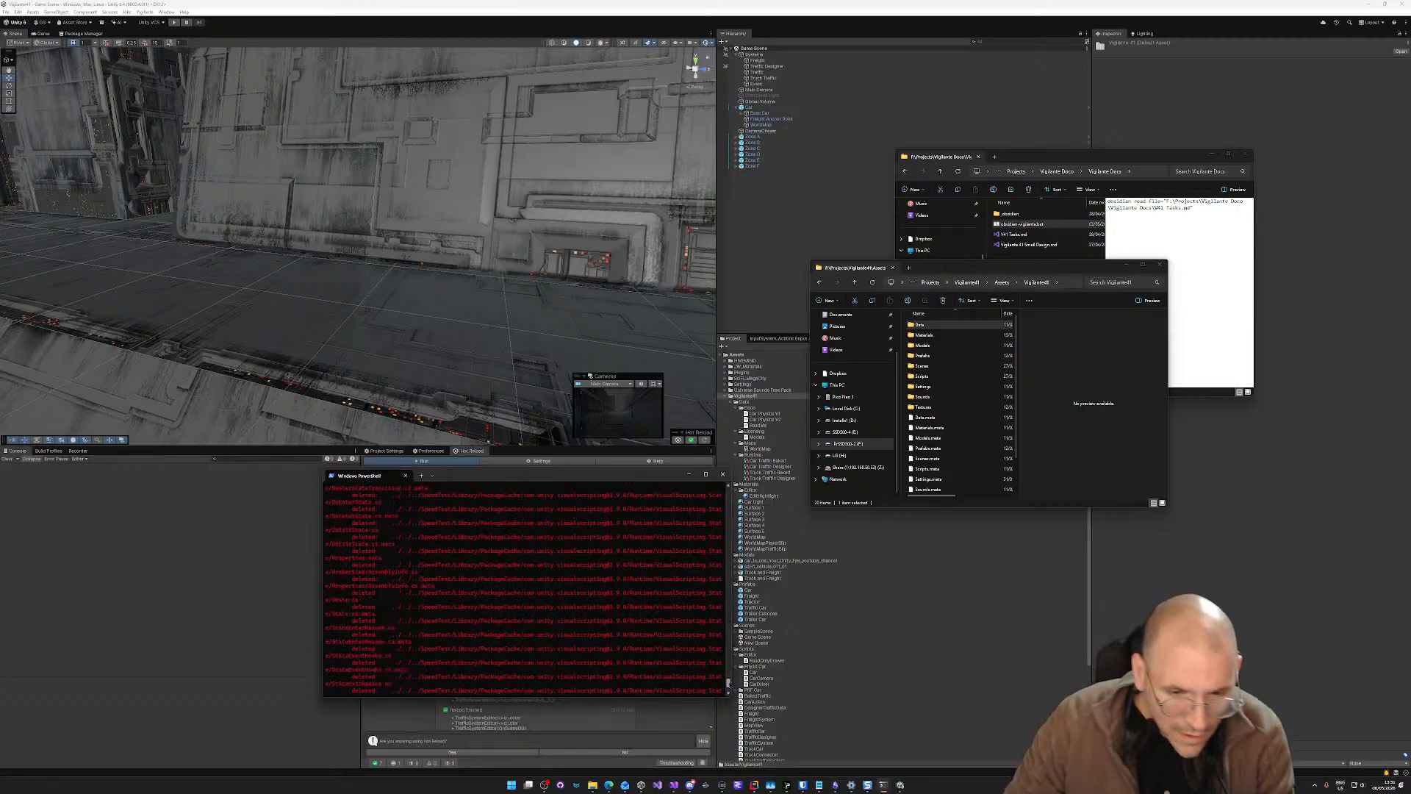
left_click_drag(728, 682, 726, 743)
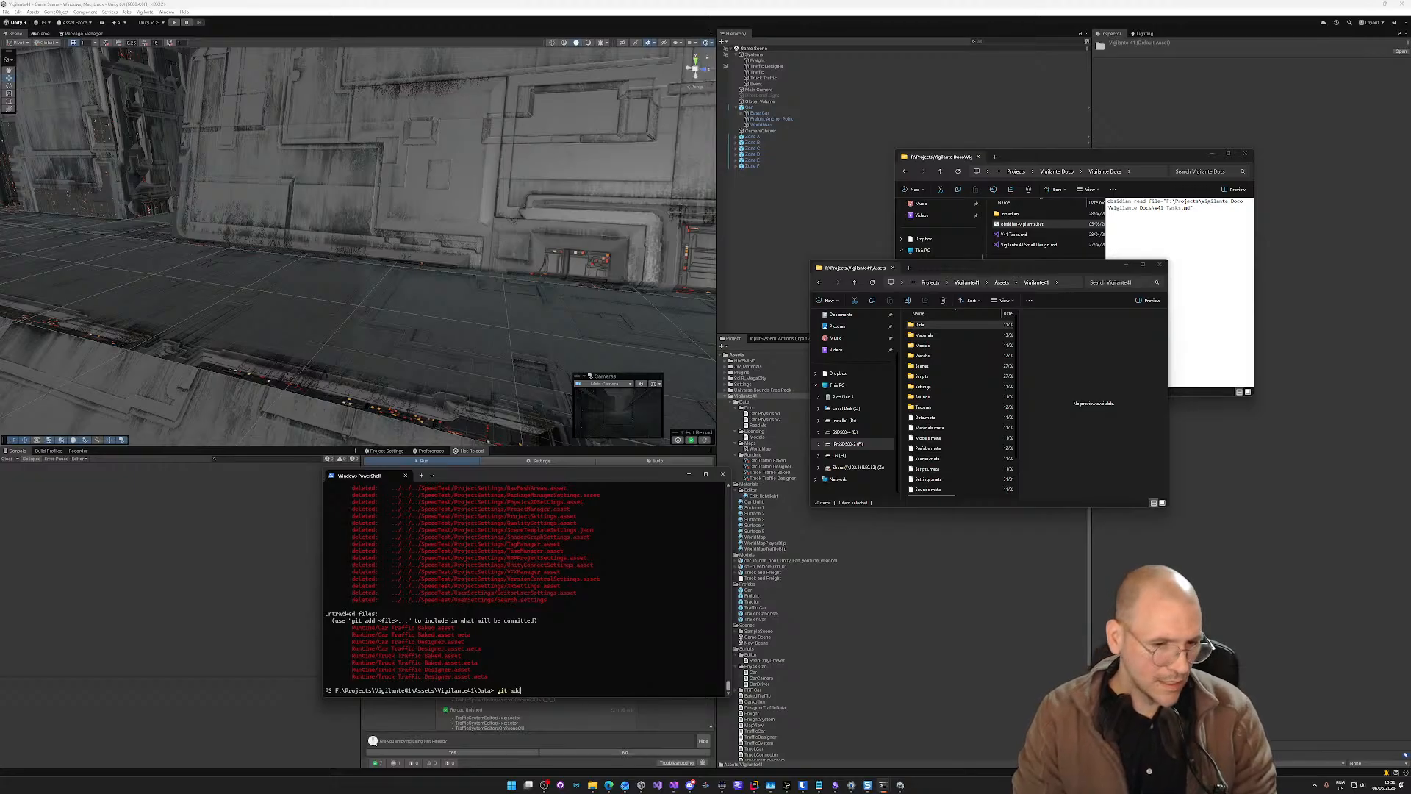
Step: Stage the Data folder's changes with git add . in the terminal
type(".")
key("Return")
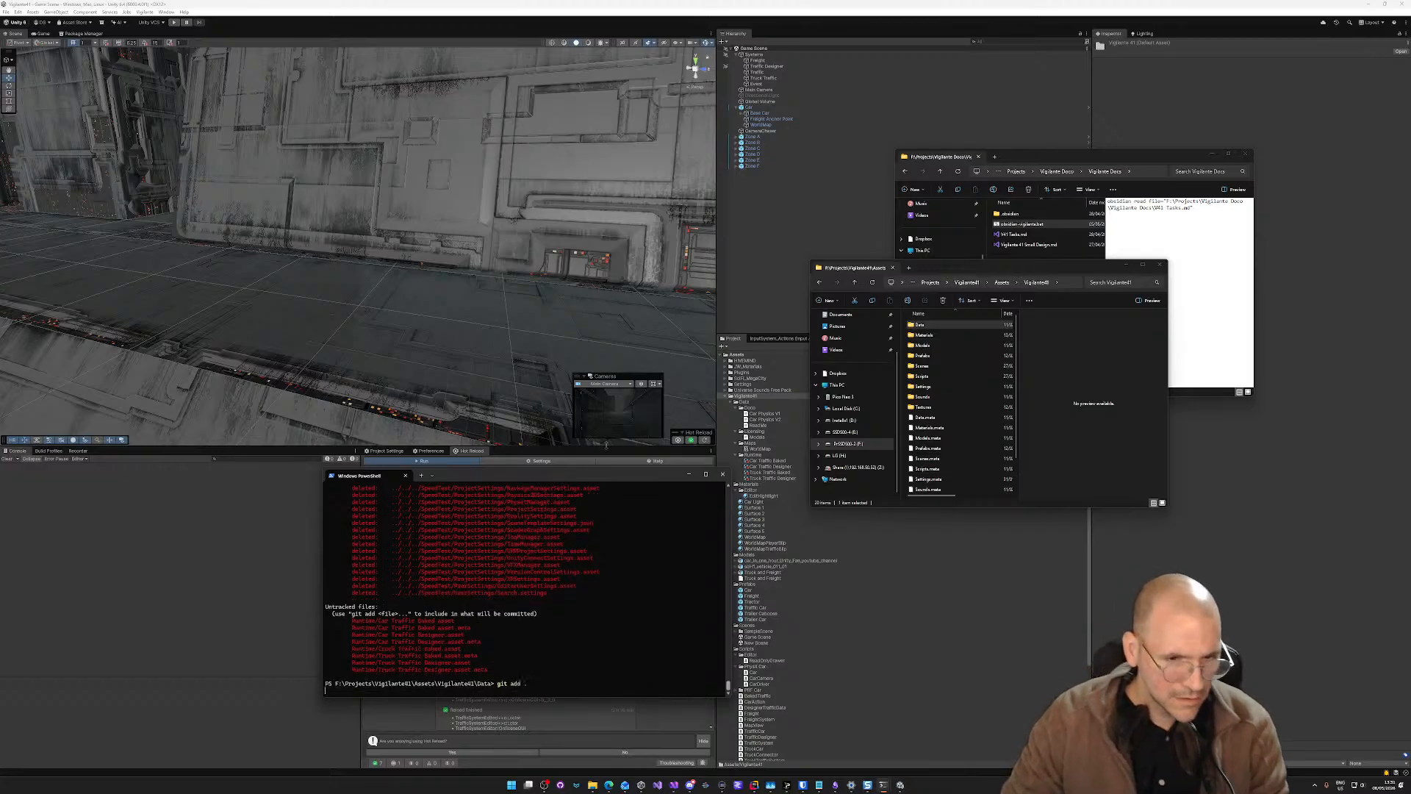
left_click_drag(608, 478, 899, 185)
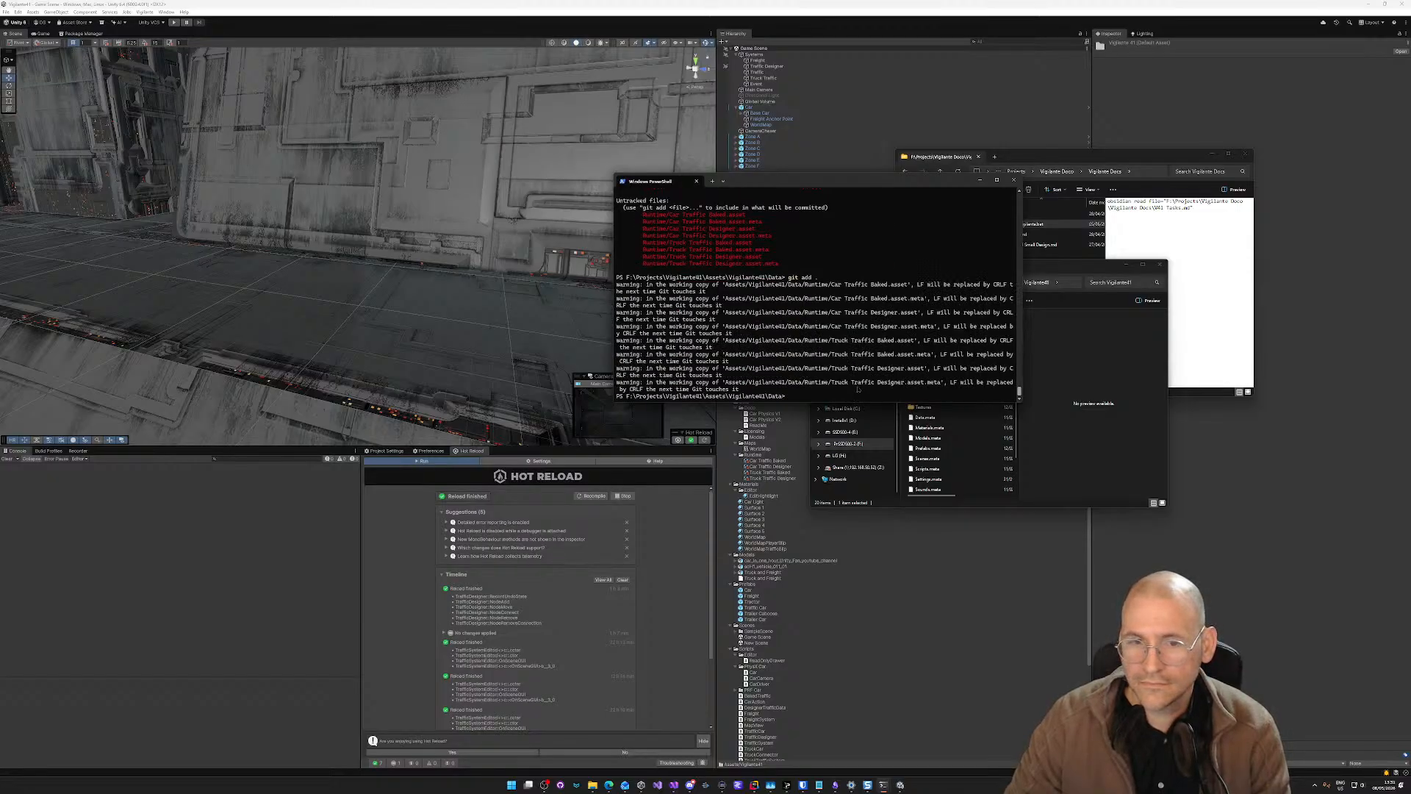
Step: Go up three directories to the Vigilante41 project root and stage all changes there with git add
type("cd ..")
key("Return")
type("cd ..")
key("Return")
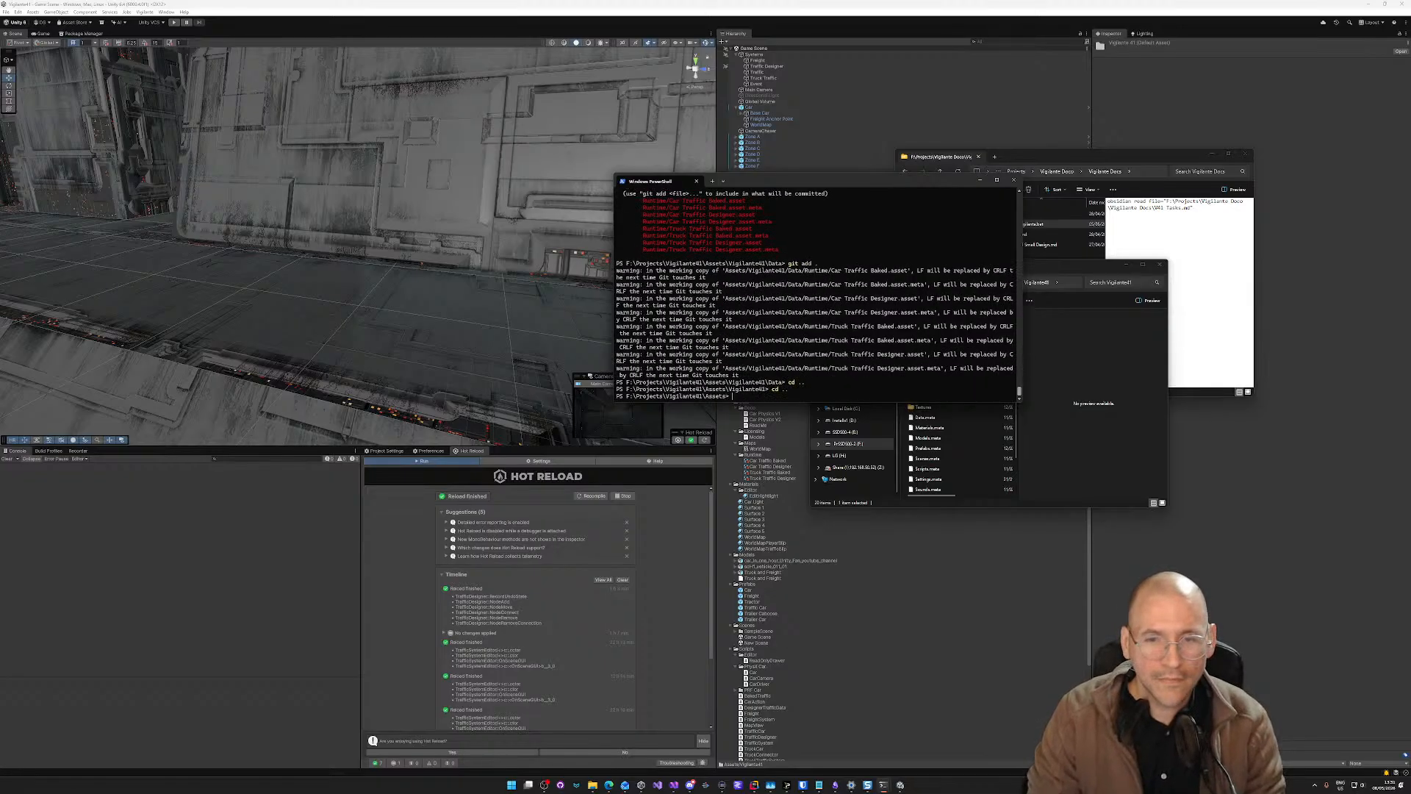
type("cd ..")
key("Return")
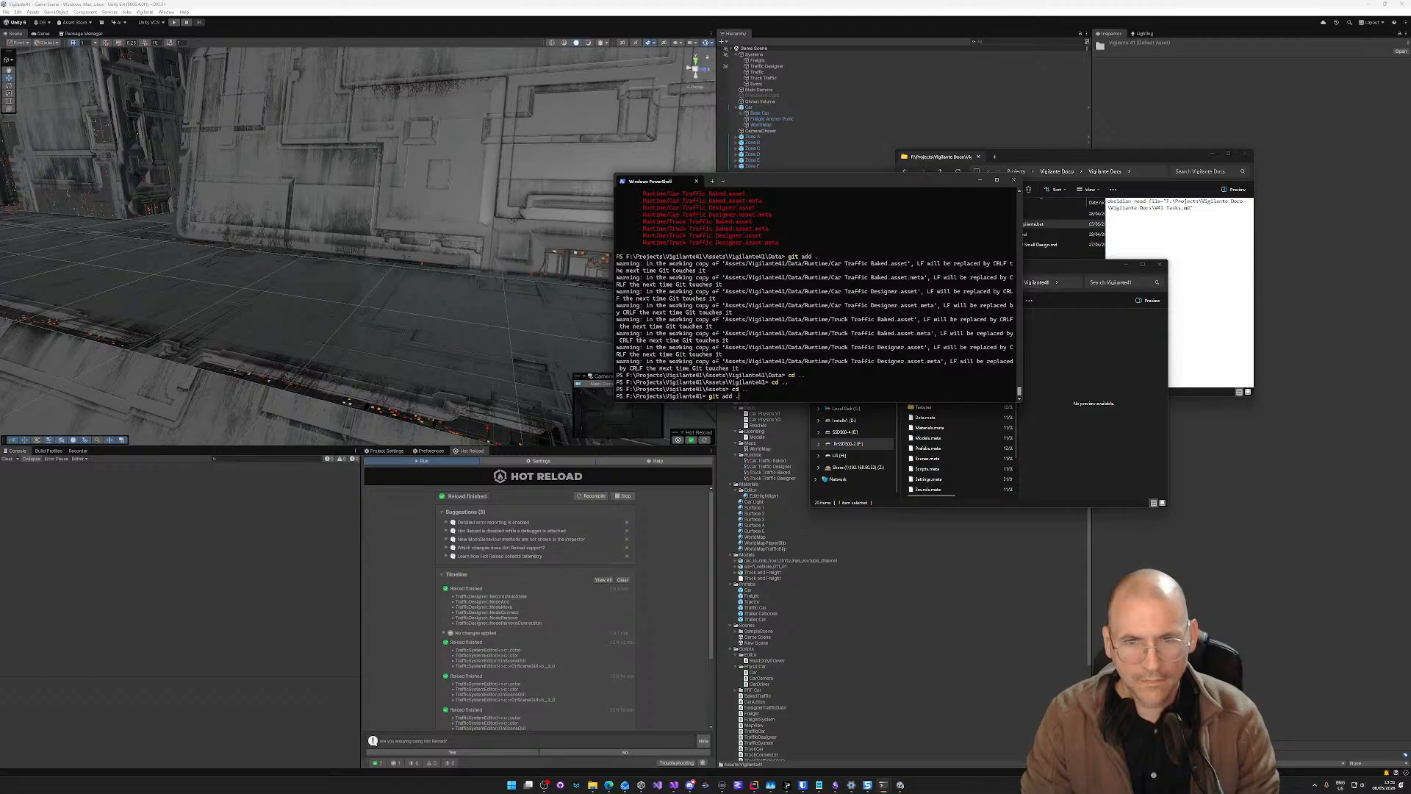
type("git add .")
key("Return")
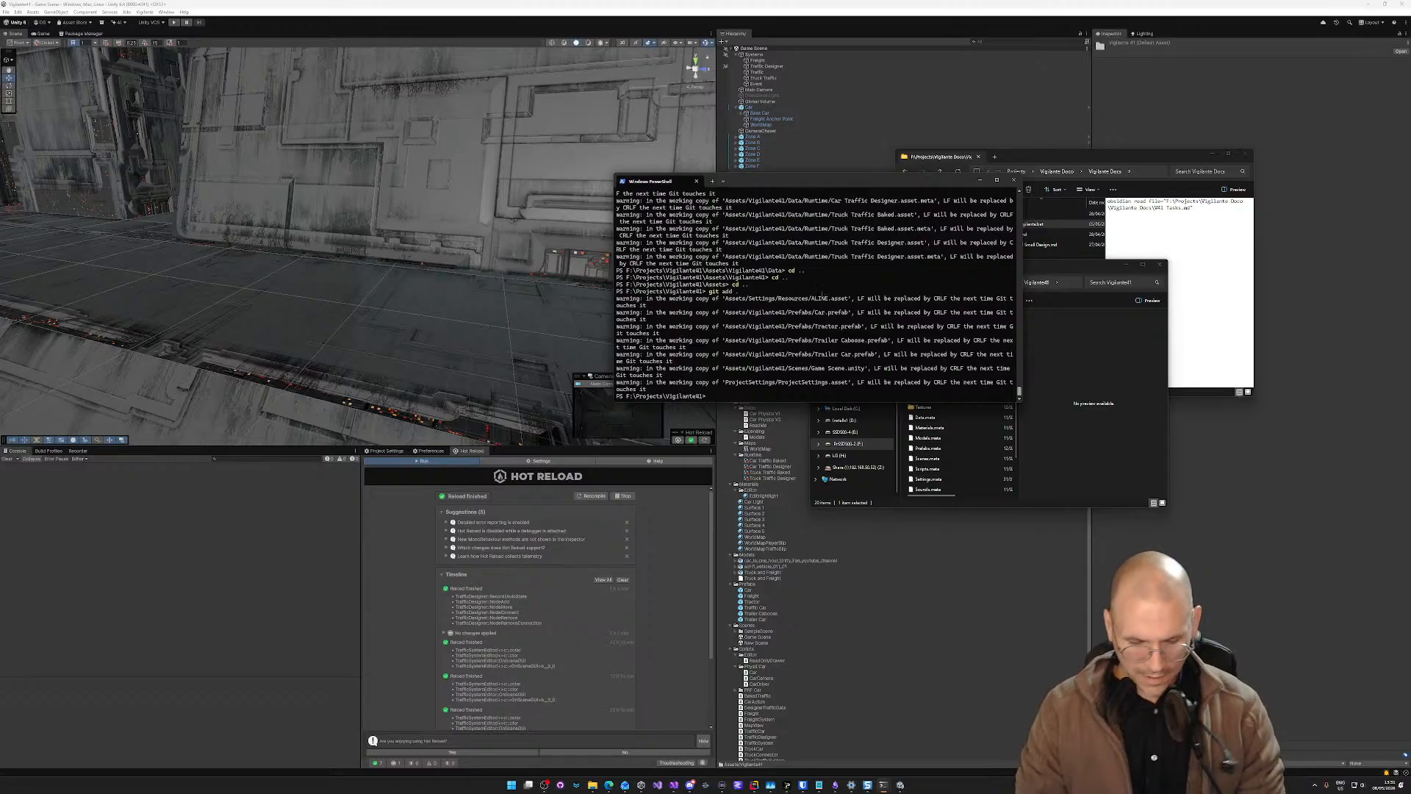
Step: Commit the staged changes with the message "World Map done, separate truck/car traffic, freight colliders configured correct/working"
type("git commit")
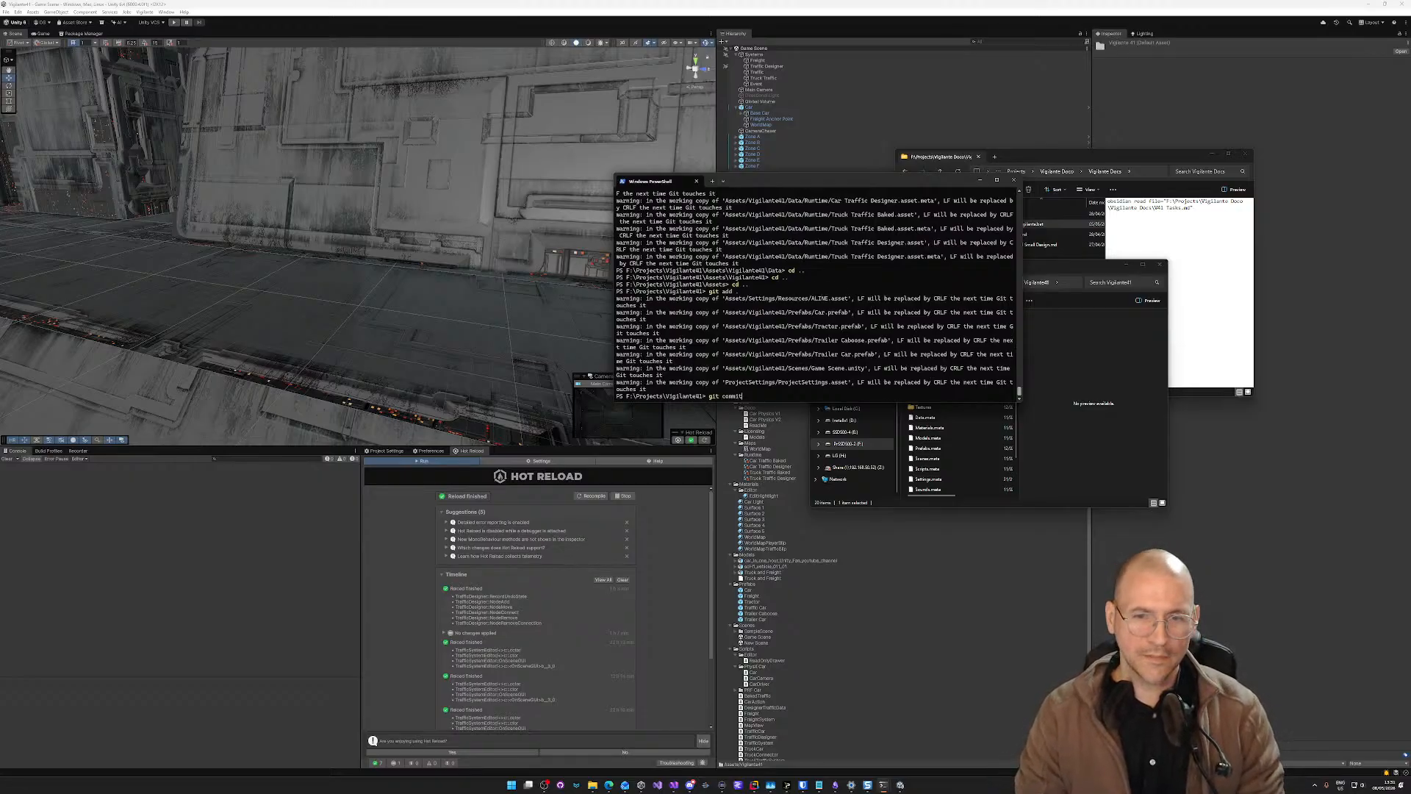
type(" -")
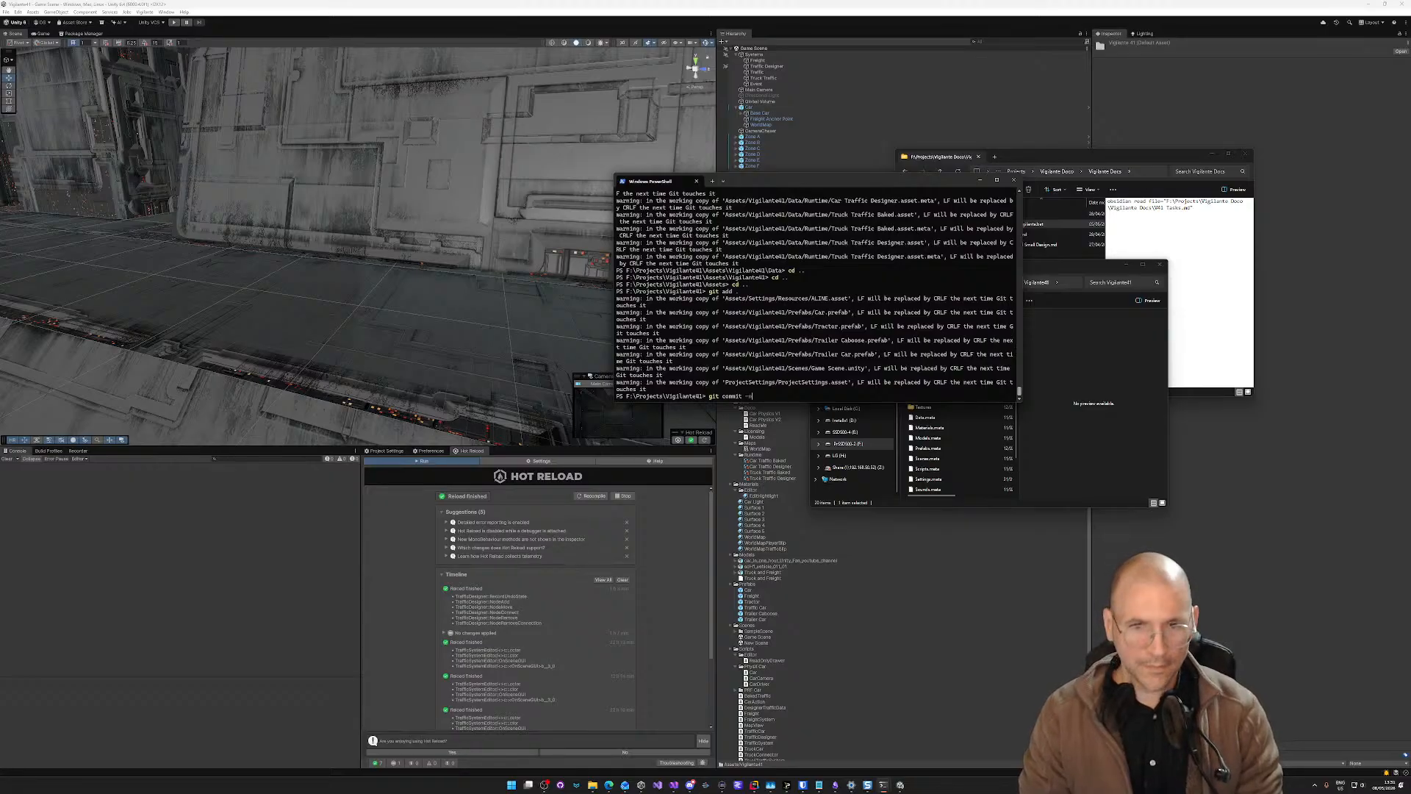
type("m\"")
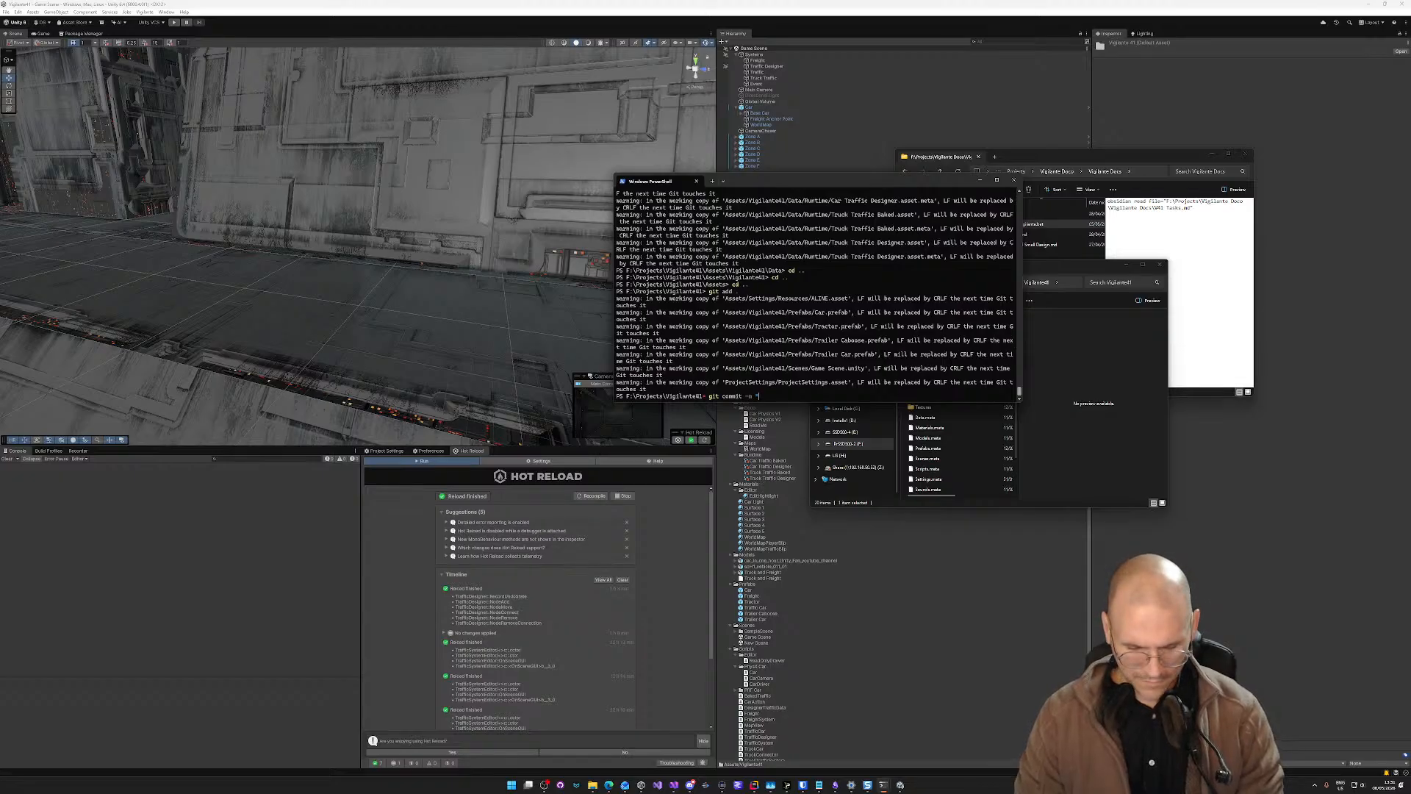
type("Basic M")
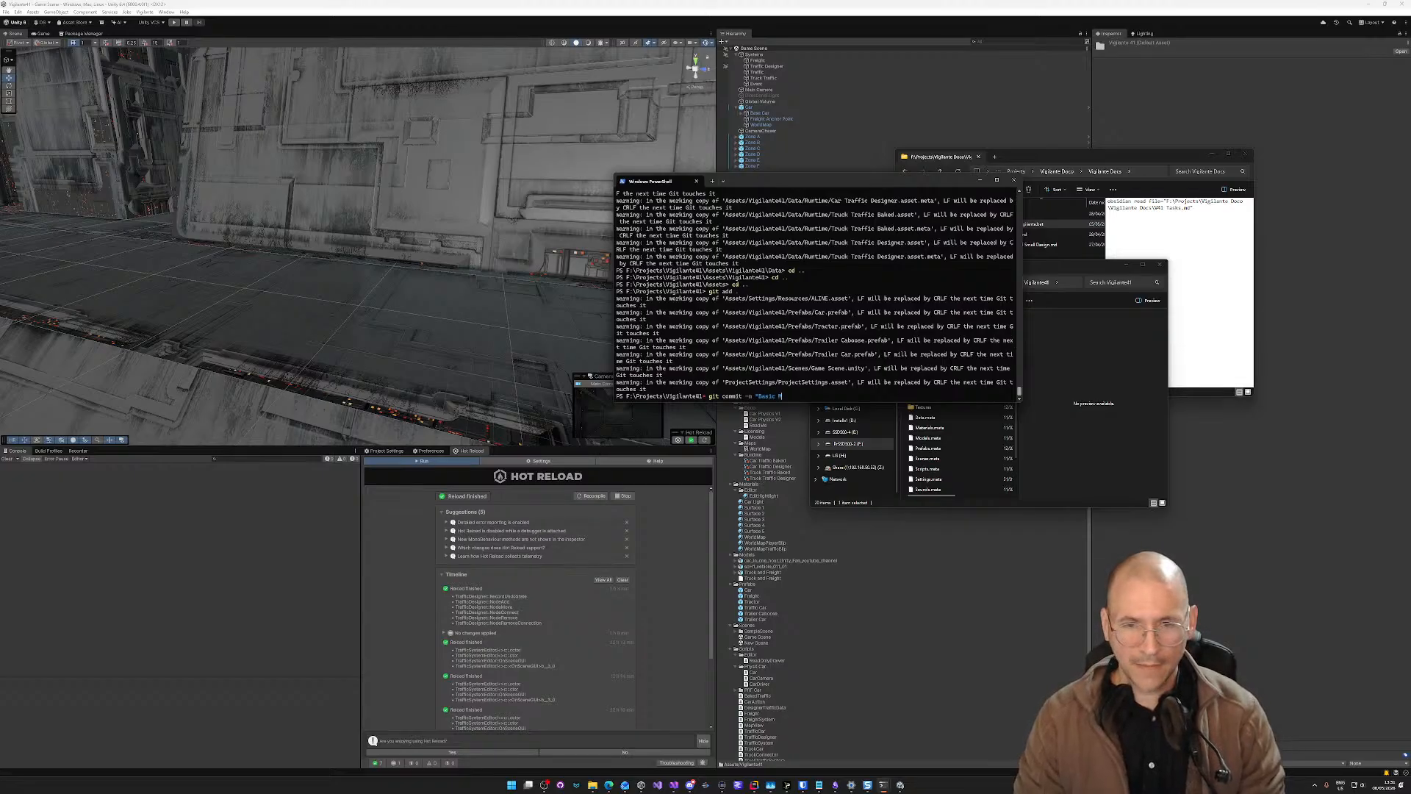
type("ap")
key("BackSpace")
key("BackSpace")
key("BackSpace")
key("BackSpace")
key("BackSpace")
key("BackSpace")
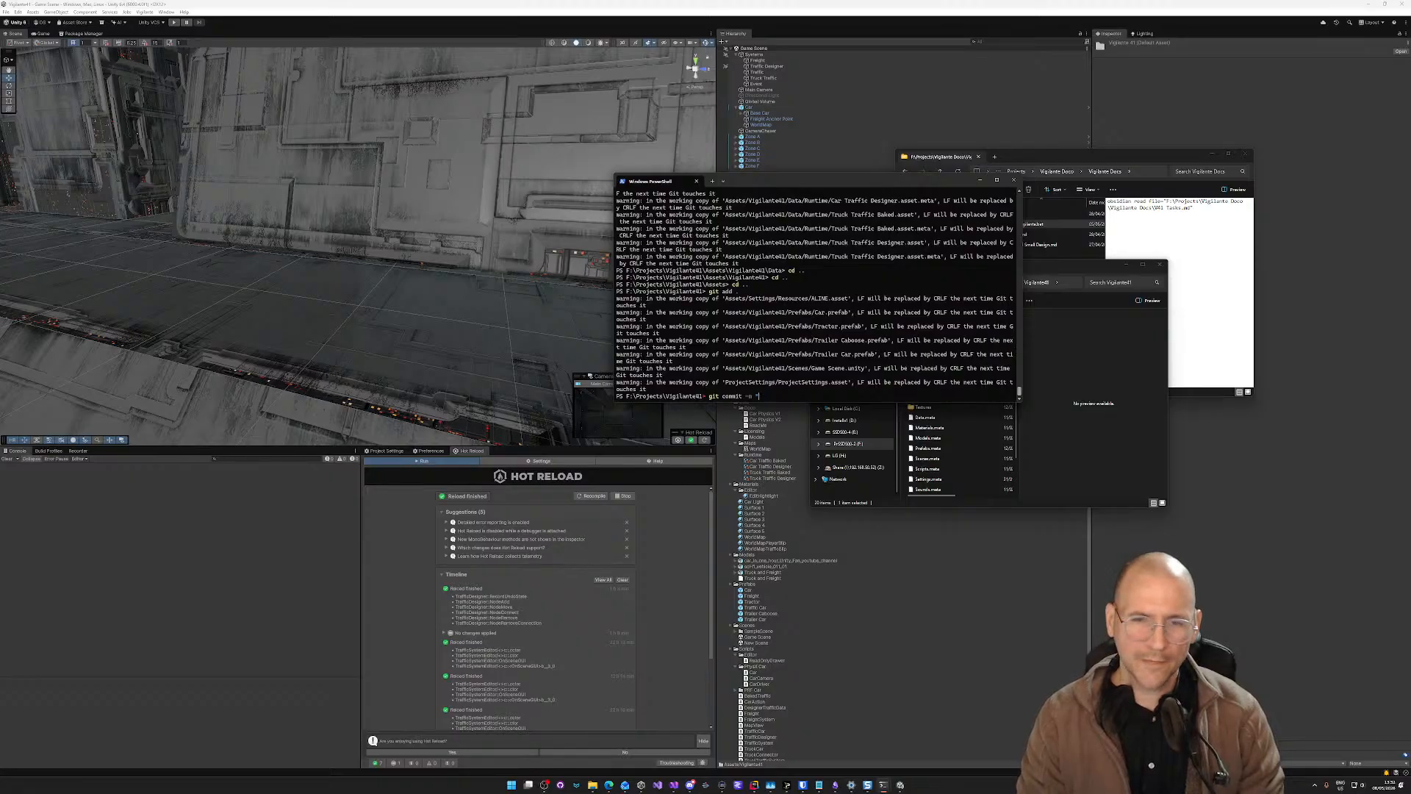
type("World Map")
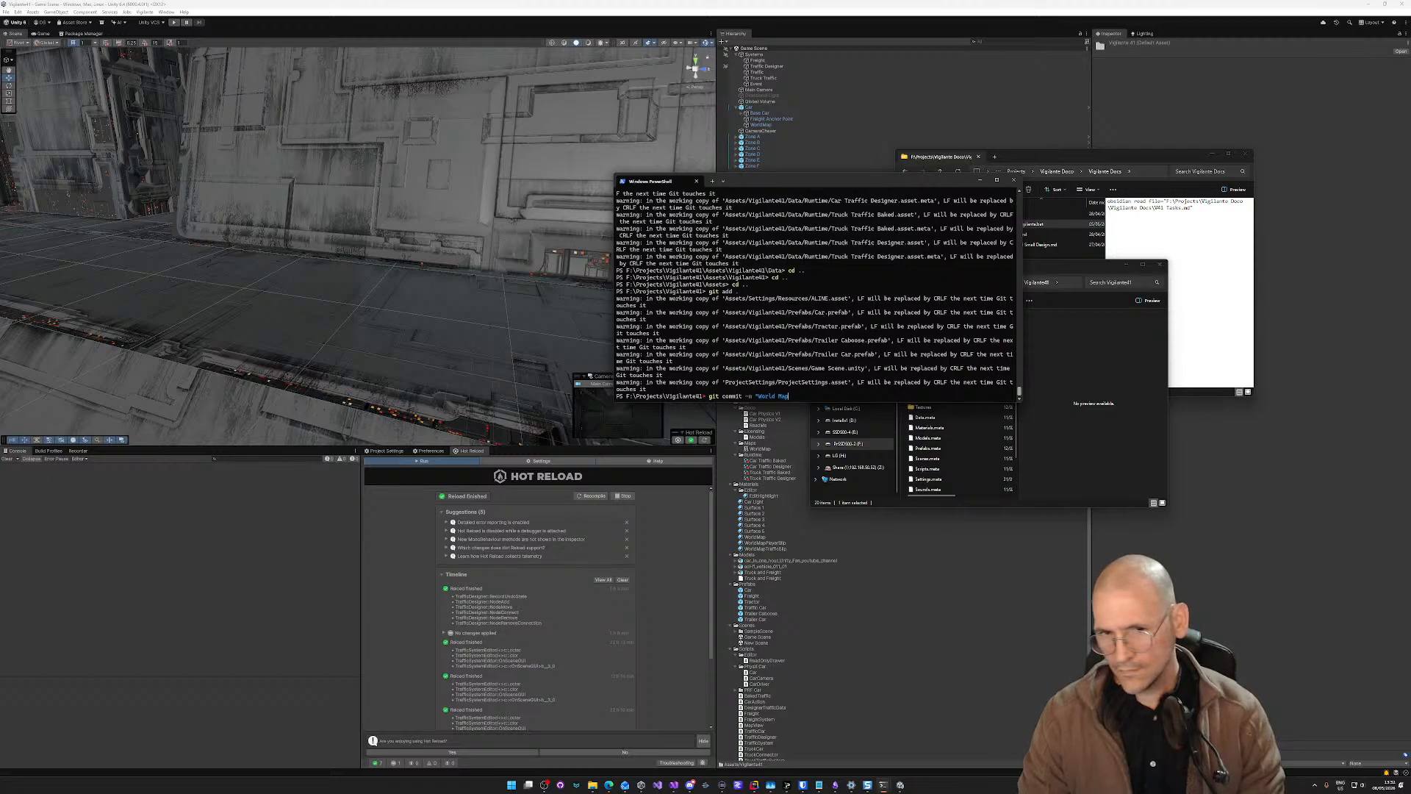
type(" done.")
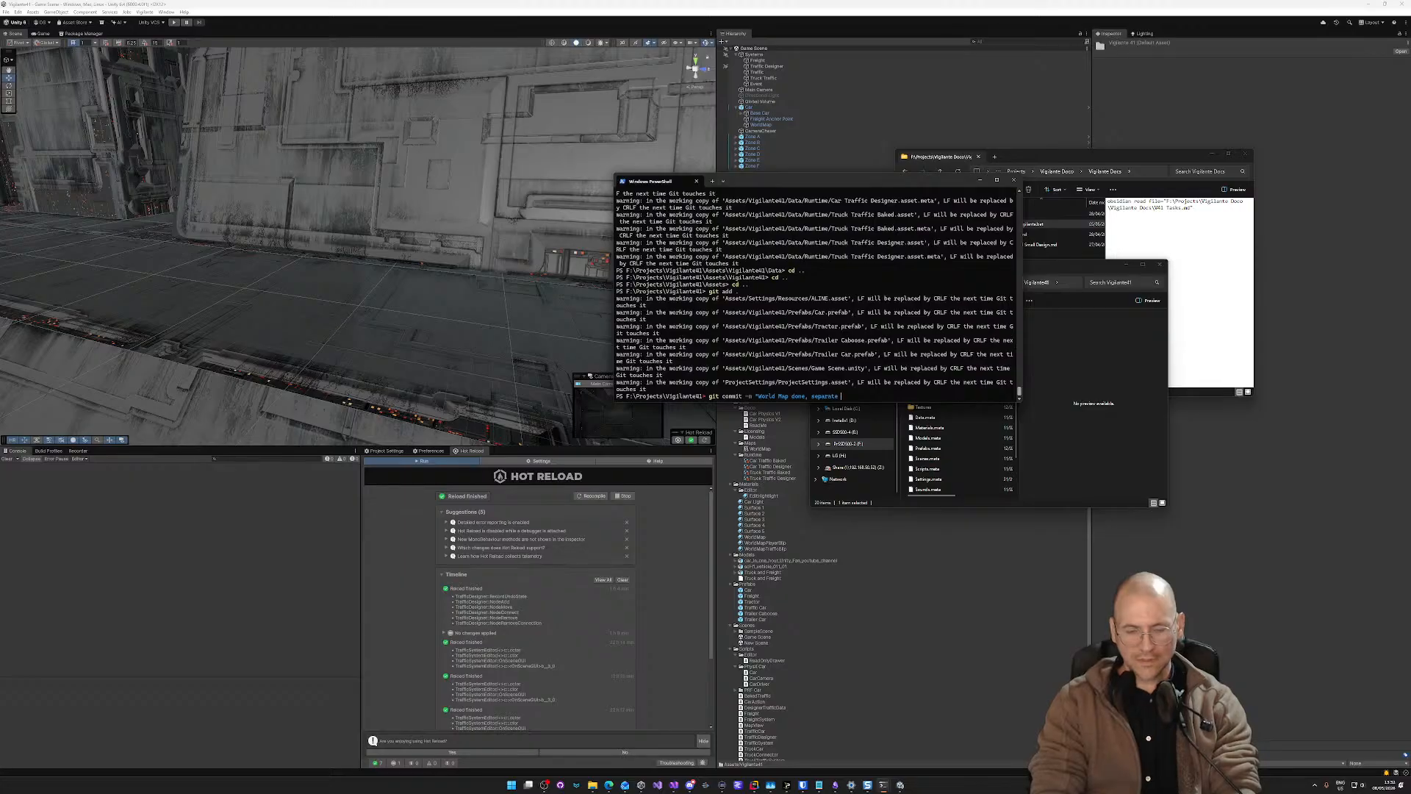
type("truck/car")
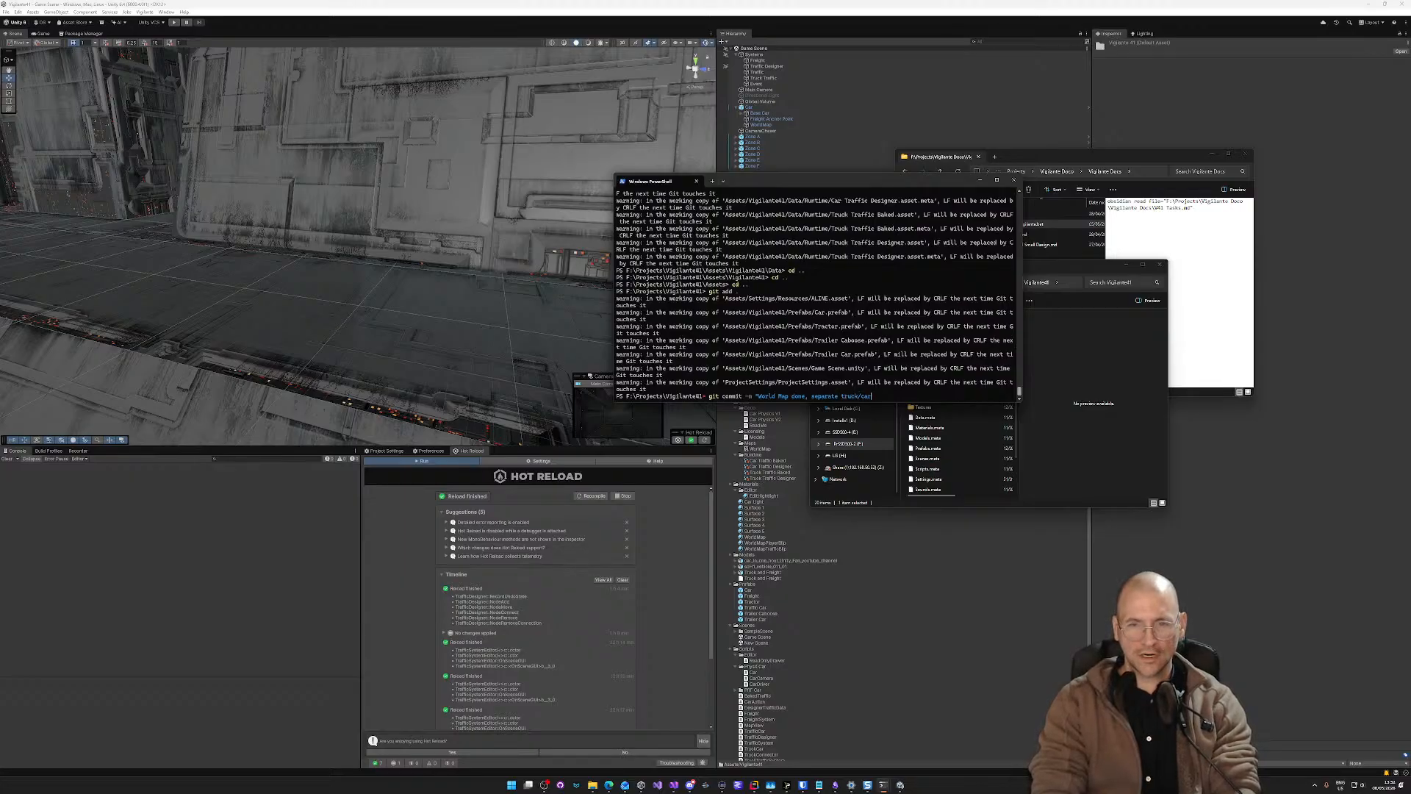
type(" tracfic, cube")
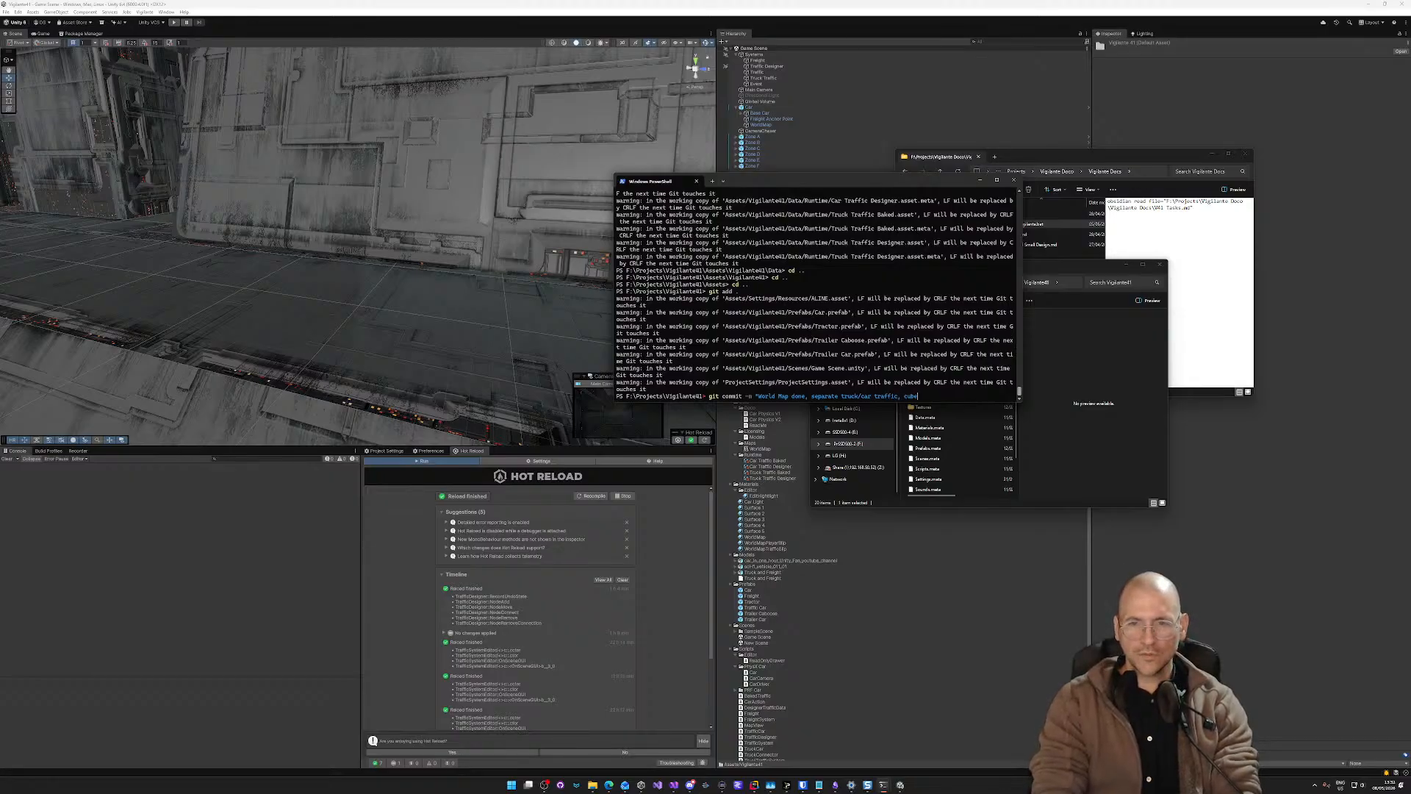
key("BackSpace")
key("BackSpace")
key("BackSpace")
key("BackSpace")
type("fre")
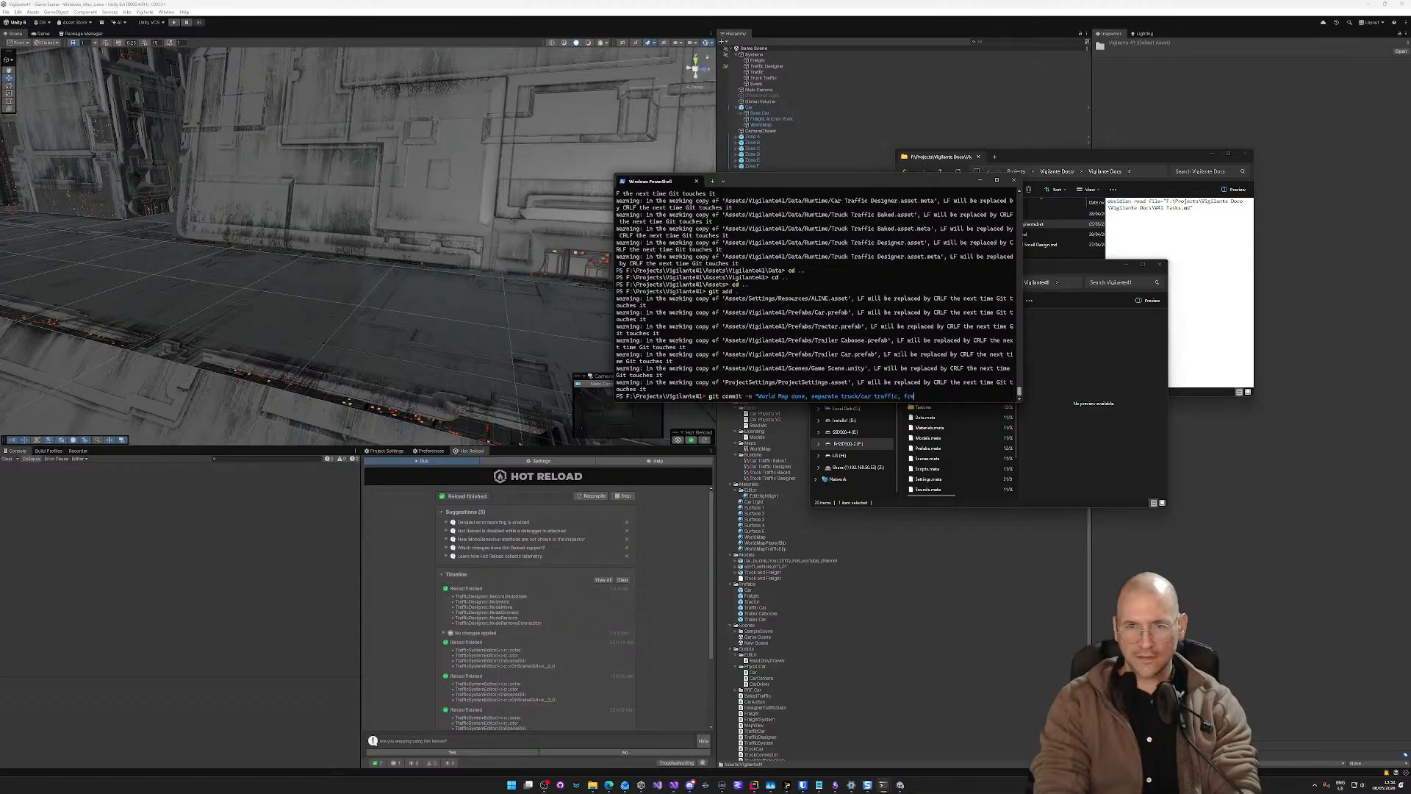
type("ight co")
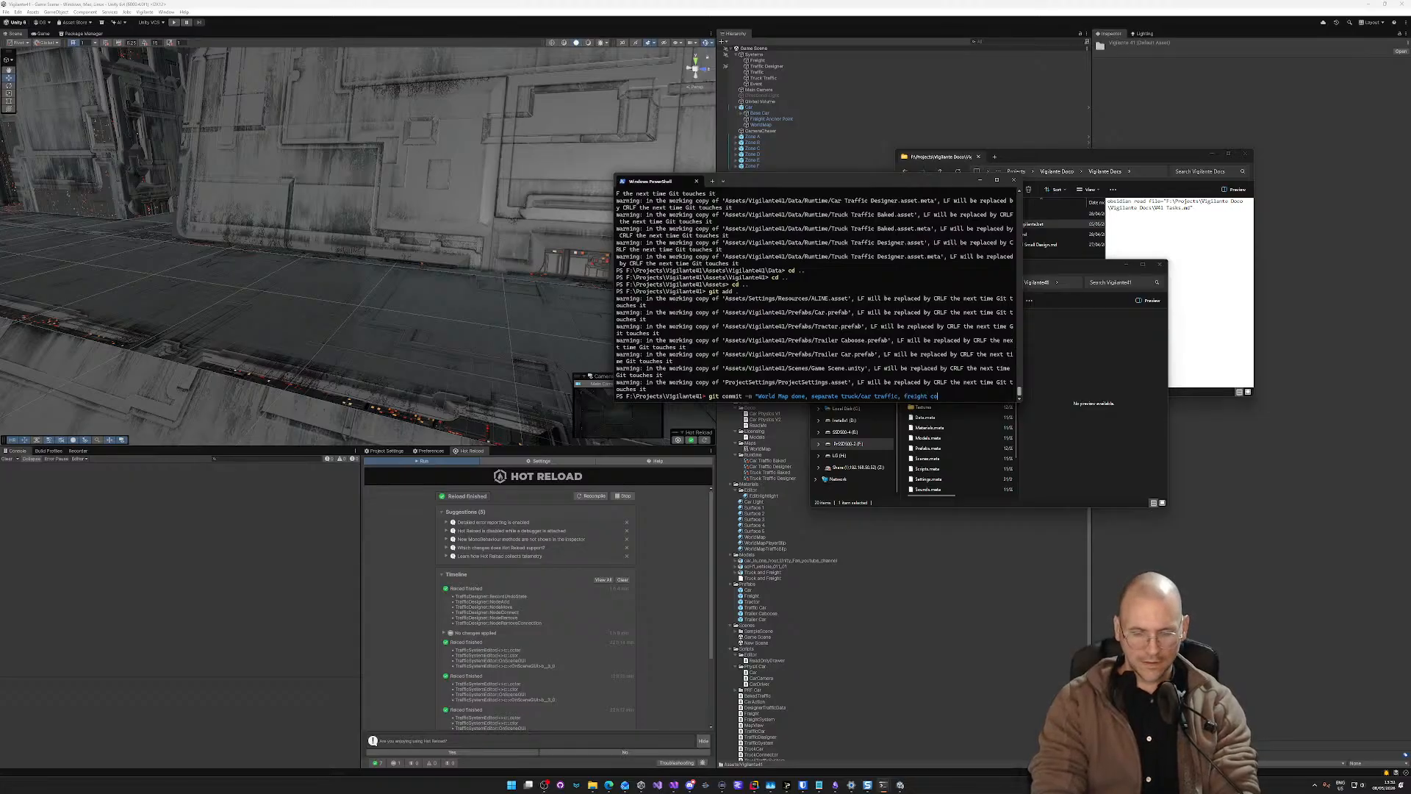
type("lliders")
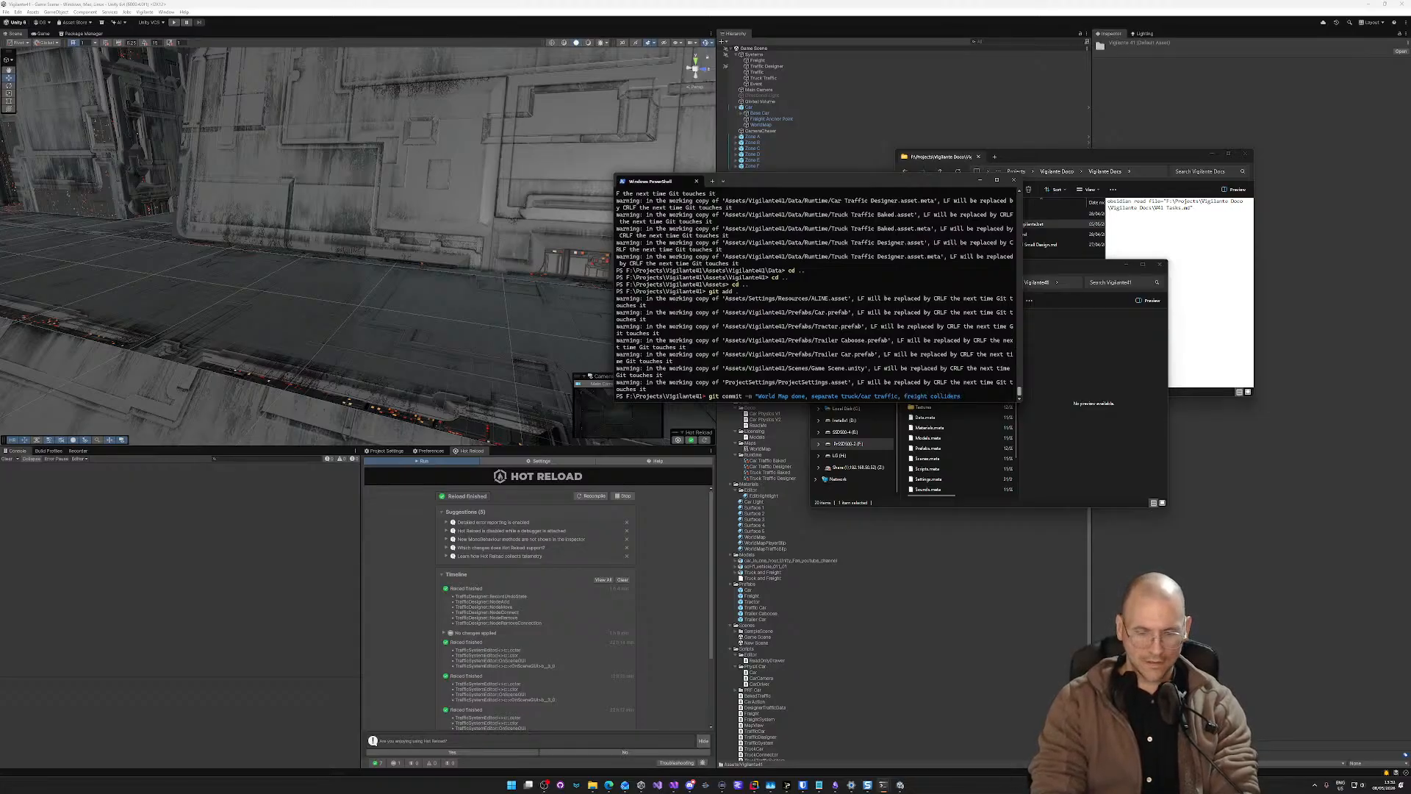
type(" configured cor")
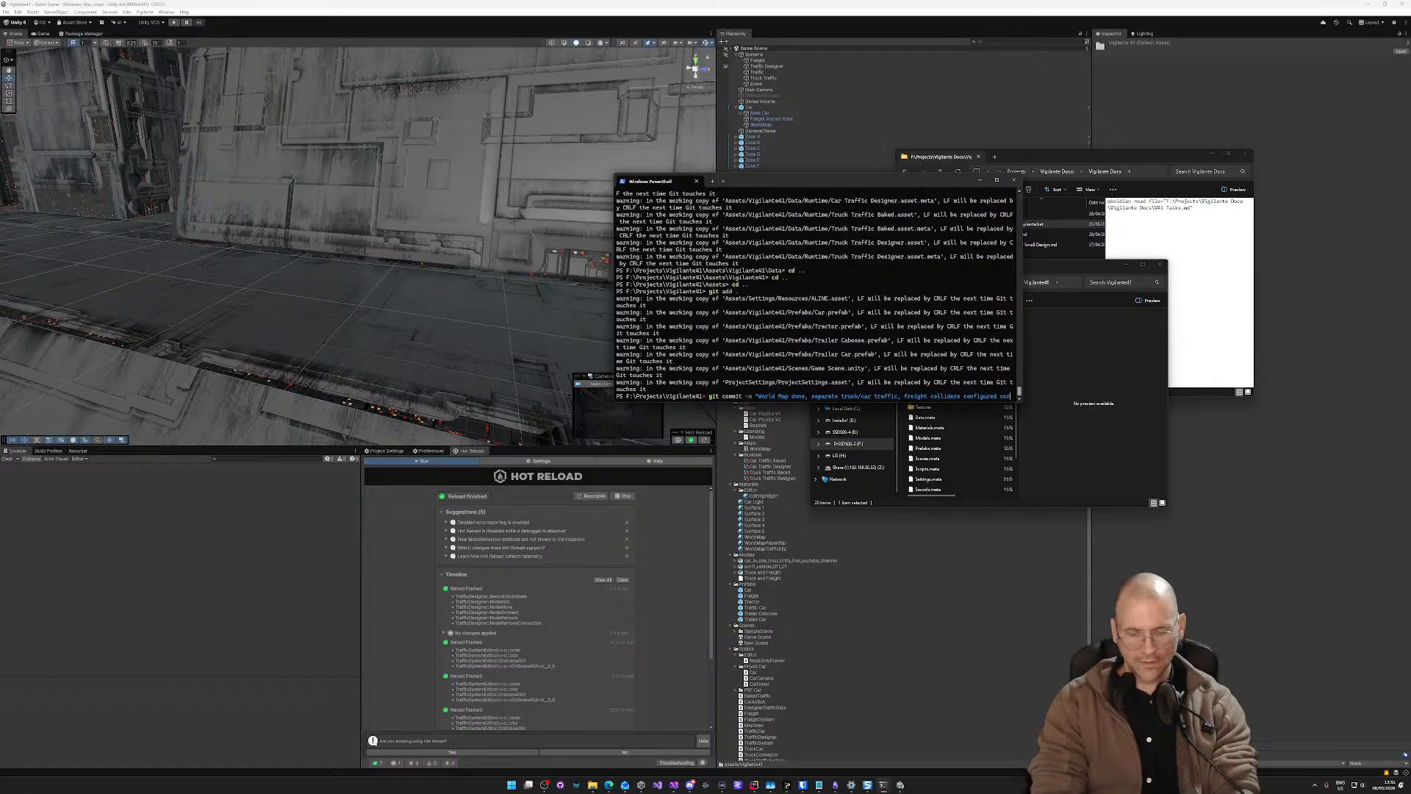
type("rect/work")
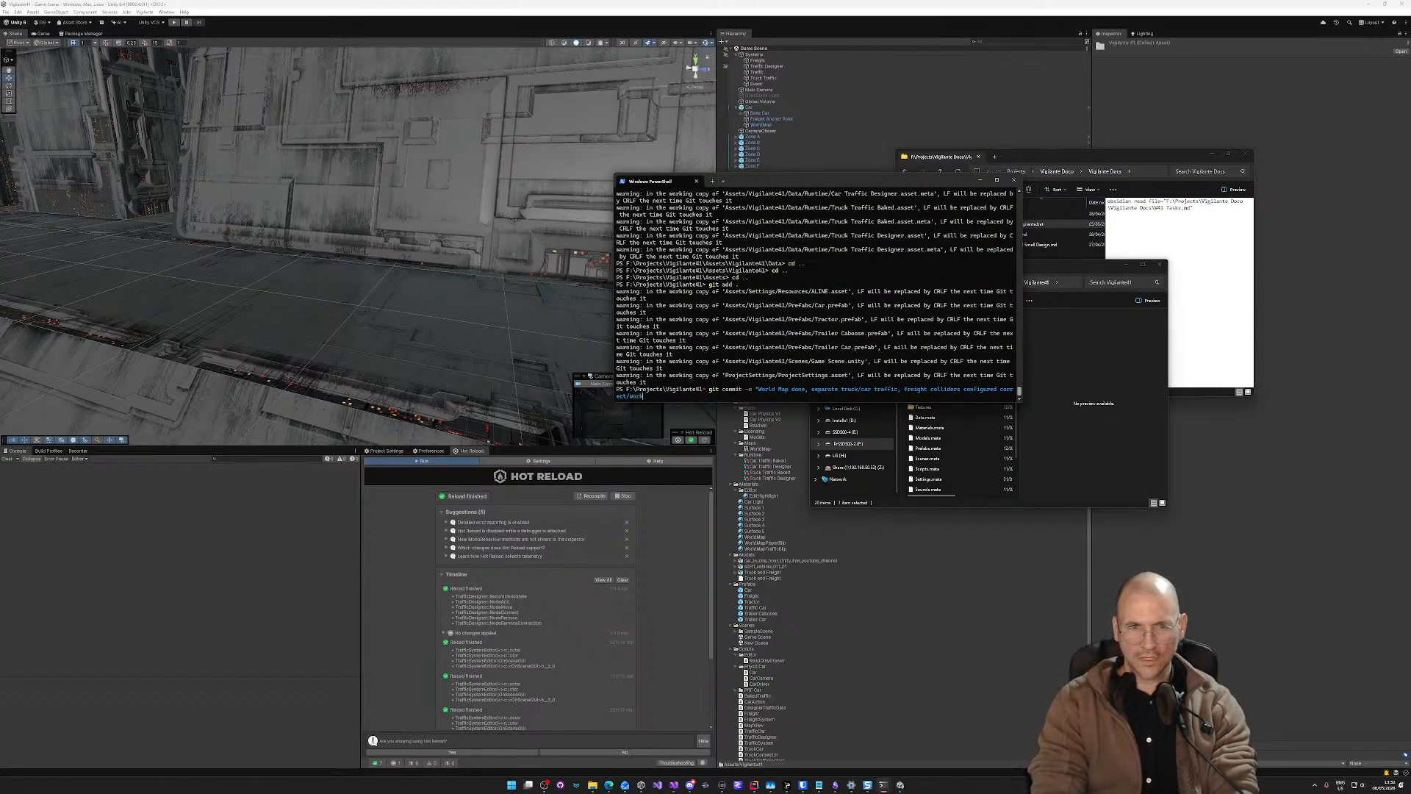
type("ing\"")
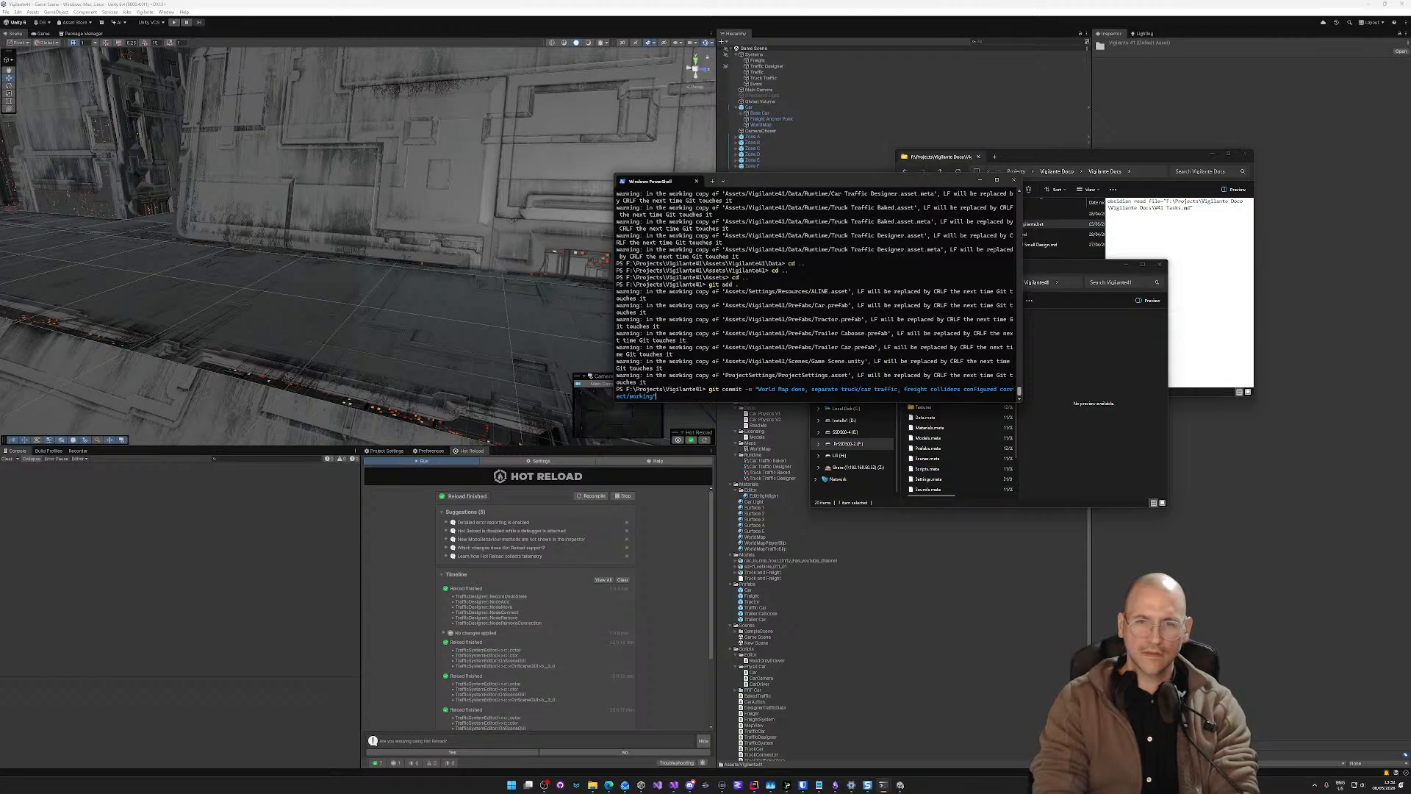
key("Return")
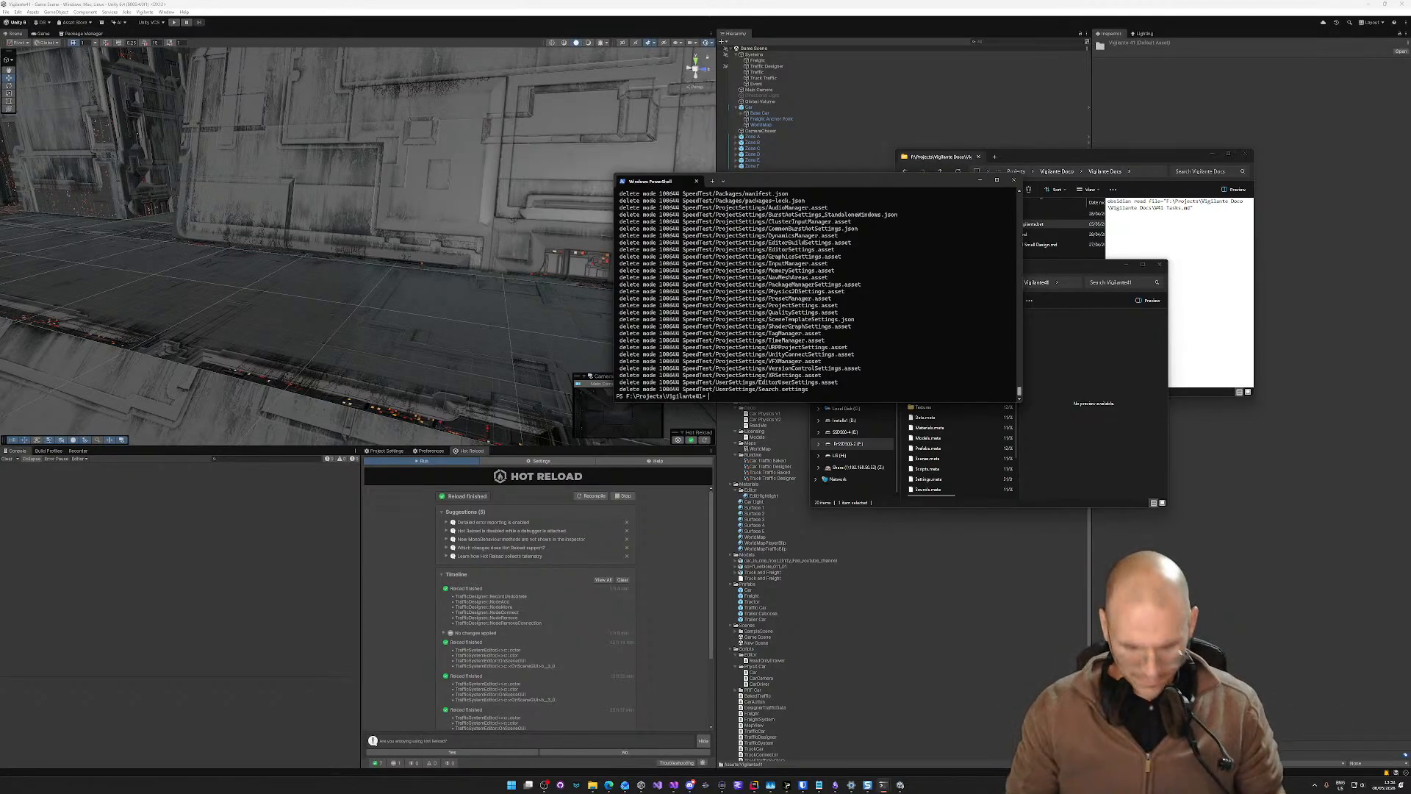
Step: Try to push the committed changes to the remote repository with git push and move the terminal window aside
type("git p")
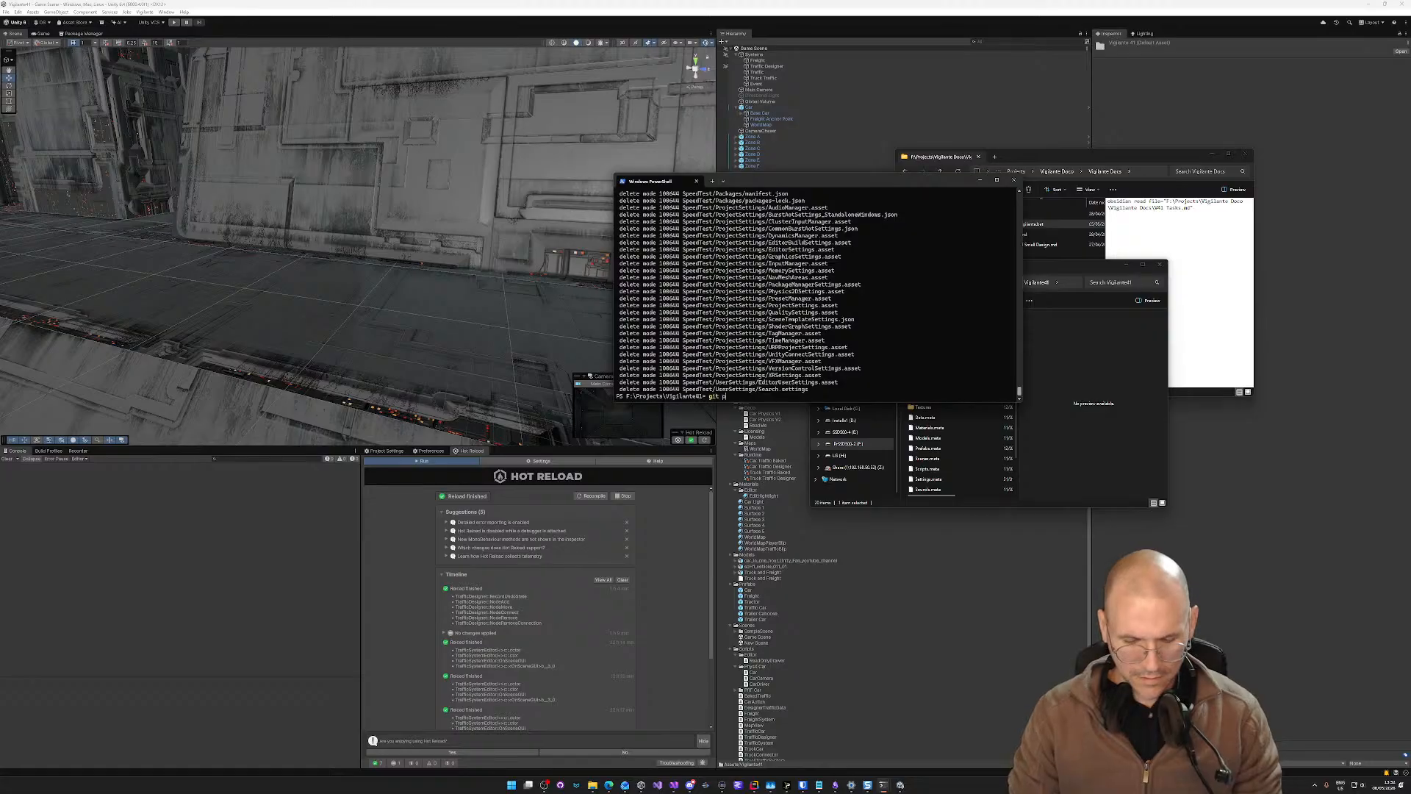
type("ush")
key("Return")
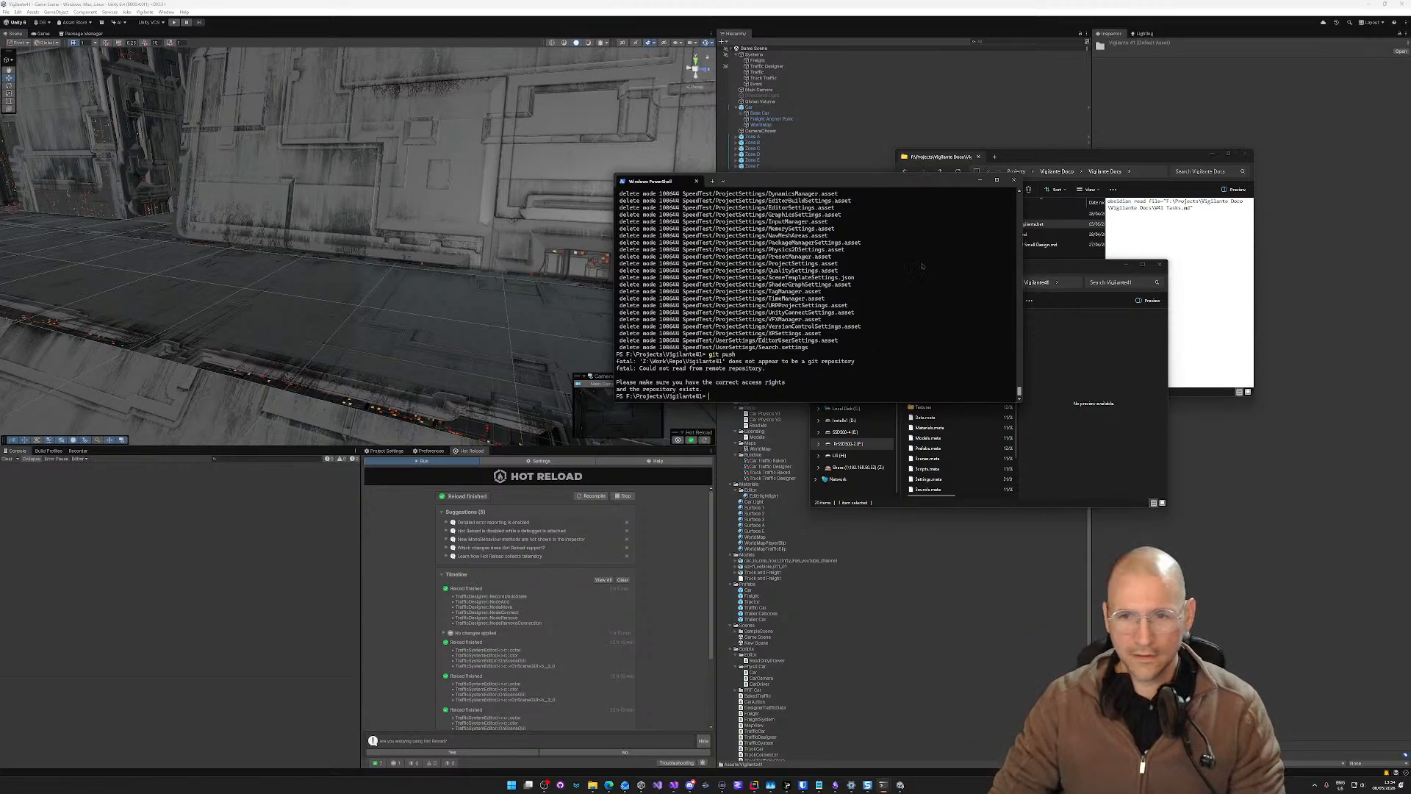
left_click_drag(816, 186, 603, 139)
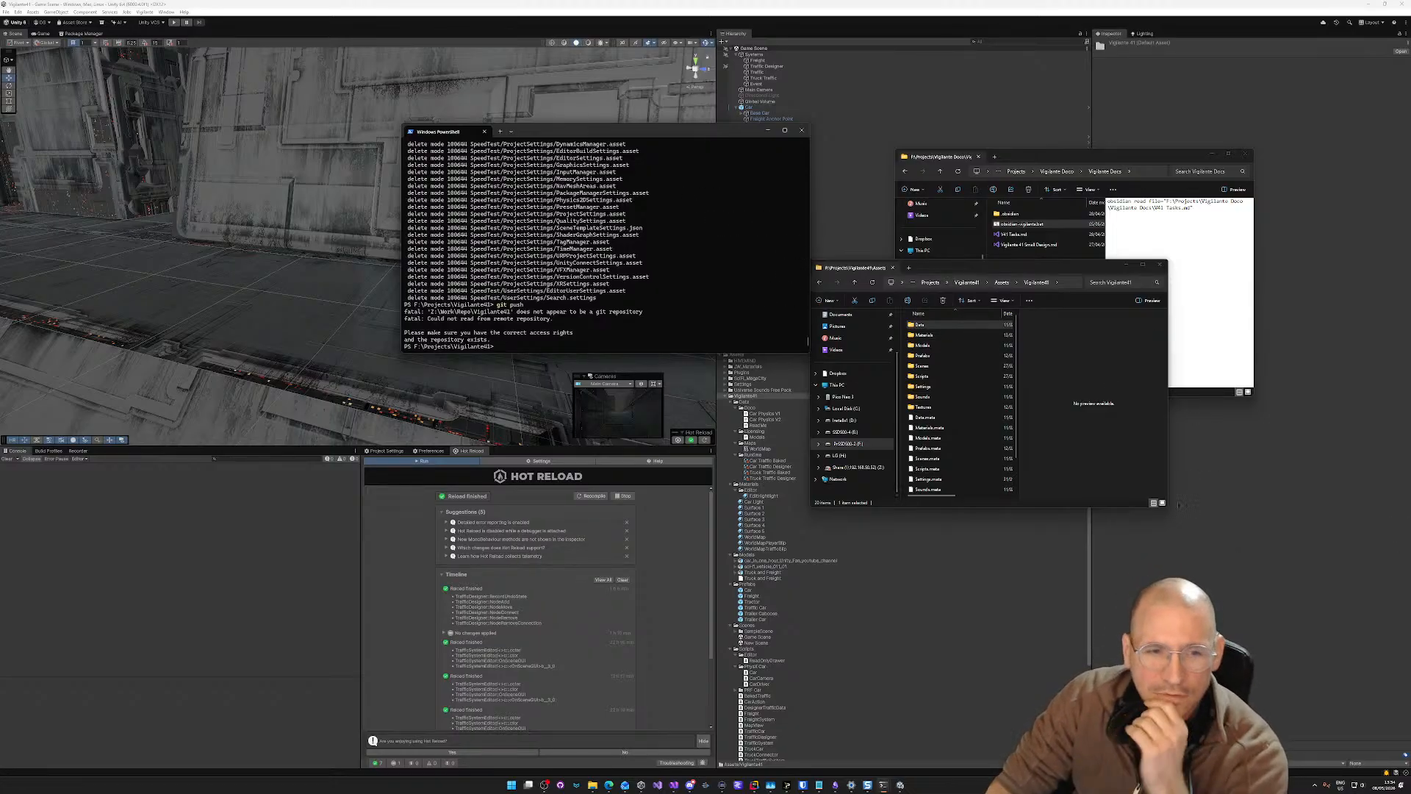
Step: Return to Unity, collapse the Vigilante41 subfolders from Data through Textures, and select the Sounds folder
left_click(1243, 519)
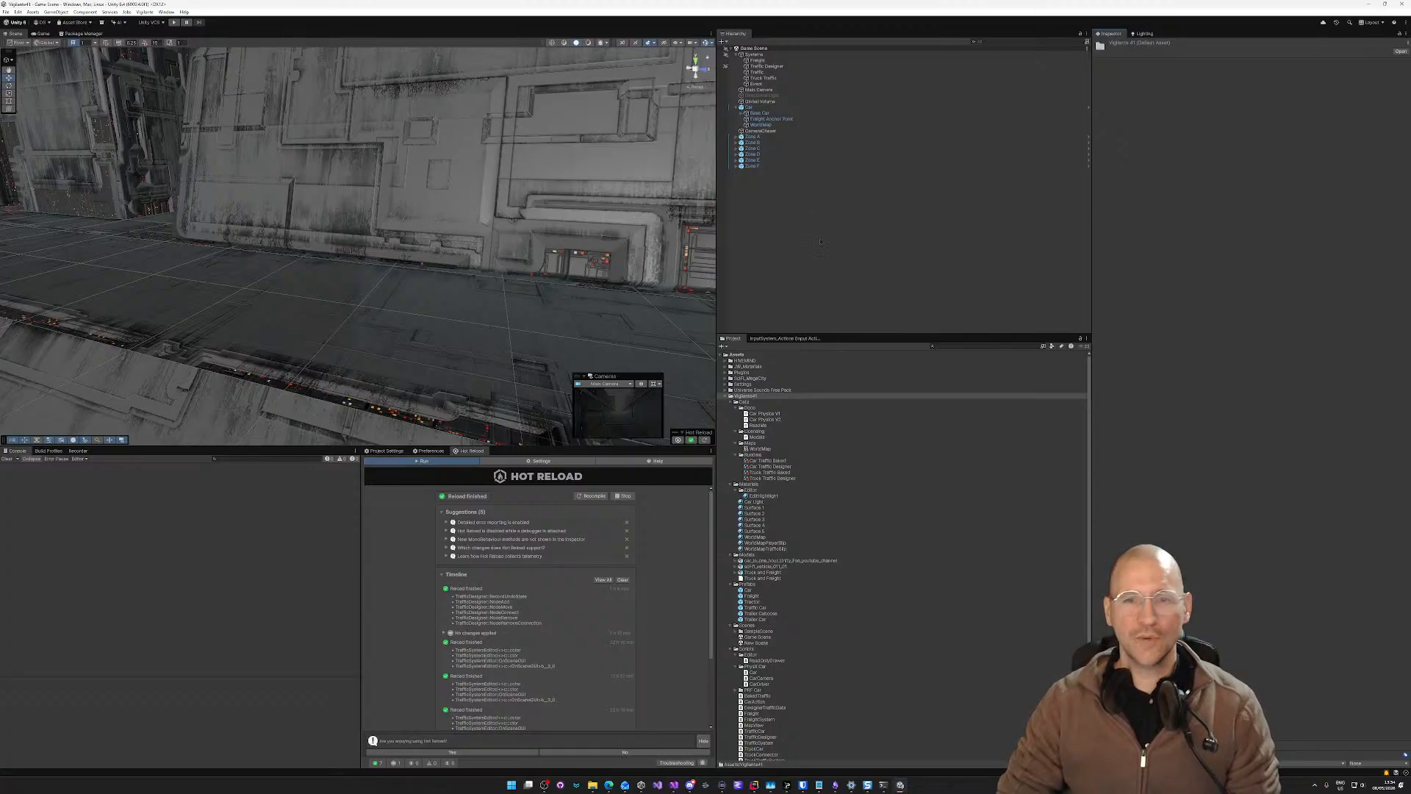
left_click(731, 402)
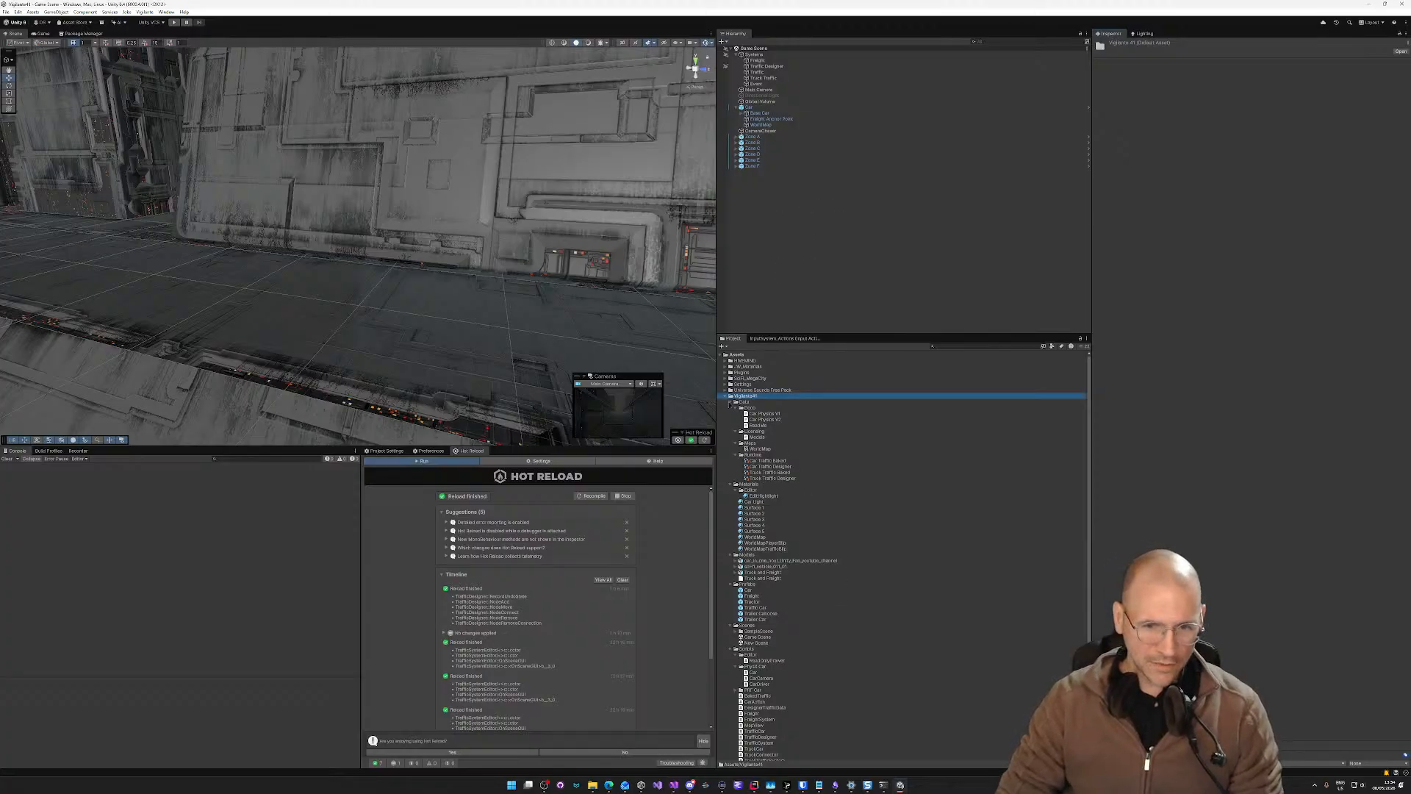
left_click(733, 408)
left_click(731, 408)
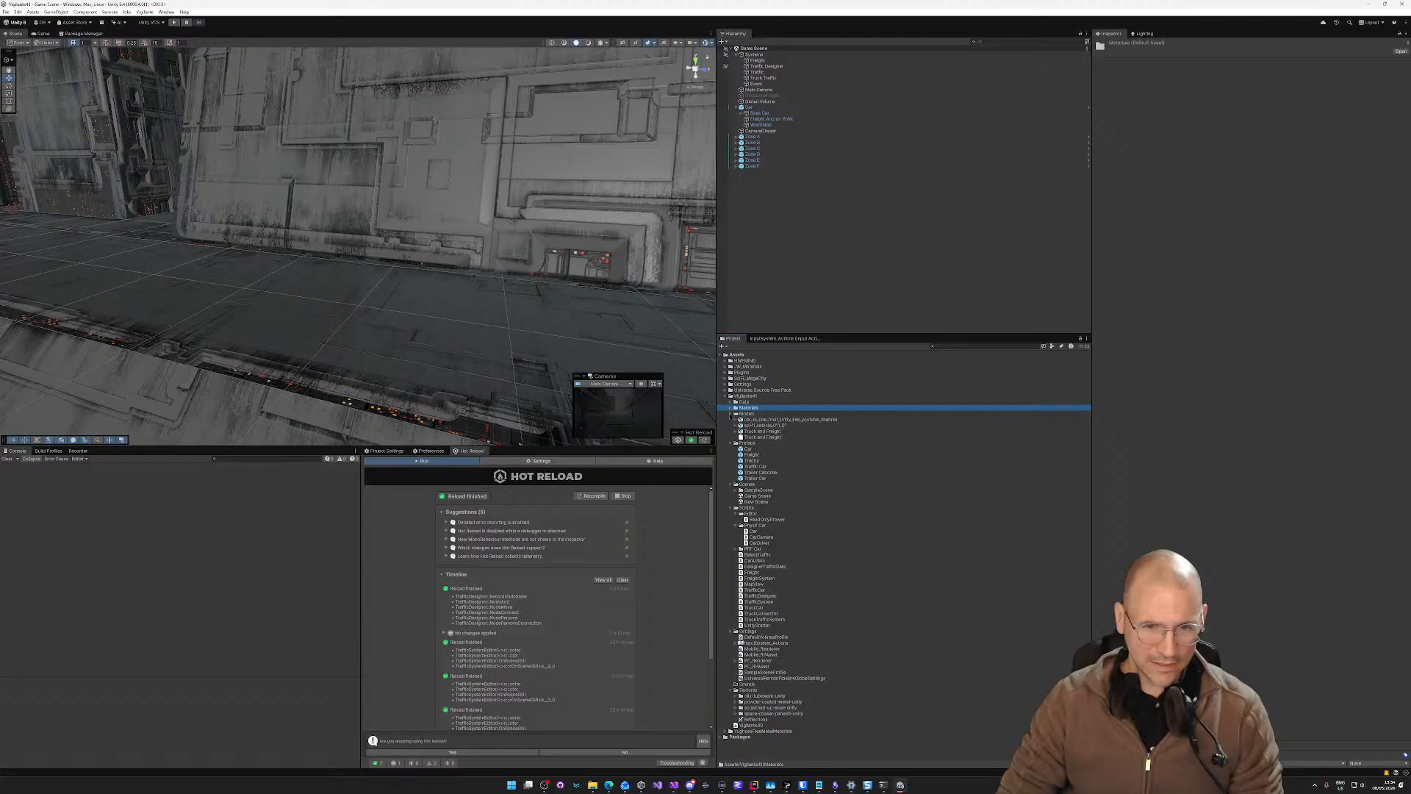
left_click(730, 414)
left_click(731, 420)
left_click(731, 425)
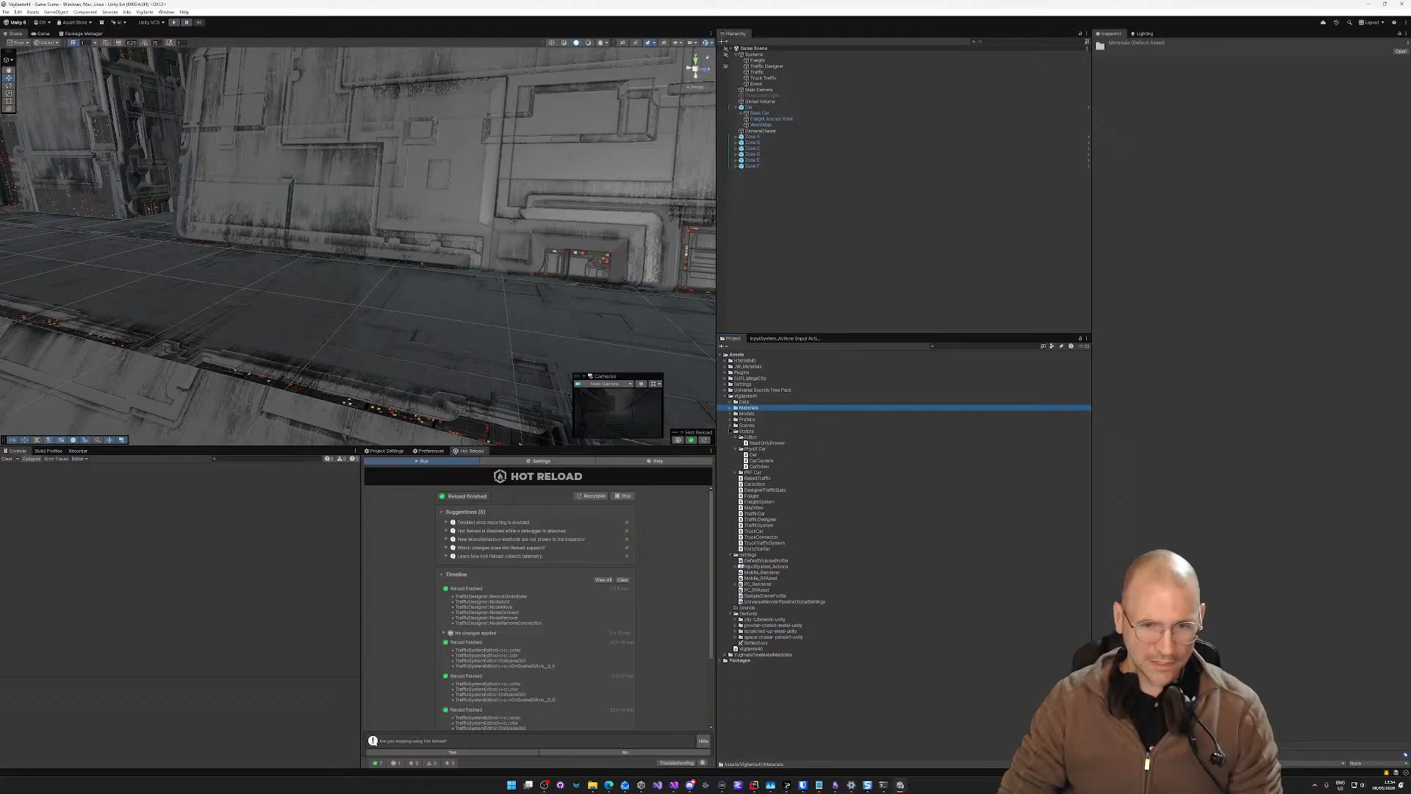
left_click(731, 432)
left_click(731, 438)
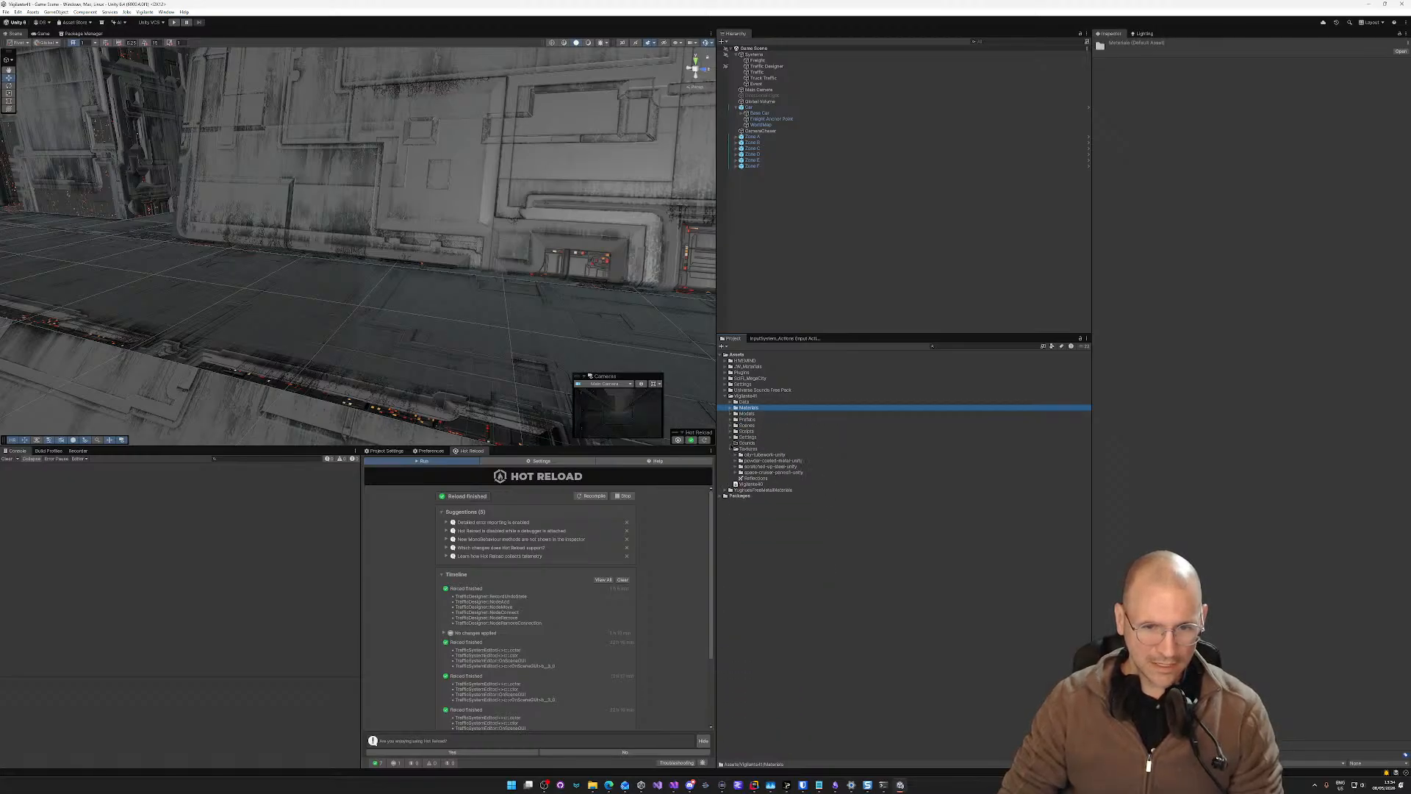
left_click(730, 449)
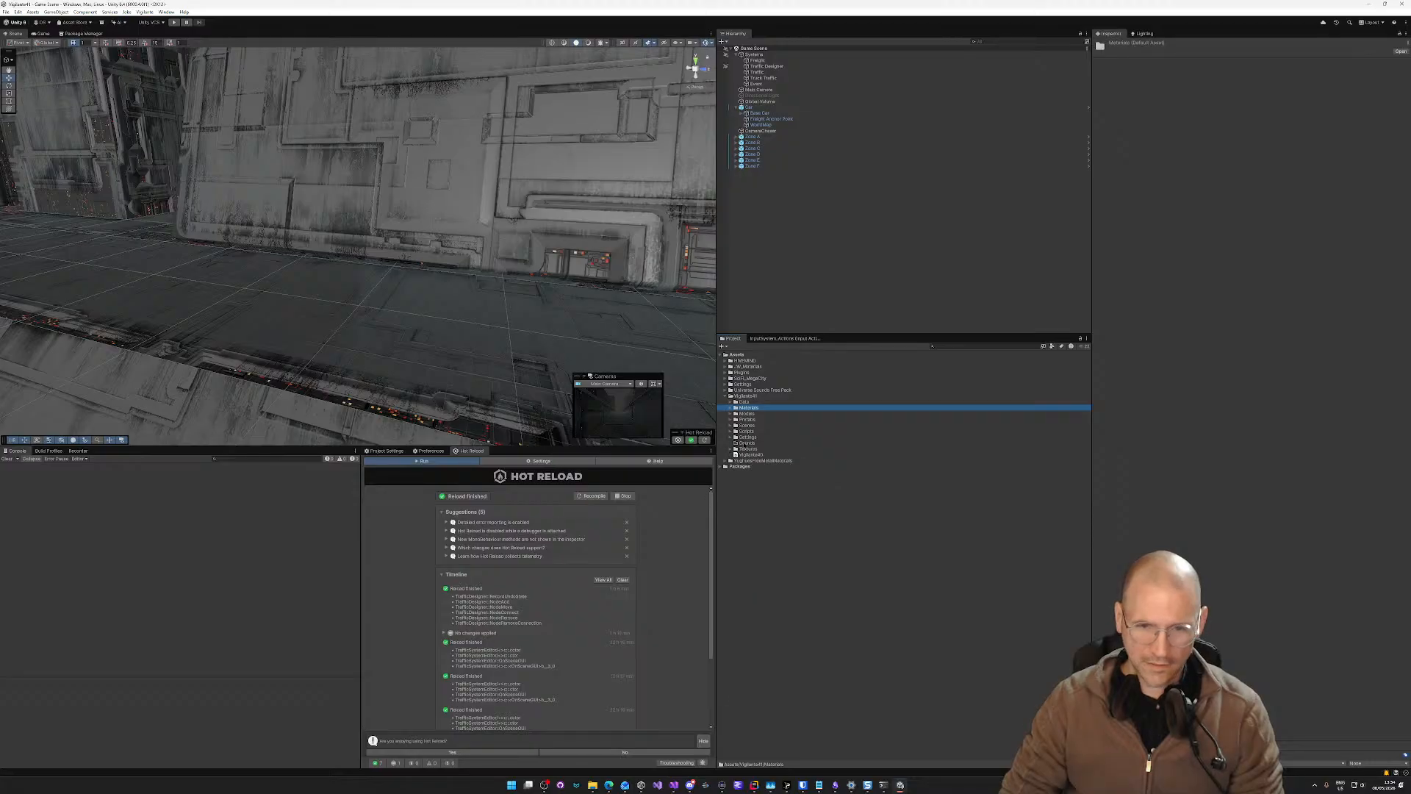
left_click(742, 443)
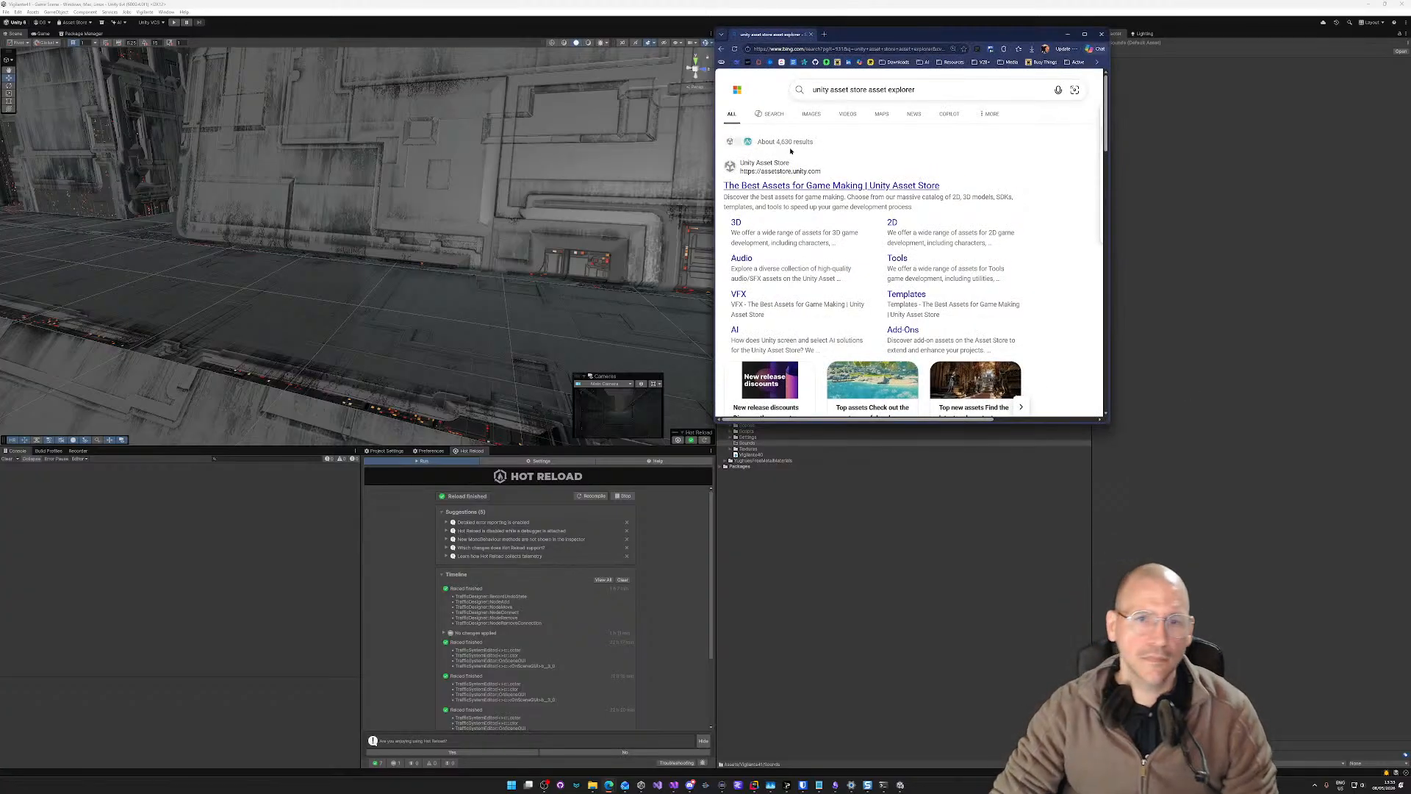
Step: Open the Unity Asset Store from the browser's search results and show the My Assets list
left_click(796, 183)
left_click_drag(986, 35, 892, 192)
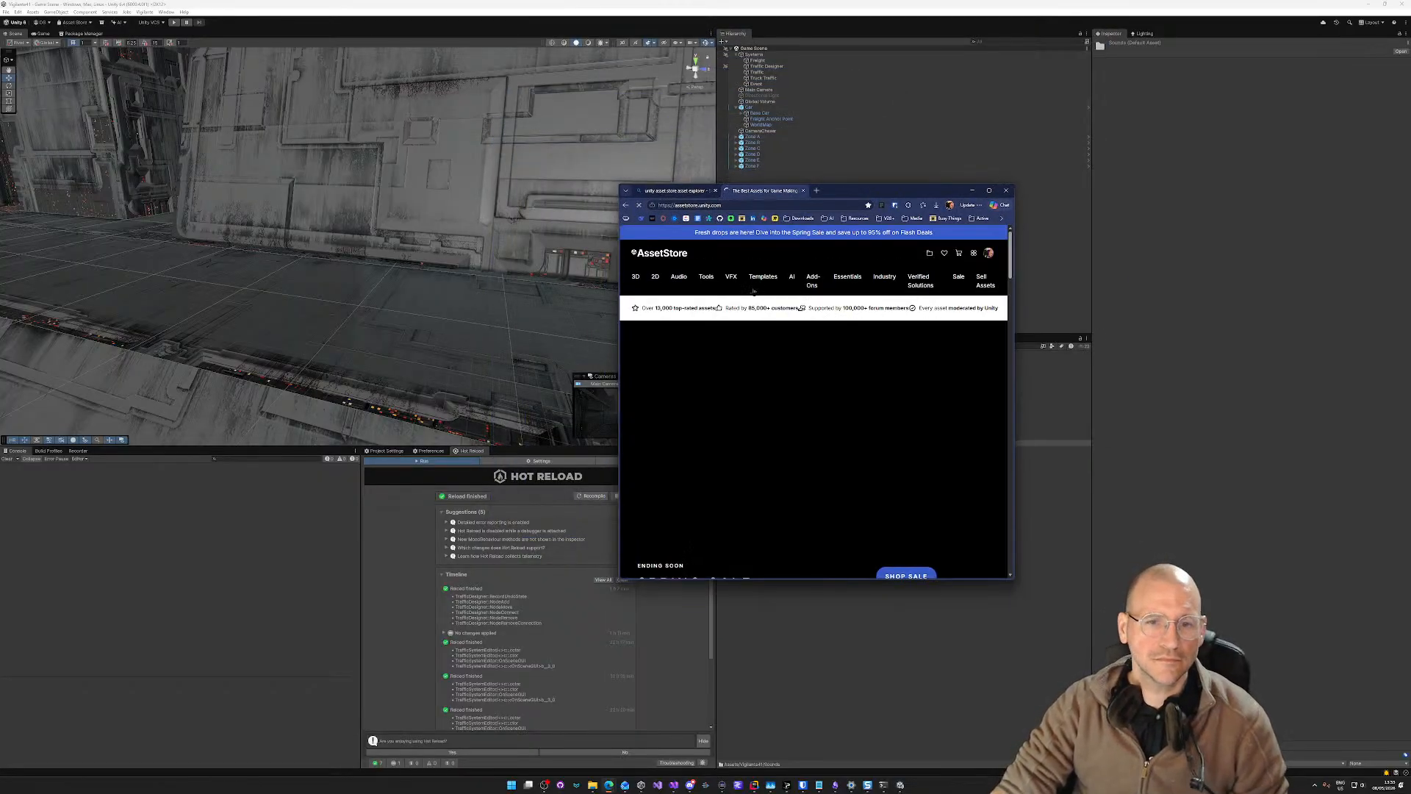
left_click(989, 191)
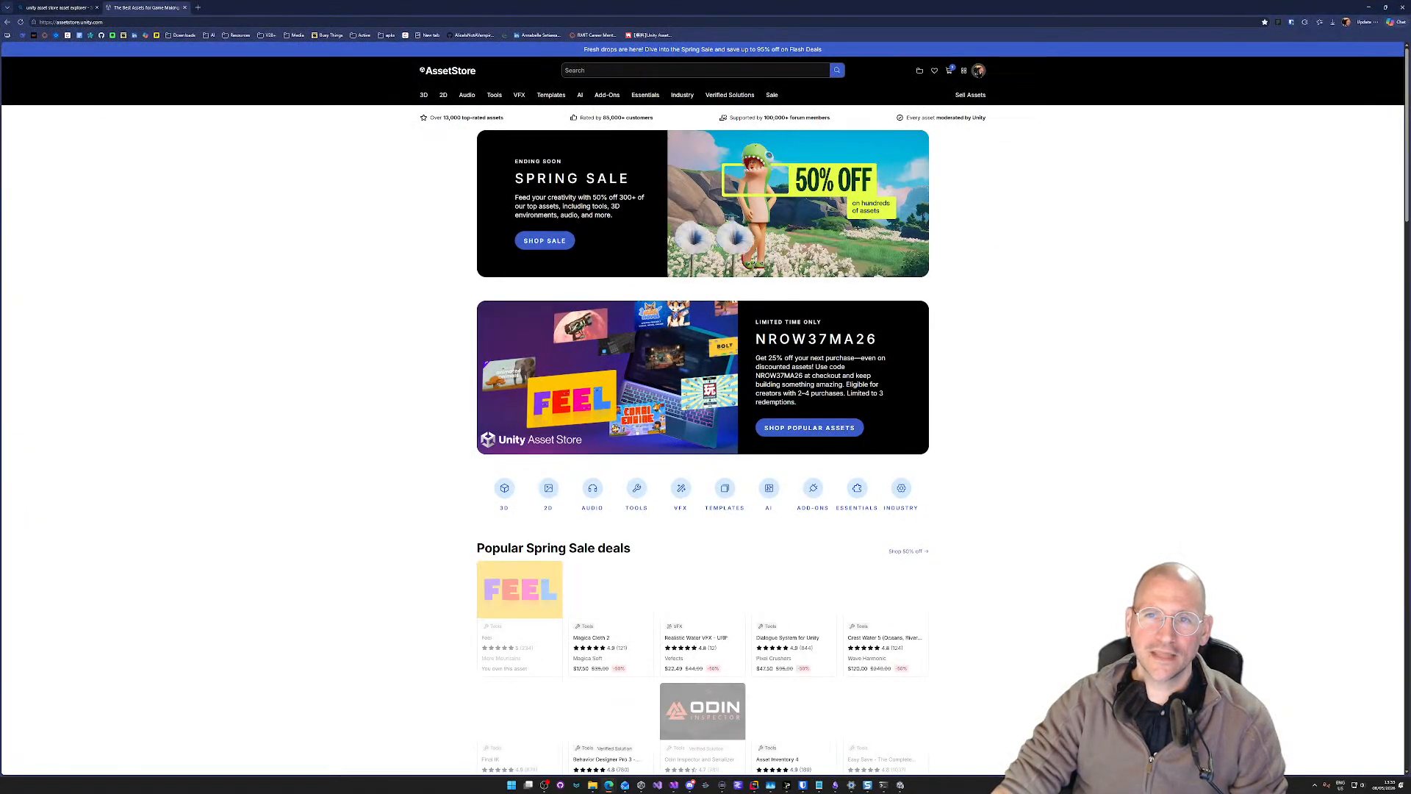
left_click(920, 71)
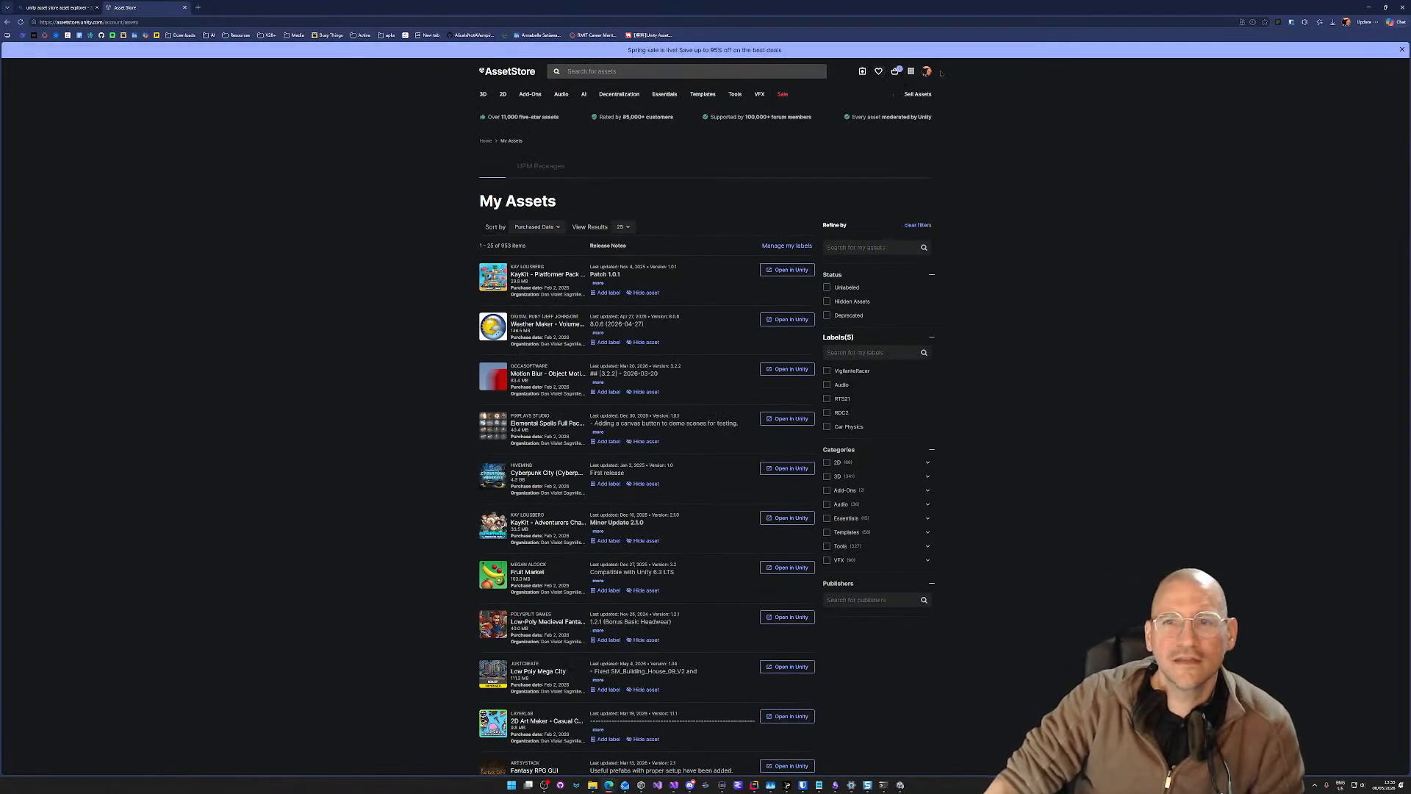
Step: Search the Asset Store for "asset explorer" and limit the results to the Tools category
left_click(671, 70)
type("asset")
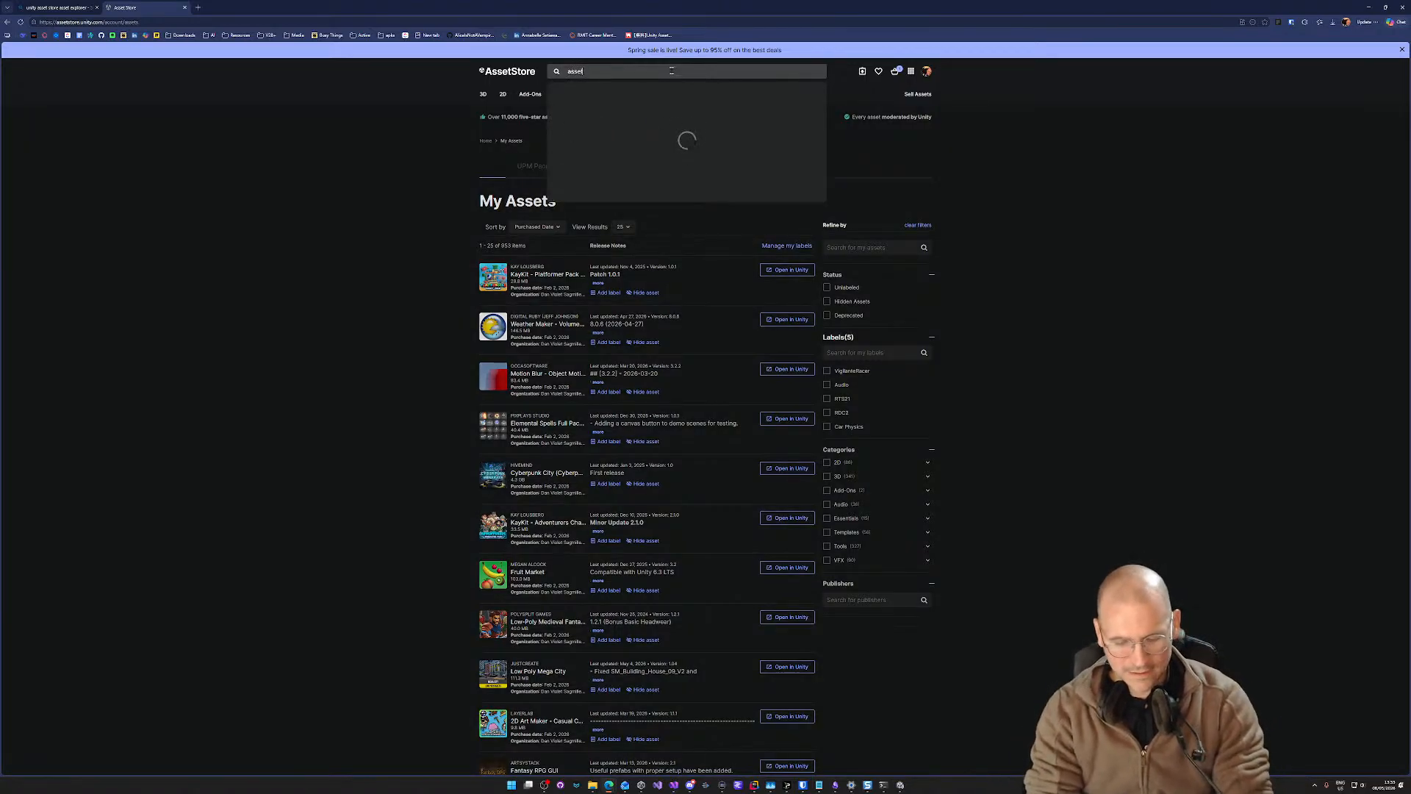
type(" exp")
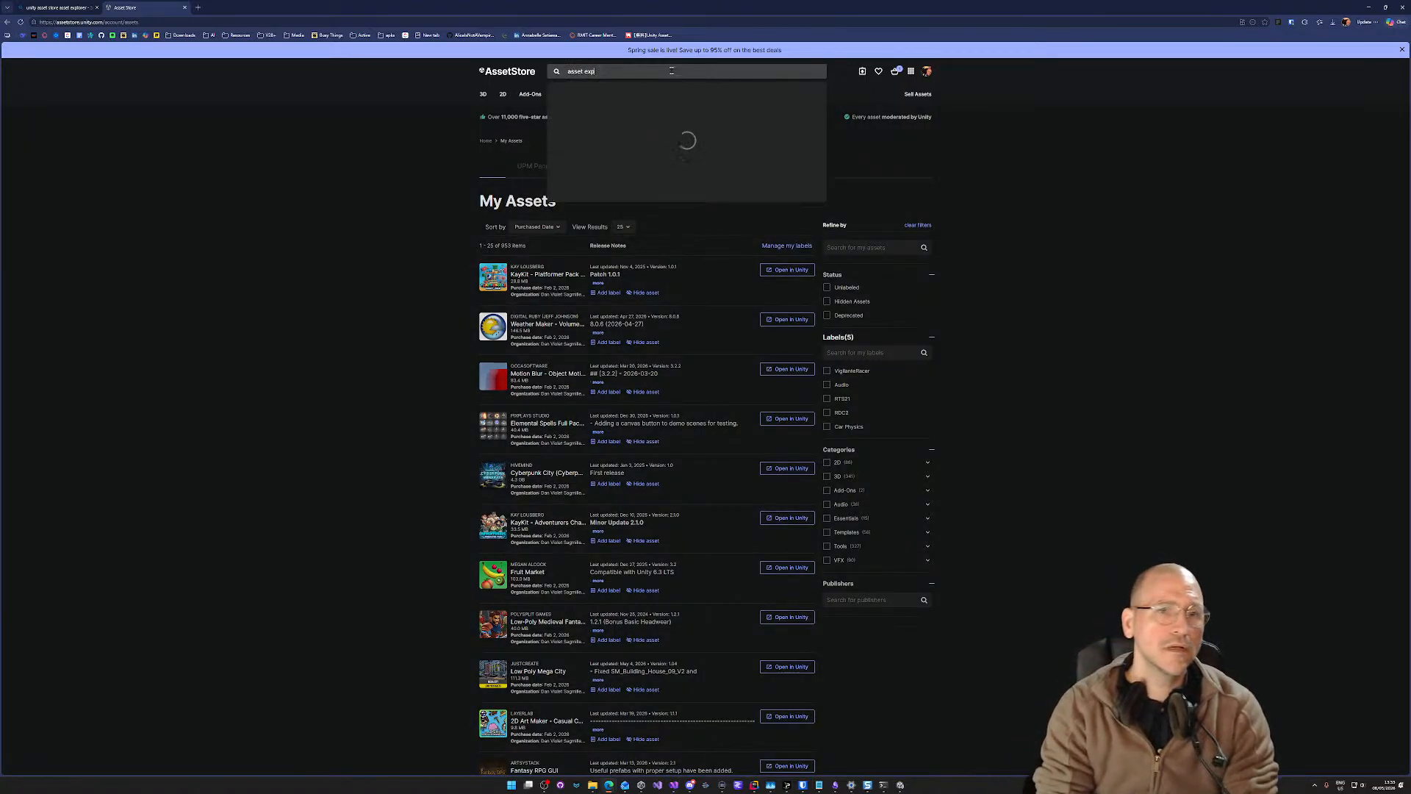
type("l")
type("oere")
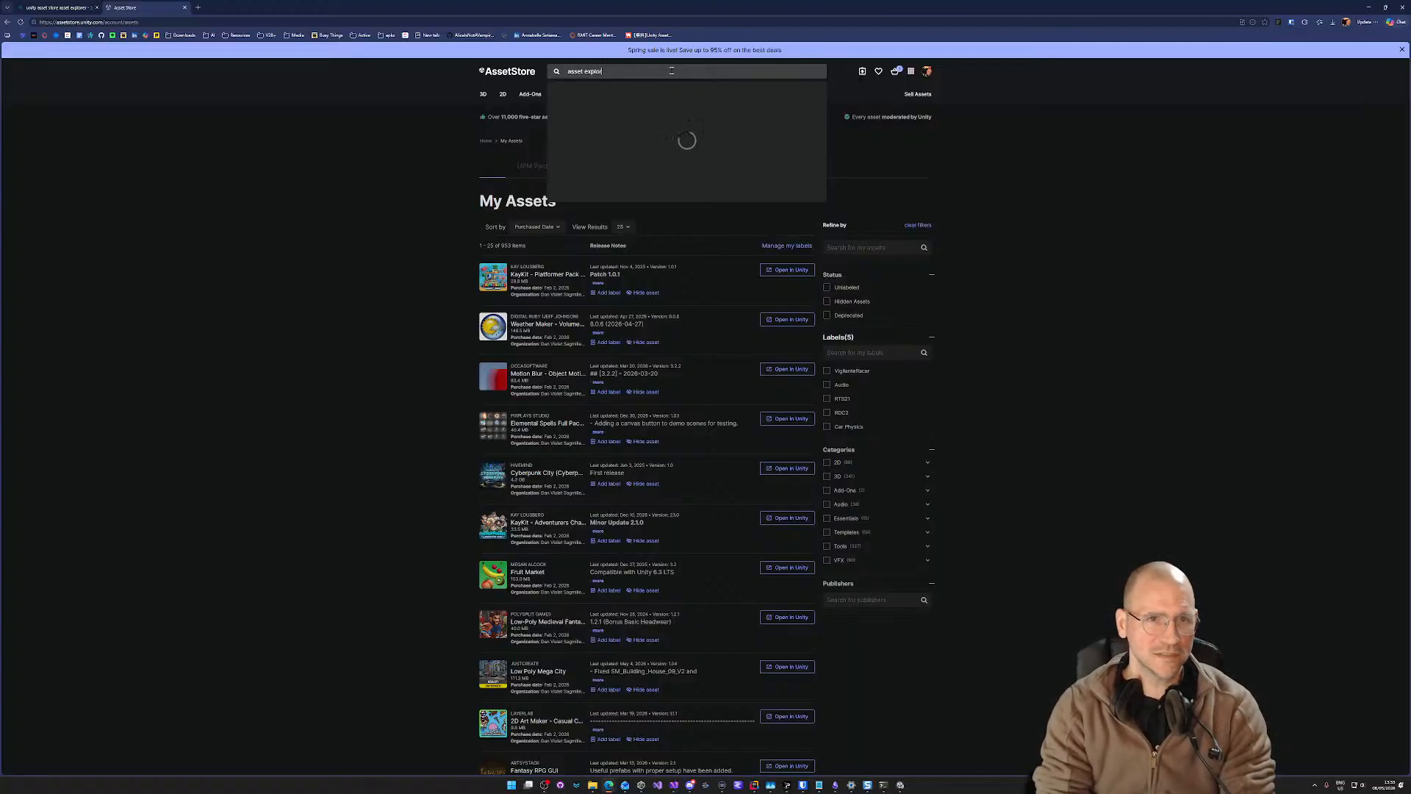
key("BackSpace")
key("BackSpace")
key("BackSpace")
type("rer")
key("Return")
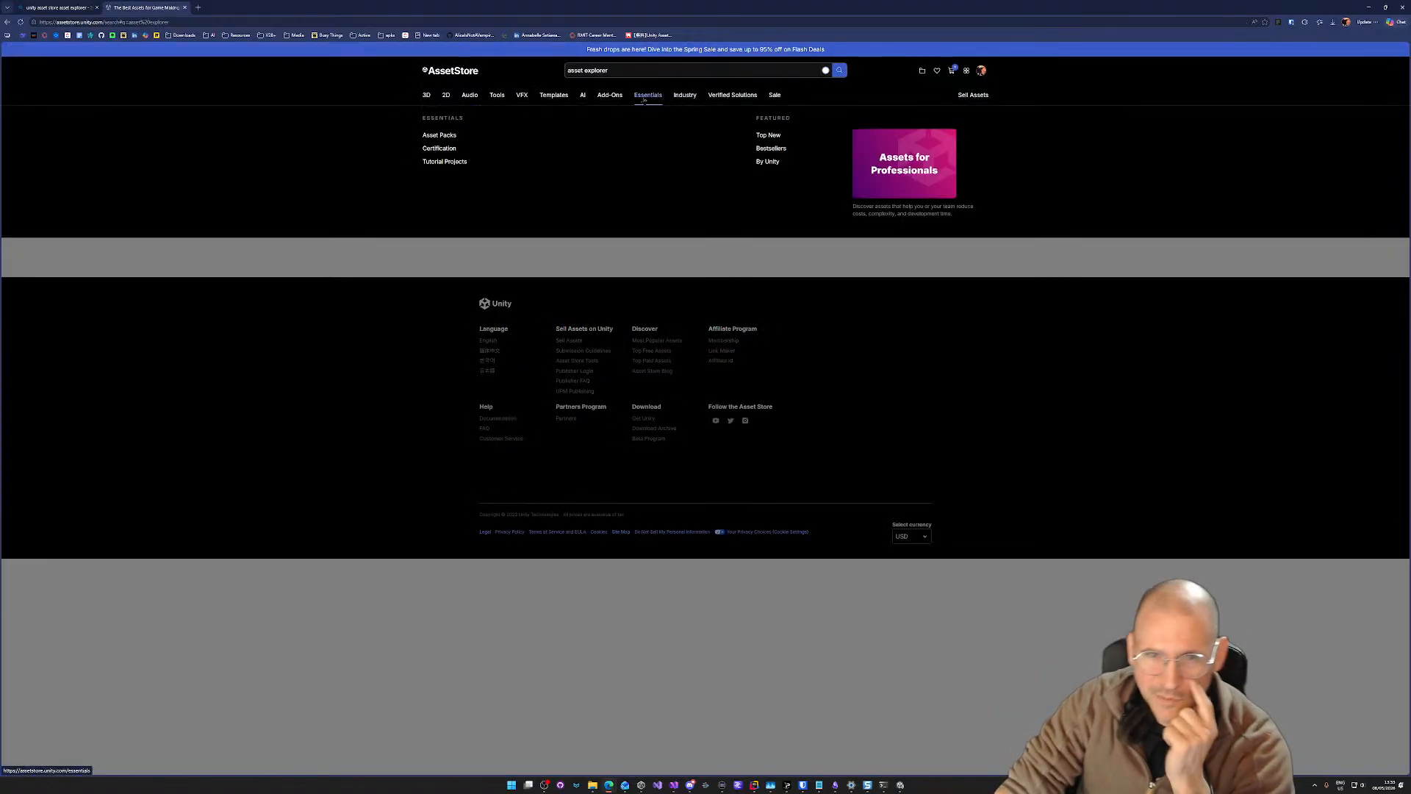
mouse_move(613, 91)
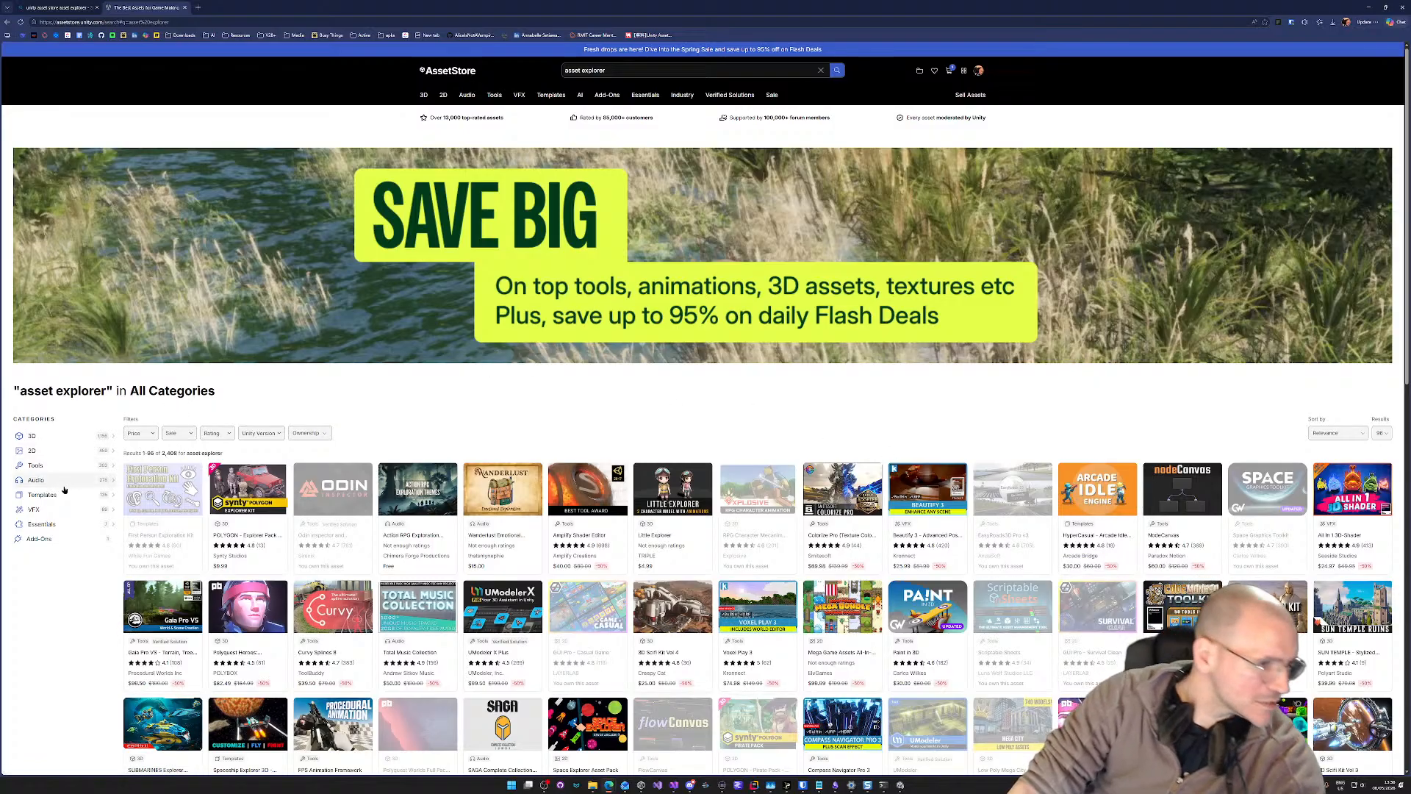
left_click(35, 465)
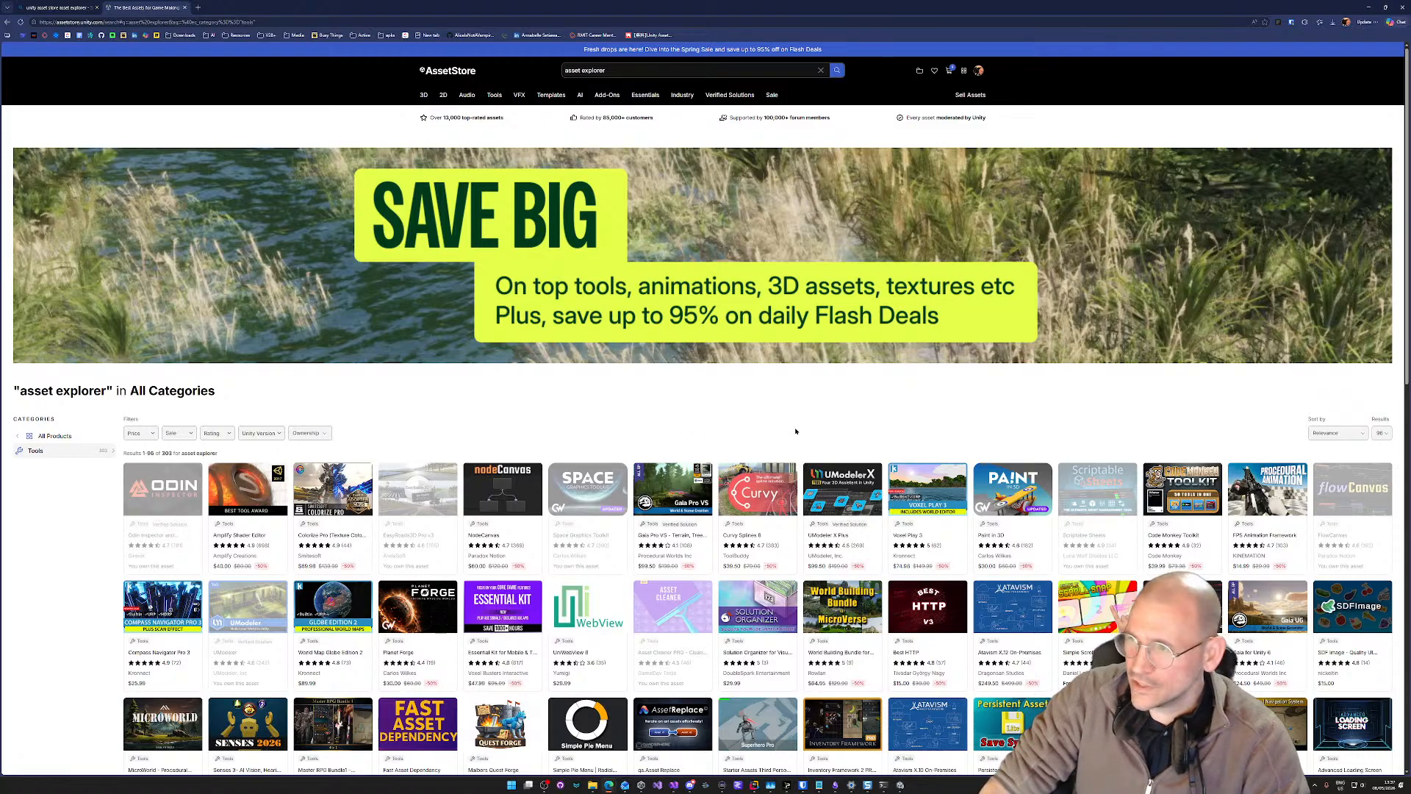
Step: Switch back to the Unity editor and expand the HIVEMIND folder in the project assets
key("alt+Tab")
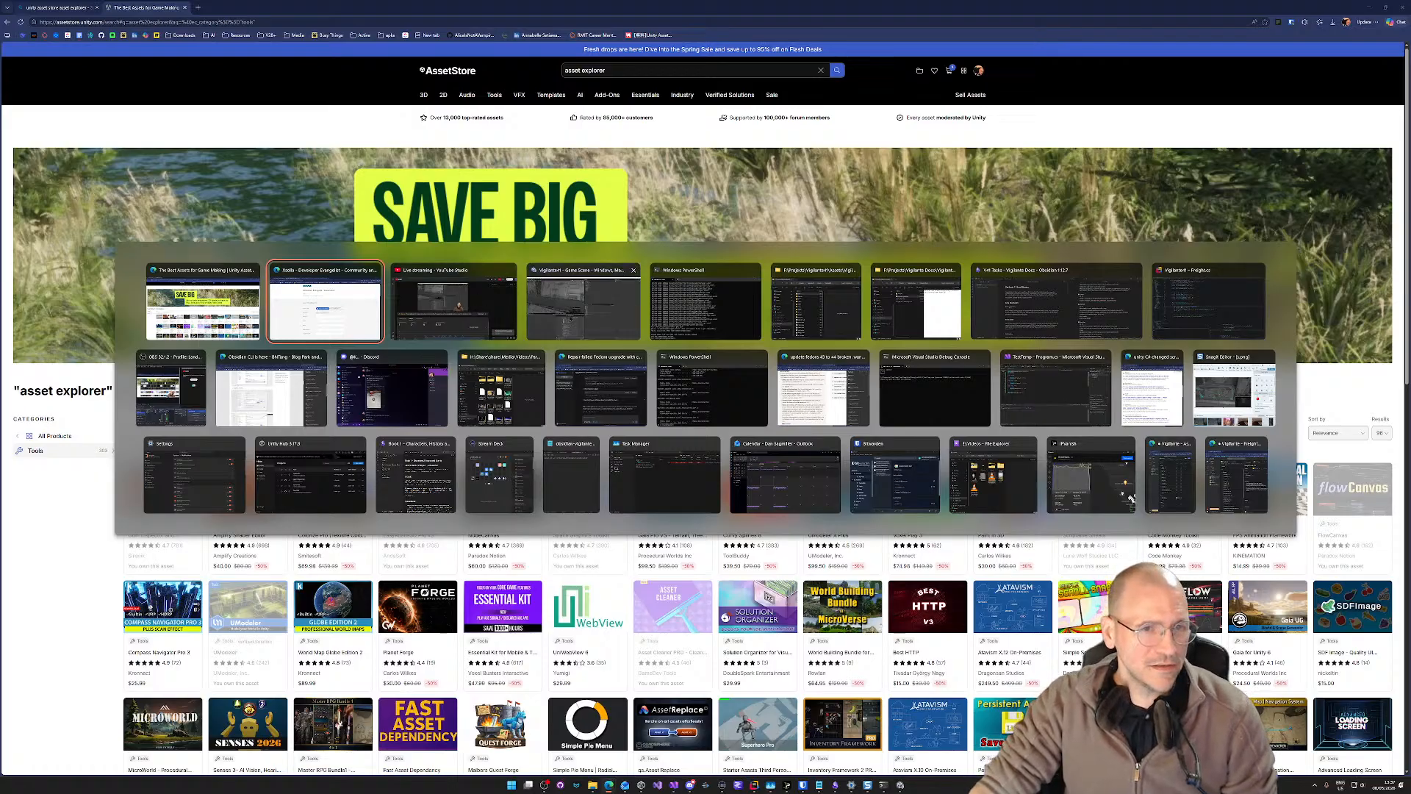
left_click(576, 313)
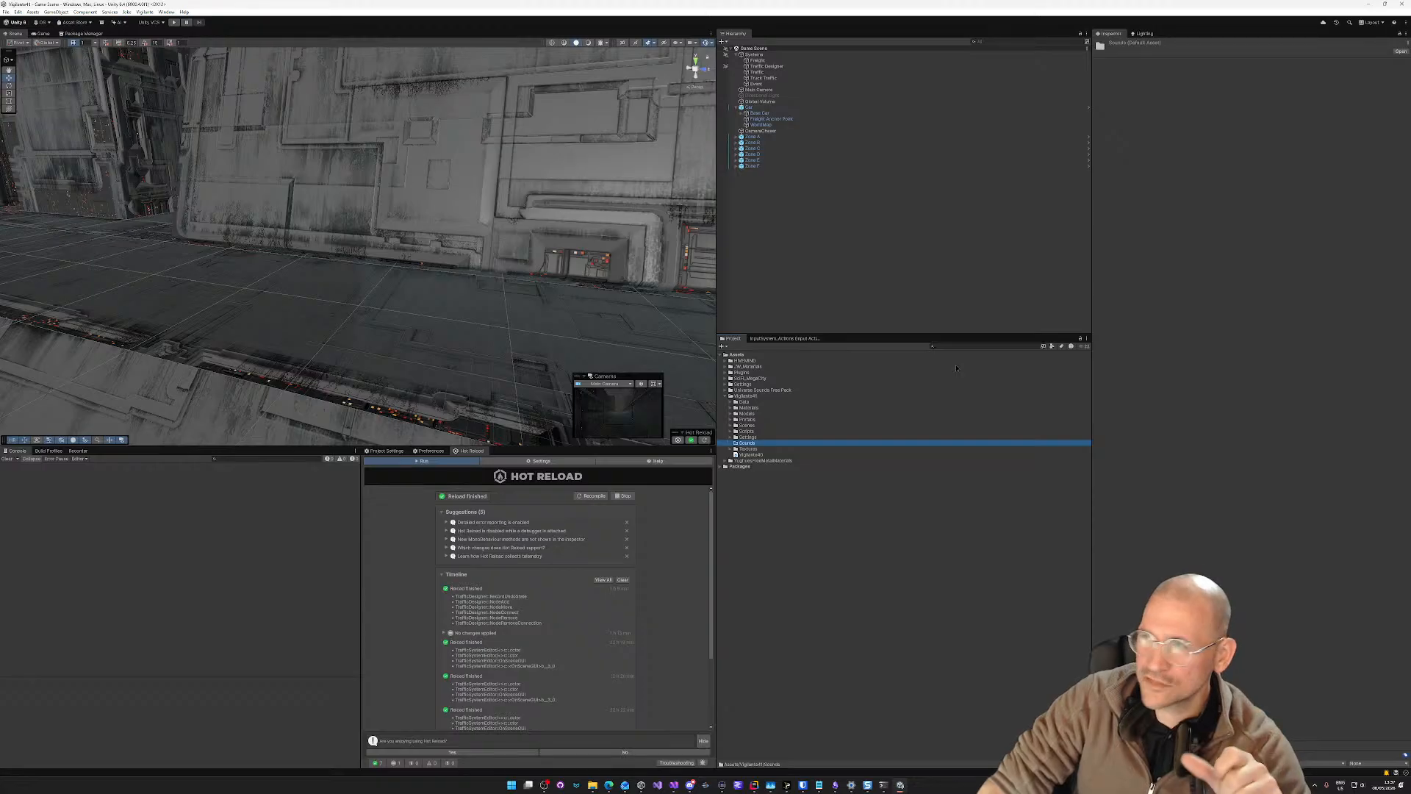
left_click(1150, 278)
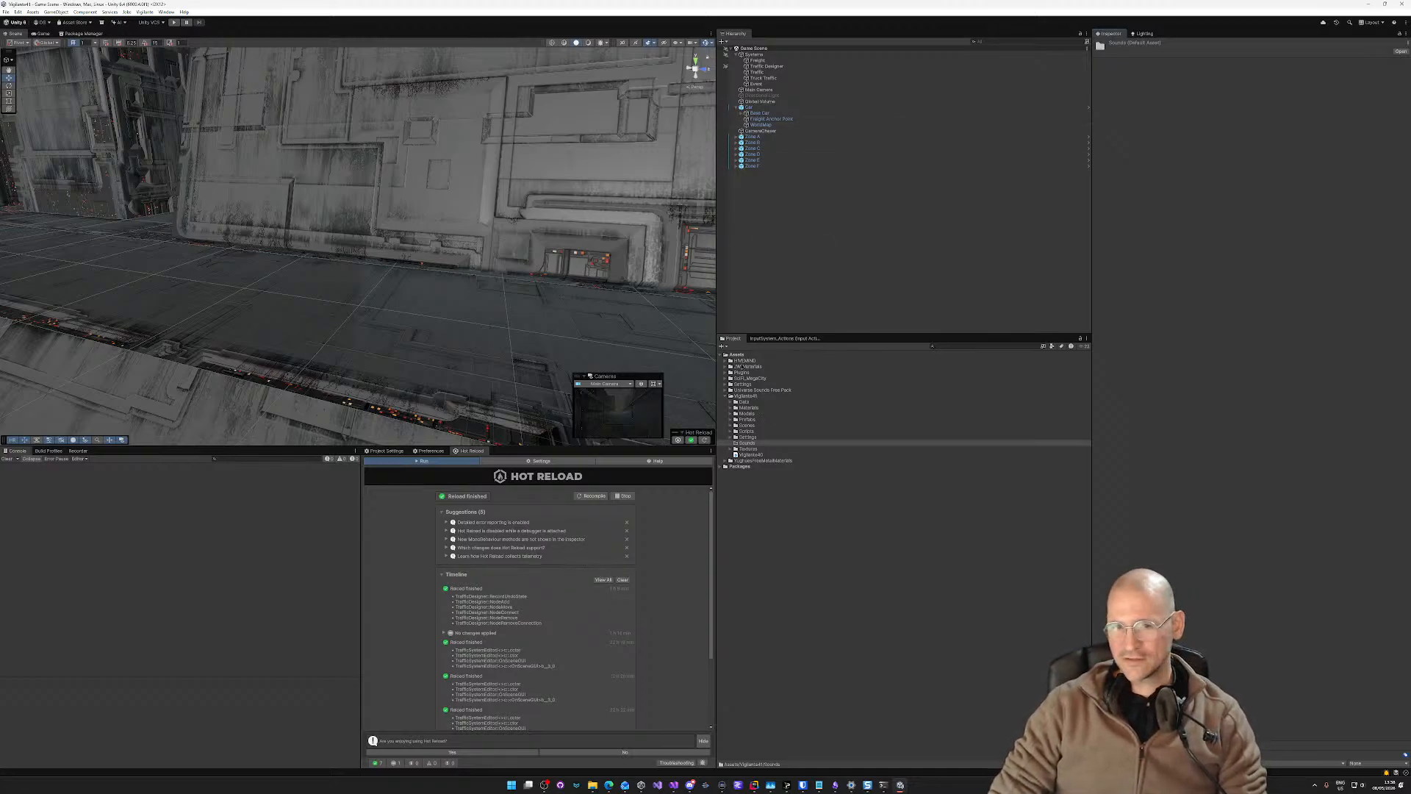
left_click(744, 361)
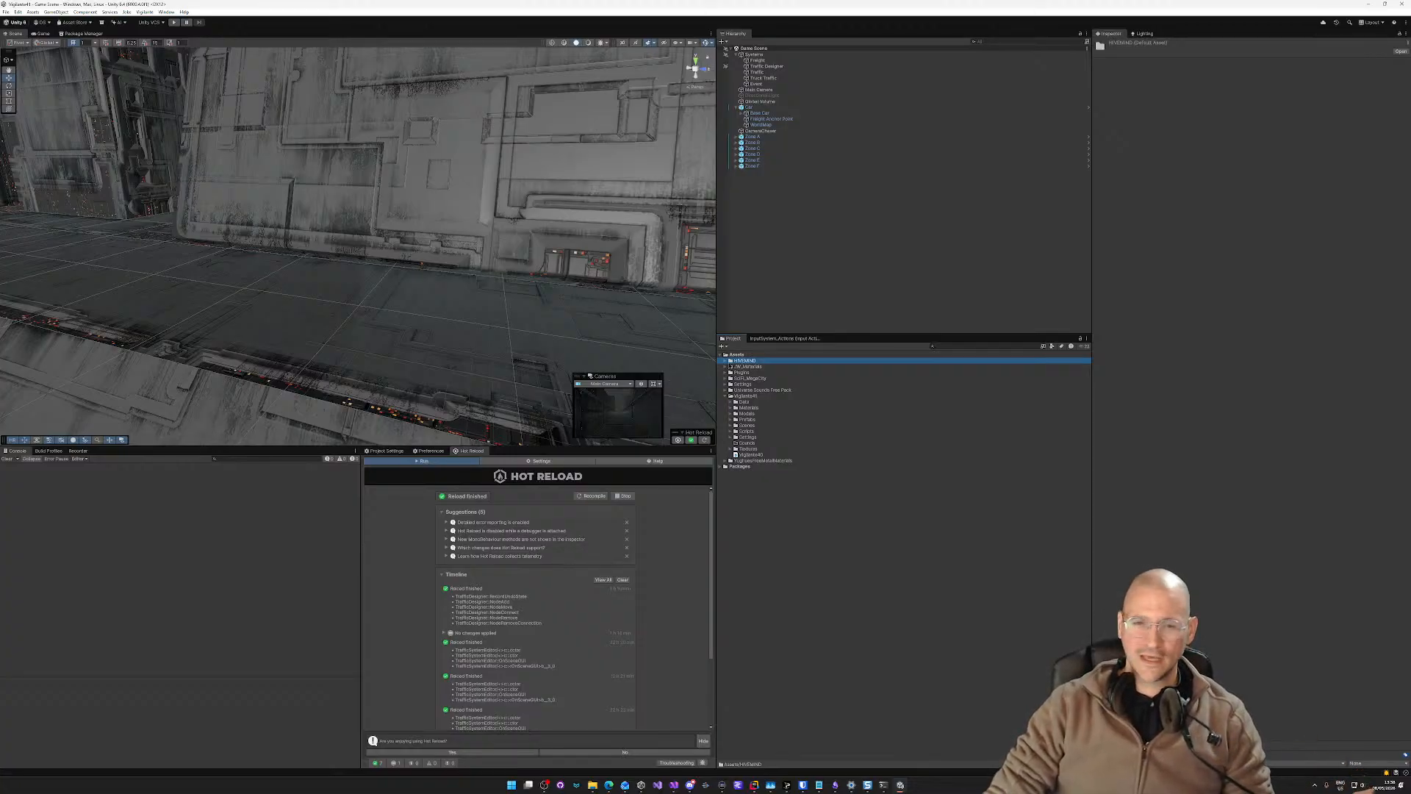
left_click(726, 361)
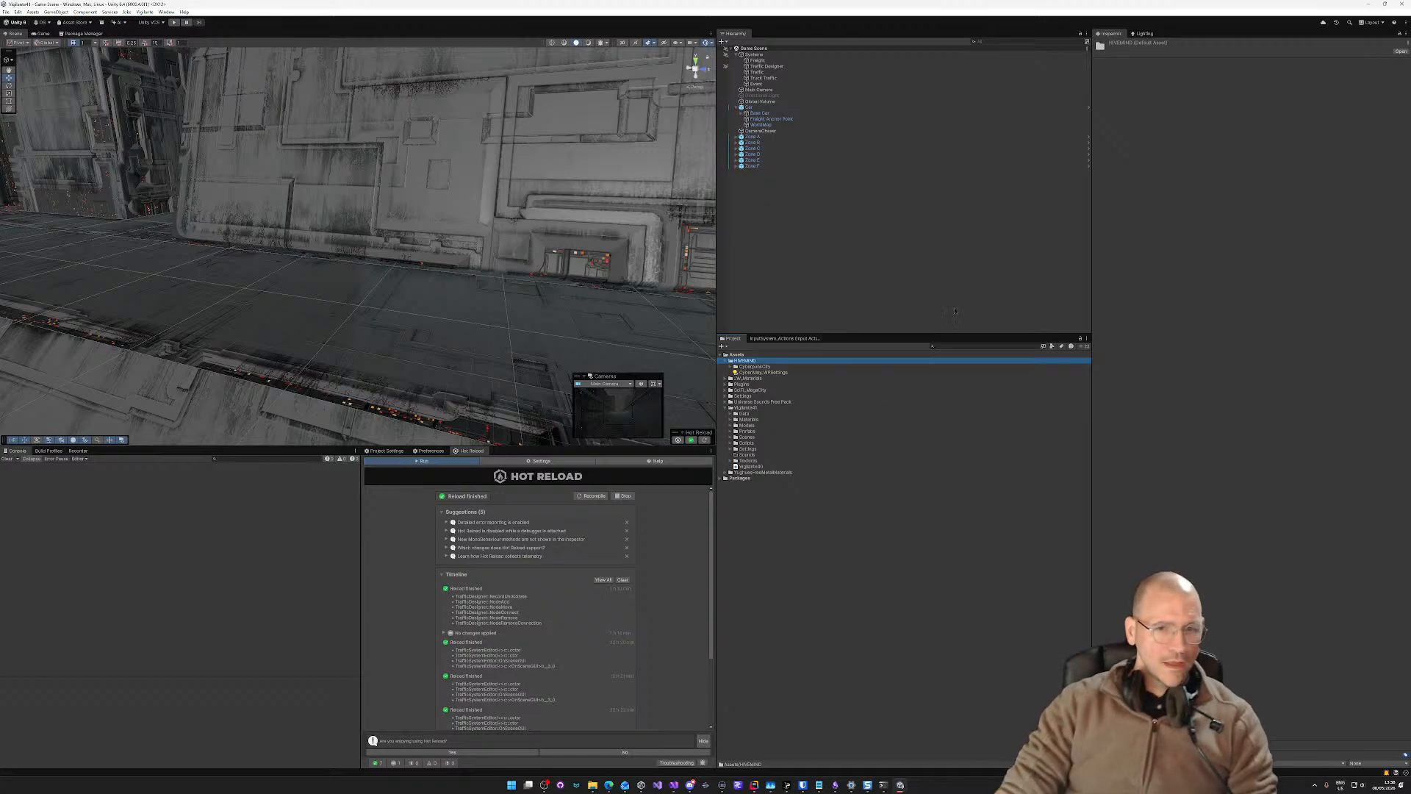
Step: Open the Udemy course "UI Toolkit Runtime - Introduction to new Unity UI system" from the "unity ui quick start" search results in the browser
left_click(1243, 387)
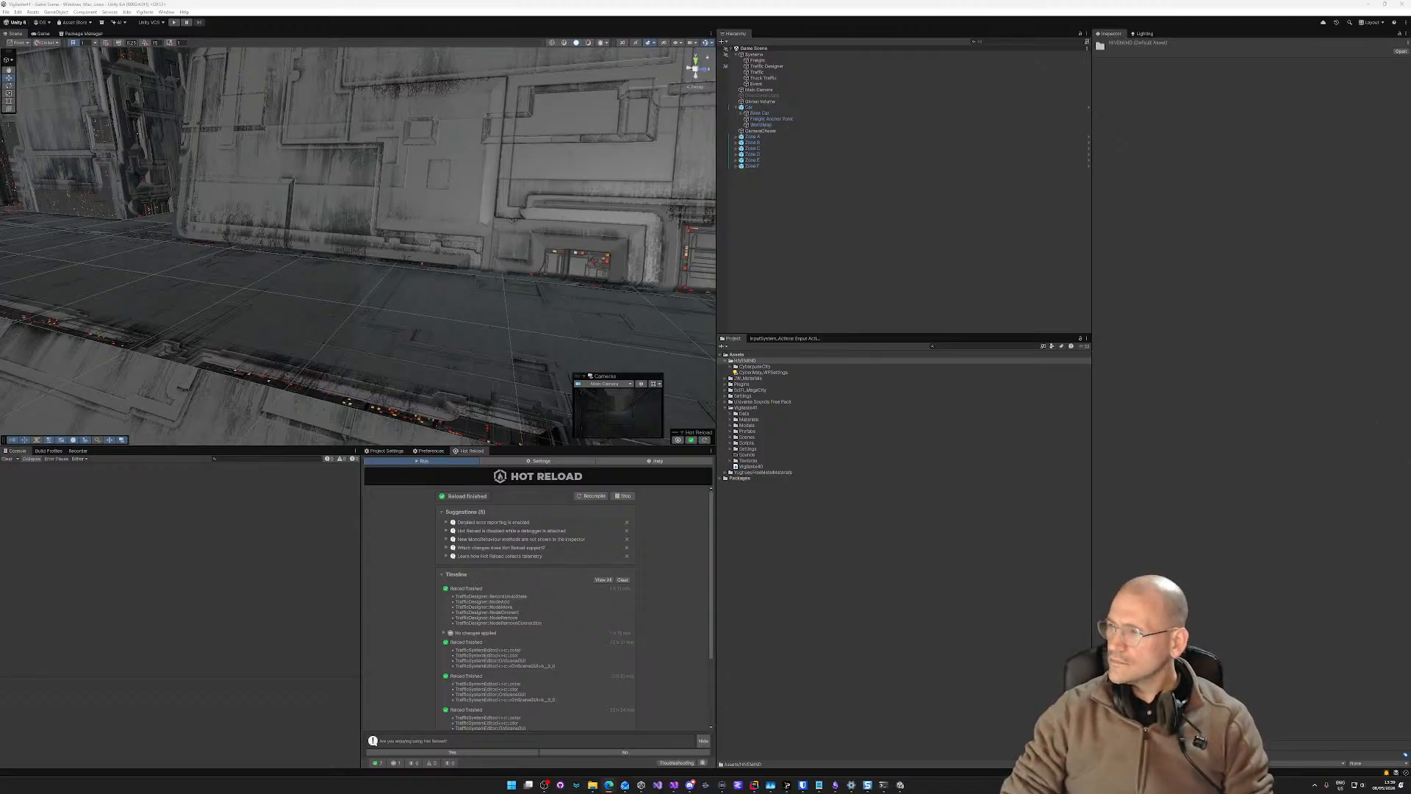
left_click_drag(1410, 390, 919, 209)
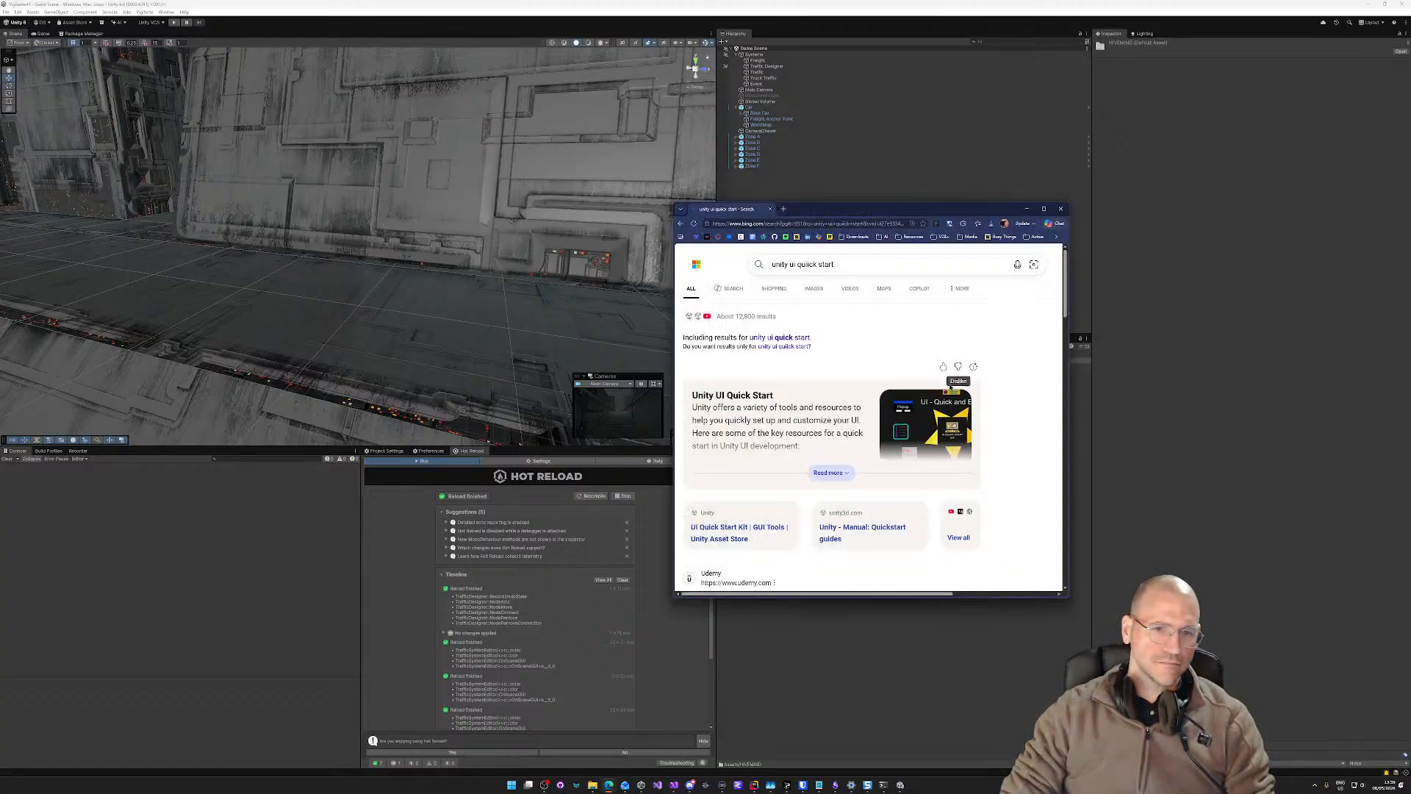
scroll(853, 448, "down", 1)
scroll(853, 448, "down", 2)
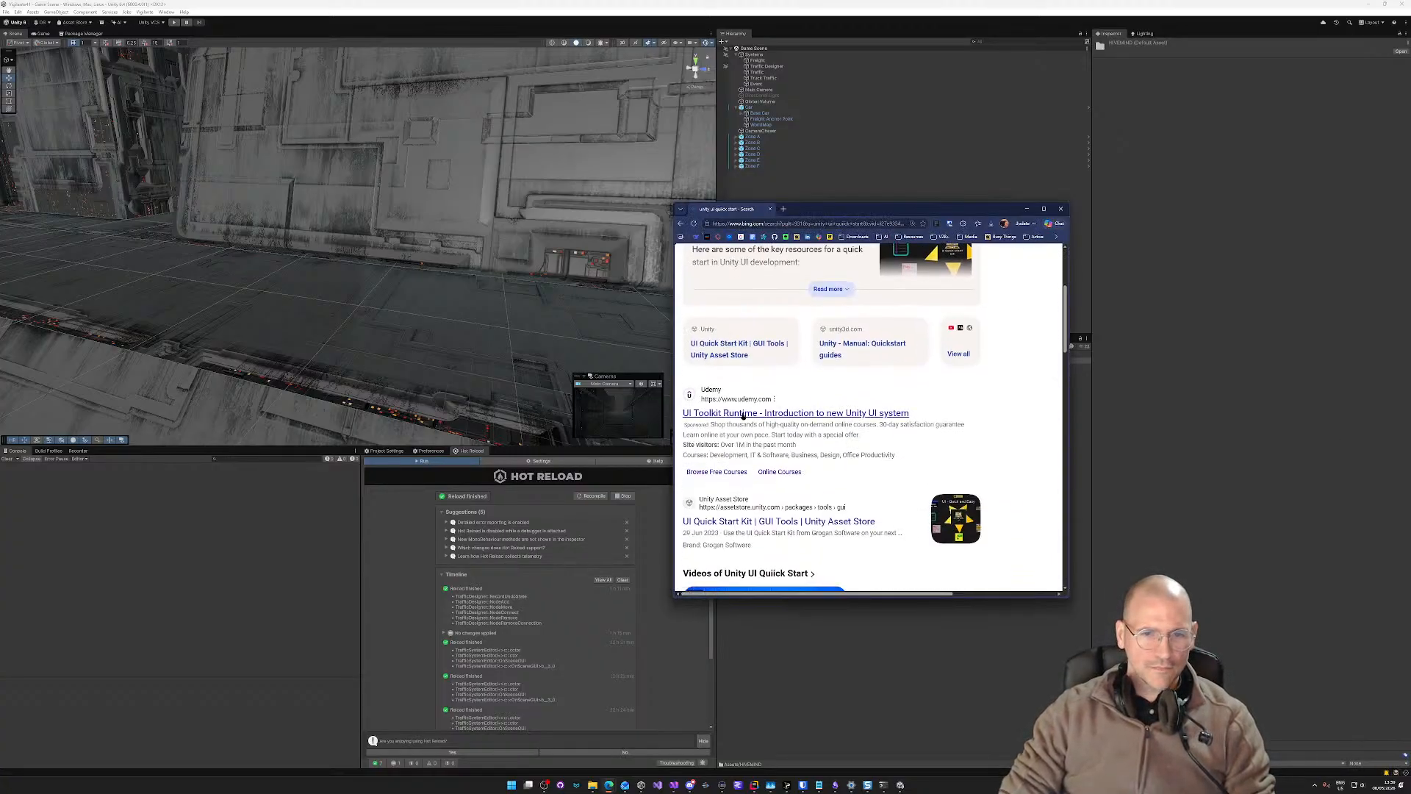
left_click(741, 414)
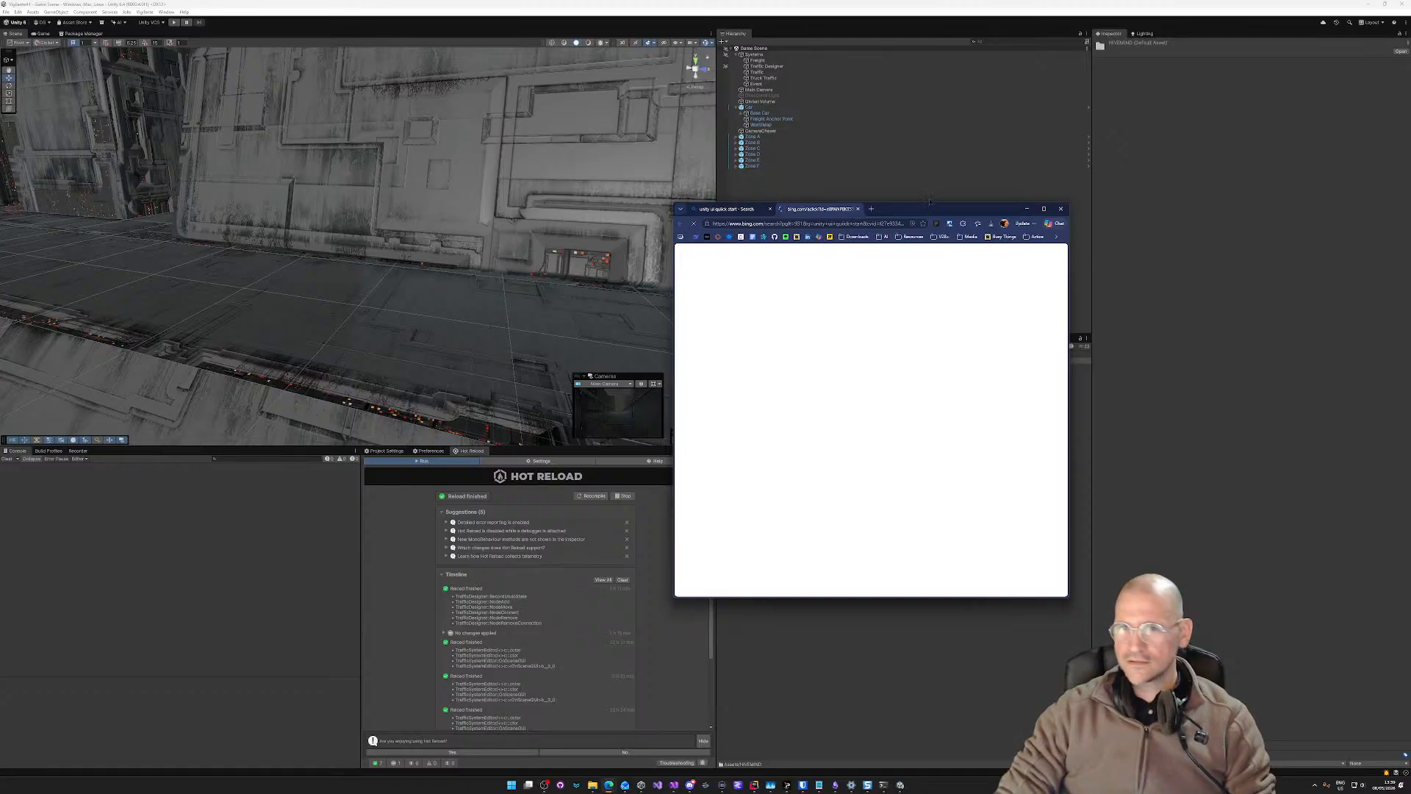
left_click_drag(932, 212, 1150, 113)
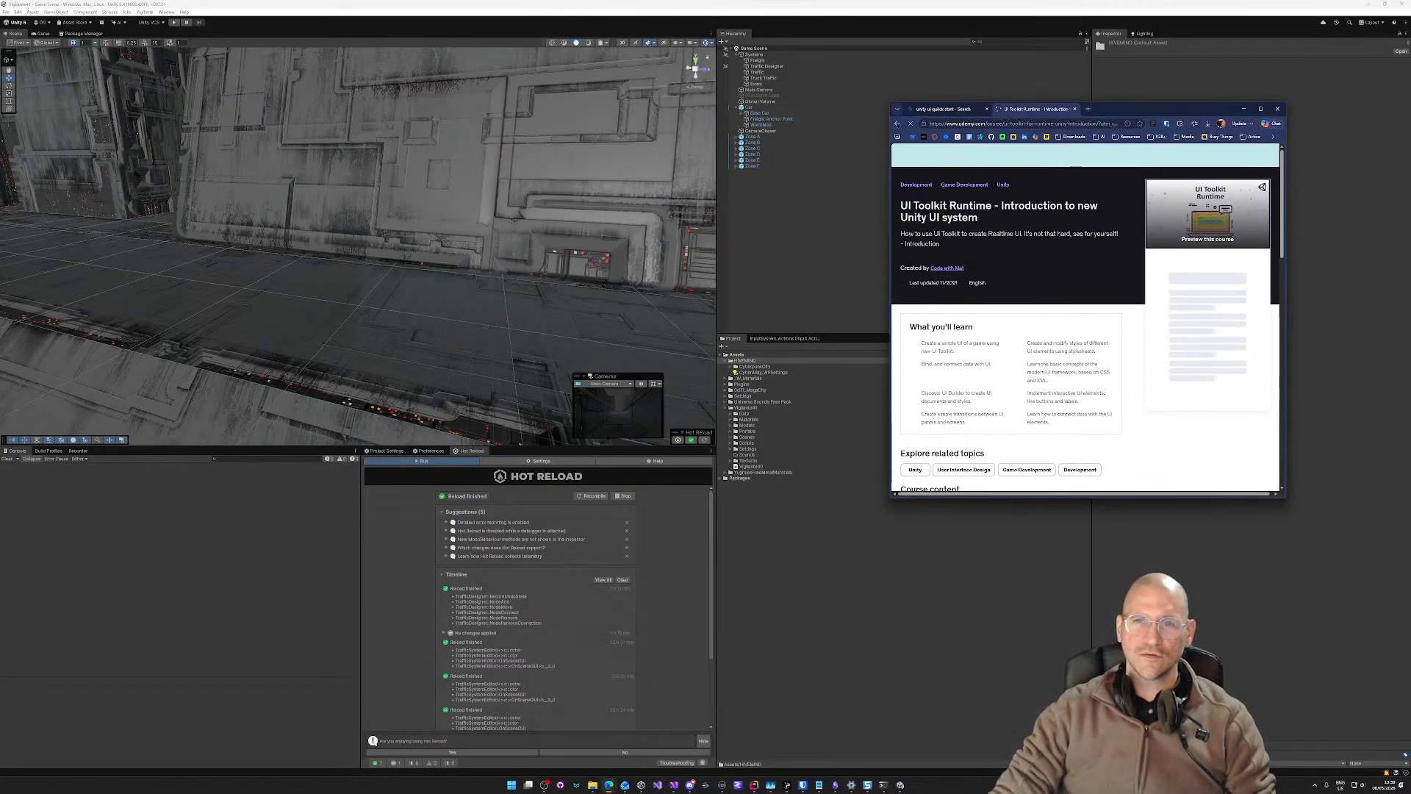
Step: Close the course page and open the Medium guide on mastering Unity's UI Toolkit from the search results in a maximized window
key("ctrl+w")
scroll(1054, 324, "down", 3)
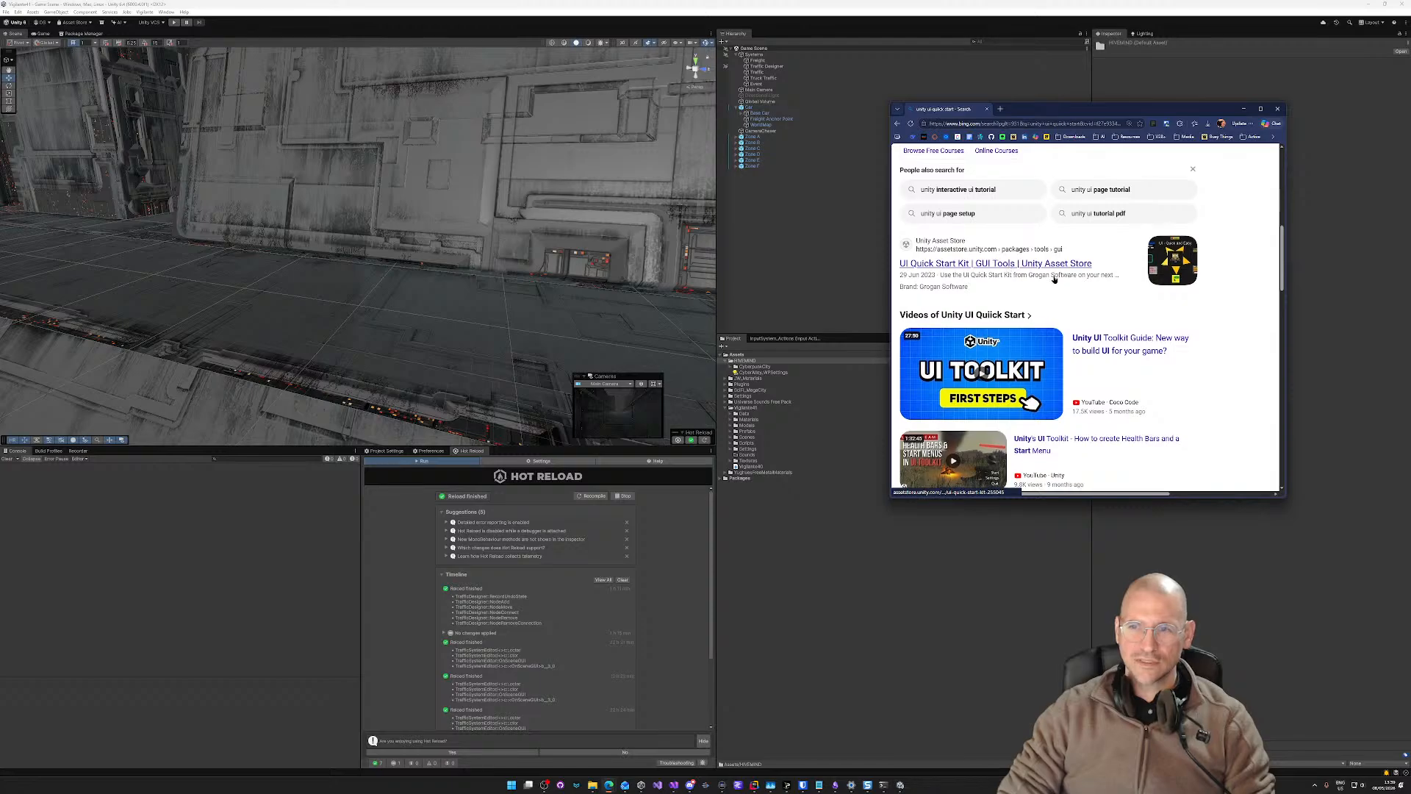
scroll(1029, 275, "down", 8)
scroll(1044, 288, "down", 1)
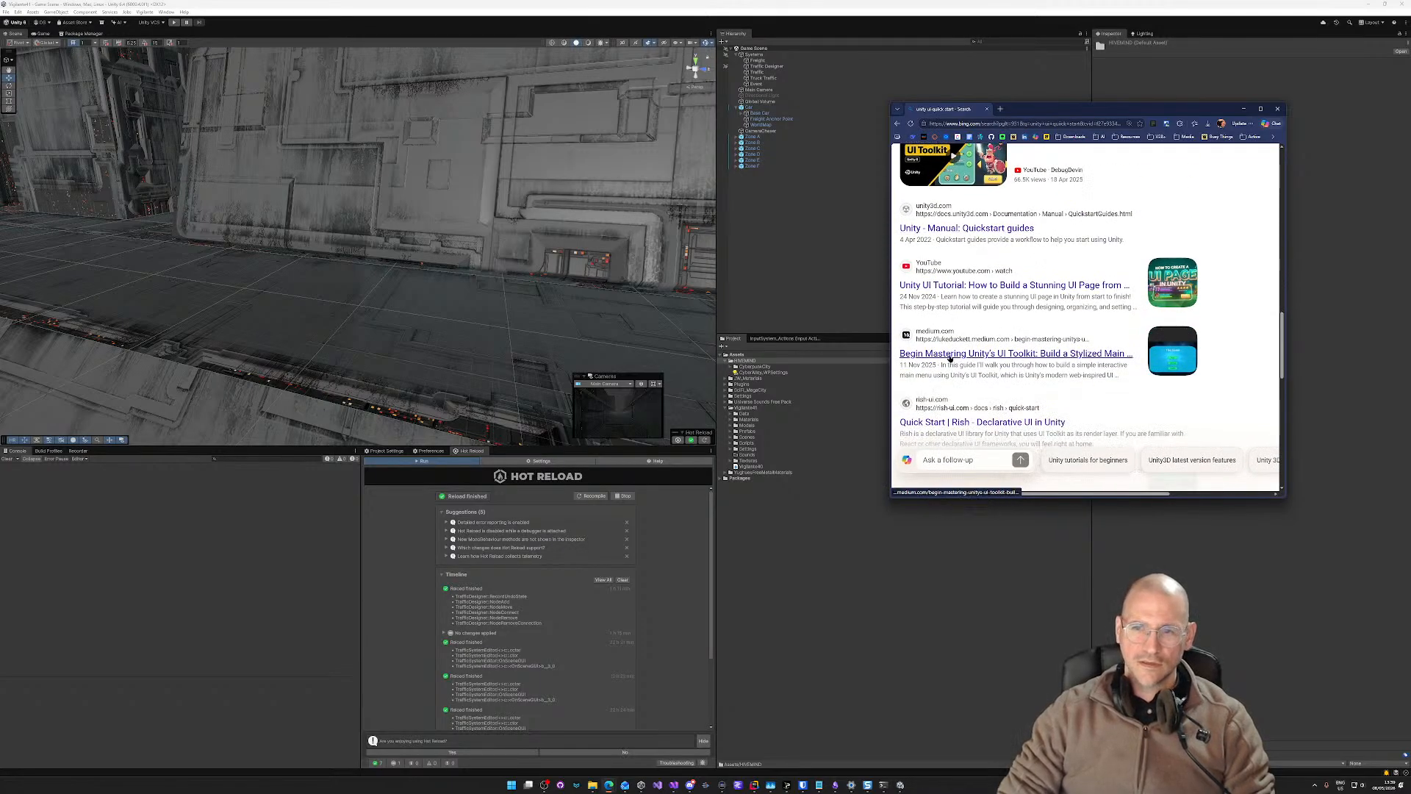
left_click(972, 358)
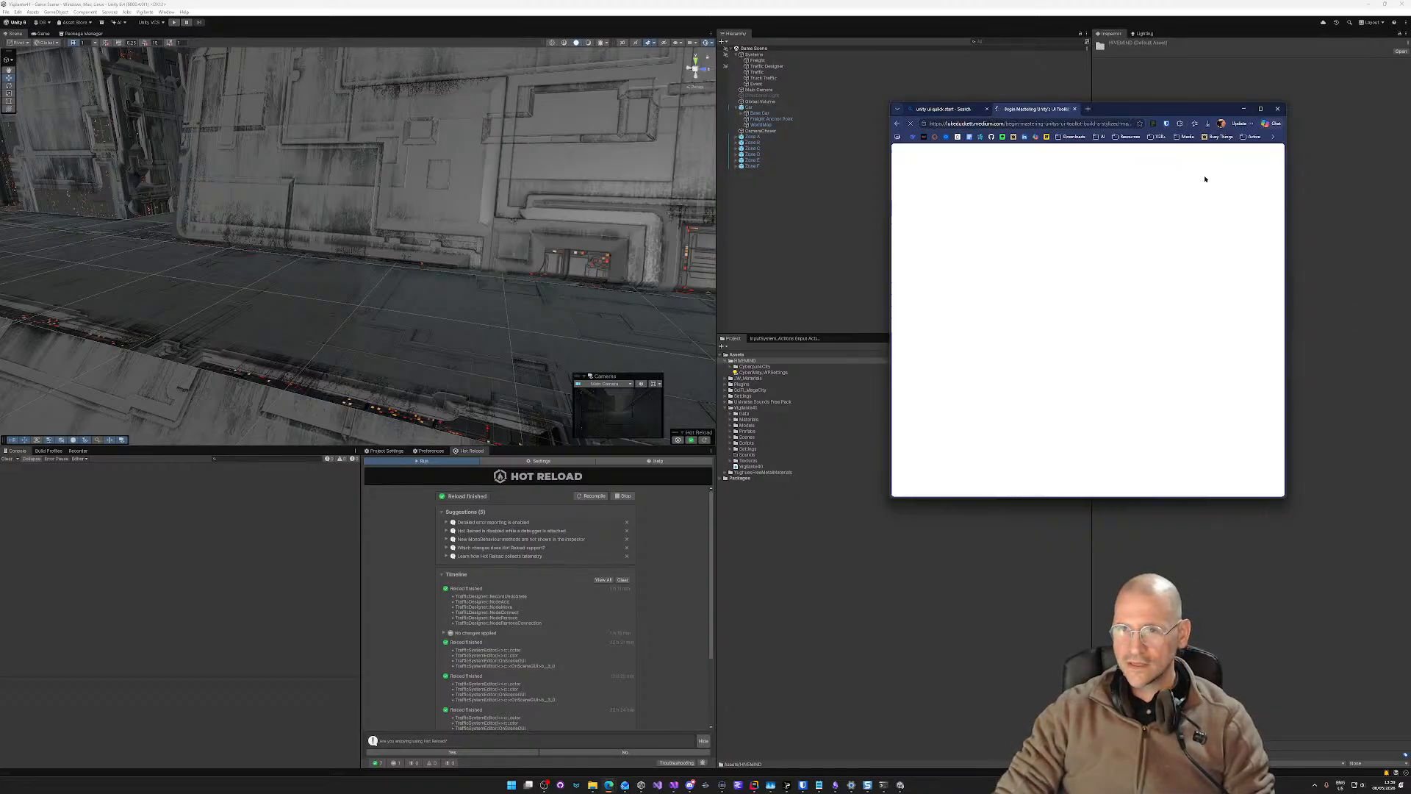
double_click(1174, 110)
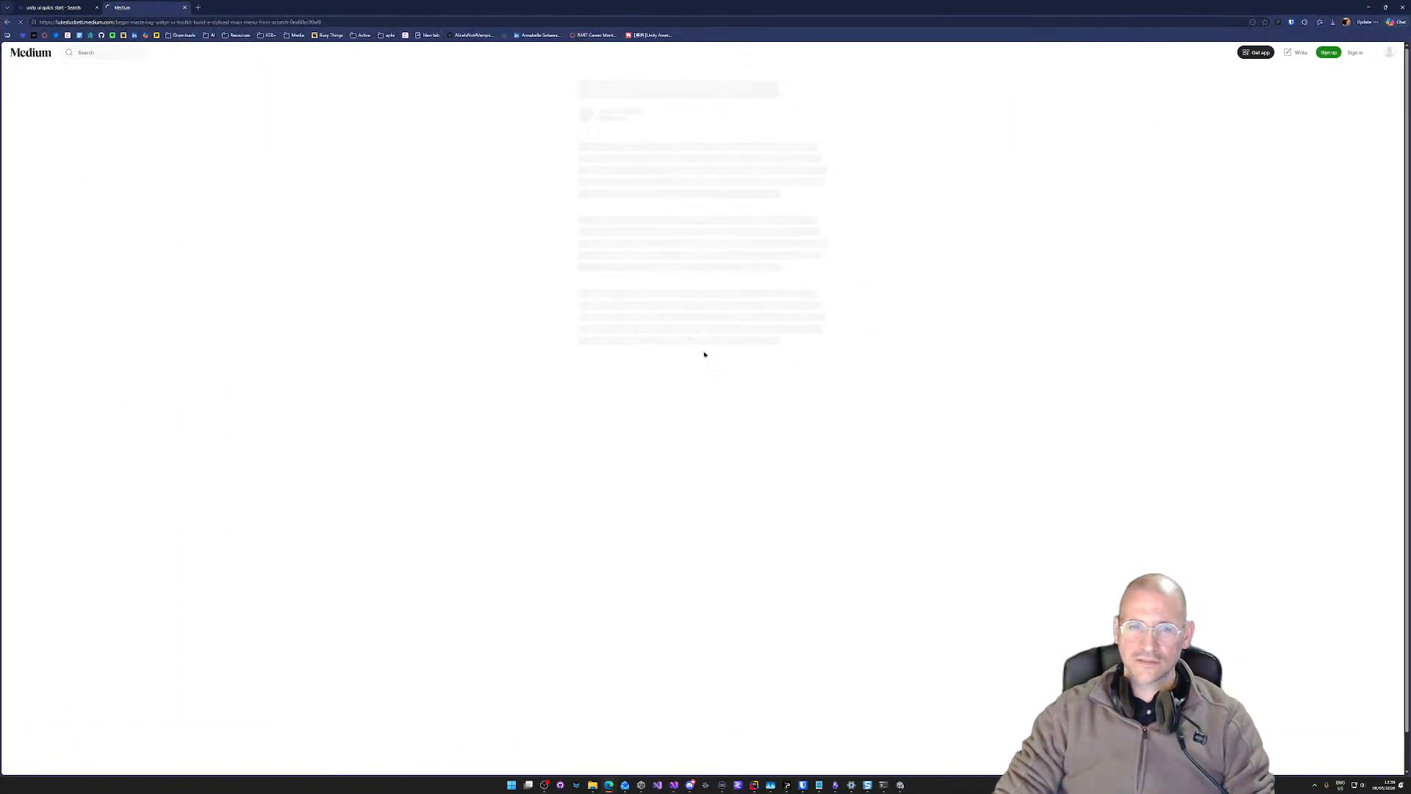
Step: Skim the UI Toolkit guide, dismissing the overlay, and return to its scene setup instructions
scroll(677, 360, "down", 9)
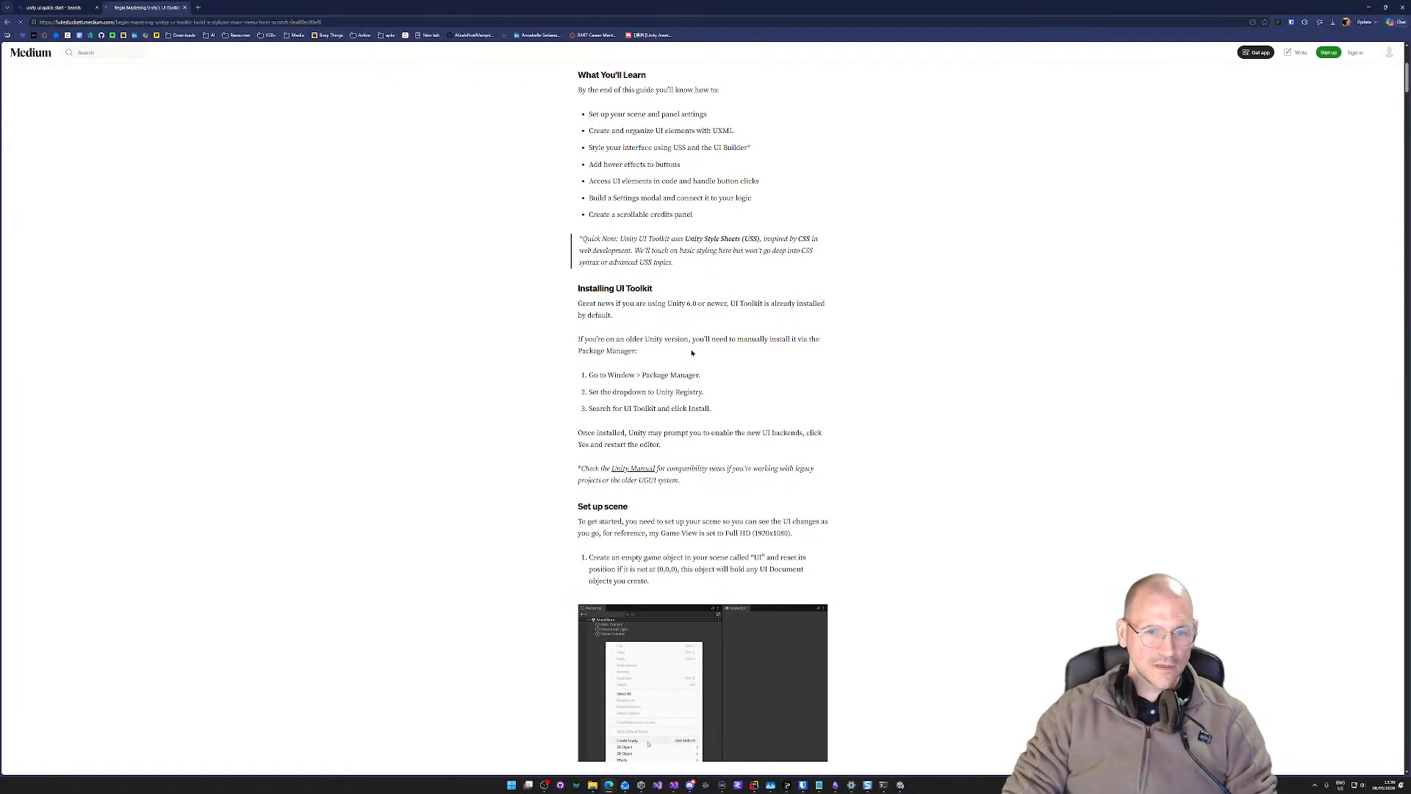
scroll(691, 353, "down", 5)
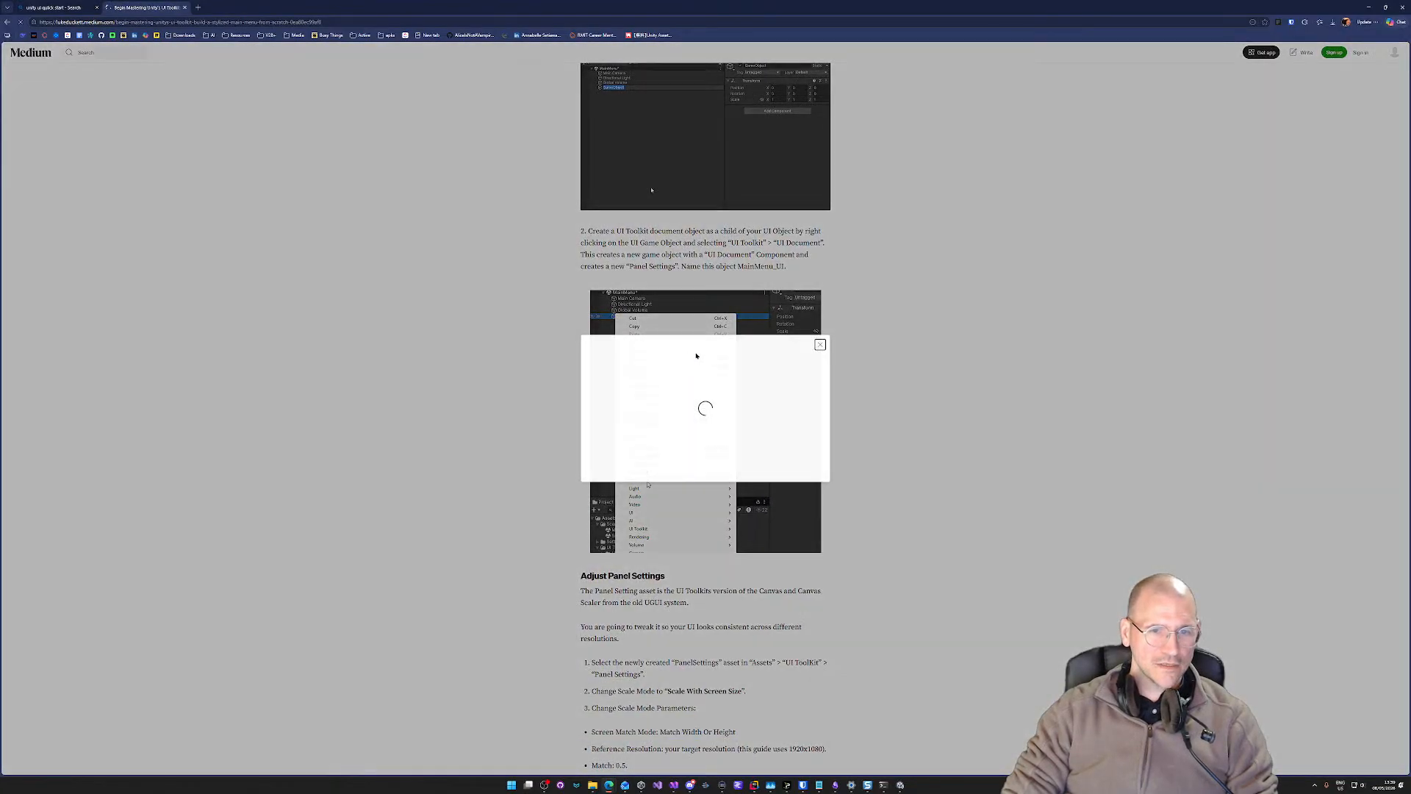
left_click(901, 373)
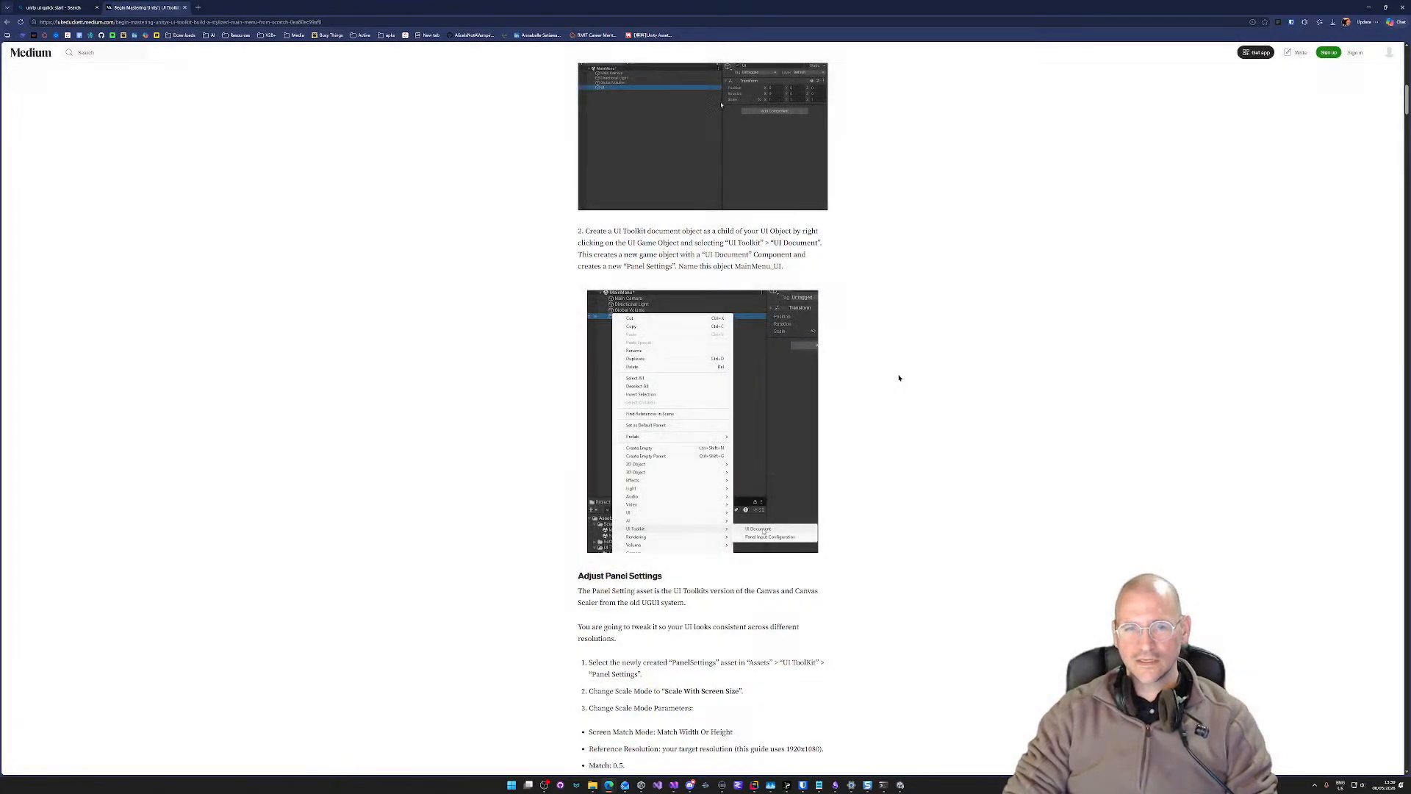
scroll(897, 387, "down", 4)
scroll(897, 387, "down", 16)
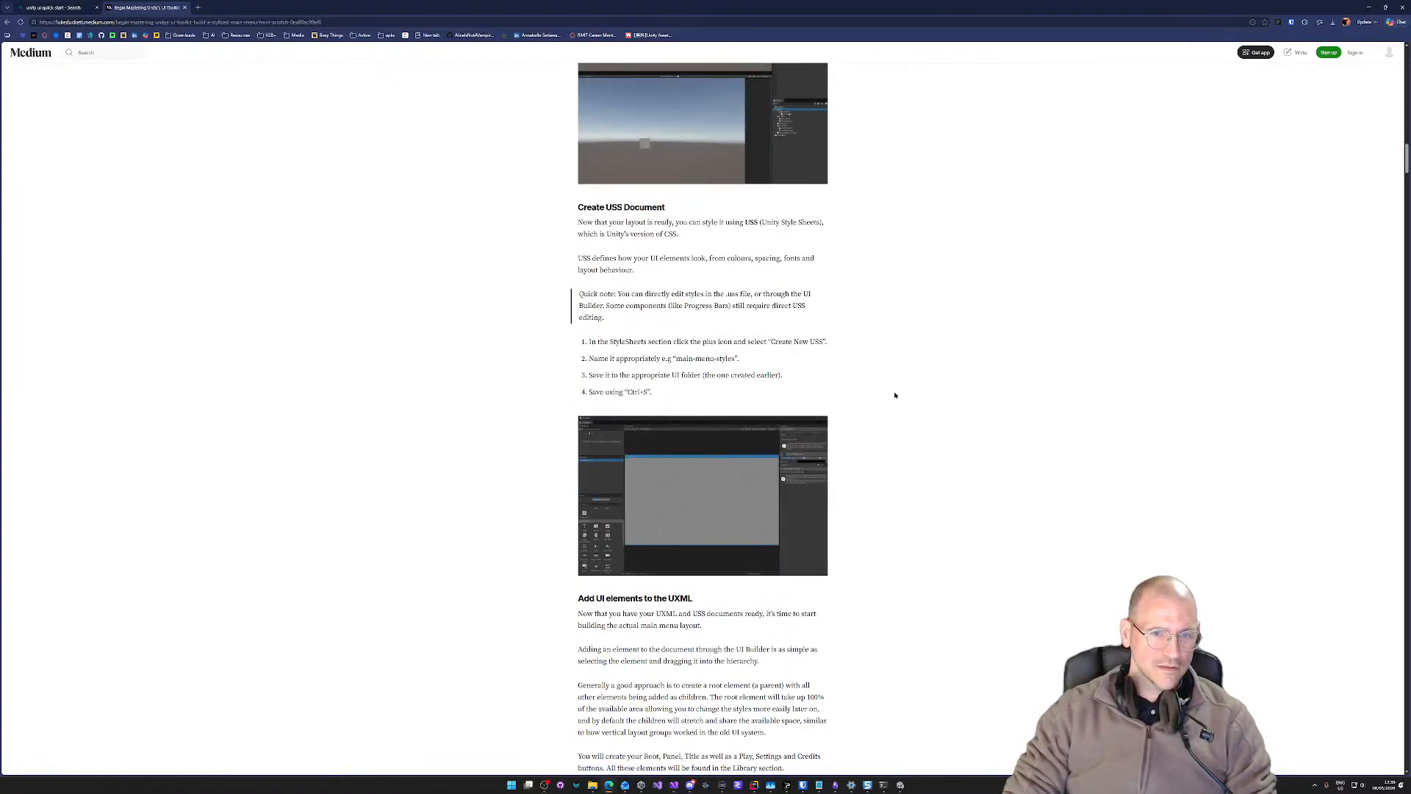
scroll(892, 395, "up", 3)
scroll(986, 360, "up", 20)
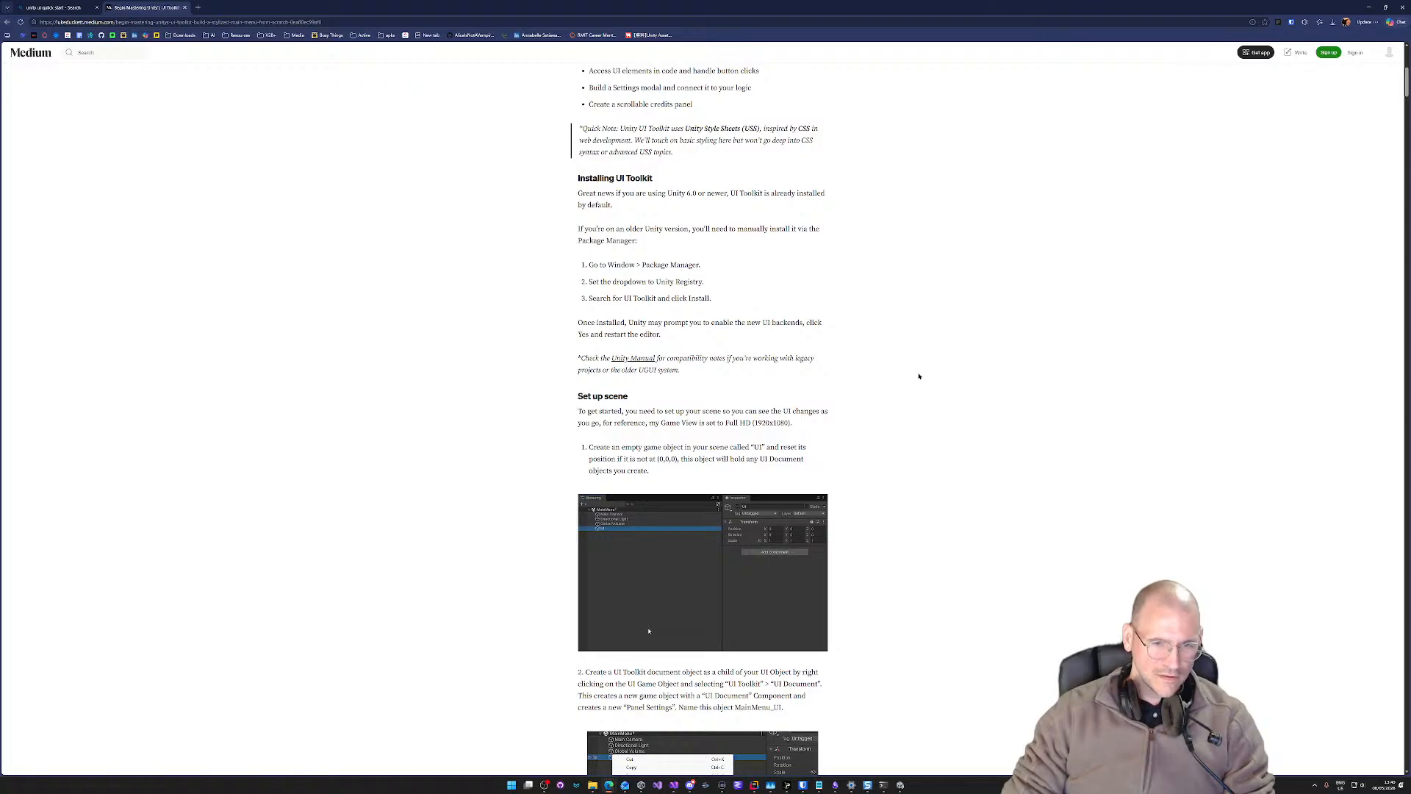
Step: Switch back to Unity and create an empty root-level game object named UI in the scene
key("alt+Tab")
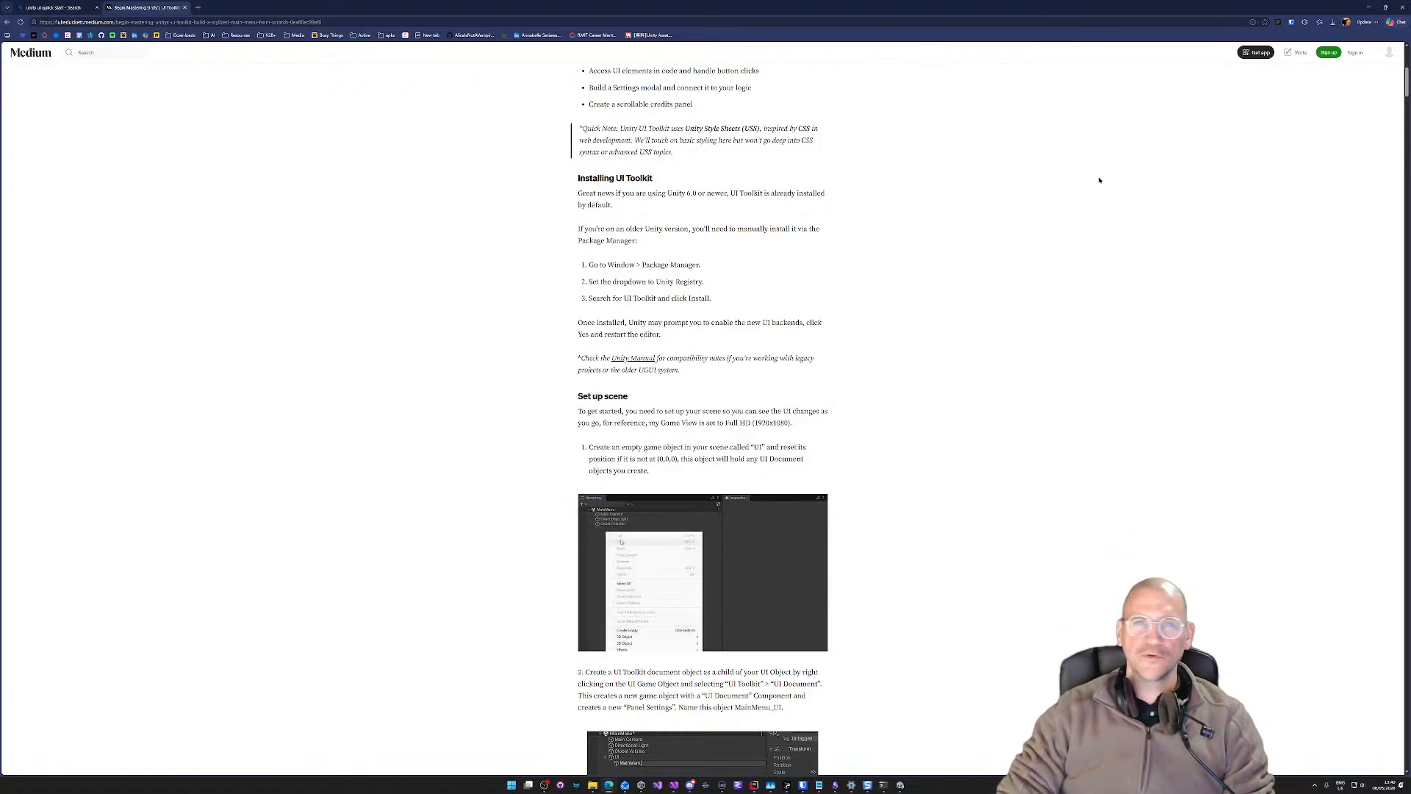
left_click(1369, 7)
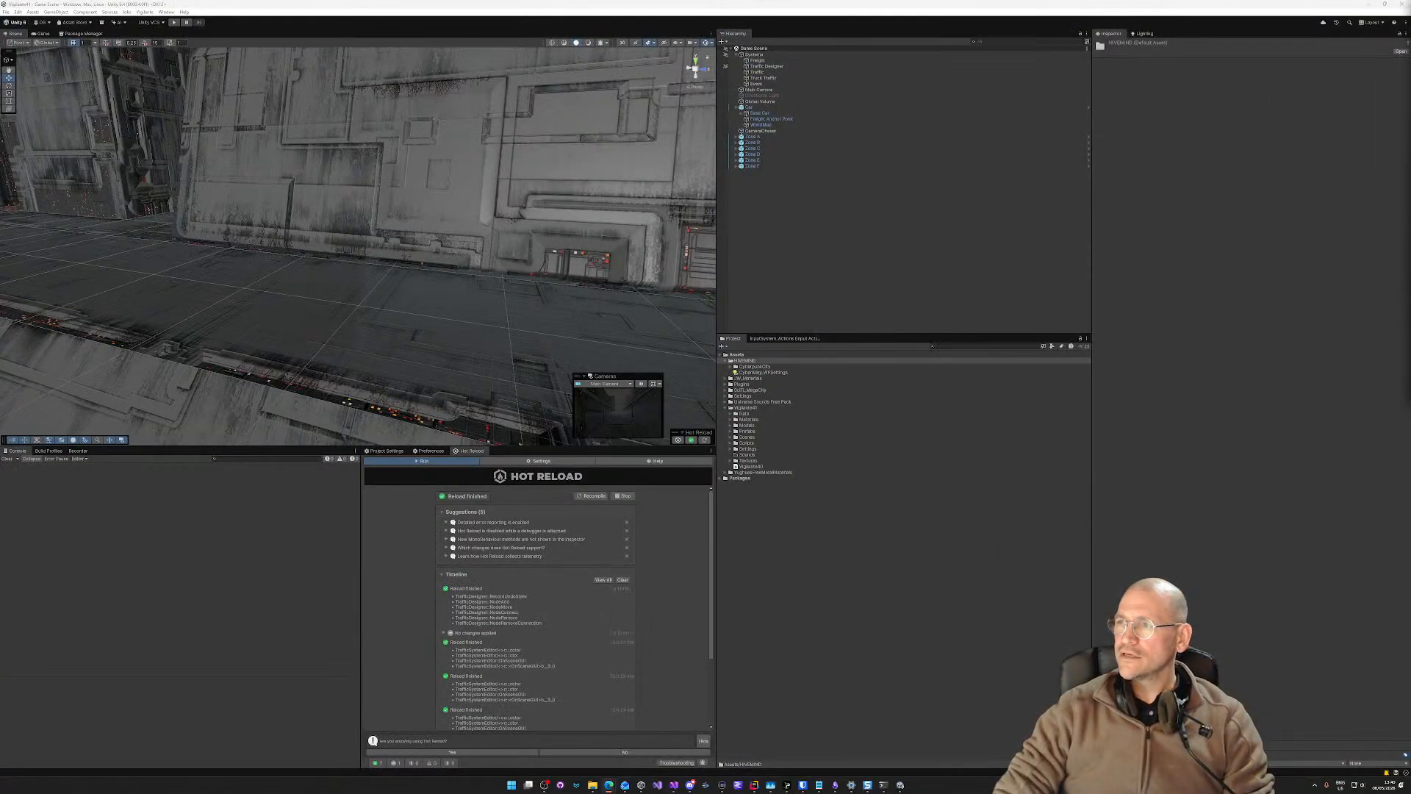
right_click(759, 203)
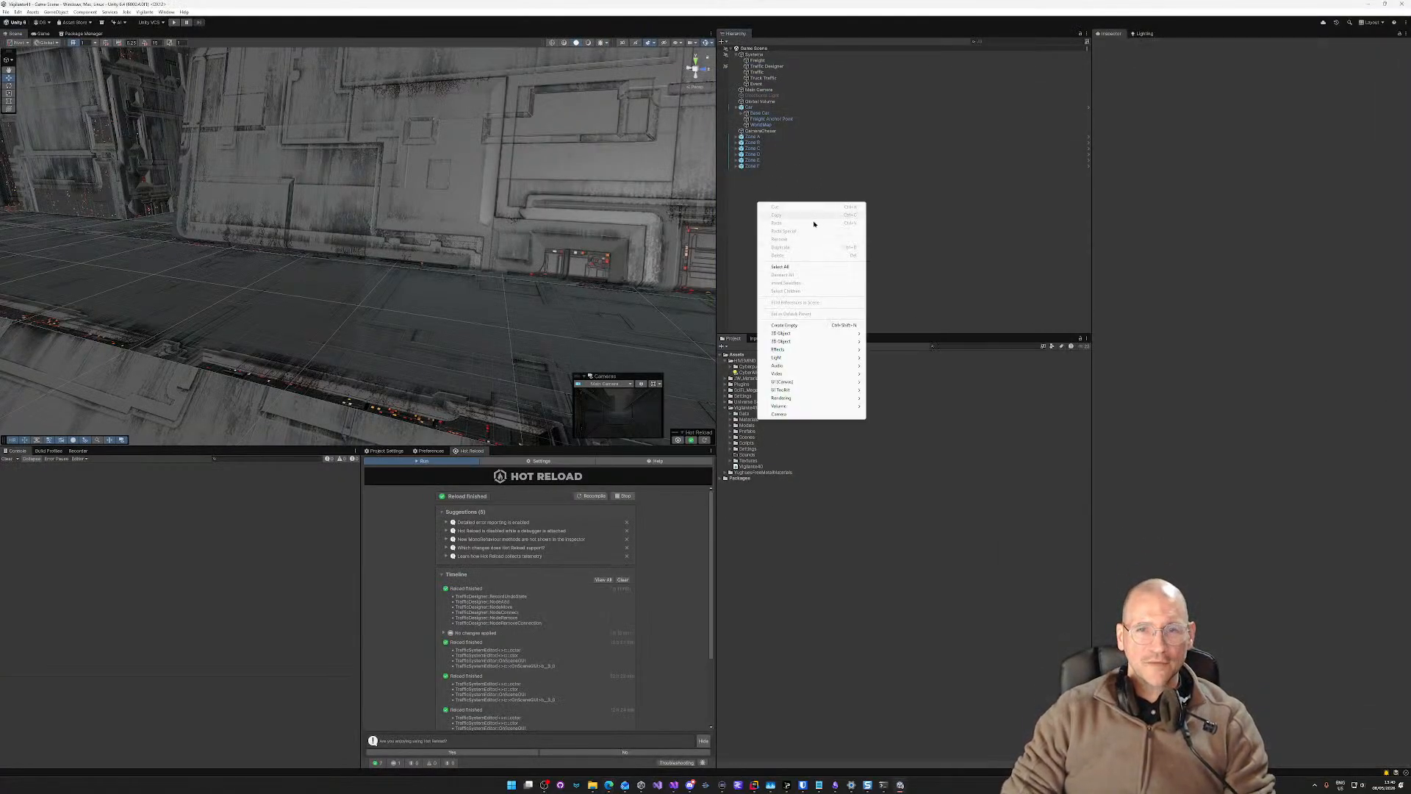
left_click(785, 325)
type("UI")
key("Return")
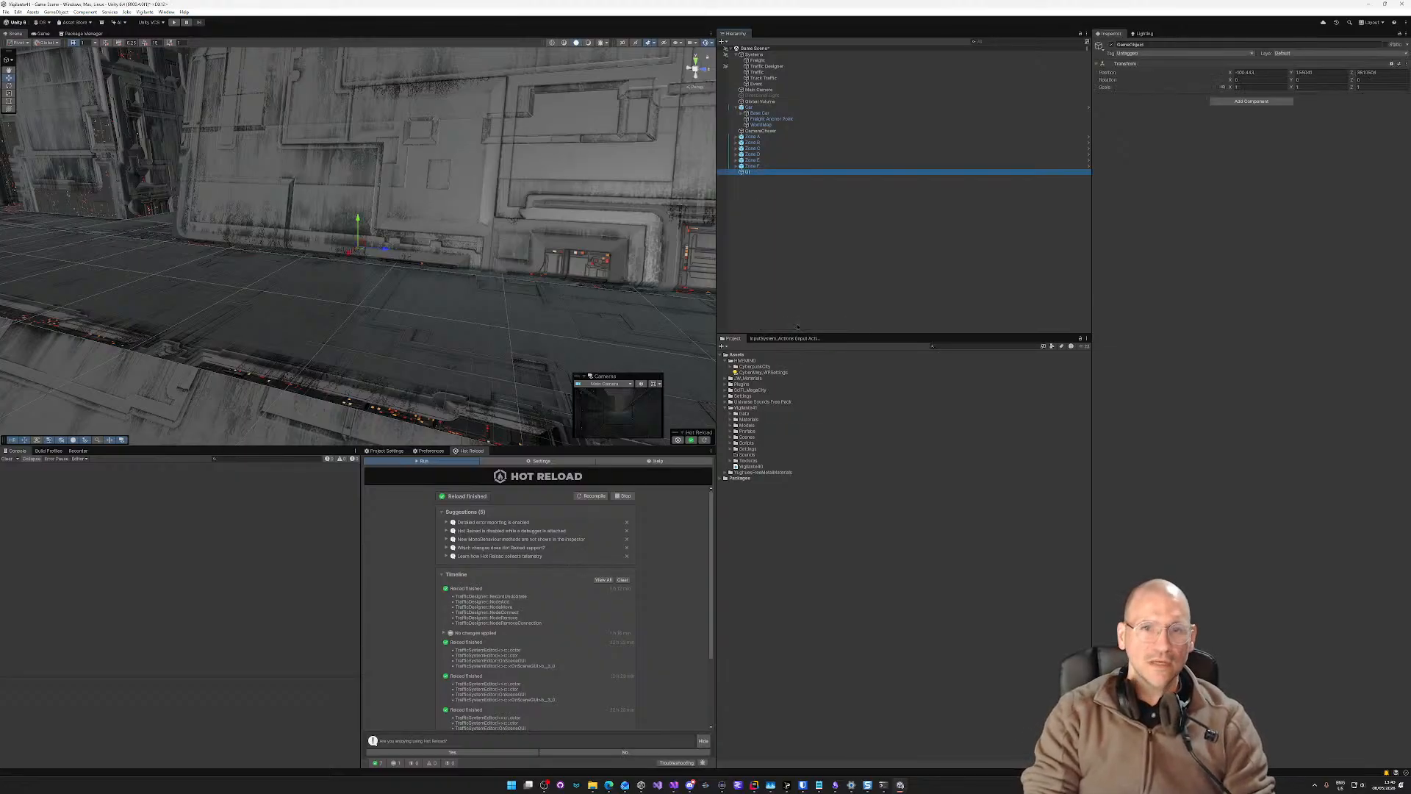
Step: Add a UI Document component to the UI object and check which Panel Settings assets are available for it
left_click(1252, 102)
type("uidoc")
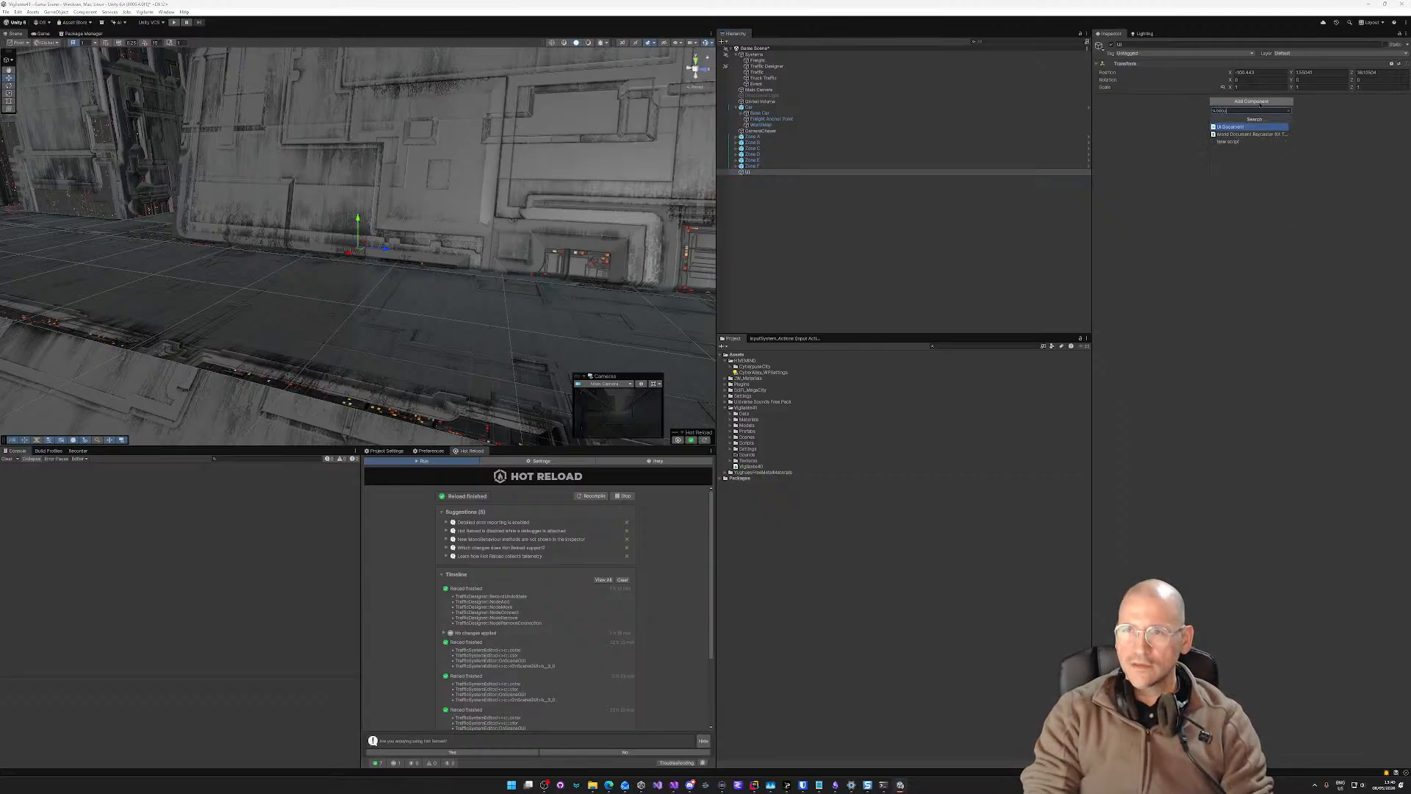
key("Return")
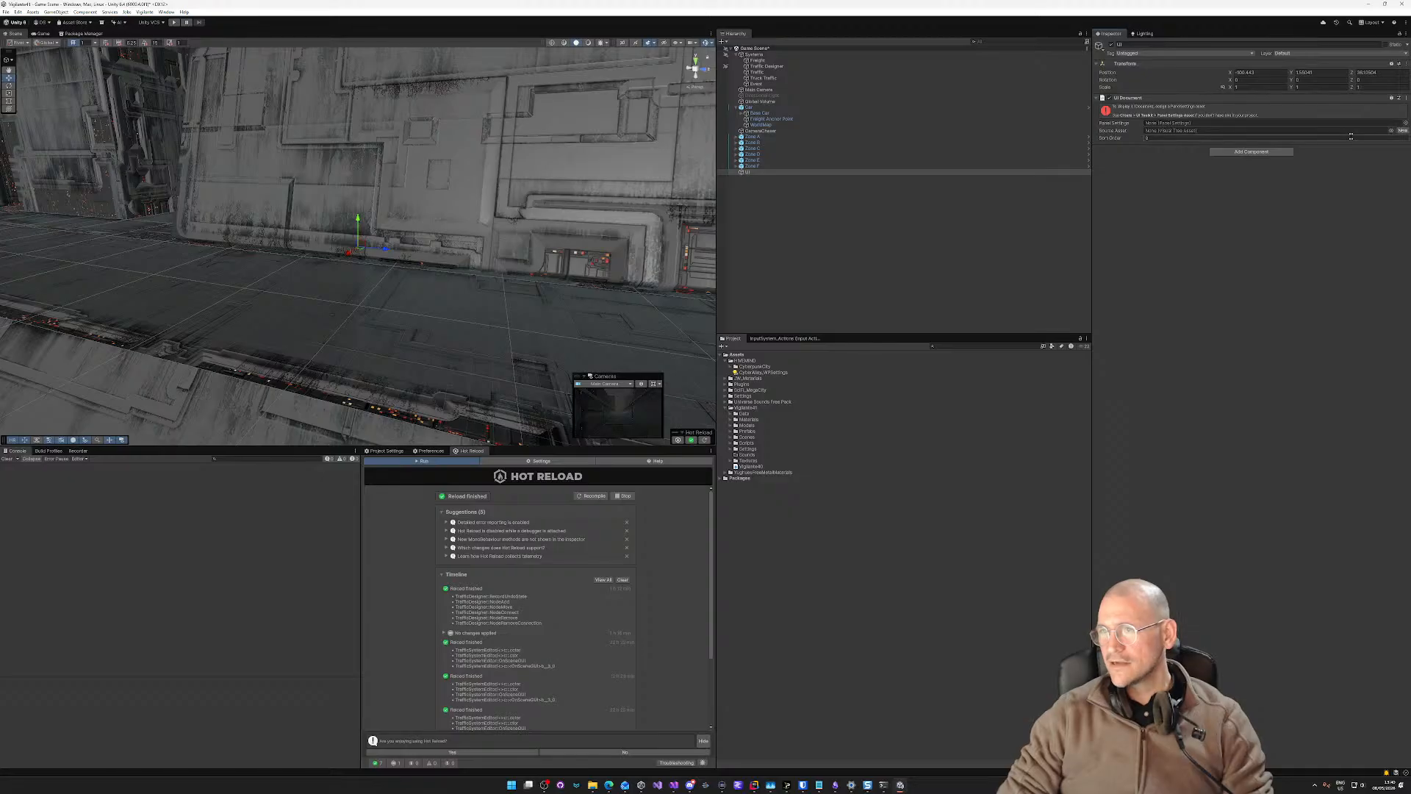
left_click(1406, 123)
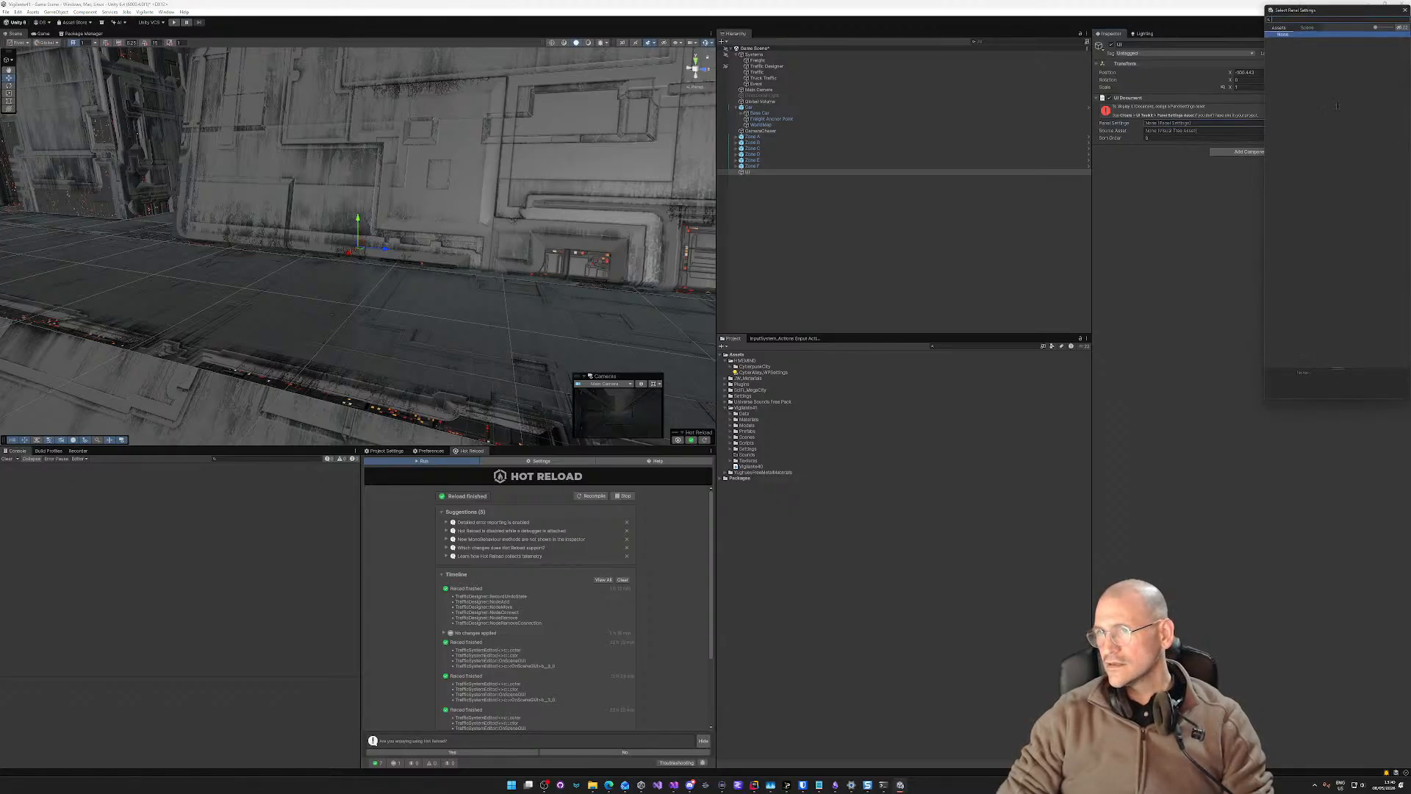
key("Escape")
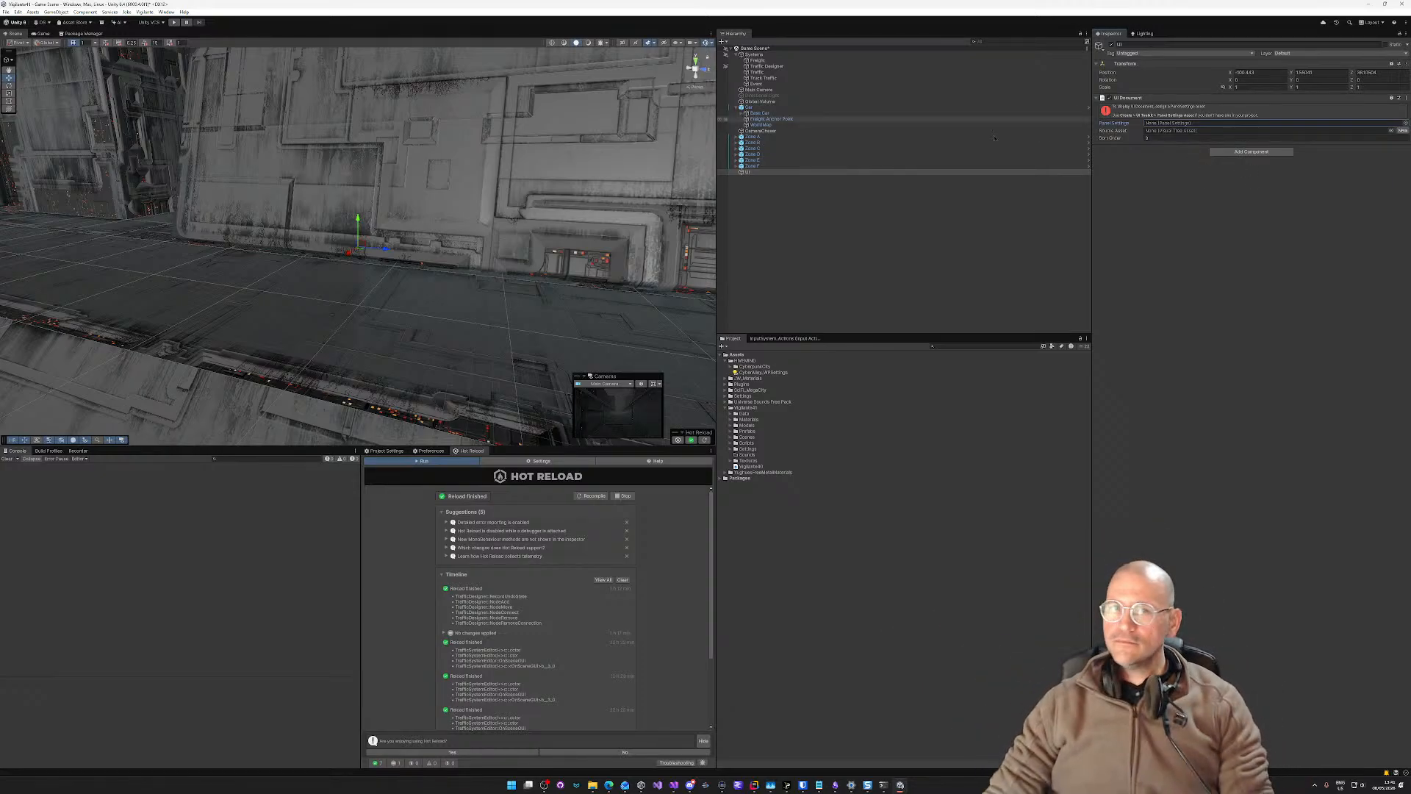
Step: Create a folder named UI inside the project's Vigilante folder
left_click(749, 172)
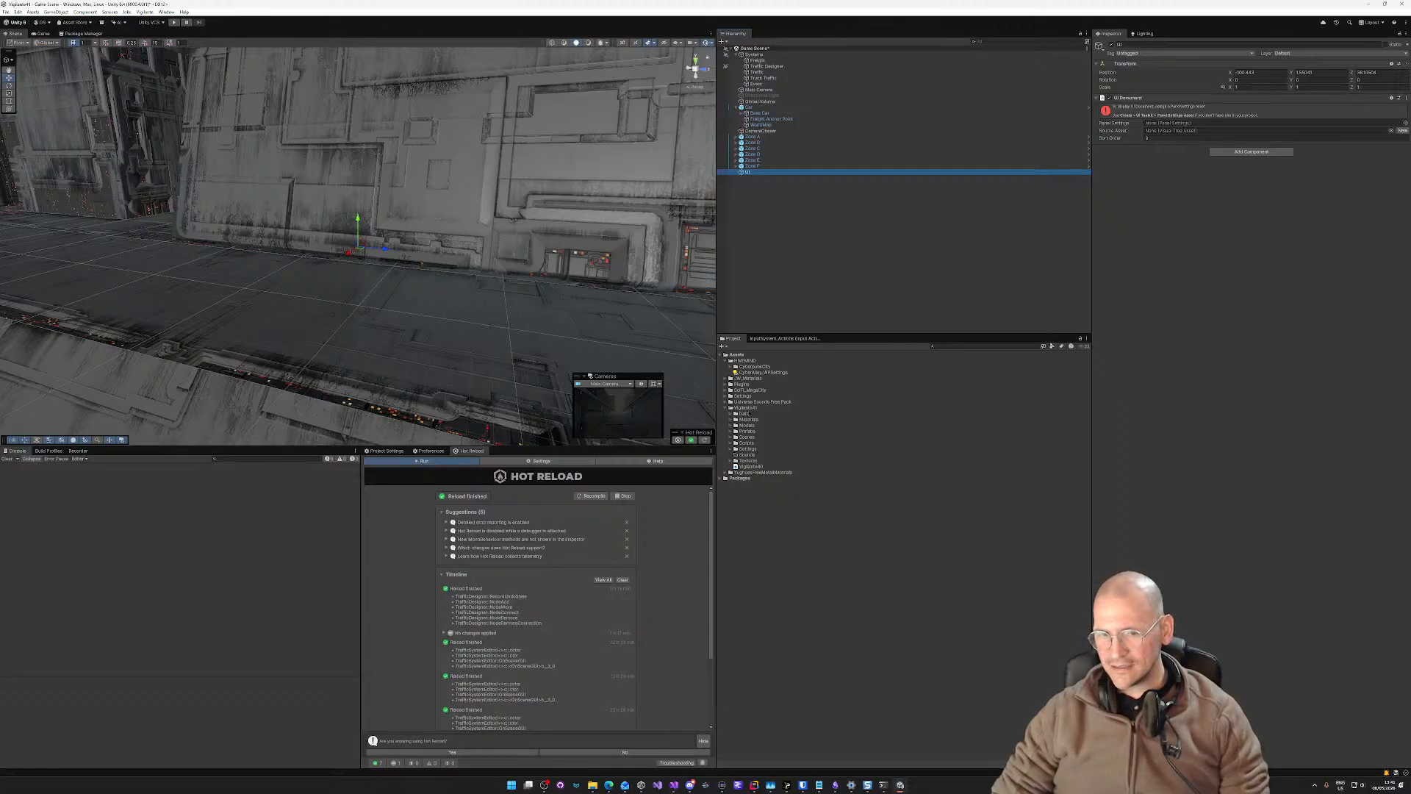
right_click(749, 407)
mouse_move(809, 411)
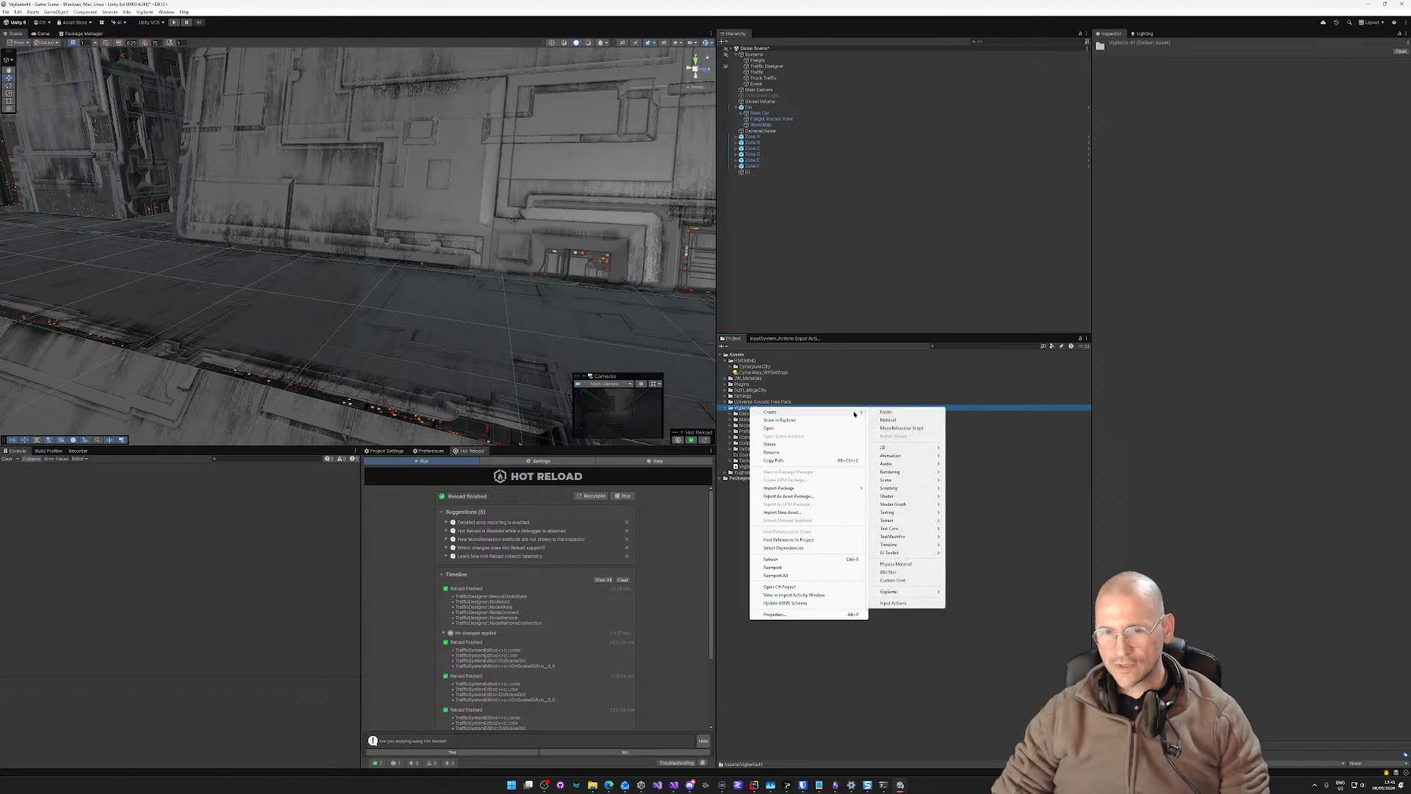
left_click(924, 413)
type("UI")
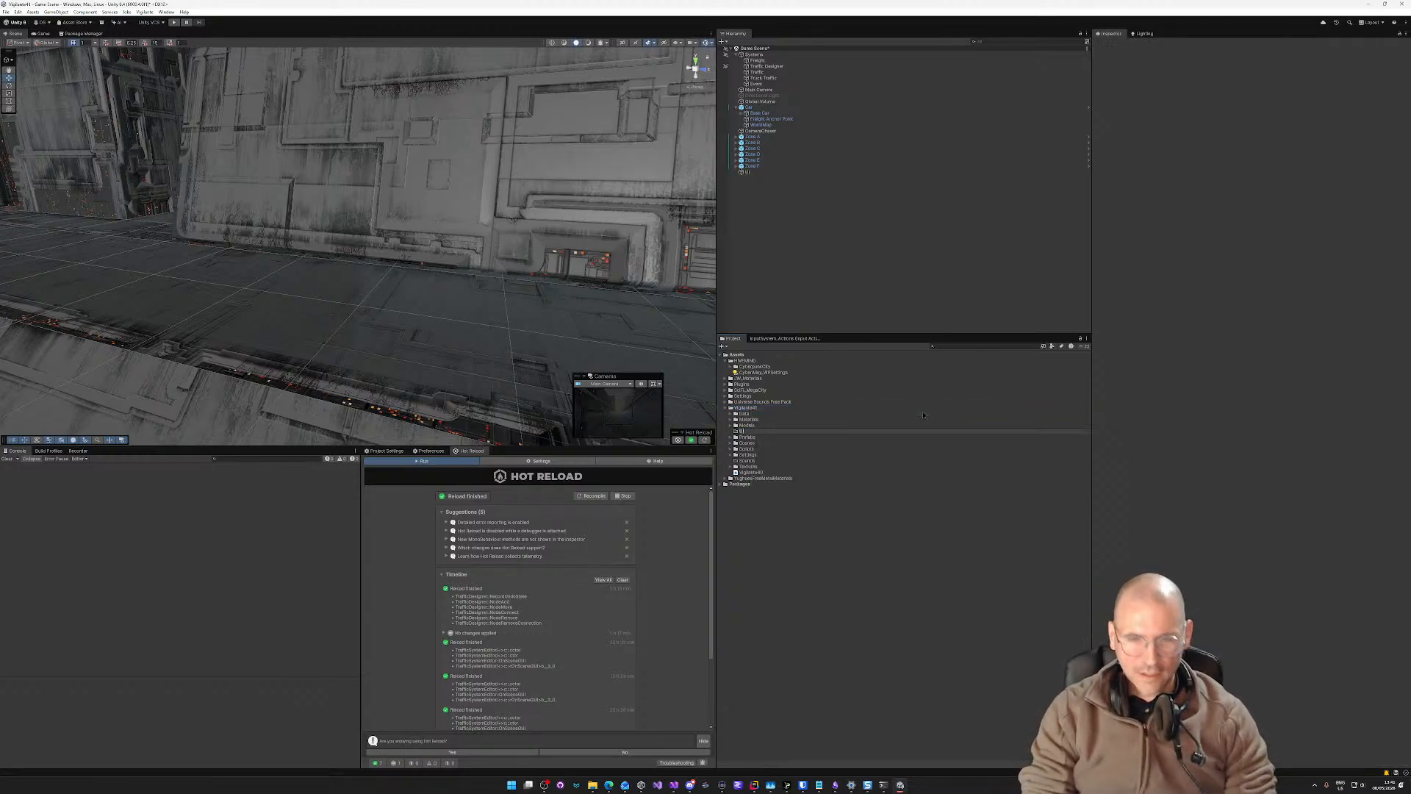
key("Return")
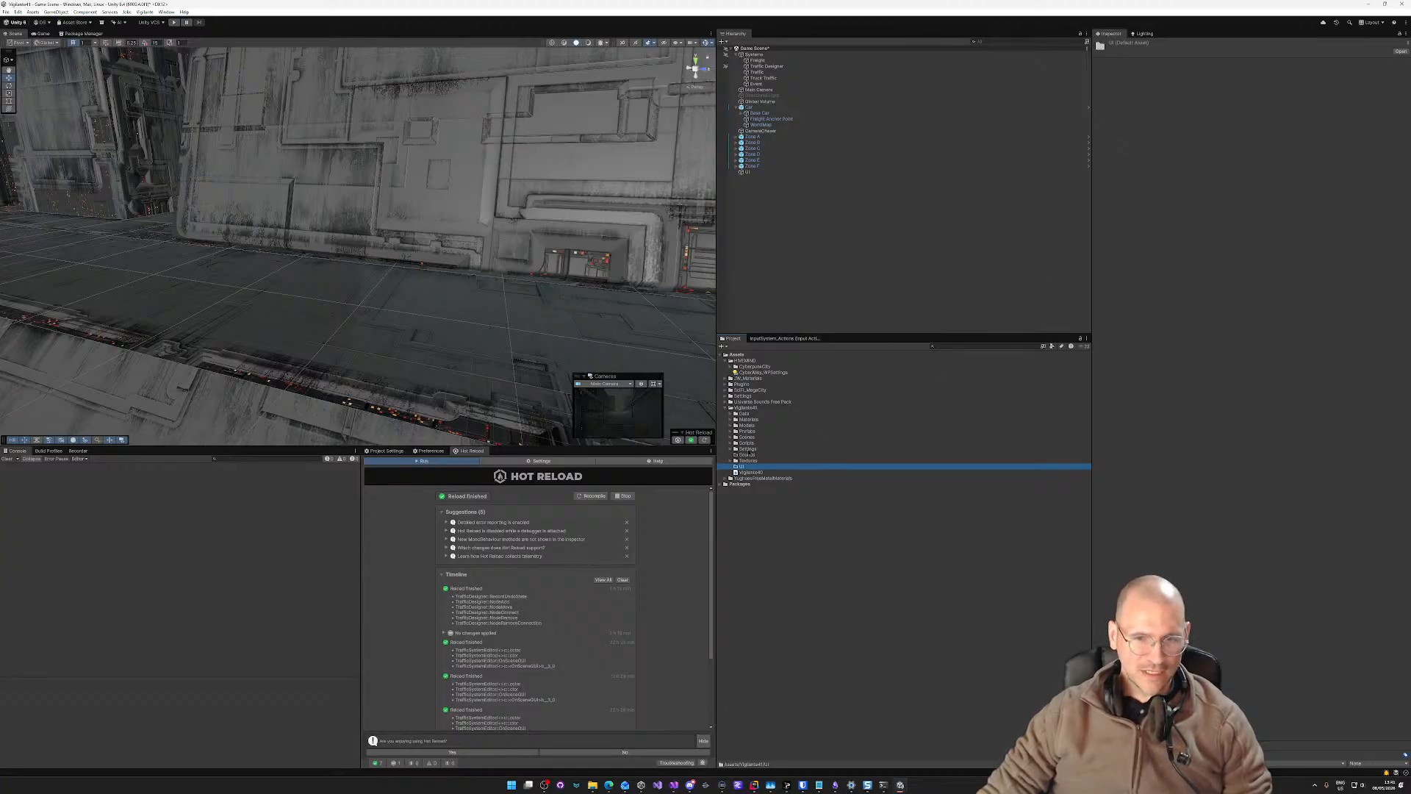
Step: Expand the Settings folder within the Vigilante folder and create a subfolder named UI in it
left_click(746, 448)
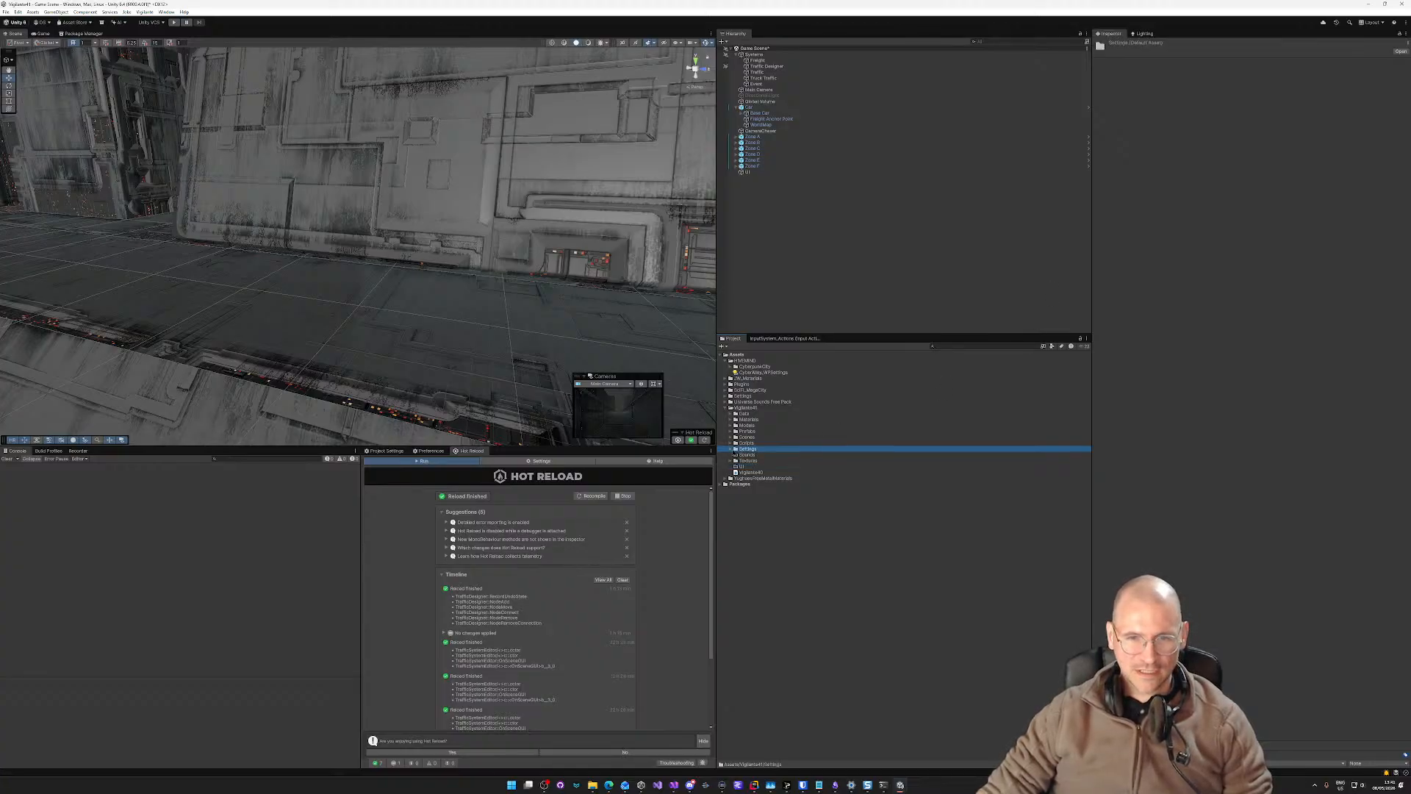
left_click(732, 449)
right_click(749, 450)
mouse_move(809, 453)
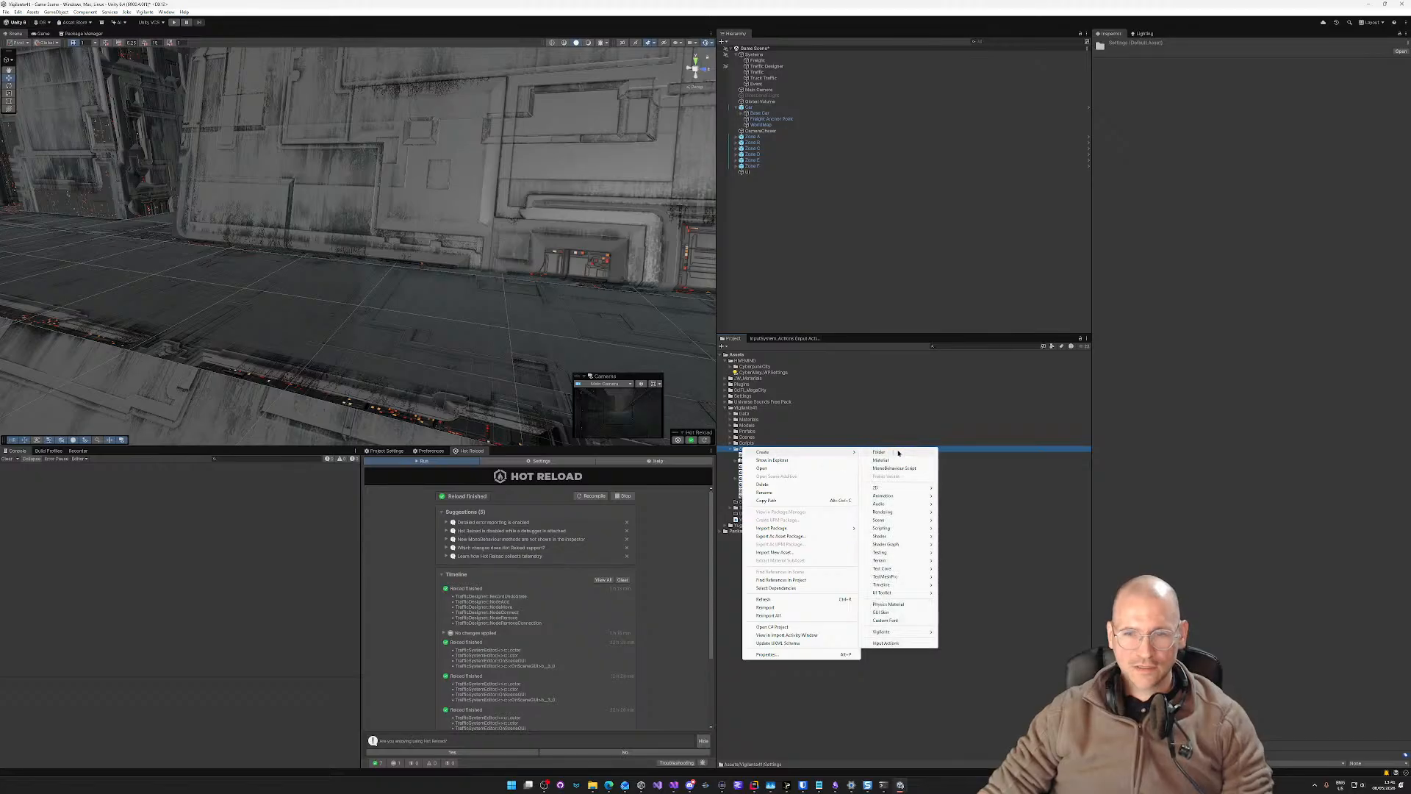
left_click(892, 452)
type("UI")
key("Return")
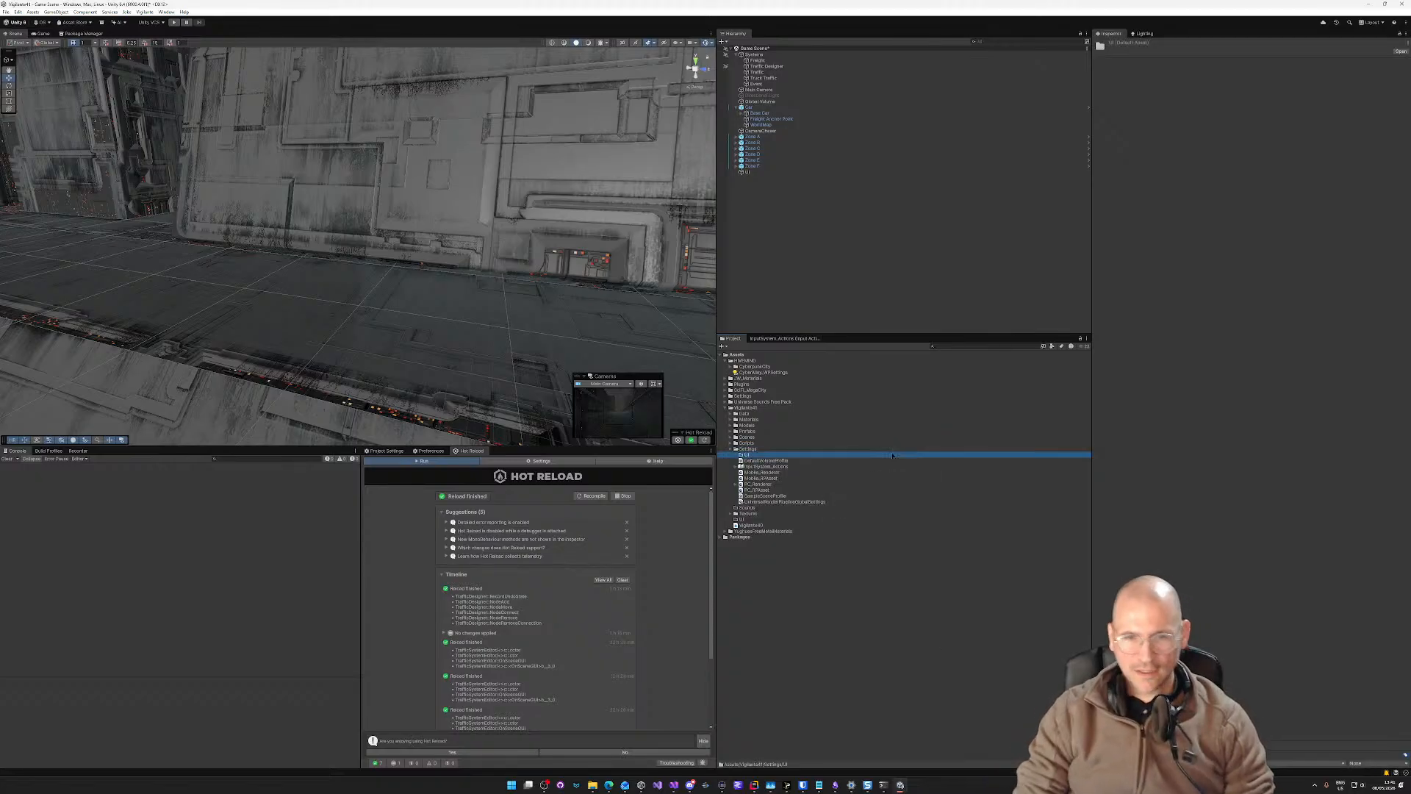
Step: Create a UI Toolkit Panel Settings asset in the UI subfolder of Settings
right_click(749, 455)
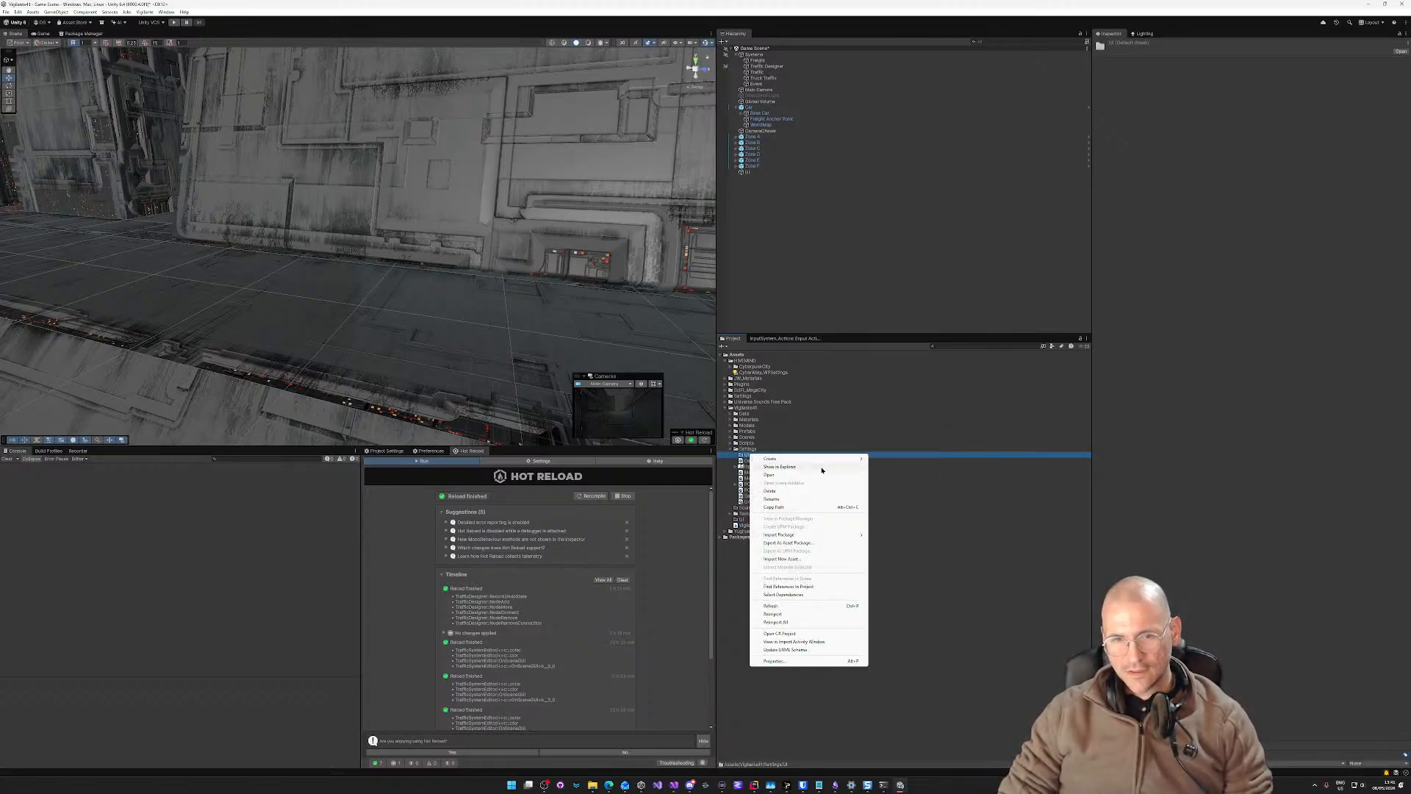
mouse_move(809, 458)
mouse_move(891, 600)
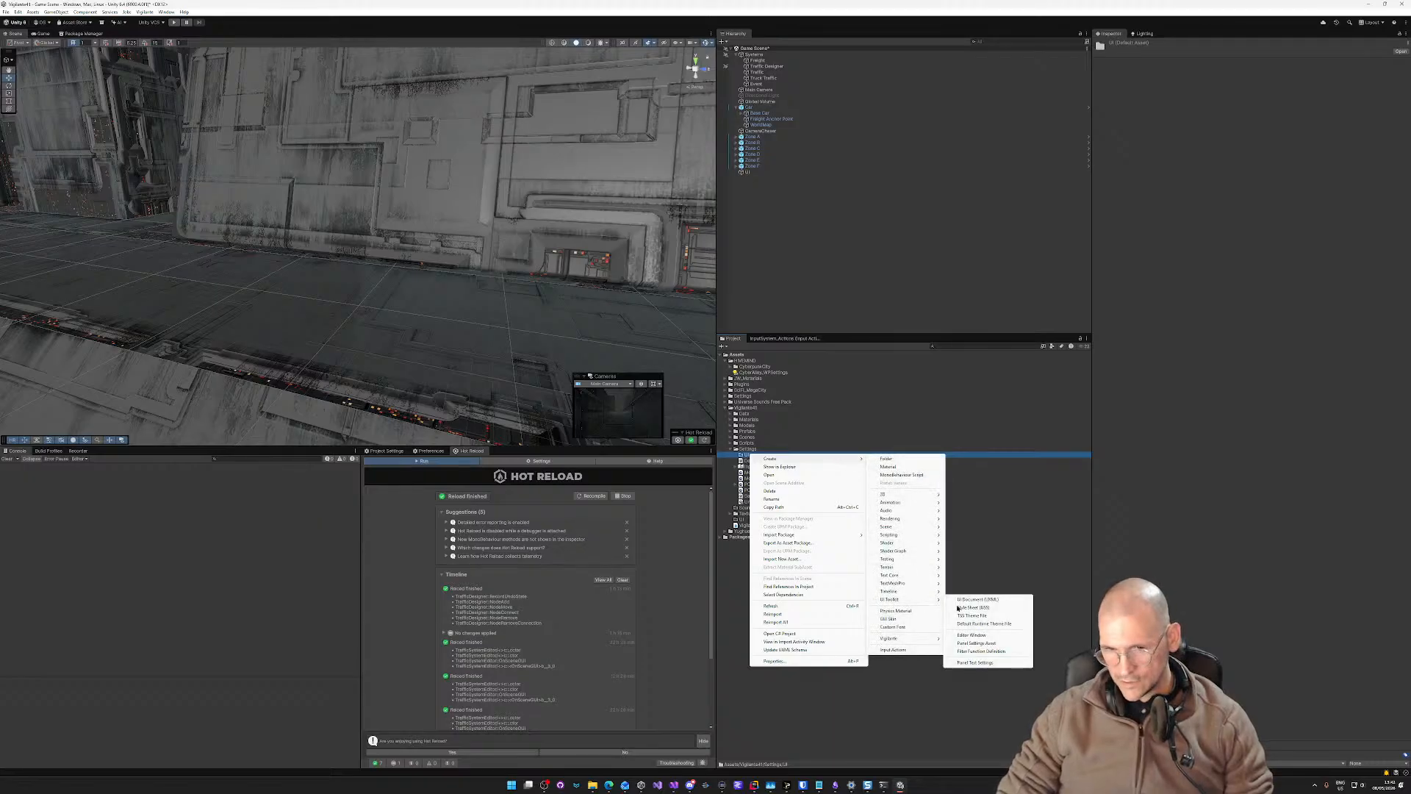
left_click(994, 644)
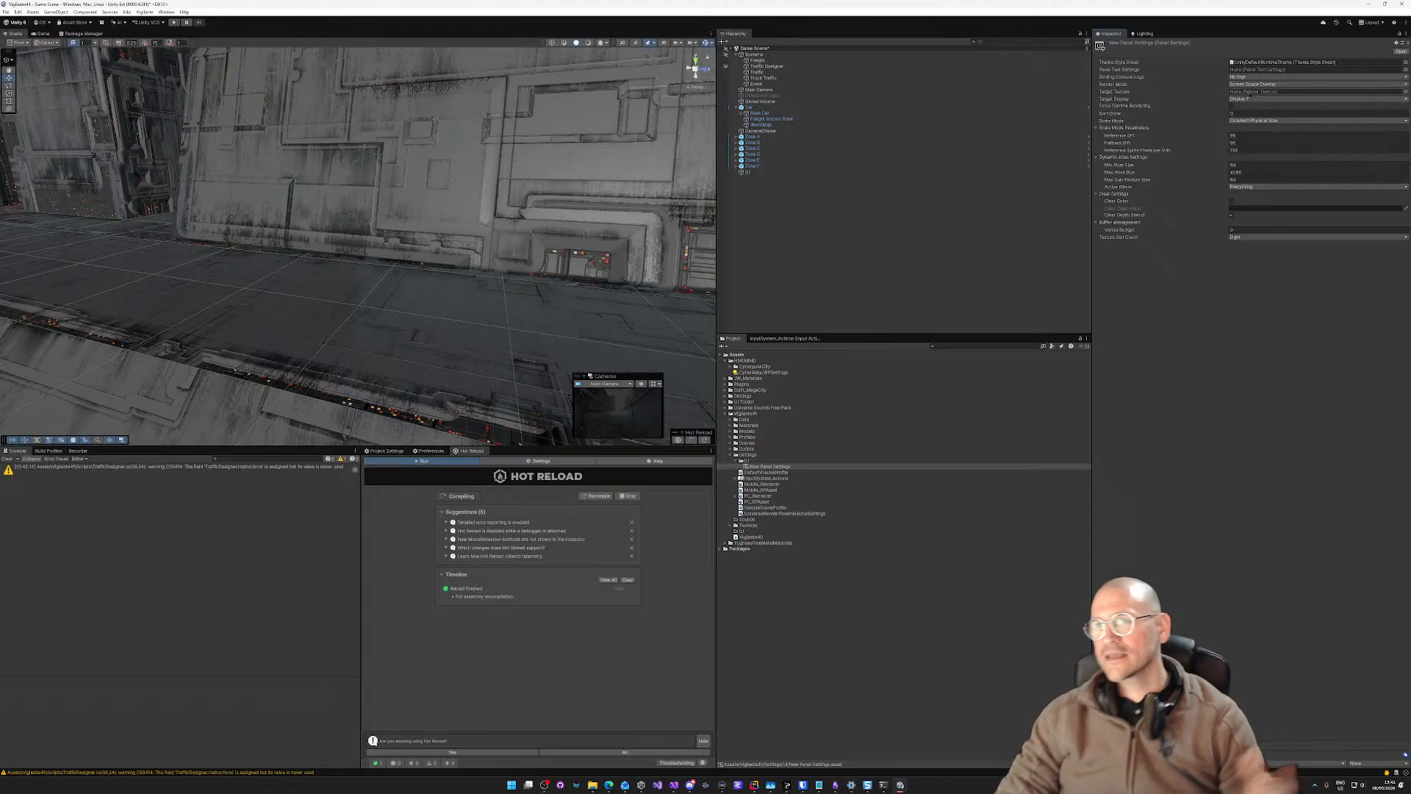
Step: Set the panel settings' scale mode to Scale With Screen Size and keep Match Width Or Height as the screen match mode
left_click(1250, 121)
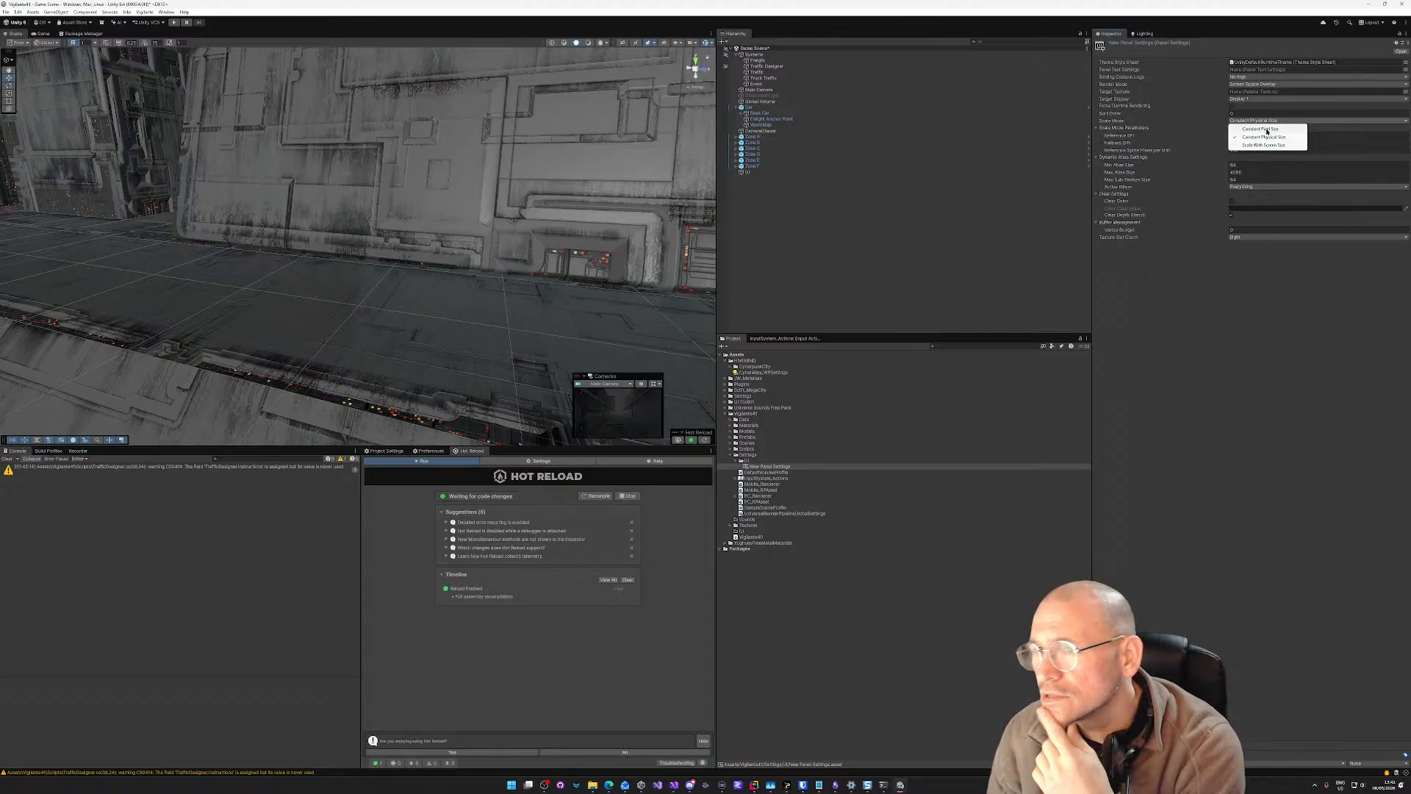
left_click(1266, 145)
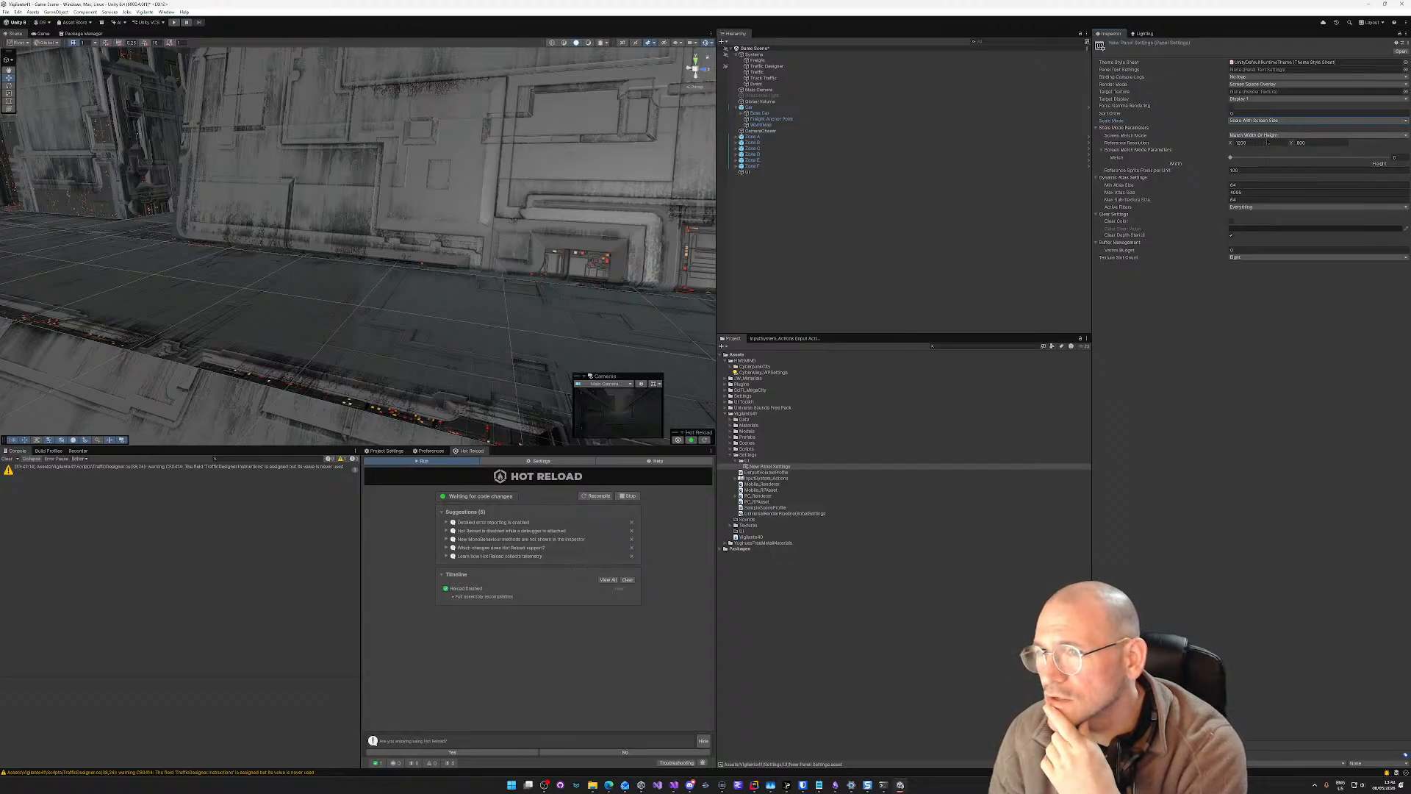
left_click(1265, 135)
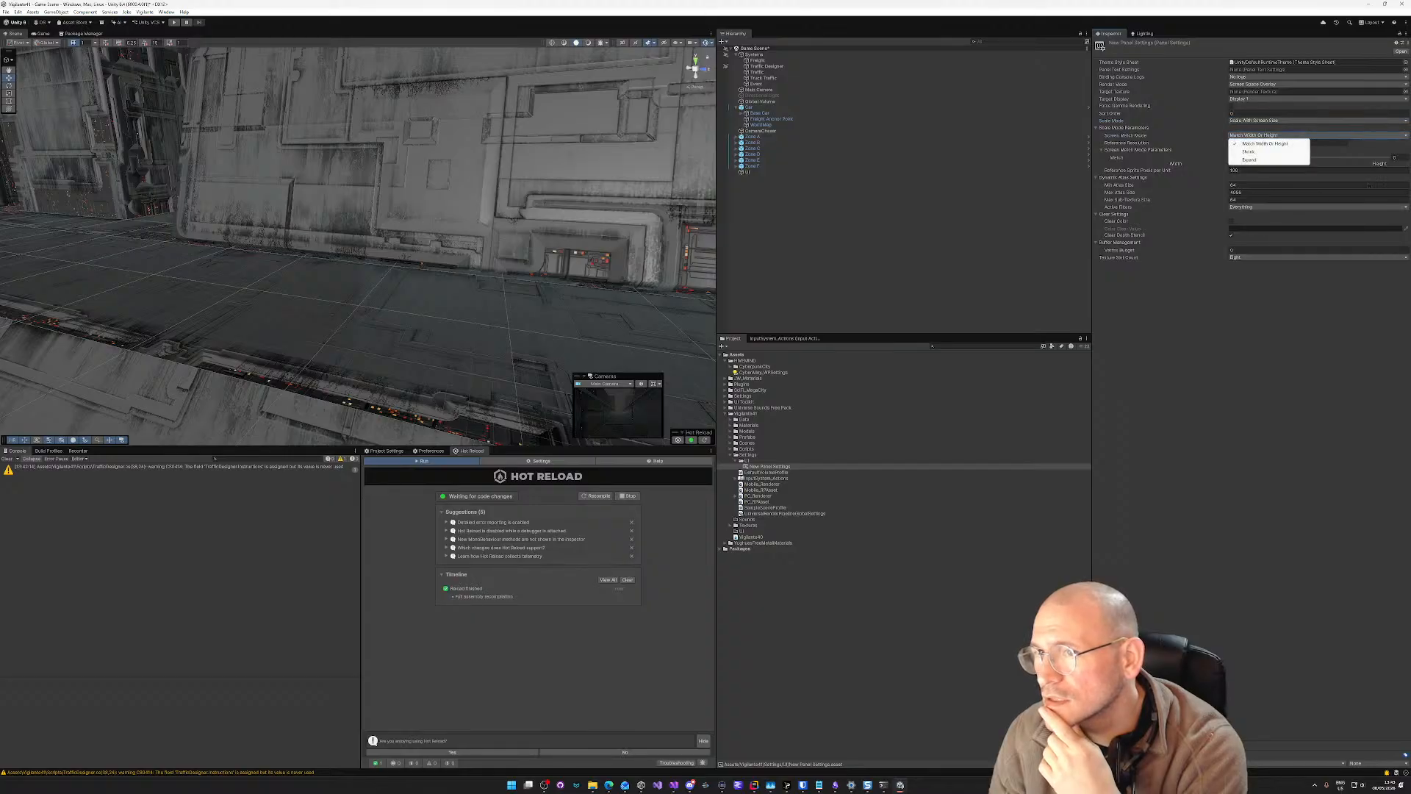
left_click(1343, 333)
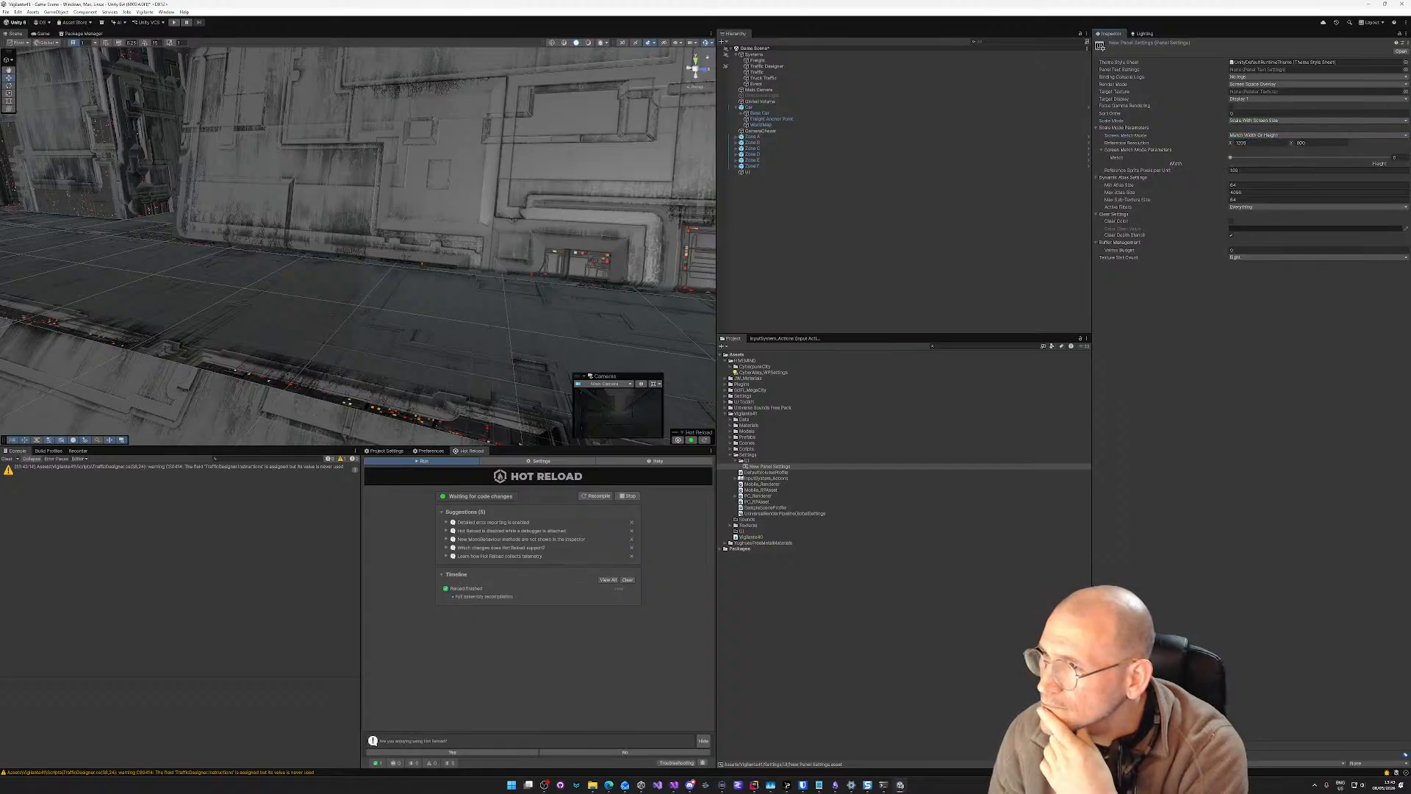
left_click(1242, 142)
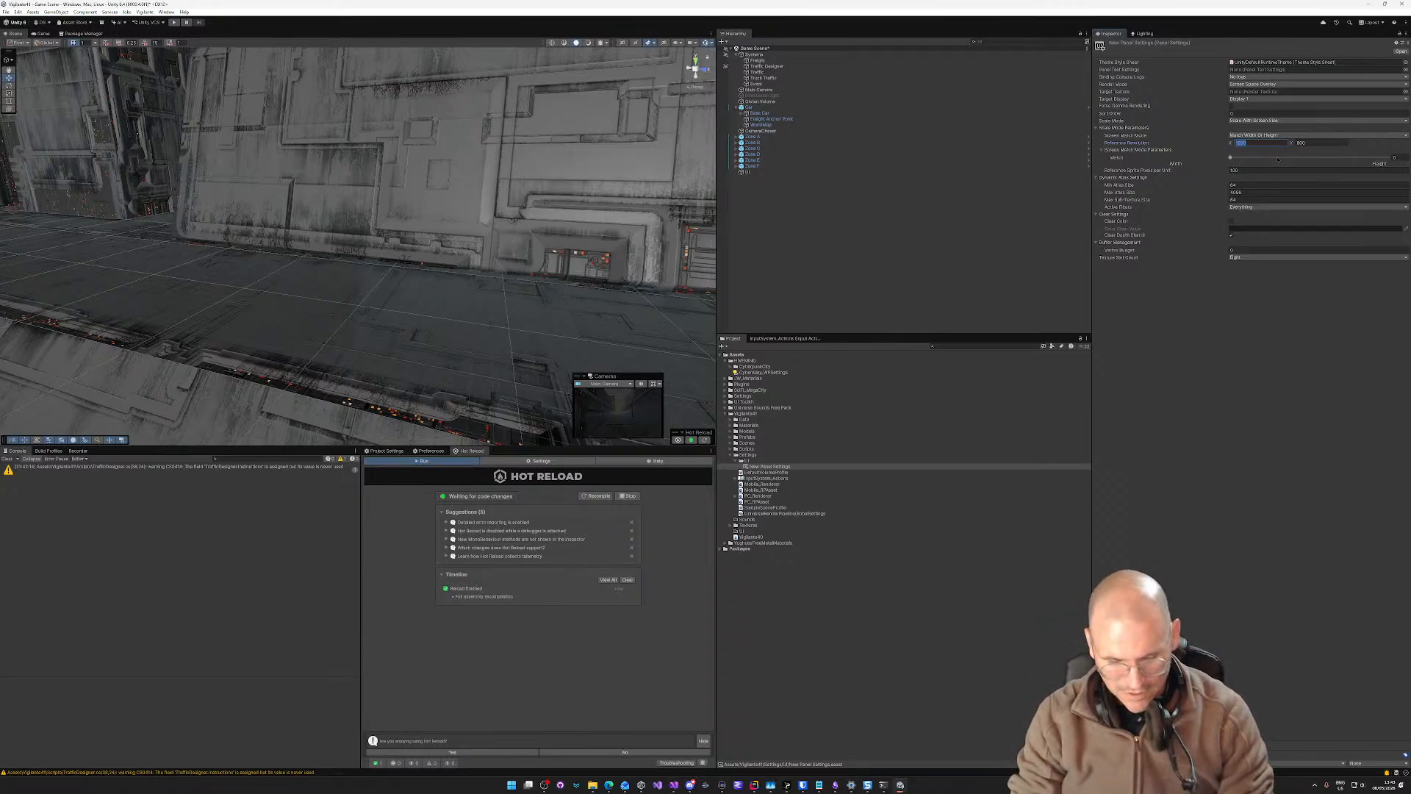
type("16")
key("Tab")
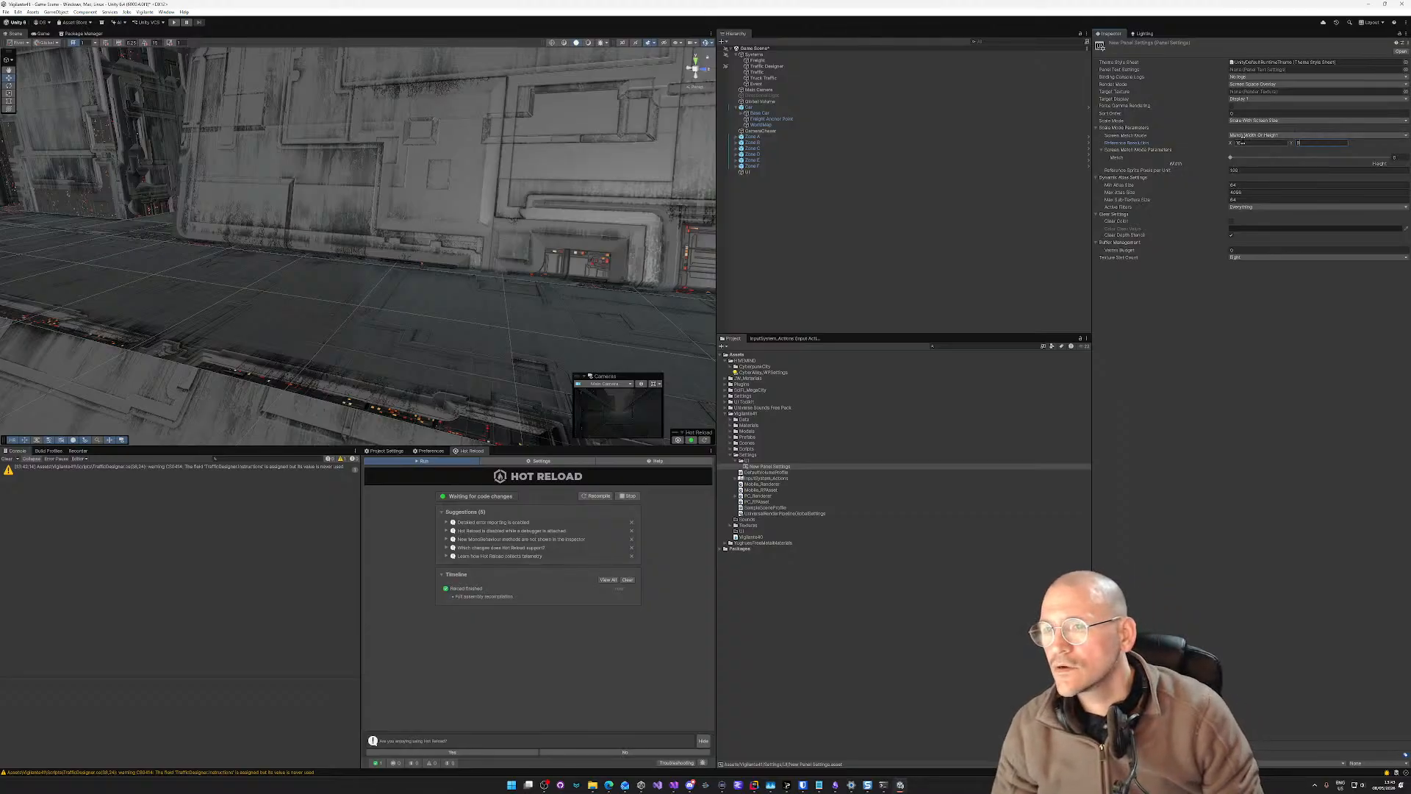
Step: Set the panel settings' reference resolution to 1920 by 1080
left_click_drag(1247, 143, 1233, 146)
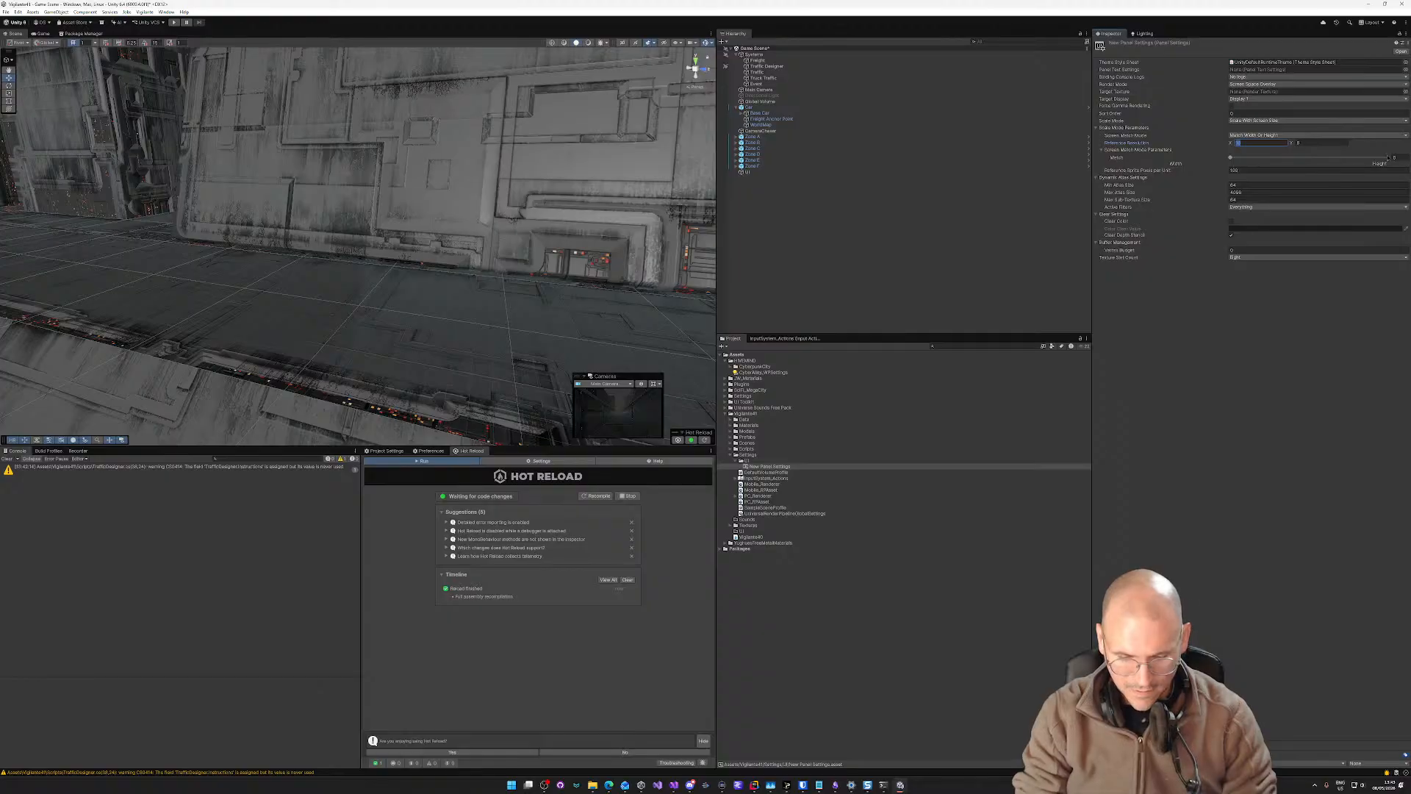
type("1920")
key("Tab")
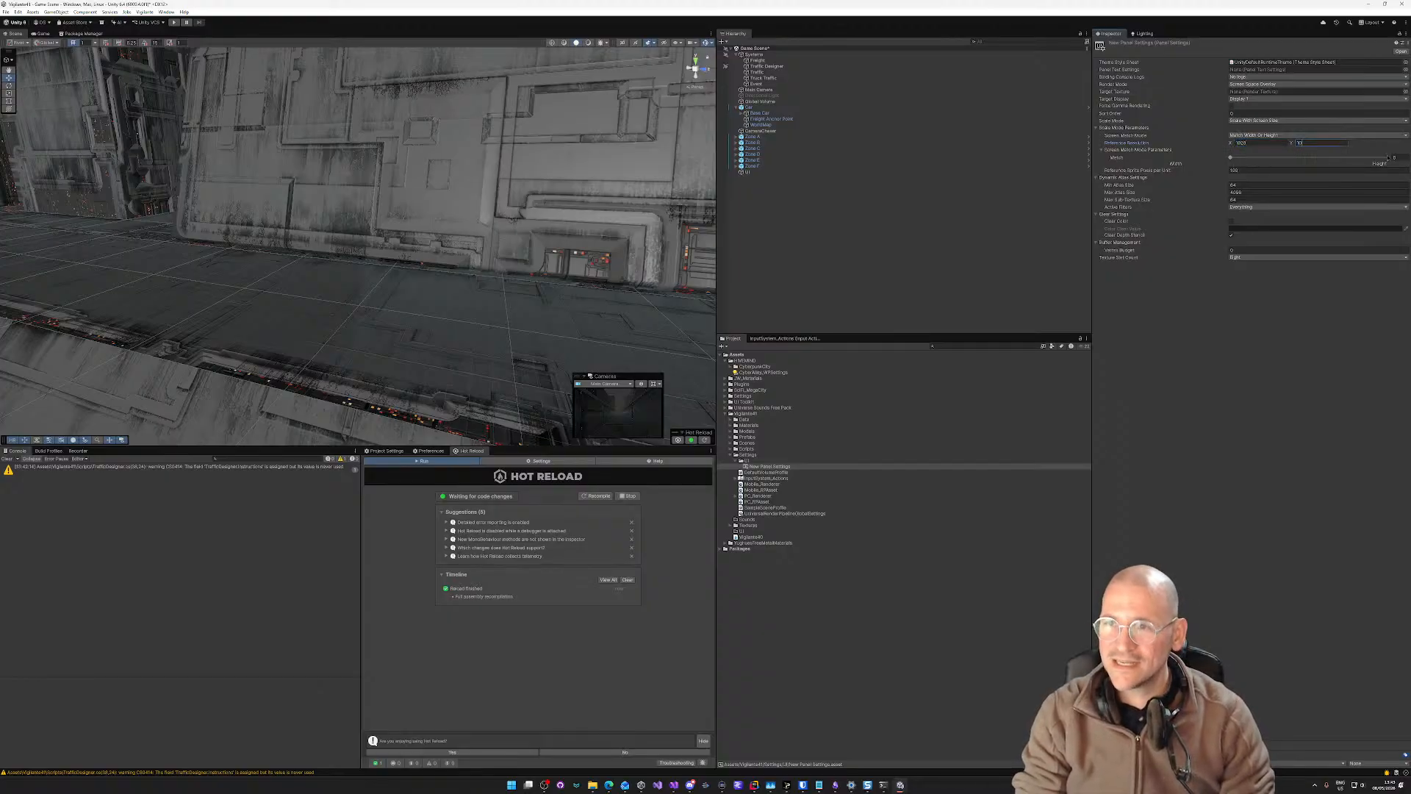
Step: Set the panel settings' match value between width and height to 0.5
left_click(1304, 350)
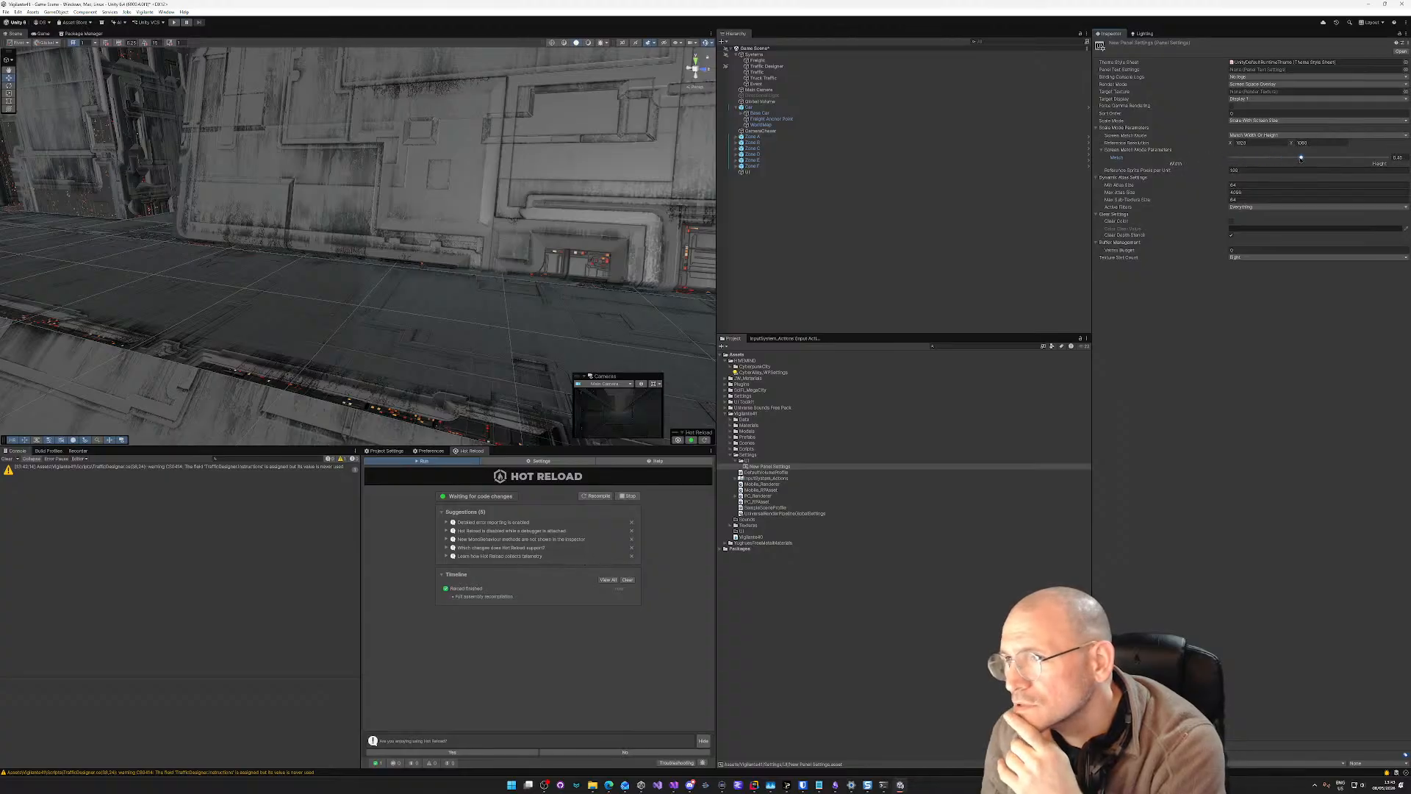
left_click(1399, 157)
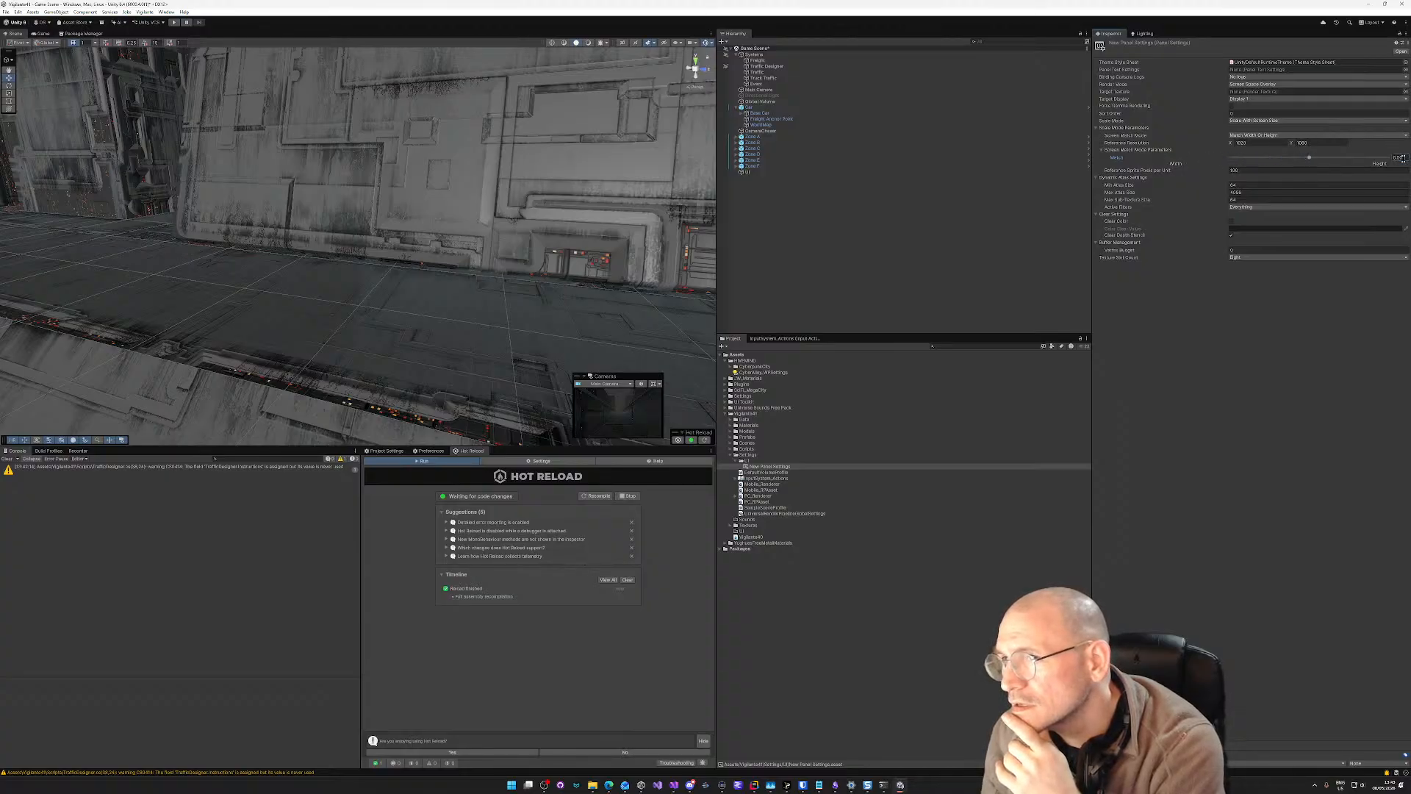
type("0.5")
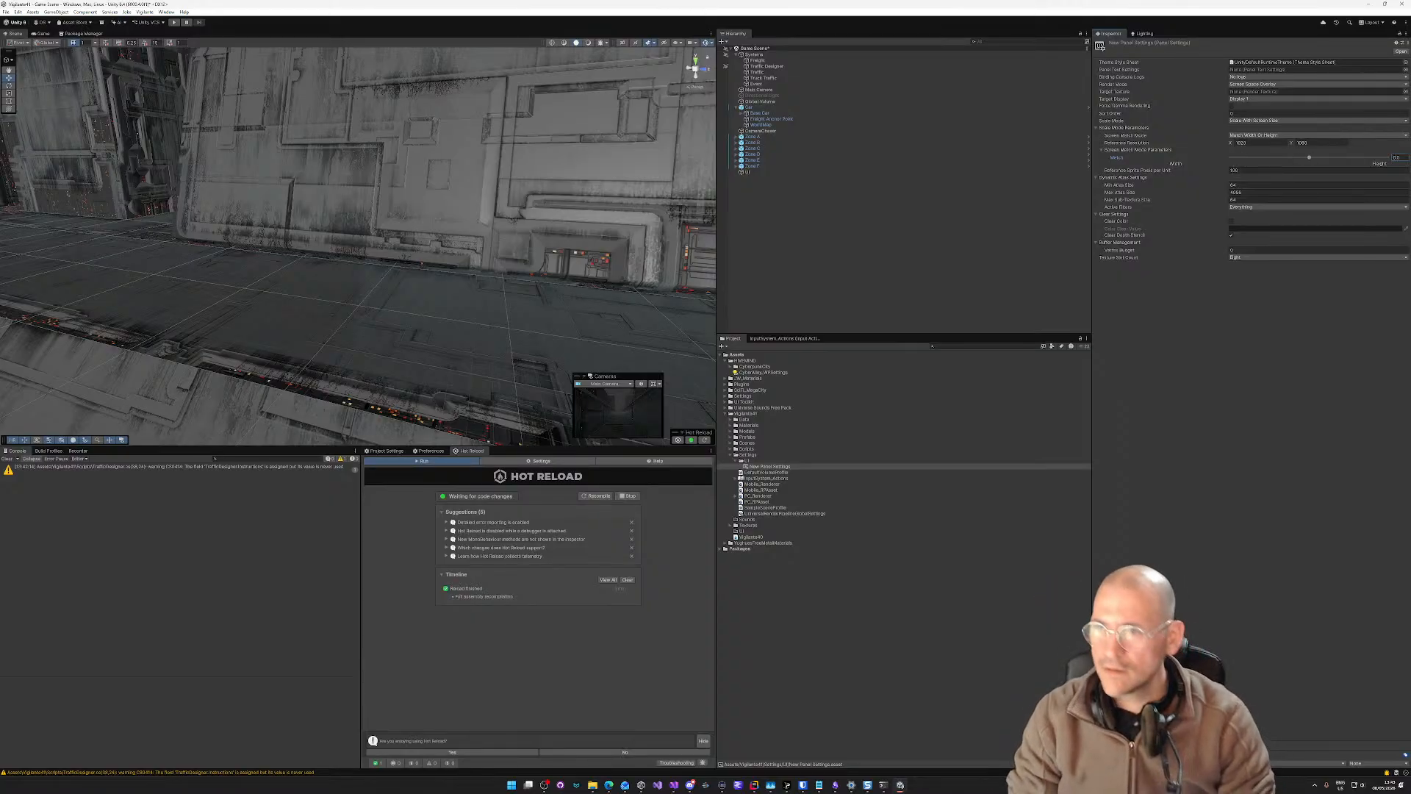
key("Return")
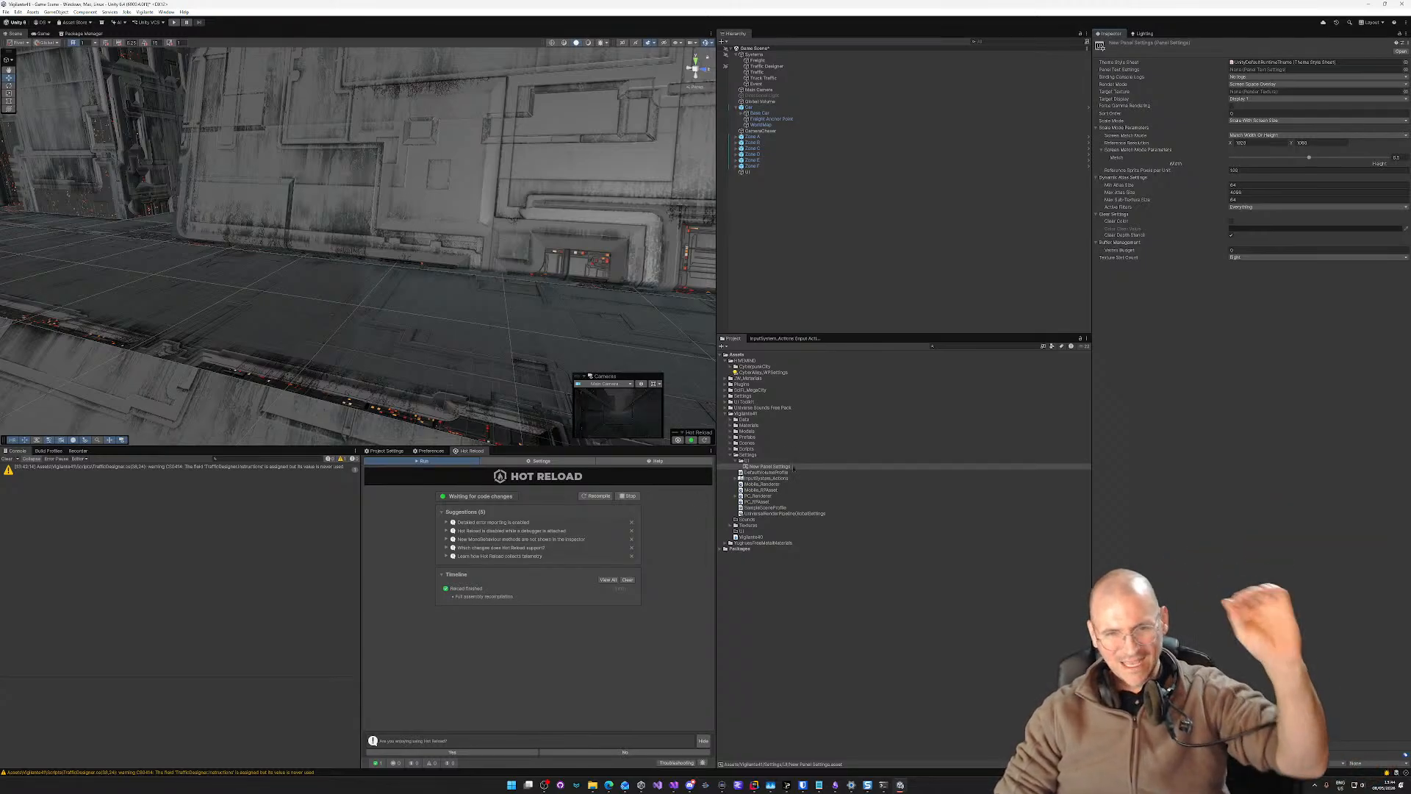
Step: Assign the New Panel Settings asset to the Panel Settings of the UI object's UI Document component
left_click(770, 466)
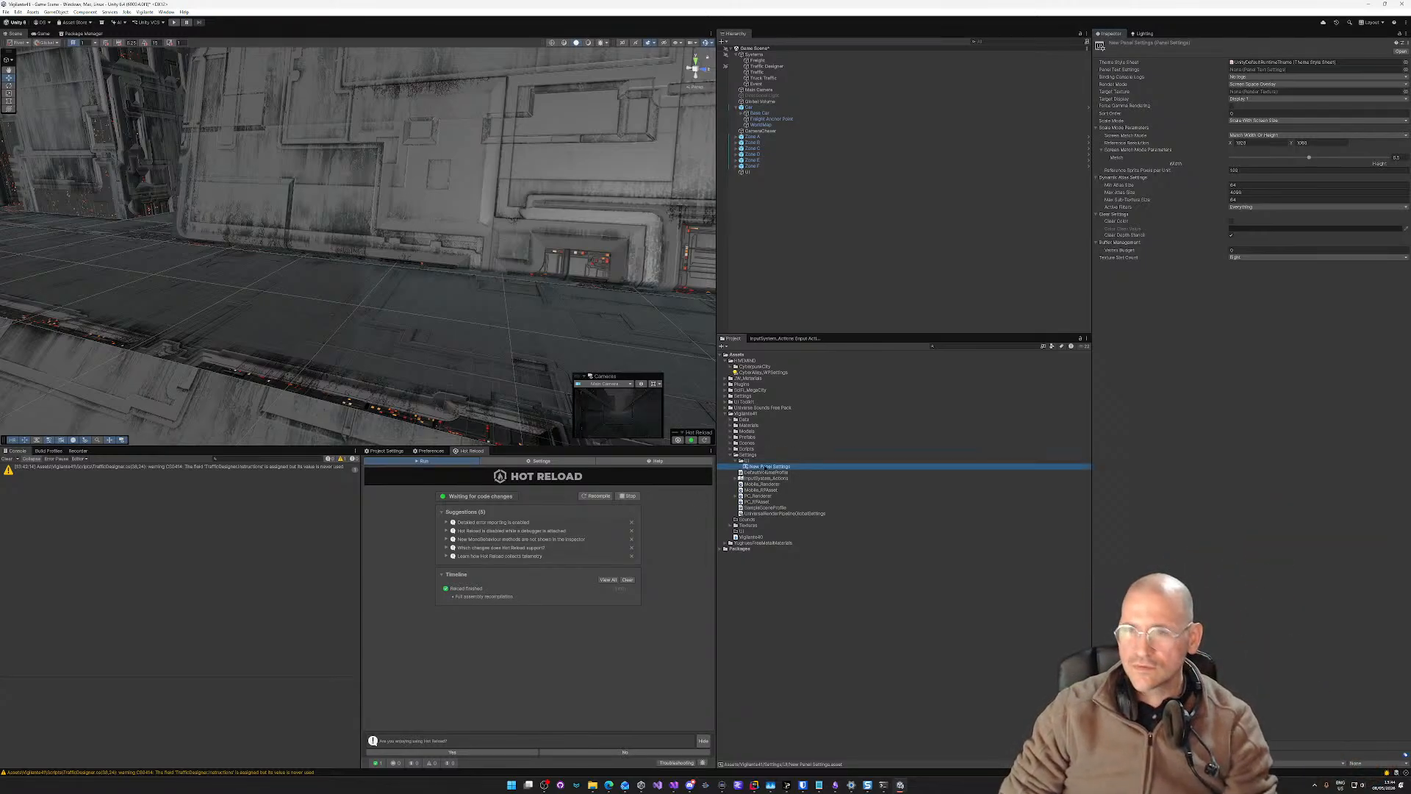
left_click(750, 171)
left_click_drag(764, 468, 1199, 177)
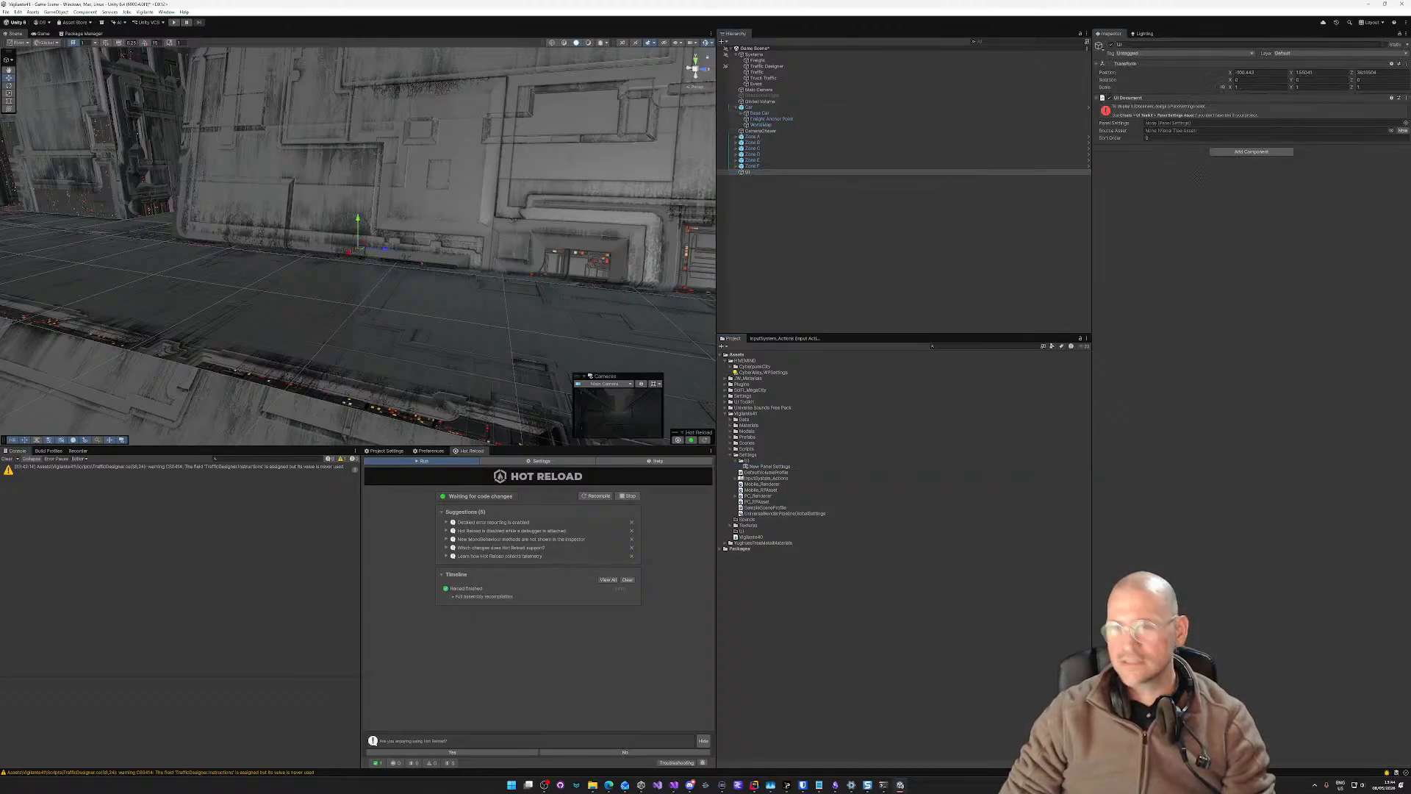
left_click_drag(1206, 124, 1204, 123)
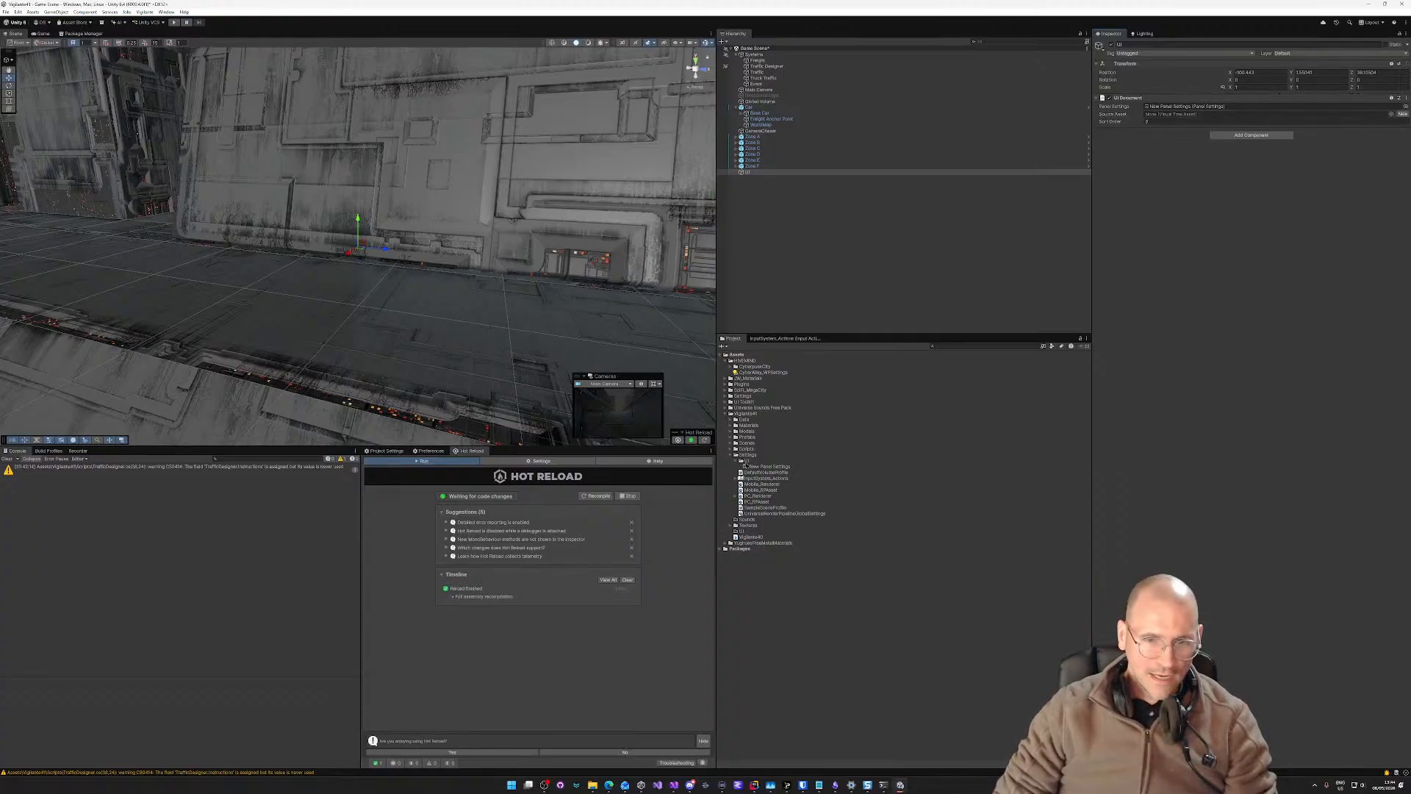
right_click(755, 461)
left_click(729, 455)
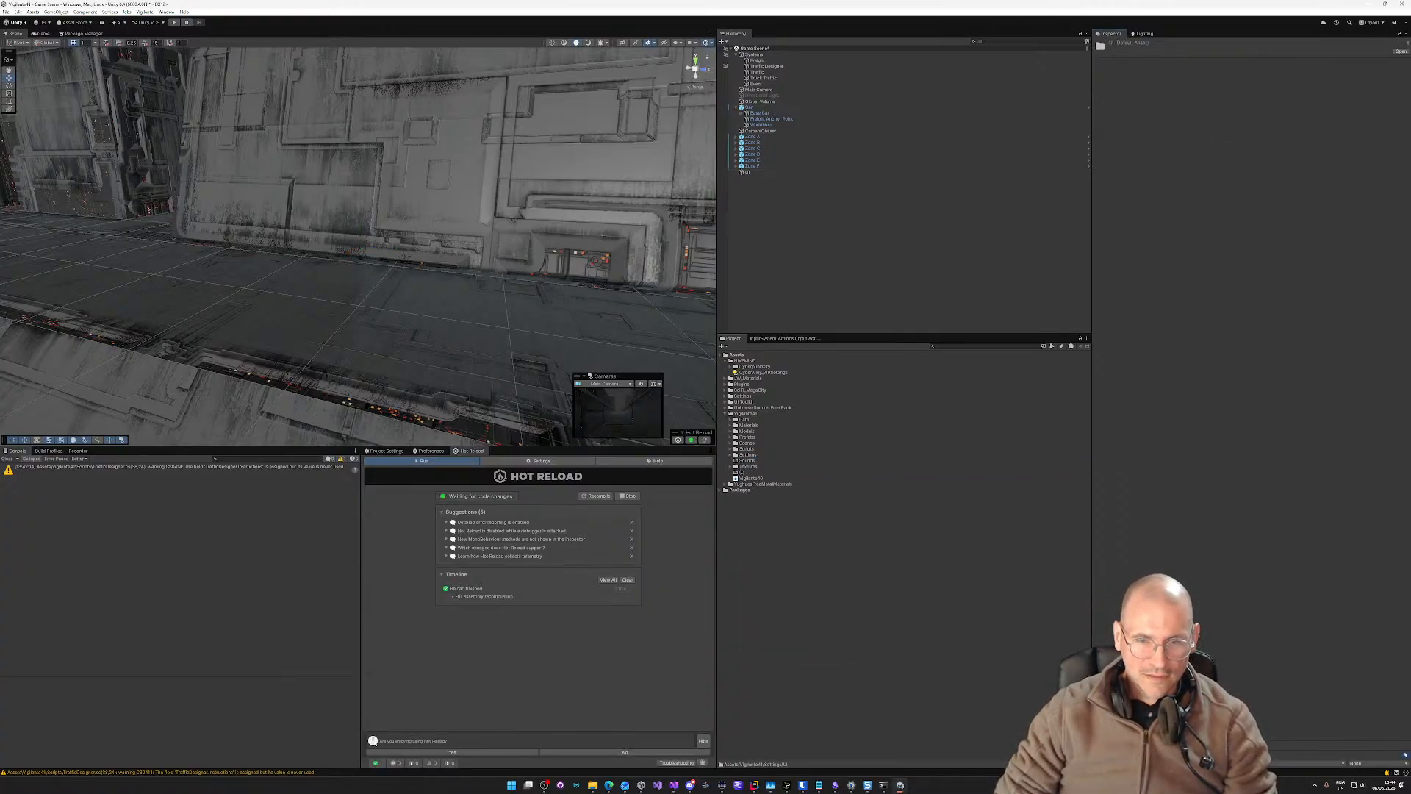
right_click(743, 472)
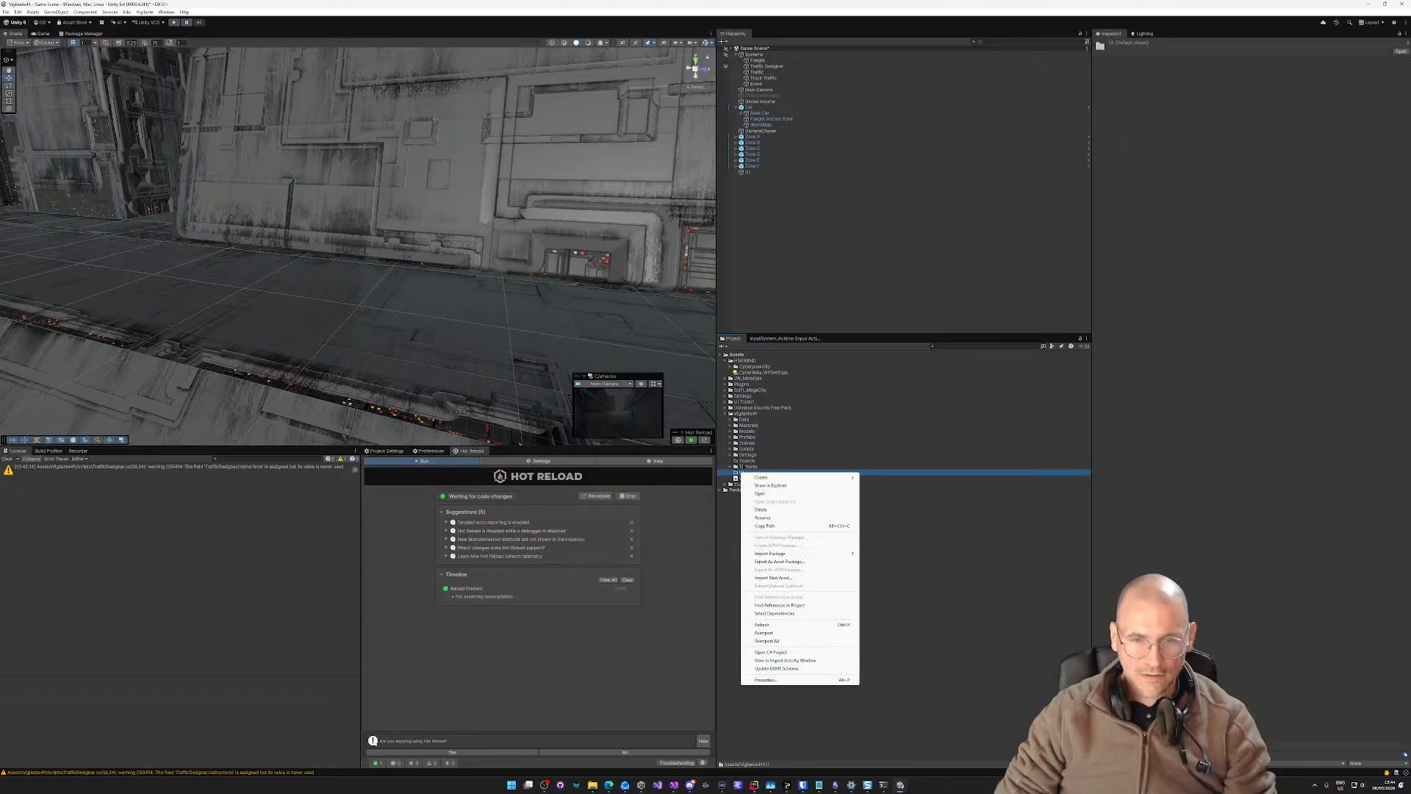
left_click(740, 457)
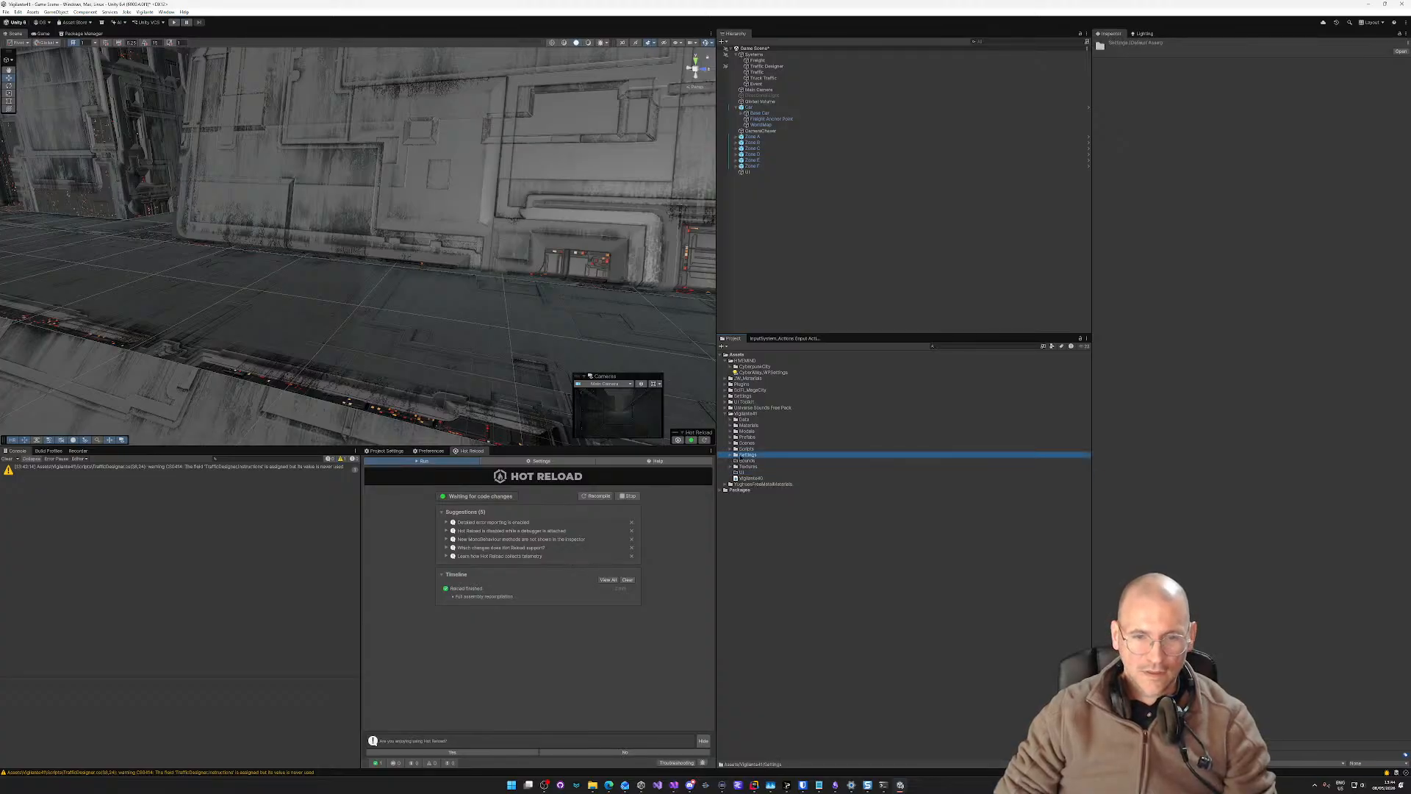
left_click(729, 455)
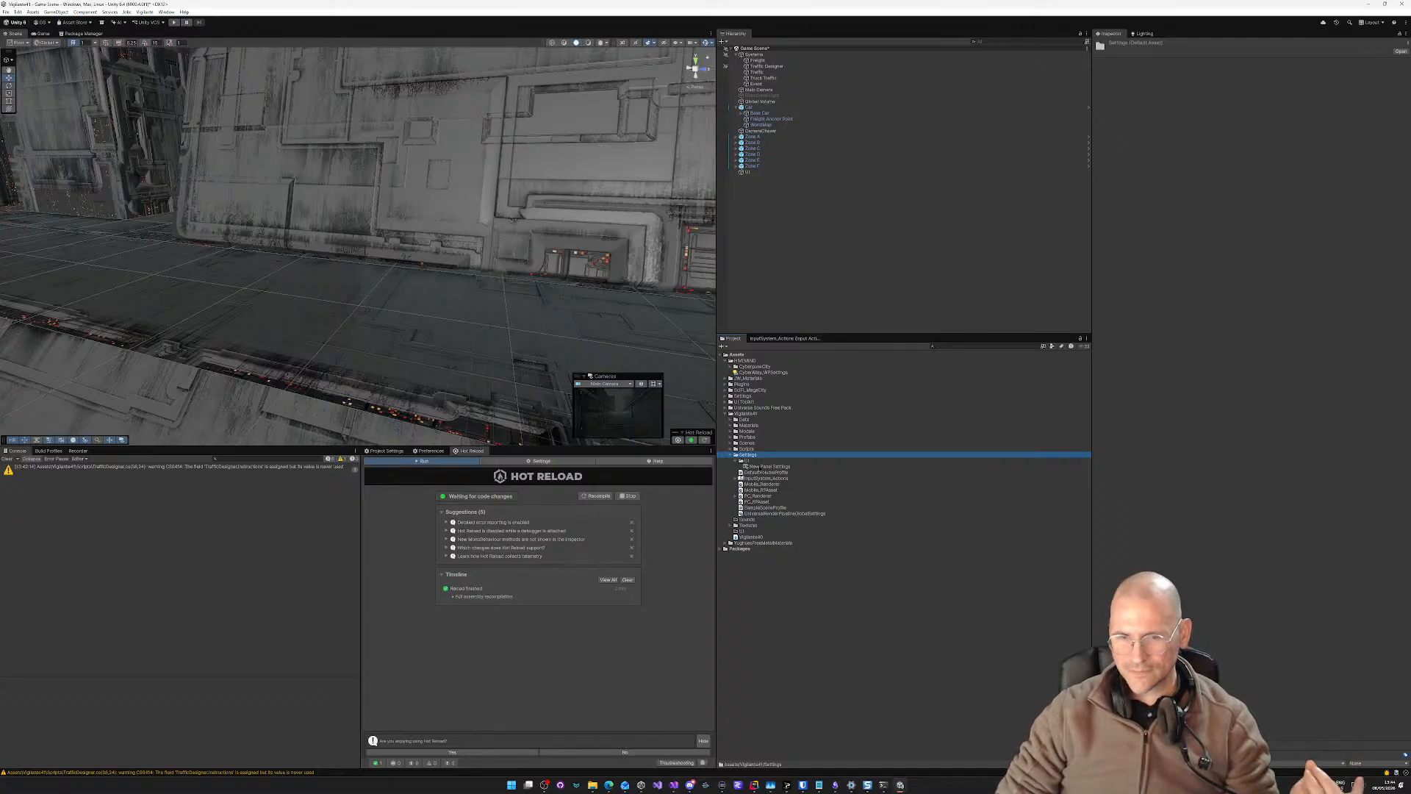
Step: Move the New Panel Settings asset into the Vigilante folder's UI folder and delete the empty UI subfolder in Settings
left_click(759, 467)
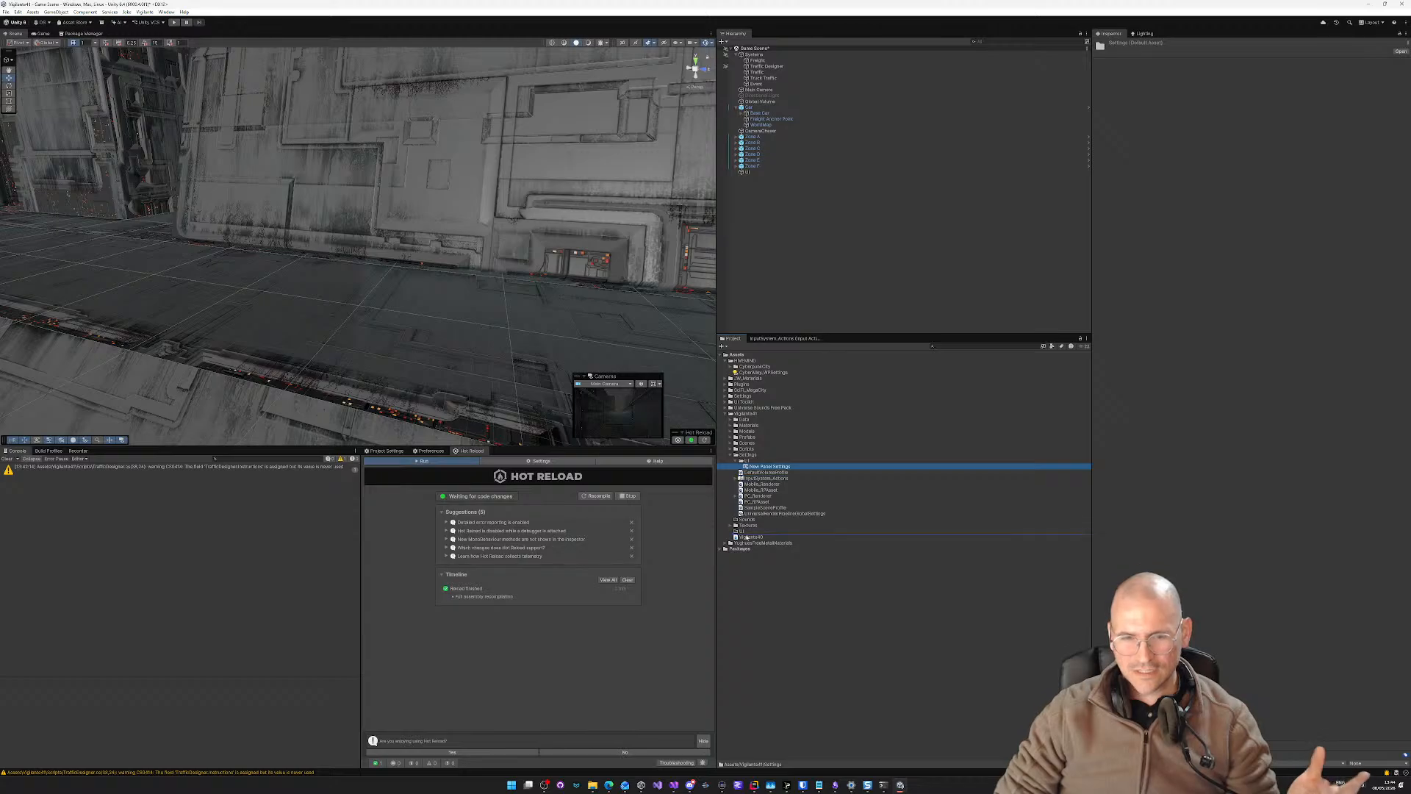
left_click_drag(747, 538, 742, 530)
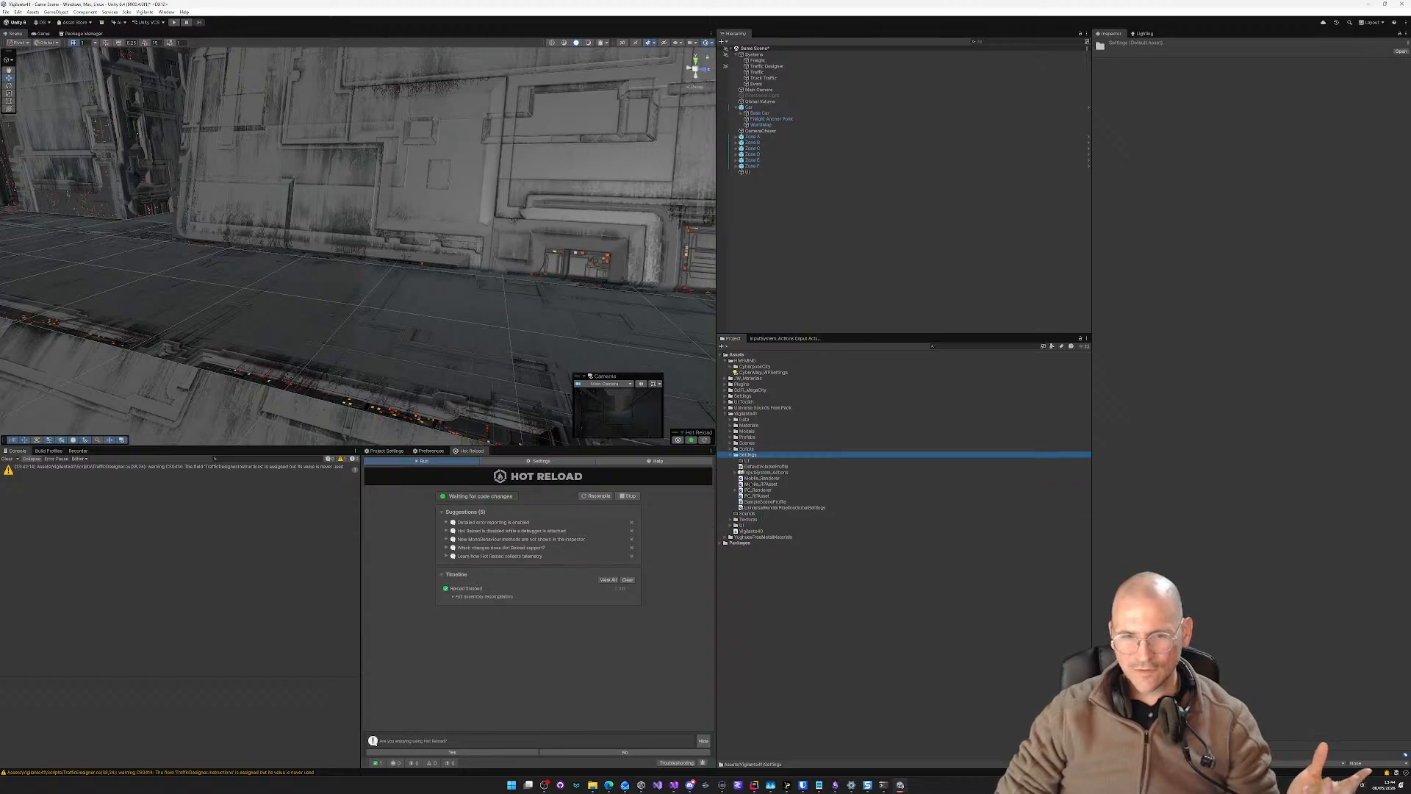
left_click(745, 461)
key("Delete")
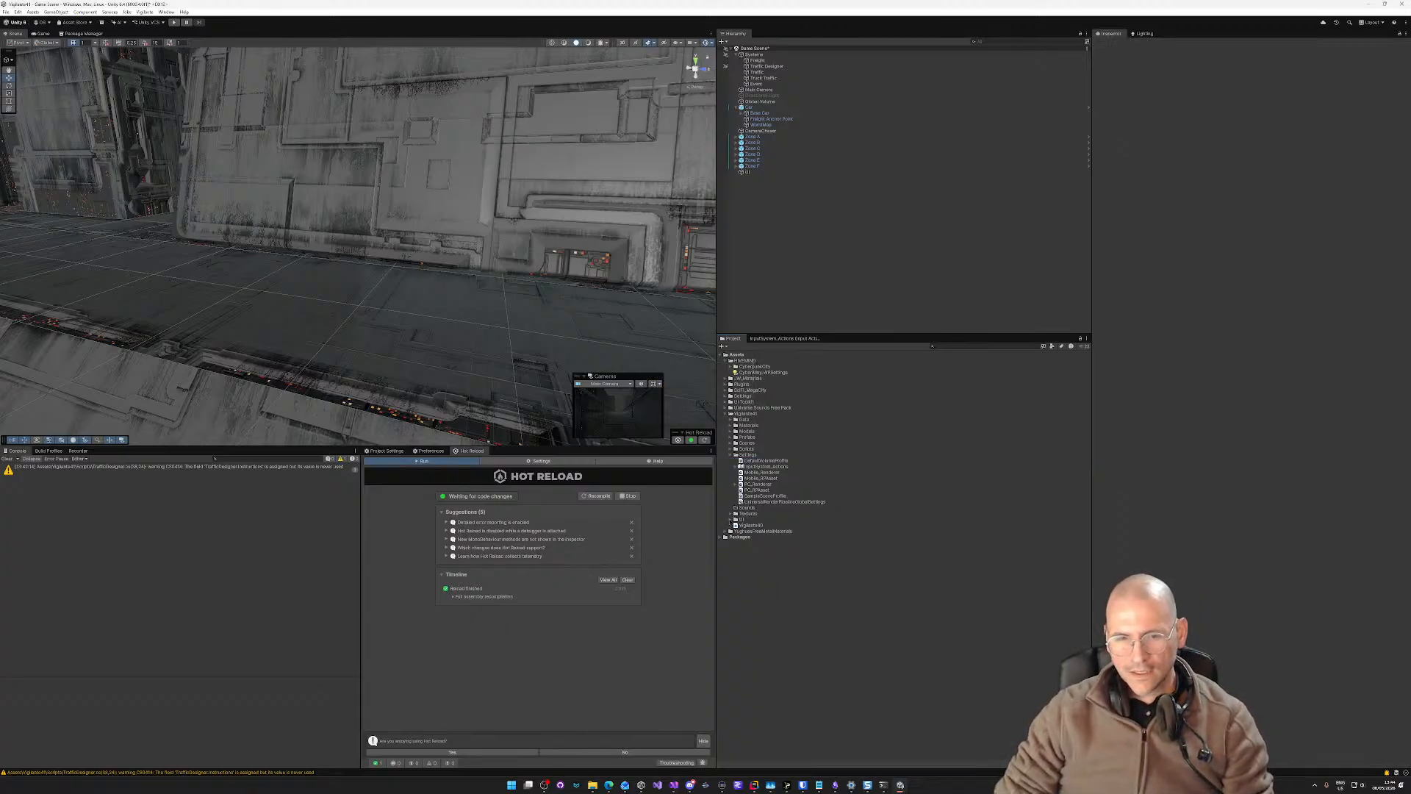
Step: Create a folder named Documents inside the Vigilante folder's UI folder
right_click(743, 519)
mouse_move(765, 523)
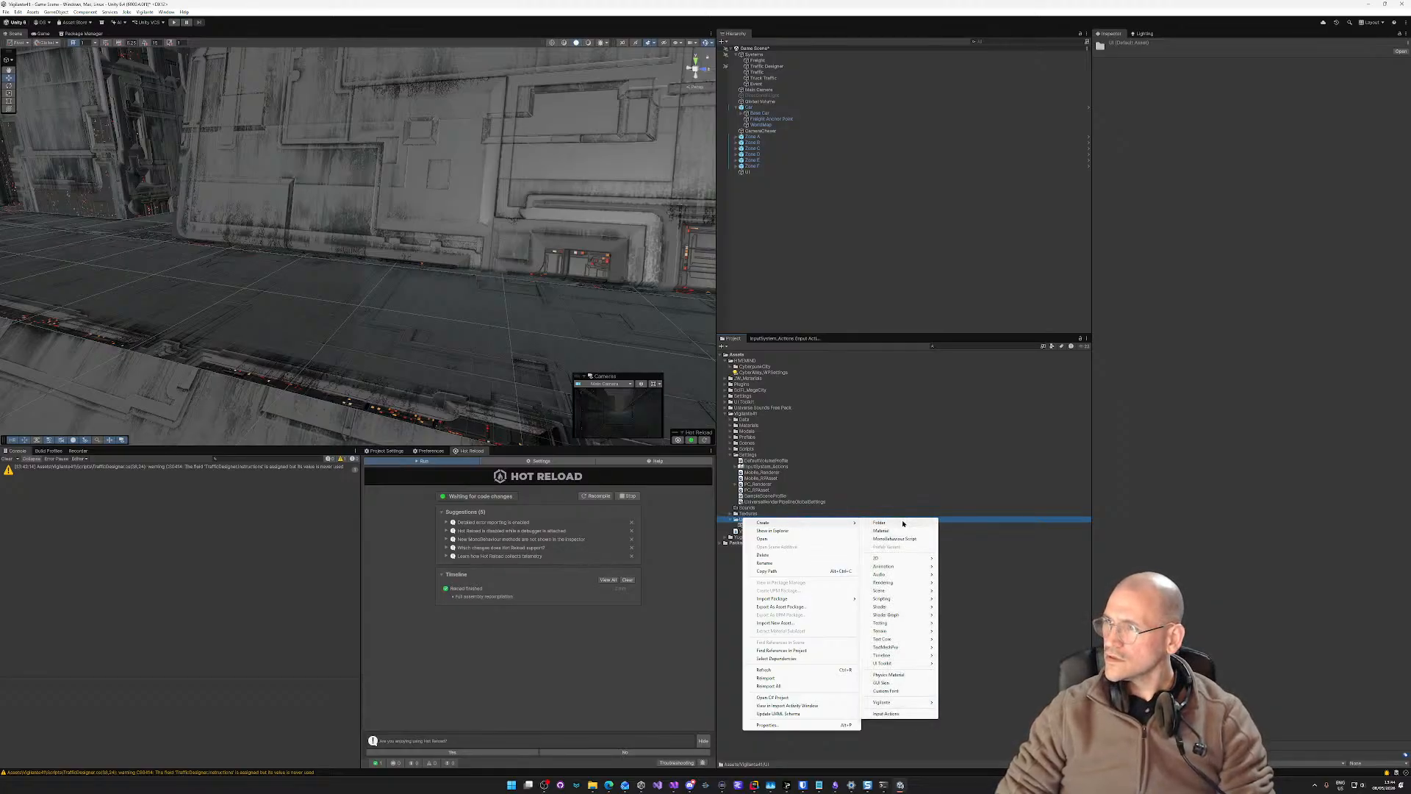
left_click(903, 523)
type("UI")
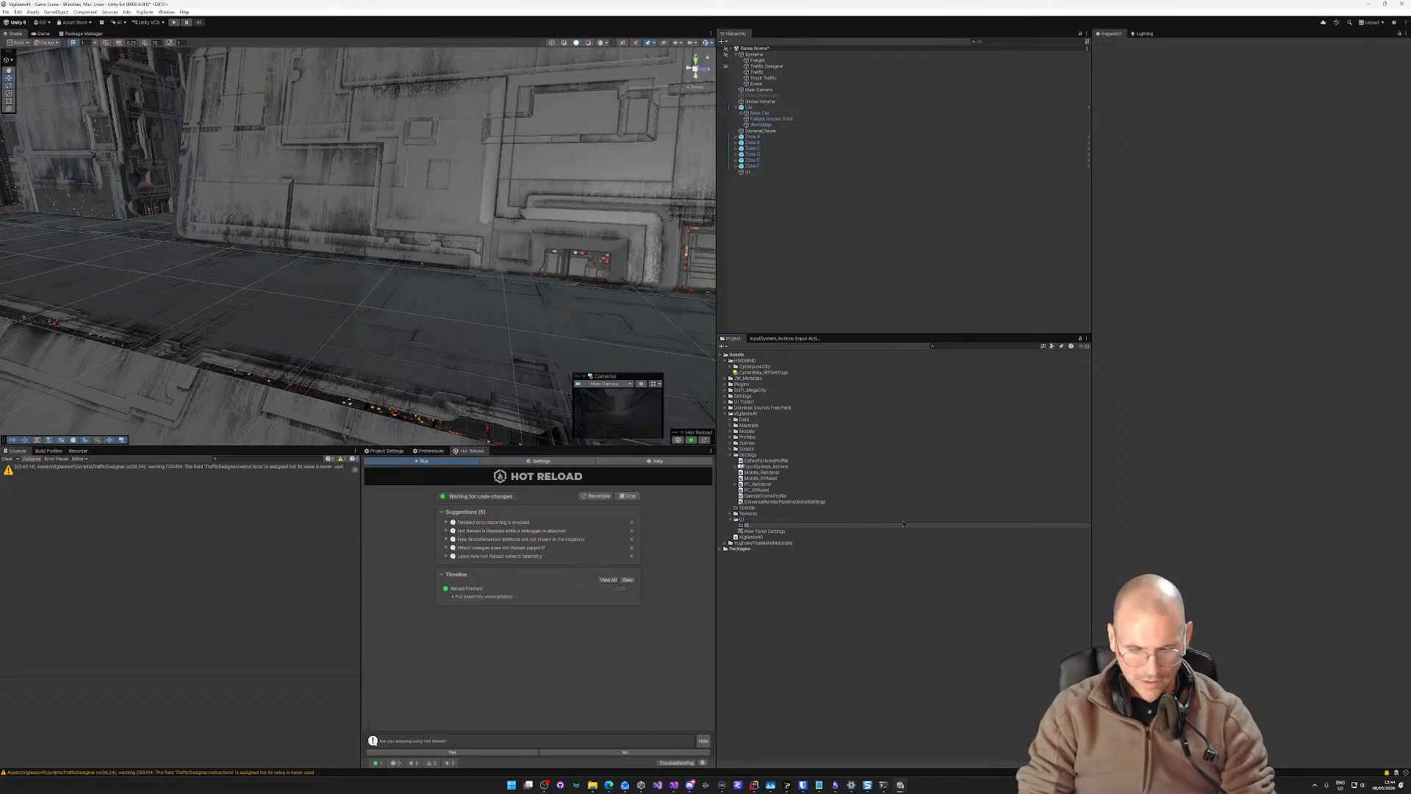
key("Return")
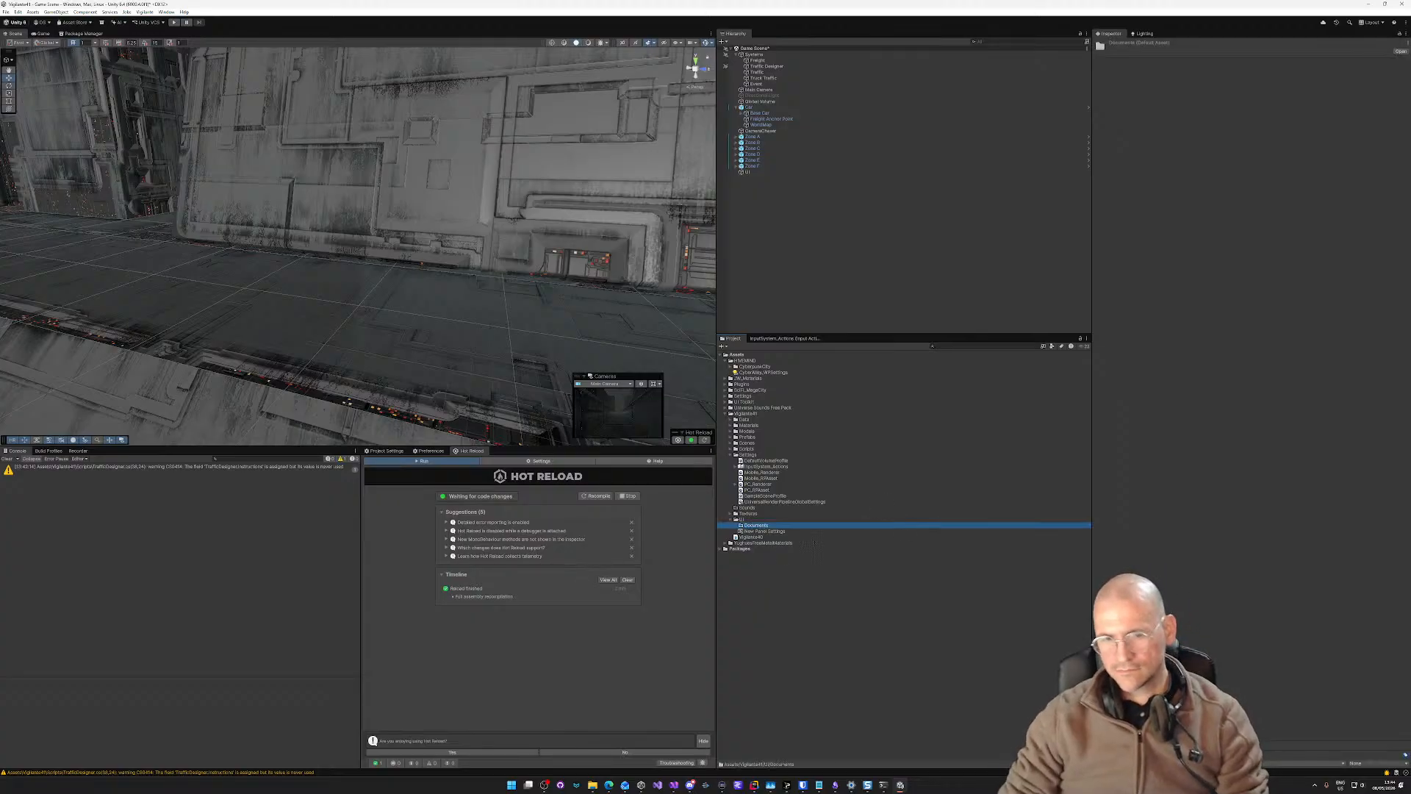
Step: Create a UI Toolkit UI Document asset named In Game Header in the Documents folder
right_click(766, 525)
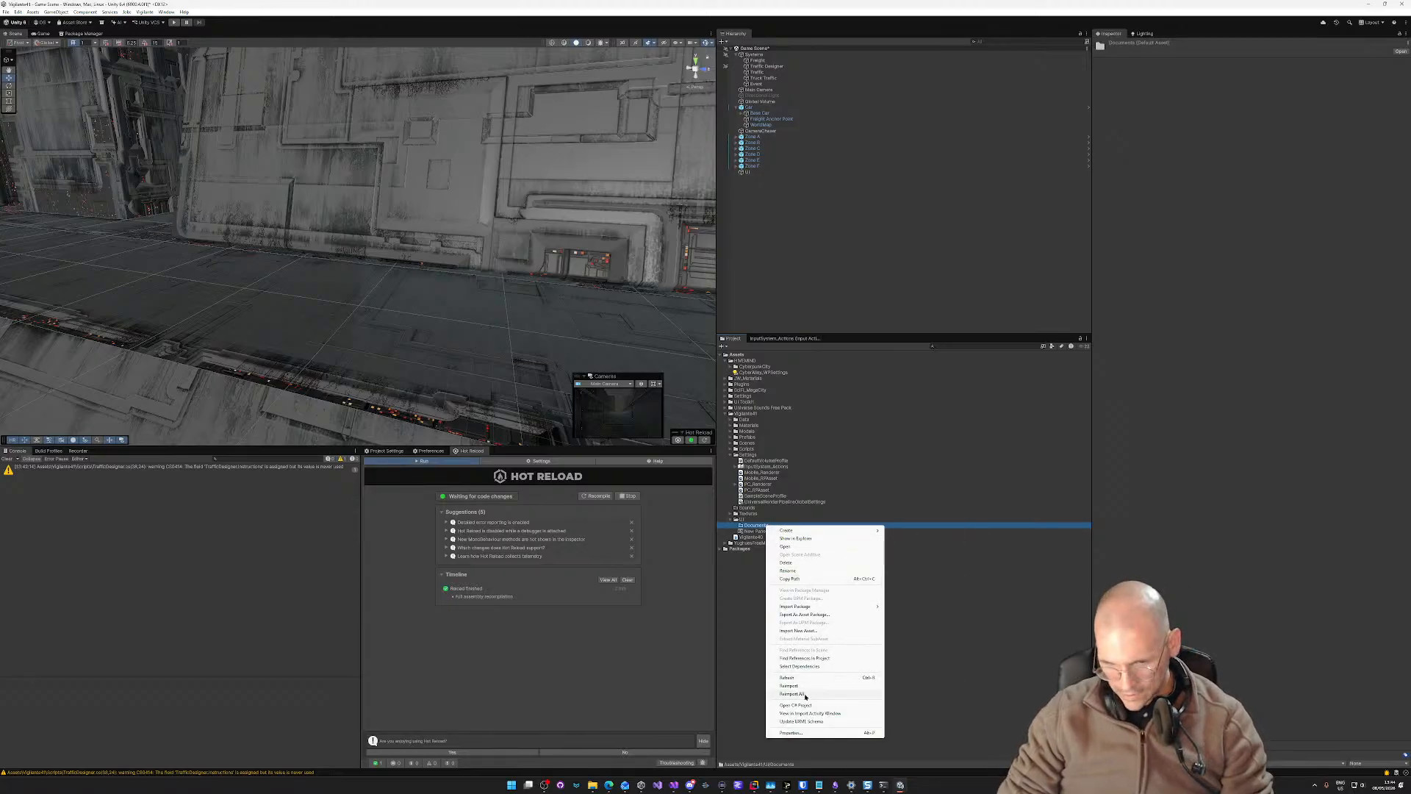
mouse_move(808, 530)
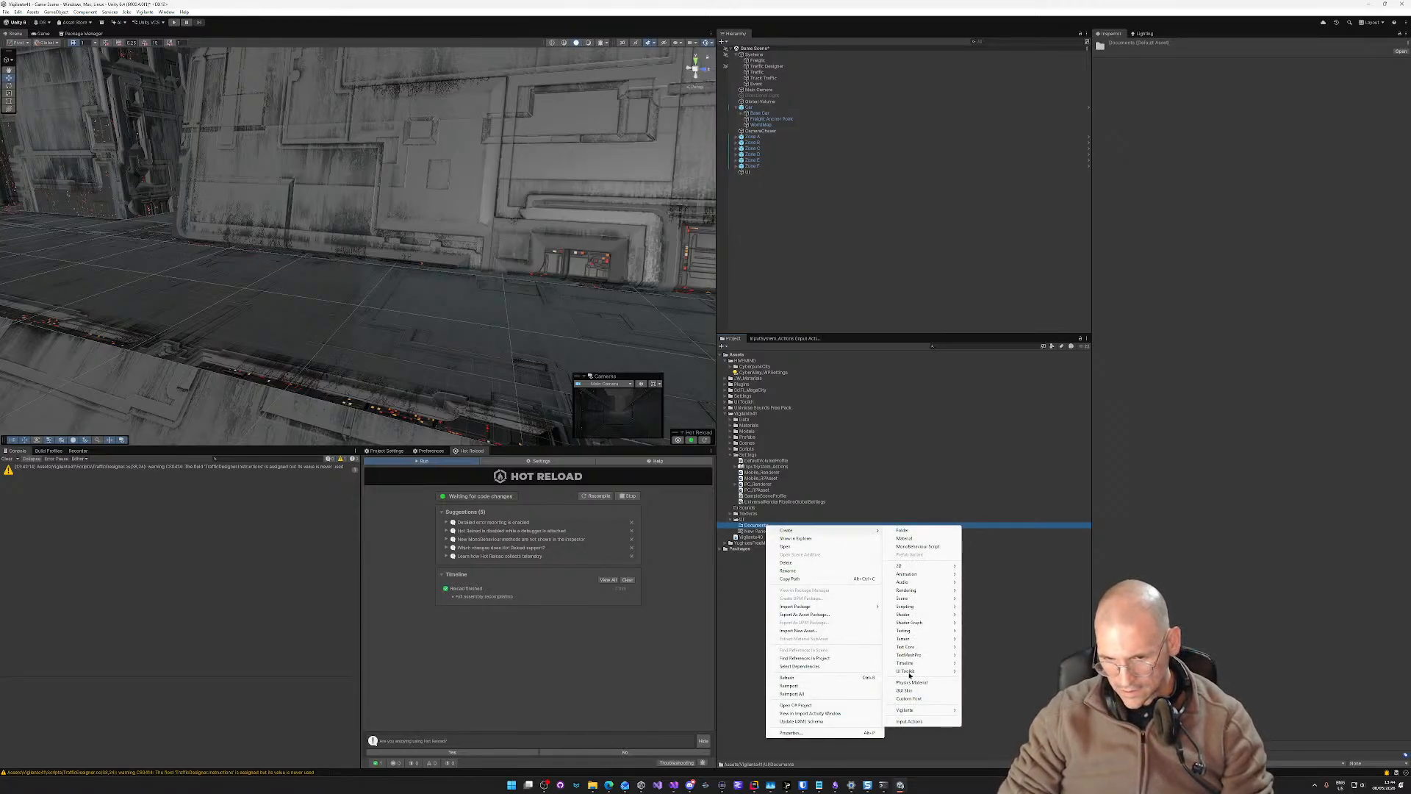
mouse_move(937, 671)
left_click(1007, 672)
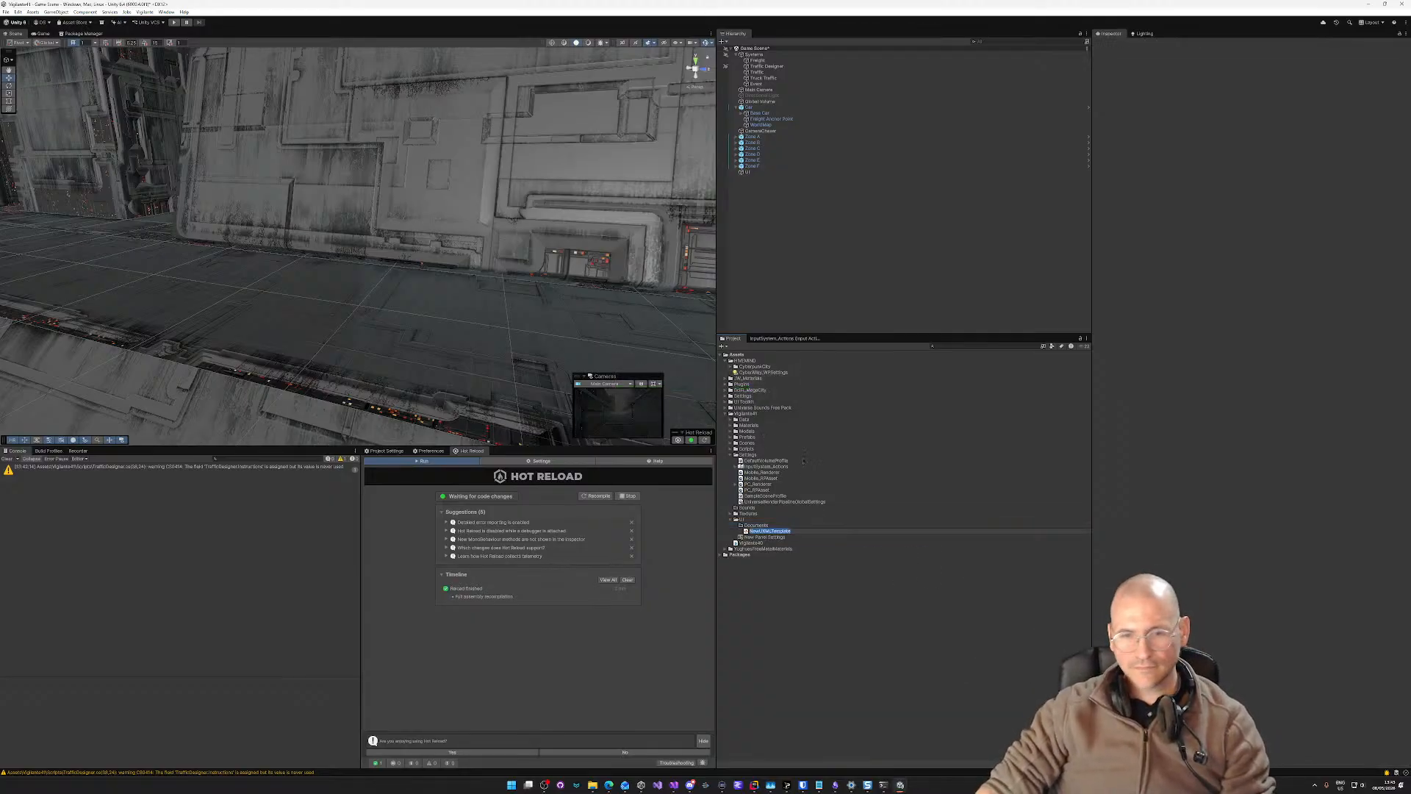
type("Header")
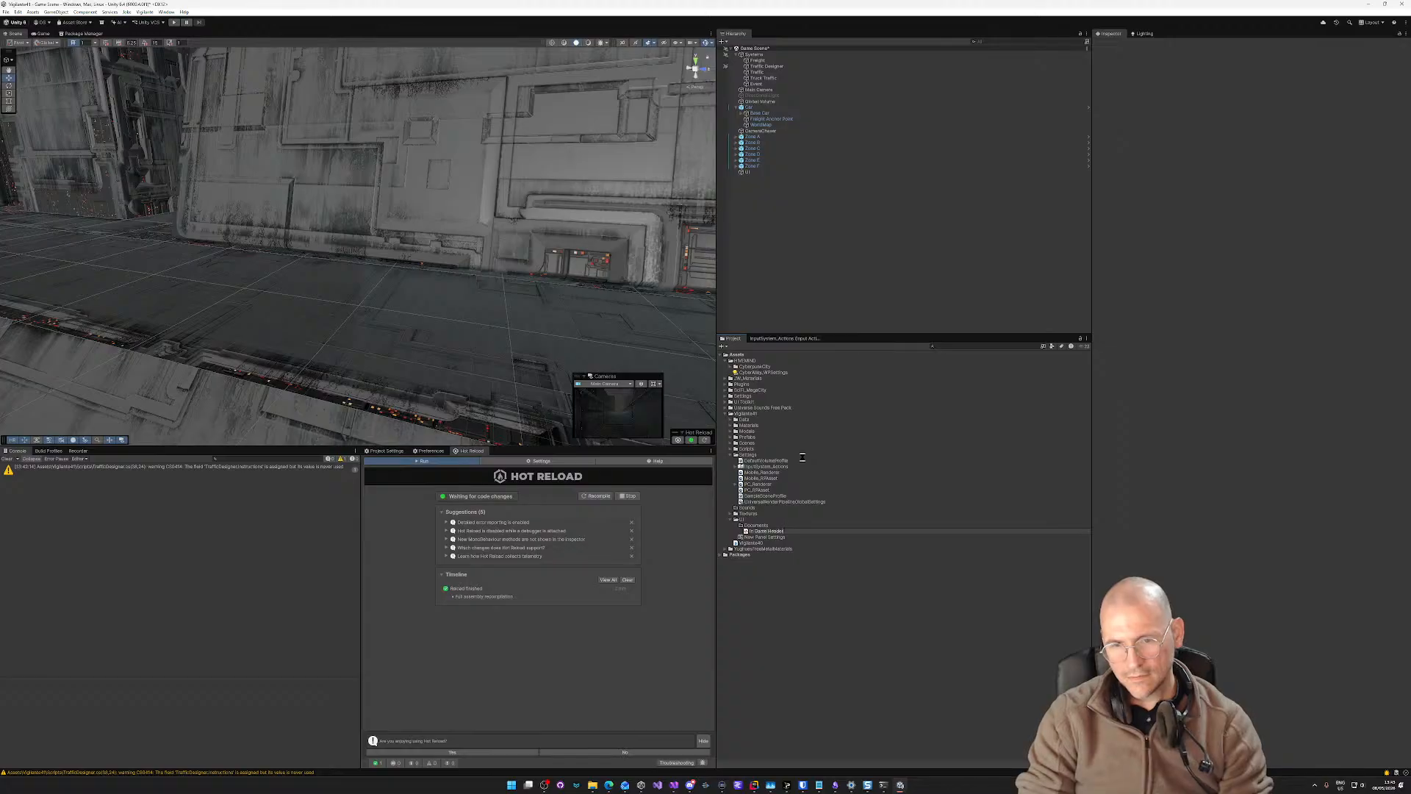
left_click(765, 531)
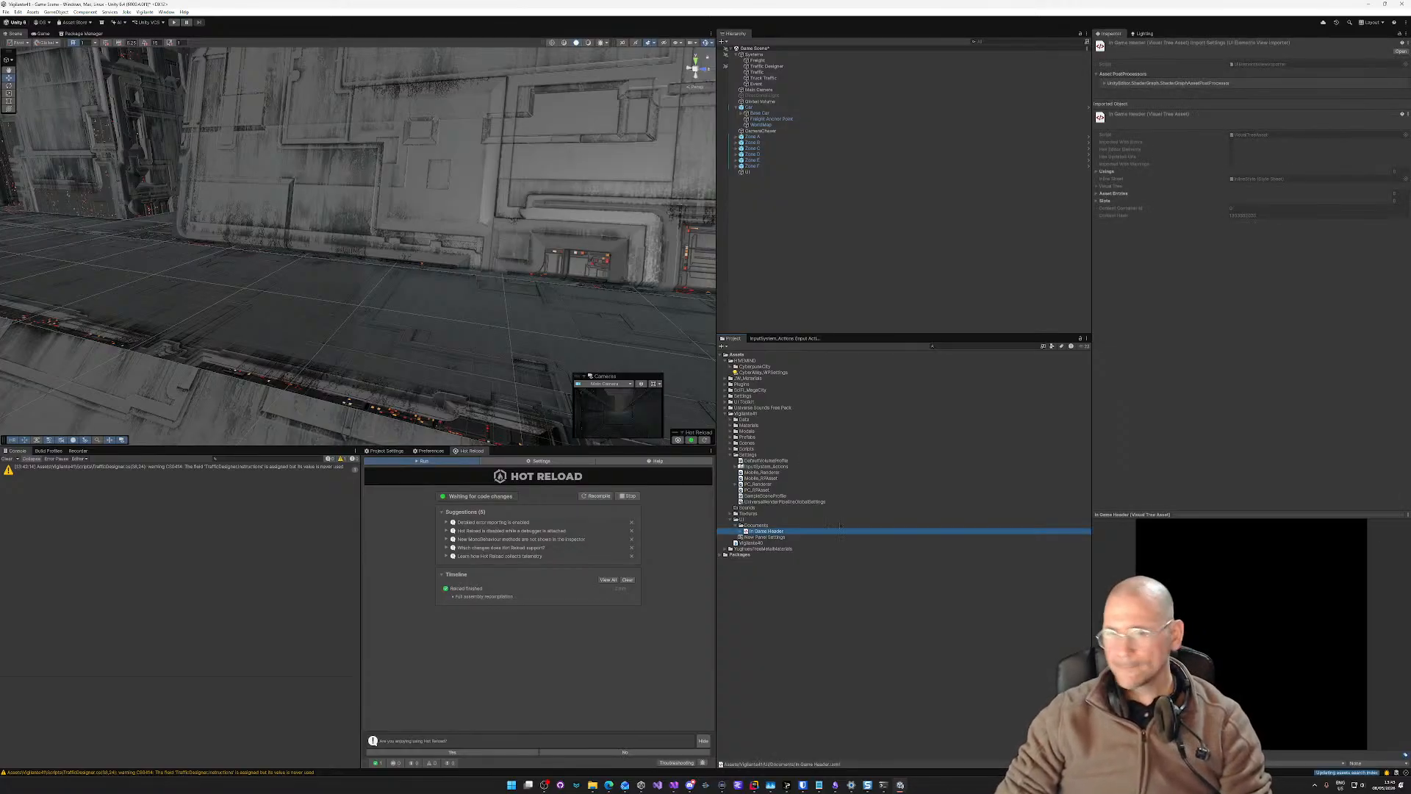
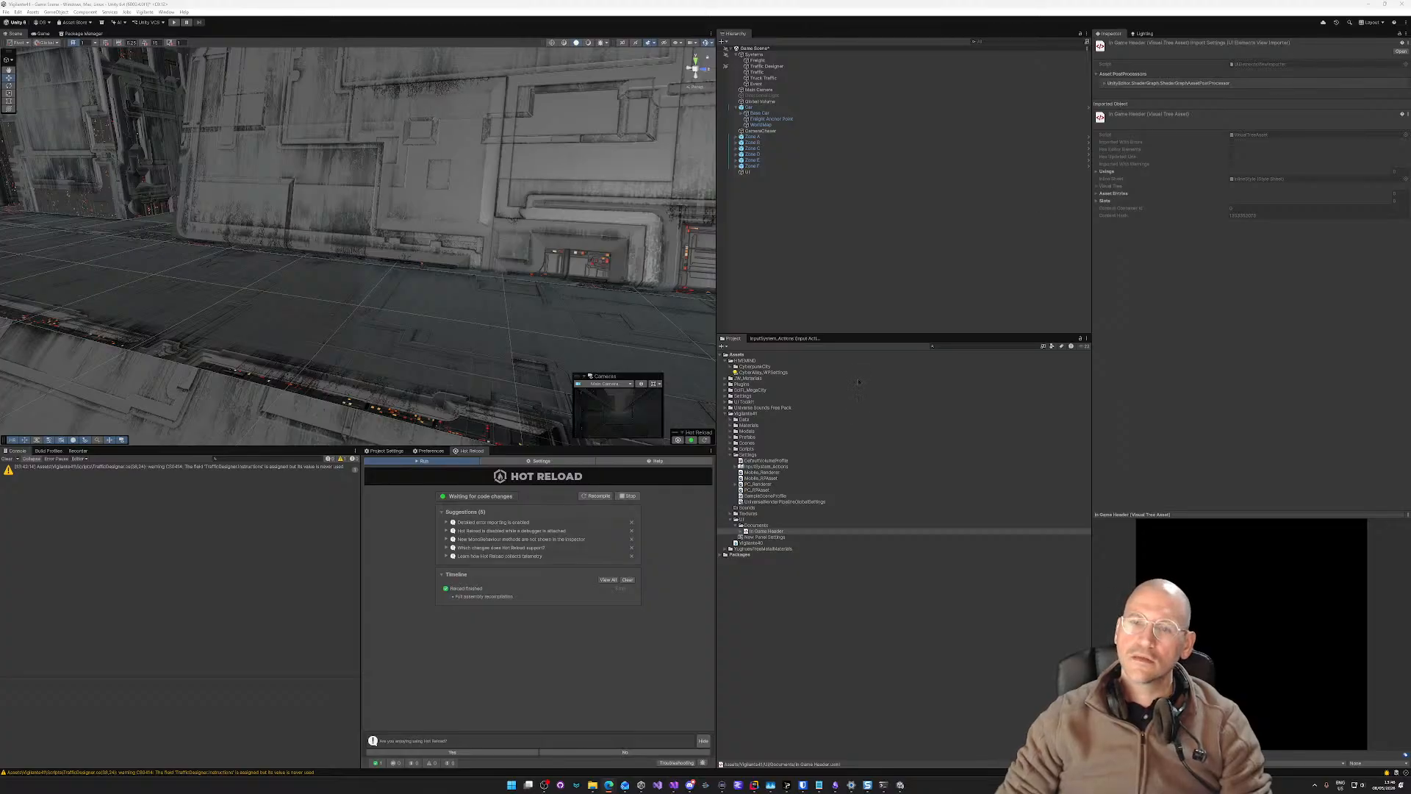
Step: Open the In Game Header document in UI Builder and dock that window beside the Scene, Game and Package Manager views
left_click(765, 531)
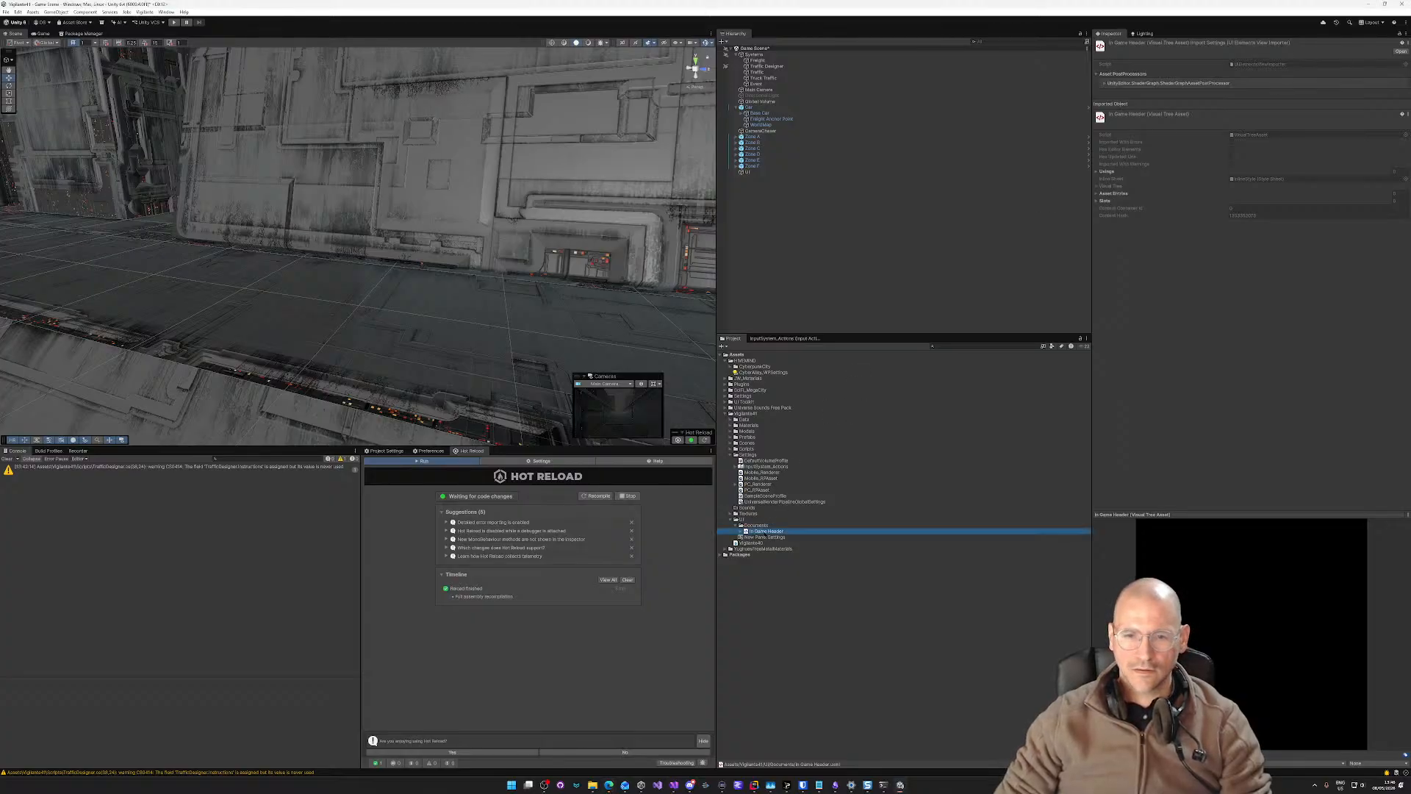
double_click(765, 531)
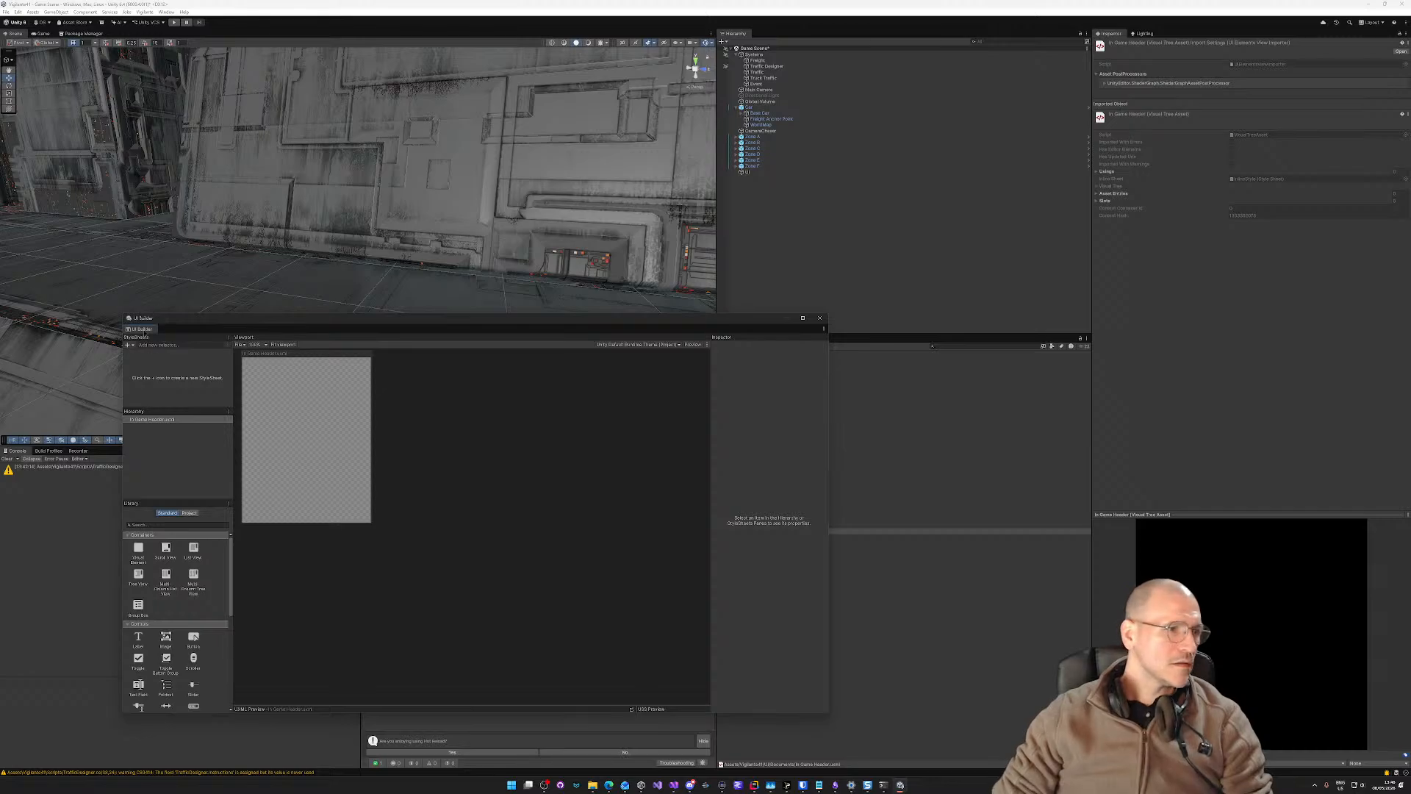
left_click_drag(143, 330, 117, 34)
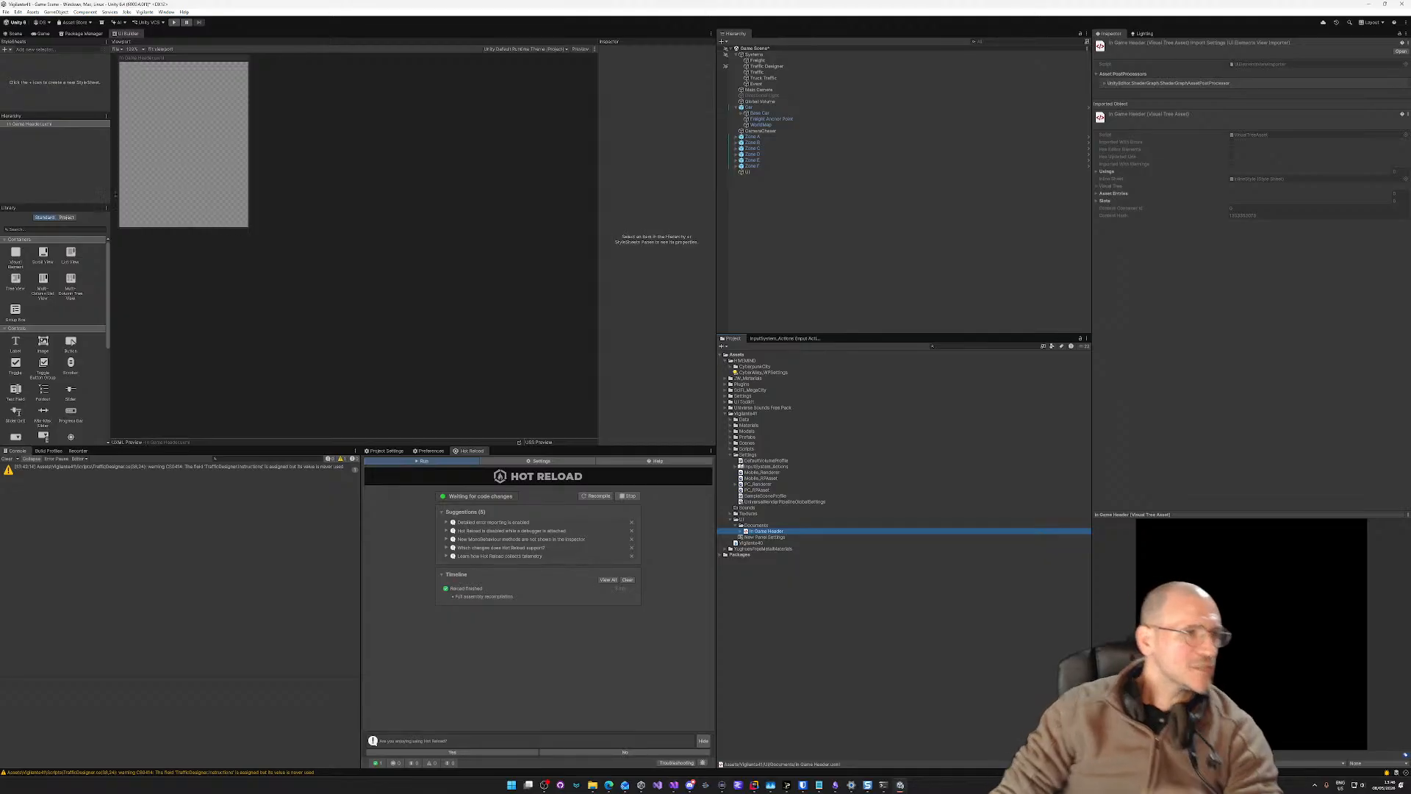
Step: Add a Visual Element to the In Game Header document's canvas
left_click(206, 117)
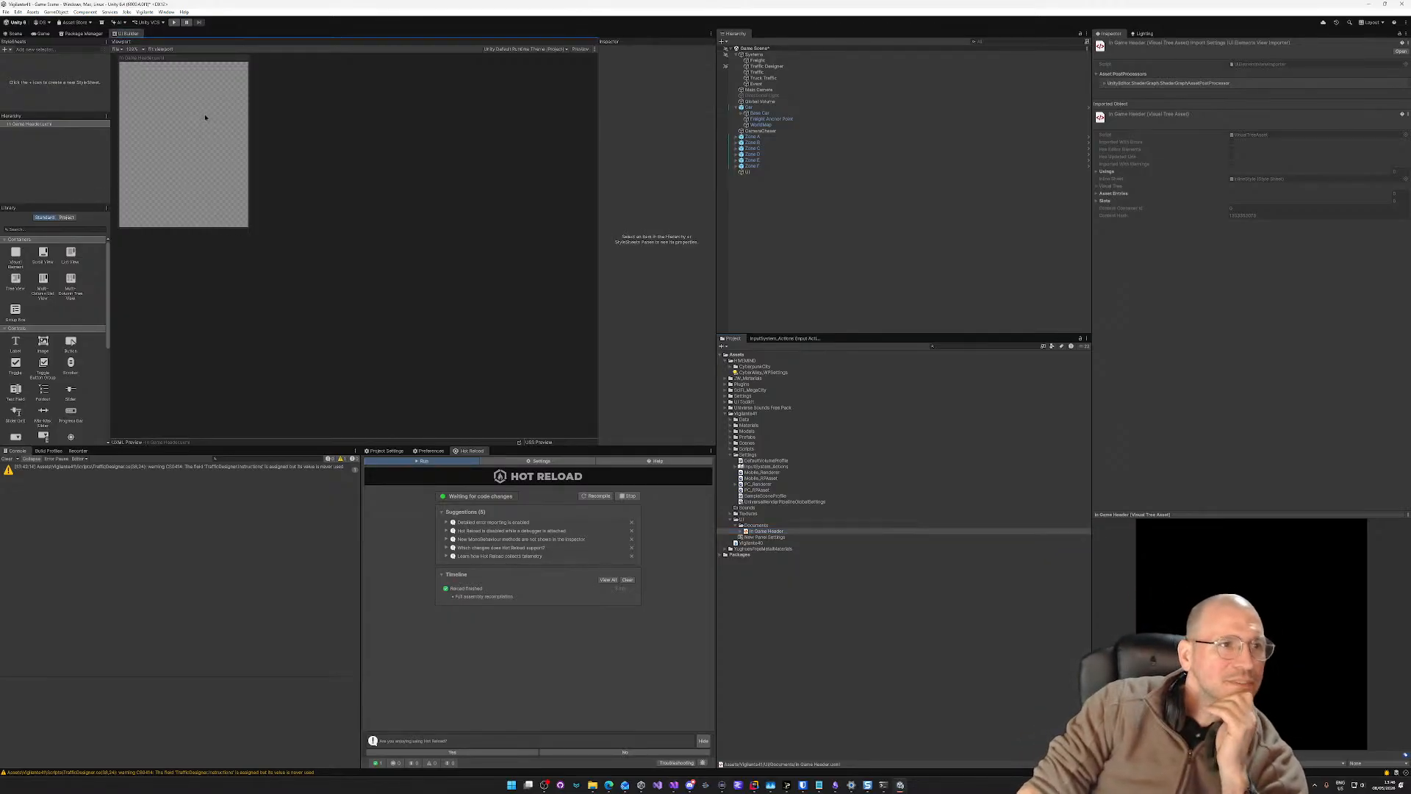
left_click(8, 50)
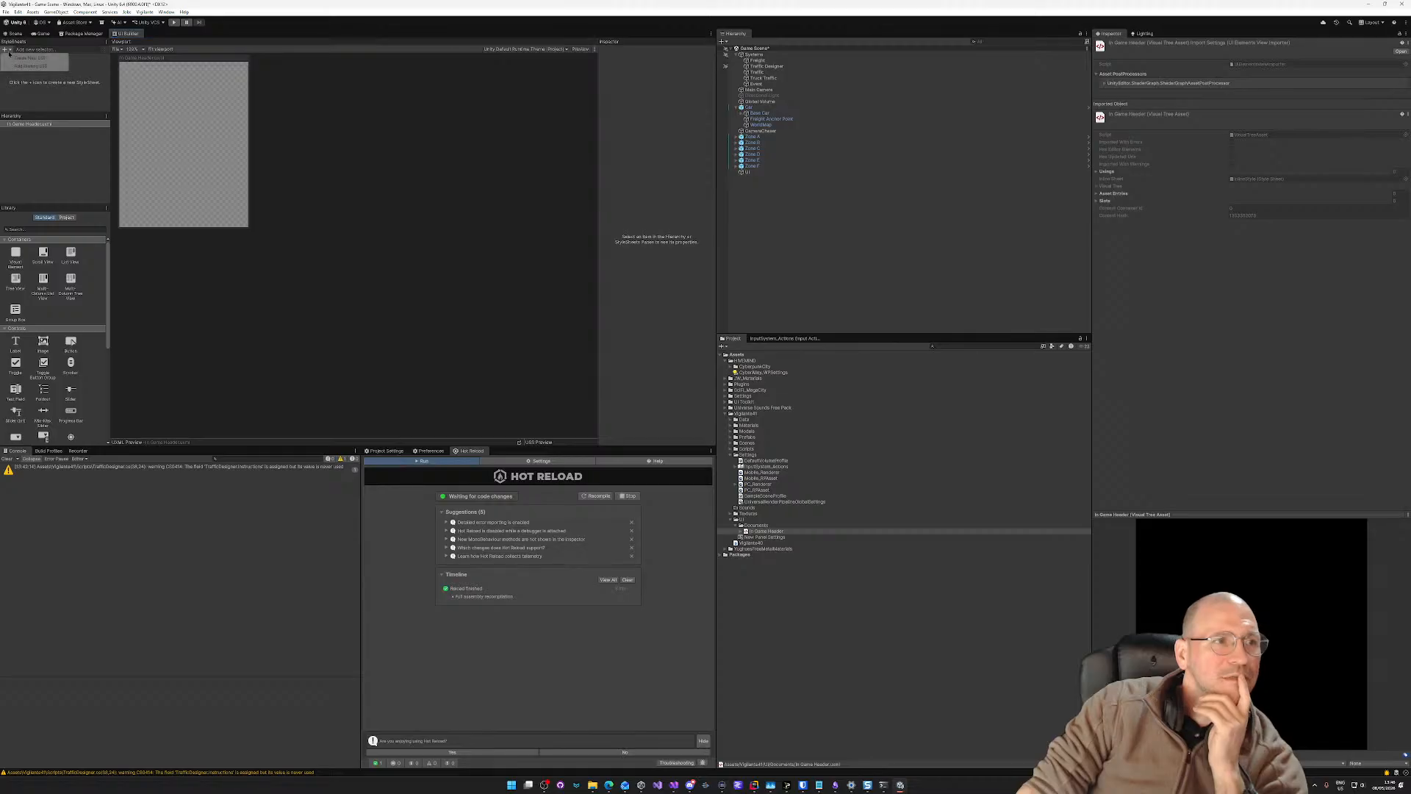
left_click(303, 100)
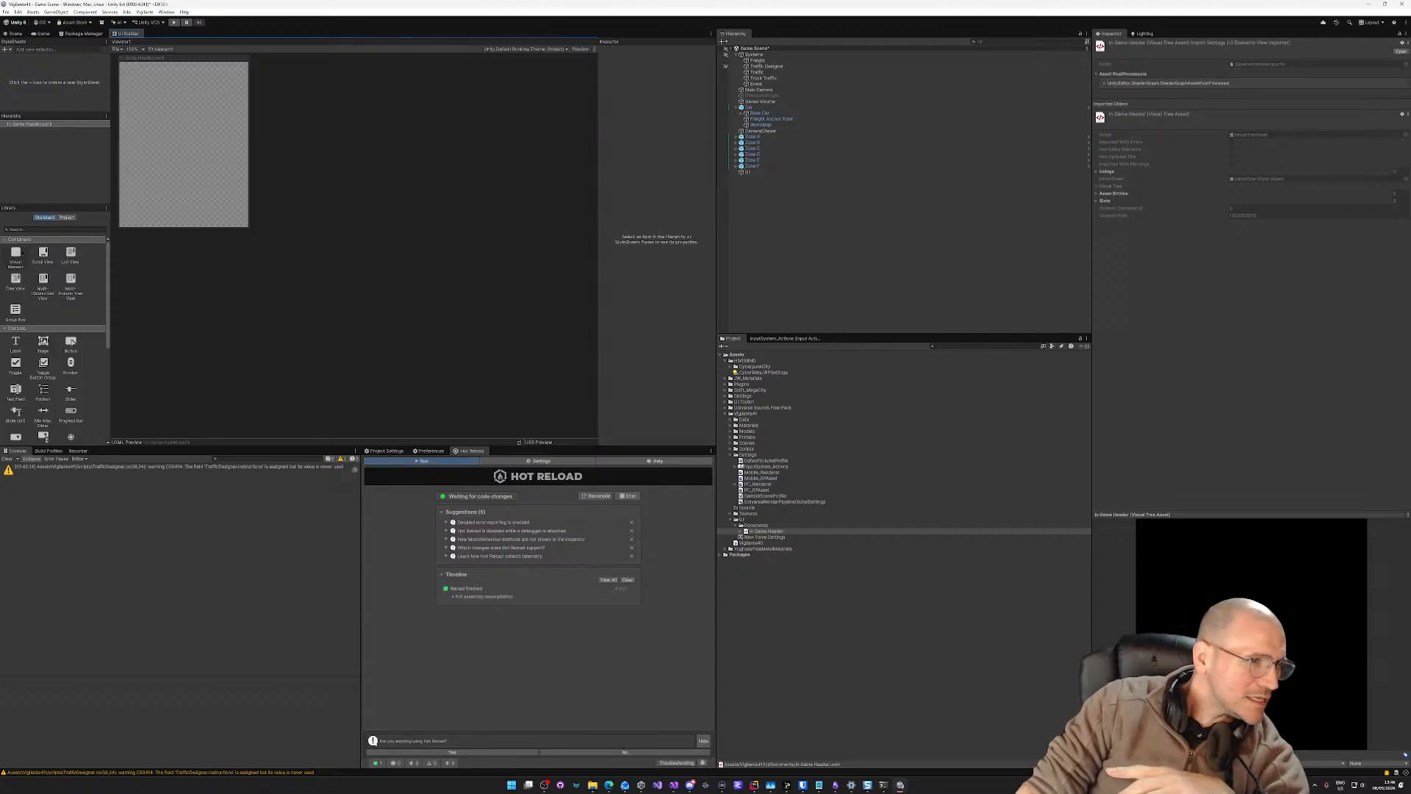
left_click_drag(21, 253, 174, 141)
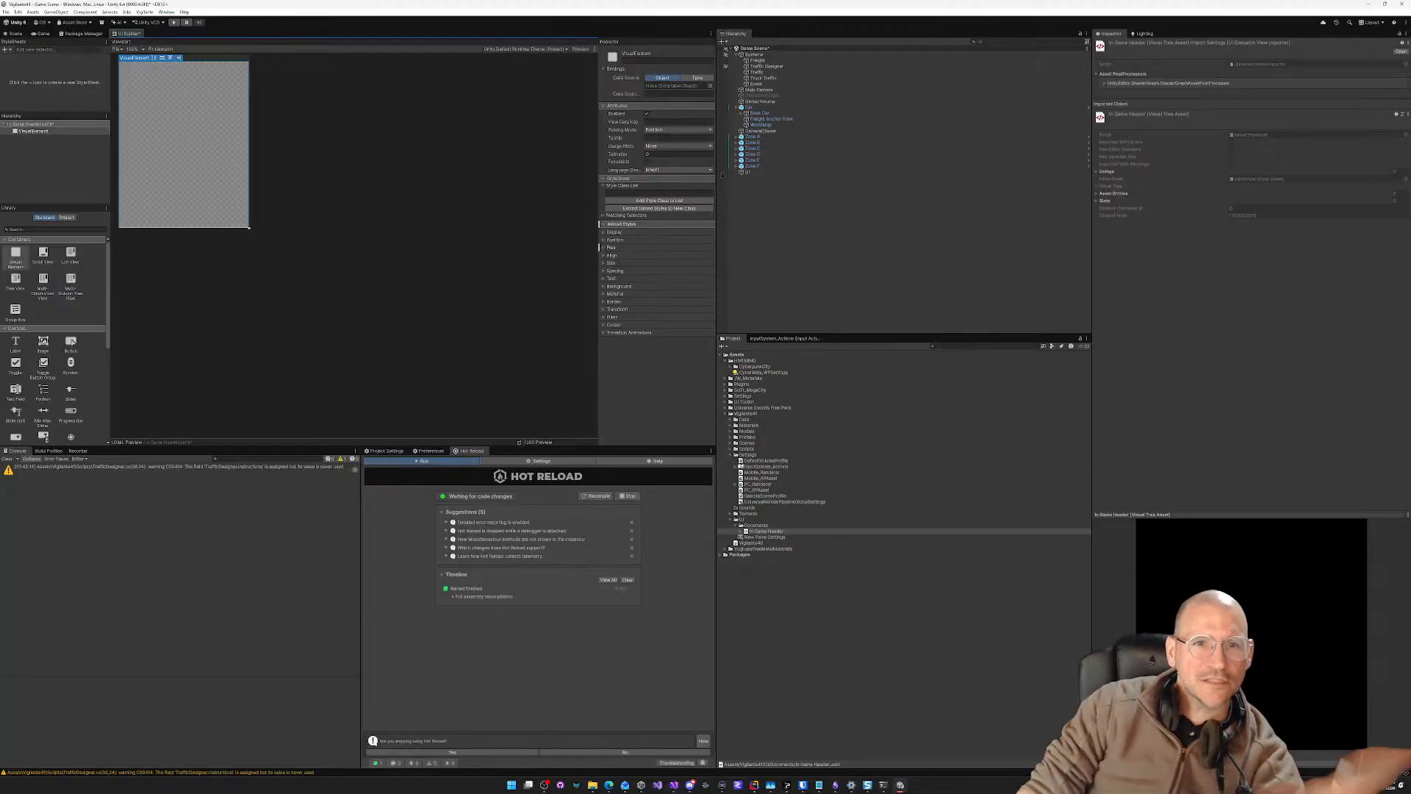
Step: Set the new Visual Element's top, right and left position offsets to 0
left_click(662, 232)
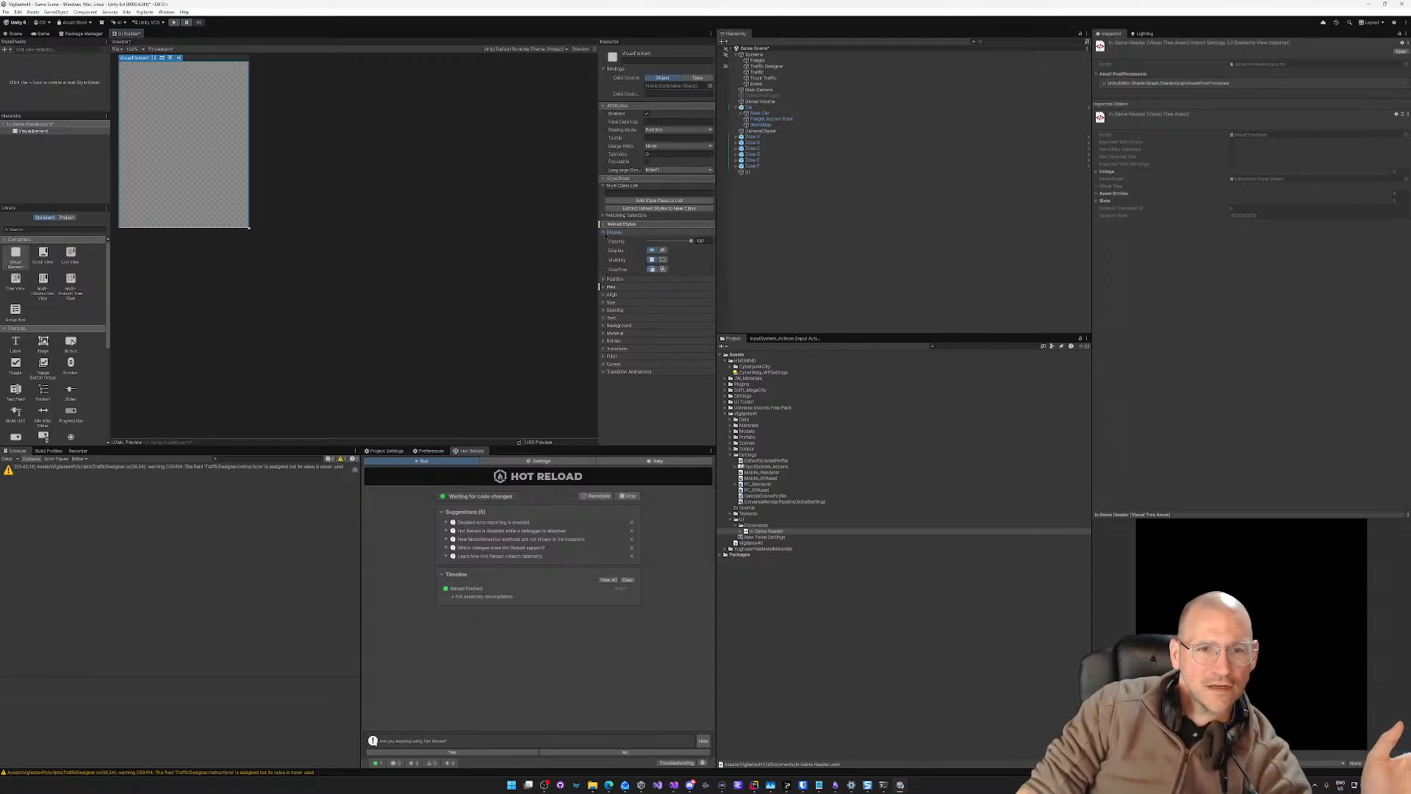
left_click(610, 232)
left_click(613, 240)
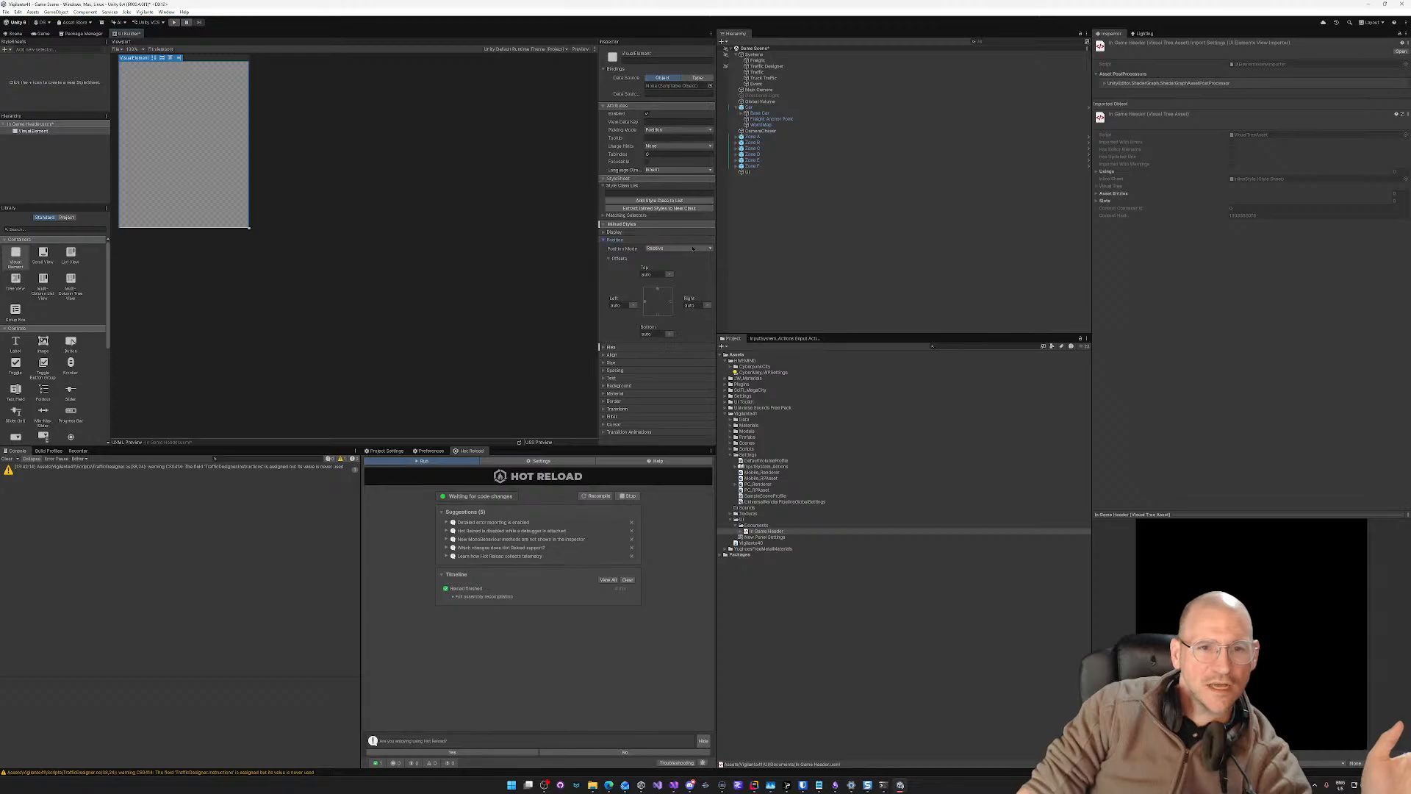
left_click(691, 249)
left_click(691, 252)
left_click(691, 250)
left_click(654, 274)
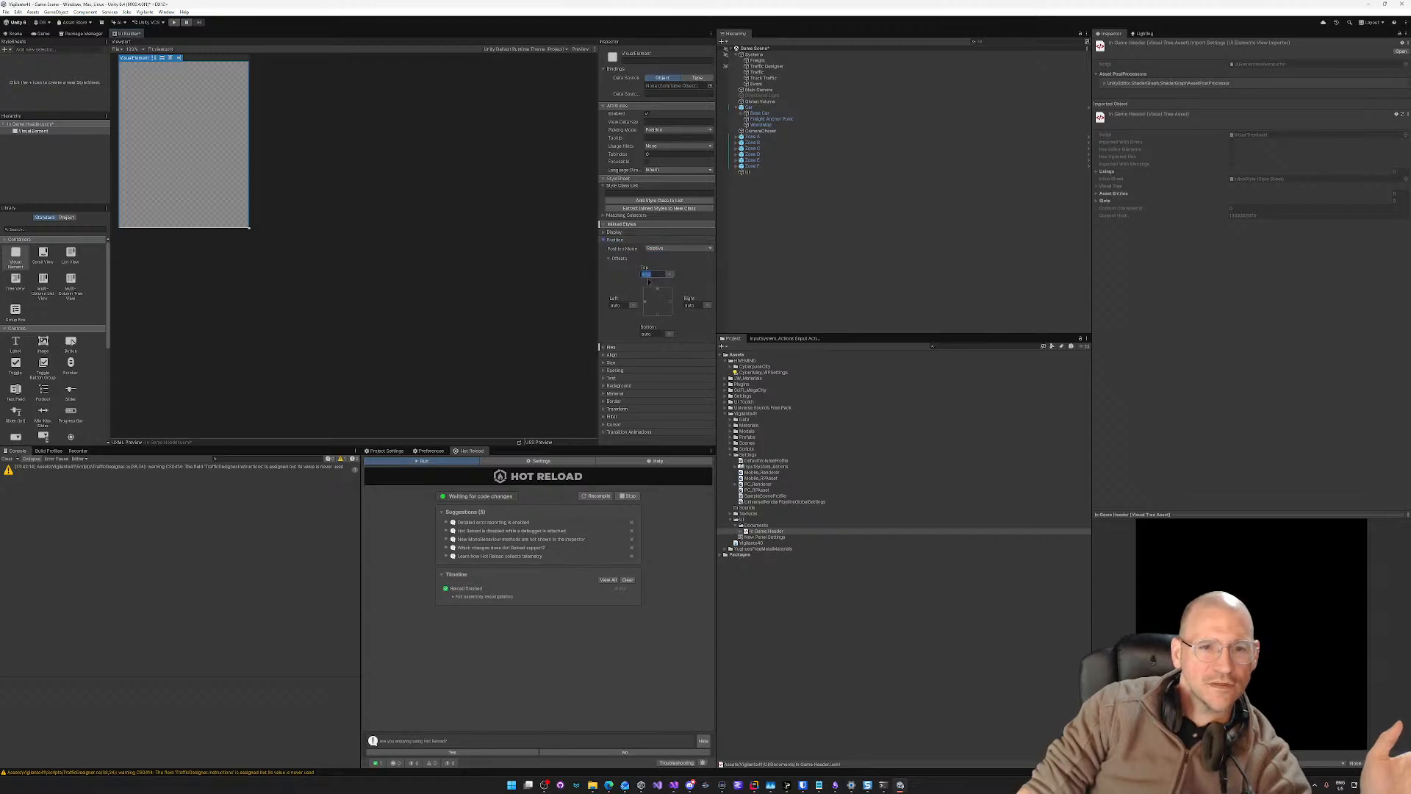
left_click(658, 289)
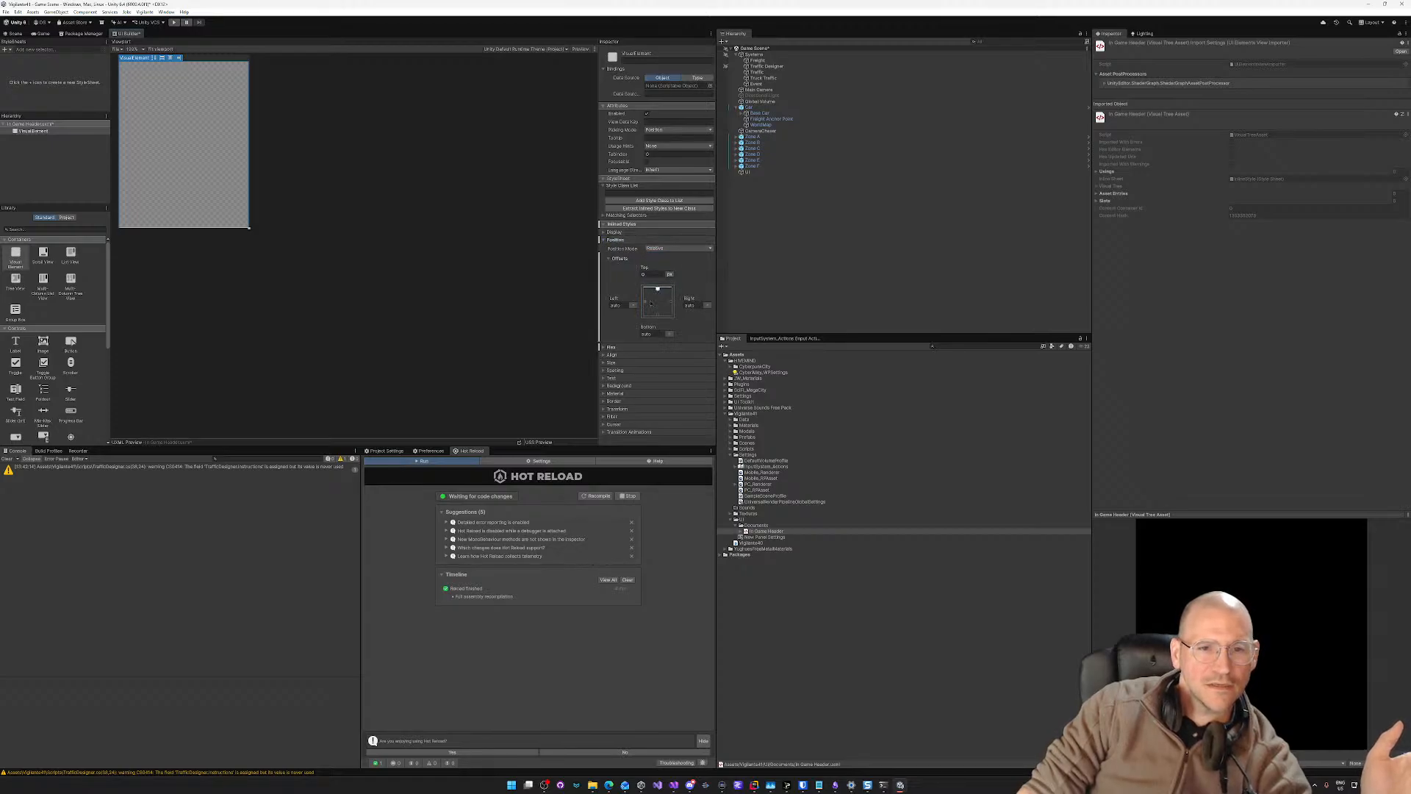
left_click(620, 306)
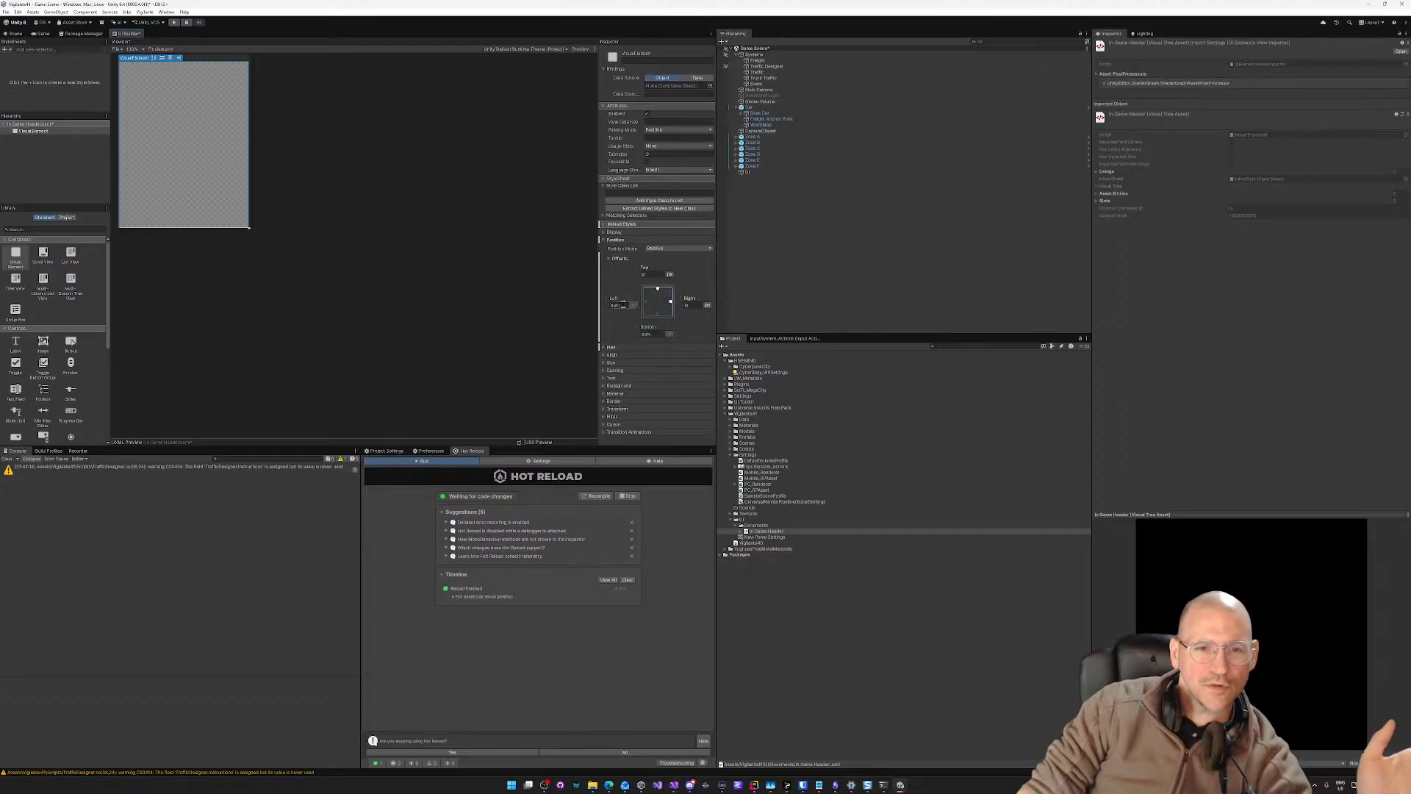
type("0")
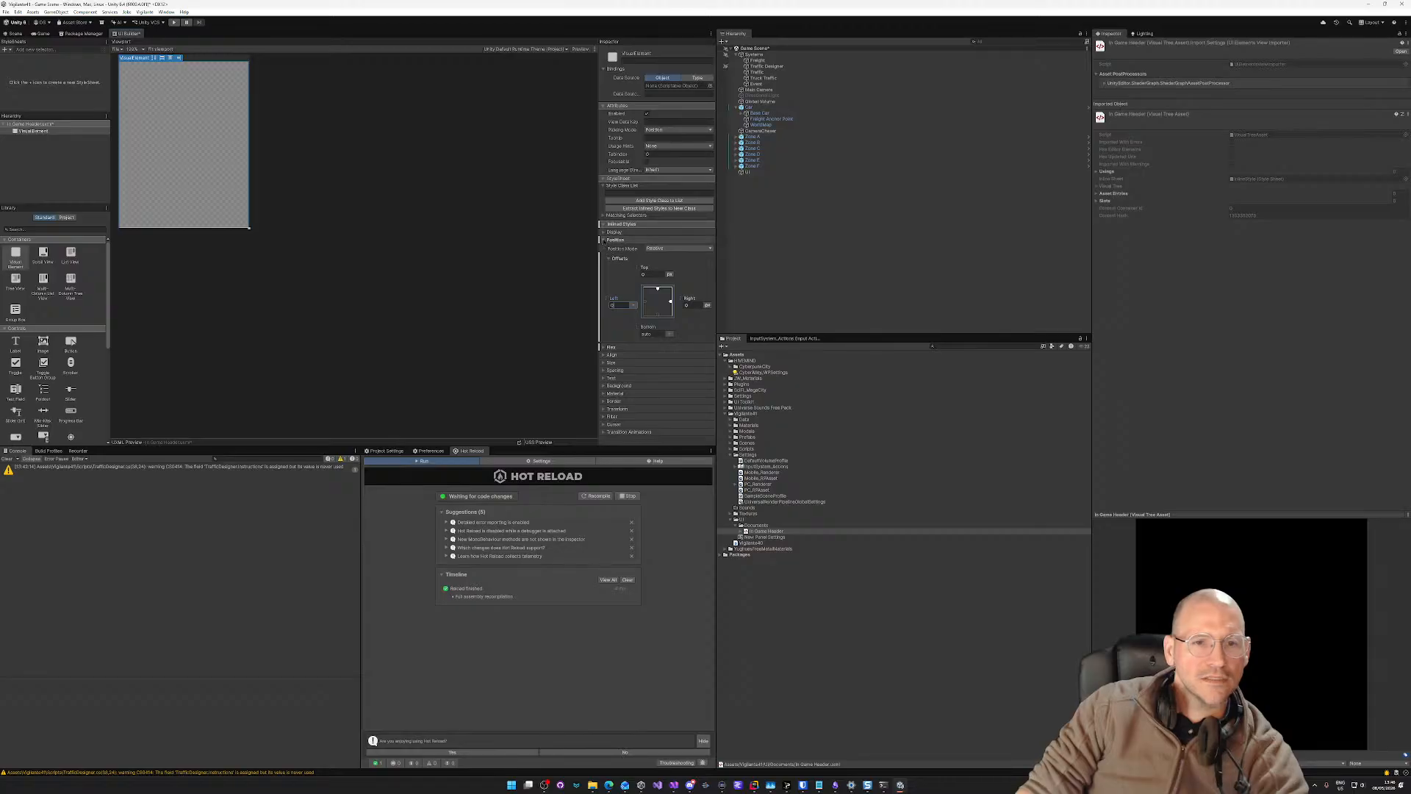
left_click(602, 241)
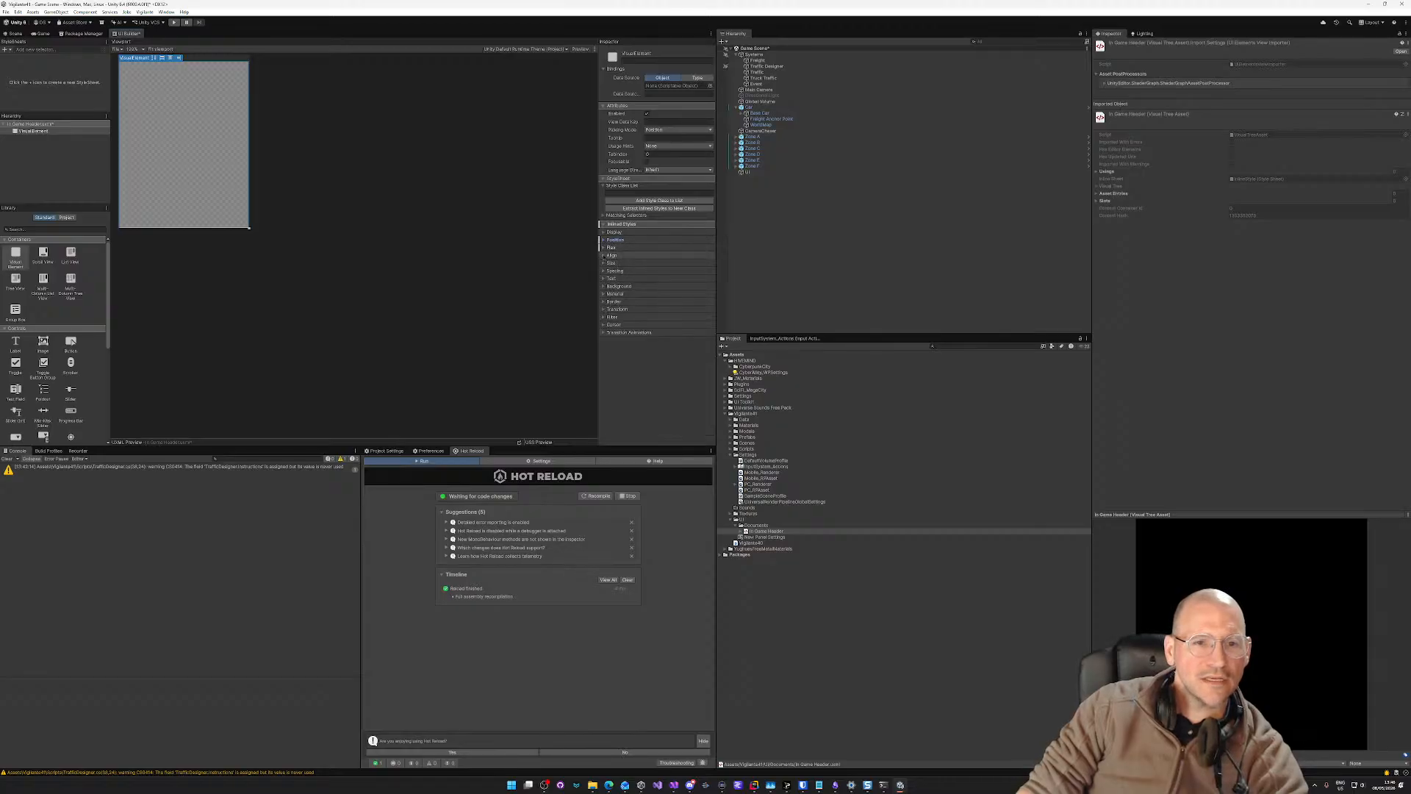
Step: Set the Visual Element's height, maximum height and minimum height to 50
left_click(611, 263)
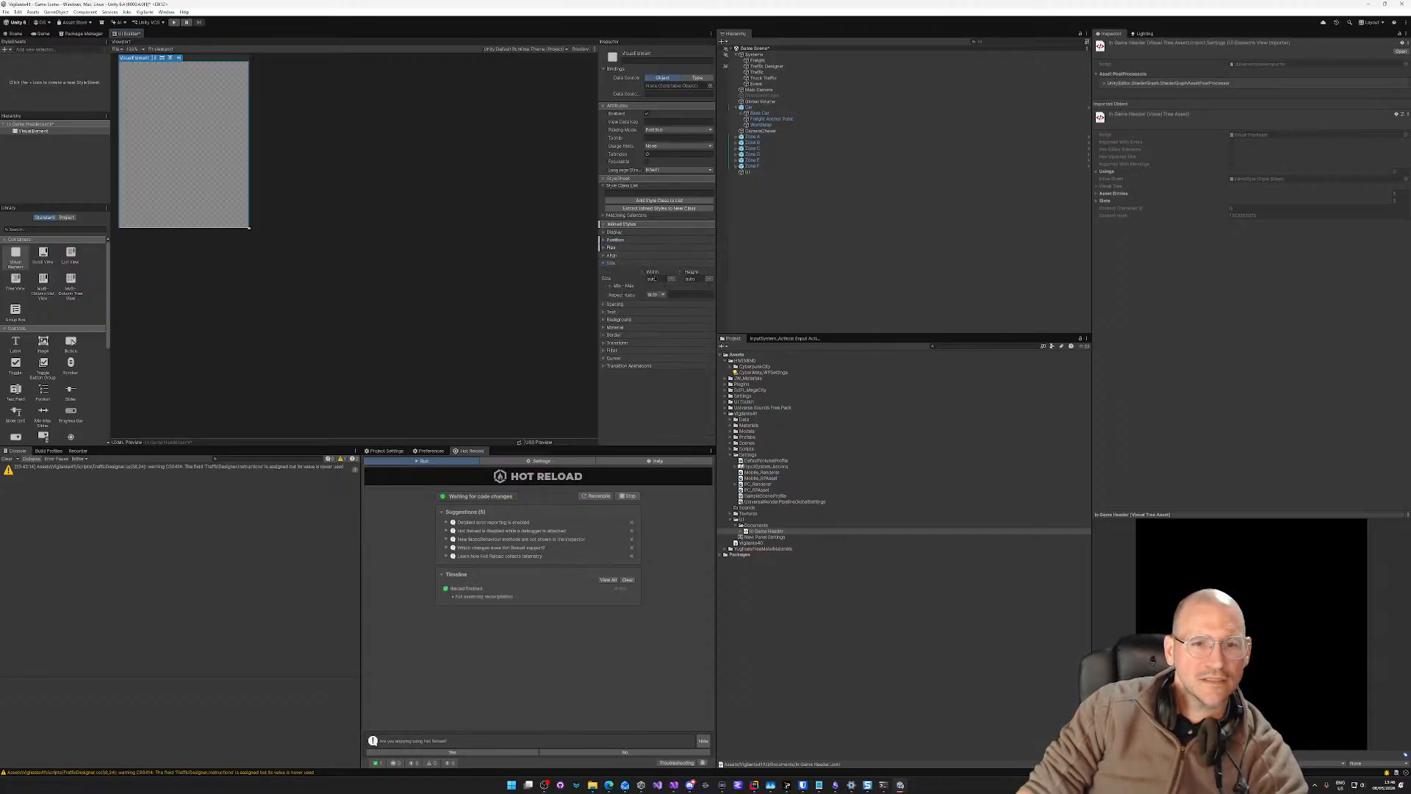
left_click(692, 279)
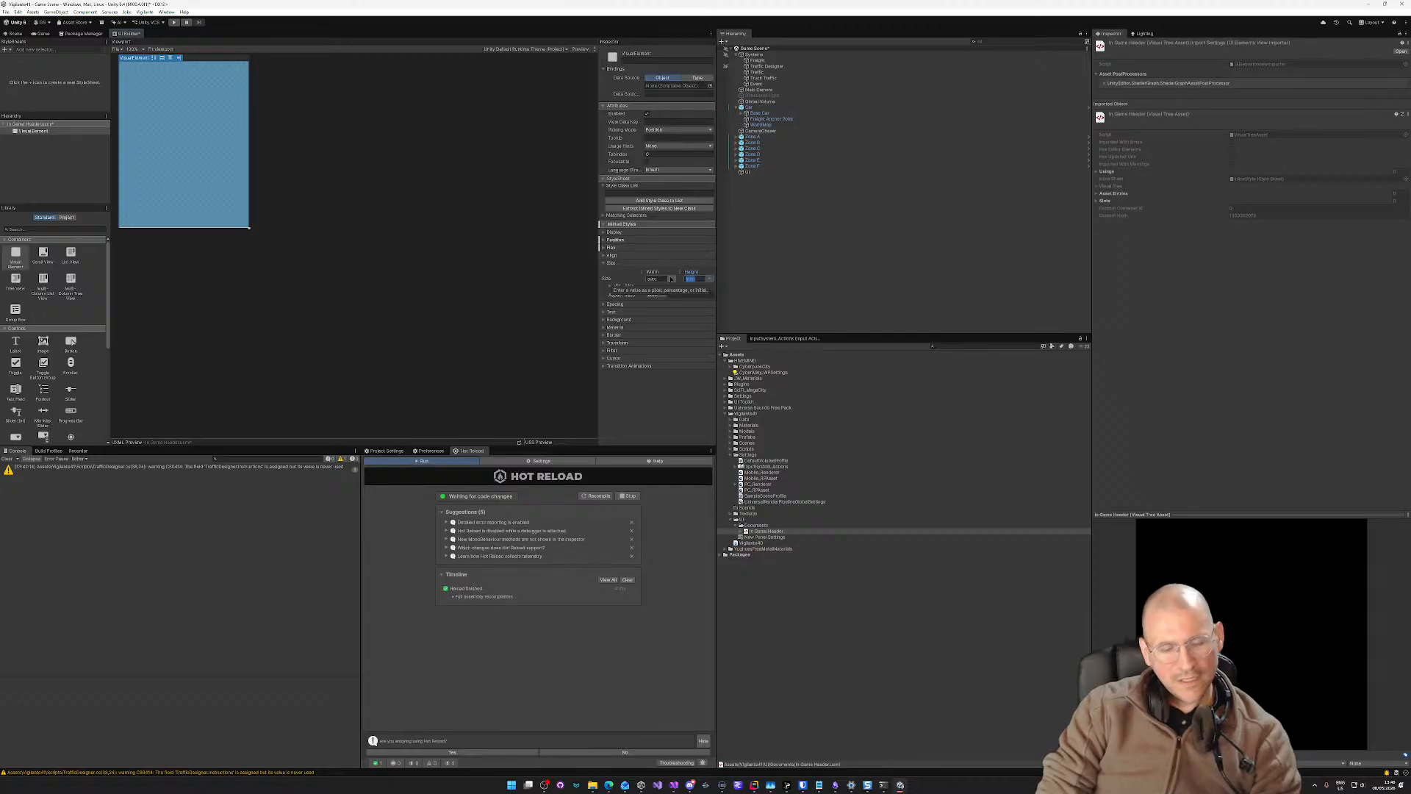
type("50")
key("Return")
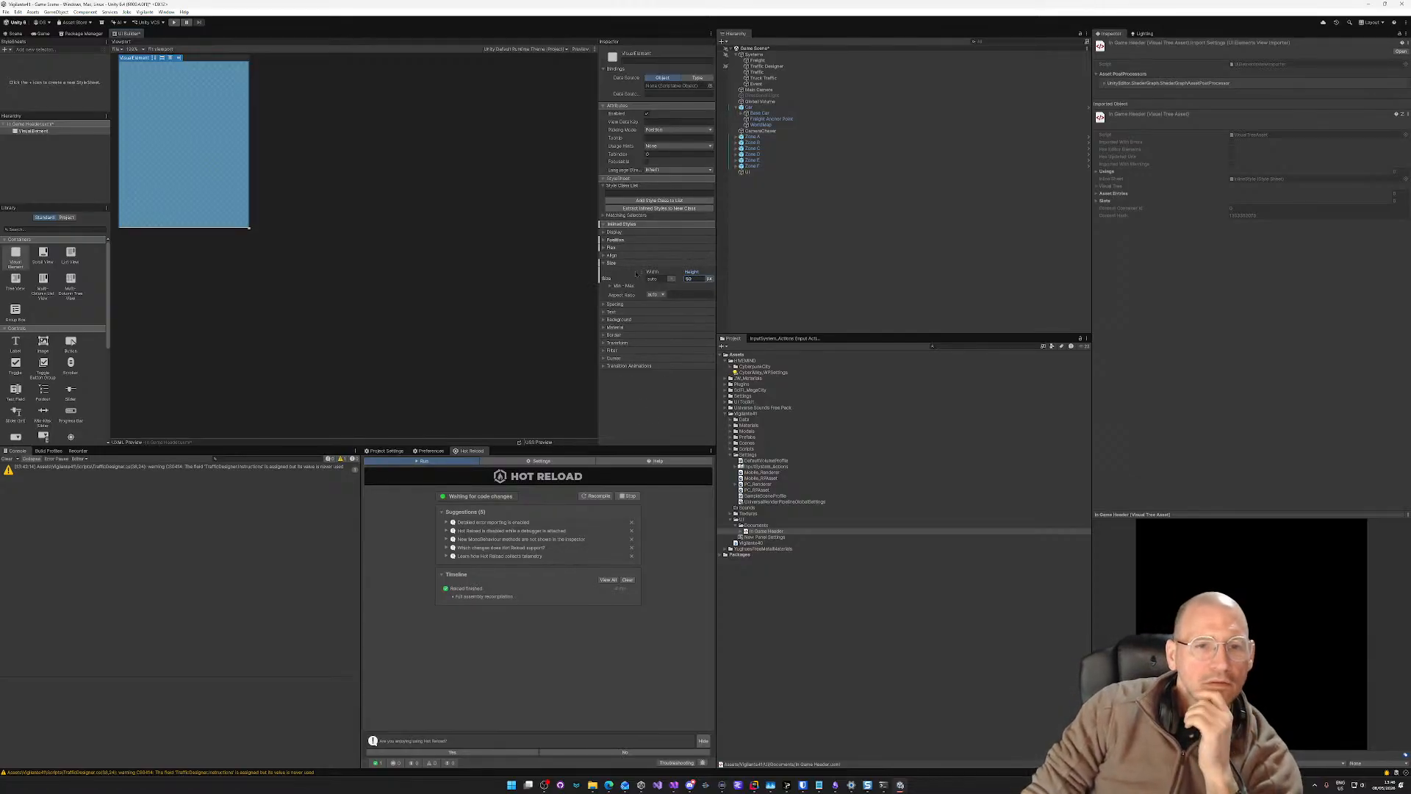
left_click(611, 286)
left_click(692, 317)
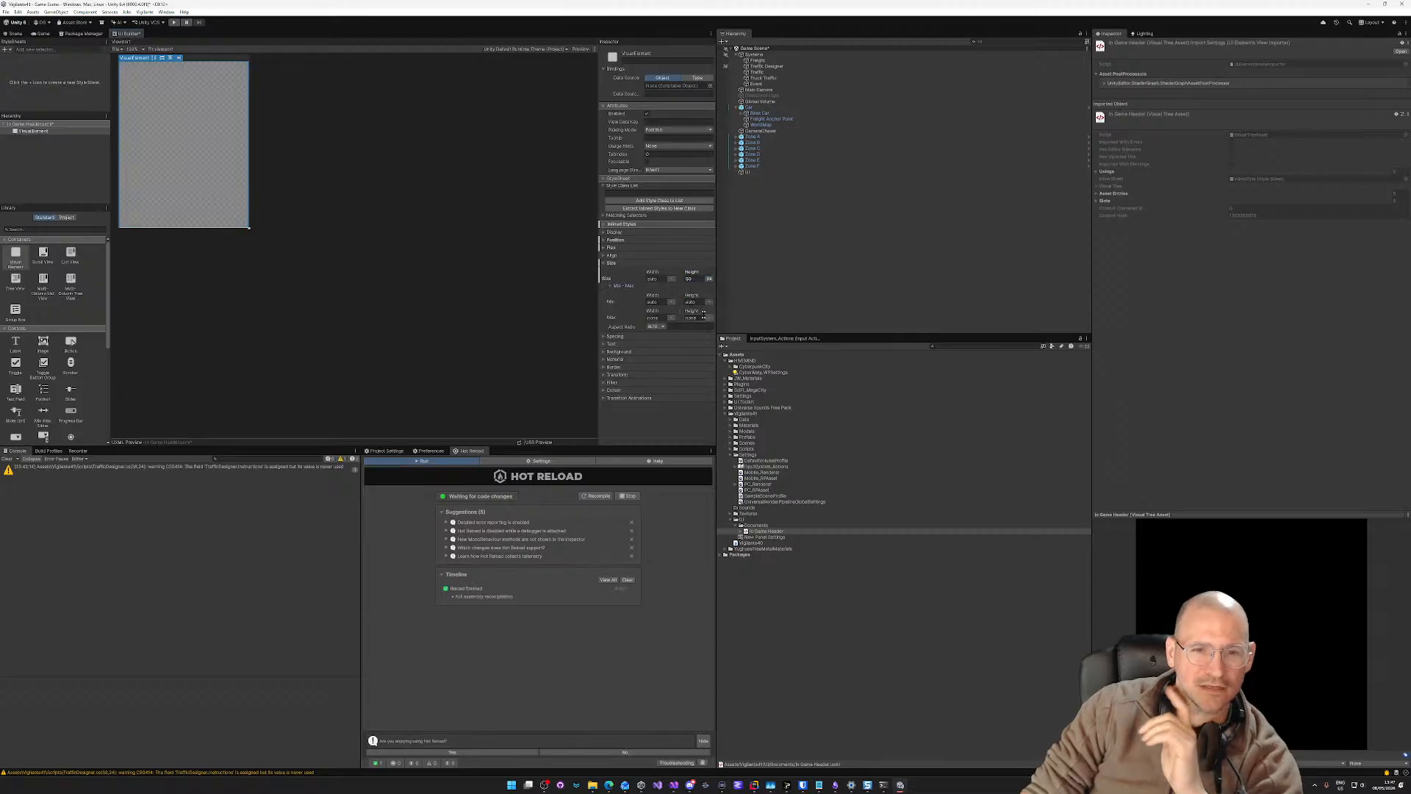
type("50")
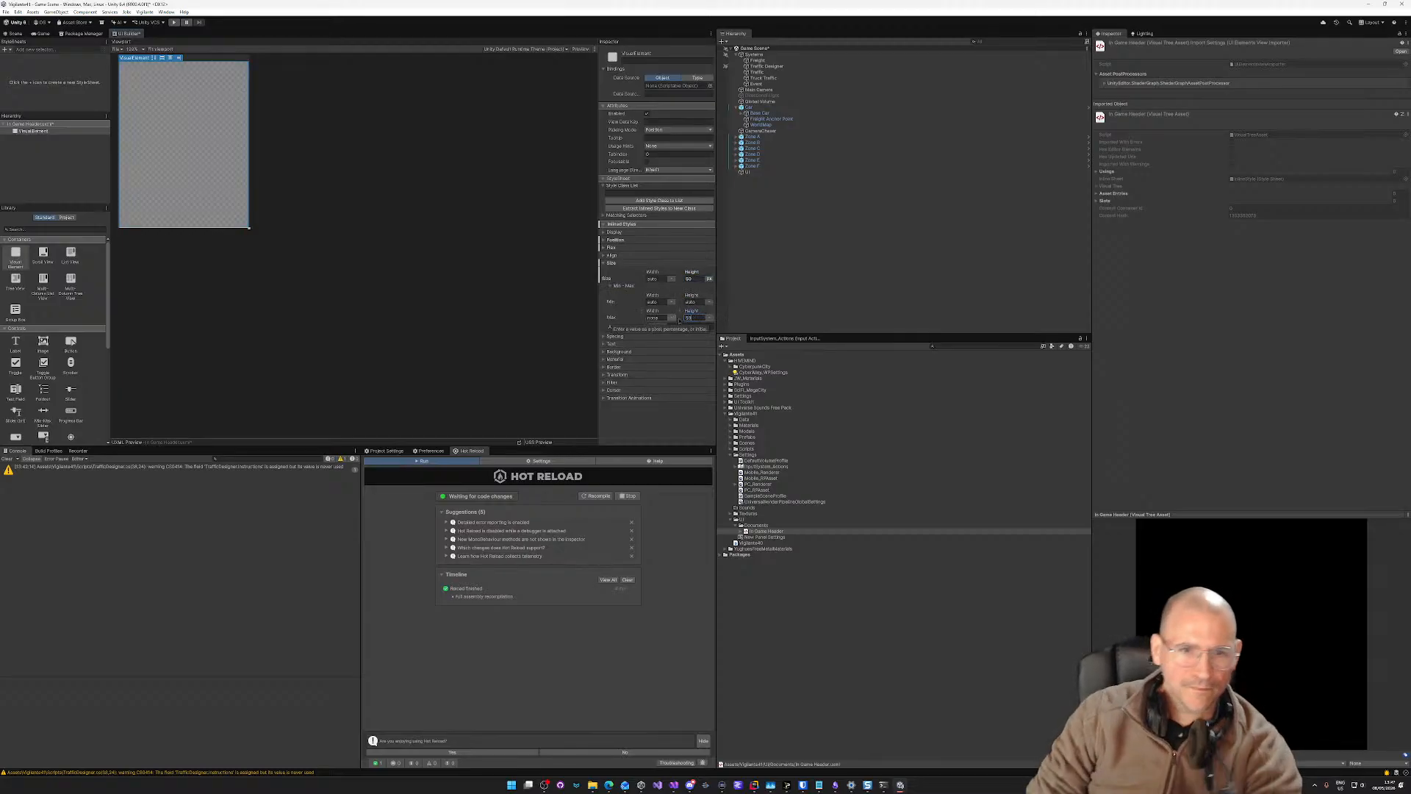
left_click(690, 302)
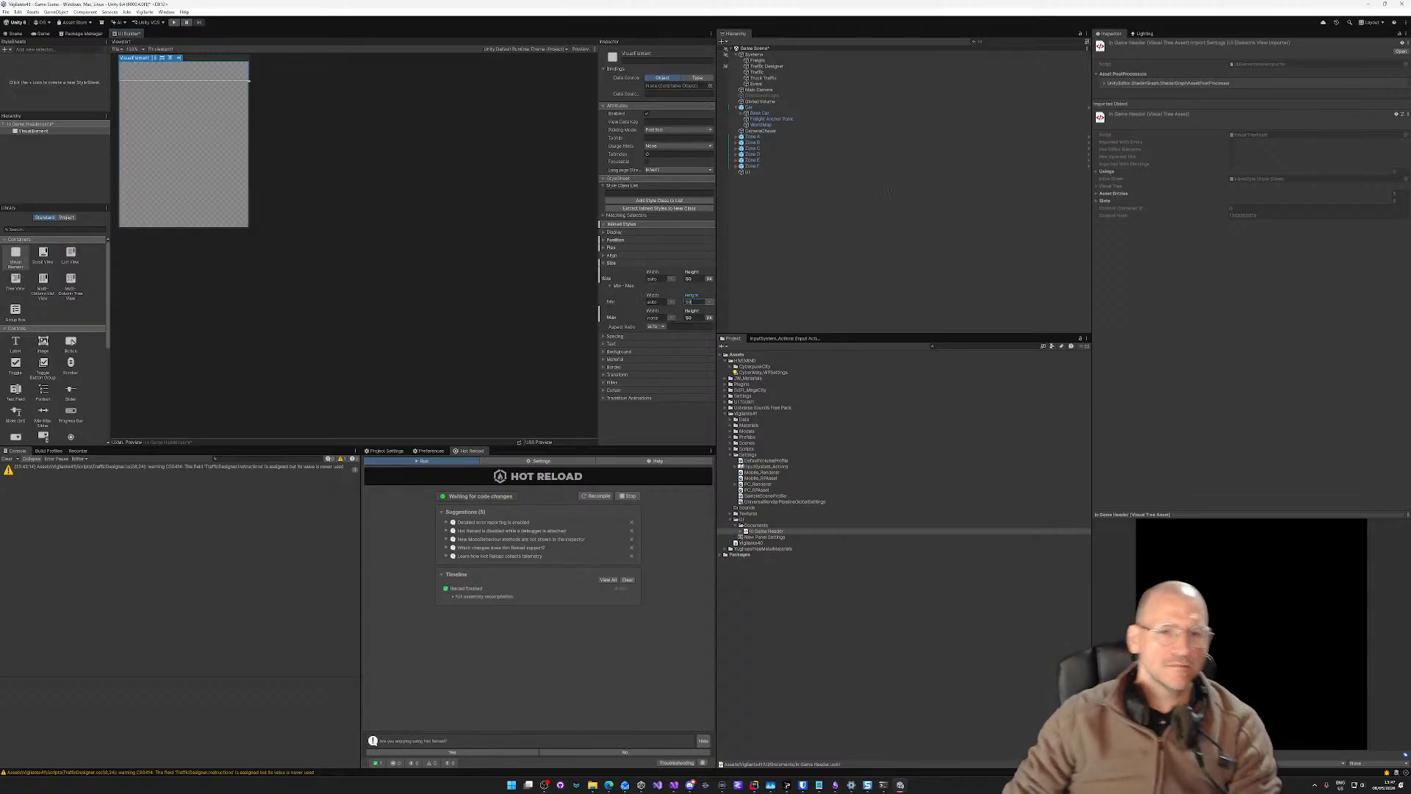
left_click(644, 421)
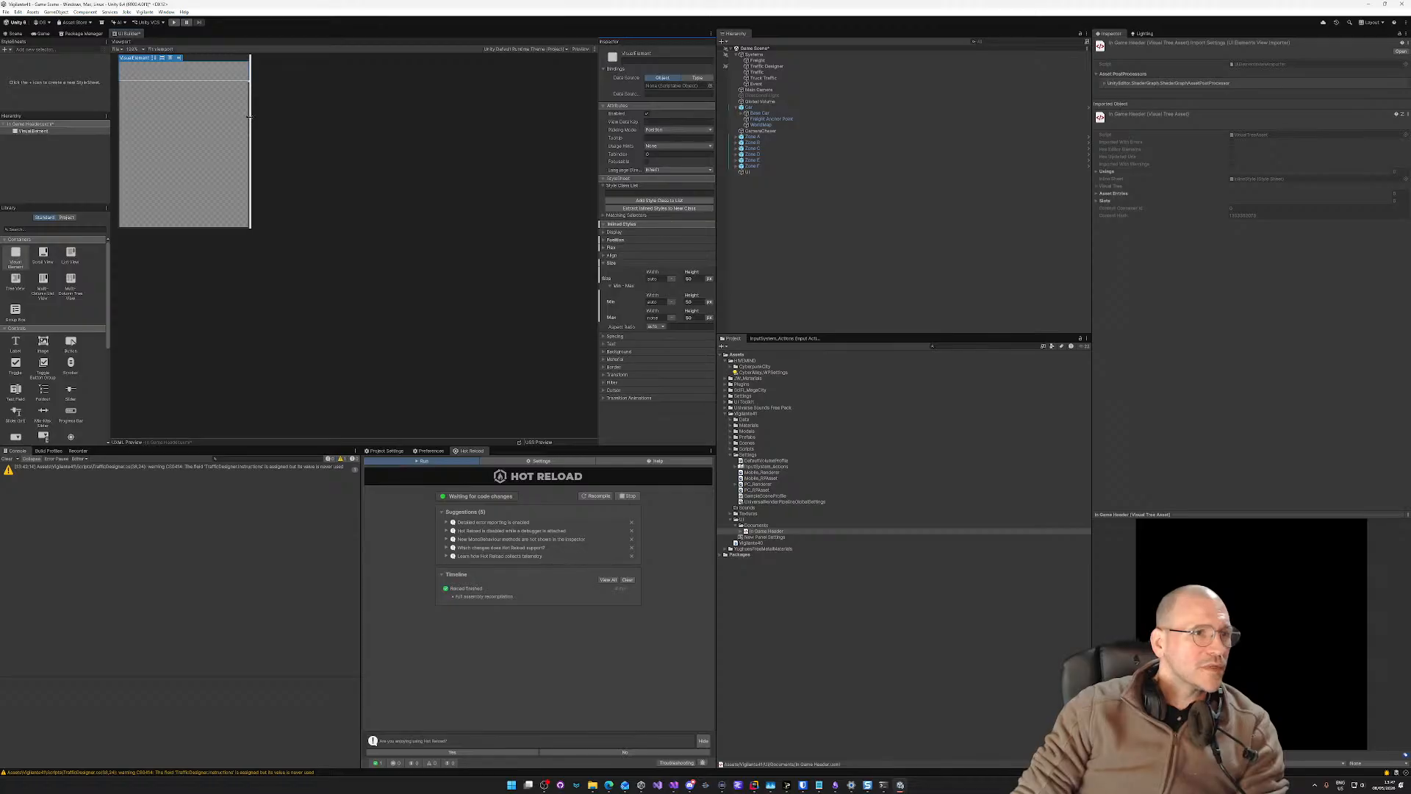
Step: Resize the document canvas to a wide landscape shape by reducing its height and roughly doubling its width
mouse_move(250, 131)
left_mouse_down()
mouse_move(401, 131)
mouse_move(249, 132)
left_mouse_up()
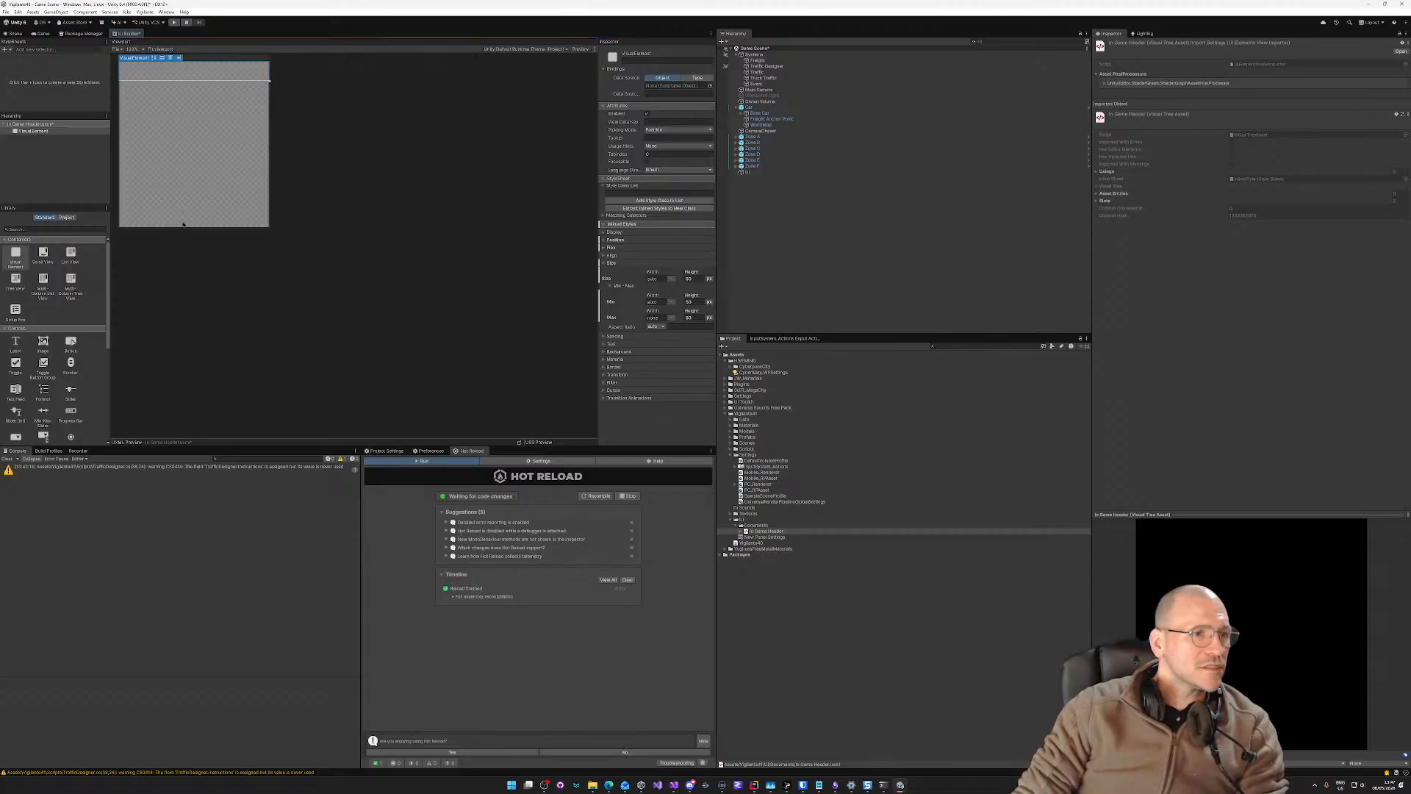
left_click_drag(185, 217, 185, 182)
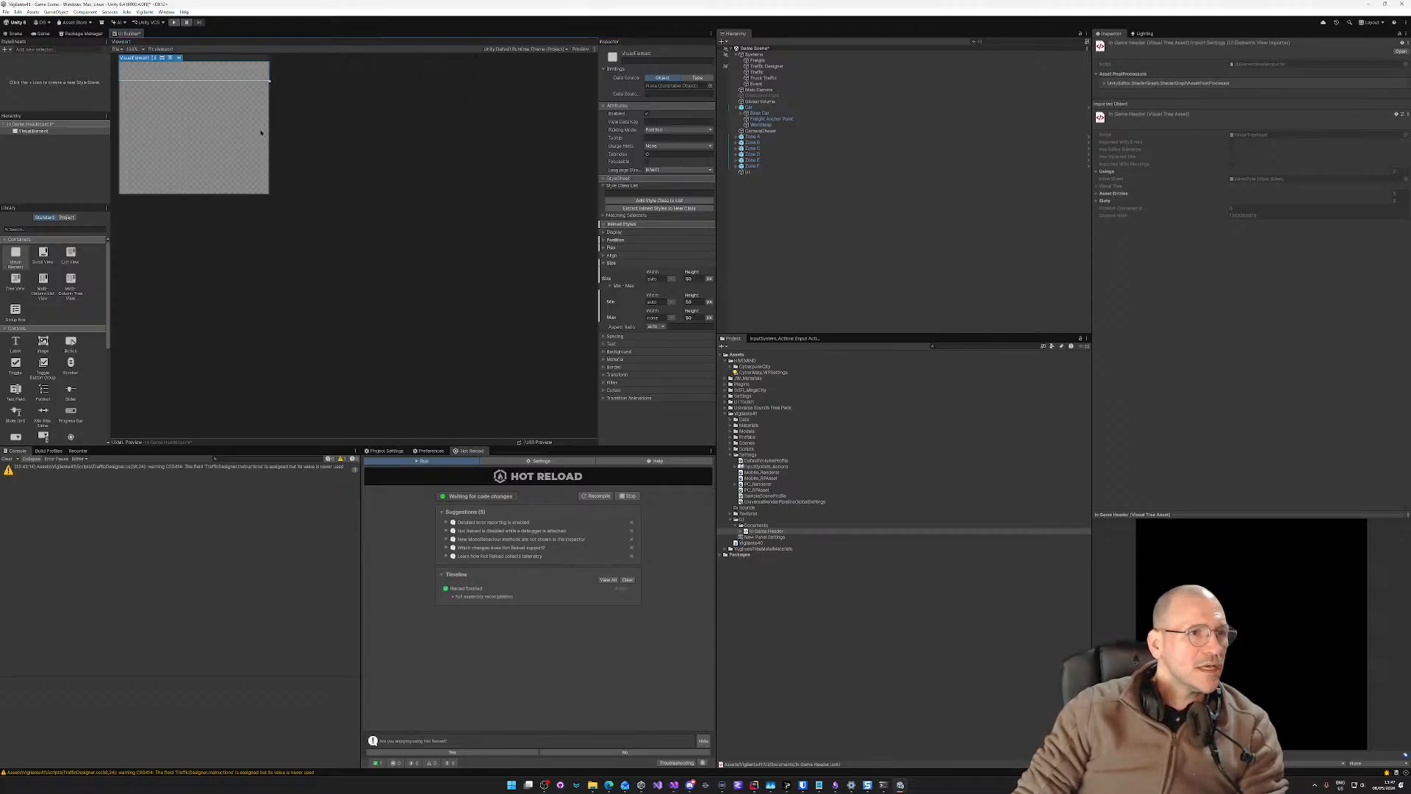
left_click_drag(271, 129, 417, 134)
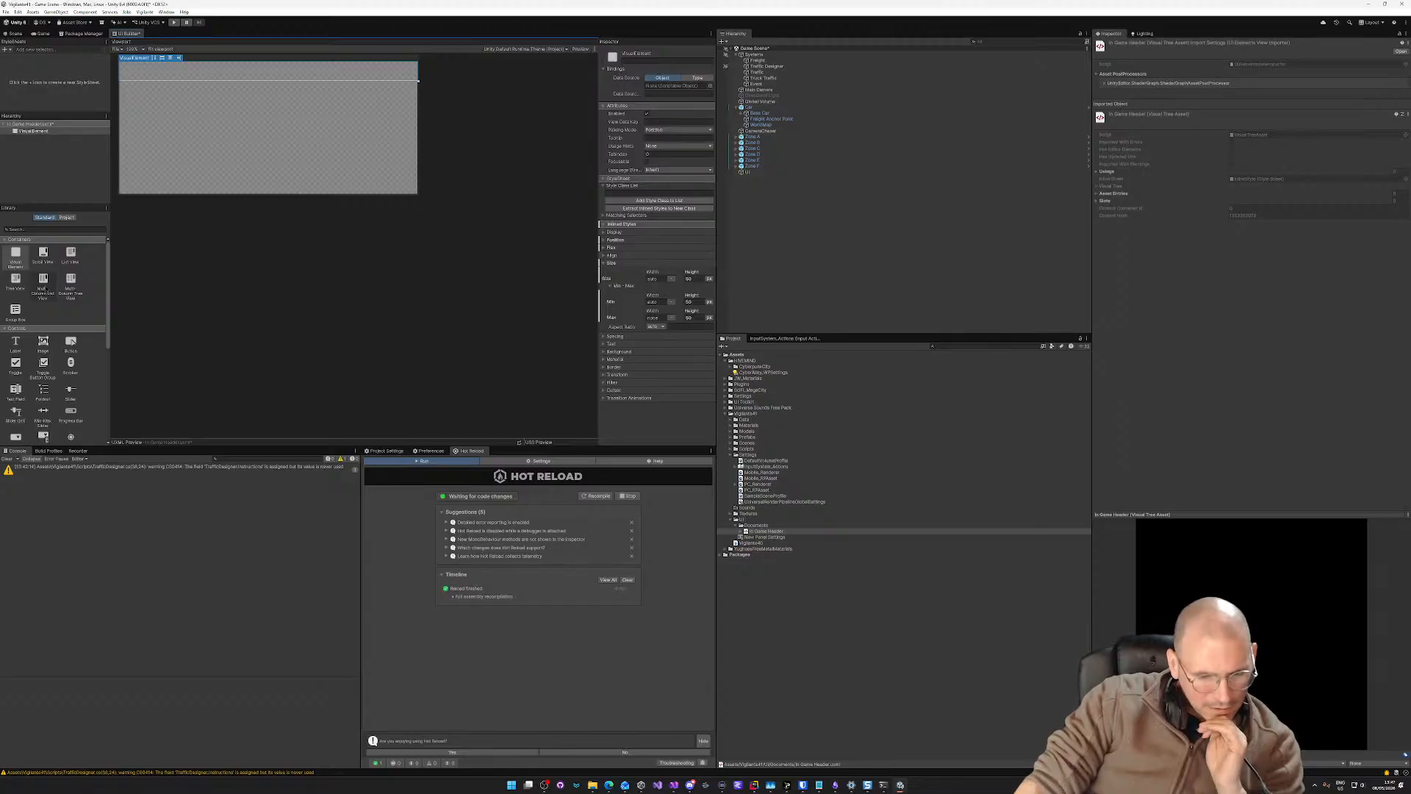
Step: Add a second Visual Element as a child of the header bar element
left_click(18, 257)
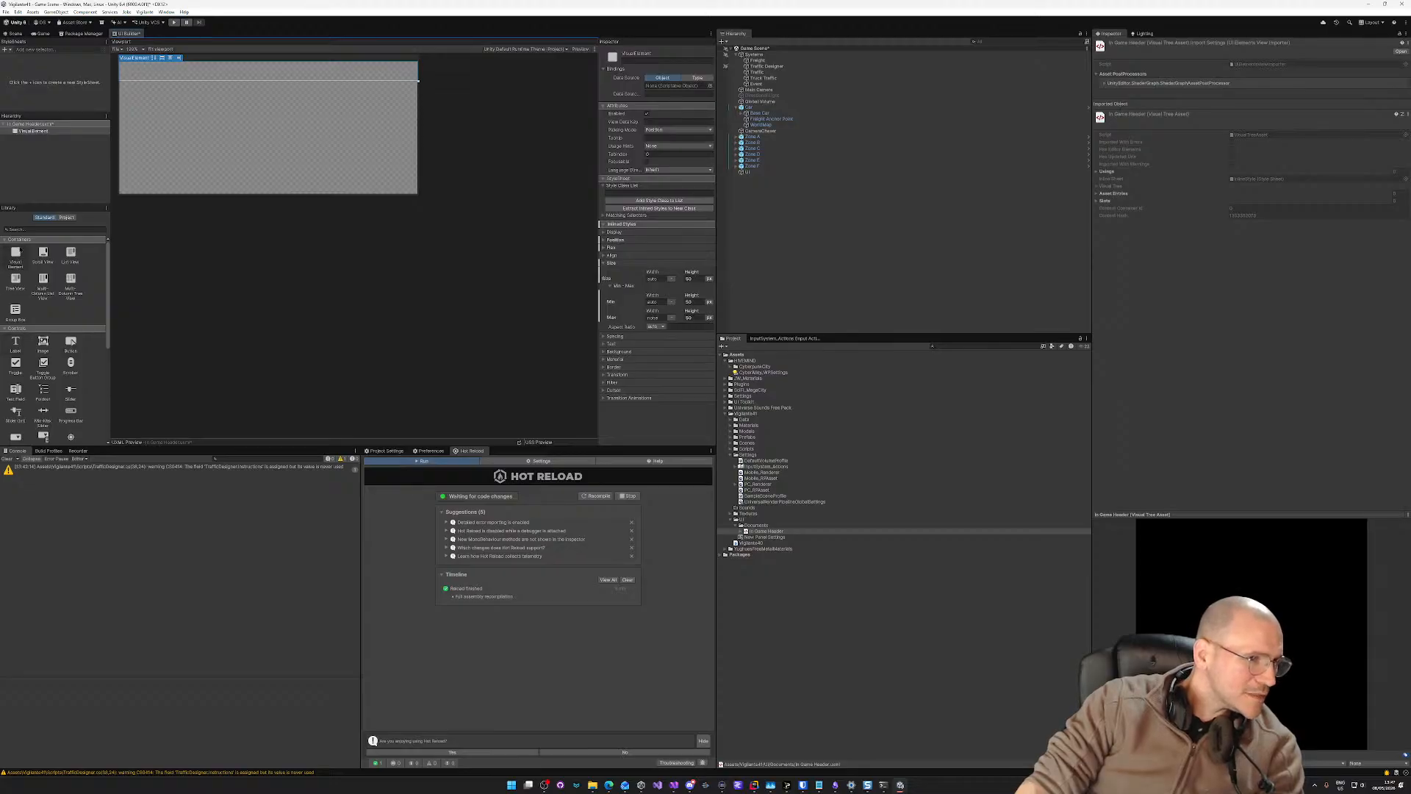
left_click_drag(18, 258, 399, 74)
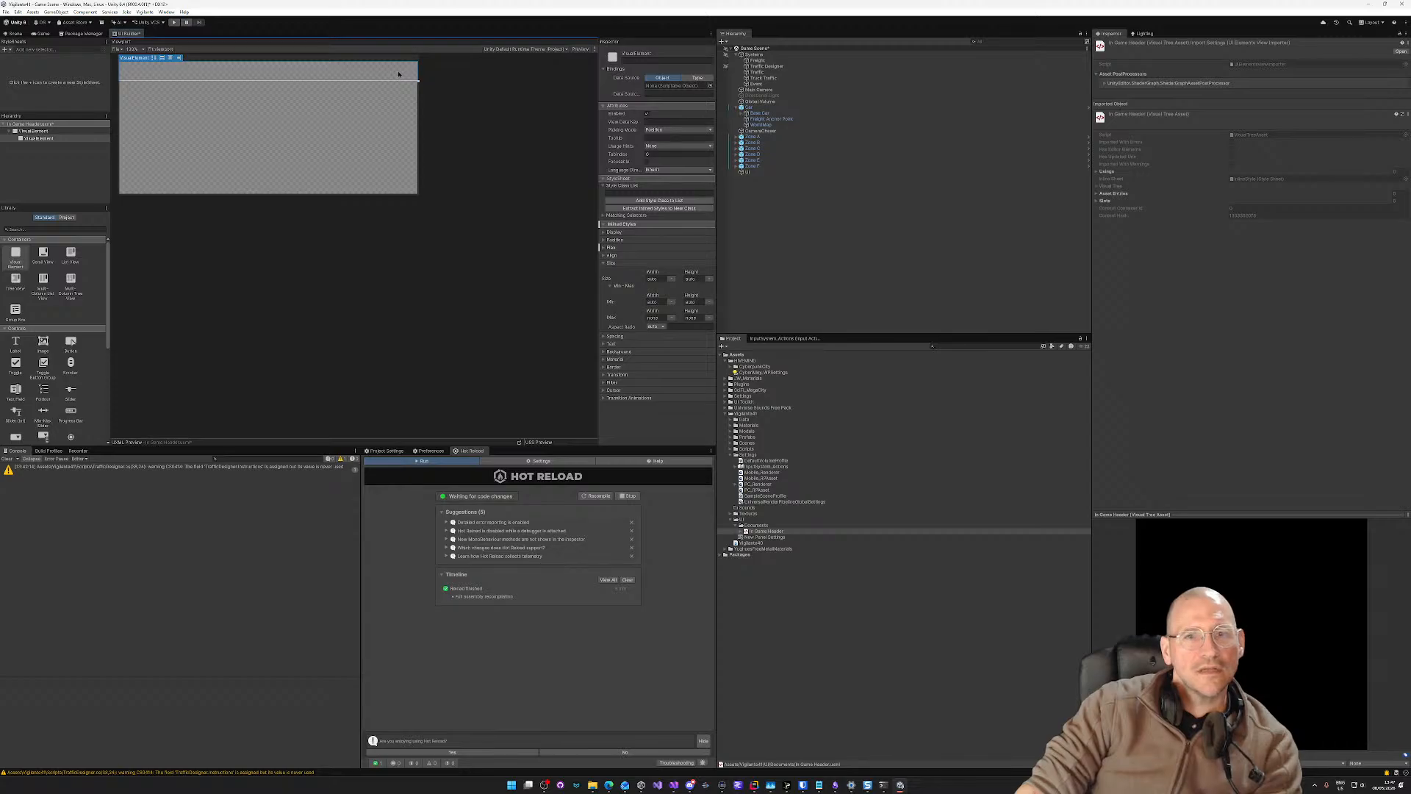
left_click(399, 75)
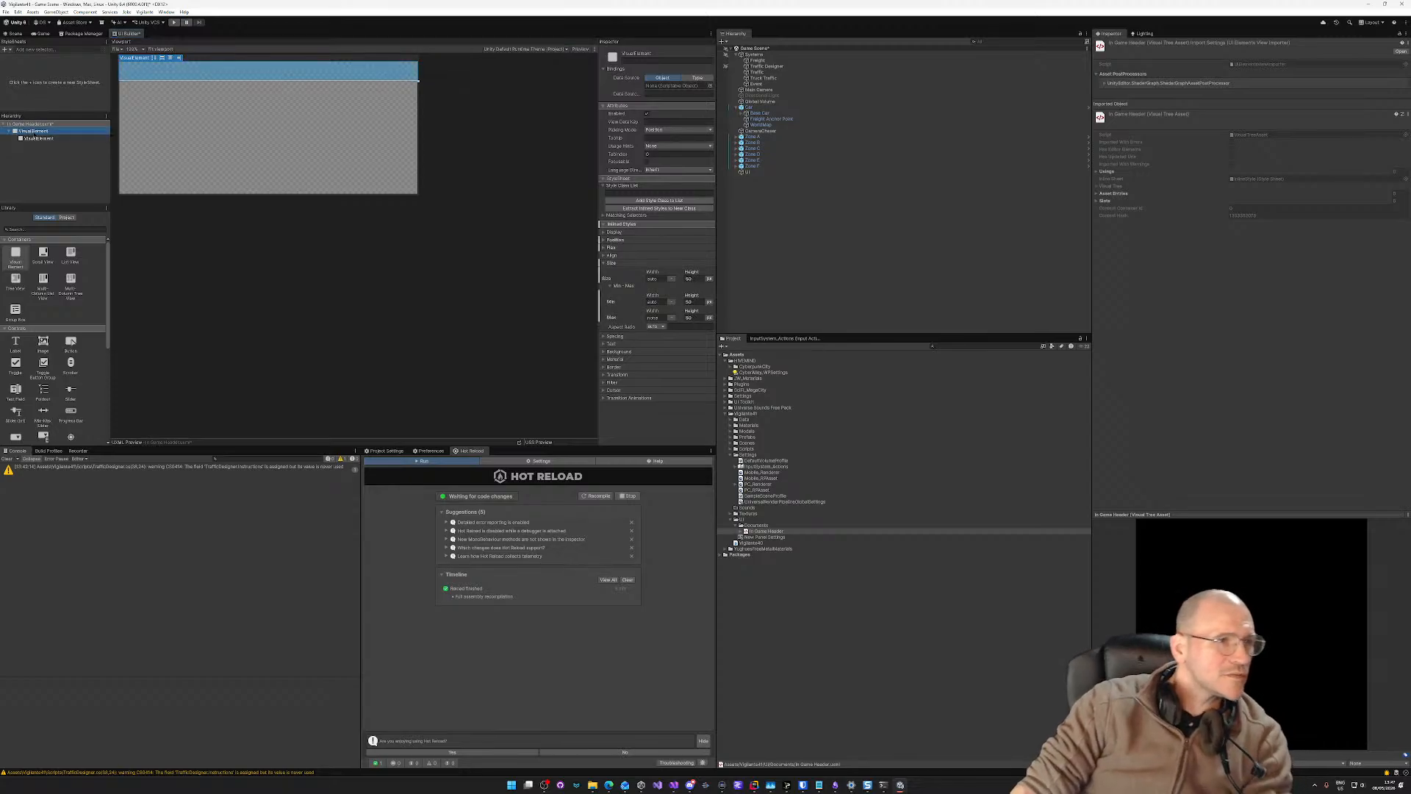
Step: Rename the parent Visual Element to TopBar
double_click(32, 132)
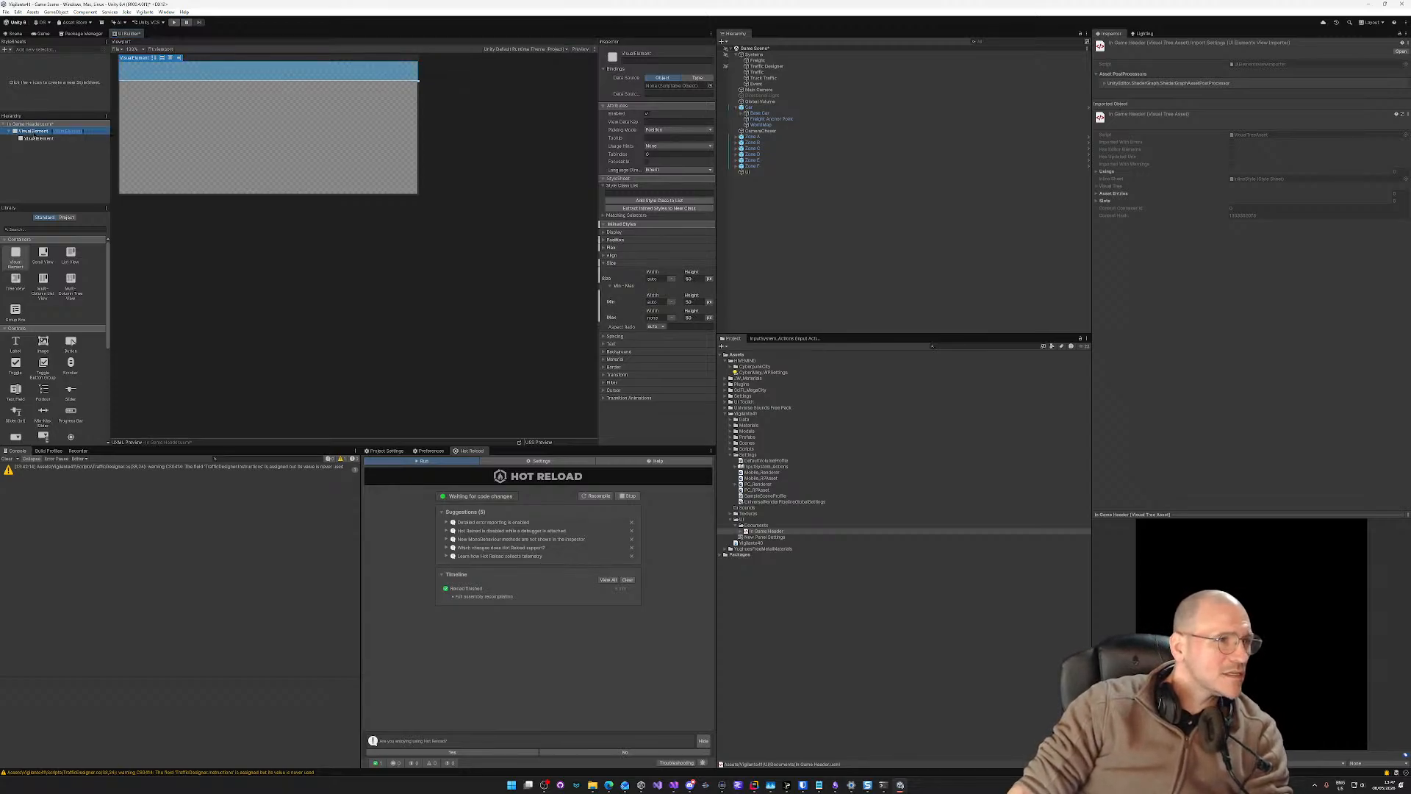
type("Top Bar")
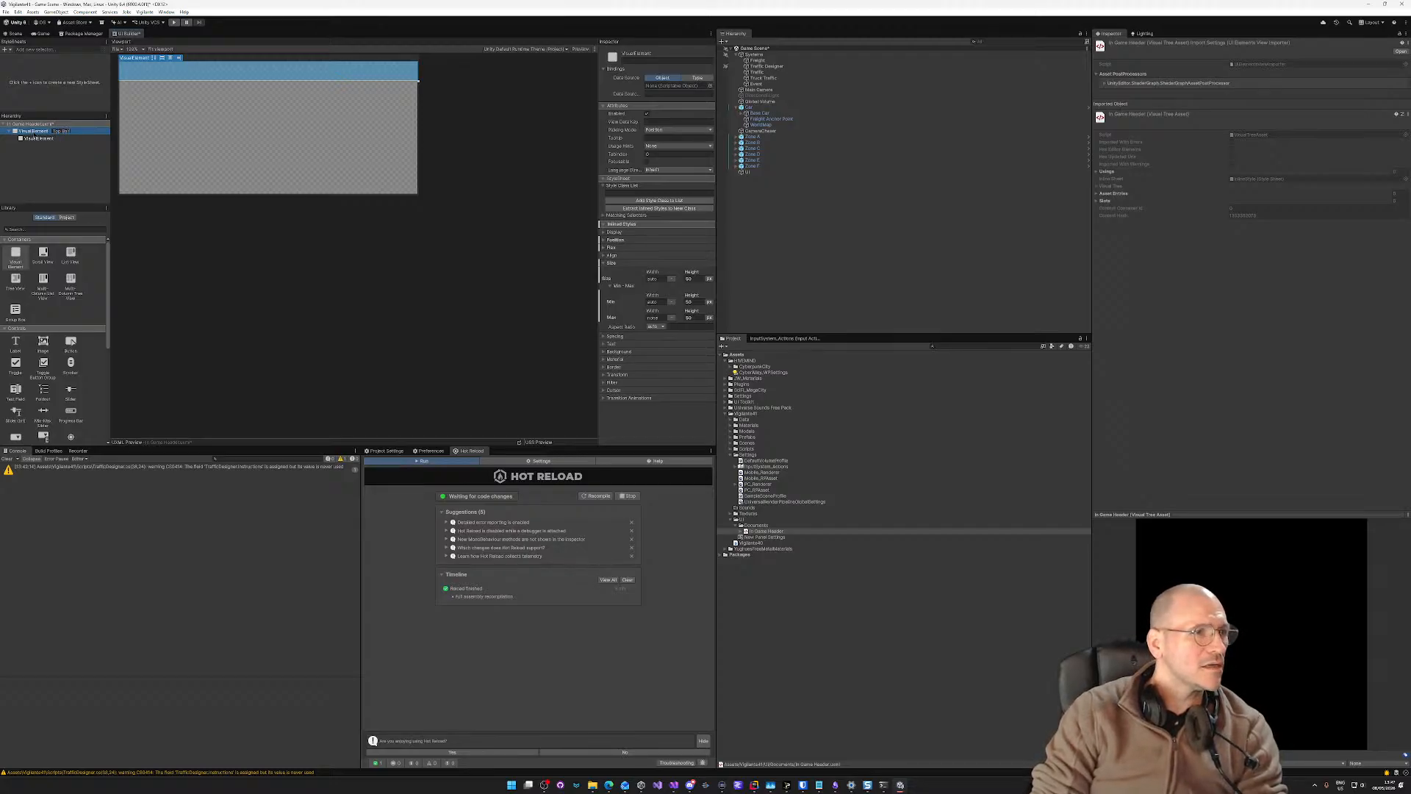
key("Return")
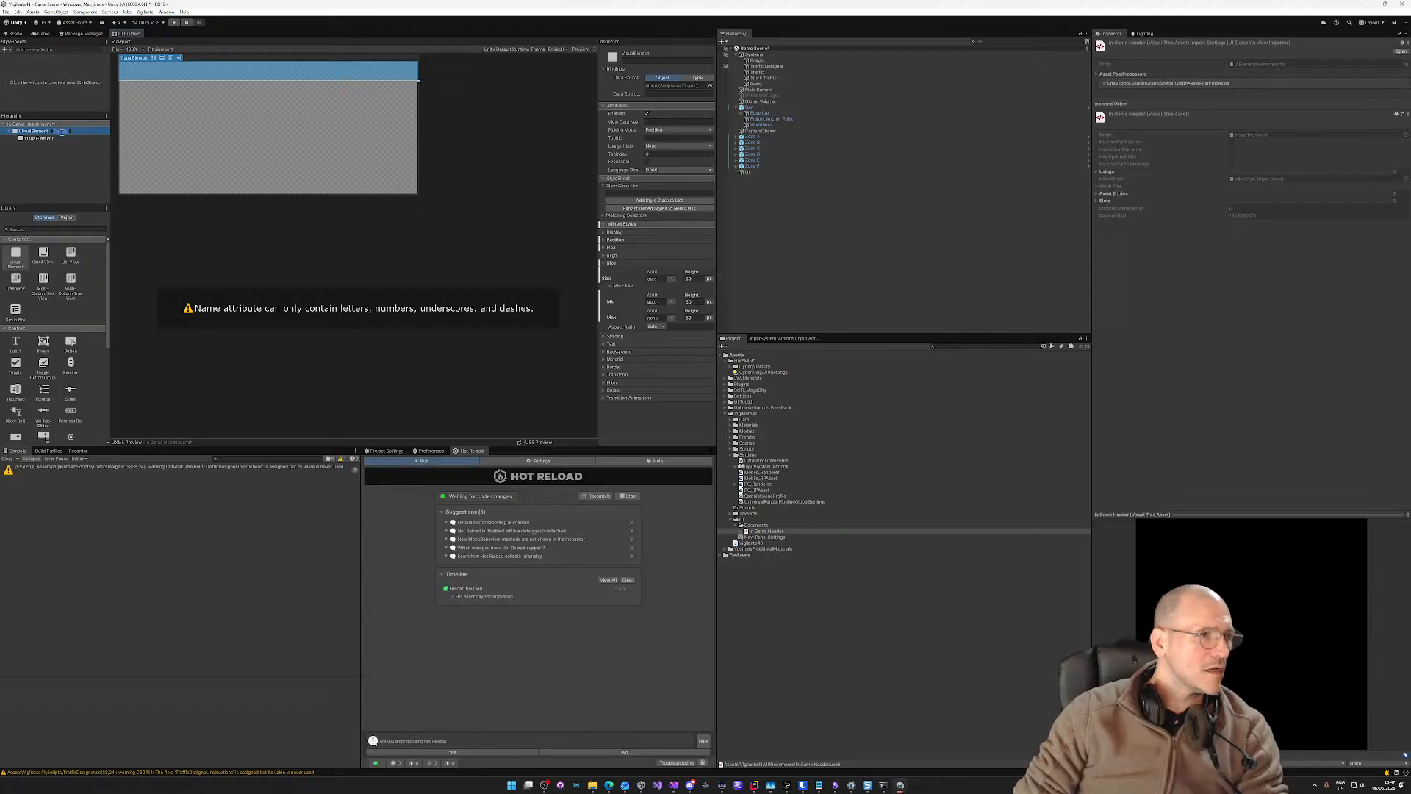
left_click(61, 133)
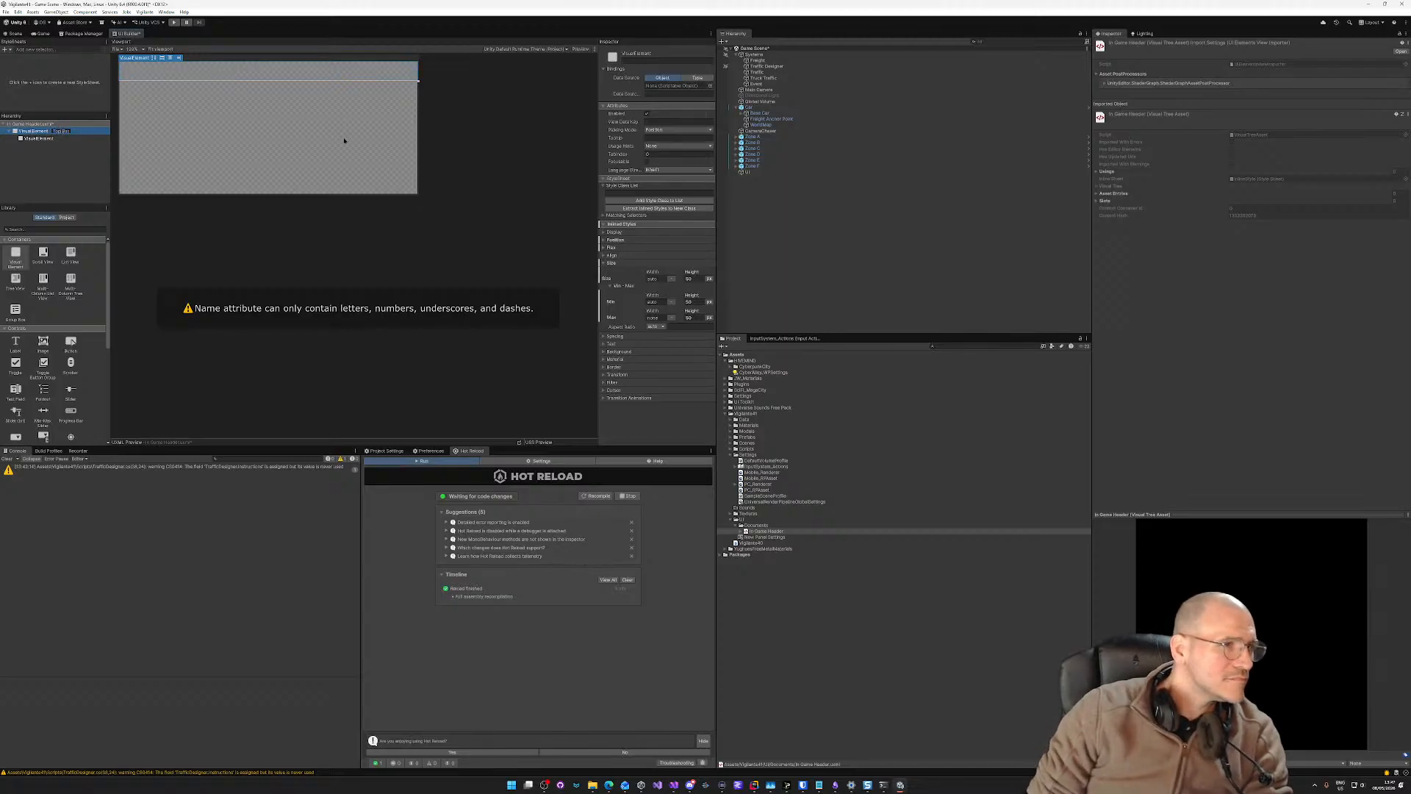
key("BackSpace")
key("Return")
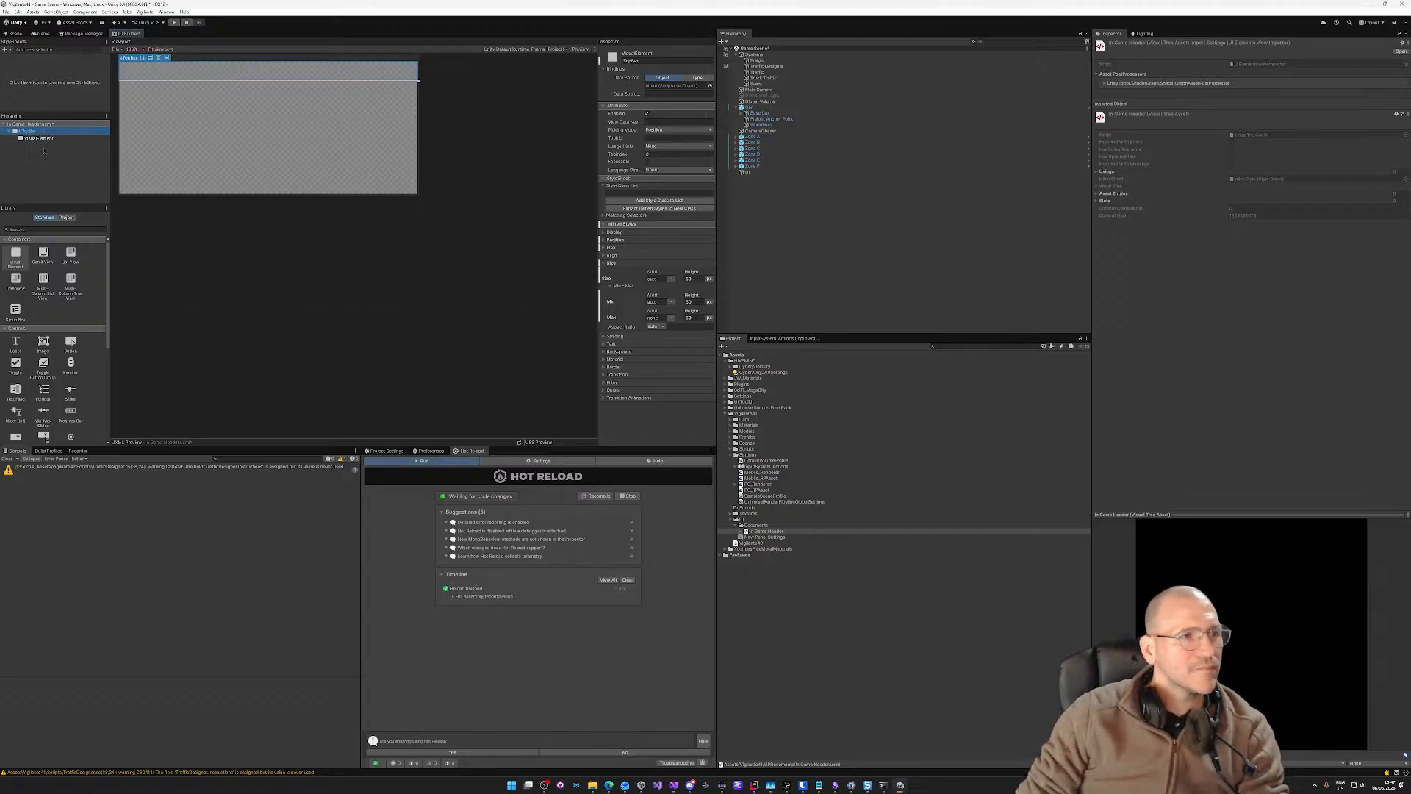
Step: Rename the child Visual Element to CreditPanel
left_click(51, 139)
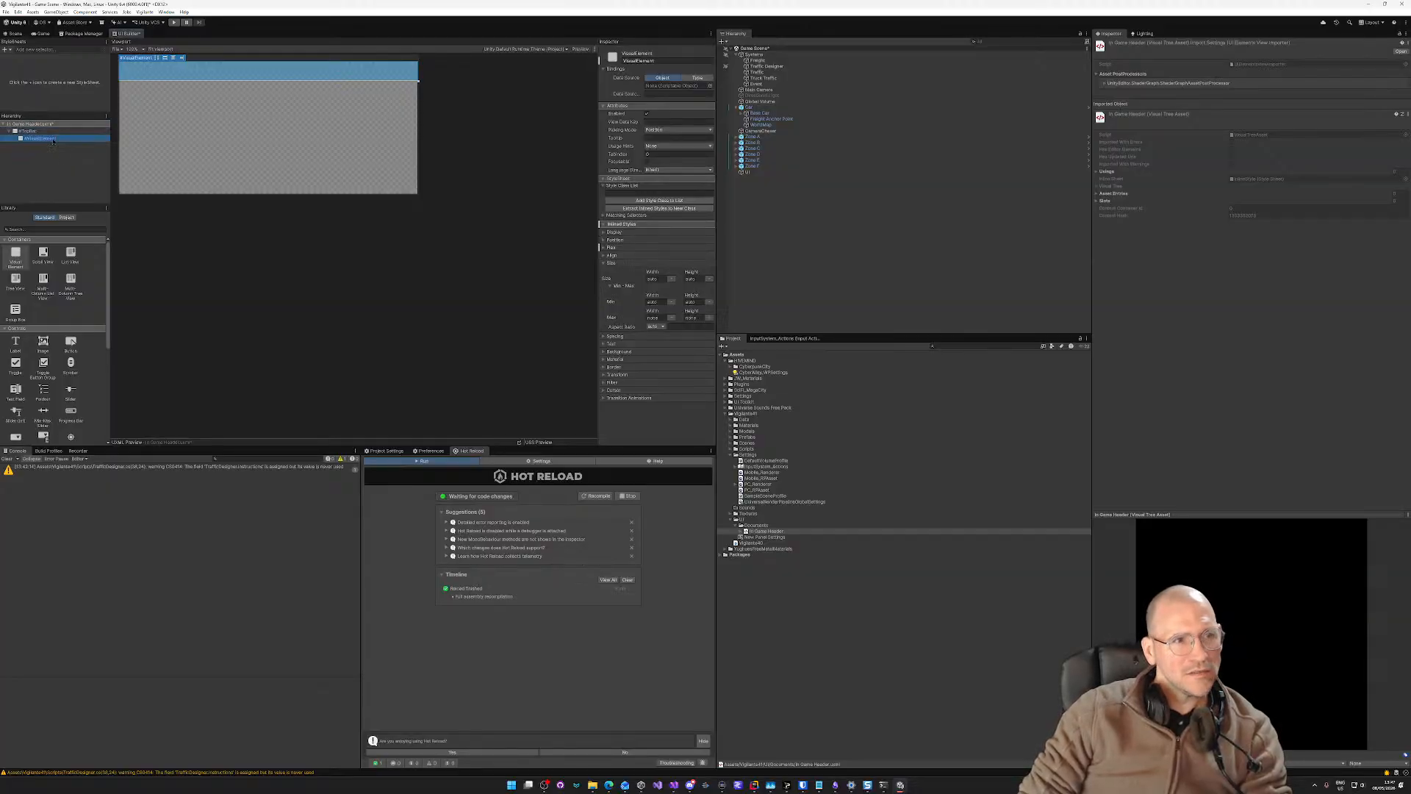
type("S")
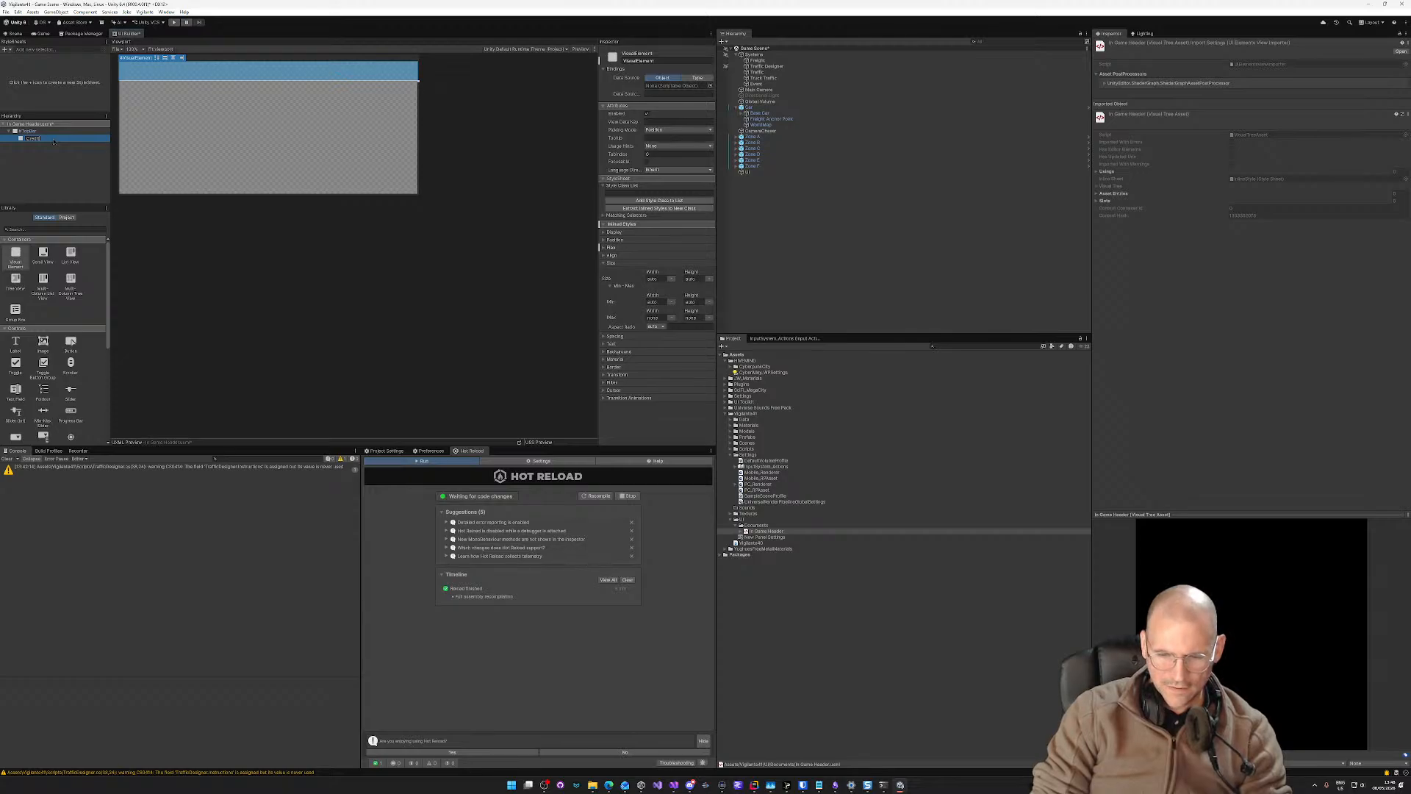
type("Panel")
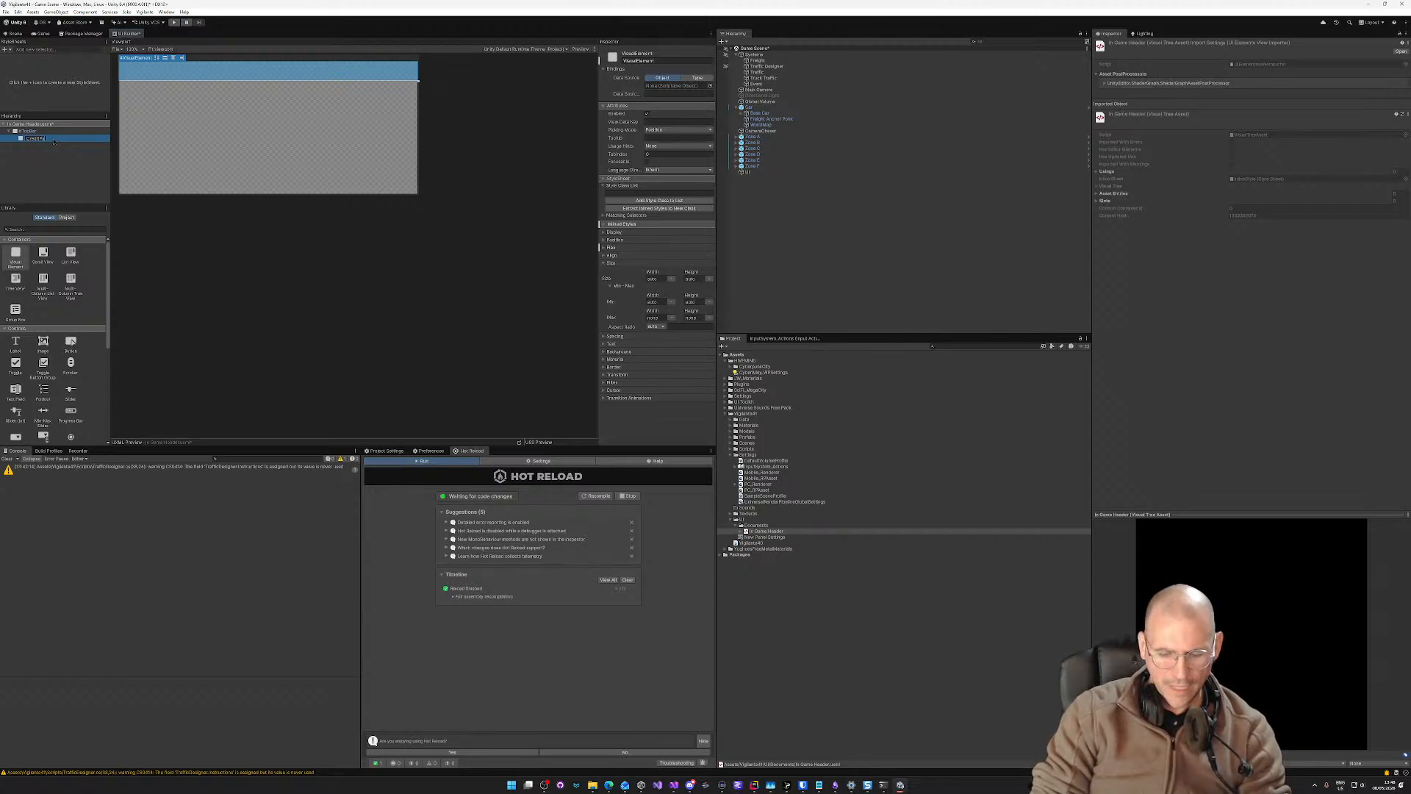
key("Return")
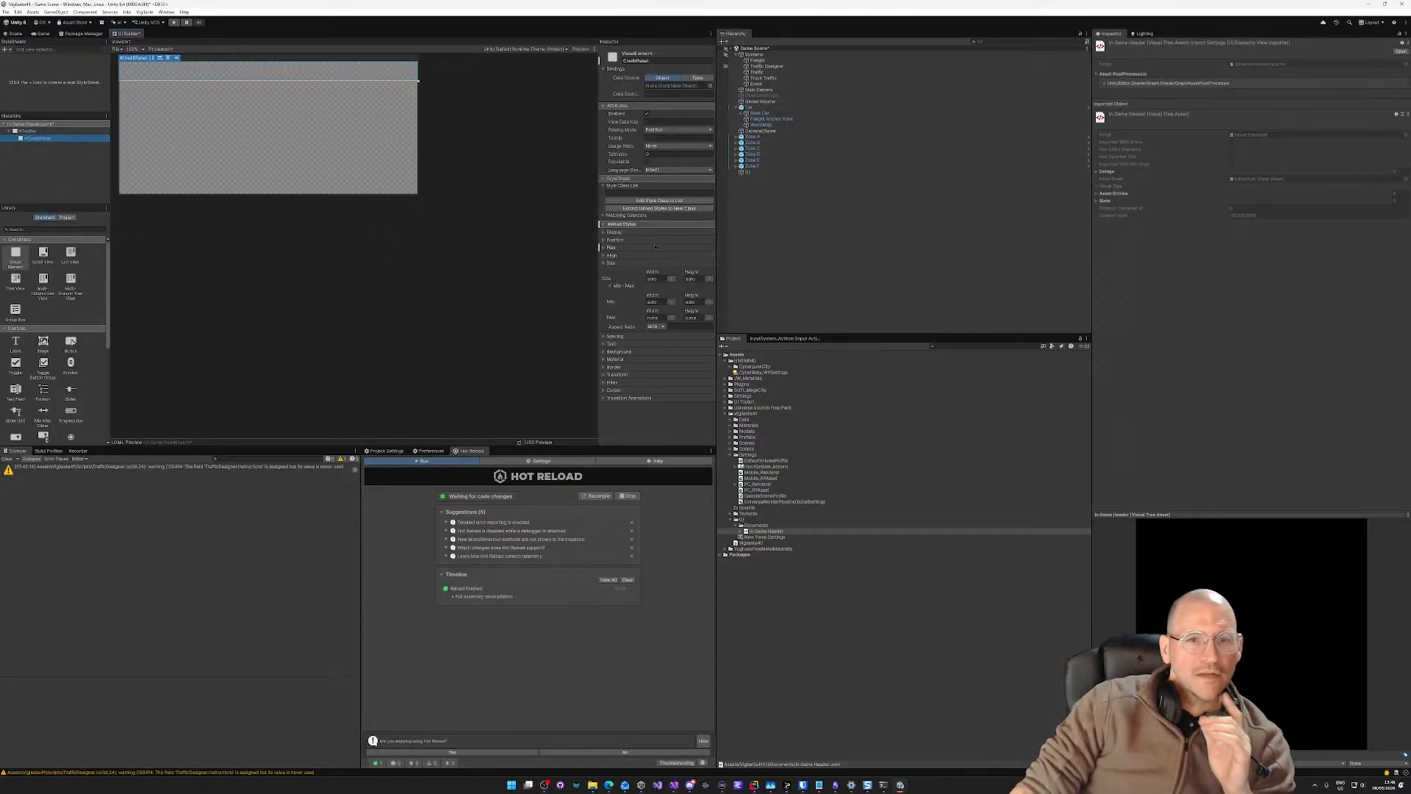
Step: Set the CreditPanel's top and right position offsets to 5
left_click(603, 262)
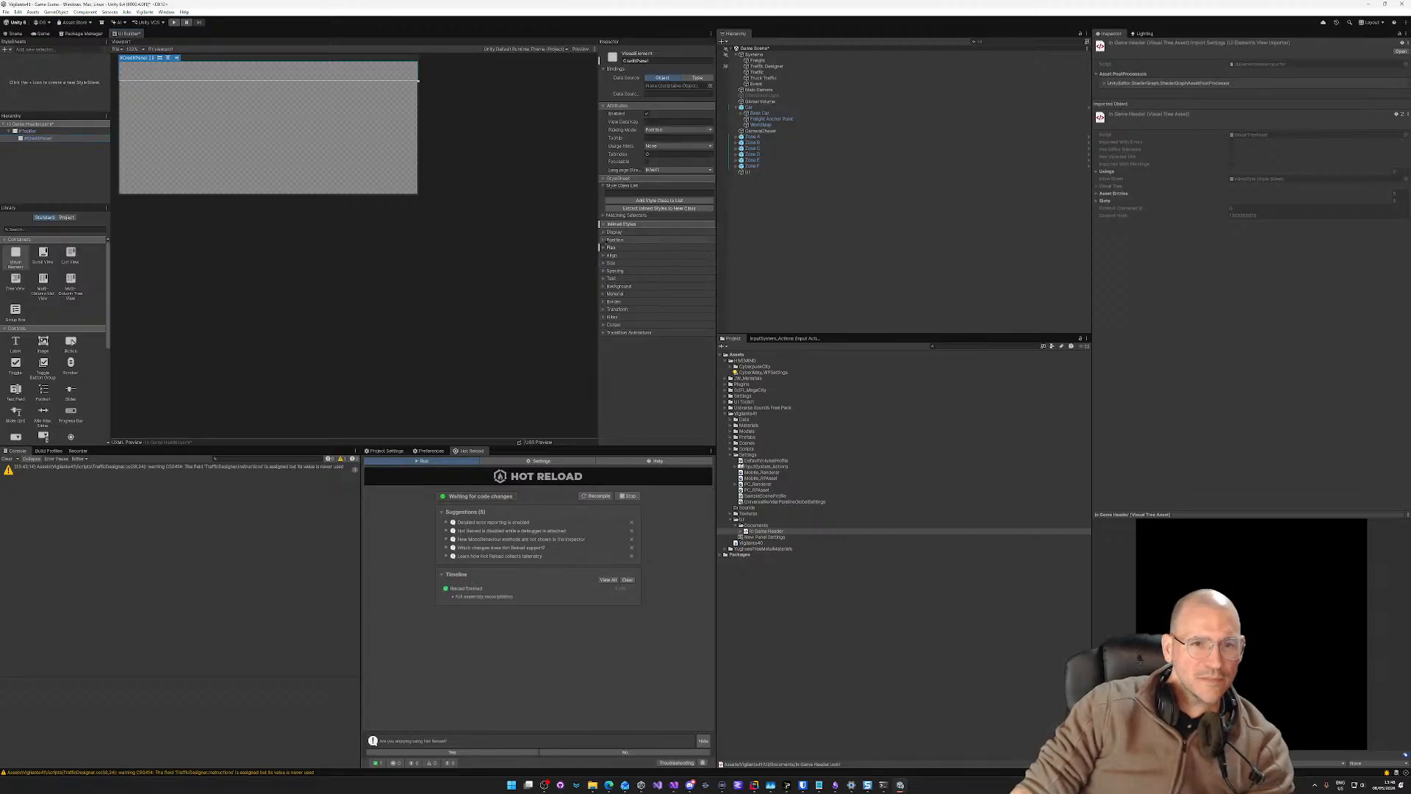
left_click(605, 240)
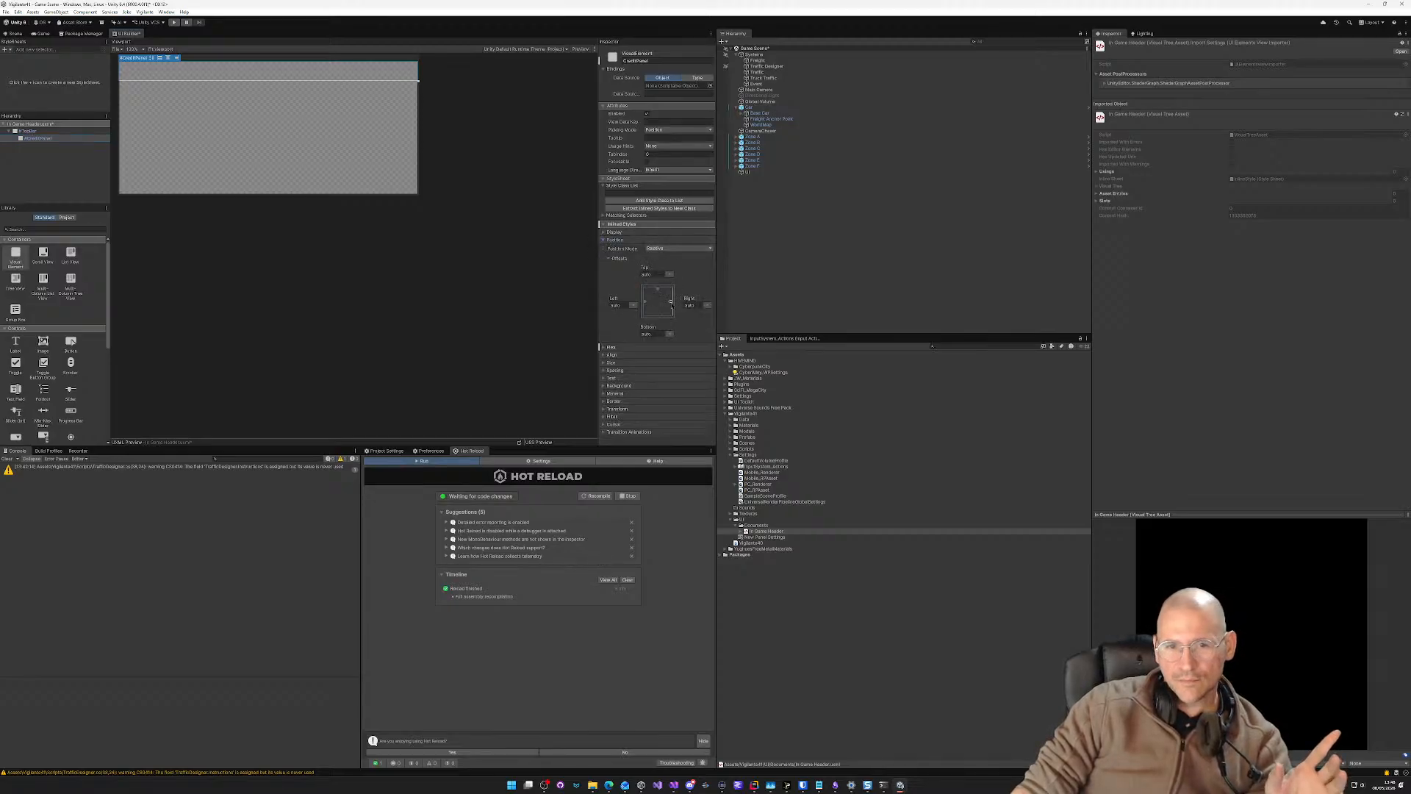
left_click(670, 301)
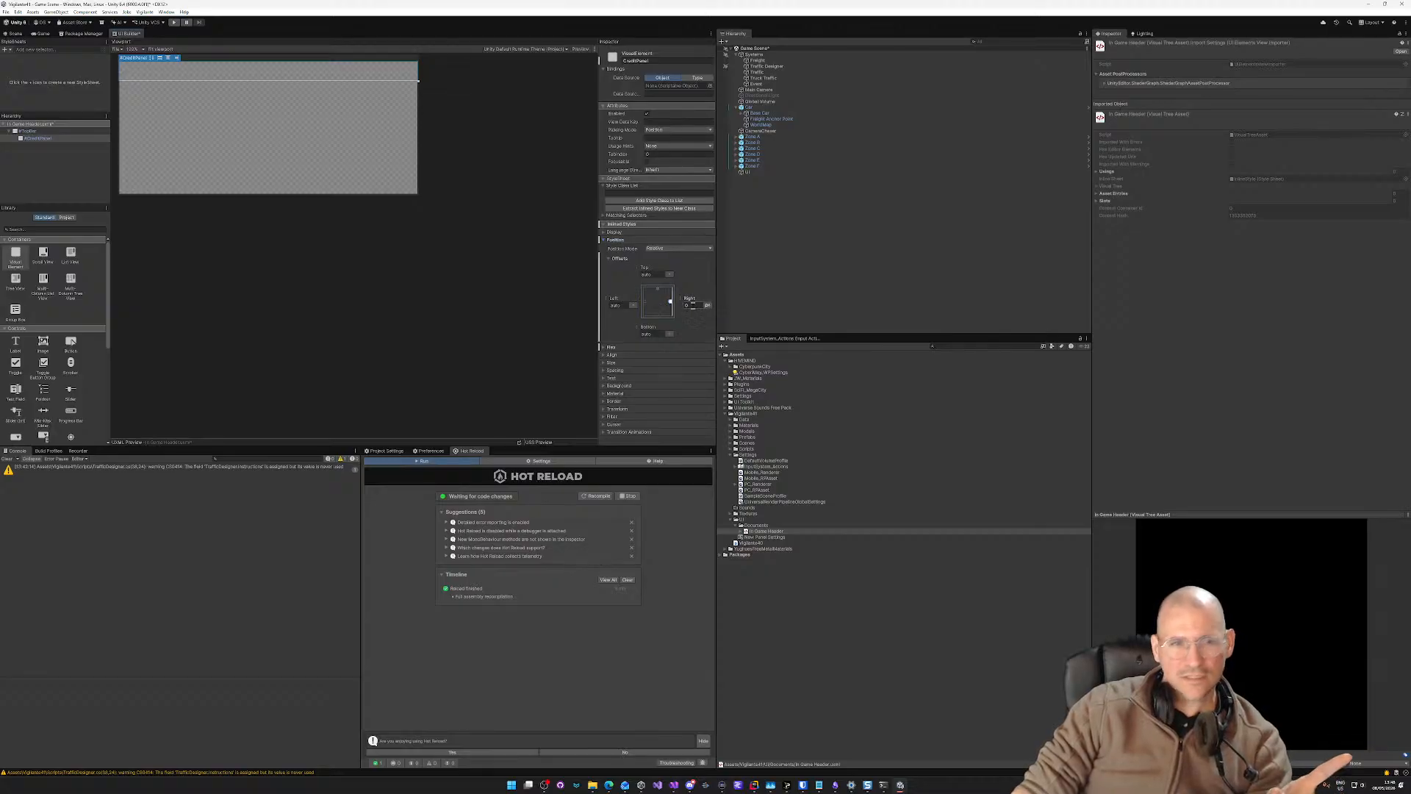
left_click(653, 274)
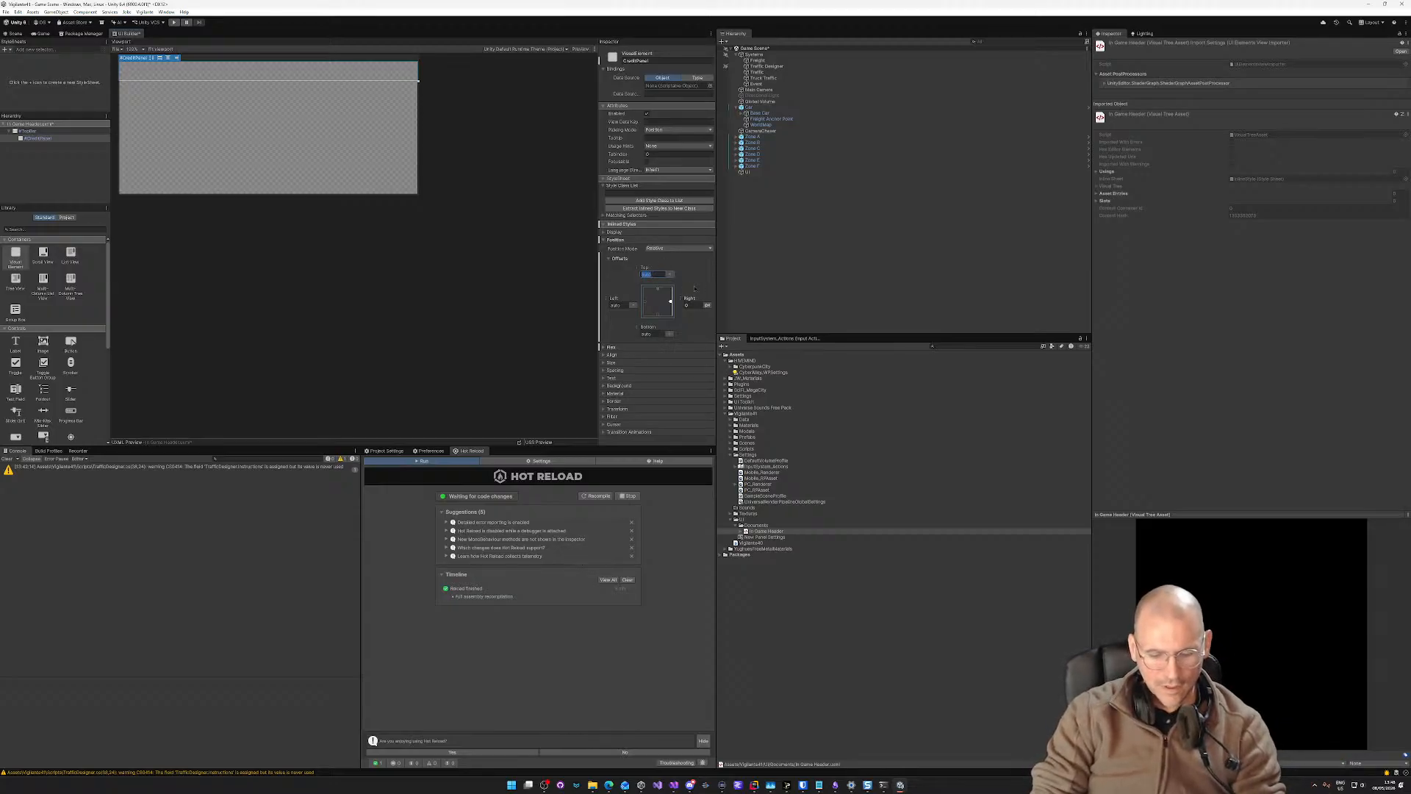
type("0")
left_click(691, 305)
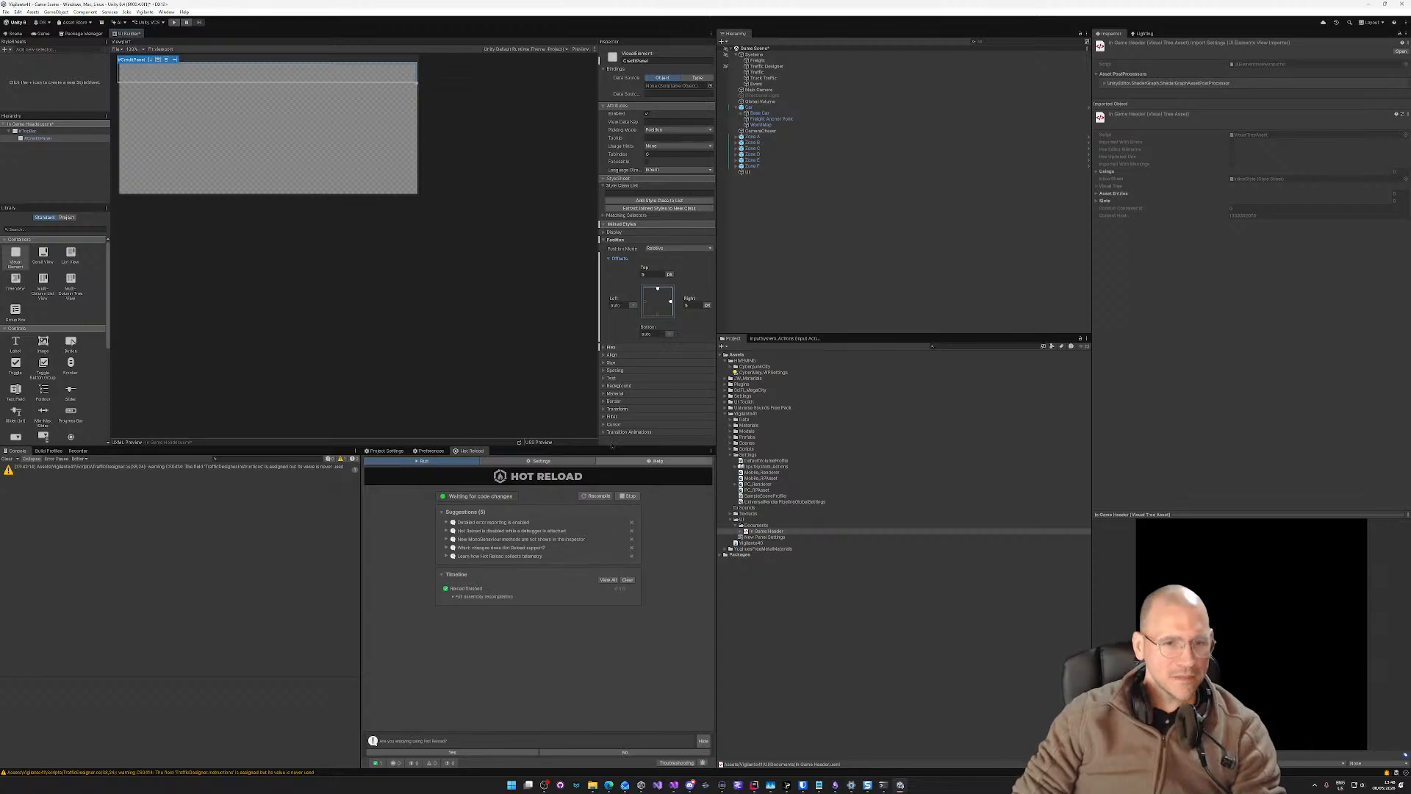
Step: Set the CreditPanel's height, minimum height and maximum height to 40
left_click(610, 362)
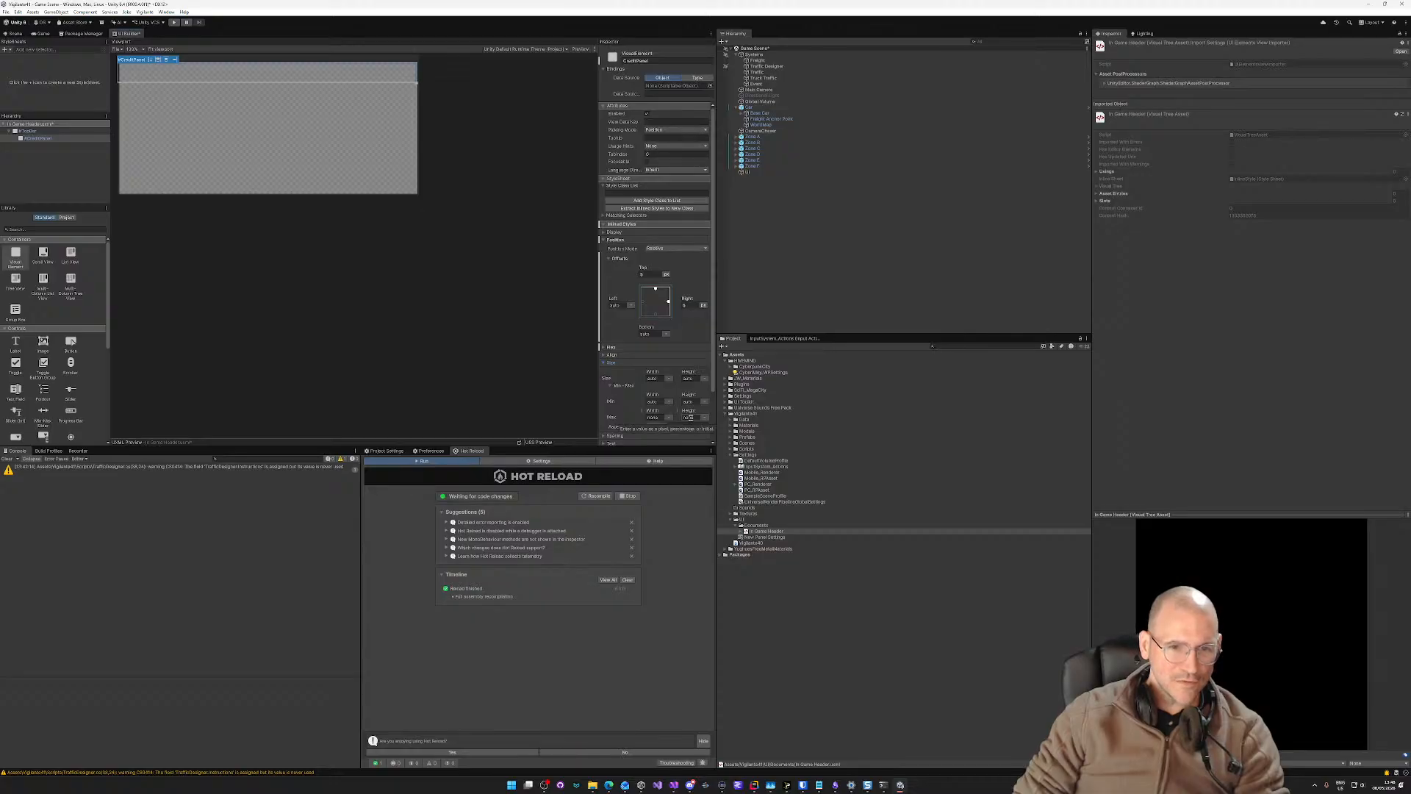
left_click(694, 417)
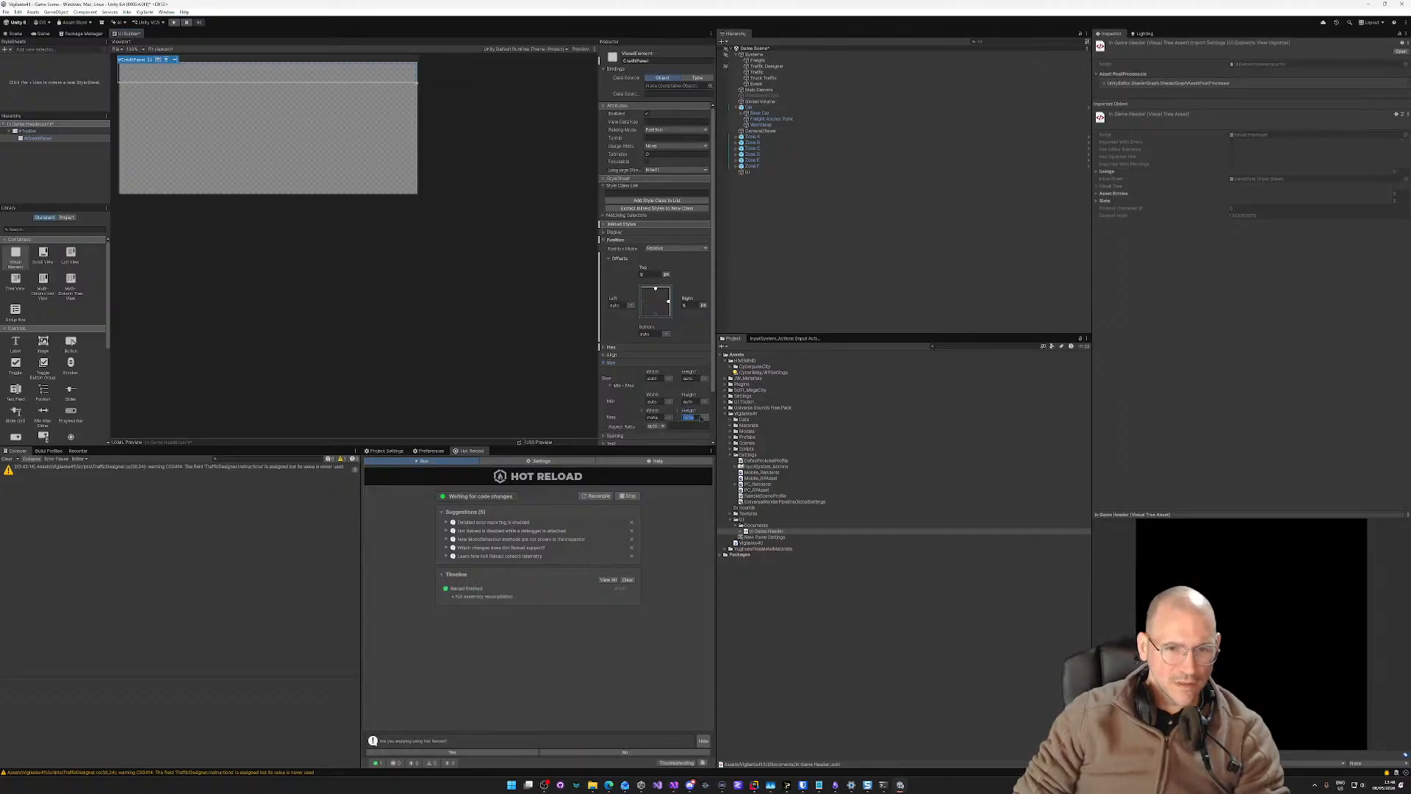
type("40")
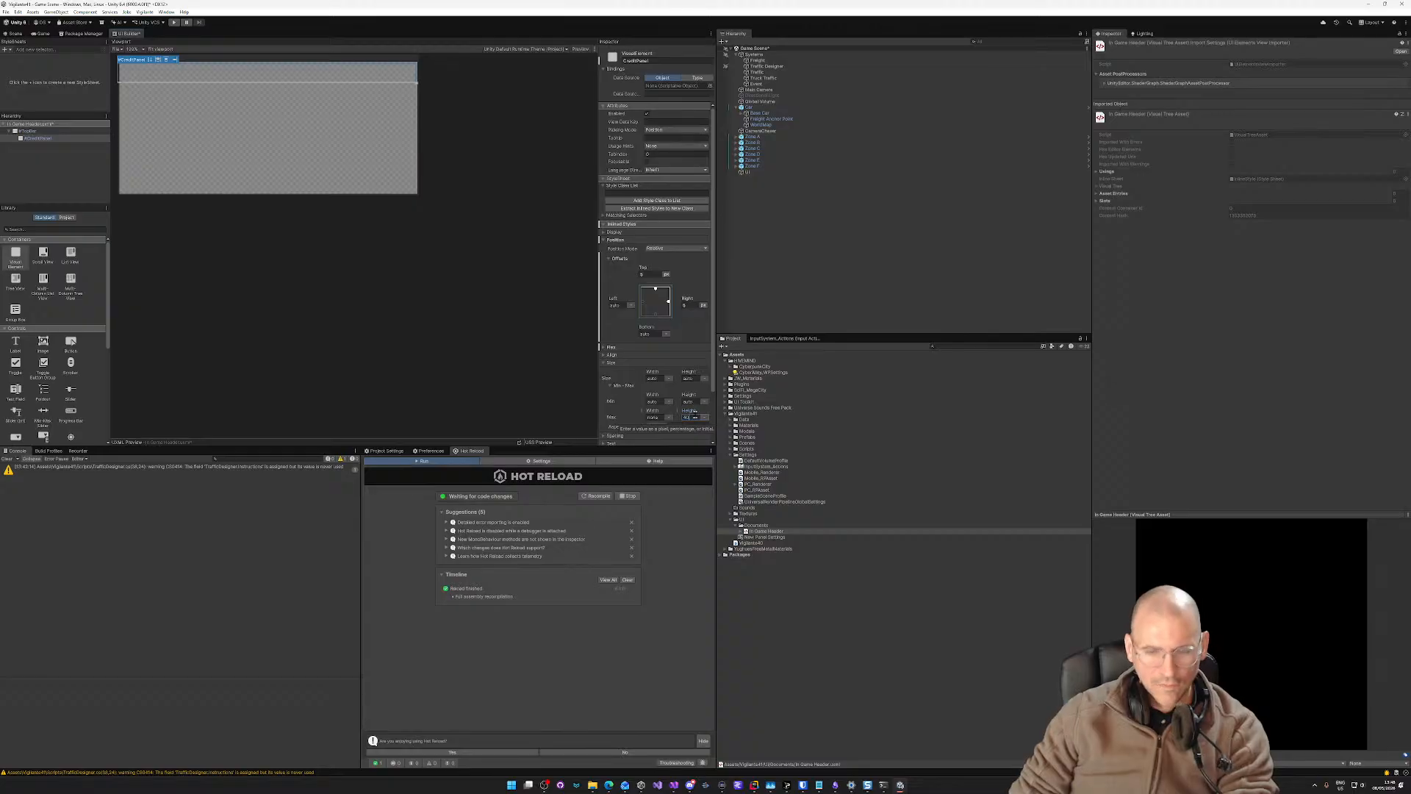
left_click(690, 402)
type("40")
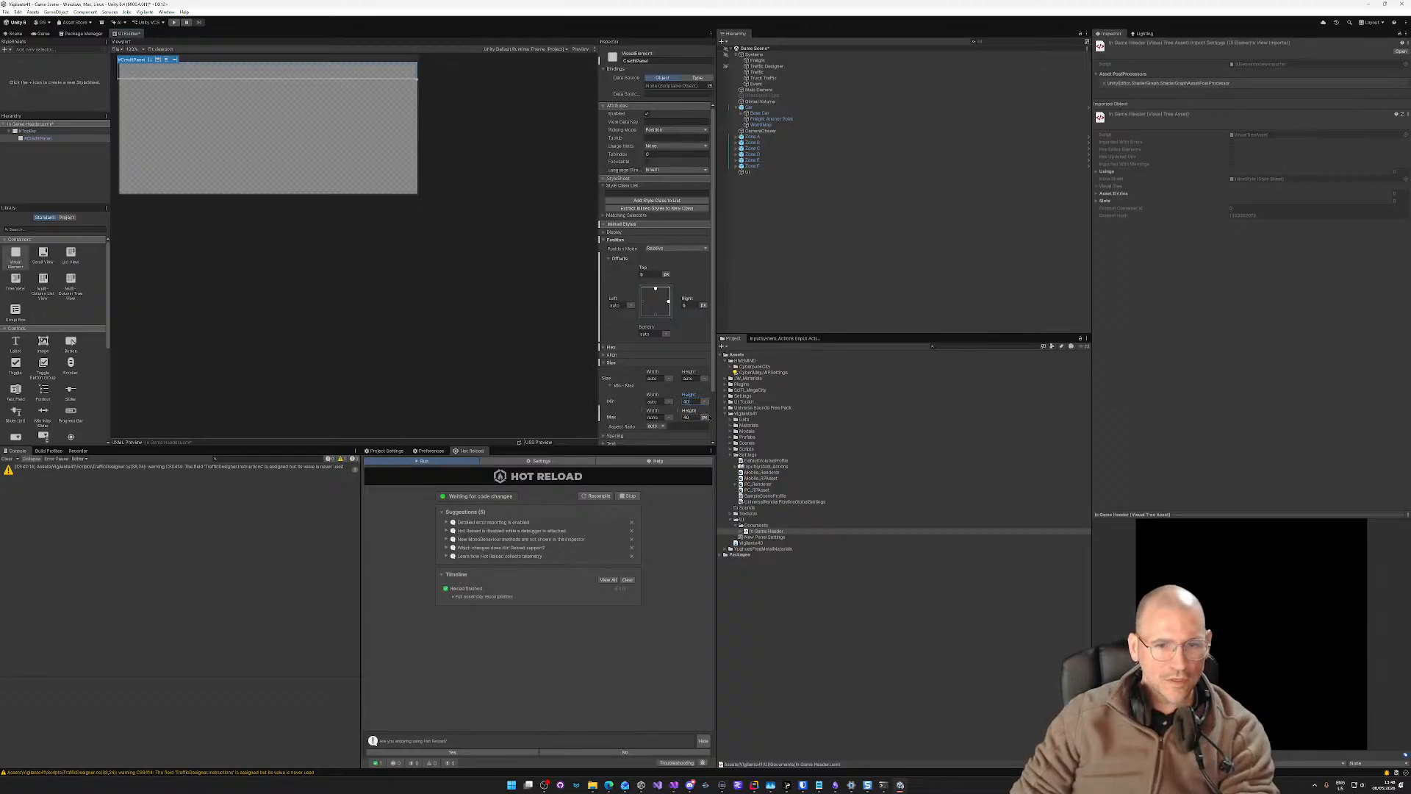
left_click(688, 332)
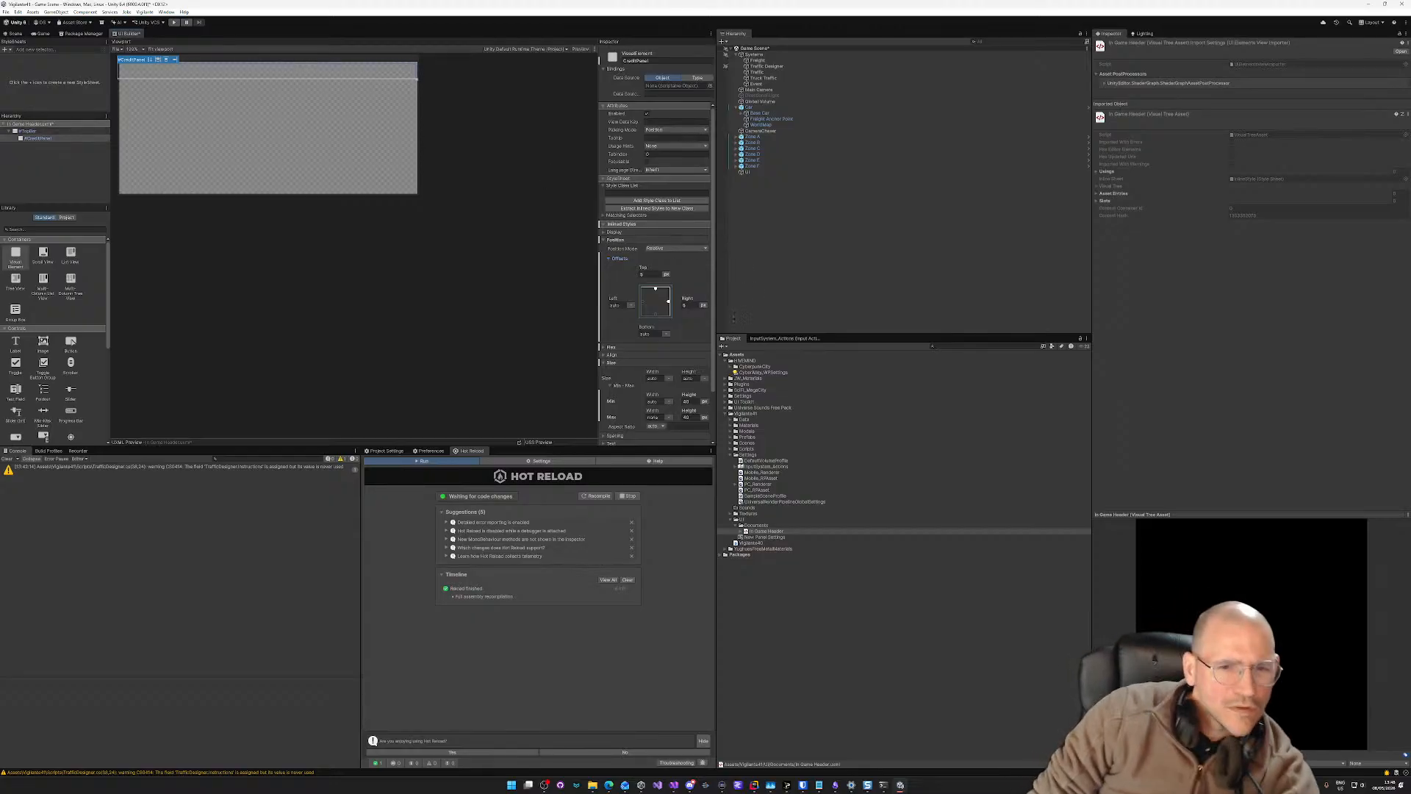
left_click(690, 379)
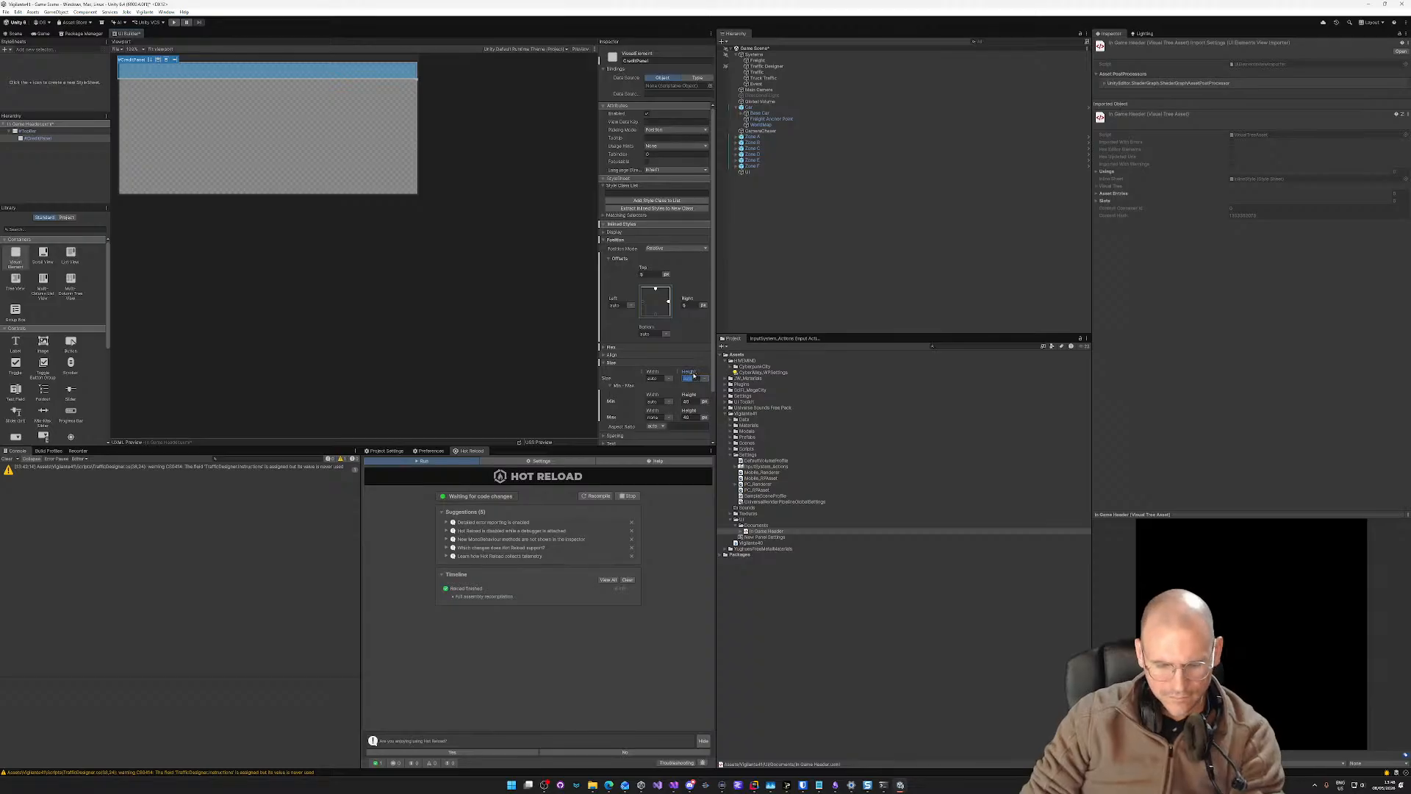
type("40")
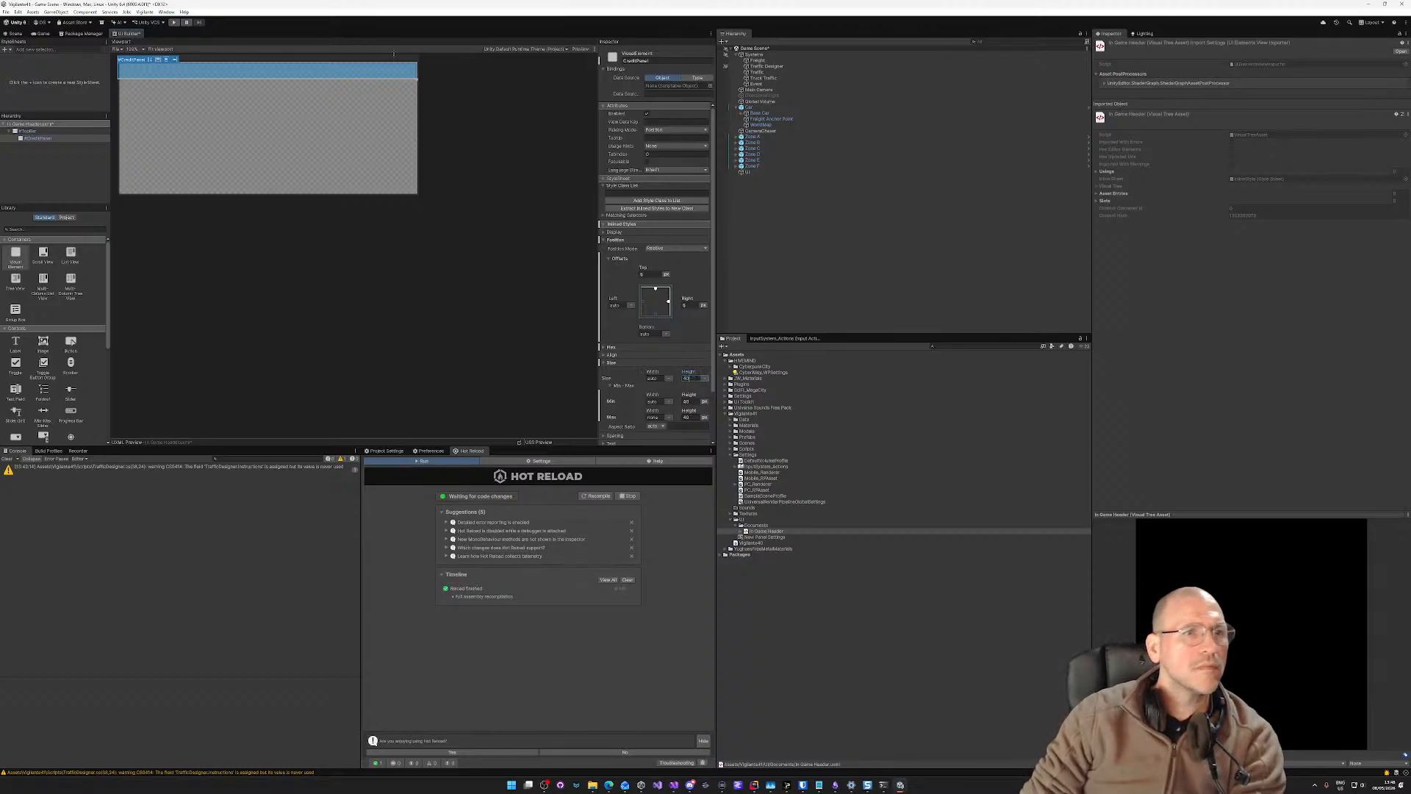
left_click(380, 109)
left_click(397, 71)
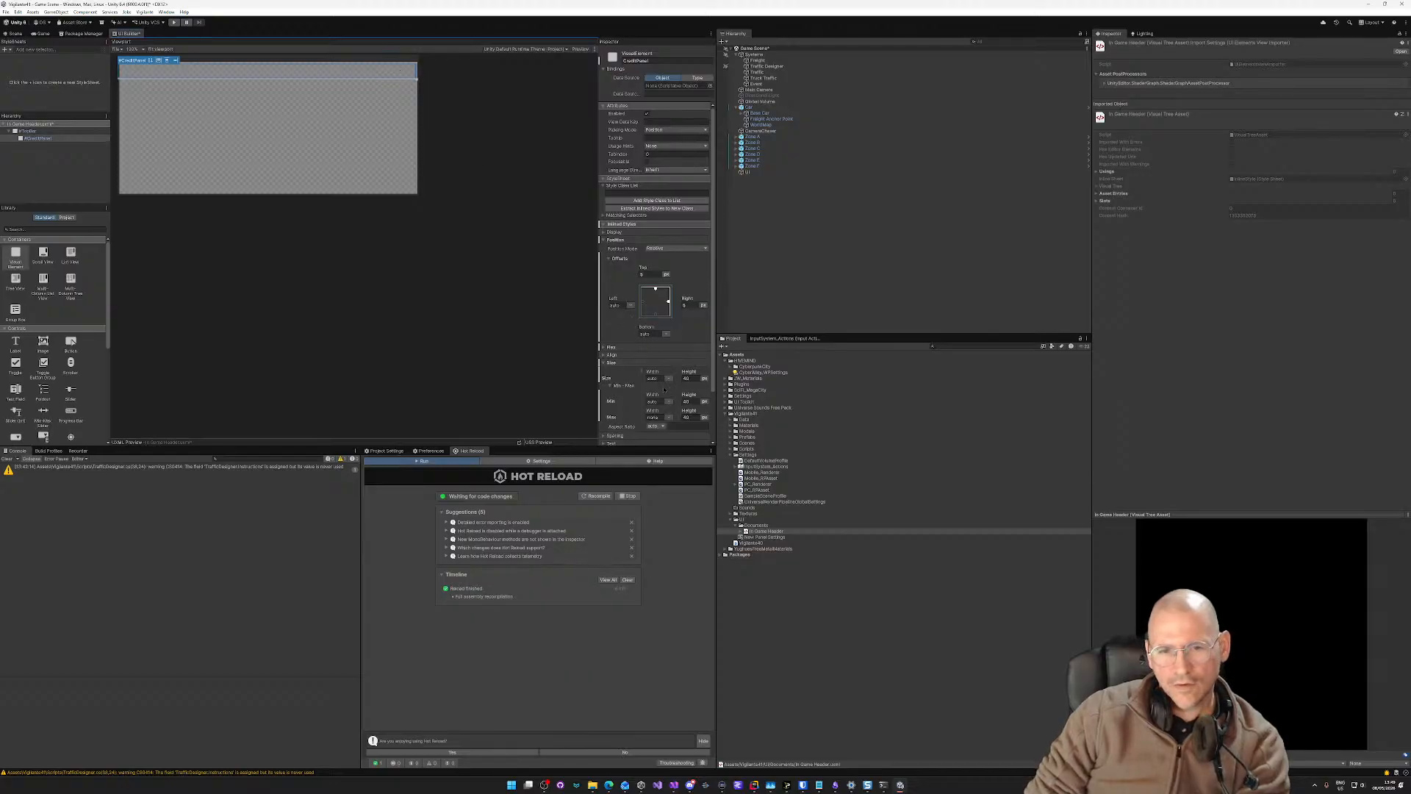
Step: Set the CreditPanel's width, minimum width and maximum width to 100
left_click(654, 378)
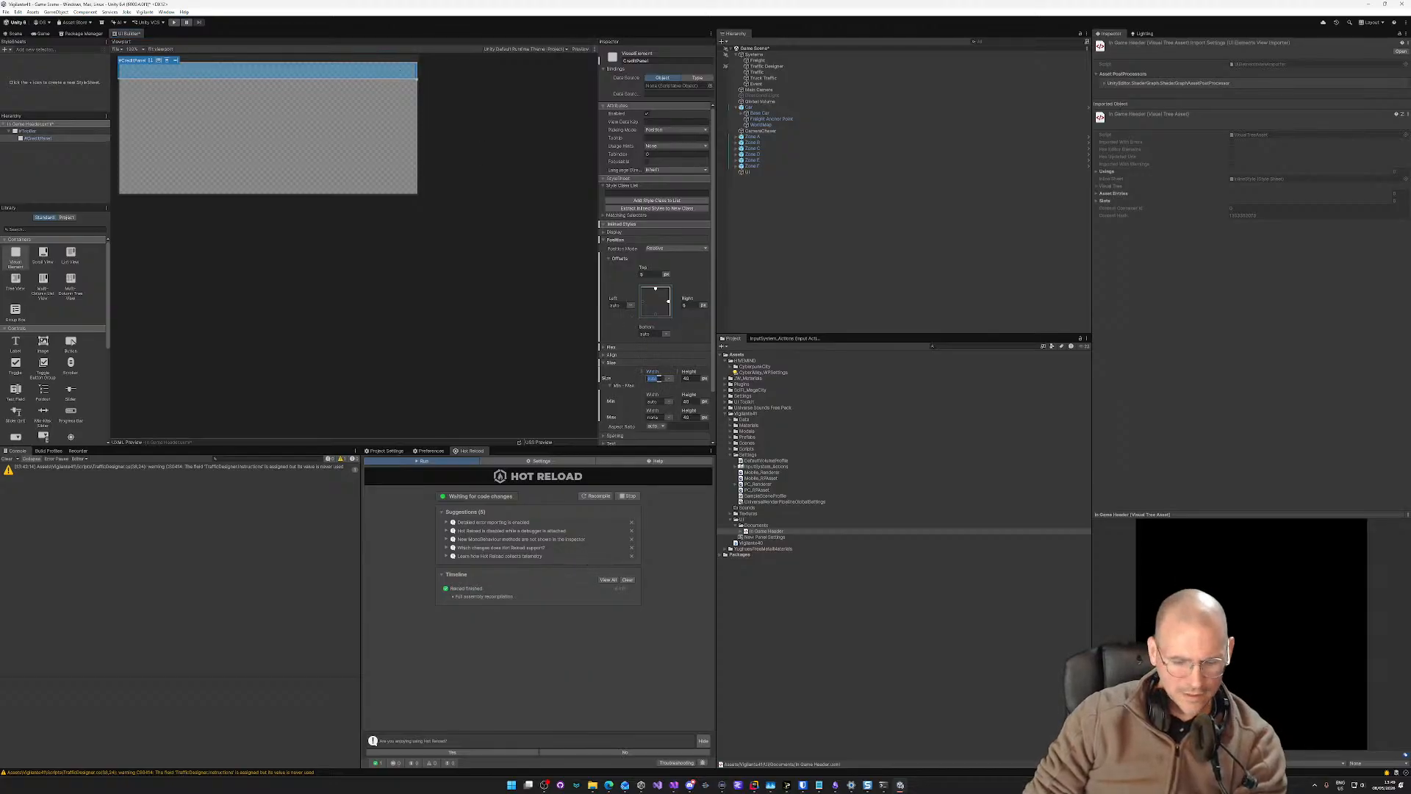
type("30")
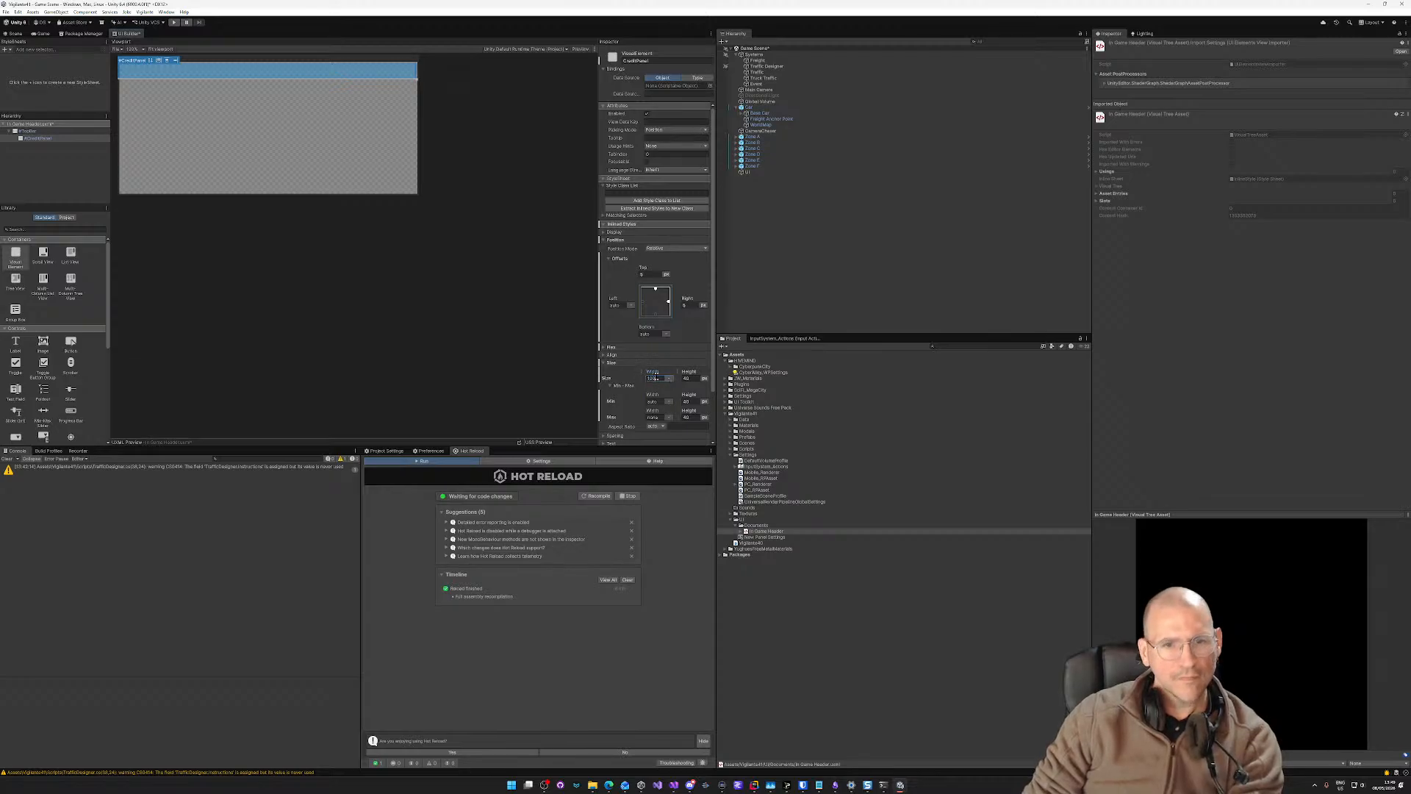
left_click(661, 400)
type("100")
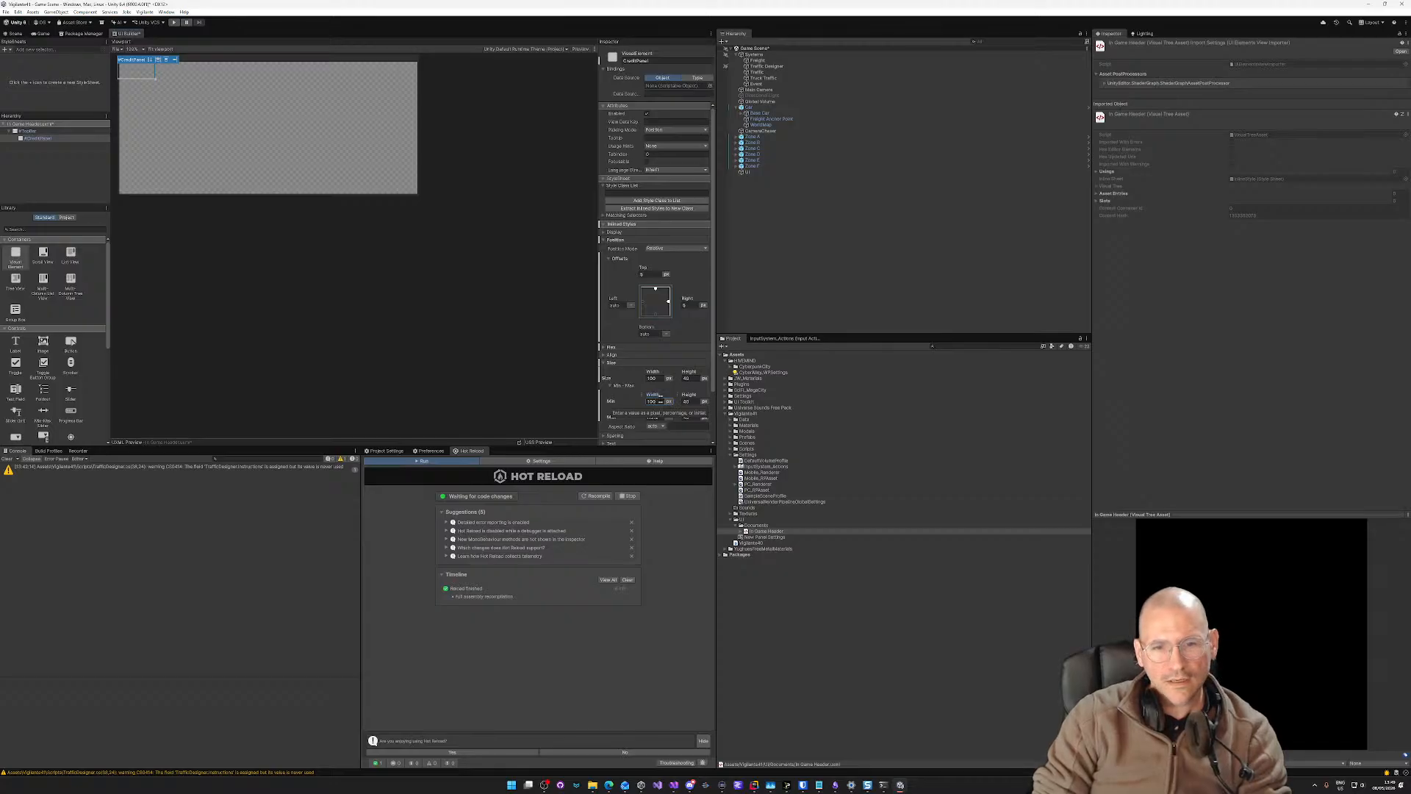
key("Tab")
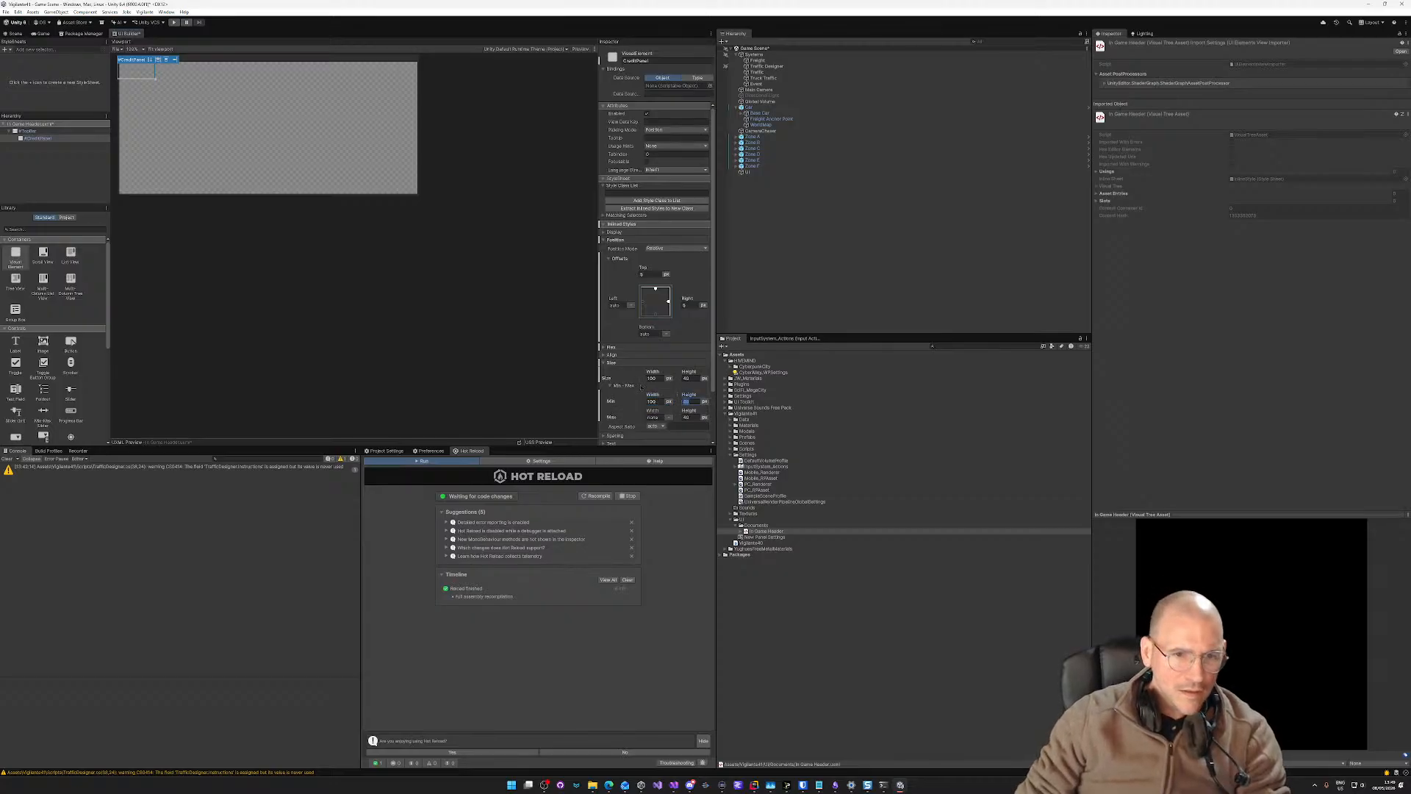
left_click(641, 387)
left_click(611, 386)
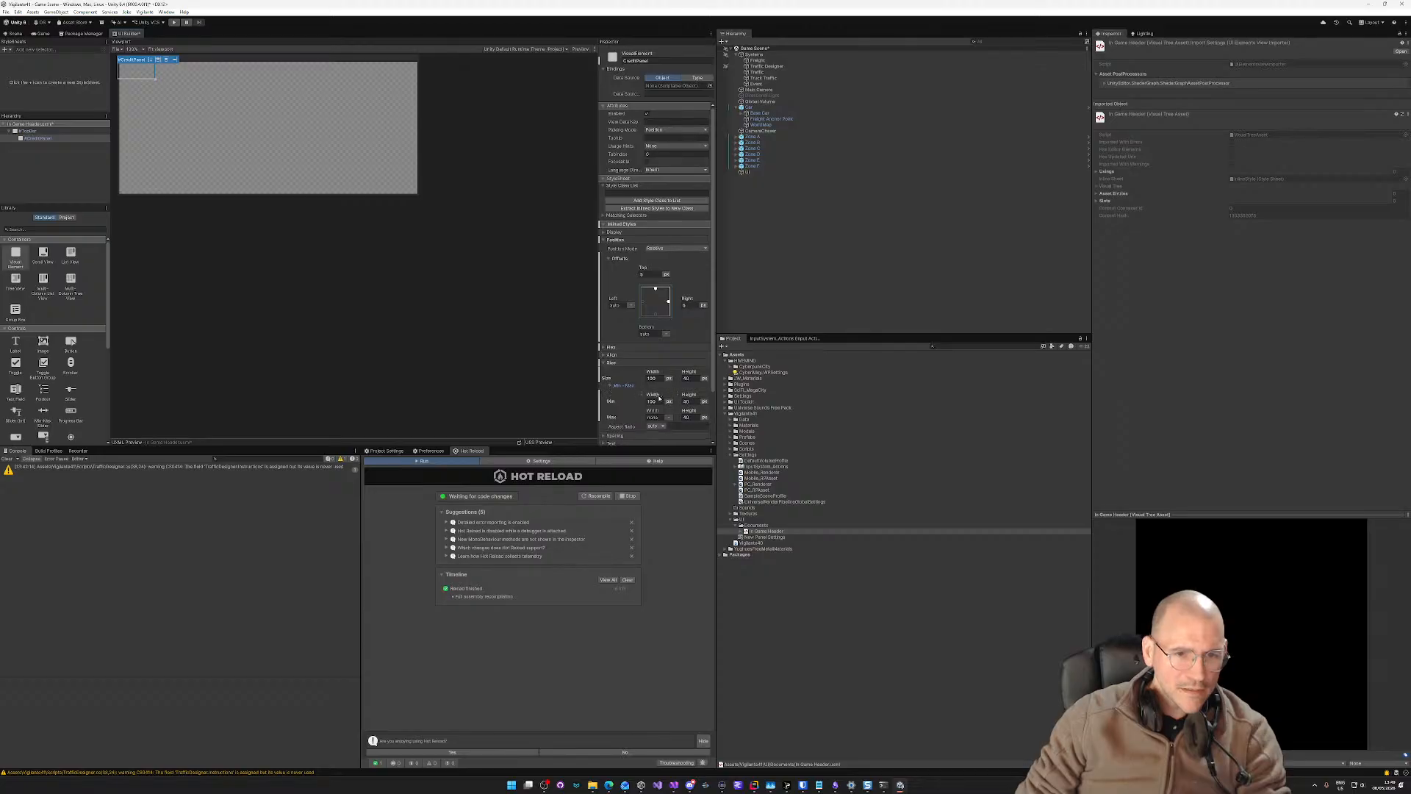
left_click(653, 418)
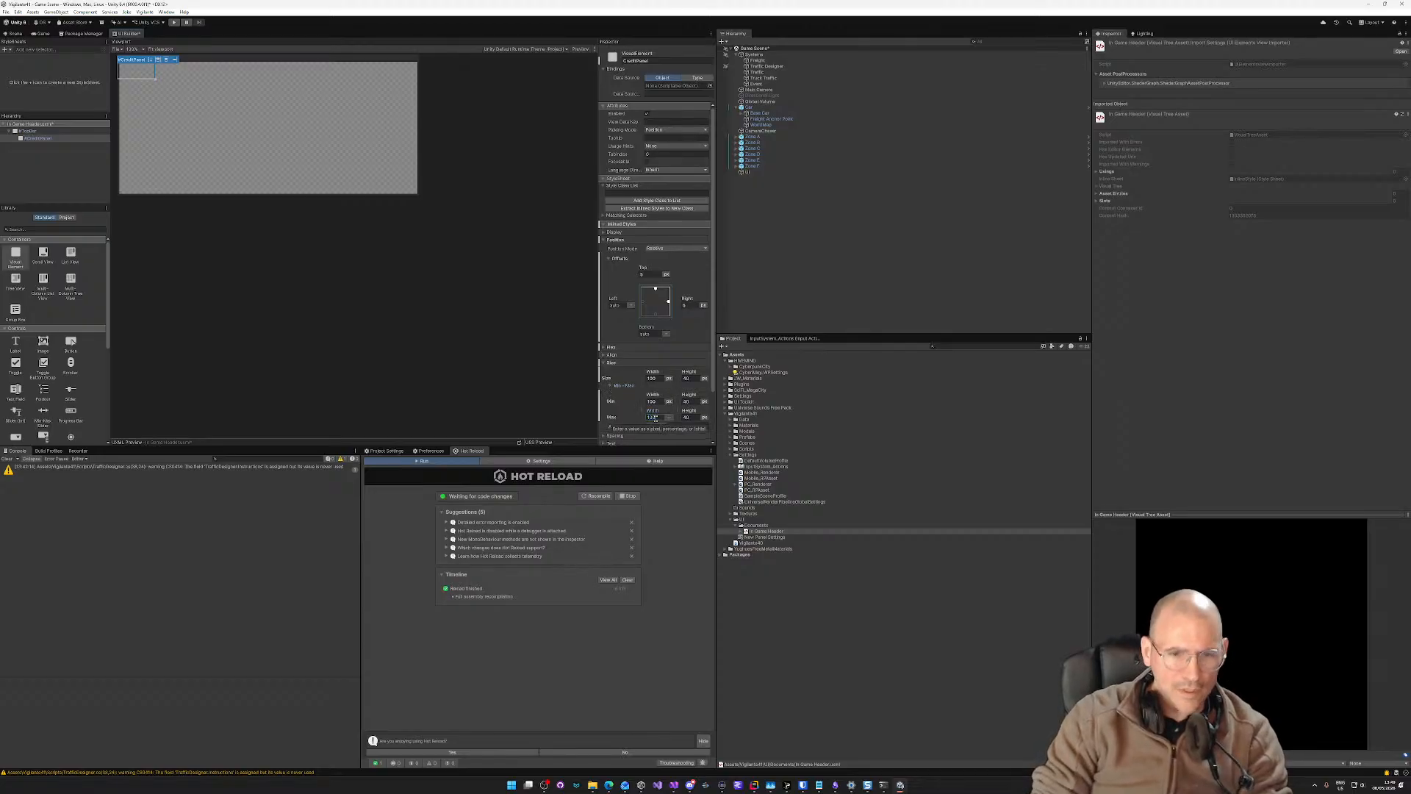
left_click(896, 298)
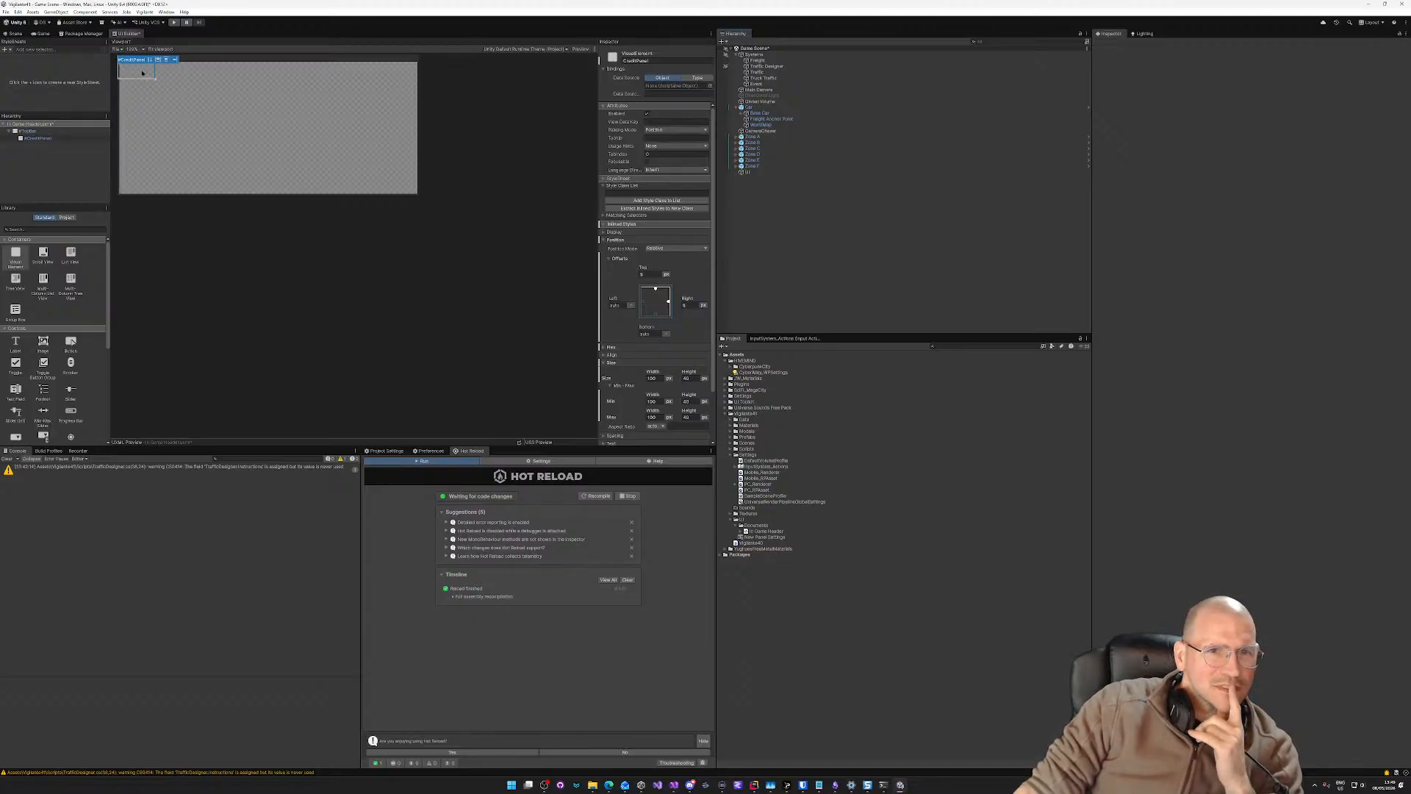
Step: Set the CreditPanel's Align Self option to flex-end so it sits at the right end of the TopBar
left_click(602, 240)
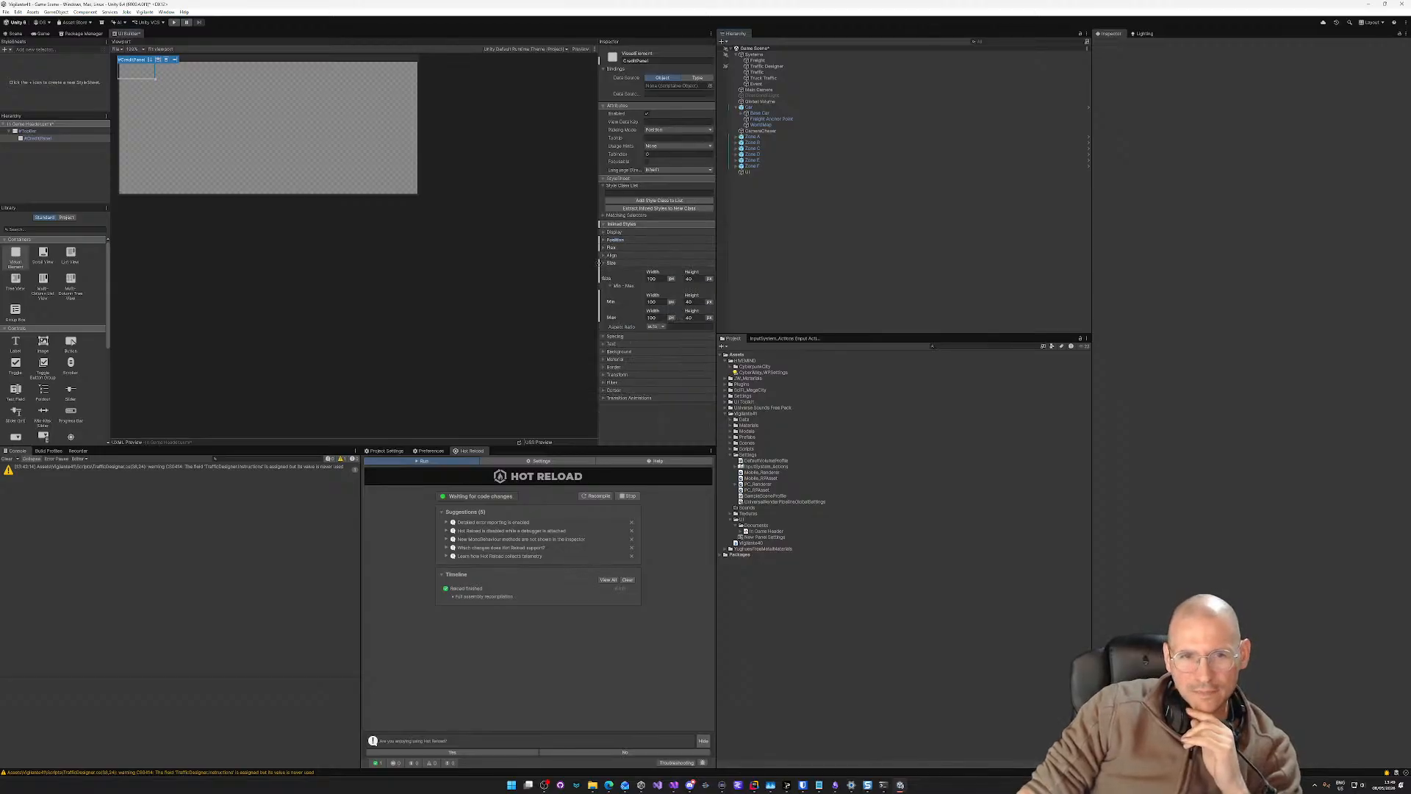
left_click(604, 263)
left_click(604, 255)
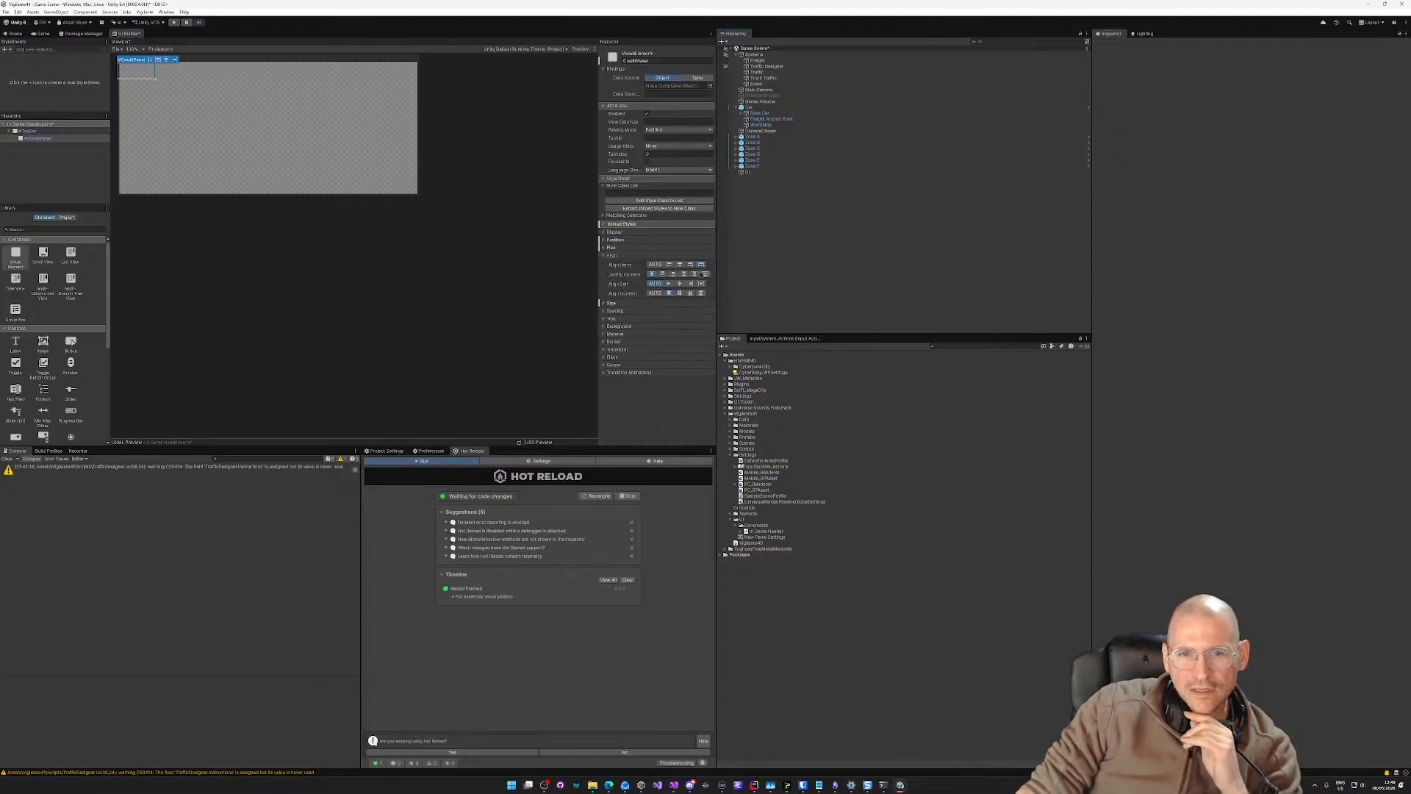
left_click(691, 283)
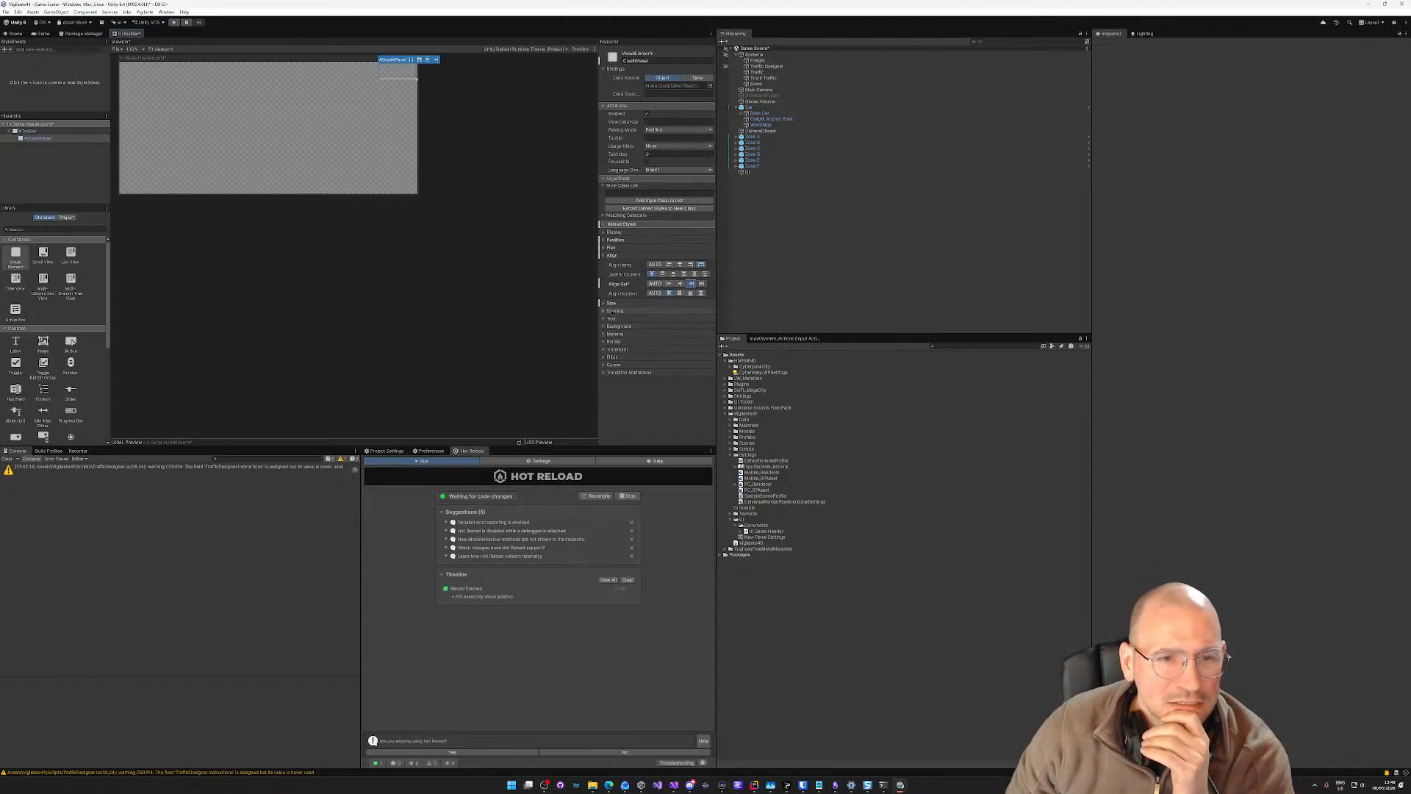
left_click(604, 312)
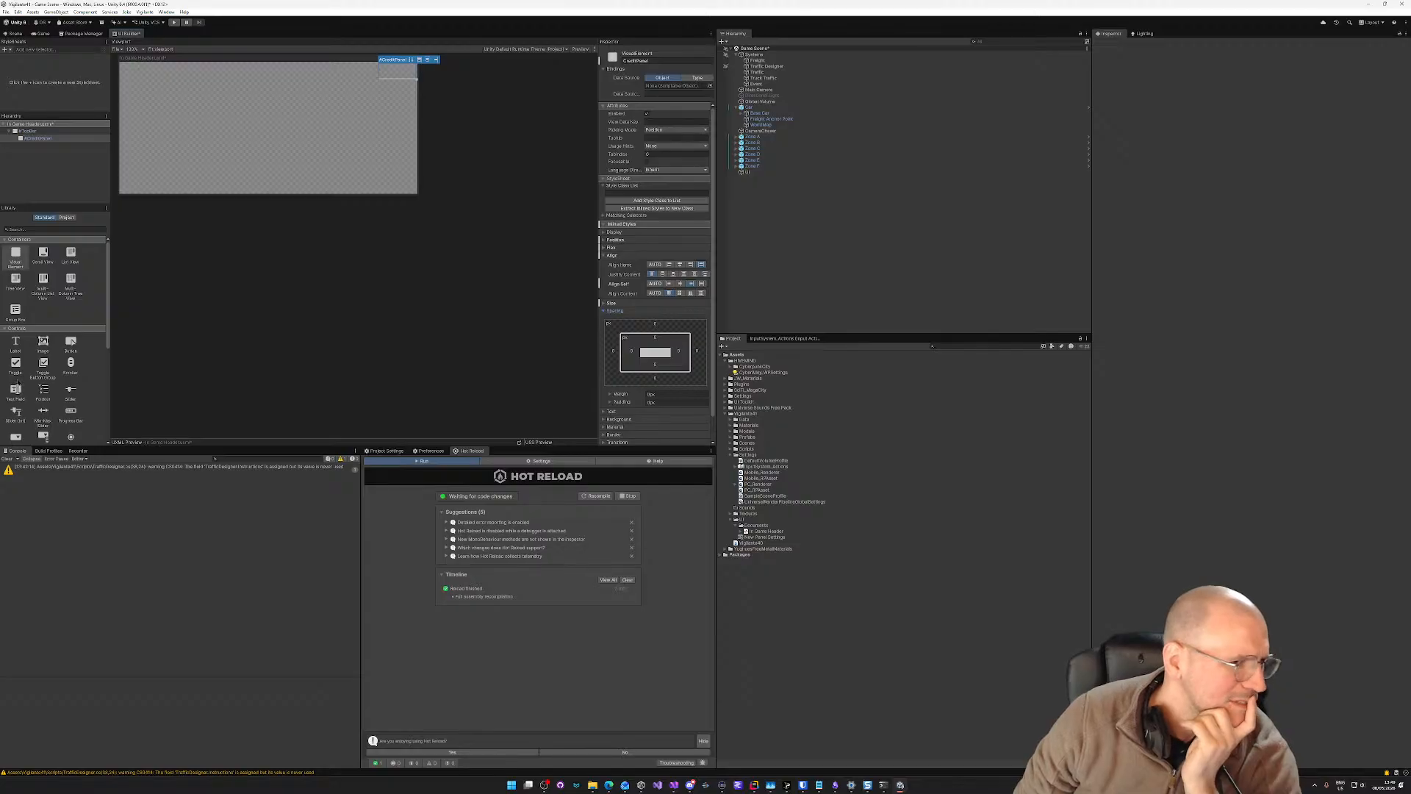
scroll(18, 382, "down", 2)
scroll(14, 325, "up", 2)
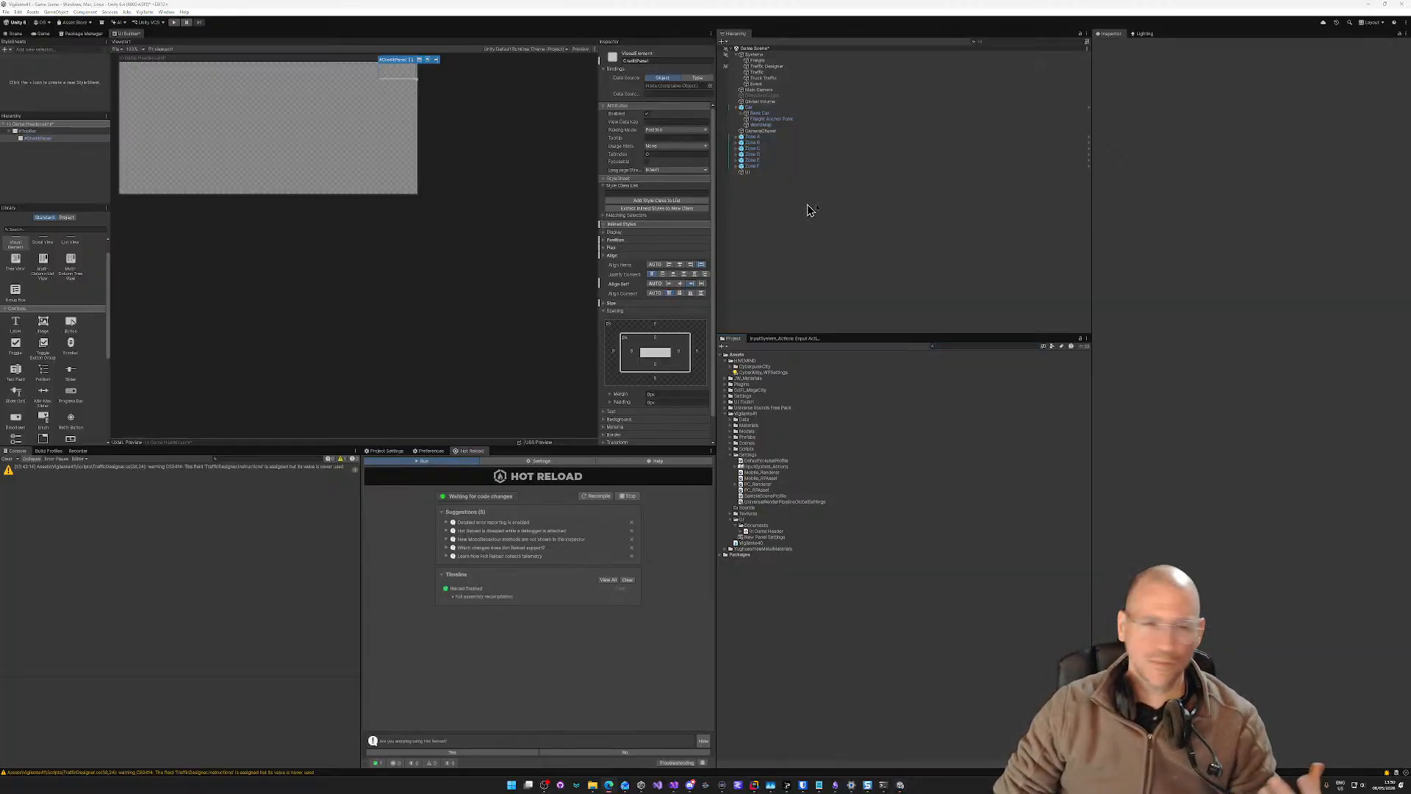
Step: Switch to the web browser, open the Font Awesome icon search page and enlarge the browser window
left_click_drag(809, 210, 555, 207)
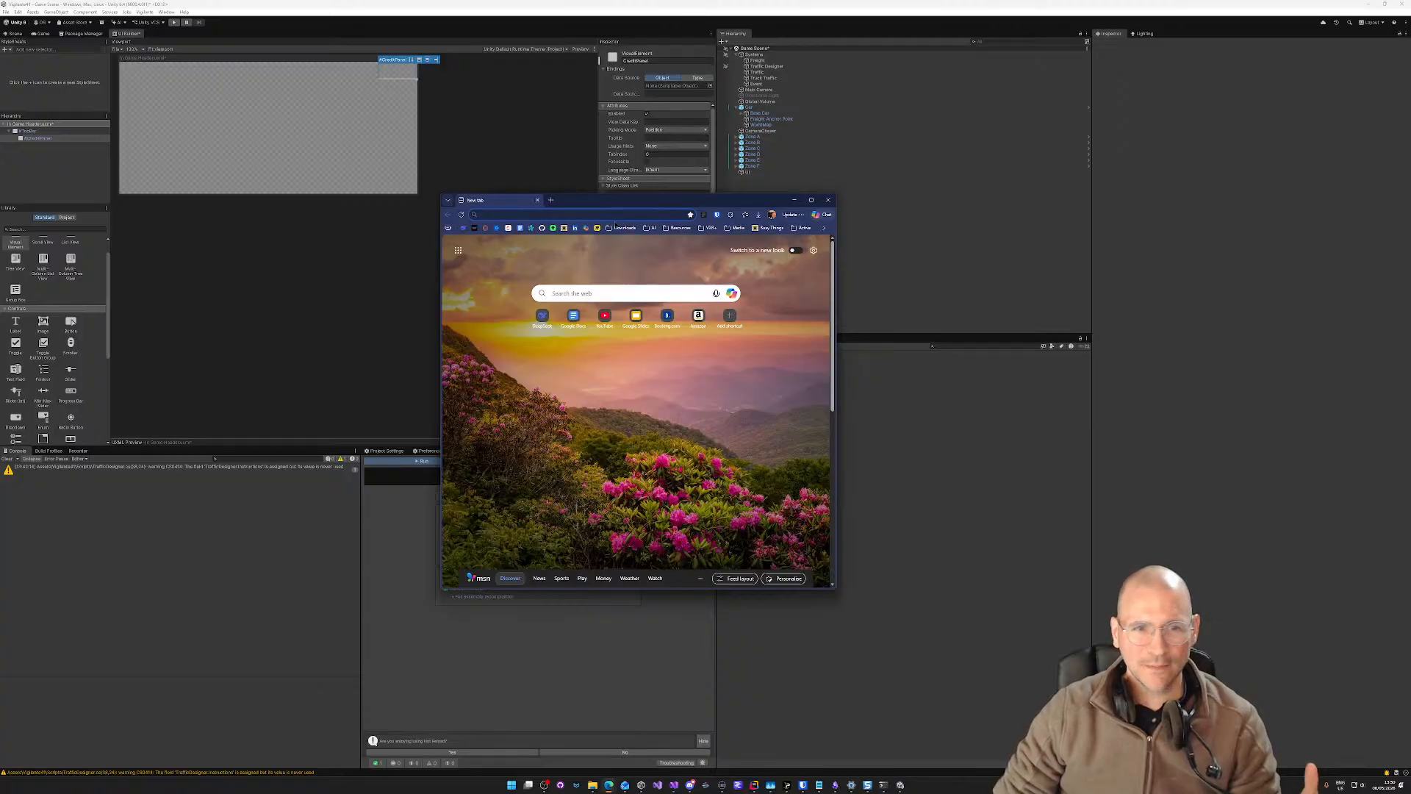
left_click(613, 214)
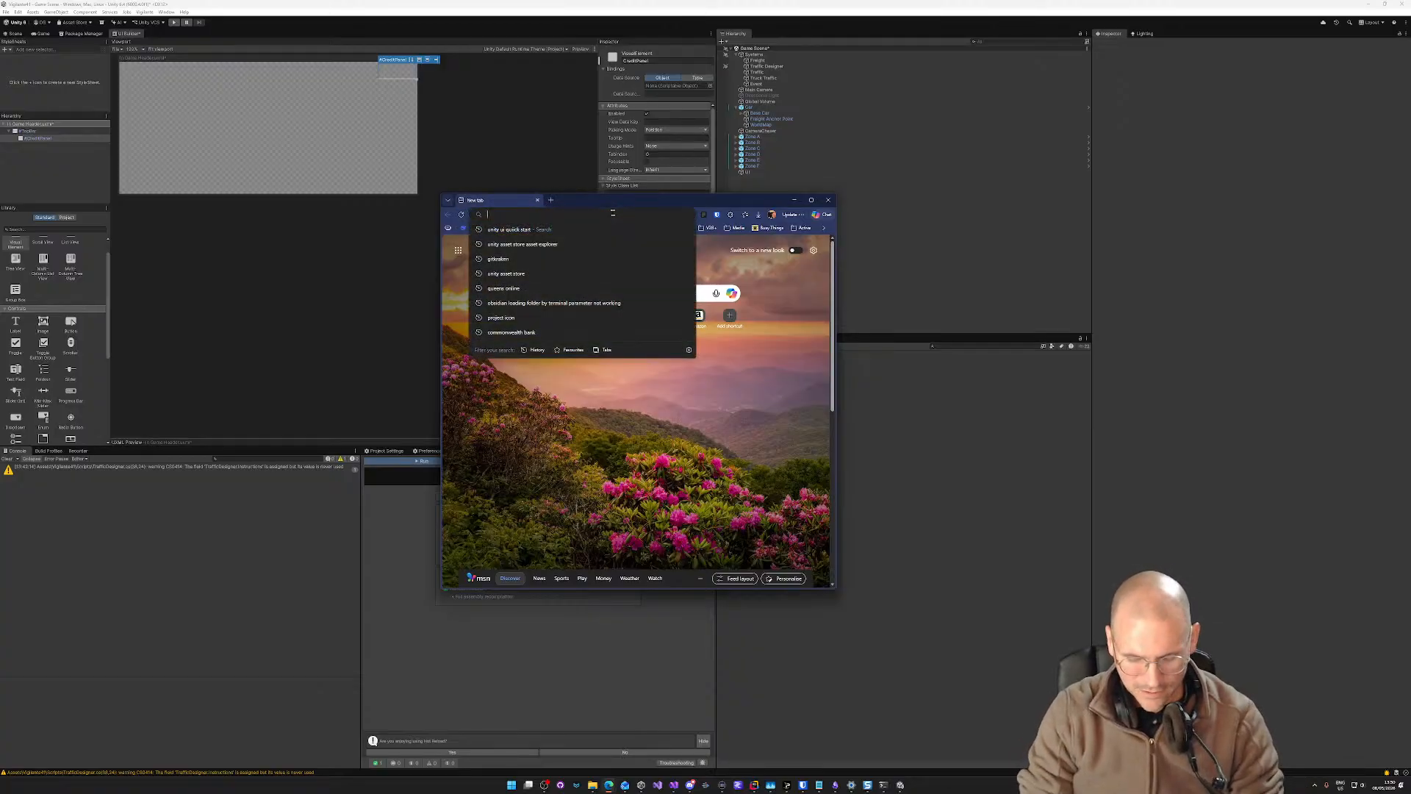
type("font")
key("Return")
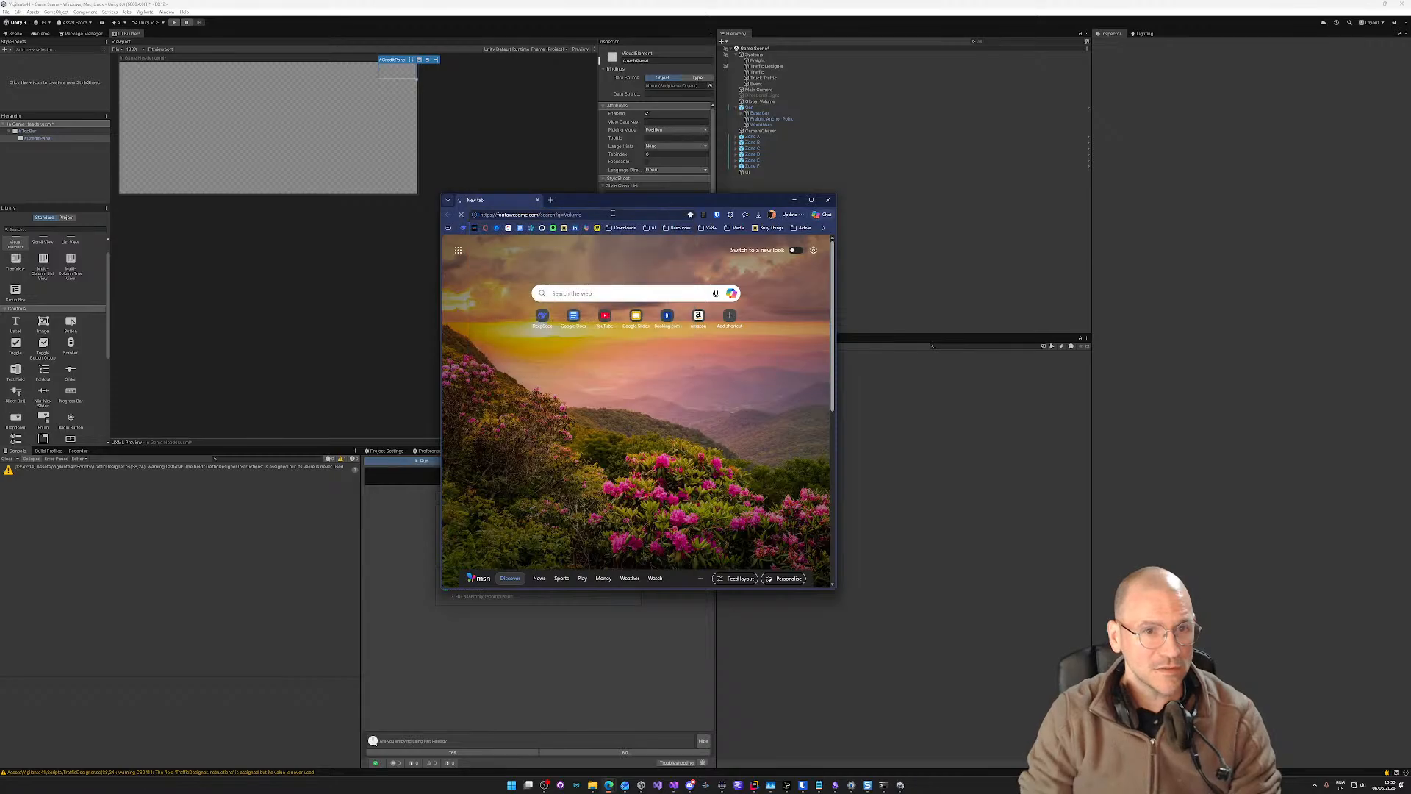
left_click_drag(633, 206, 861, 128)
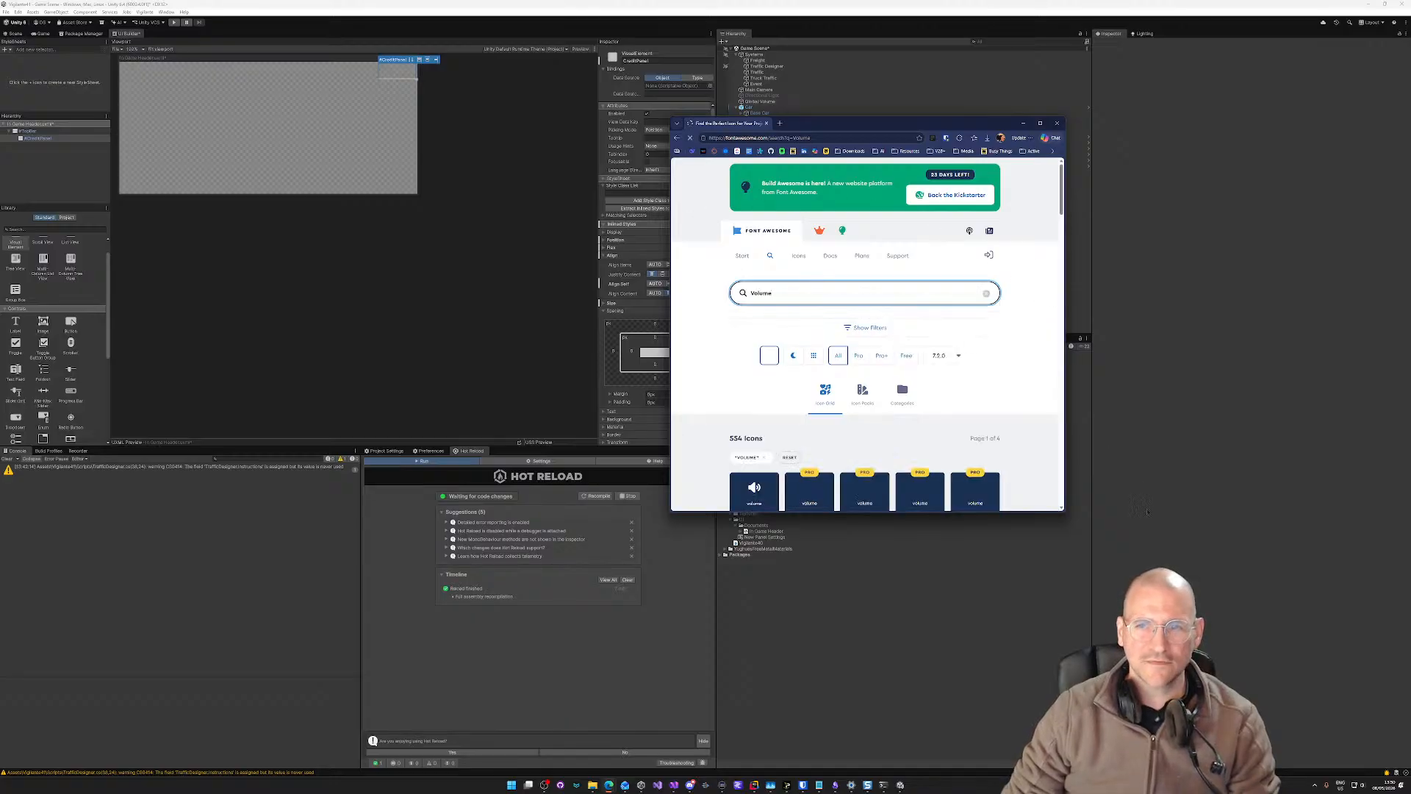
left_click_drag(1062, 511, 1312, 684)
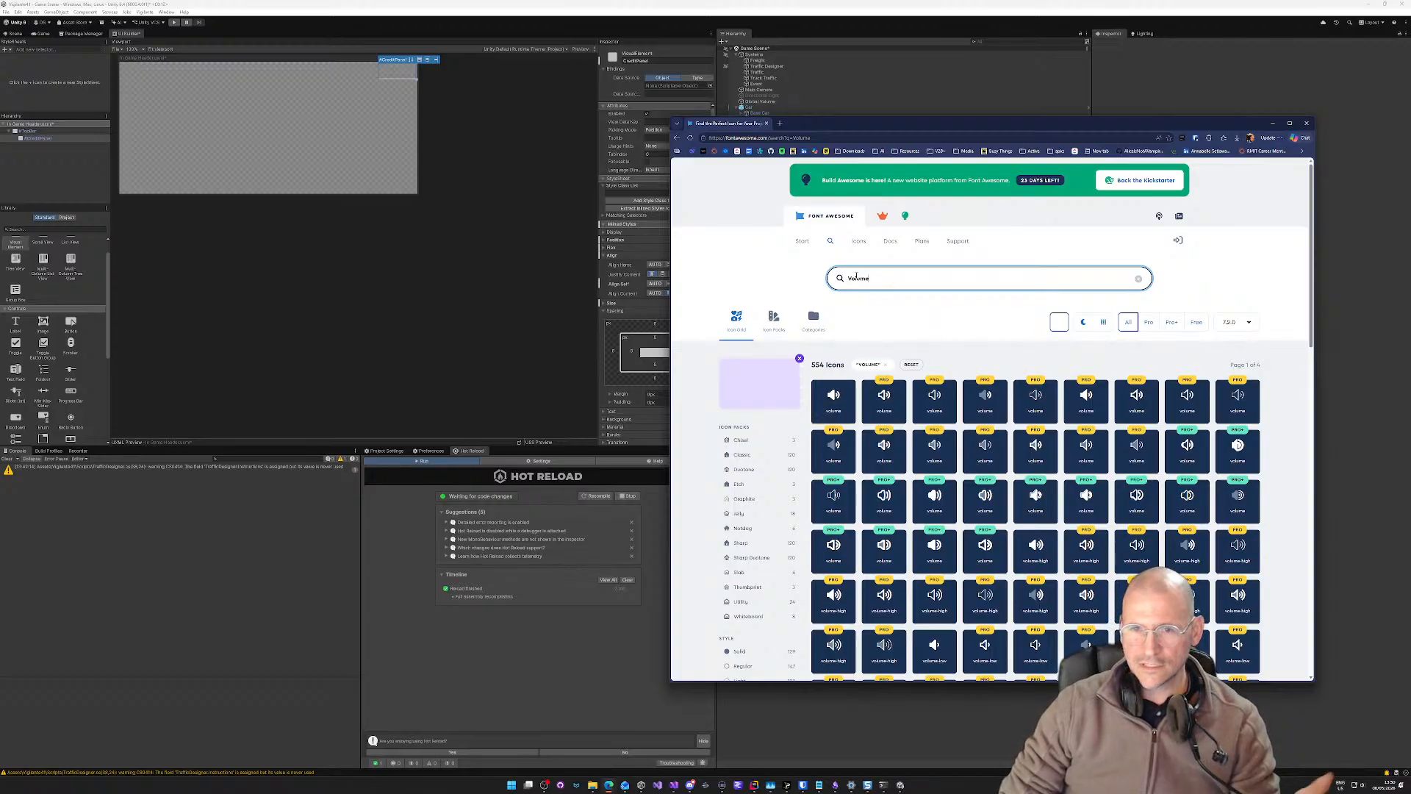
Step: Search Font Awesome for Coin icons and look through the first, second and last result pages
left_click_drag(886, 279, 799, 284)
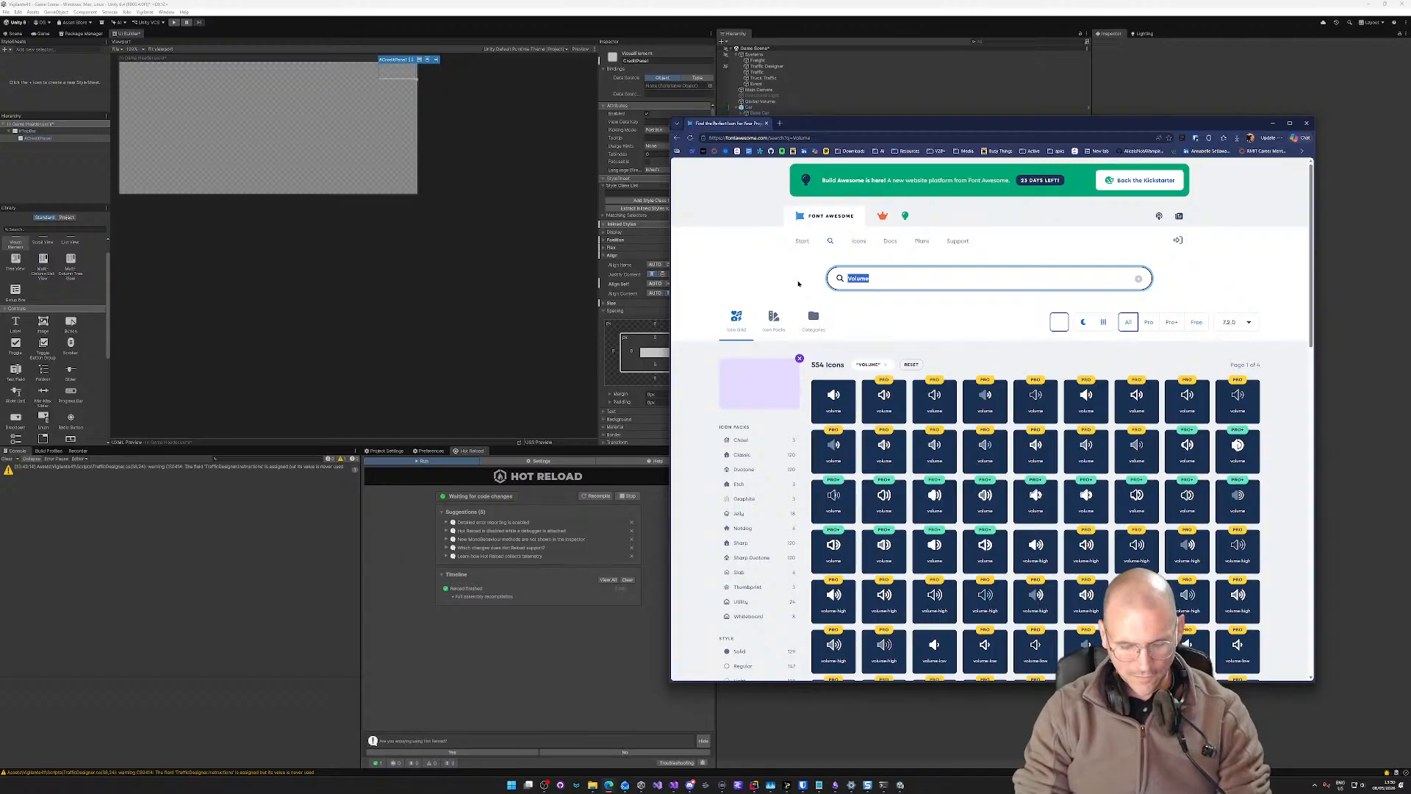
type("Coin")
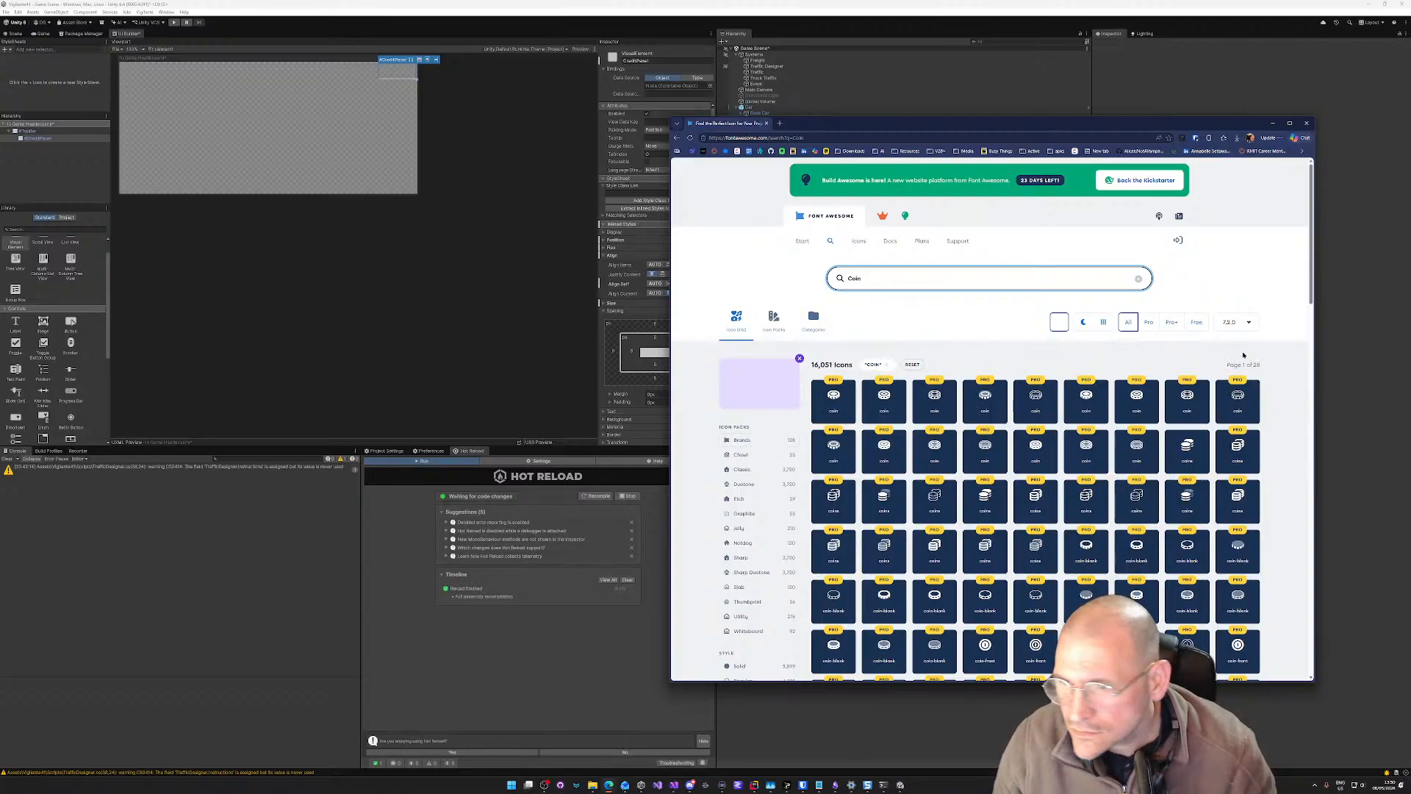
scroll(1289, 403, "down", 15)
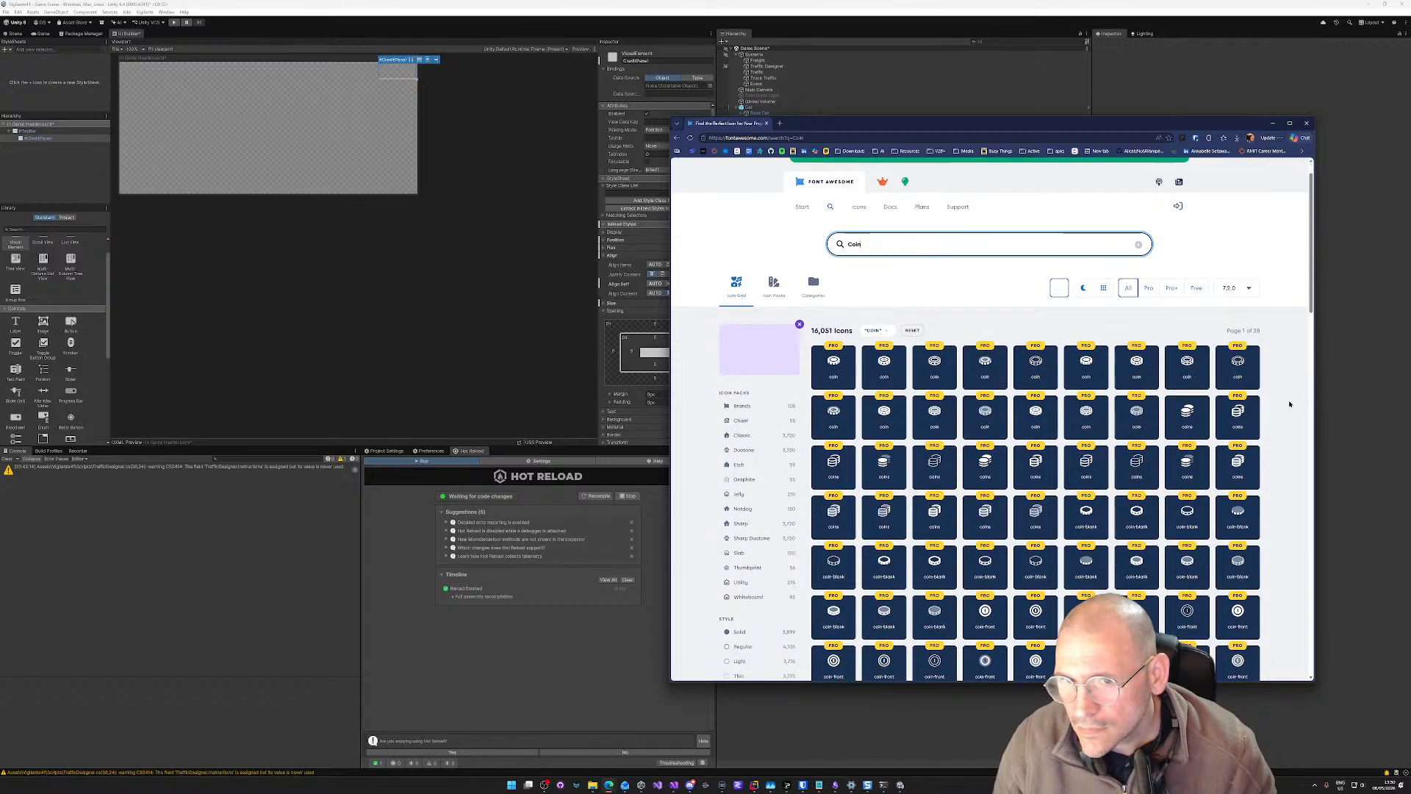
scroll(1290, 414, "down", 4)
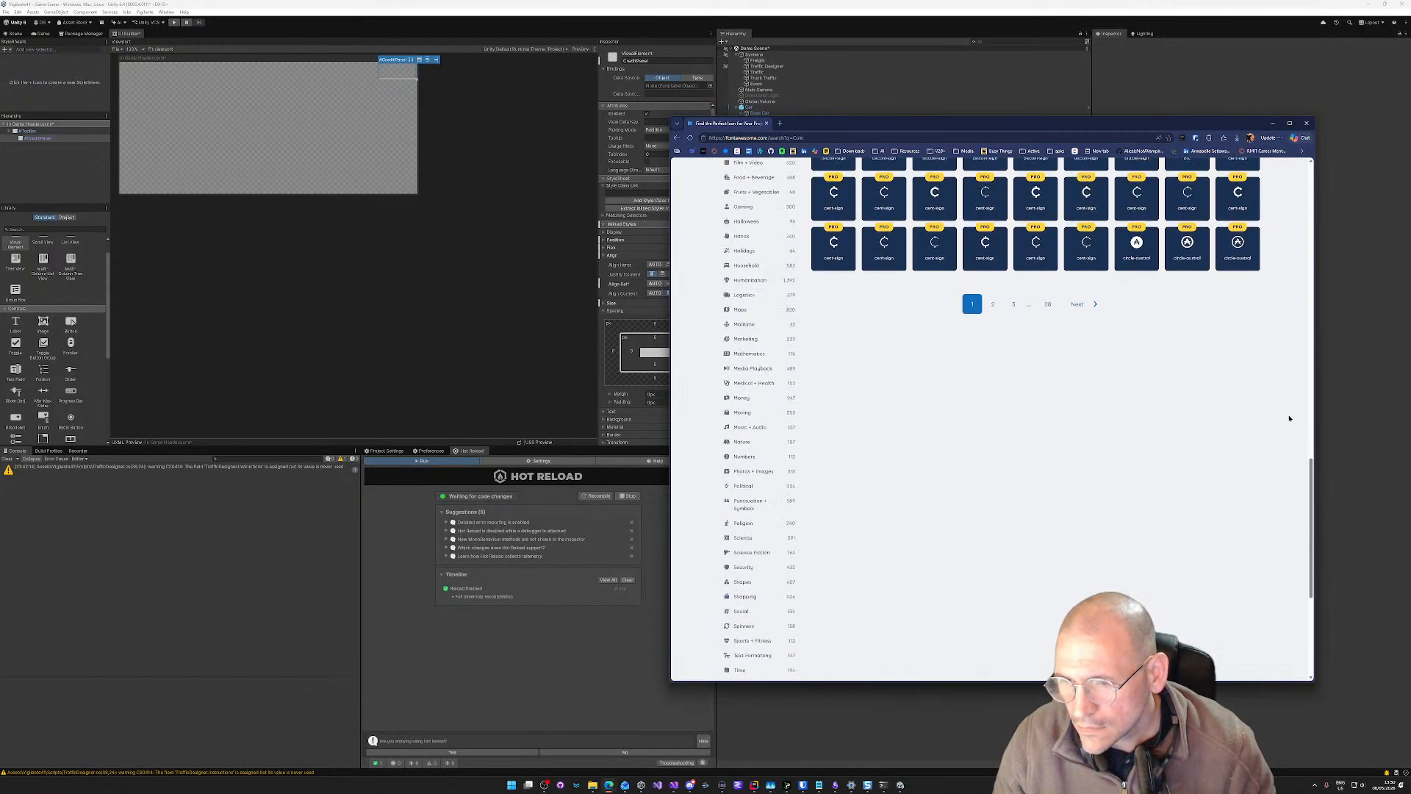
scroll(1289, 416, "up", 3)
left_click(993, 524)
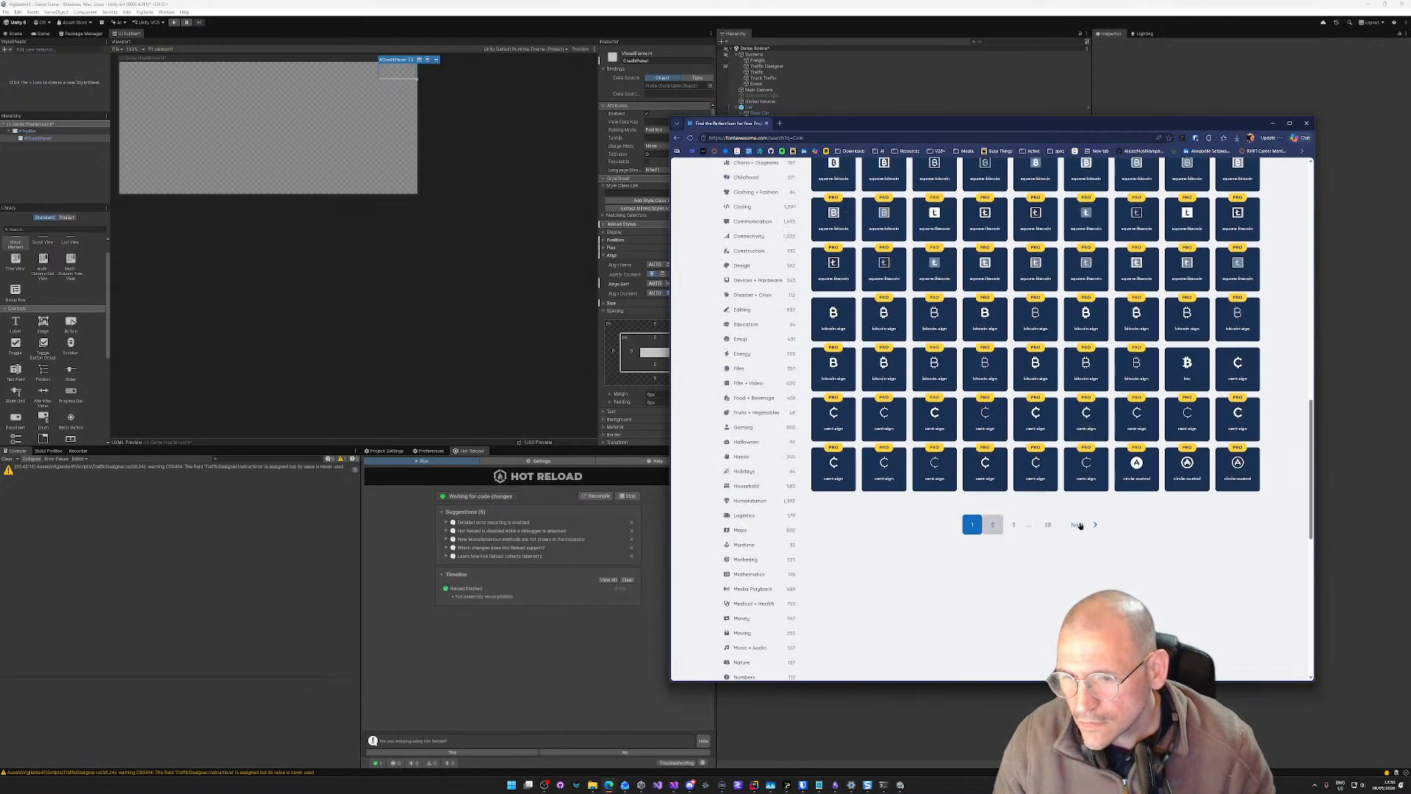
scroll(1137, 562, "down", 15)
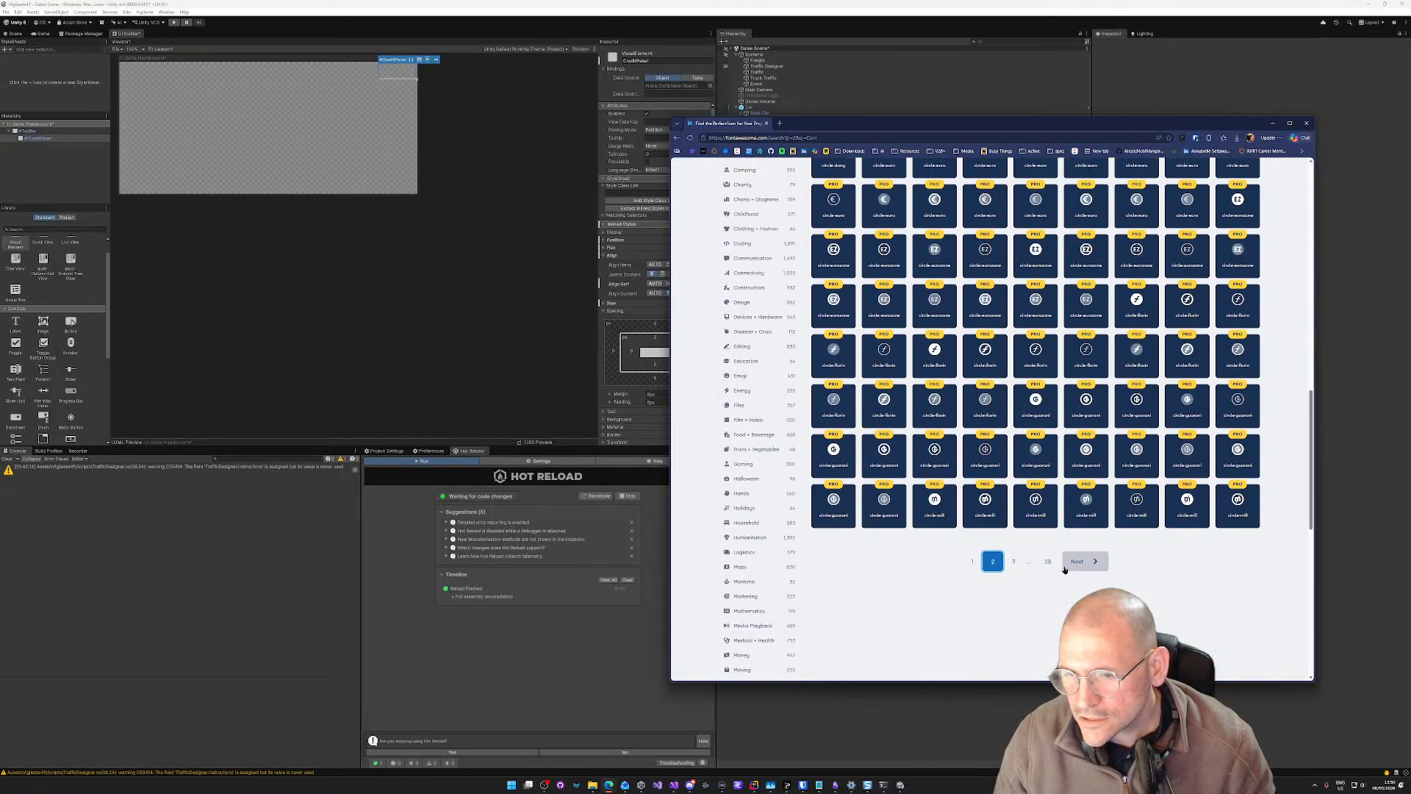
left_click(1049, 266)
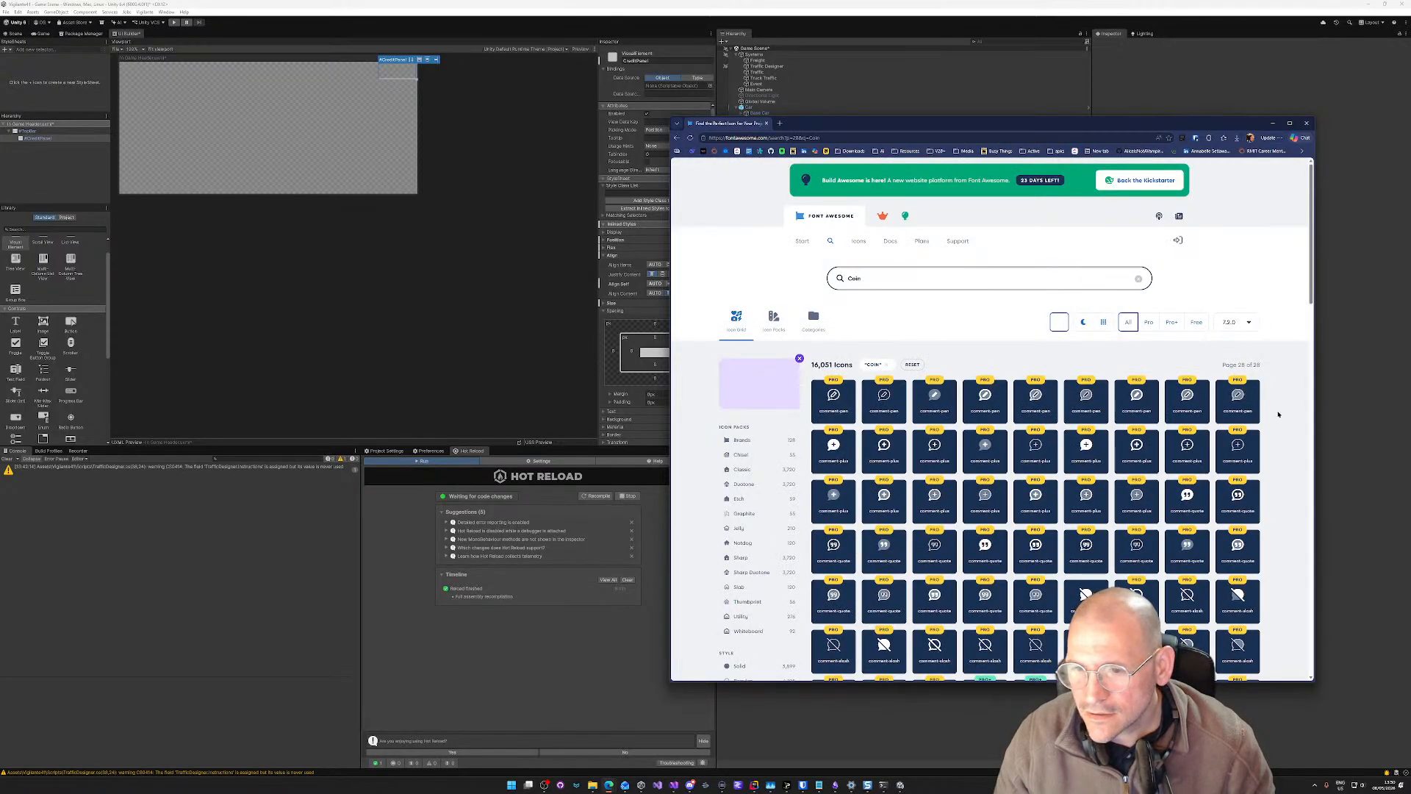
scroll(1284, 447, "down", 5)
scroll(1284, 446, "down", 4)
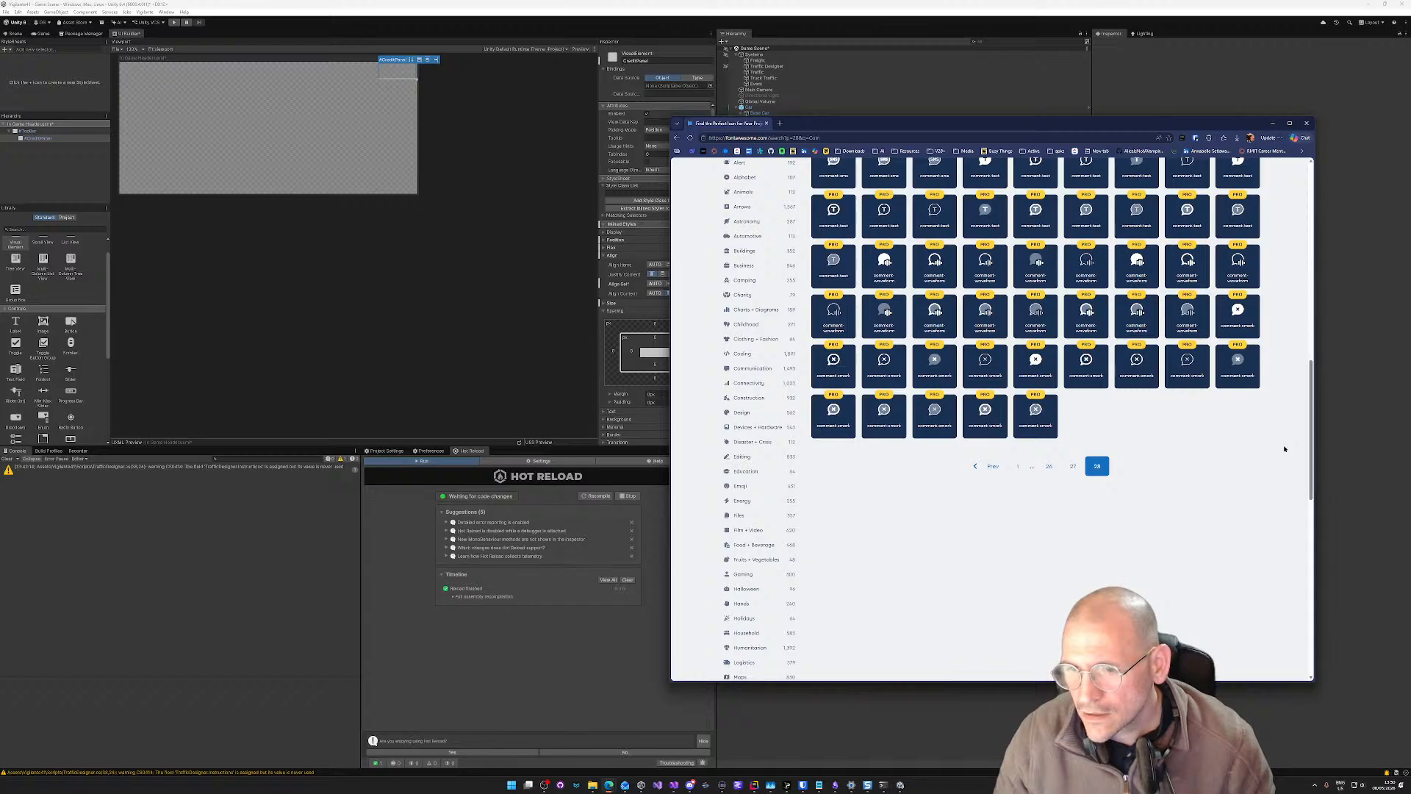
scroll(1285, 446, "up", 10)
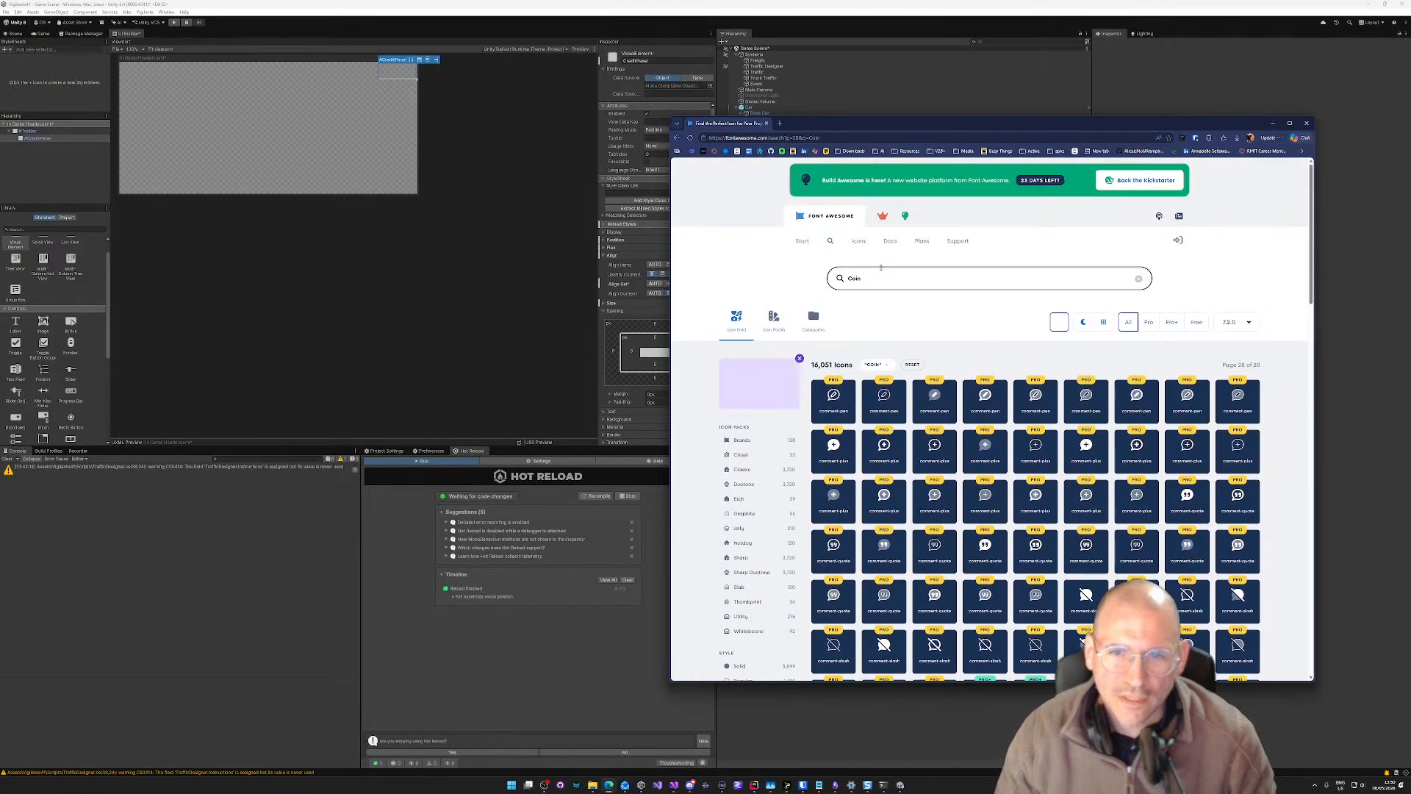
Step: Search Font Awesome for Cash icons
left_click_drag(877, 273, 795, 285)
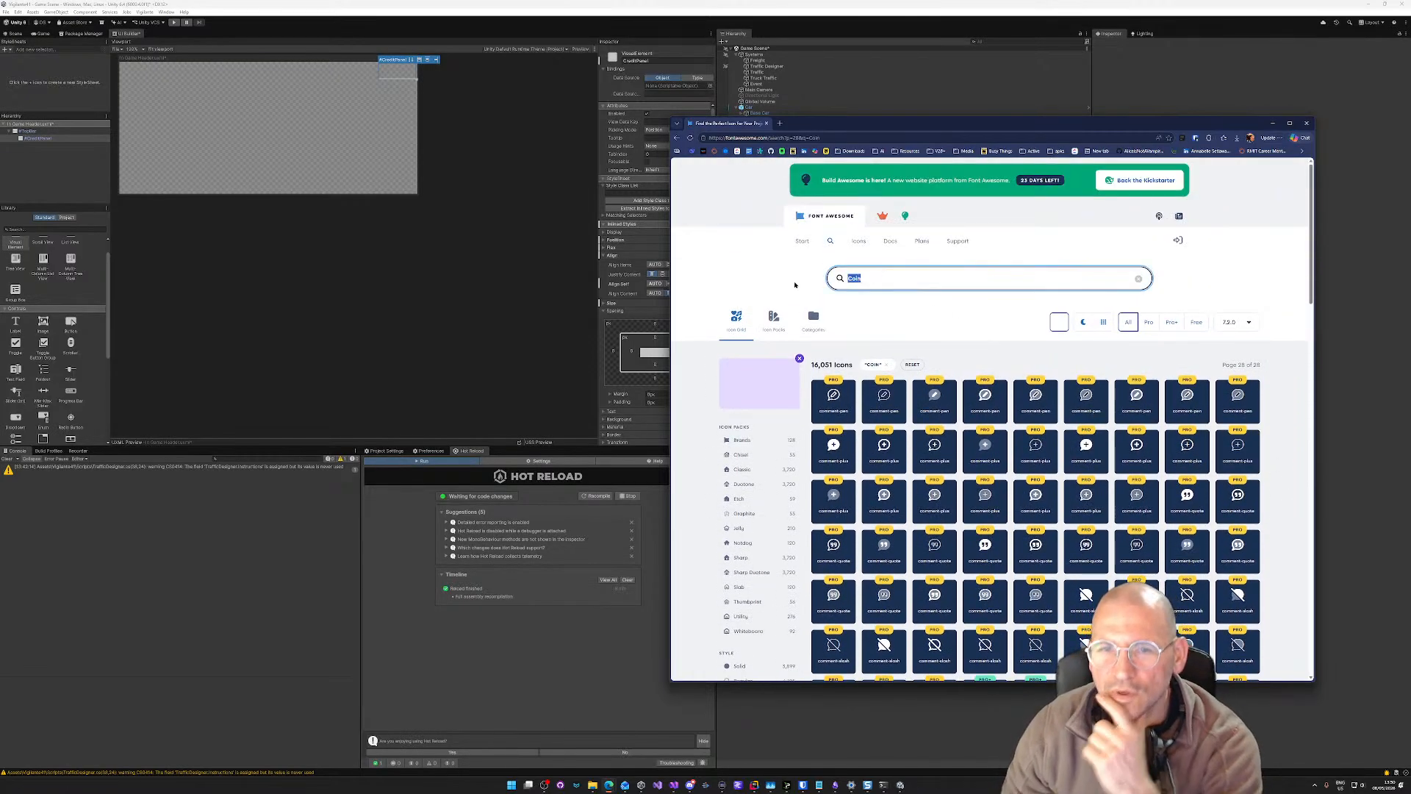
type("Cash")
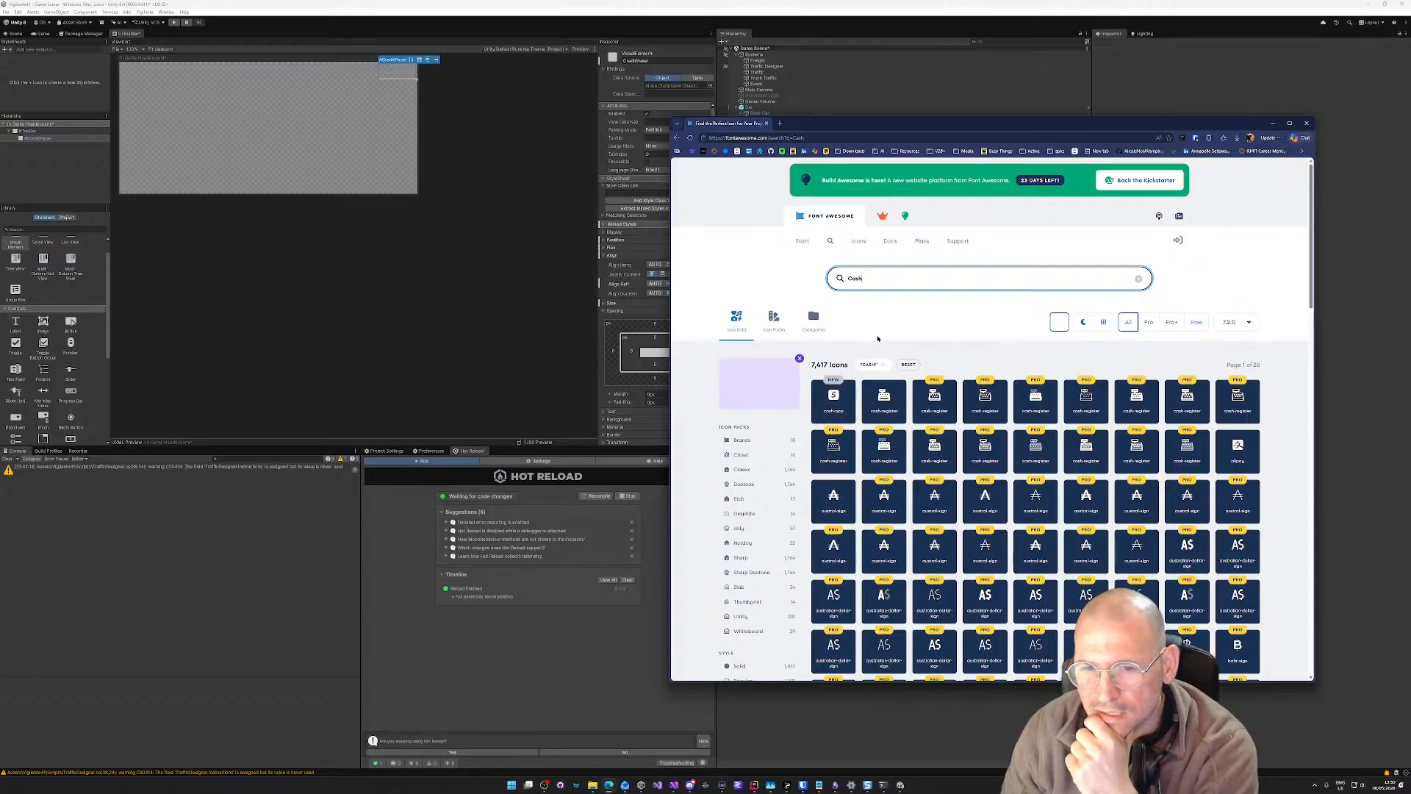
Step: Search Font Awesome for dollar icons, limit the results to free icons and open the money-check-dollar icon
left_click_drag(883, 286, 823, 279)
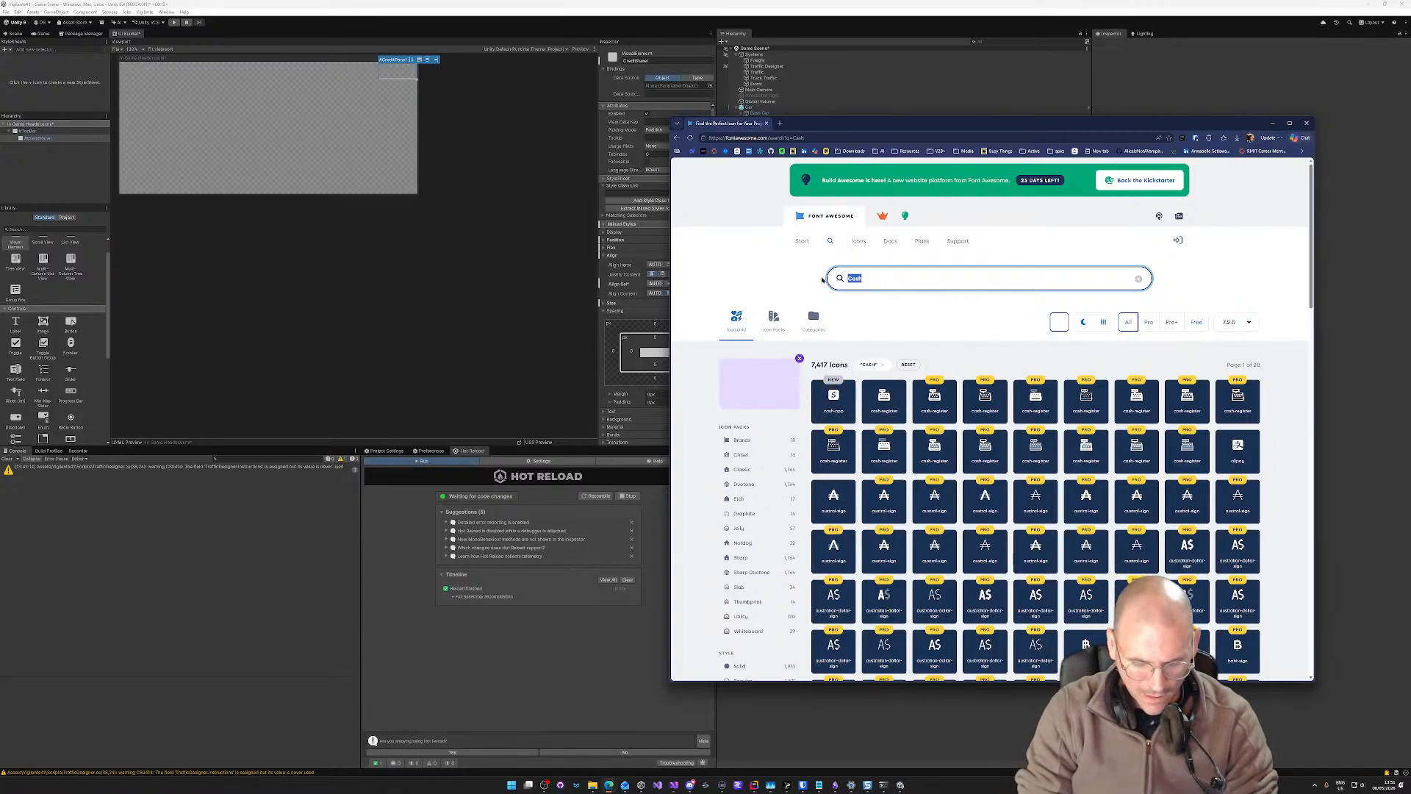
type("dollar")
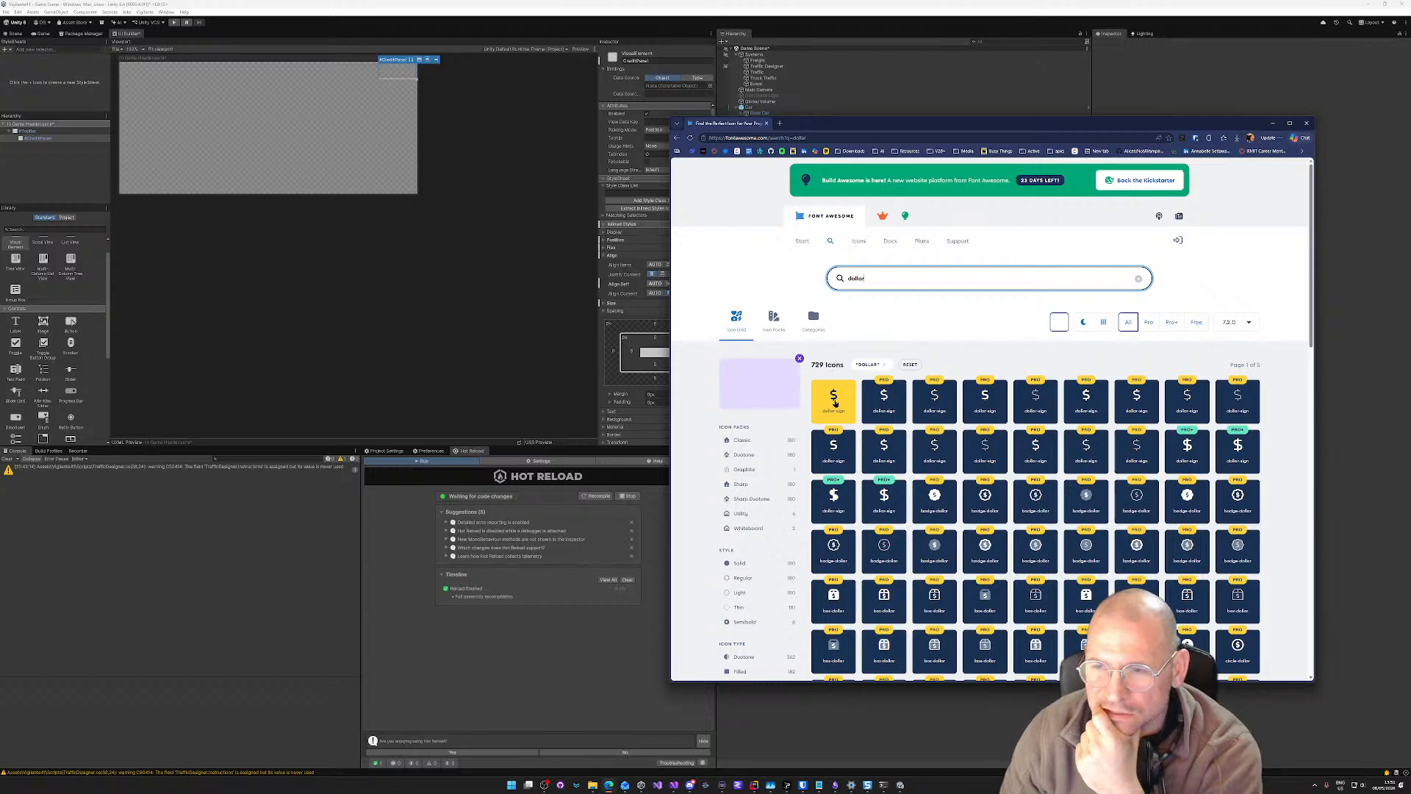
left_click(1194, 323)
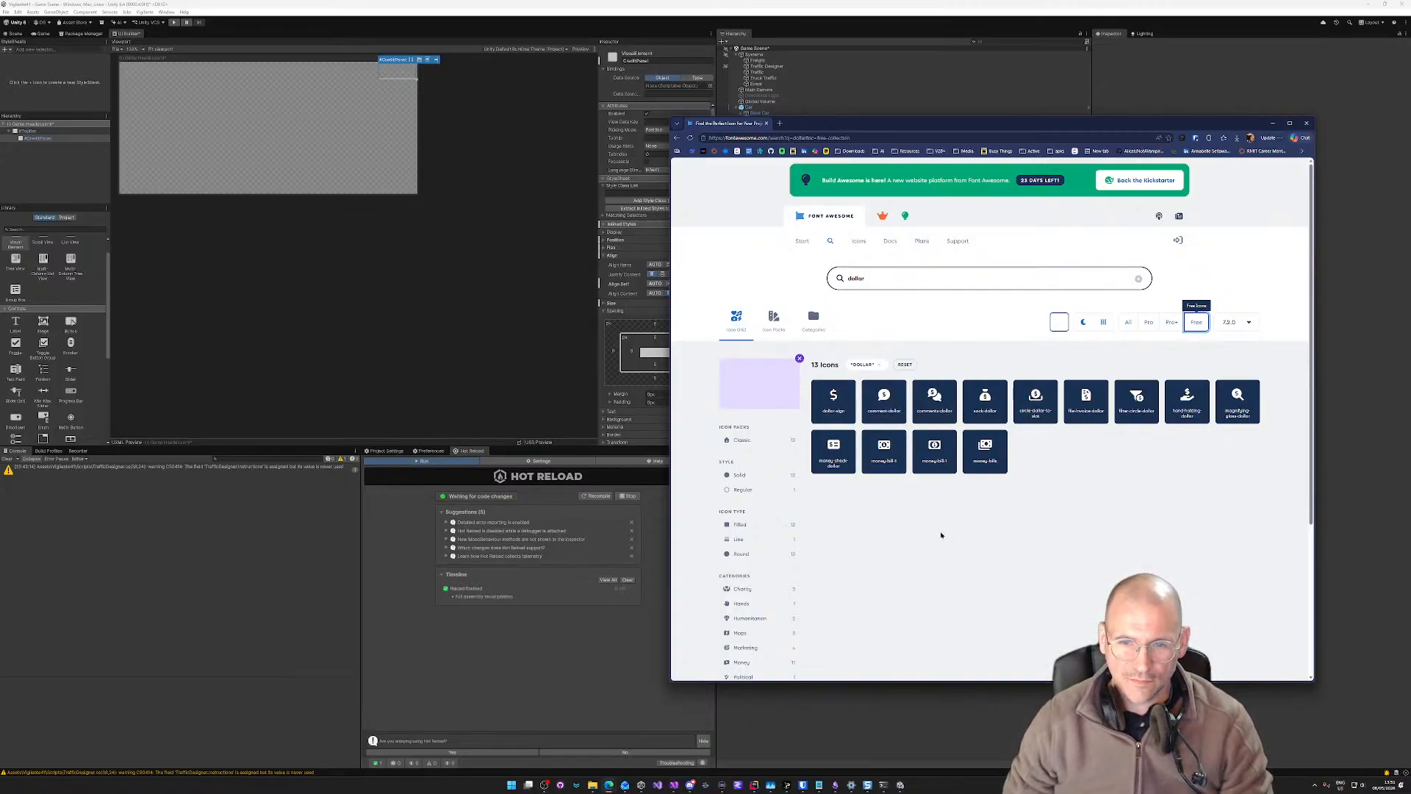
left_click(837, 446)
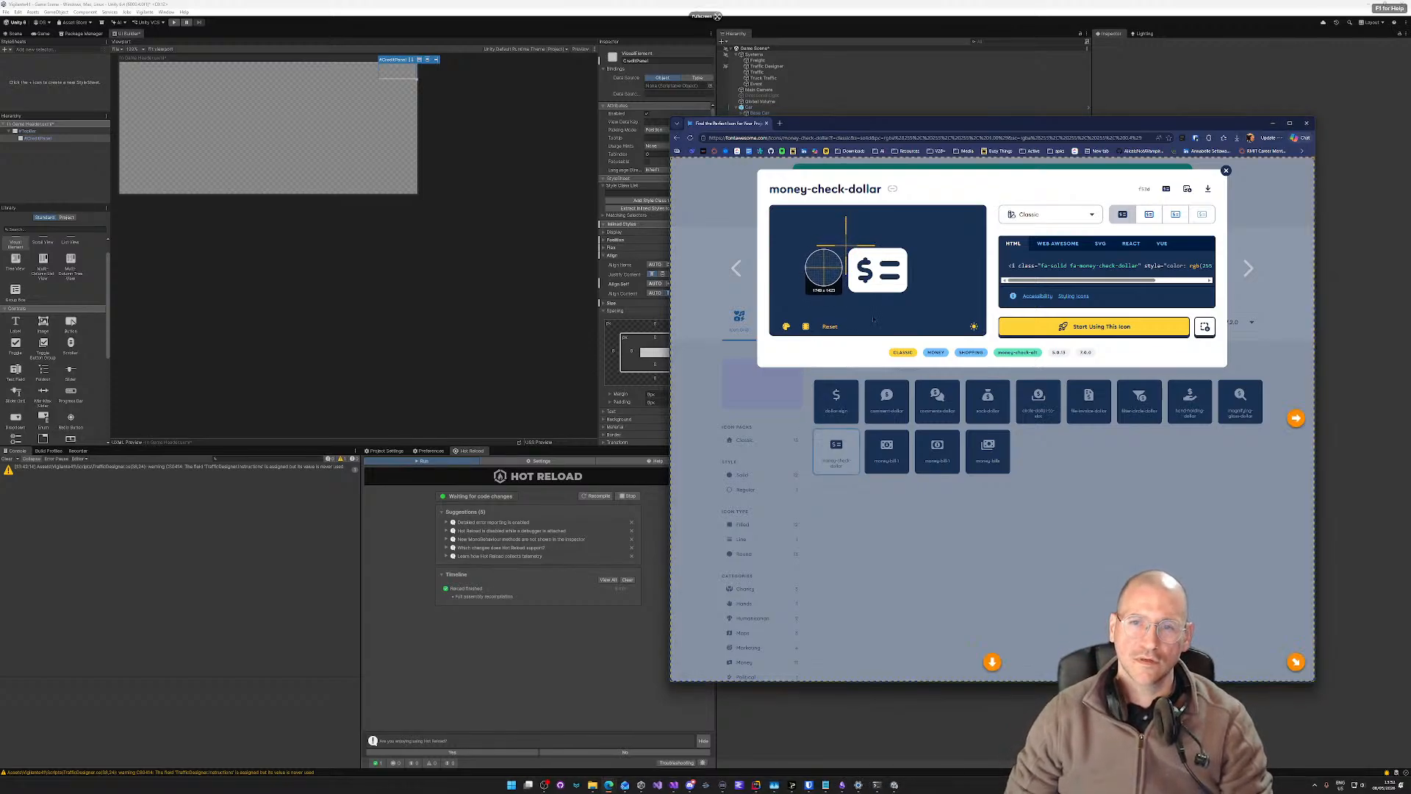
Step: Take a screen capture tightly around the white money-check-dollar icon and enlarge the capture in a maximized Snagit Editor
left_click_drag(846, 245, 911, 294)
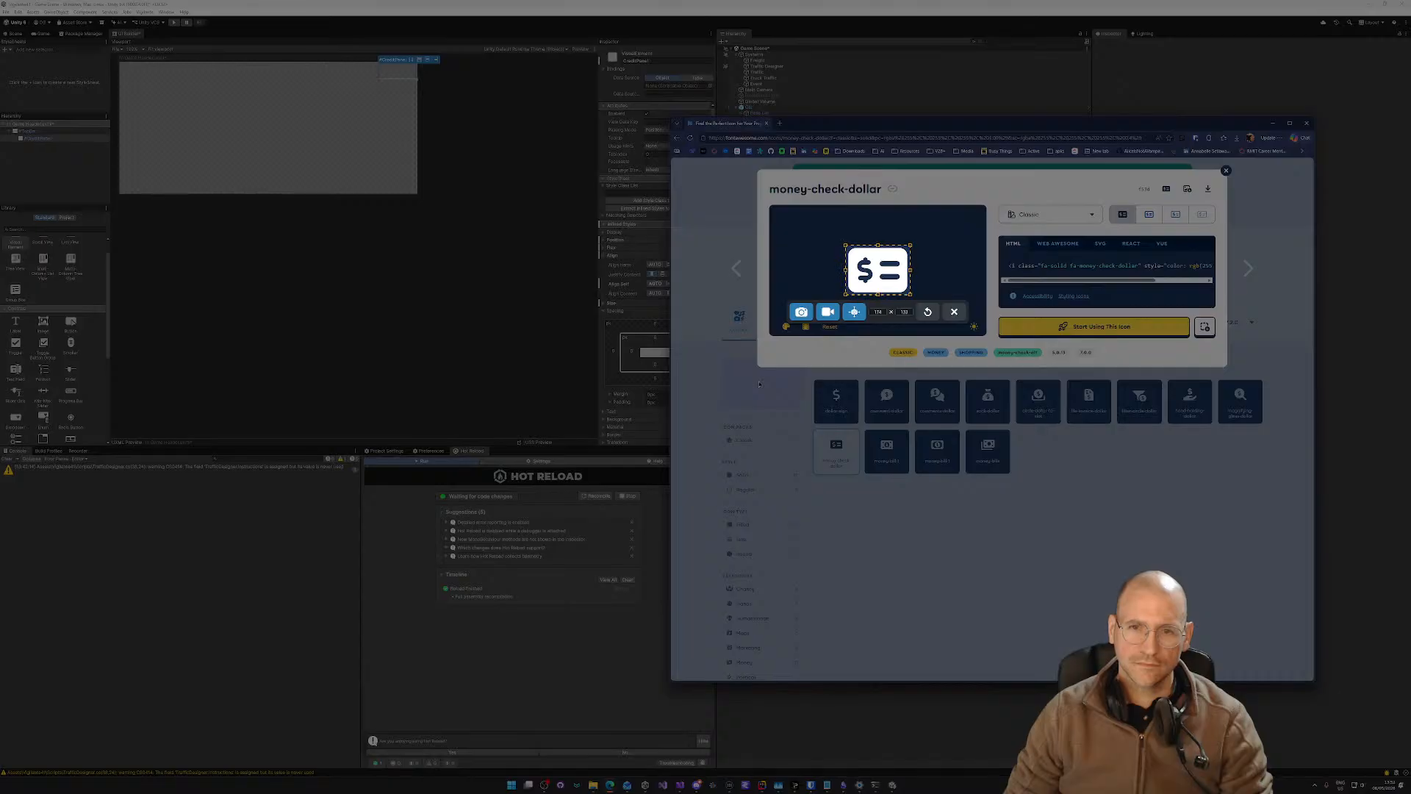
left_click(800, 313)
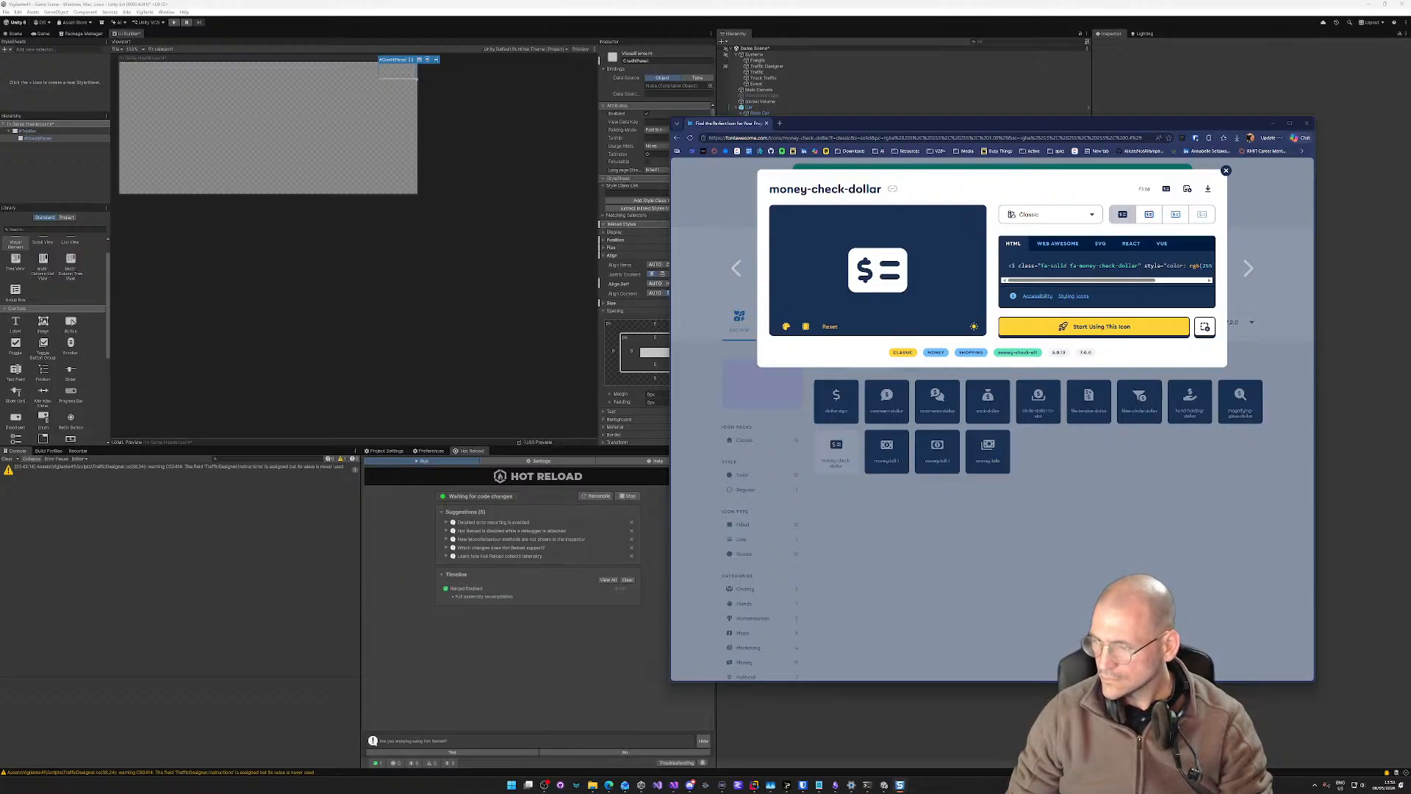
left_click_drag(1106, 283, 471, 132)
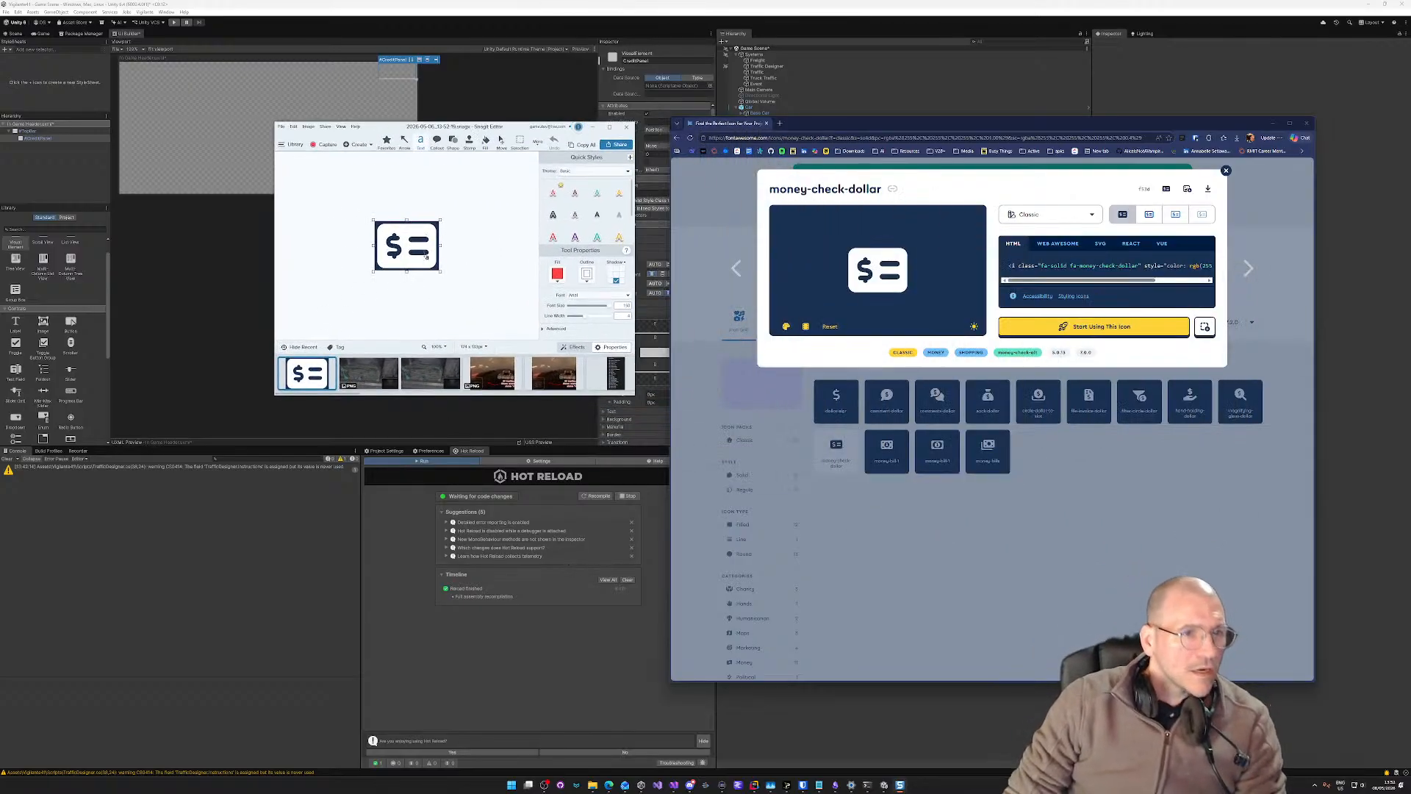
scroll(408, 257, "up", 5)
double_click(510, 129)
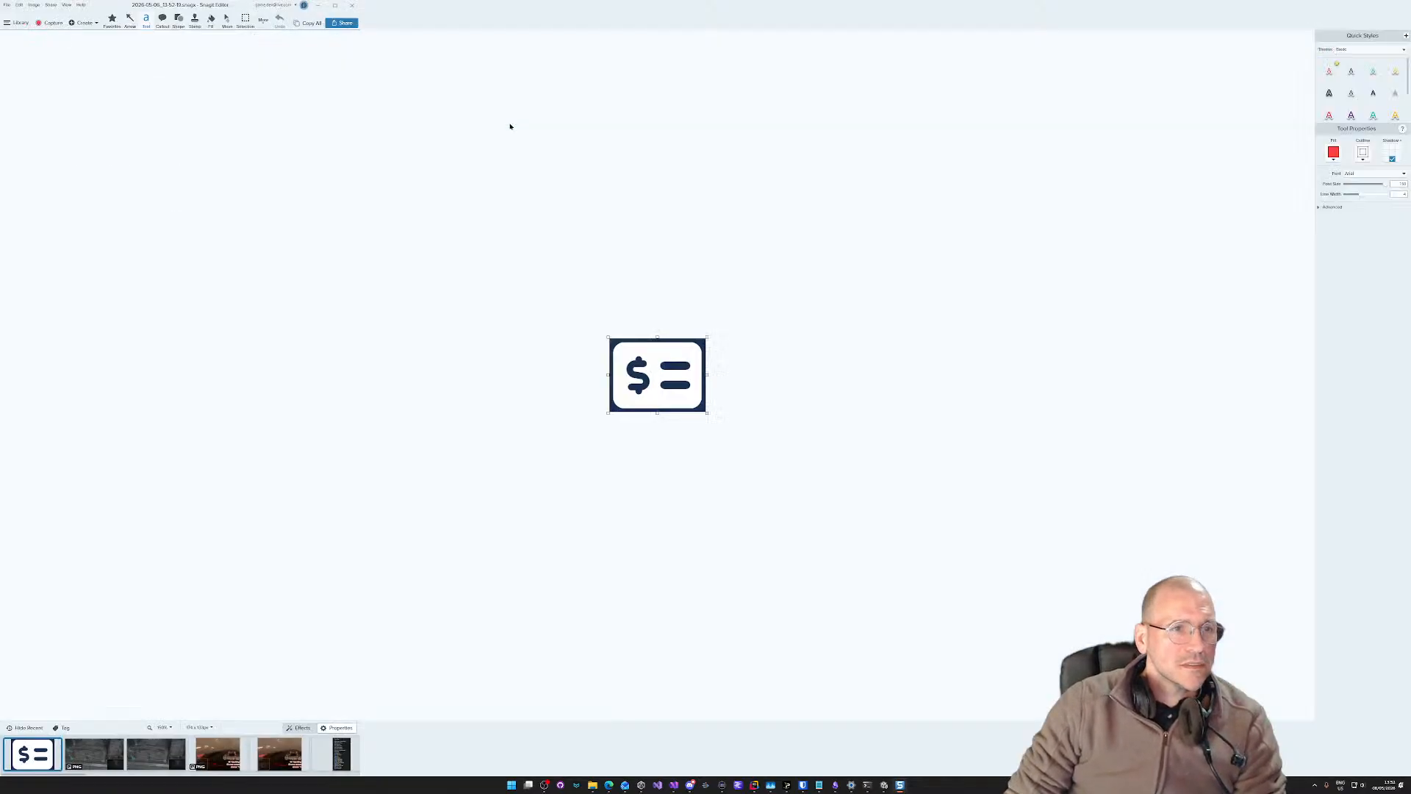
scroll(685, 379, "up", 5)
scroll(685, 379, "up", 4)
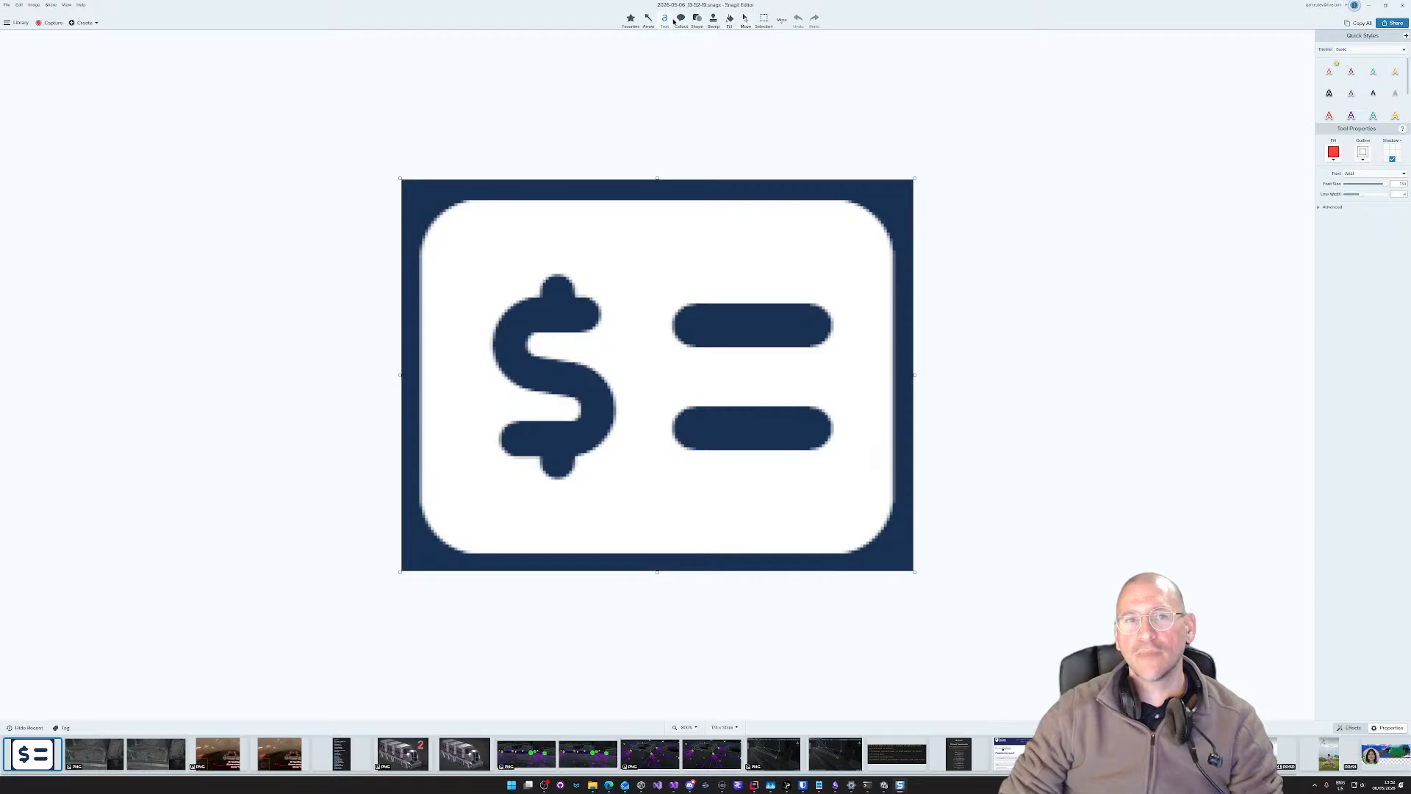
left_click(781, 22)
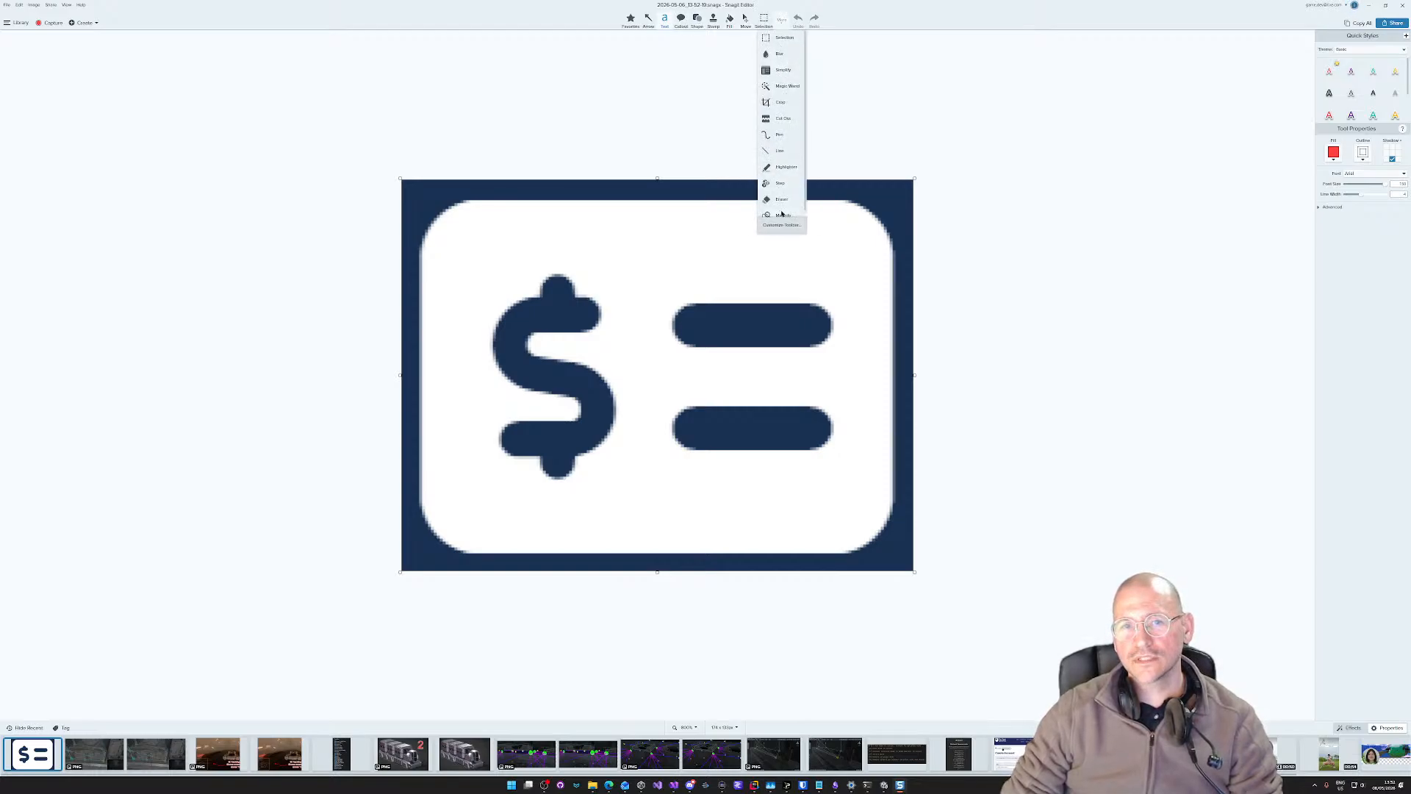
left_click(781, 38)
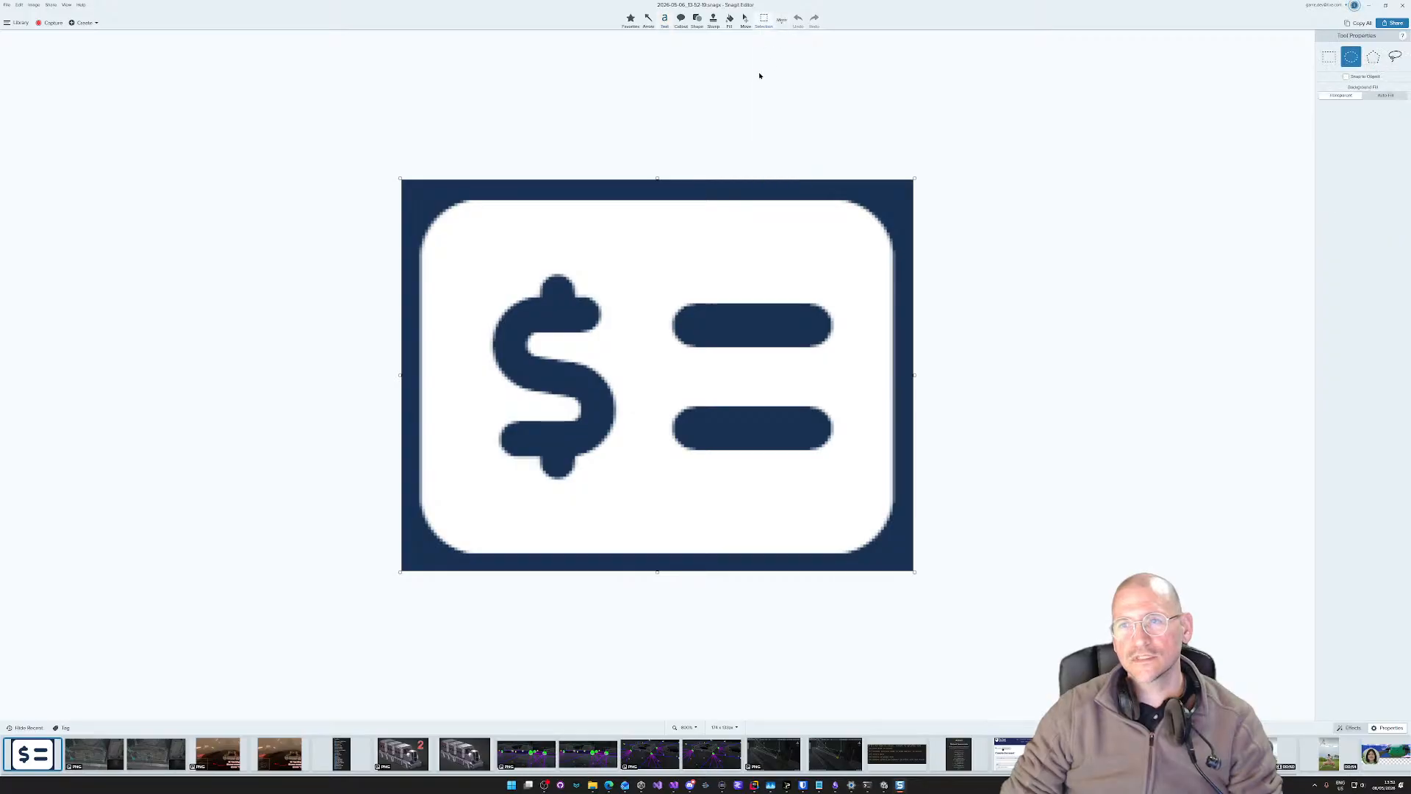
left_click(34, 4)
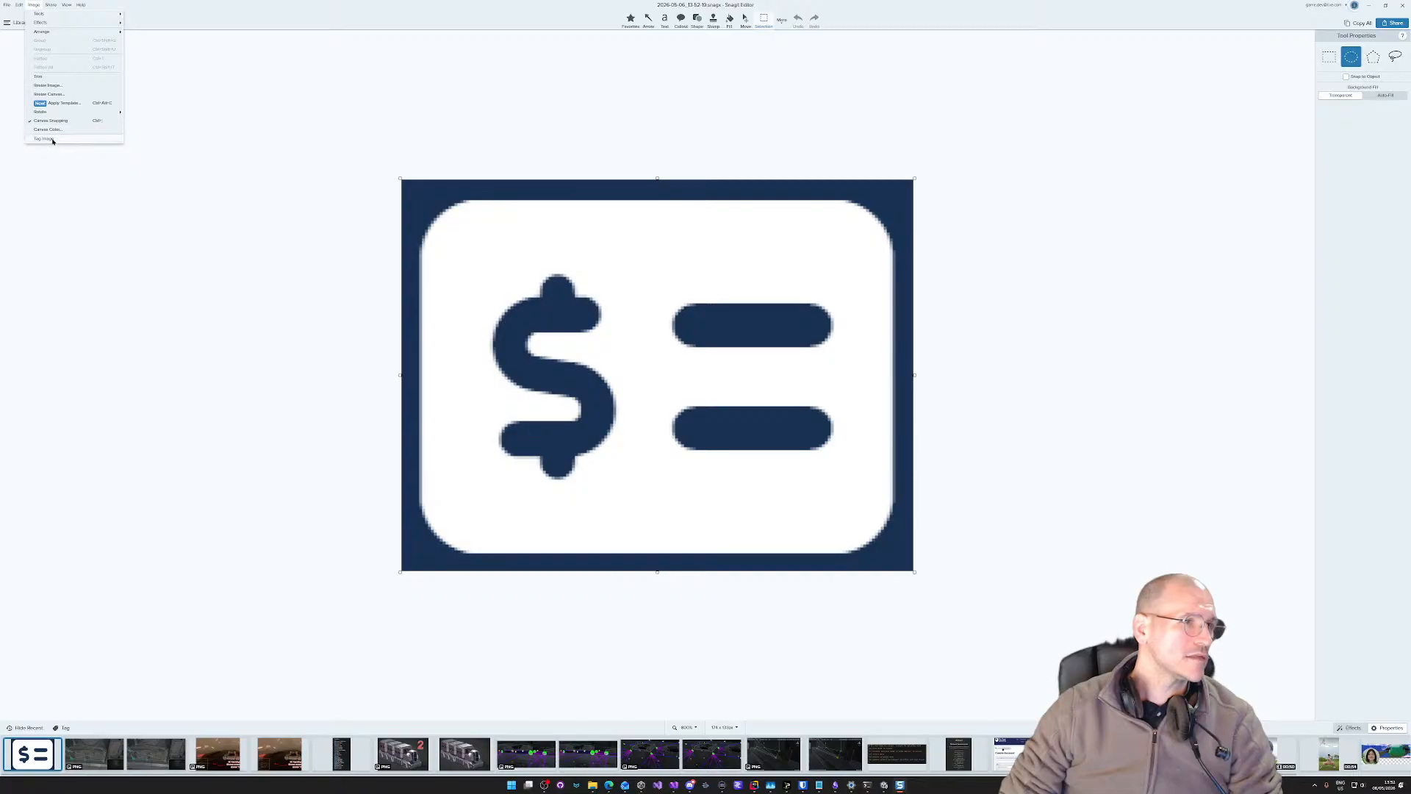
left_click(46, 5)
mouse_move(34, 5)
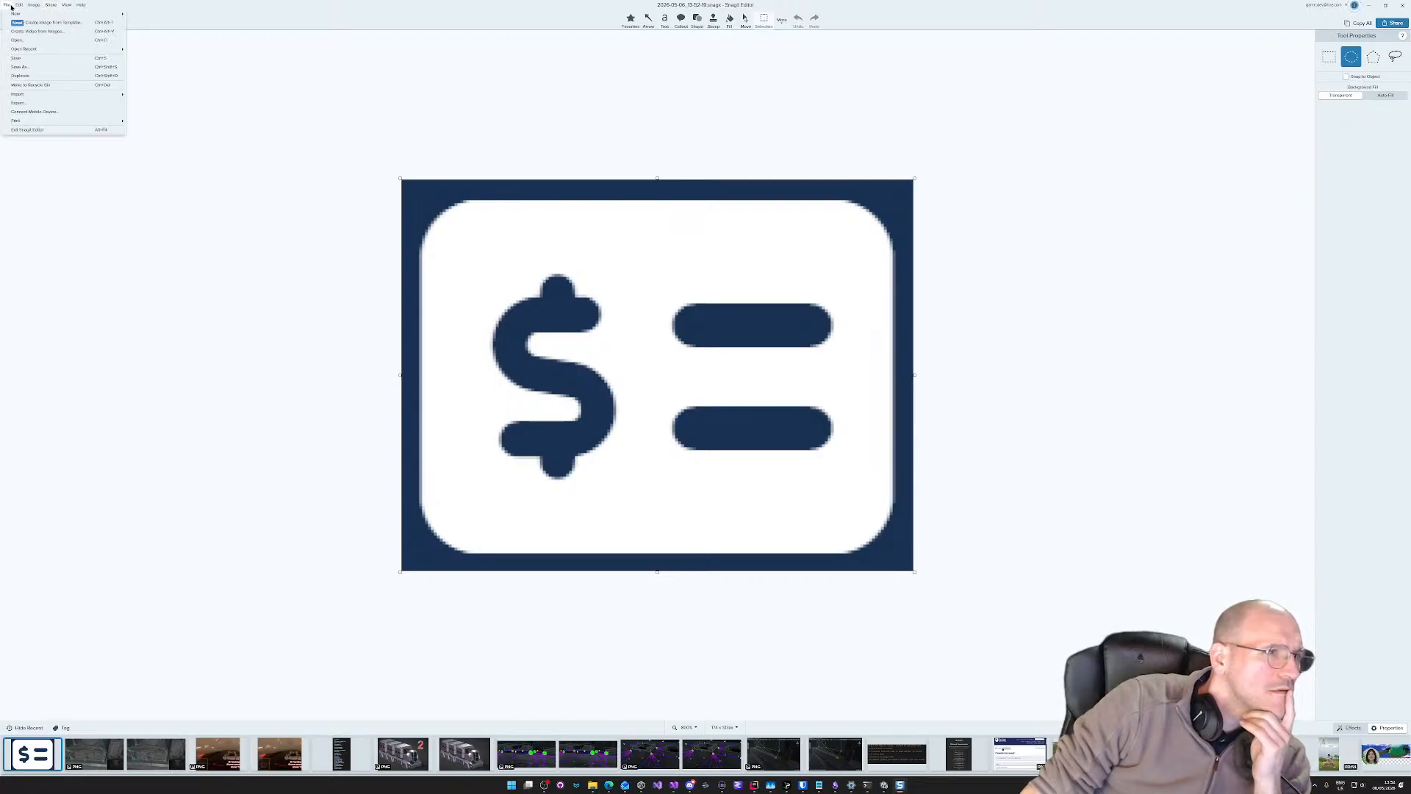
left_click(11, 6)
left_click(51, 4)
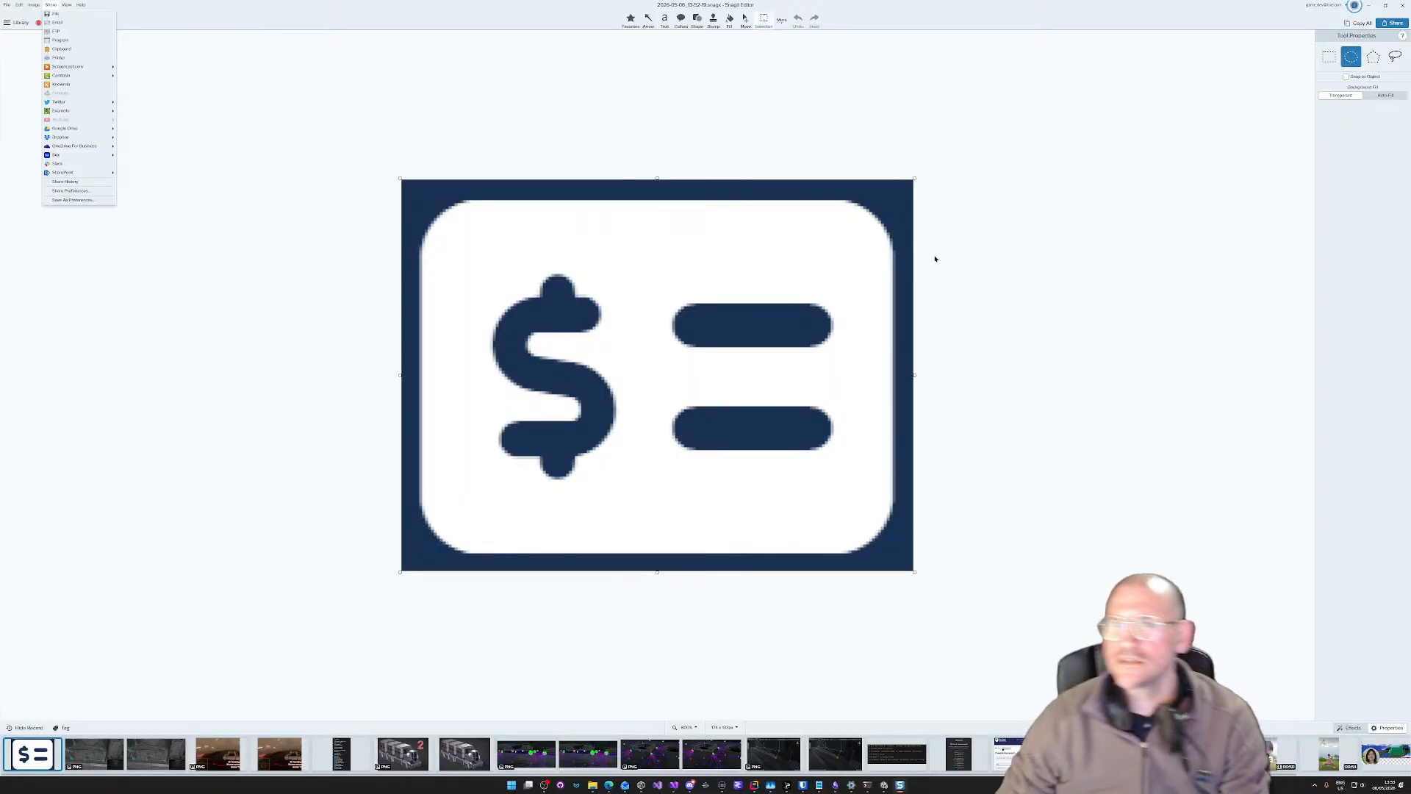
mouse_move(82, 5)
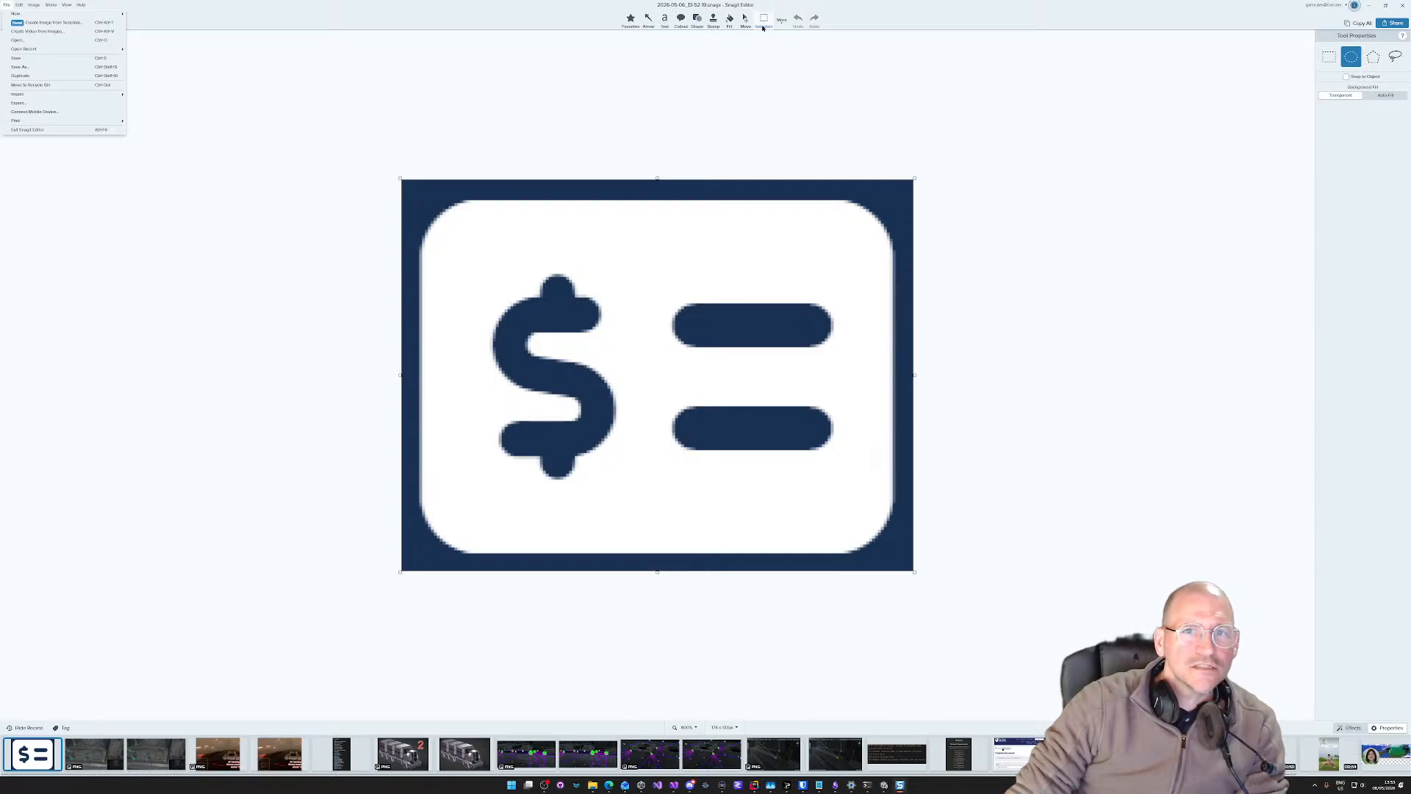
Step: Fill the icon's dark blue border, both horizontal bars and the dollar sign with the transparent colour
left_click(733, 20)
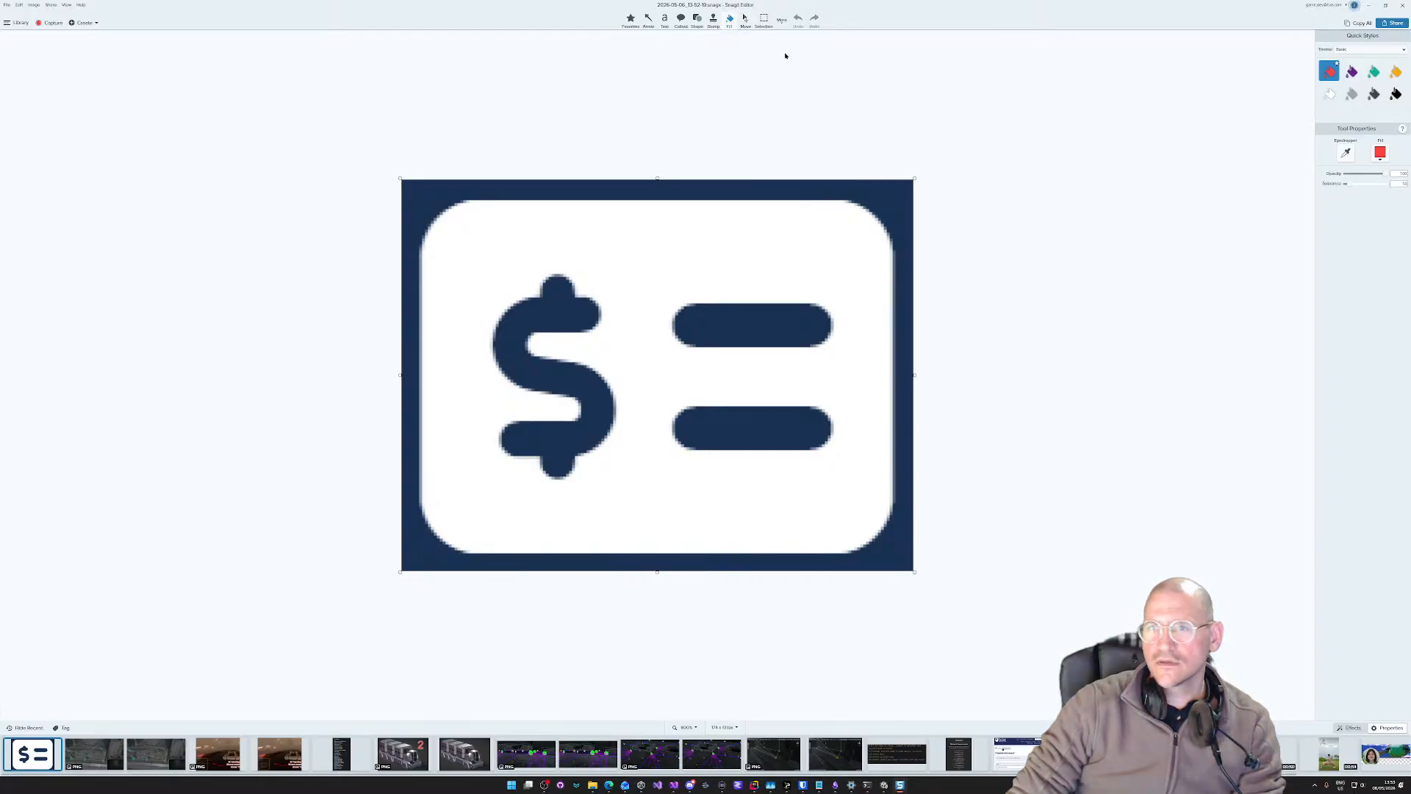
left_click(1380, 156)
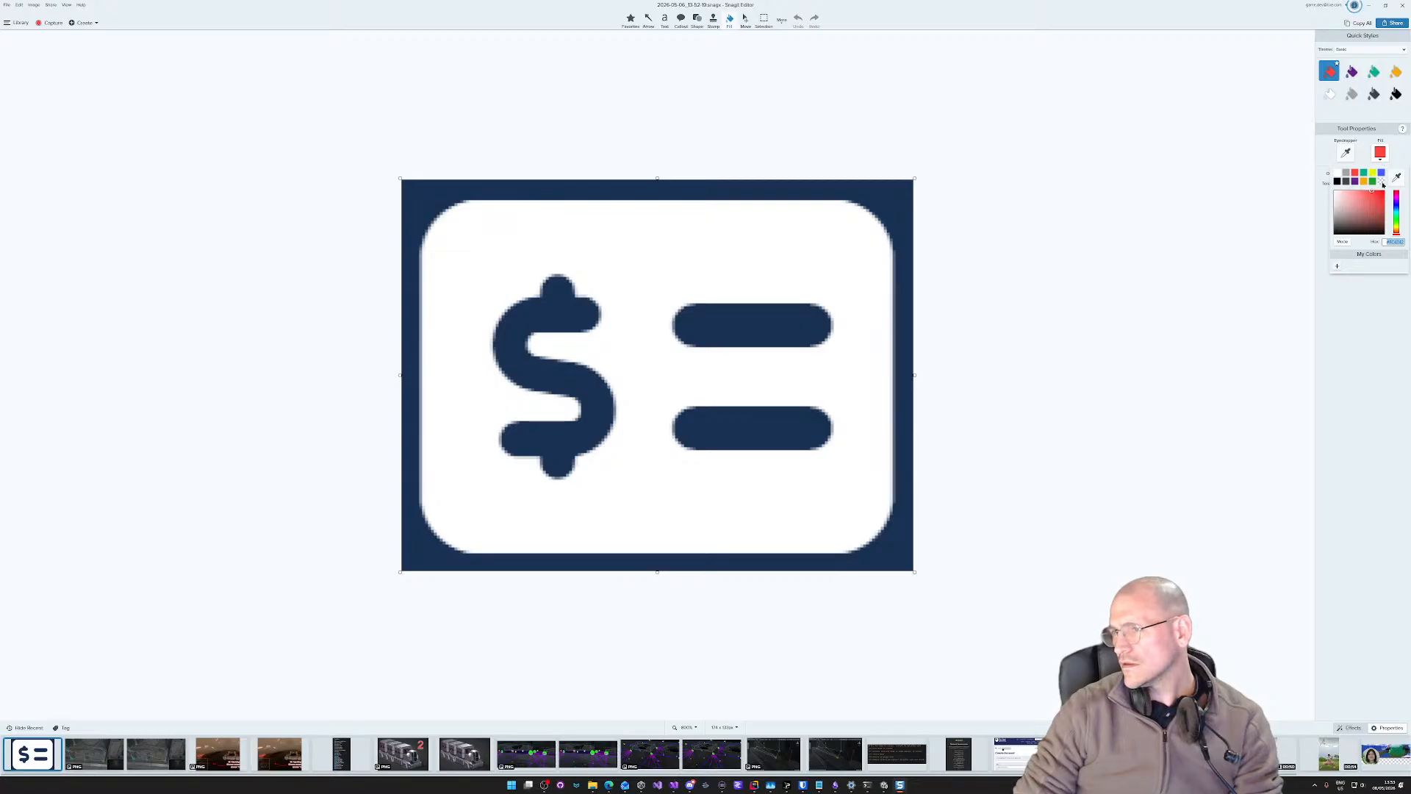
left_click(1382, 184)
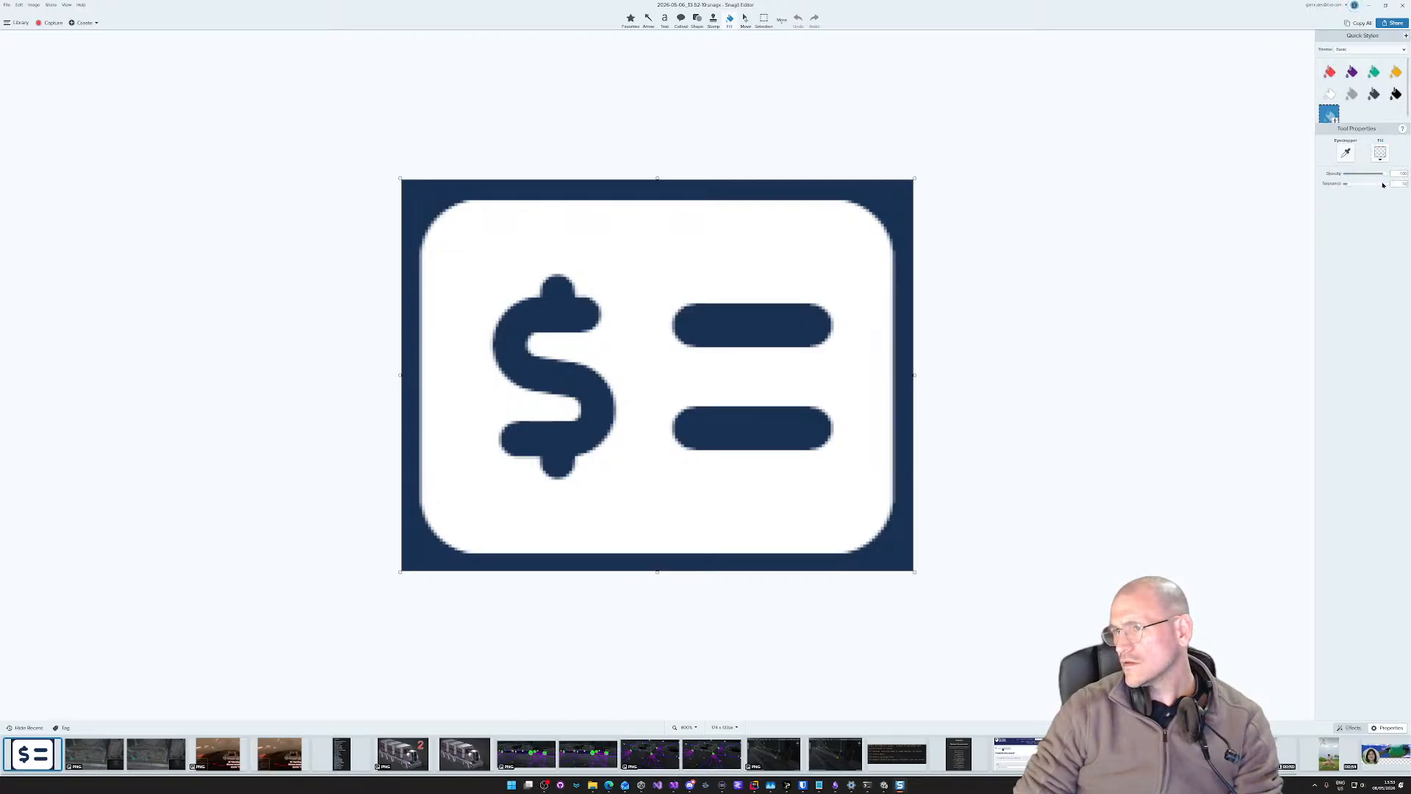
left_click(903, 192)
left_click(735, 327)
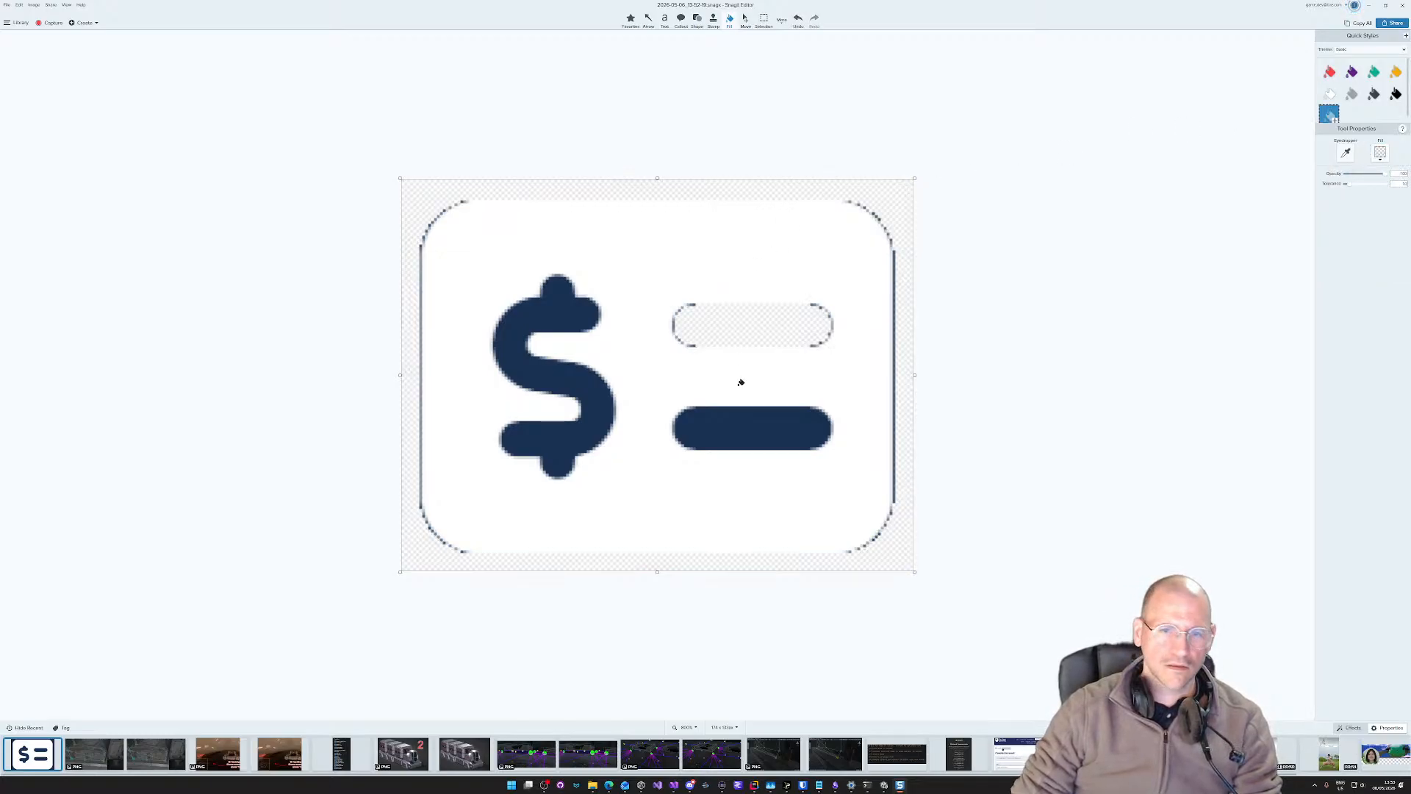
left_click(744, 426)
left_click(563, 381)
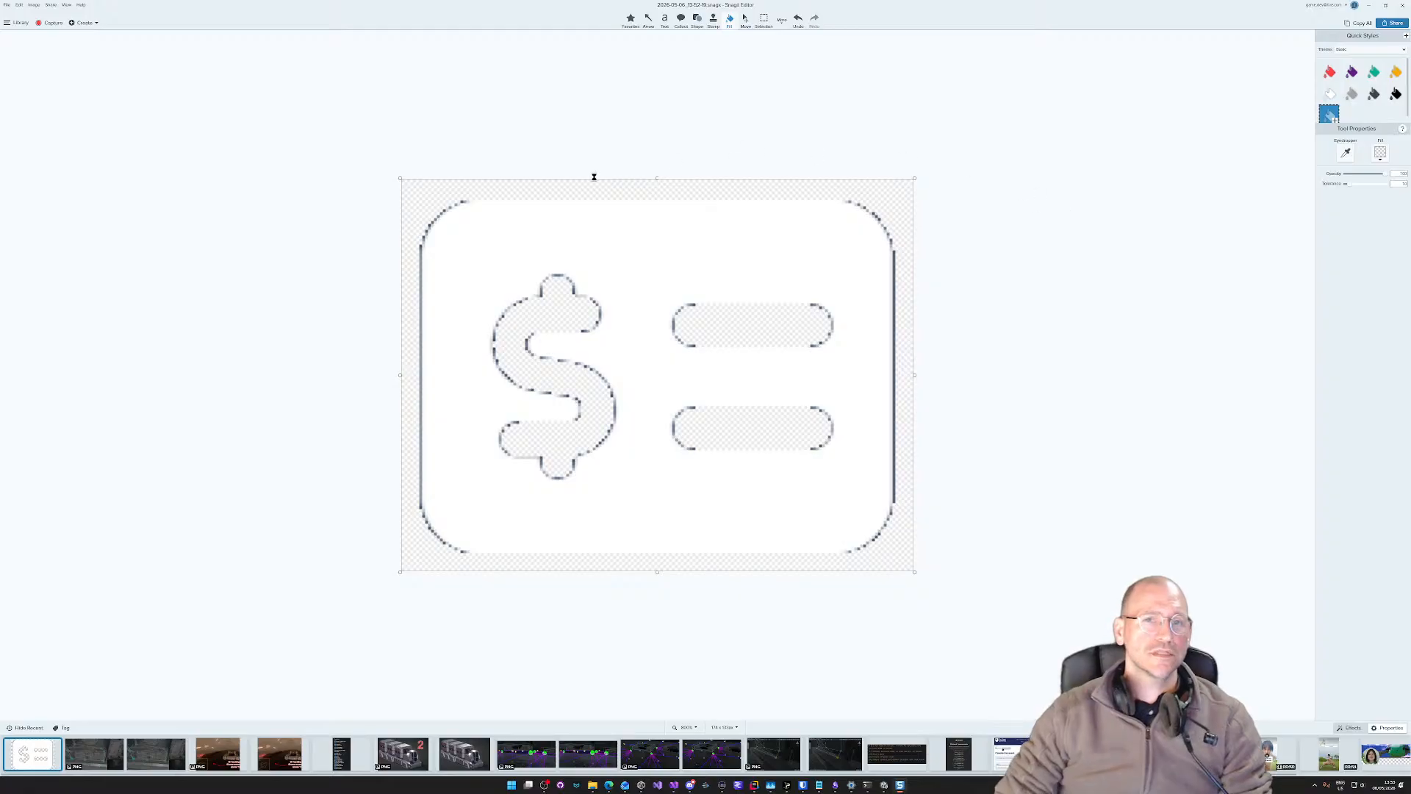
Step: Start saving the icon as a new PNG file and browse to the Textures folder within the Unity project's Assets
key("ctrl+shift+s")
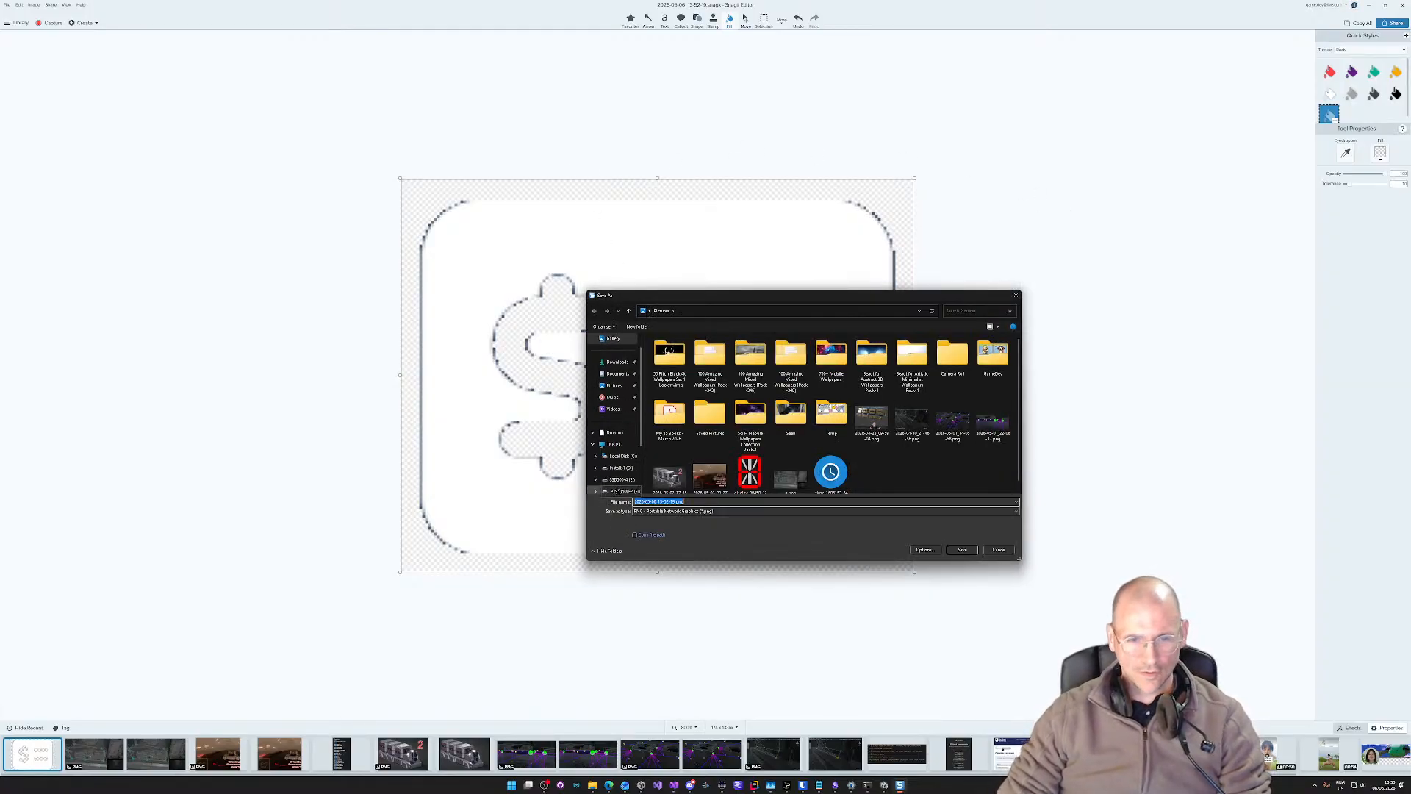
scroll(616, 491, "down", 1)
left_click(621, 455)
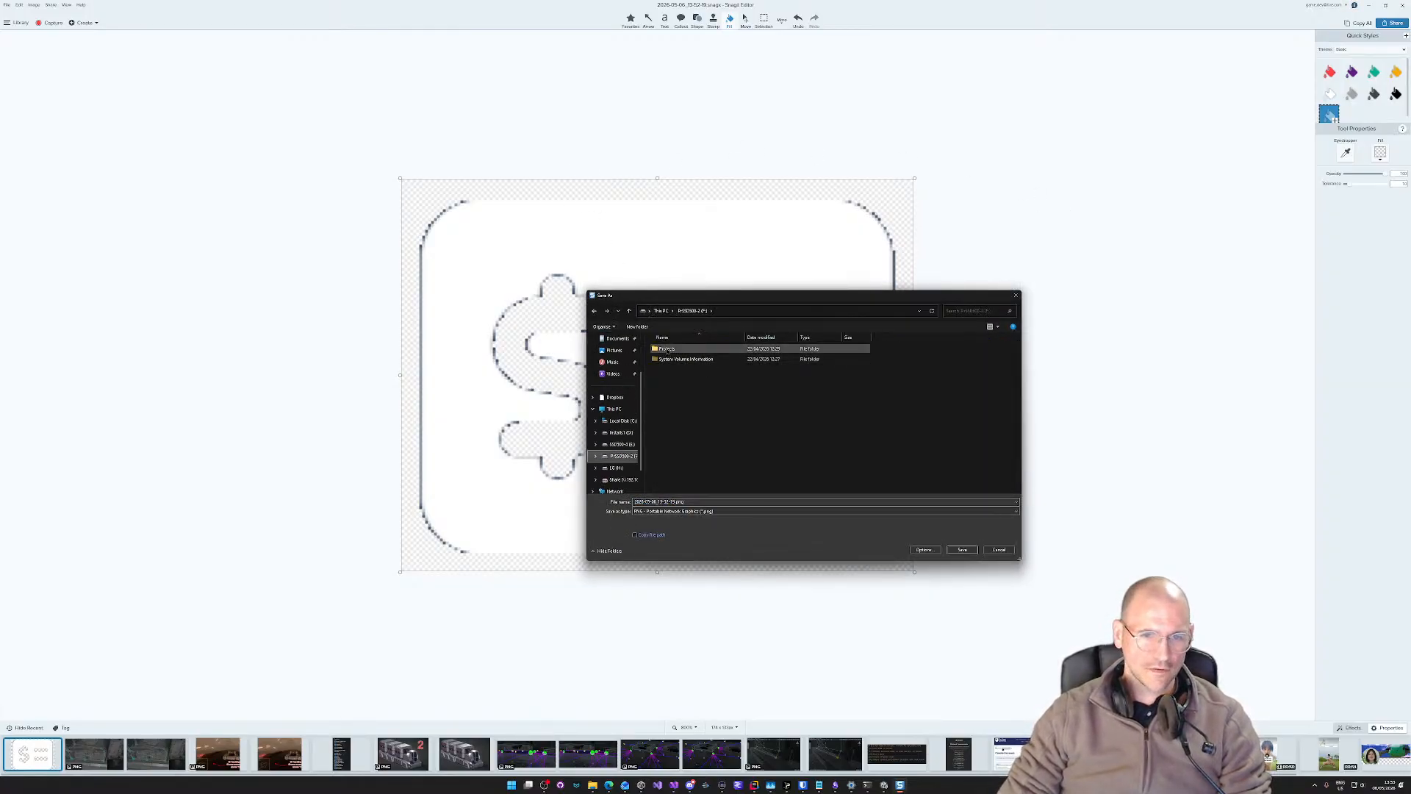
double_click(667, 350)
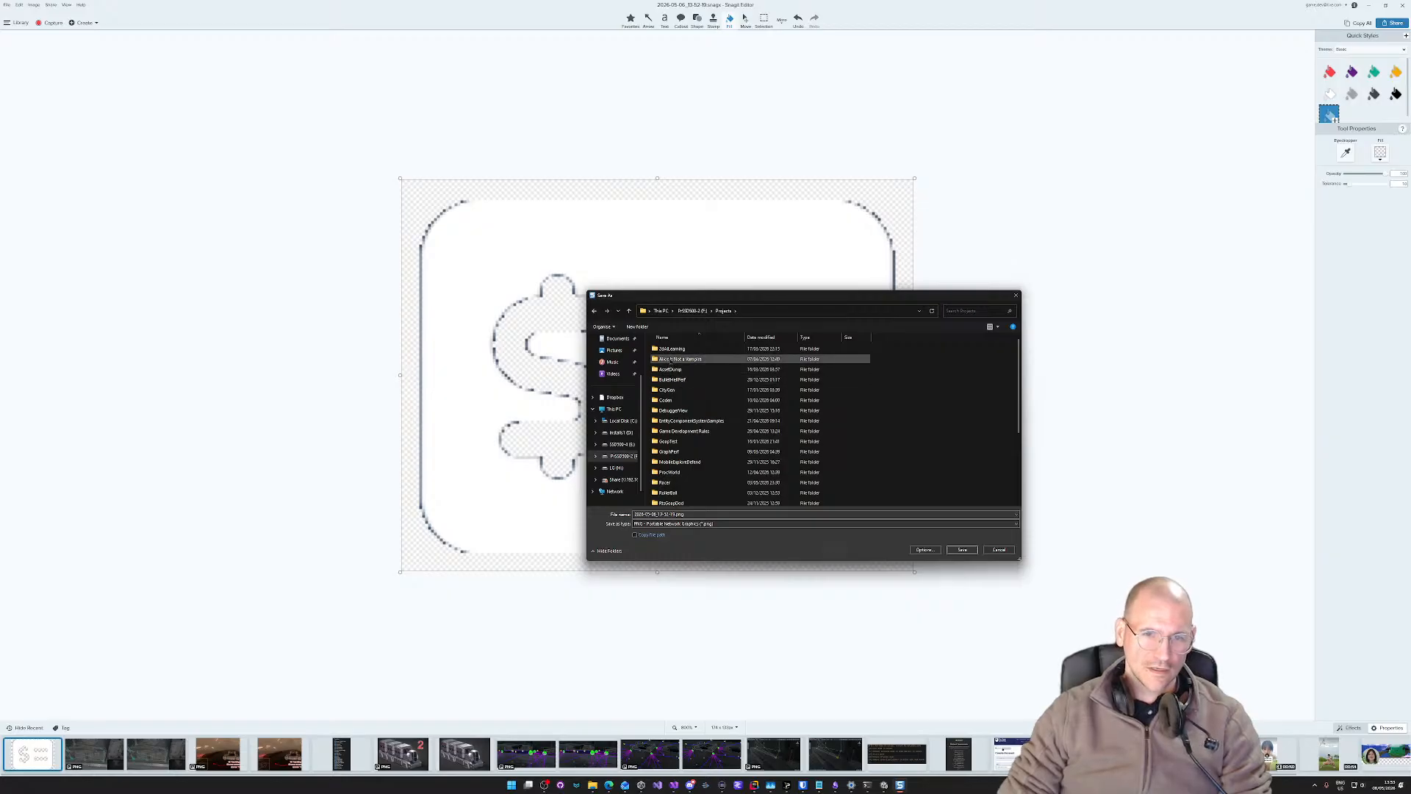
double_click(670, 360)
left_click(724, 311)
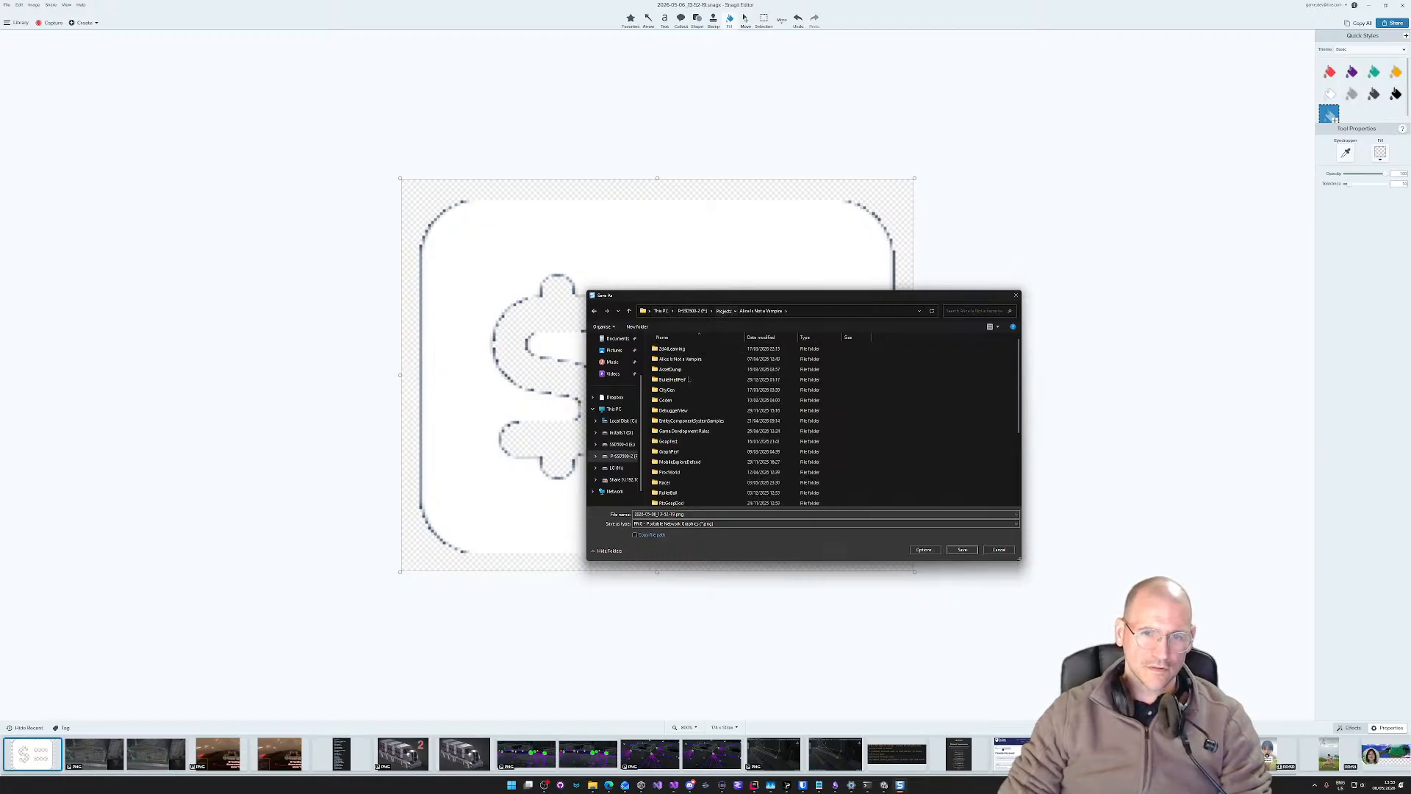
scroll(689, 397, "down", 4)
left_click(670, 471)
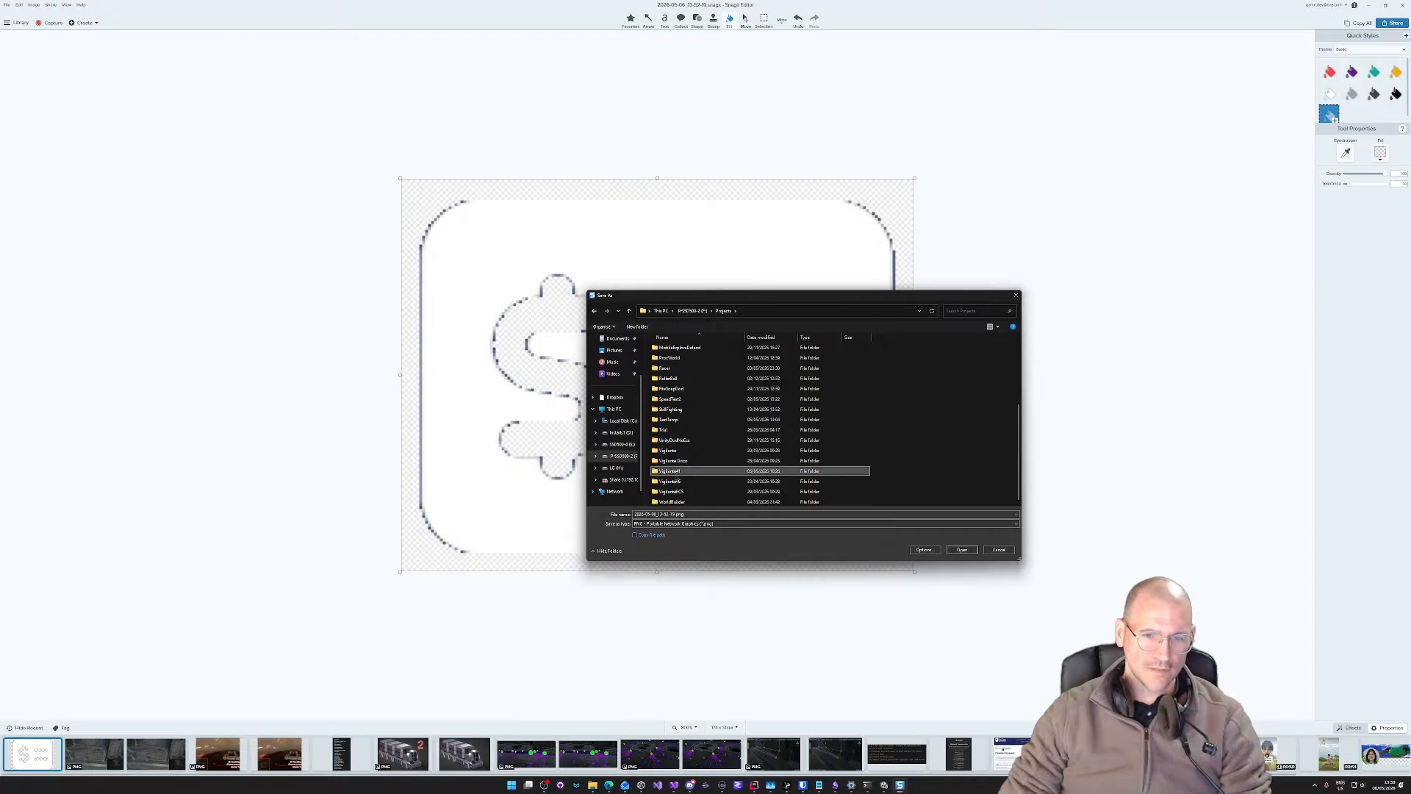
double_click(670, 471)
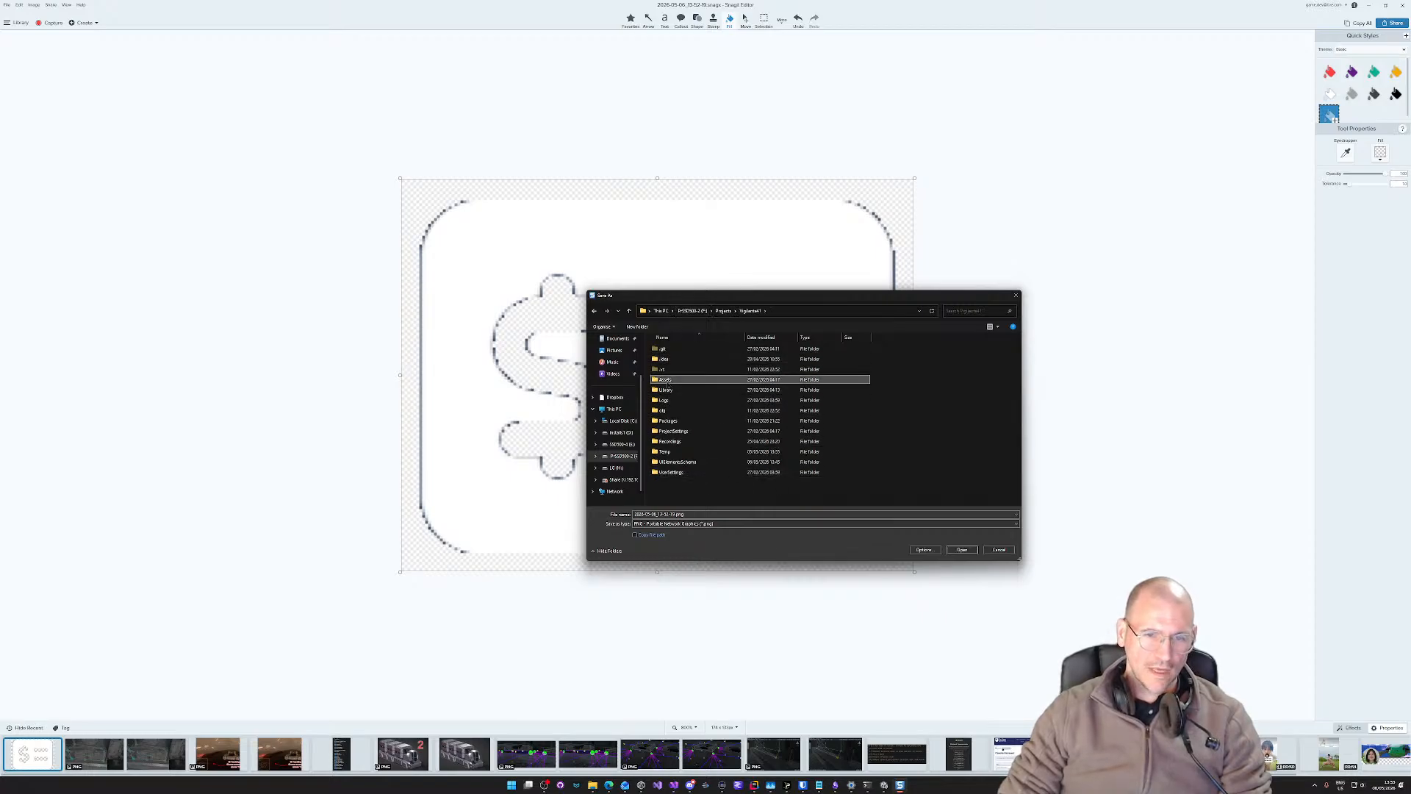
double_click(666, 381)
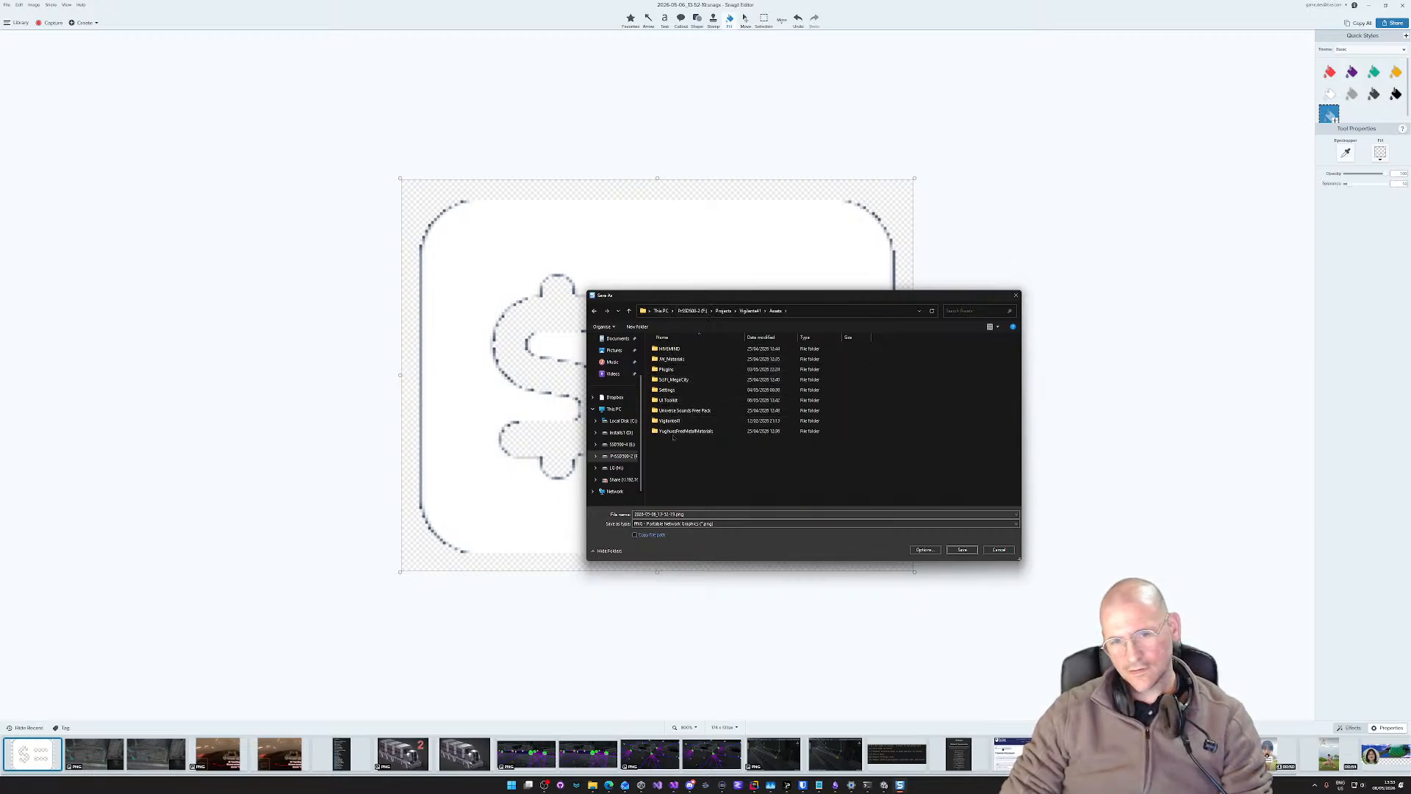
double_click(668, 421)
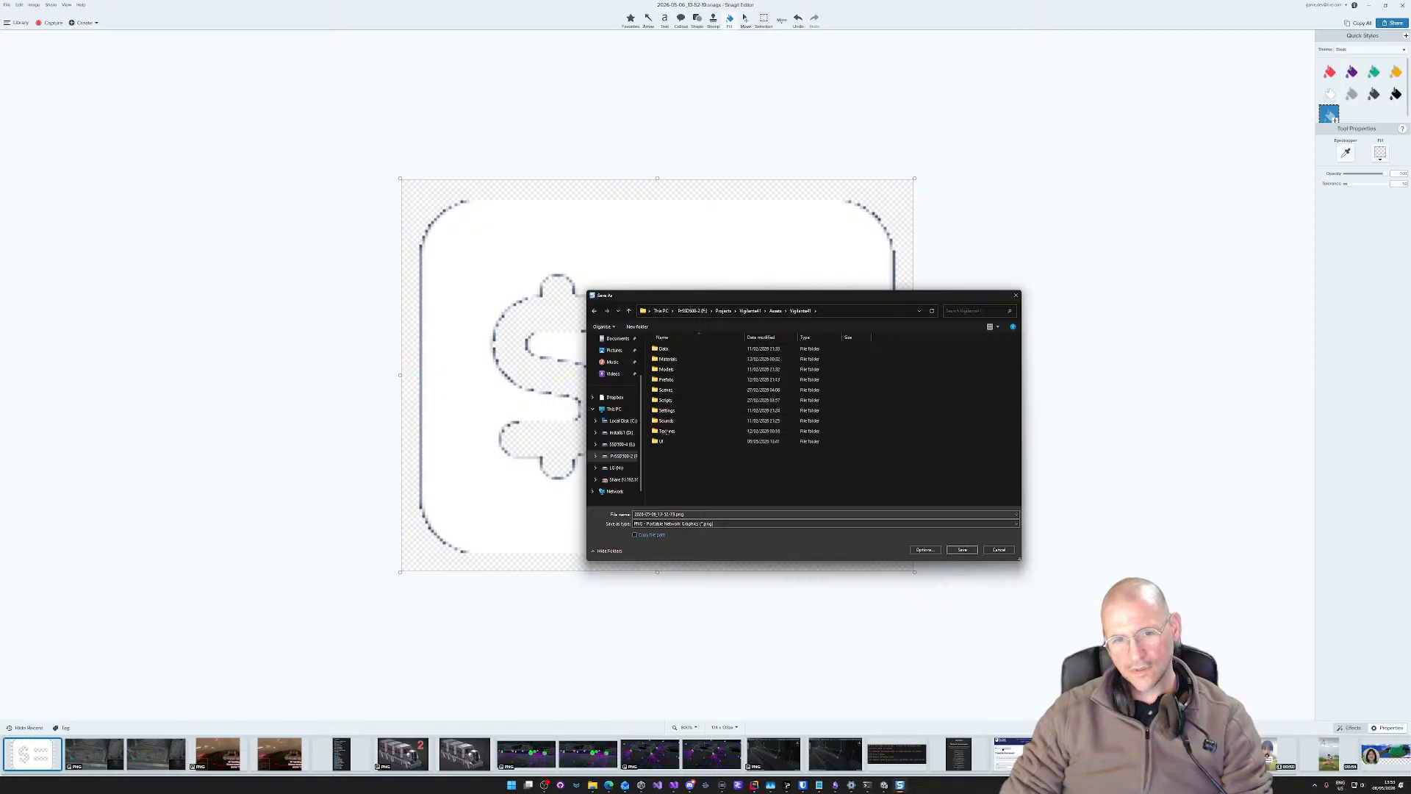
double_click(666, 432)
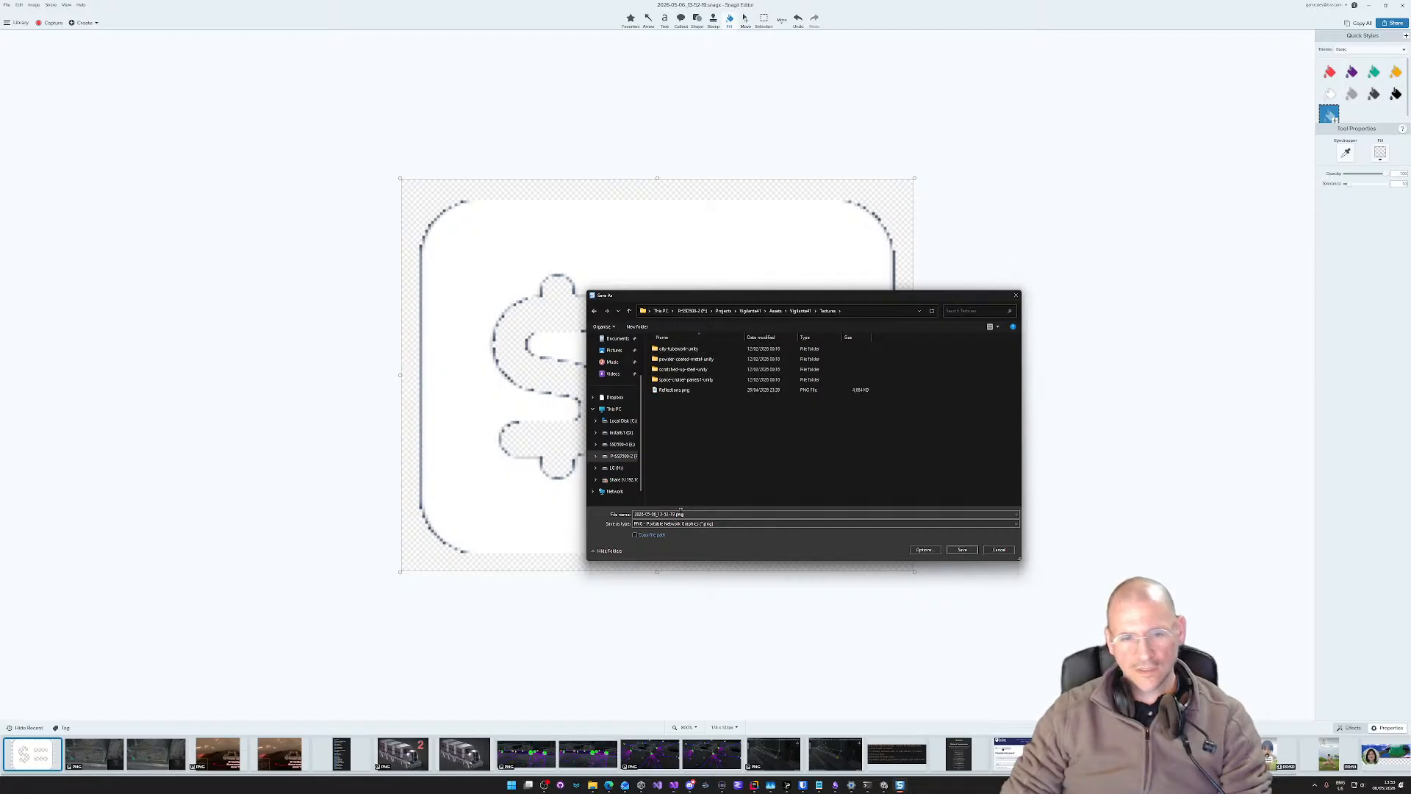
Step: Save the image under the name Cash Icon and minimize the image editor
left_click(697, 514)
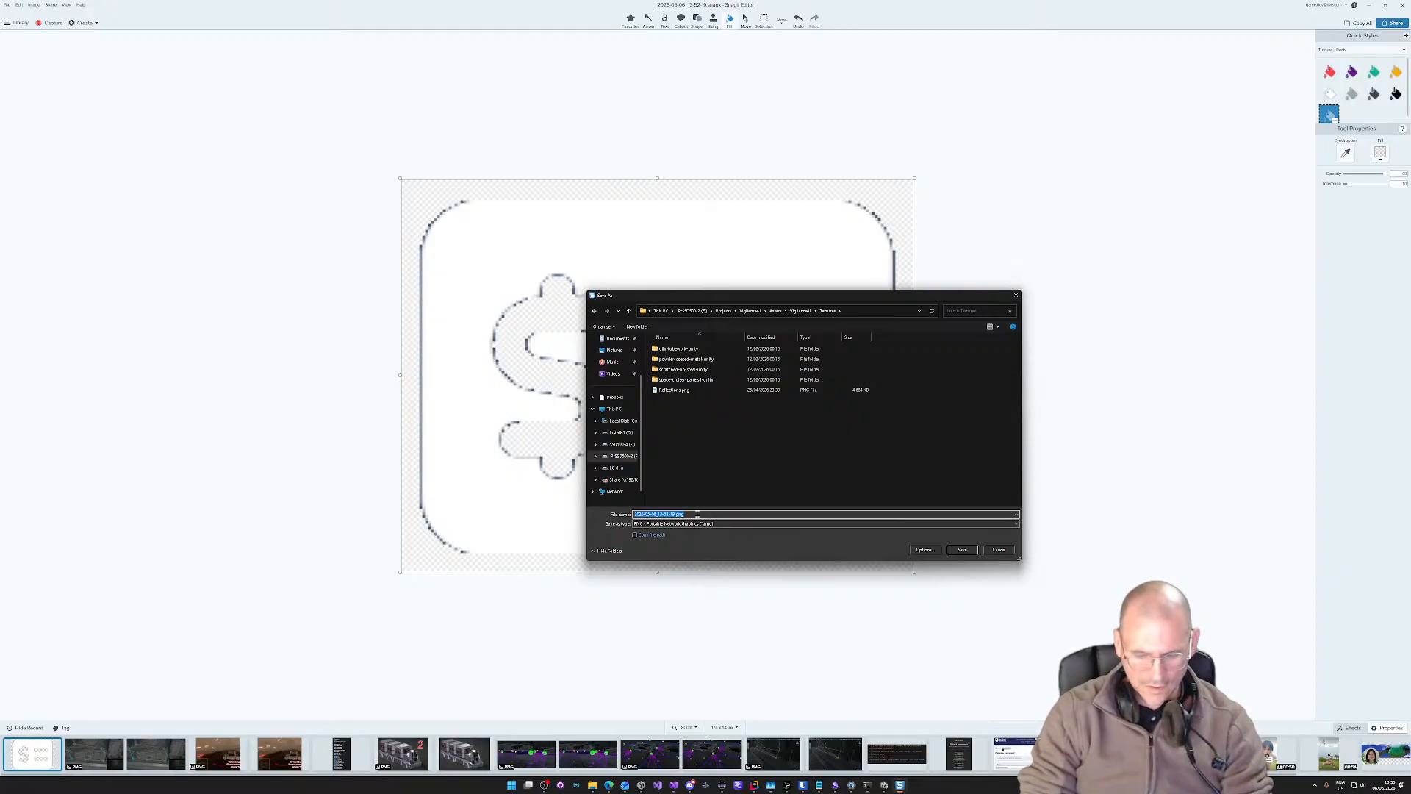
type("Cash Icon")
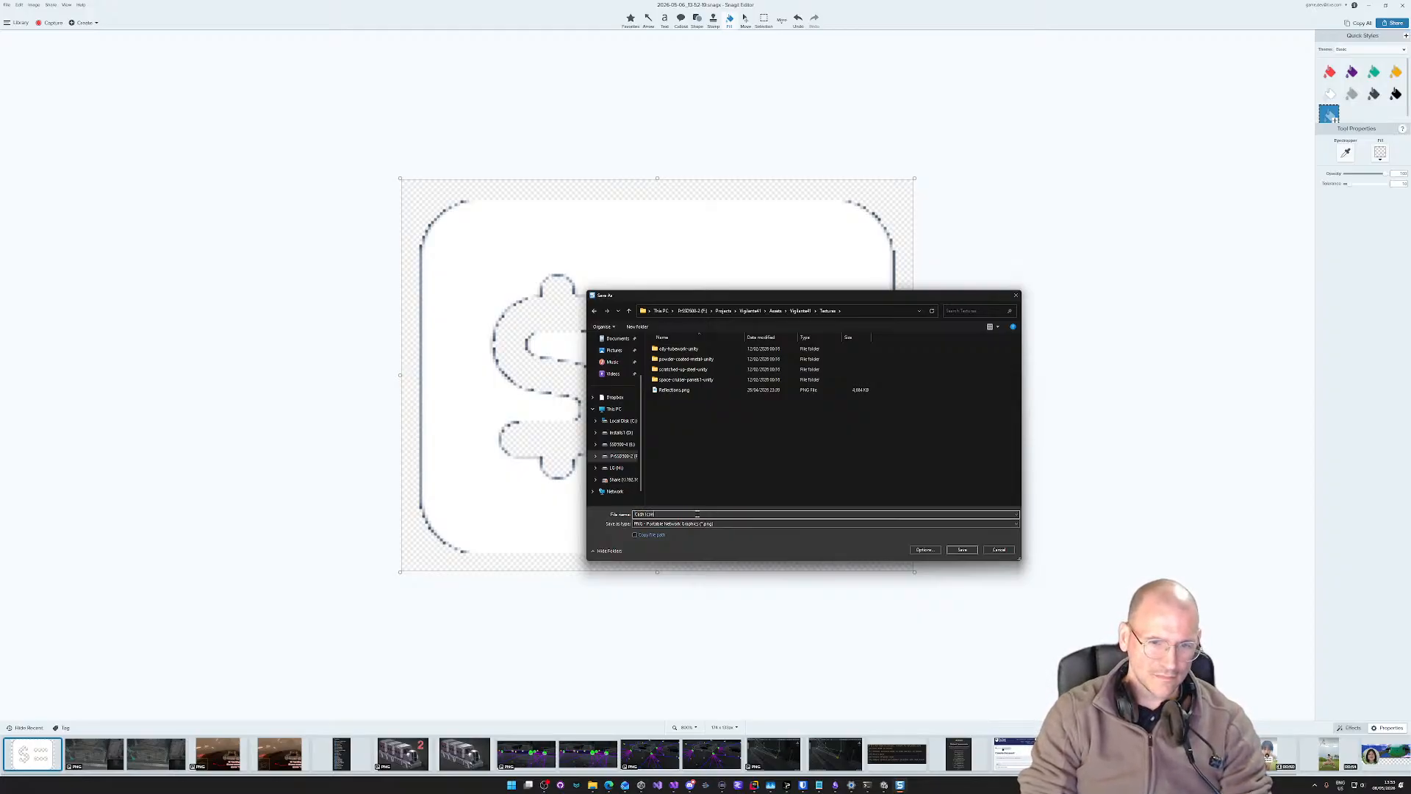
key("Return")
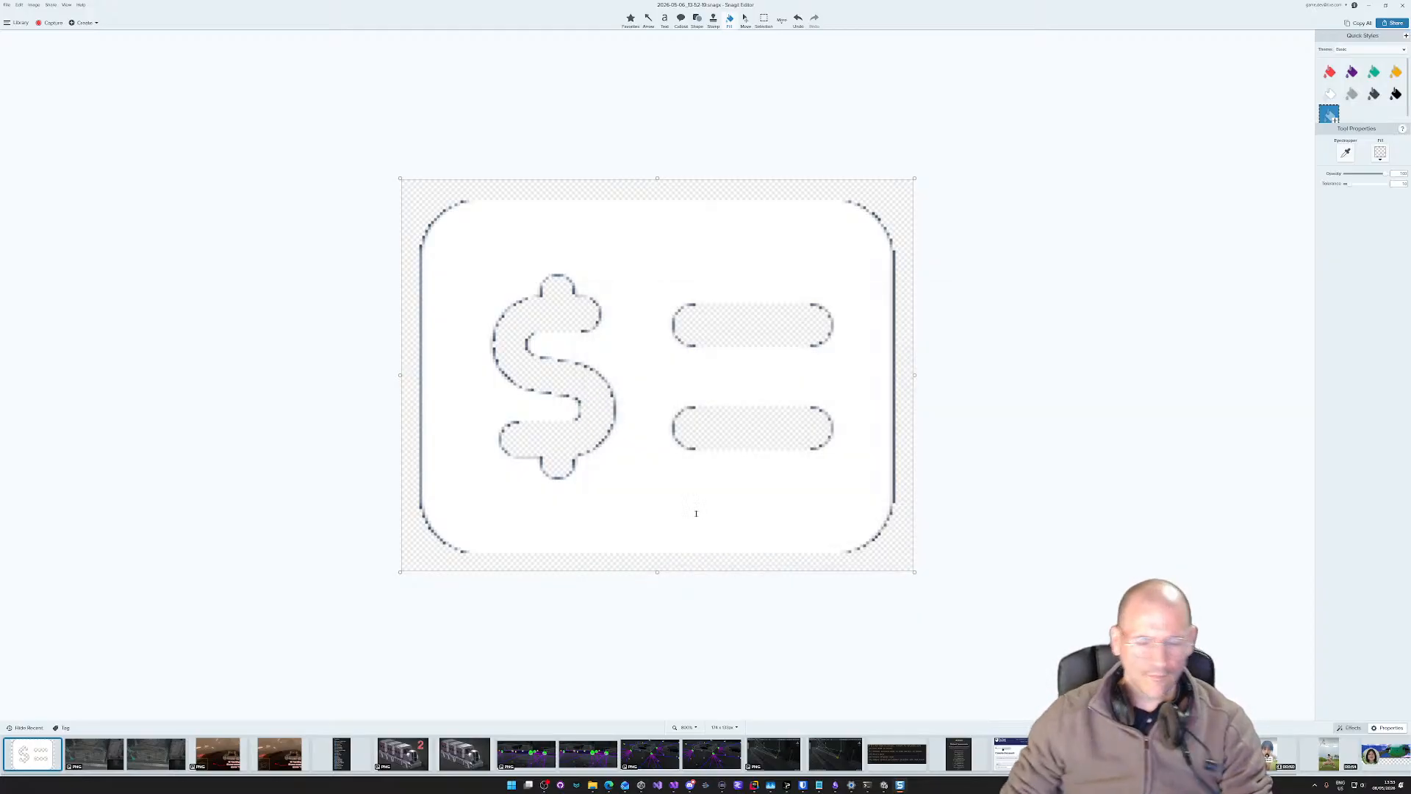
left_click(1369, 5)
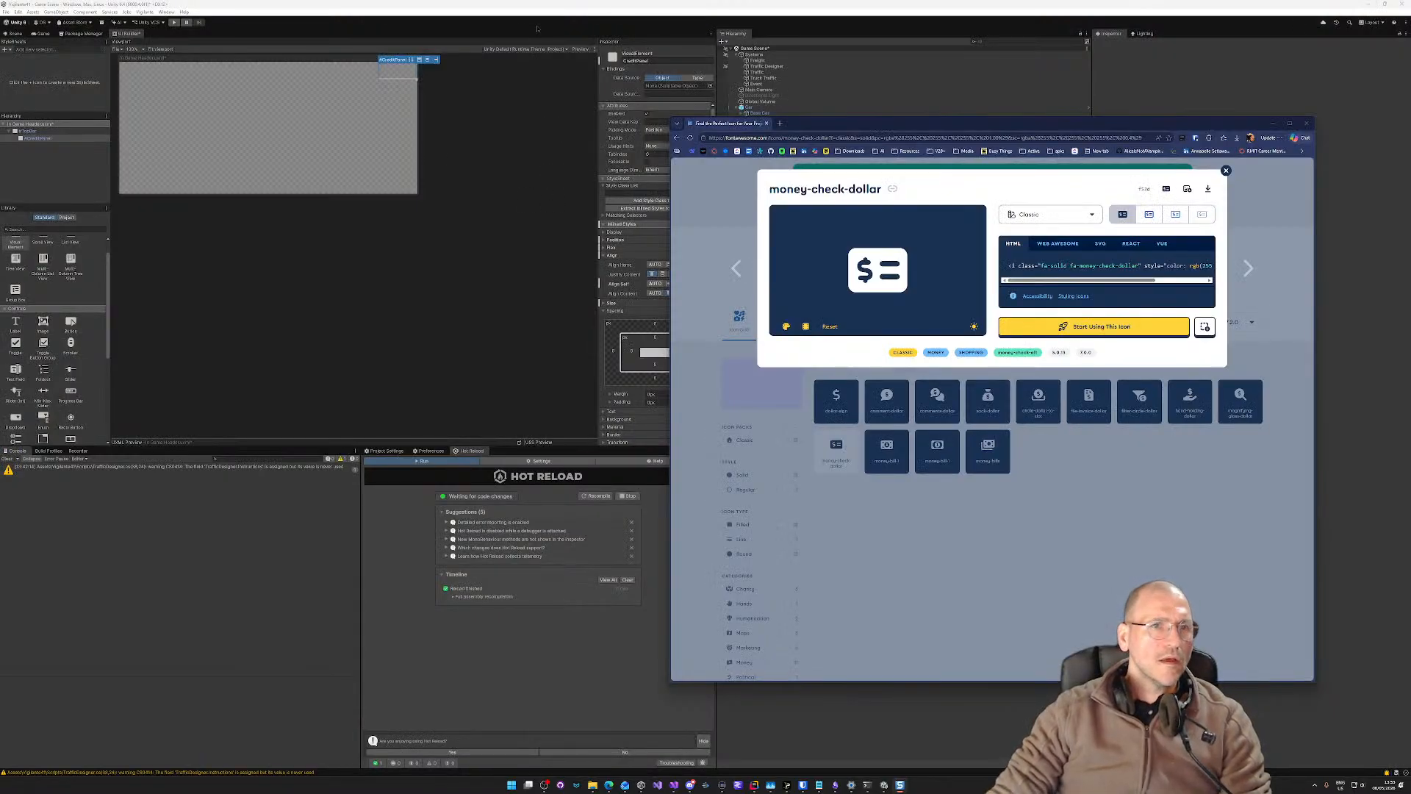
Step: Switch back to Unity, add an Image element inside the CreditPanel and set its source to the Cash Icon texture
left_click(414, 36)
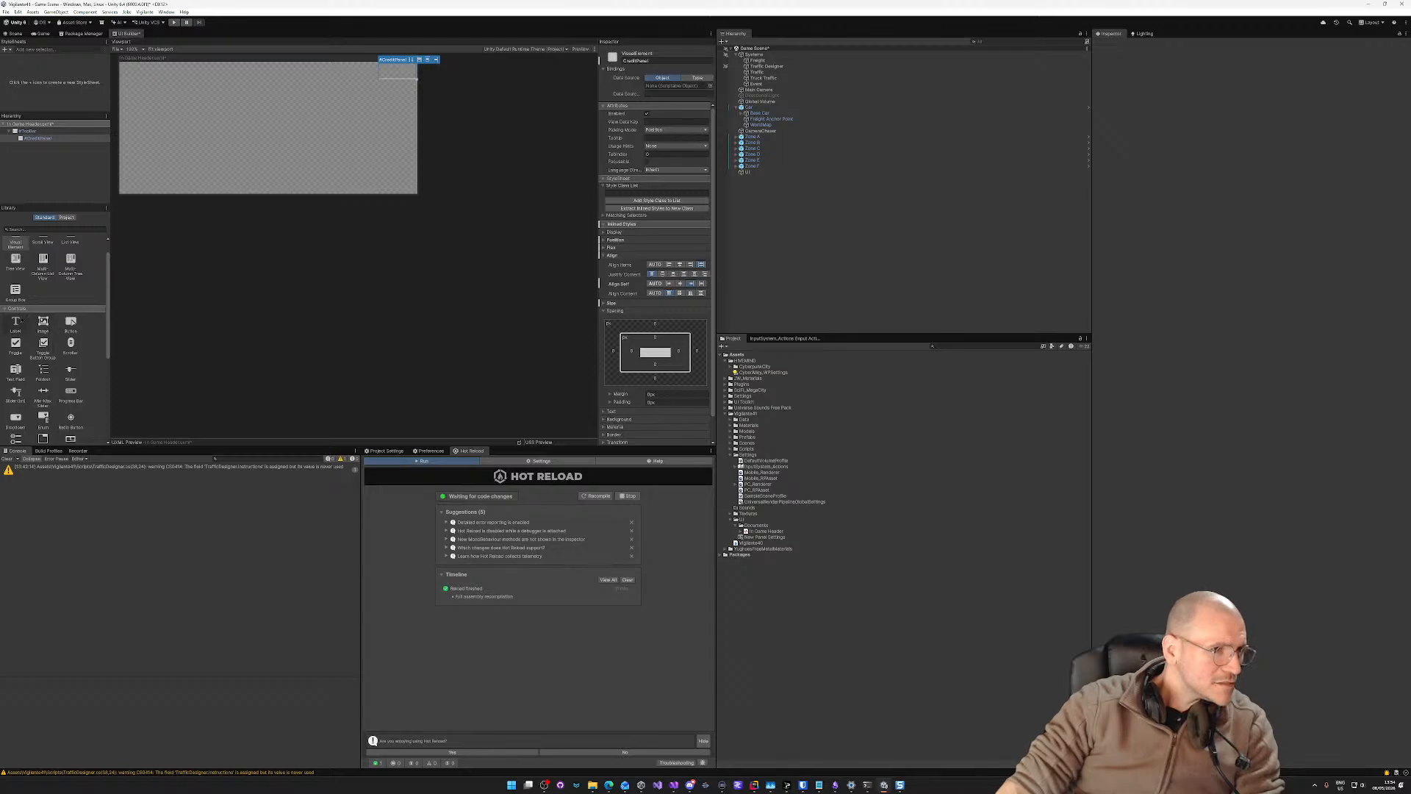
left_click_drag(43, 321, 200, 166)
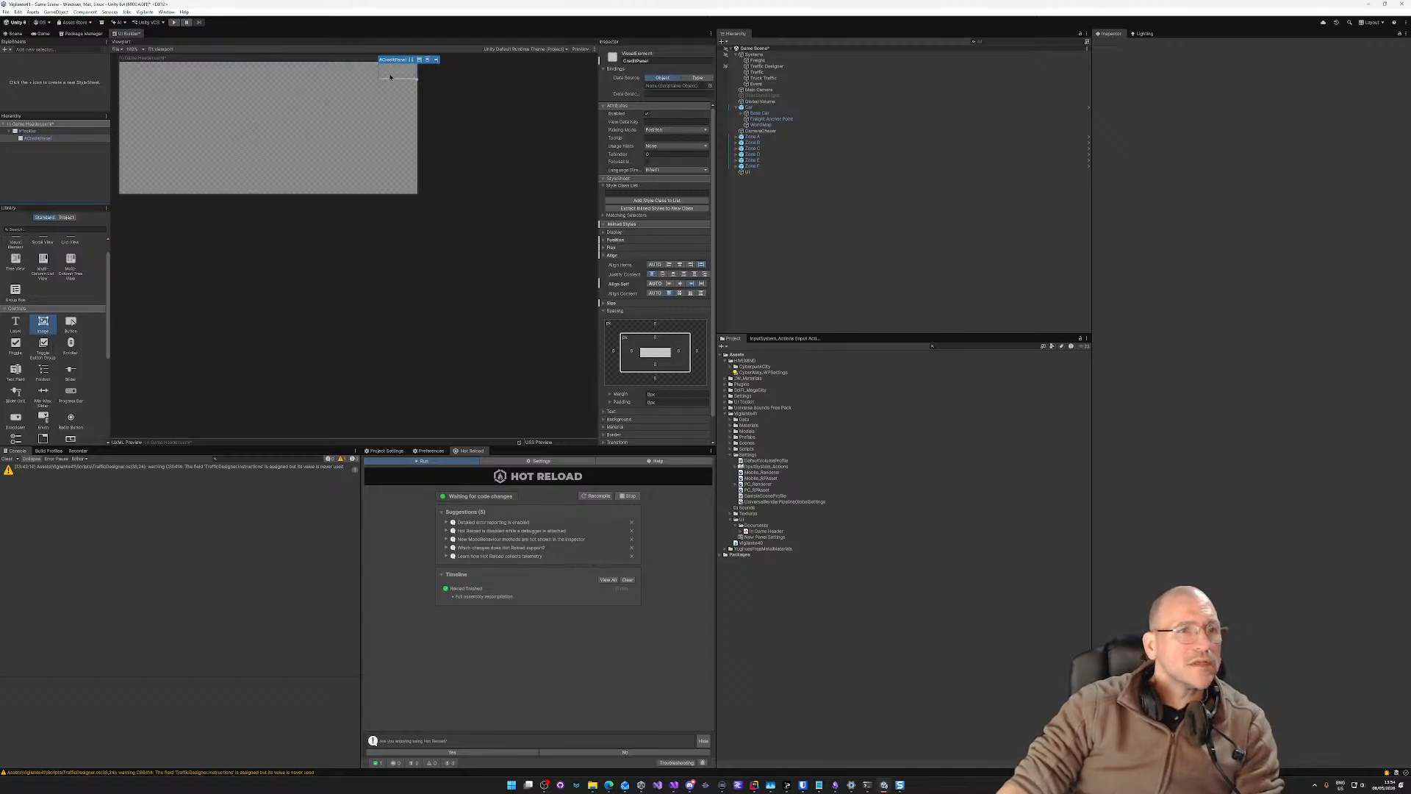
left_click_drag(387, 74, 387, 74)
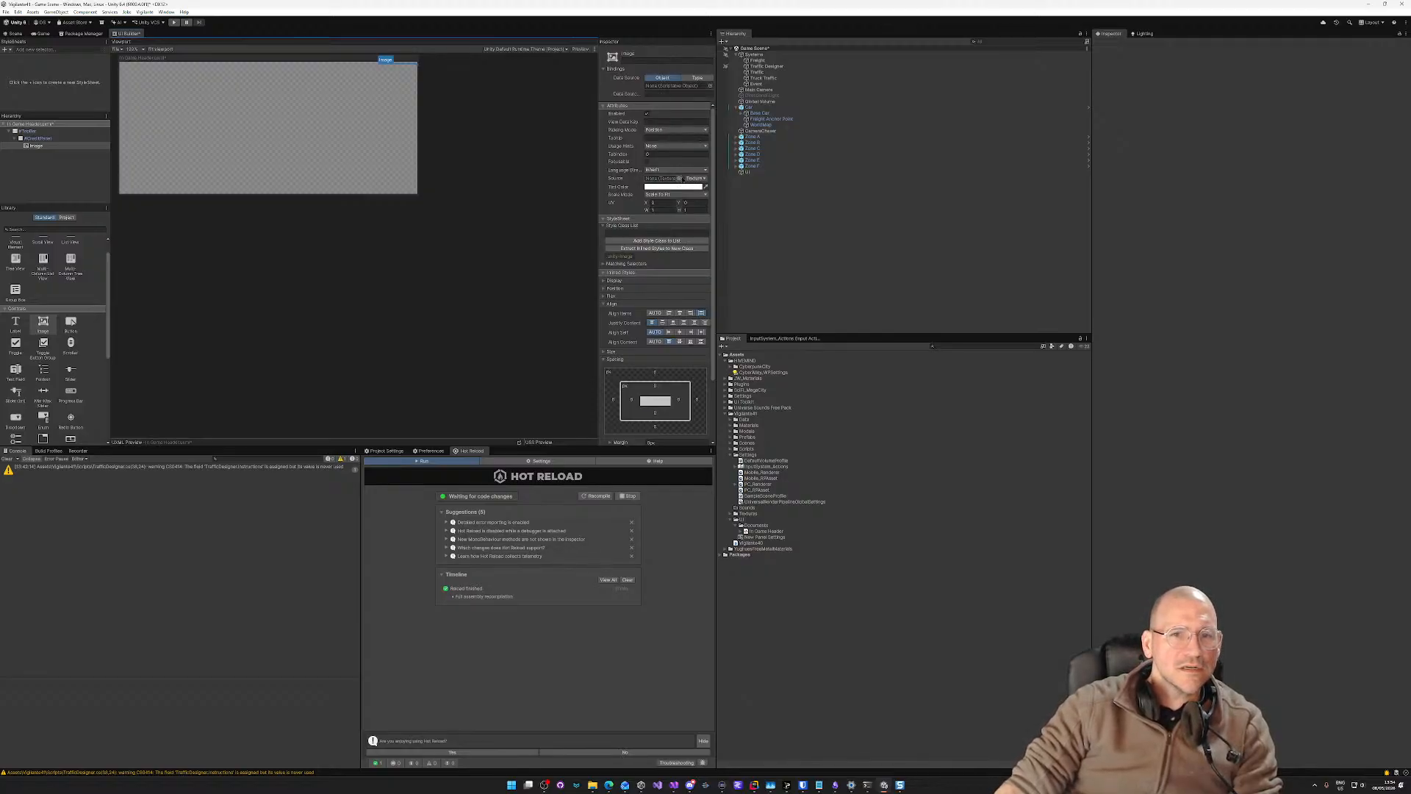
left_click(679, 178)
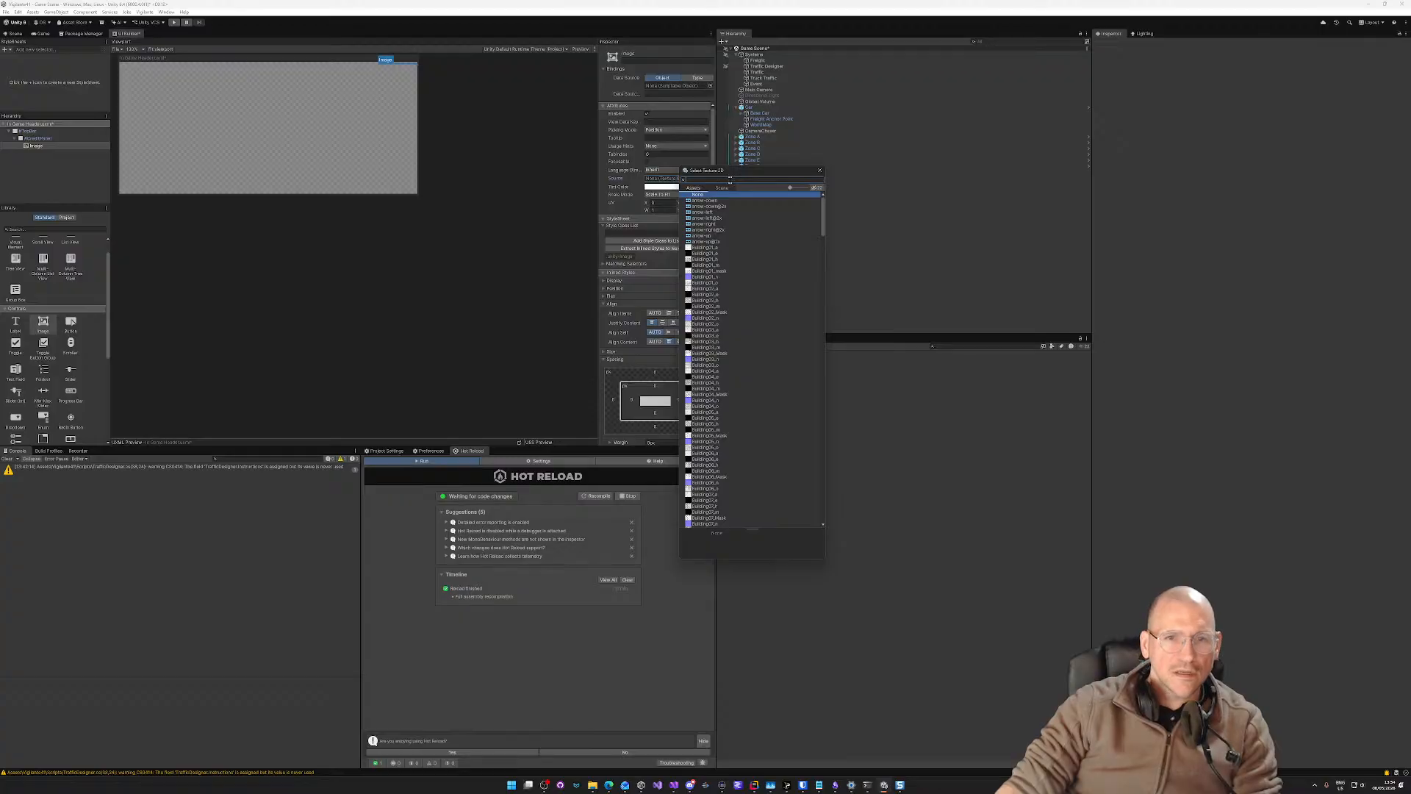
type("ca")
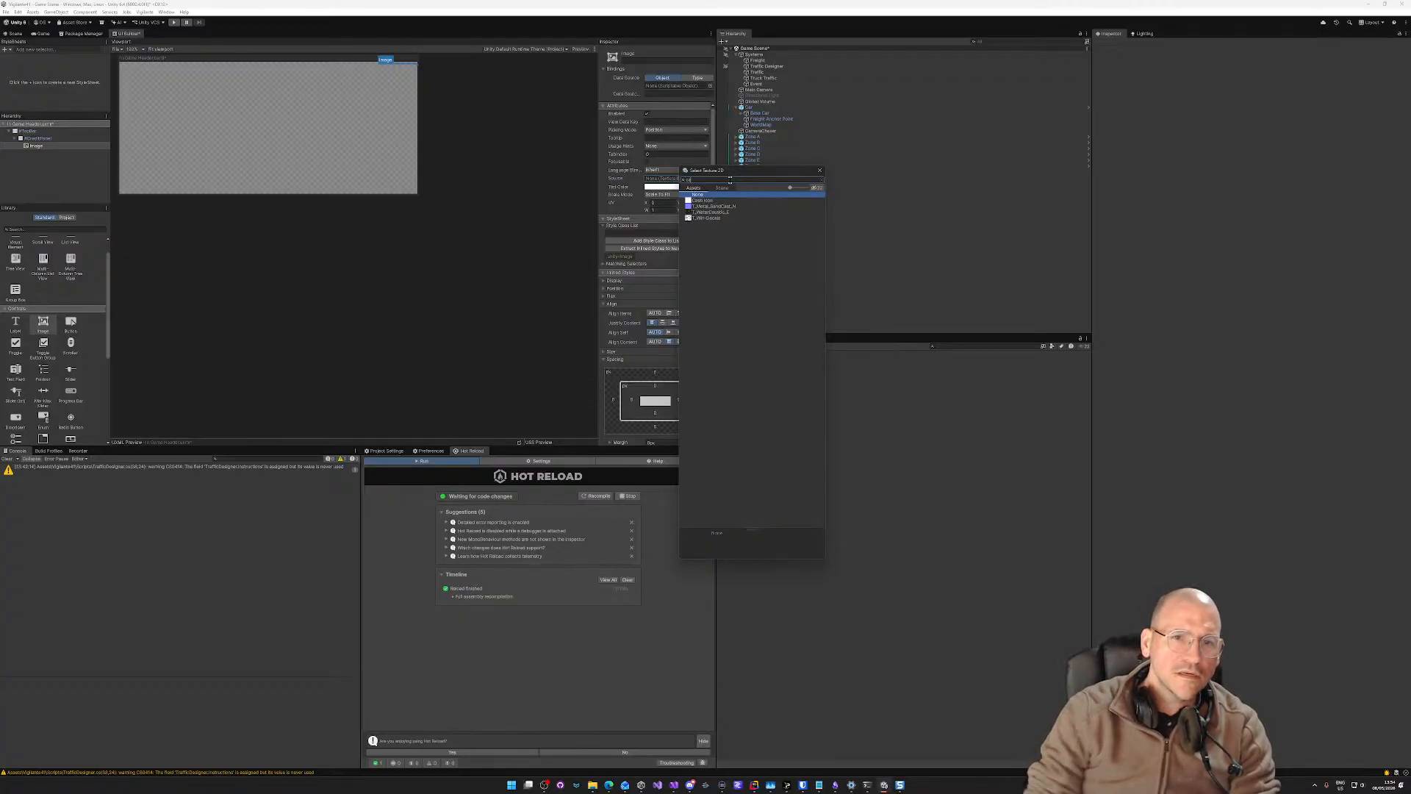
double_click(703, 200)
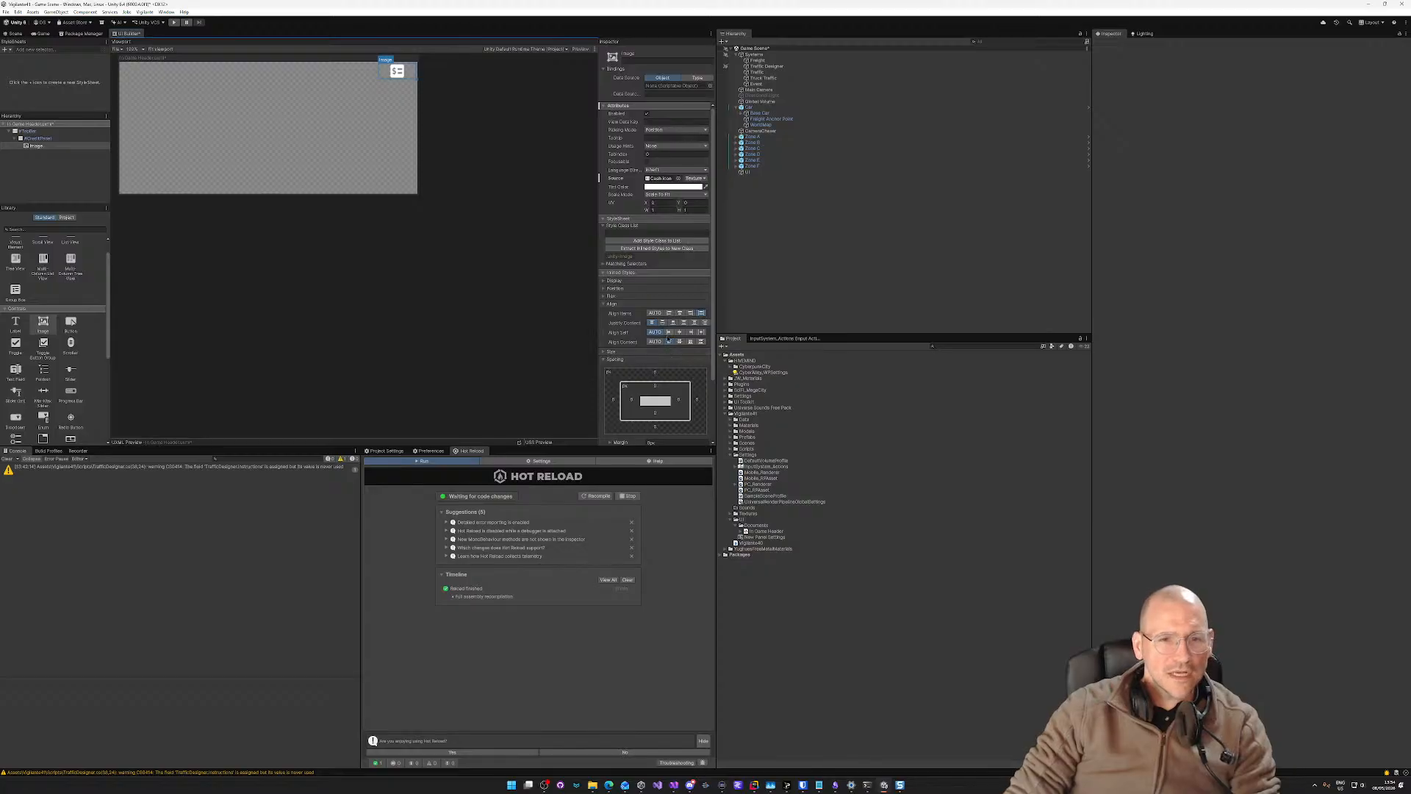
Step: Try moving the image with a left offset while its position mode is Relative, and undo the offset
left_click(604, 288)
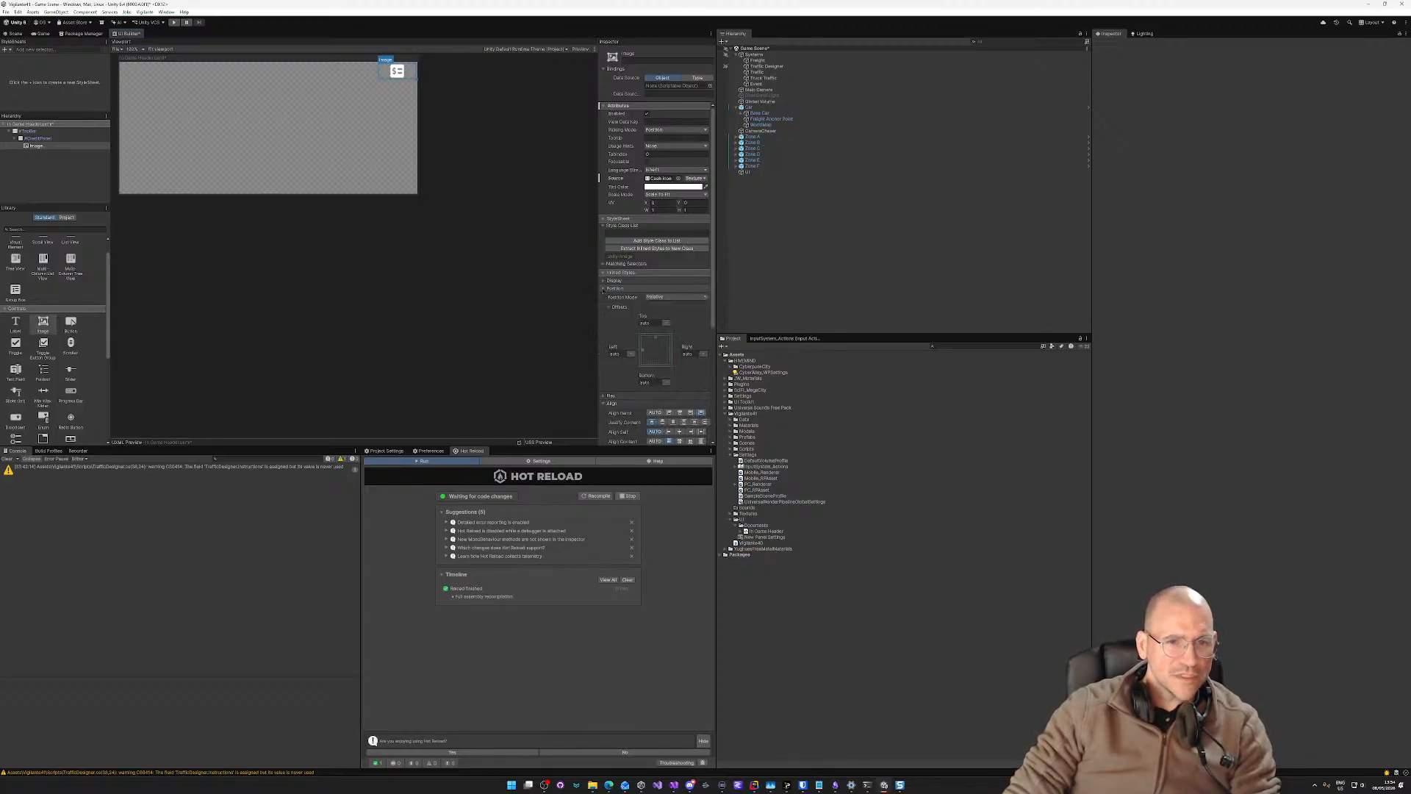
left_click(624, 353)
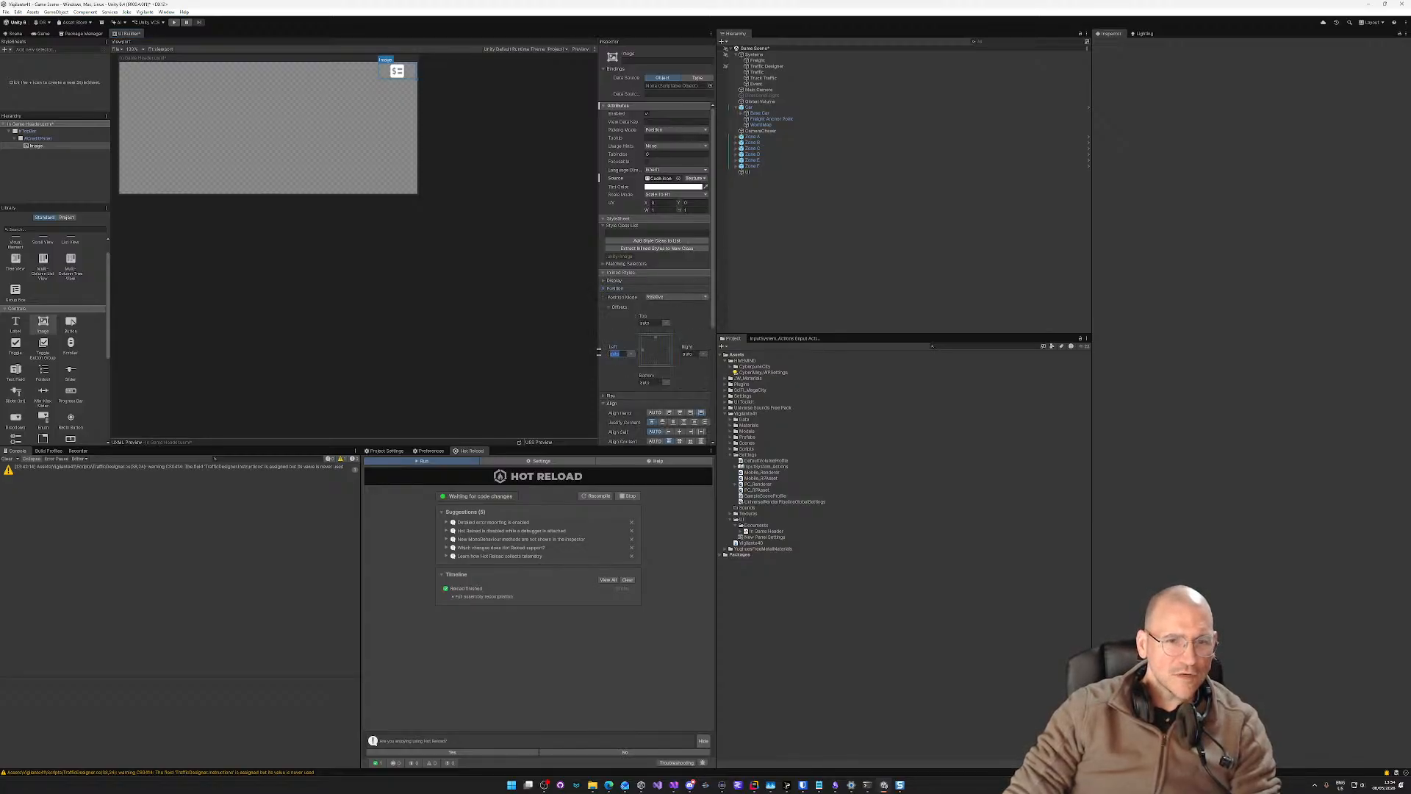
type("10")
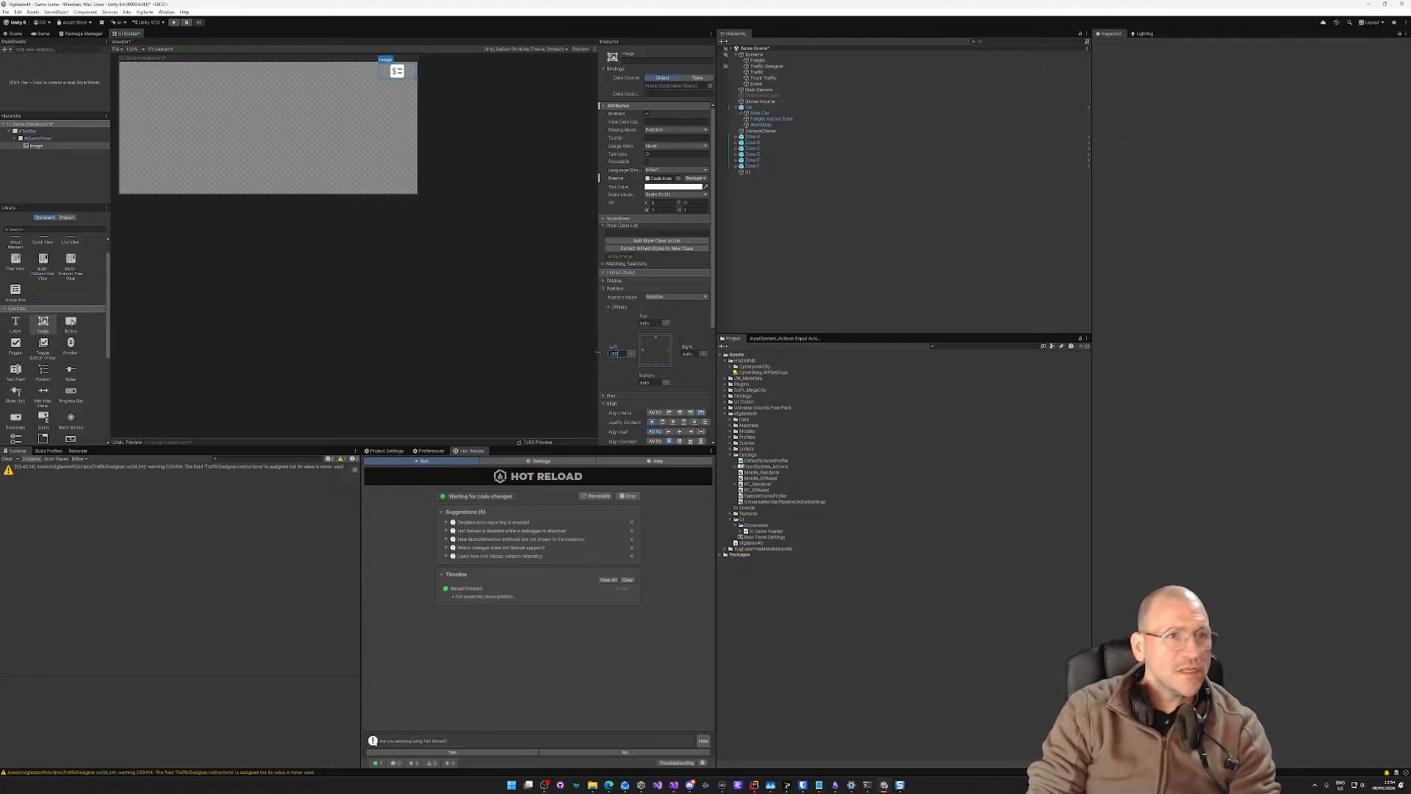
key("Return")
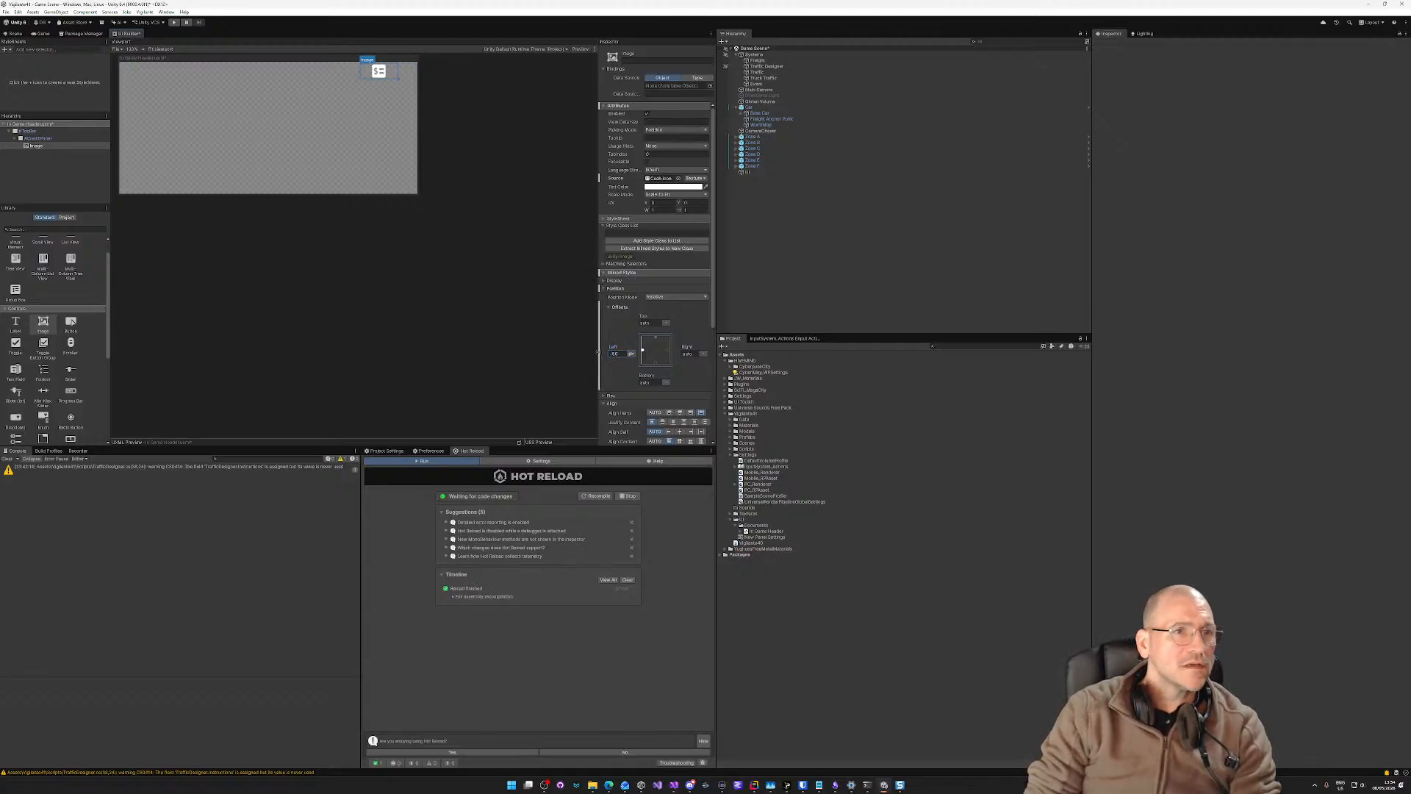
key("ctrl+z")
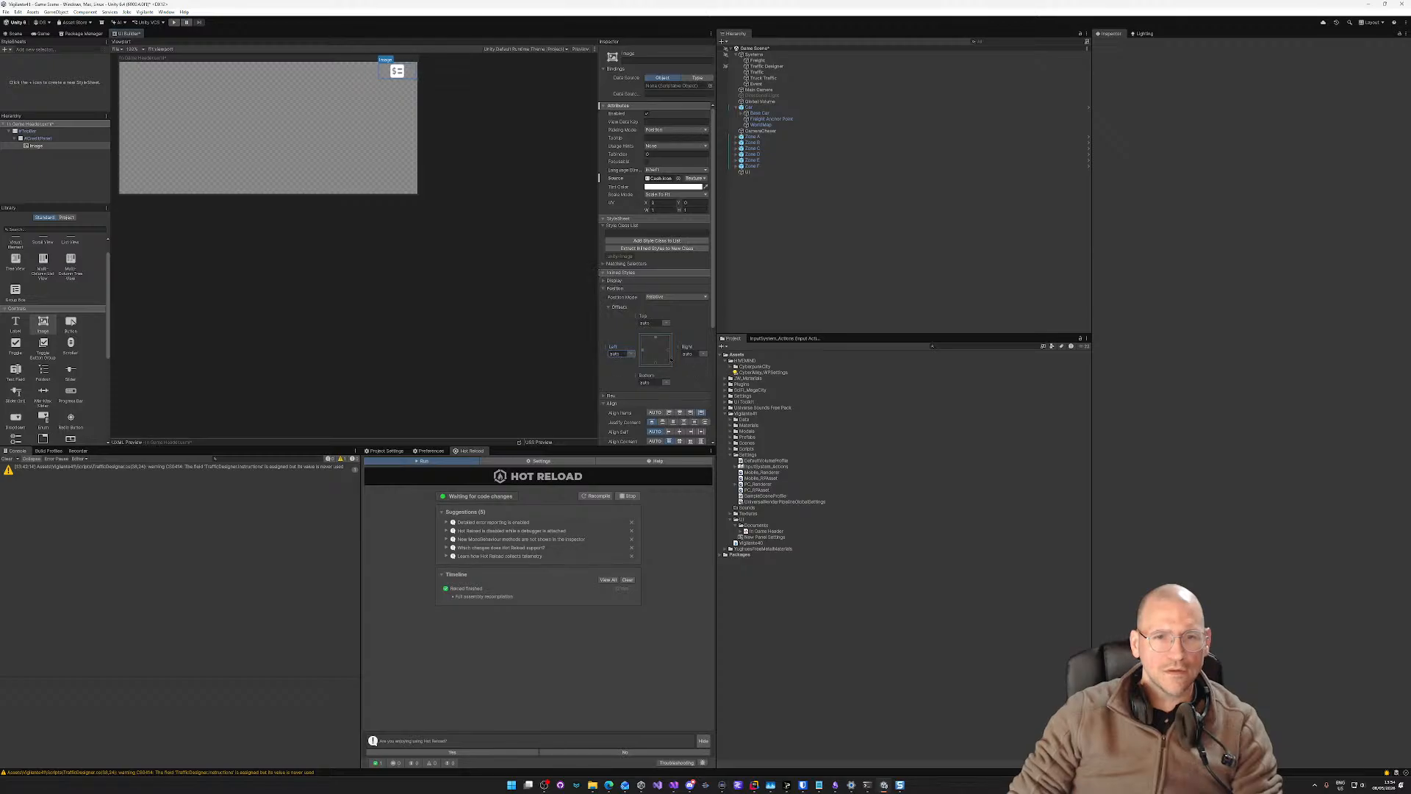
Step: Change the image's position mode to Absolute and set its left anchor to -50 px
left_click(661, 296)
left_click(661, 317)
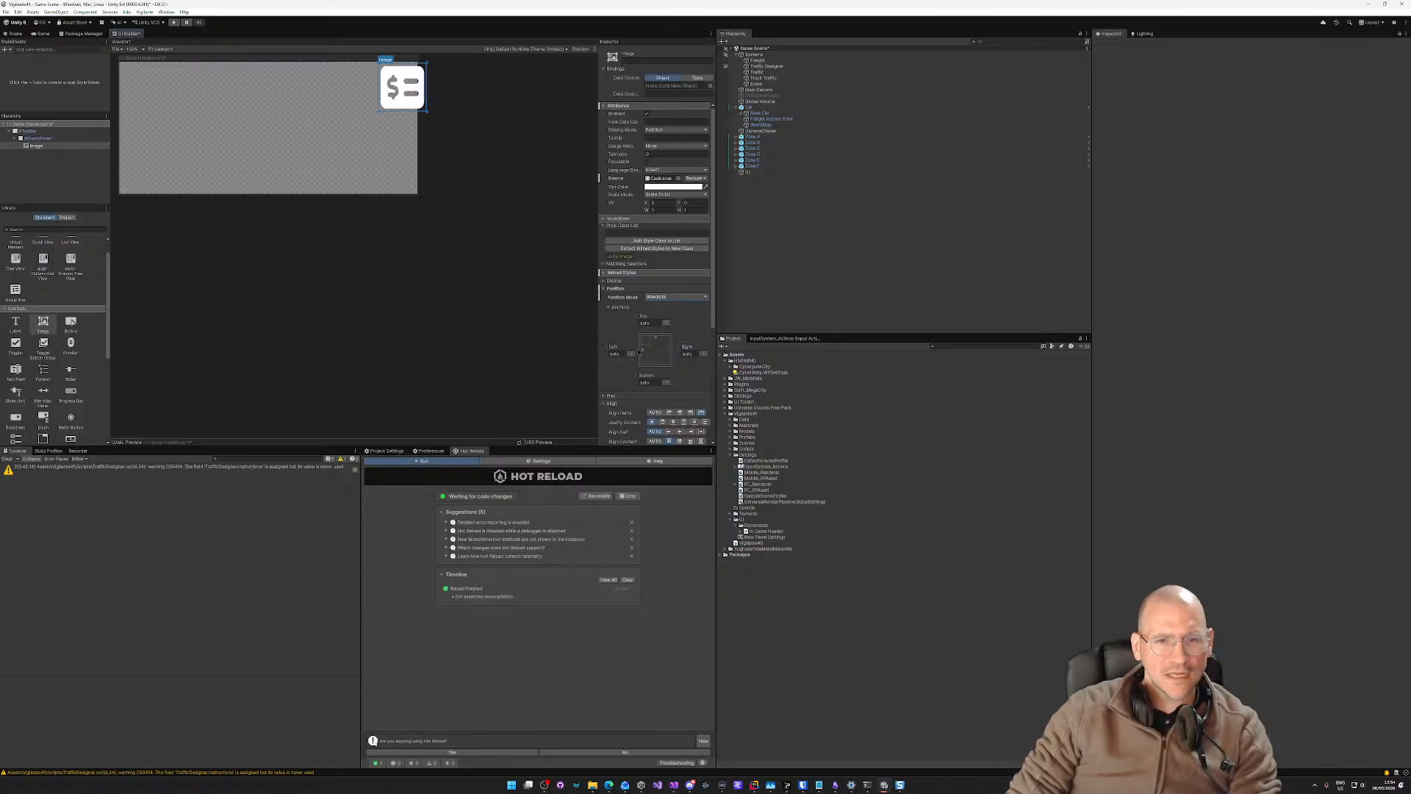
left_click(617, 354)
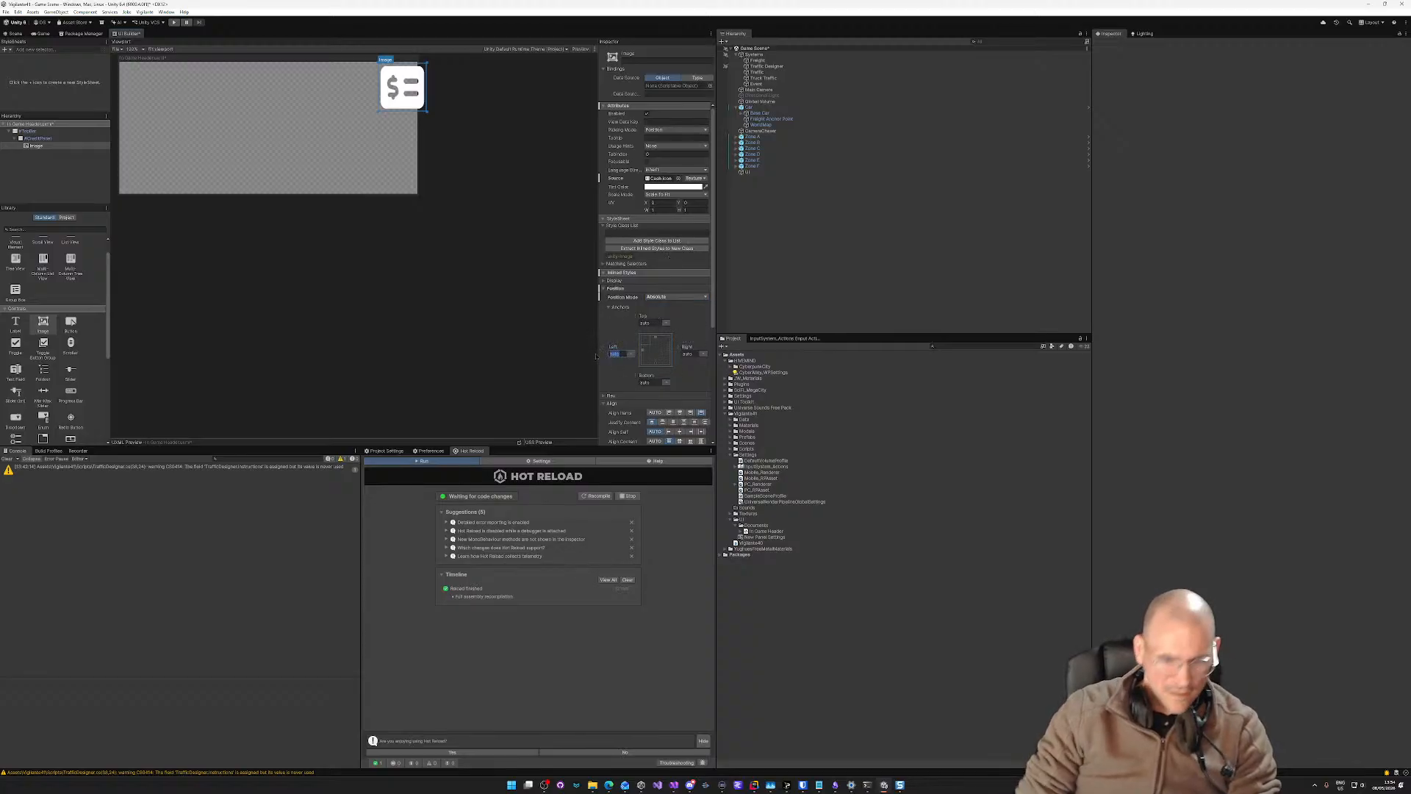
type("-50")
key("Return")
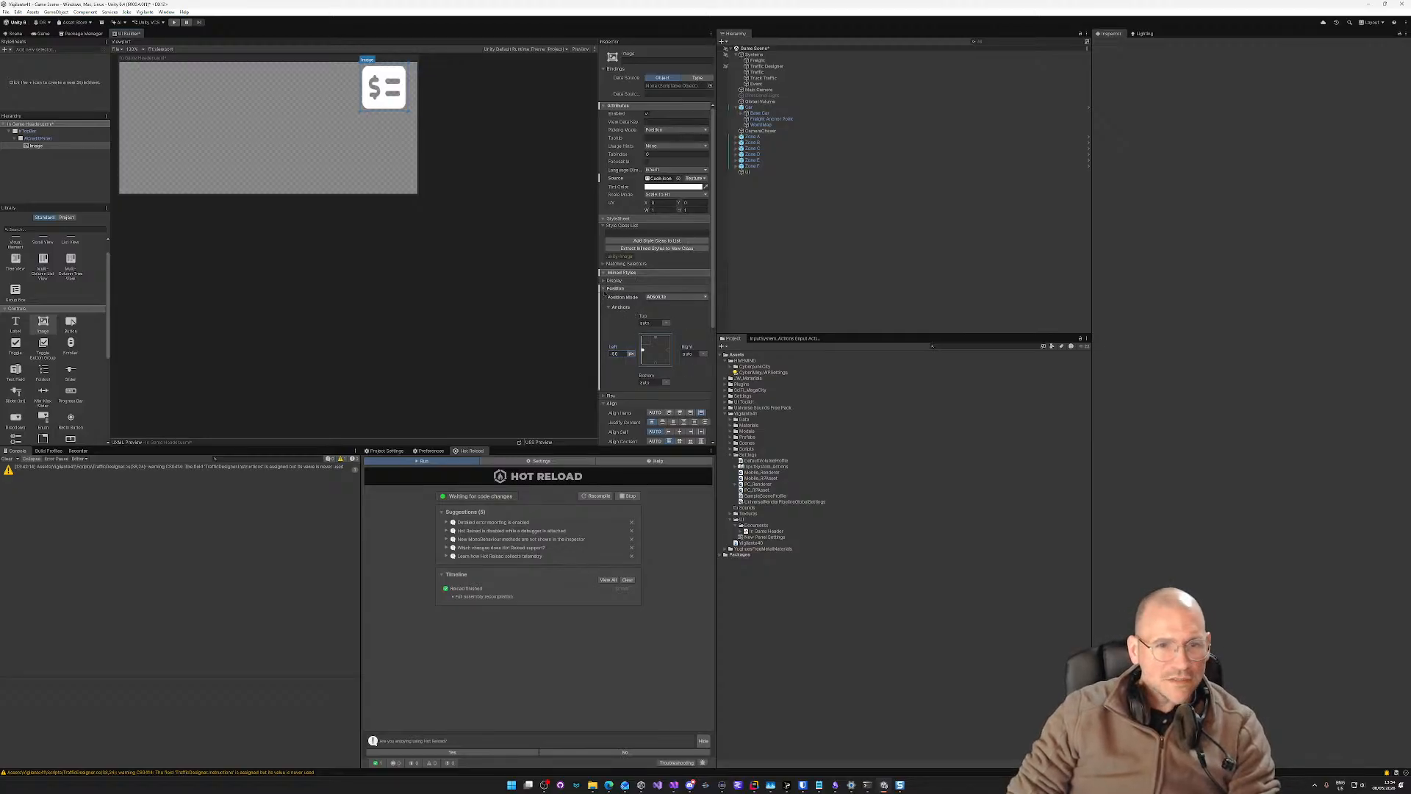
Step: Set the image's width to 30 px and its height to 25 px
left_click(603, 288)
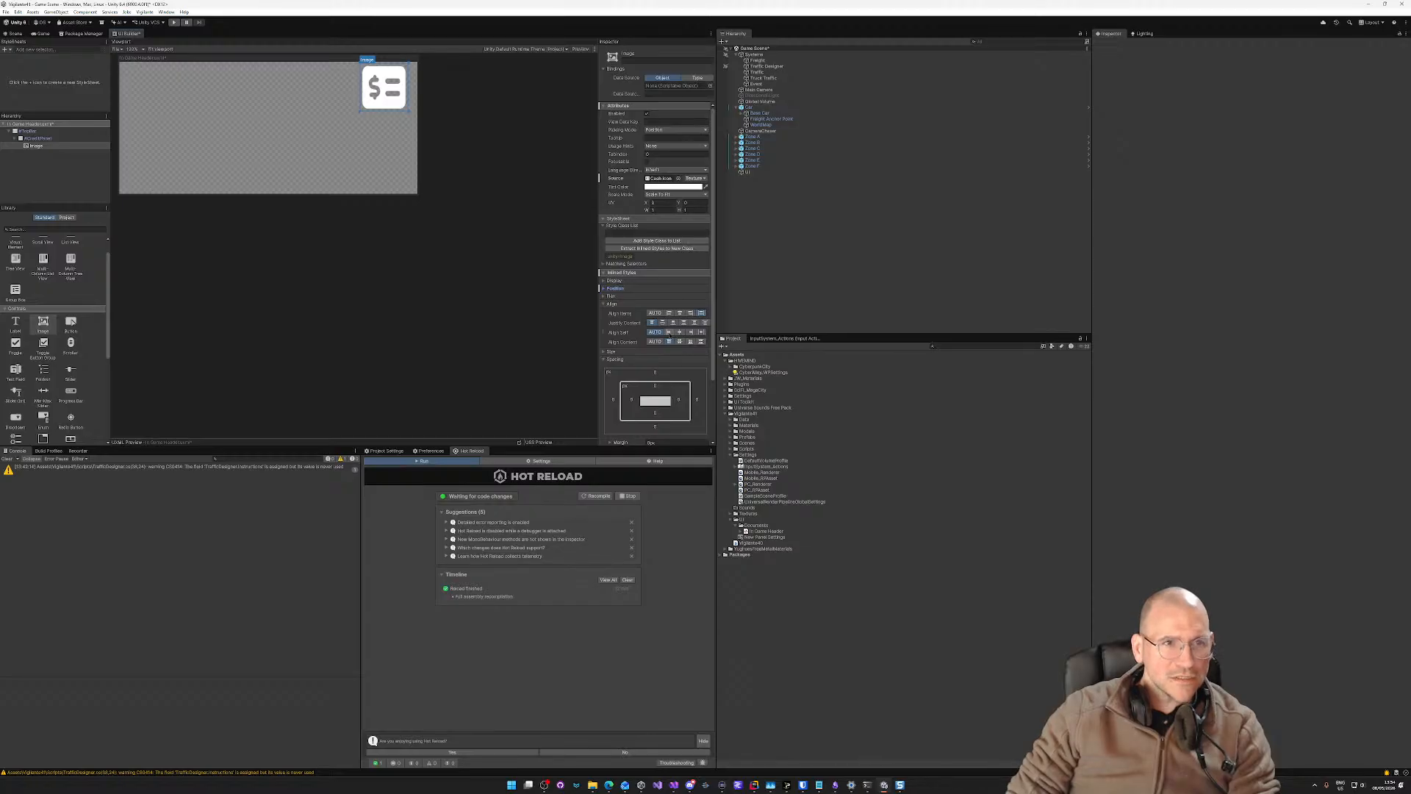
left_click(604, 304)
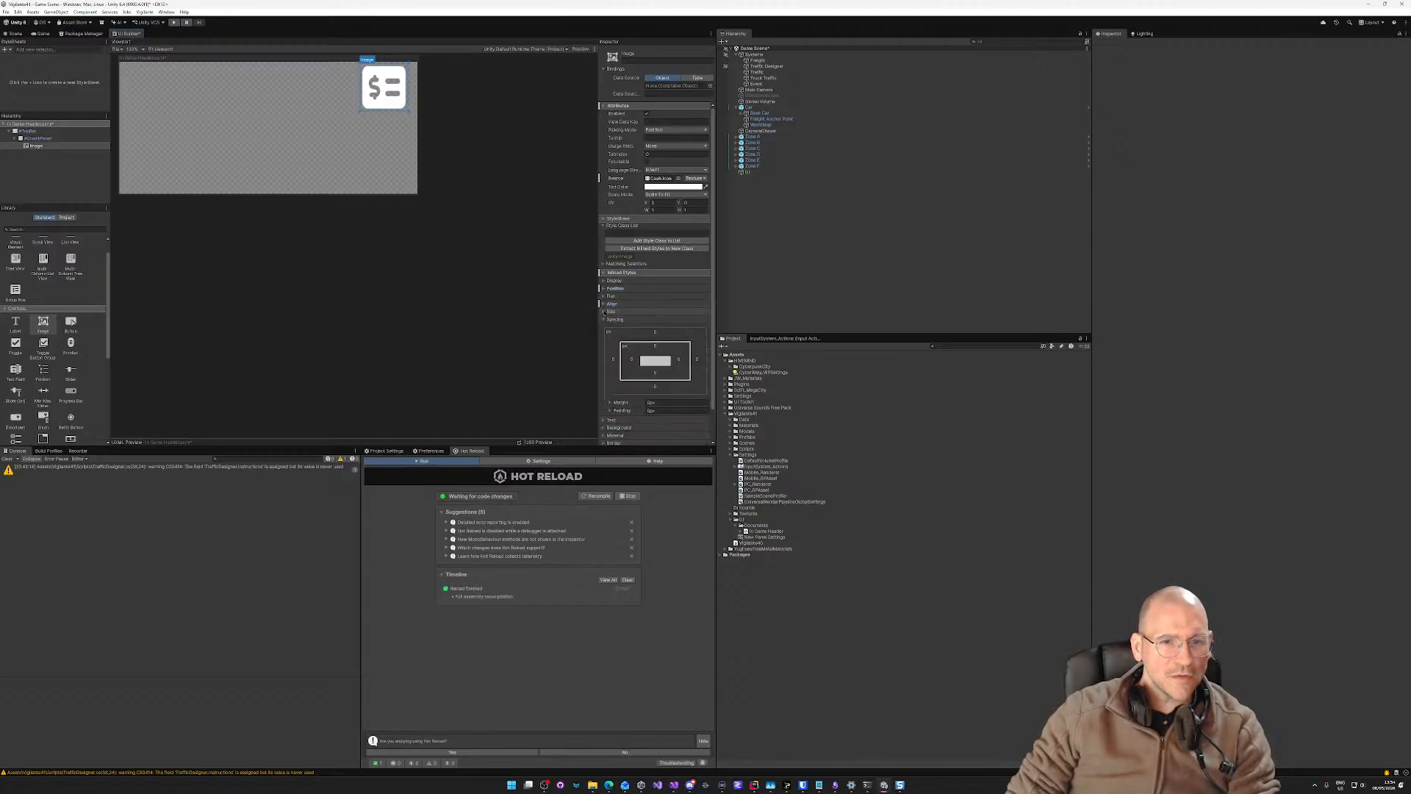
left_click(605, 312)
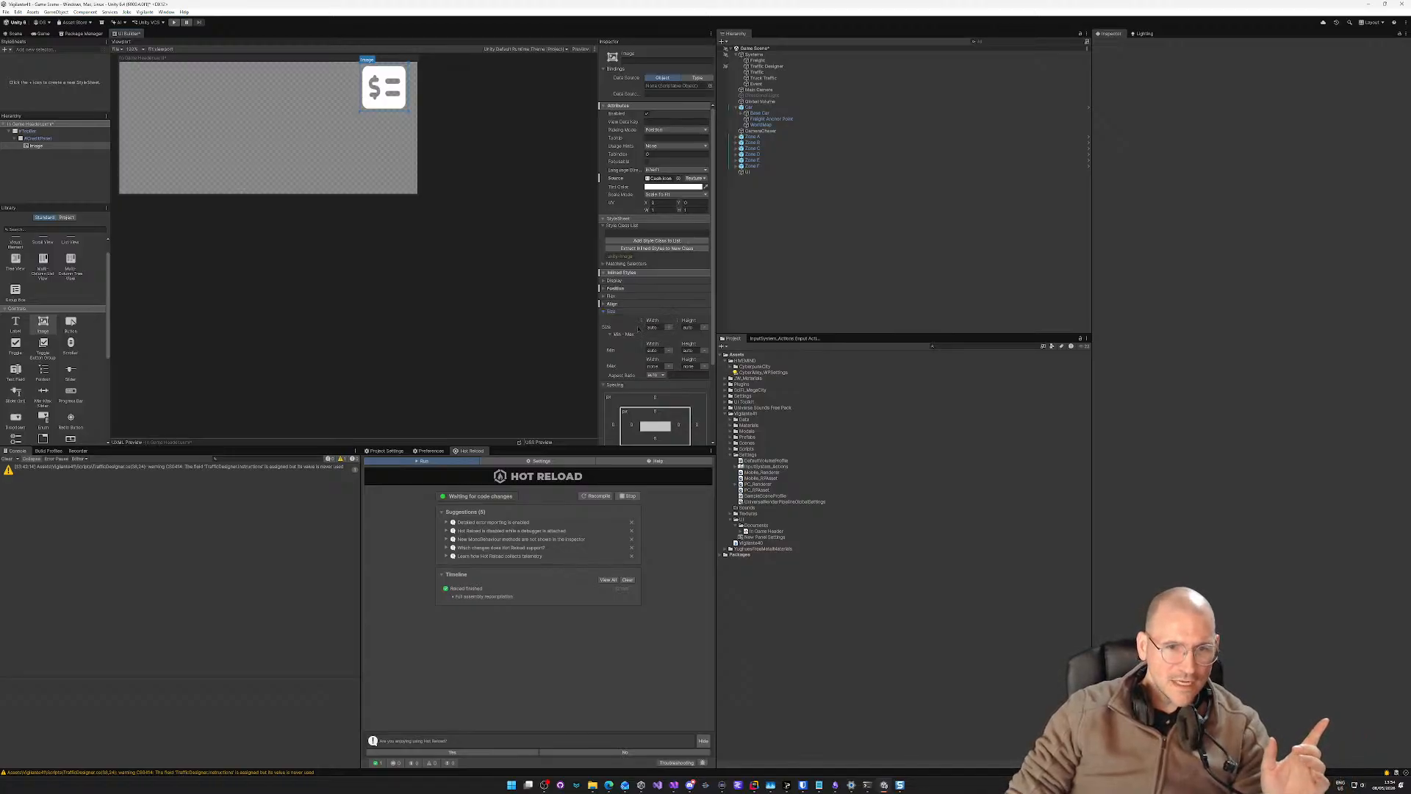
left_click(653, 328)
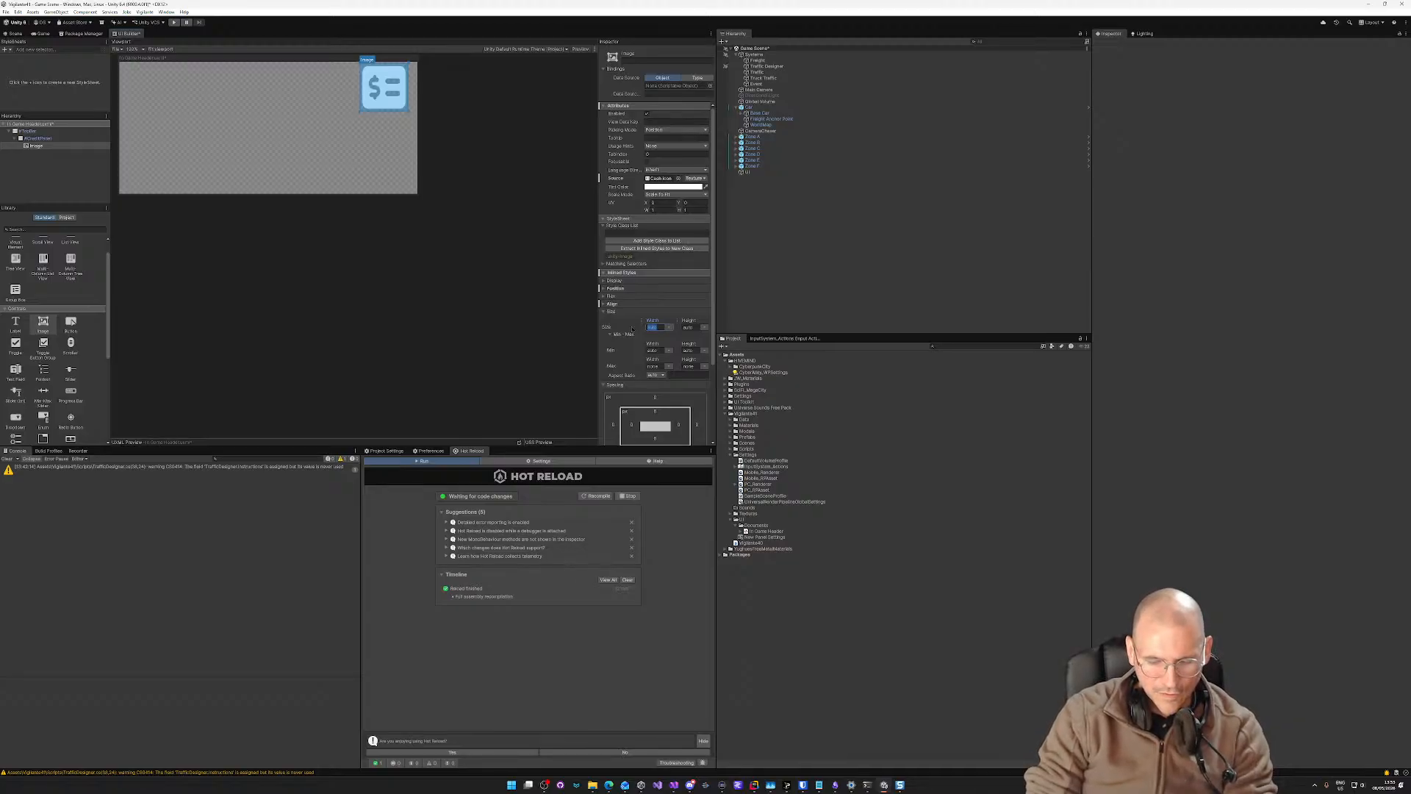
type("30")
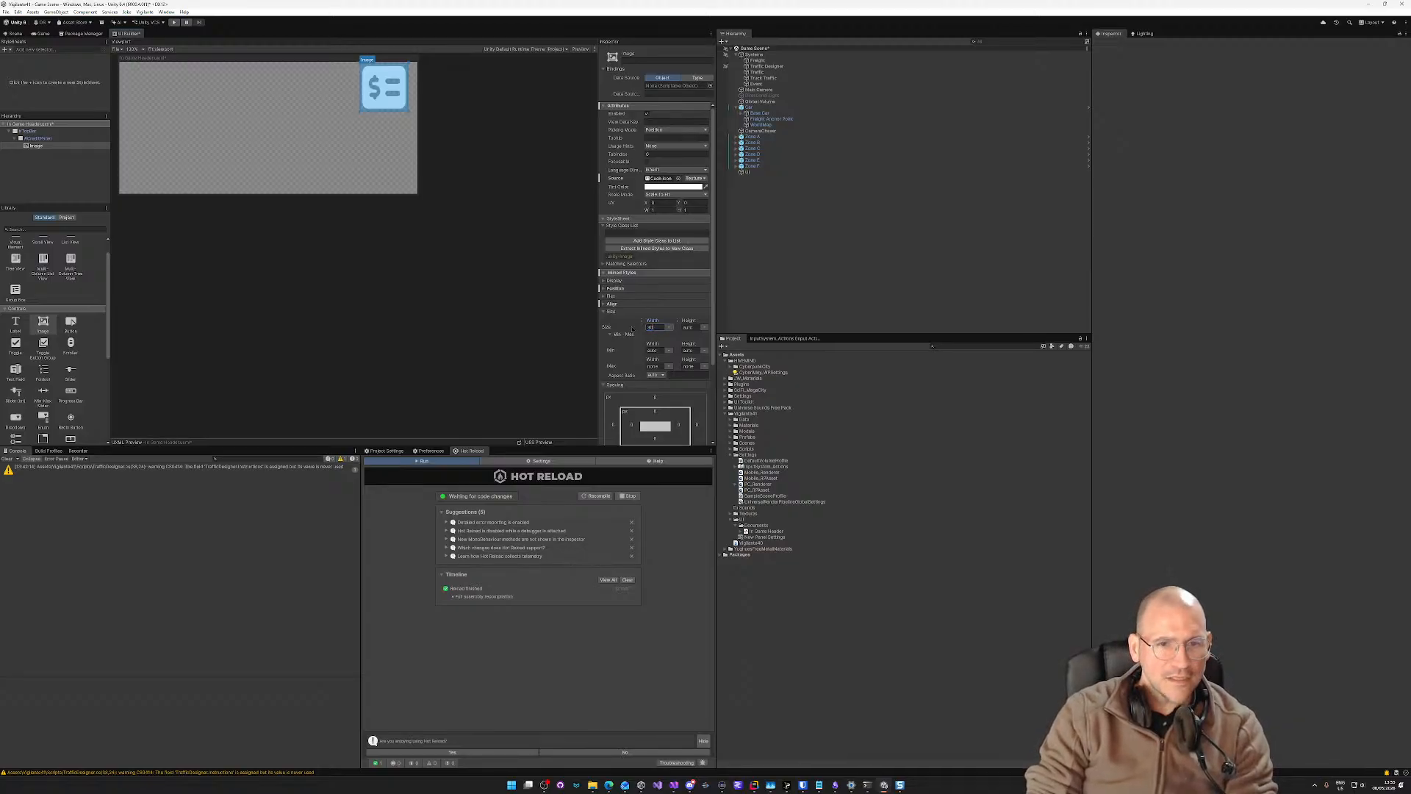
key("Return")
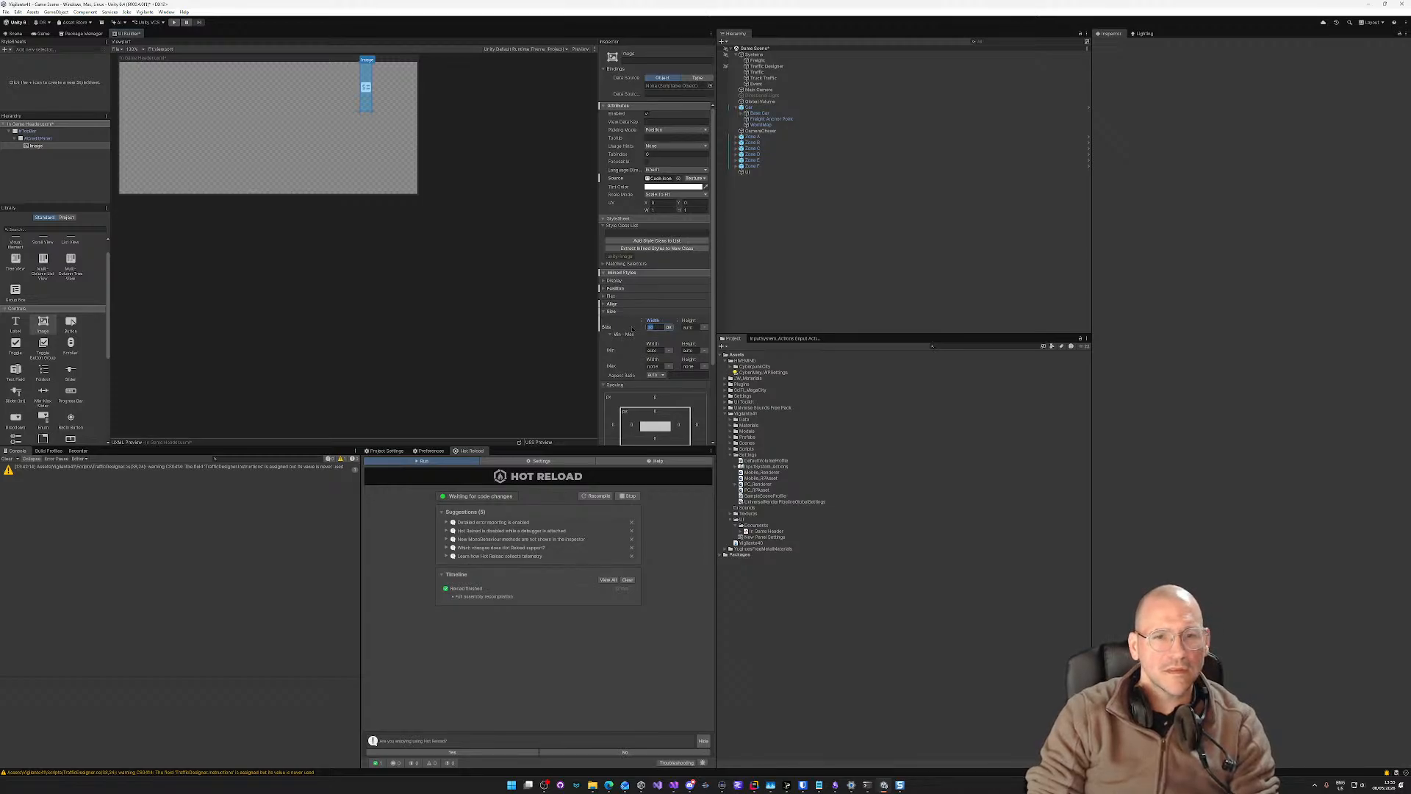
key("Tab")
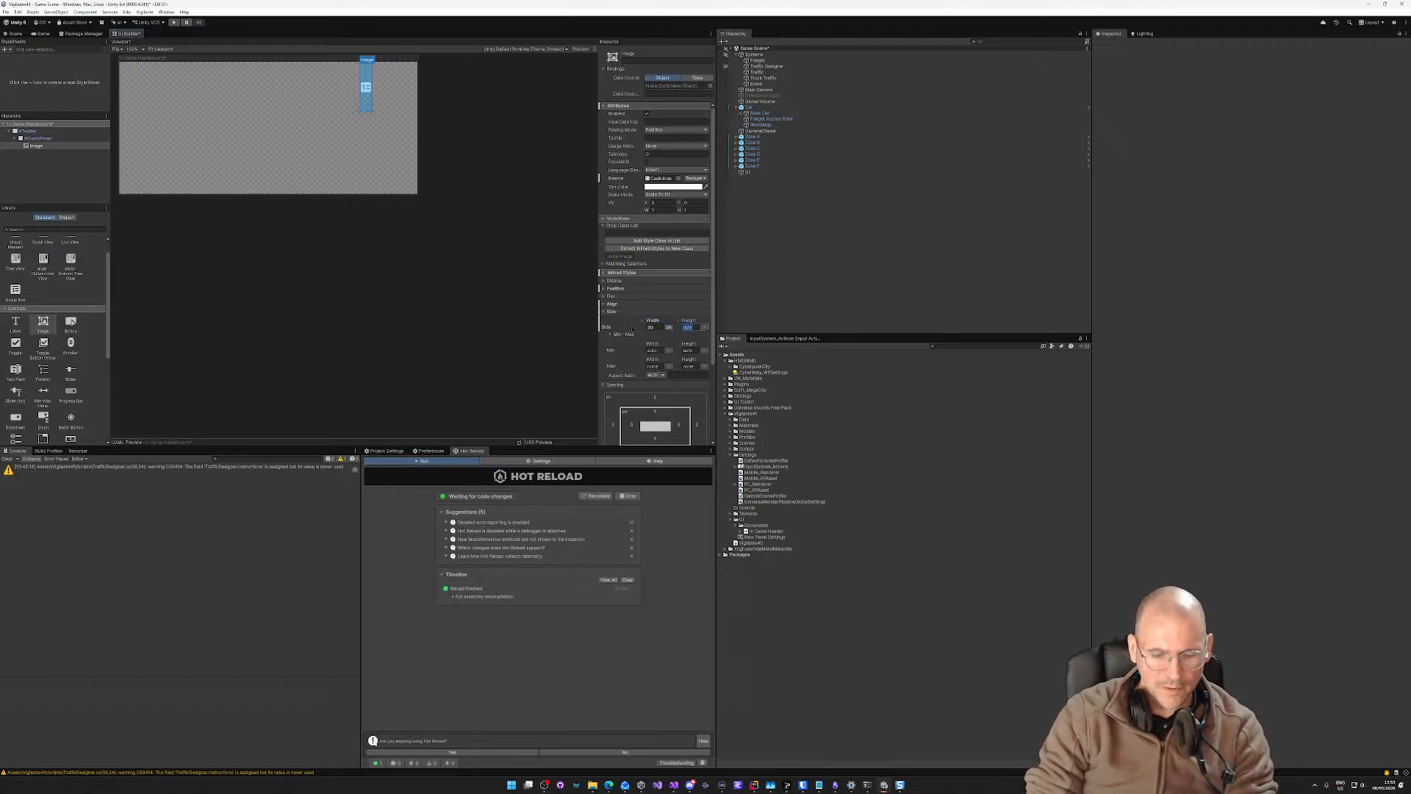
type("25")
key("Return")
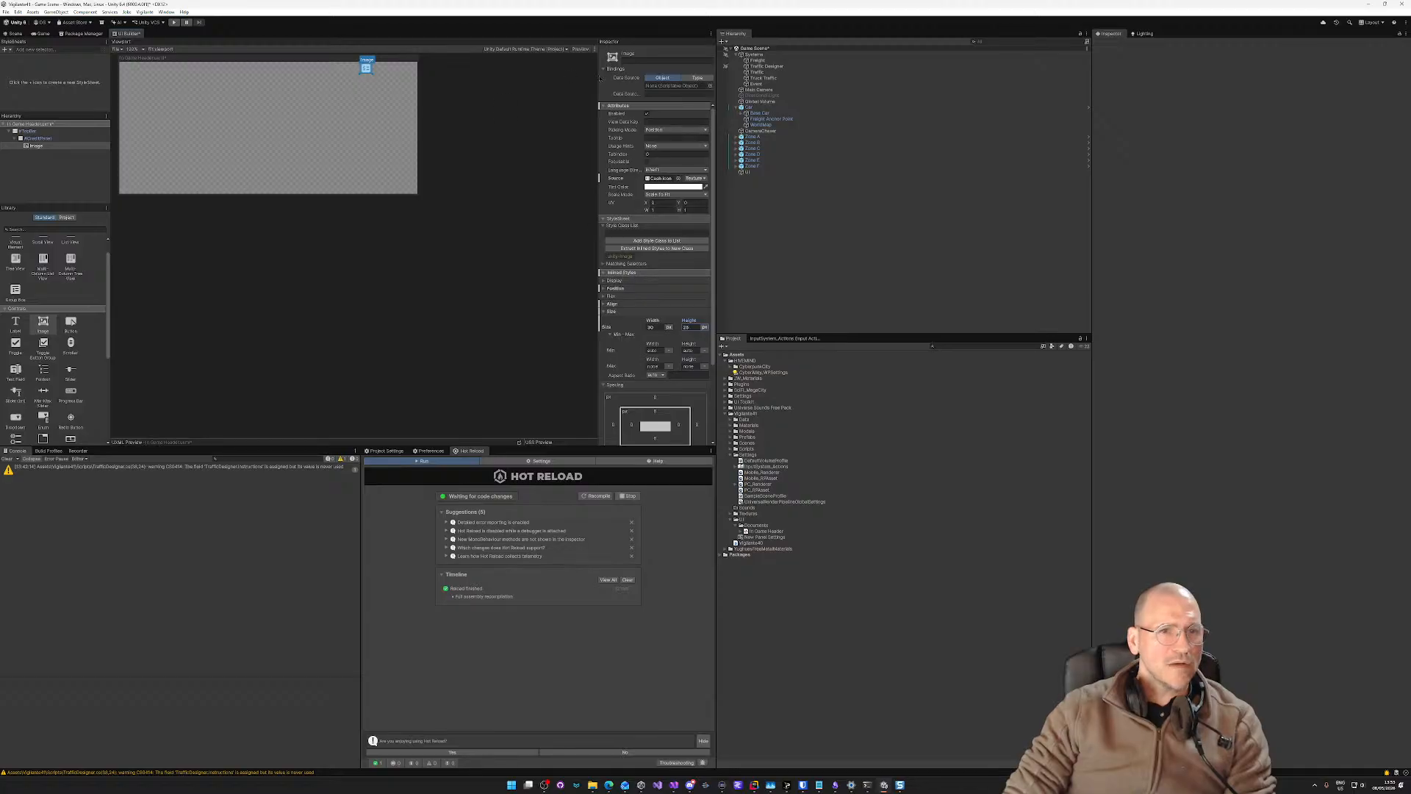
Step: Check the CreditPanel's size, and set the Cash Icon image's left anchor to -30 px
left_click(397, 74)
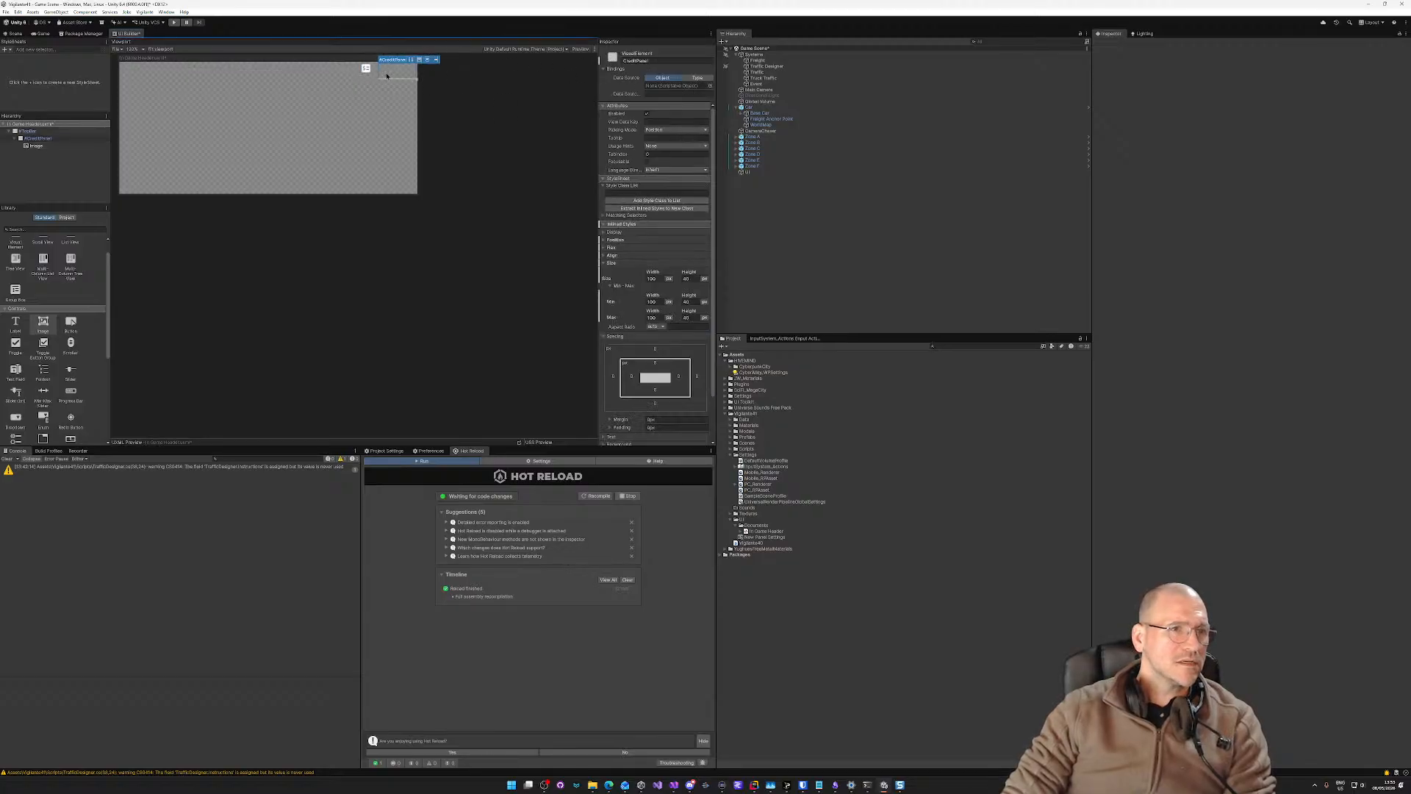
left_click(365, 69)
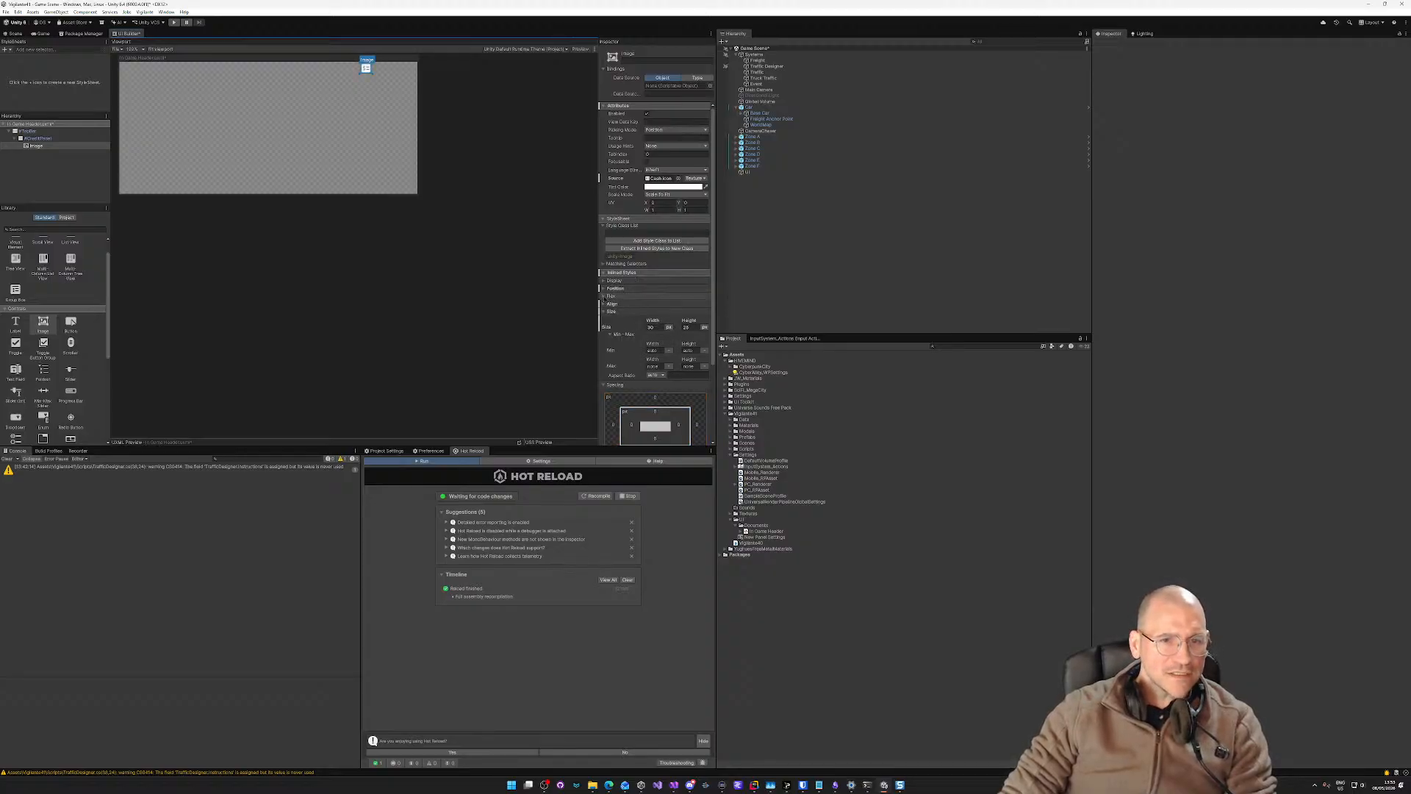
left_click(604, 305)
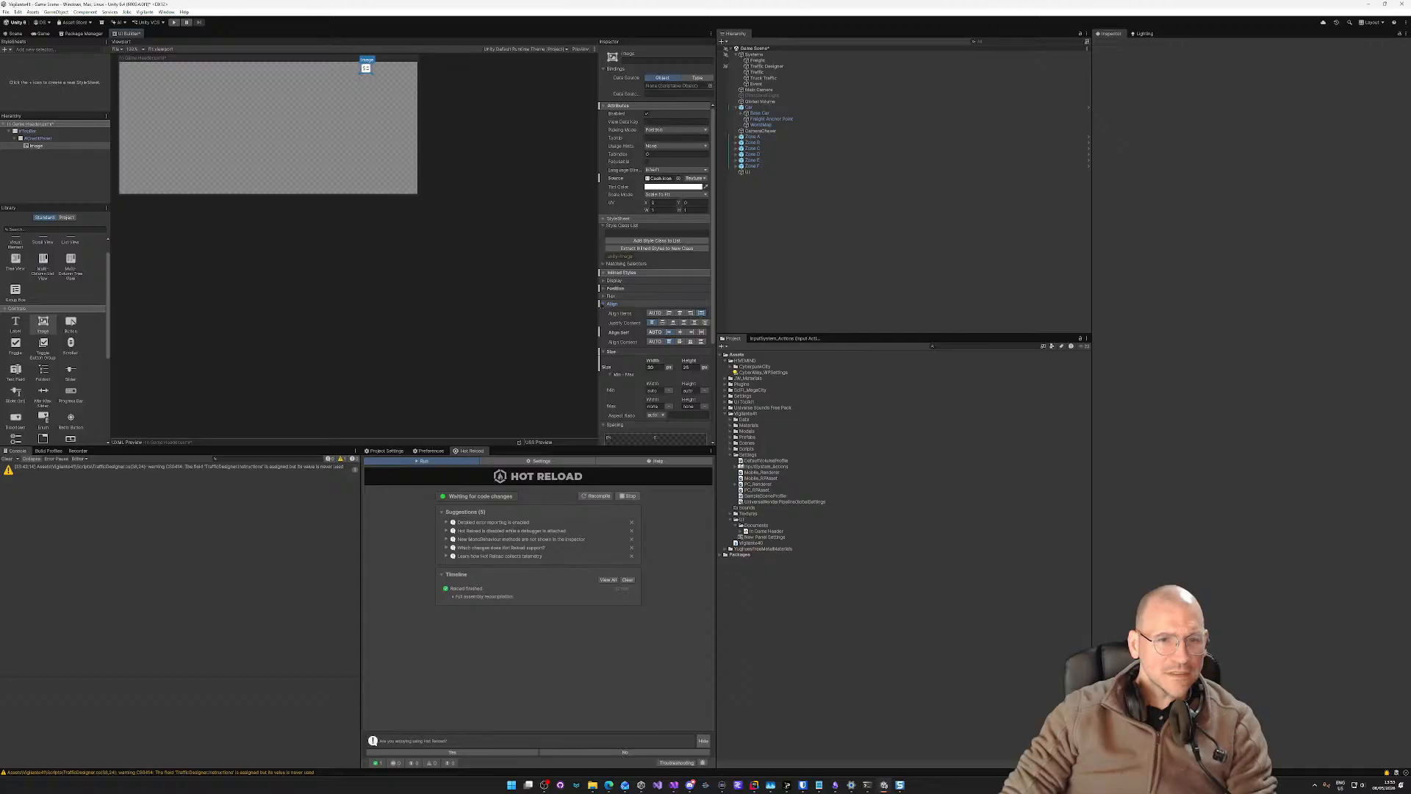
left_click(604, 304)
left_click(604, 288)
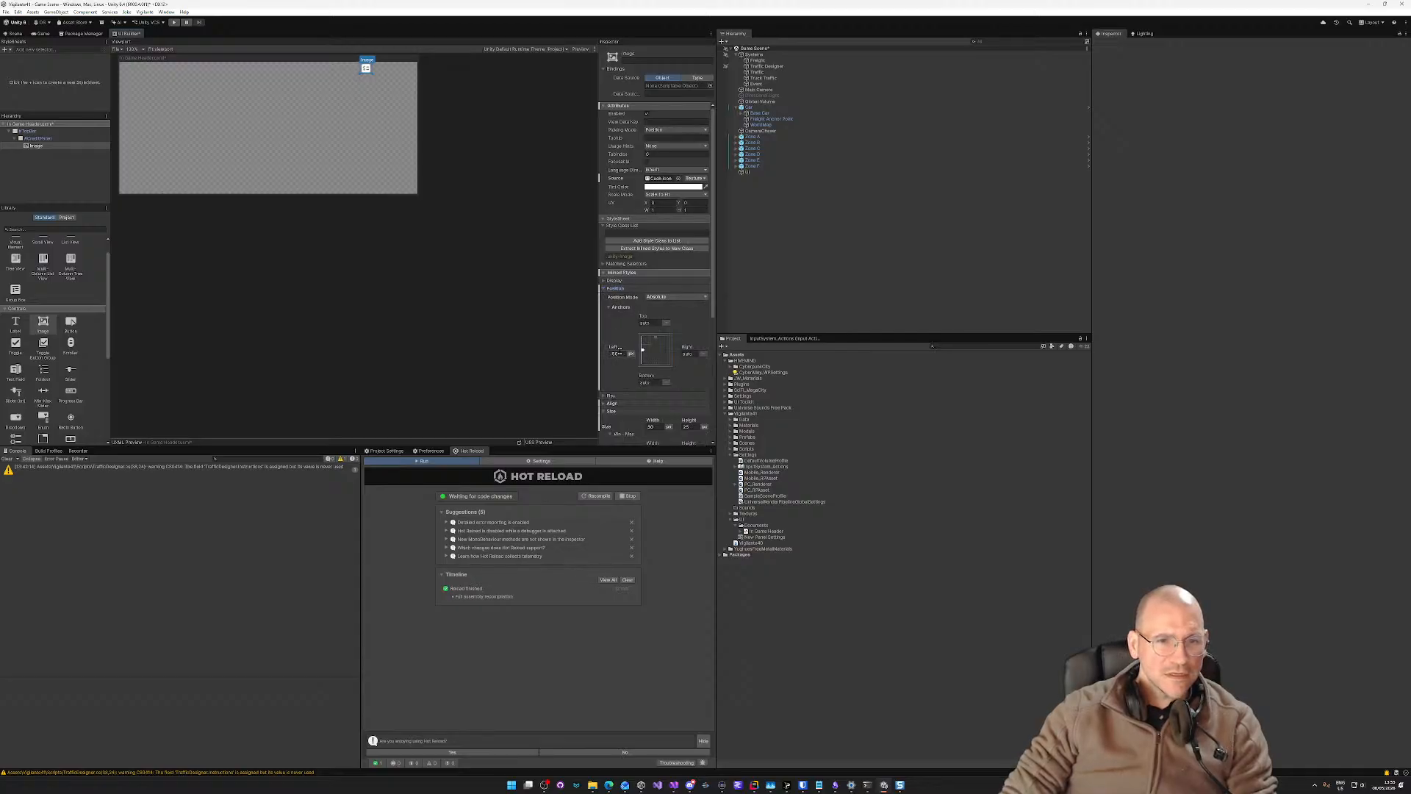
left_click(618, 354)
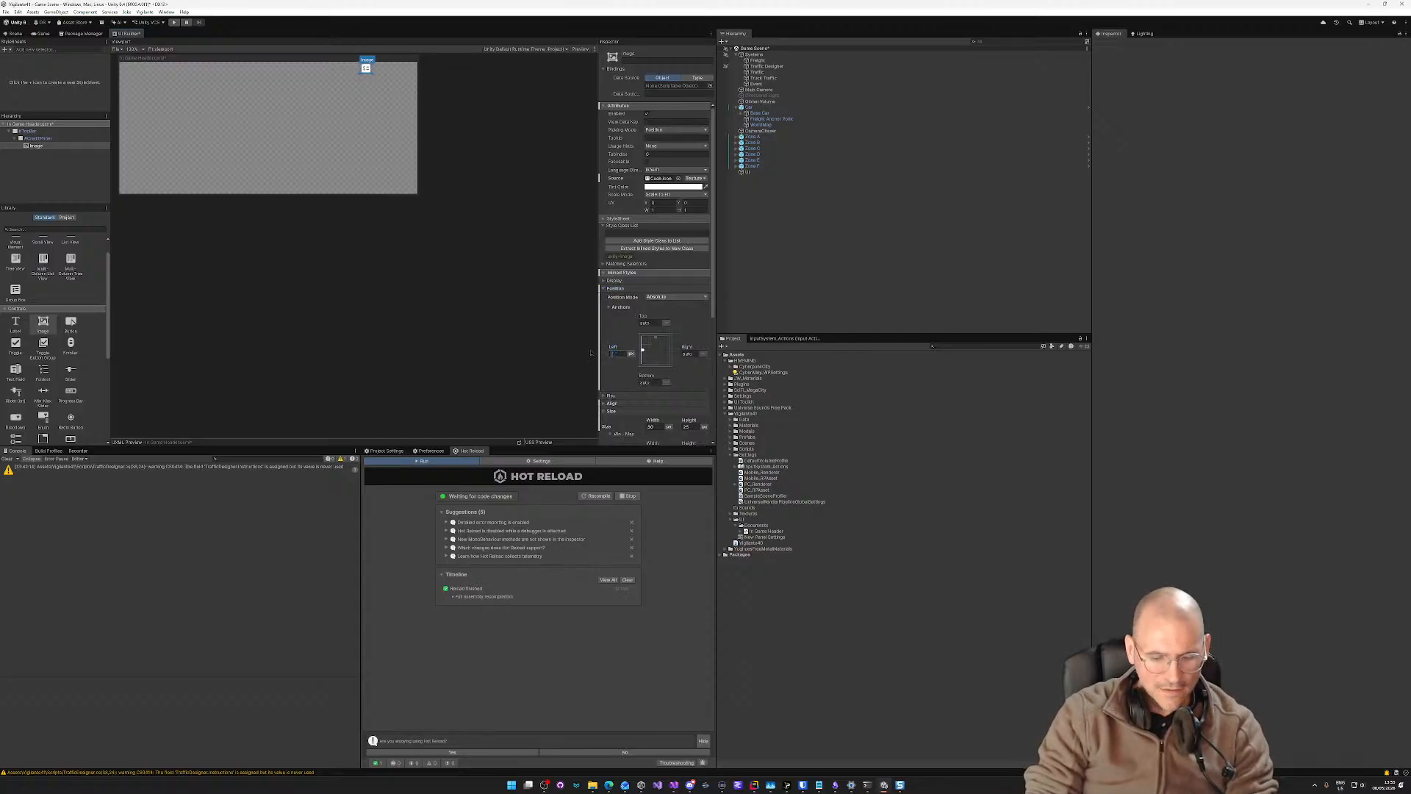
type("-3")
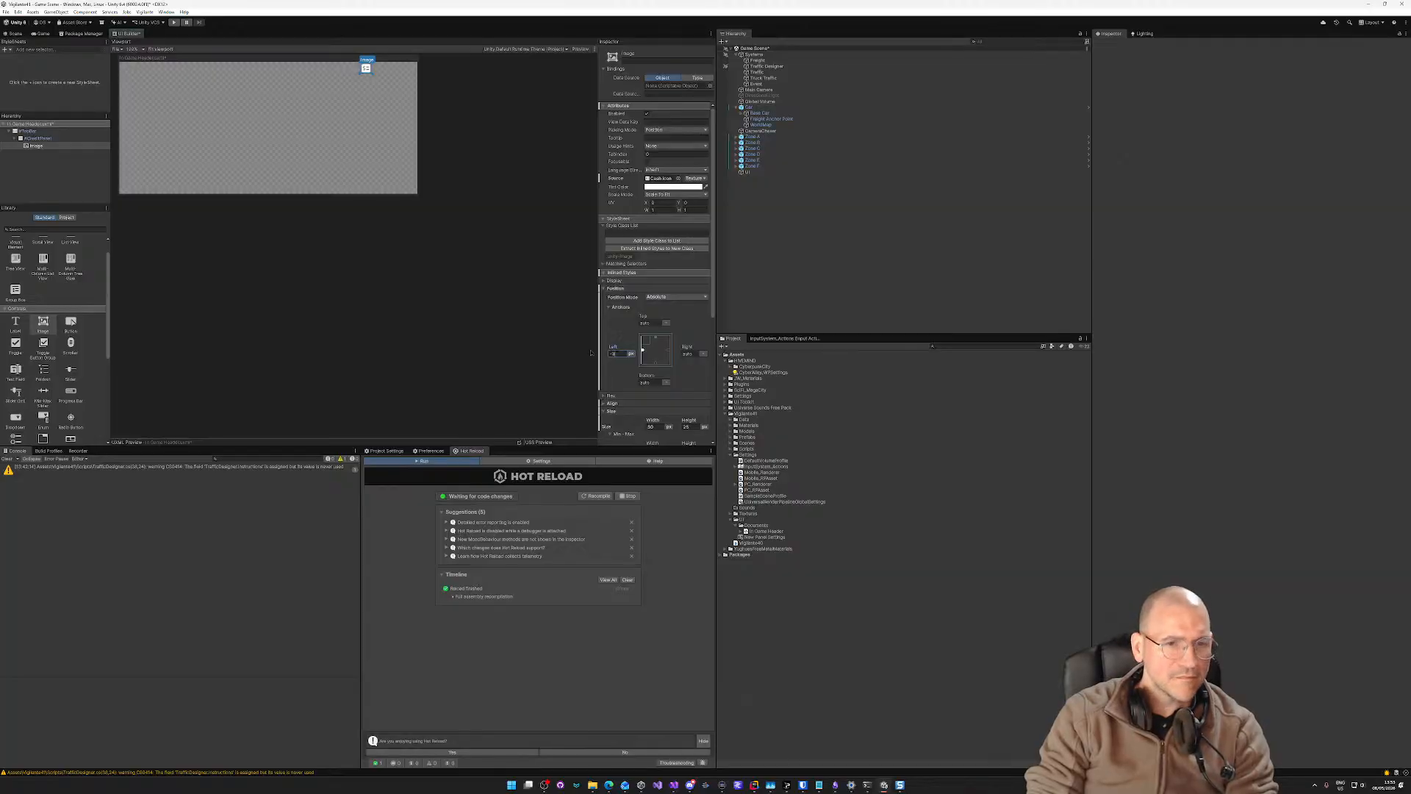
type("0")
Step: Increase the image's height, set its width to 70 px, and change its scale mode to Stretch To Fill
left_click(610, 413)
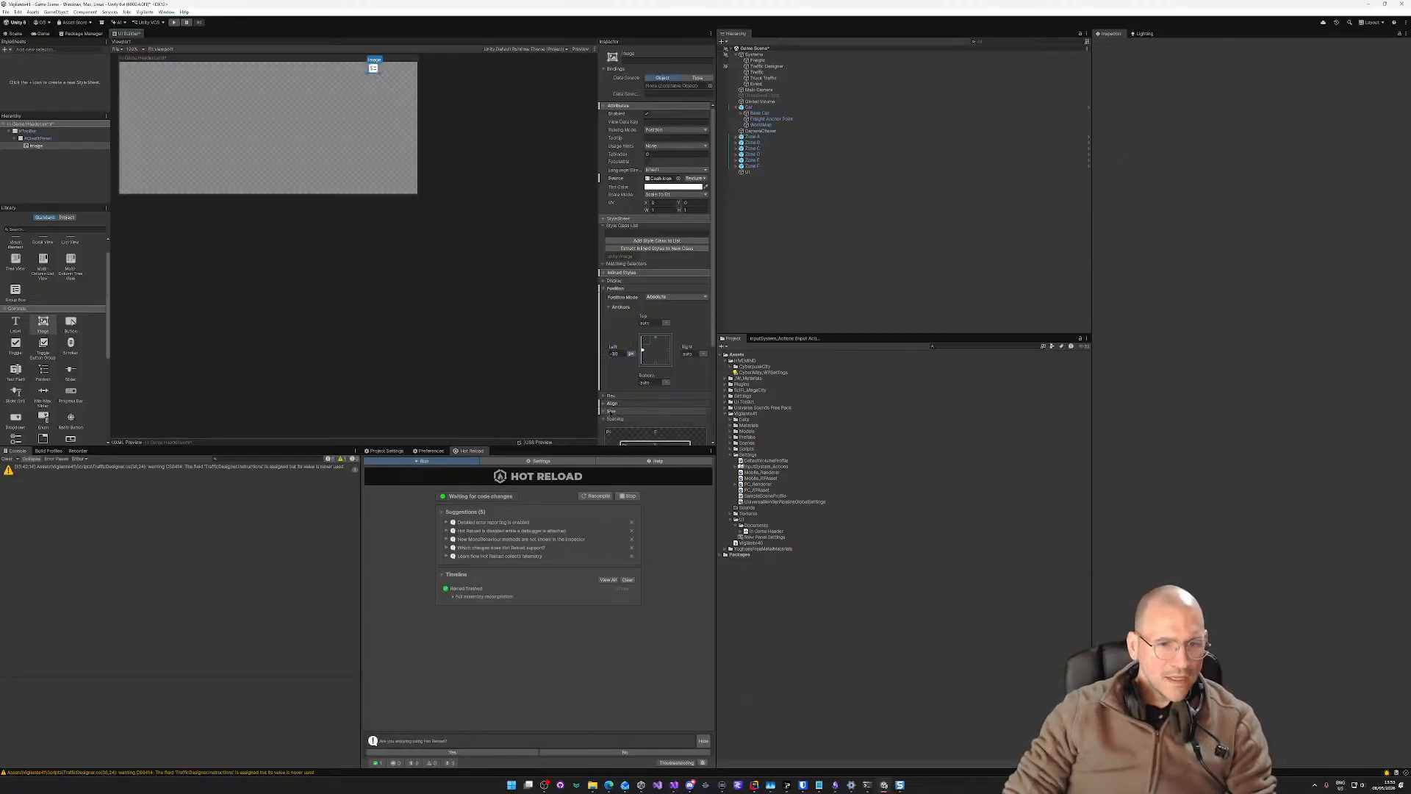
left_click(610, 413)
scroll(612, 390, "down", 2)
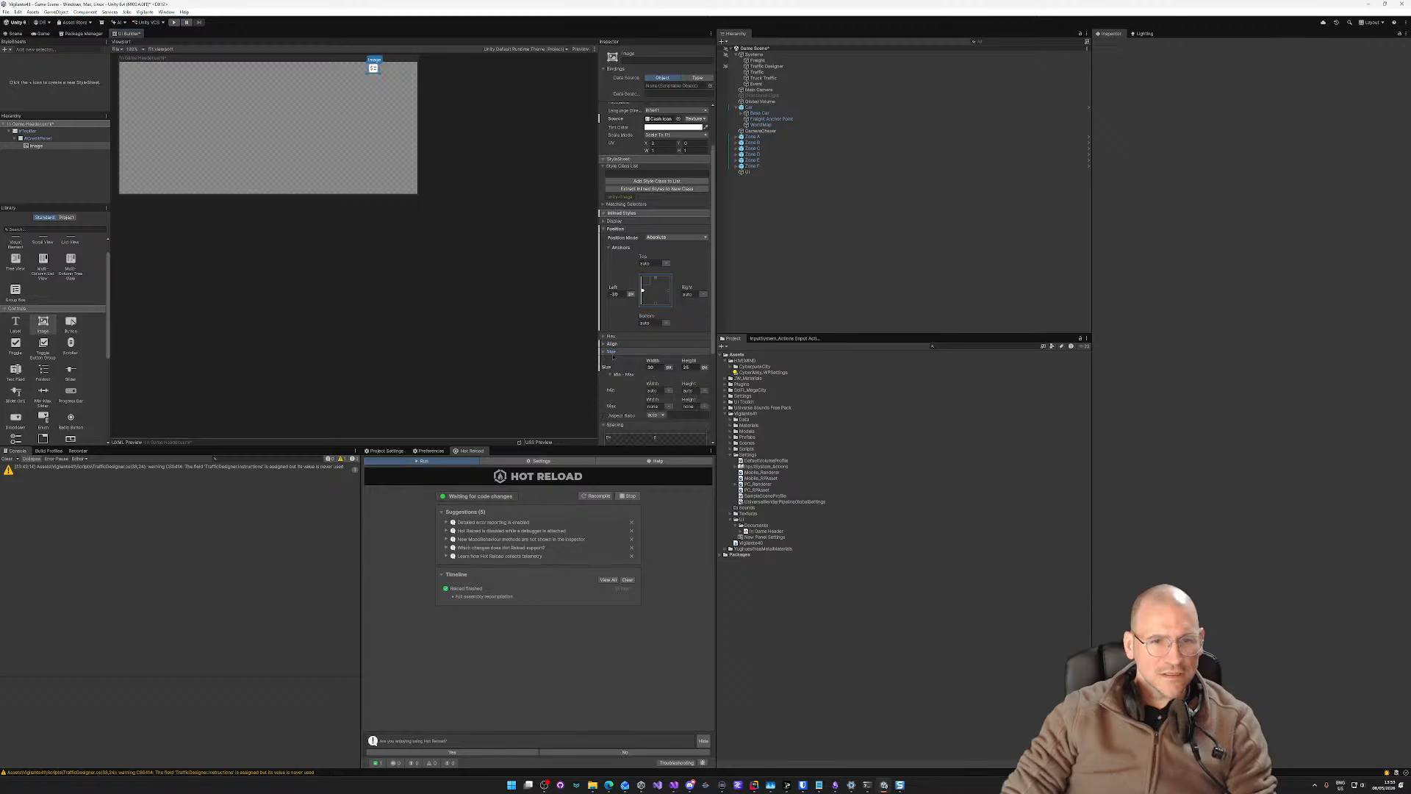
left_click(686, 367)
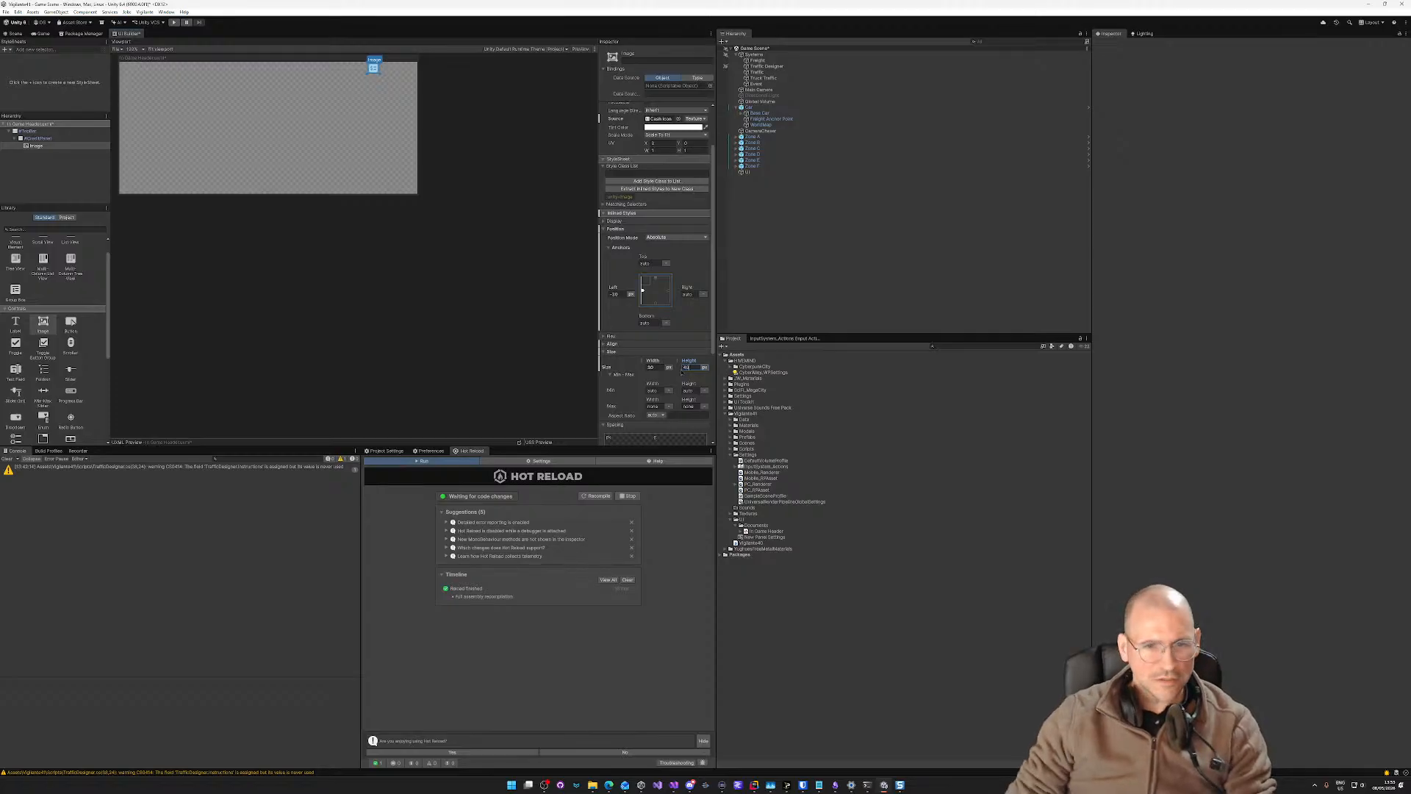
left_click_drag(656, 367, 635, 368)
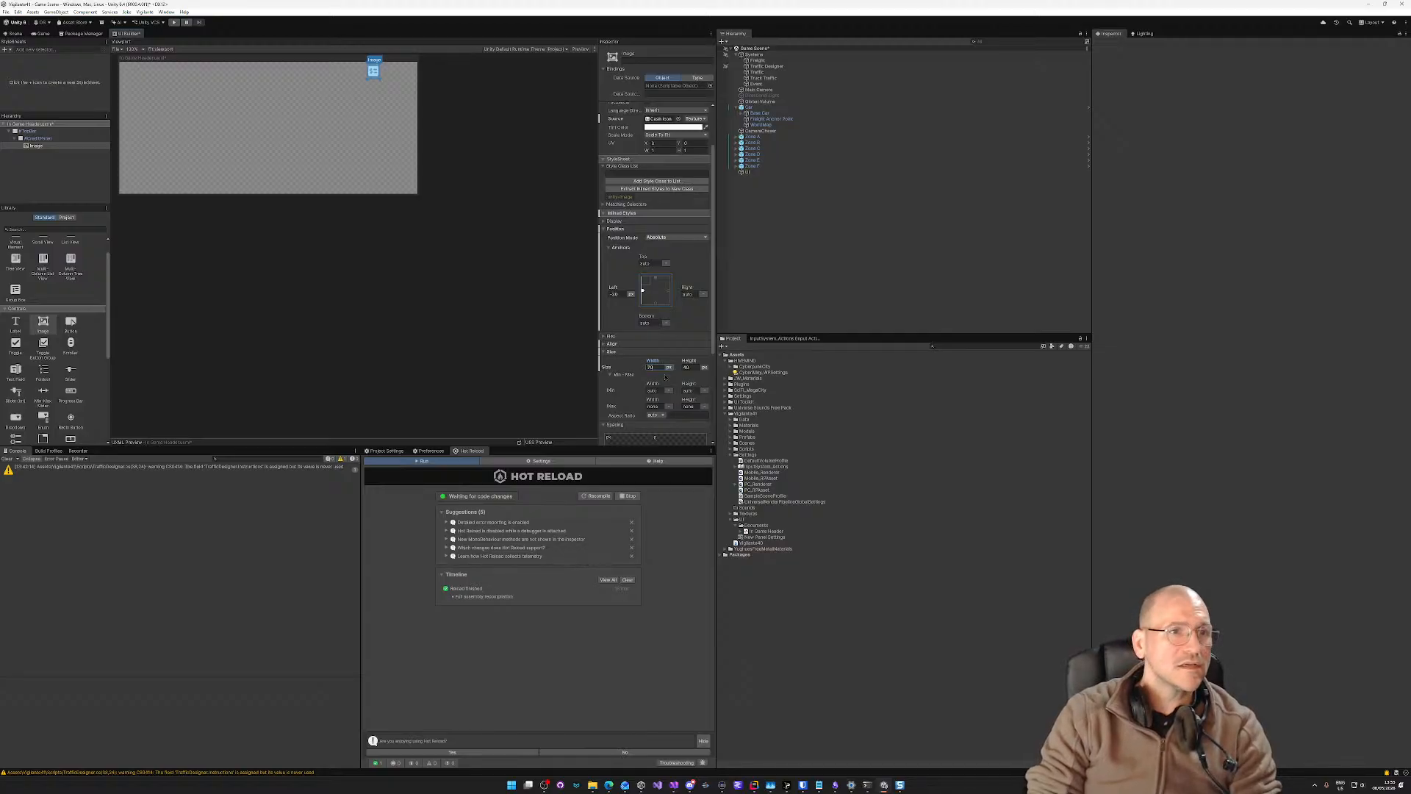
type("70")
key("Return")
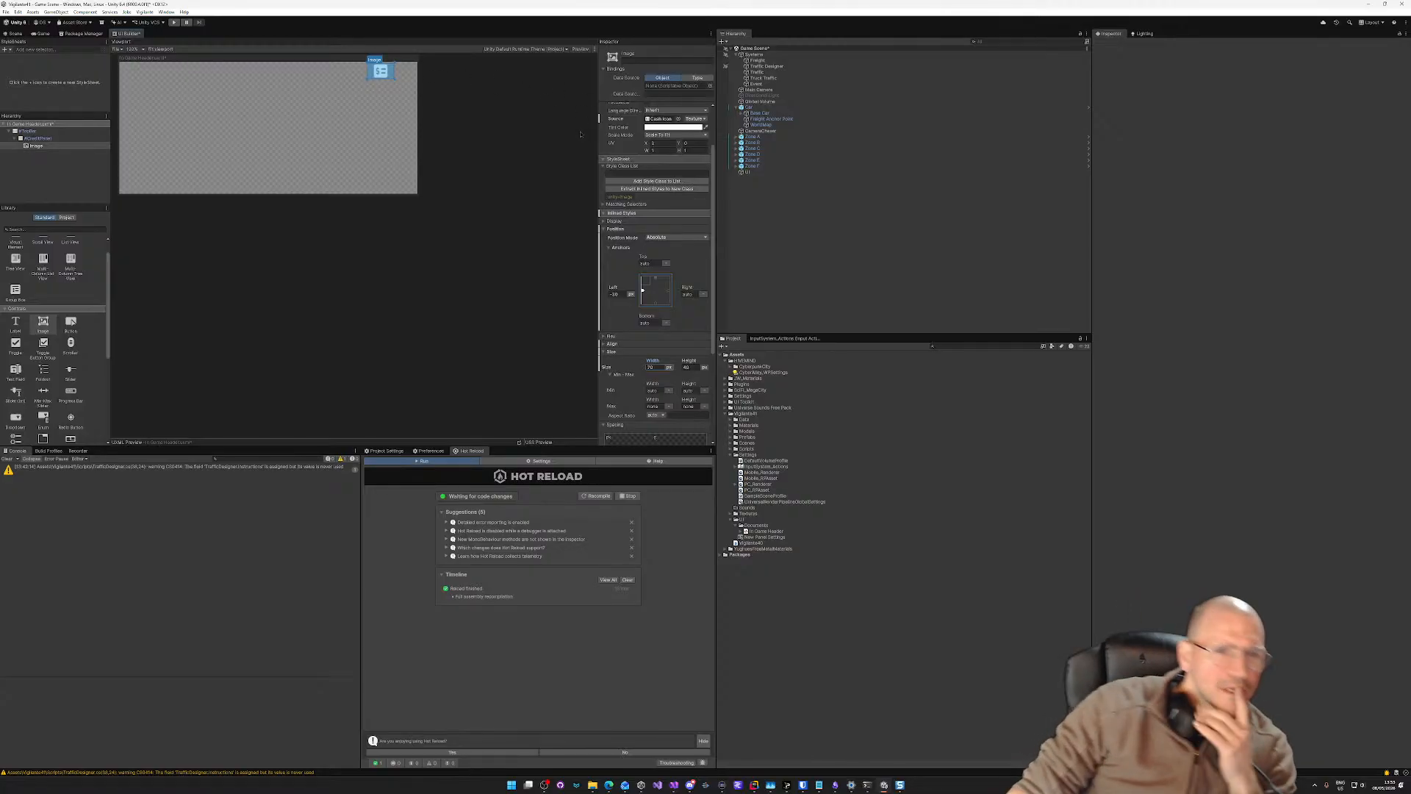
left_click(658, 136)
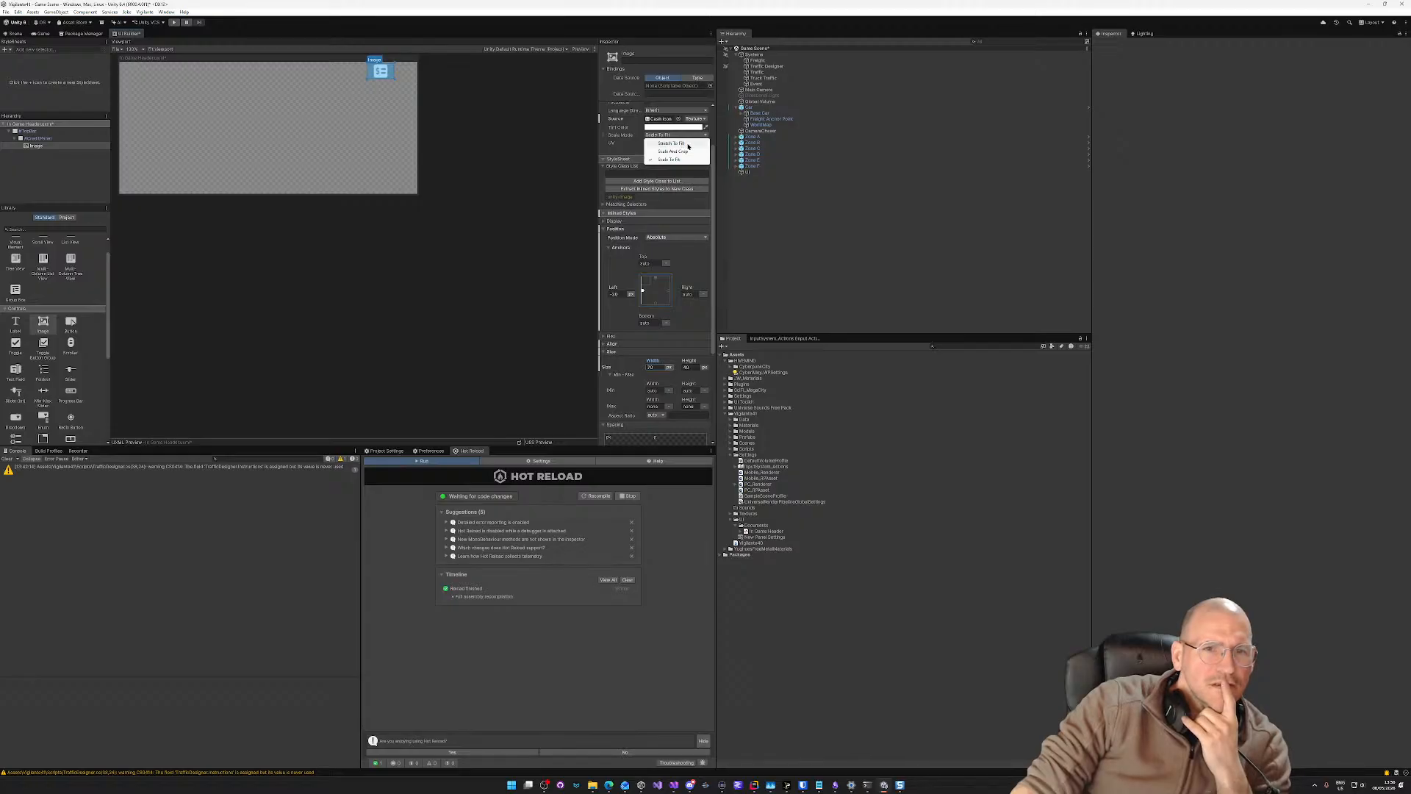
left_click(672, 144)
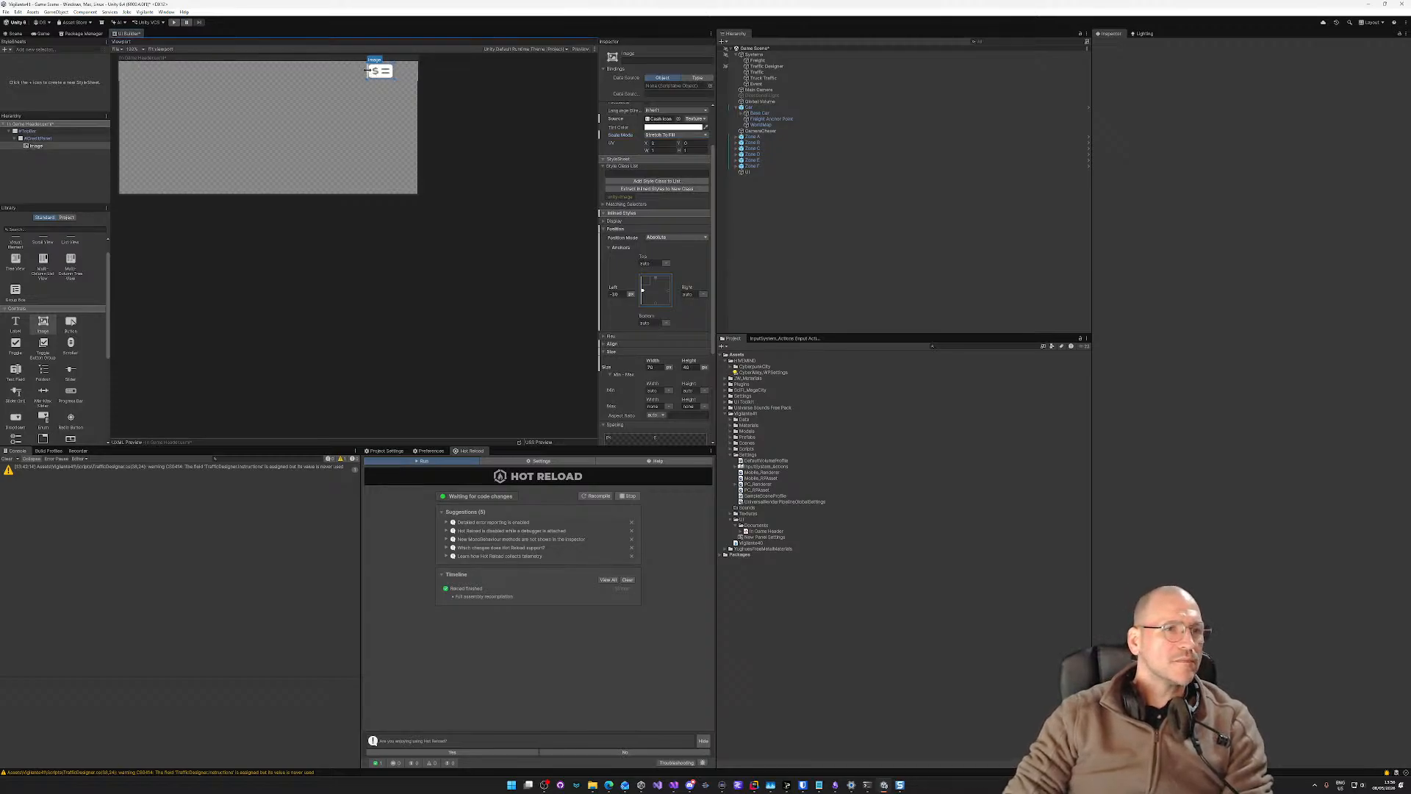
Step: Narrow the Cash Icon image from its left edge, and try Absolute position mode with a left anchor on the CreditPanel
left_click_drag(370, 73, 378, 71)
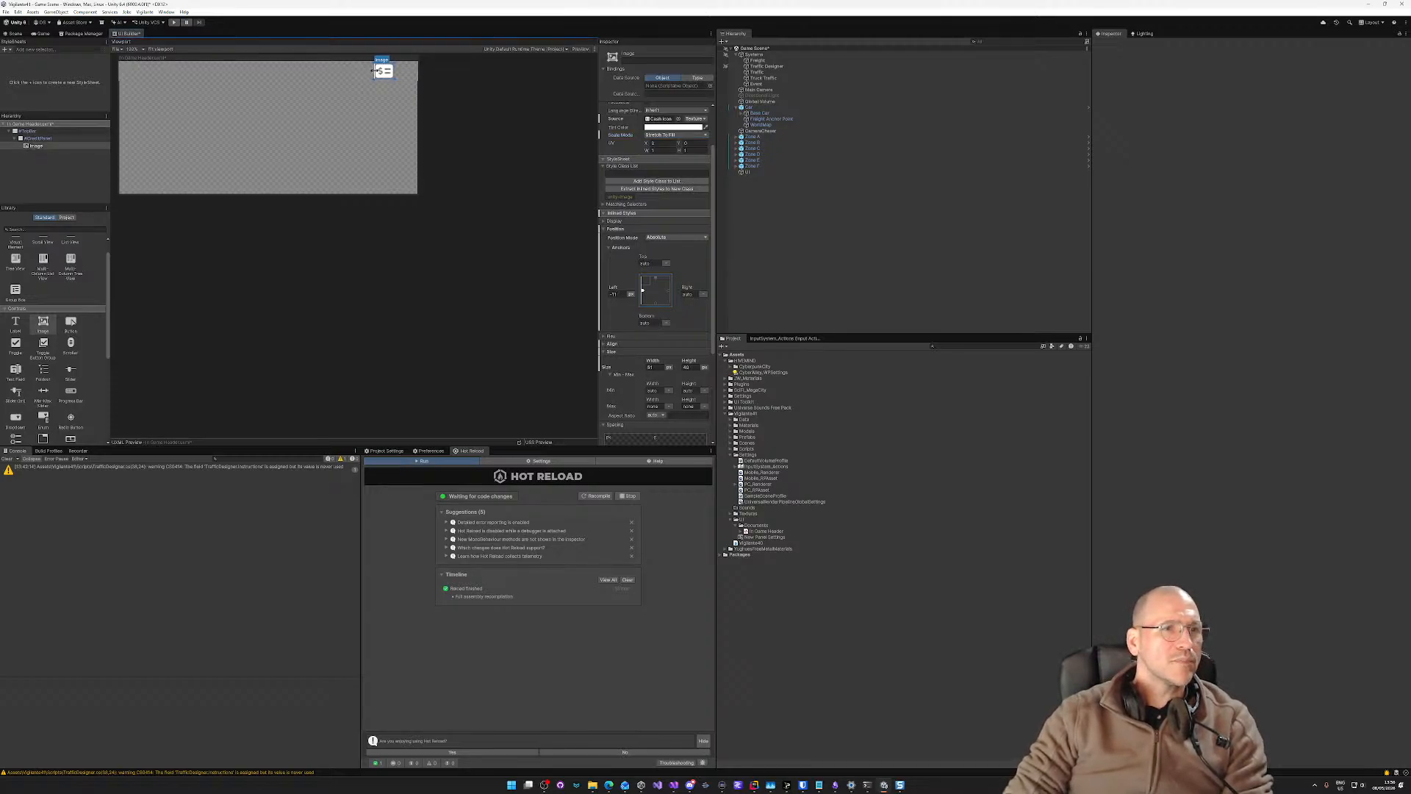
left_click(409, 77)
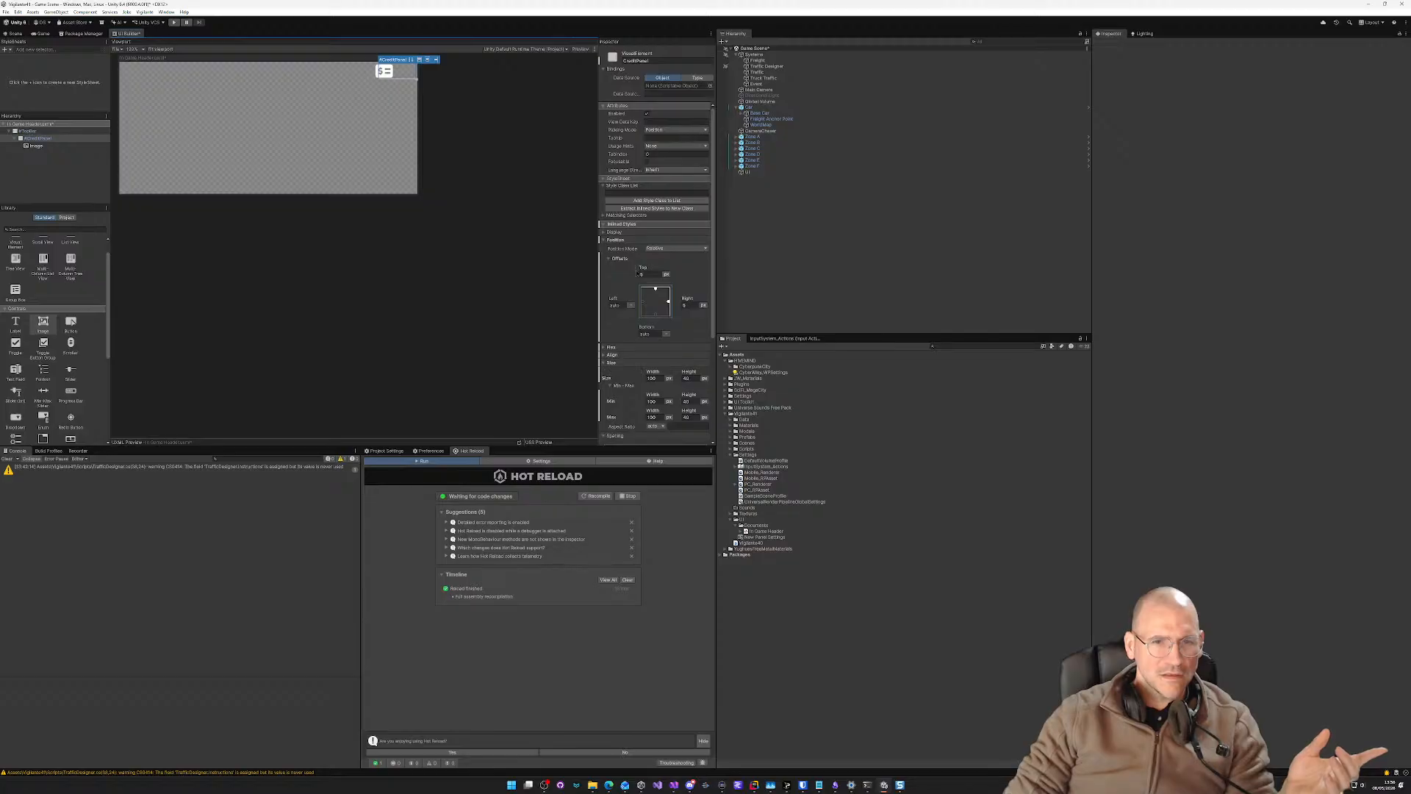
left_click(676, 249)
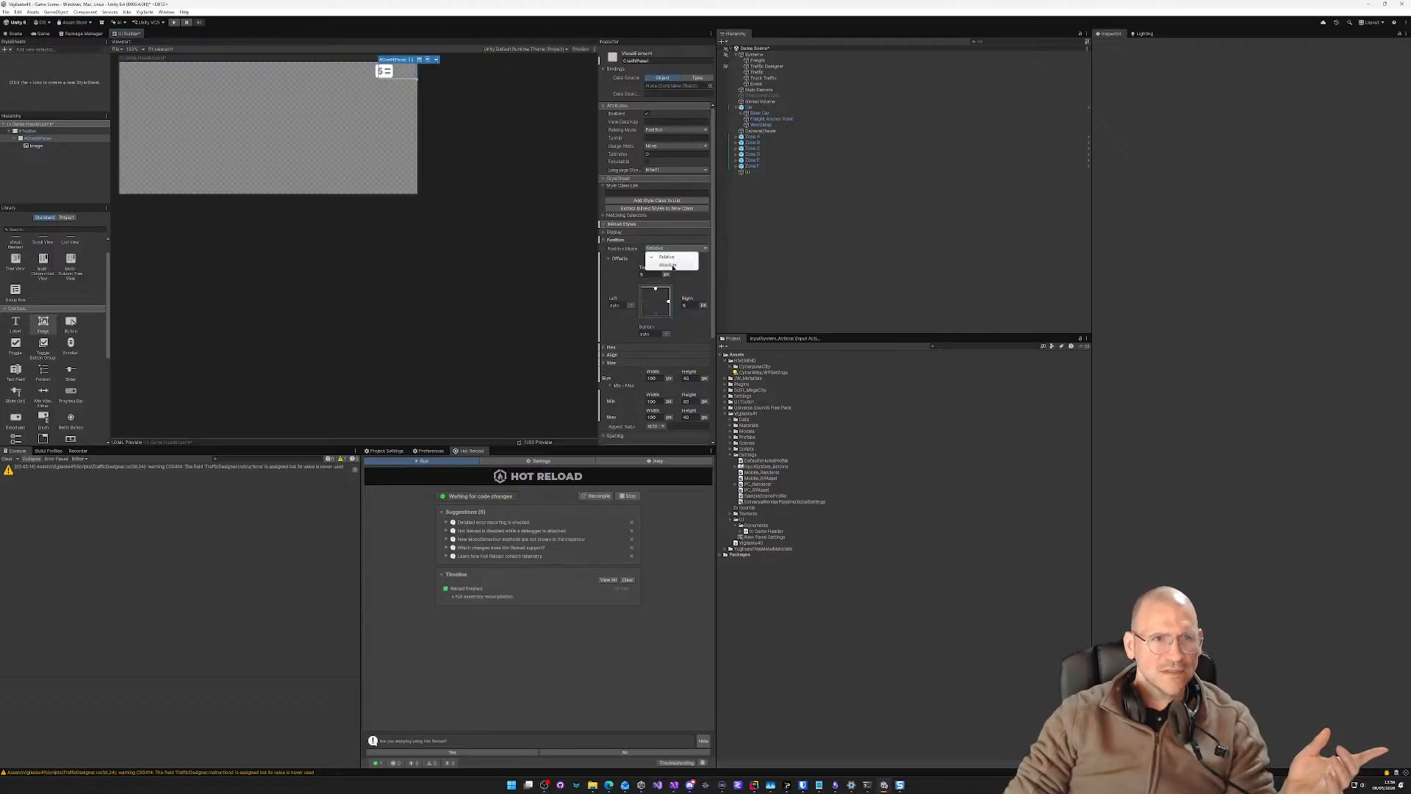
left_click(670, 265)
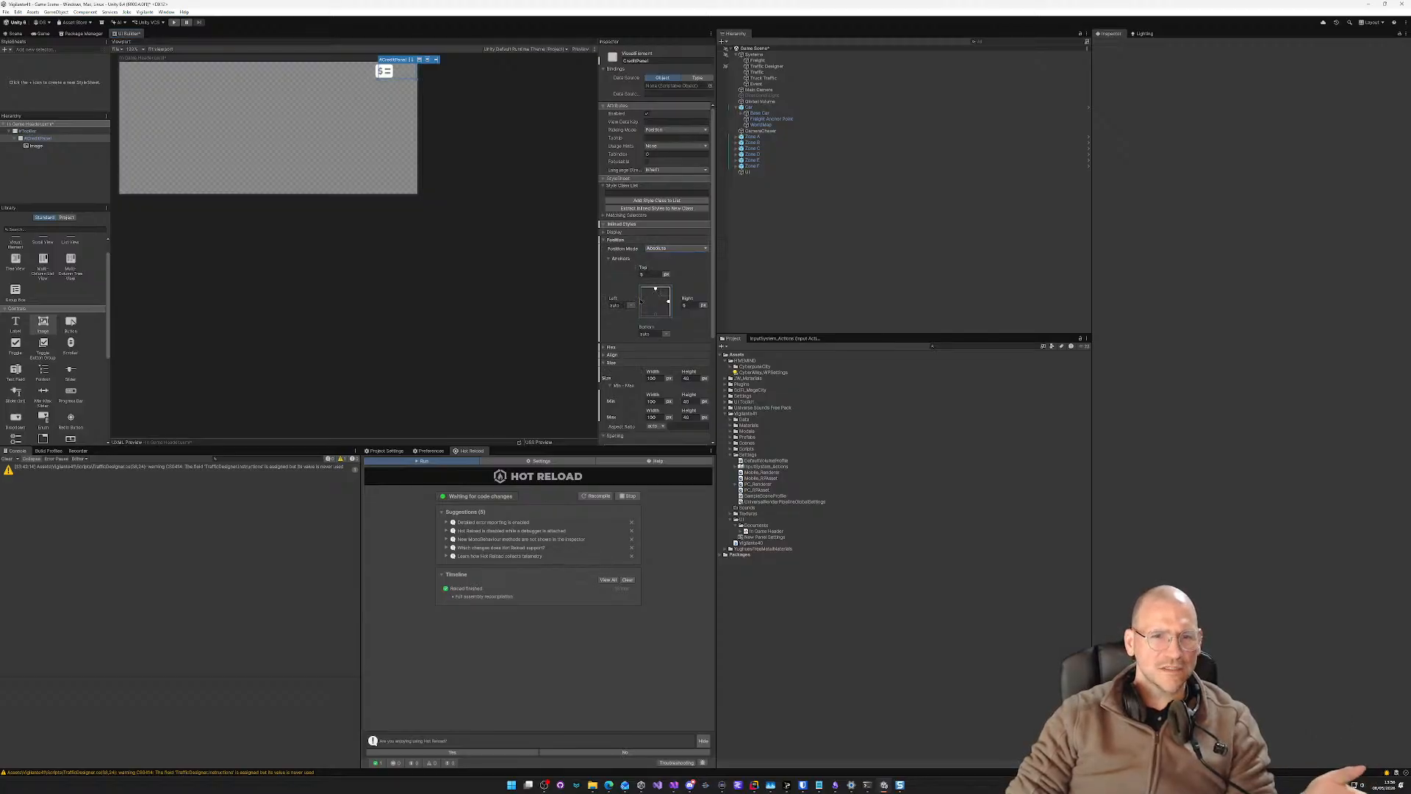
left_click(630, 306)
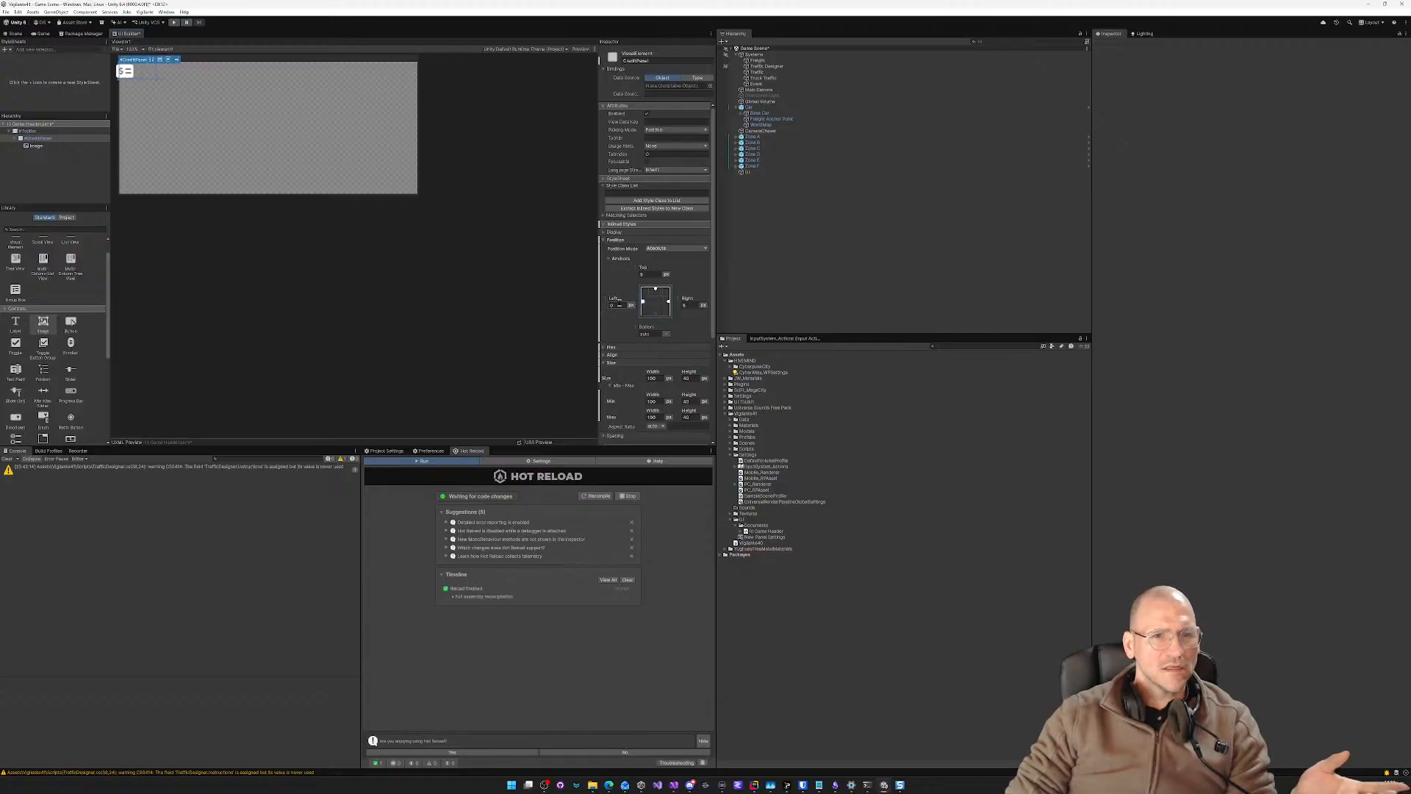
left_click(702, 304)
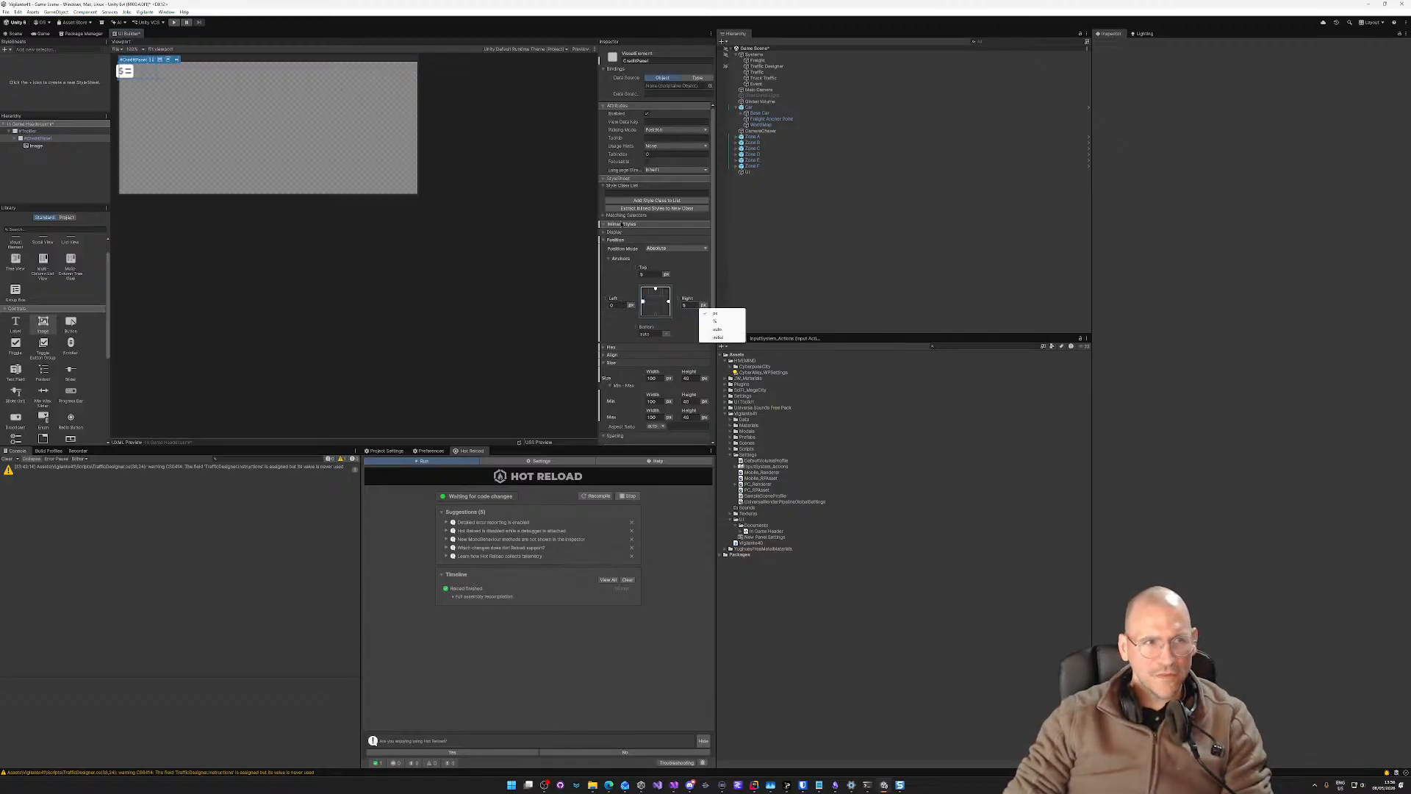
left_click(643, 302)
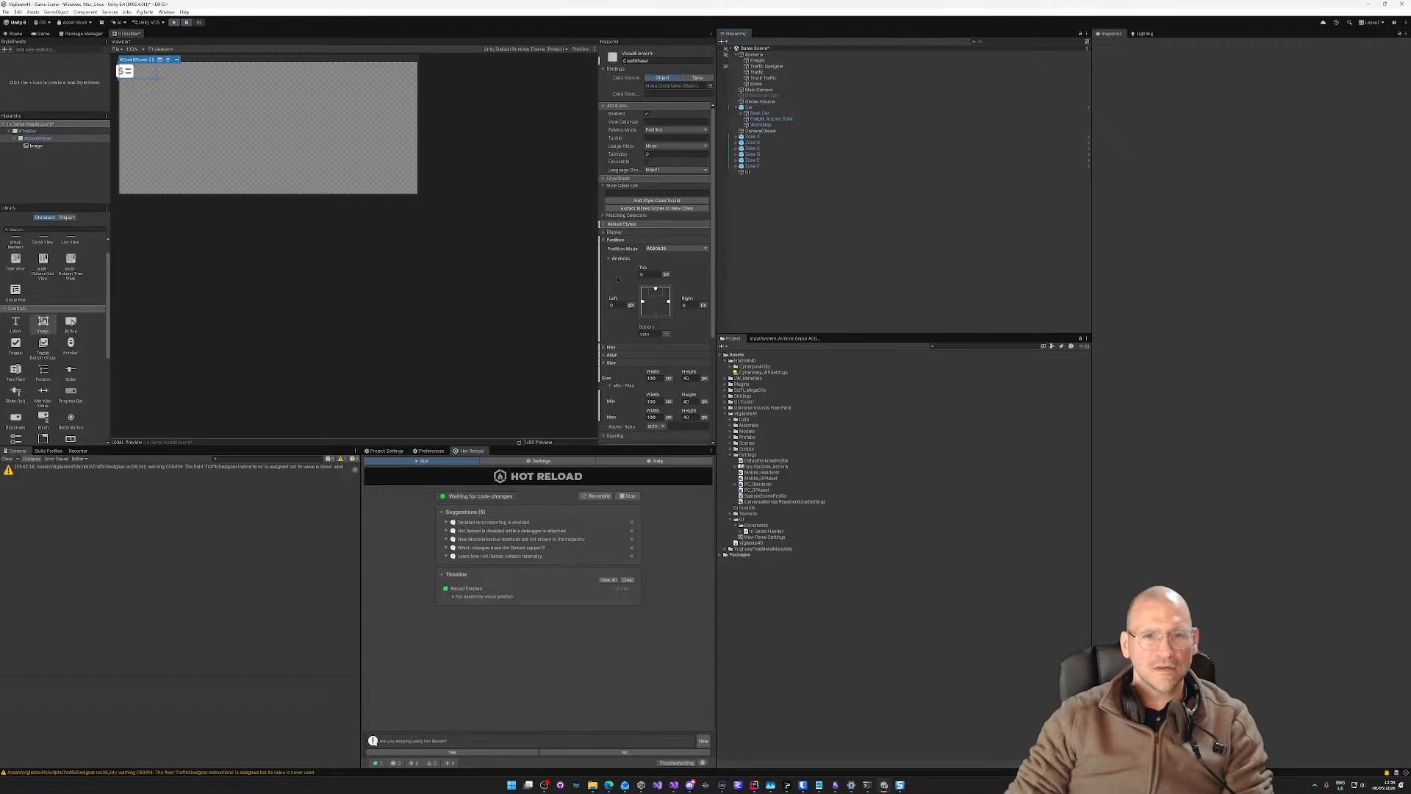
left_click(643, 301)
Step: Narrow the Cash Icon image and place it just outside the CreditPanel's left edge
left_click(381, 70)
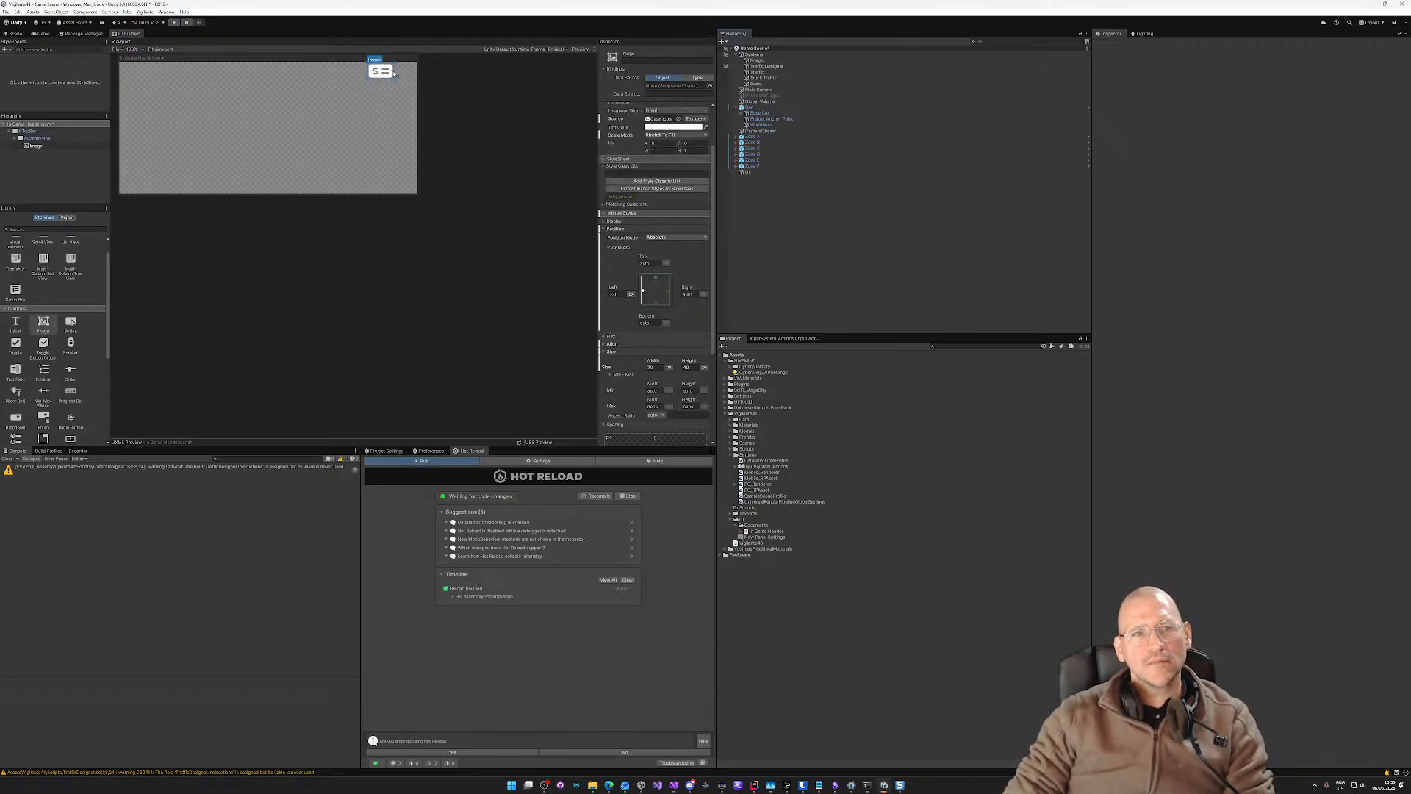
left_click_drag(393, 71, 372, 73)
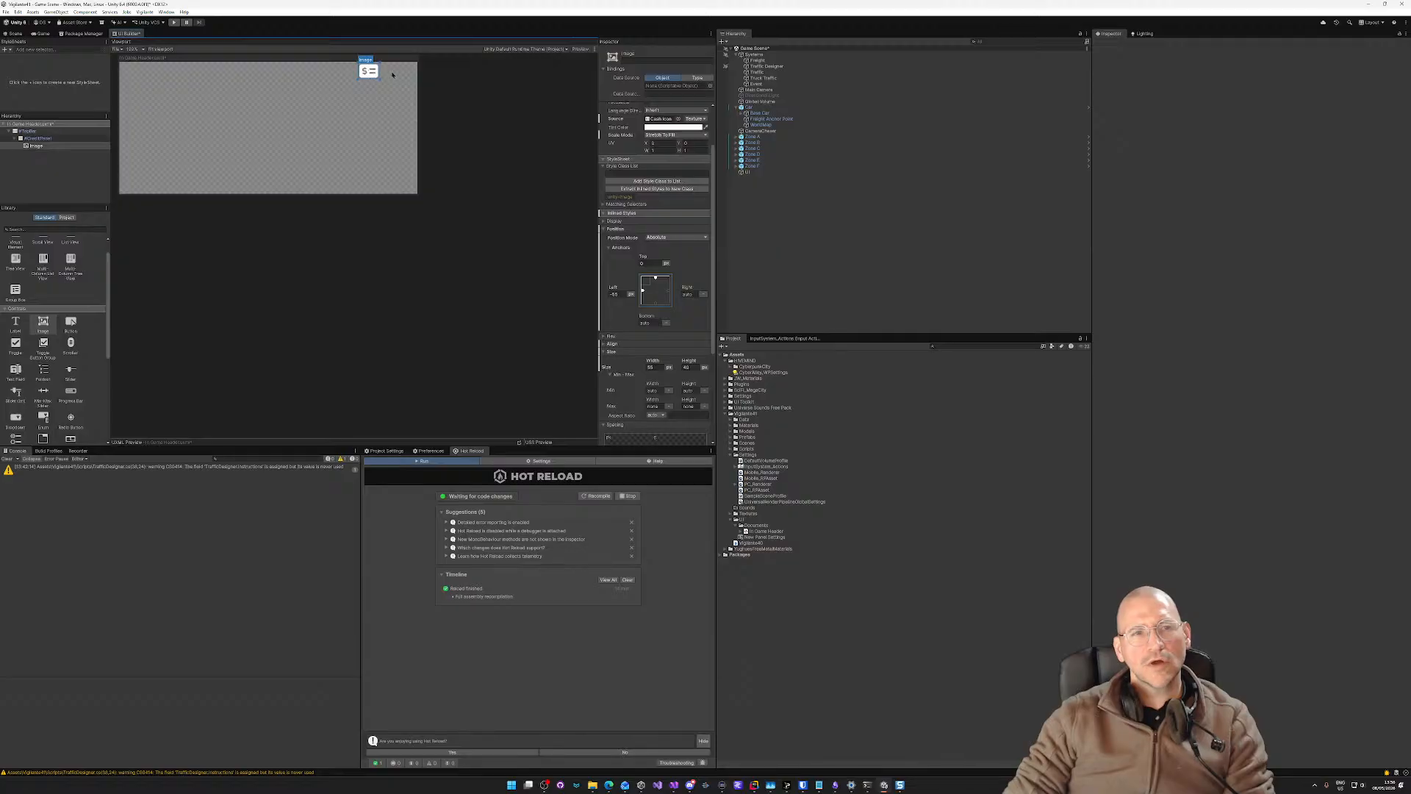
Step: Add a Label inside the CreditPanel, with Align Self set to flex-start and Align Content set to center
left_click(393, 75)
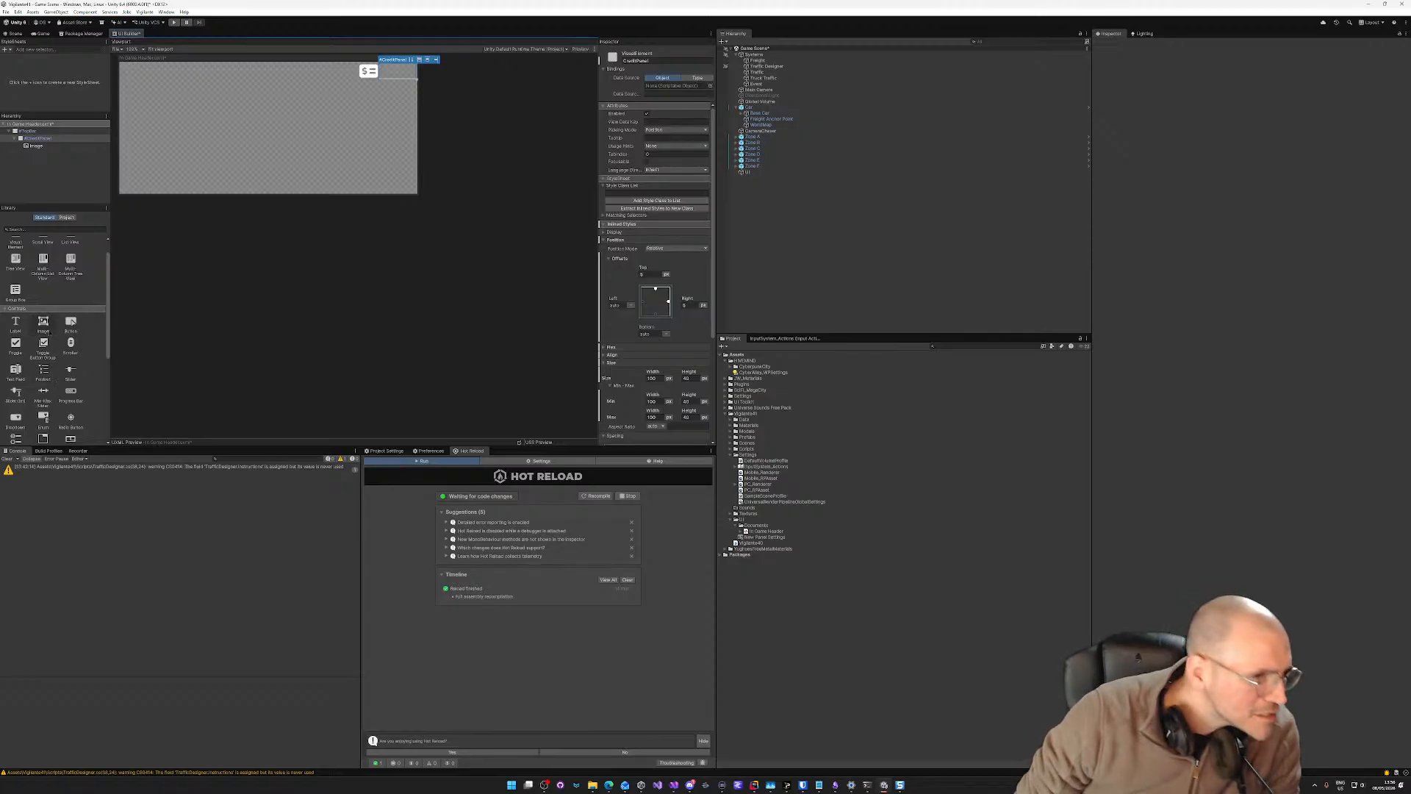
left_click_drag(15, 323, 392, 73)
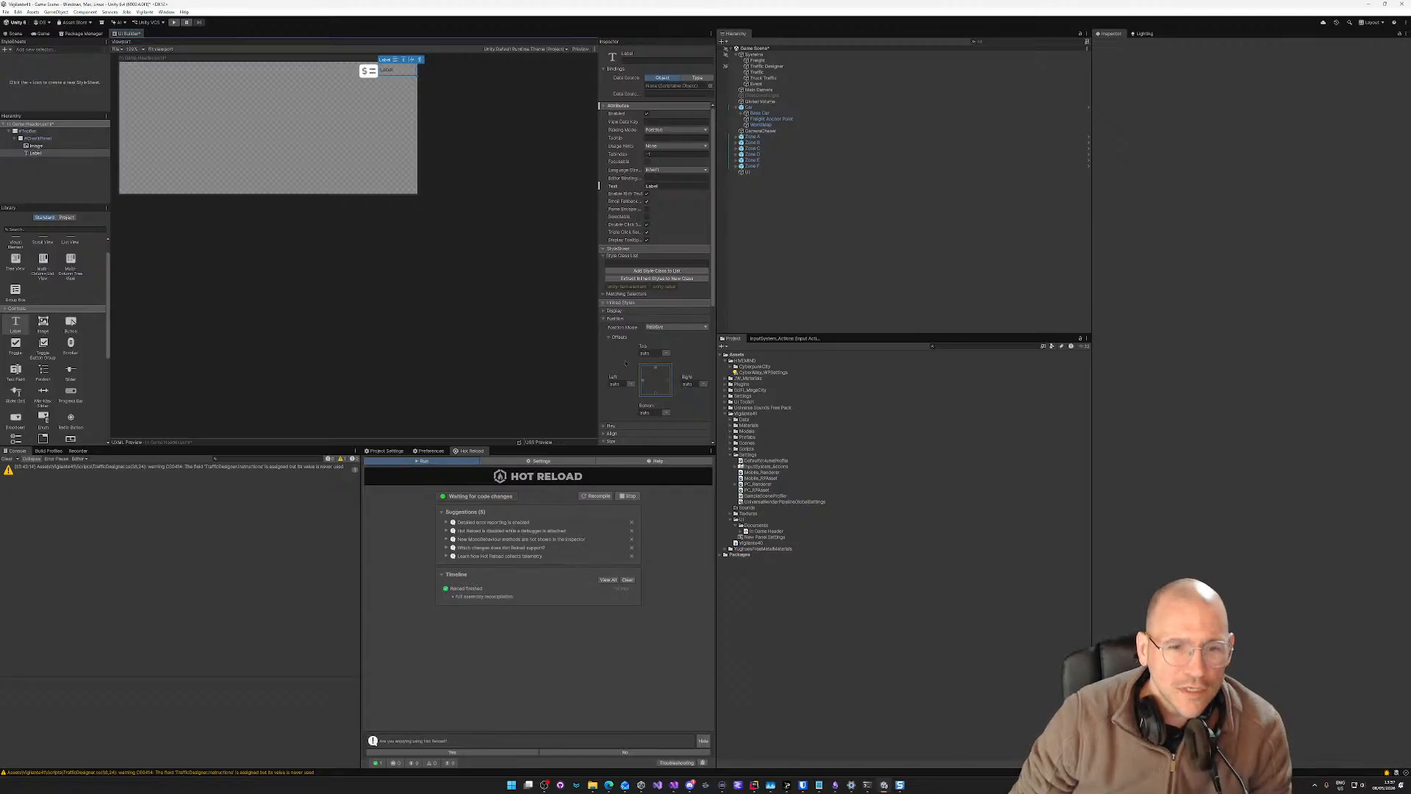
left_click(604, 319)
left_click(604, 334)
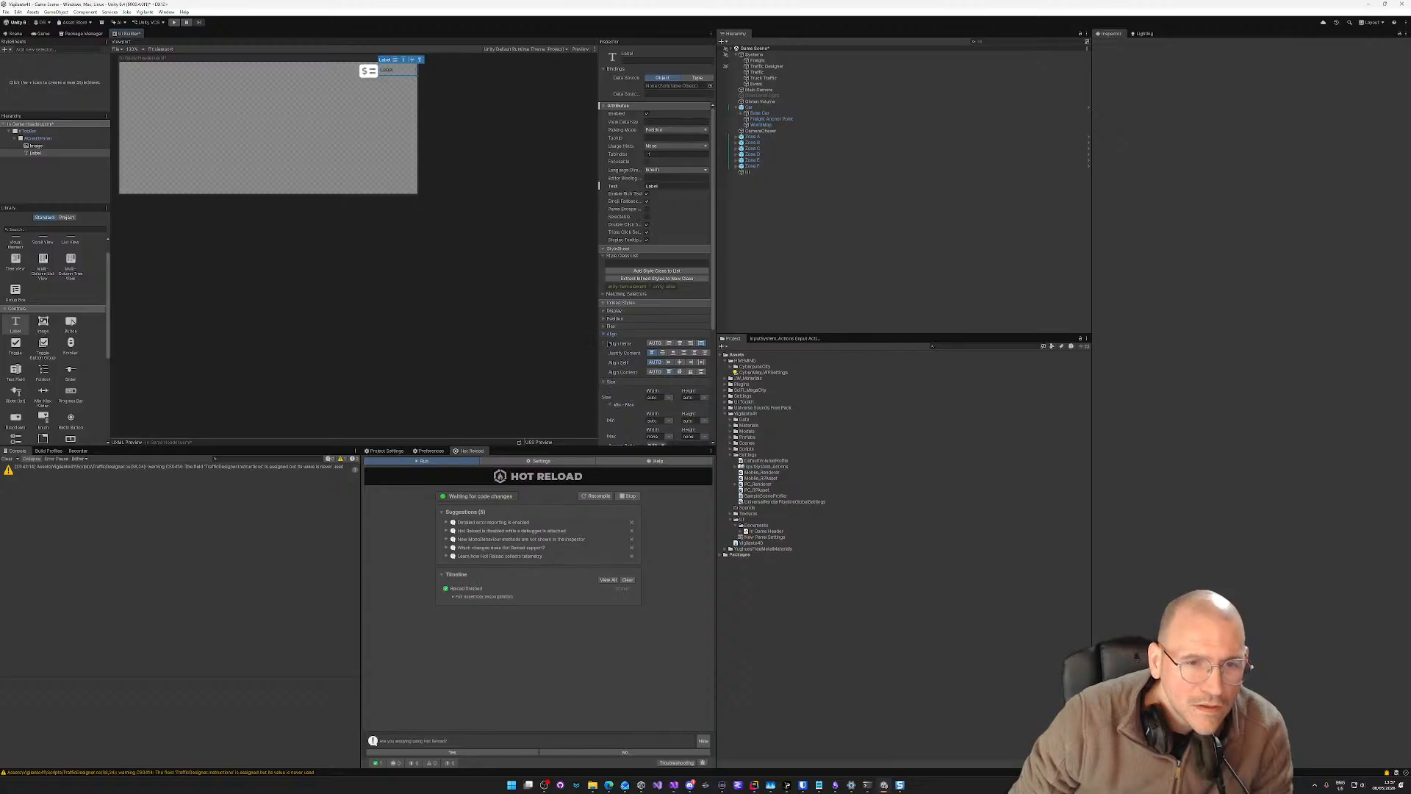
left_click(612, 335)
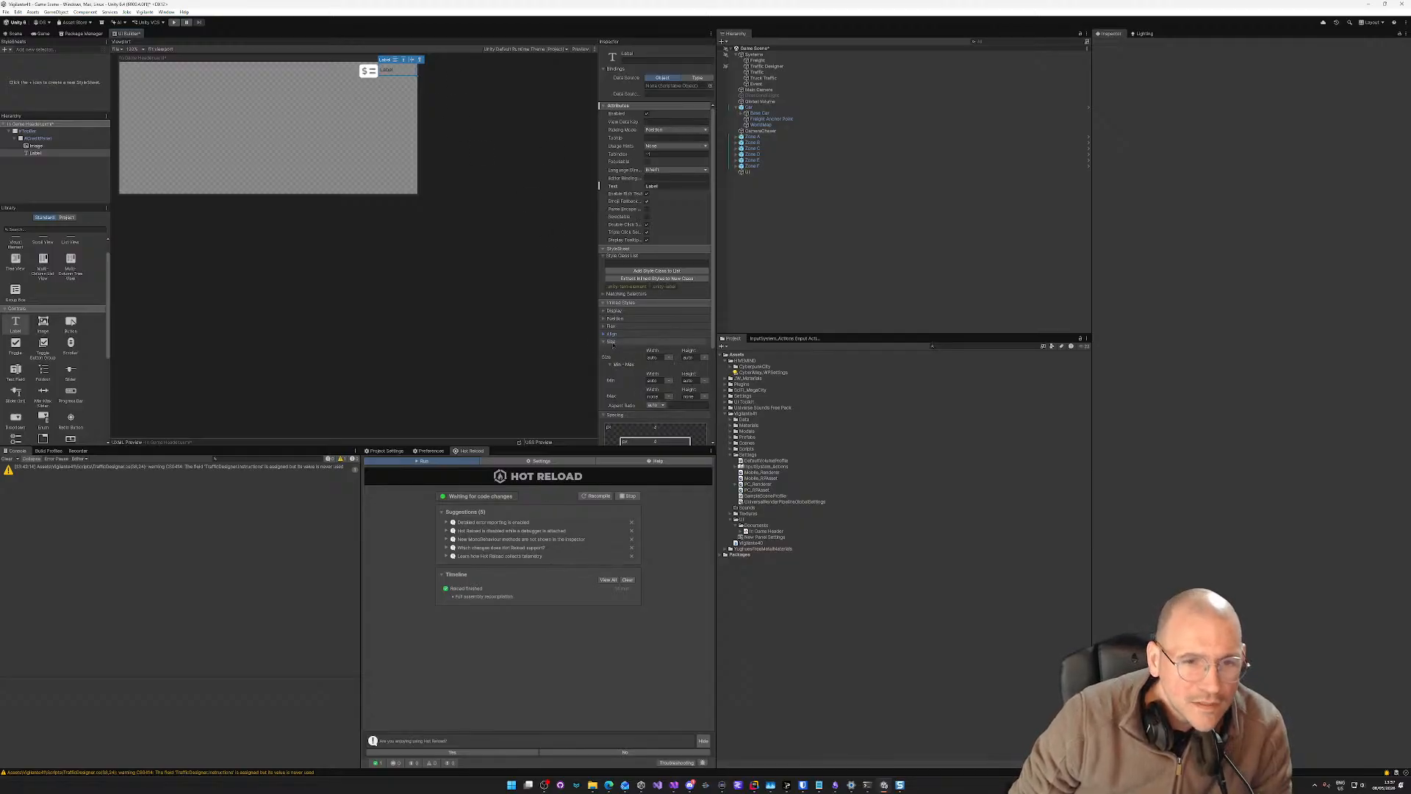
left_click(603, 335)
left_click(669, 363)
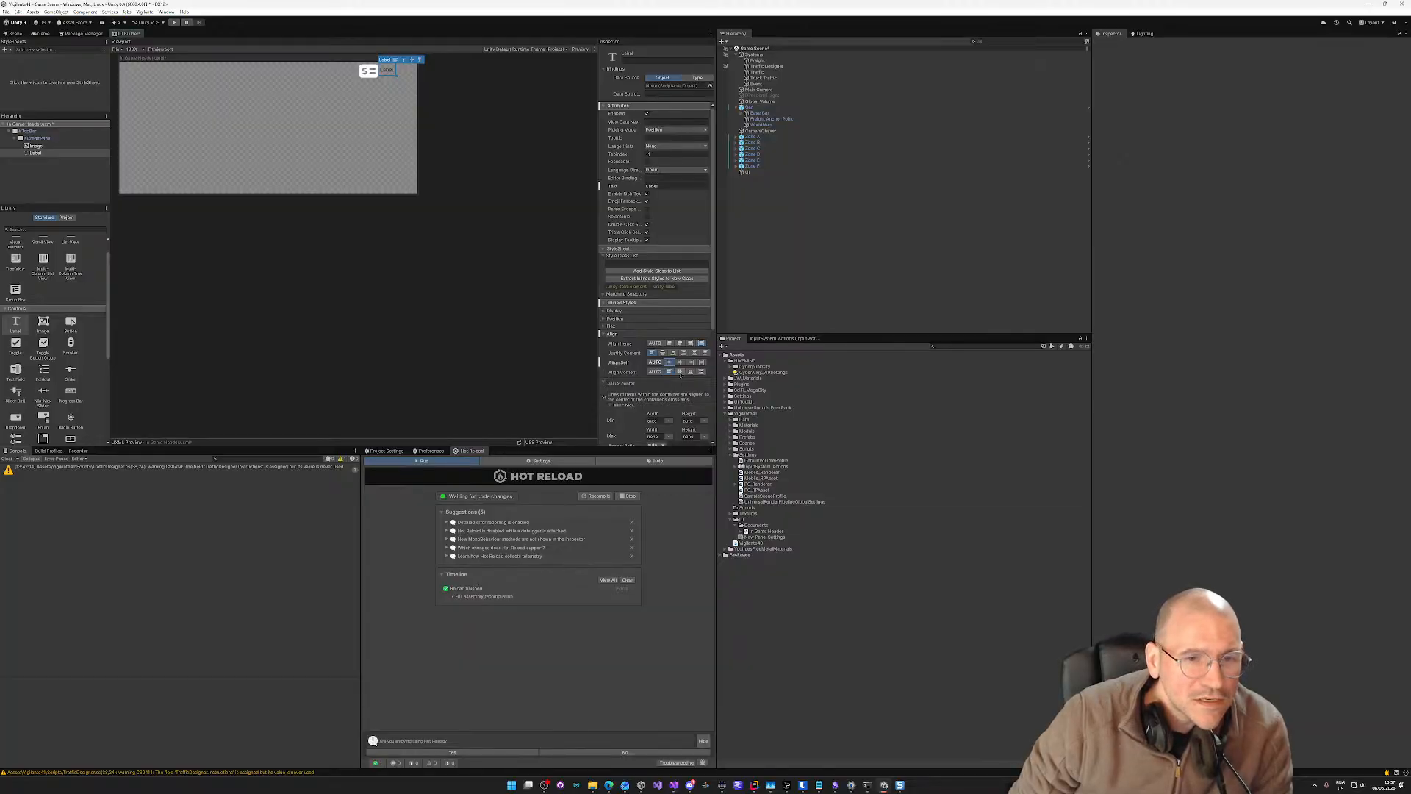
left_click(680, 372)
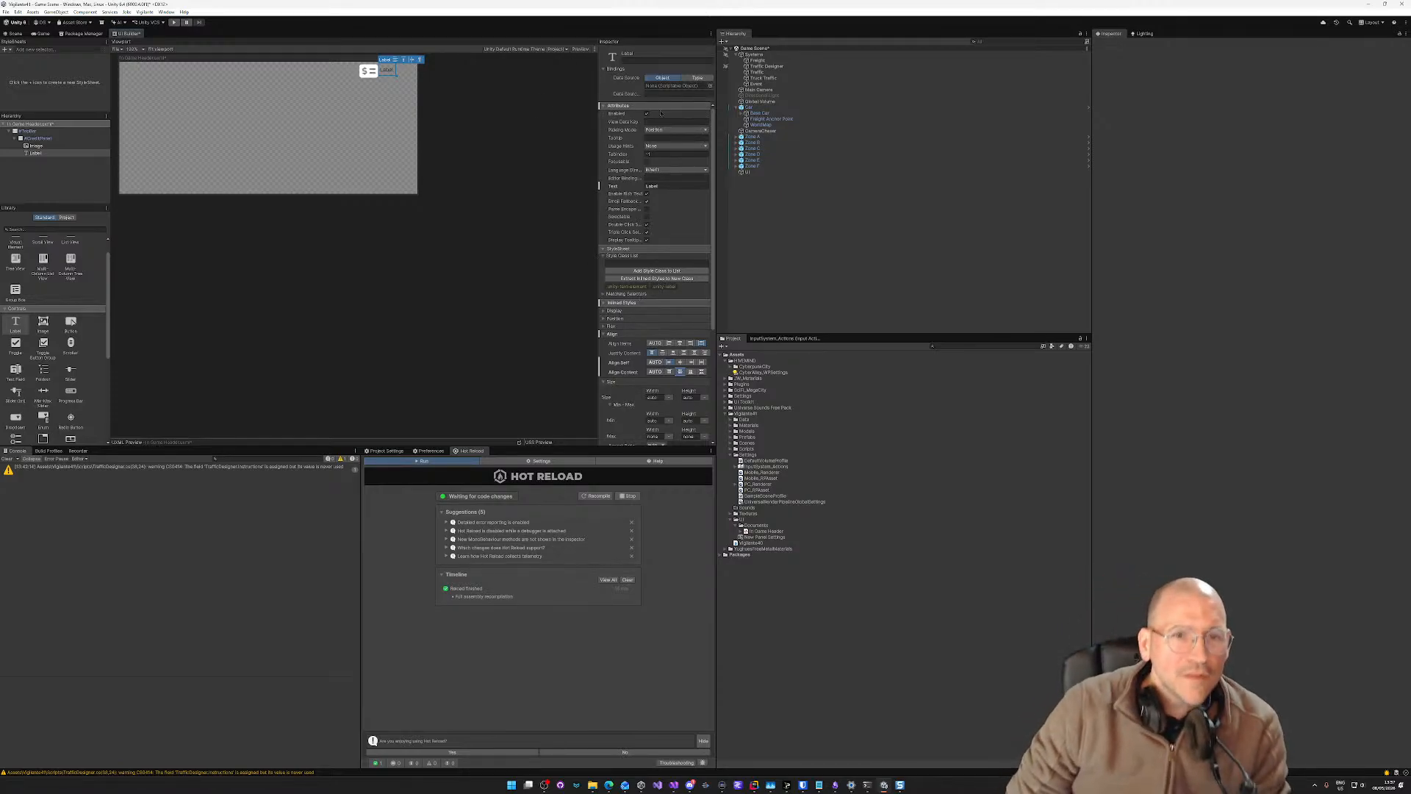
Step: Widen the label across the CreditPanel and name it LabelCredits
left_click_drag(397, 70, 414, 71)
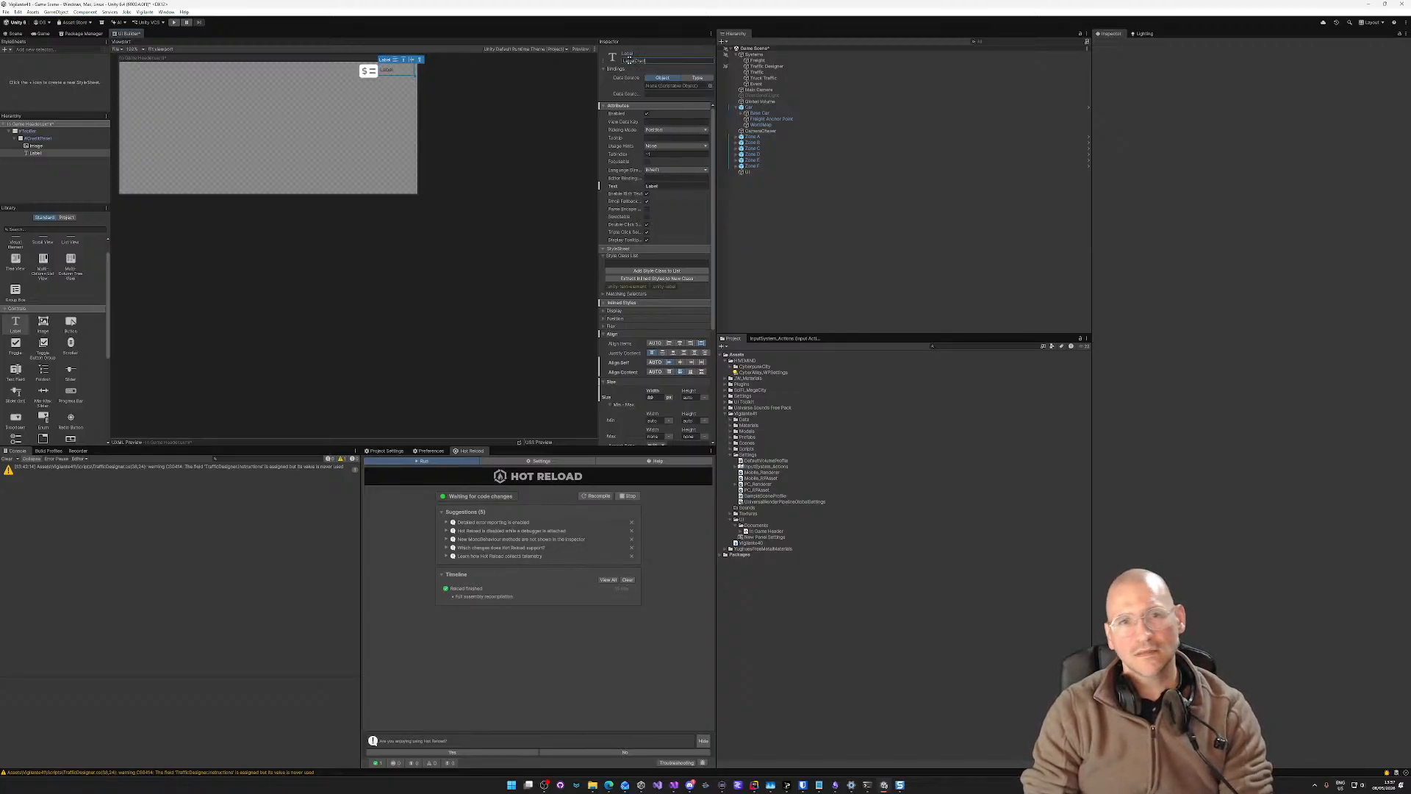
key("Return")
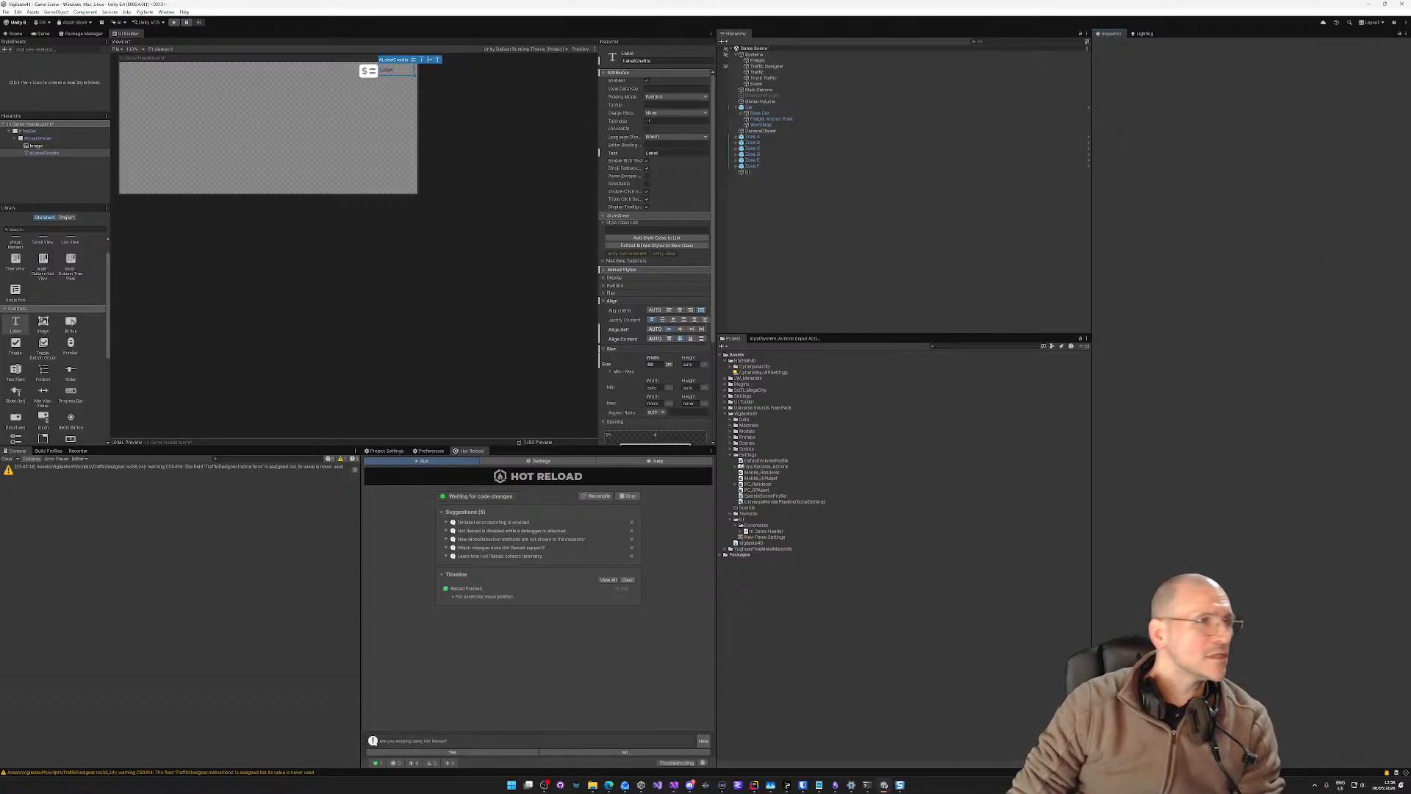
Step: Show the Game view and assign the In Game Header document as the source asset of the UI object's UI Document
left_click(533, 157)
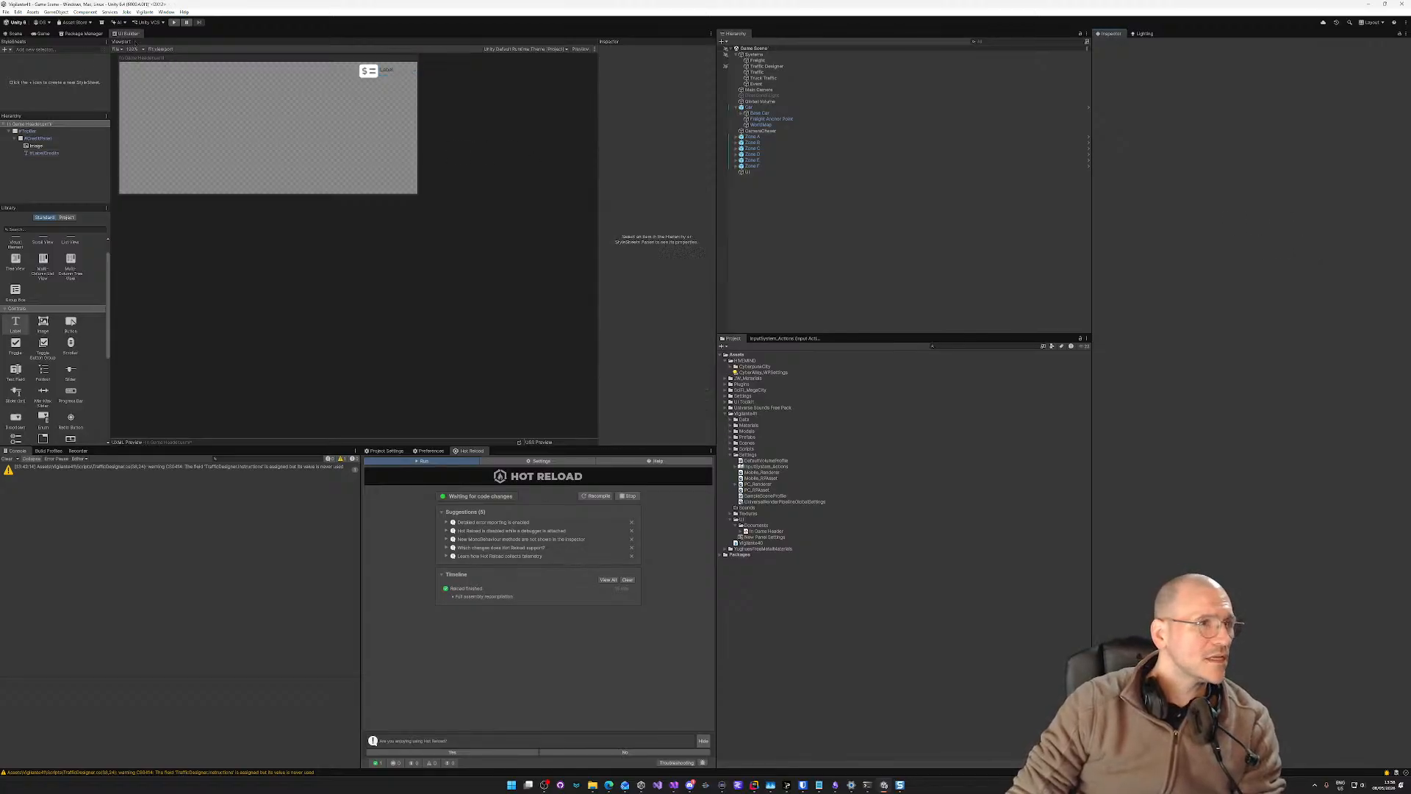
left_click(41, 34)
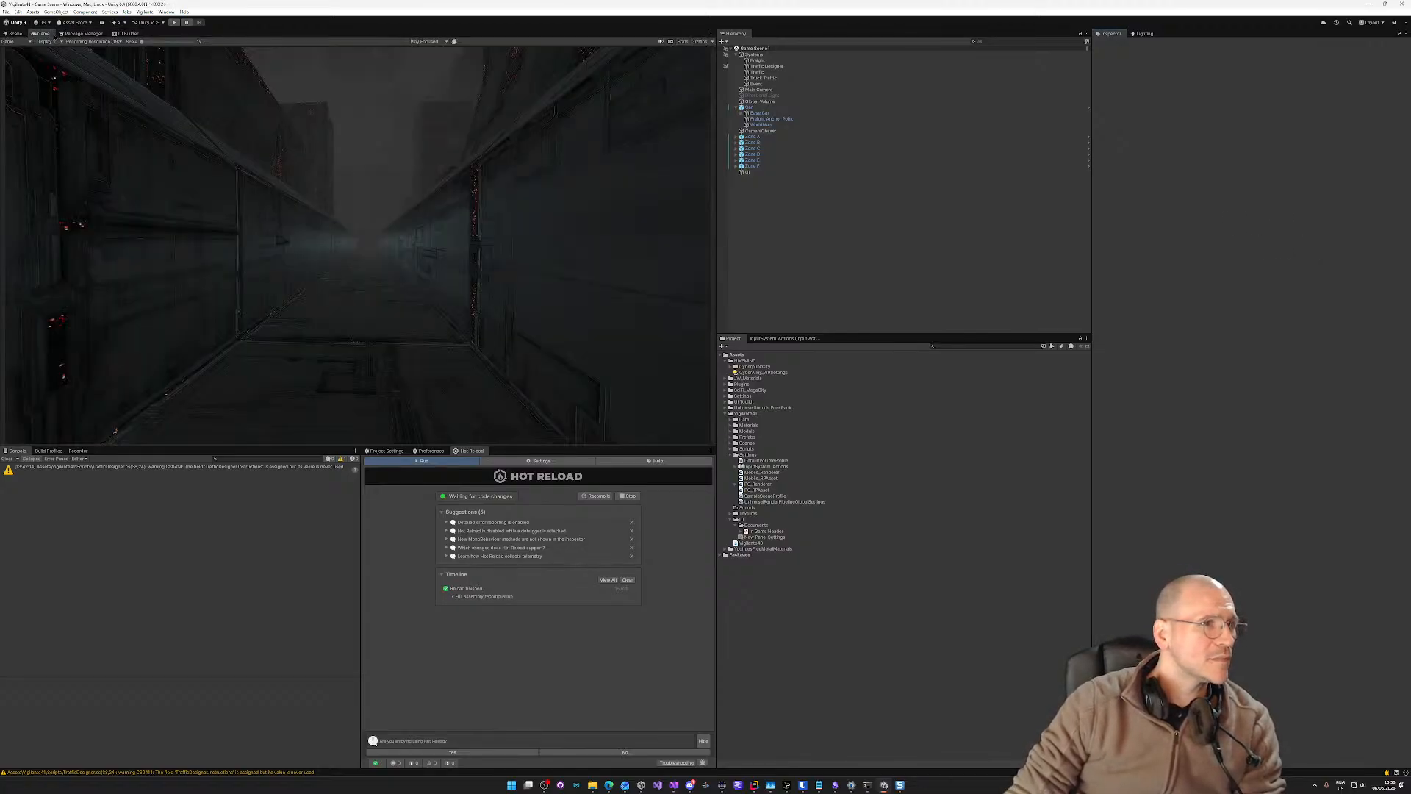
left_click(15, 34)
left_click(41, 34)
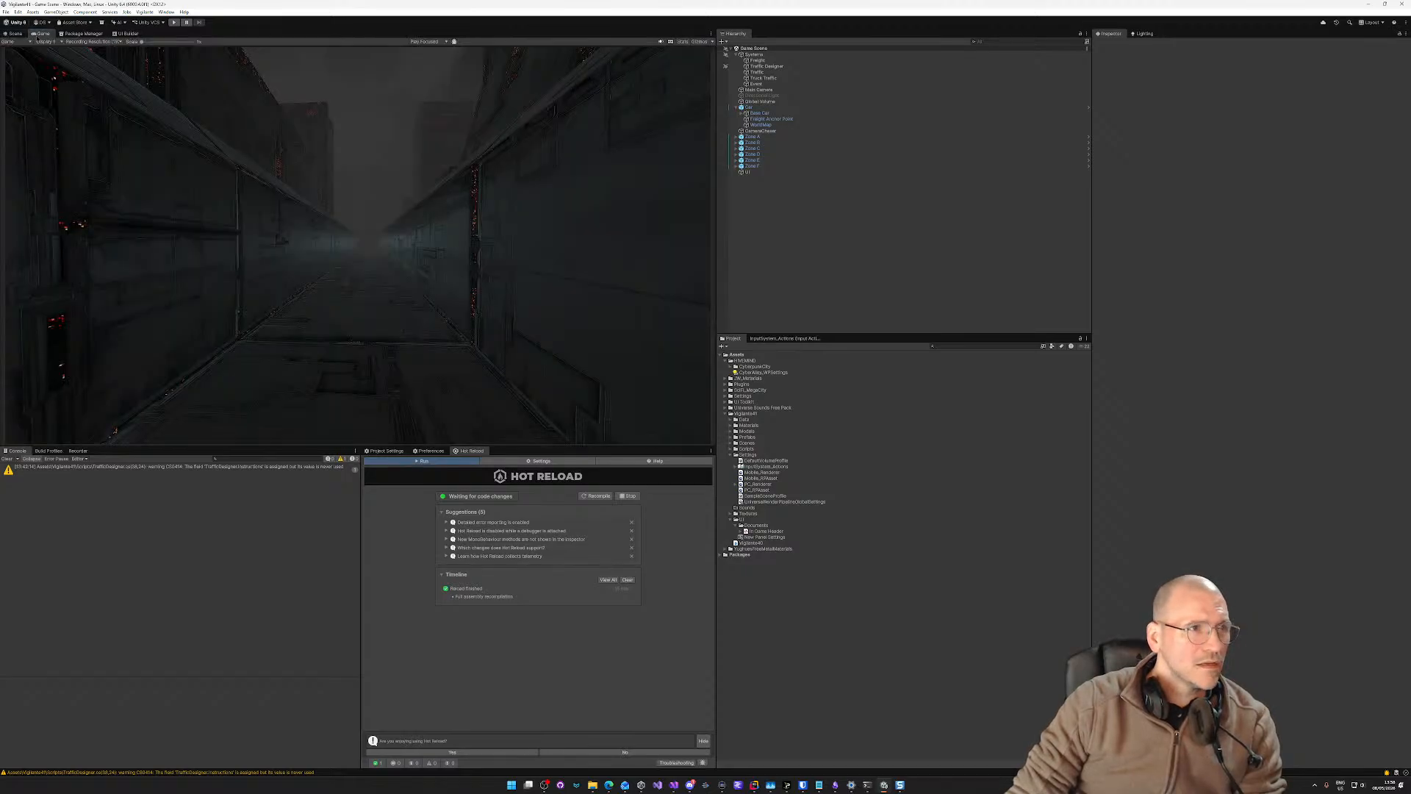
left_click(1000, 172)
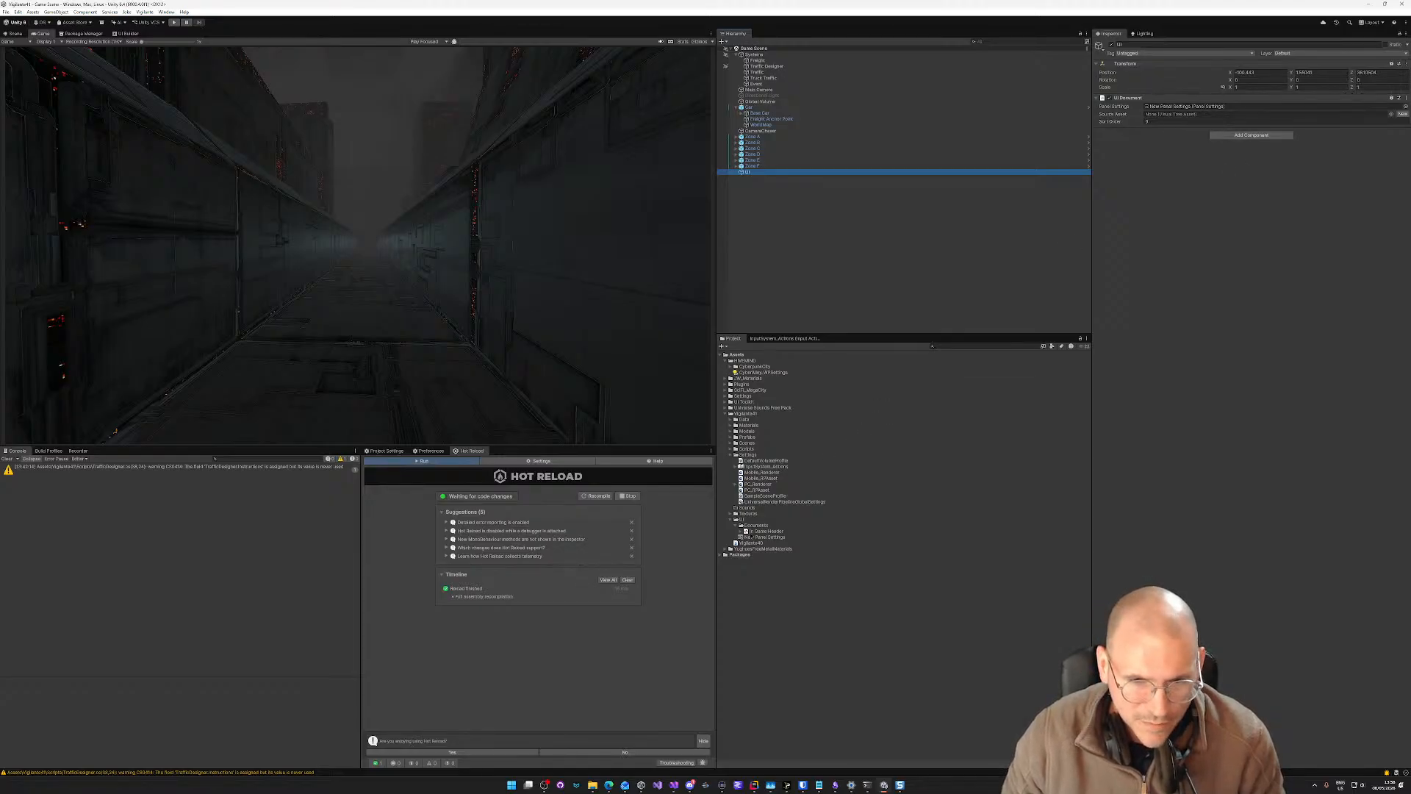
left_click_drag(764, 531, 1186, 118)
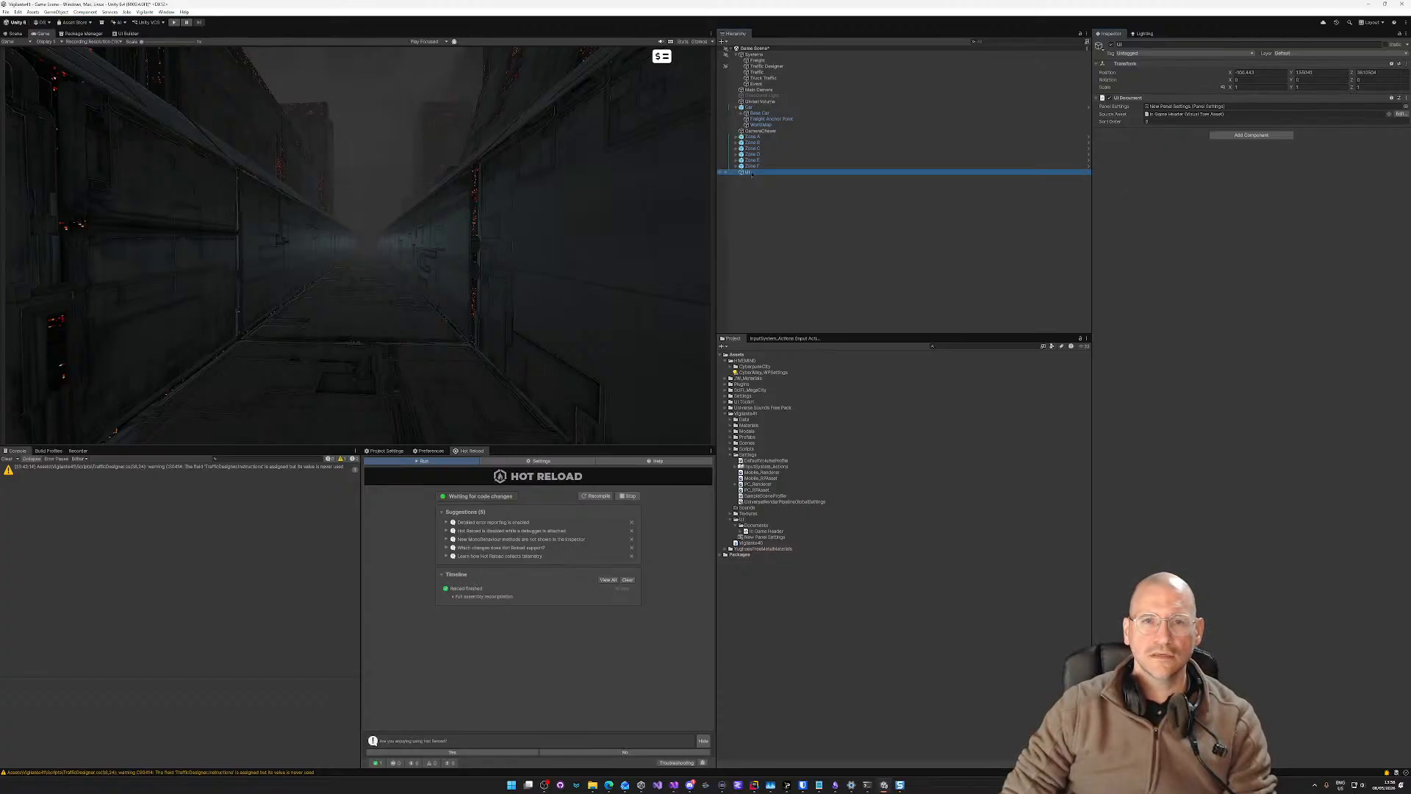
Step: Switch to Snagit Editor and undo the transparent fills on the cash icon until its original navy artwork is restored
key("alt+Tab")
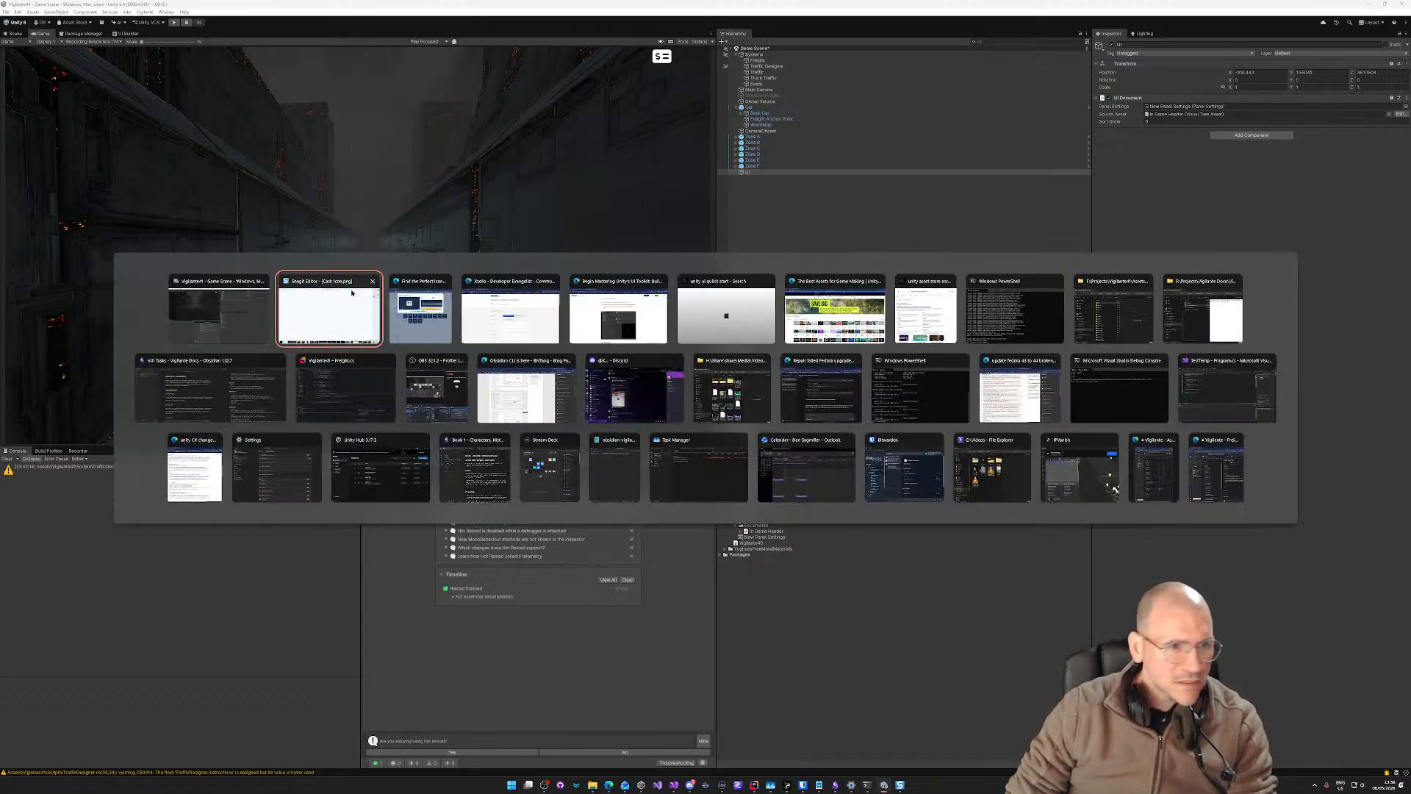
key("alt+Tab")
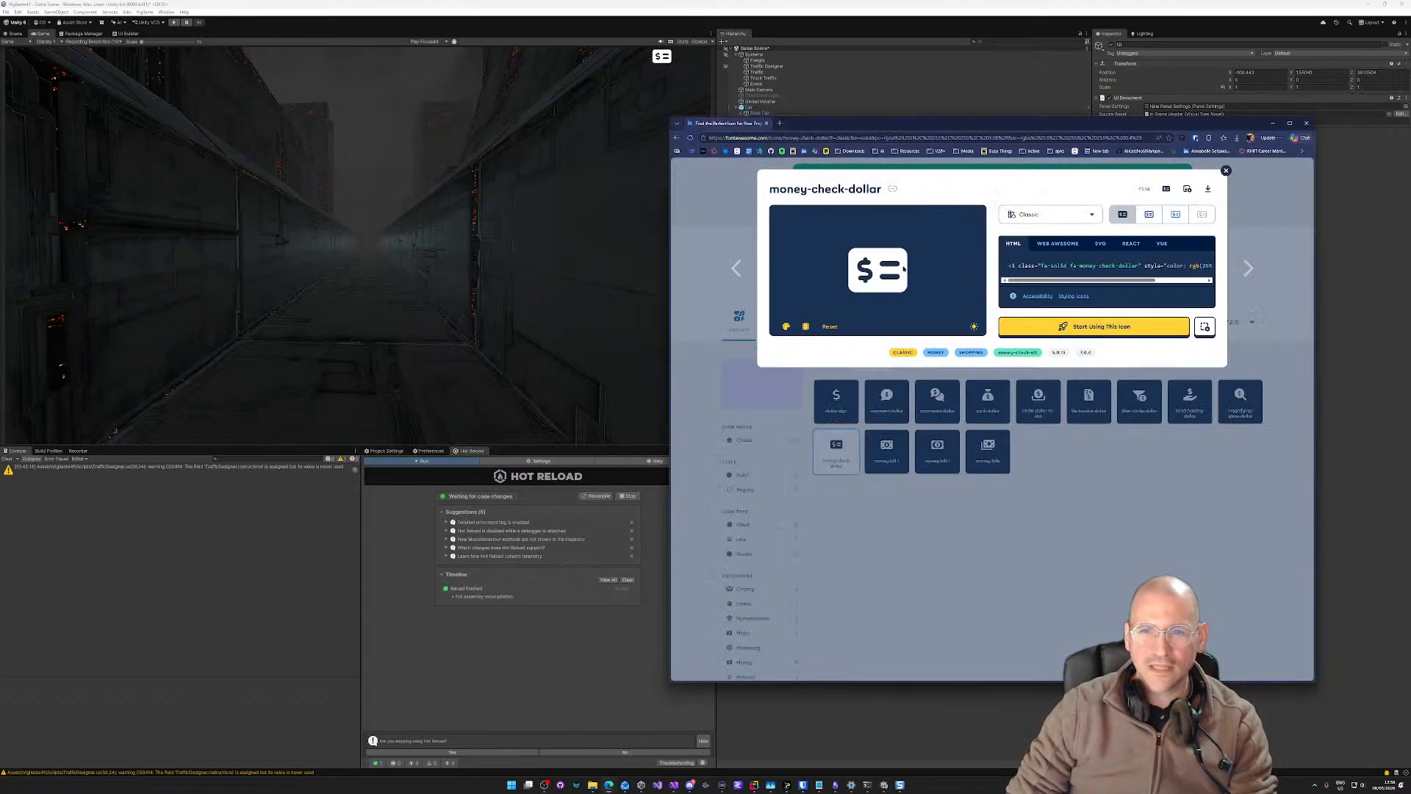
key("alt+Tab")
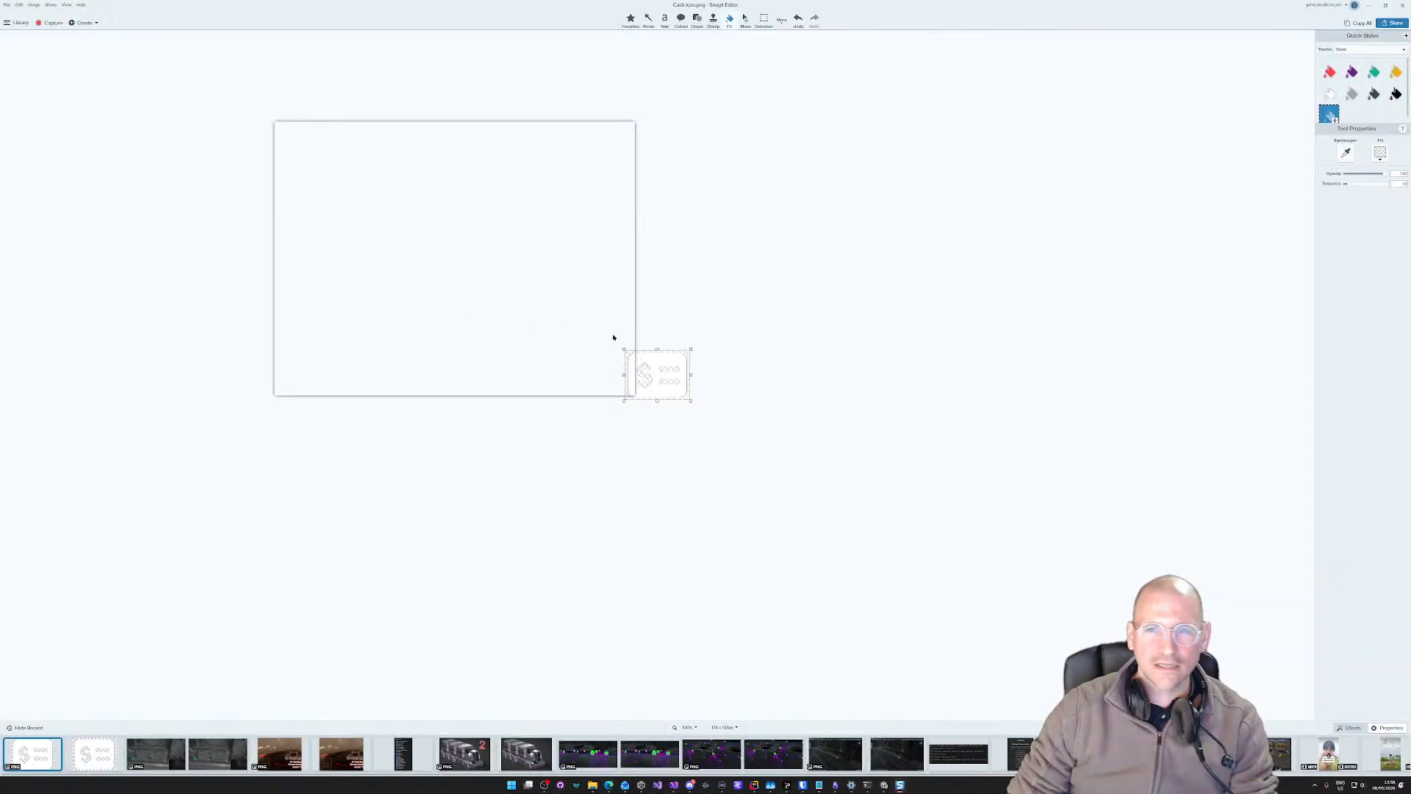
key("ctrl+z")
key("ctrl+z")
key("ctrl+z")
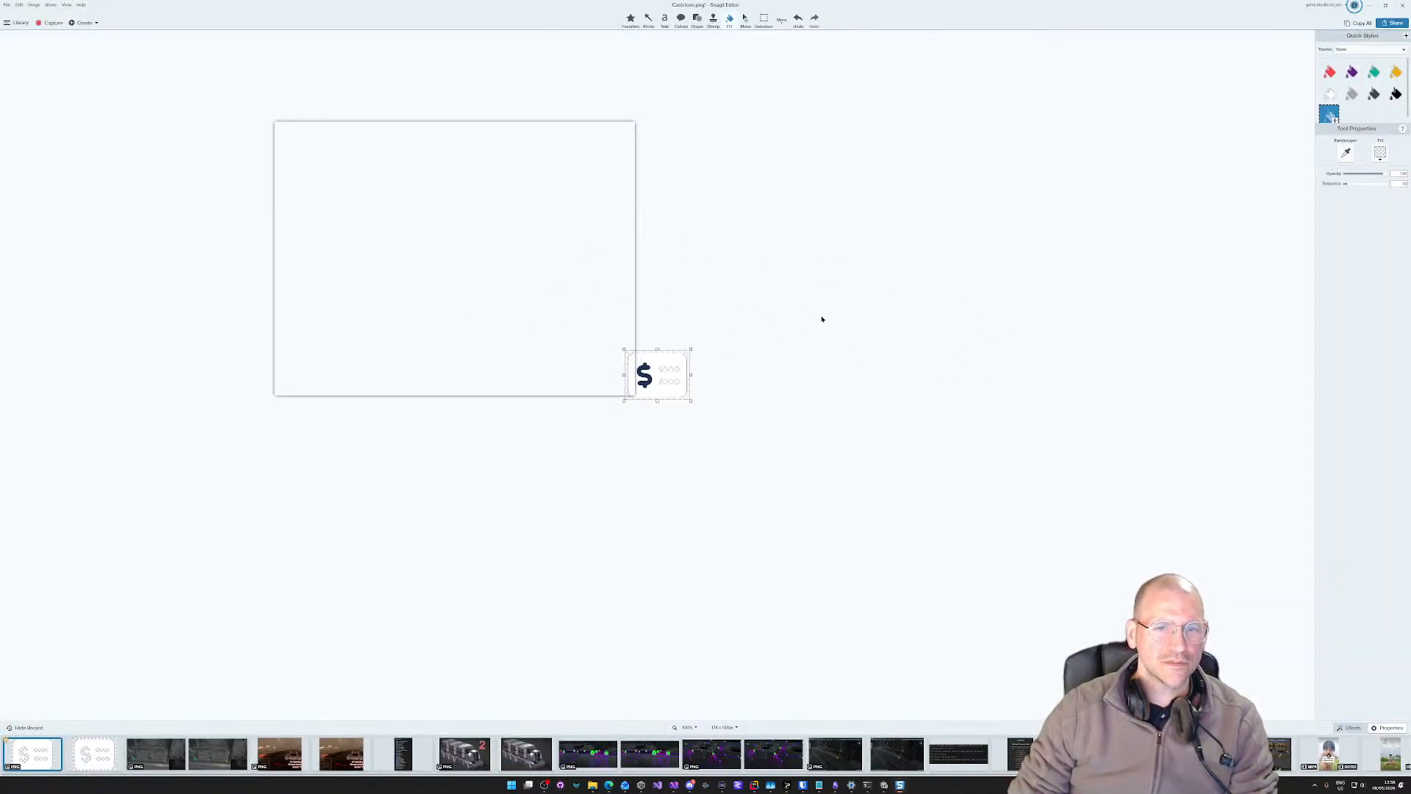
key("ctrl+z")
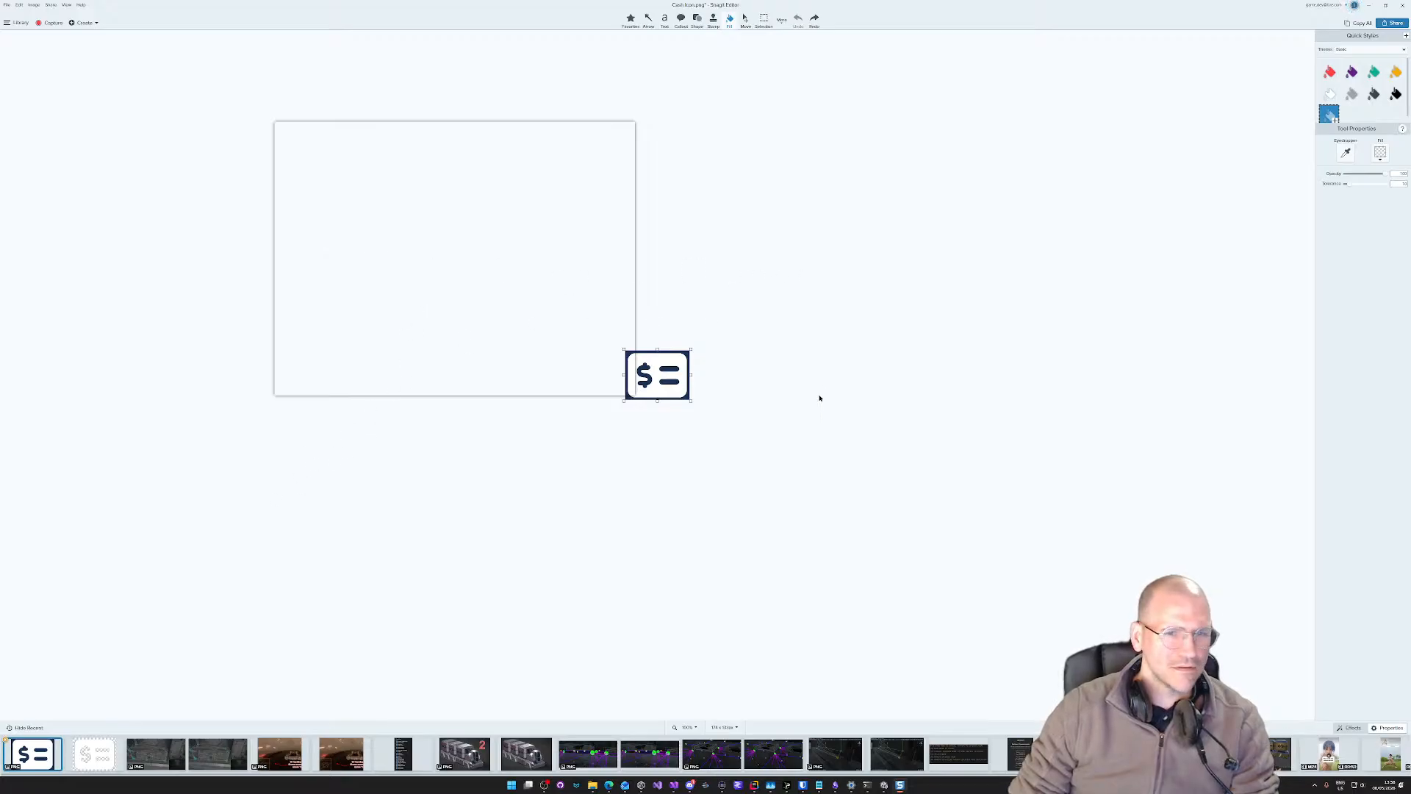
Step: Raise the transparent fill's tolerance, and make the icon's navy border and dollar sign transparent
scroll(677, 360, "up", 6, "ctrl")
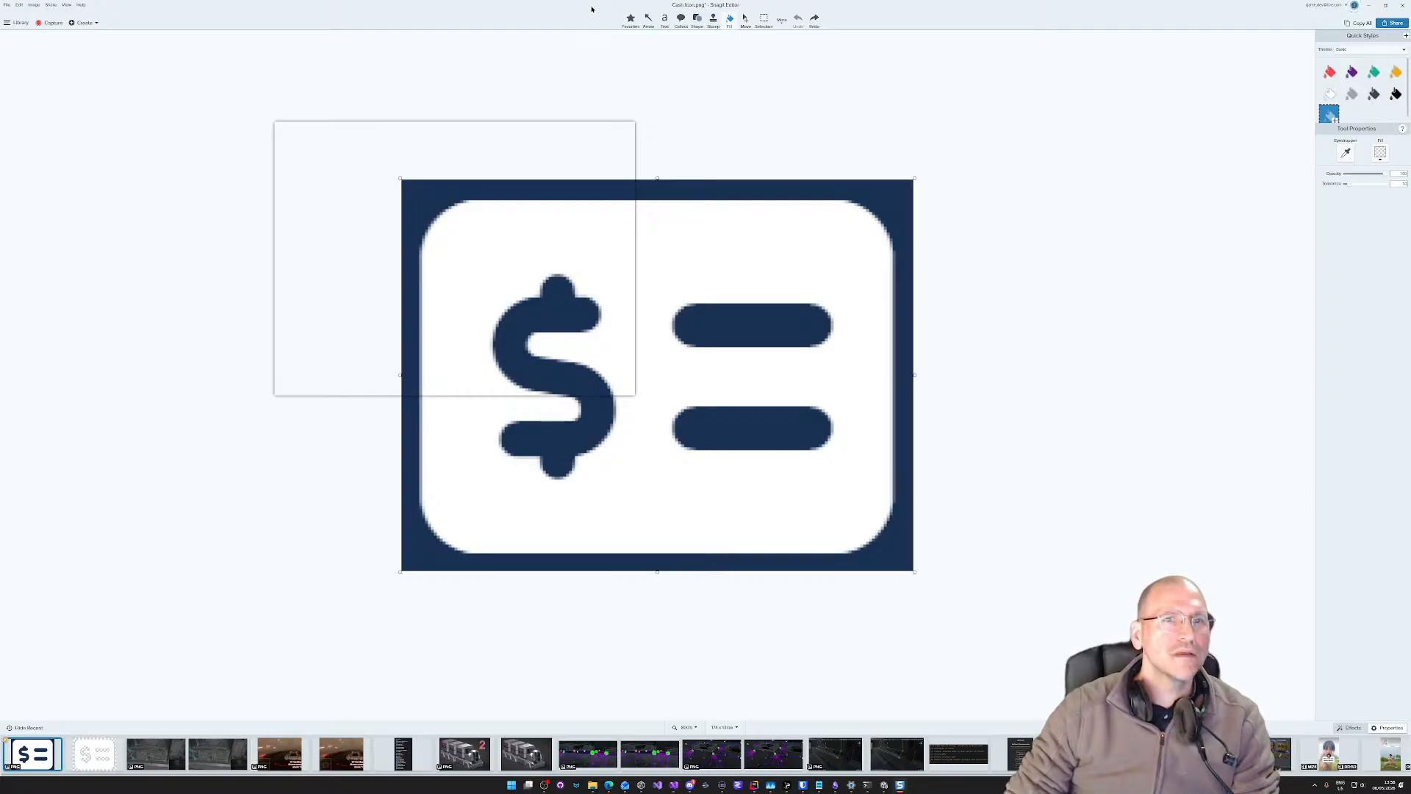
left_click_drag(592, 8, 602, 248)
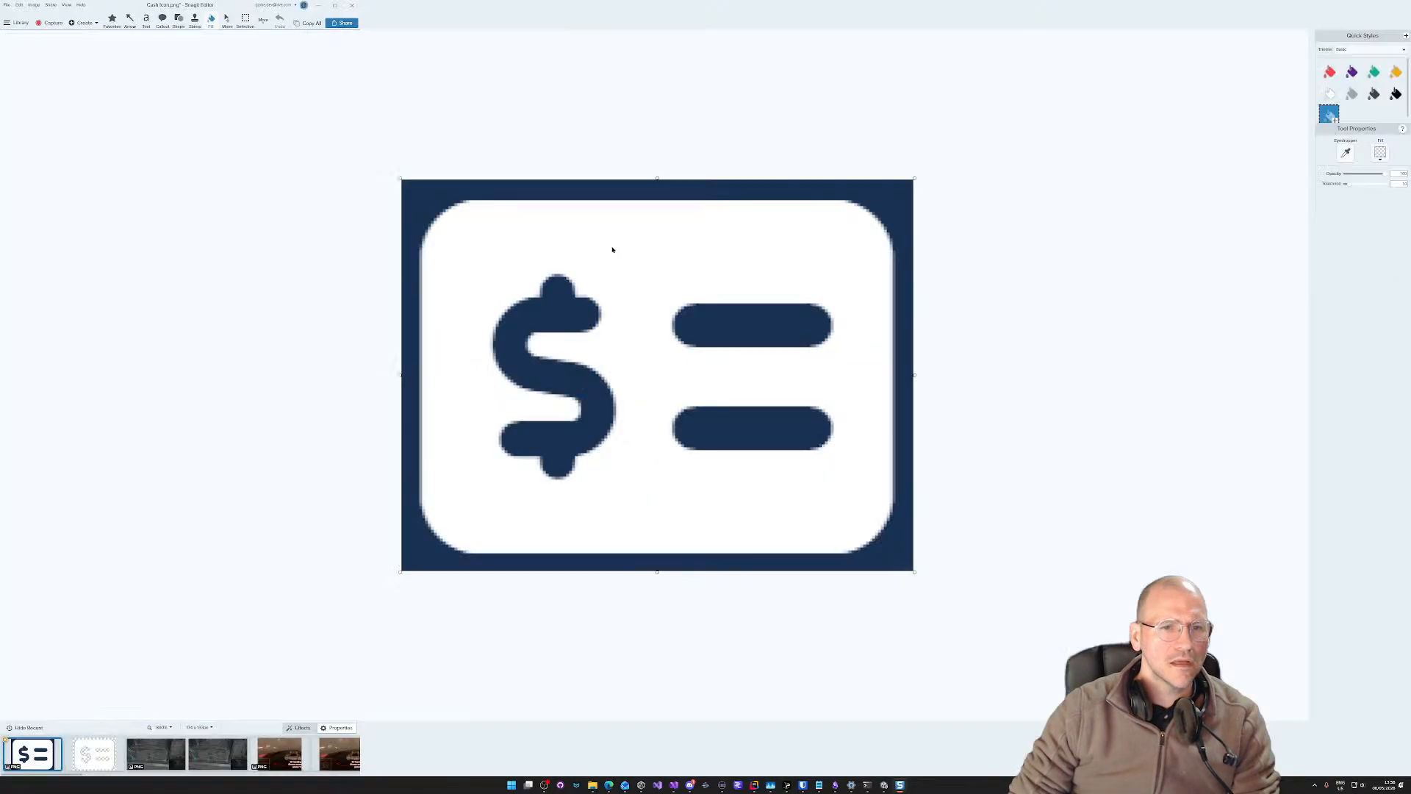
double_click(615, 246)
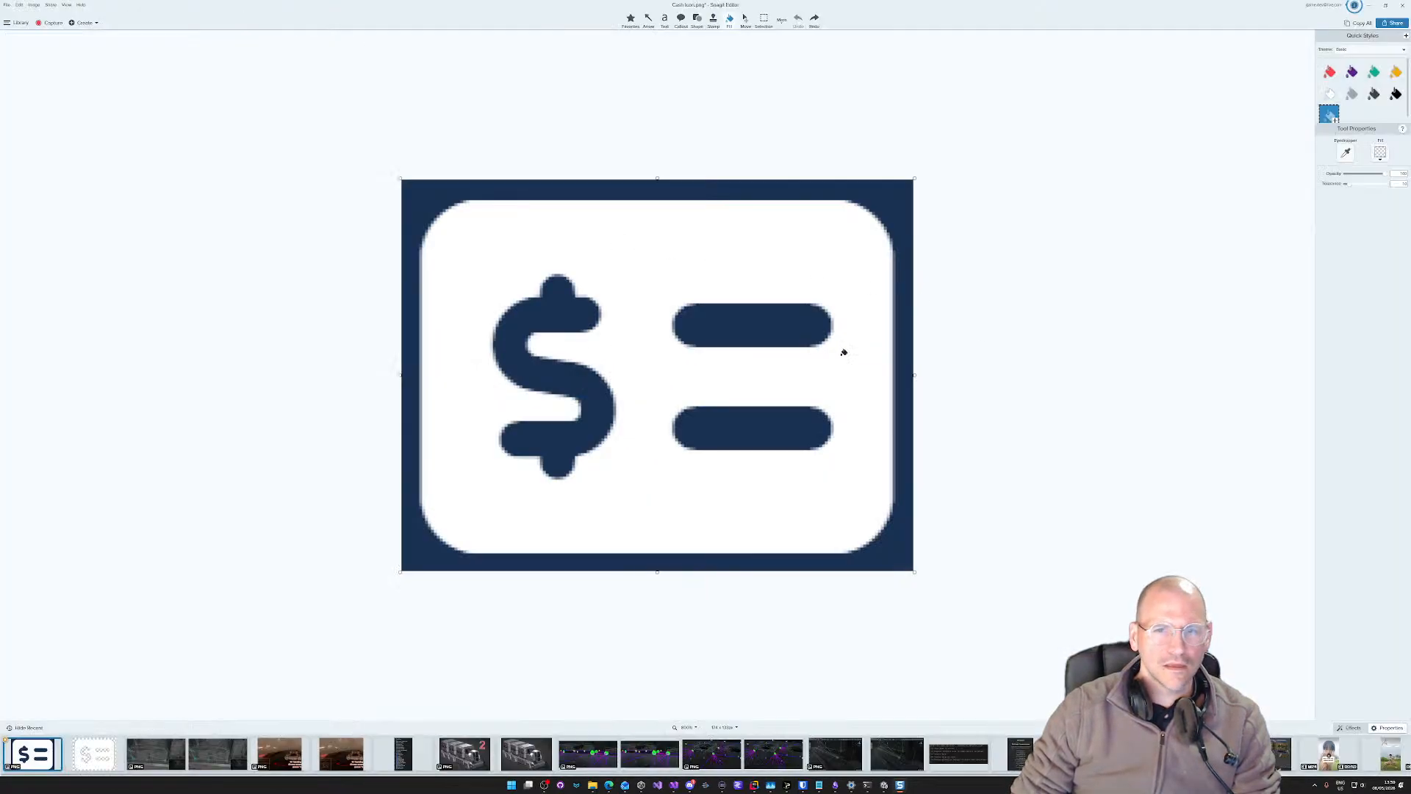
left_click(897, 197)
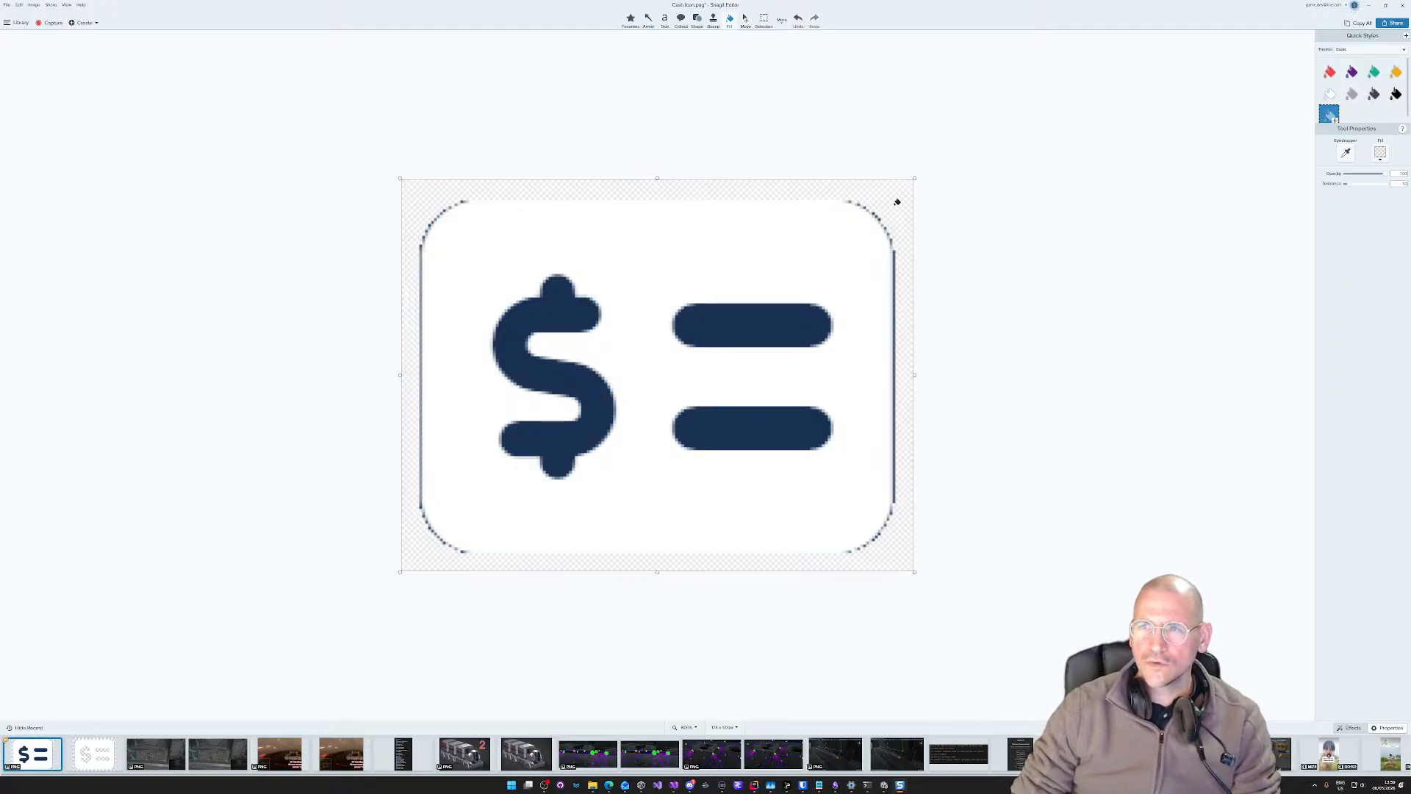
key("ctrl+z")
left_click_drag(1369, 188, 1377, 187)
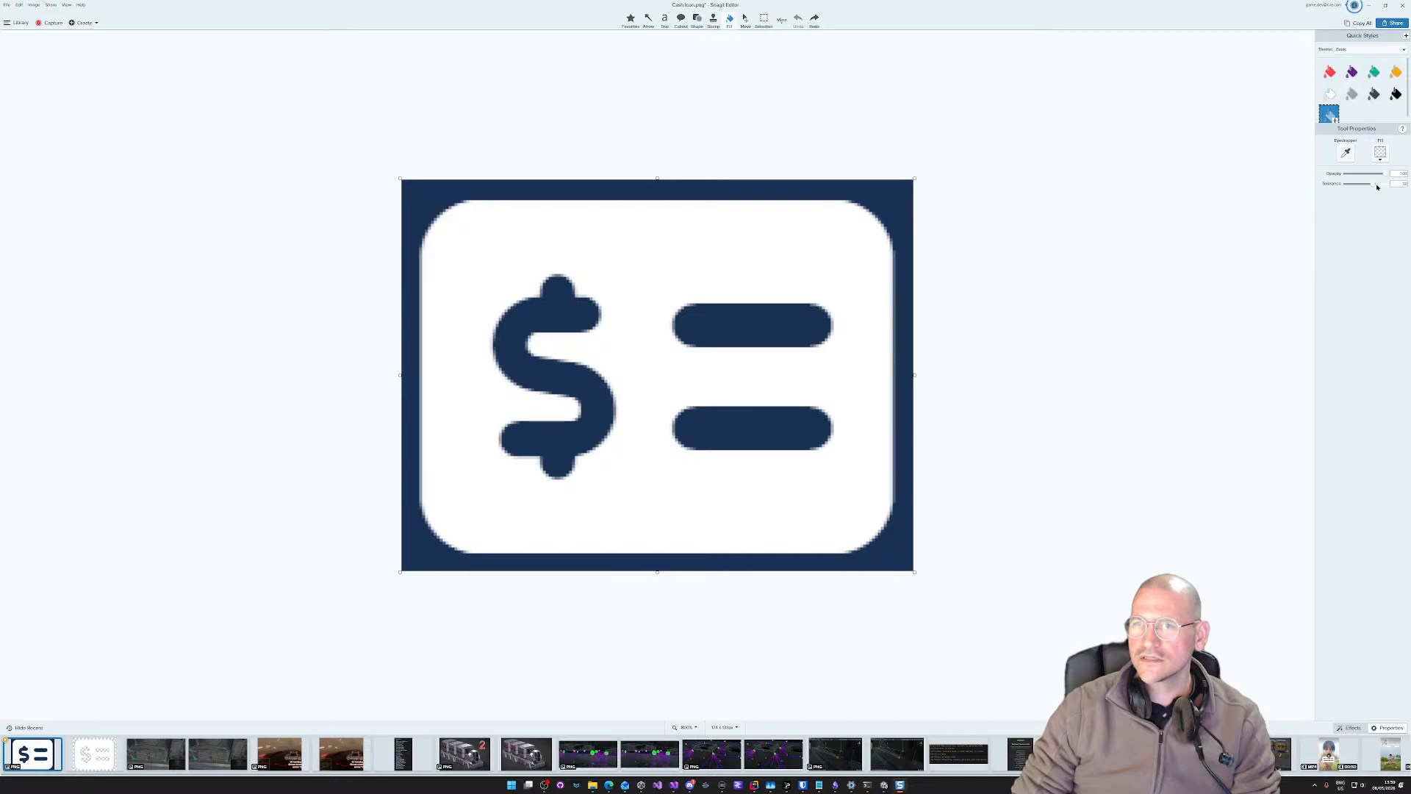
left_click(893, 194)
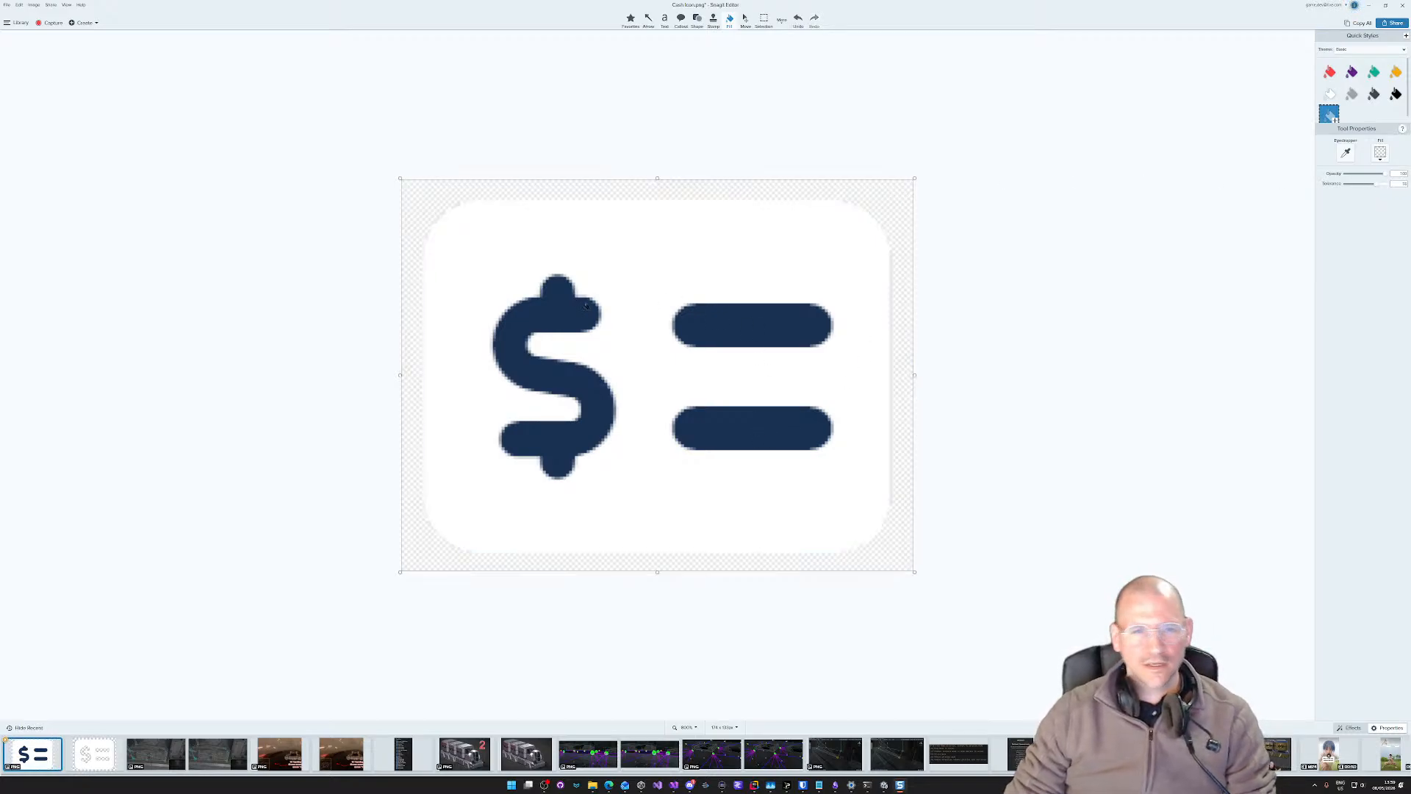
left_click(566, 309)
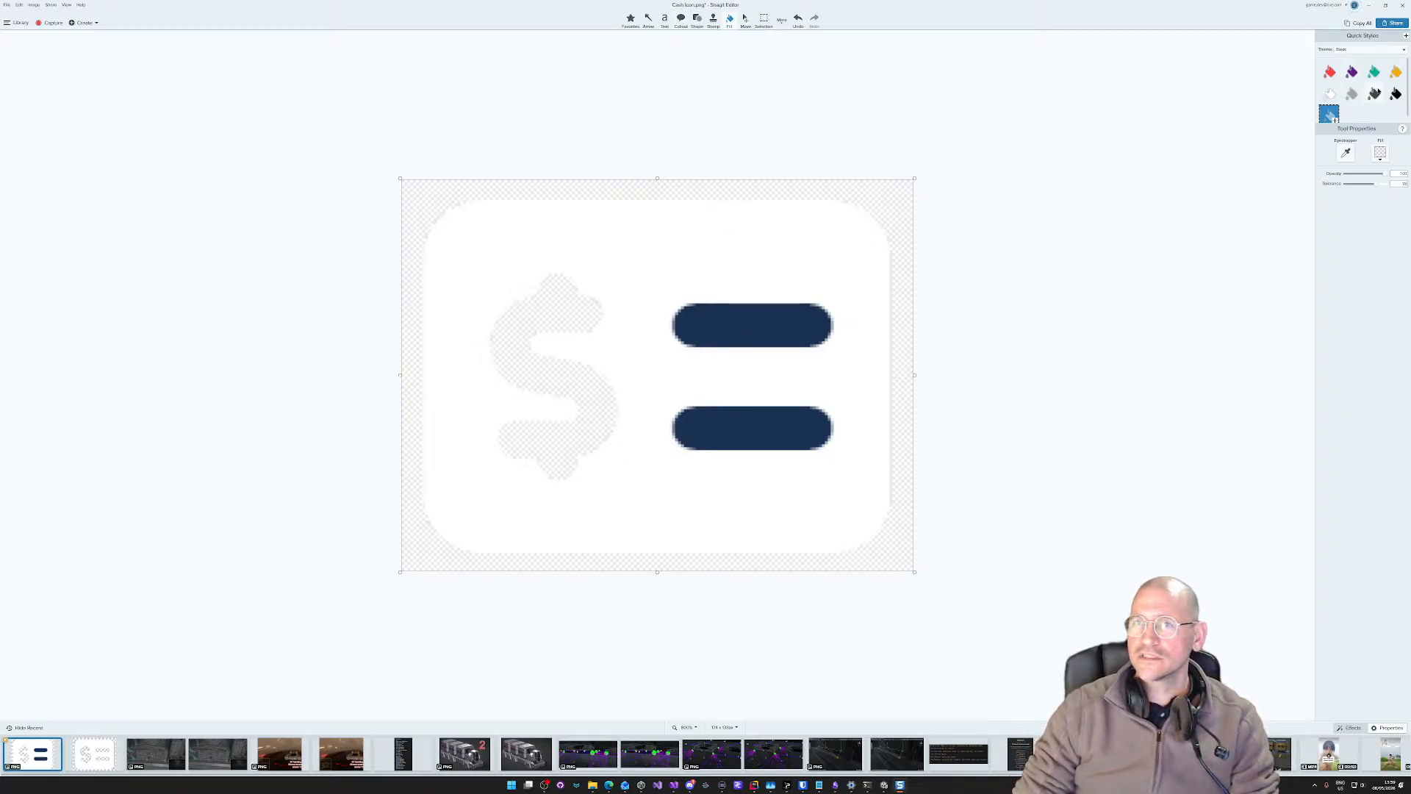
Step: Fill the cash icon's two navy bars with white
left_click(1331, 94)
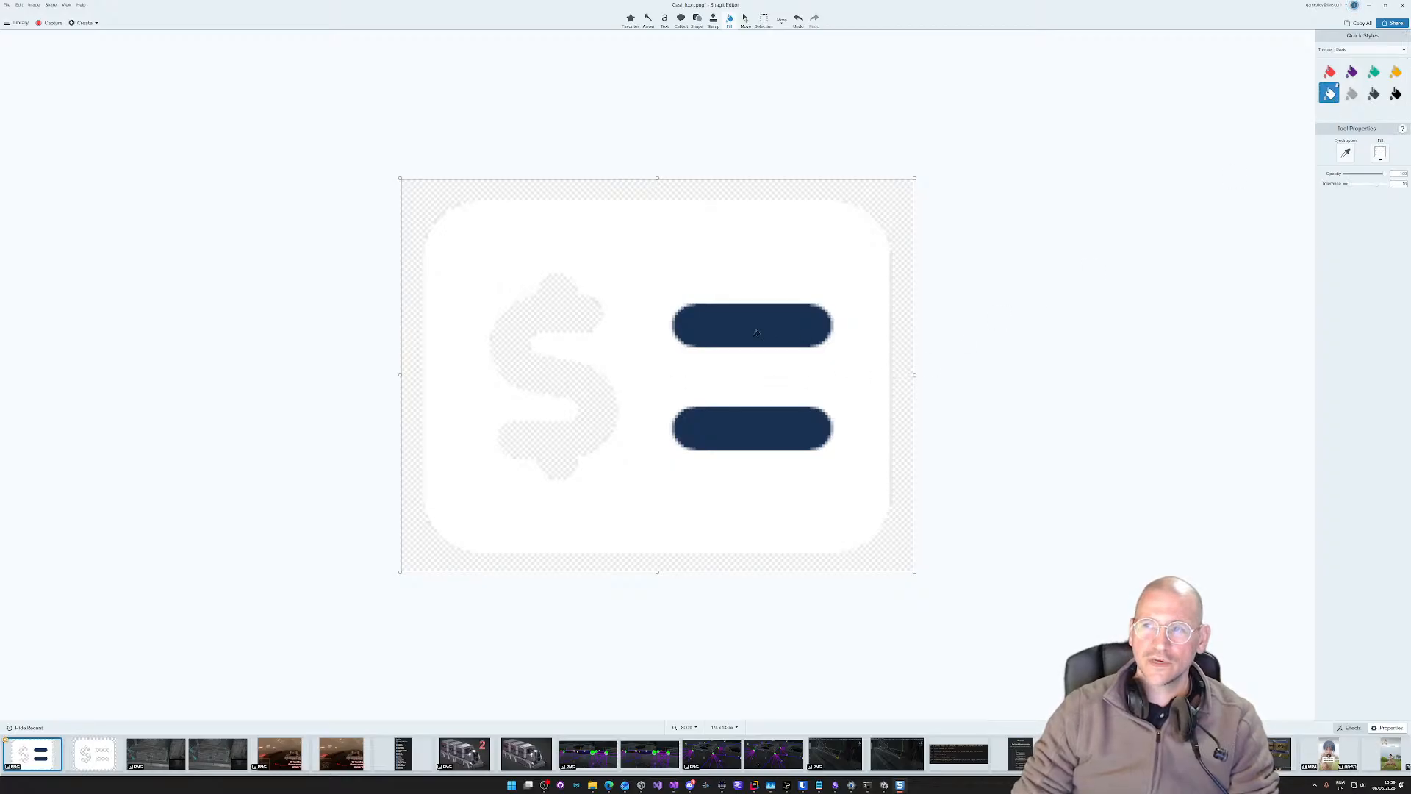
left_click(756, 332)
left_click(786, 431)
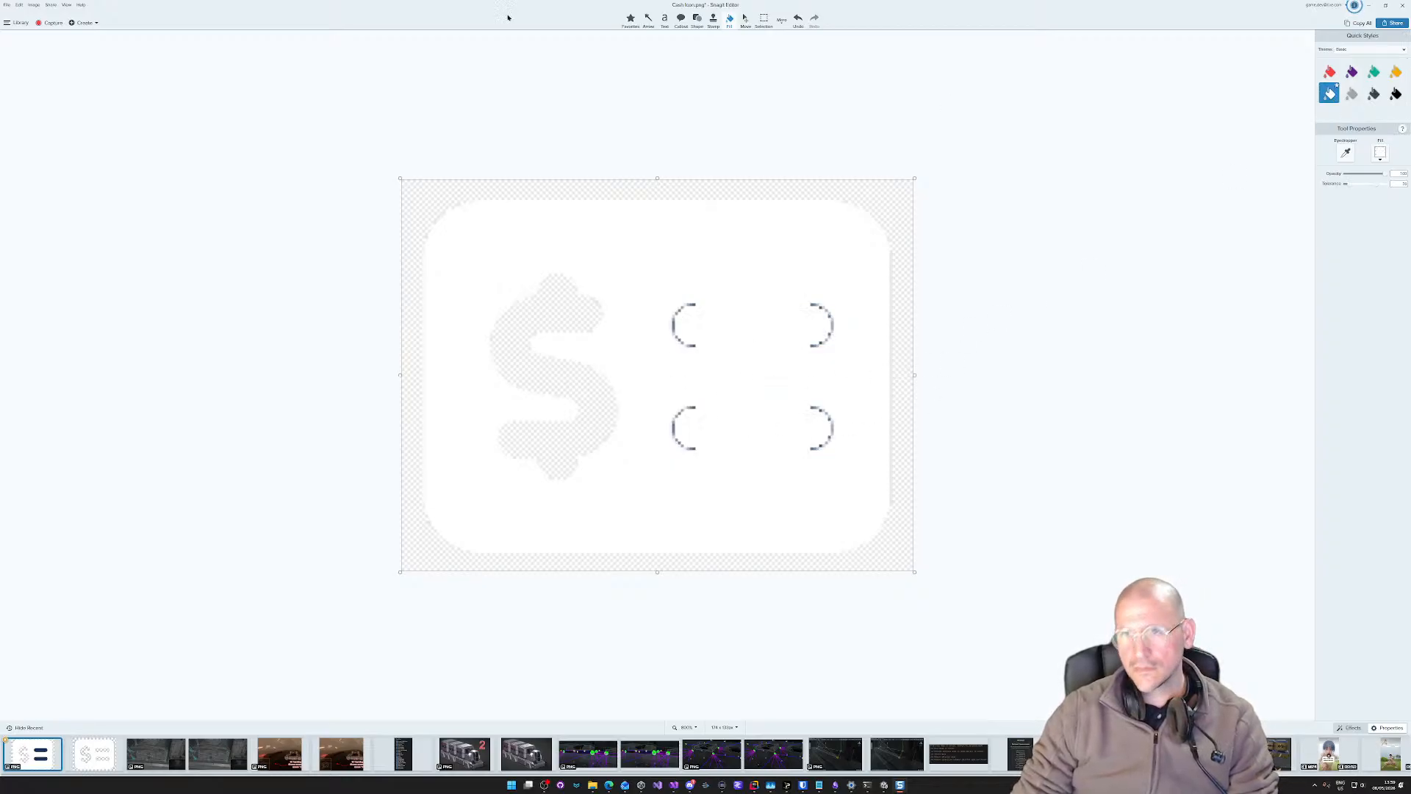
Step: Copy a blank white rectangle of the icon and stretch the pasted copy over the leftover bar outlines, keeping the original canvas width
left_click(764, 19)
left_click_drag(801, 227, 849, 276)
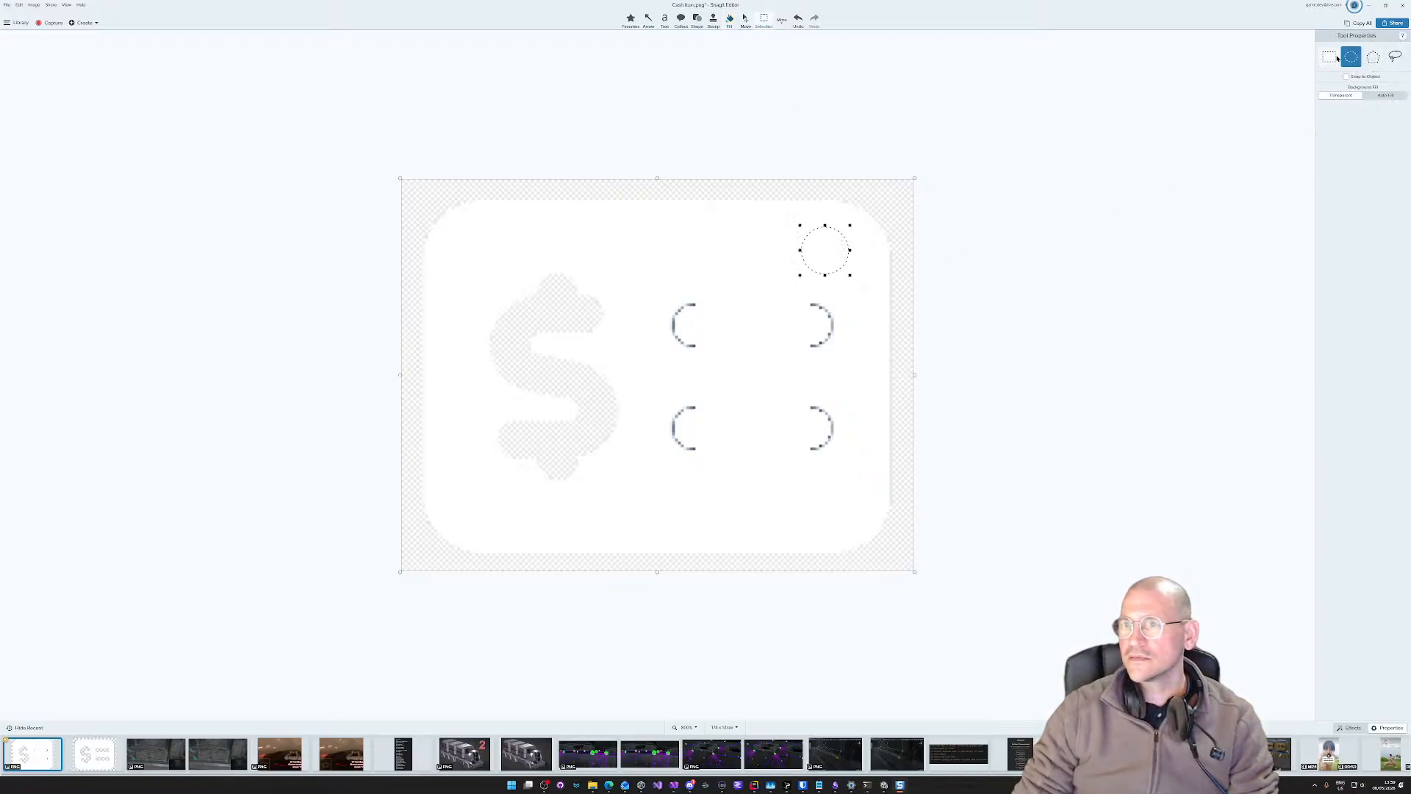
left_click_drag(688, 232, 774, 260)
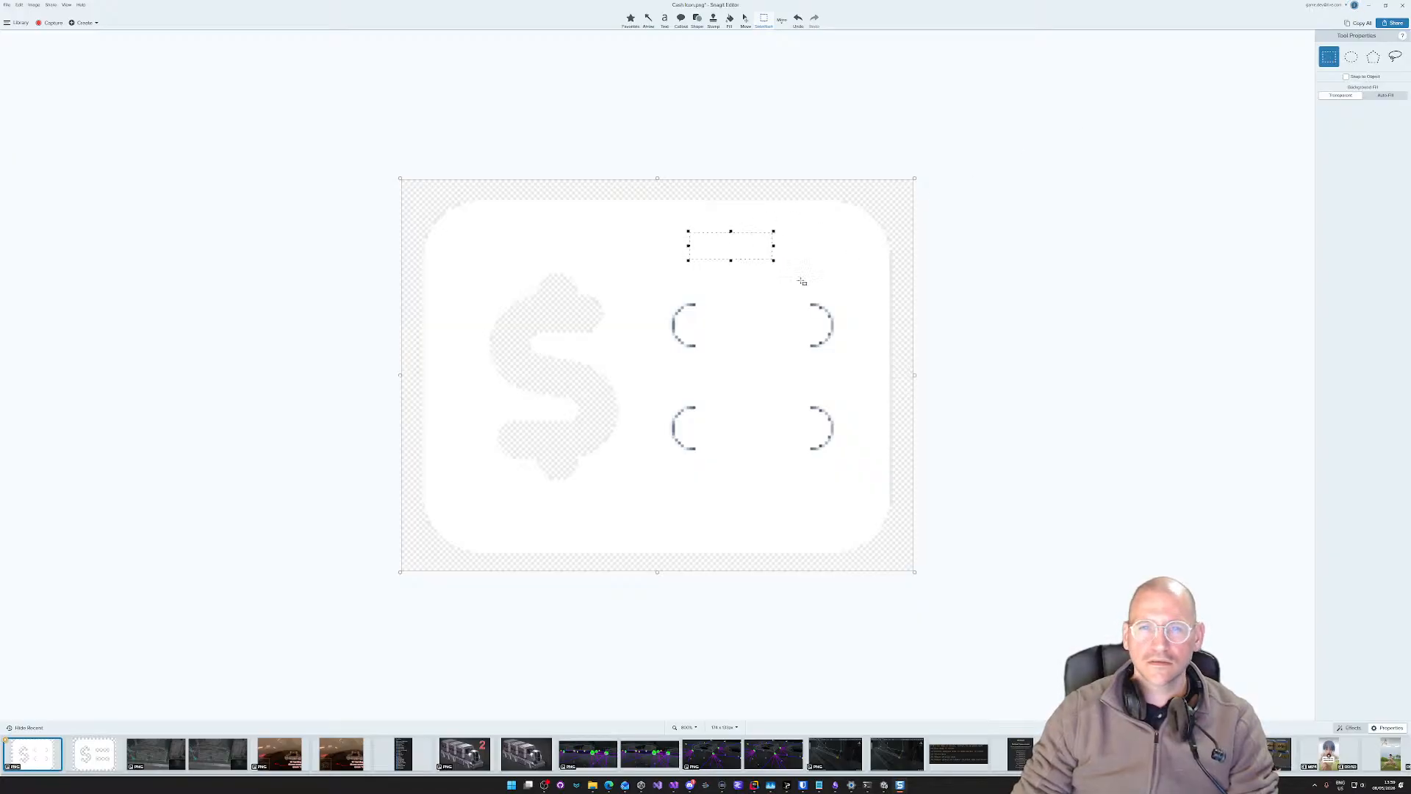
key("ctrl+c")
key("ctrl+v")
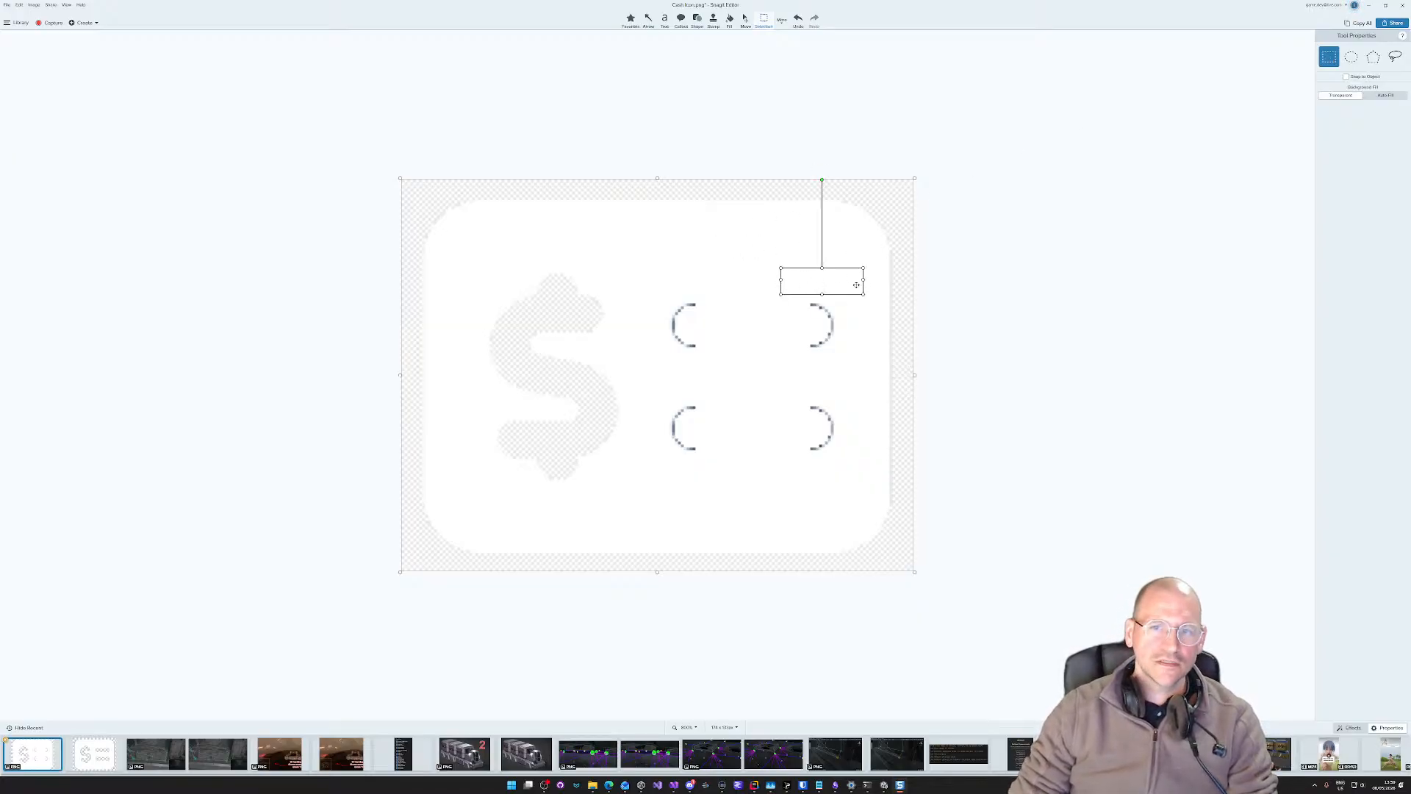
left_click_drag(780, 294, 242, 467)
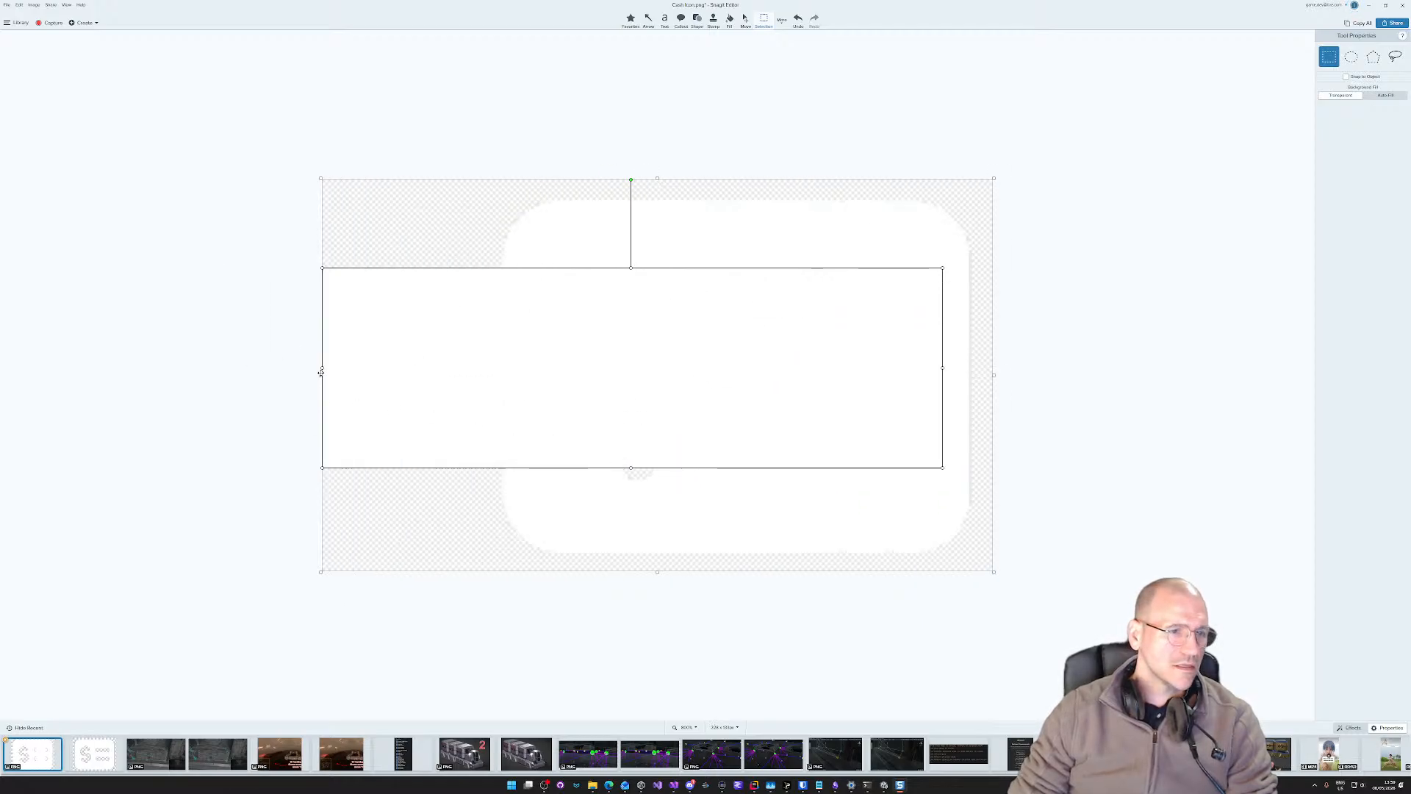
left_click_drag(321, 373, 731, 381)
left_click(1111, 205)
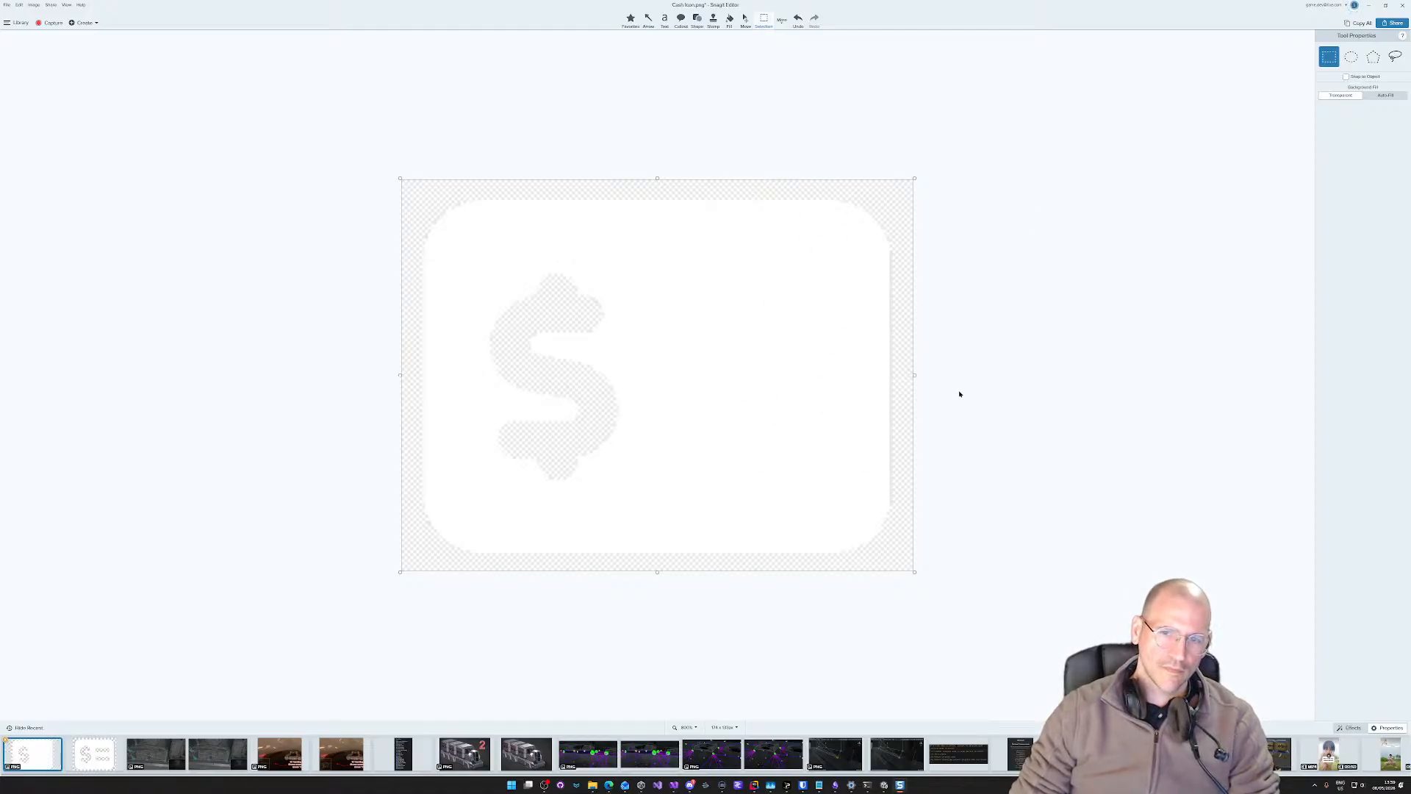
Step: Extend the icon's canvas with transparent space to the right of the white card
left_click_drag(915, 375, 1283, 382)
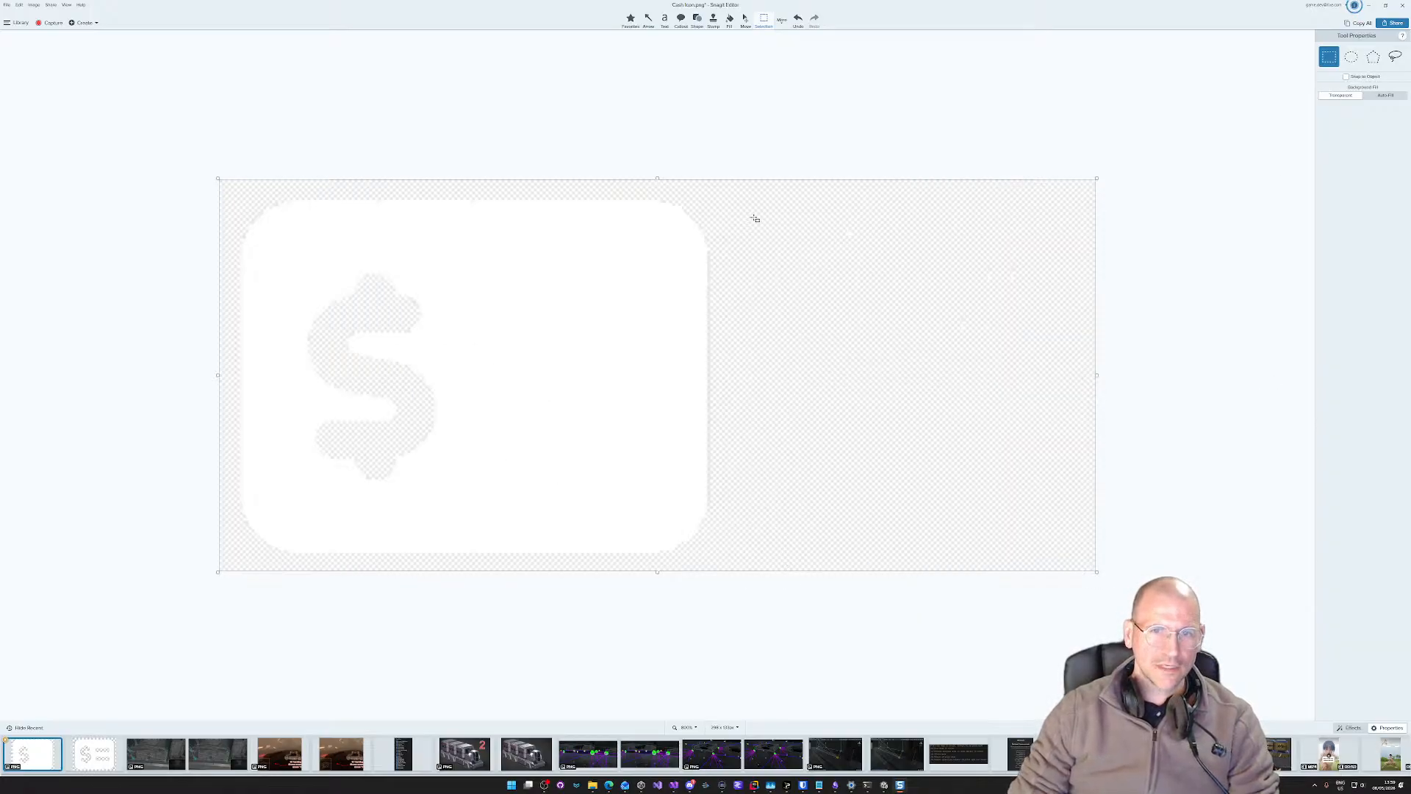
left_click(34, 4)
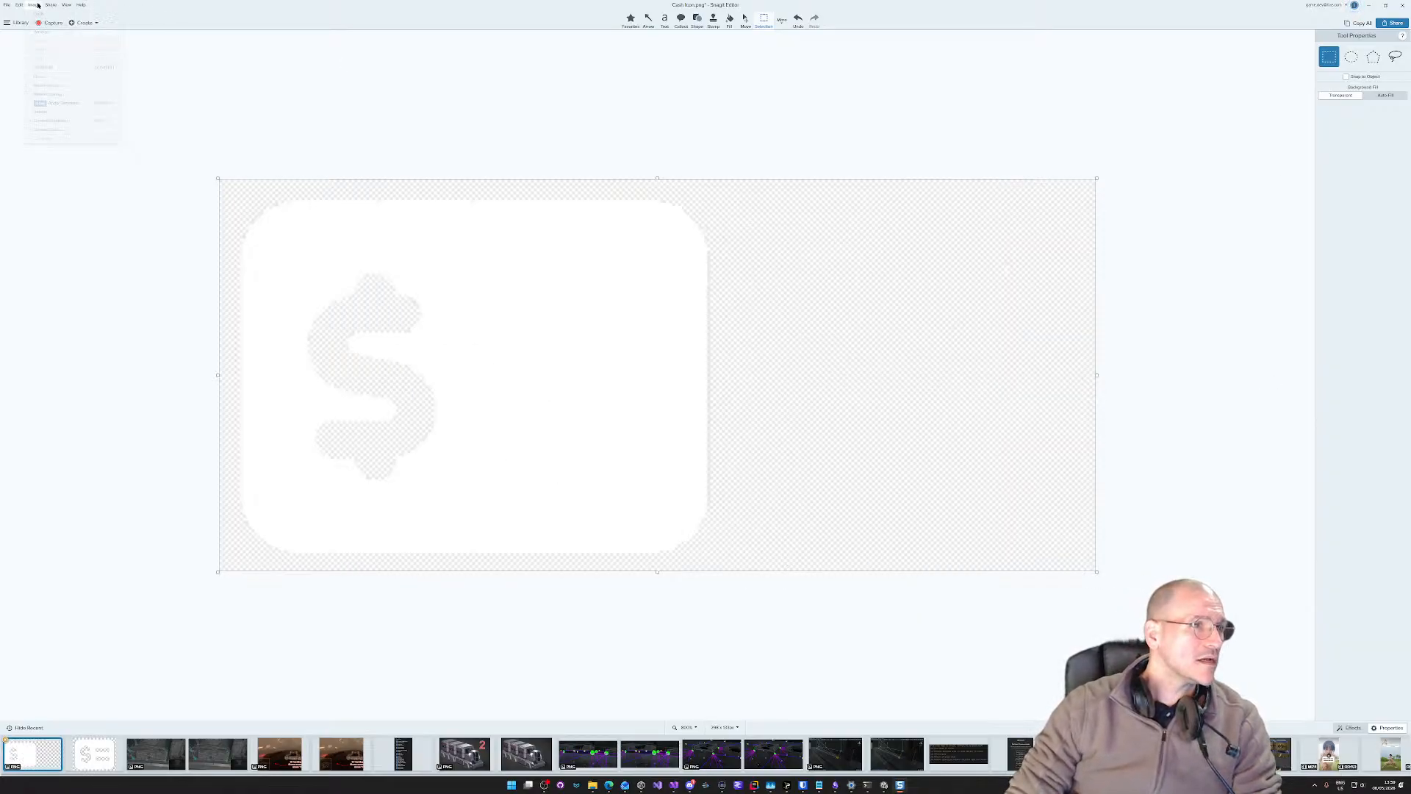
left_click(57, 67)
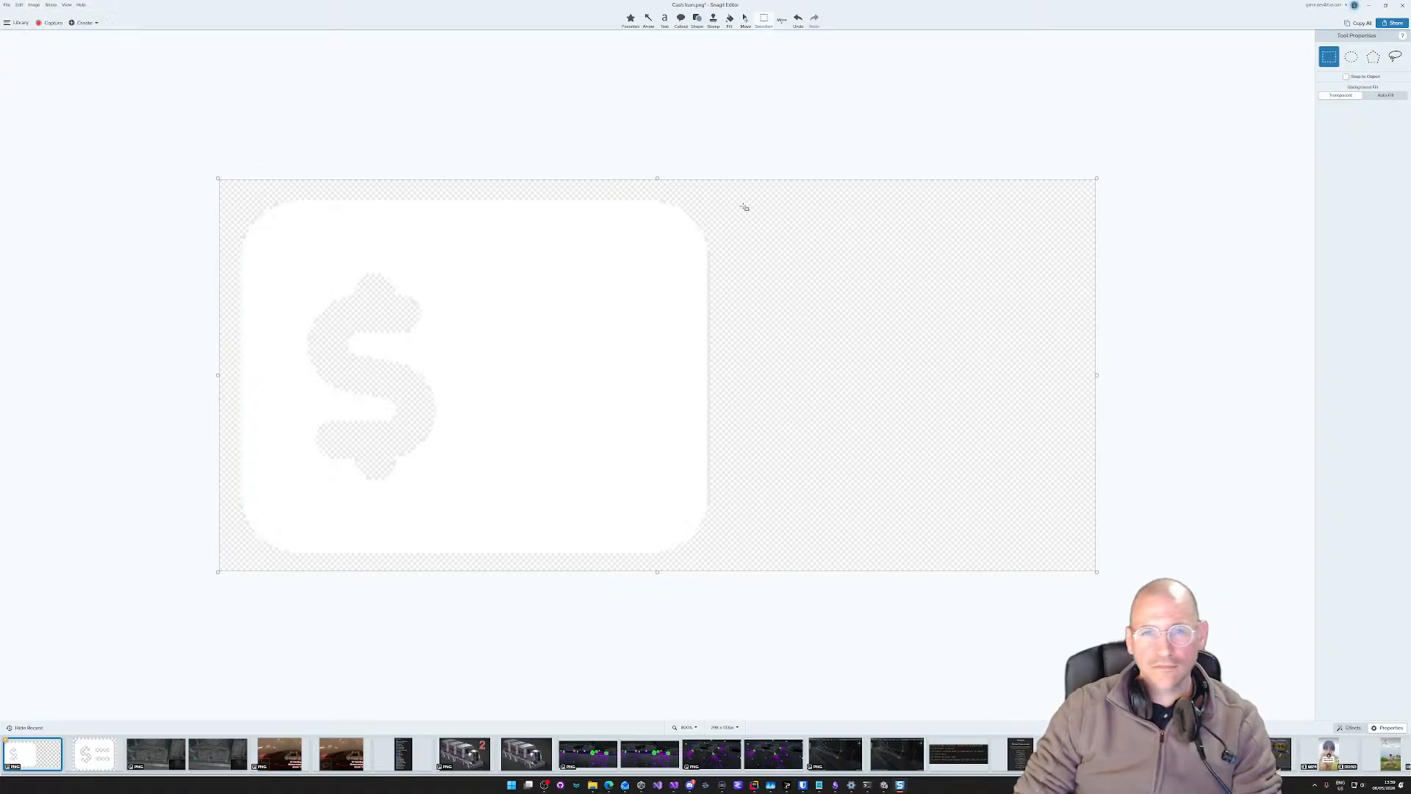
Step: Lengthen the white card by copying its blank right half, including the rounded corners, and placing the copy further right
left_click_drag(720, 193, 438, 566)
key("ctrl+c")
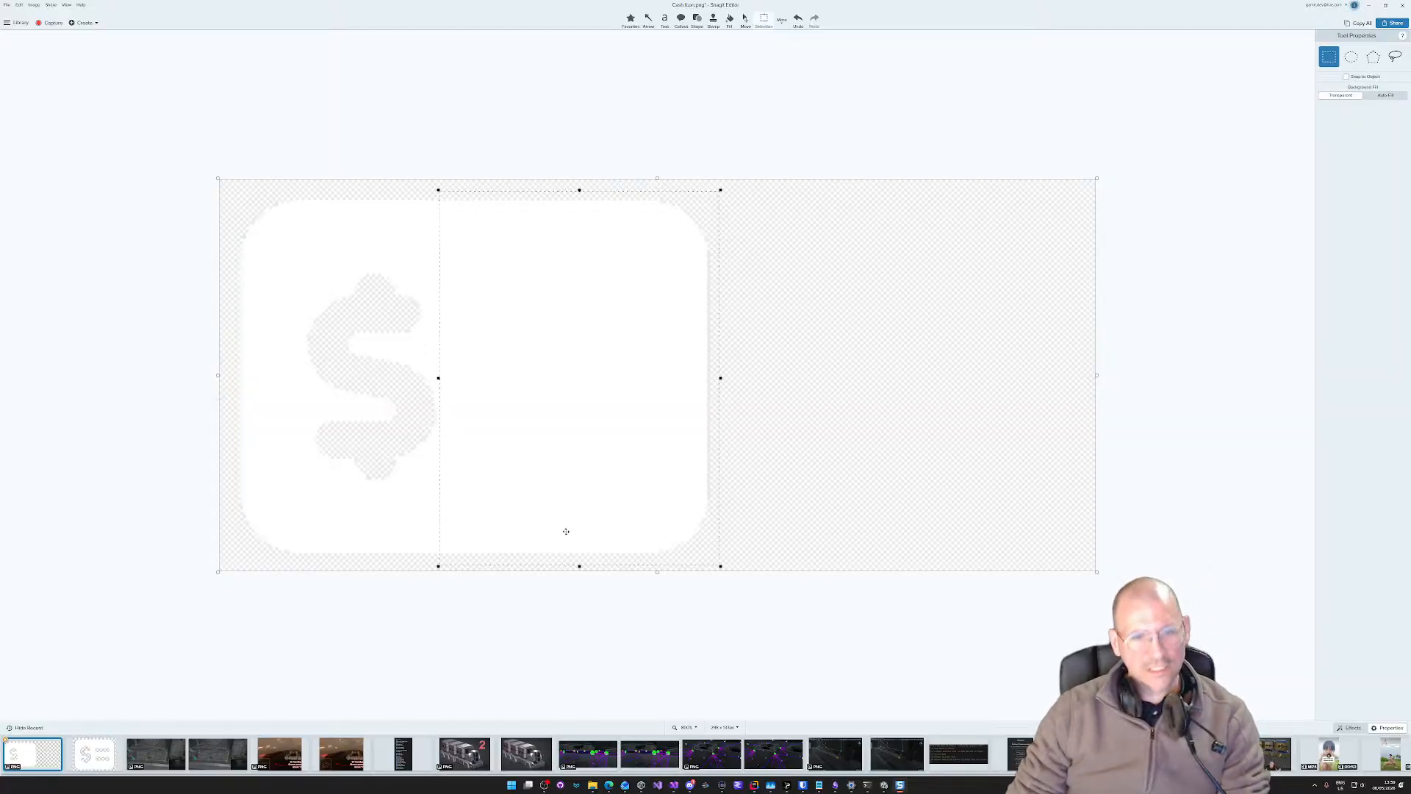
key("ctrl+v")
left_click_drag(641, 497, 999, 413)
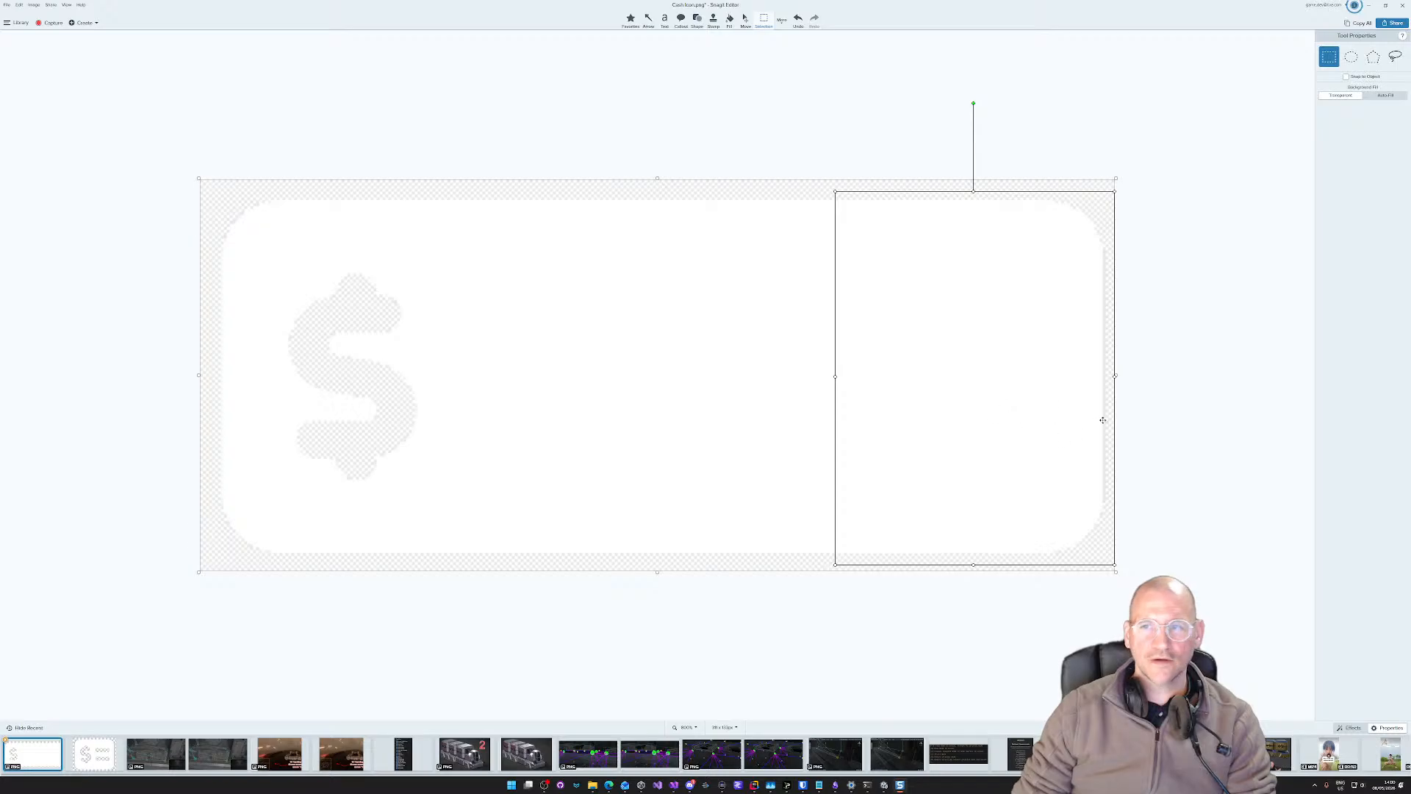
left_click(1229, 372)
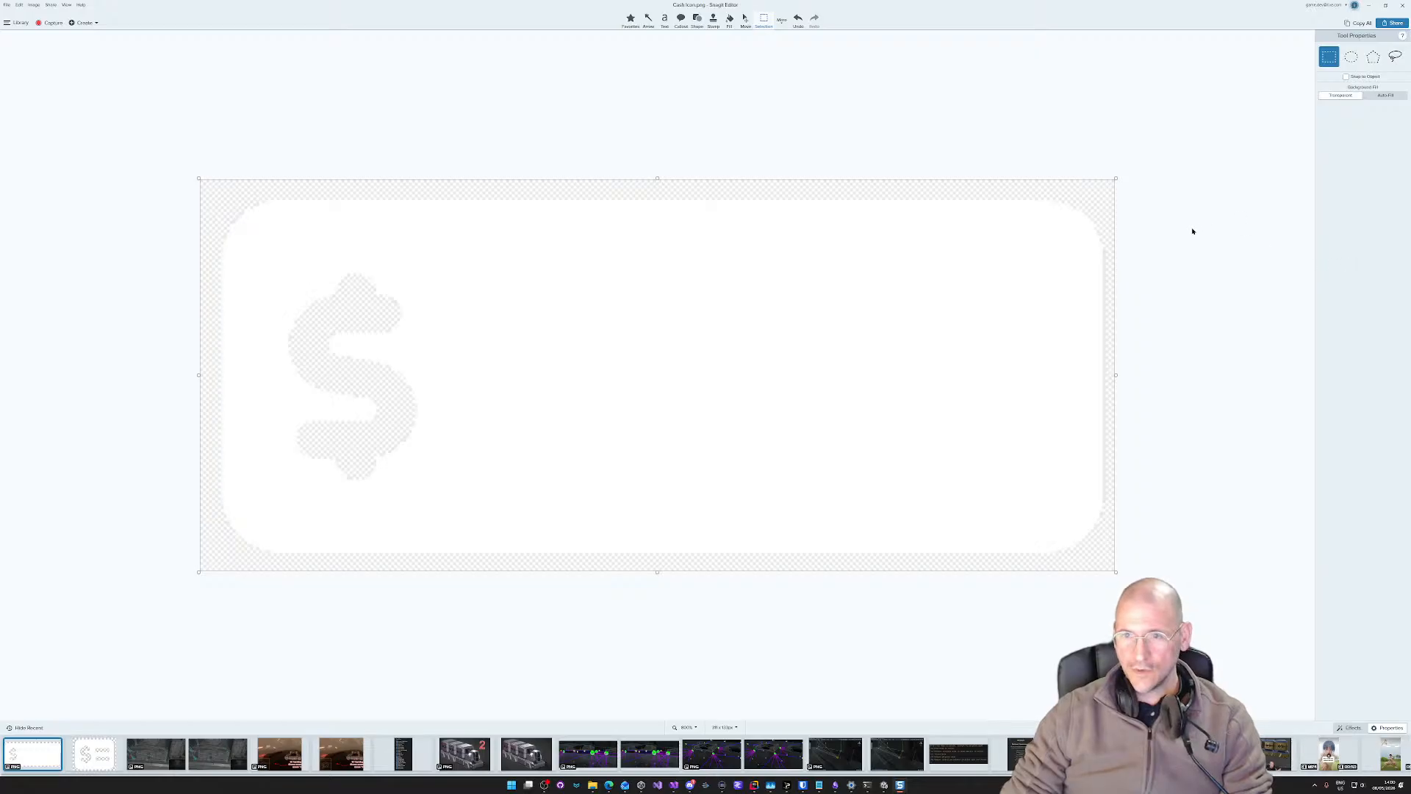
scroll(624, 415, "down", 2, "ctrl")
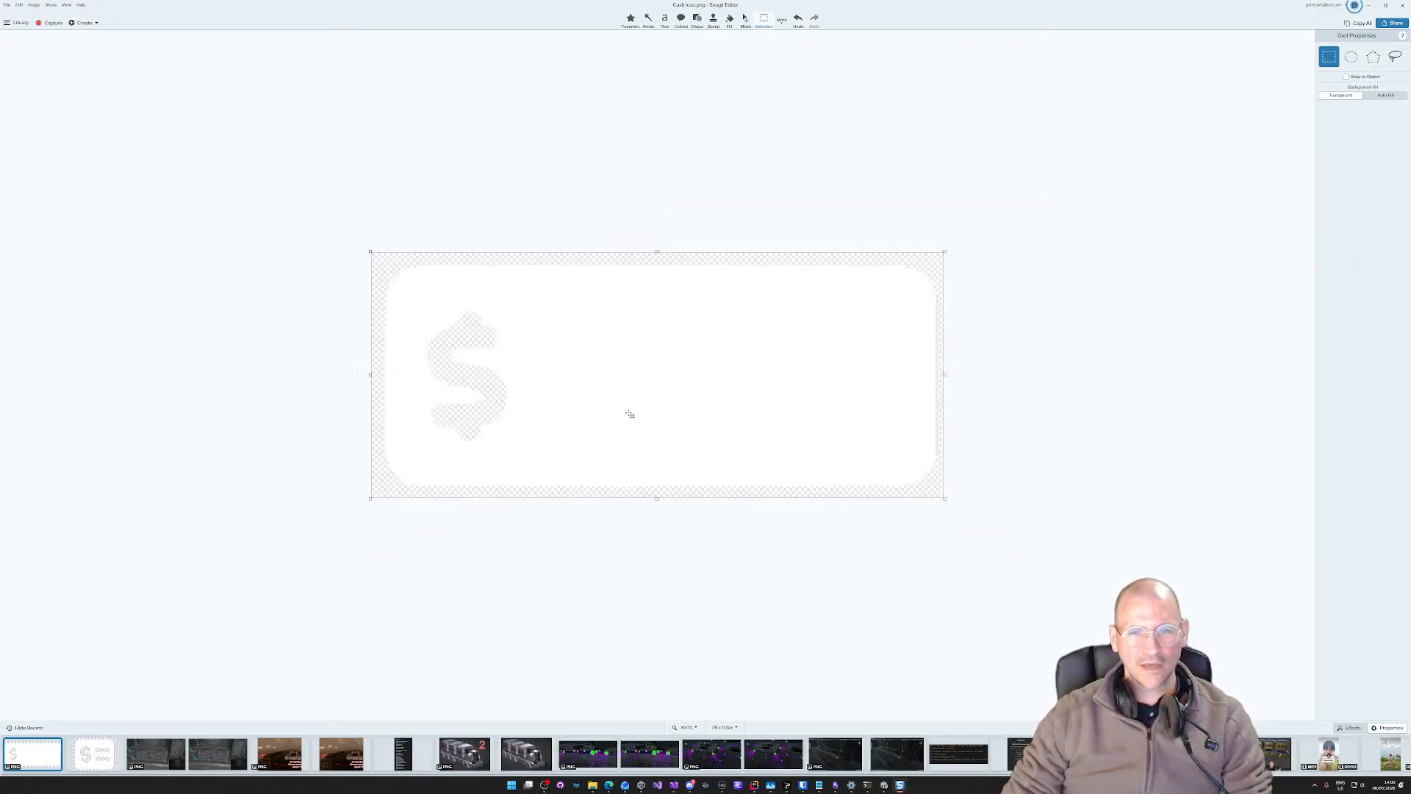
scroll(630, 413, "down", 1, "ctrl")
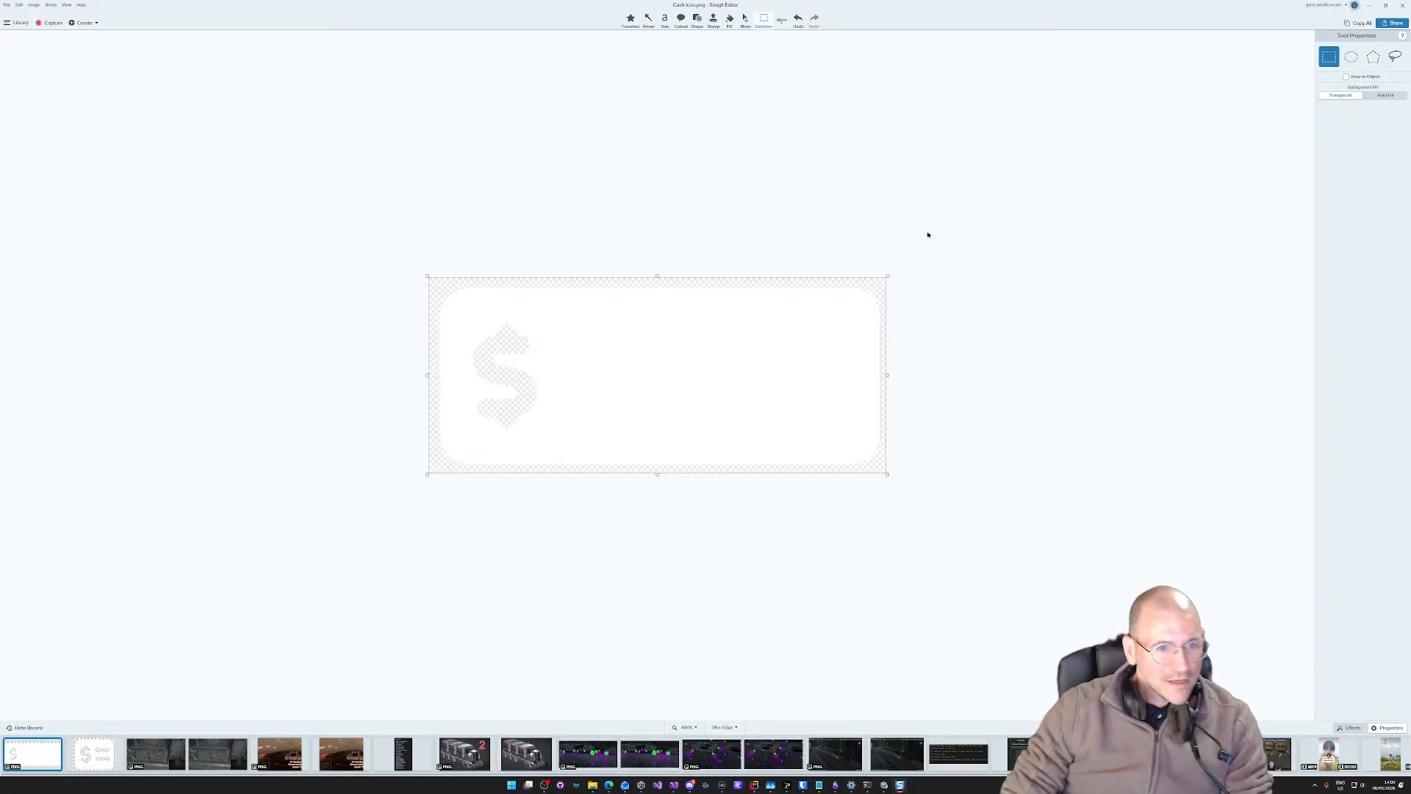
Step: Switch to Unity's UI Builder and align the cash icon image to the right end of the CreditPanel
key("alt+Tab")
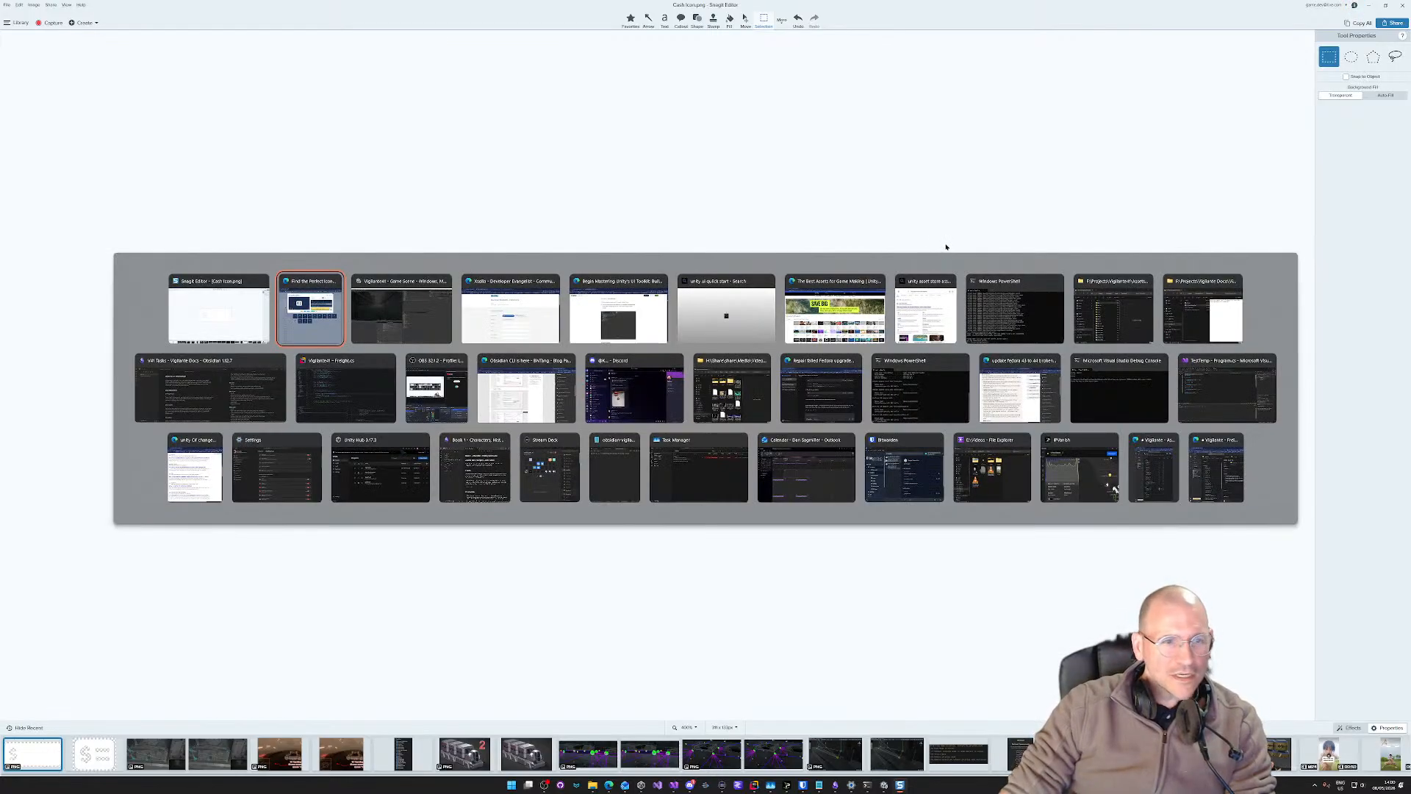
key("alt+Tab")
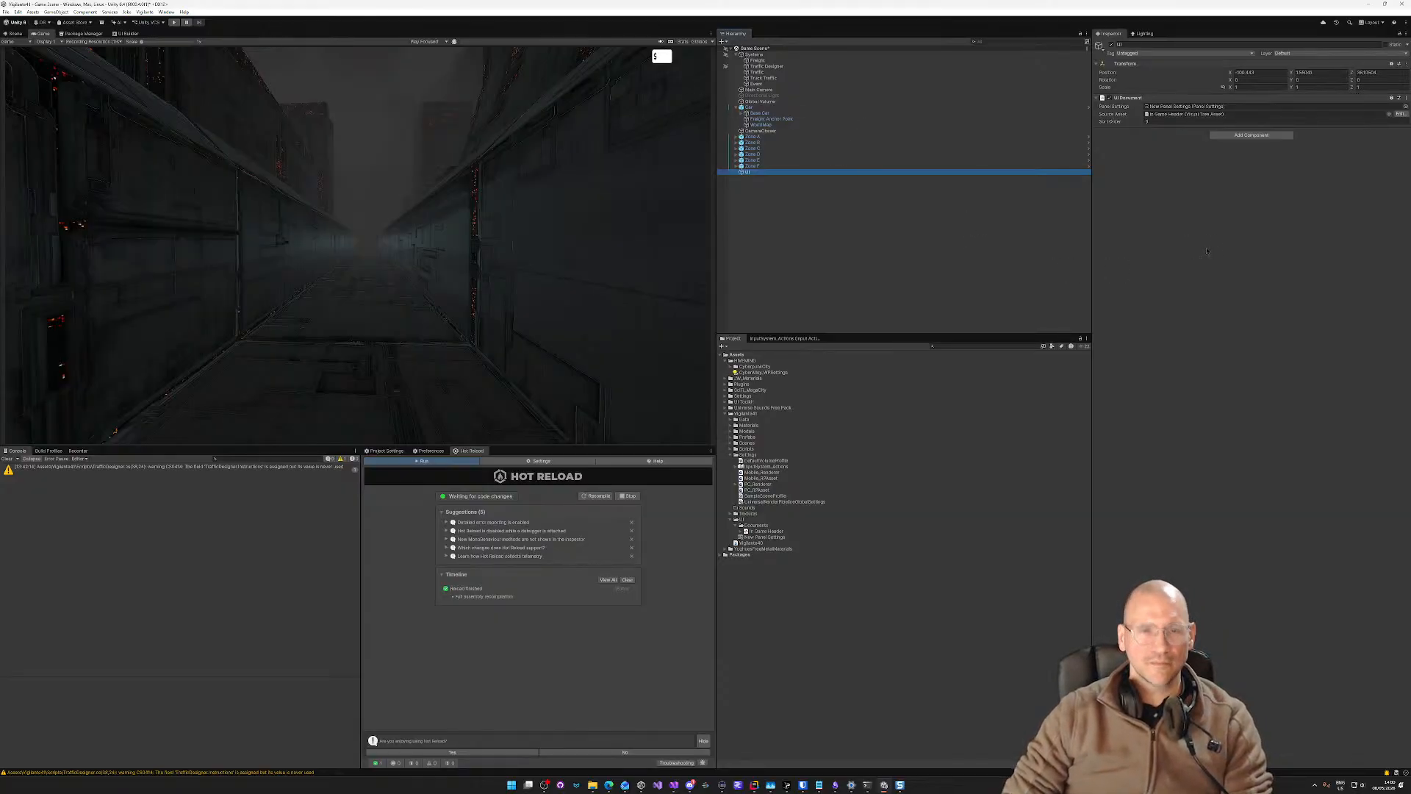
key("alt+Tab")
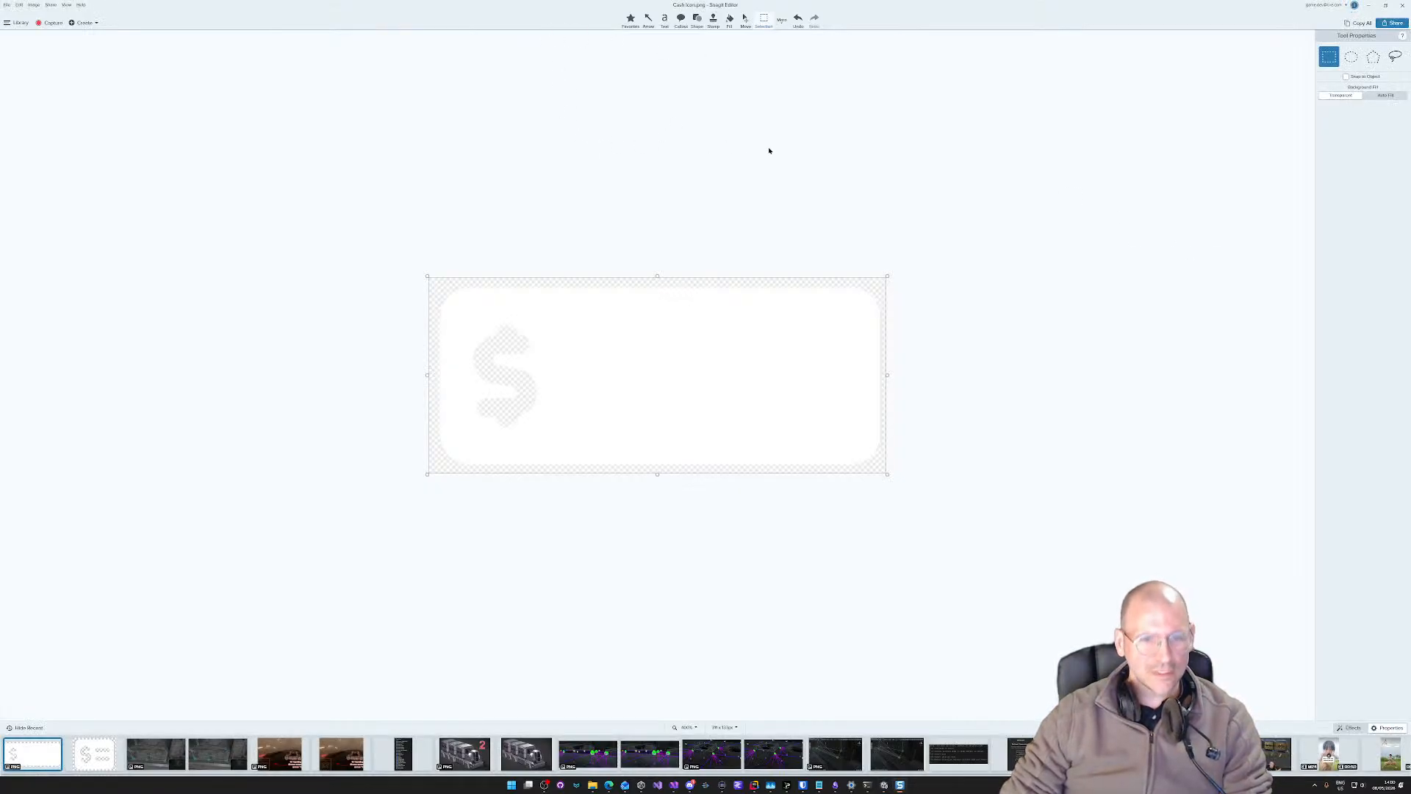
key("alt+Tab")
left_click(665, 61)
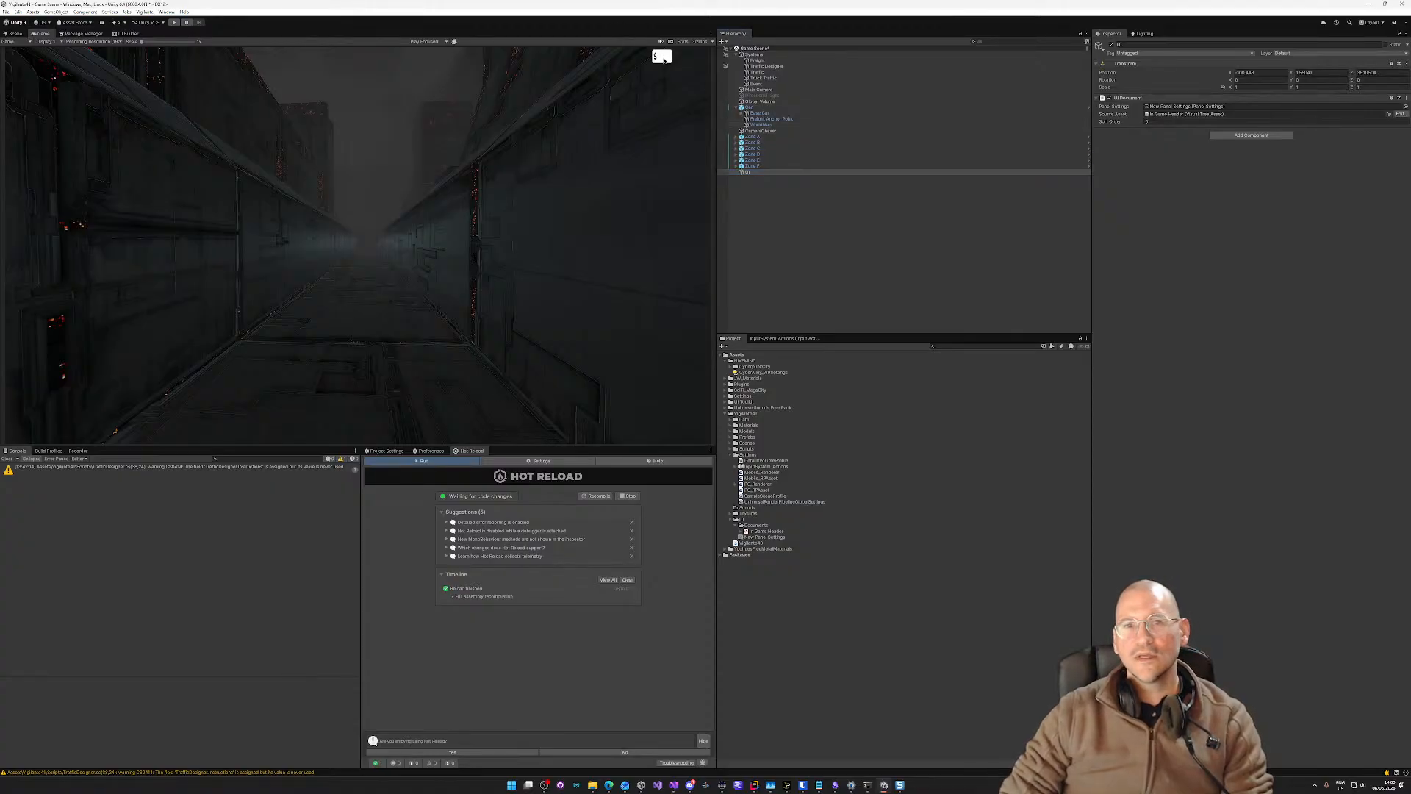
left_click(126, 33)
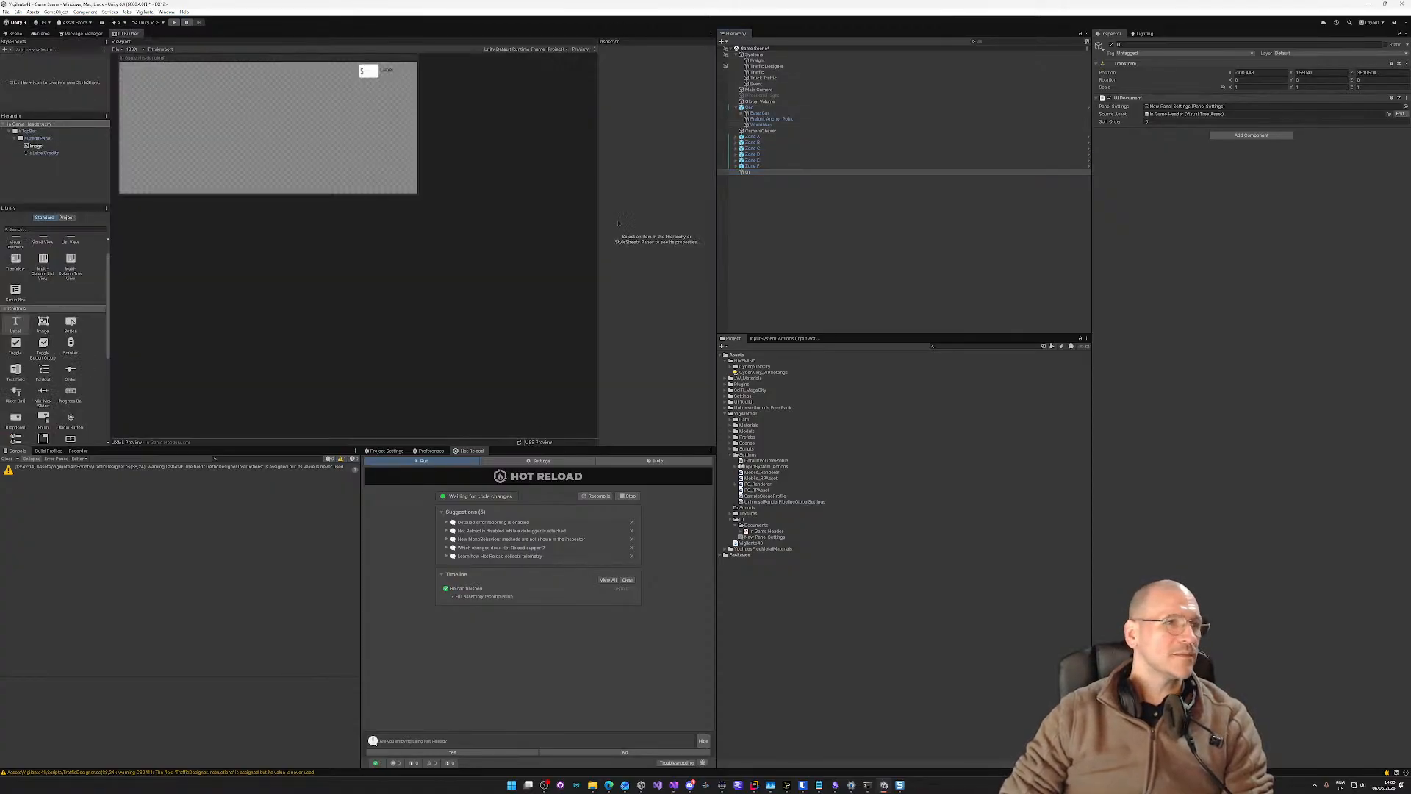
left_click(370, 71)
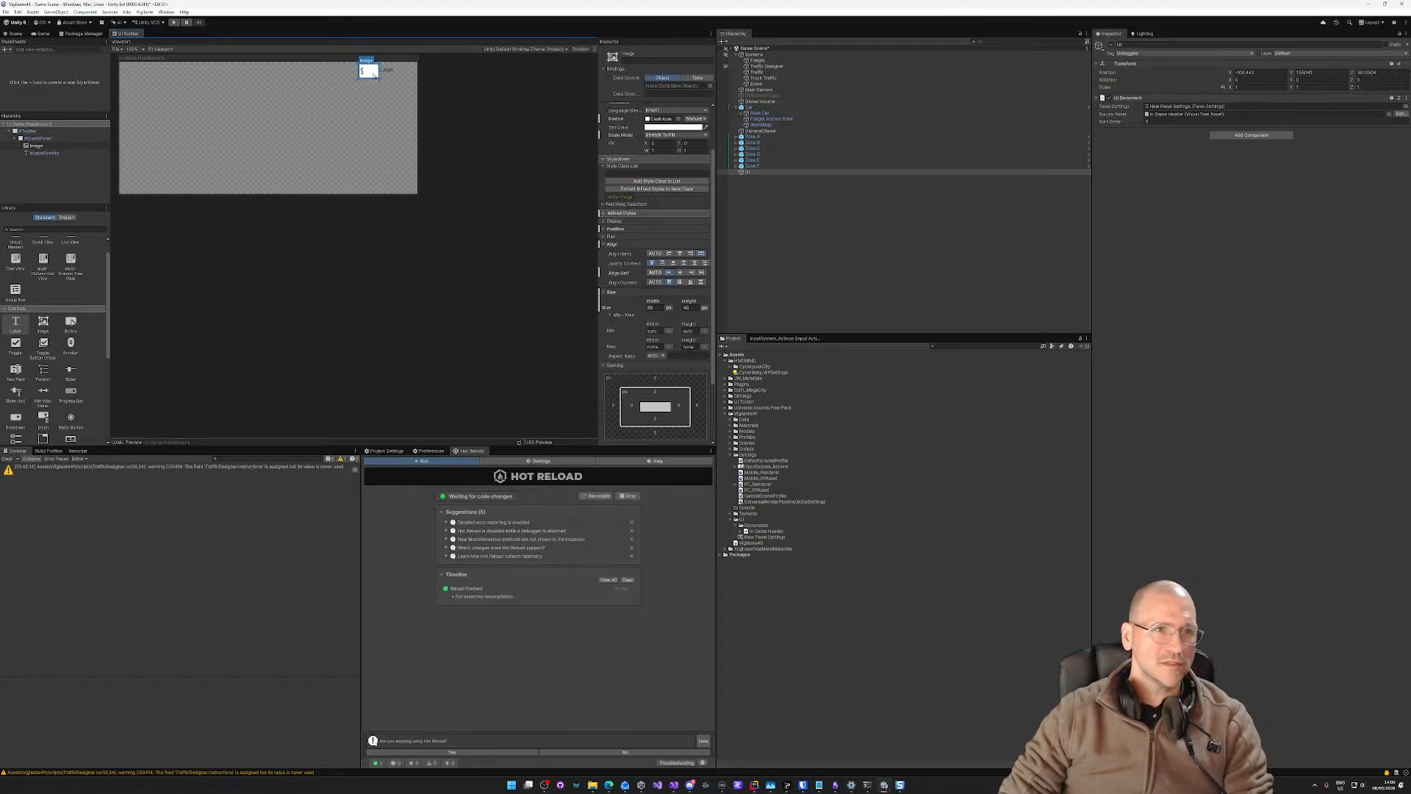
left_click_drag(375, 75, 393, 76)
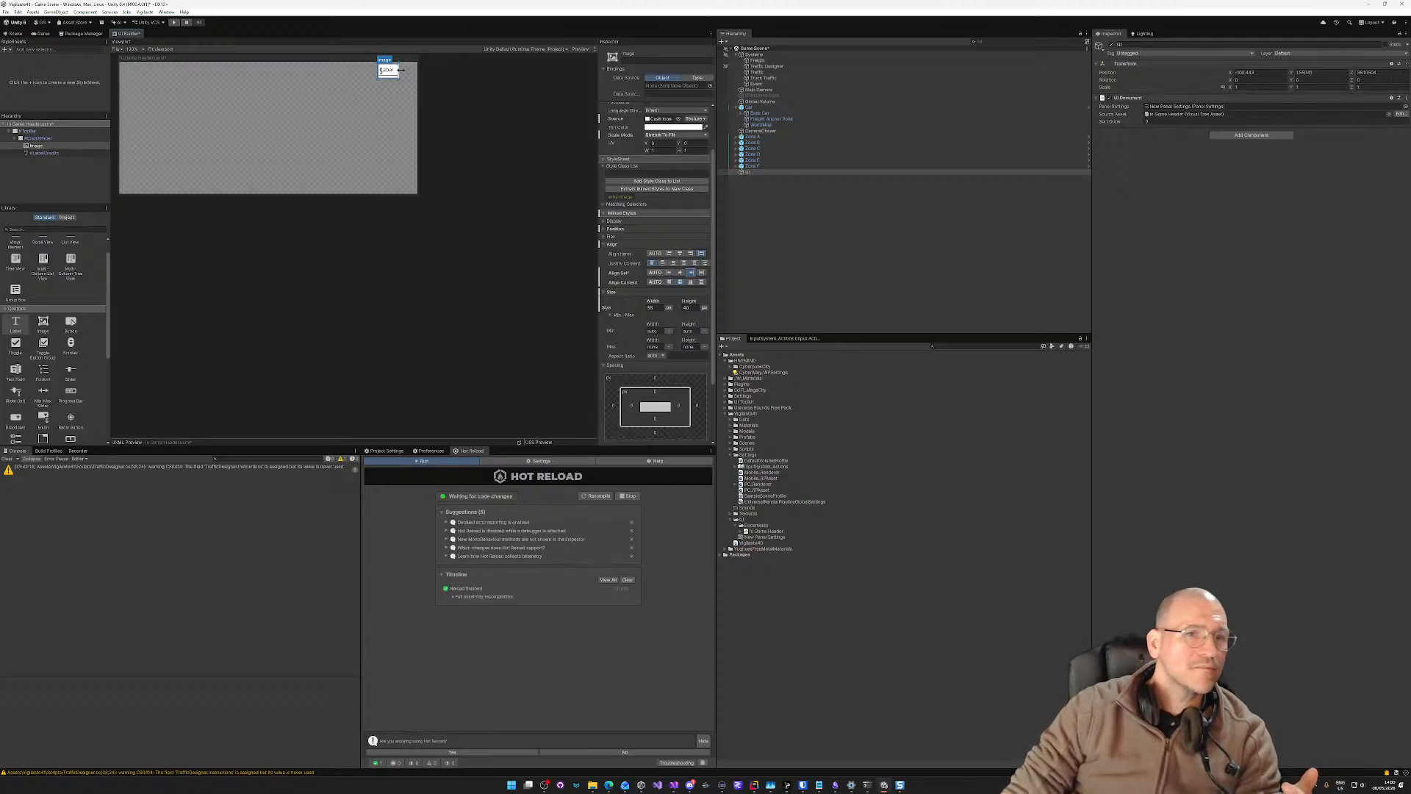
Step: Rename the Image element in the CreditPanel as Background
left_click(401, 72)
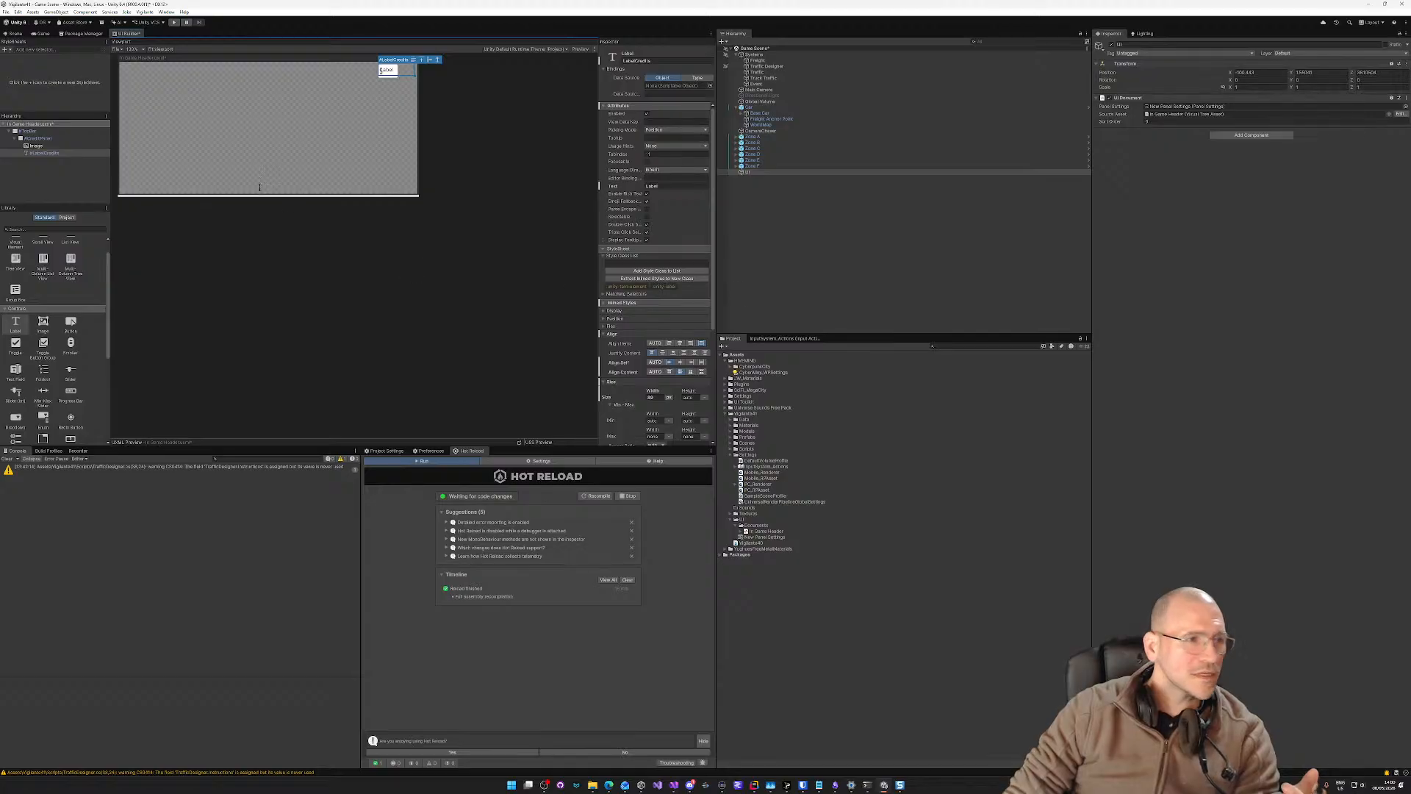
left_click(34, 147)
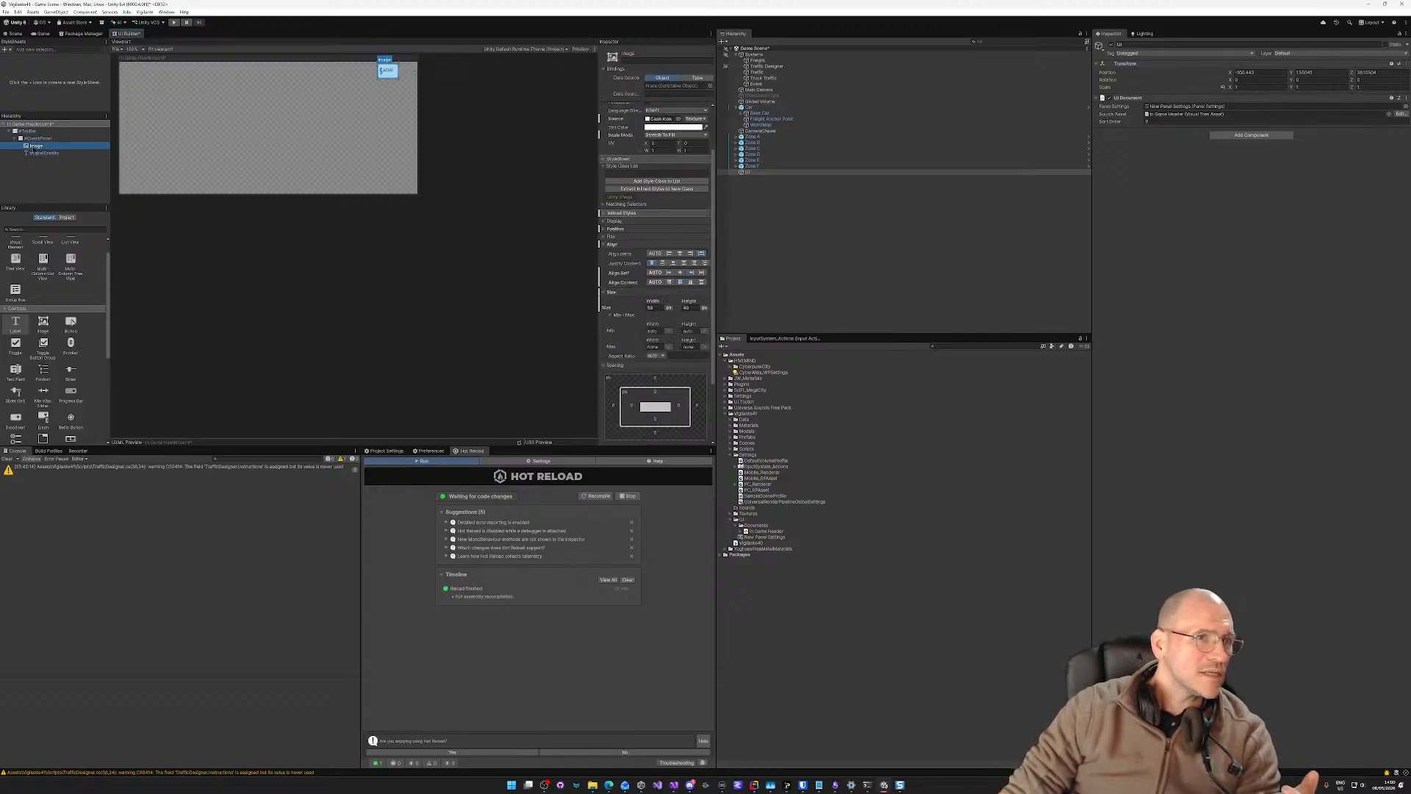
double_click(42, 146)
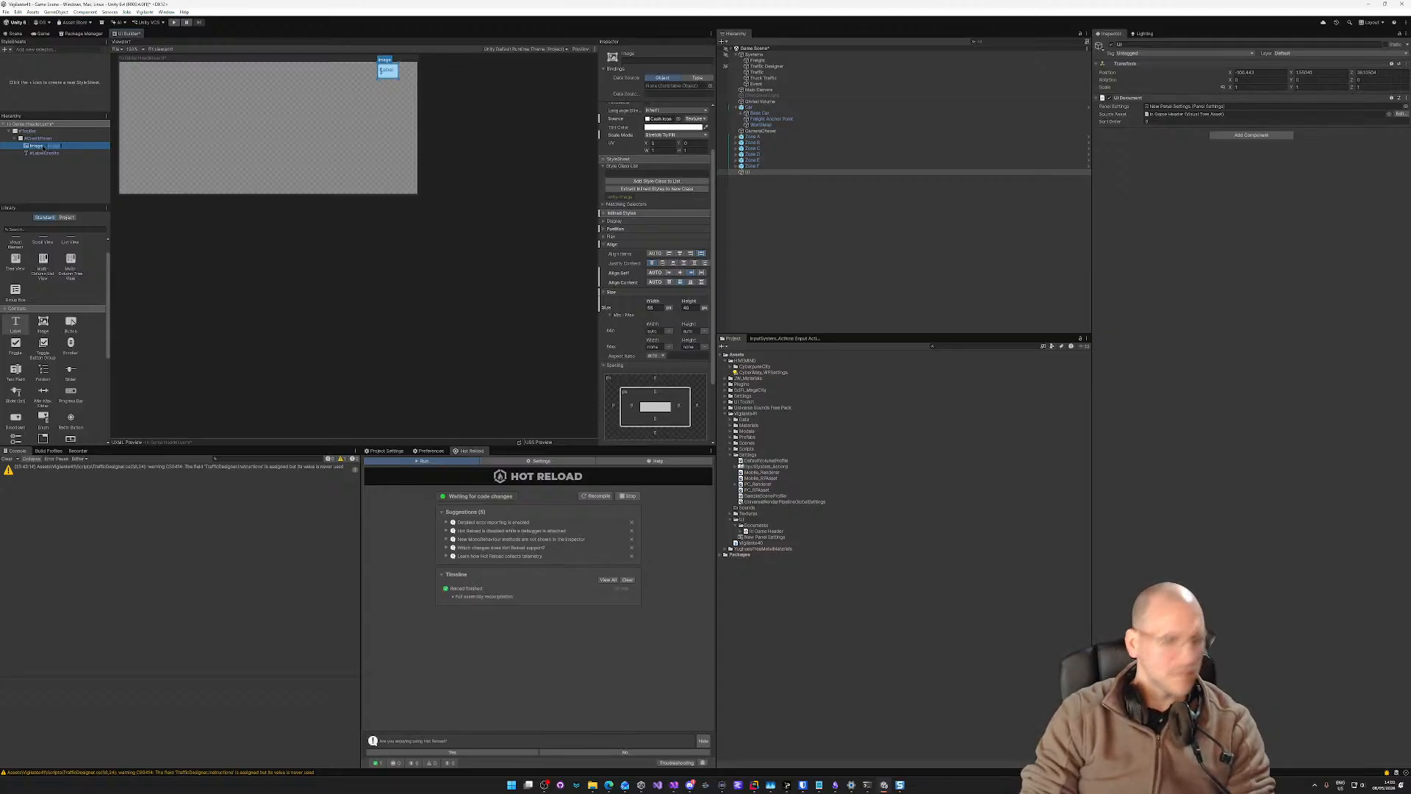
type("Background")
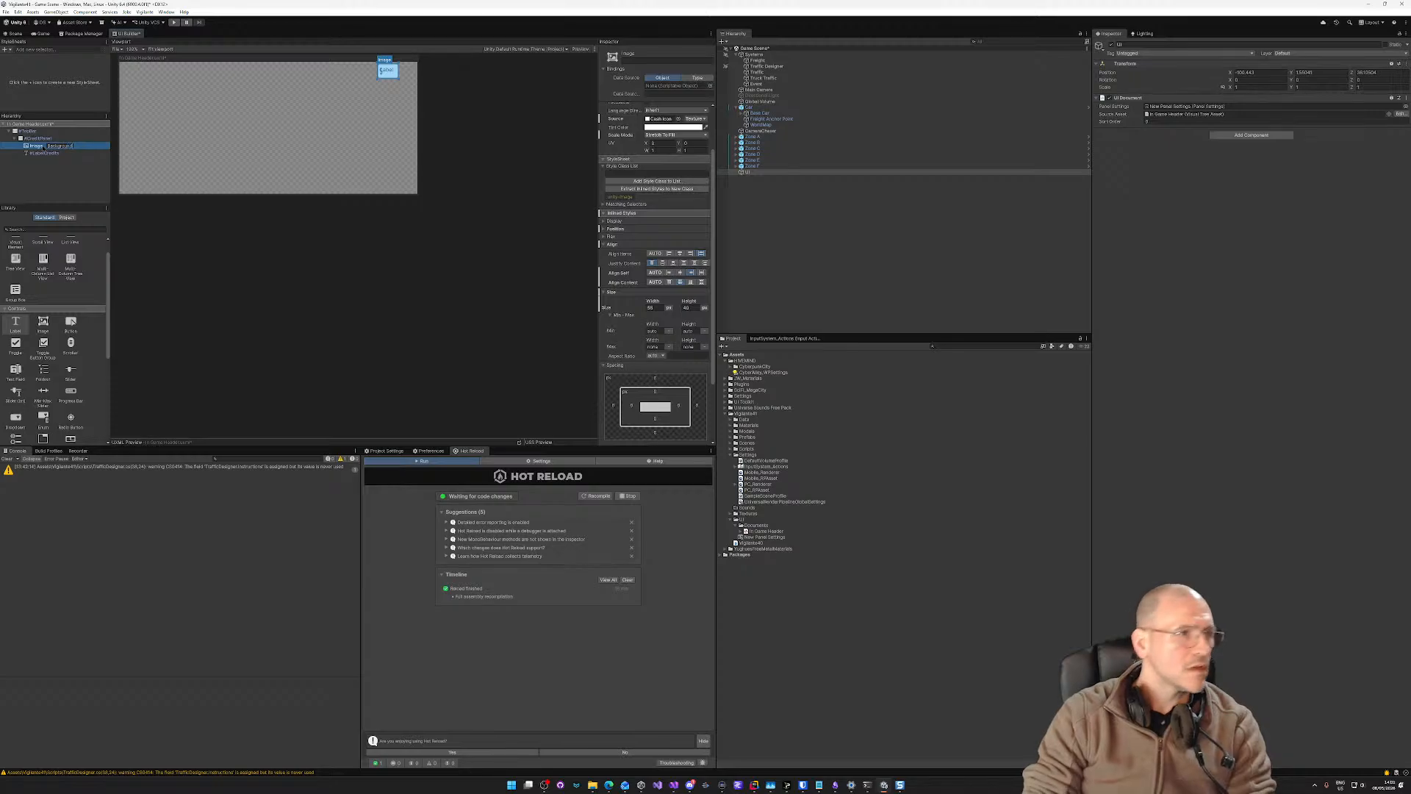
key("Return")
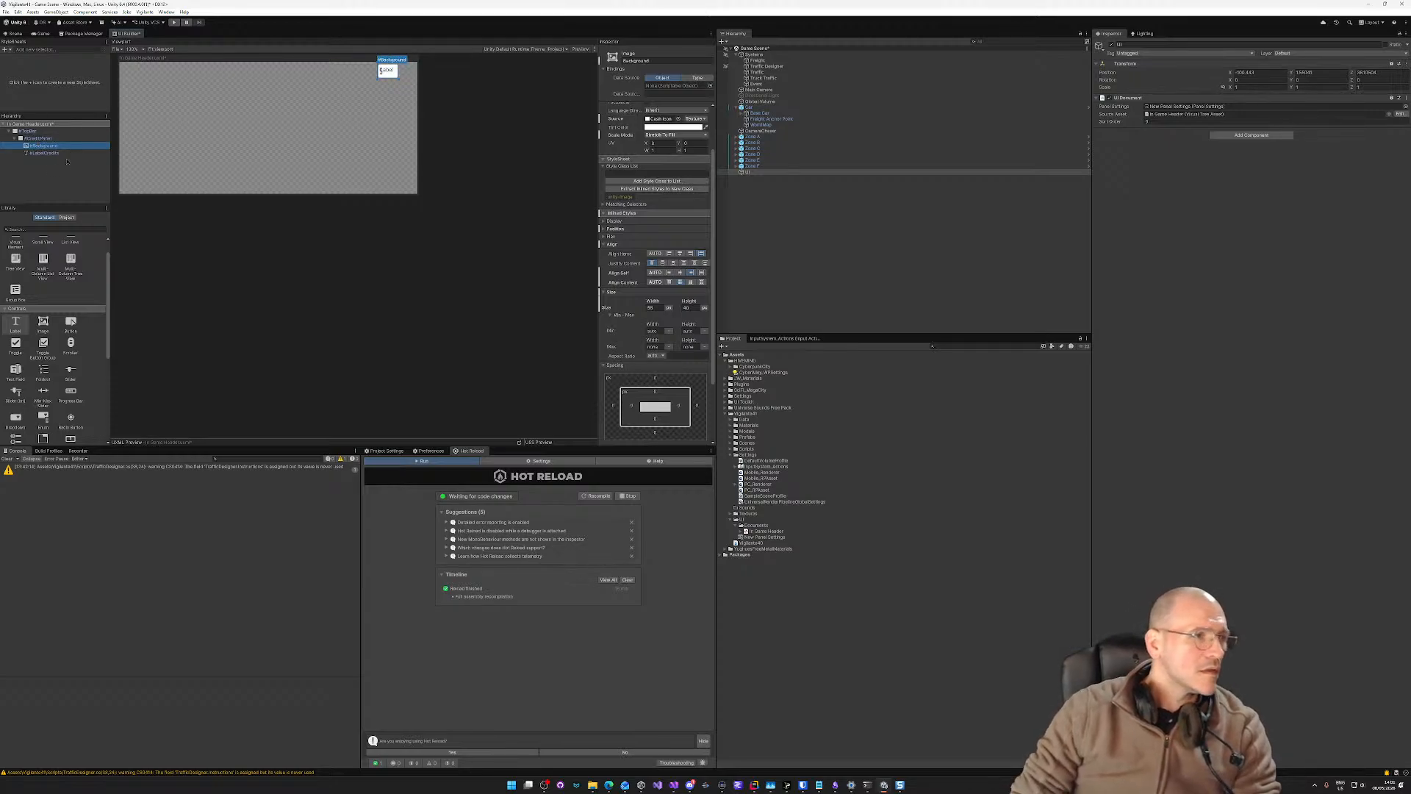
Step: Widen the Background image so that it reaches almost to the right edge of the canvas
left_click(55, 153)
left_click(44, 146)
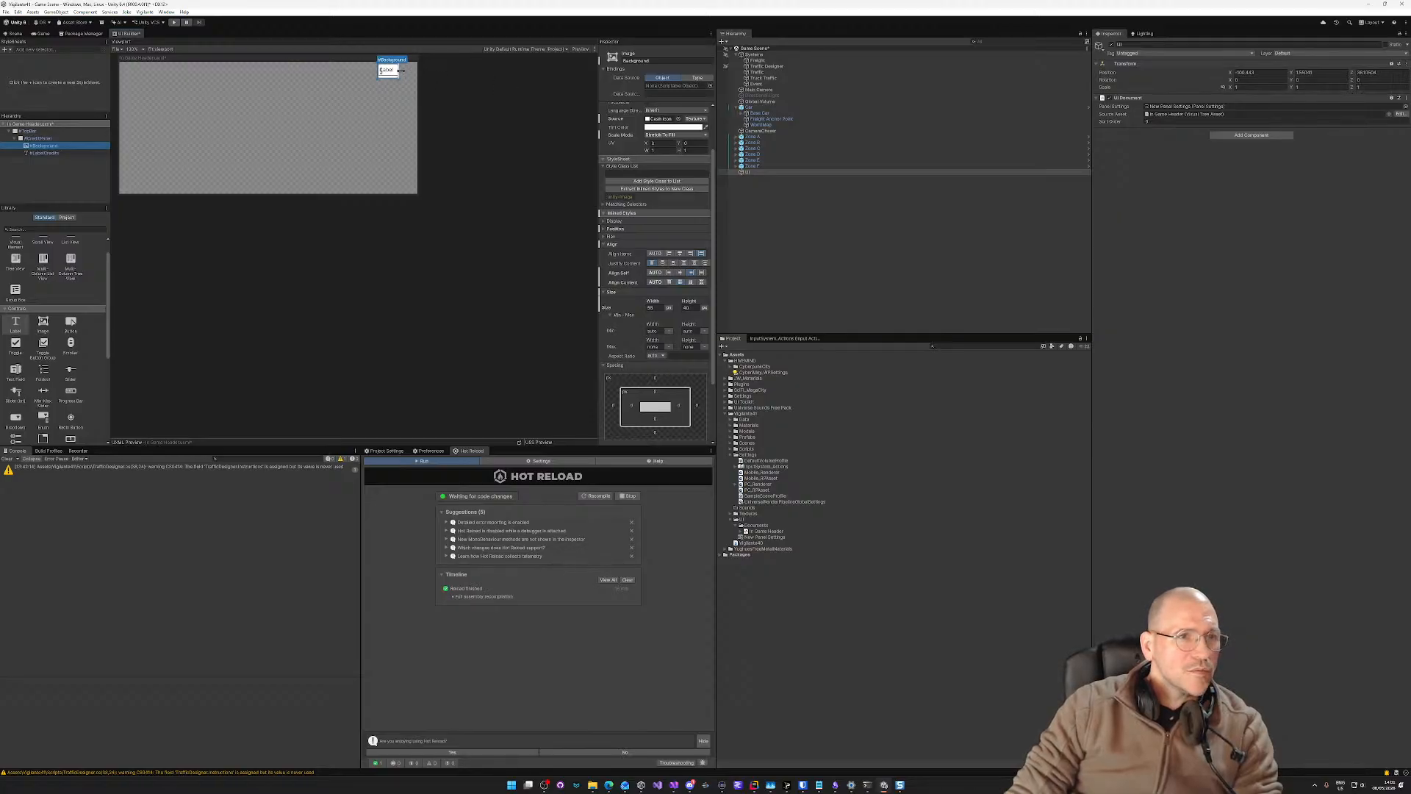
left_click_drag(401, 69, 413, 70)
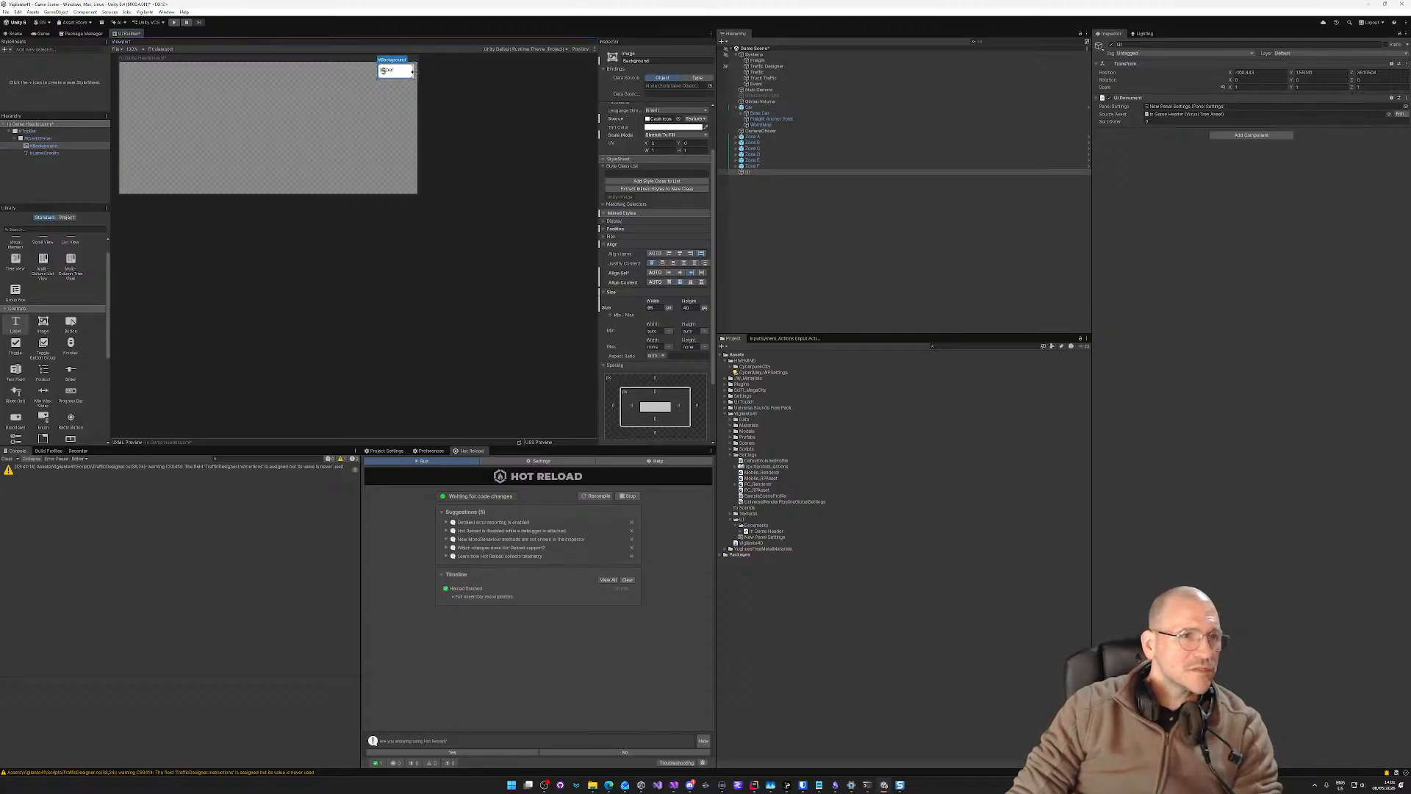
Step: Narrow LabelCredits so that its right edge ends inside the Background image
left_click(393, 73)
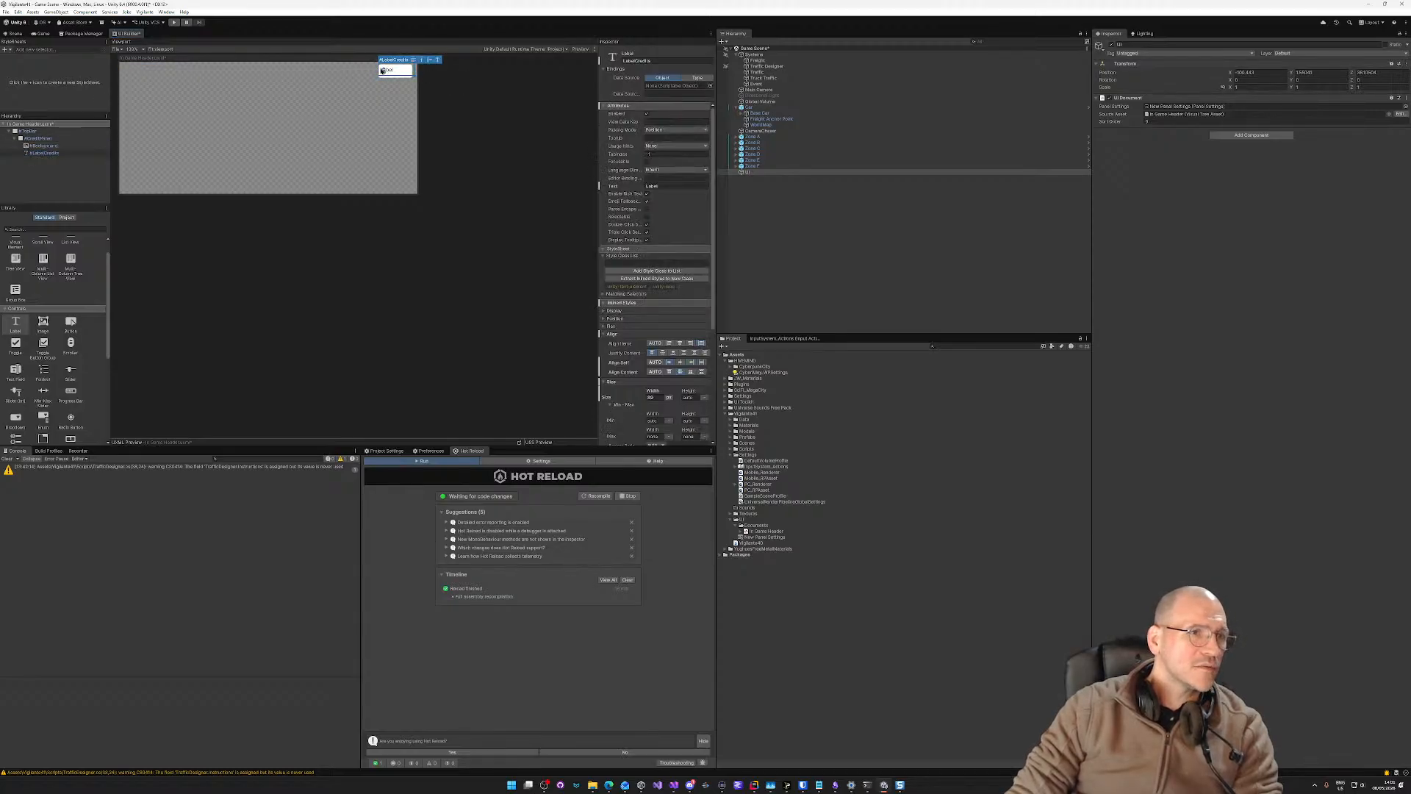
left_click(414, 71)
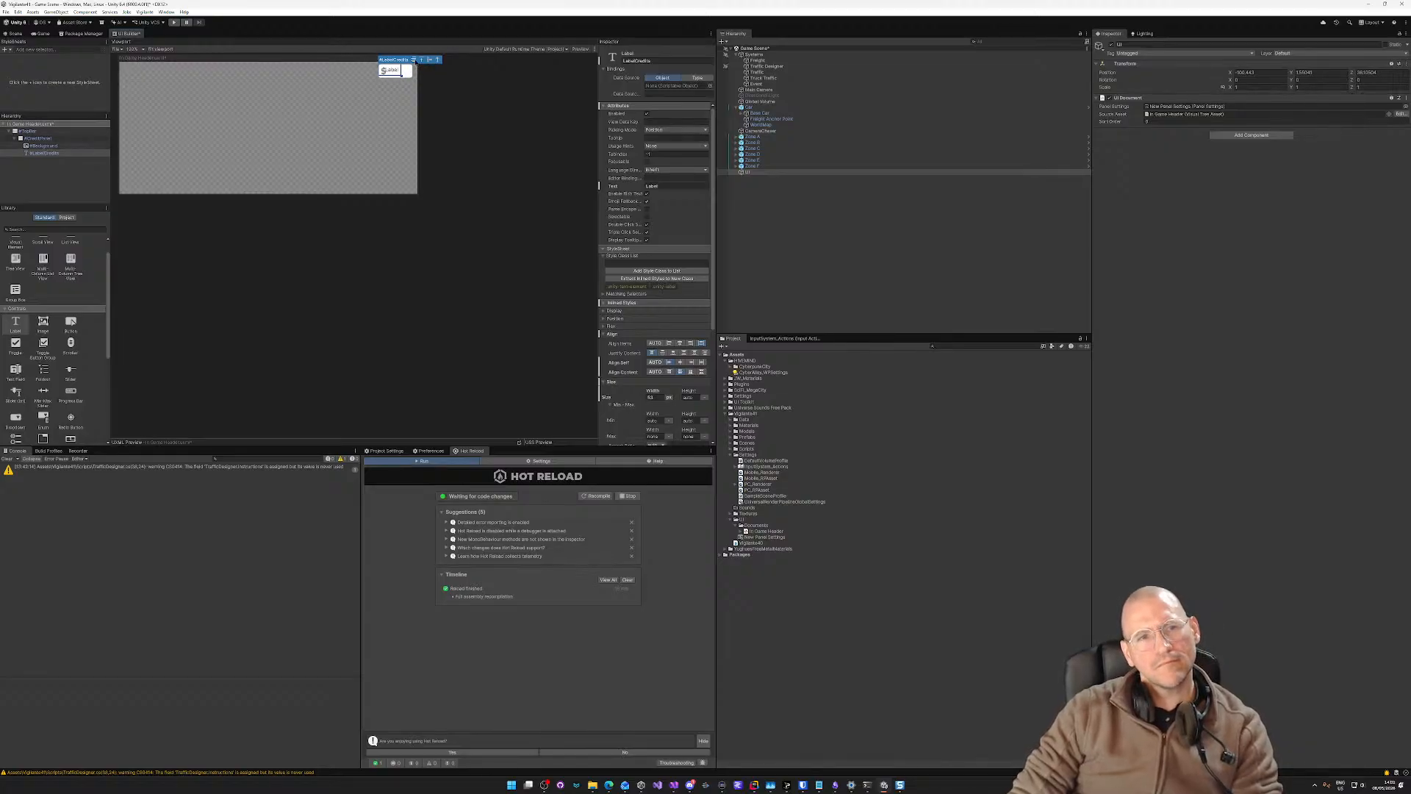
left_click(415, 61)
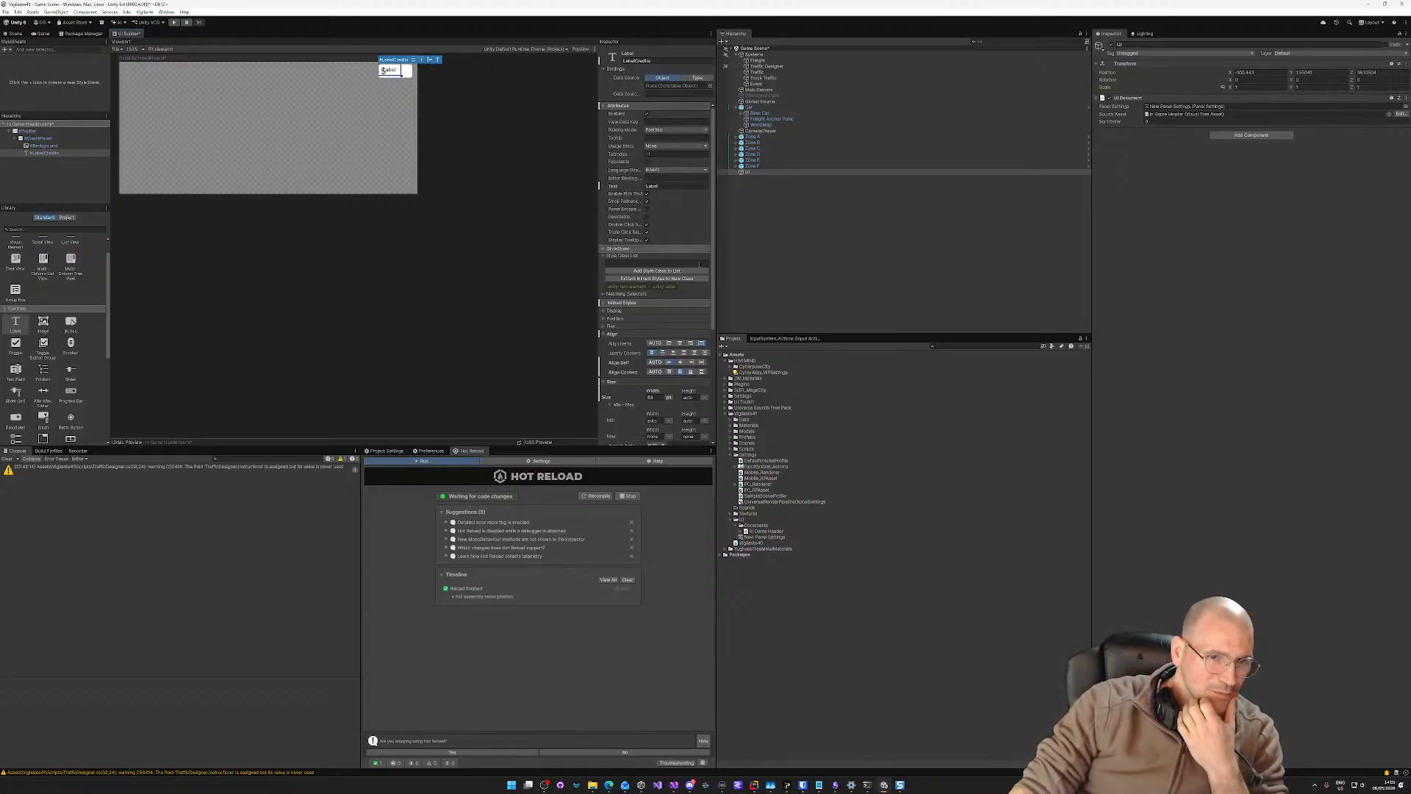
Step: Set the position mode of LabelCredits to Absolute and move the label to the right of the dollar sign
scroll(659, 321, "down", 3)
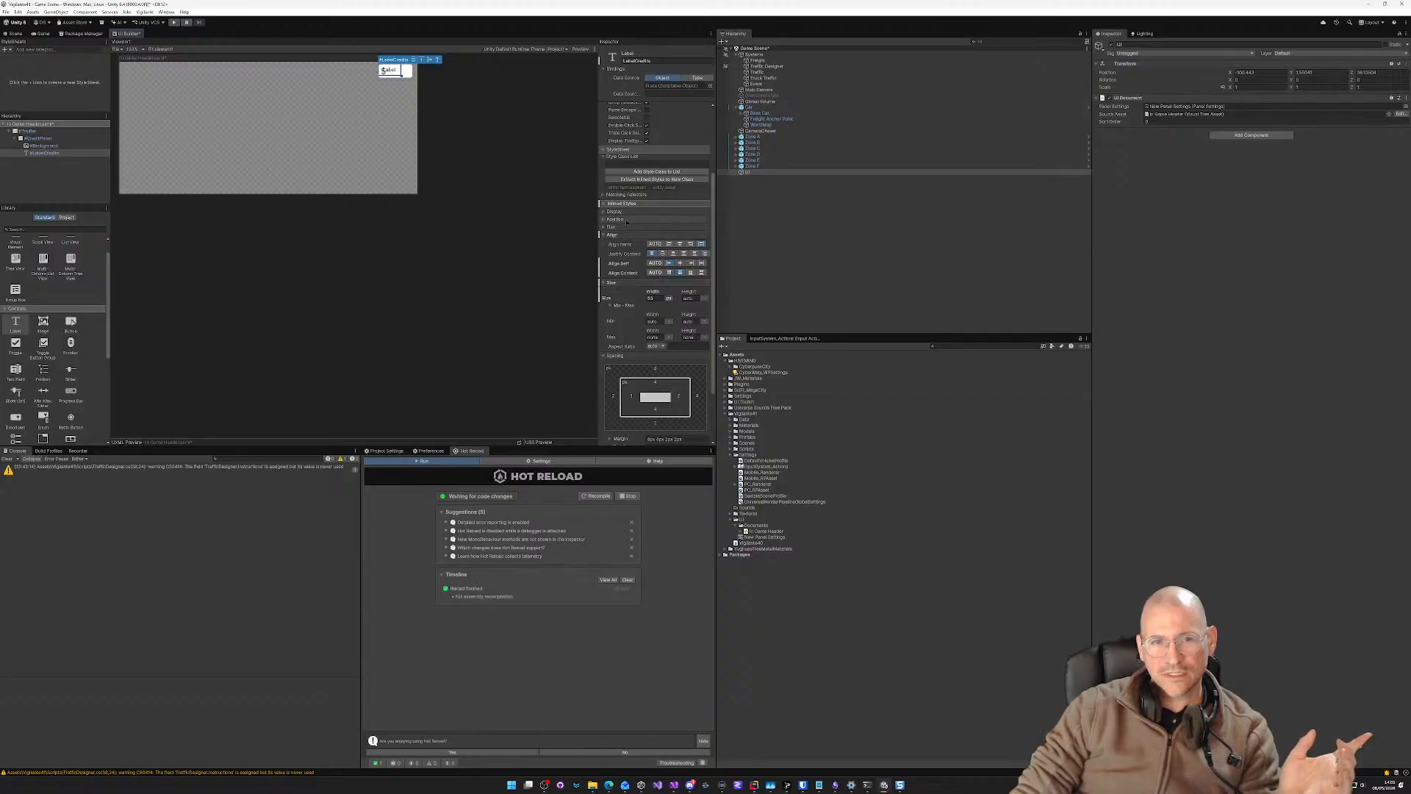
left_click(673, 219)
left_click(676, 229)
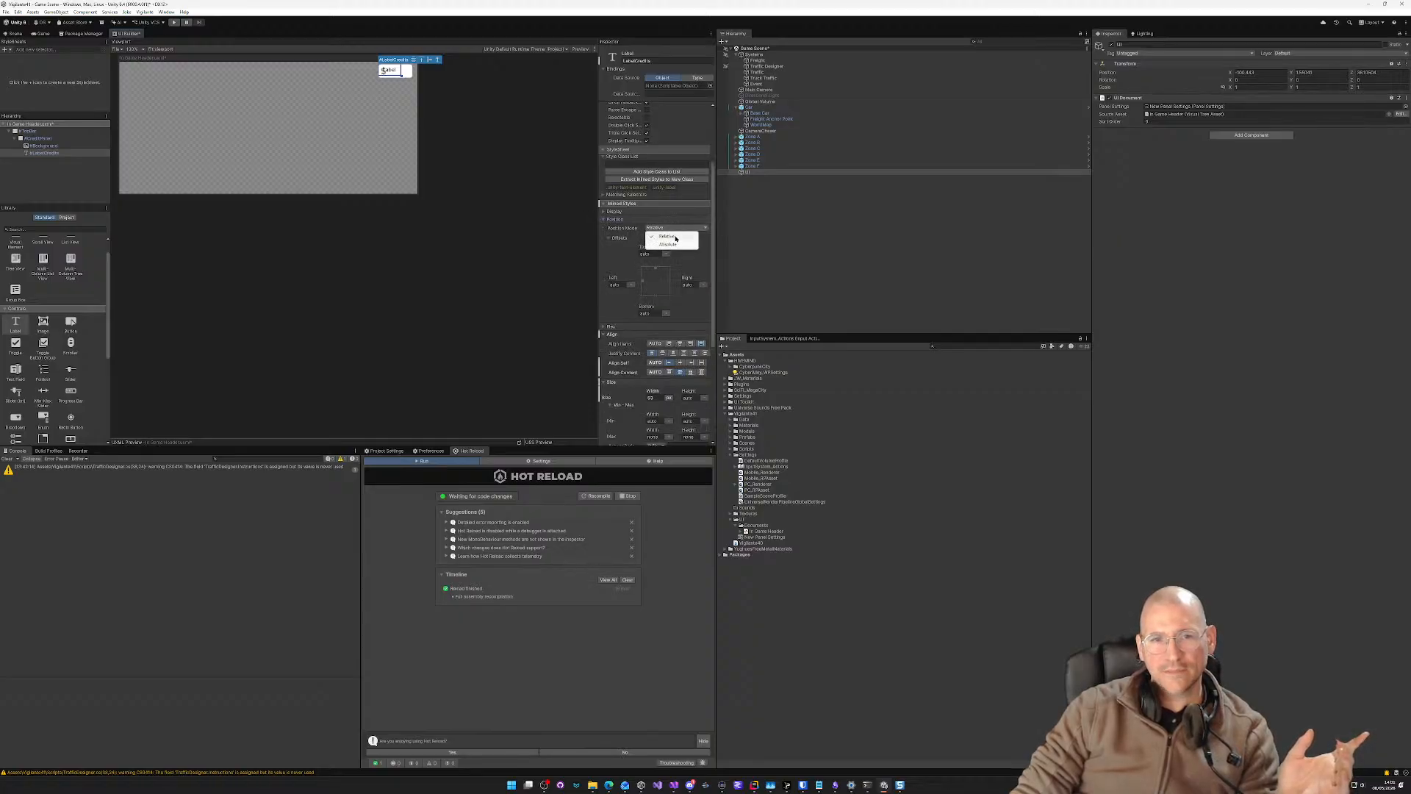
left_click(675, 244)
left_click_drag(390, 71, 402, 74)
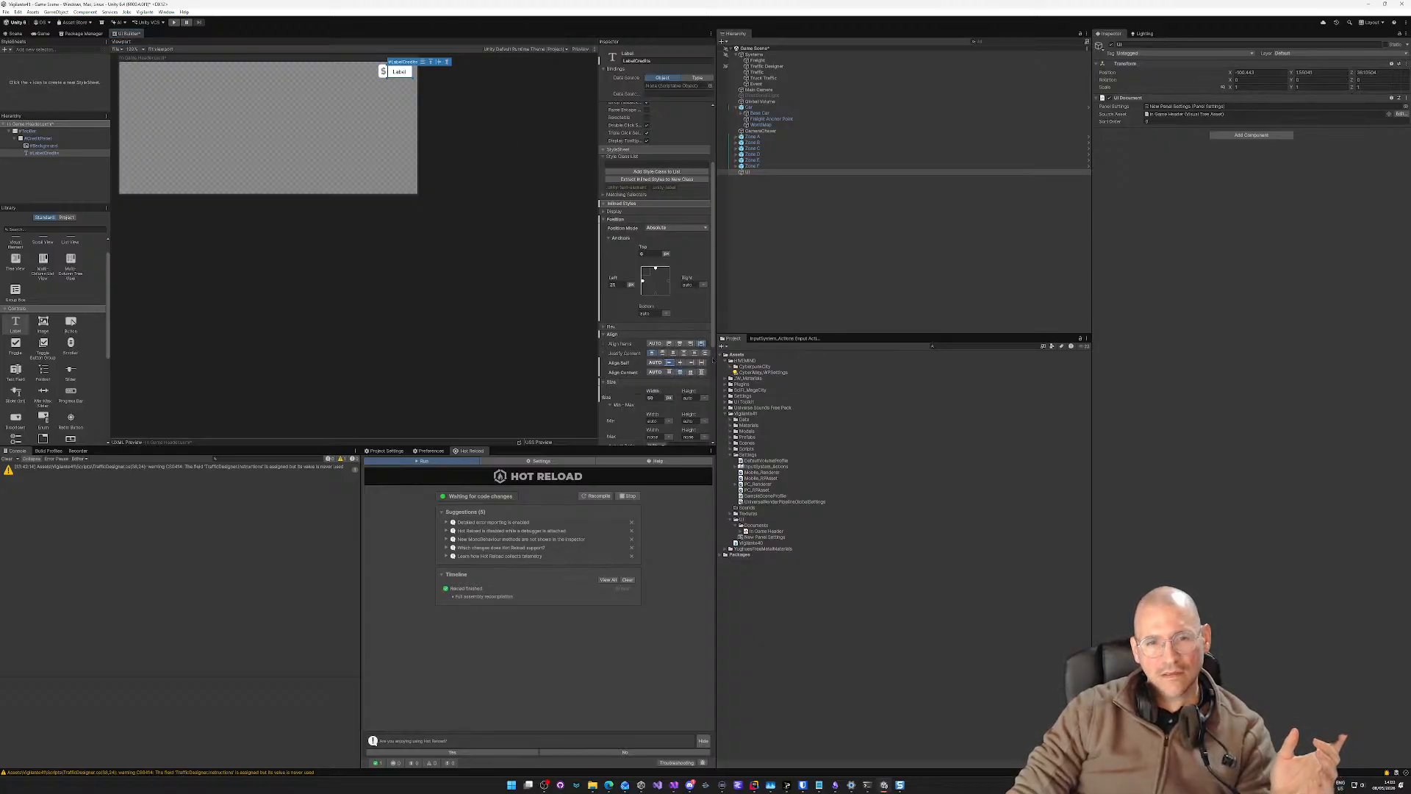
Step: Enlarge the text of LabelCredits and shift the label up so that it is vertically centred on the Background image
scroll(651, 358, "down", 4)
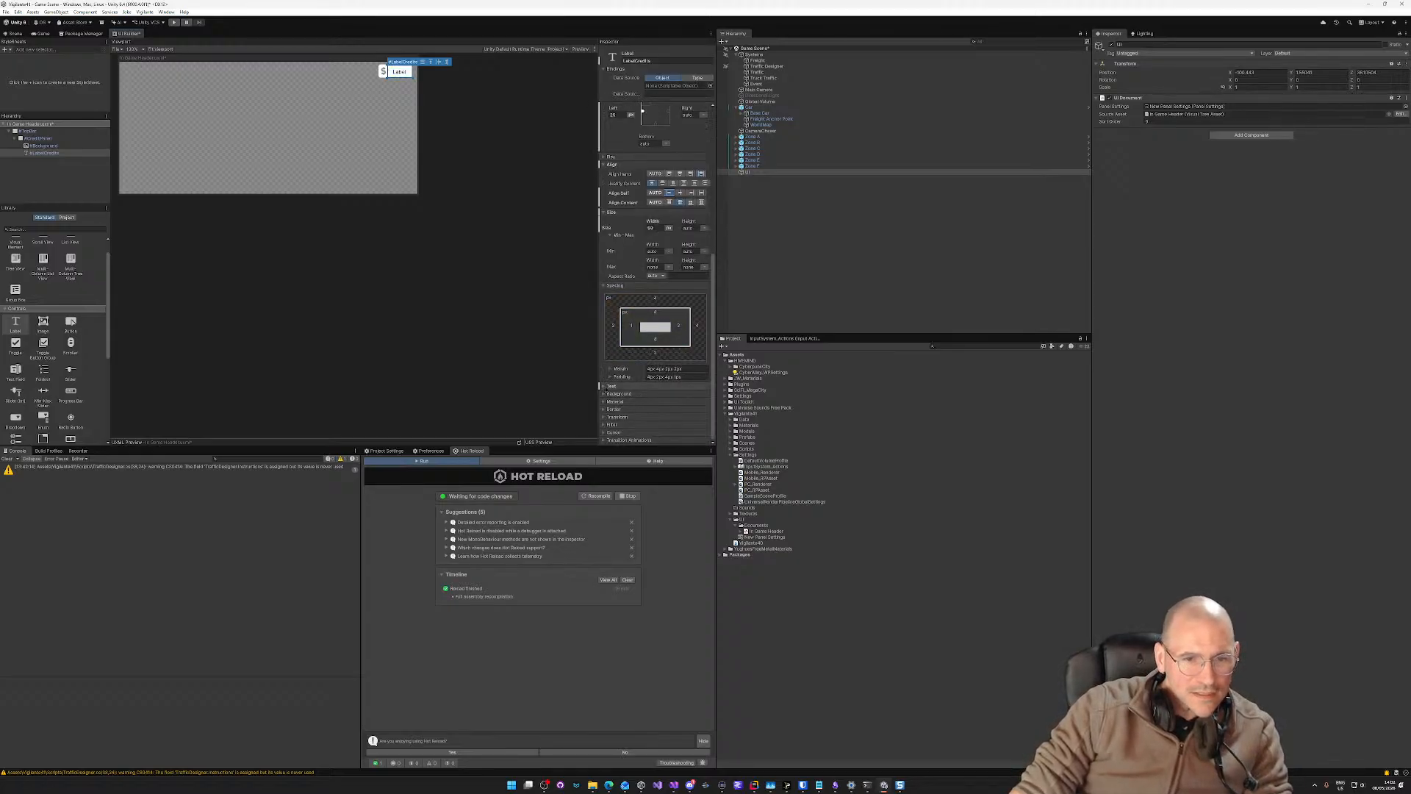
left_click(603, 387)
scroll(632, 386, "down", 2)
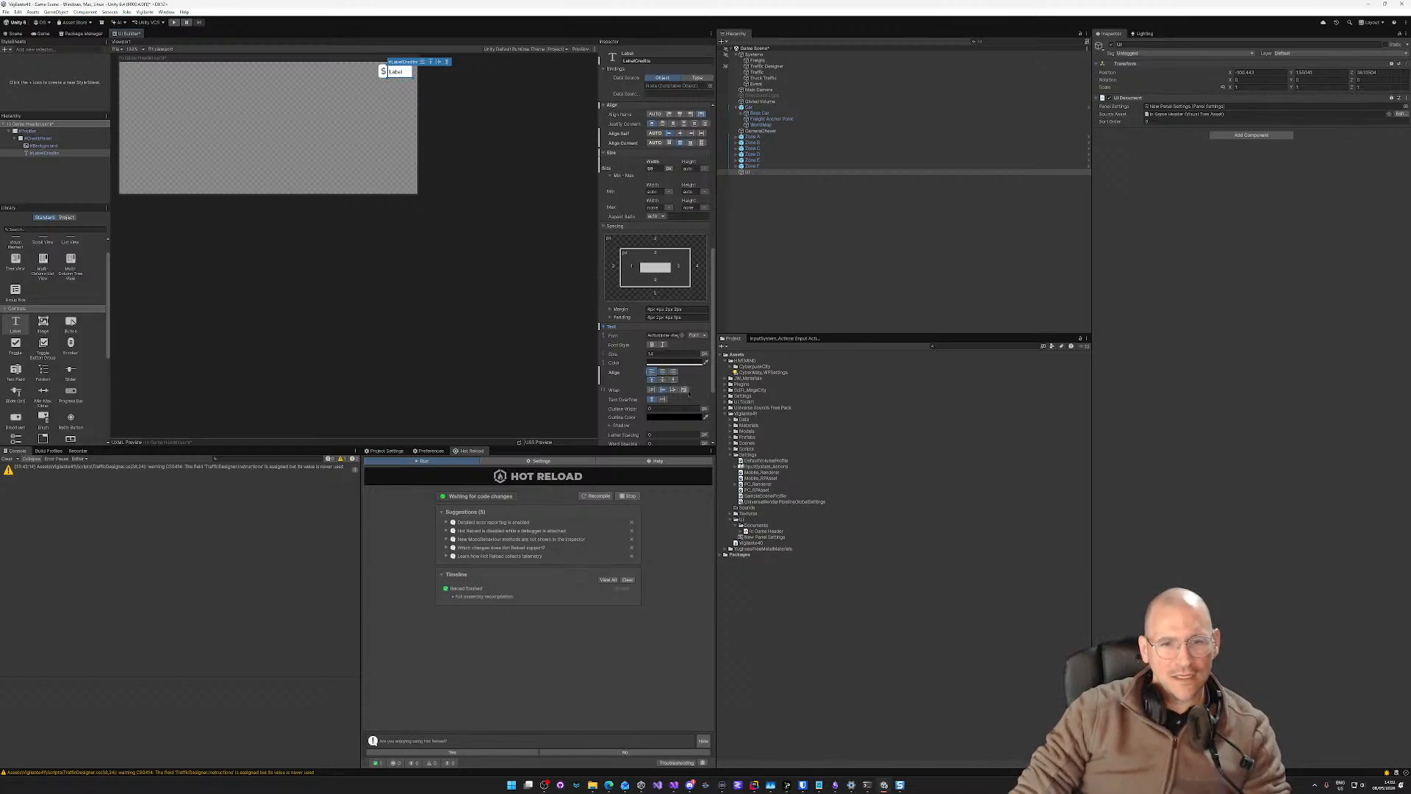
left_click_drag(616, 356, 618, 355)
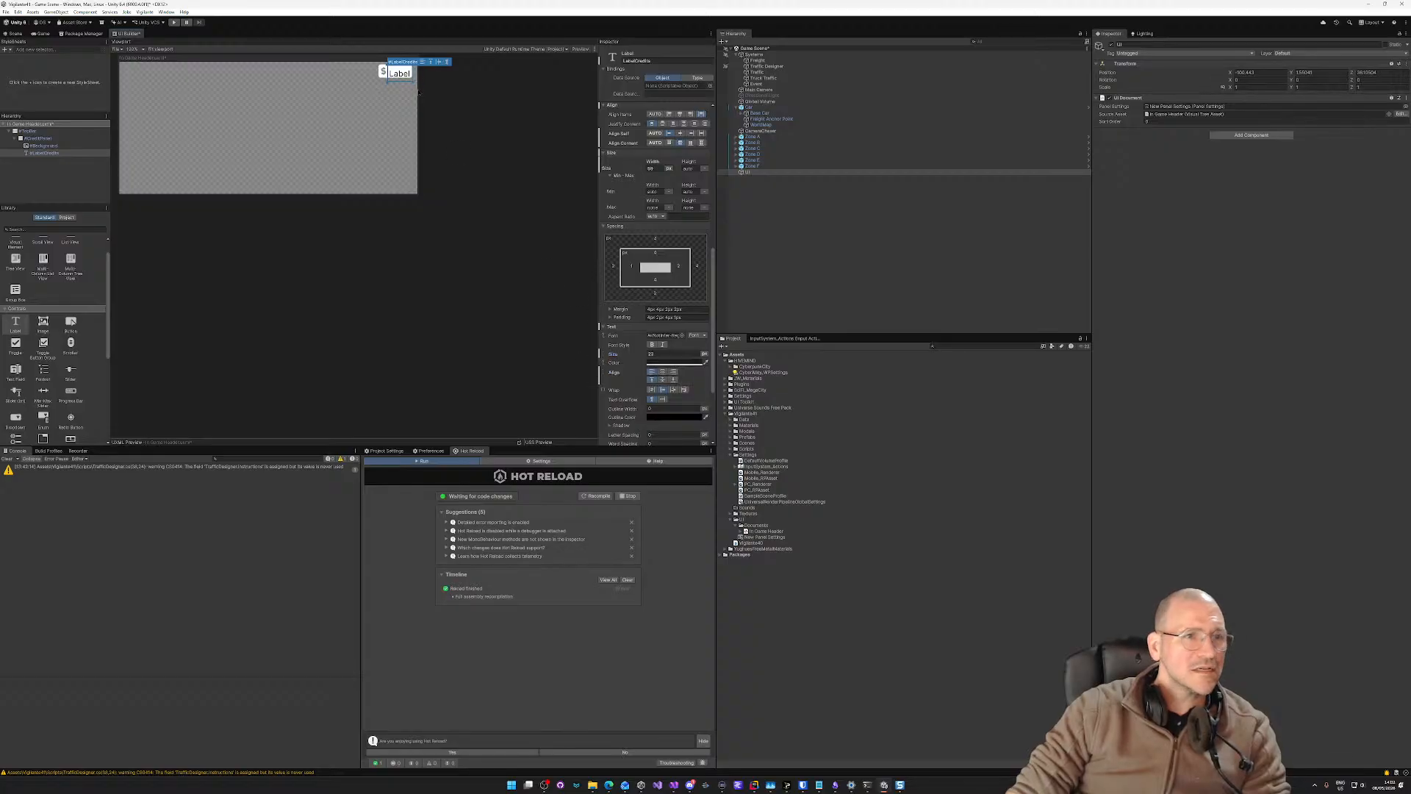
left_click_drag(399, 76, 400, 73)
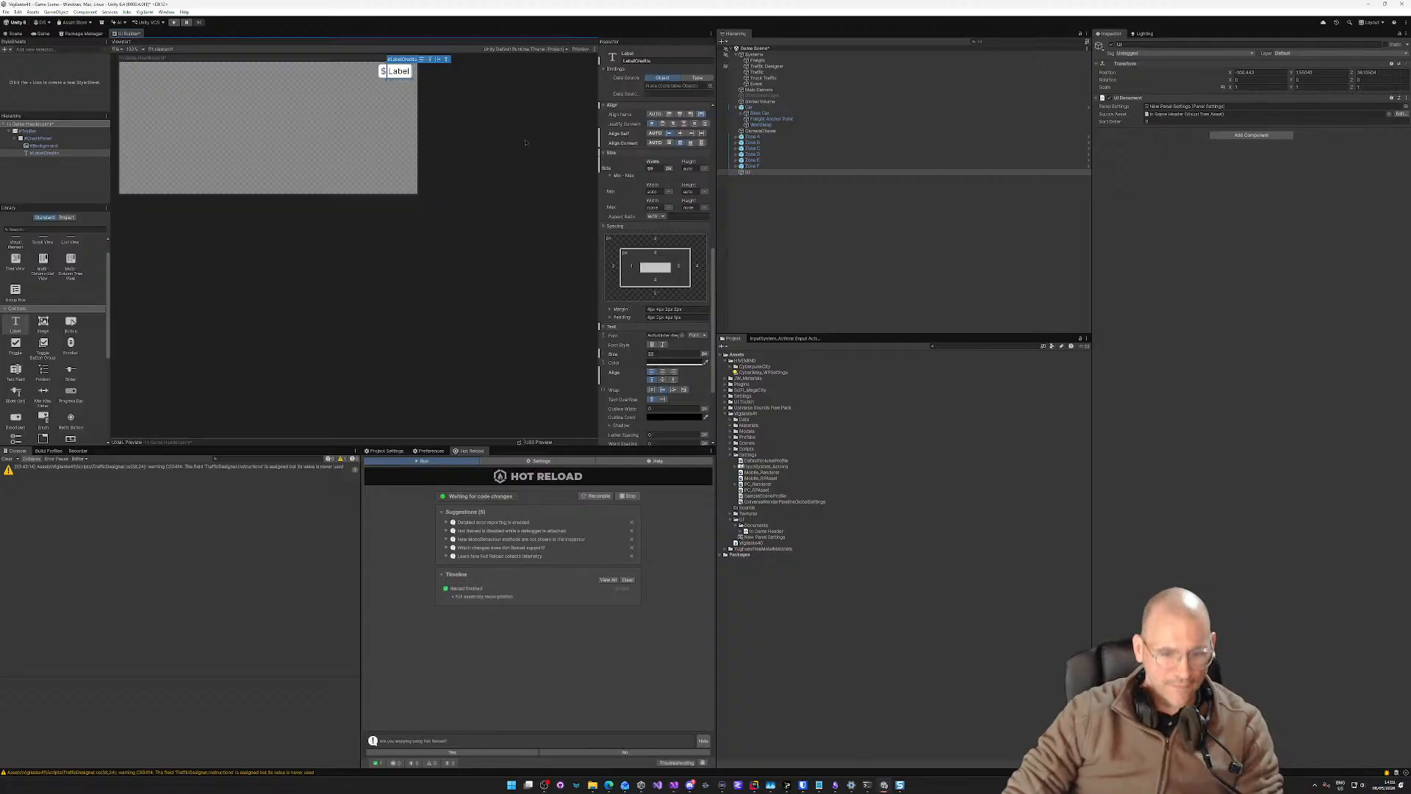
left_click(467, 133)
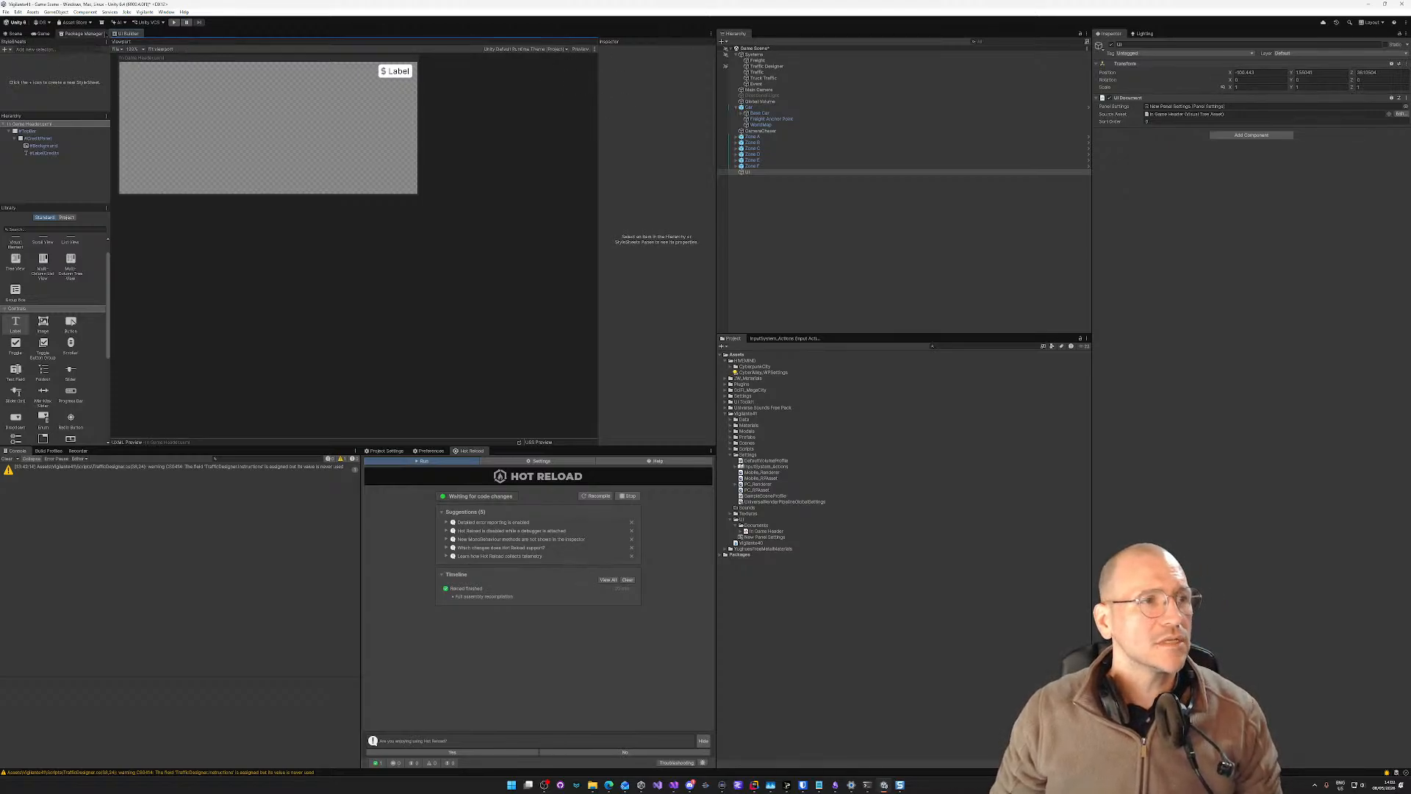
Step: Check the enlarged credits label in the game view and return to the header layout in the UI Builder
left_click(36, 33)
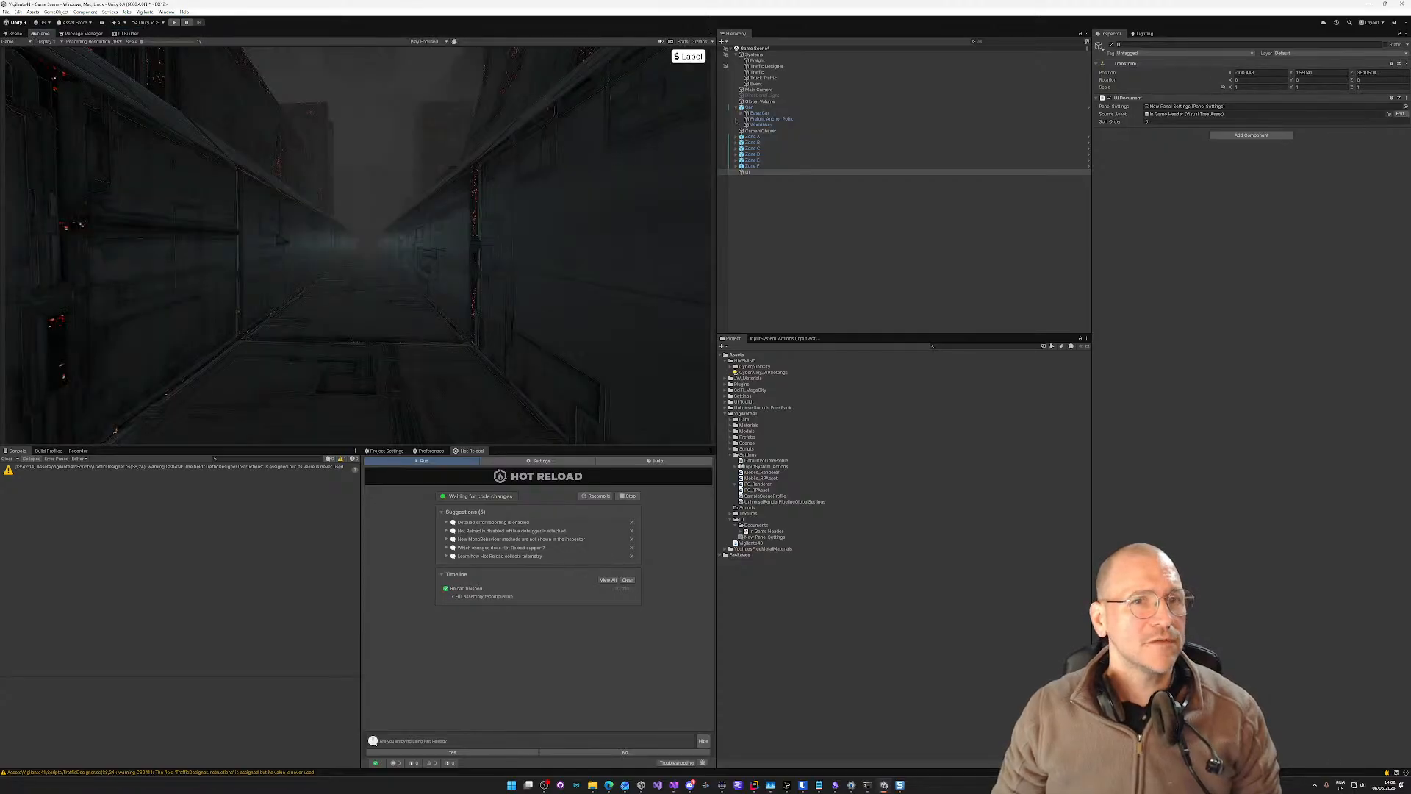
left_click(14, 34)
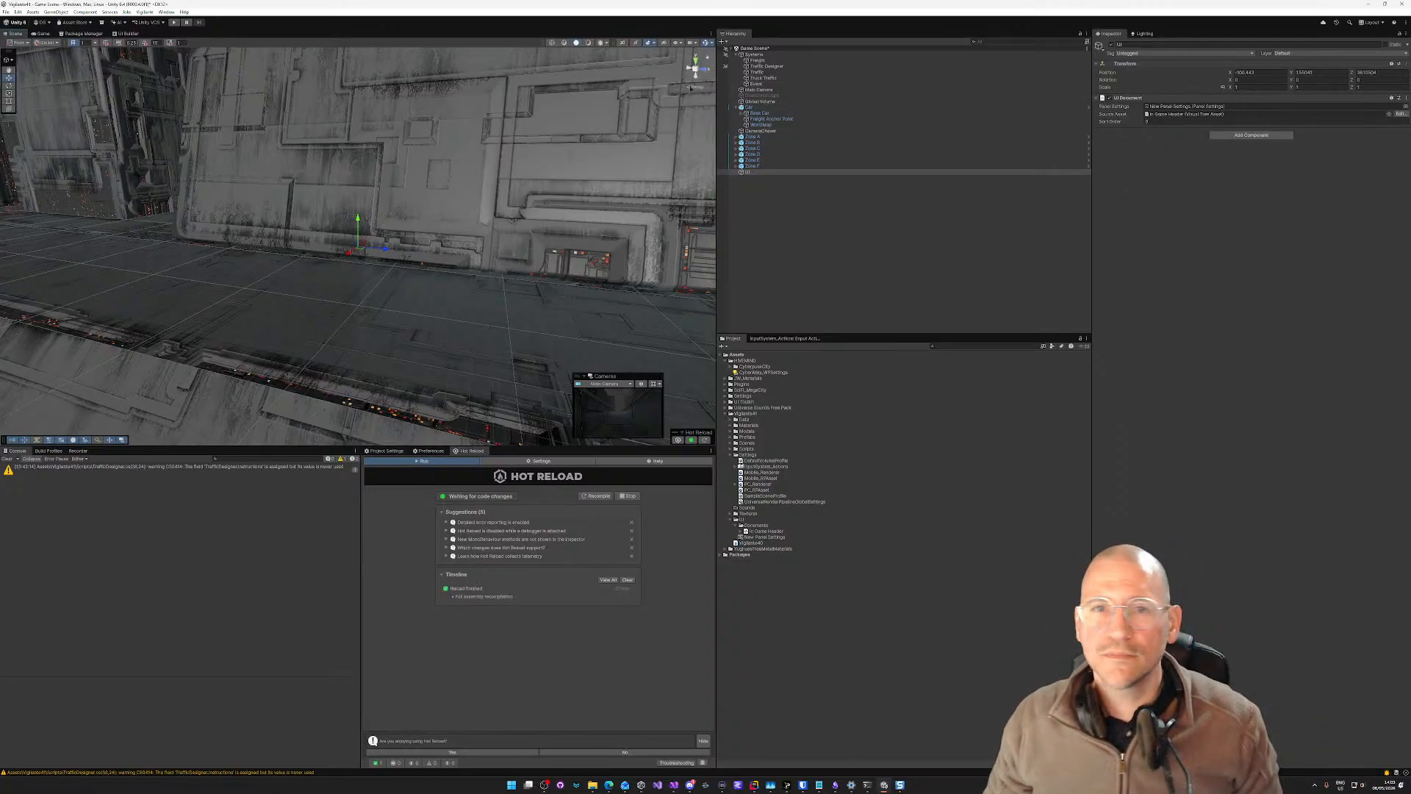
left_click(126, 33)
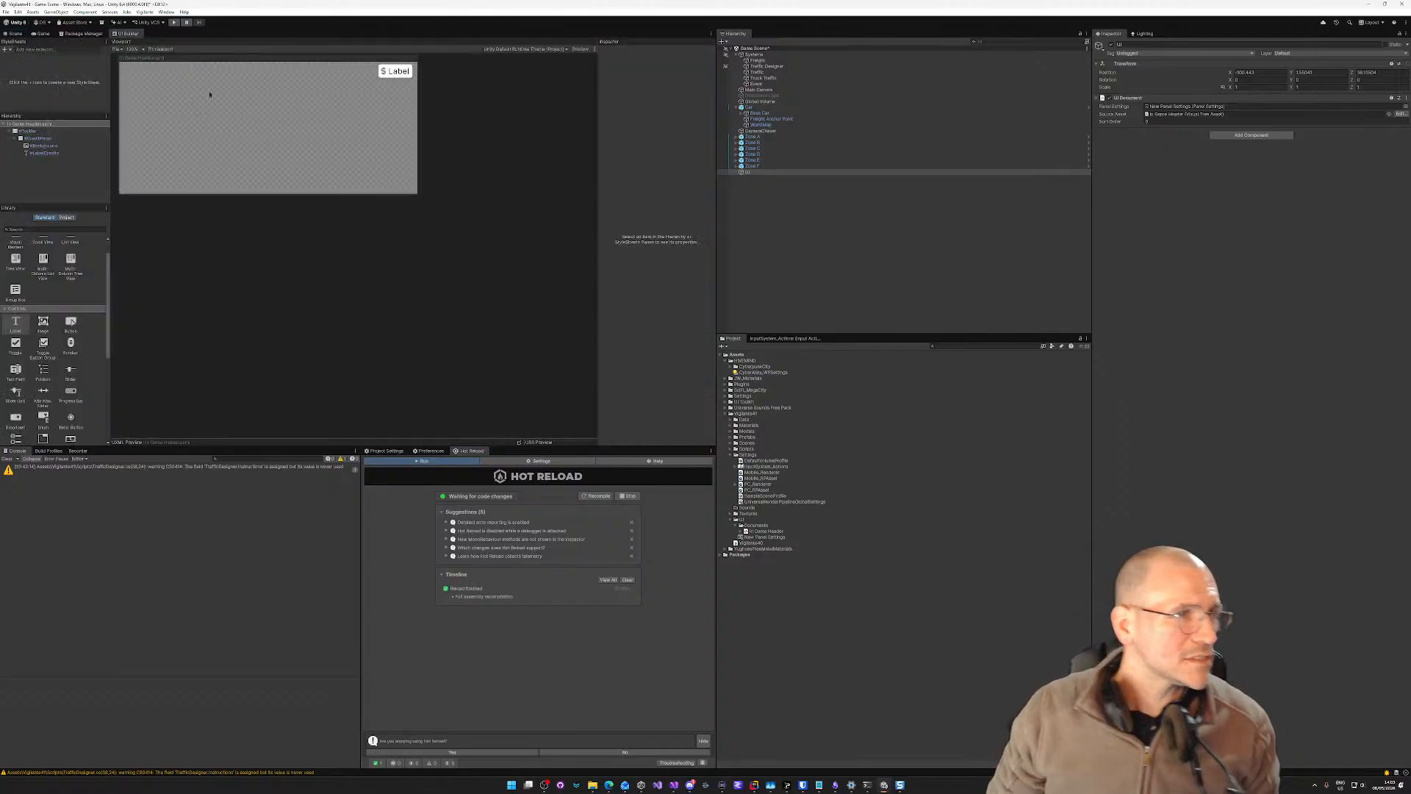
Step: Bind LabelCredits to the Truck Traffic Baked object as data source, with Radius as the data source path
left_click(395, 70)
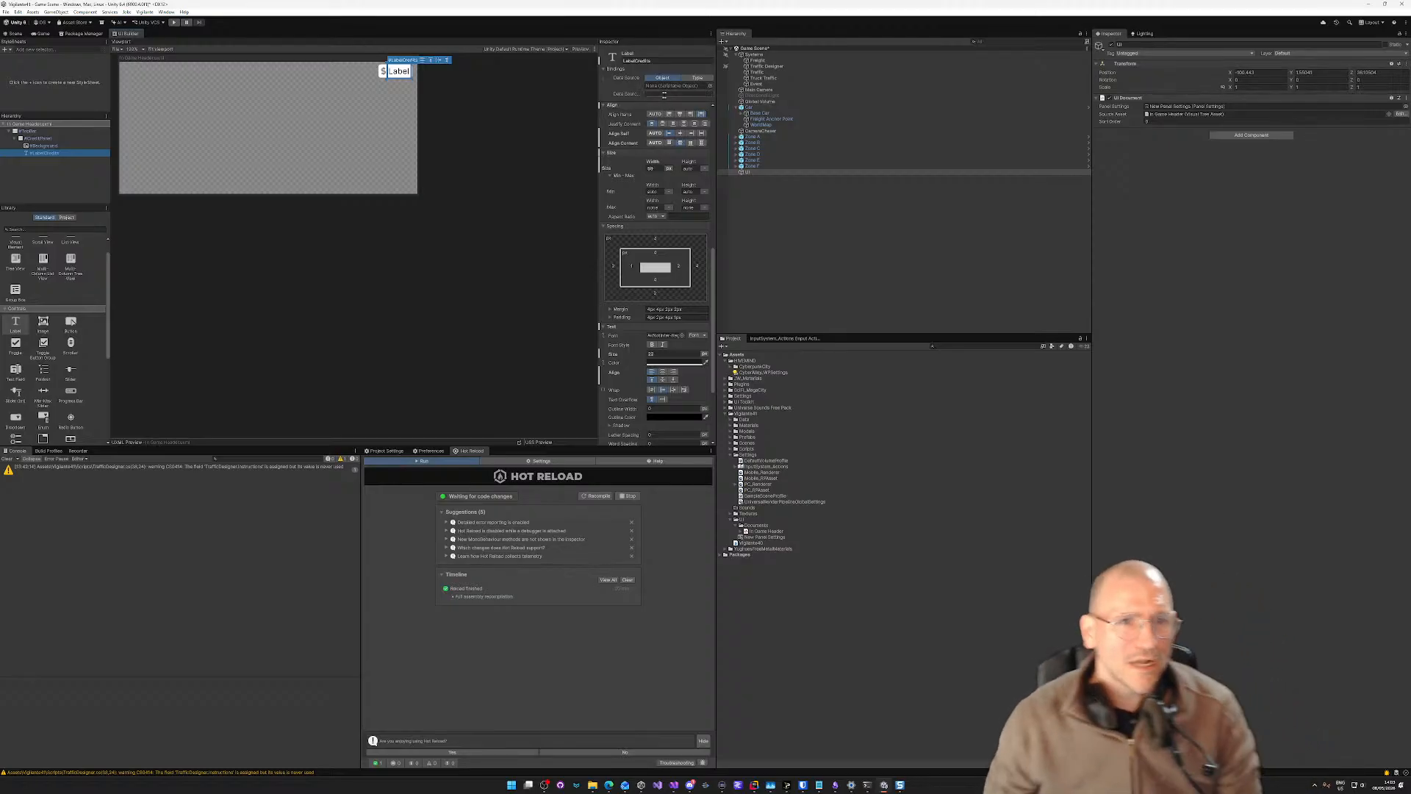
left_click(666, 93)
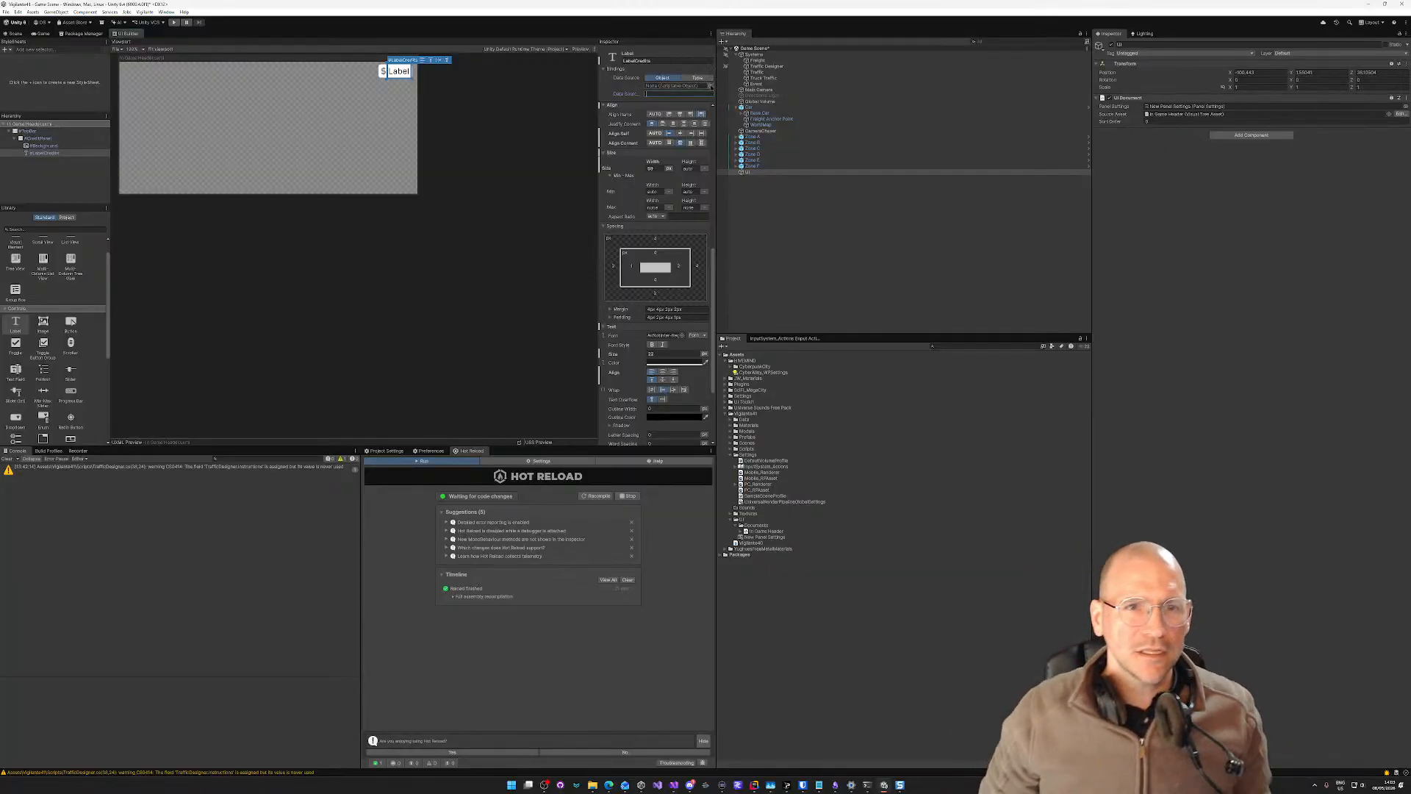
left_click(711, 86)
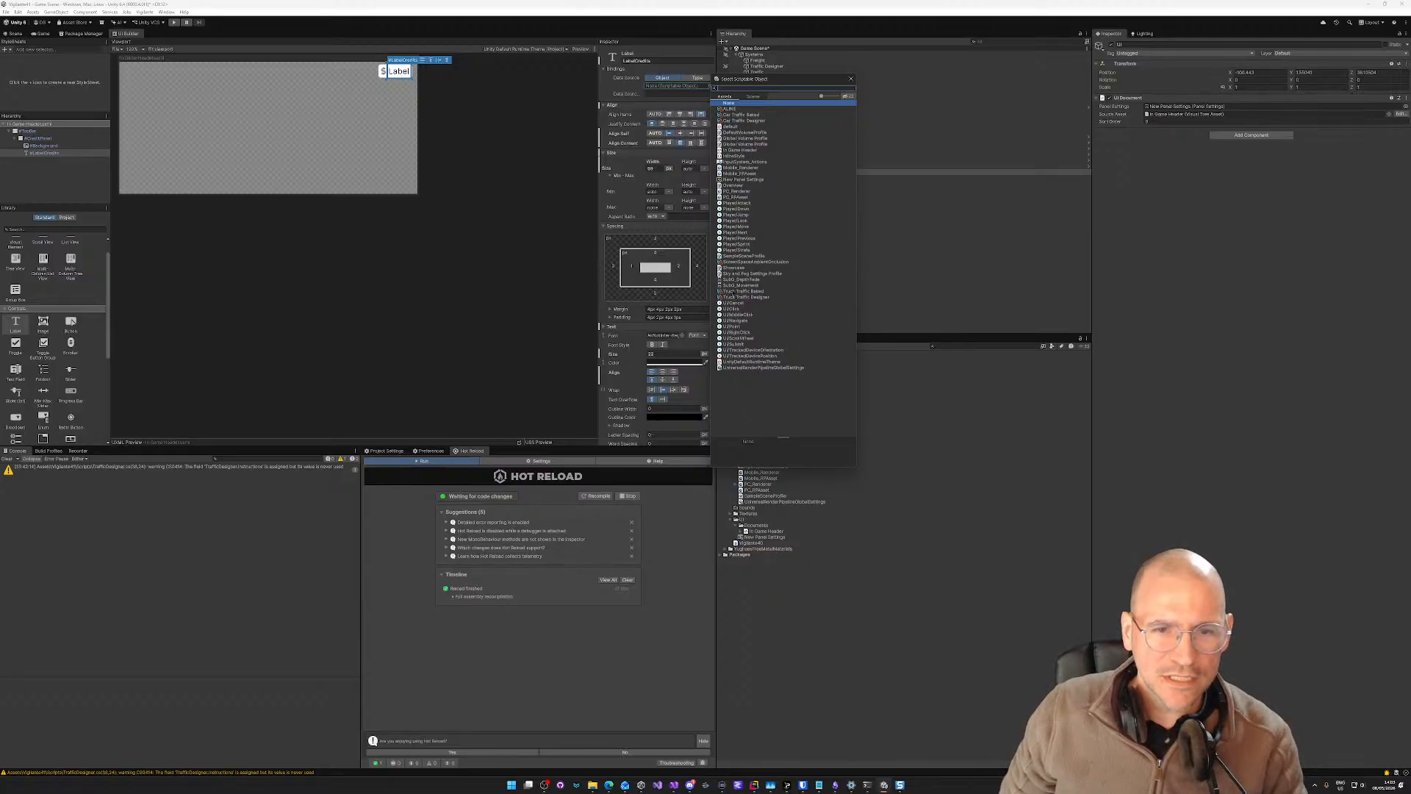
left_click(775, 291)
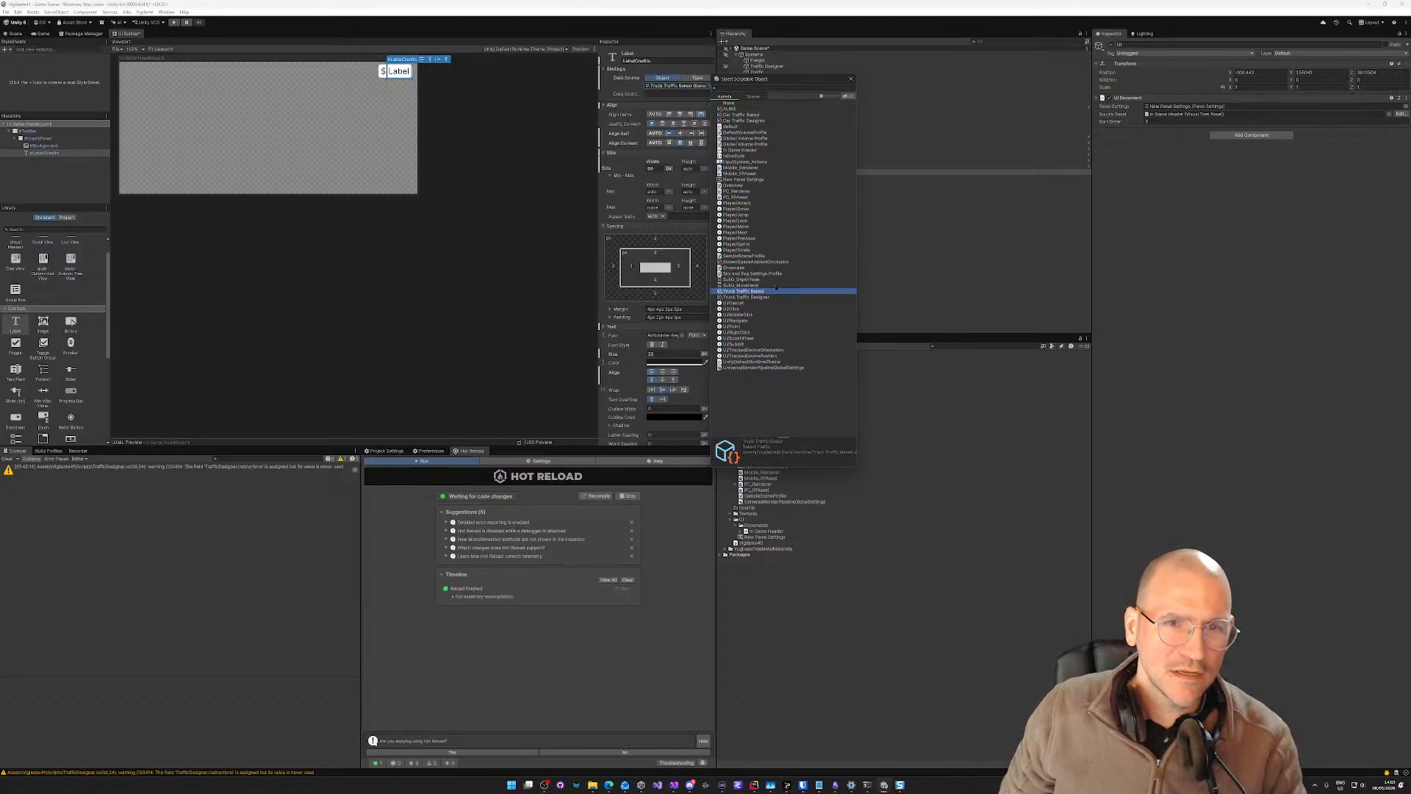
double_click(742, 292)
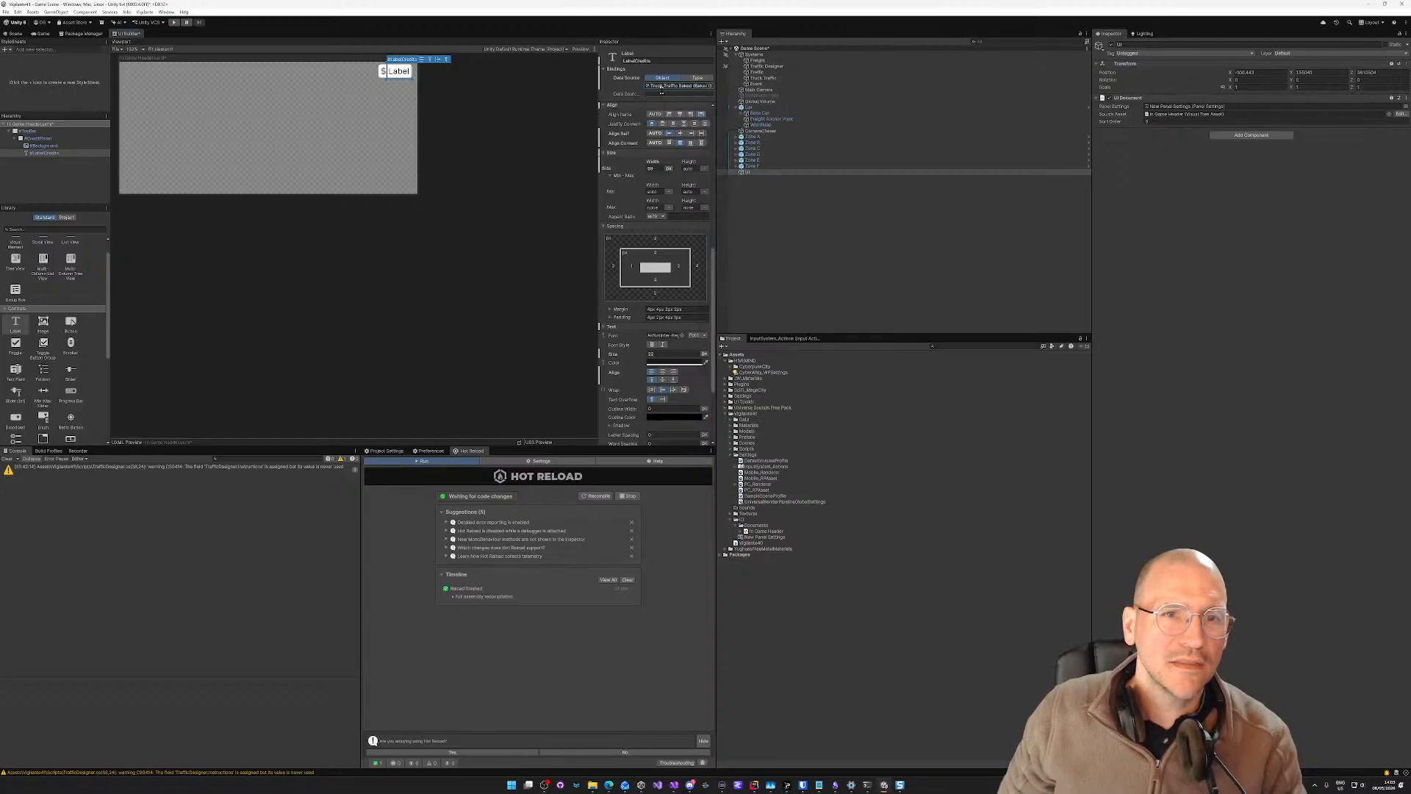
left_click(650, 93)
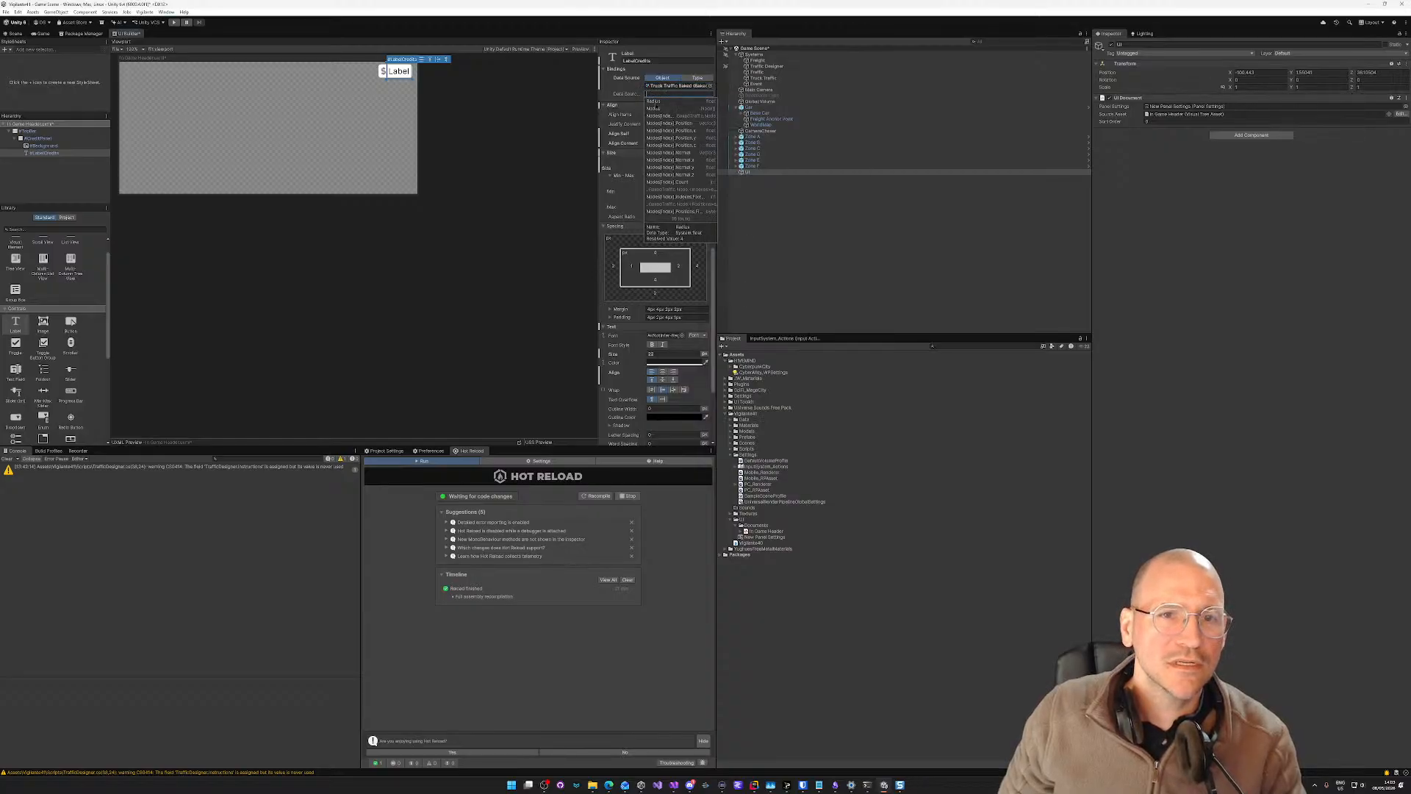
left_click(653, 101)
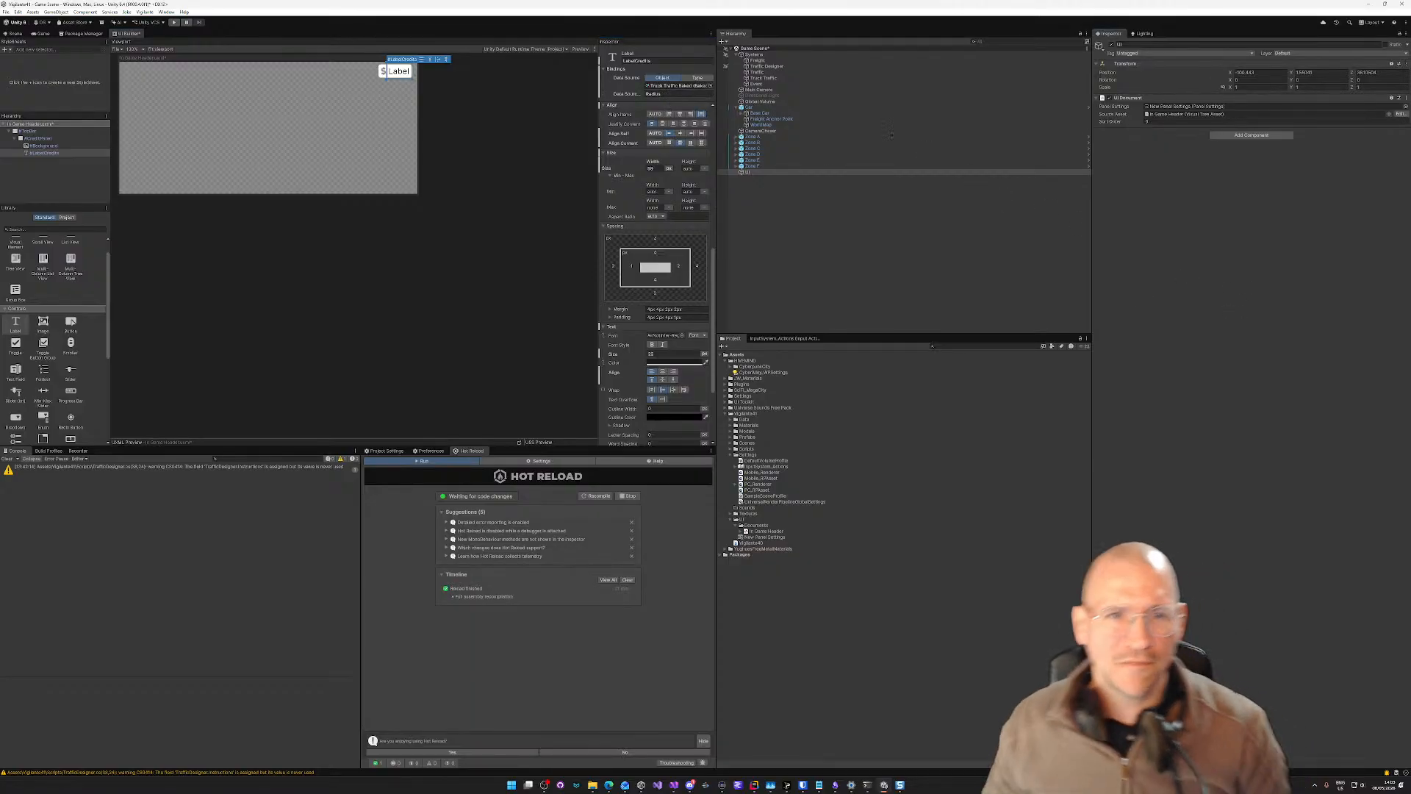
Step: Save the changes and run the game briefly to check the bound credits label on screen
key("ctrl+s")
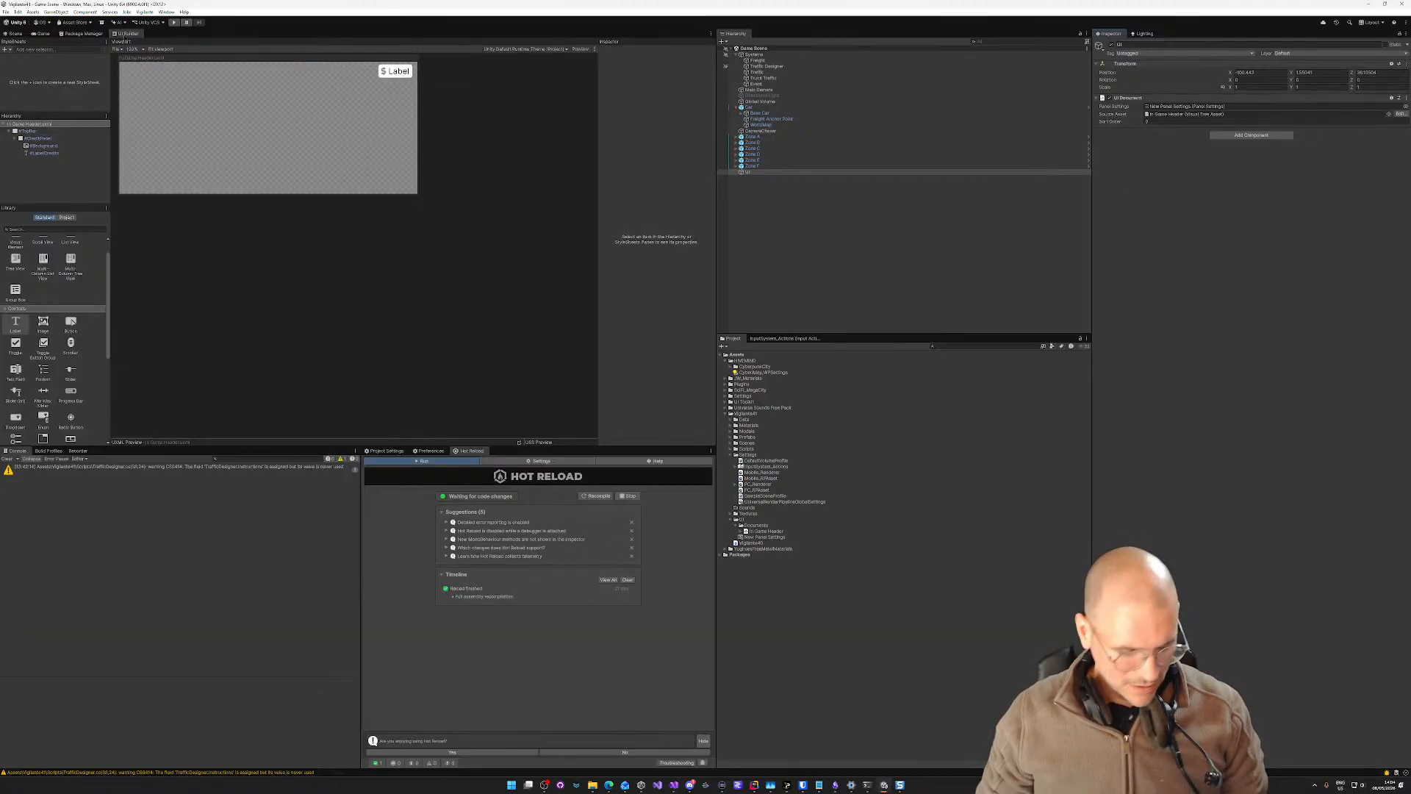
left_click(43, 34)
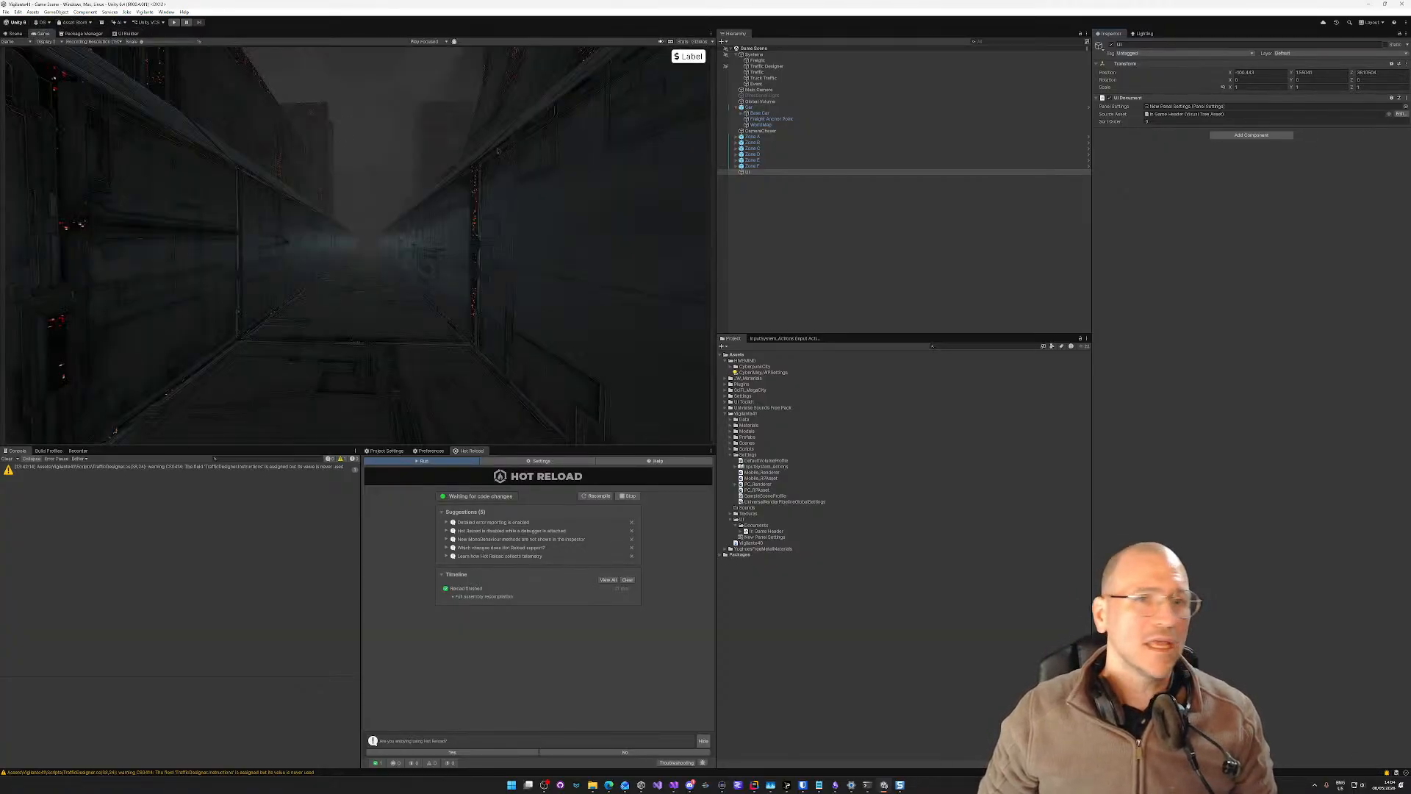
key("ctrl+p")
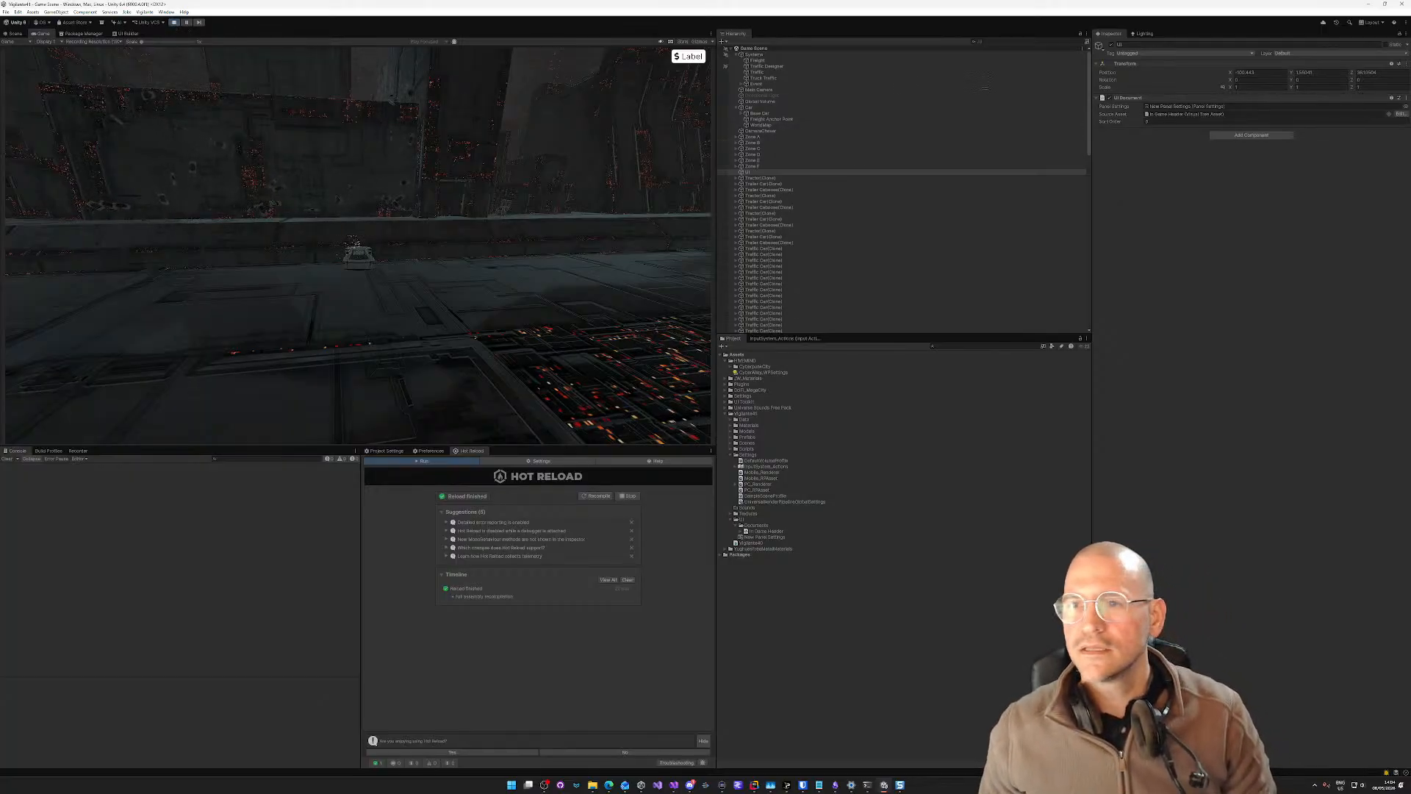
left_click(173, 22)
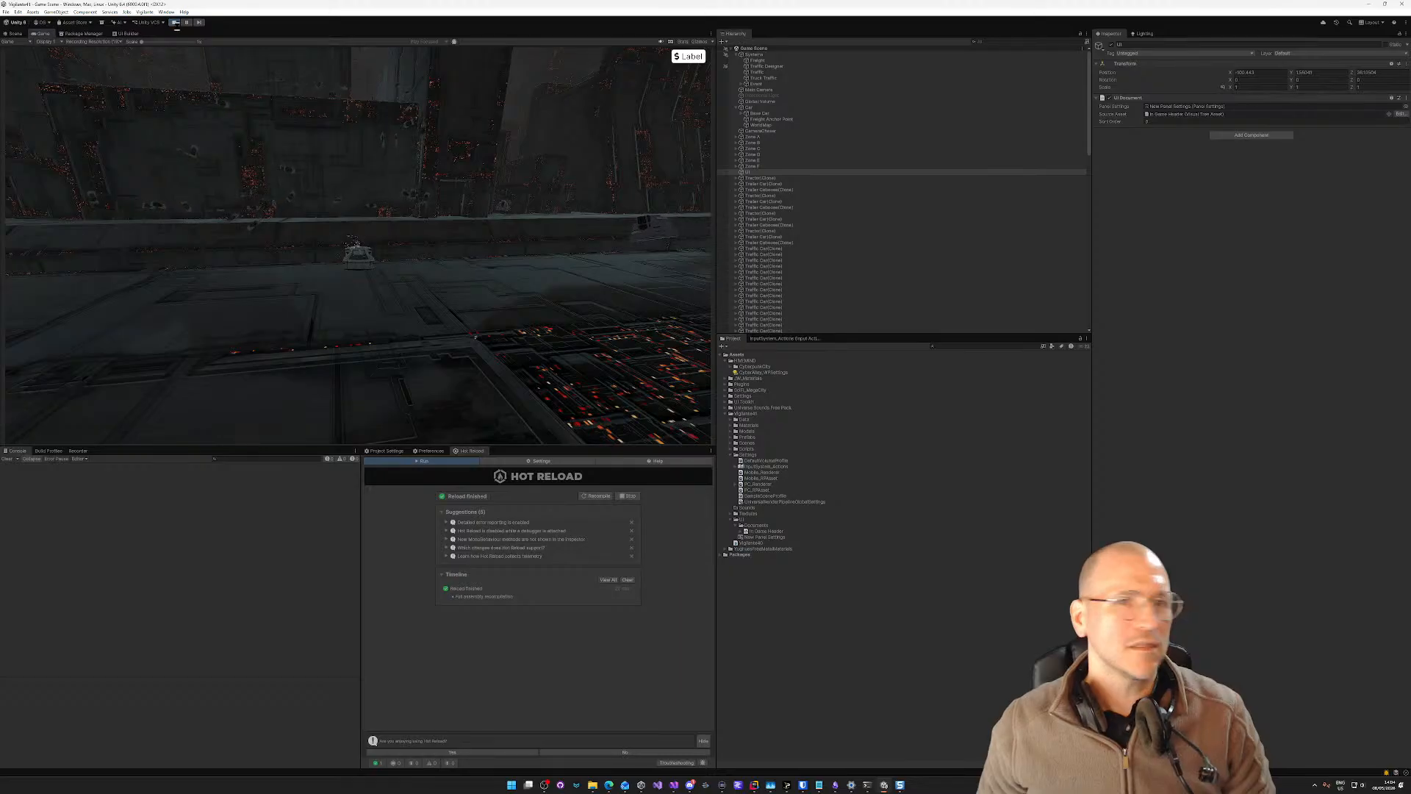
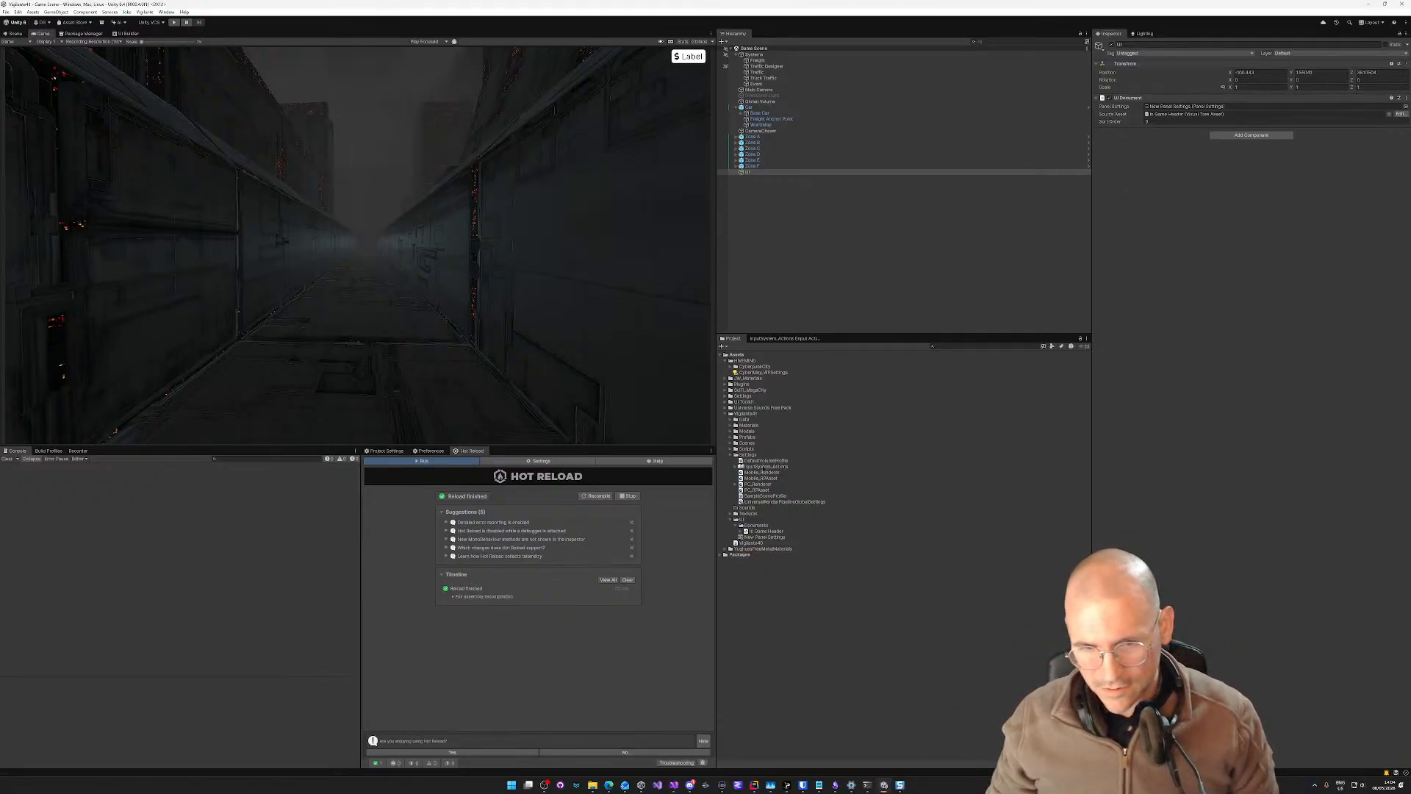
left_click(730, 449)
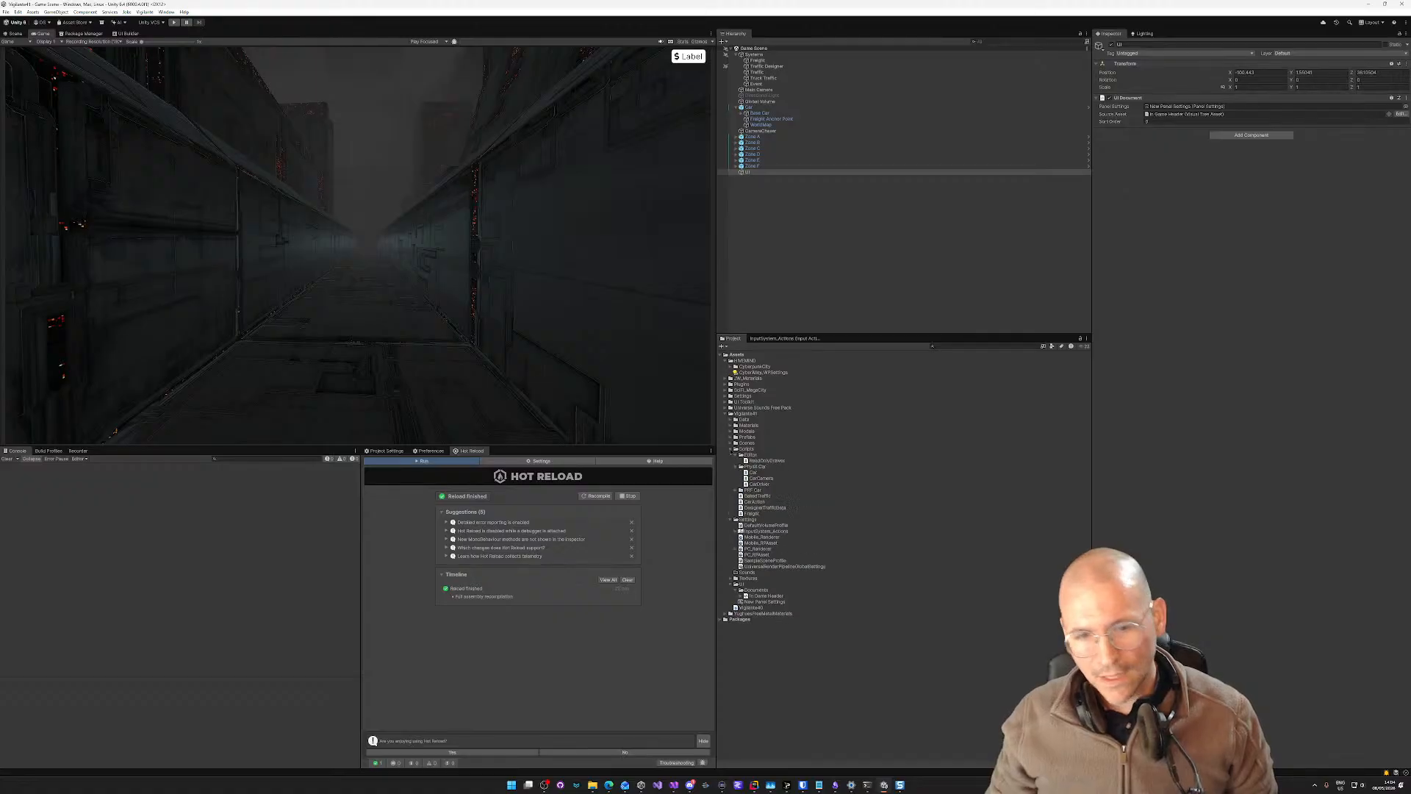
right_click(756, 449)
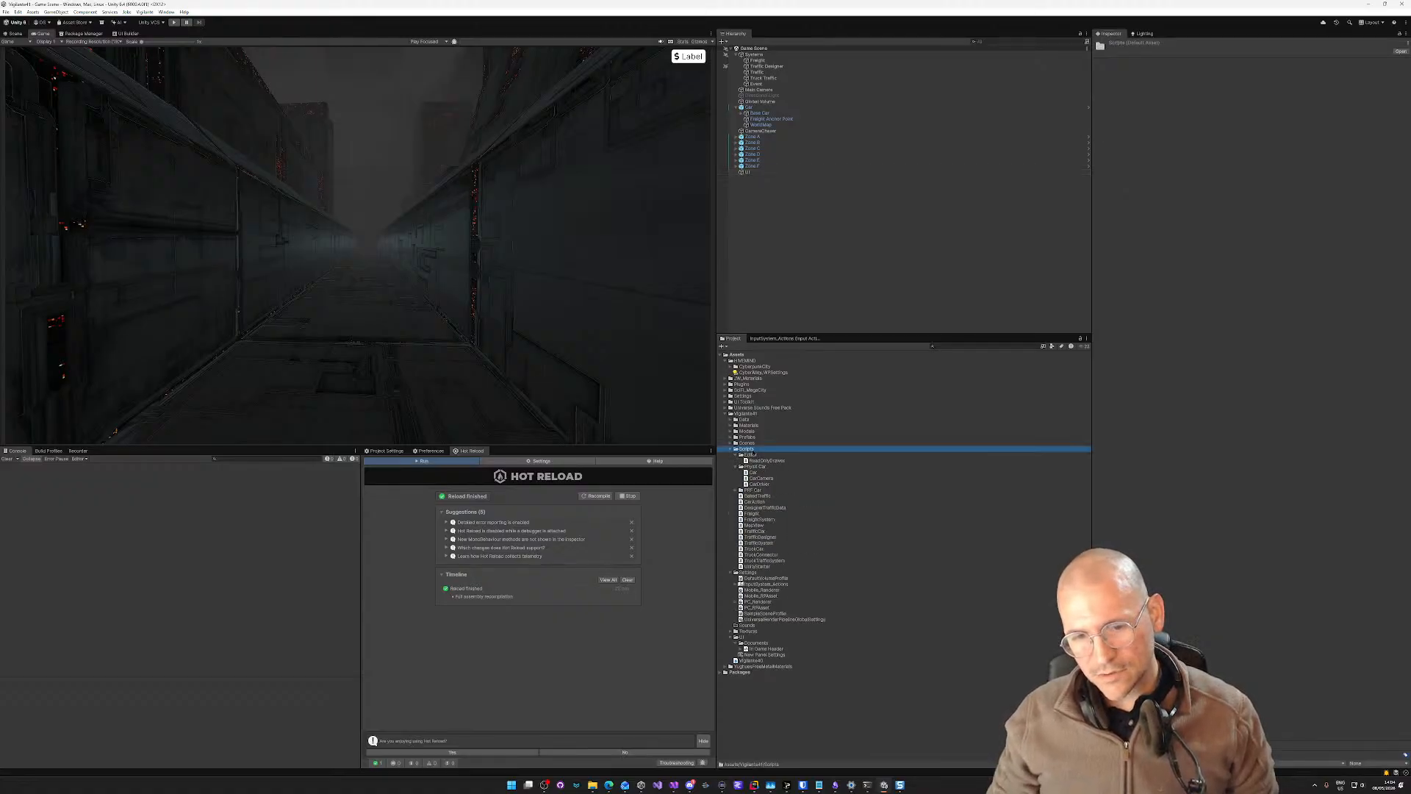
mouse_move(769, 453)
left_click(1191, 475)
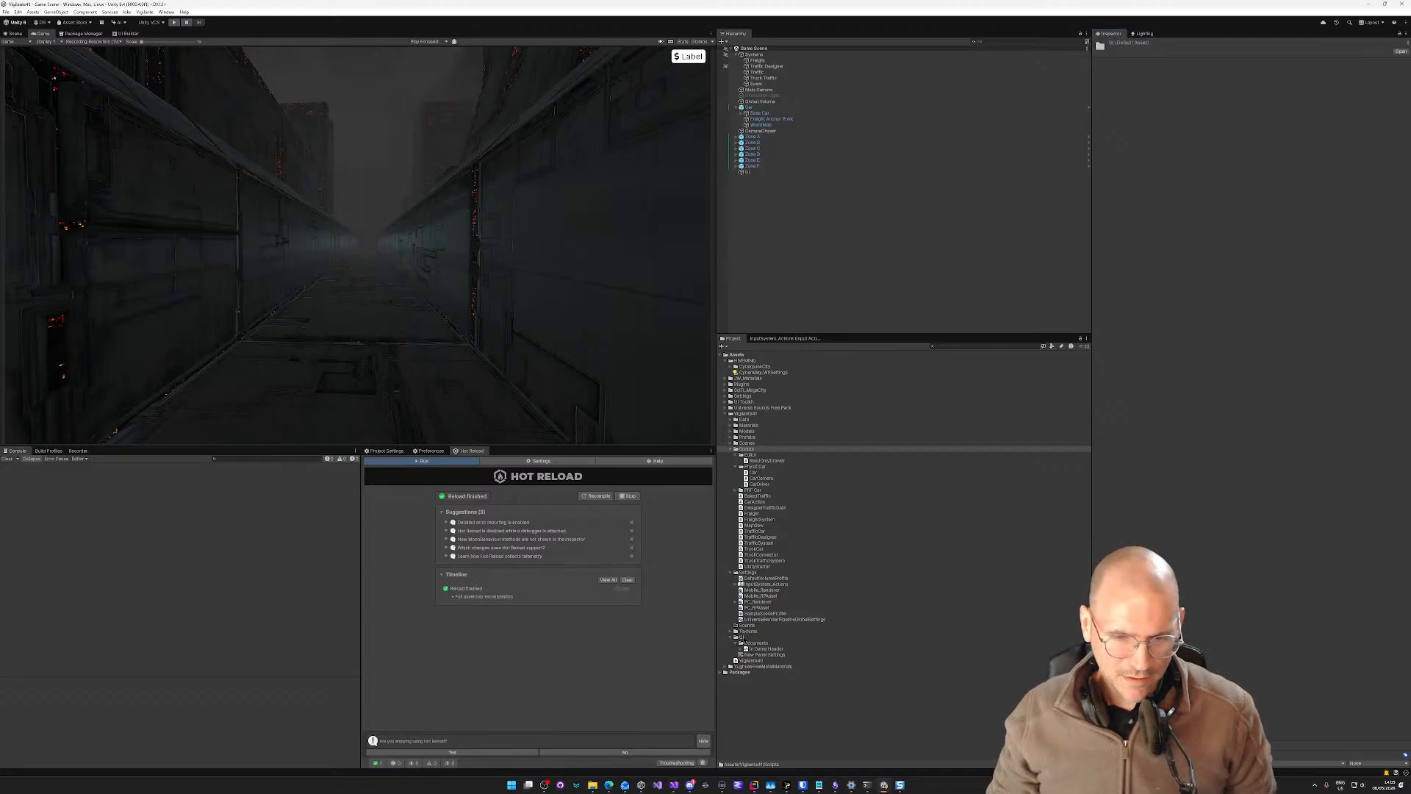
Step: Create a folder named Scripts inside the project's UI folder
right_click(743, 637)
mouse_move(789, 428)
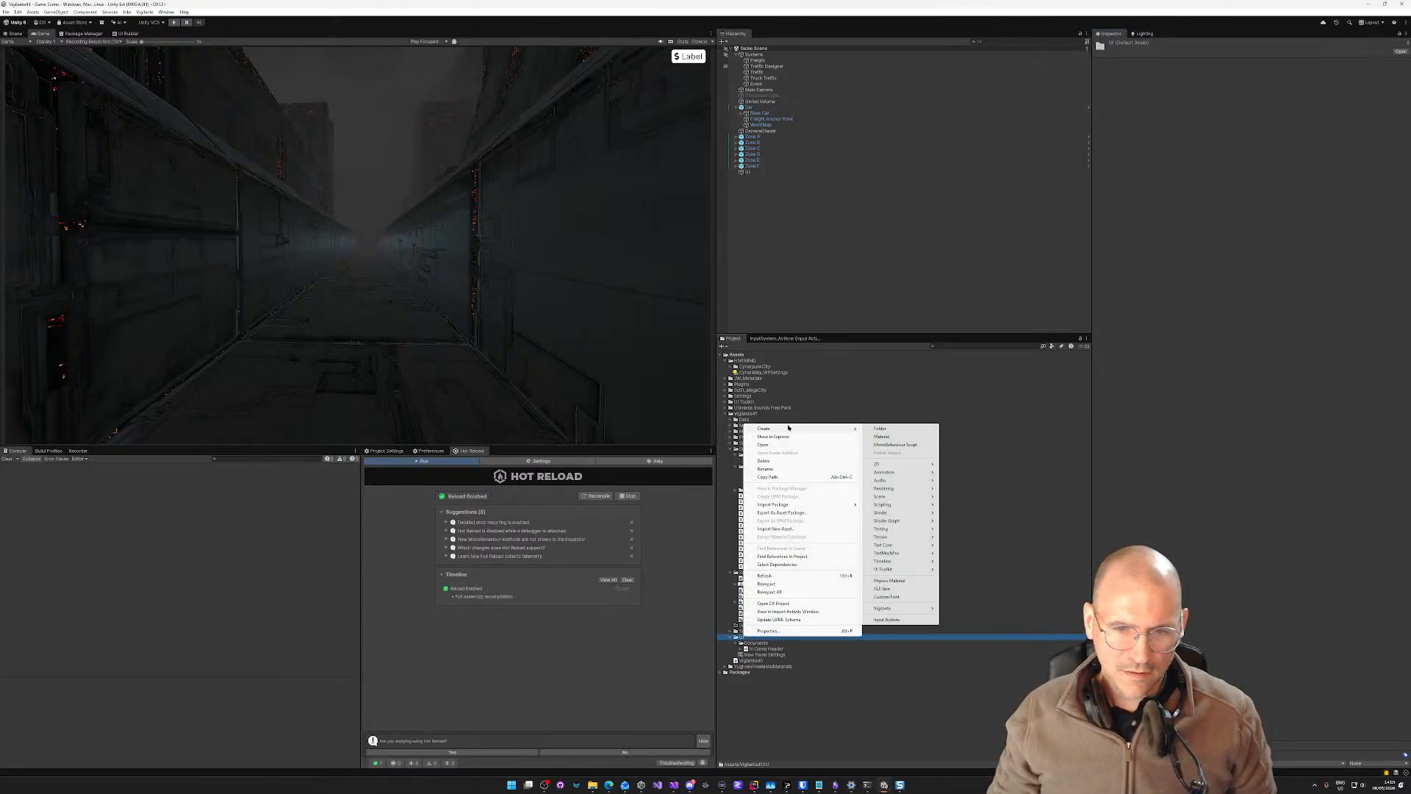
left_click(897, 428)
type("St")
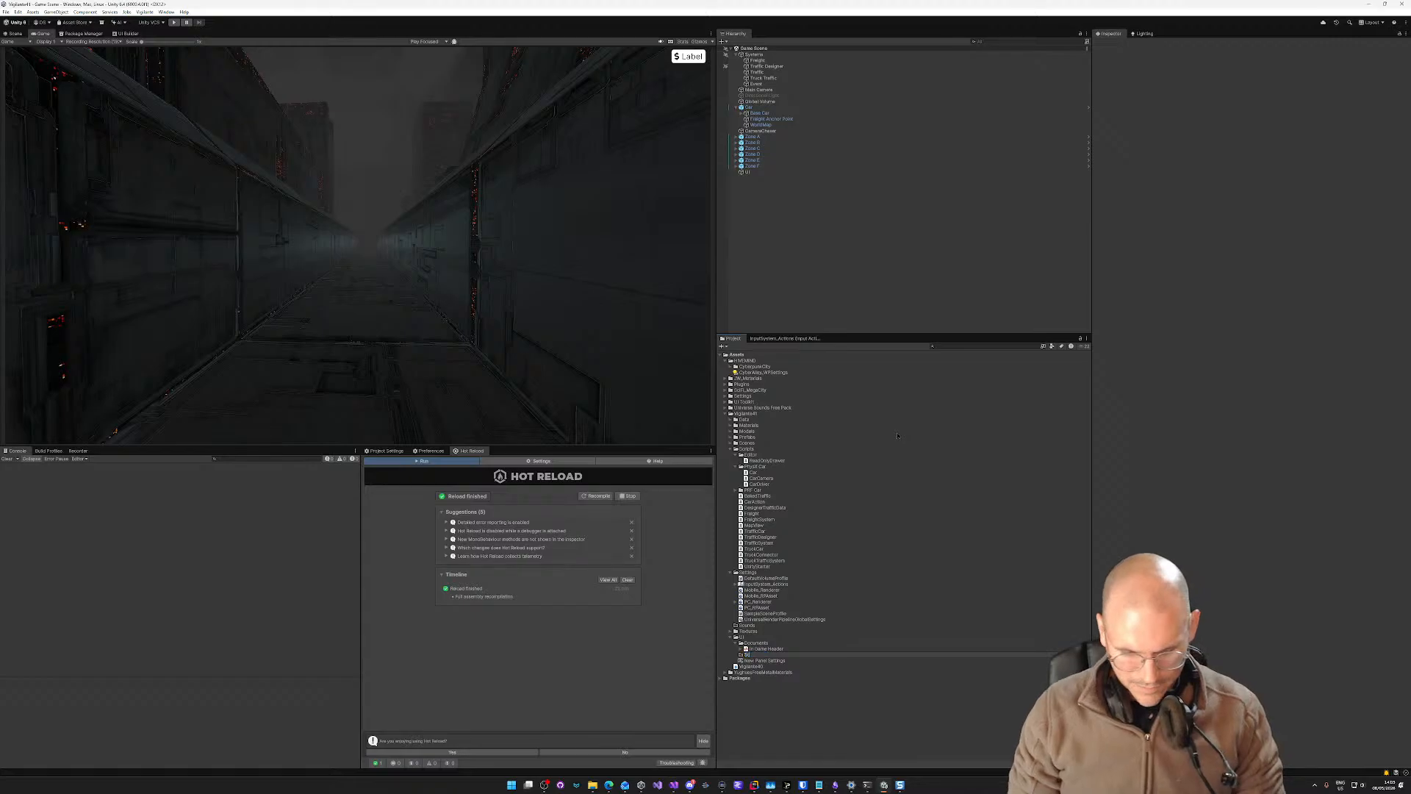
type("ripts")
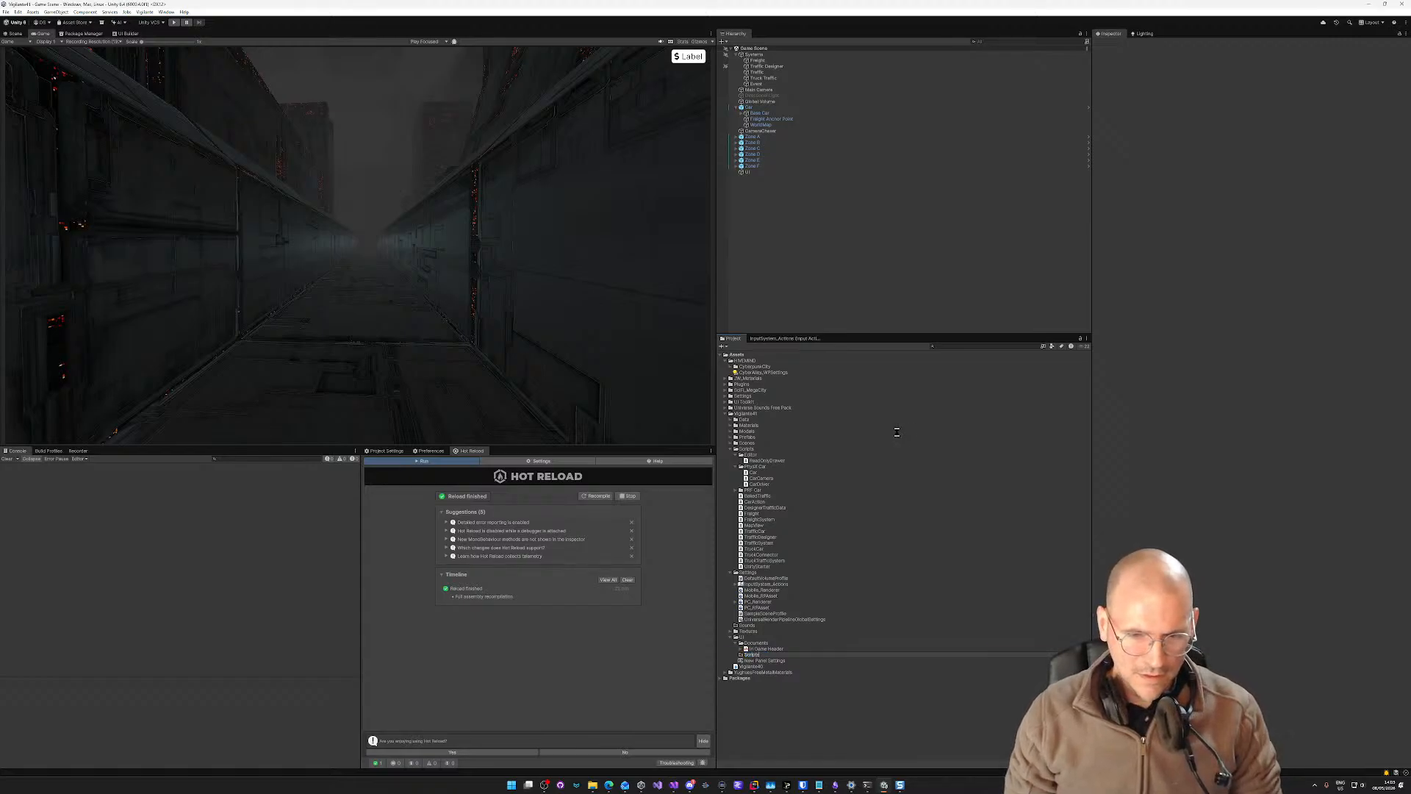
key("Return")
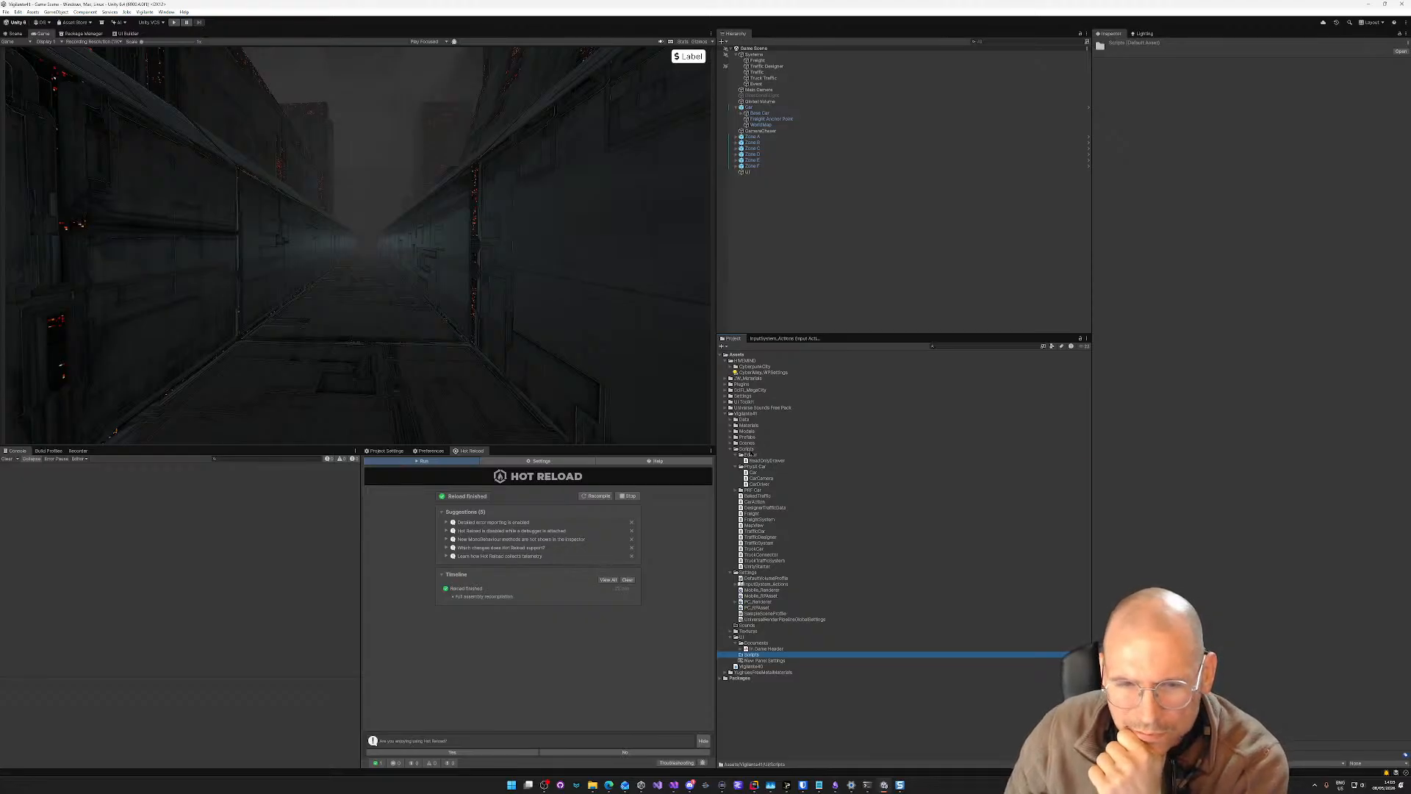
Step: Create a folder named UI inside the project's main Scripts folder
right_click(749, 455)
mouse_move(809, 458)
left_click(895, 461)
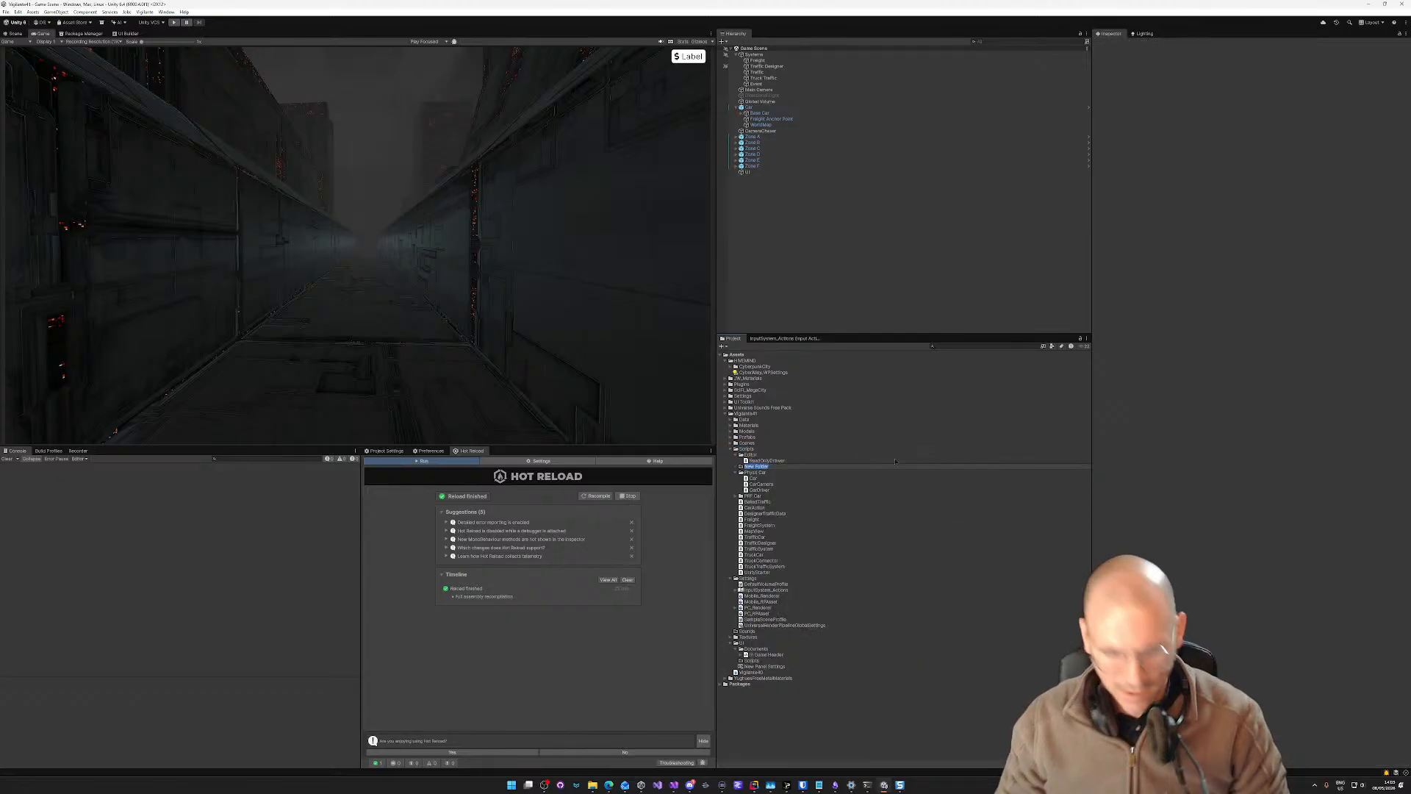
type("UI")
key("Return")
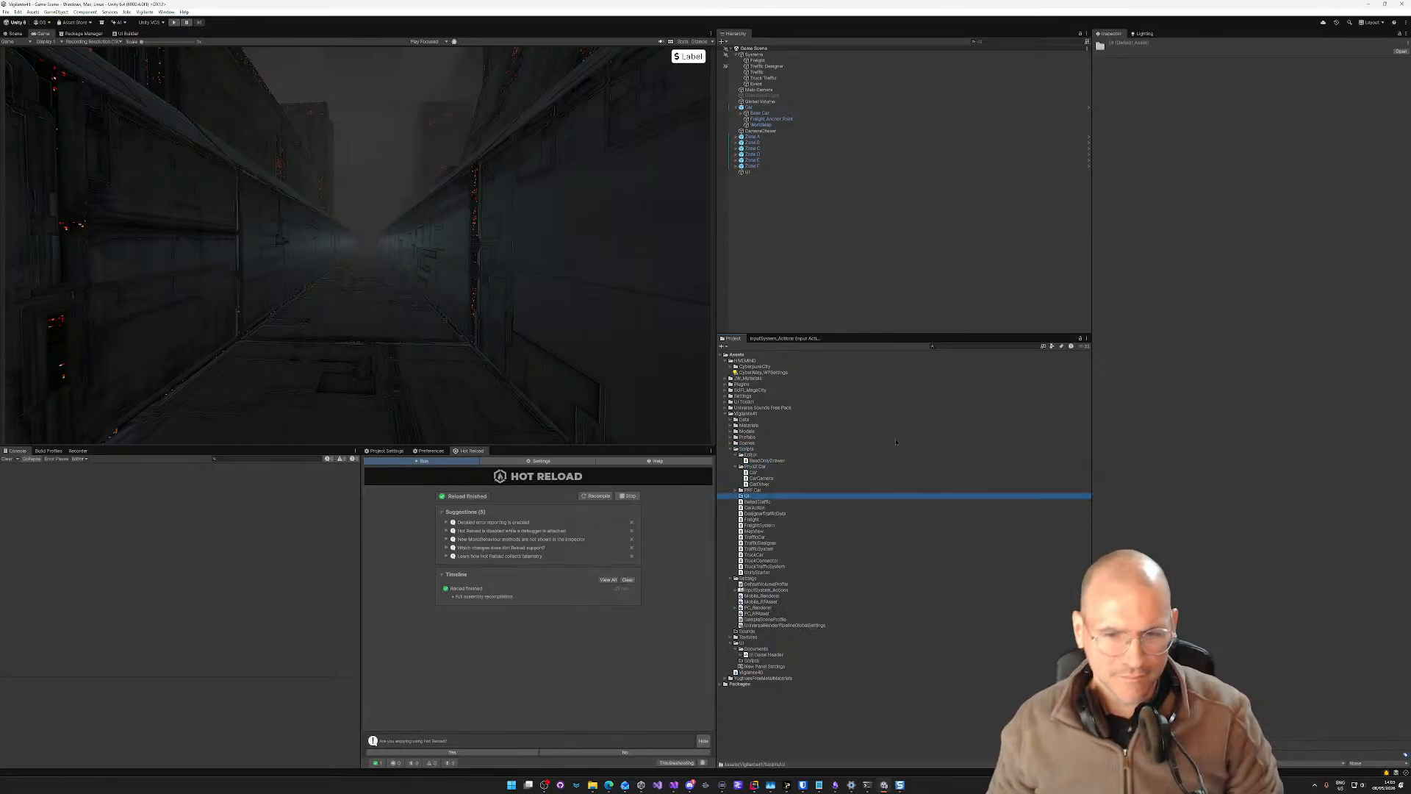
right_click(748, 497)
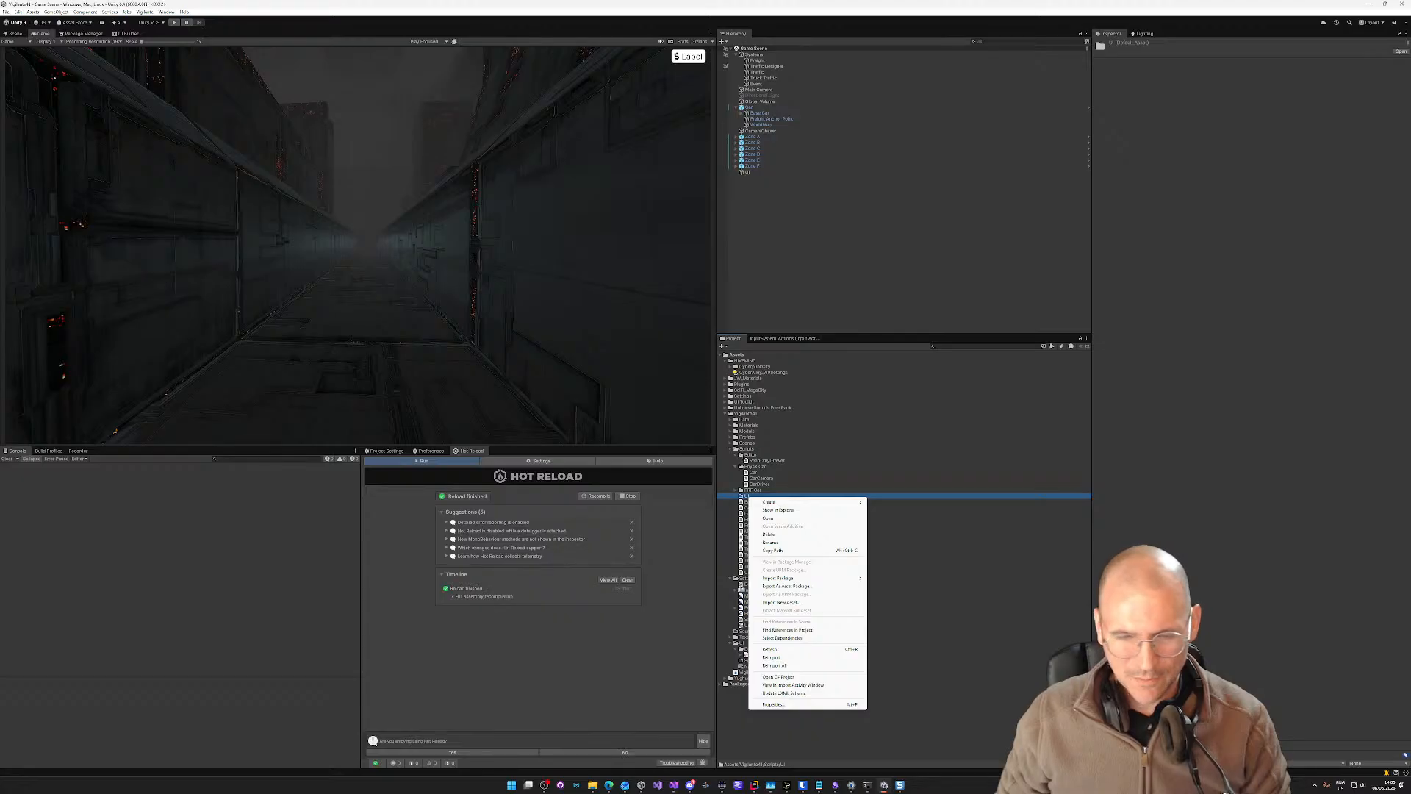
mouse_move(775, 504)
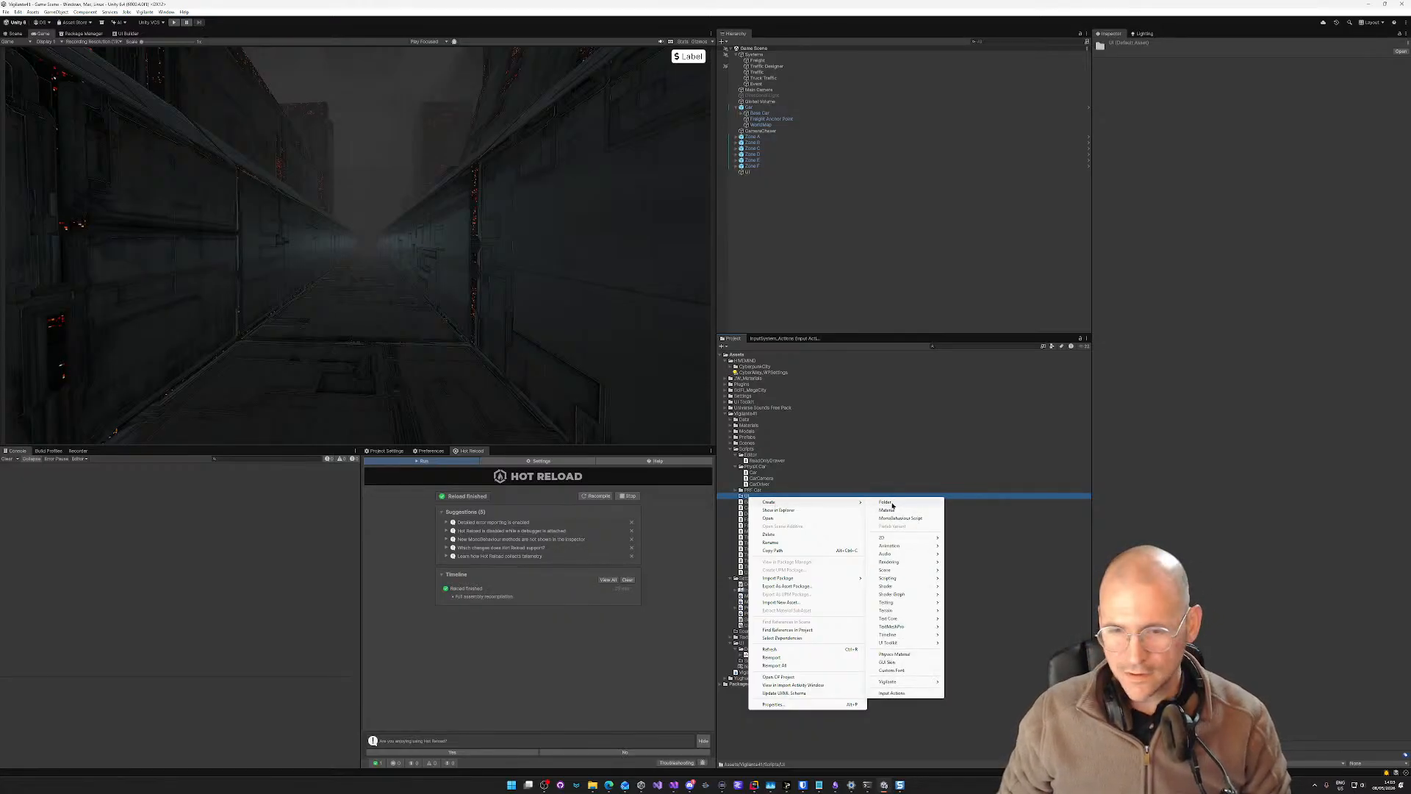
mouse_move(912, 642)
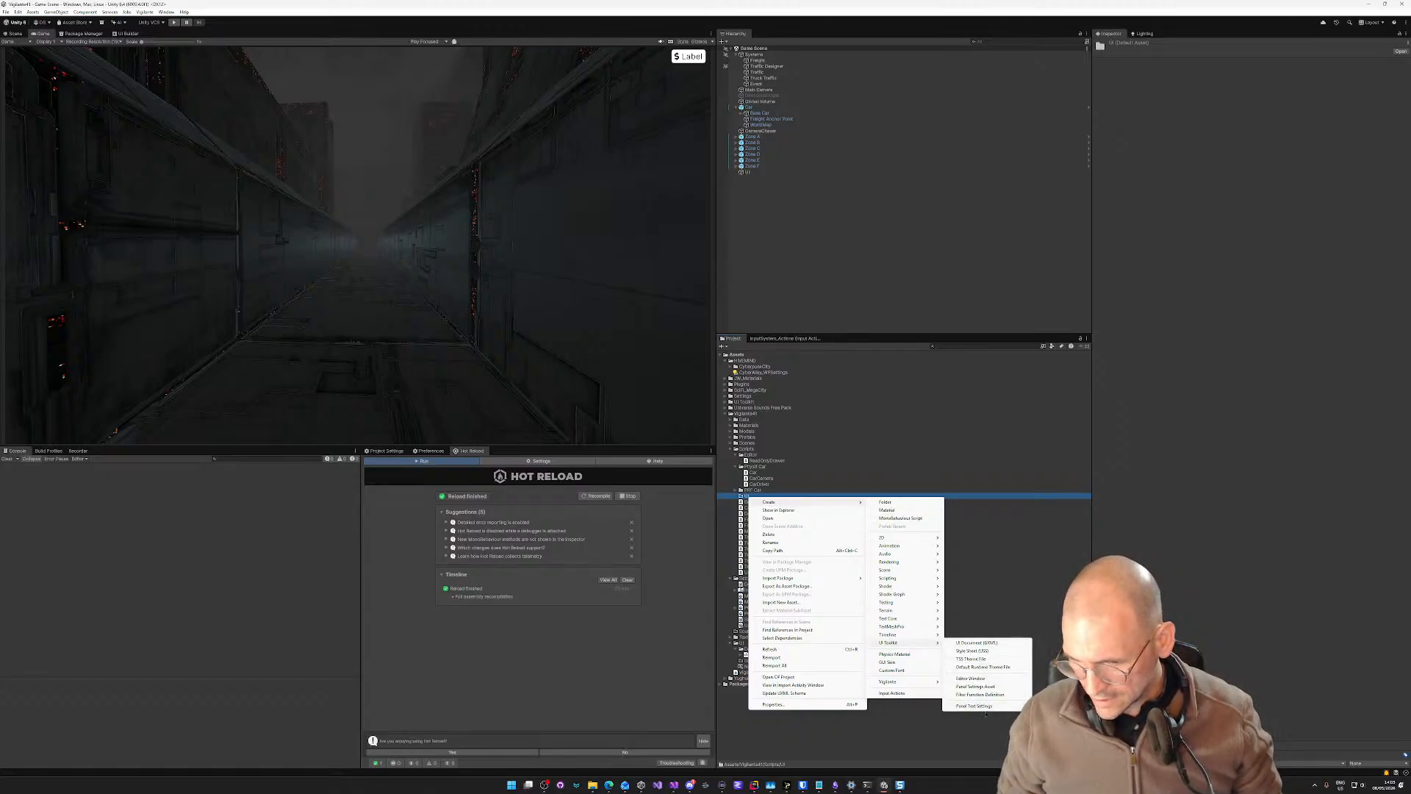
left_click(901, 518)
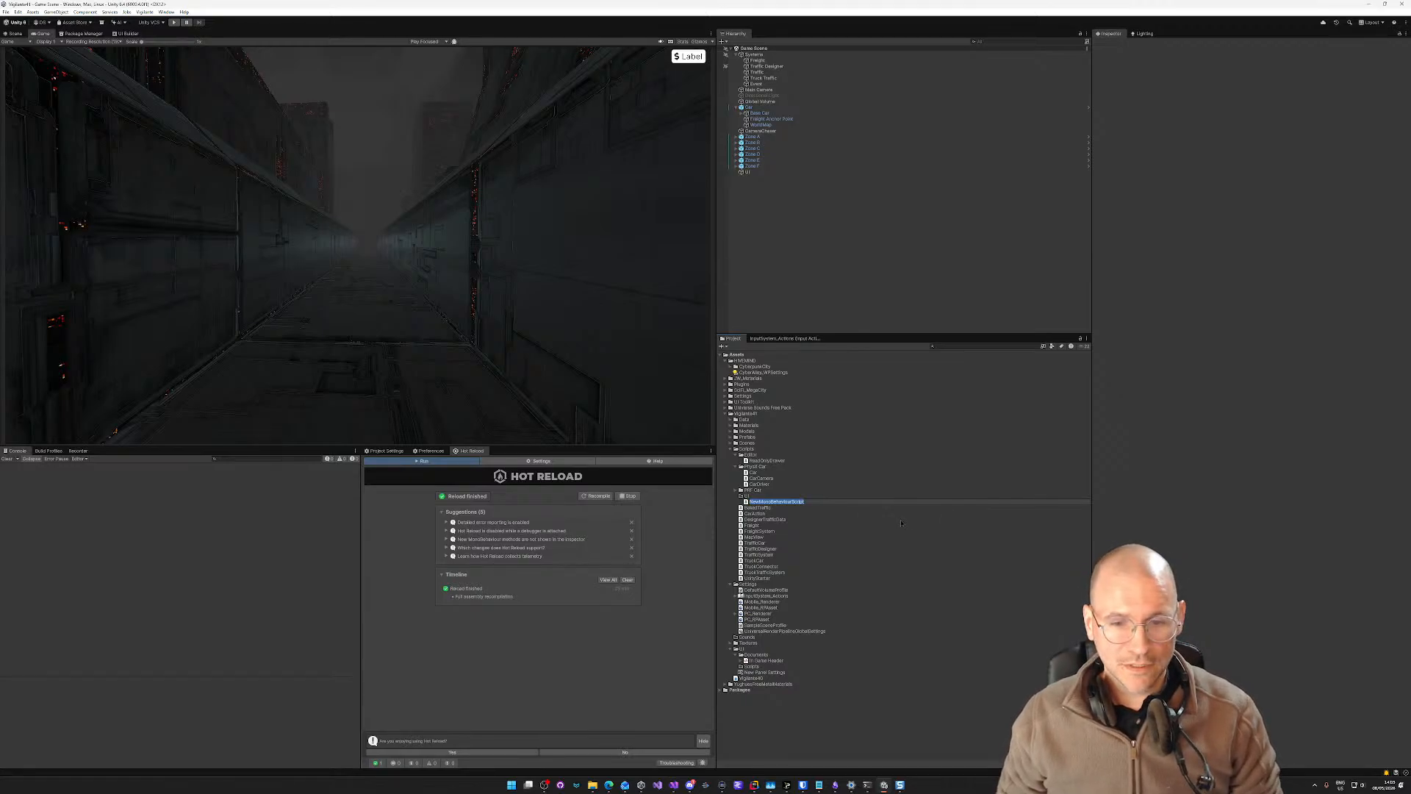
key("Escape")
right_click(747, 495)
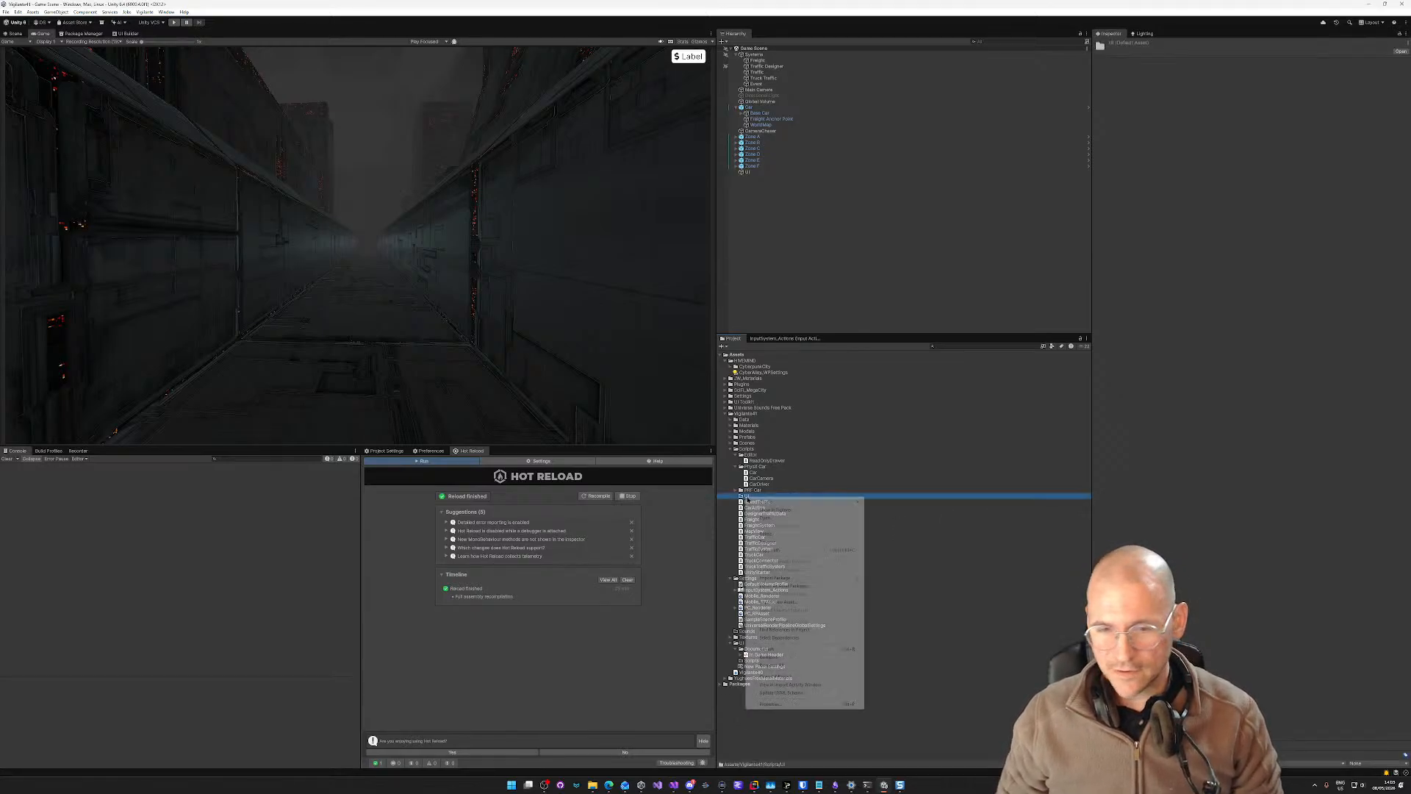
mouse_move(794, 502)
key("alt+Tab")
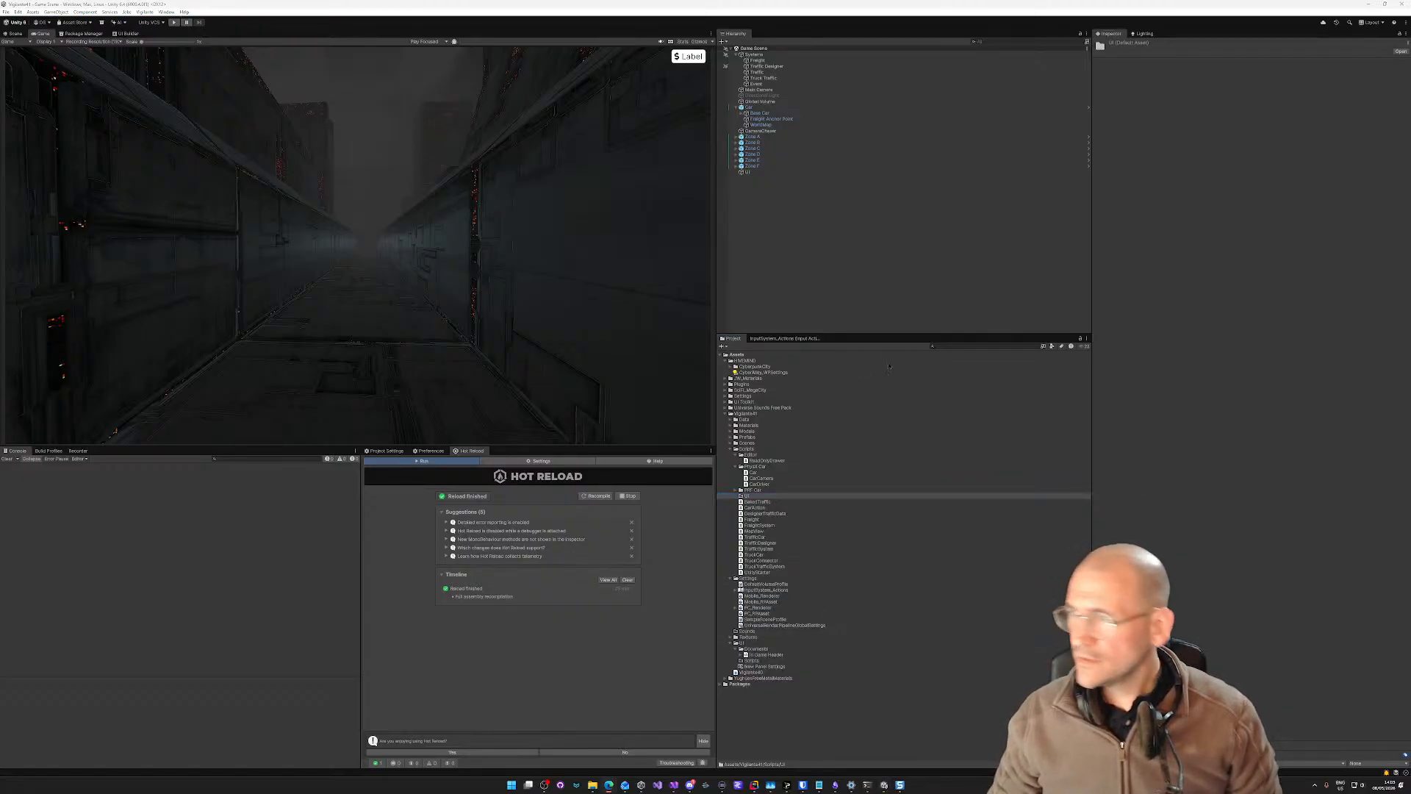
Step: Create a MonoBehaviour script named InGameHeader in the UI folder inside the main Scripts folder
right_click(745, 495)
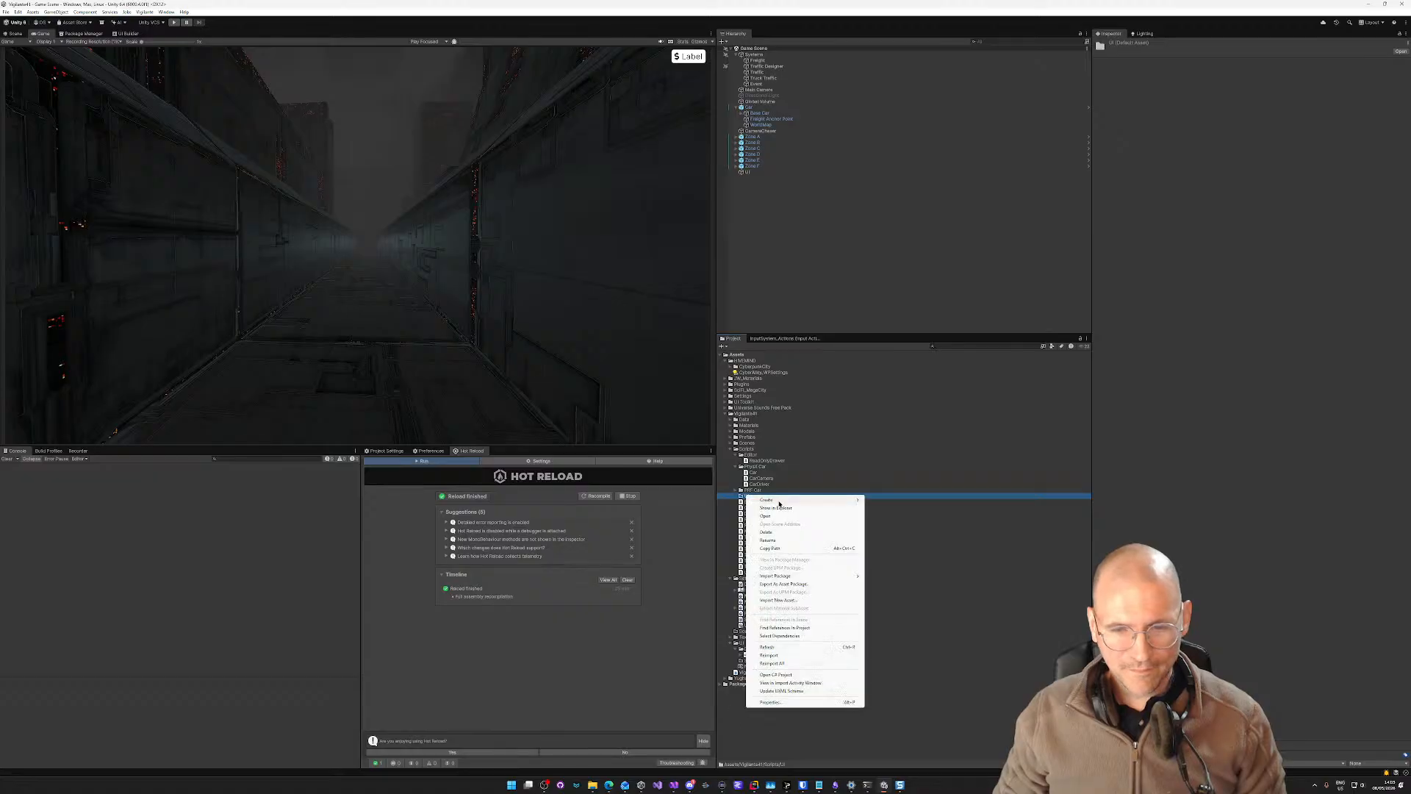
mouse_move(808, 500)
left_click(898, 516)
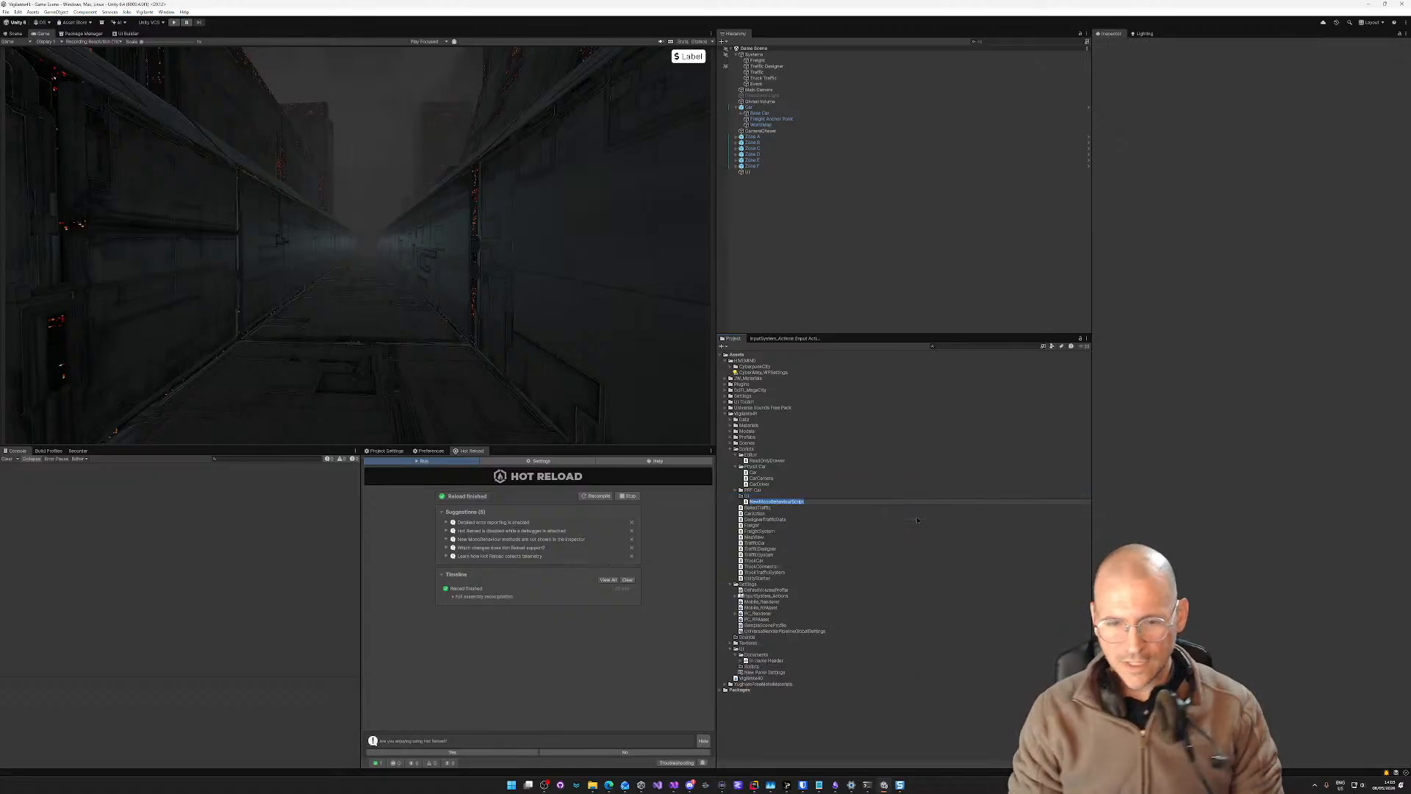
type("Hu")
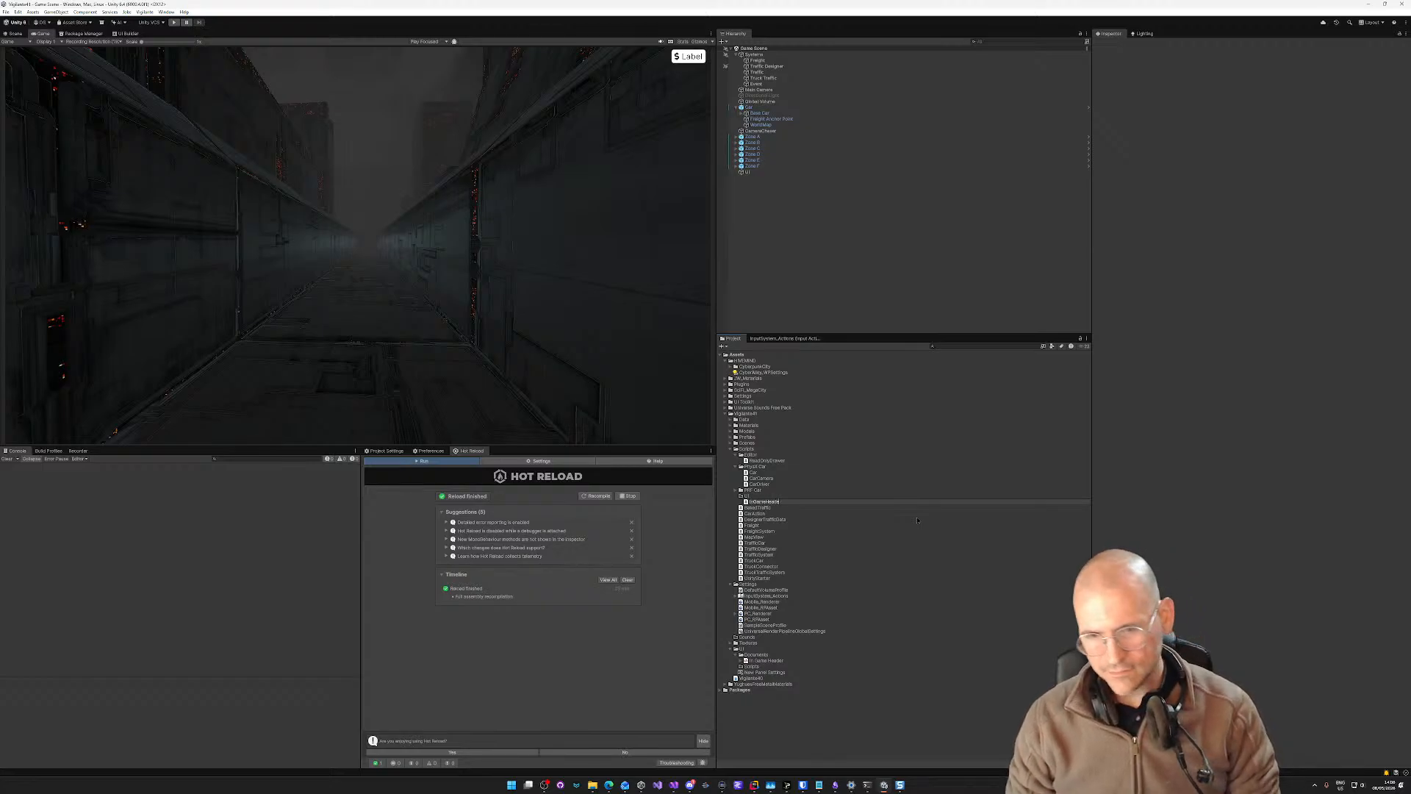
type("r")
key("Return")
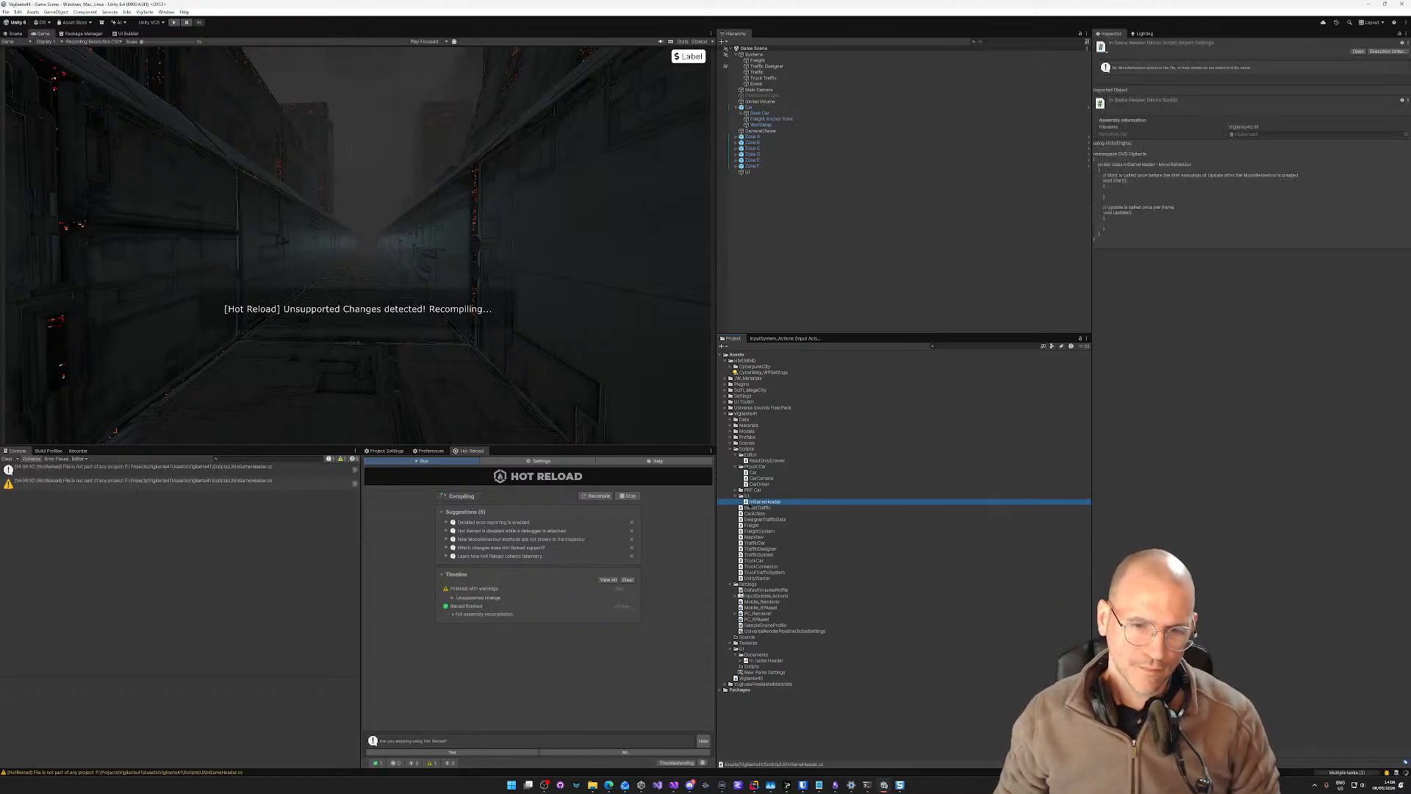
Step: Open the InGameHeader script in the code editor and remove its Start and Update methods with their comments
double_click(751, 503)
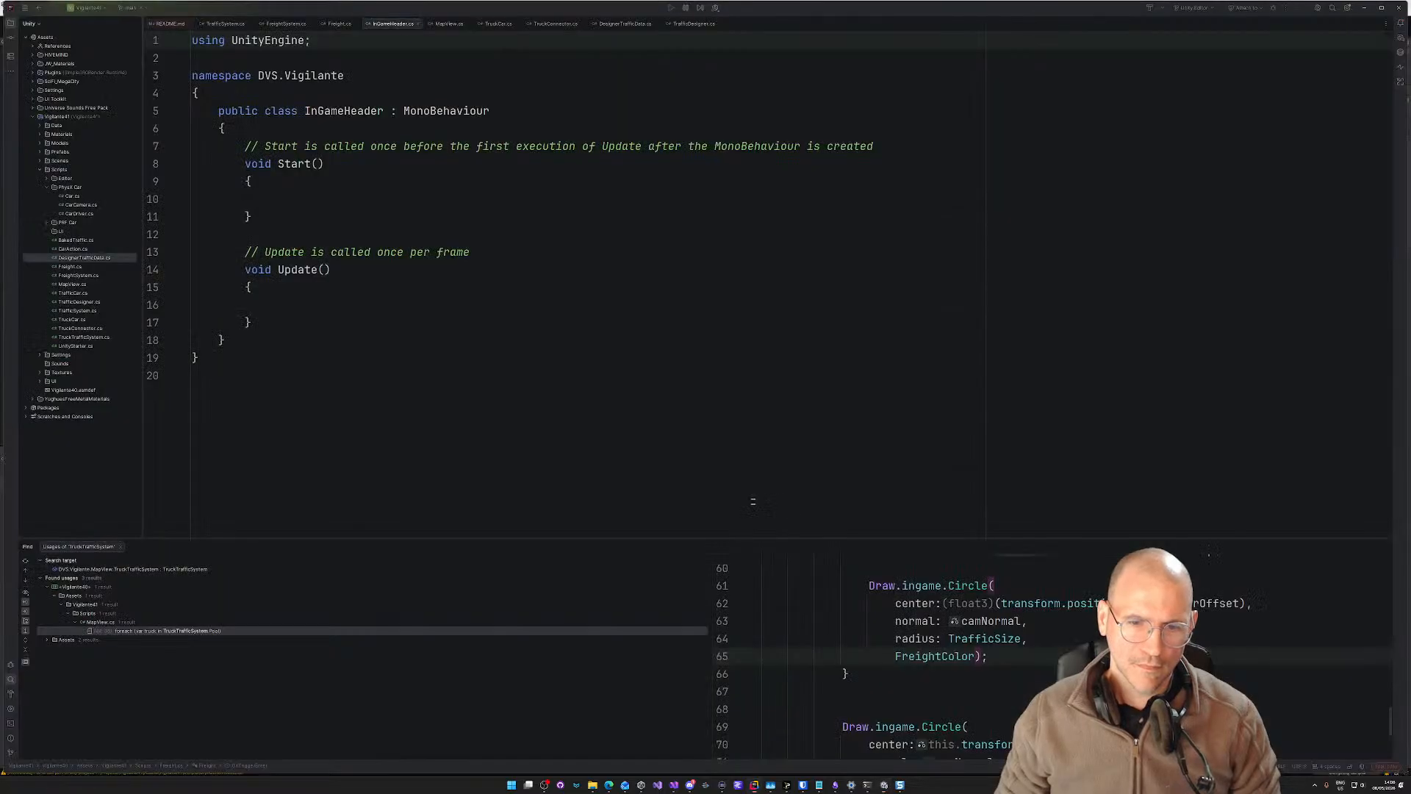
left_click_drag(253, 358, 166, 157)
key("Delete")
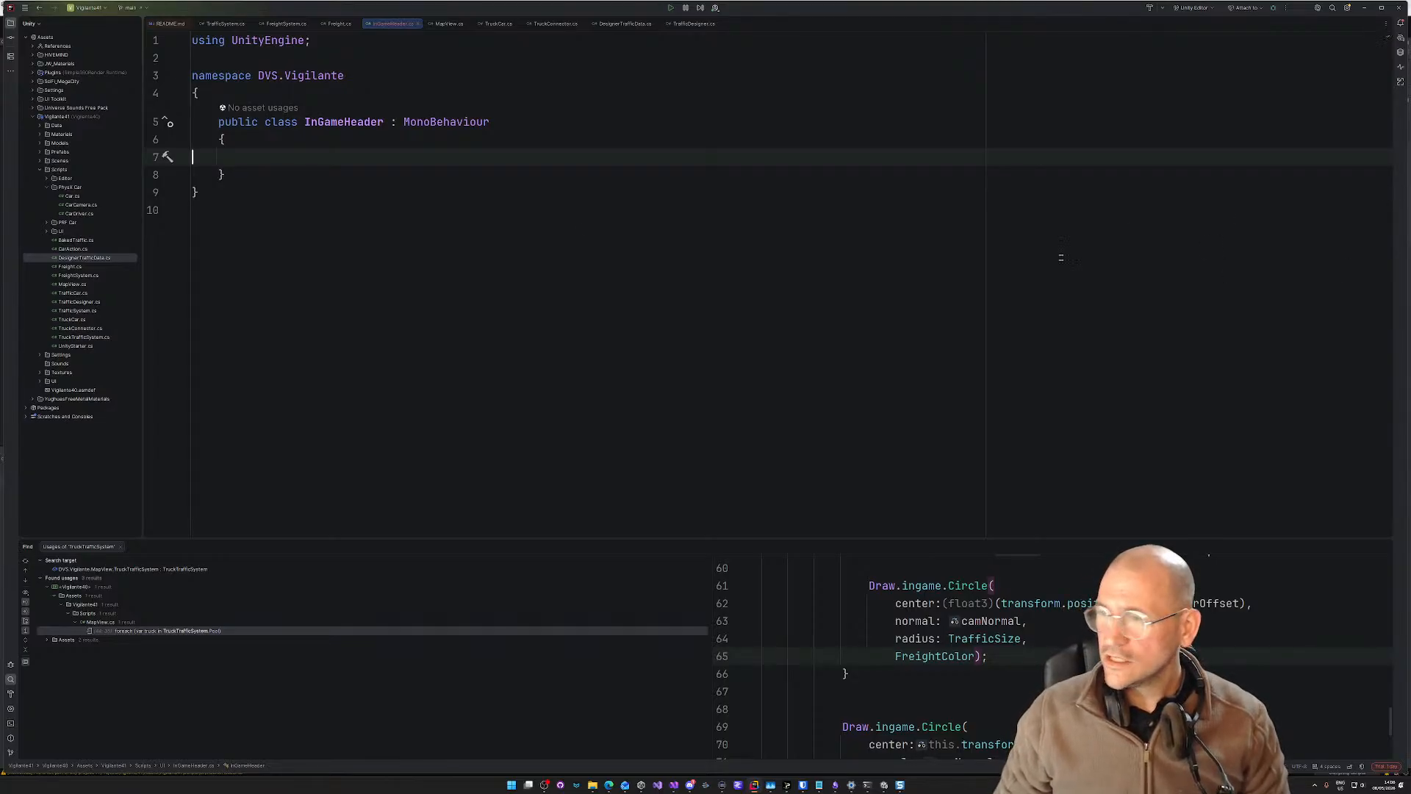
key("Tab")
key("Tab")
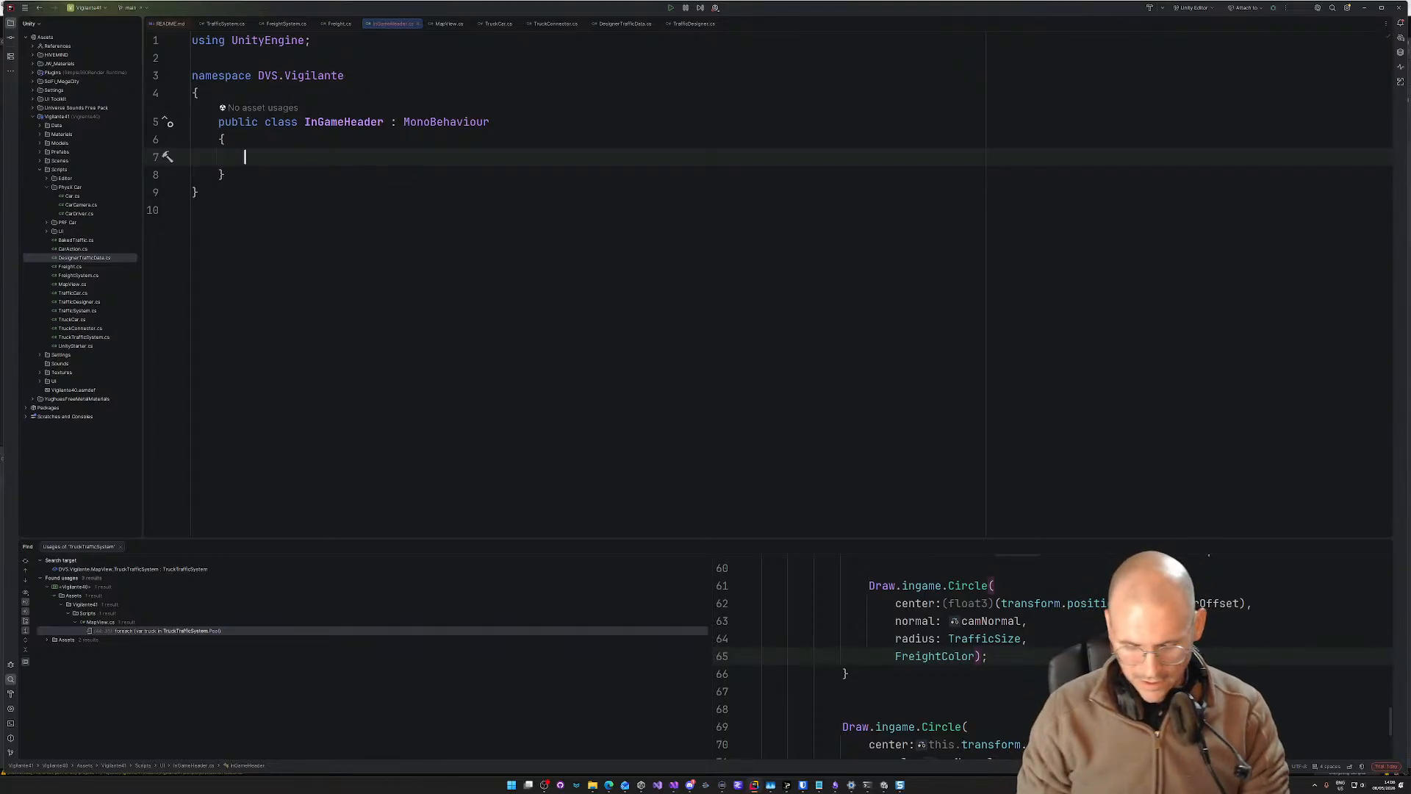
Step: Declare a public UIDocument field named UIDocument in the InGameHeader class, importing the UnityEngine.UIElements namespace
type("public UIDo")
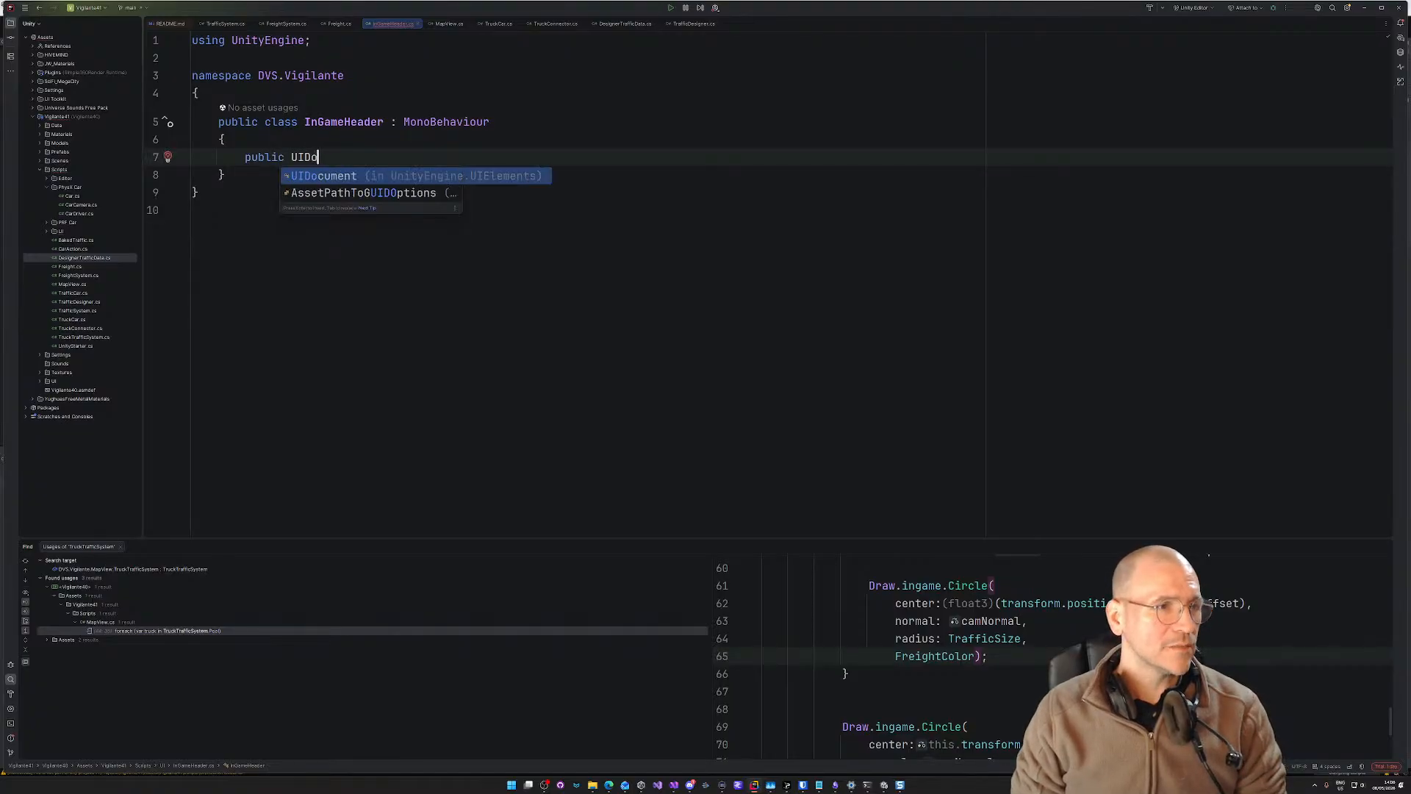
key("Return")
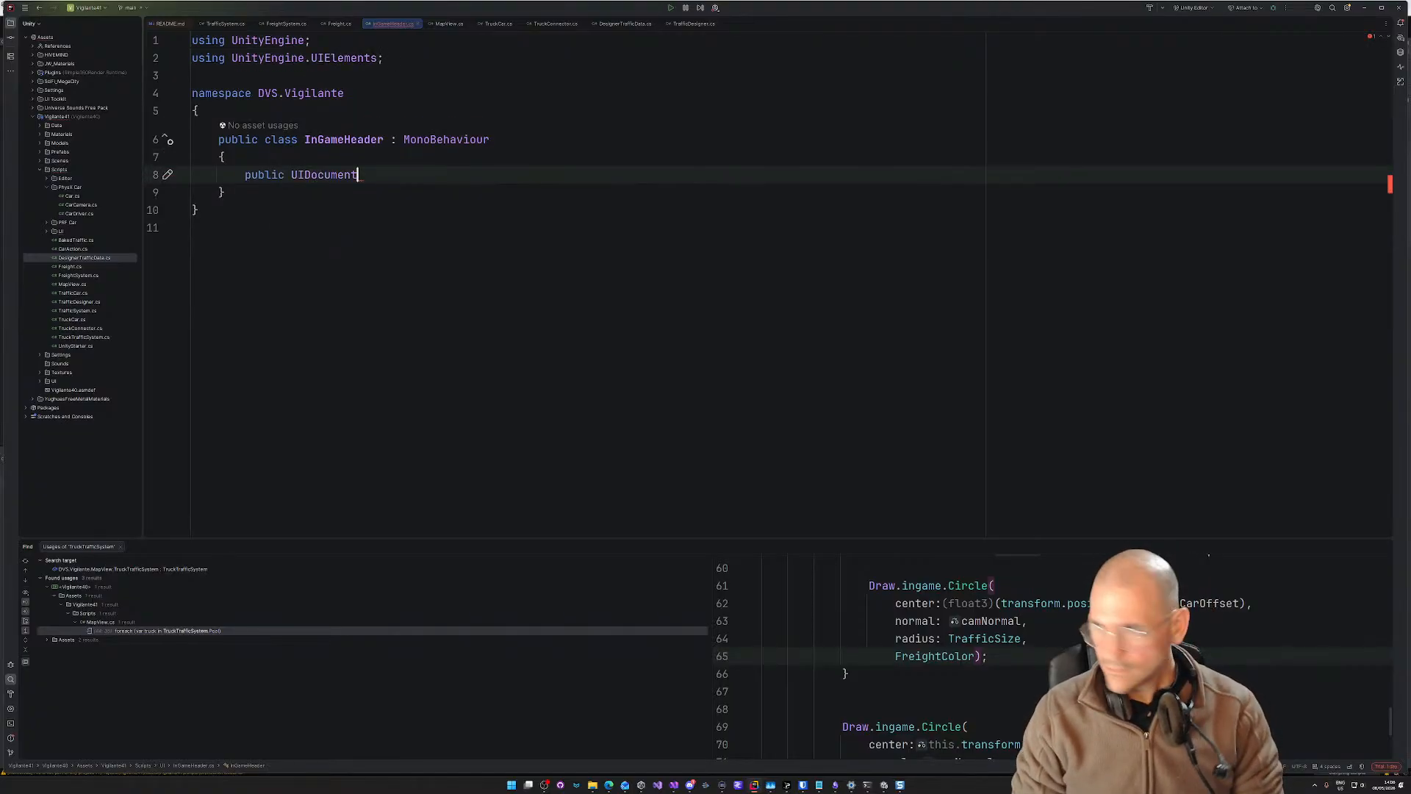
type("D")
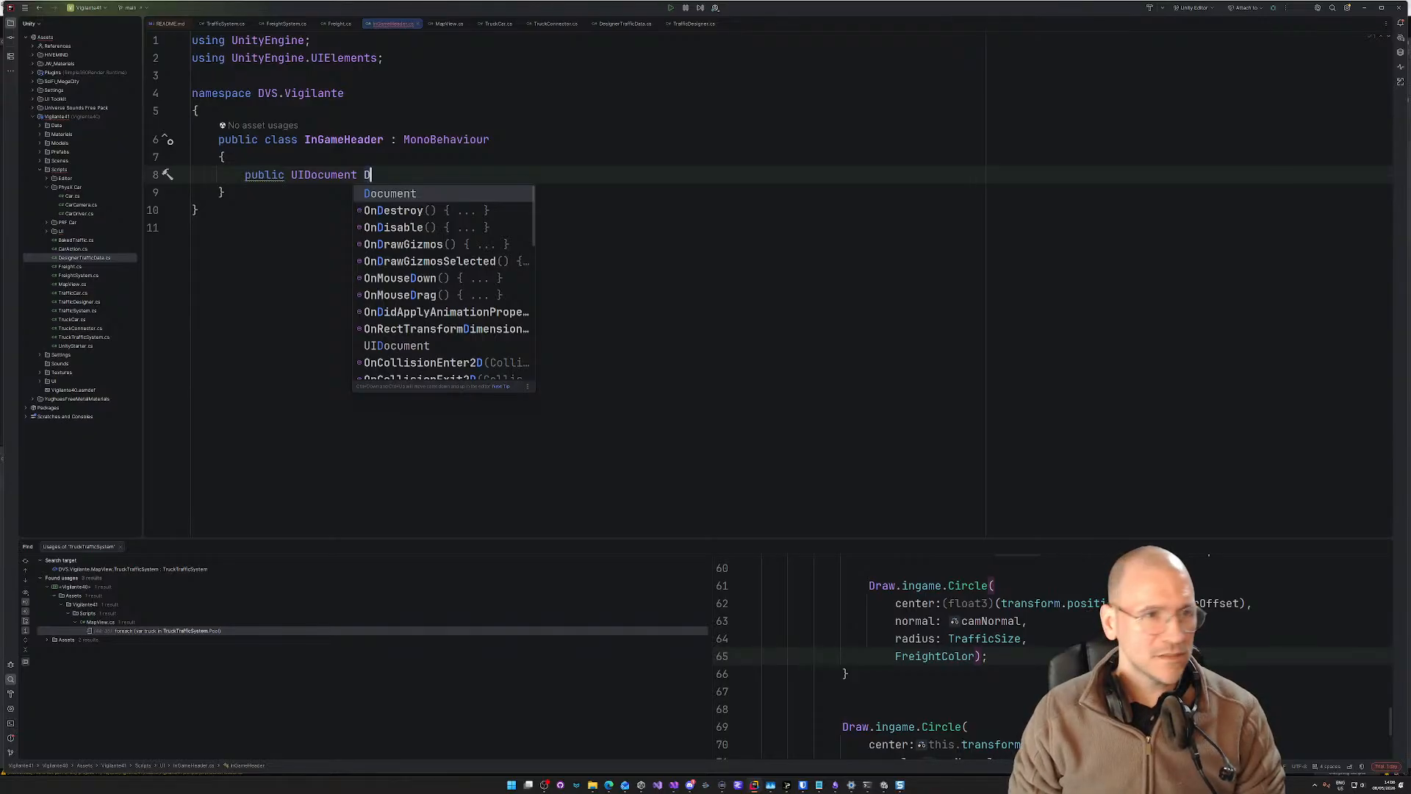
key("BackSpace")
type("Ui")
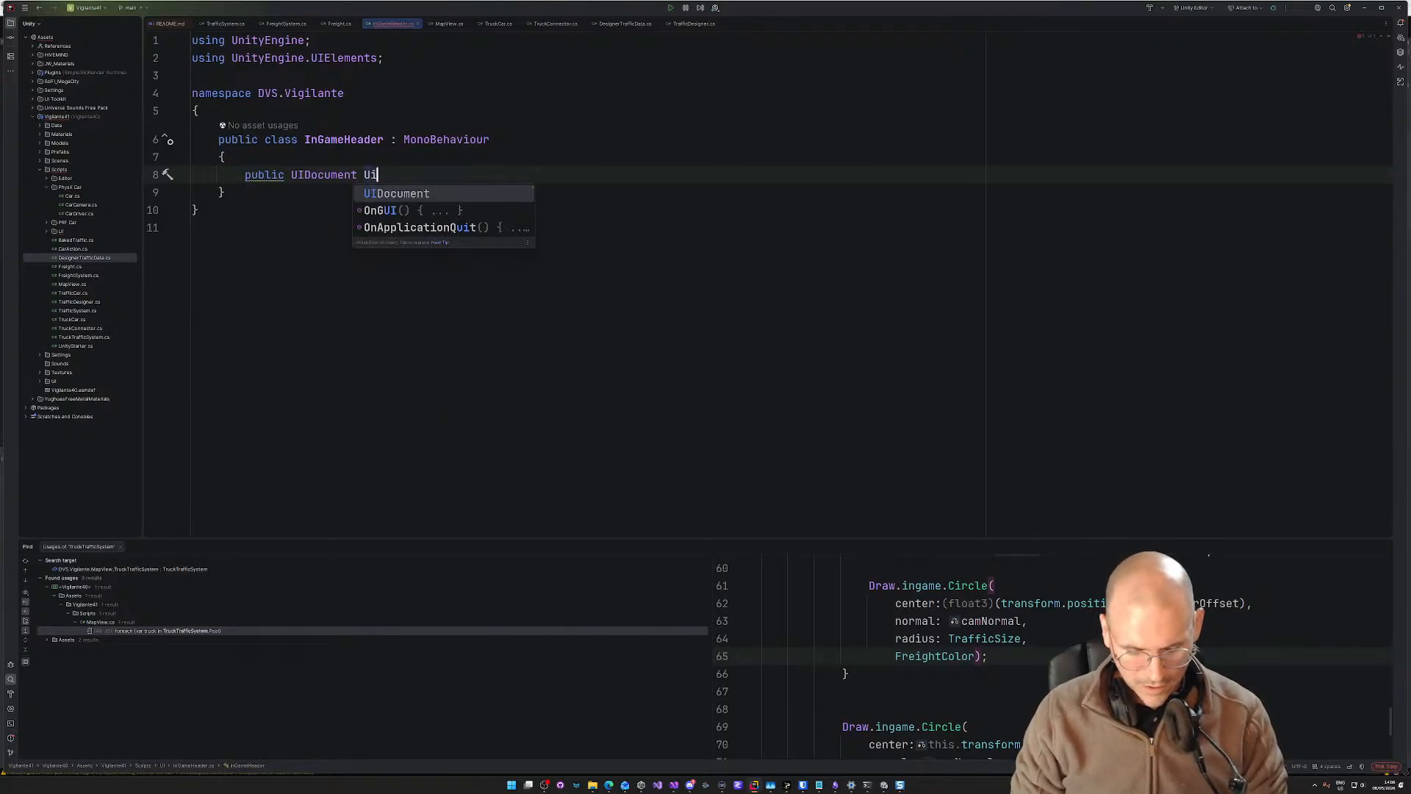
type("Doc")
key("Return")
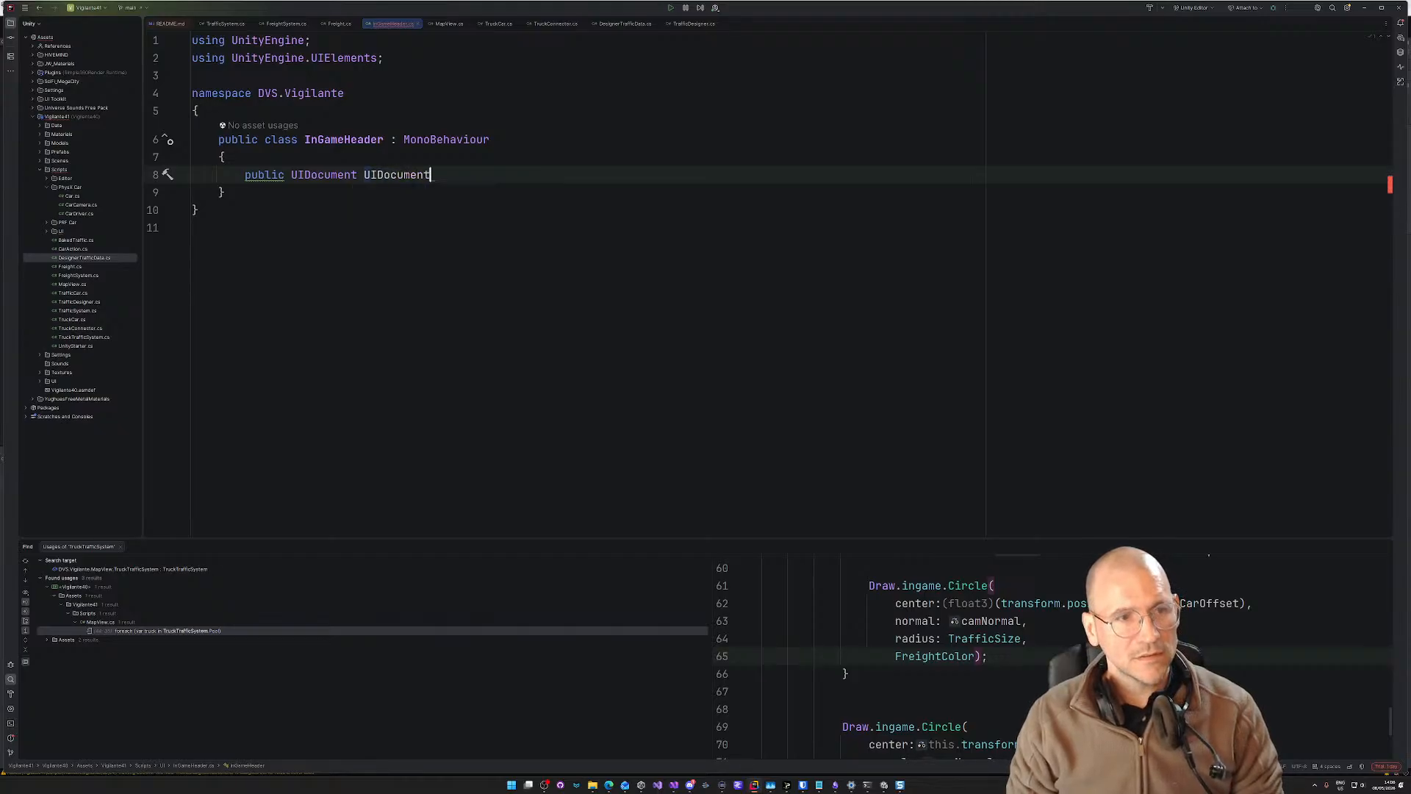
type(";")
key("Return")
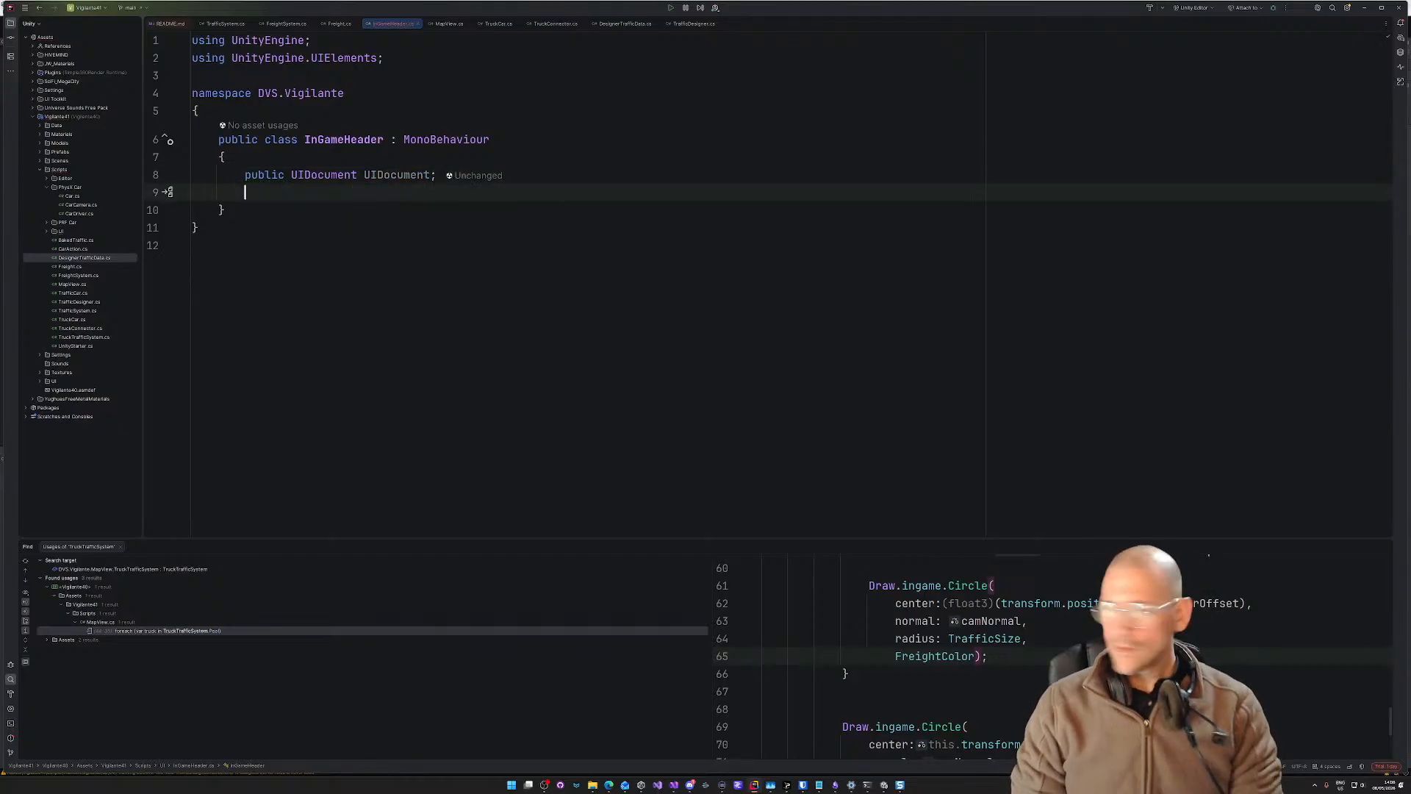
key("Return")
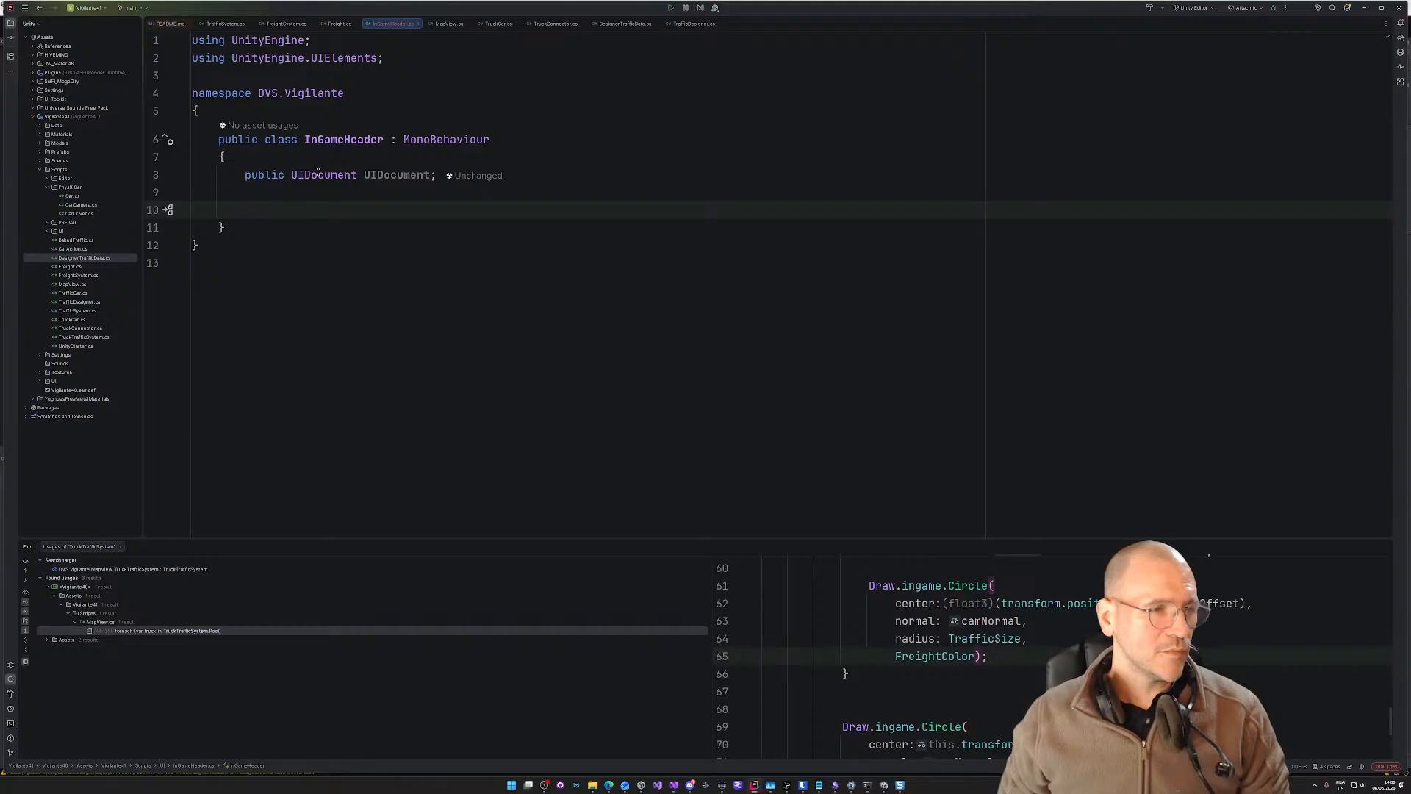
Step: Start a second public field below UIDocument with the type UnityEngine.UIElements.Label
mouse_move(318, 175)
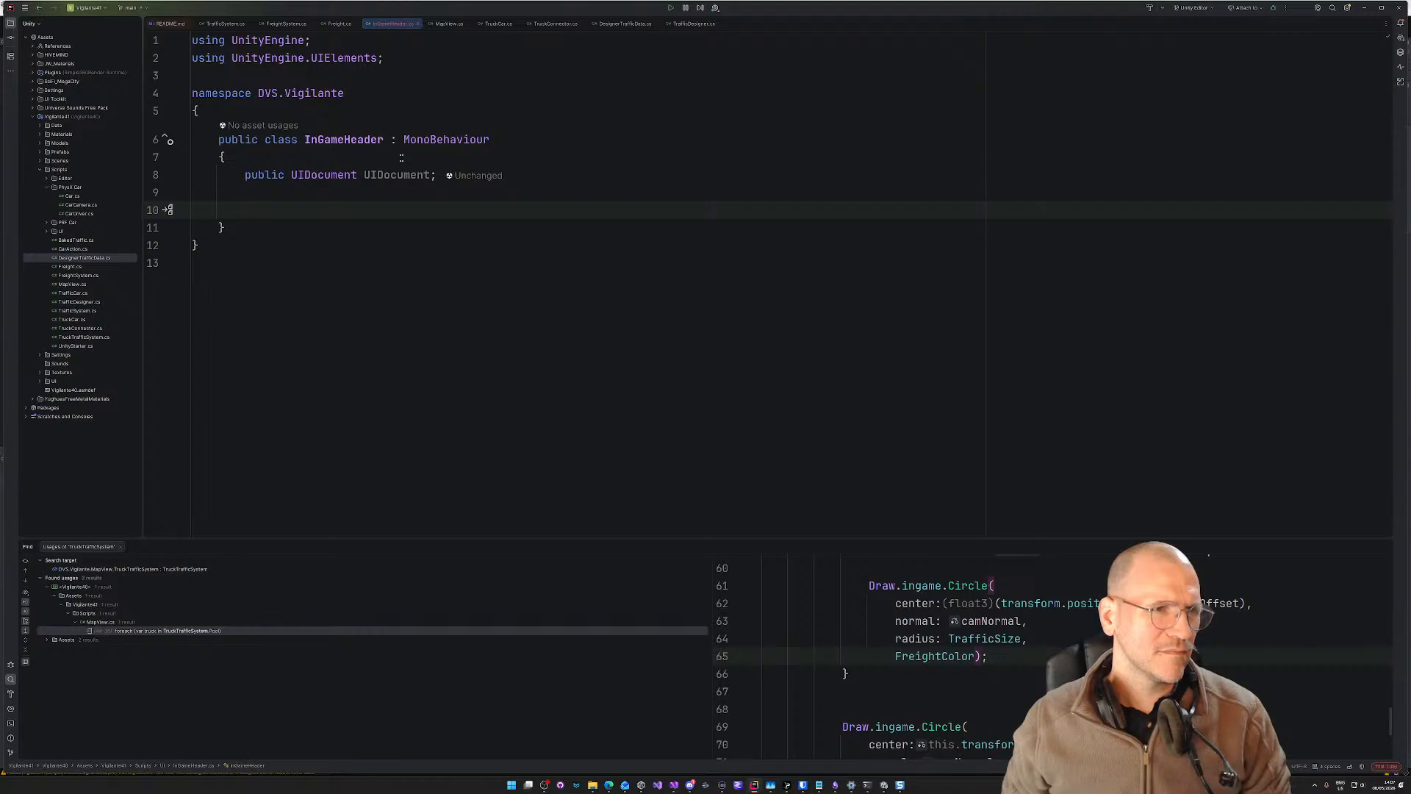
mouse_move(441, 139)
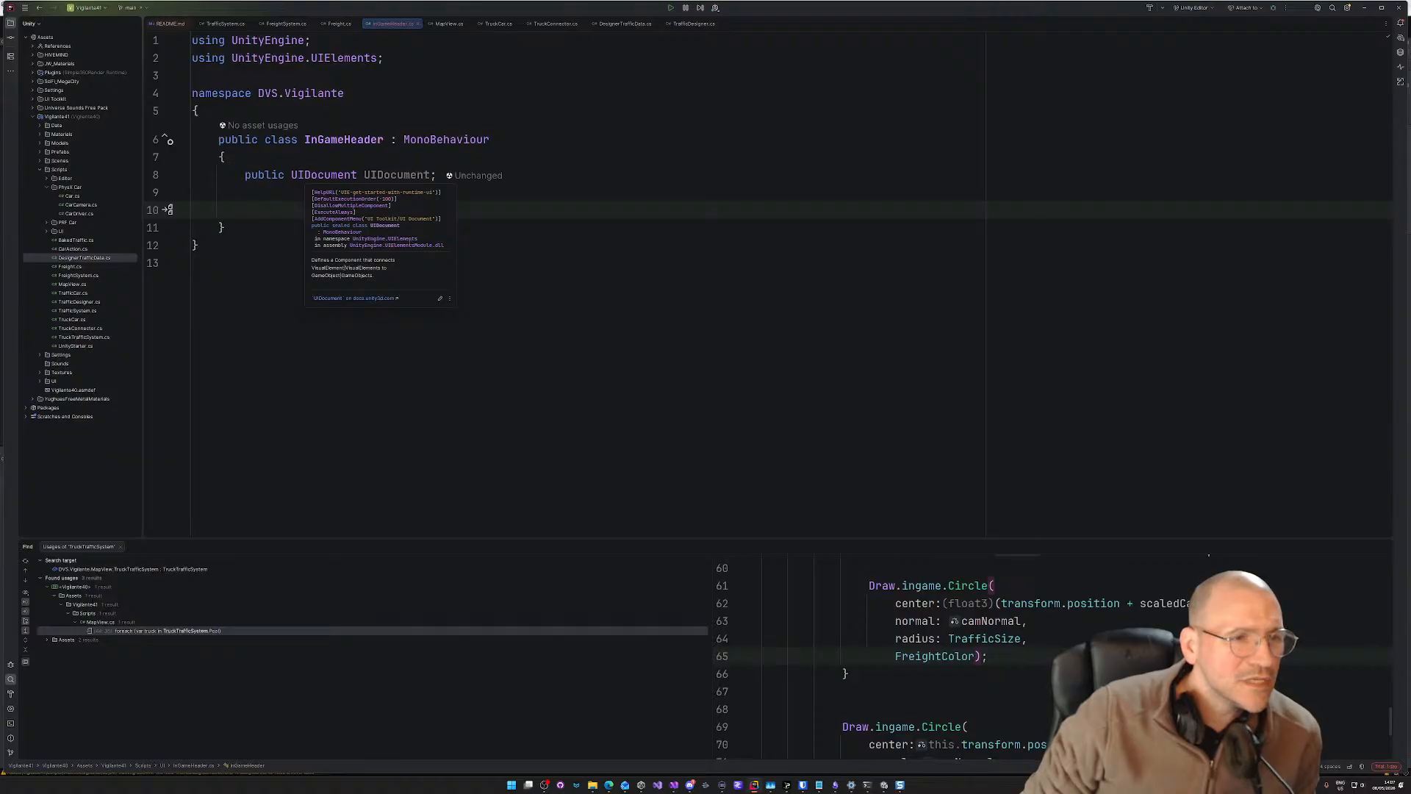
left_click(527, 232)
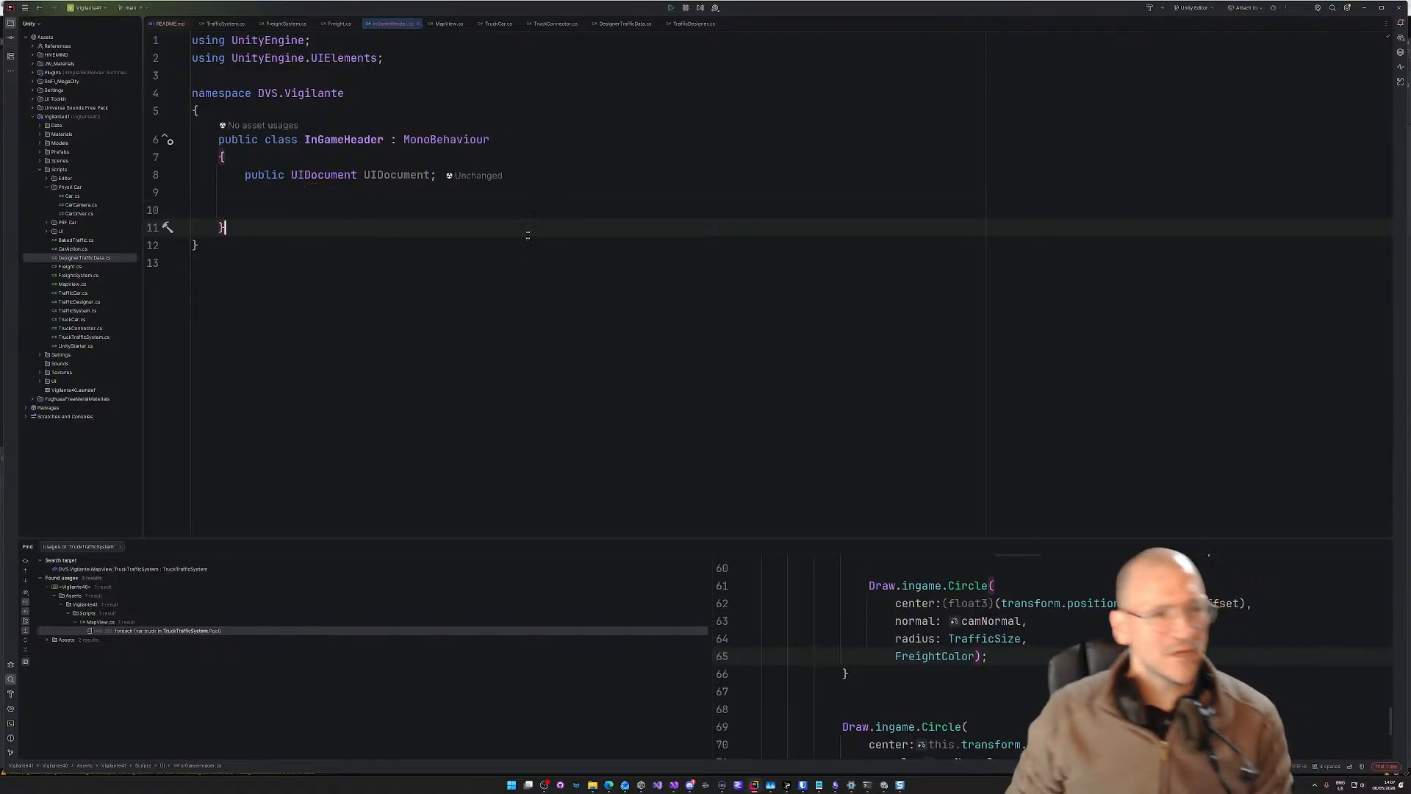
left_click(314, 193)
left_click(307, 209)
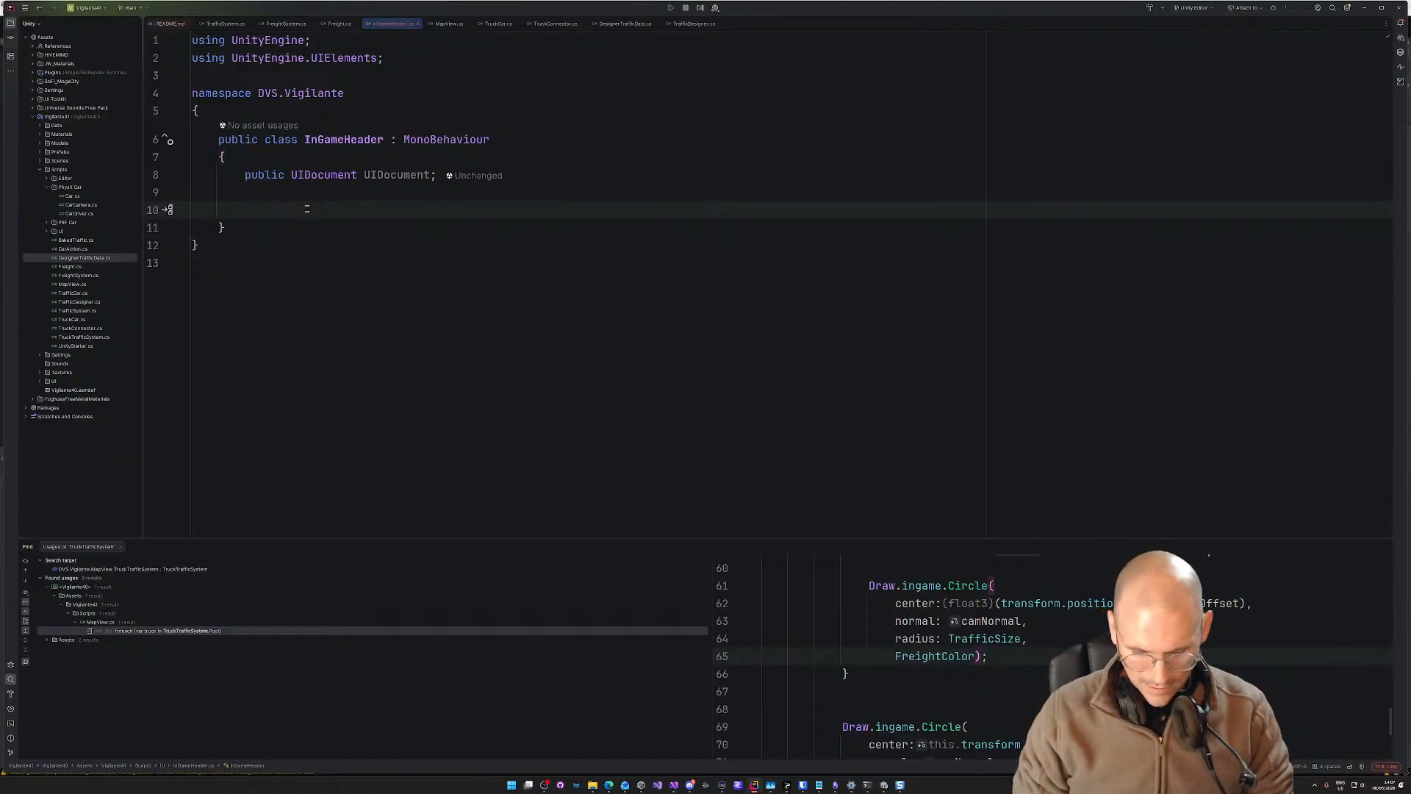
type("public Uni")
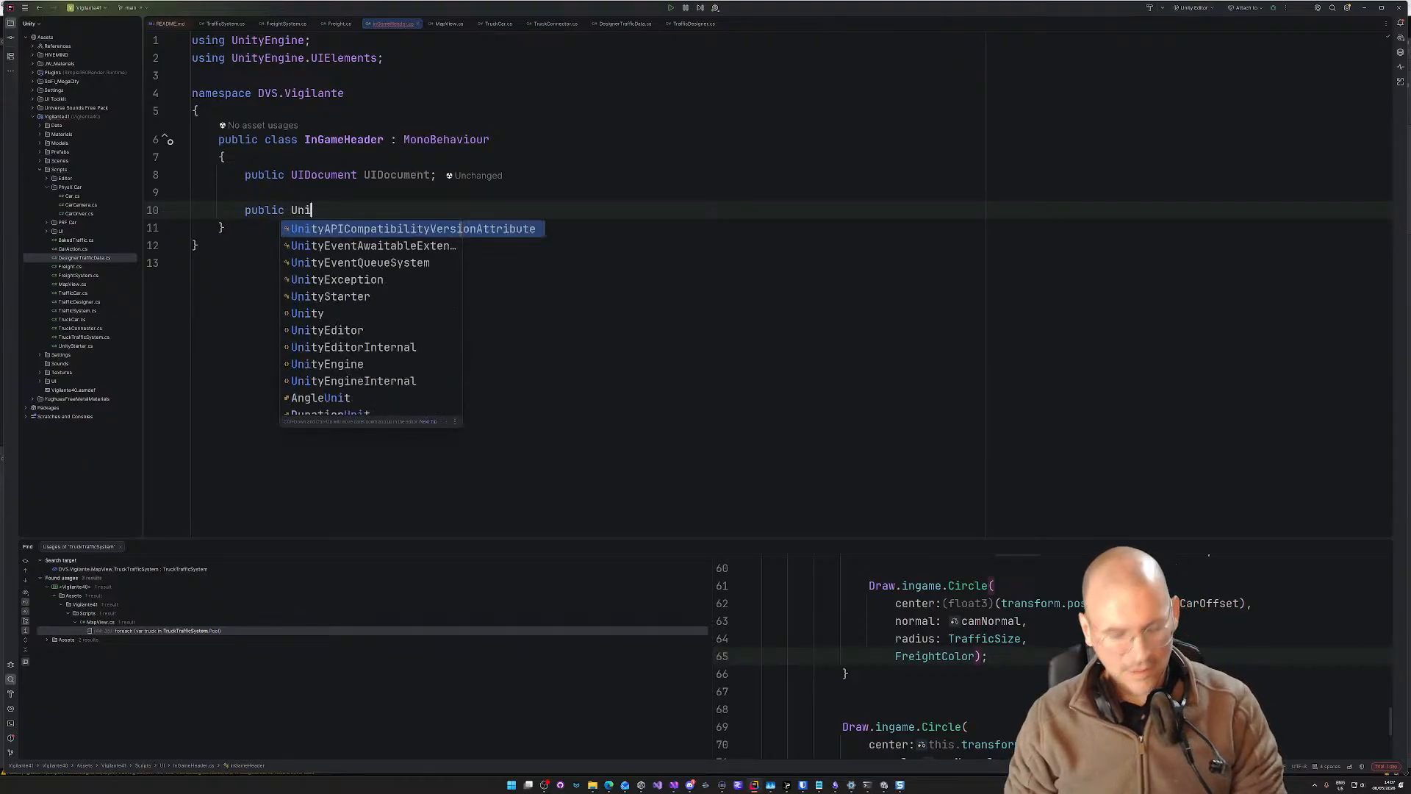
type("tyEventAwaitableExtensions")
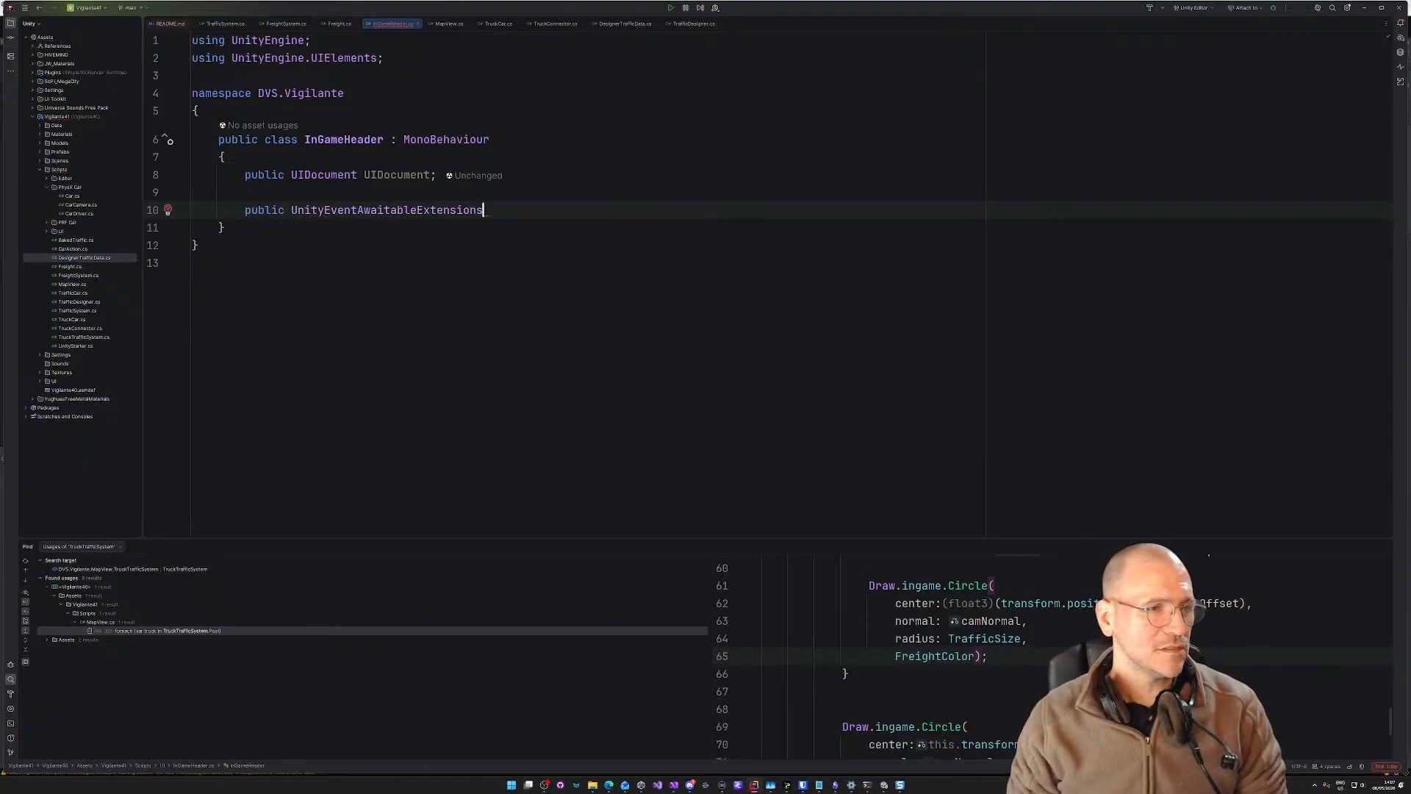
key("BackSpace")
key("BackSpace")
key("BackSpace")
key("BackSpace")
key("BackSpace")
key("BackSpace")
key("BackSpace")
key("BackSpace")
key("BackSpace")
key("BackSpace")
key("BackSpace")
key("BackSpace")
key("BackSpace")
key("BackSpace")
key("BackSpace")
key("BackSpace")
key("BackSpace")
key("BackSpace")
key("BackSpace")
key("BackSpace")
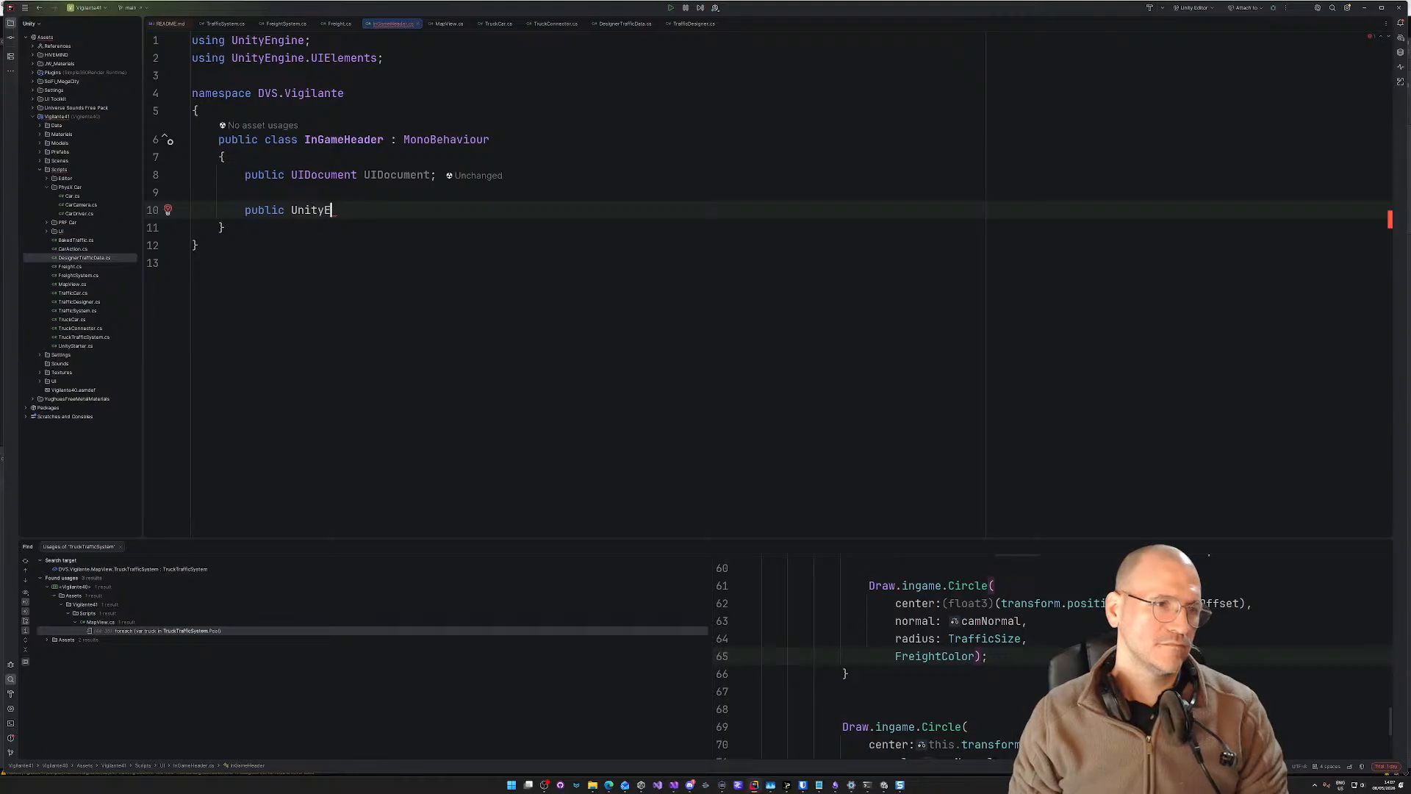
type("ngine.U")
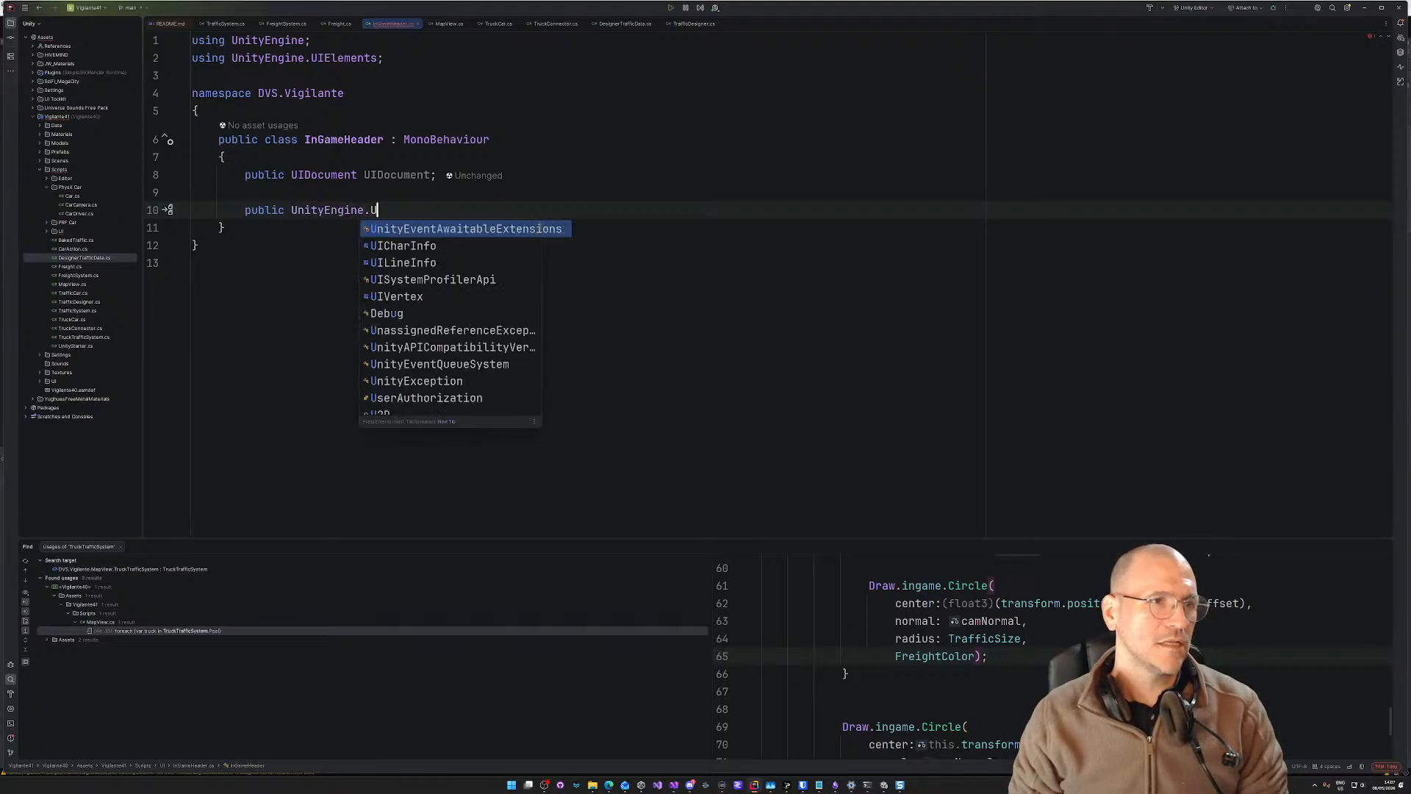
type("IEl")
key("Return")
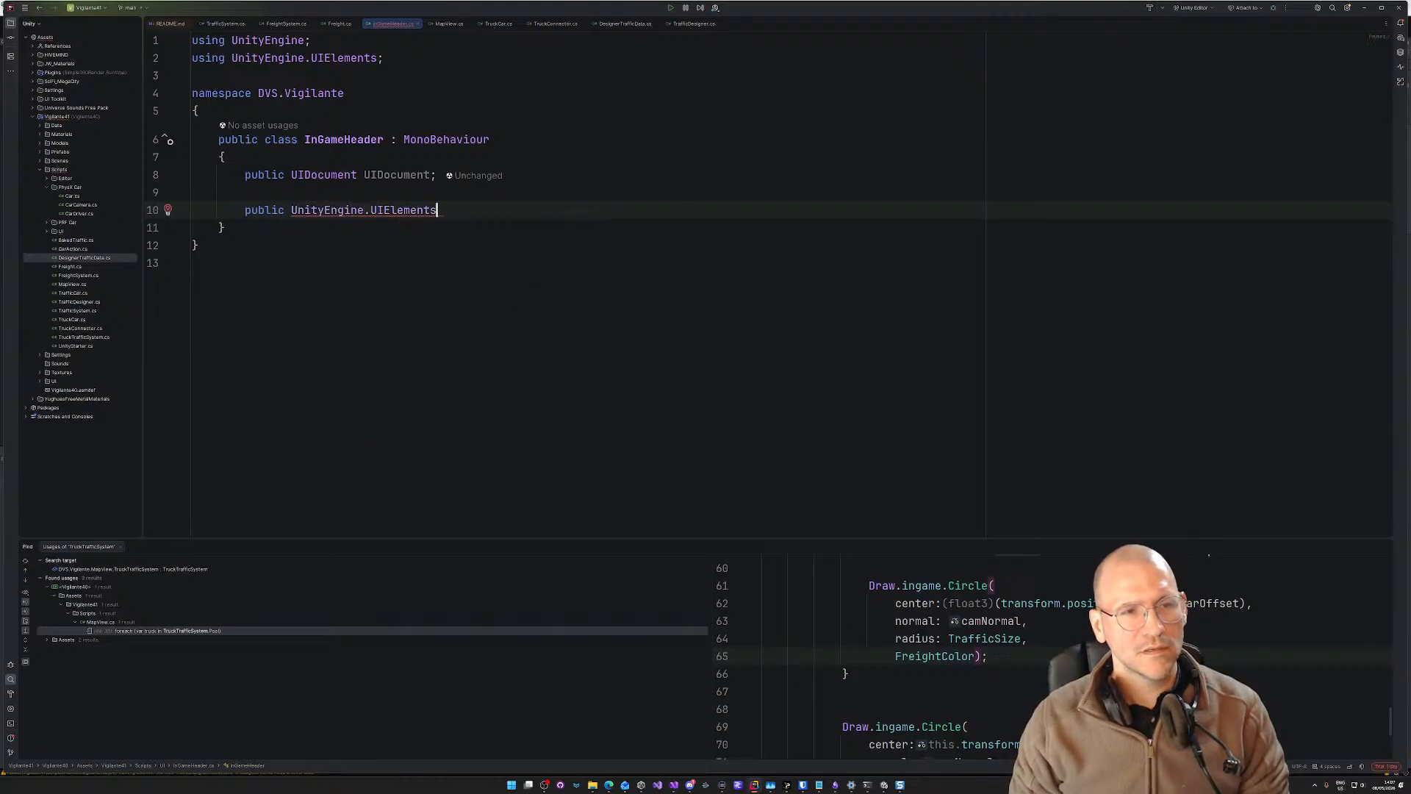
type(".")
type("Label")
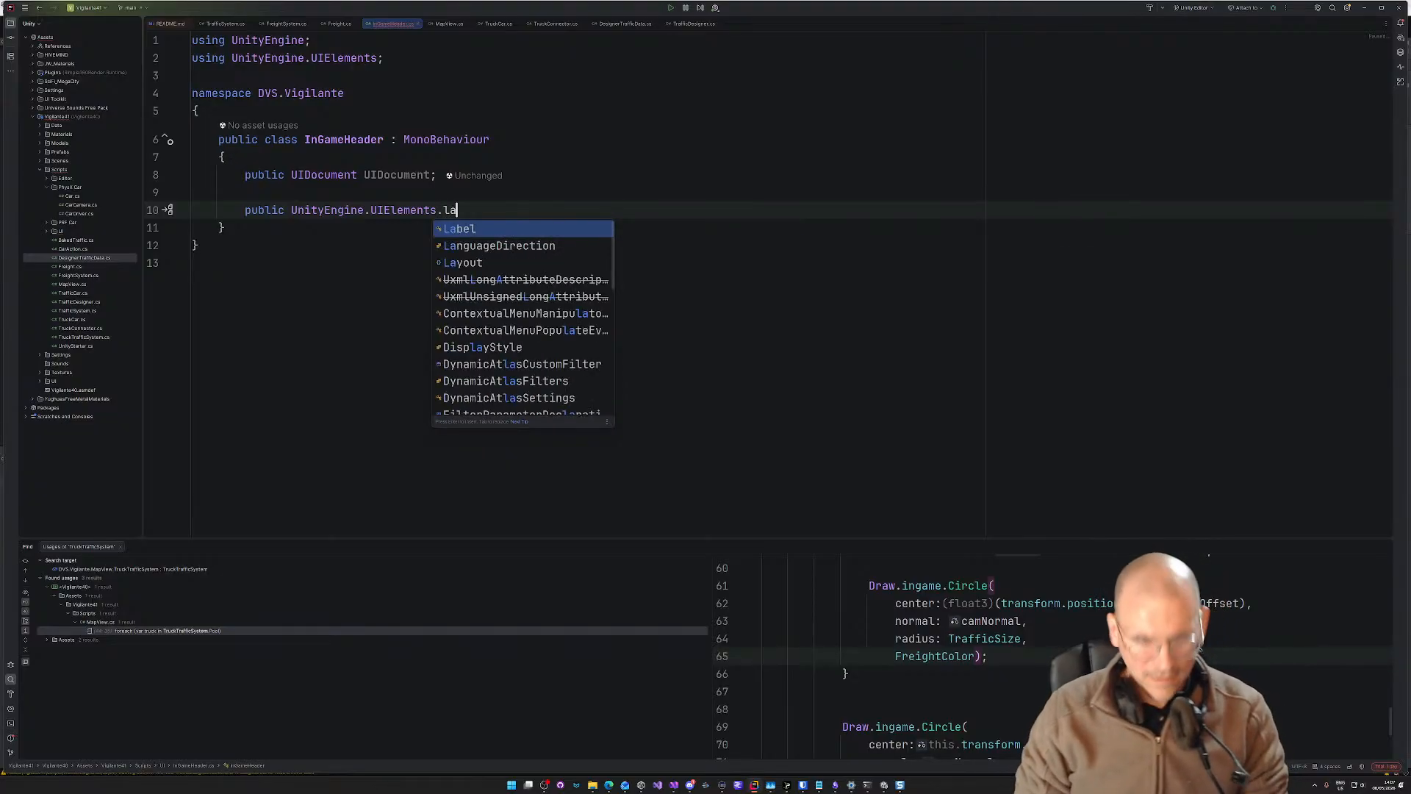
key("Return")
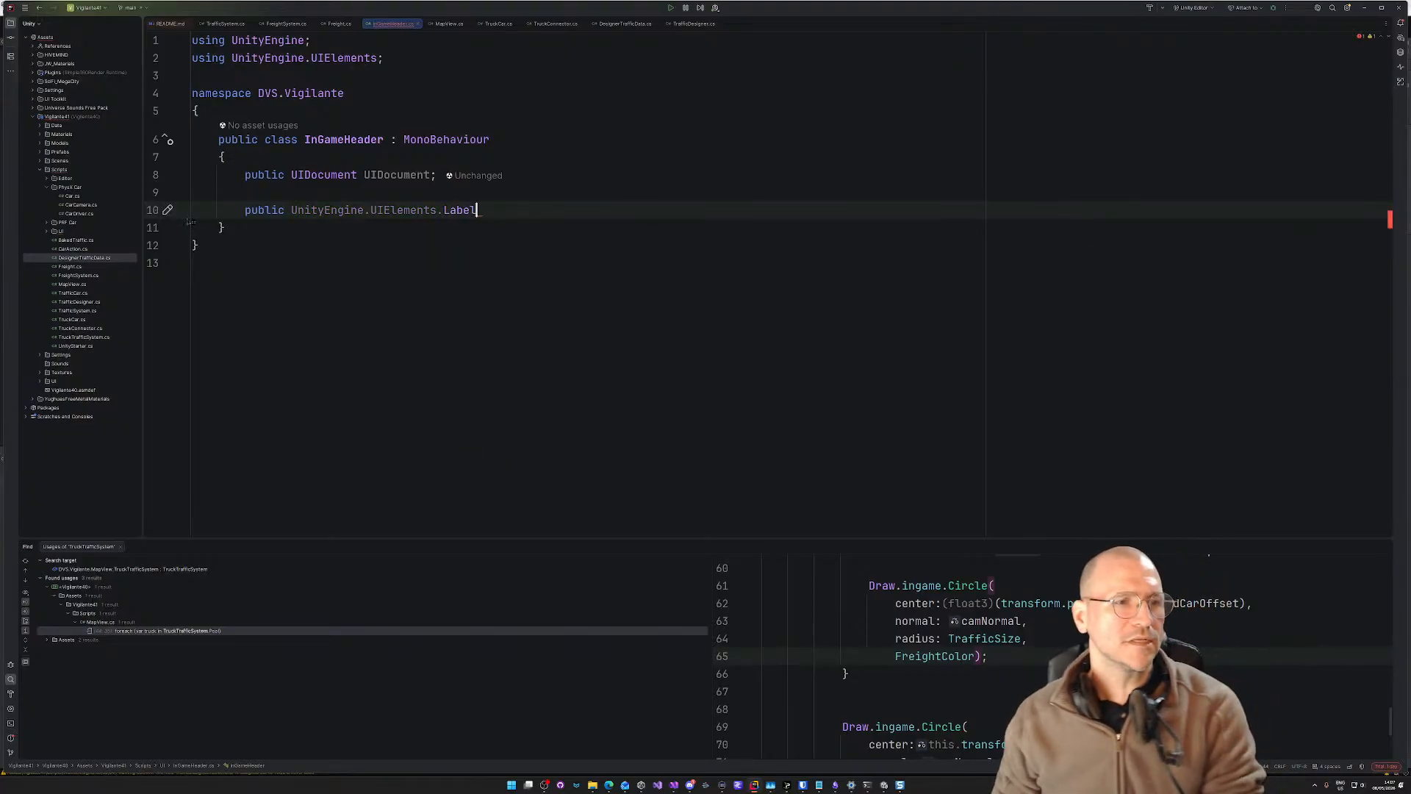
Step: Remove the UnityEngine.UIElements qualifier from the new field's type so that only Label remains
key("ctrl+Left")
key("ctrl+Left")
key("ctrl+Left")
key("ctrl+Left")
key("ctrl+Left")
key("ctrl+shift+Right")
key("ctrl+shift+Right")
key("ctrl+shift+Right")
key("ctrl+shift+Right")
key("Delete")
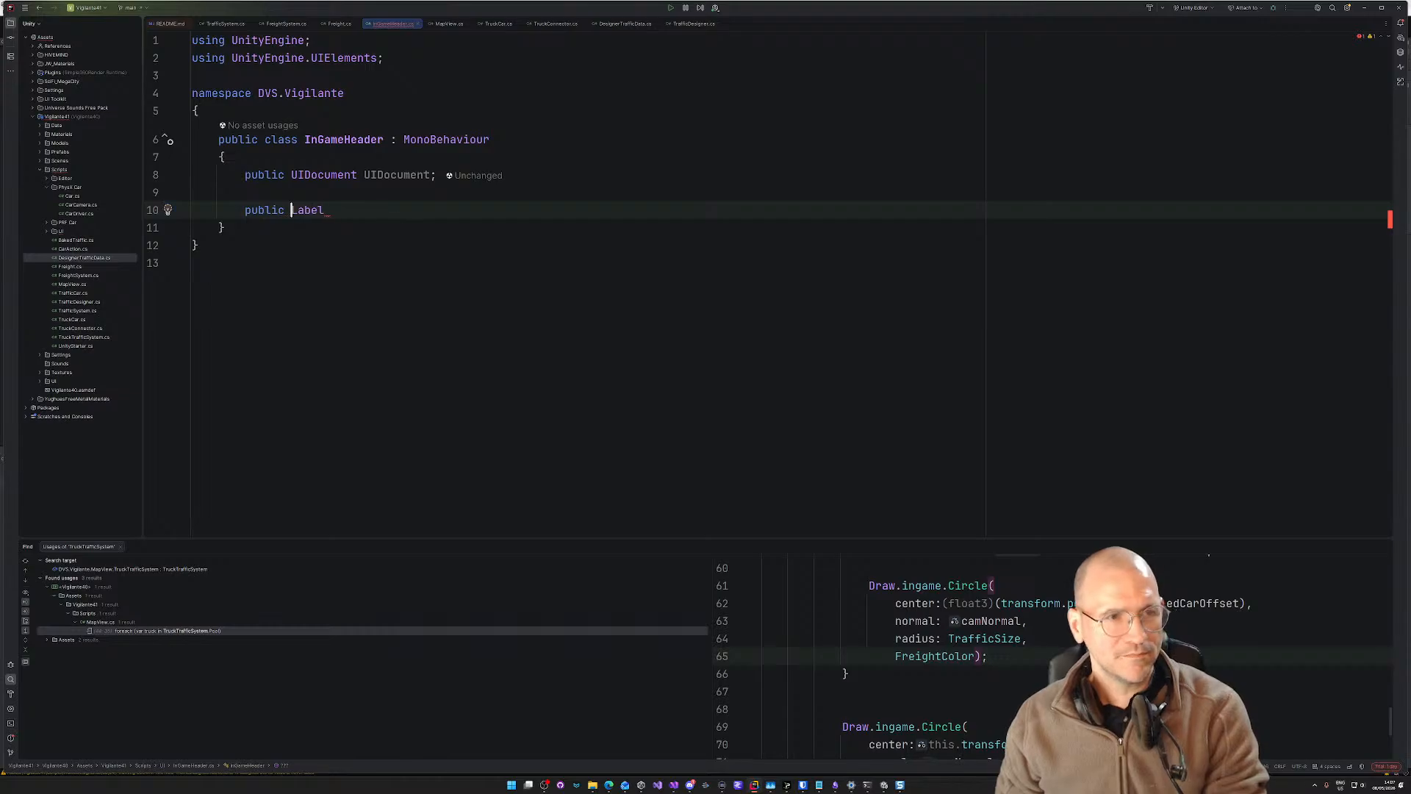
Step: Name the public Label field CreditText and complete its declaration, leaving a blank line below it
key("End")
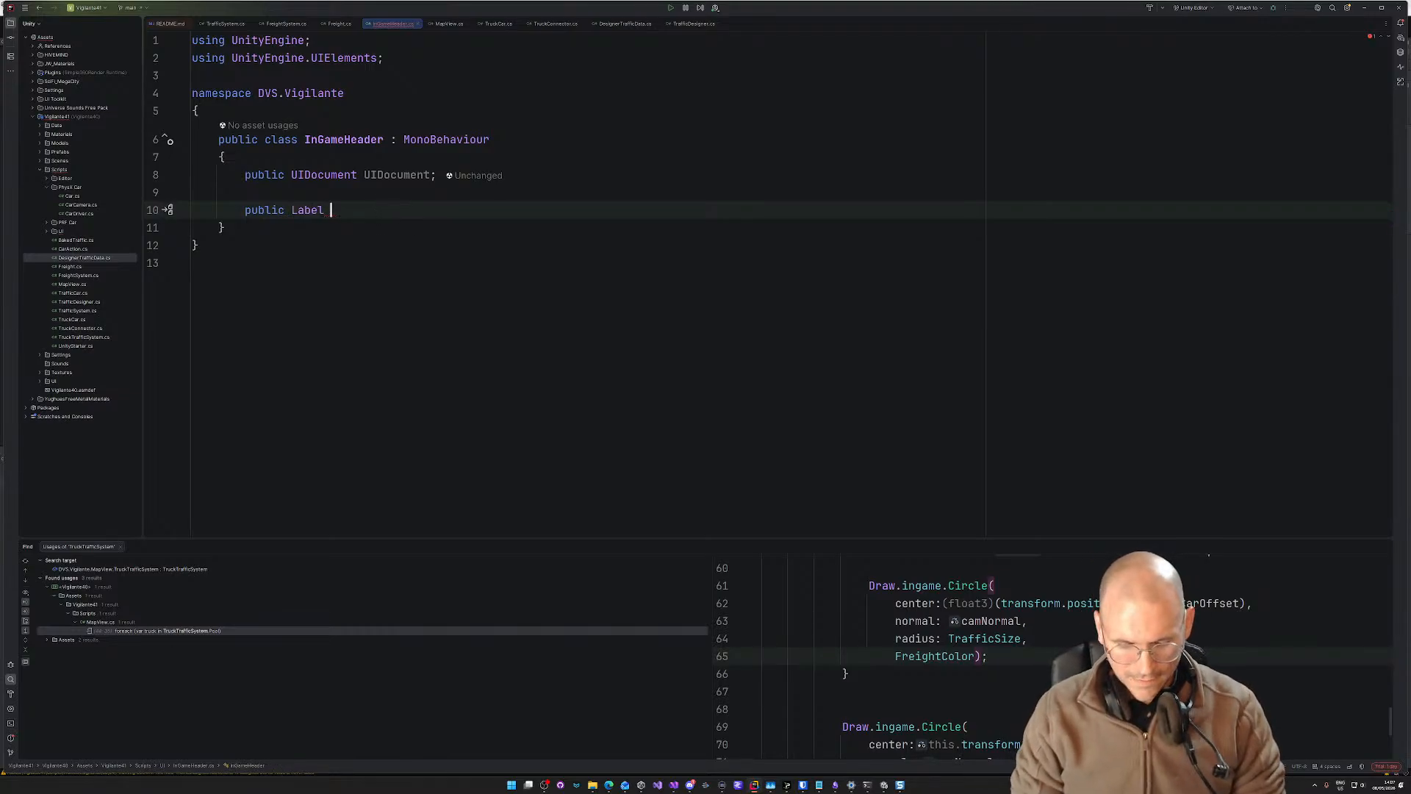
type("Credit")
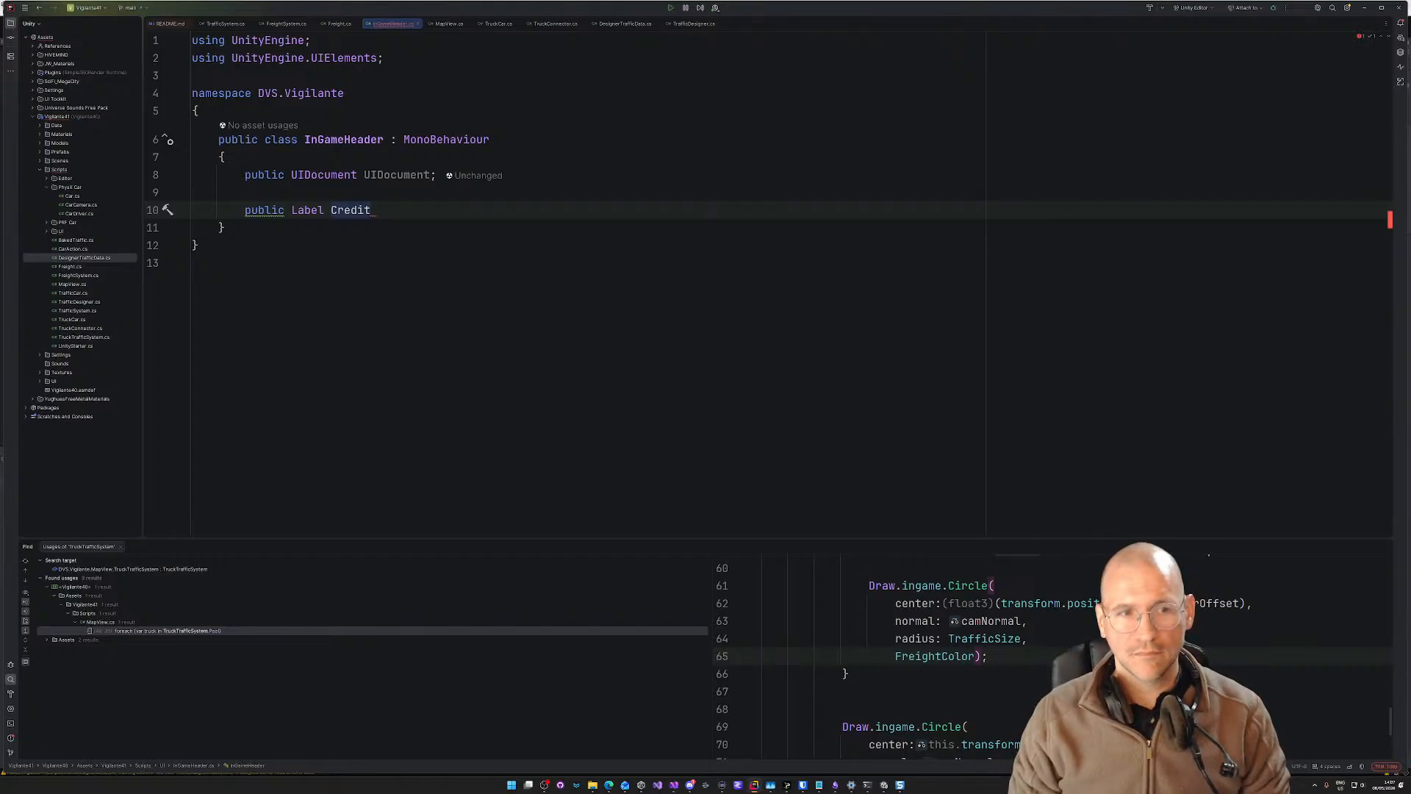
type("Te")
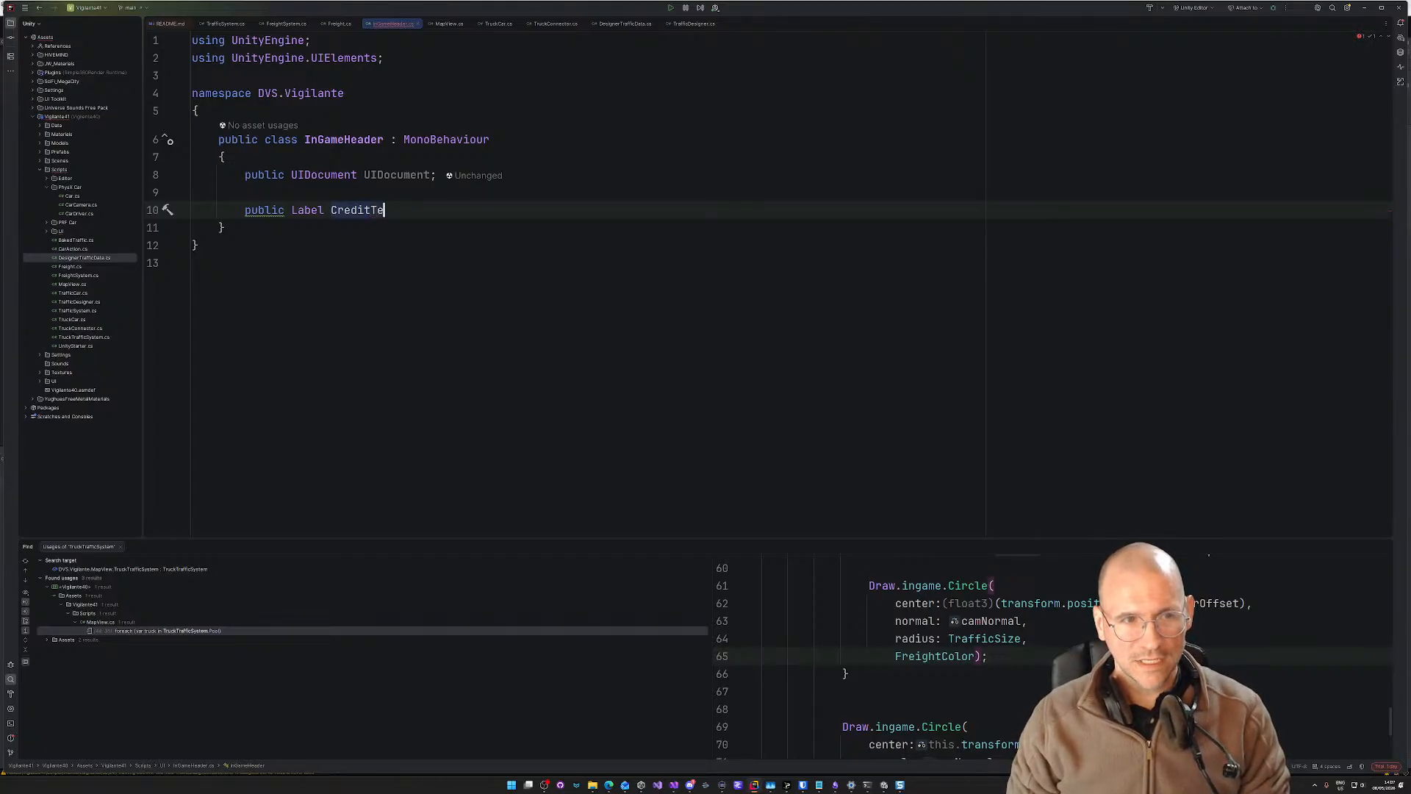
type("xt;")
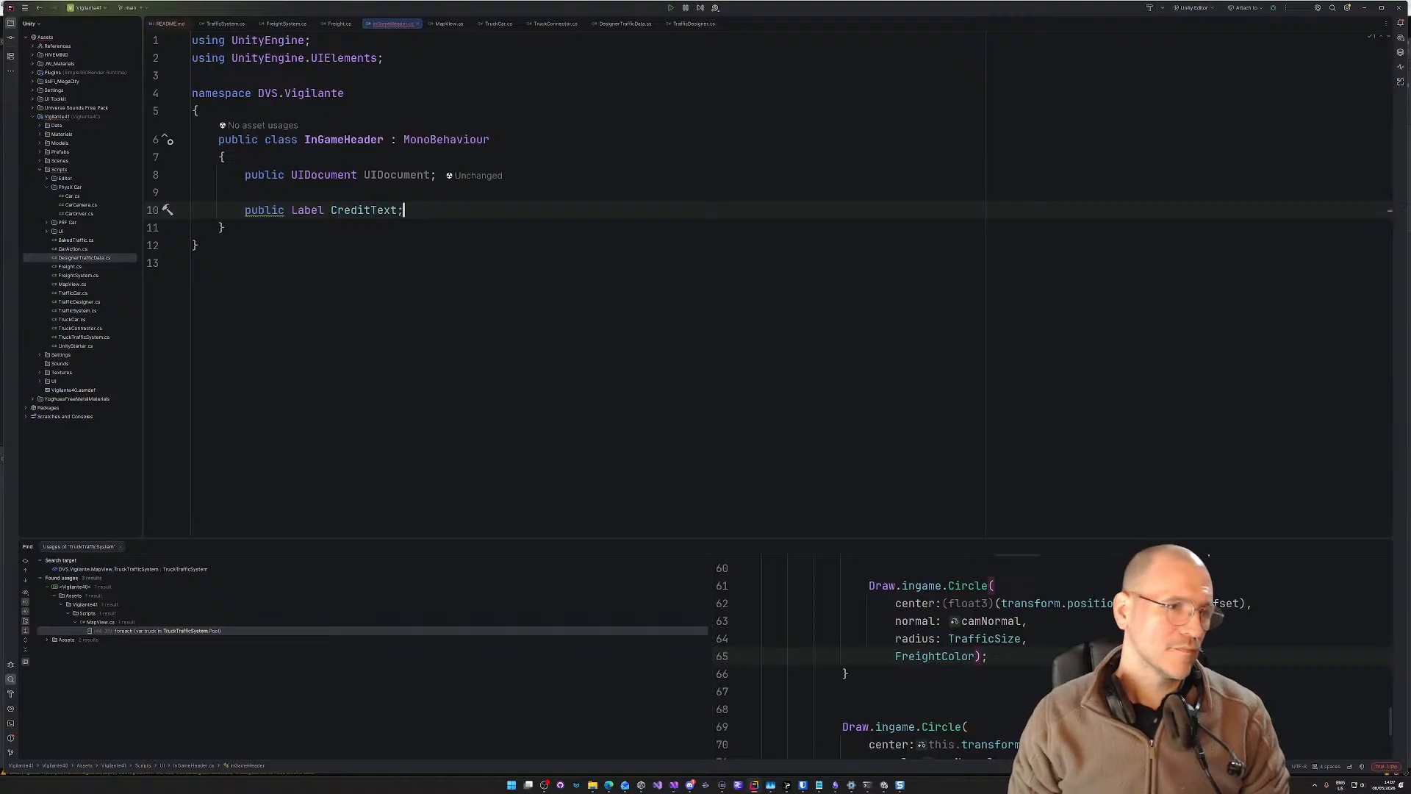
key("Return")
key("Return")
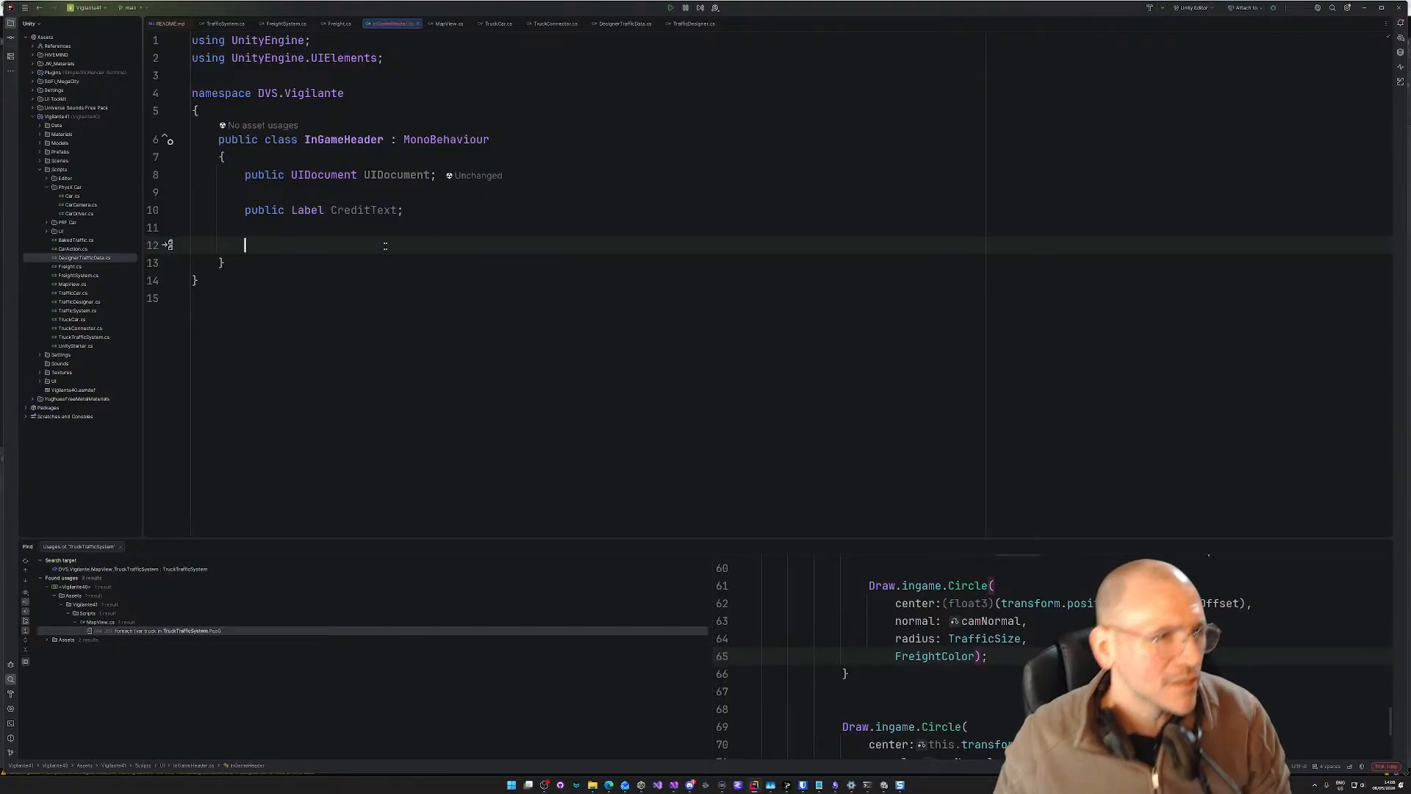
Step: Begin a public member declaration below the CreditText field
type("public")
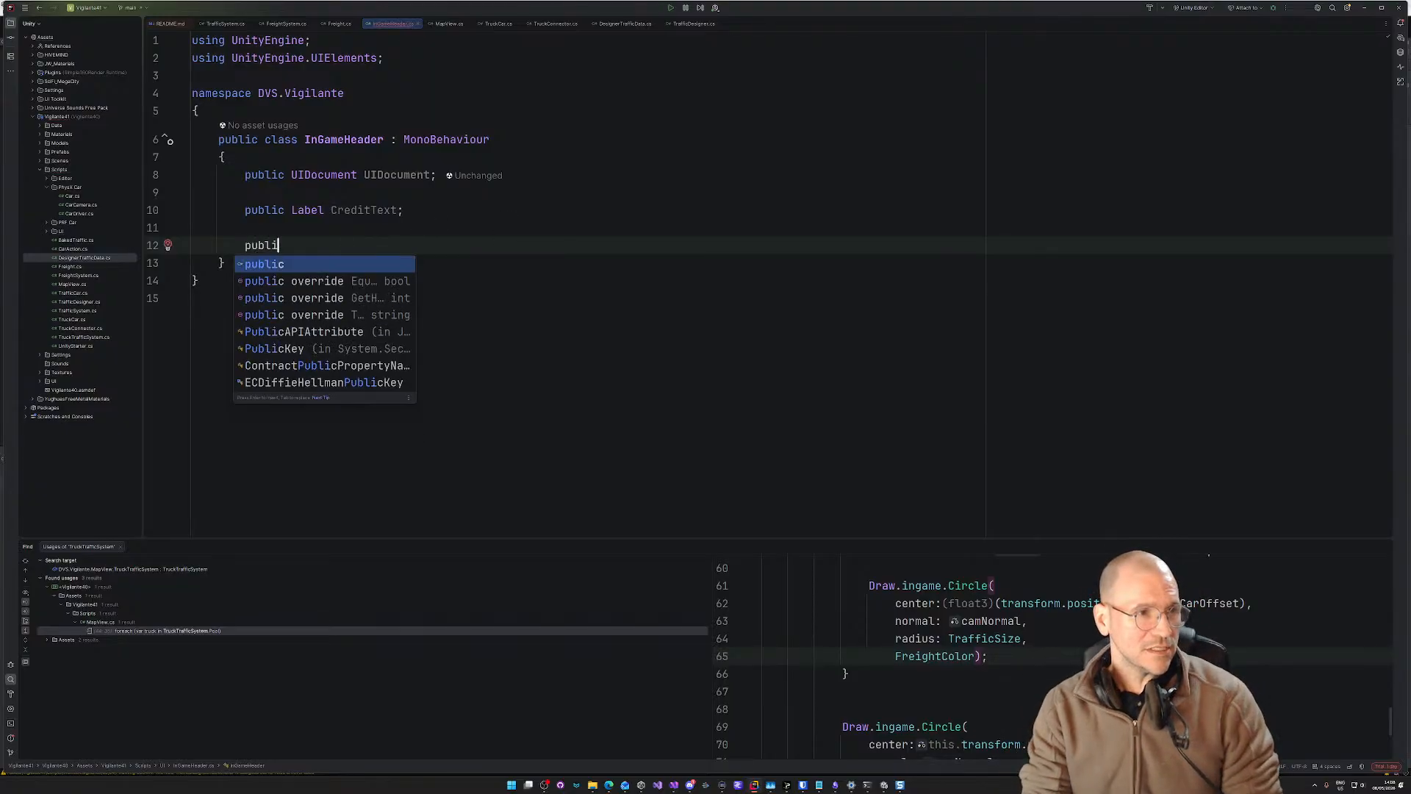
key("BackSpace")
key("BackSpace")
key("BackSpace")
key("BackSpace")
key("BackSpace")
key("BackSpace")
type("public")
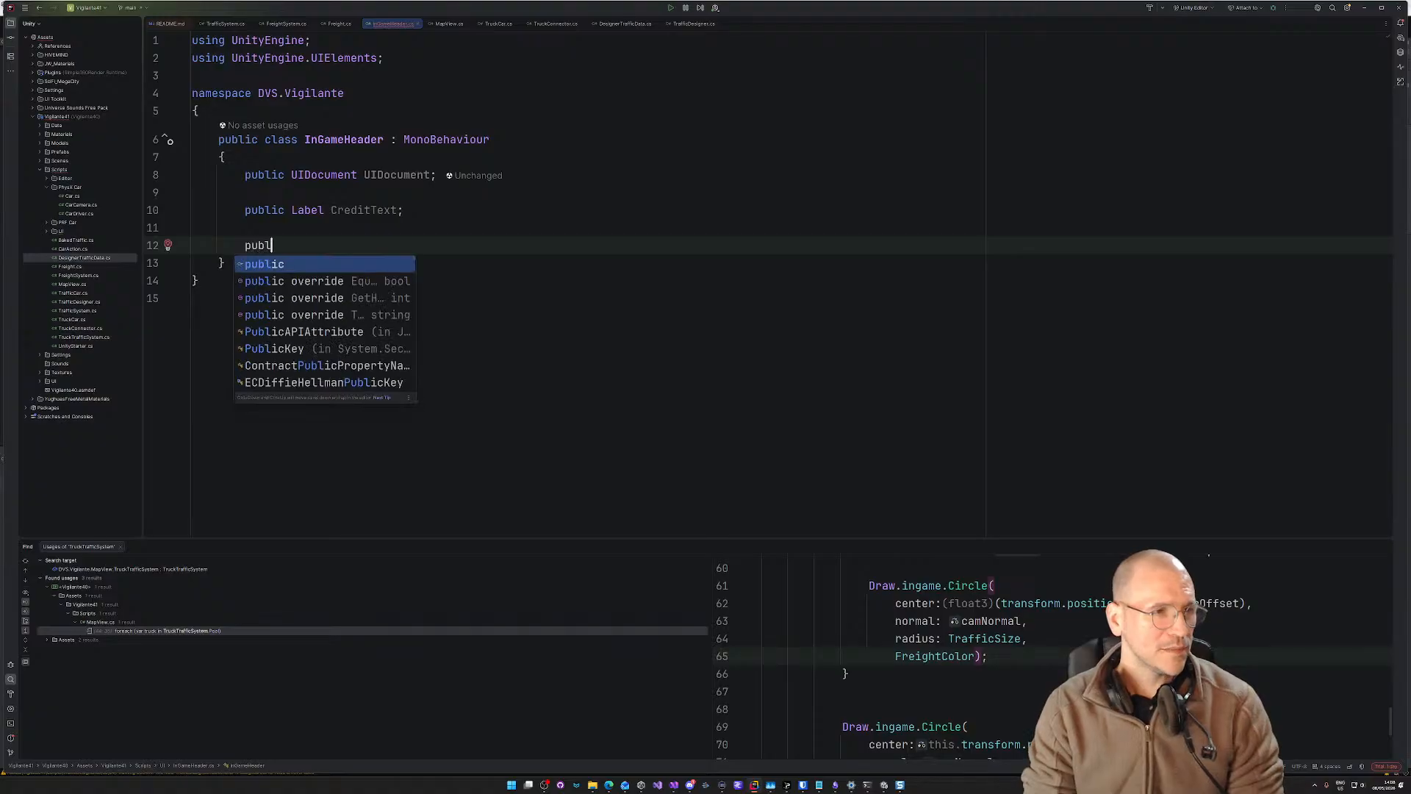
Step: Replace the partial entry below the CreditText field in InGameHeader with the start of a public static member declaration
key("BackSpace")
key("BackSpace")
key("BackSpace")
key("BackSpace")
key("BackSpace")
key("BackSpace")
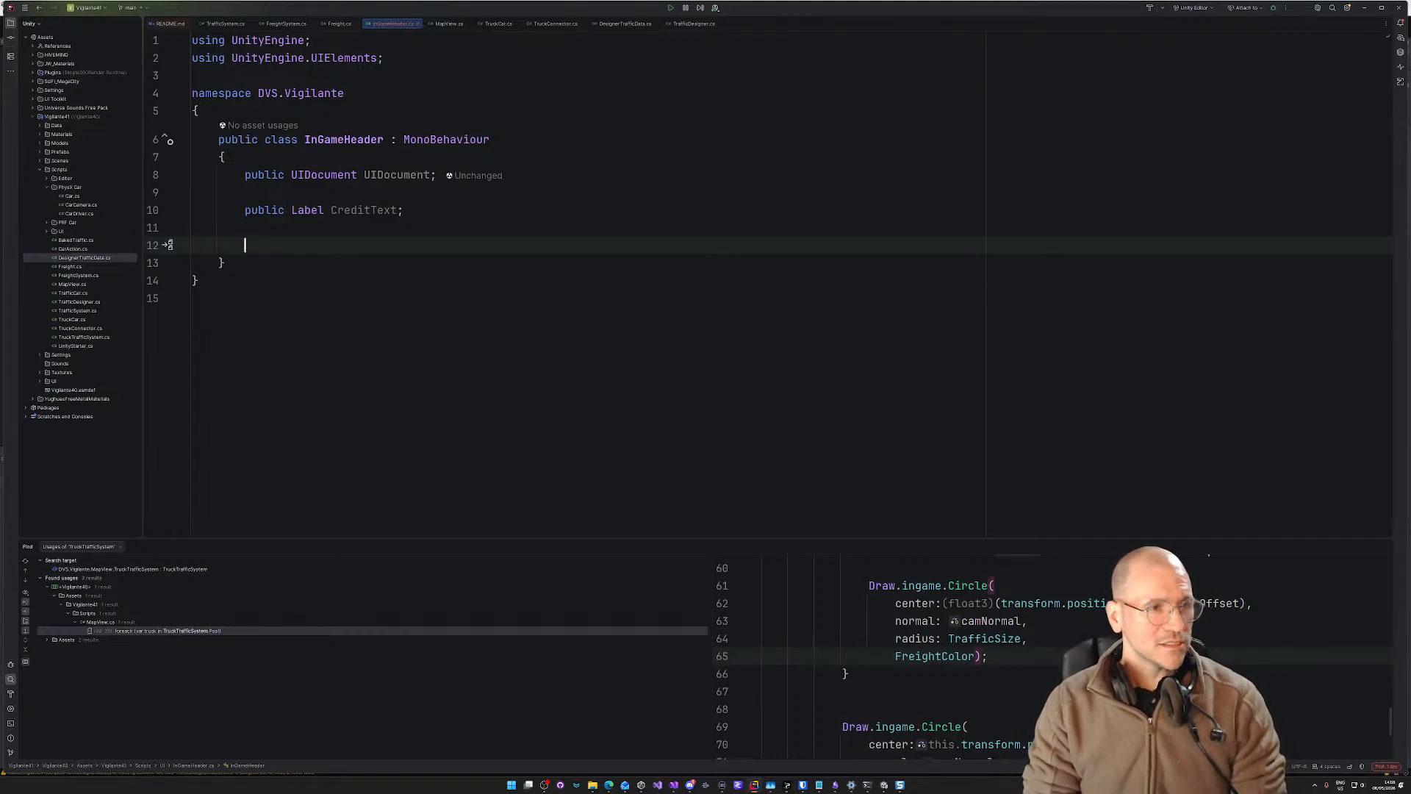
type("public ")
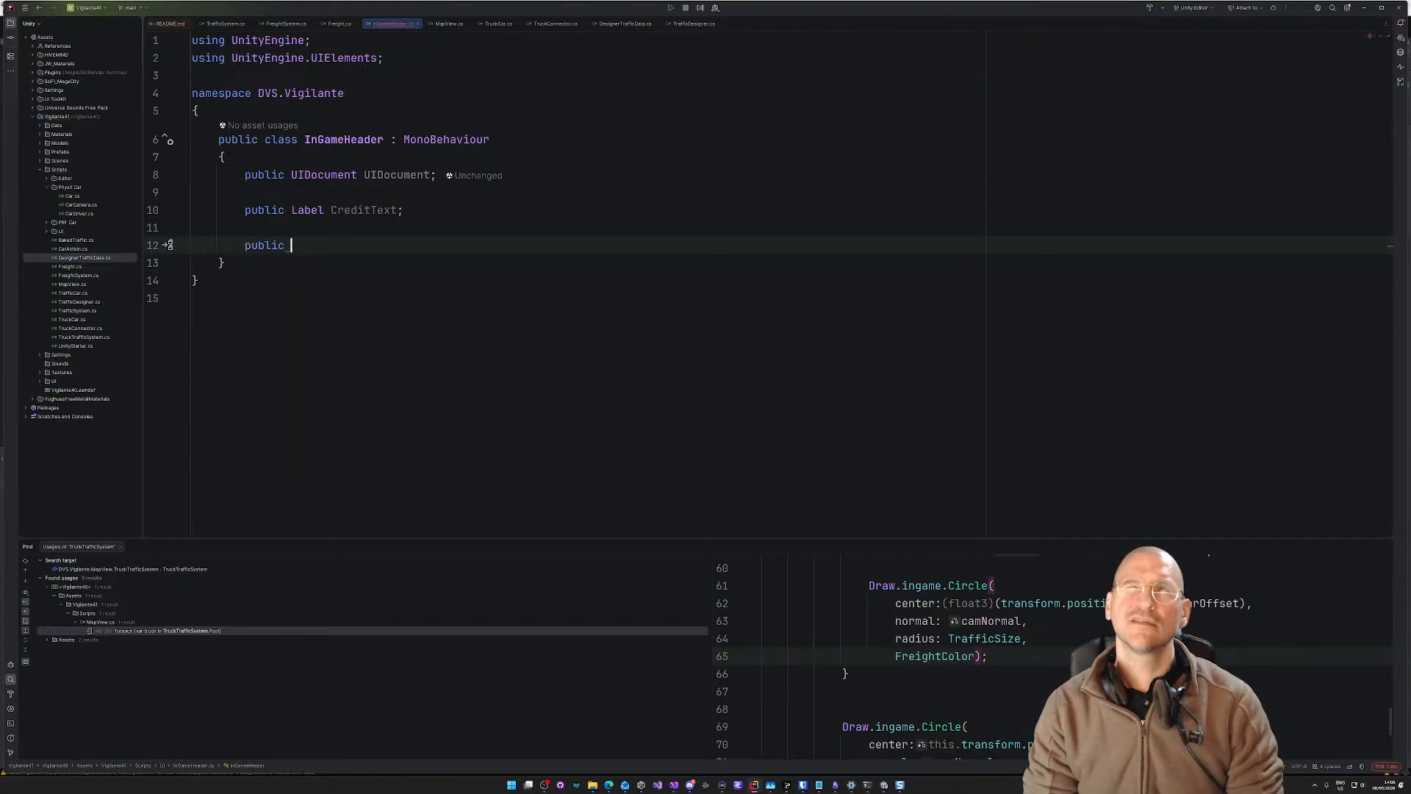
type("static")
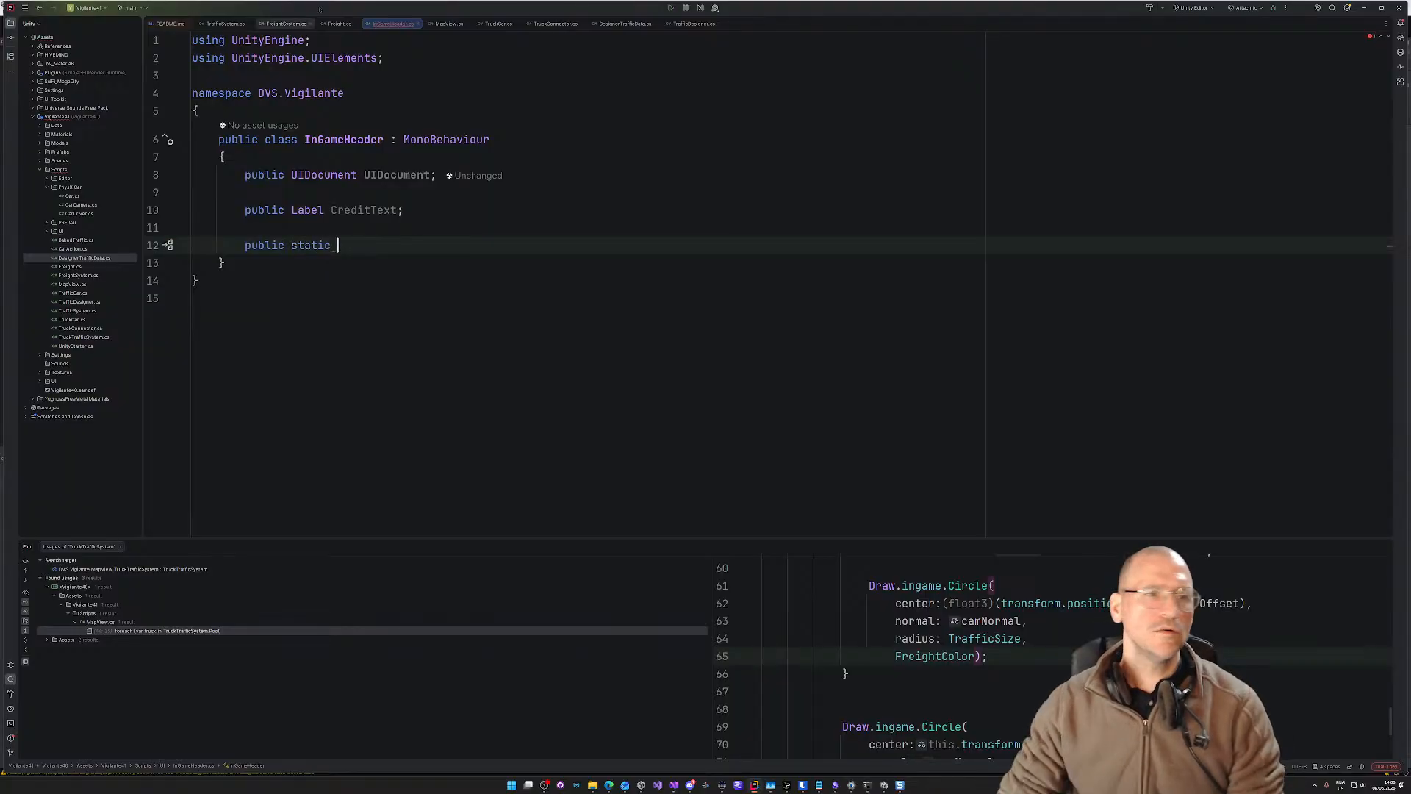
Step: Declare an empty public interface ICreditManager inside the DVS.Vigilante namespace, above the InGameHeader class
left_click(331, 114)
key("Return")
key("Return")
key("Return")
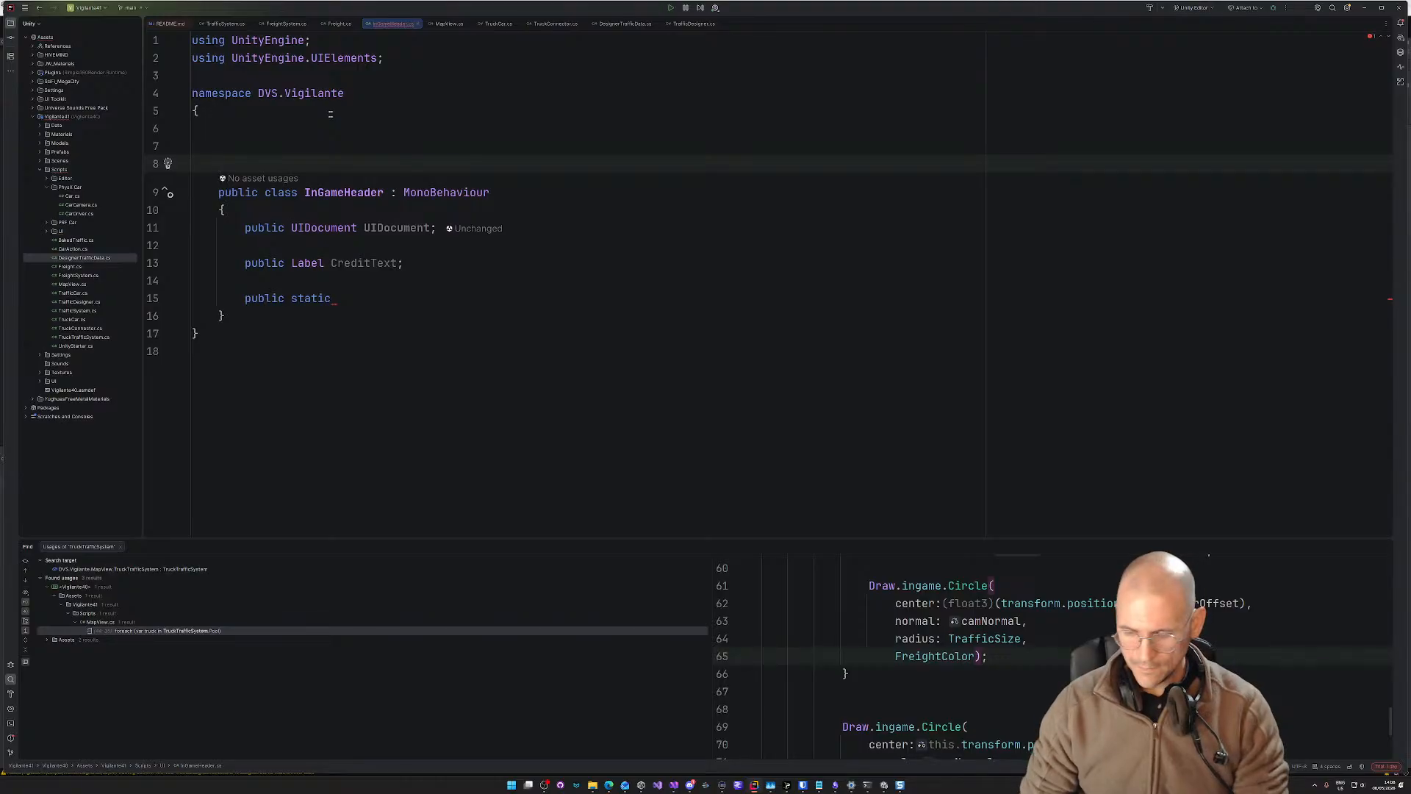
key("Up")
key("Up")
type("public ")
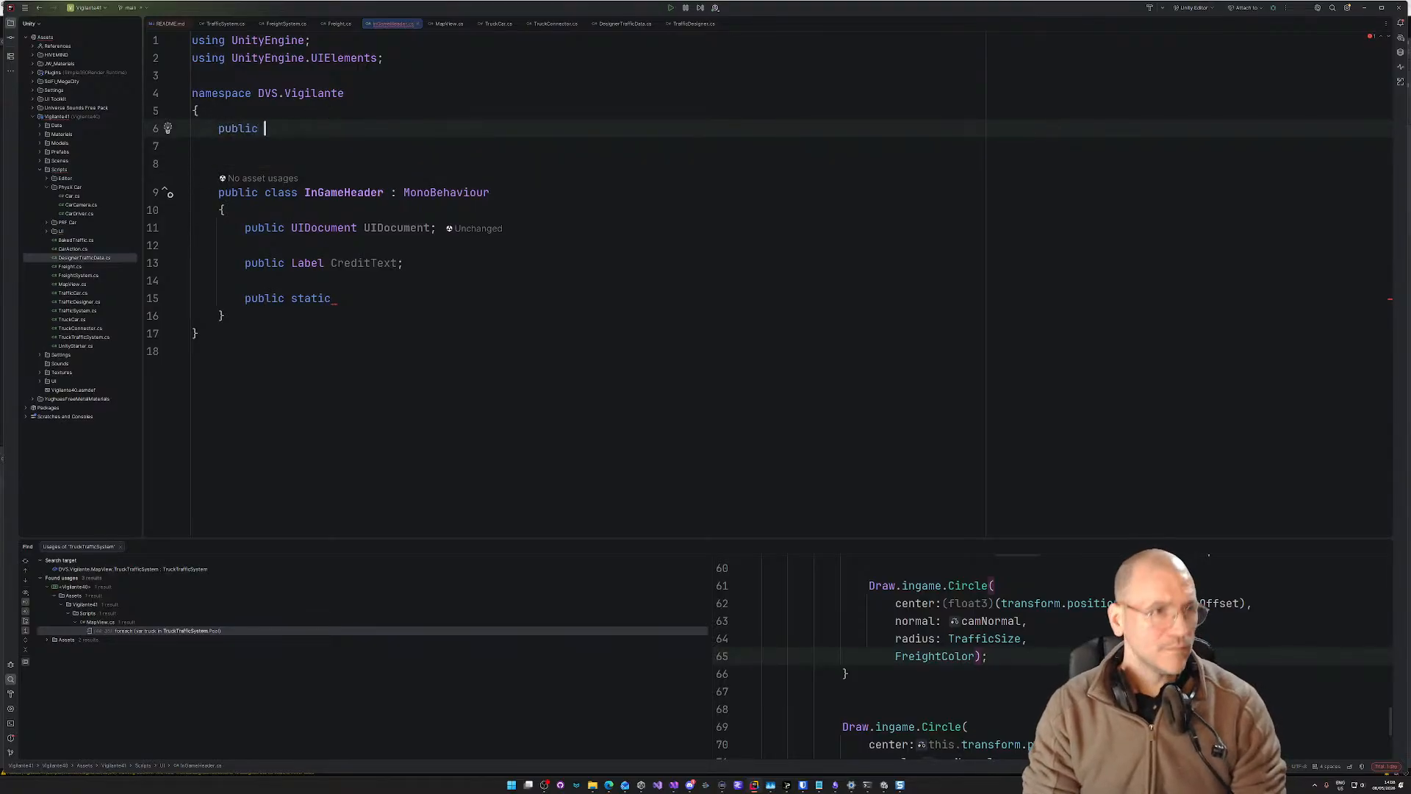
type("in")
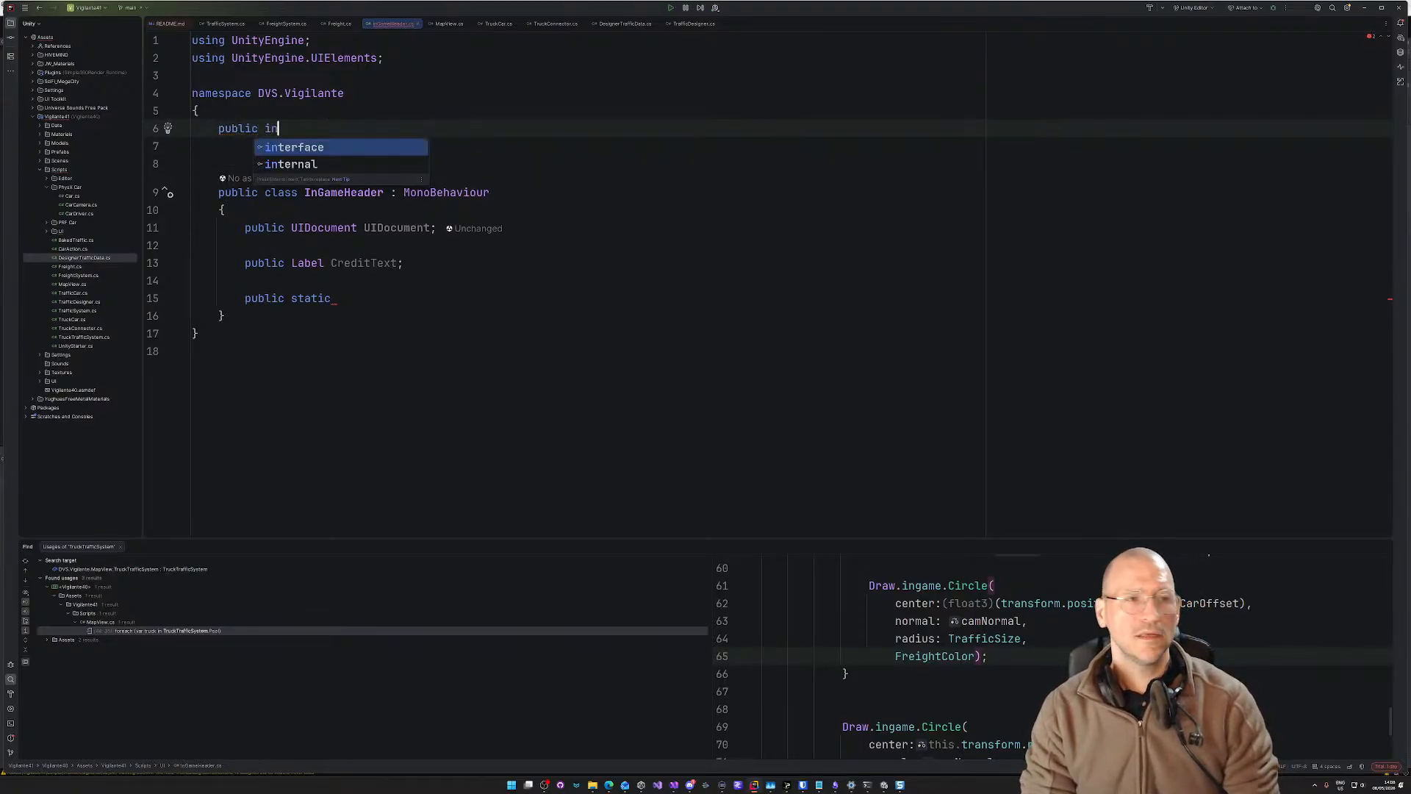
key("Return")
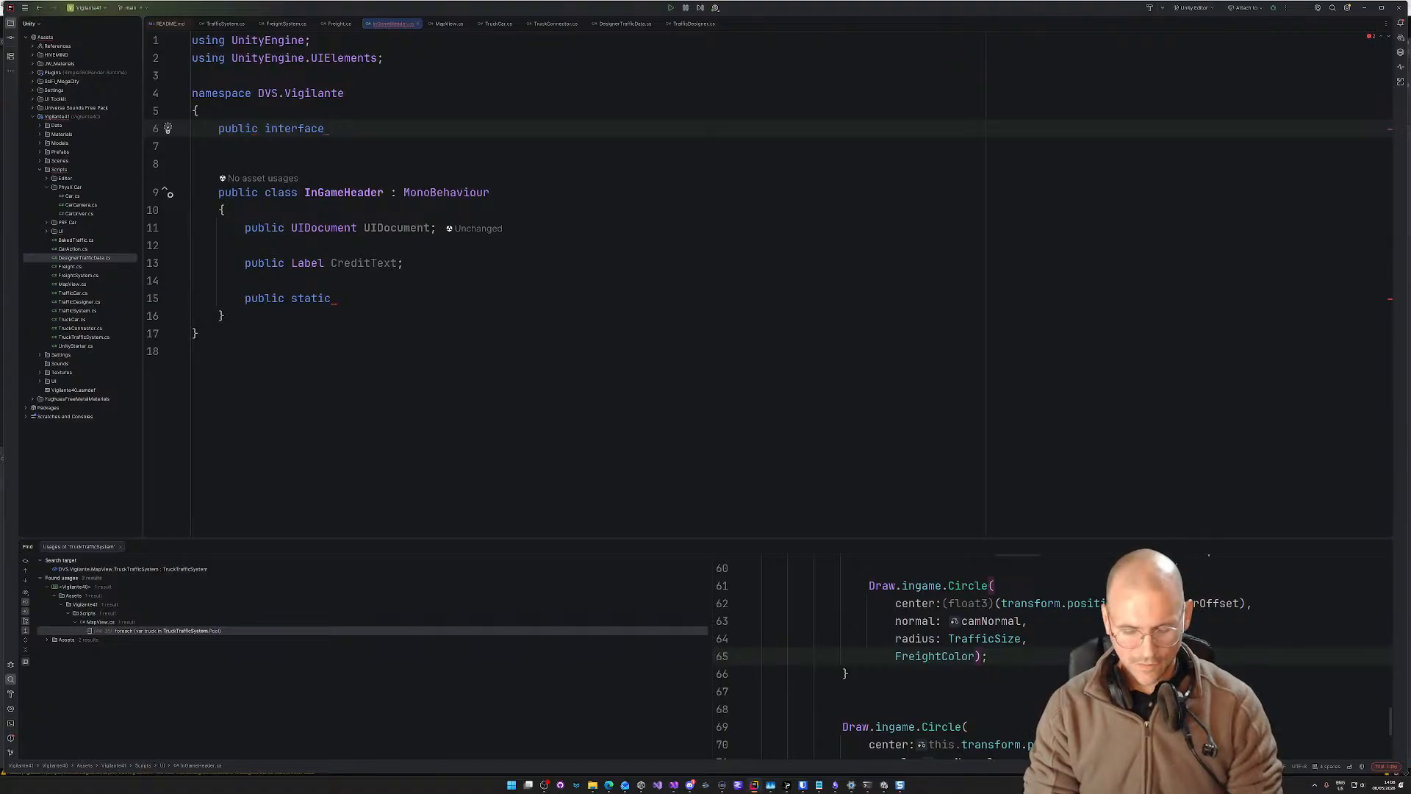
type("I")
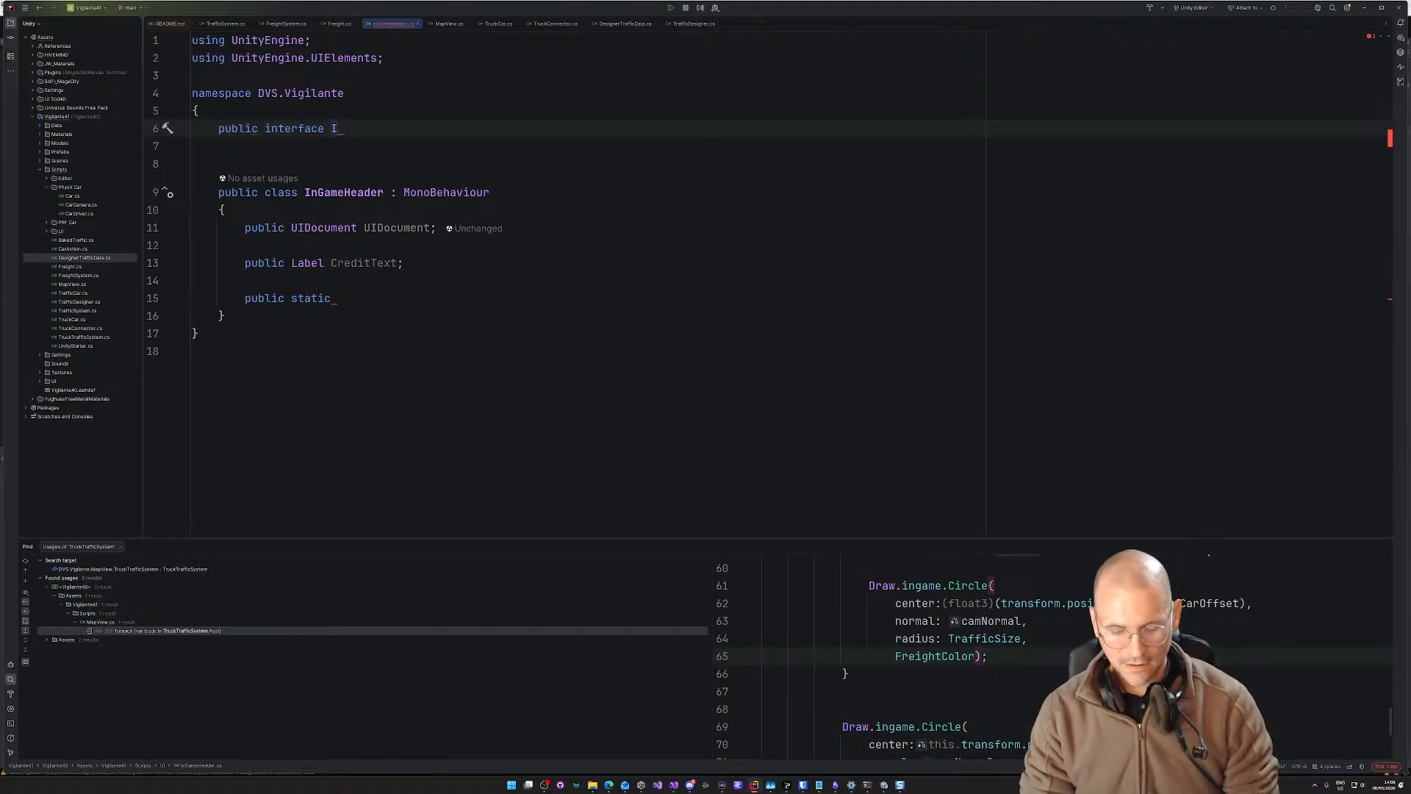
type("Credit")
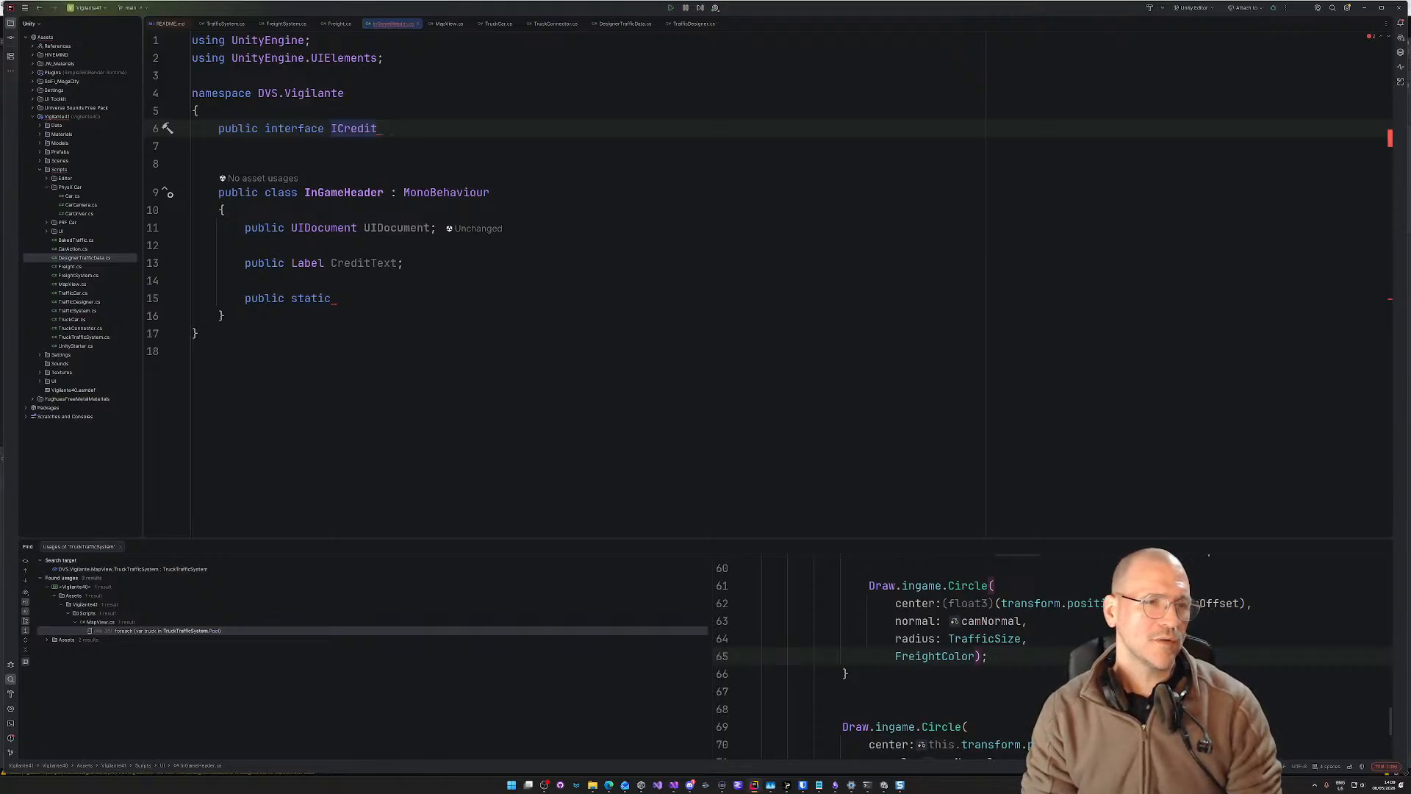
type("Manager")
key("Return")
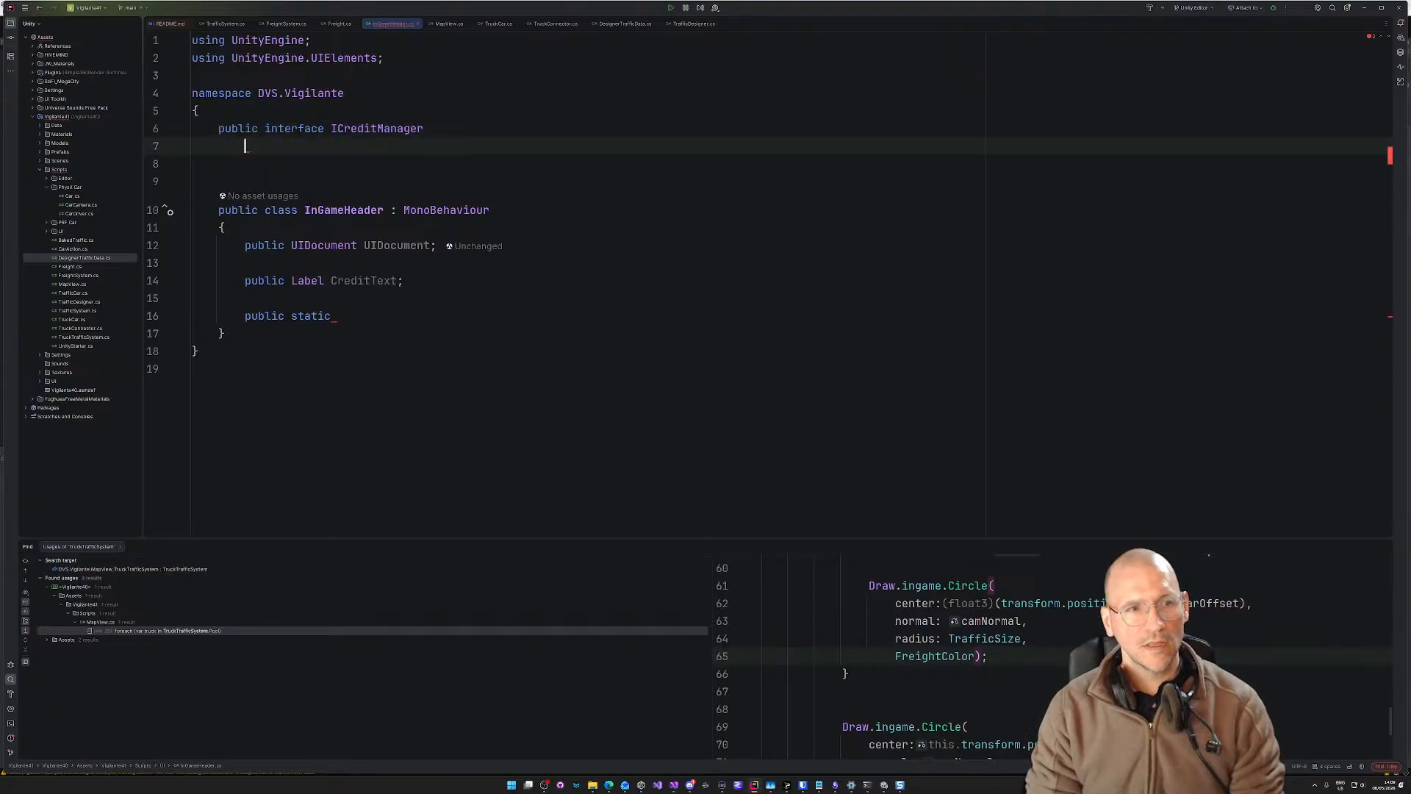
type("{")
key("Return")
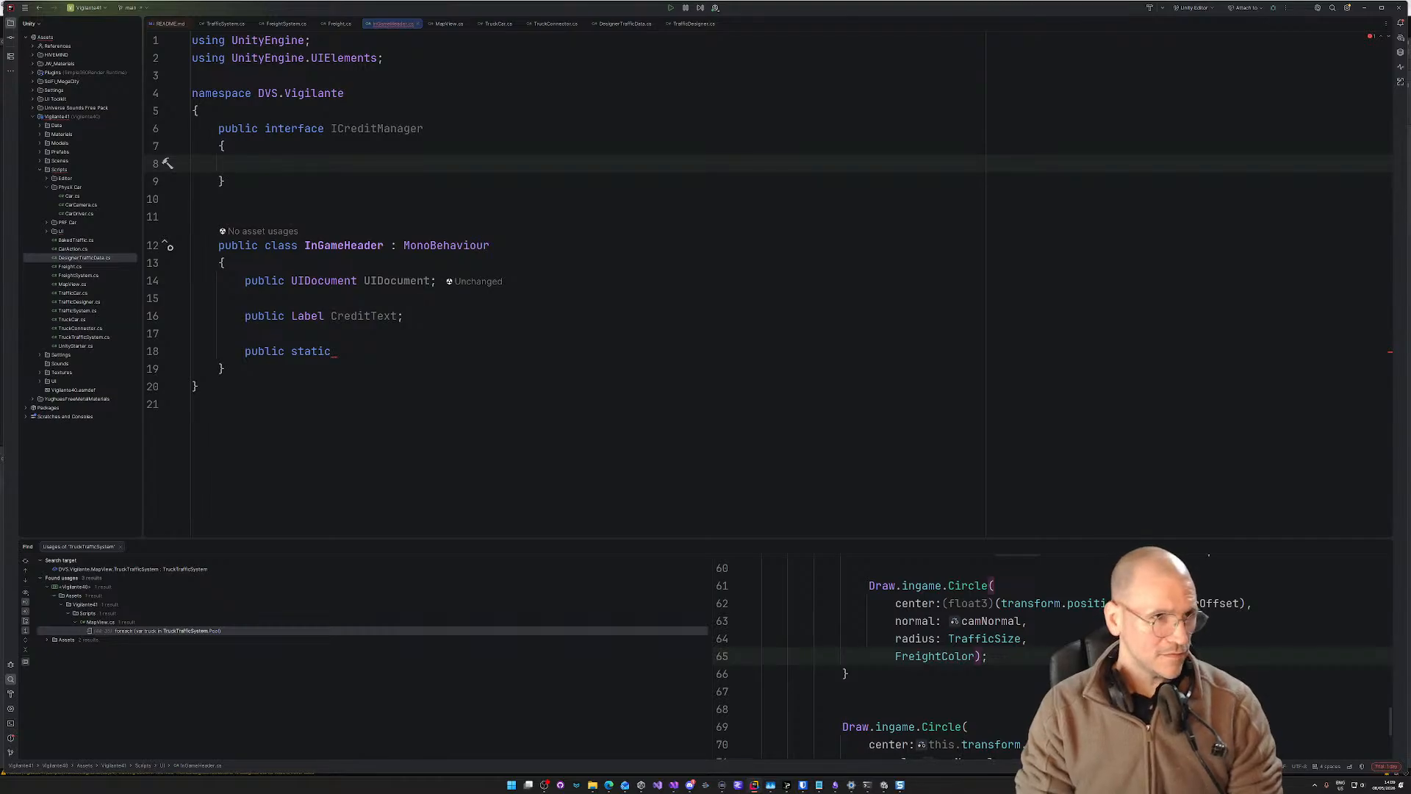
Step: Add a public int property Credit with only a getter to the ICreditManager interface
type("public Get")
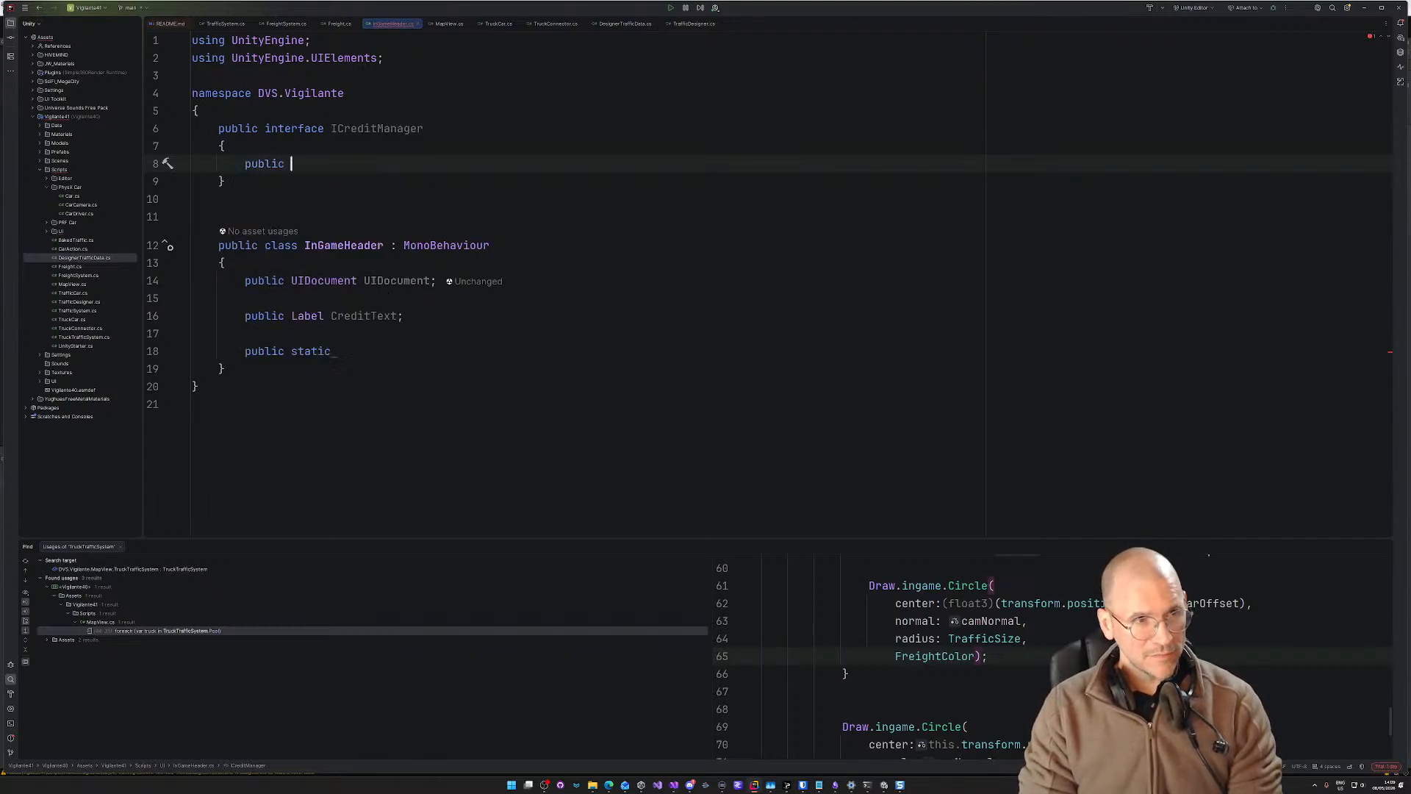
key("BackSpace")
key("BackSpace")
key("BackSpace")
type("int ")
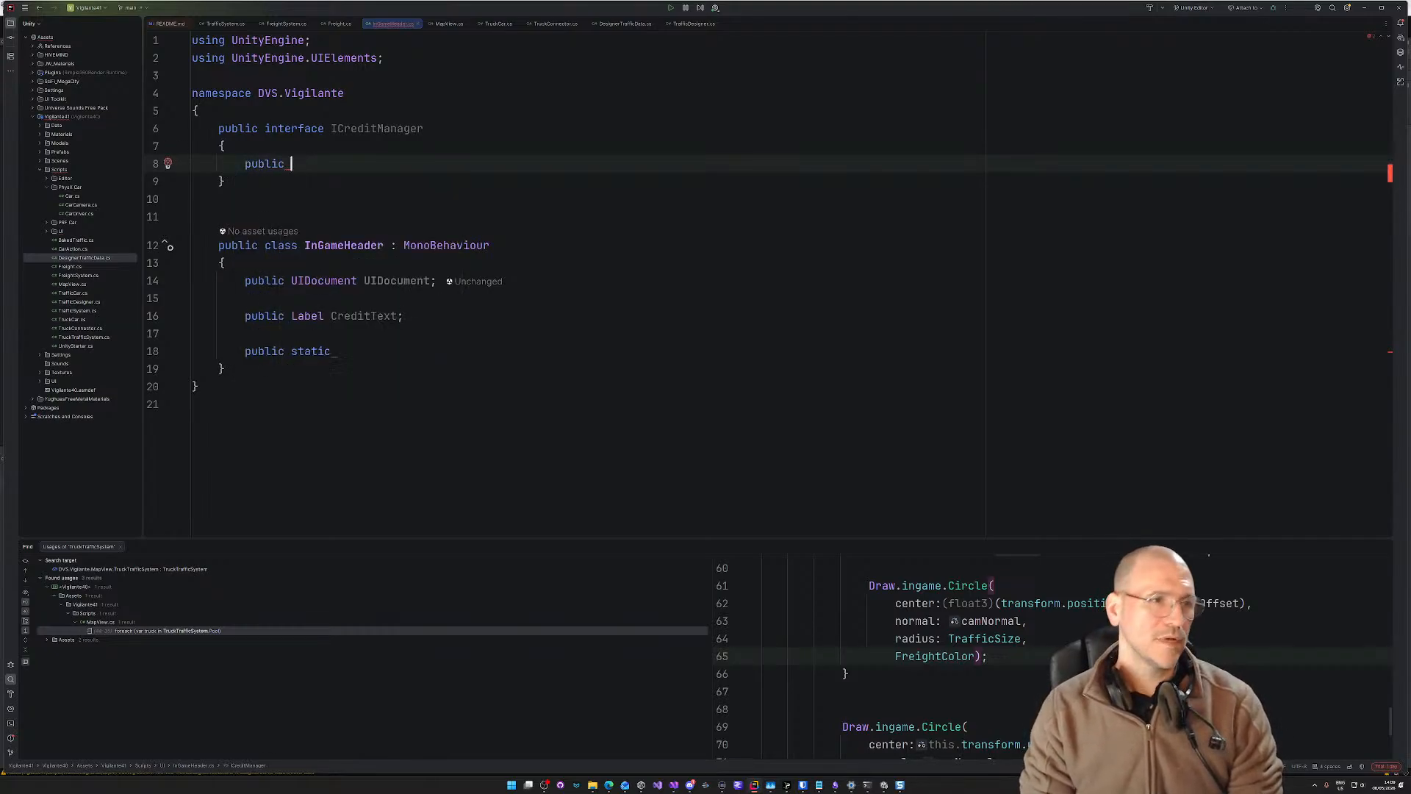
type("Credit")
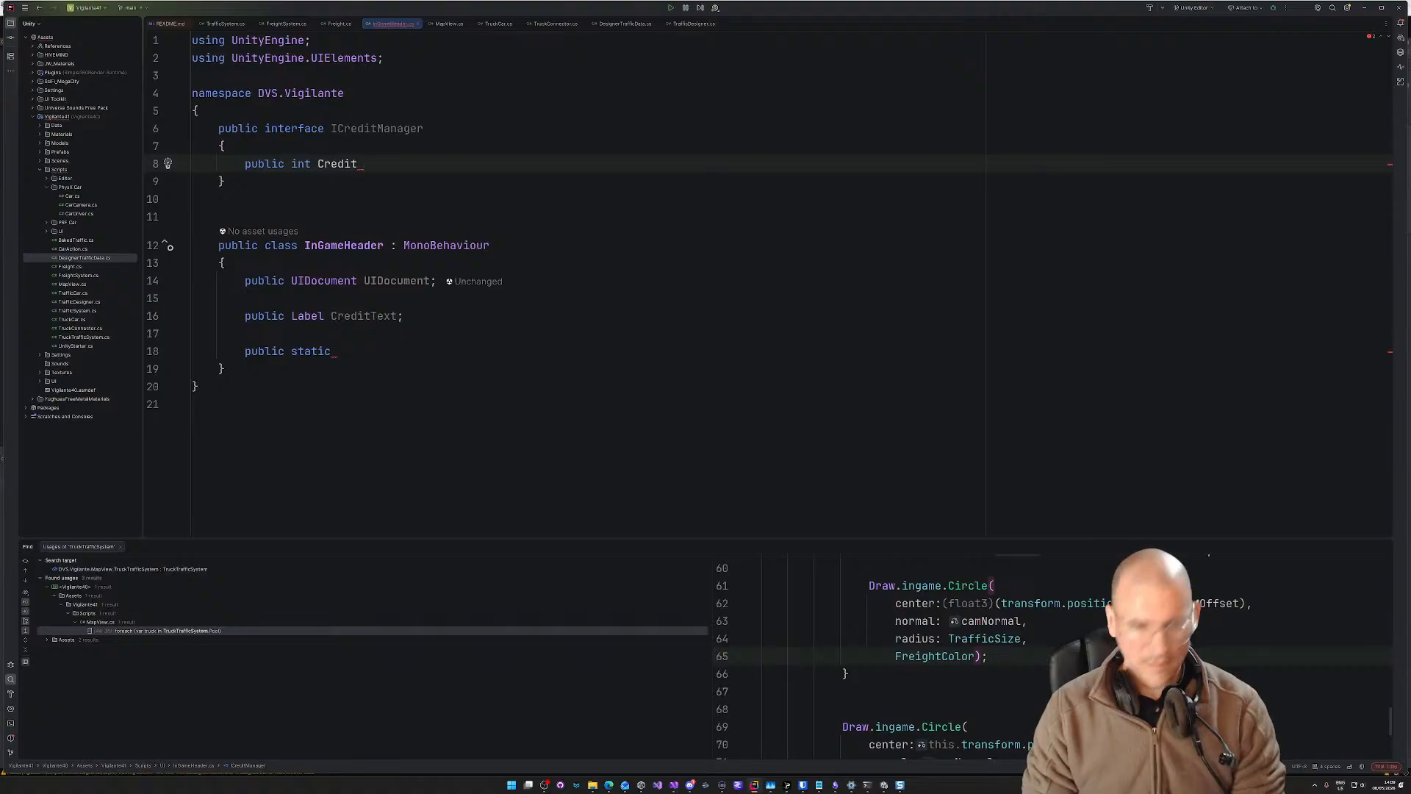
type(" { get;")
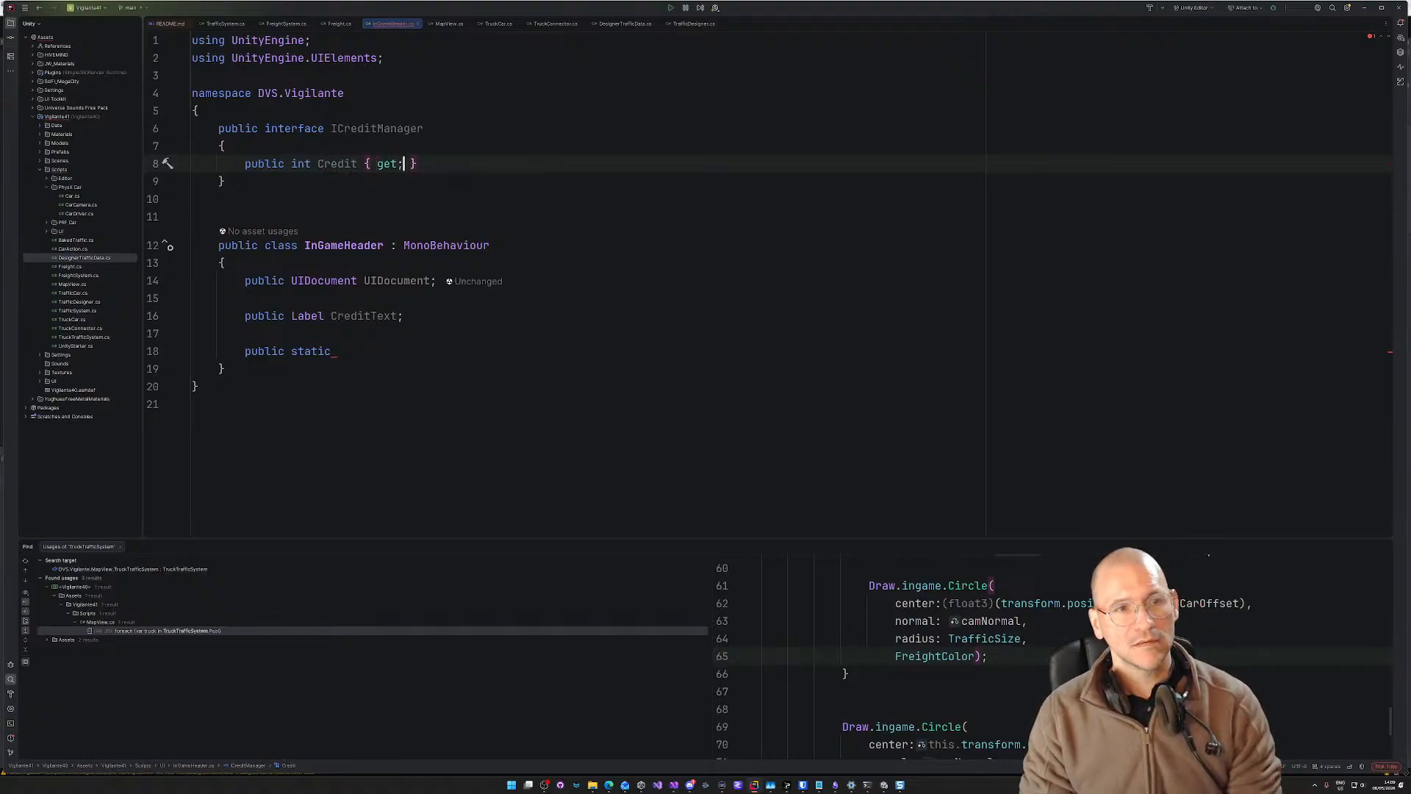
key("Right")
key("Right")
Step: Below the Credit property, declare a public method AddCredit that returns int and takes an int parameter credit
key("Return")
type("p")
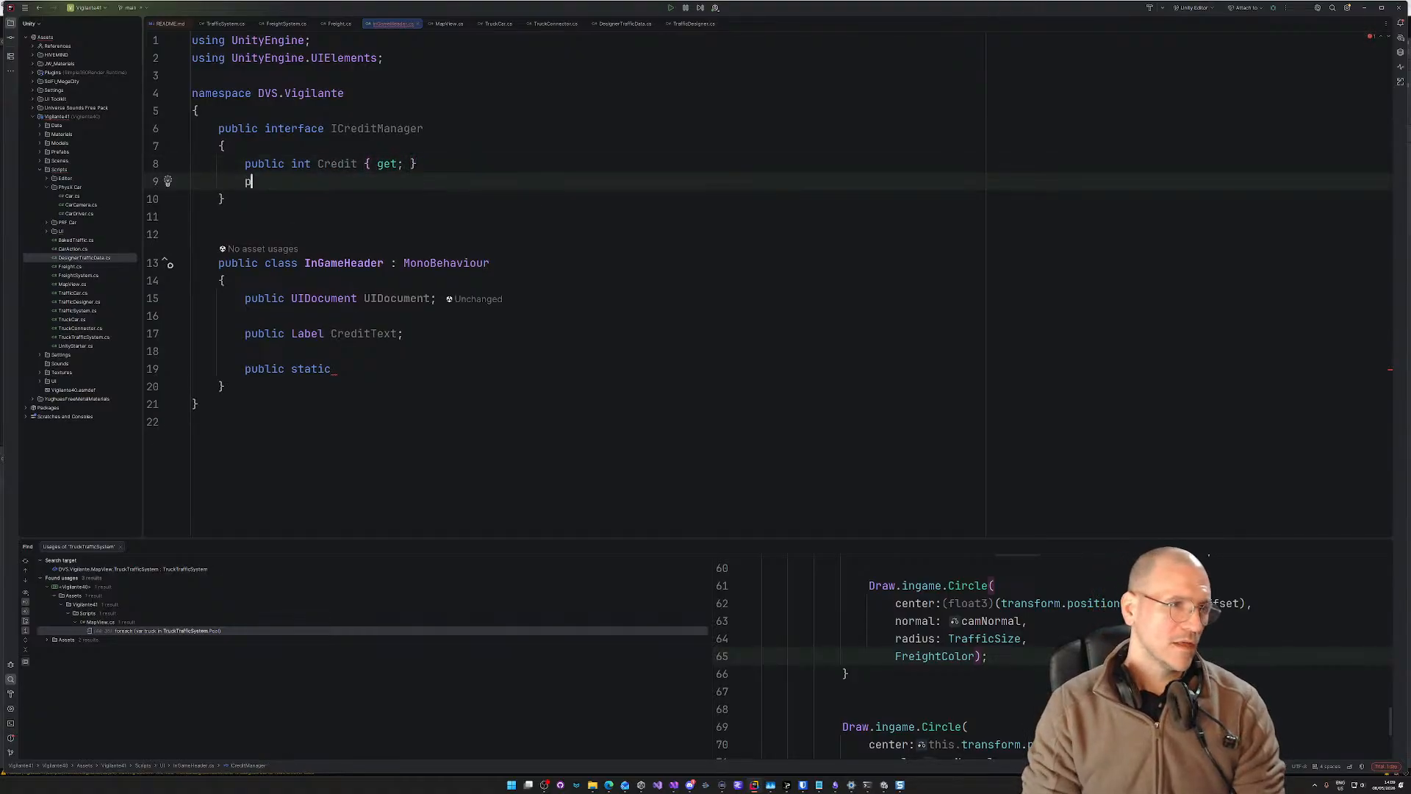
type("ublic int Add")
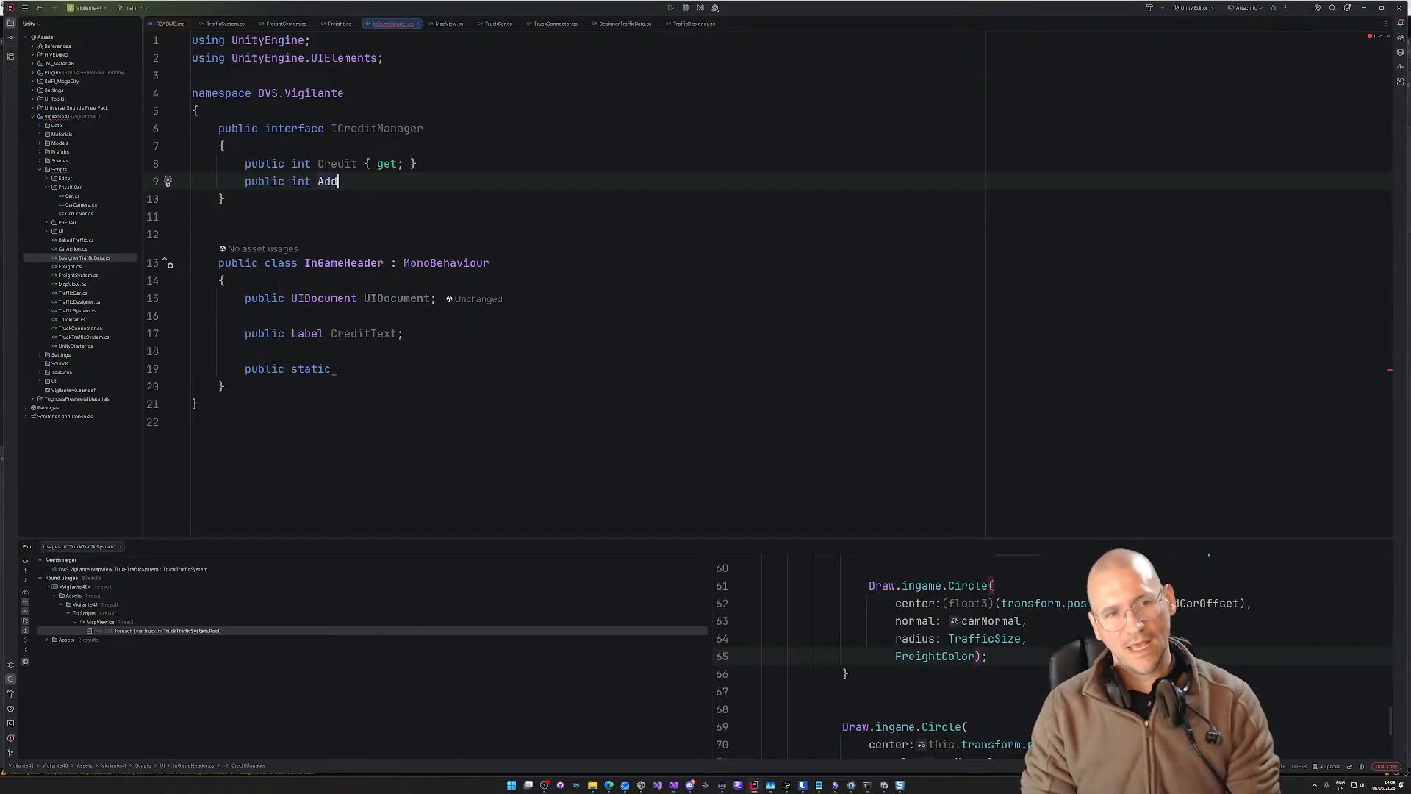
type("Credit")
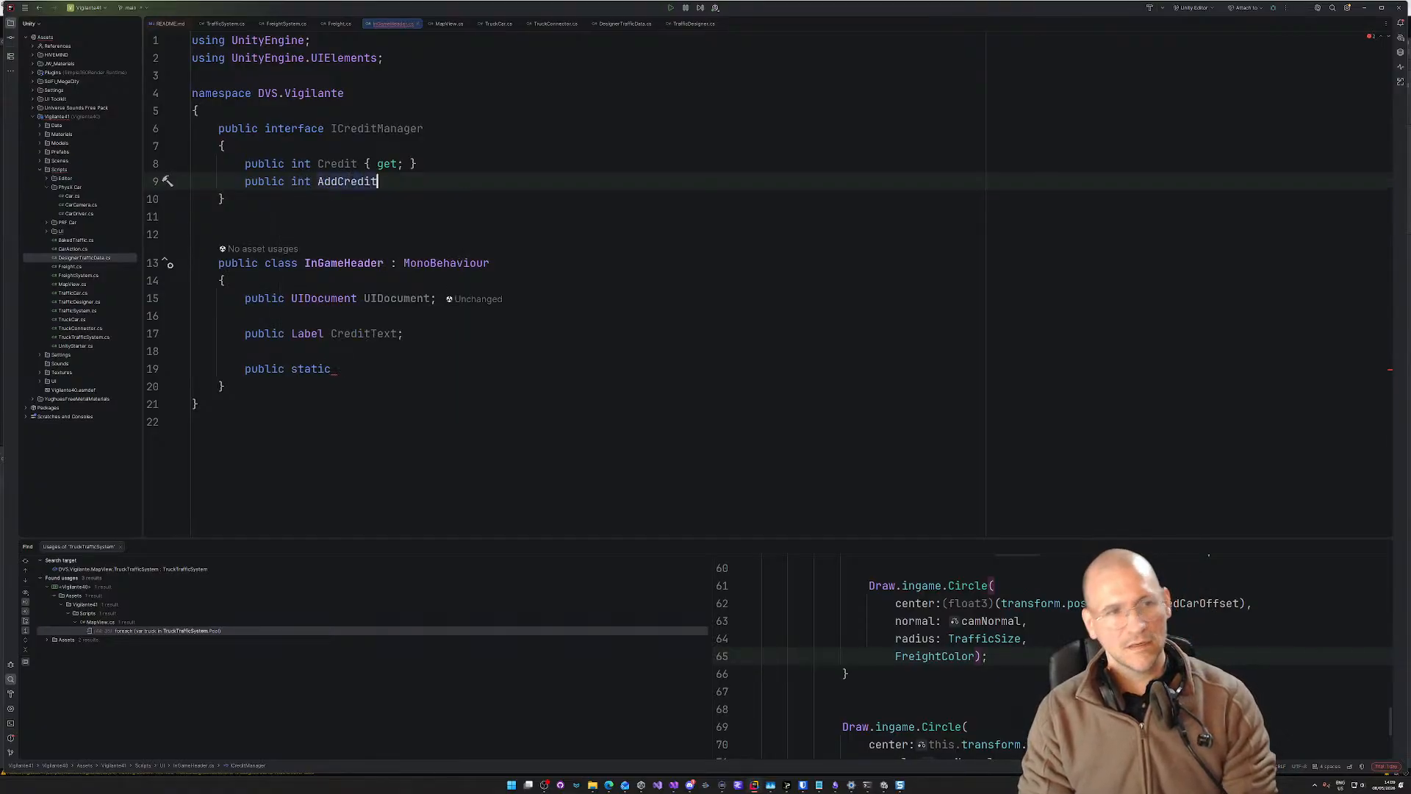
key("BackSpace")
key("BackSpace")
key("BackSpace")
key("BackSpace")
key("BackSpace")
key("BackSpace")
key("BackSpace")
key("BackSpace")
key("BackSpace")
key("BackSpace")
key("BackSpace")
key("BackSpace")
key("BackSpace")
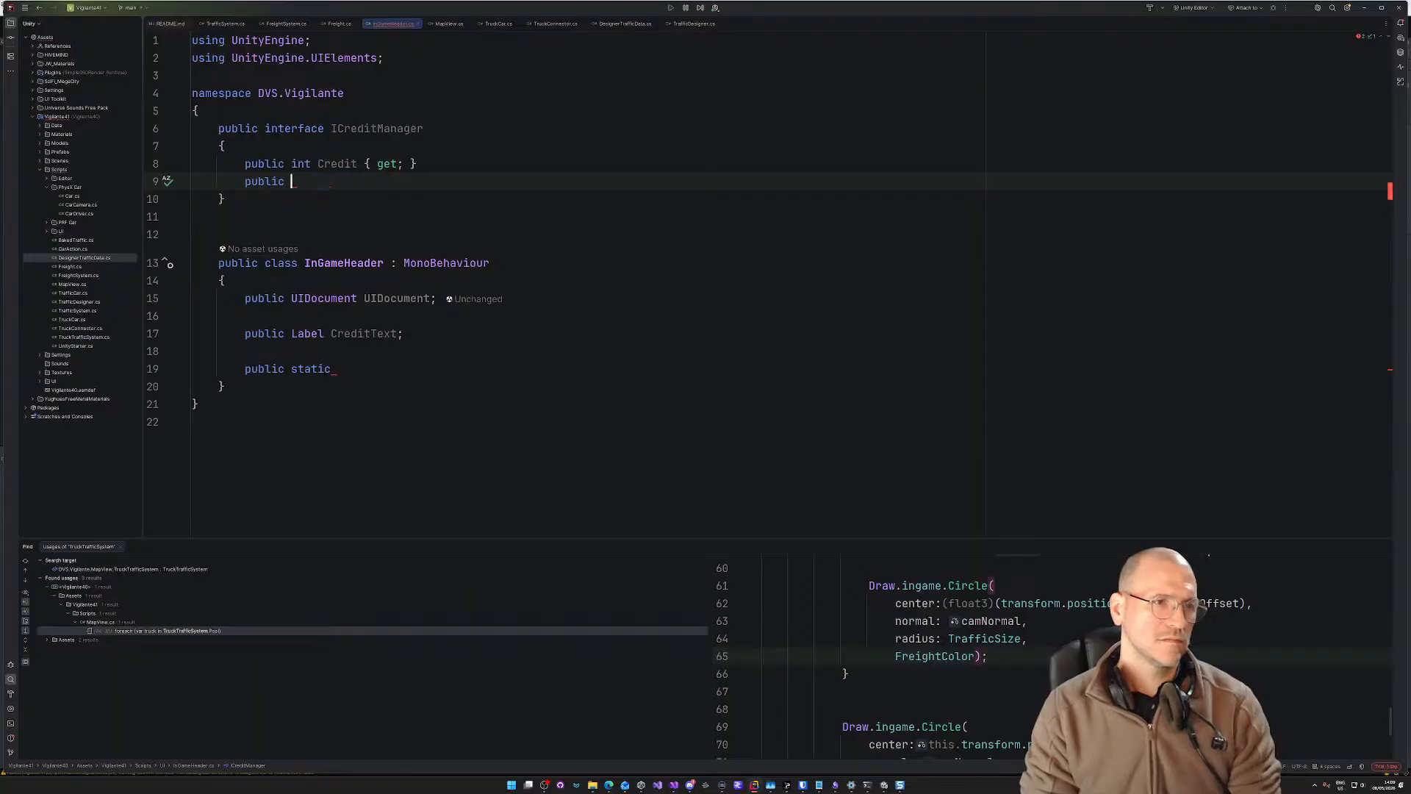
type("int ")
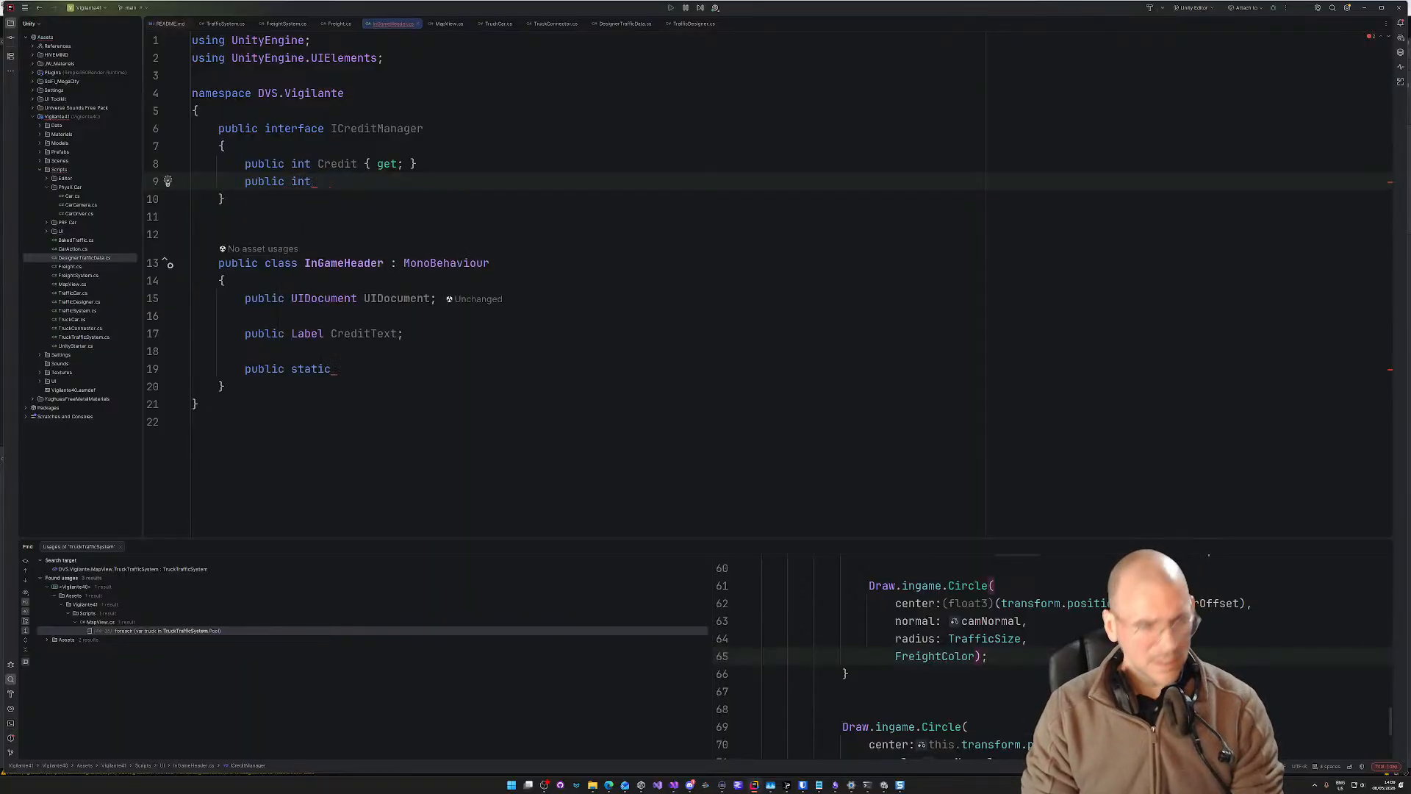
type("AddCred")
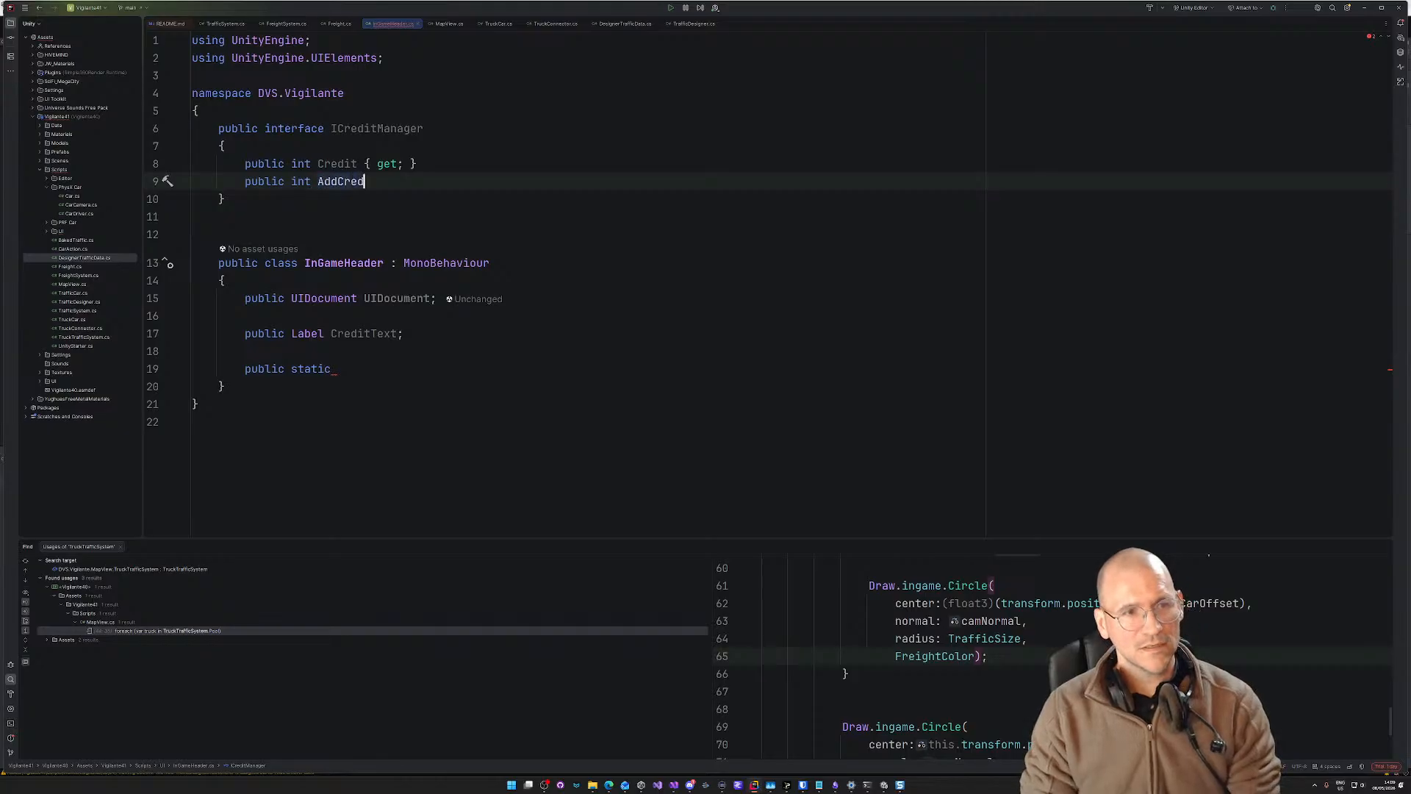
type("it(int cred")
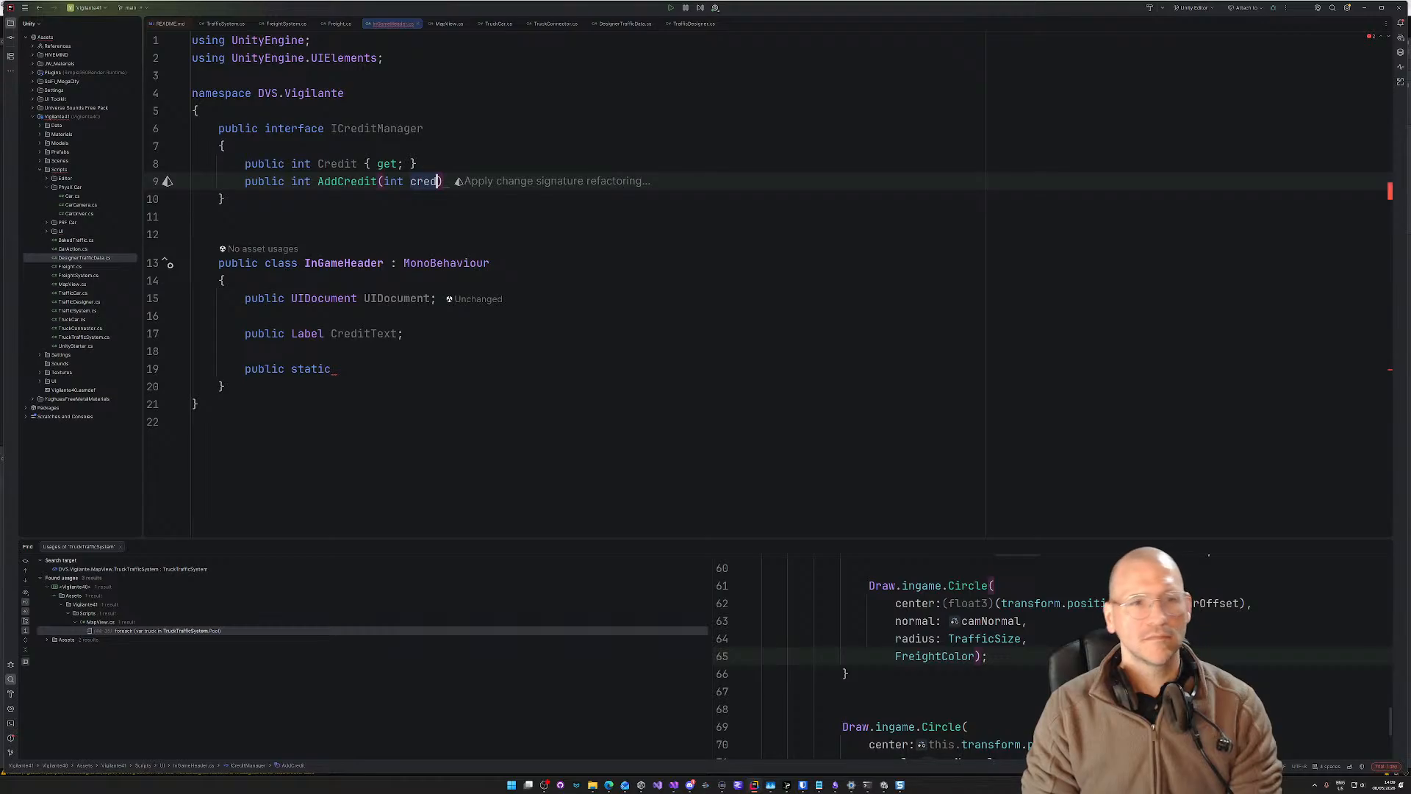
type("it);")
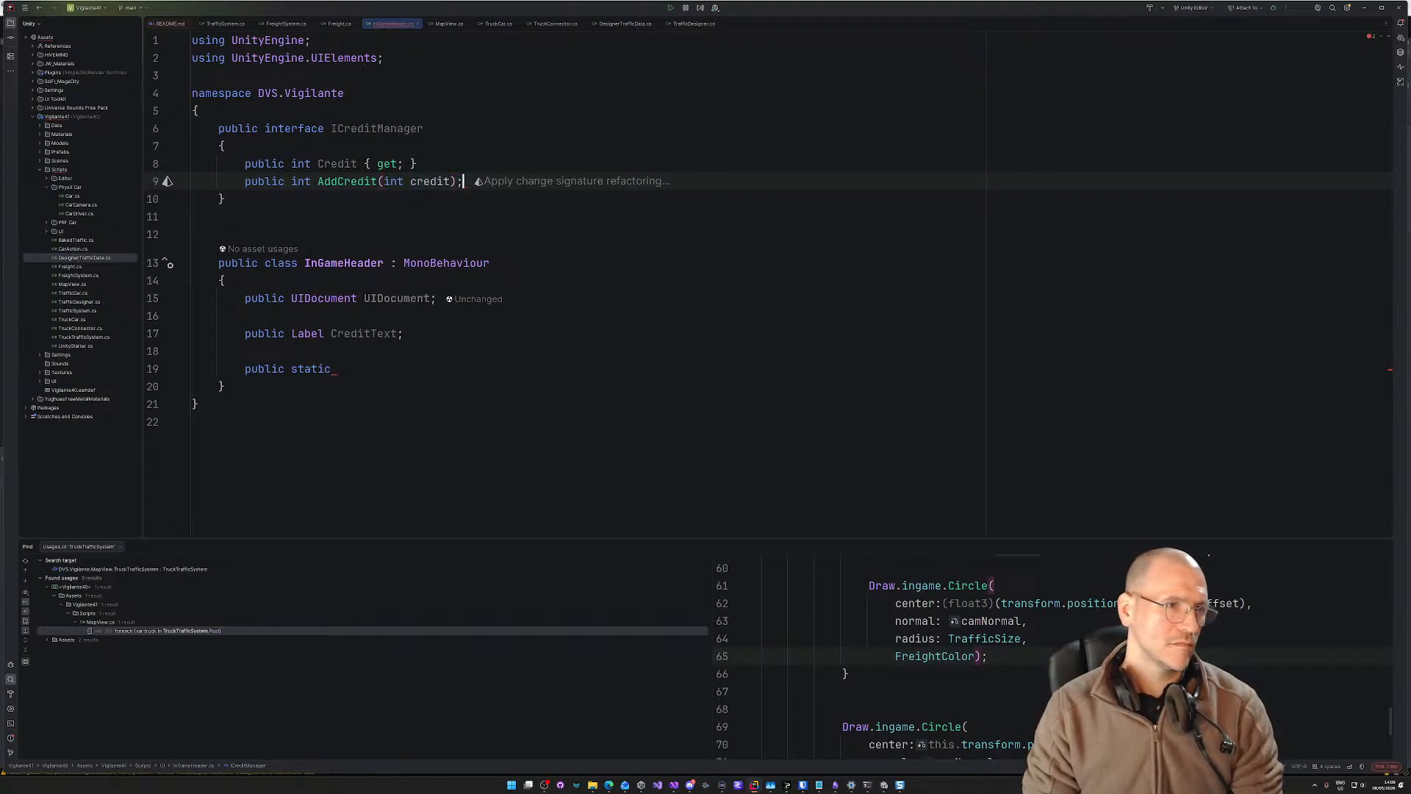
Step: Below AddCredit, declare a public method RemoveCredit that returns int and takes an int parameter credit
key("Return")
type("public ")
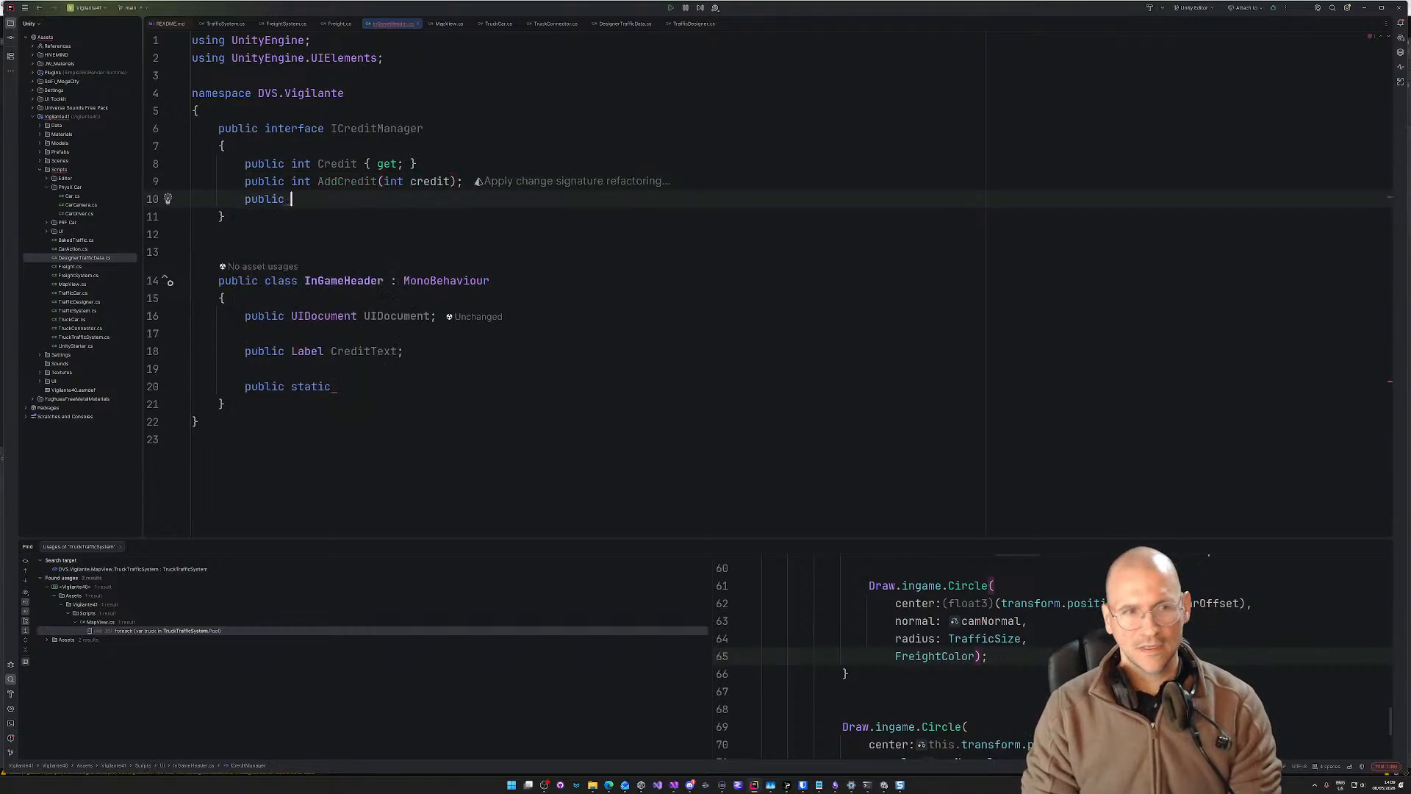
type("int Remove")
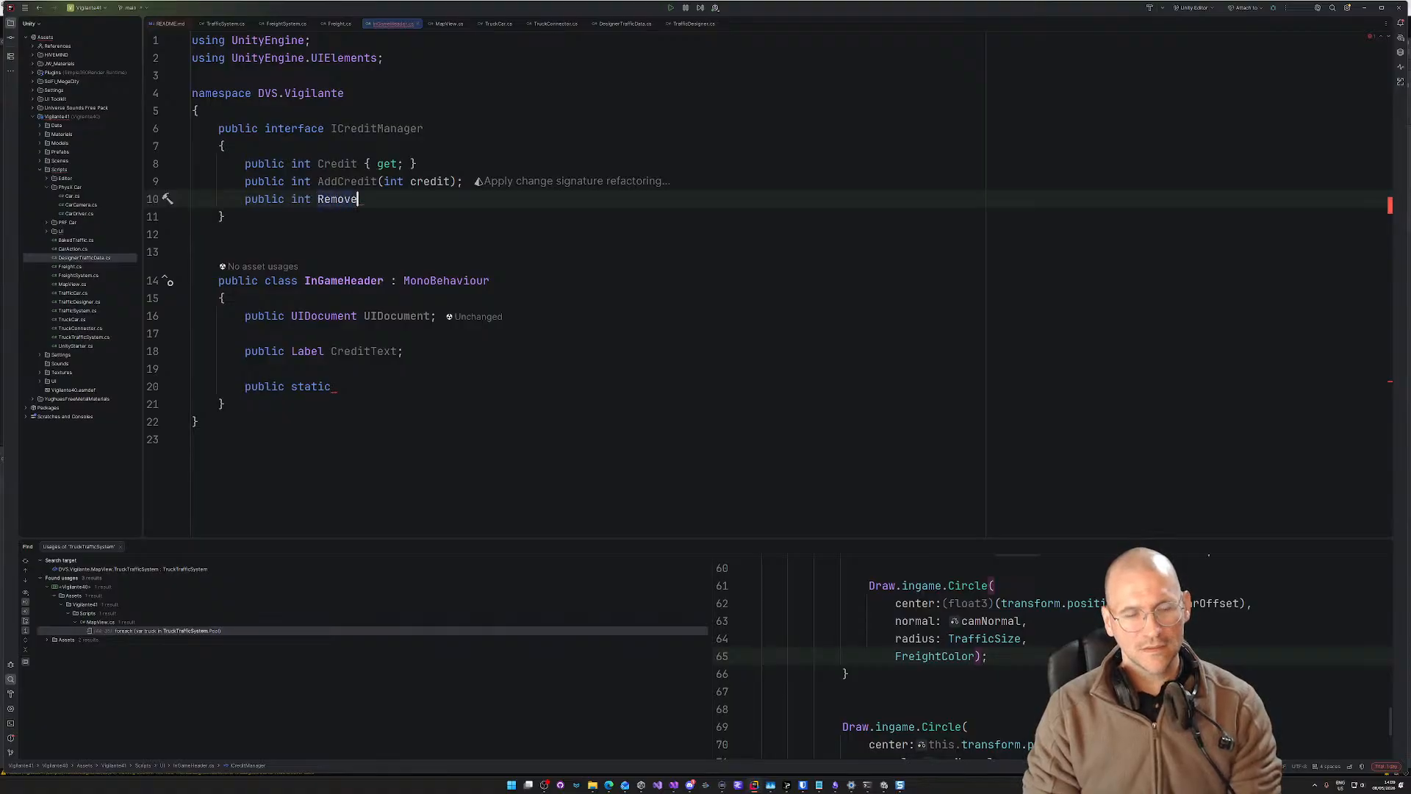
type("Credit")
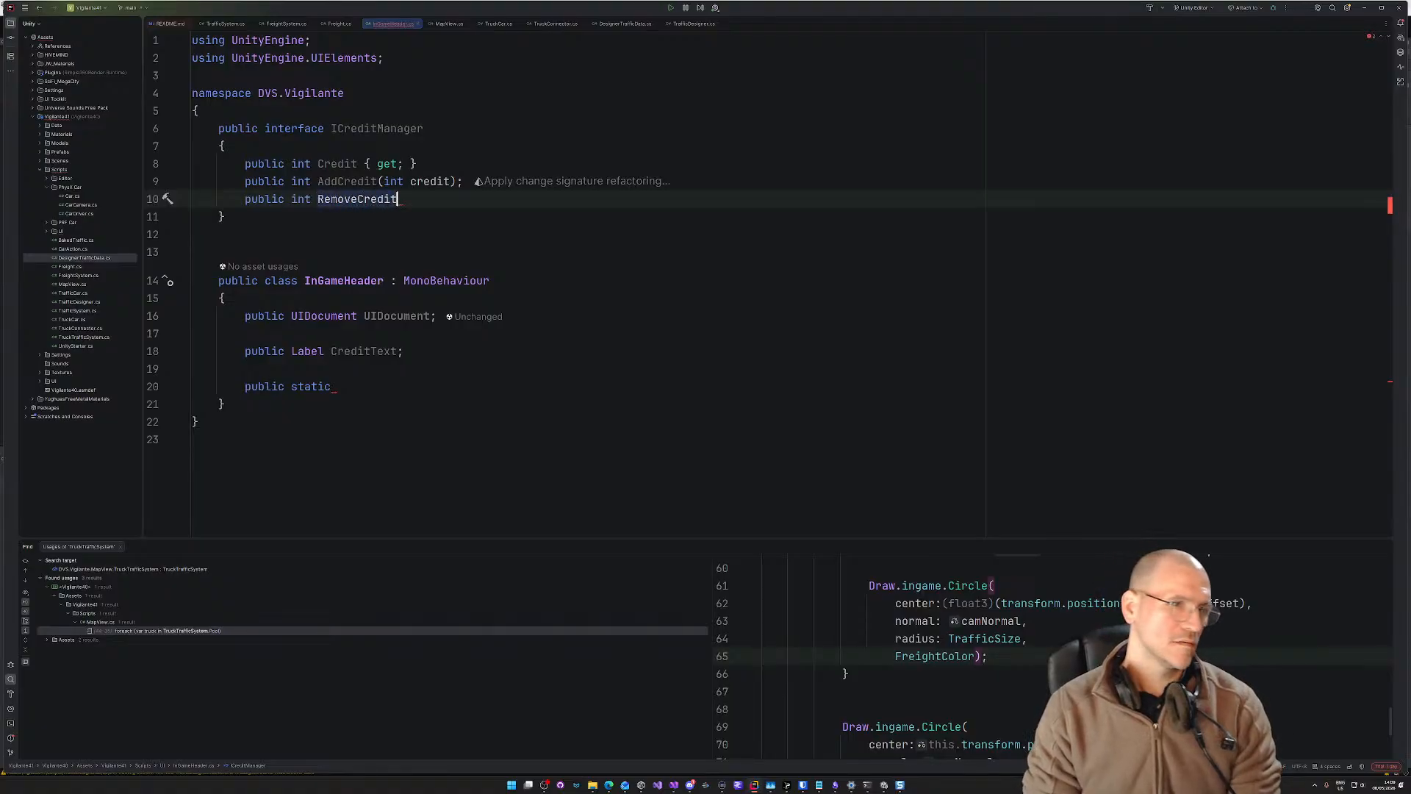
type("(int cre")
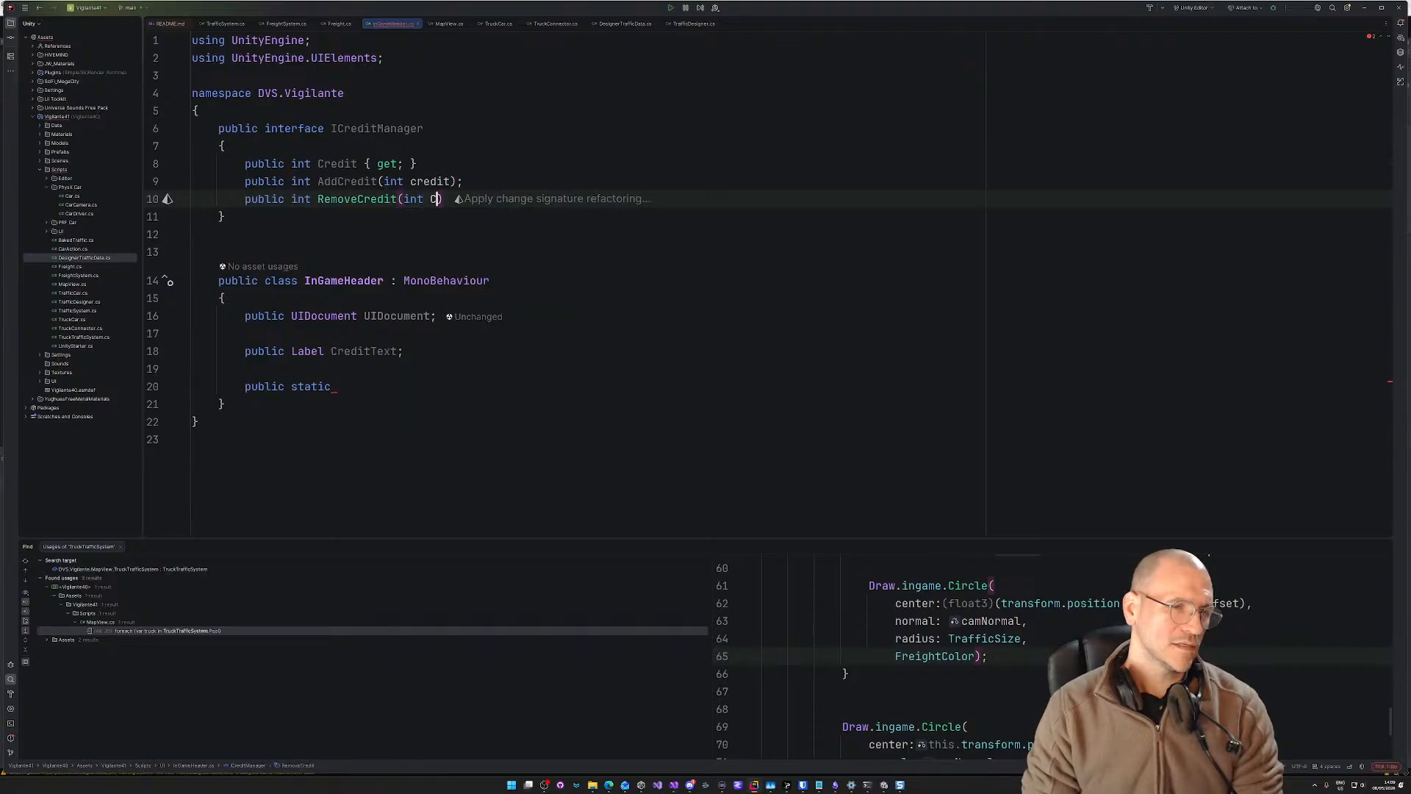
type("dit);")
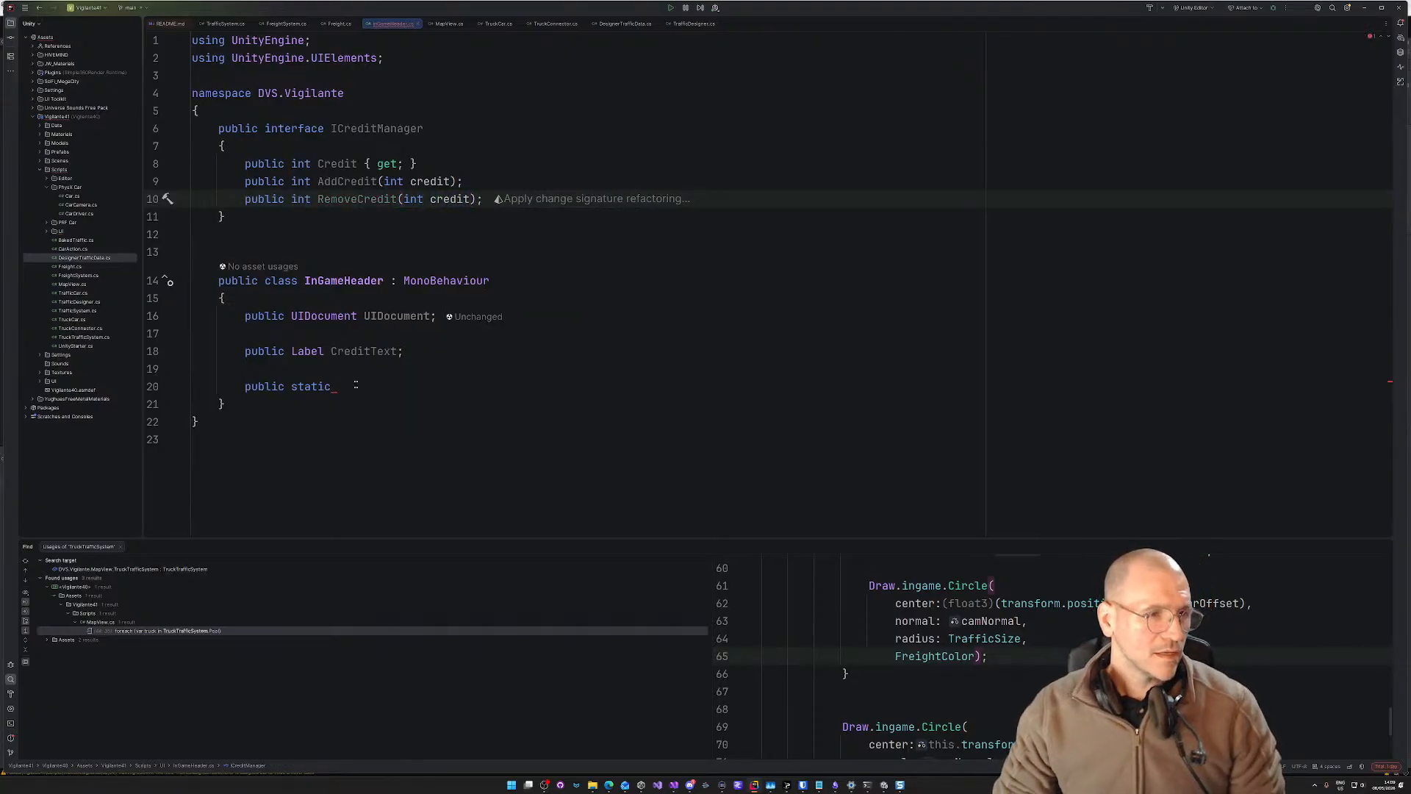
Step: Complete the public static declaration in InGameHeader as an ICreditManager field named CreditManager
left_click(384, 299)
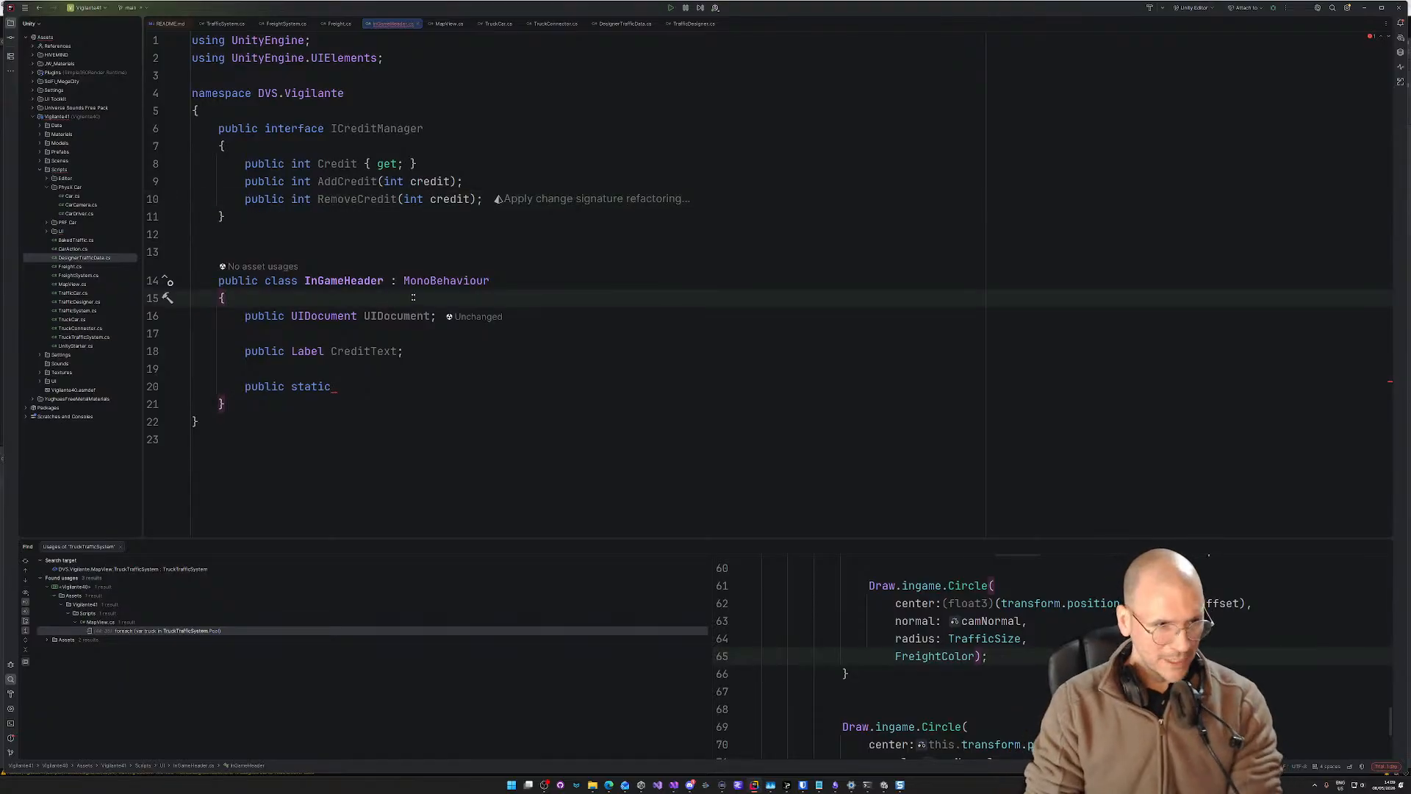
left_click(363, 383)
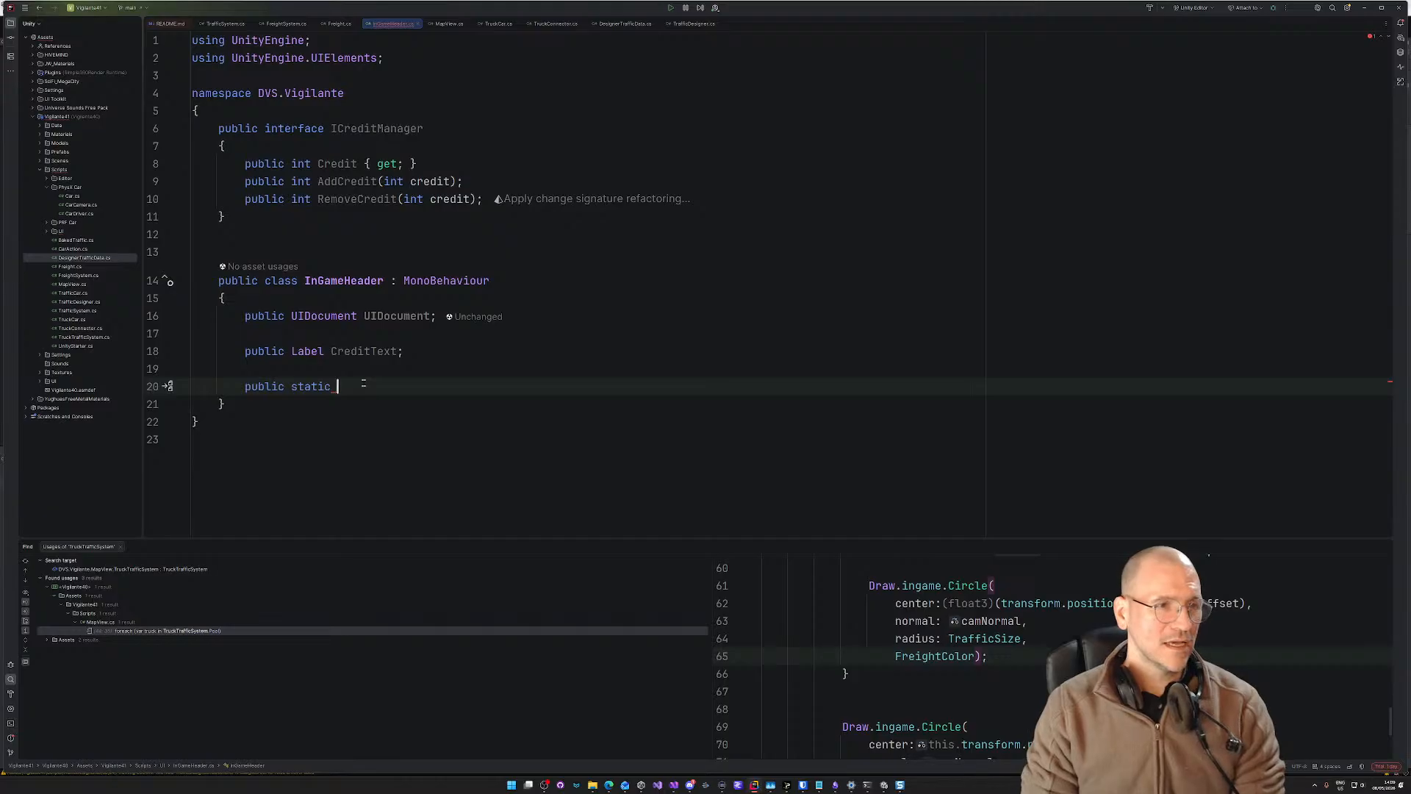
type("IC")
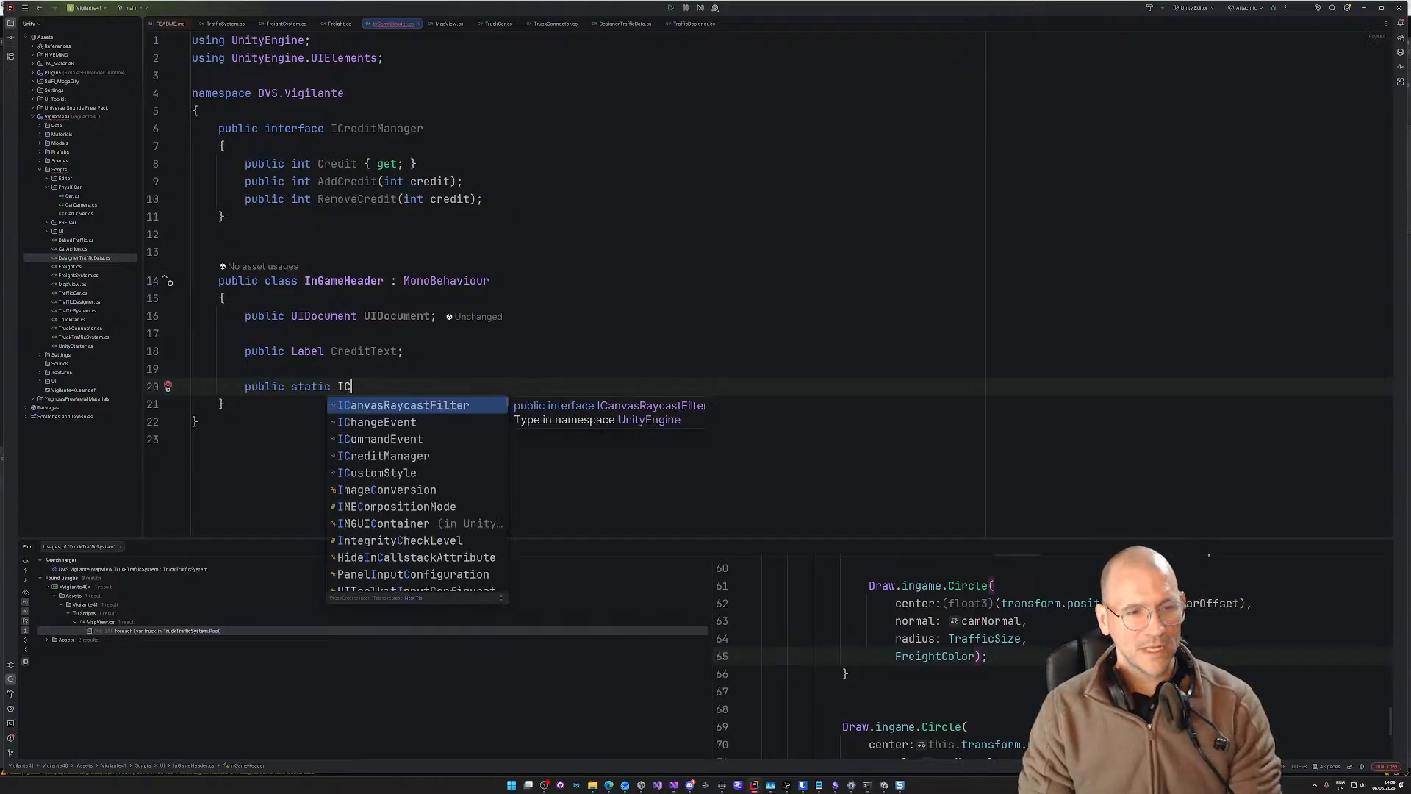
type("r")
key("Return")
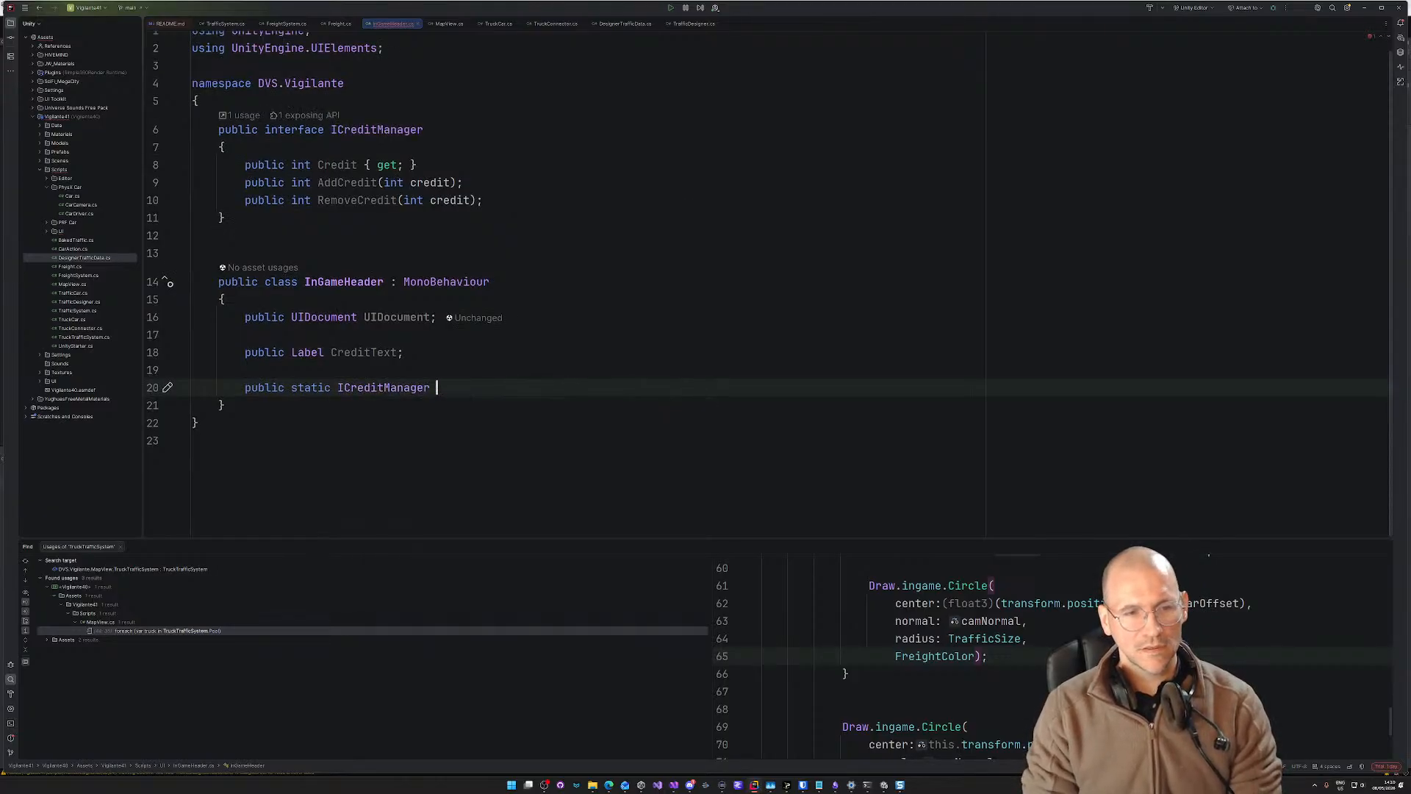
type("Cre")
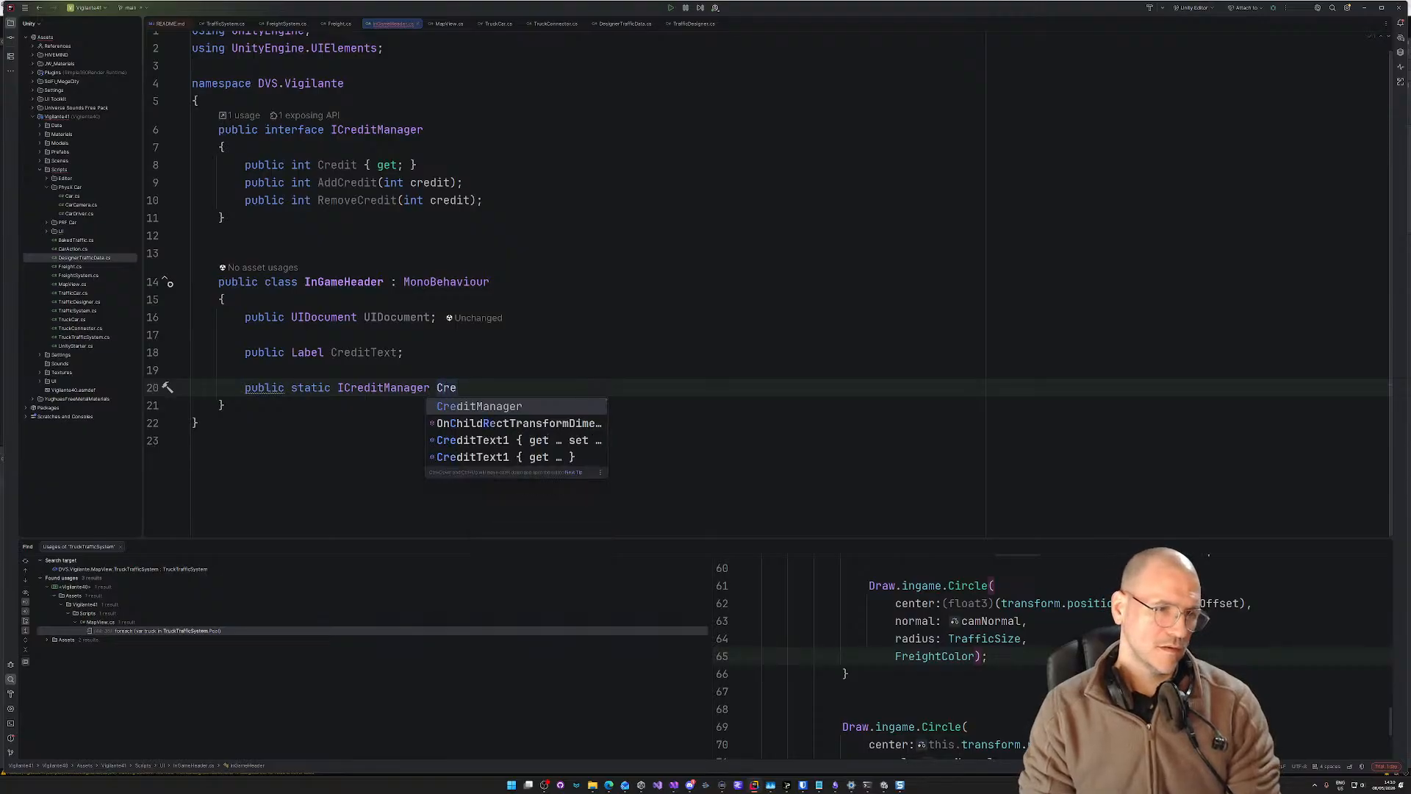
type("ditManager")
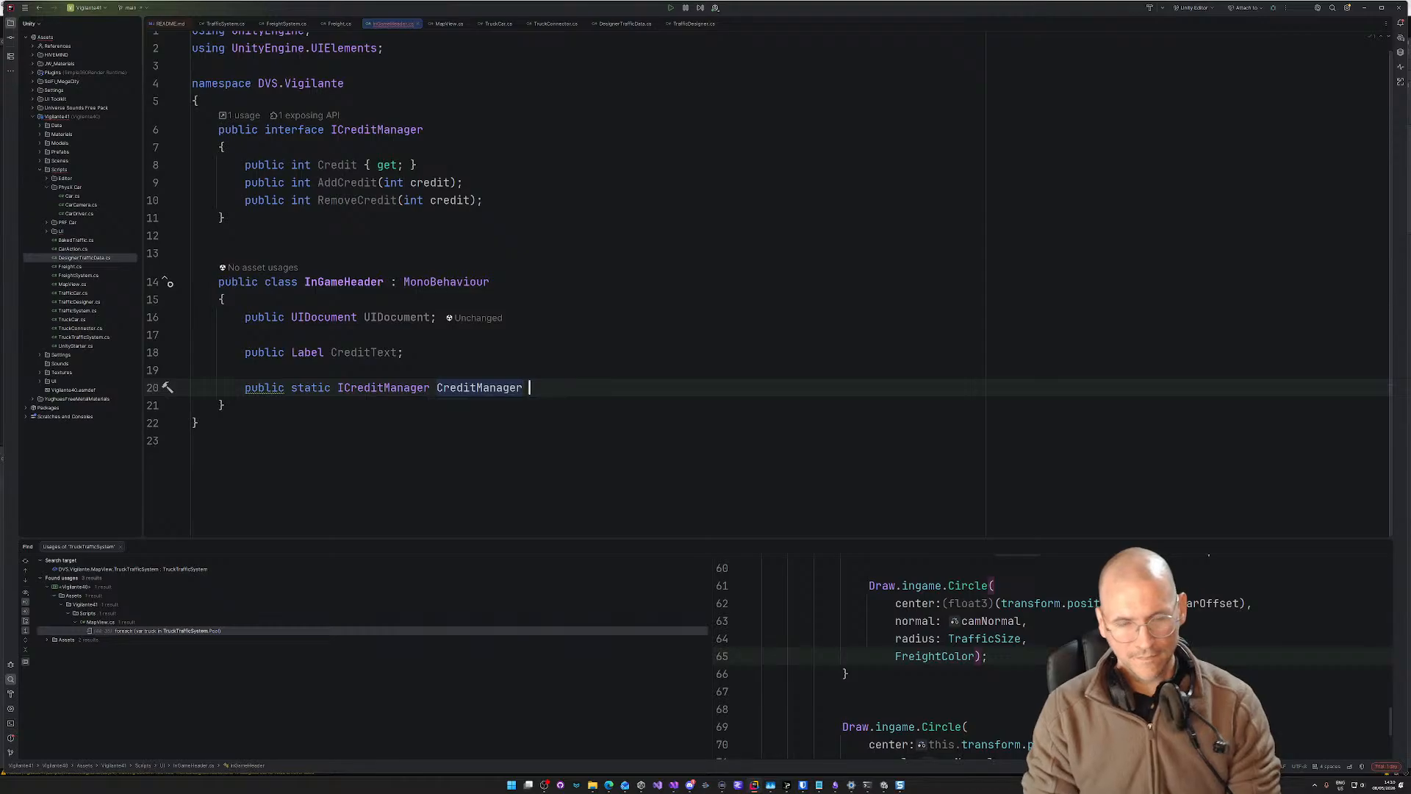
key("BackSpace")
type(";")
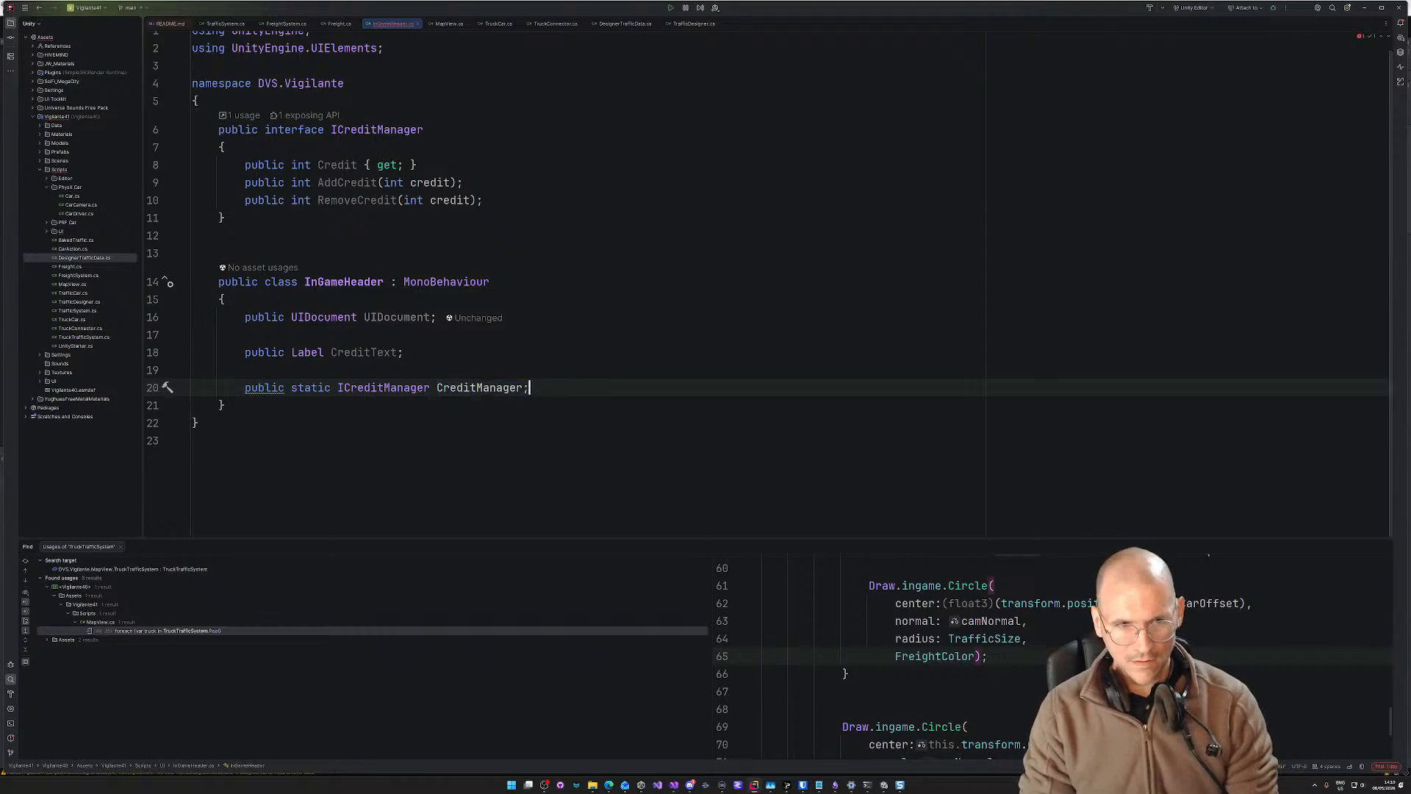
Step: Add a public void Awake event method with an empty body below the CreditManager field in InGameHeader
key("Return")
key("Return")
key("Return")
type("publi c")
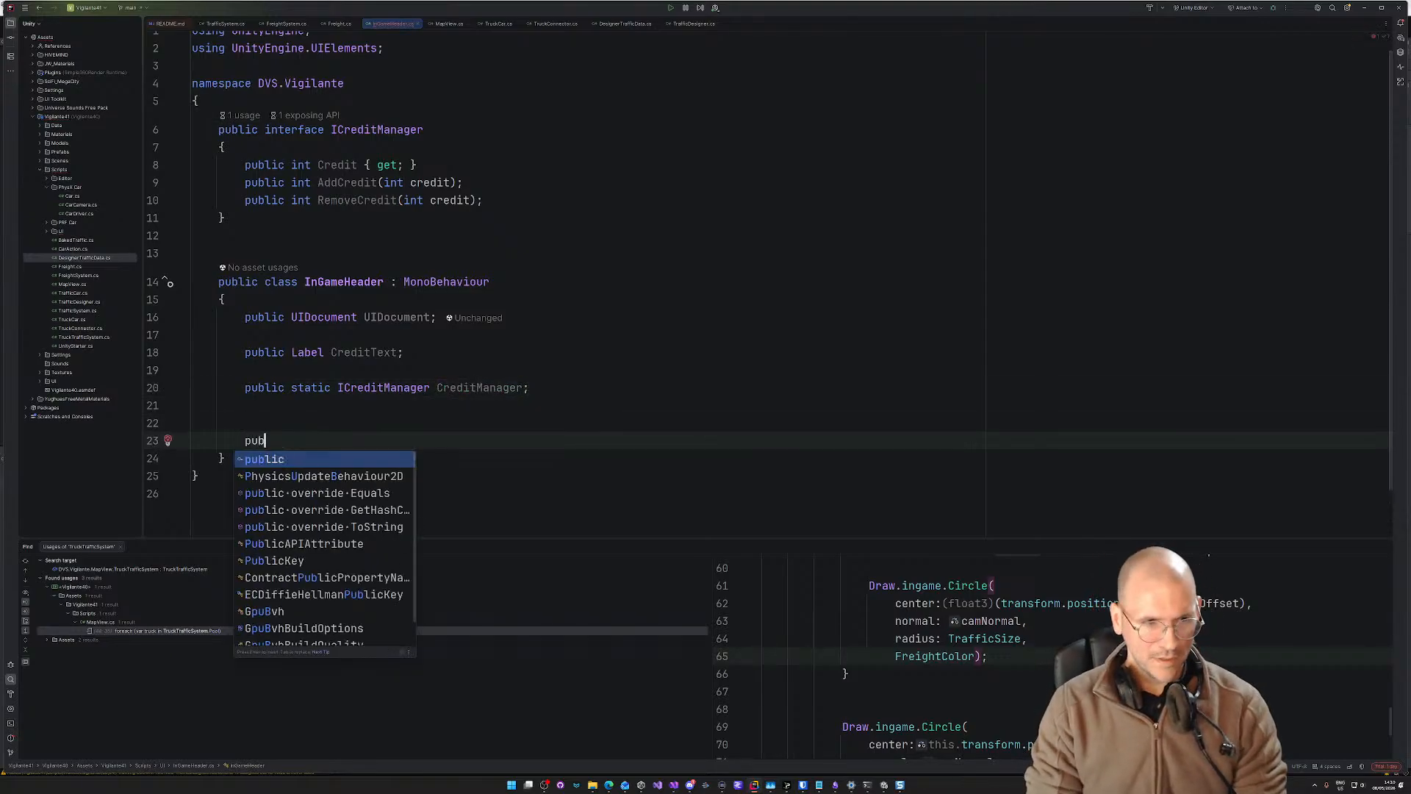
key("BackSpace")
key("BackSpace")
type("c A")
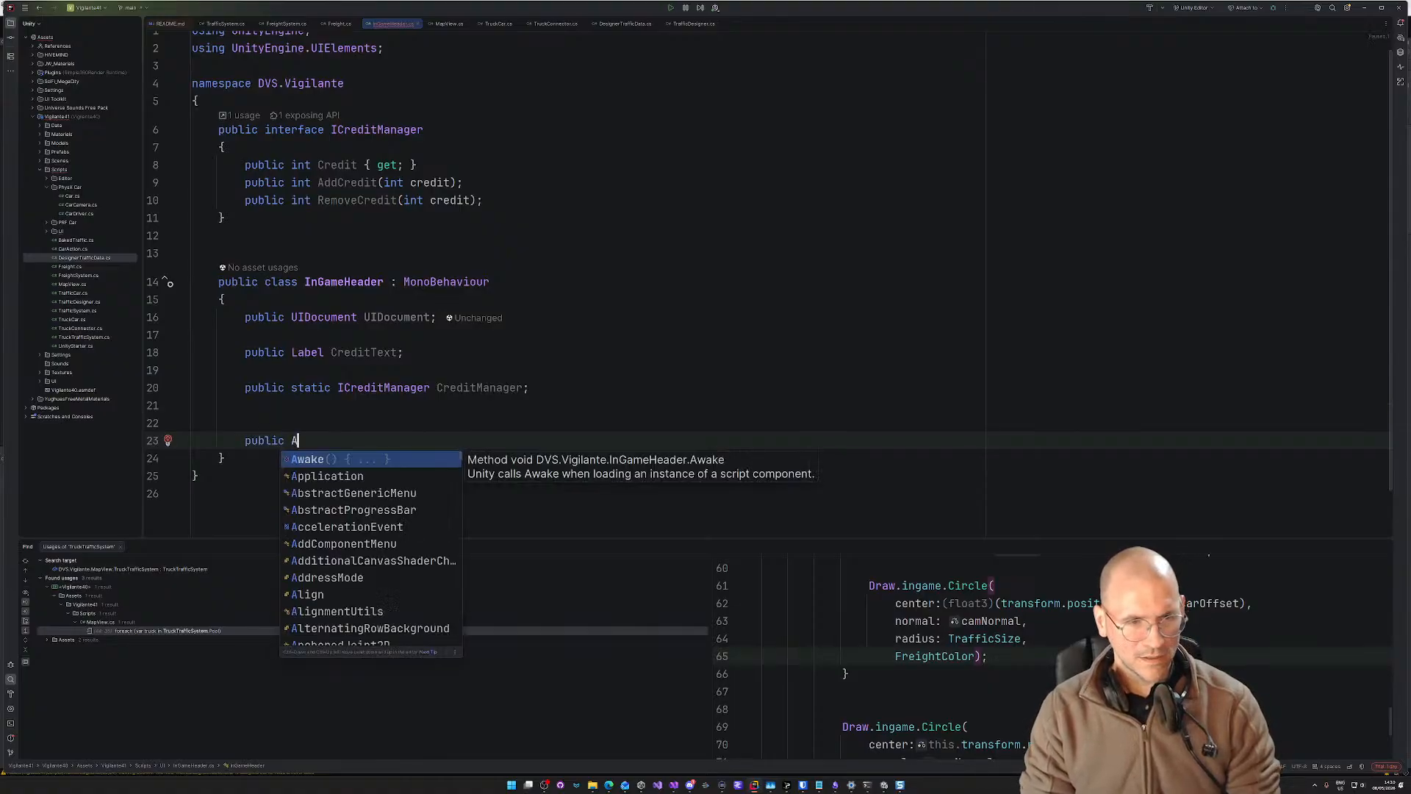
key("BackSpace")
type("void Aw")
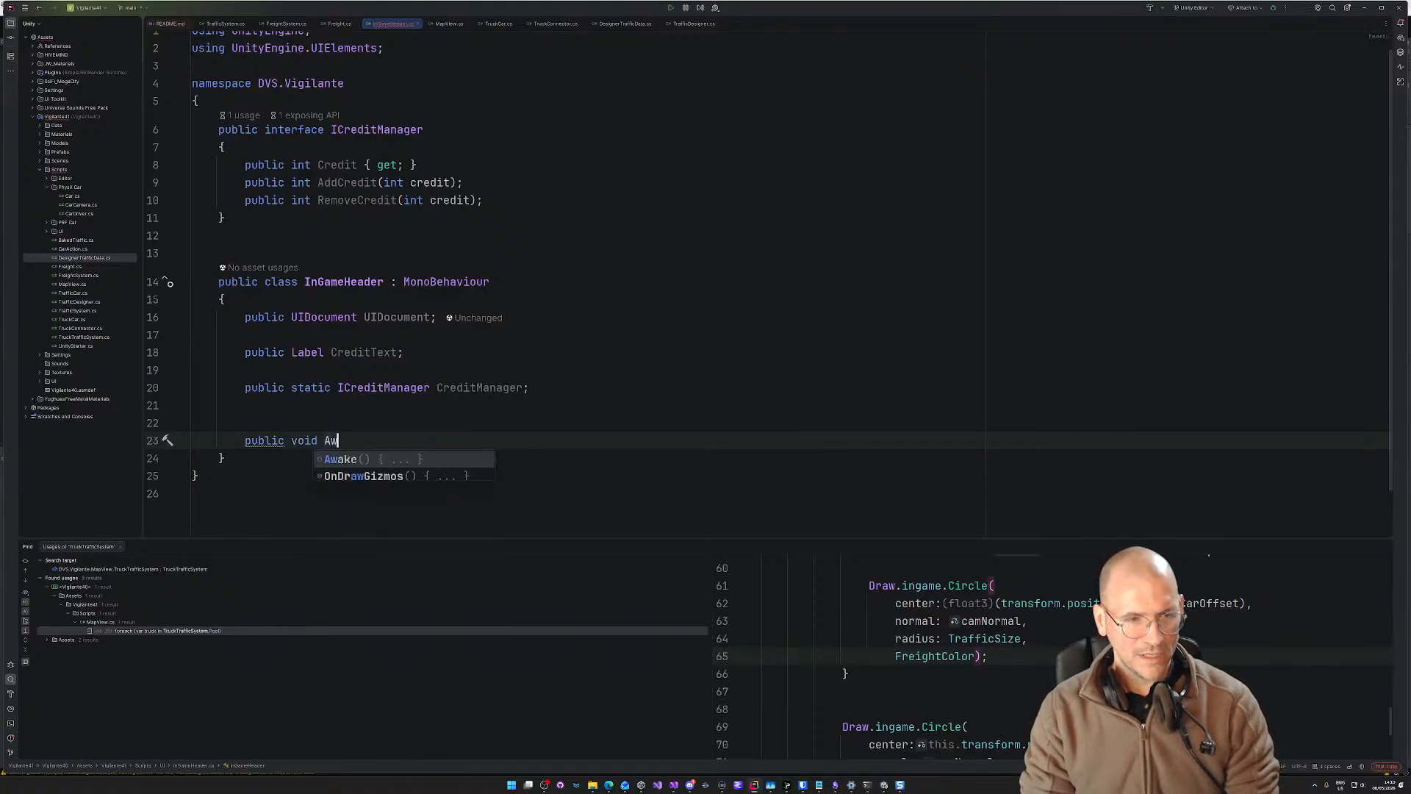
key("Return")
key("BackSpace")
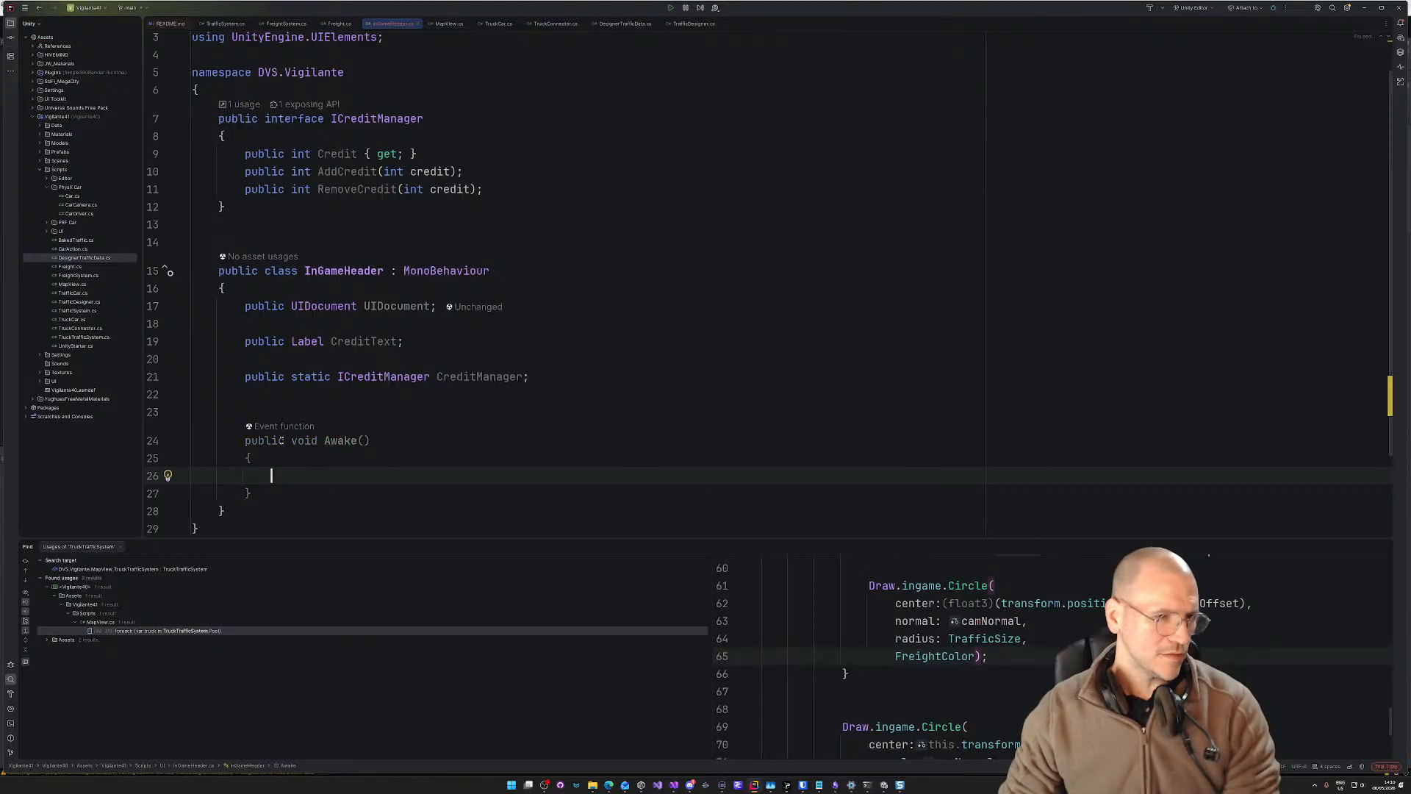
Step: Change the Awake method's access modifier to private
left_click(285, 440)
type("private")
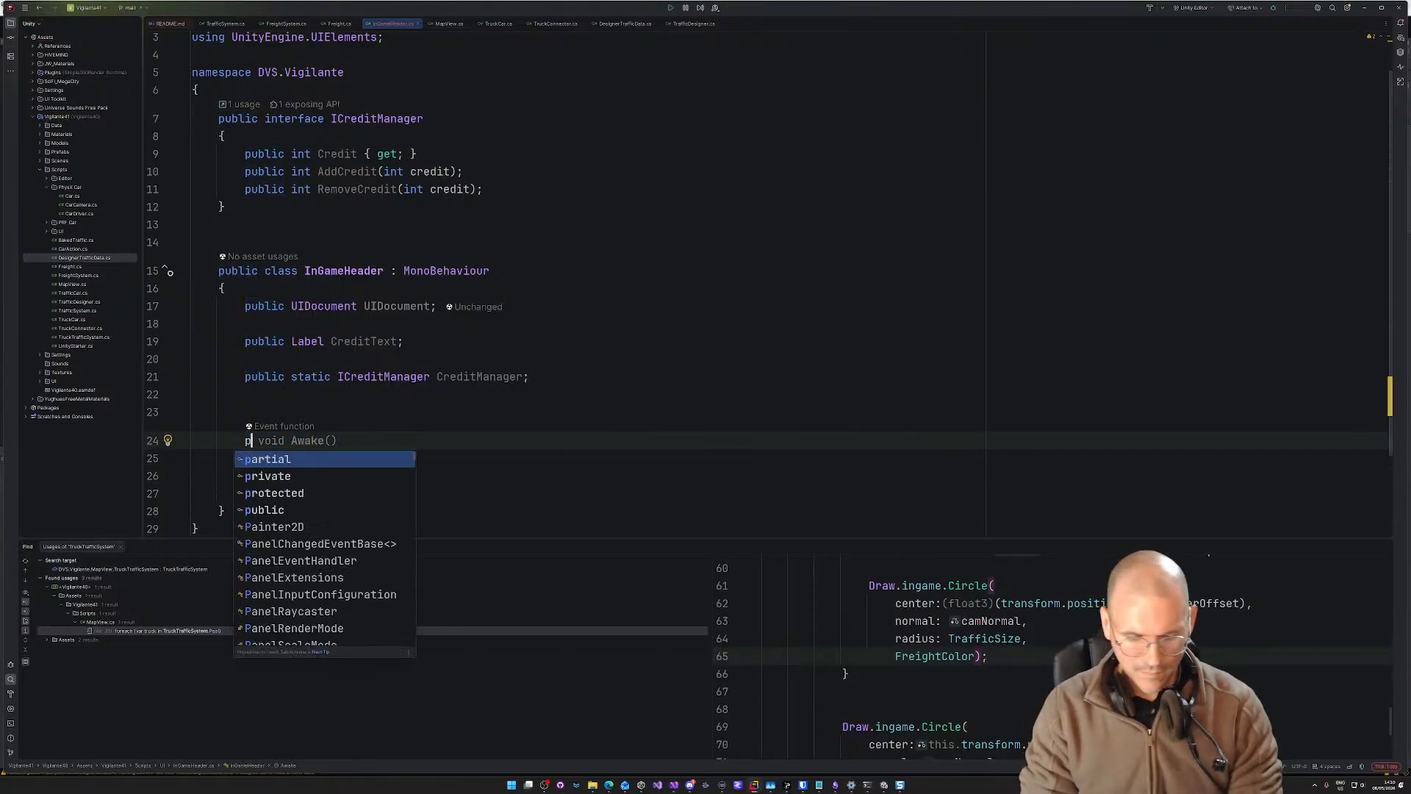
left_click(498, 409)
left_click(369, 458)
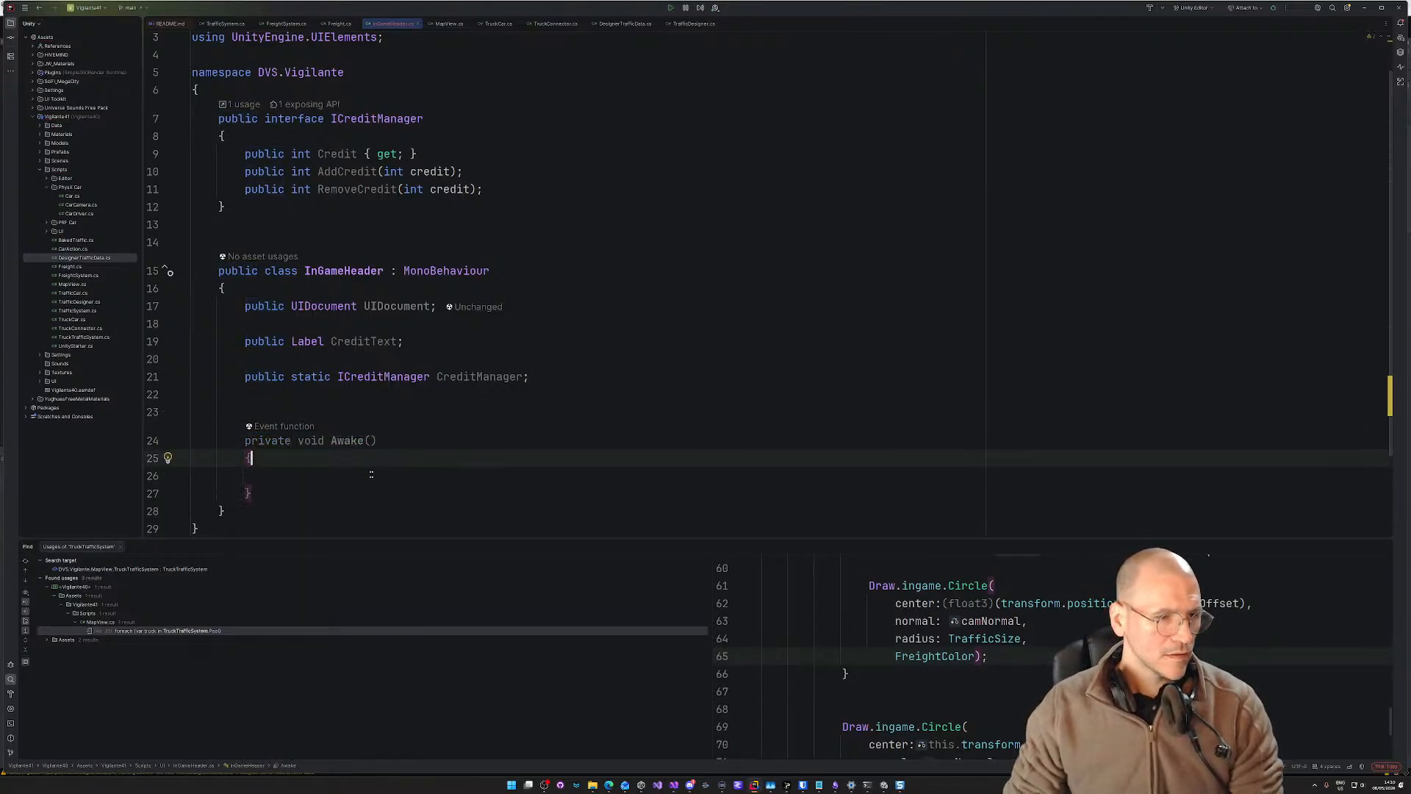
Step: Assign this to CreditManager inside the body of the Awake method
left_click(372, 474)
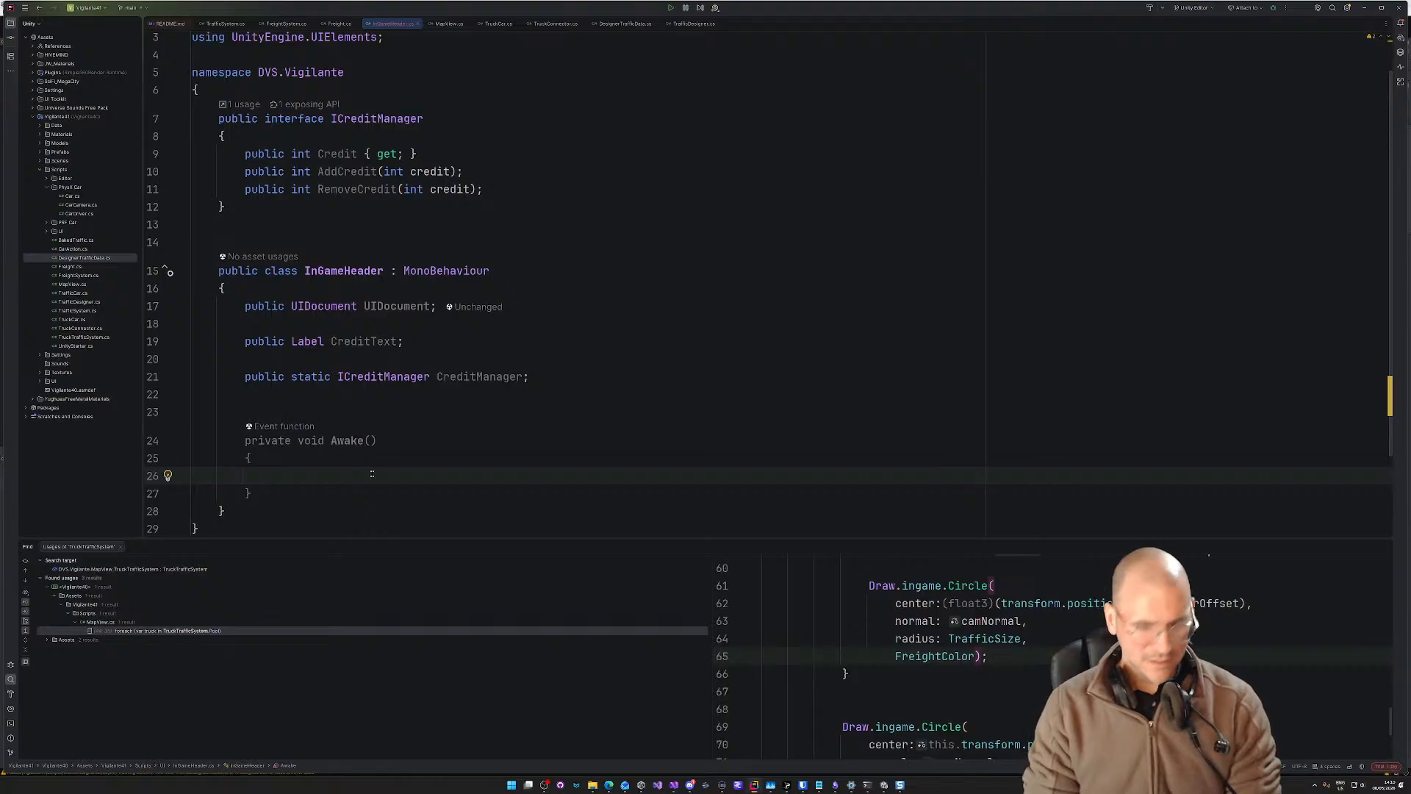
type("Credit")
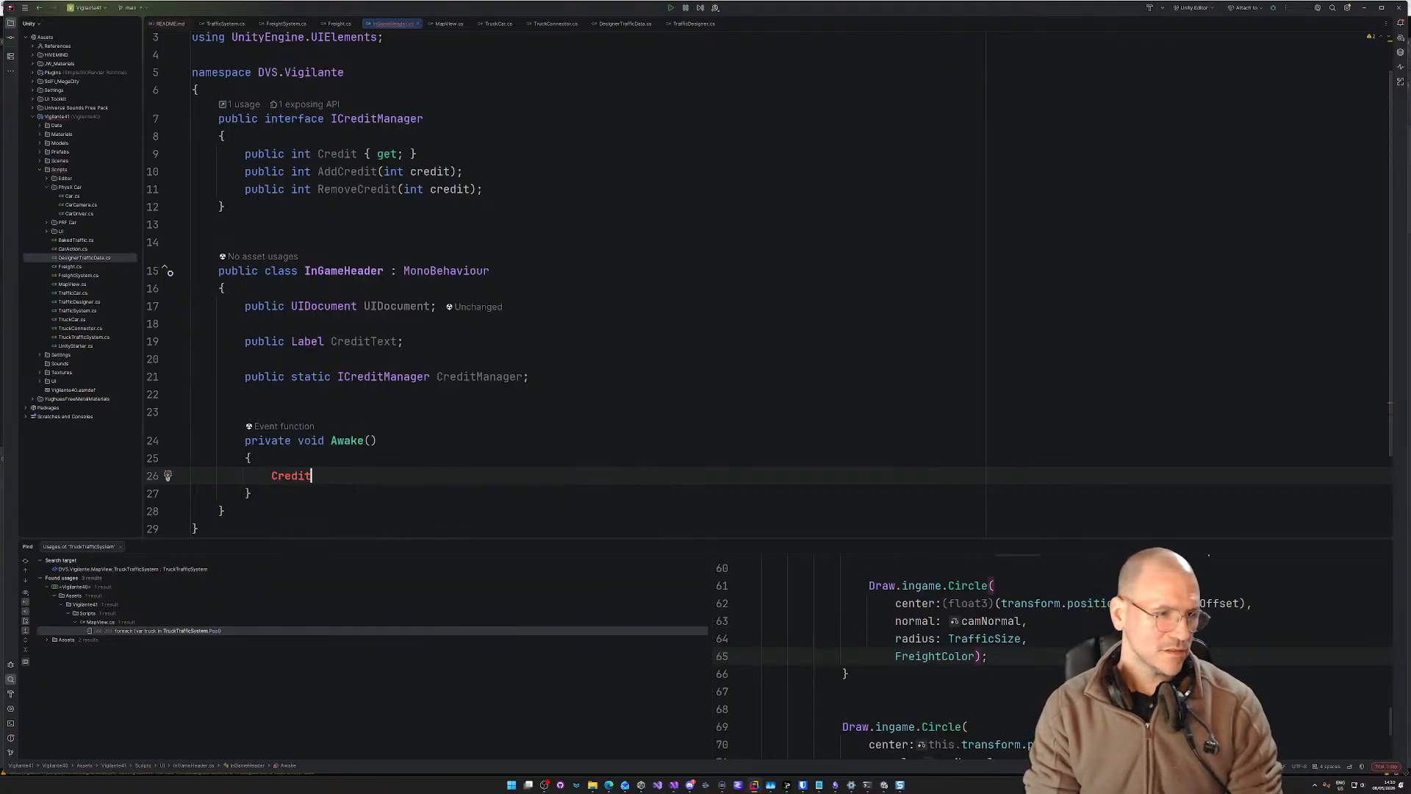
type("Manager = trh")
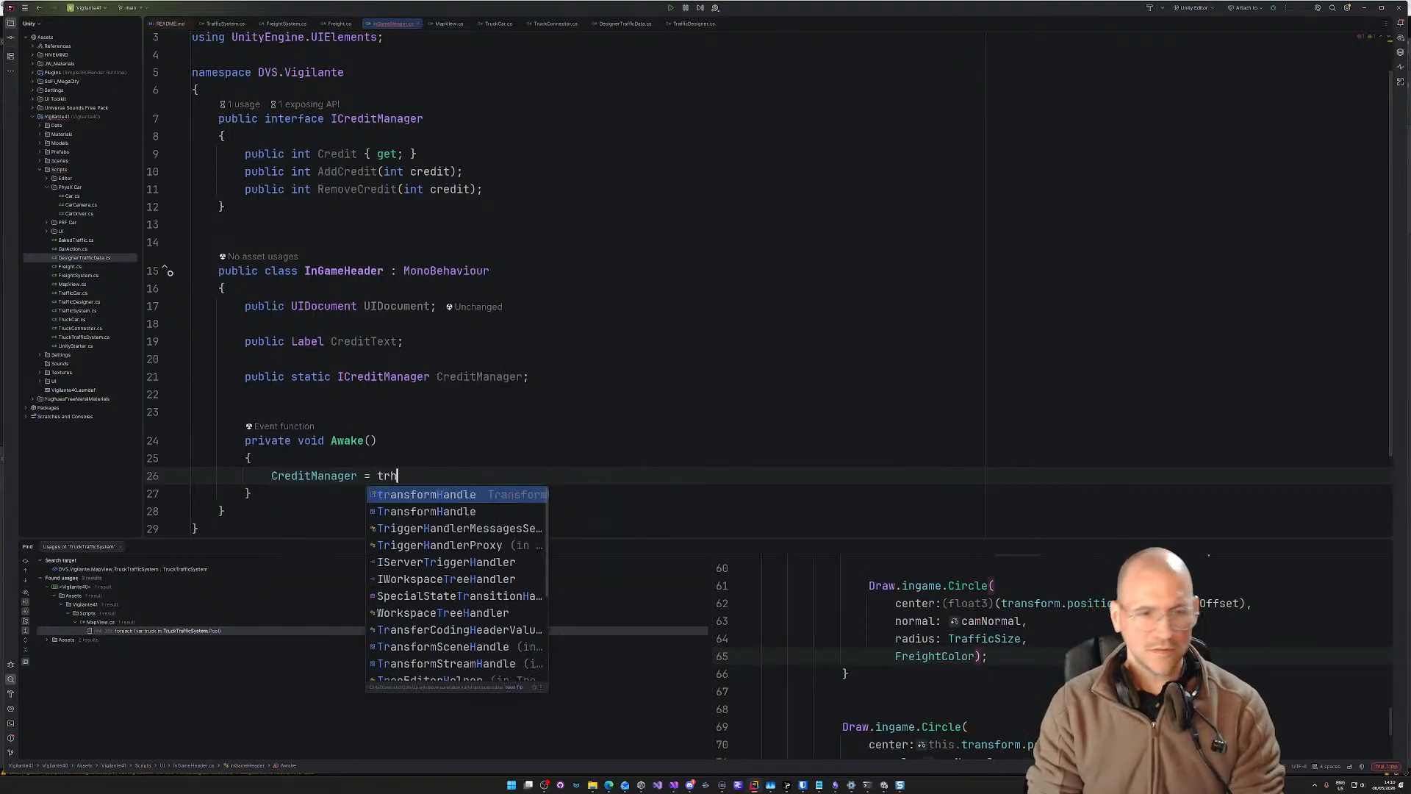
key("BackSpace")
key("BackSpace")
type("his;")
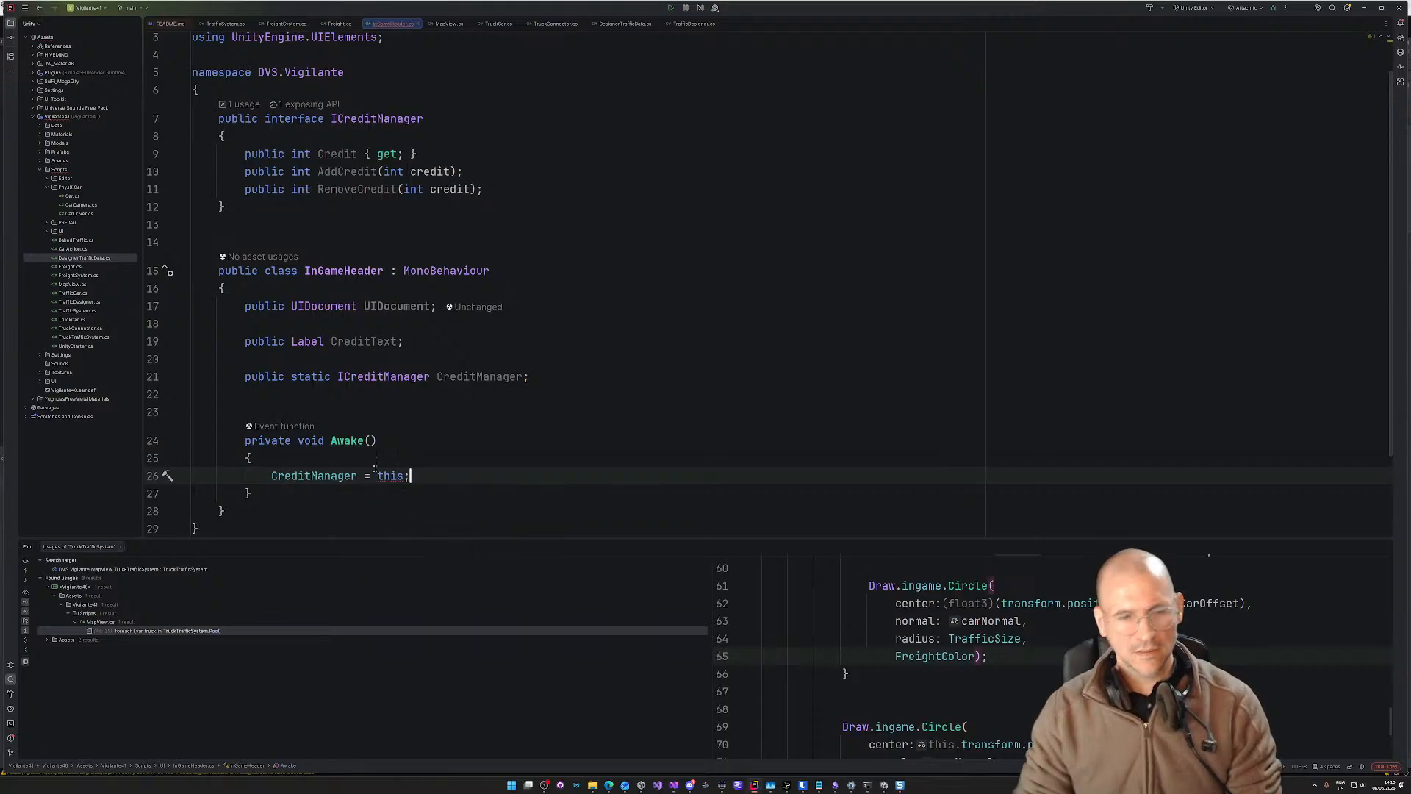
Step: Add ICreditManager after MonoBehaviour in the InGameHeader class declaration
left_click(530, 288)
left_click(531, 271)
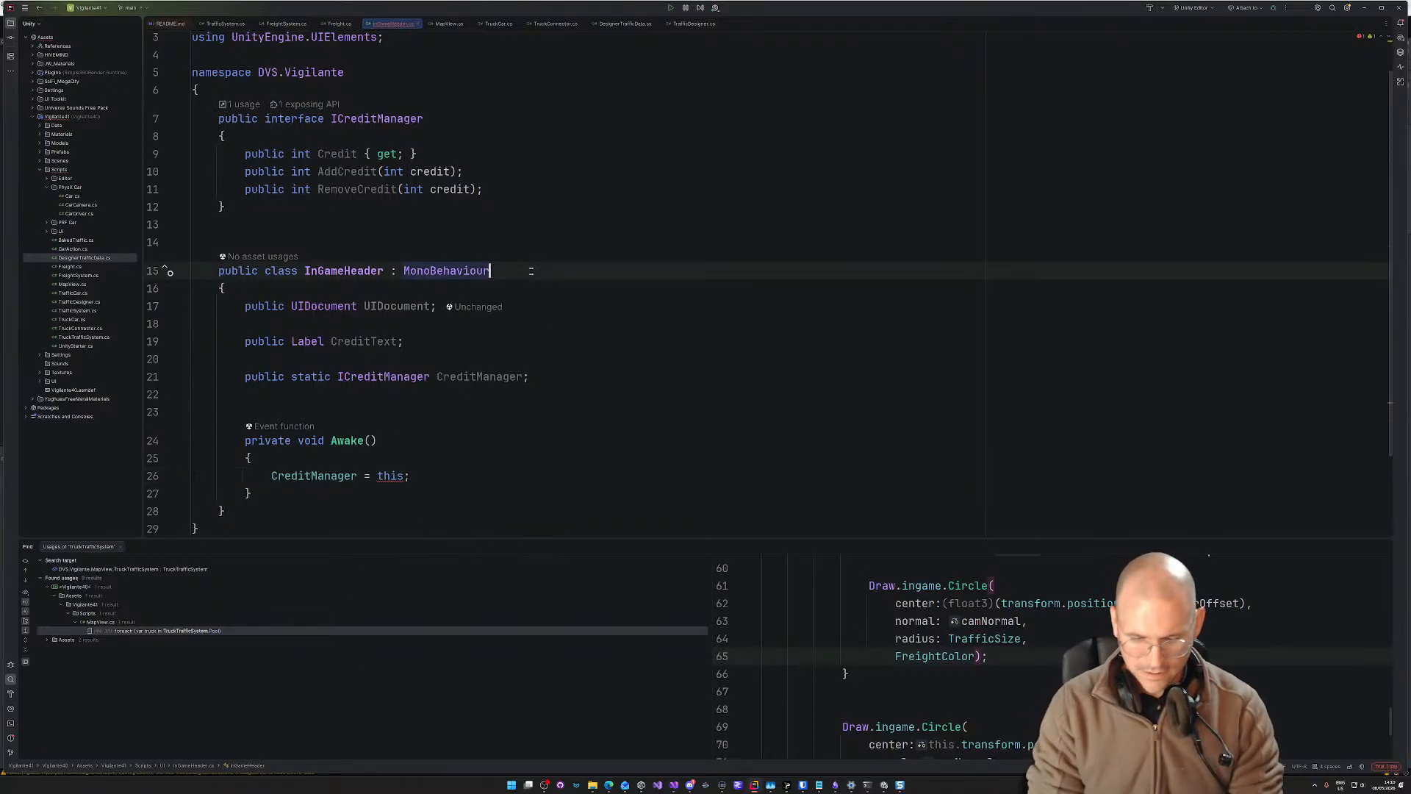
type(", IC")
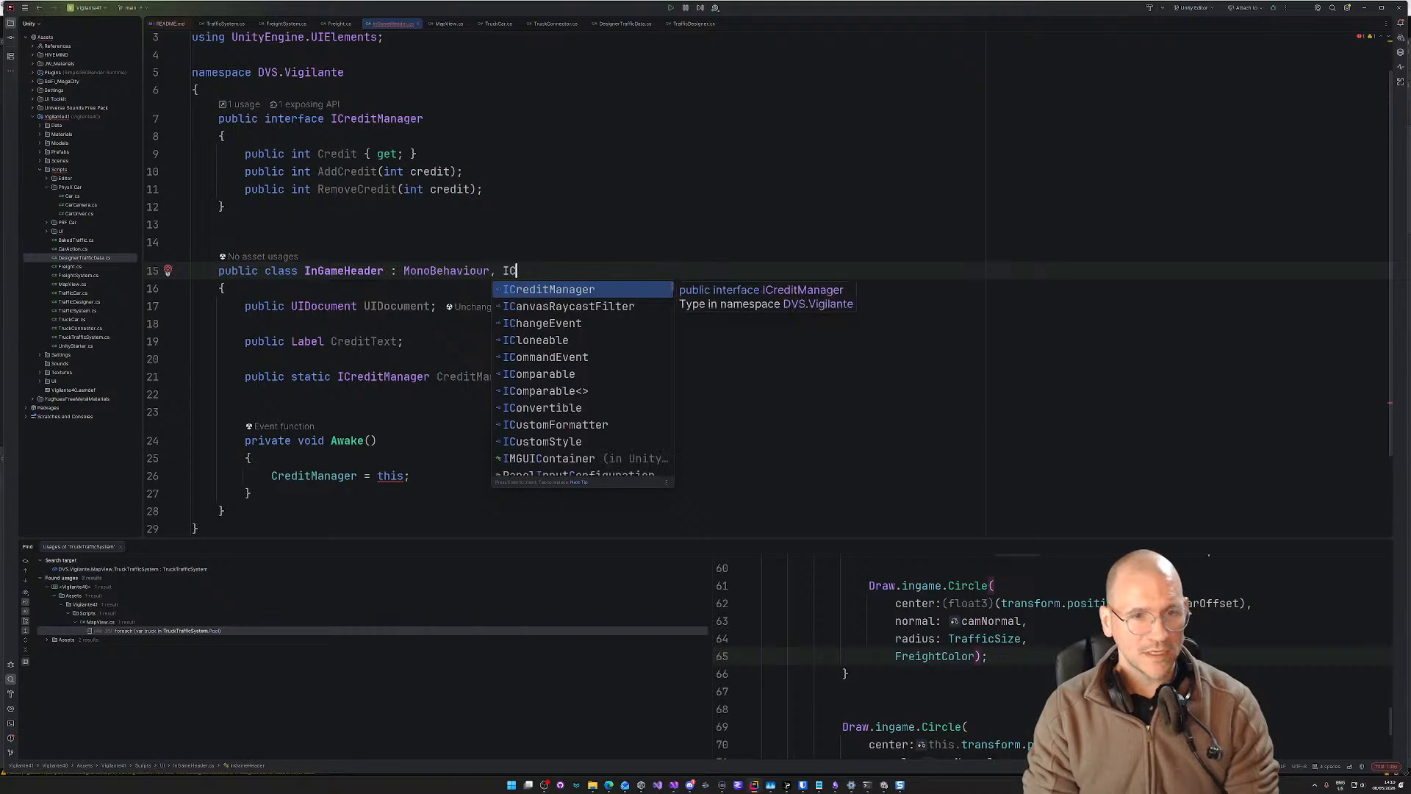
key("Return")
Step: Generate the missing ICreditManager members Credit, AddCredit and RemoveCredit in InGameHeader
key("alt+Return")
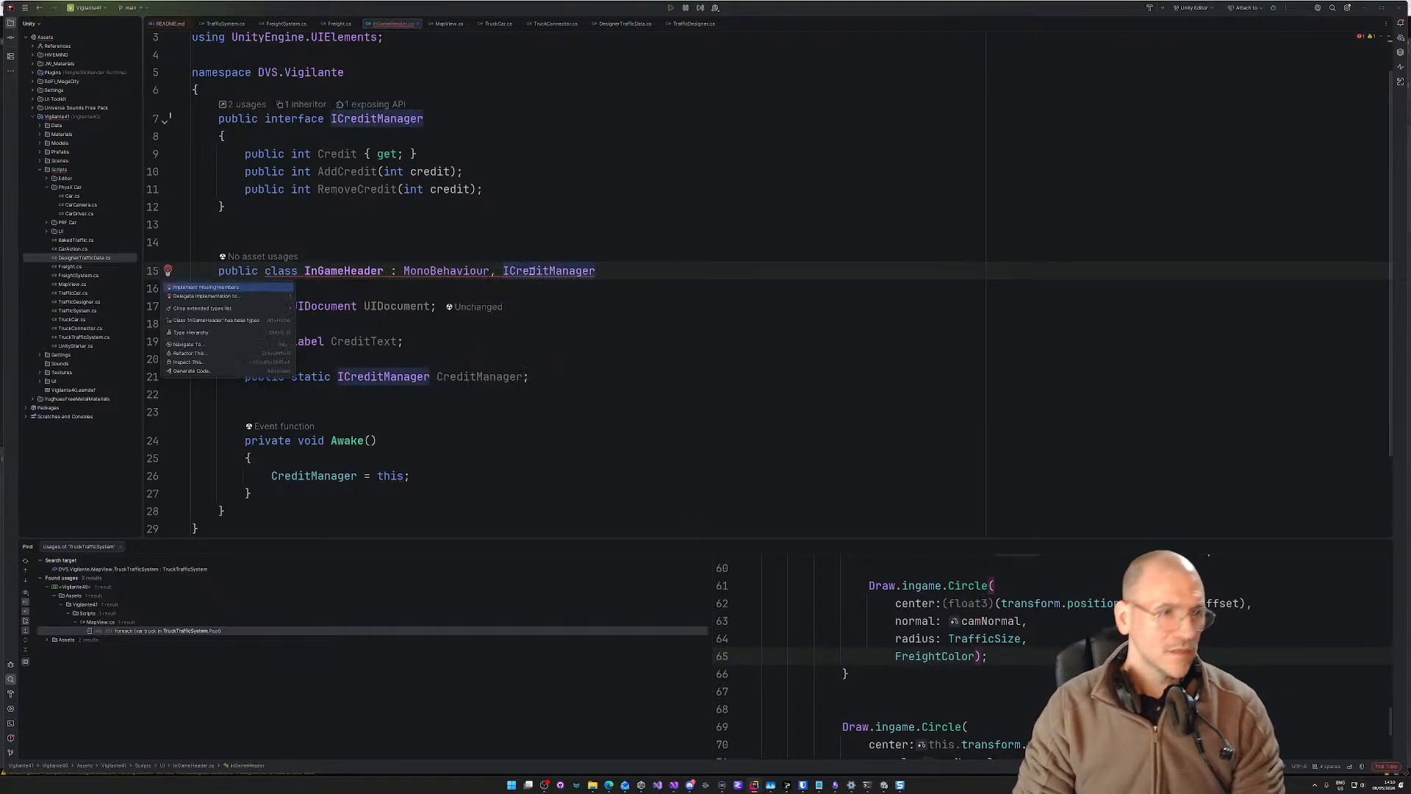
key("Return")
key("Return")
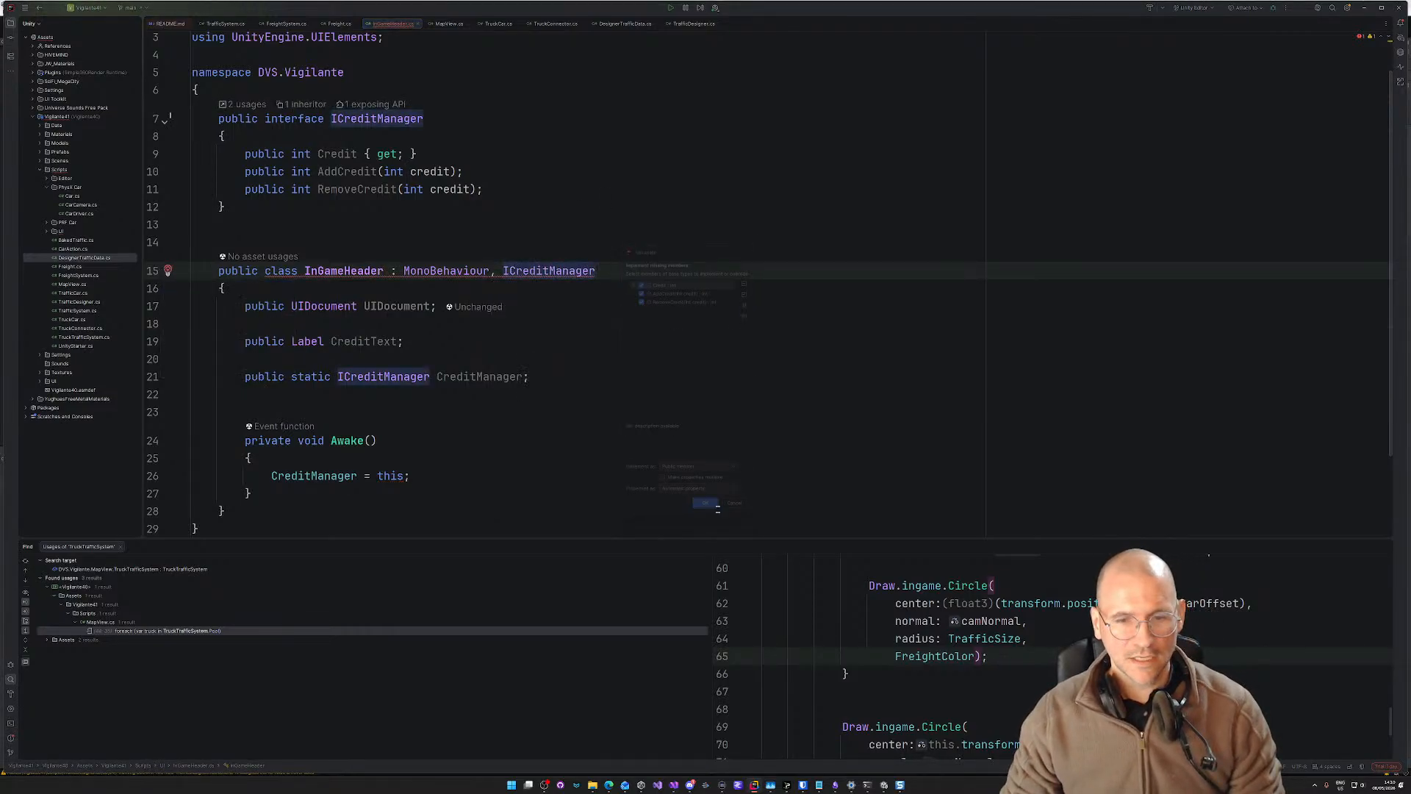
scroll(599, 331, "up", 4)
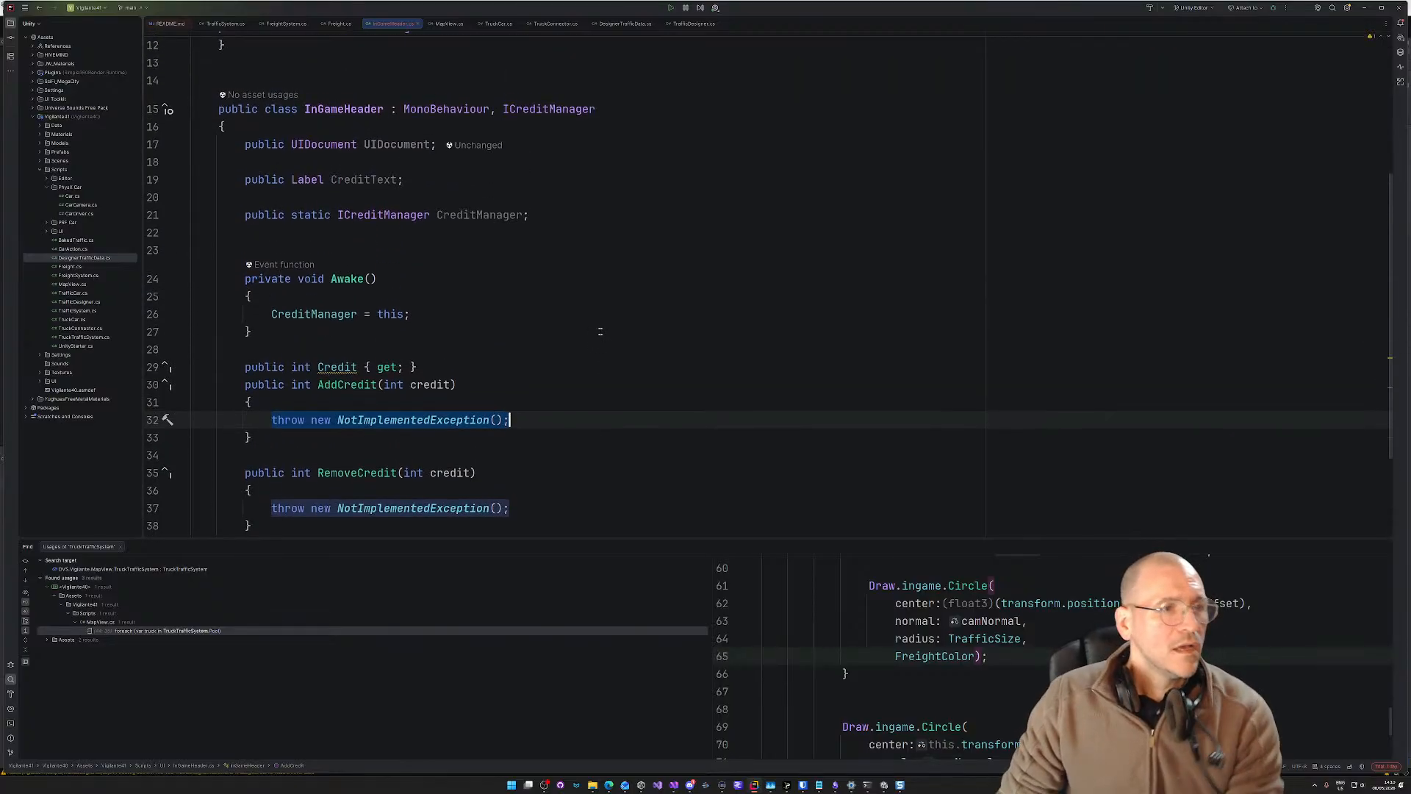
scroll(476, 318, "down", 1)
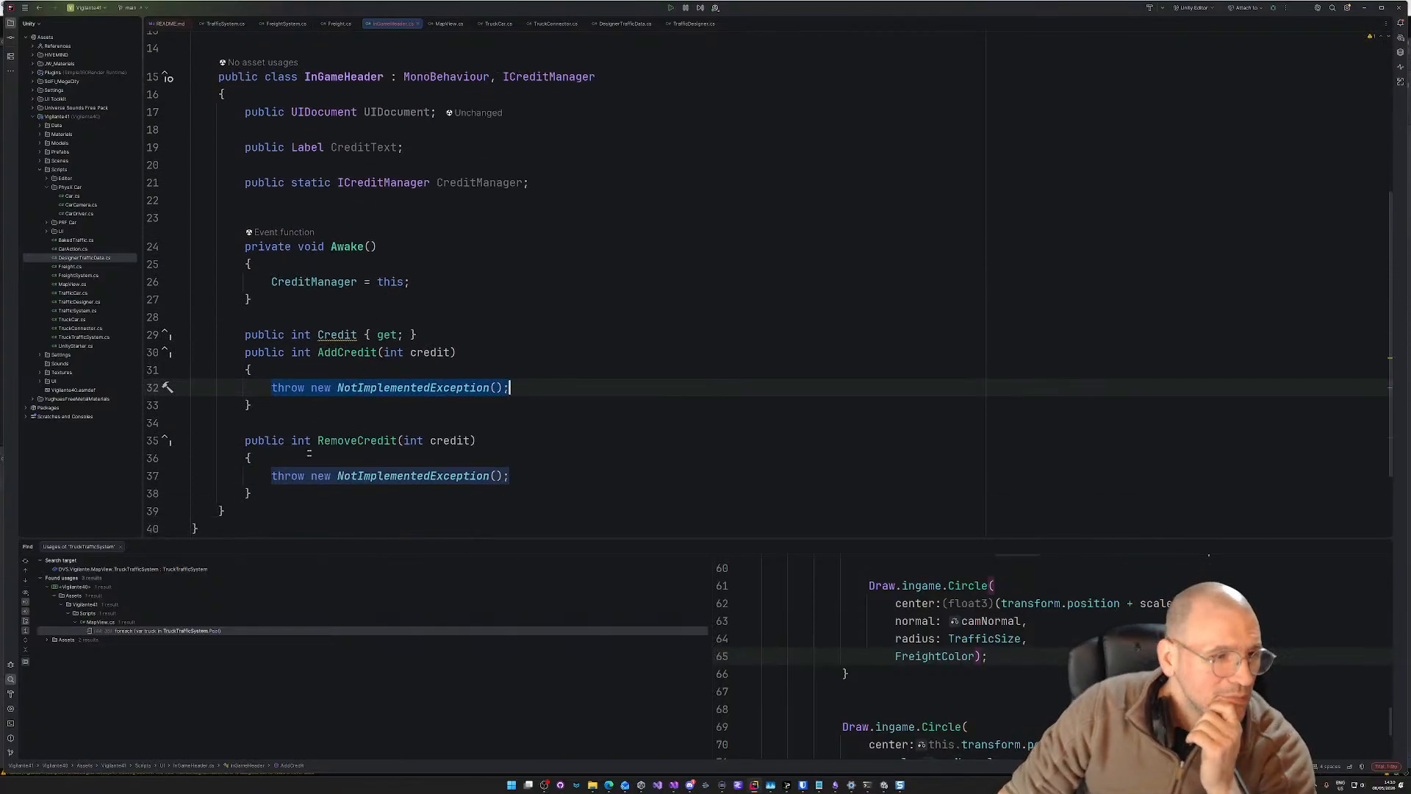
Step: Move the generated Credit property from below Awake to above it, keeping blank lines between the members
left_click_drag(439, 336, 428, 300)
key("ctrl+c")
key("BackSpace")
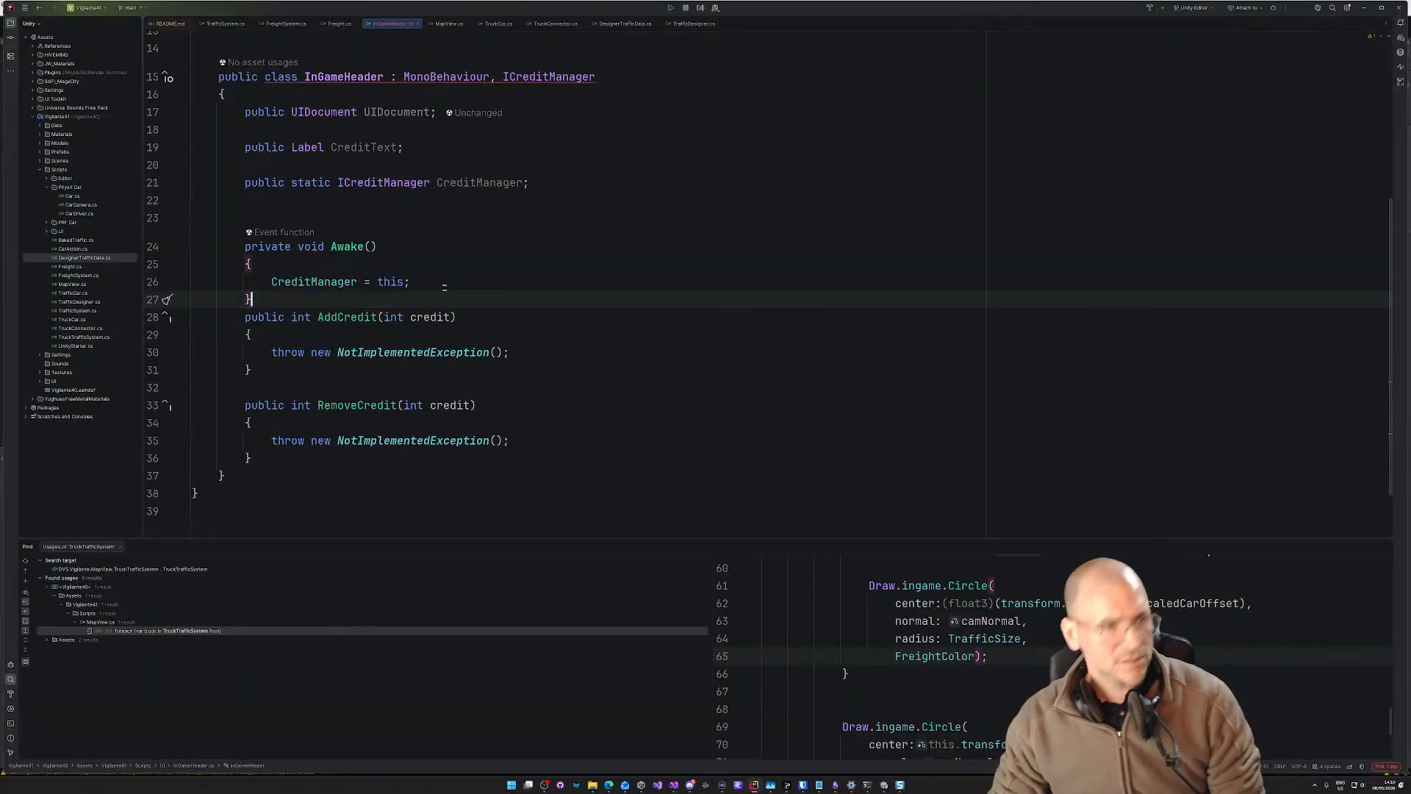
key("Return")
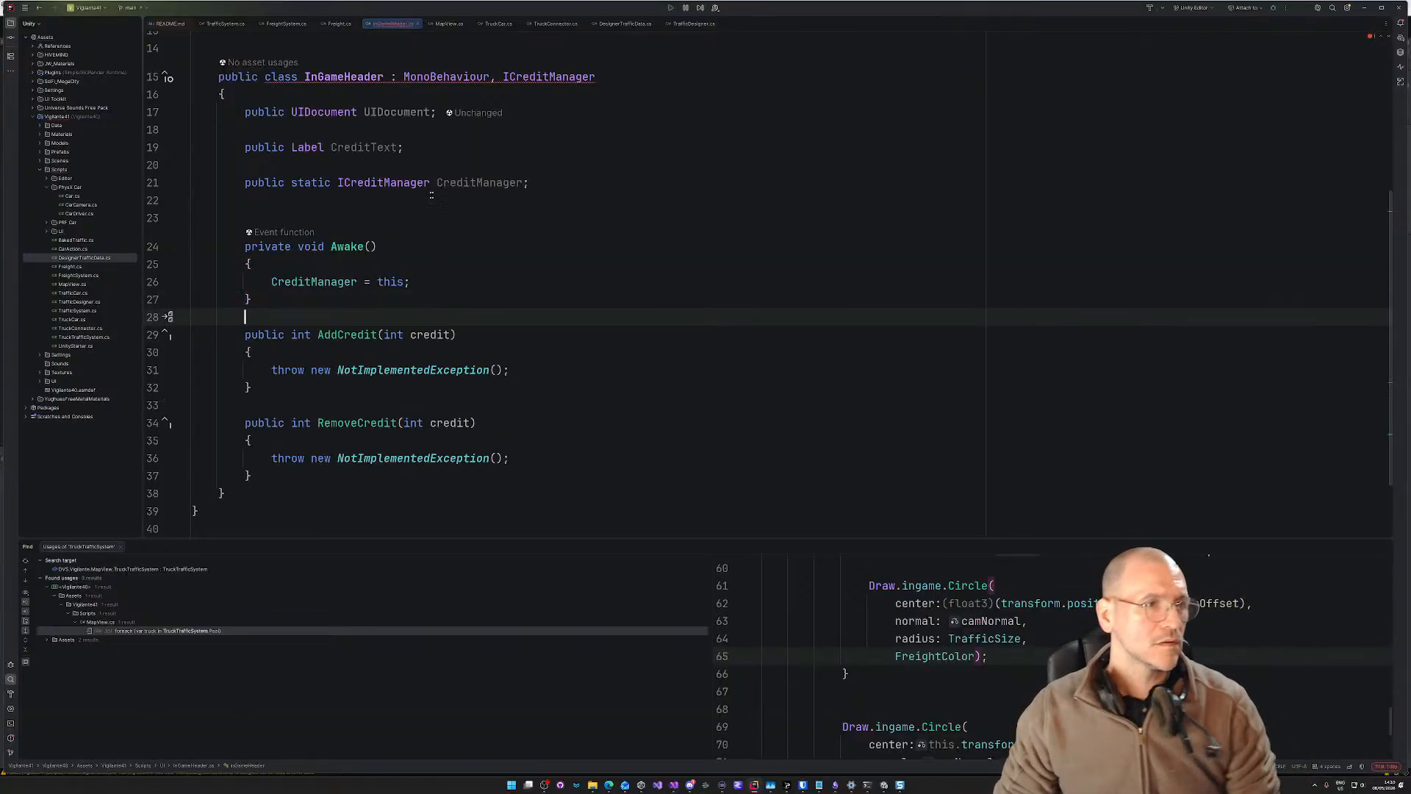
left_click(509, 213)
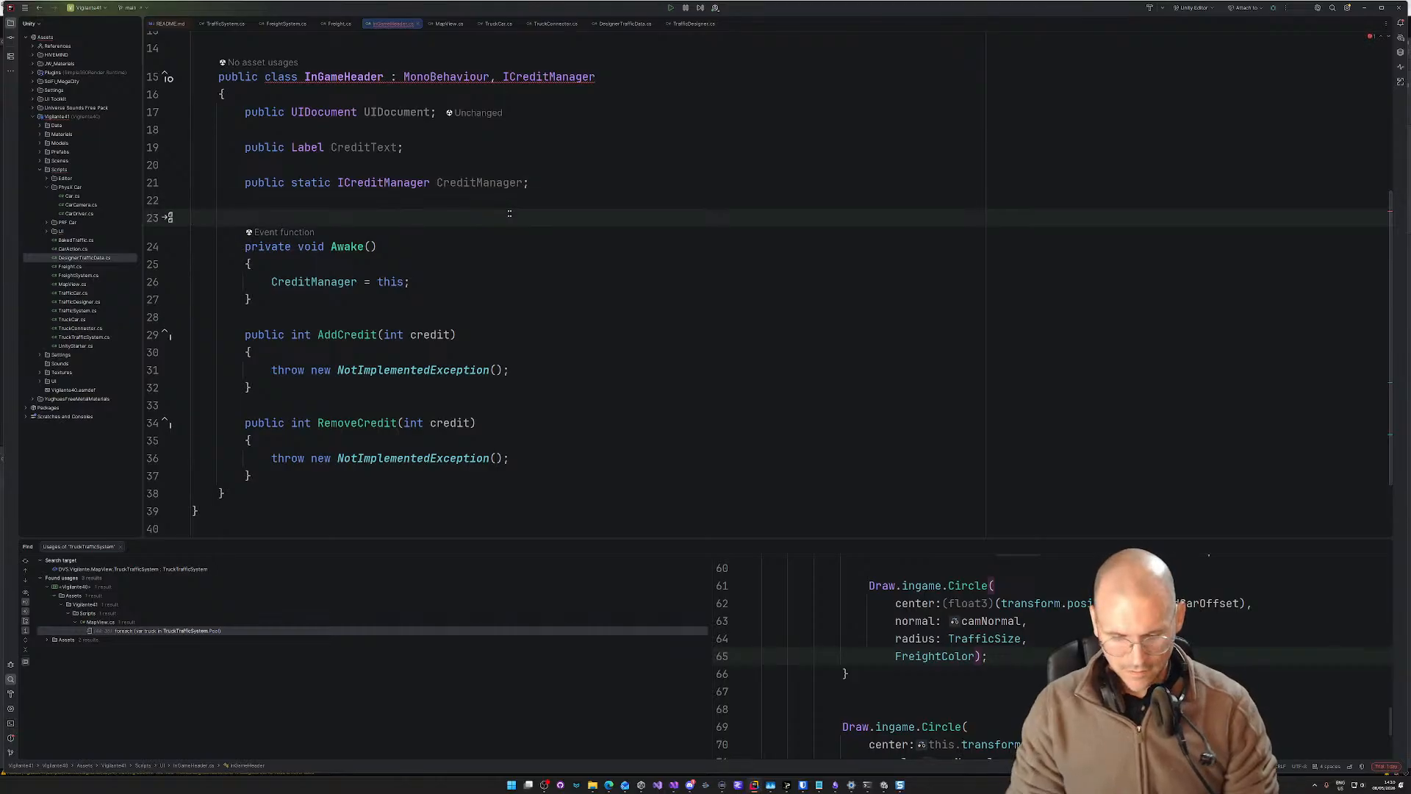
key("ctrl+v")
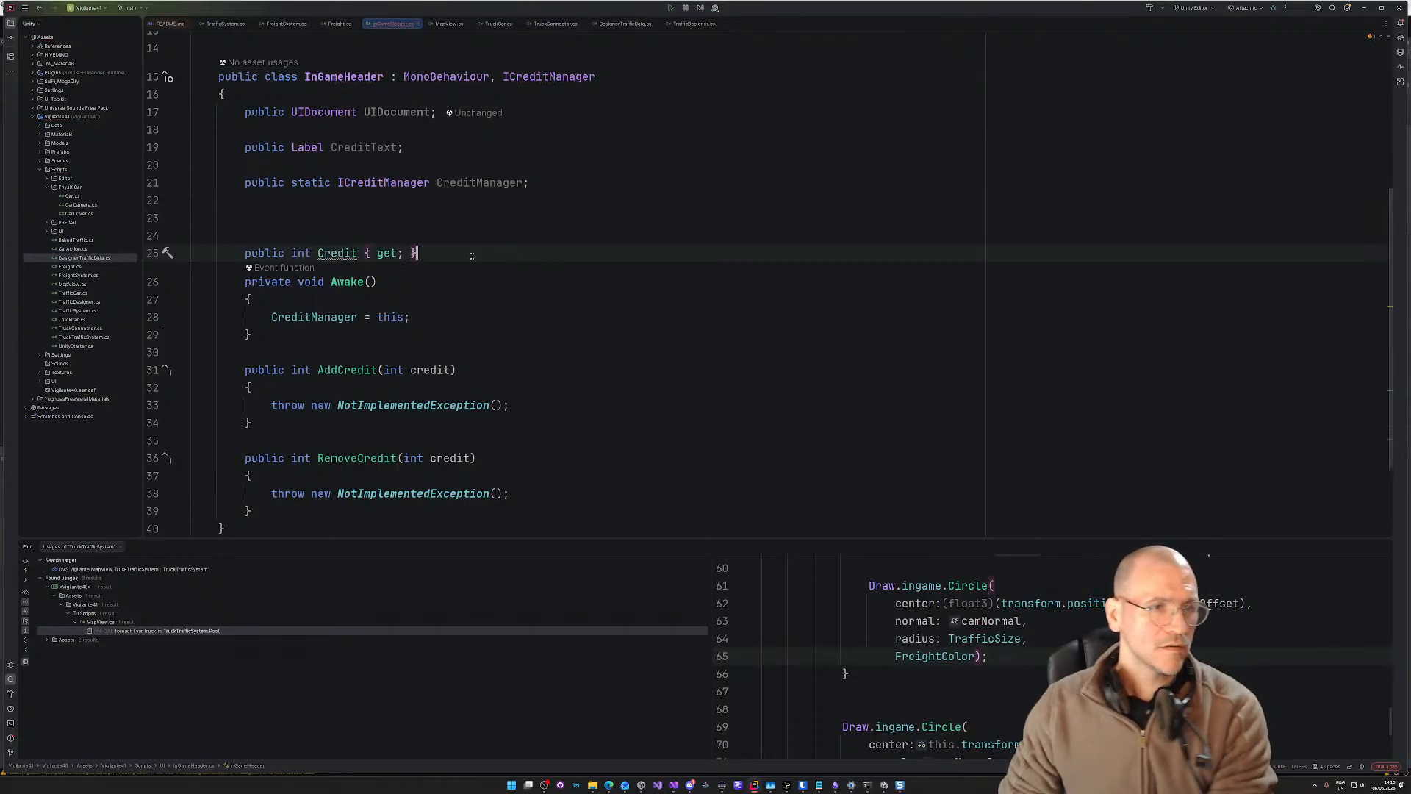
key("Return")
Step: Start a public int field declaration named _Credit on the line directly above the Credit property
left_click(408, 238)
key("Tab")
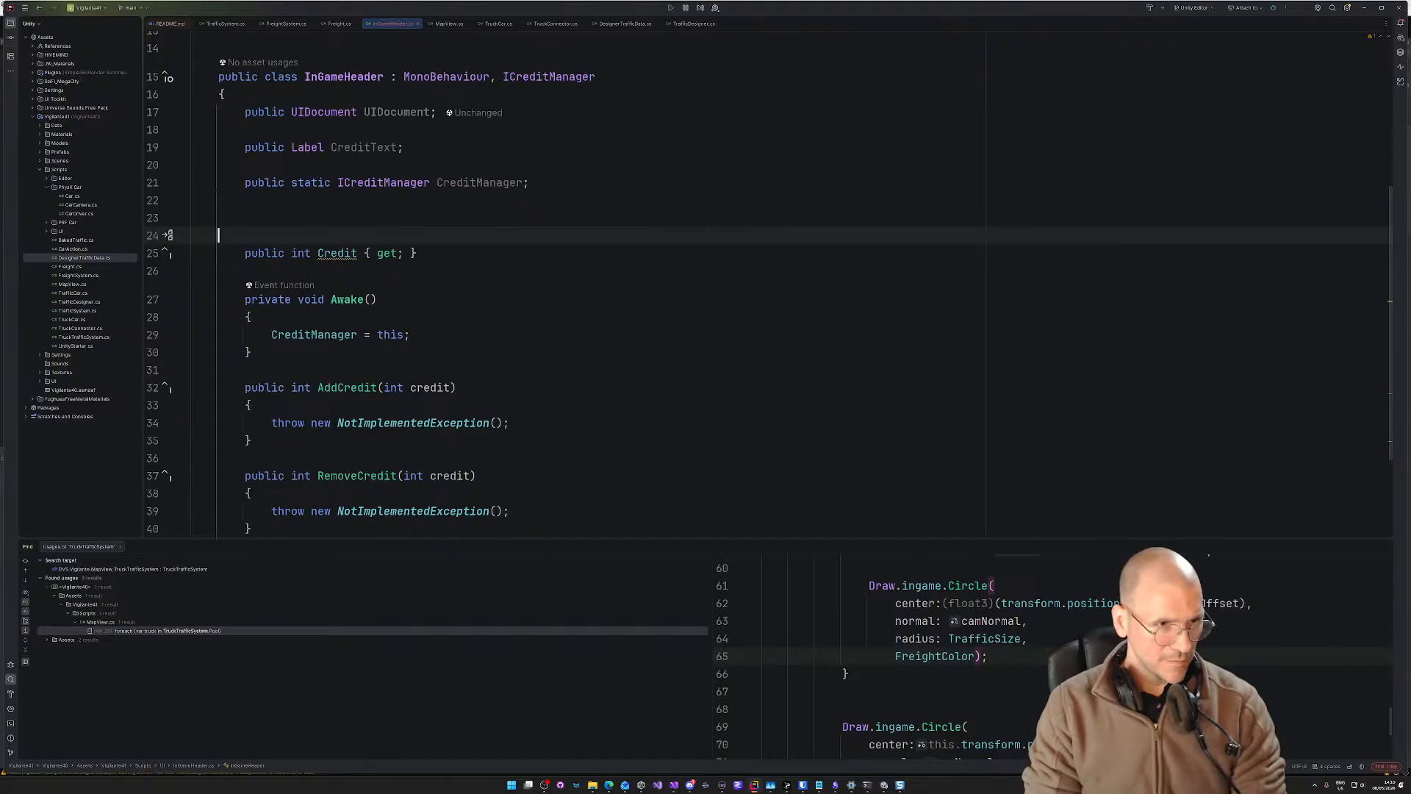
key("Tab")
type("public int")
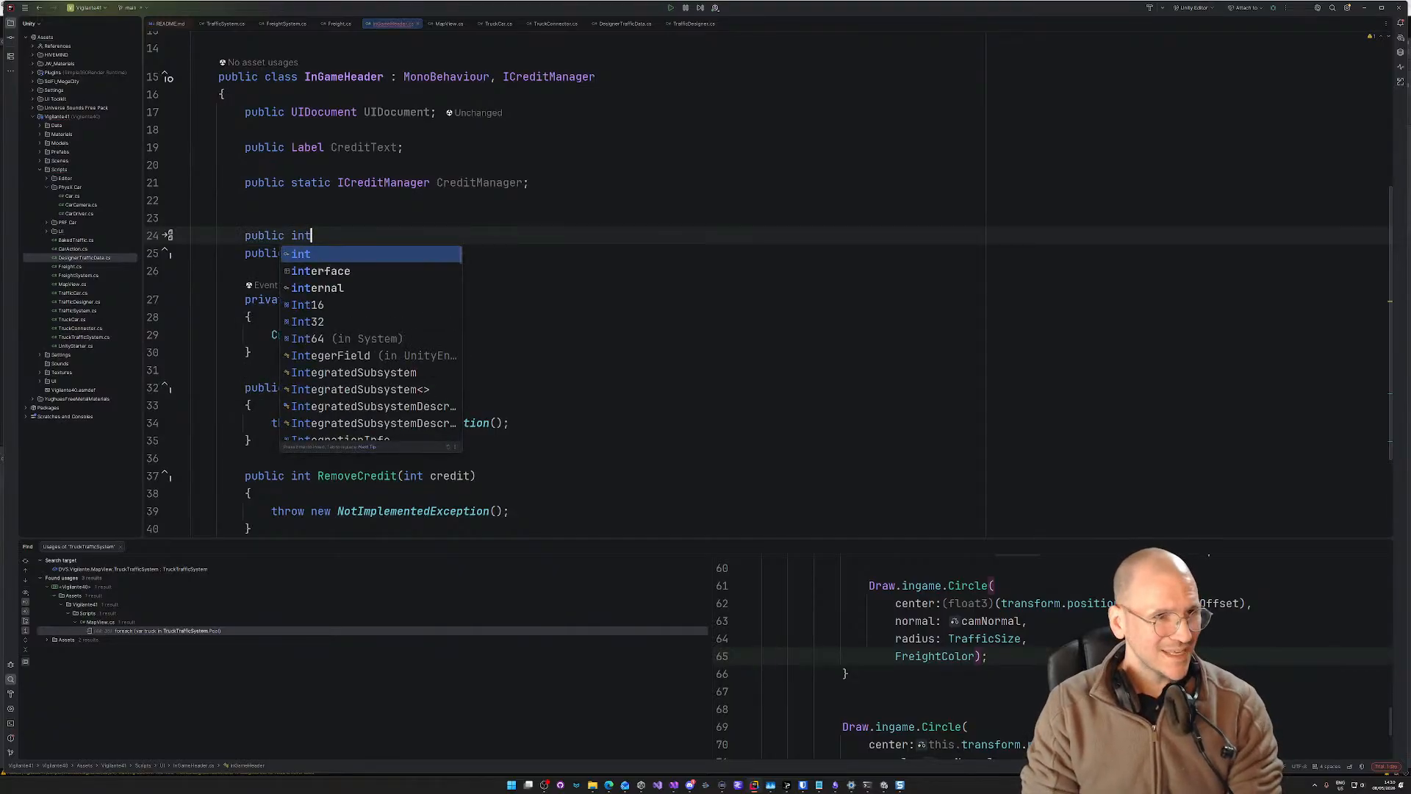
type(" Credit")
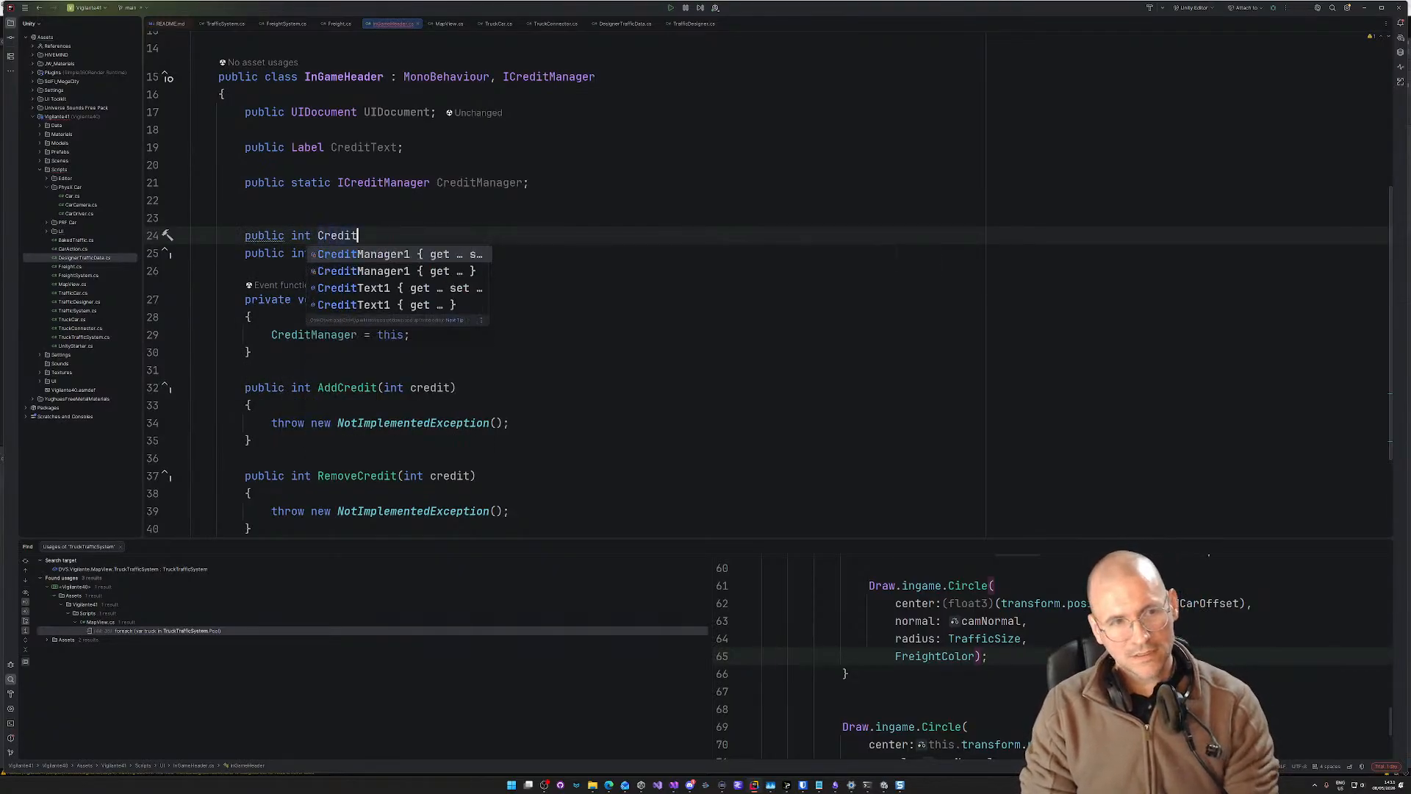
key("Left")
key("Left")
key("Left")
key("Left")
key("Left")
key("Left")
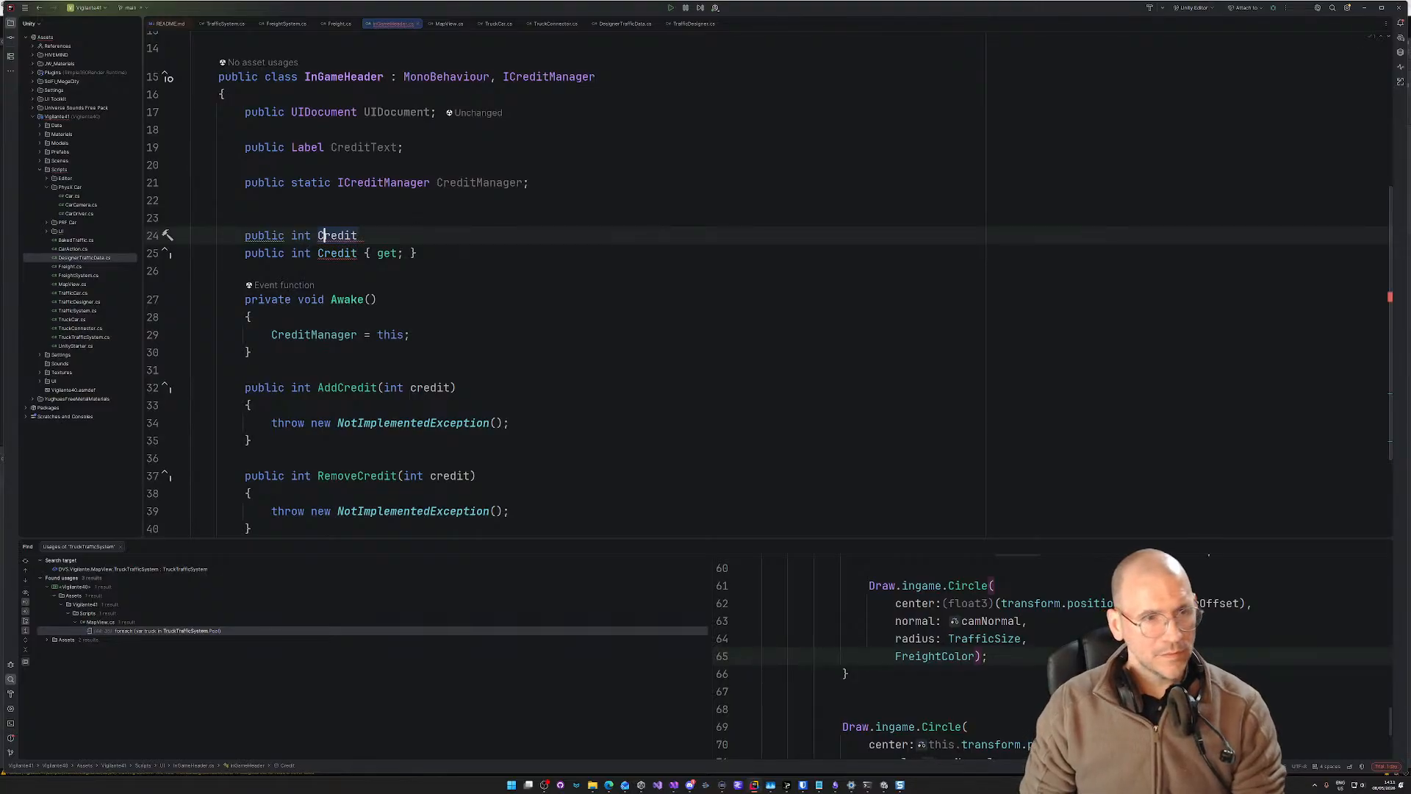
type("_")
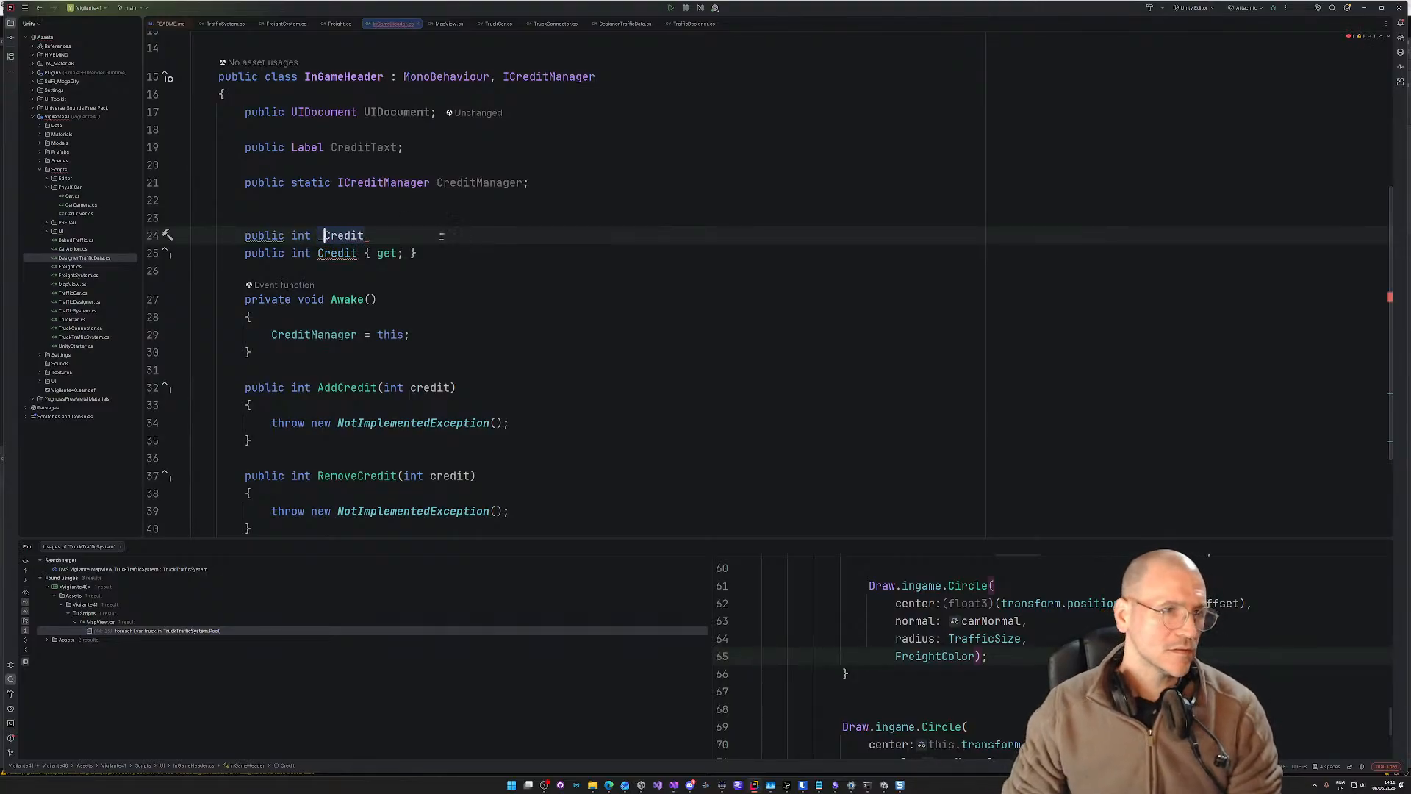
key("End")
Step: Change the _Credit field's access modifier to private
double_click(257, 253)
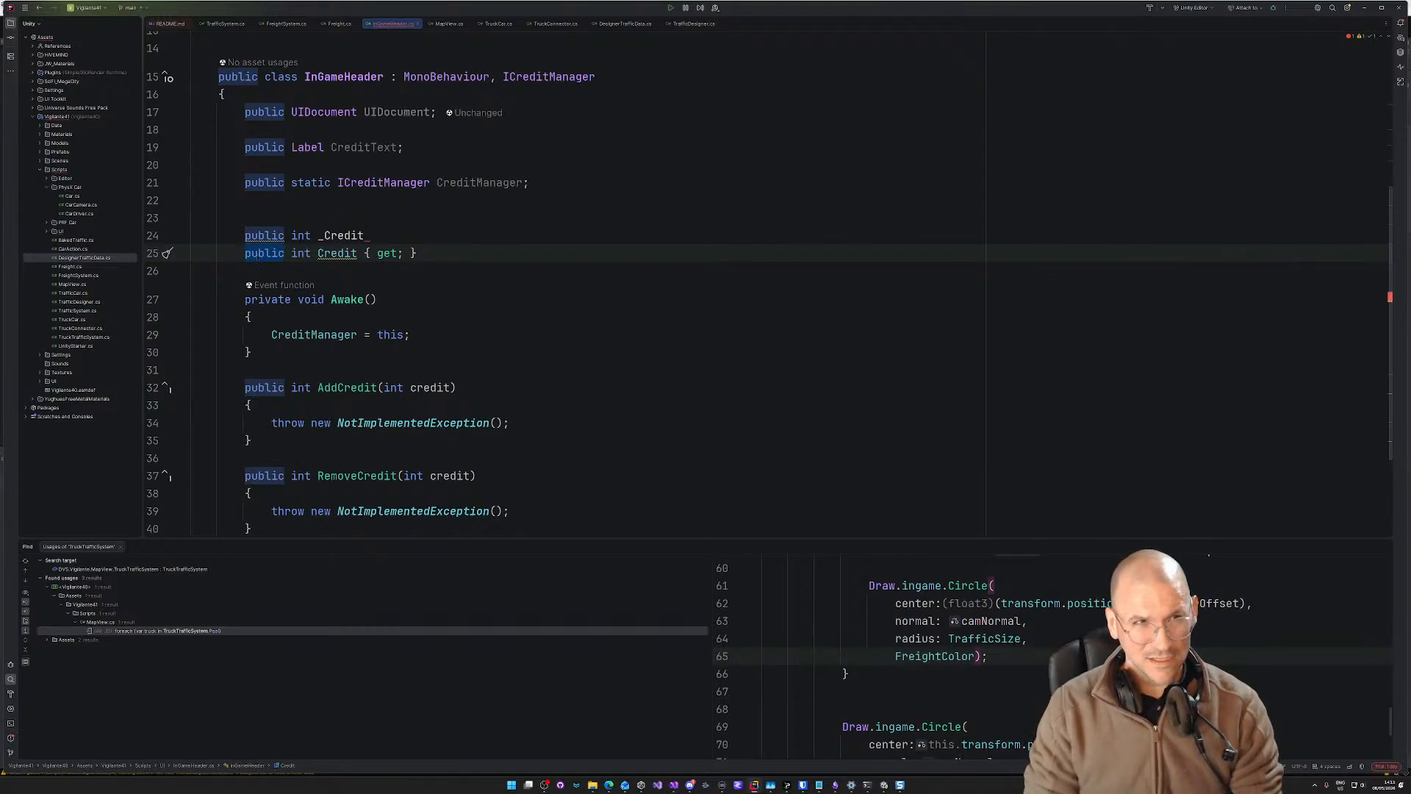
left_click(391, 236)
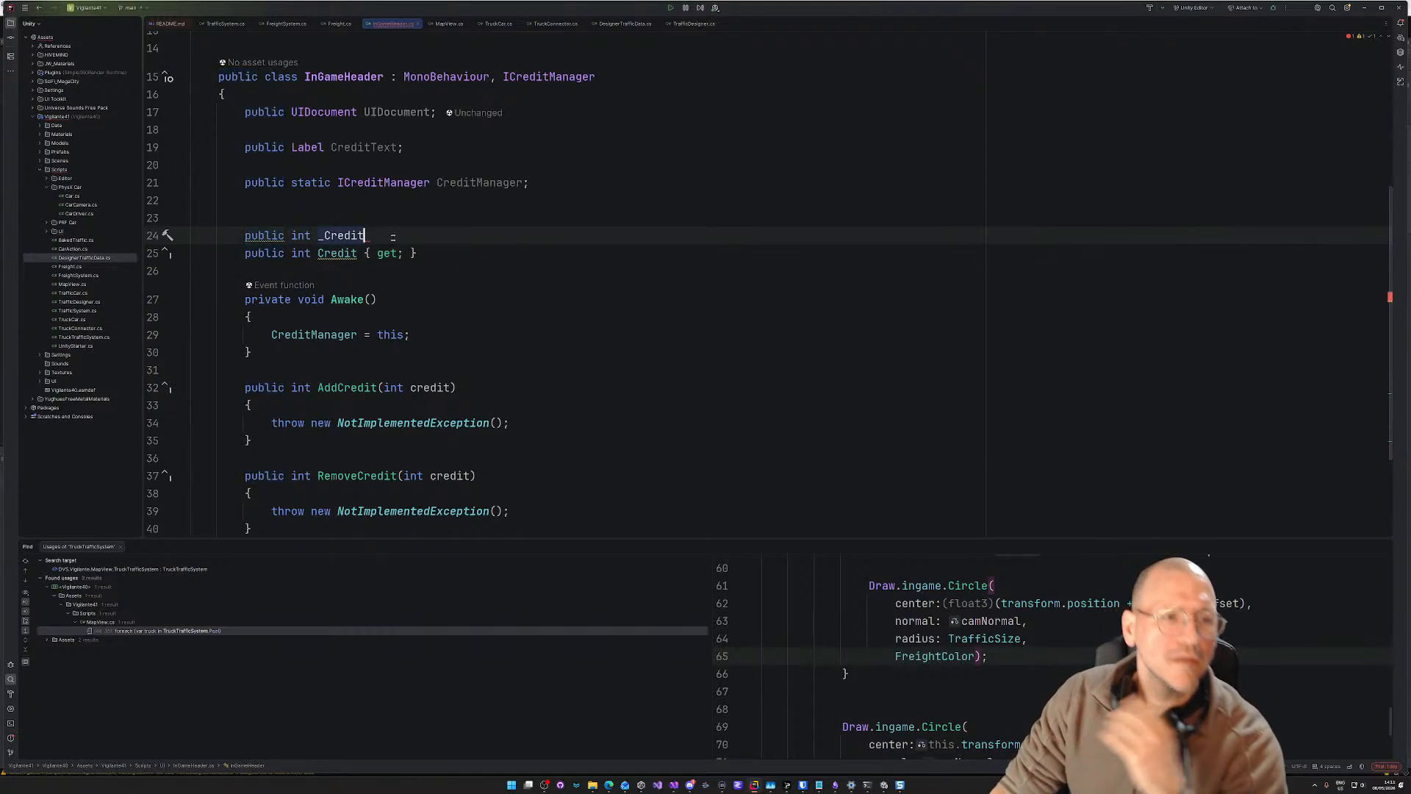
double_click(261, 236)
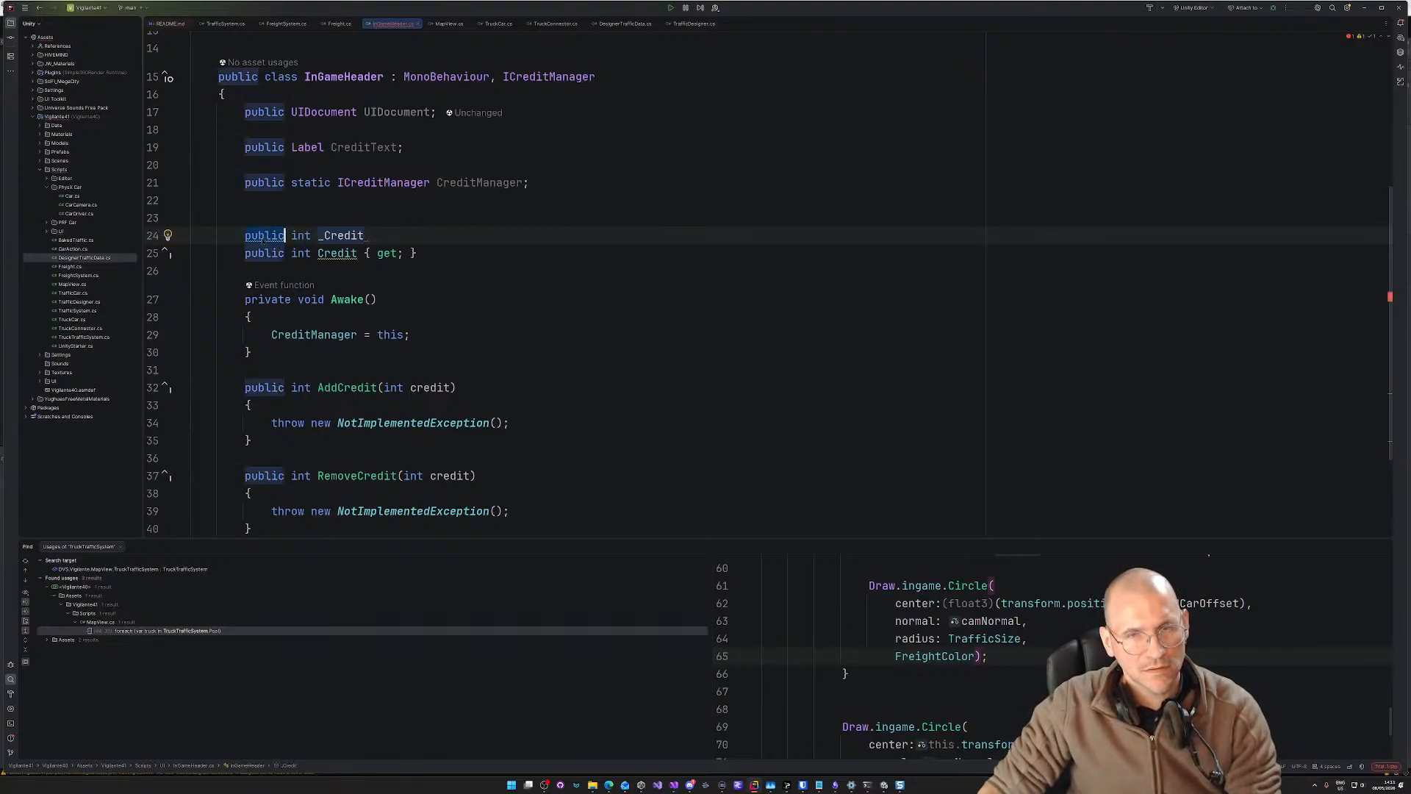
left_click(366, 235)
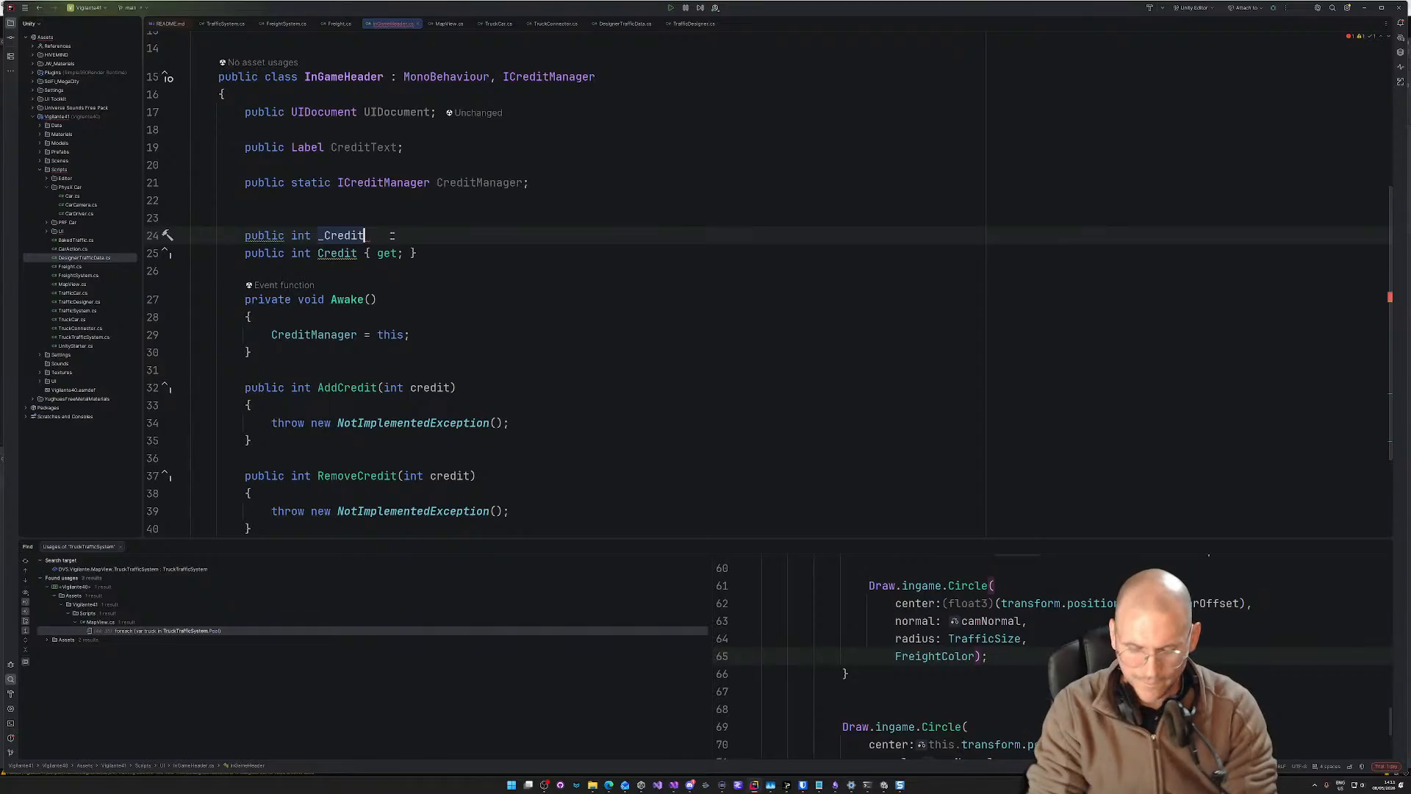
key("Delete")
key("Delete")
key("Delete")
key("Delete")
double_click(264, 235)
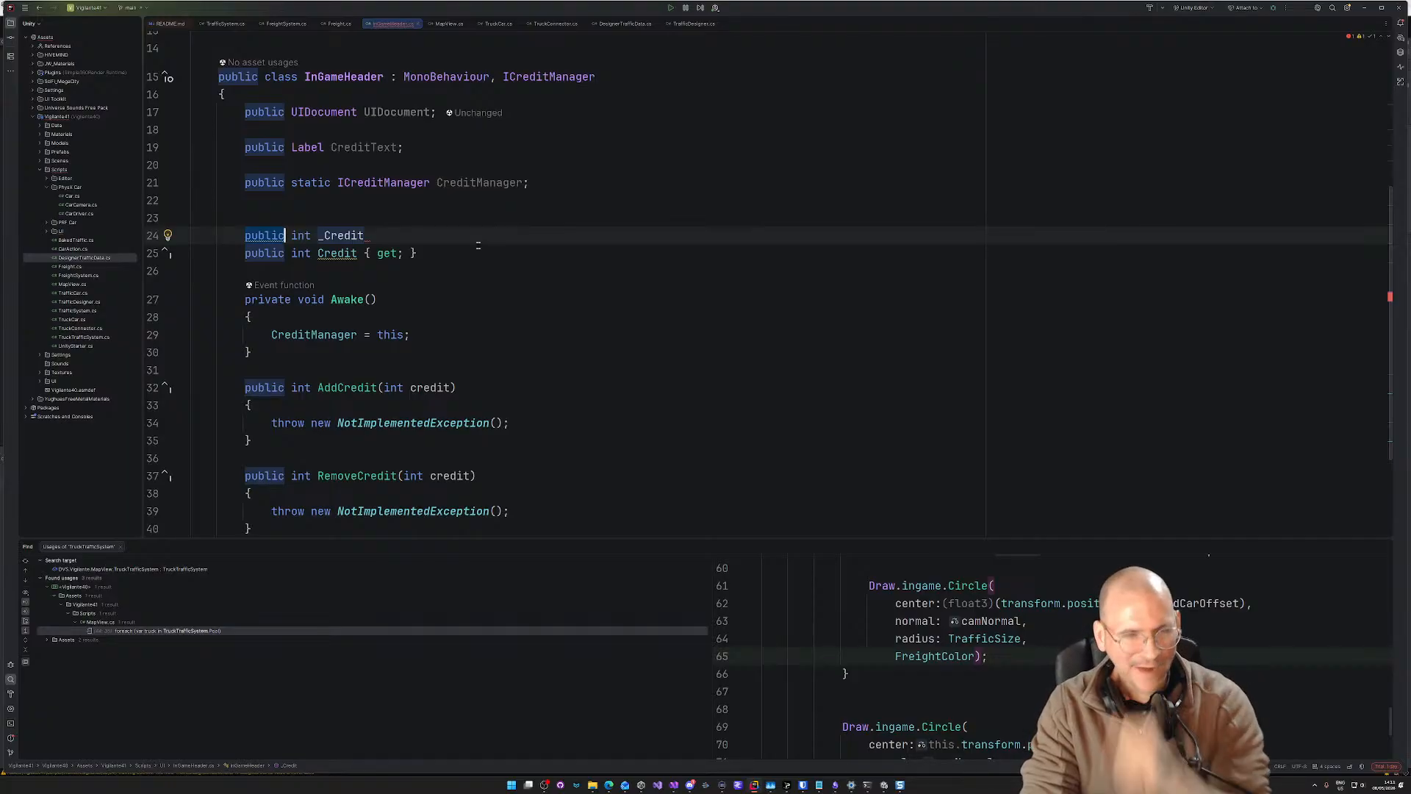
type("private")
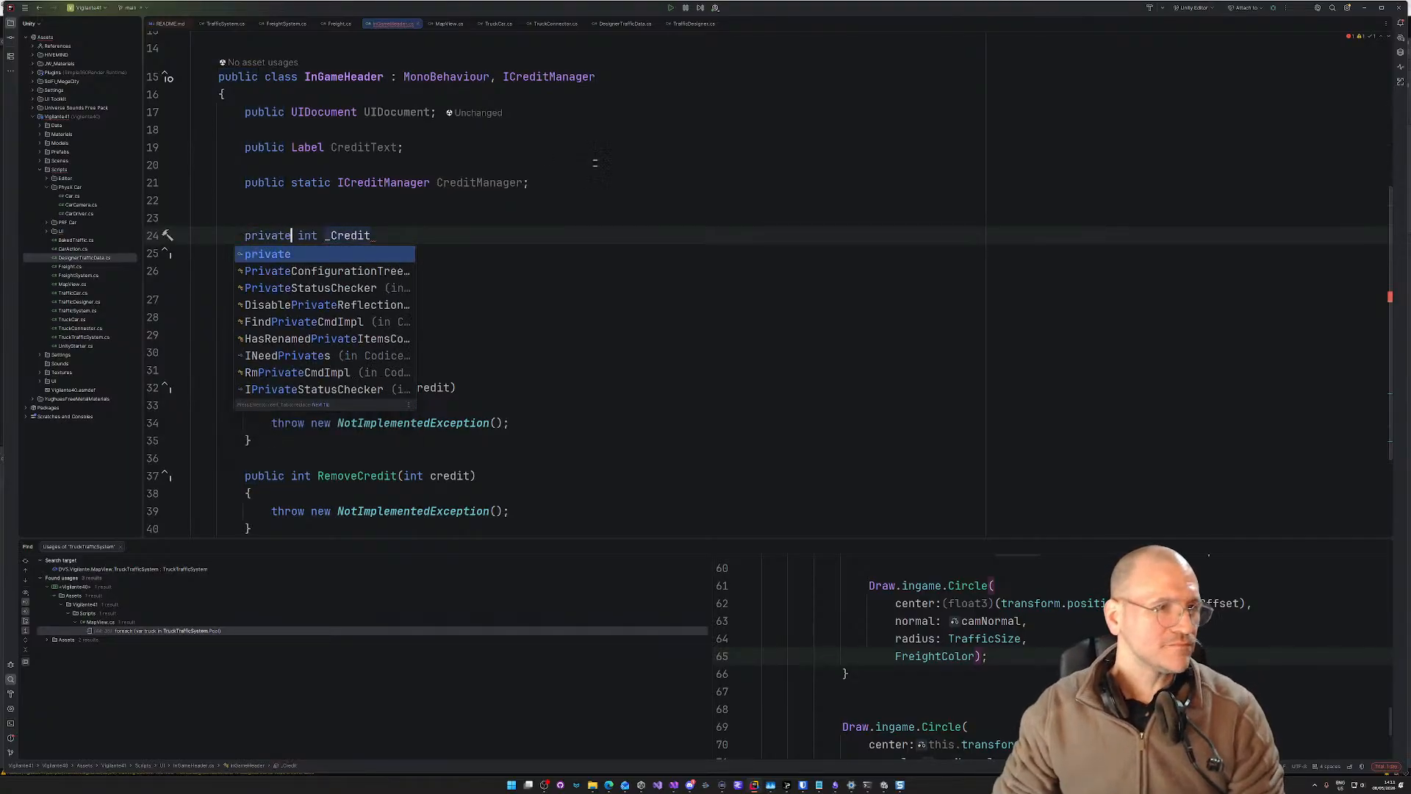
Step: Complete the _Credit declaration with an initial value of 0 and a closing semicolon
left_click(446, 228)
left_click(371, 218)
left_click(417, 236)
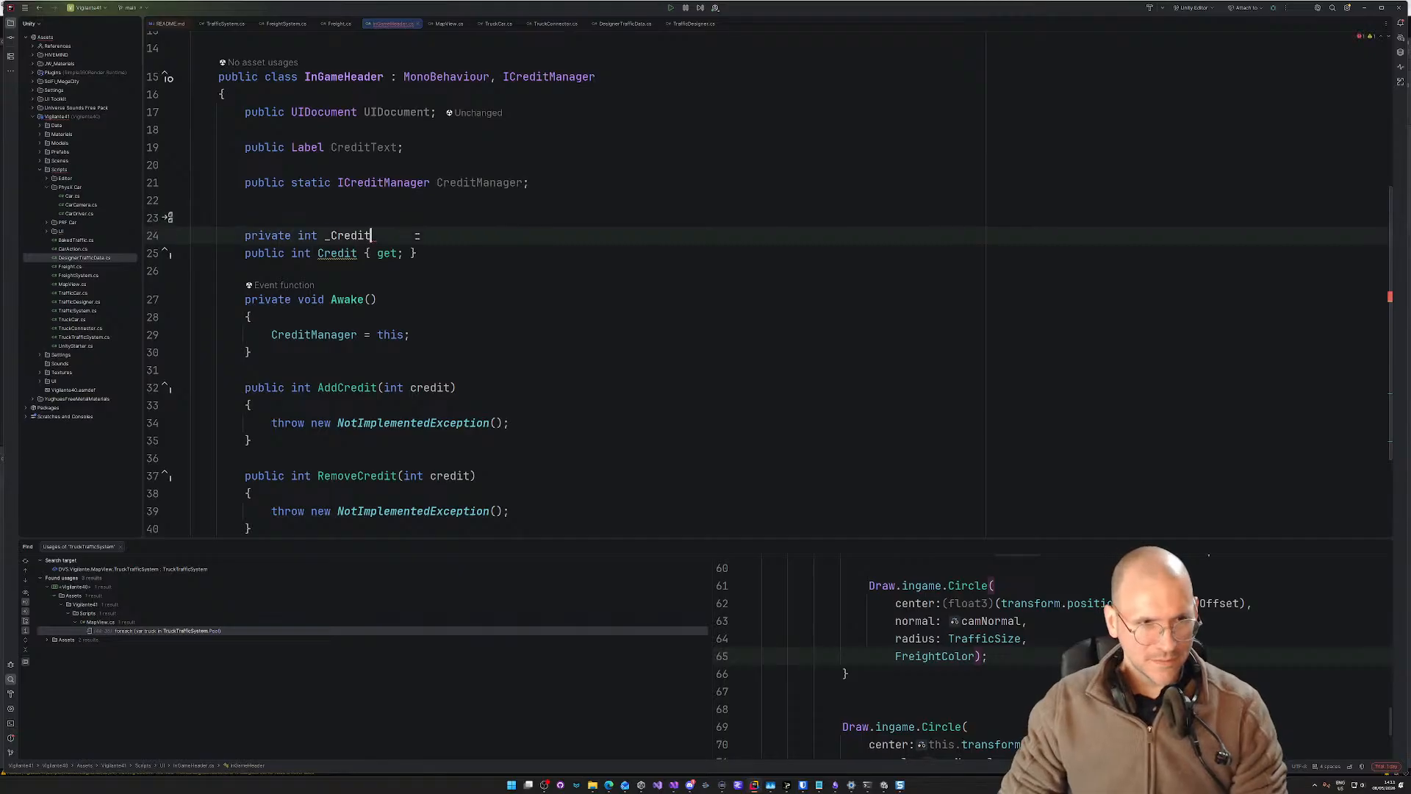
type(";")
left_click(390, 218)
left_click(389, 233)
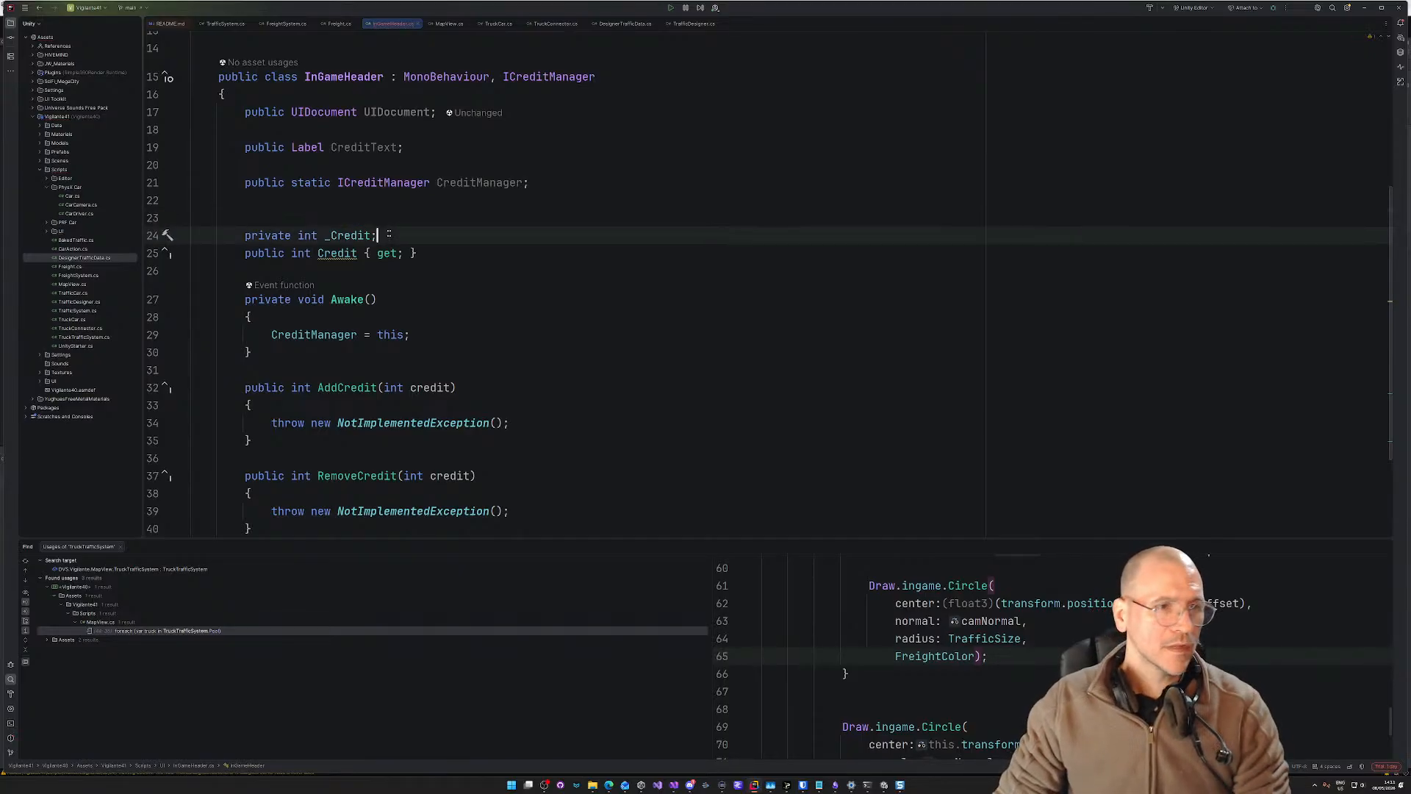
key("Left")
type("= 0")
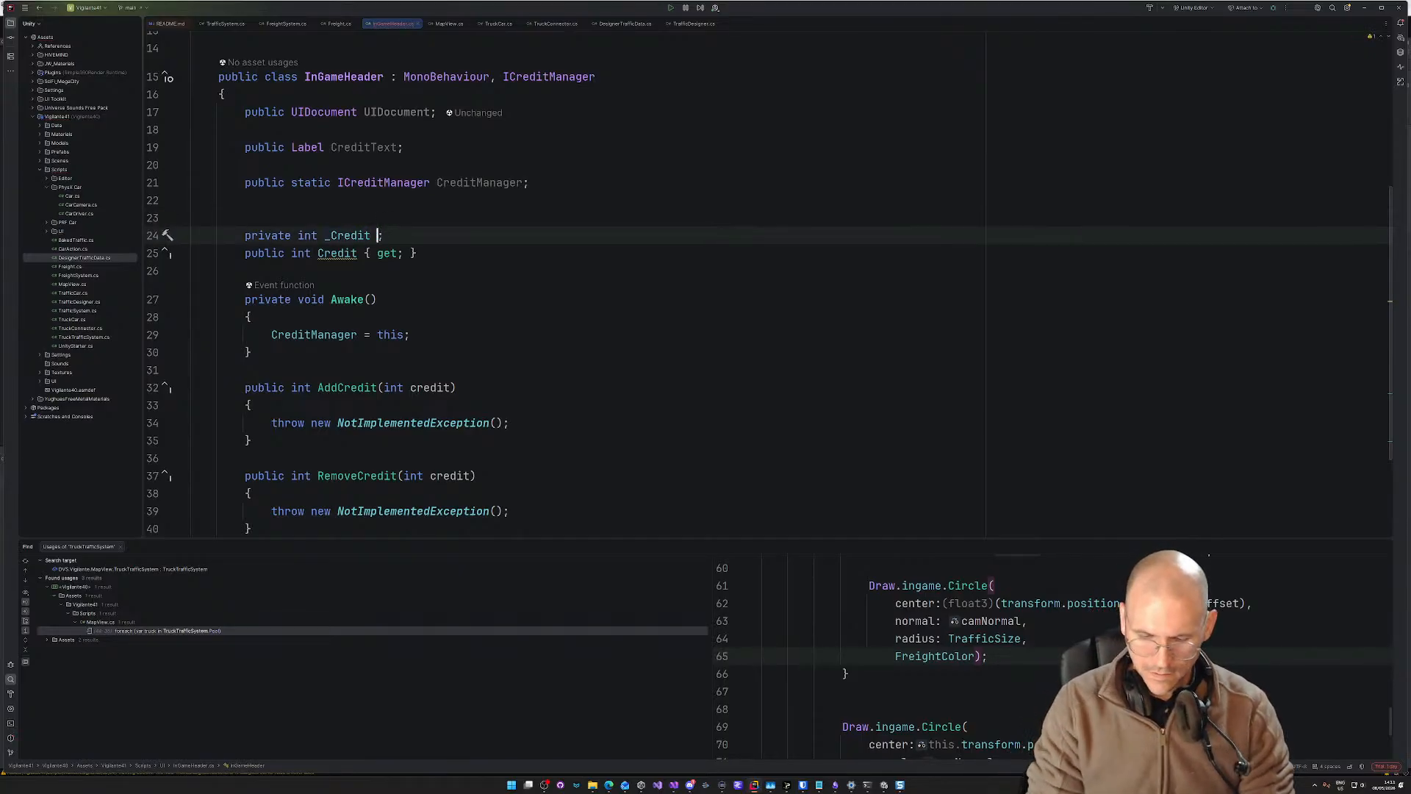
left_click(346, 219)
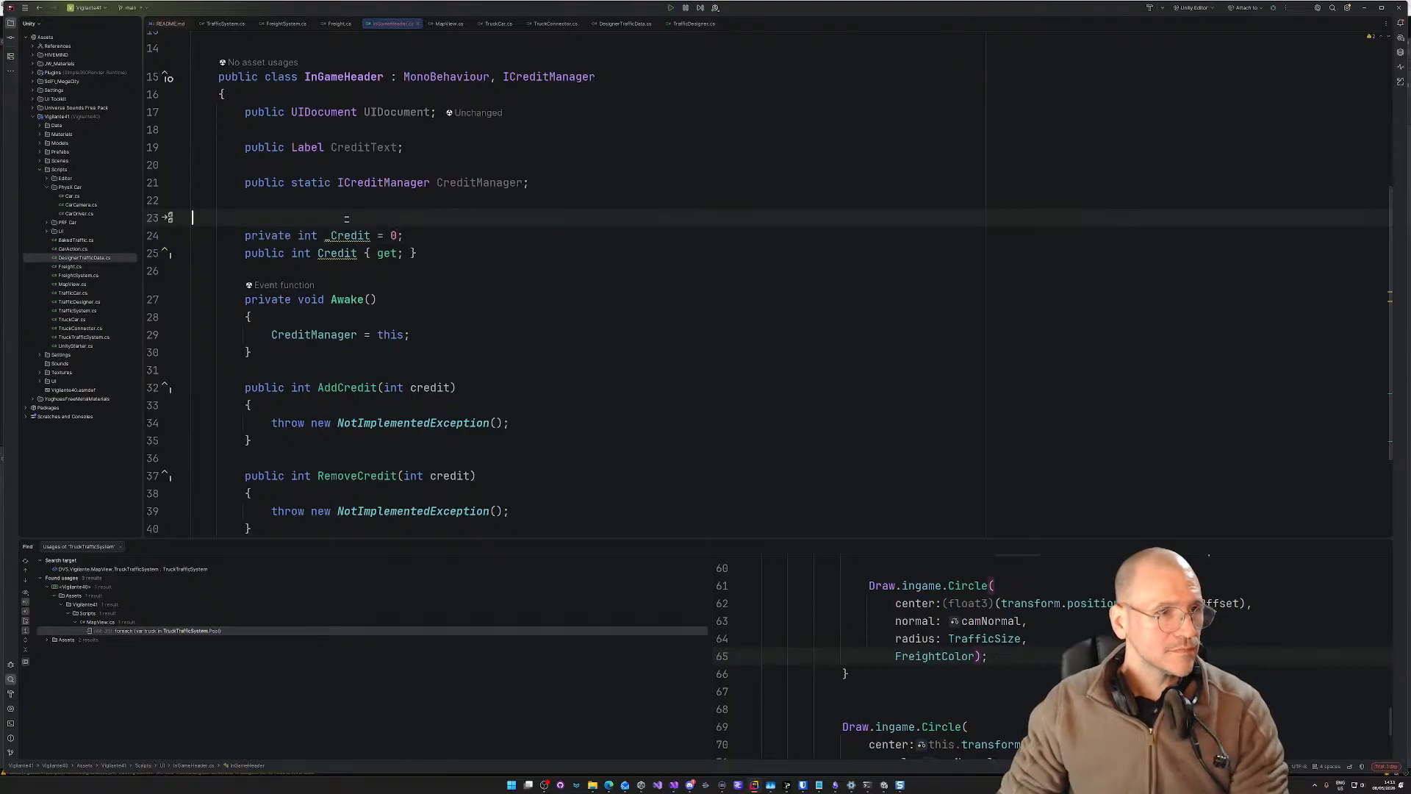
Step: Add a [SerializeField] attribute on the line directly above the private _Credit field
key("Tab")
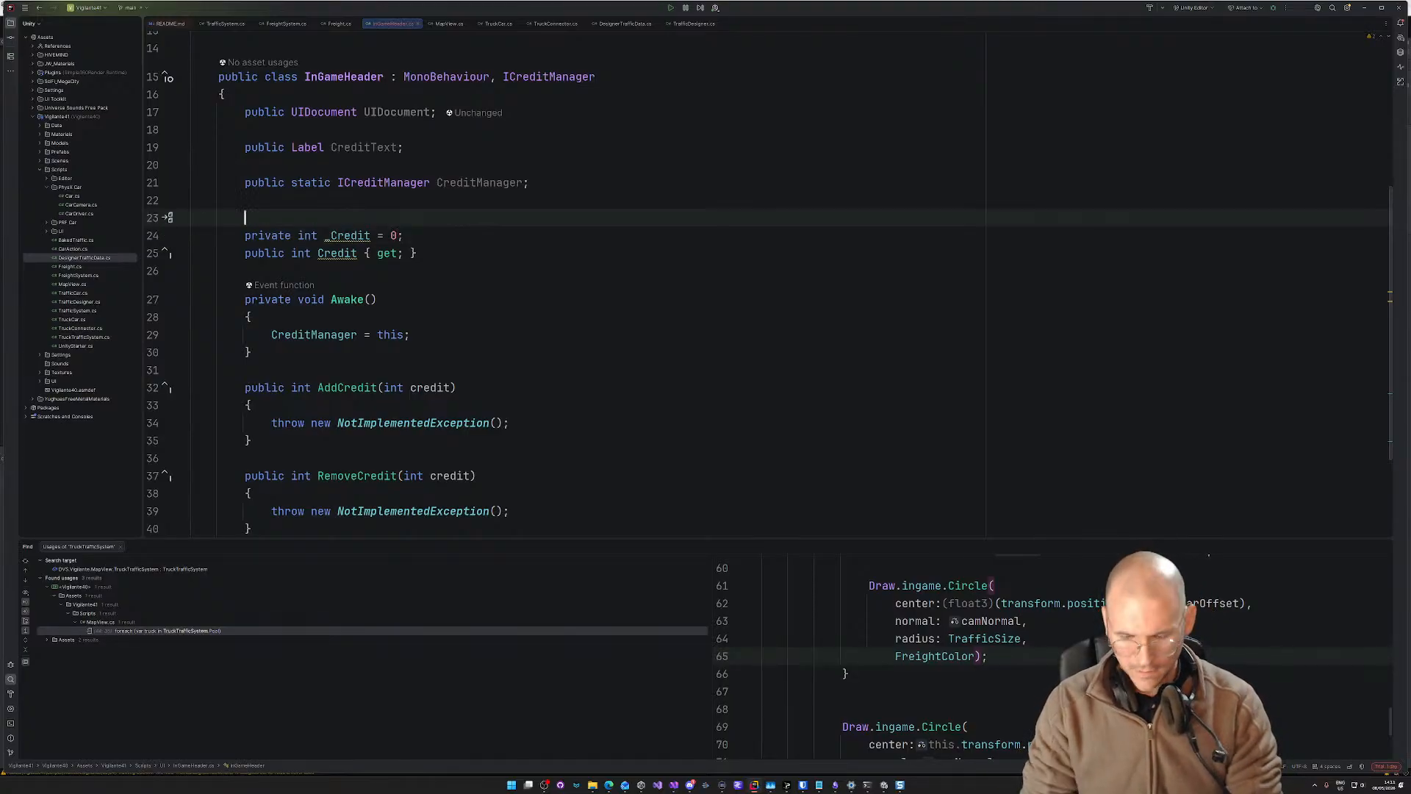
type("[")
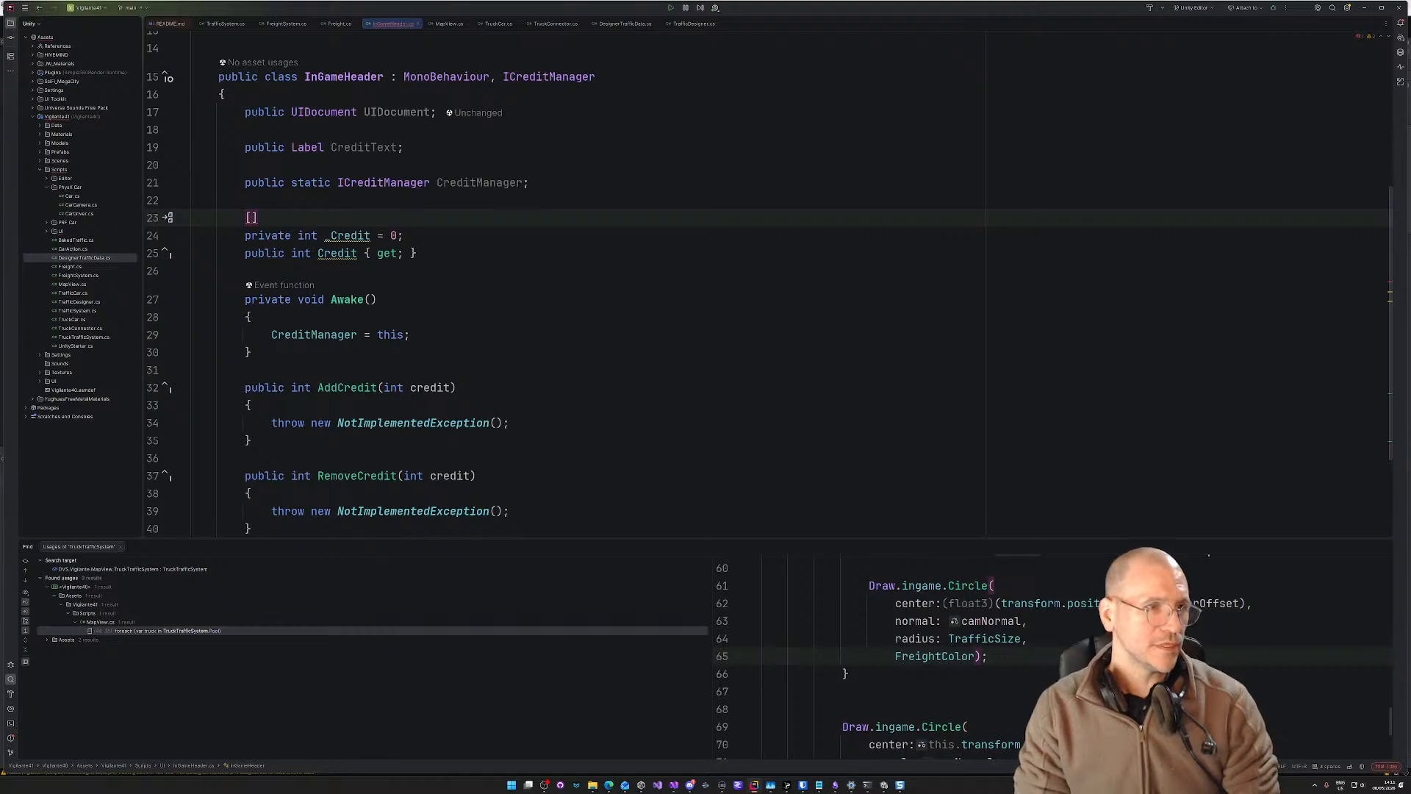
type("Ser")
key("Down")
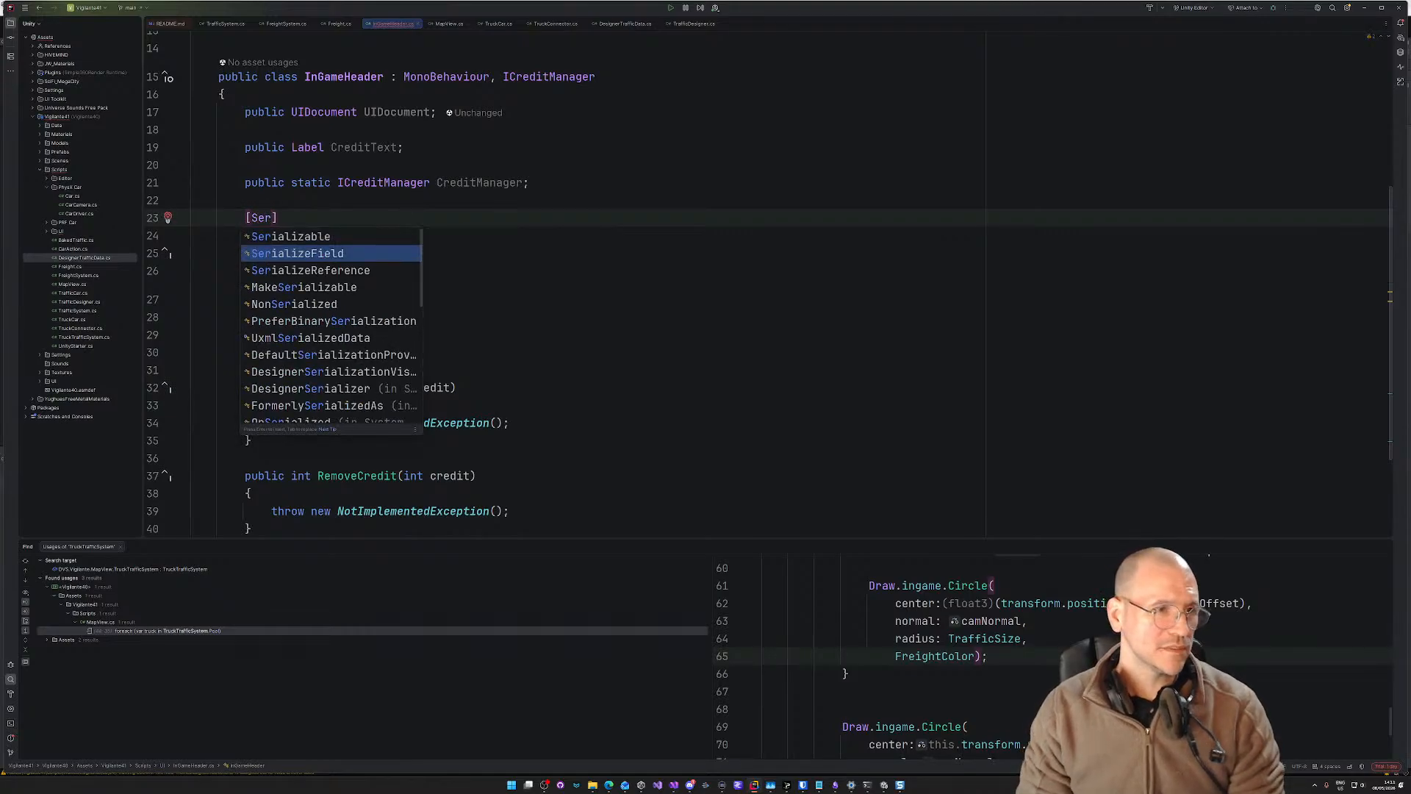
key("Return")
left_click(481, 251)
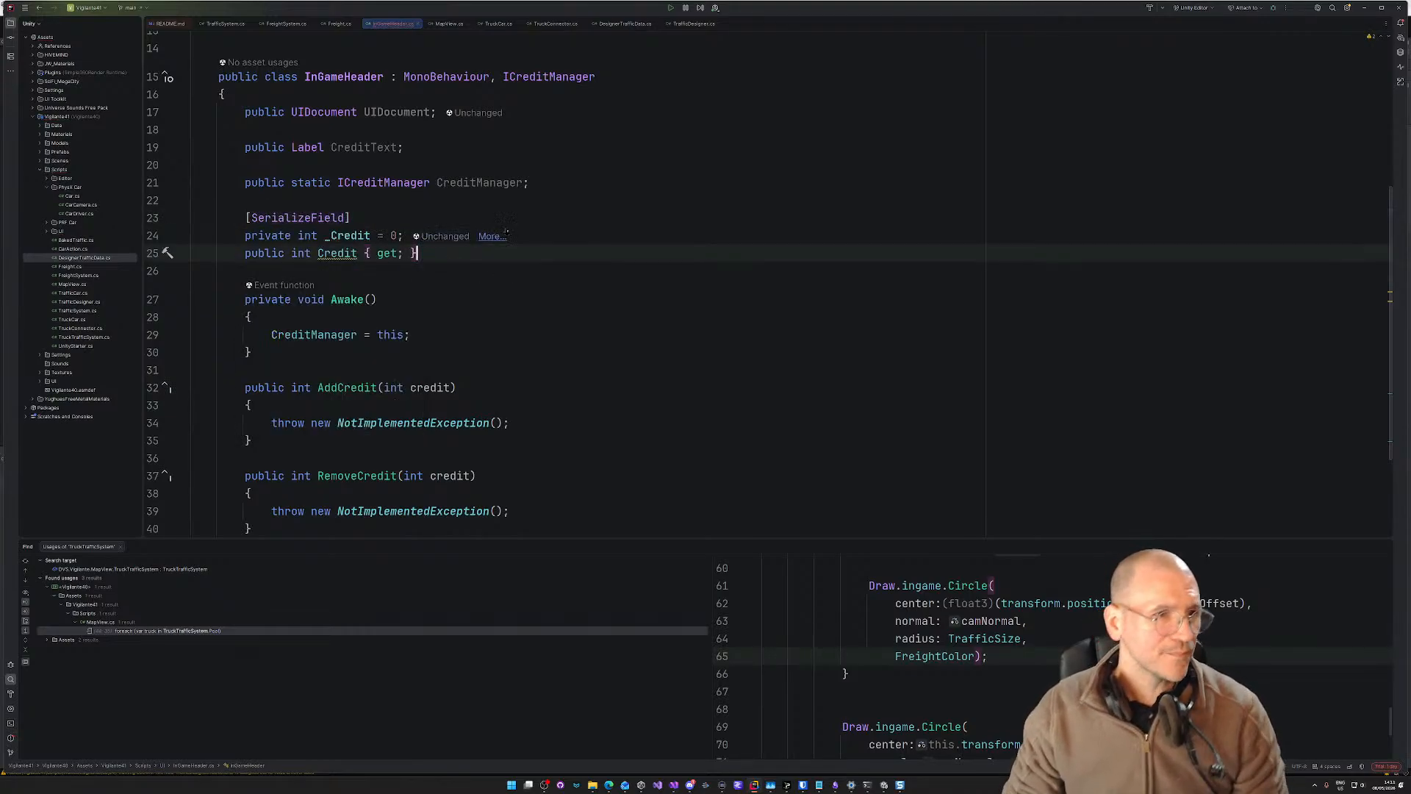
left_click(557, 236)
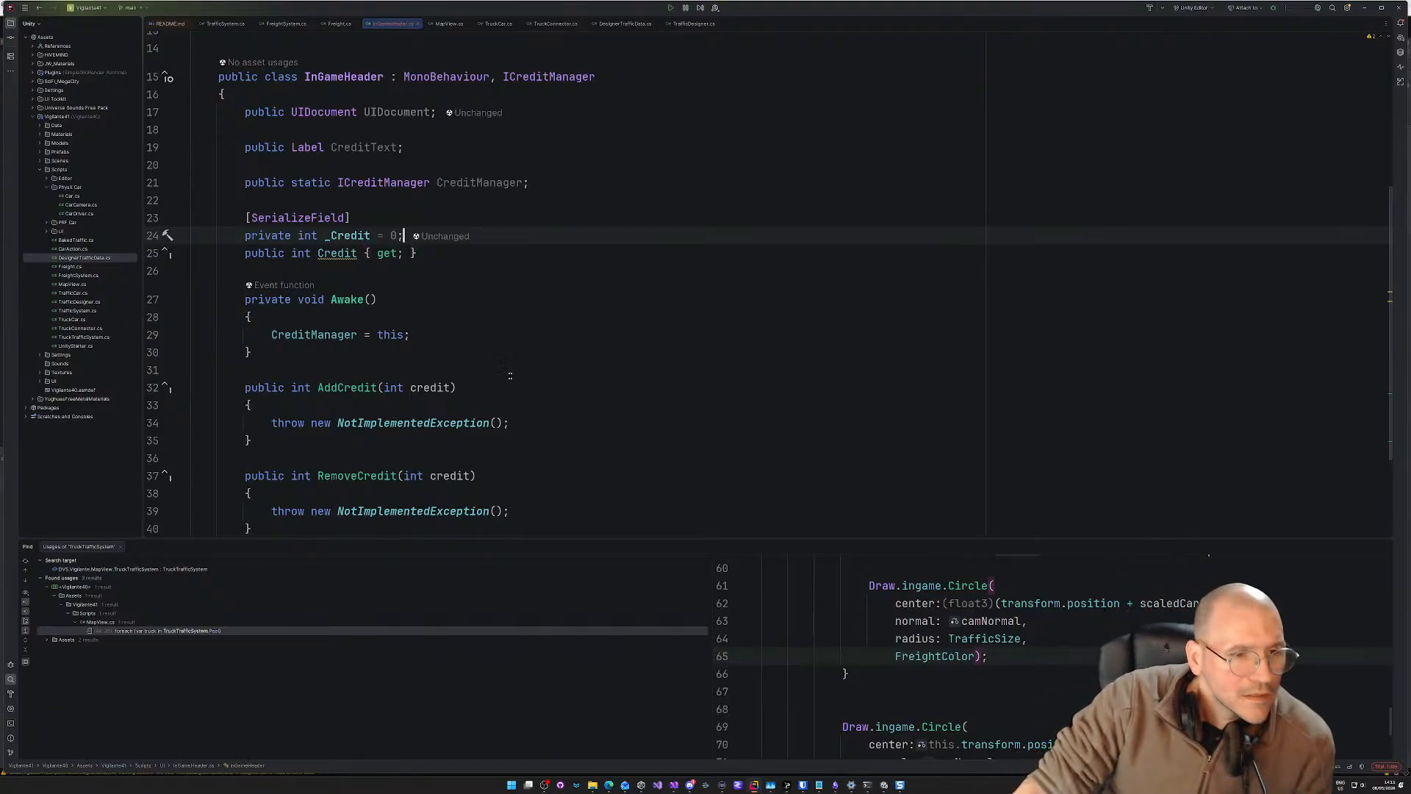
Step: Replace the exception in AddCredit's body with the statement "_Credit += credit;"
left_click_drag(544, 423, 272, 423)
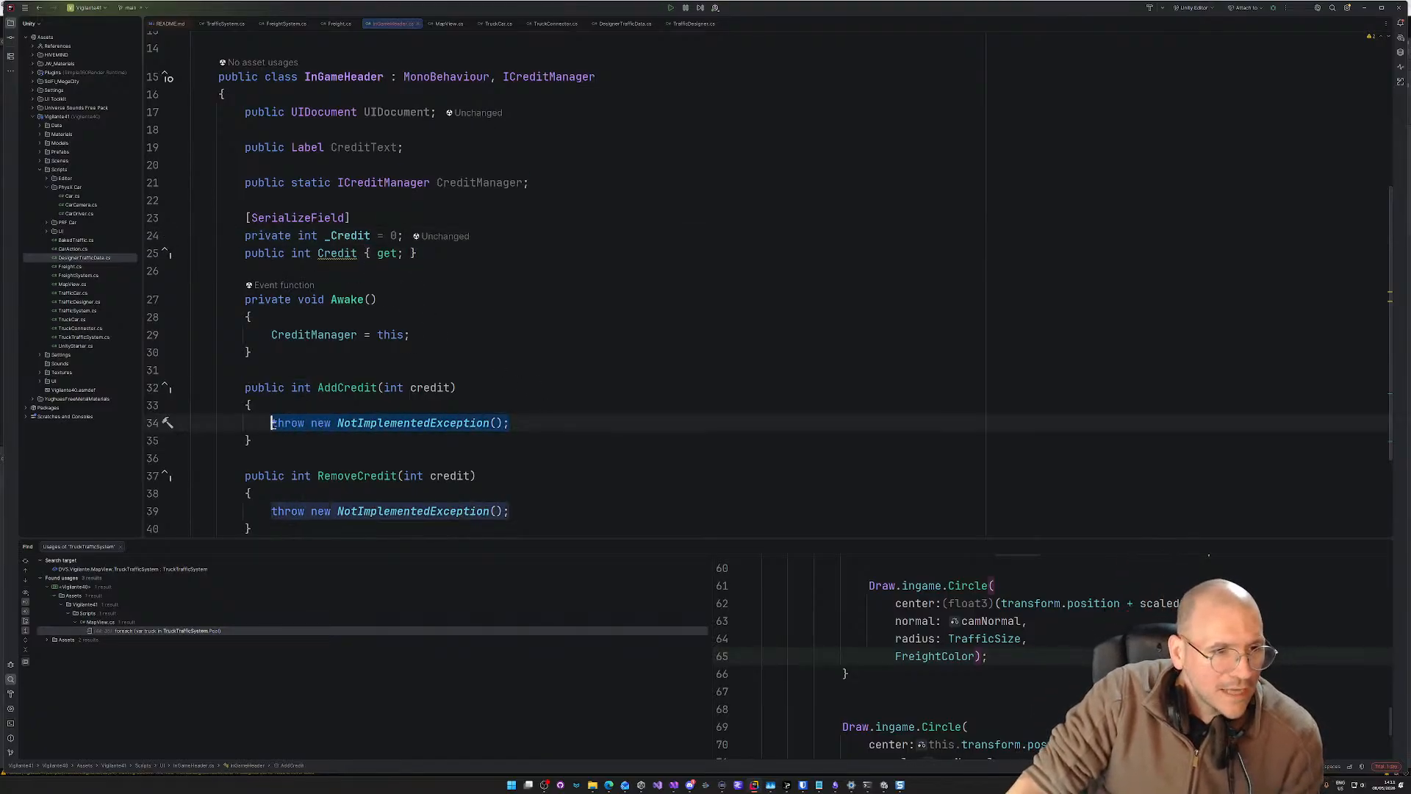
type("_")
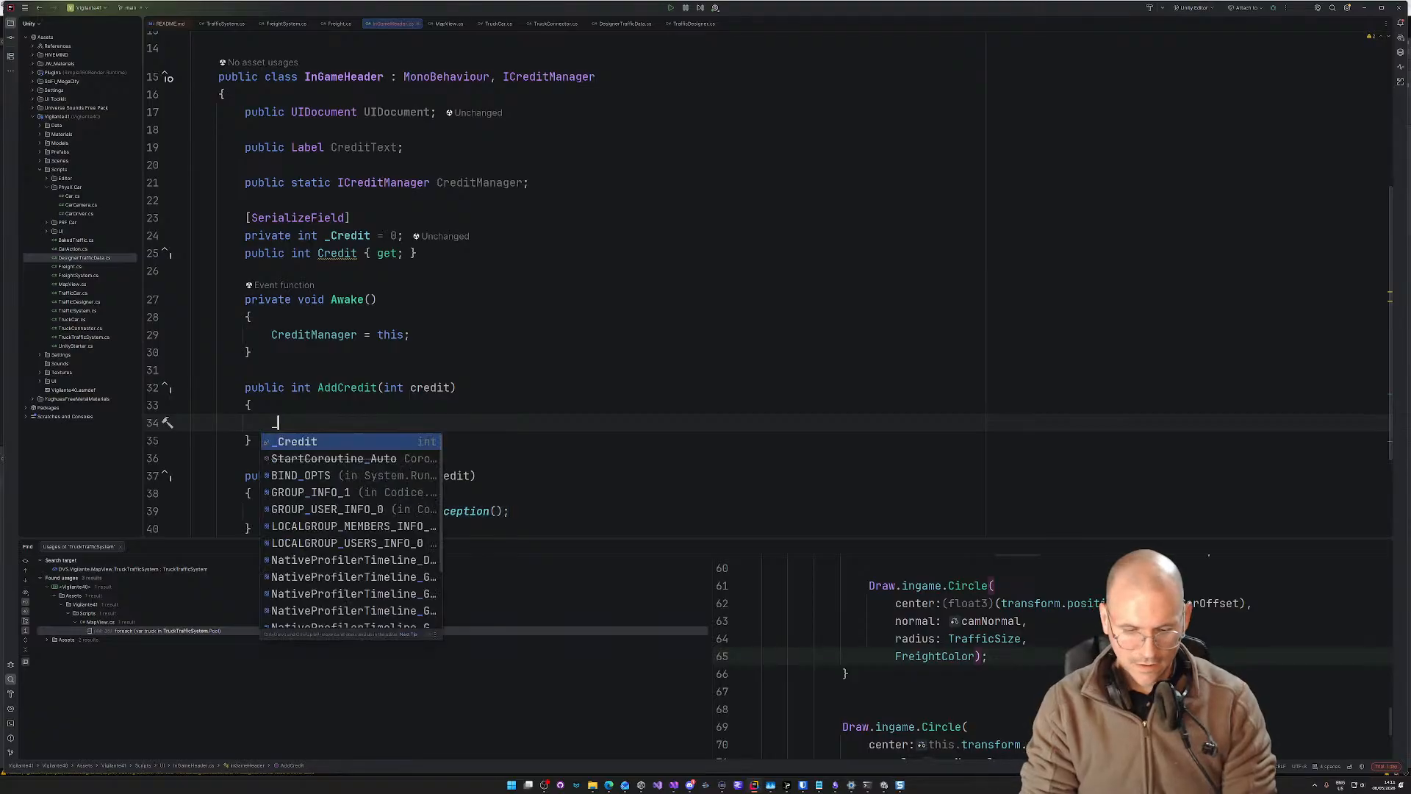
type("Credit ==")
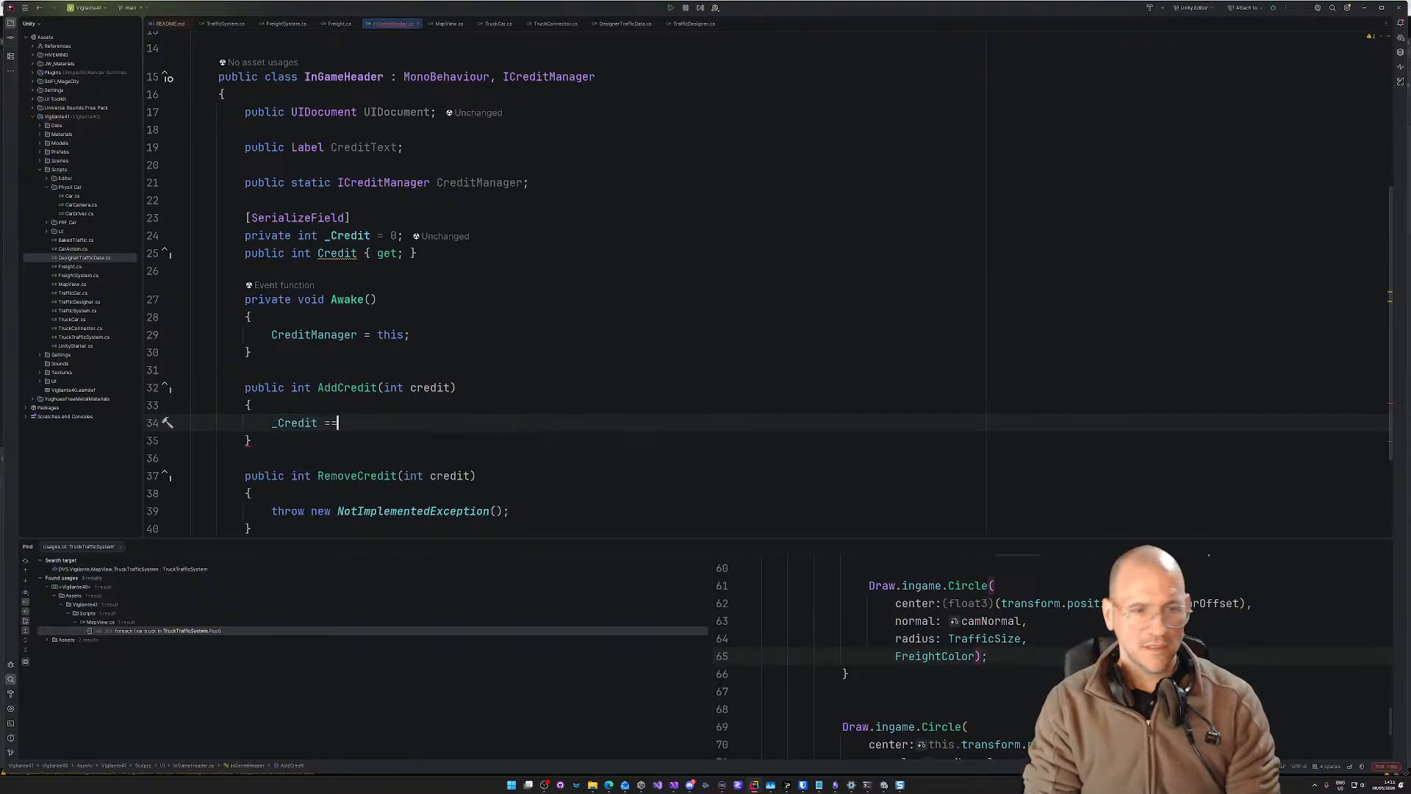
key("BackSpace")
key("BackSpace")
key("BackSpace")
key("BackSpace")
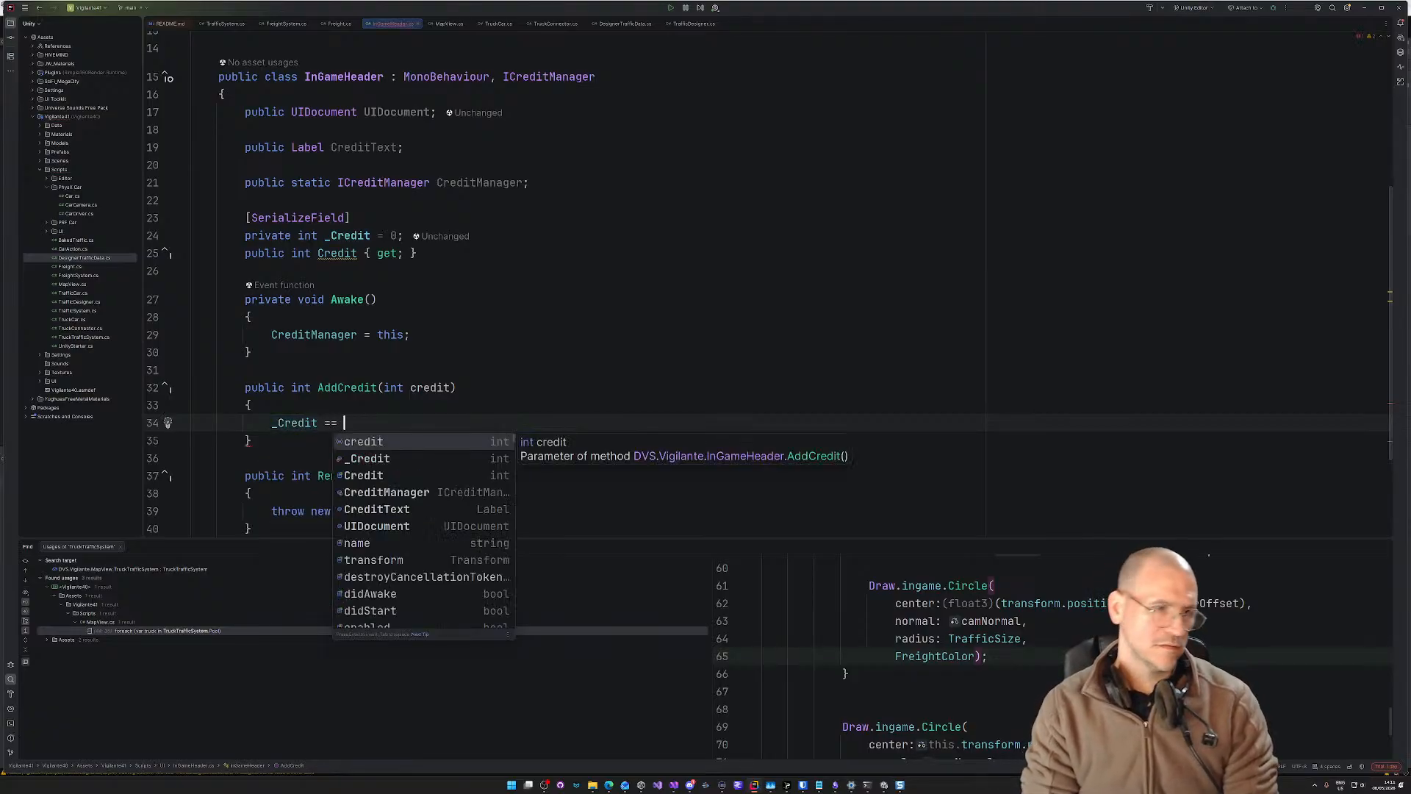
type("+_")
key("BackSpace")
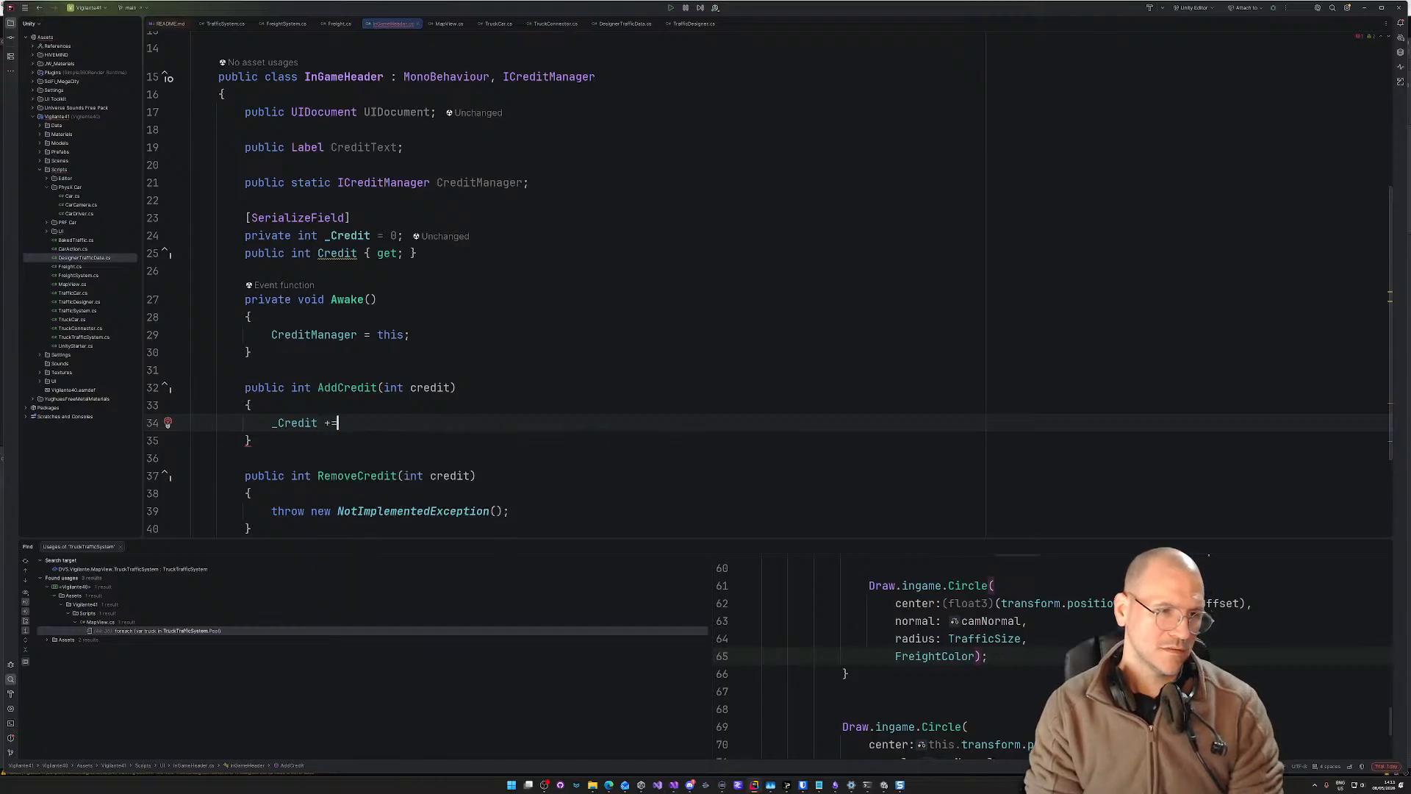
type("= credit;")
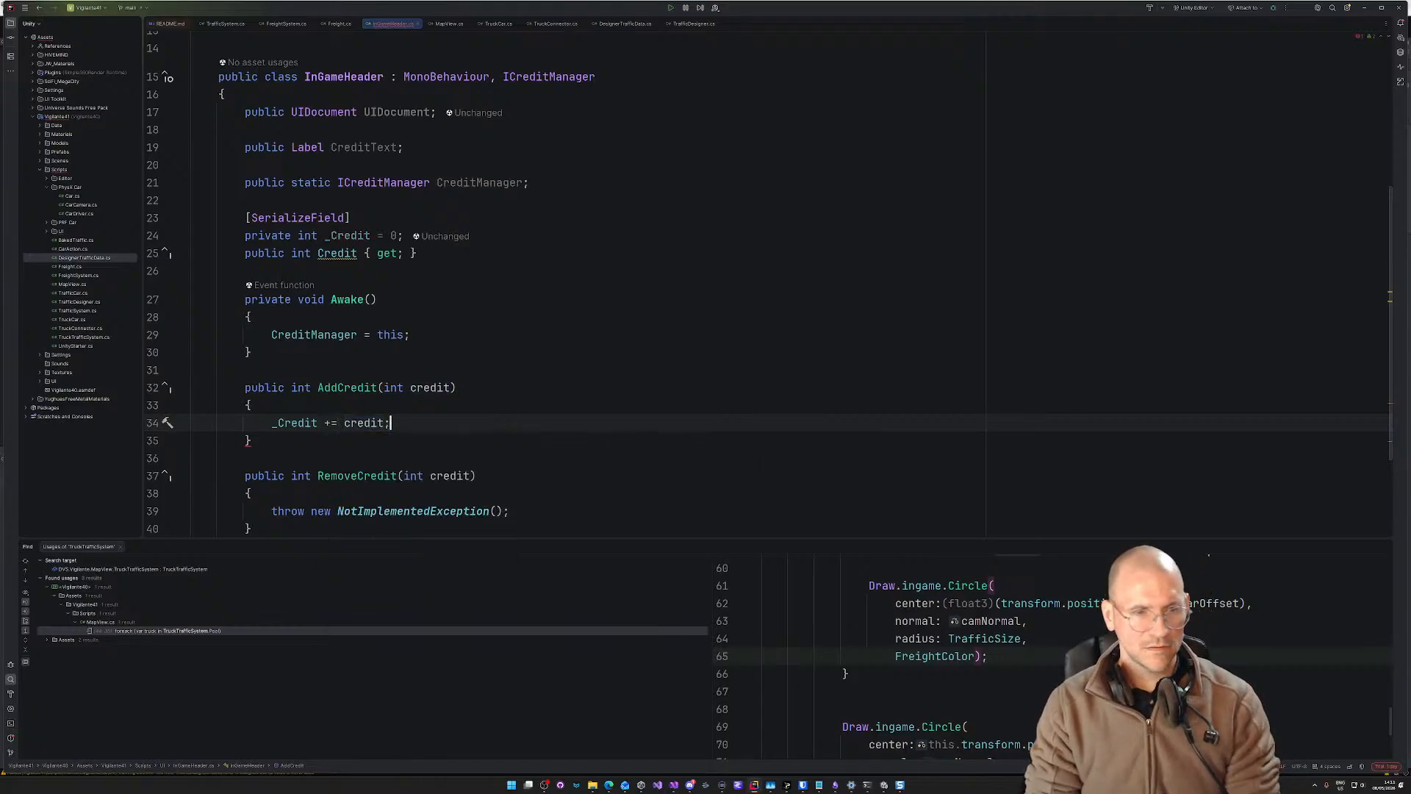
Step: Replace the exception in RemoveCredit's body with the statement "_Credit -= credit;"
left_click_drag(510, 511, 271, 511)
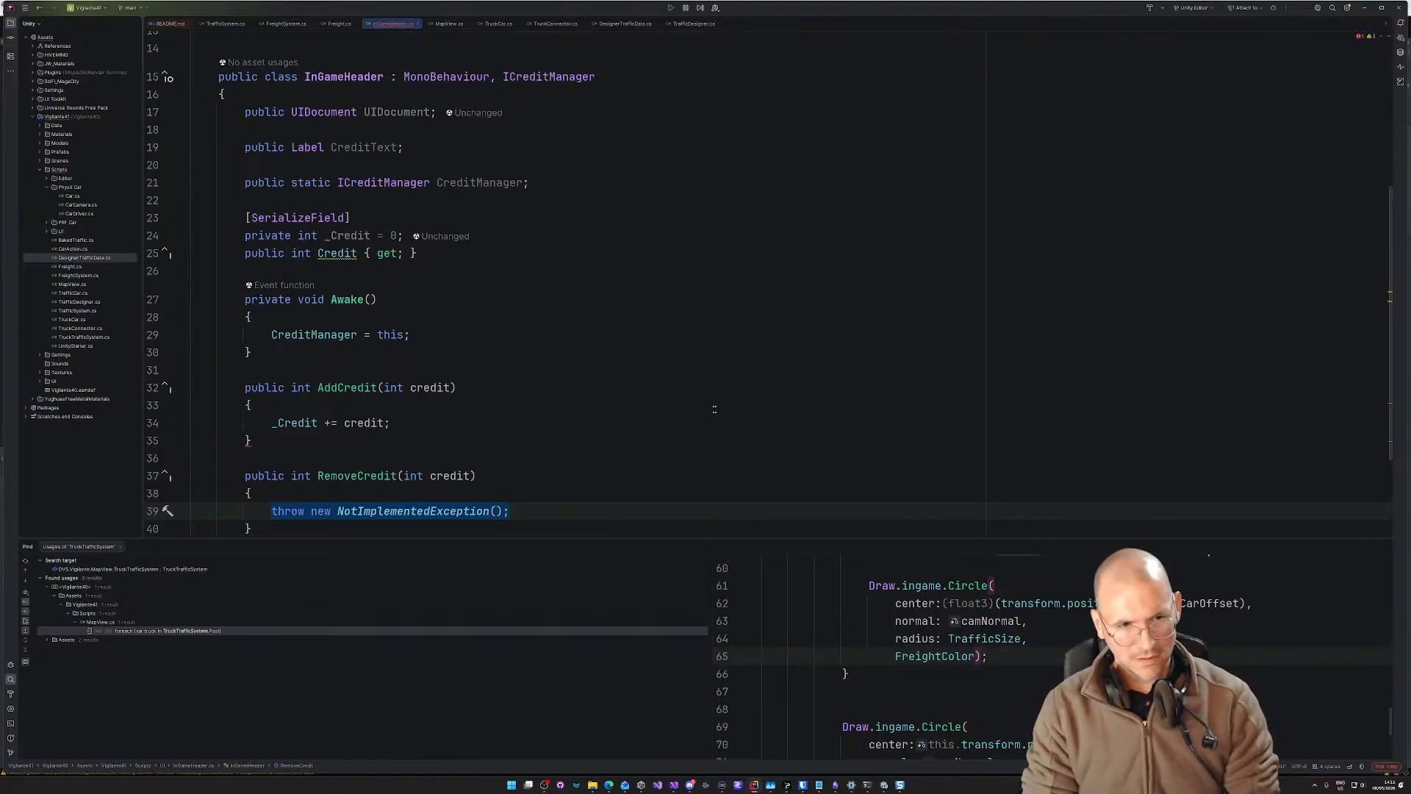
type("_Cre")
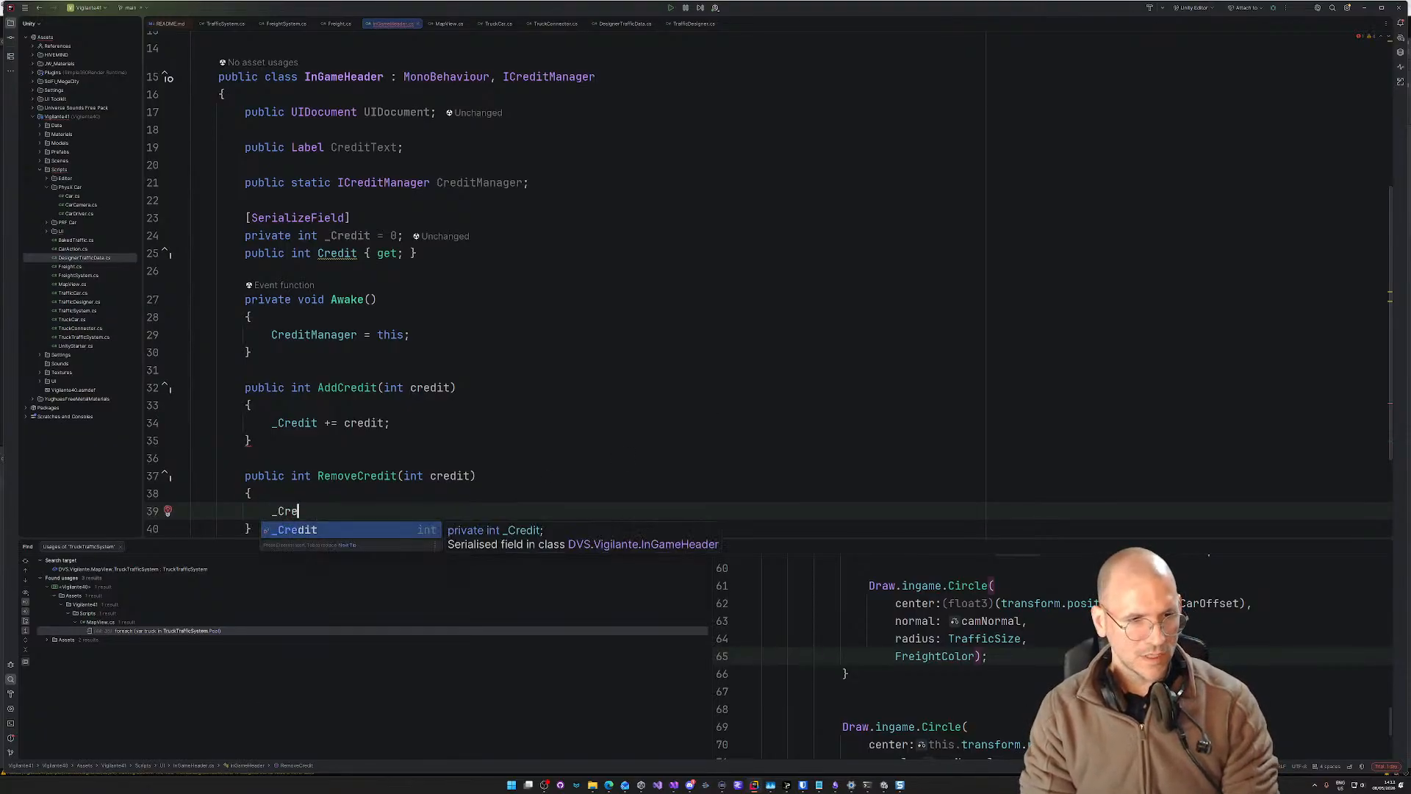
type("dit -=")
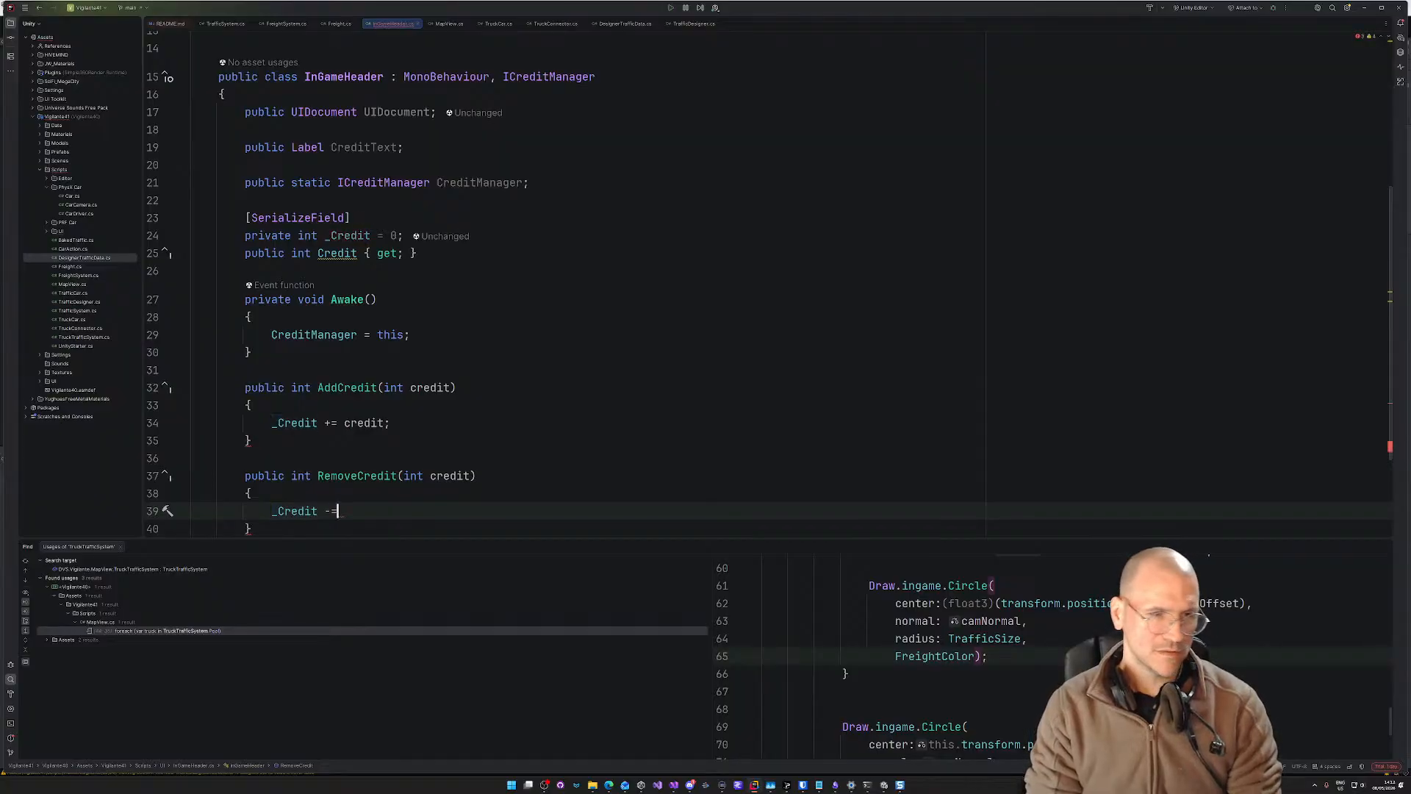
type(" credit;")
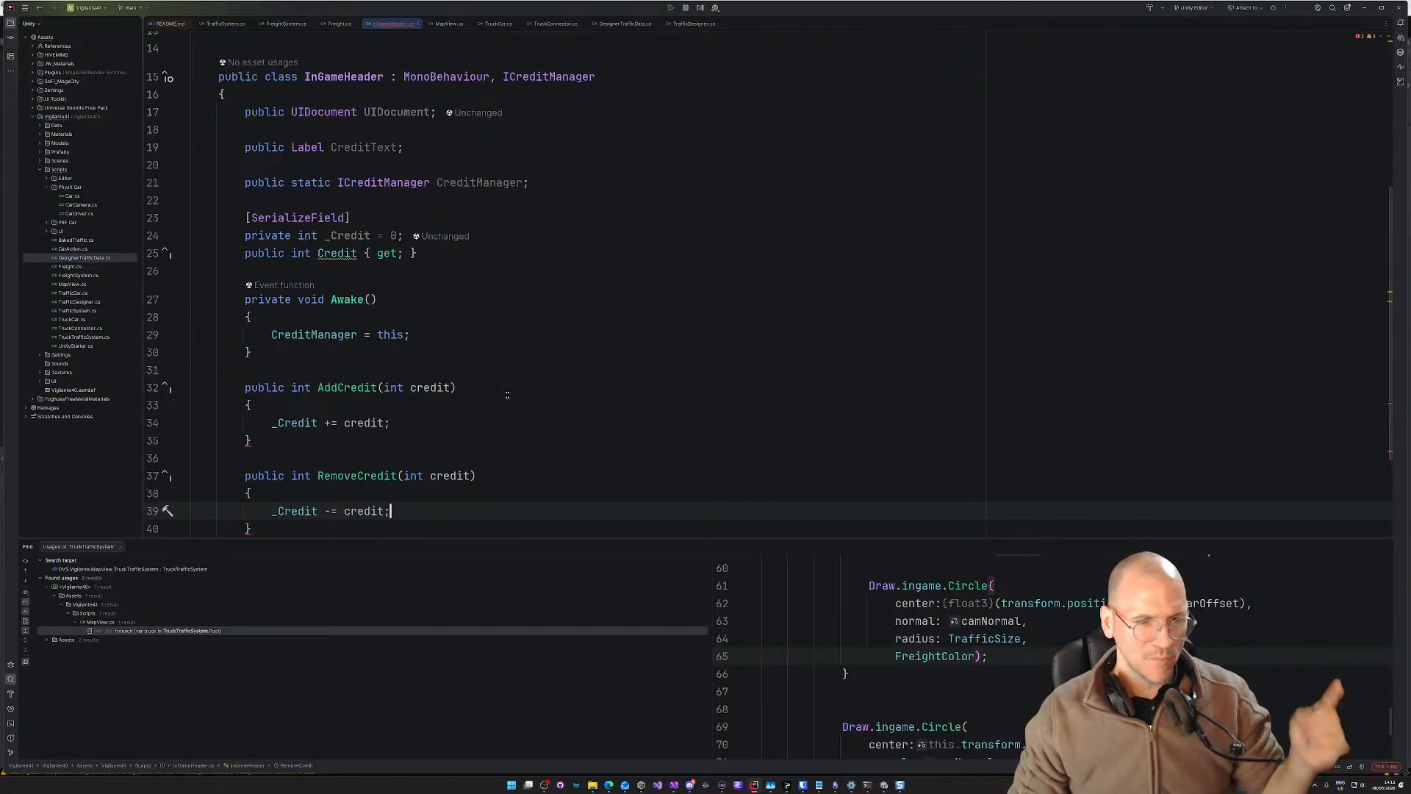
Step: Insert a blank line and a fresh line for a new member below the RemoveCredit method
scroll(487, 464, "down", 3)
left_click_drag(291, 373, 290, 387)
left_click(290, 388)
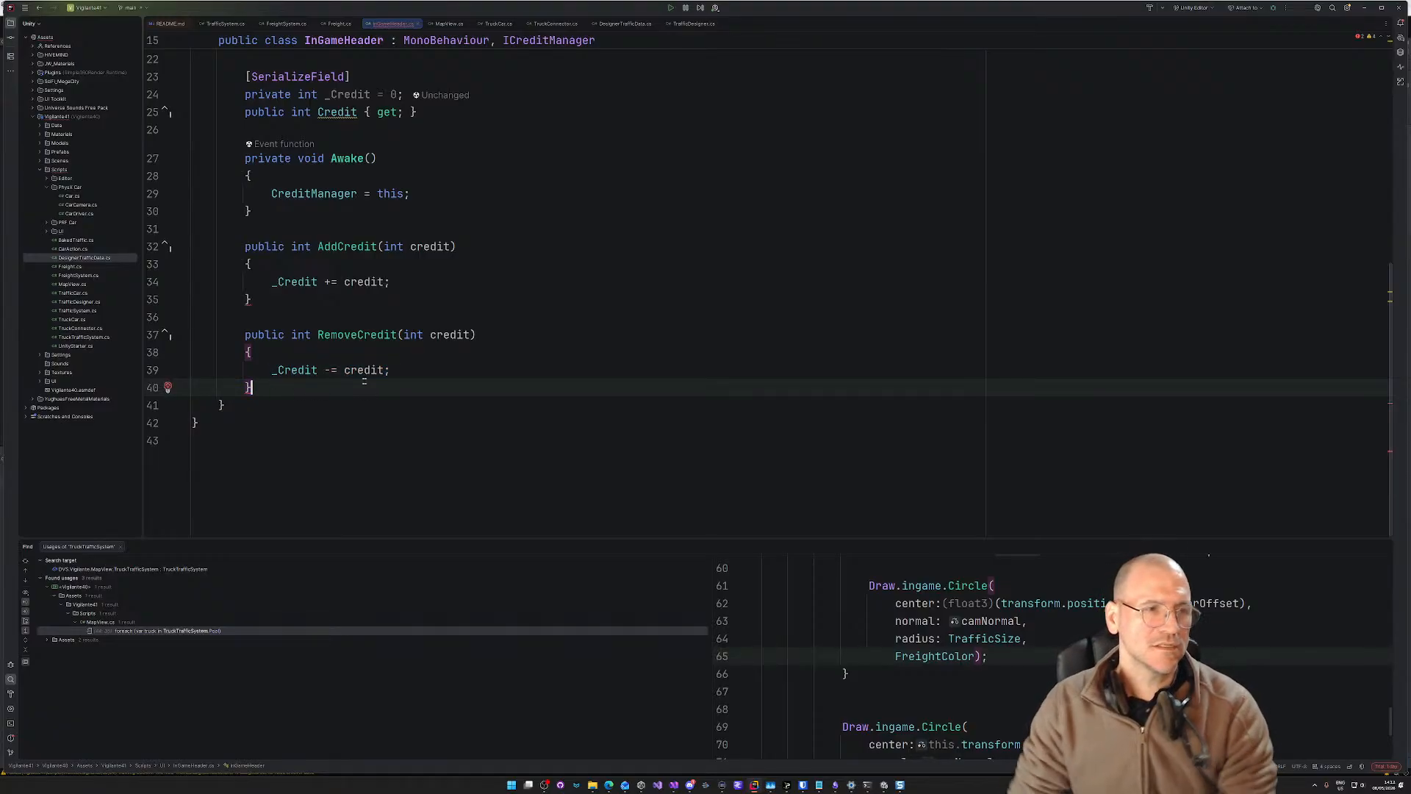
key("Return")
key("Return")
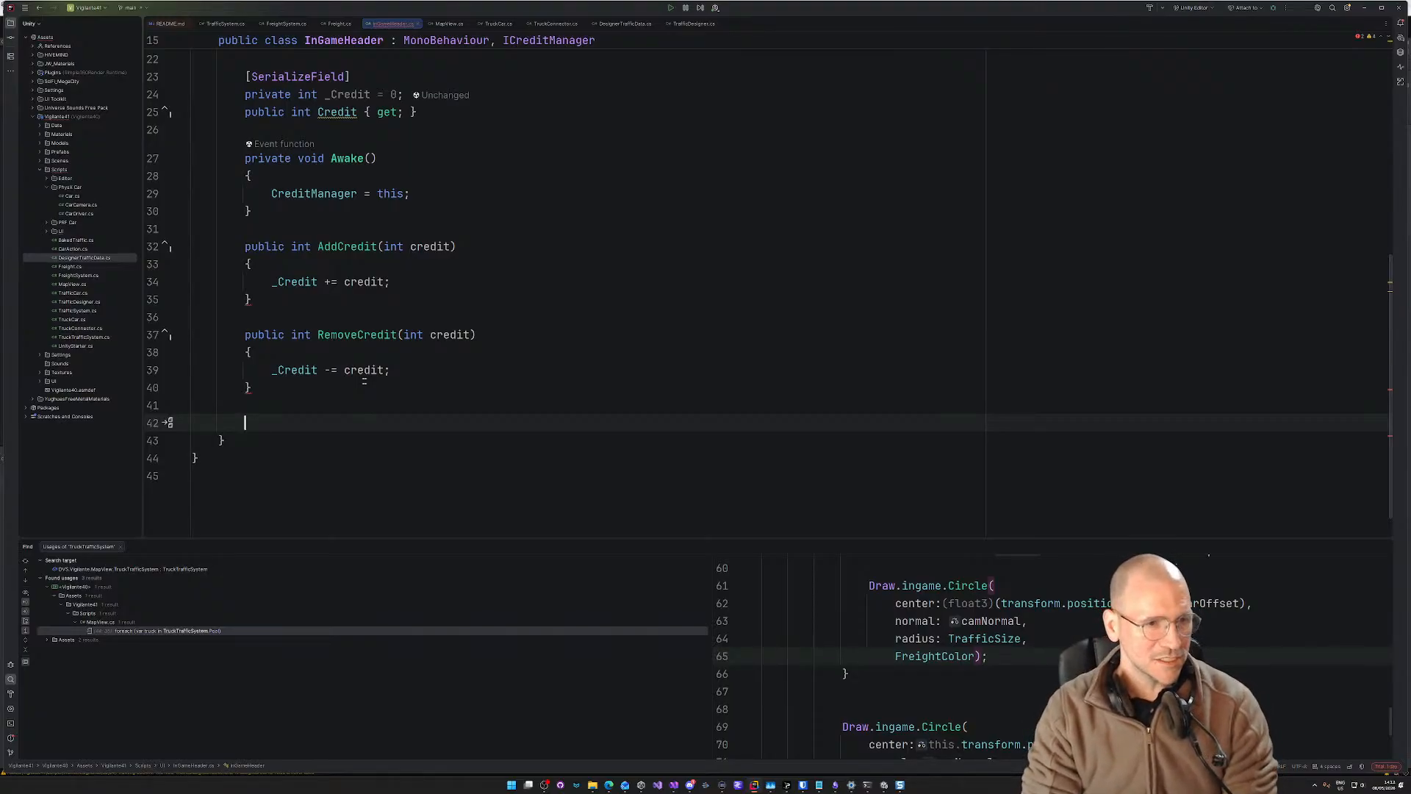
type("public")
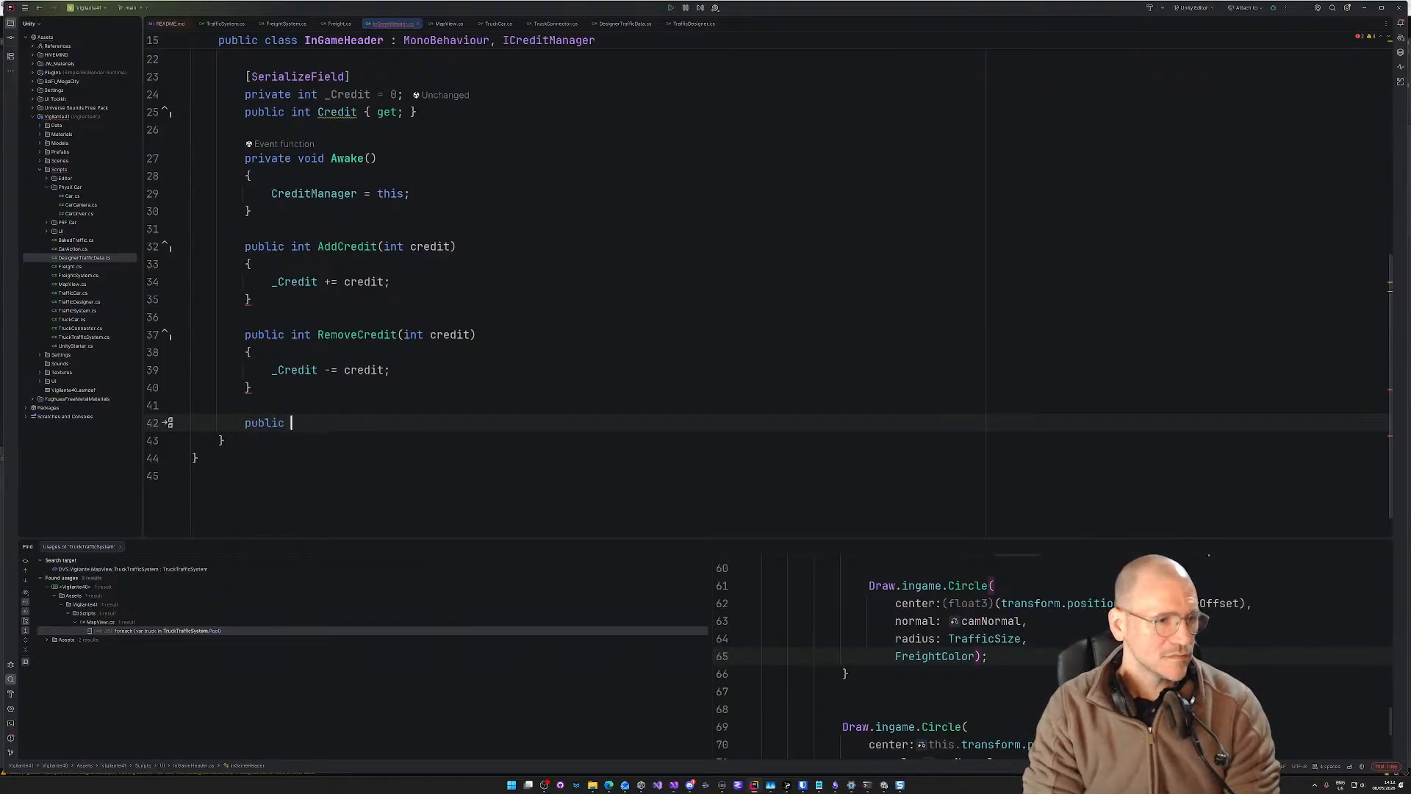
key("BackSpace")
key("BackSpace")
key("BackSpace")
key("BackSpace")
key("BackSpace")
key("BackSpace")
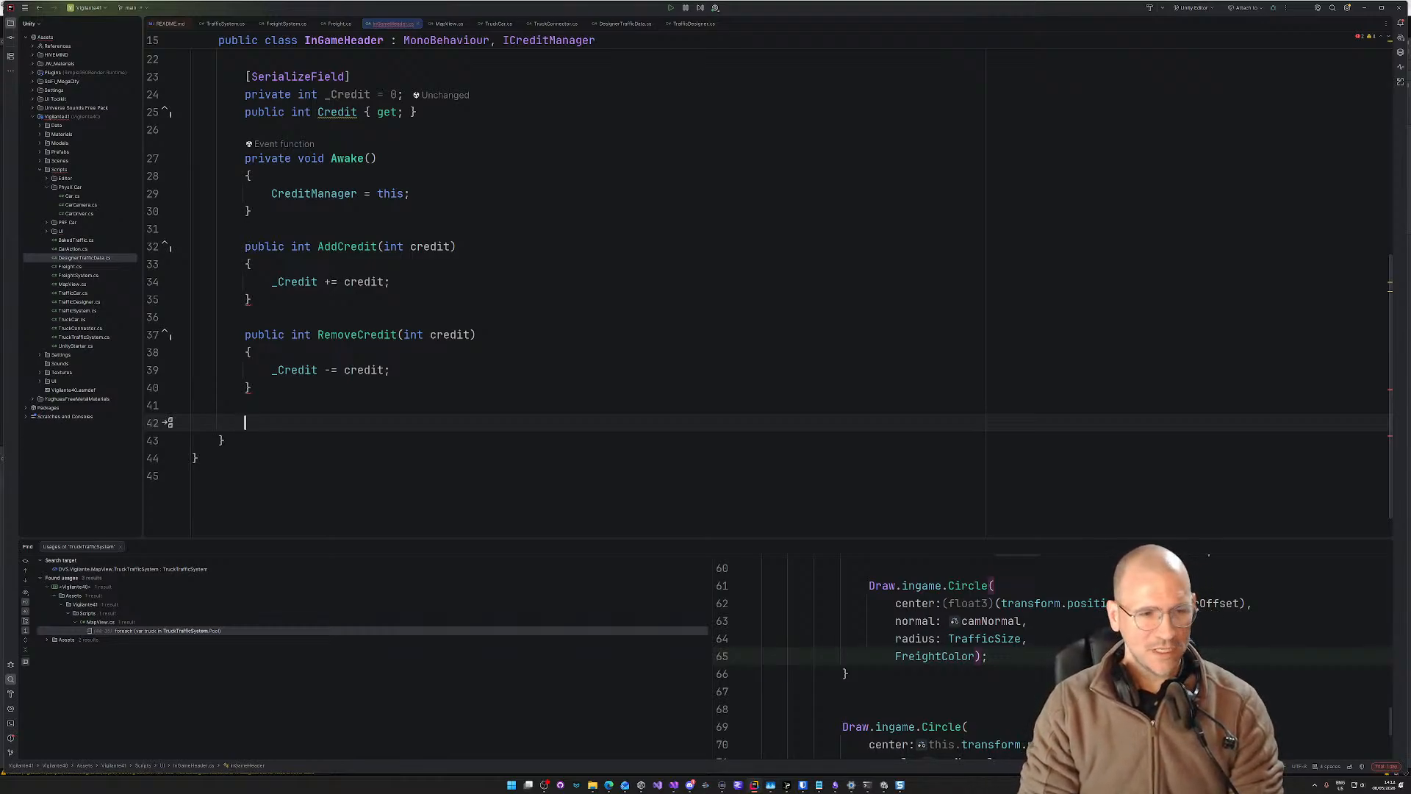
type("public void")
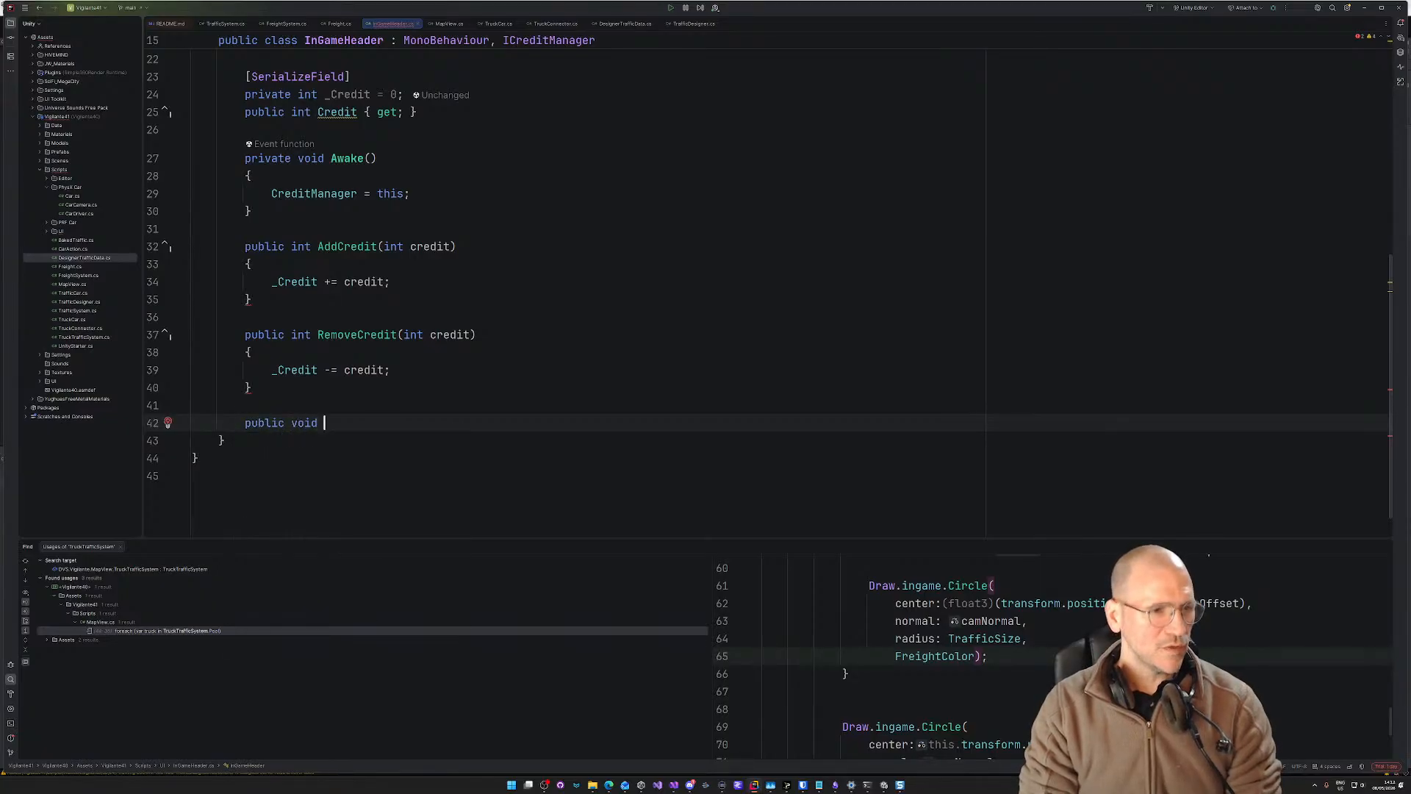
key("BackSpace")
key("BackSpace")
key("BackSpace")
key("BackSpace")
key("BackSpace")
key("BackSpace")
key("BackSpace")
key("BackSpace")
key("BackSpace")
key("BackSpace")
key("BackSpace")
key("BackSpace")
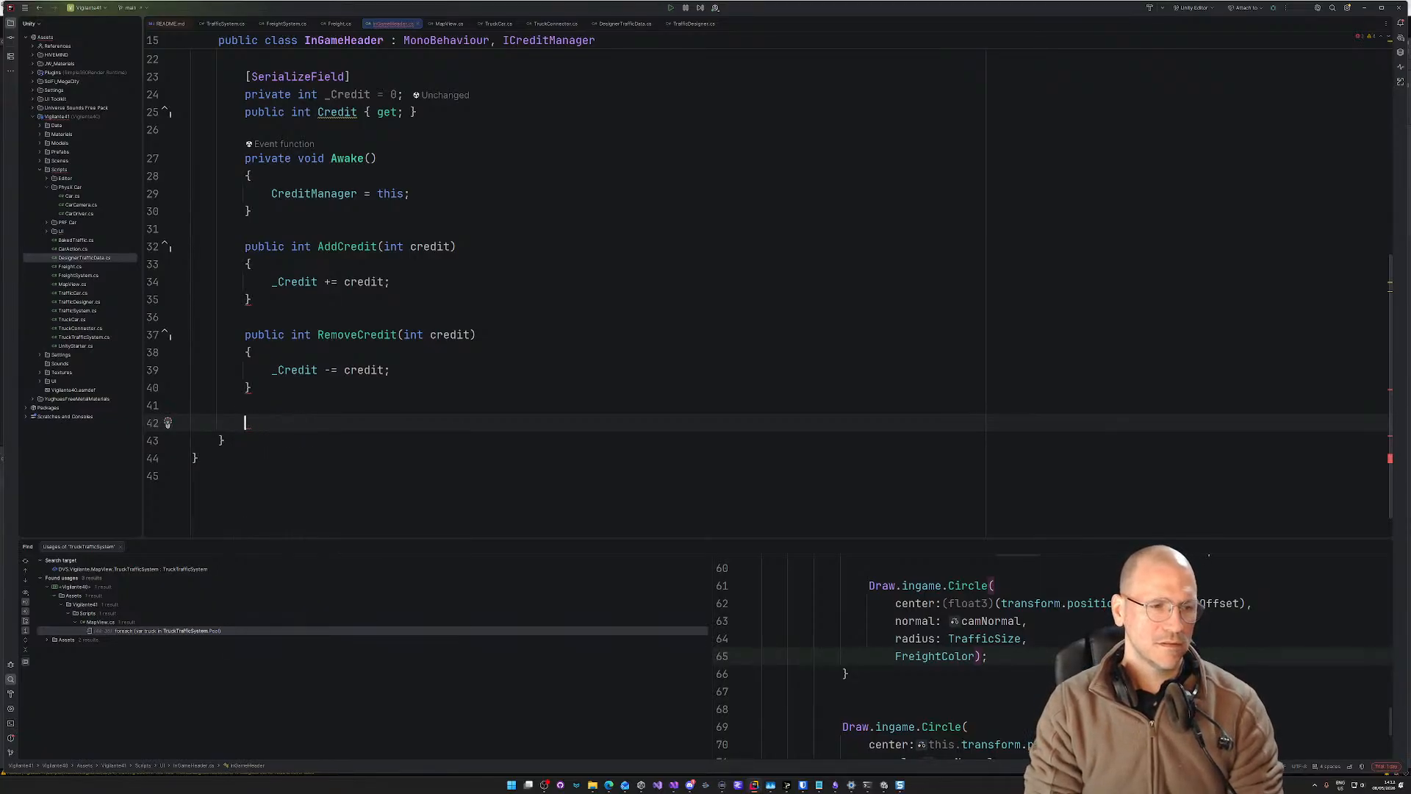
Step: Declare a private void method RefreshUI() with an empty body below RemoveCredit
type("private void ")
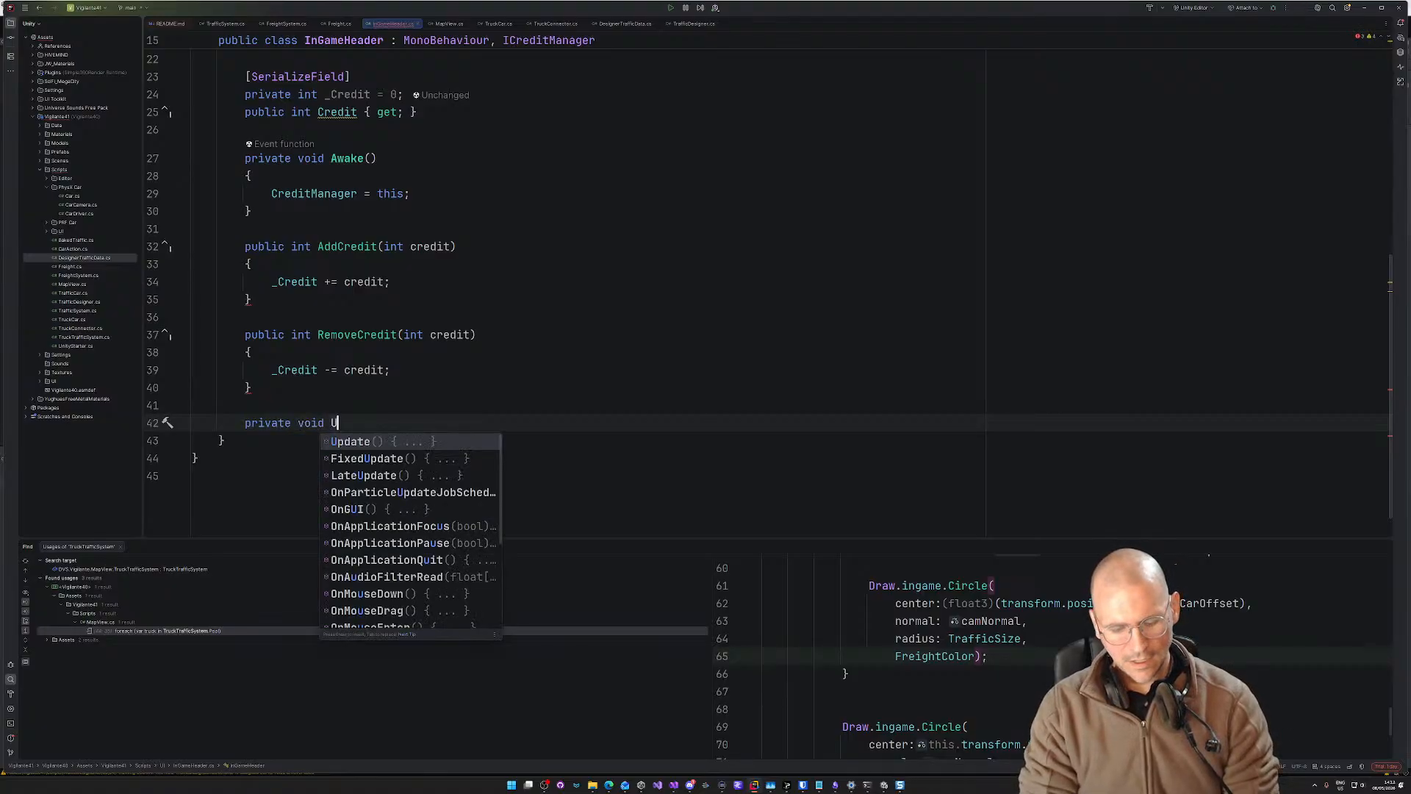
type("U")
key("BackSpace")
type("RefreshU")
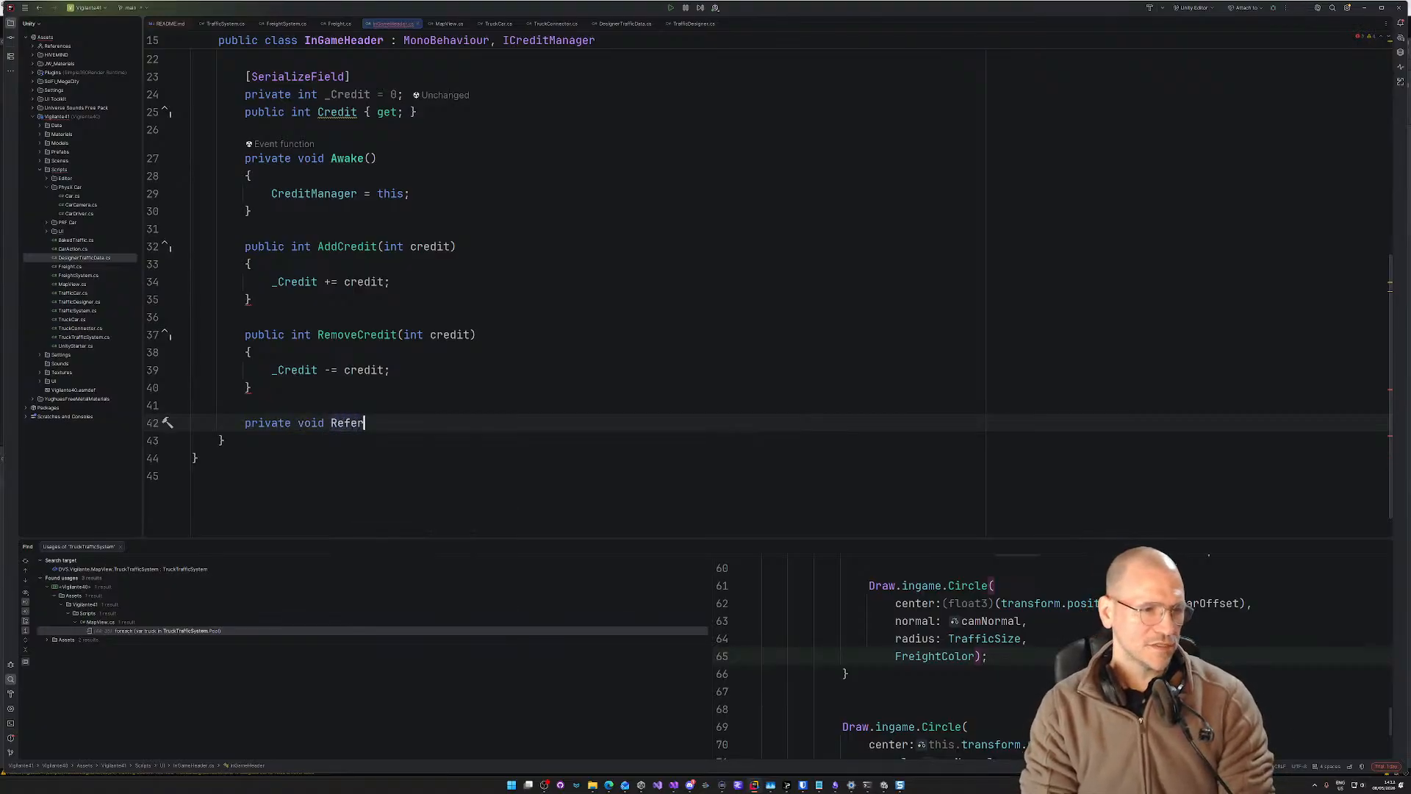
type("I()")
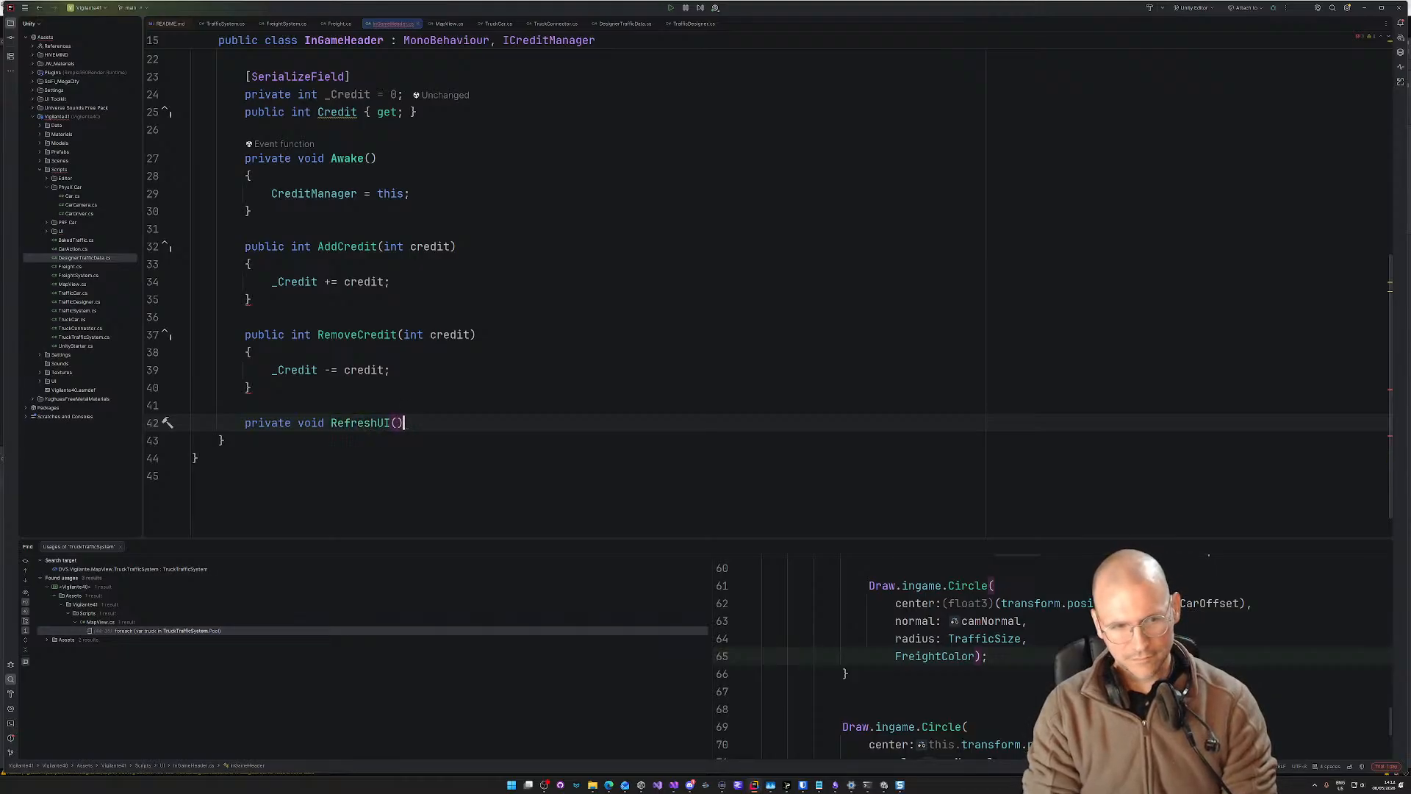
key("Return")
type("{")
key("Return")
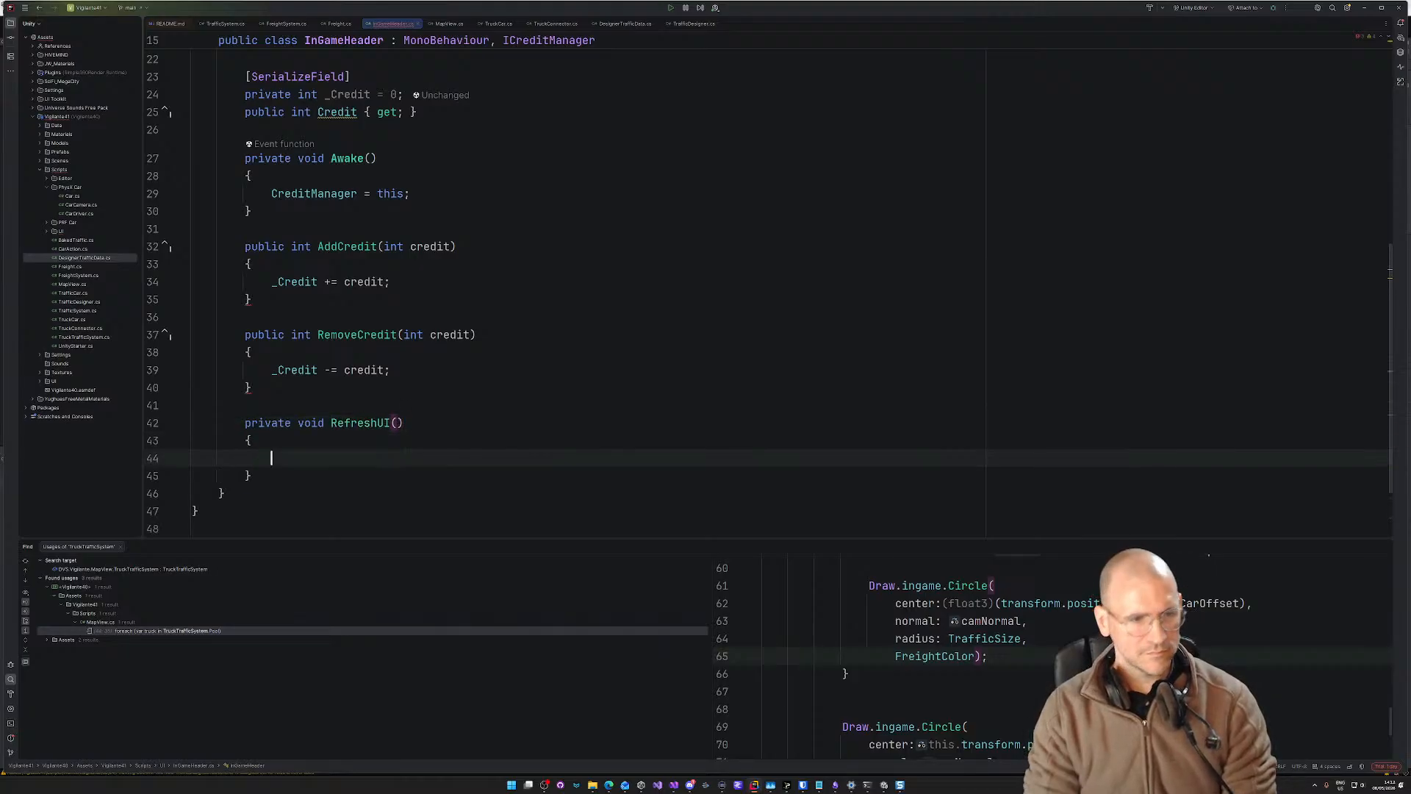
Step: Copy the RefreshUI() name from its declaration and call it in RemoveCredit after the credit subtraction
left_click_drag(403, 422, 328, 422)
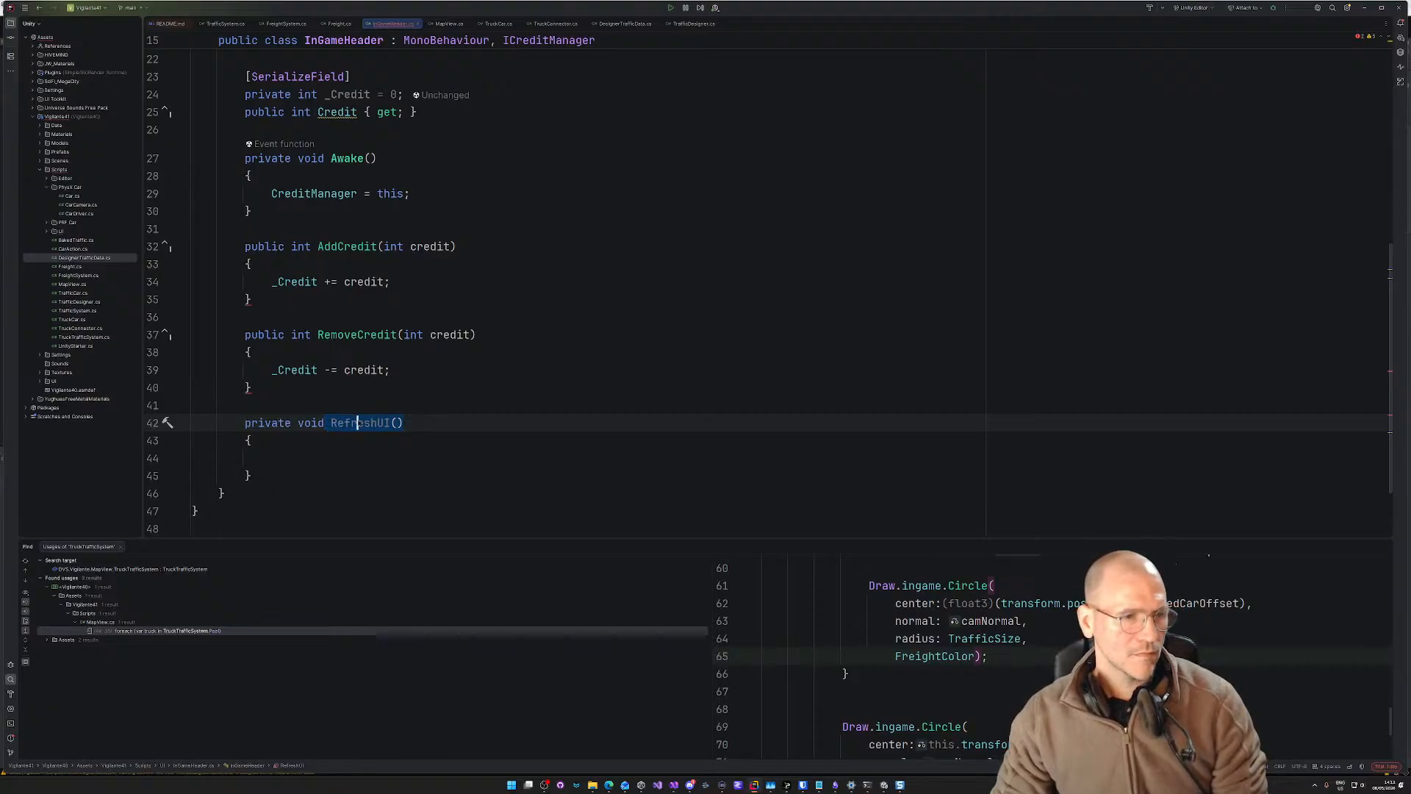
double_click(359, 423)
left_click_drag(362, 422, 438, 423)
left_click_drag(250, 440, 404, 423)
key("ctrl+c")
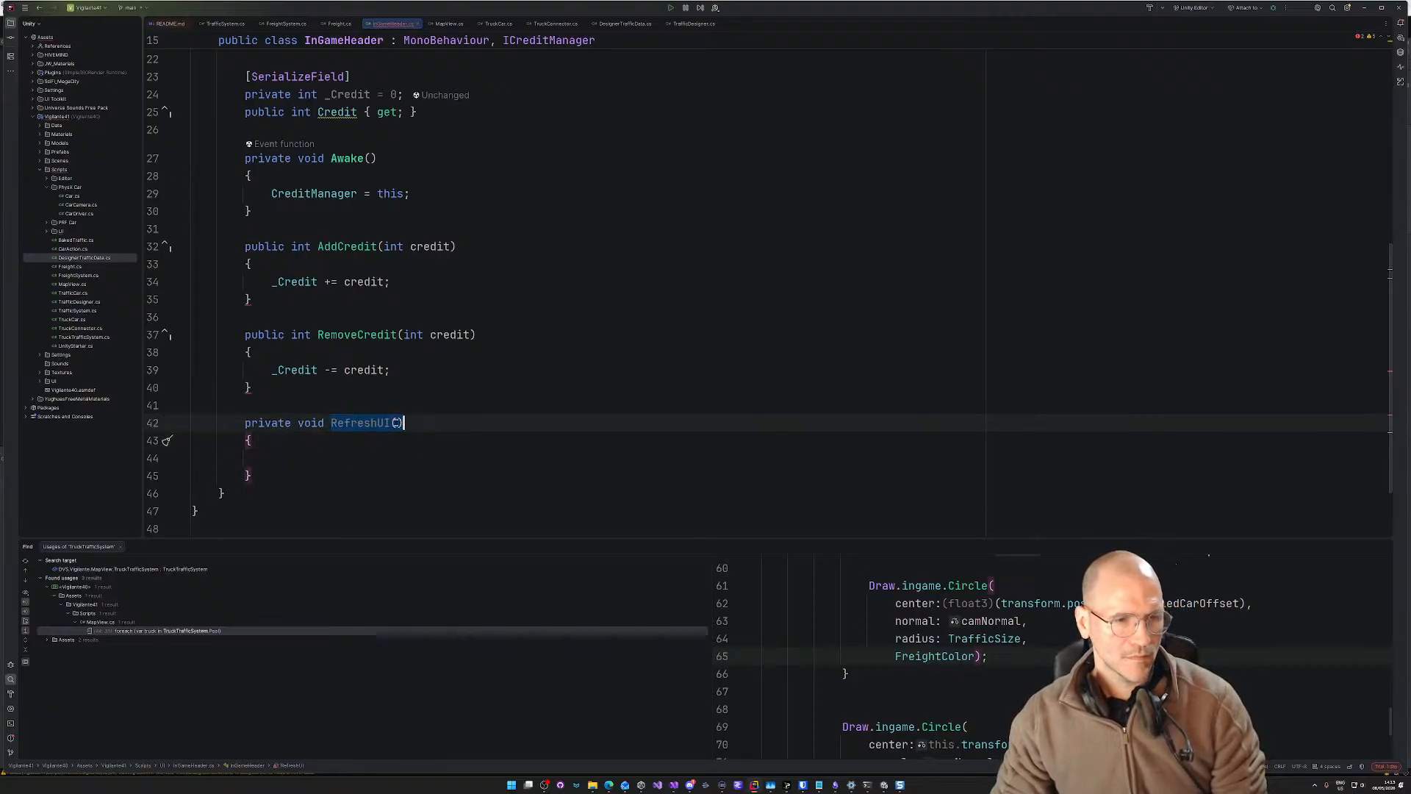
left_click(407, 370)
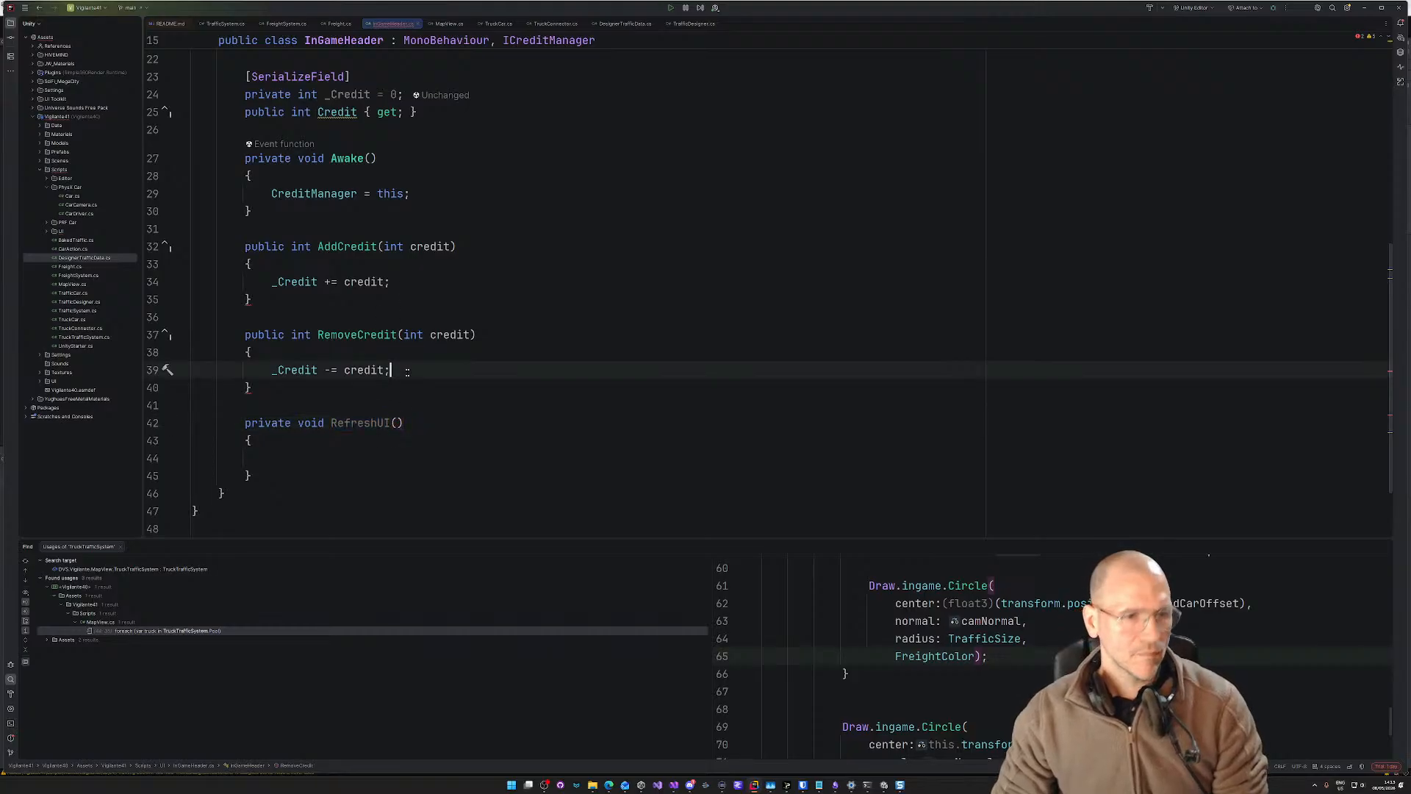
key("Return")
key("ctrl+v")
type(";")
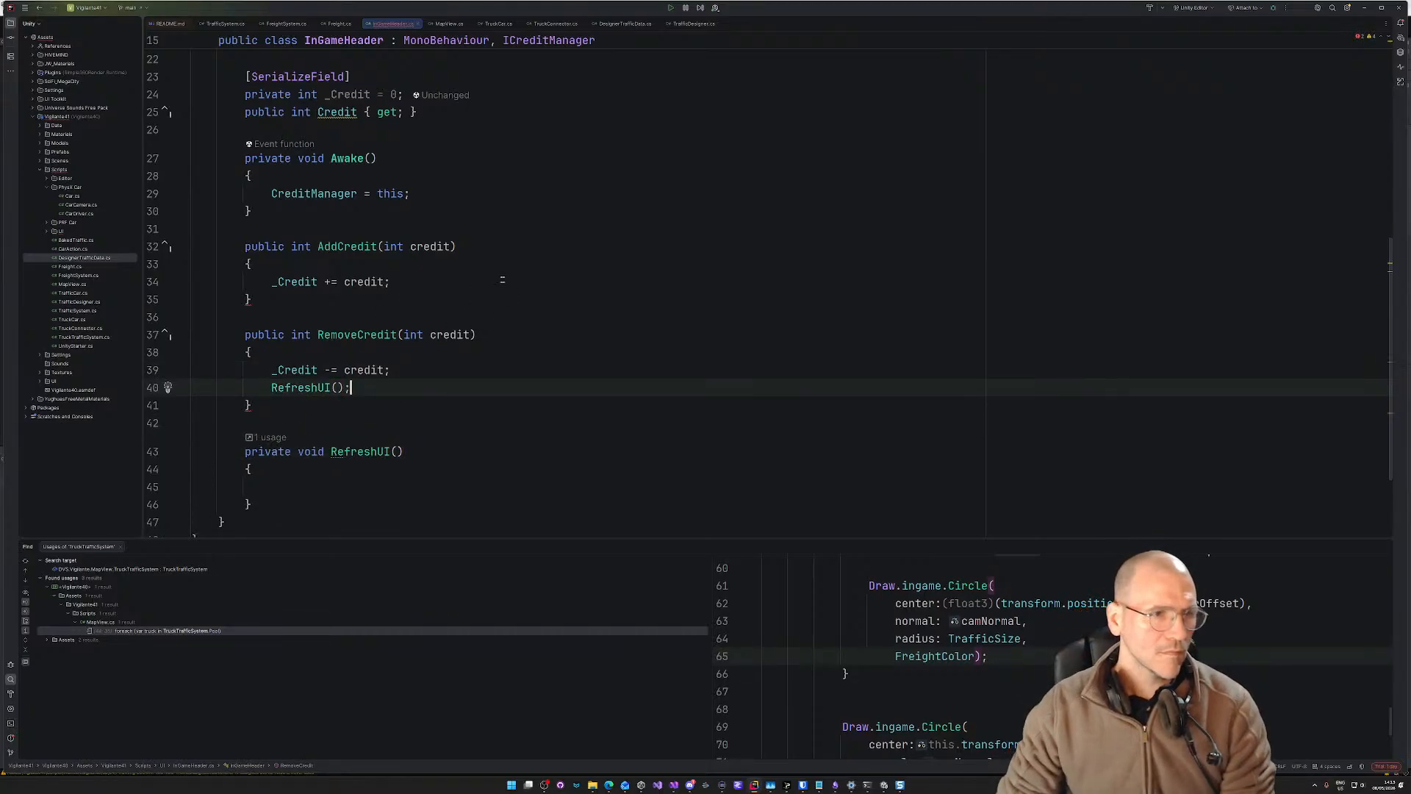
Step: Add the same RefreshUI(); call in AddCredit after the line that increases _Credit
left_click(476, 277)
key("Return")
key("ctrl+v")
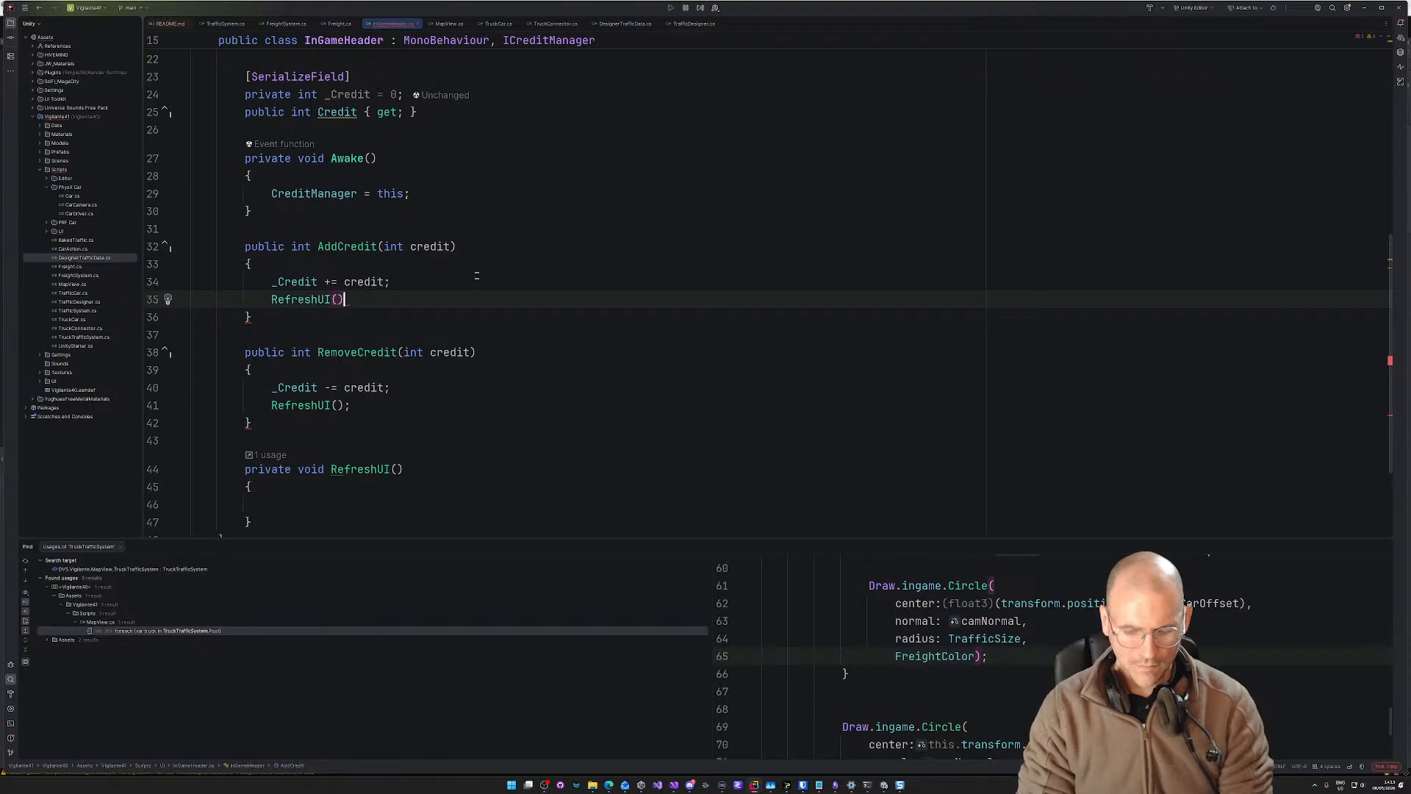
type(";")
left_click(647, 284)
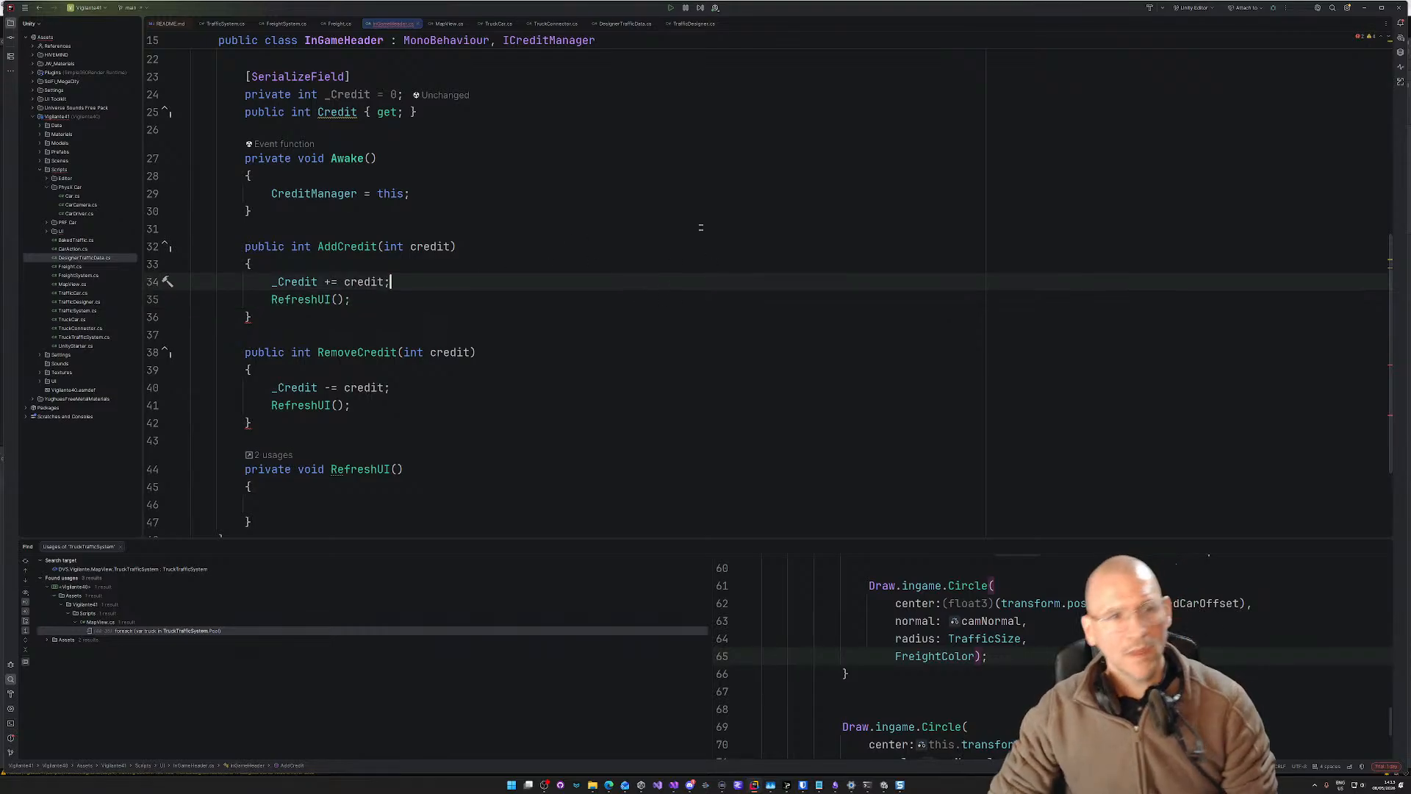
Step: Call RefreshUI(); in Awake on the line after the CreditManager assignment
scroll(700, 228, "down", 2)
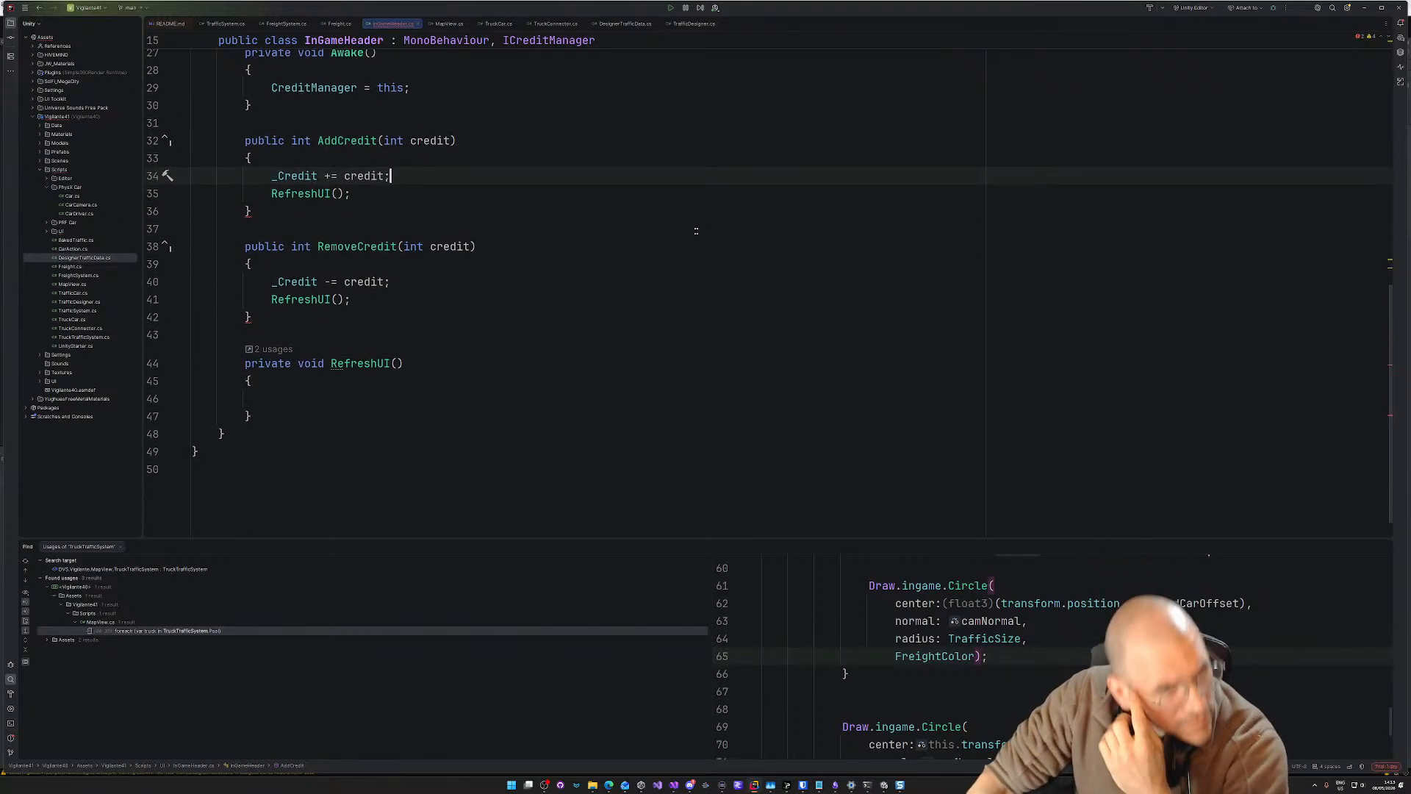
left_click(485, 94)
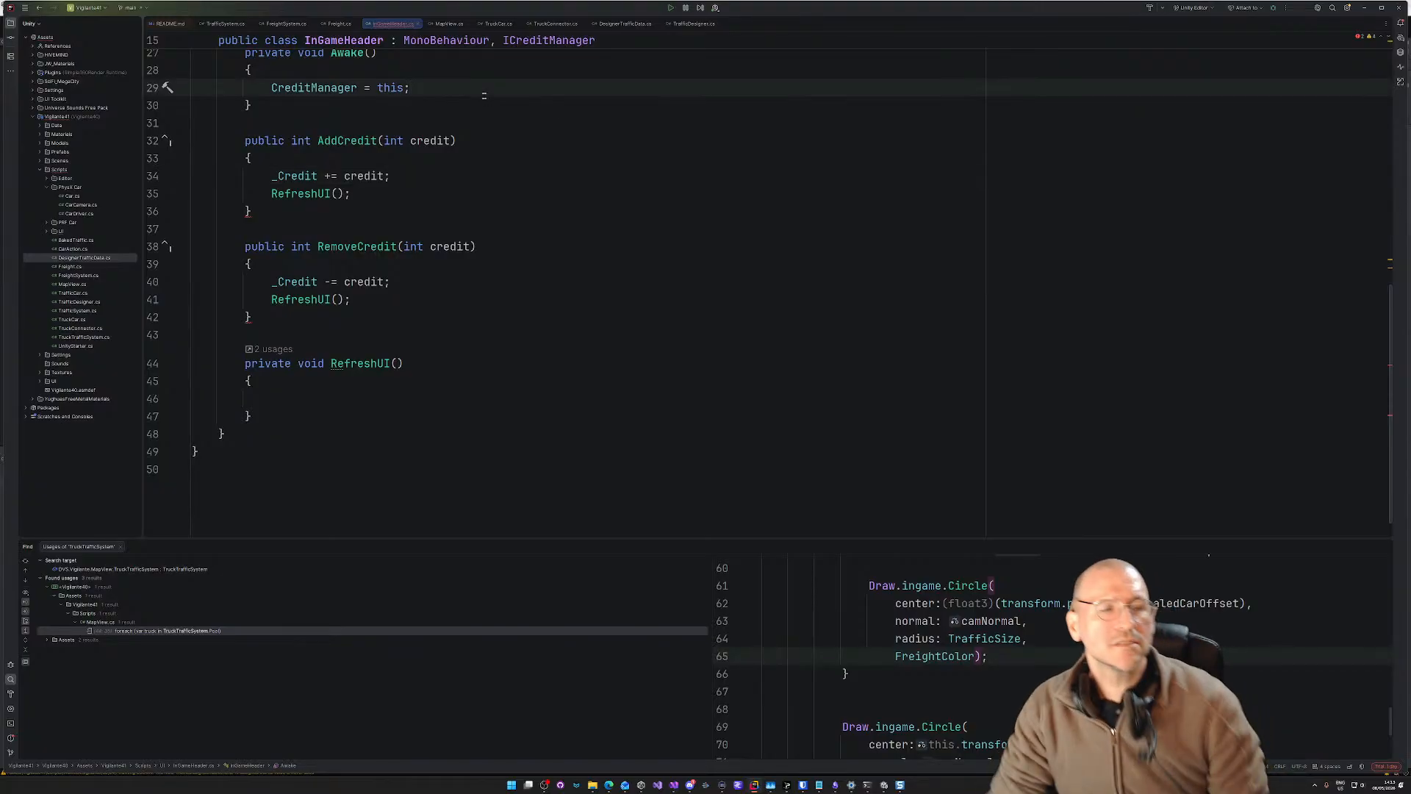
key("Return")
type("RefreshUI()")
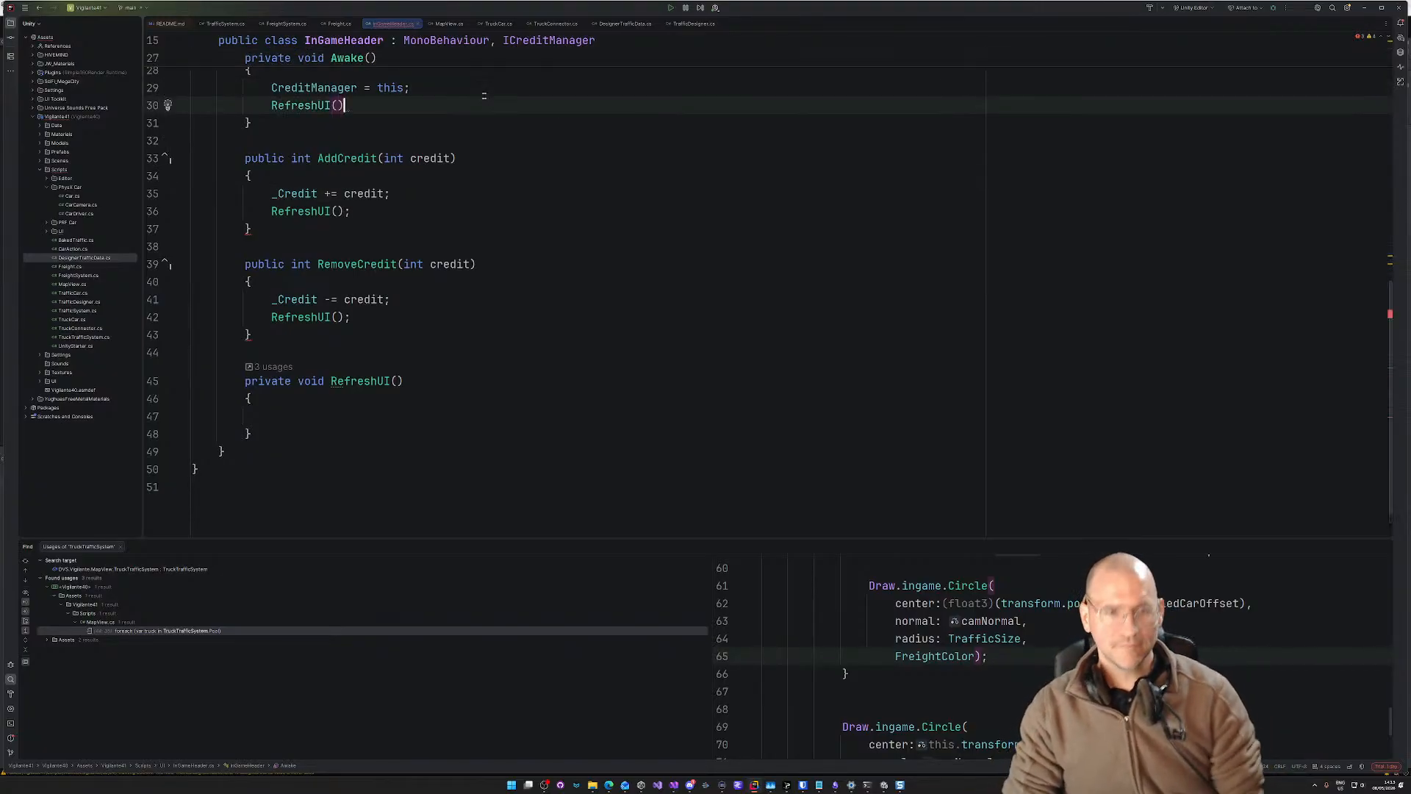
type(";")
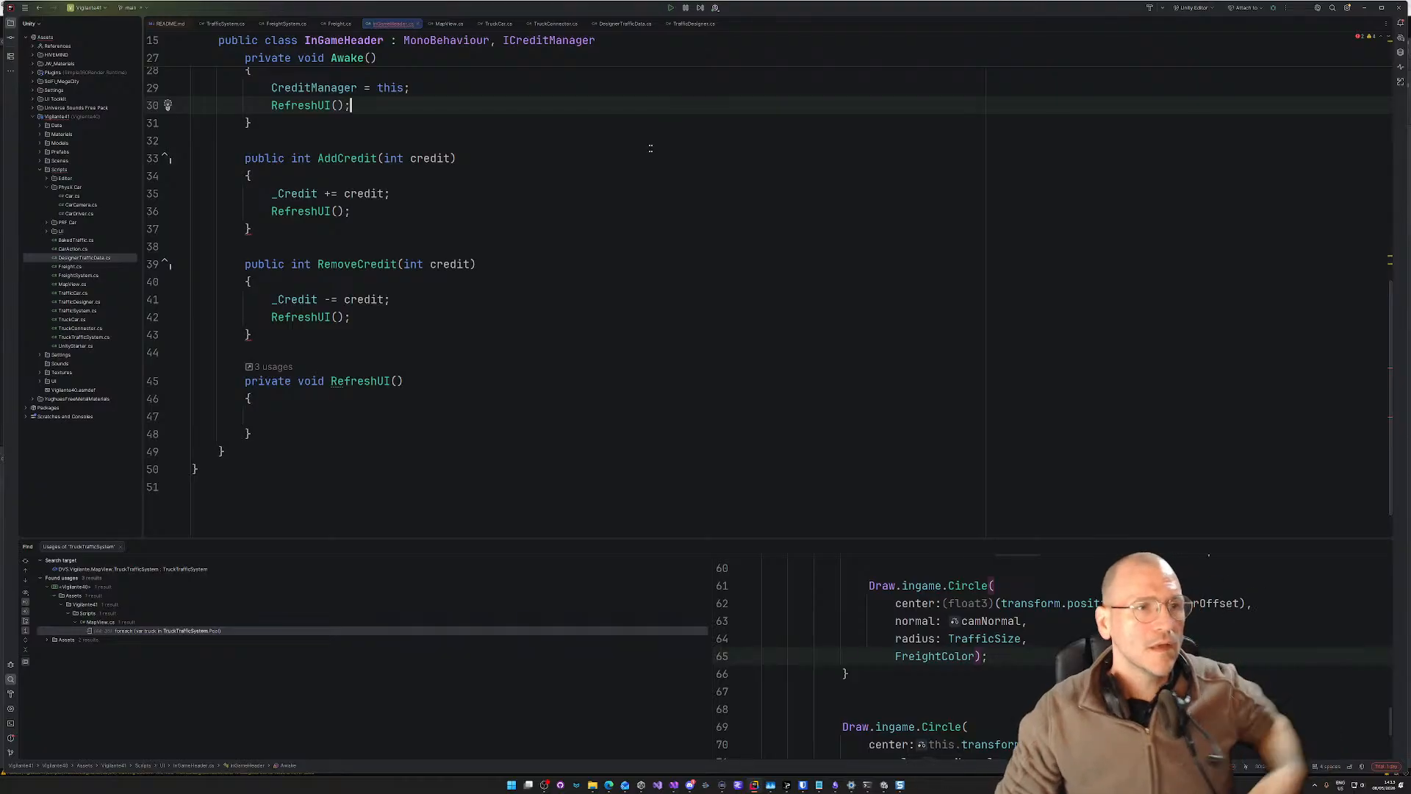
Step: In the body of RefreshUI, start an assignment to this.CreditText.text
scroll(628, 152, "up", 5)
scroll(507, 354, "down", 6)
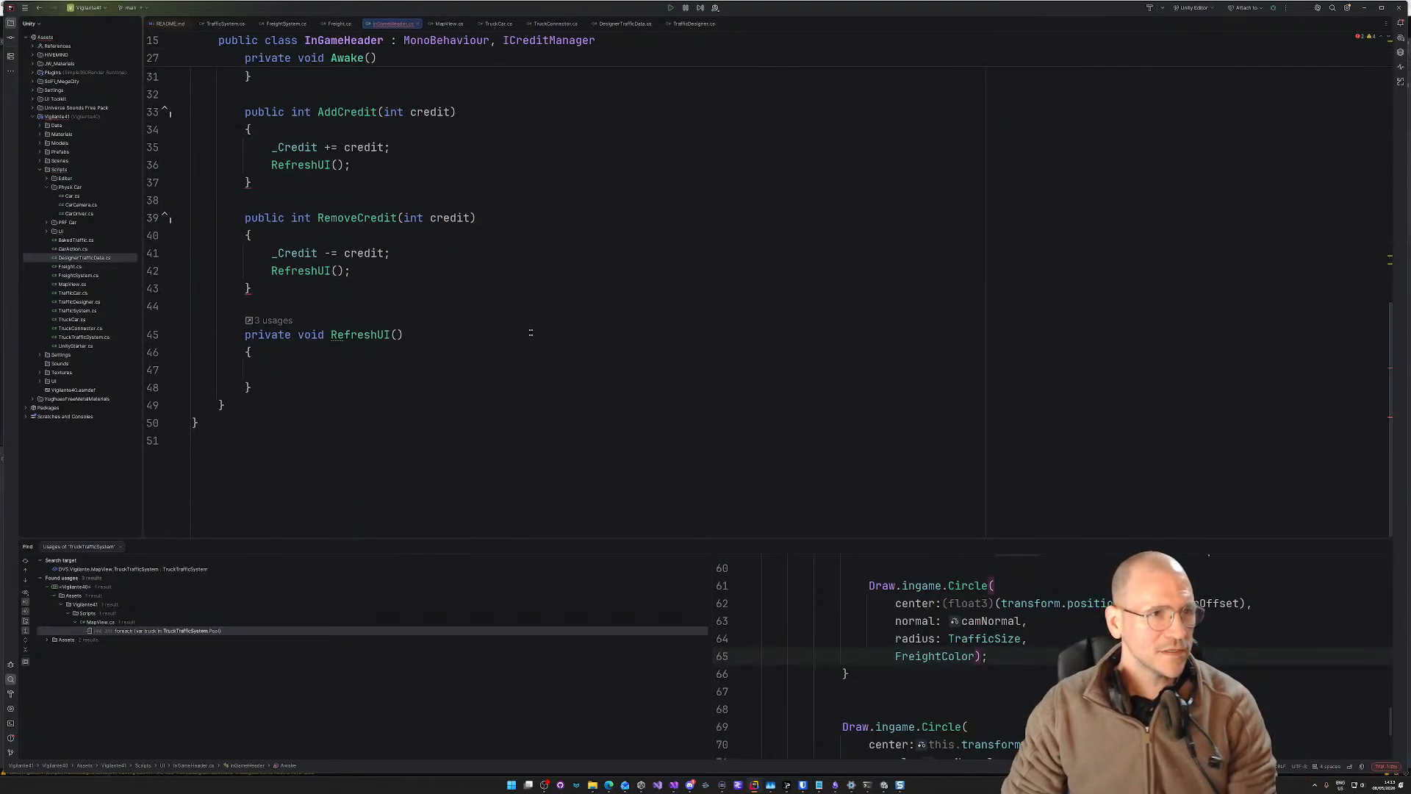
left_click(295, 366)
scroll(716, 339, "up", 8)
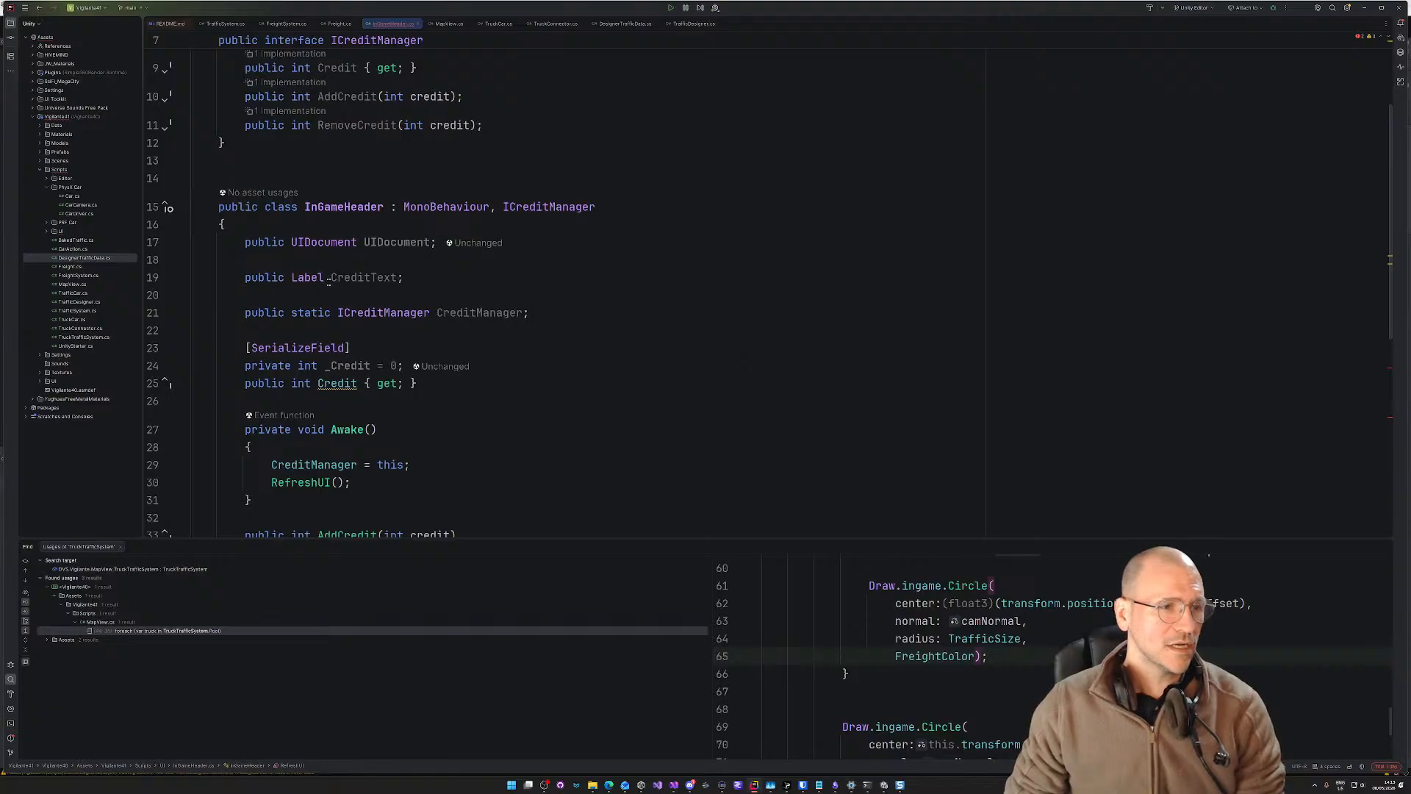
scroll(672, 409, "down", 7)
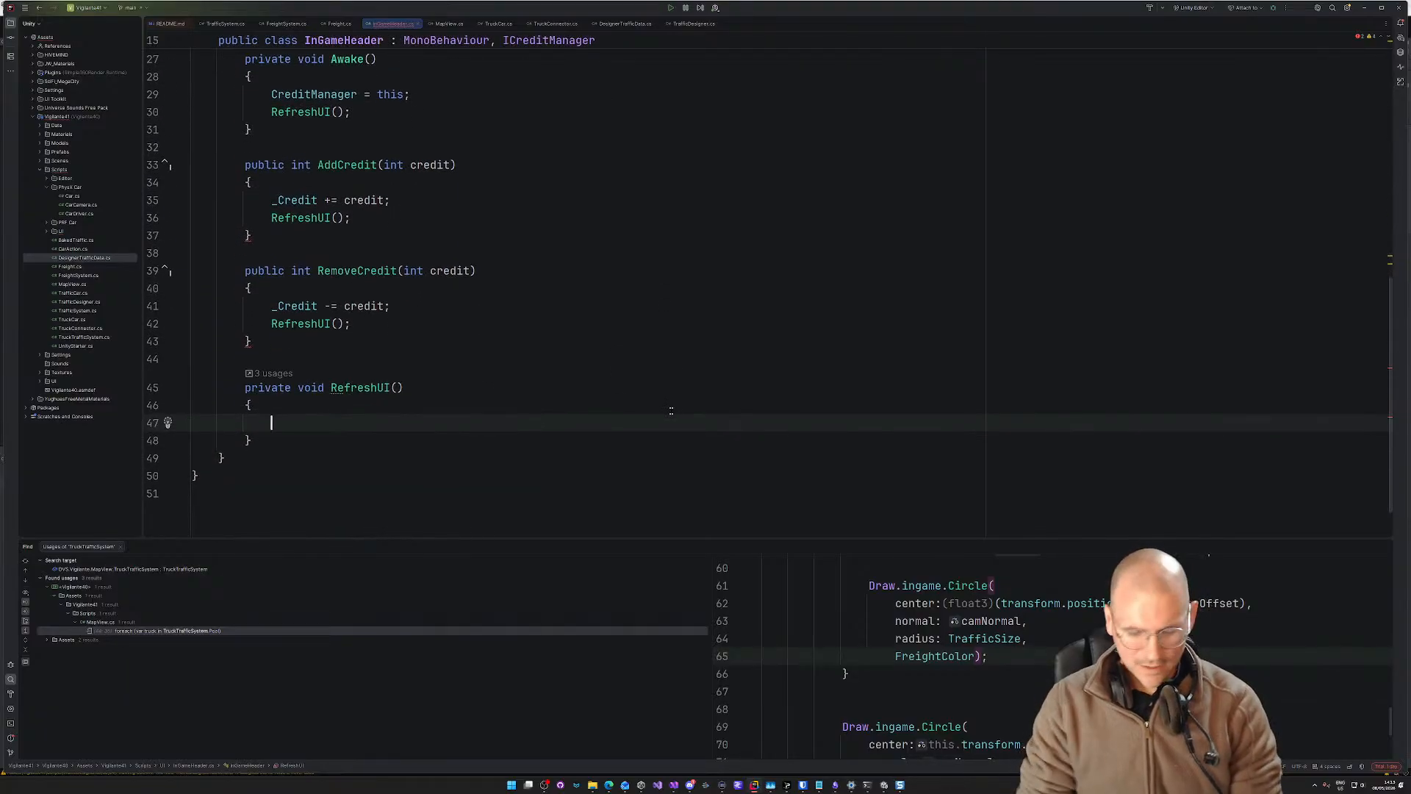
type("this.")
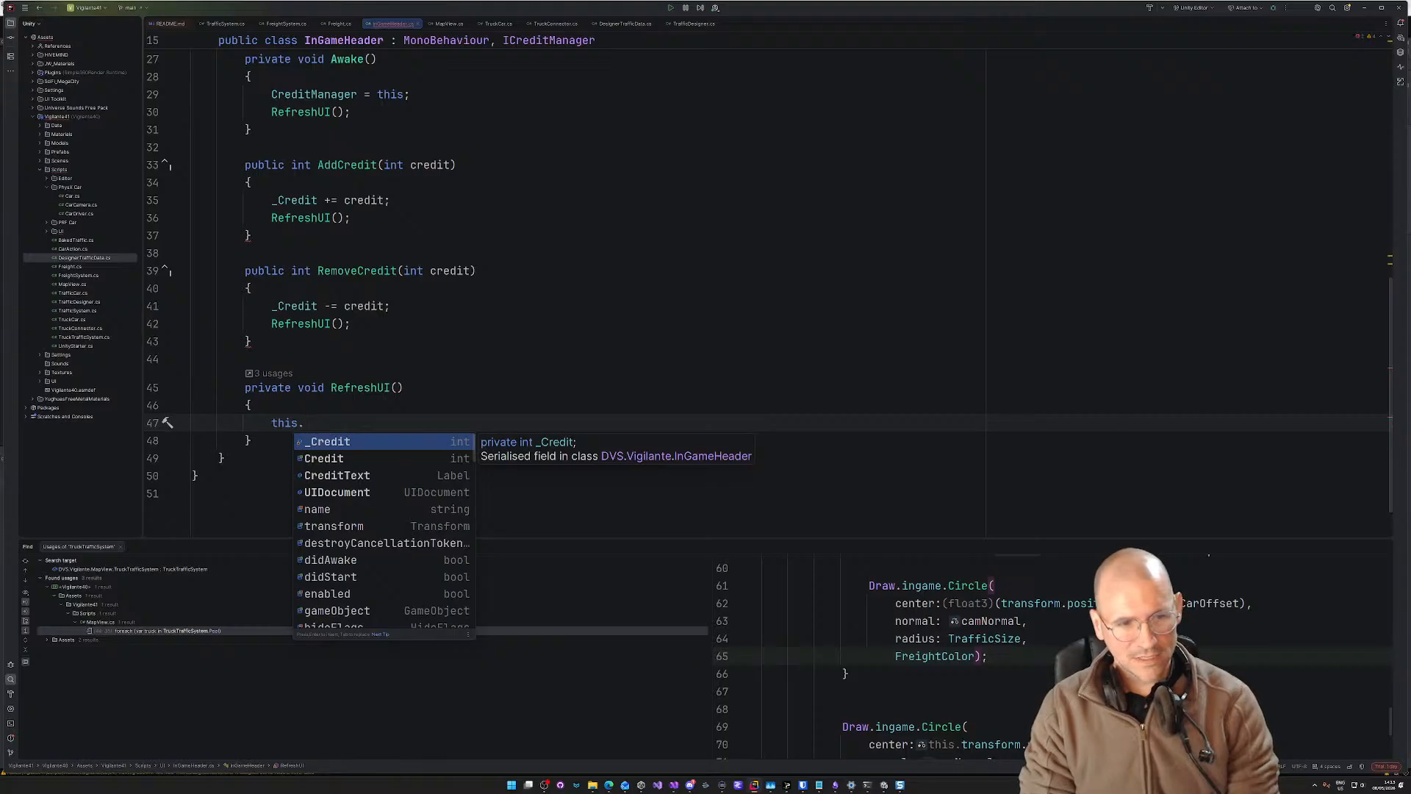
key("Down")
key("Down")
key("Return")
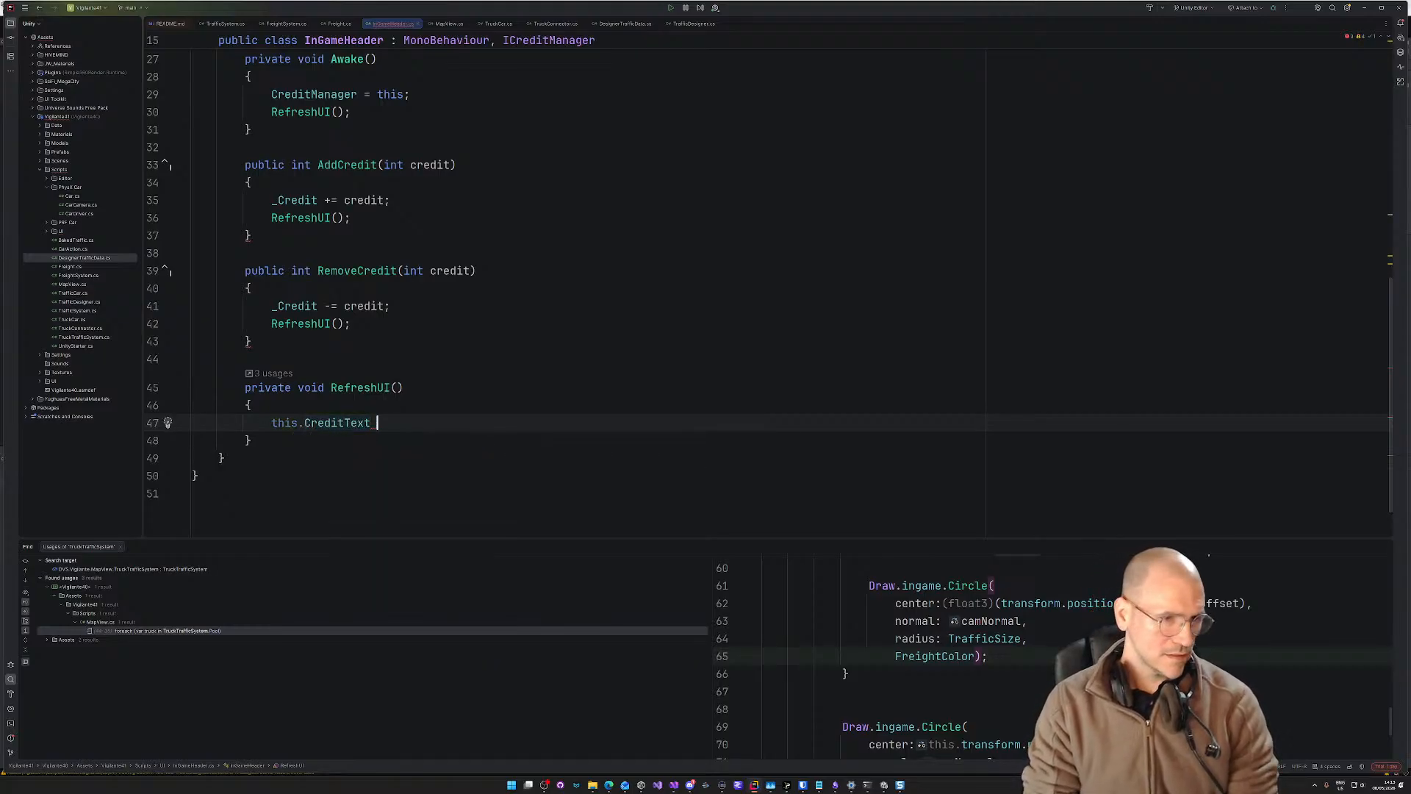
type(".te")
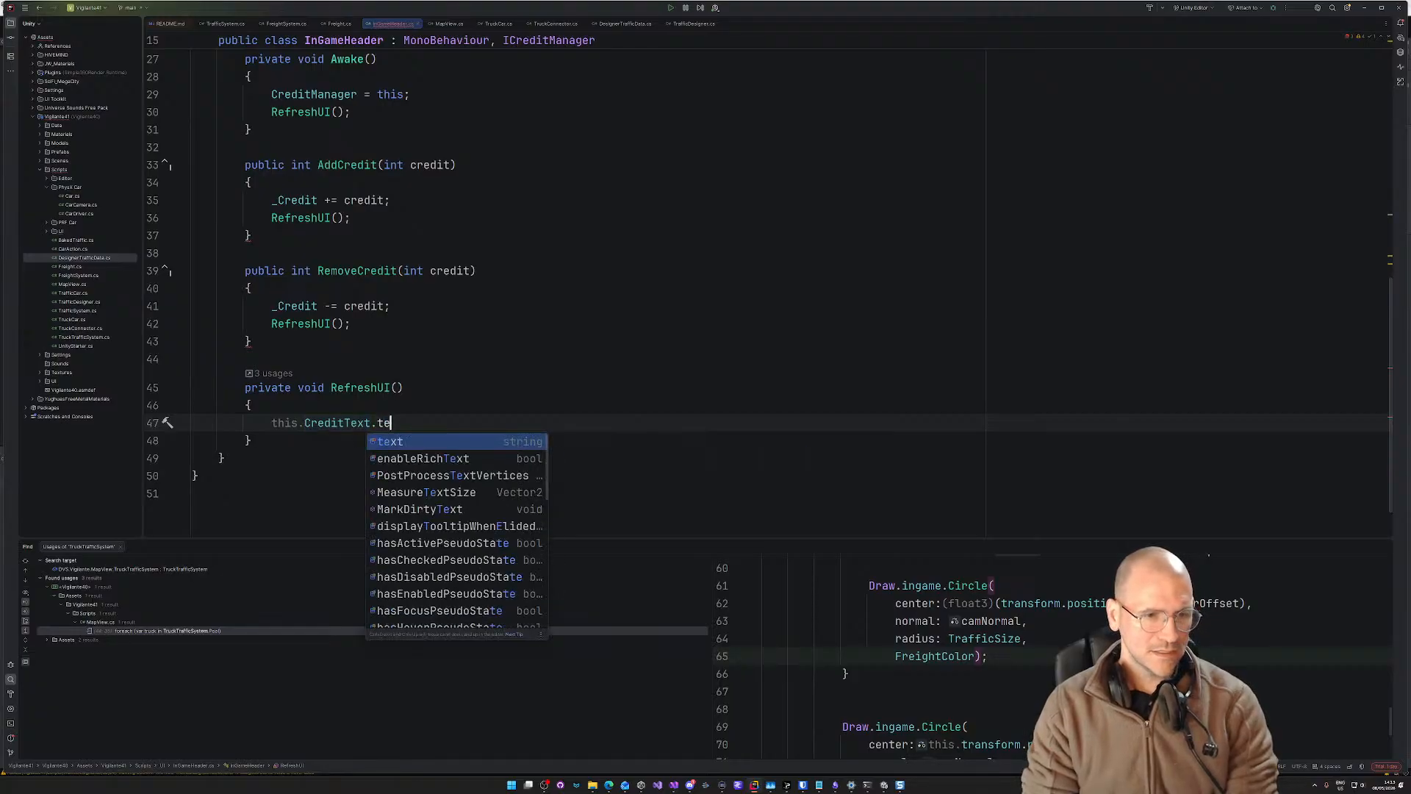
key("Return")
type("= ")
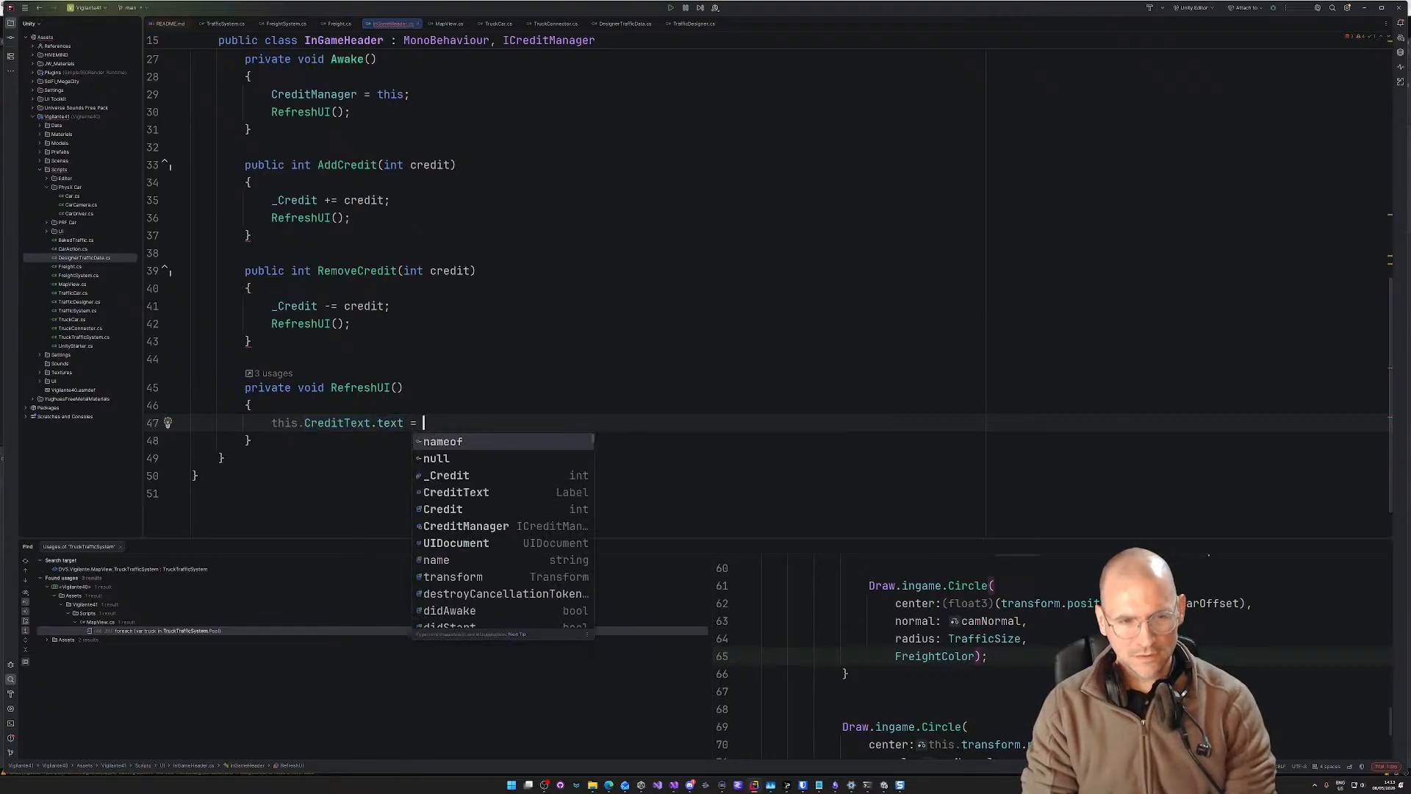
type("\"")
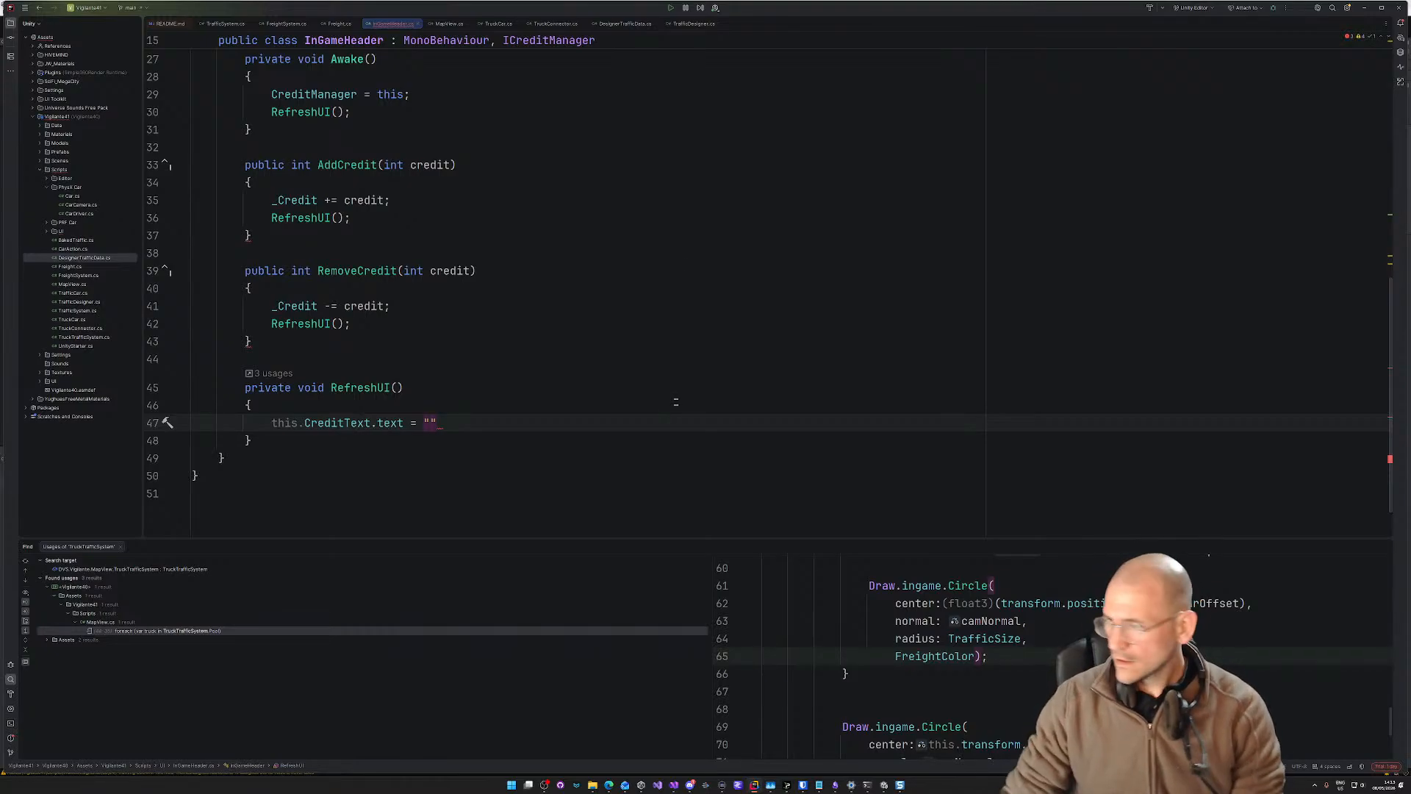
left_click(690, 786)
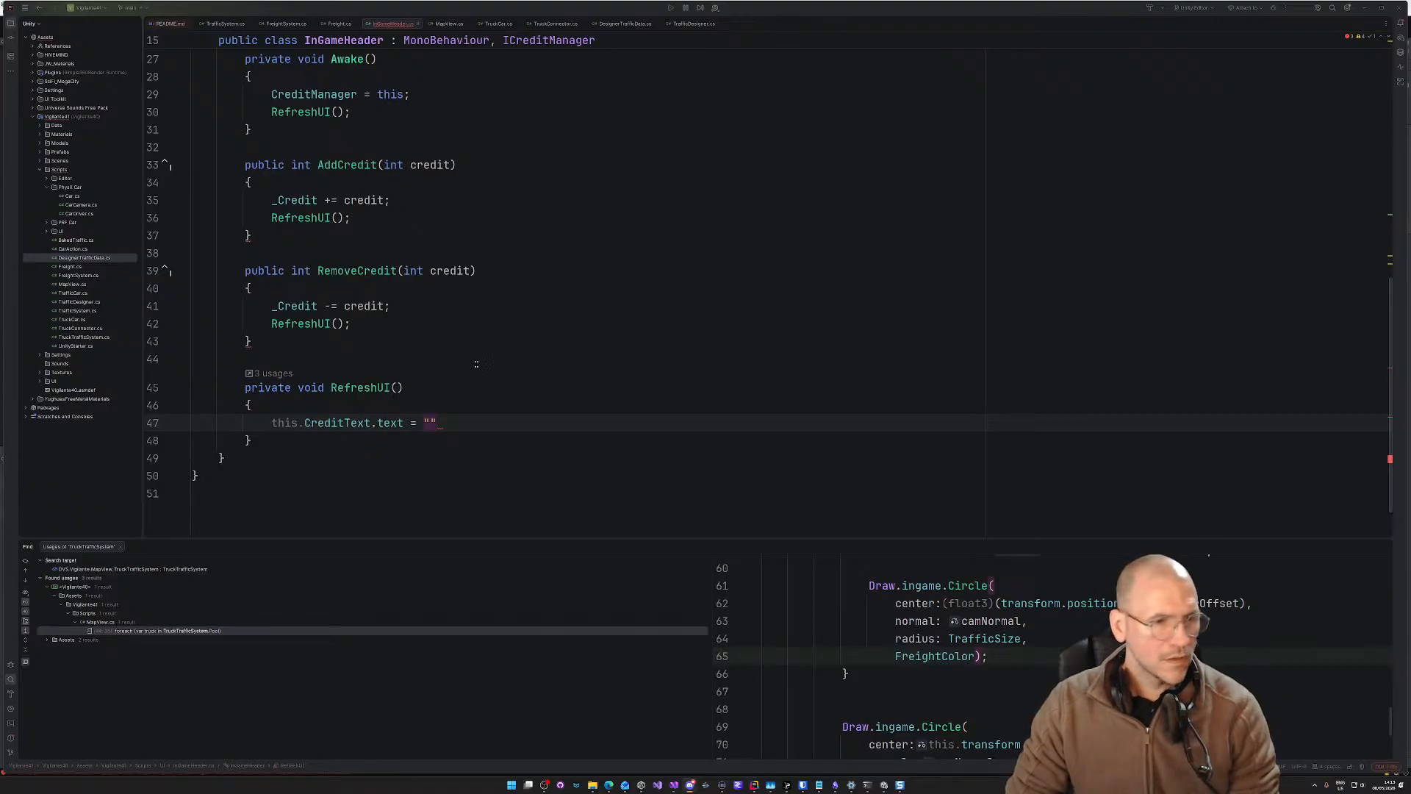
left_click(452, 421)
key("BackSpace")
key("BackSpace")
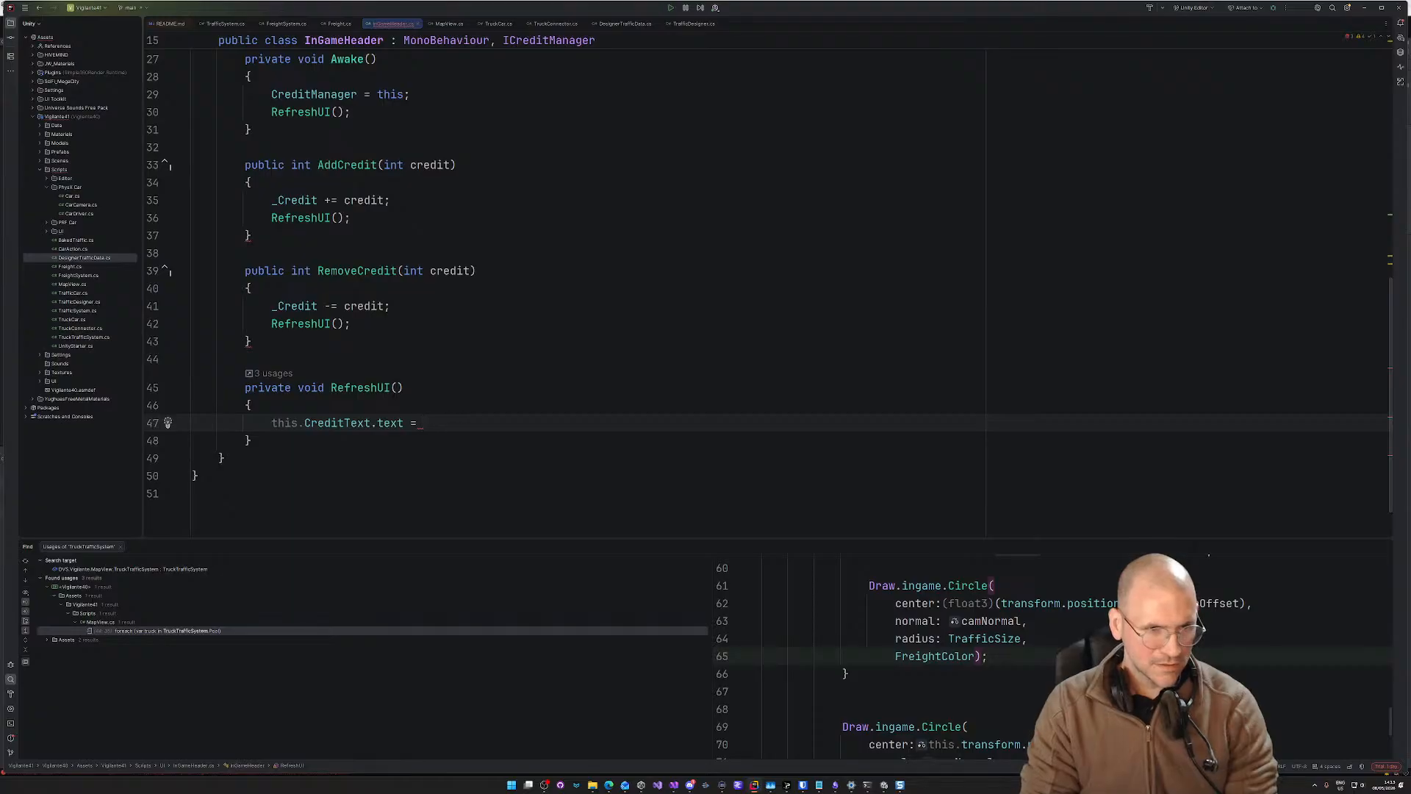
Step: Complete the CreditText.text assignment in RefreshUI with _Credit.ToString();
type("_Credit")
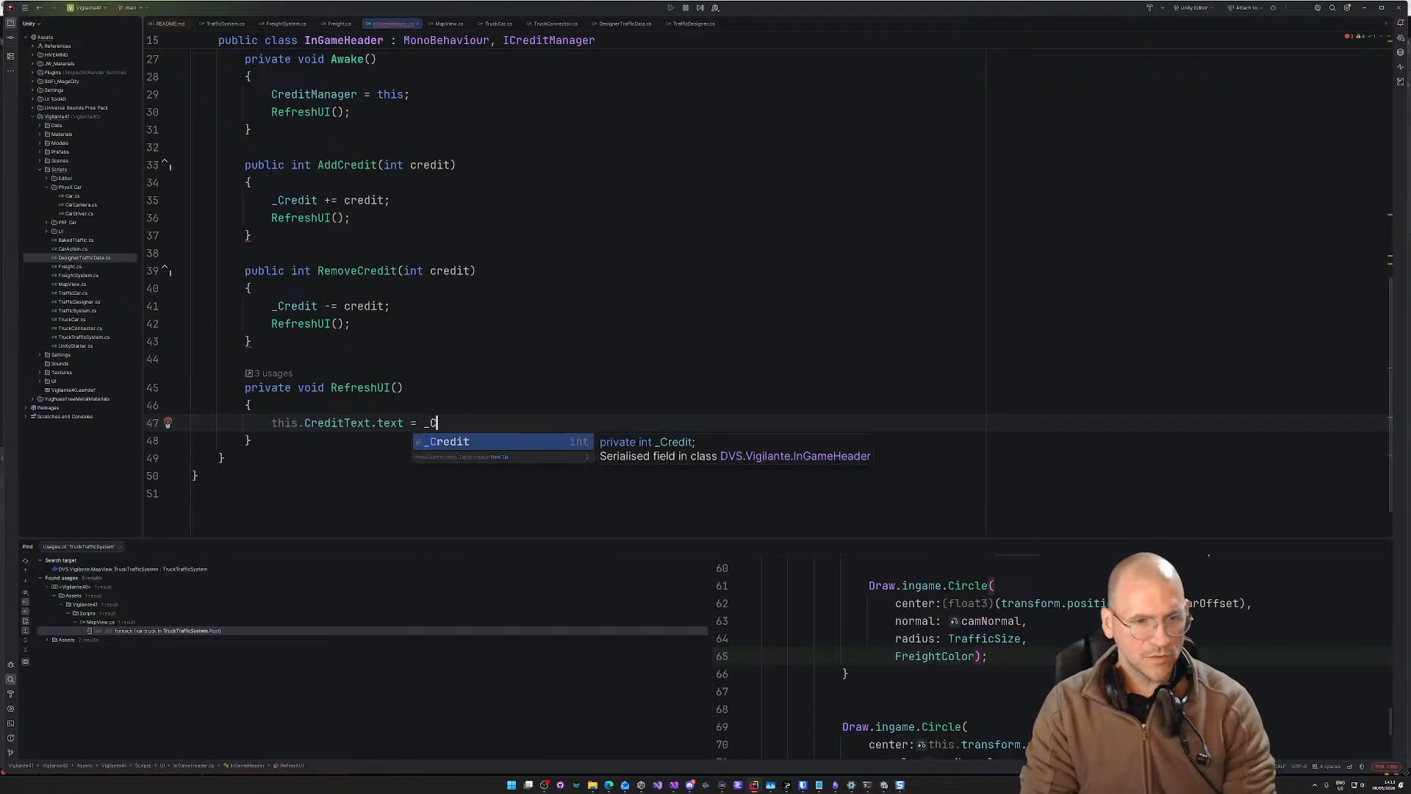
type(";")
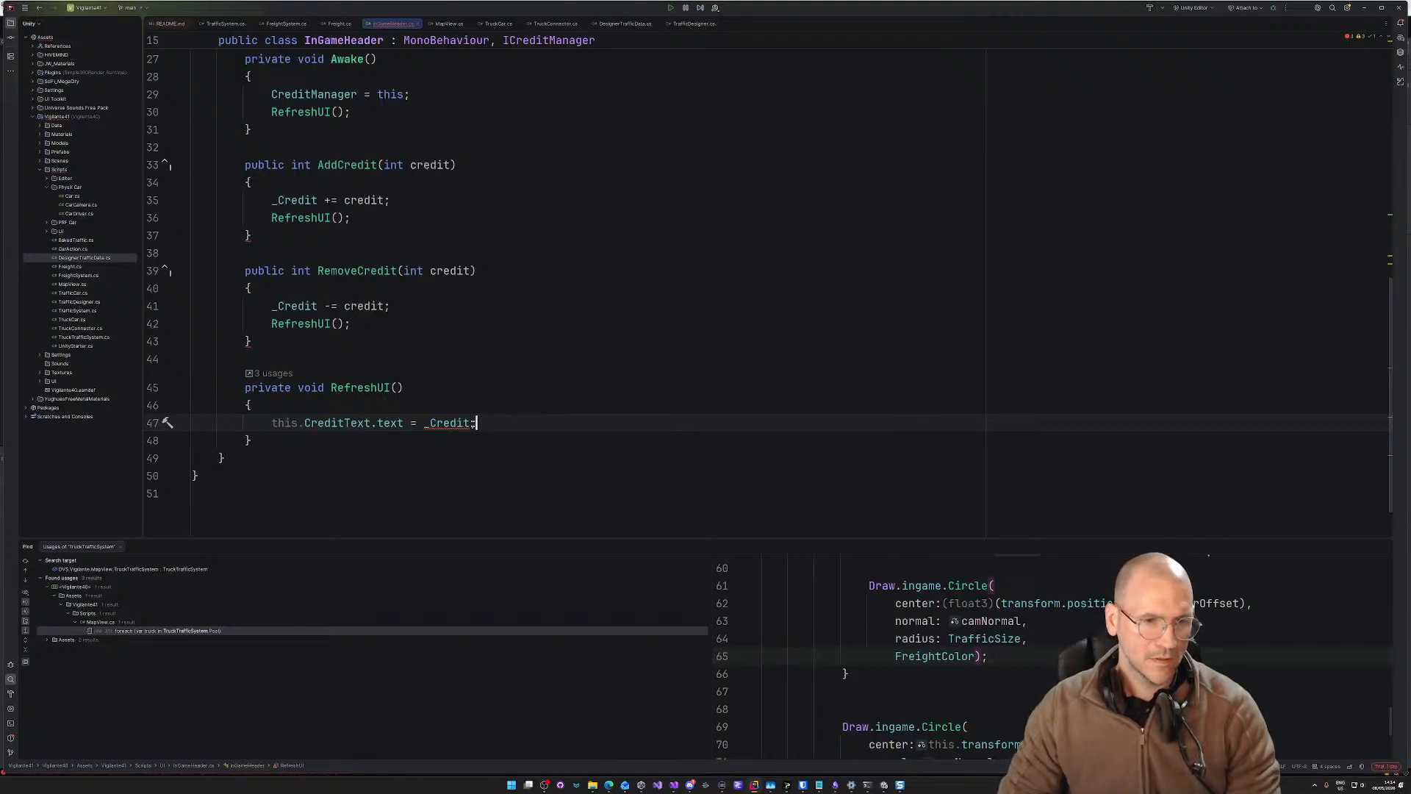
key("Left")
type(".To")
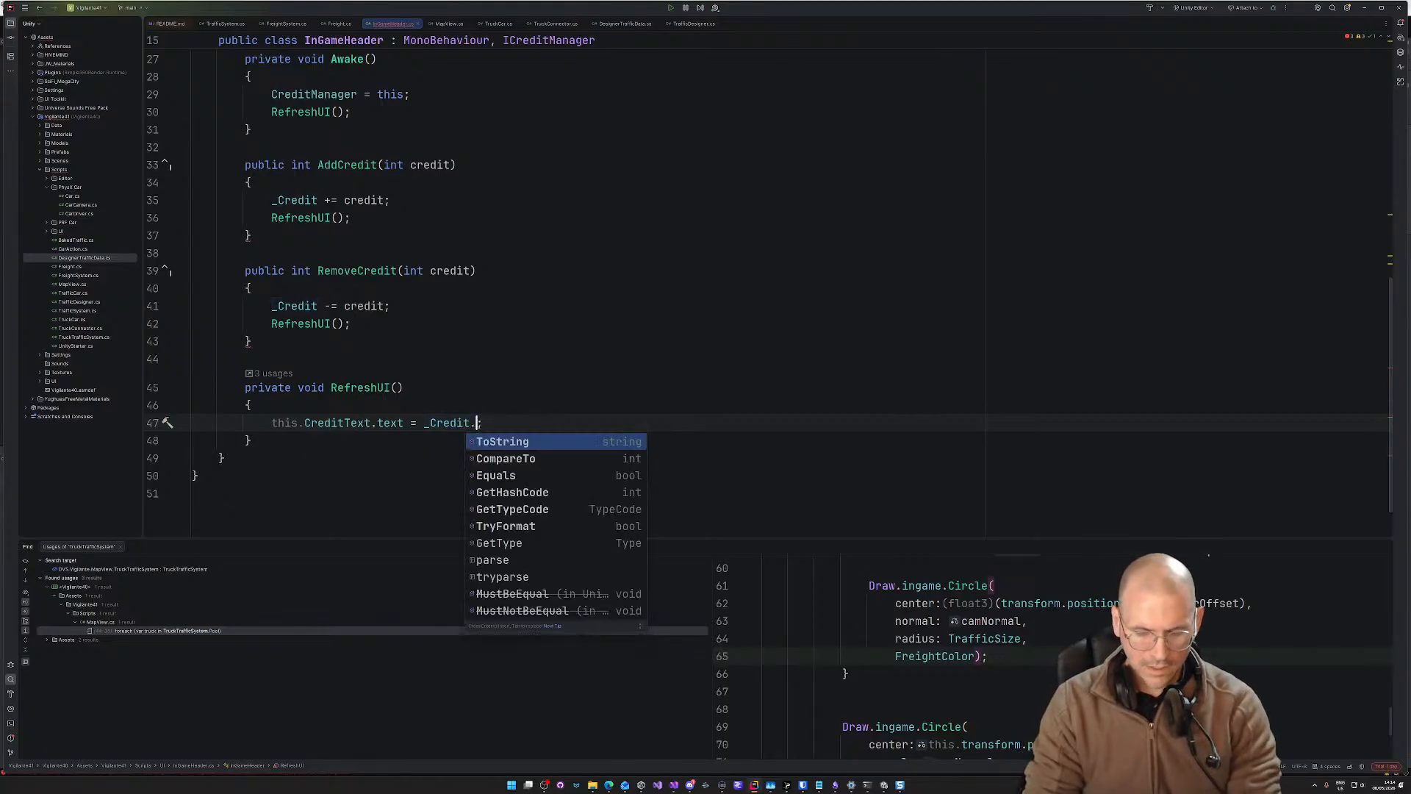
key("Return")
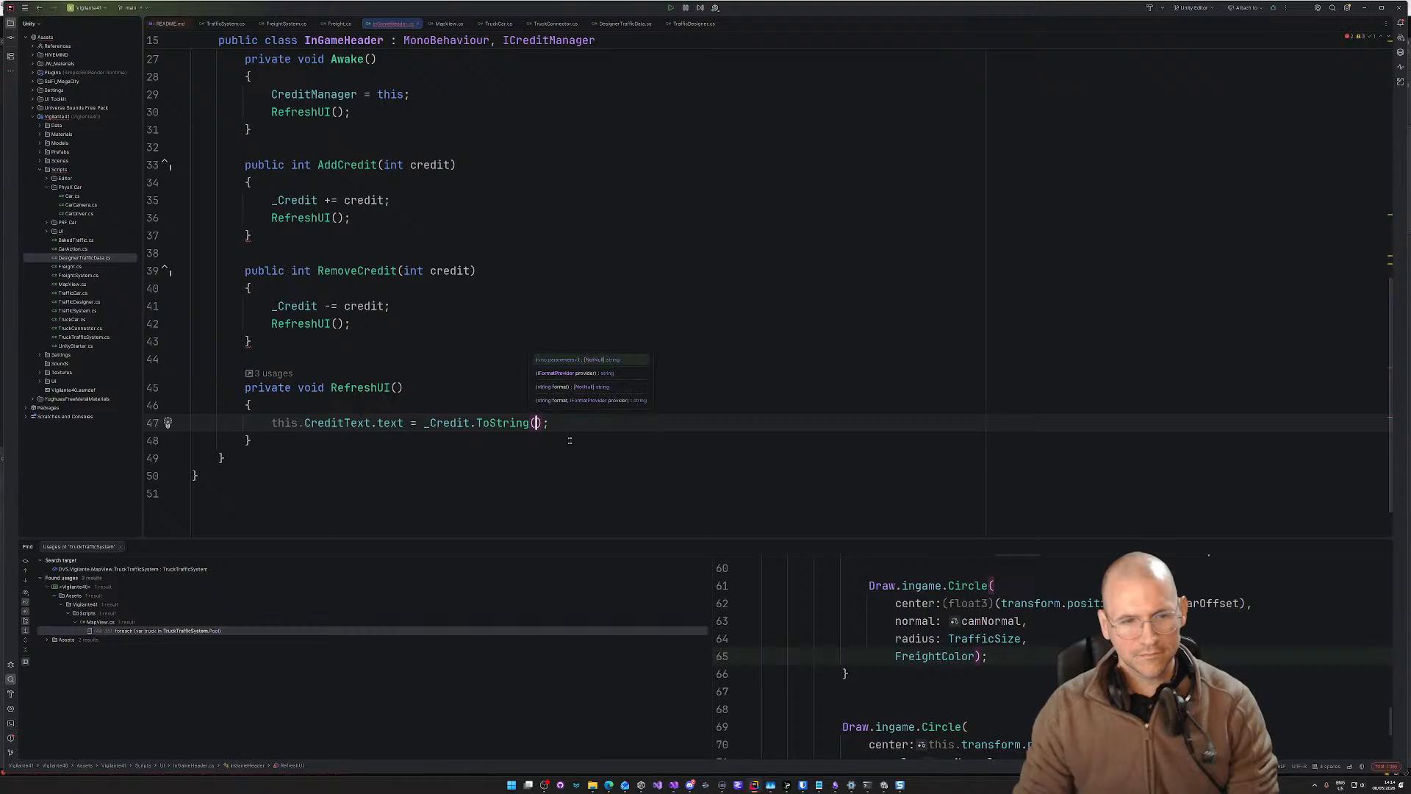
key("Up")
key("Up")
key("Up")
key("Down")
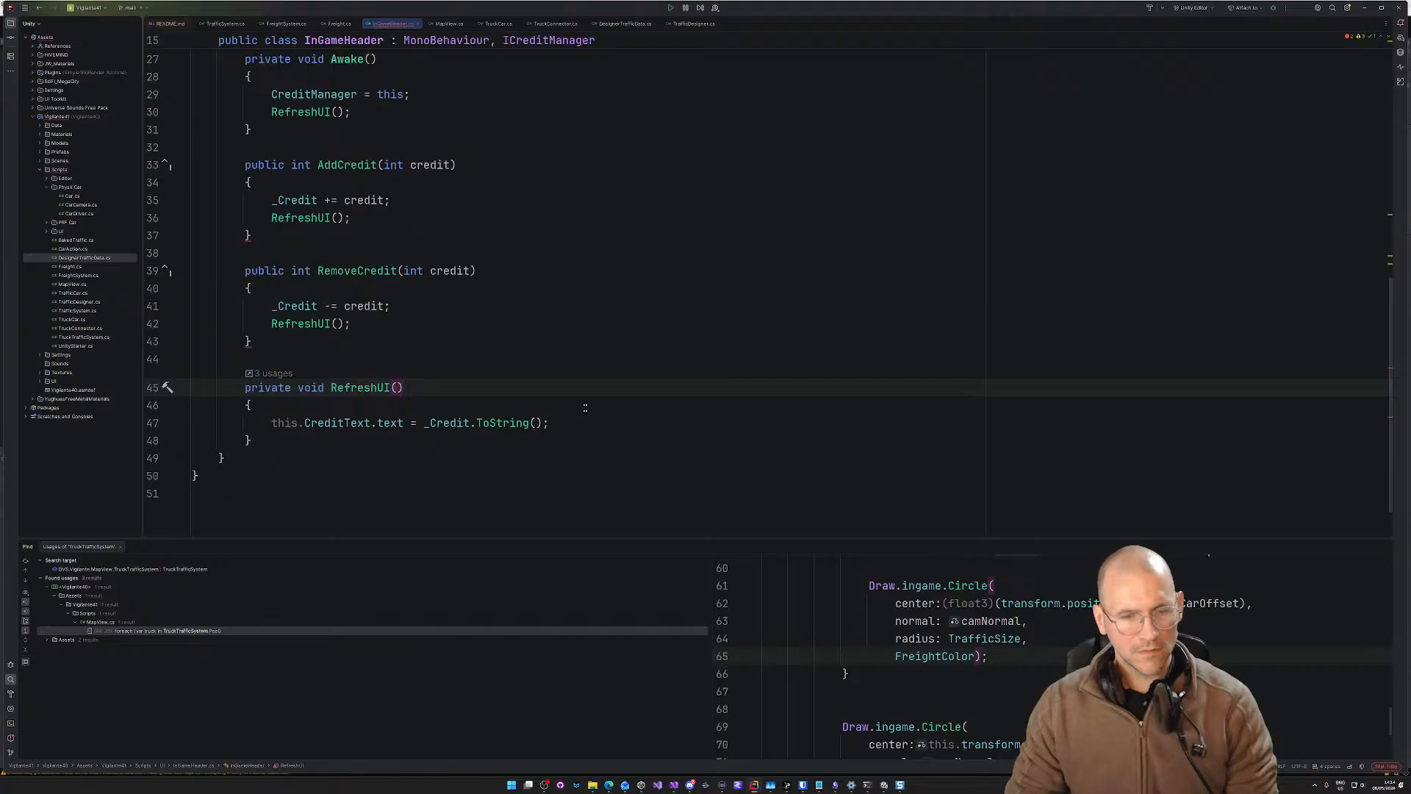
Step: Switch to the cash icon image open in Snagit Editor
key("alt+Tab")
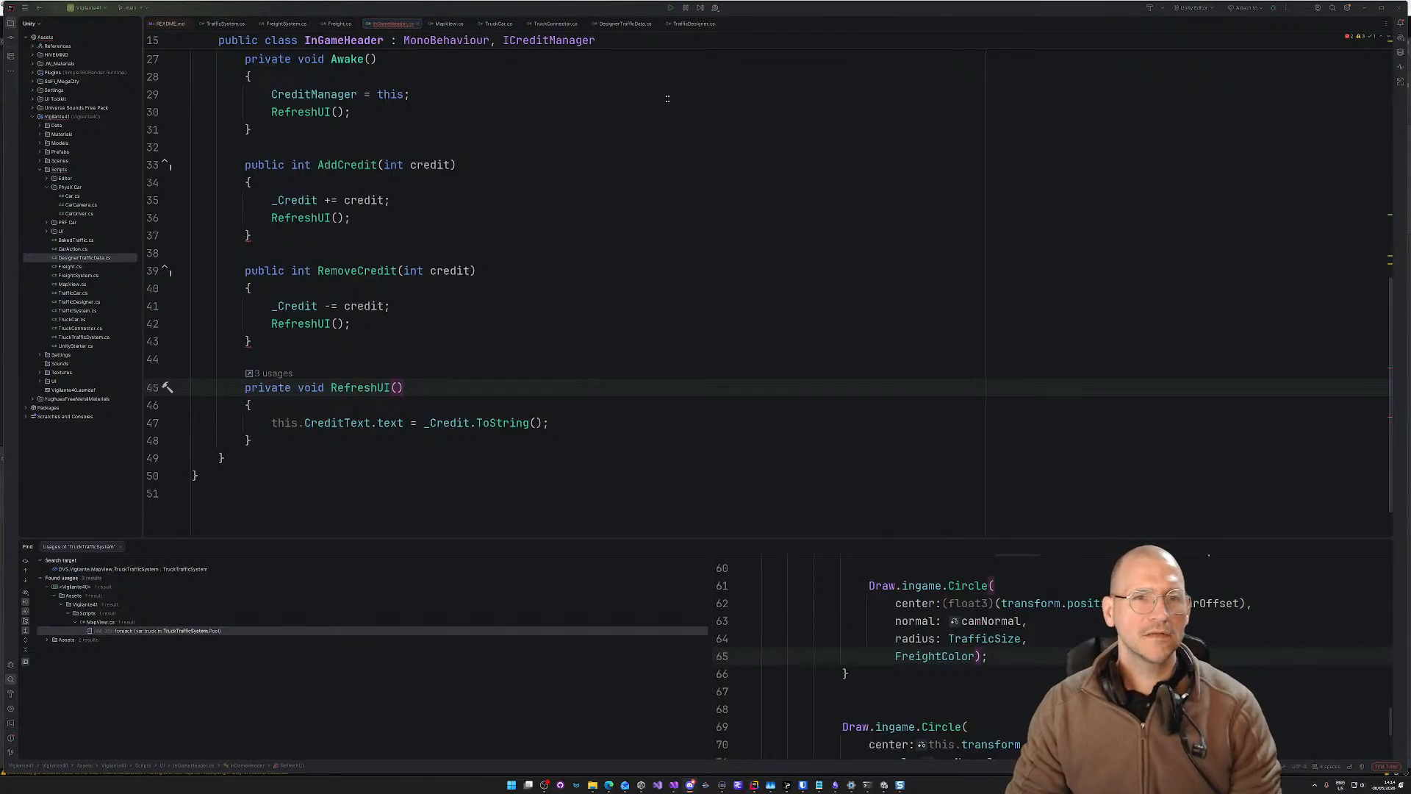
key("alt+Tab")
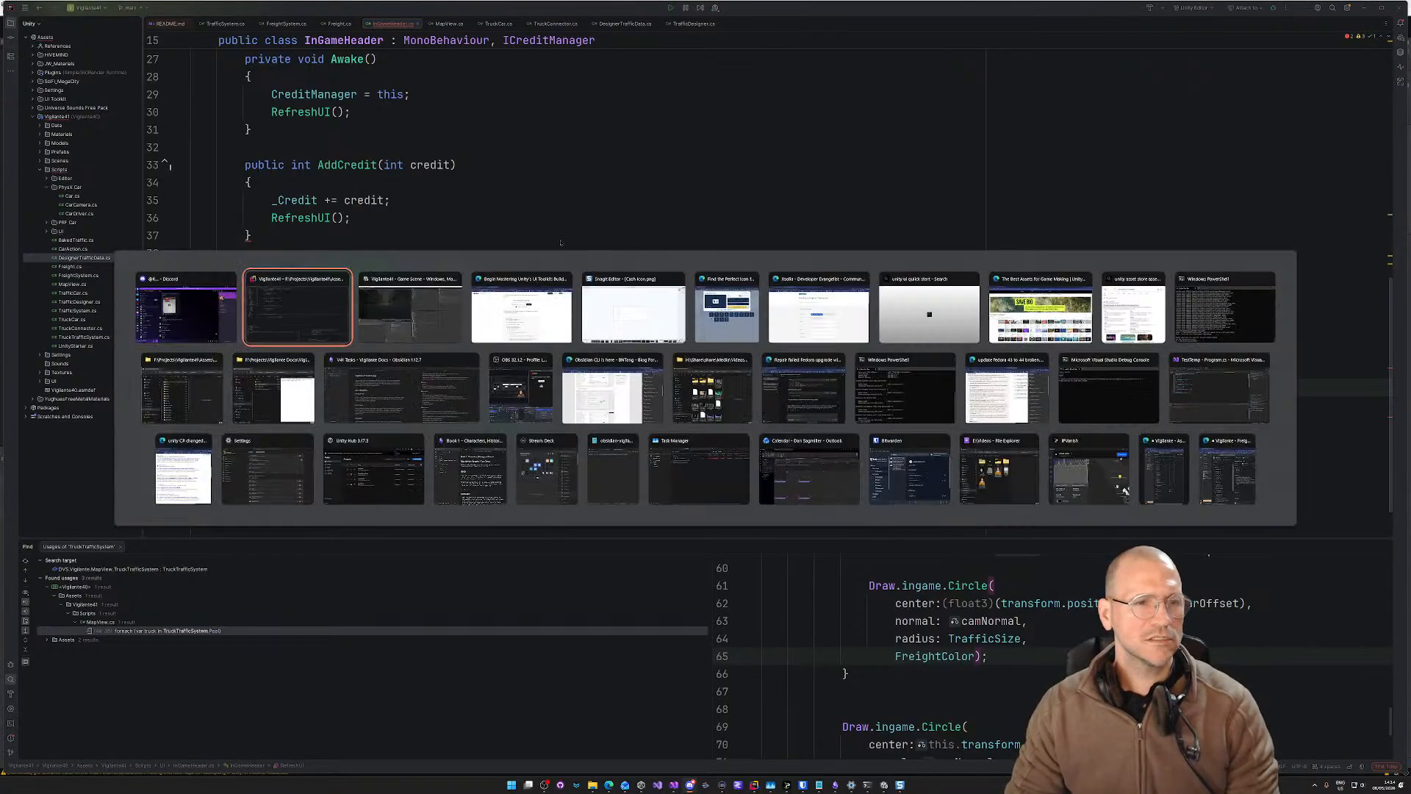
left_click(755, 315)
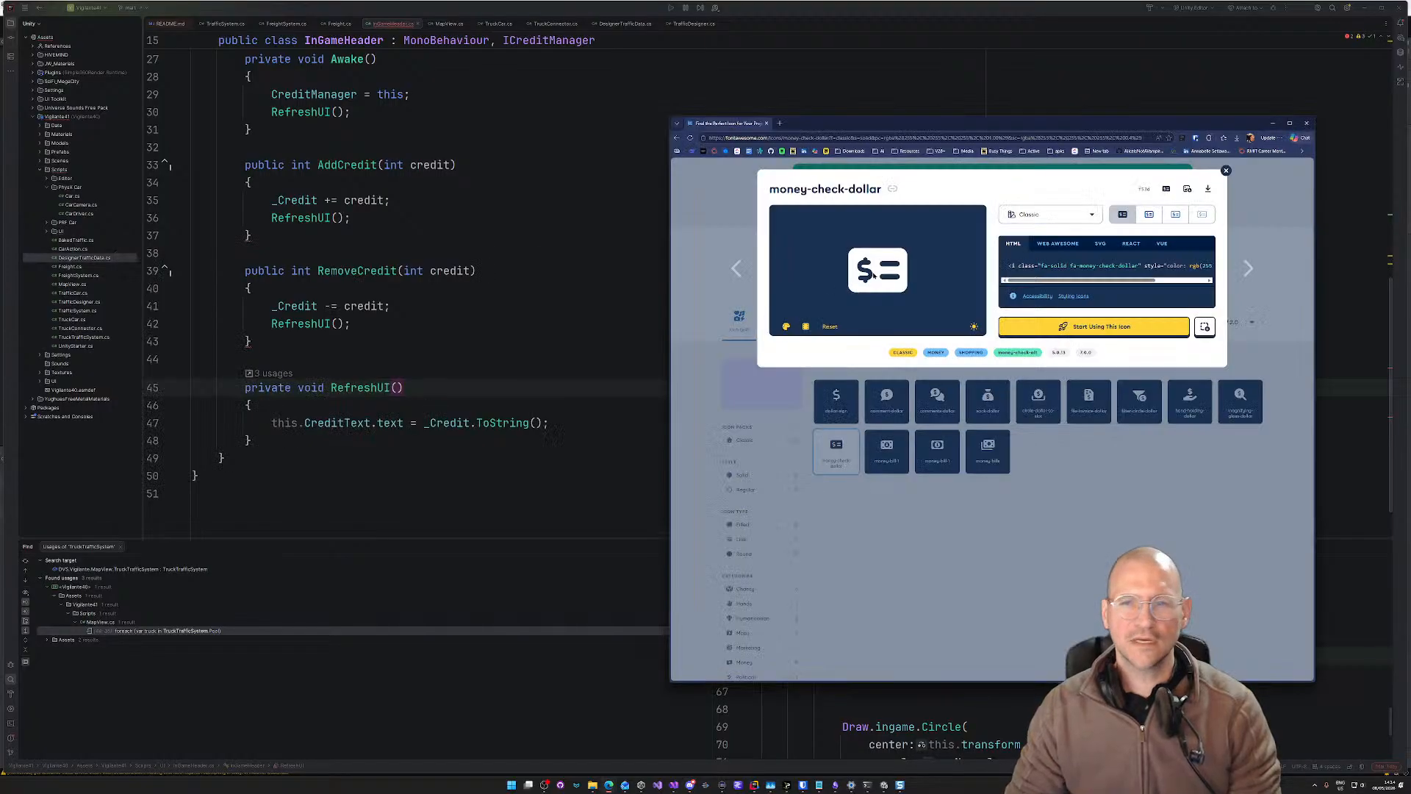
key("alt+Tab")
key("Tab")
key("Tab")
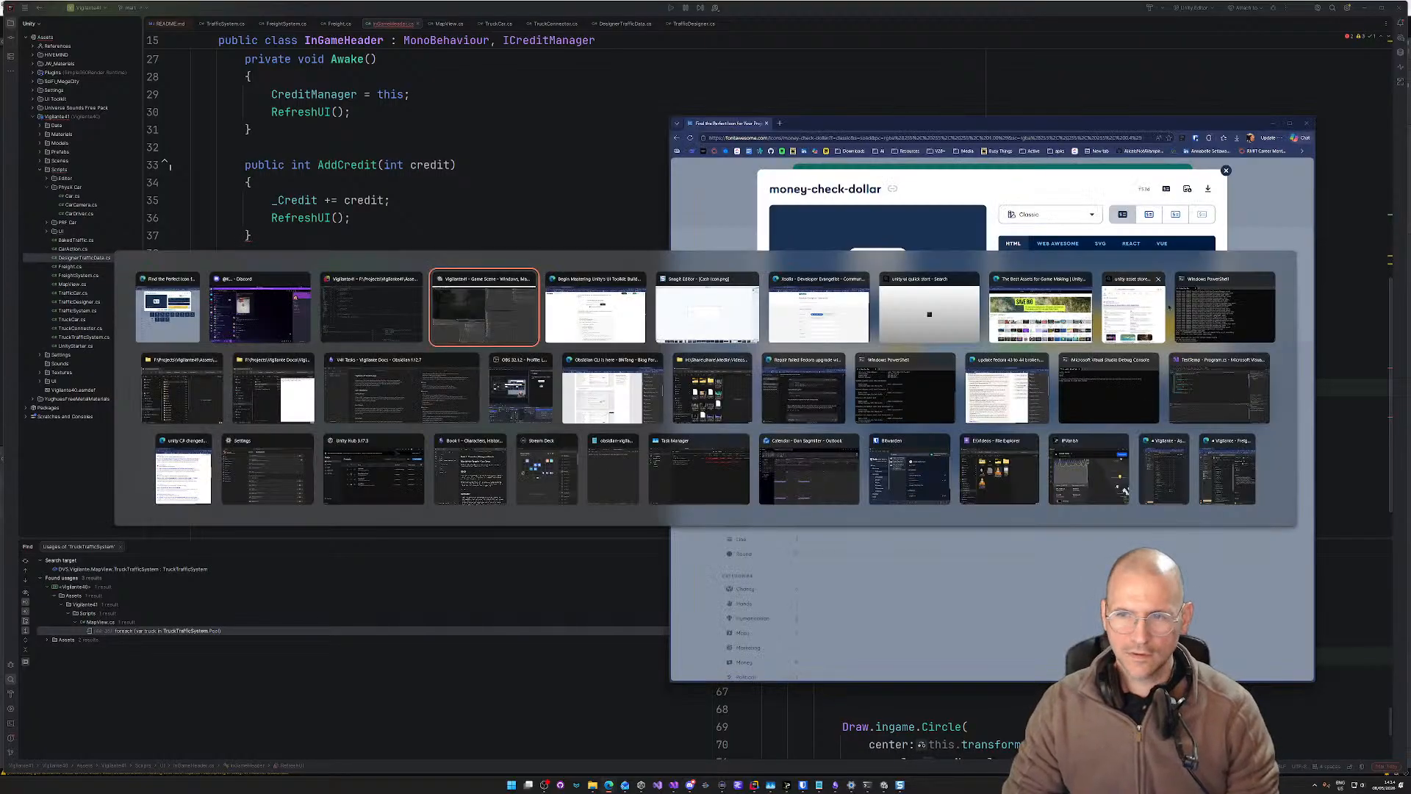
left_click(717, 313)
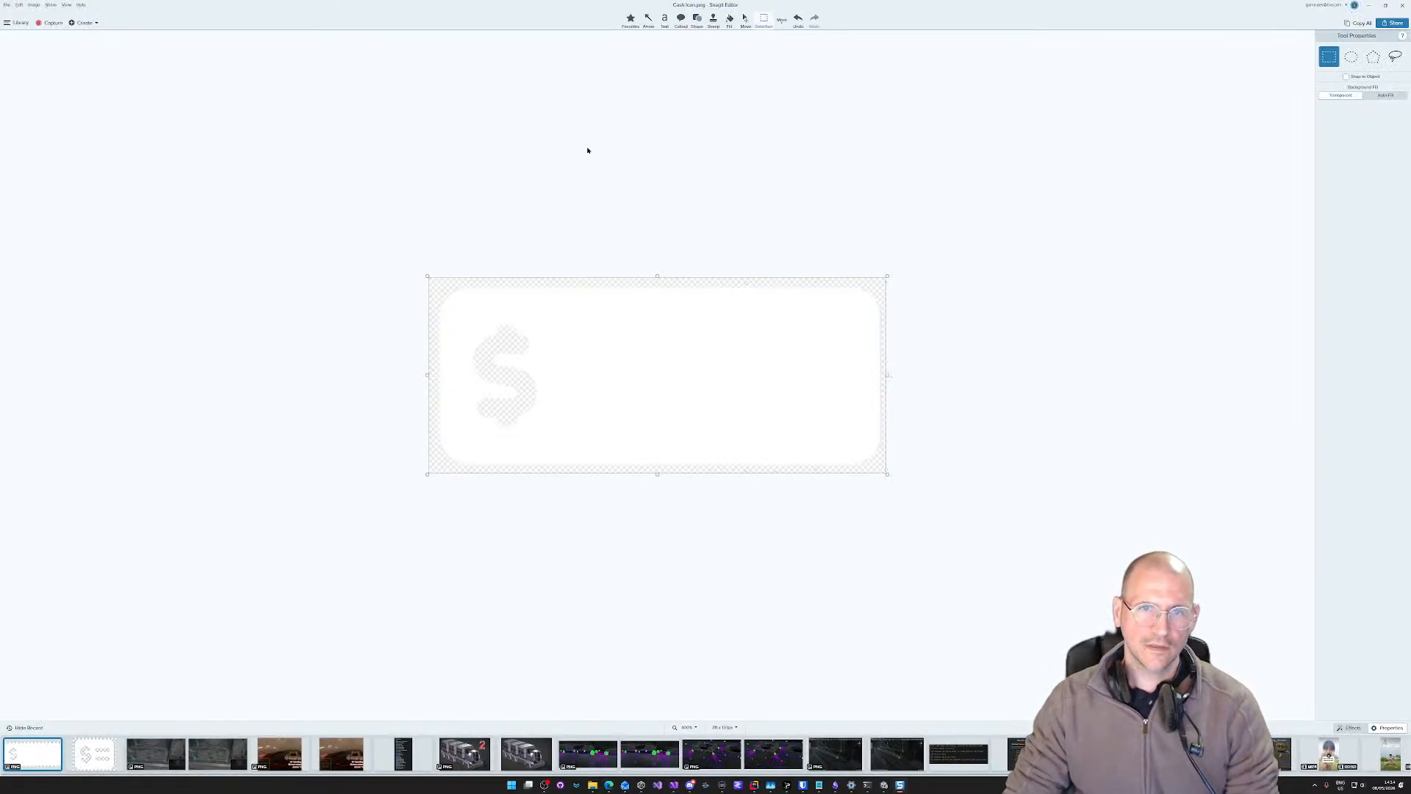
Step: Duplicate the blank end section of the white card and place the copy beyond its right edge, level with it, to widen the card
left_click(52, 5)
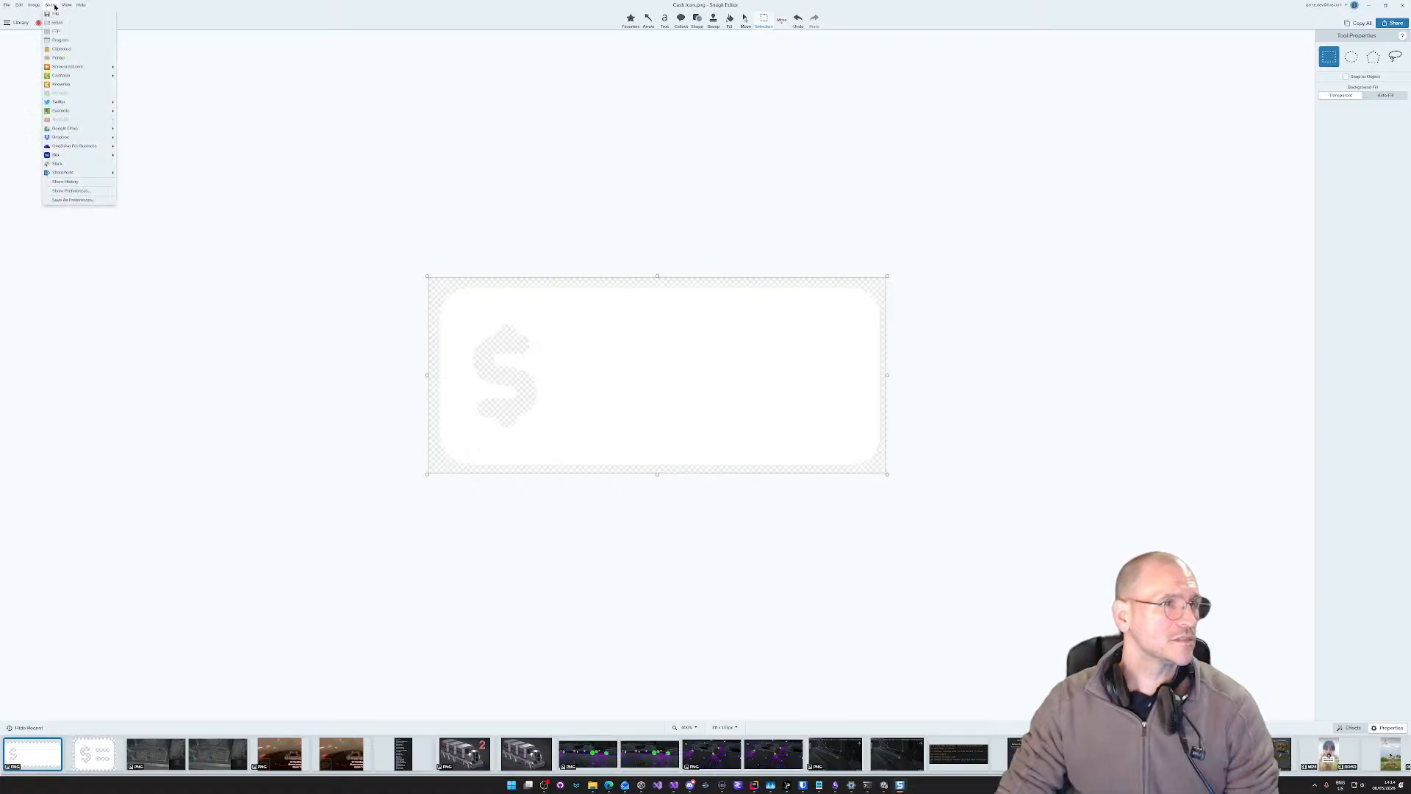
mouse_move(36, 6)
left_click(49, 67)
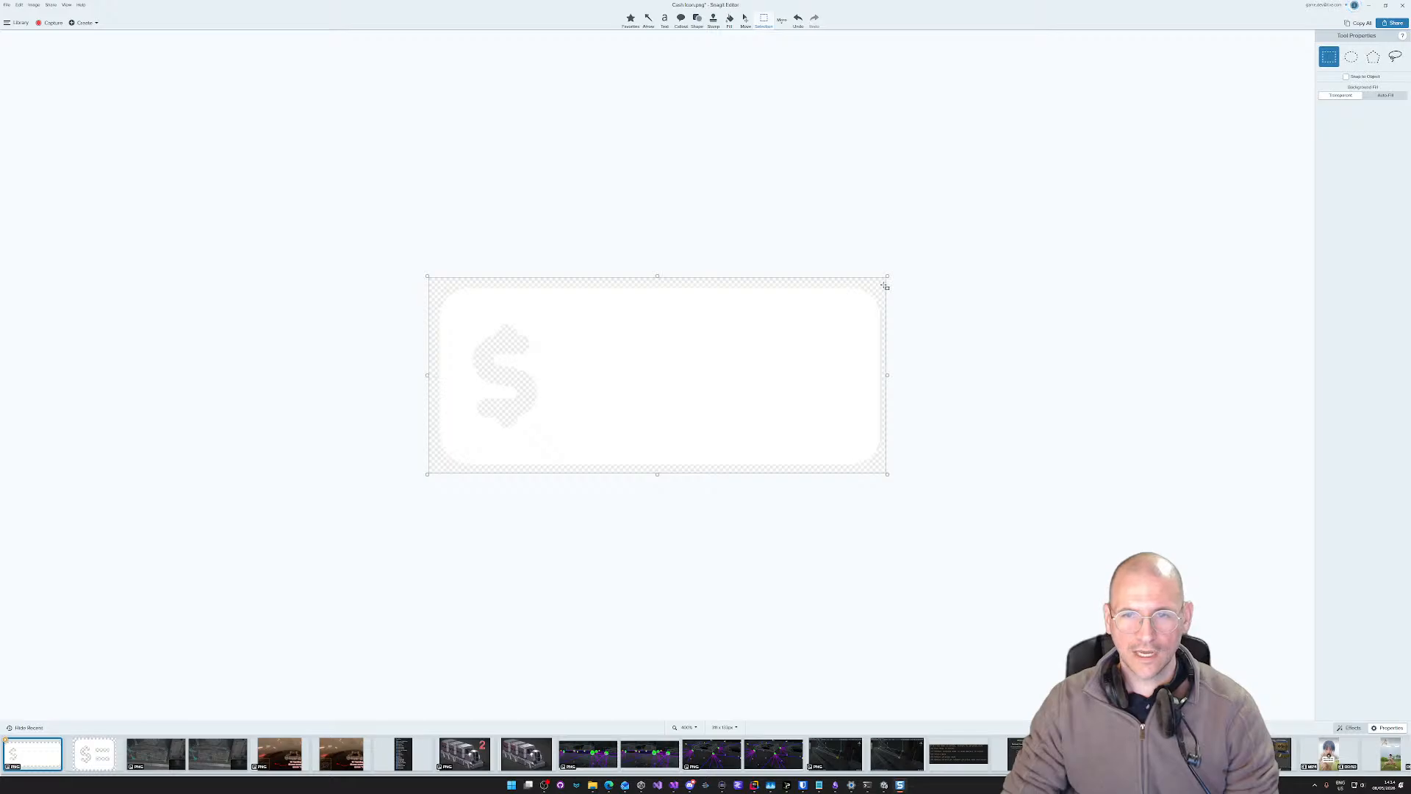
left_click_drag(885, 286, 539, 472)
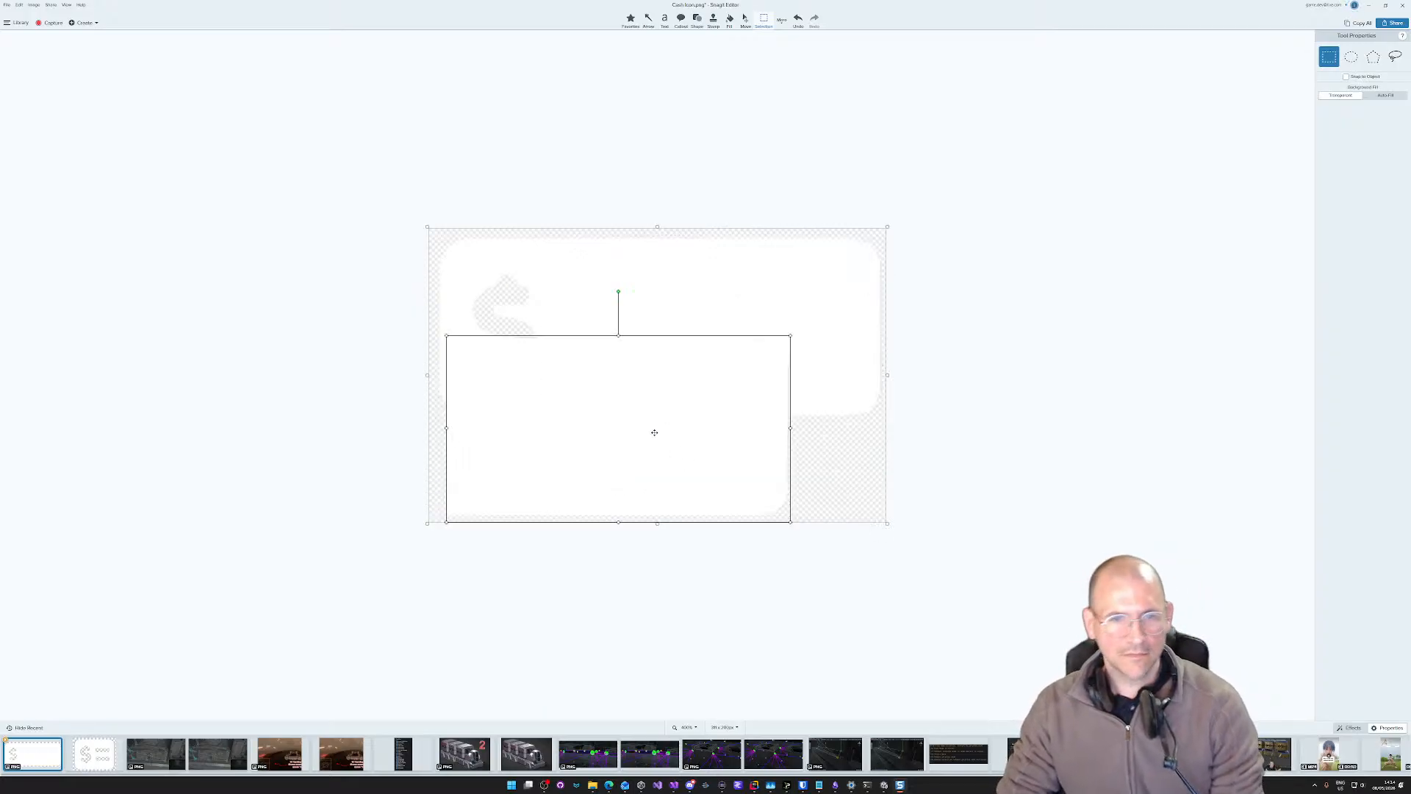
left_click_drag(652, 432, 1031, 338)
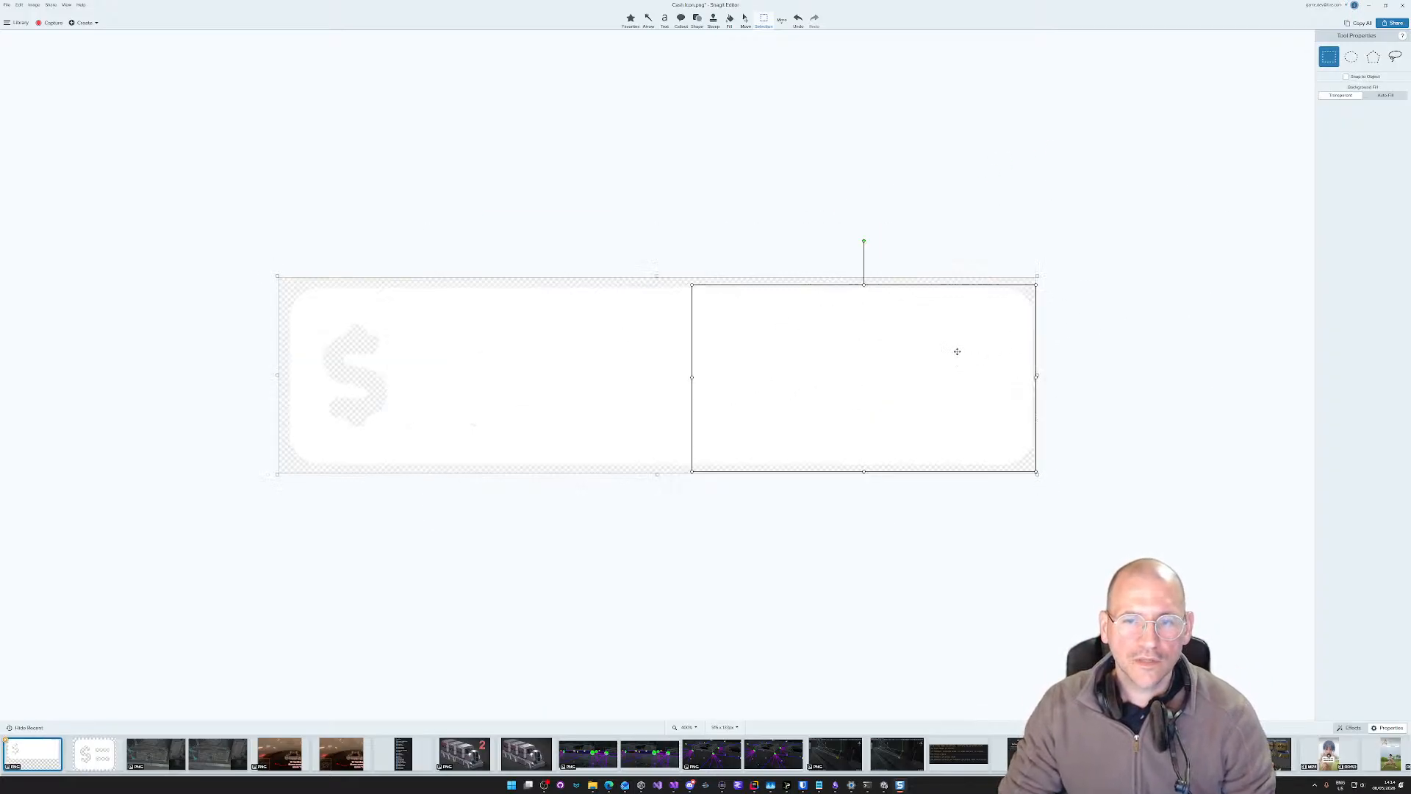
Step: Check the seam of the widened card, deselect the added piece and save the cash icon image
scroll(684, 400, "up", 5, "ctrl")
scroll(699, 391, "up", 1, "ctrl")
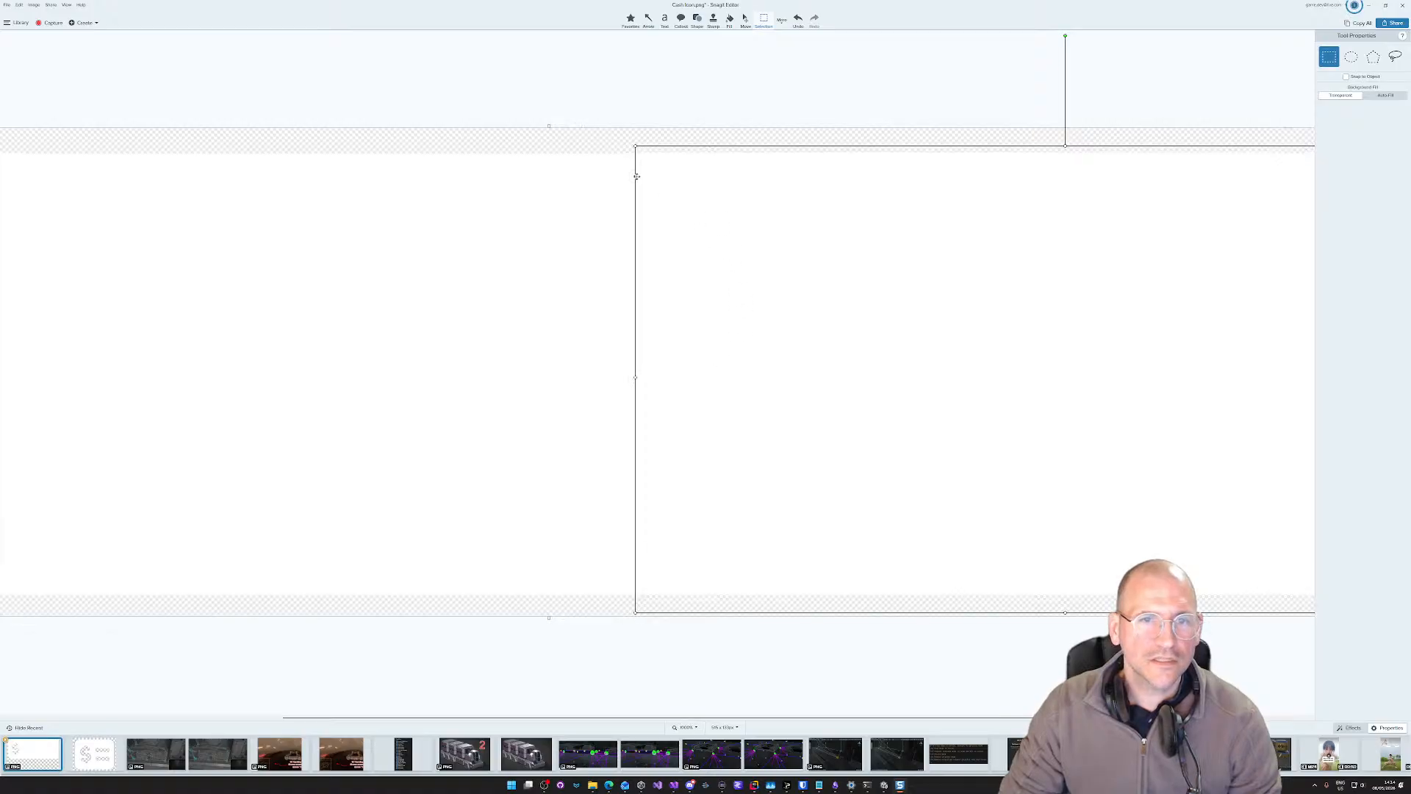
left_click(708, 117)
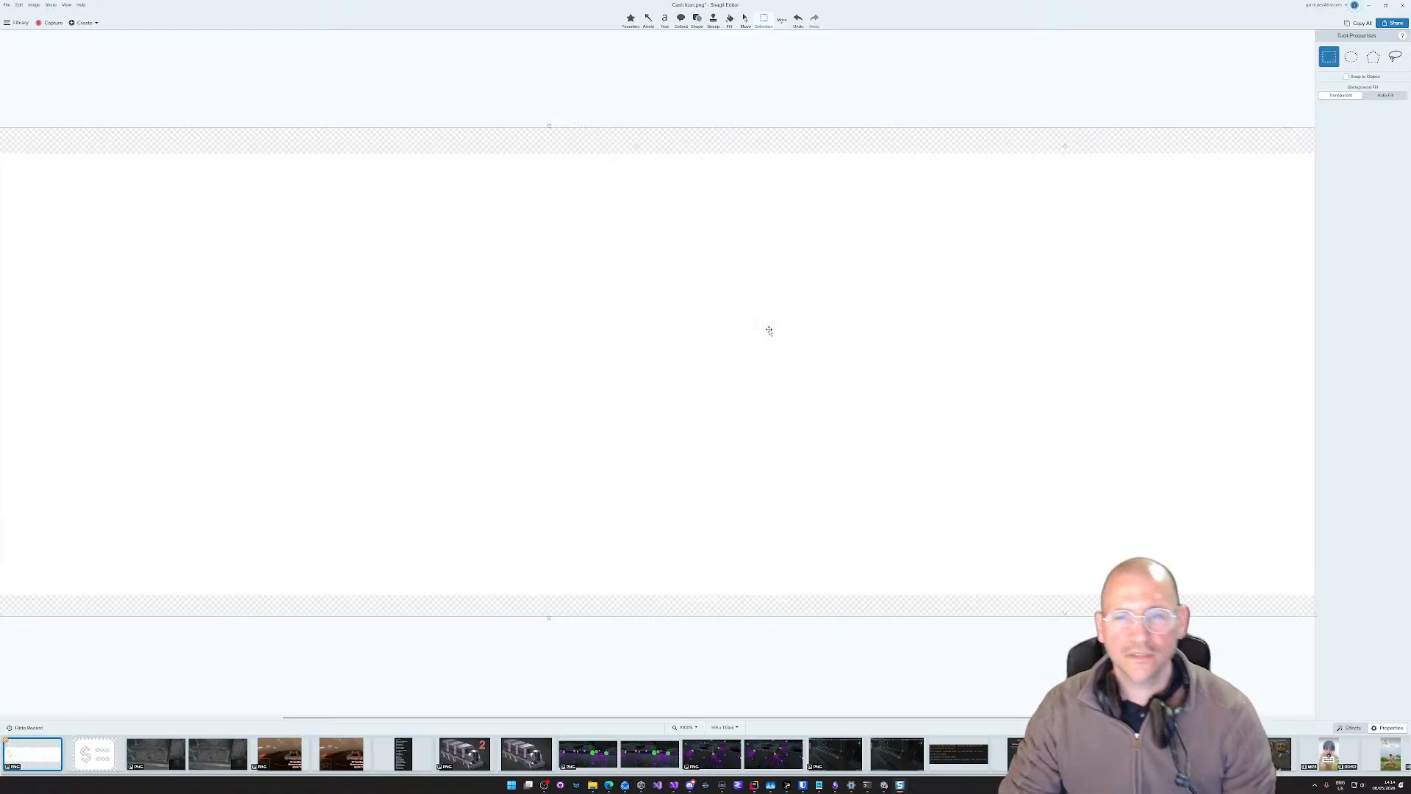
scroll(767, 328, "down", 5, "ctrl")
left_click(769, 329)
key("ctrl+s")
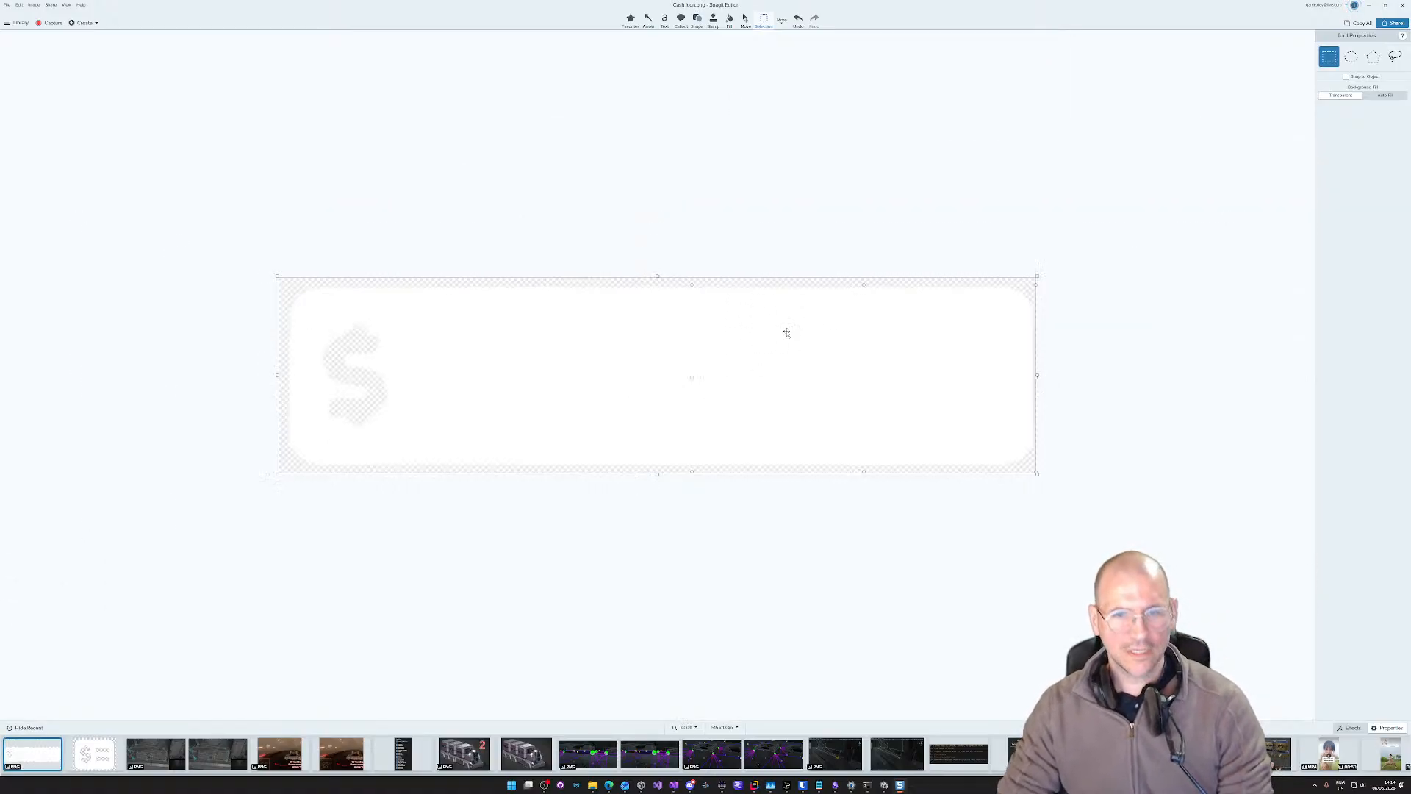
Step: Switch back to the InGameHeader script in Rider
key("alt+Tab")
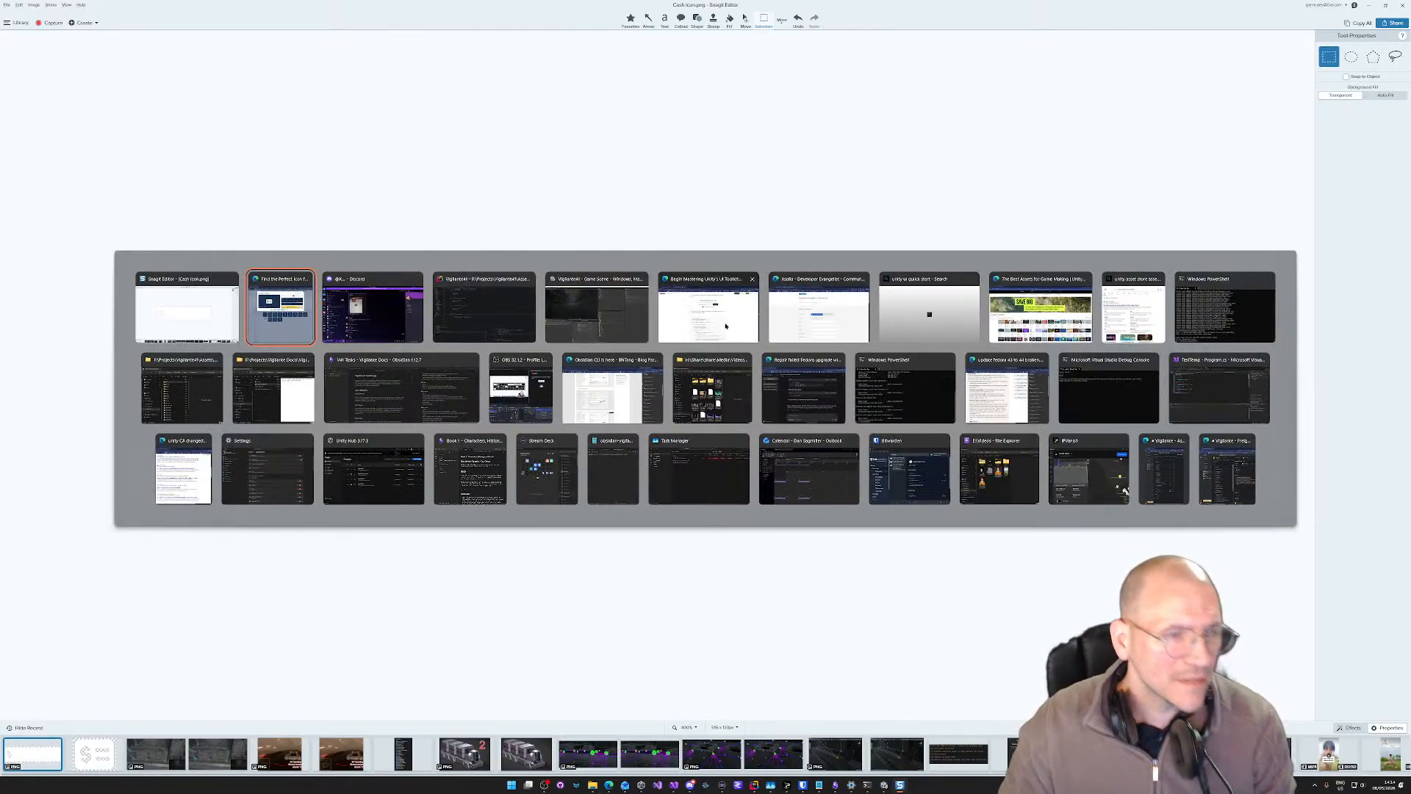
key("alt+Tab")
key("alt+Tab")
key("alt+Tab")
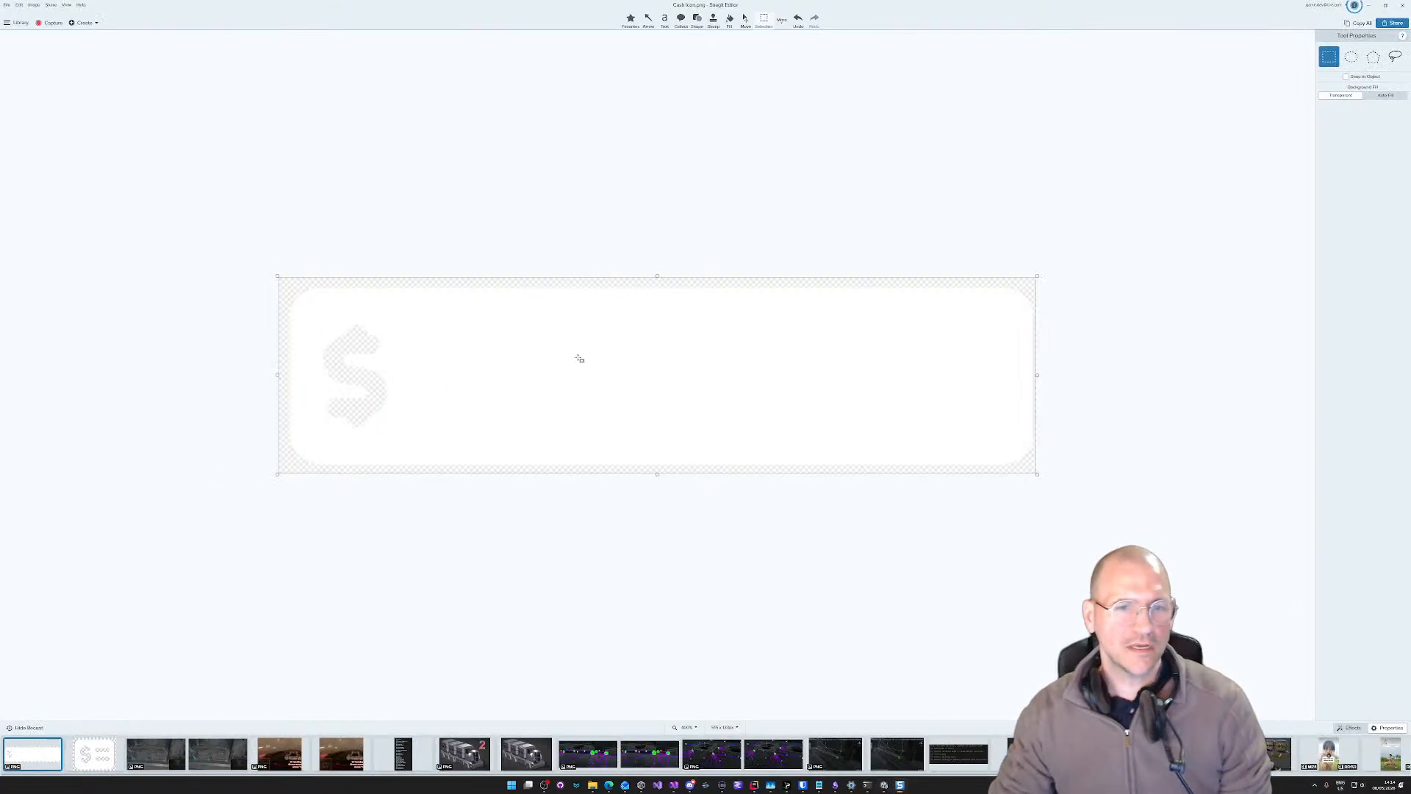
key("alt+Tab")
key("alt+Tab")
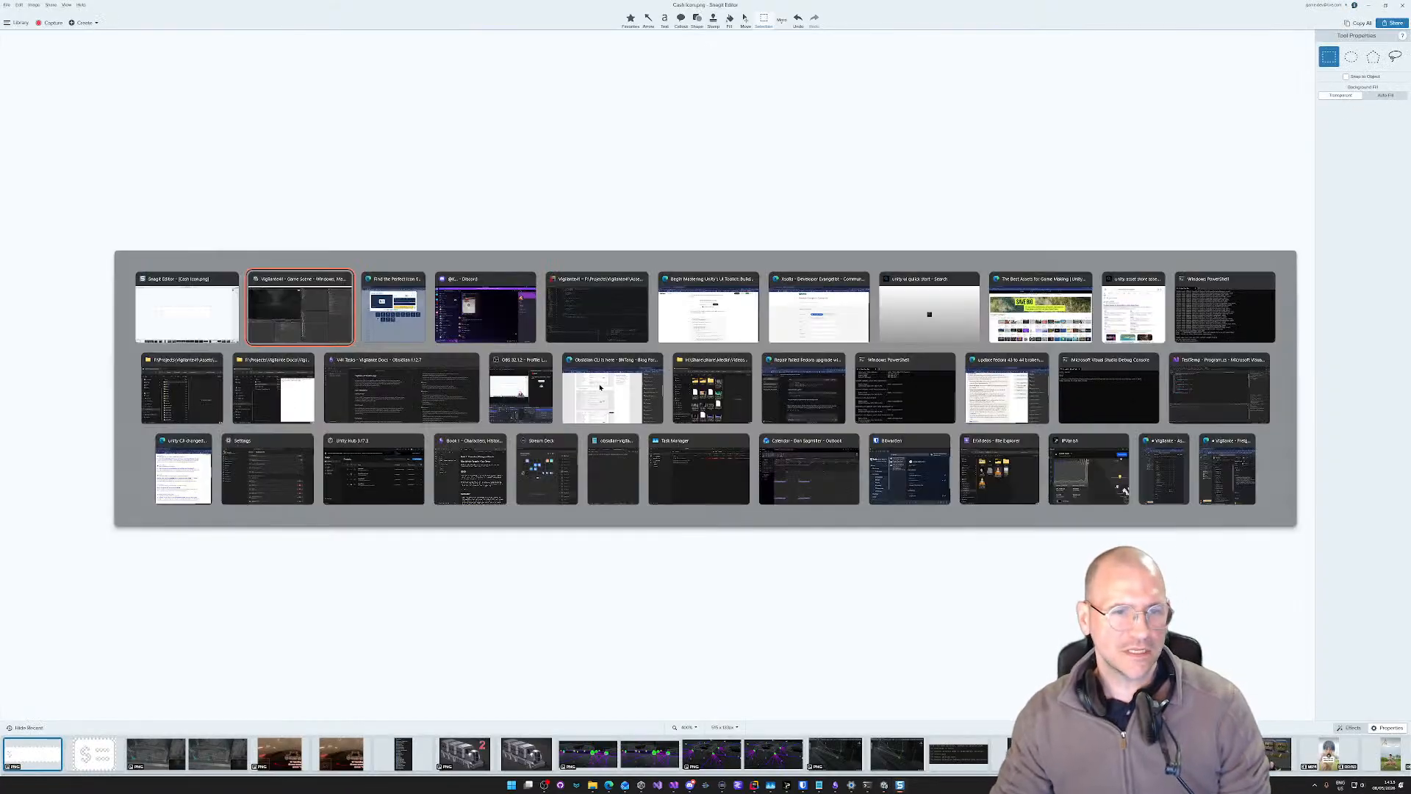
left_click(597, 308)
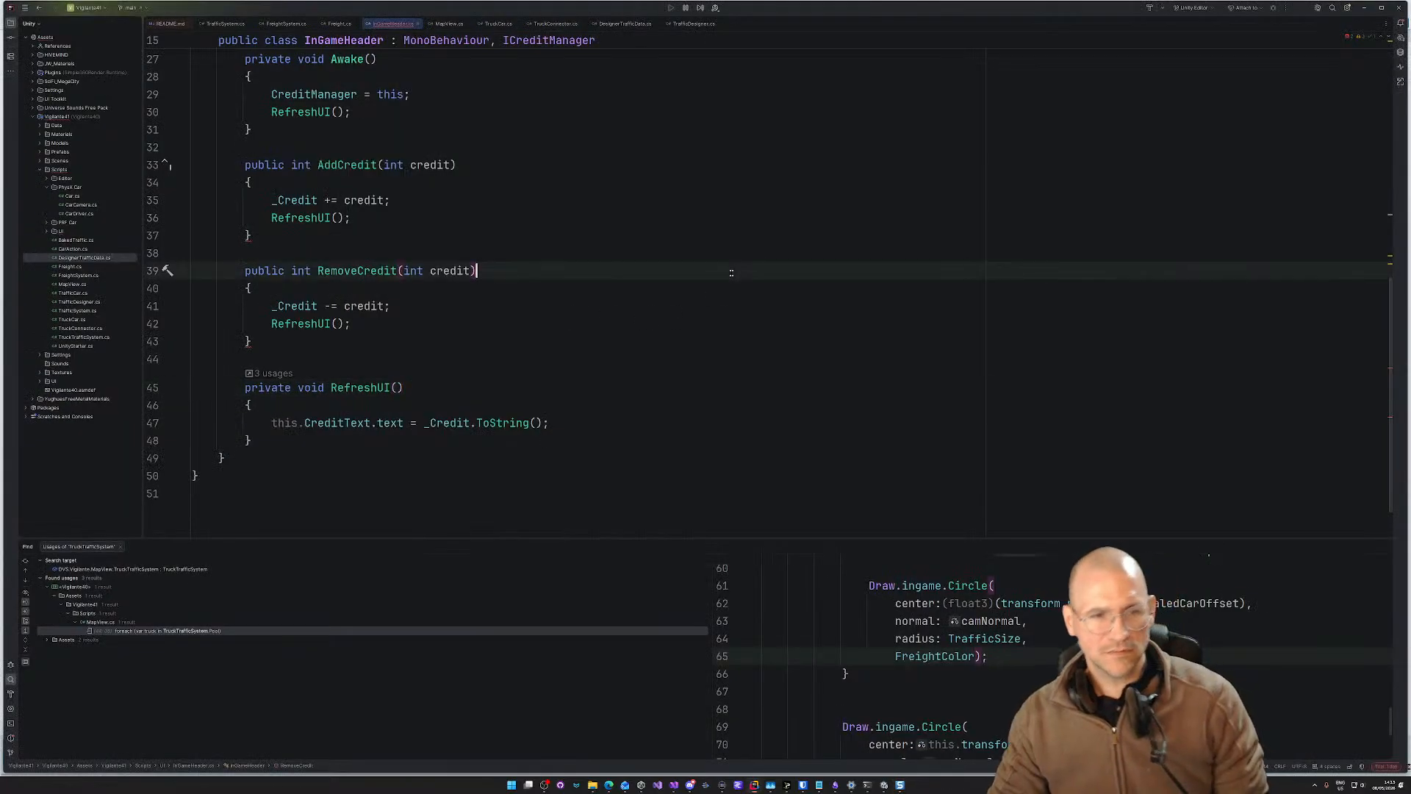
Step: Change the return type of the RemoveCredit method in InGameHeader to void
left_click_drag(313, 342, 394, 324)
left_click(393, 324)
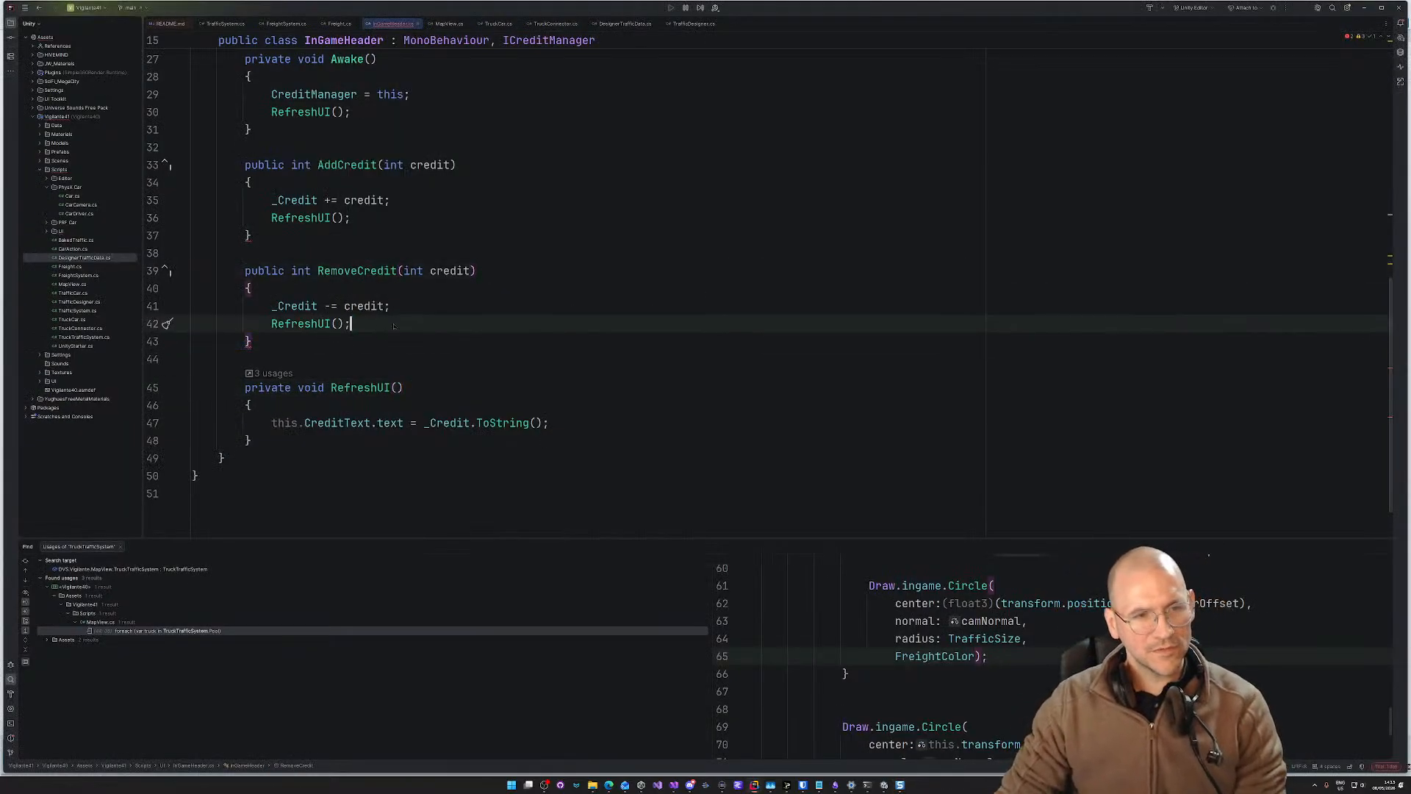
left_click(302, 272)
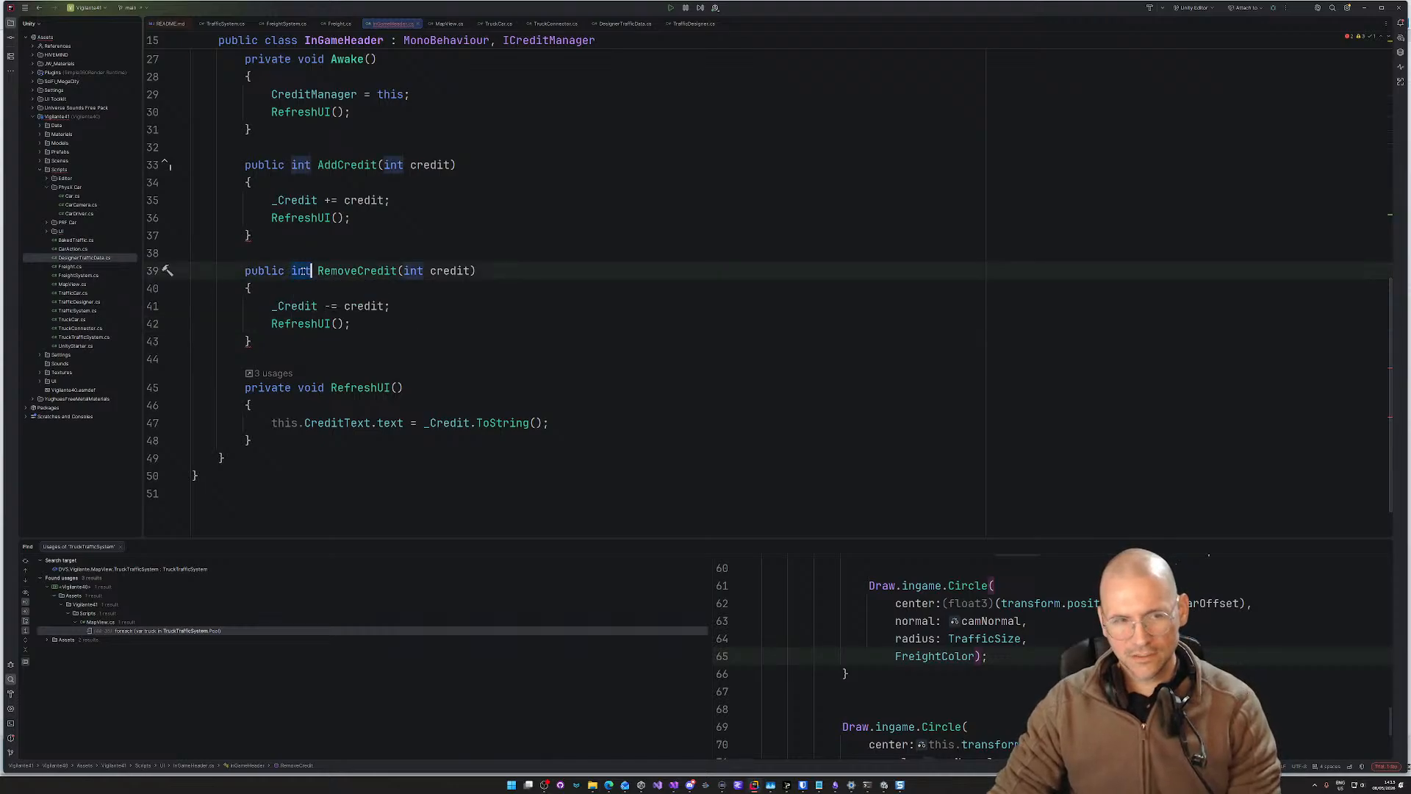
key("BackSpace")
key("BackSpace")
key("BackSpace")
type("void")
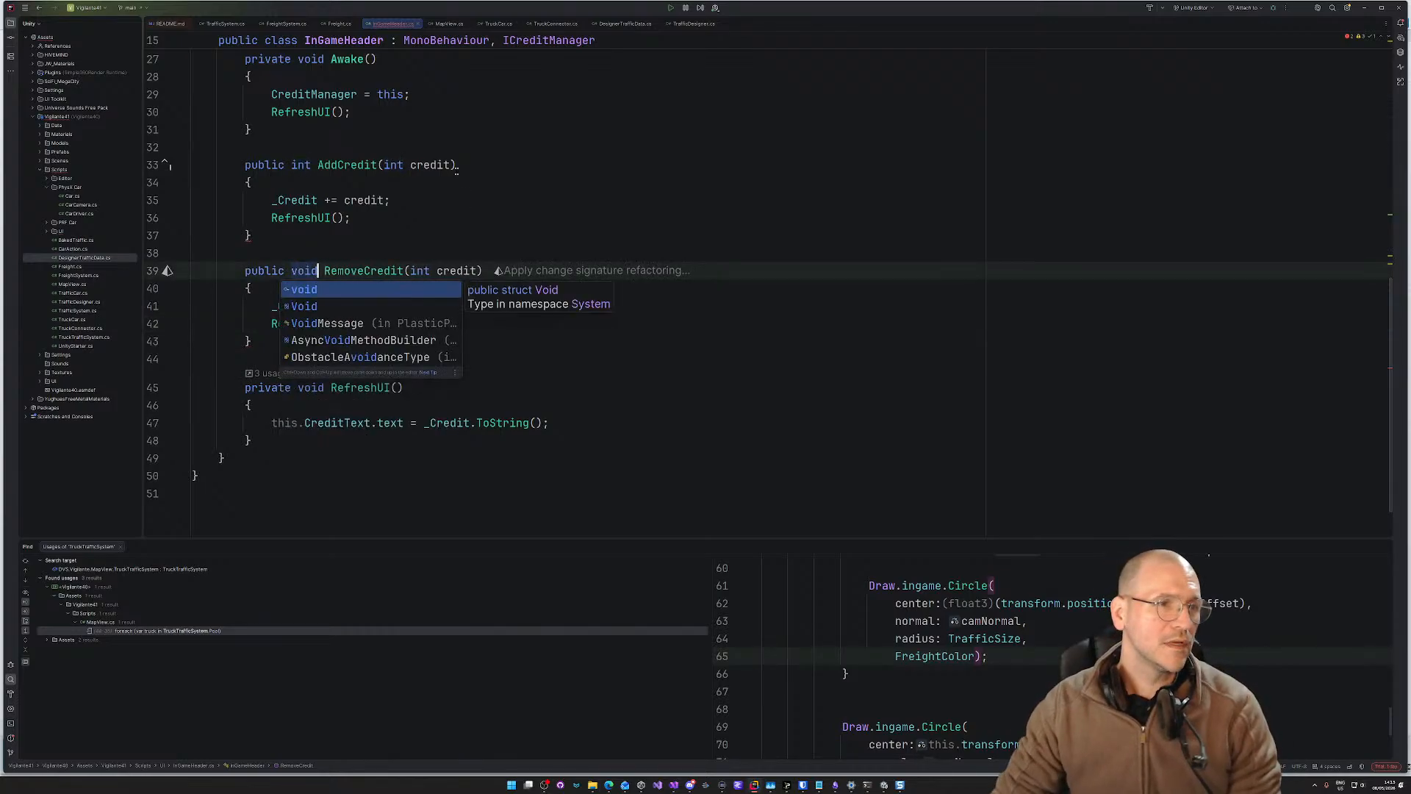
Step: Change the return type of the AddCredit method in InGameHeader to void
left_click(303, 166)
key("BackSpace")
key("BackSpace")
key("BackSpace")
type("void")
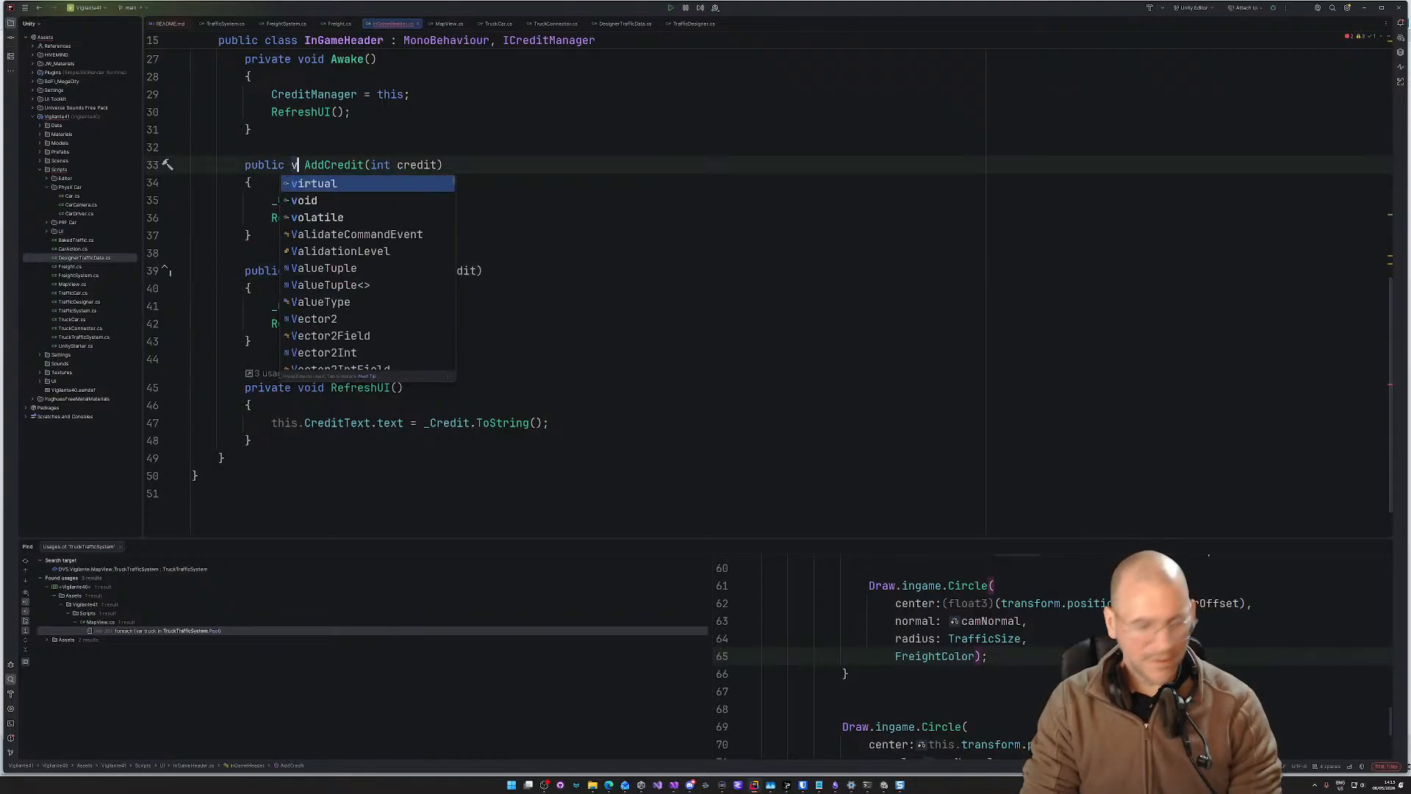
Step: Change the return types of AddCredit and RemoveCredit in the ICreditManager interface to void
left_click(903, 257)
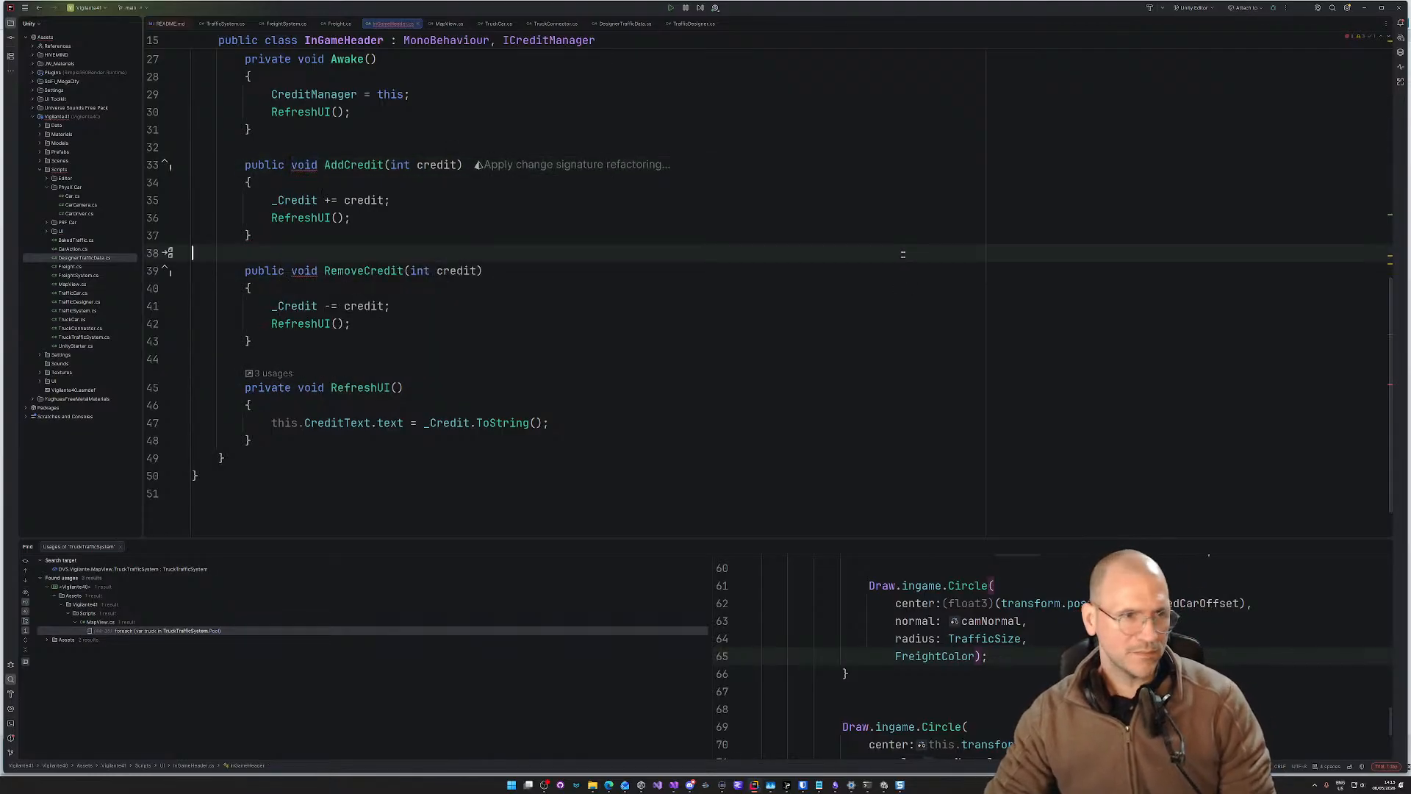
scroll(333, 288, "up", 10)
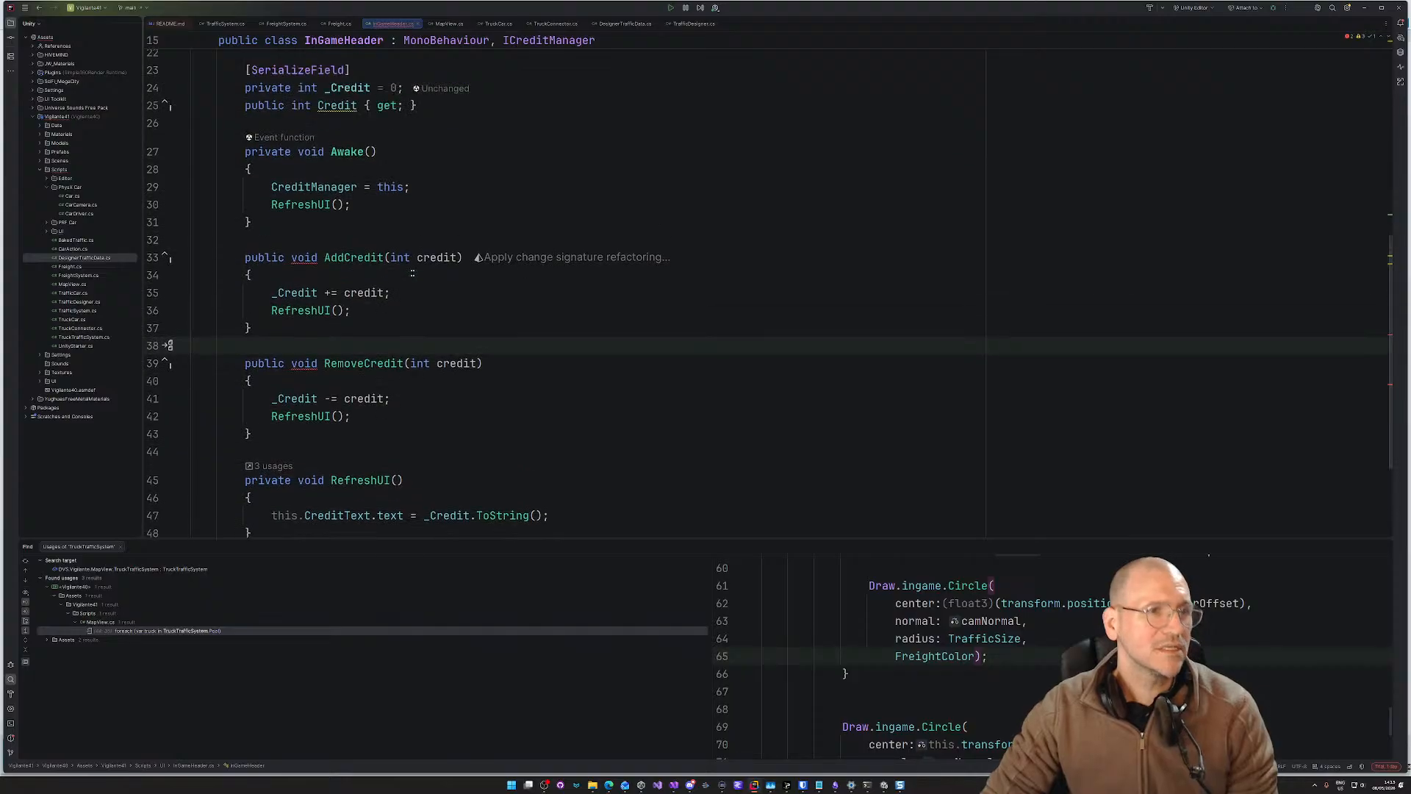
left_click(307, 232)
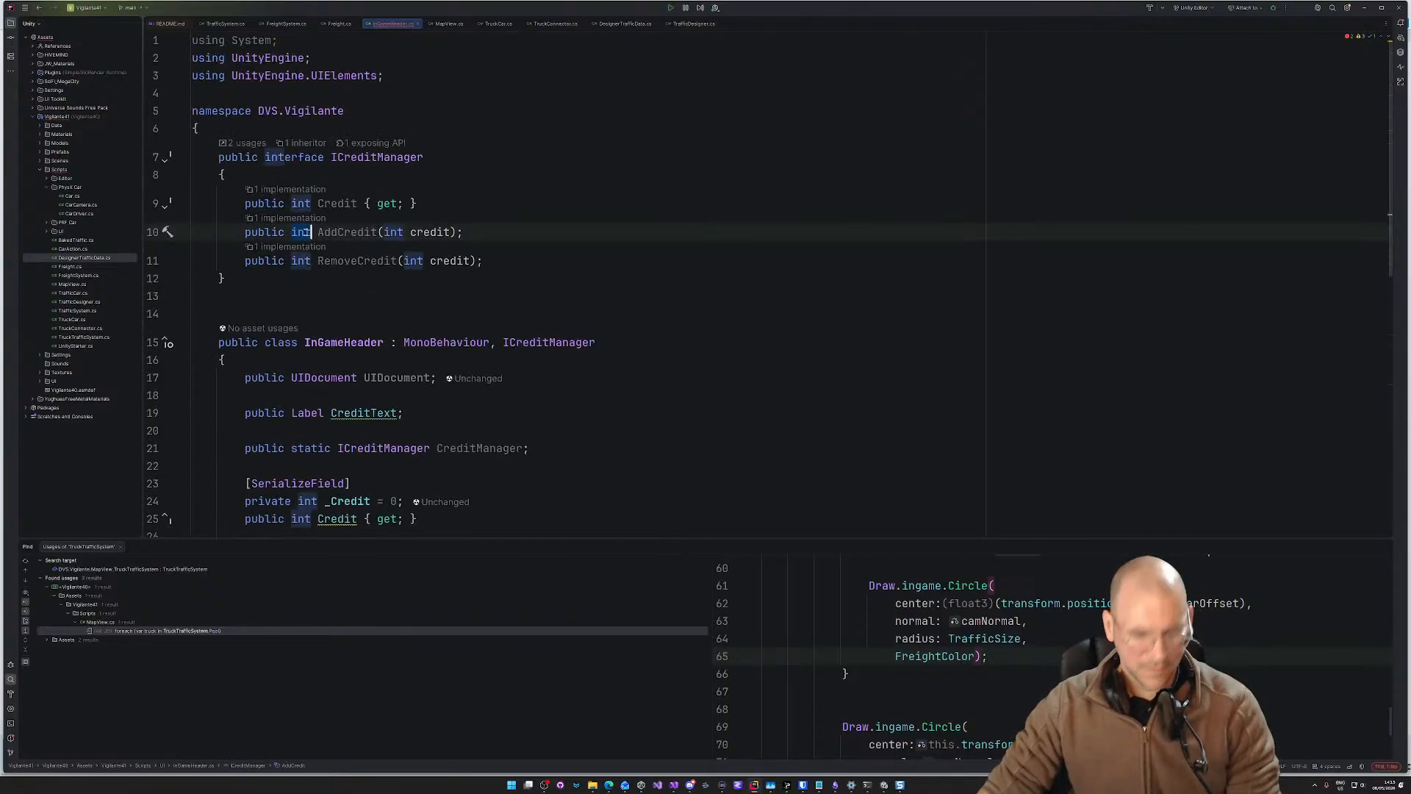
type("void")
left_click(433, 205)
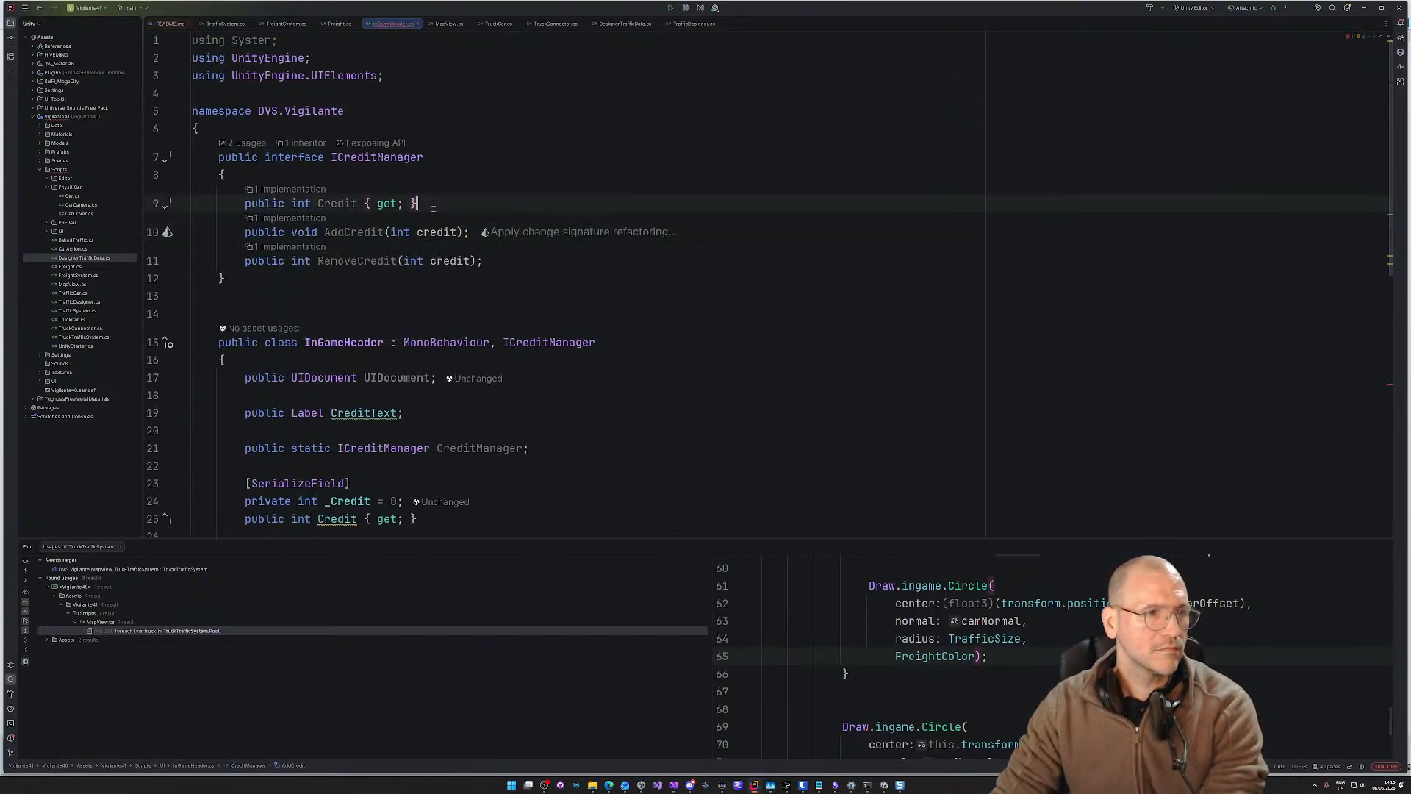
double_click(300, 261)
type("void")
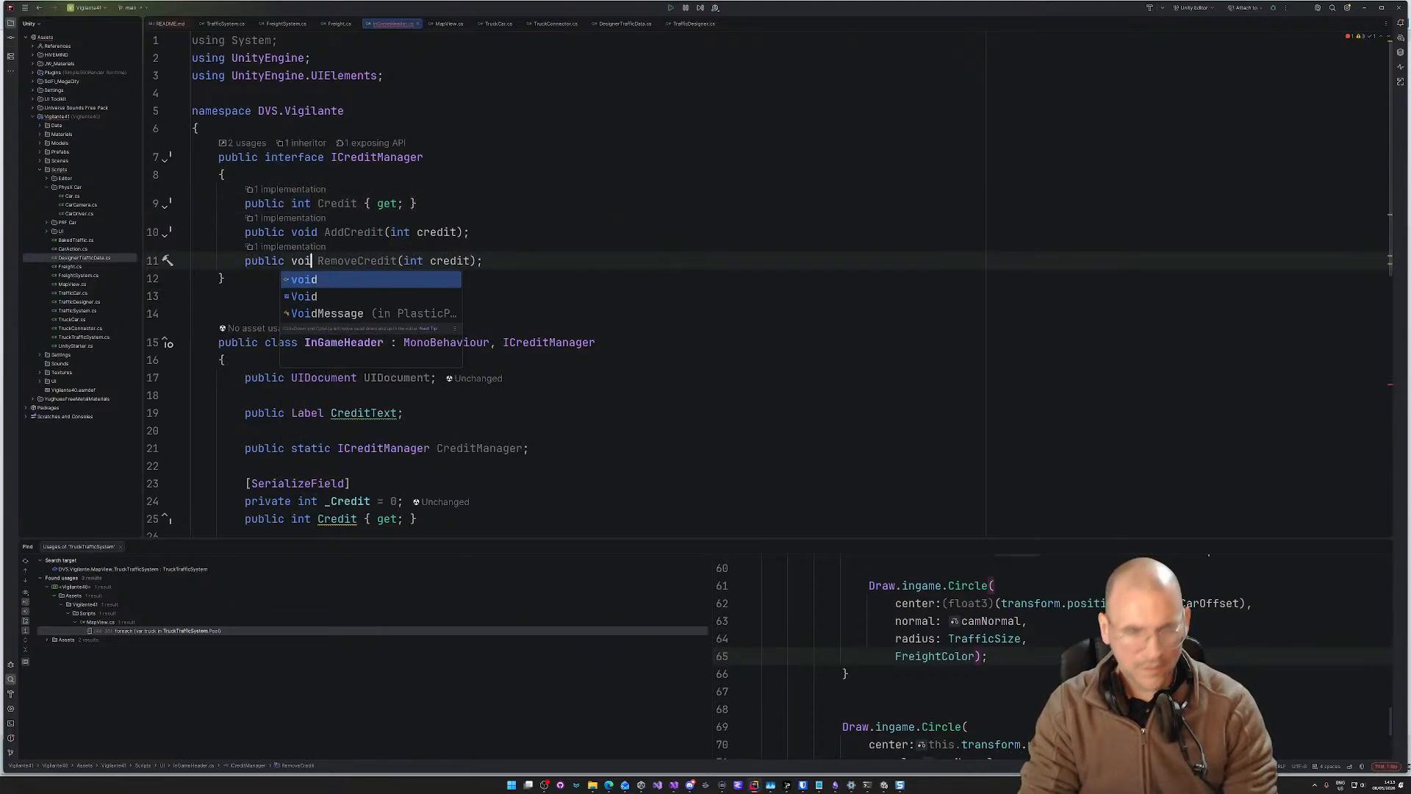
left_click(422, 204)
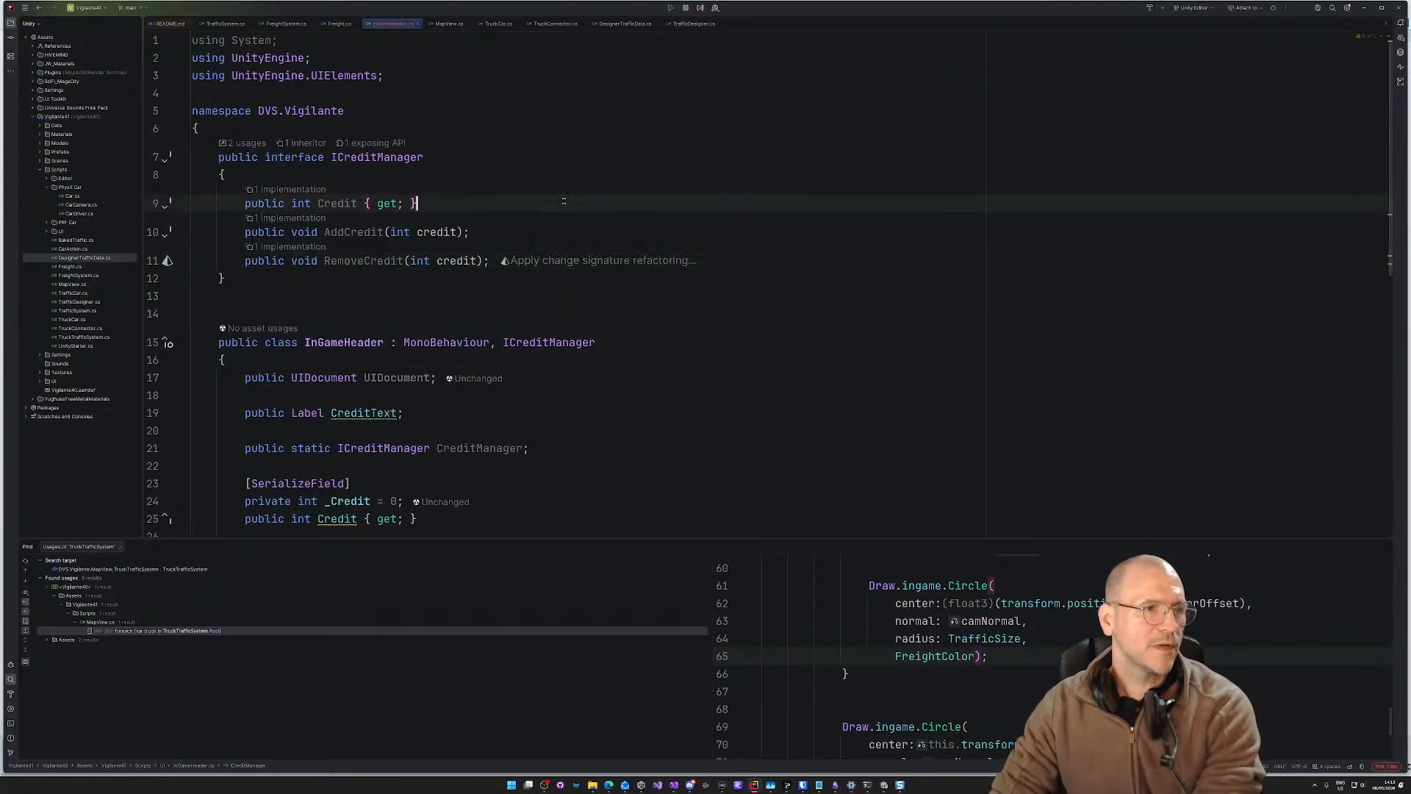
Step: Remove the public modifier from the Credit, AddCredit and RemoveCredit members of the ICreditManager interface
double_click(254, 204)
key("Delete")
key("Delete")
left_click(566, 210)
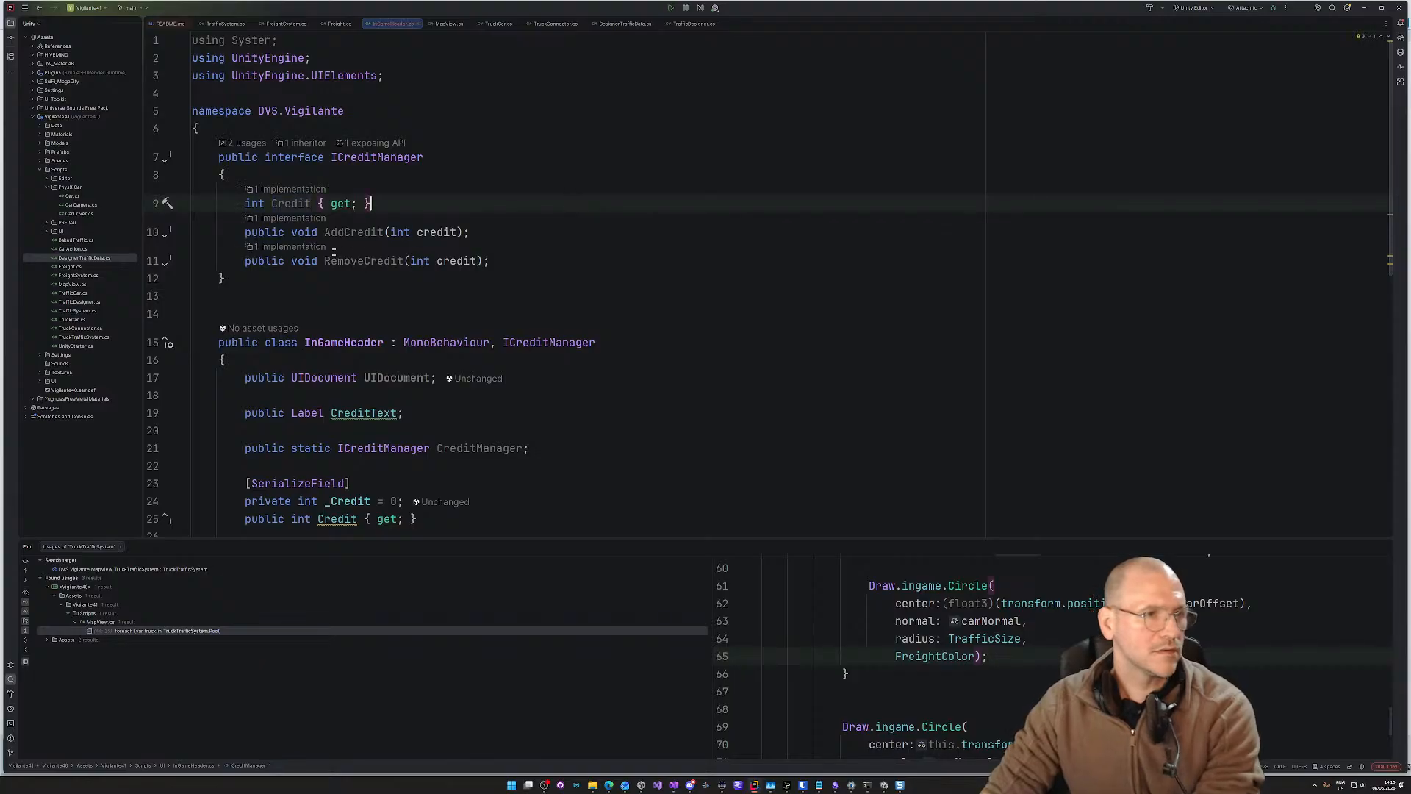
double_click(257, 233)
key("Delete")
key("Delete")
left_click(266, 261)
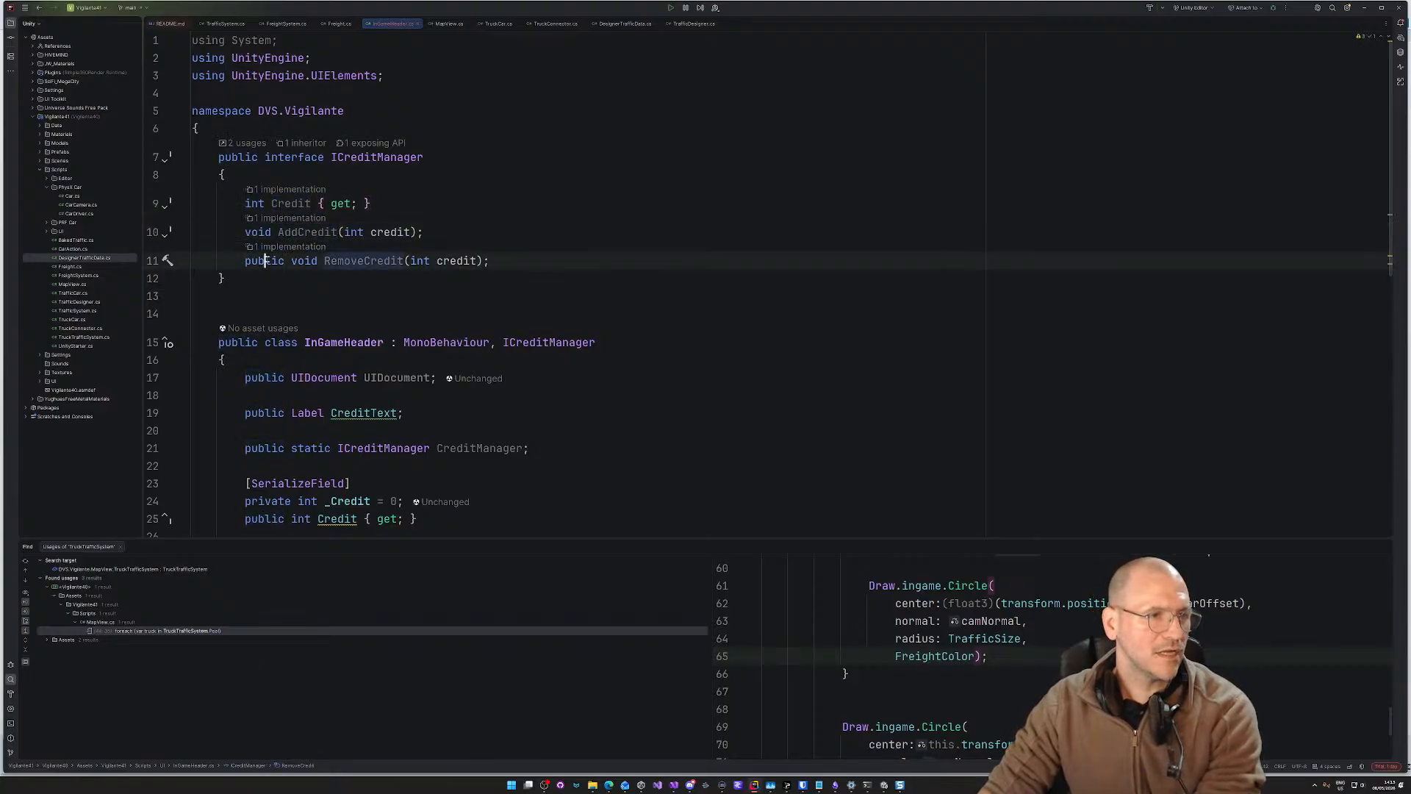
double_click(265, 261)
key("Delete")
key("Delete")
left_click(467, 254)
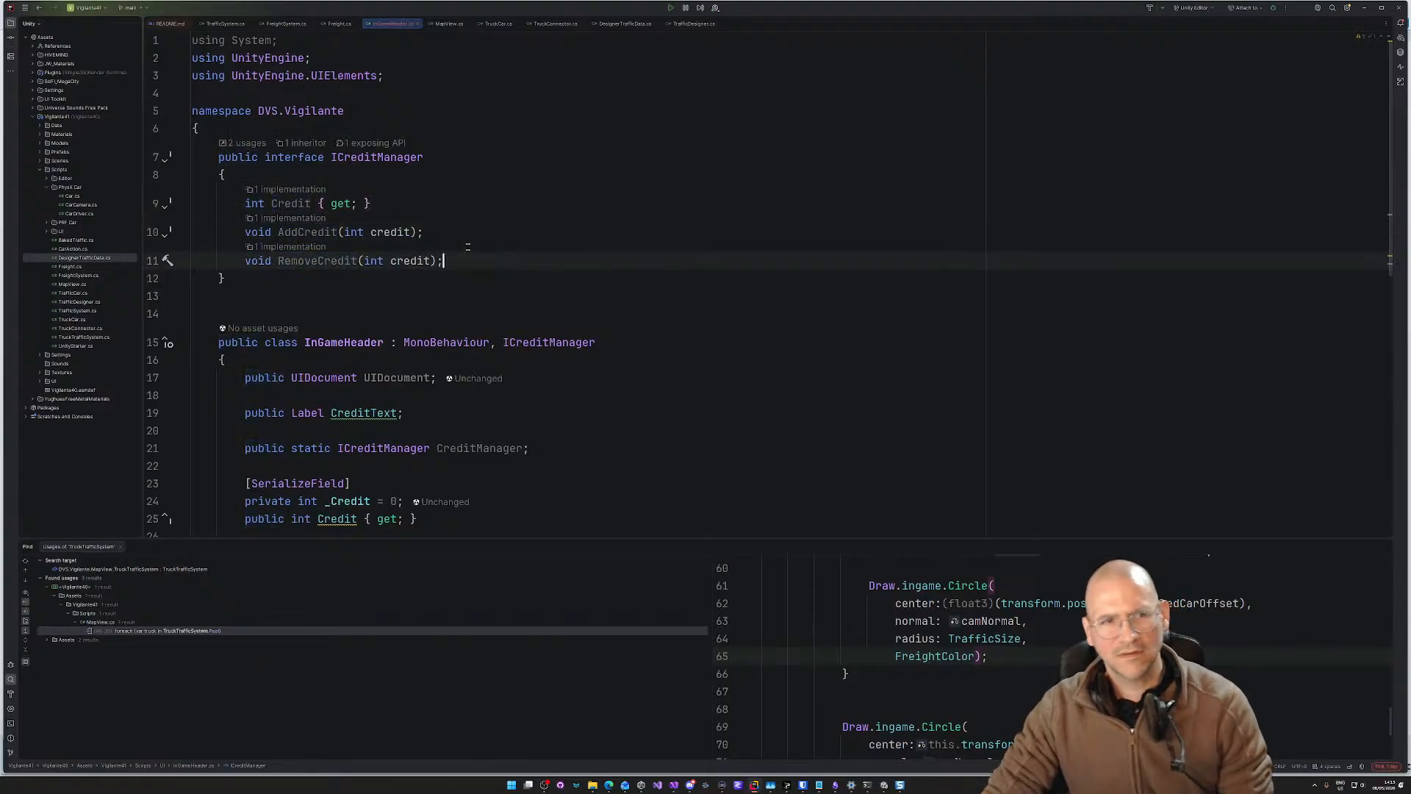
Step: Review the ICreditManager interface members and their implementation in the InGameHeader class
key("Up")
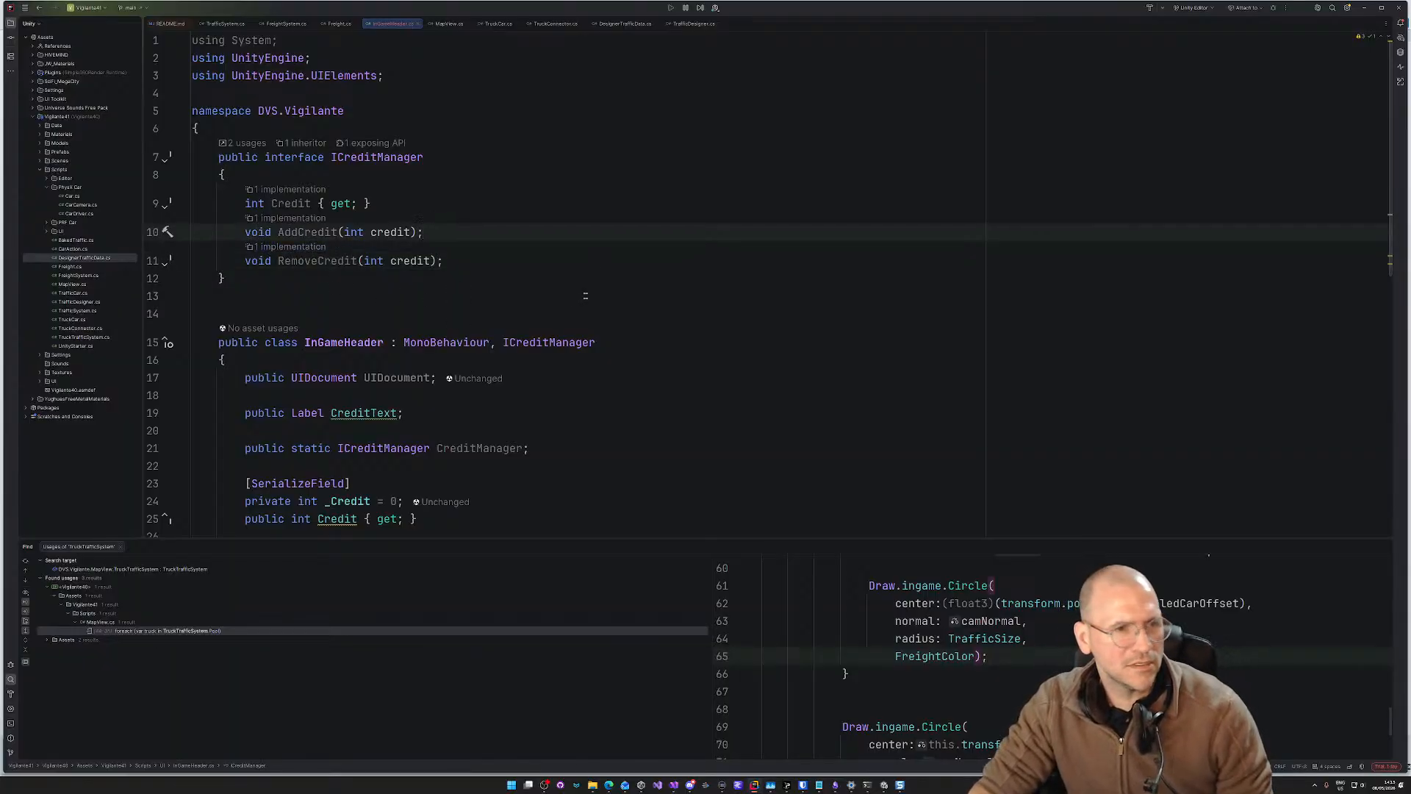
left_click(638, 292)
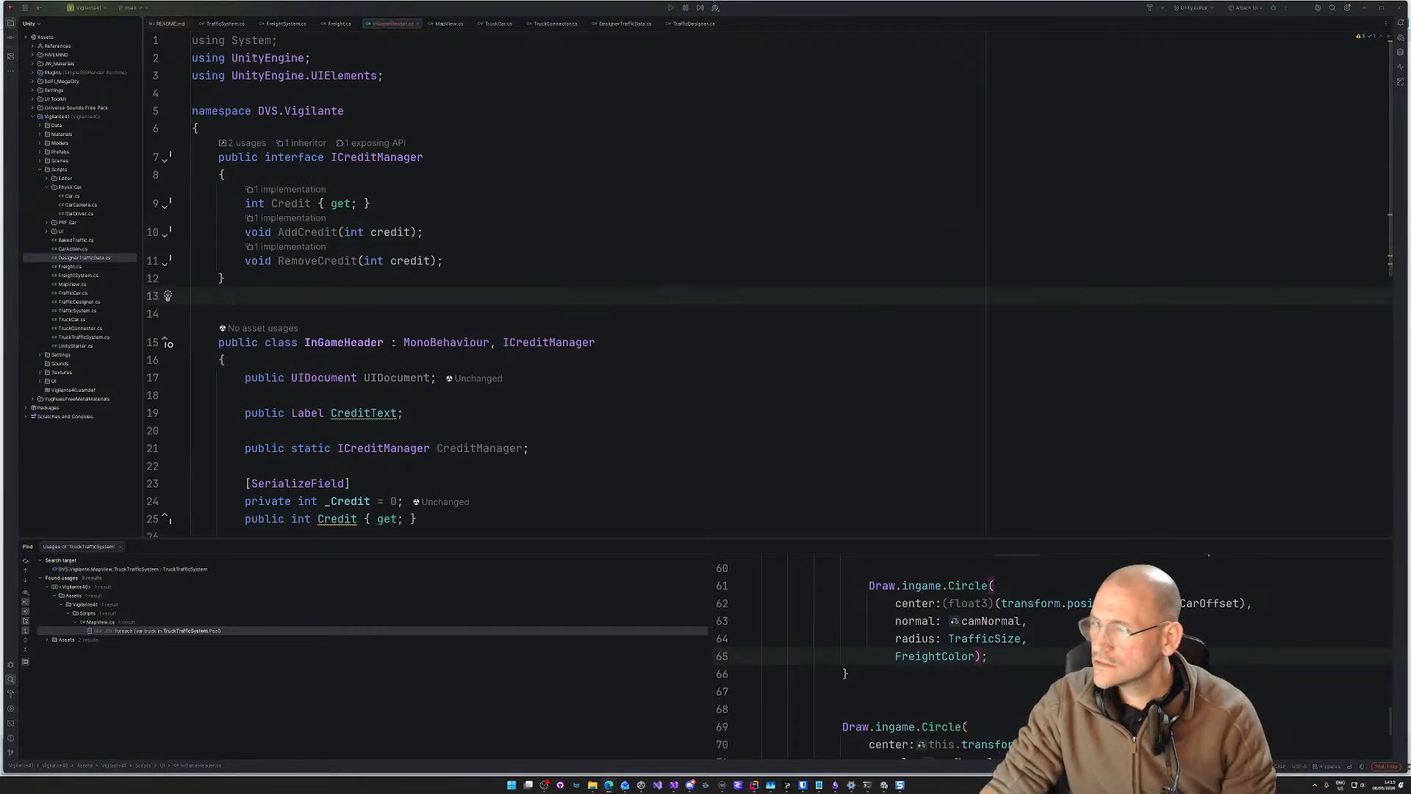
left_click(489, 279)
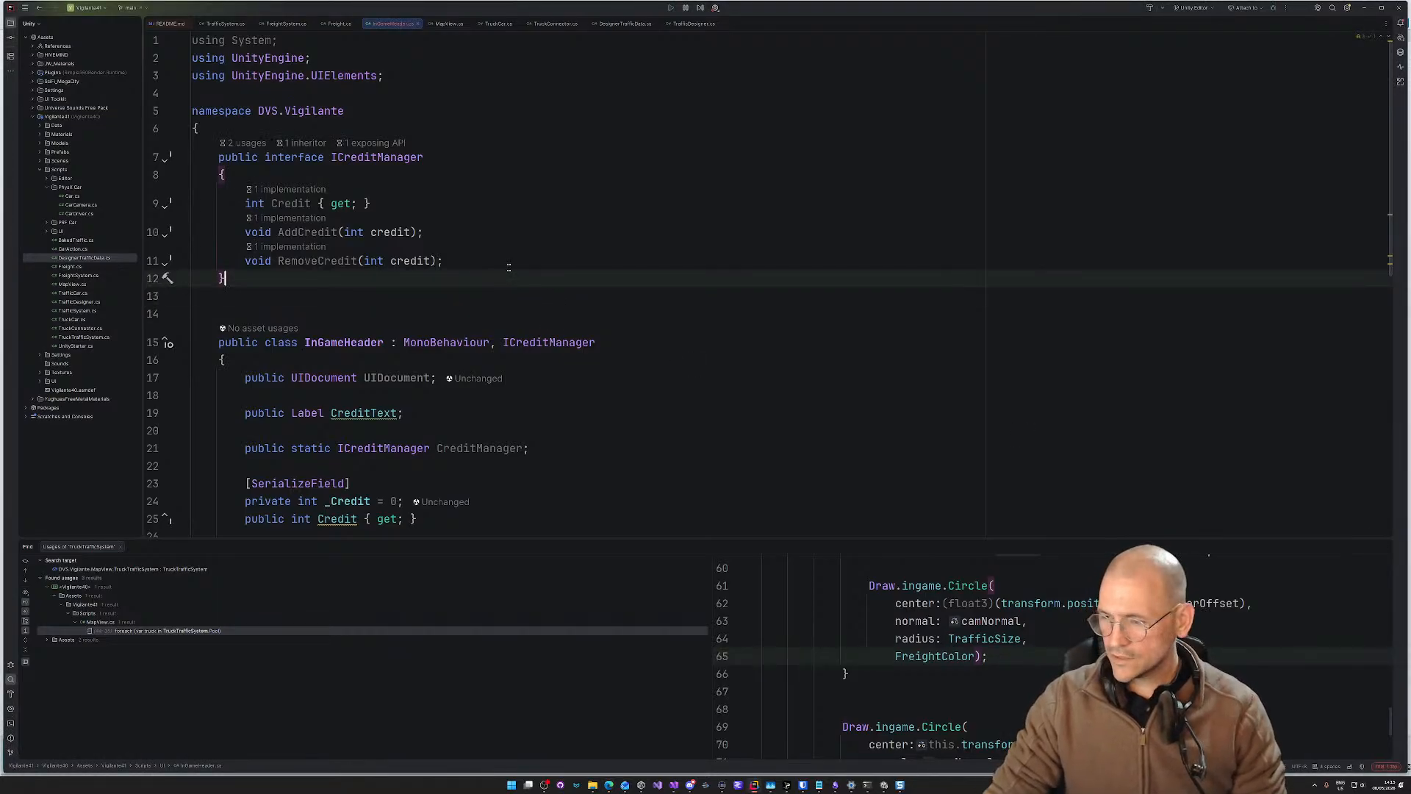
left_click(482, 188)
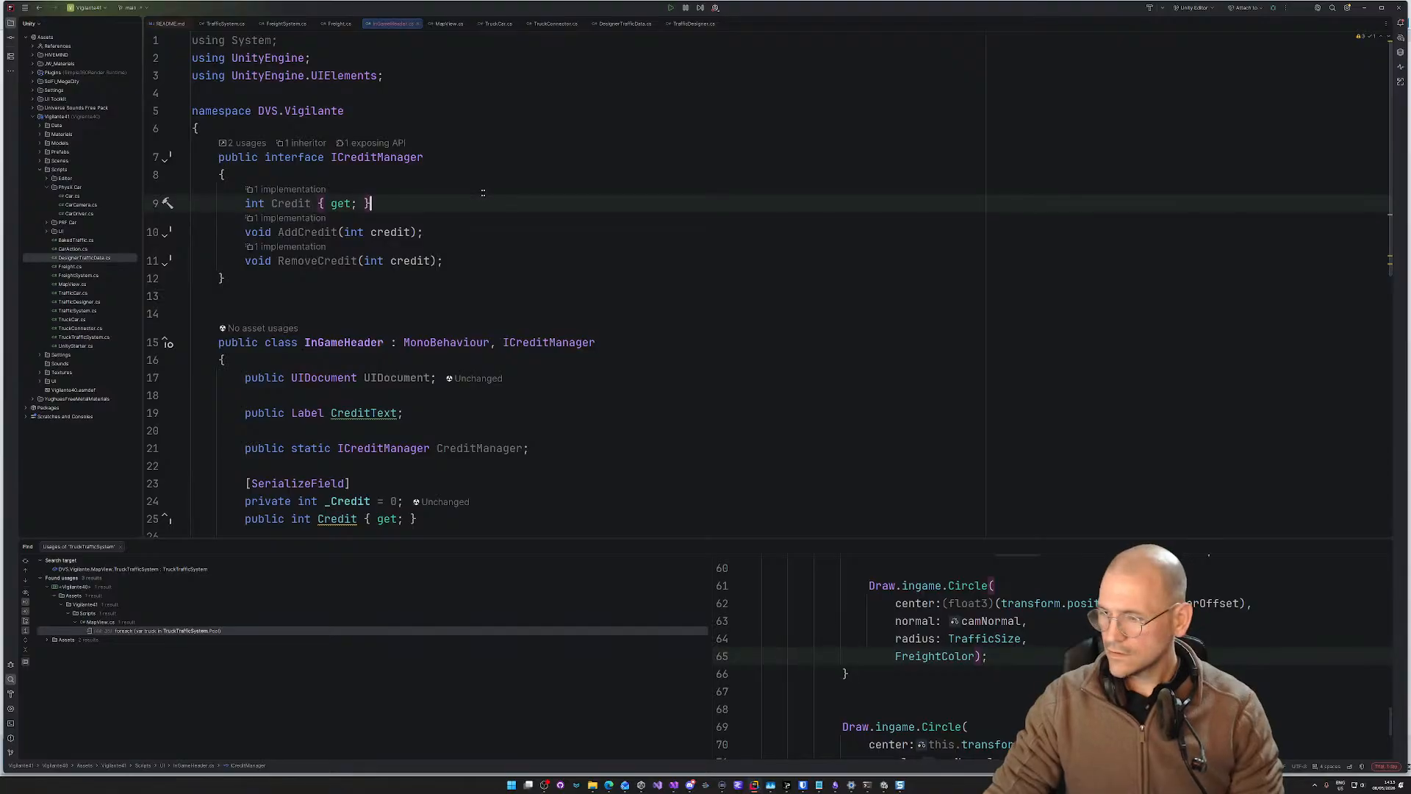
left_click(488, 212)
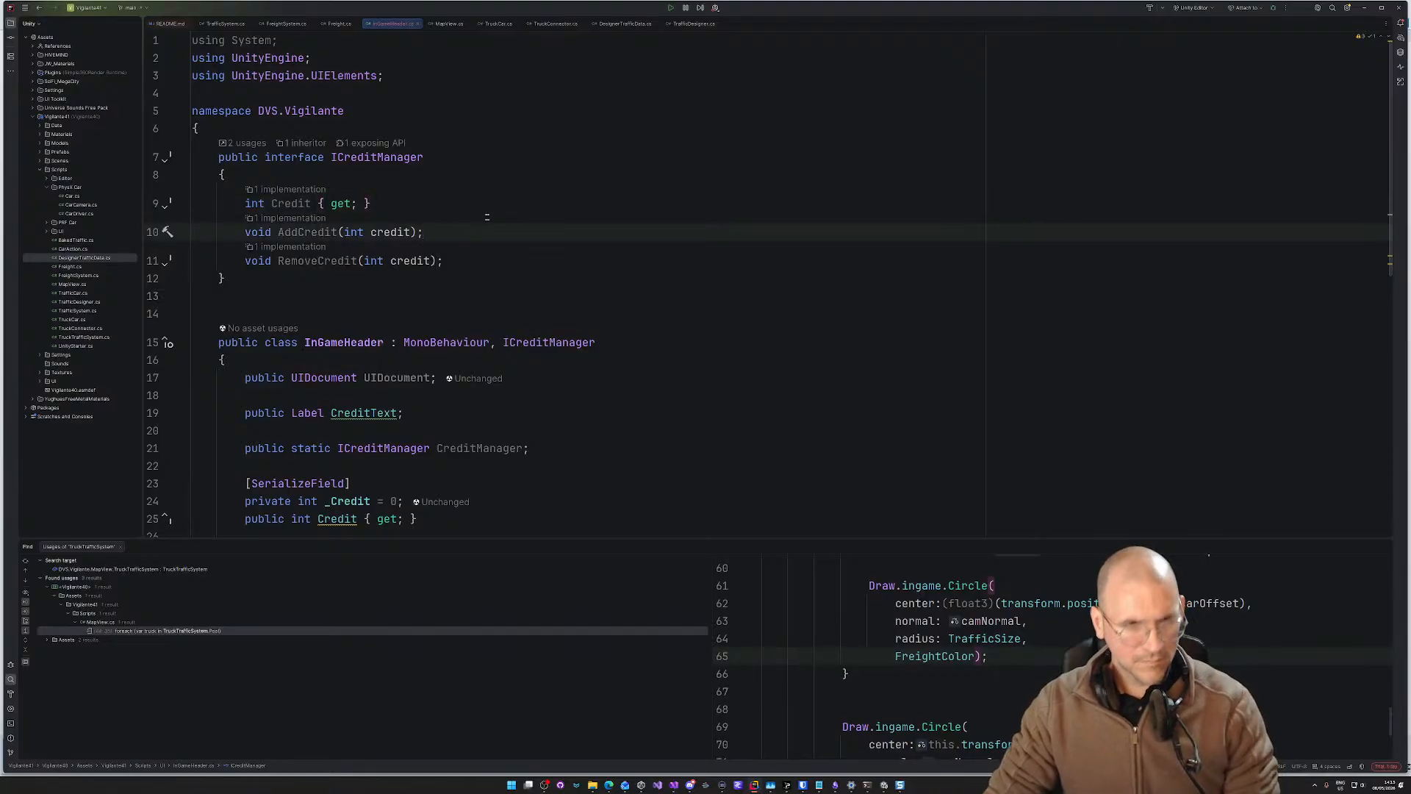
left_click(473, 200)
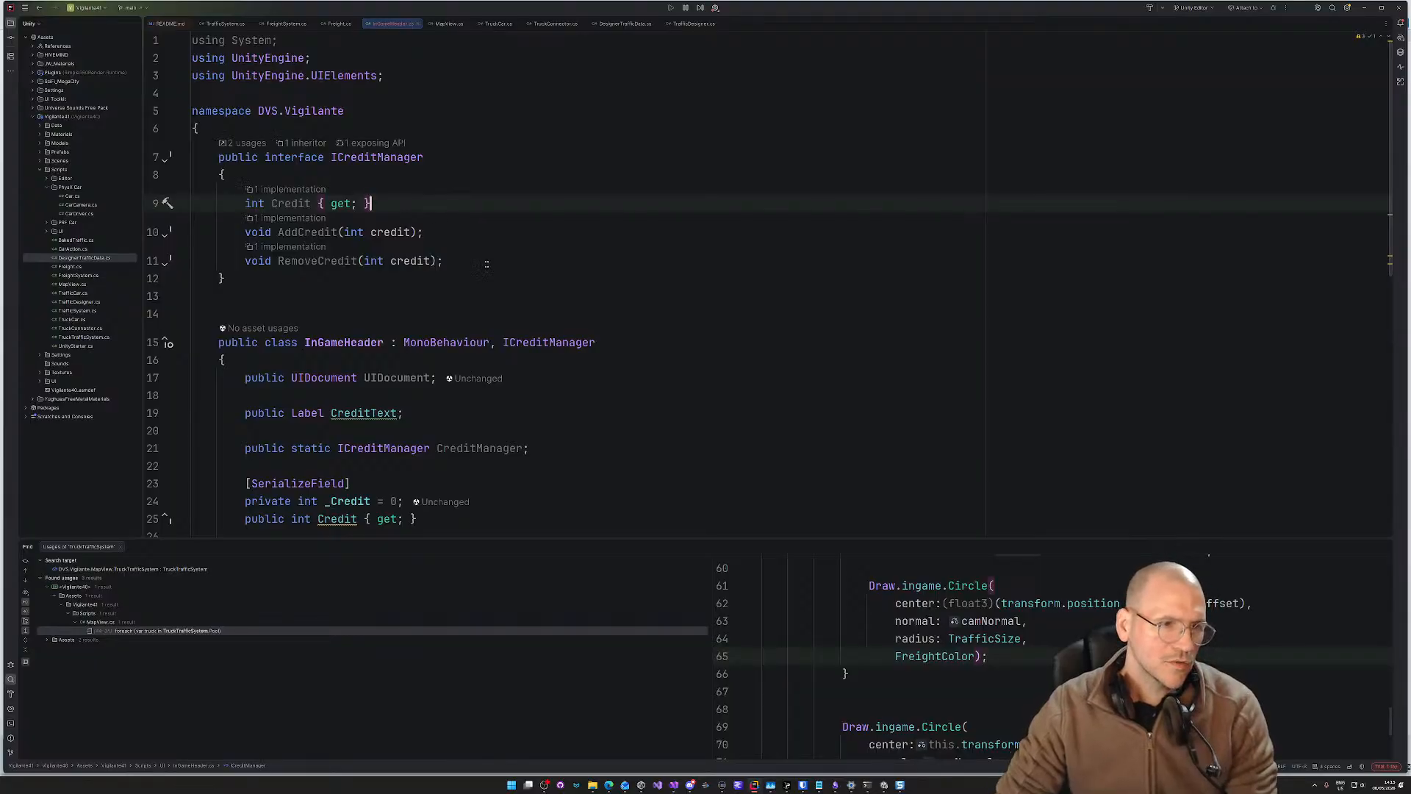
scroll(583, 305, "down", 8)
scroll(593, 312, "up", 6)
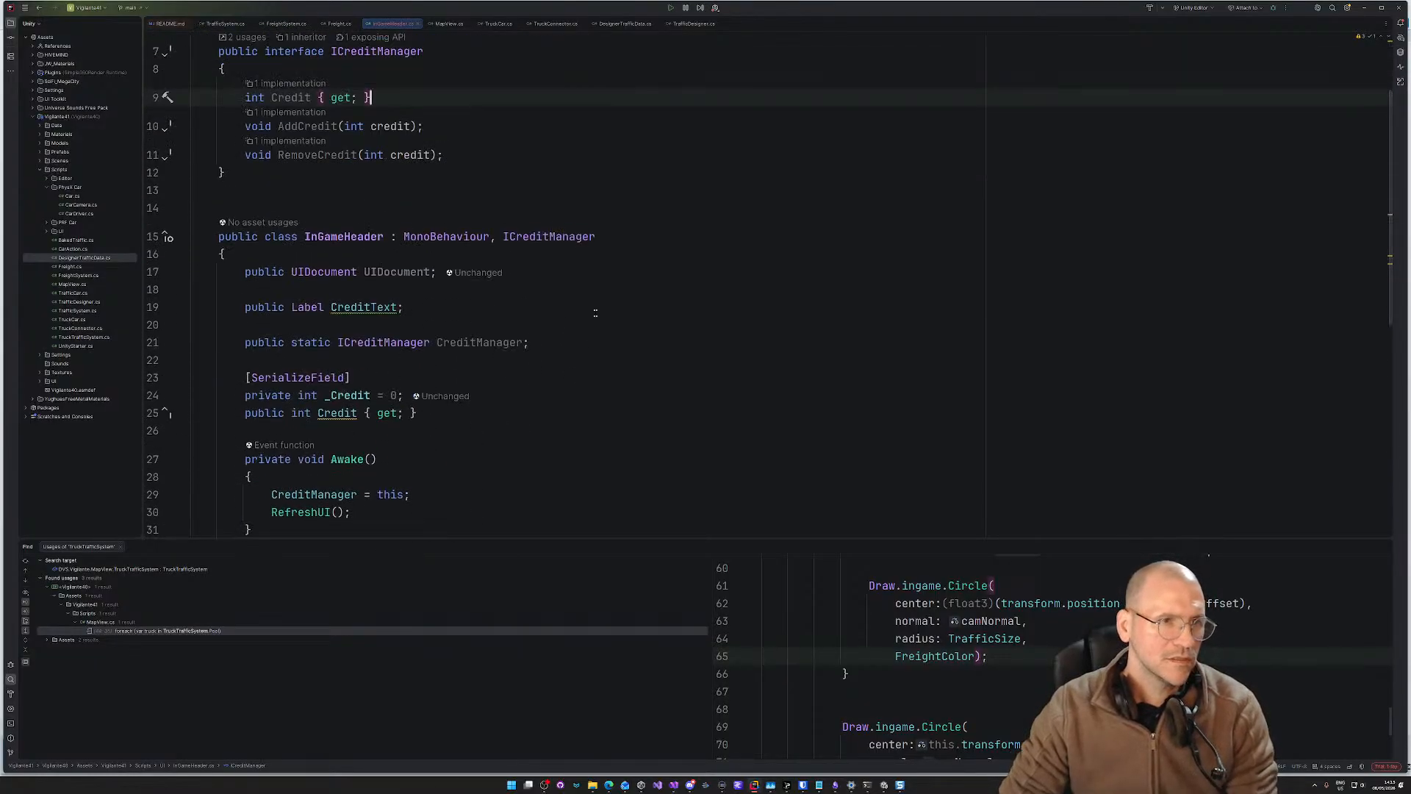
left_click(631, 328)
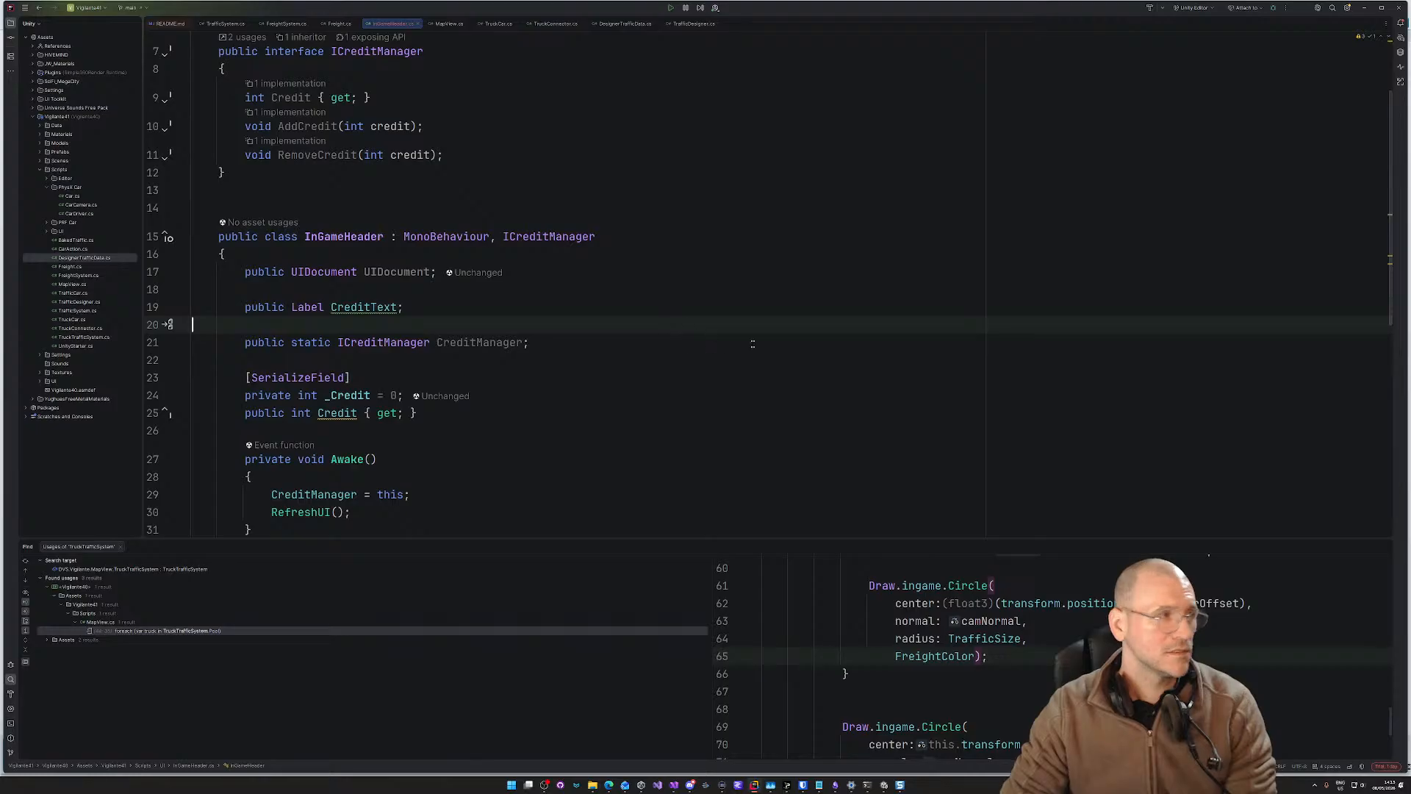
scroll(780, 355, "down", 5)
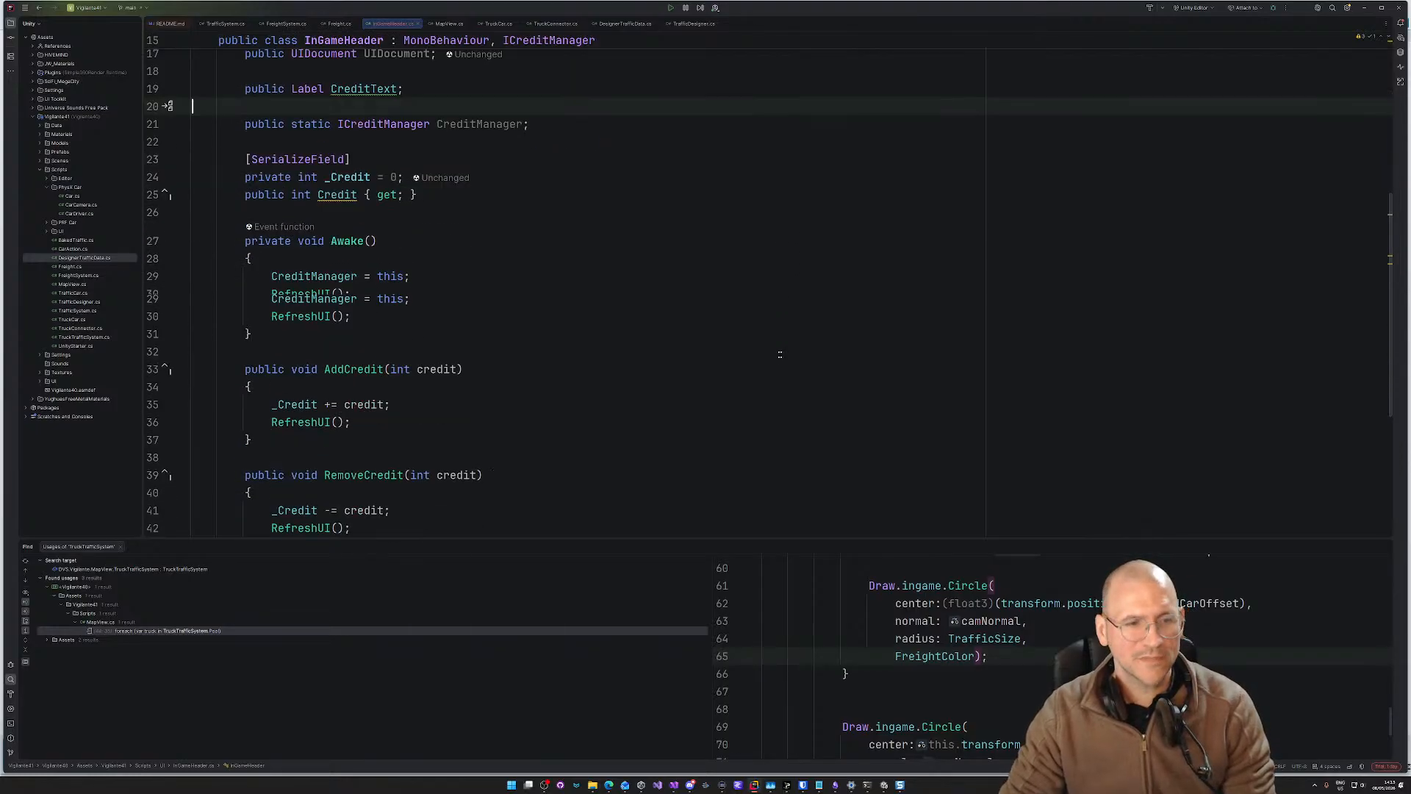
scroll(779, 355, "up", 5)
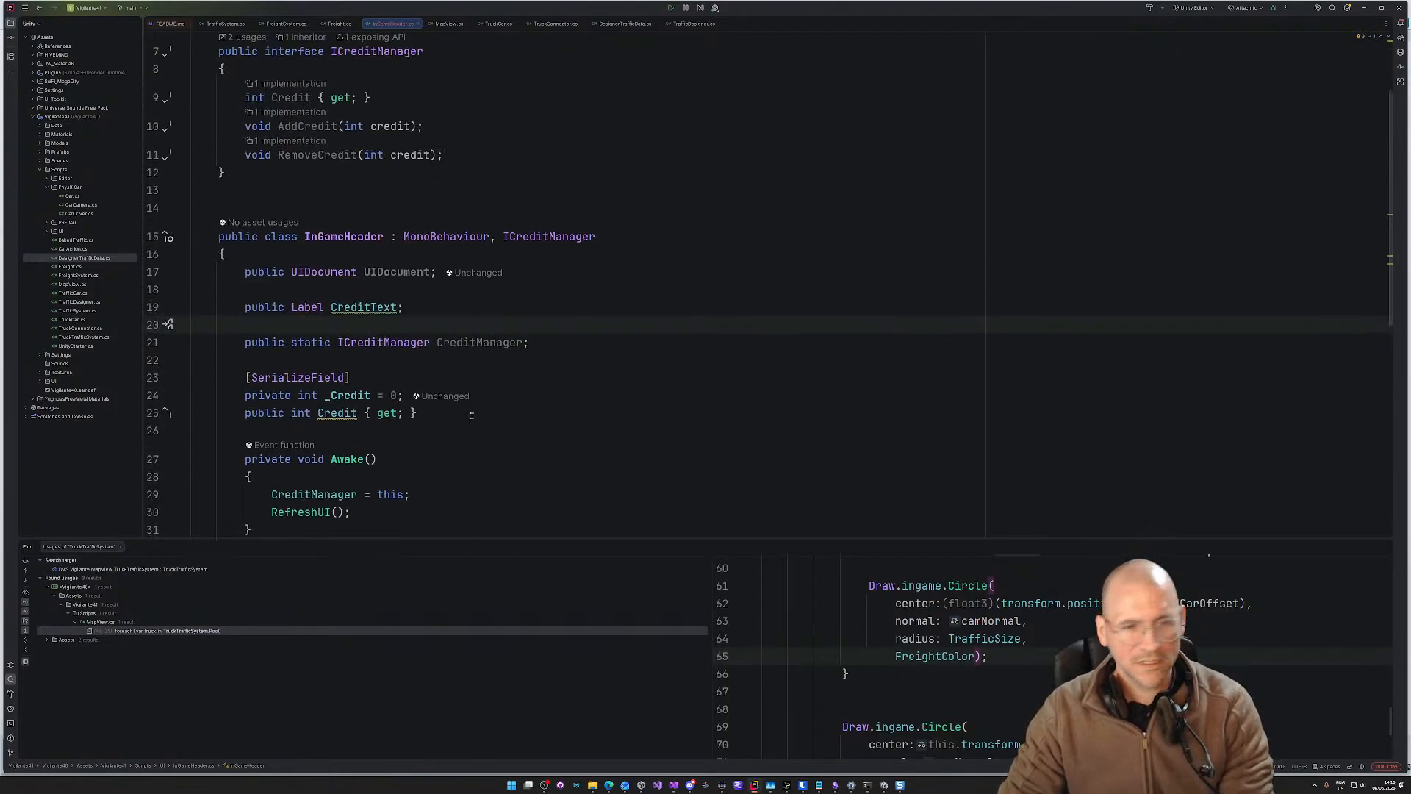
Step: Declare a public bool field AddCredit initialised to false below the Credit property in InGameHeader
left_click(471, 416)
key("Return")
key("Return")
key("Return")
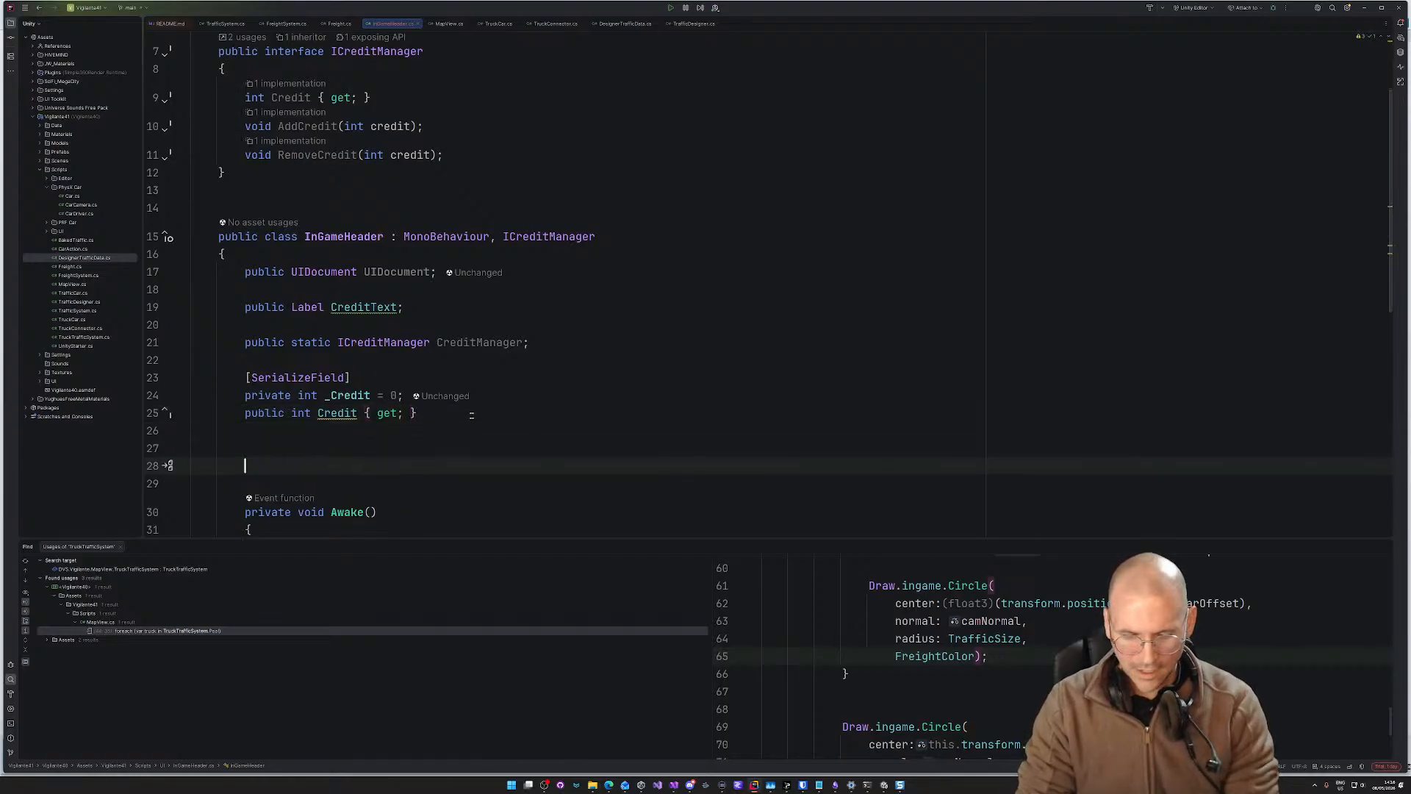
type("public bool A")
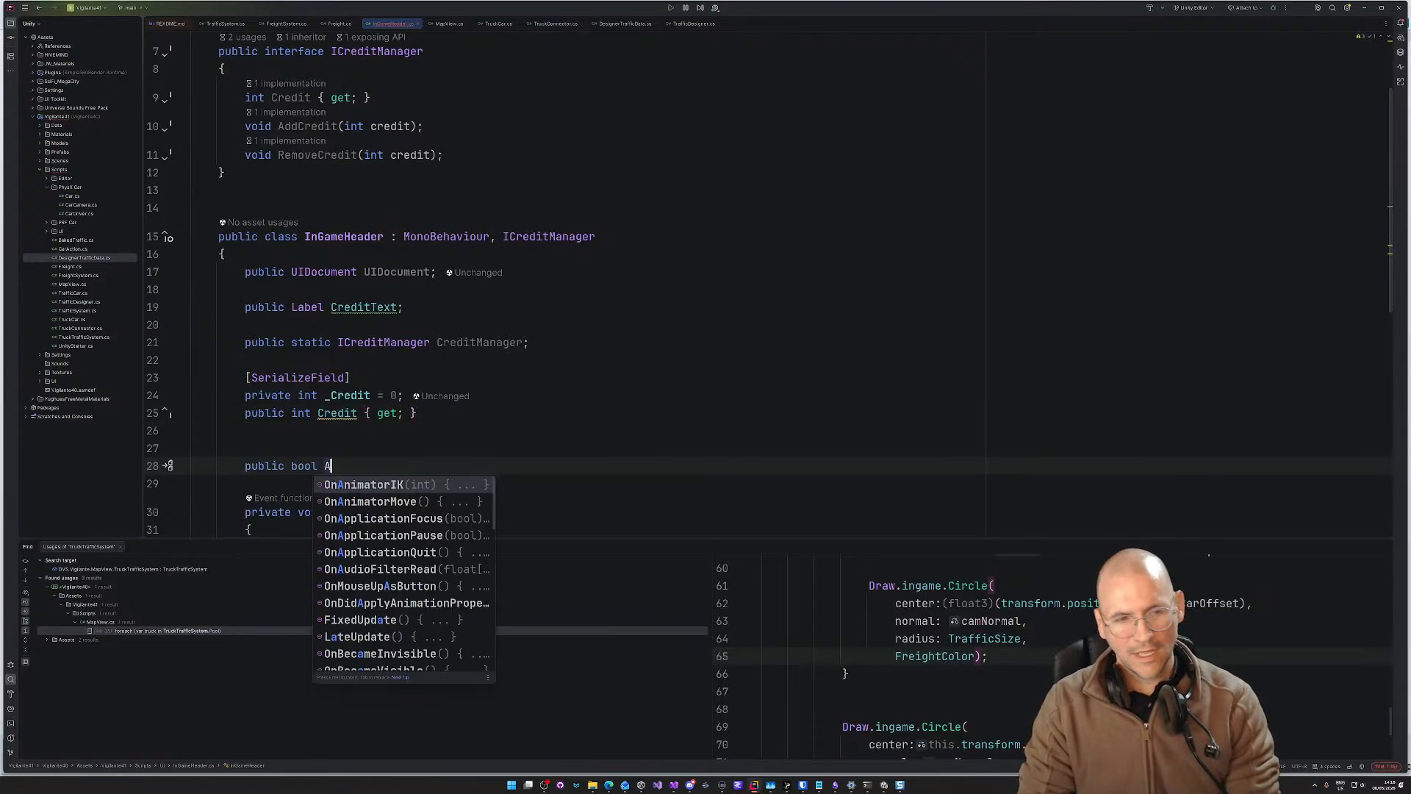
type("ddCredit")
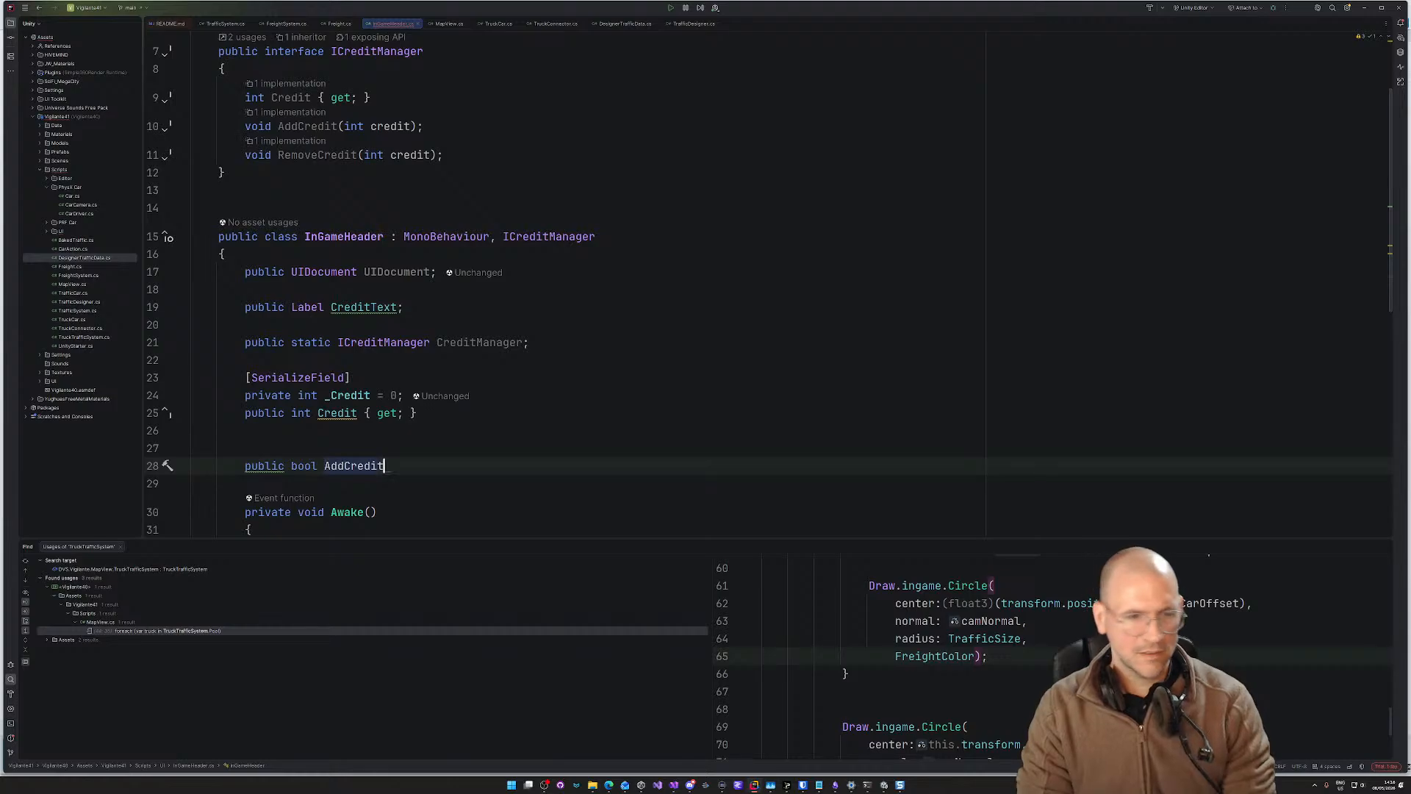
type(" = ")
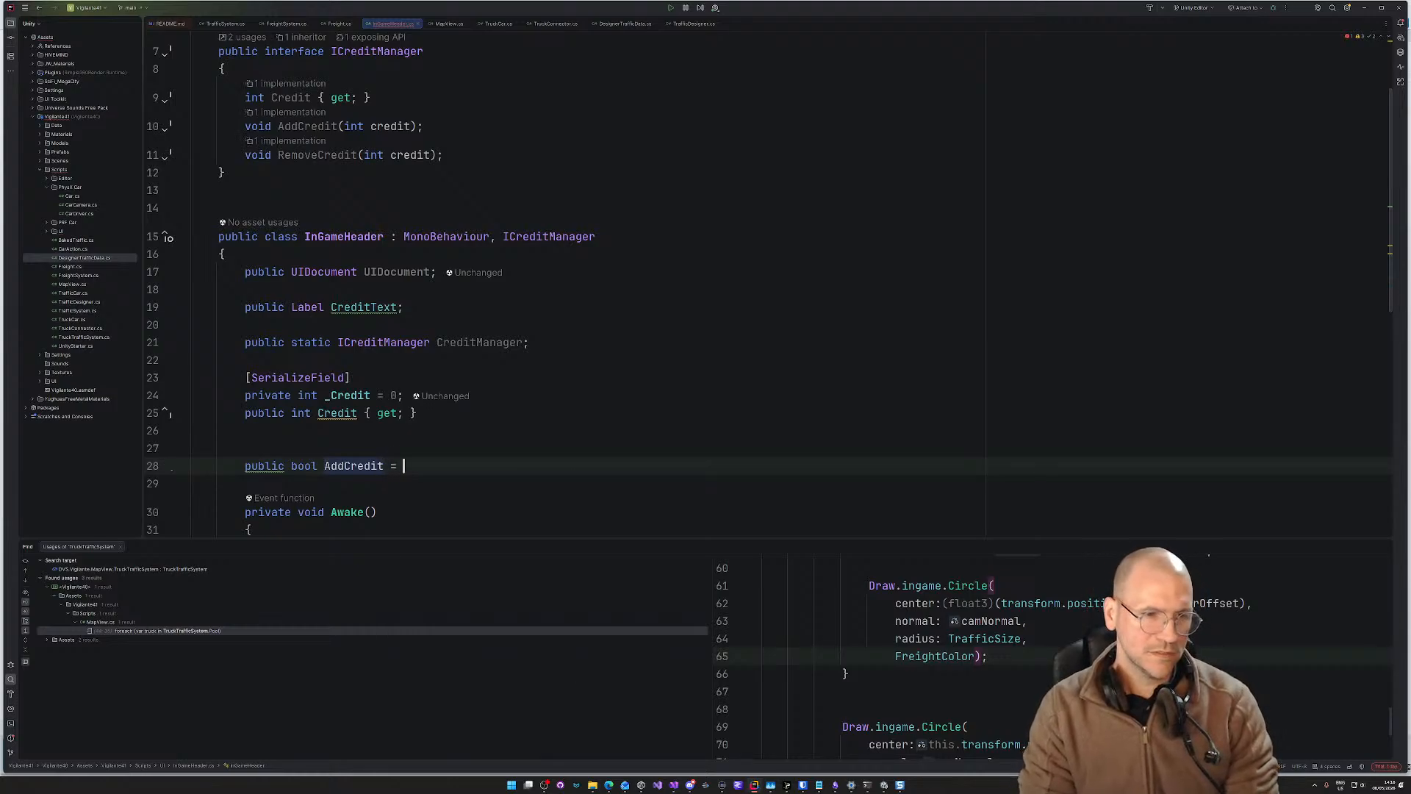
type("false;")
Step: Add a private void OnValidate method to InGameHeader directly after Awake
scroll(429, 349, "down", 2)
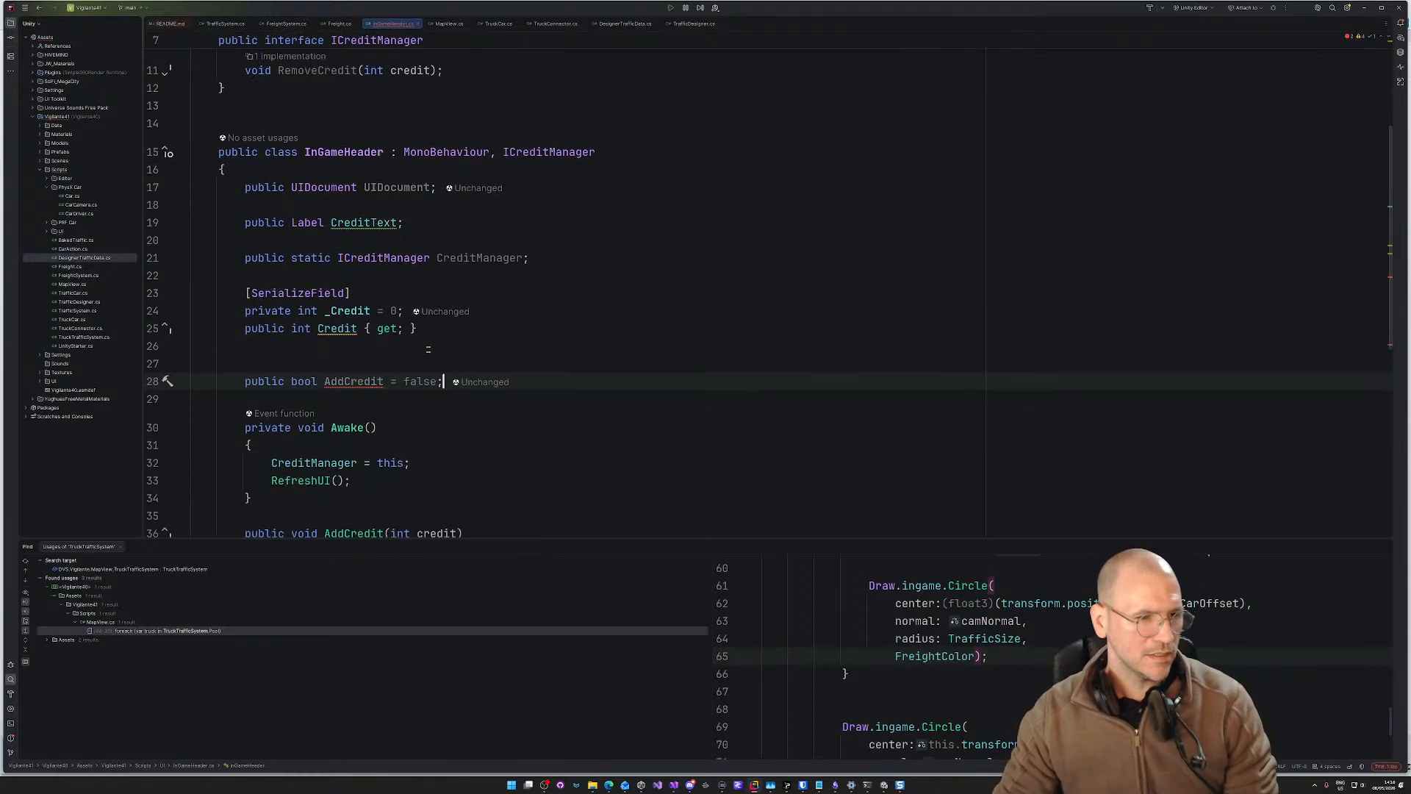
scroll(428, 349, "down", 4)
scroll(404, 267, "down", 1)
left_click(404, 268)
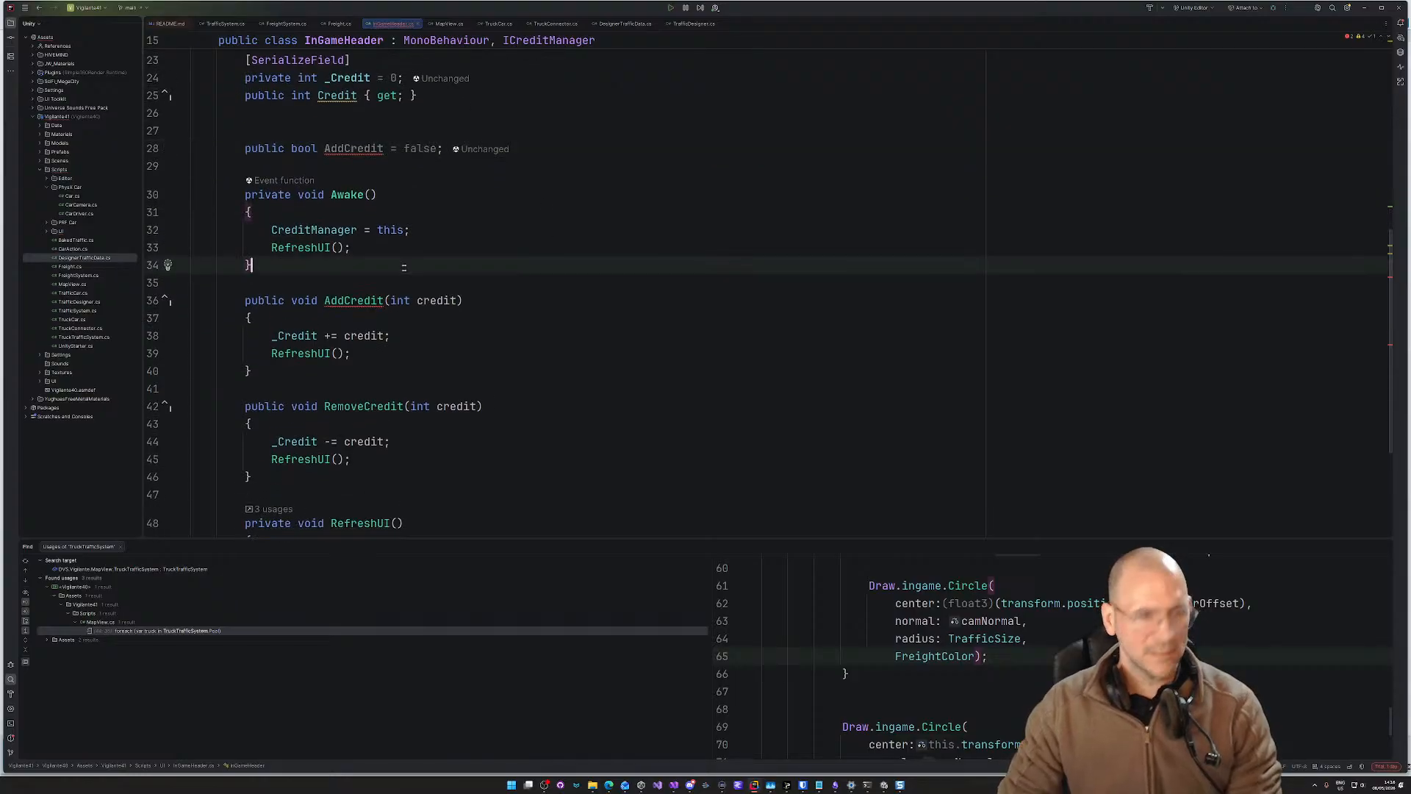
key("Return")
key("Return")
type("priva")
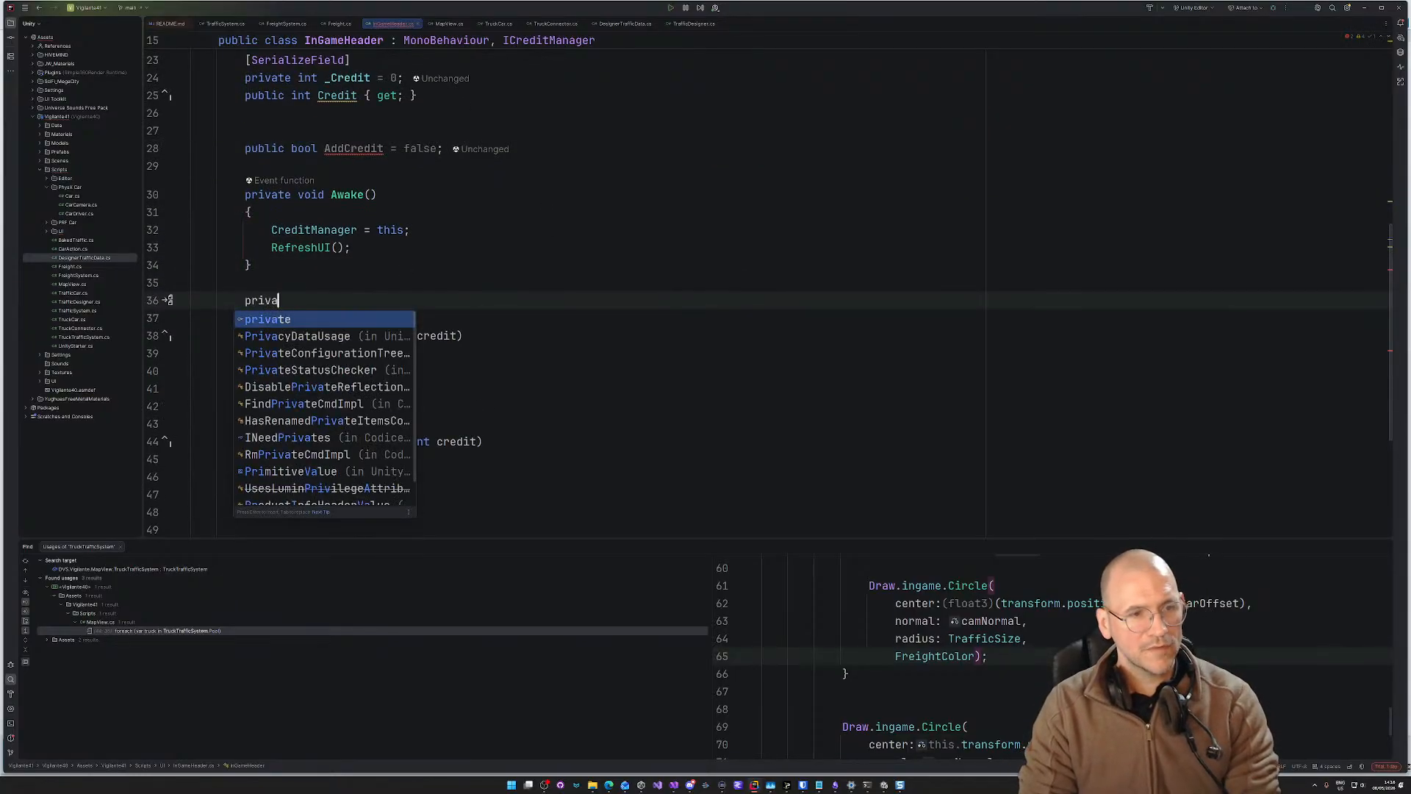
type("te void OnV")
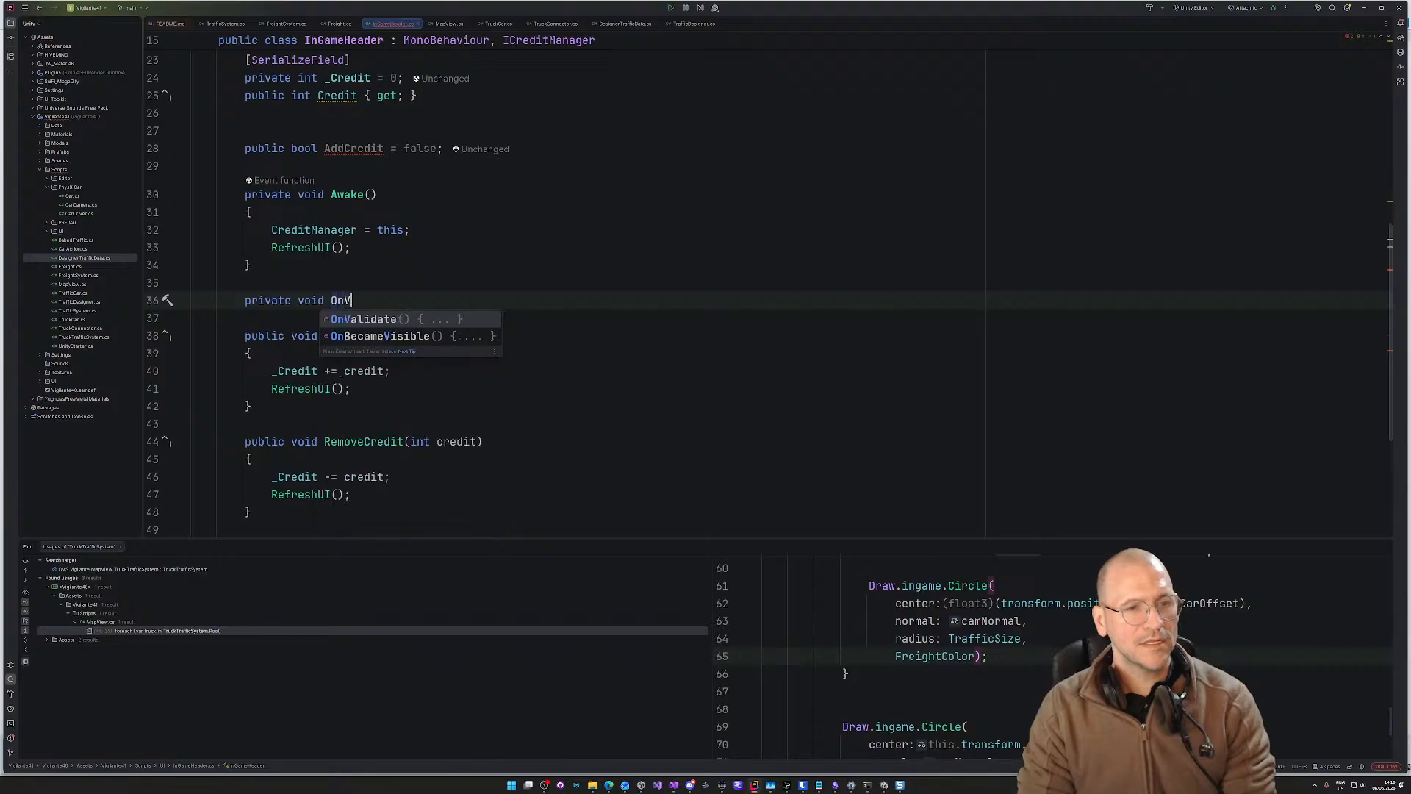
key("Return")
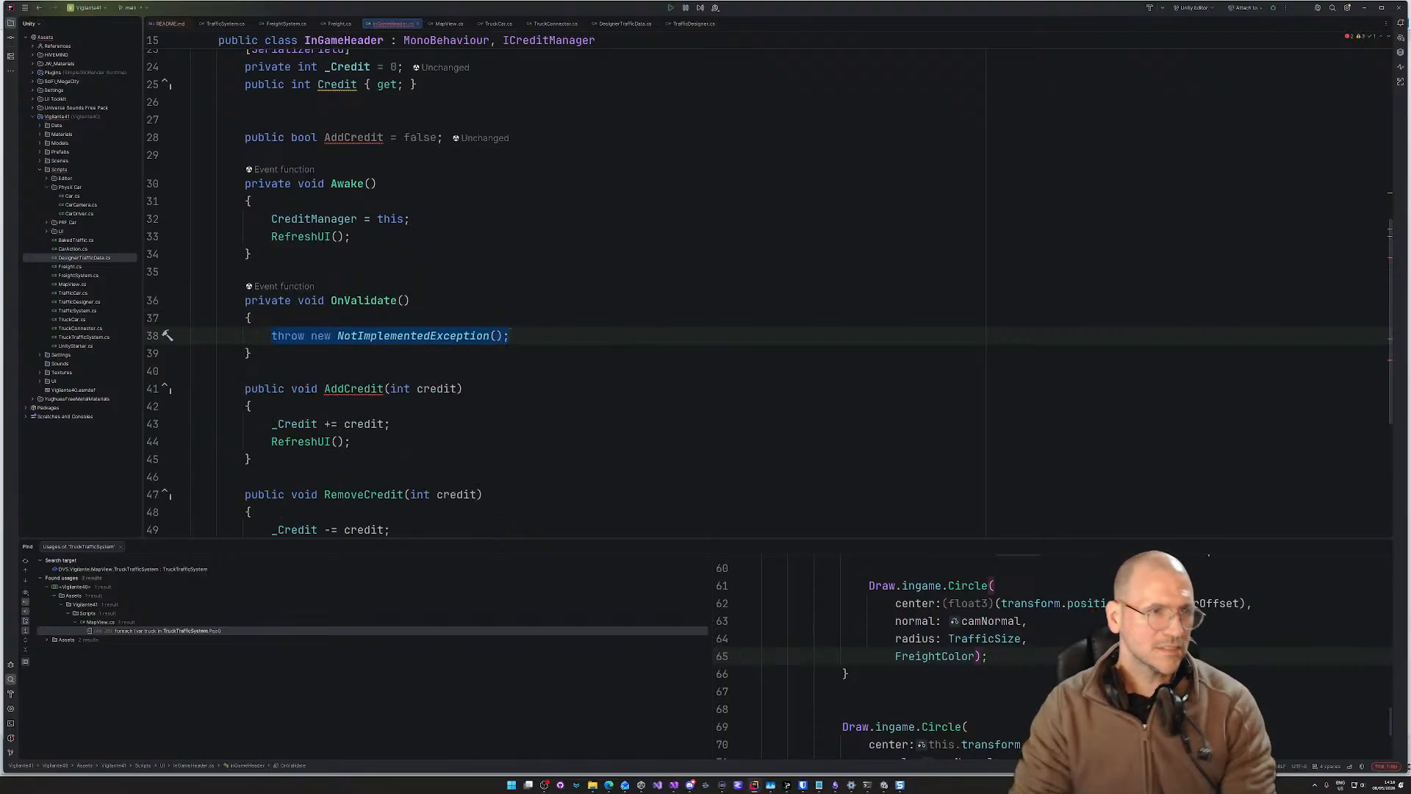
Step: Replace the placeholder exception in OnValidate with an if block that tests AddCredit
type("if (AddCredit")
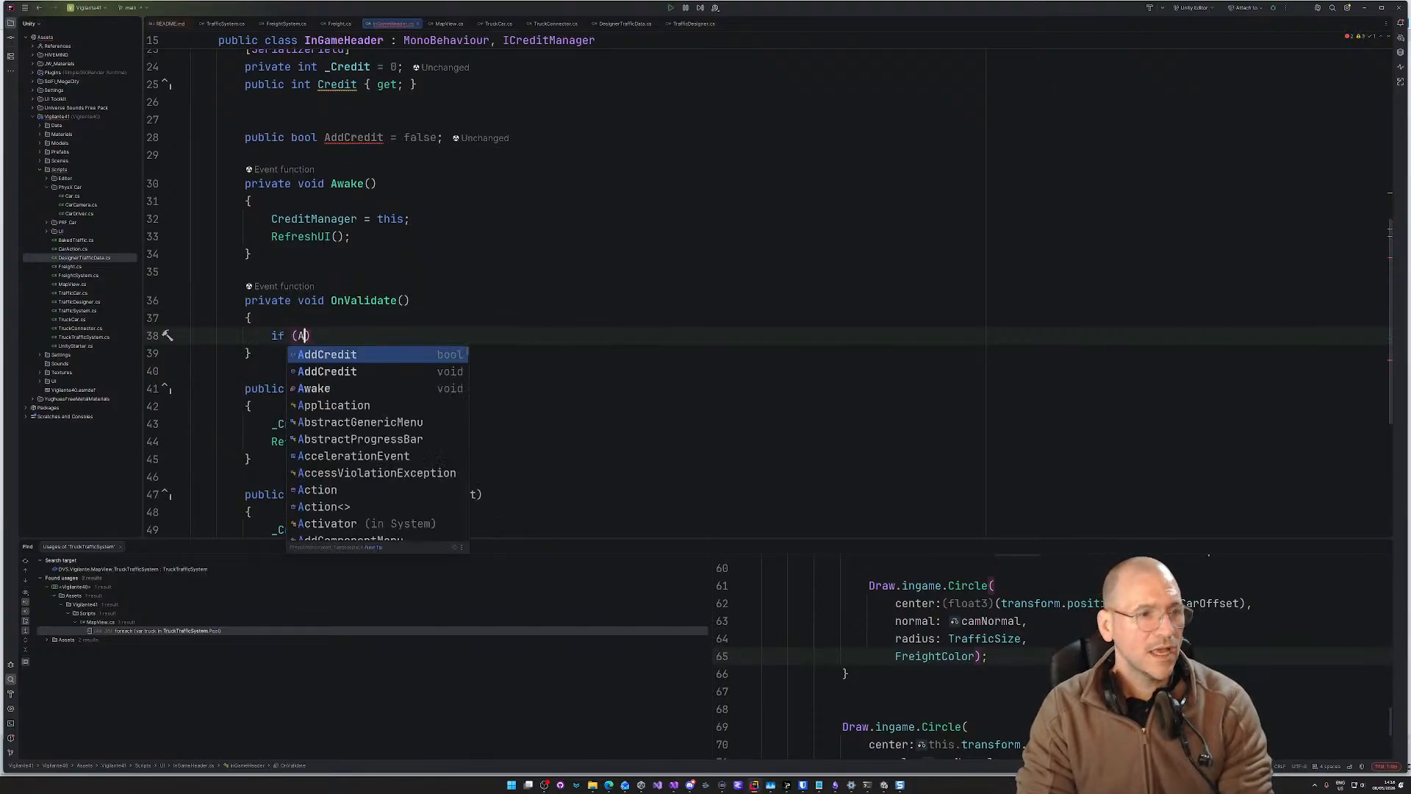
type(")")
key("Return")
type("{")
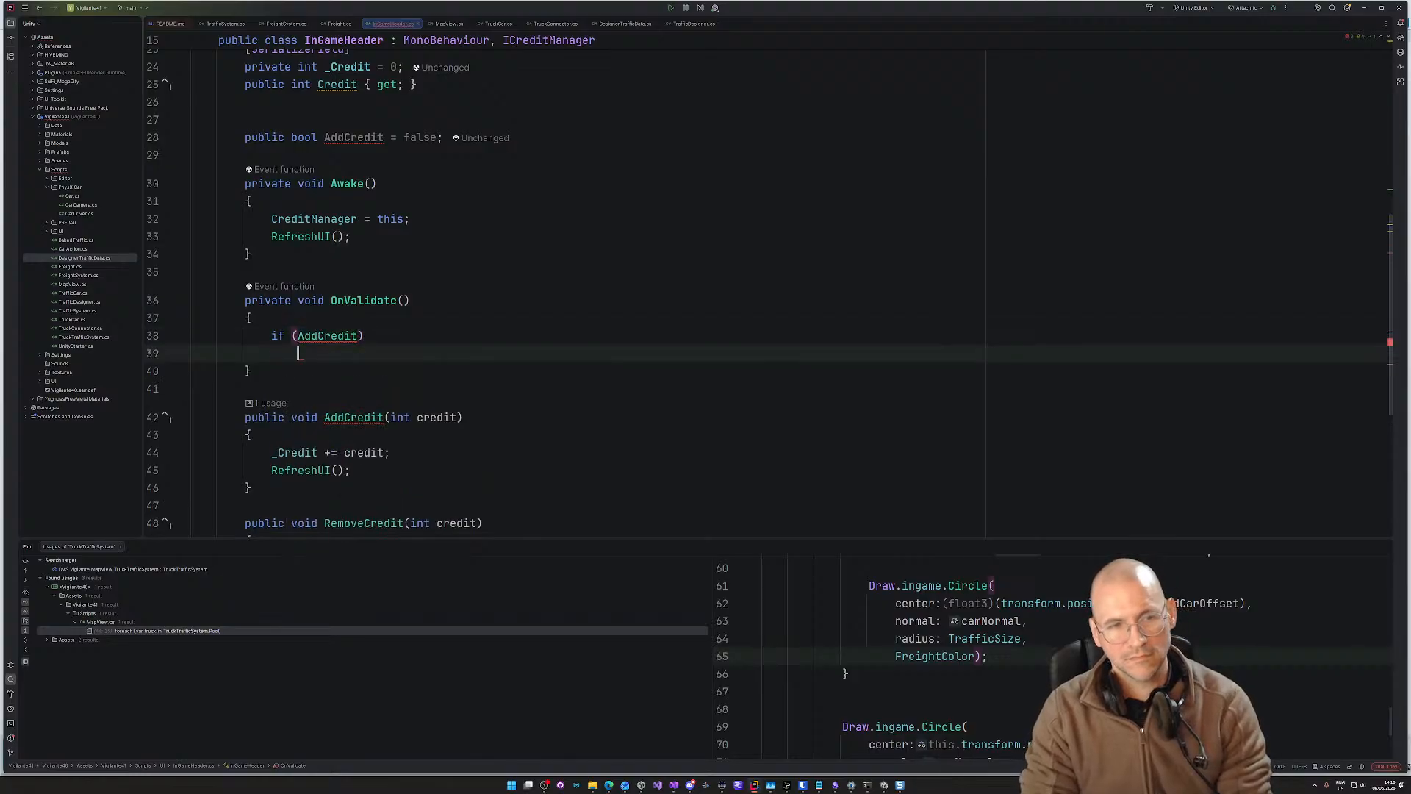
key("Return")
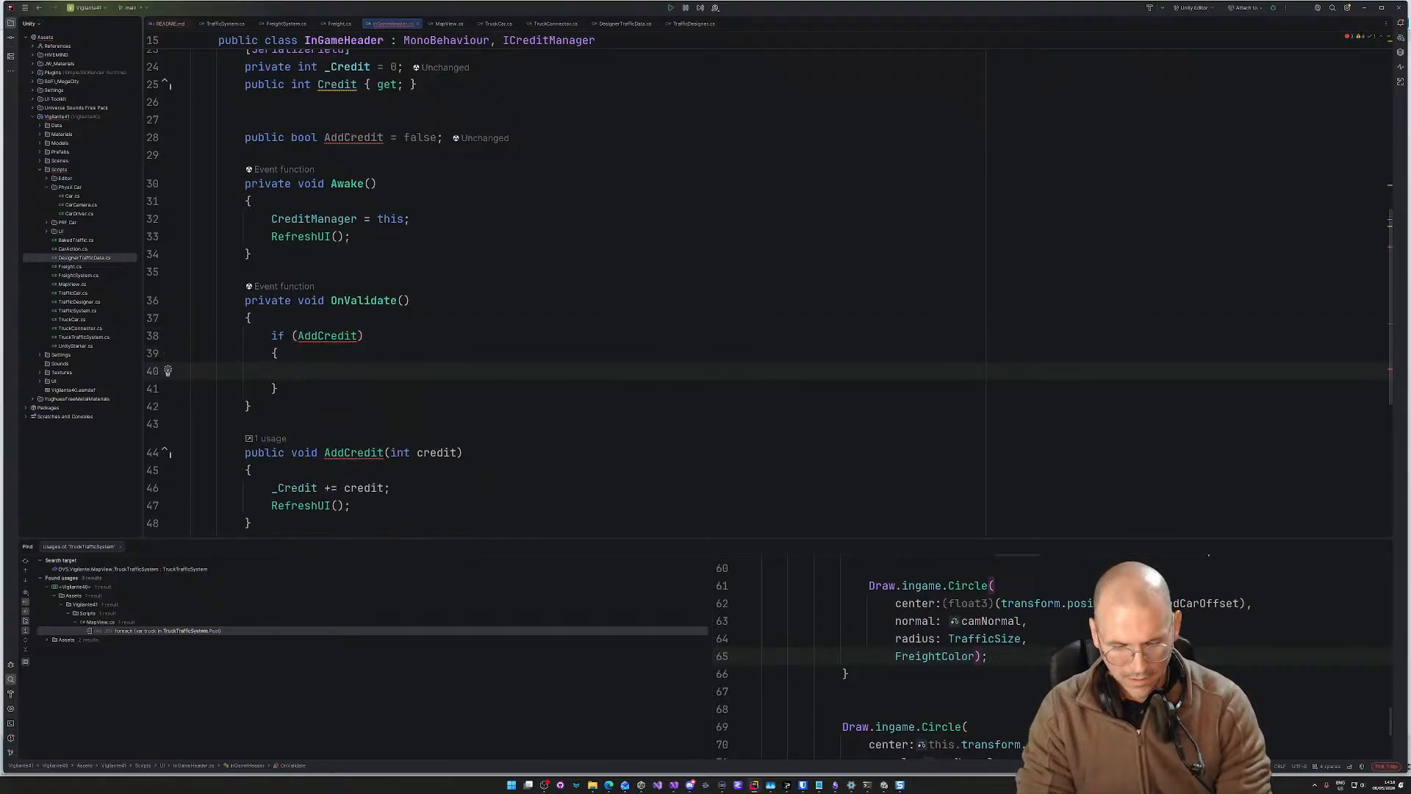
Step: Inside the AddCredit if block in OnValidate, reset AddCredit to false and begin an AddCredit call on the following line
type("AddCredit = f")
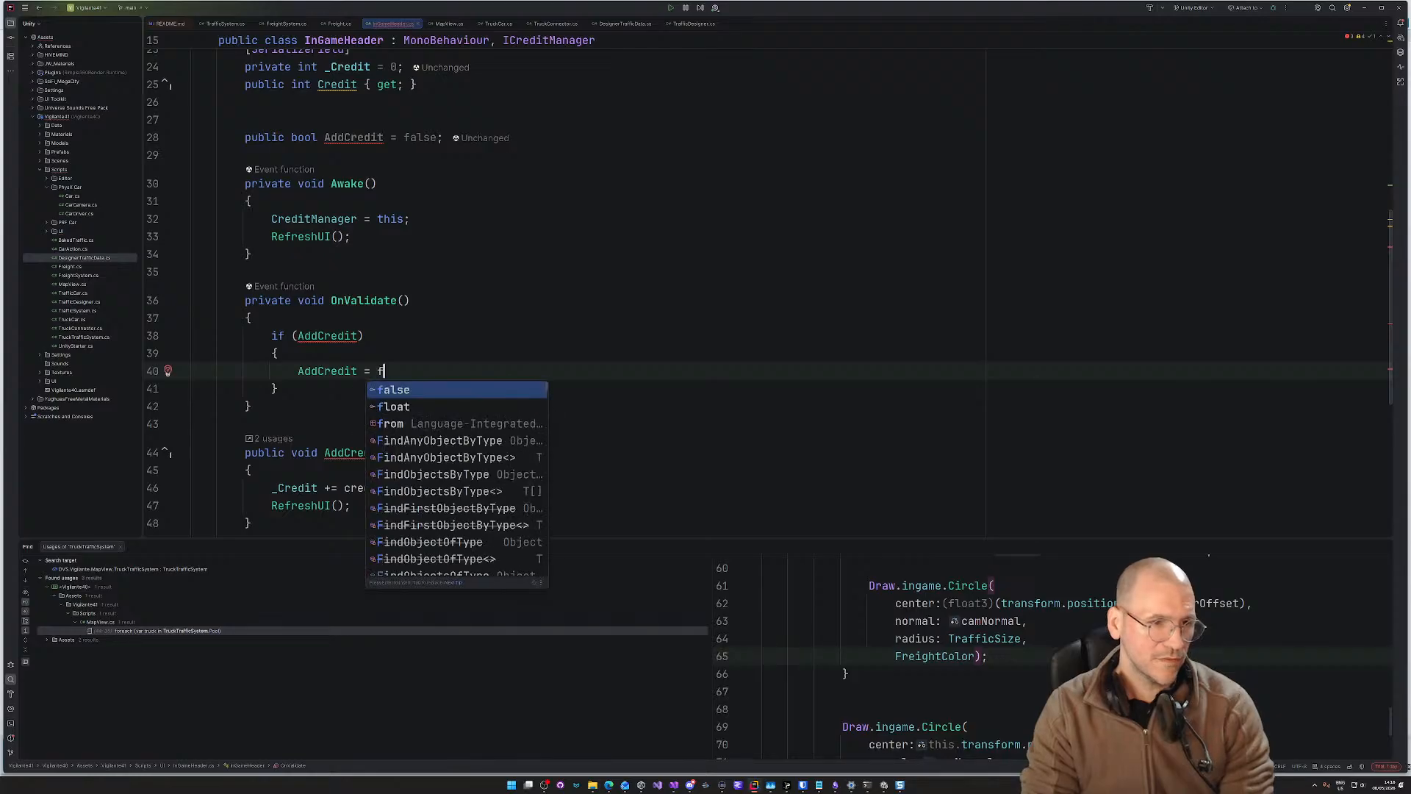
type("alse;")
key("Return")
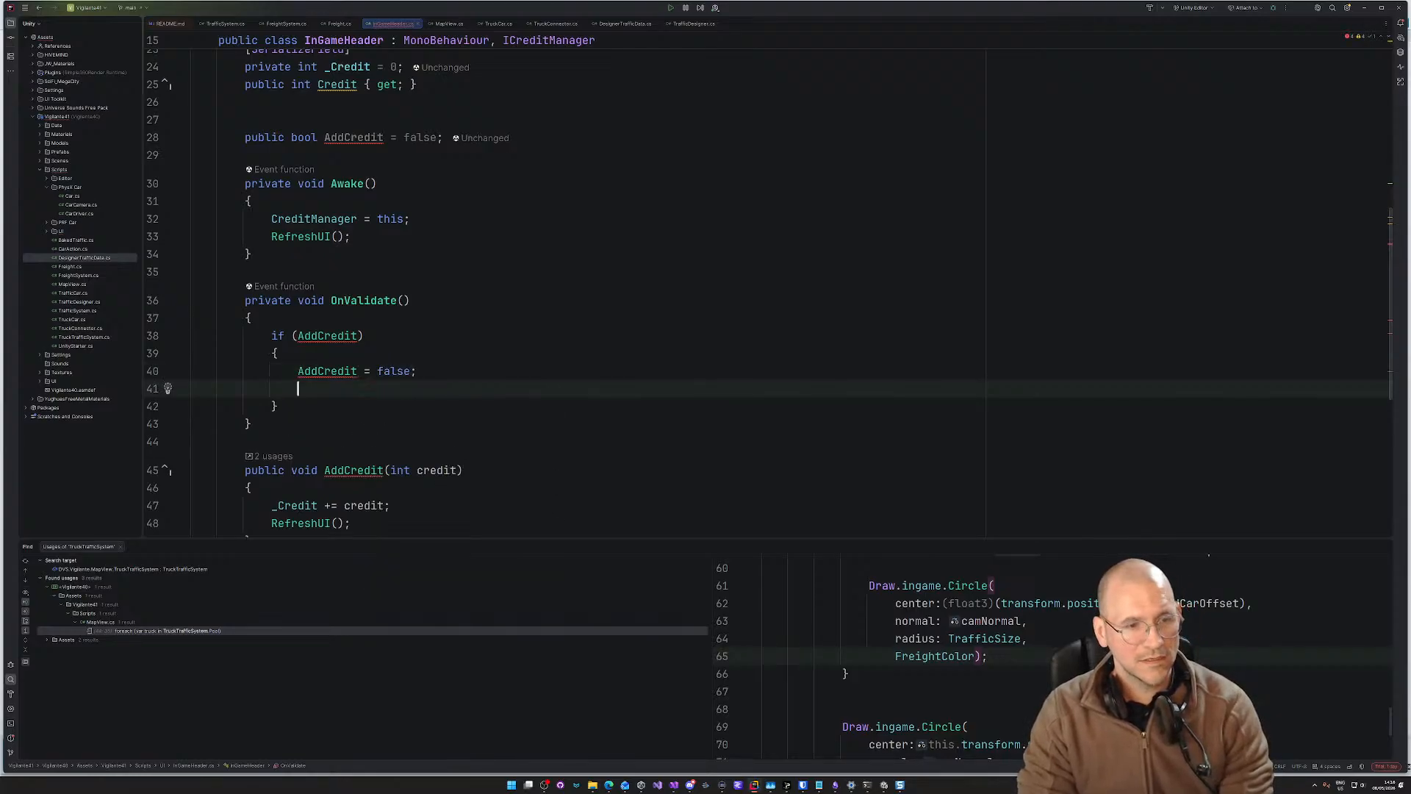
type("Add")
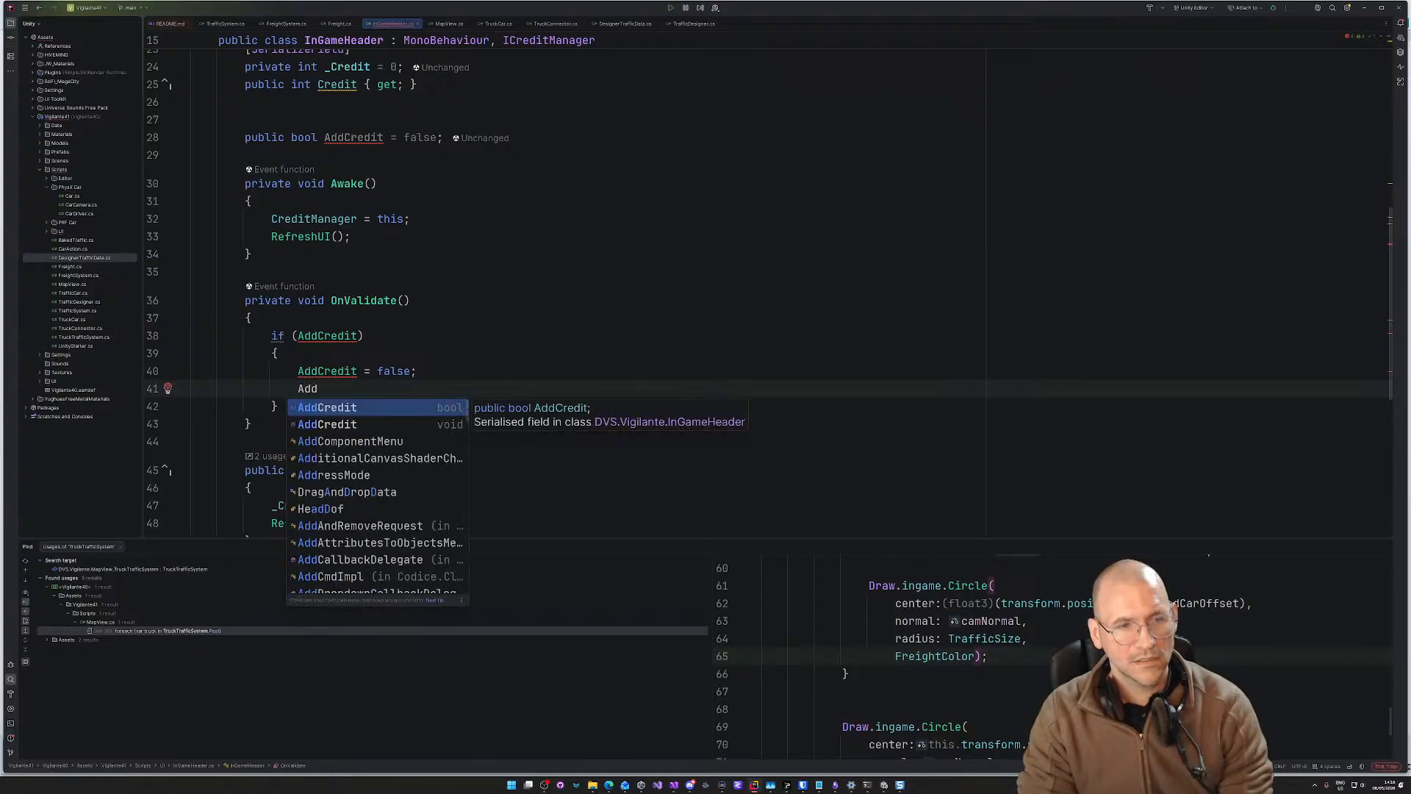
key("Return")
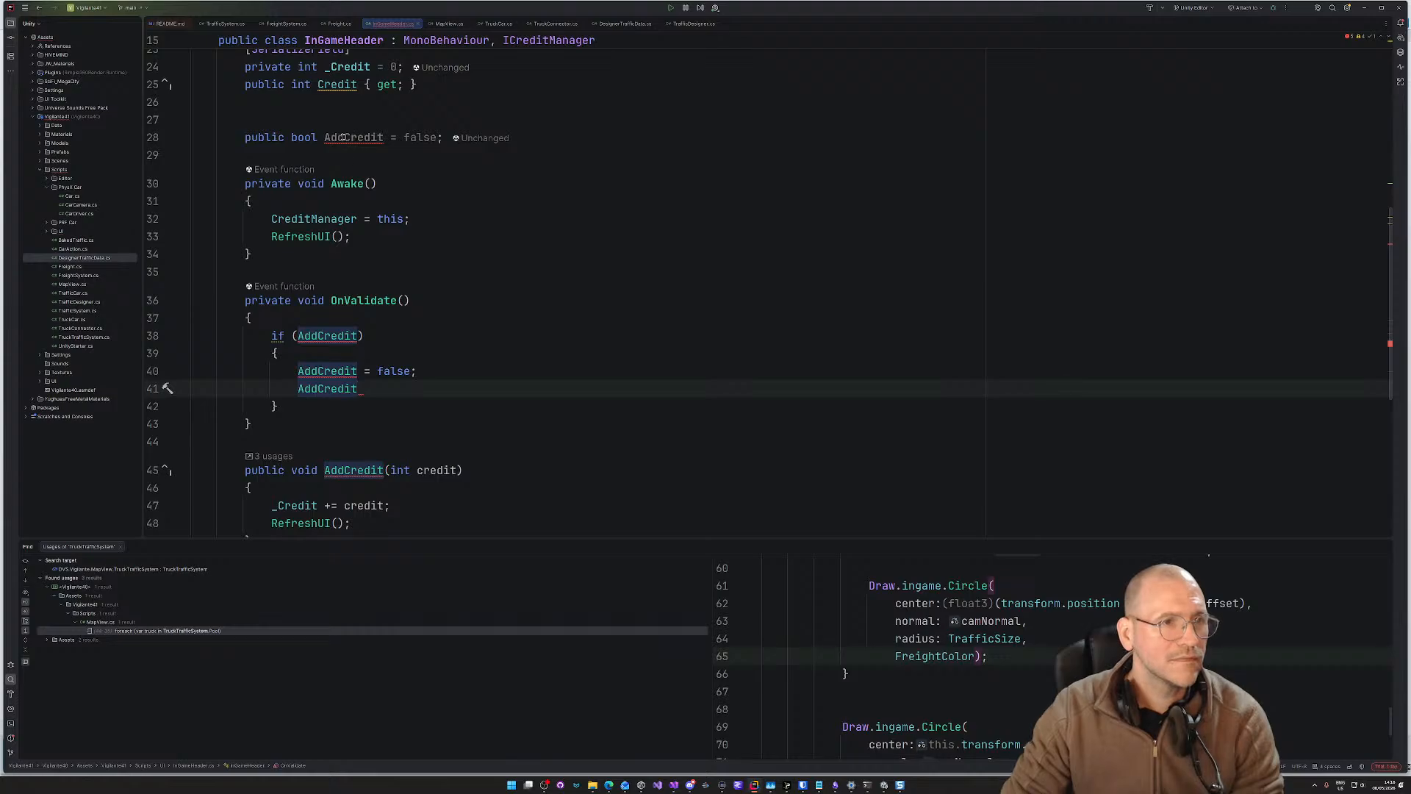
Step: Rename the bool field to _AddCredit and update the if condition and the false assignment in OnValidate to match
left_click(324, 137)
type("_")
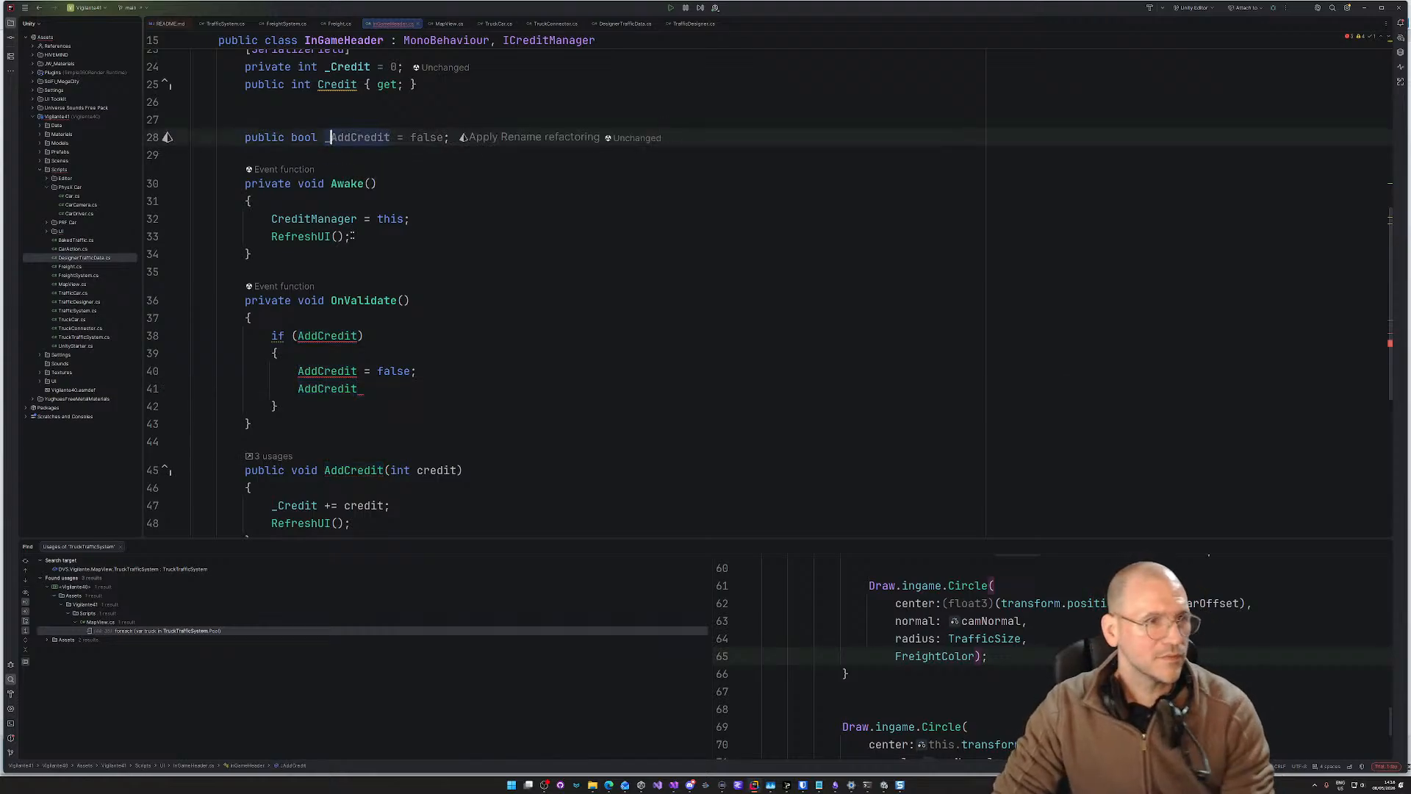
double_click(345, 137)
key("ctrl+c")
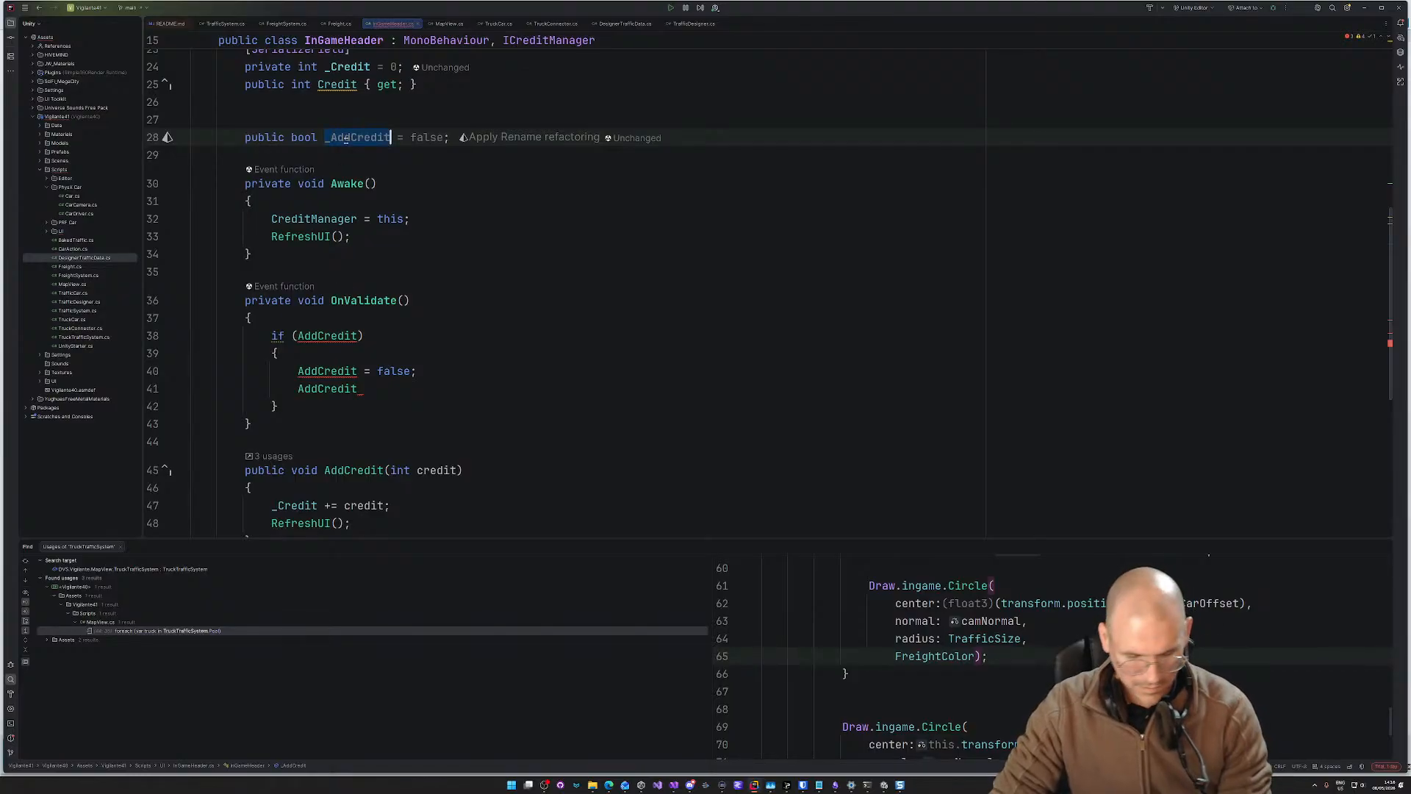
double_click(320, 336)
key("ctrl+v")
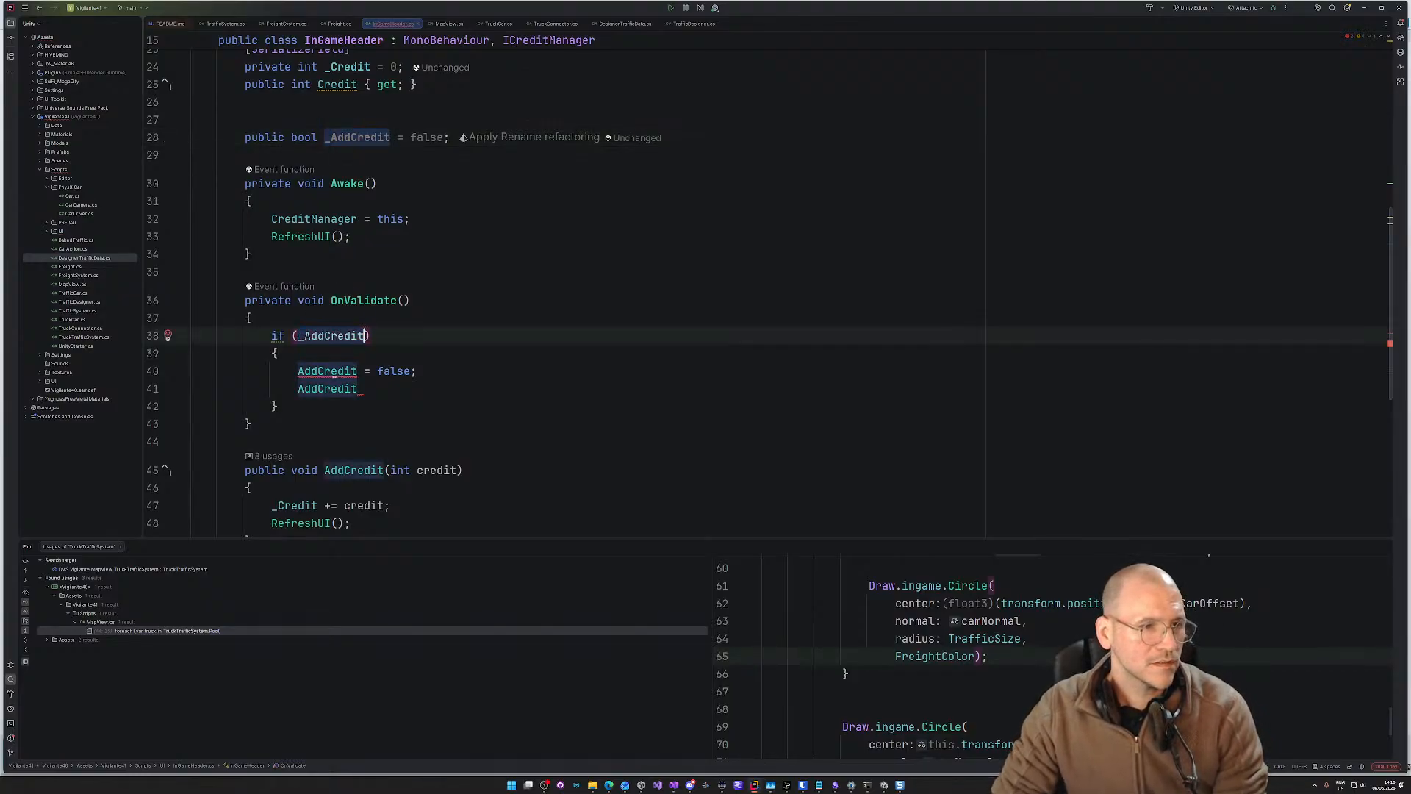
double_click(329, 372)
key("ctrl+v")
Step: Complete the AddCredit call inside the if block with the argument 100 and a closing semicolon
left_click(404, 387)
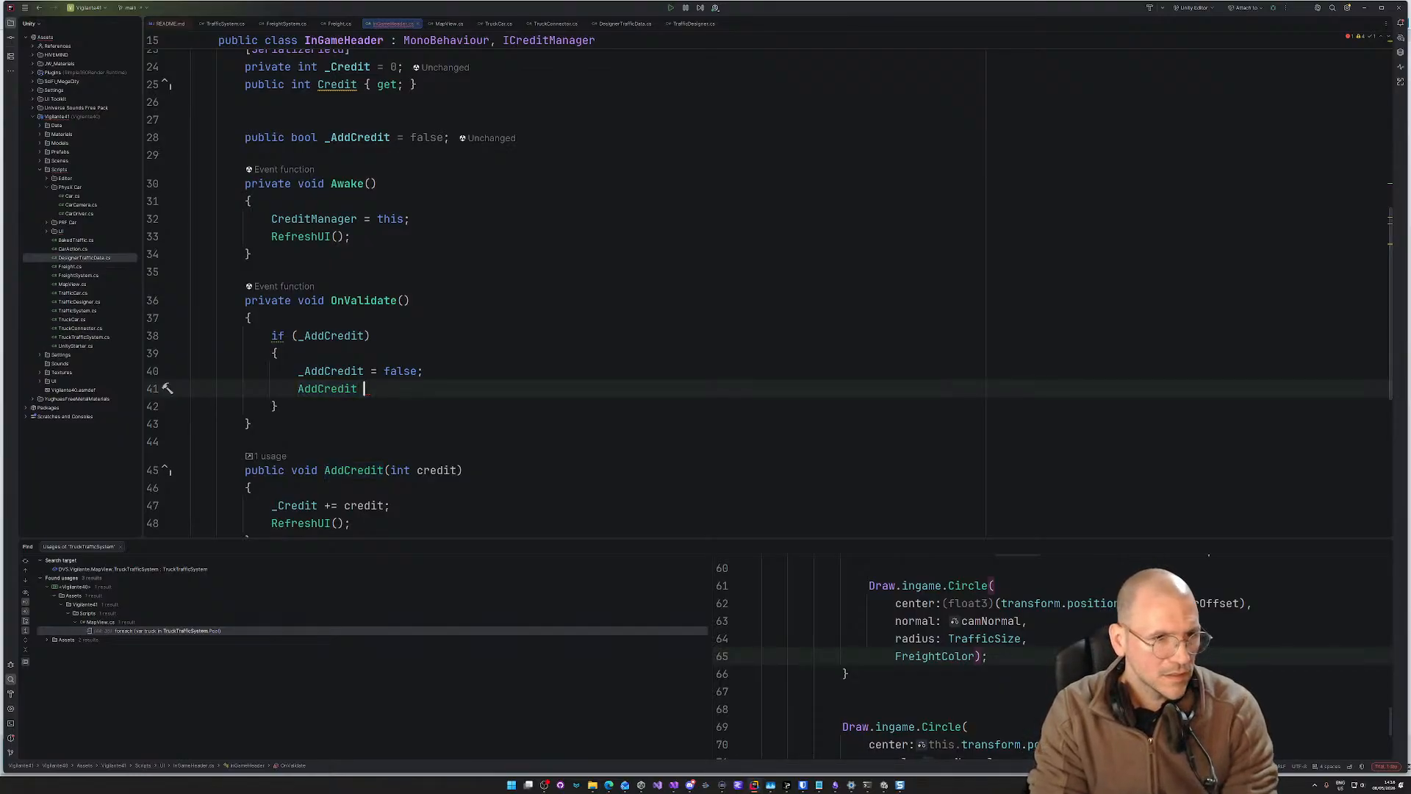
type("(")
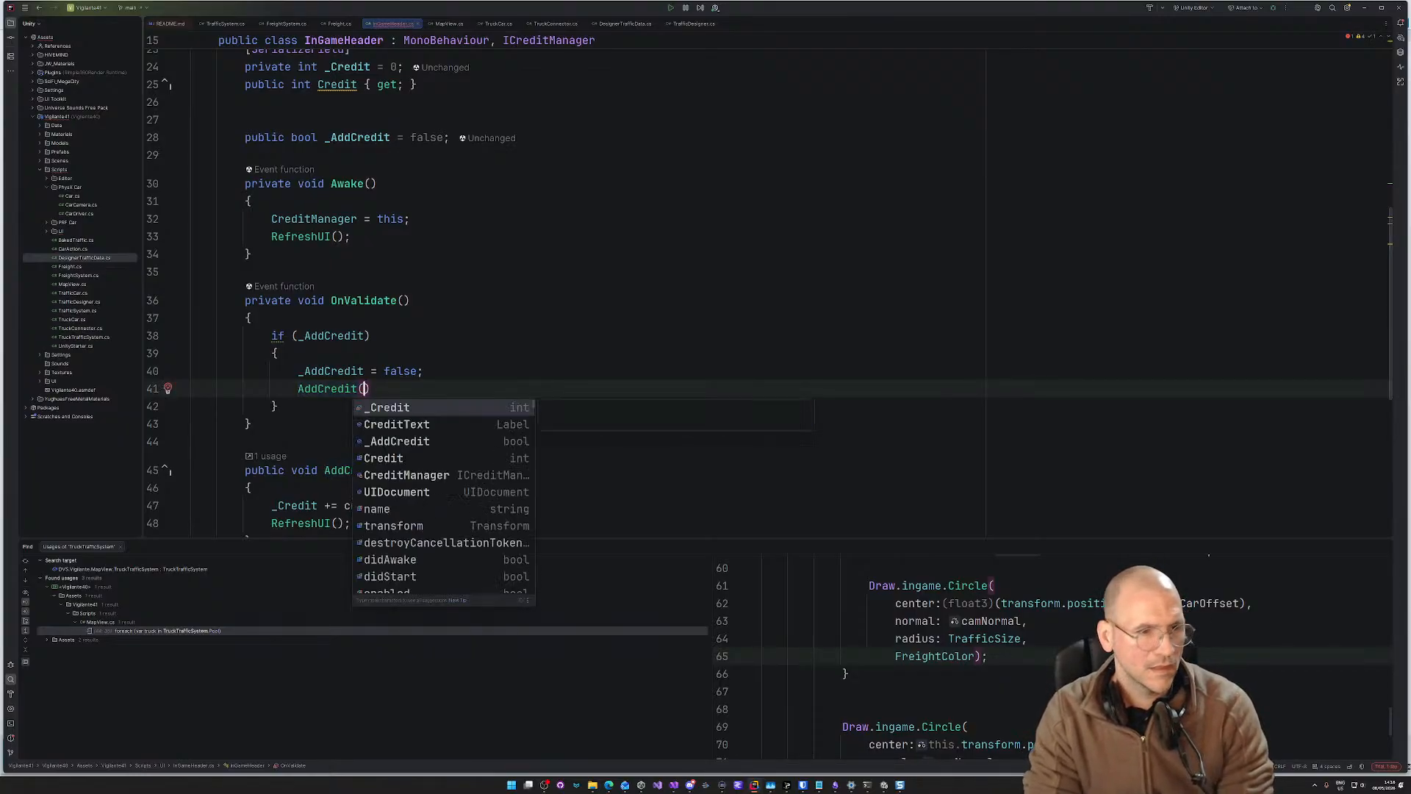
type("100);")
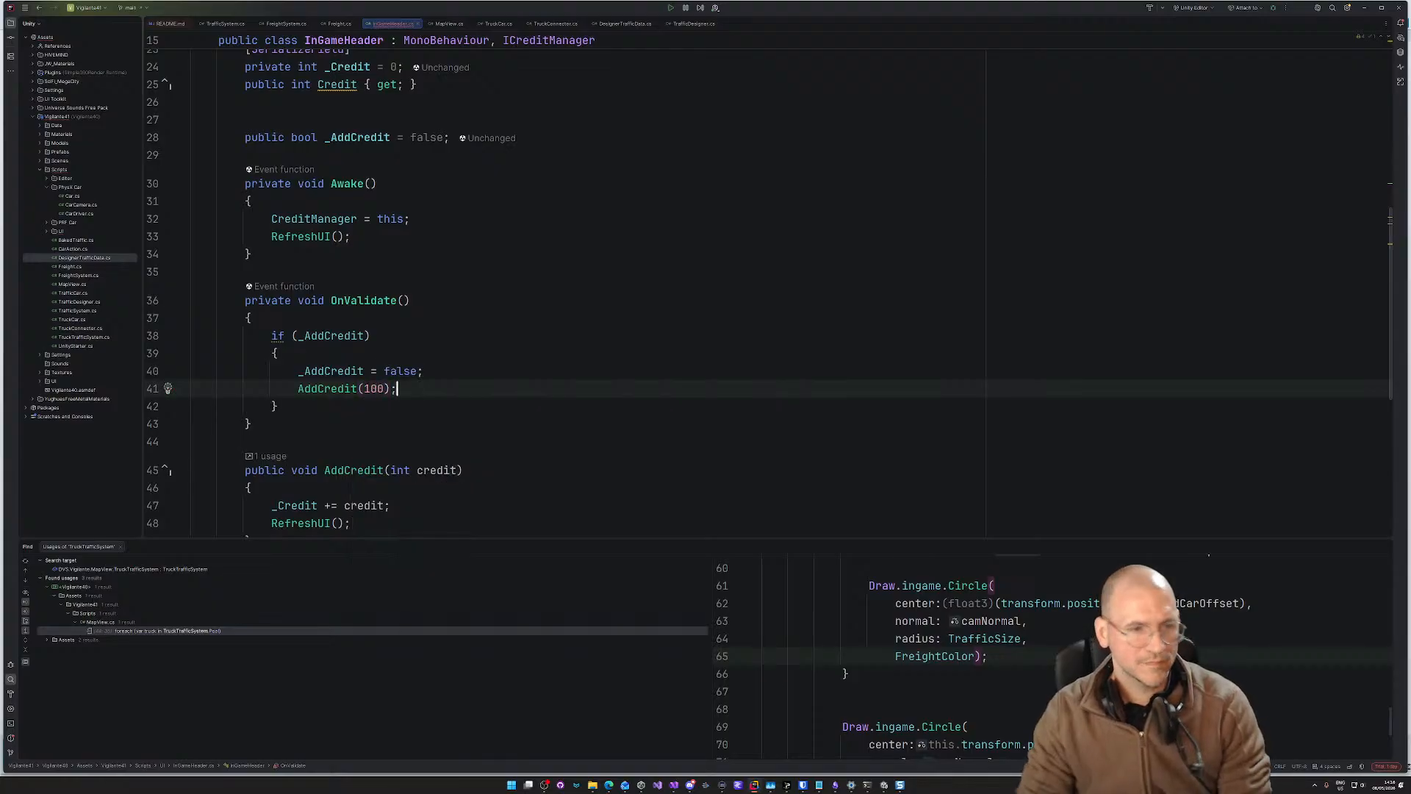
left_click(481, 373)
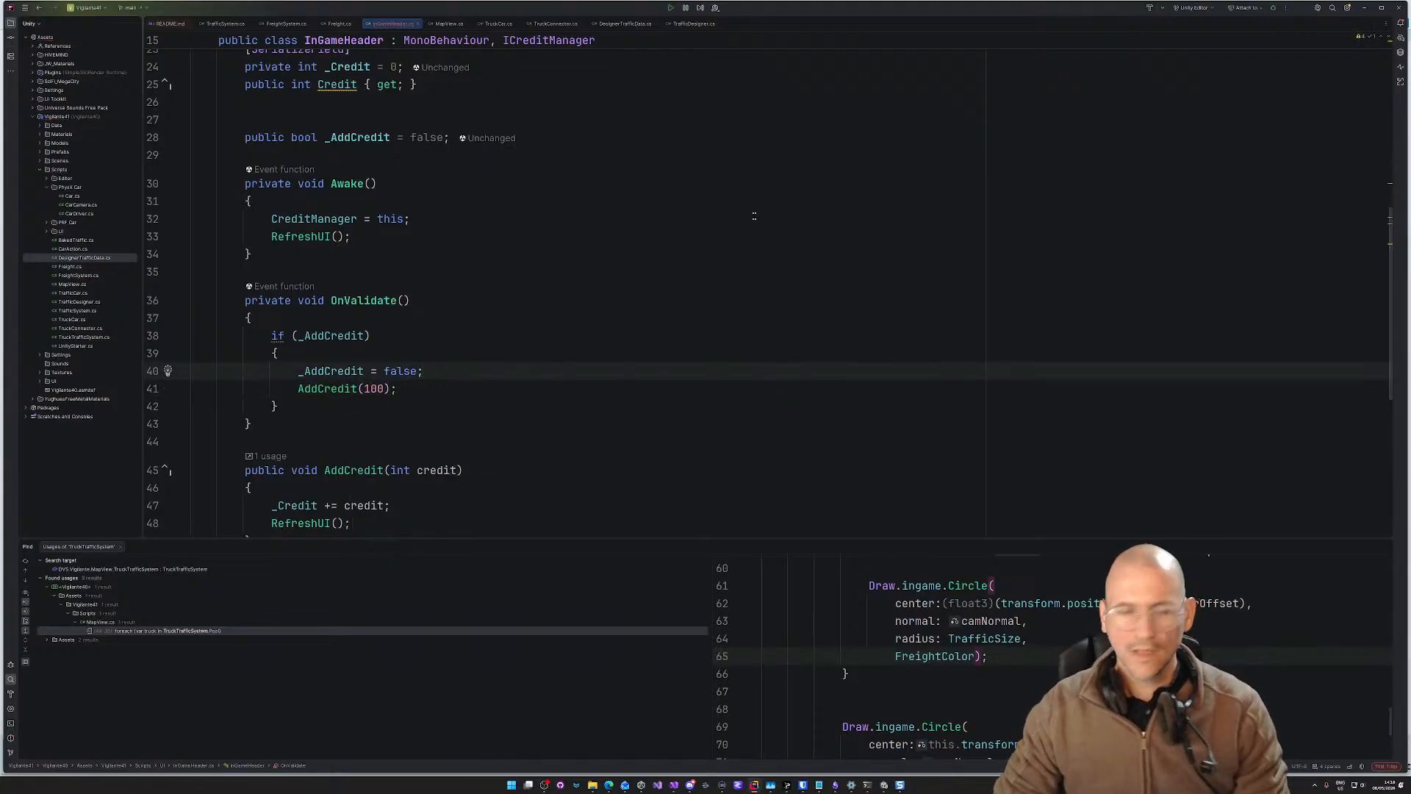
Step: Switch to the Unity editor, attach the InGameHeader script to the UI object and assign that object's UI Document to the script
key("alt+Tab")
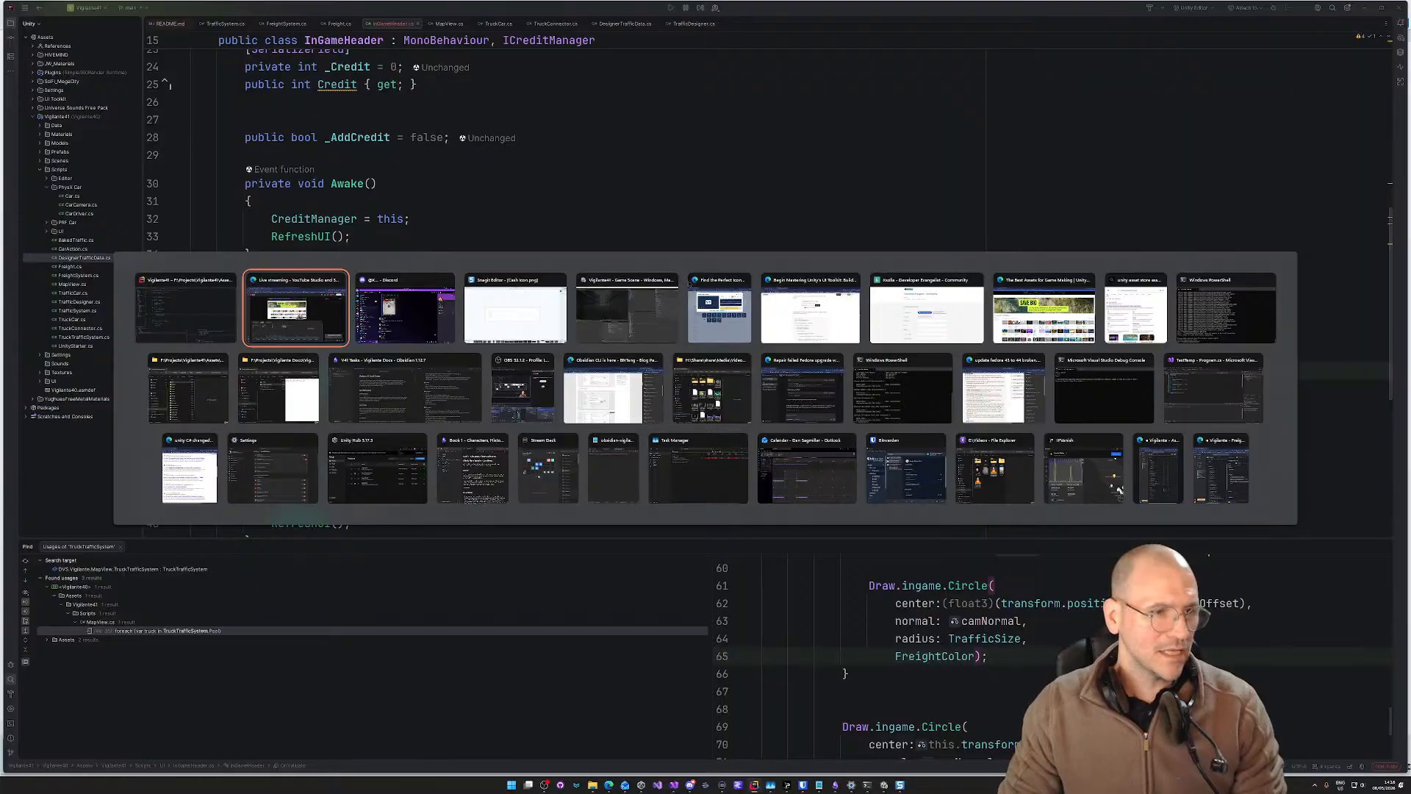
left_click(661, 297)
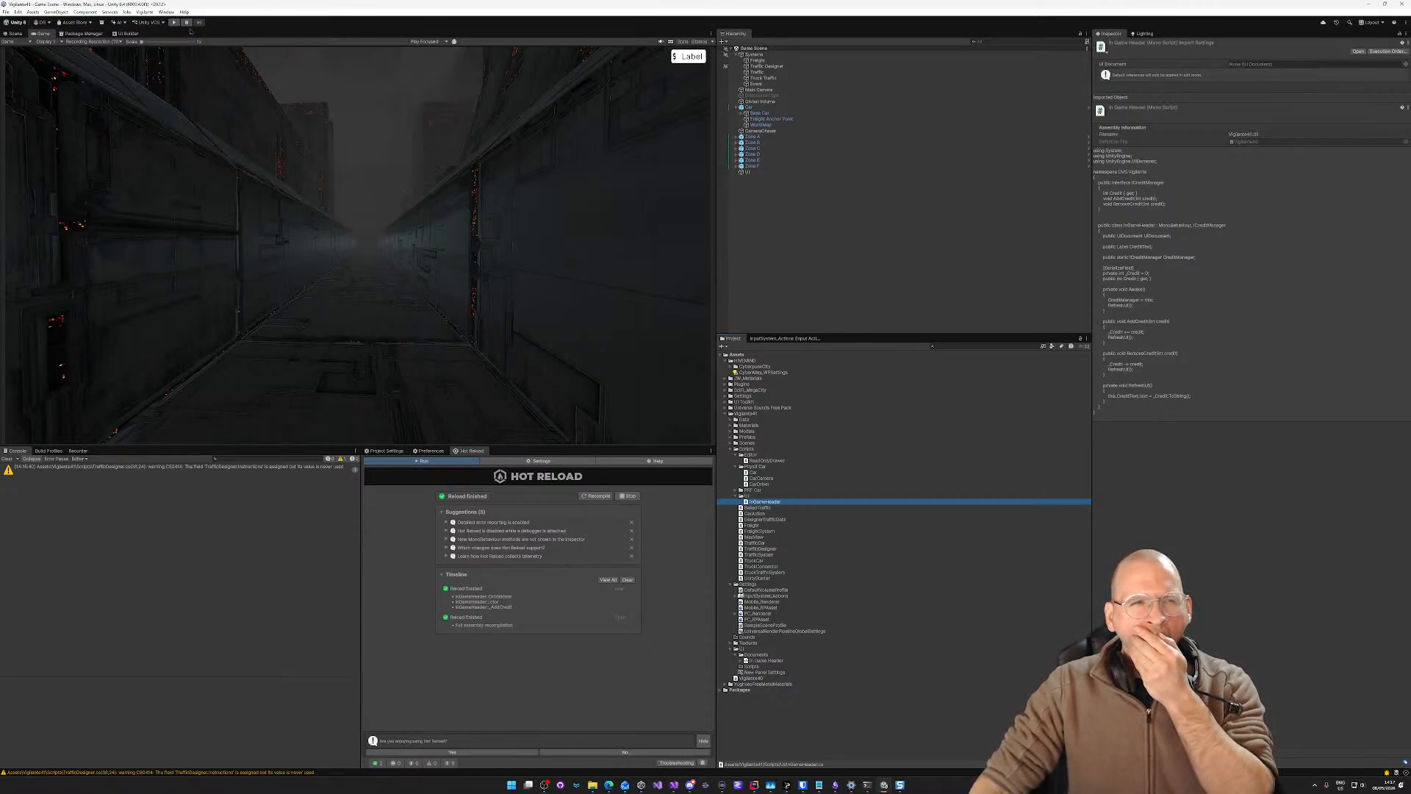
left_click(772, 172)
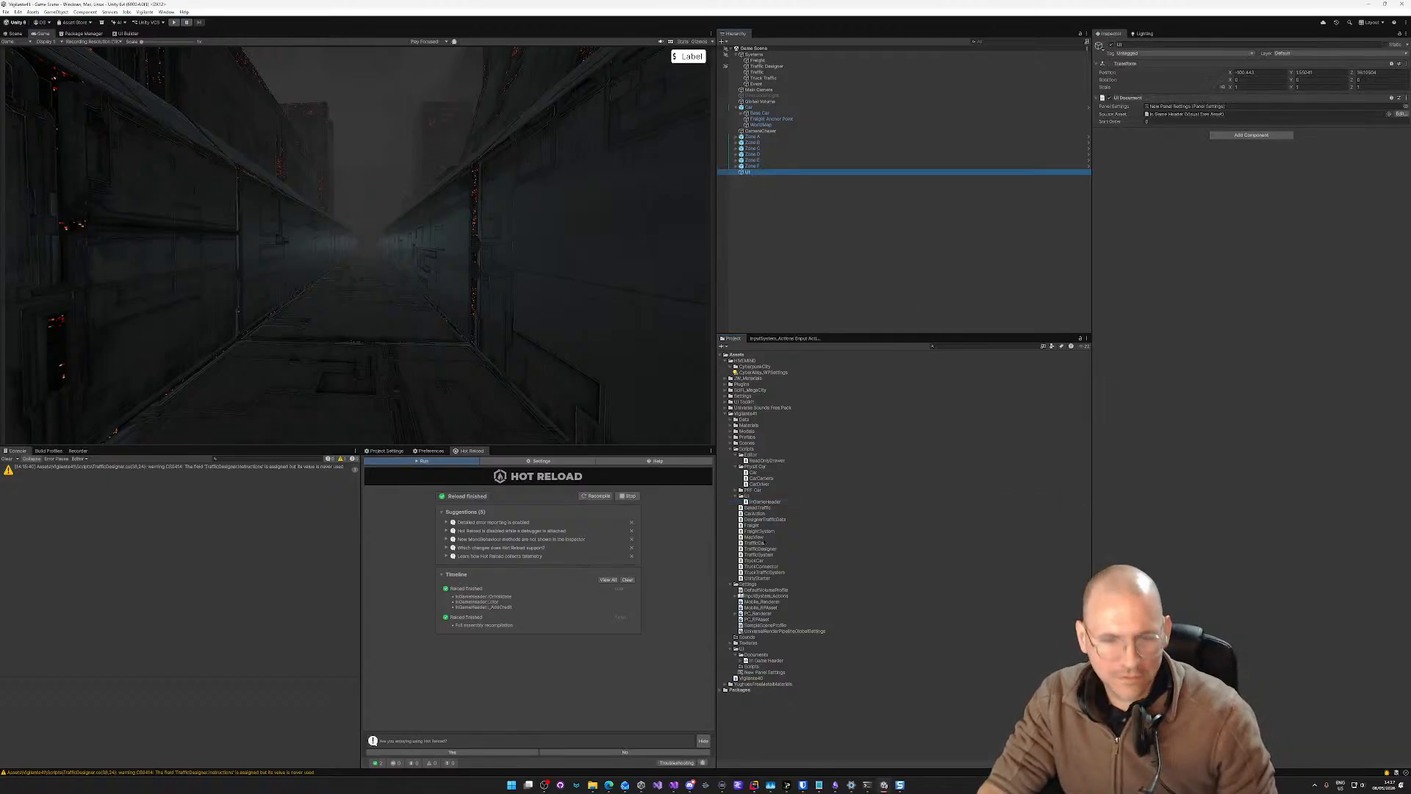
left_click_drag(765, 501, 1247, 124)
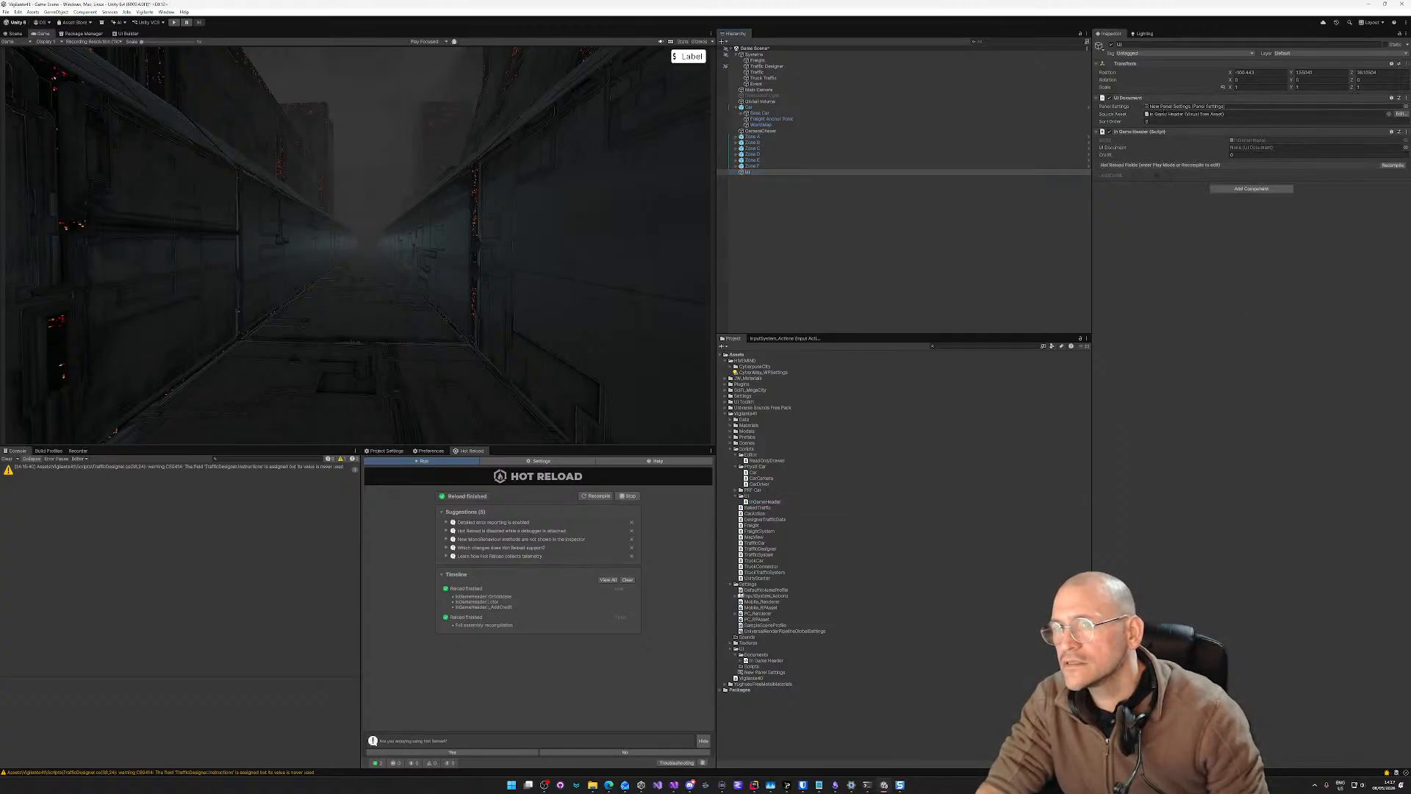
left_click_drag(1166, 100, 1250, 147)
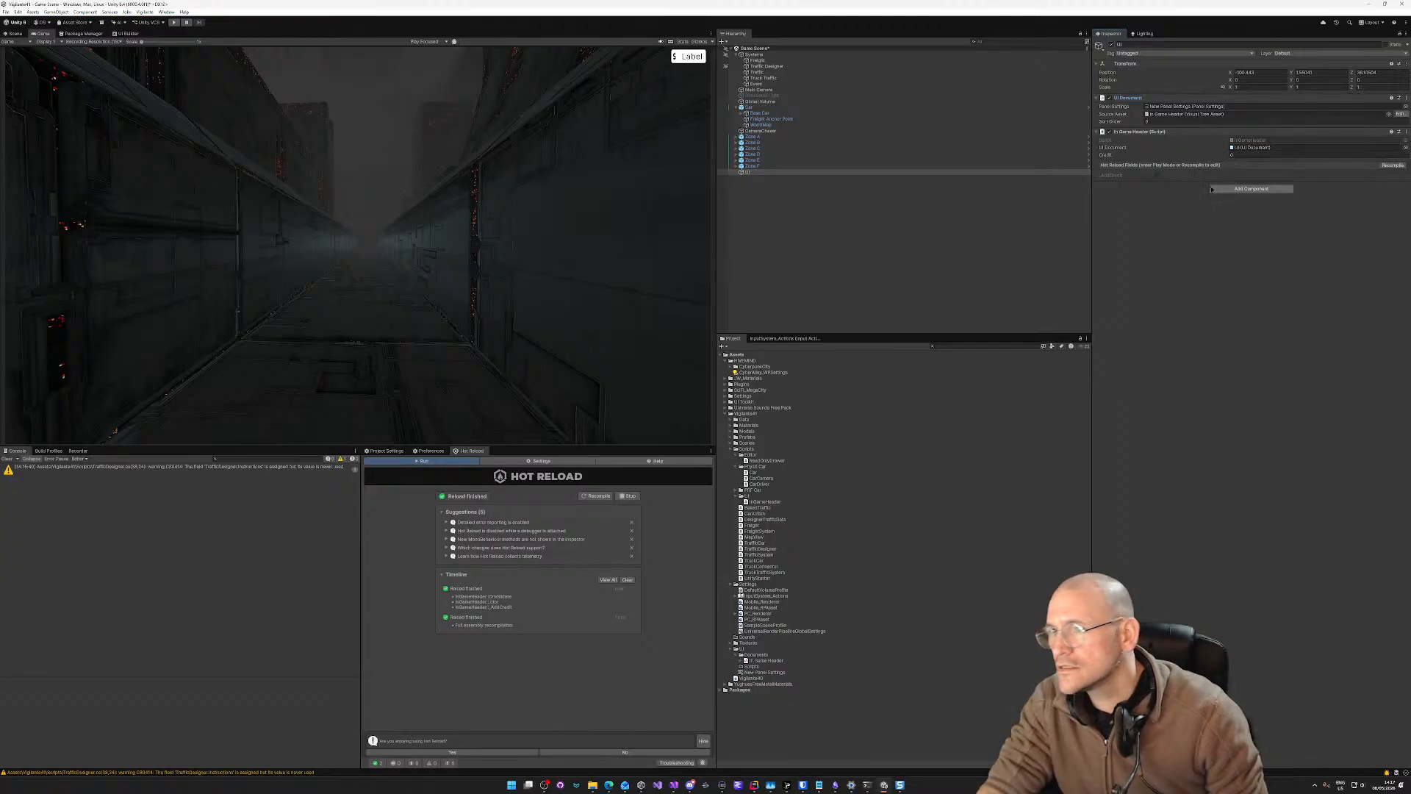
Step: Recompile the scripts and test the In Game Header component's Add Credit toggle in play mode
left_click(1391, 166)
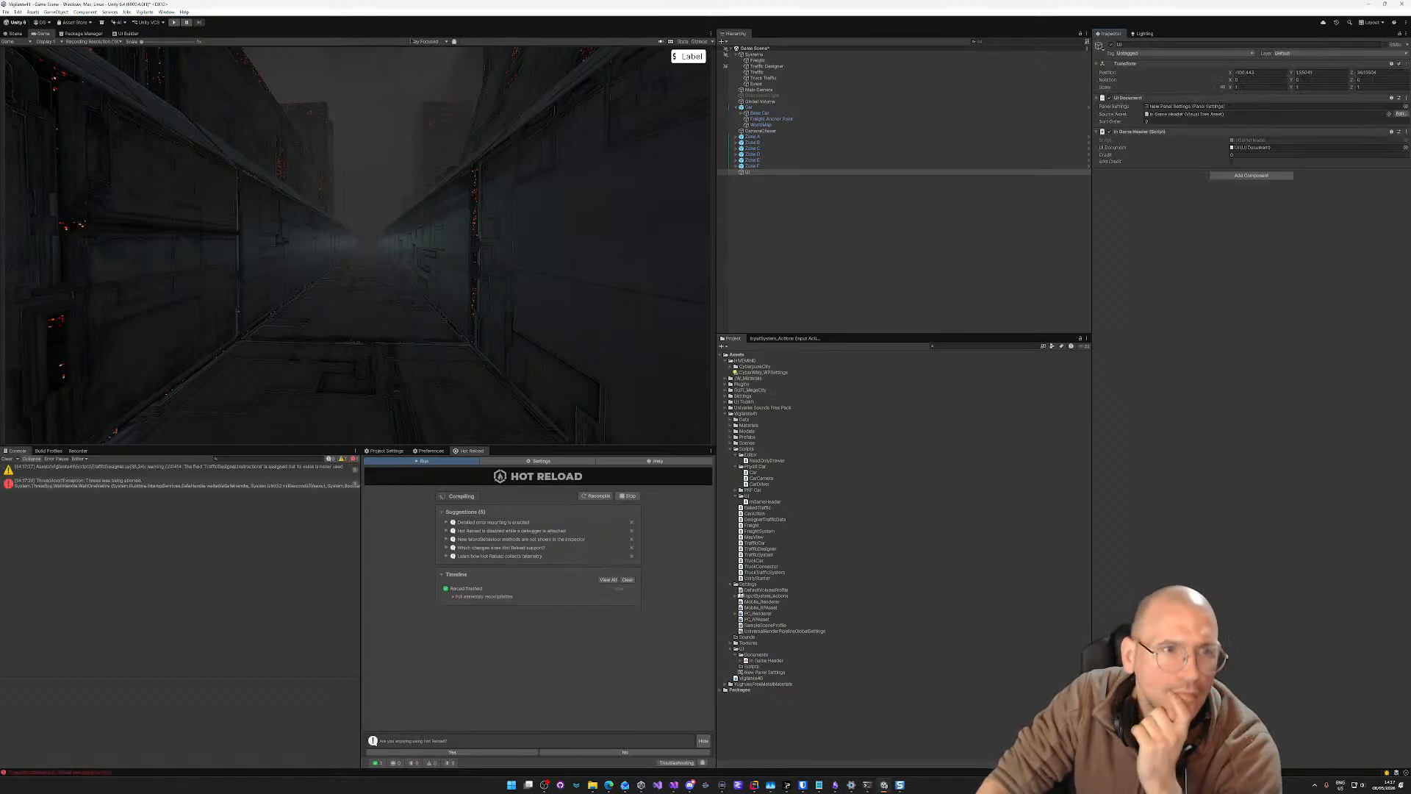
key("ctrl+p")
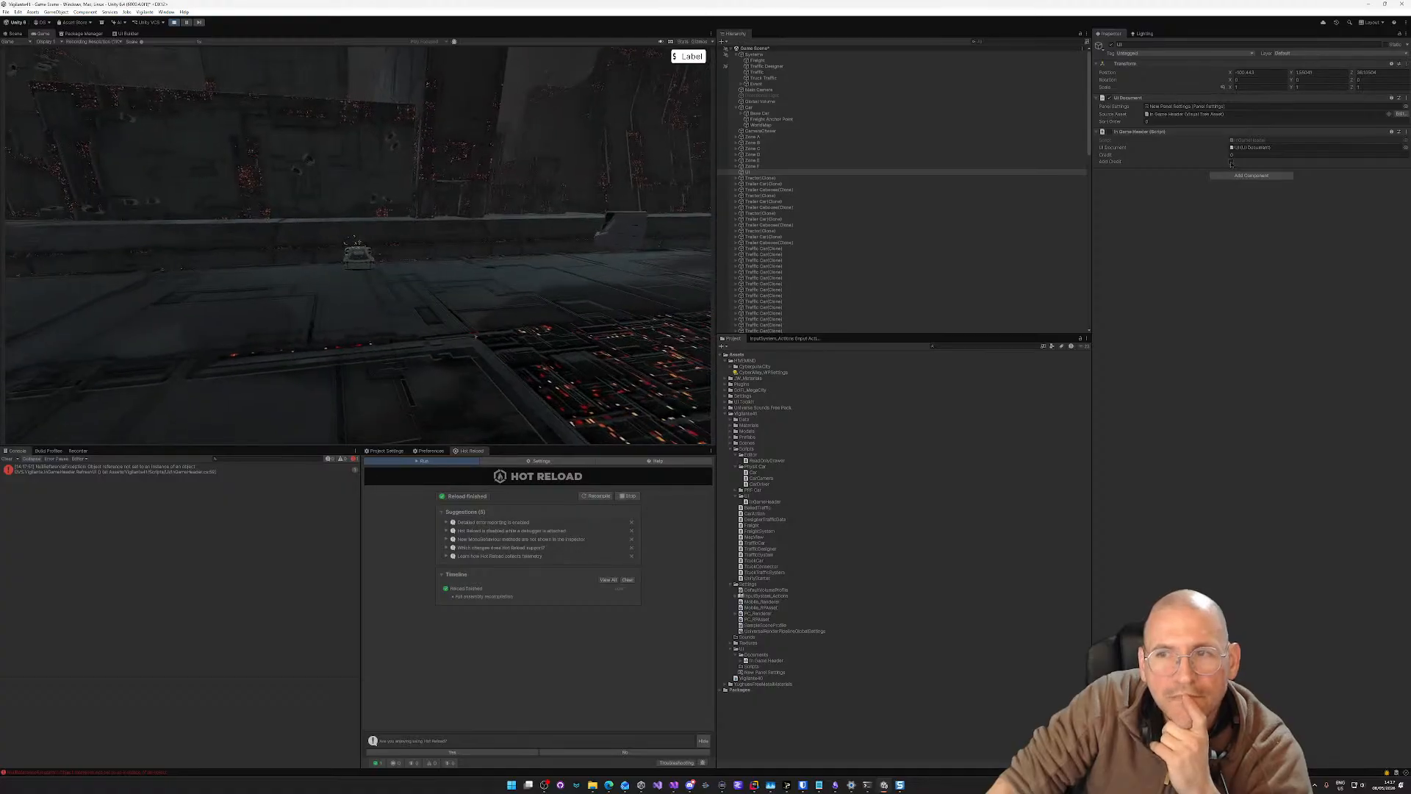
left_click(1232, 163)
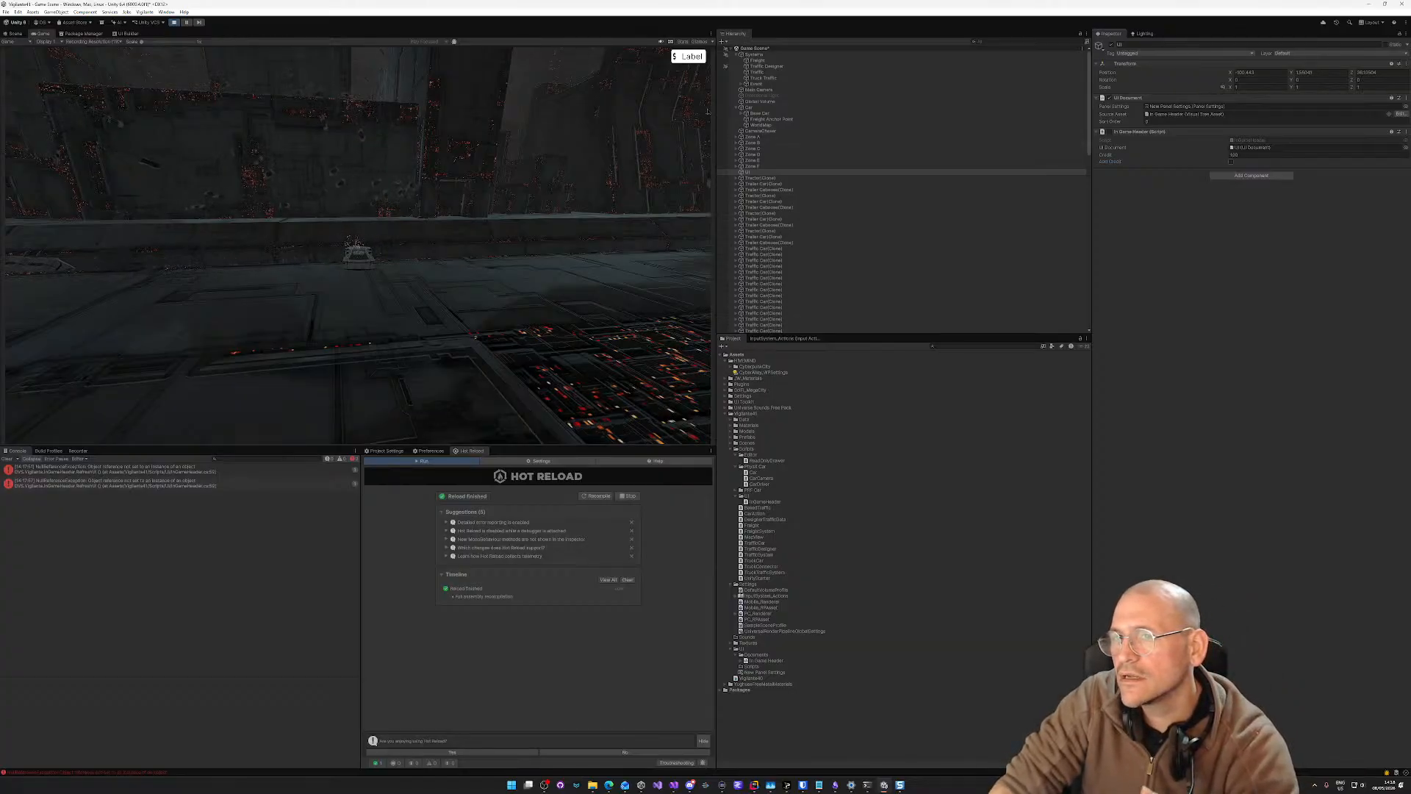
left_click(174, 22)
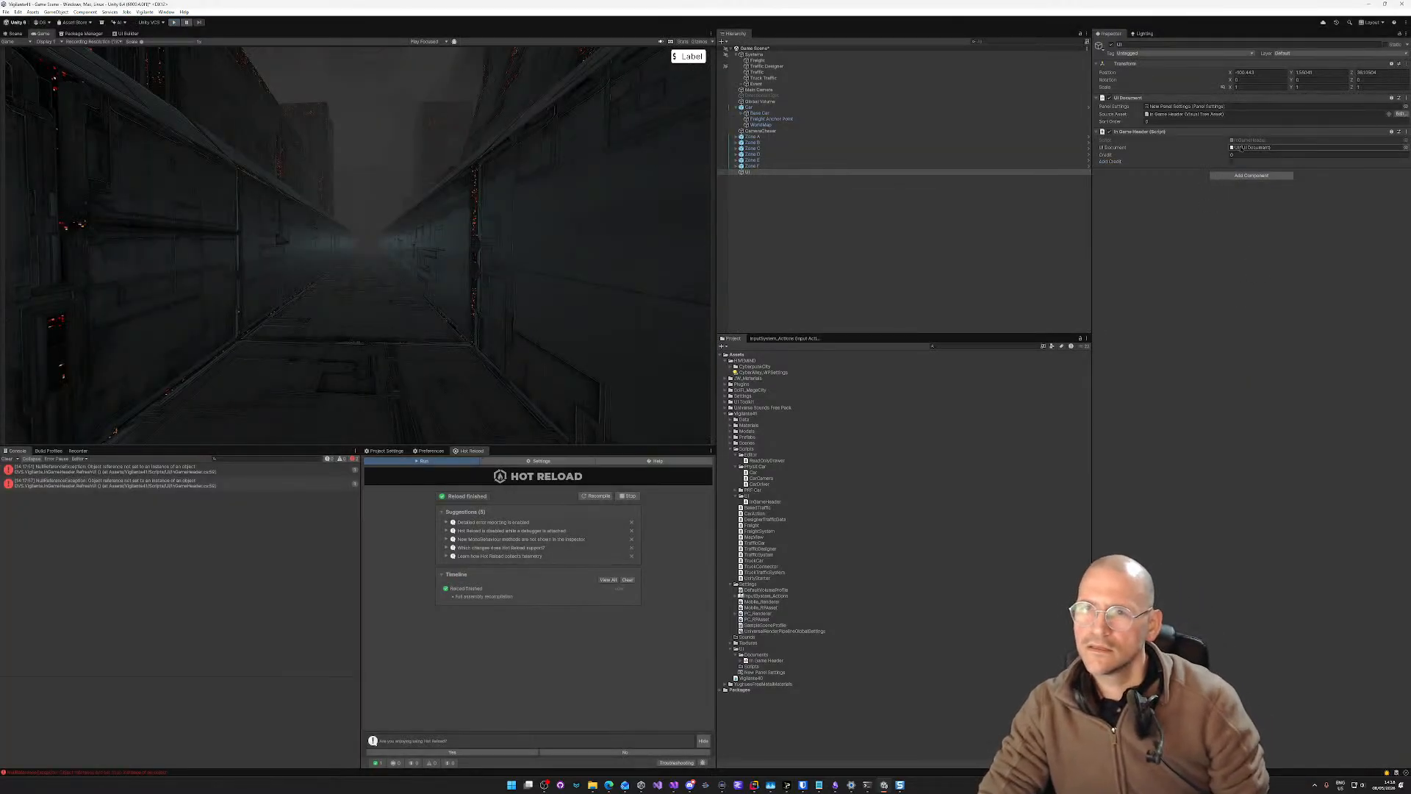
Step: Compare the In Game Header component's inspector fields with the InGameHeader code, examining the CreditText label declaration and the credit methods
left_click(1241, 147)
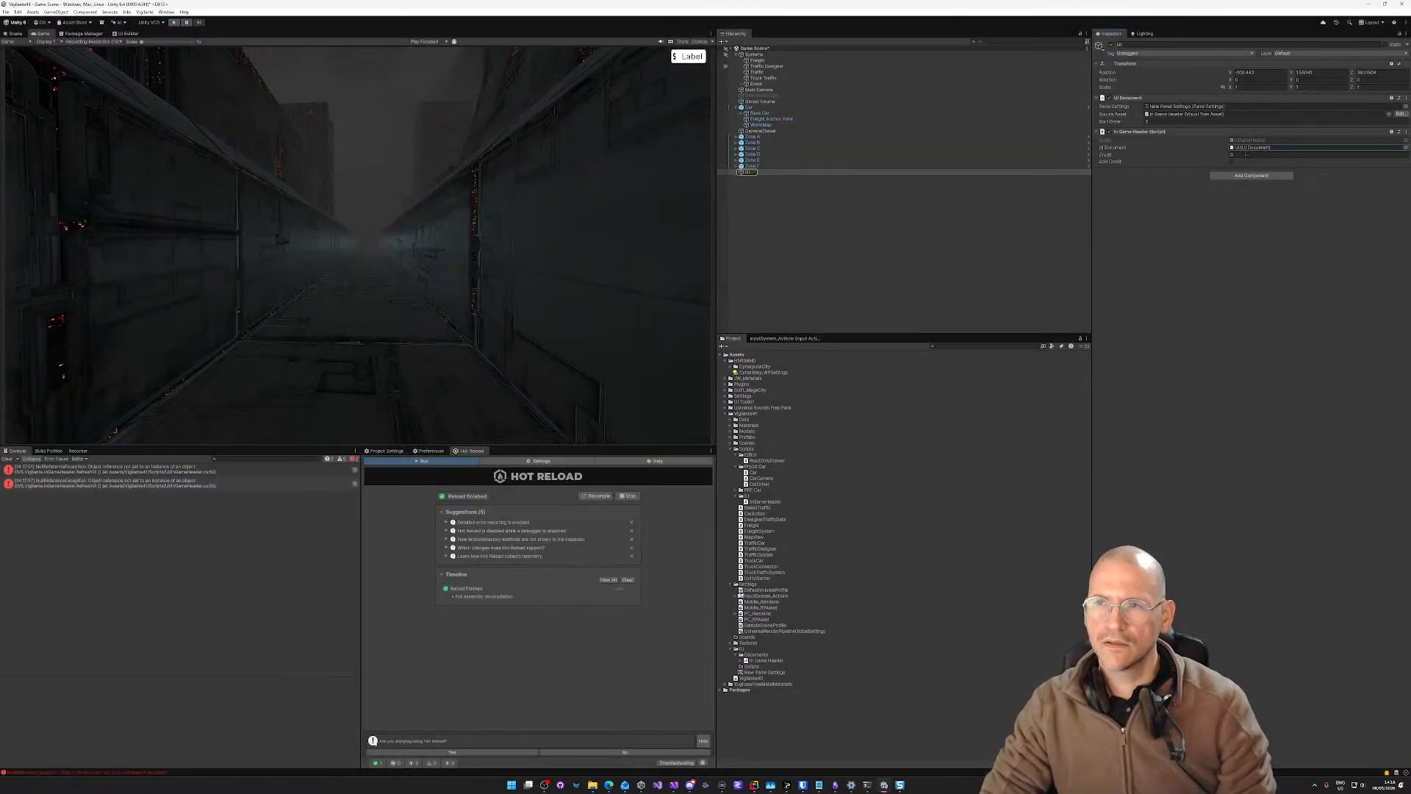
key("alt+Tab")
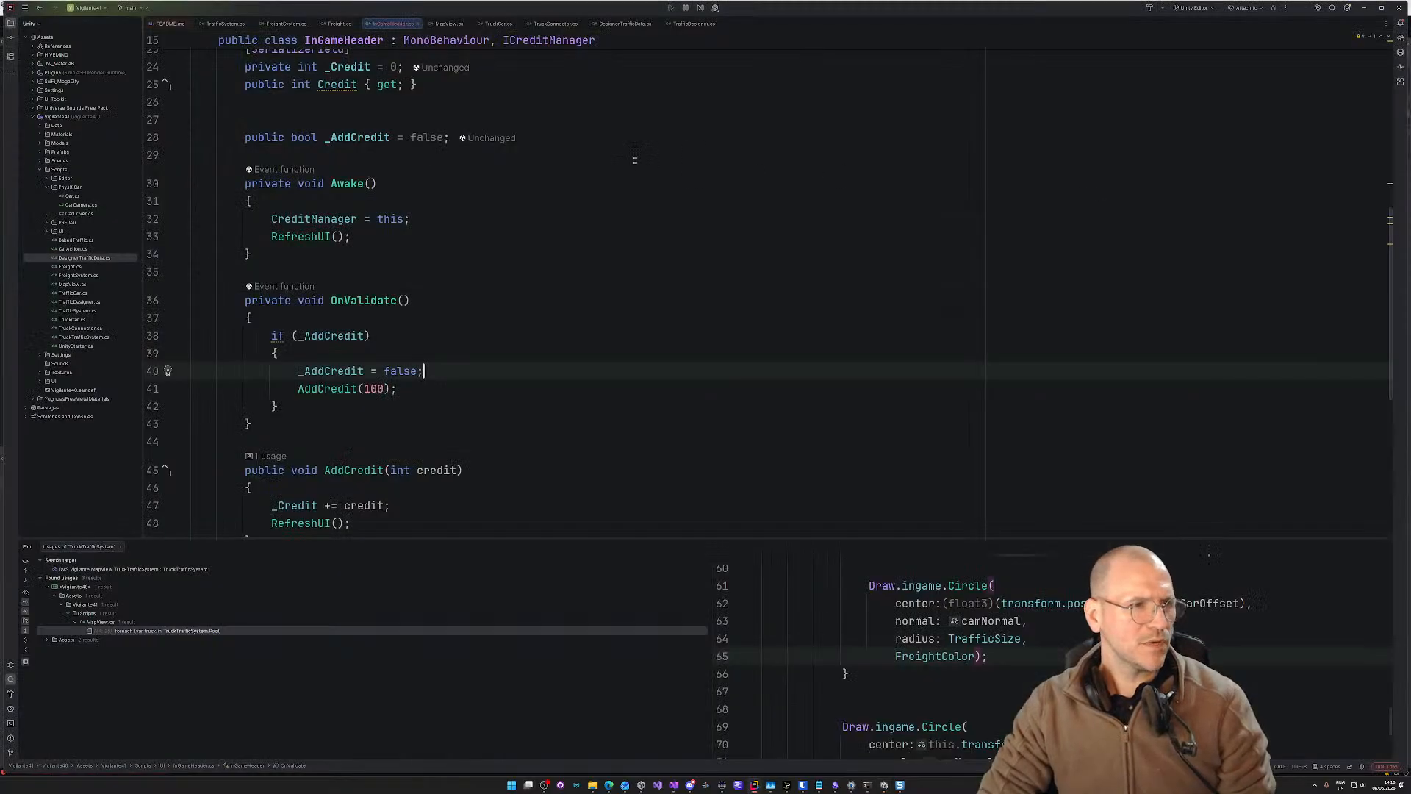
scroll(510, 261, "up", 10)
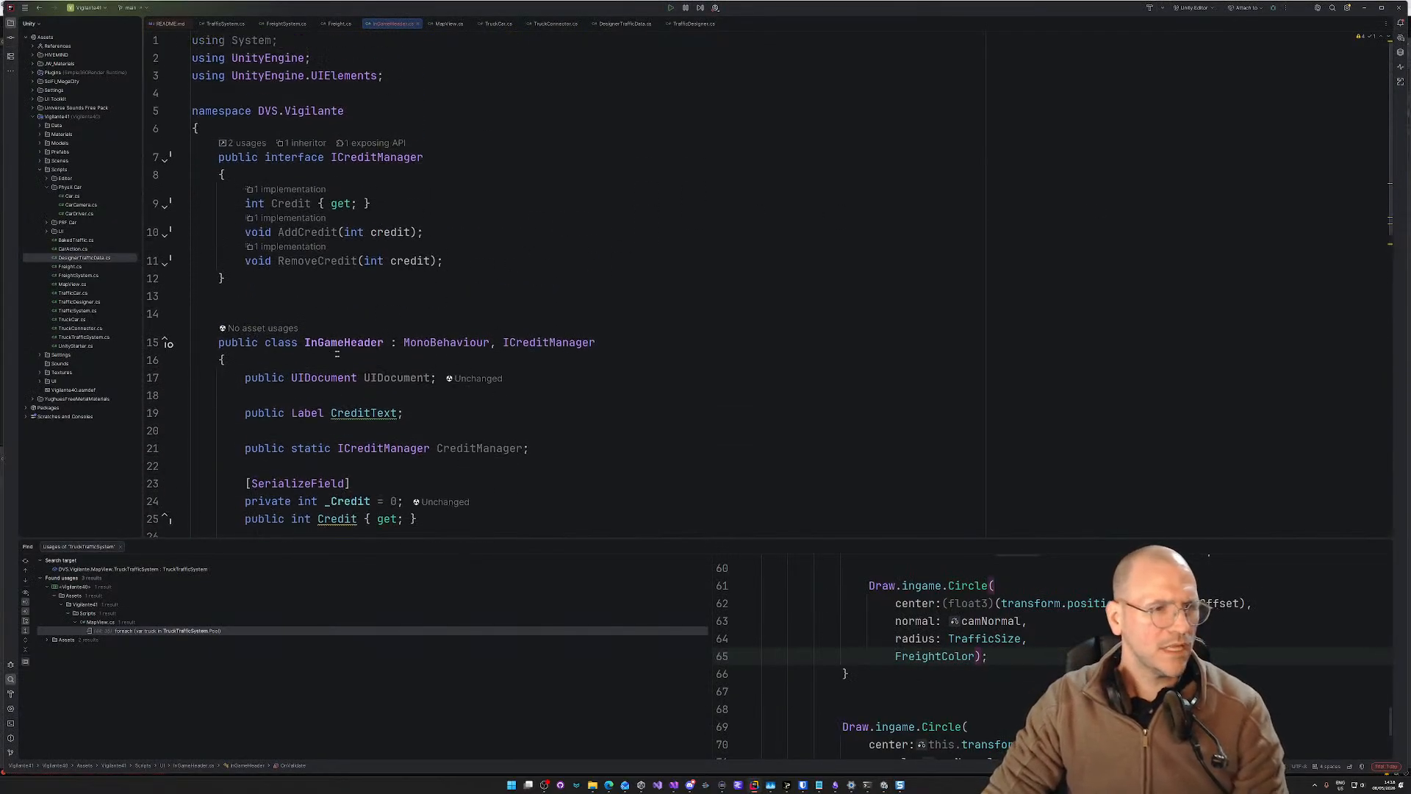
key("alt+Tab")
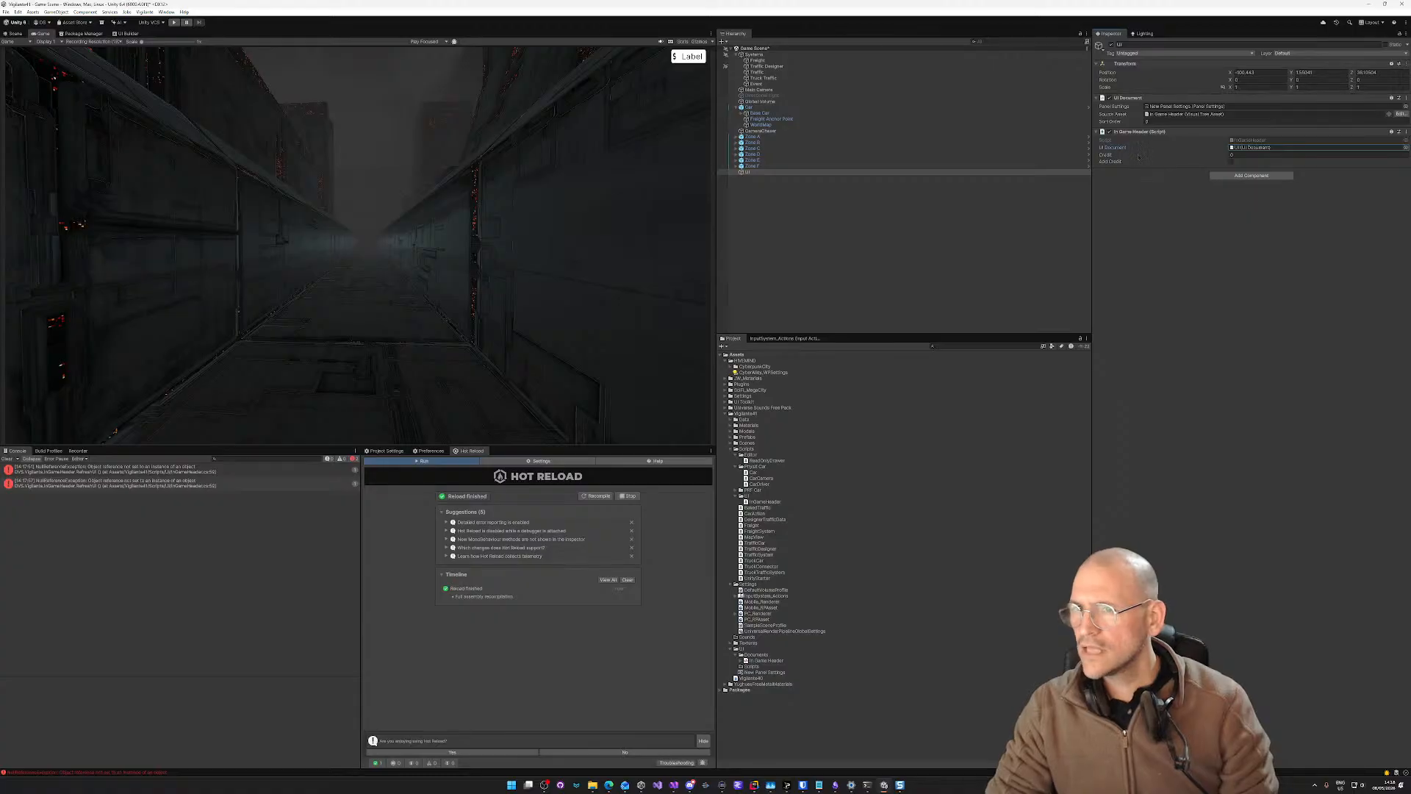
key("alt+Tab")
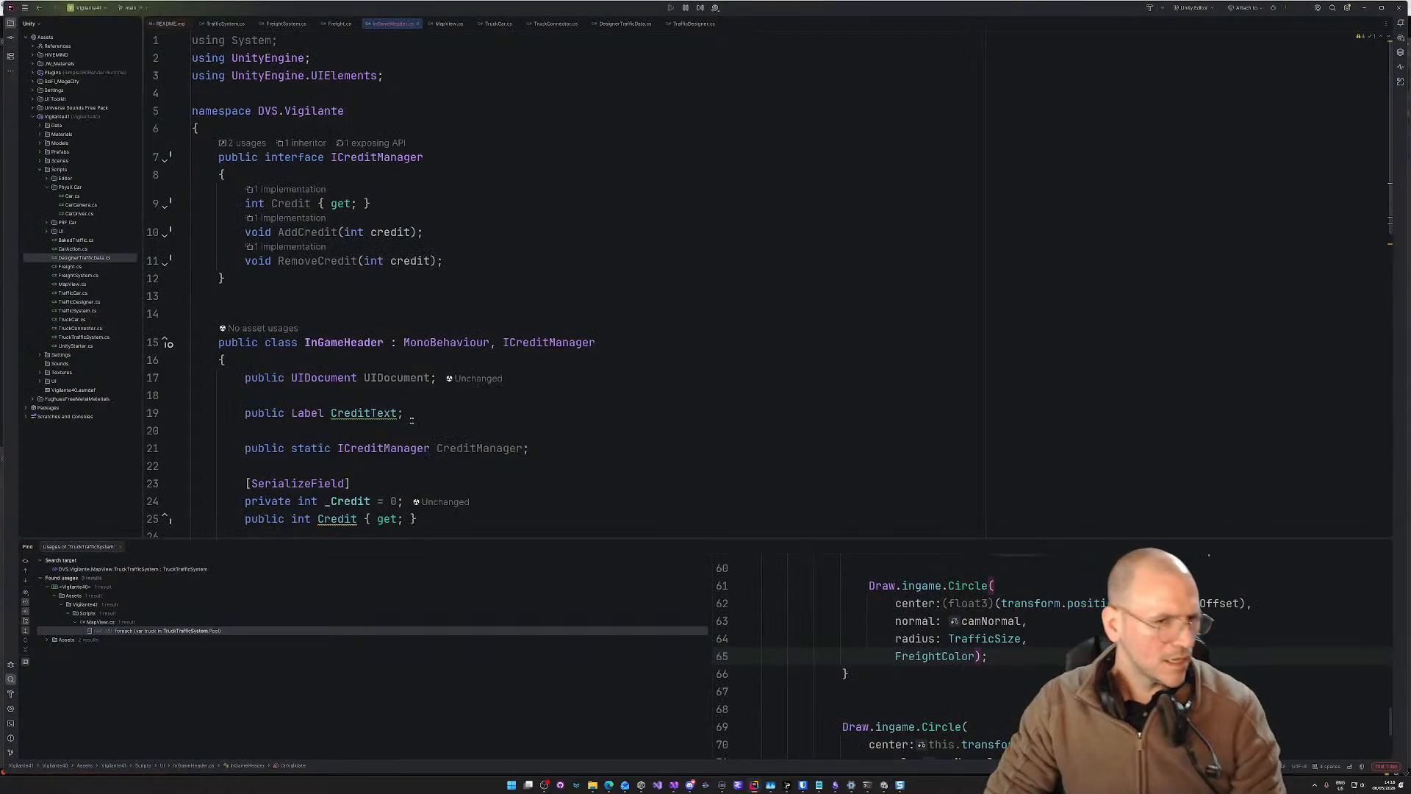
double_click(352, 413)
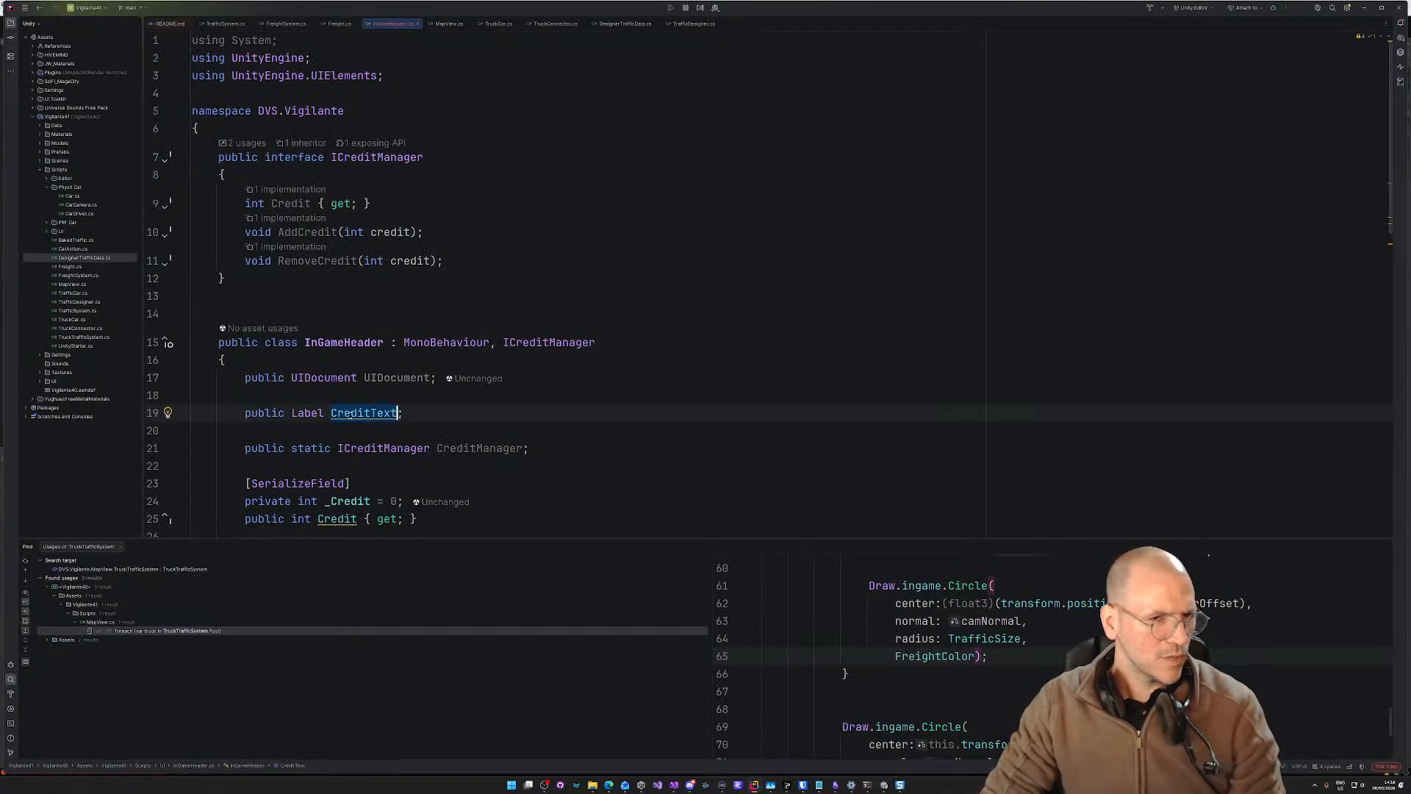
key("alt+Tab")
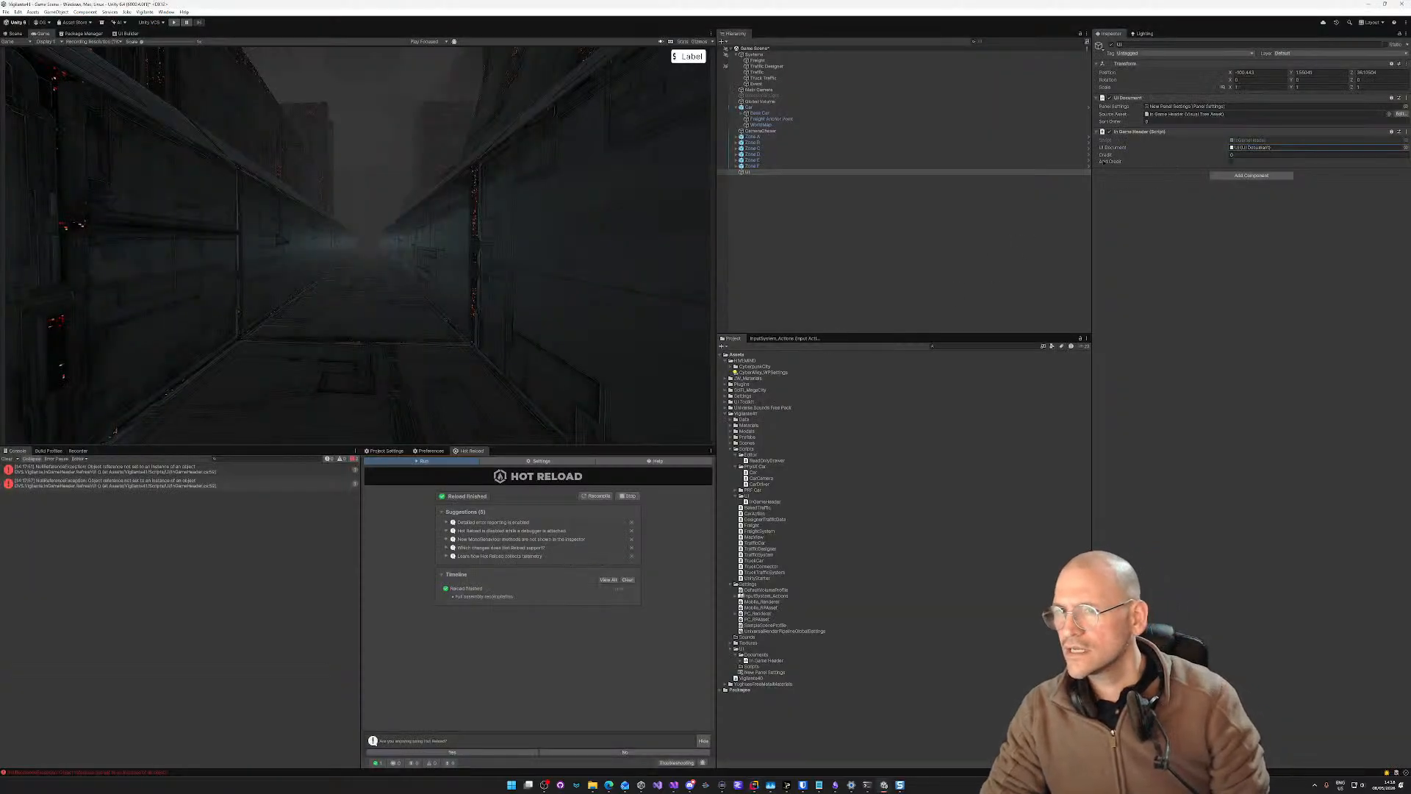
key("alt+Tab")
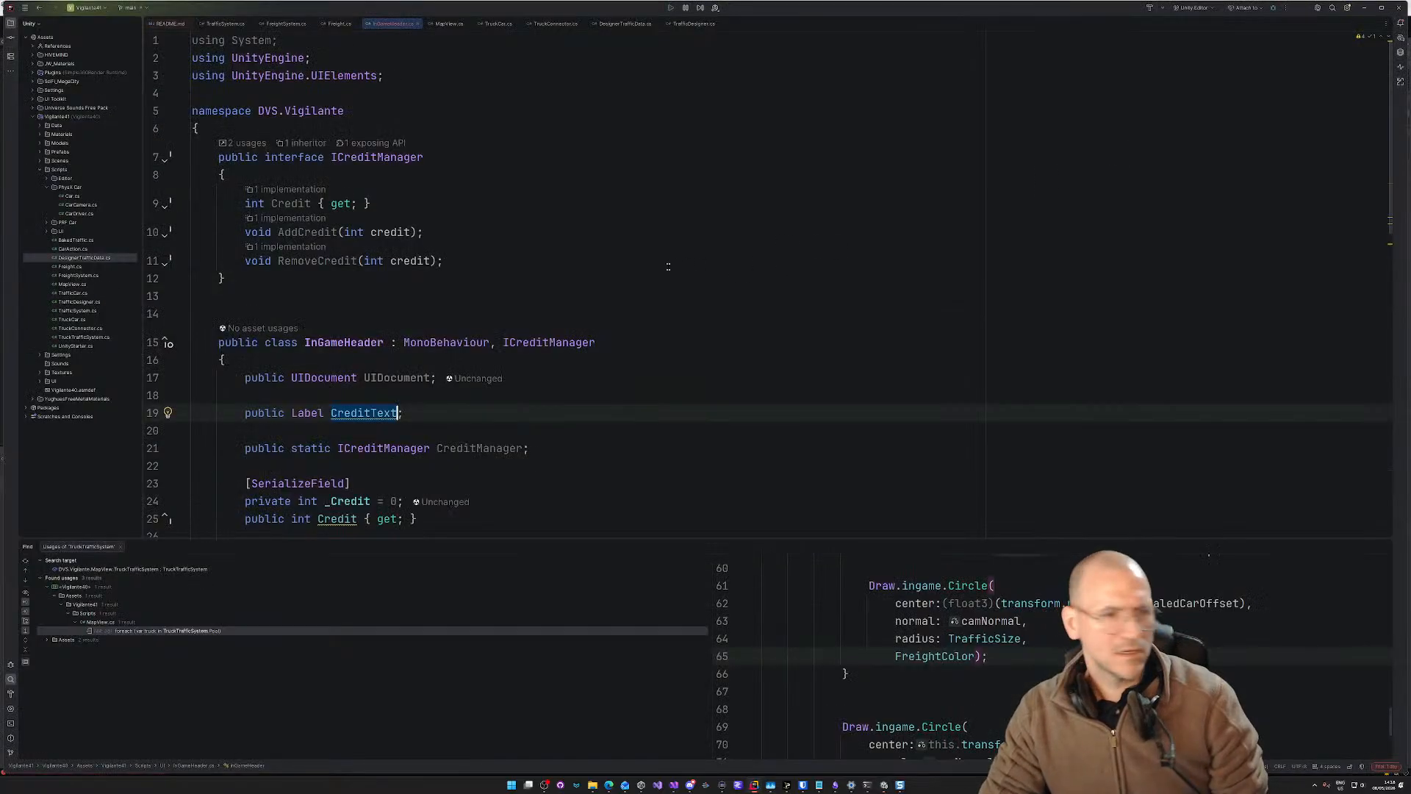
mouse_move(301, 414)
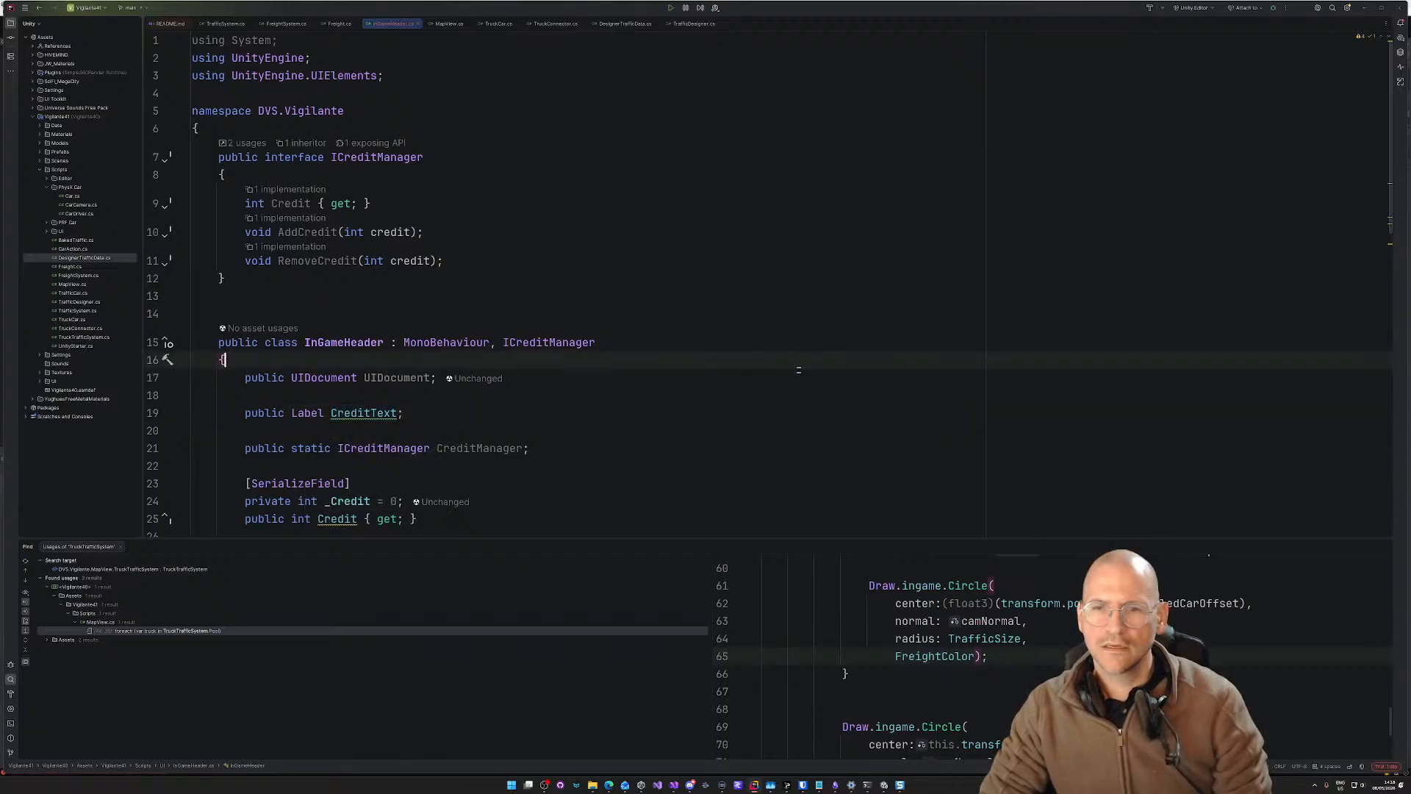
key("alt+Tab")
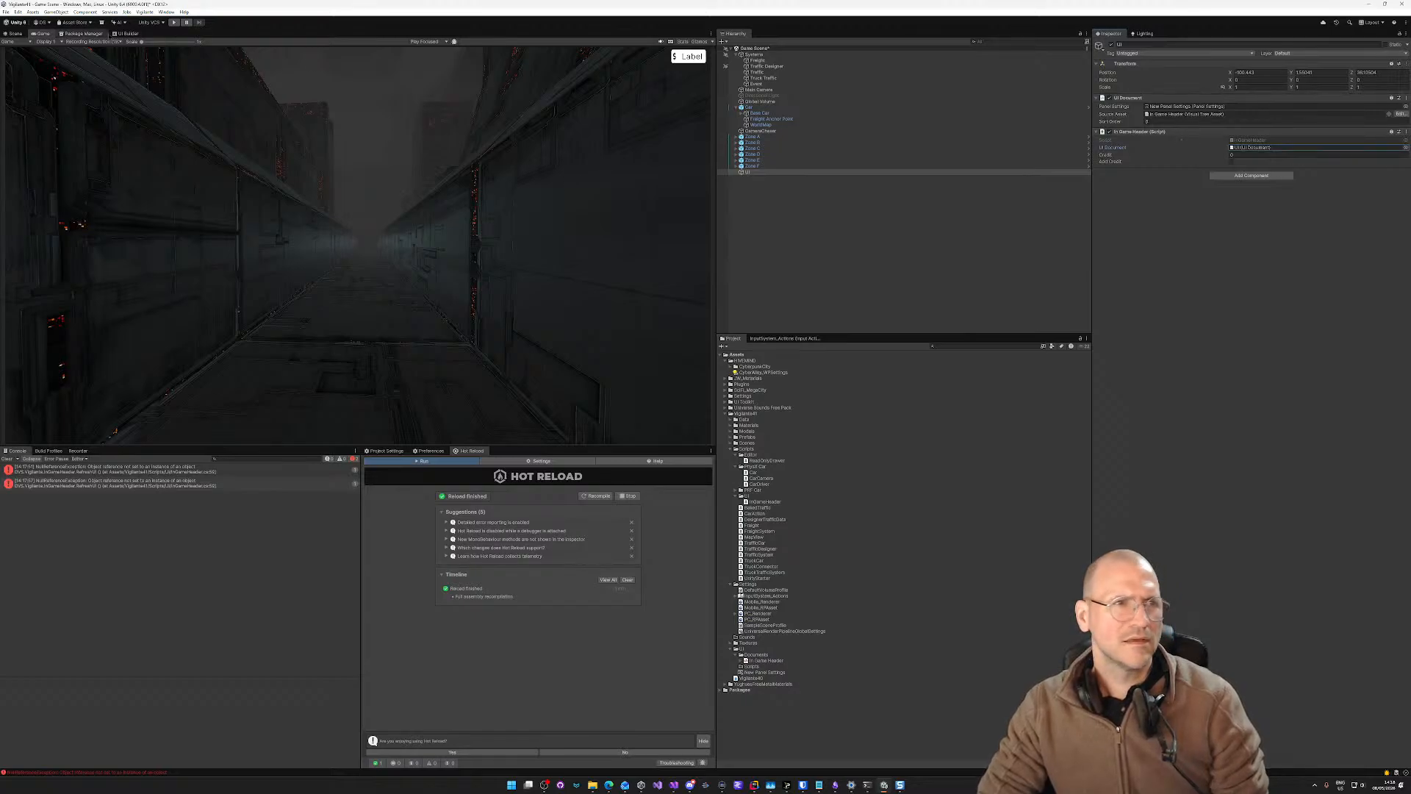
key("alt+Tab")
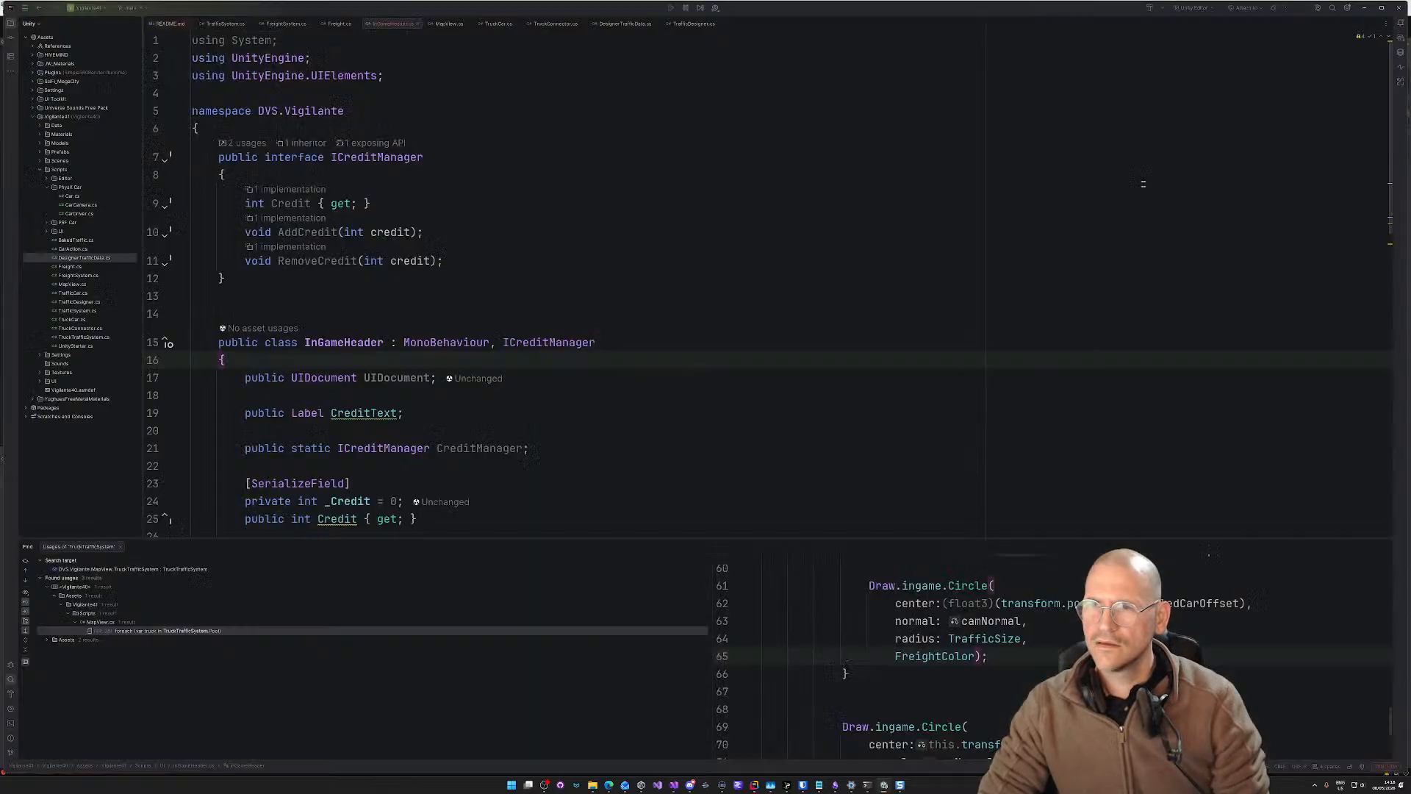
left_click(326, 414)
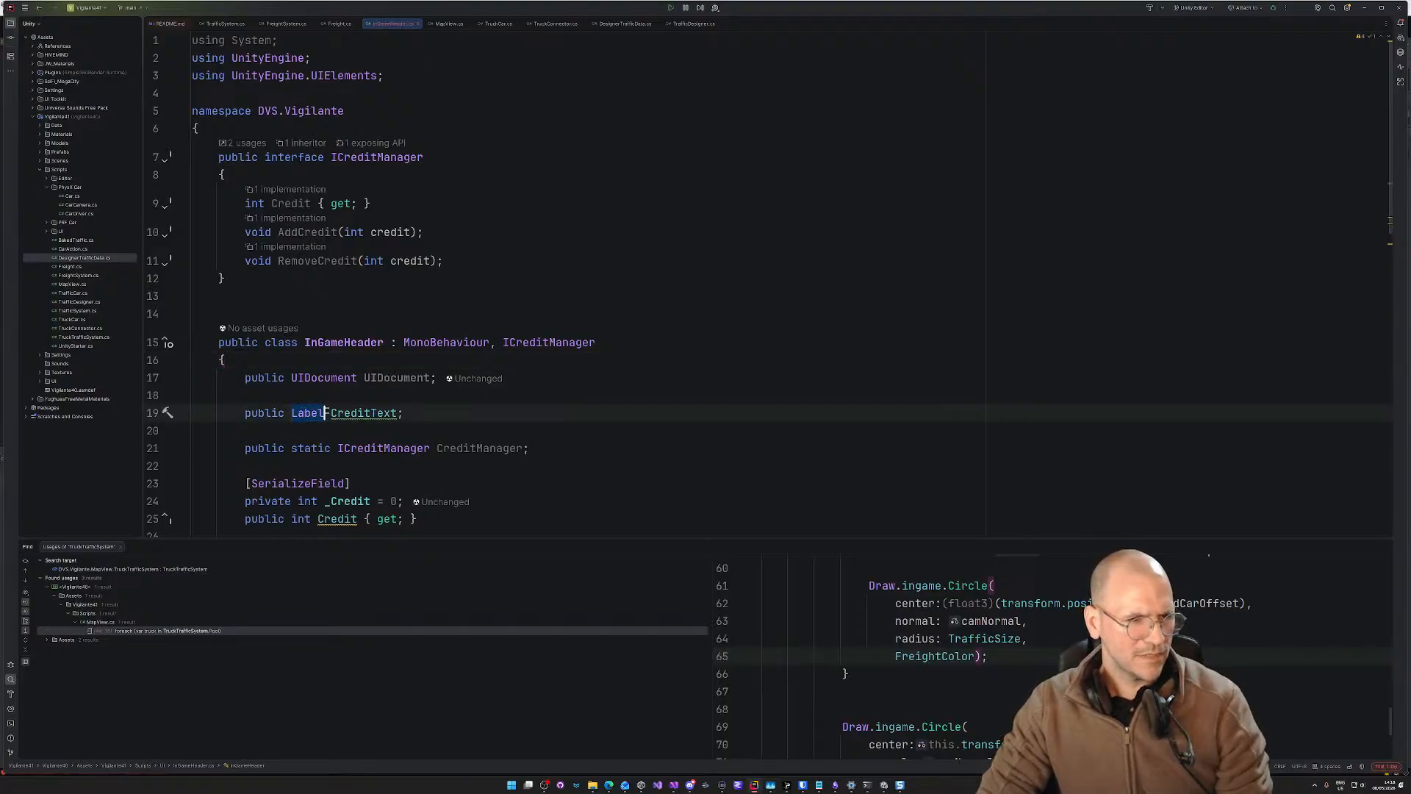
left_click(404, 413)
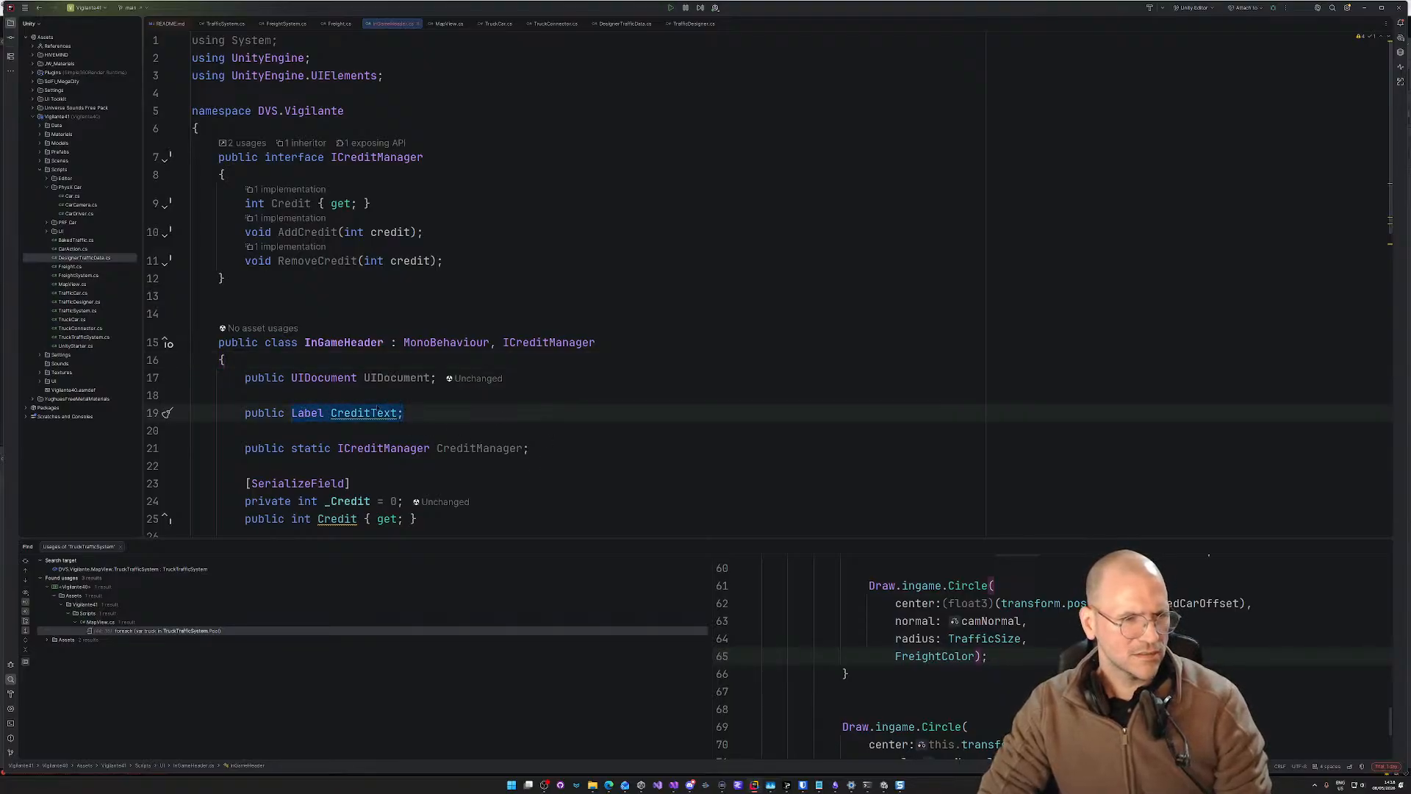
scroll(526, 412, "down", 2)
scroll(526, 411, "down", 3)
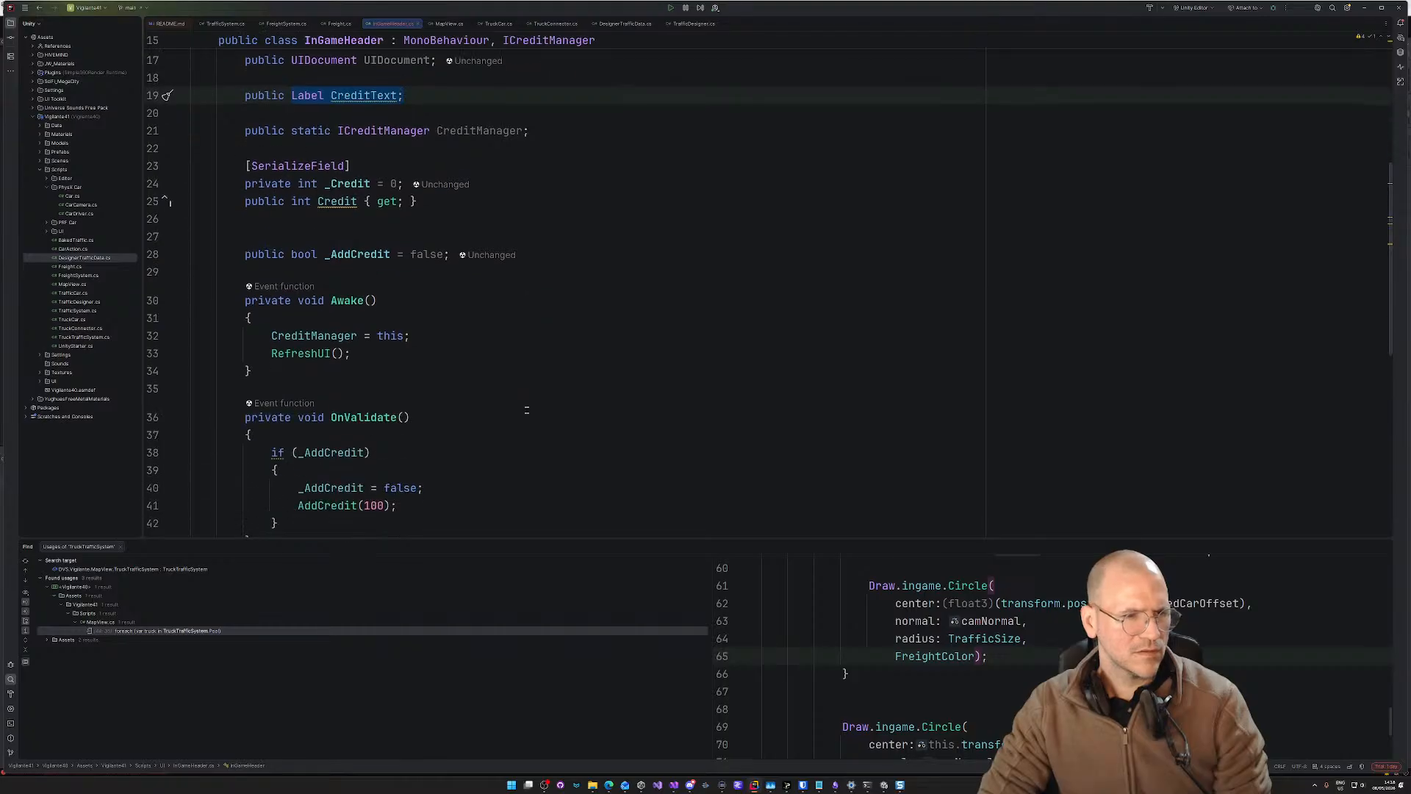
scroll(362, 362, "down", 3)
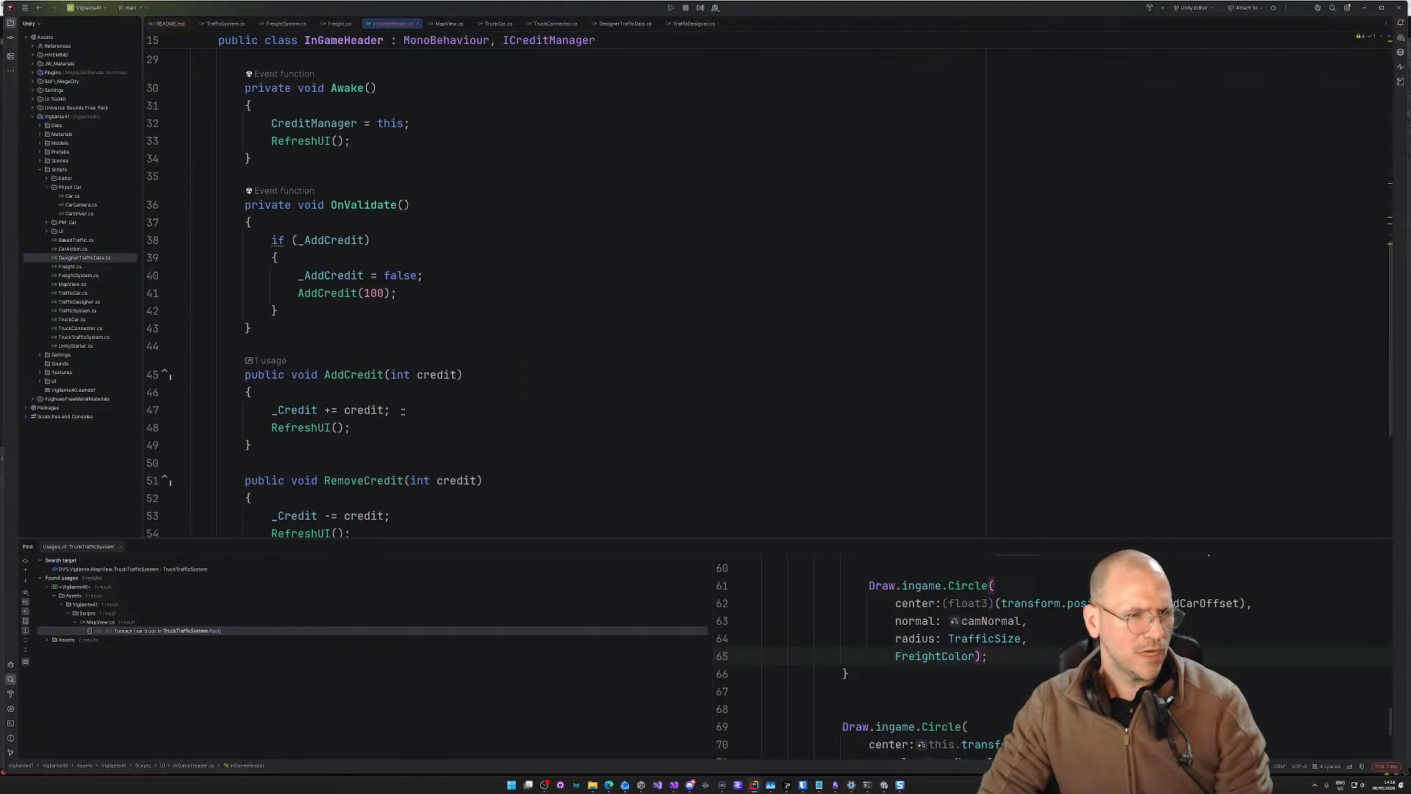
Step: Review the RefreshUI method's CreditText assignment, then switch to the Unity editor and recompile the scripts with Hot Reload
scroll(336, 351, "down", 3)
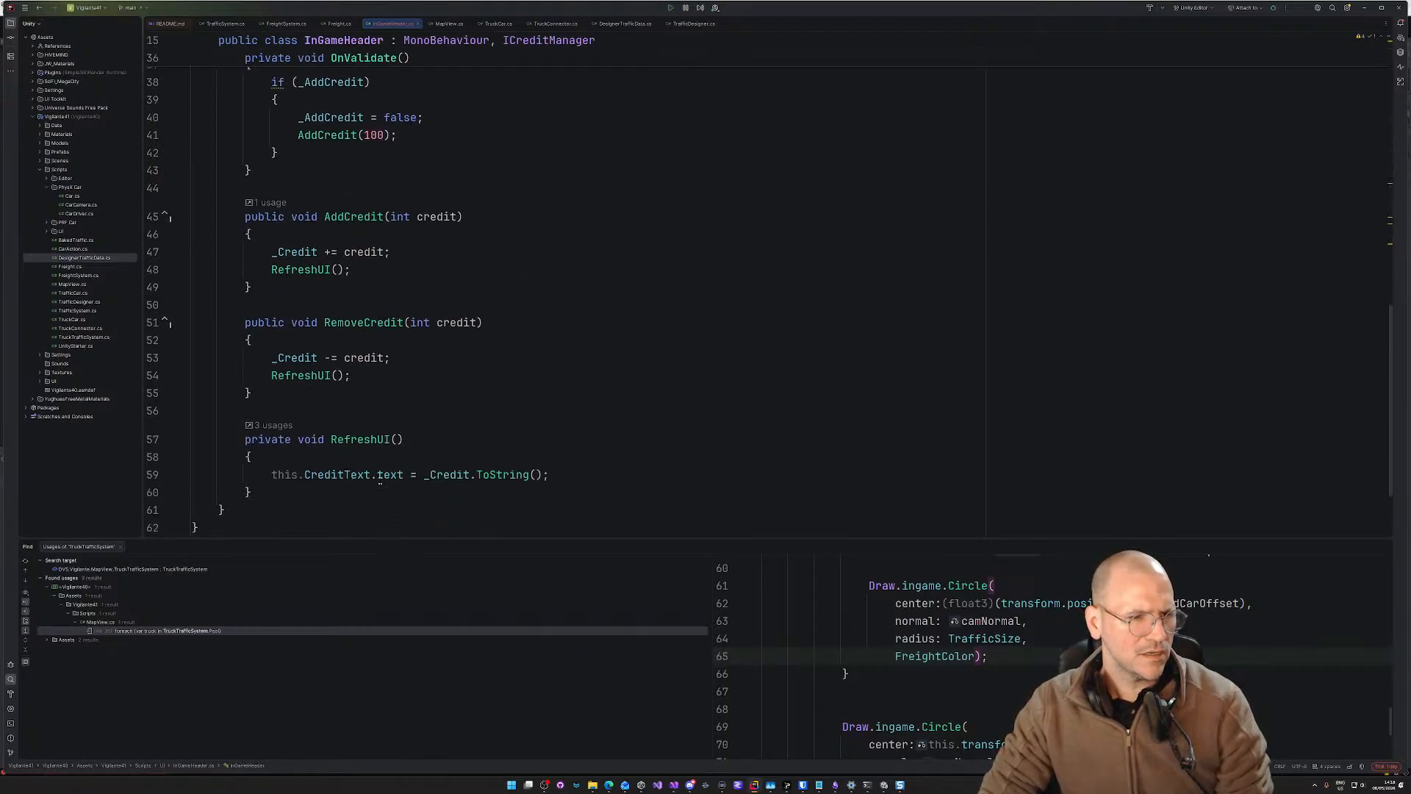
left_click(564, 464)
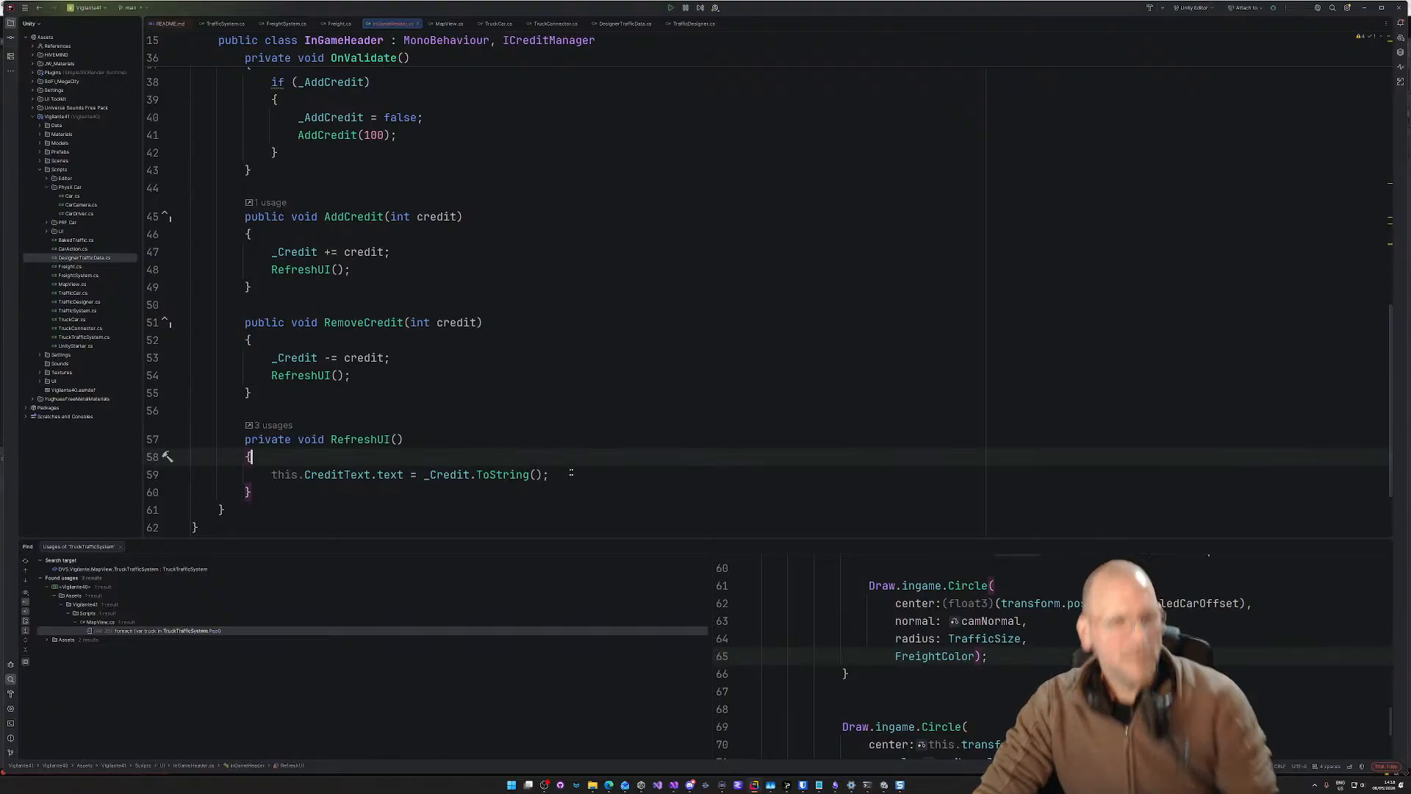
left_click(570, 476)
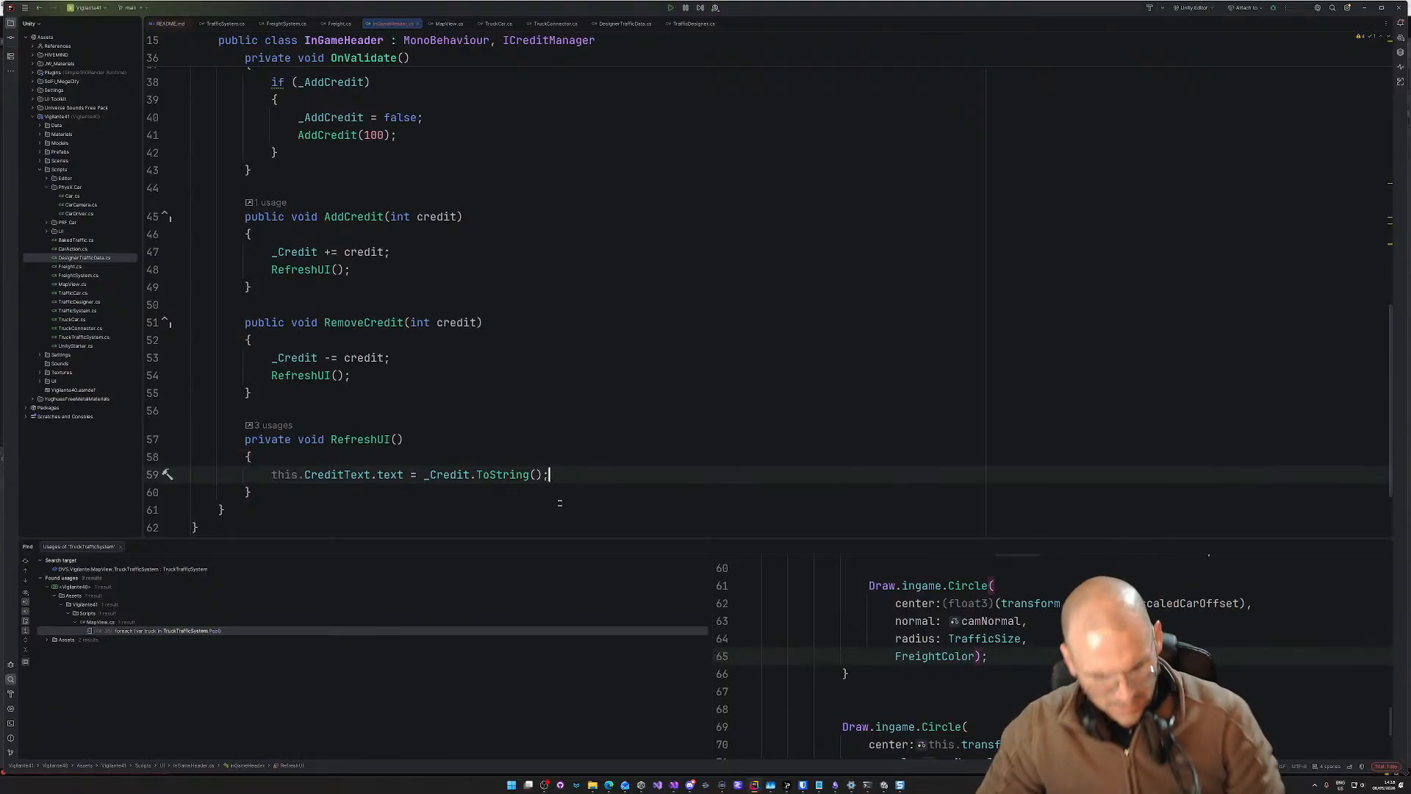
key("alt+Tab")
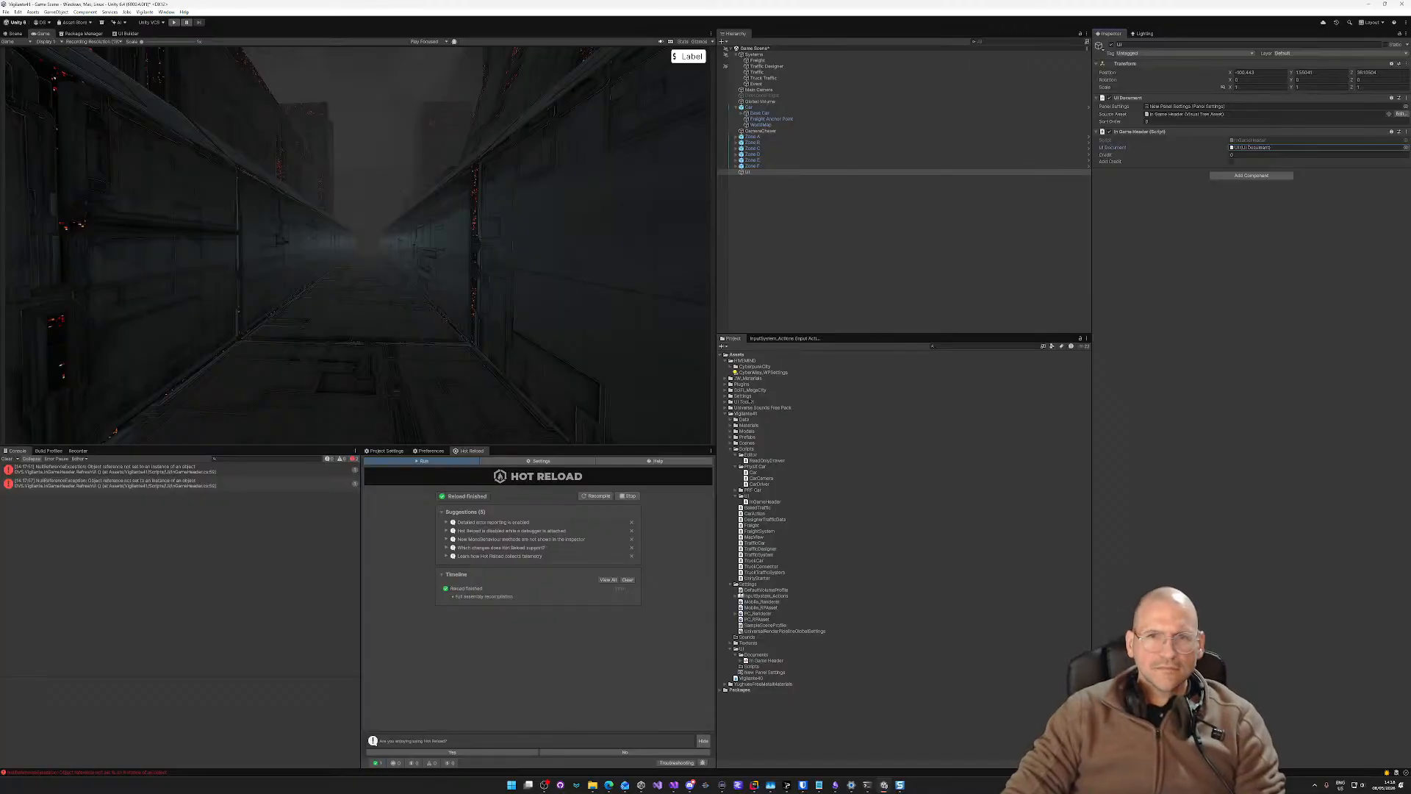
left_click(598, 496)
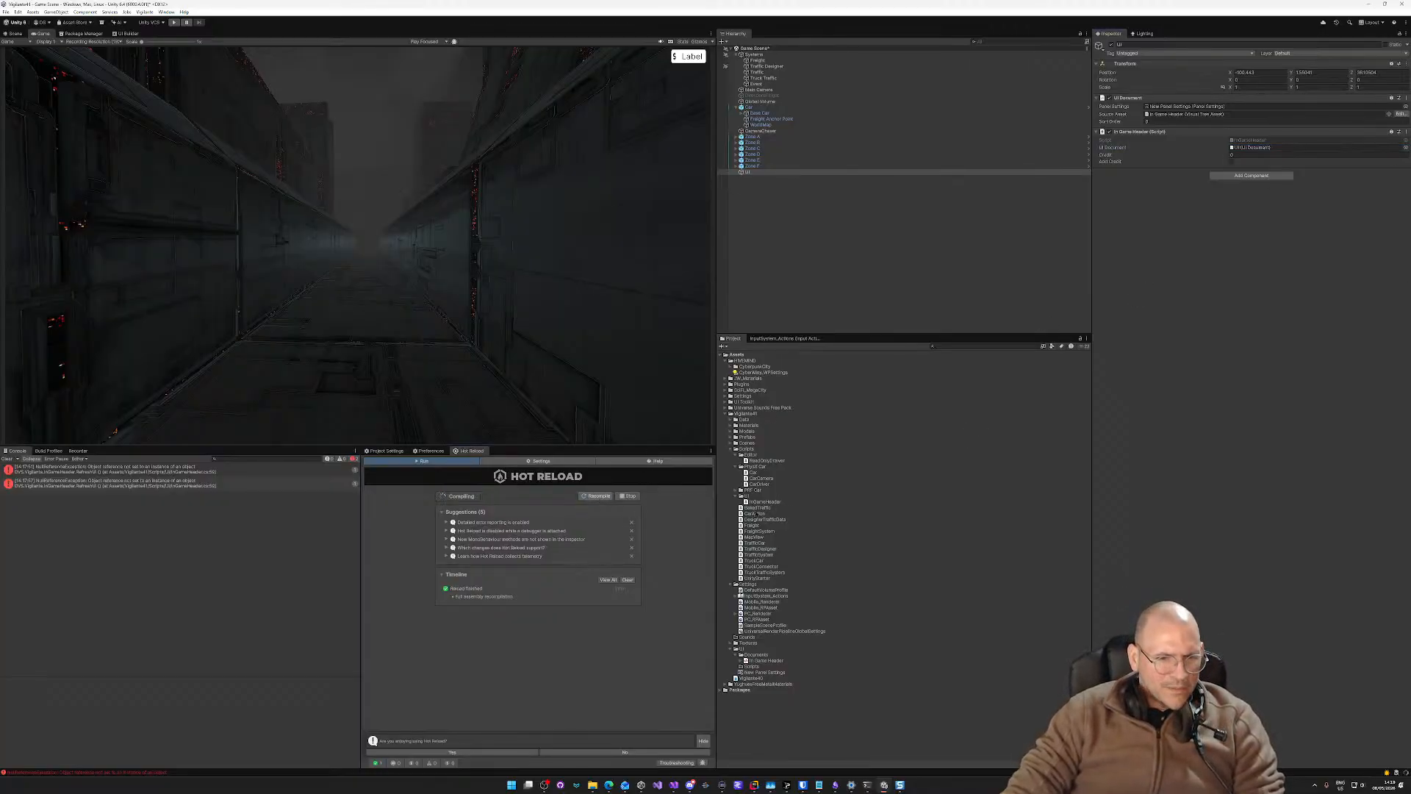
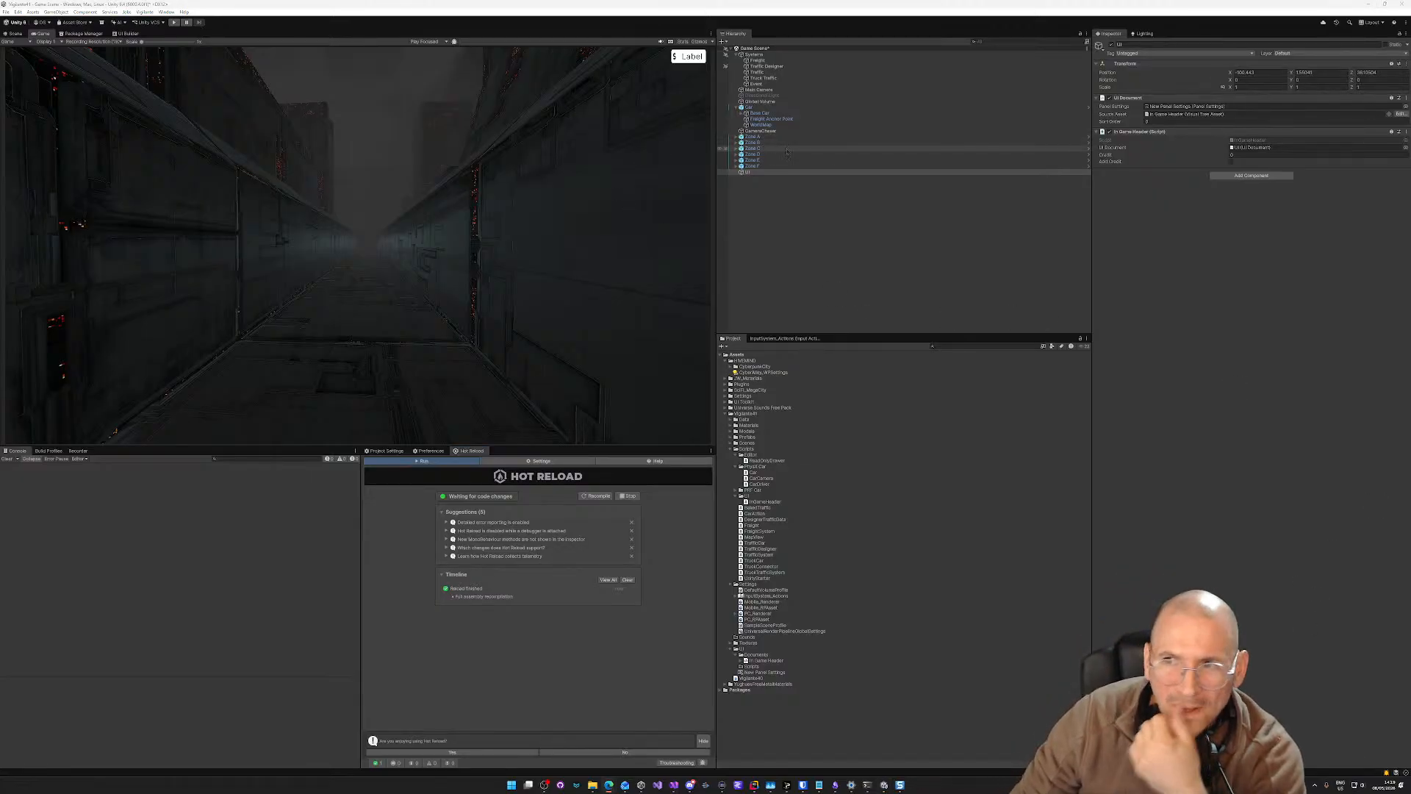
Step: Check the In Game Header component's inspector for a CreditText field, collapsing and re-expanding the component
left_click(1263, 155)
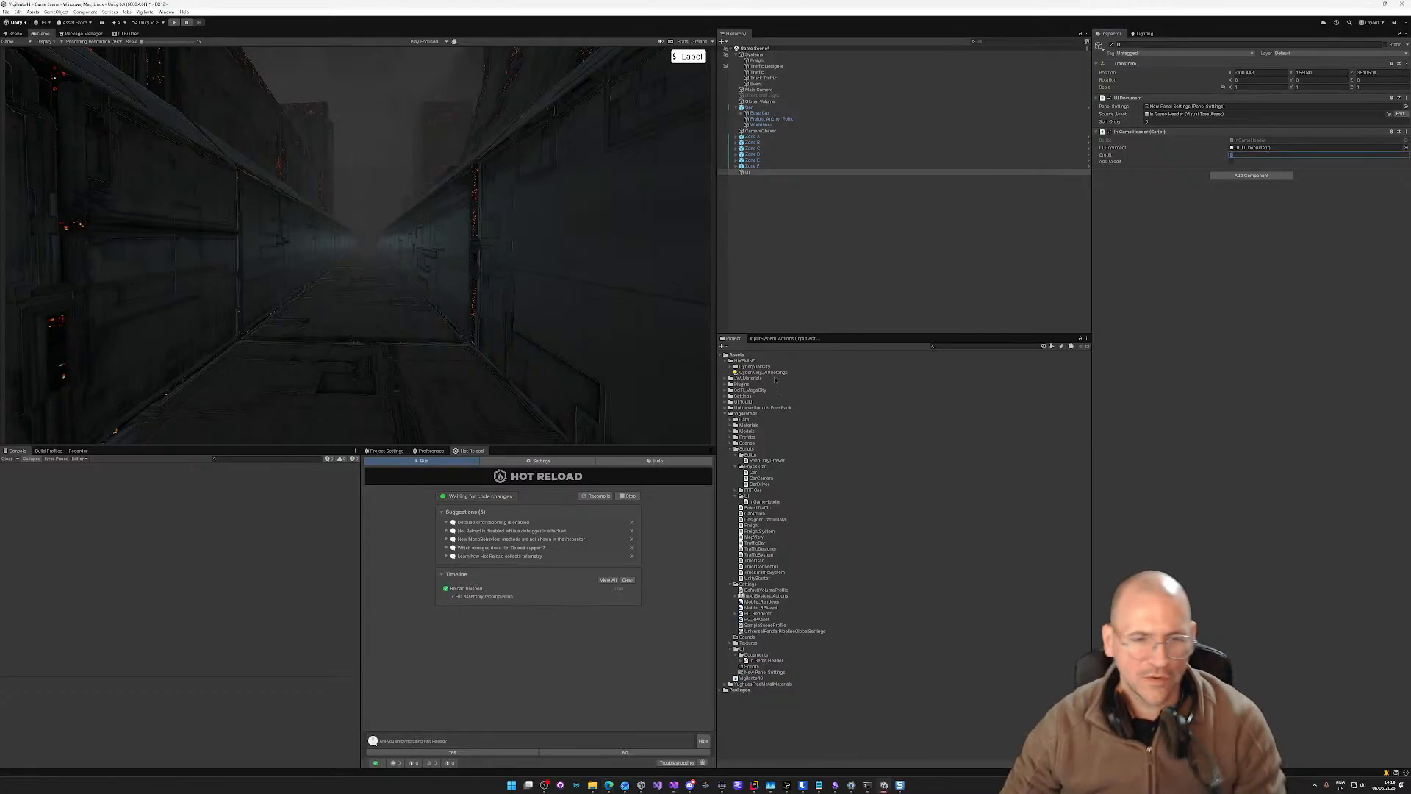
key("alt+Tab")
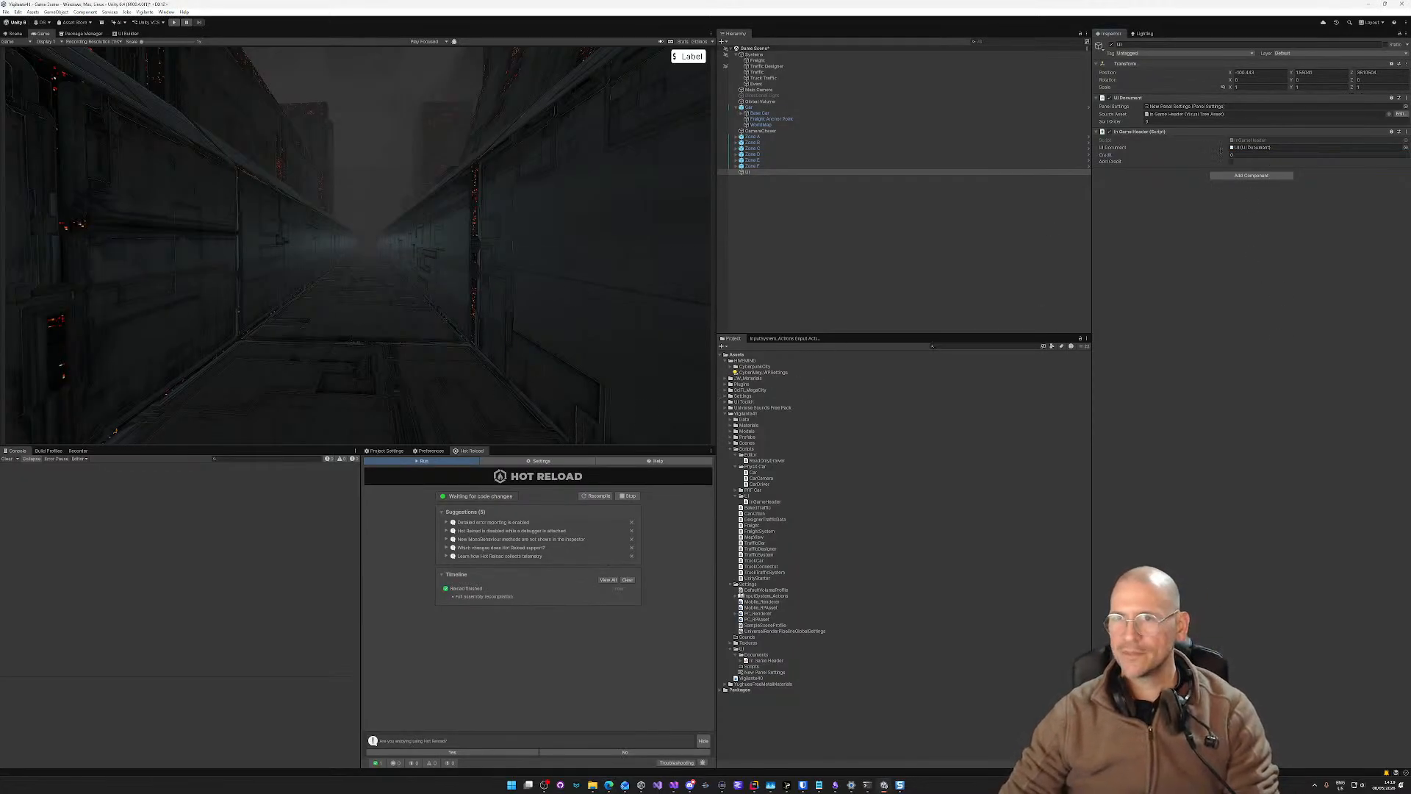
left_click(1129, 133)
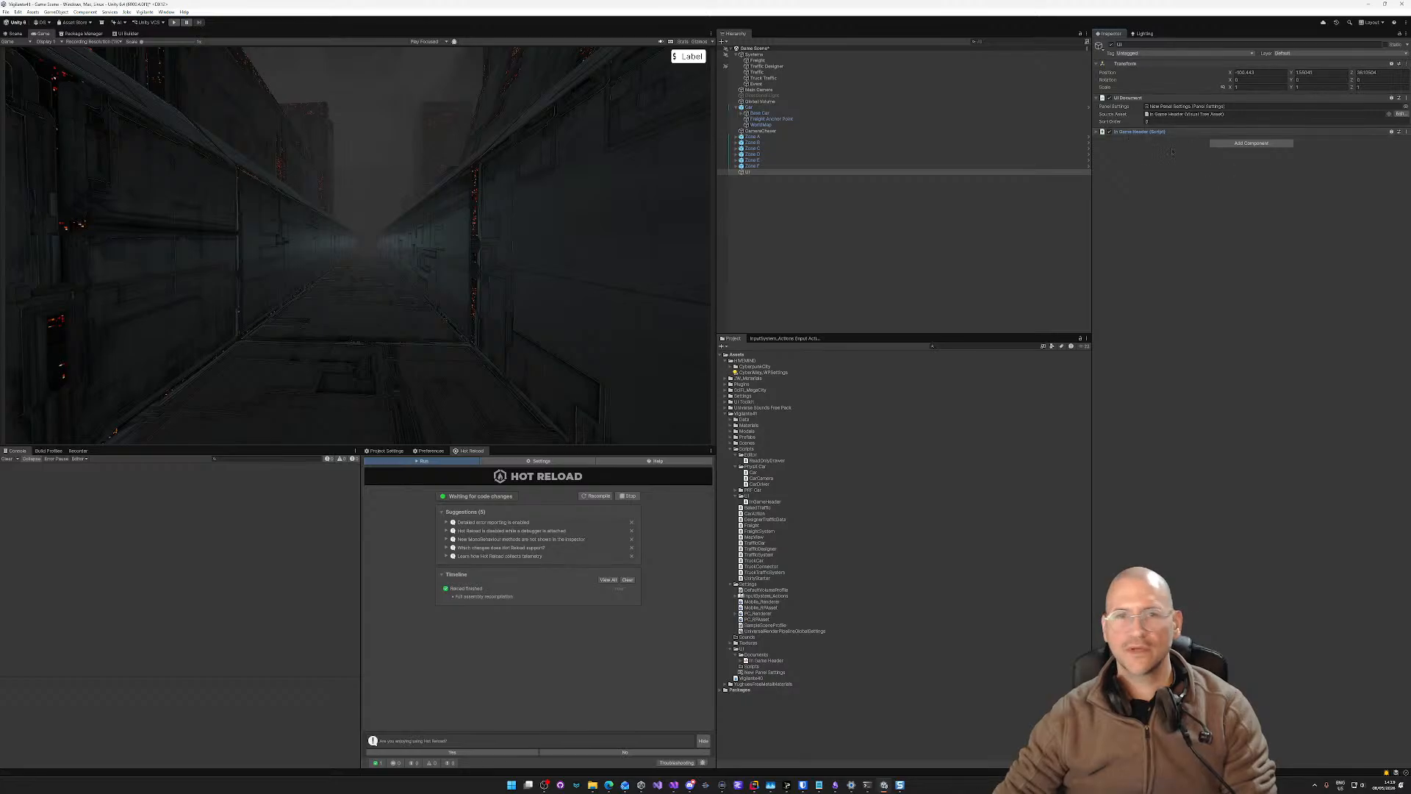
left_click(1130, 133)
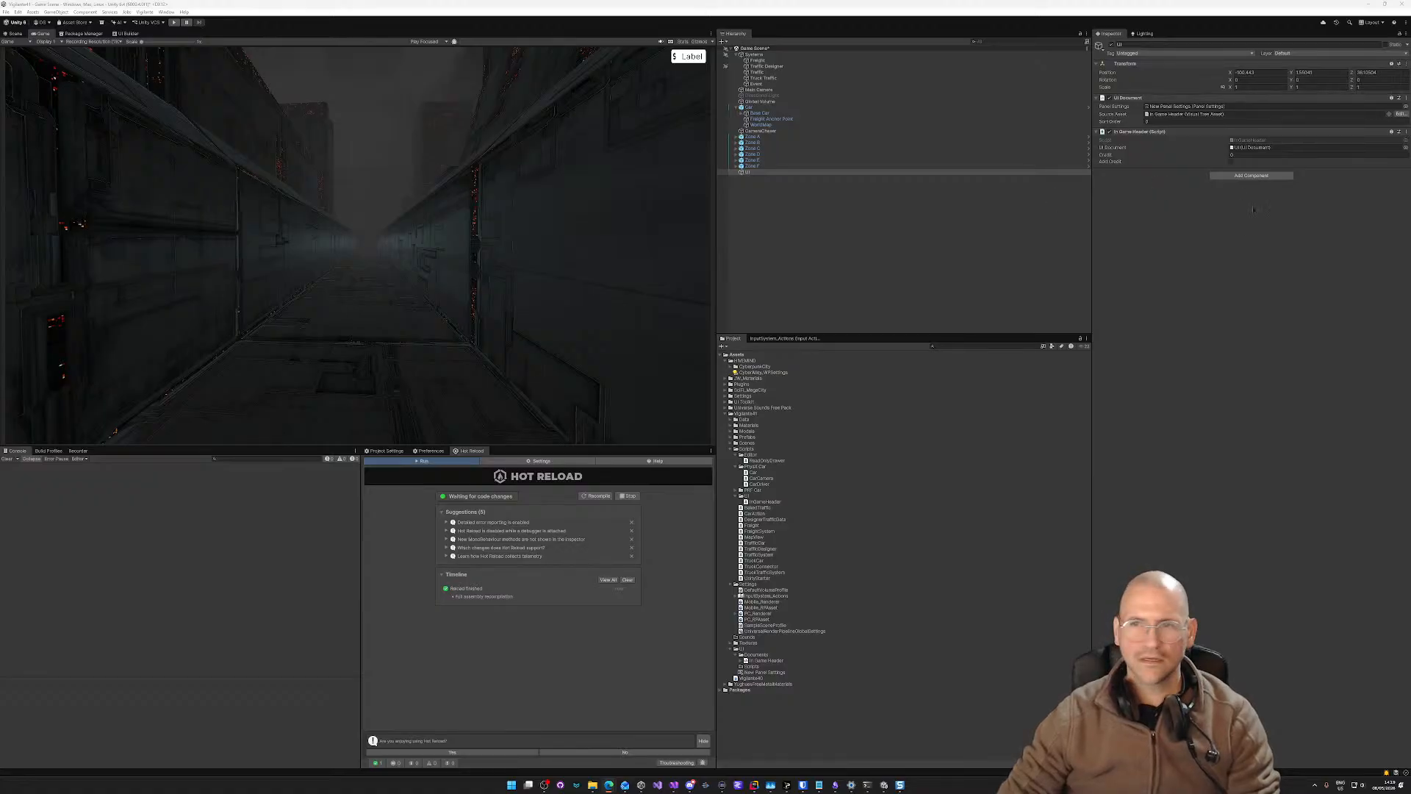
Step: Switch back to the InGameHeader code and examine the public CreditText declaration and the documentation of its Label type
key("alt+Tab")
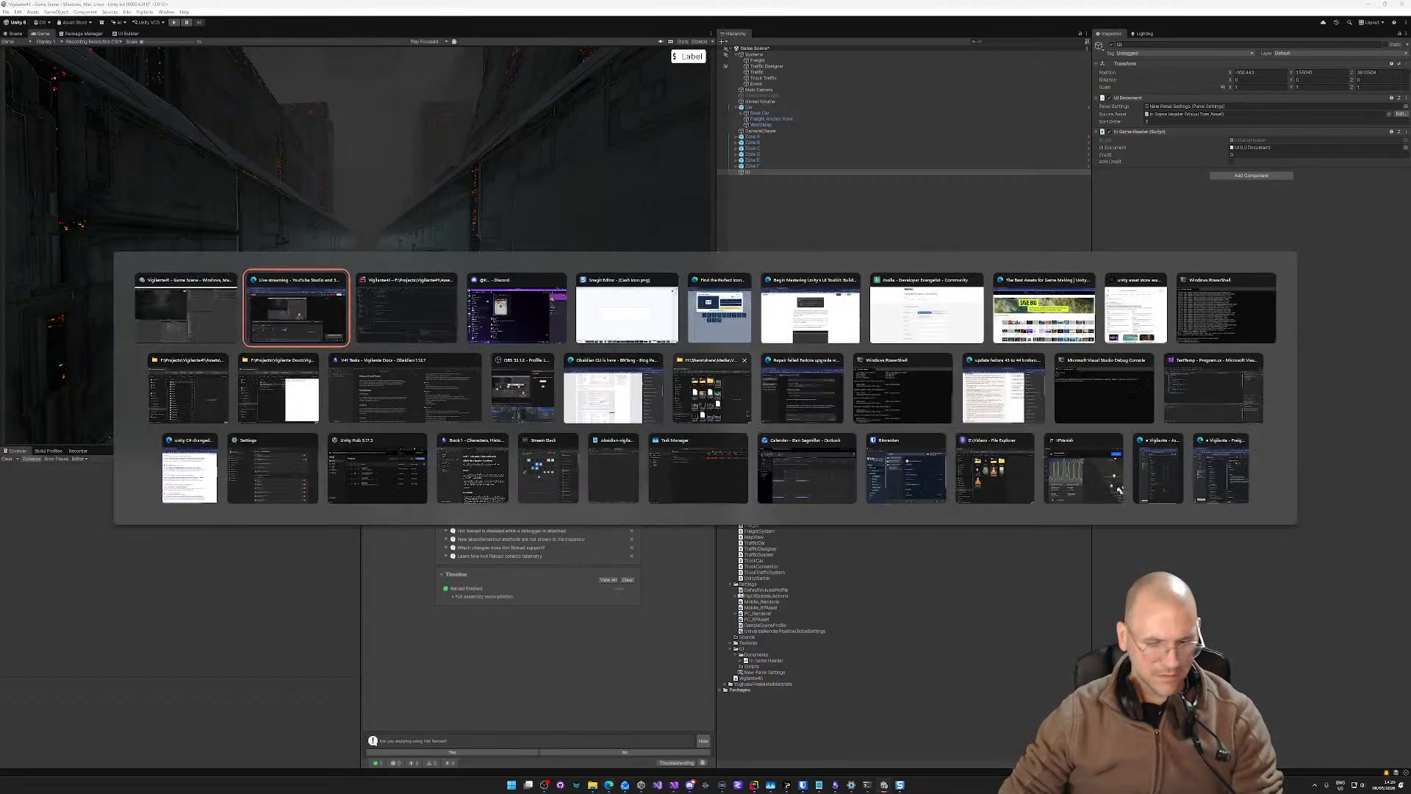
key("alt+Tab")
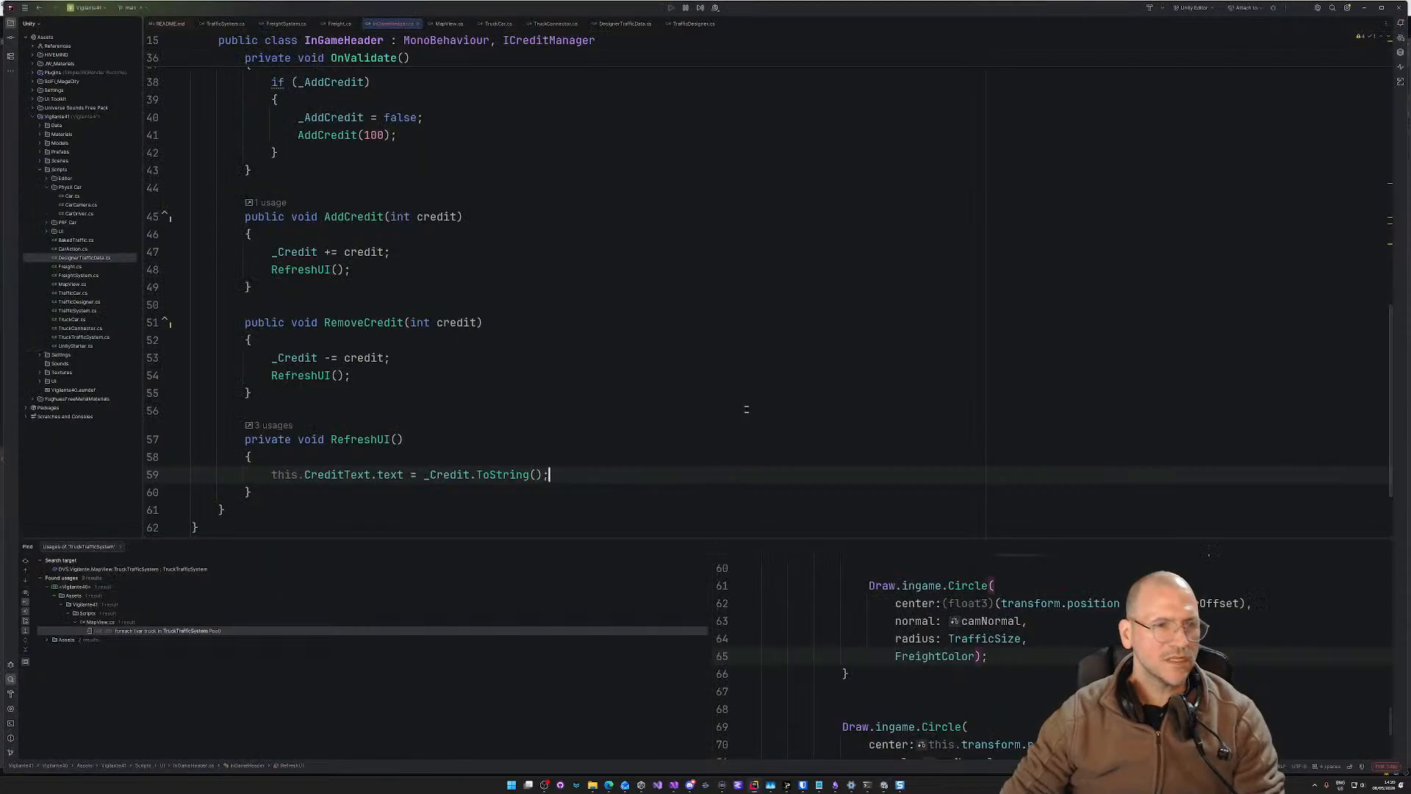
scroll(482, 414, "up", 9)
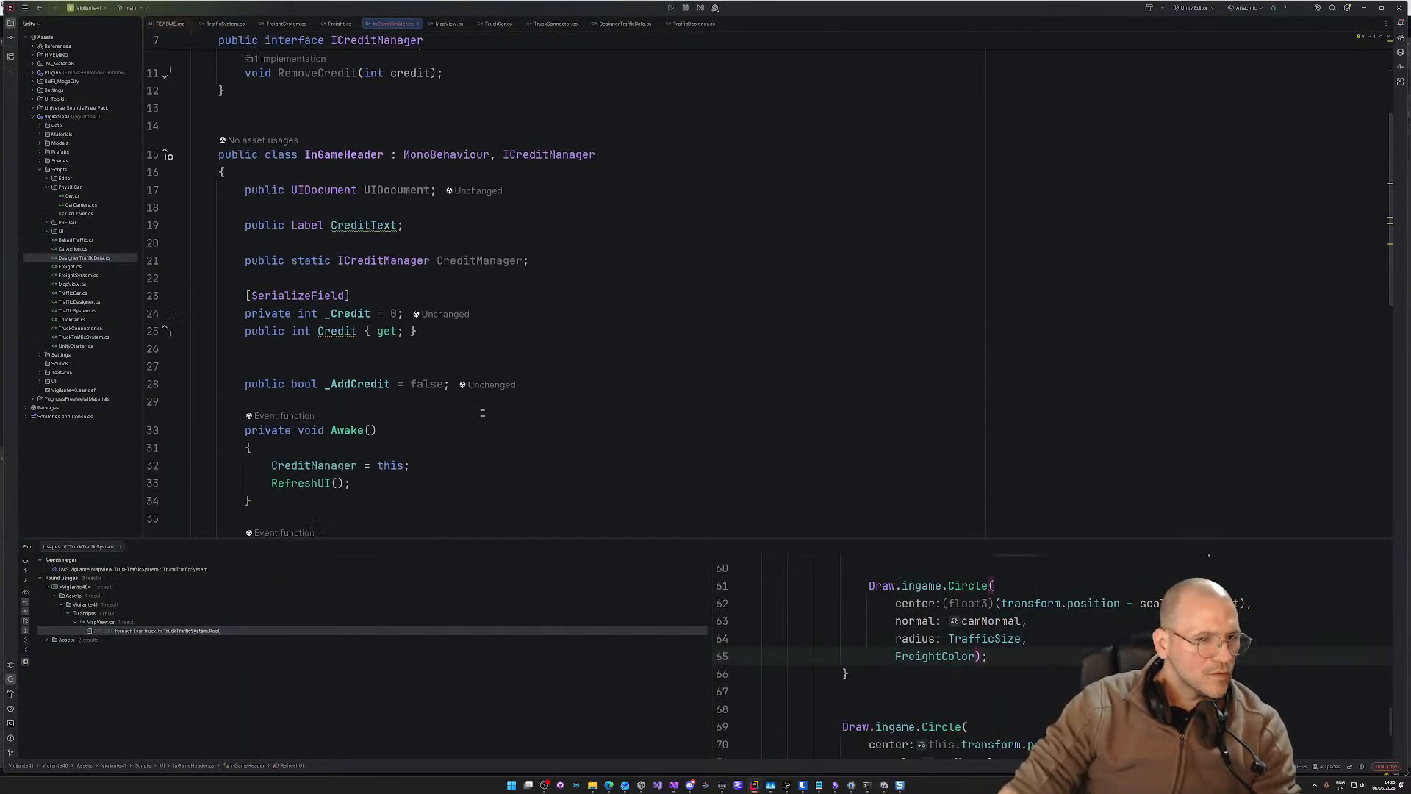
scroll(483, 413, "down", 1)
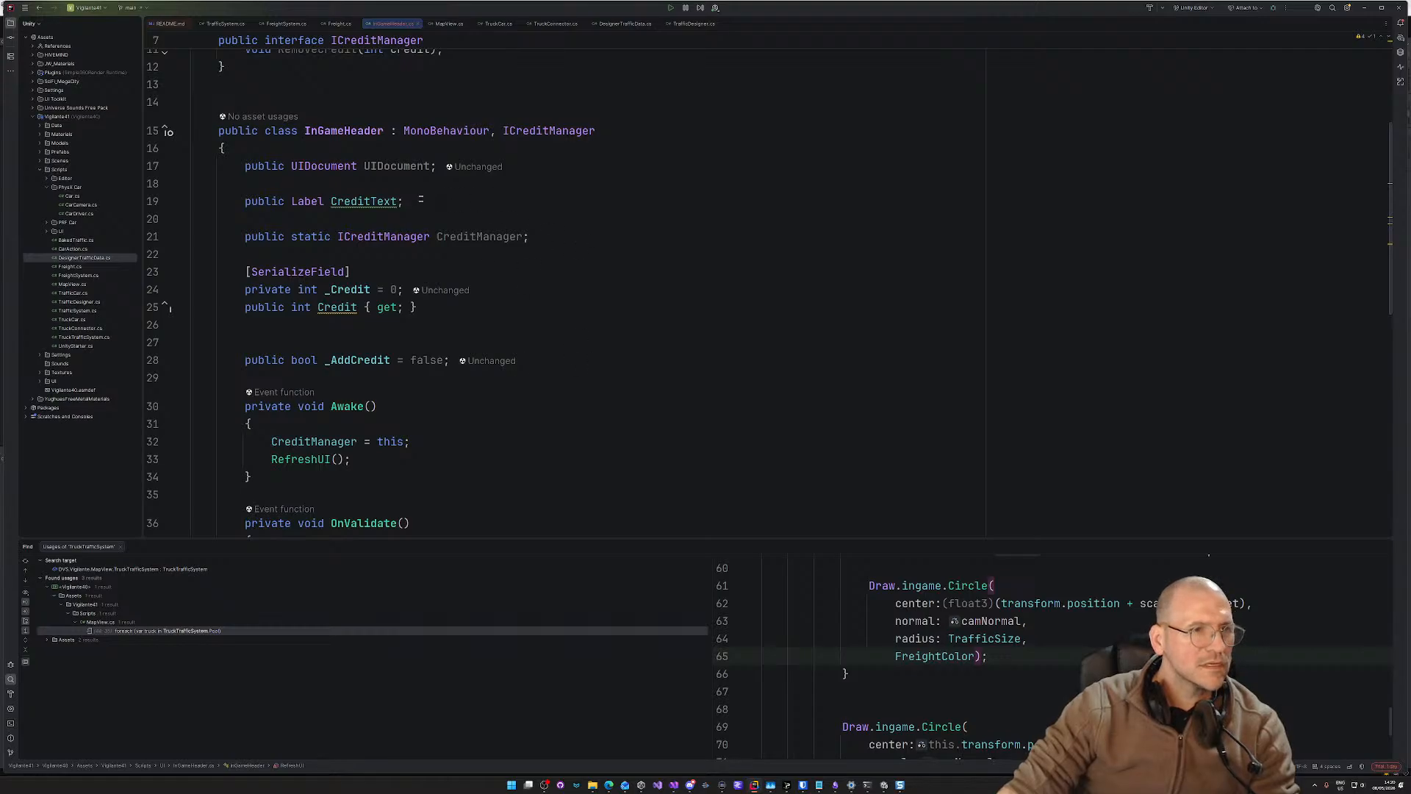
left_click_drag(421, 200, 250, 202)
left_click(457, 213)
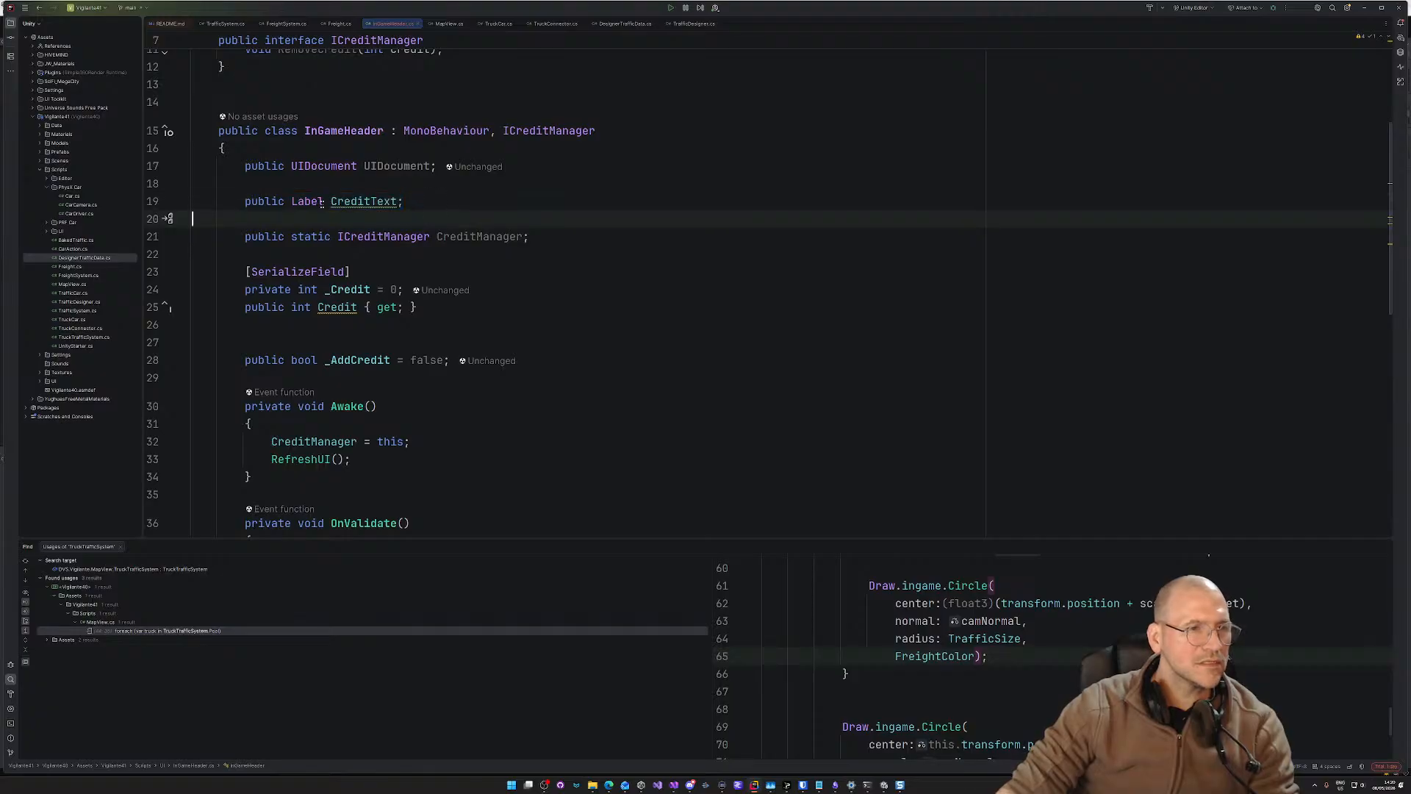
mouse_move(301, 202)
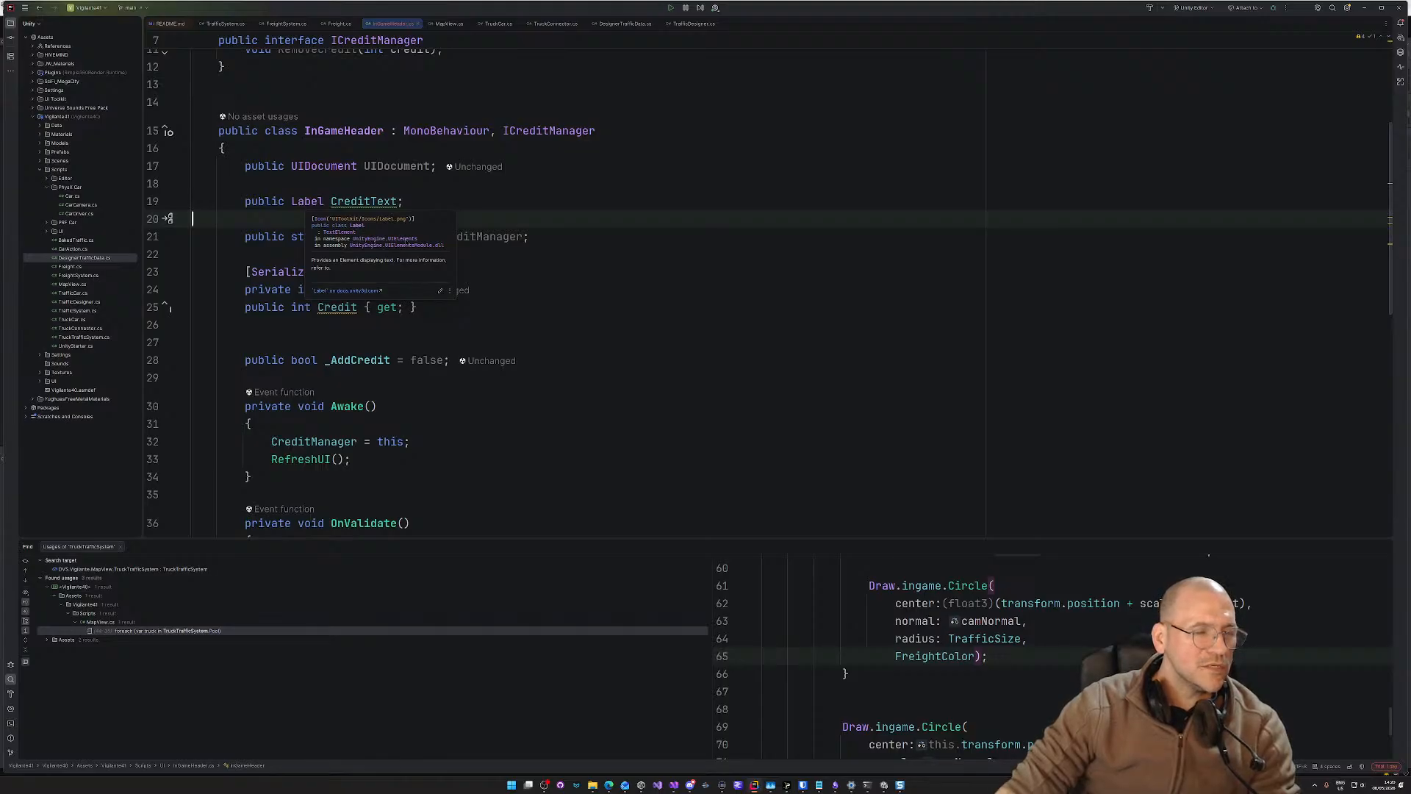
left_click(419, 201)
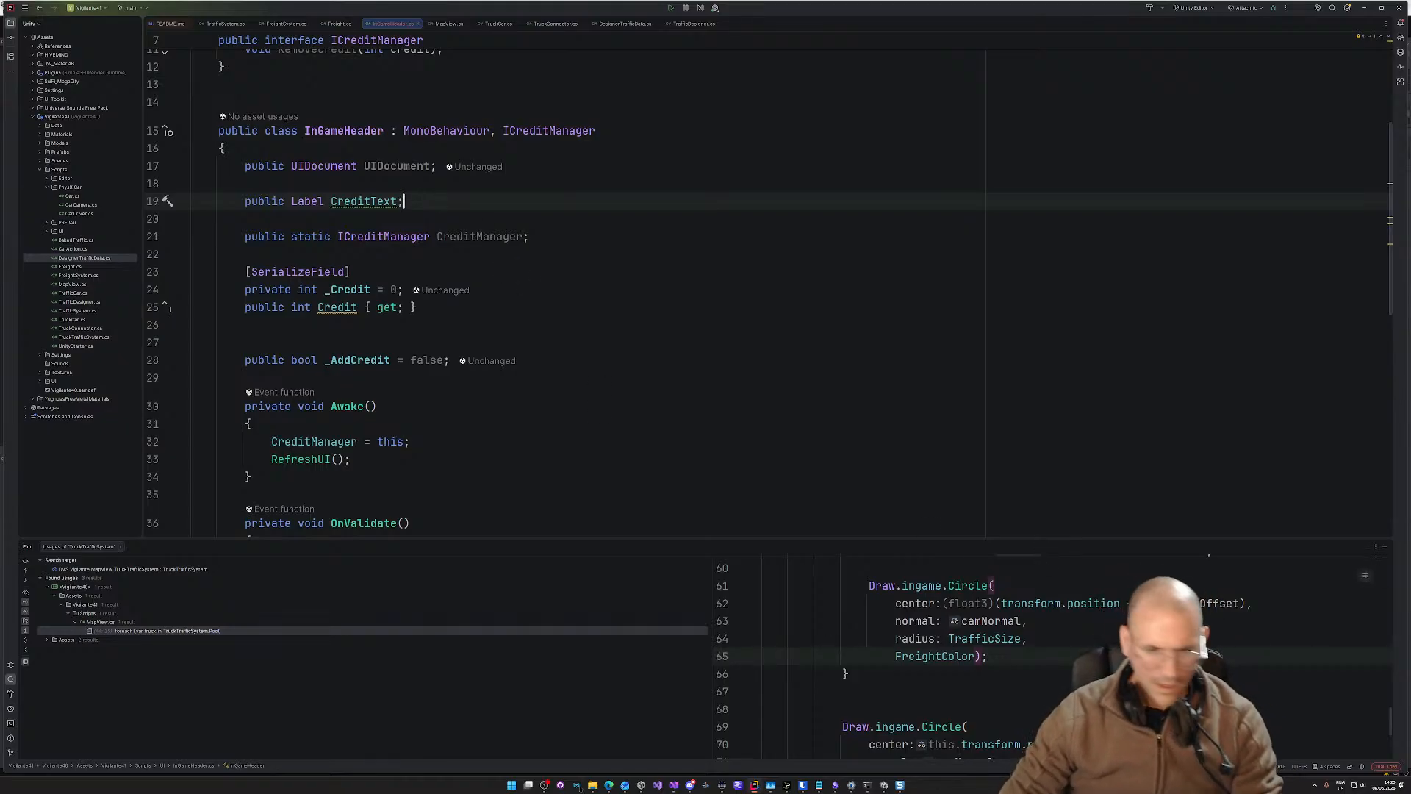
Step: Switch to the browser and search the web for "unity UI element Label field not showing in inspector"
mouse_move(608, 785)
left_click(831, 750)
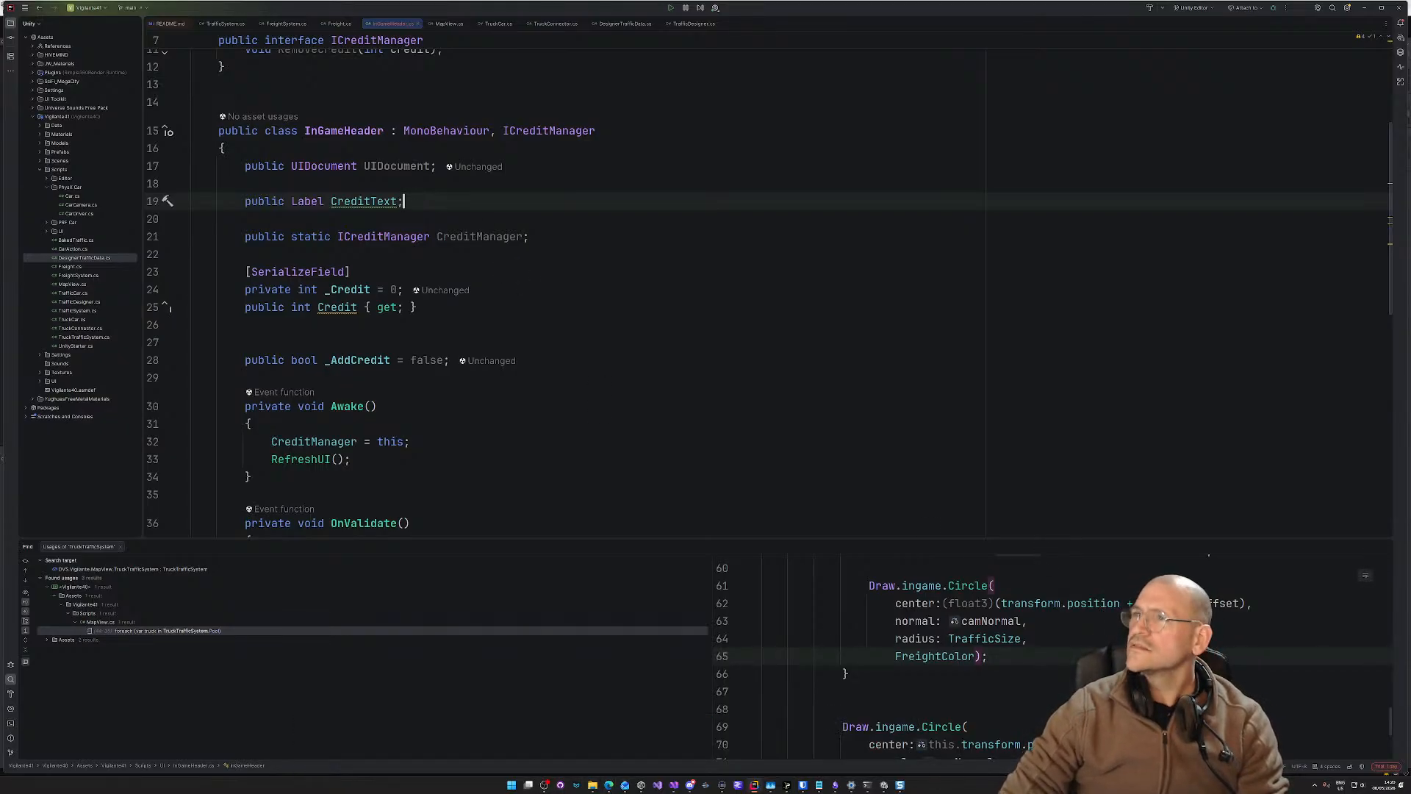
left_click_drag(912, 188, 974, 171)
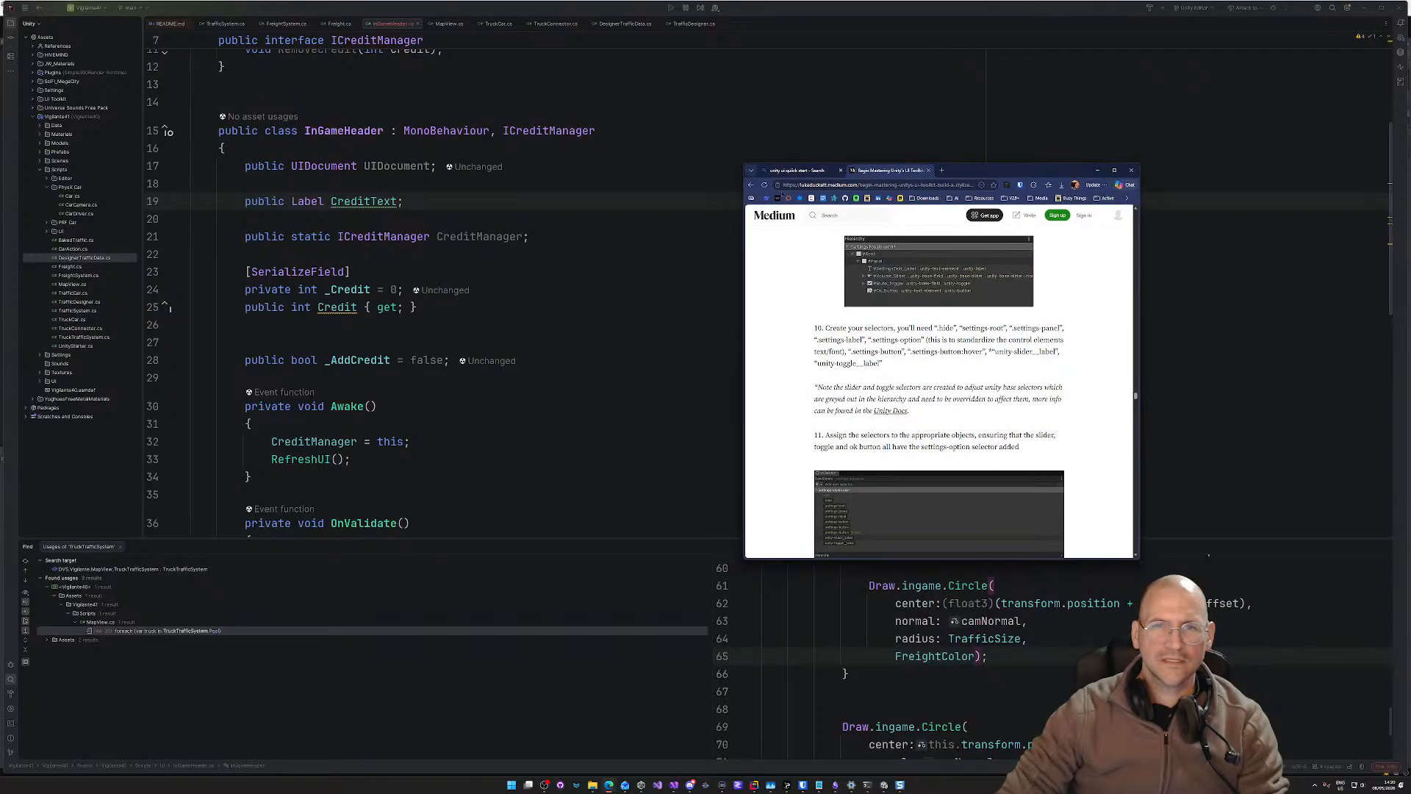
left_click(799, 170)
scroll(888, 226, "up", 8)
left_click(865, 186)
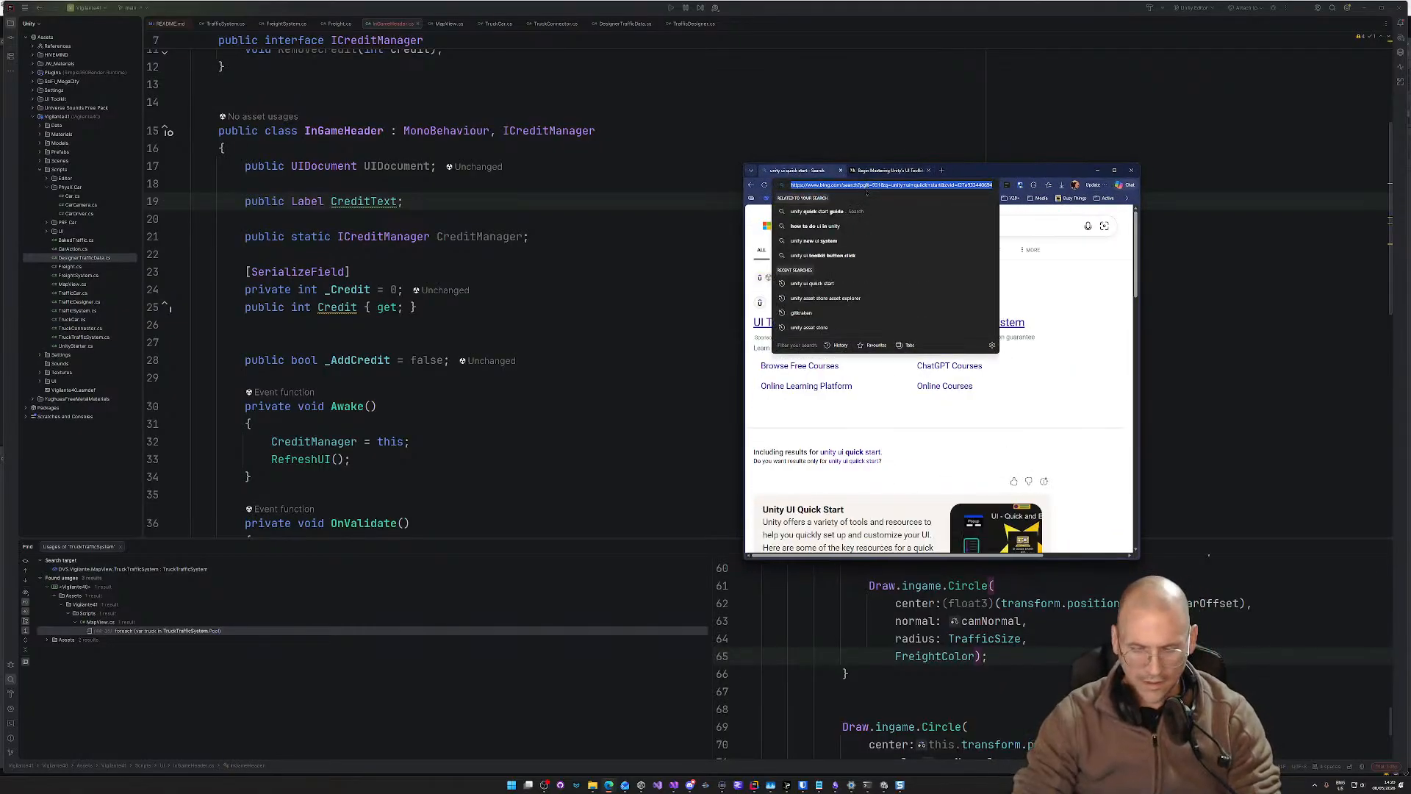
type("ub")
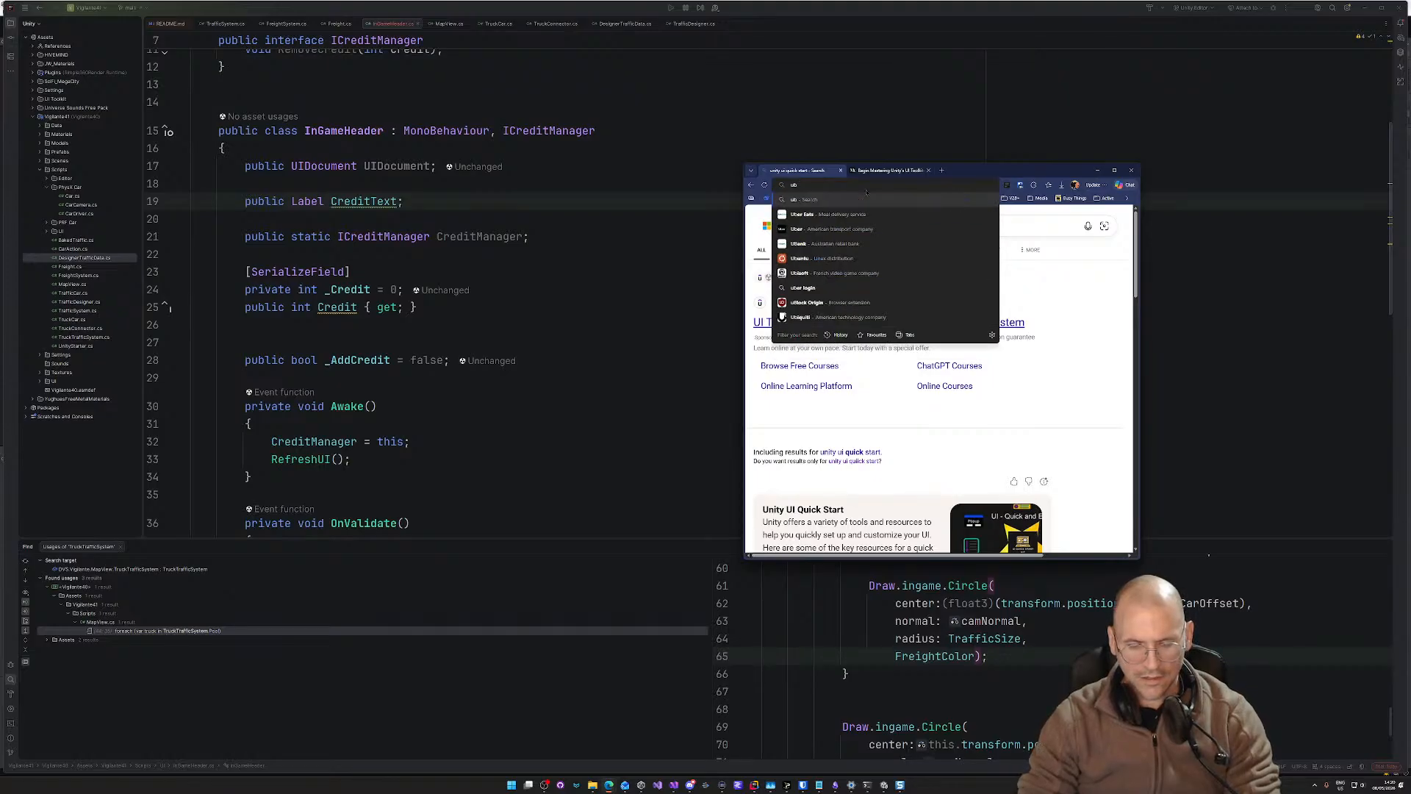
key("Escape")
type("unity")
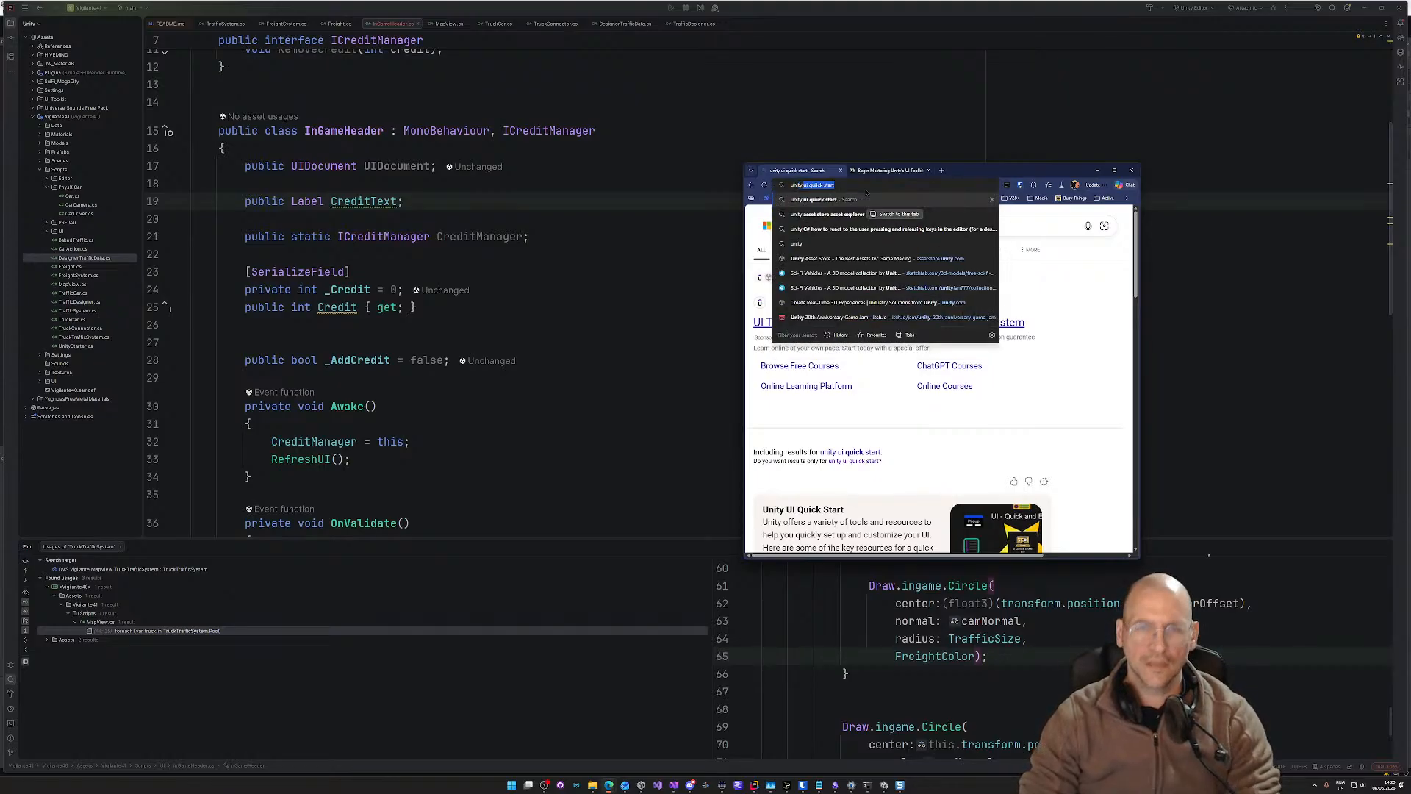
type(" UI eleme")
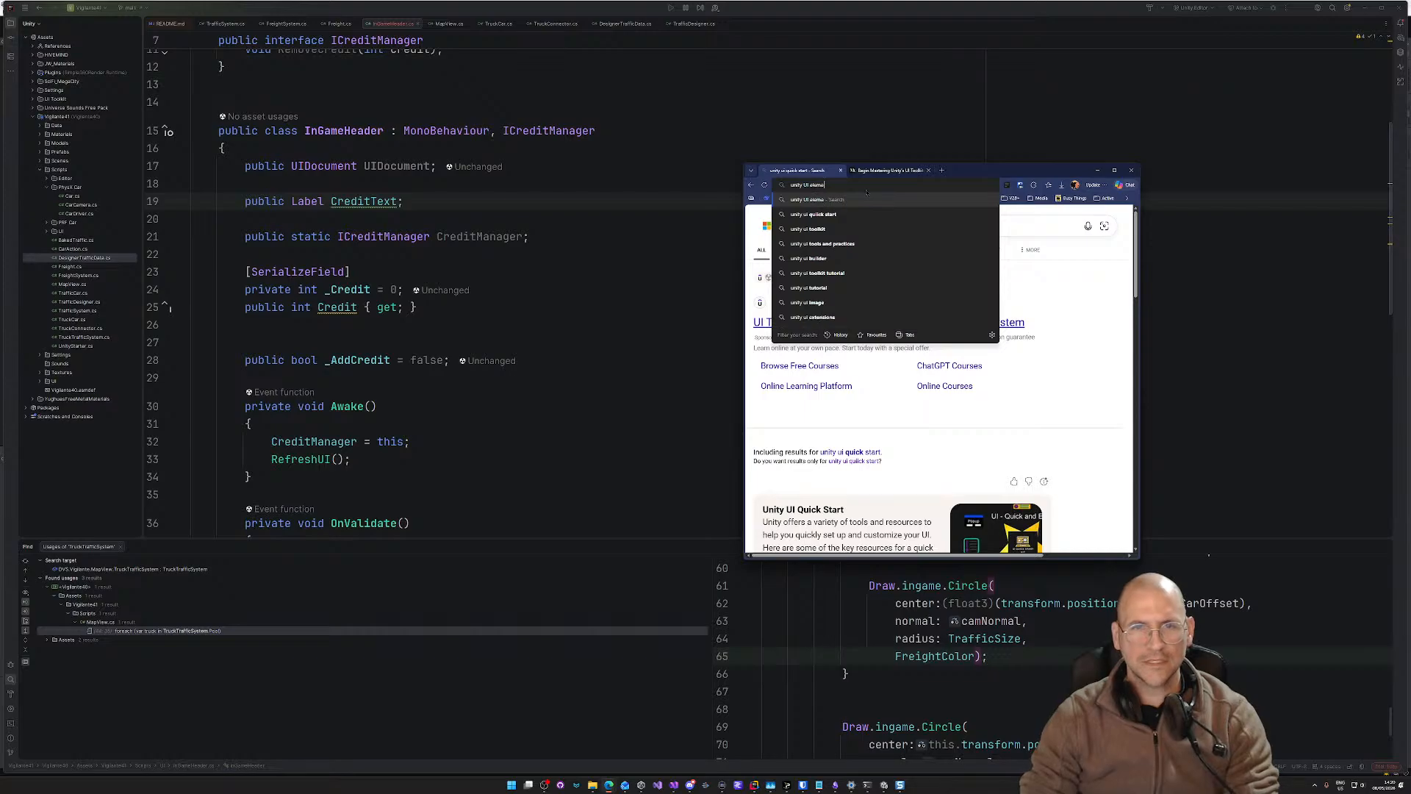
type("nt.La")
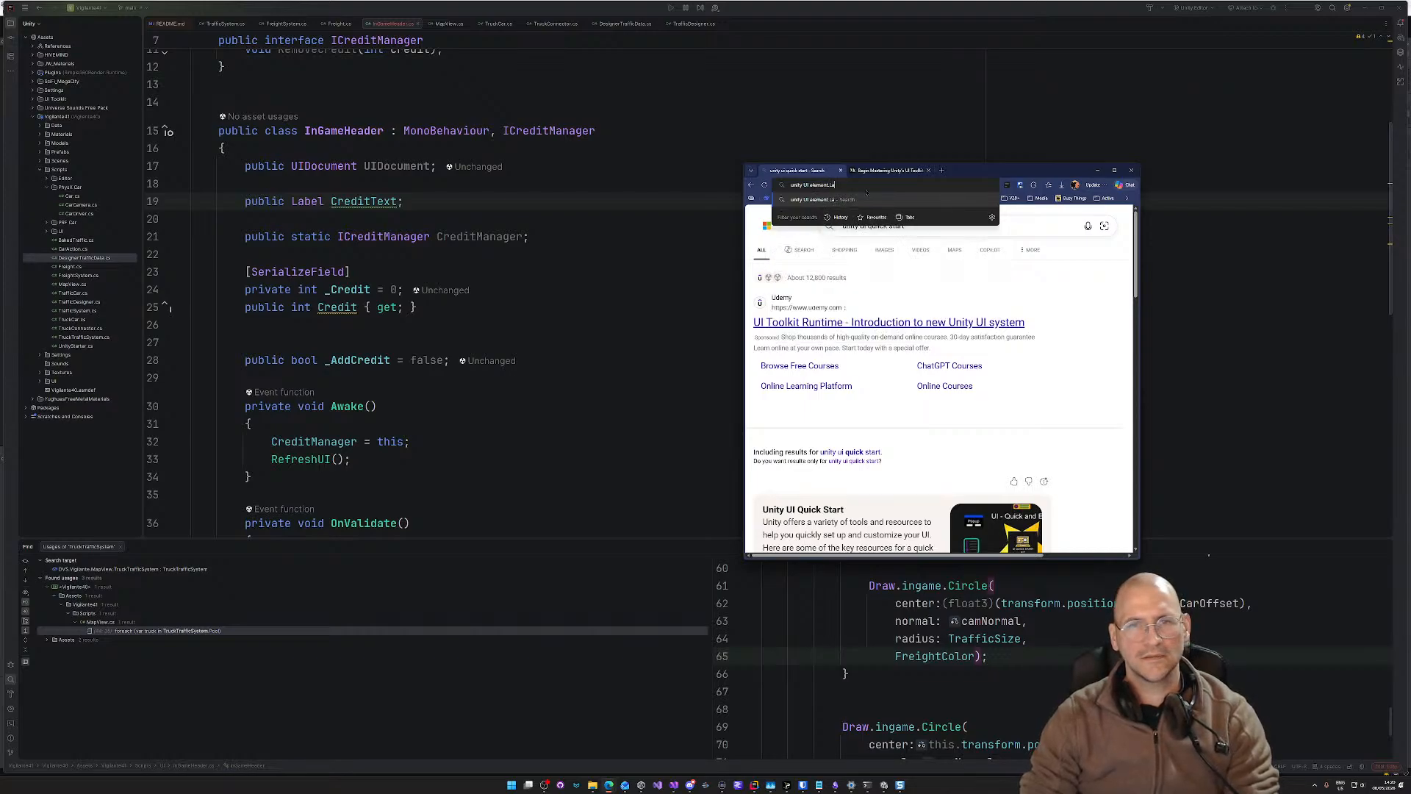
type("abe")
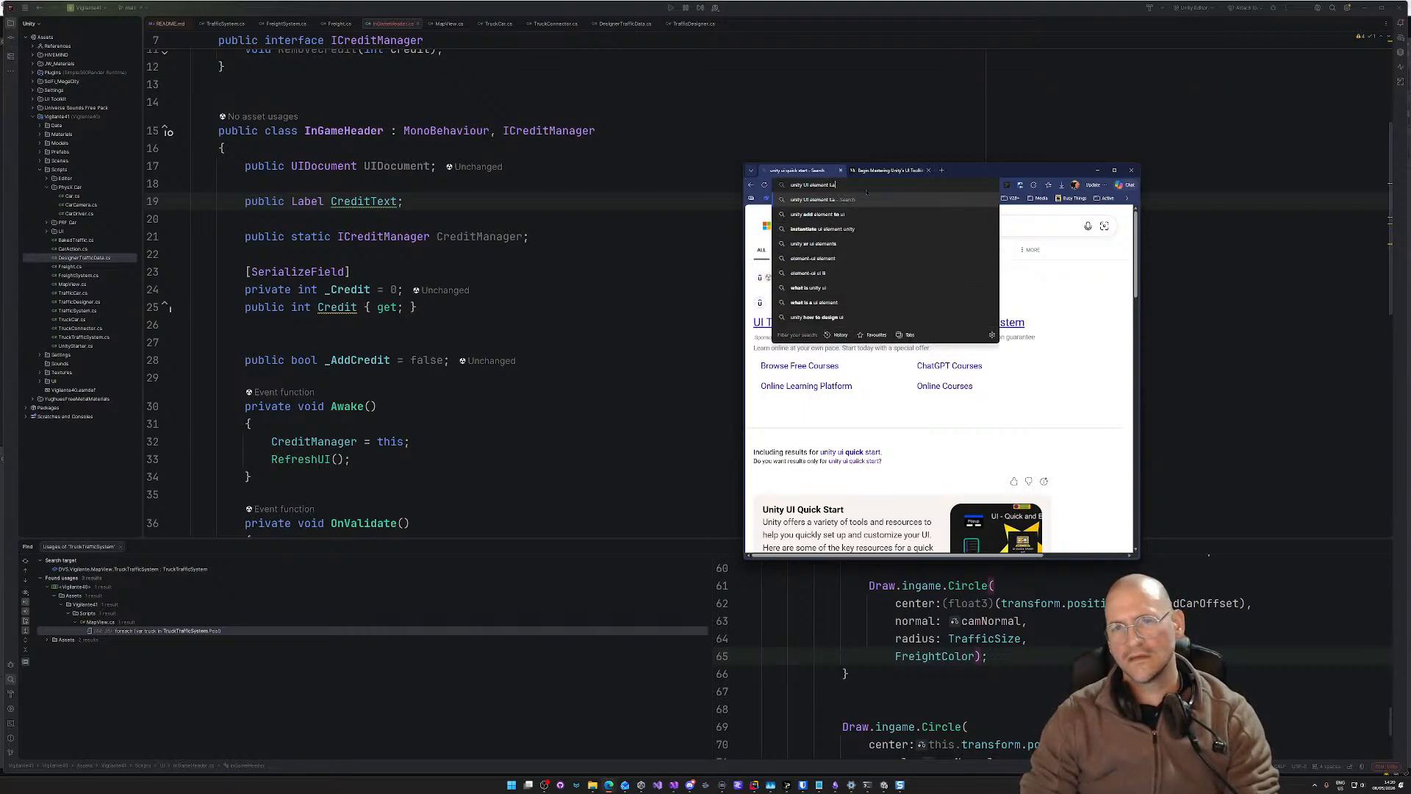
type("l not")
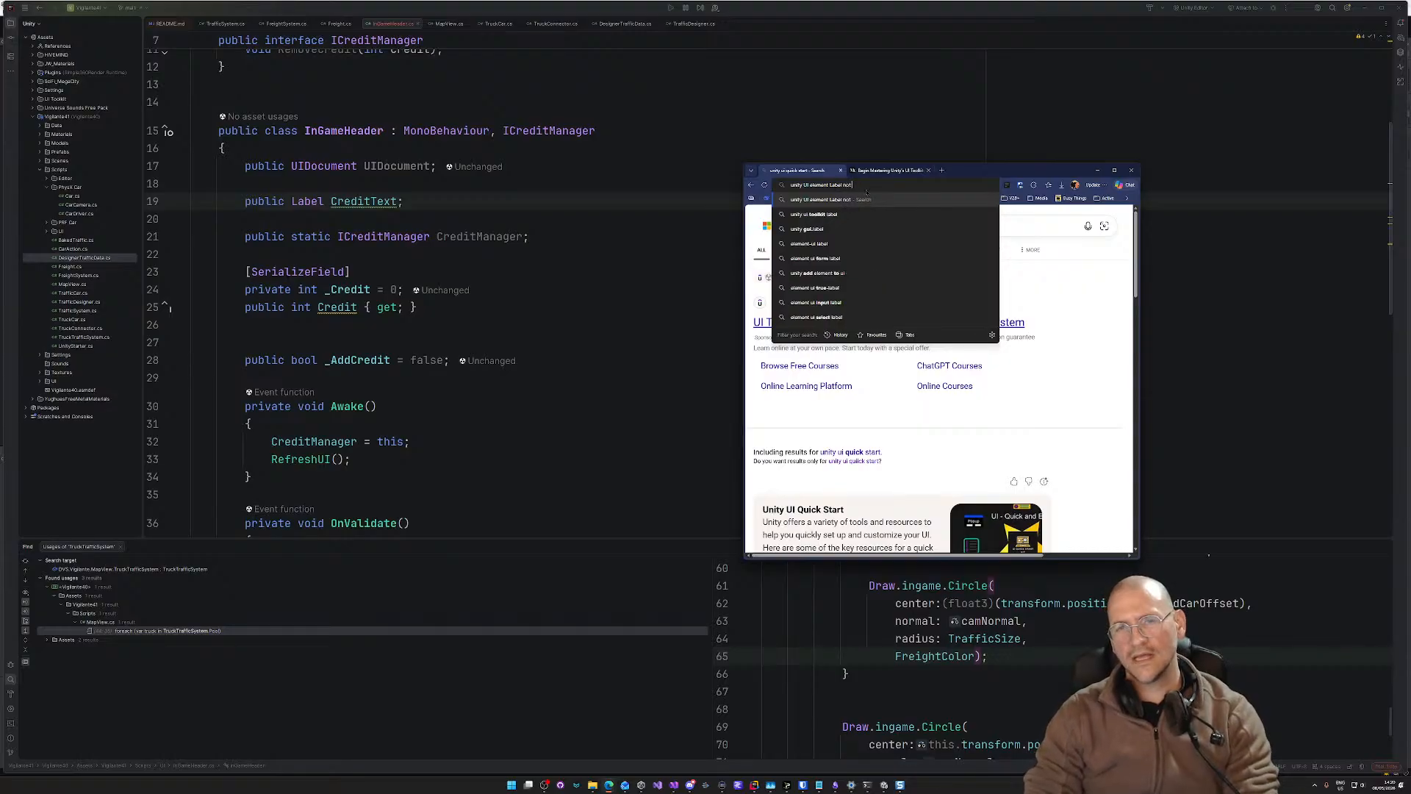
type(" show")
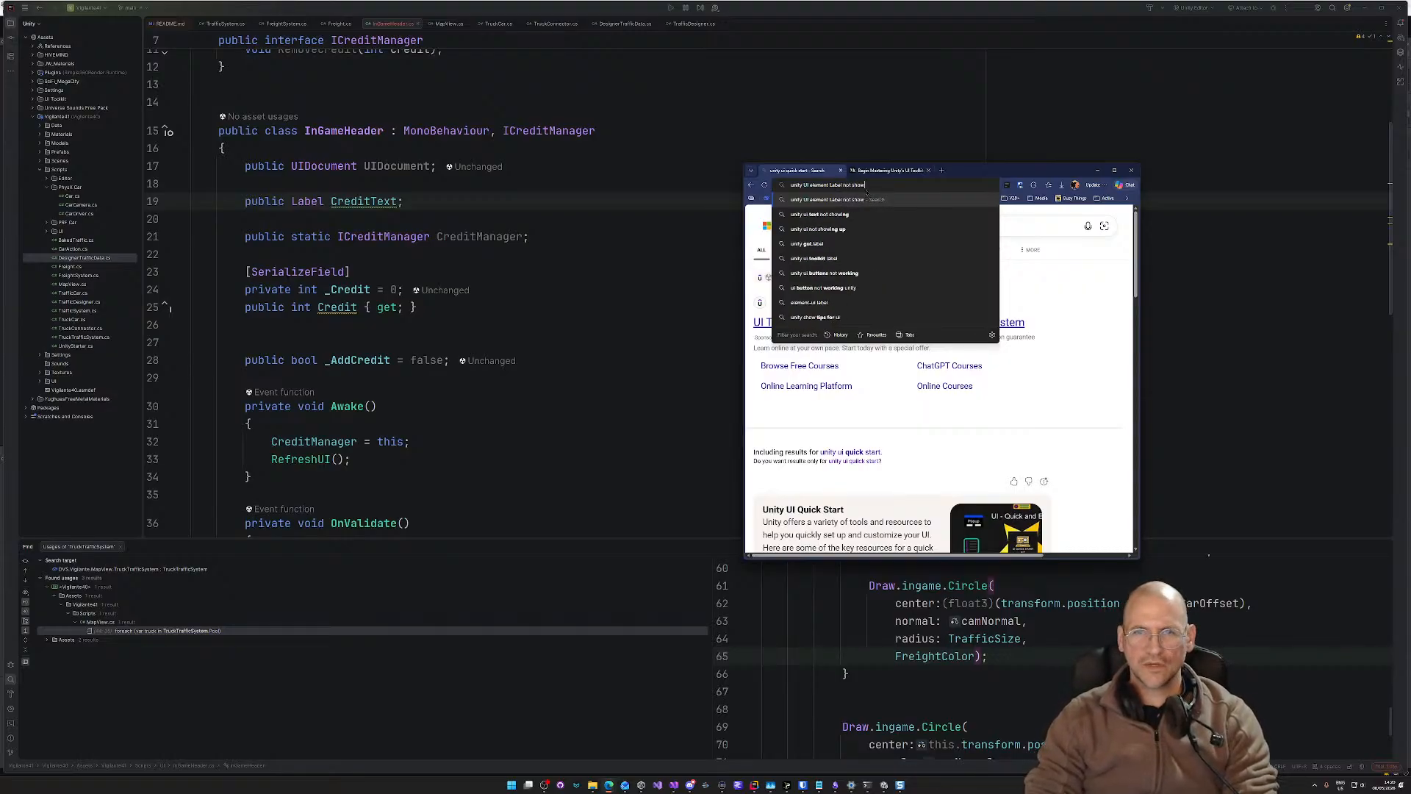
key("BackSpace")
key("BackSpace")
key("BackSpace")
key("BackSpace")
key("BackSpace")
key("BackSpace")
key("BackSpace")
key("BackSpace")
key("BackSpace")
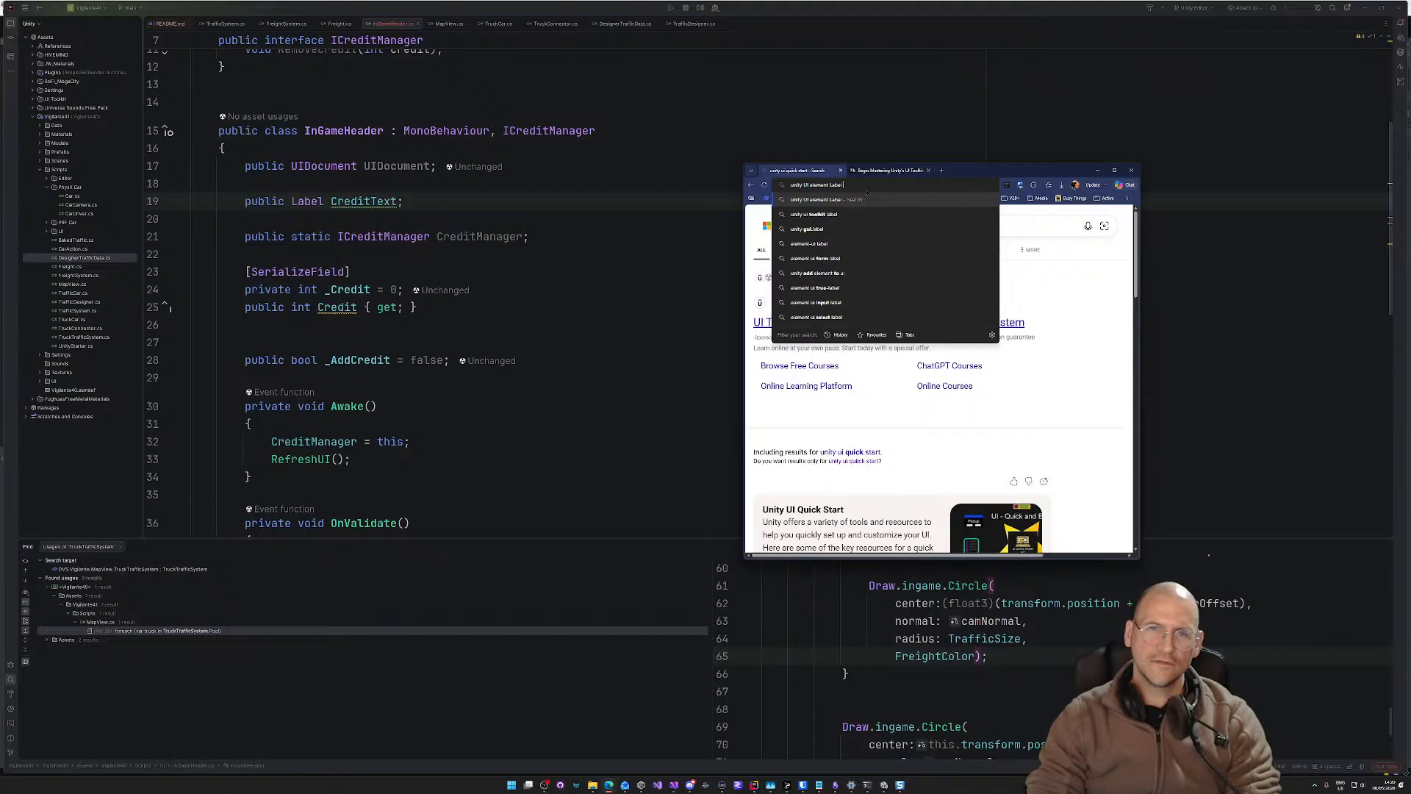
type("field not ")
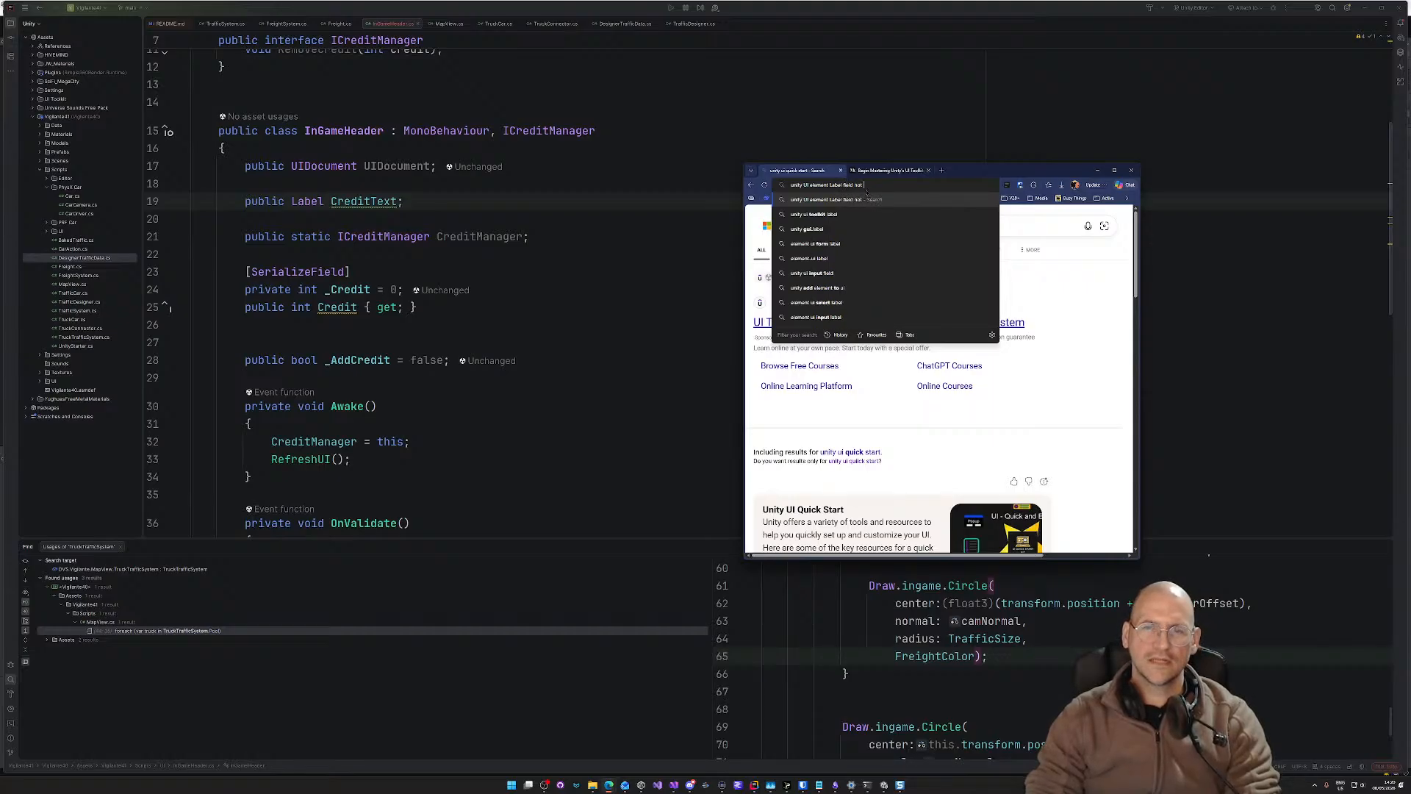
type("showing in")
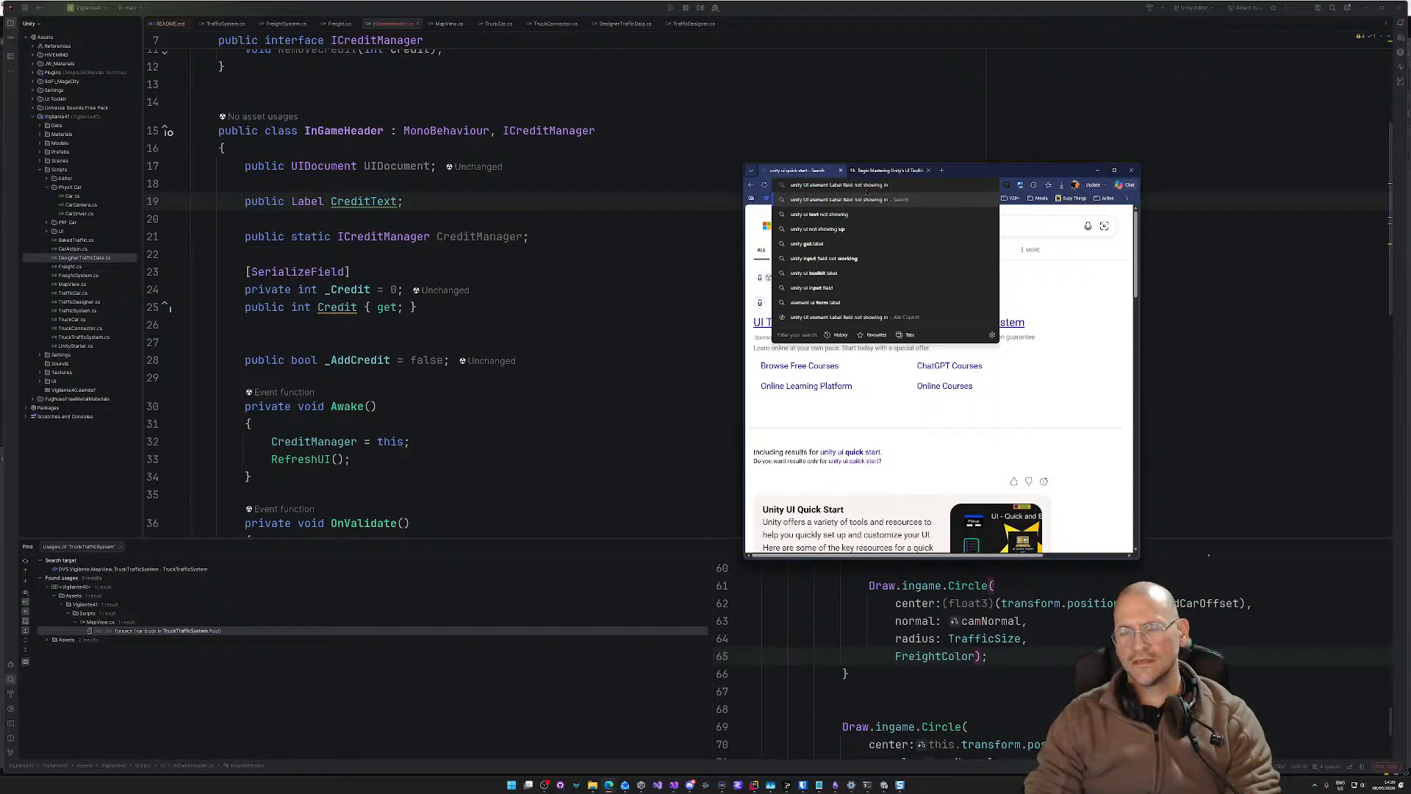
type(" inspector")
key("Return")
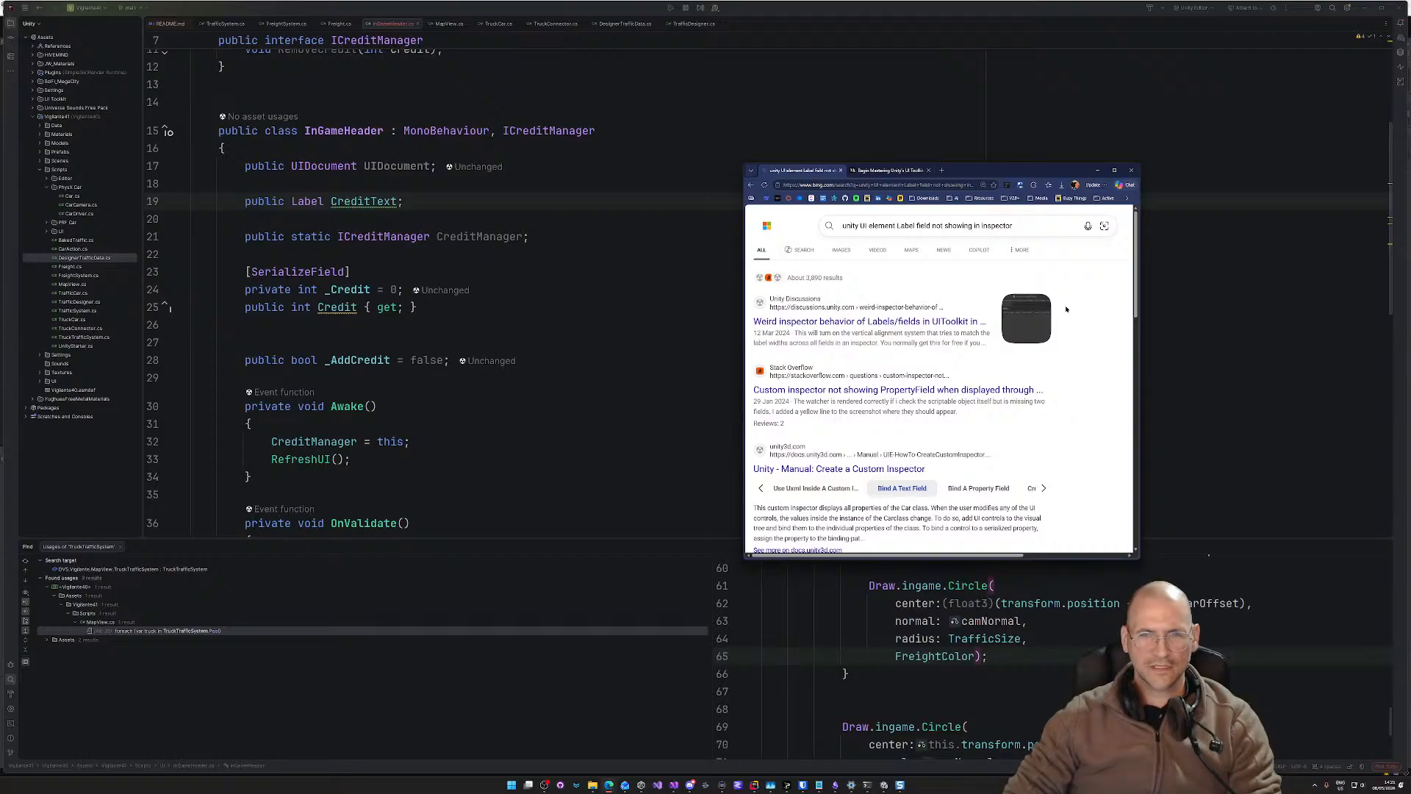
Step: Switch back to the InGameHeader code and add an empty line after the CreditManager assignment in Awake
key("alt+Tab")
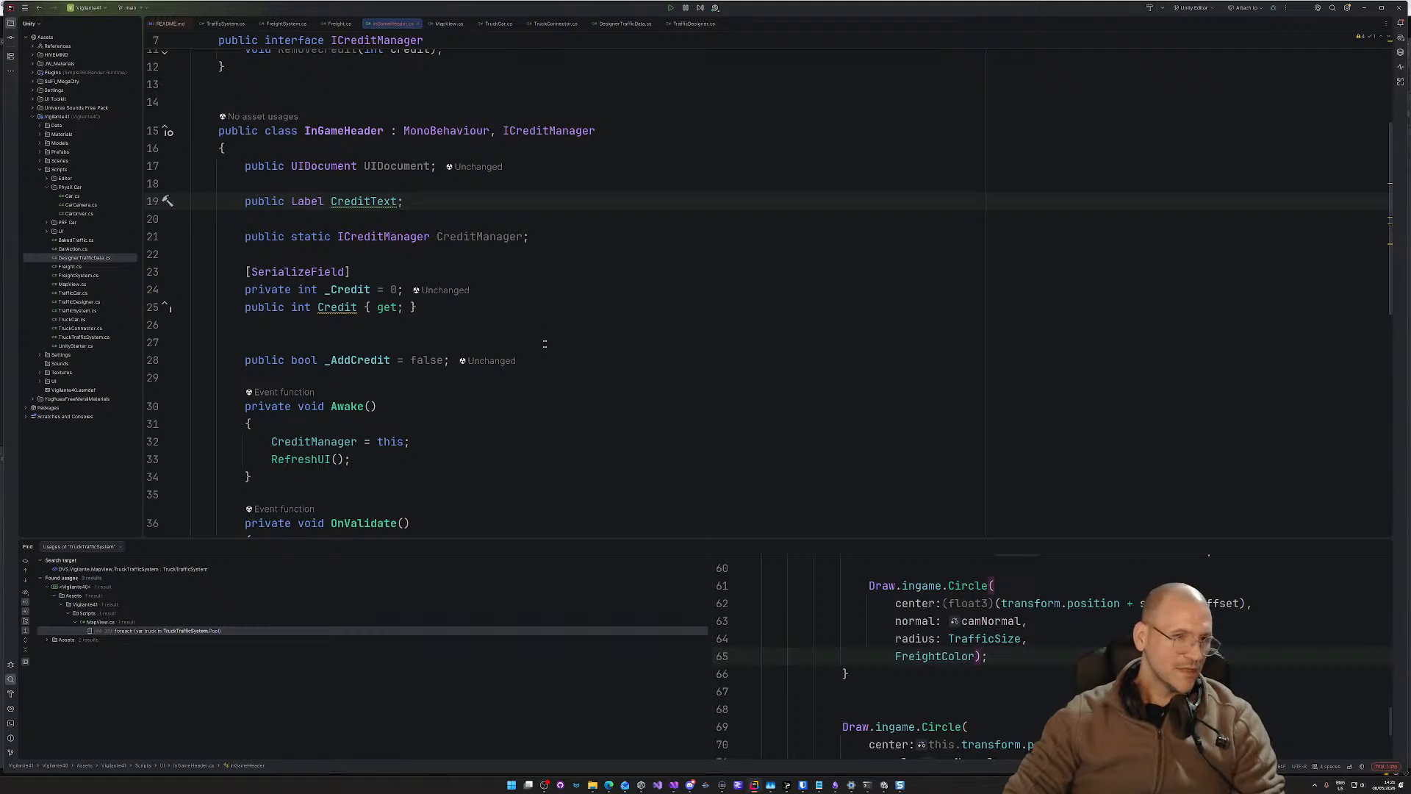
left_click(519, 461)
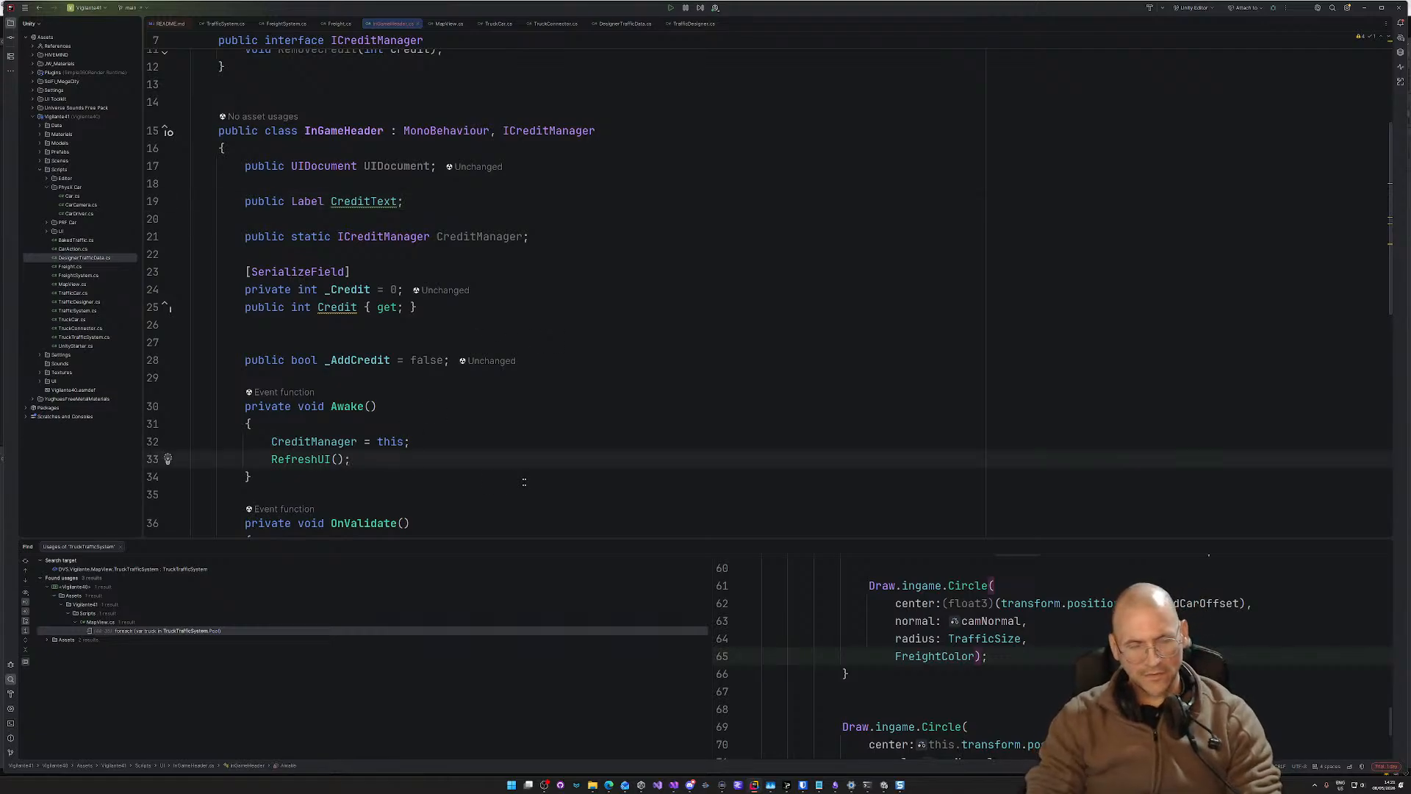
left_click(435, 444)
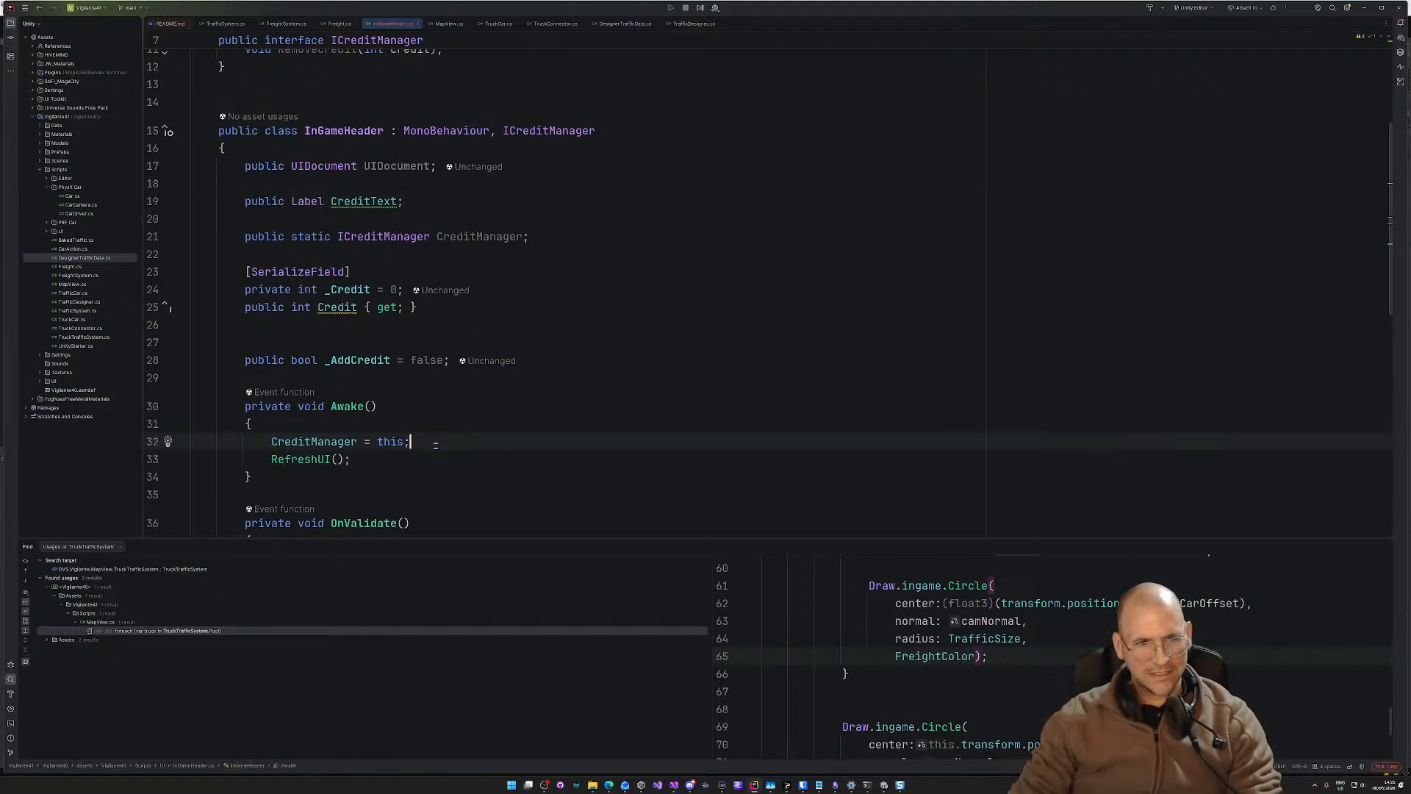
key("Return")
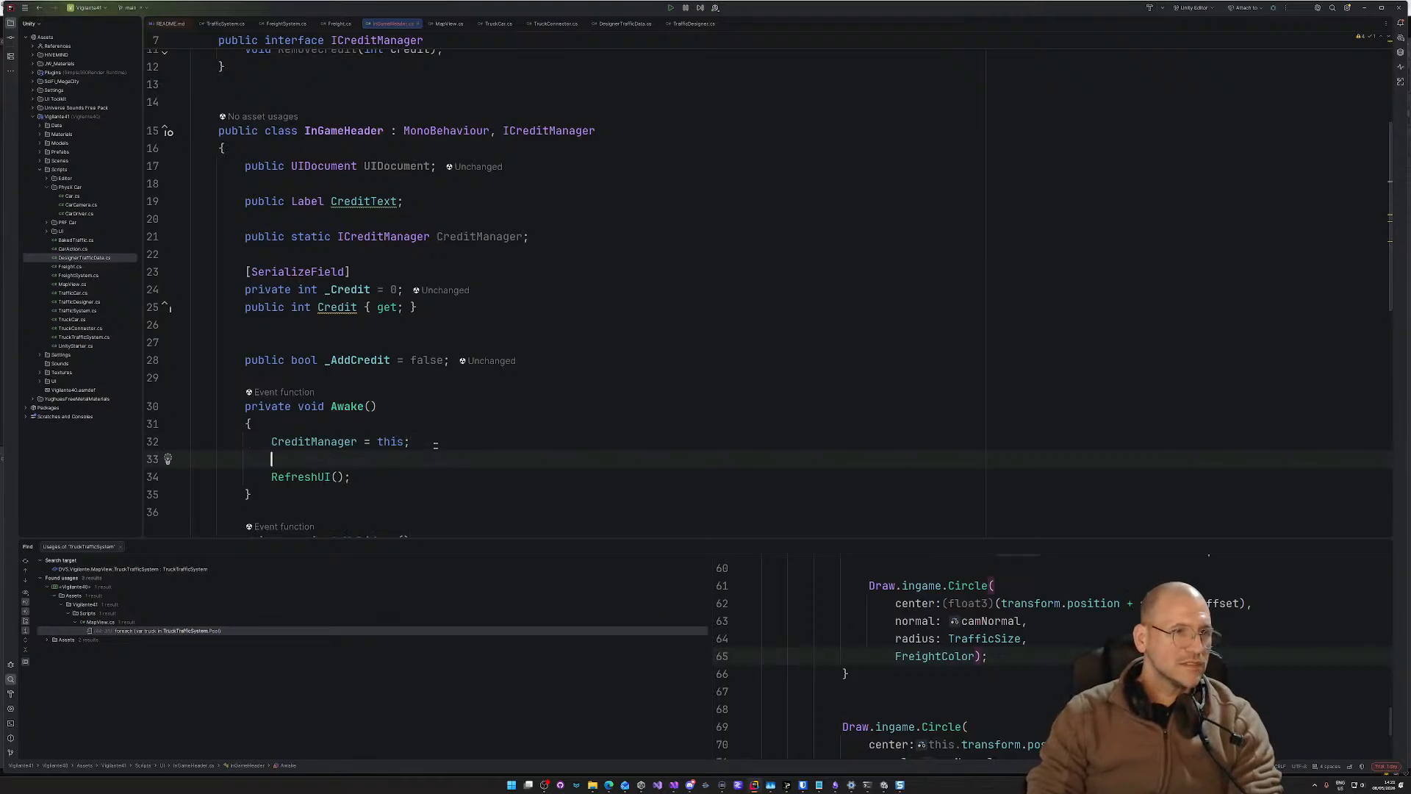
type("Crea")
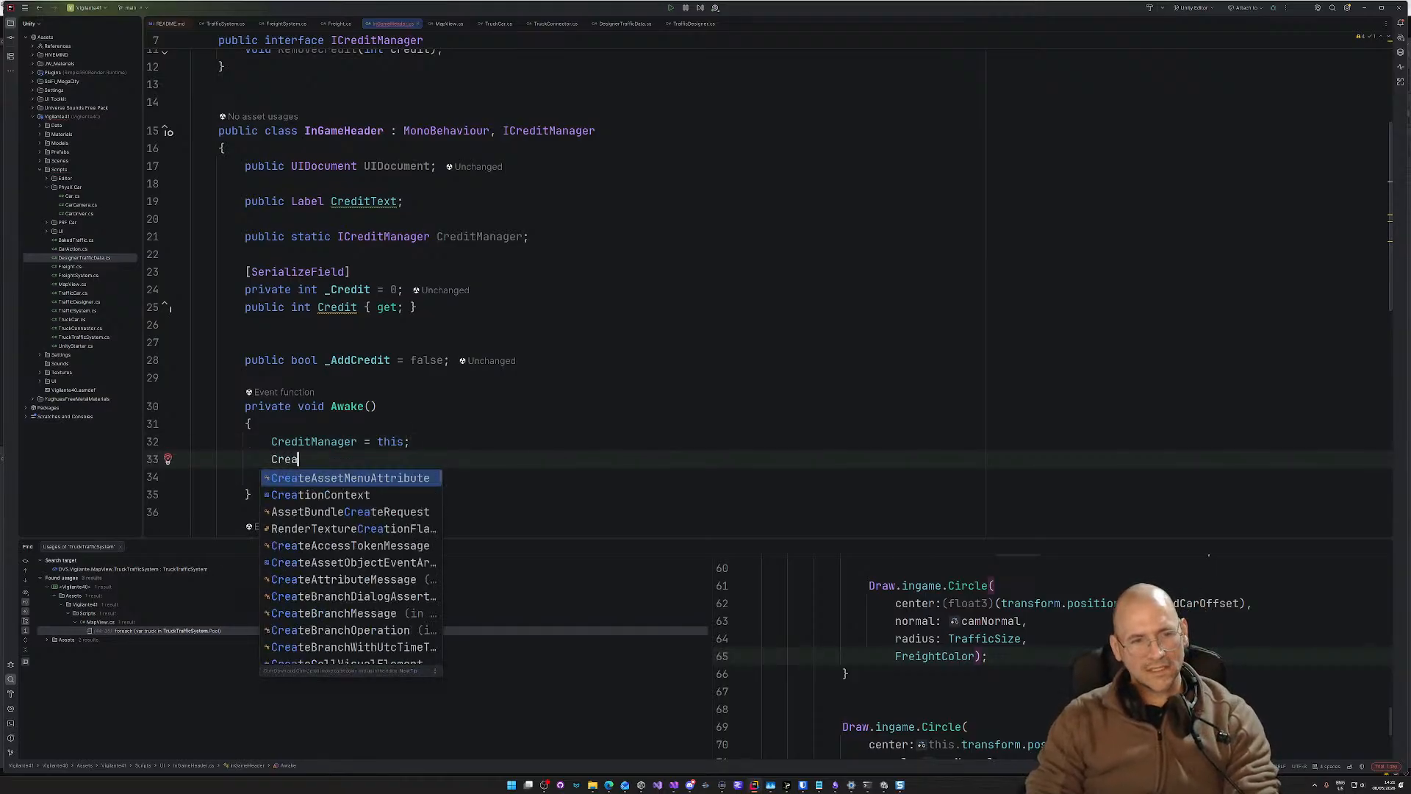
key("BackSpace")
type("ditTex")
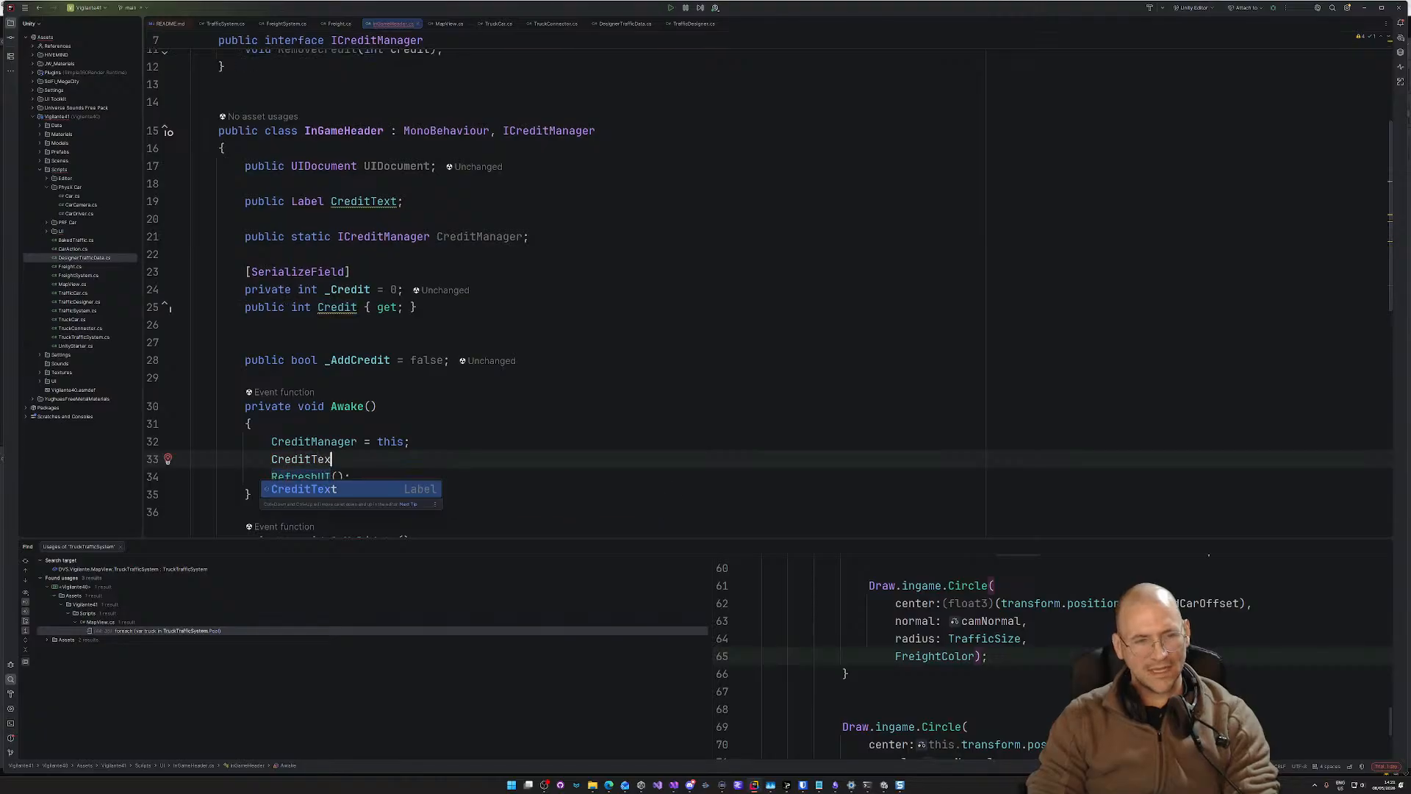
type("t =")
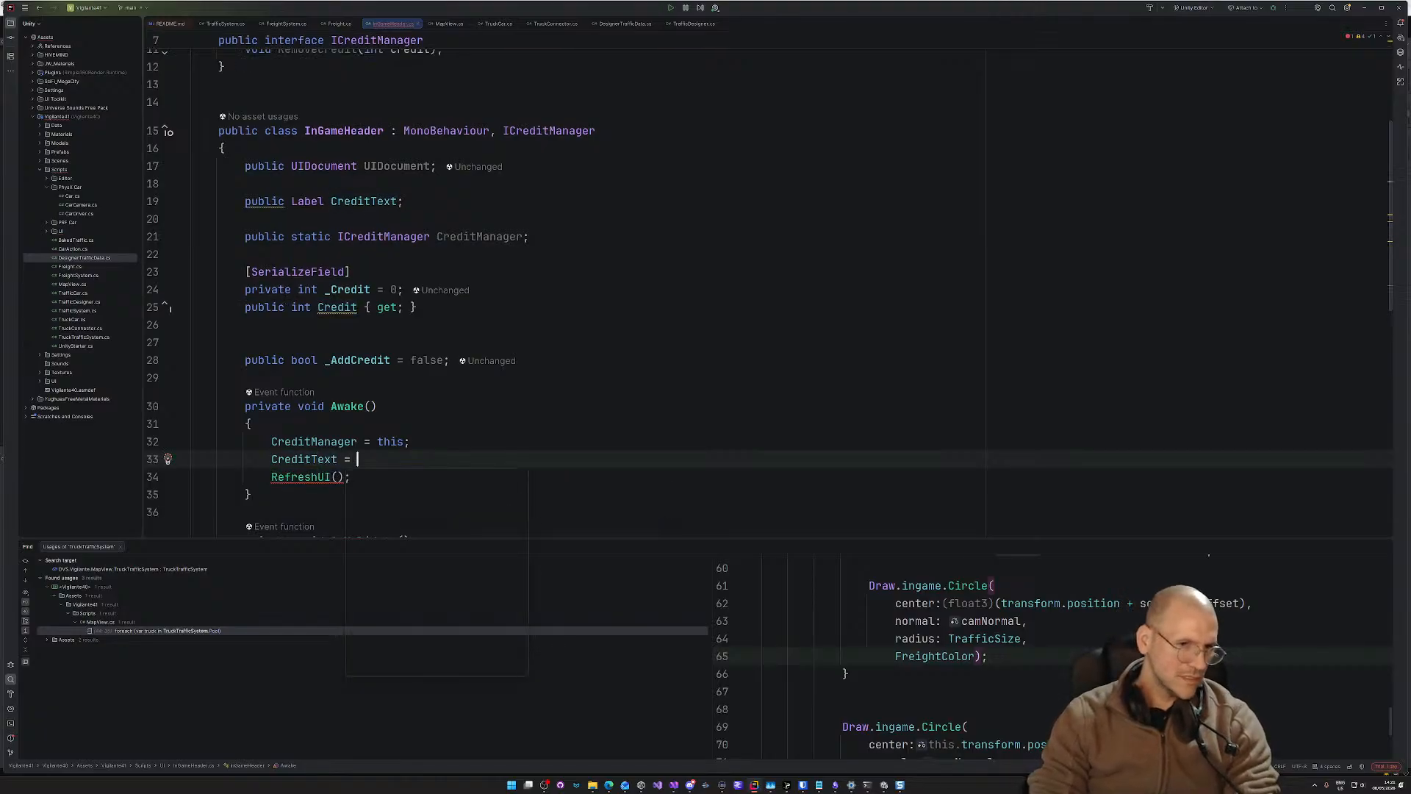
key("BackSpace")
key("BackSpace")
key("BackSpace")
key("BackSpace")
key("BackSpace")
key("BackSpace")
key("BackSpace")
key("BackSpace")
key("BackSpace")
key("BackSpace")
key("BackSpace")
key("BackSpace")
key("BackSpace")
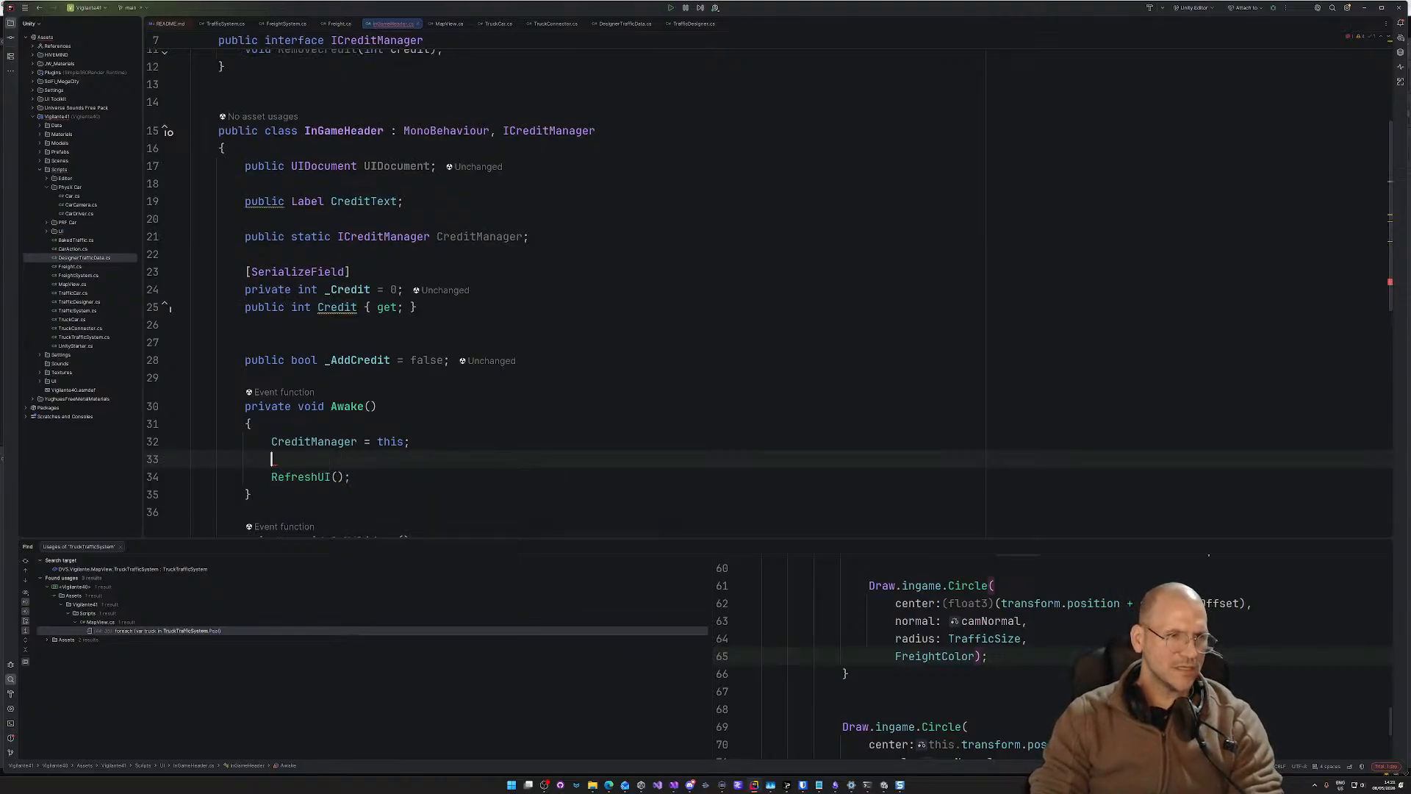
Step: Try a Find call on UIDocument in Awake, going through the suggested Find methods, and clear the attempt
type("UIDocument")
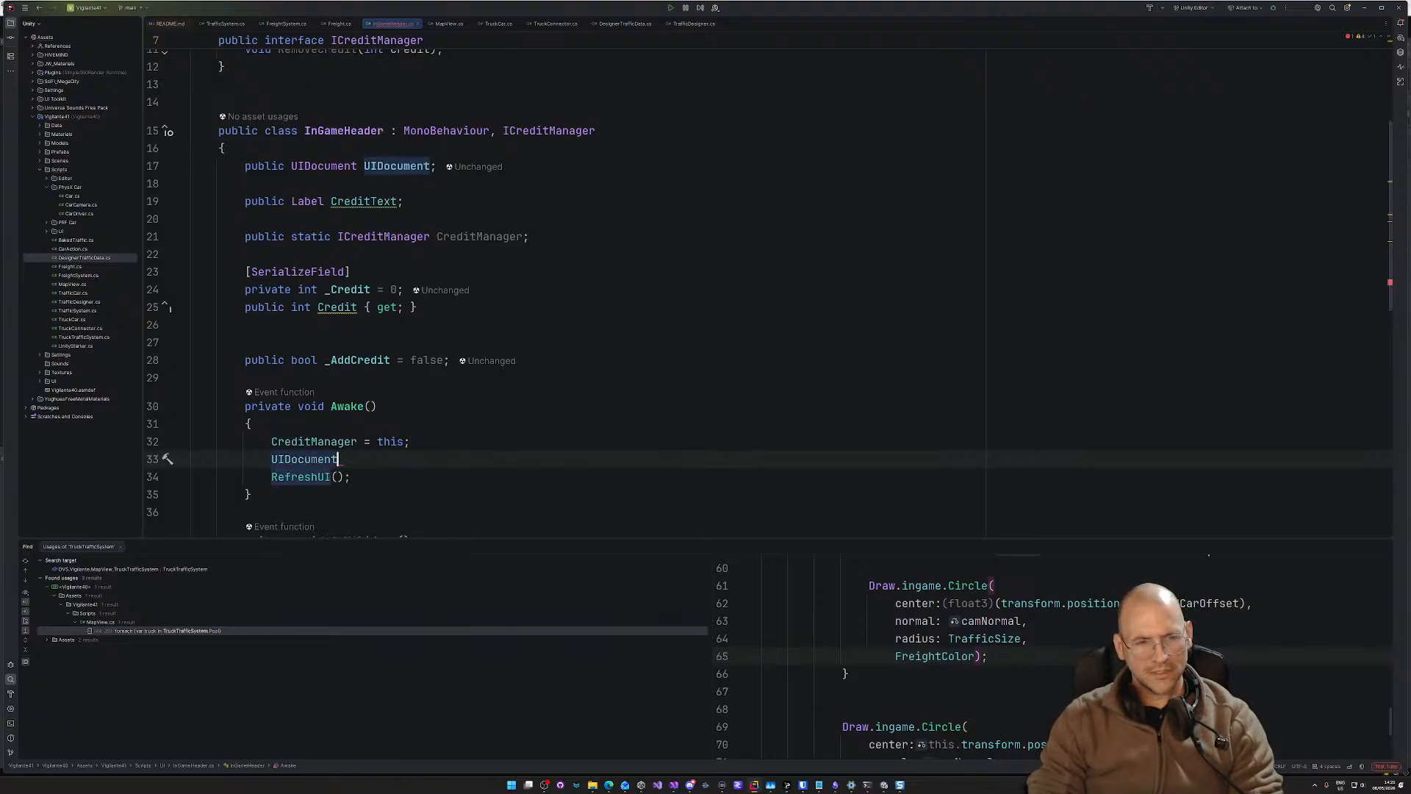
type(".fin")
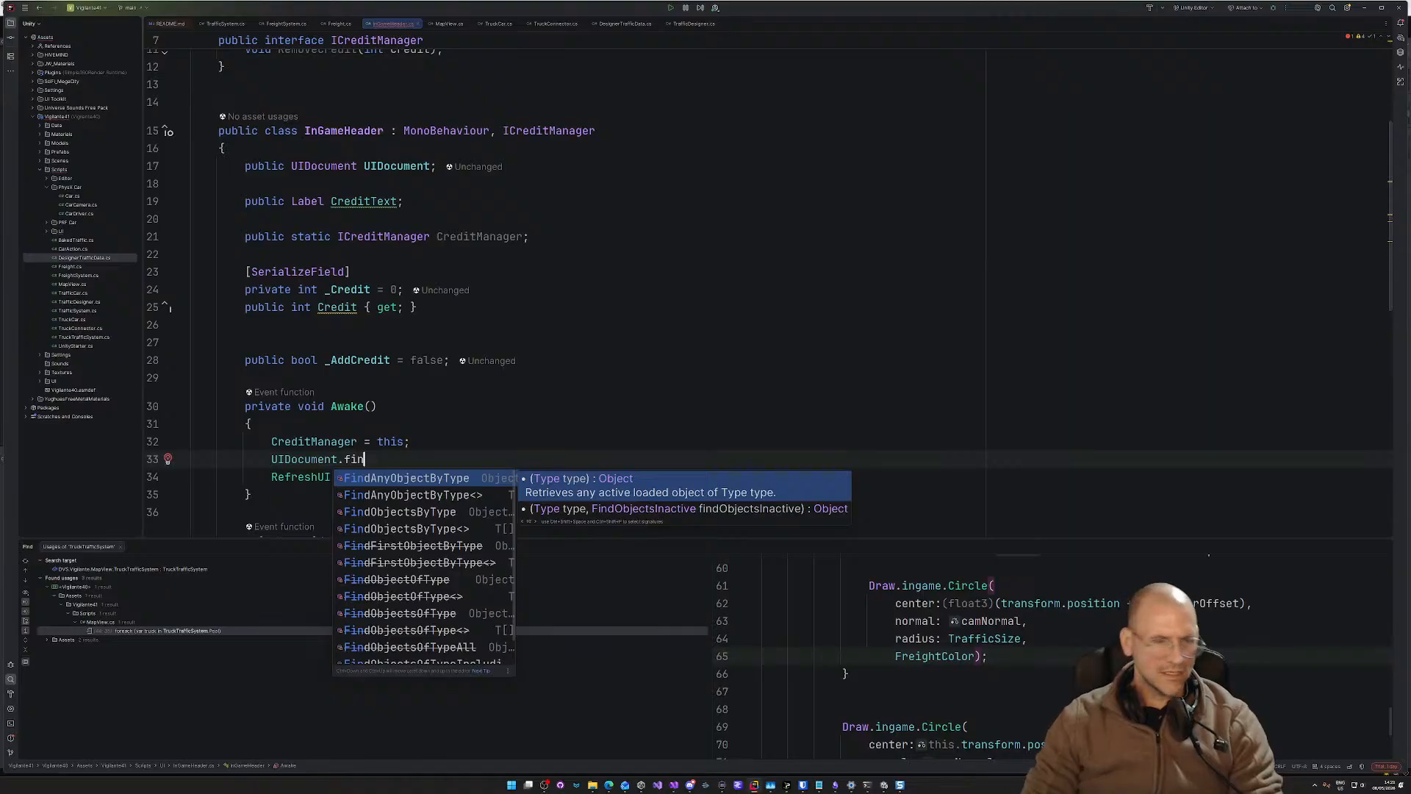
key("Down")
key("Down")
key("Down")
key("Down")
key("Down")
key("Down")
key("Down")
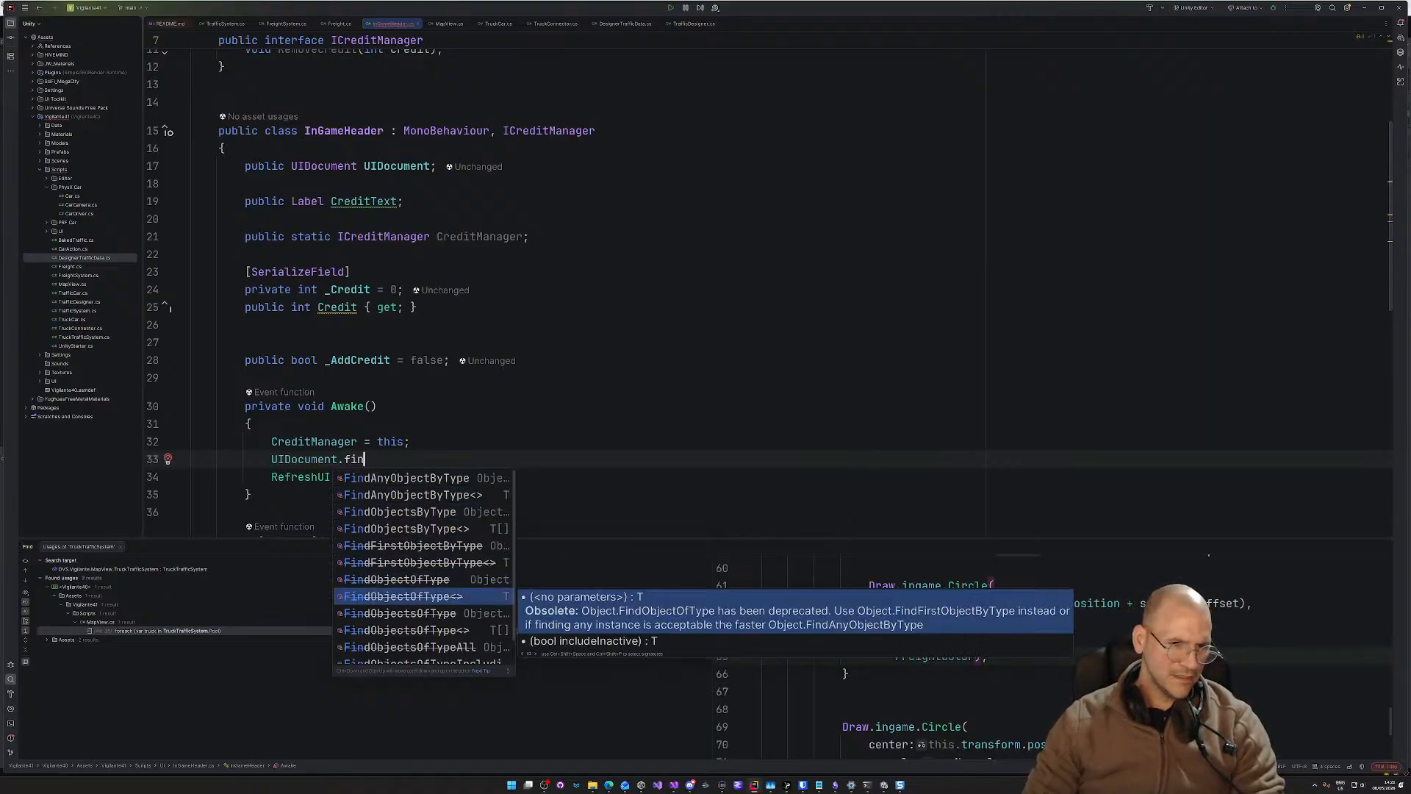
scroll(408, 562, "down", 2)
scroll(409, 563, "up", 2)
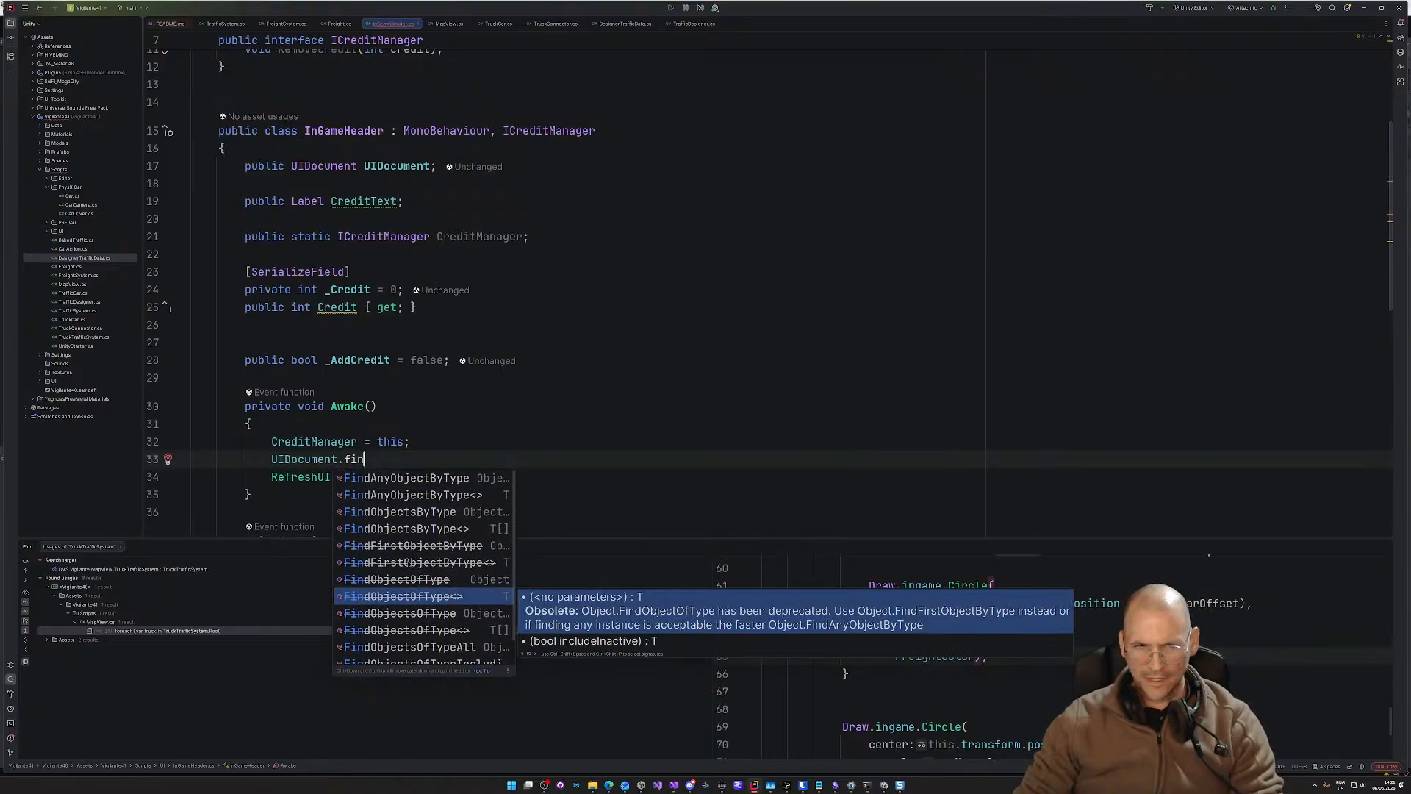
key("BackSpace")
key("BackSpace")
key("BackSpace")
key("BackSpace")
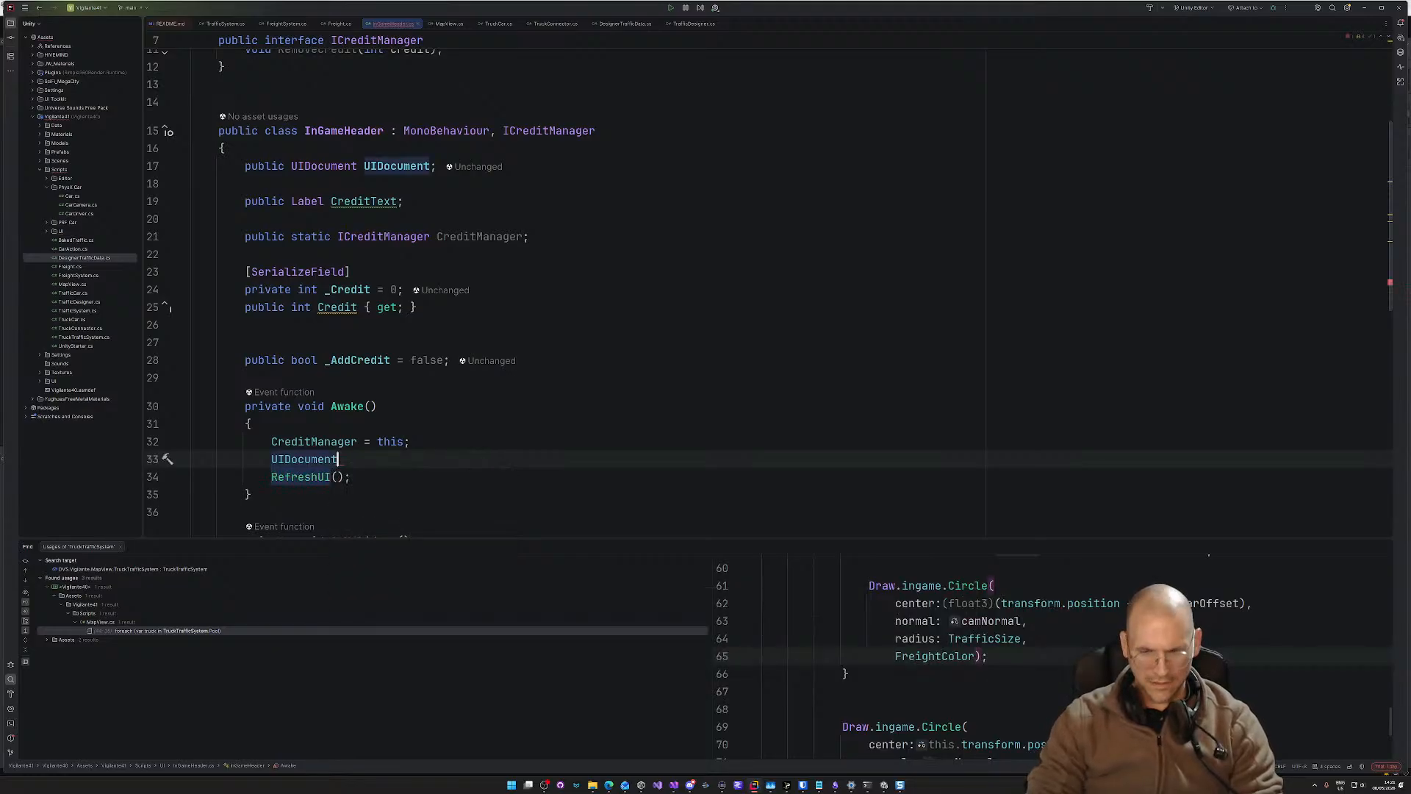
type(".")
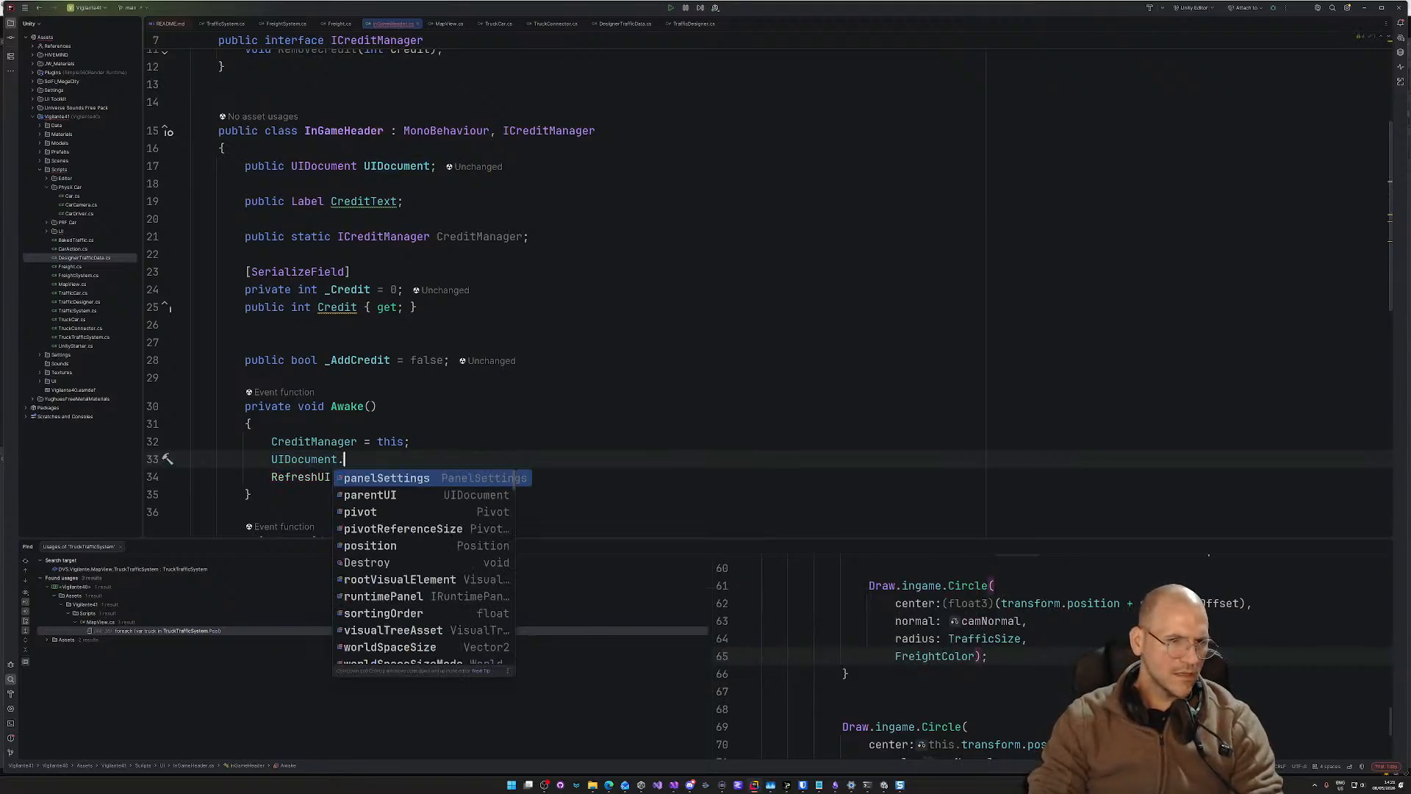
type("Fine")
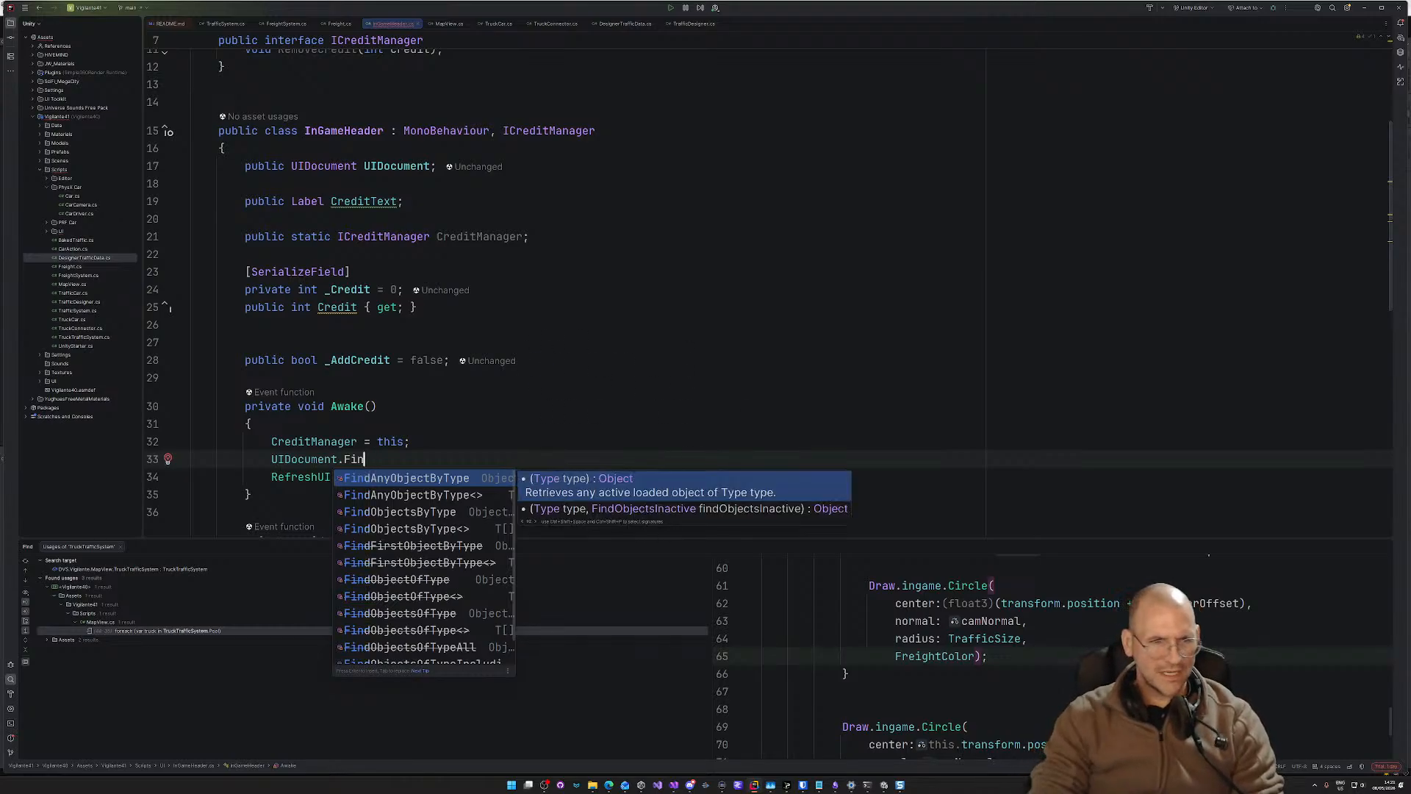
key("BackSpace")
key("BackSpace")
key("BackSpace")
key("BackSpace")
key("BackSpace")
key("BackSpace")
key("BackSpace")
key("BackSpace")
key("BackSpace")
key("BackSpace")
key("BackSpace")
key("BackSpace")
key("BackSpace")
key("BackSpace")
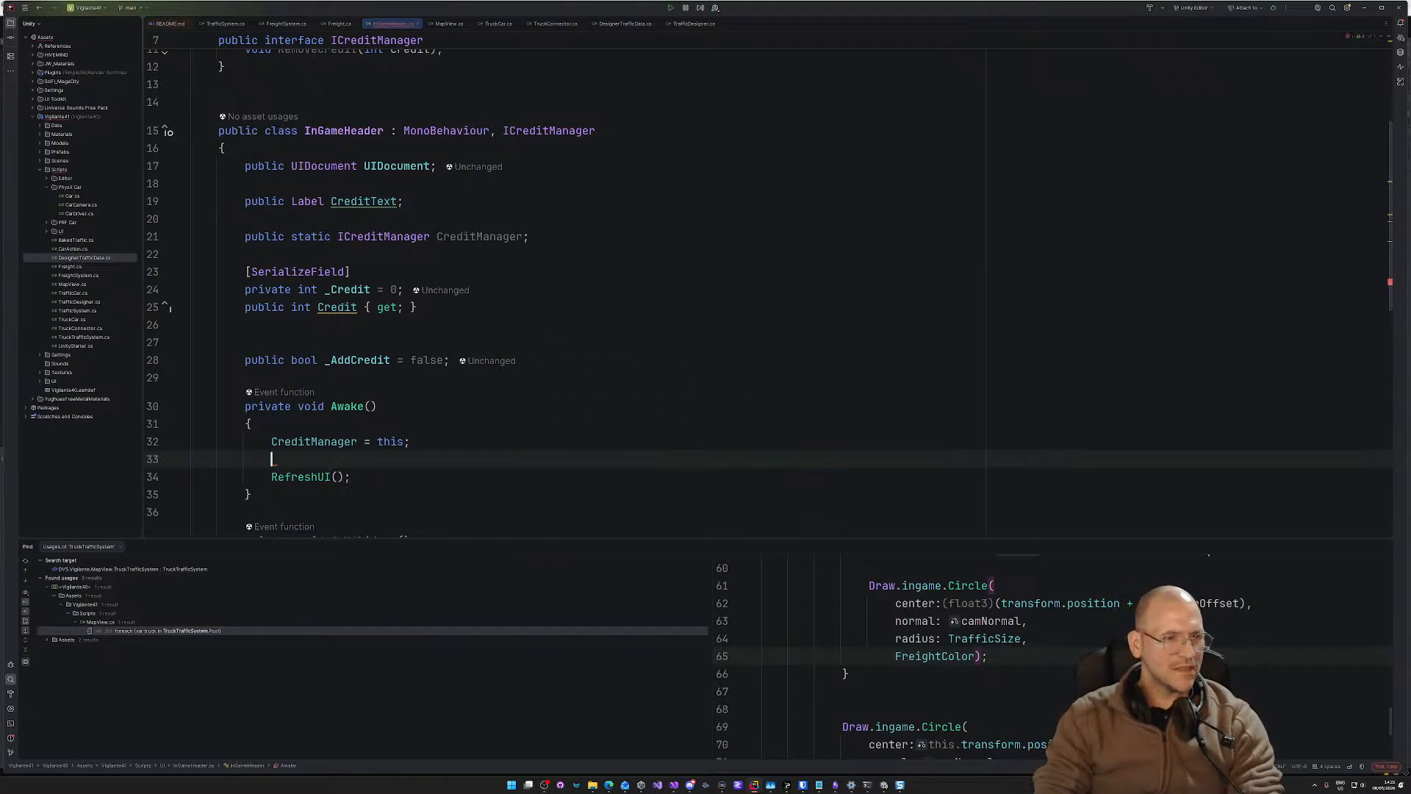
Step: Write "this.UIDocument.rootVisualElement." on the empty line before RefreshUI in Awake
type("this.")
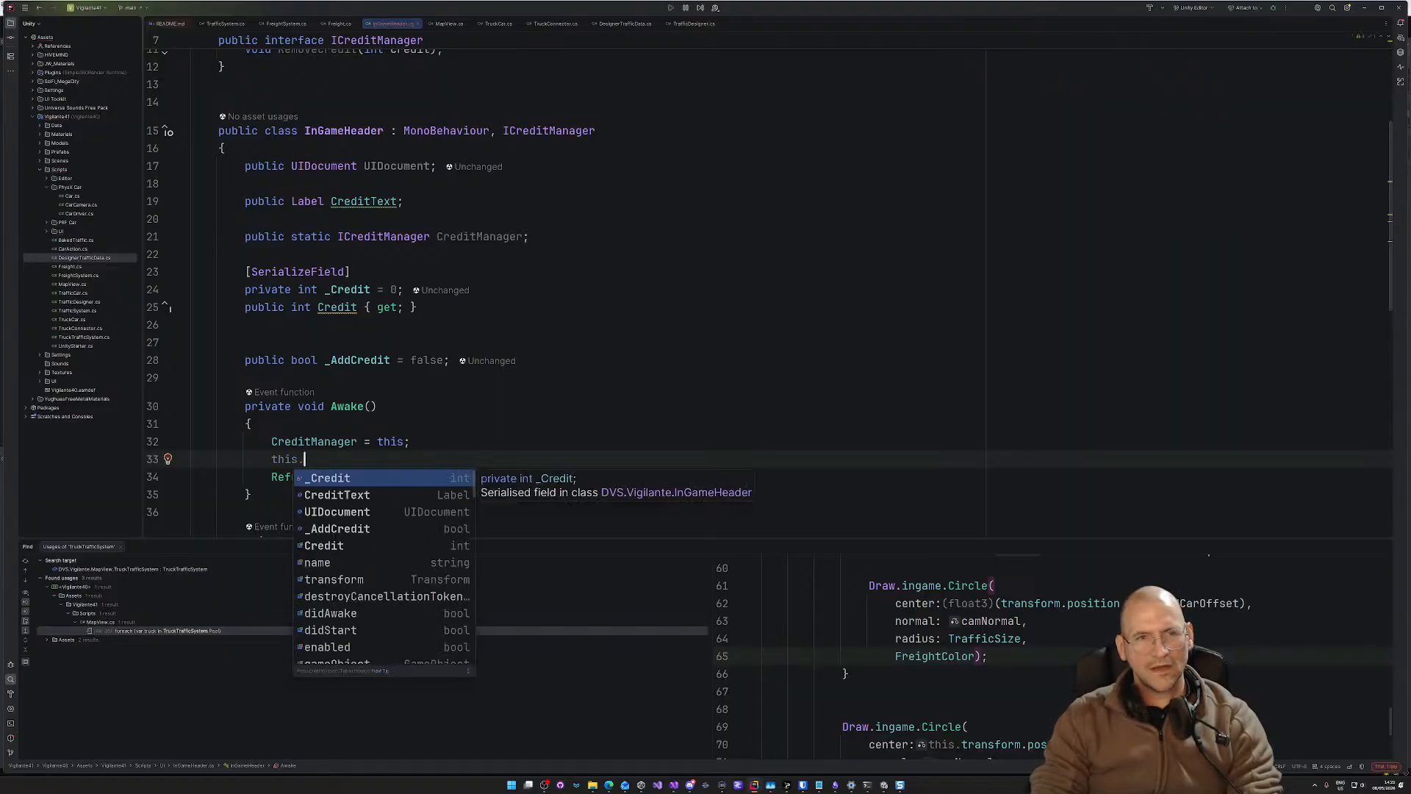
type("UIDocument")
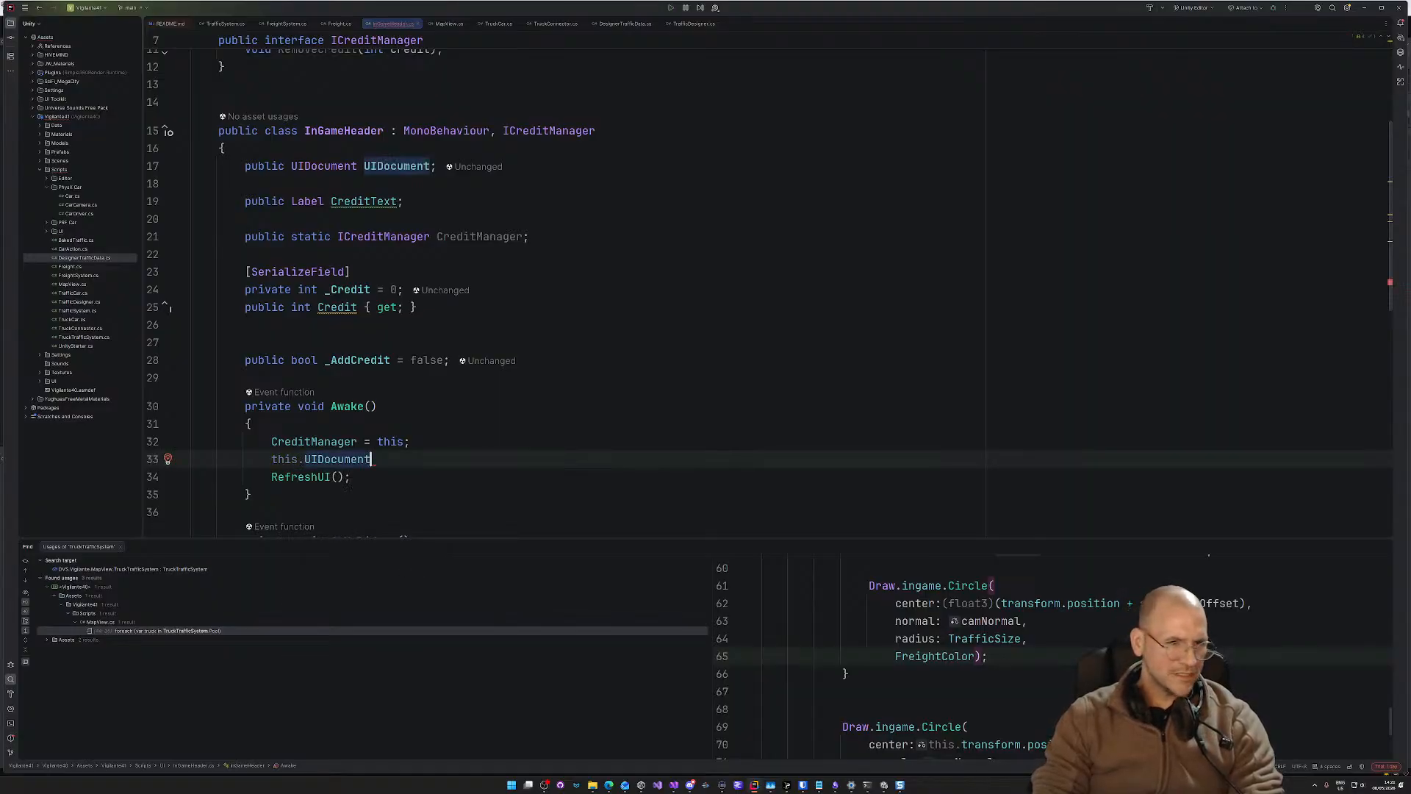
type(".find")
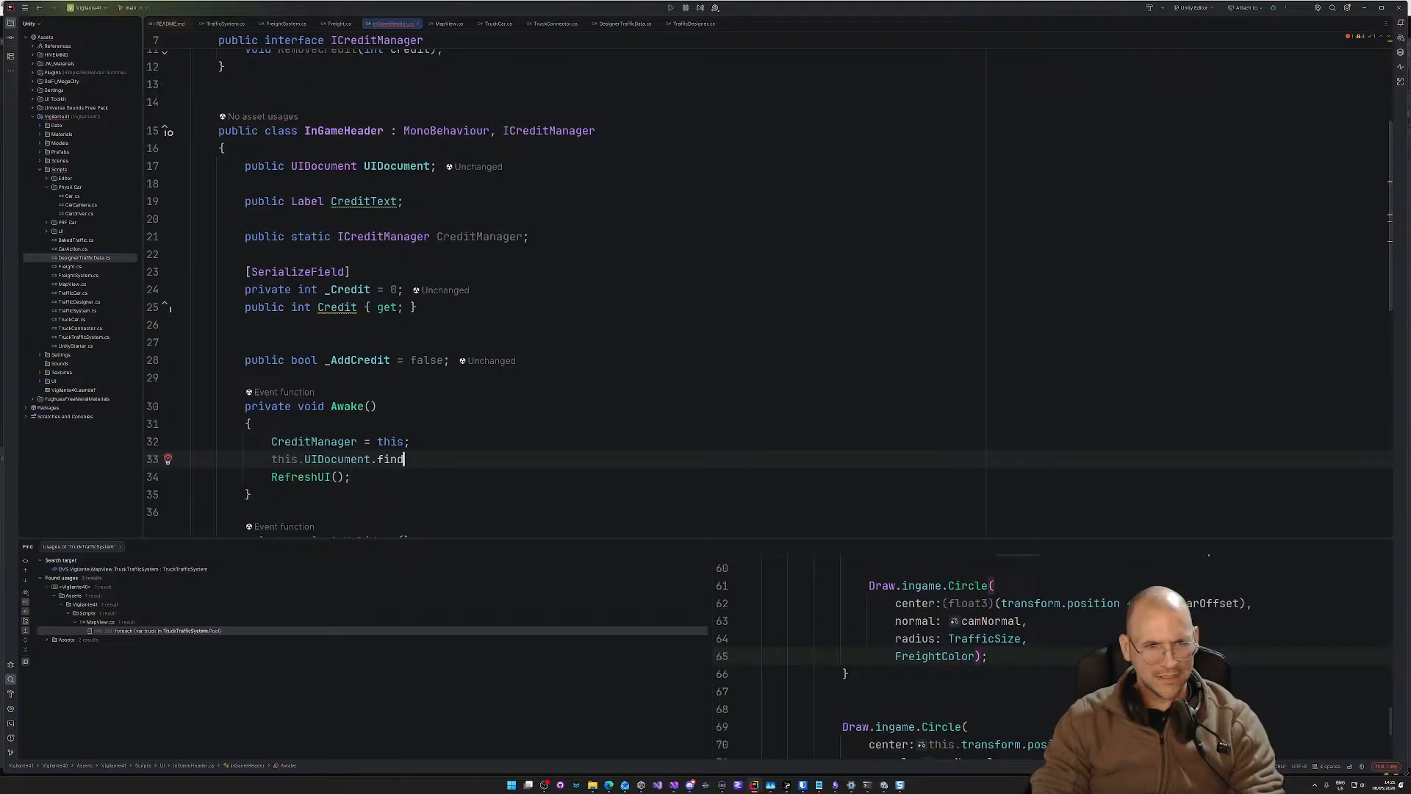
key("BackSpace")
key("BackSpace")
key("BackSpace")
key("BackSpace")
key("ctrl+space")
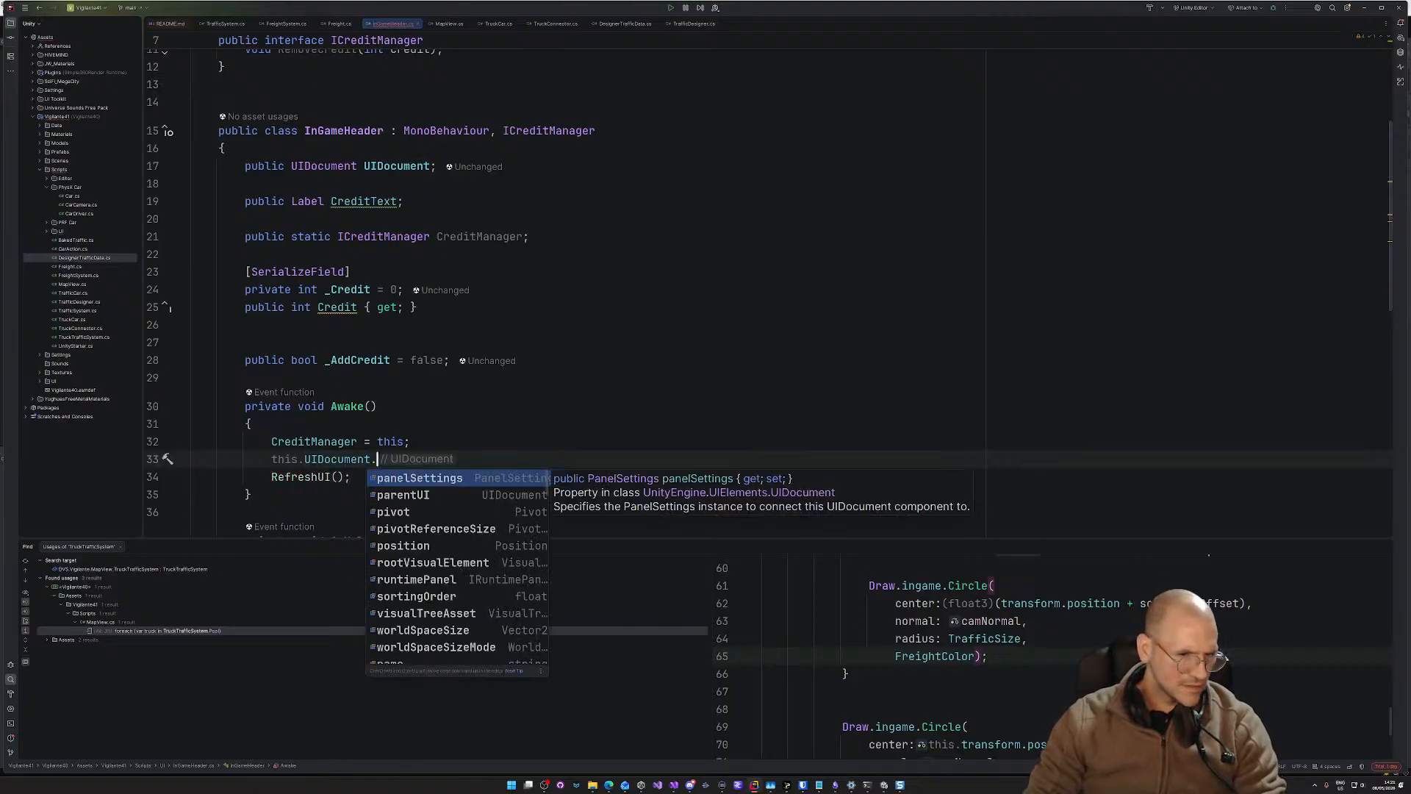
key("Up")
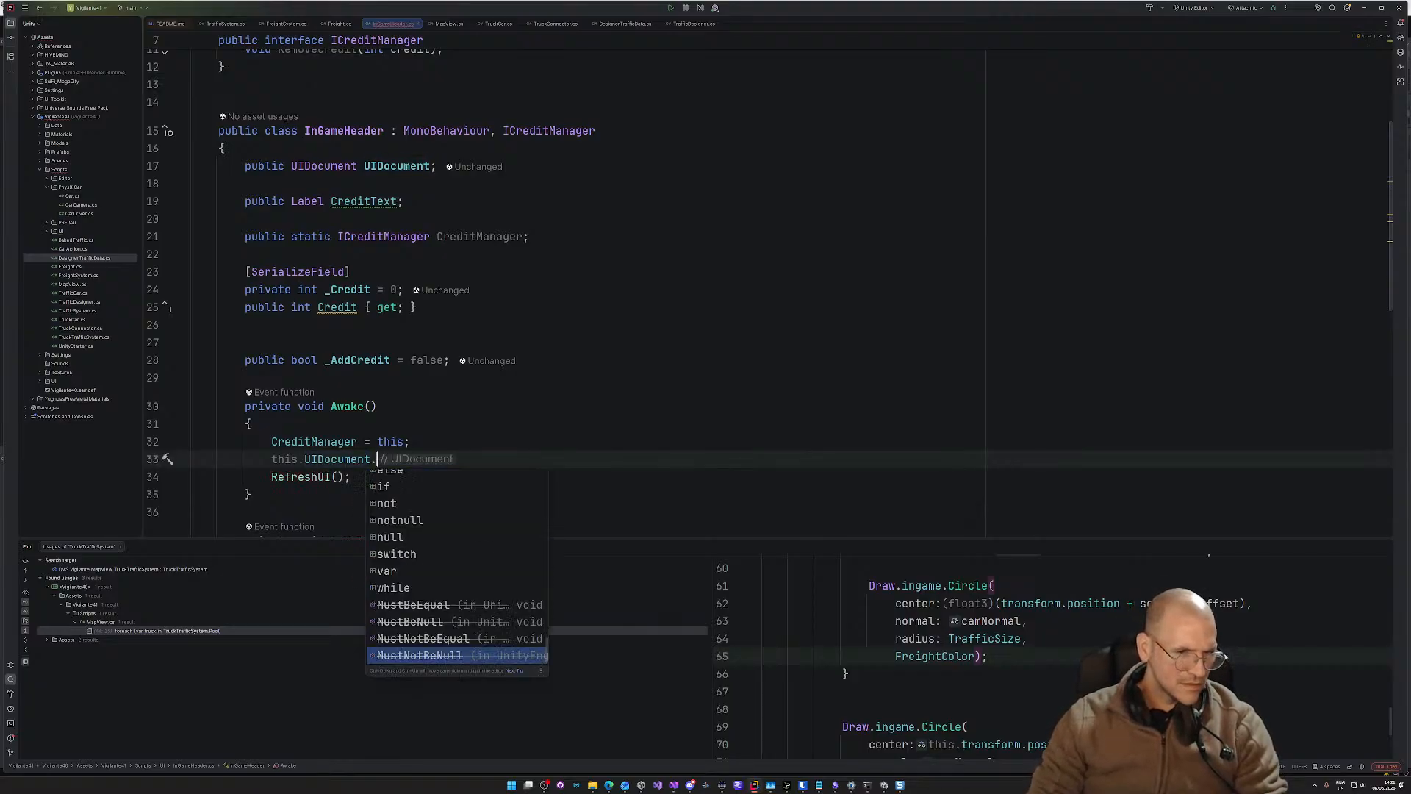
key("Down")
key("Down")
key("Down")
key("Down")
key("Down")
key("Down")
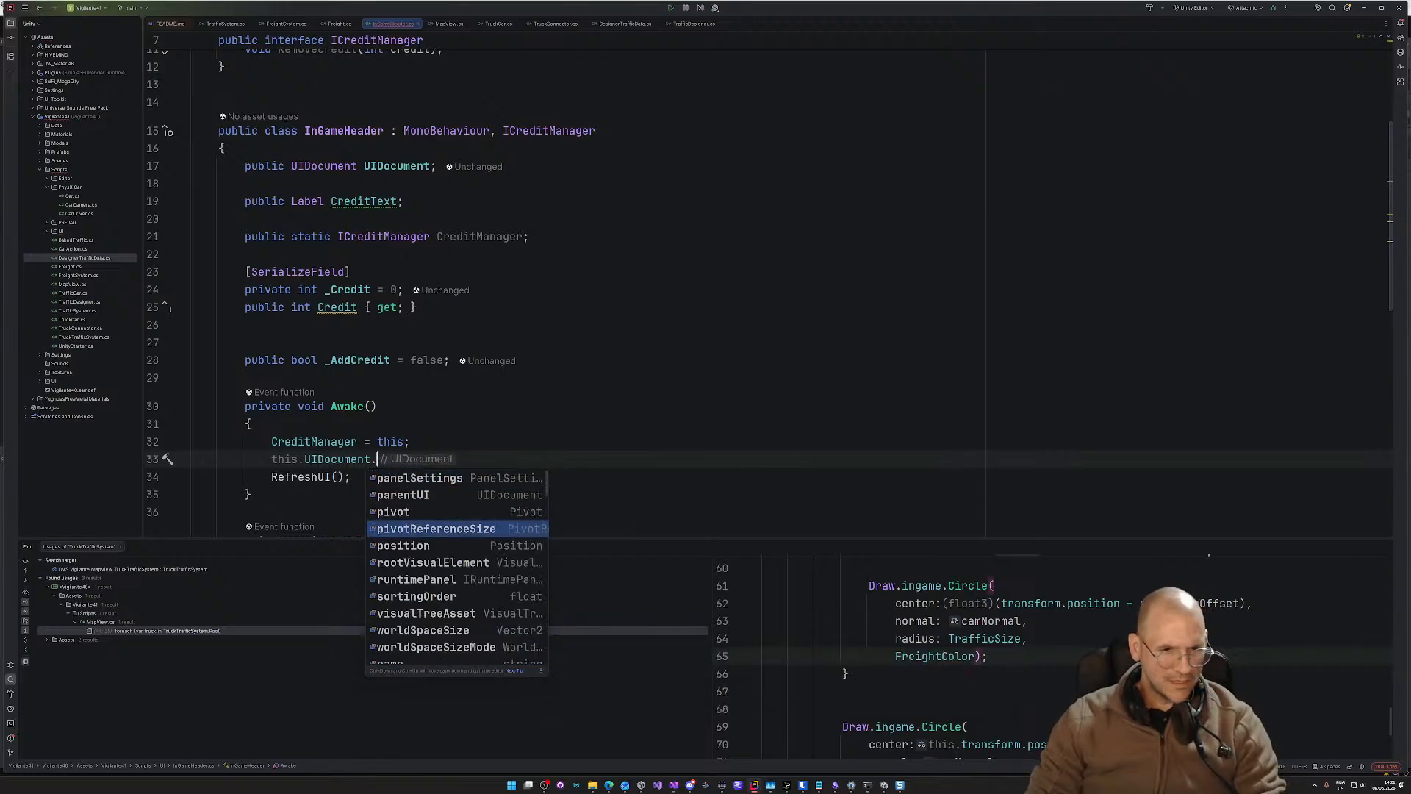
key("Return")
type(".")
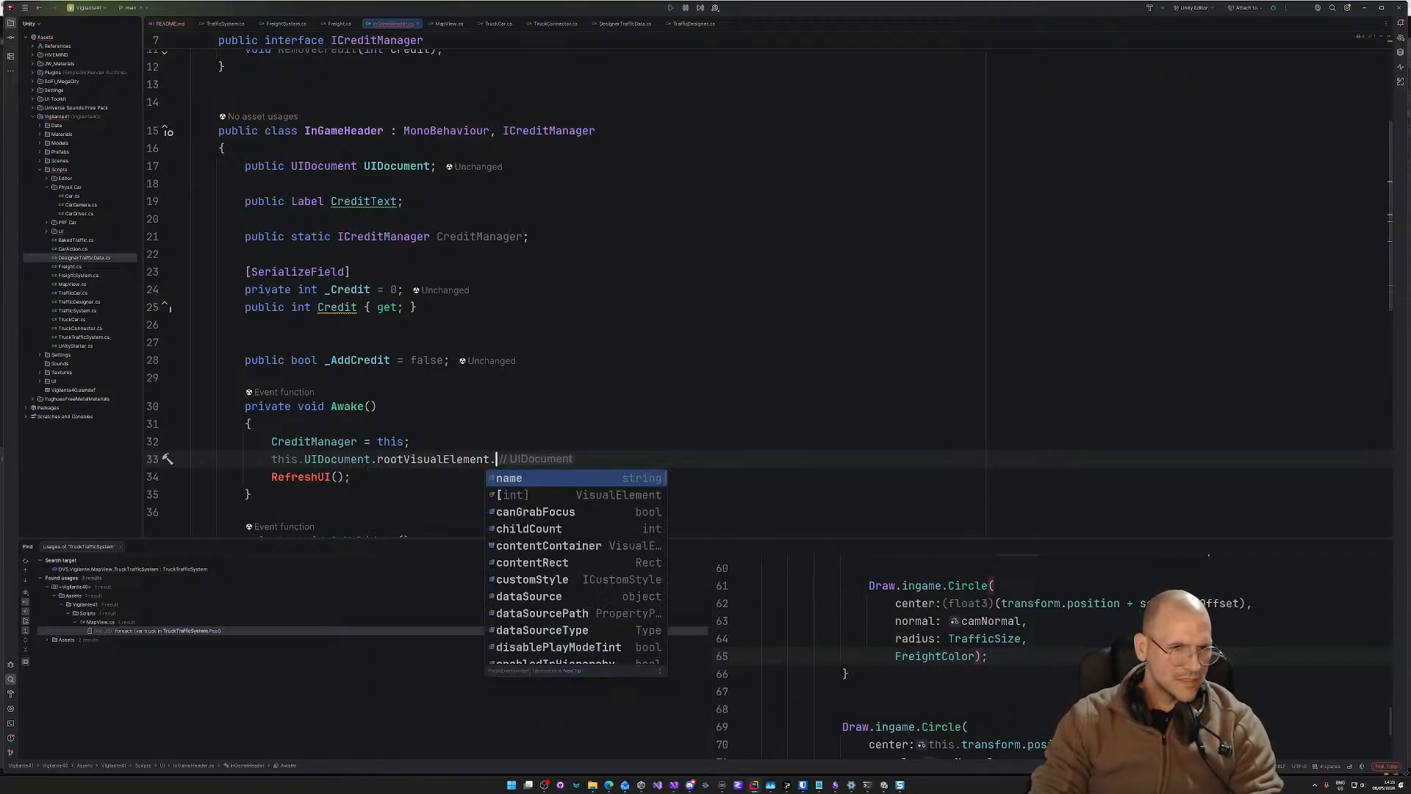
Step: Try a find method and an index accessor on rootVisualElement, then restore the expression to its trailing dot
type("fin")
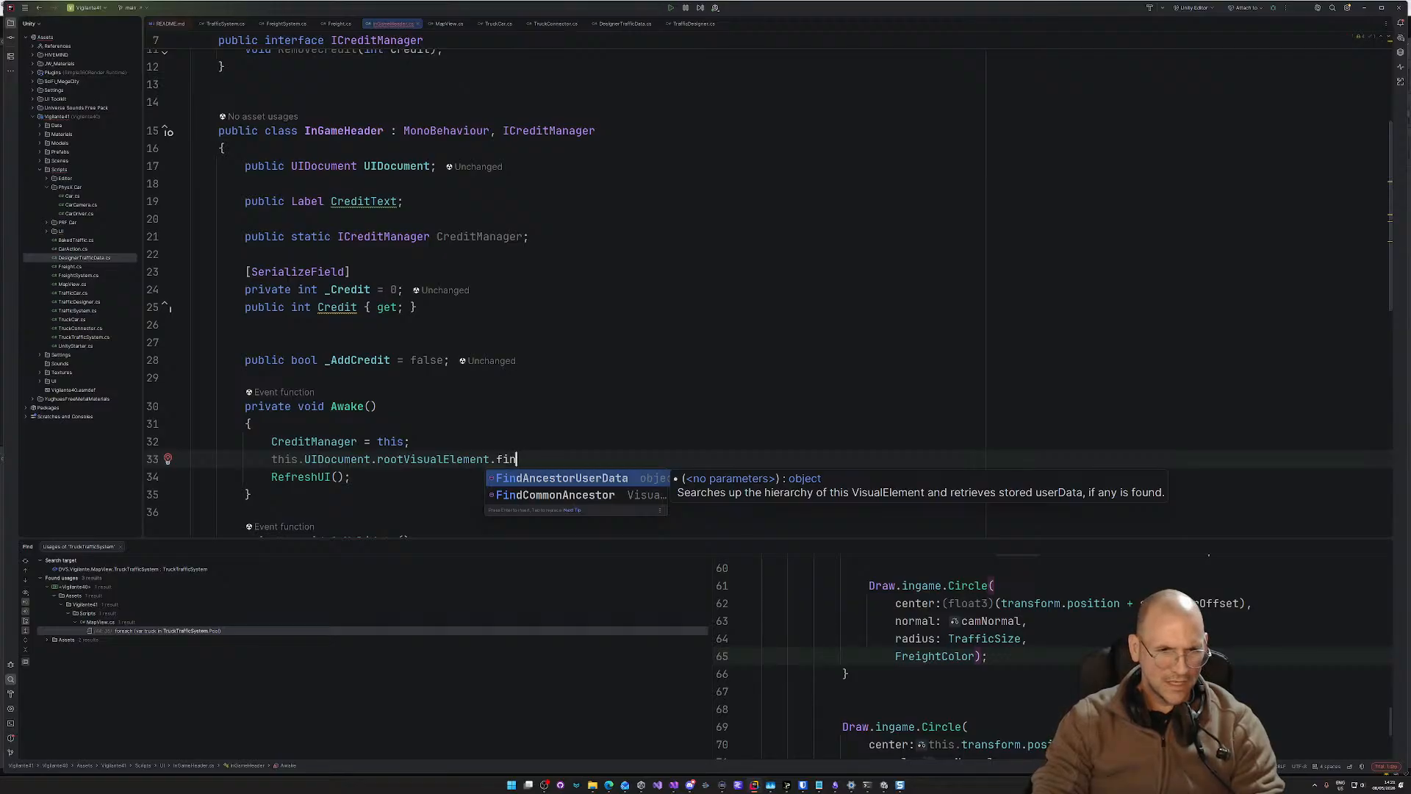
key("BackSpace")
key("BackSpace")
key("BackSpace")
key("BackSpace")
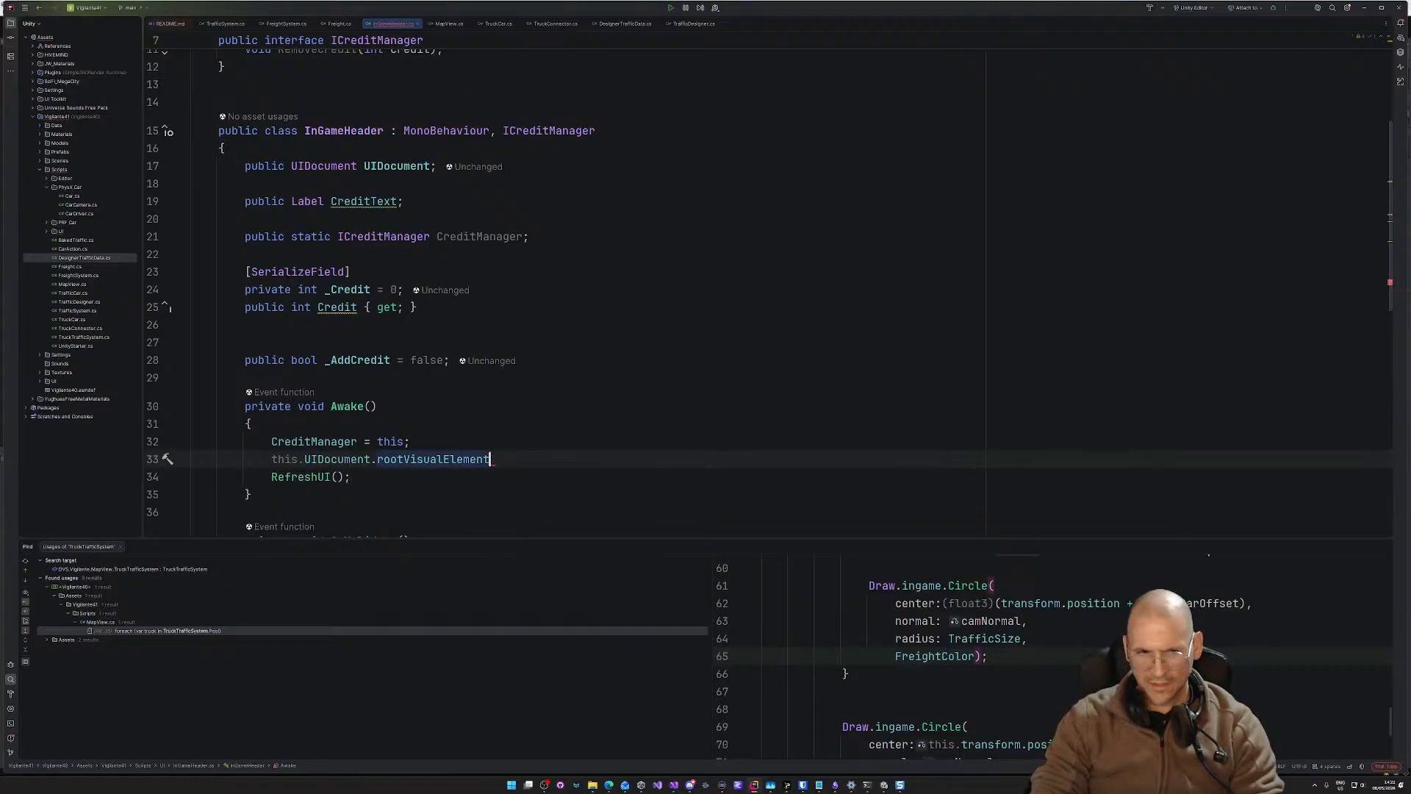
type("[")
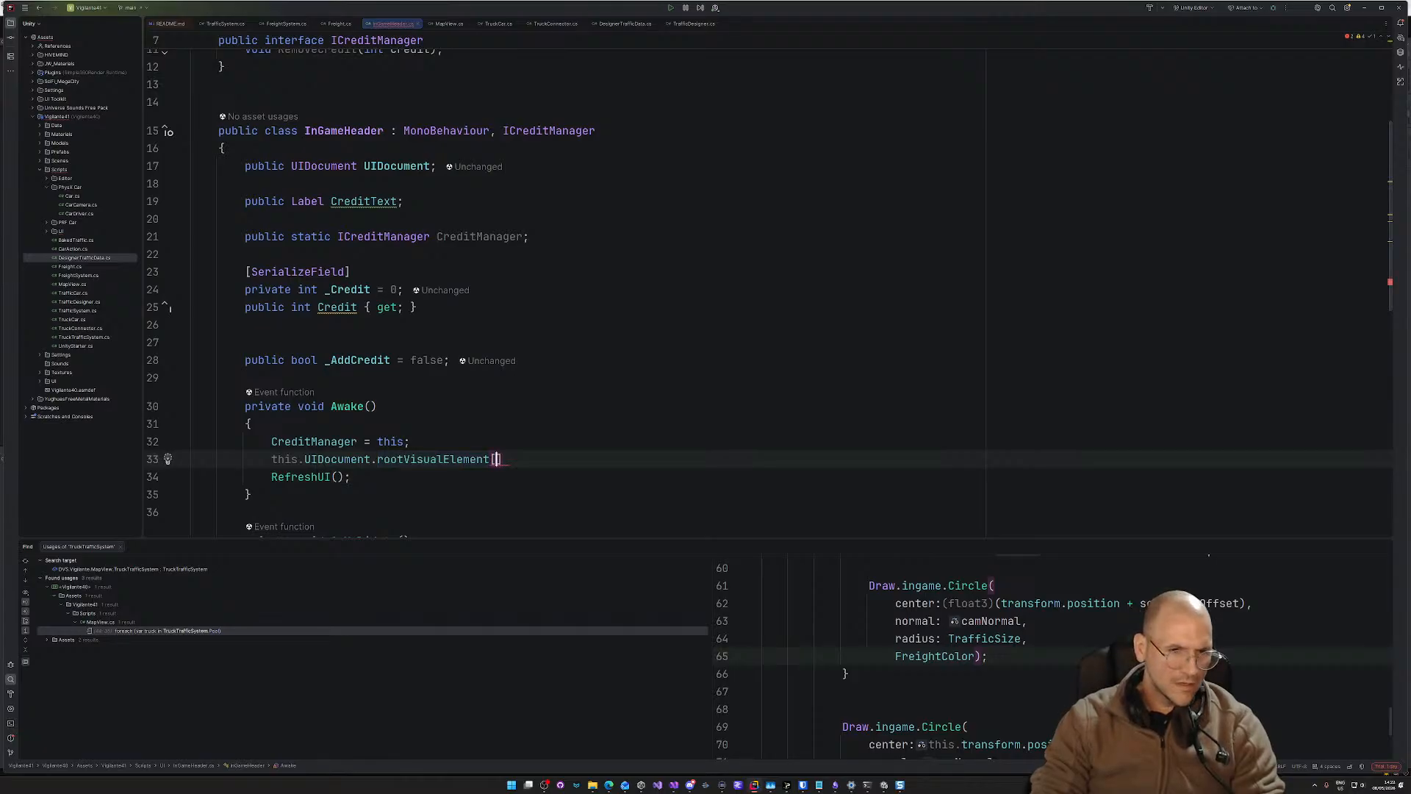
key("BackSpace")
type(".")
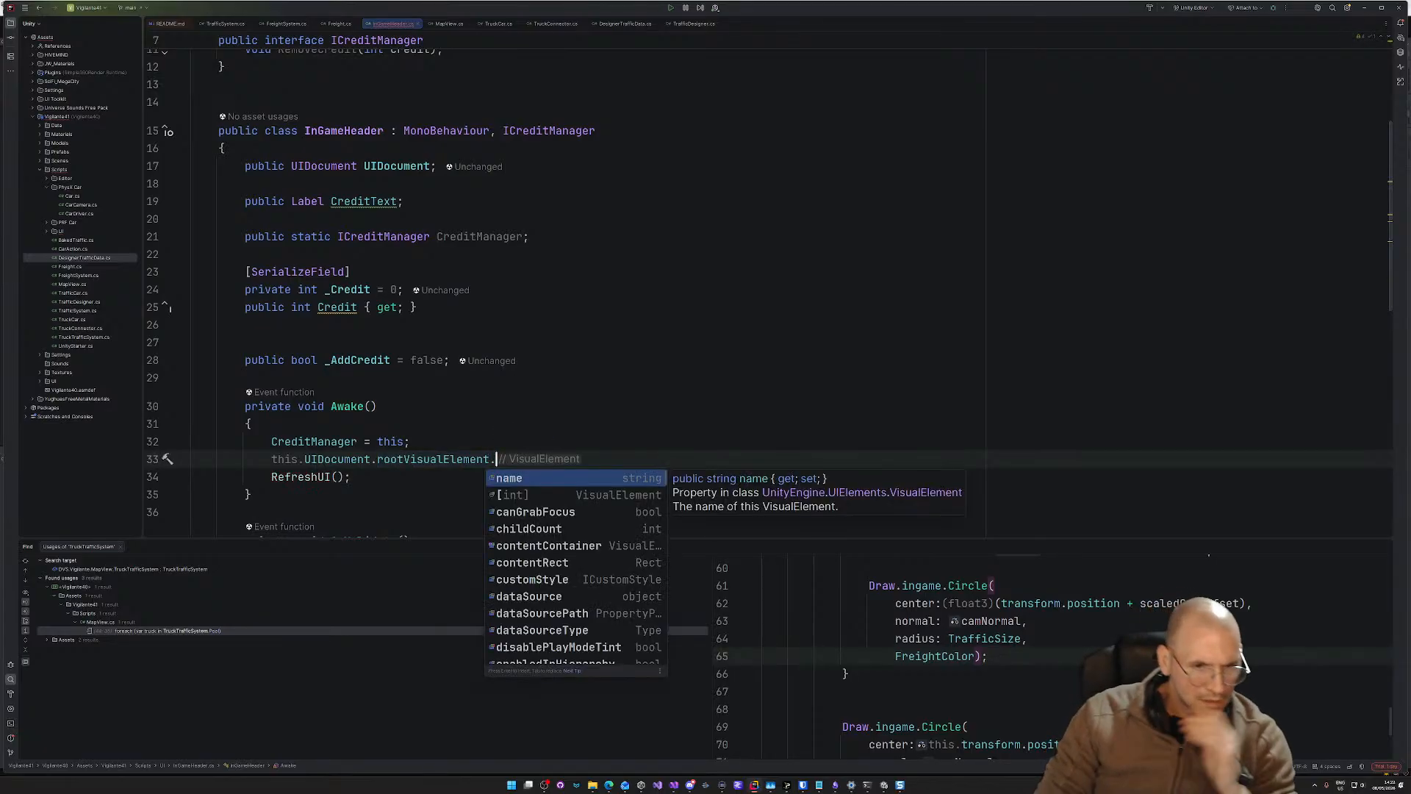
Step: Examine the suggested members of rootVisualElement for a way to reach a child element
key("Down")
key("Down")
key("Down")
key("Down")
key("Down")
key("Down")
key("Down")
key("Down")
key("Down")
key("Down")
key("Down")
key("Down")
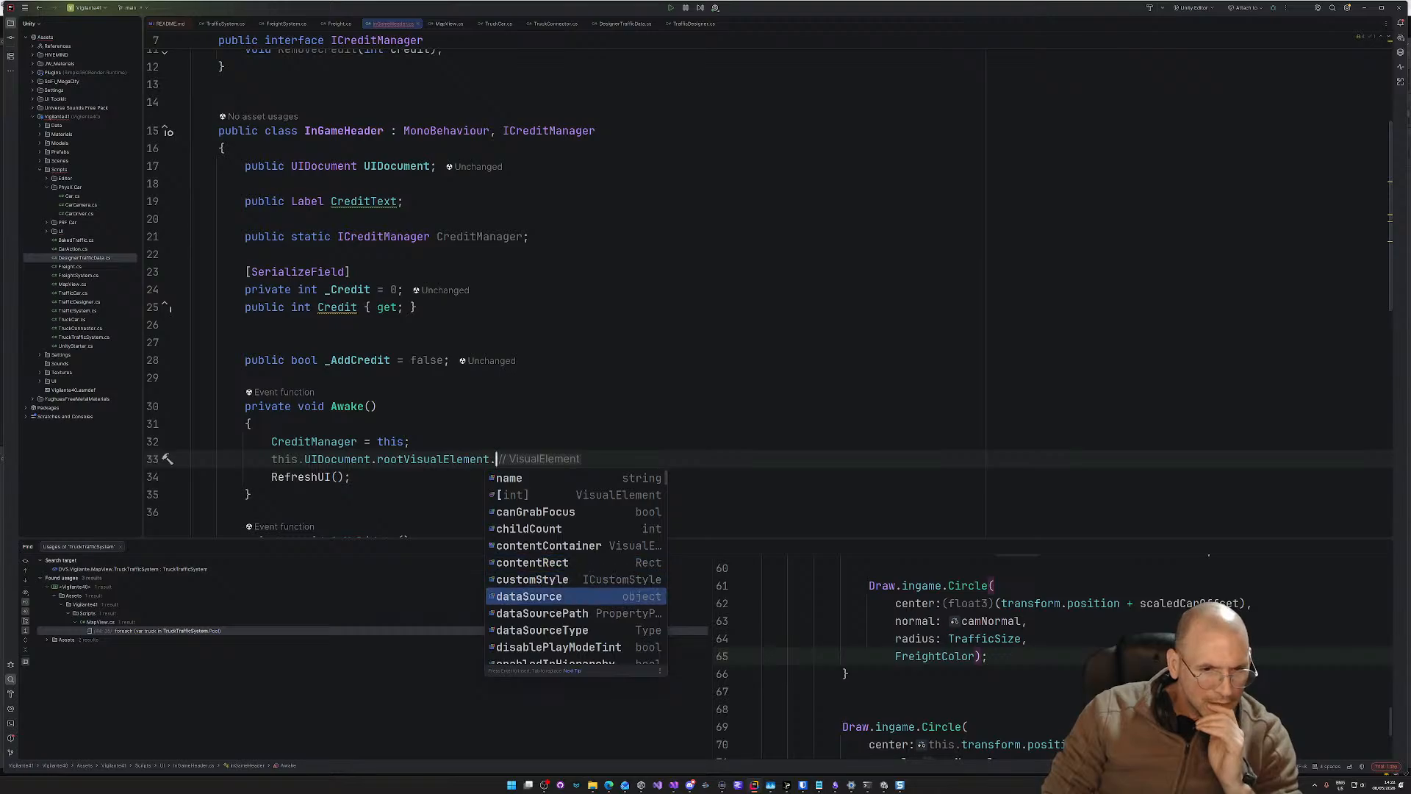
key("Down")
key("Down")
key("Down")
key("Down")
key("Down")
key("Down")
key("Down")
key("Down")
key("Down")
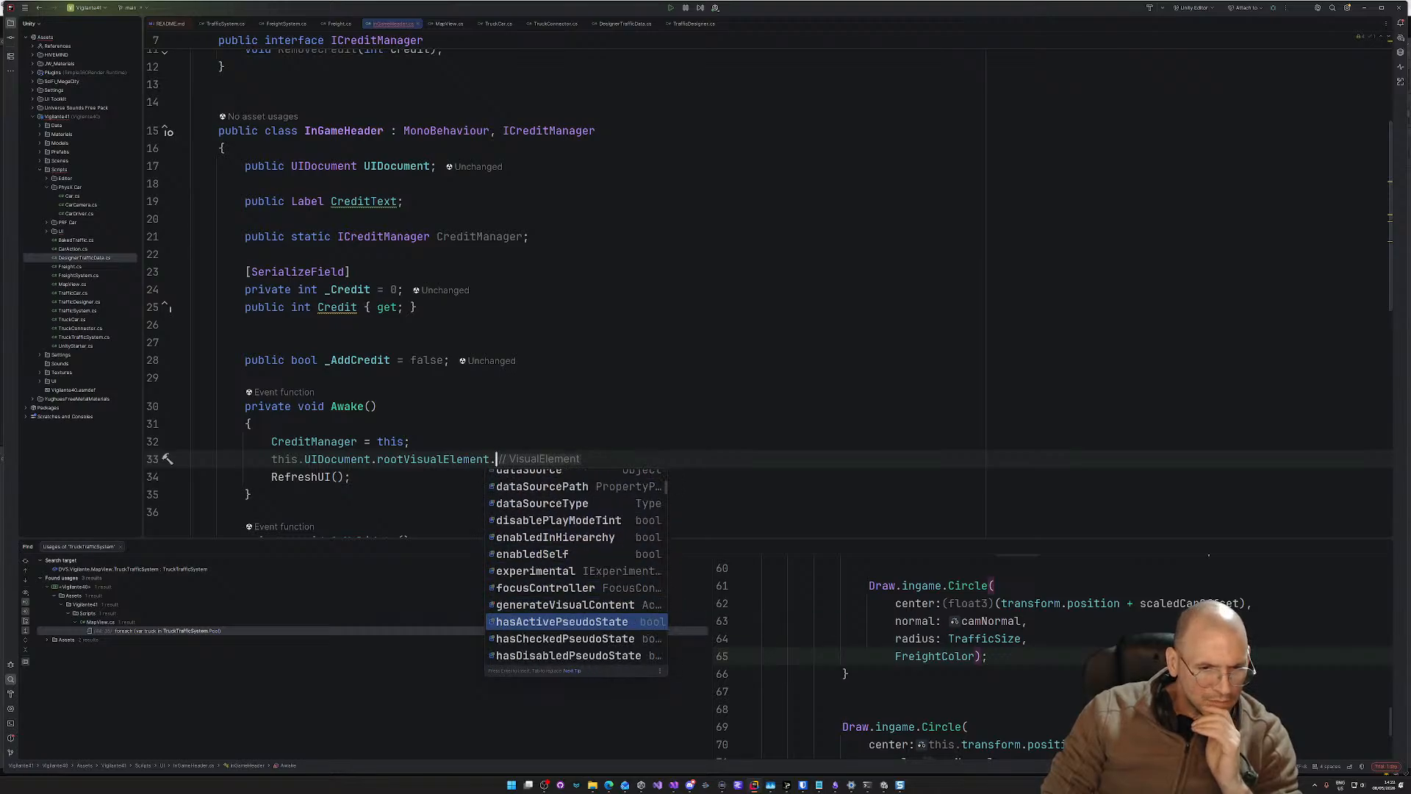
key("Down")
key("Down")
key("Down")
key("Down")
key("Down")
key("Down")
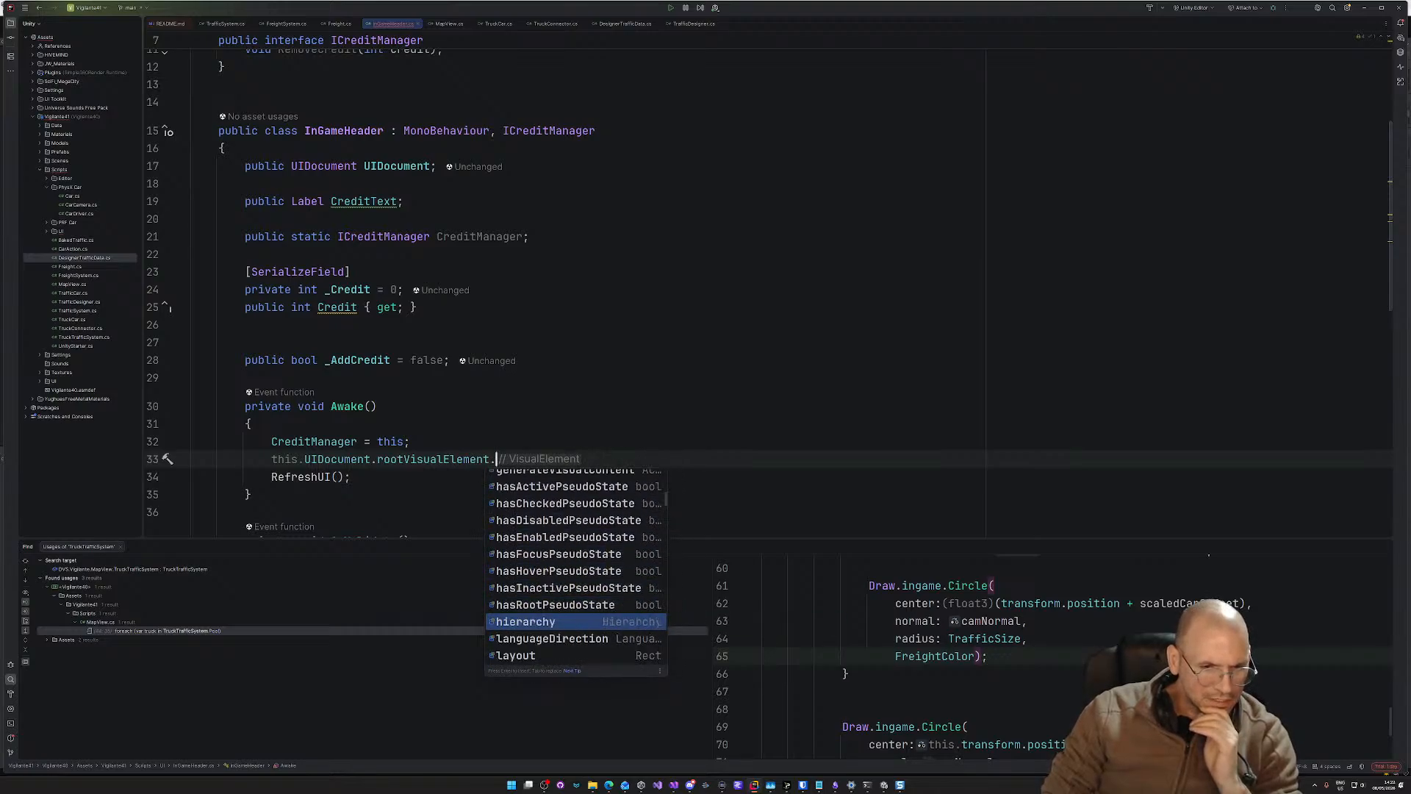
key("Down")
key("Down")
key("Down")
key("Down")
key("Down")
key("Down")
key("Down")
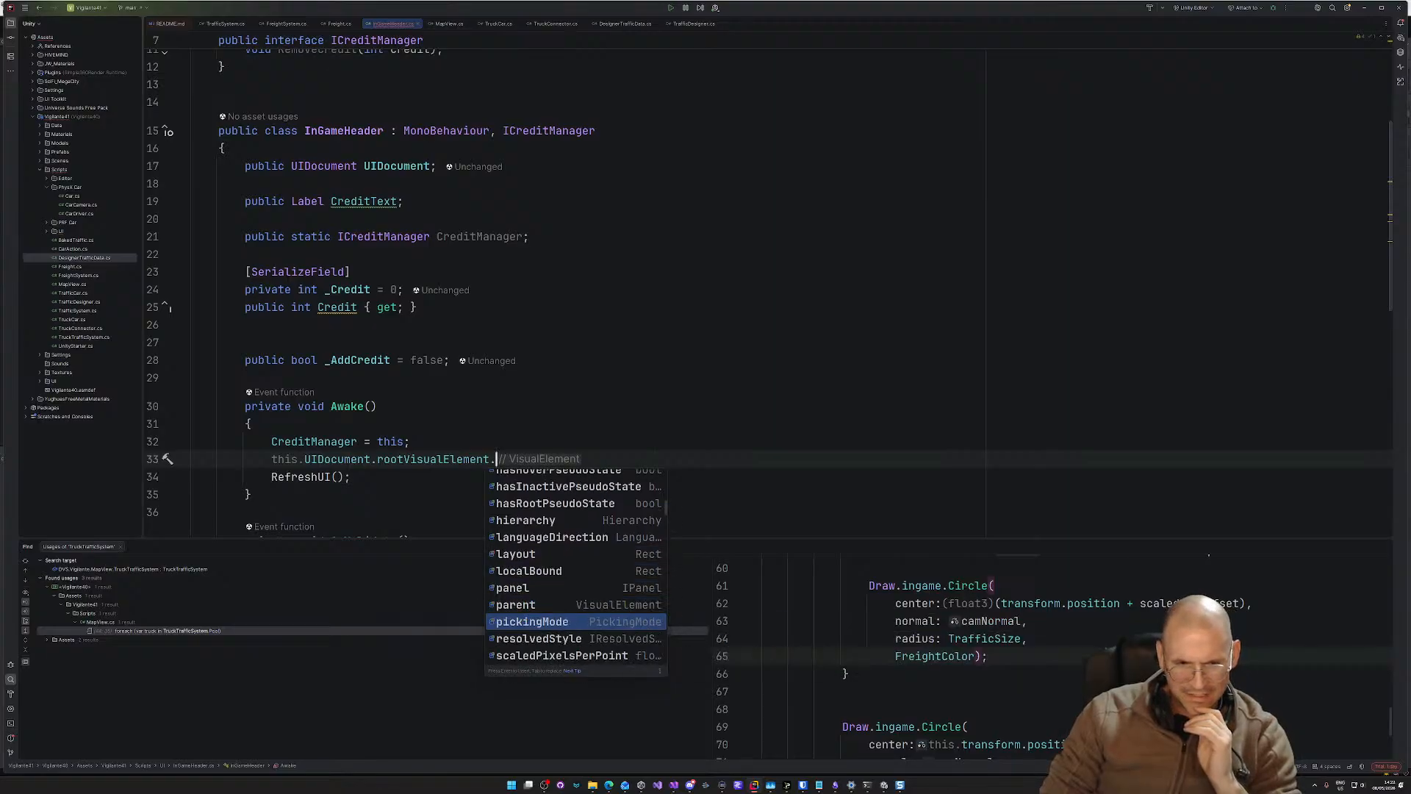
key("Down")
key("Down")
key("Down")
key("Down")
key("Down")
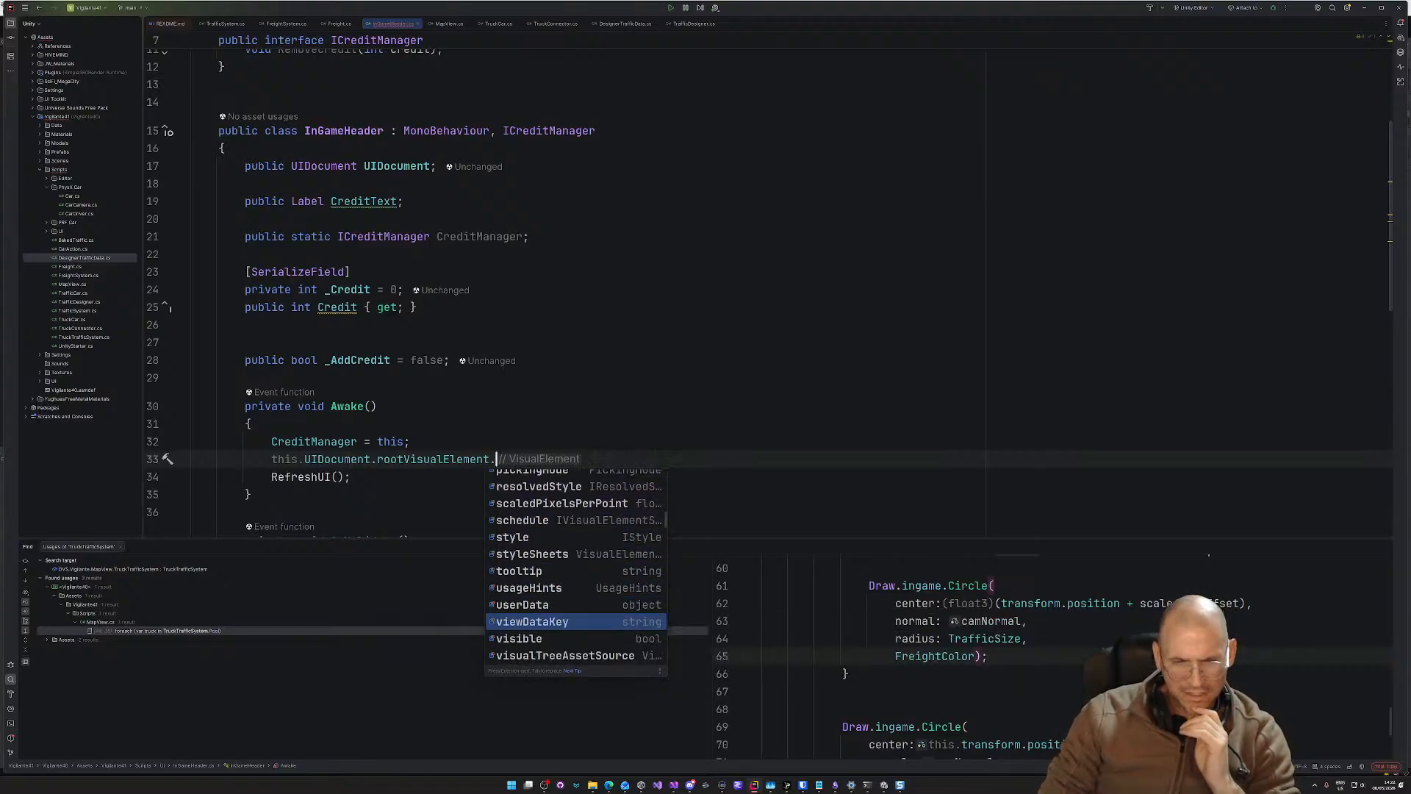
Step: Search the web in the browser for "unity uidocument how to find a named element" and open the Unity Scripting API page for UIDocument
key("alt+Tab")
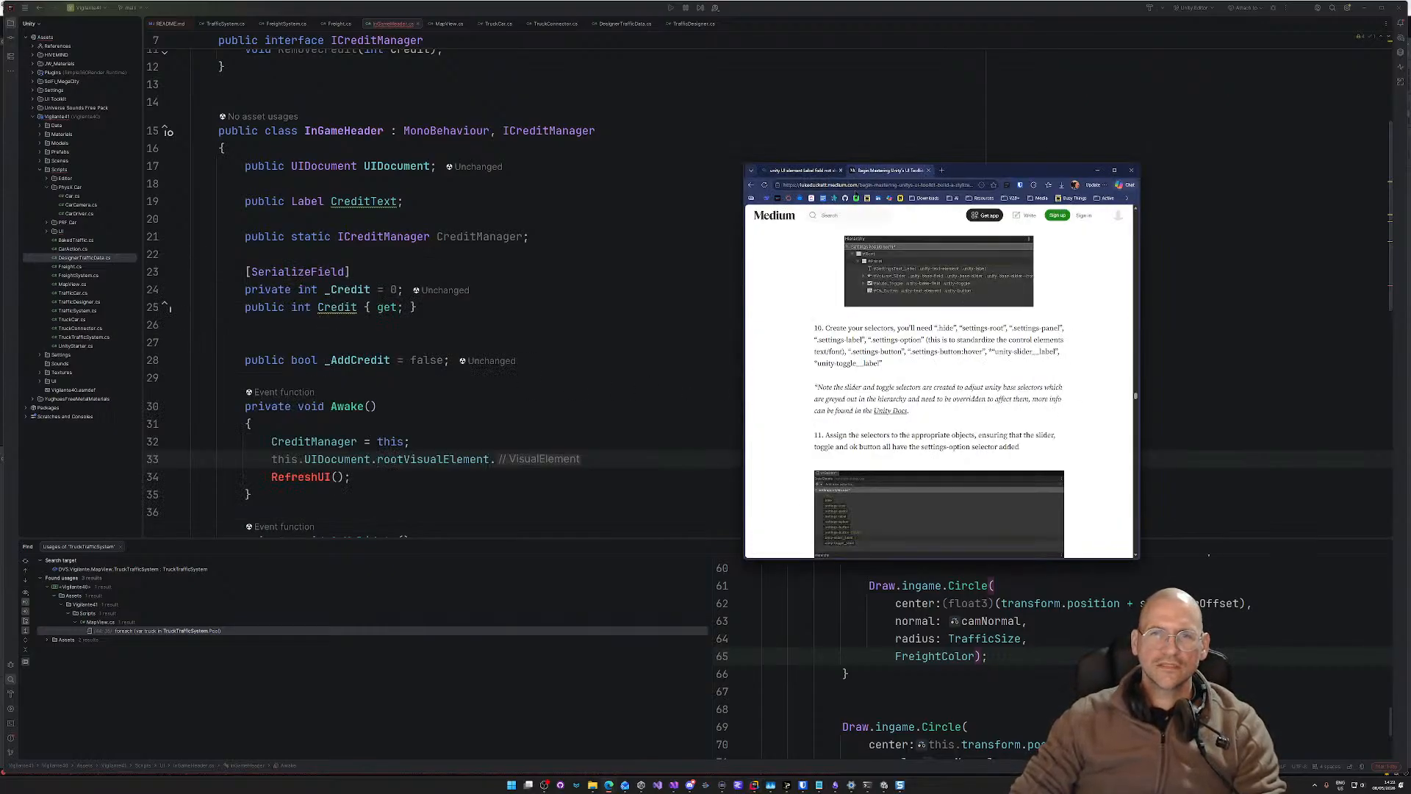
left_click(855, 185)
left_click(795, 171)
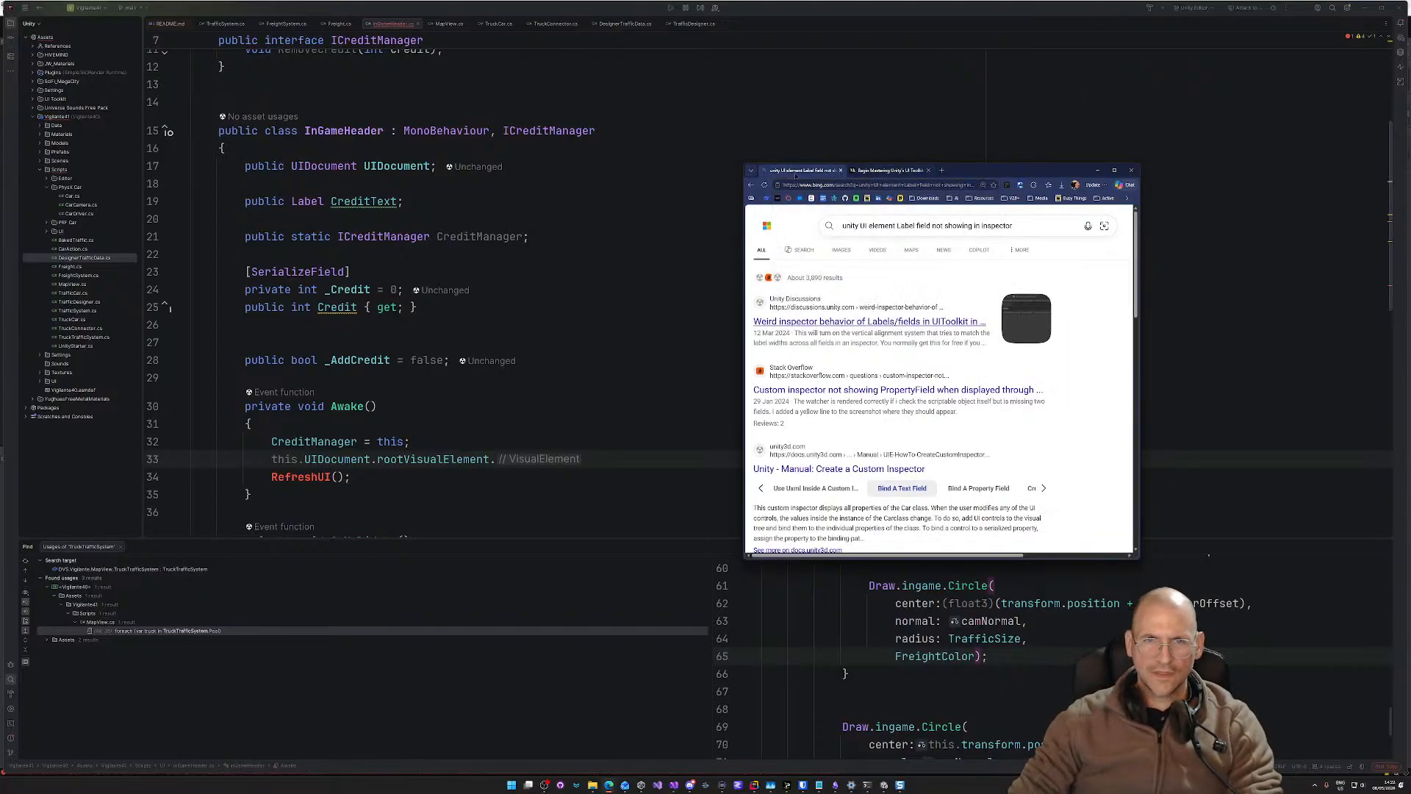
left_click(871, 184)
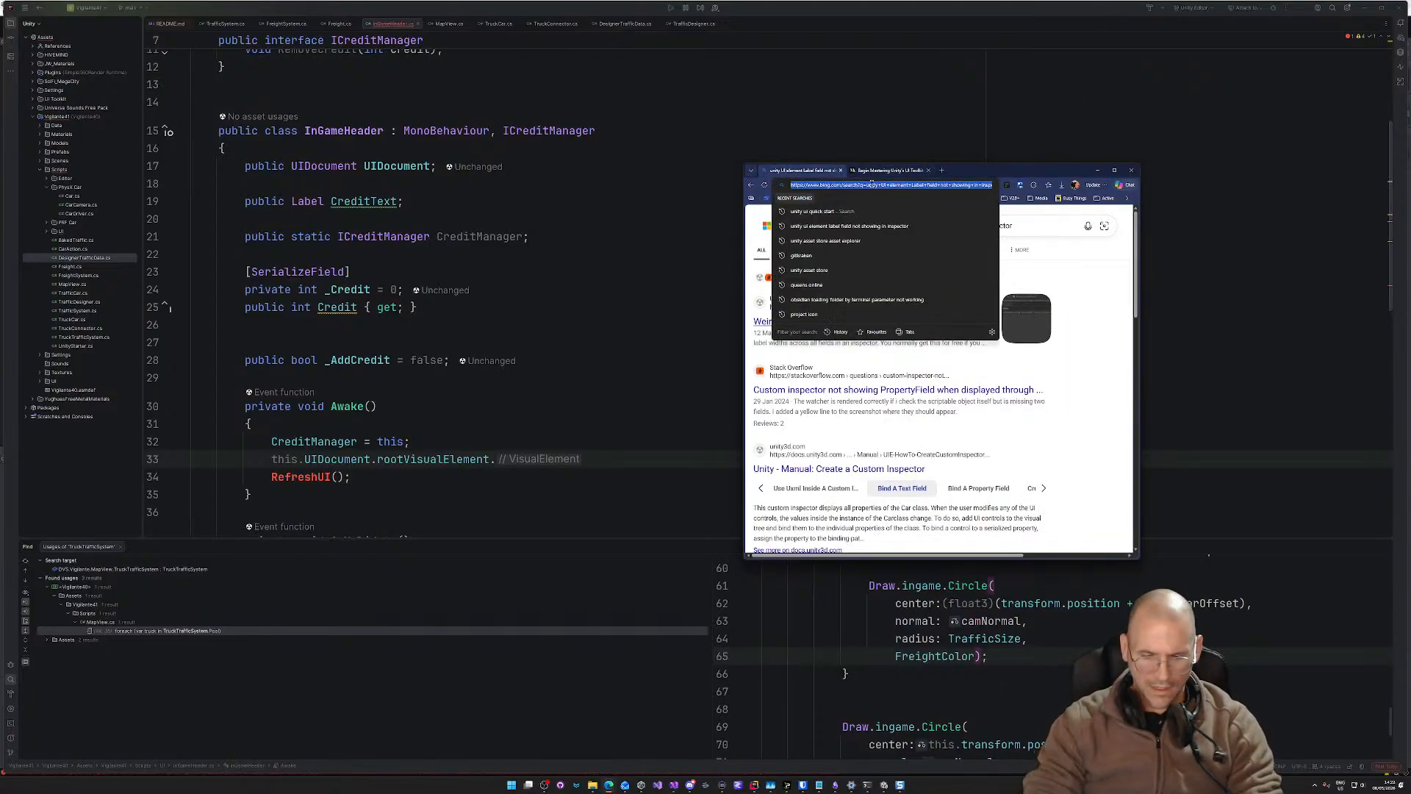
type("unity uie")
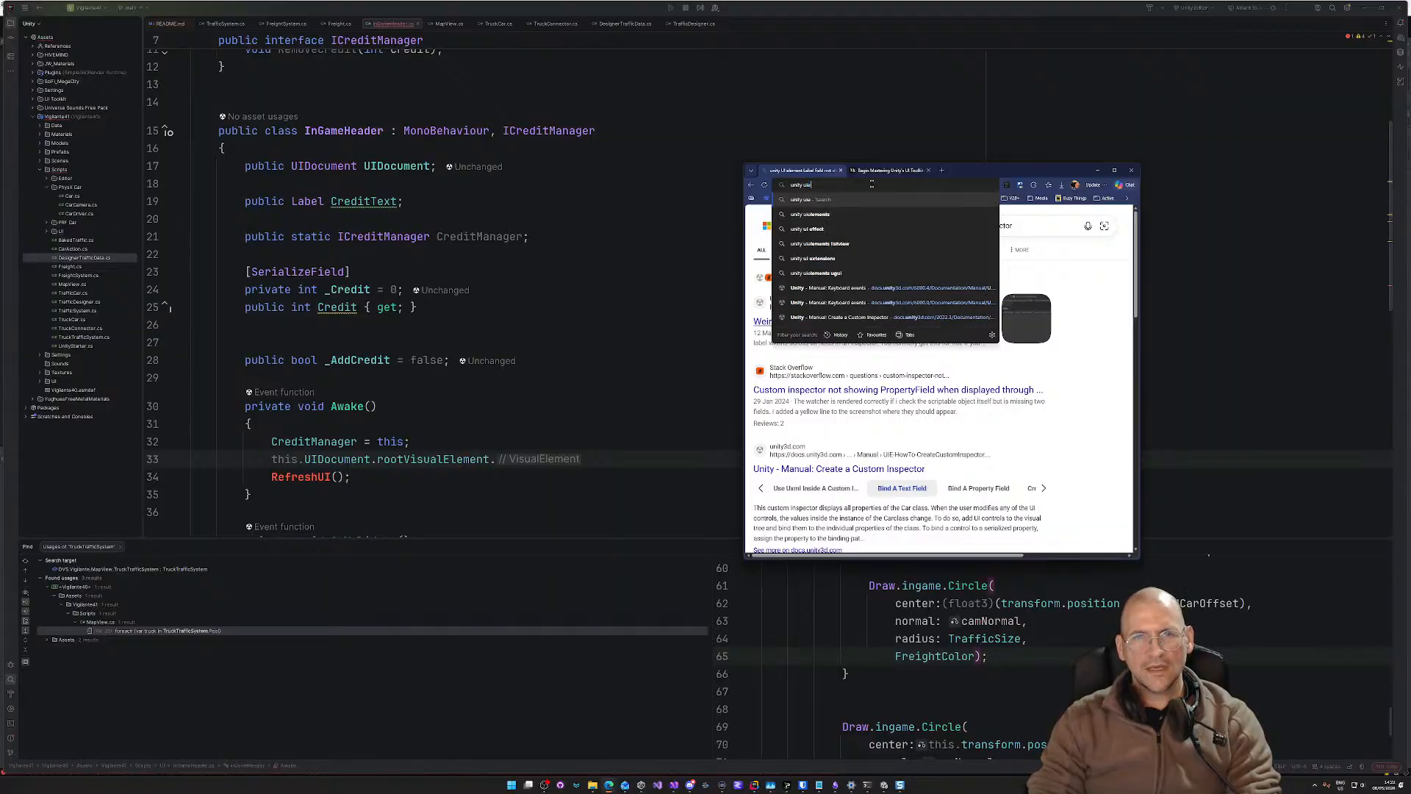
key("BackSpace")
type("docu")
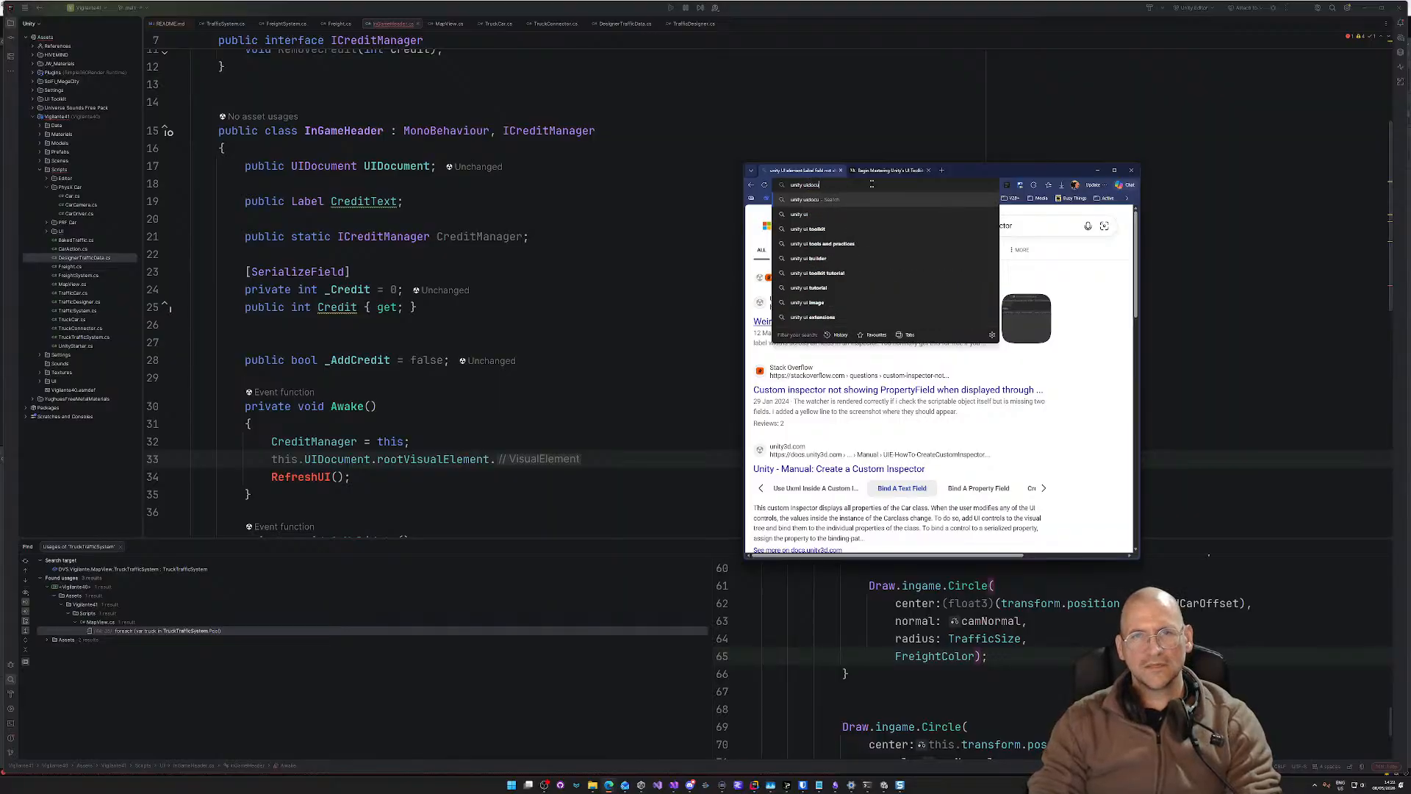
type("ment")
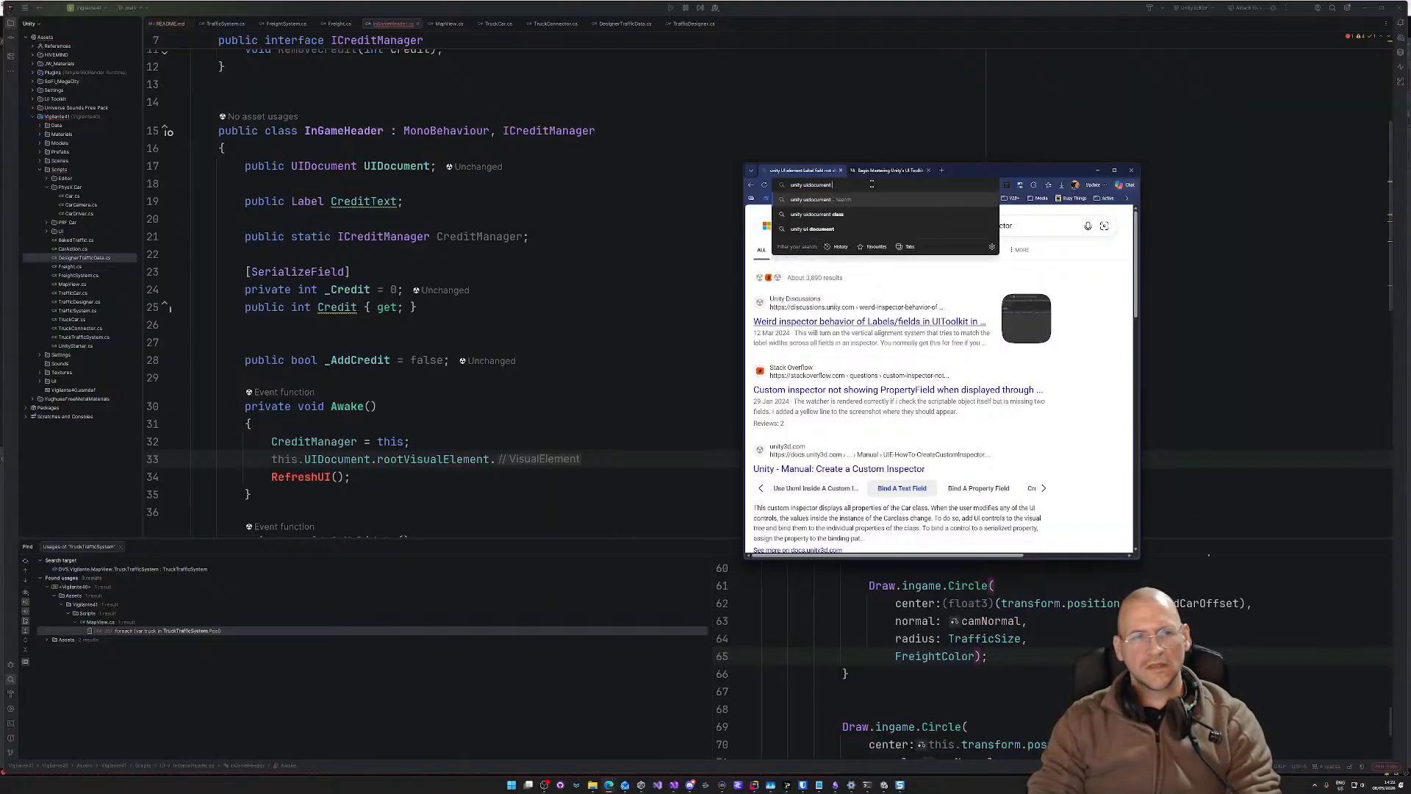
type(" how to")
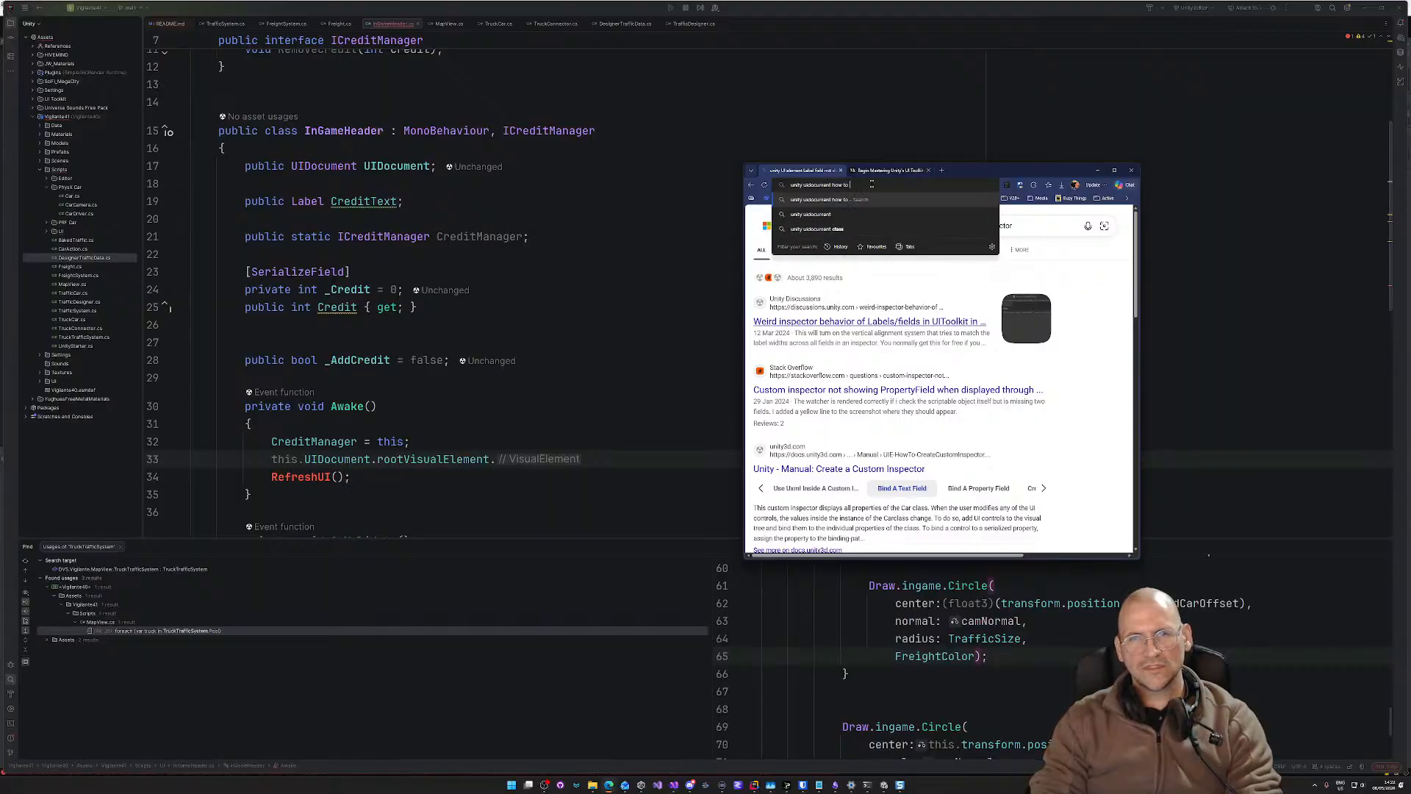
type(" find a name")
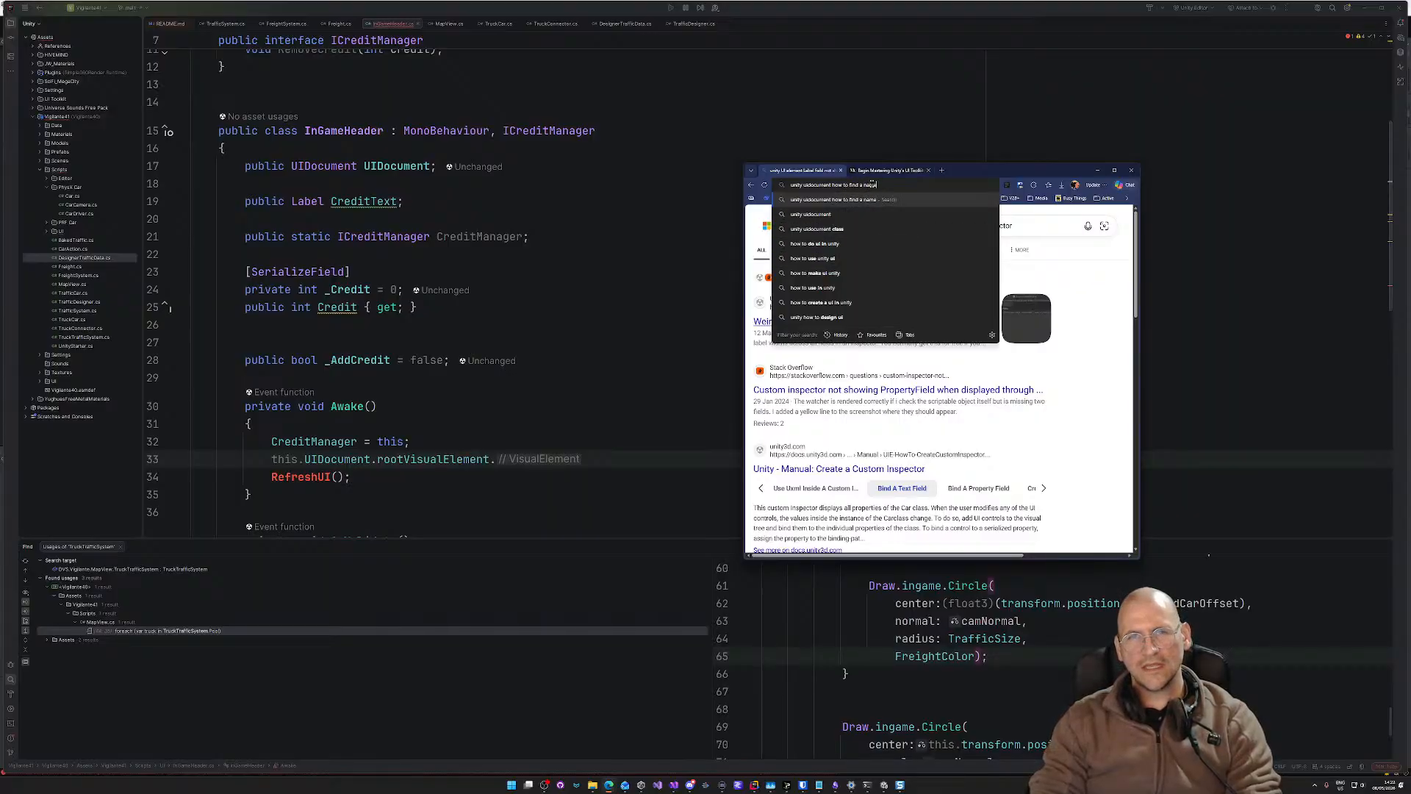
type("d label")
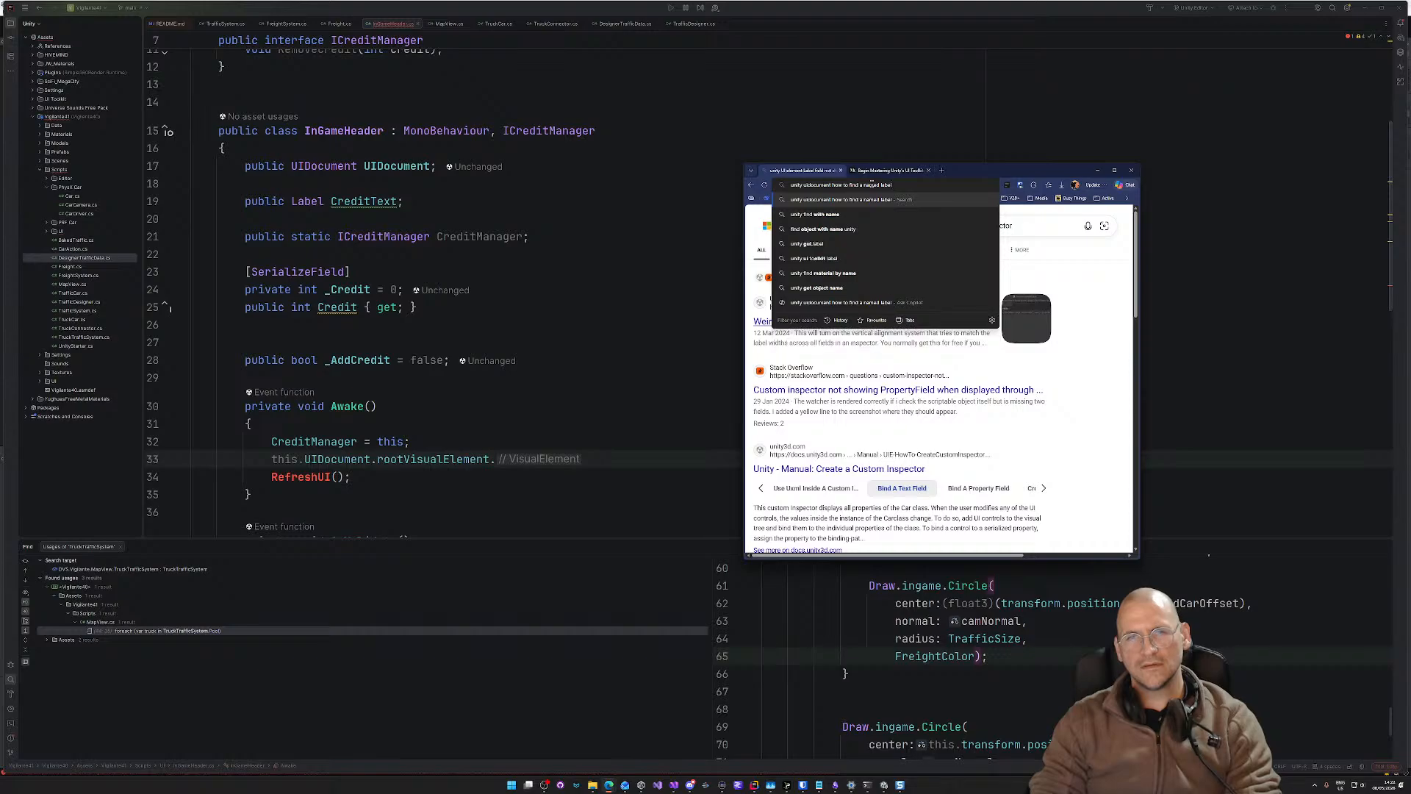
key("BackSpace")
key("BackSpace")
key("BackSpace")
key("BackSpace")
key("BackSpace")
type("element")
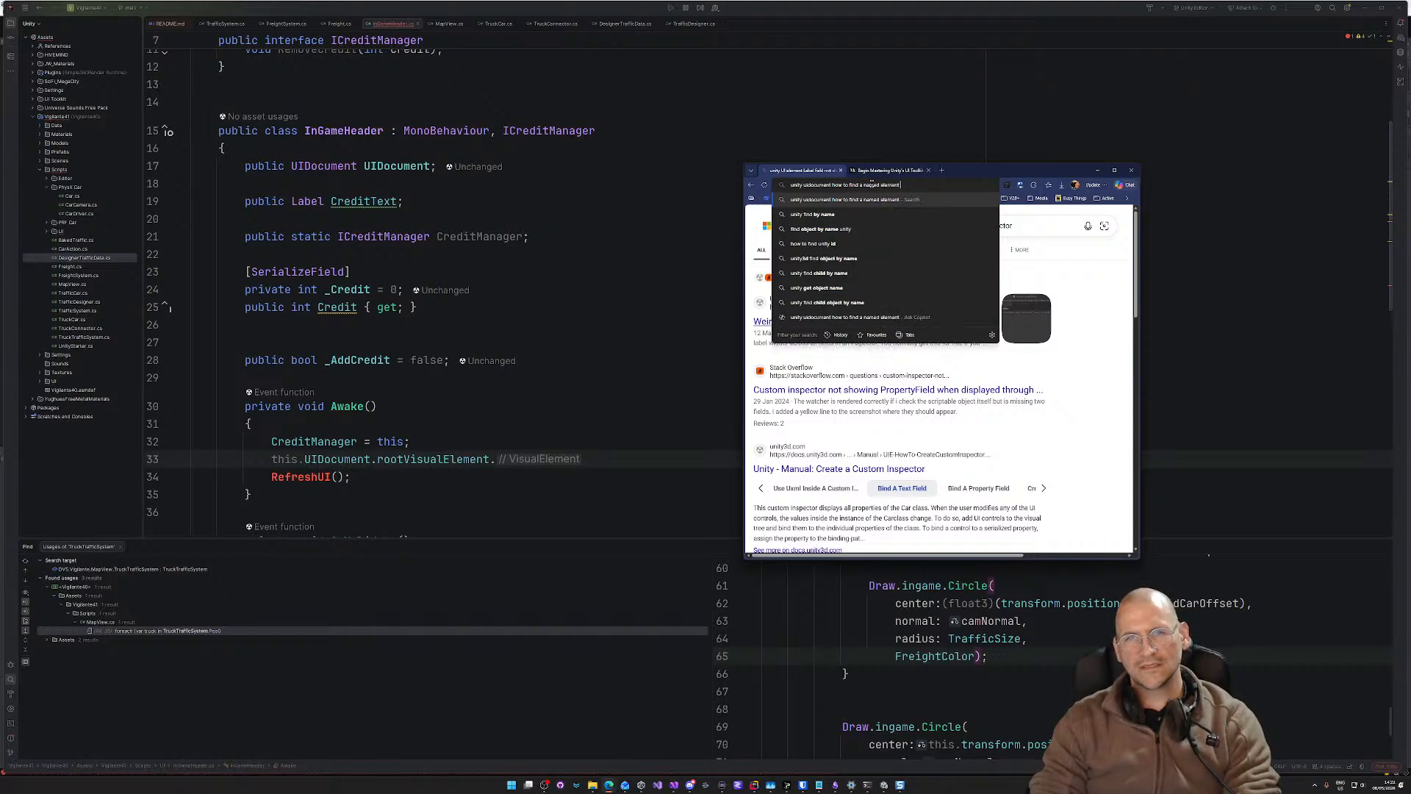
key("Return")
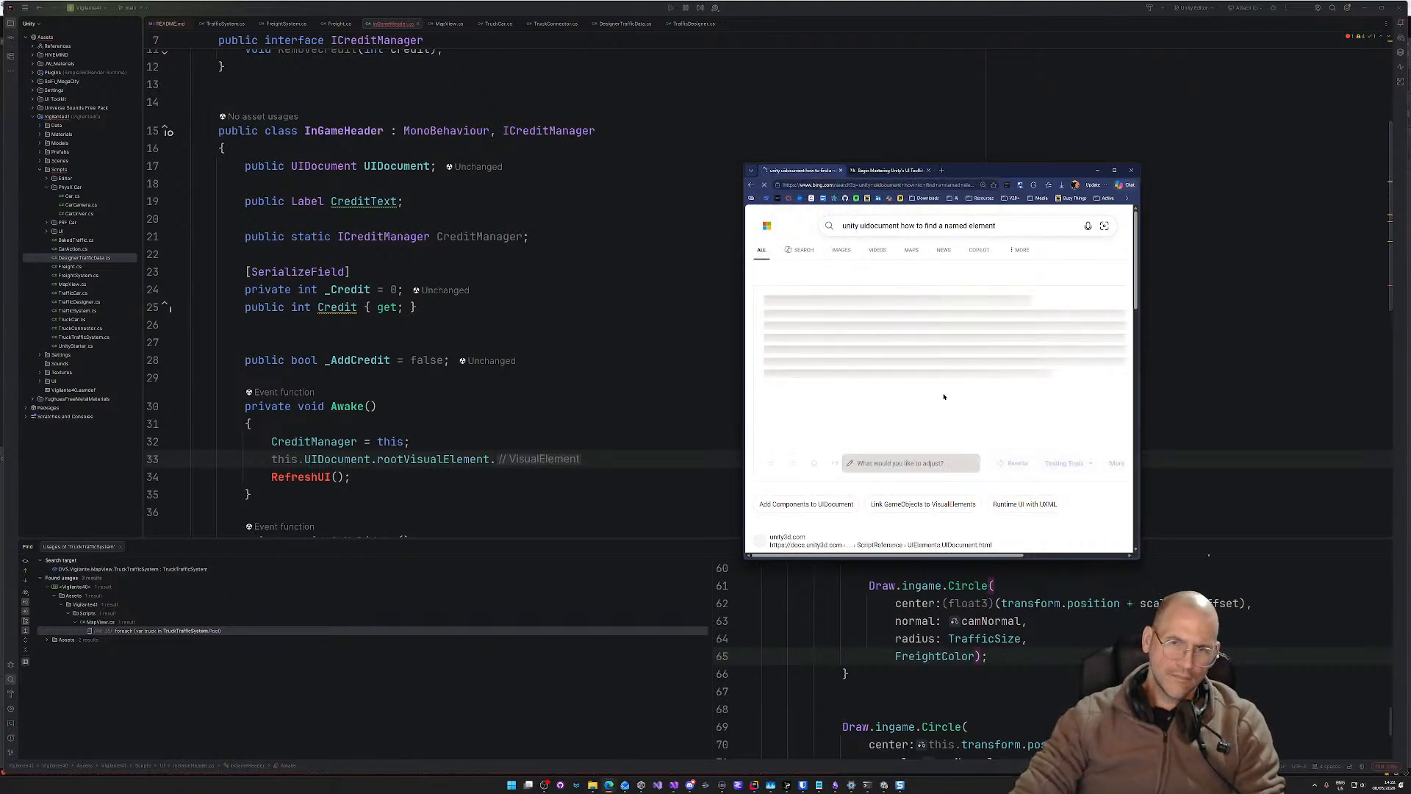
scroll(933, 412, "down", 3)
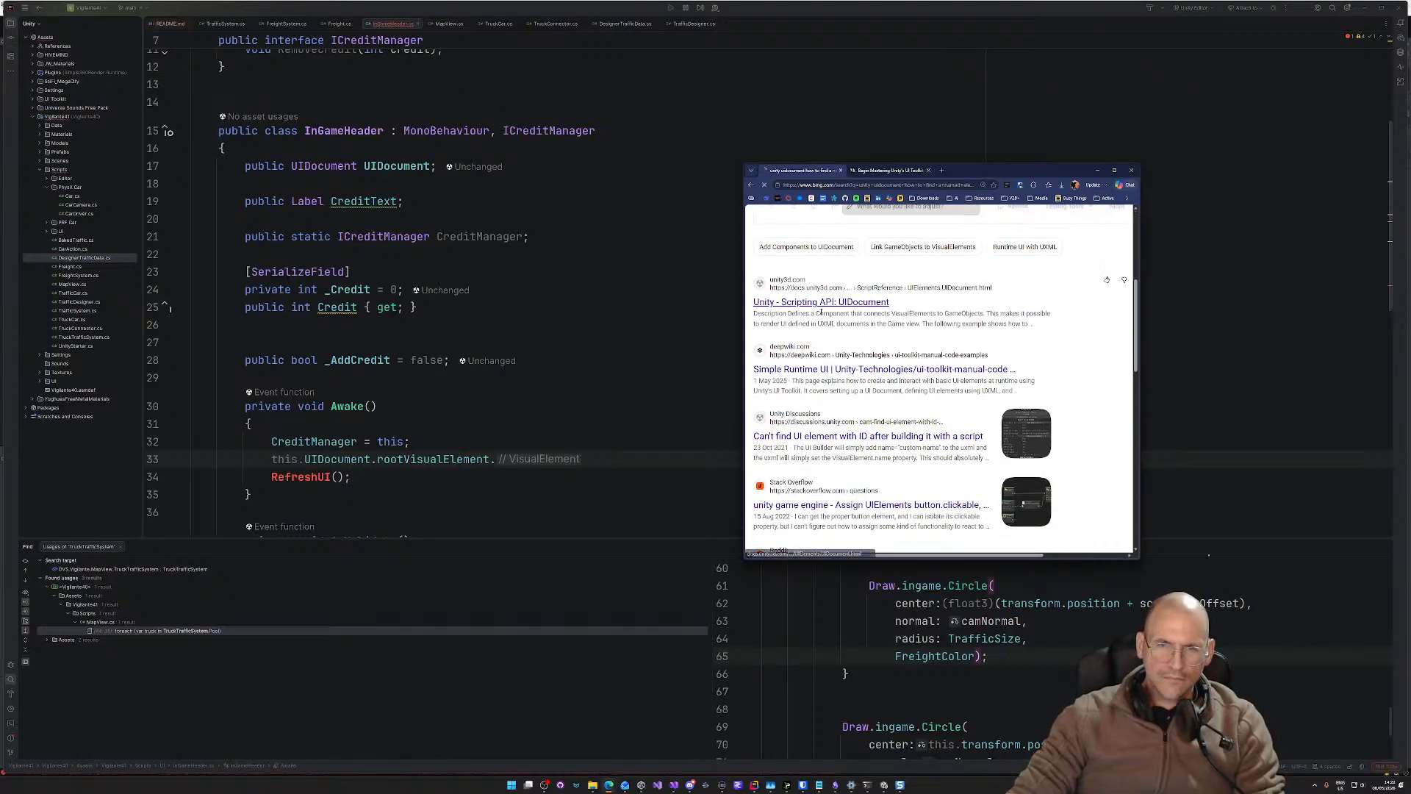
left_click(862, 303)
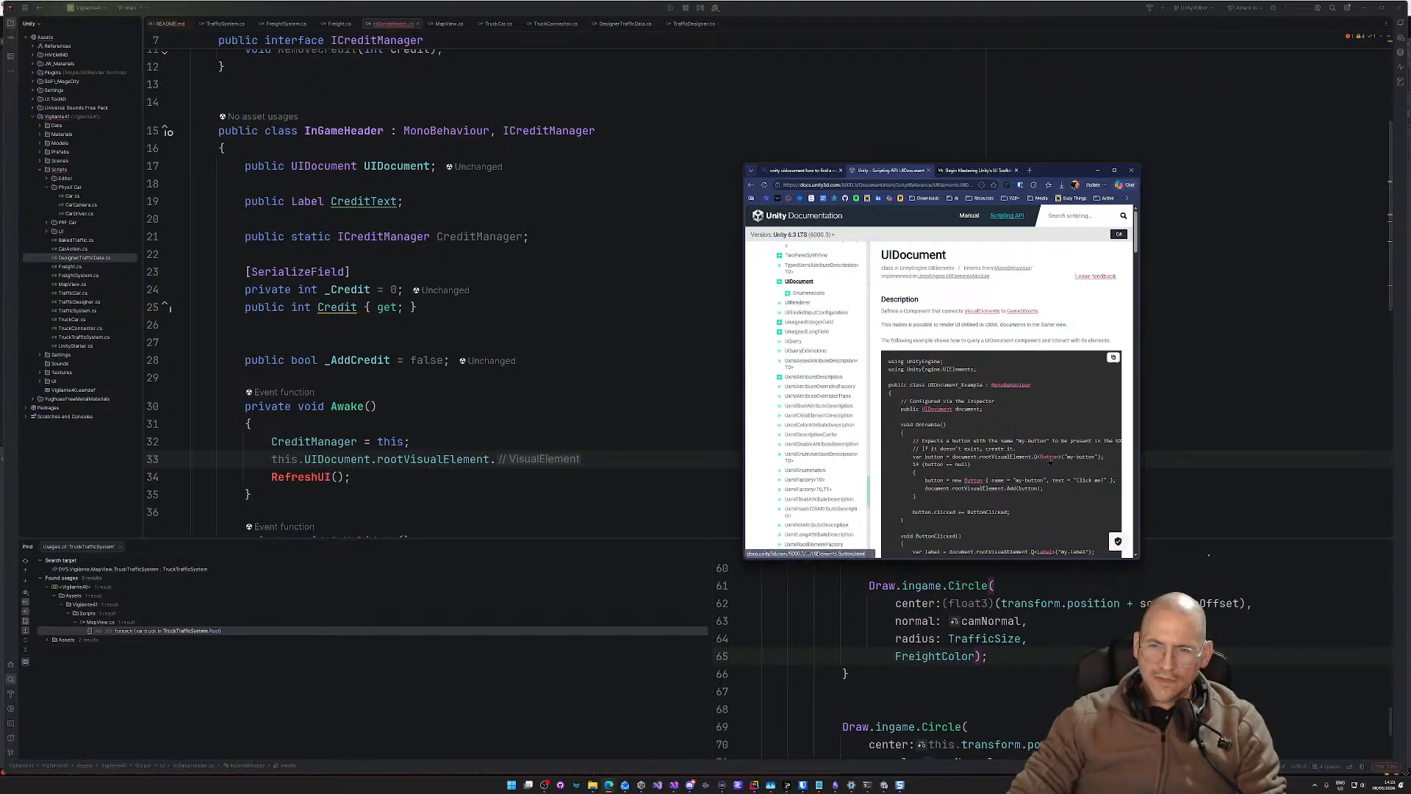
Step: Back in the code editor, extend the rootVisualElement line in Awake with Q<Label>(name = "")
left_click(491, 459)
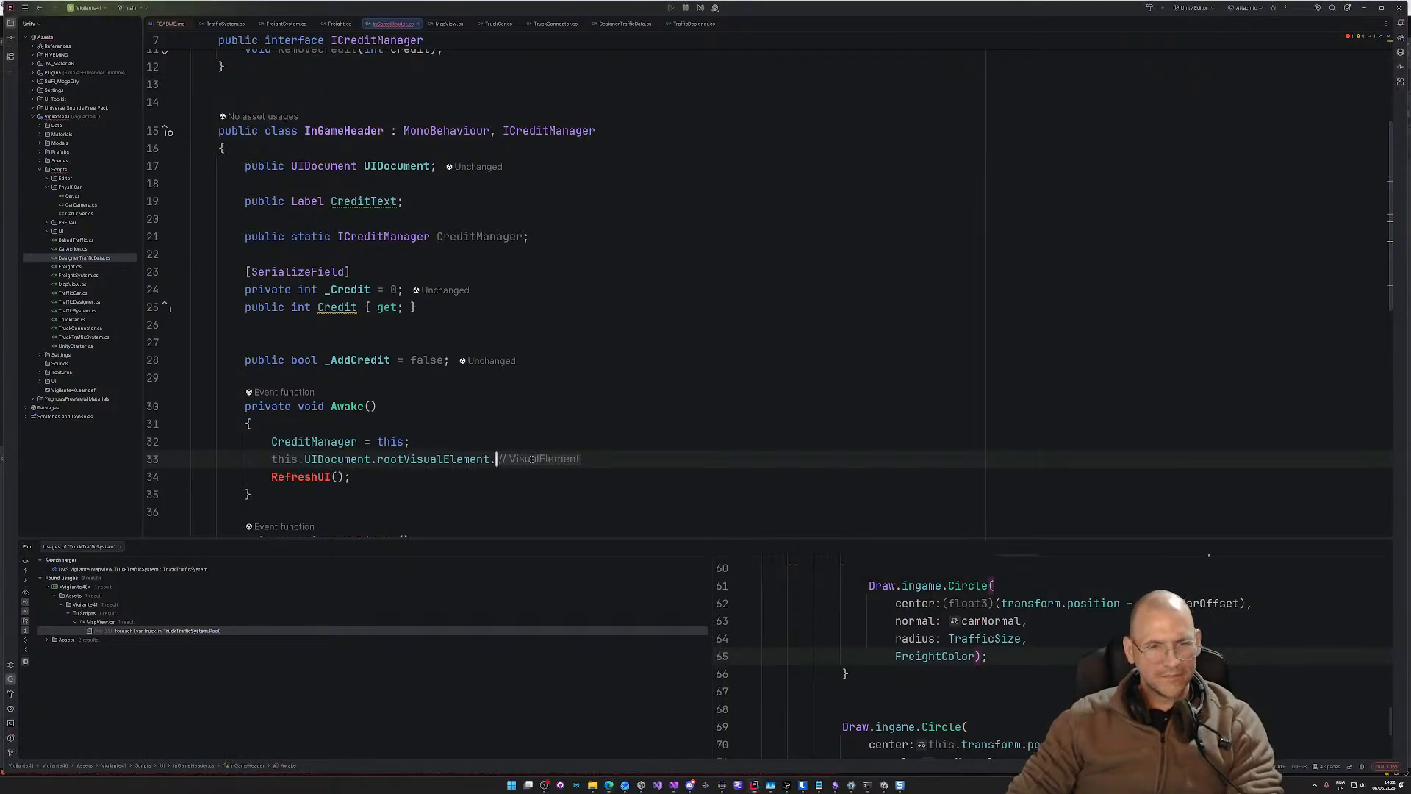
type(".Q<")
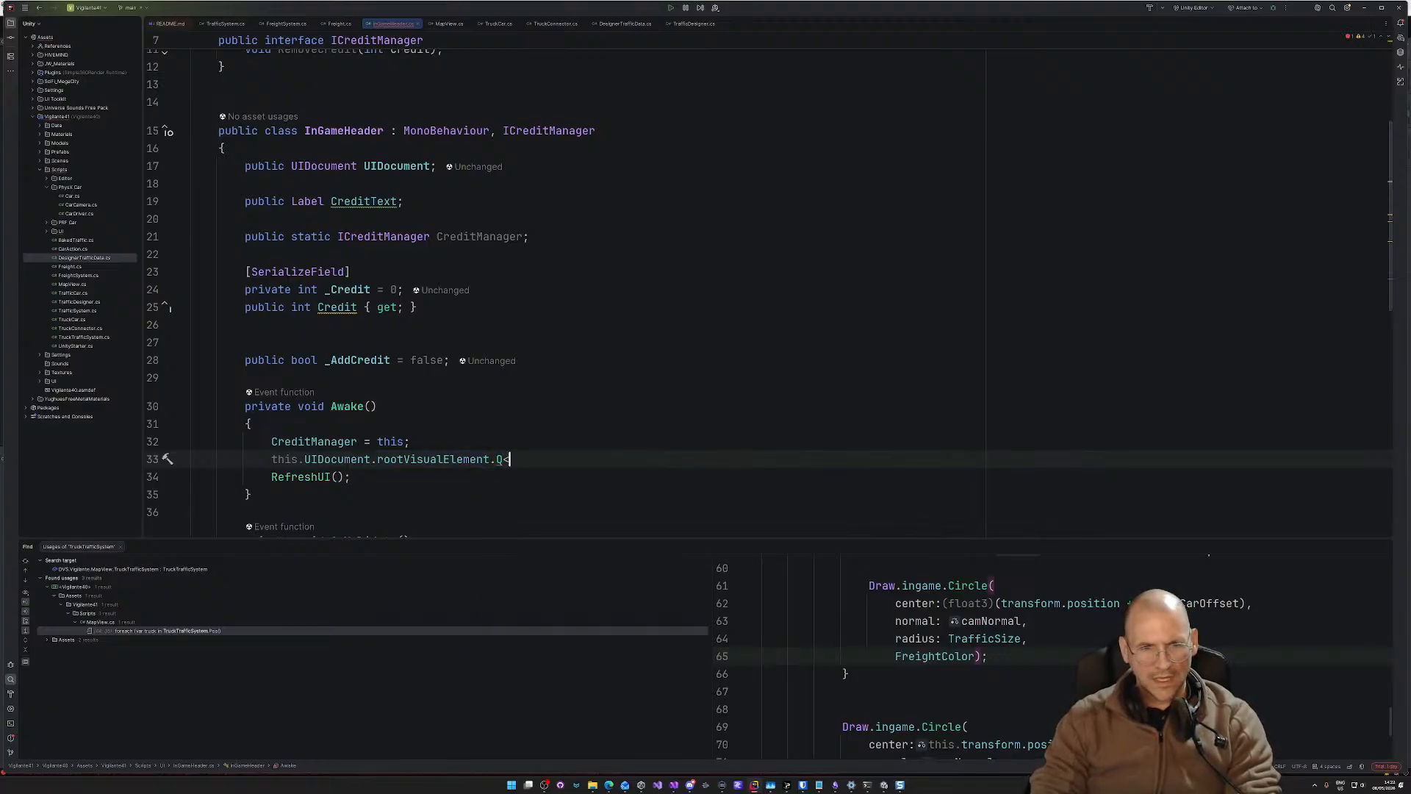
type("Label")
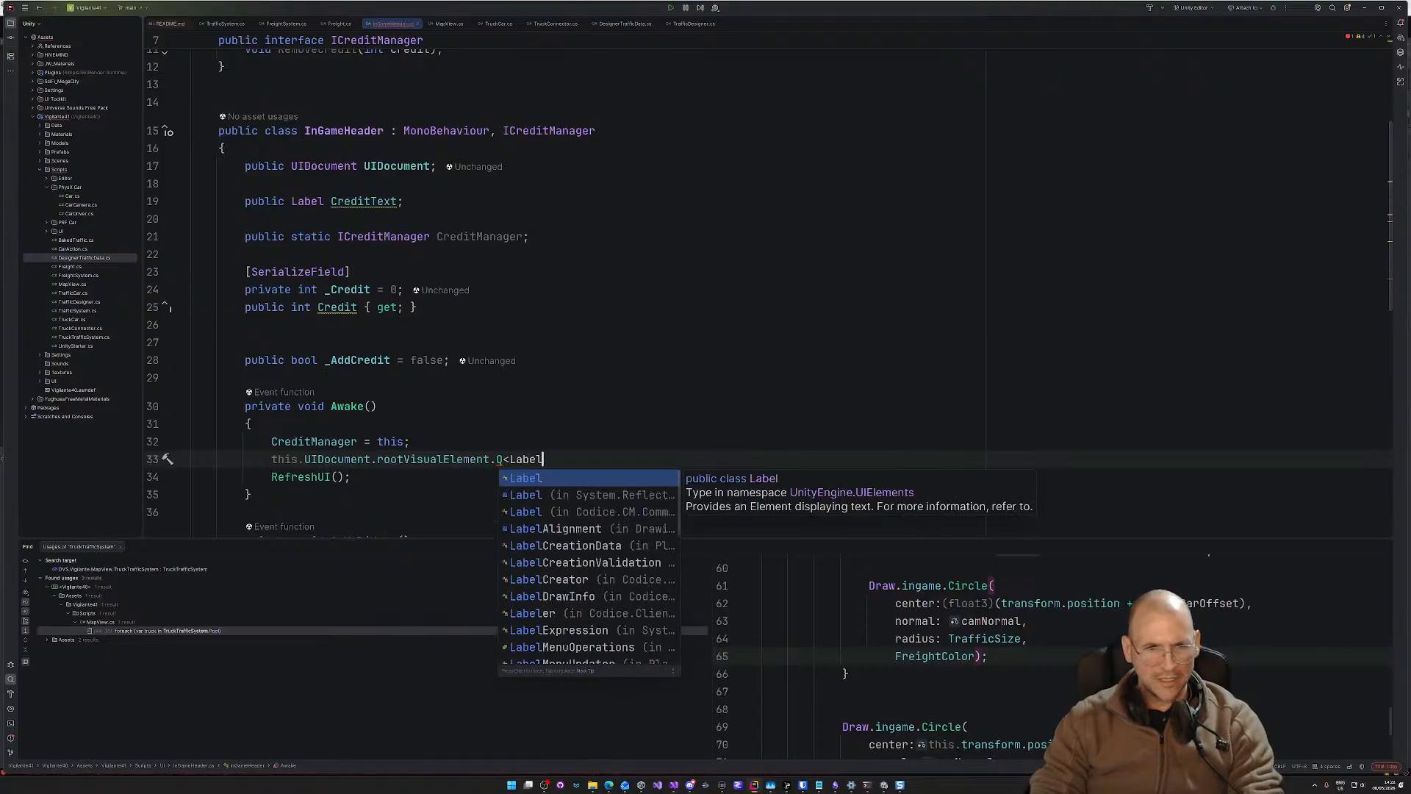
key("Return")
type("(")
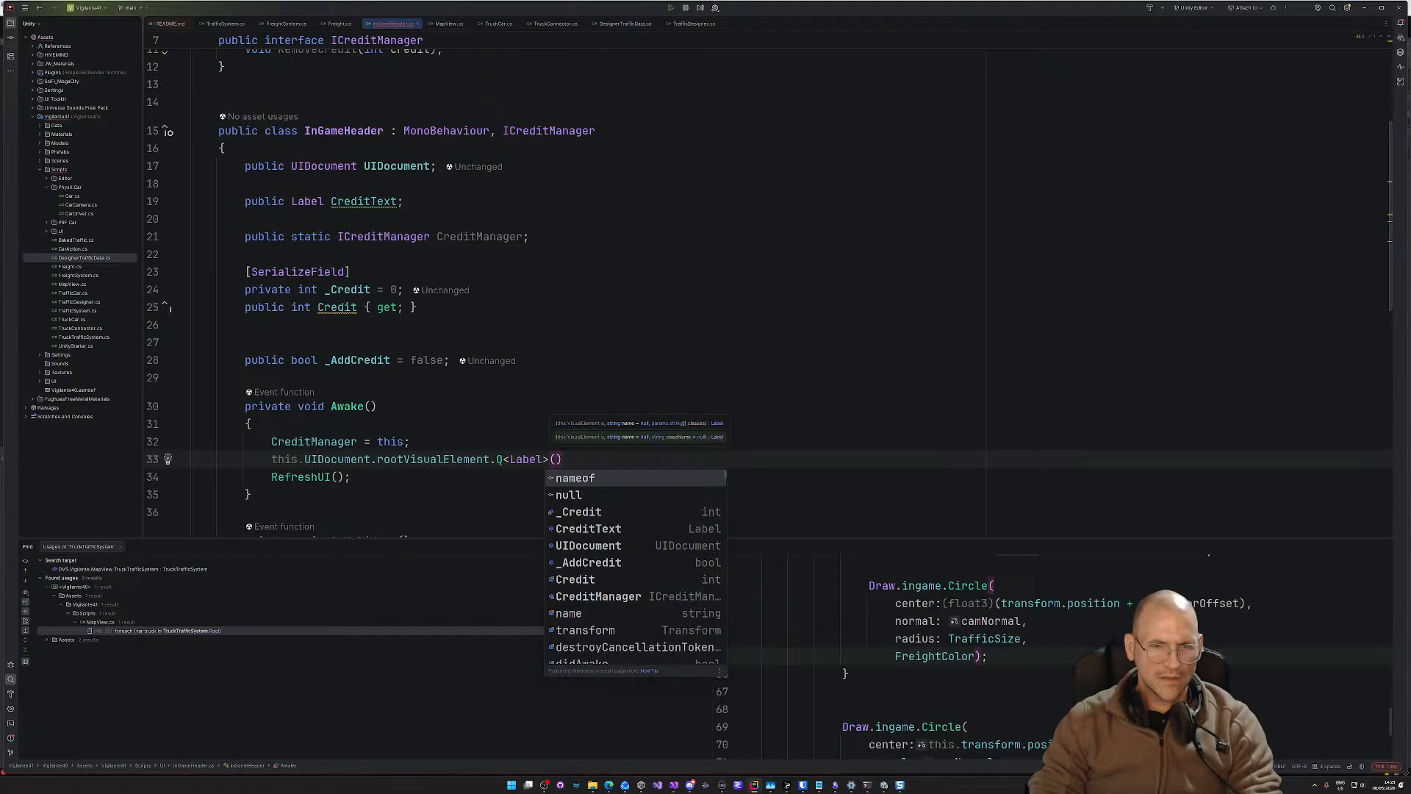
type("name =")
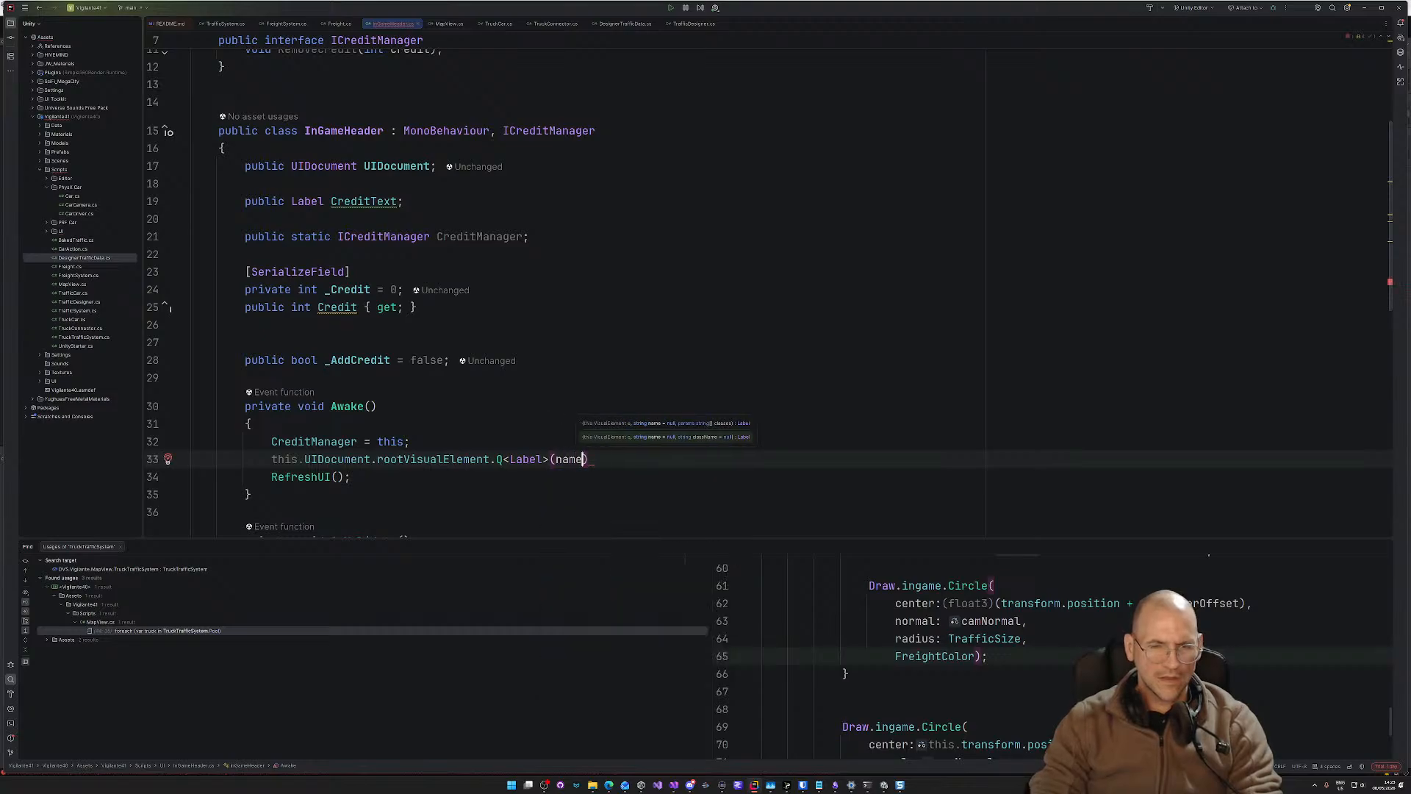
type(" \"")
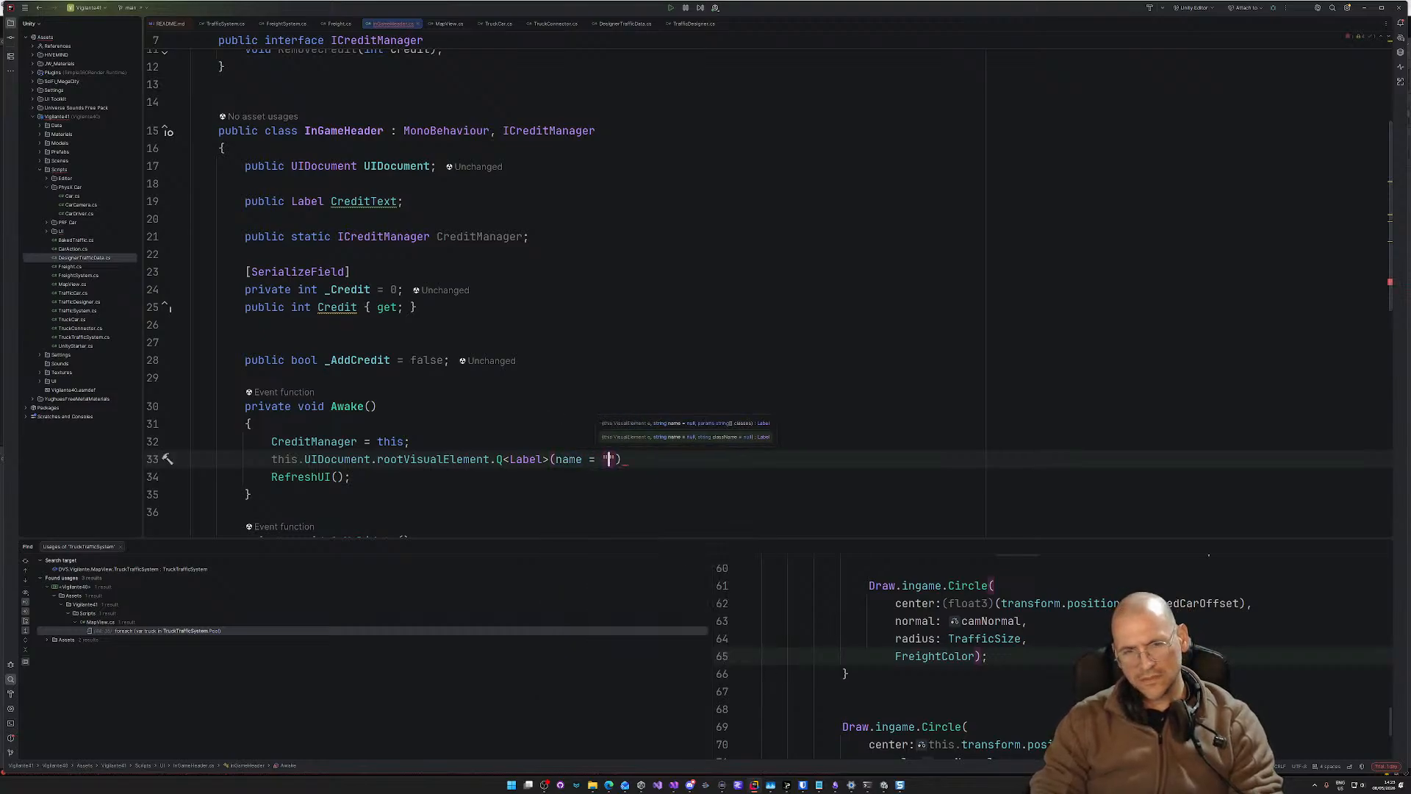
Step: Switch to Unity, select the credits label in the UI Builder hierarchy and select its element name for copying
left_click(621, 377)
key("alt+Tab")
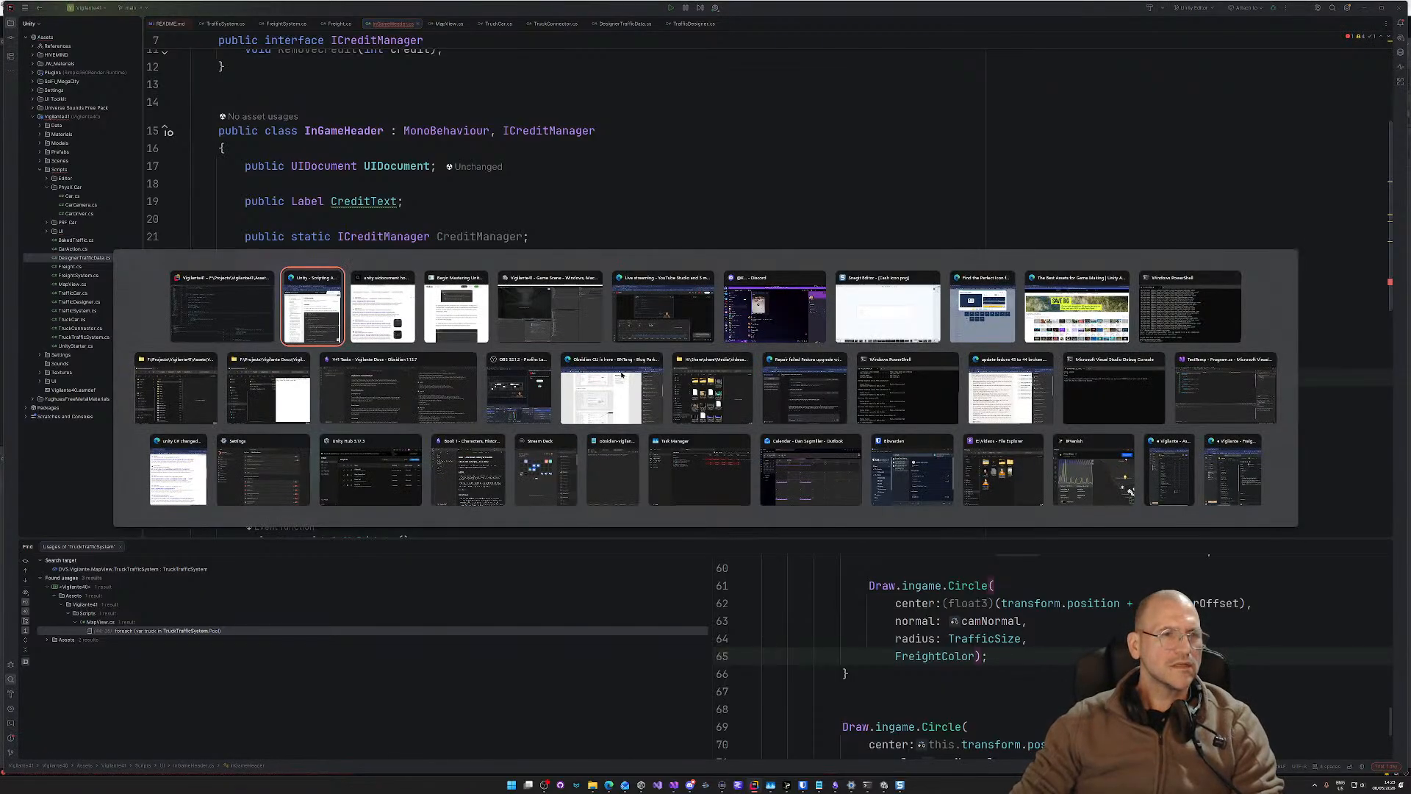
key("alt+Tab")
key("alt+Tab")
key("alt+Tab")
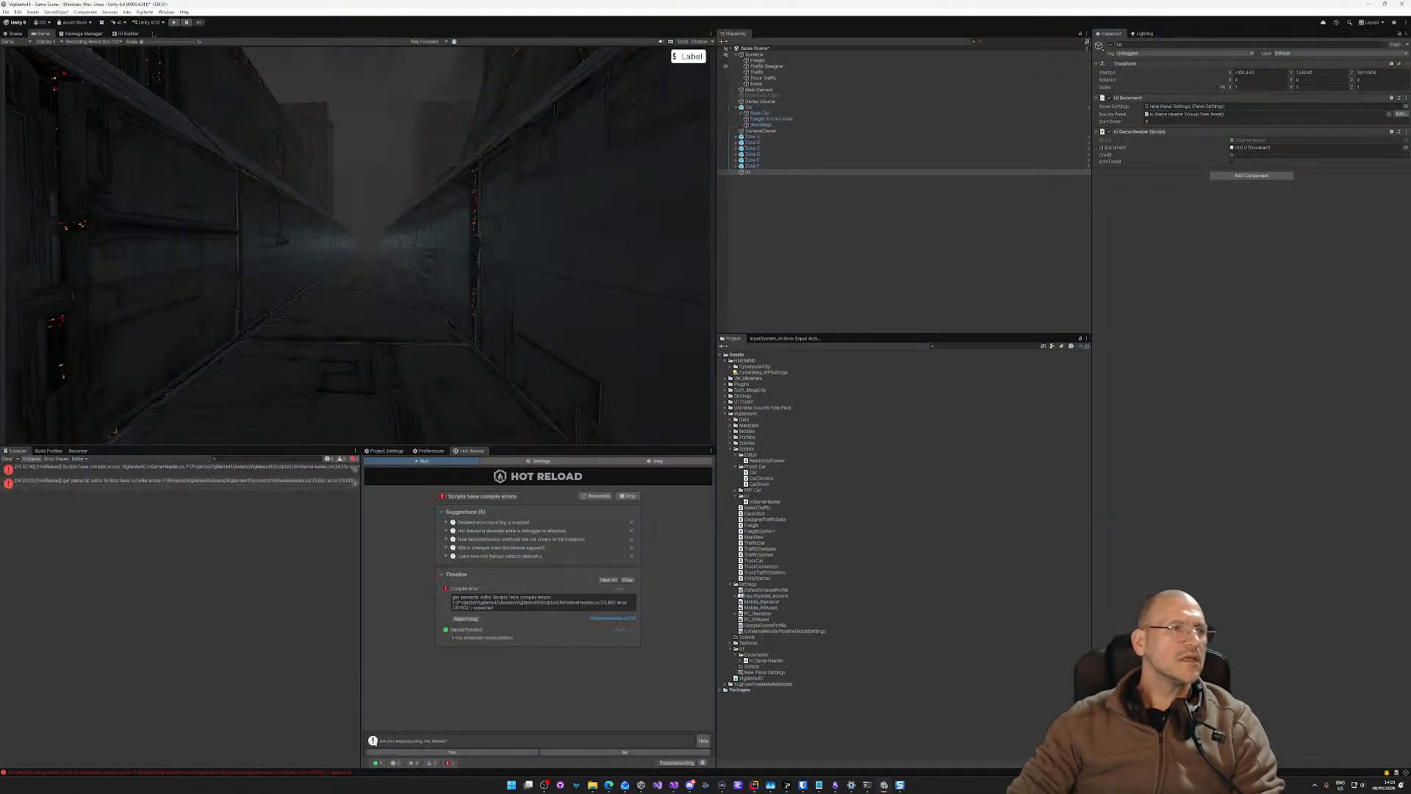
left_click(128, 34)
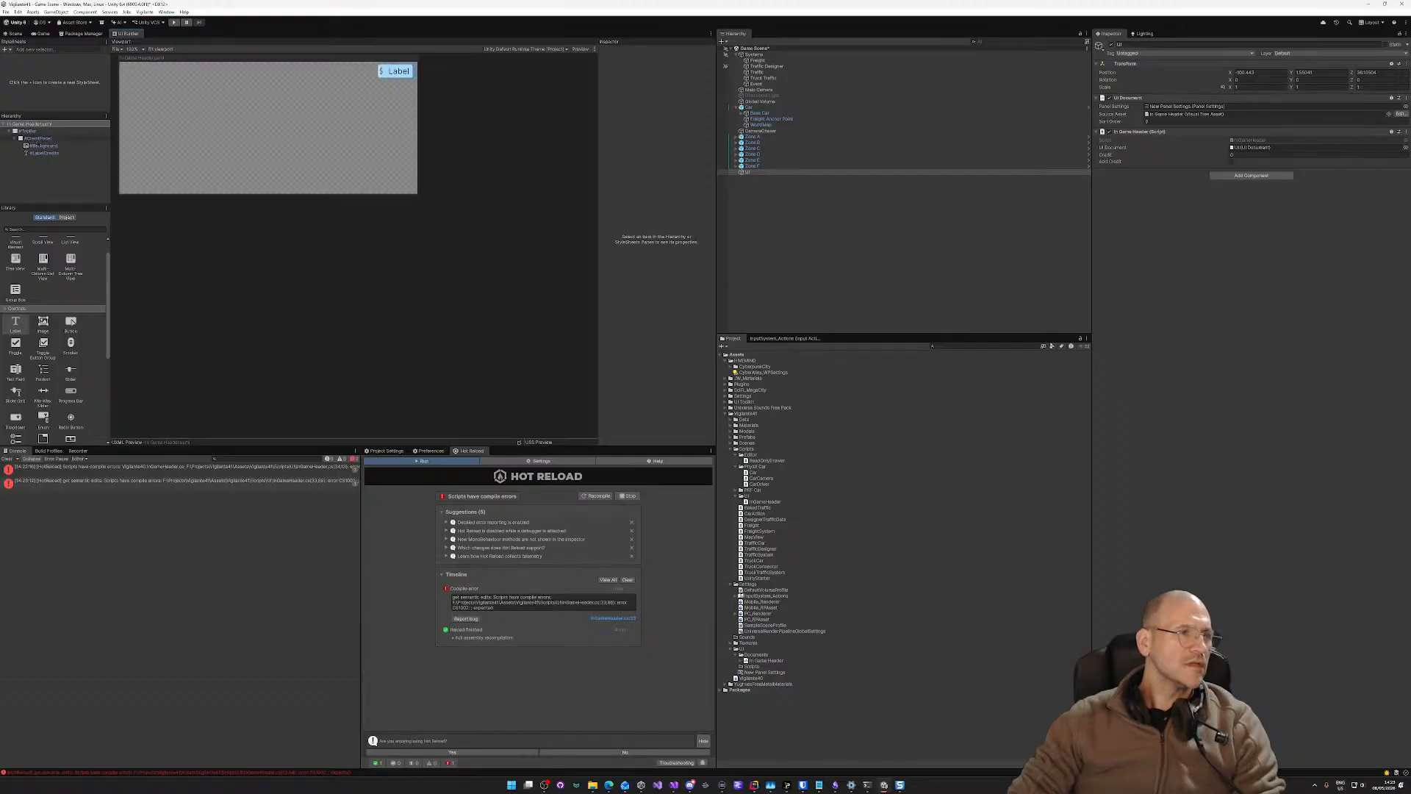
left_click(50, 153)
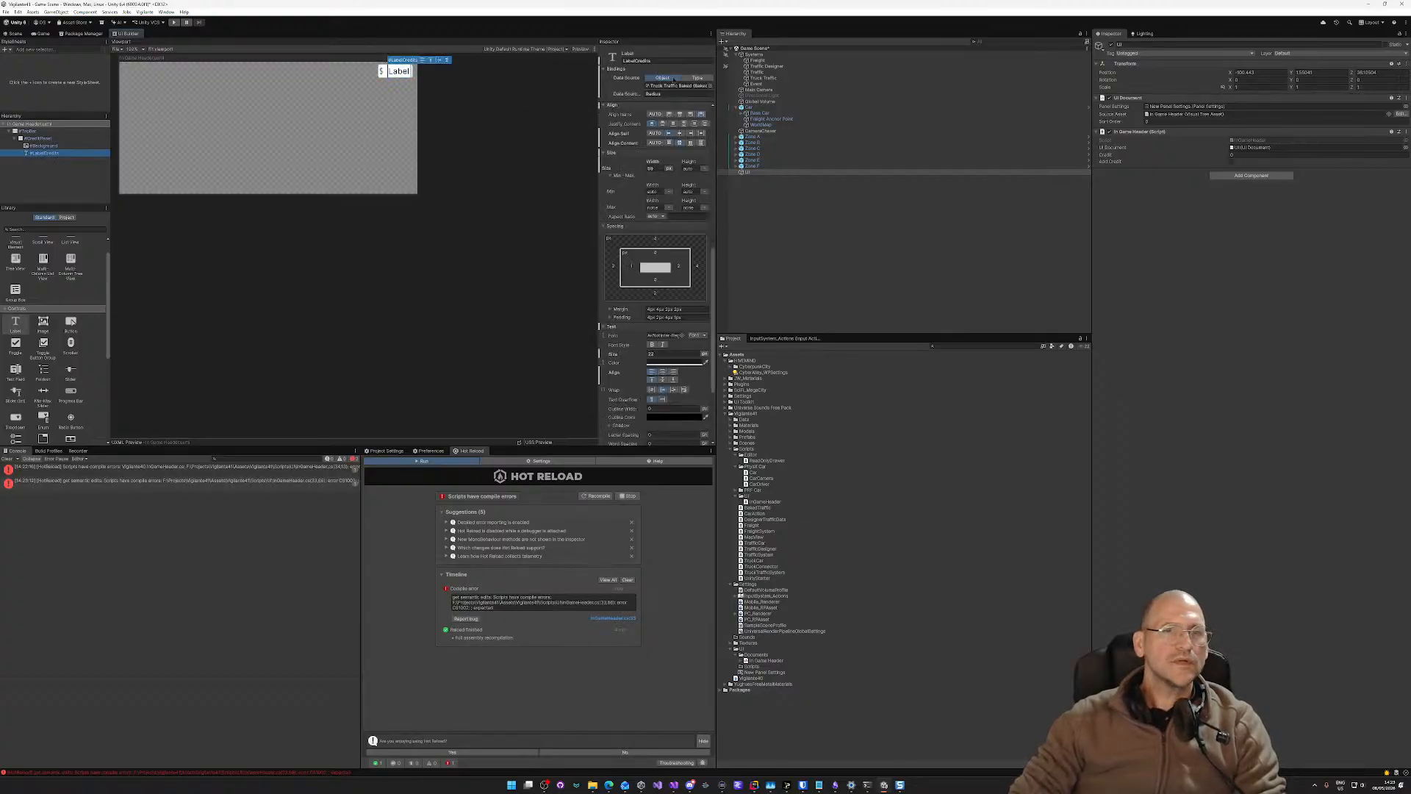
left_click(647, 60)
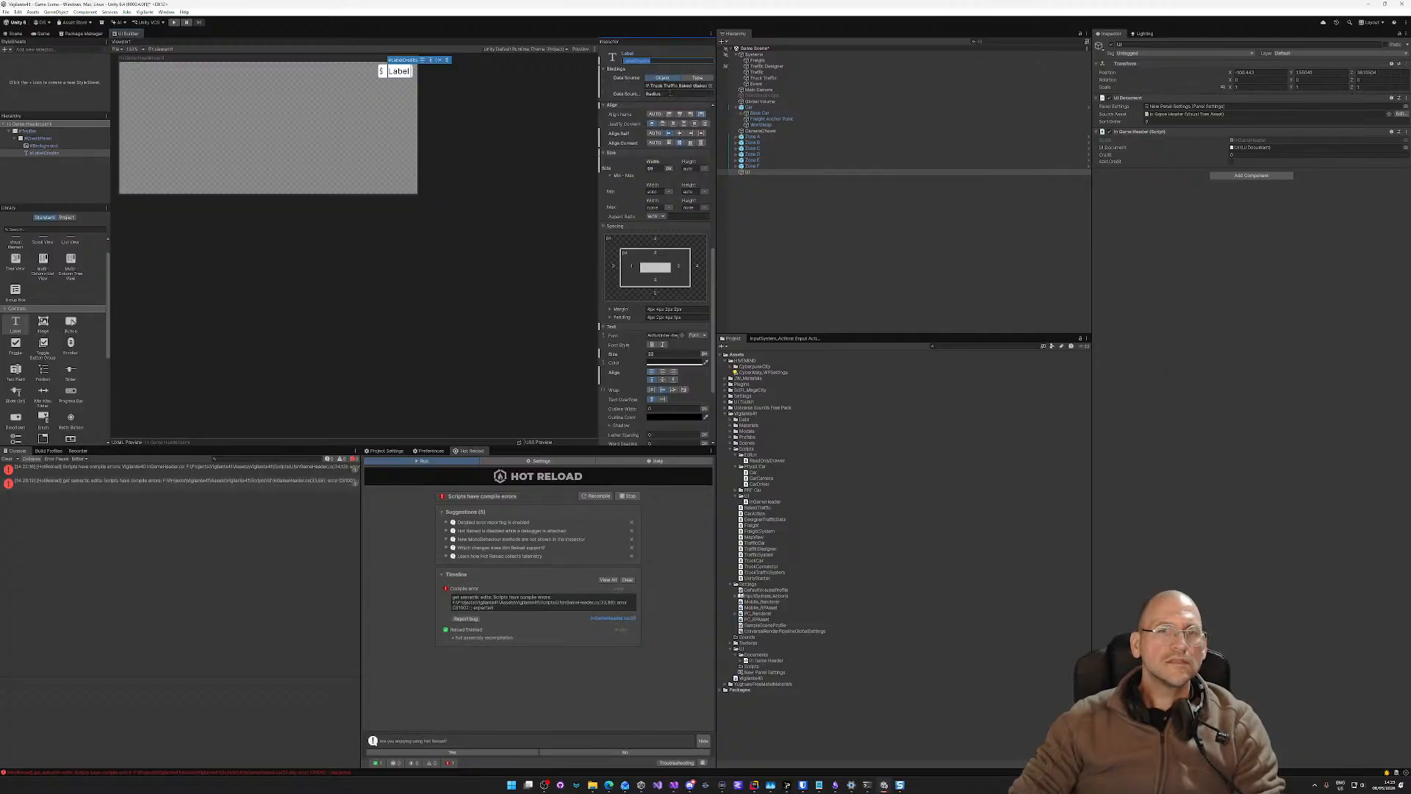
Step: Clear the credits label's data source path and remove its Truck Traffic Baked data source
left_click(652, 93)
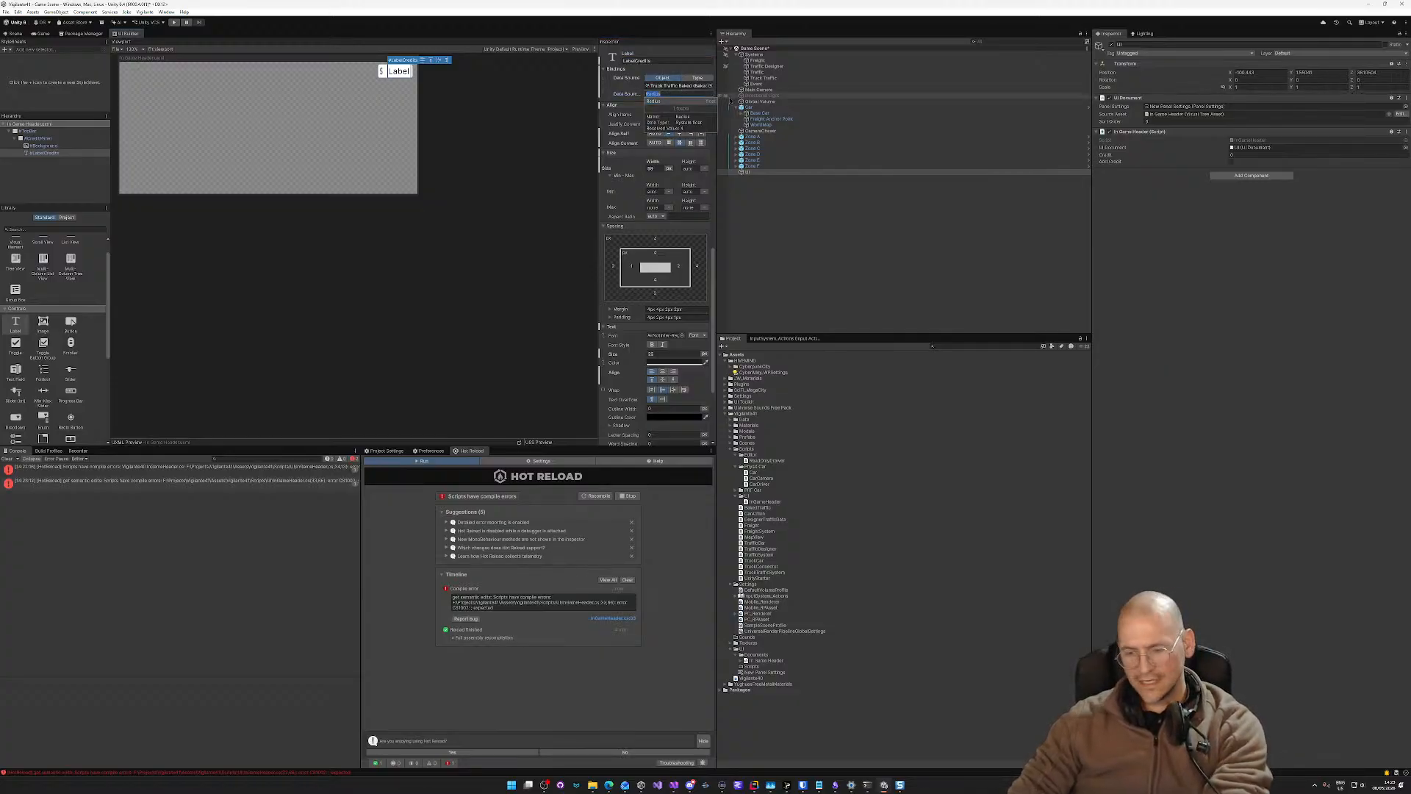
key("BackSpace")
left_click(675, 86)
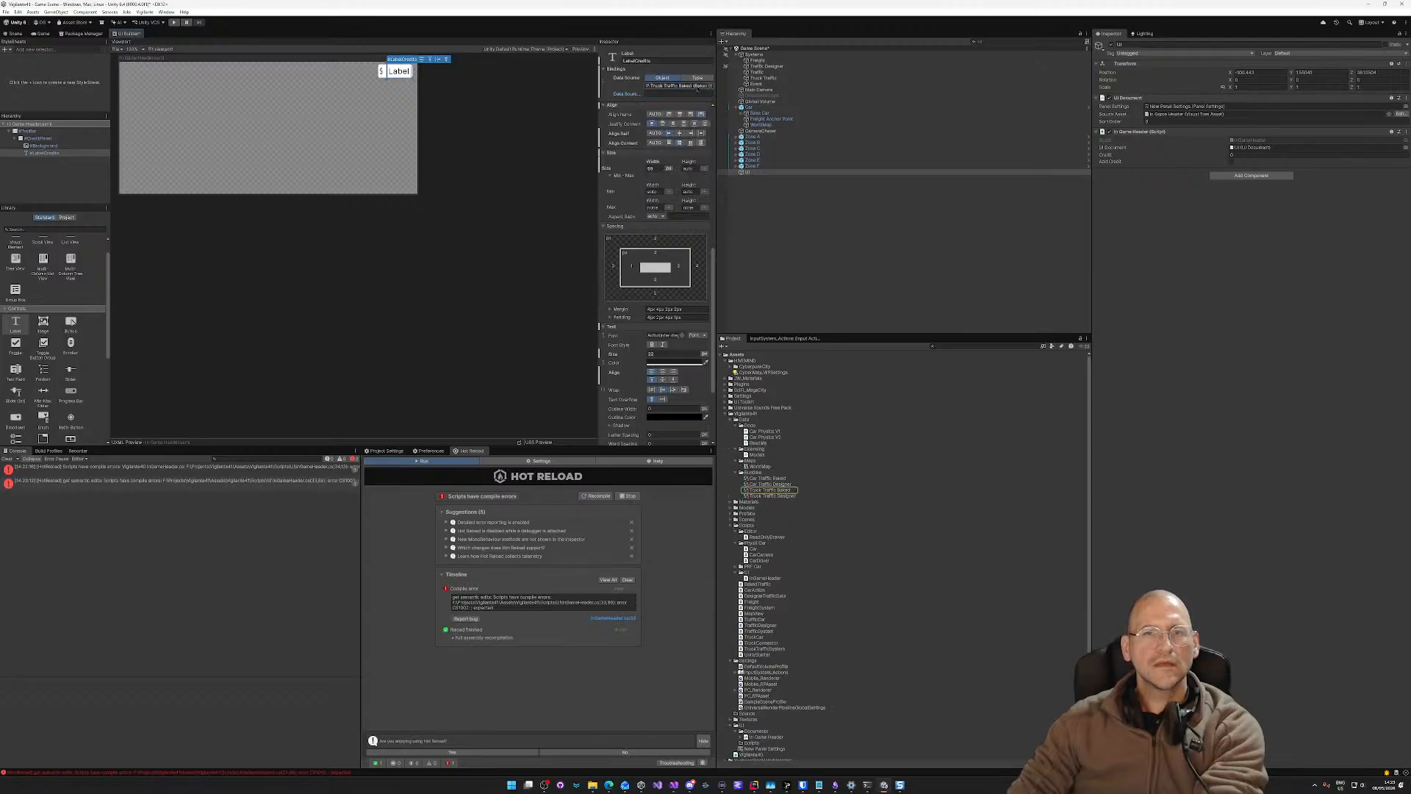
key("Delete")
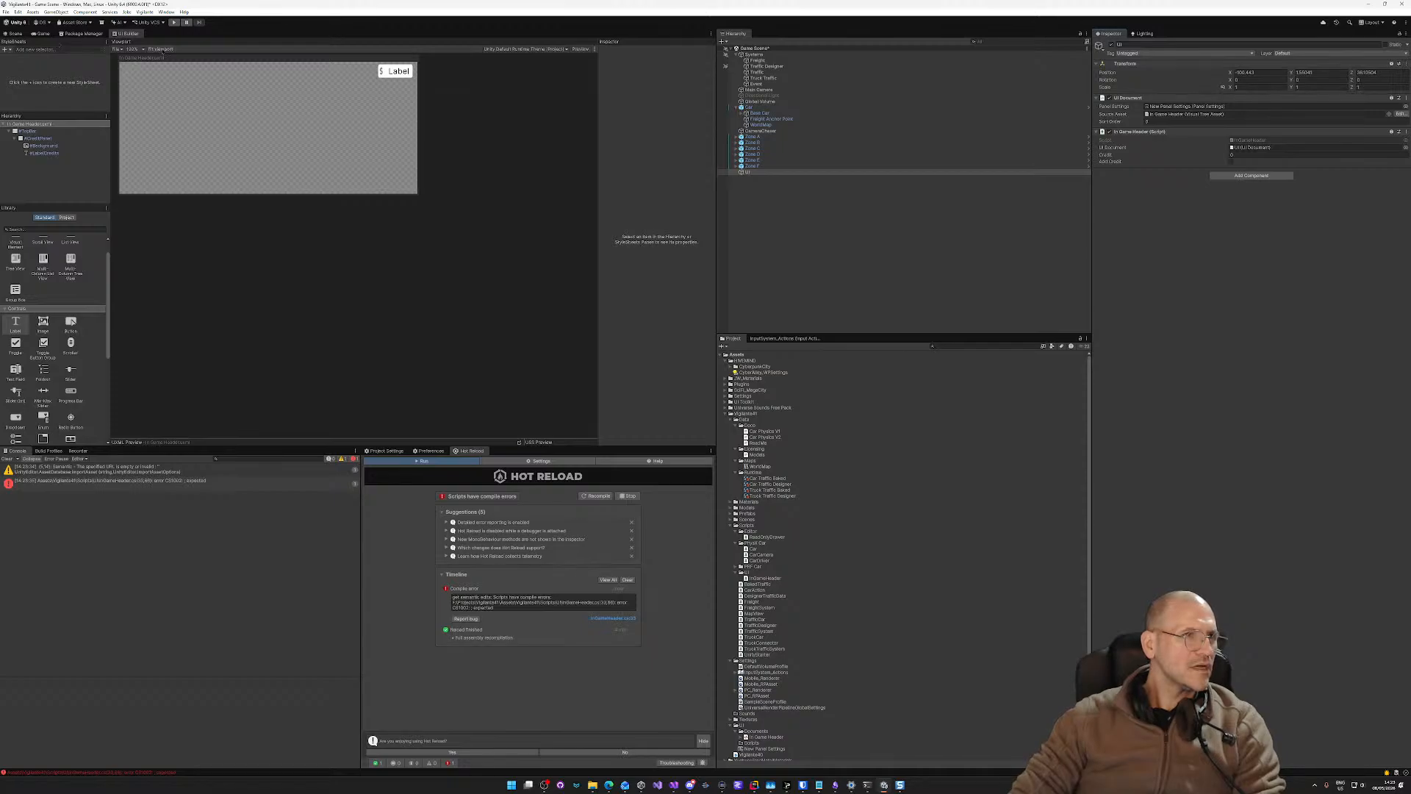
Step: Return to the code editor, fill in "LabelCredits" as the queried label name and end the statement with a semicolon
key("alt+Tab")
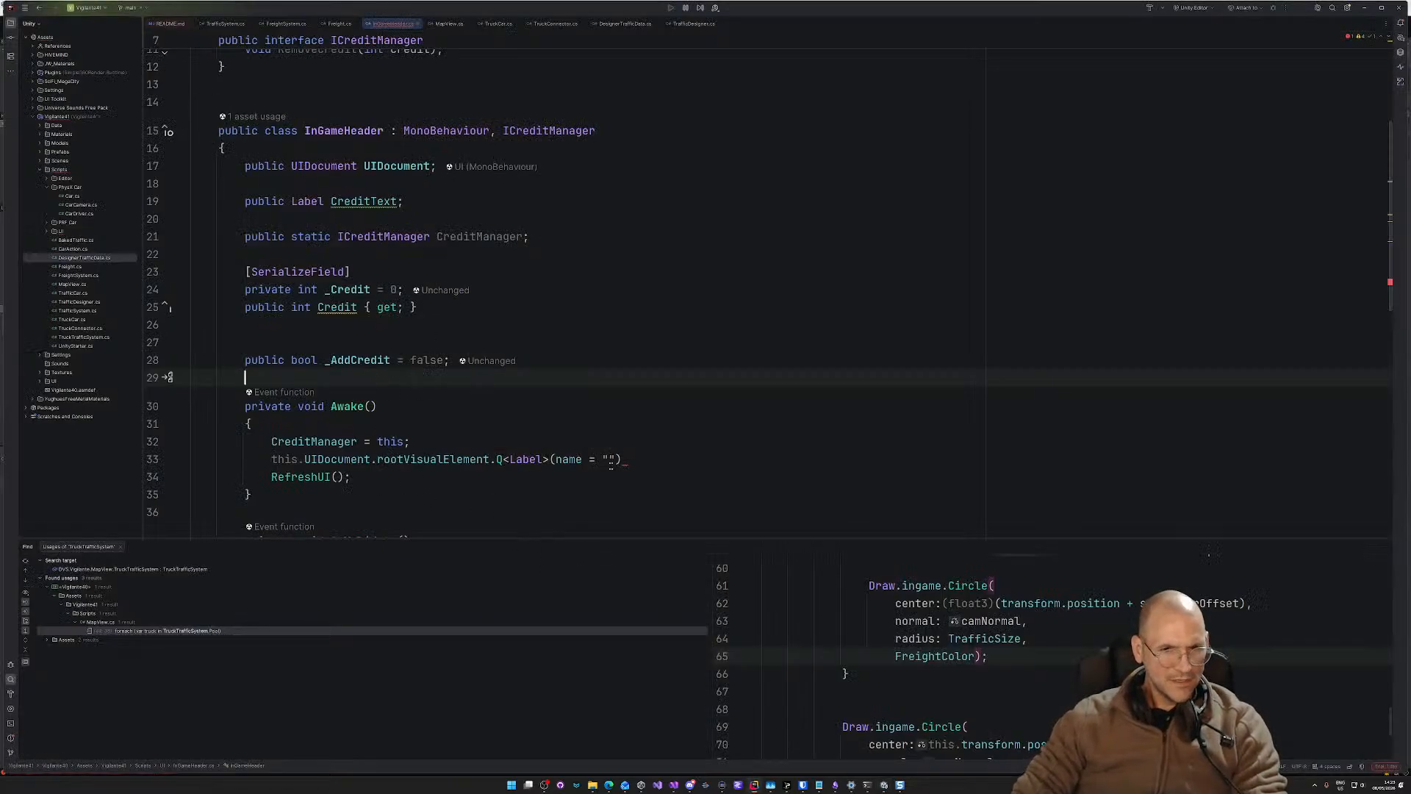
left_click(609, 459)
type("LabelCredits")
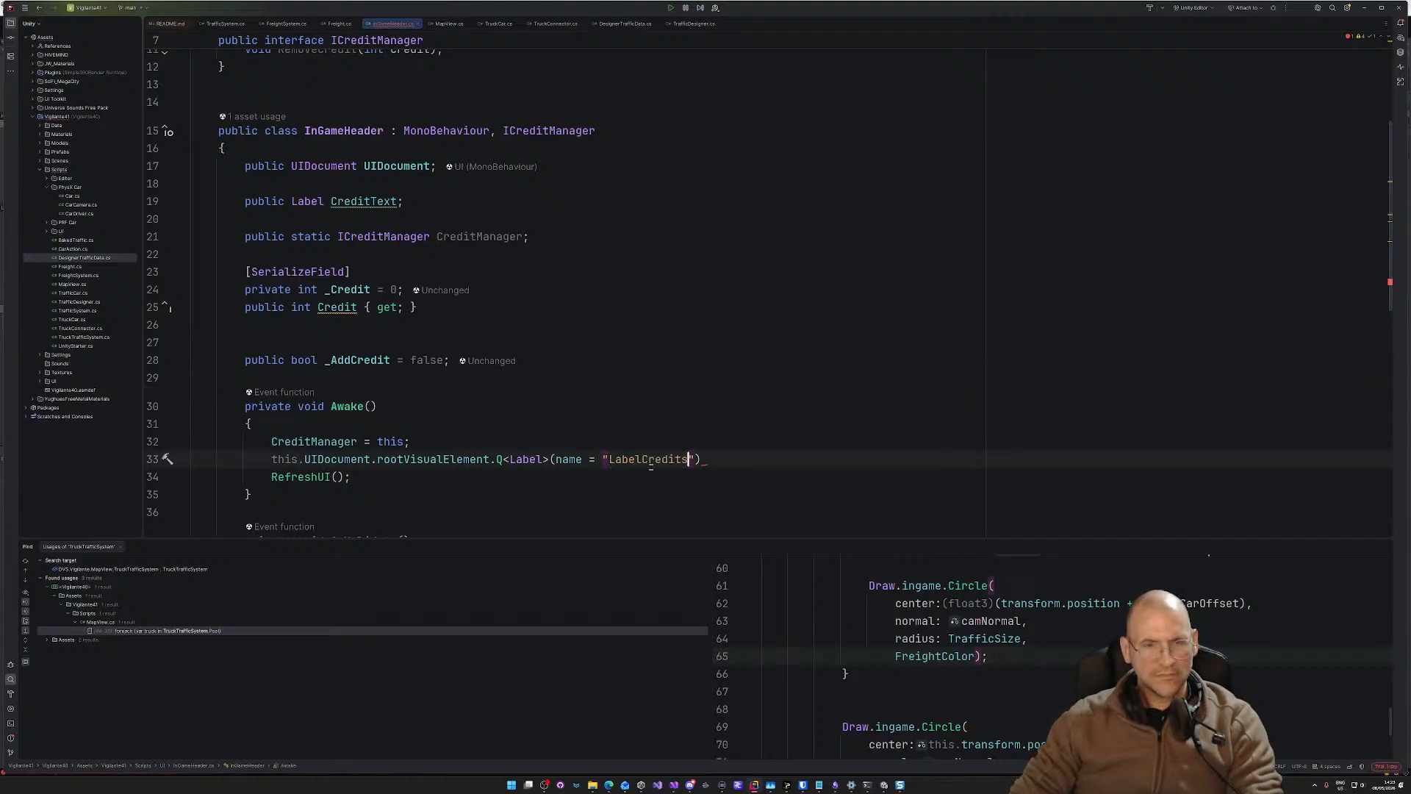
left_click(732, 459)
type(";")
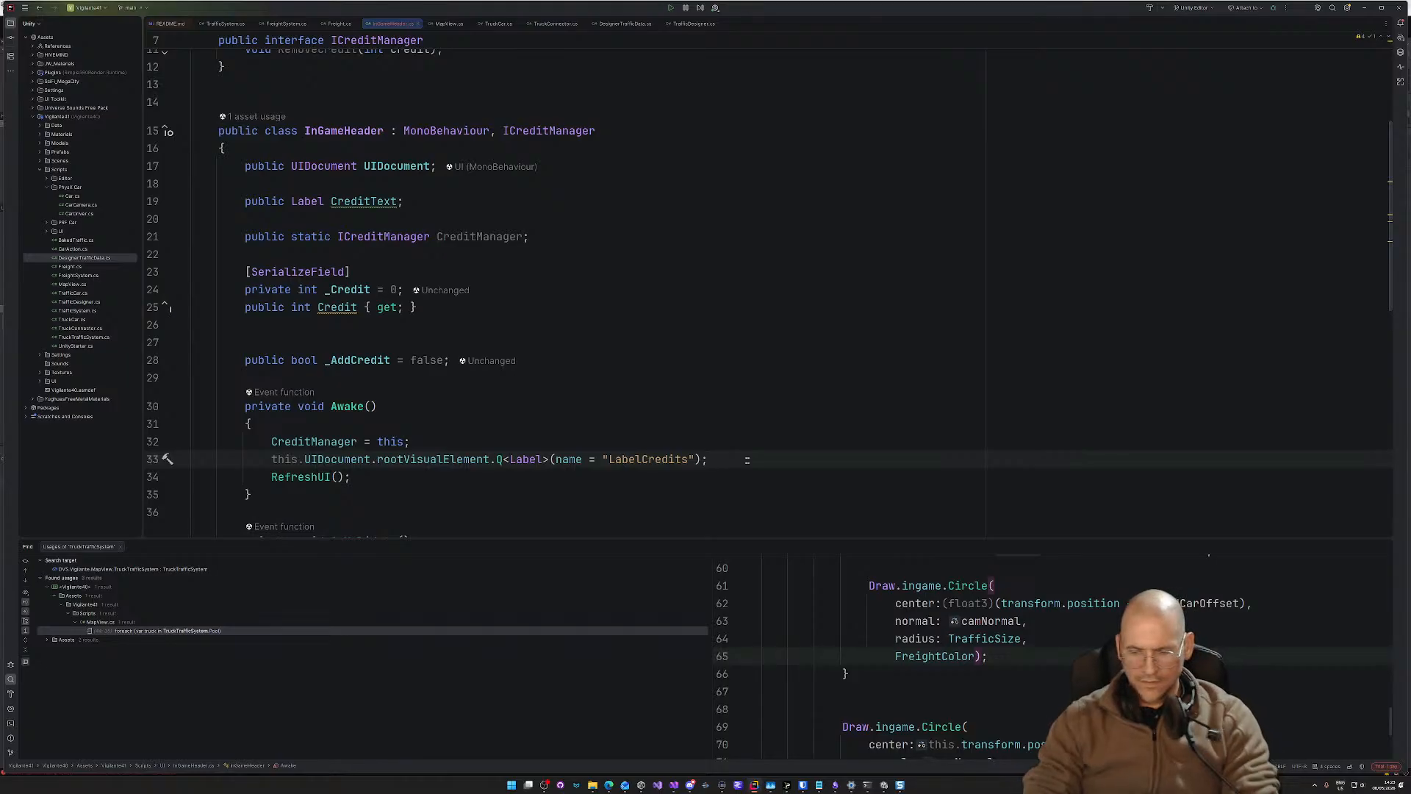
Step: Start a Debug.logger() call on a new line below the label query in Awake
key("Return")
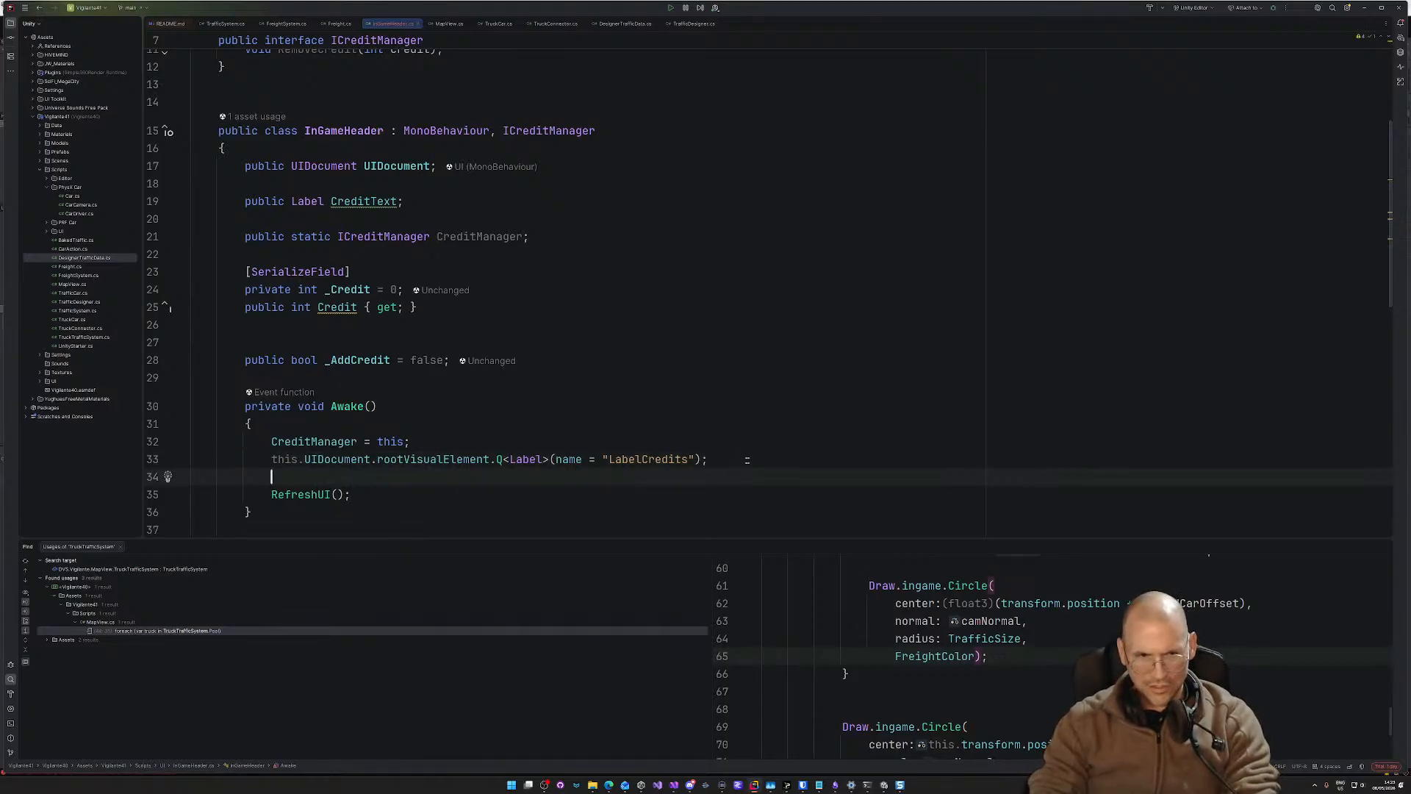
type("Debug.log")
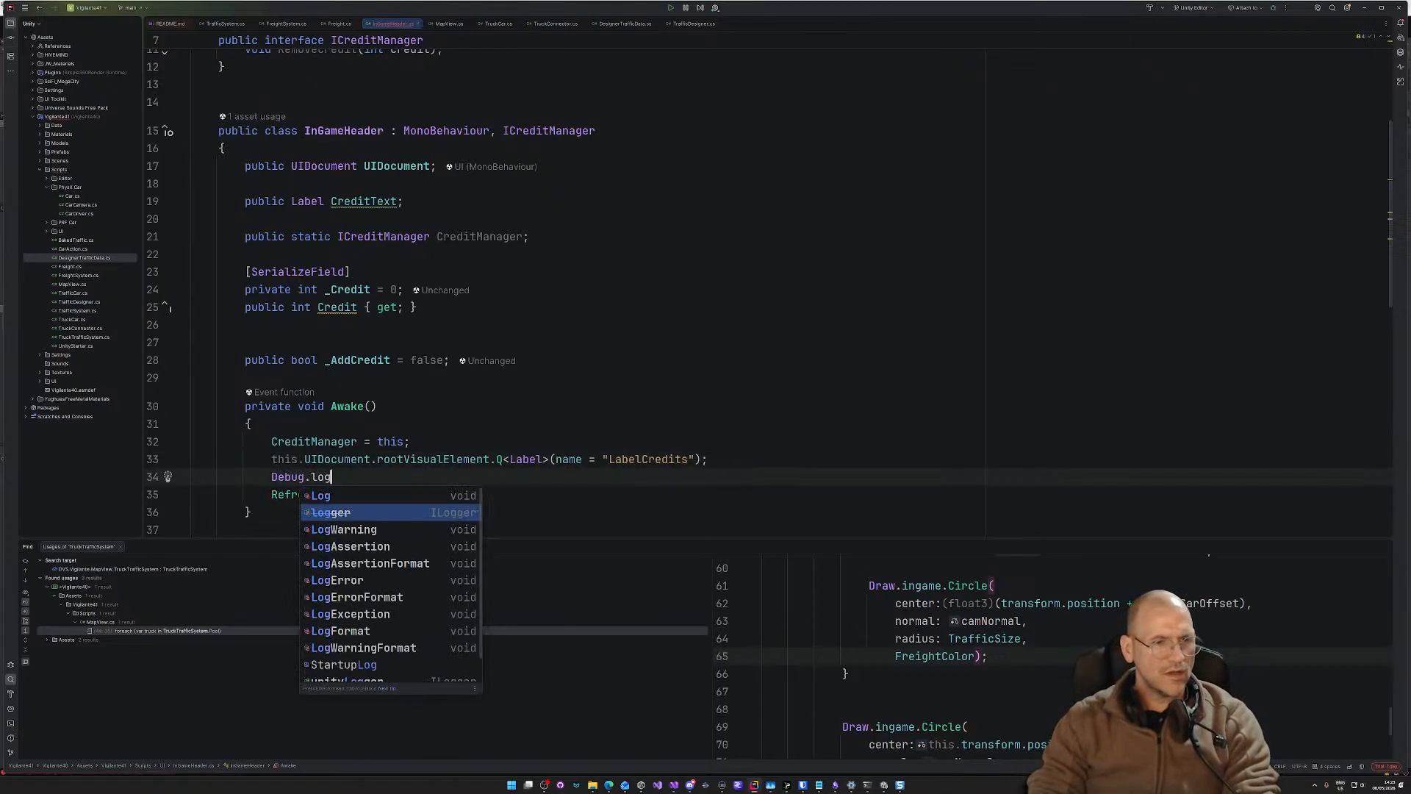
key("Return")
type("(")
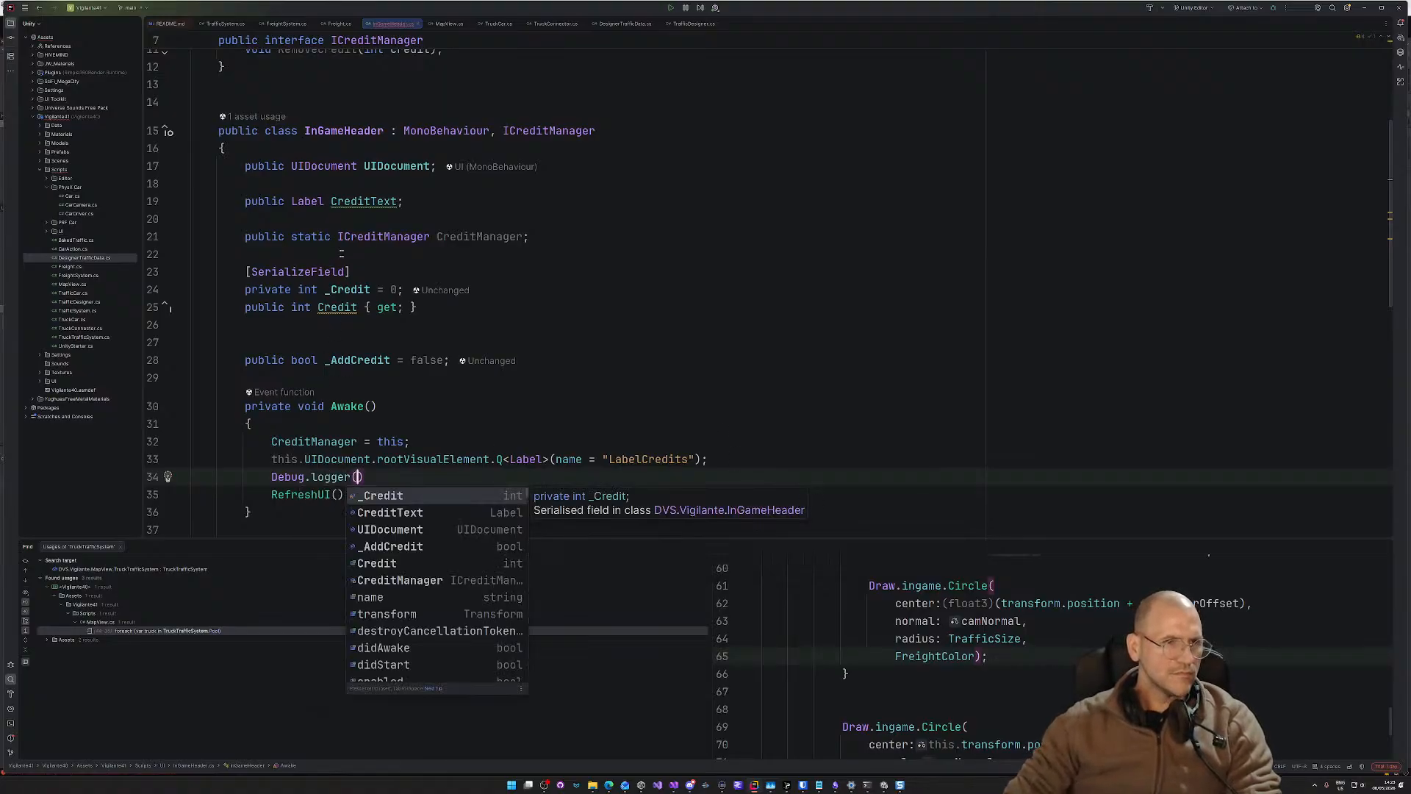
Step: Assign the result of the LabelCredits query in Awake to the CreditText field
double_click(353, 204)
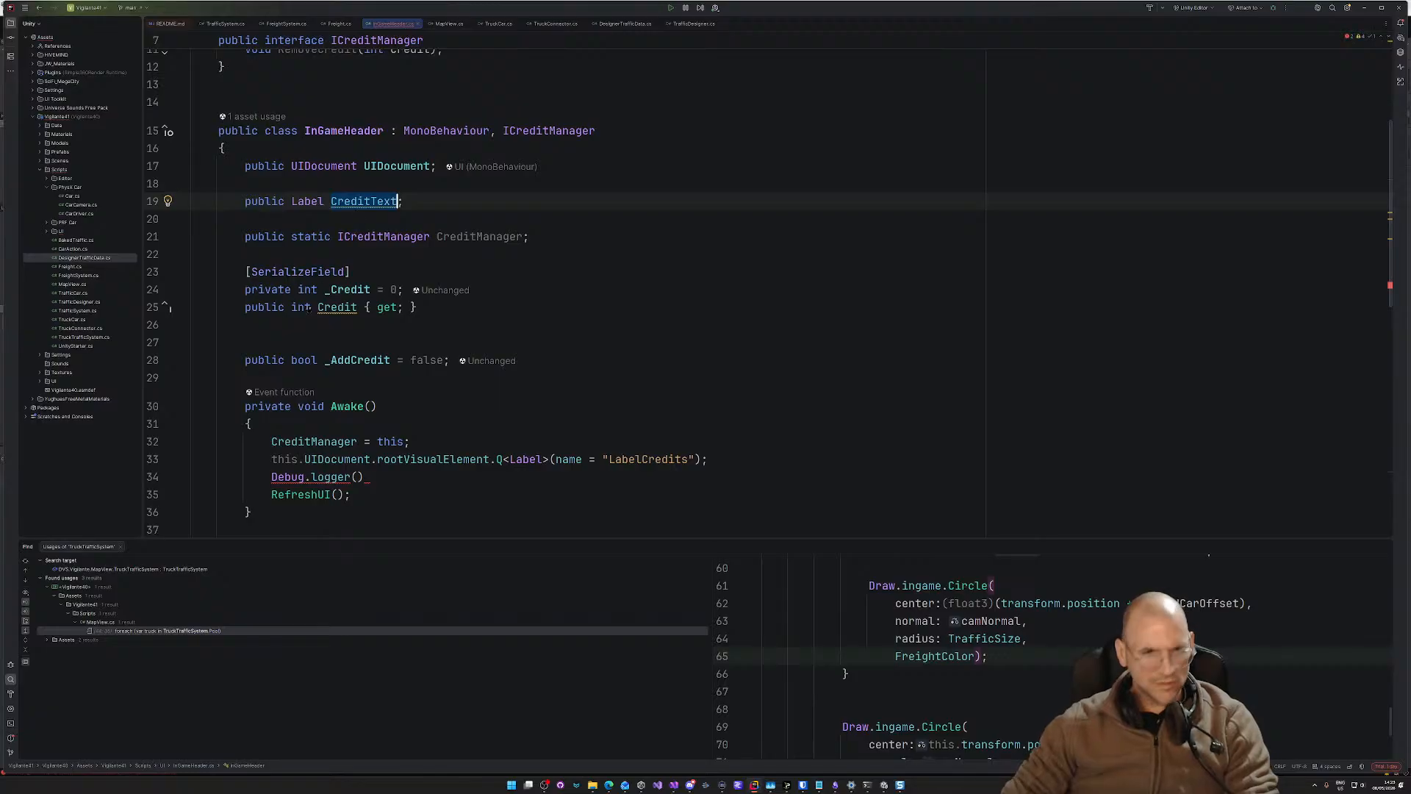
key("ctrl+c")
left_click(261, 457)
key("ctrl+v")
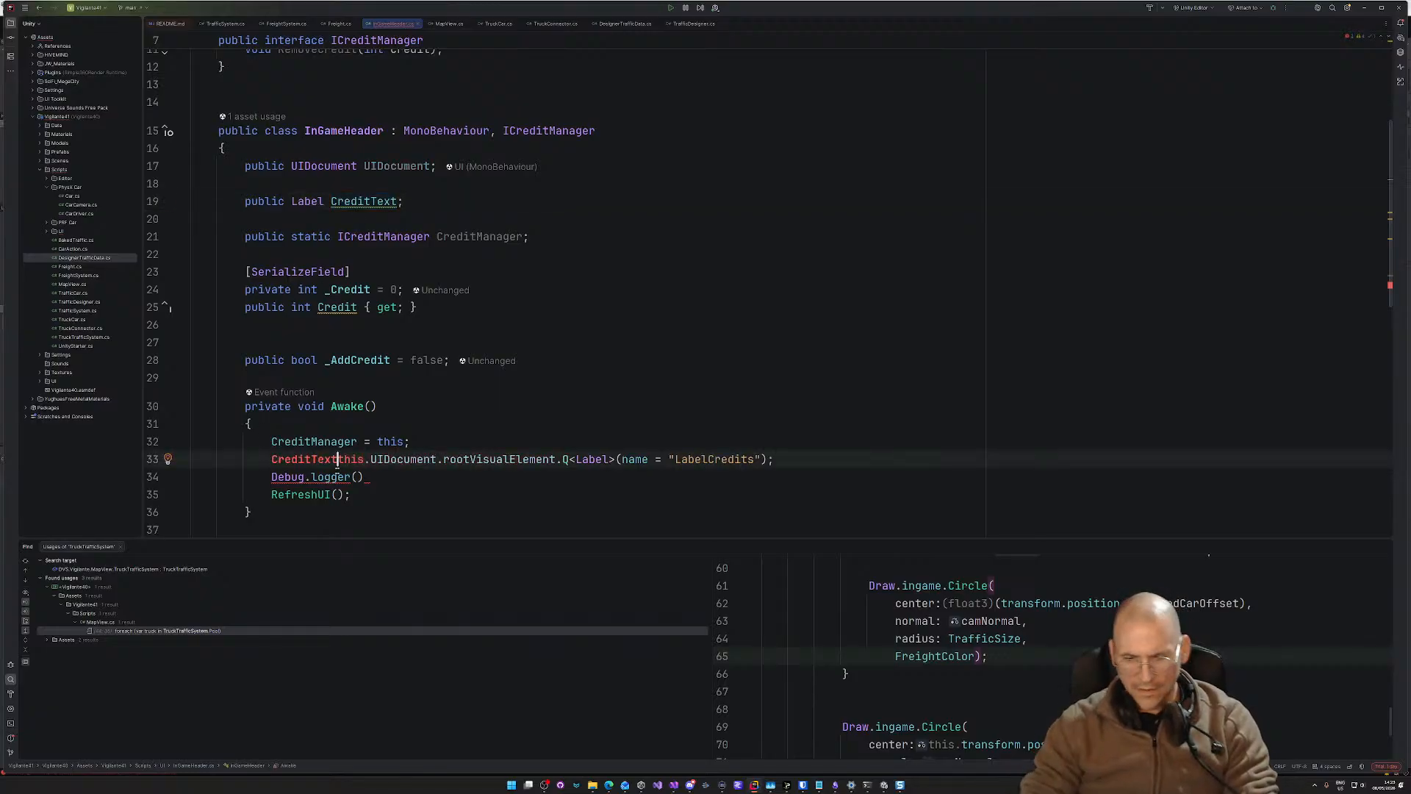
type("=")
left_click_drag(731, 365, 710, 378)
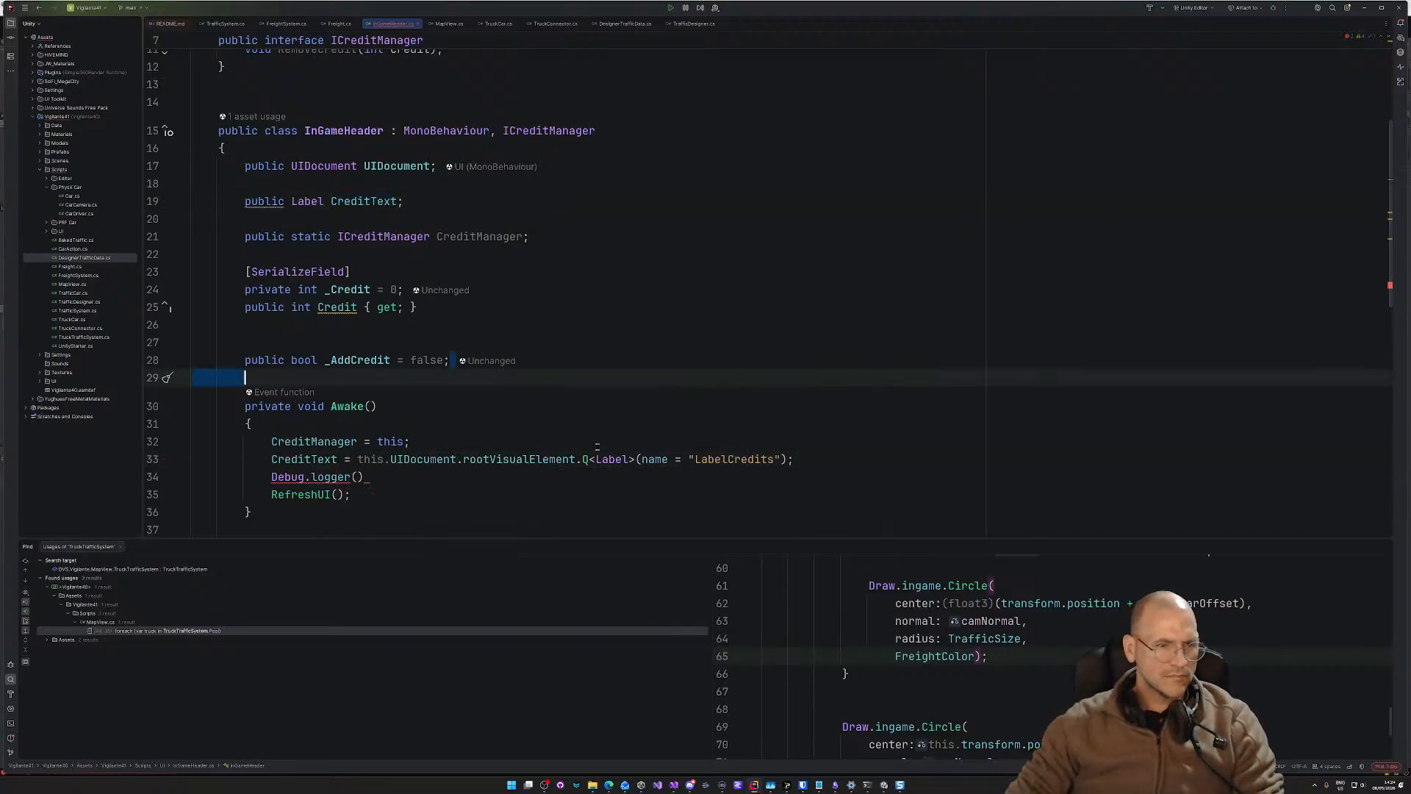
Step: Complete the Debug.logger call so it outputs "Credit Text: " + CreditText and ends with a semicolon
left_click(389, 478)
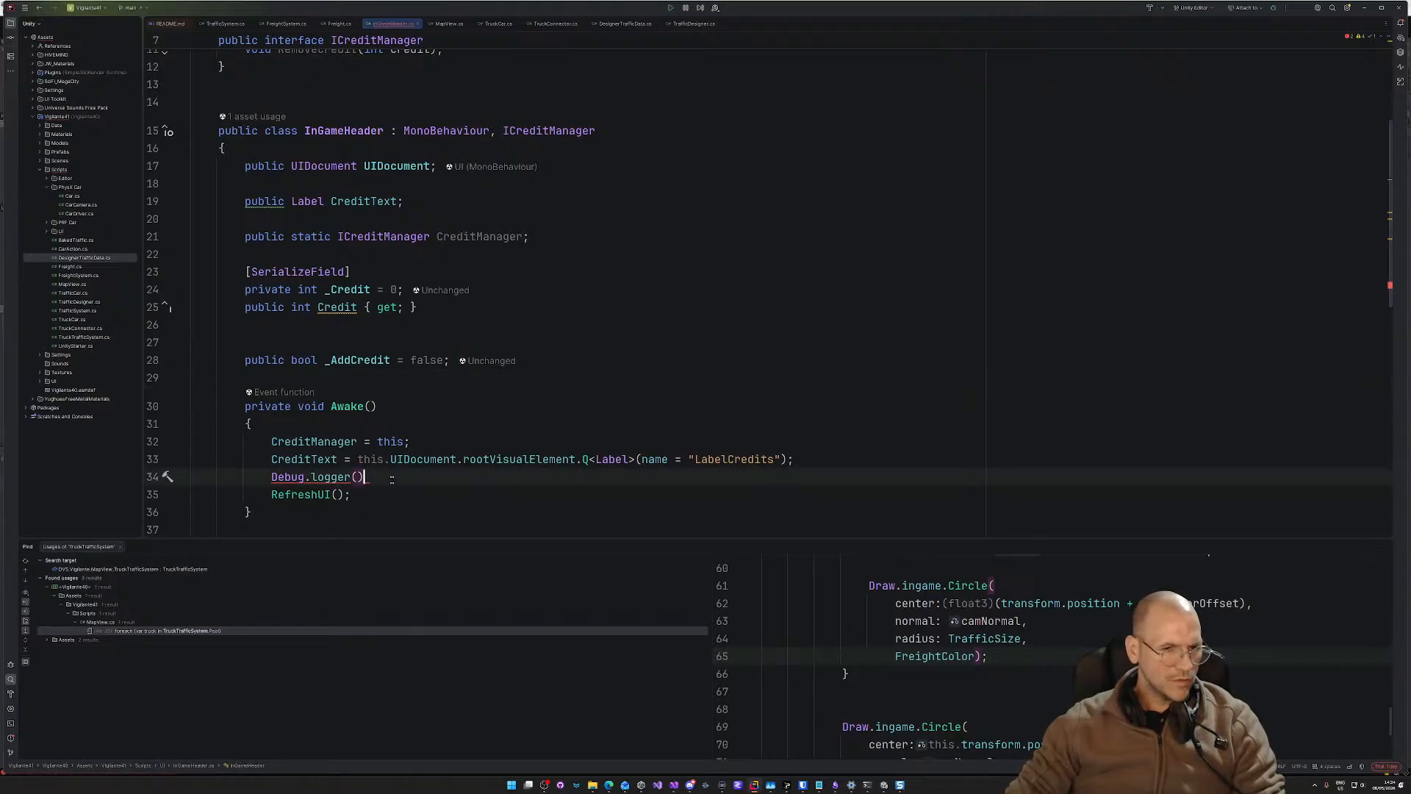
key("BackSpace")
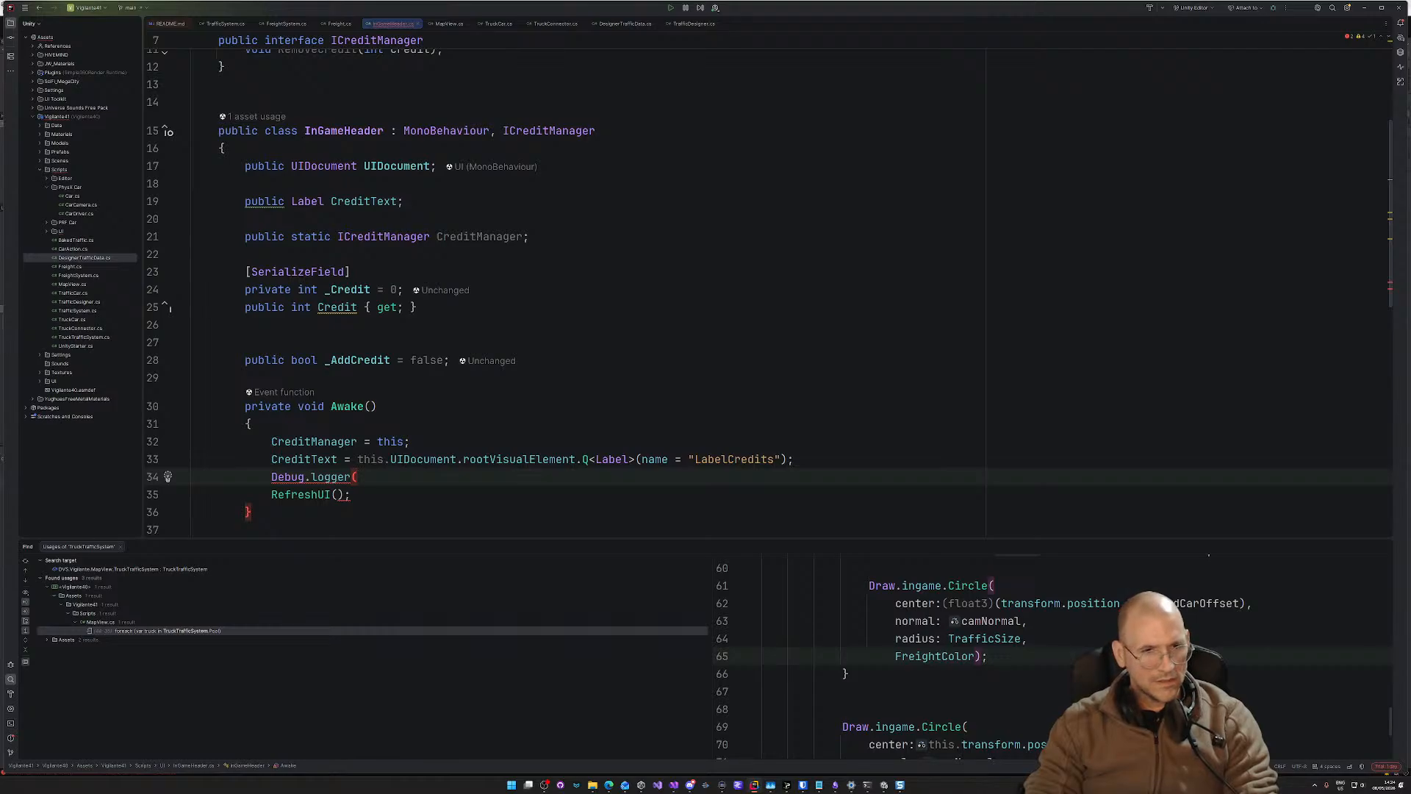
type("\"Credit ")
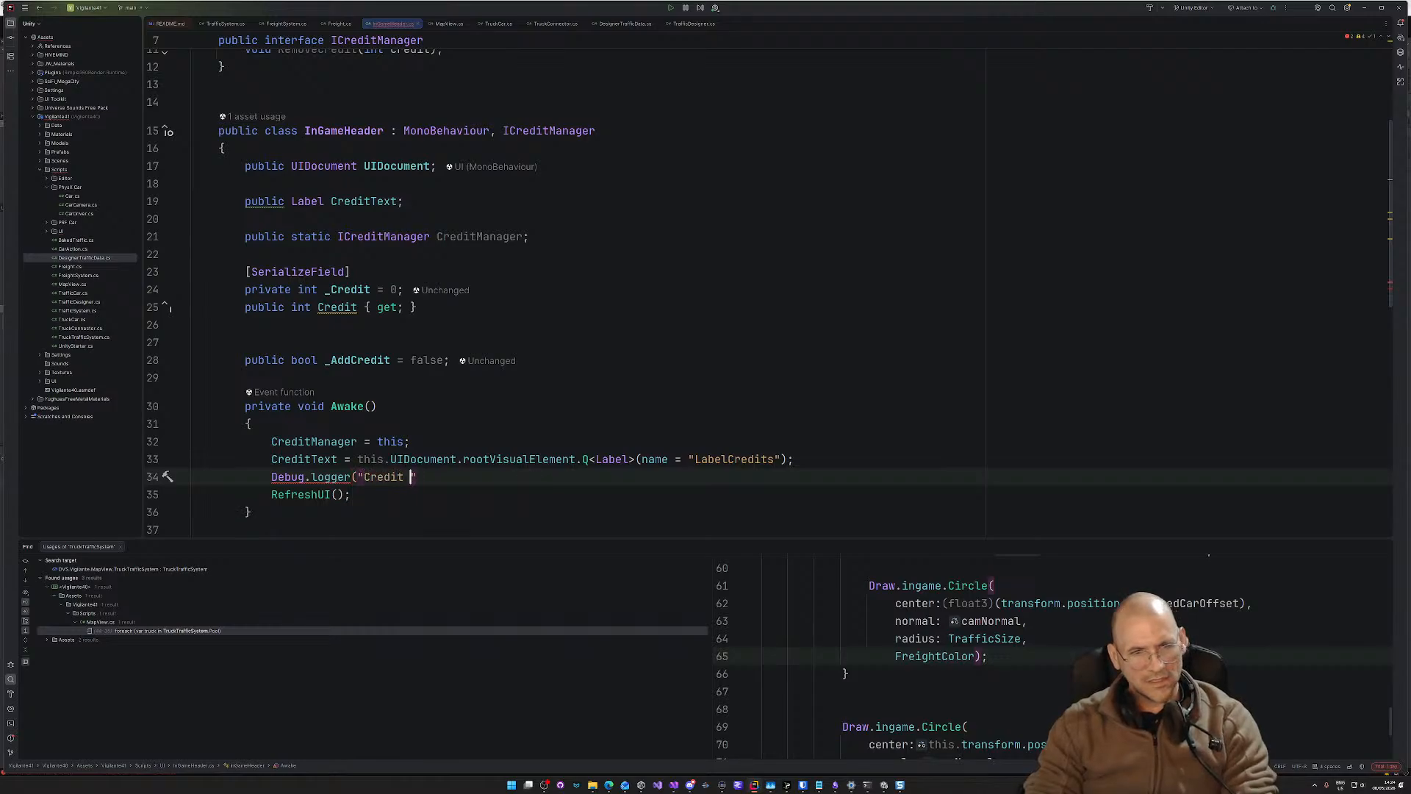
type("Text: \"")
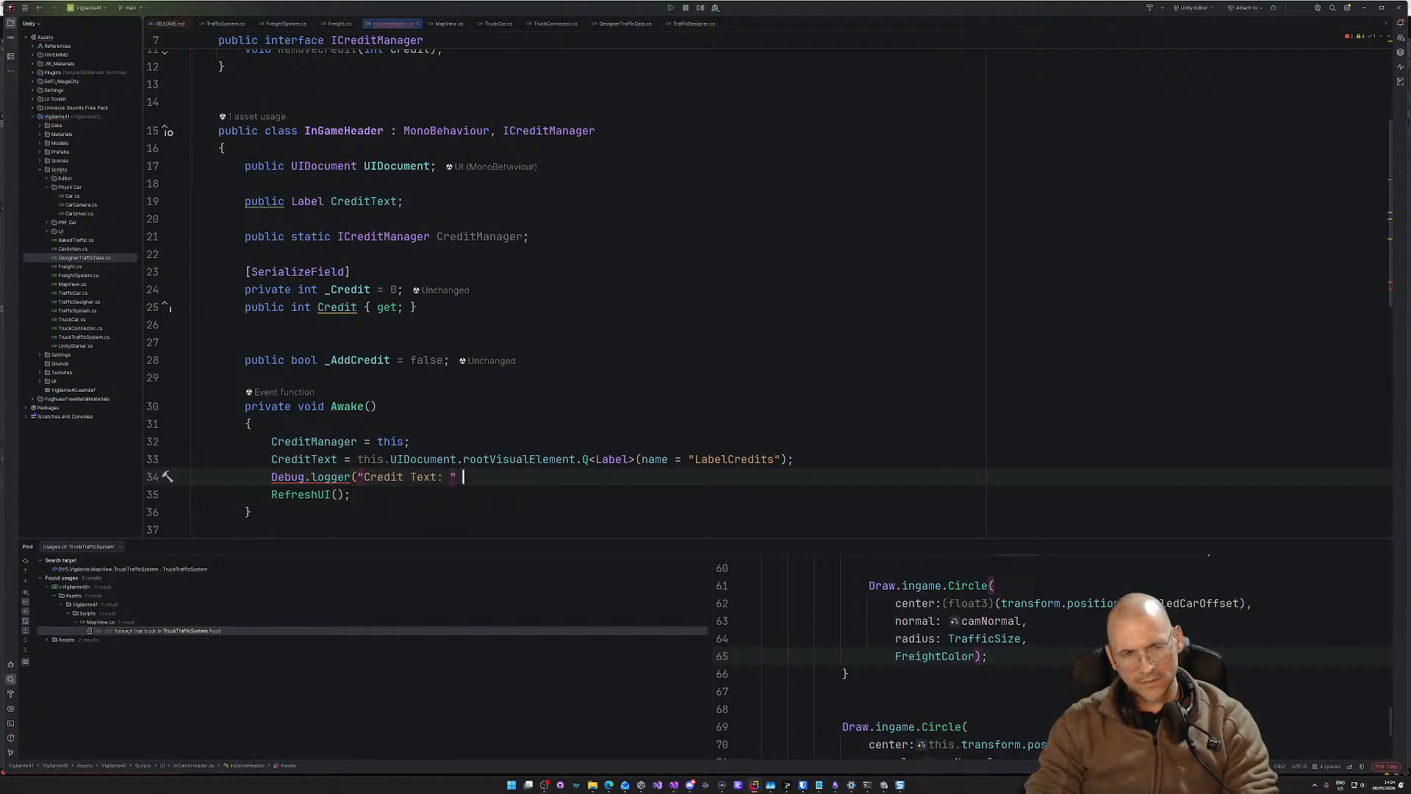
type(" + Cr")
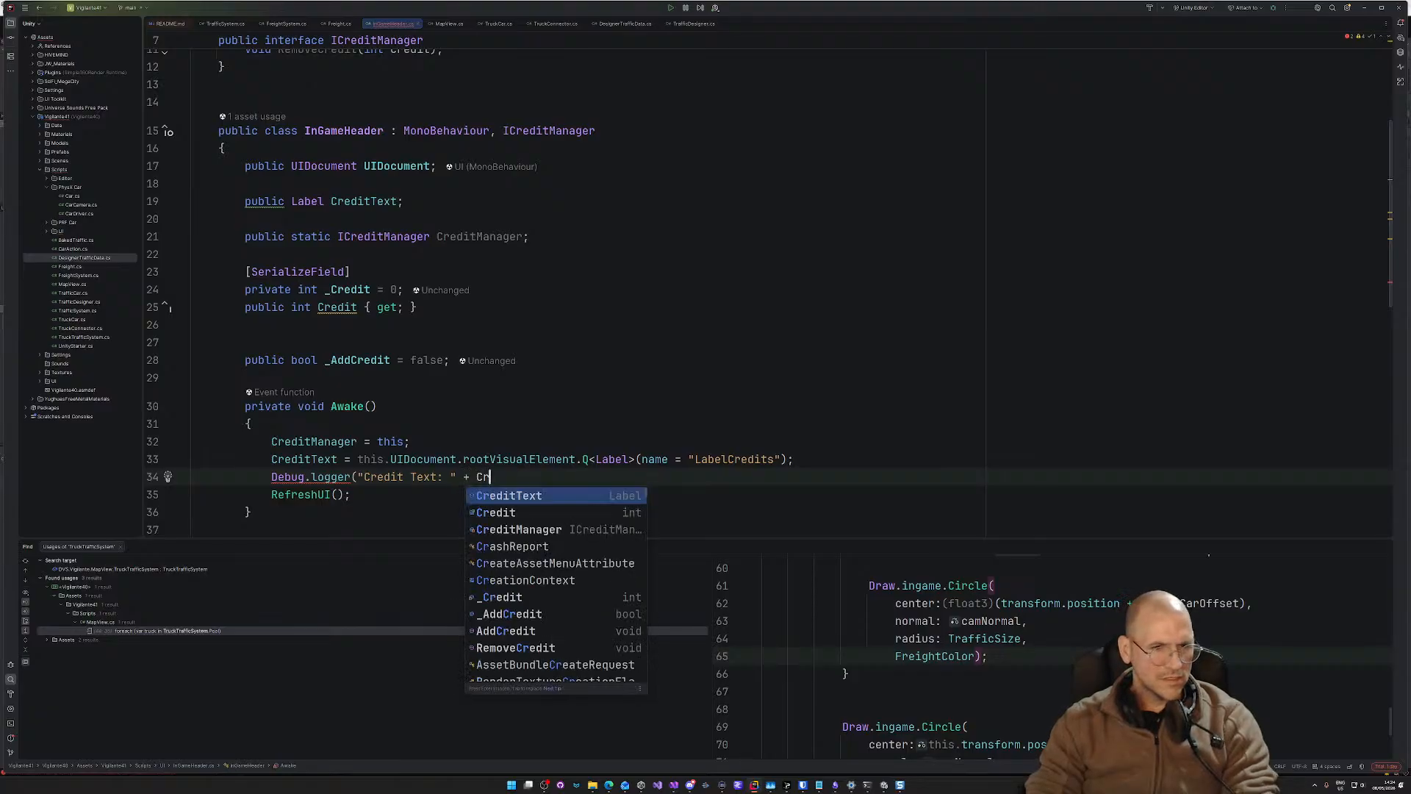
type("editText);")
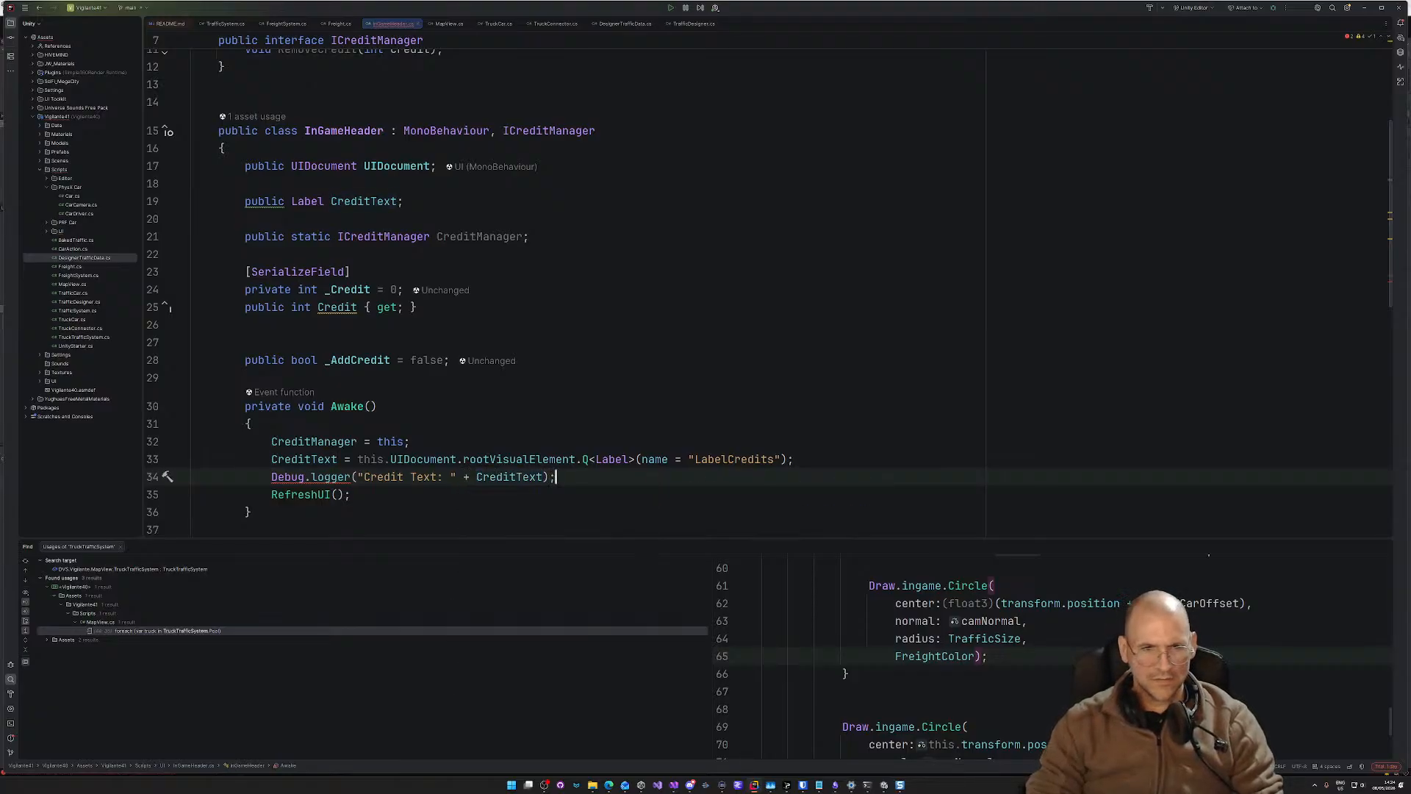
left_click(577, 429)
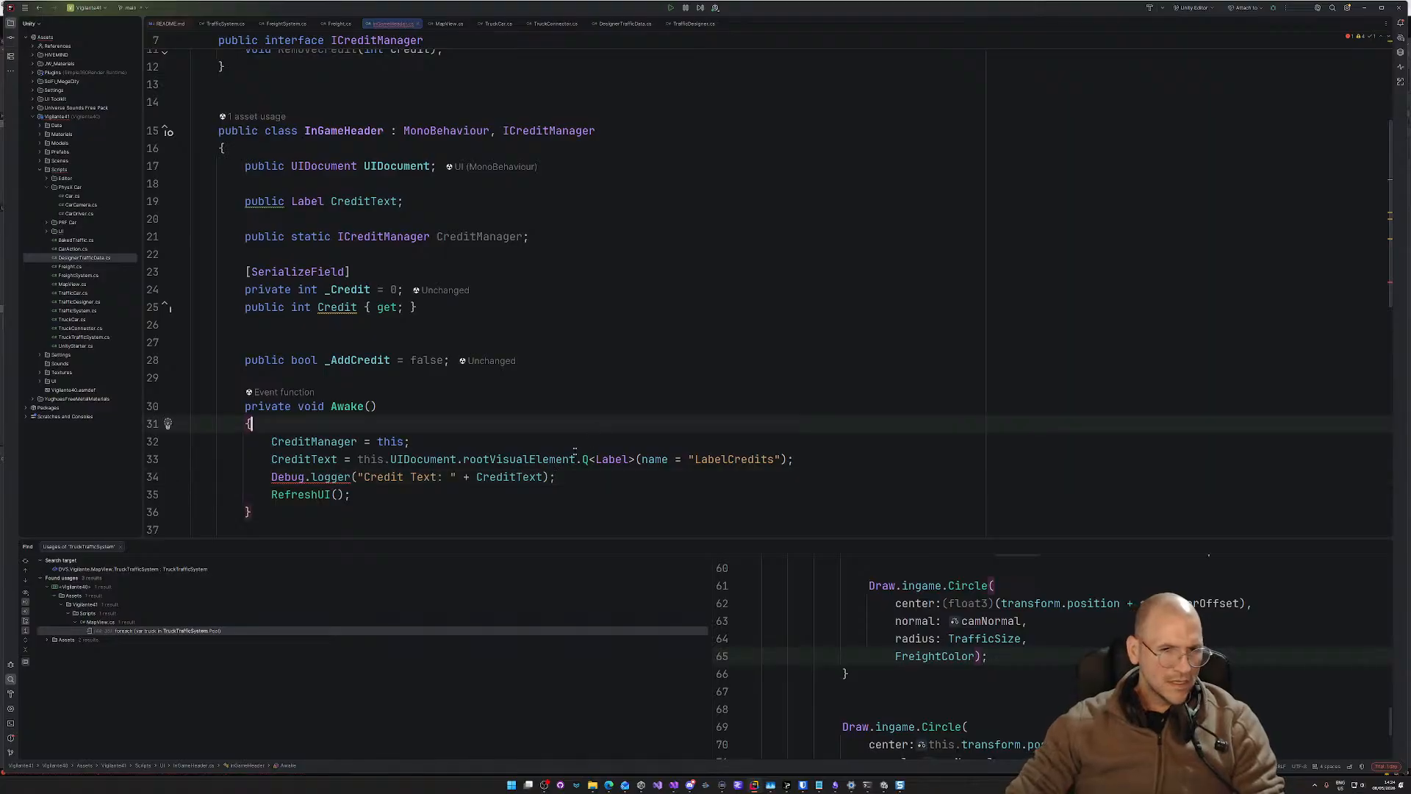
left_click(544, 476)
type(",")
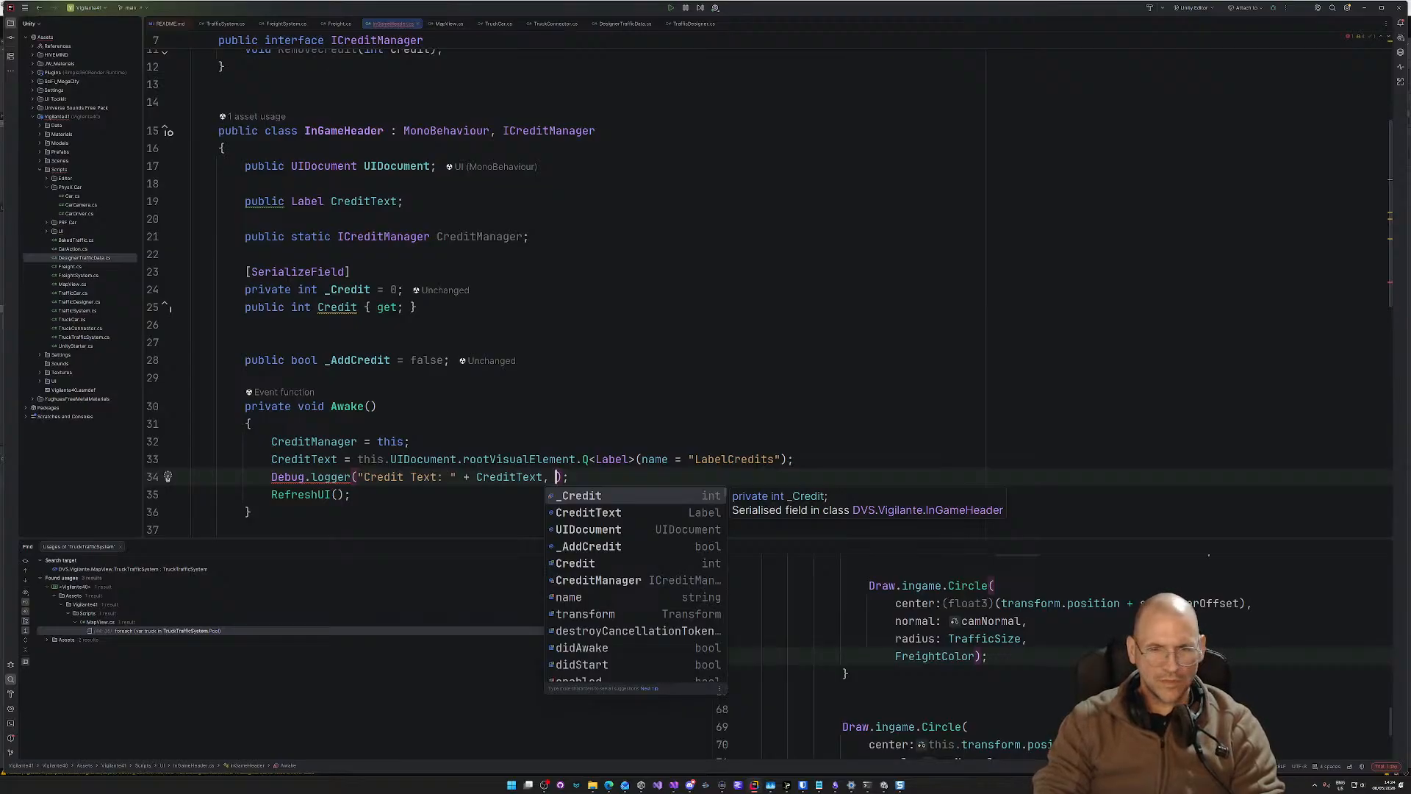
key("Escape")
key("BackSpace")
key("BackSpace")
type(",")
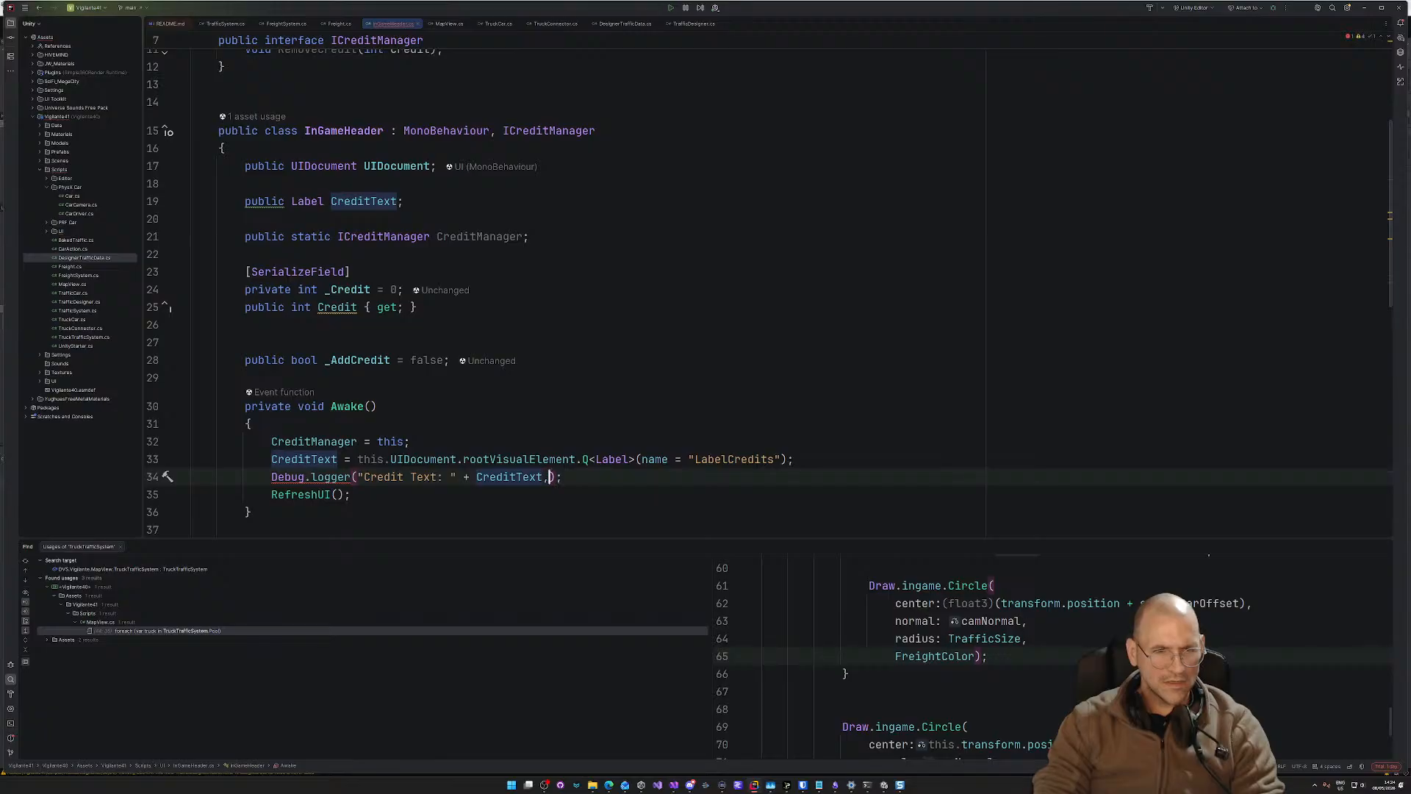
key("BackSpace")
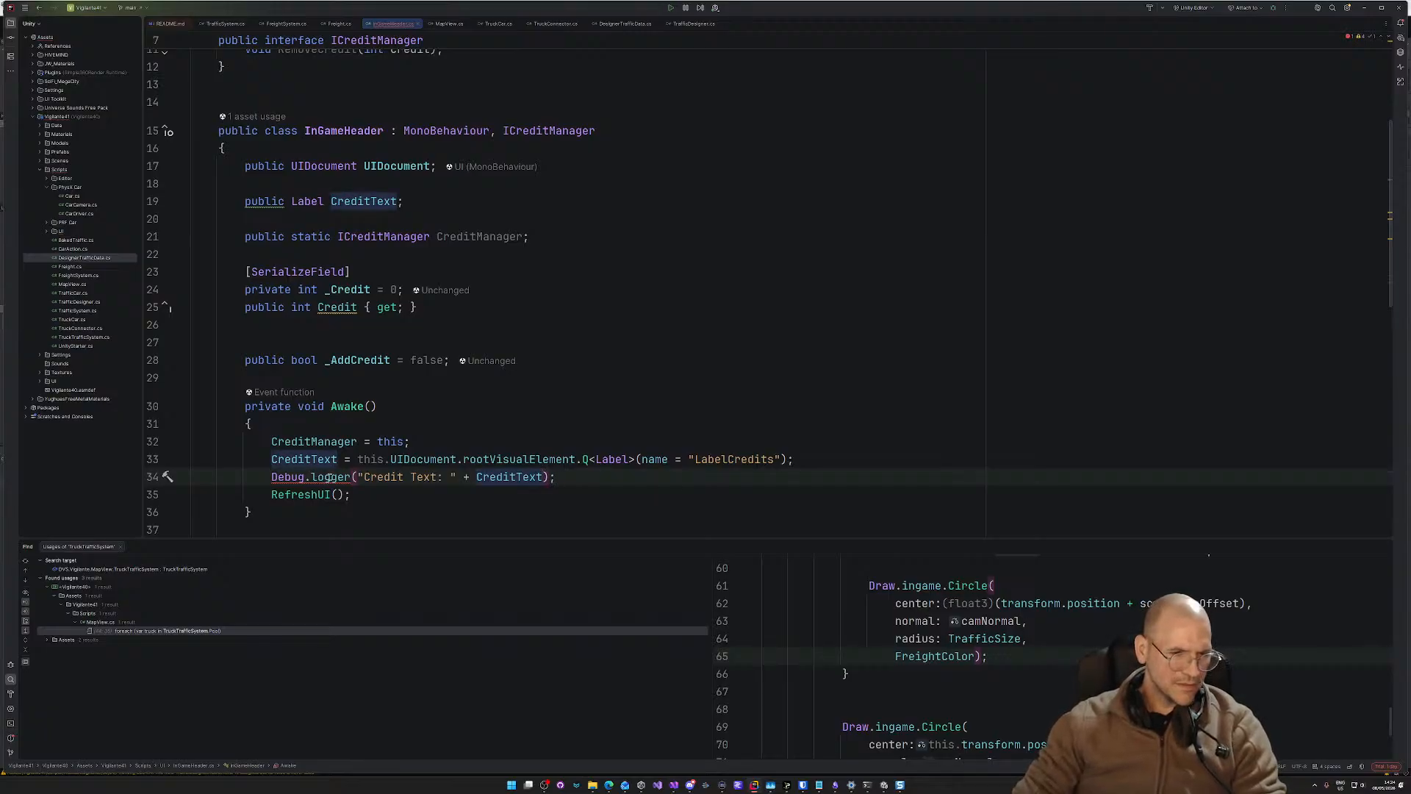
Step: Change the method in the credit text debug statement from logger to Log
key("BackSpace")
key("BackSpace")
key("BackSpace")
key("BackSpace")
key("BackSpace")
key("BackSpace")
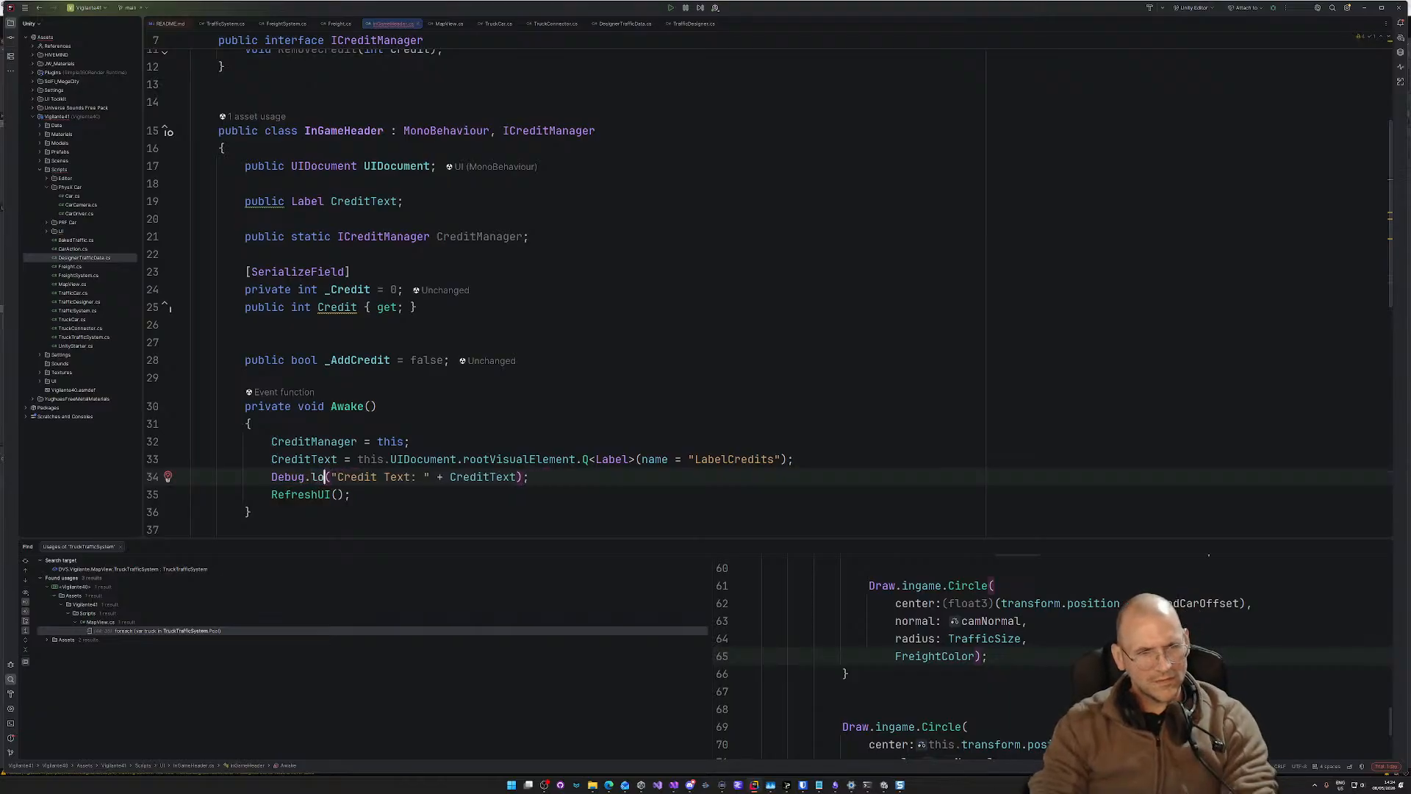
type("Log")
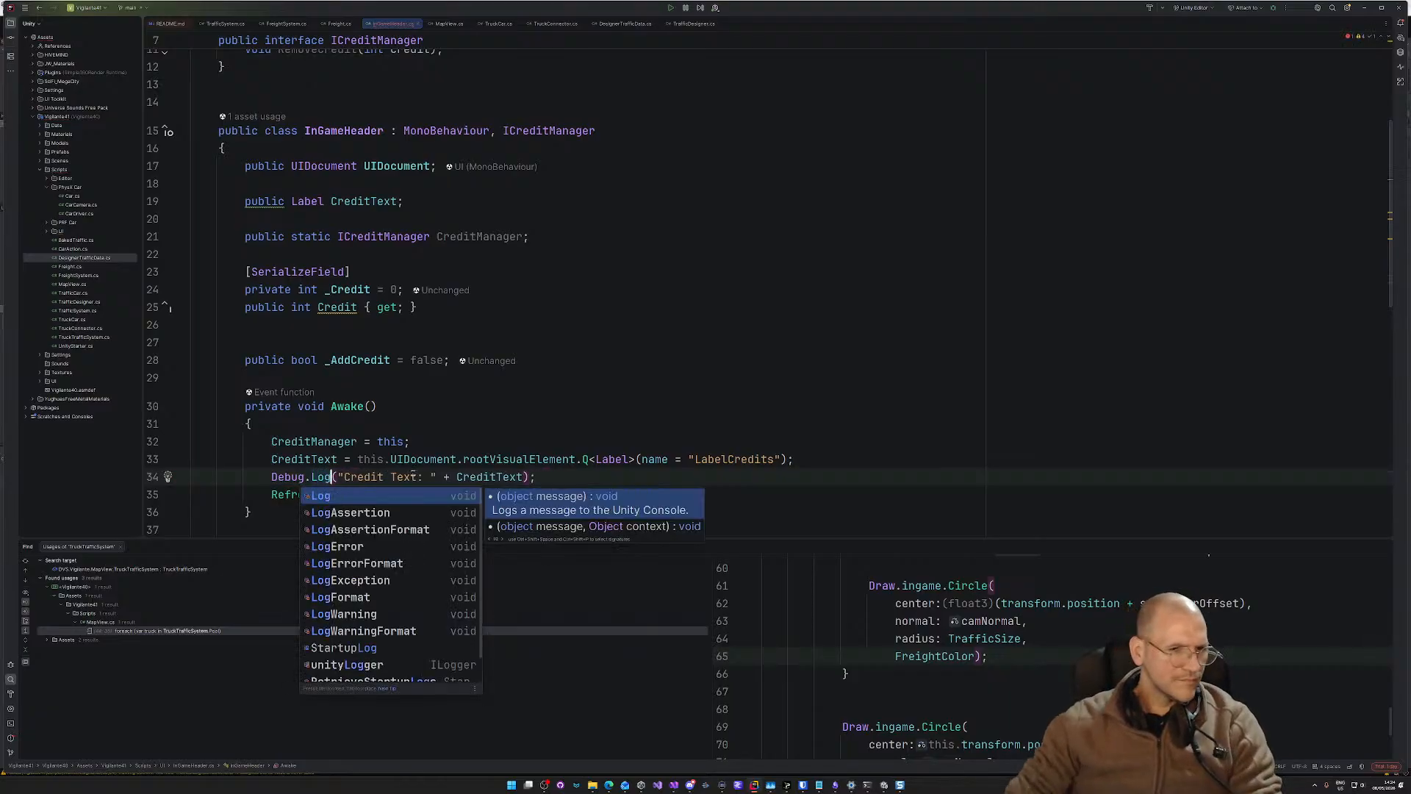
left_click(591, 434)
left_click(637, 478)
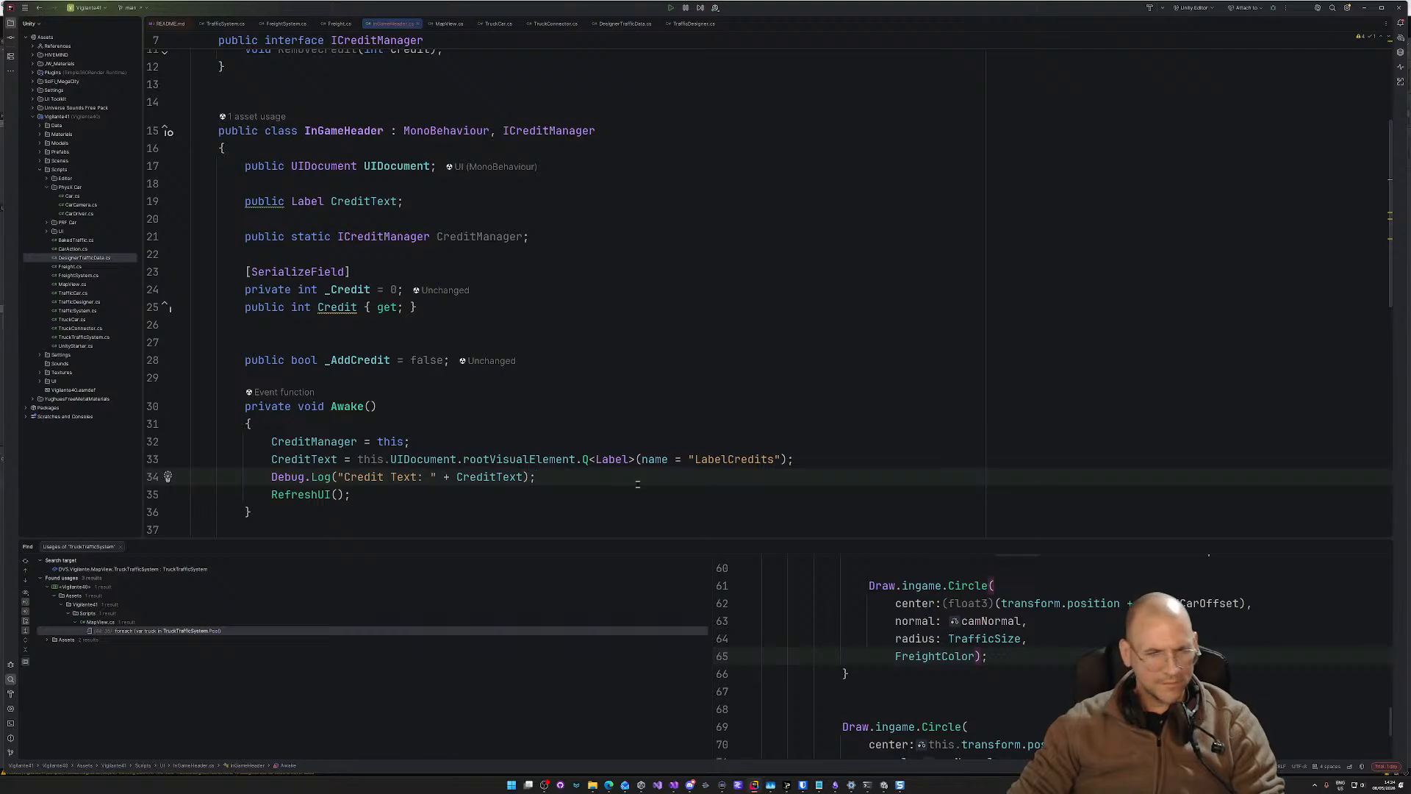
left_click(623, 435)
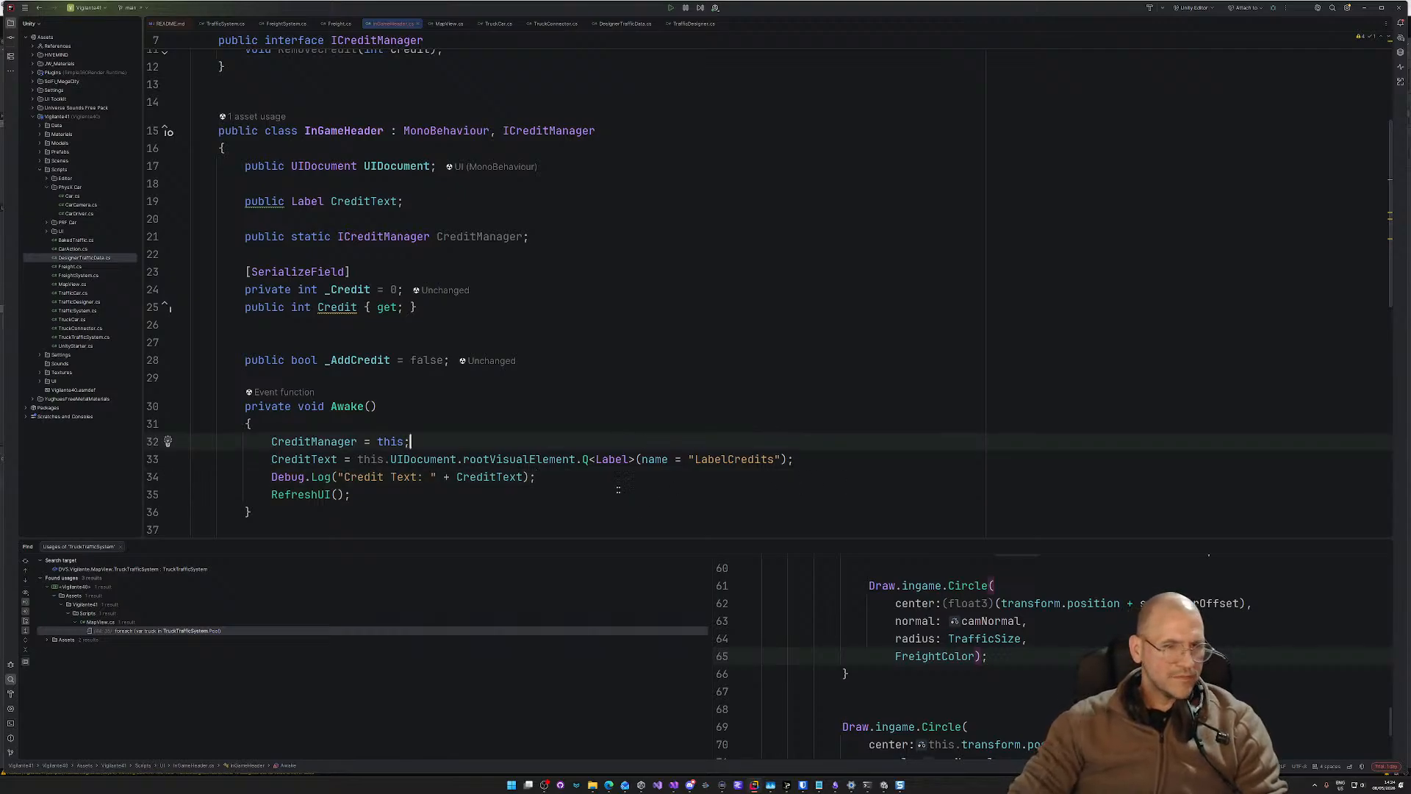
left_click(606, 473)
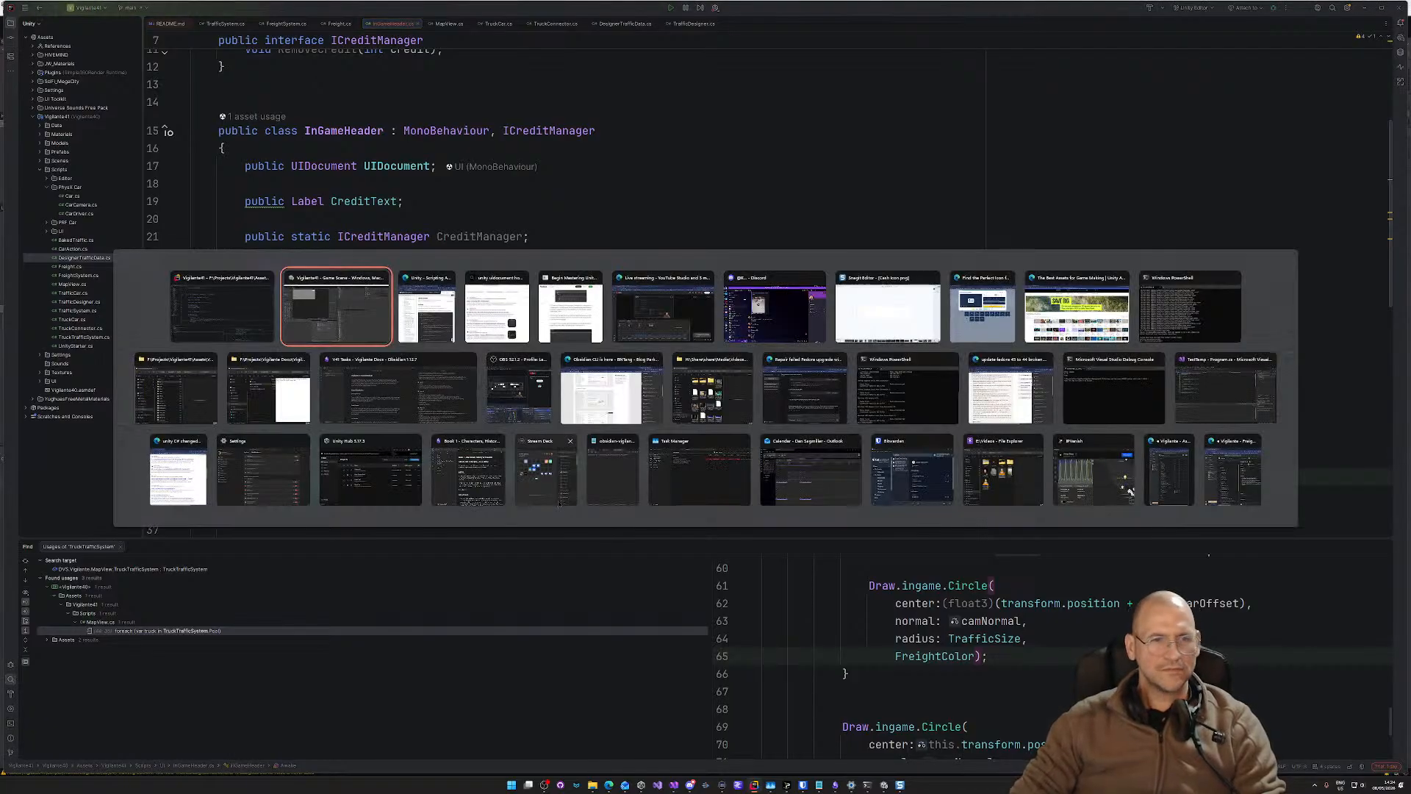
Step: Switch to Unity and trigger Add Credit on the running game's In Game Header component repeatedly until the header shows $ 2100
key("alt+Tab")
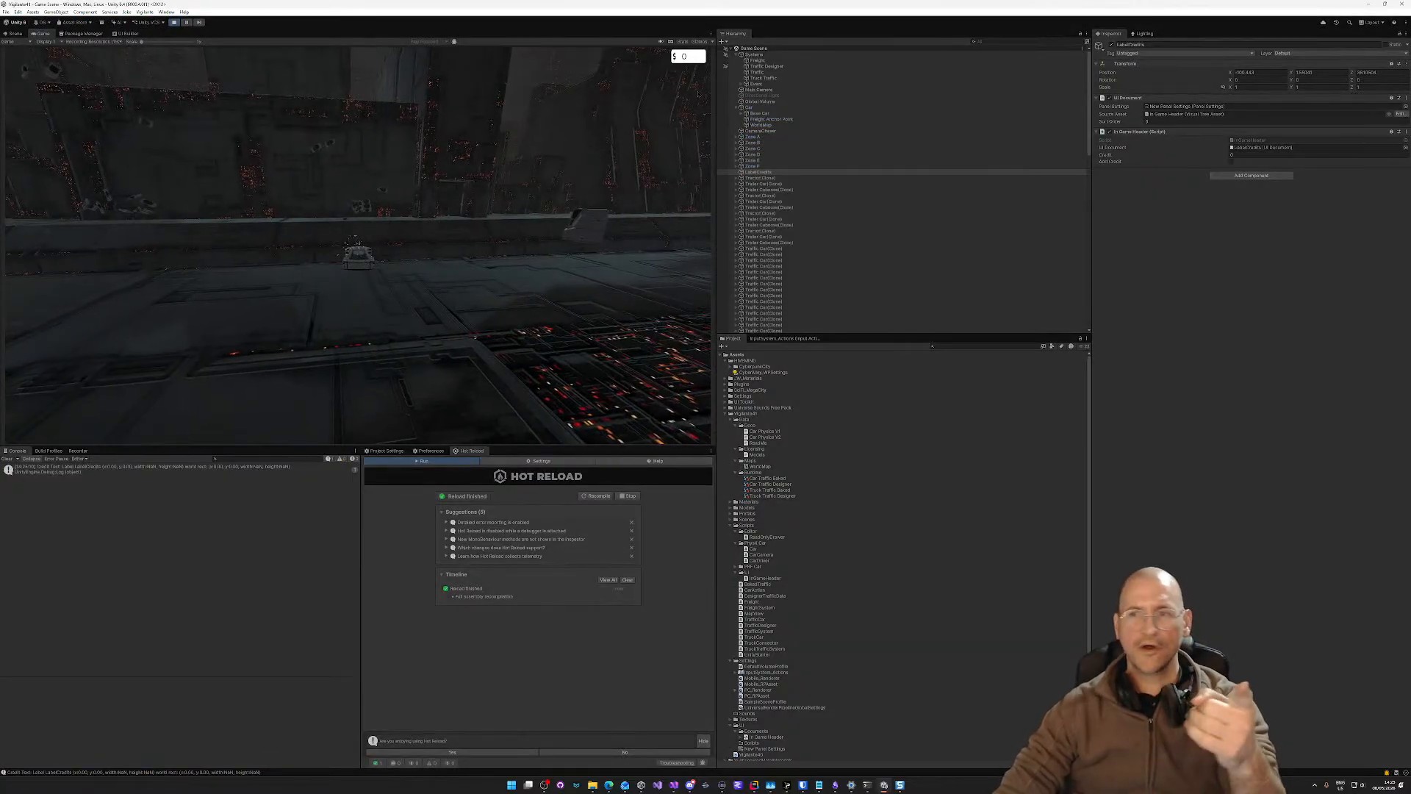
left_click(1232, 162)
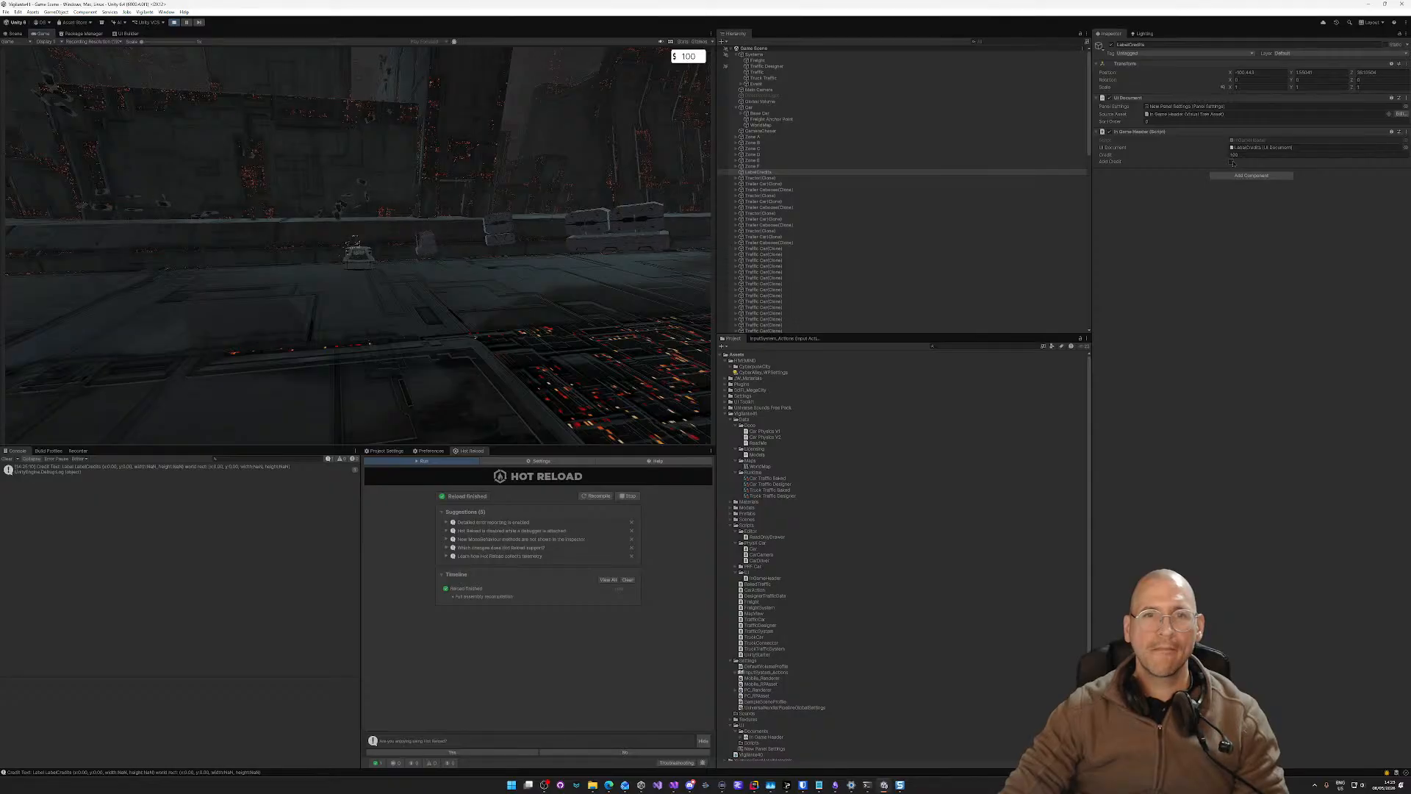
left_click(1232, 162)
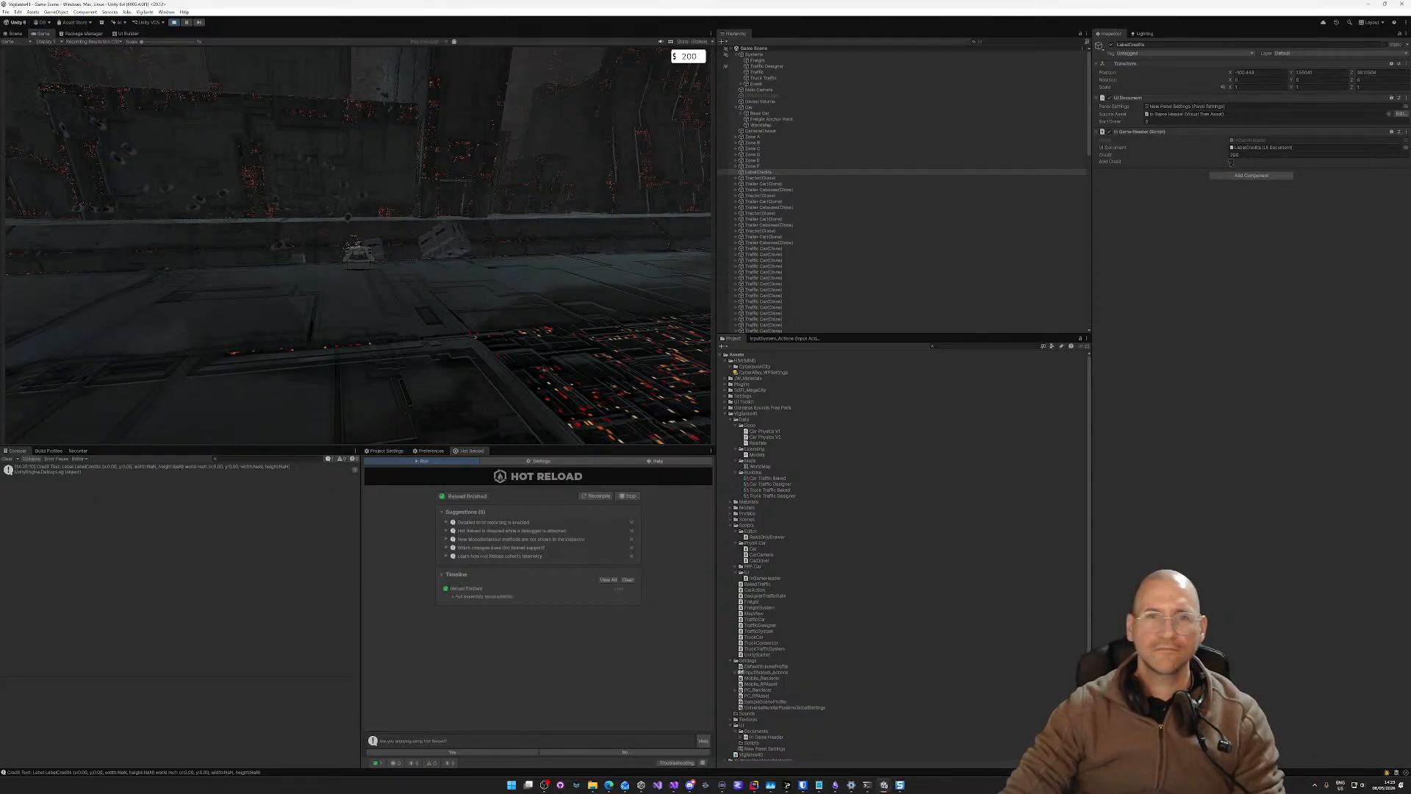
left_click(1232, 163)
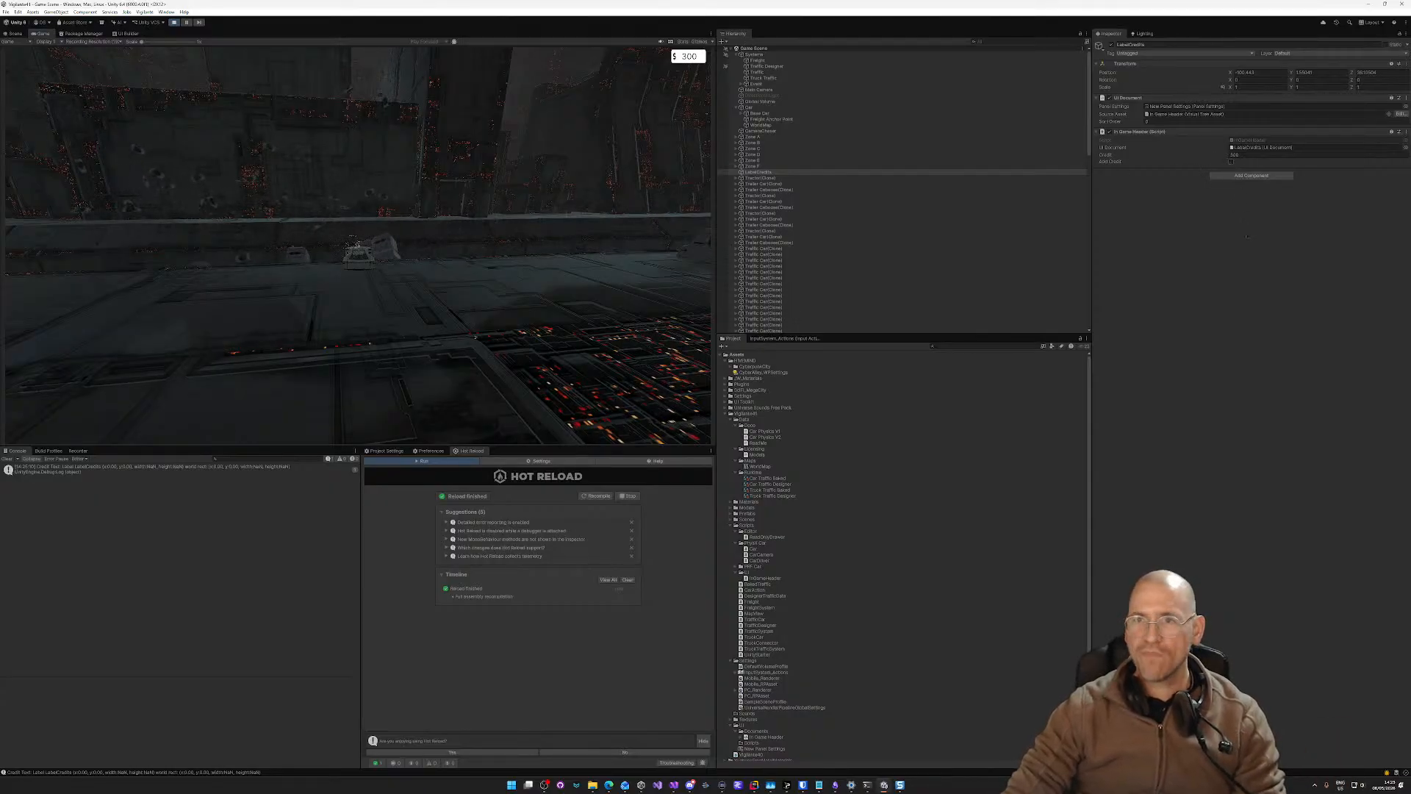
left_click(1233, 163)
left_click(1233, 163)
left_click(1233, 162)
left_click(1232, 163)
left_click(1232, 163)
left_click(1233, 163)
left_click(1233, 162)
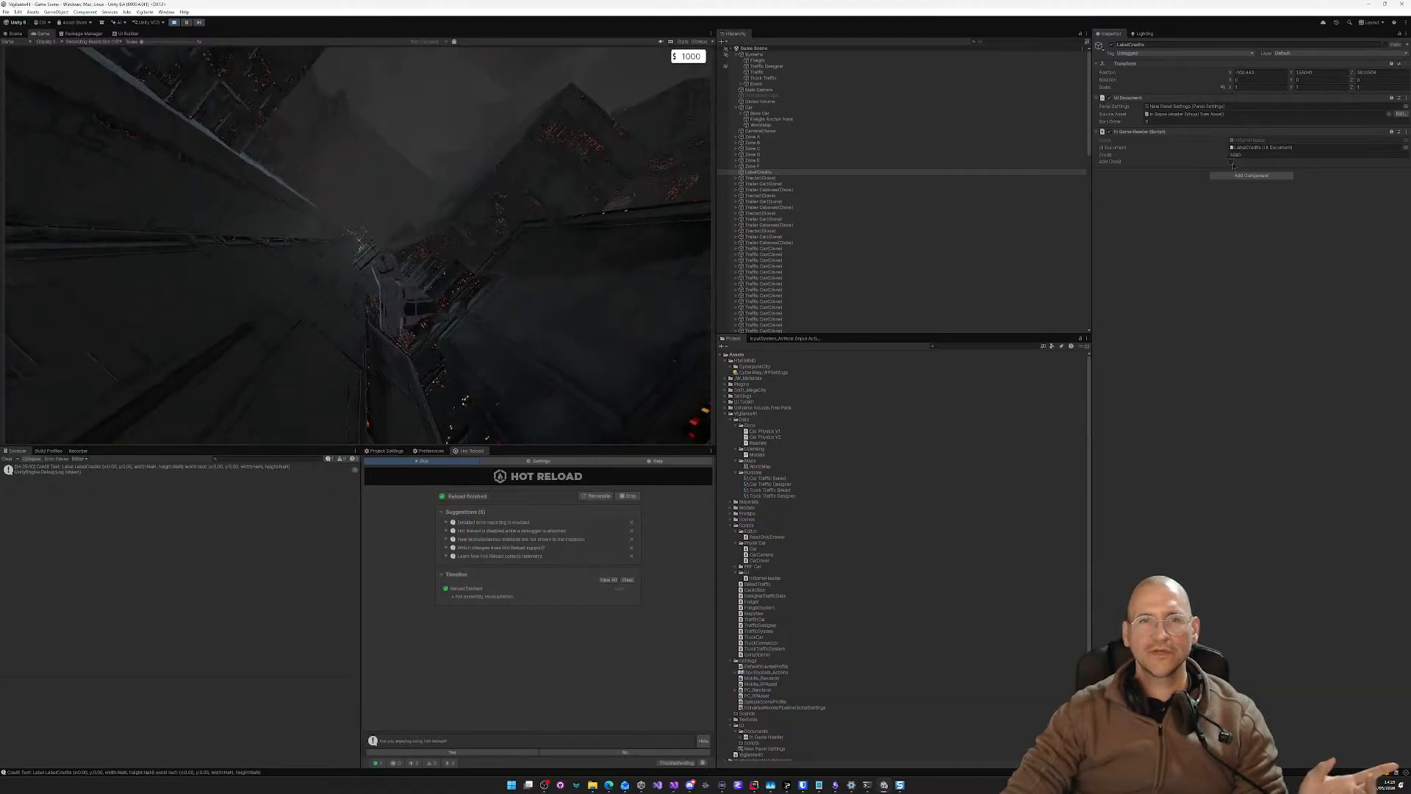
left_click(1233, 163)
left_click(1233, 162)
left_click(1232, 163)
left_click(1233, 162)
left_click(1233, 162)
left_click(1233, 162)
left_click(1233, 162)
left_click(1232, 163)
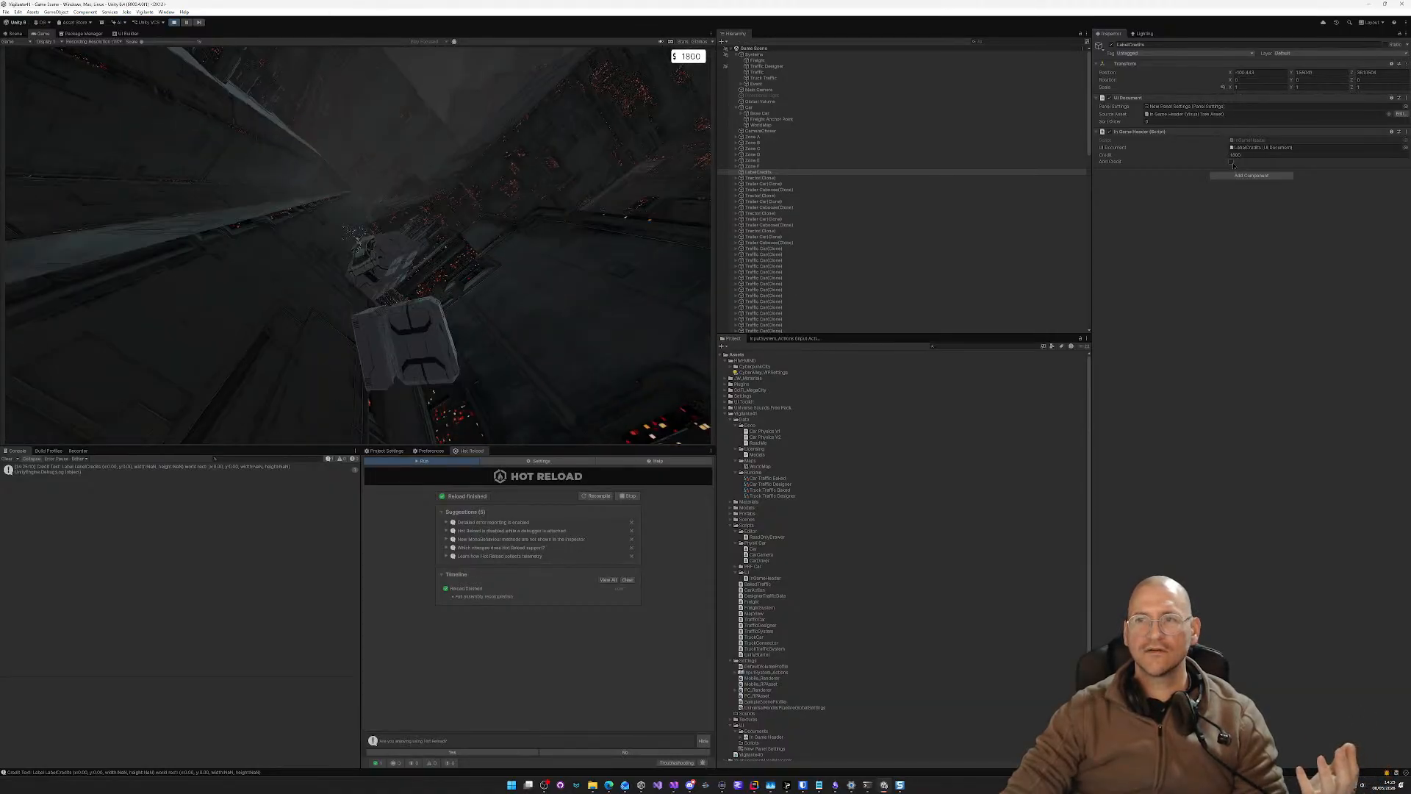
left_click(1232, 163)
left_click(1233, 163)
left_click(1233, 163)
Step: Set the component's Credit value to 100000 and trigger Add Credit once to test a large amount in the header
left_click(1188, 155)
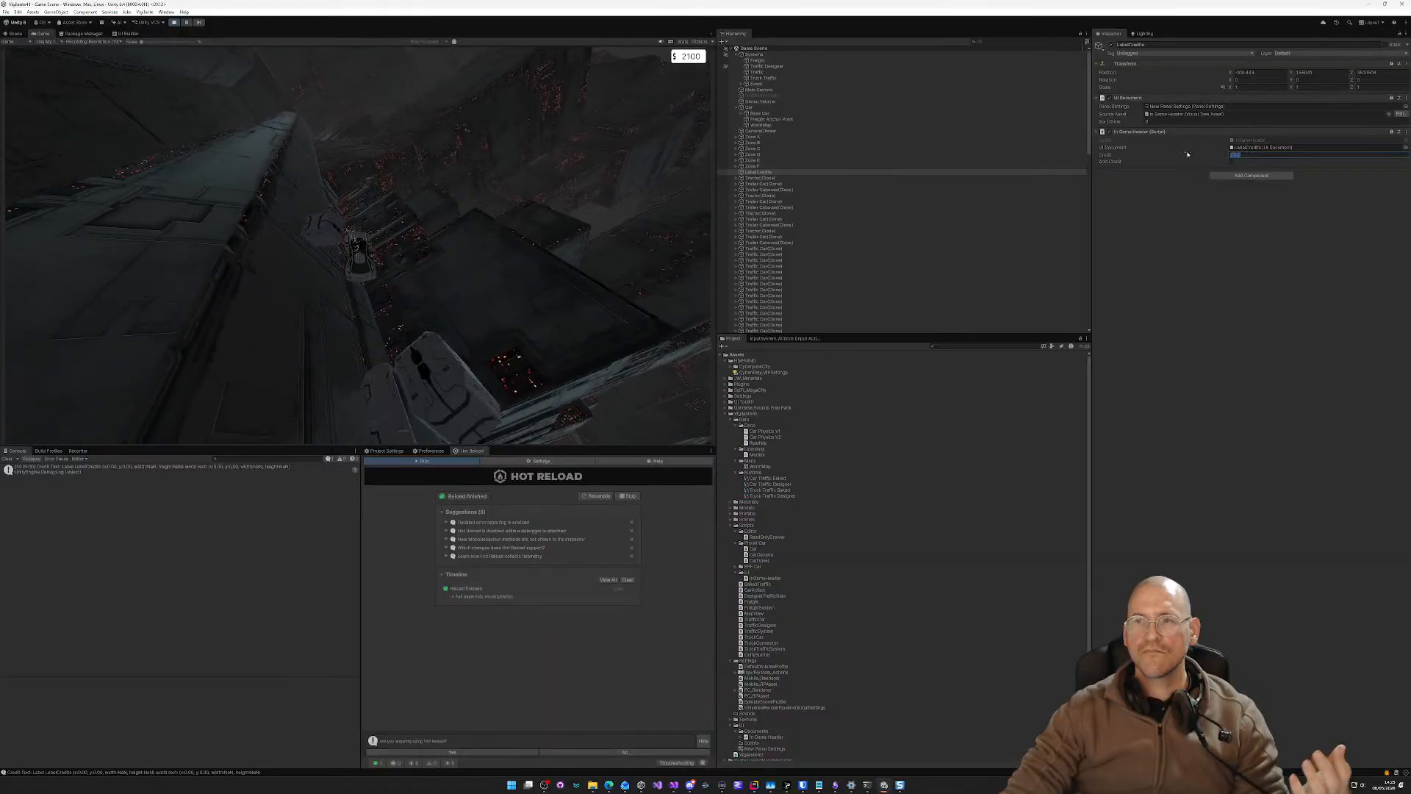
type("10")
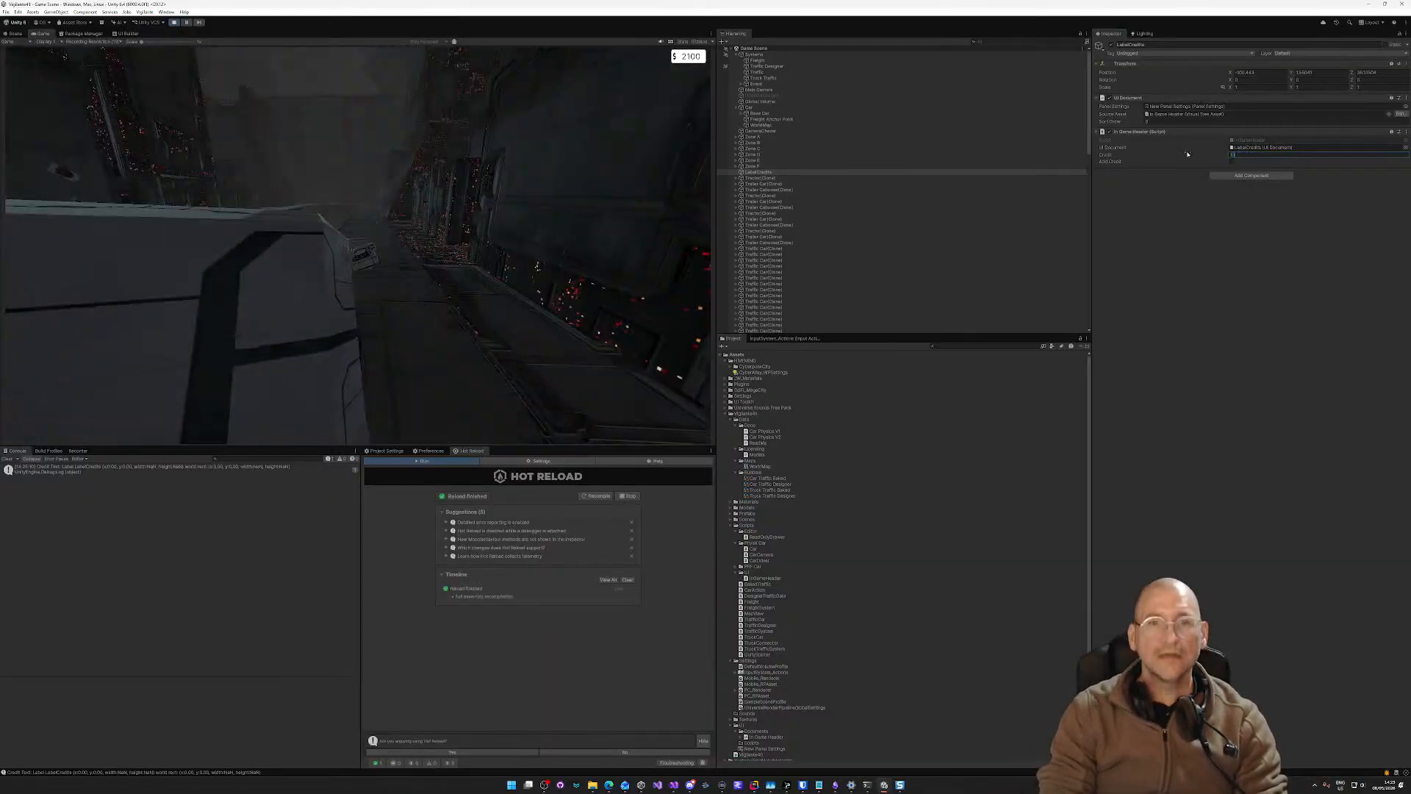
type("0000")
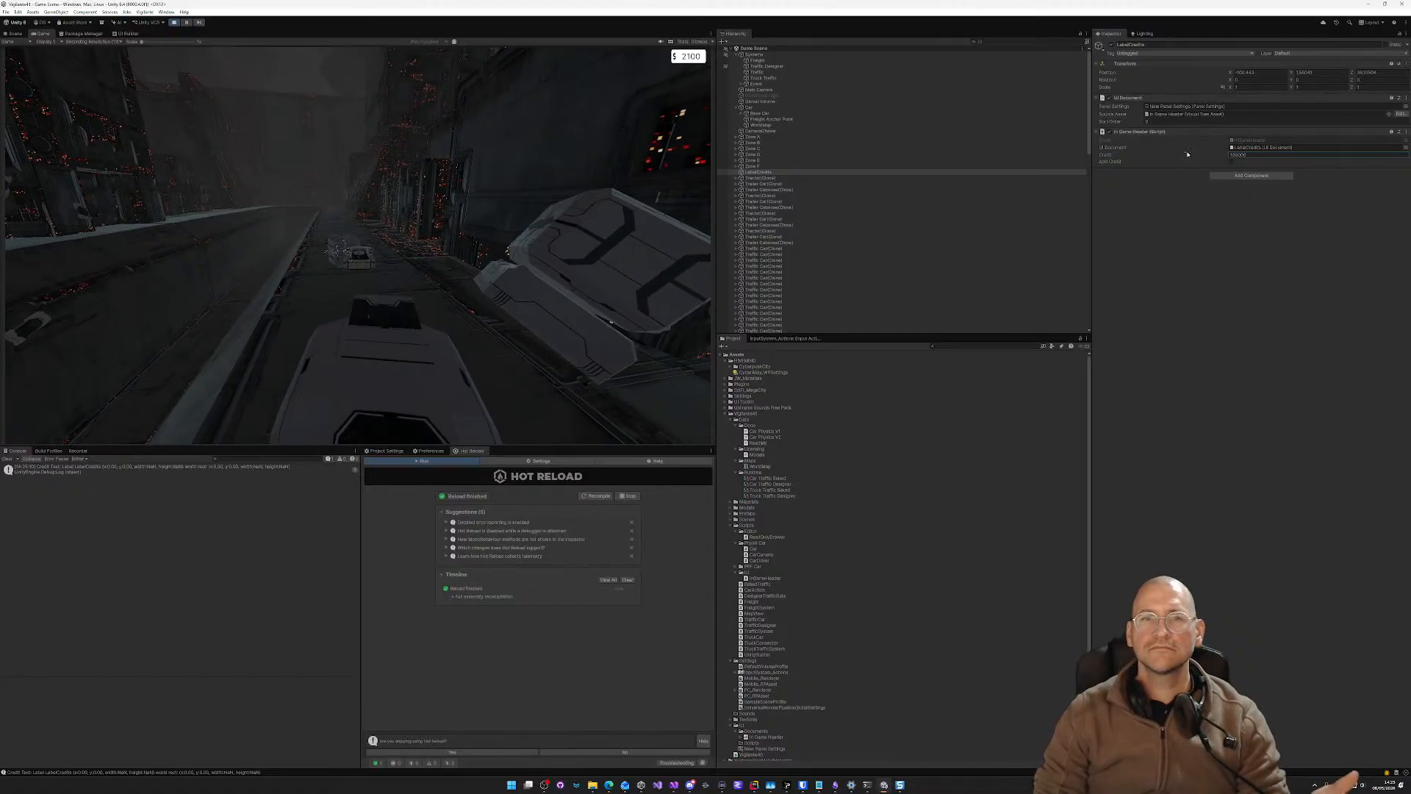
left_click(1232, 162)
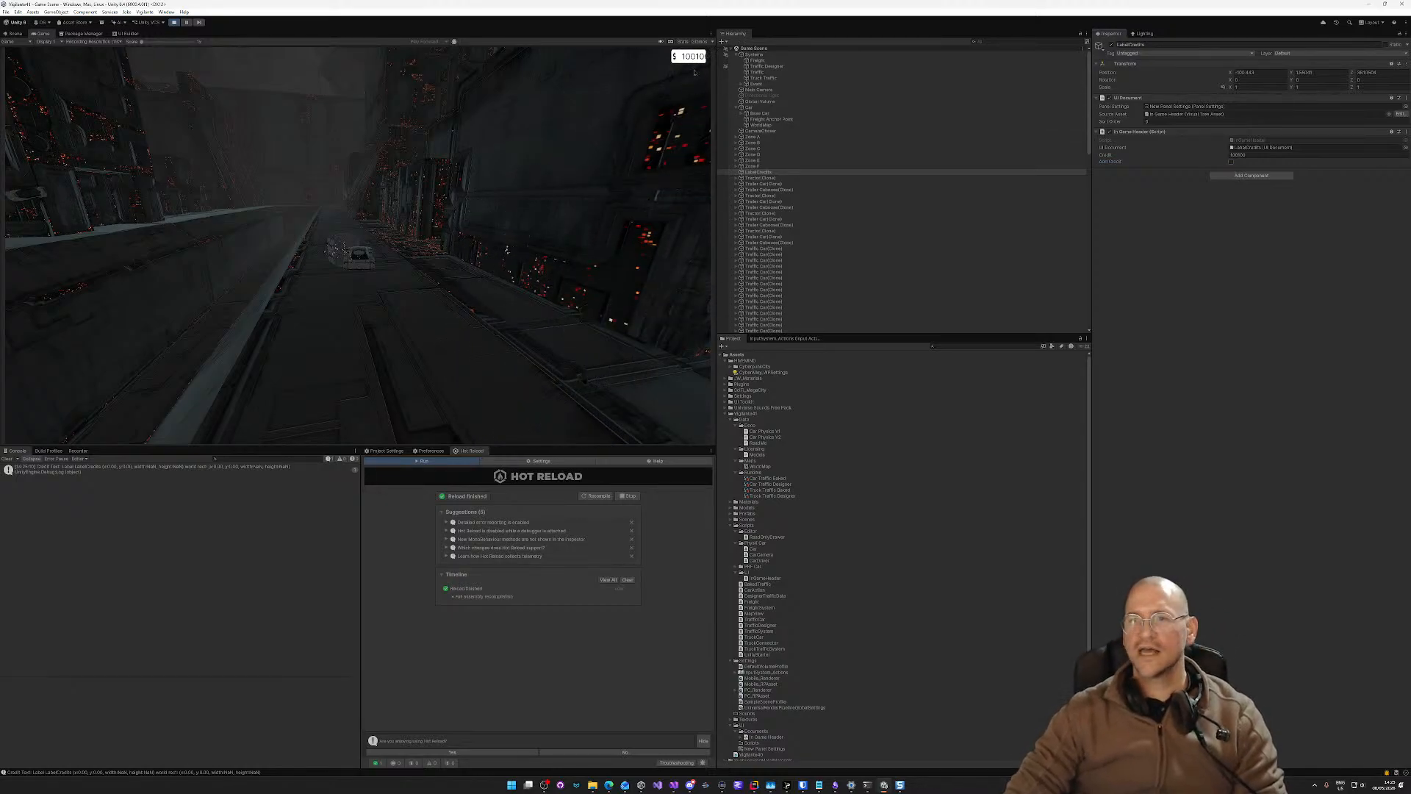
Step: Stop the running game and bring up the header layout in UI Builder
key("alt+Tab")
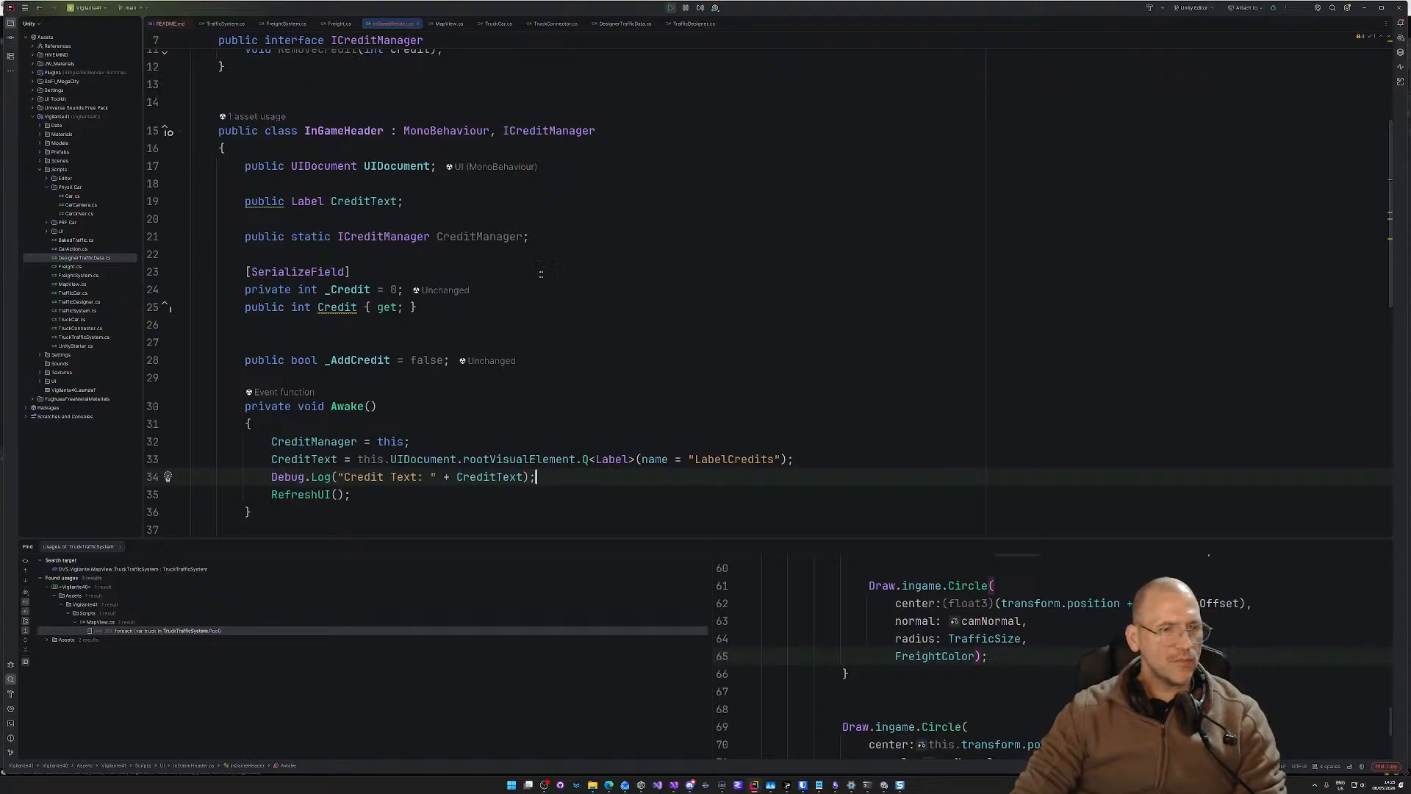
key("alt+Tab")
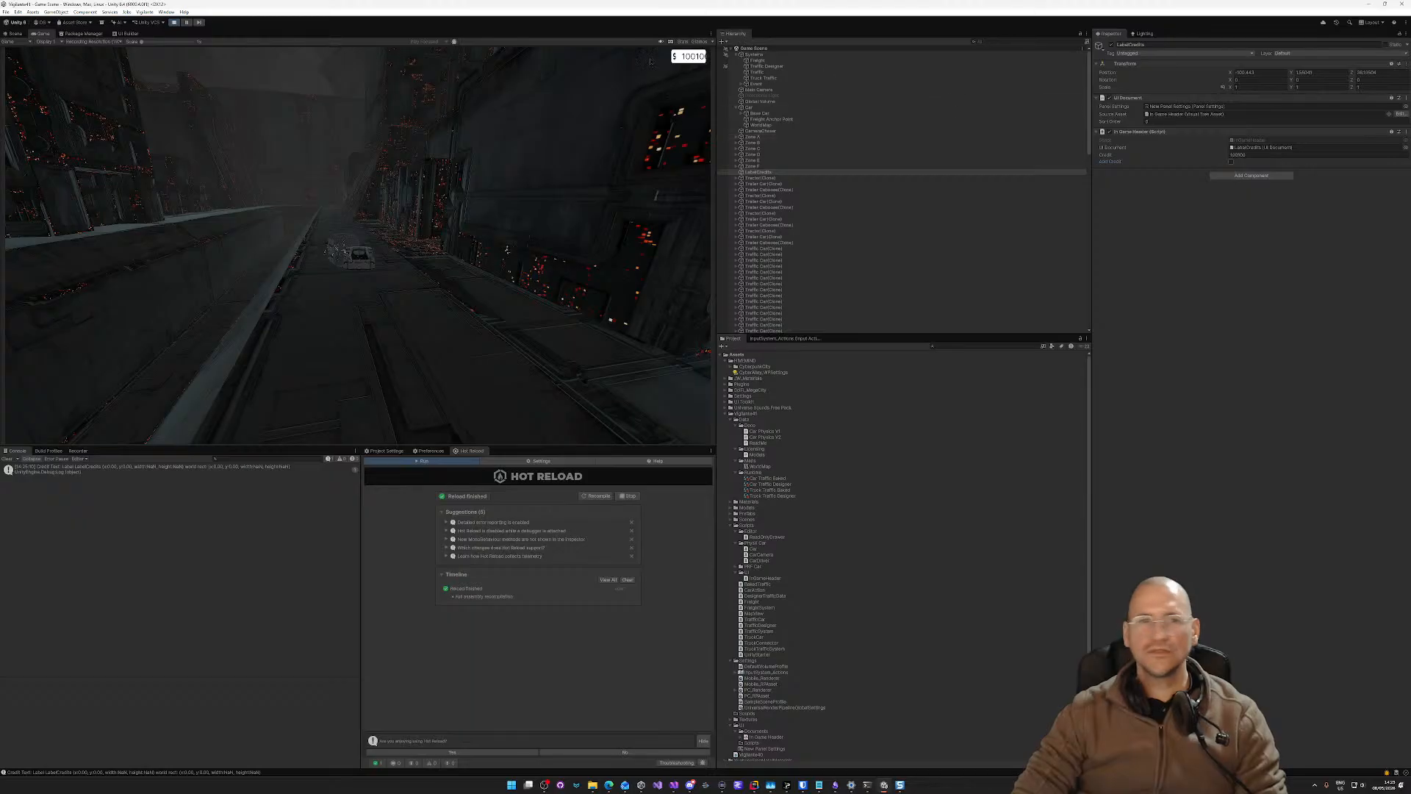
left_click(174, 22)
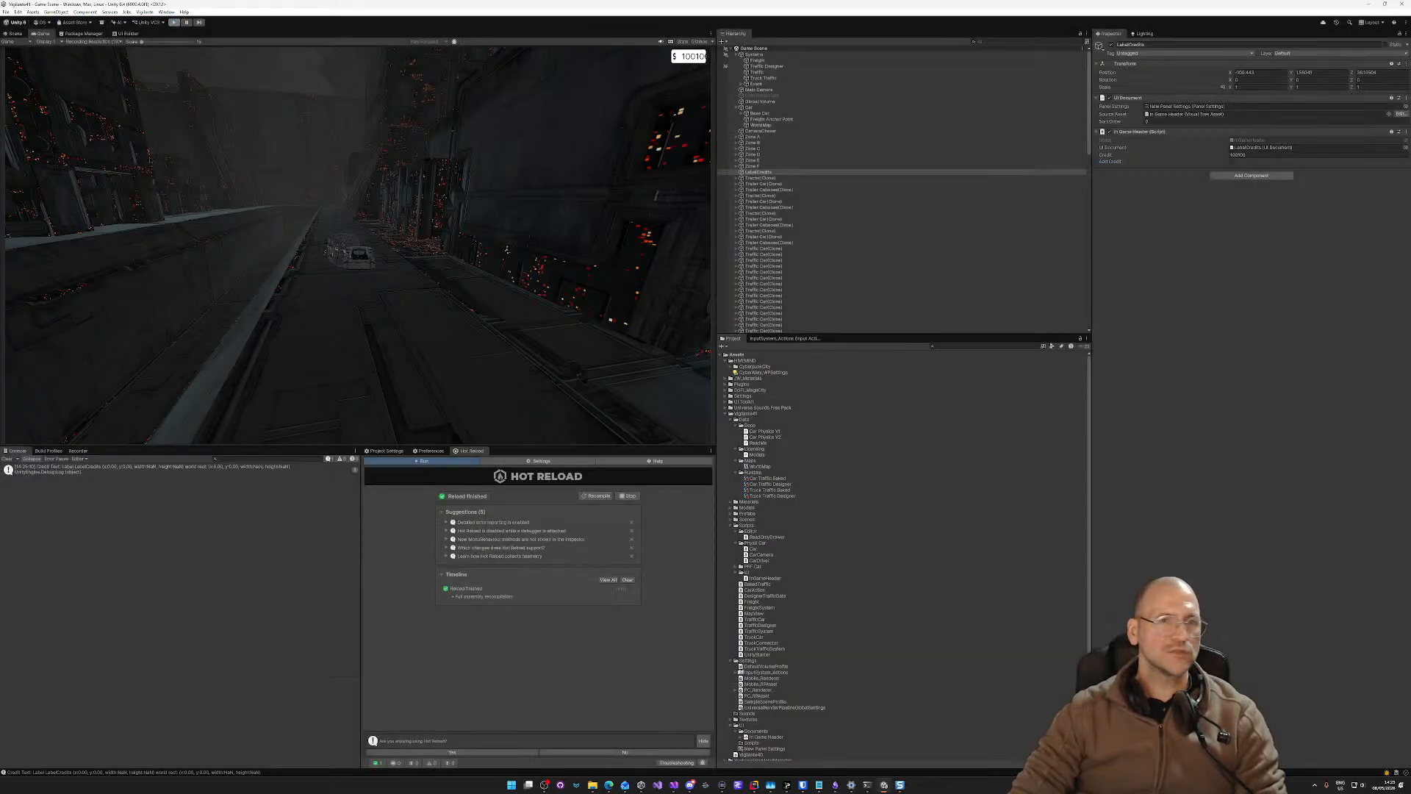
left_click(16, 34)
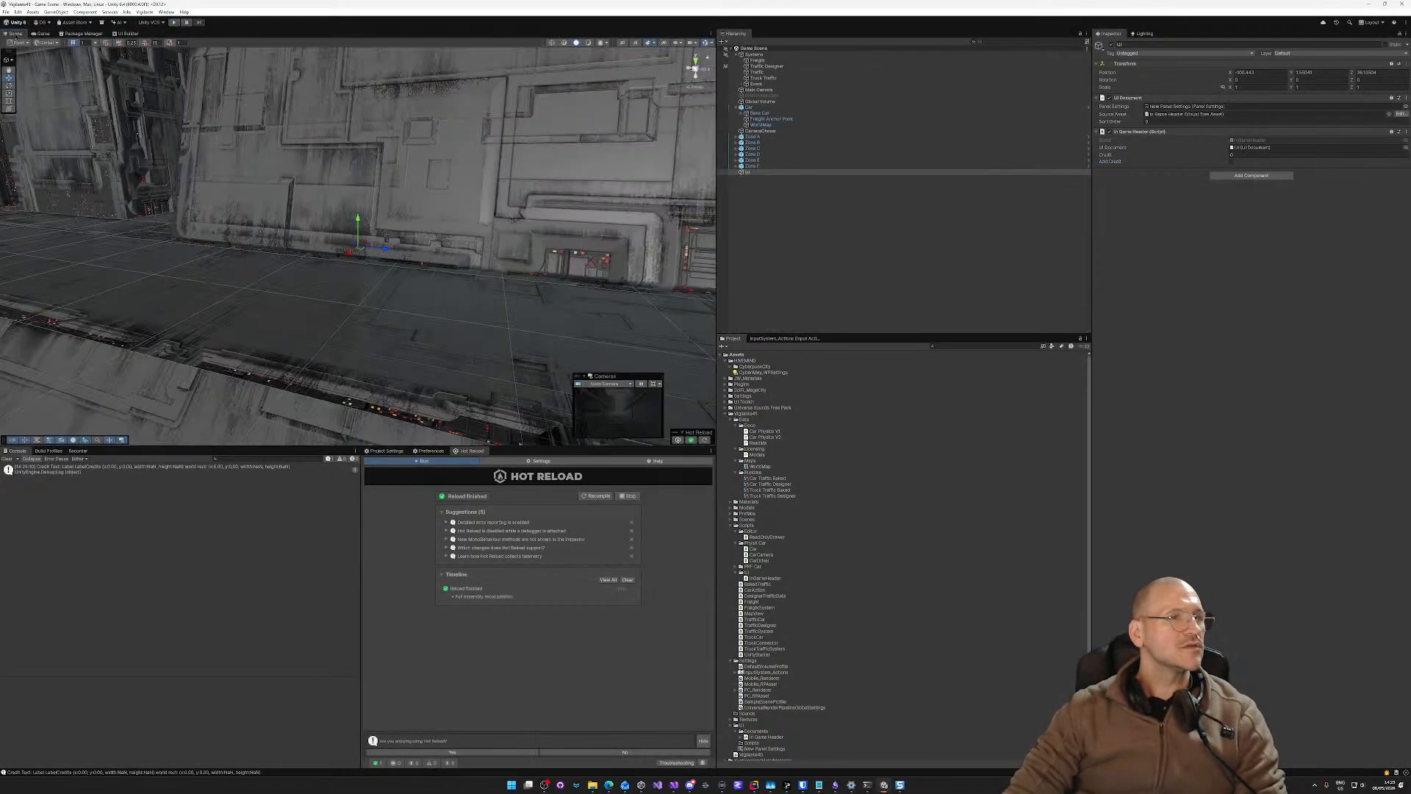
left_click(125, 33)
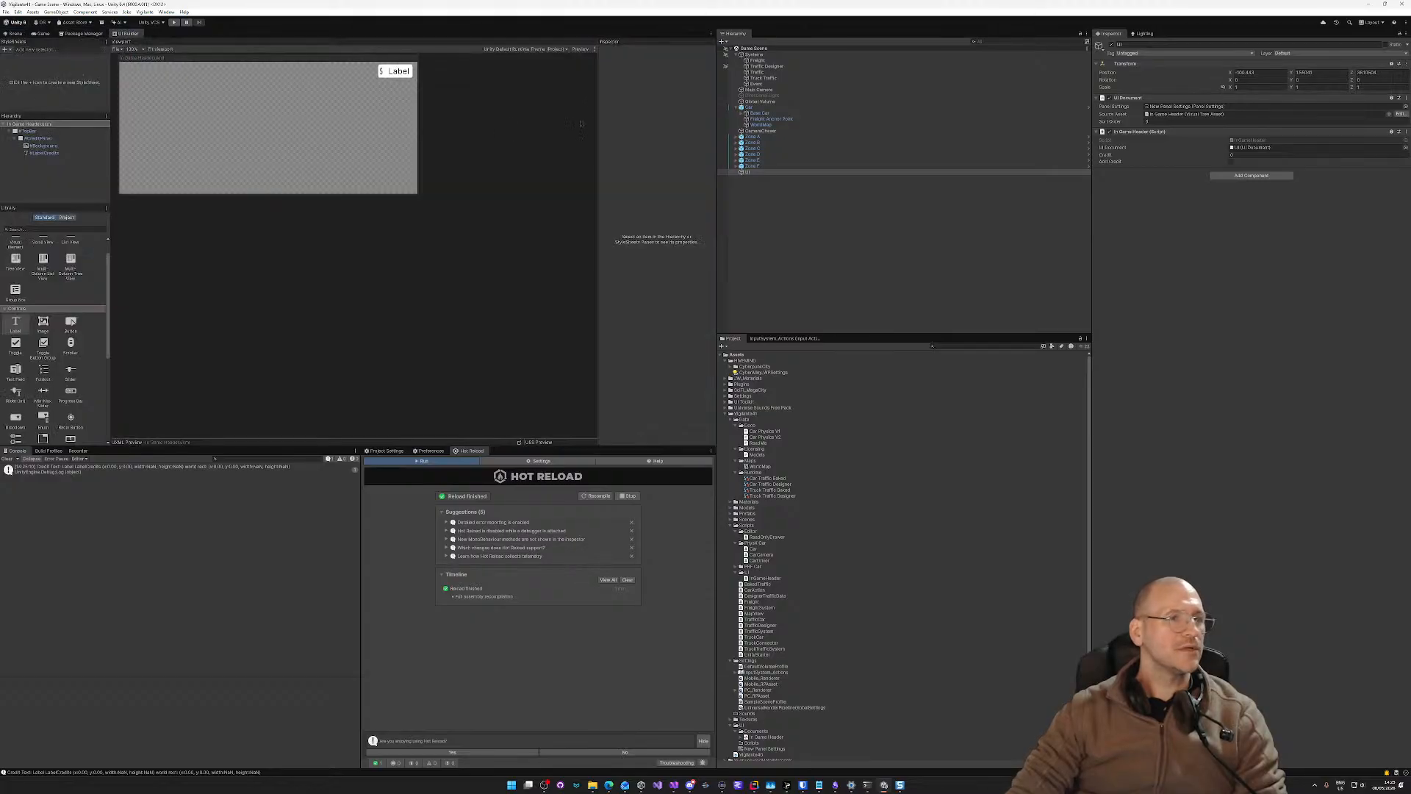
Step: Widen the Background image behind the credits label and shift its left offset until it fits inside the canvas's right edge
left_click(382, 72)
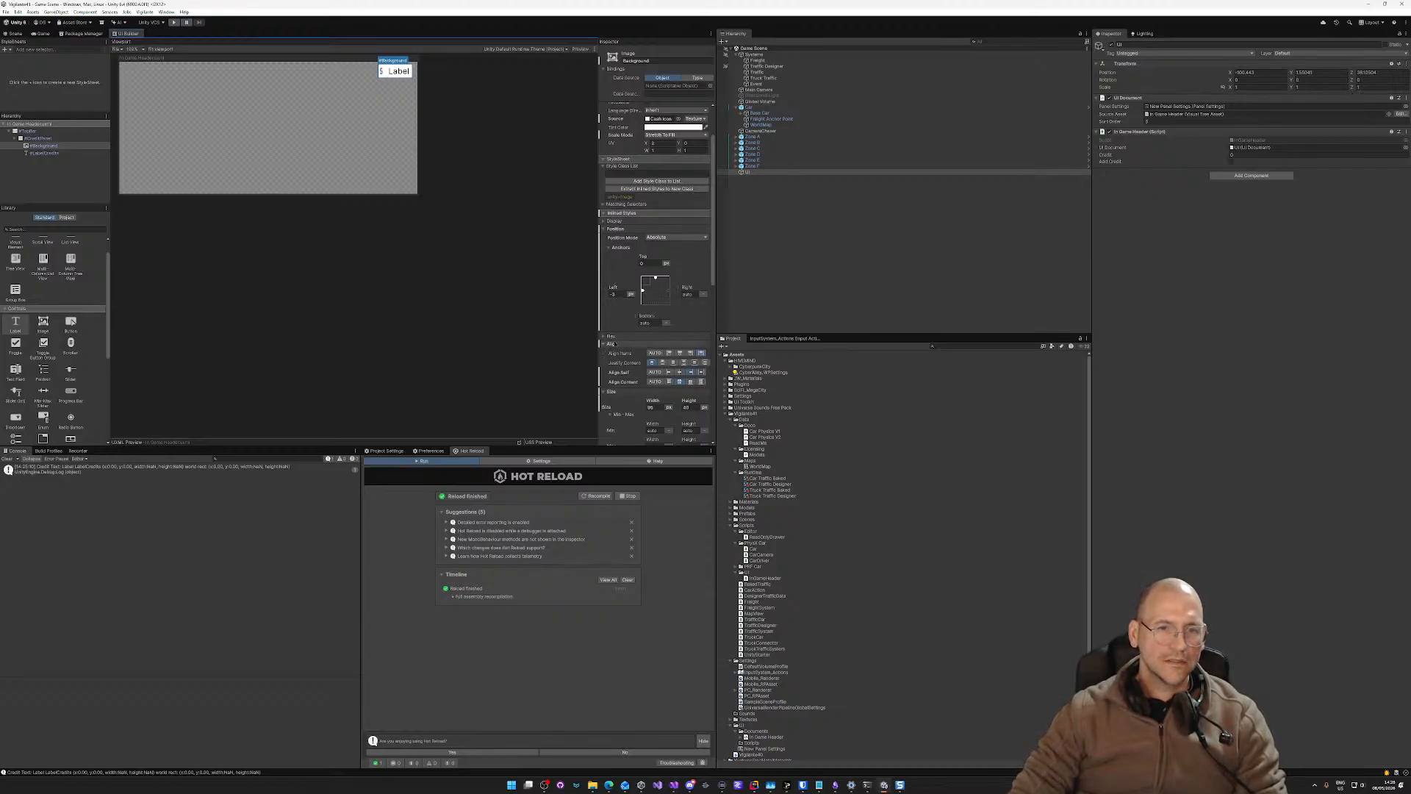
scroll(630, 355, "down", 3)
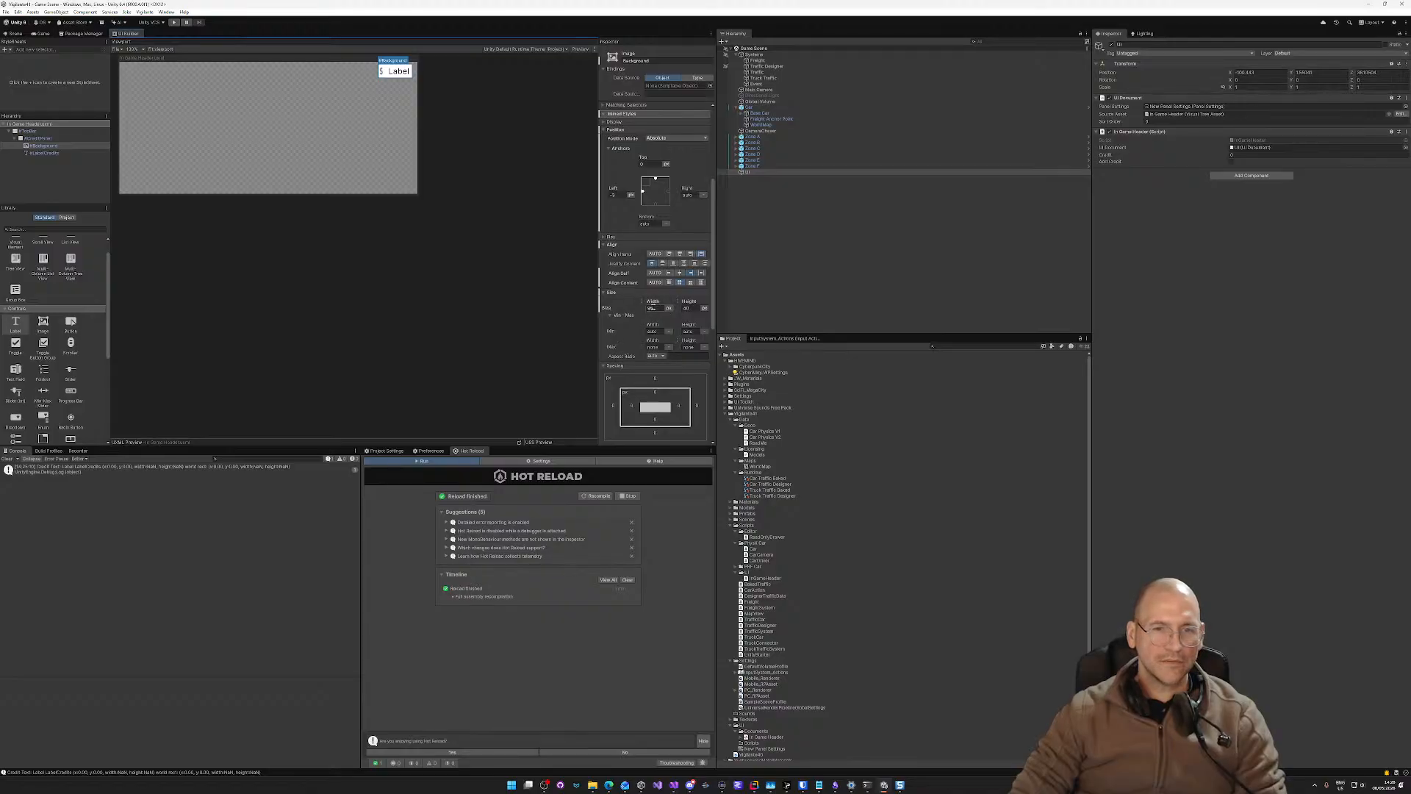
left_click_drag(654, 304, 685, 303)
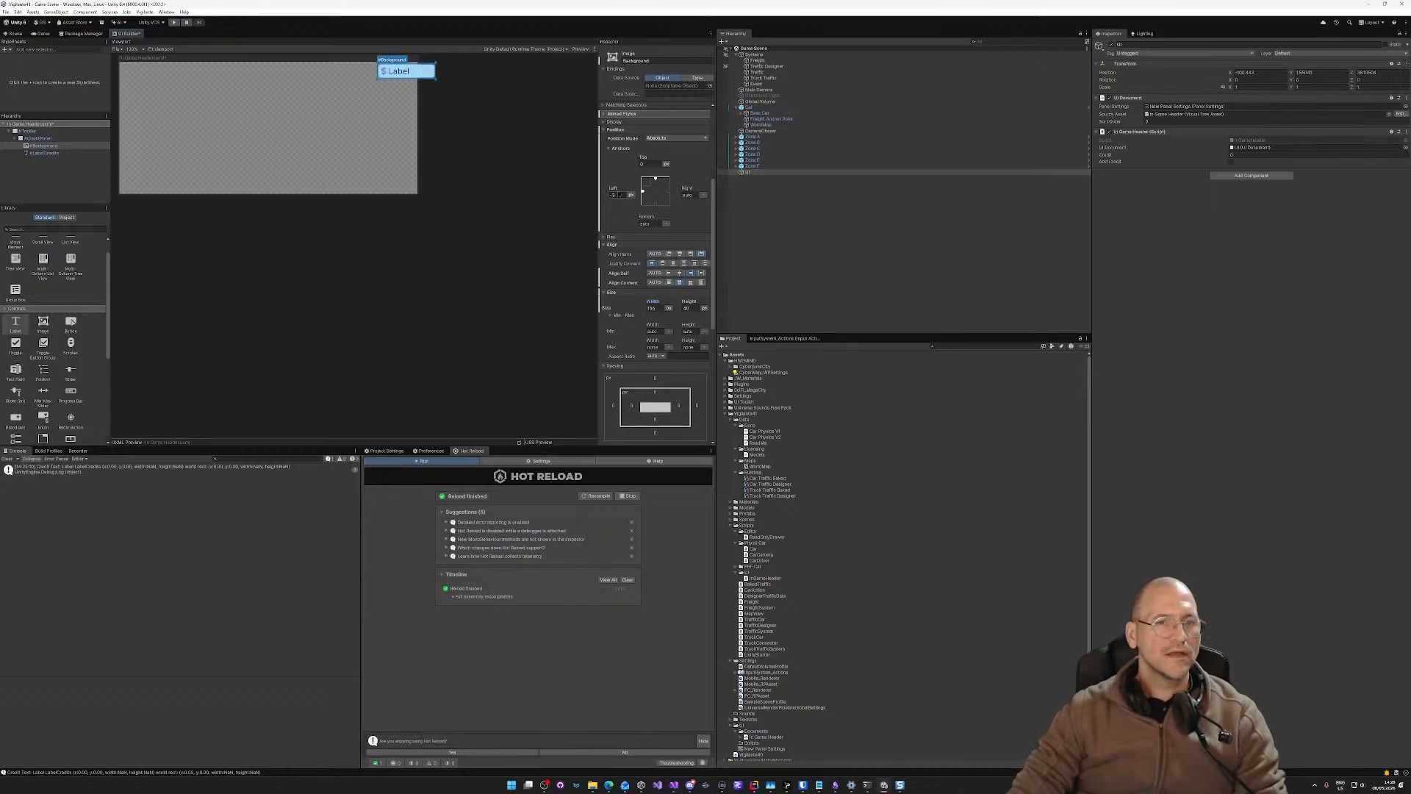
mouse_move(613, 188)
left_mouse_down()
mouse_move(582, 190)
mouse_move(596, 193)
left_mouse_up()
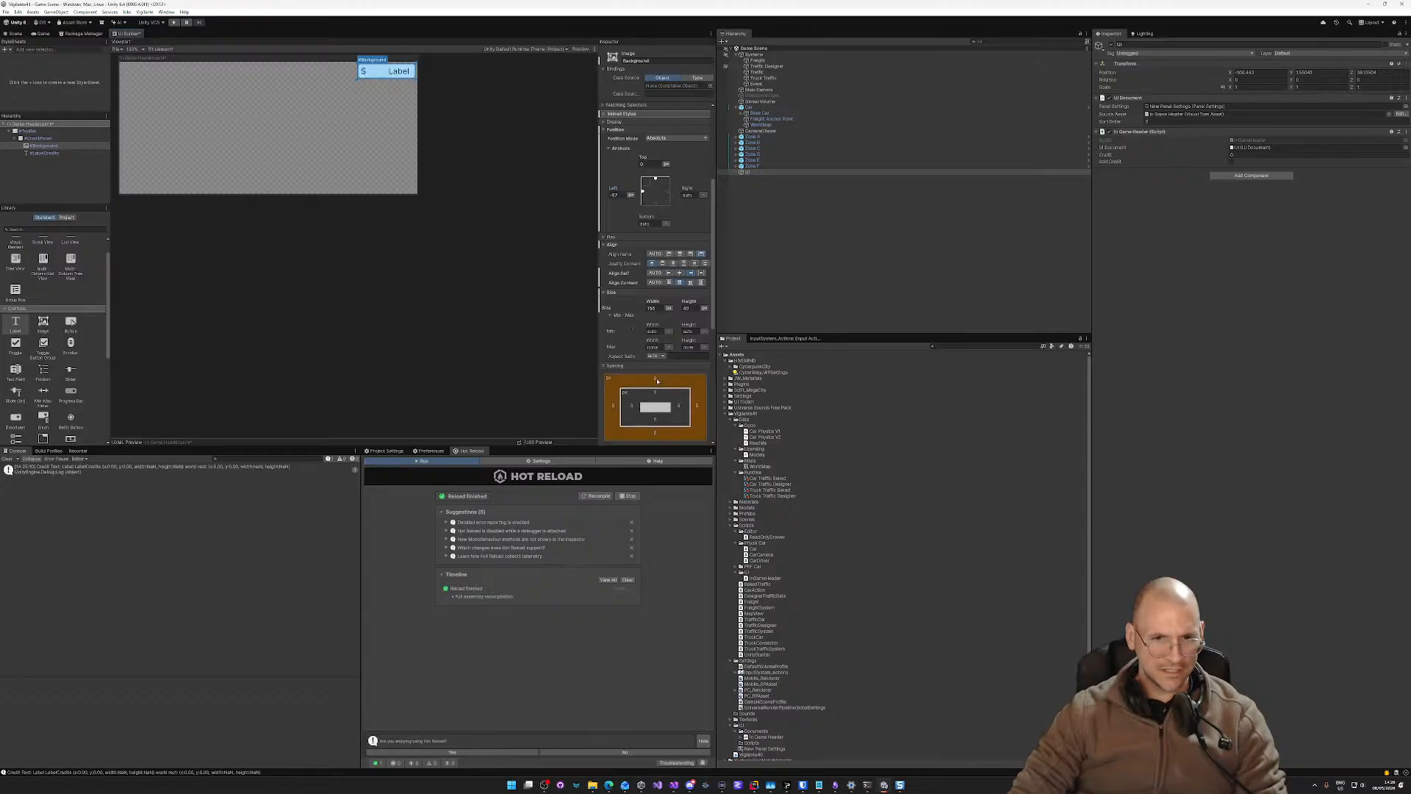
Step: Extend the LabelCredits label toward the dollar icon, save the UI document and show the header in the Game view
left_click(42, 153)
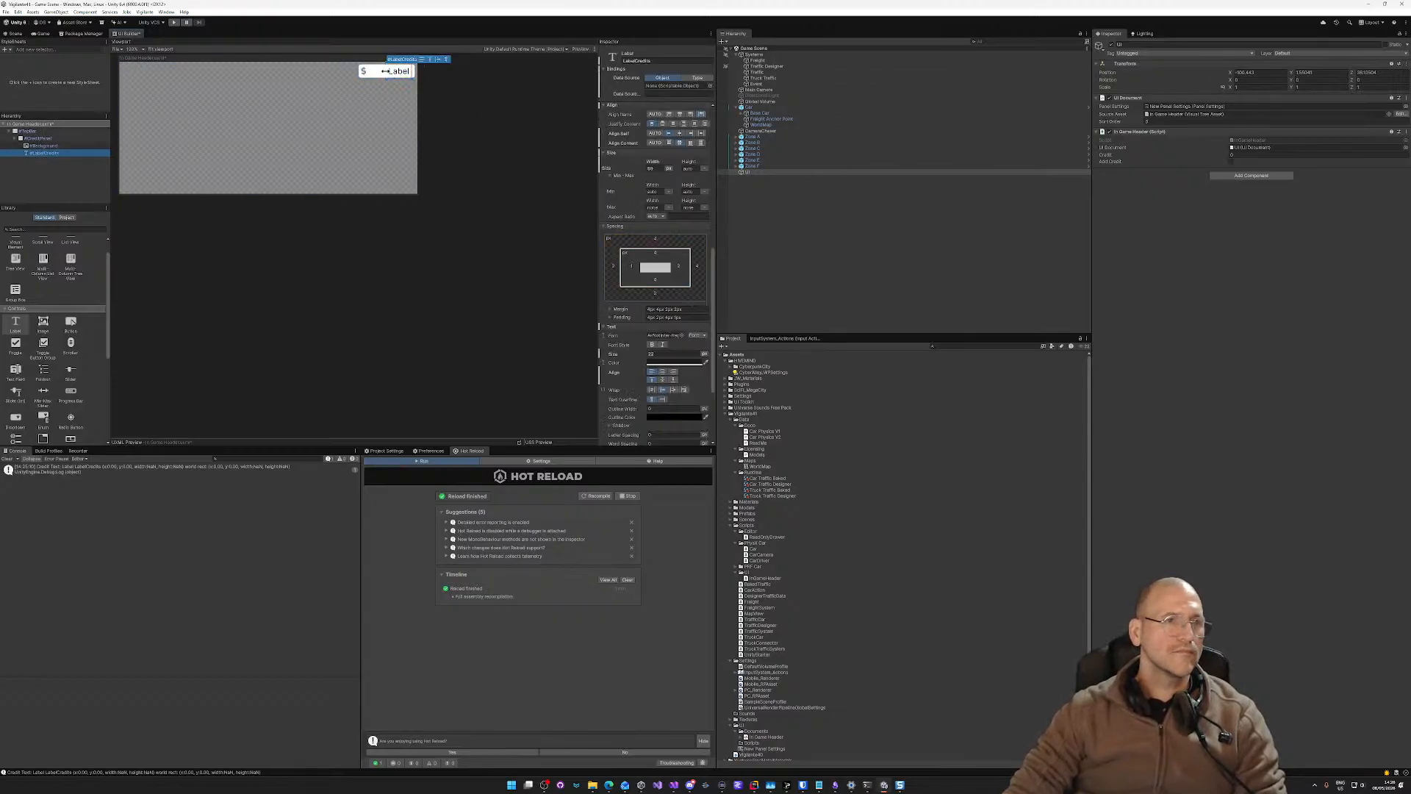
left_click_drag(386, 71, 366, 71)
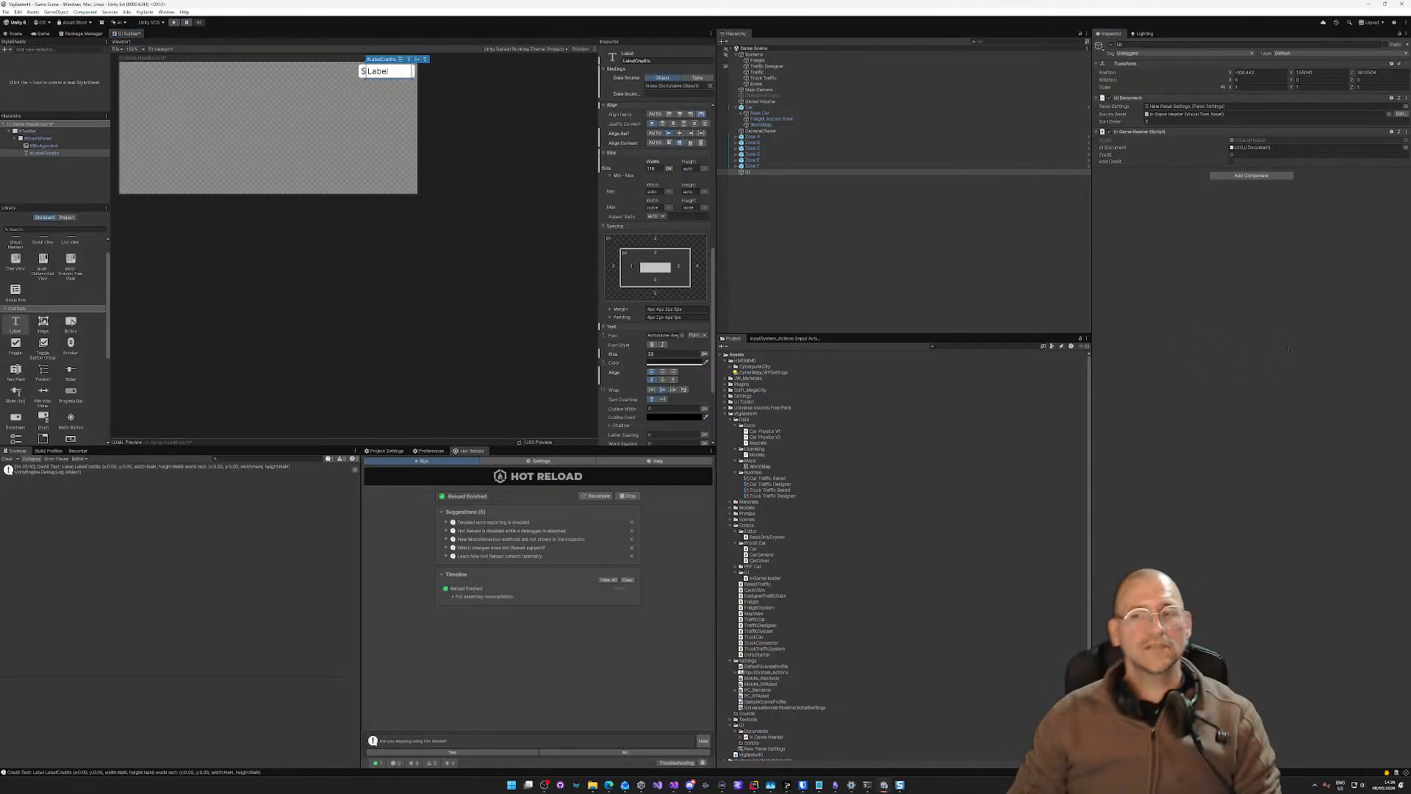
key("ctrl+s")
left_click(340, 170)
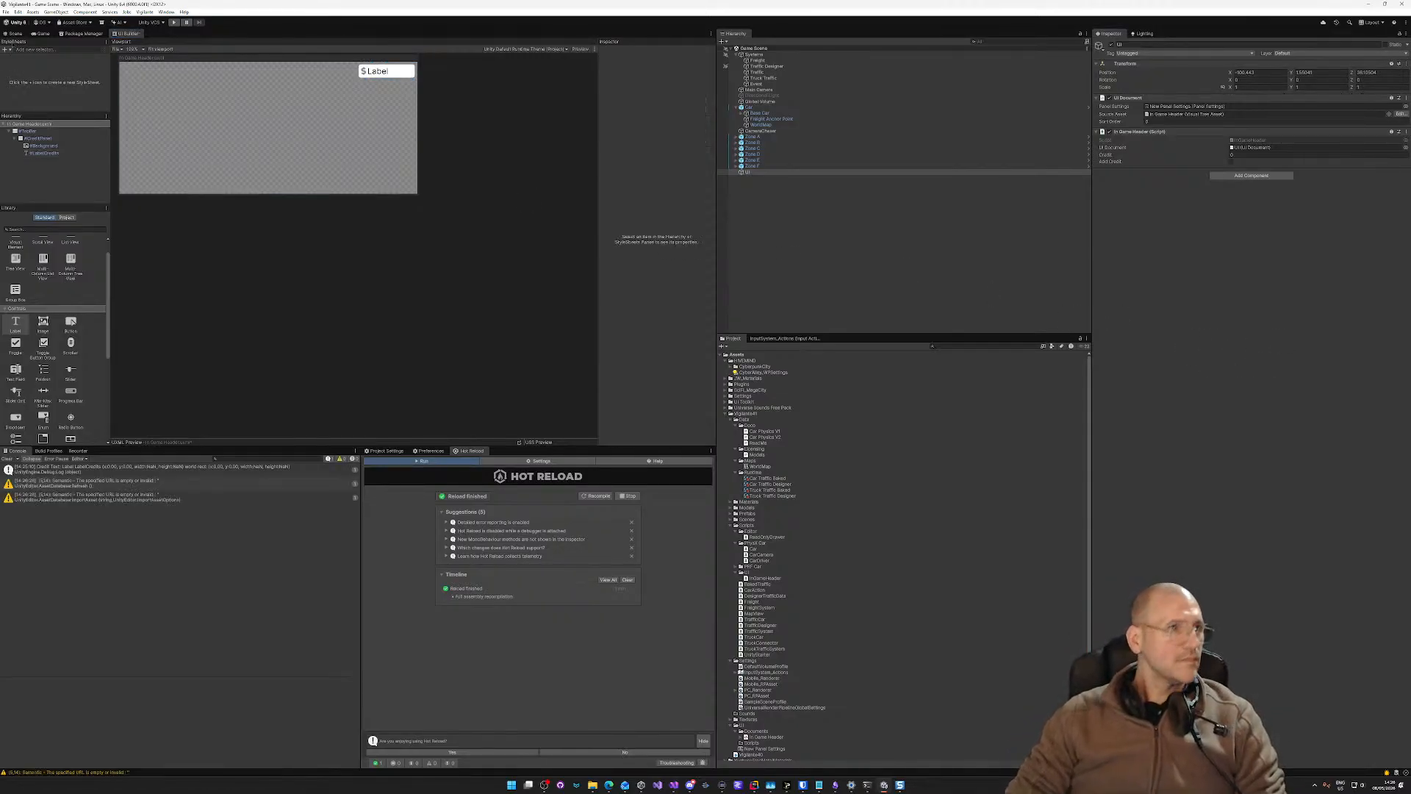
left_click(14, 33)
left_click(42, 33)
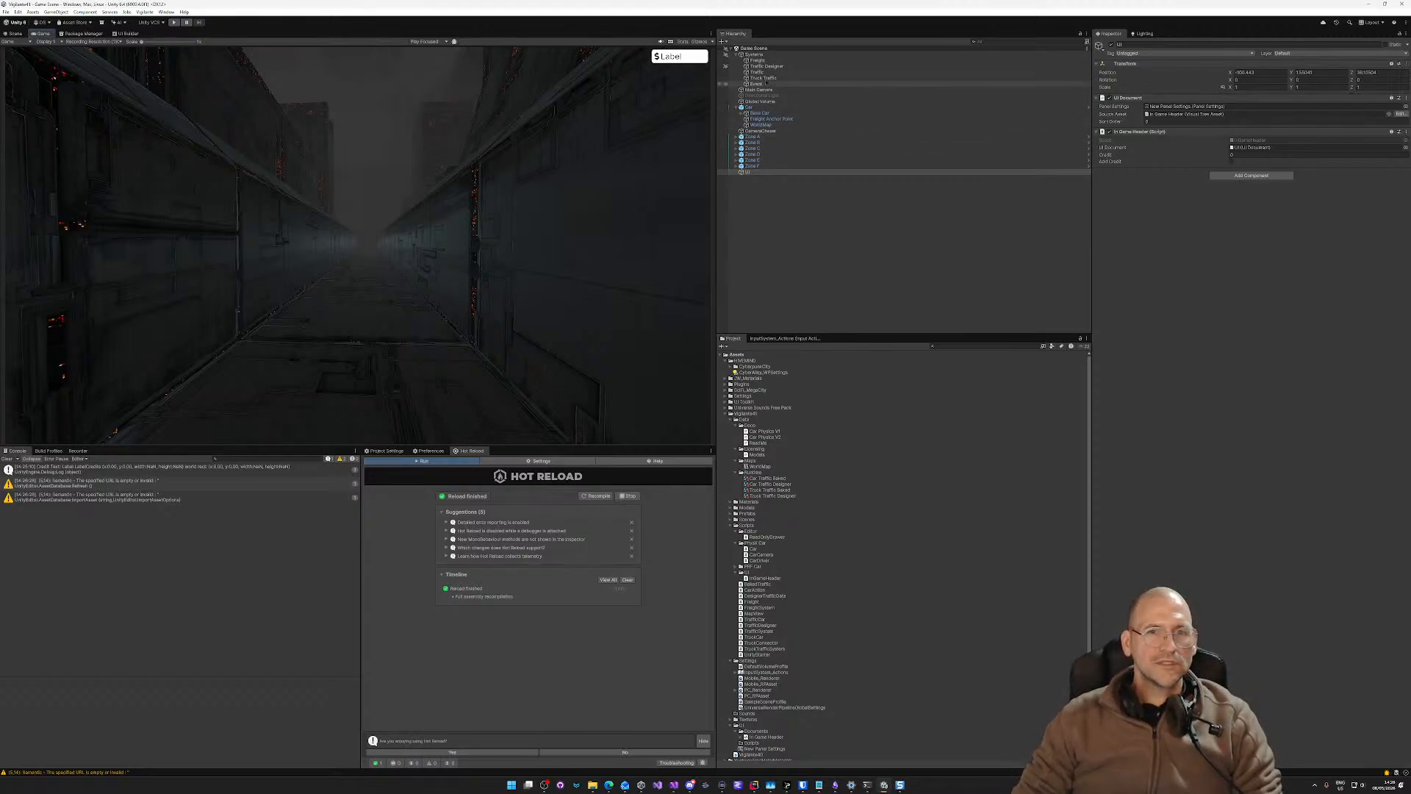
Step: Set the LabelCredits label's text to 0 in the UI document, save it and return to the Scene view
left_click(125, 33)
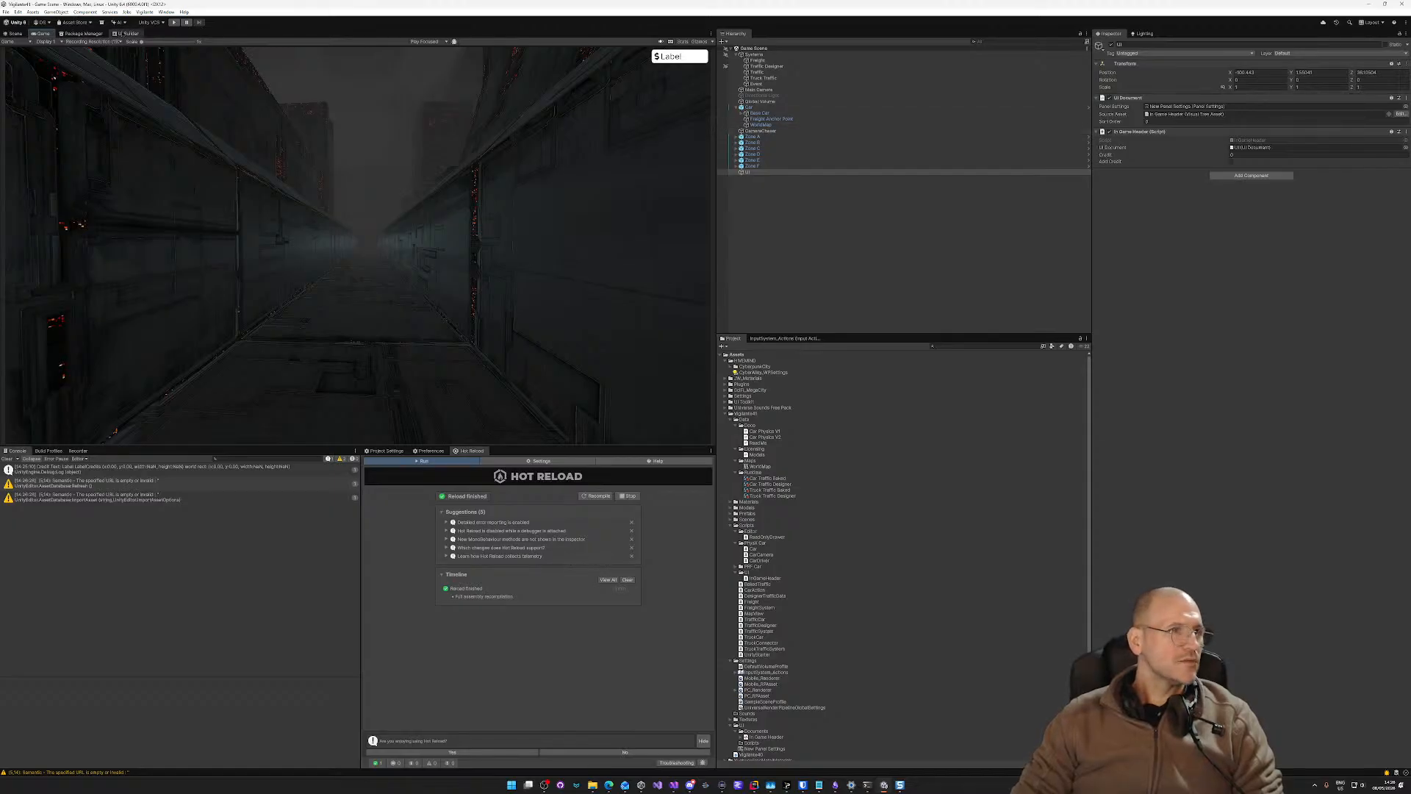
left_click(377, 71)
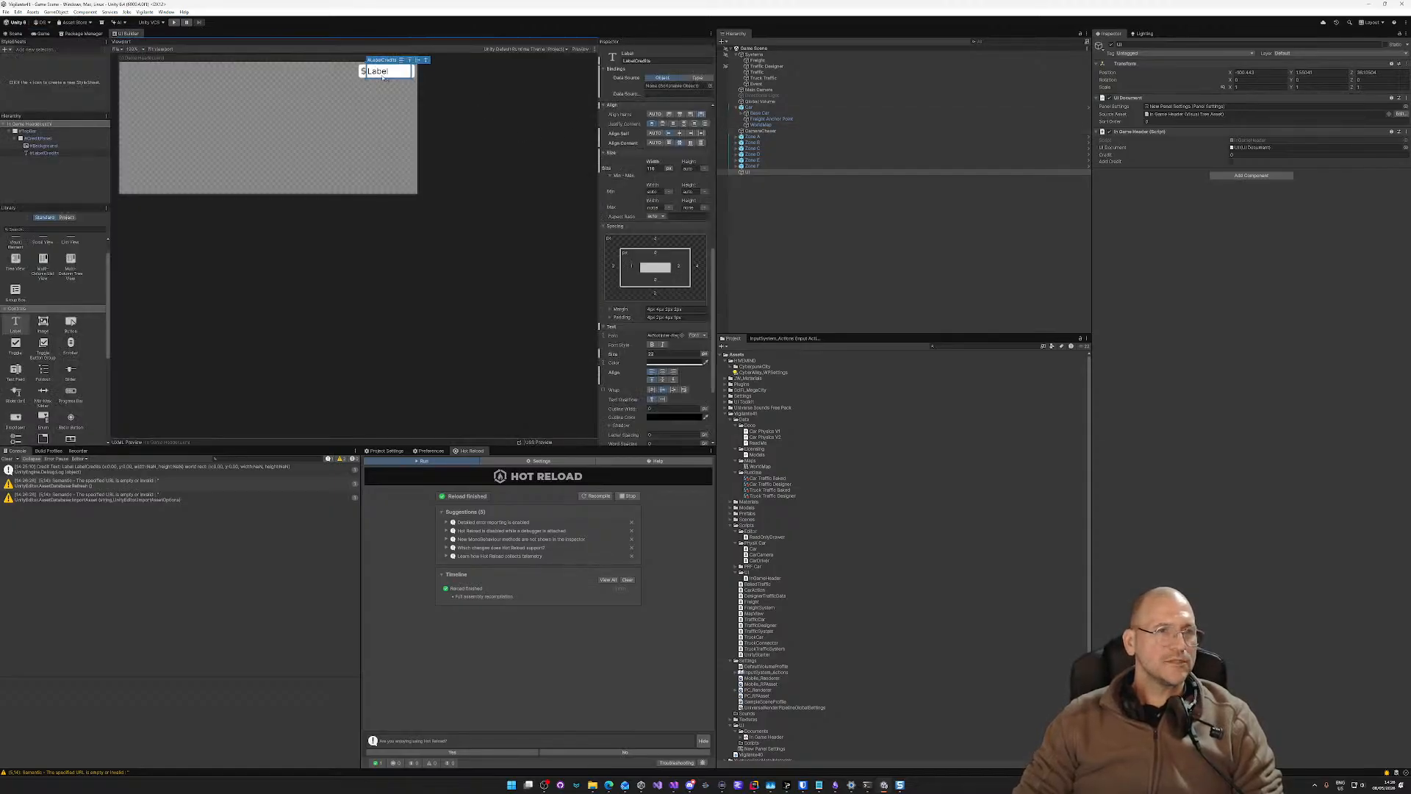
scroll(654, 294, "down", 5)
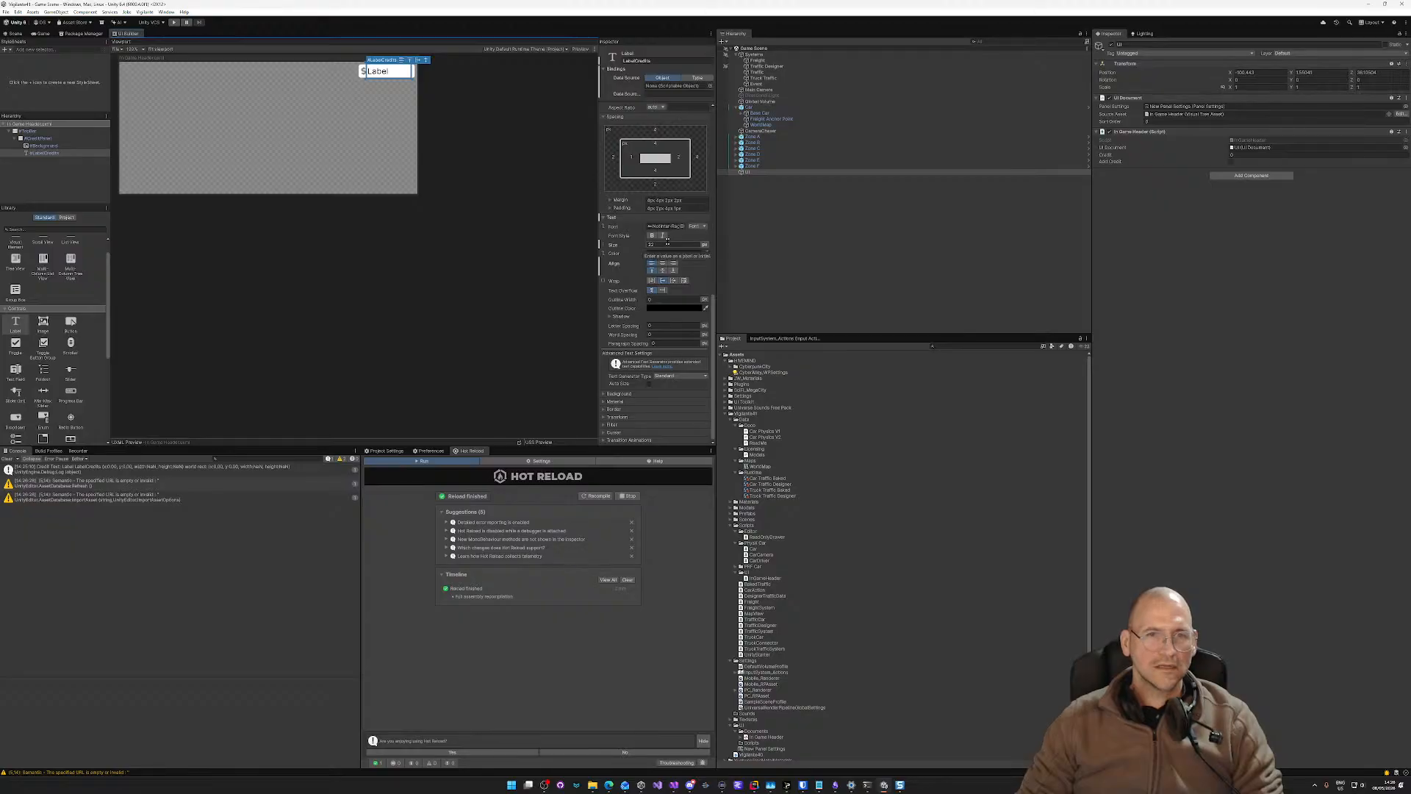
scroll(636, 210, "up", 5)
scroll(636, 210, "up", 9)
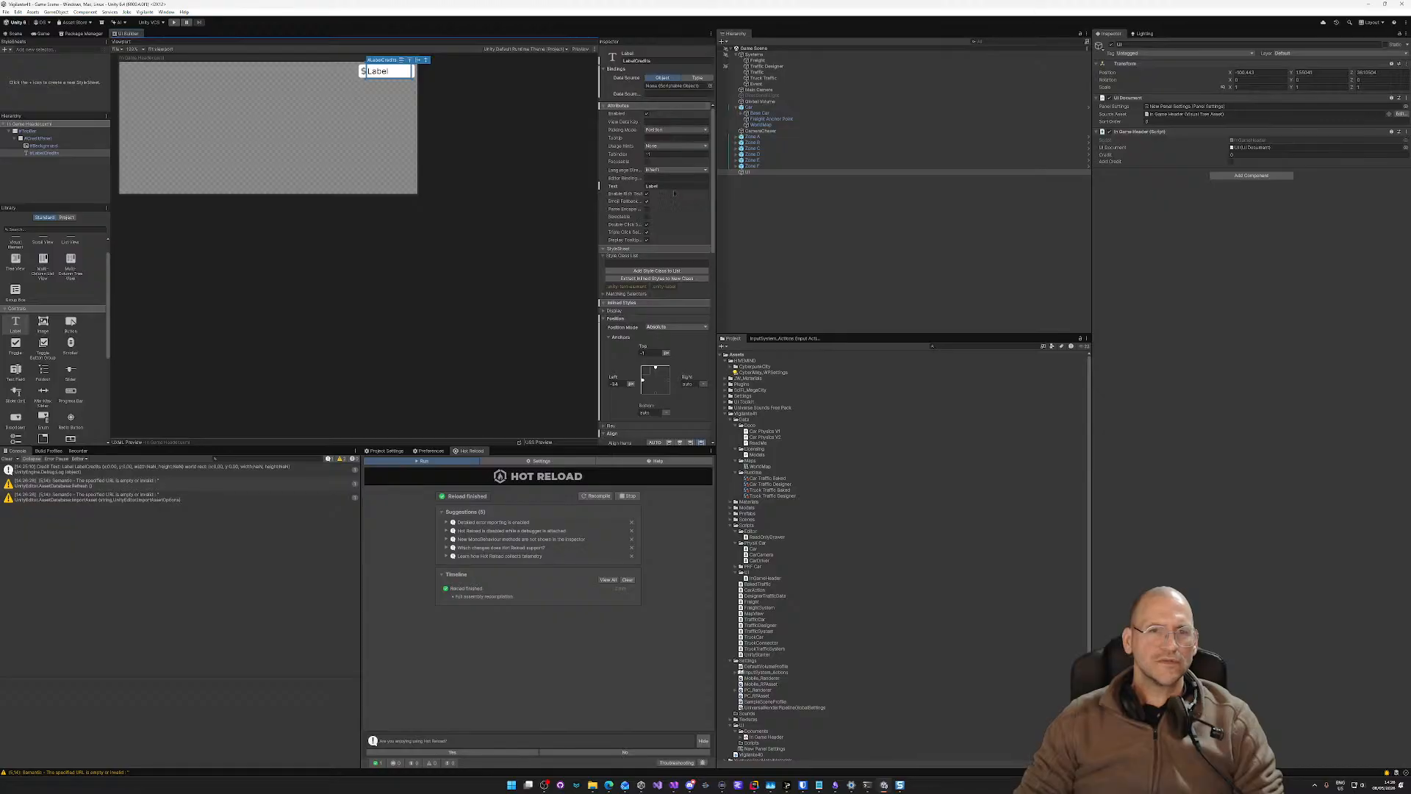
left_click(685, 188)
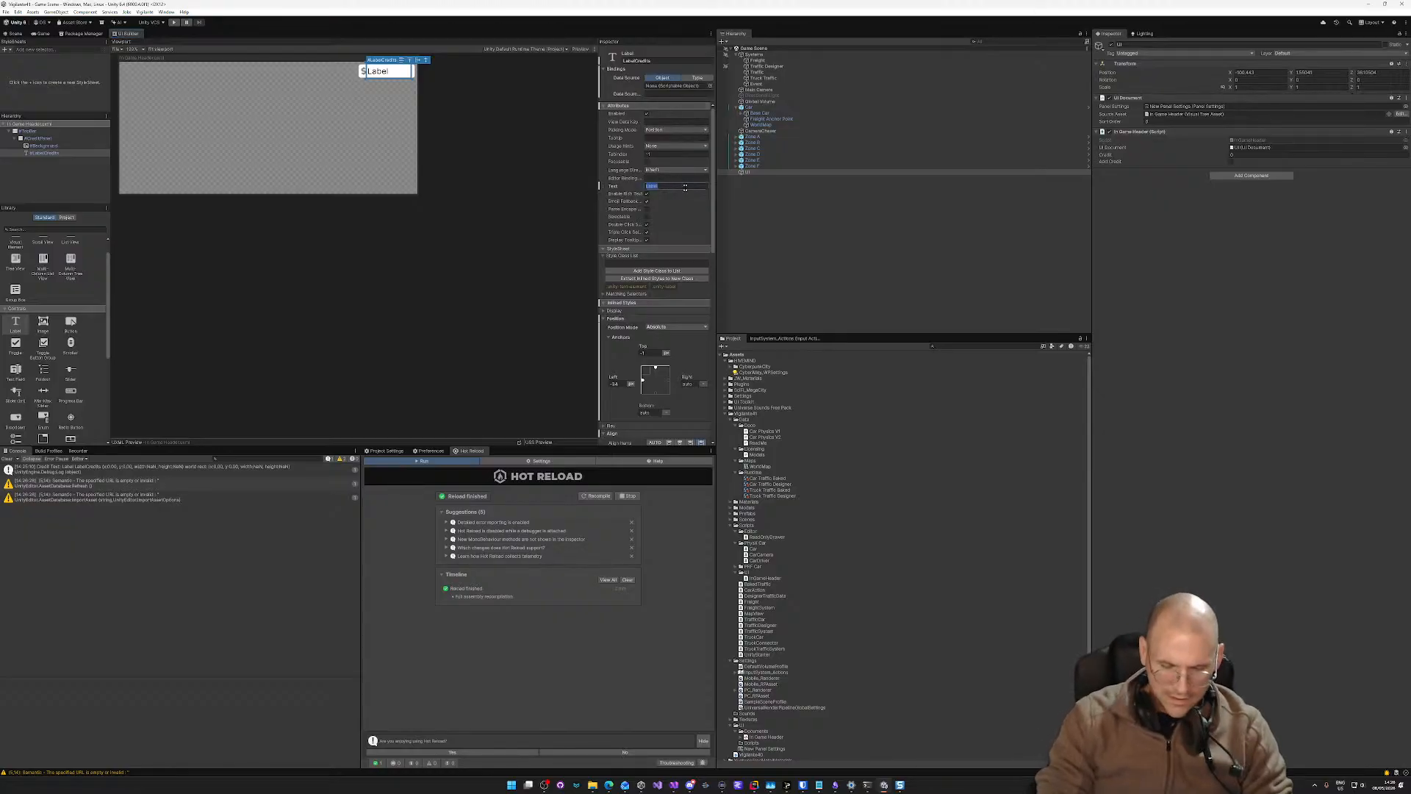
type("0")
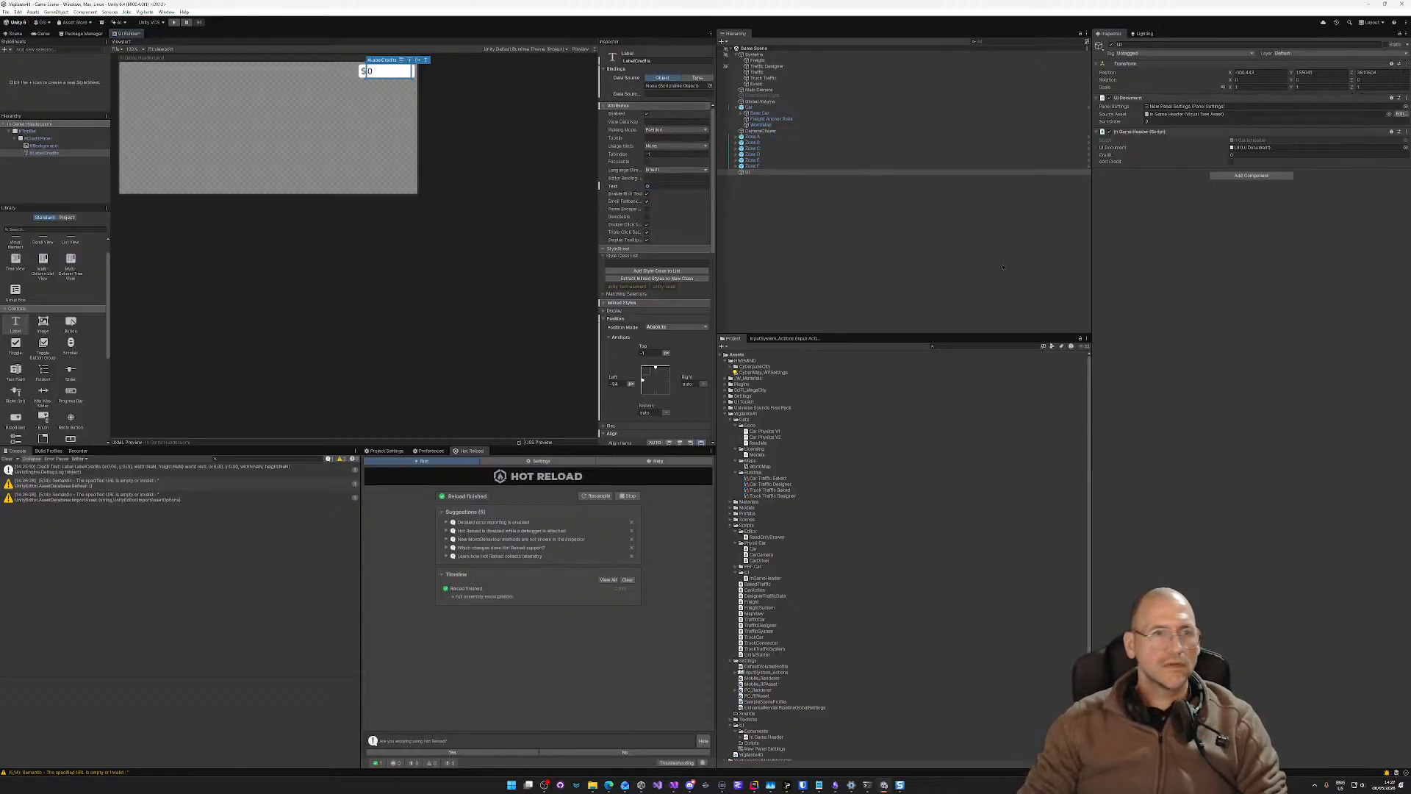
key("ctrl+s")
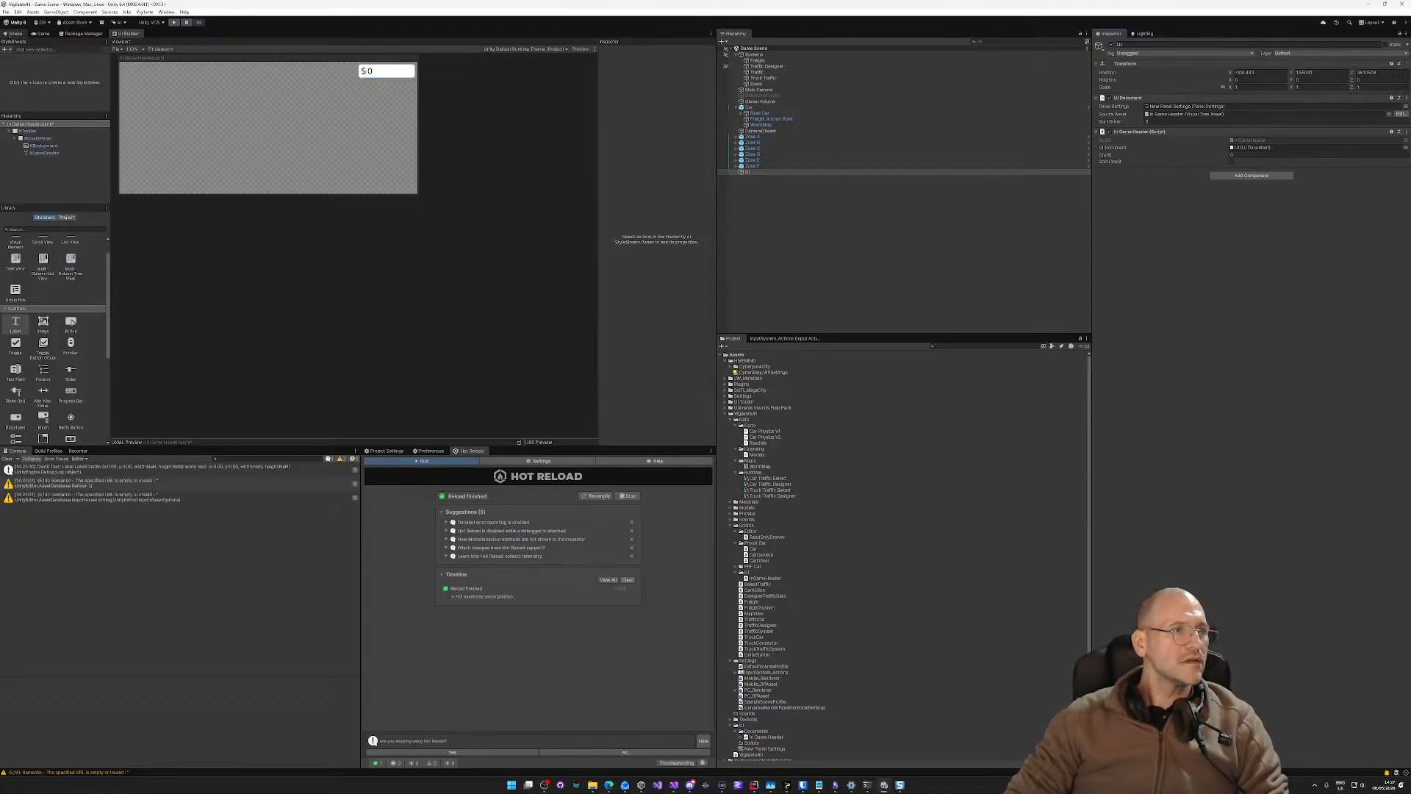
left_click(15, 34)
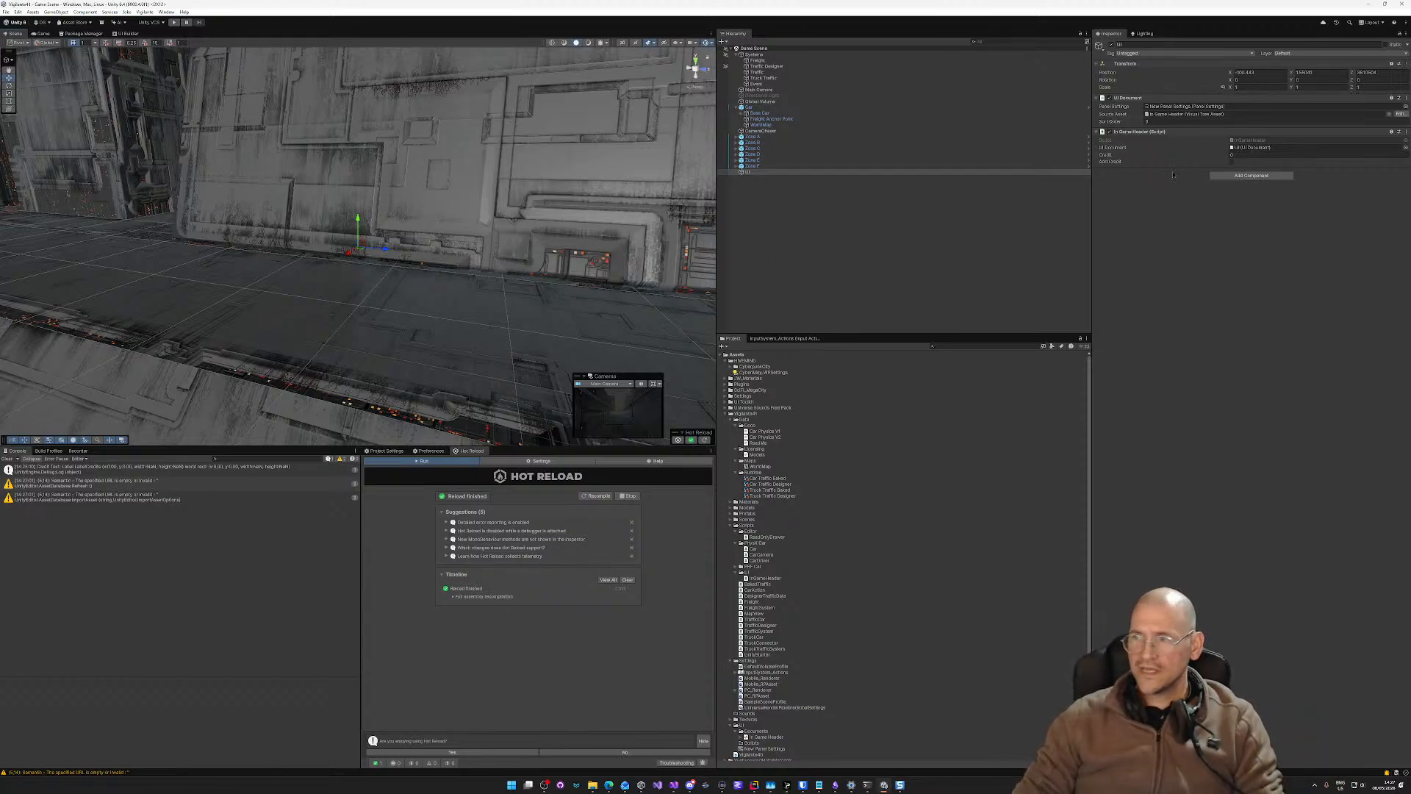
key("alt+Tab")
key("alt+Tab")
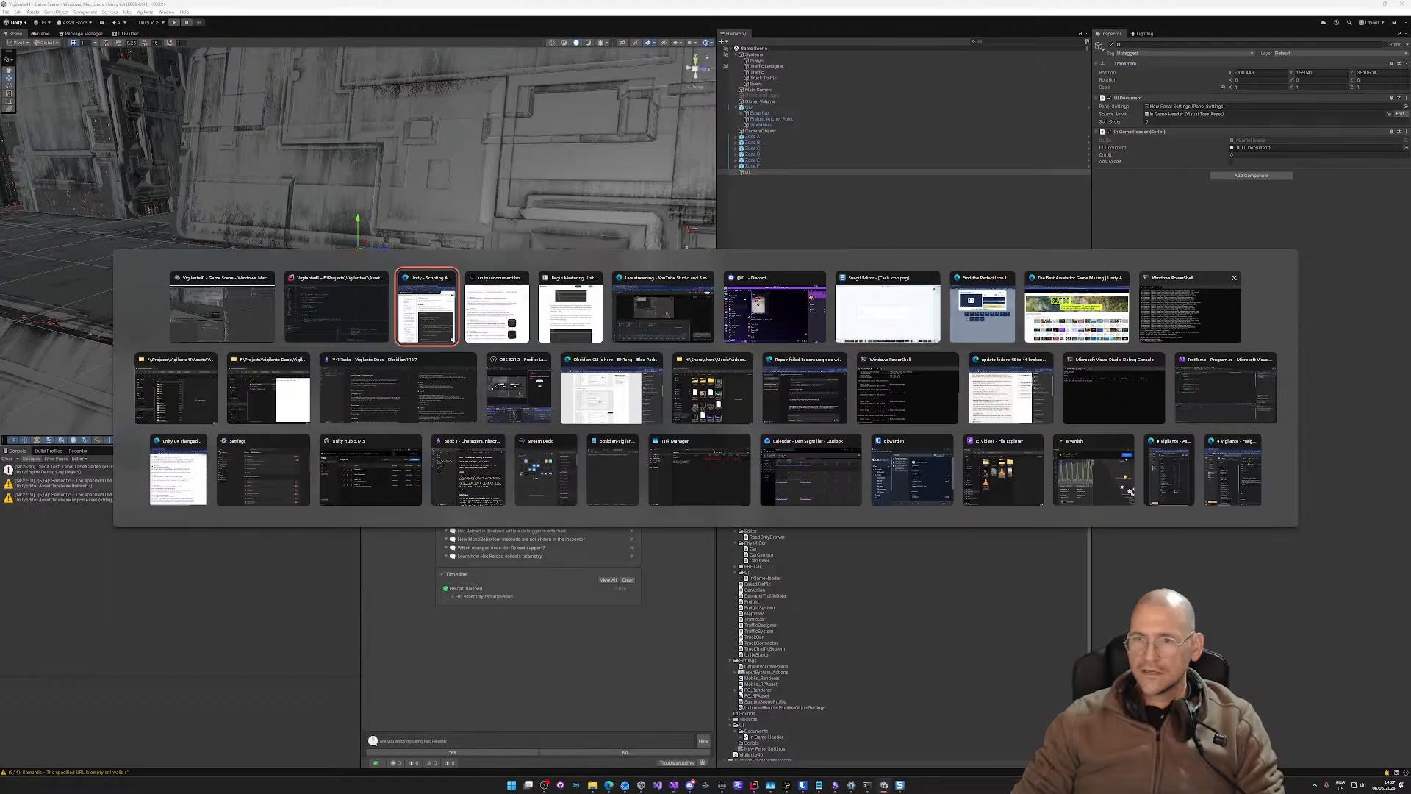
left_click(1177, 309)
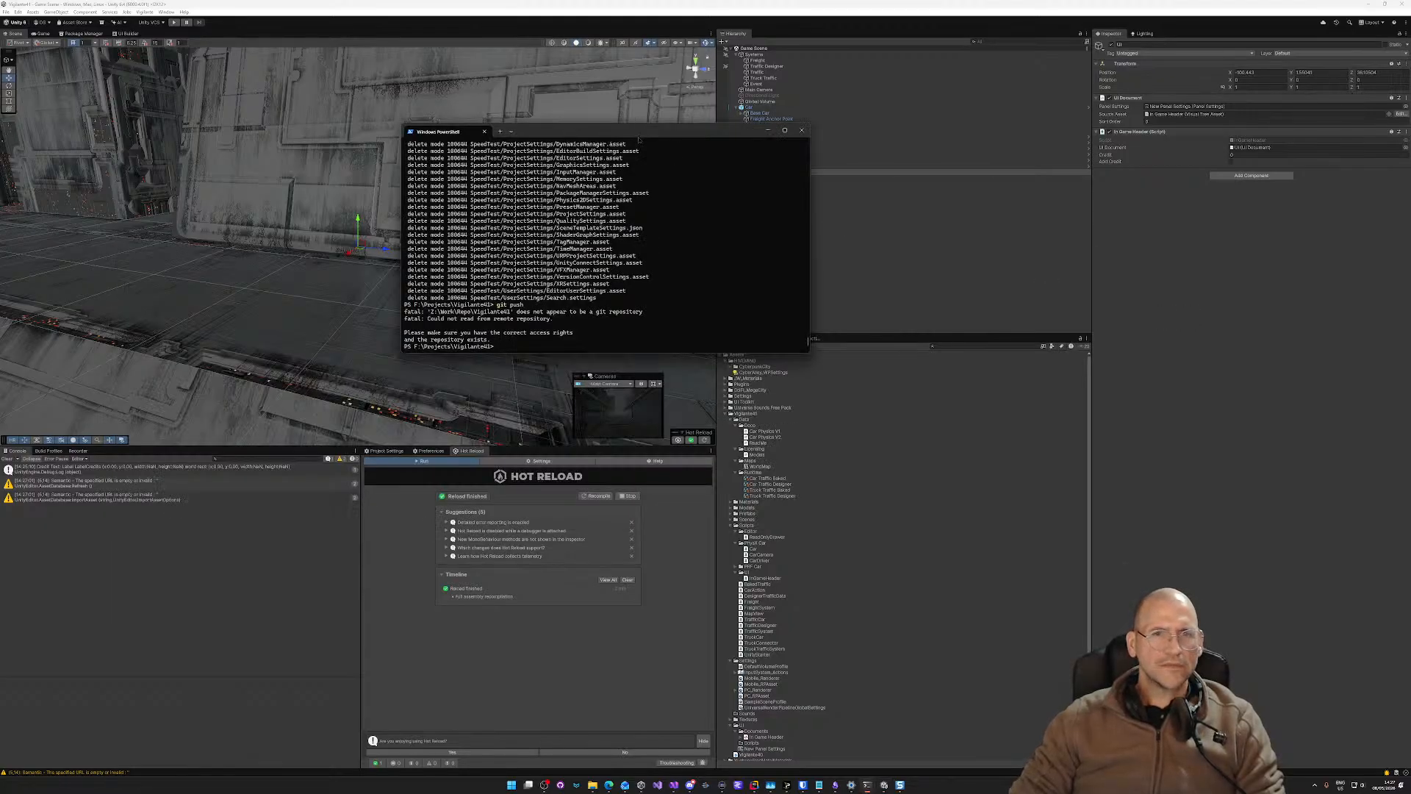
key("alt+Tab")
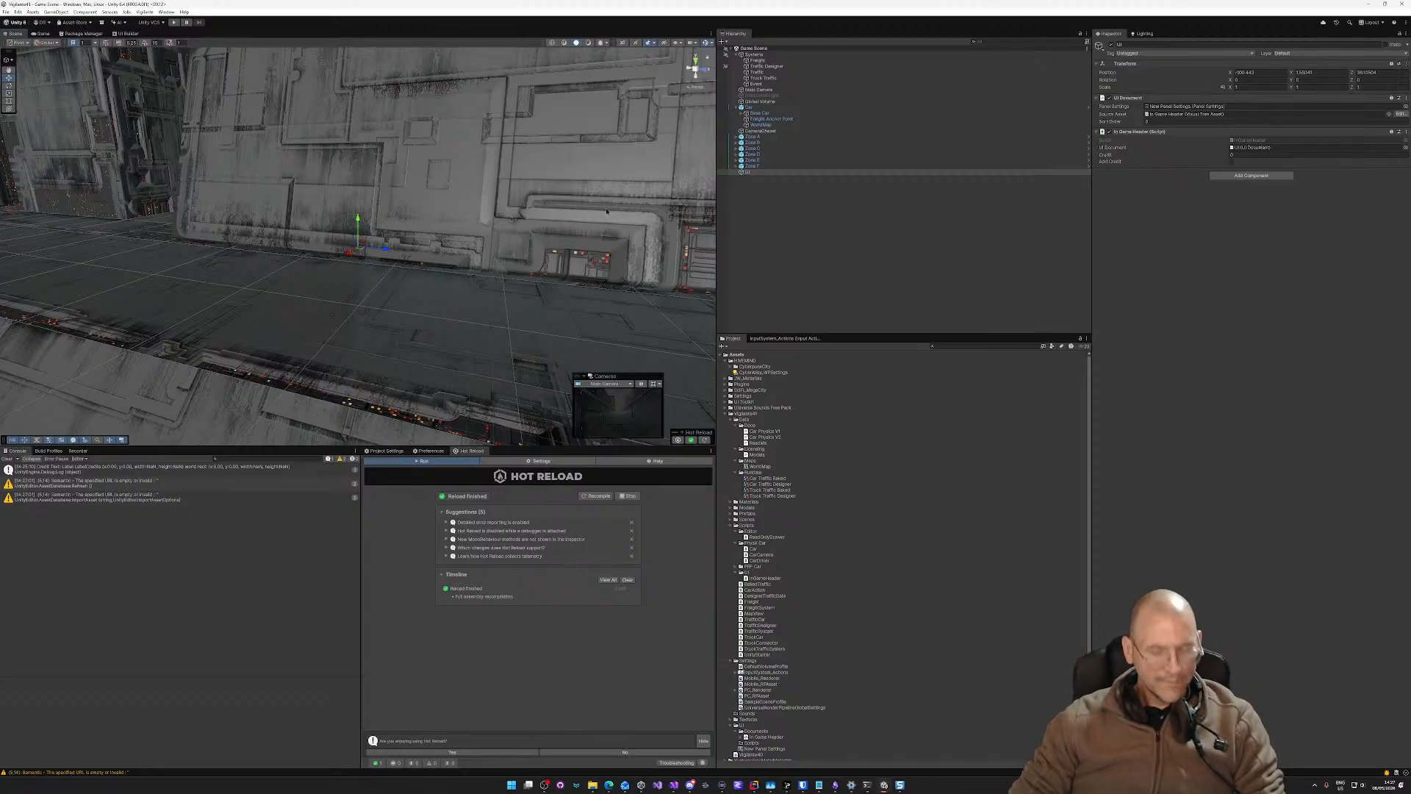
key("alt+Tab")
key("alt+Tab")
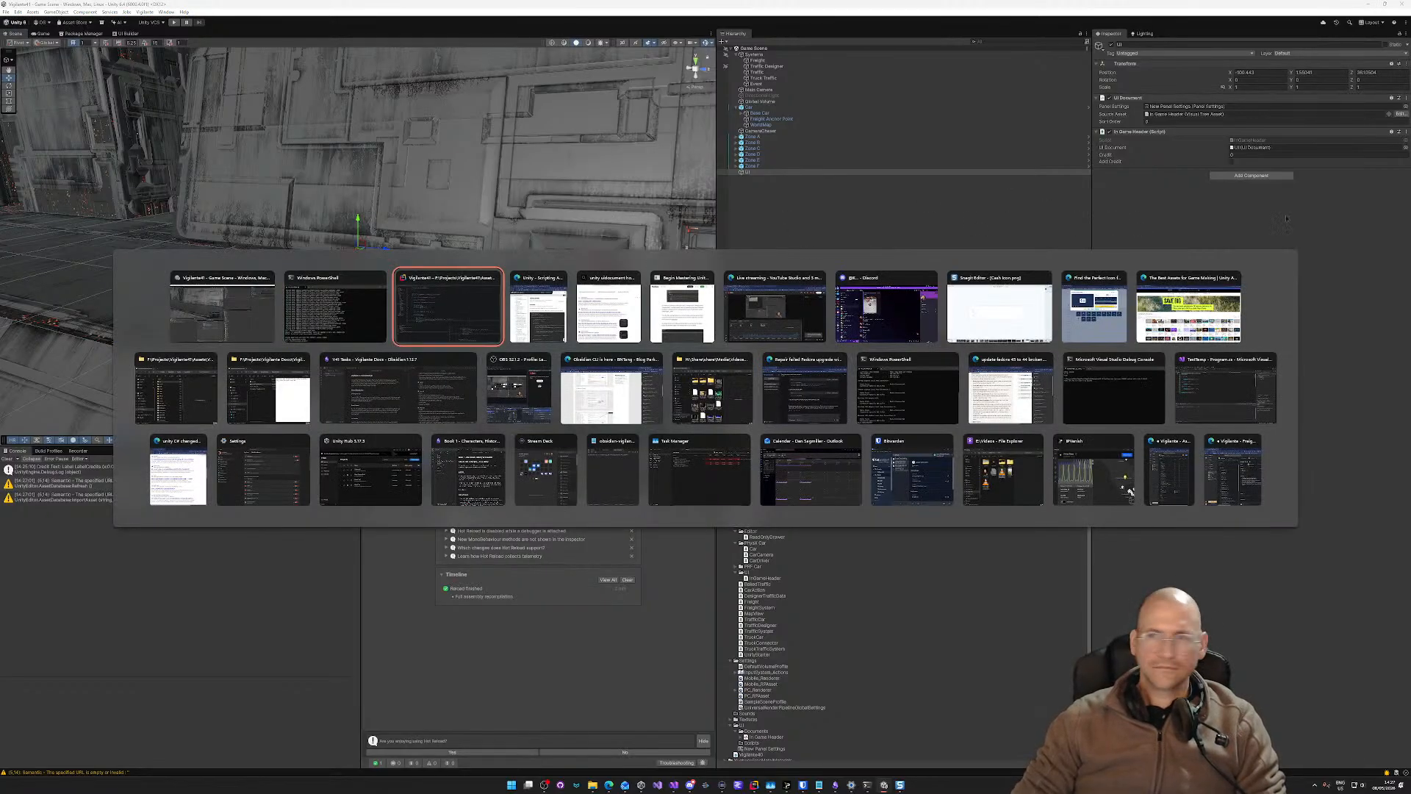
key("Escape")
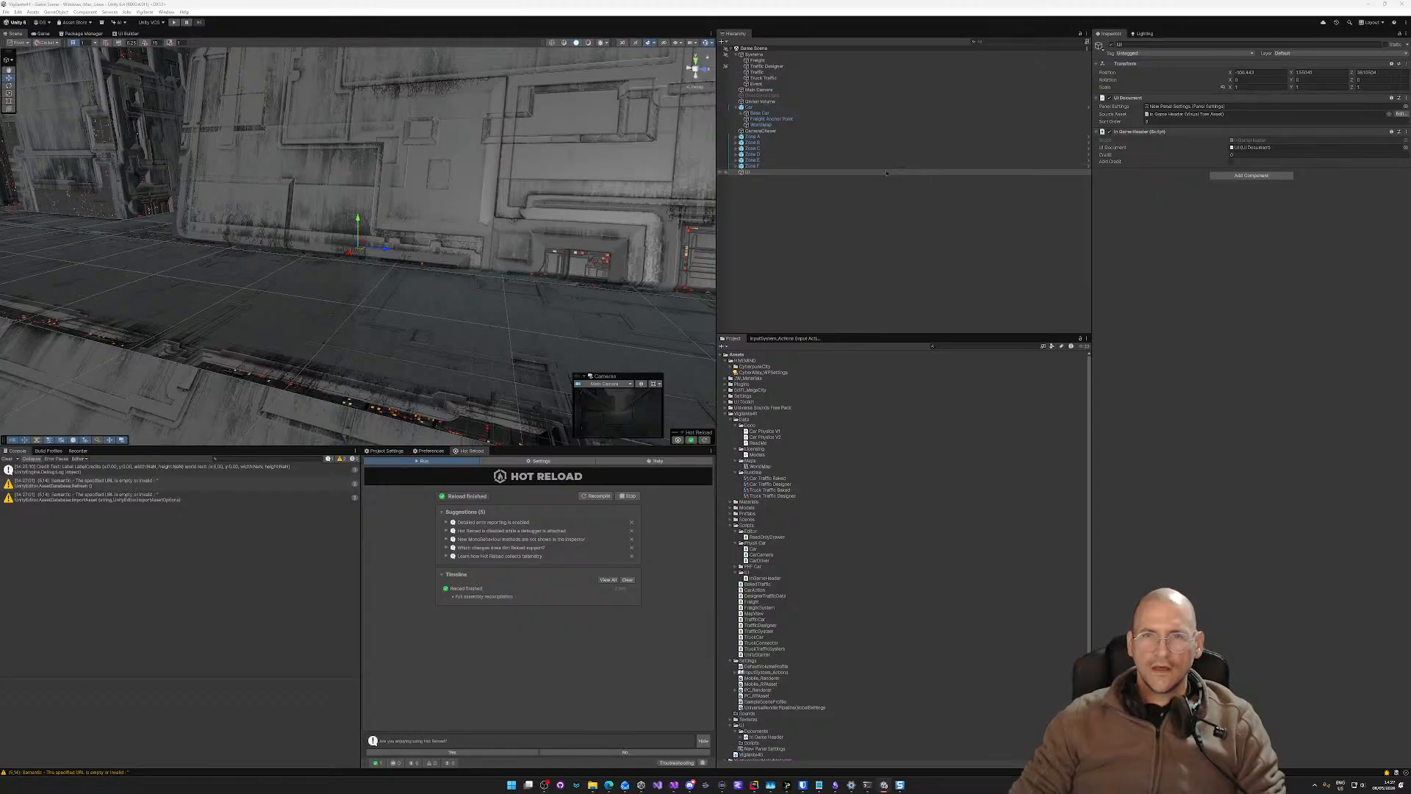
key("alt+Tab")
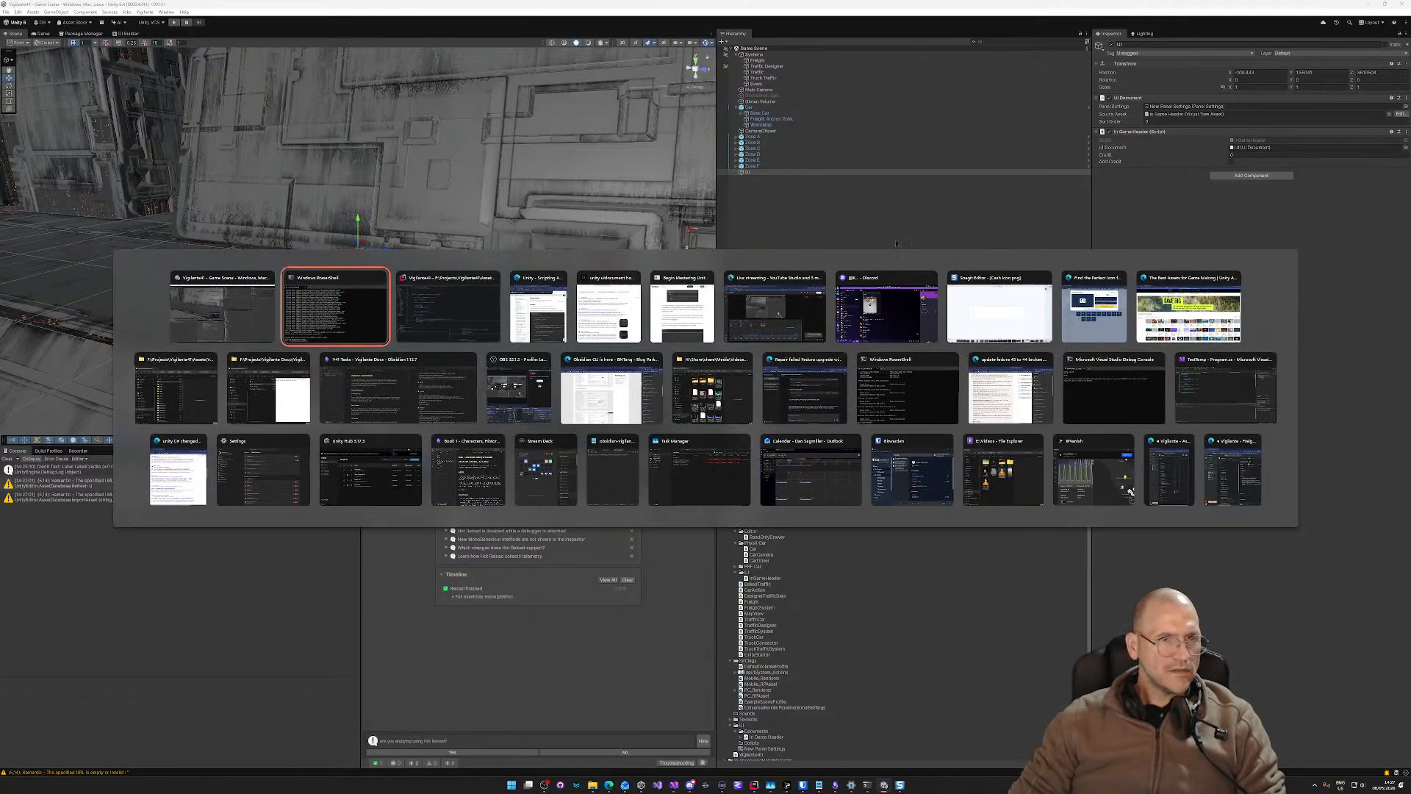
key("Escape")
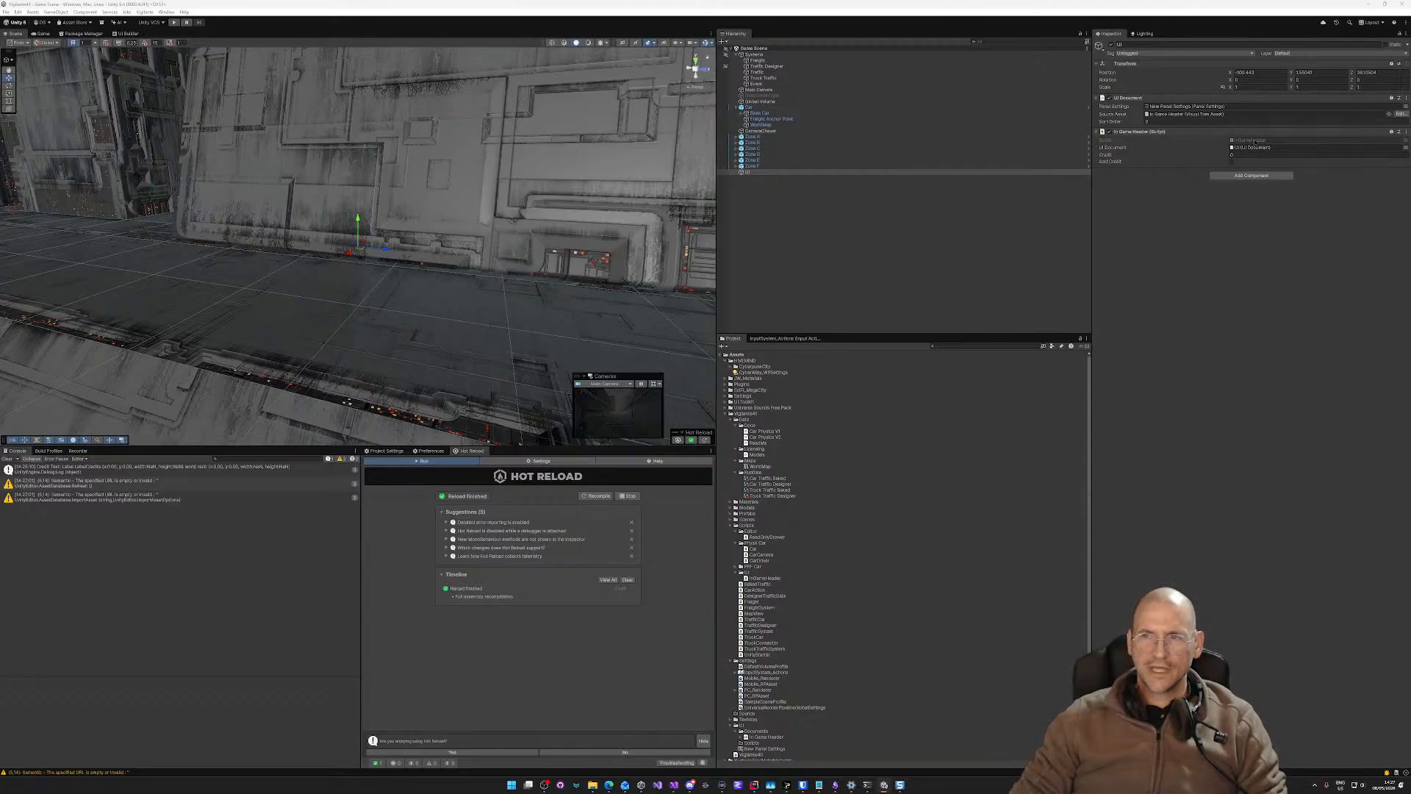
Step: Open the InGameHeader script and review the ICreditManager interface, the static CreditManager field, its assignment in Awake and the credit methods
double_click(1254, 140)
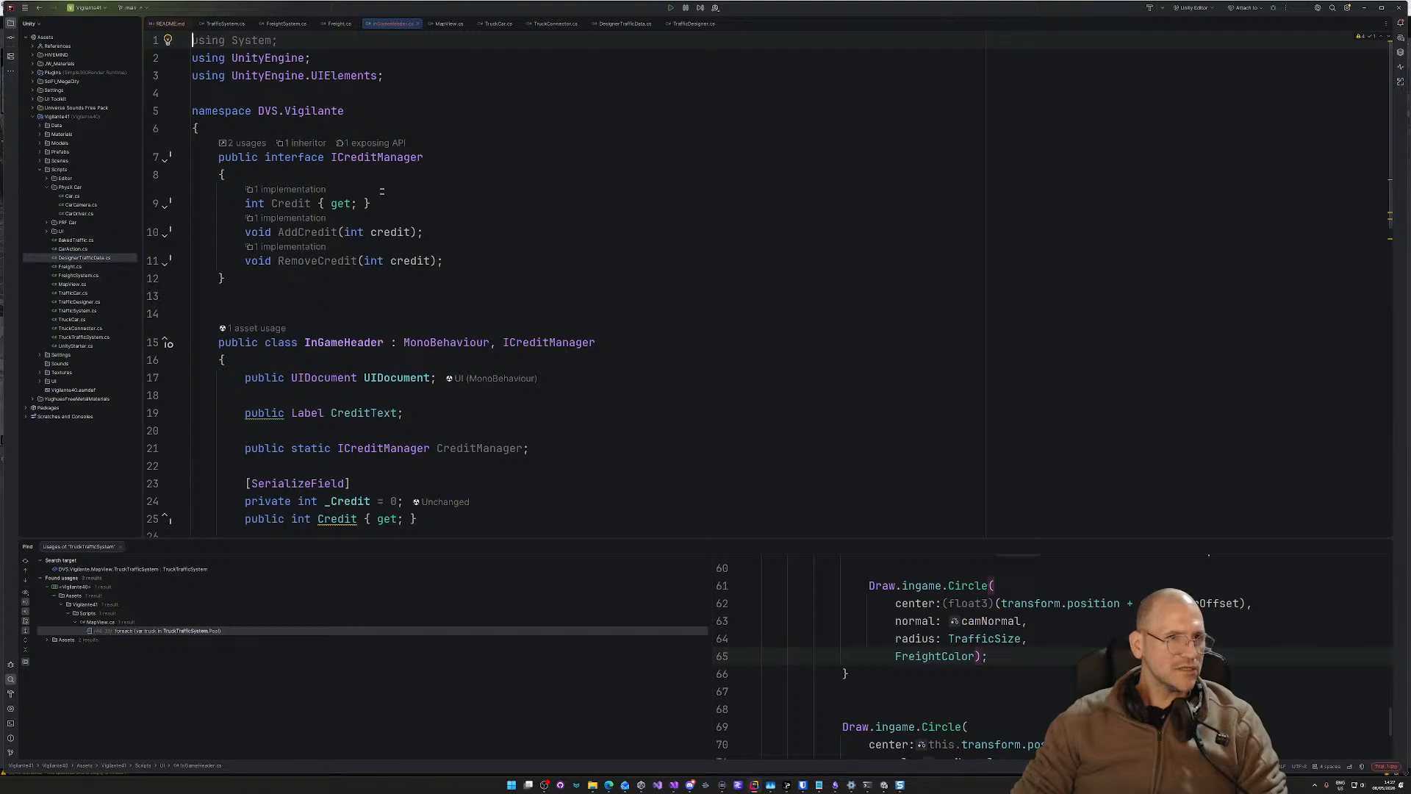
left_click(351, 160)
scroll(368, 147, "down", 6)
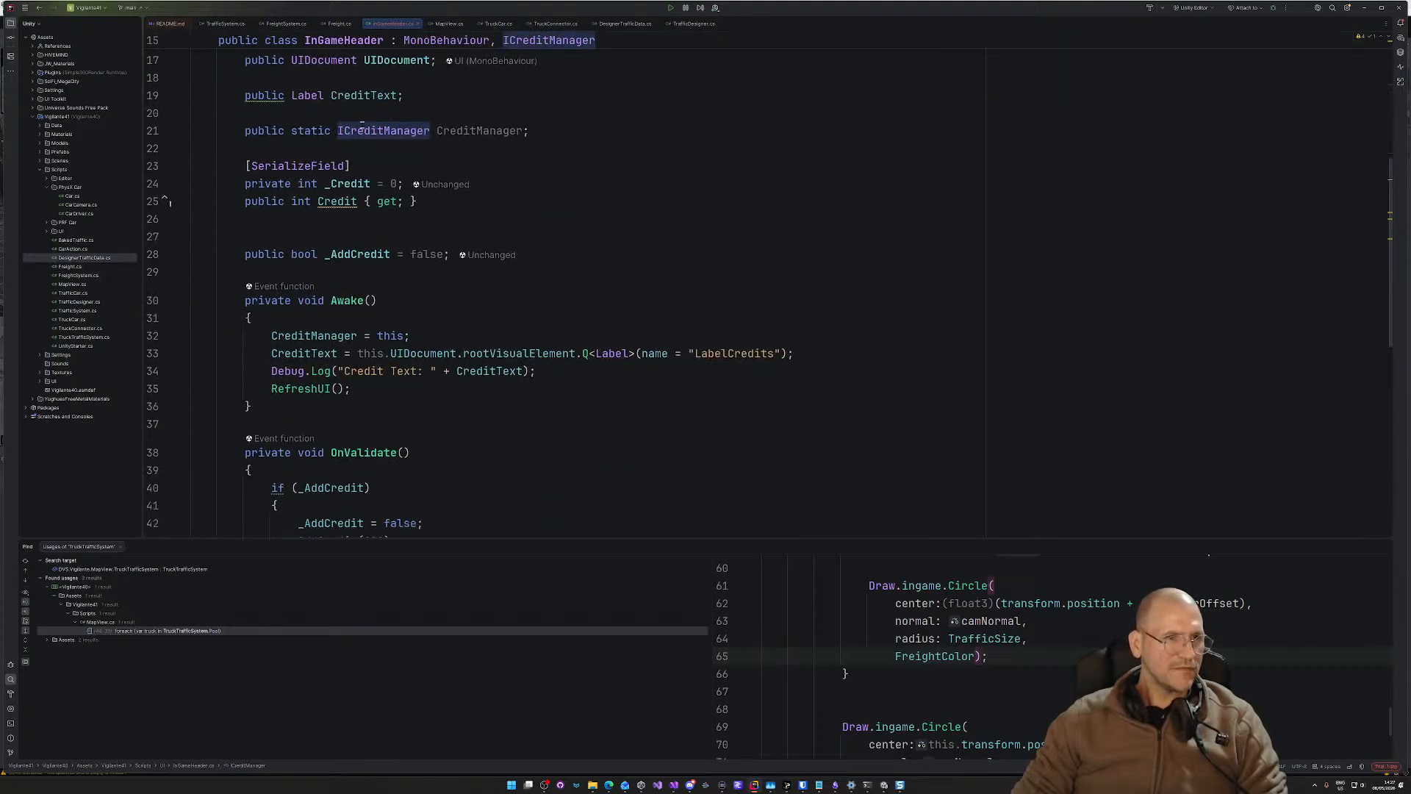
double_click(378, 131)
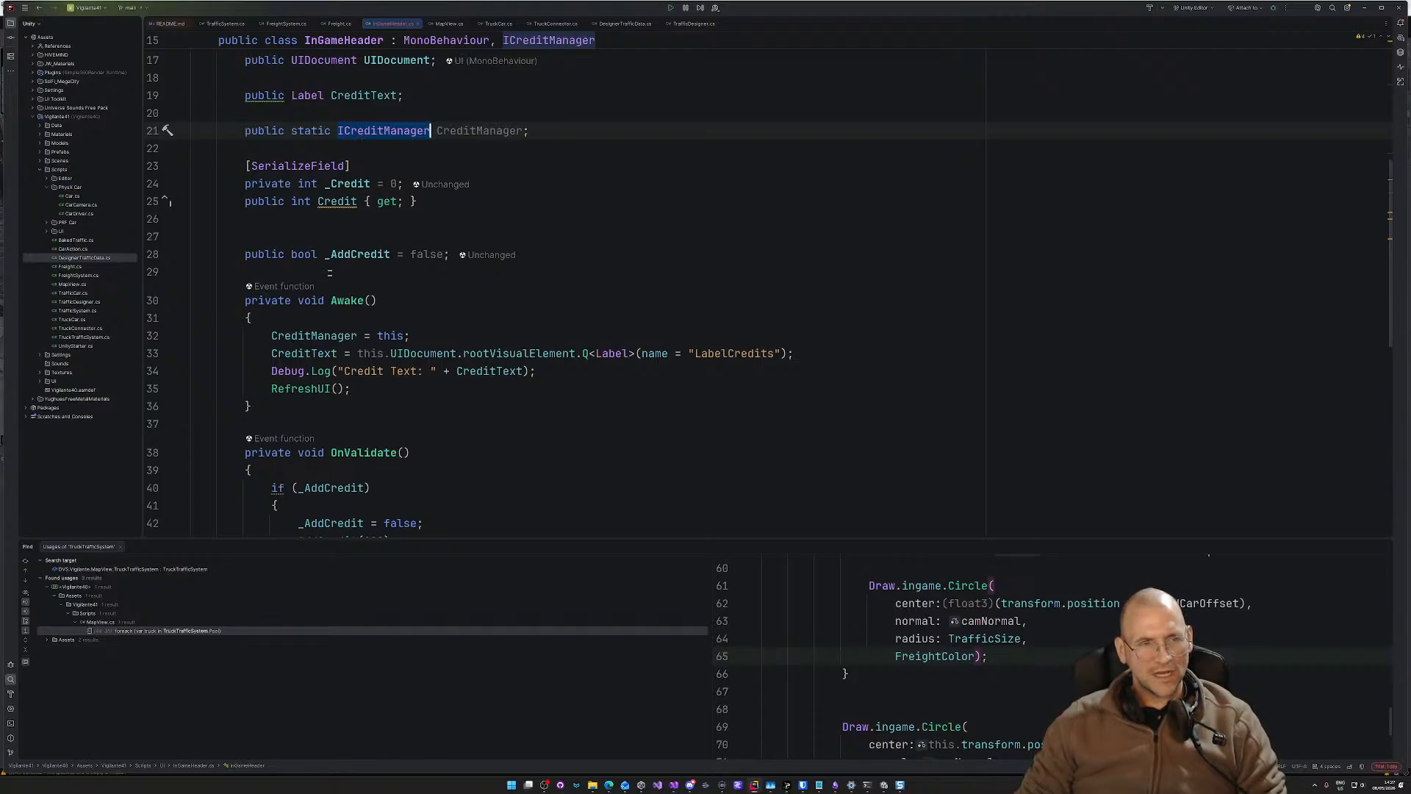
left_click_drag(299, 336, 439, 336)
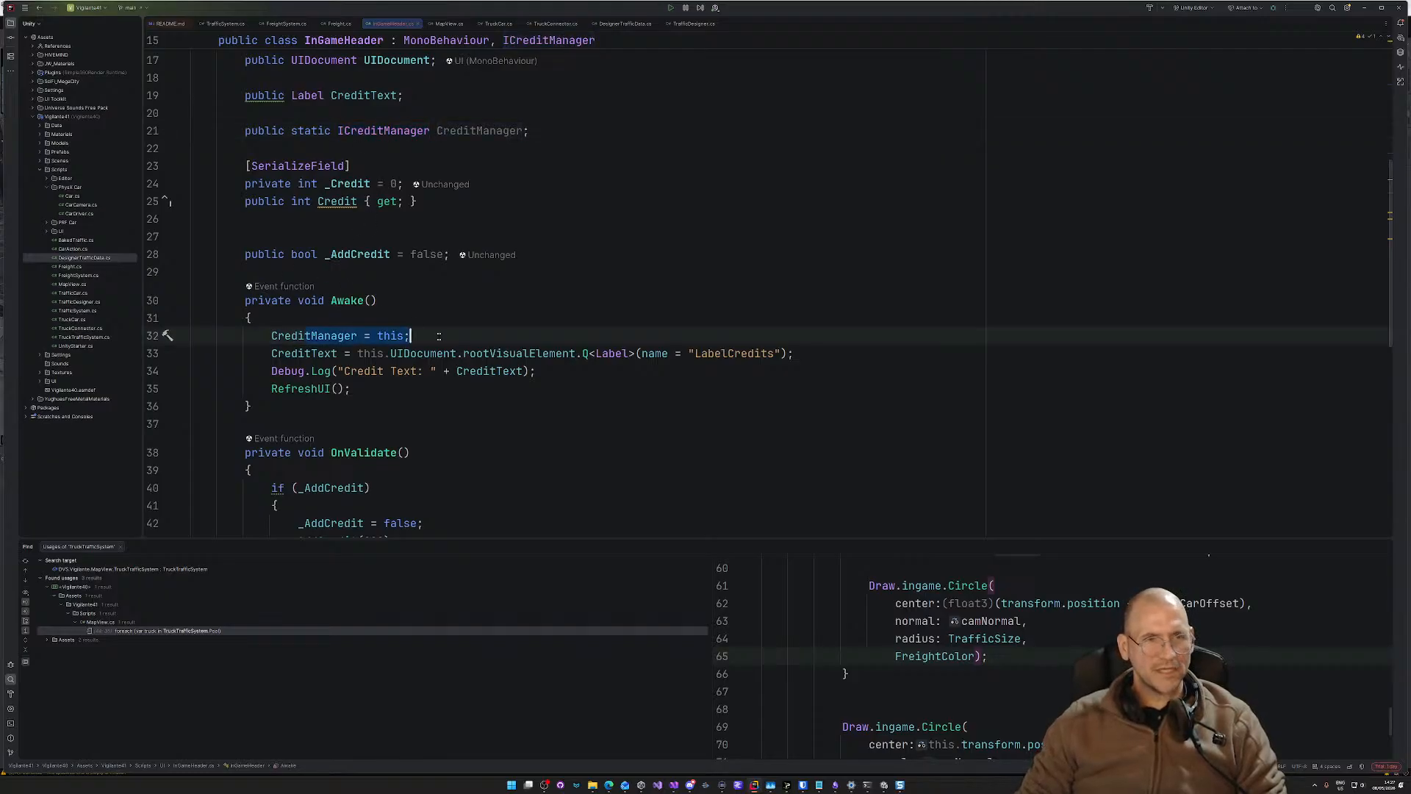
scroll(620, 327, "down", 4)
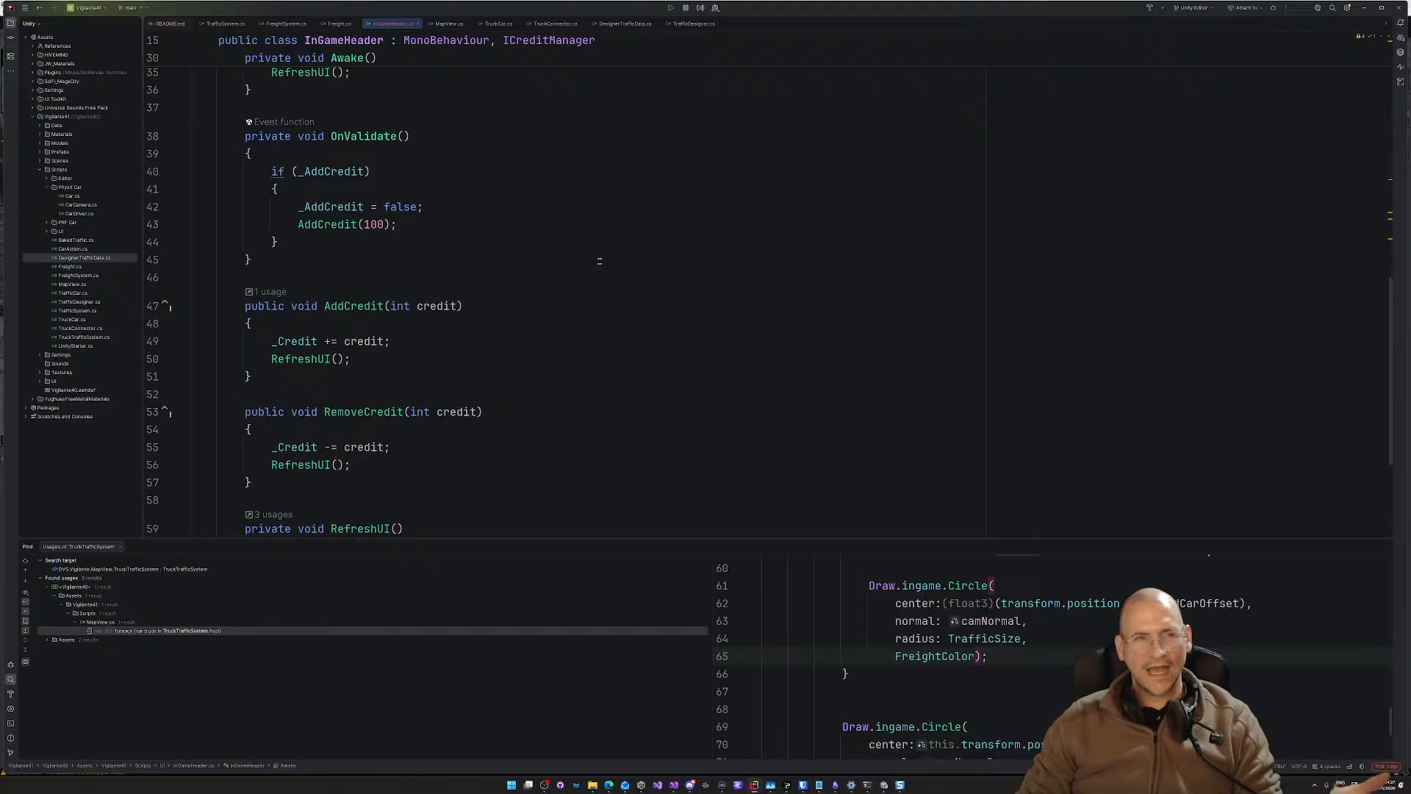
scroll(603, 267, "up", 5)
scroll(603, 267, "up", 5)
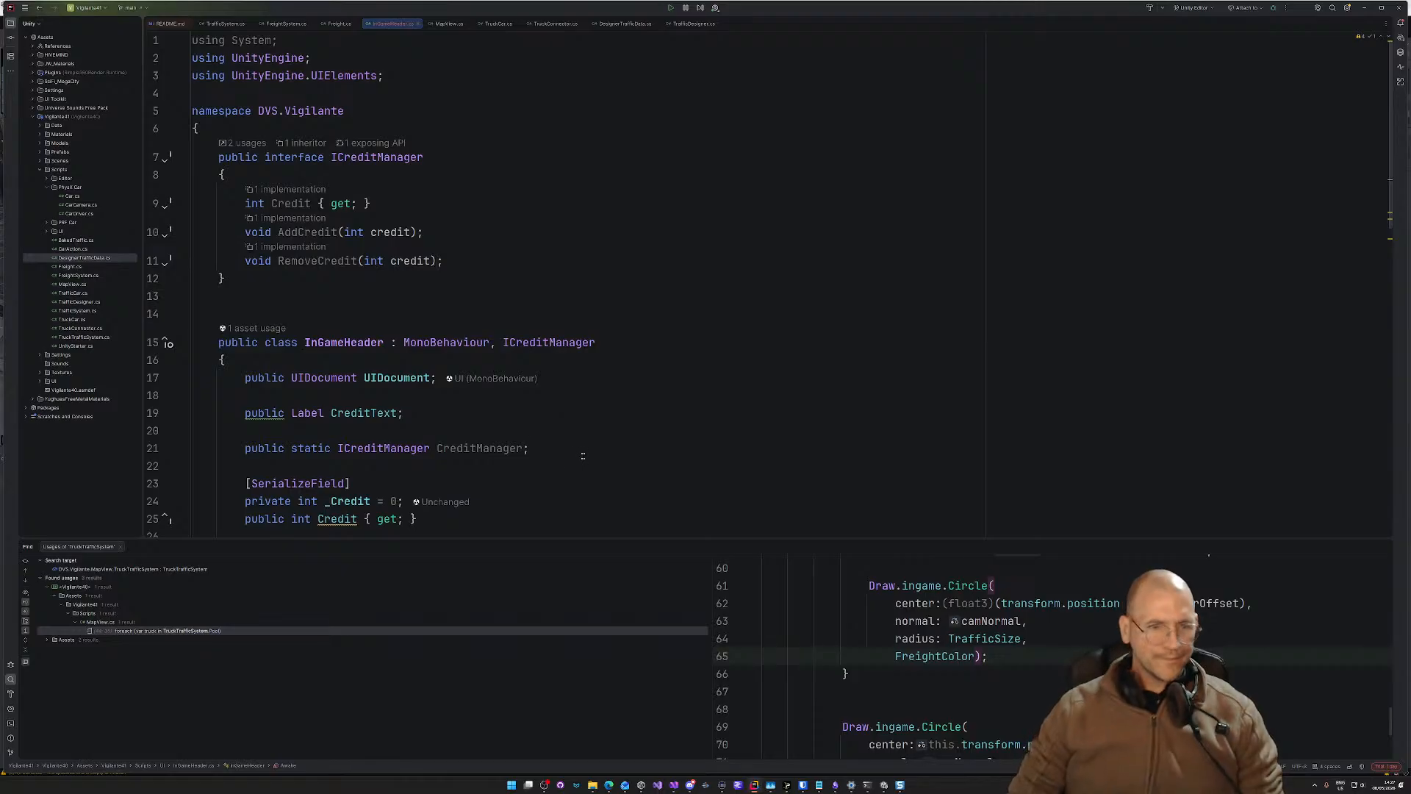
left_click(574, 443)
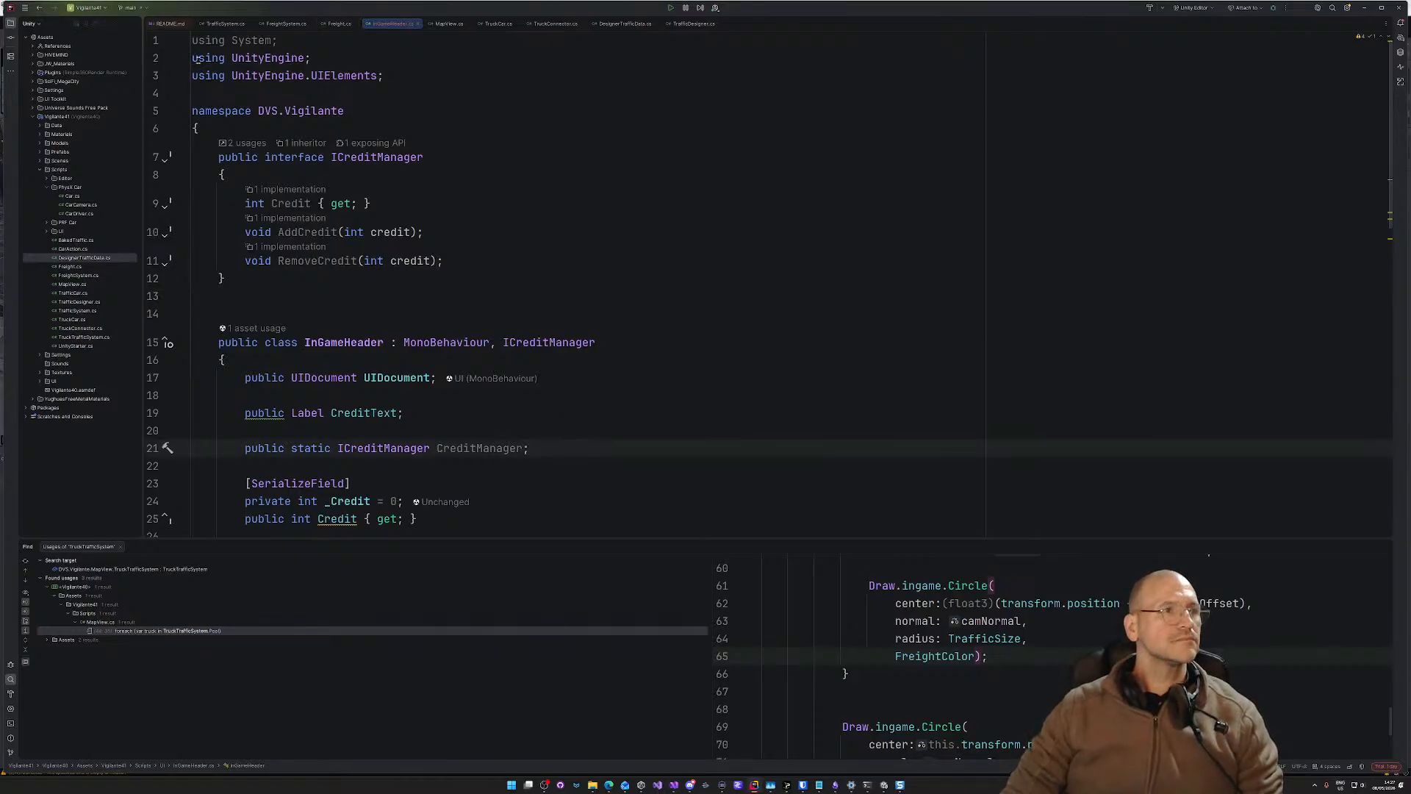
left_click(631, 232)
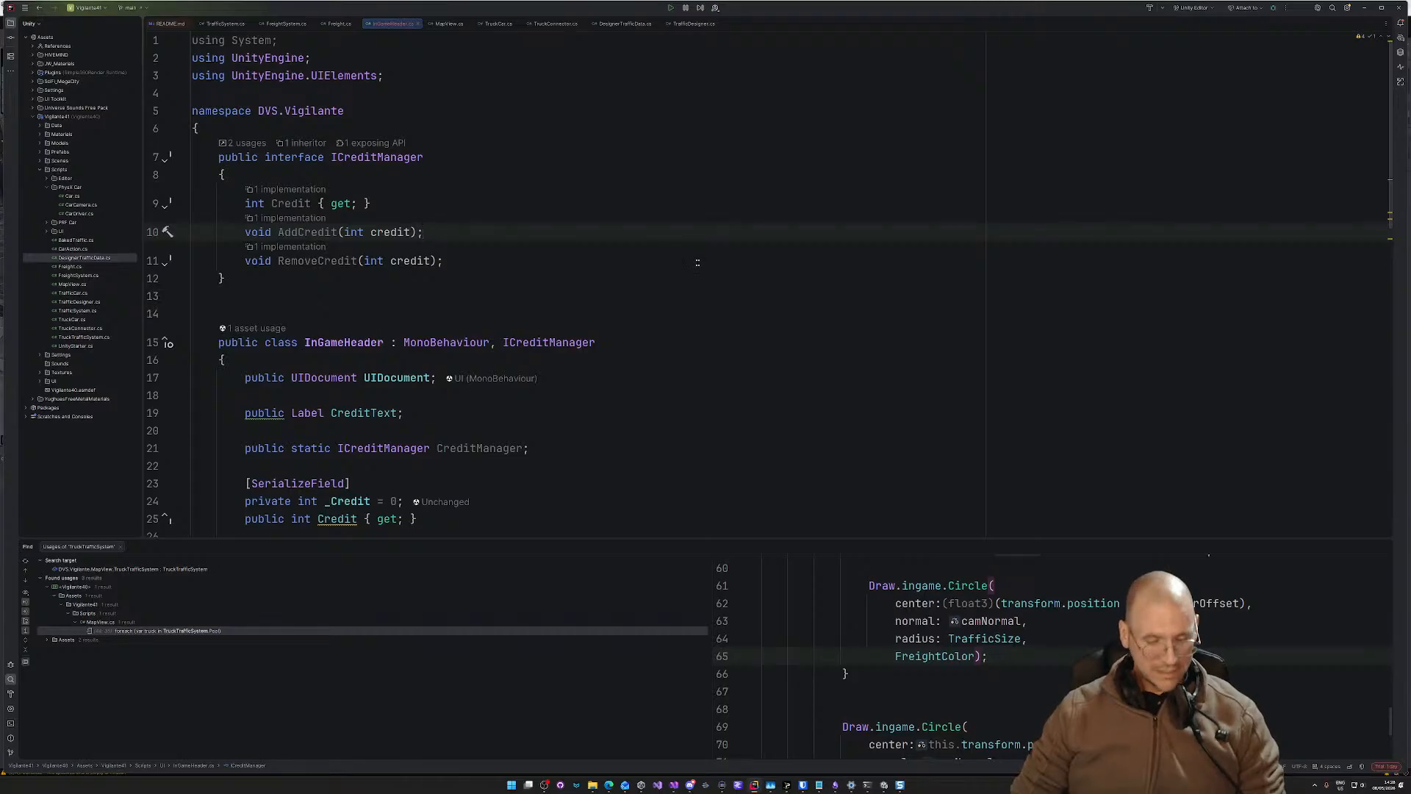
Step: Switch to the PowerShell window at the Vigilante41 project and check the repository with git status
key("alt+Tab")
key("alt+Tab")
key("alt+shift+Tab")
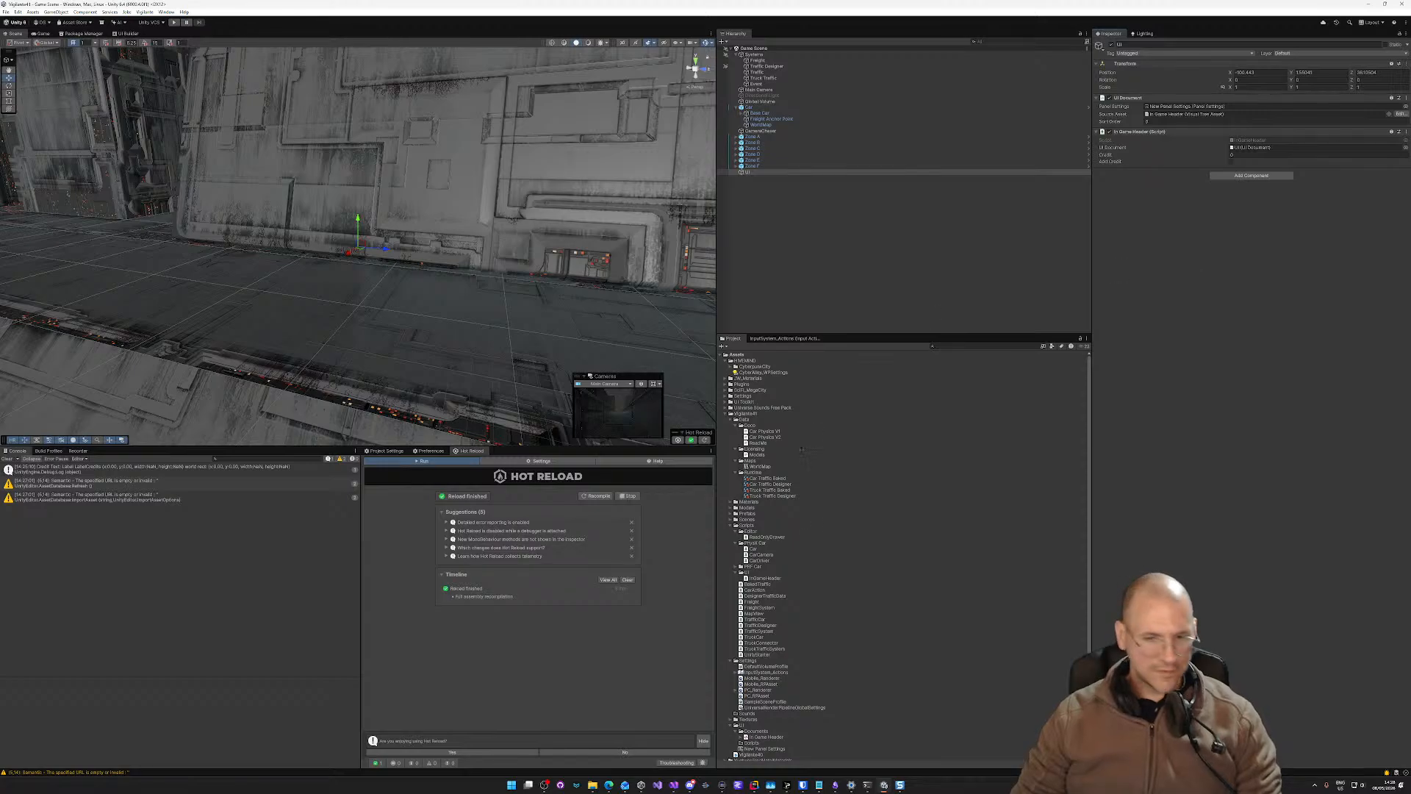
mouse_move(867, 785)
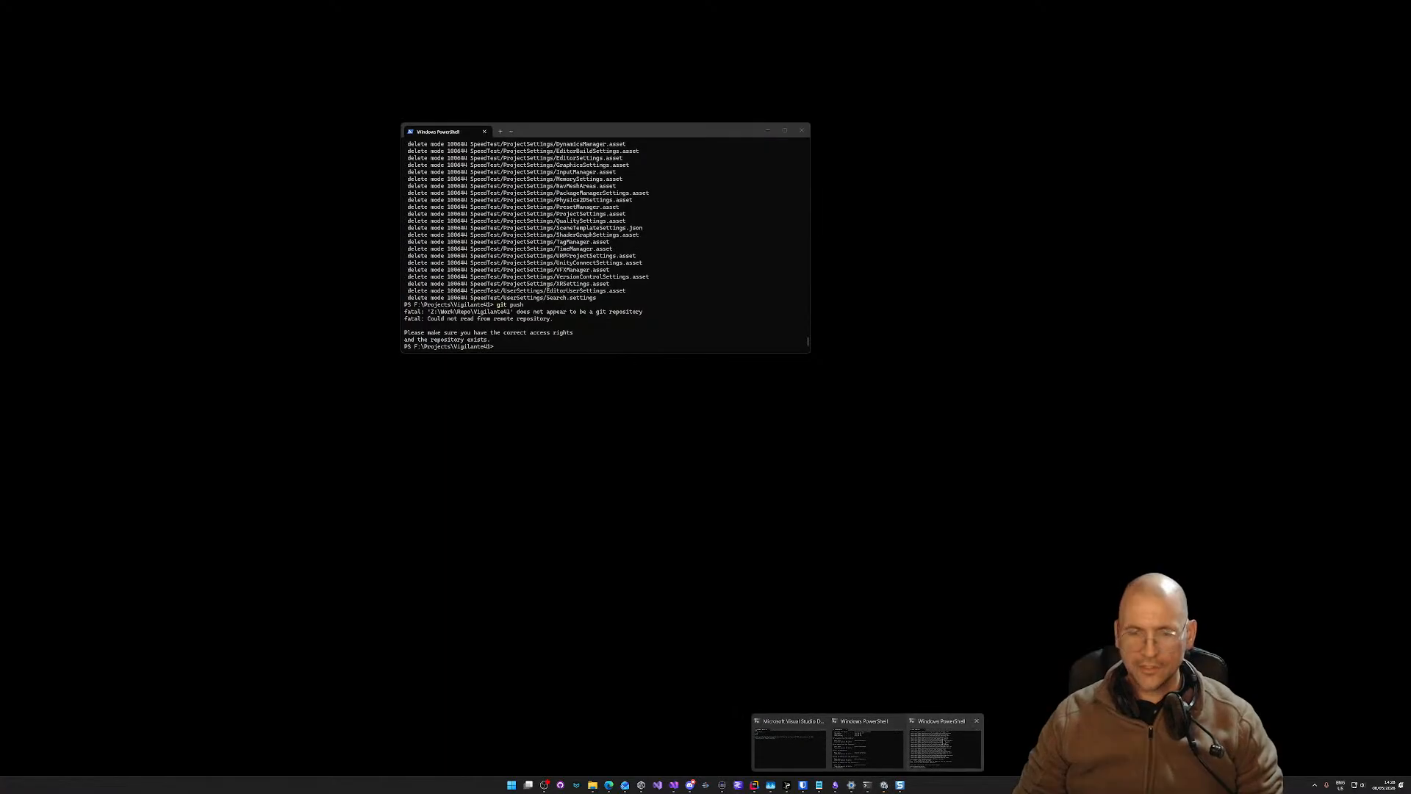
left_click(945, 744)
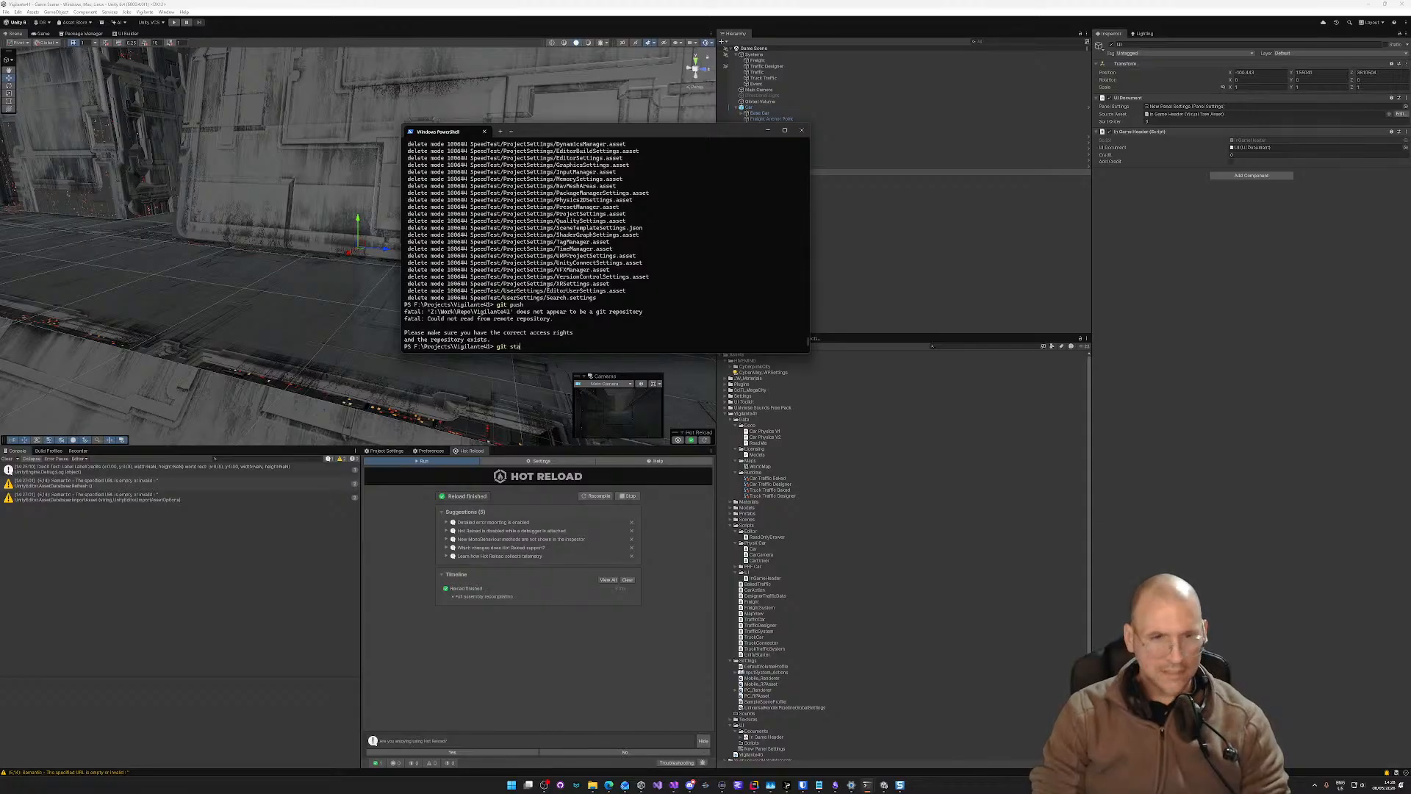
type("git status")
key("Return")
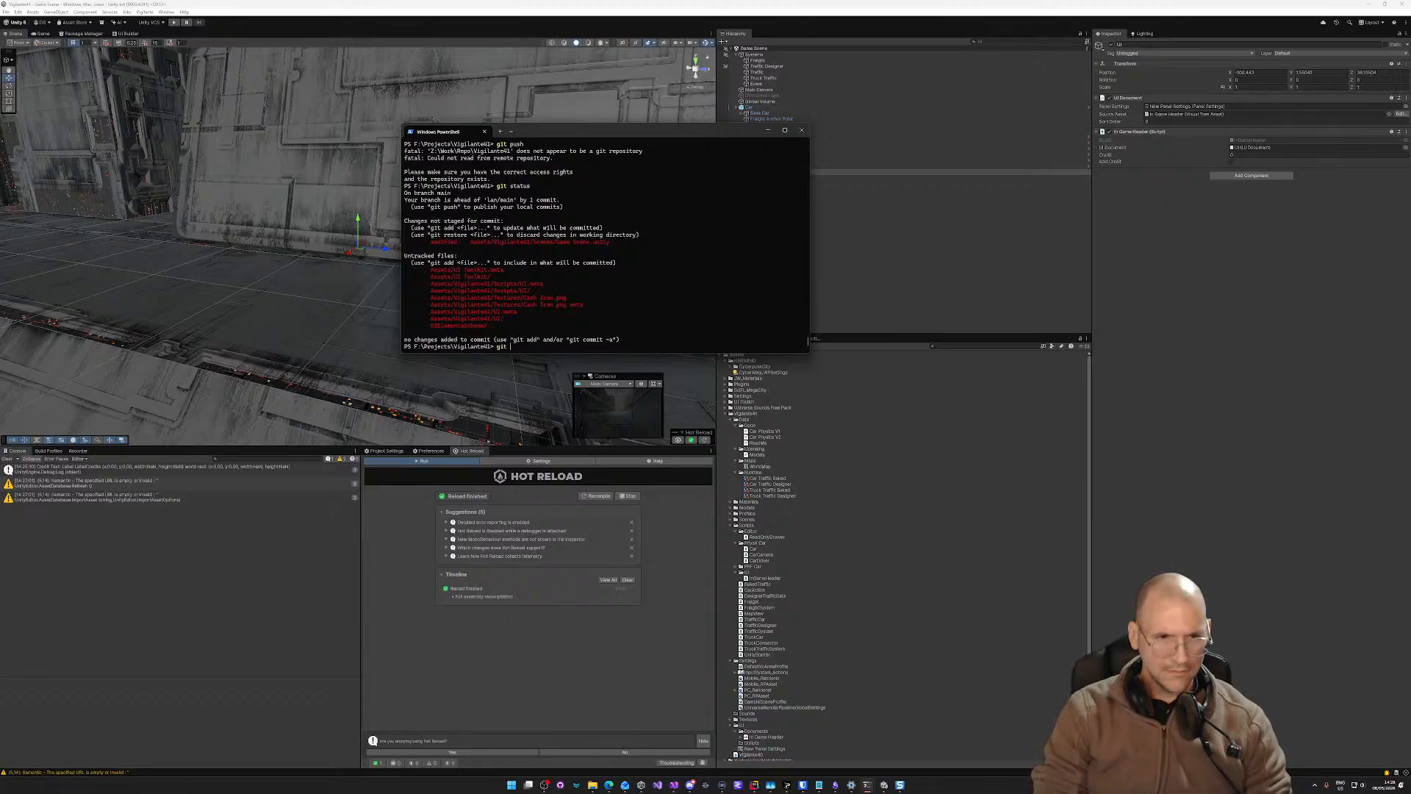
Step: Stage all project changes with git add . and review the staged files with git status
type("git add ")
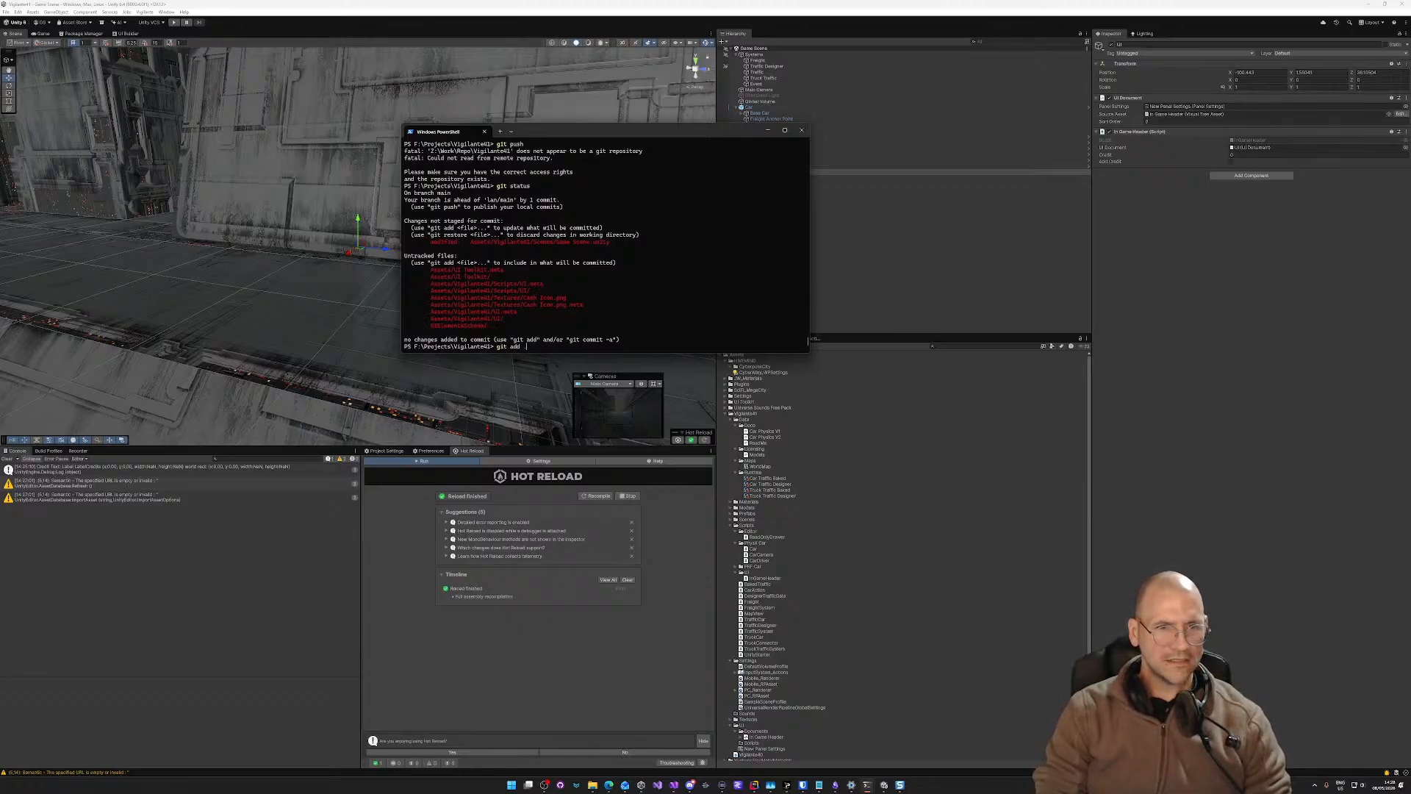
type(".")
key("Return")
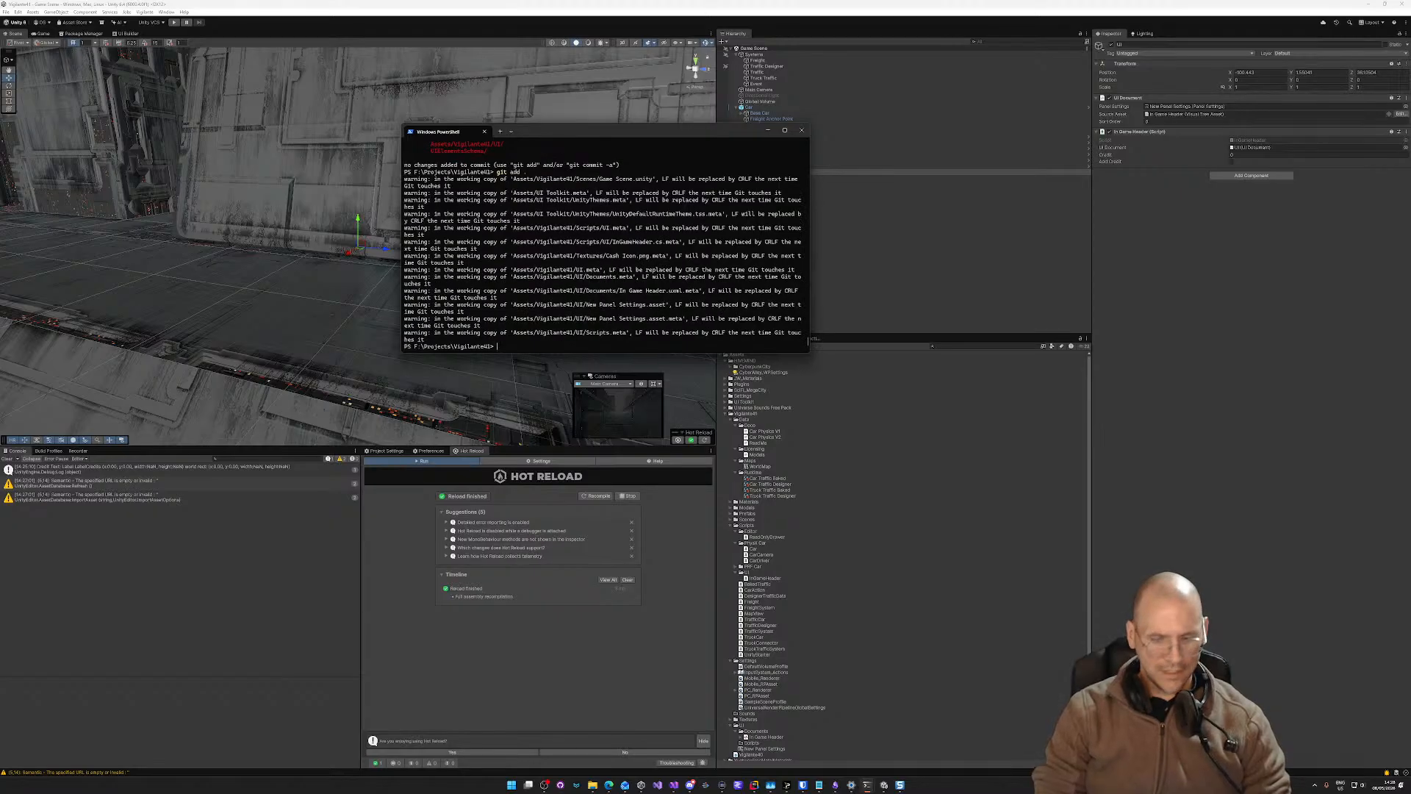
type("git status")
key("Return")
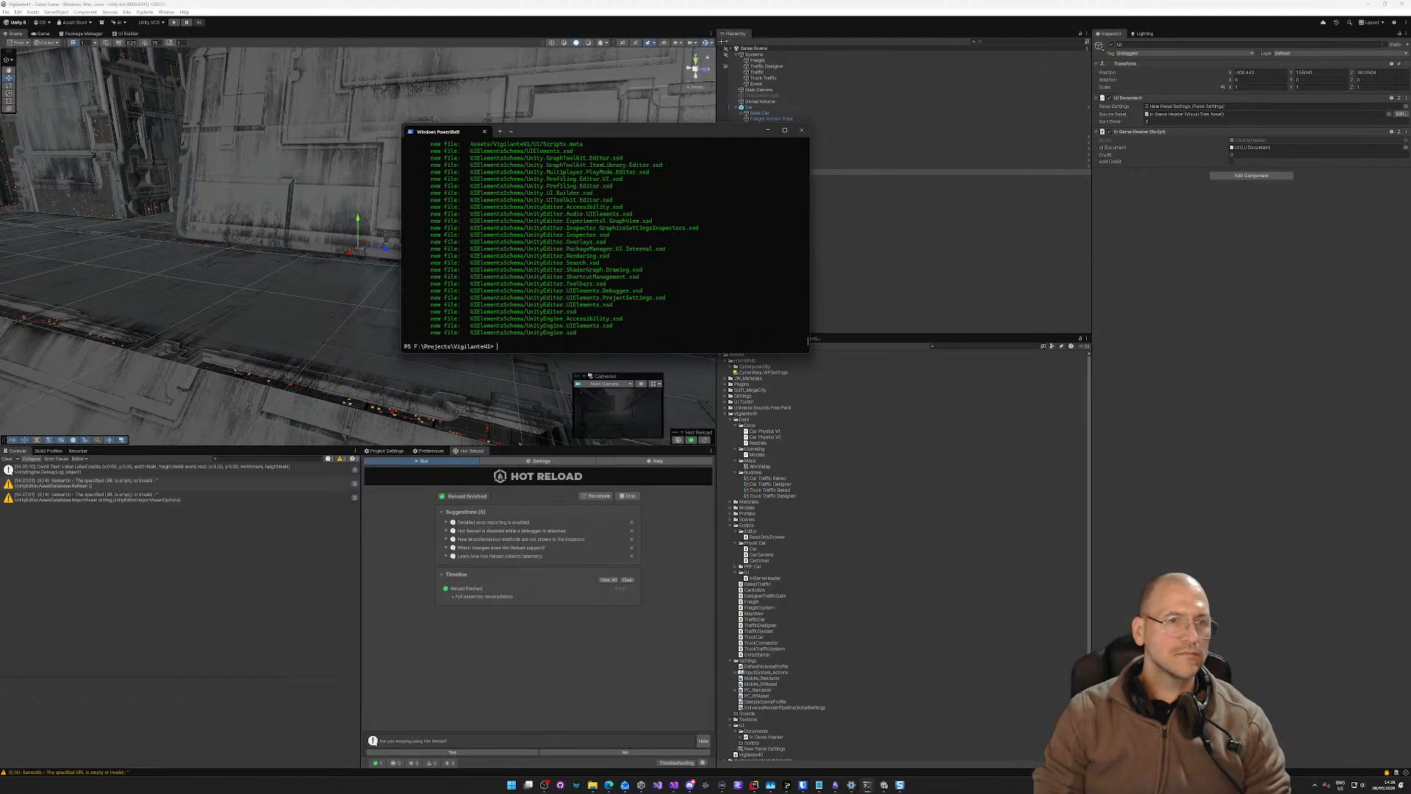
scroll(695, 280, "up", 2)
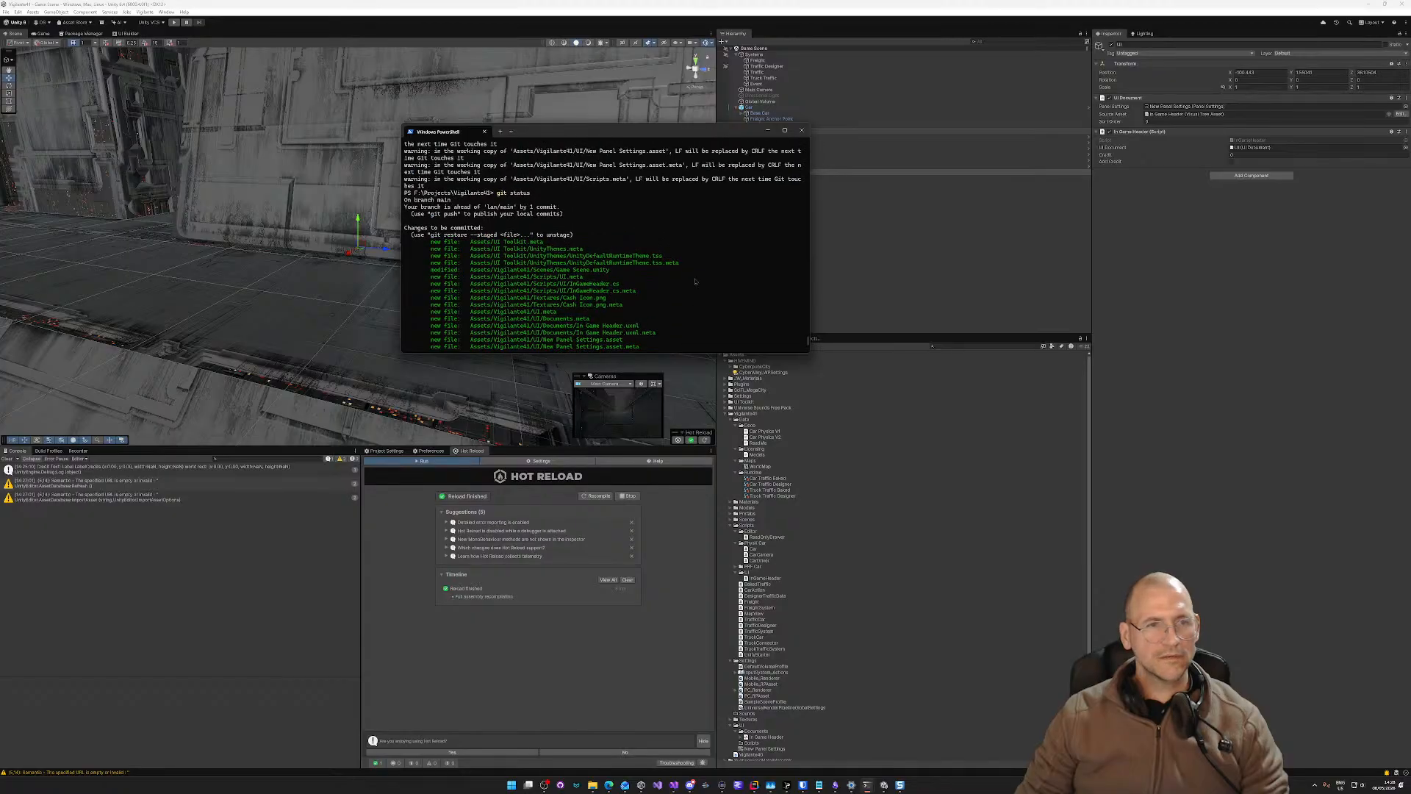
Step: Commit the staged changes with git commit -m and the message "Credit Label/singleton functional"
scroll(695, 282, "down", 10)
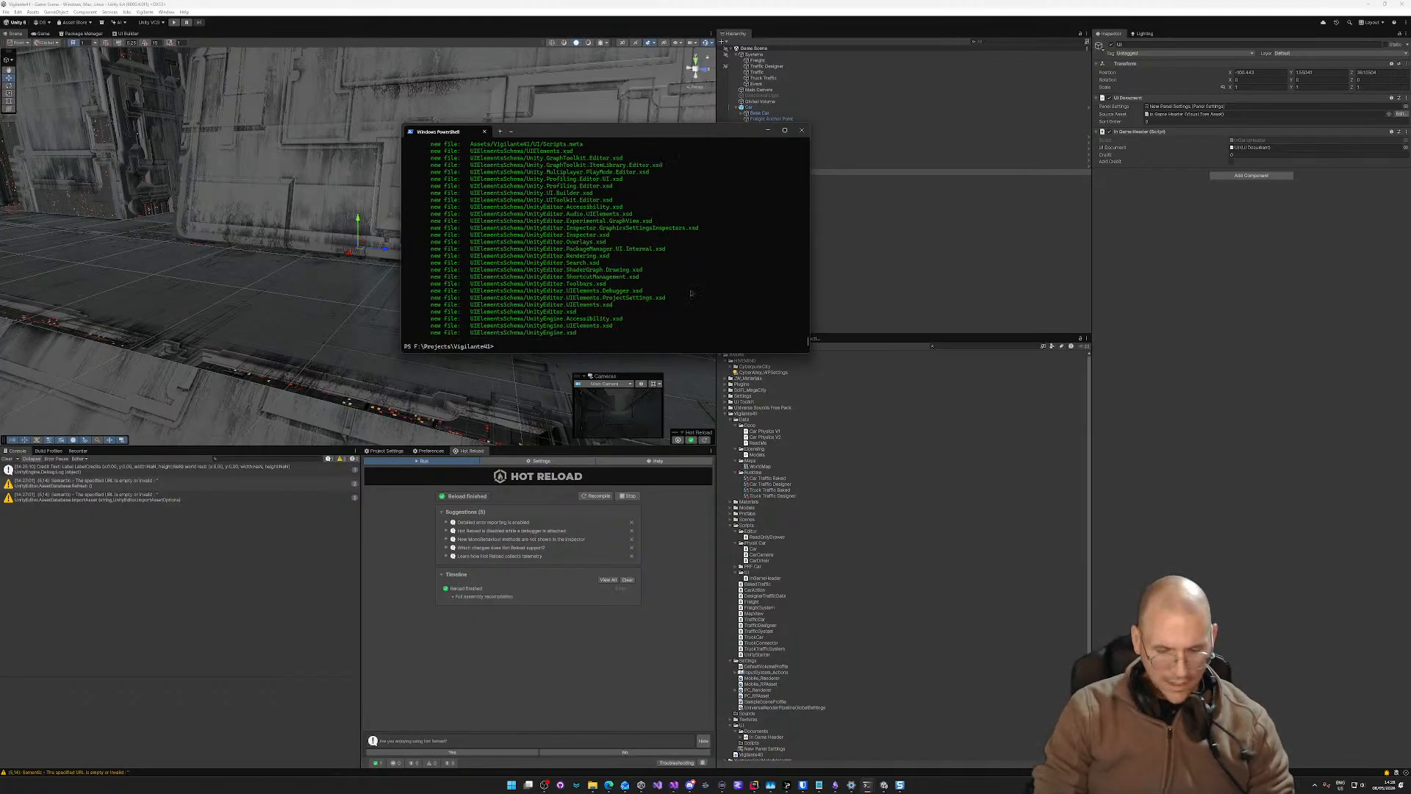
type("git commit")
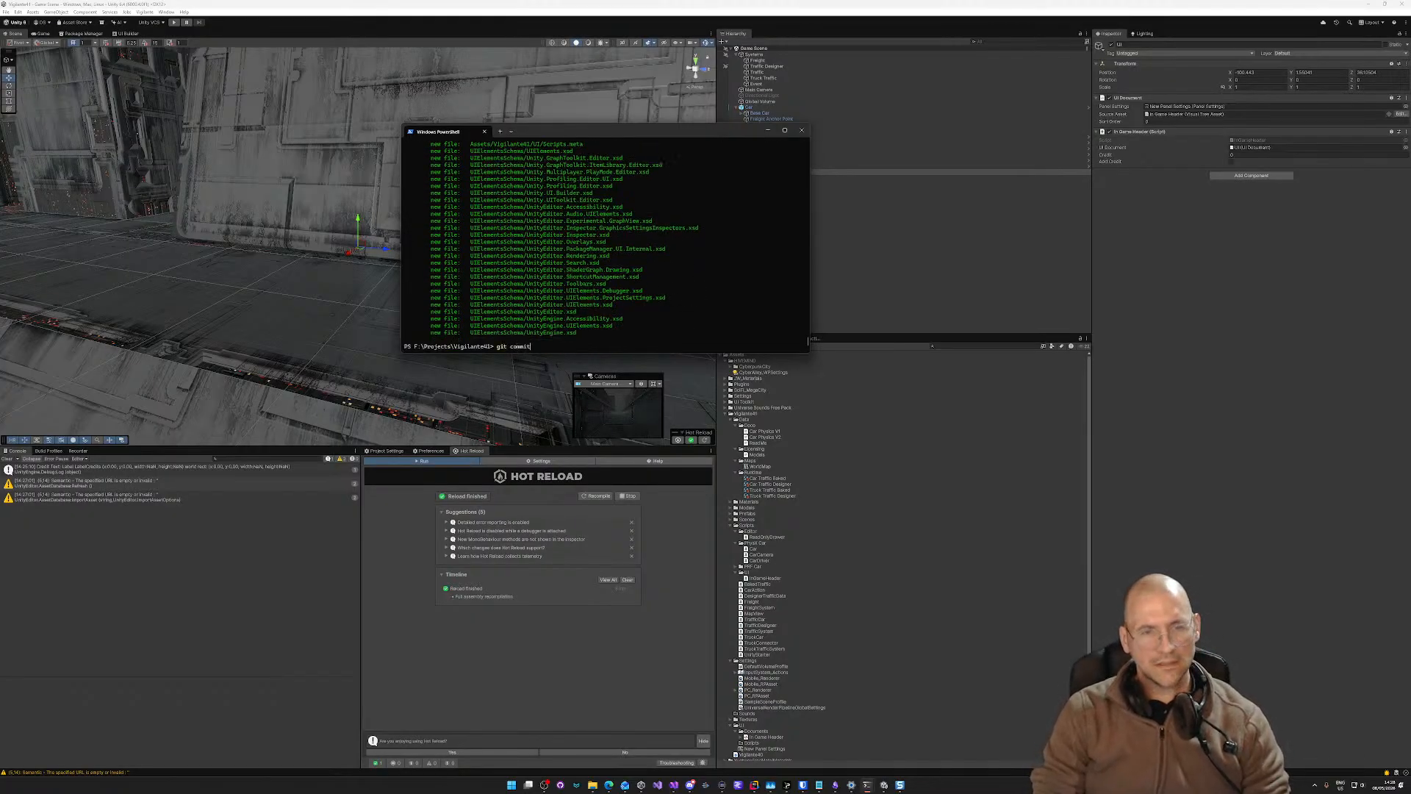
type(" -m \"")
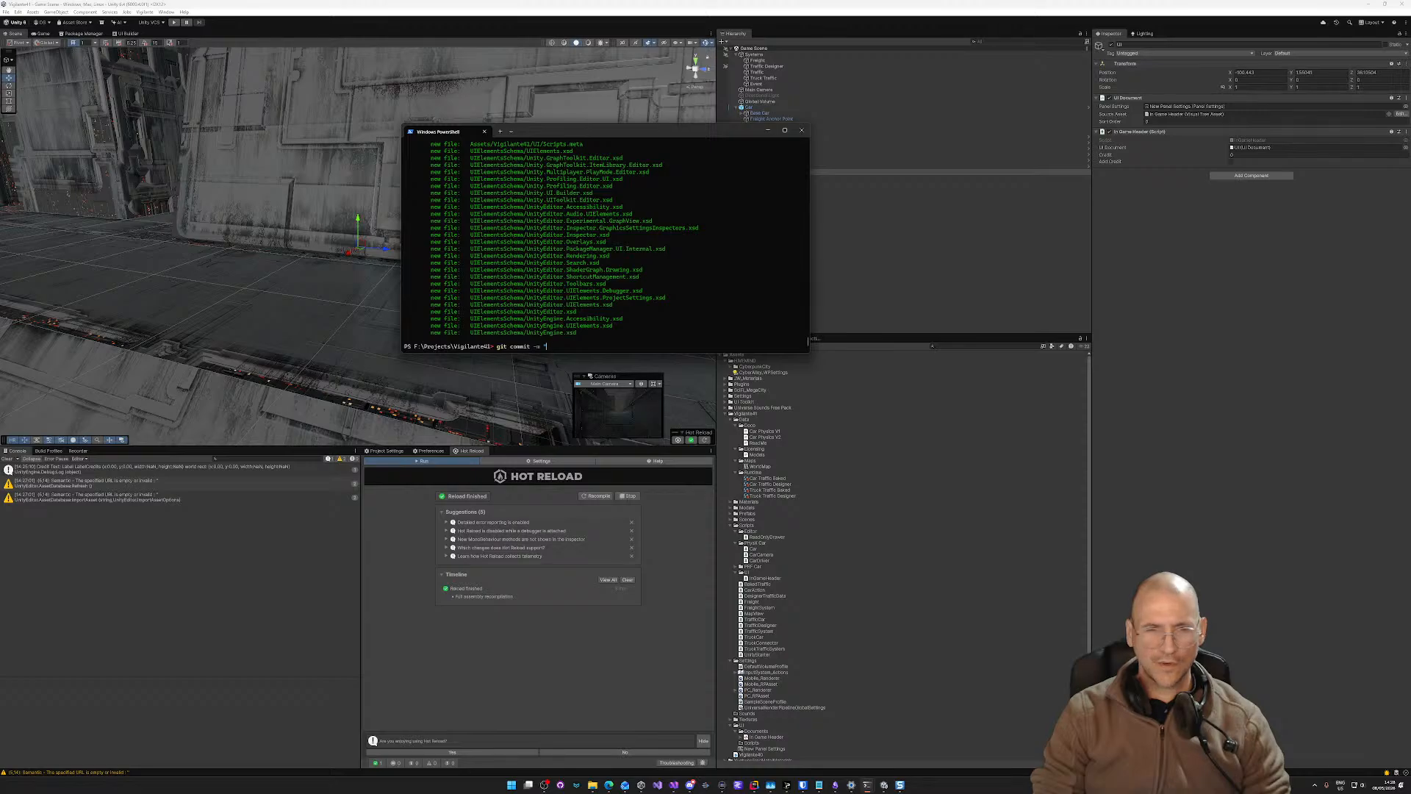
type("Credit Lab")
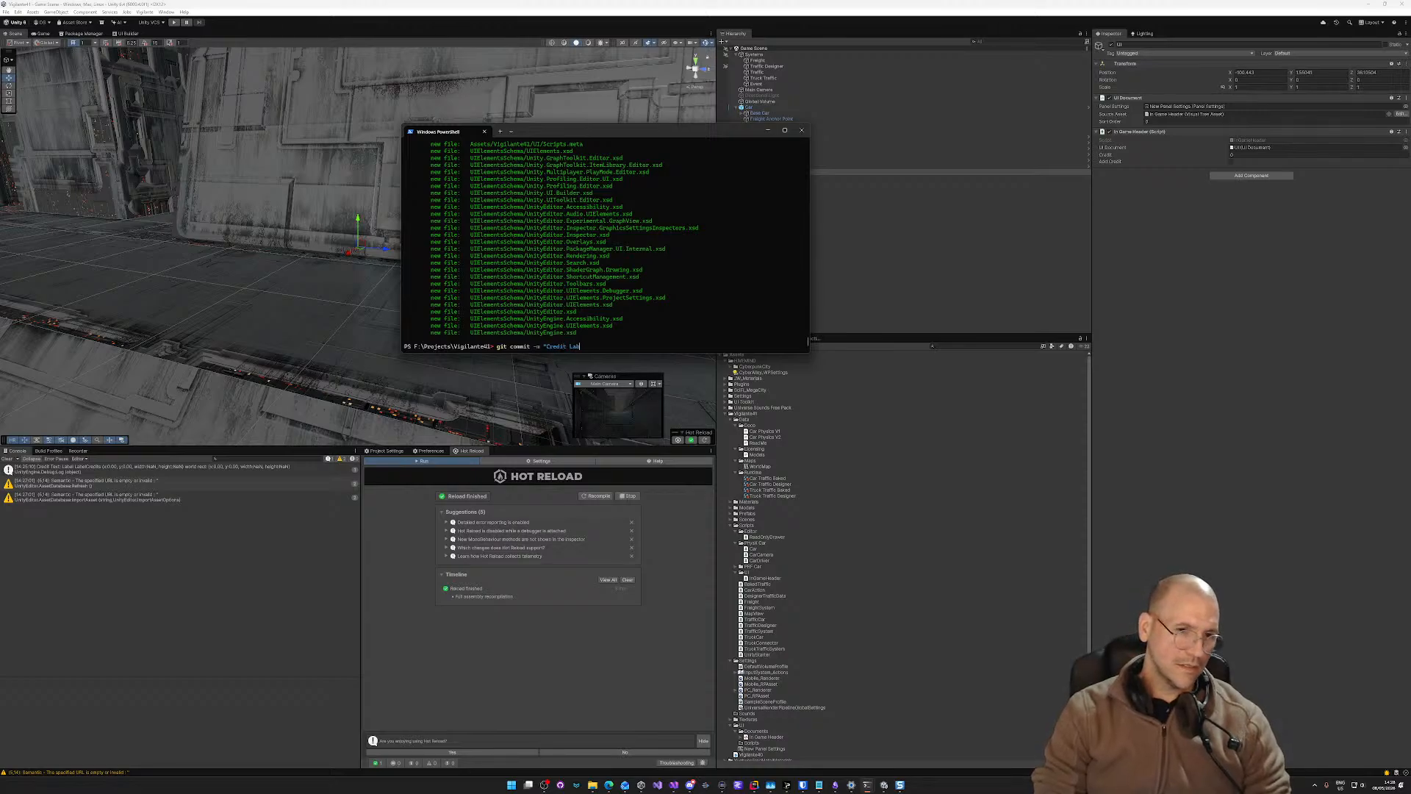
type("el/sing")
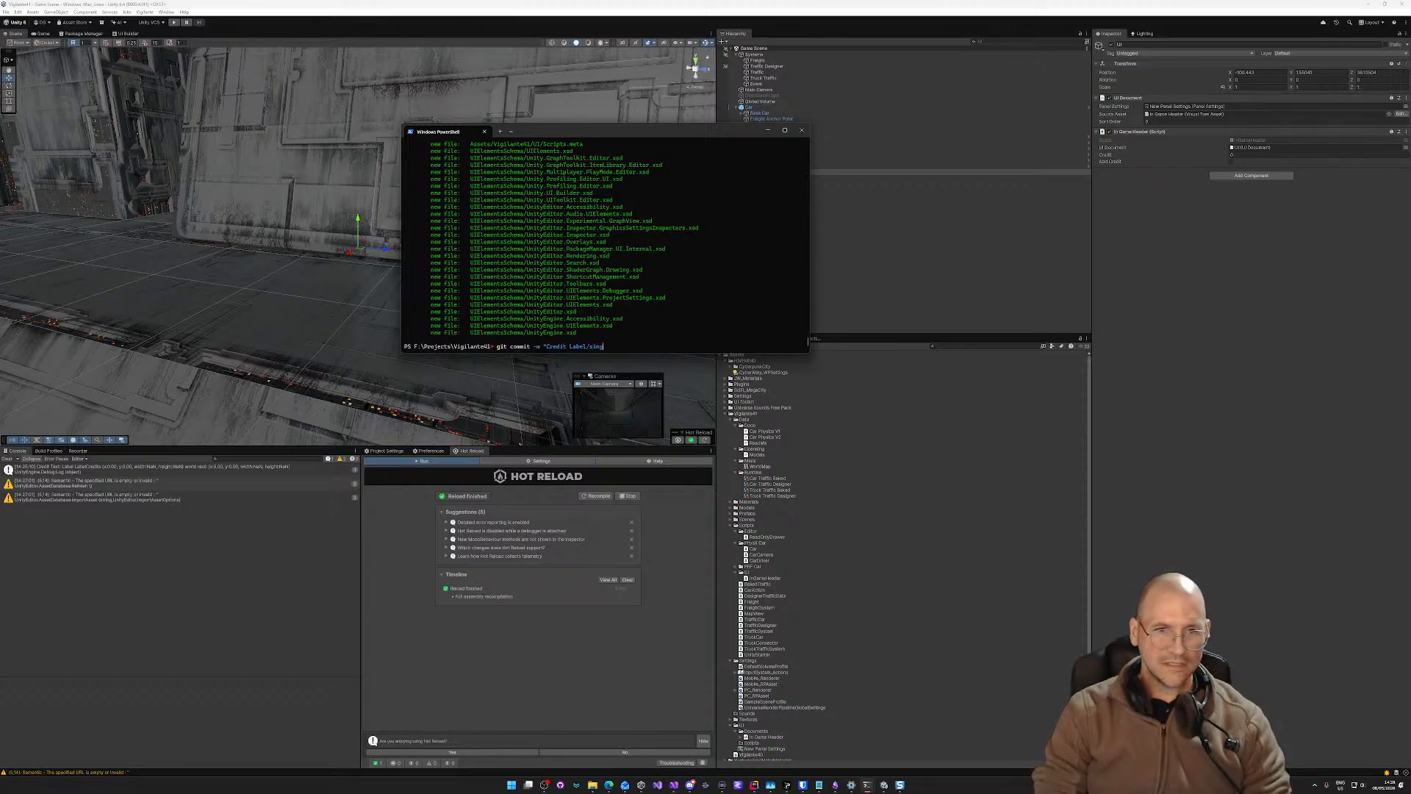
type("leton av")
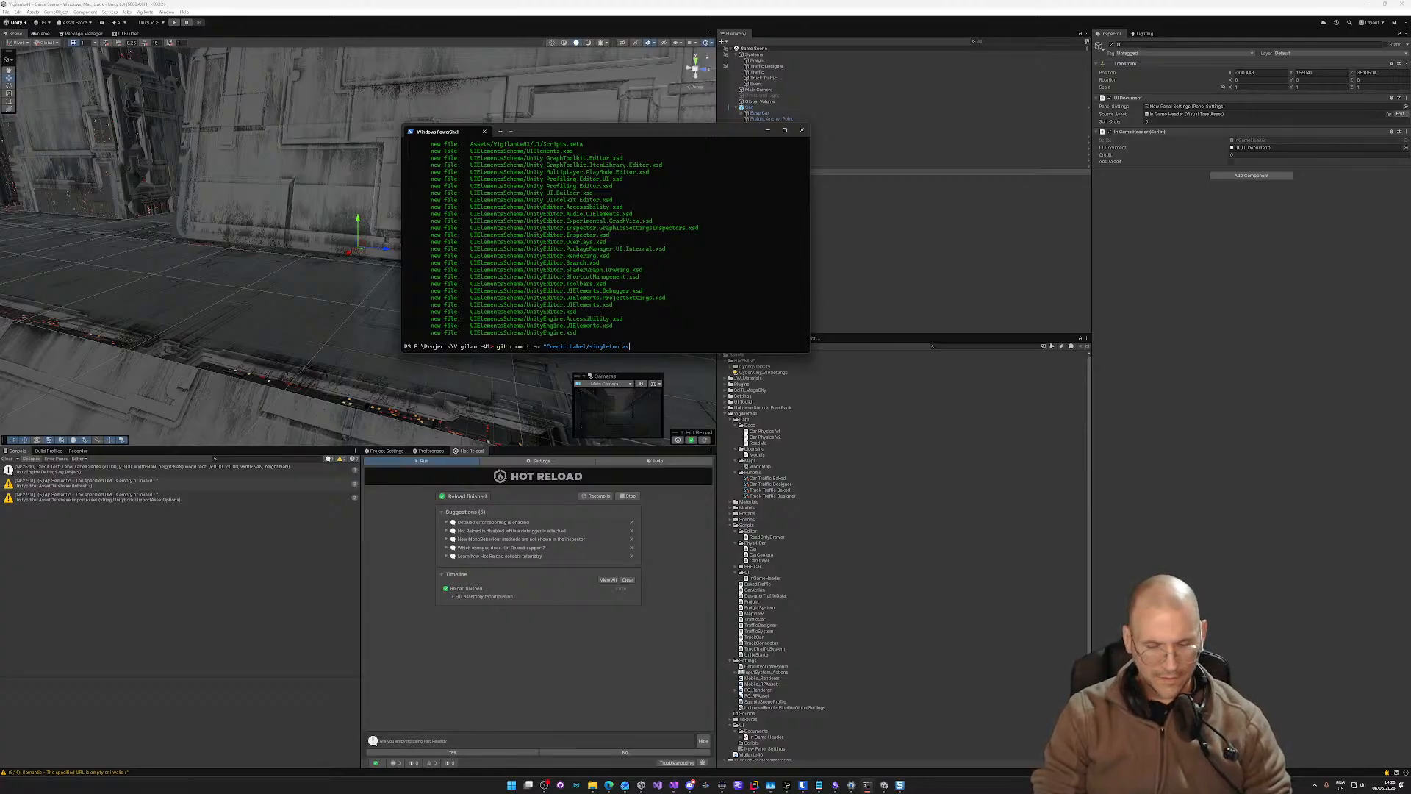
key("BackSpace")
key("BackSpace")
type("functional")
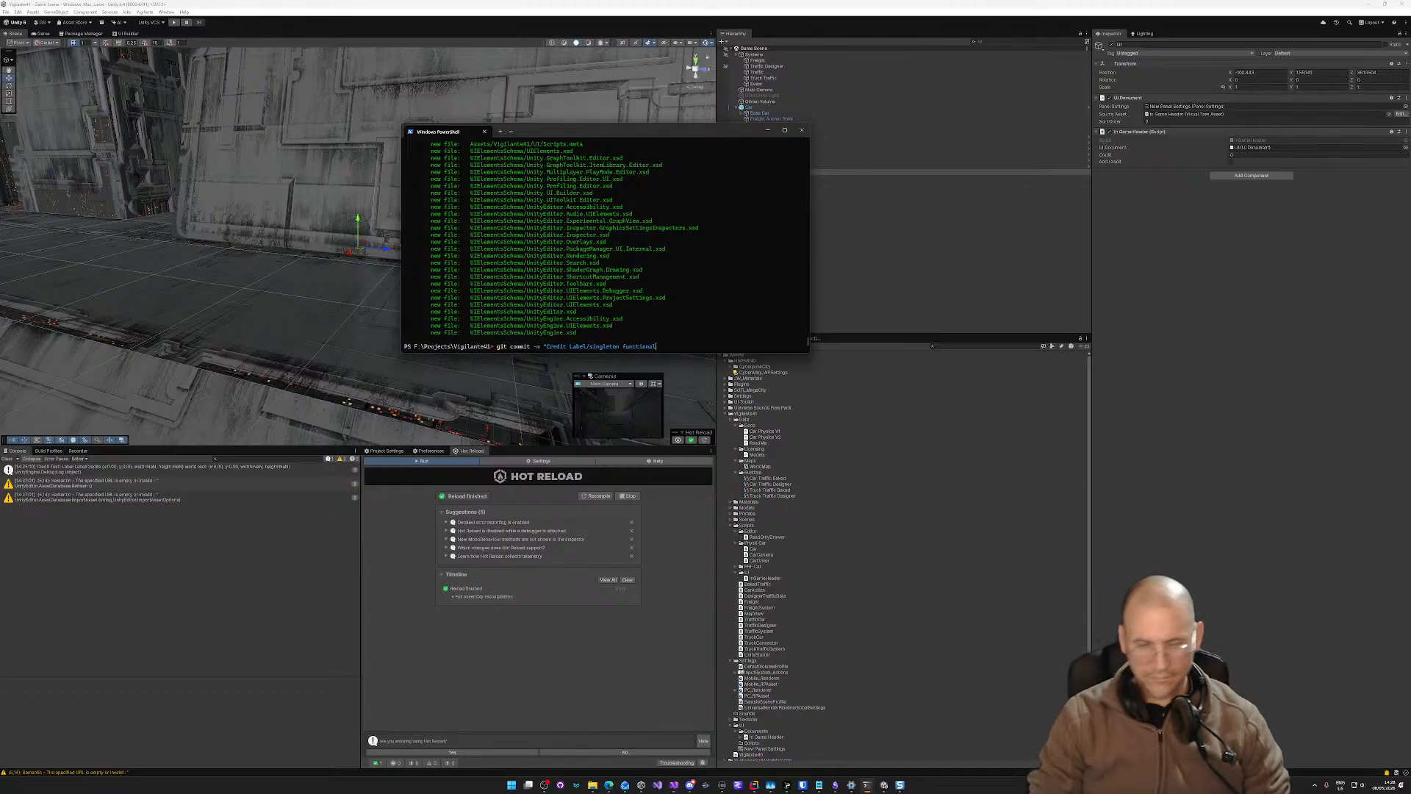
key("Return")
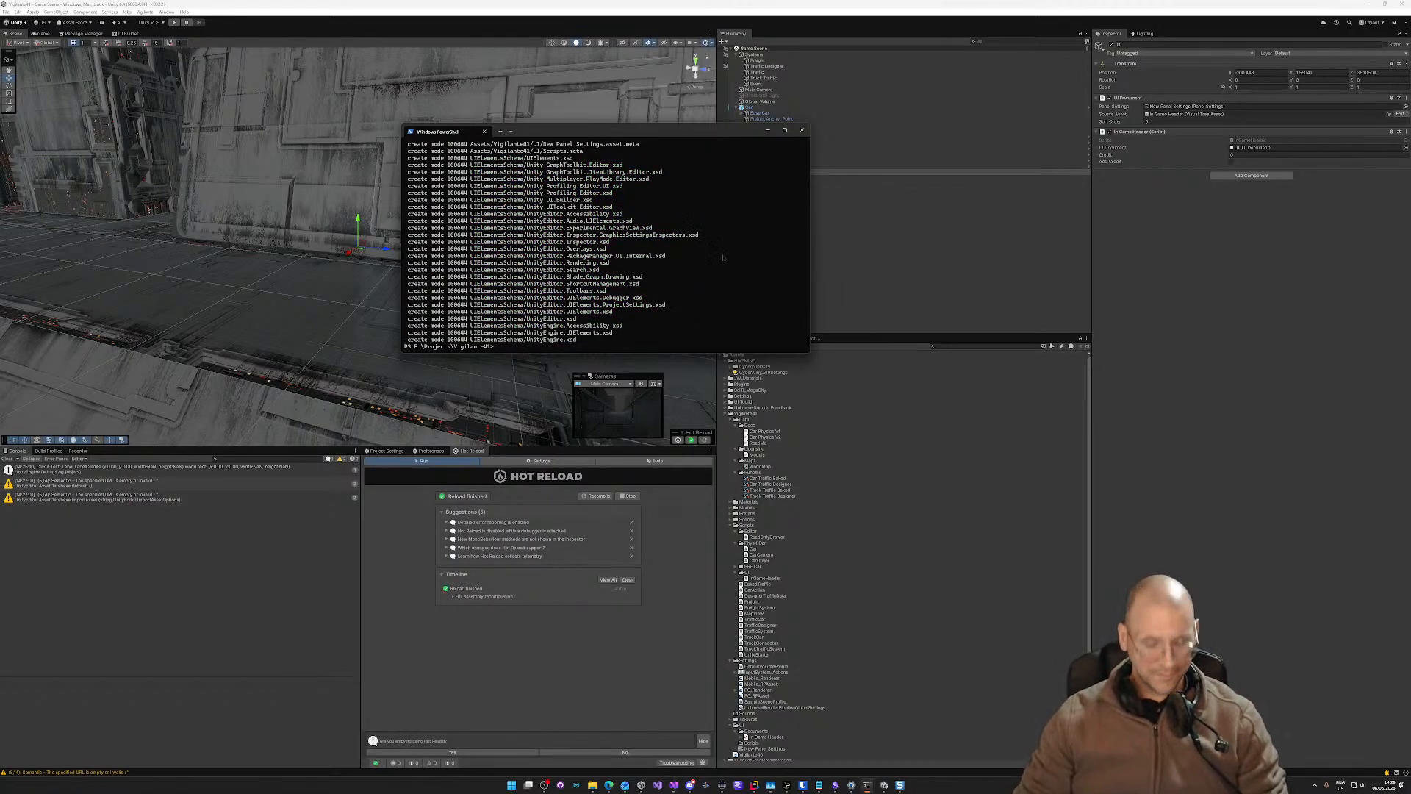
key("ctrl+s")
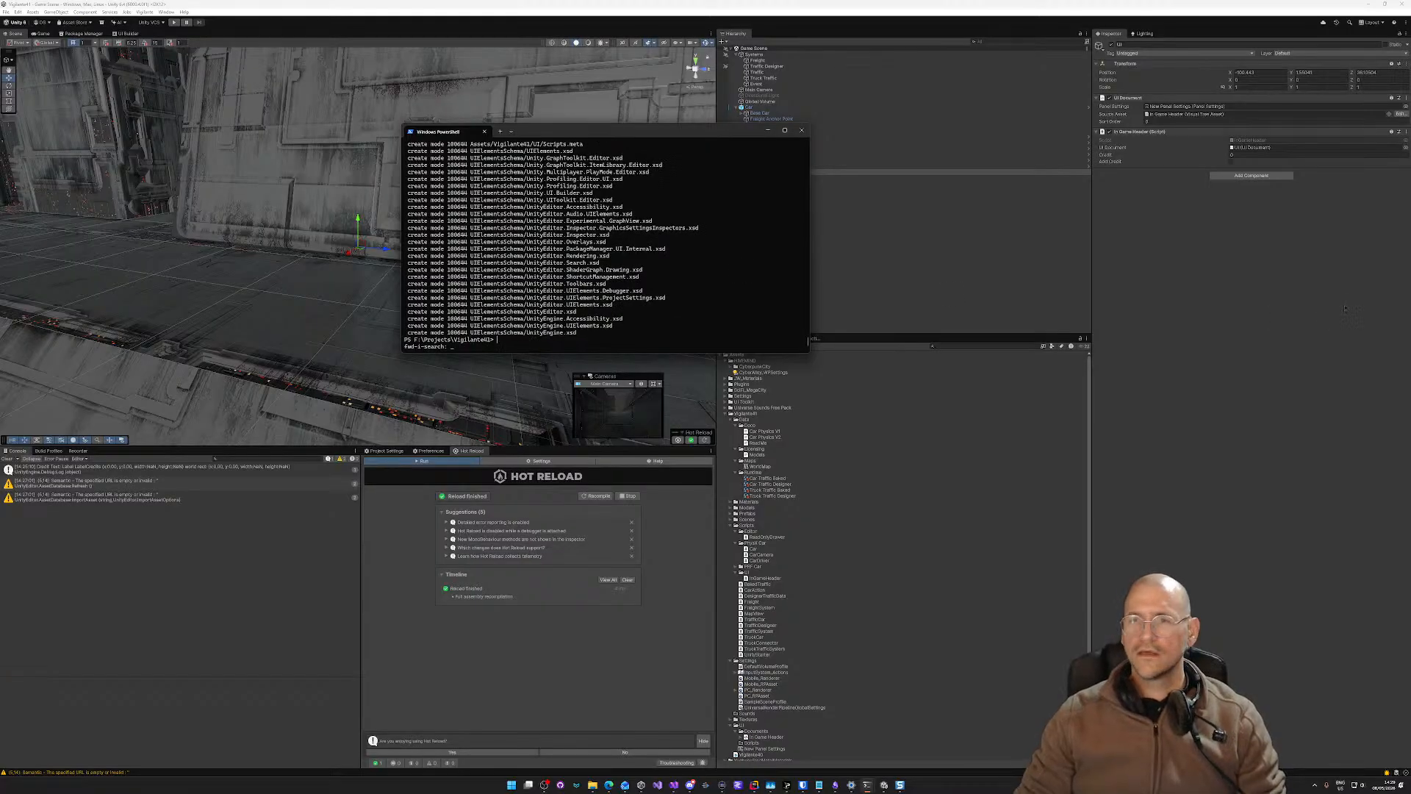
key("Escape")
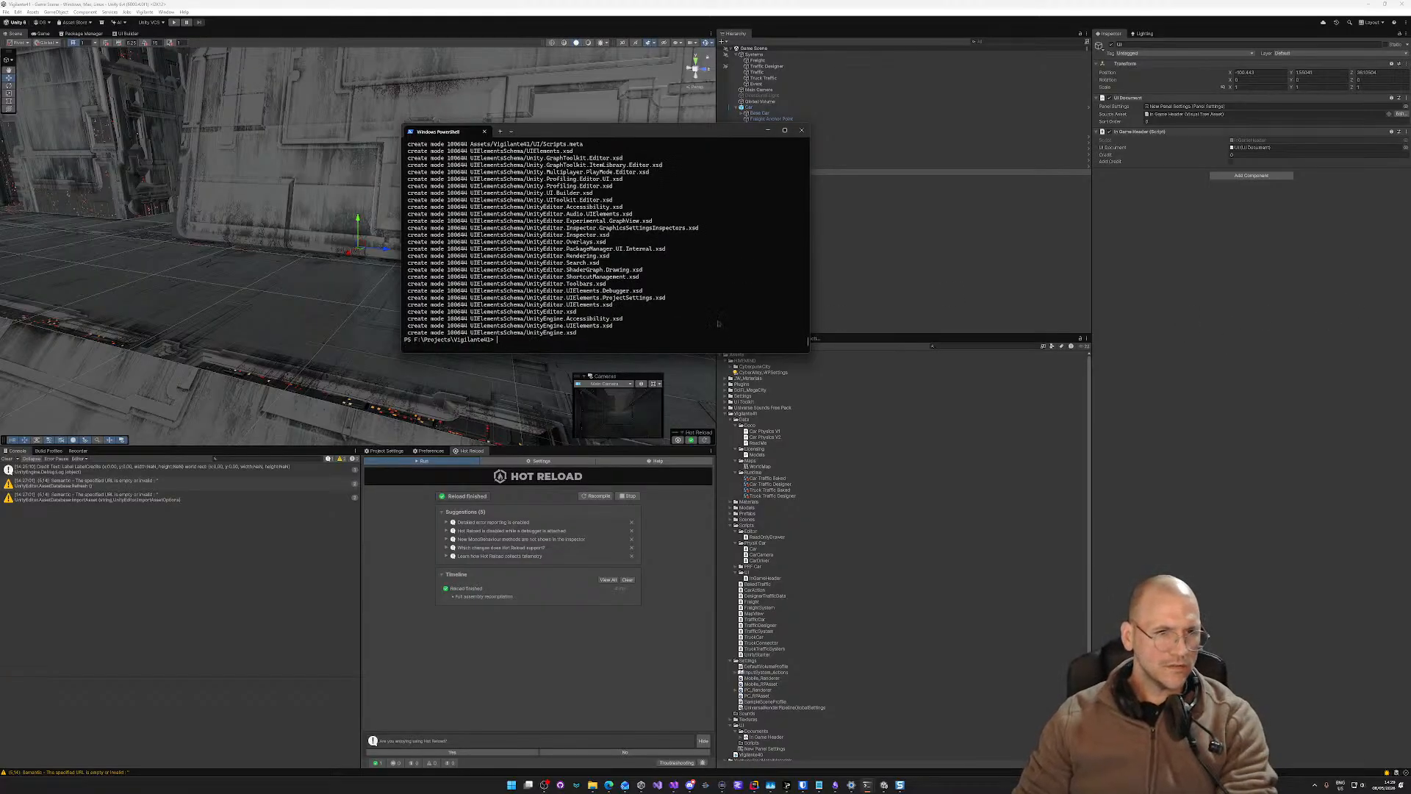
Step: Switch to the V41 Tasks note in Obsidian and review the Credits and Drop Off tasks
left_click(1300, 298)
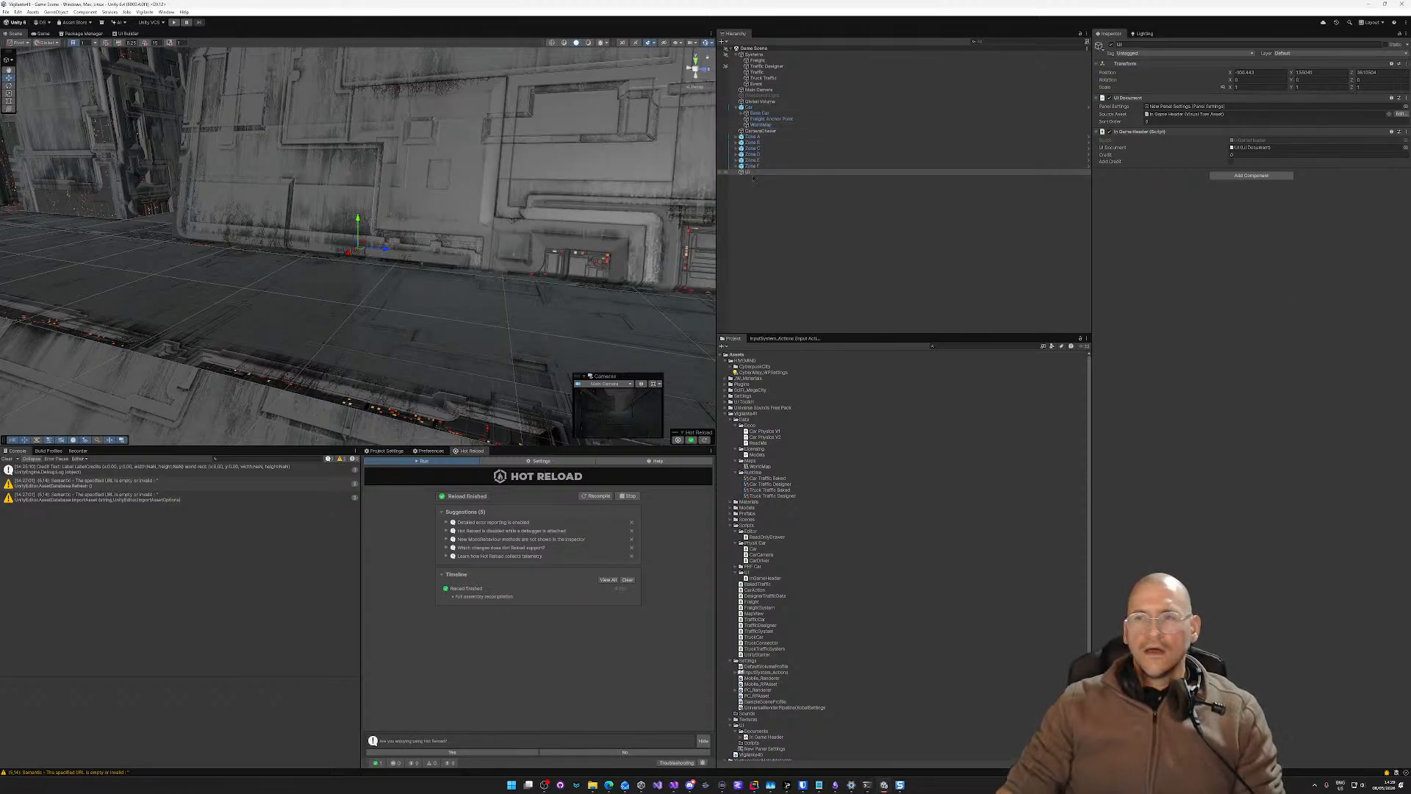
key("alt+Tab")
key("alt+Tab")
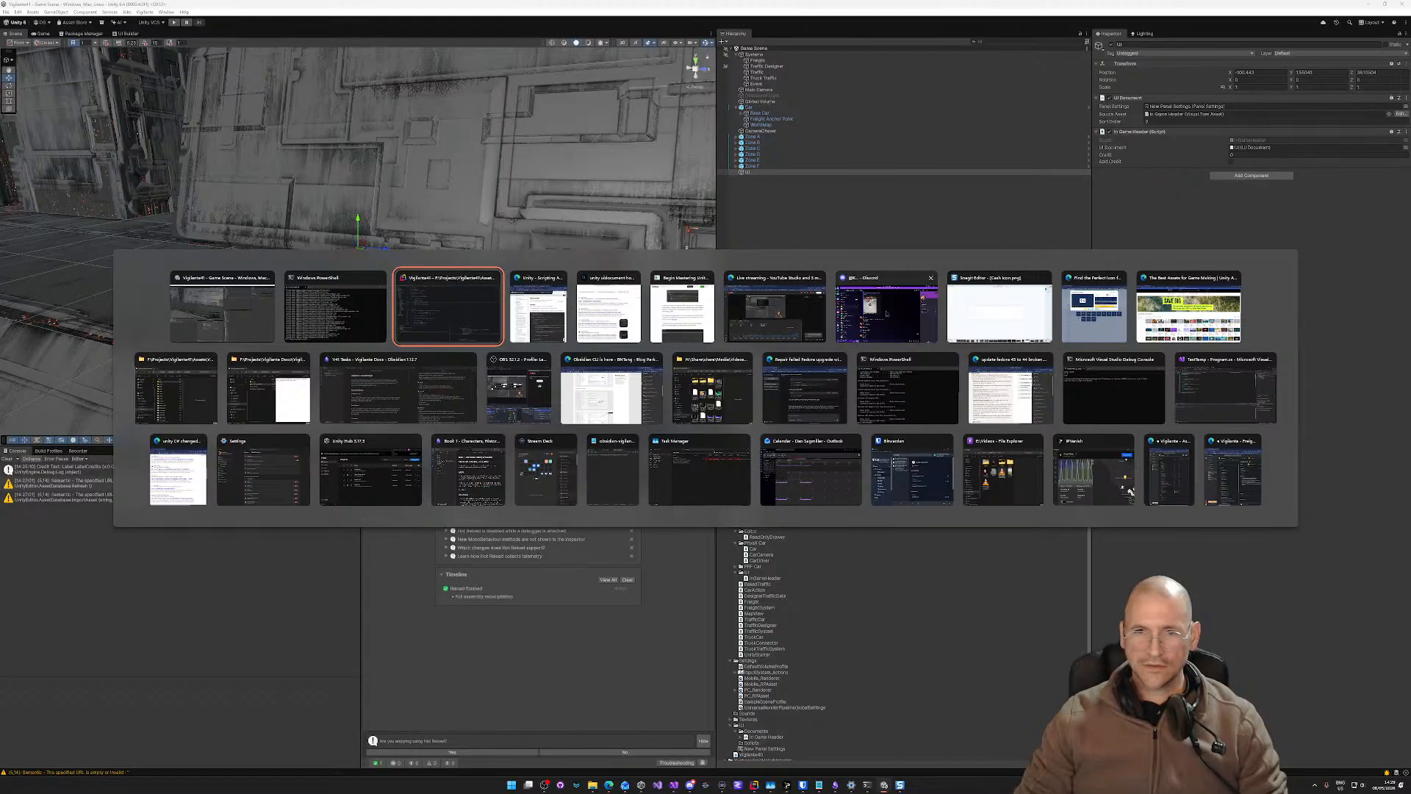
key("Escape")
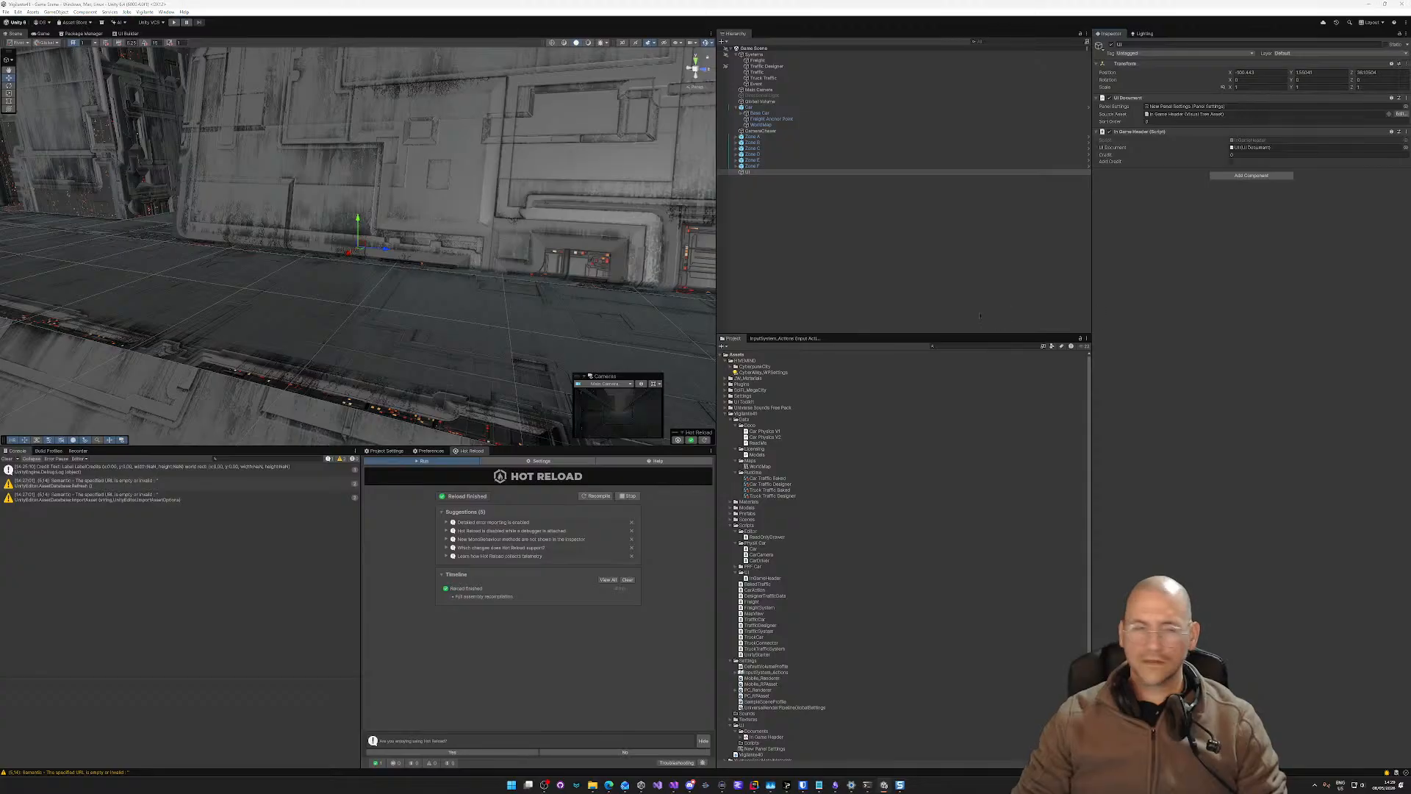
key("alt+Tab")
key("alt+Tab")
key("alt+Tab")
key("alt+Tab")
key("alt+Tab")
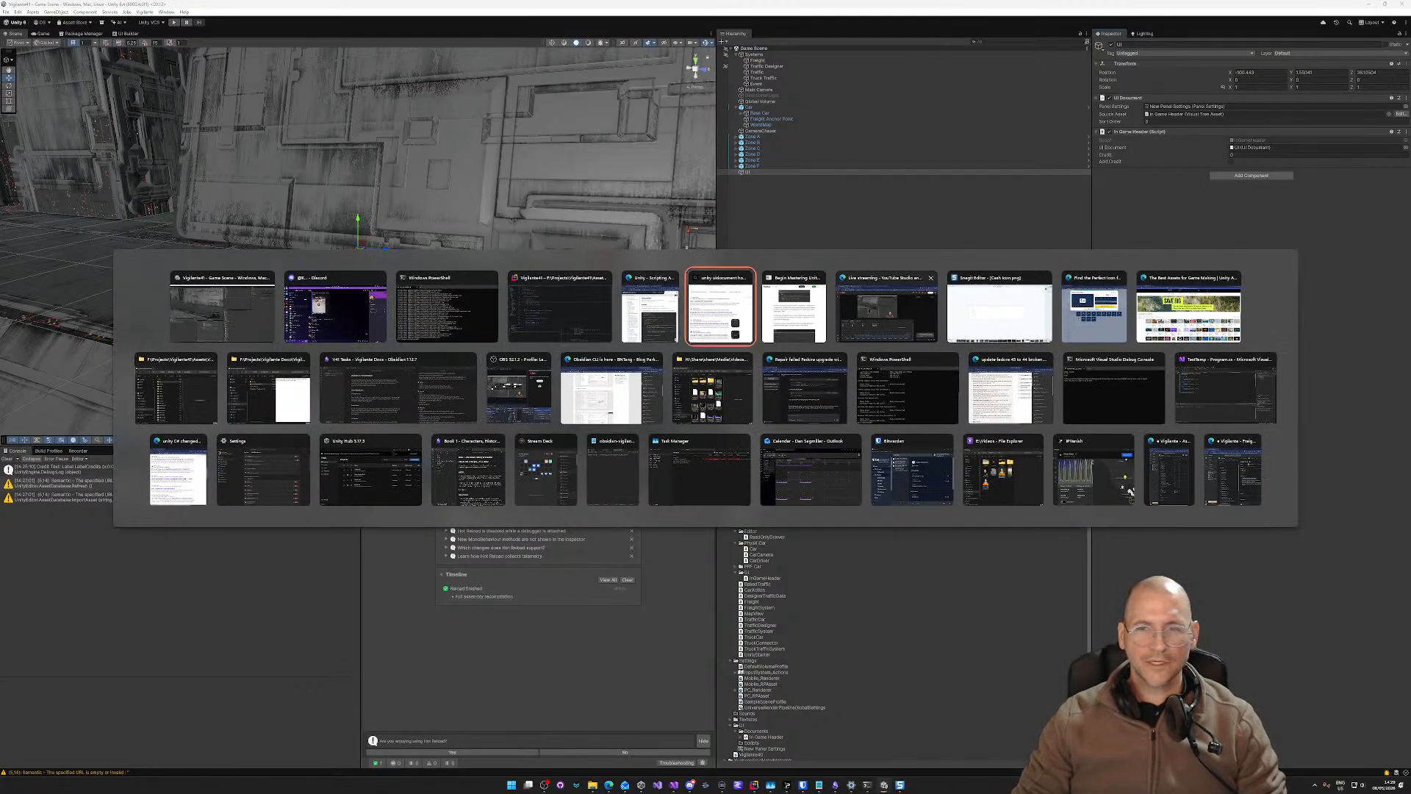
left_click(436, 394)
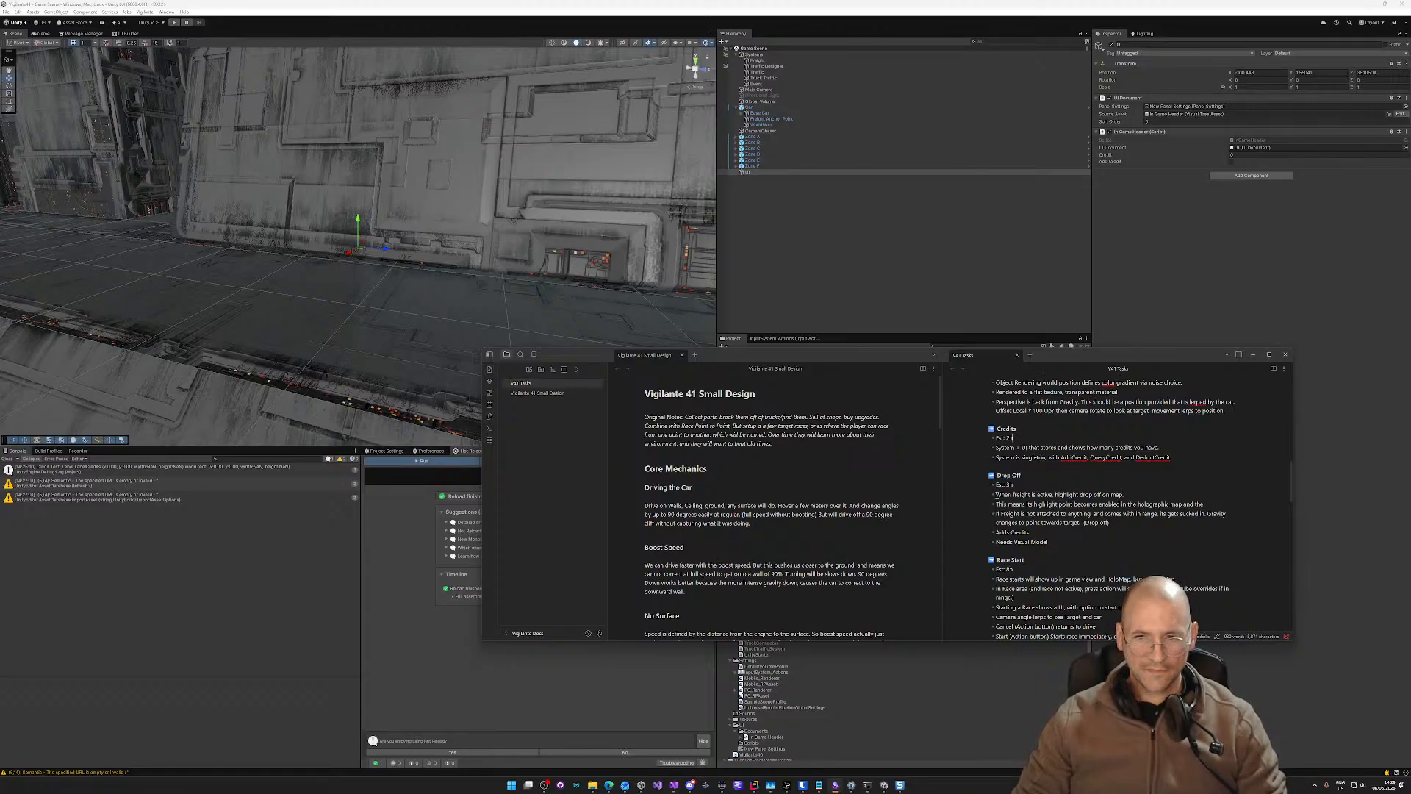
Step: Return to Unity and select the Traffic Designer object to display its traffic paths in the scene
right_click_drag(406, 225, 234, 258)
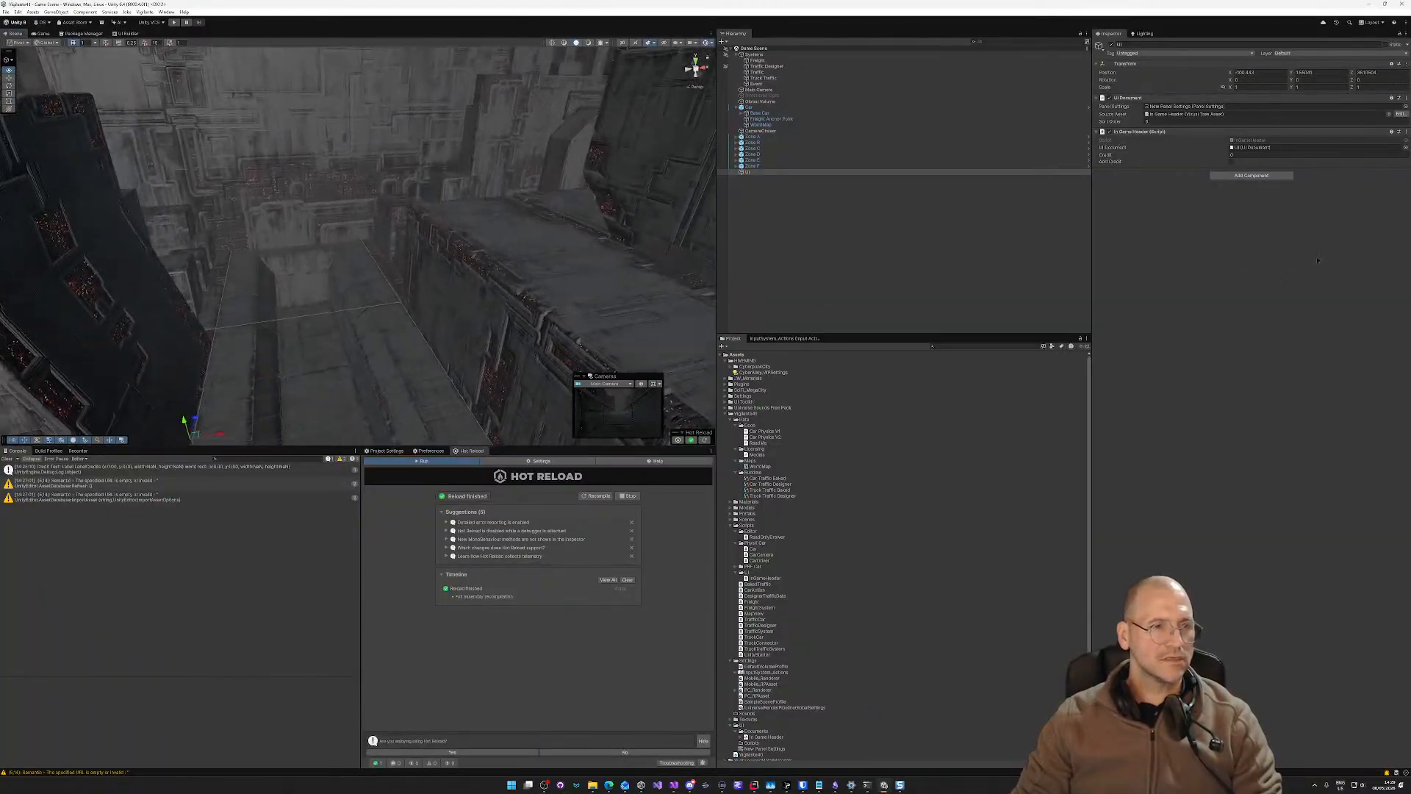
right_click_drag(1033, 292, 934, 286)
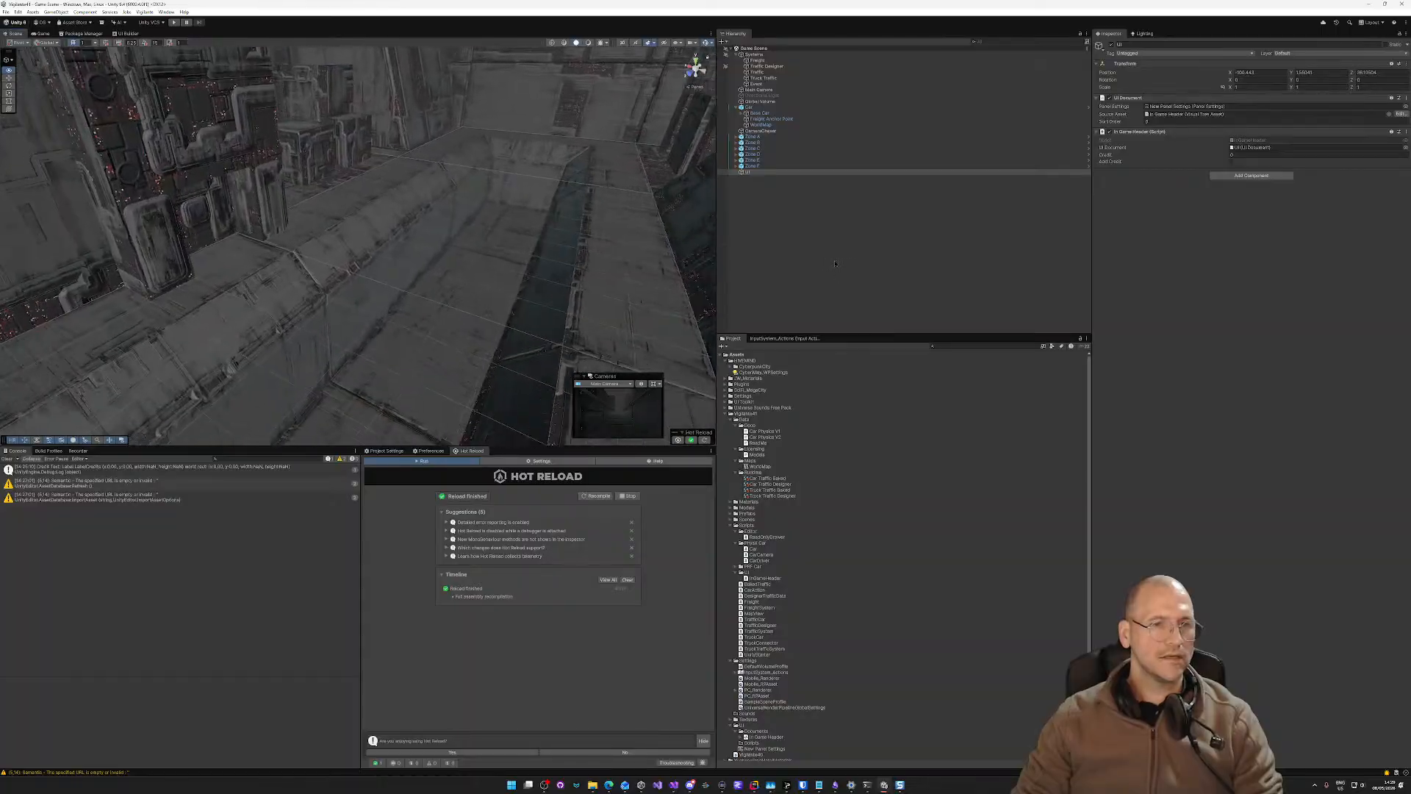
right_click_drag(697, 233, 697, 242)
key("ctrl+shift+b")
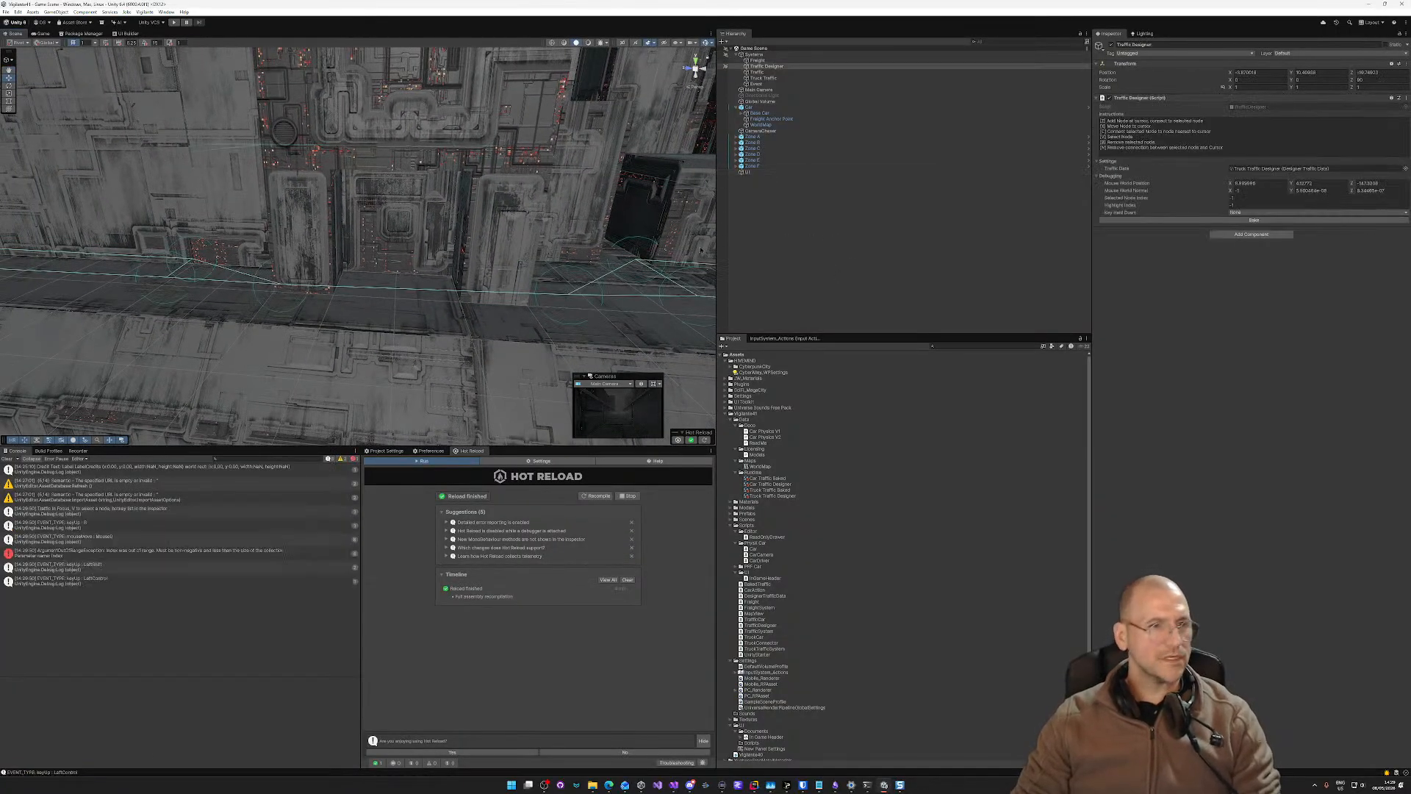
Step: Examine the traffic paths, the road near the car and the surrounding buildings in the Scene view
right_click_drag(471, 235, 415, 233)
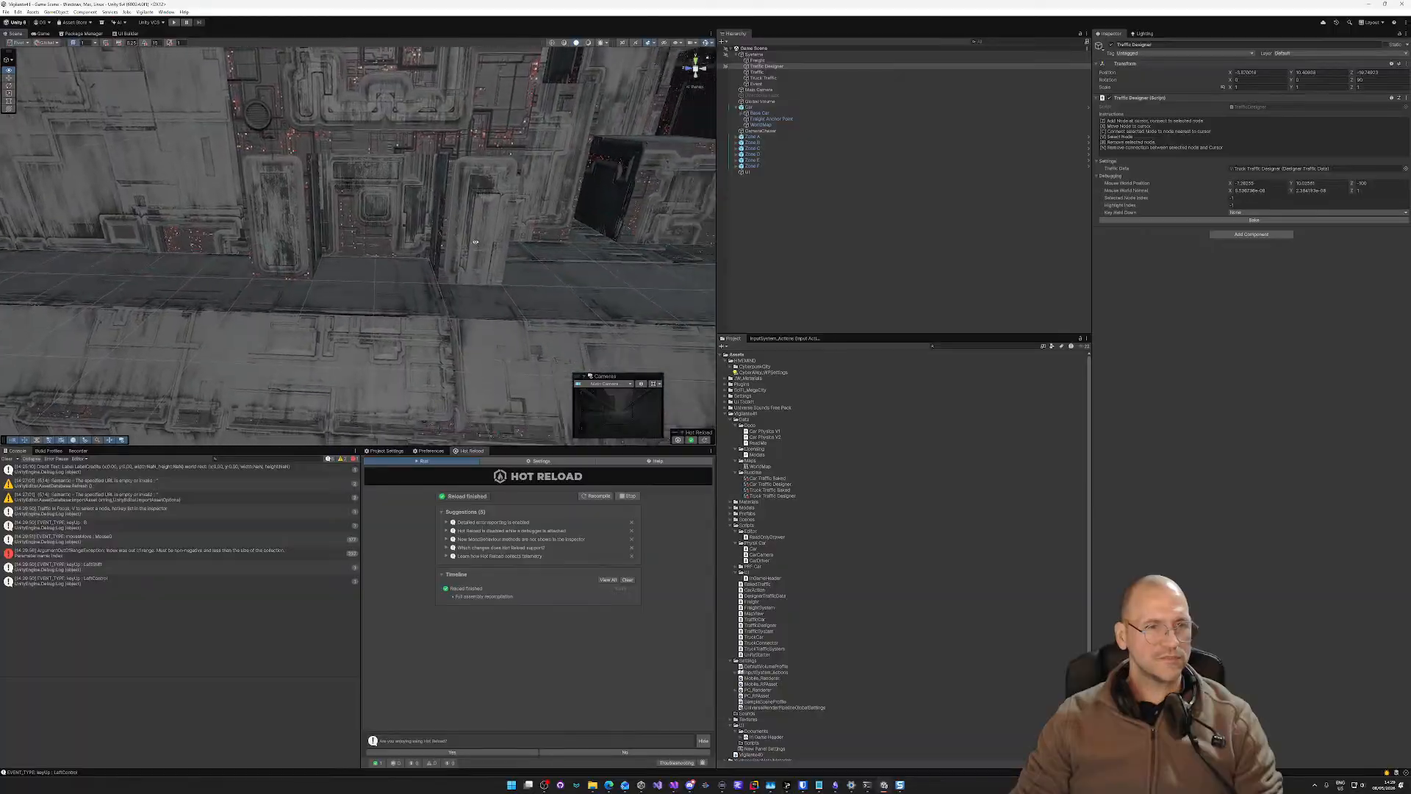
right_click_drag(755, 239, 1280, 240)
key("w")
right_click_drag(1407, 222, 1044, 241)
key("shift")
key("e")
key("shift")
key("w")
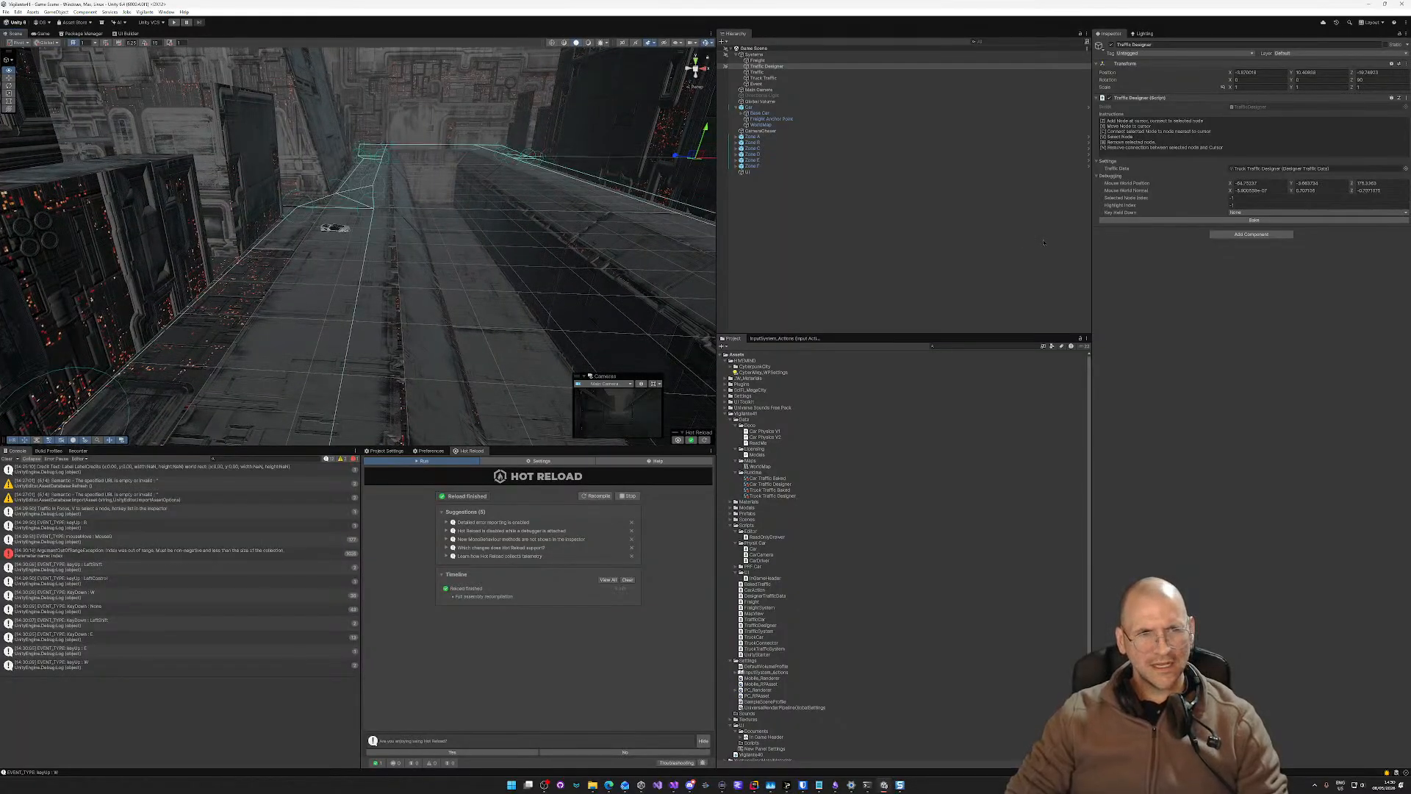
right_click_drag(1044, 243, 1078, 237)
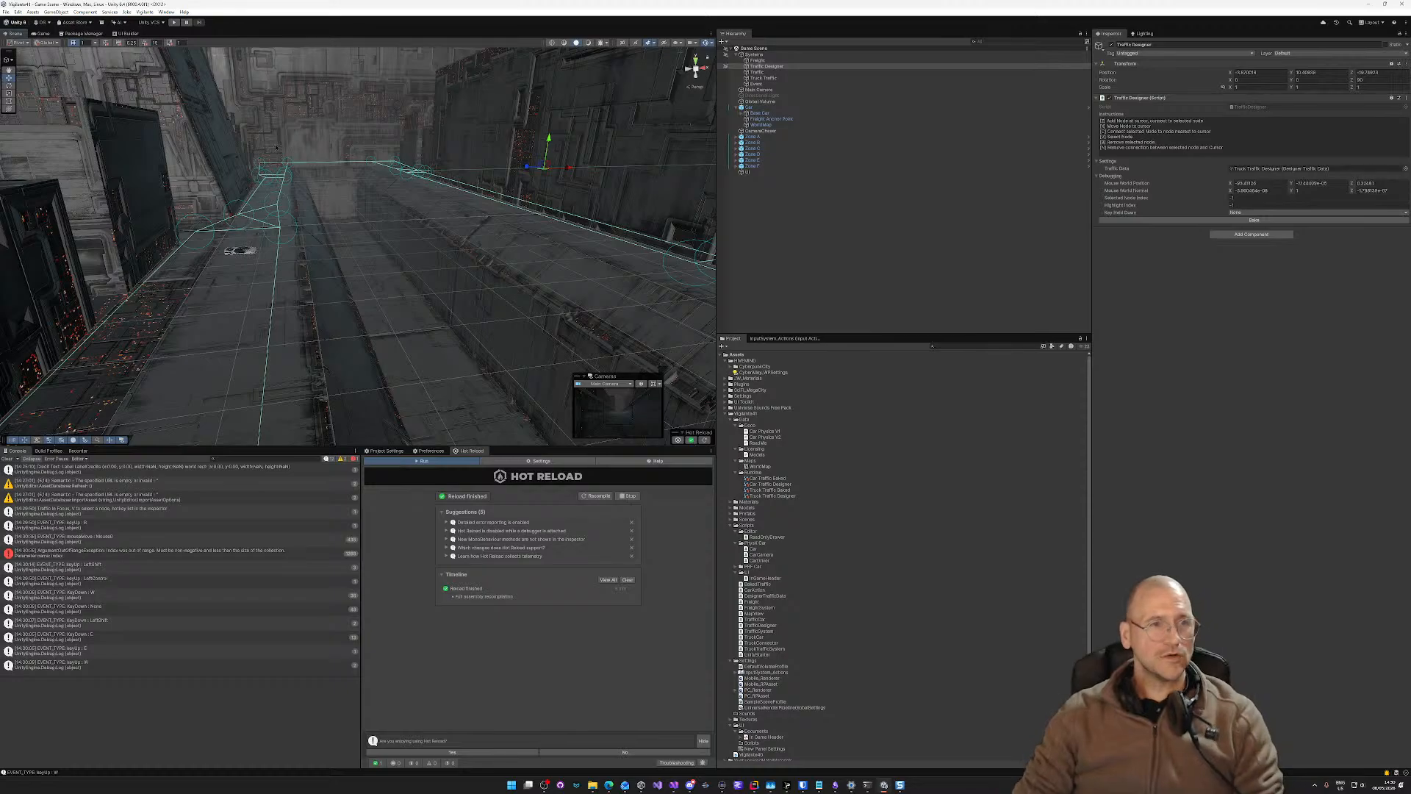
right_click_drag(166, 197, 88, 265)
key("shift+s")
right_click_drag(1285, 203, 1327, 200)
key("shift+a")
key("w")
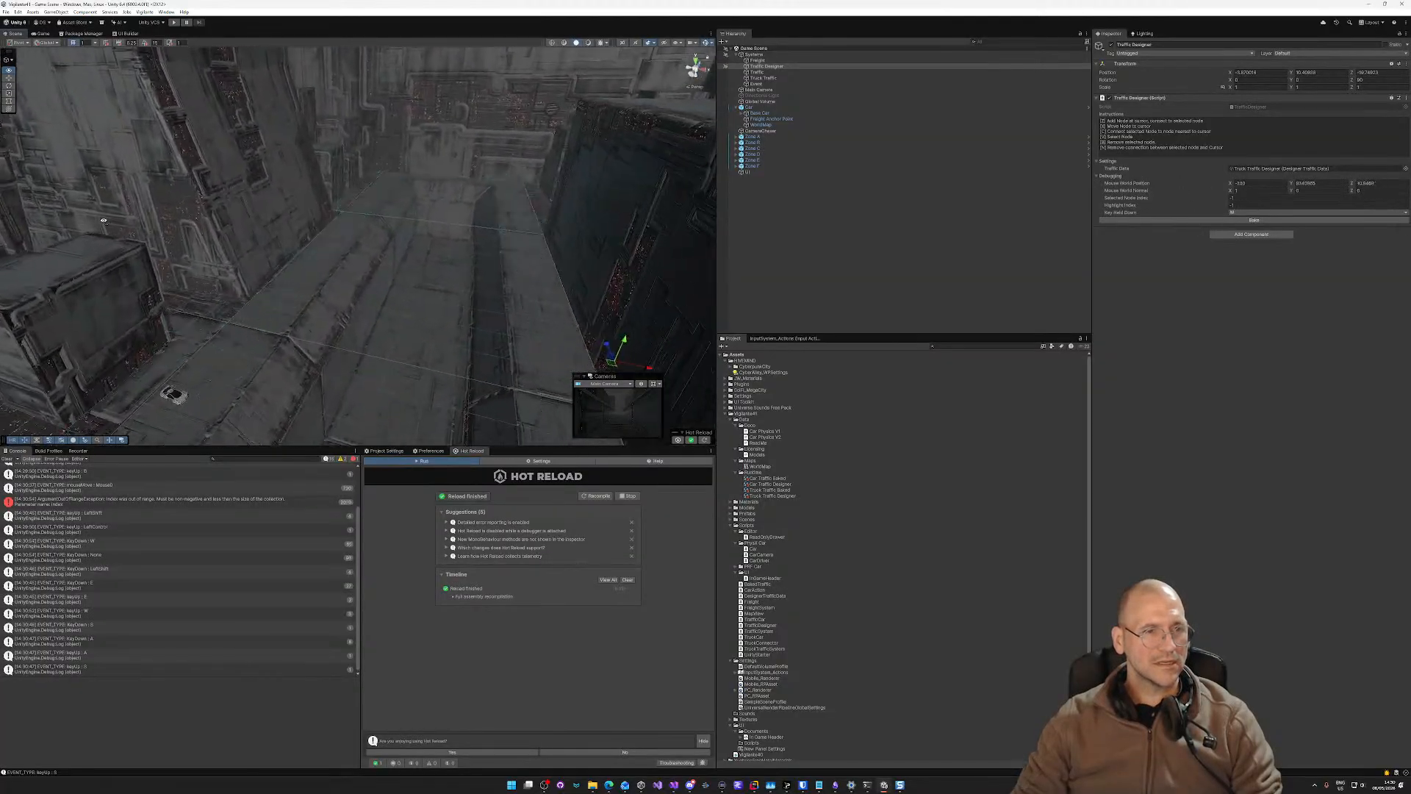
right_click_drag(104, 220, 190, 234)
key("w")
key("e")
key("s")
key("a")
key("q")
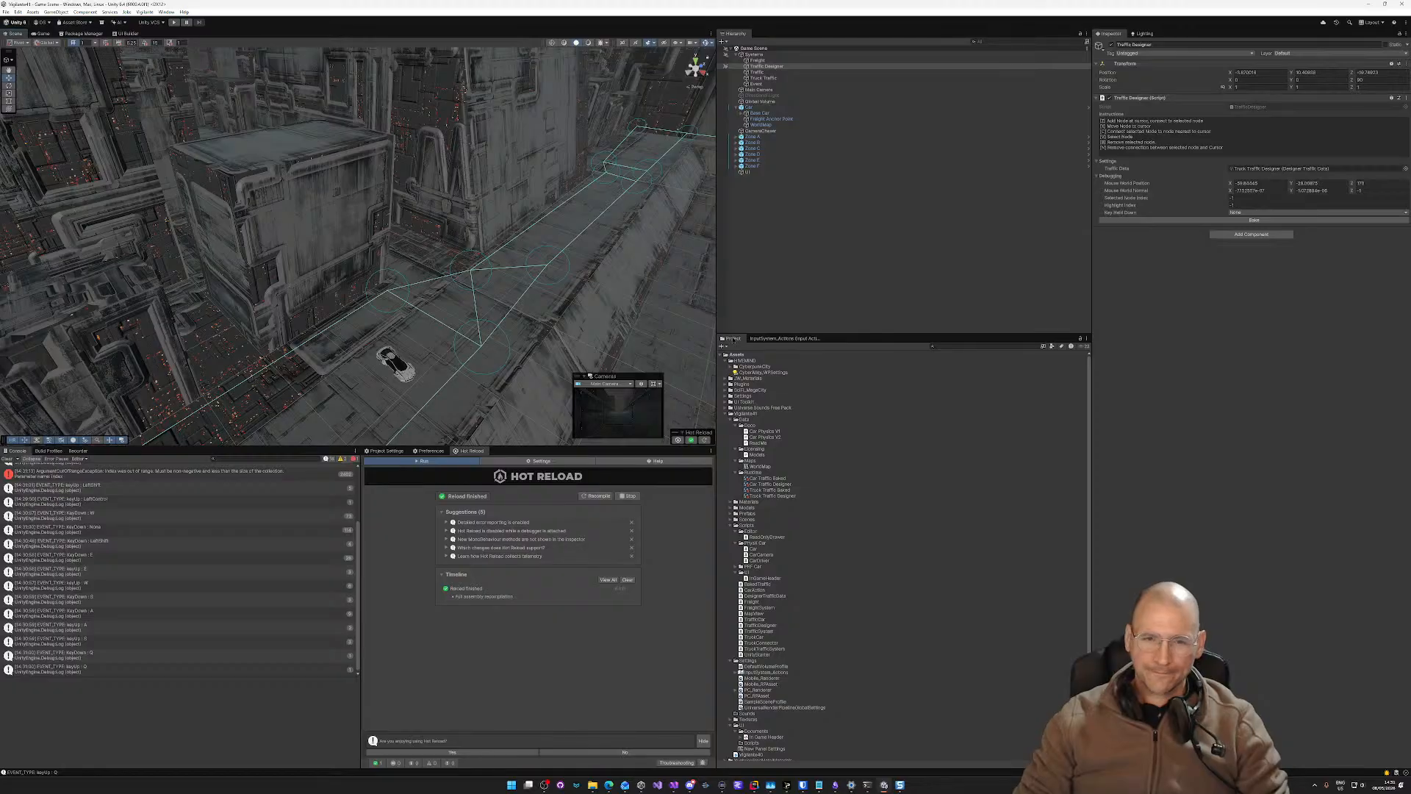
Step: Add another Project browser alongside the existing one
right_click(733, 339)
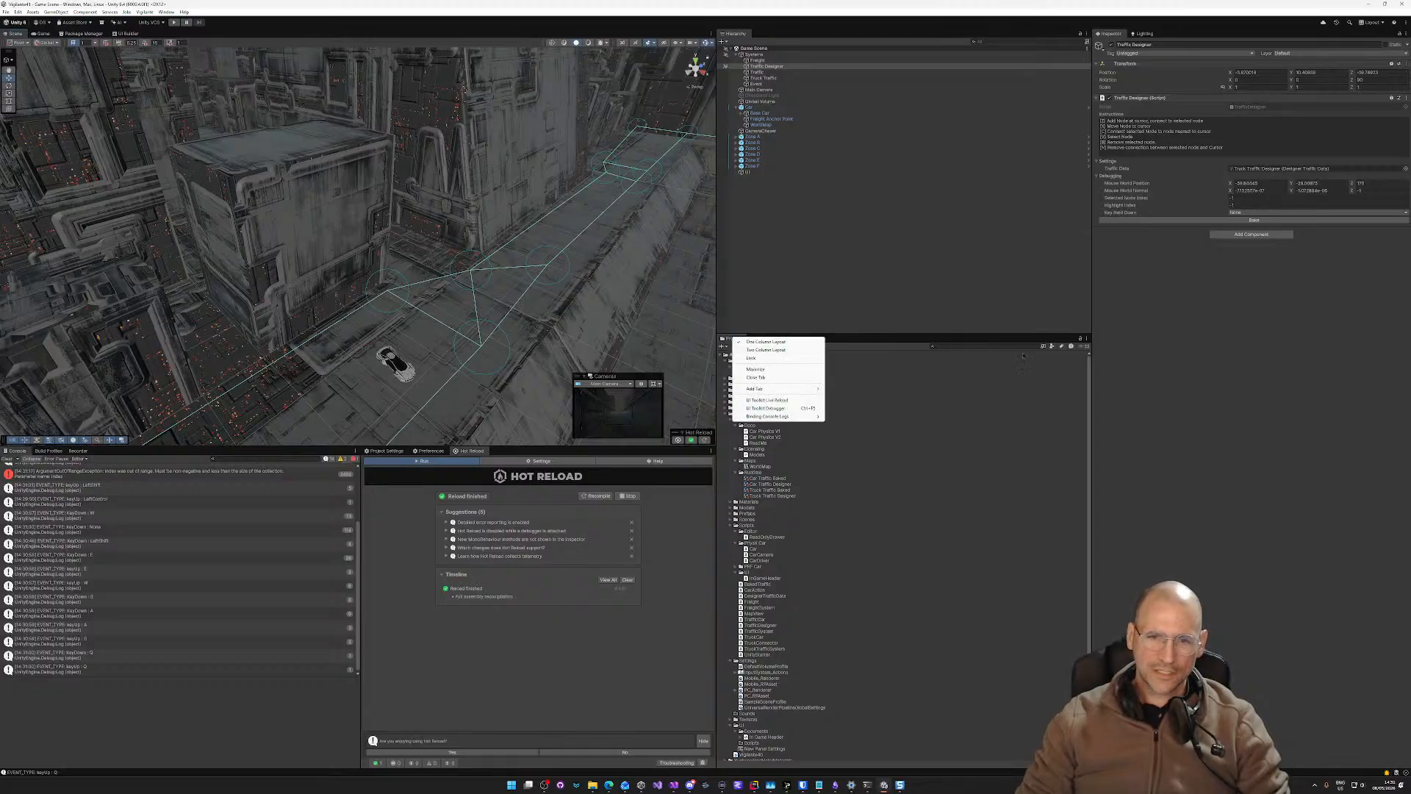
mouse_move(779, 389)
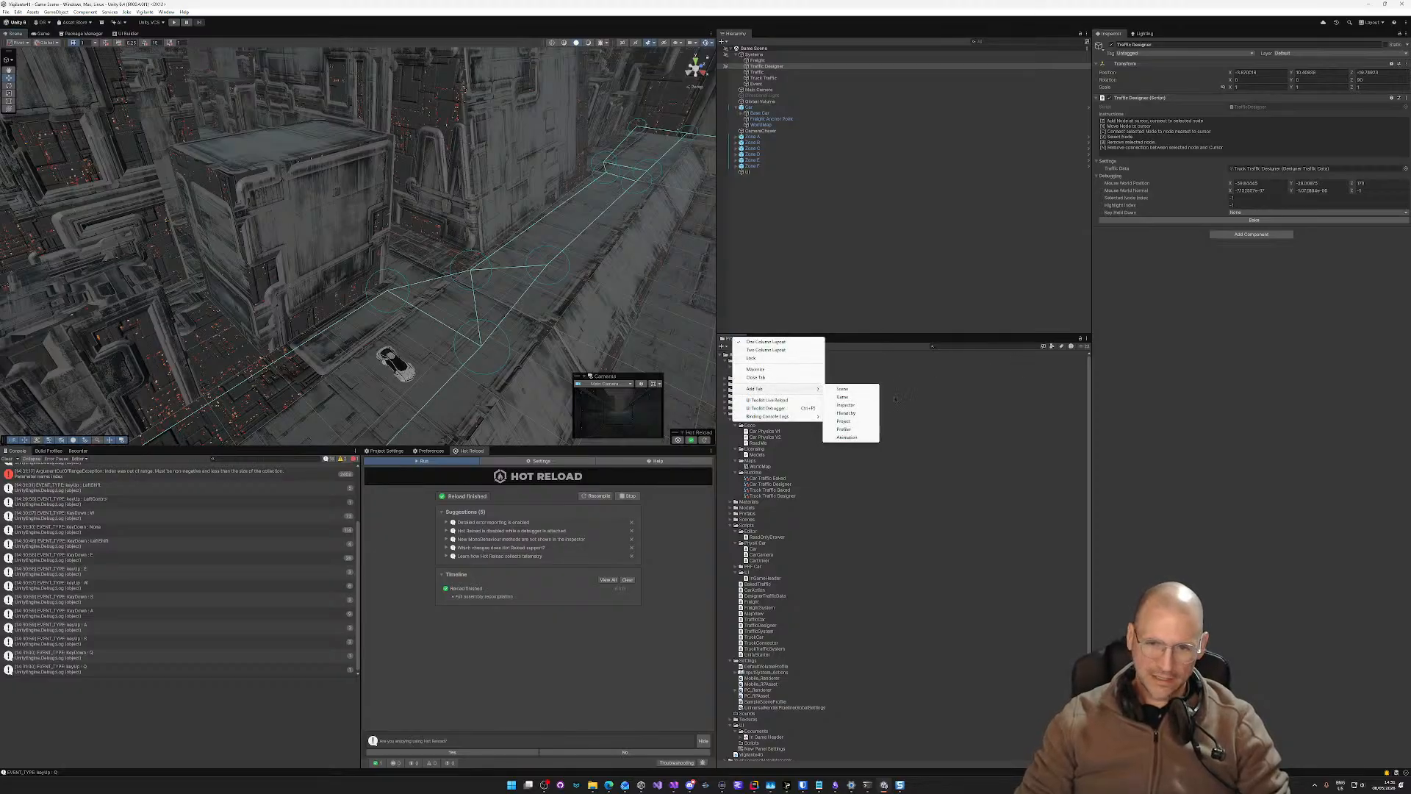
left_click(846, 421)
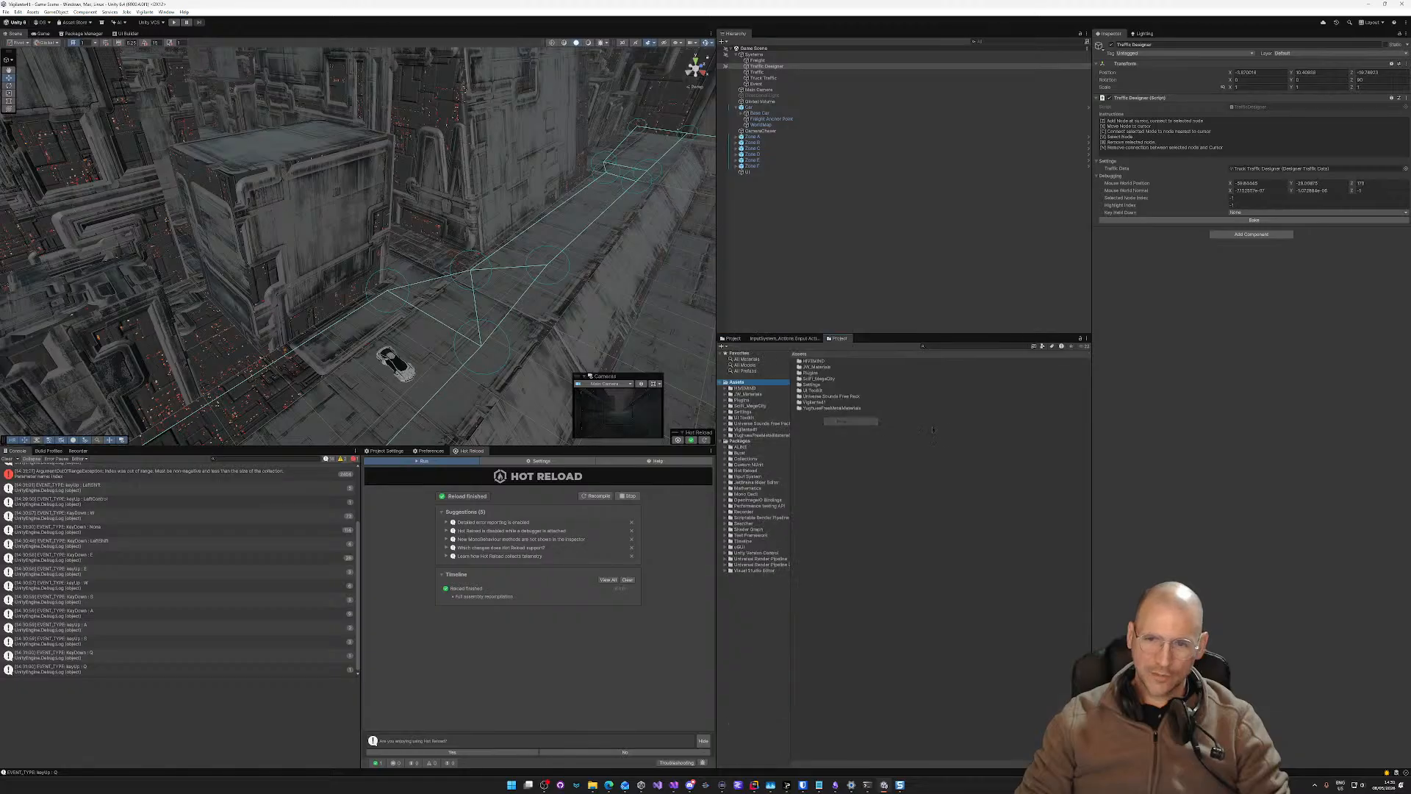
Step: Try the one-column layout in the new Project browser and return it to the two-column layout
left_click(1088, 338)
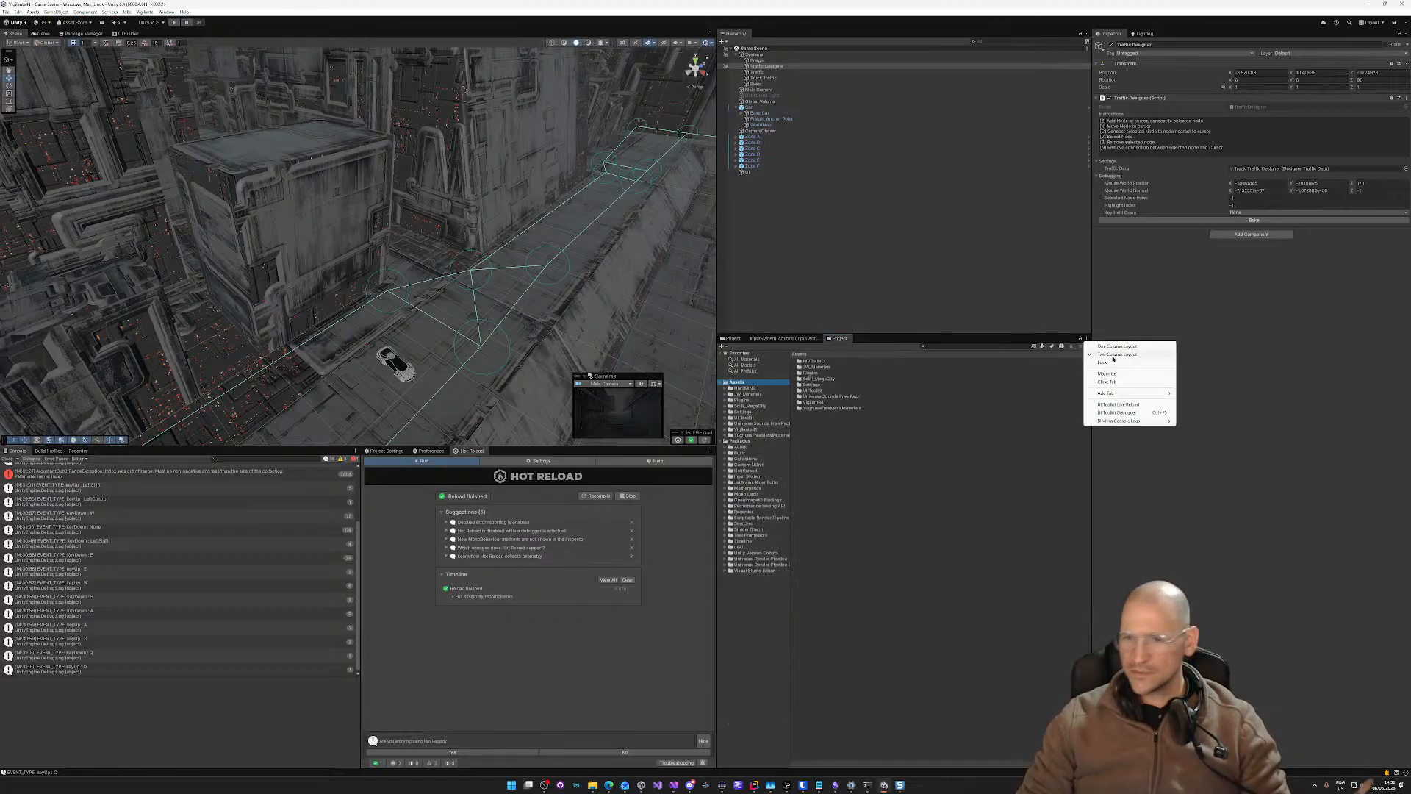
left_click(1114, 346)
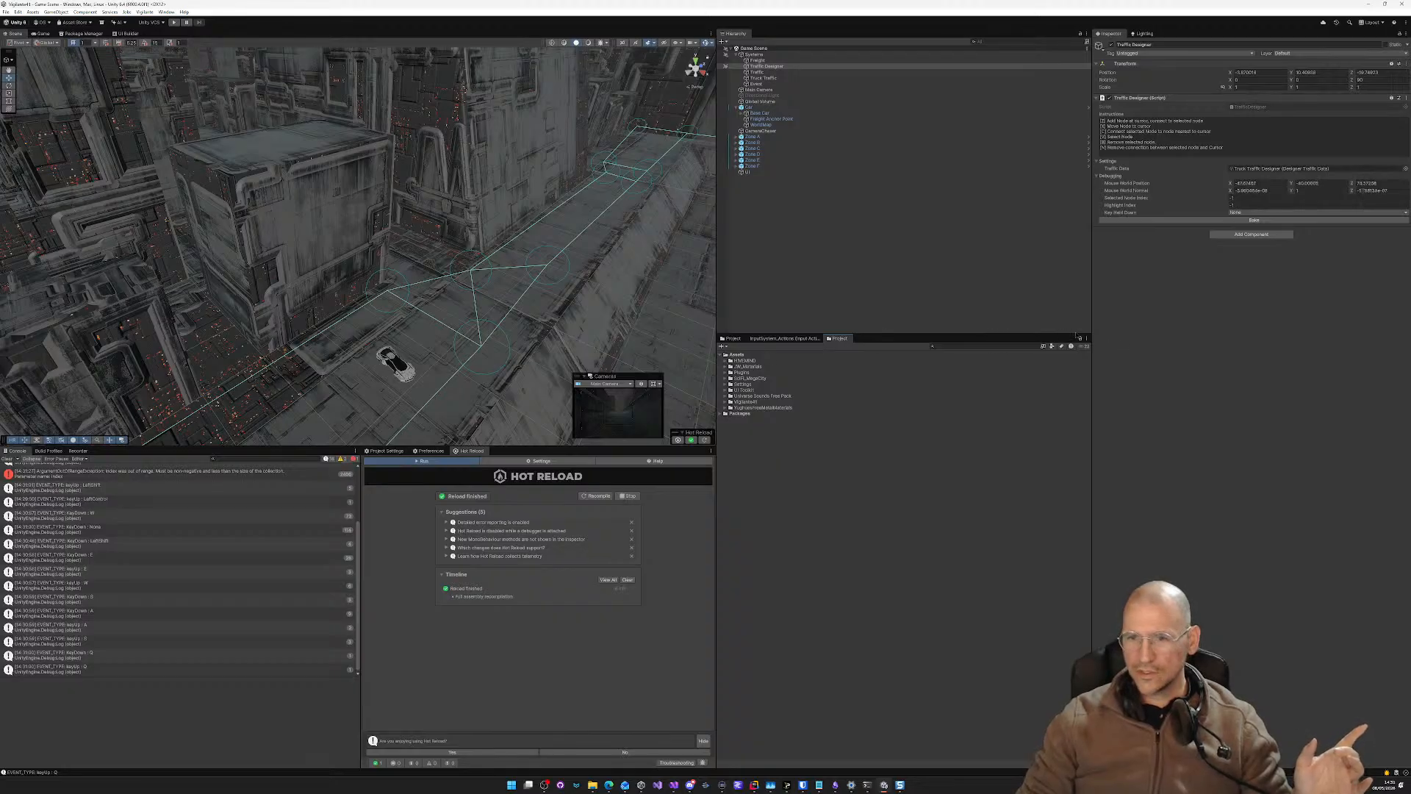
left_click(1087, 338)
left_click(1117, 354)
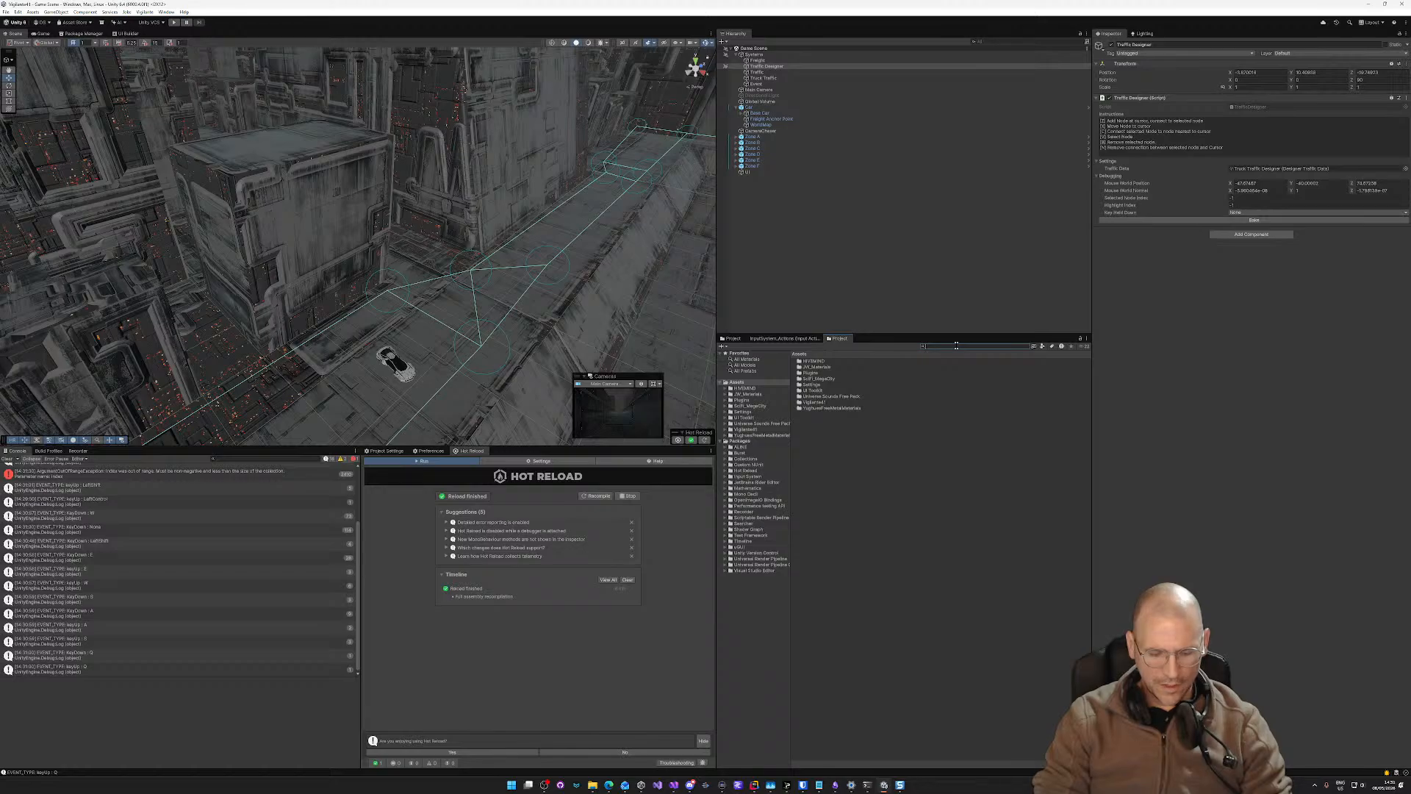
Step: Search the project assets for "gate" and clear the search
left_click(956, 345)
type("gate")
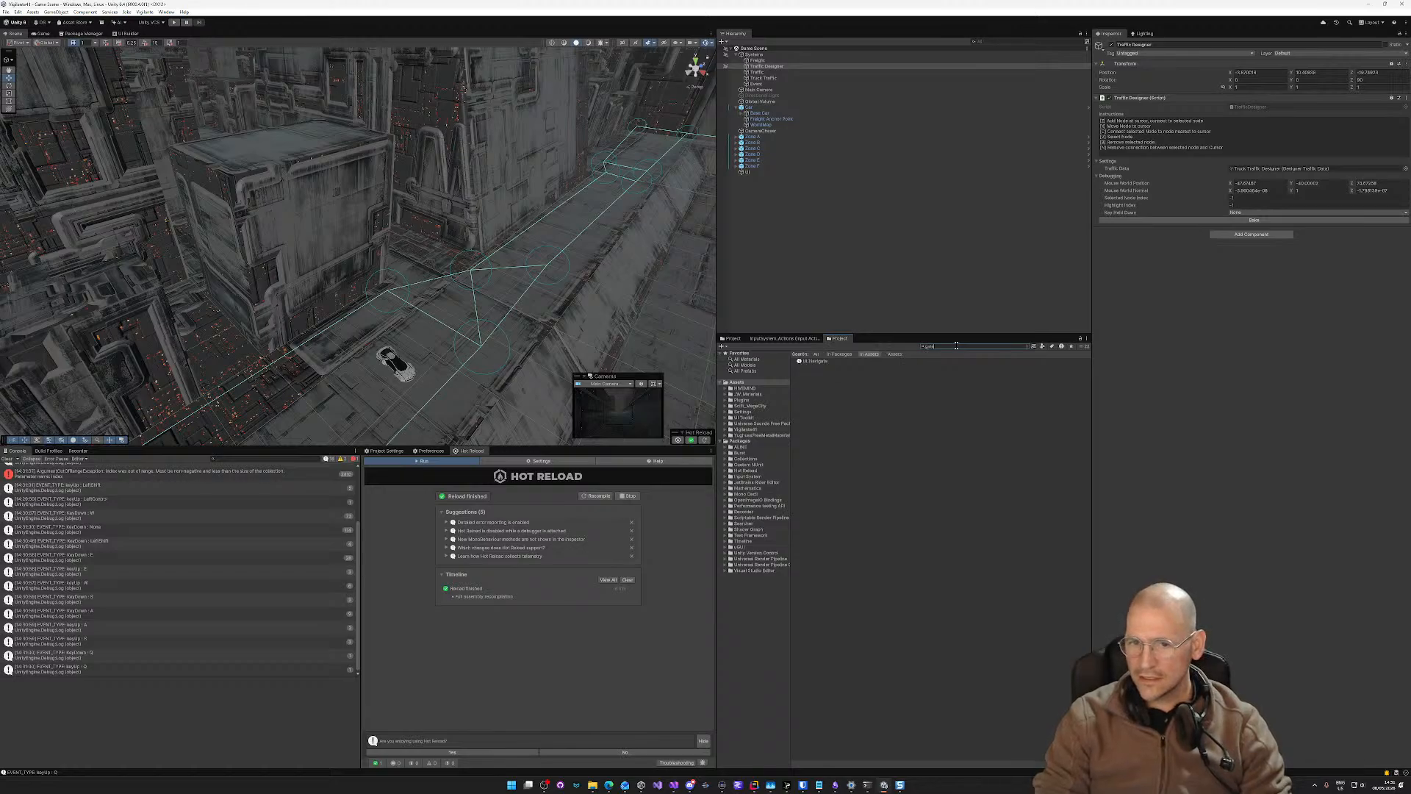
key("BackSpace")
key("BackSpace")
key("BackSpace")
key("BackSpace")
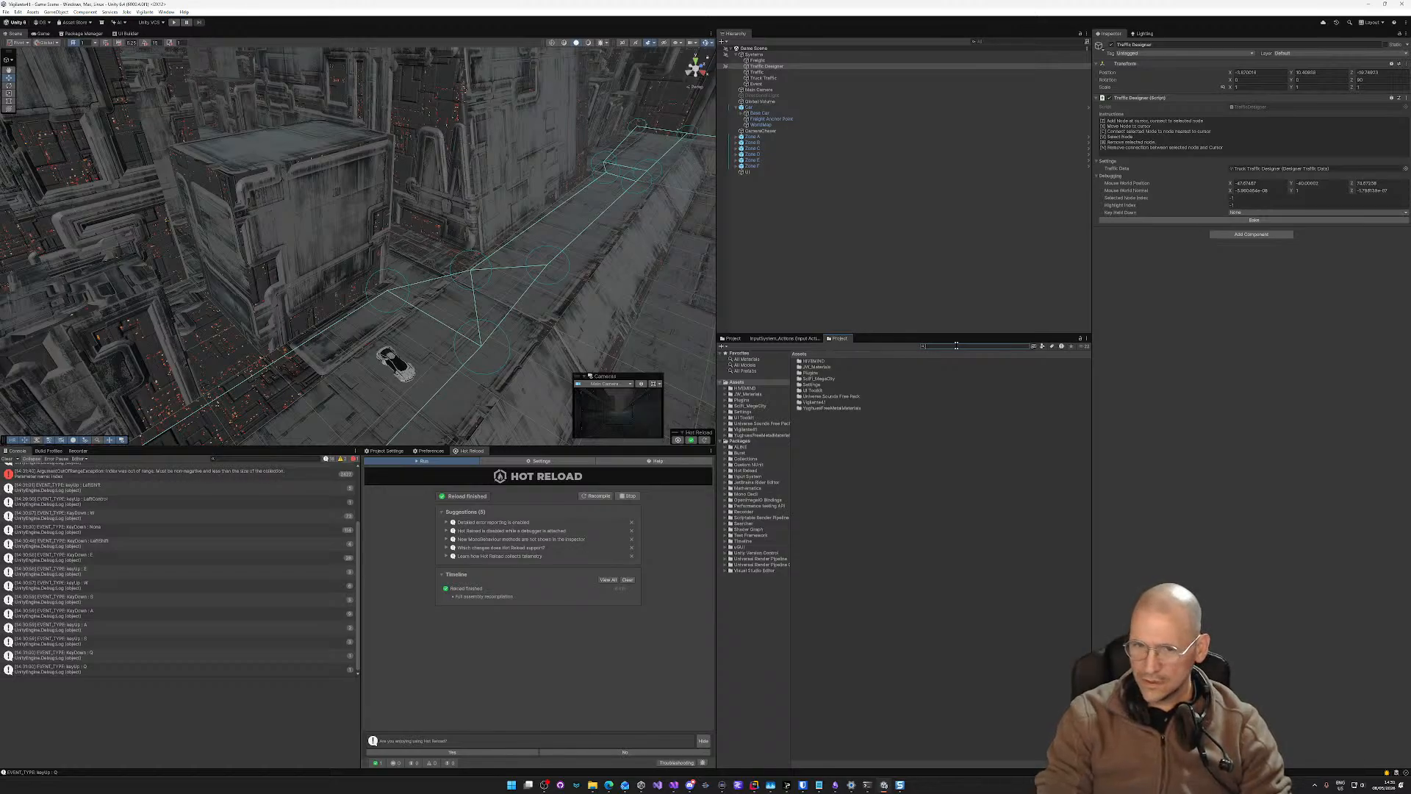
Step: Search the project assets for "door" and inspect the door material, the SM_Door_A model and a door prefab
type("door")
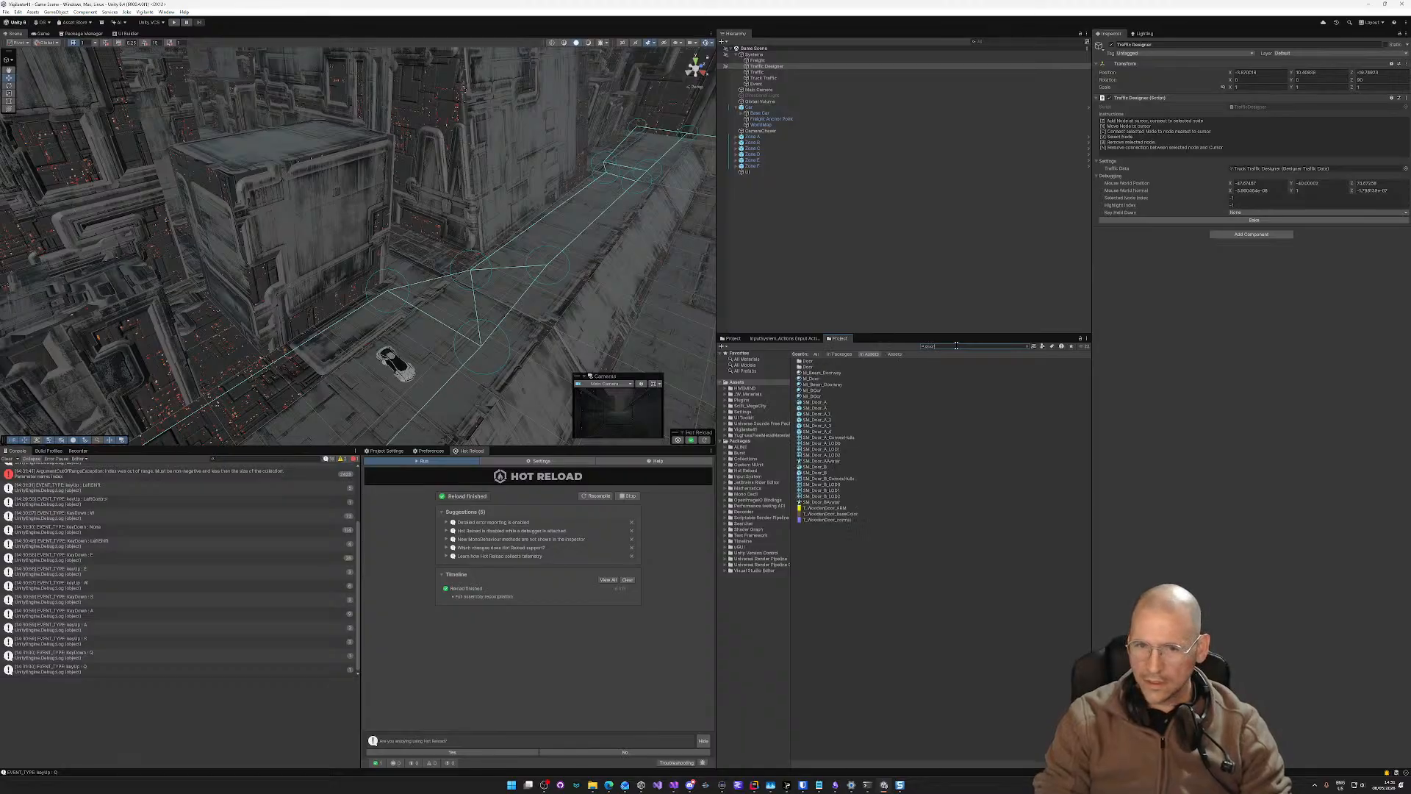
left_click(812, 378)
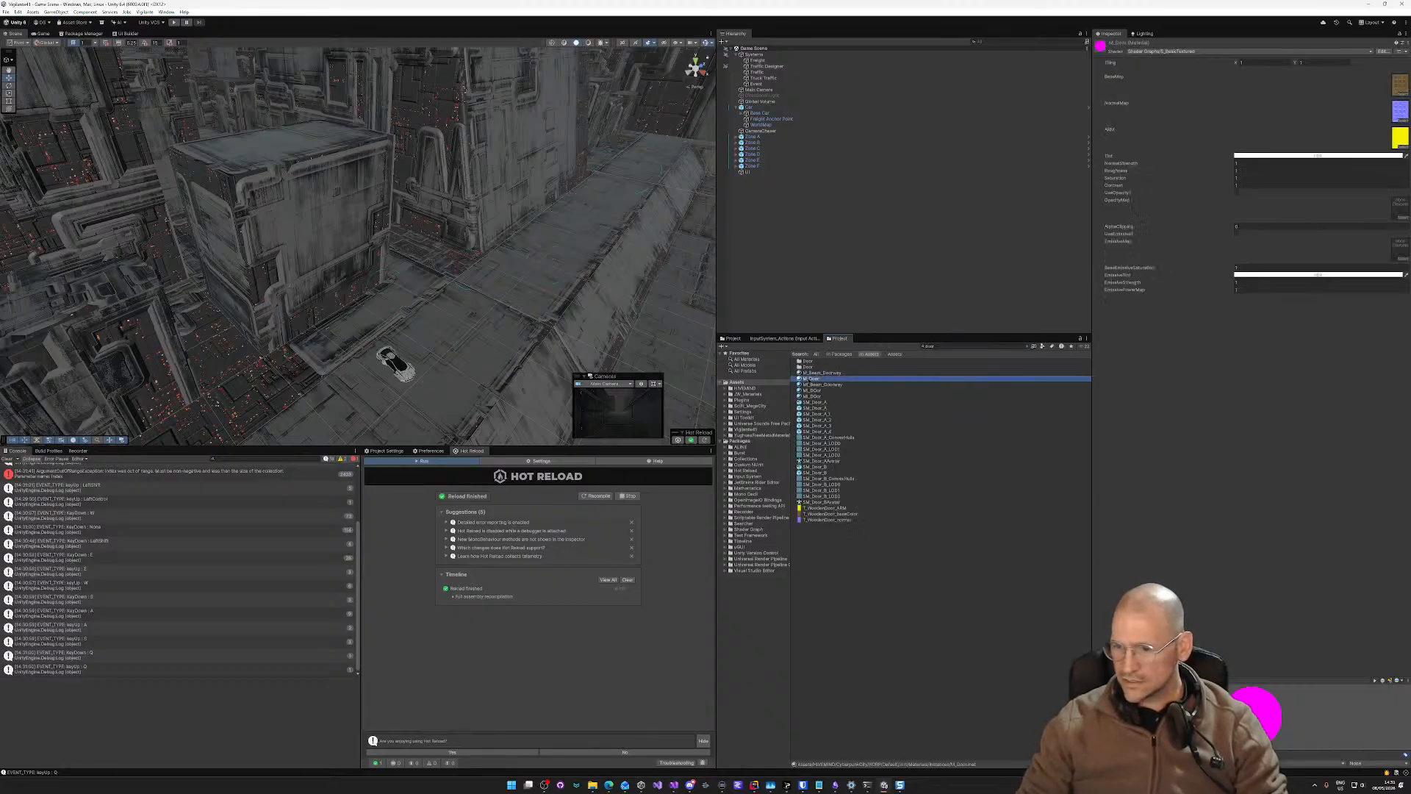
left_click(816, 403)
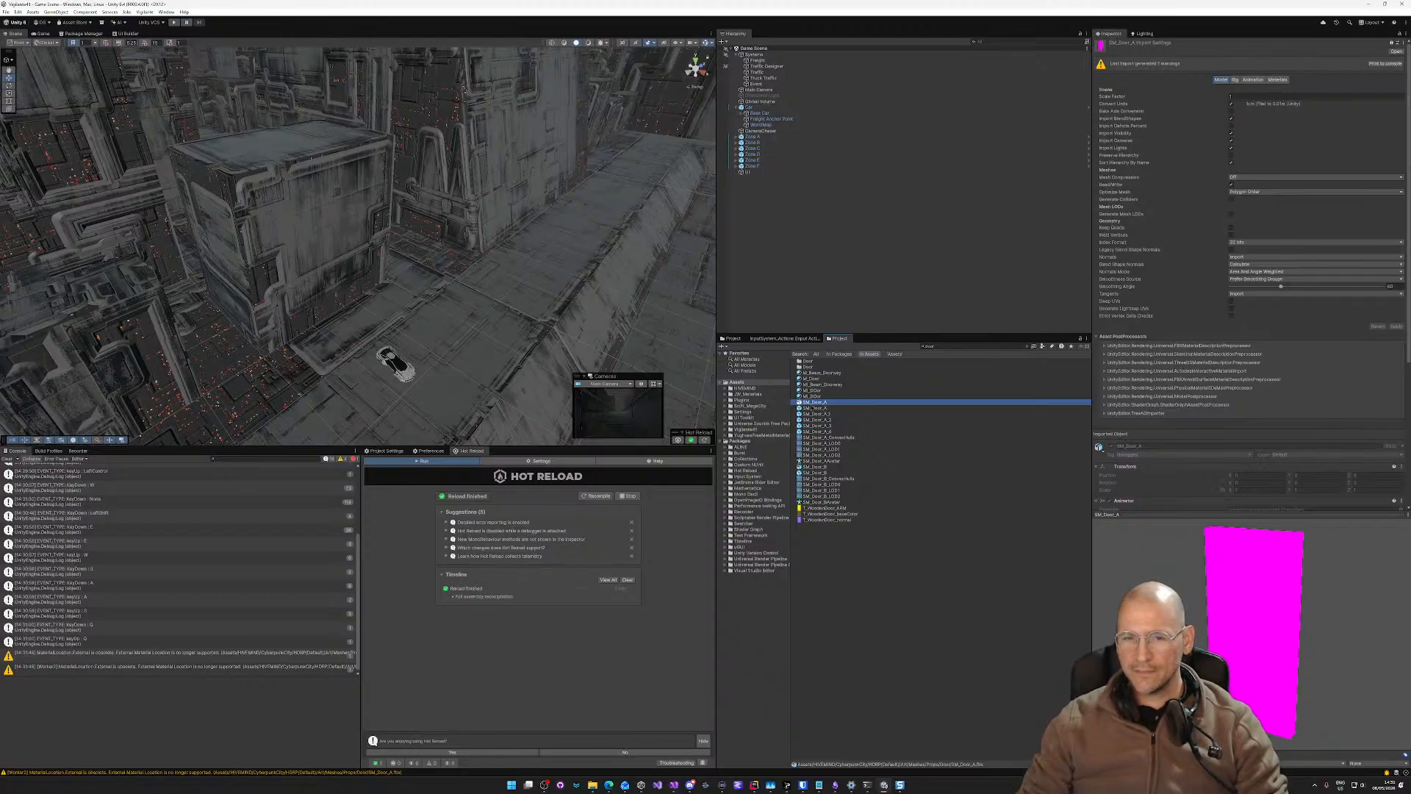
left_click(816, 414)
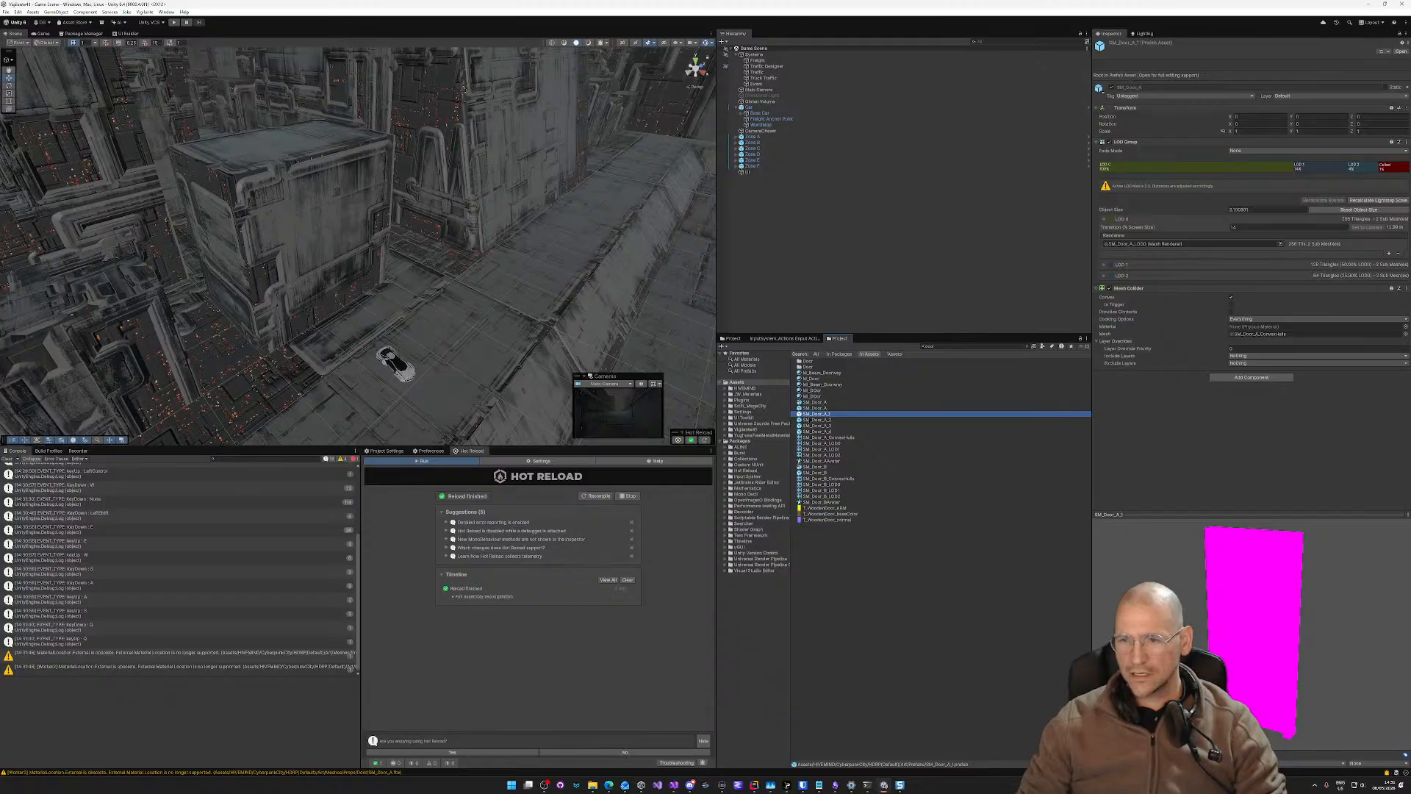
Step: Inspect the remaining SM_Door_A prefabs, their convex mesh and the SM_Door_B model in the door search results
left_click(818, 420)
left_click(817, 426)
left_click(816, 438)
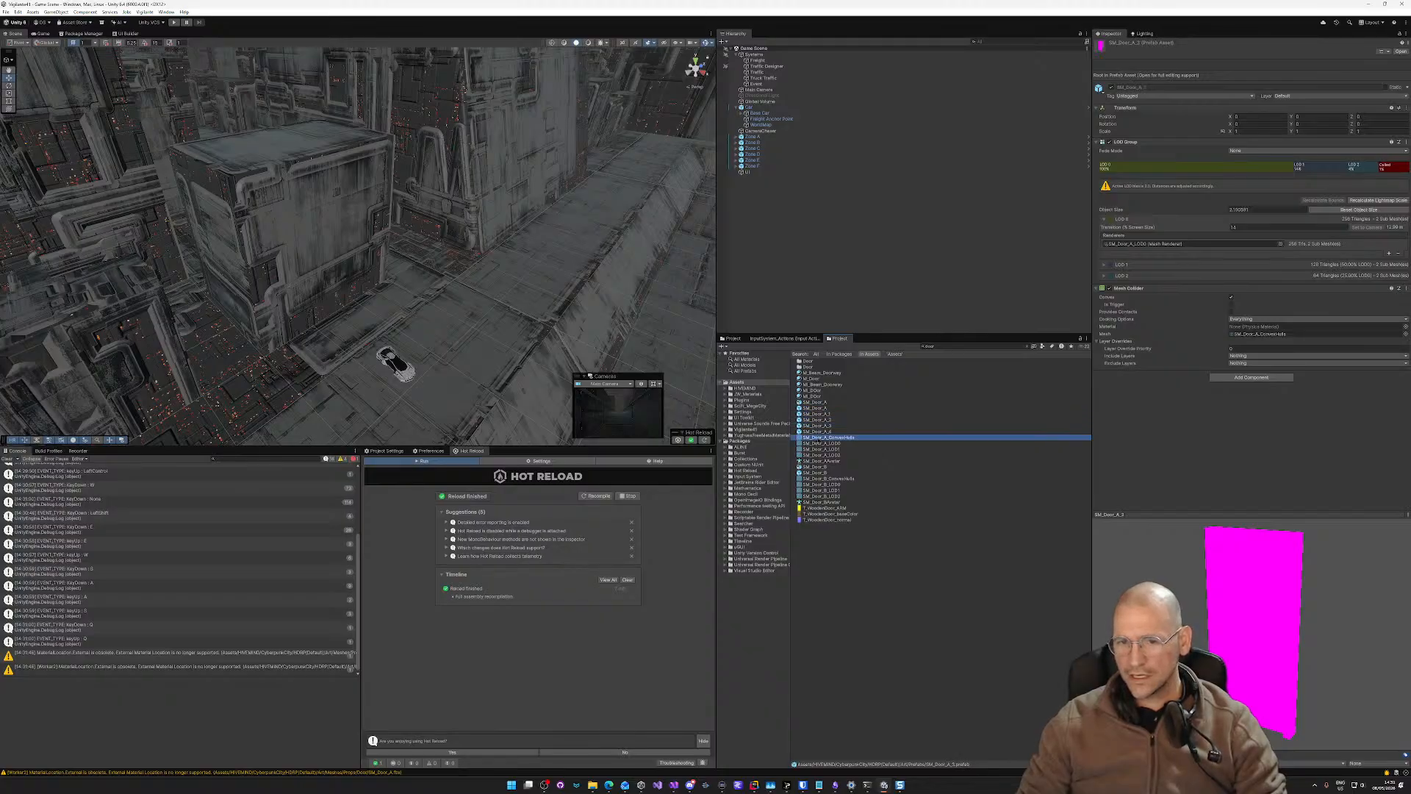
left_click(814, 468)
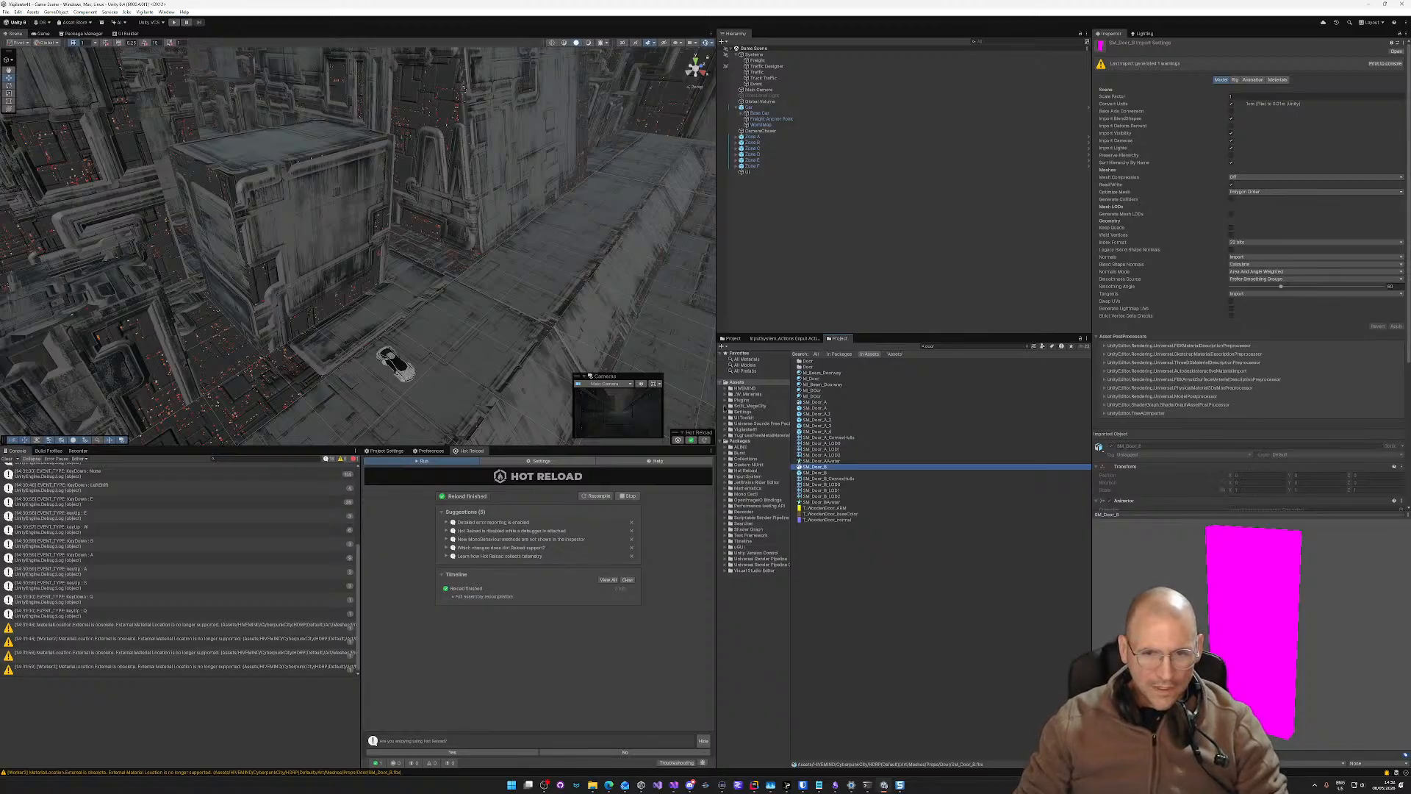
Step: Browse the mega city Prefabs folder's Buildings subfolder and preview several of its building prefabs
left_click(725, 406)
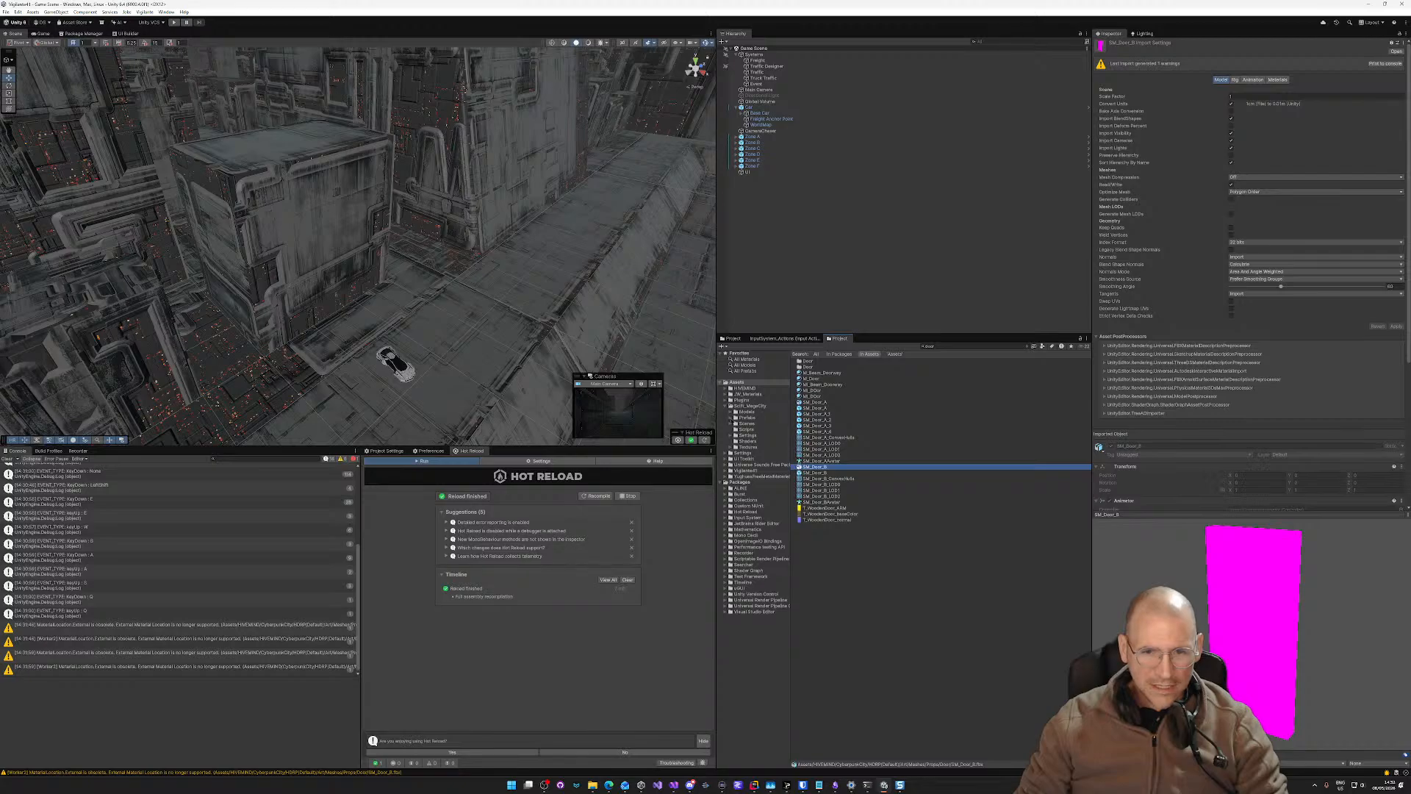
left_click(731, 418)
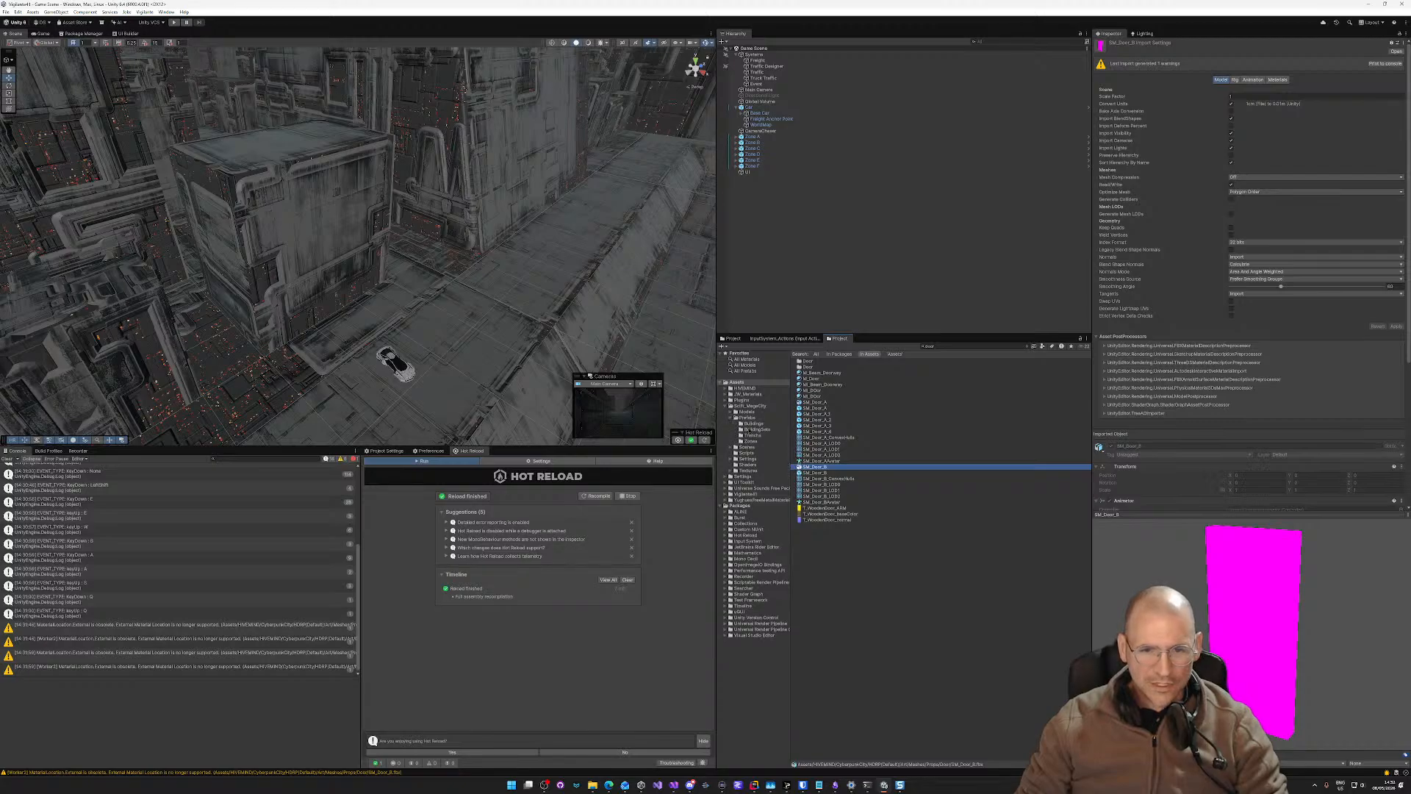
left_click(754, 424)
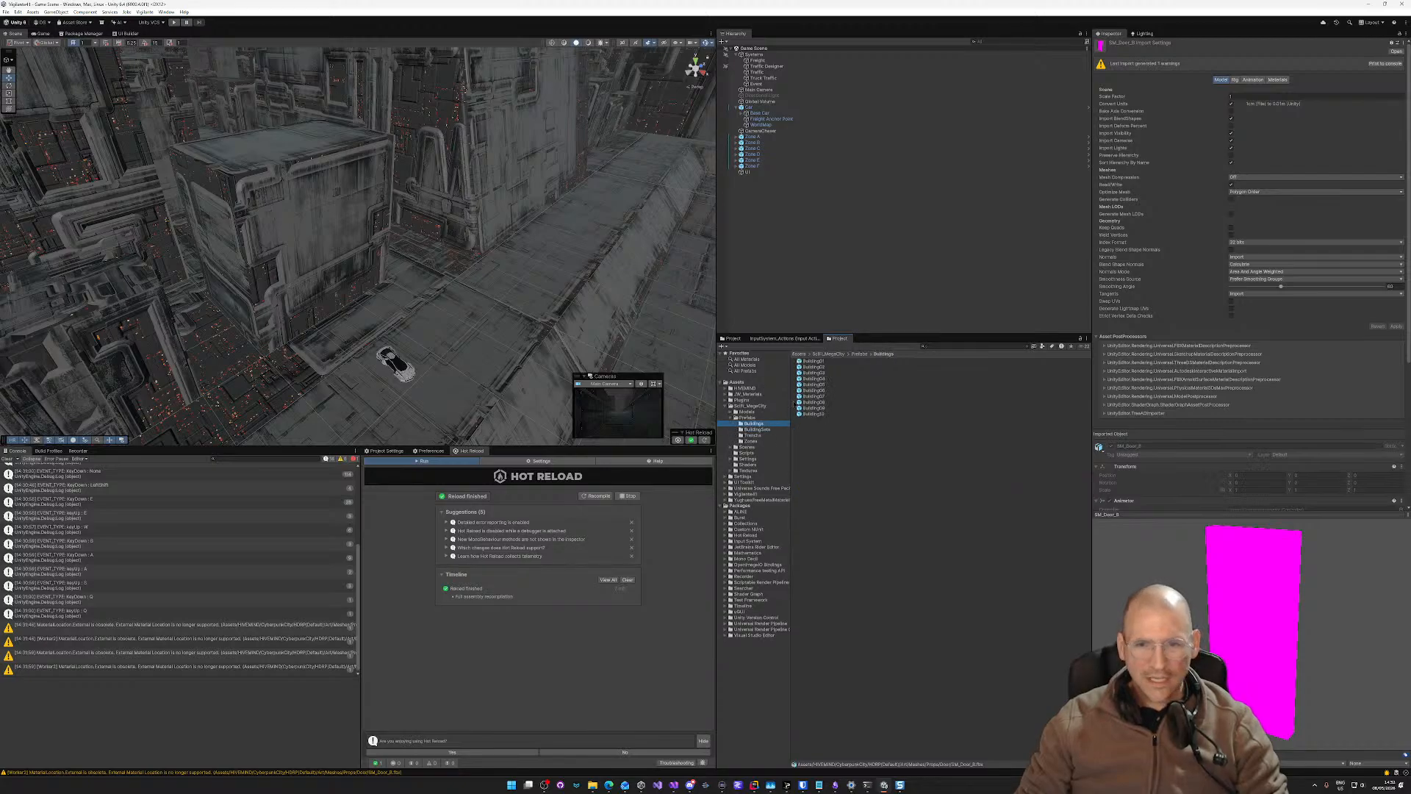
left_click(814, 384)
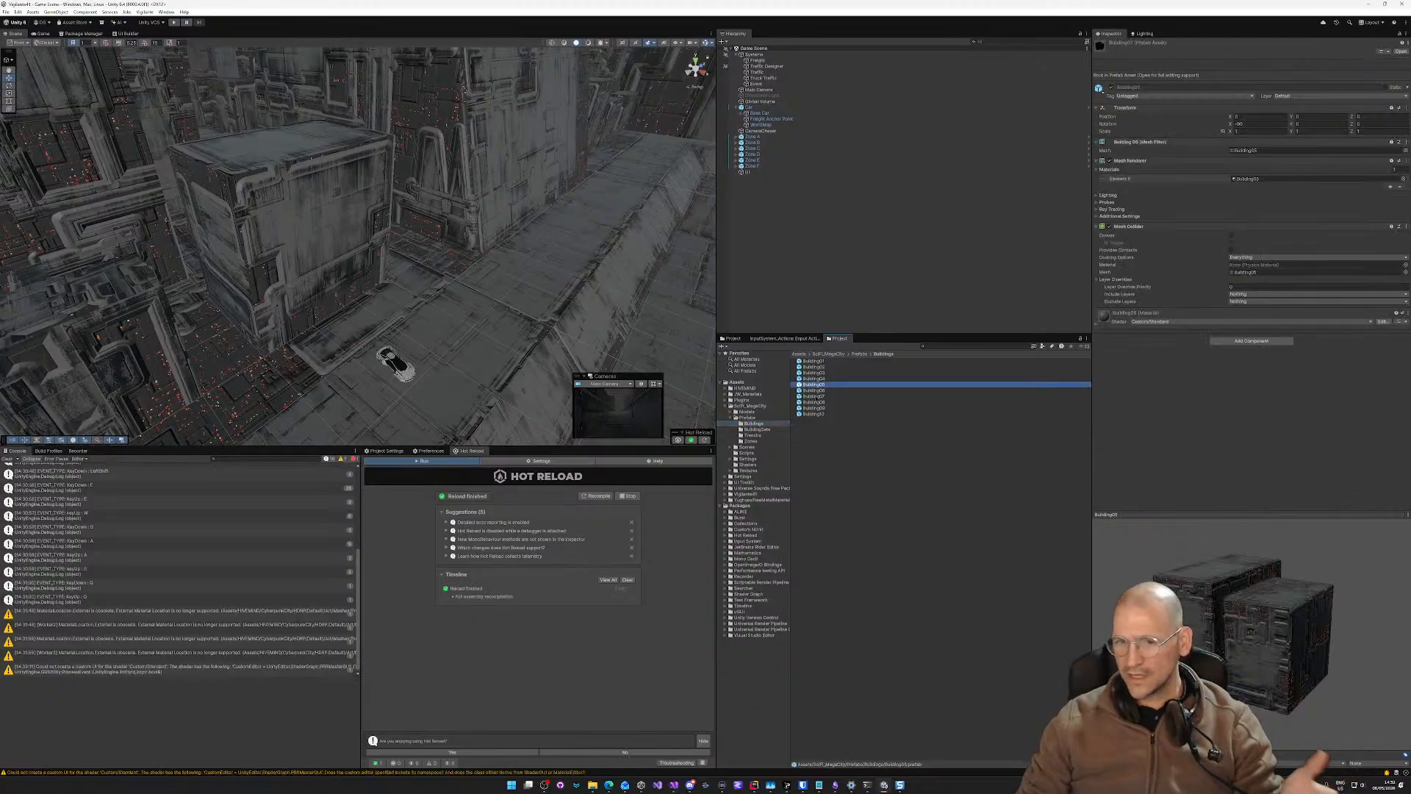
left_click(813, 373)
left_click(812, 367)
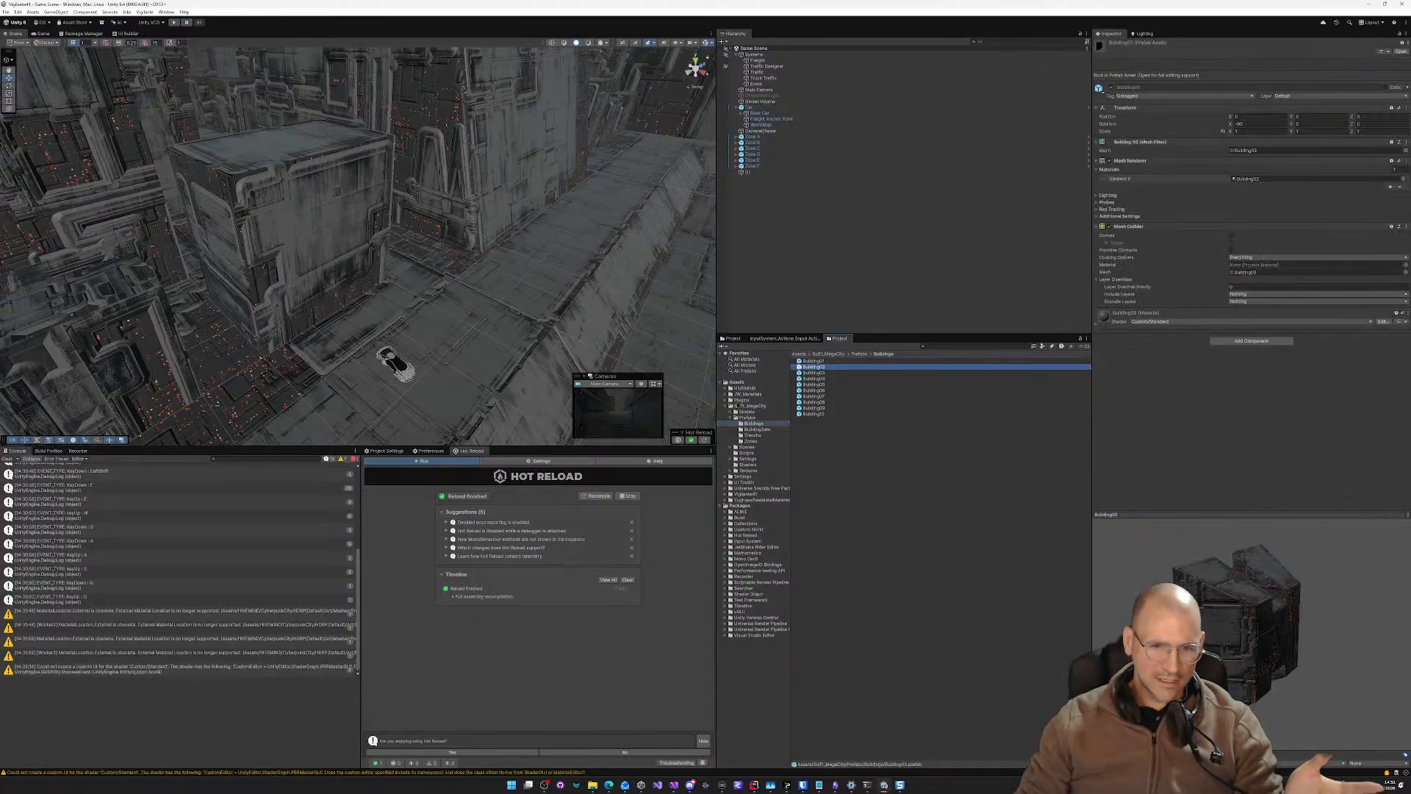
Step: Start importing the URP package in the HIVEMIND CyberpunkCity URP folder and move its progress window aside
left_click(725, 406)
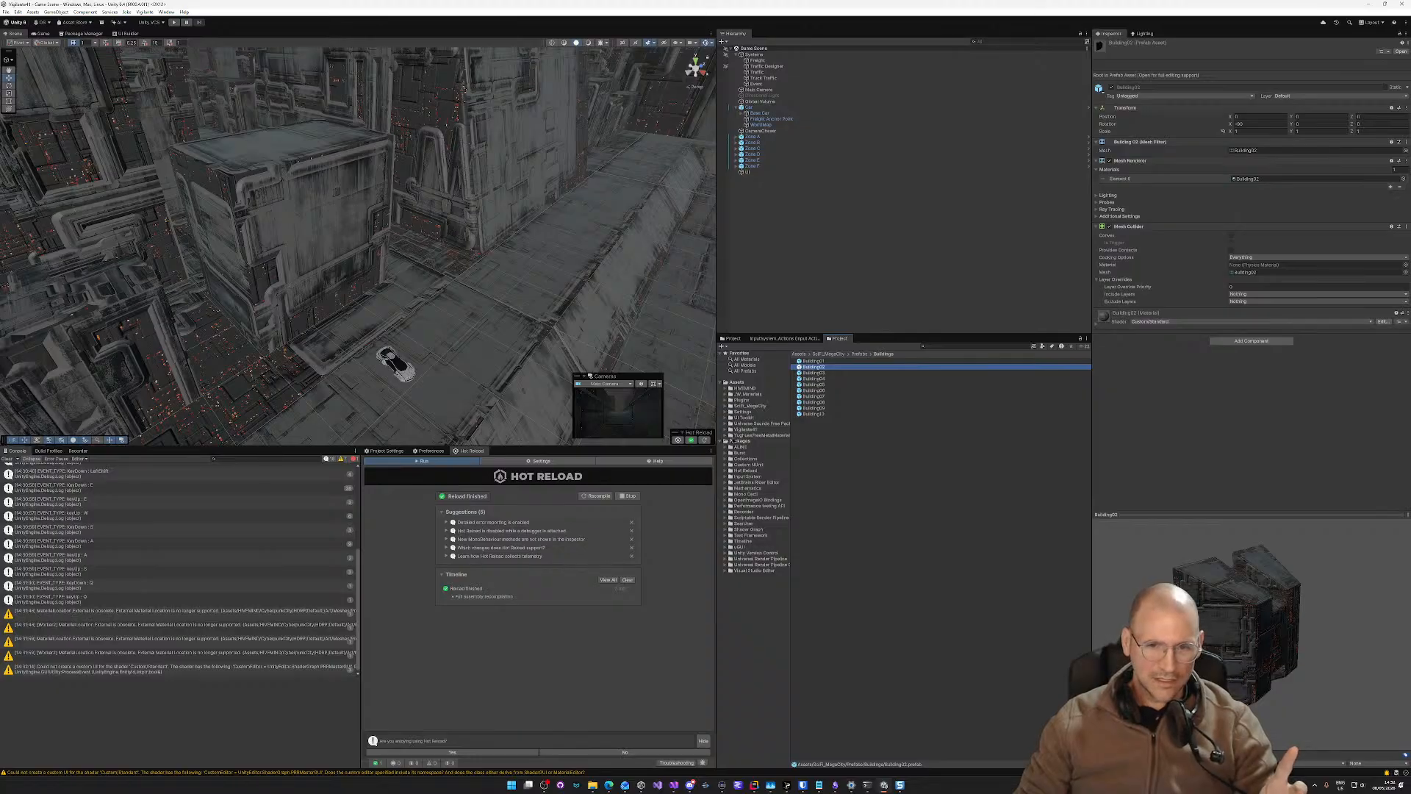
left_click(724, 388)
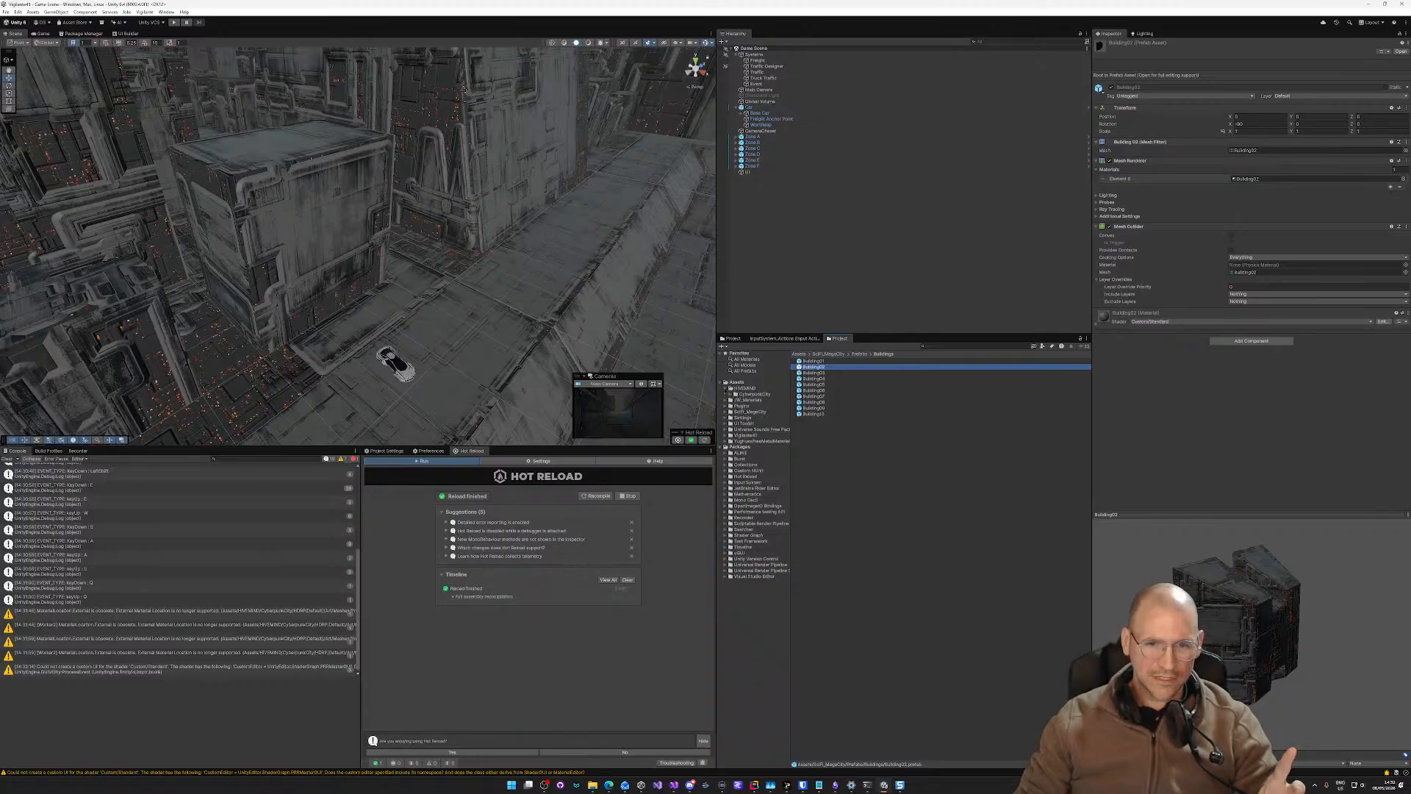
left_click(750, 395)
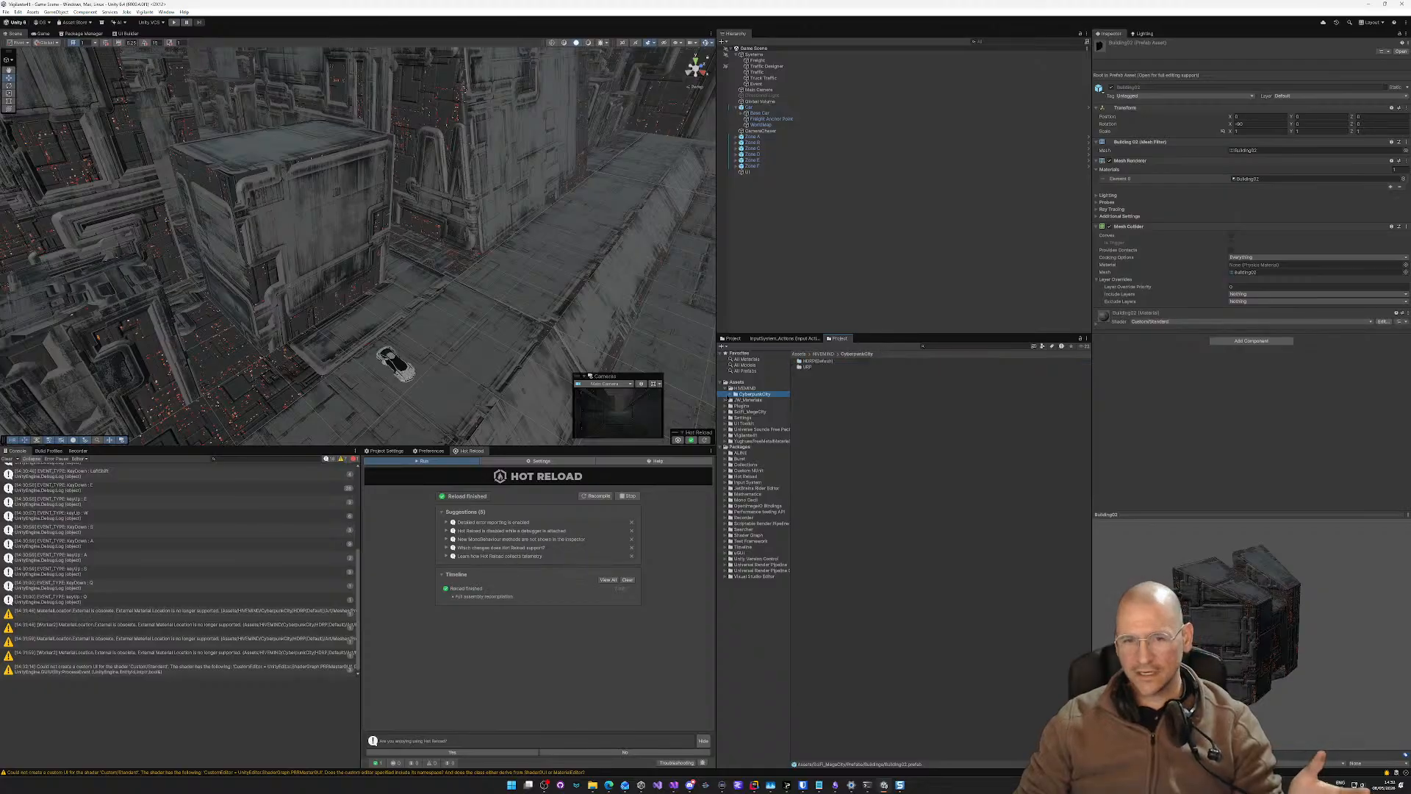
left_click(730, 394)
left_click(749, 406)
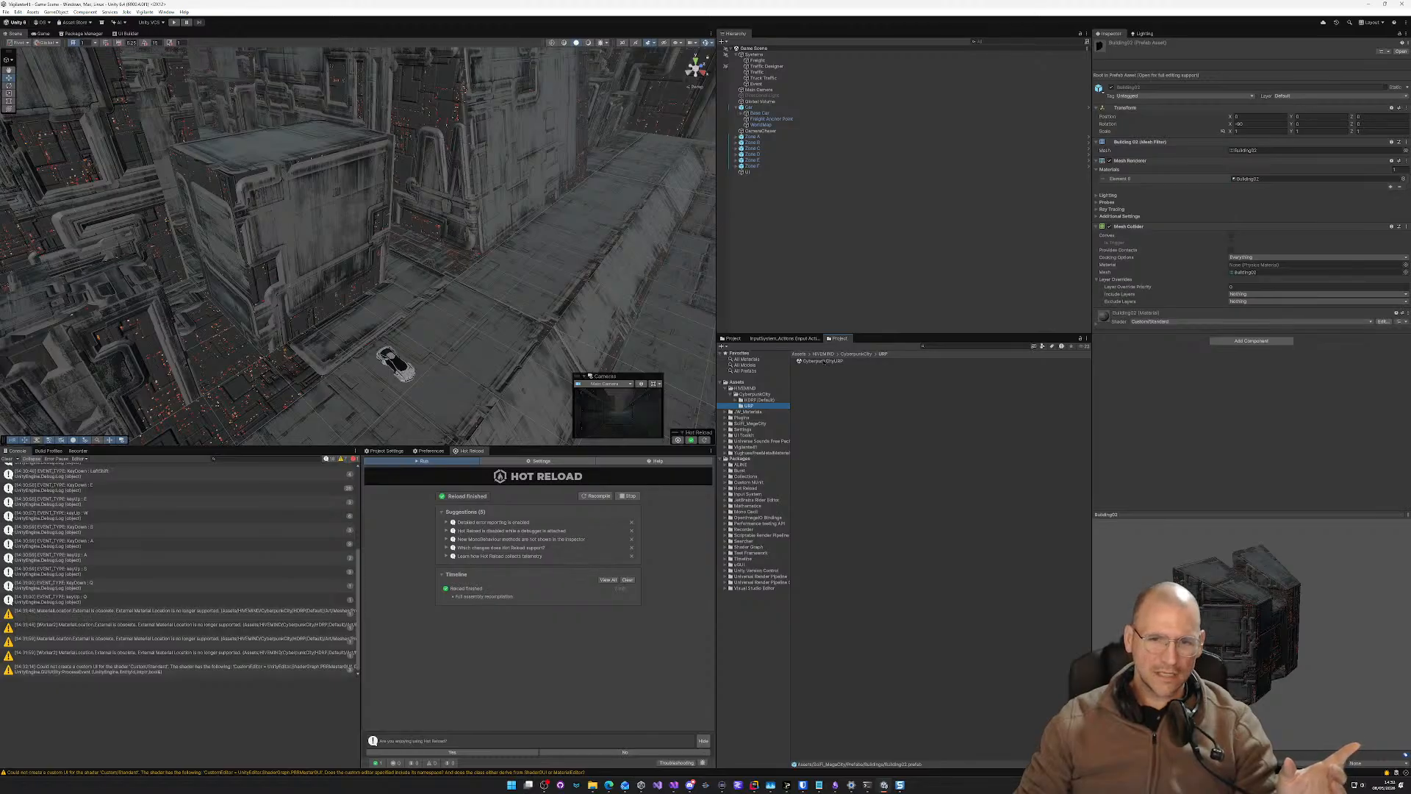
left_click(820, 361)
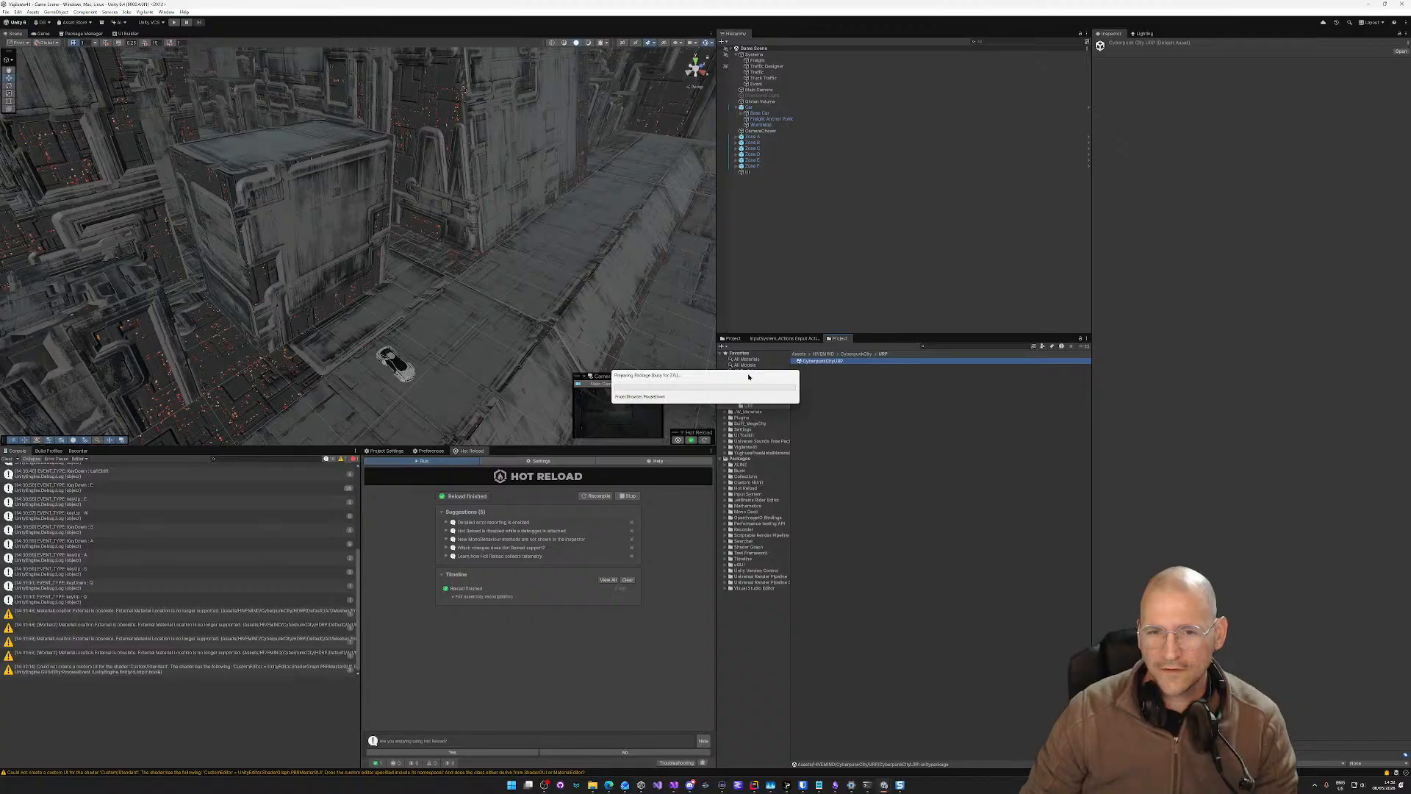
left_click_drag(750, 380, 840, 247)
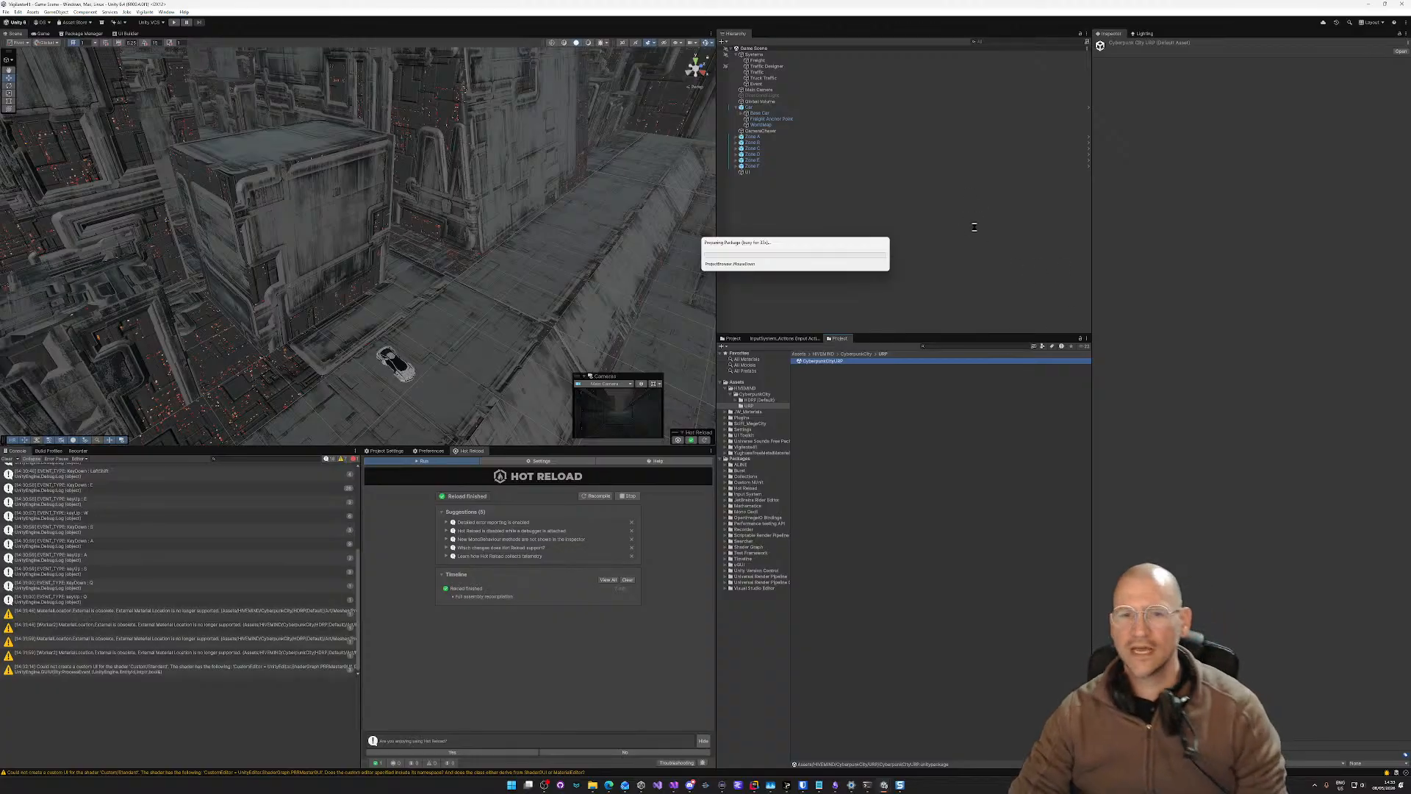
Step: Switch to the V41 Tasks note in Obsidian and bring up the Vigilante task list in Asana to review both
key("alt+Tab")
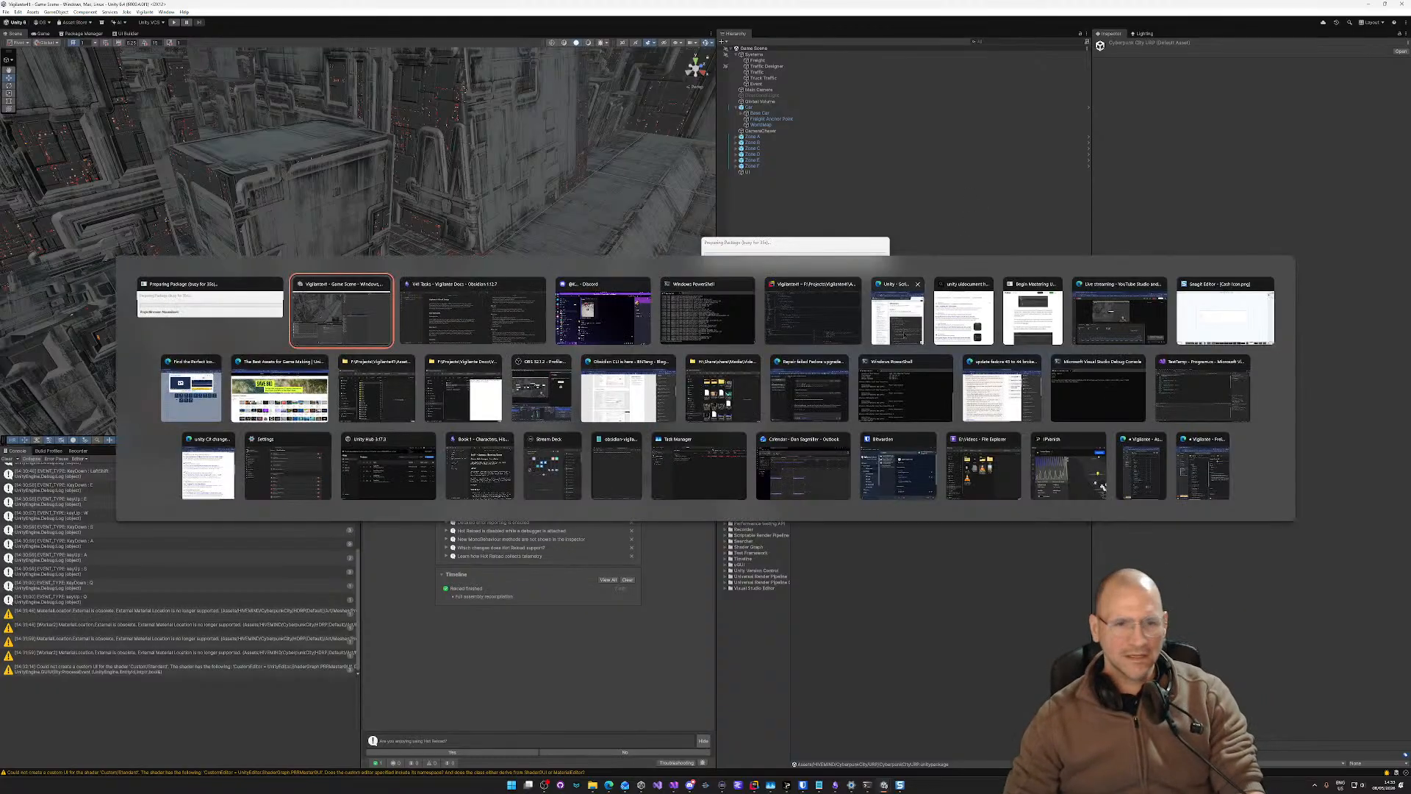
left_click(467, 315)
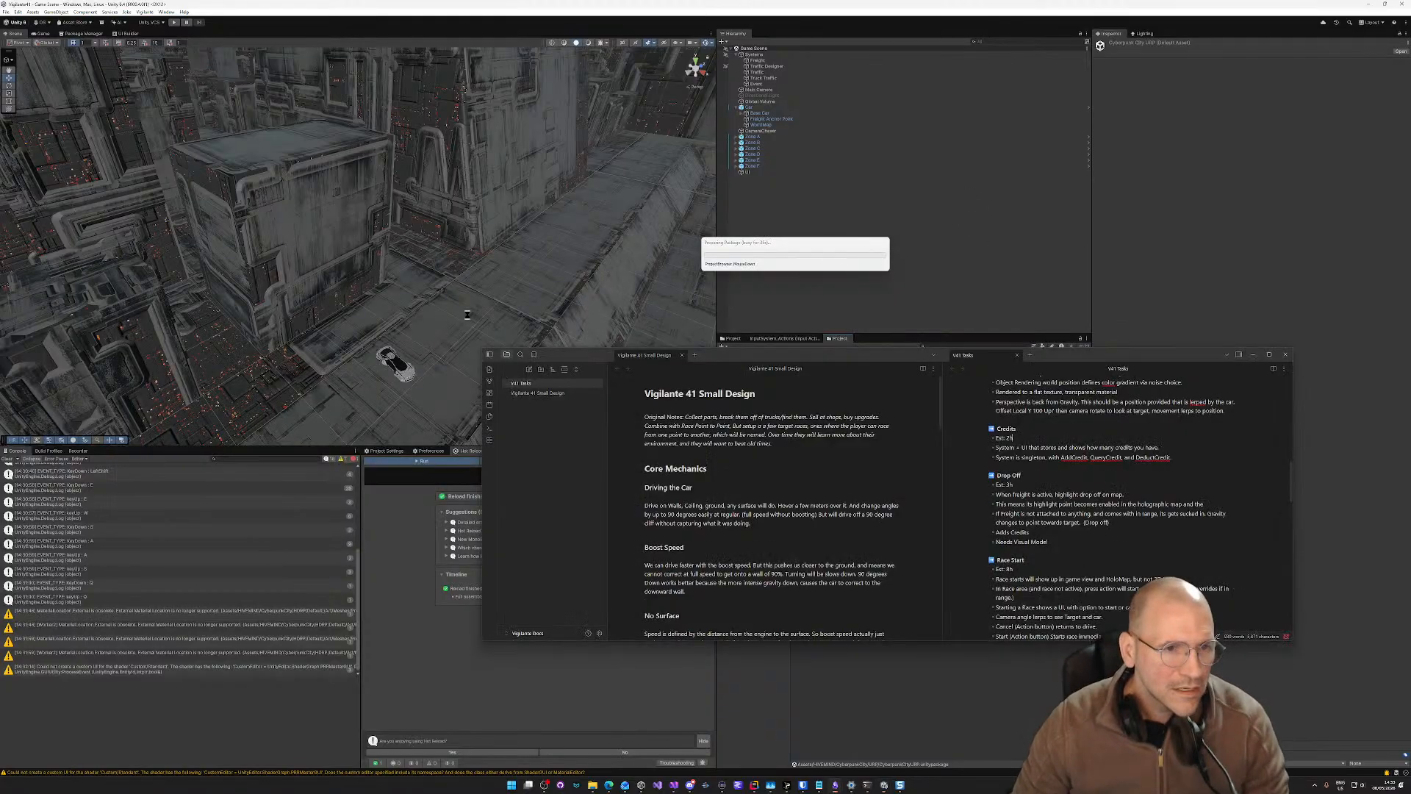
left_click(1070, 470)
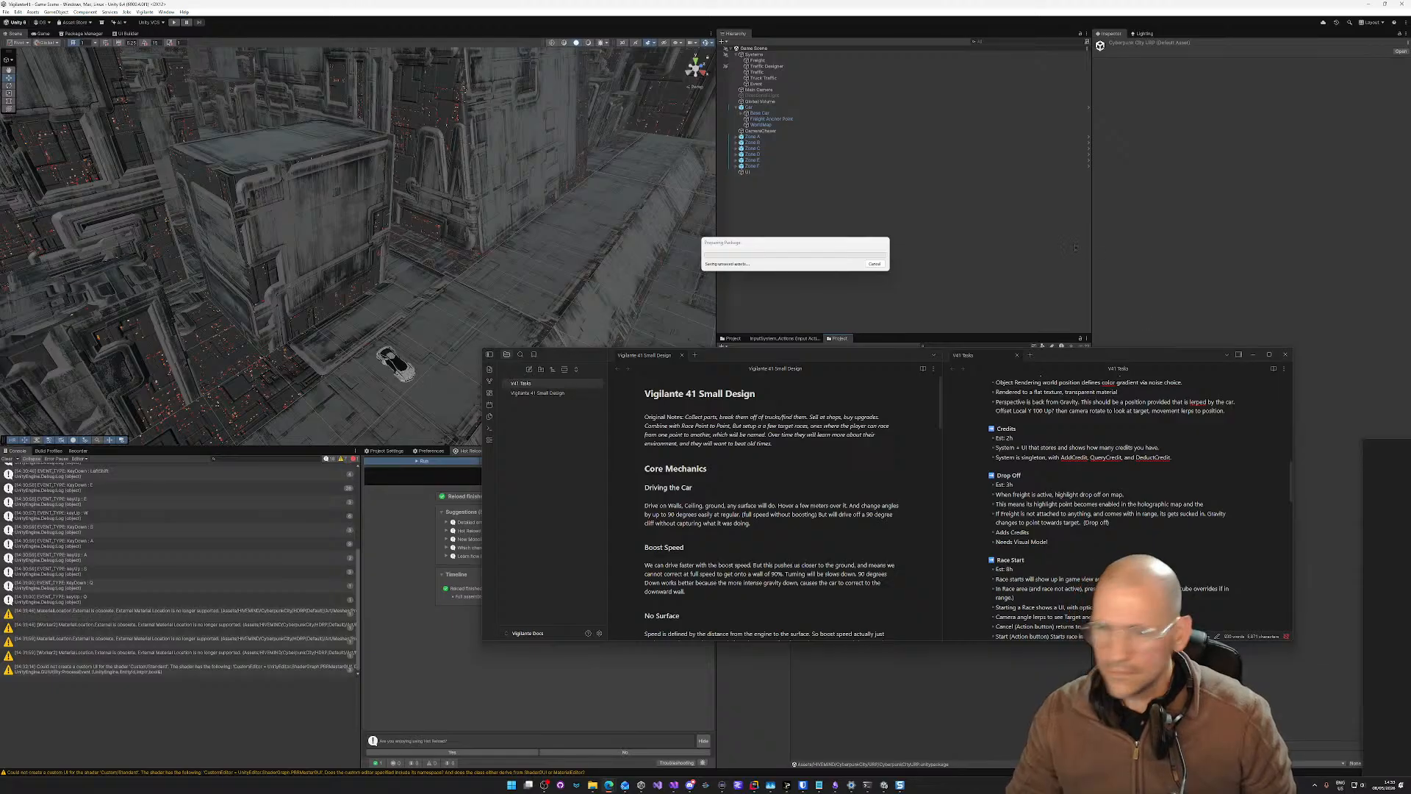
left_click_drag(744, 178, 151, 123)
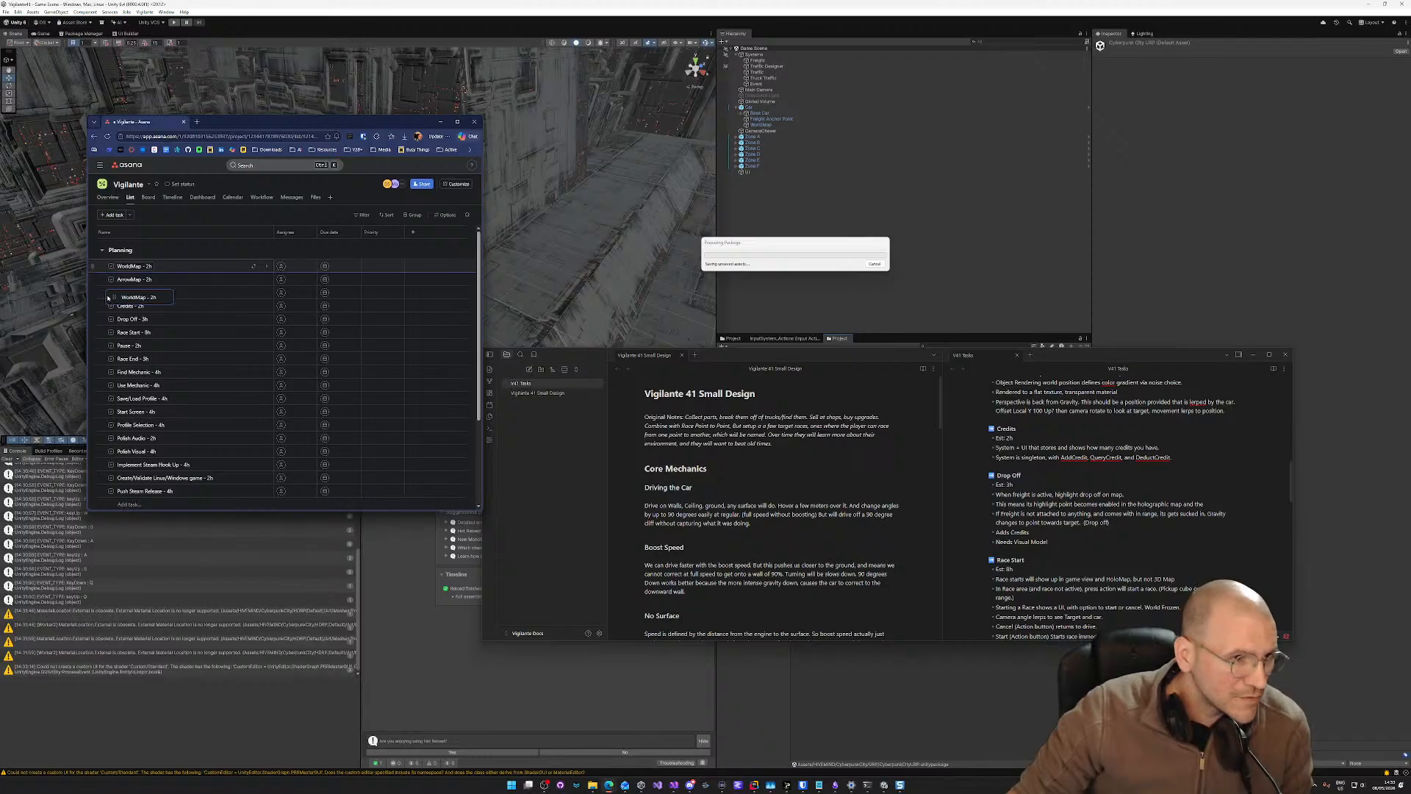
scroll(92, 269, "down", 3)
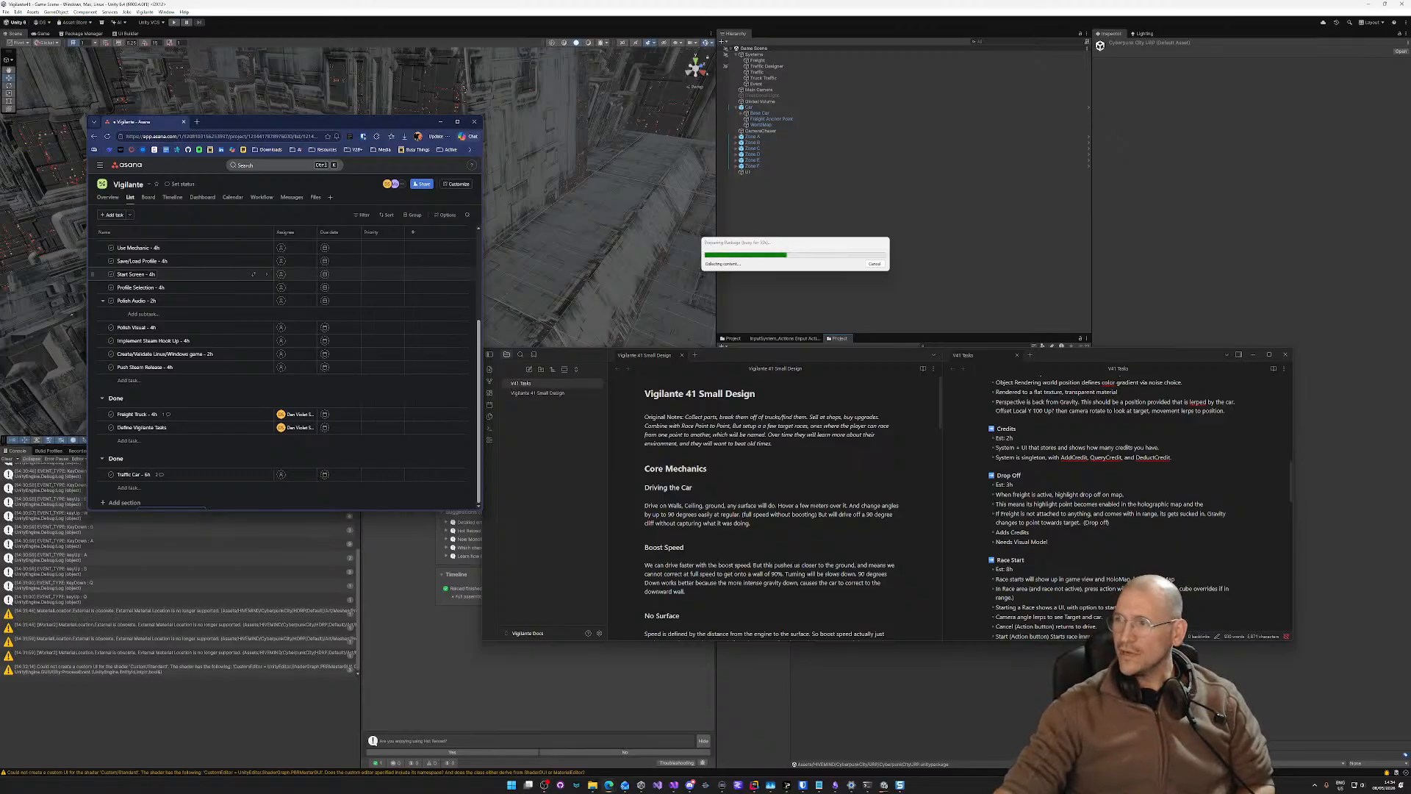
Step: Bring up and widen the OBS window, refresh its YouTube stream list and select the live Creating Vigilante stream
left_click_drag(868, 2, 1118, 102)
left_click(1193, 158)
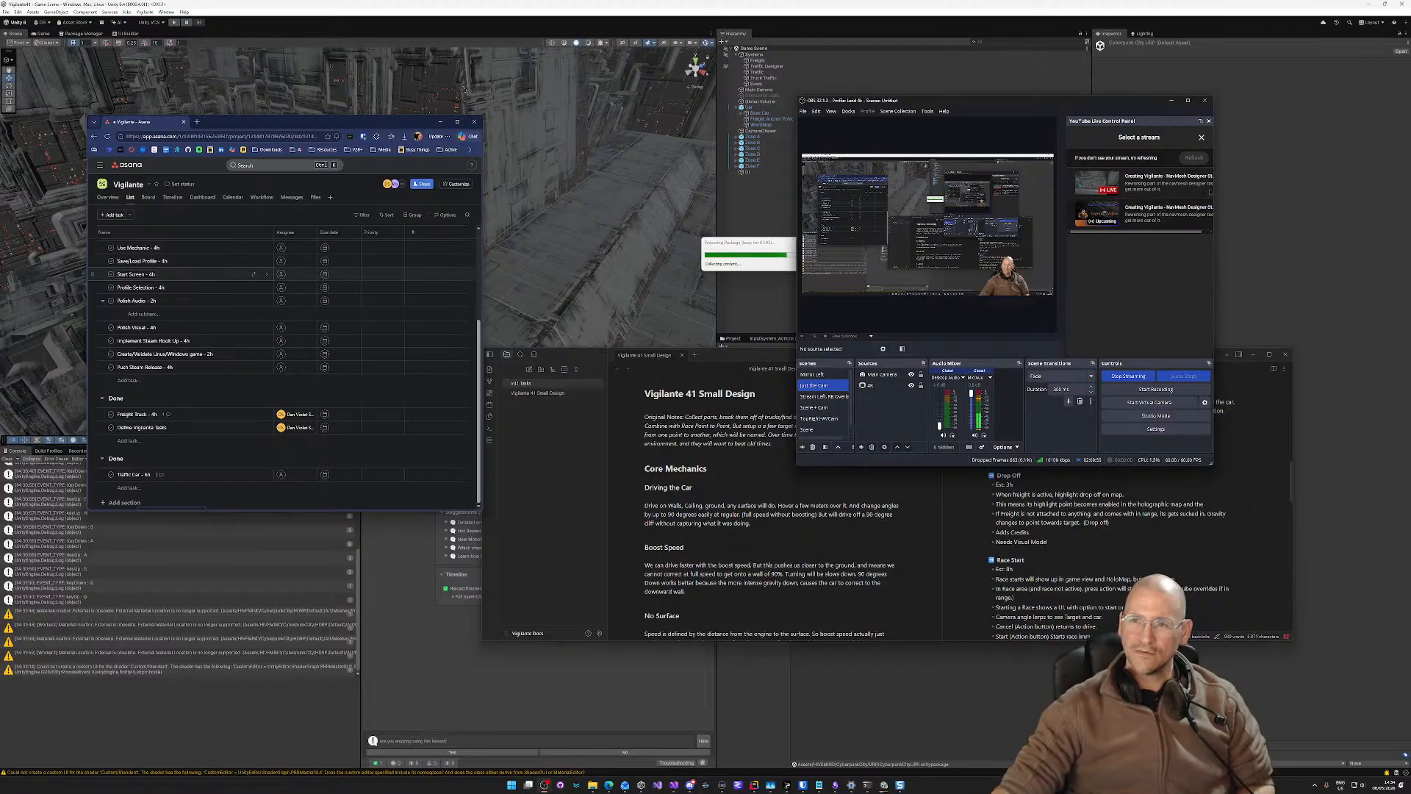
left_click_drag(1213, 190, 1364, 213)
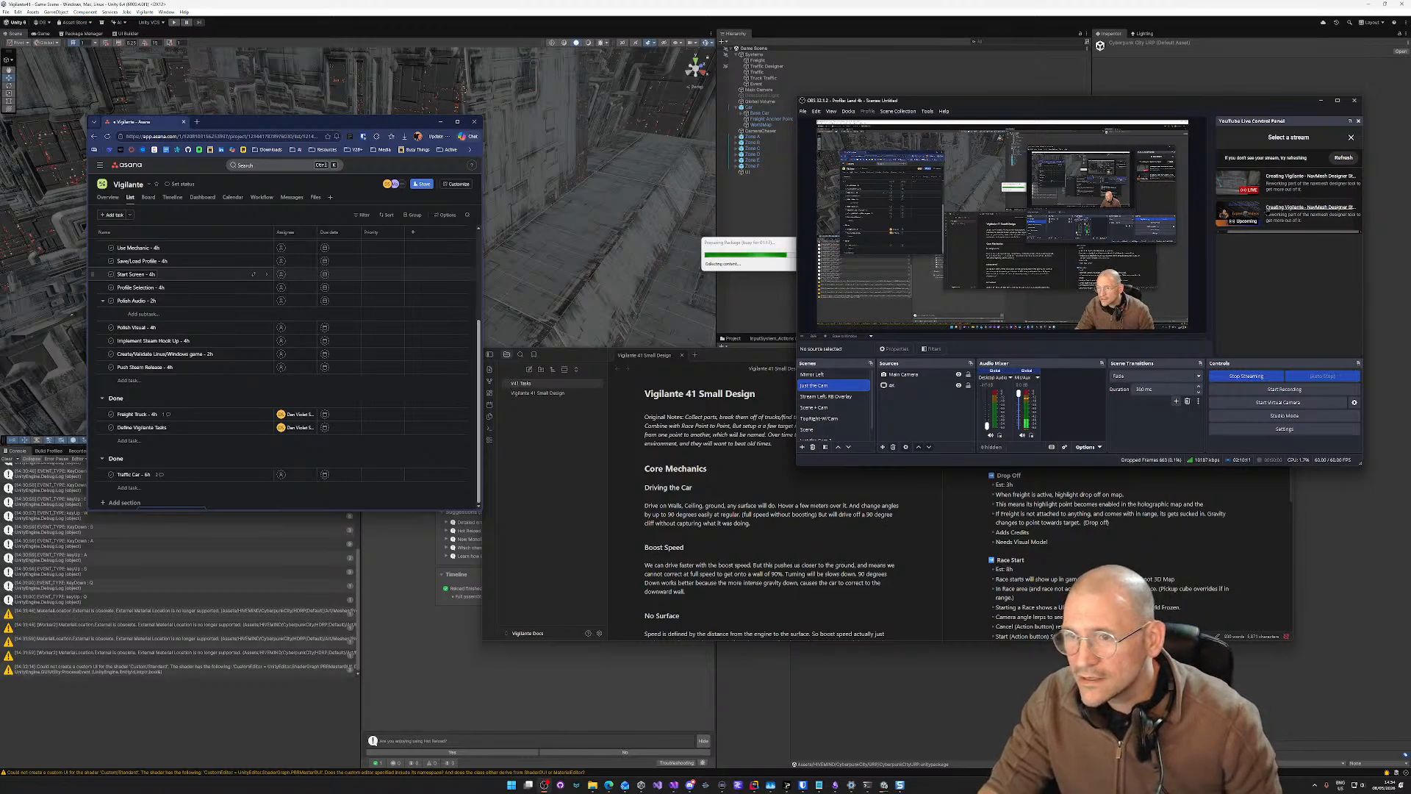
left_click(1284, 184)
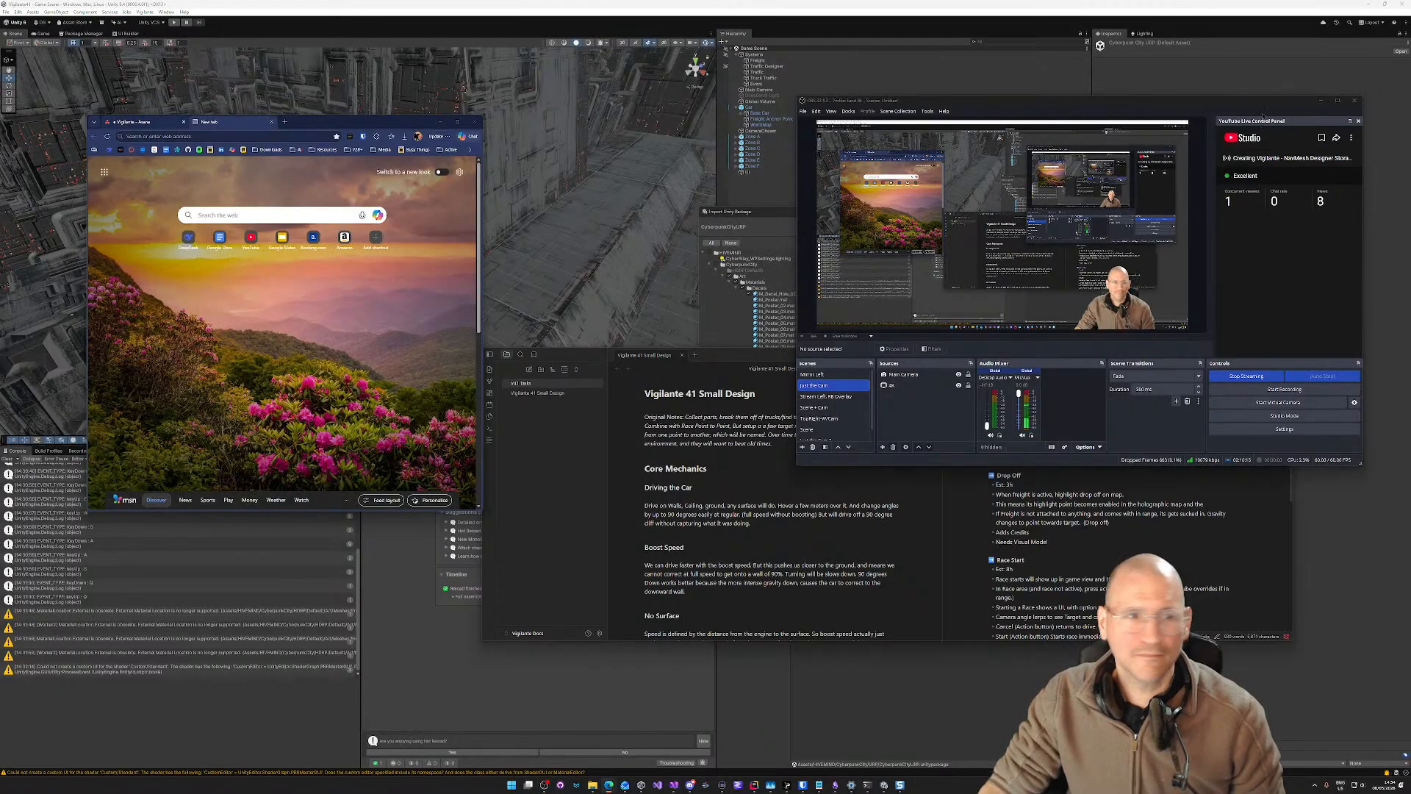
Step: Return to the Asana Vigilante list and move the WorldMap and Credits tasks from Planning to Done
left_click(146, 123)
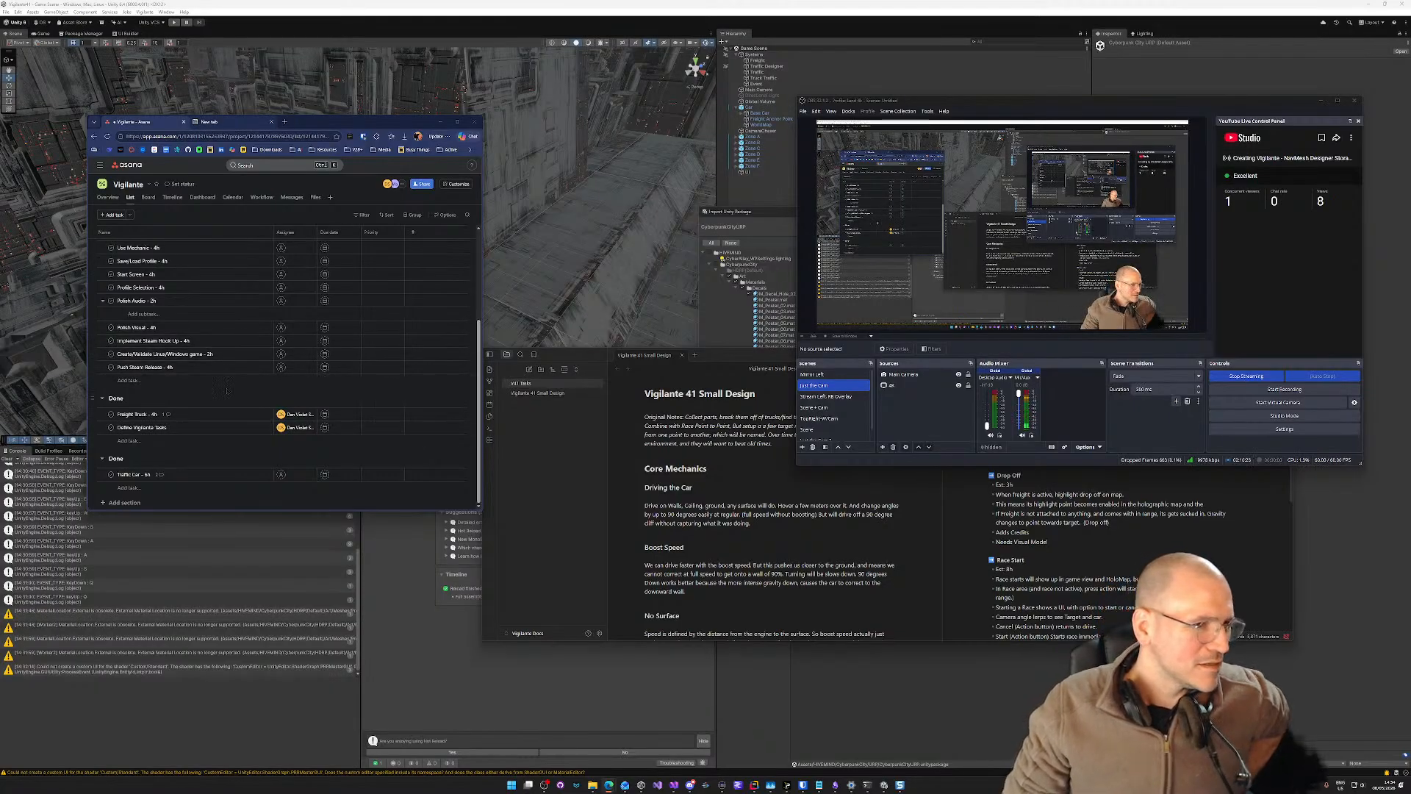
scroll(109, 374, "up", 3)
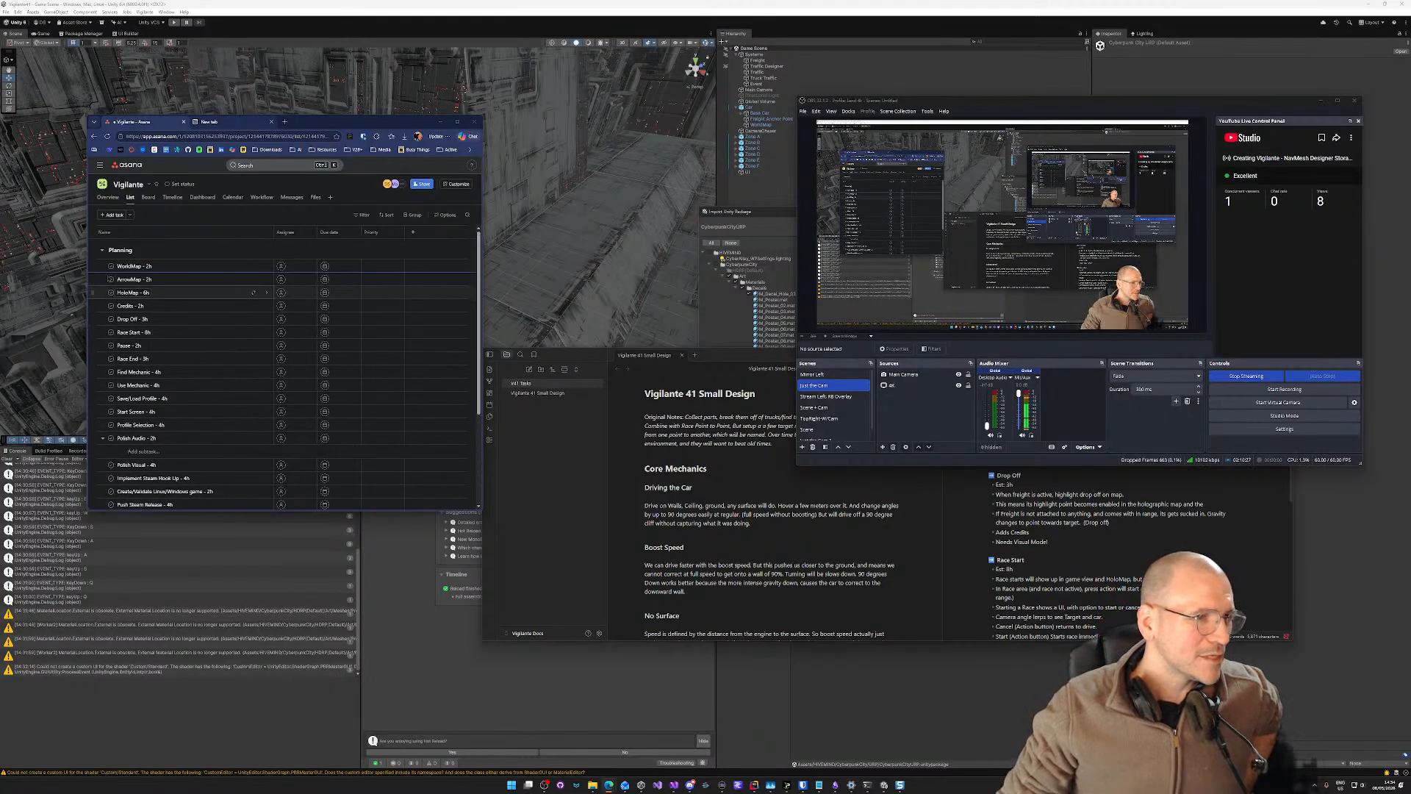
left_click_drag(97, 266, 120, 429)
scroll(141, 276, "up", 3)
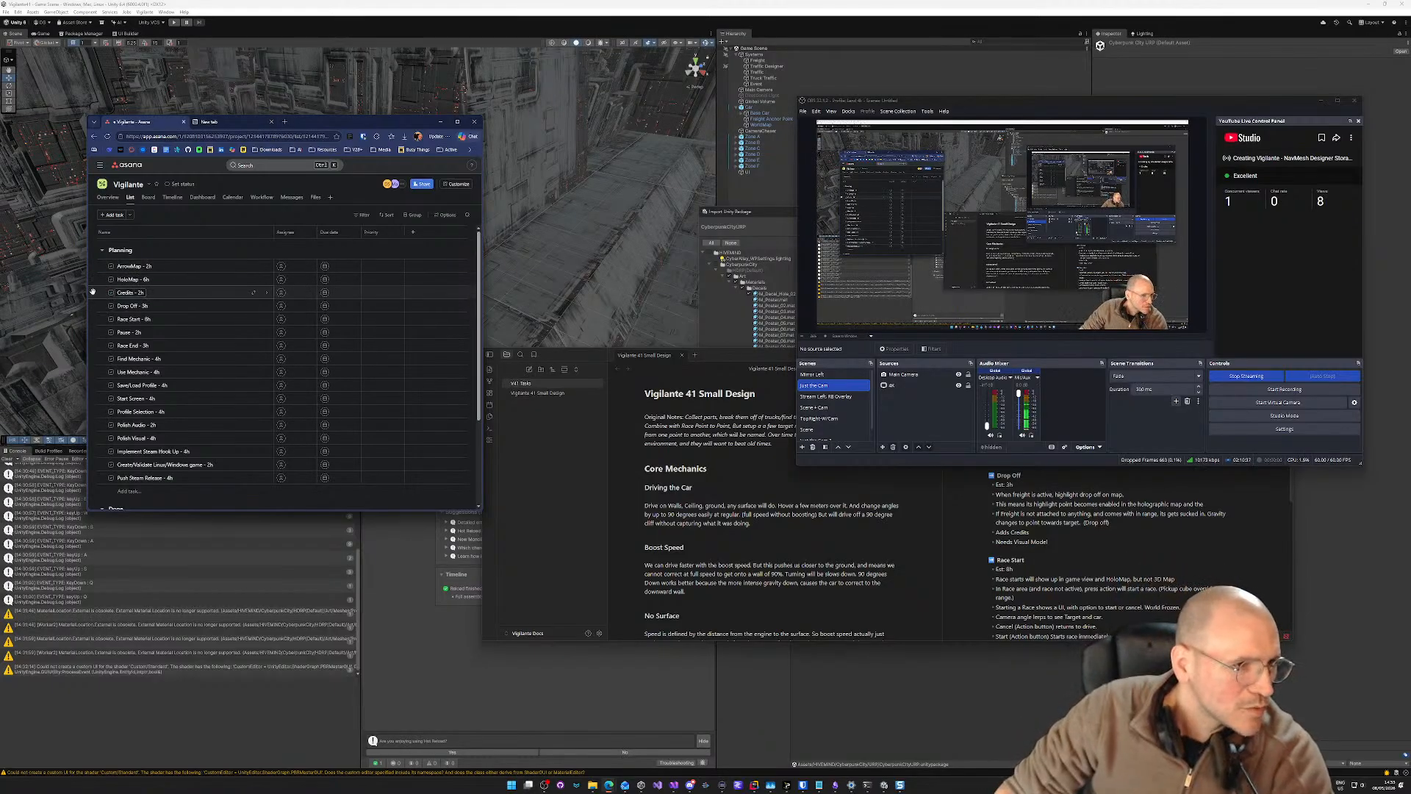
left_click_drag(94, 293, 99, 445)
scroll(117, 294, "up", 2)
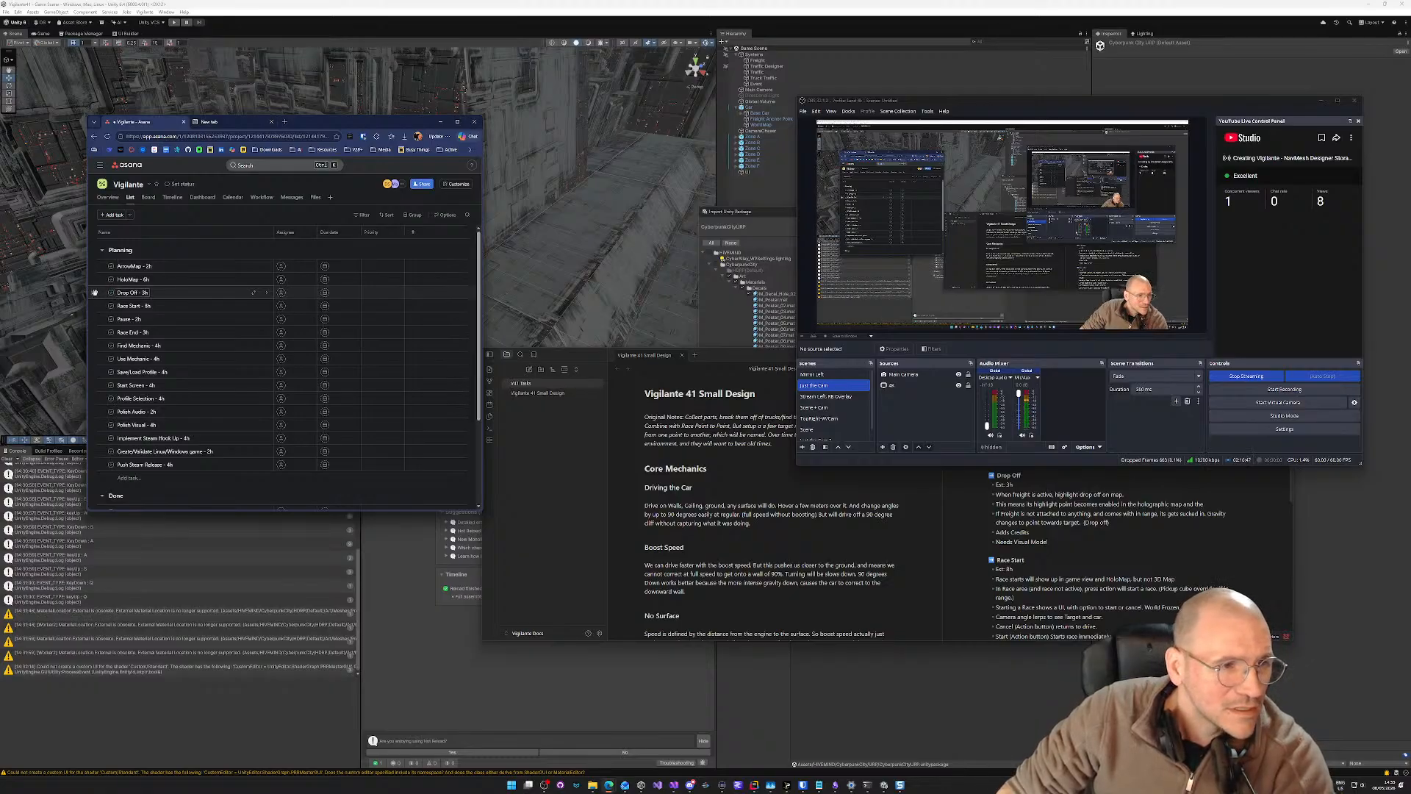
Step: Assign the Drop Off task to the project owner and sort the task list by assignee
left_click(281, 292)
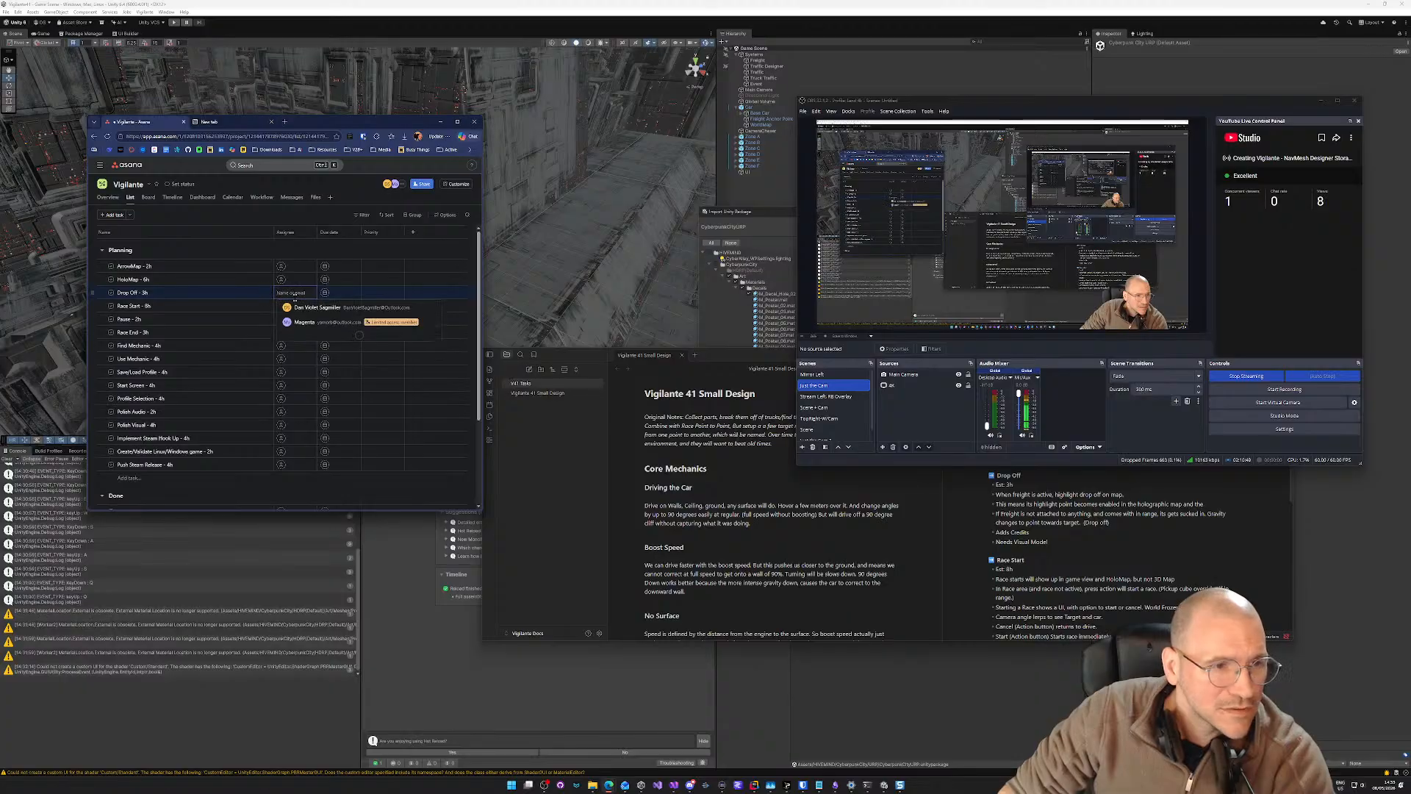
left_click(309, 307)
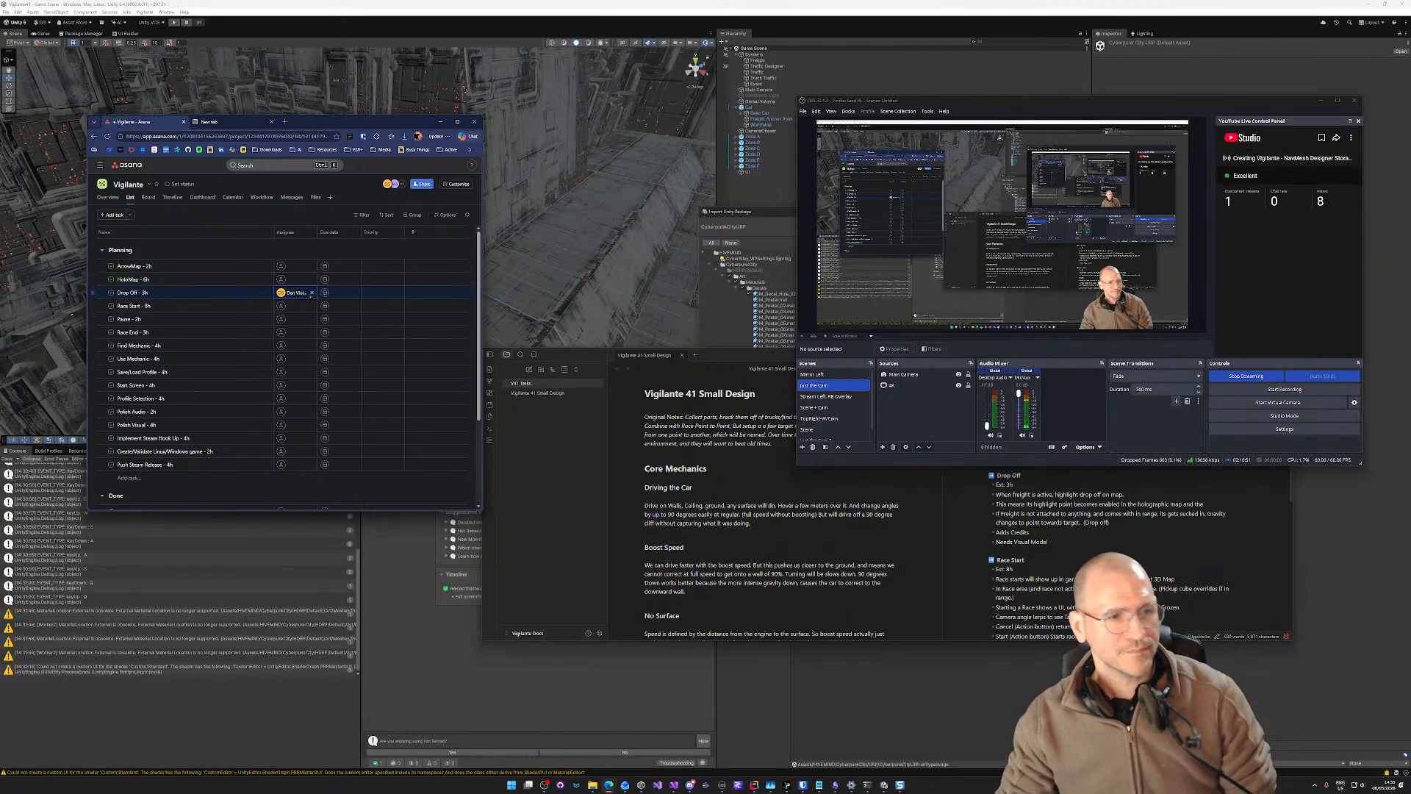
left_click(281, 293)
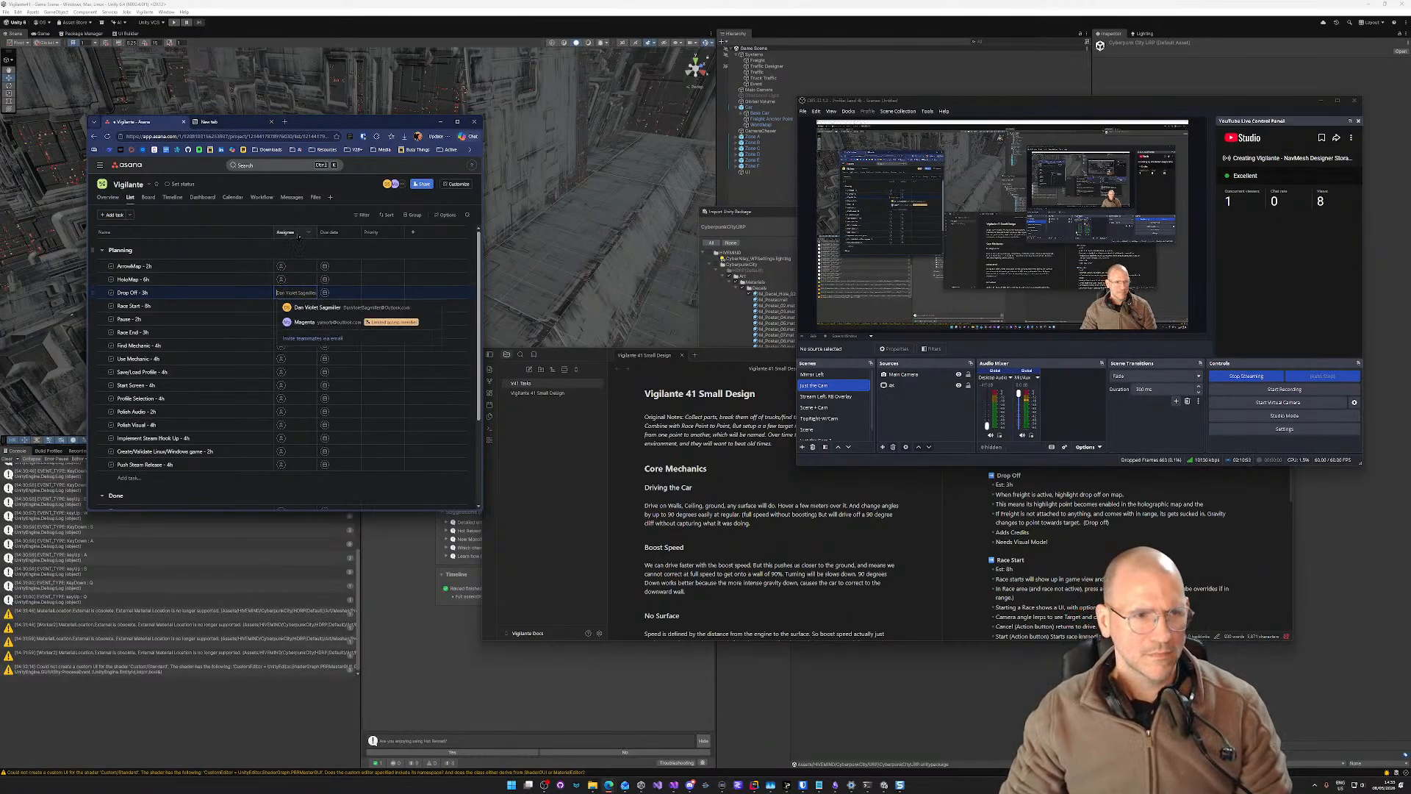
left_click(286, 232)
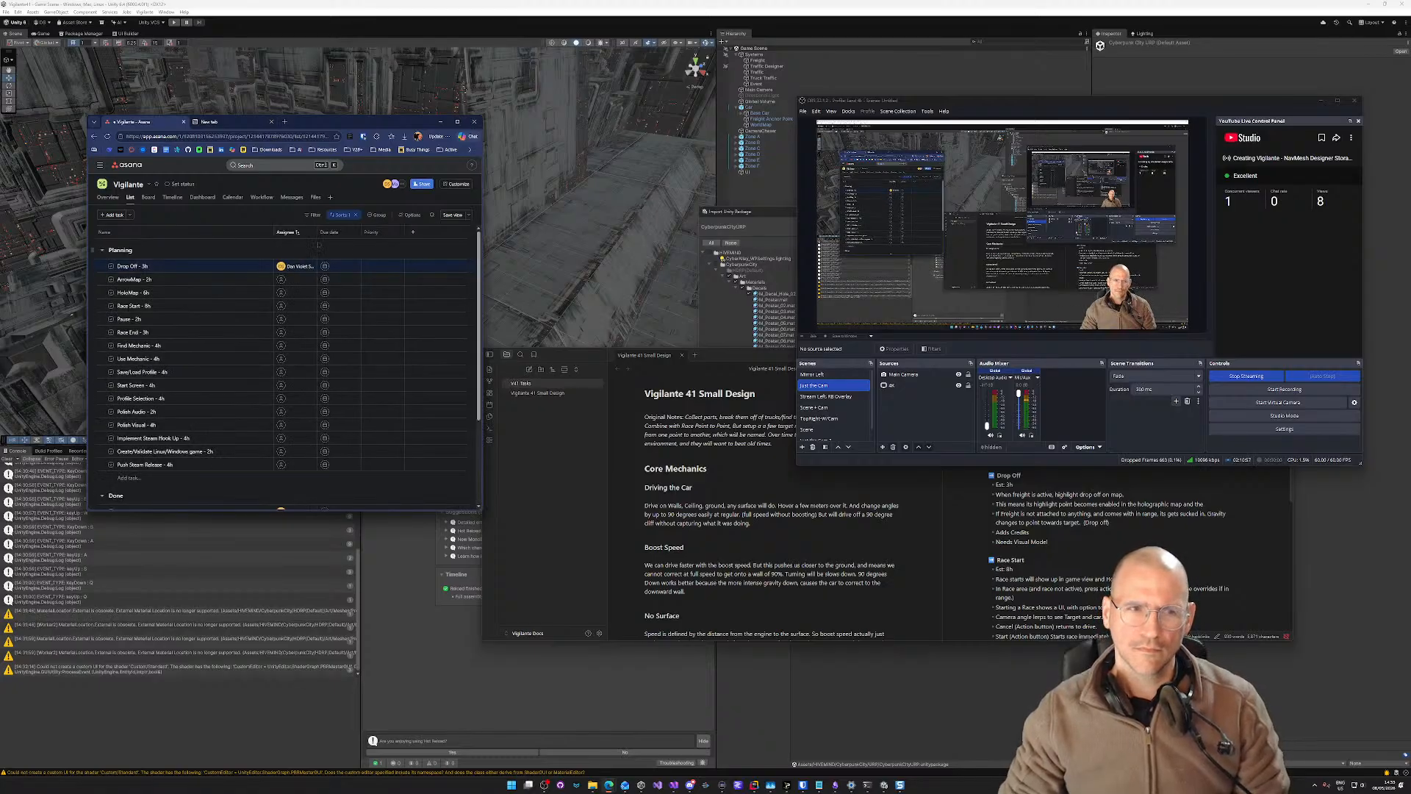
Step: Review the Drop Off task's details and description in the Asana window and minimize it
left_click_drag(373, 126, 0, 140)
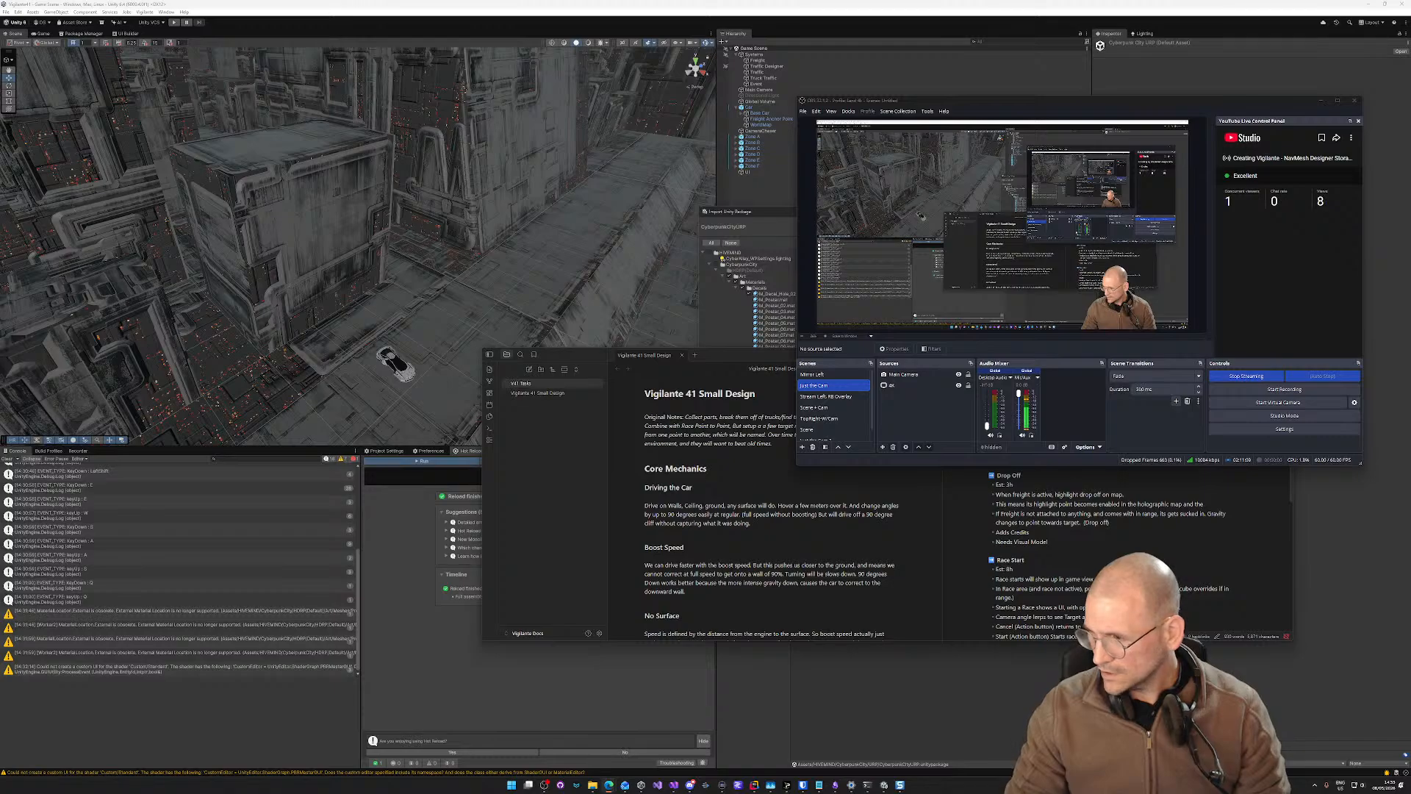
left_click_drag(1410, 412, 324, 98)
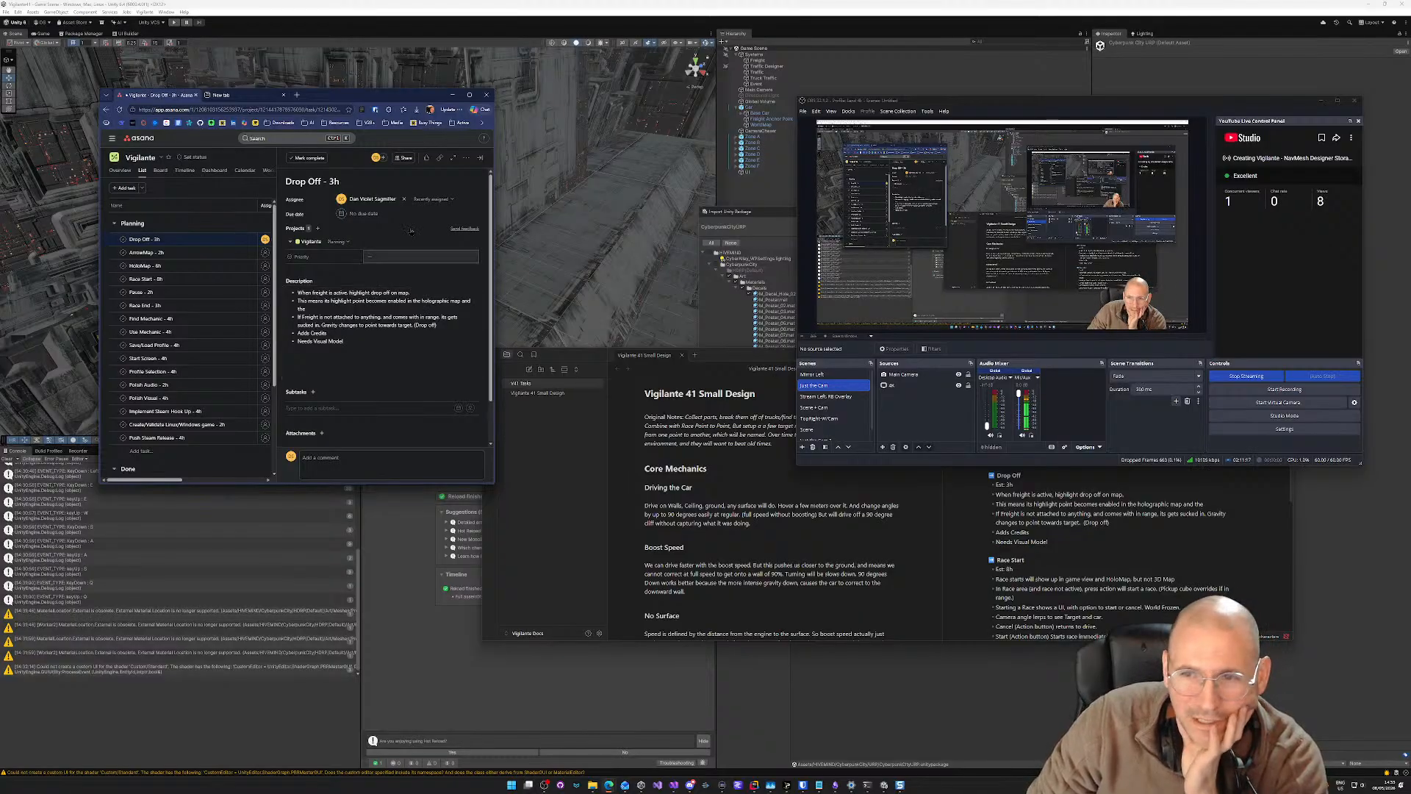
left_click(454, 95)
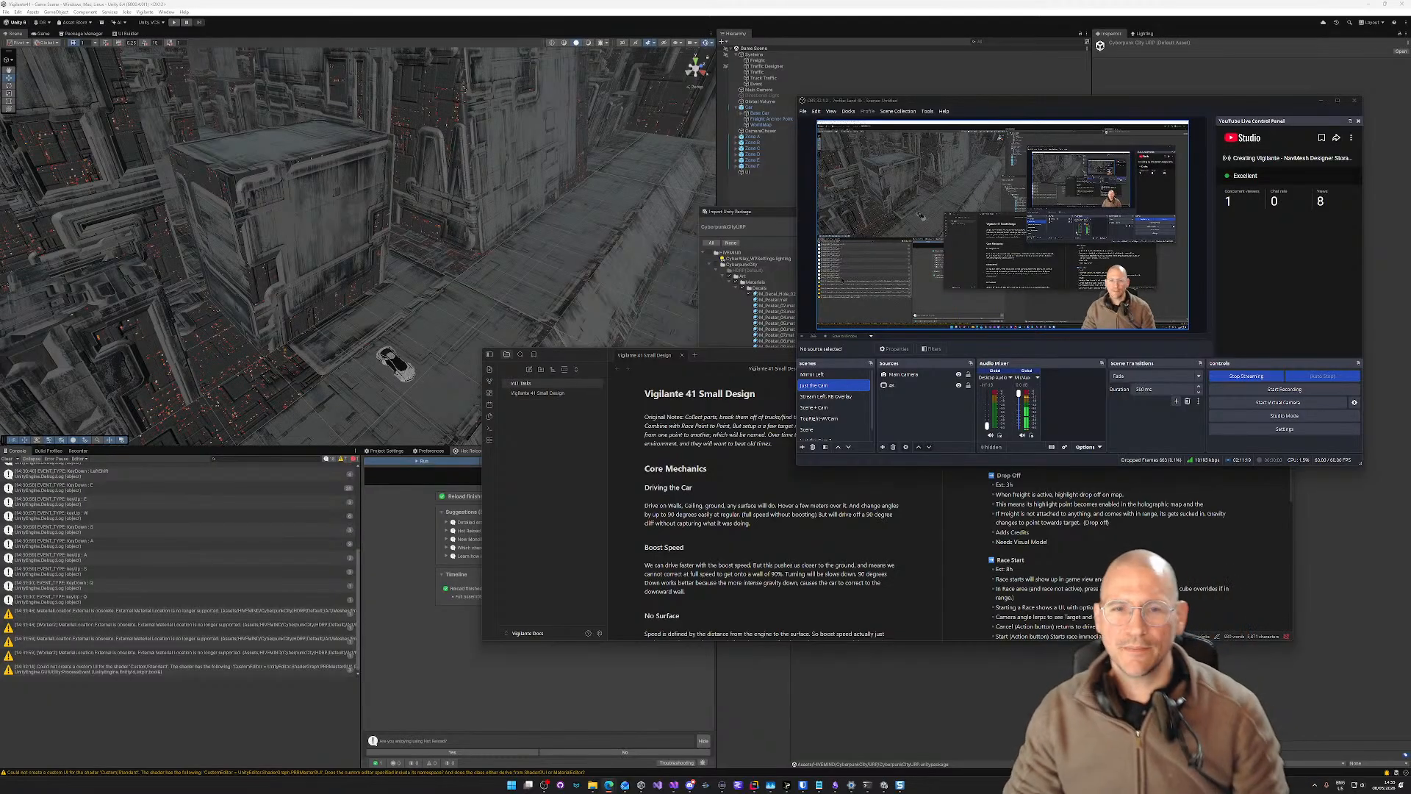
Step: Return to Unity and import the full contents of the CyberpunkCity URP package
left_click(779, 20)
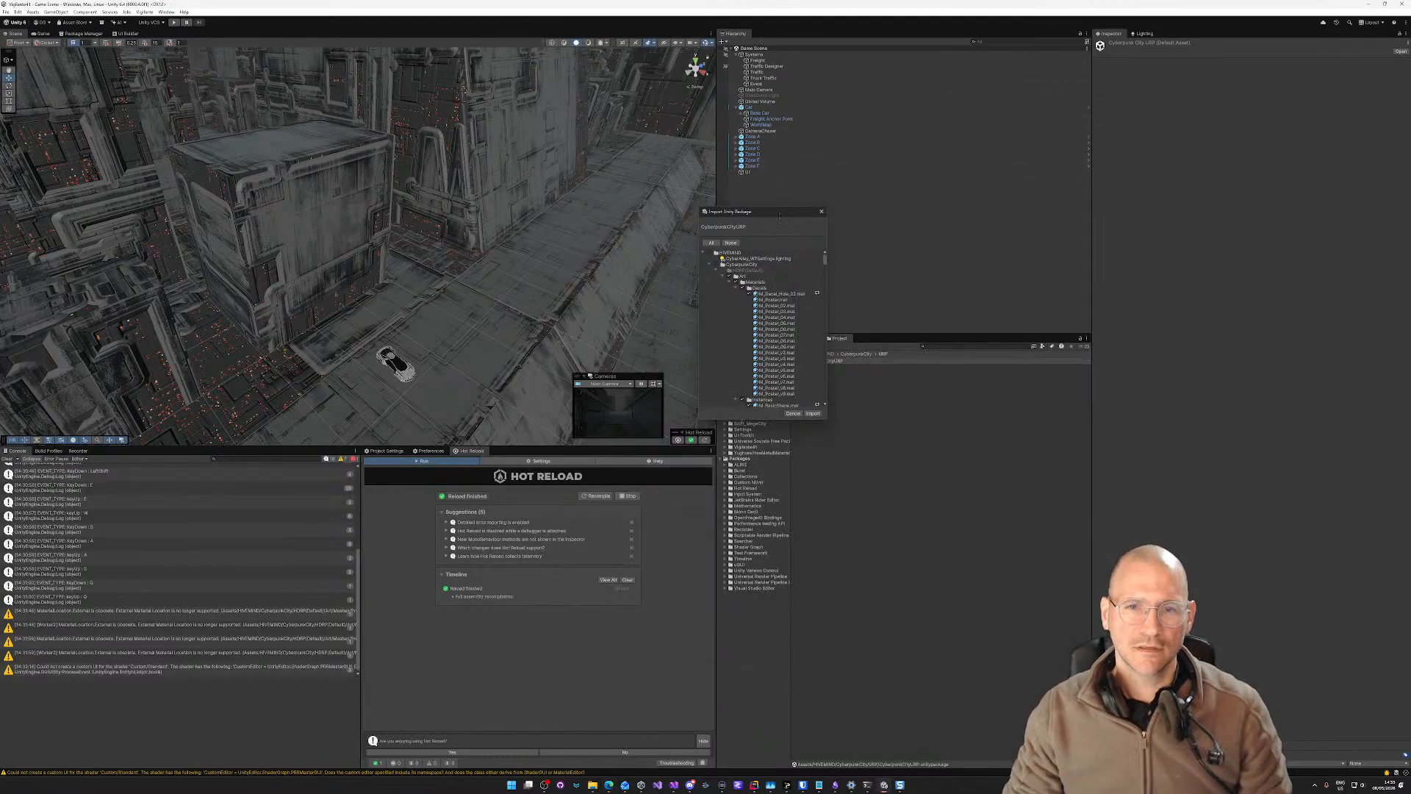
left_click_drag(780, 220, 656, 139)
left_click(690, 338)
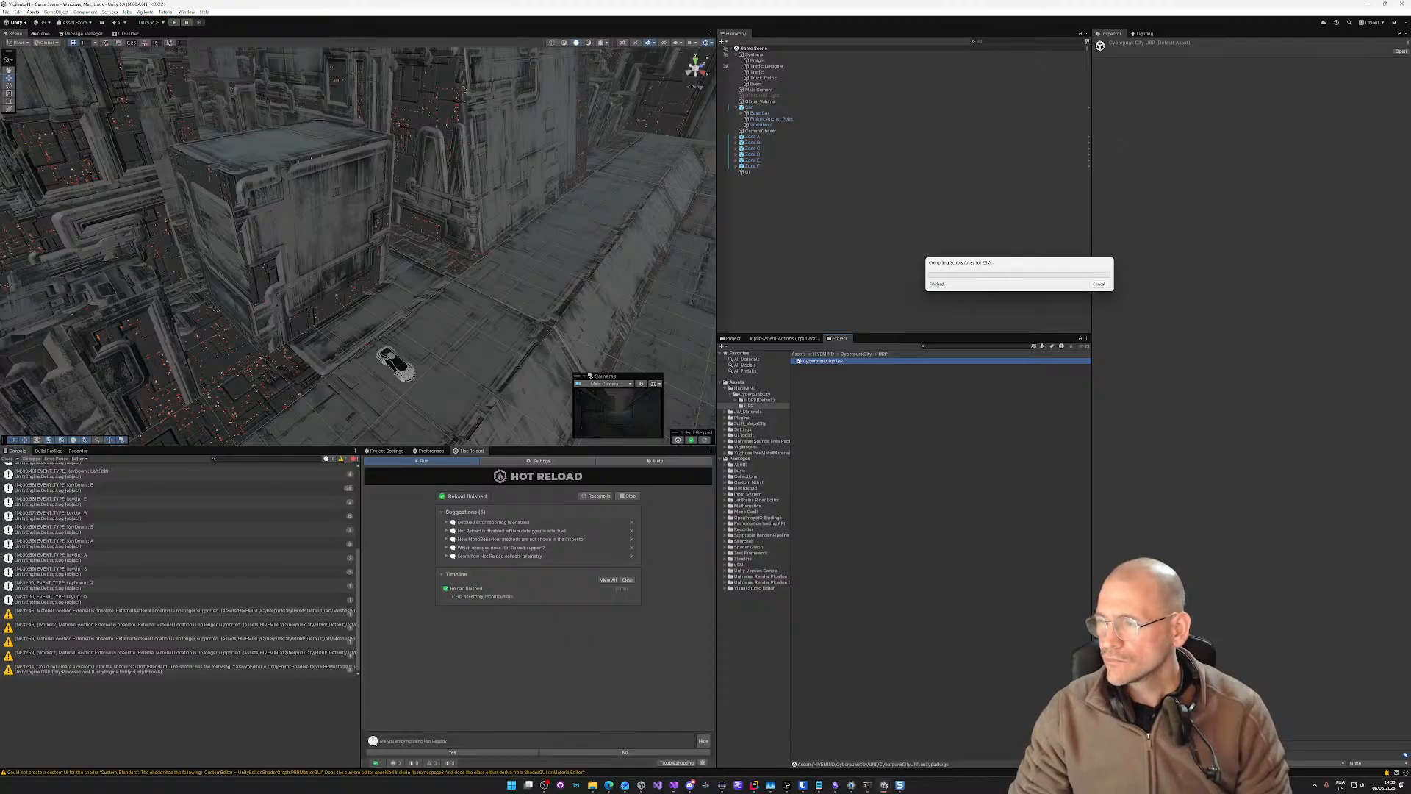
Step: Switch to the V41 Tasks note in Obsidian, review the Drop Off requirements, and return to Unity
key("alt+Tab")
key("alt+Tab")
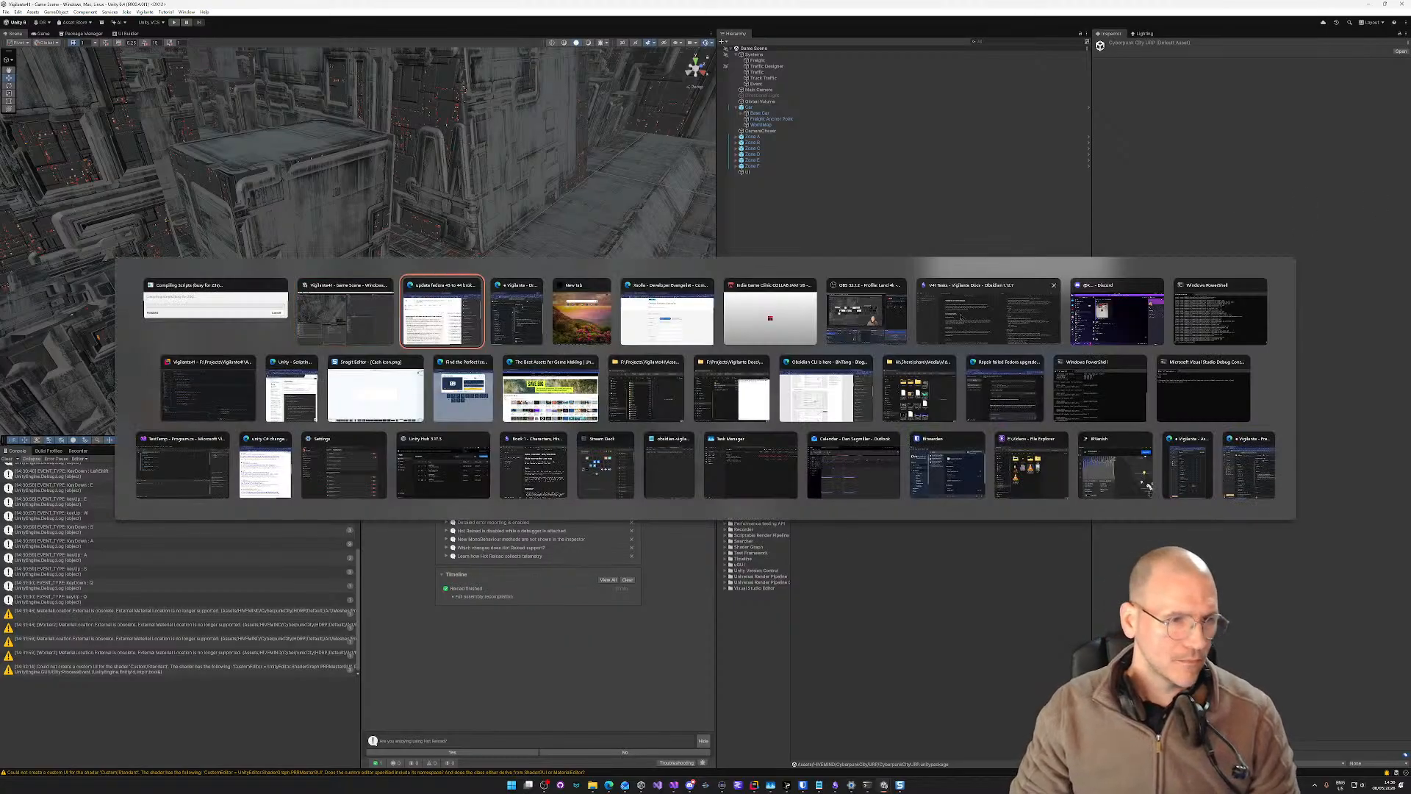
left_click(990, 308)
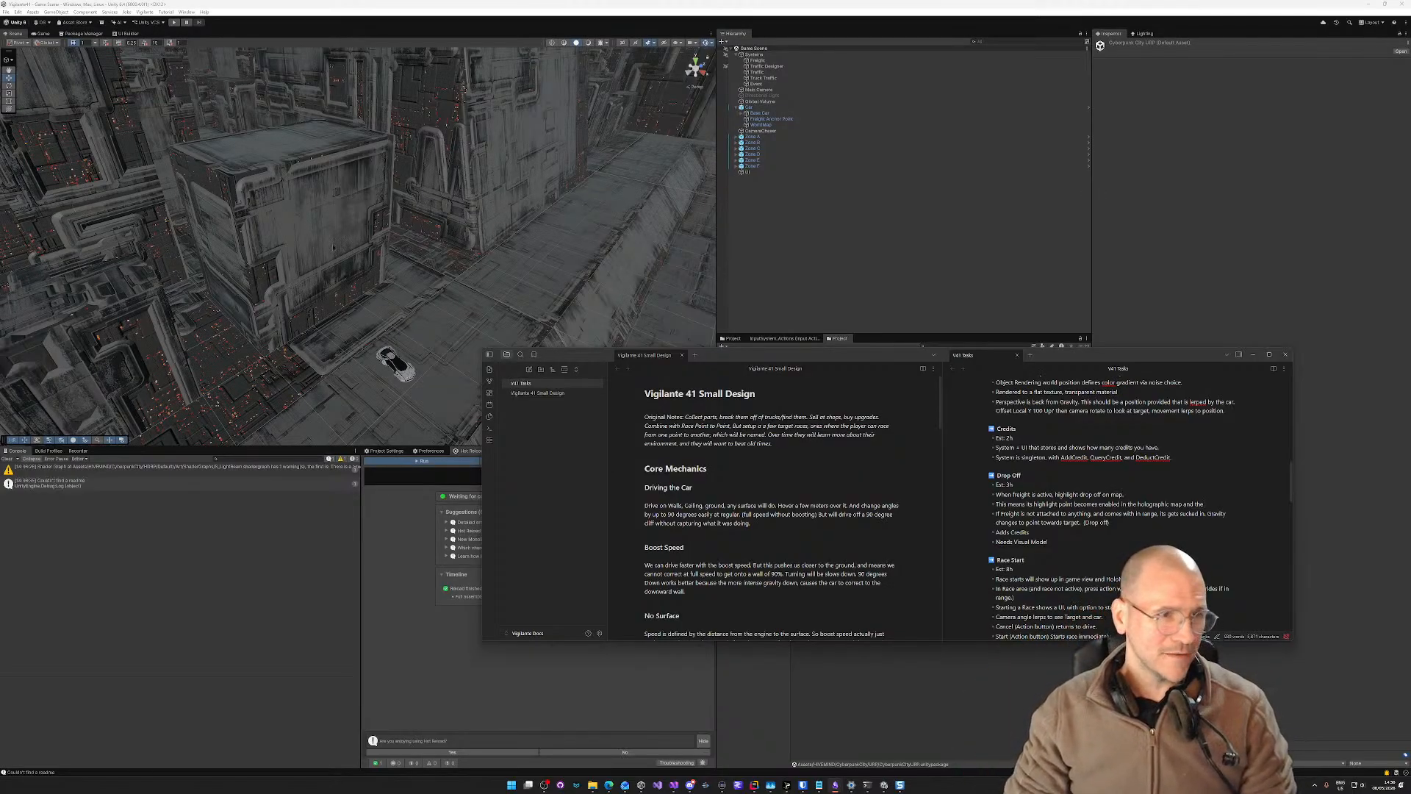
key("alt+Tab")
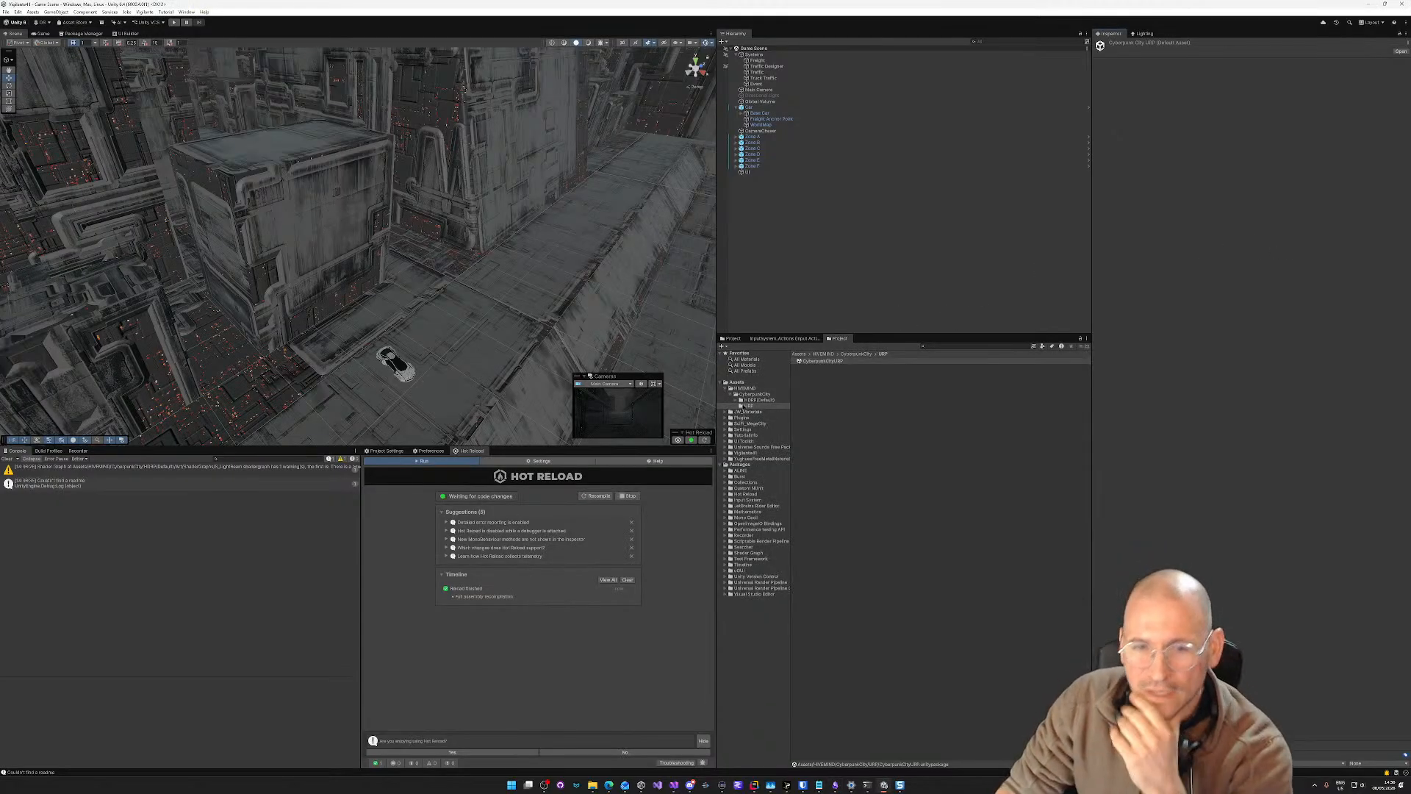
Step: Expand CyberpunkCity's default HDRP folder with its Scenes and Art subfolders, and open the Prefabs folder inside Art
left_click(747, 406)
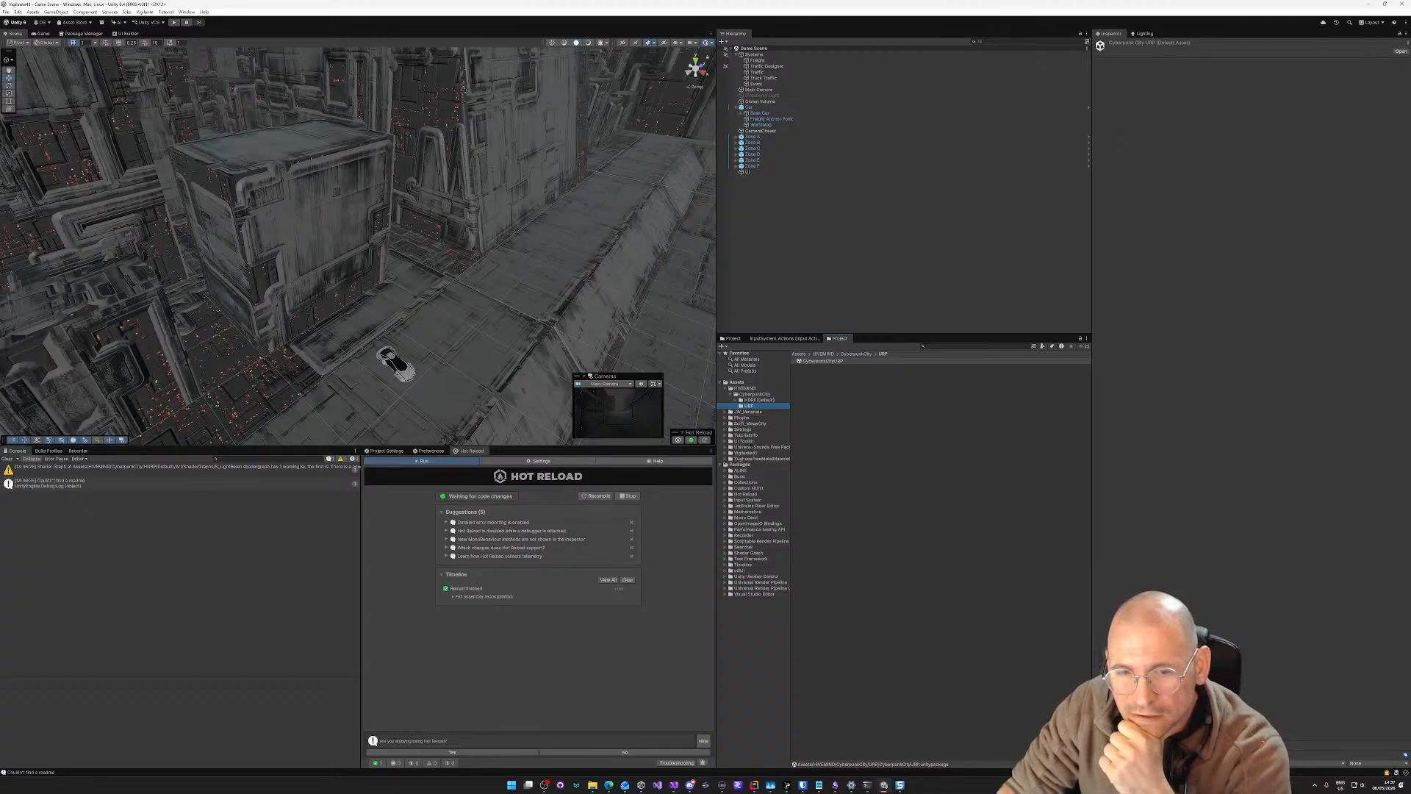
left_click(736, 400)
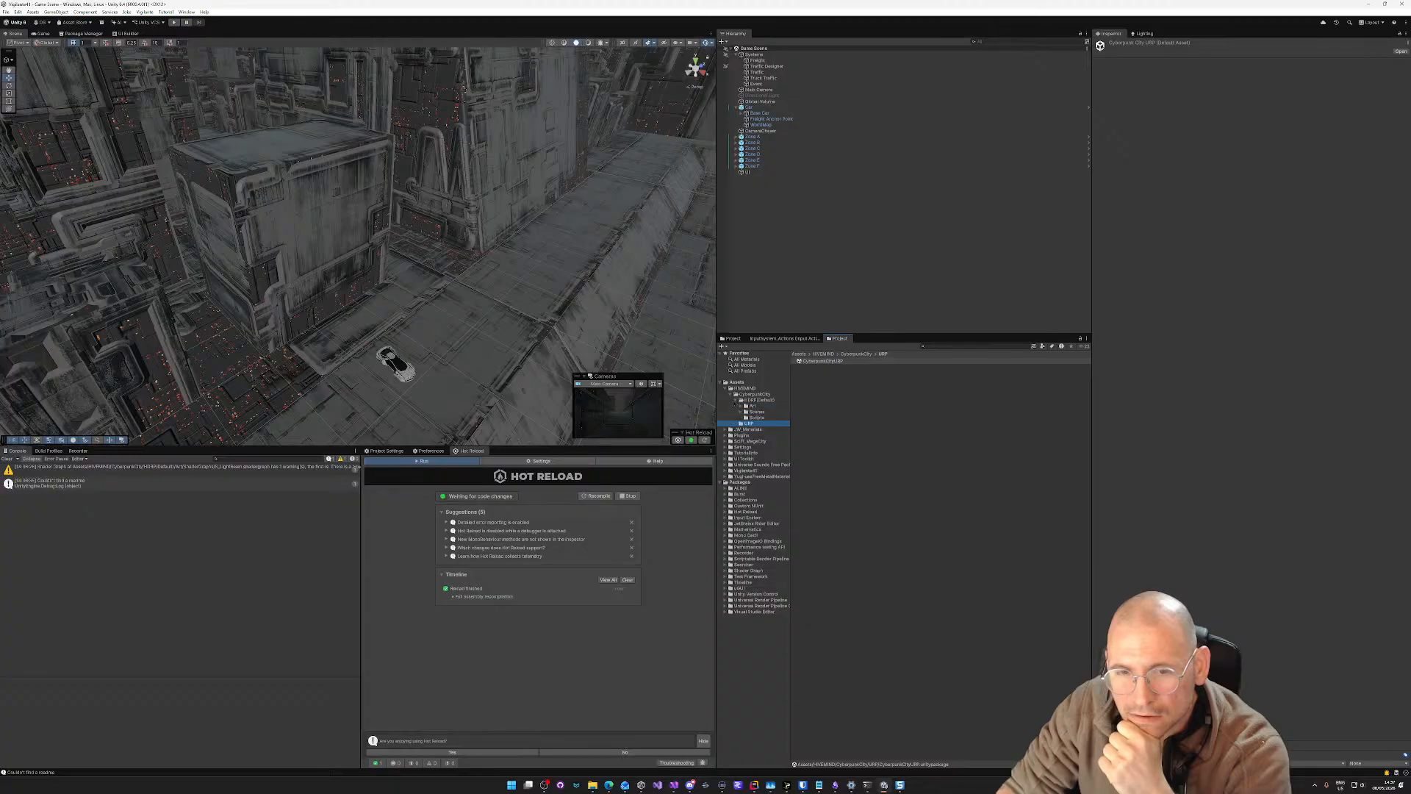
left_click(740, 413)
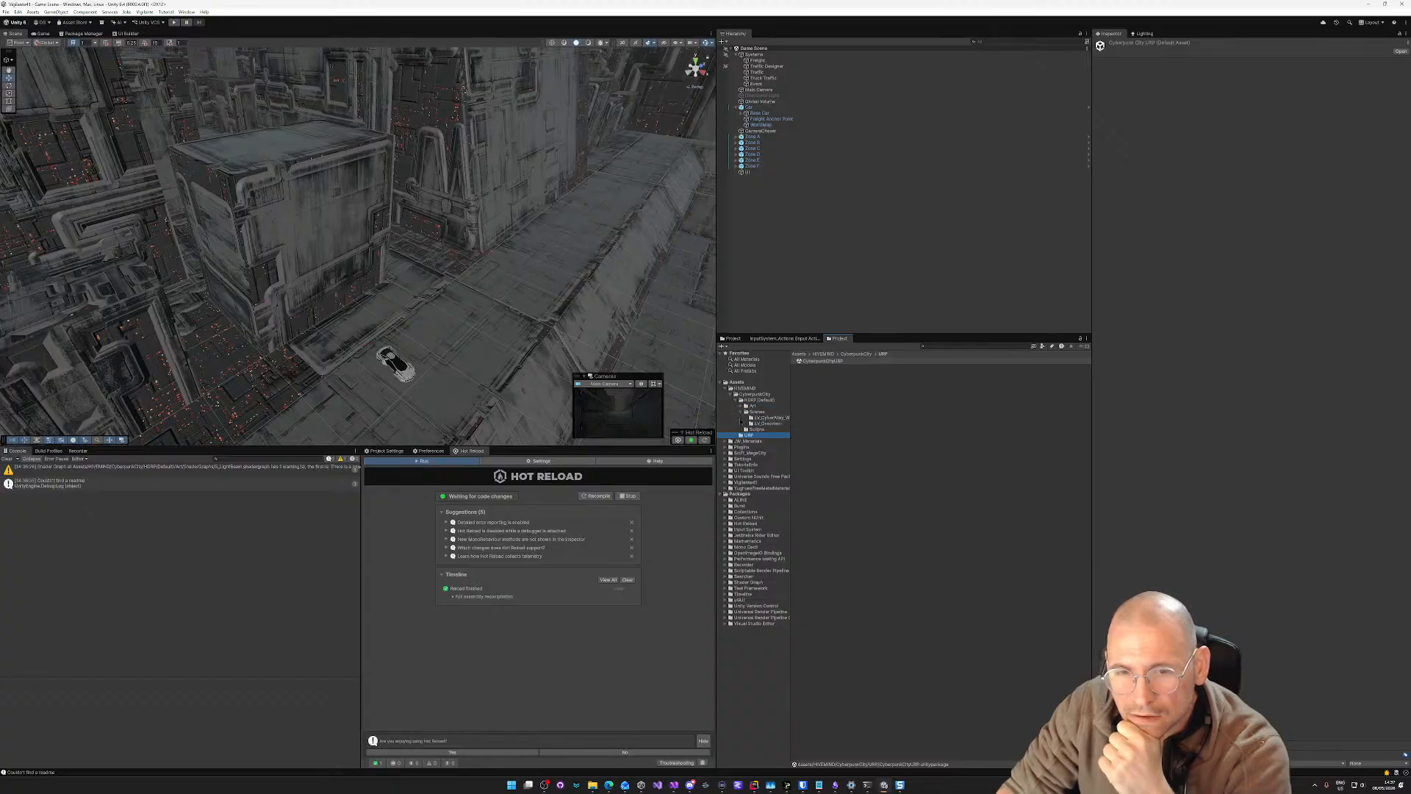
left_click(741, 407)
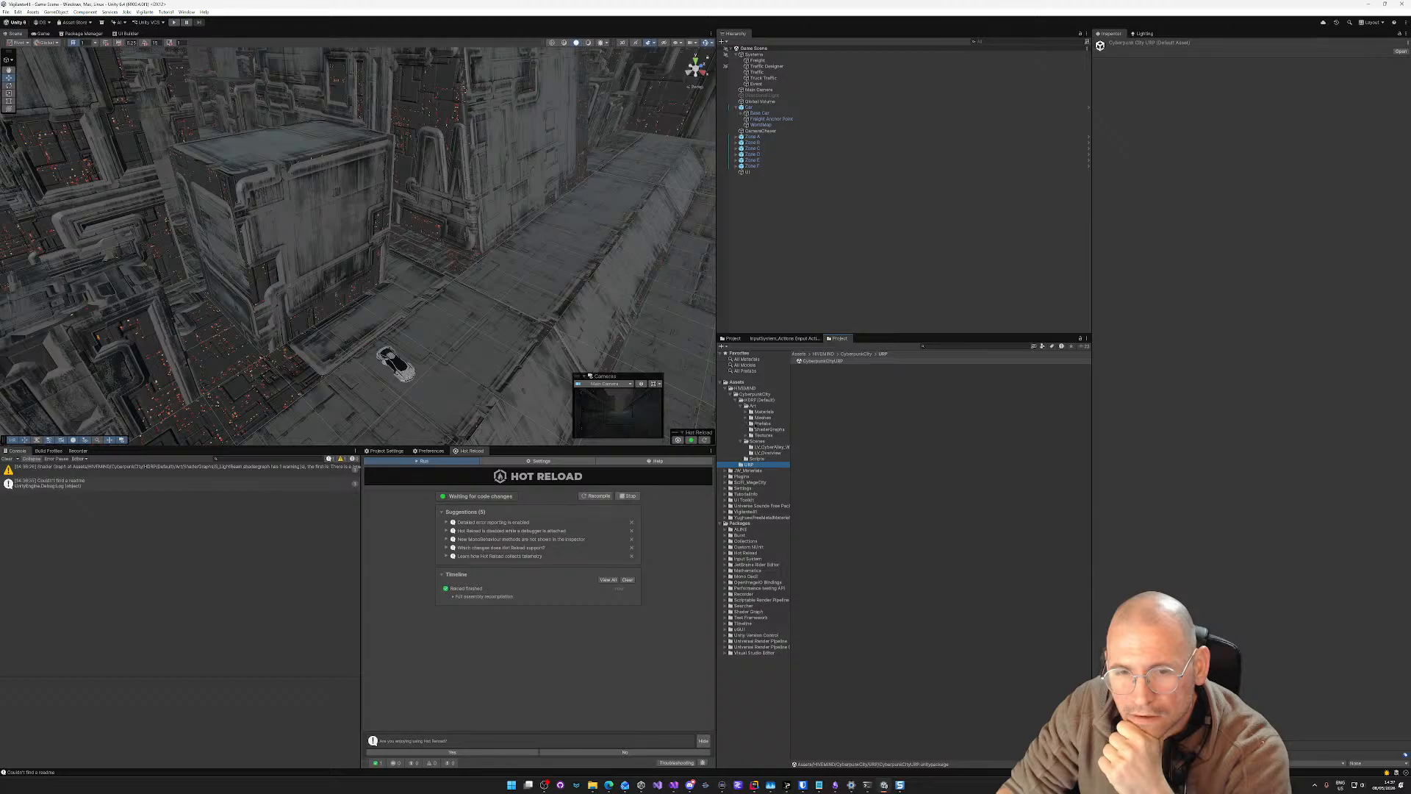
left_click(762, 423)
Step: Preview several balcony prefabs, including the wood handrail splines and the grill bumper, and look further through the prefab list
left_click(818, 403)
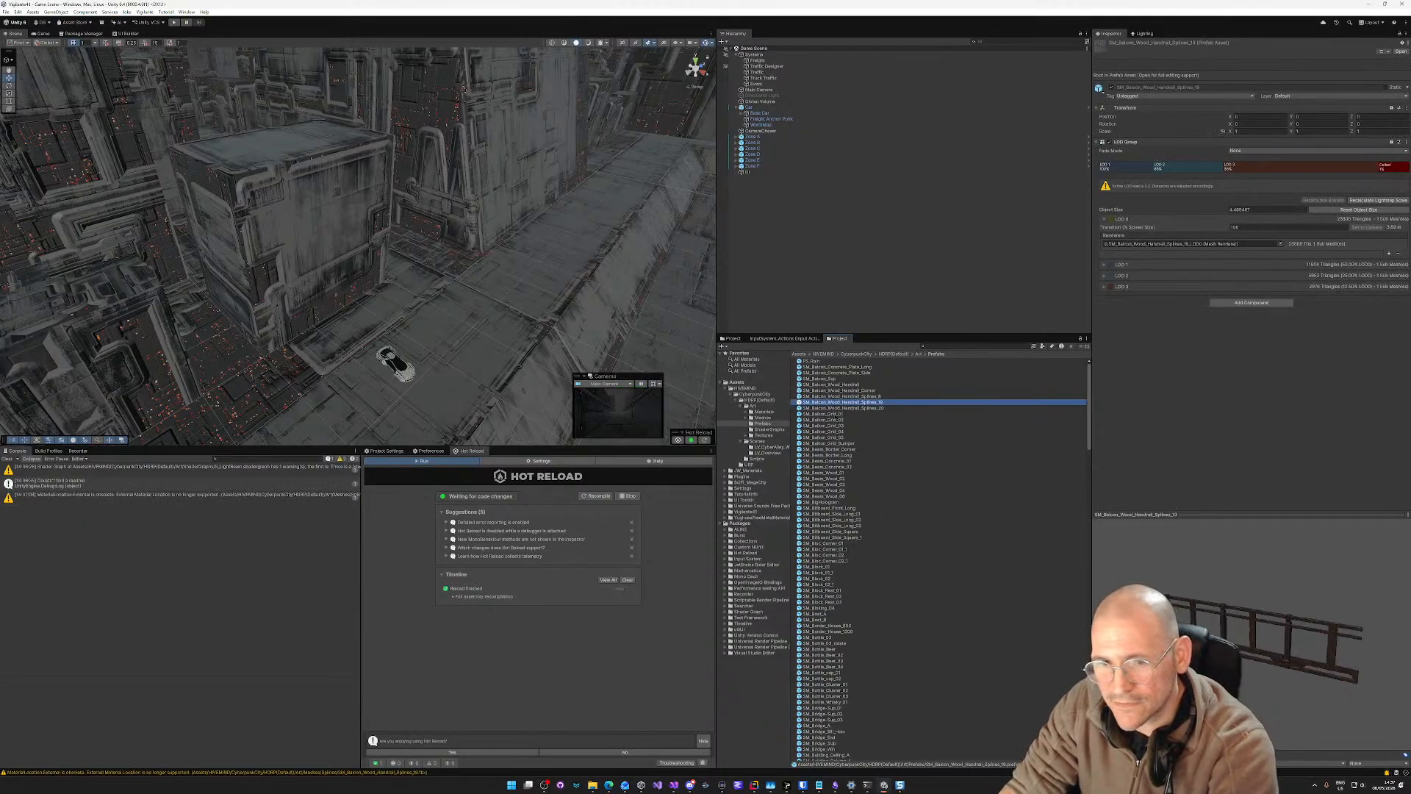
left_click(846, 409)
left_click(831, 444)
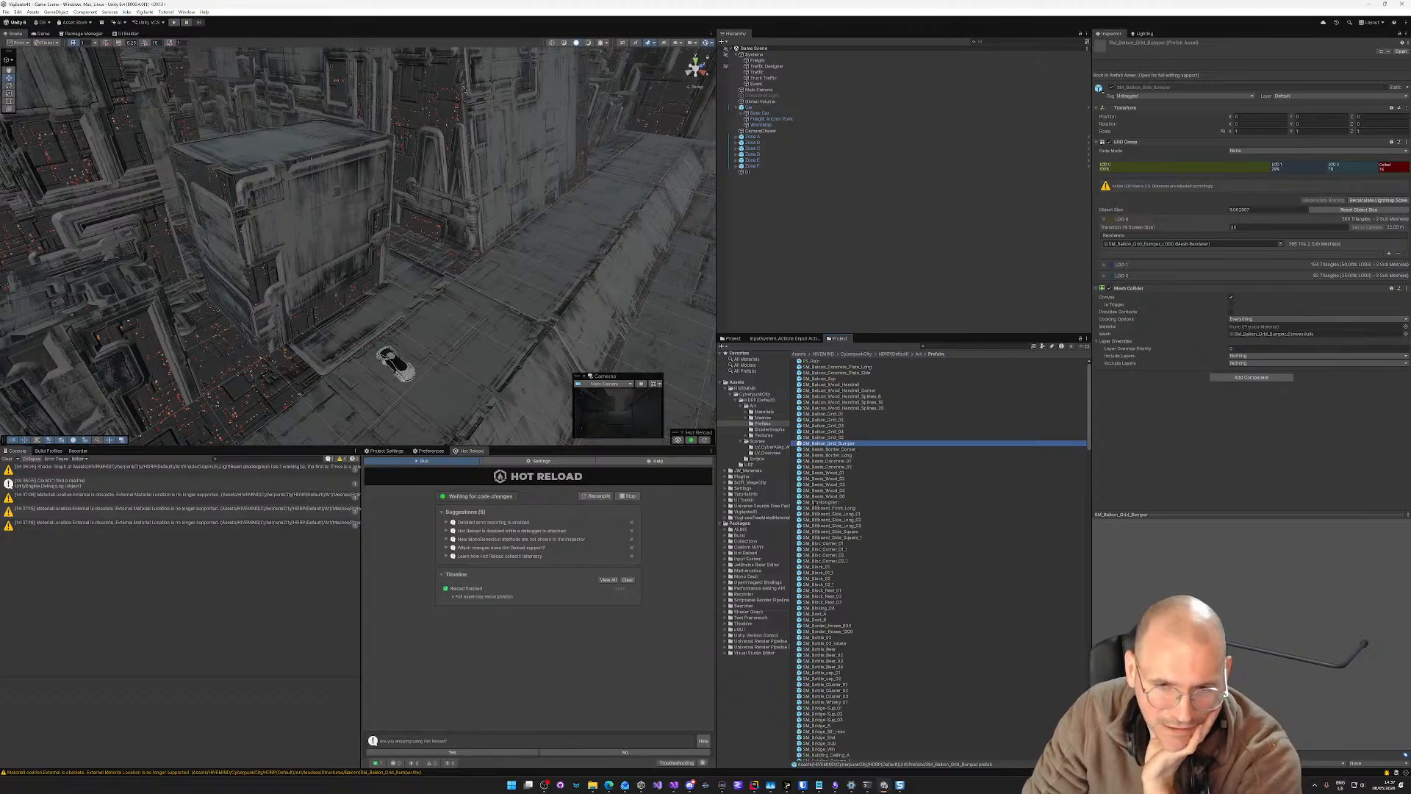
scroll(941, 559, "down", 5)
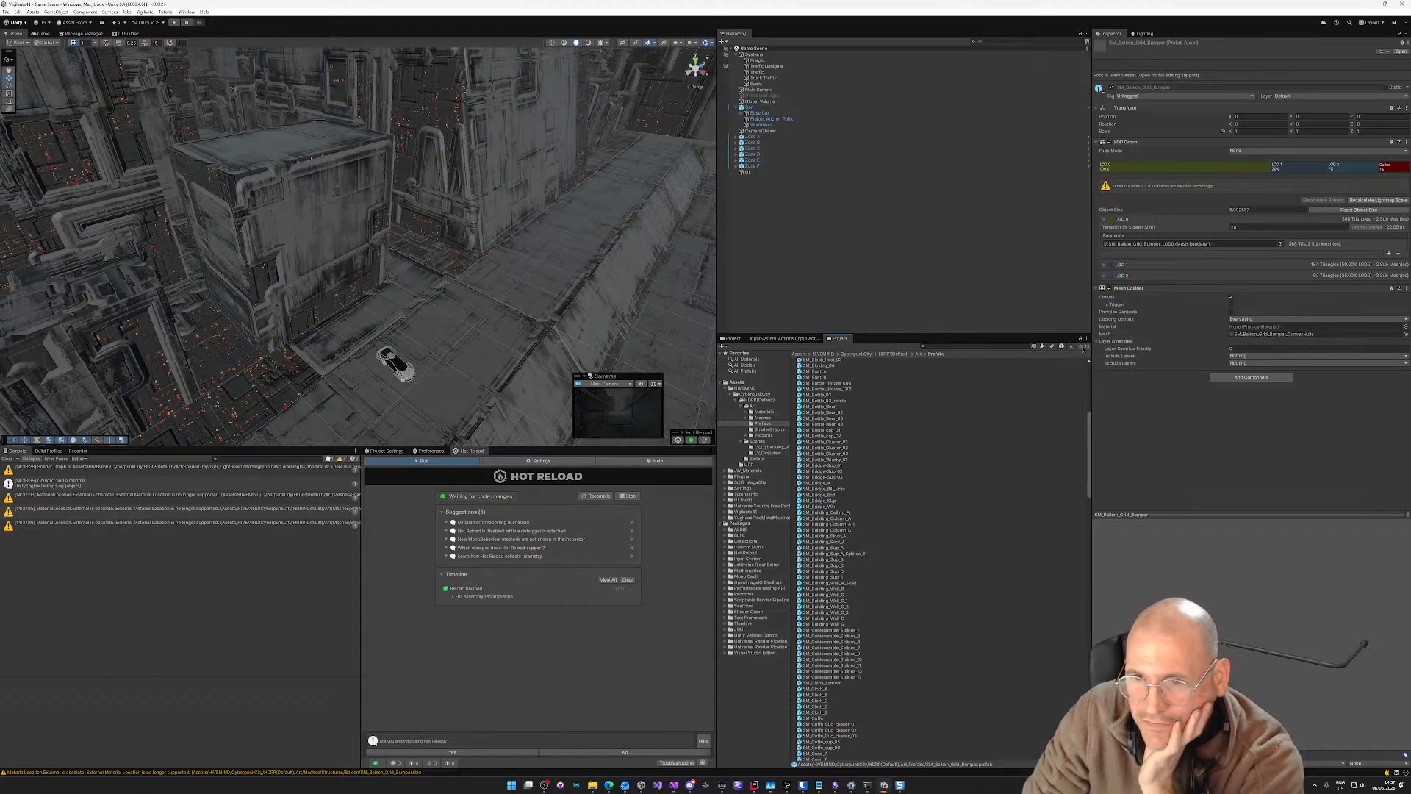
Step: Try the Project window's one-column layout and return to the two-column layout
left_click(1088, 338)
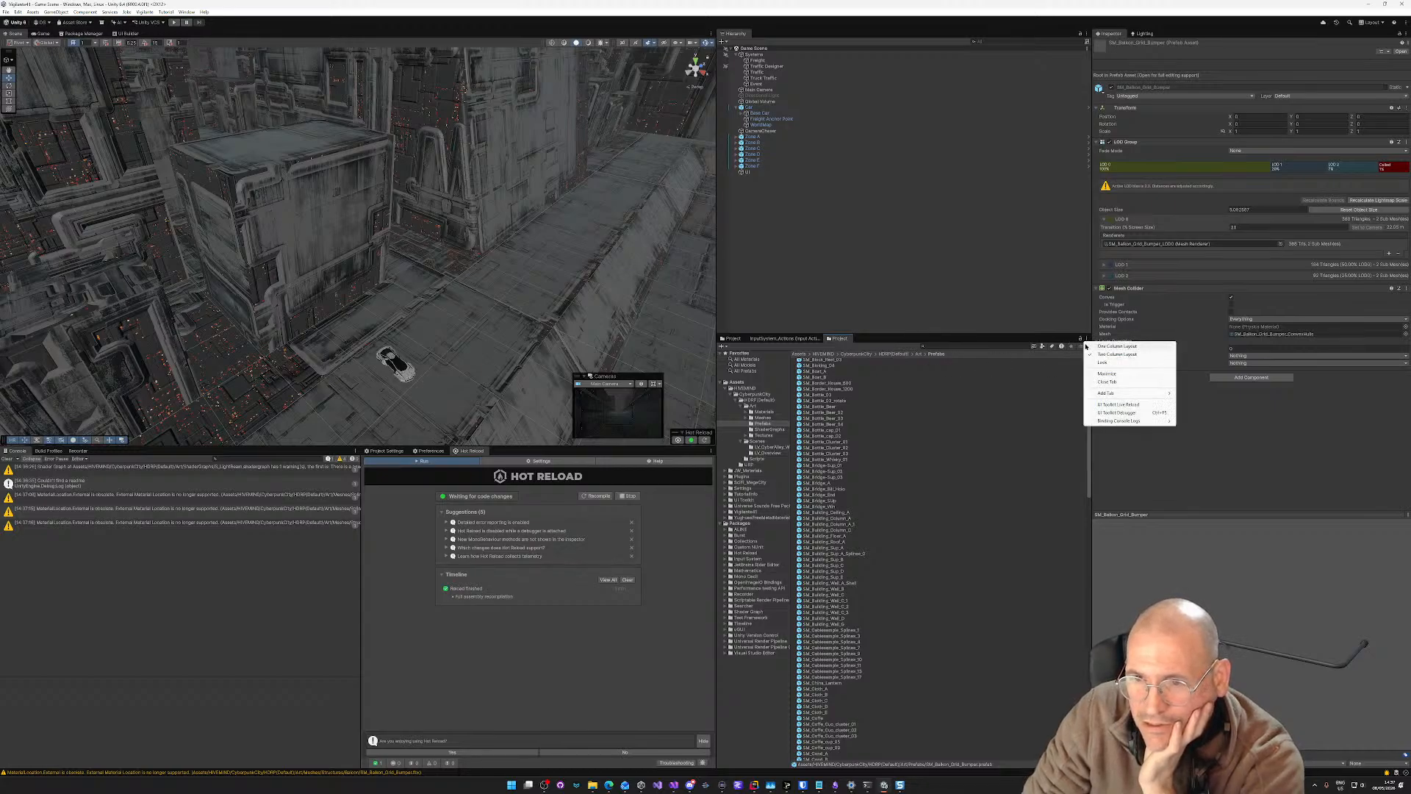
left_click(955, 424)
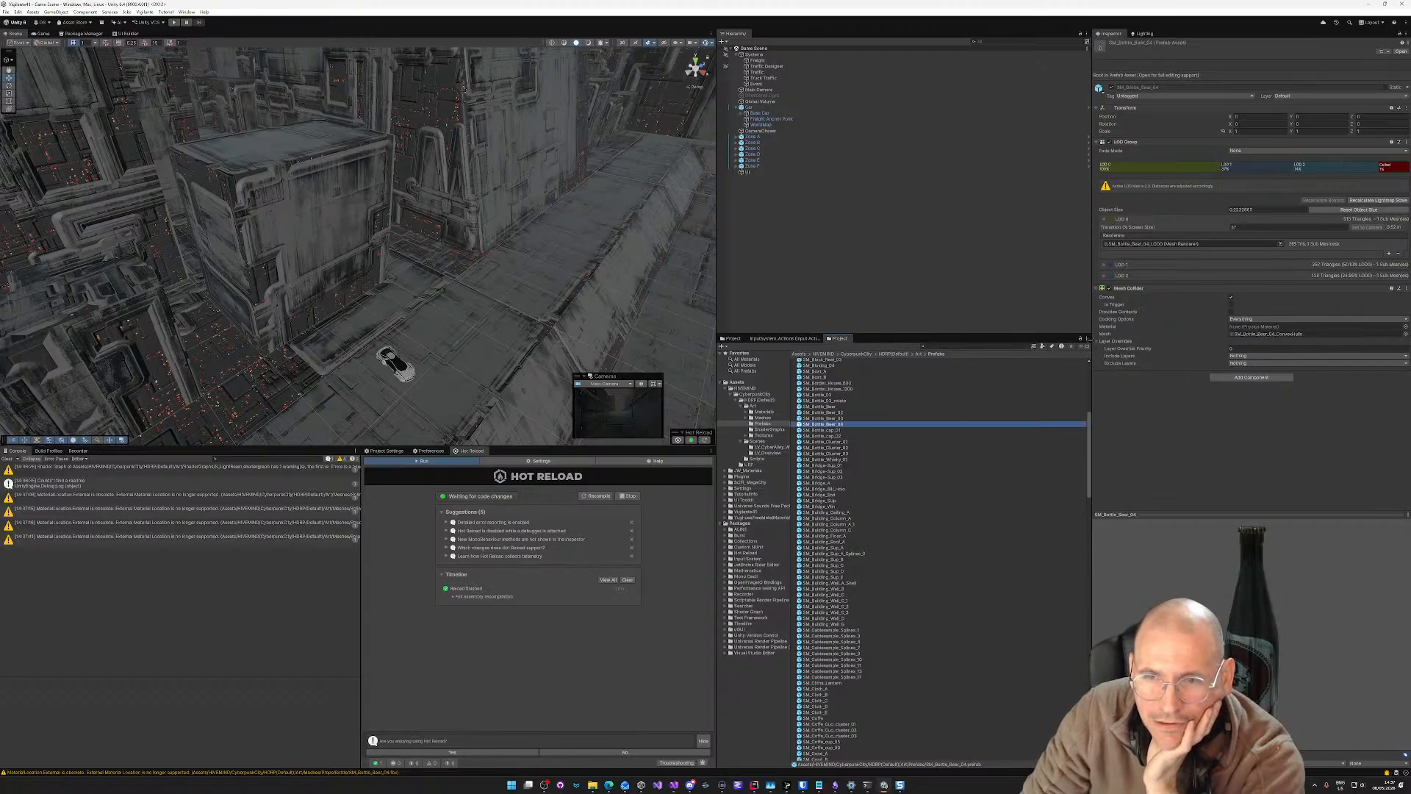
left_click(1088, 339)
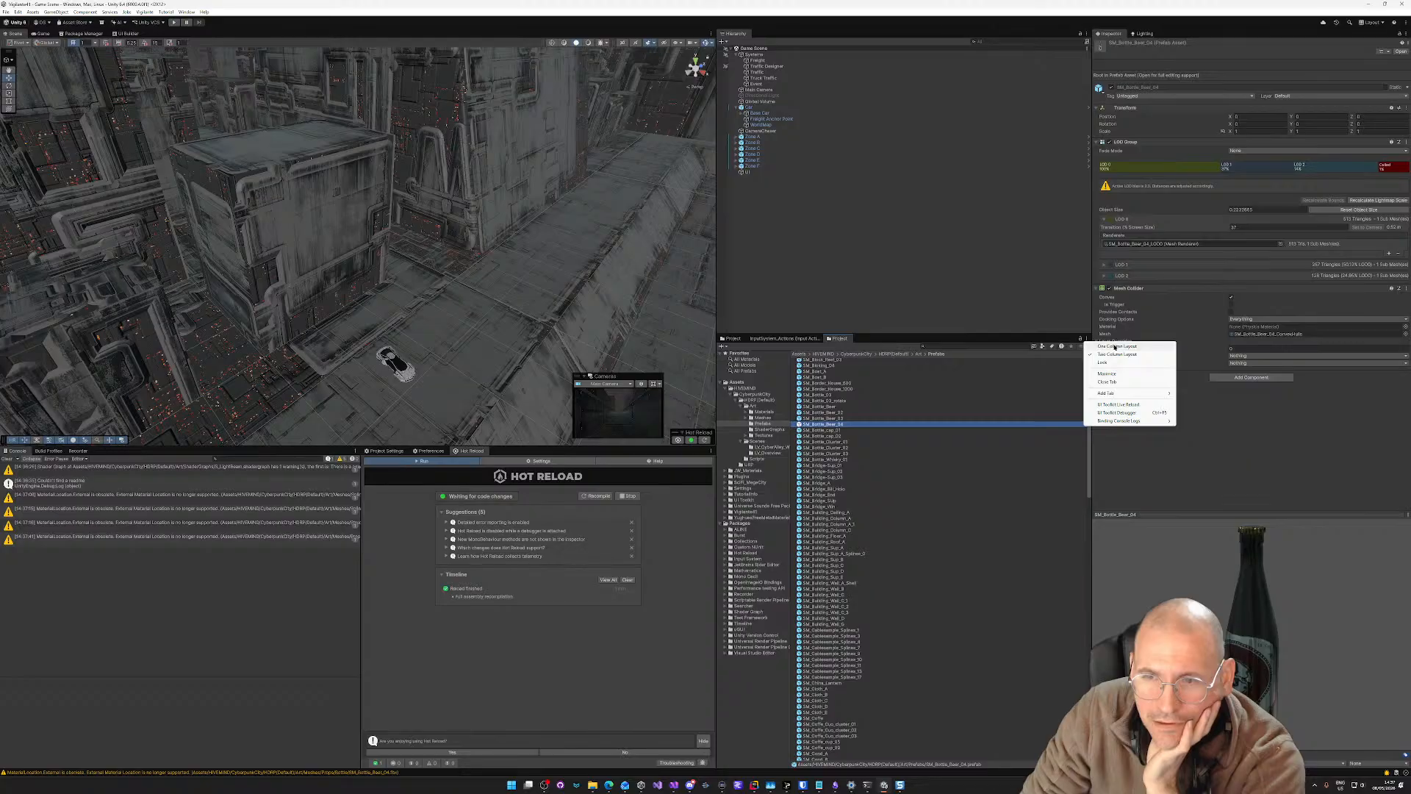
left_click(1115, 346)
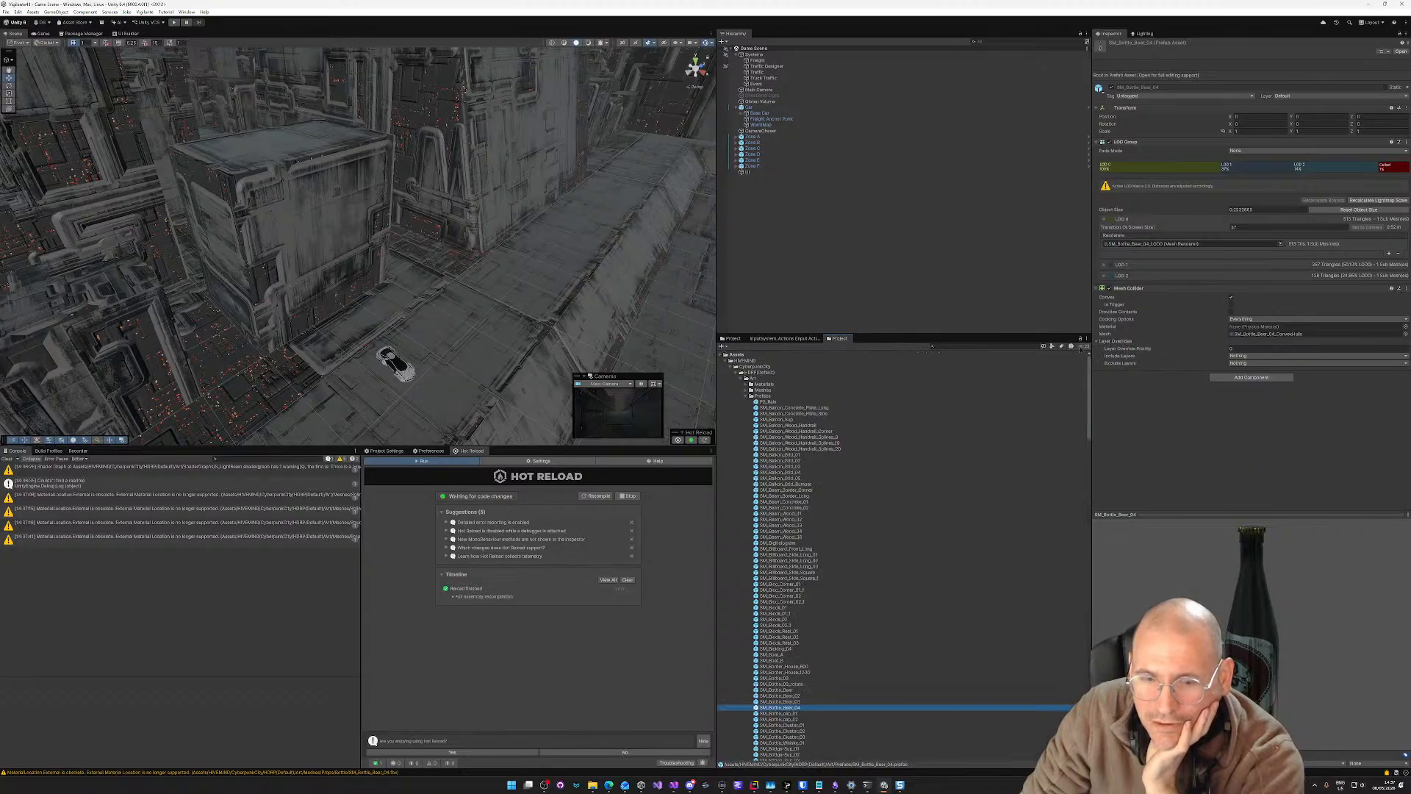
left_click(1087, 340)
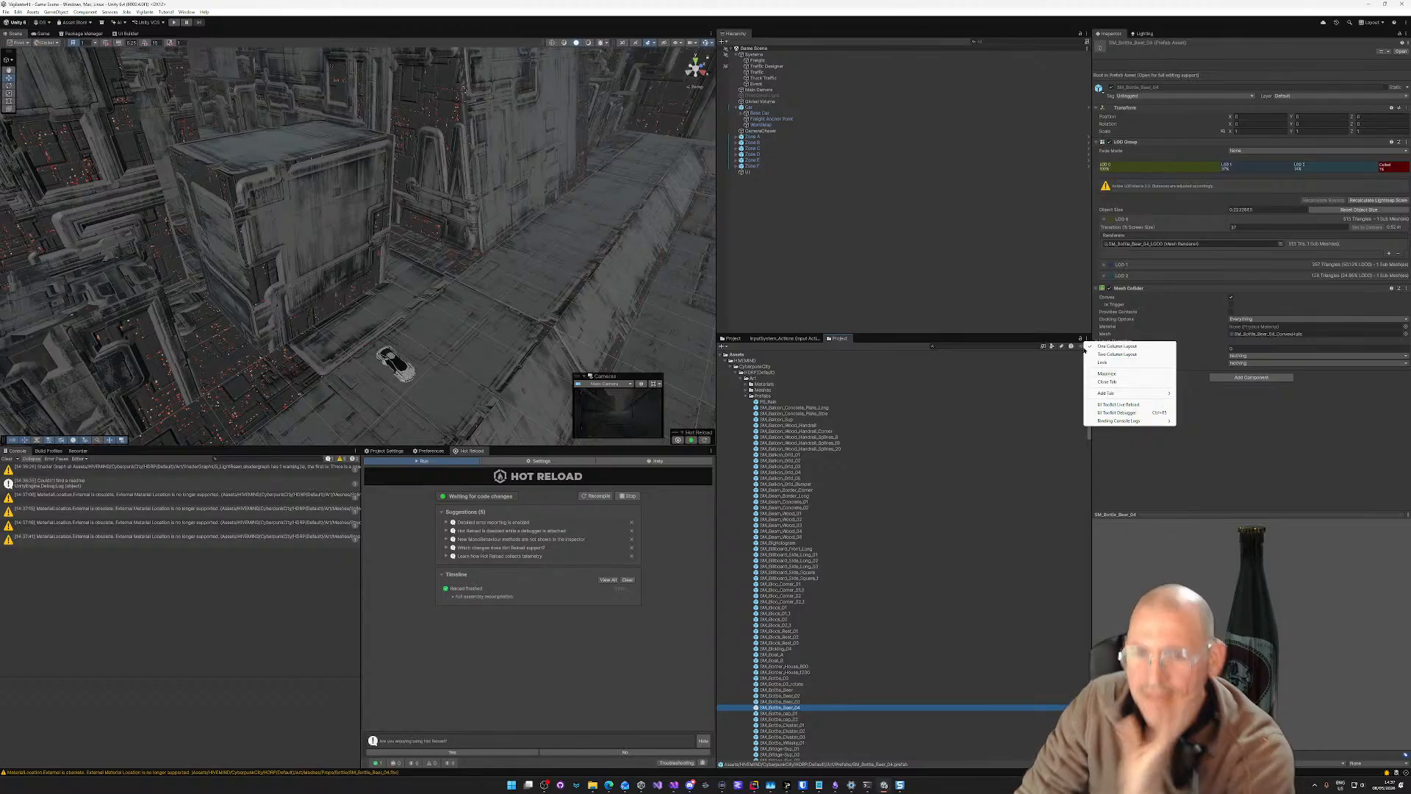
left_click(1100, 355)
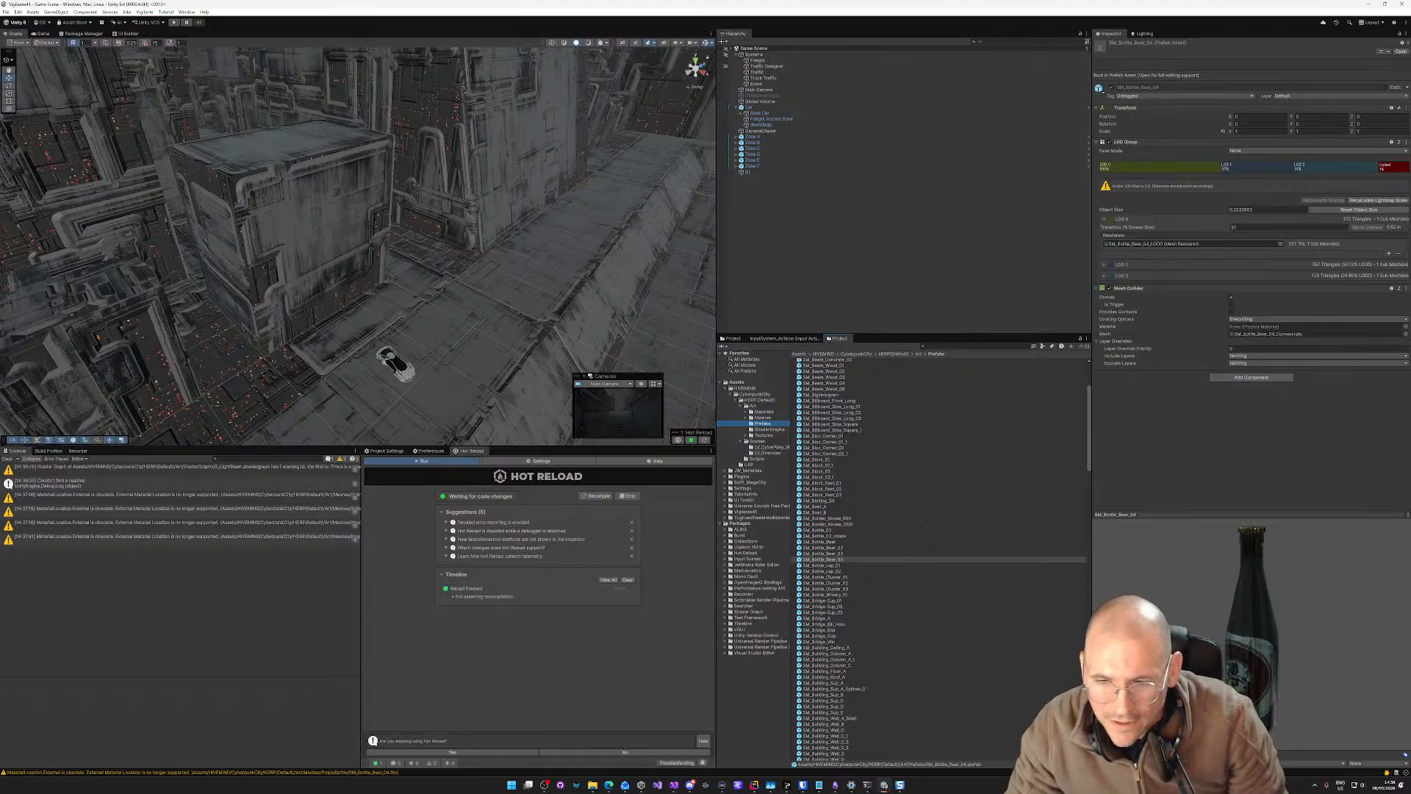
Step: Enlarge the prefab list into a thumbnail grid and look through the building pieces
left_click_drag(1068, 765, 1084, 764)
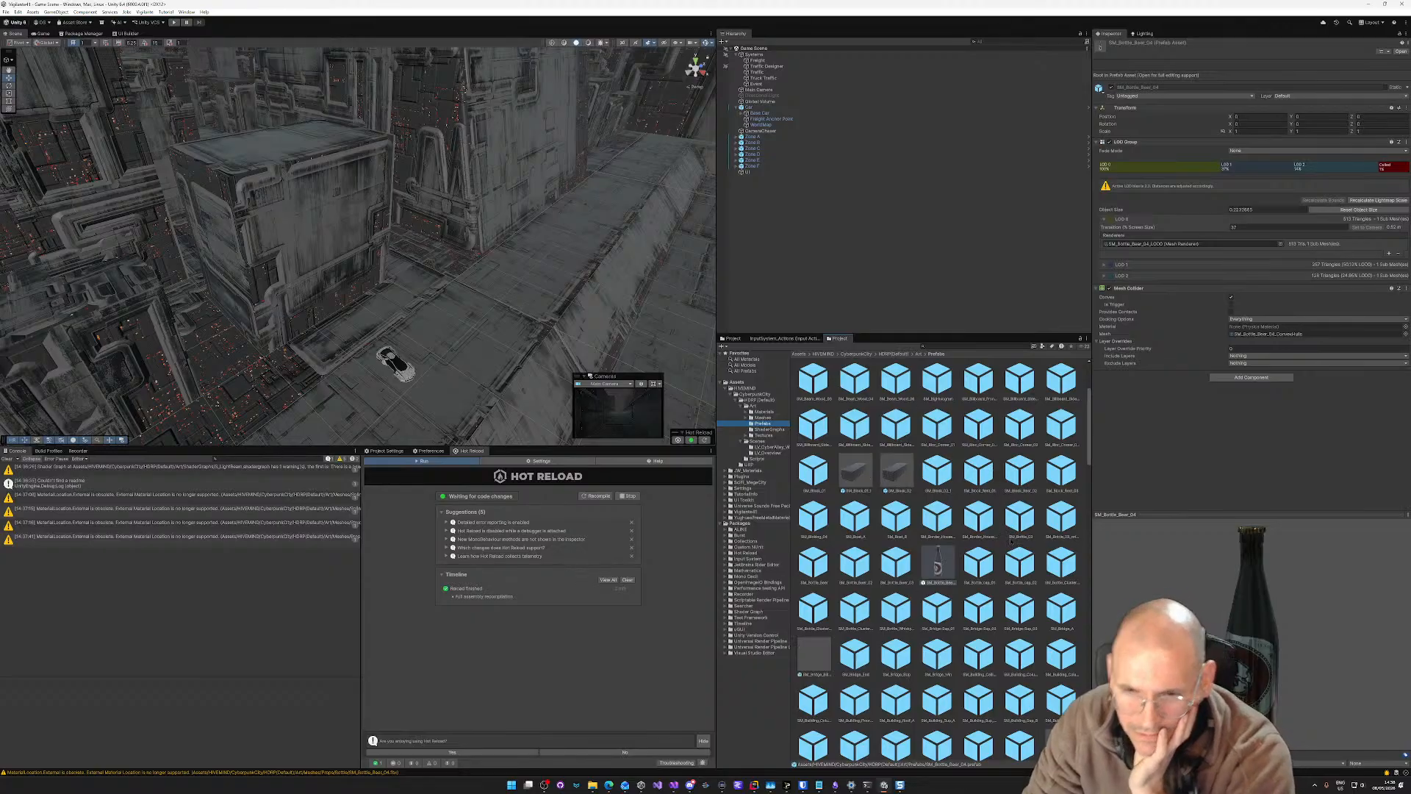
scroll(1010, 542, "down", 5)
scroll(1010, 542, "down", 1)
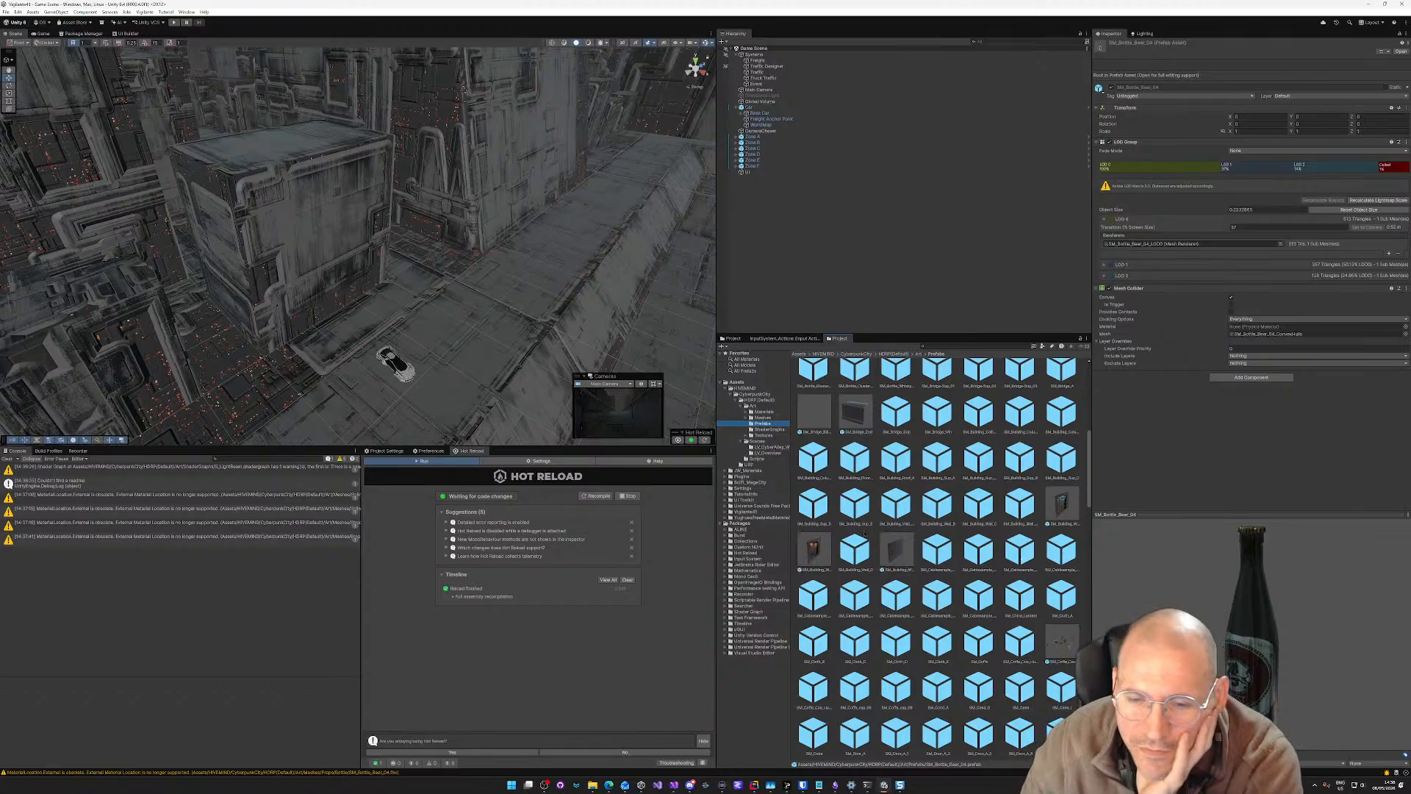
Step: Preview the building wall prefab with the lit interior from the front, and preview the empty doorway frame wall prefab
left_click(813, 555)
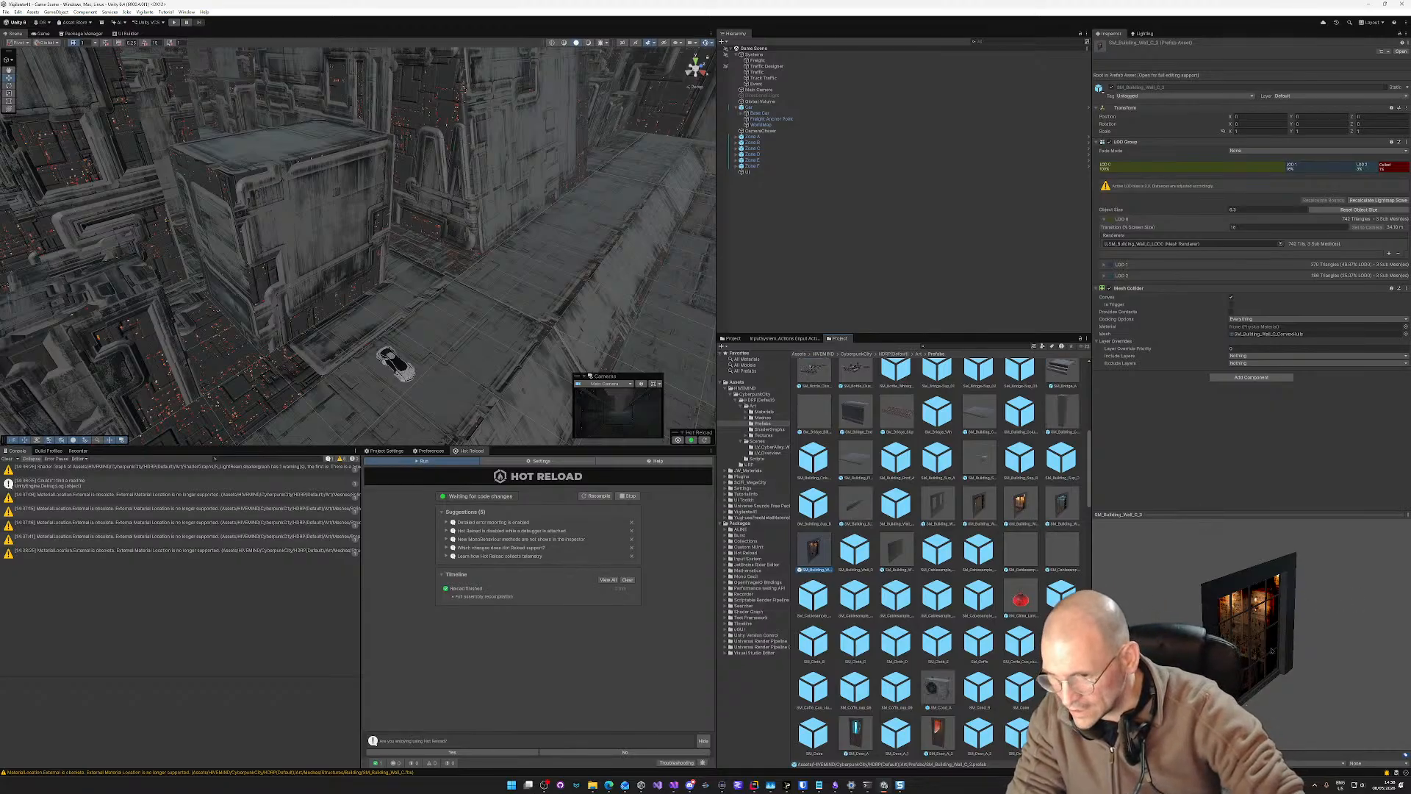
left_click_drag(1272, 651, 1339, 648)
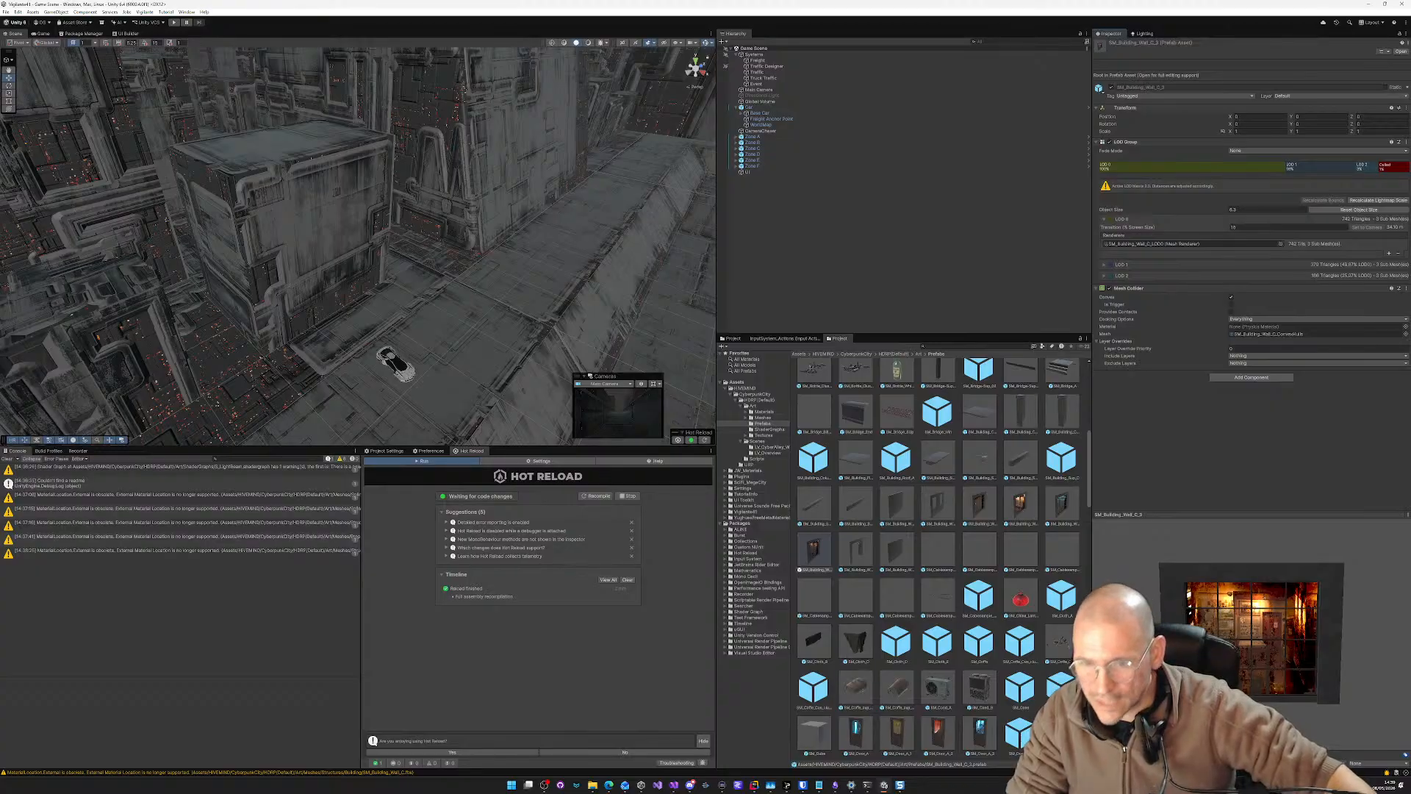
left_click(857, 550)
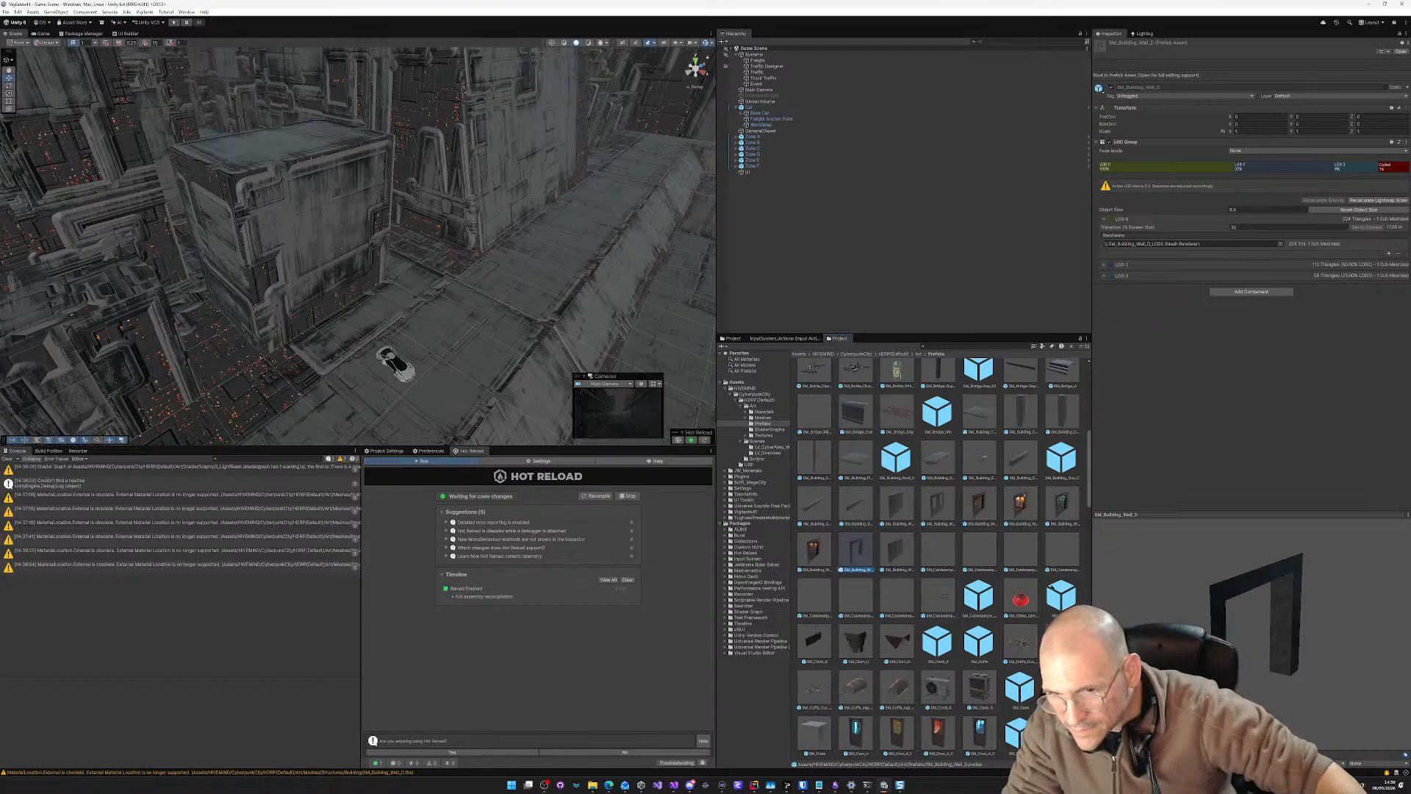
Step: Browse the door, house and merged building thumbnails, and preview the dumpster prefab and the SM_MERGED_BP_House_Shop_E15 tower prefab
scroll(945, 535, "down", 5)
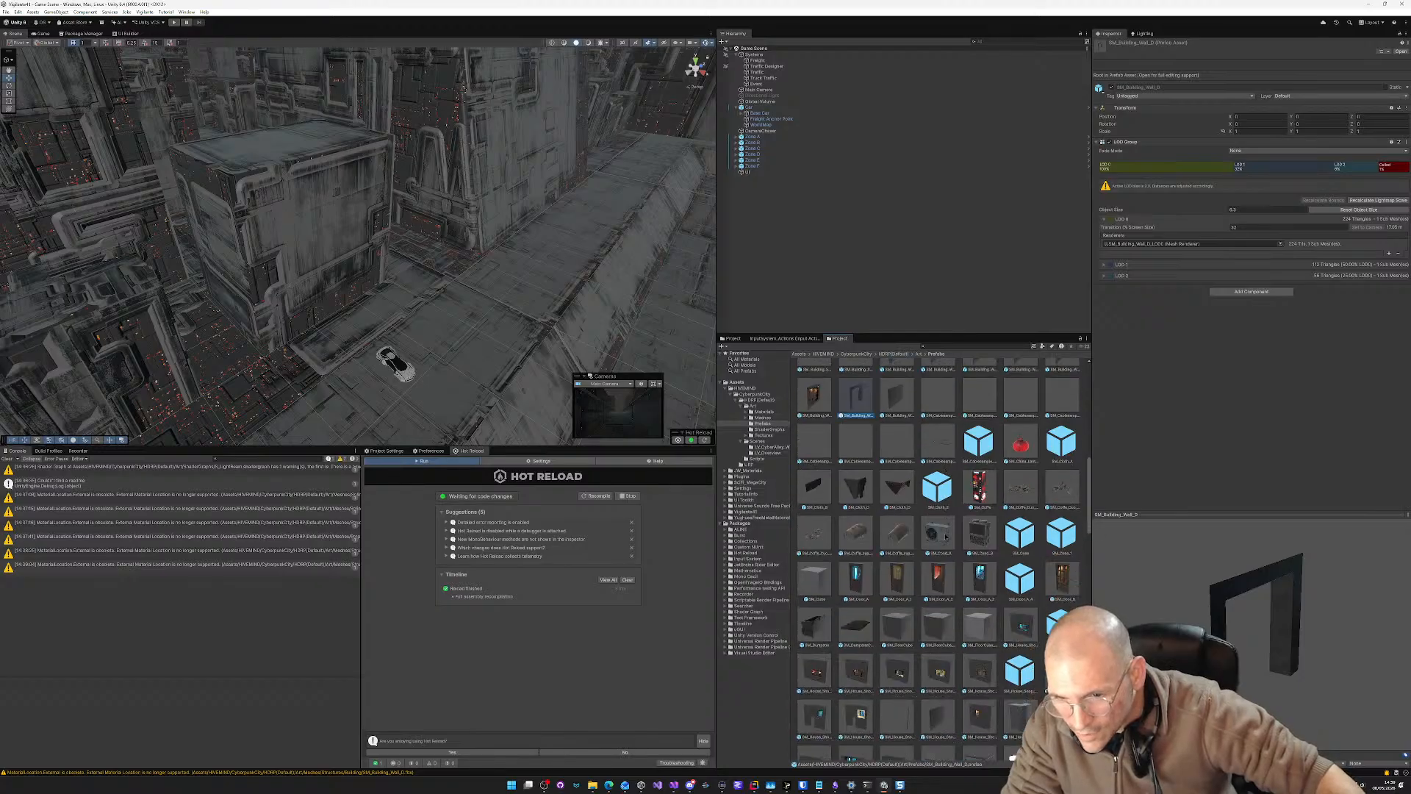
scroll(945, 537, "down", 2)
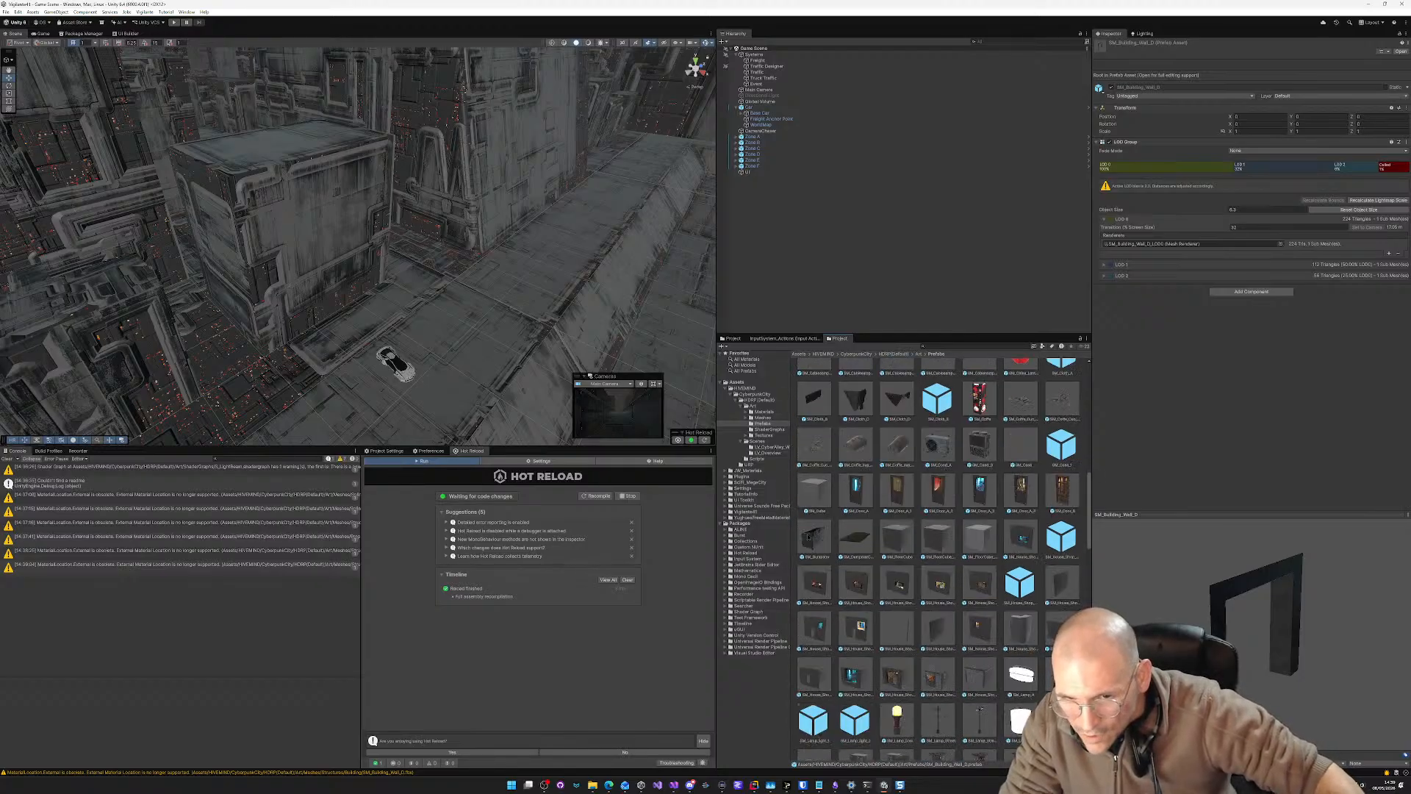
left_click(809, 538)
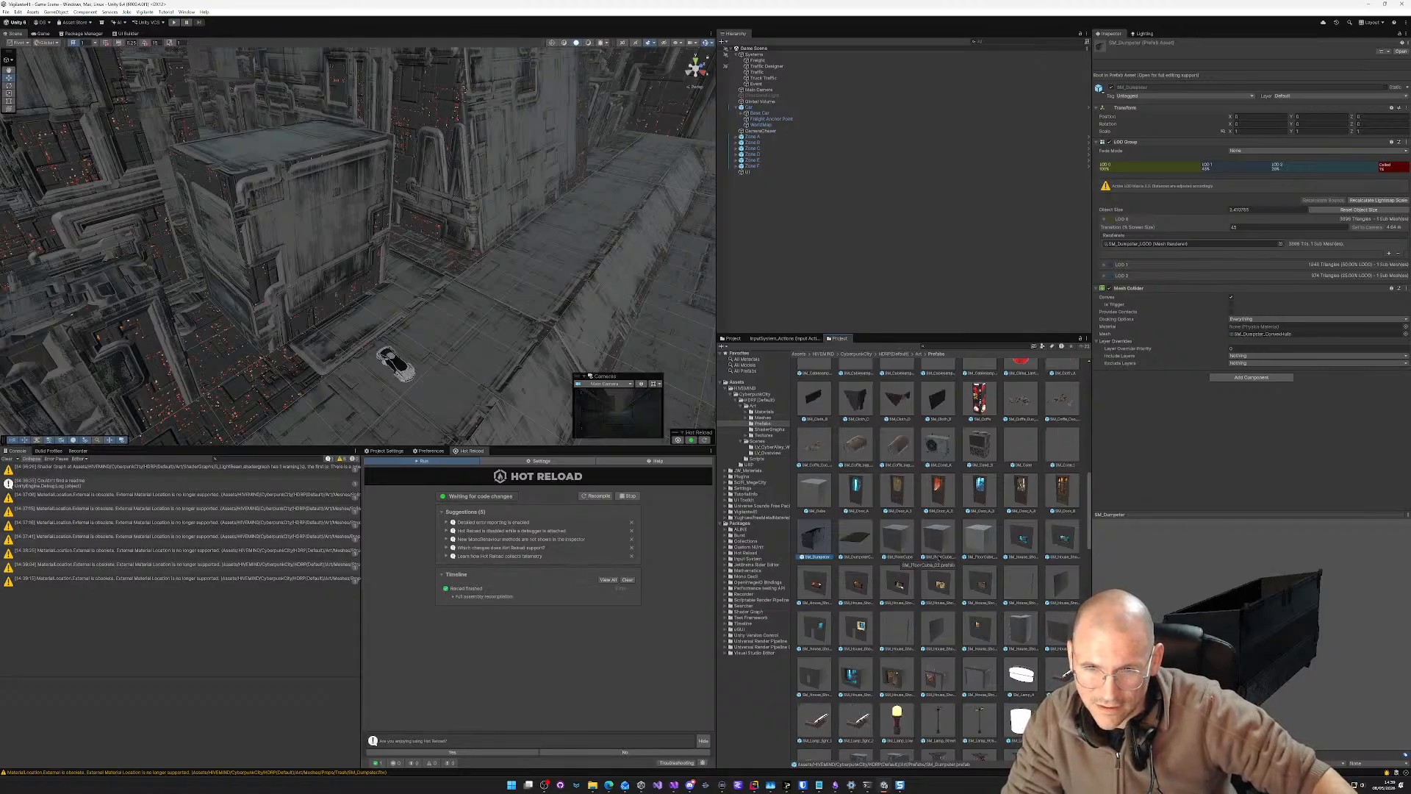
scroll(939, 558, "down", 8)
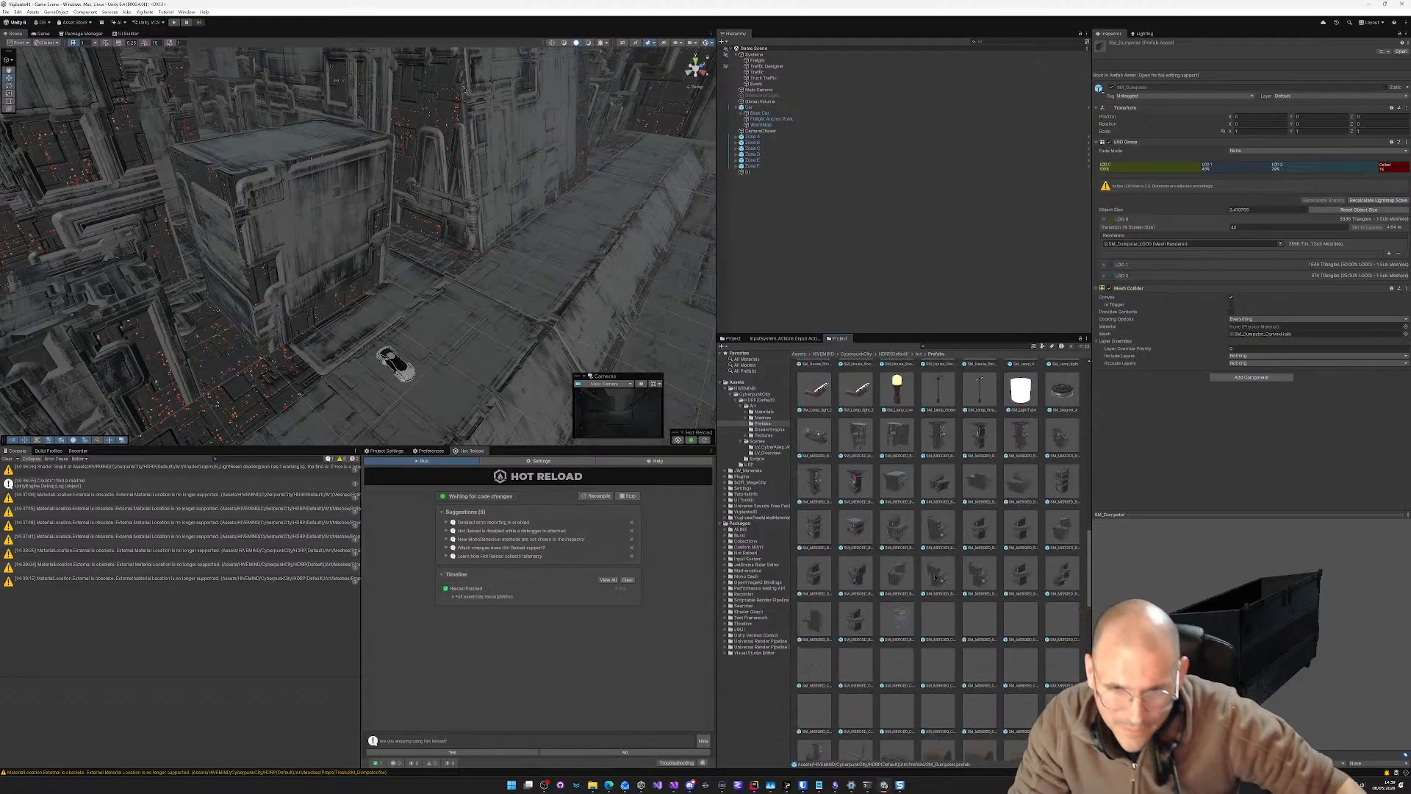
left_click(871, 482)
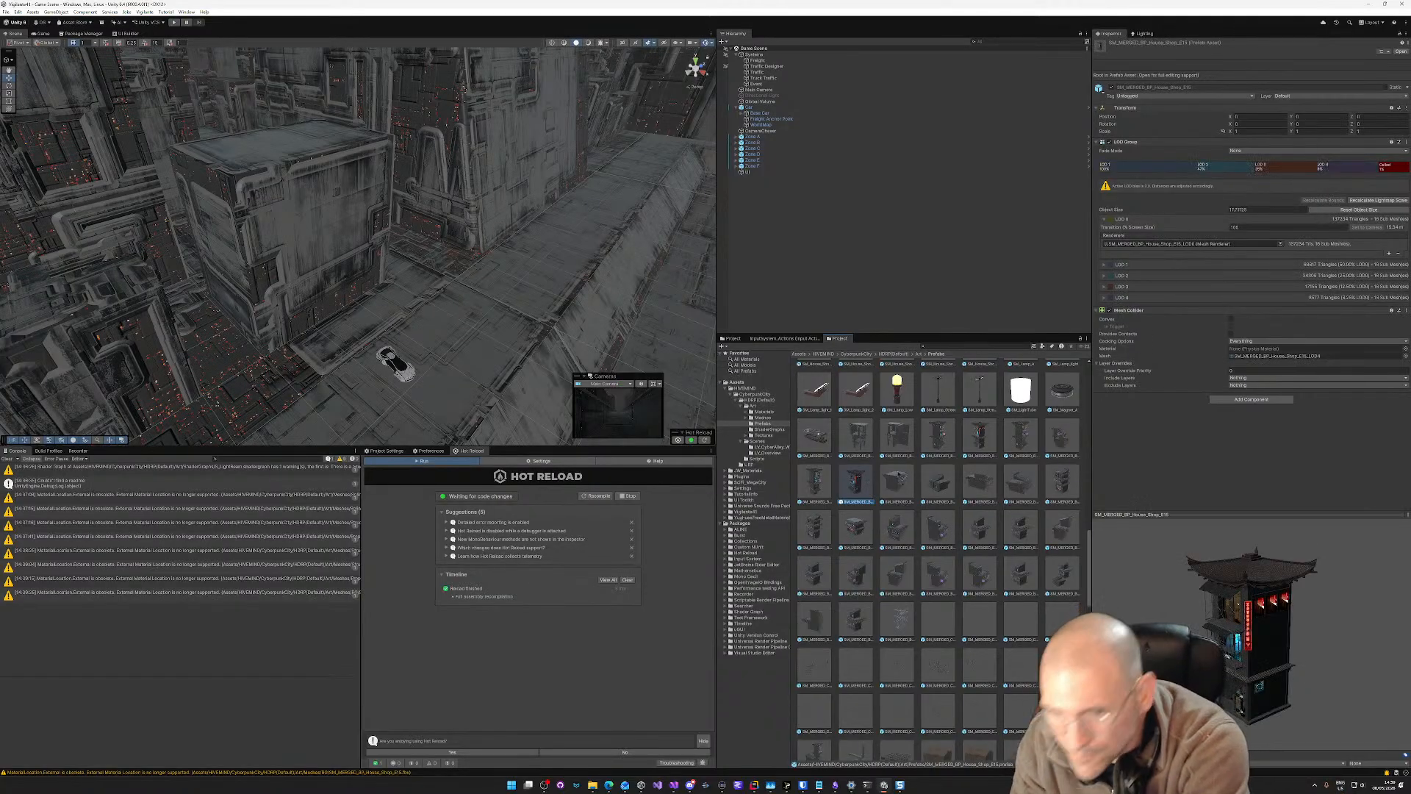
scroll(944, 526, "down", 5)
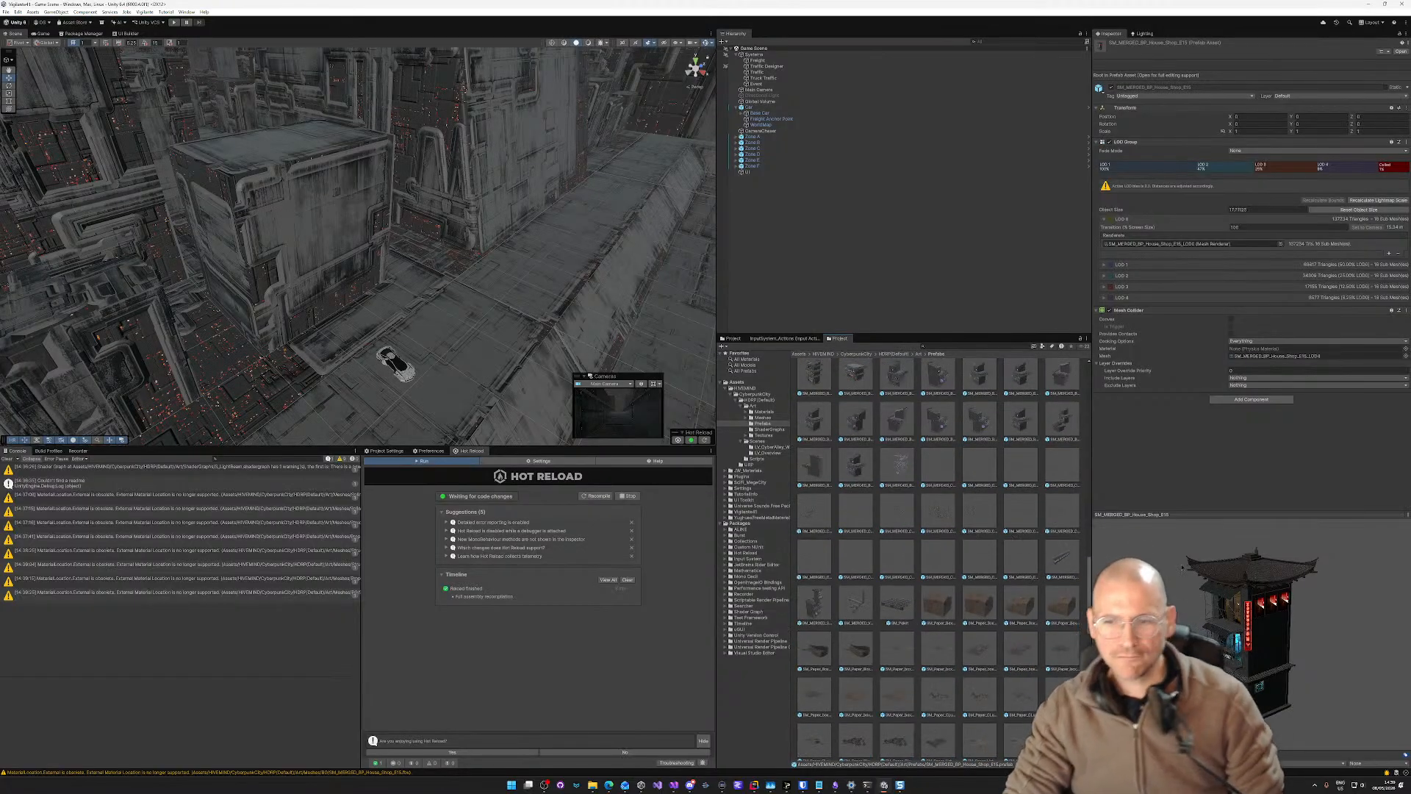
Step: Enlarge the Inspector's model preview and widen both the Inspector and the Project window
left_click_drag(1155, 509, 1132, 340)
left_click_drag(1098, 442, 913, 448)
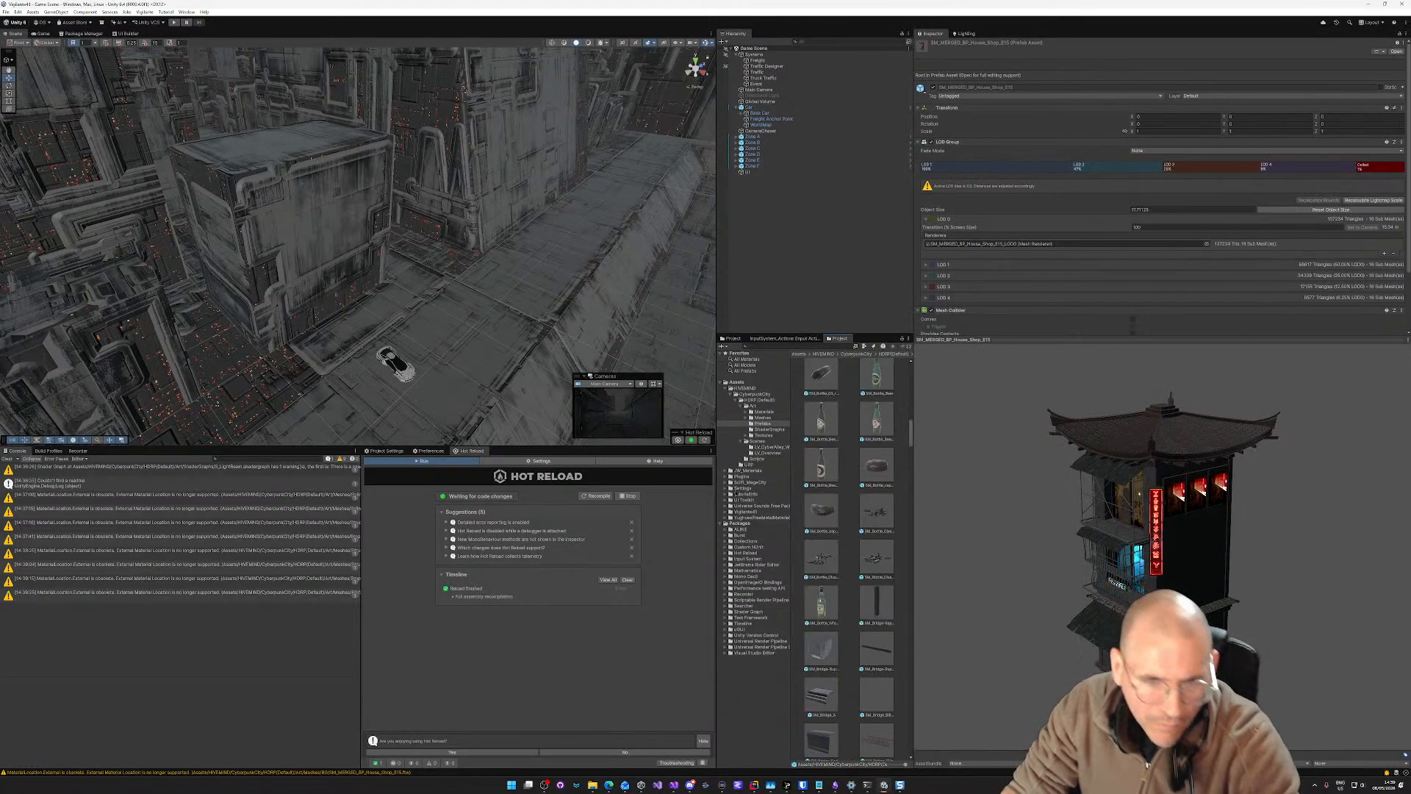
left_click_drag(715, 489, 489, 488)
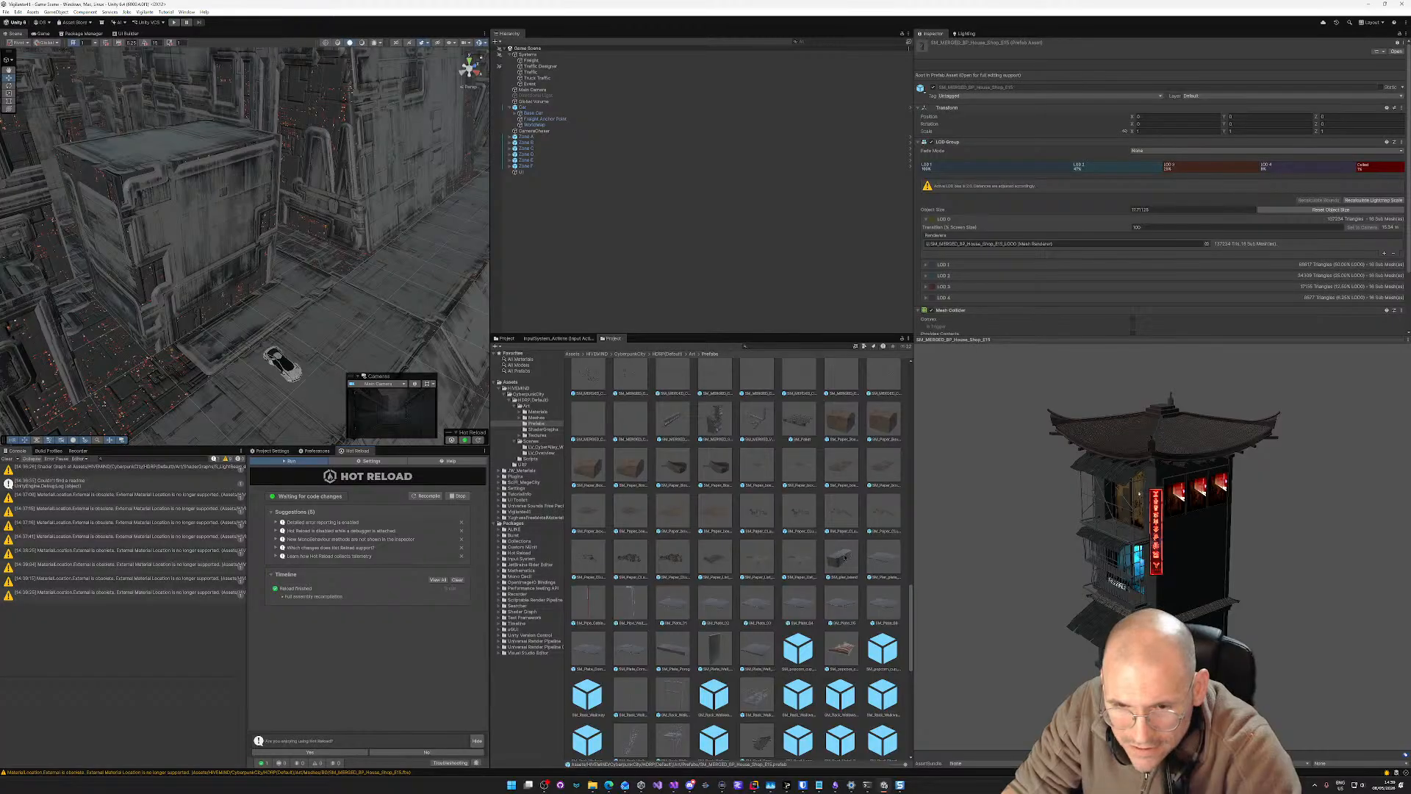
Step: Preview the long dark block, the plate wall and the square roof cap prefabs while browsing through the remaining prefab thumbnails
left_click(840, 559)
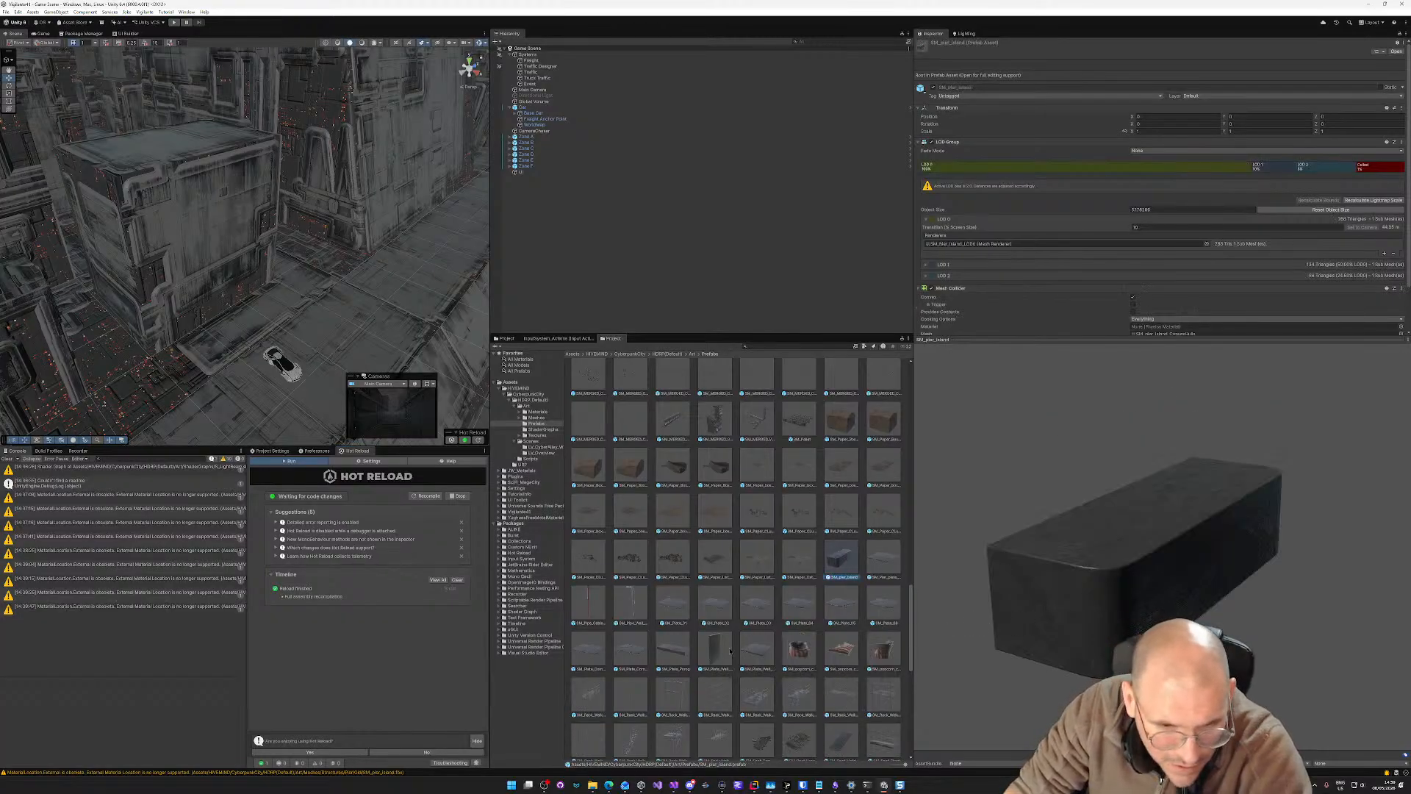
left_click(717, 649)
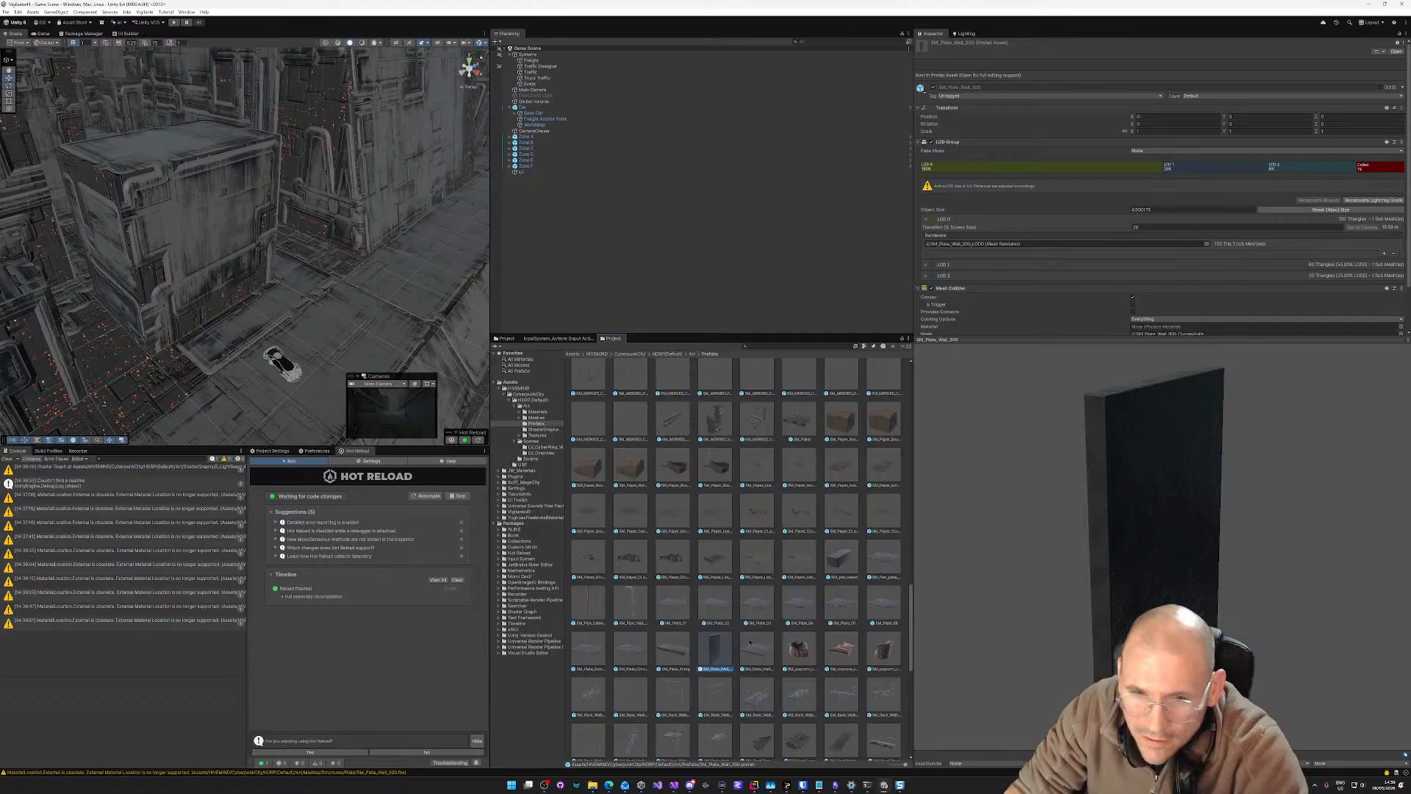
scroll(727, 638, "down", 3)
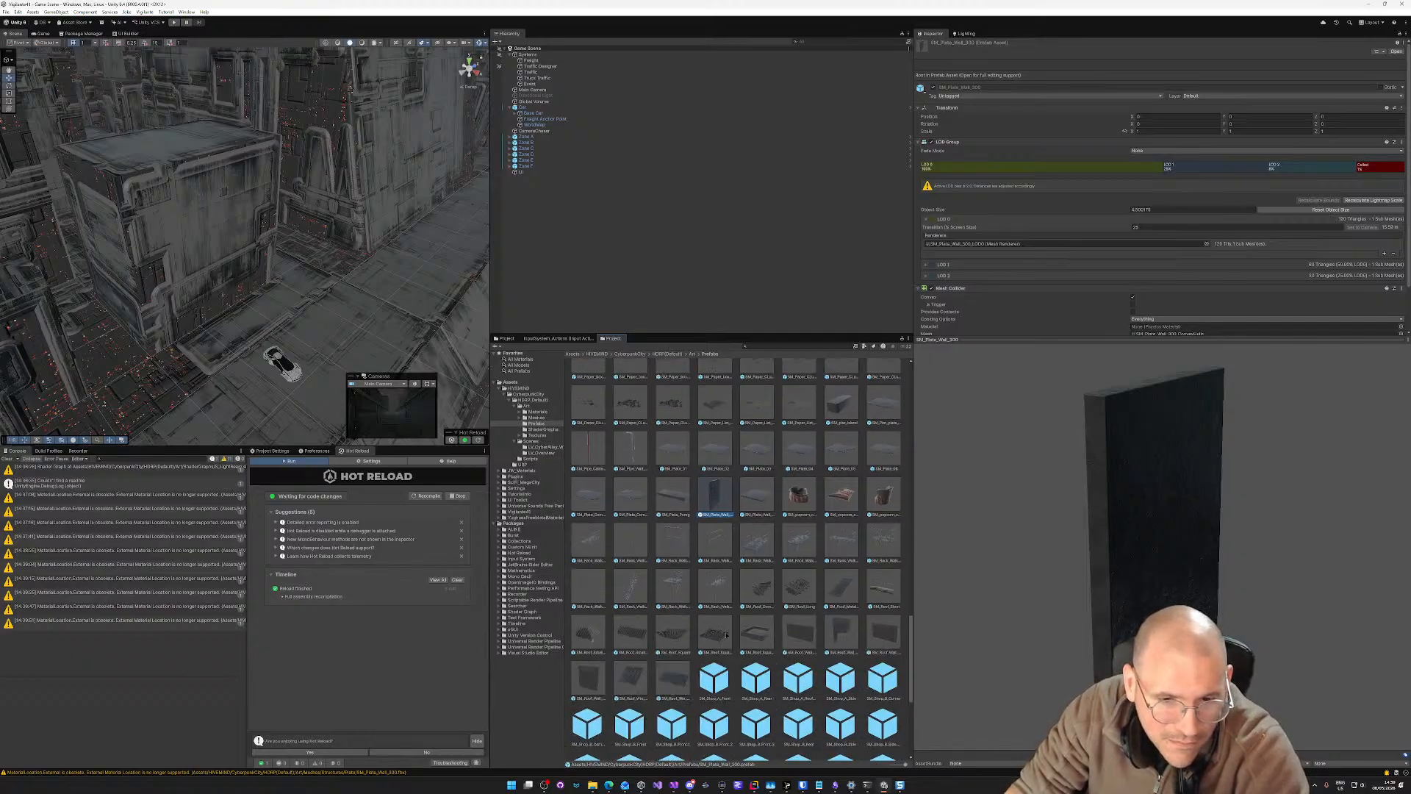
scroll(726, 636, "down", 2)
left_click(758, 544)
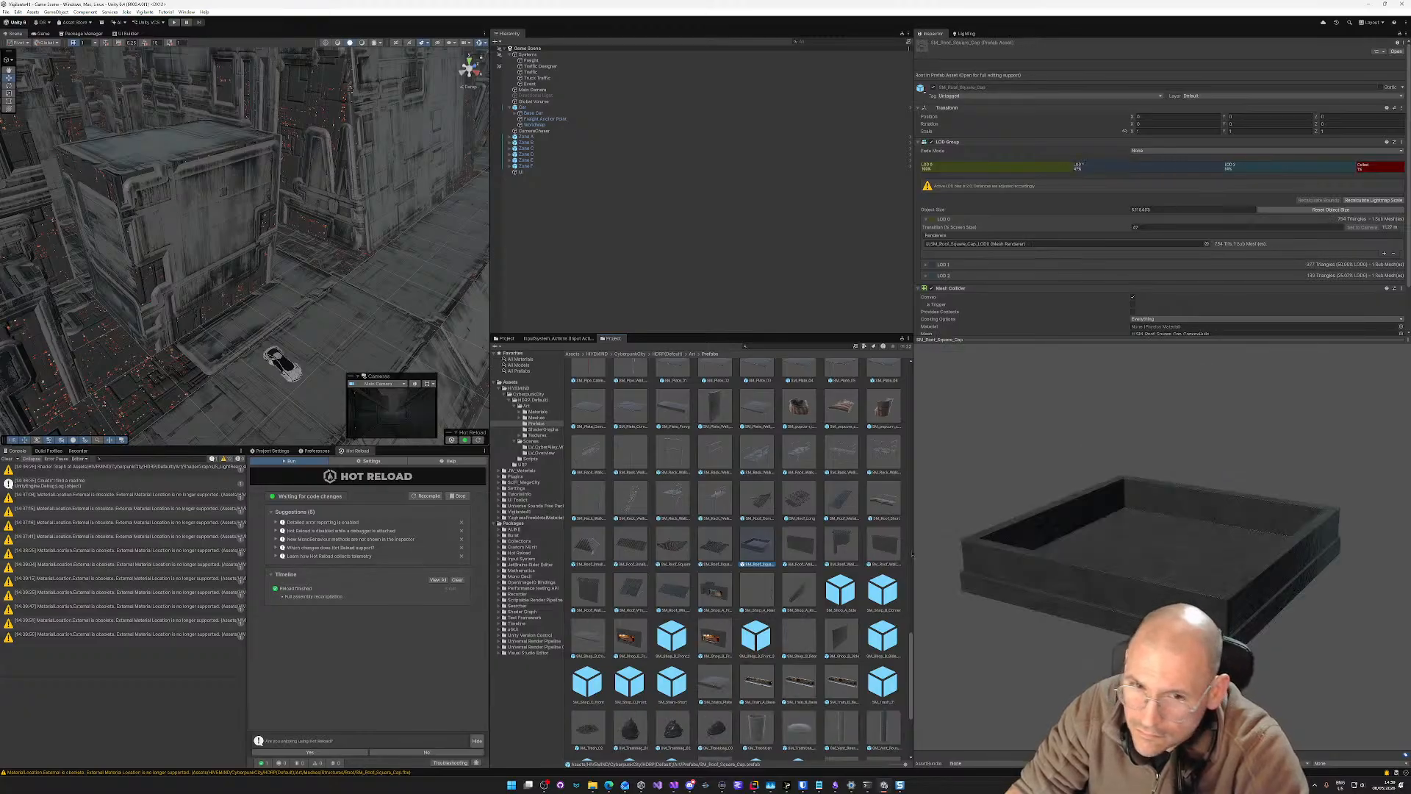
scroll(759, 621, "down", 3)
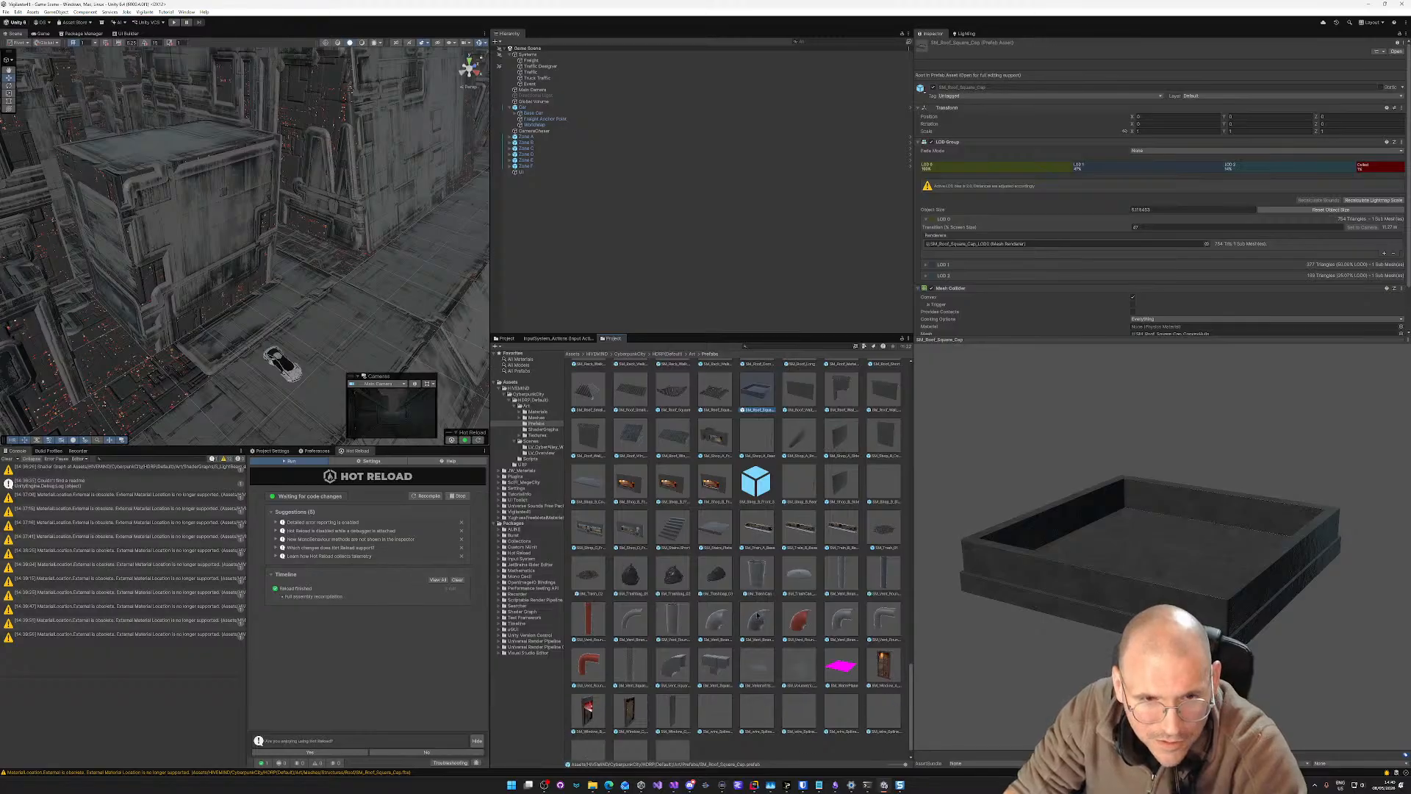
scroll(758, 616, "down", 1)
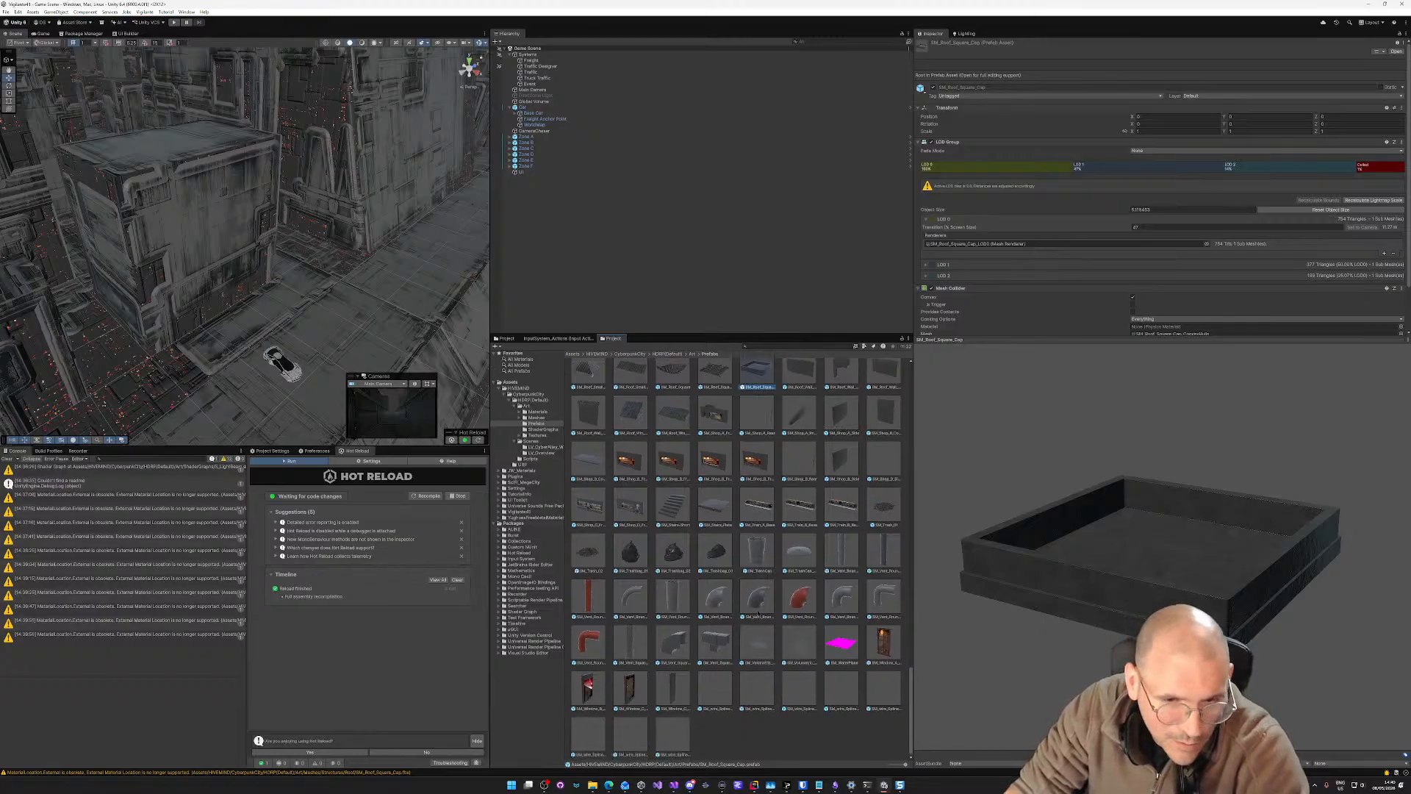
Step: Preview the dark shop front prefab with lit windows and a door, and turn the model to face straight ahead
scroll(758, 615, "up", 2)
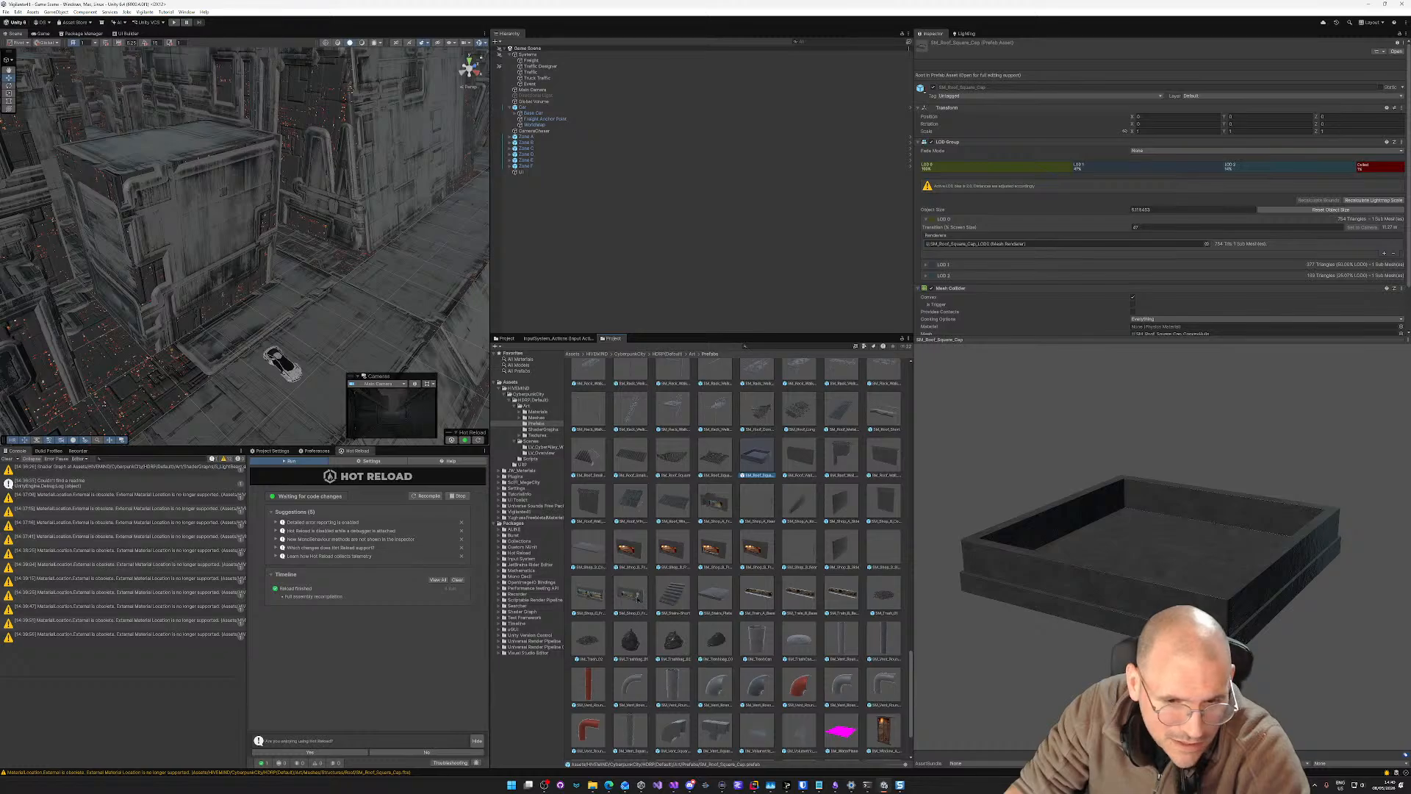
left_click(636, 598)
left_click_drag(1164, 571, 1198, 524)
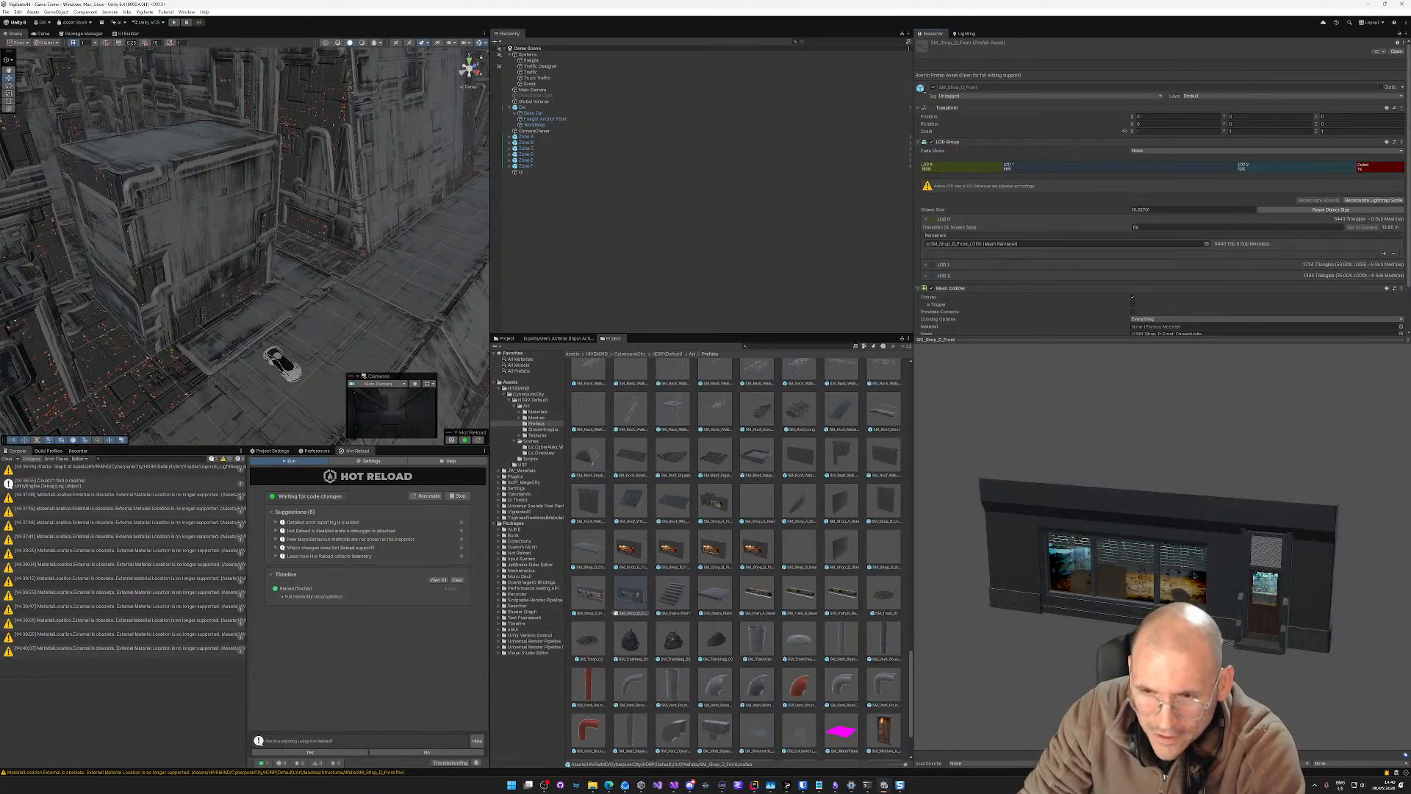
left_click_drag(958, 580, 1185, 548)
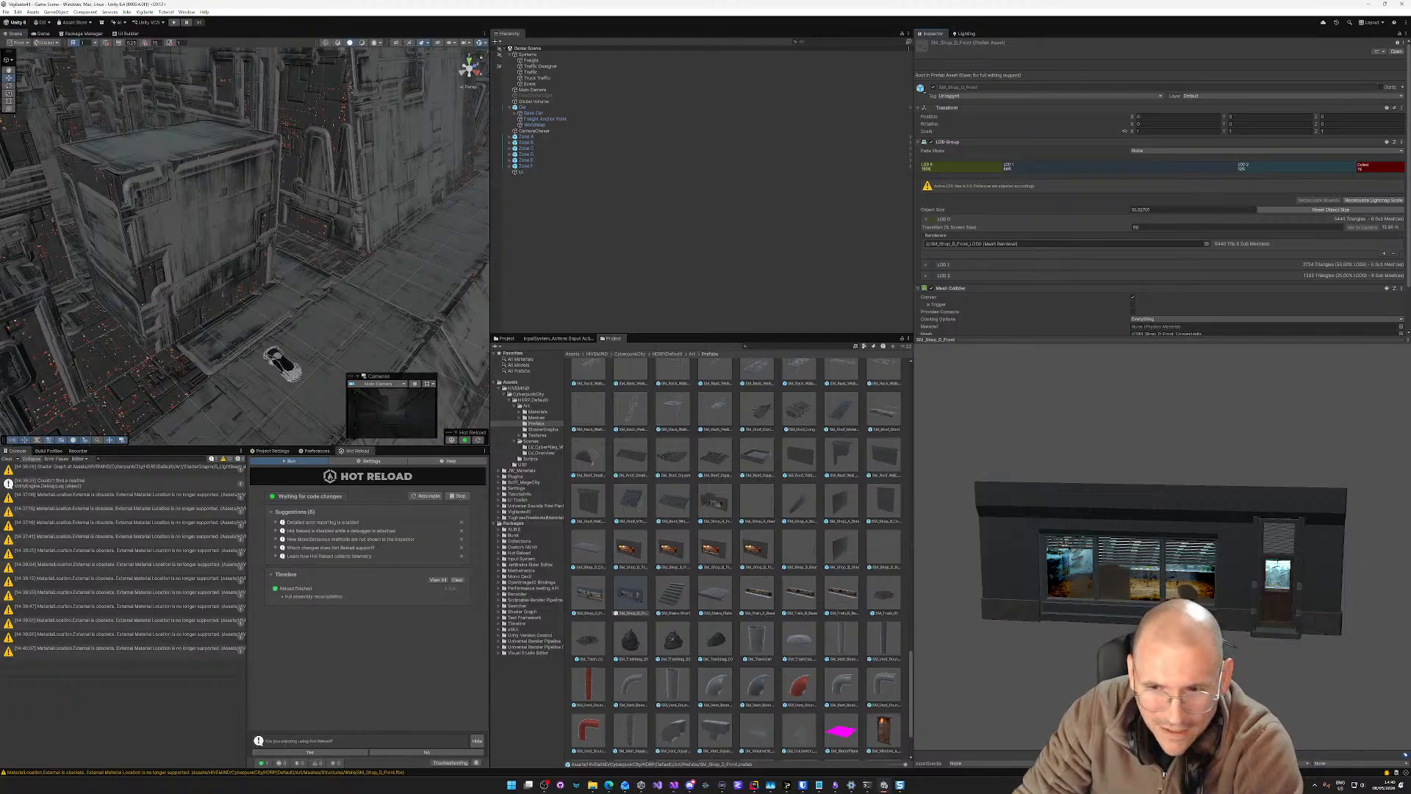
left_click_drag(1108, 569, 1112, 547)
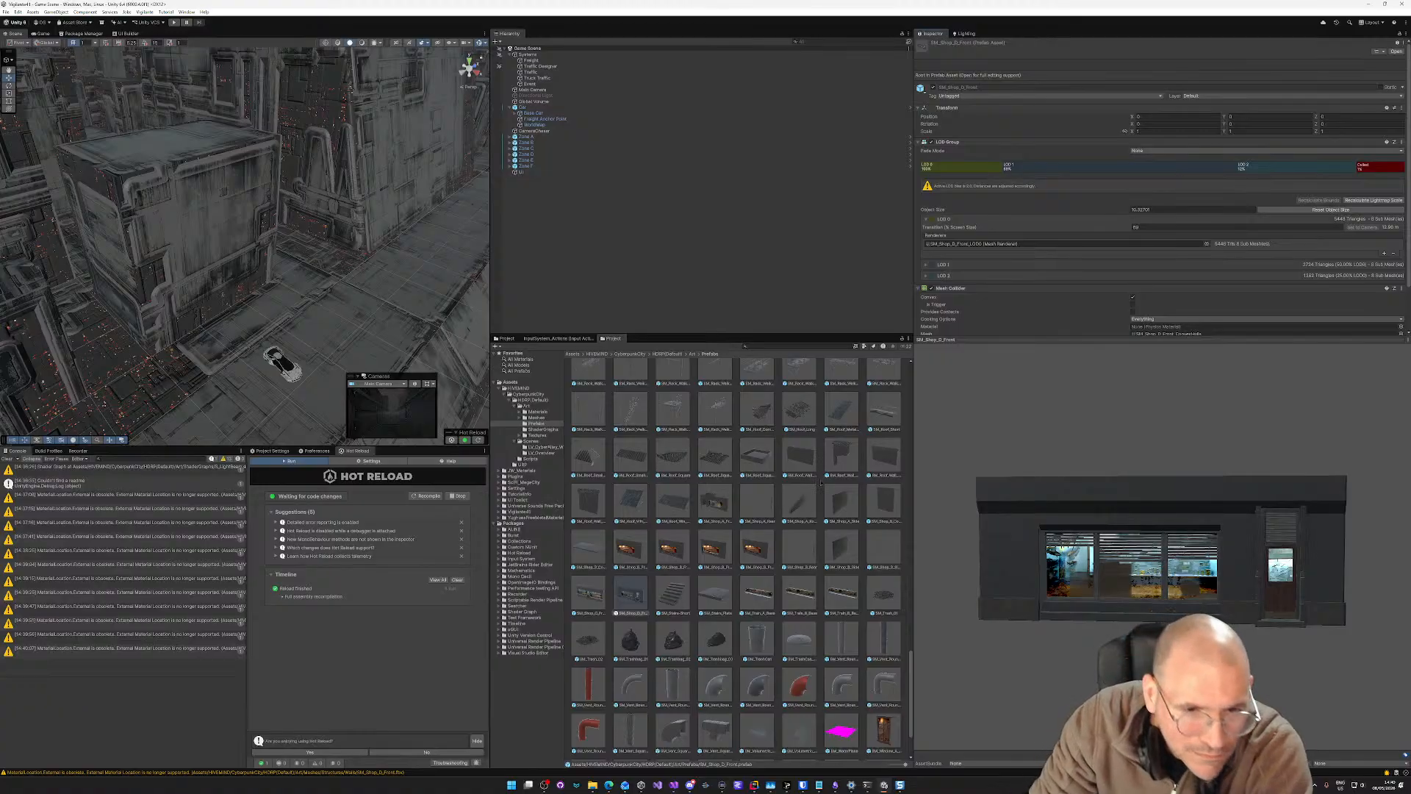
Step: Browse back to the house and door prefabs, and preview the dark corner shop wall and the wooden door with lit glass panes
scroll(822, 483, "up", 3)
scroll(824, 491, "up", 5)
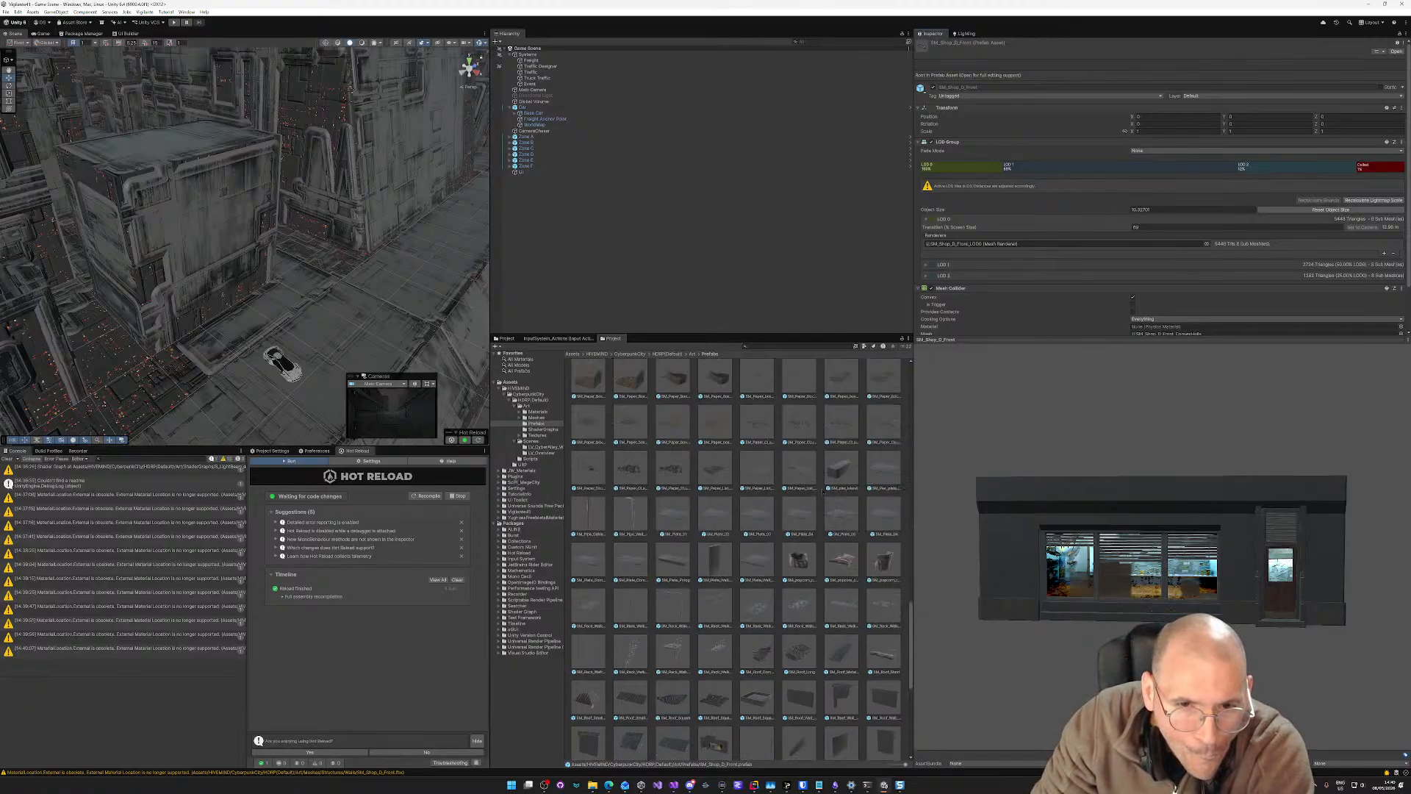
scroll(824, 496, "up", 4)
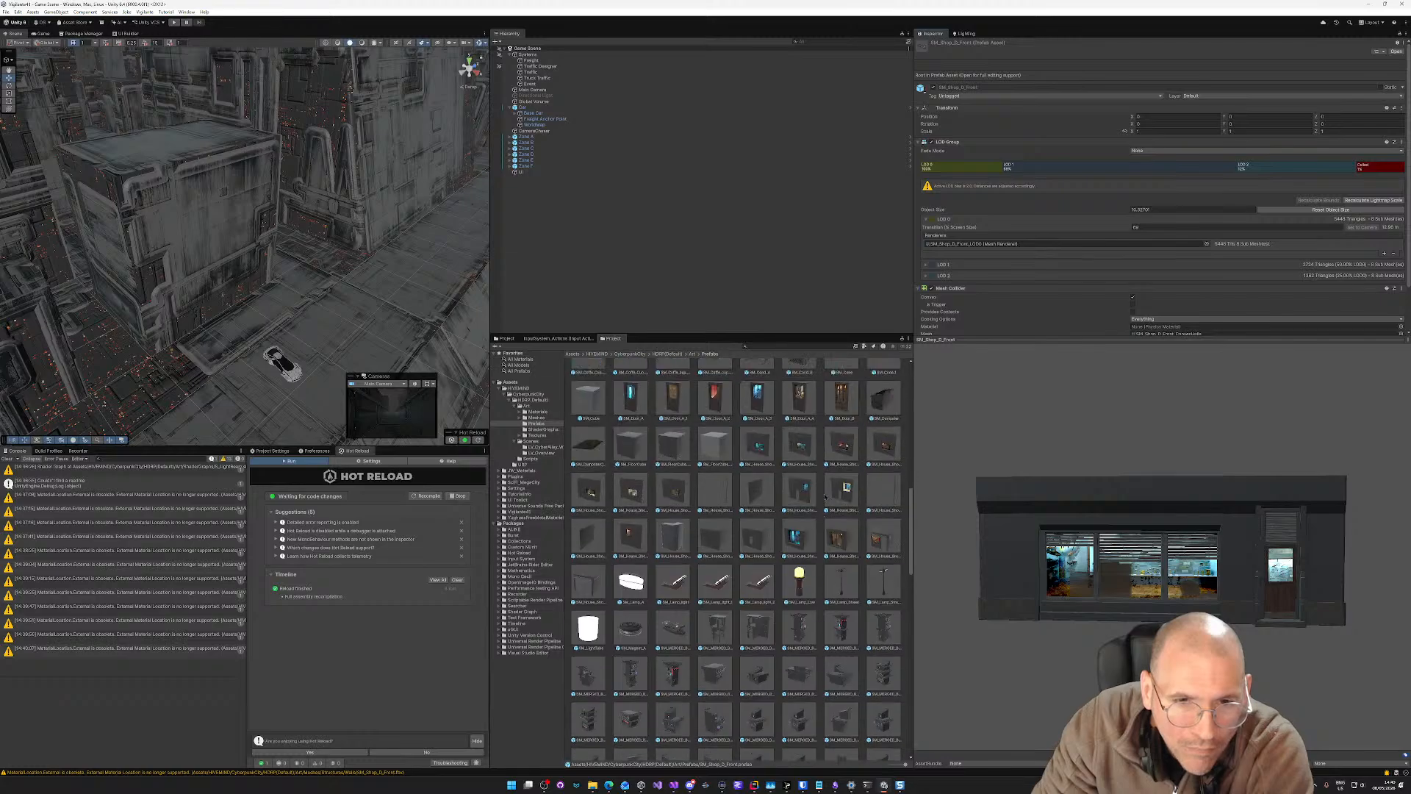
left_click(748, 537)
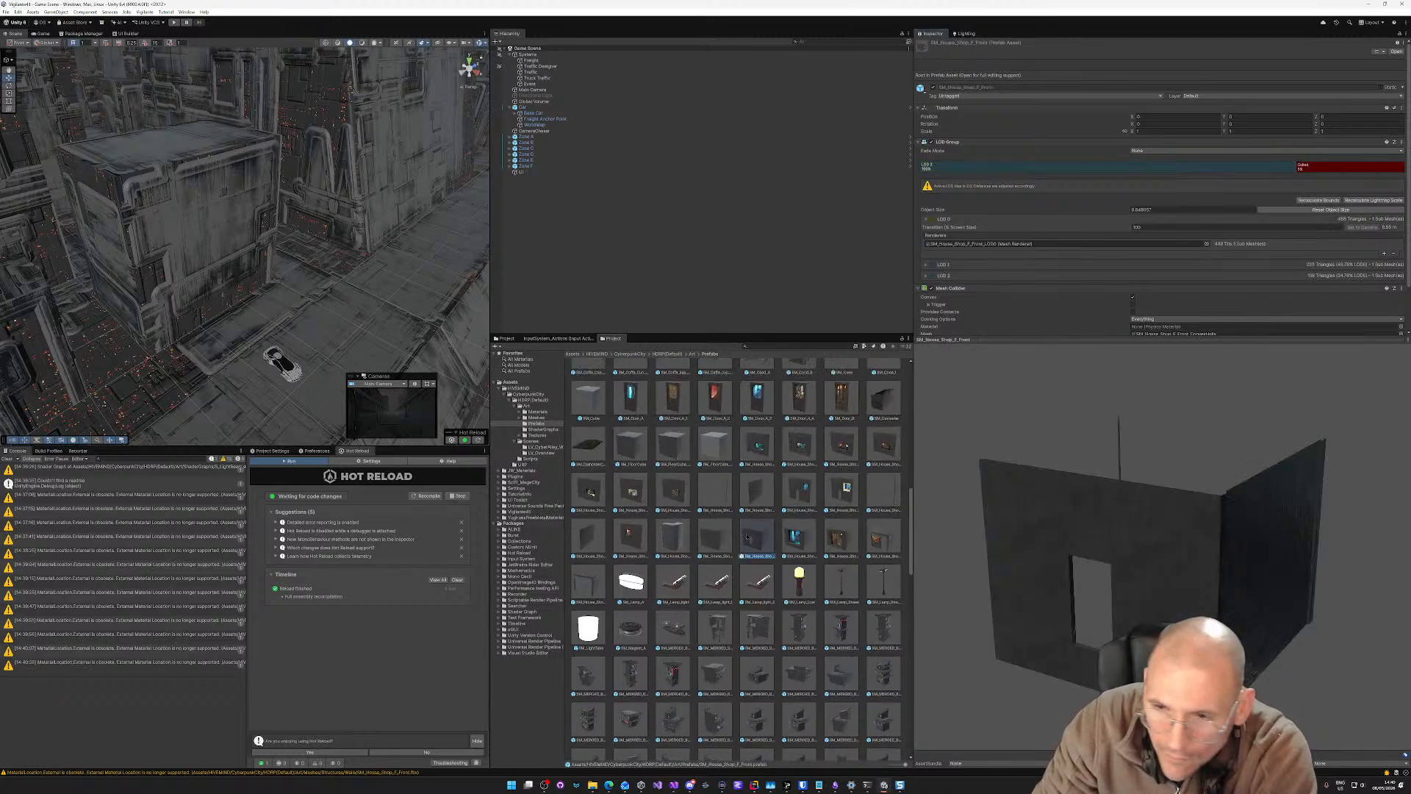
scroll(691, 519, "up", 4)
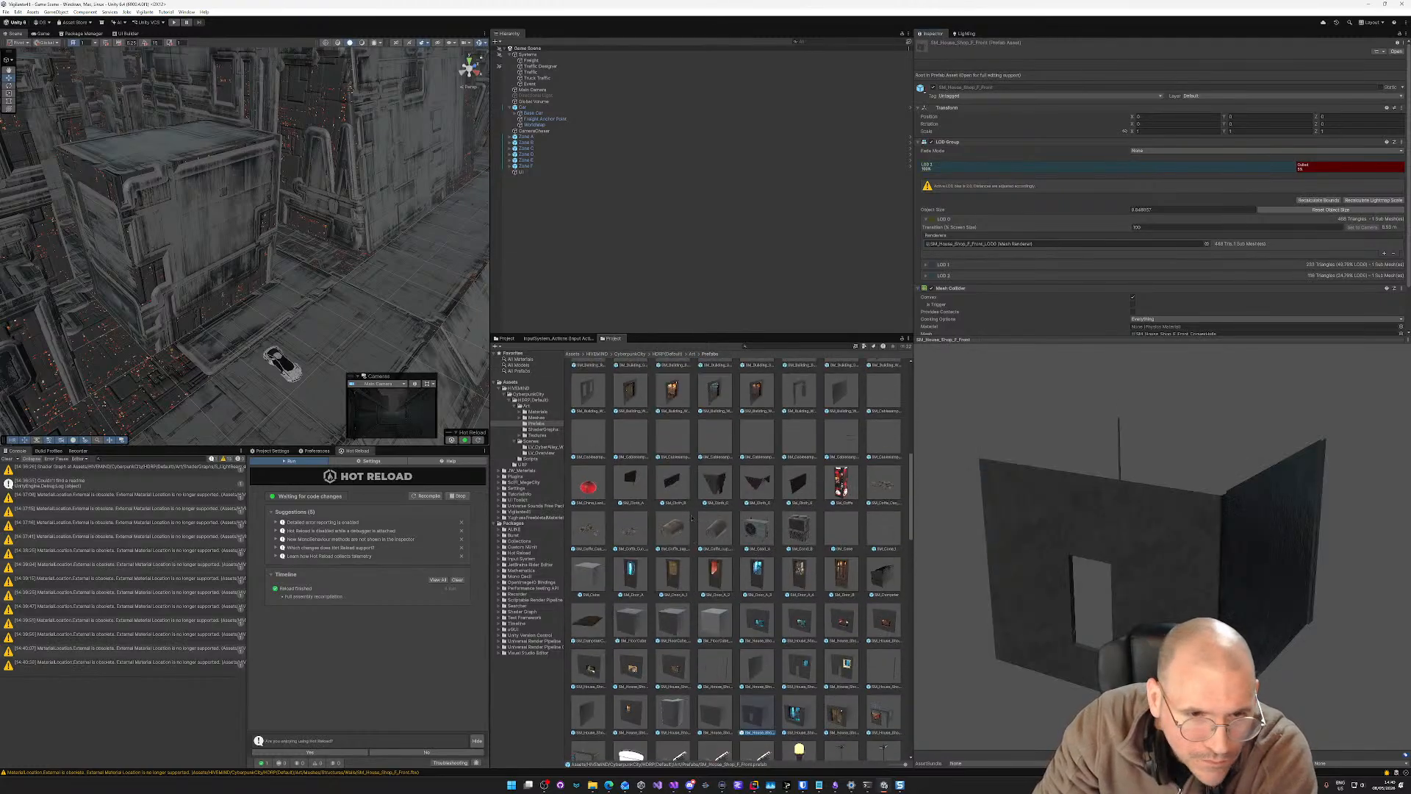
left_click(790, 533)
left_click(842, 576)
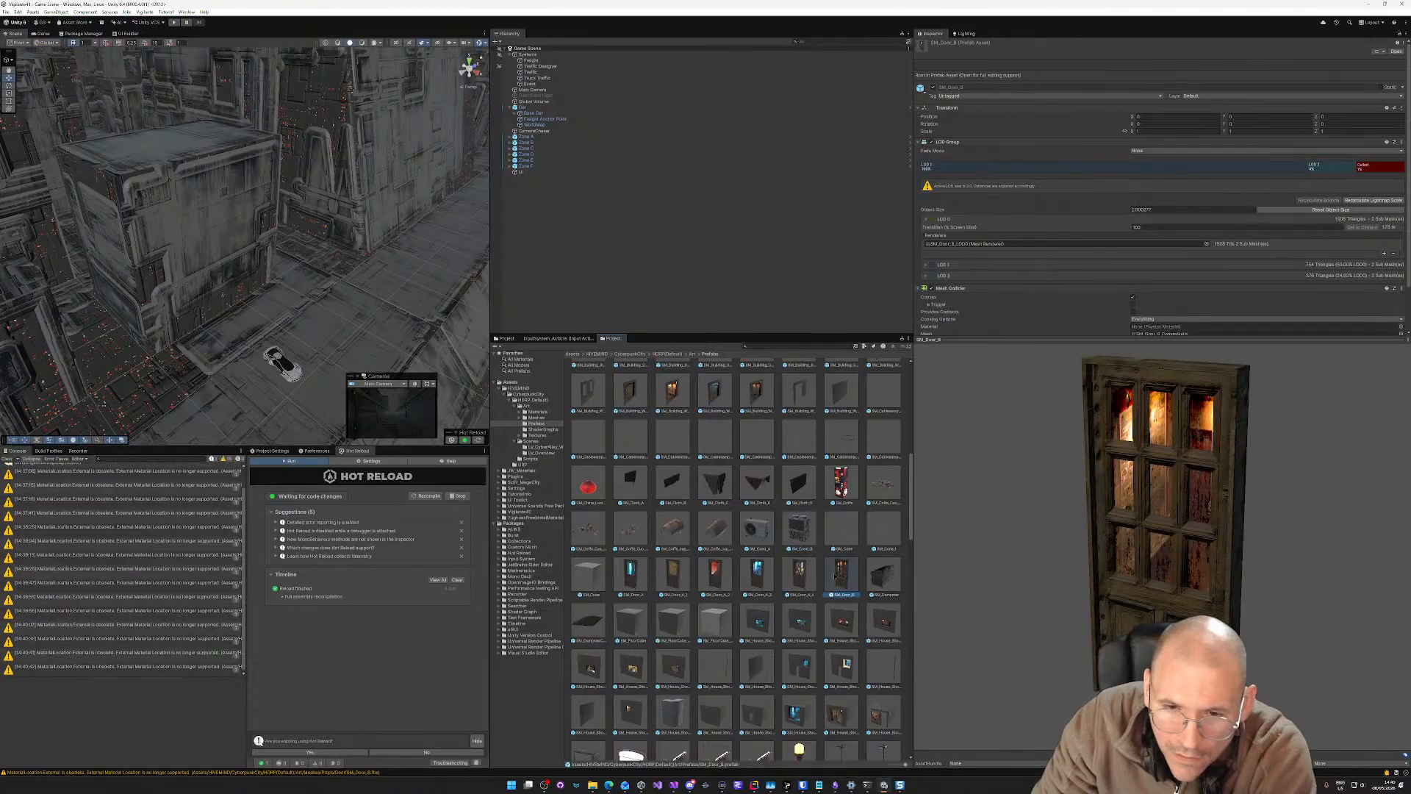
Step: Browse back to the first prefabs and preview the barred balcony, the beam border corner and the wooden boat
scroll(737, 540, "up", 3)
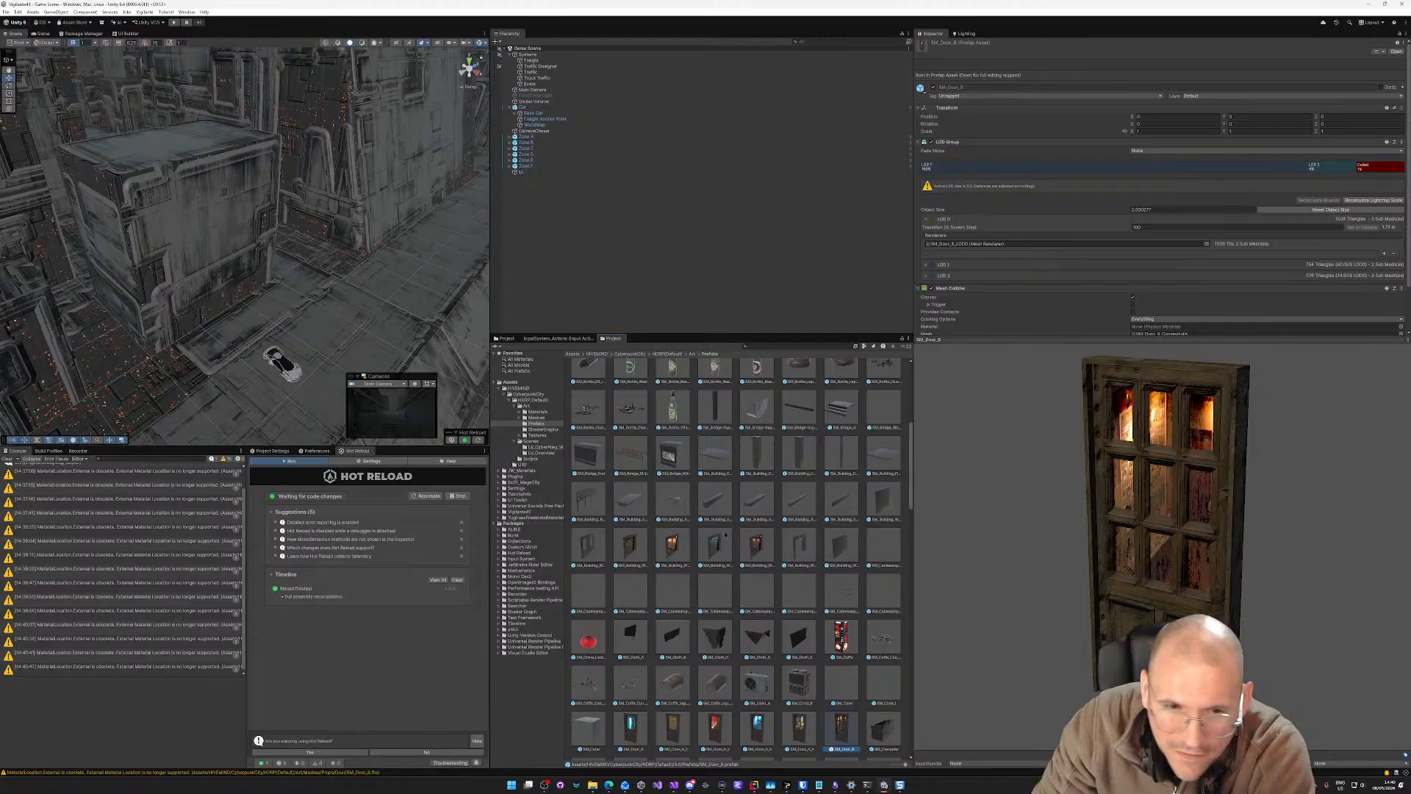
scroll(690, 542, "up", 6)
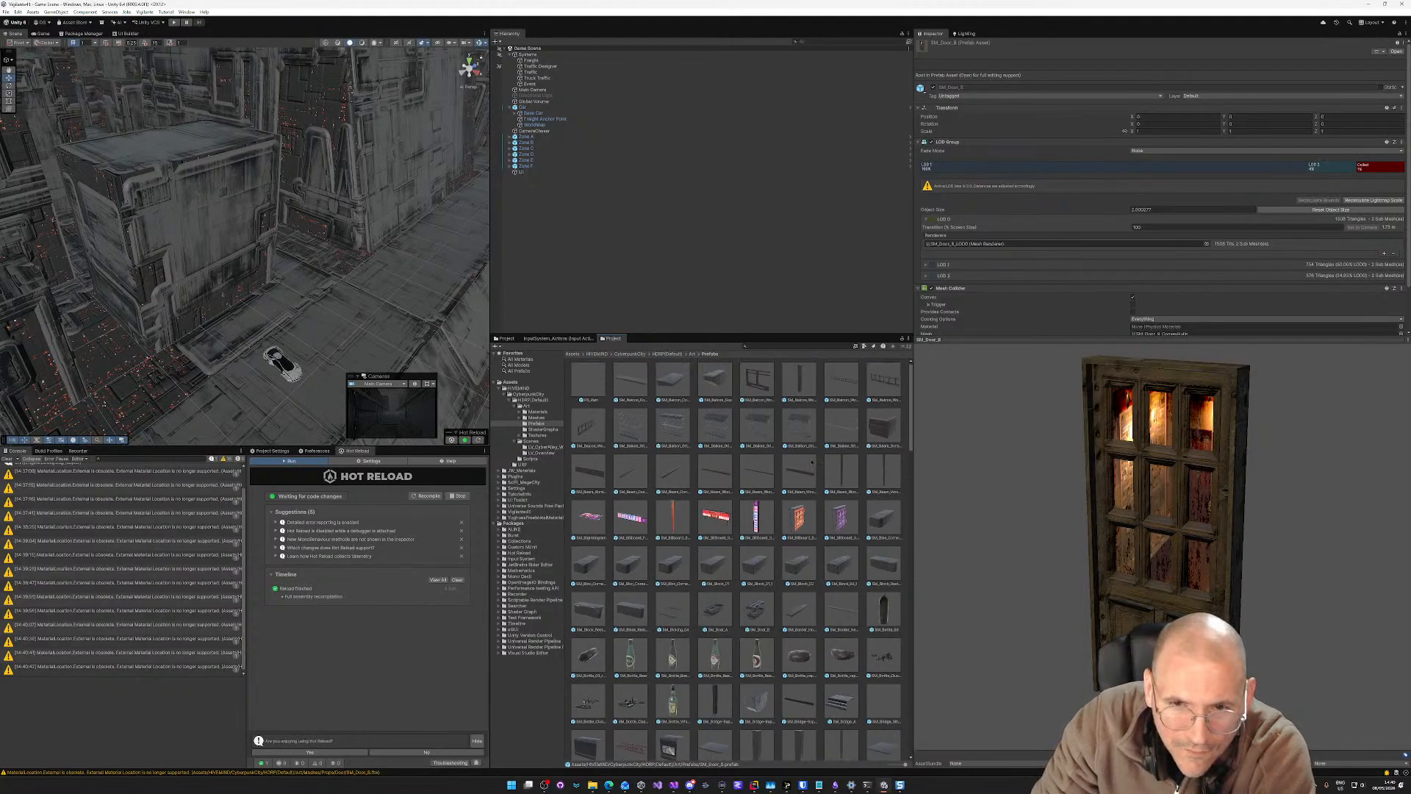
left_click(670, 428)
left_click(641, 432)
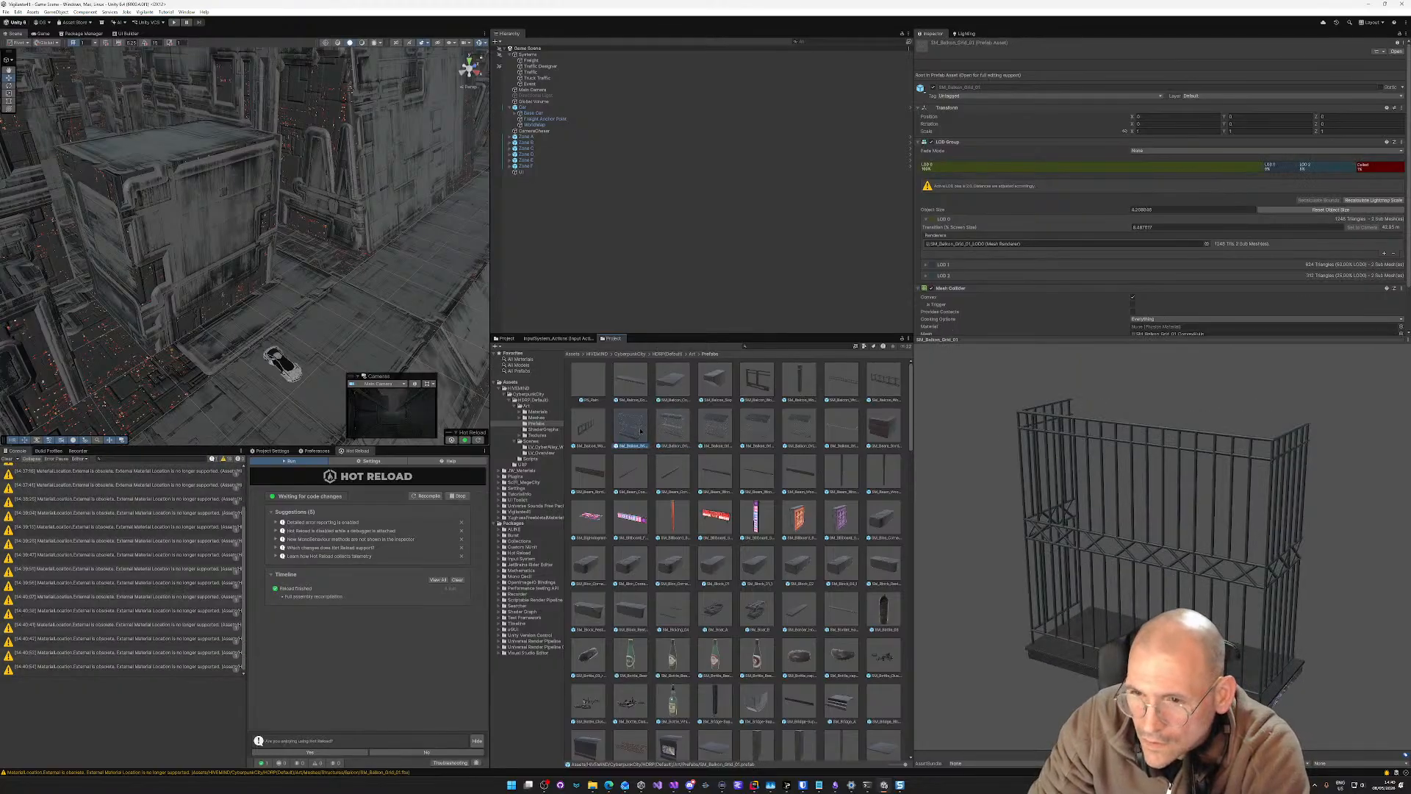
left_click(876, 429)
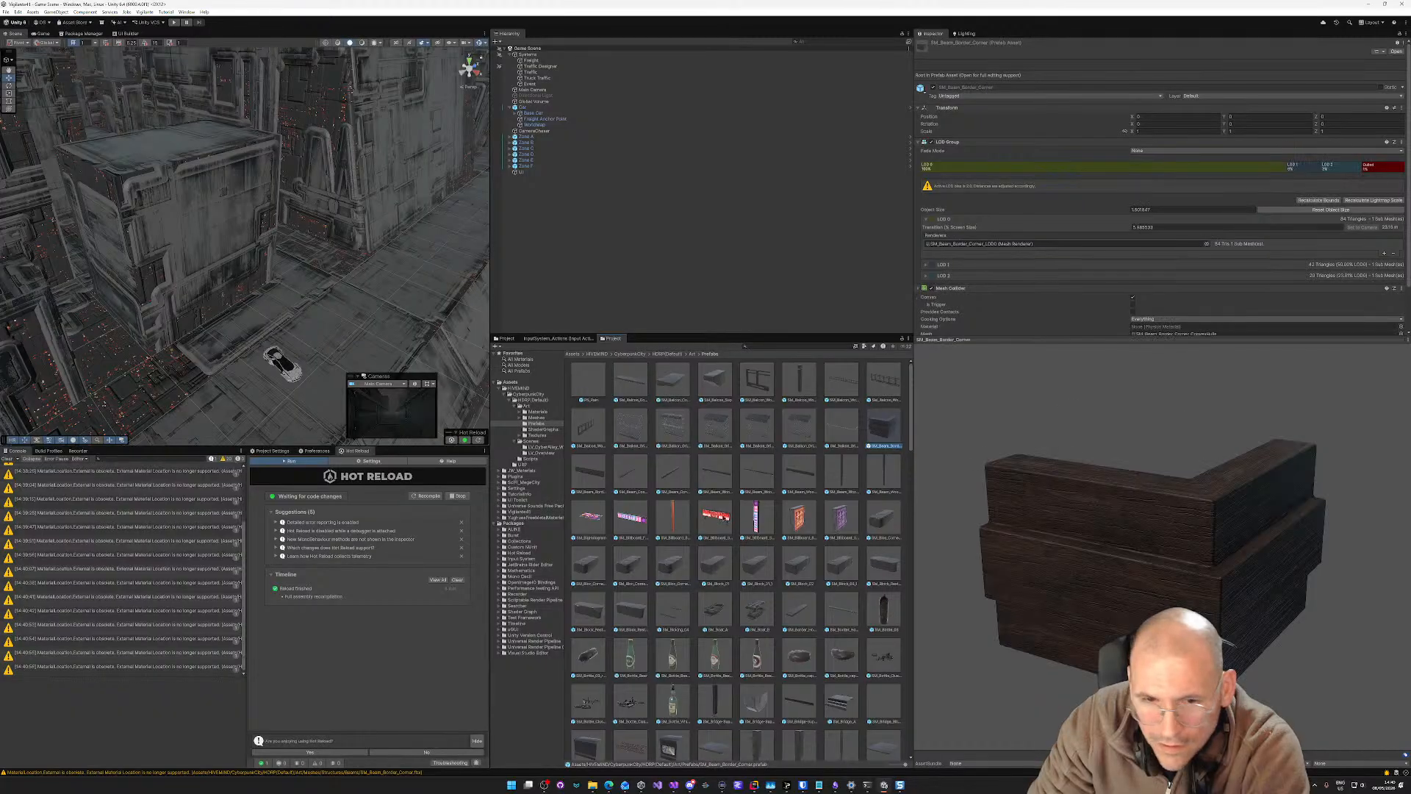
left_click(717, 611)
left_click(755, 612)
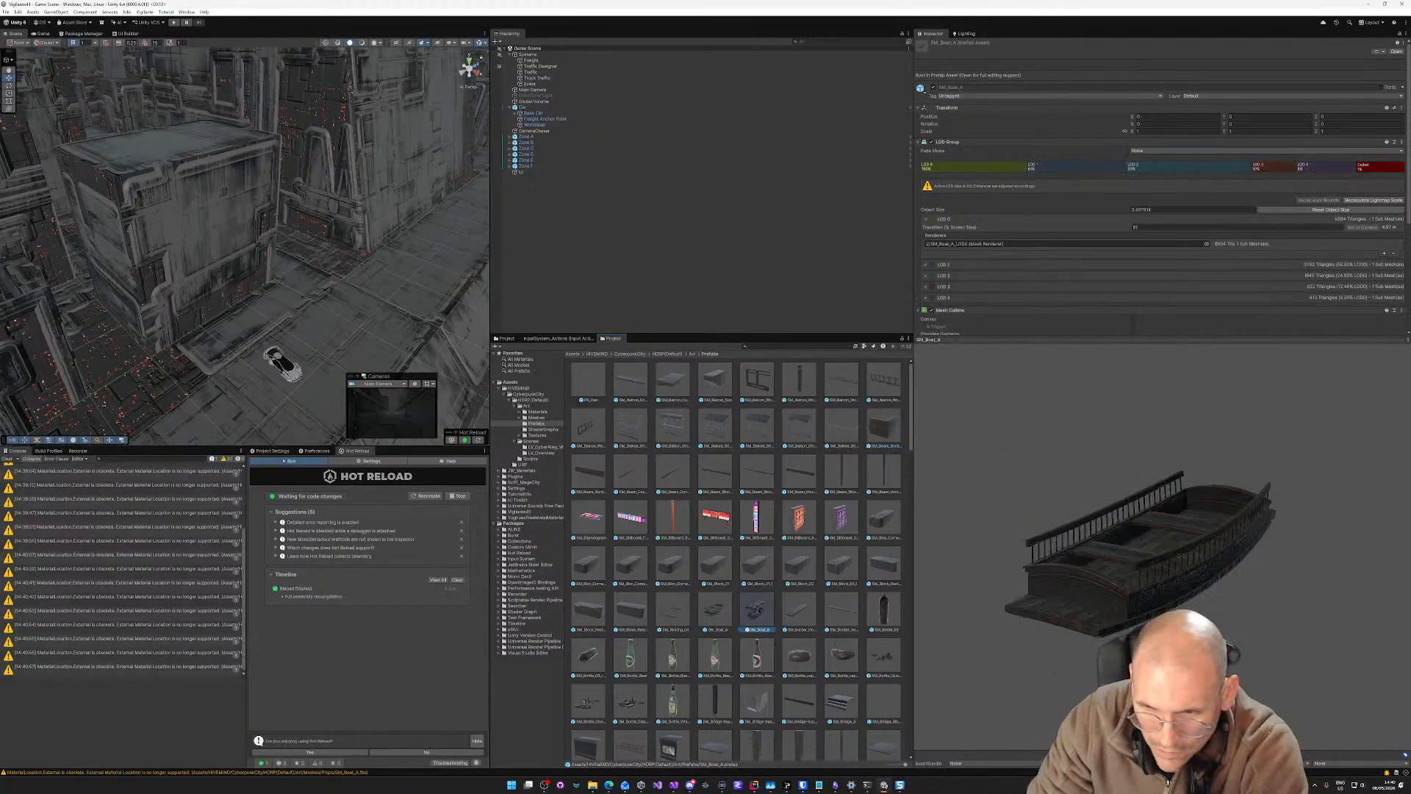
left_click(717, 610)
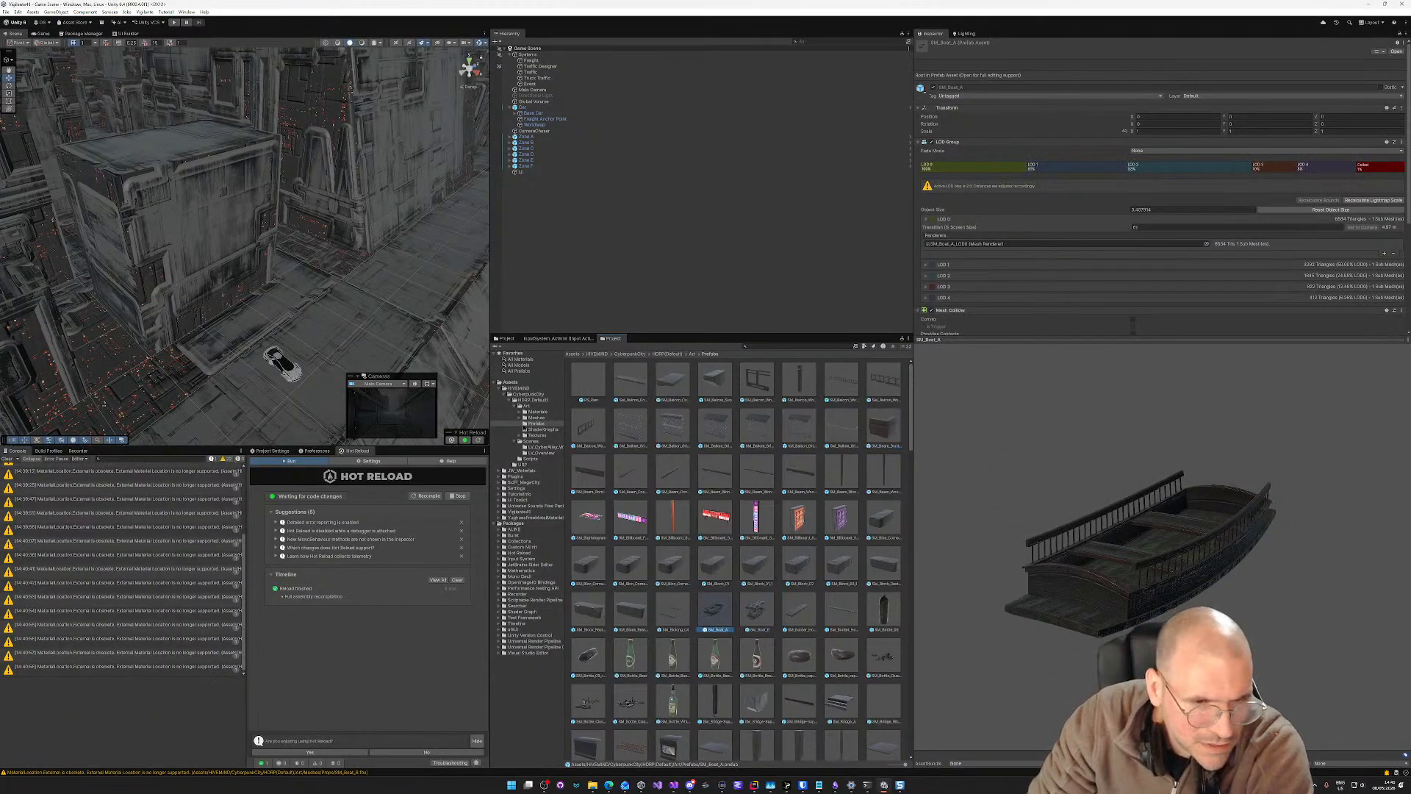
Step: Collapse the HIVEMIND folder, expand the SciFi_MegaCity folder and its Models subfolder, and open the Ground models
left_click(500, 389)
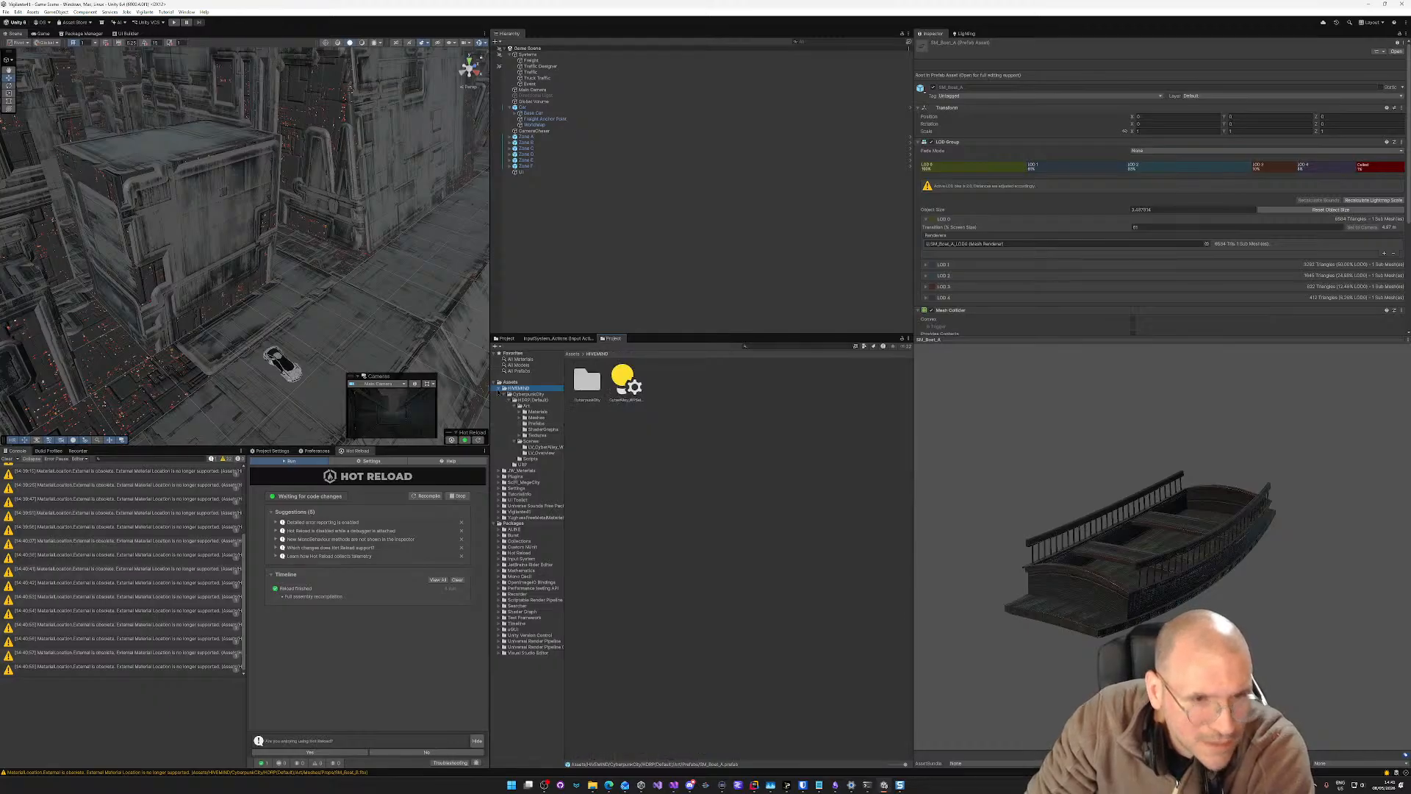
left_click(500, 389)
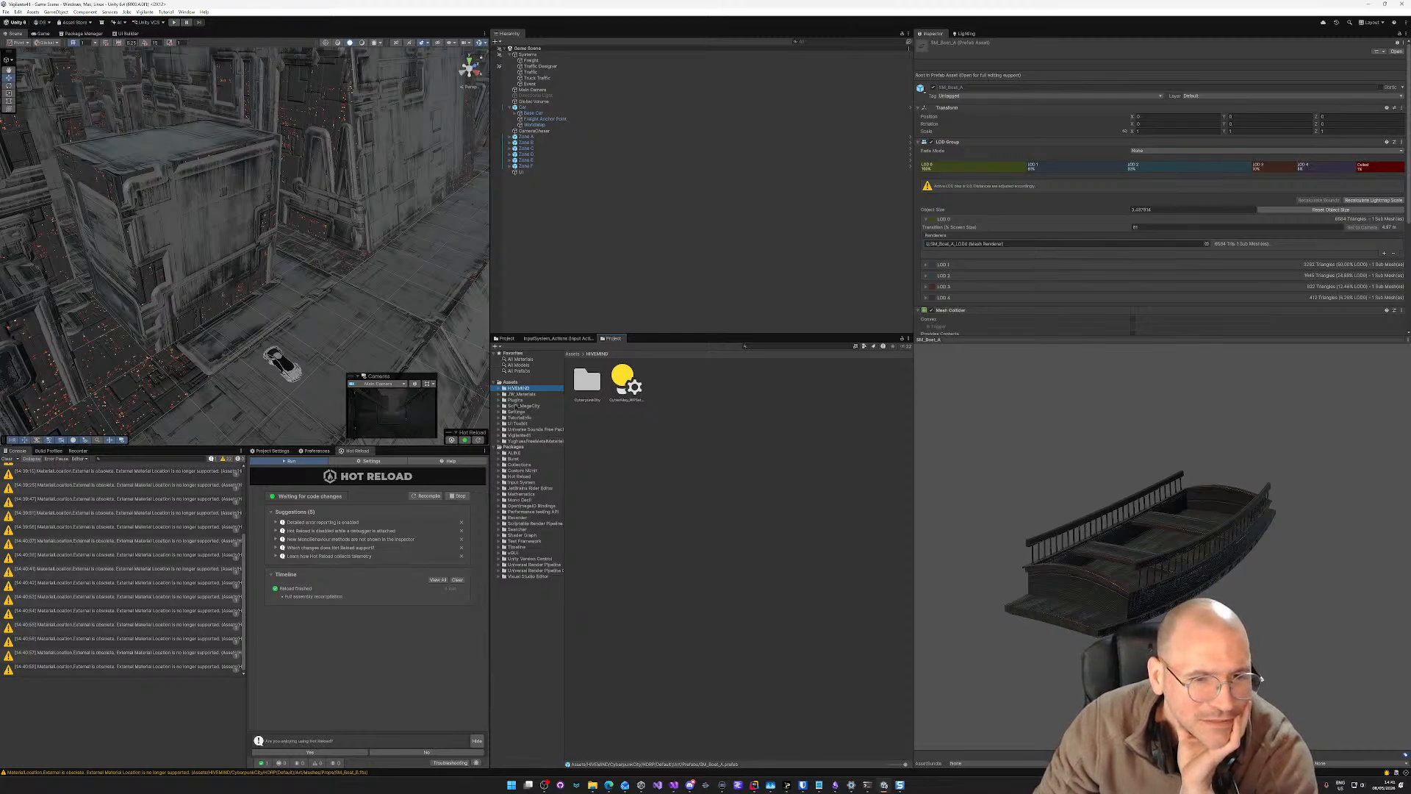
left_click(517, 406)
left_click(500, 406)
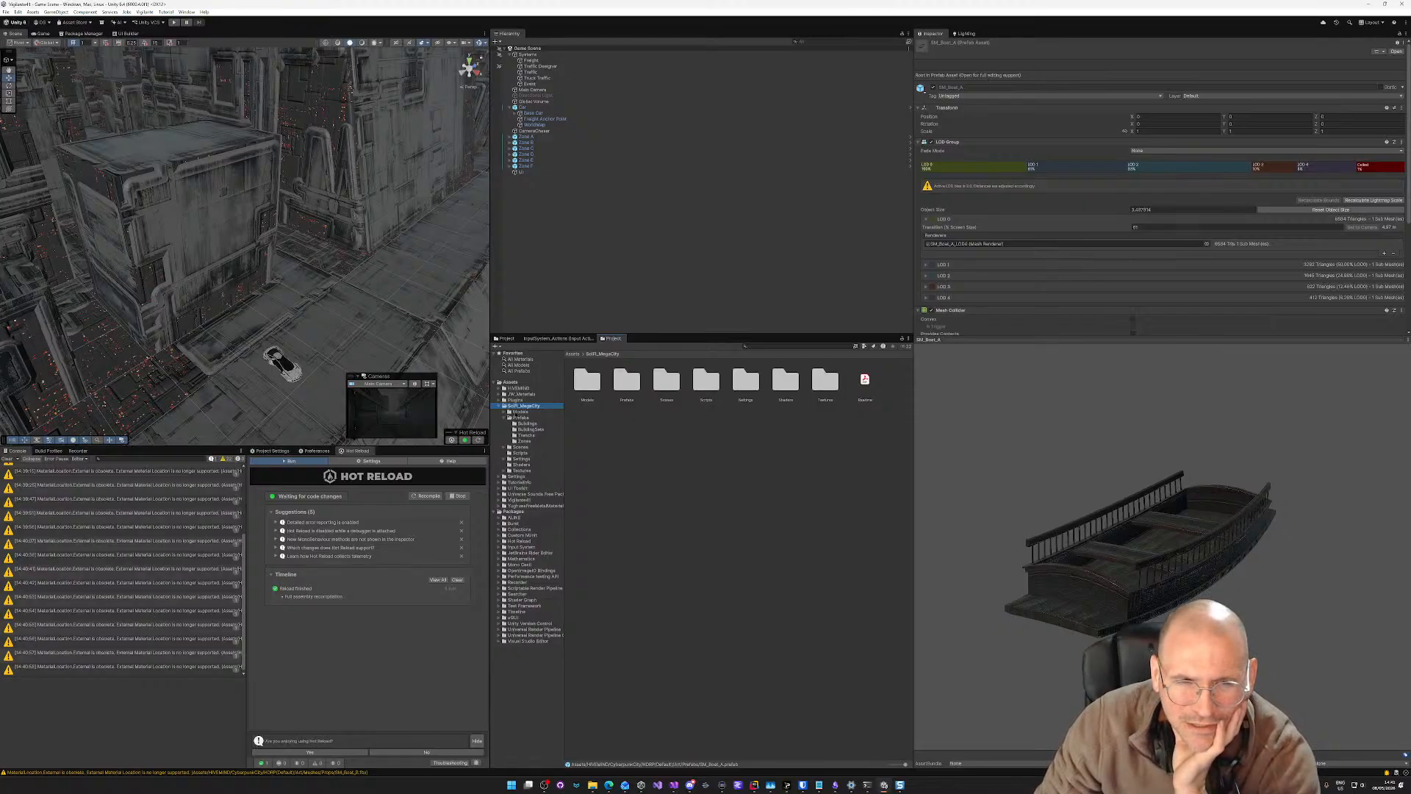
left_click(521, 411)
left_click(505, 412)
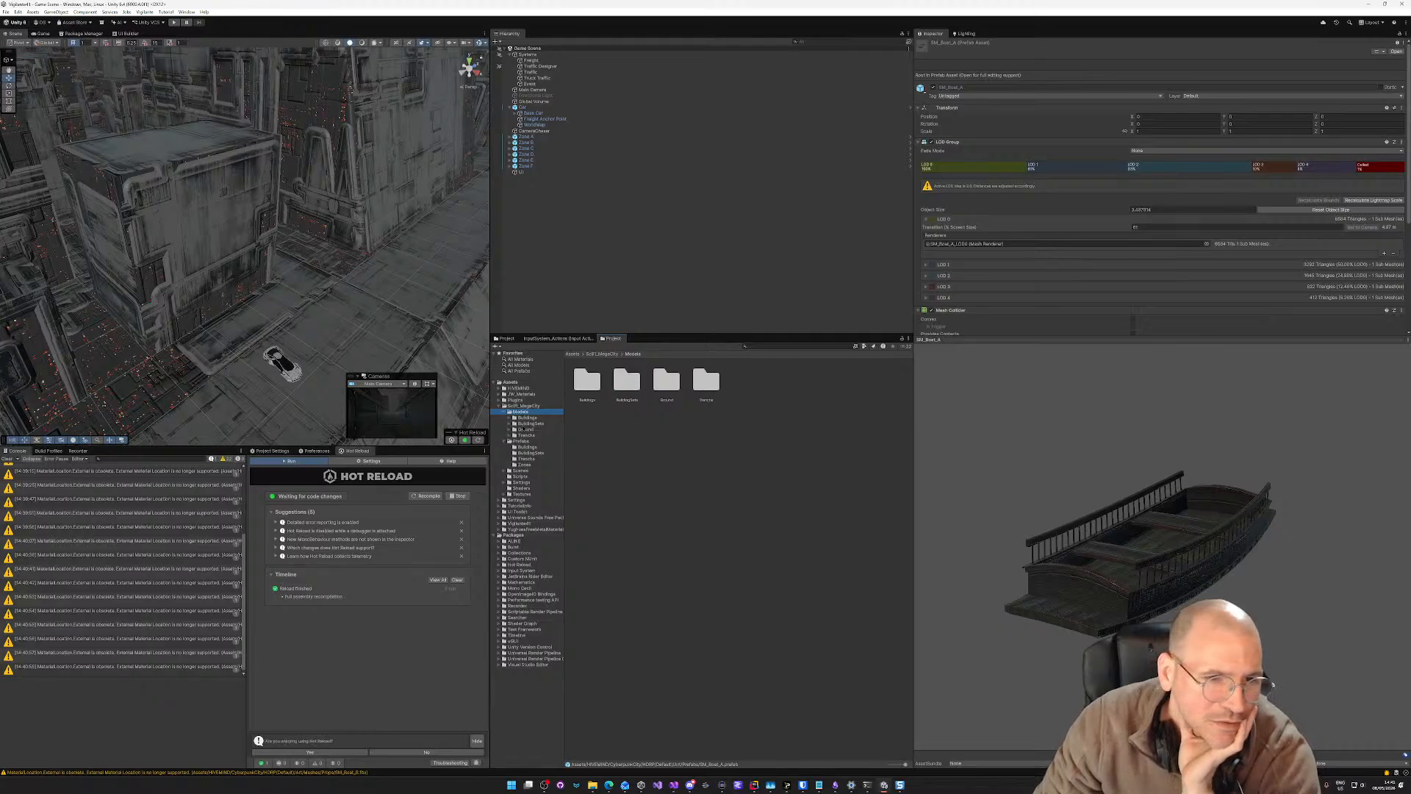
double_click(666, 380)
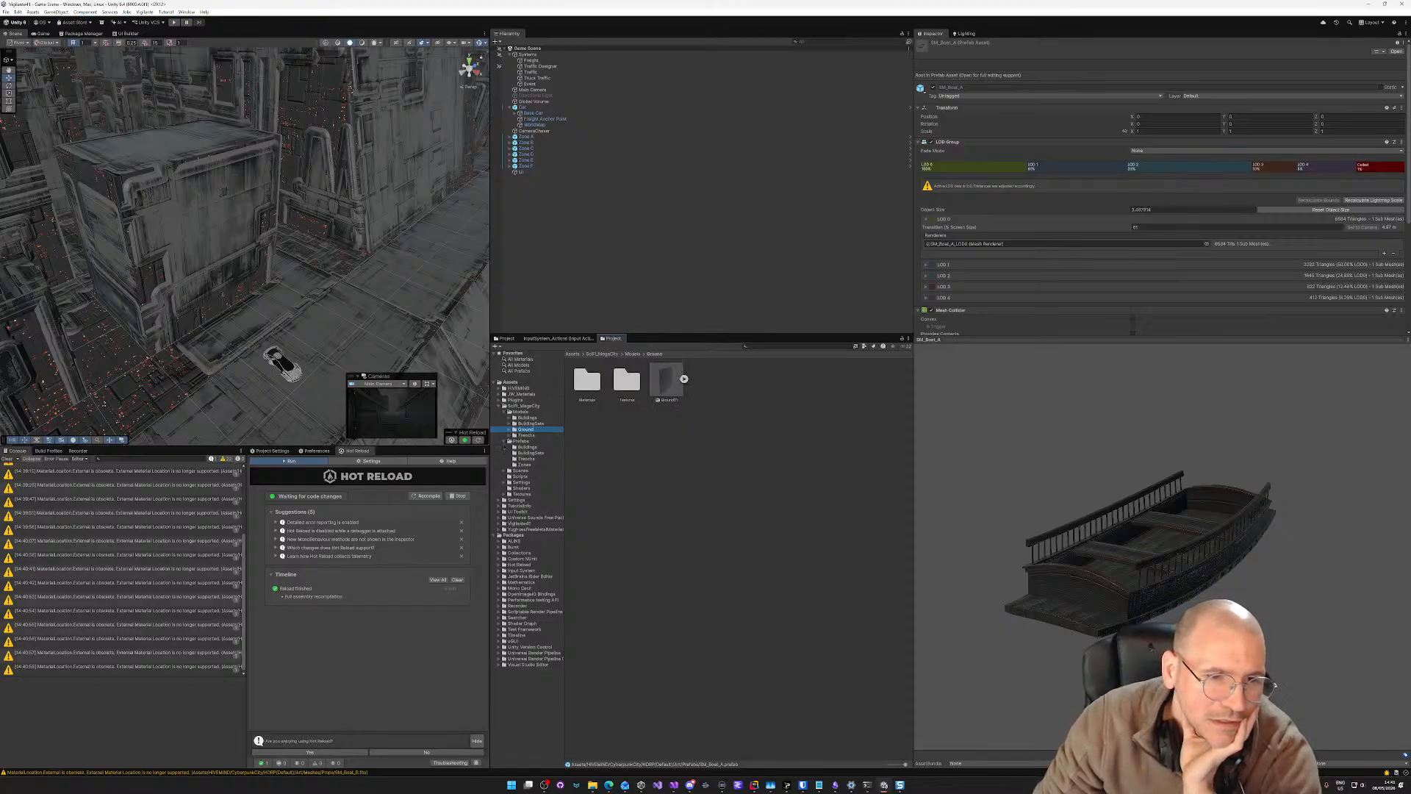
Step: Look through the SciFi_MegaCity Prefabs subfolders, including Zones and Buildings, and collapse the SciFi_MegaCity folder
left_click(524, 459)
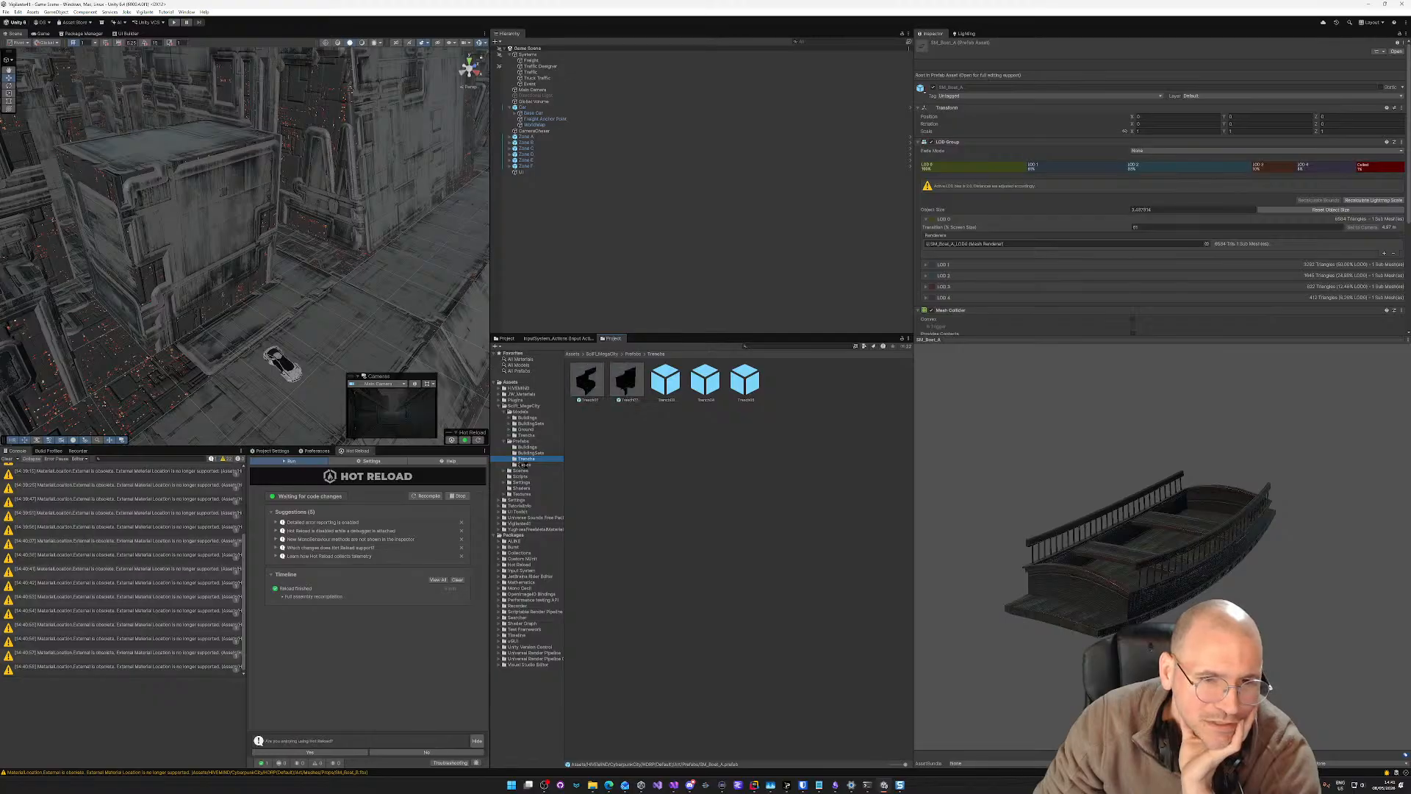
left_click(525, 465)
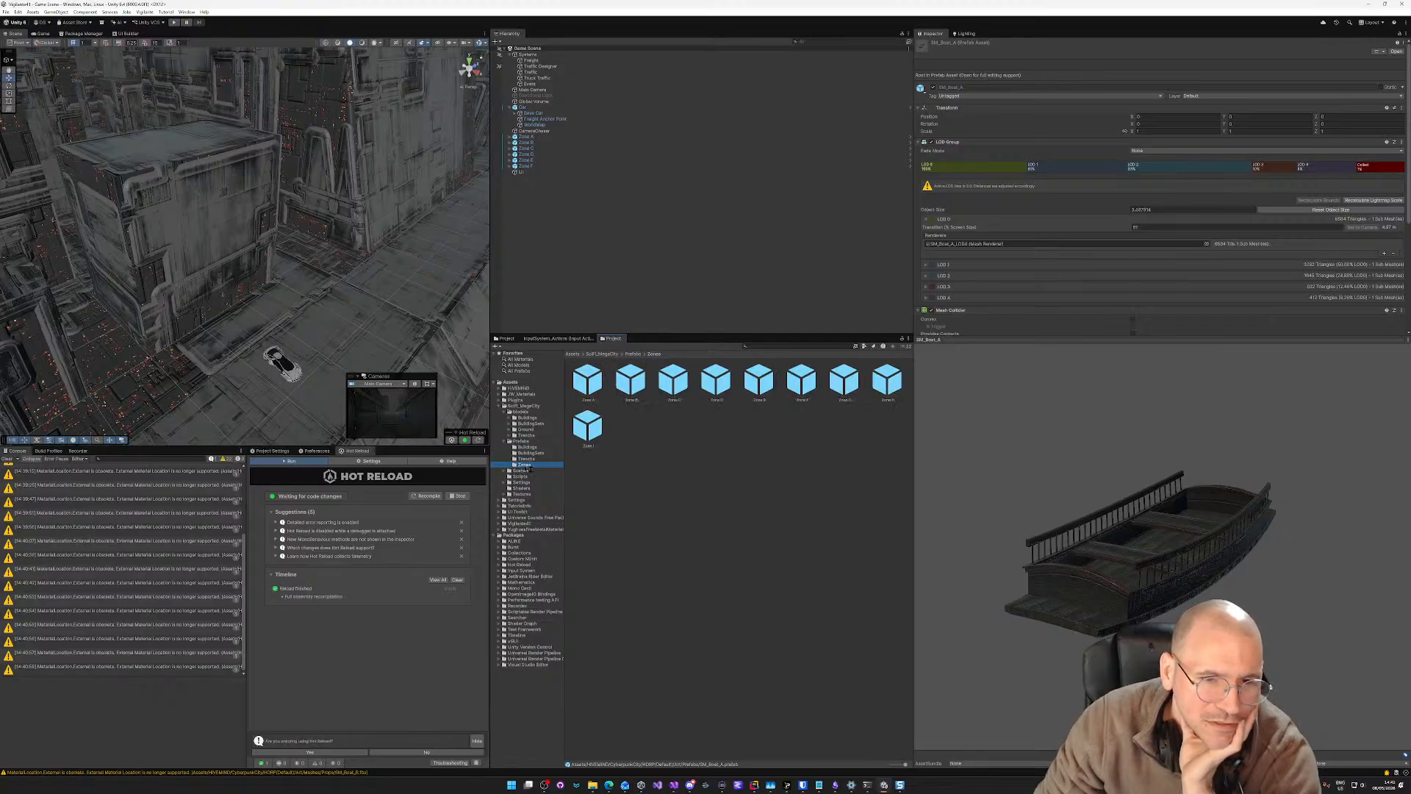
left_click(530, 453)
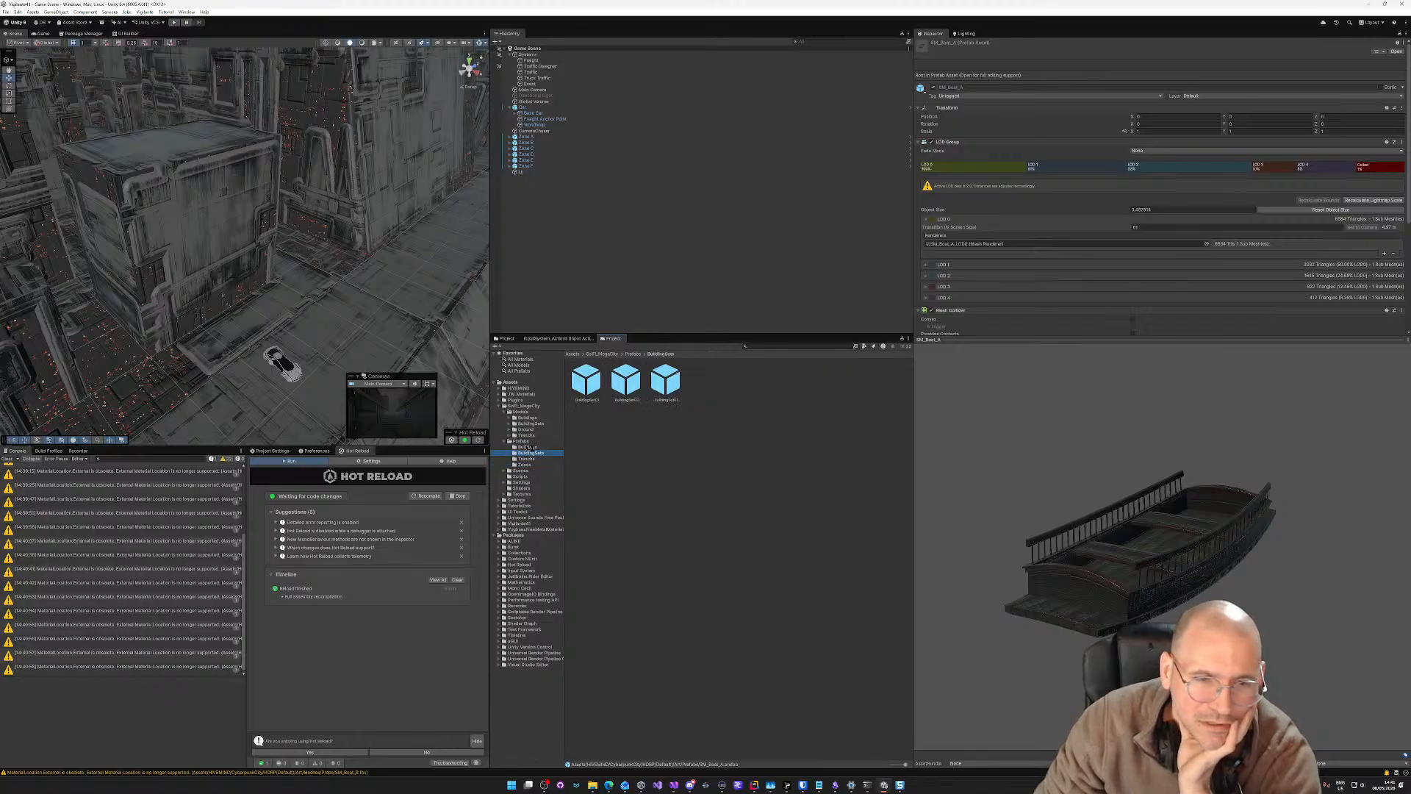
left_click(527, 446)
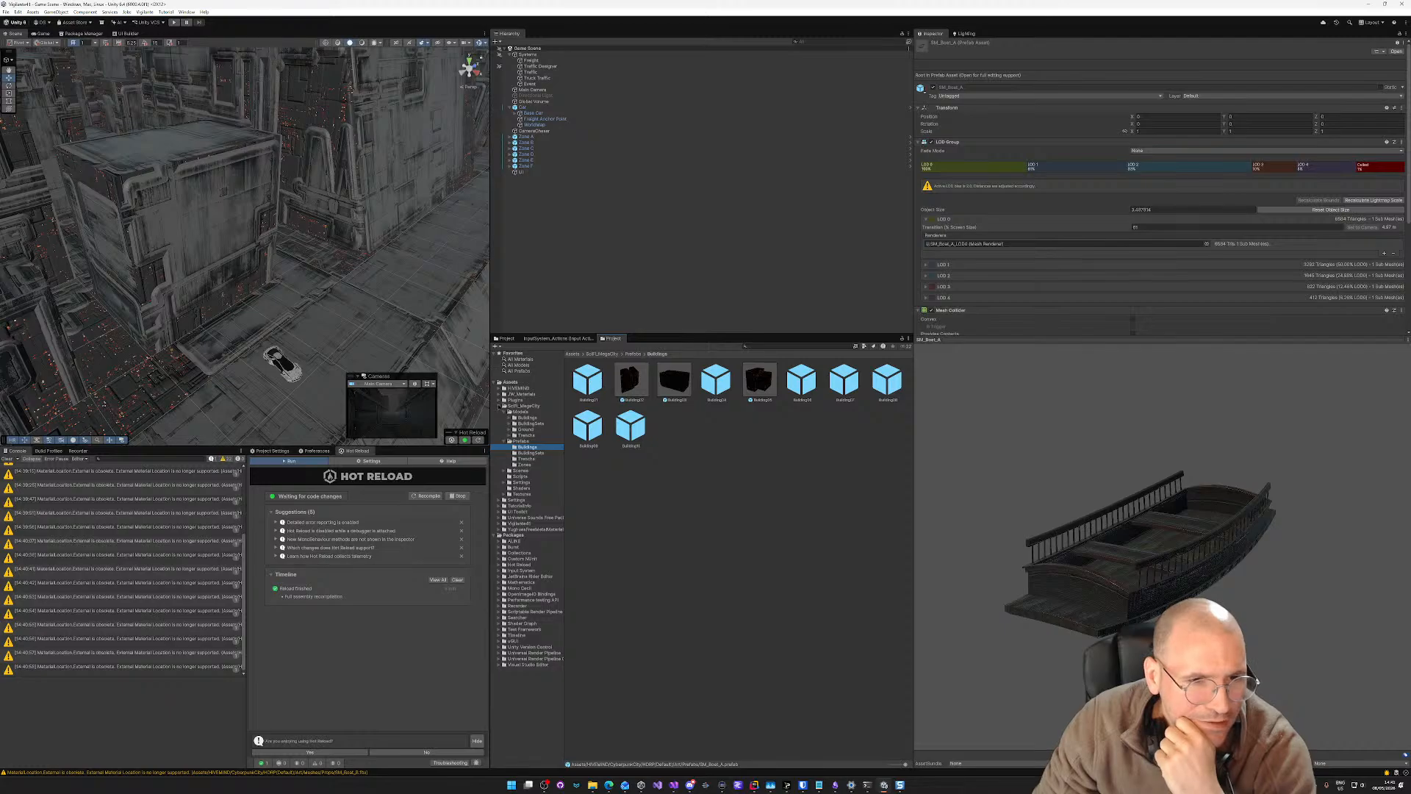
left_click(500, 407)
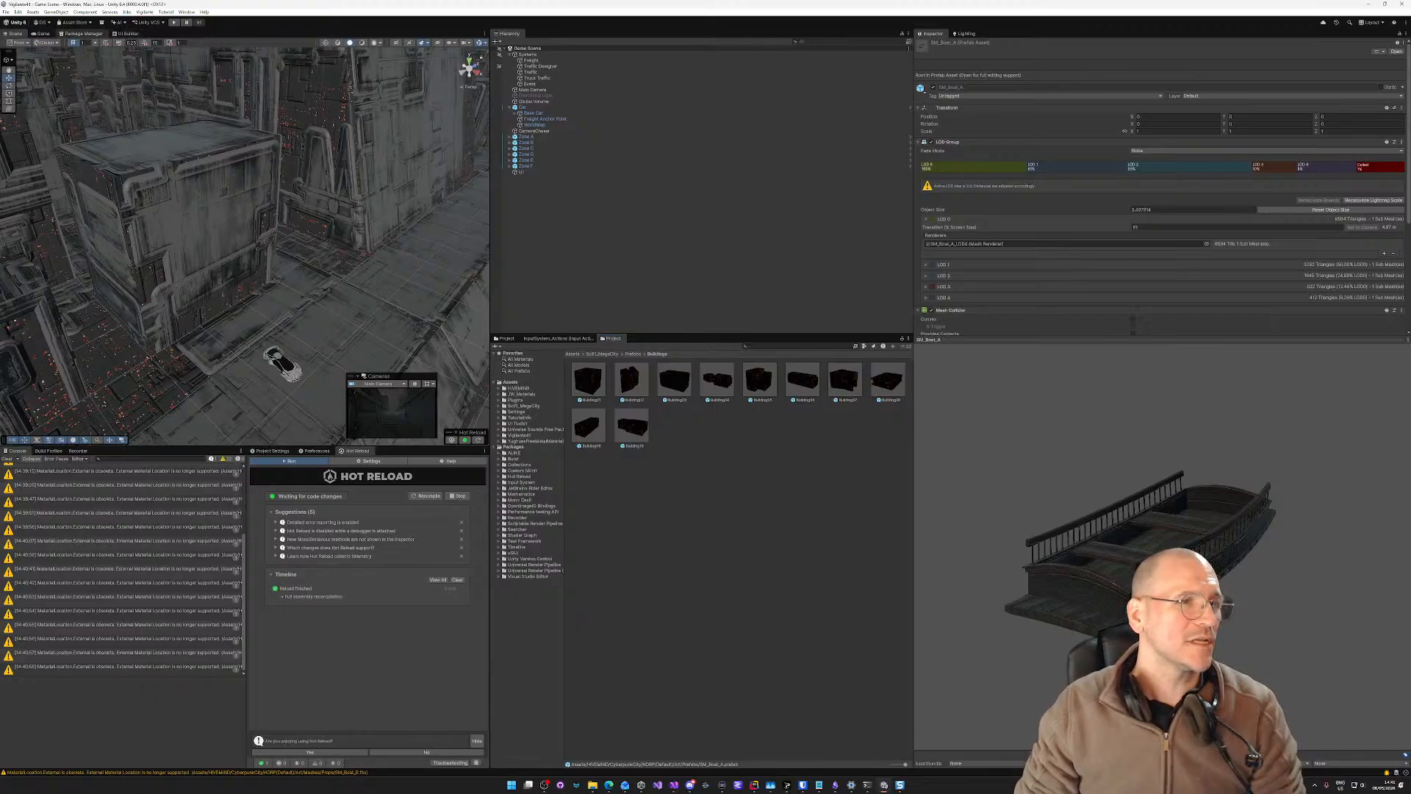
Step: Search the purchased assets in the Package Manager for "sci-fi"
left_click(82, 34)
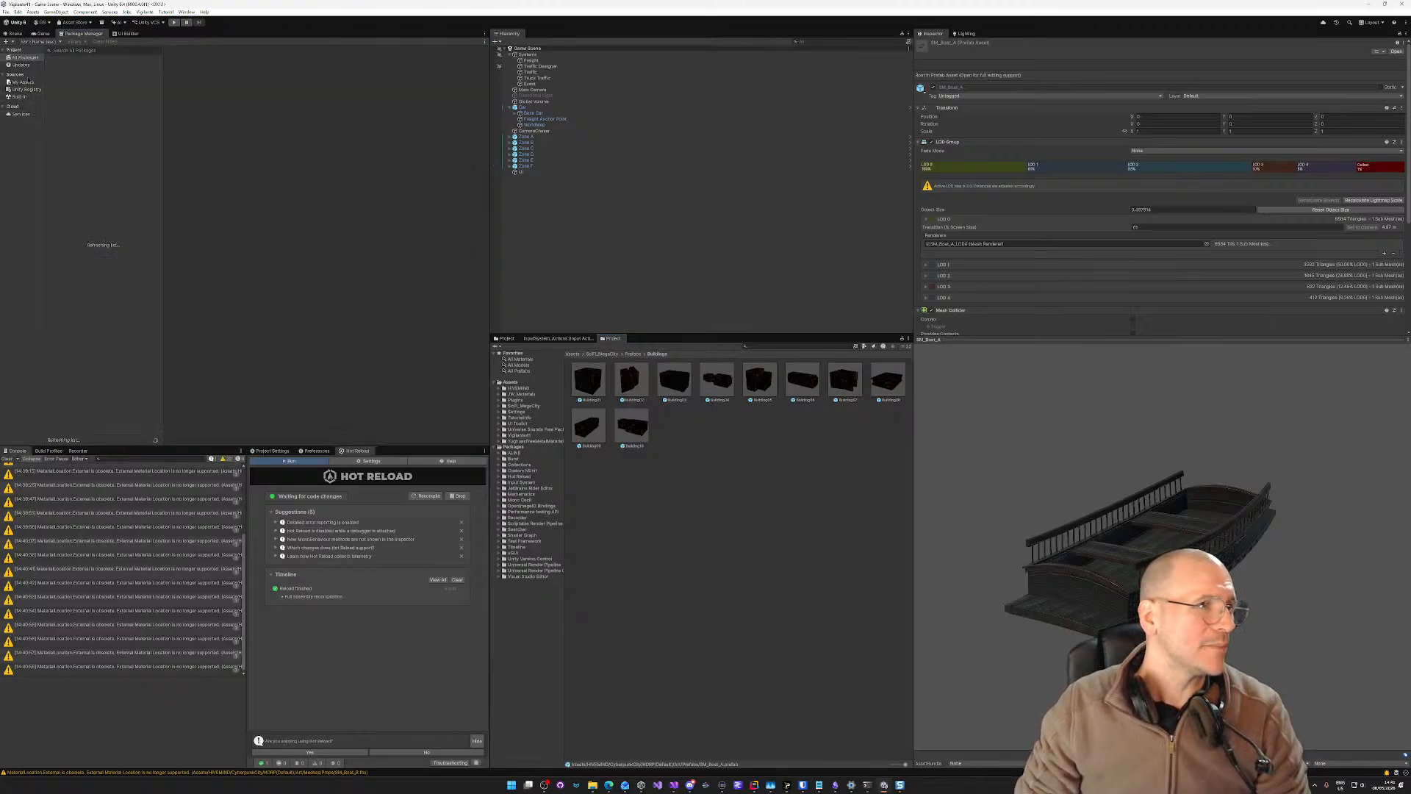
left_click(25, 82)
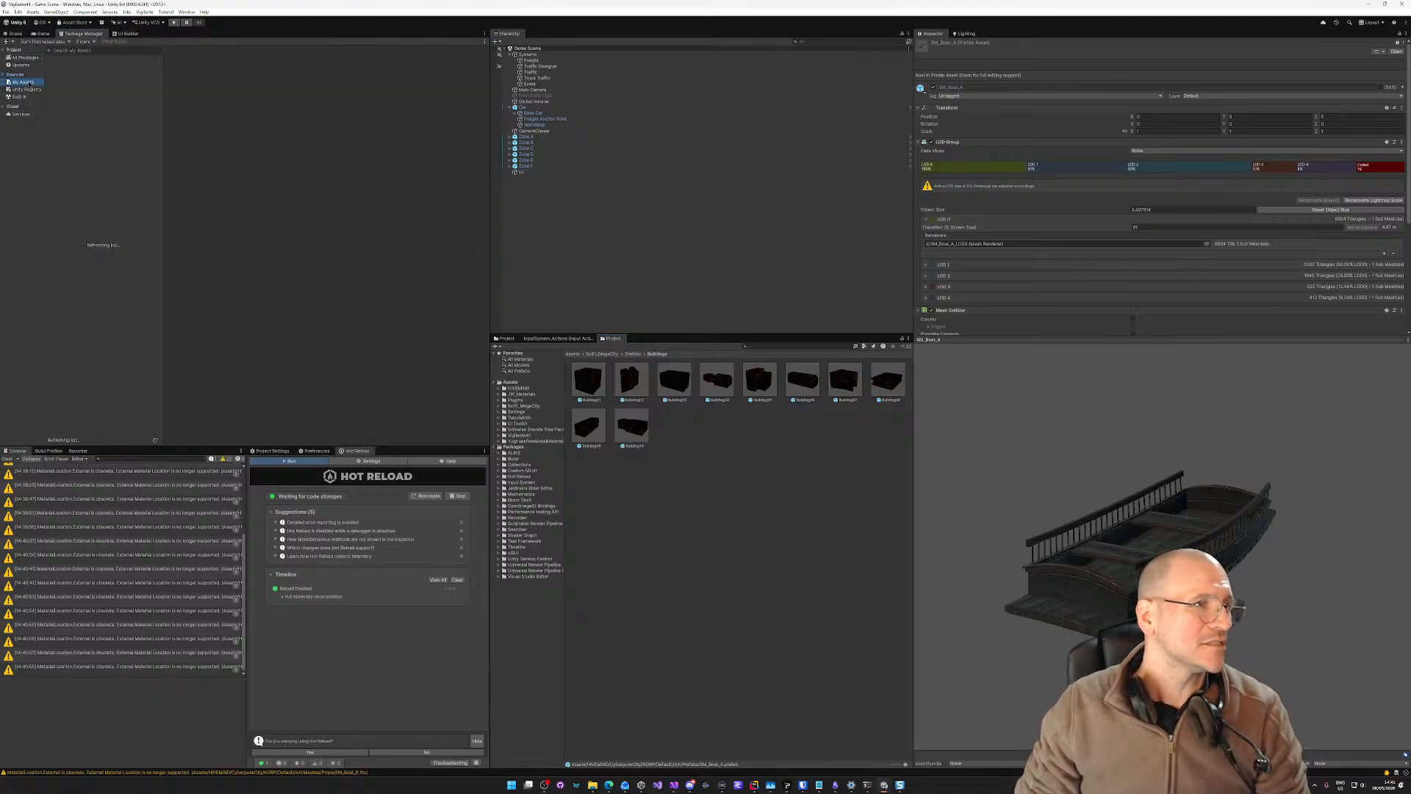
left_click(111, 50)
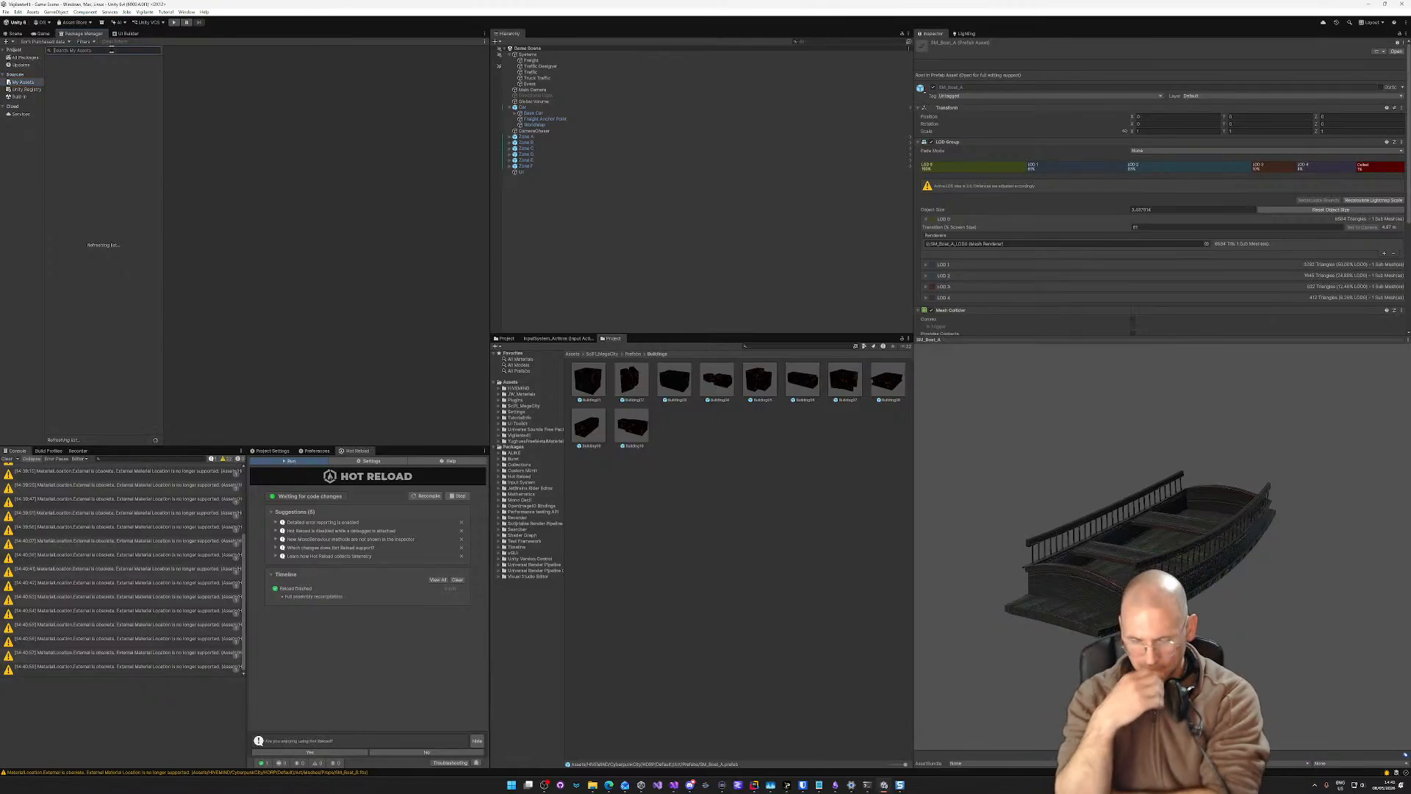
type("scifi")
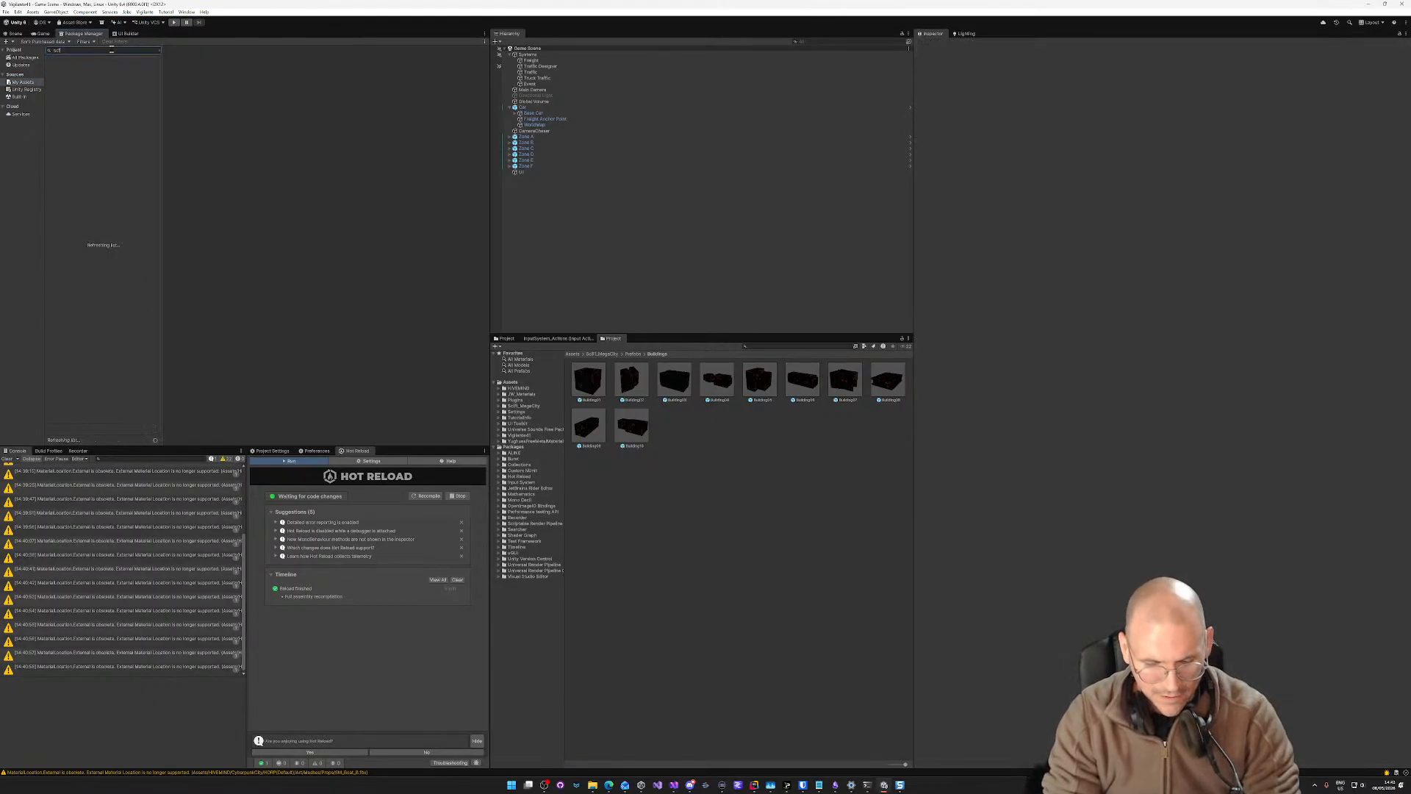
type("fi")
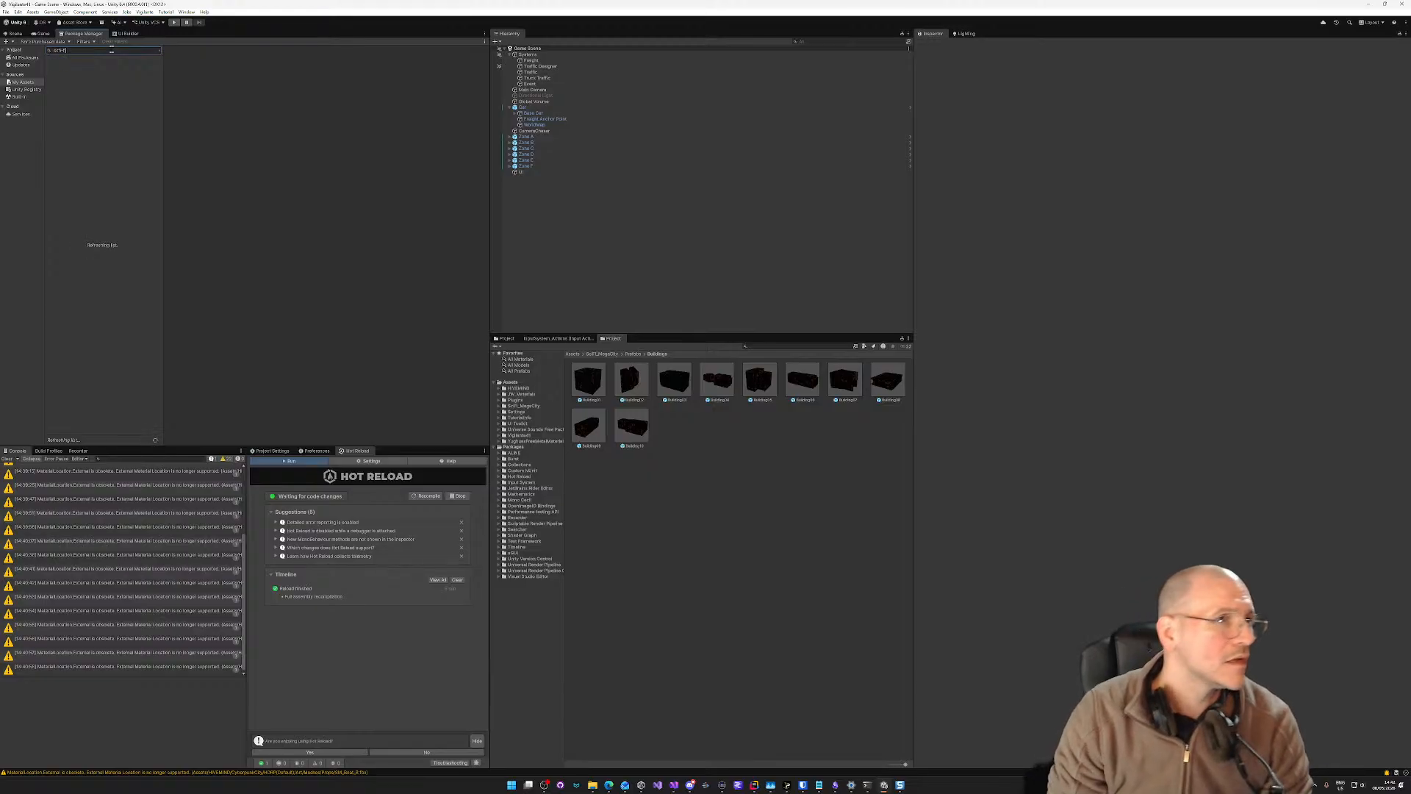
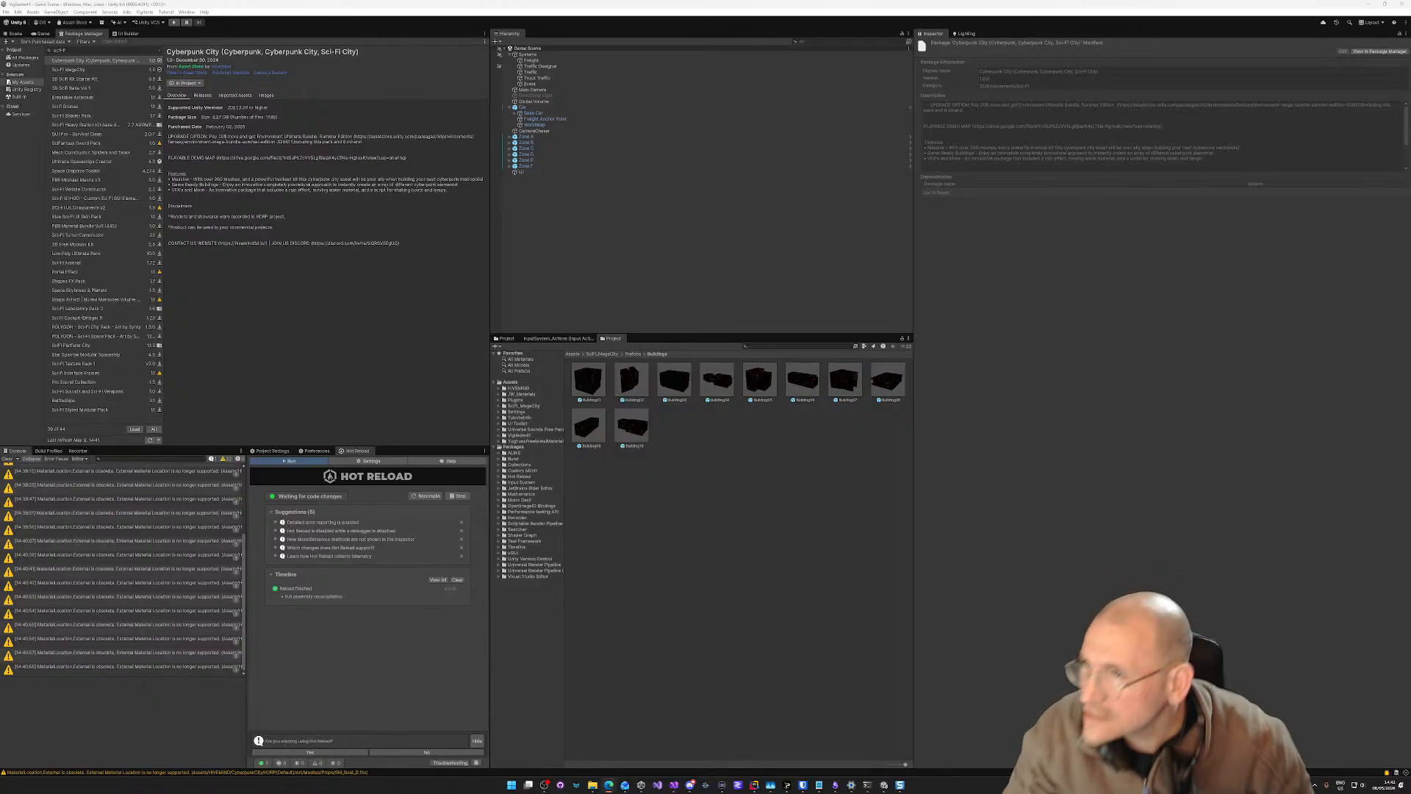
Step: Check the Sci-Fi Heavy Station Kit base AUGMENTED package on the Asset Store and import all its contents into the project
left_click(86, 125)
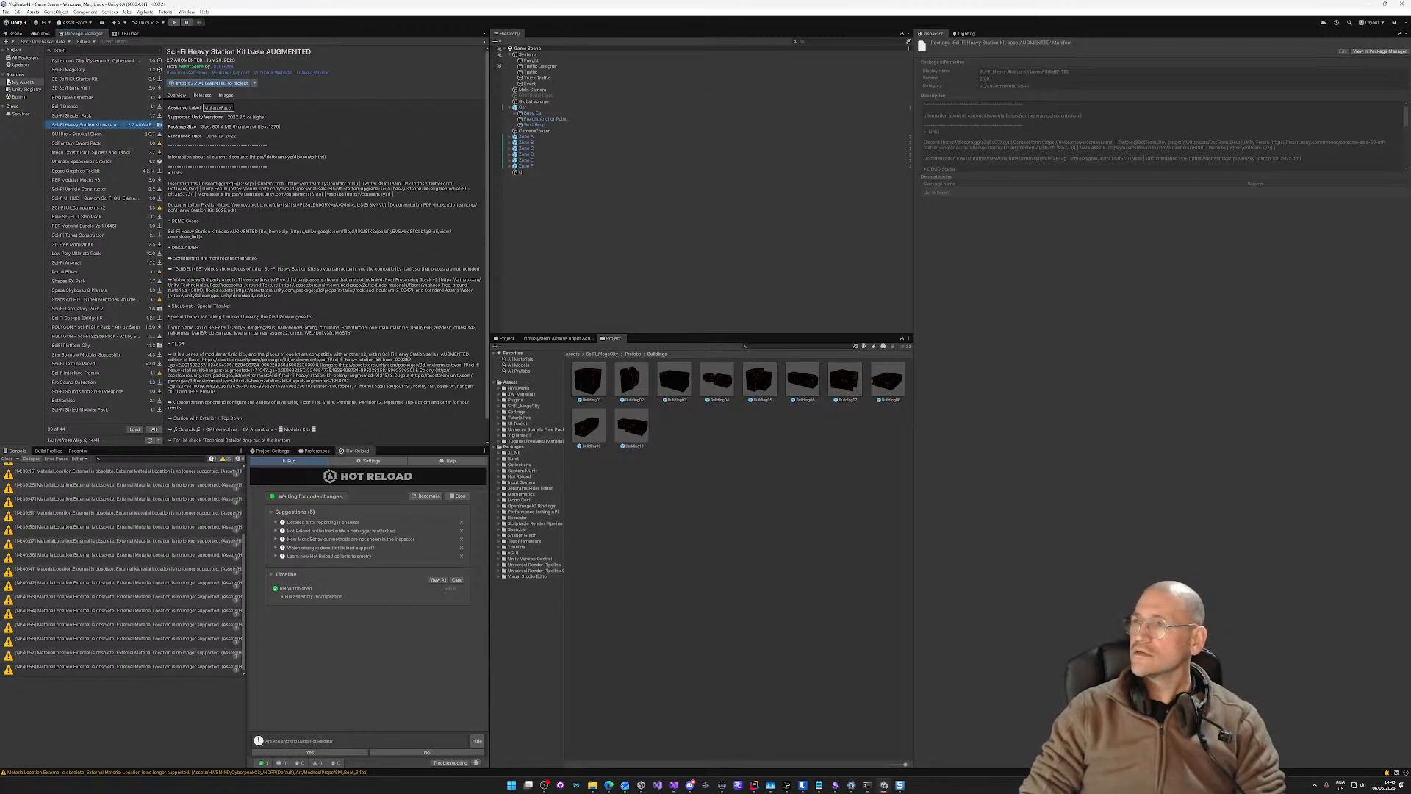
left_click_drag(911, 68, 985, 133)
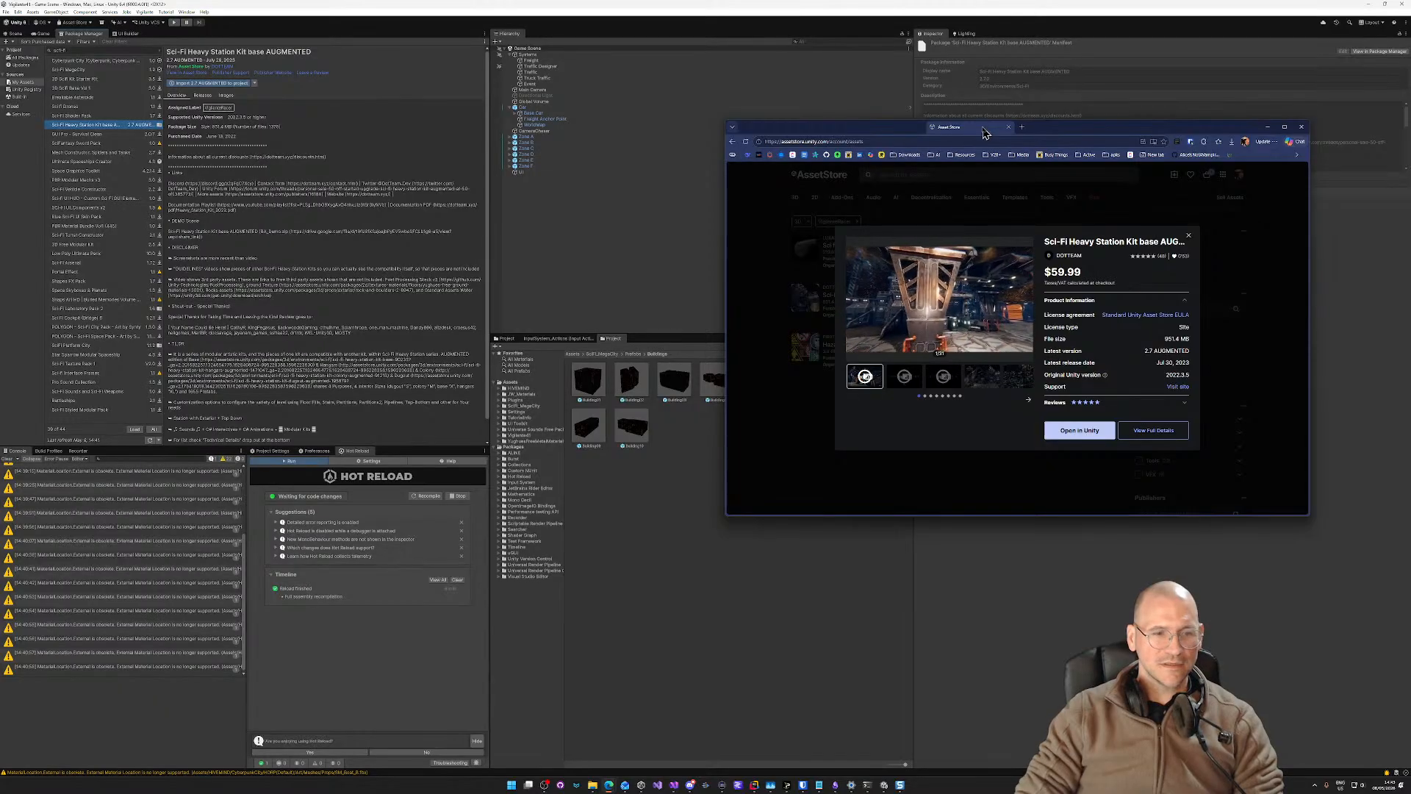
left_click_drag(985, 132, 1410, 129)
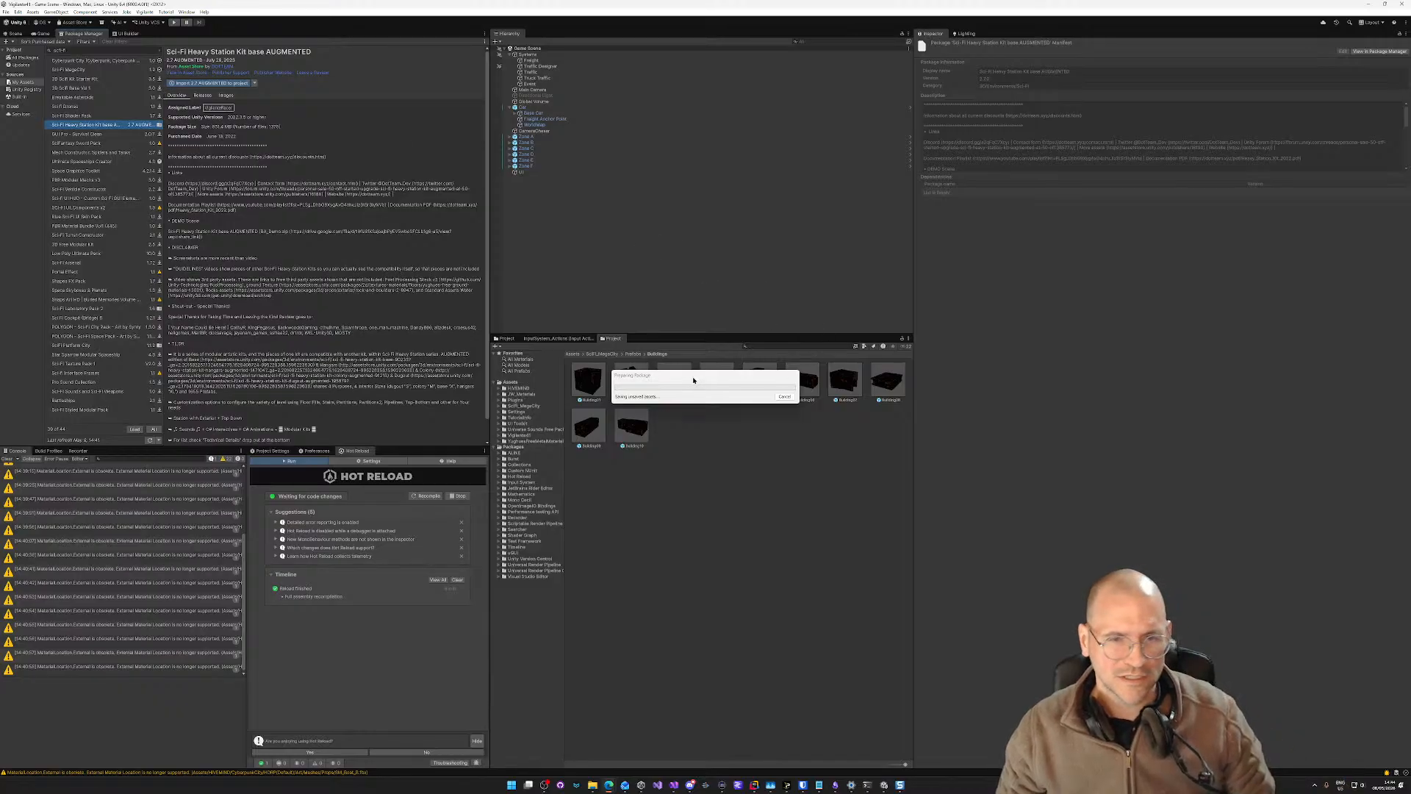
left_click_drag(693, 380, 790, 292)
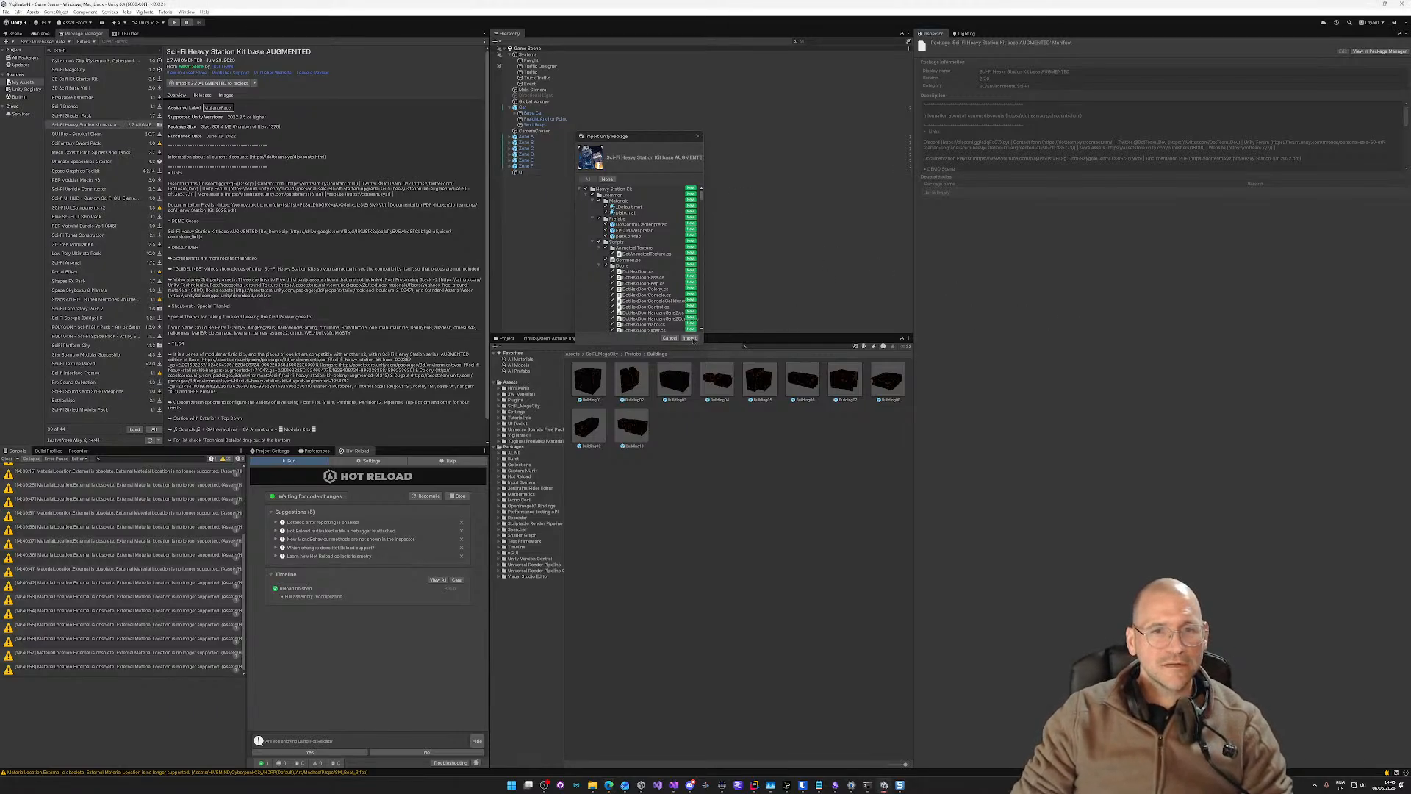
left_click(690, 339)
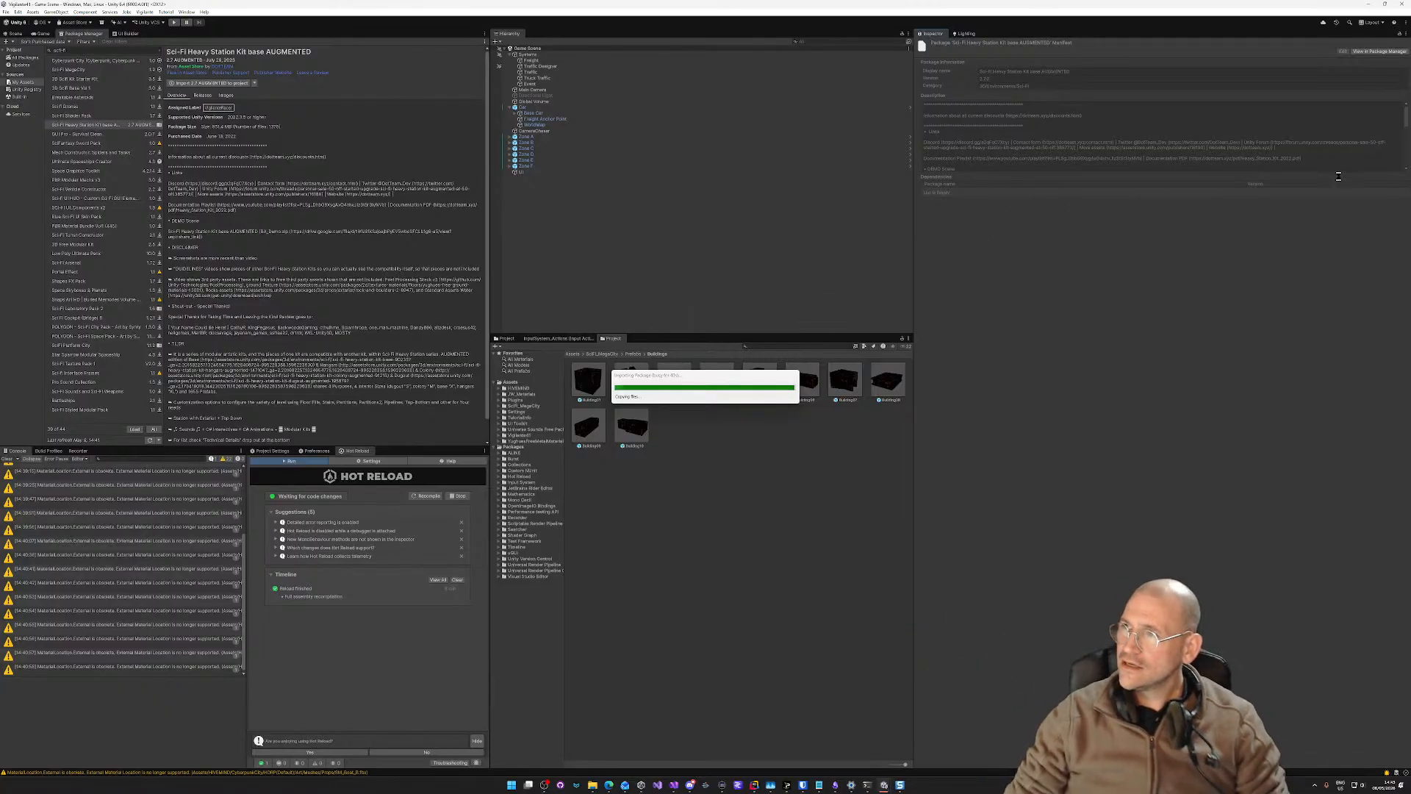
Step: Watch the Sci-Fi Heavy Station Kit preview video on its Asset Store page, skipping ahead and enlarging it, and close the product preview
left_click_drag(1410, 294, 700, 128)
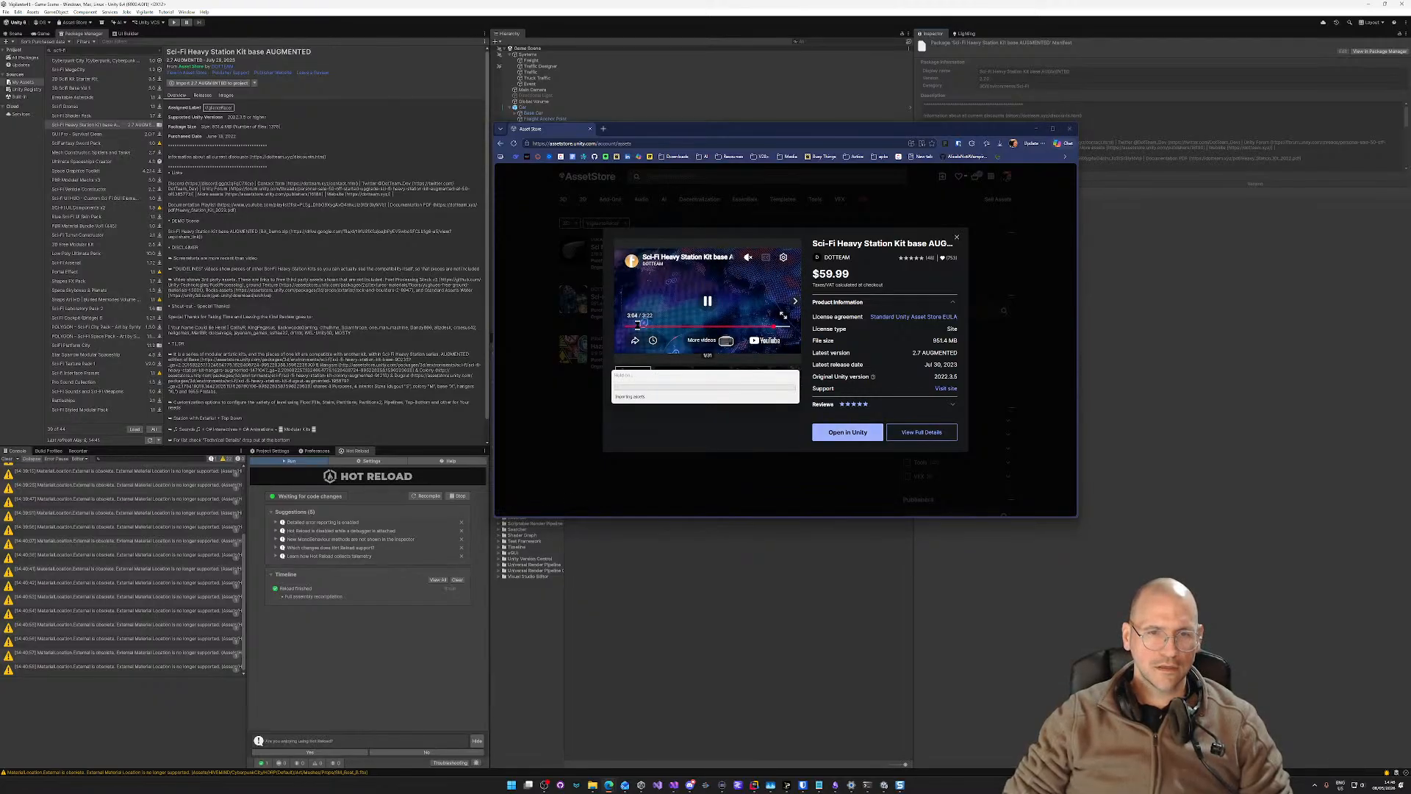
left_click(658, 327)
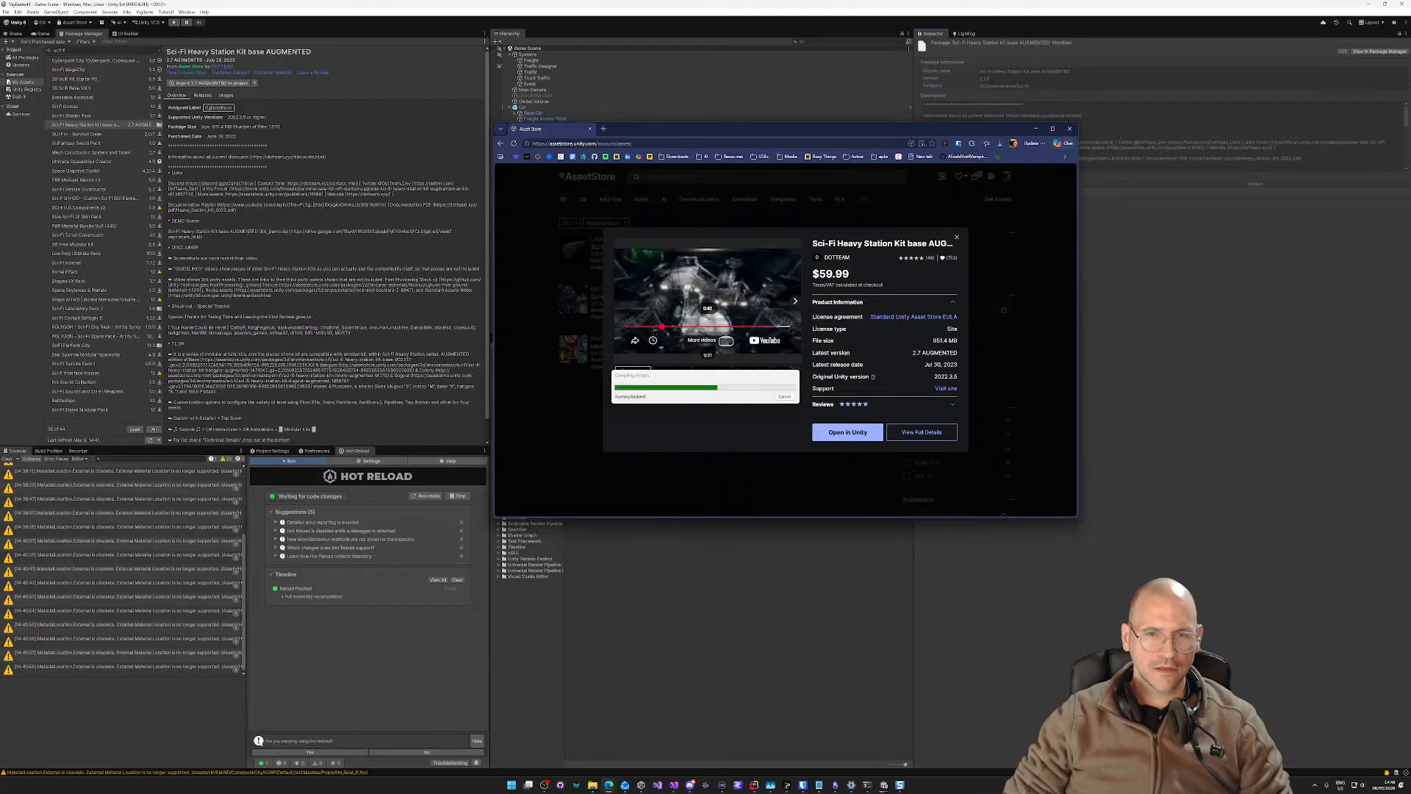
left_click(785, 328)
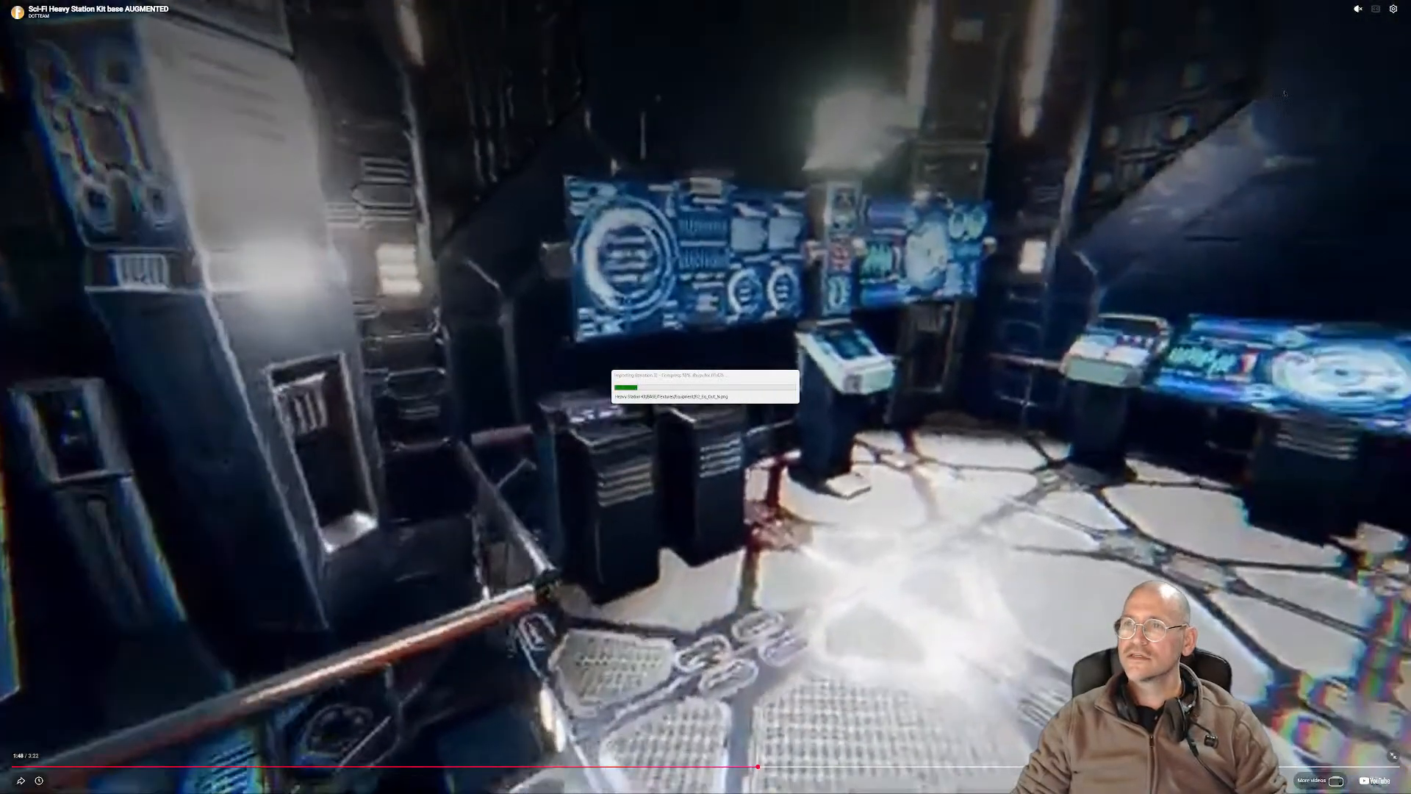
left_click(1397, 758)
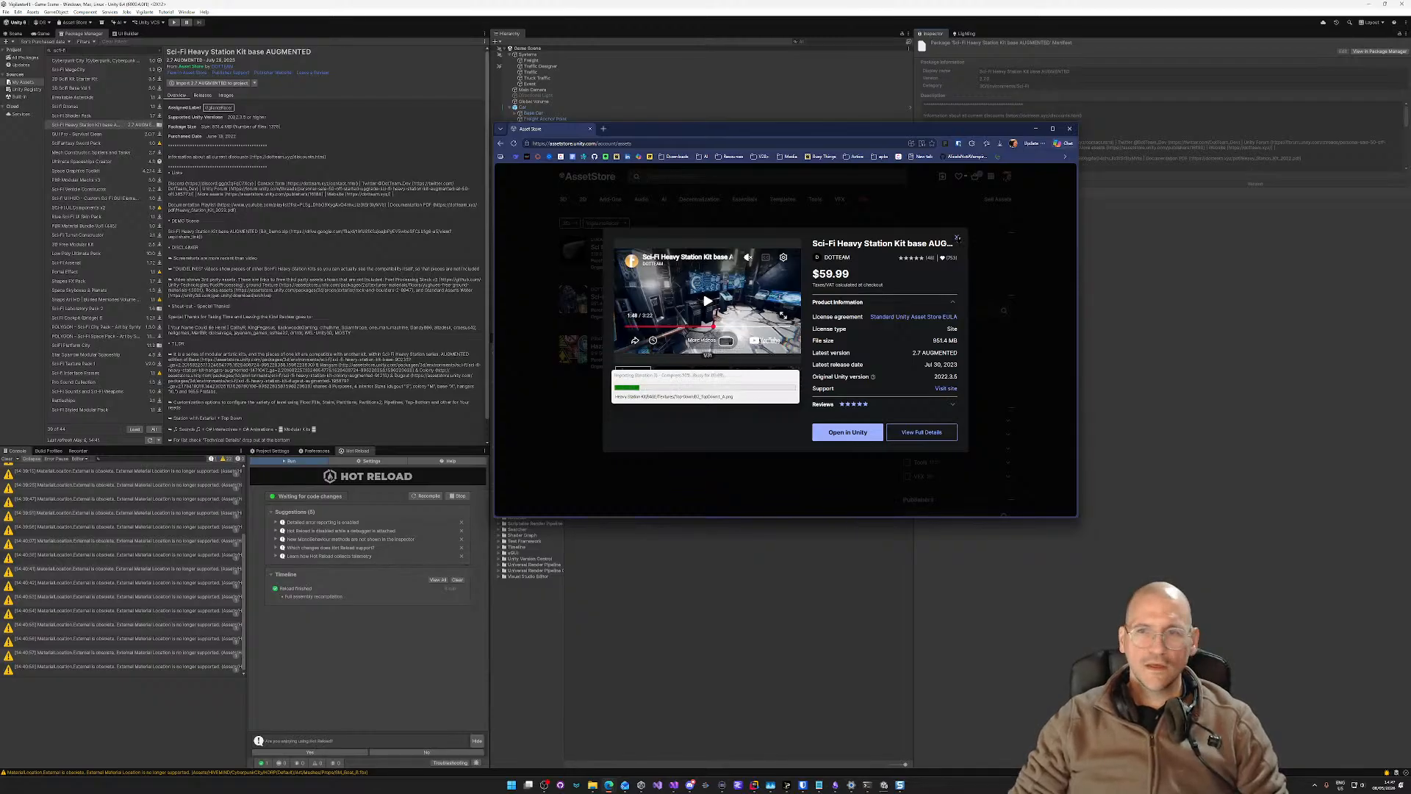
left_click(957, 239)
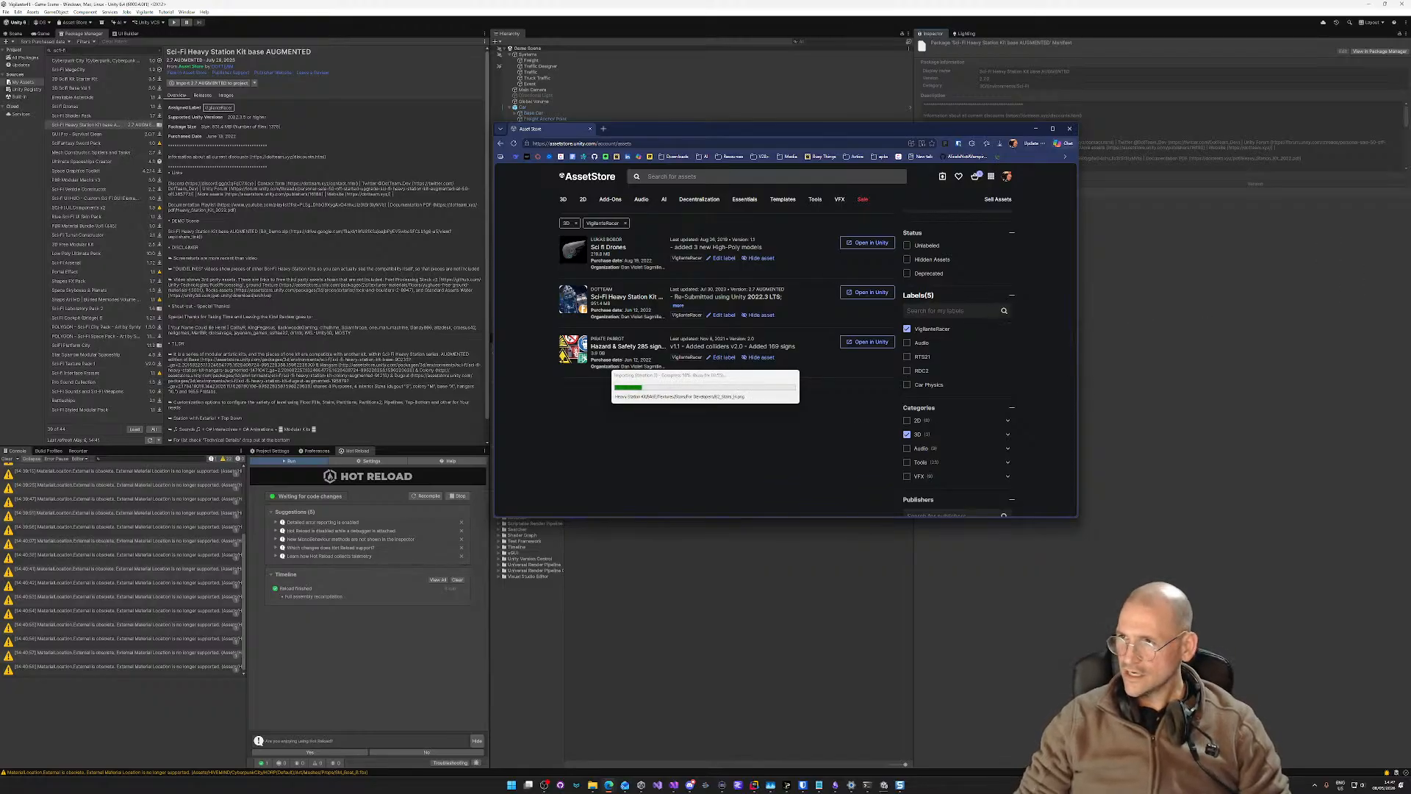
Step: Switch to the V41 Tasks note in Obsidian and place its window over the editor with the Drop Off section in view
key("alt+Tab")
key("Tab")
key("Tab")
key("Tab")
key("Tab")
key("Tab")
key("Tab")
key("shift+Tab")
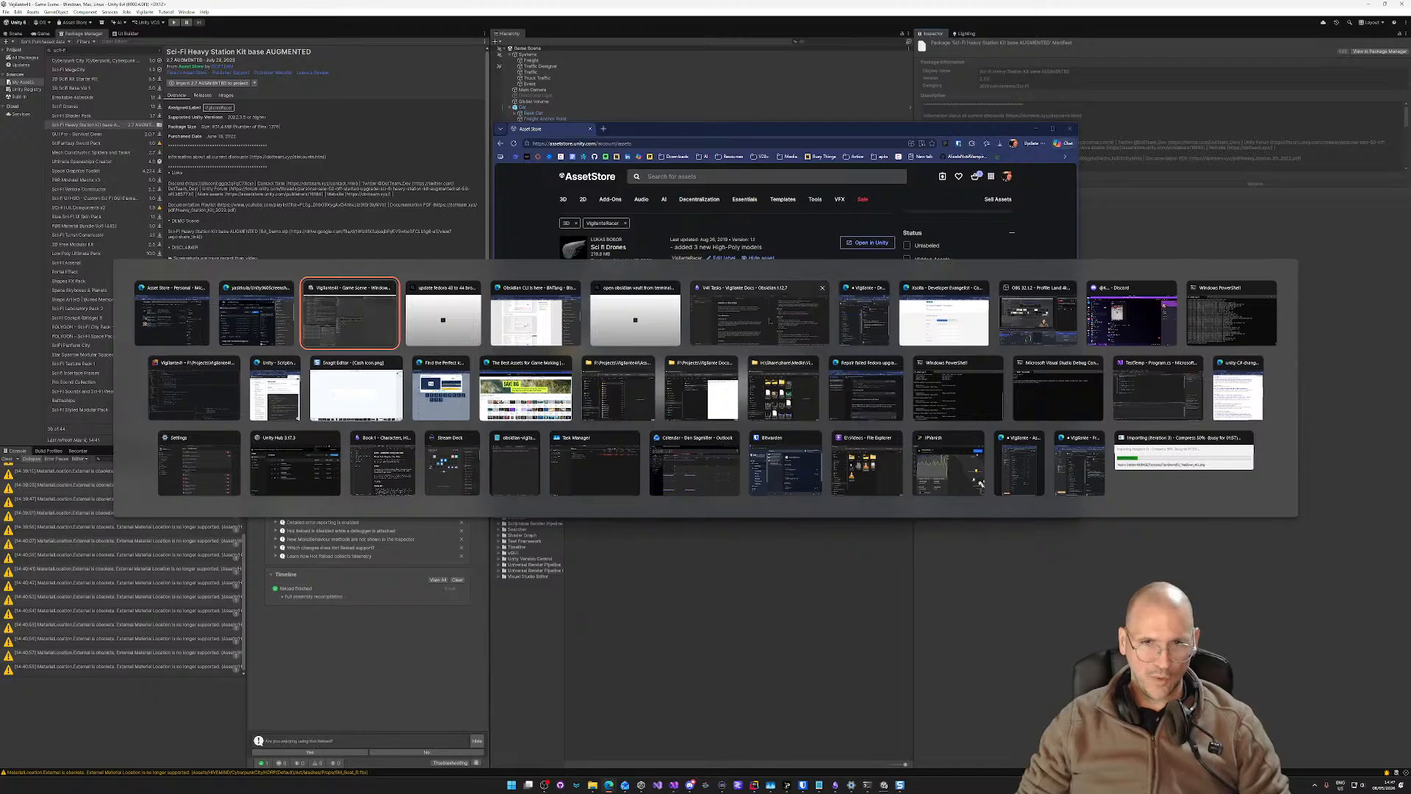
left_click_drag(889, 355, 567, 53)
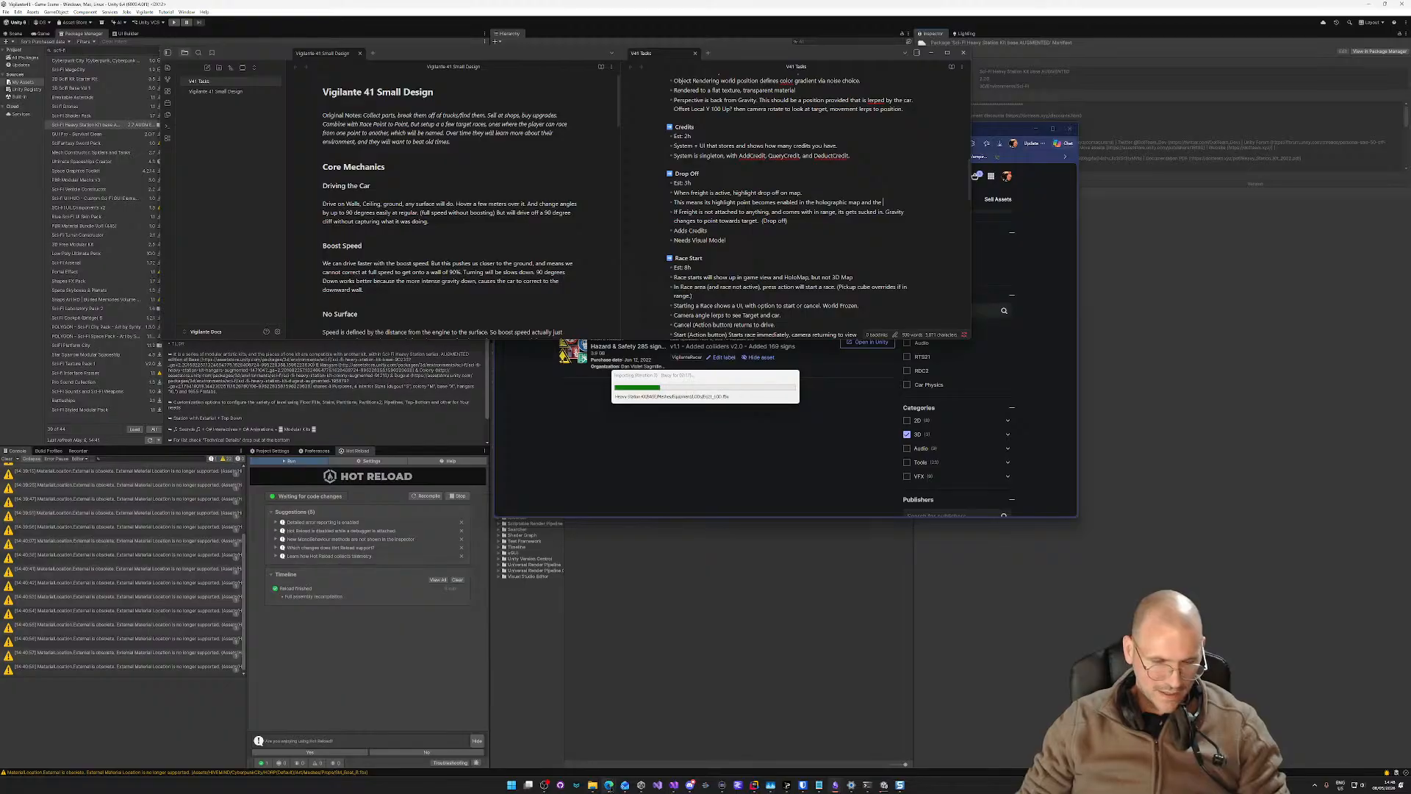
Step: Switch to the Font Awesome browser window, close the money-check-dollar icon, search the free icons for "cube" and open the cube icon
mouse_move(610, 788)
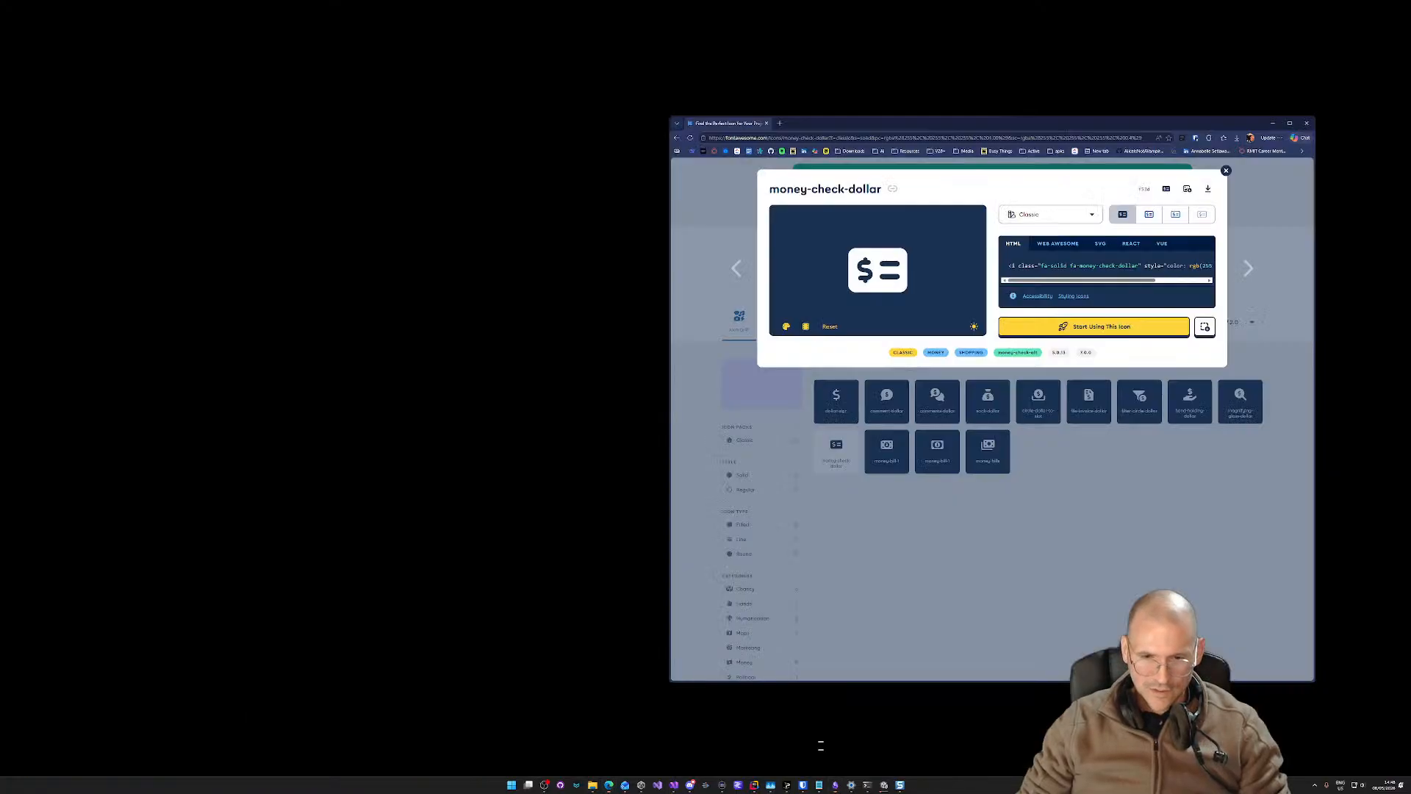
left_click(821, 745)
left_click(1226, 171)
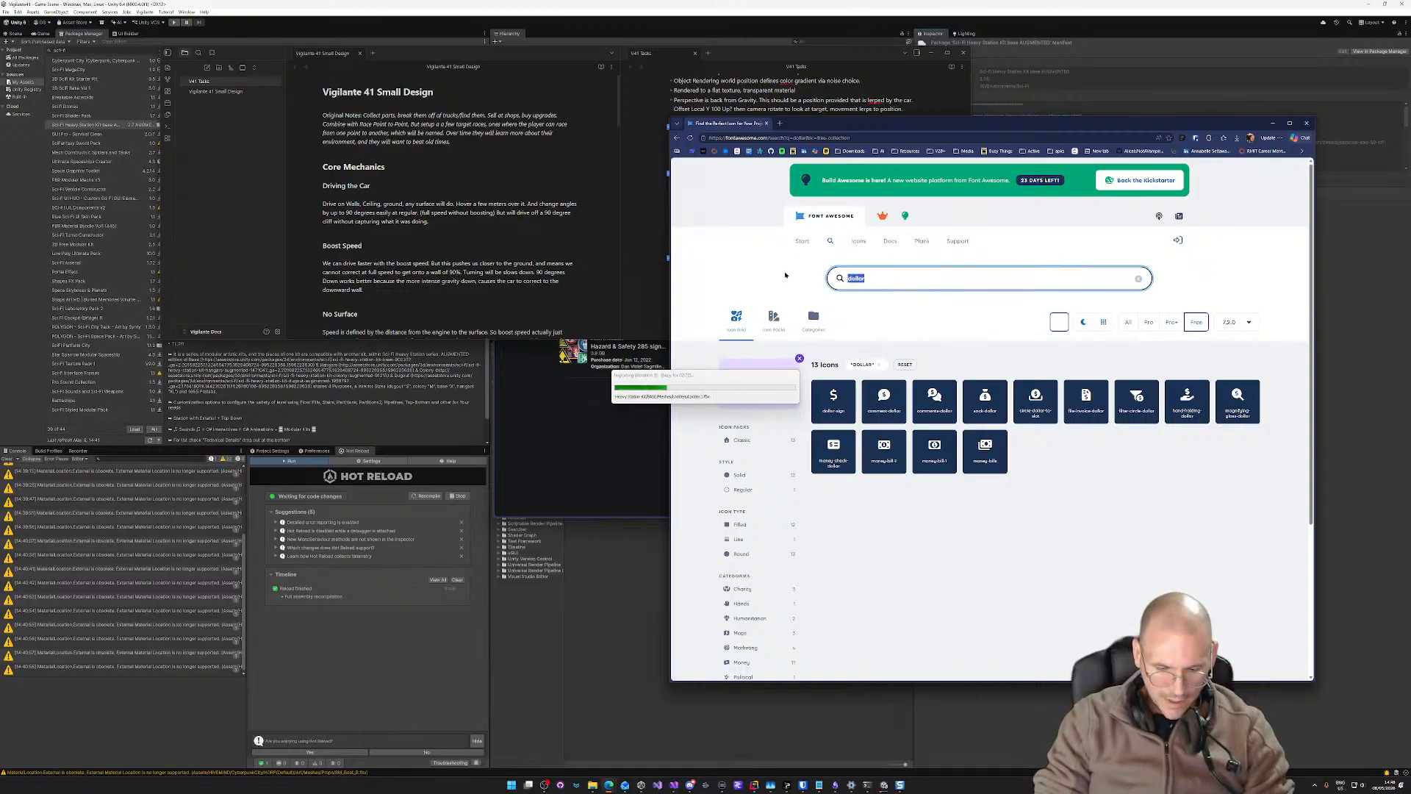
type("cube")
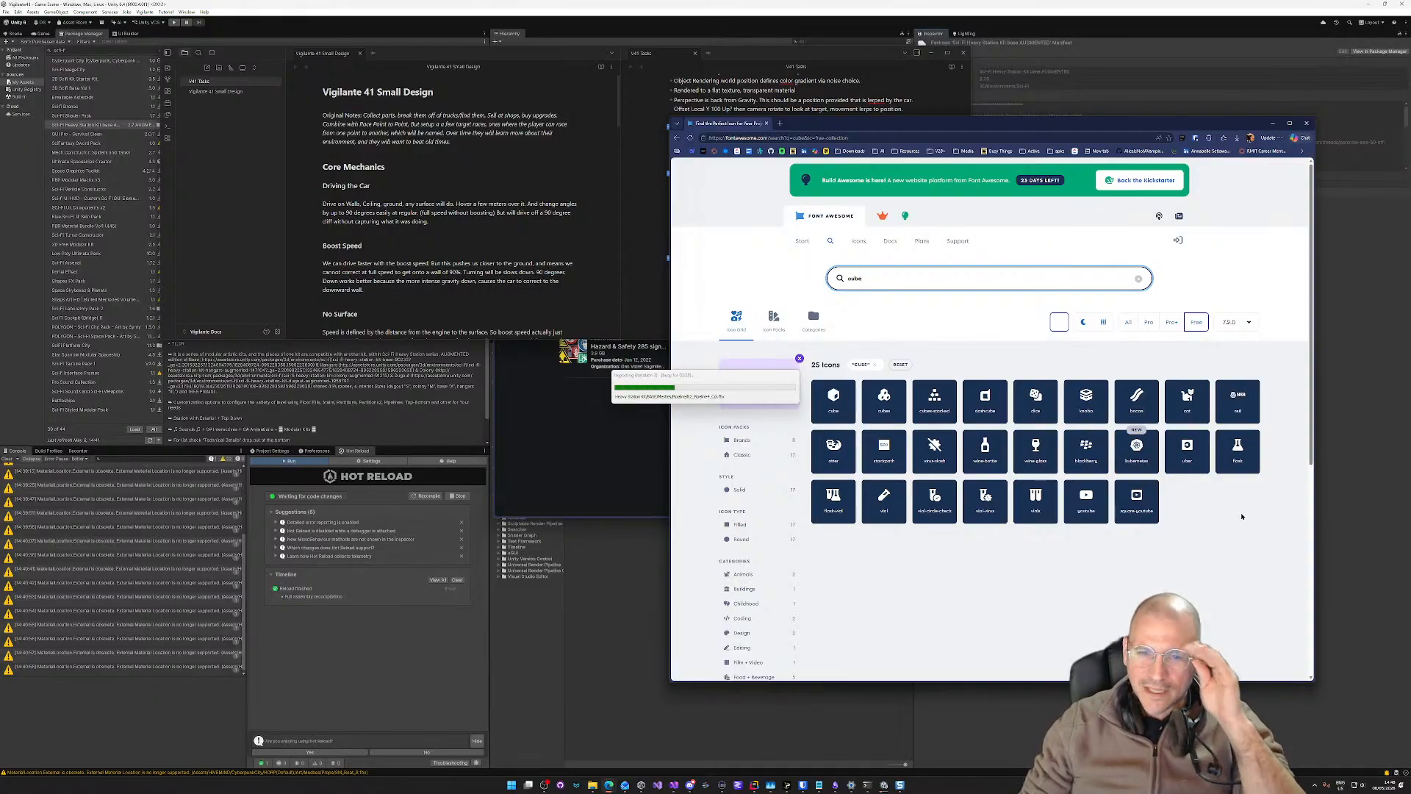
left_click(834, 402)
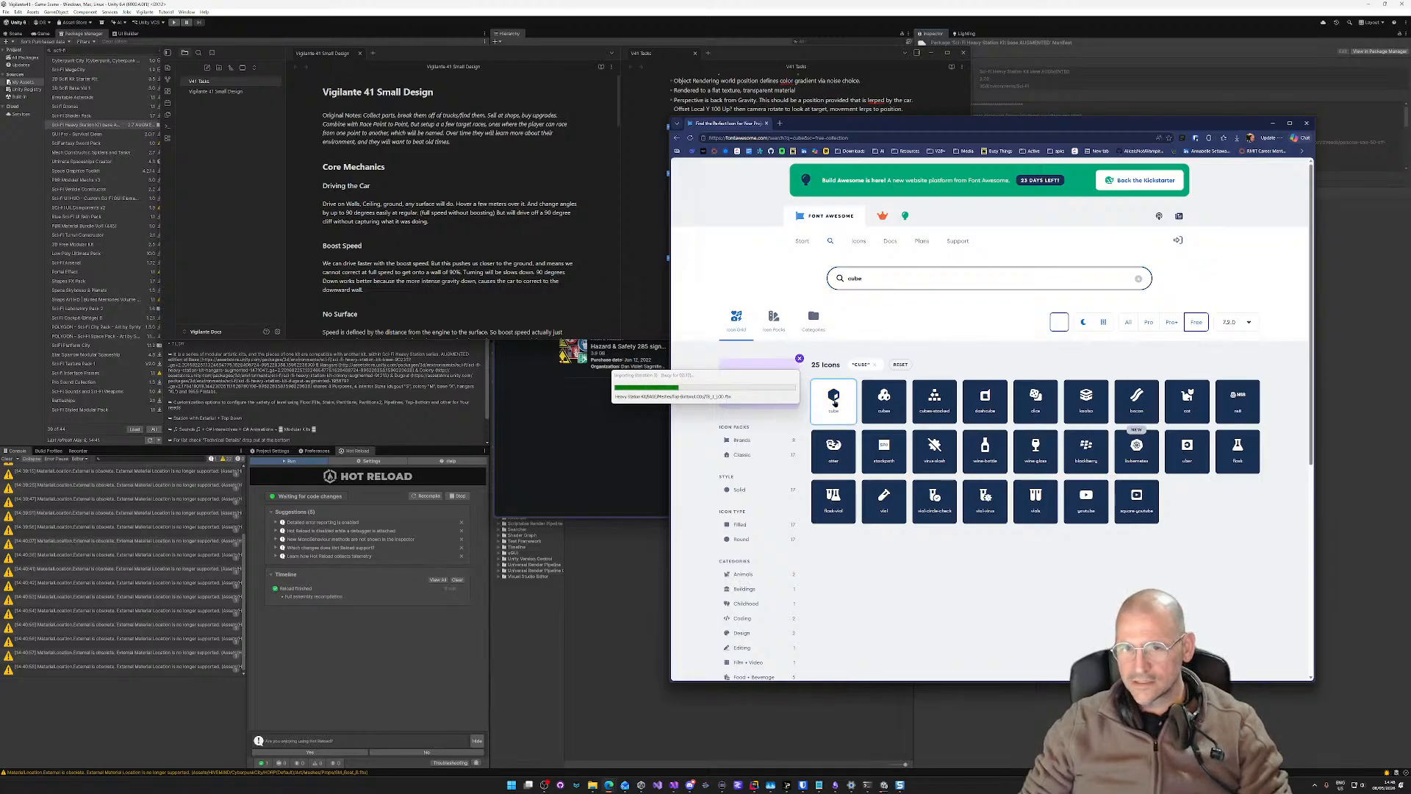
left_click(1227, 172)
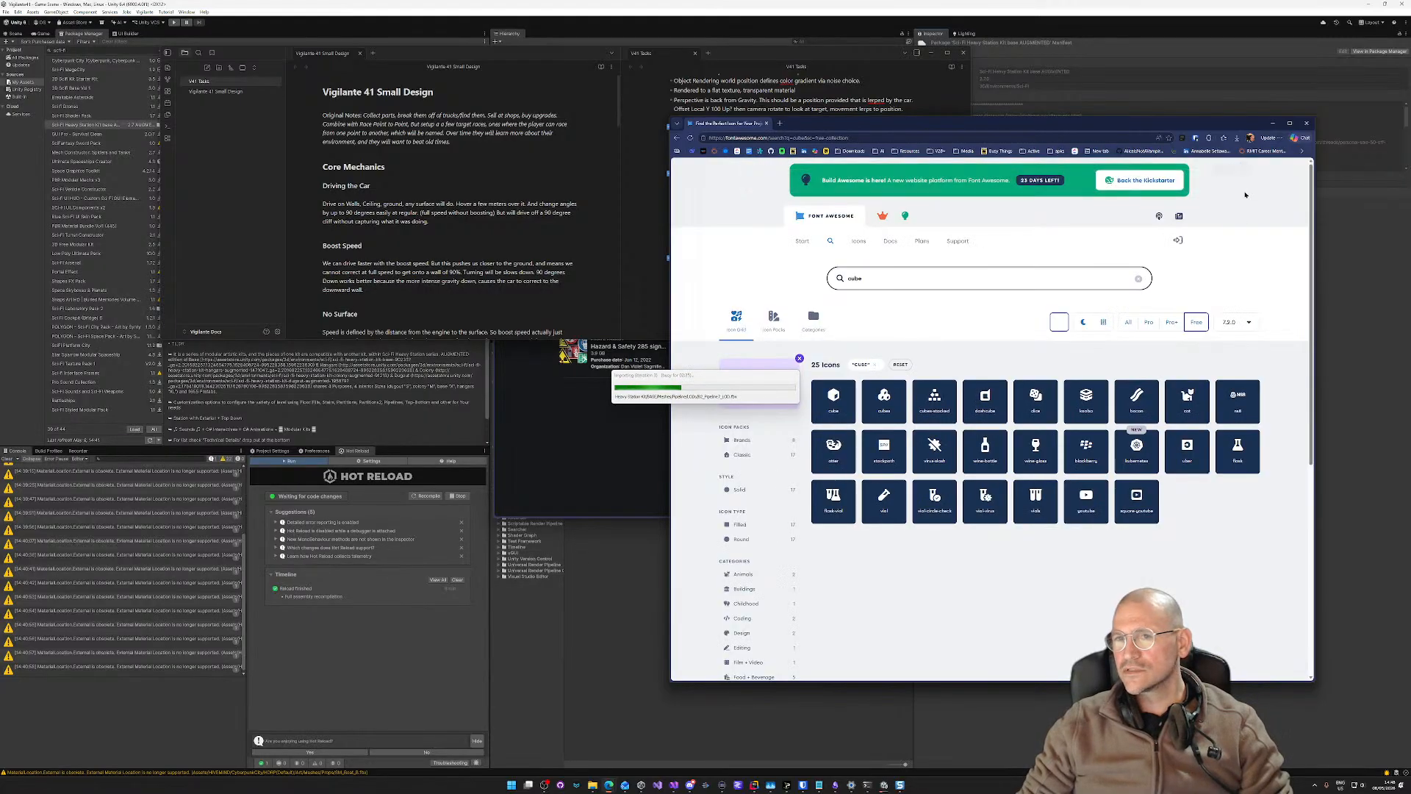
left_click(832, 402)
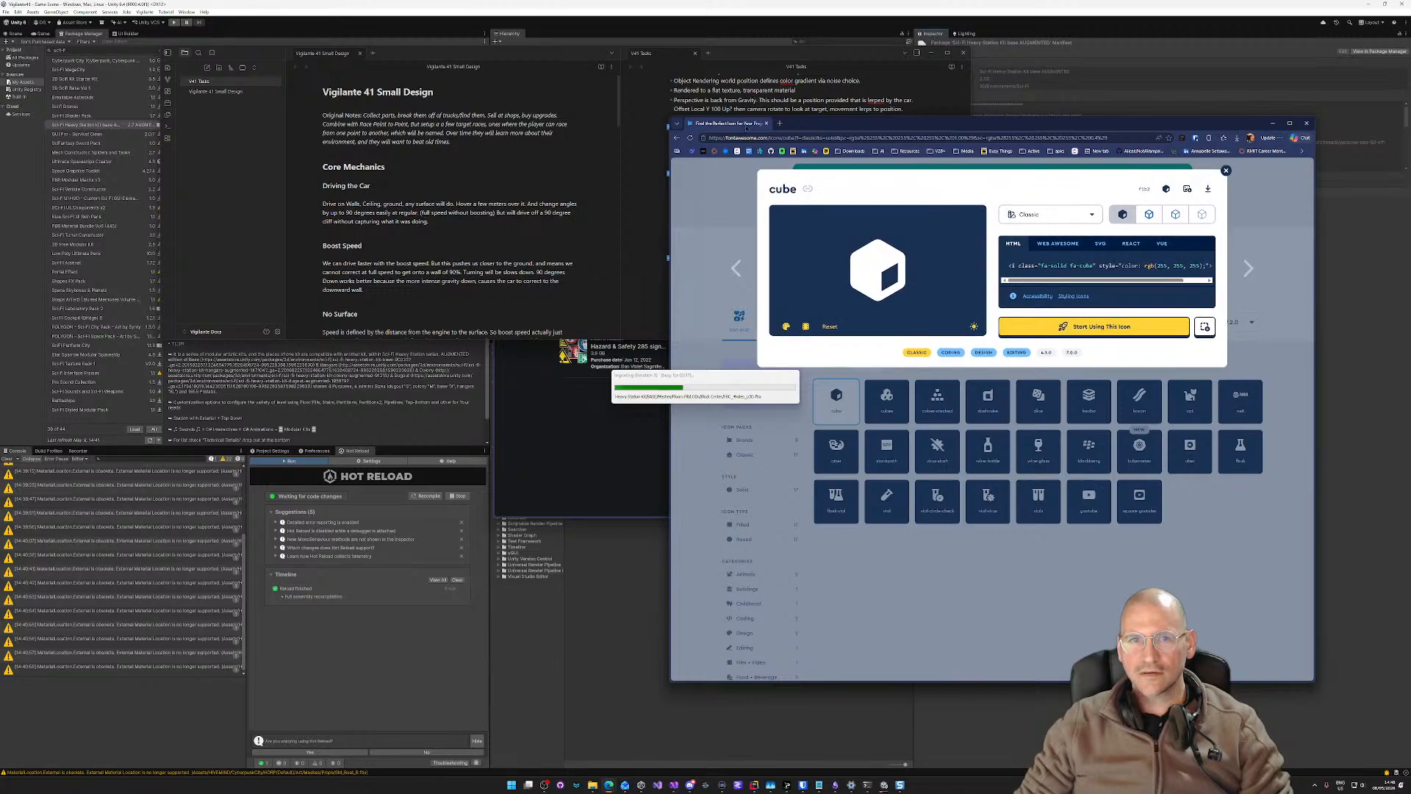
Step: Duplicate the cube icon's browser tab and search Font Awesome's icons for "box" there, limited to free icons
right_click(746, 124)
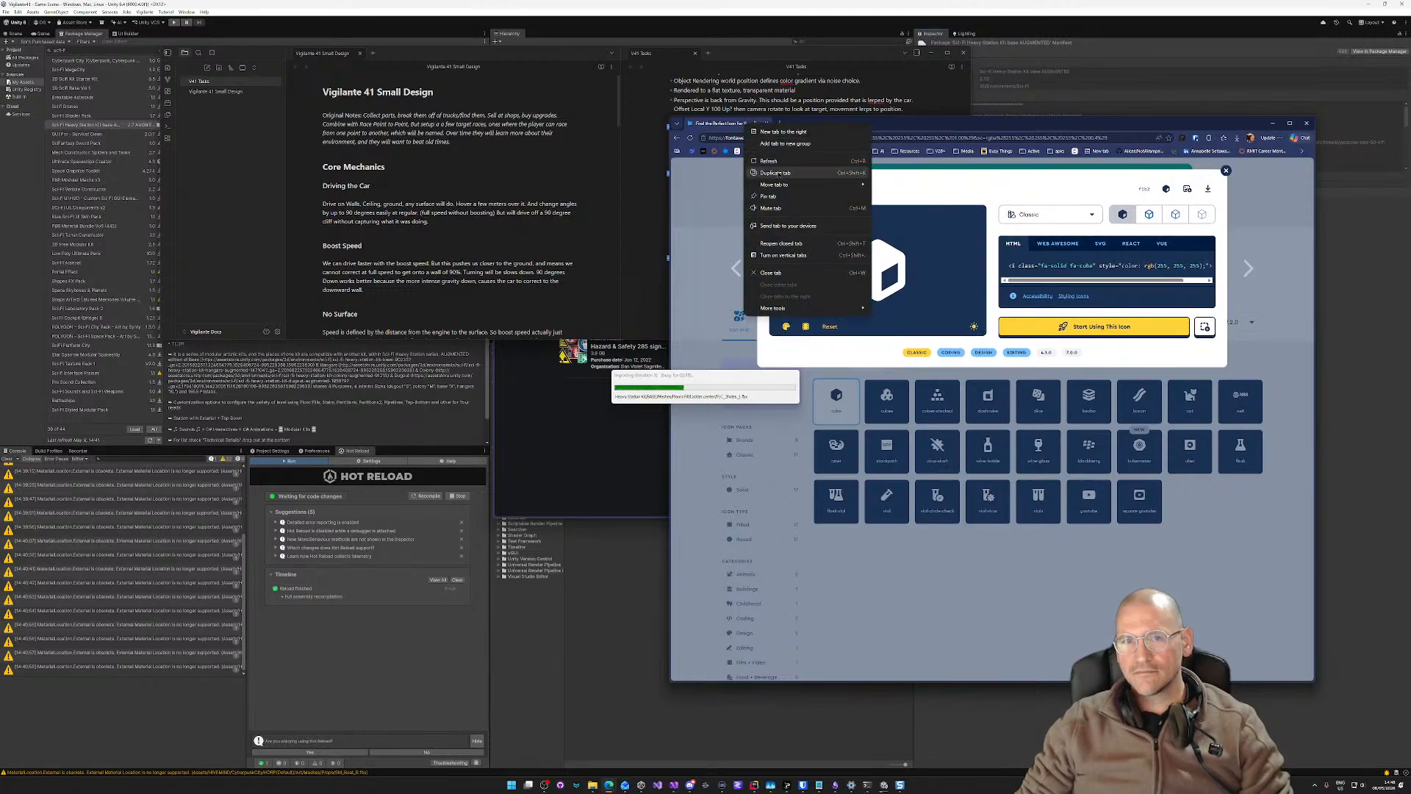
left_click(776, 172)
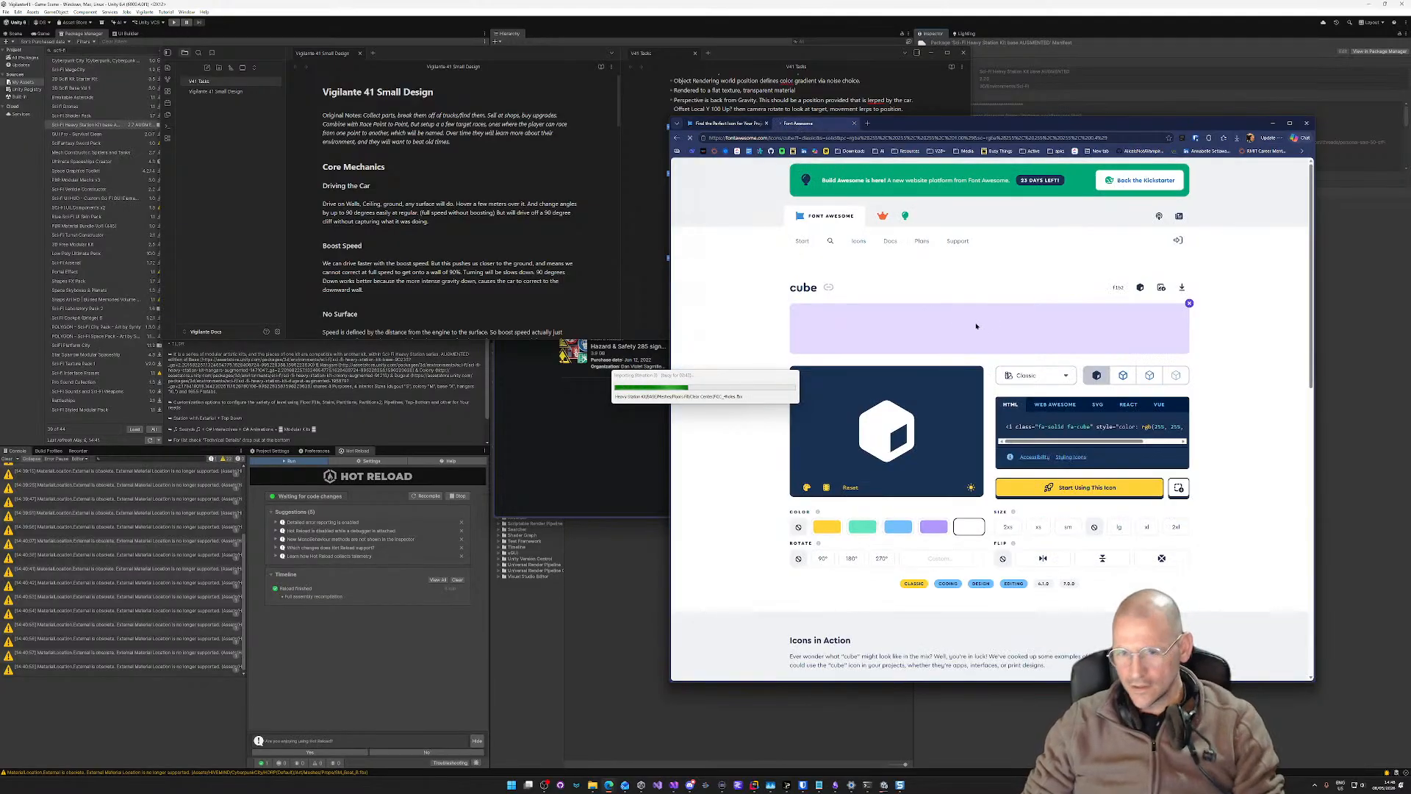
left_click(837, 243)
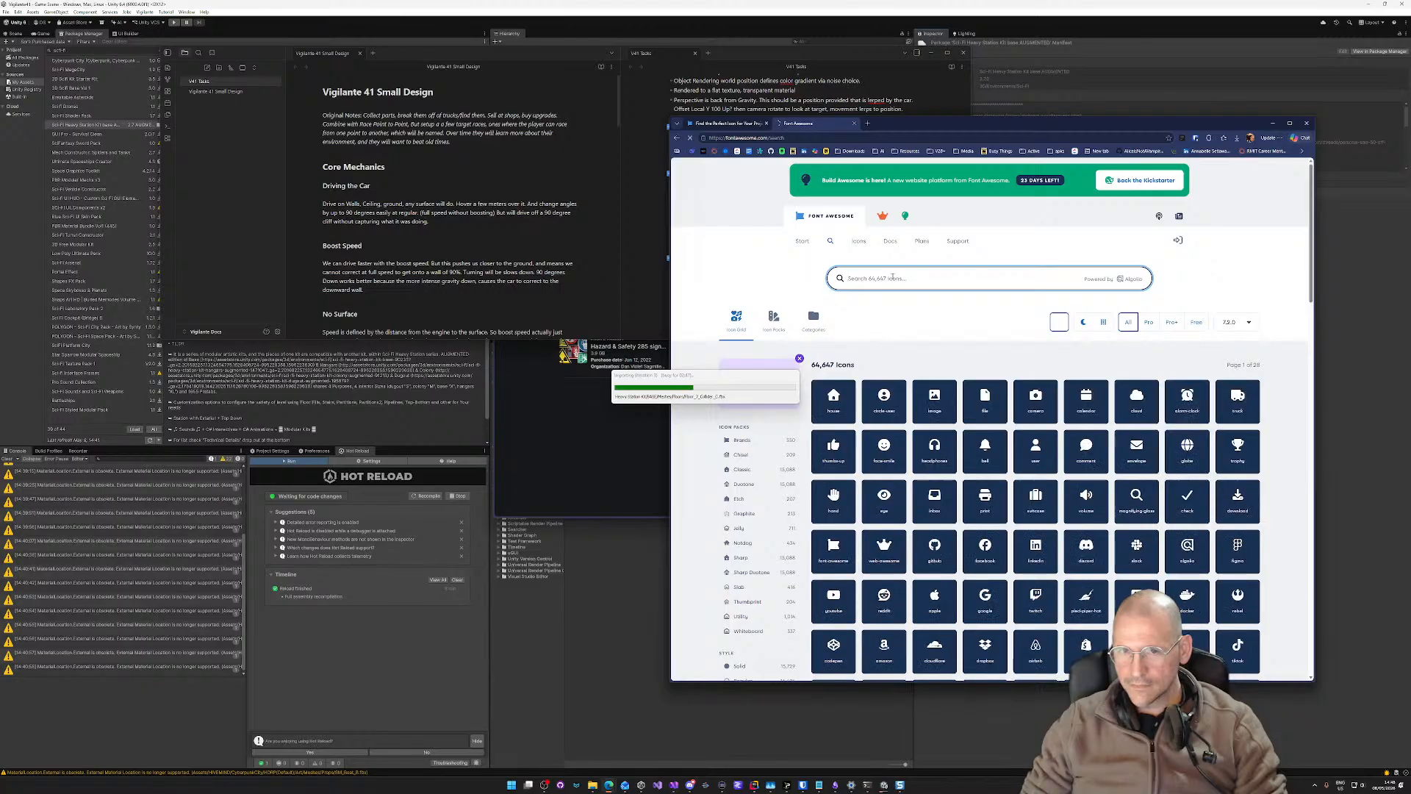
left_click(893, 278)
type("box")
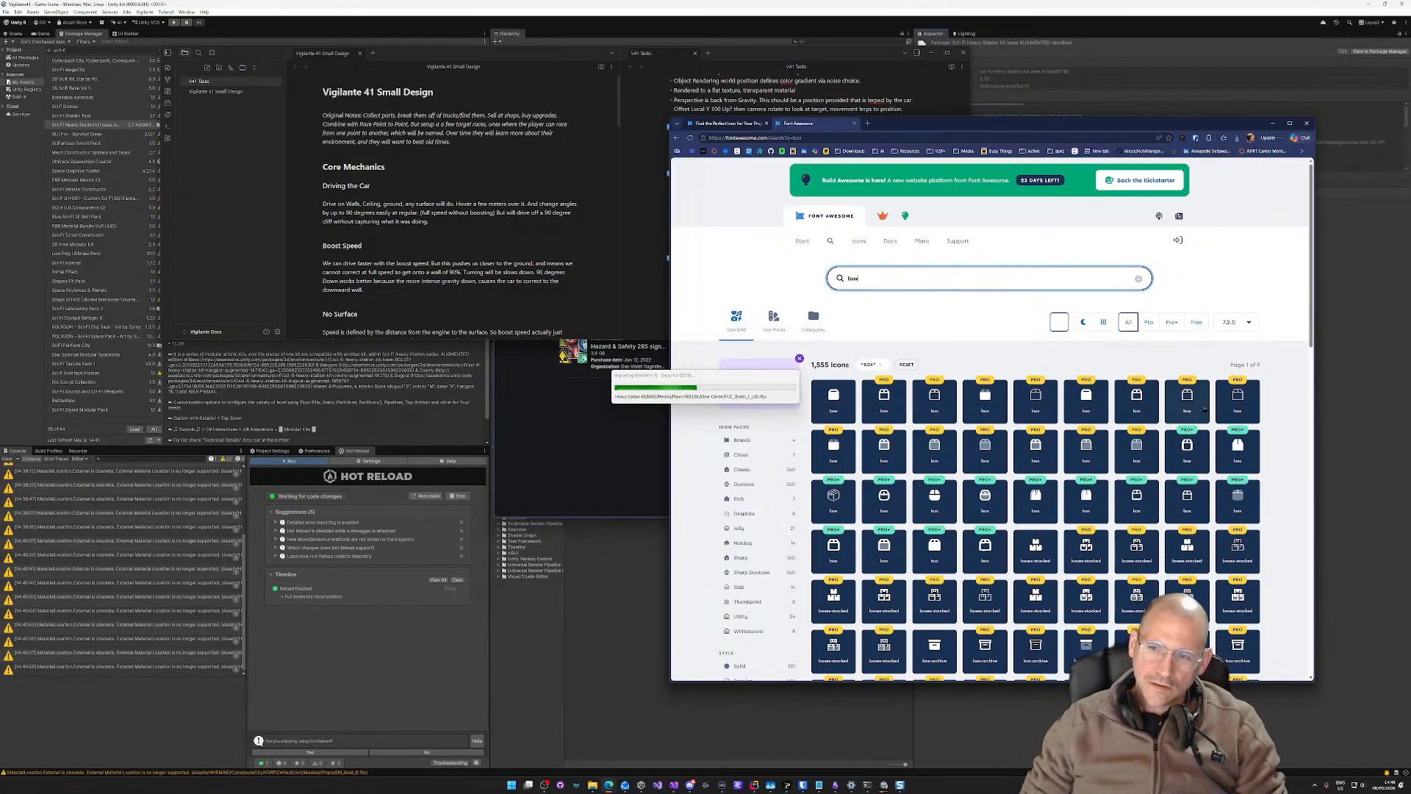
left_click(1197, 322)
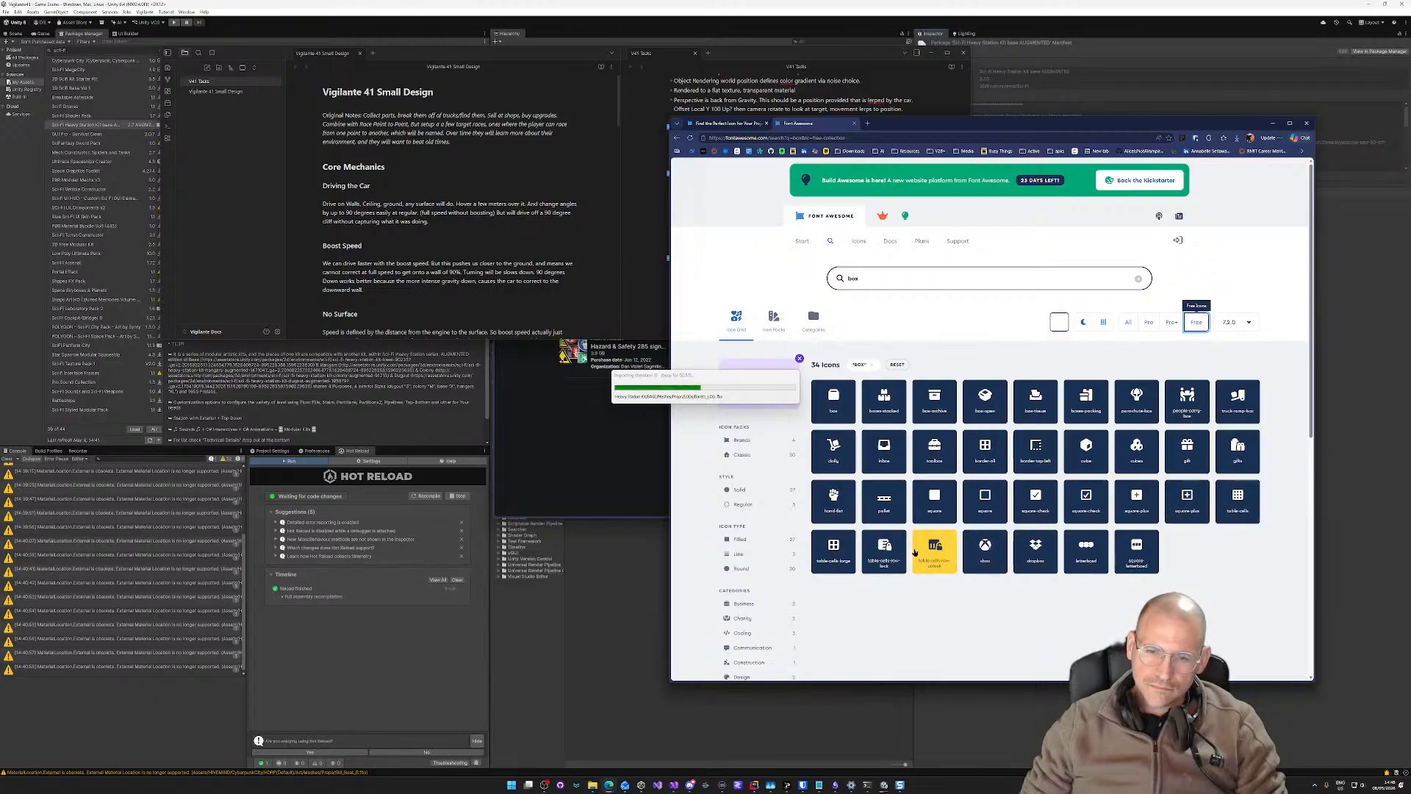
Step: Search the free Font Awesome icons for "drop off" and for "location"
left_click(905, 276)
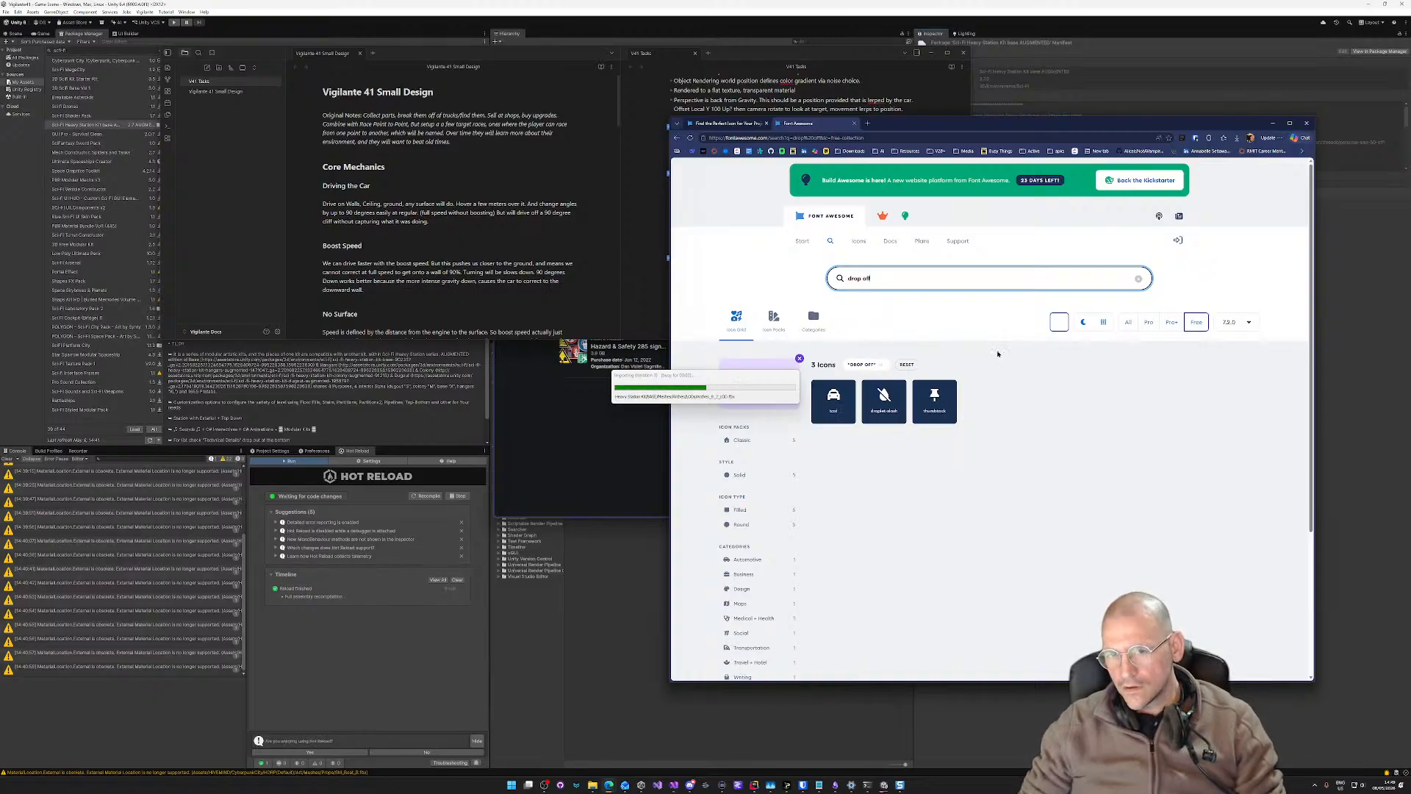
left_click_drag(918, 285, 848, 273)
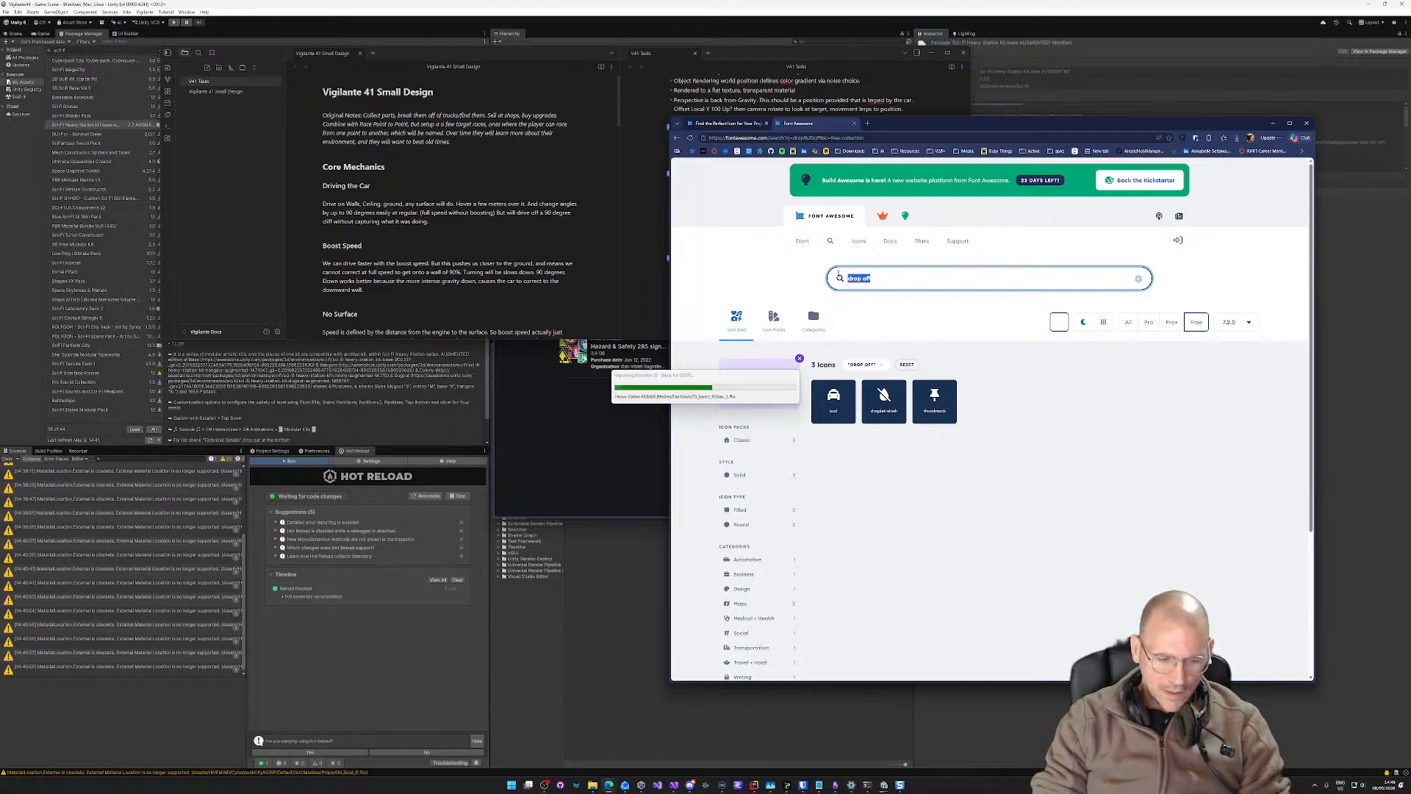
key("BackSpace")
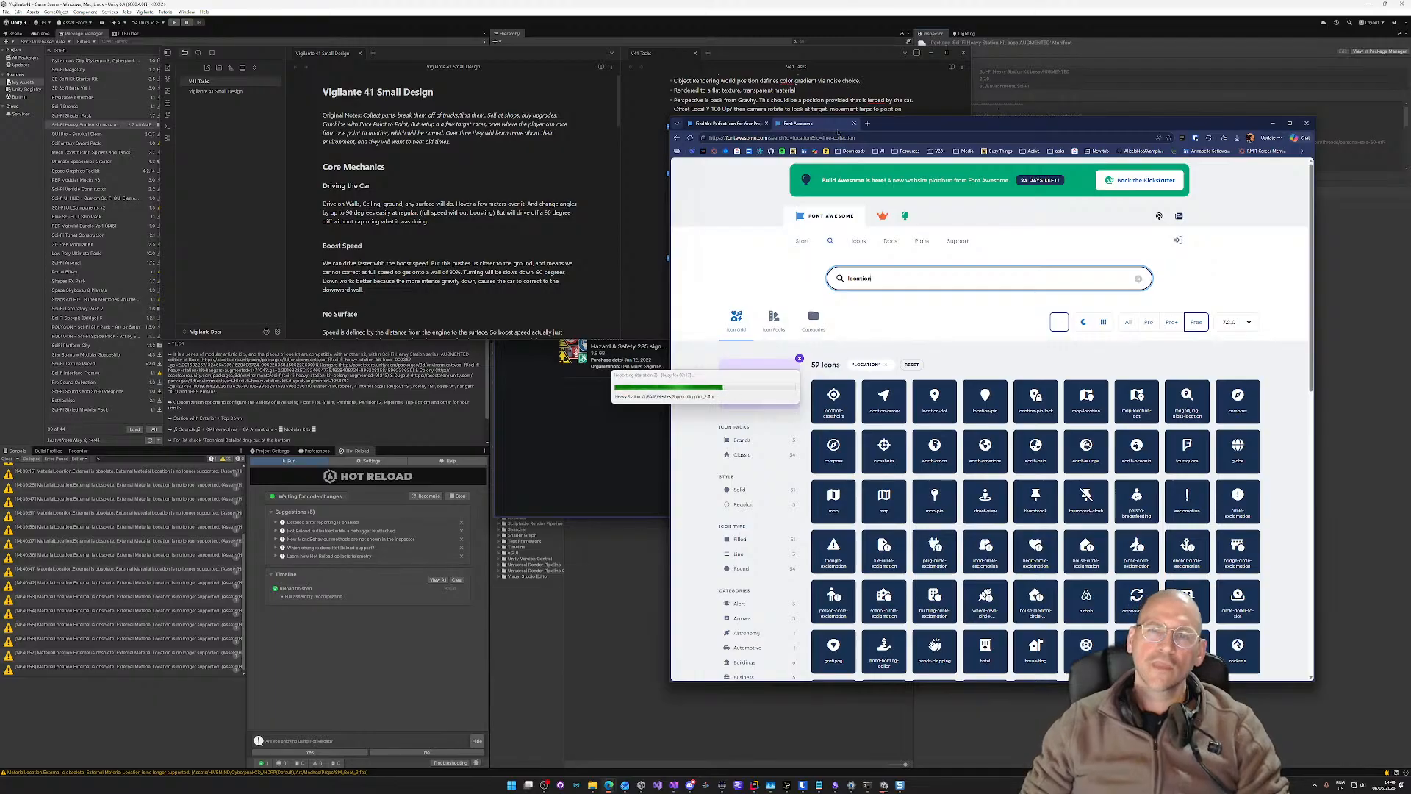
Step: Search the web for "drop off icon" in a new tab and look through the image results for drop-off symbol ideas
left_click(868, 124)
type("drop")
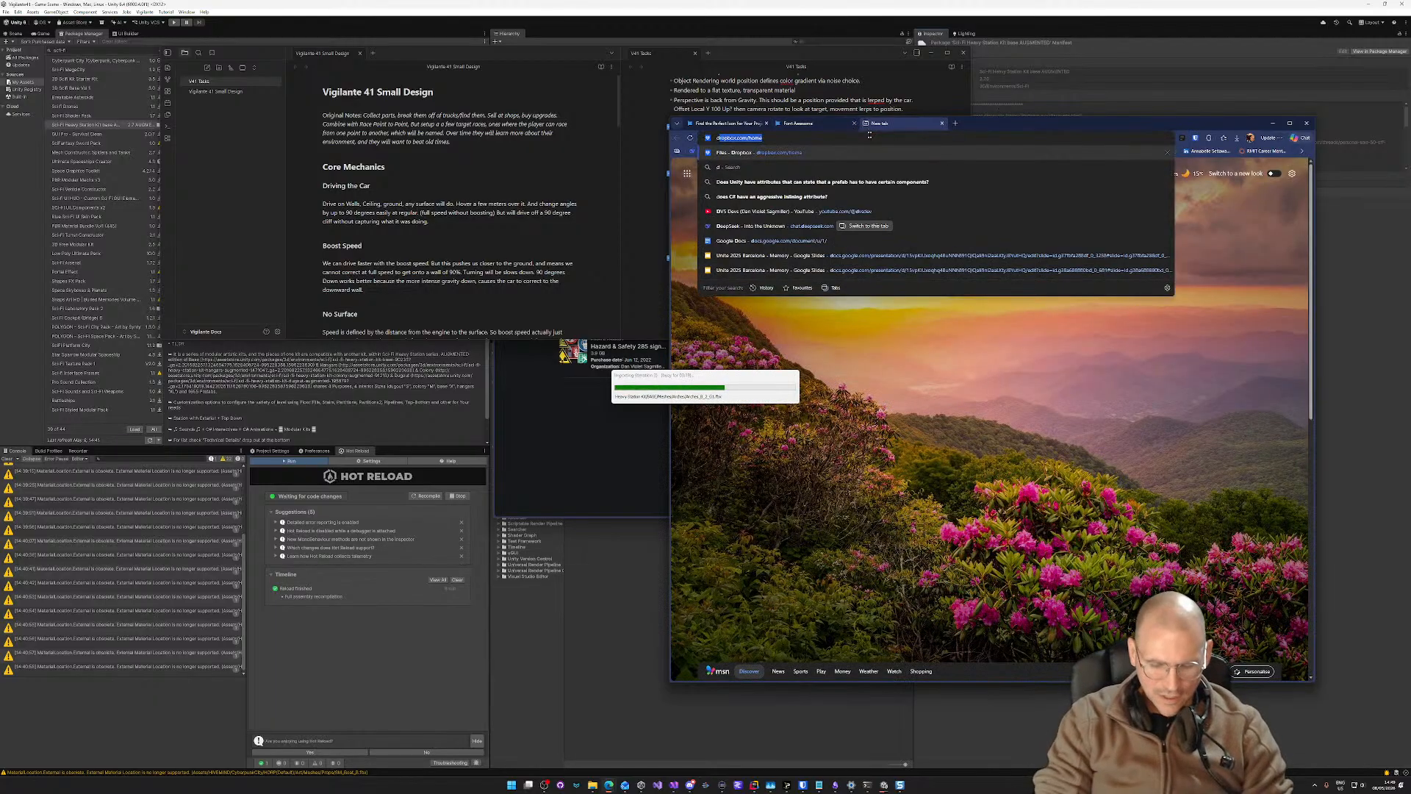
type(" off icon")
key("Return")
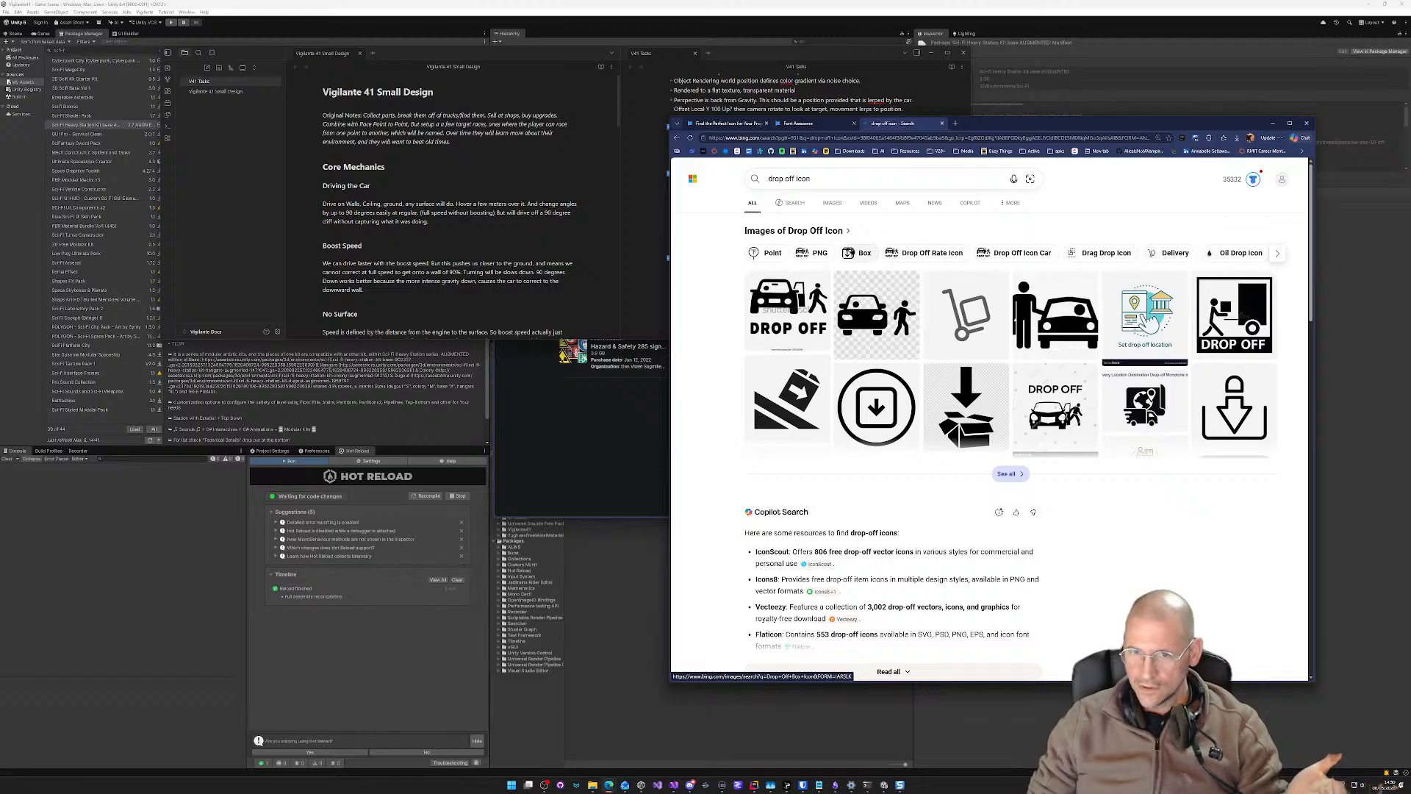
left_click(844, 226)
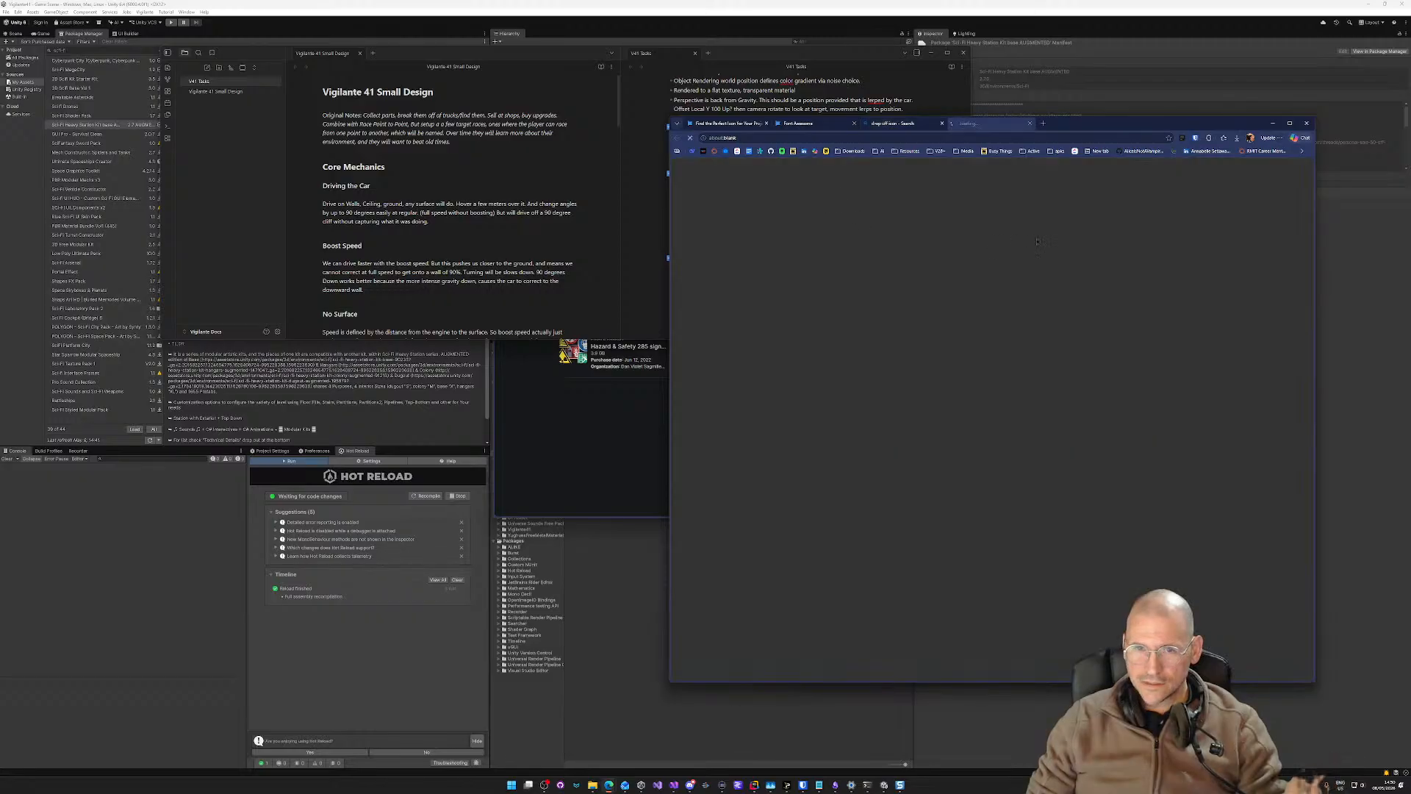
scroll(1093, 384, "down", 5)
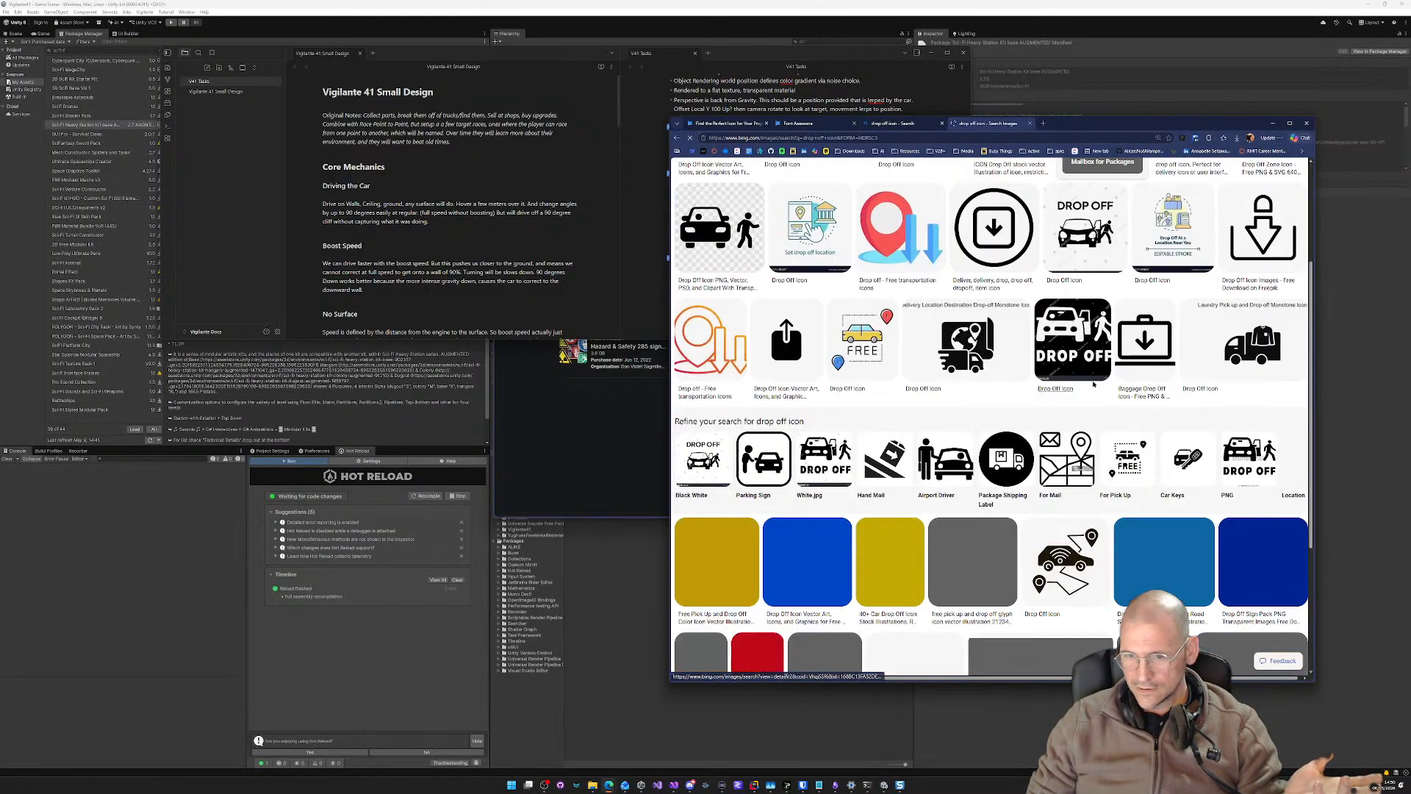
scroll(981, 278, "down", 3)
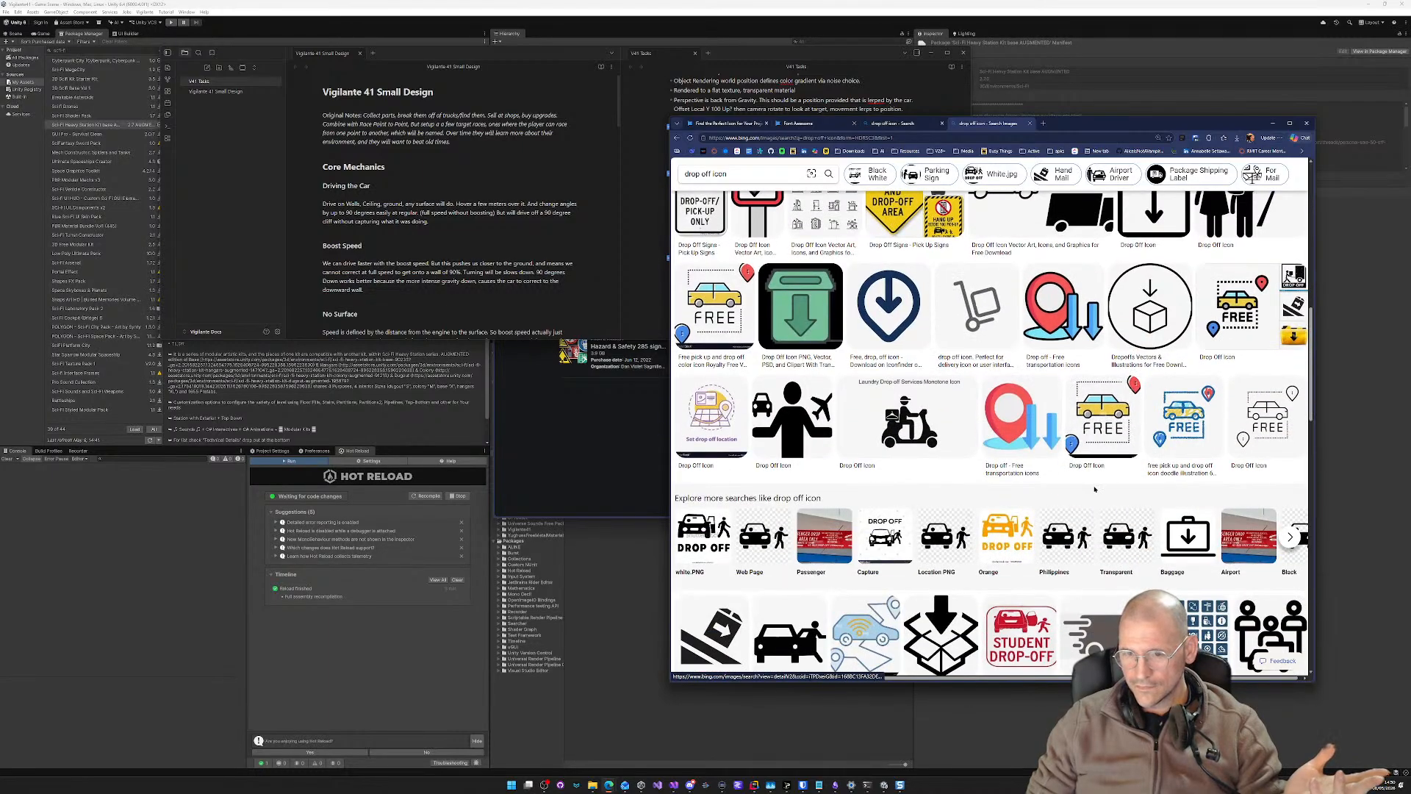
scroll(1088, 471, "down", 4)
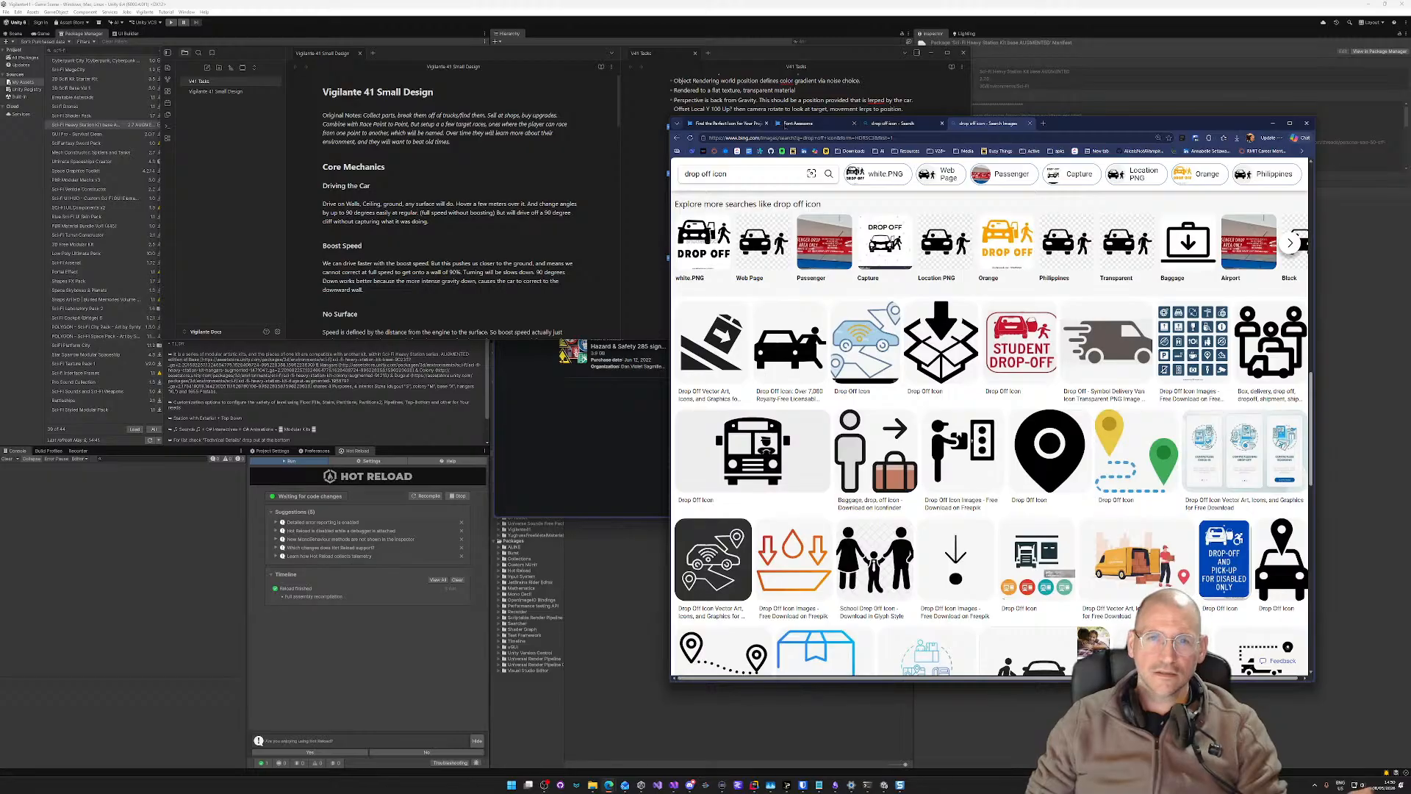
Step: Return to the Font Awesome search and look for "box arrow" among the free icons
left_click(799, 124)
triple_click(923, 282)
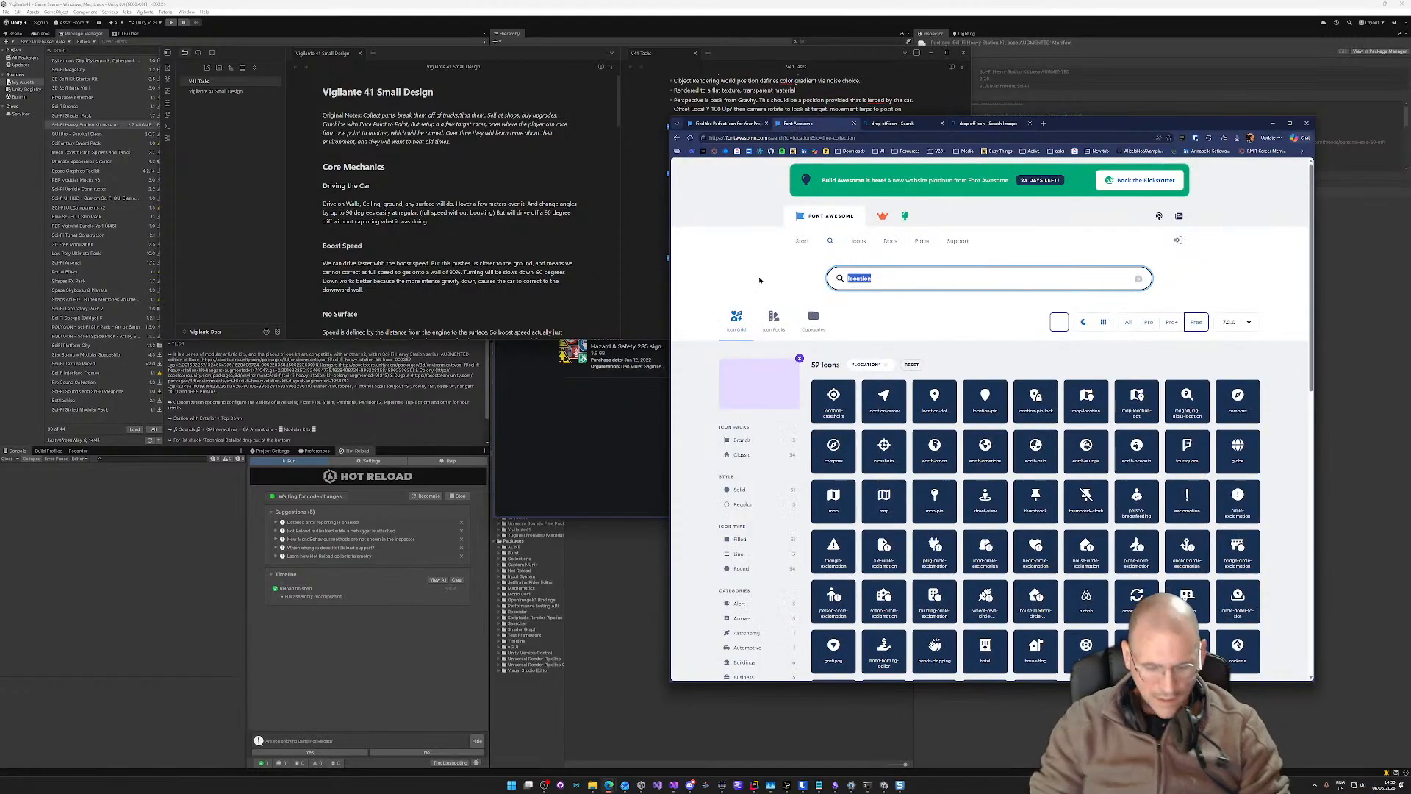
type("box arrow")
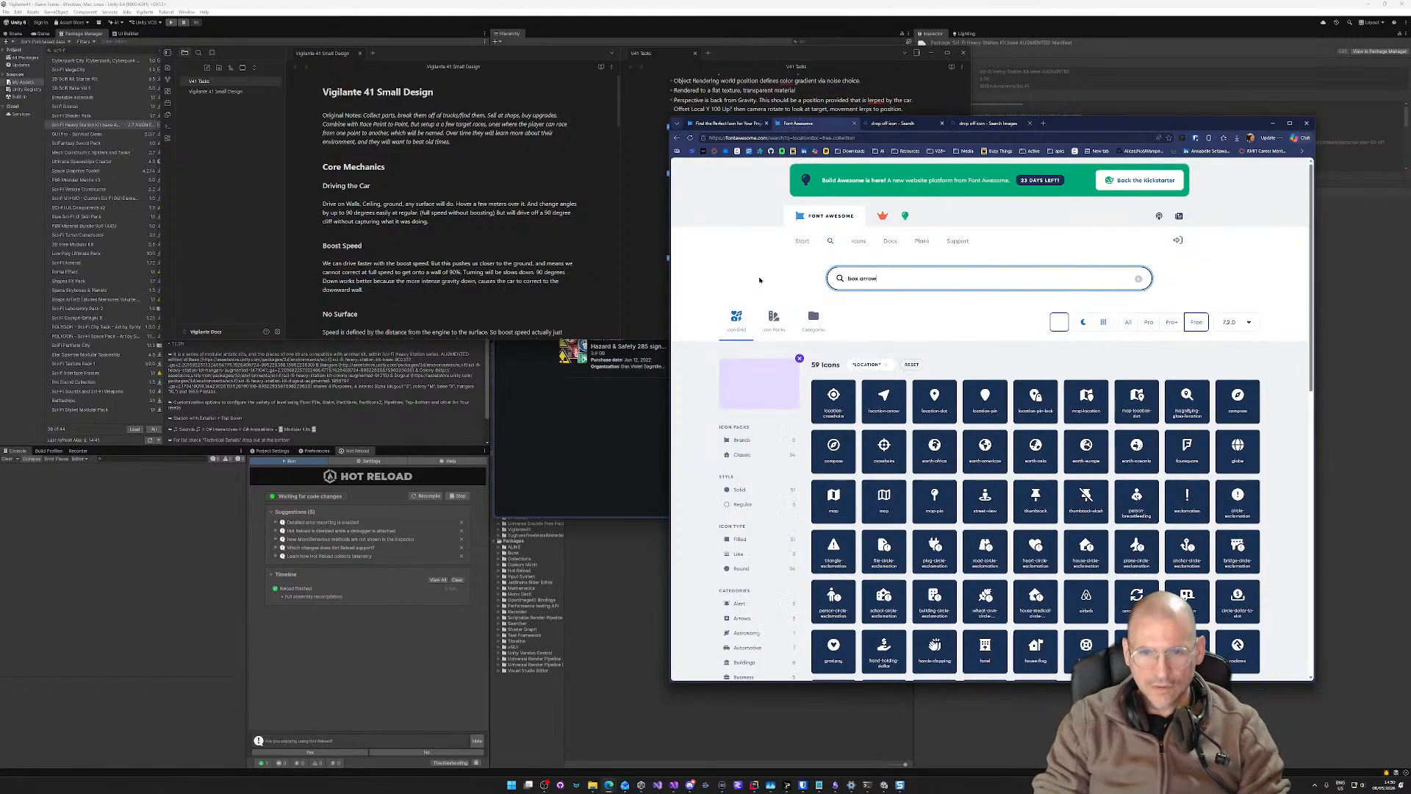
key("ctrl+a")
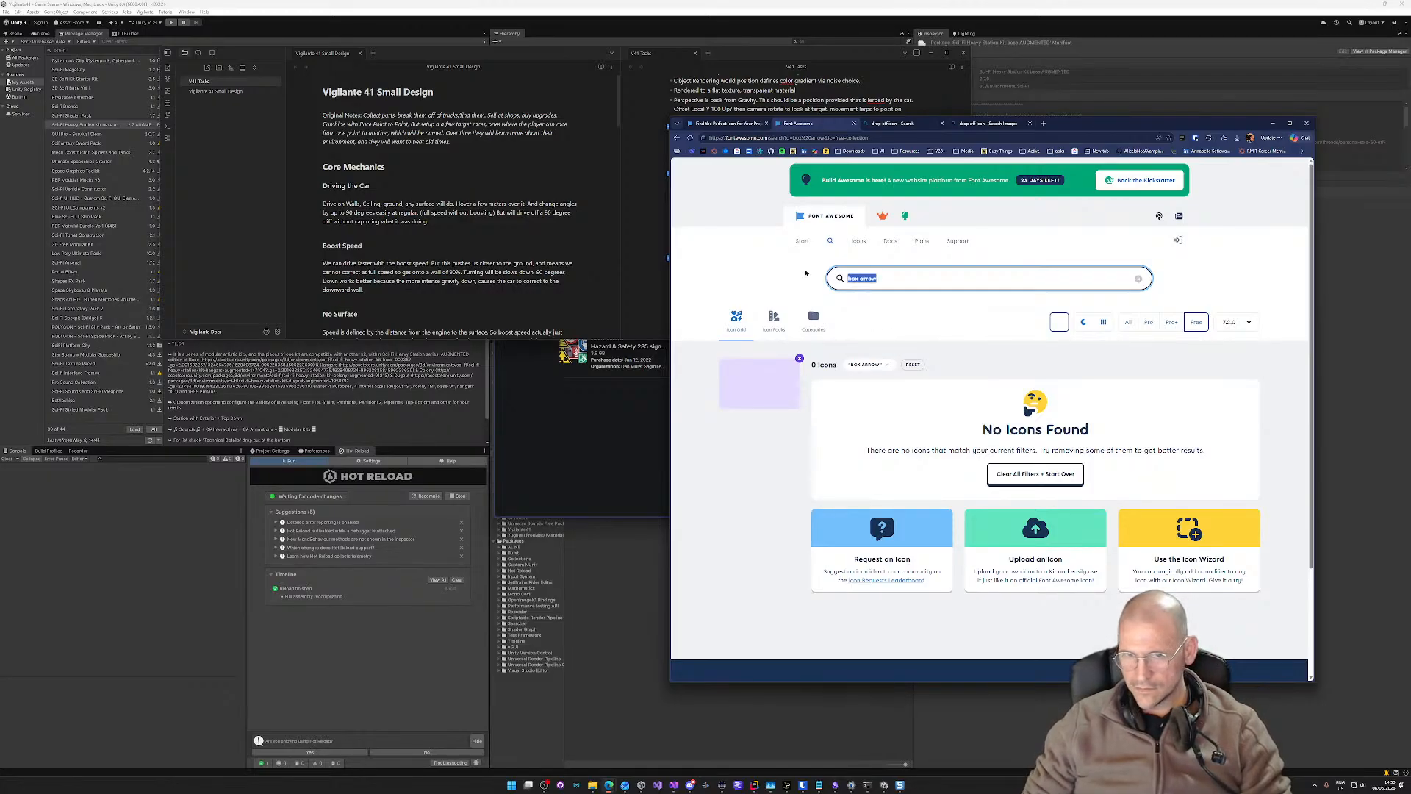
Step: Search Font Awesome's free icons for "arrow" and look through the results for a drop-off symbol
type("arrow")
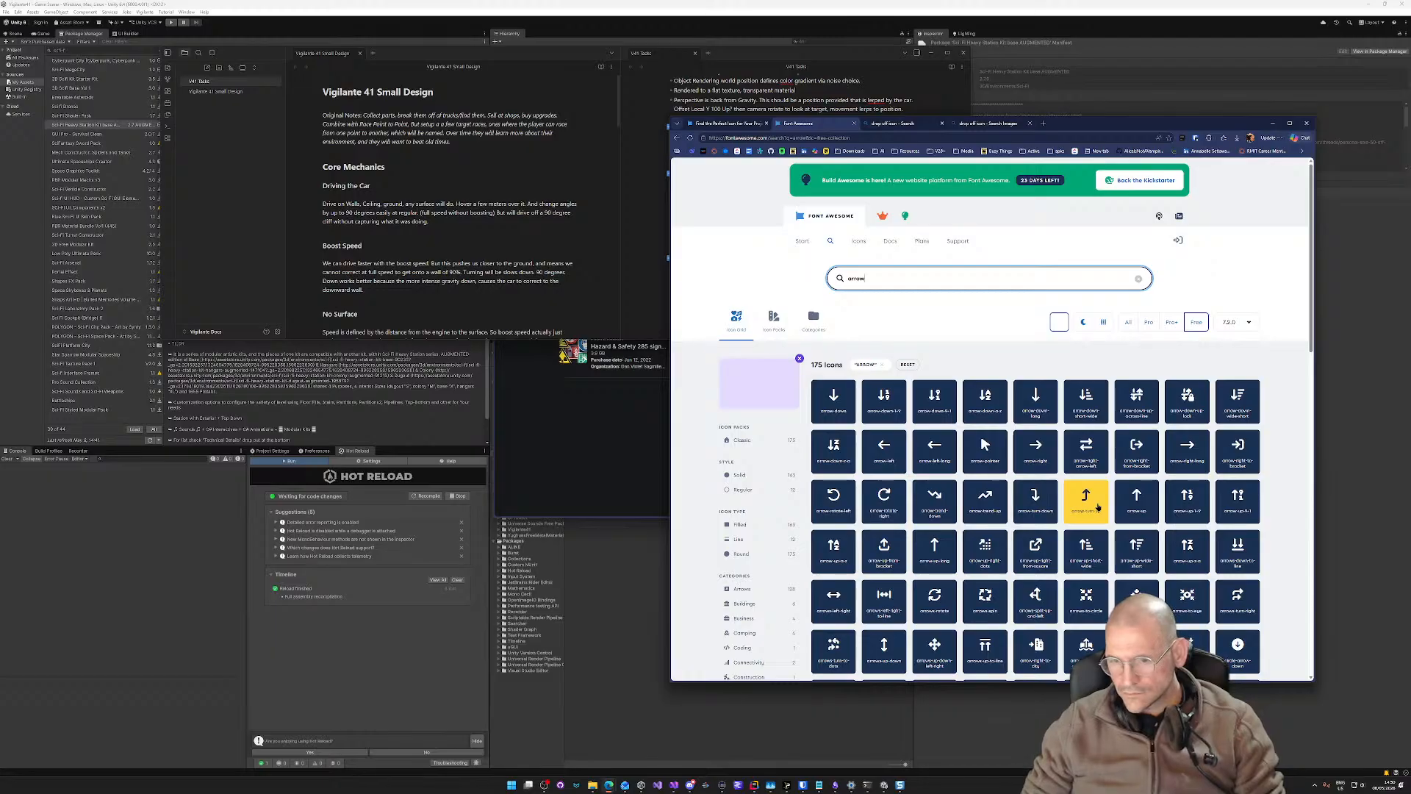
scroll(1296, 534, "down", 4)
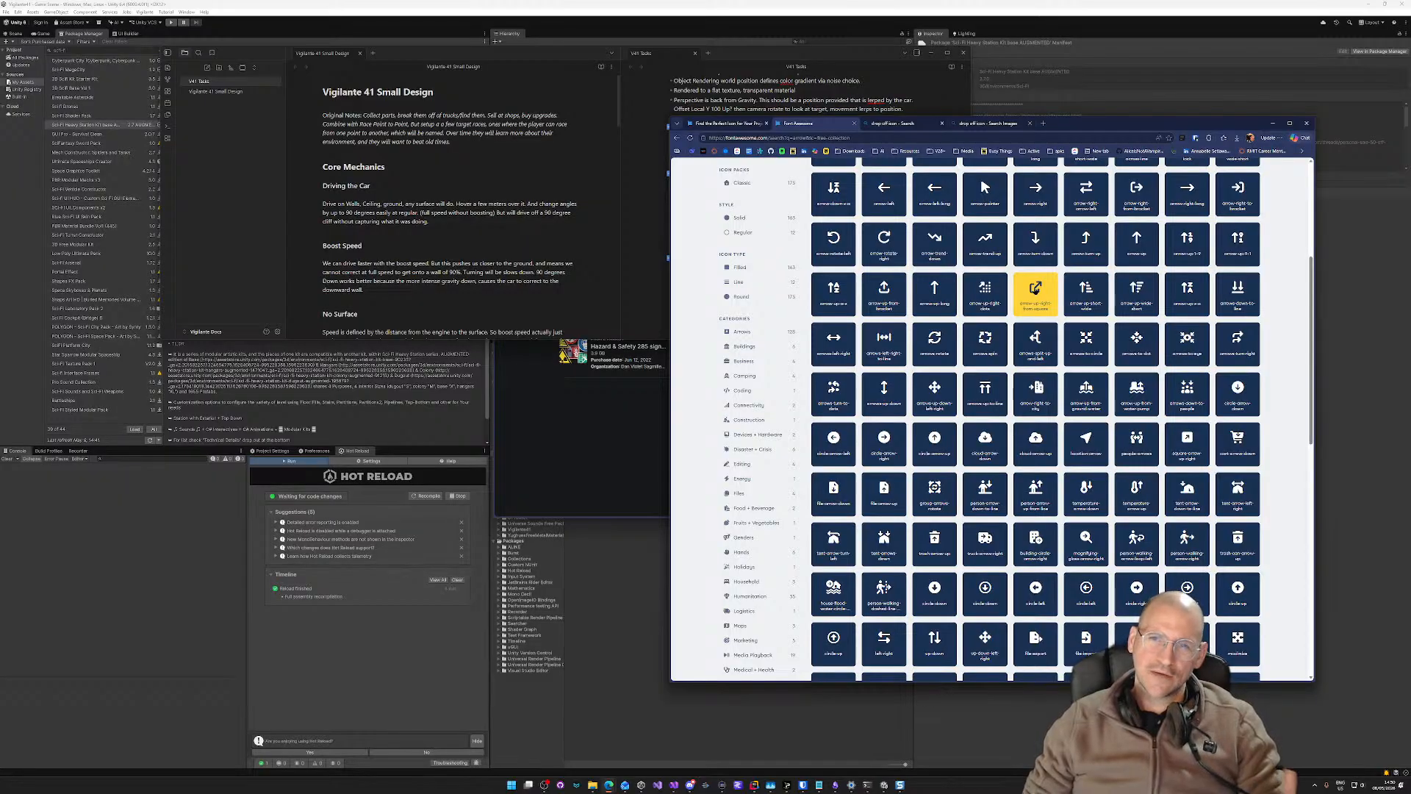
scroll(1110, 309, "up", 3)
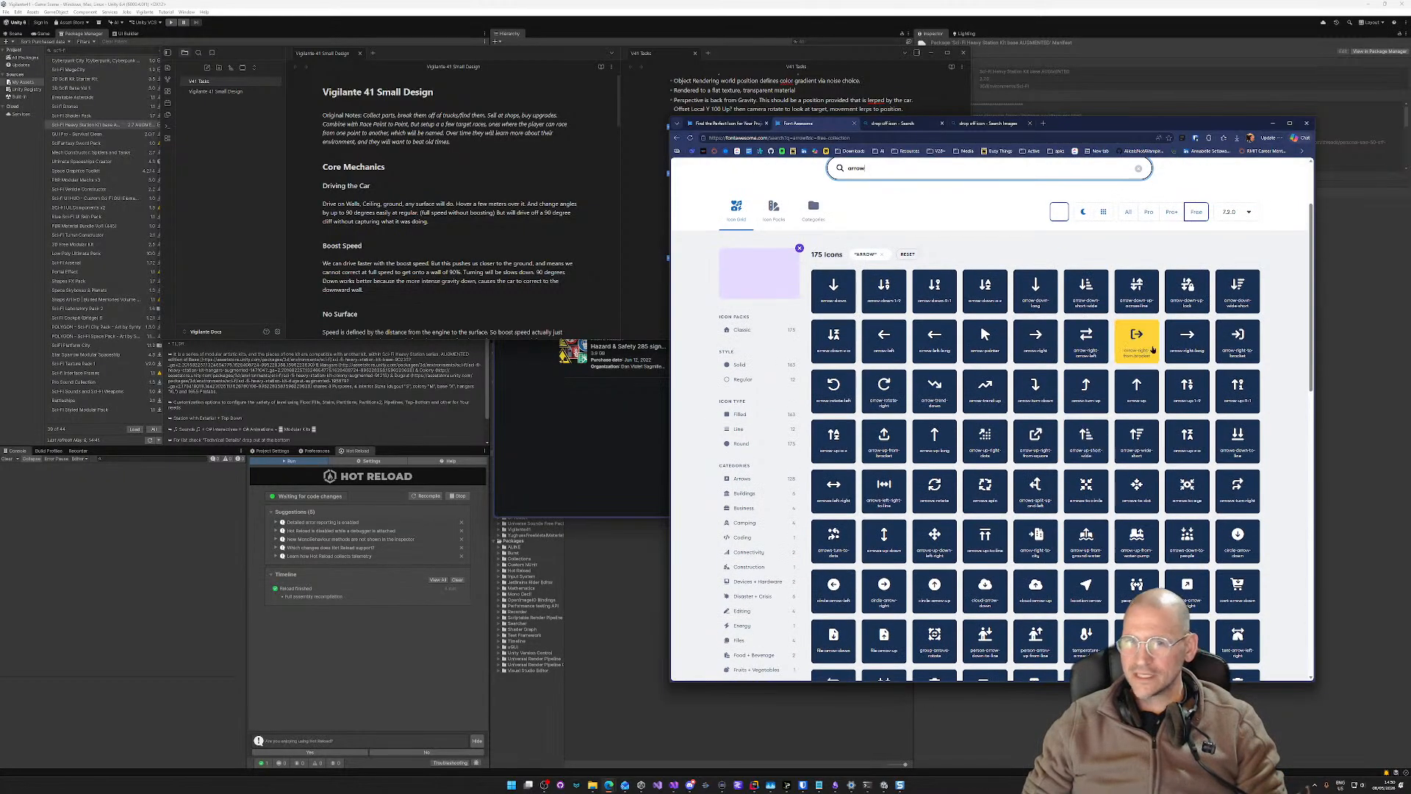
scroll(1154, 353, "down", 8)
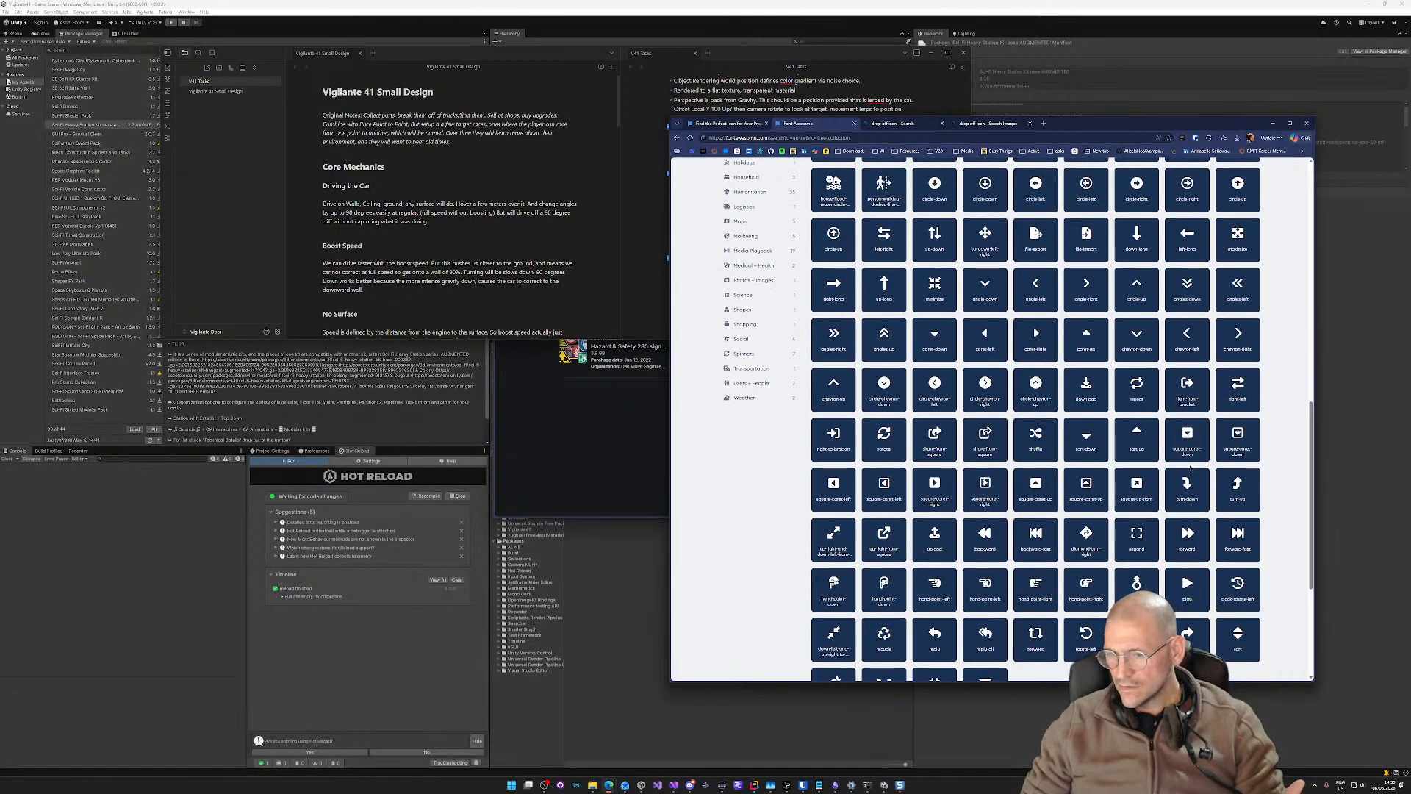
scroll(1184, 478, "up", 2)
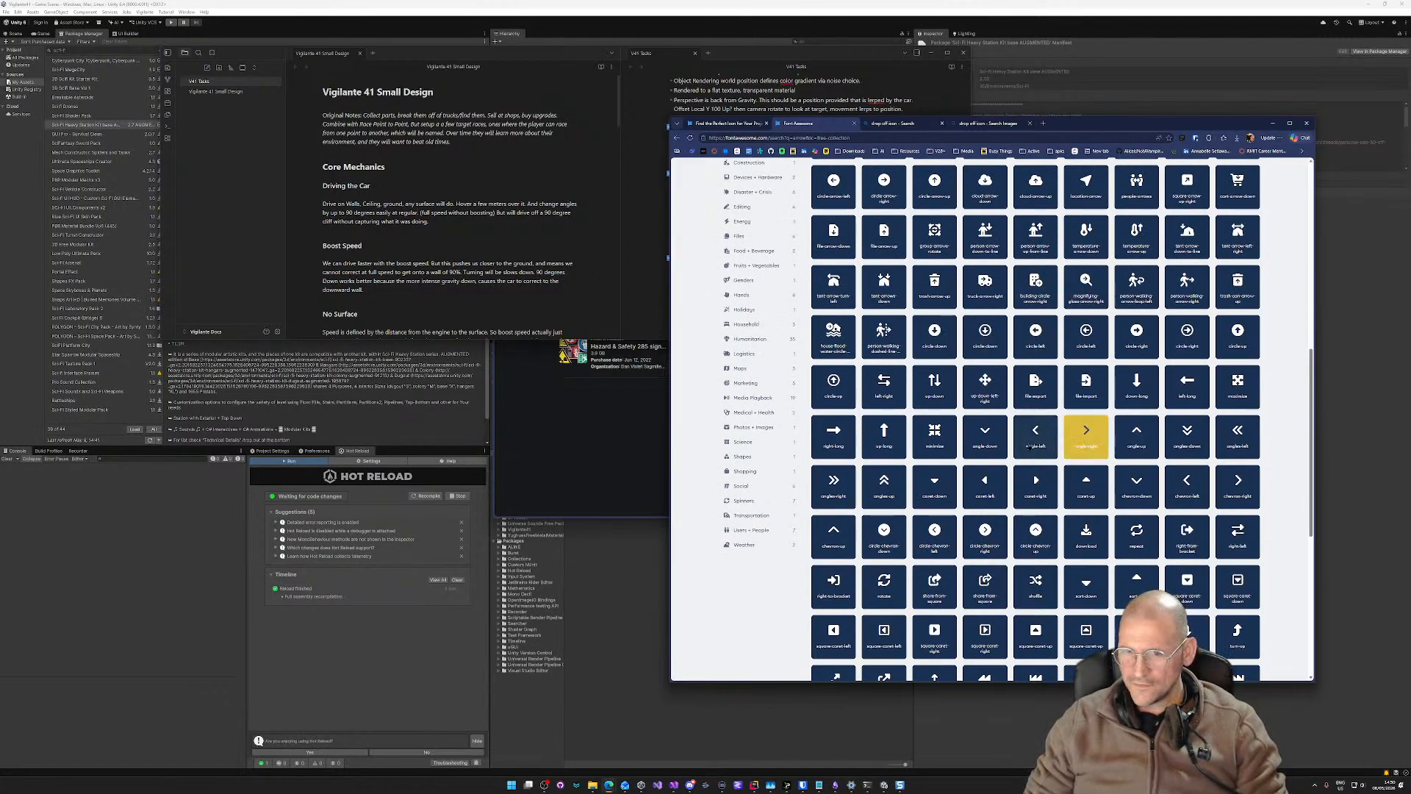
scroll(862, 176, "up", 1)
Step: Return to the cube icon's details and capture a screenshot of just the white cube on its dark background into Snagit
left_click(729, 124)
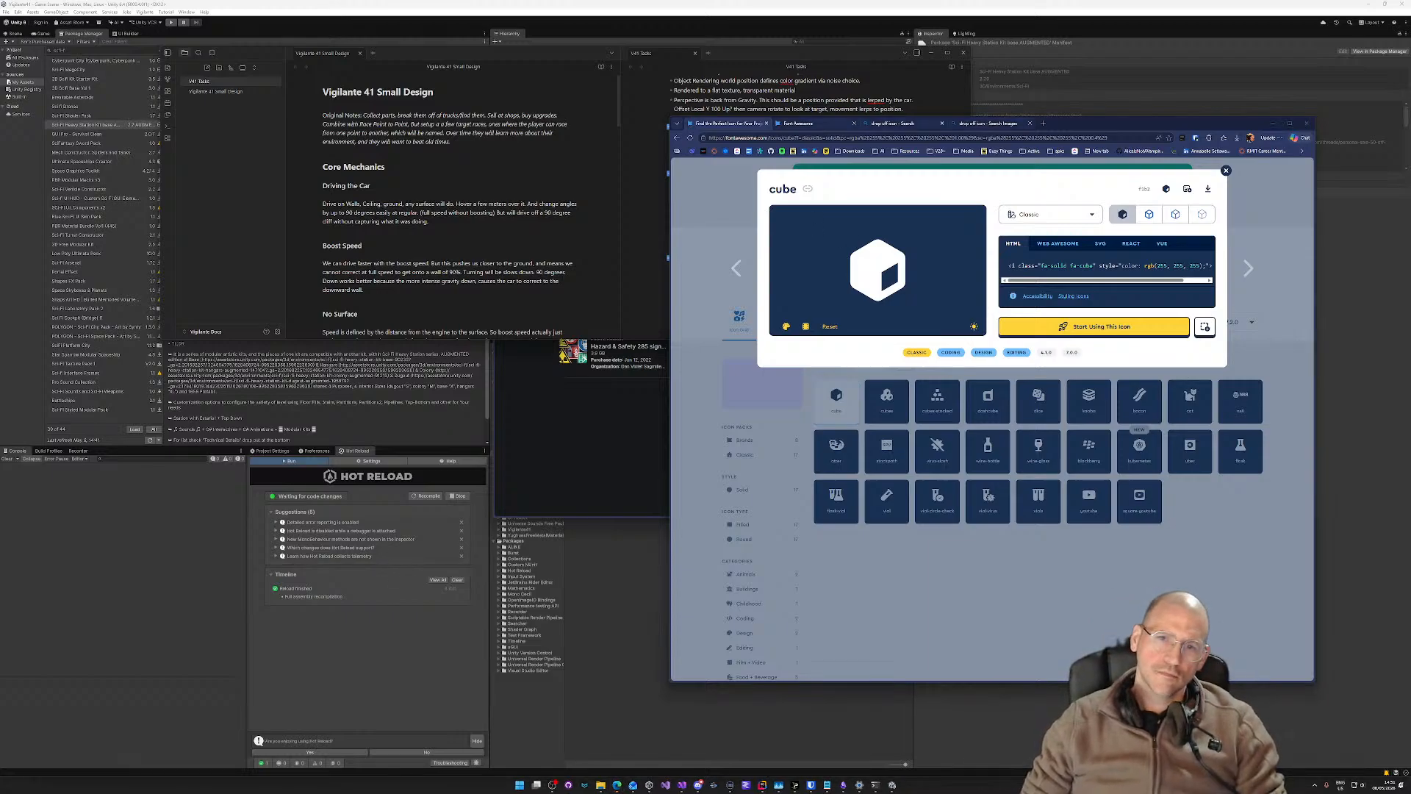
key("Print")
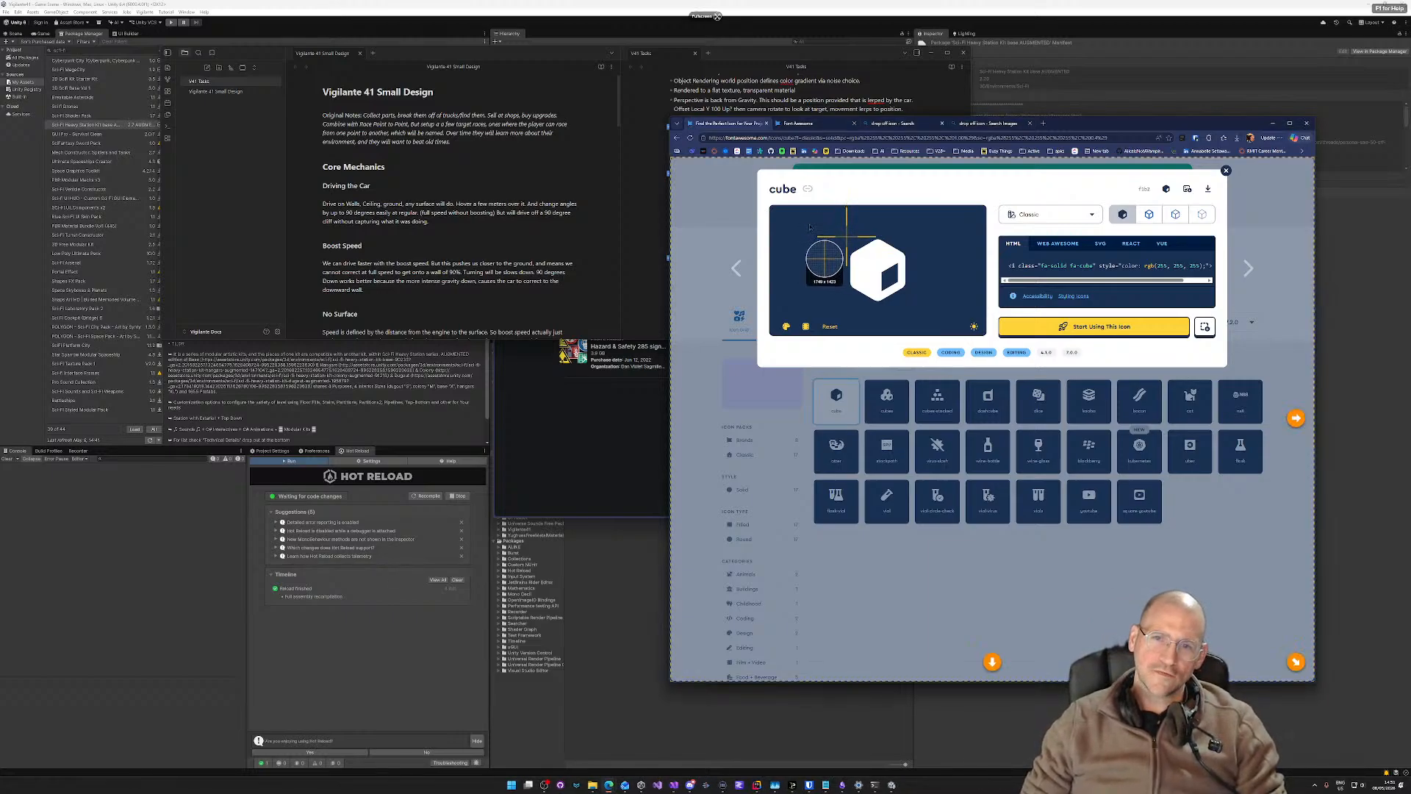
left_click_drag(847, 237, 910, 304)
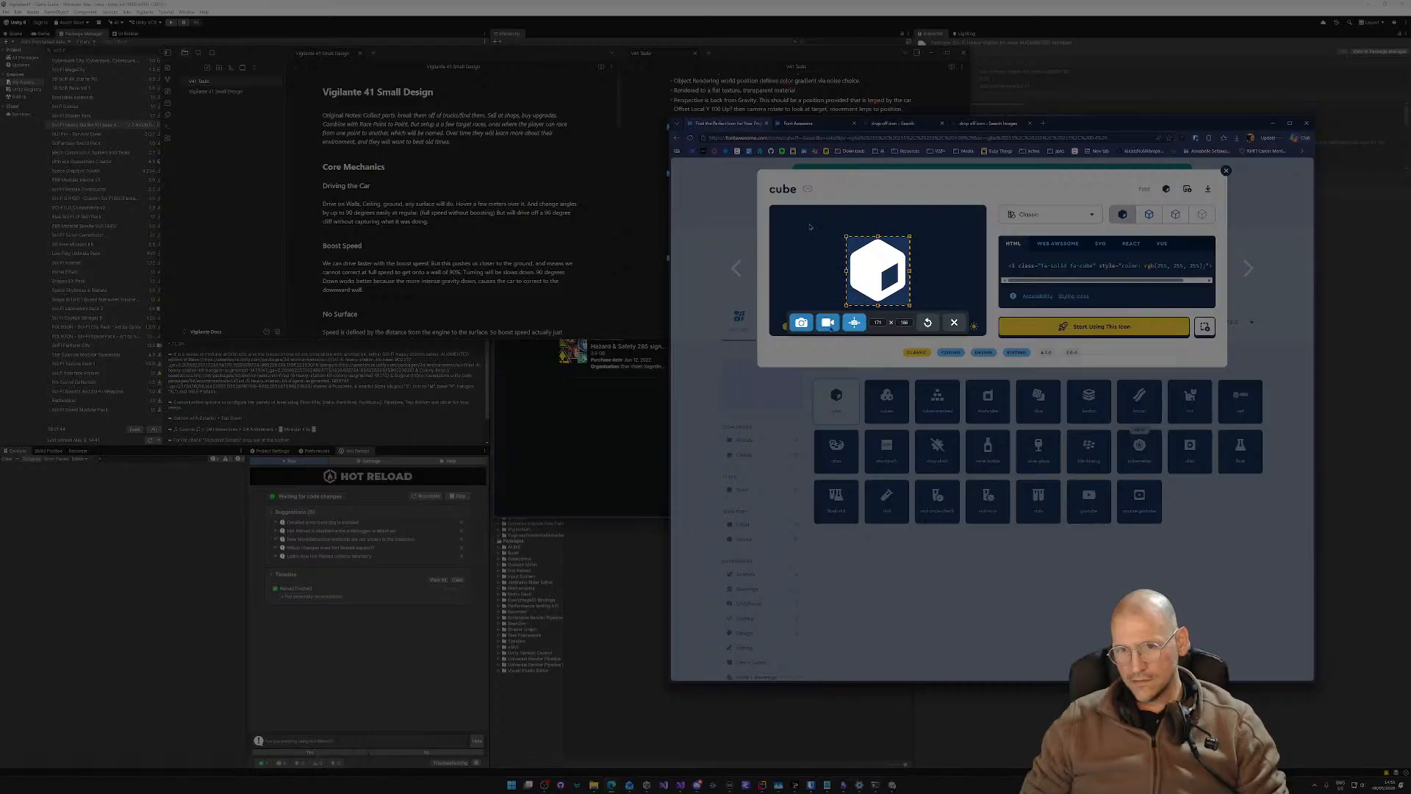
left_click(802, 323)
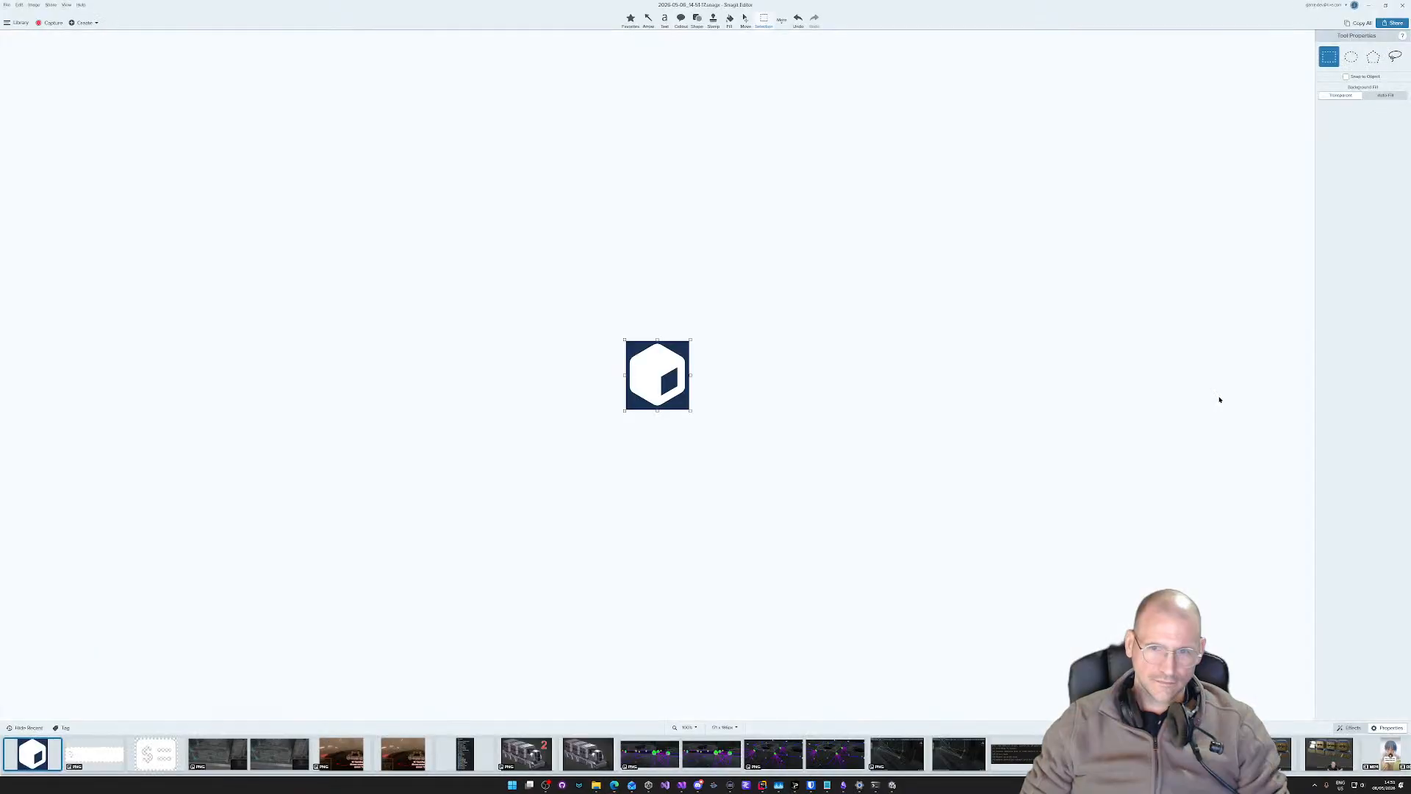
Step: Go back to the browser, close the cube icon's details, search for "arrow" instead, and examine the free arrow icons
key("alt+Tab")
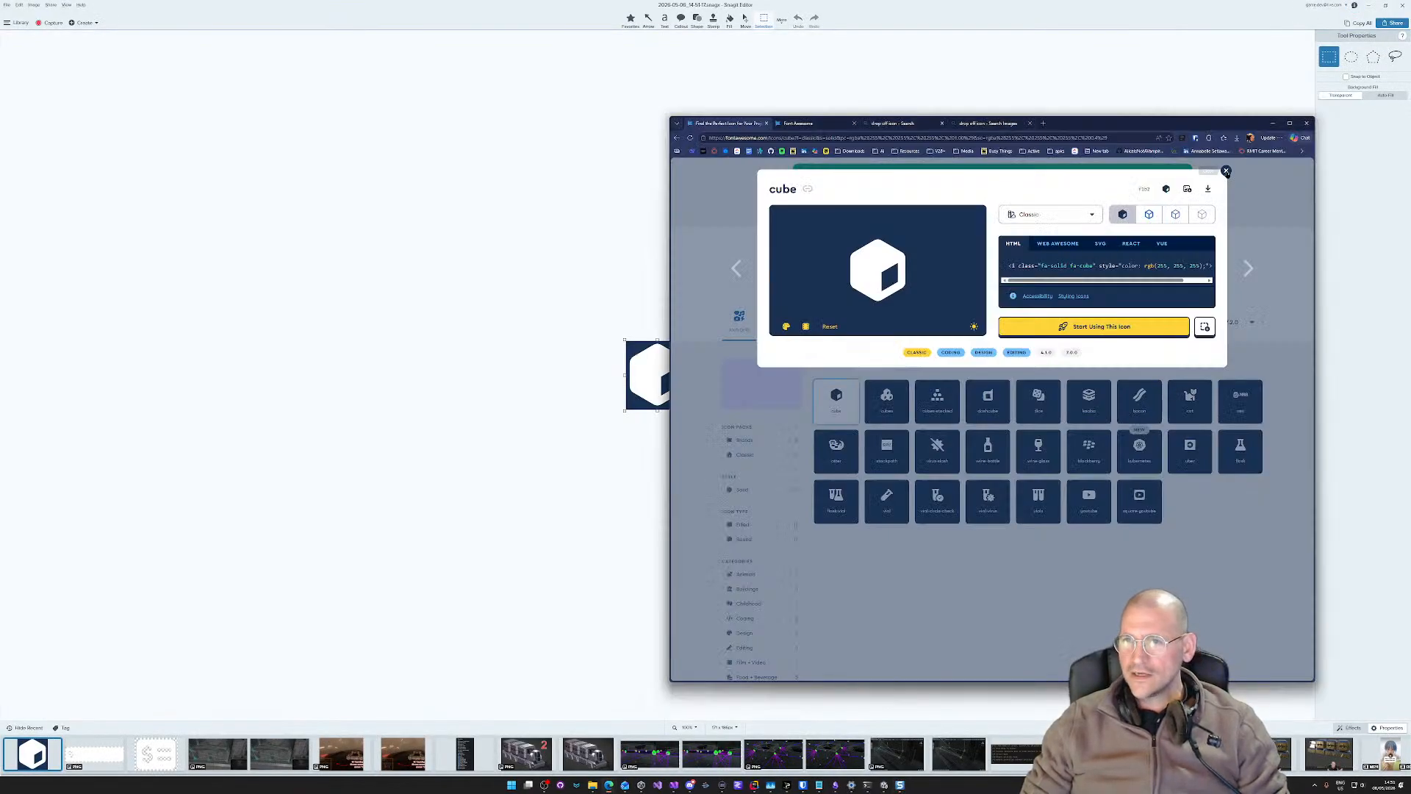
left_click(1226, 171)
left_click_drag(887, 280, 766, 281)
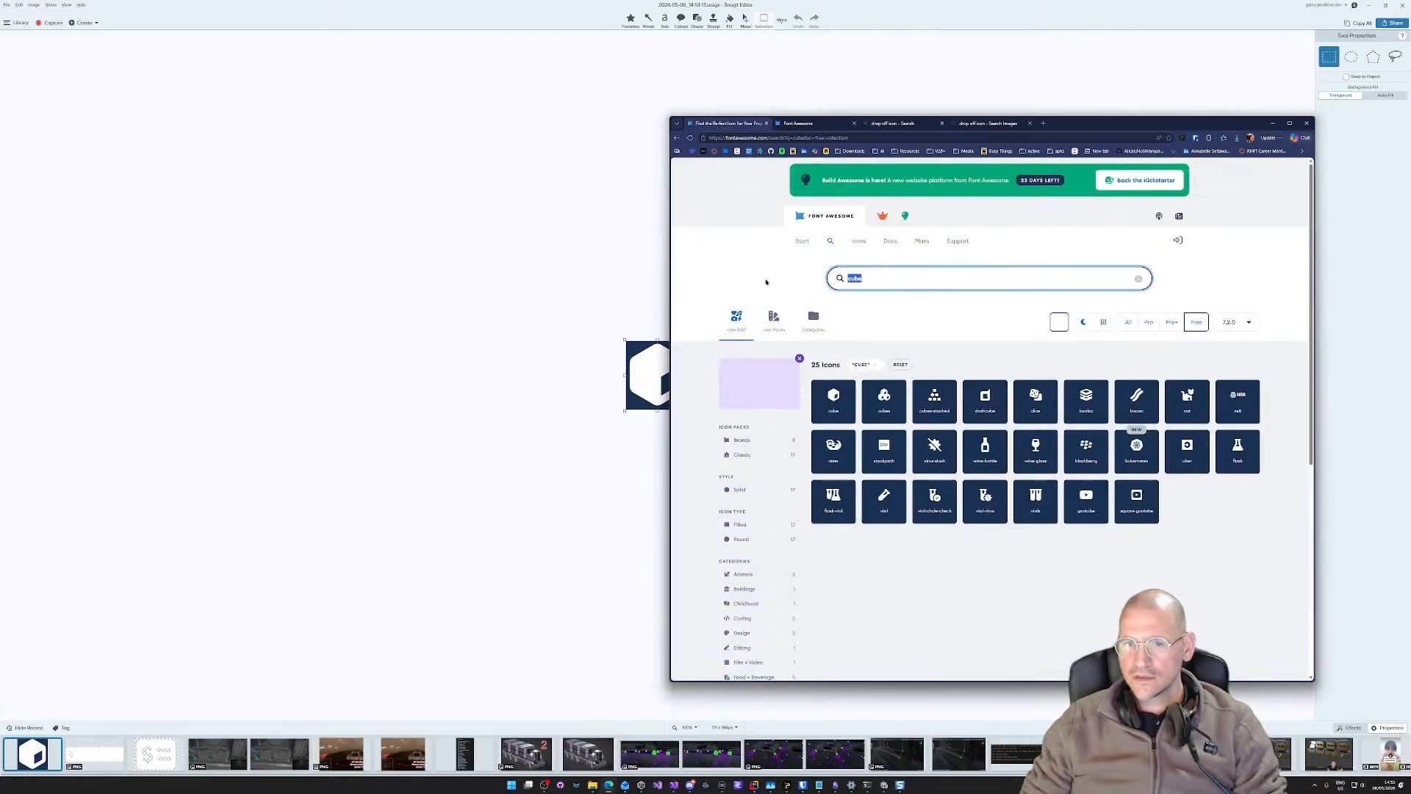
type("arrow")
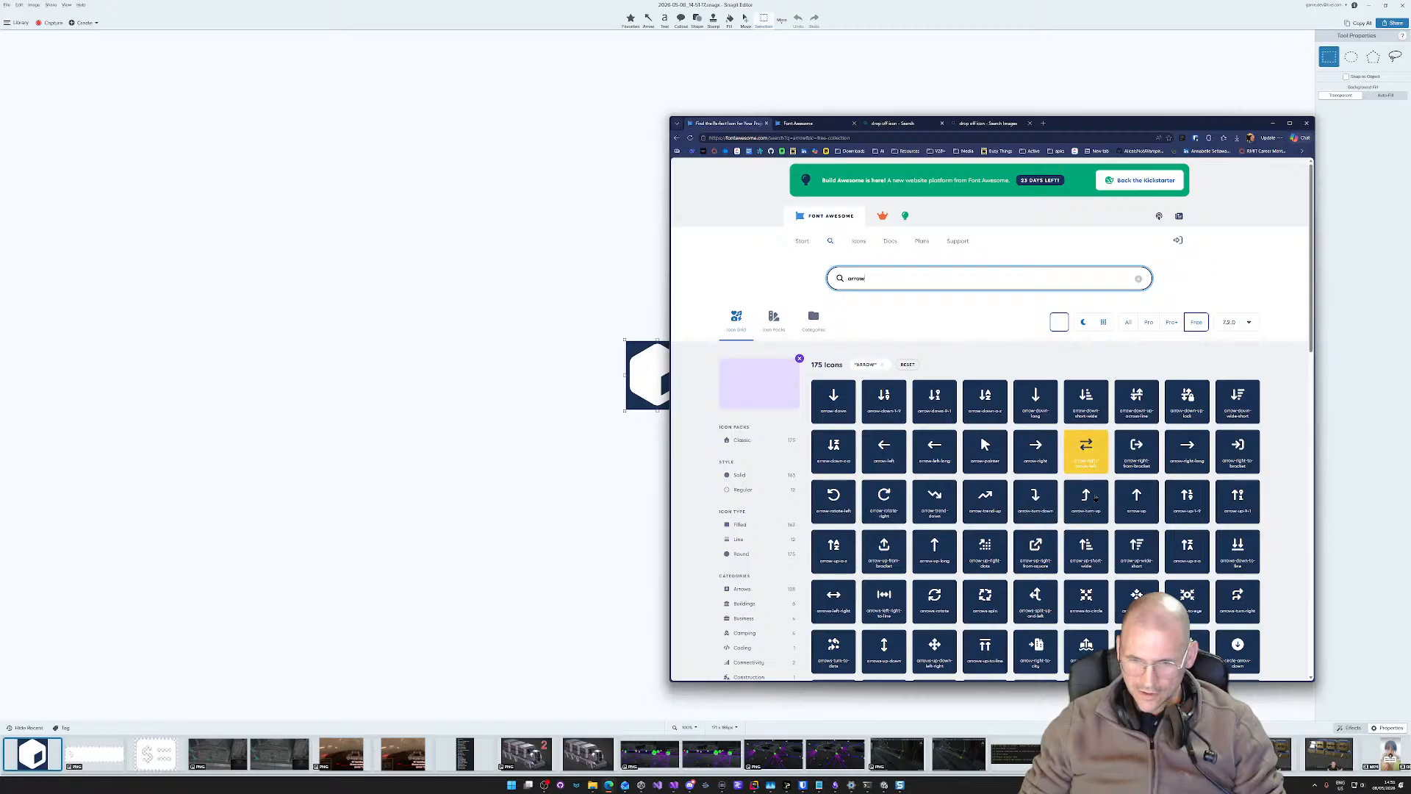
scroll(1105, 512, "down", 10)
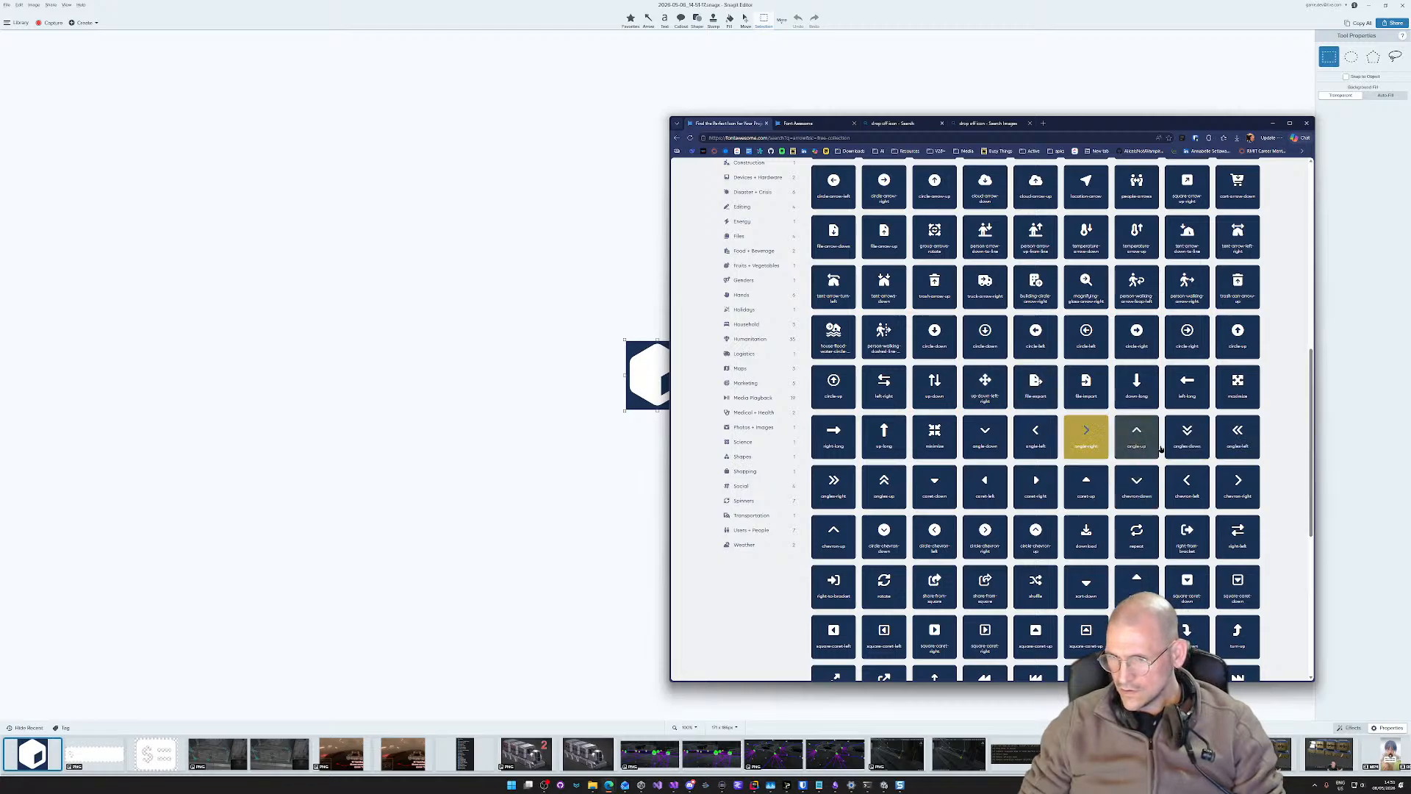
scroll(1246, 493, "down", 3)
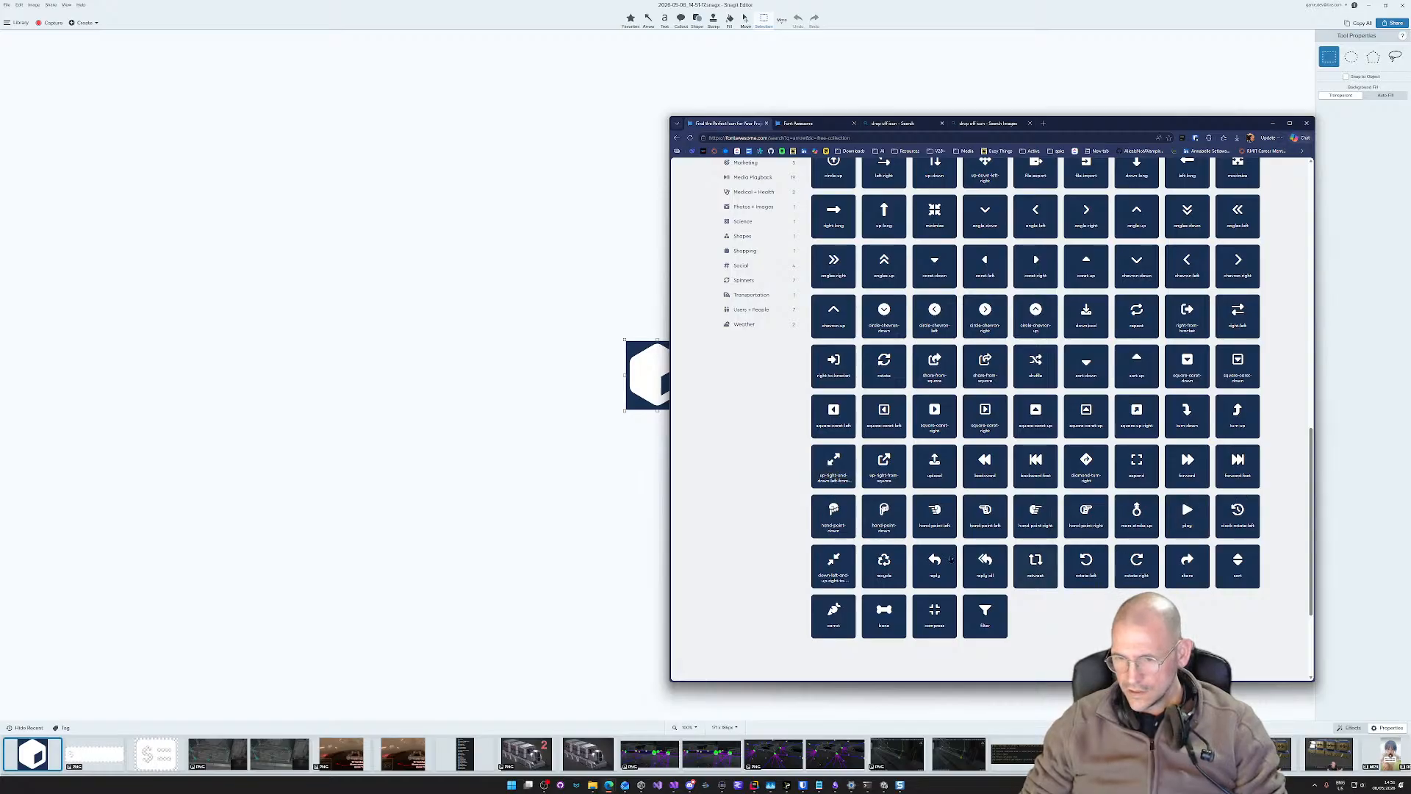
scroll(1075, 613, "down", 2)
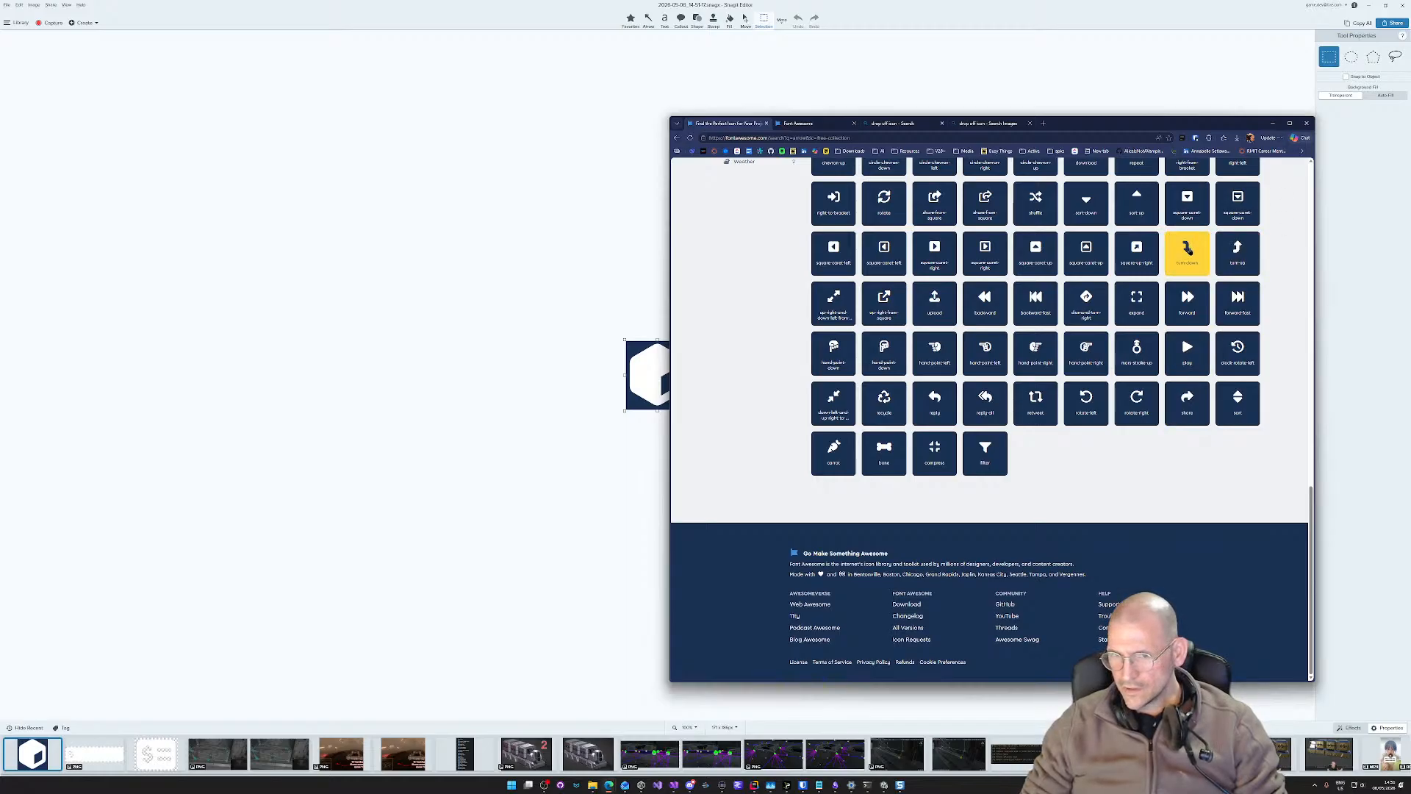
scroll(1187, 251, "up", 4)
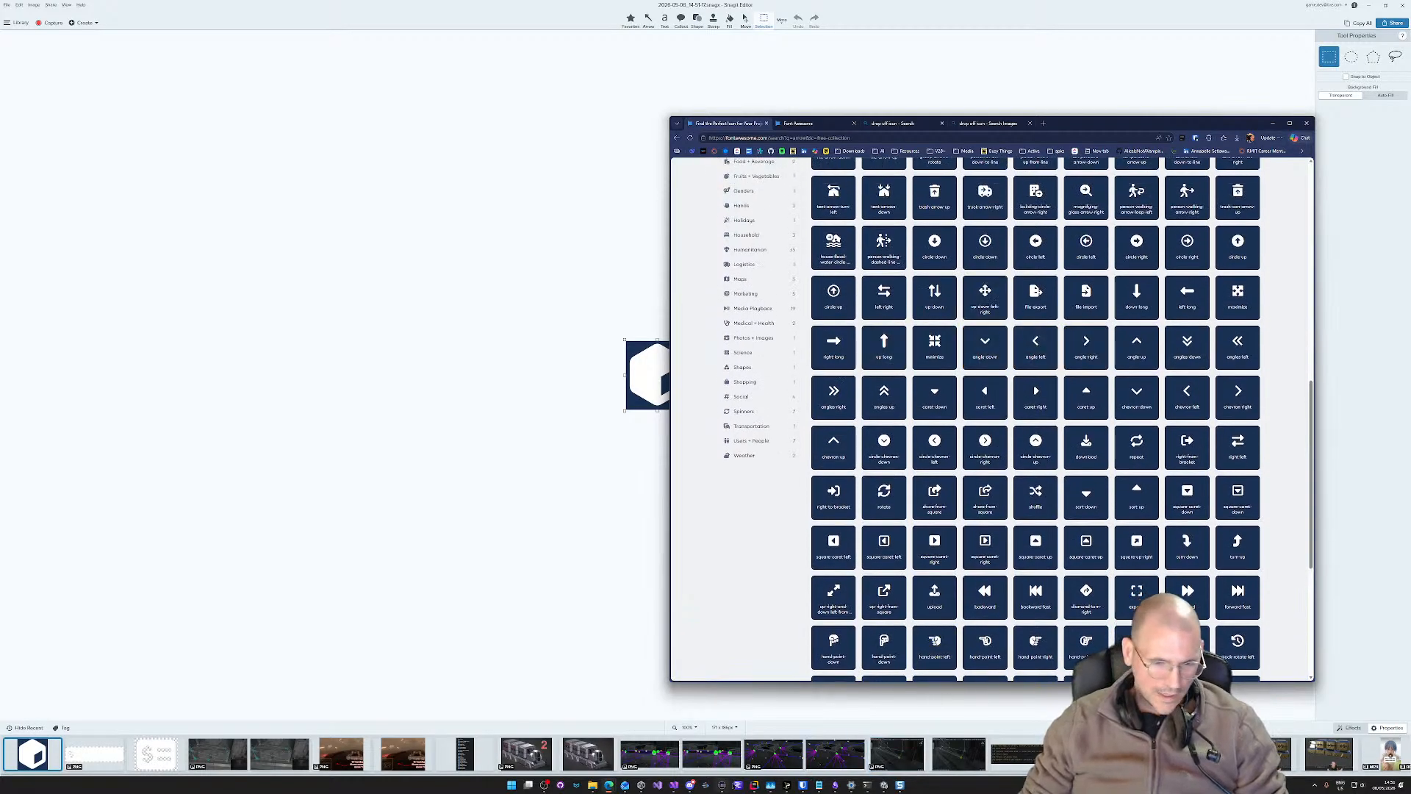
Step: Switch to Unity, collapse the Sci-Fi MegaCity folder, and inspect the Cyberpunk City materials and prefabs in the project
left_click(884, 785)
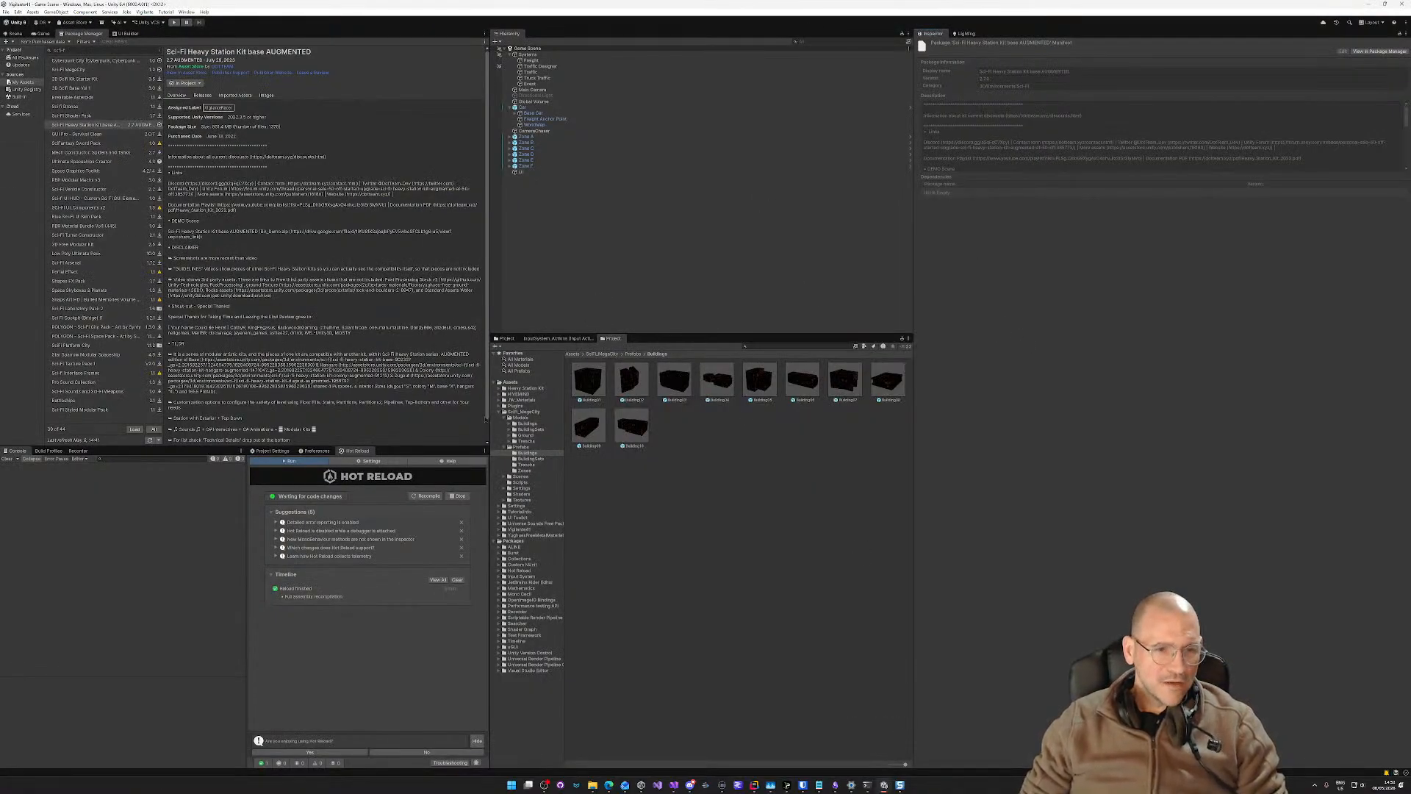
left_click(499, 413)
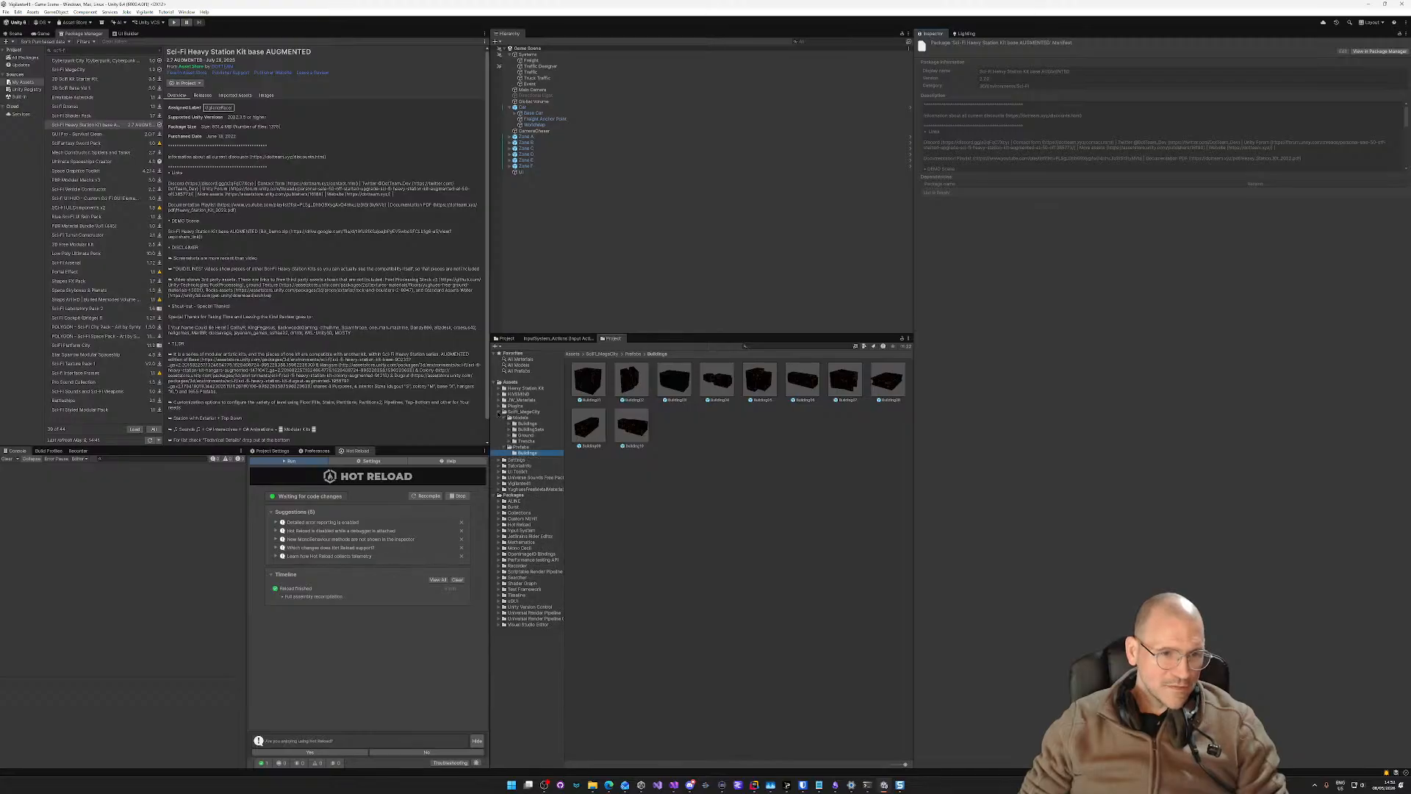
left_click(499, 394)
left_click(519, 394)
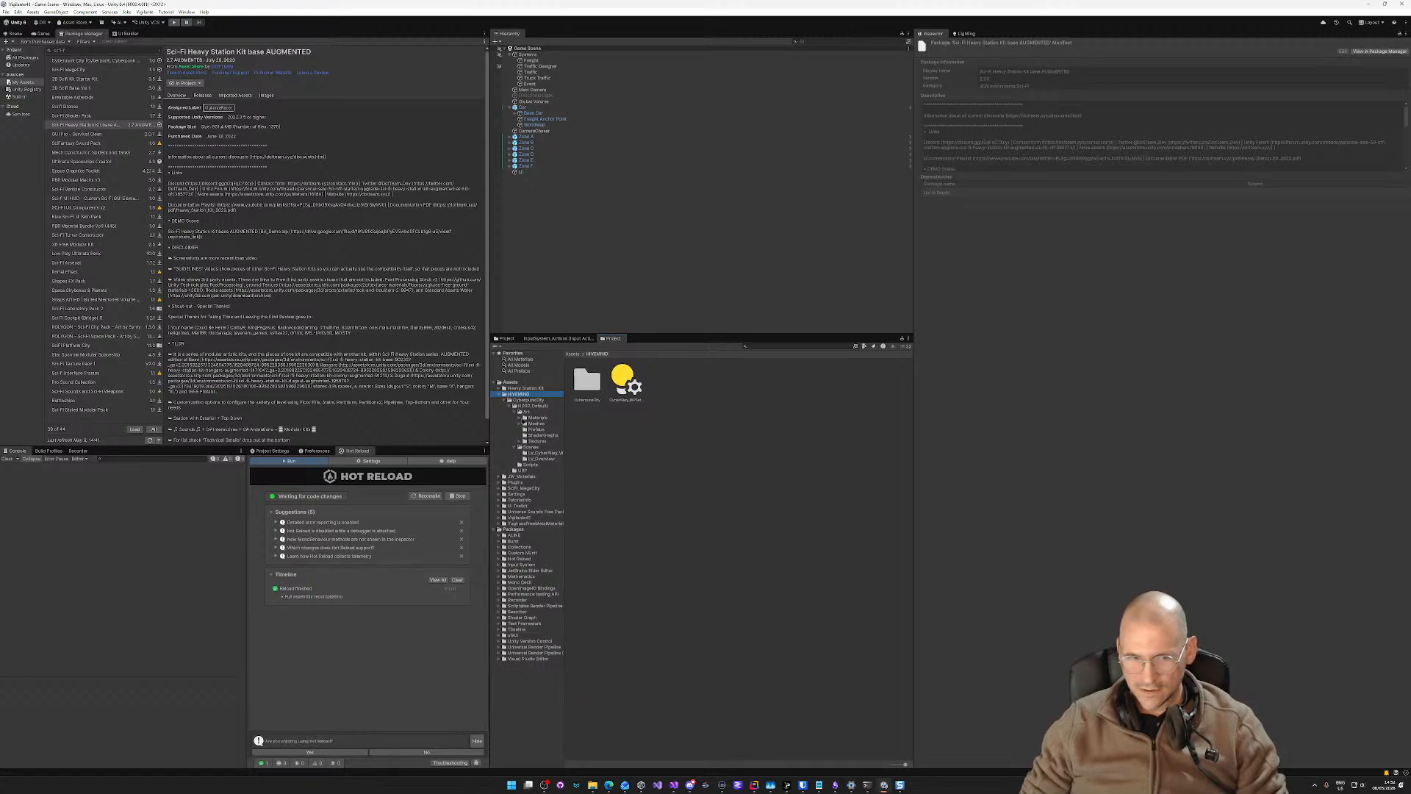
left_click(520, 424)
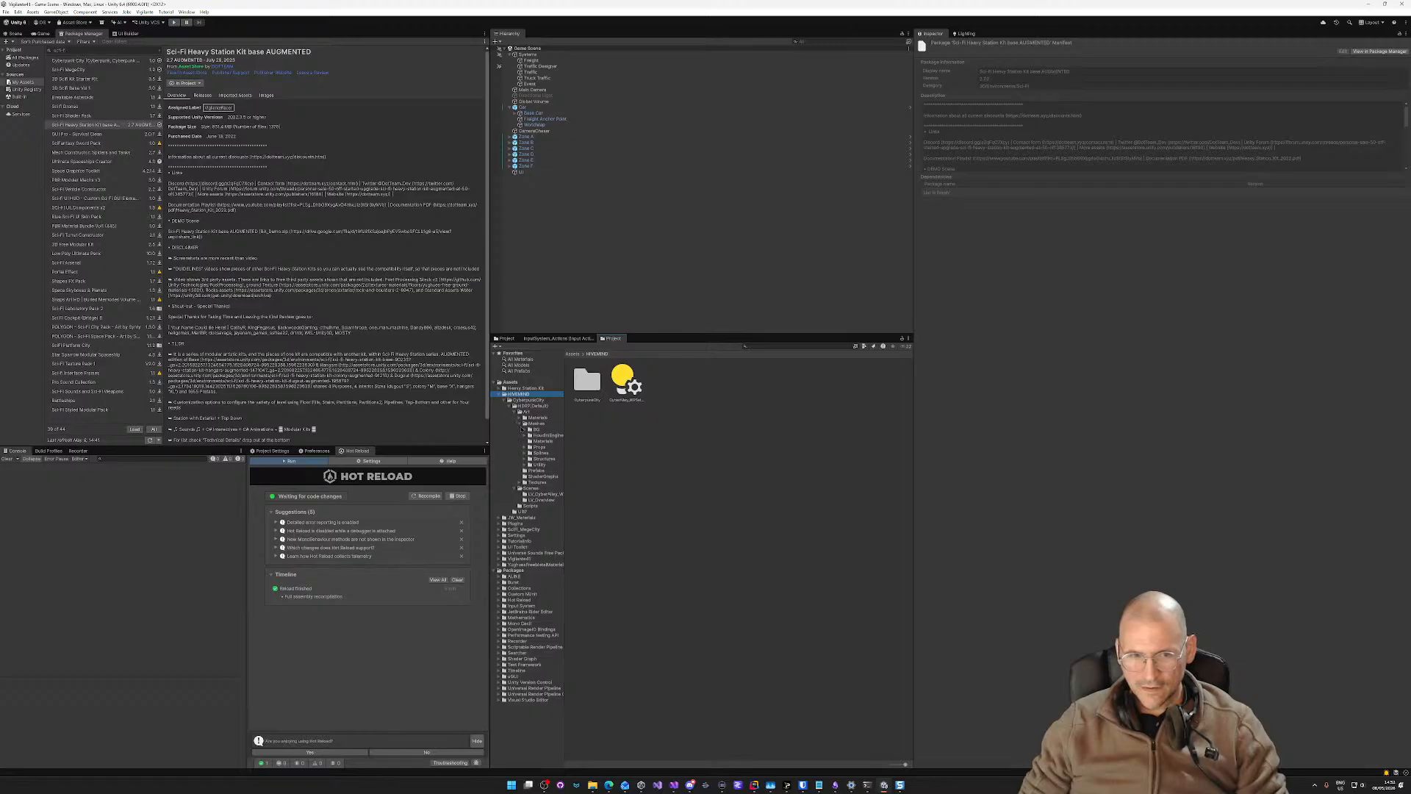
left_click(518, 419)
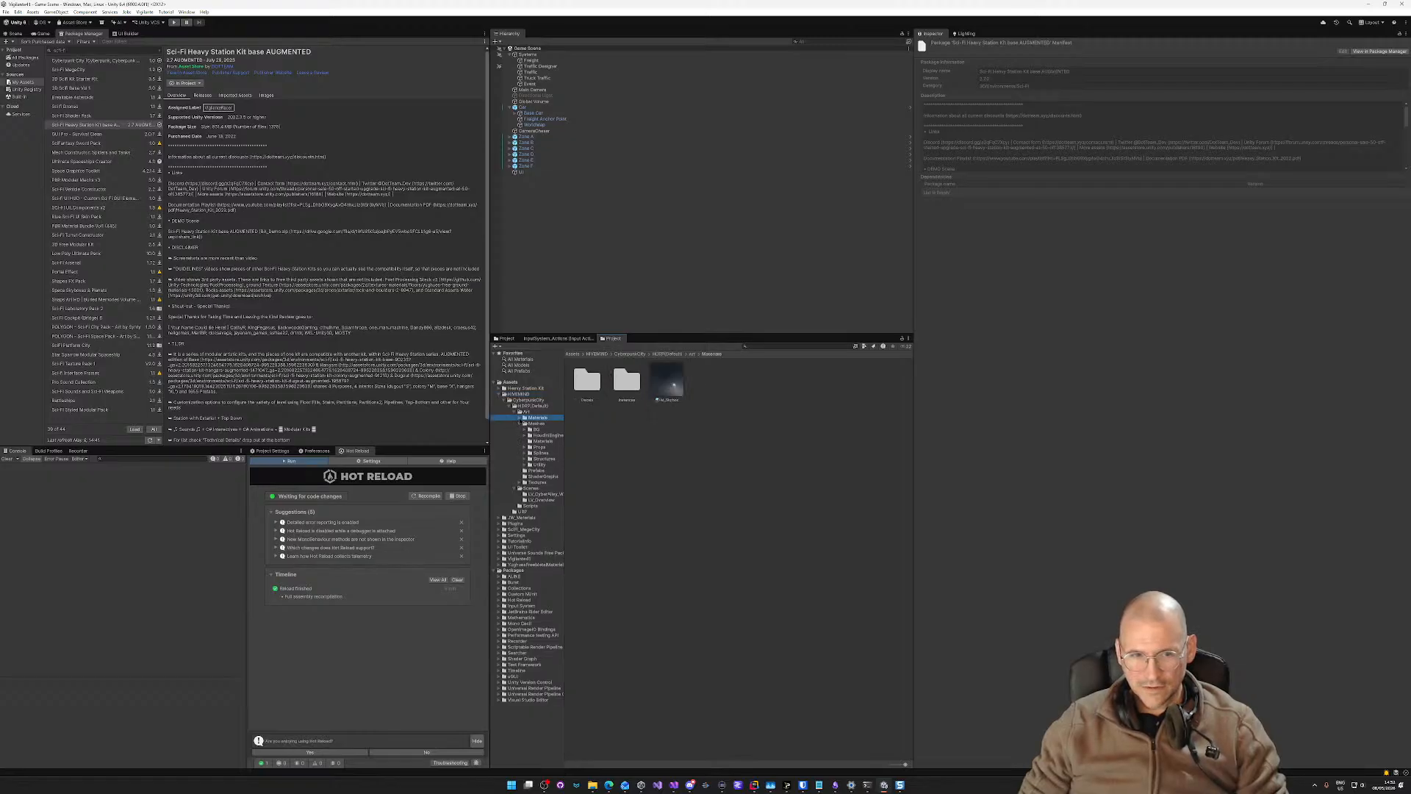
left_click(519, 418)
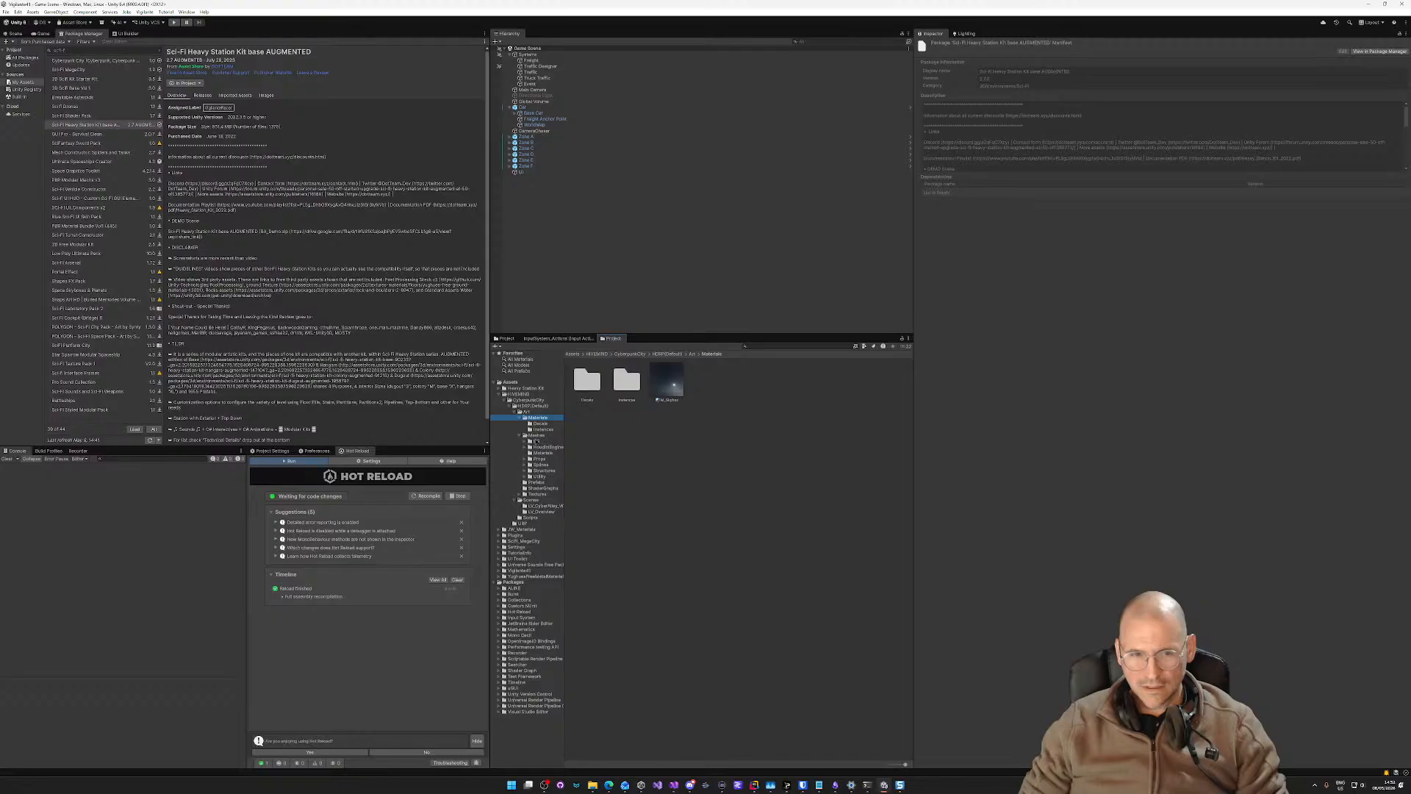
left_click(543, 429)
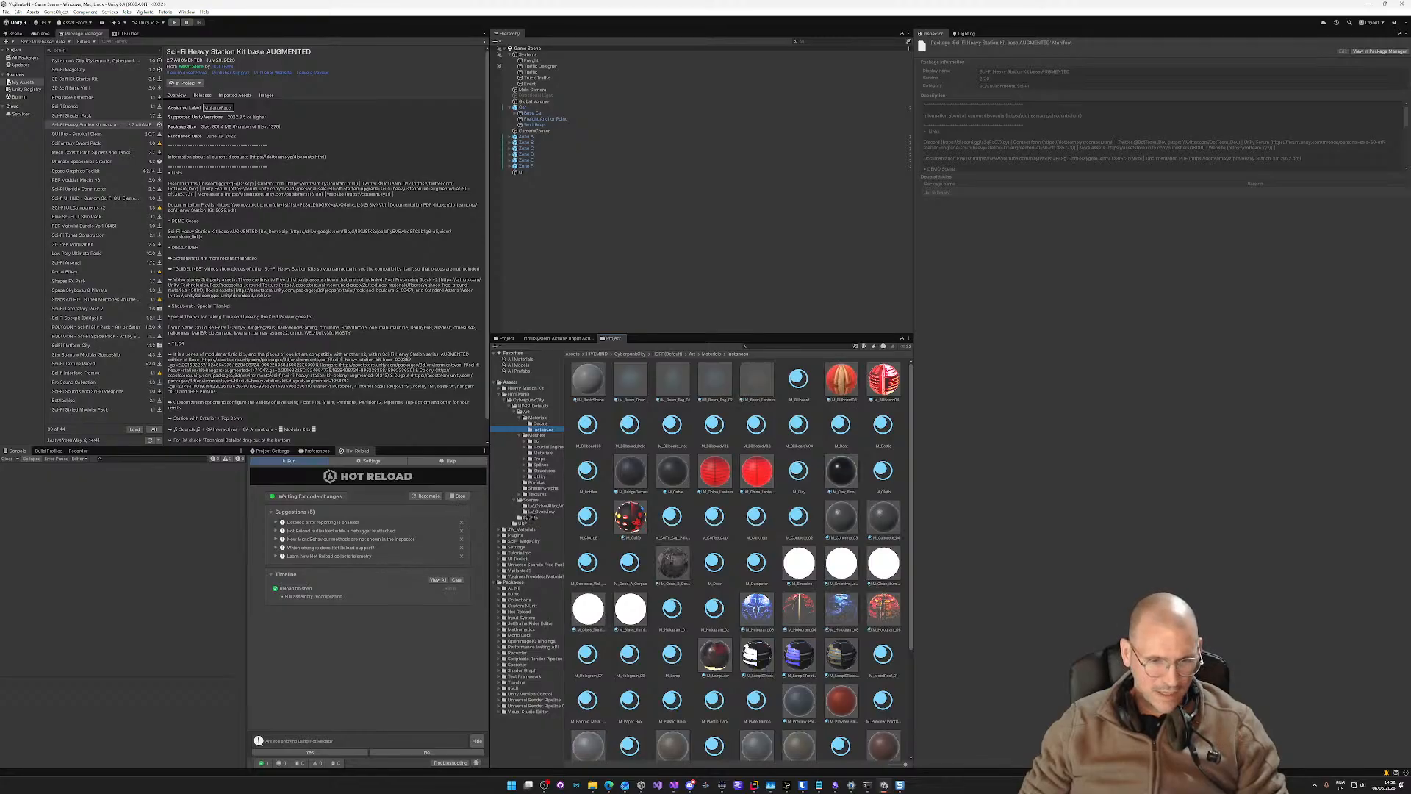
left_click(537, 483)
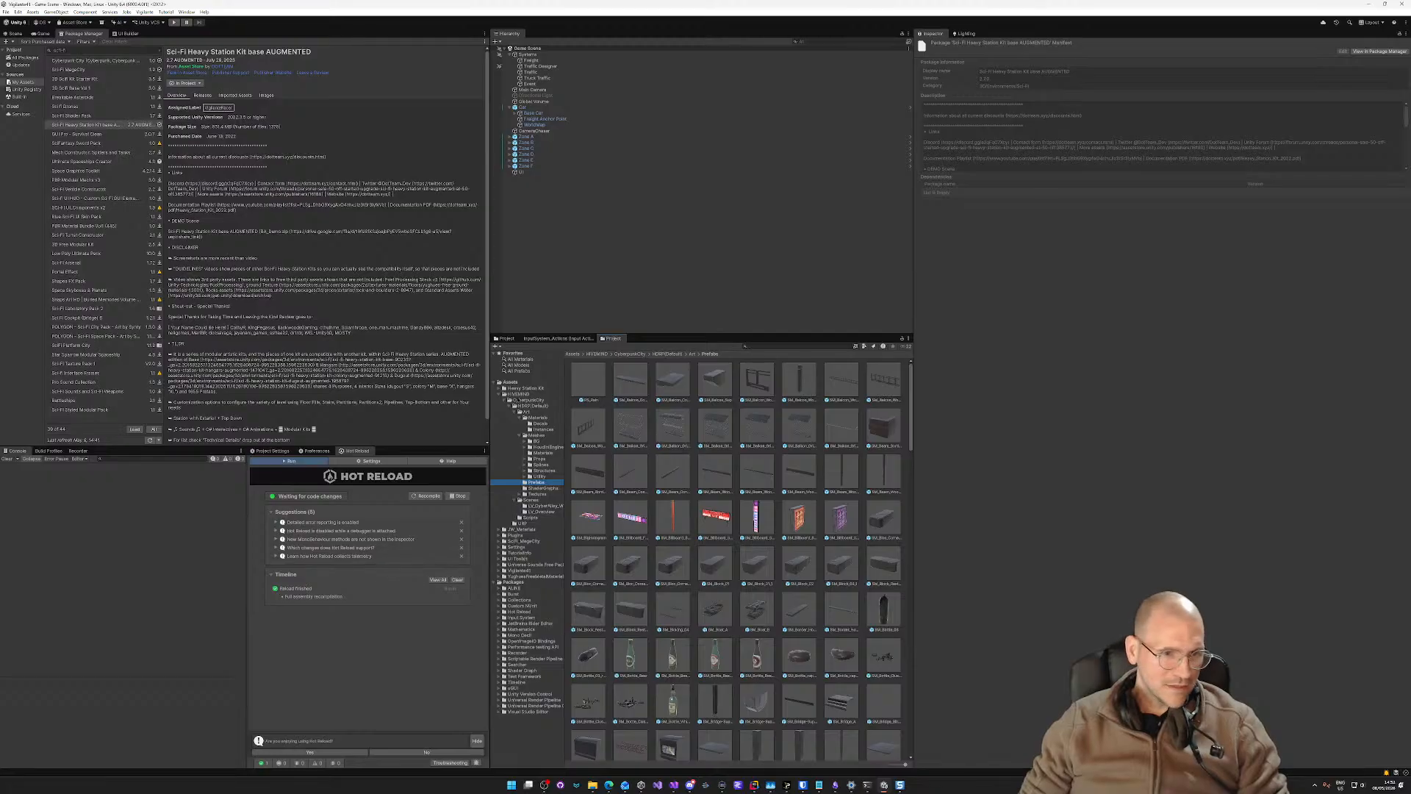
left_click(518, 394)
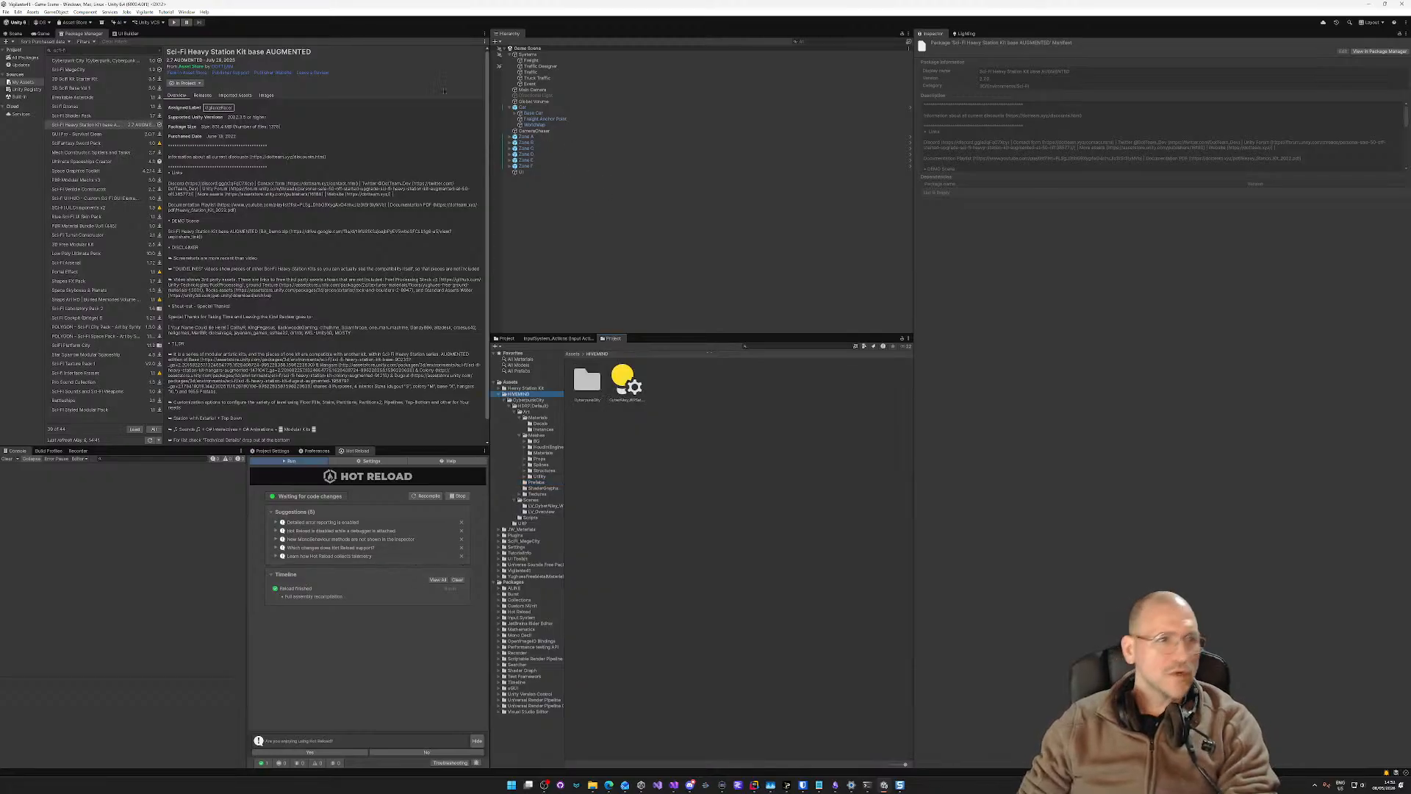
left_click(23, 97)
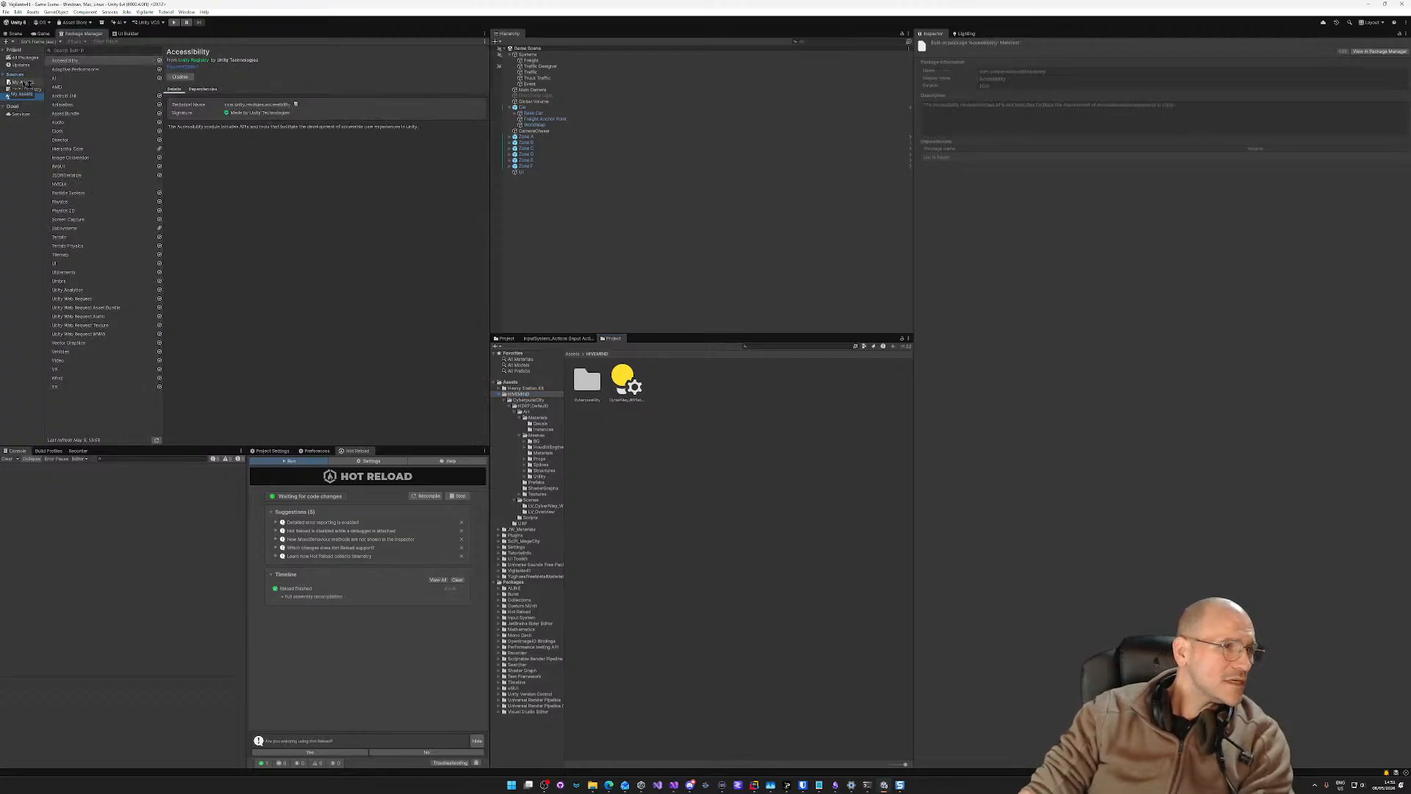
left_click(22, 82)
left_click(83, 42)
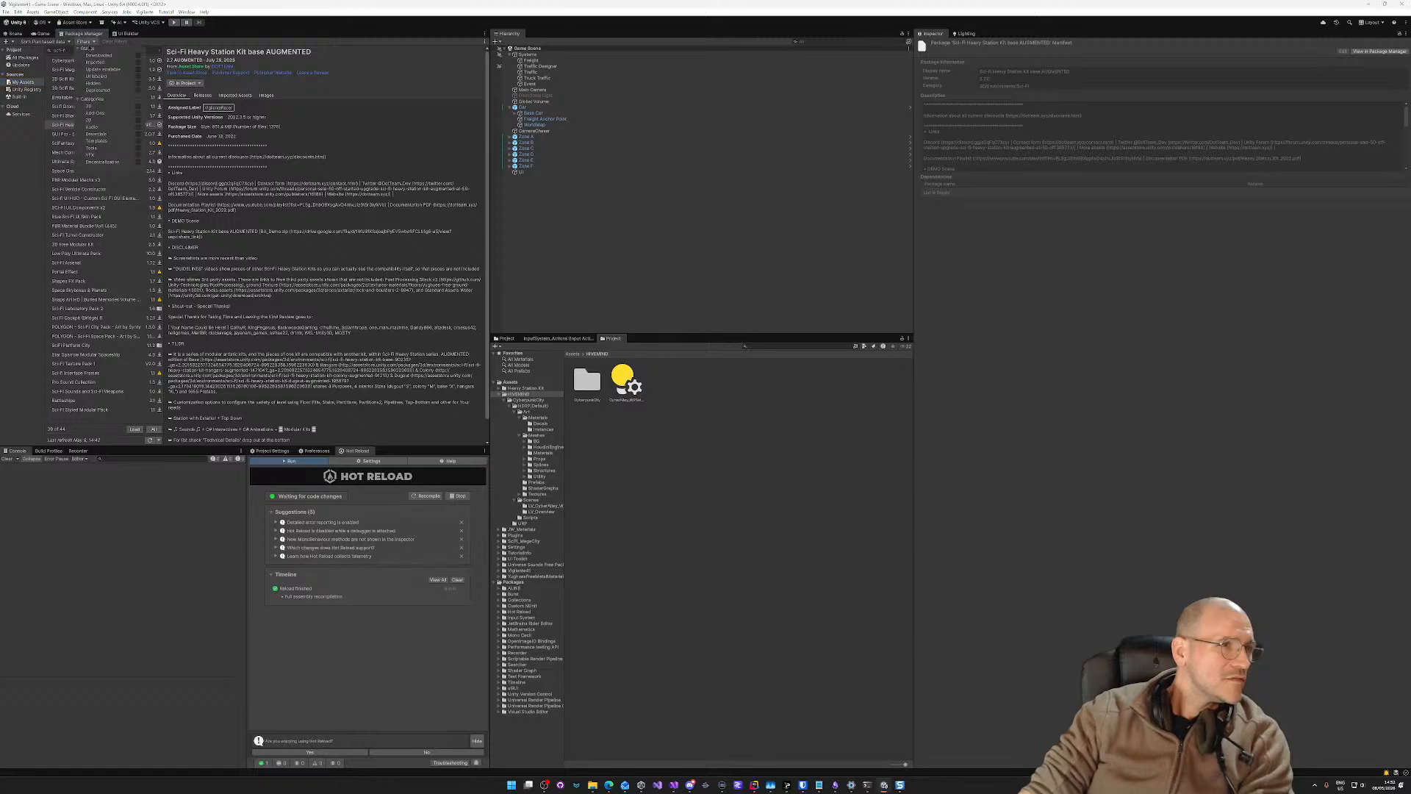
left_click(228, 51)
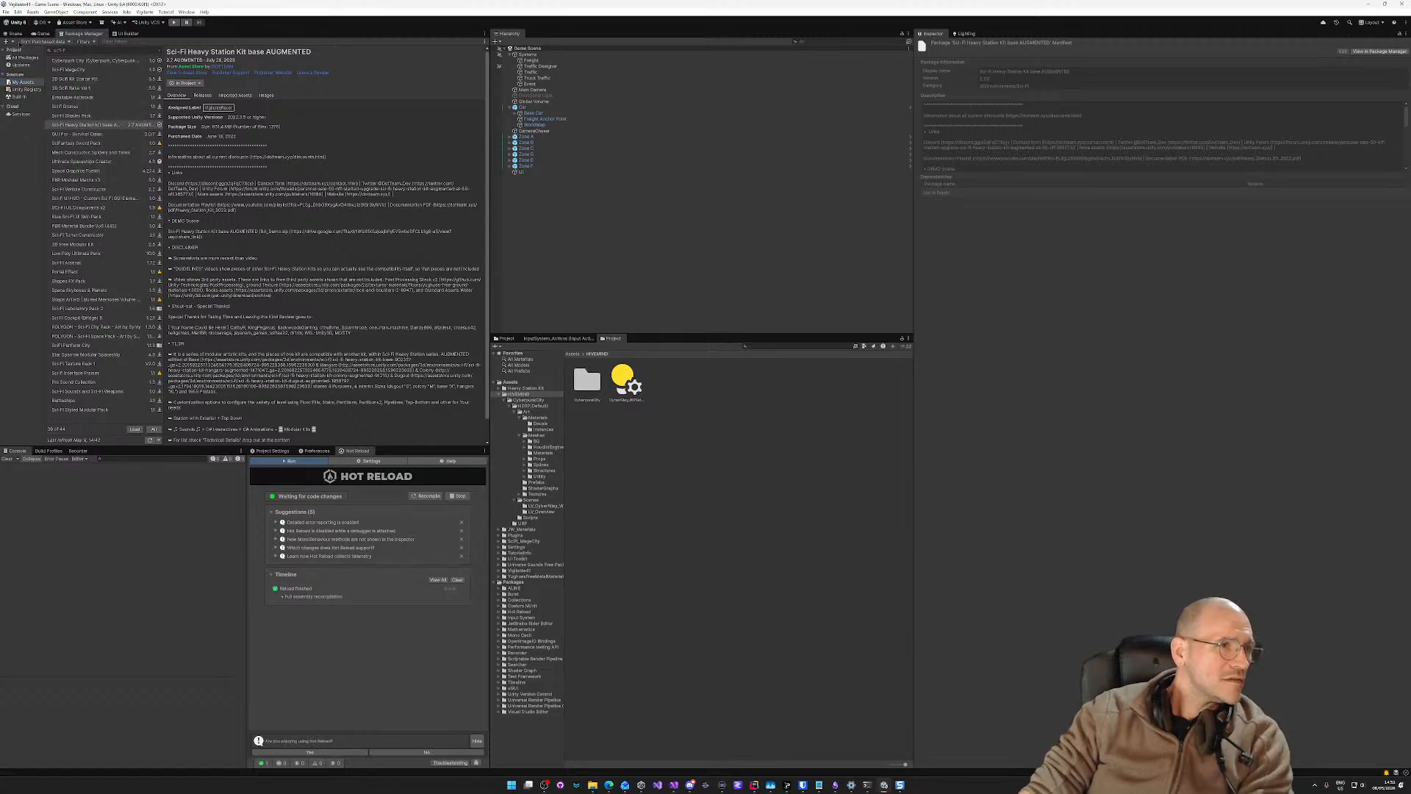
Step: Find the Cyberpunk City package among the project's packages and remove all its imported assets from the project
left_click(28, 58)
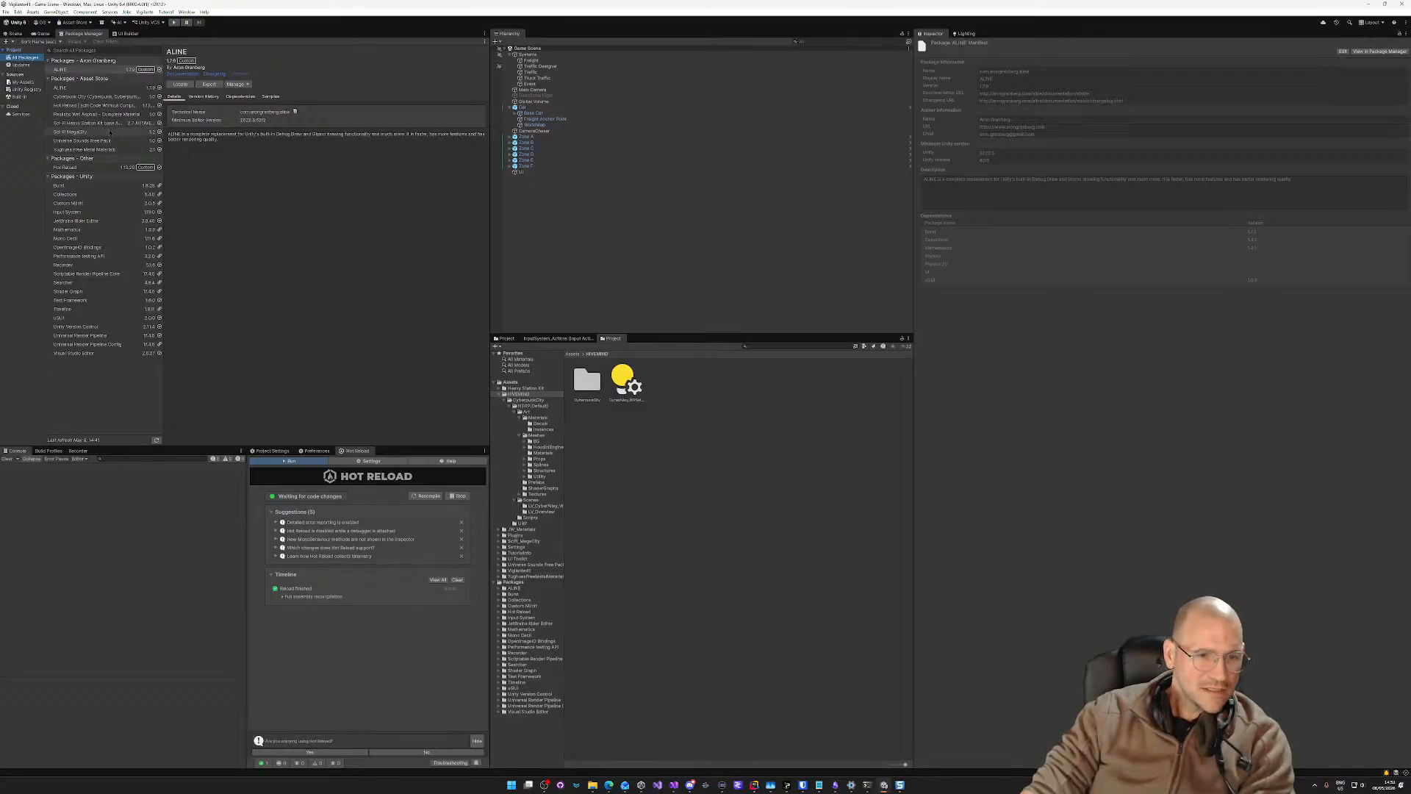
left_click(95, 96)
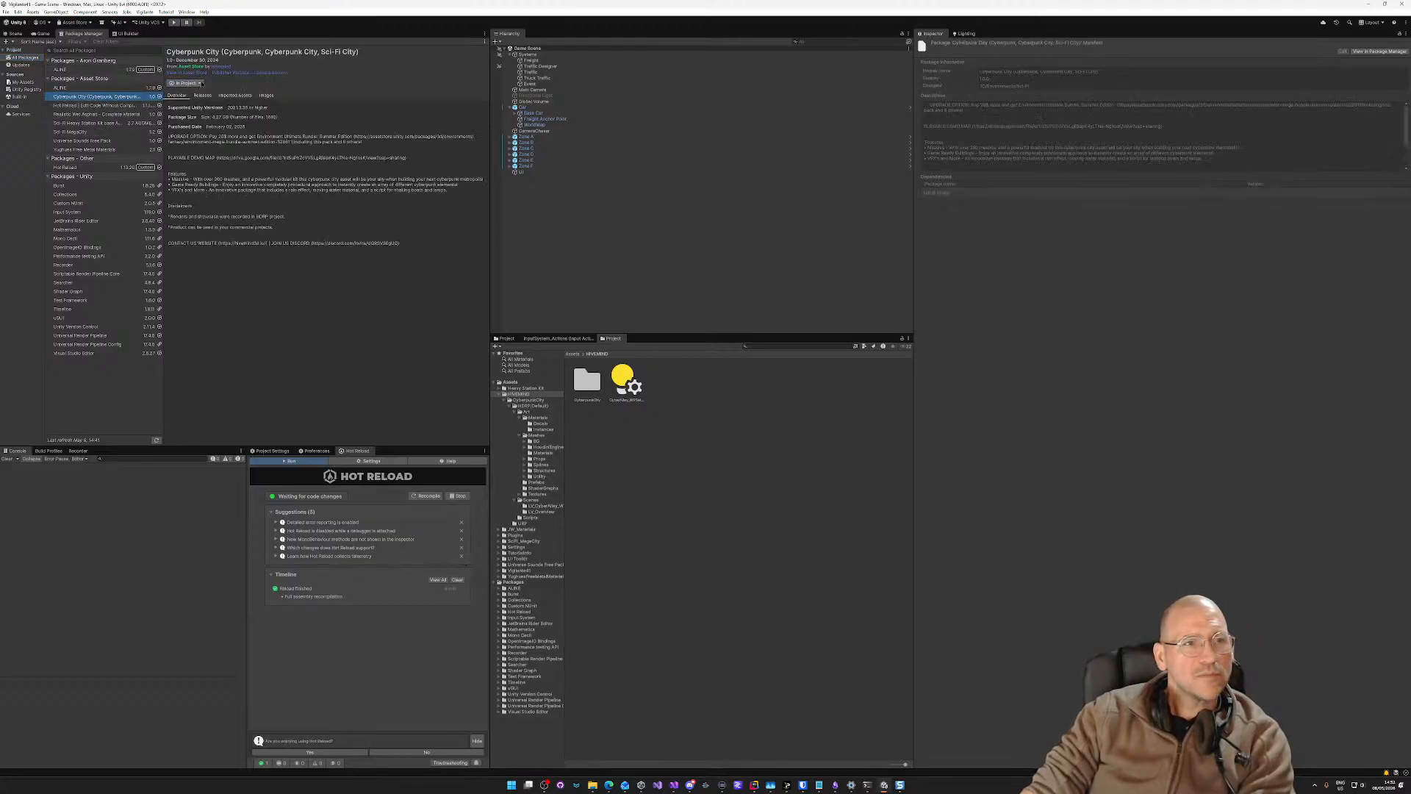
left_click(200, 84)
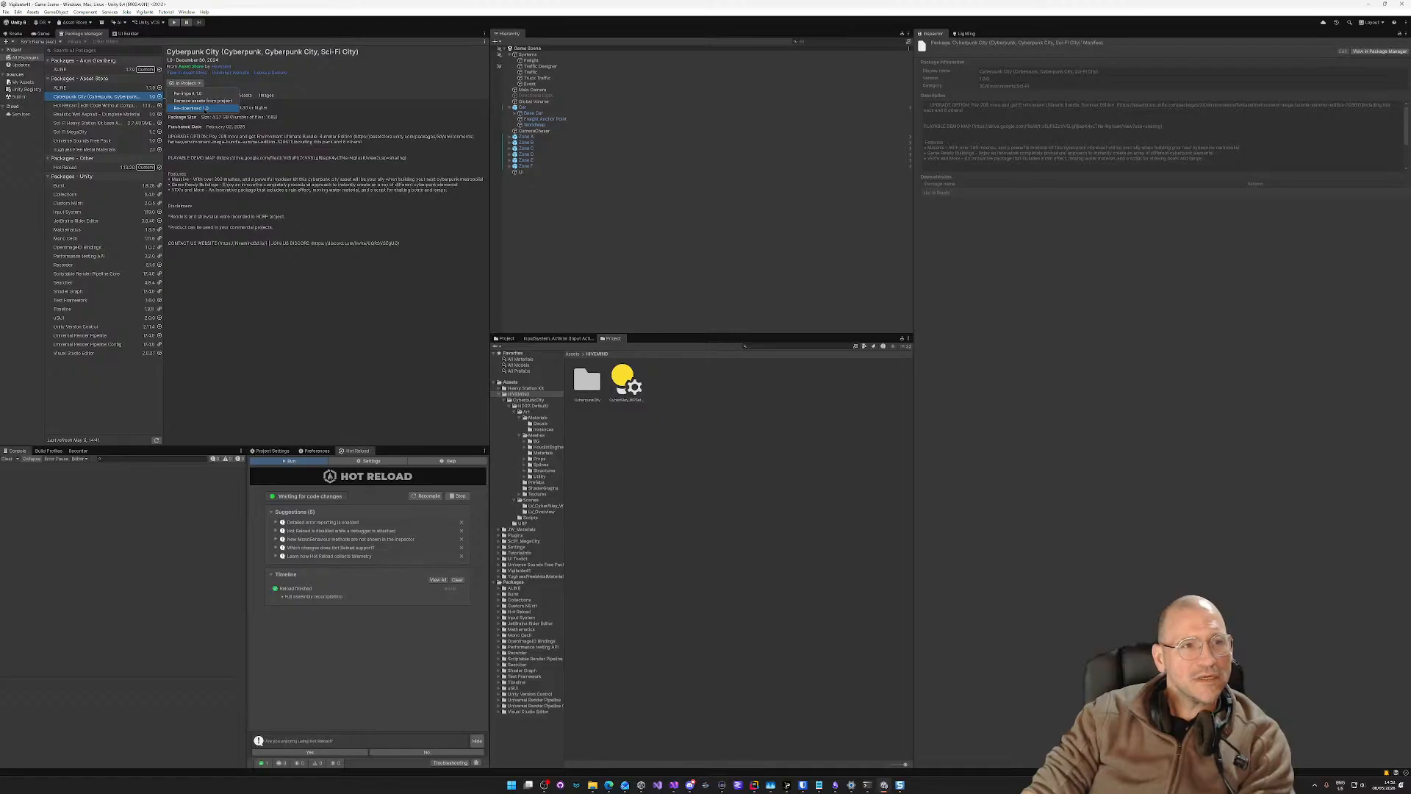
left_click(202, 101)
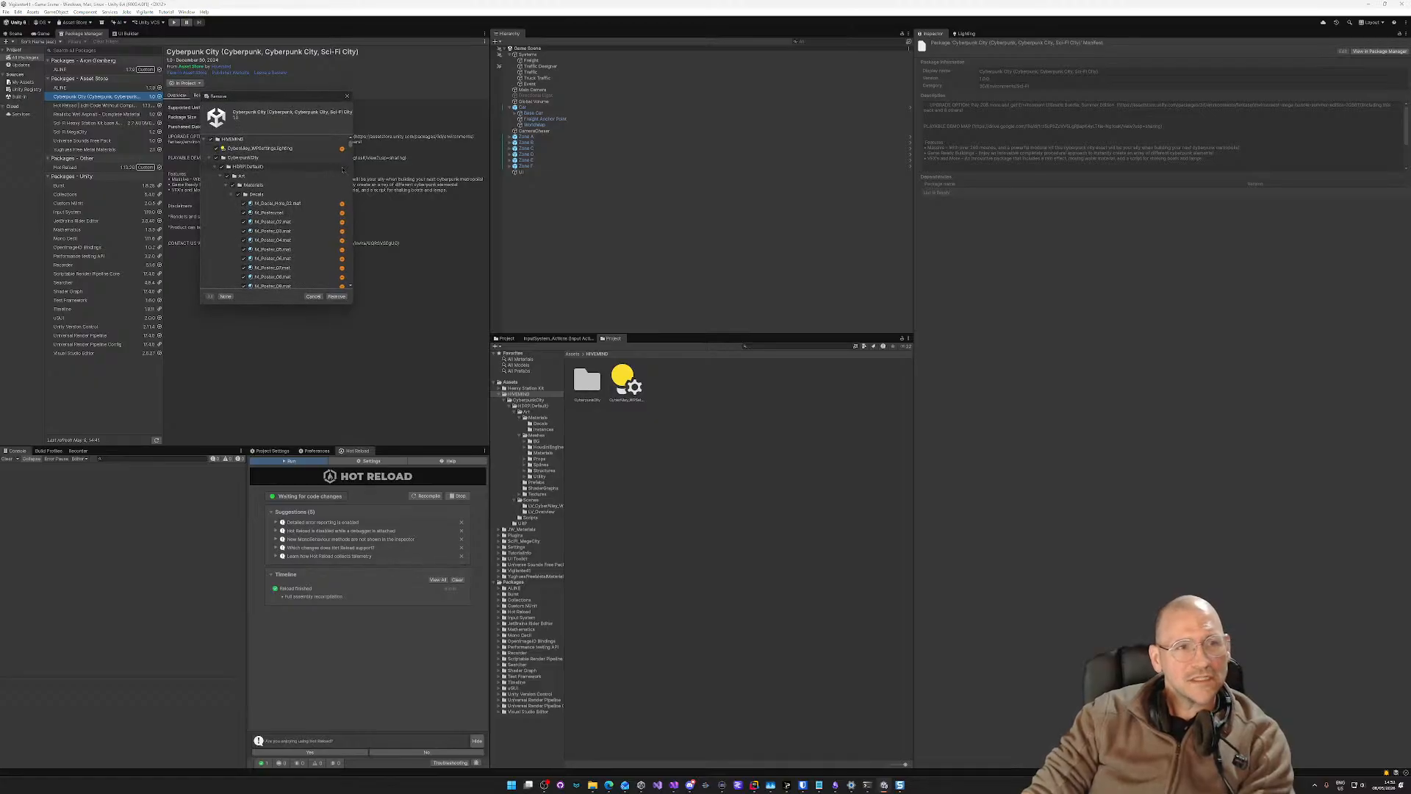
left_click(336, 296)
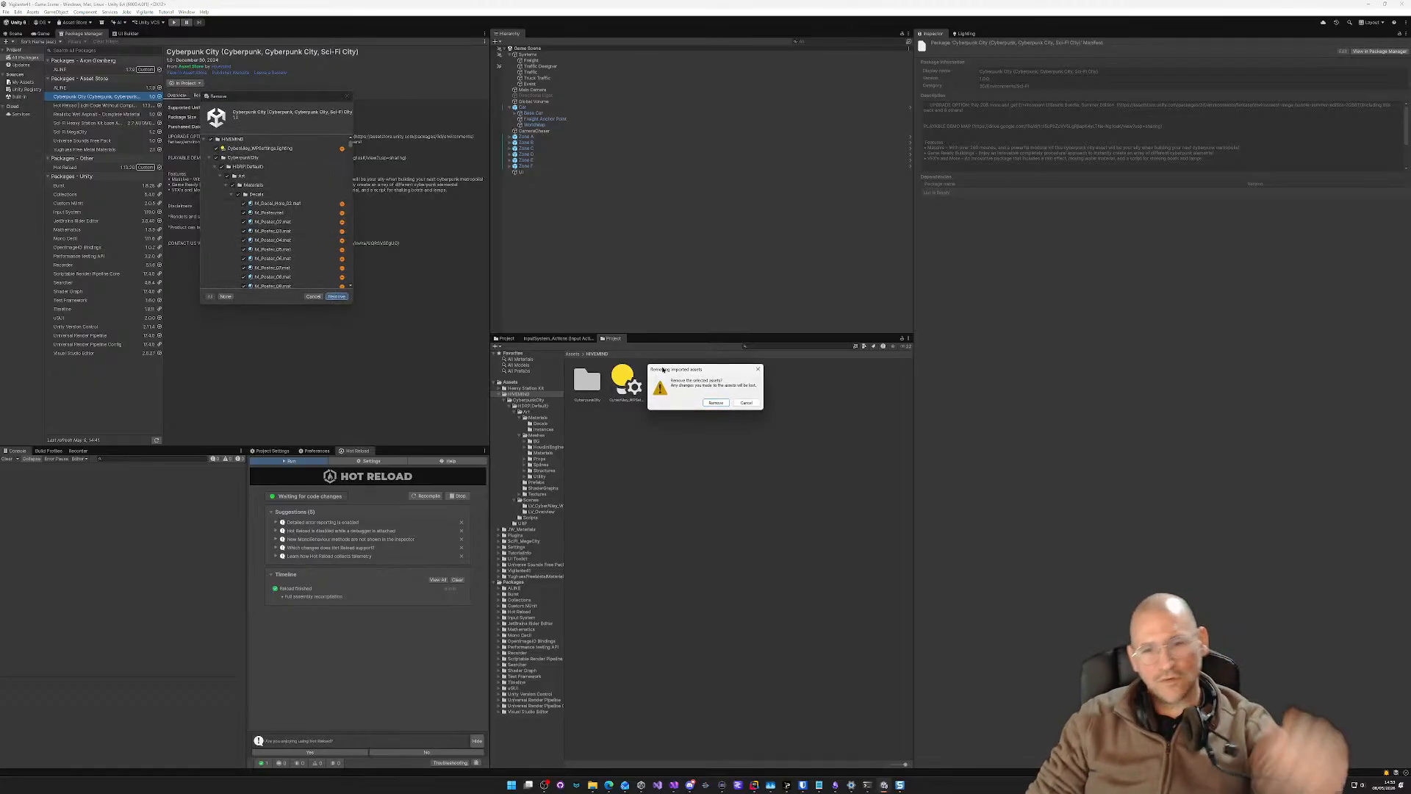
left_click(714, 403)
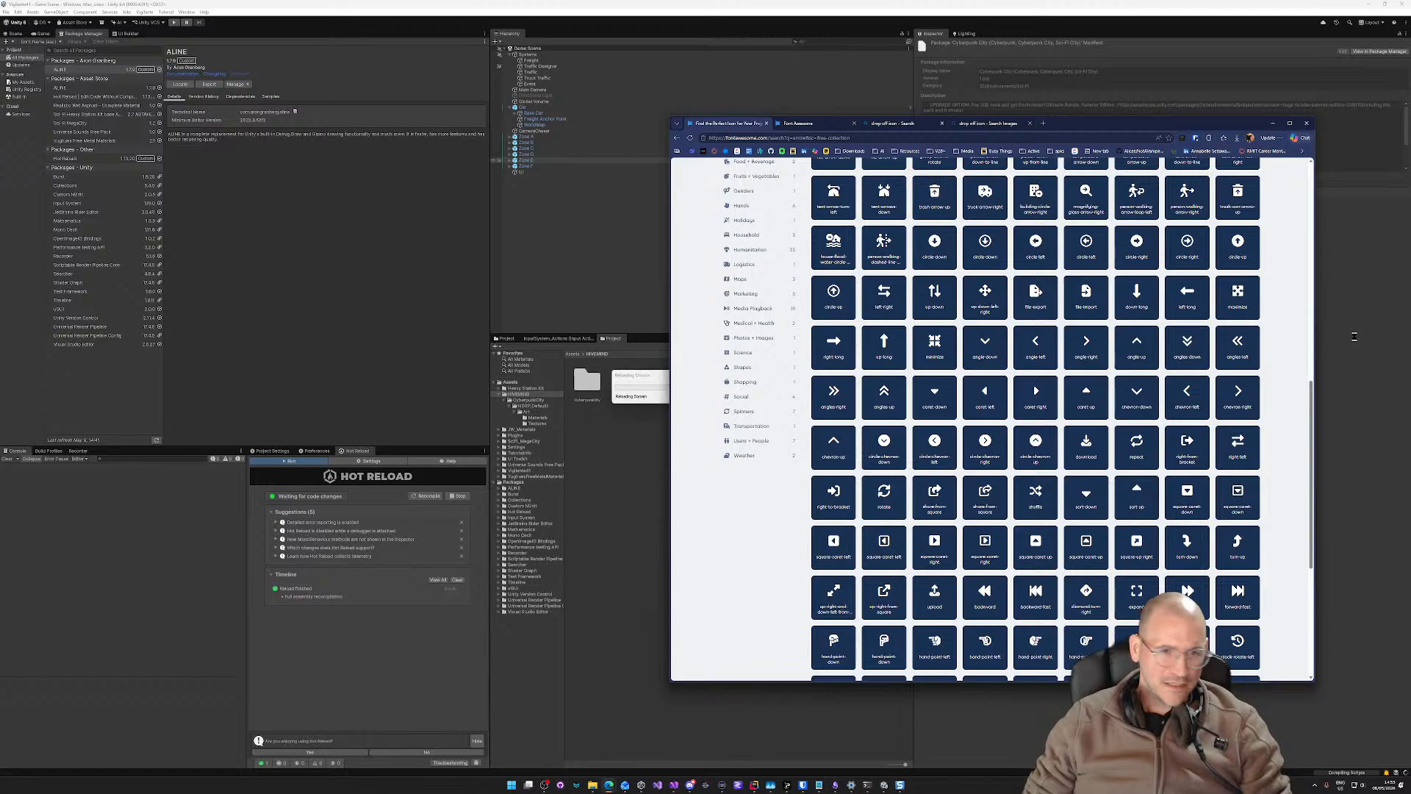
Step: Find the arrows-turn-right icon among the Font Awesome results and capture just its two white arrows on the dark background into Snagit
scroll(987, 352, "up", 3)
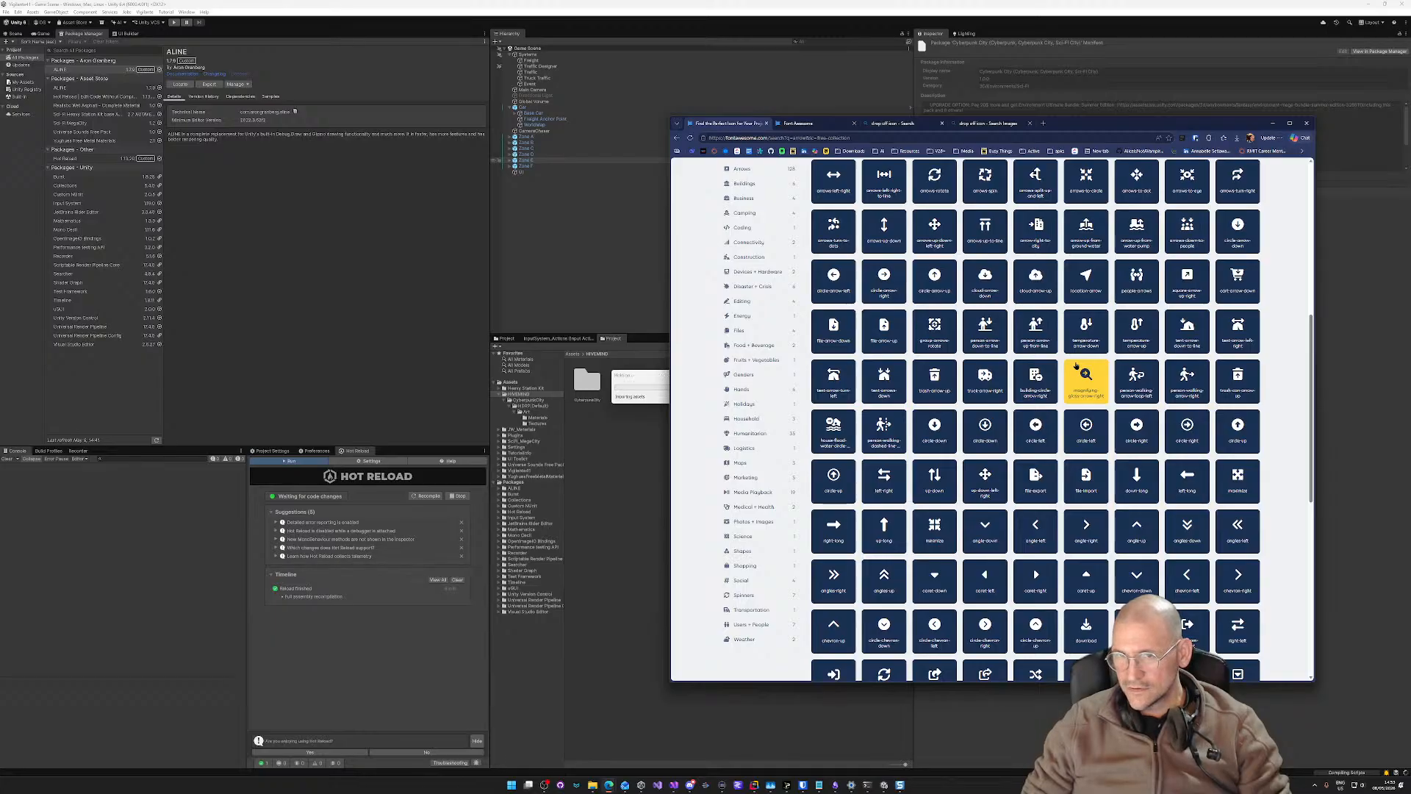
scroll(1076, 365, "up", 3)
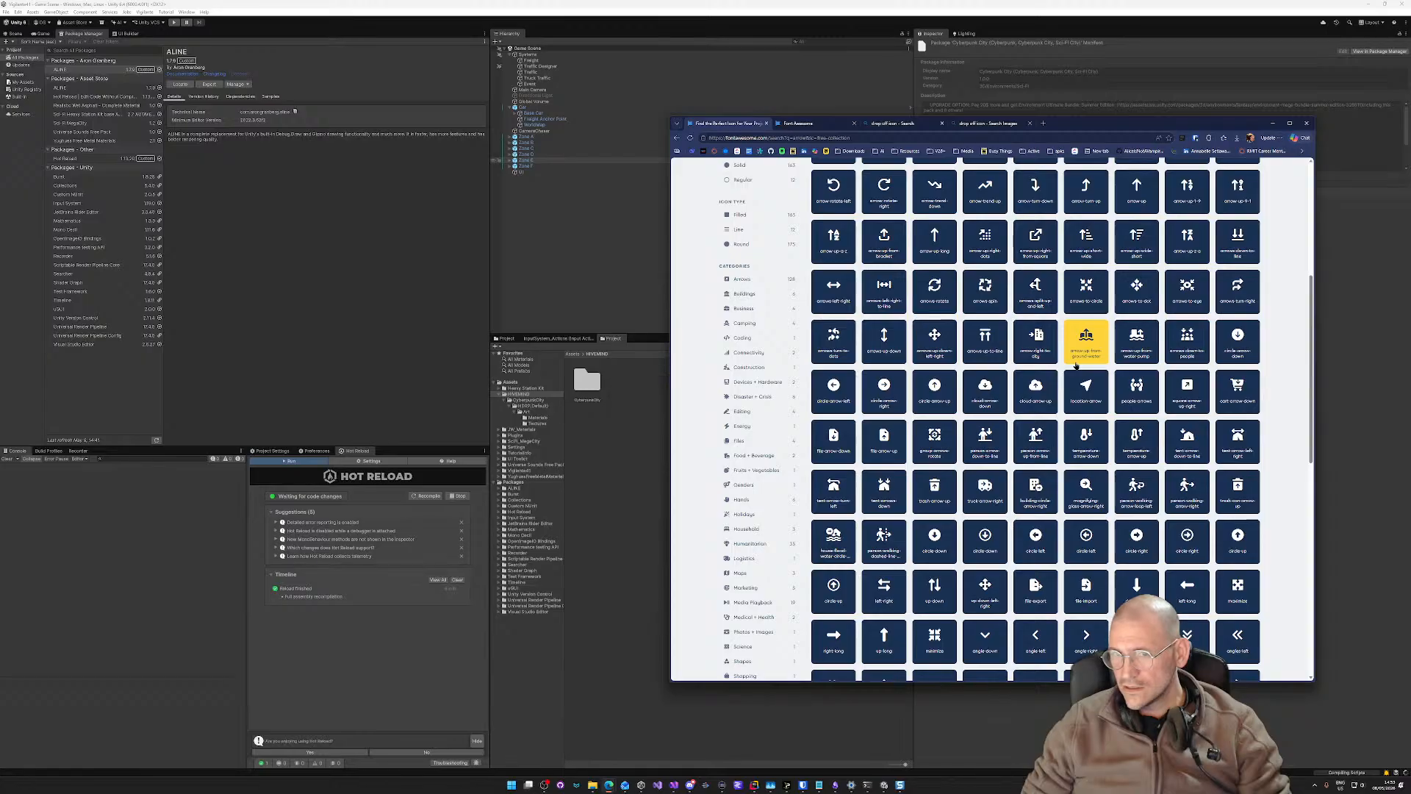
left_click(1249, 297)
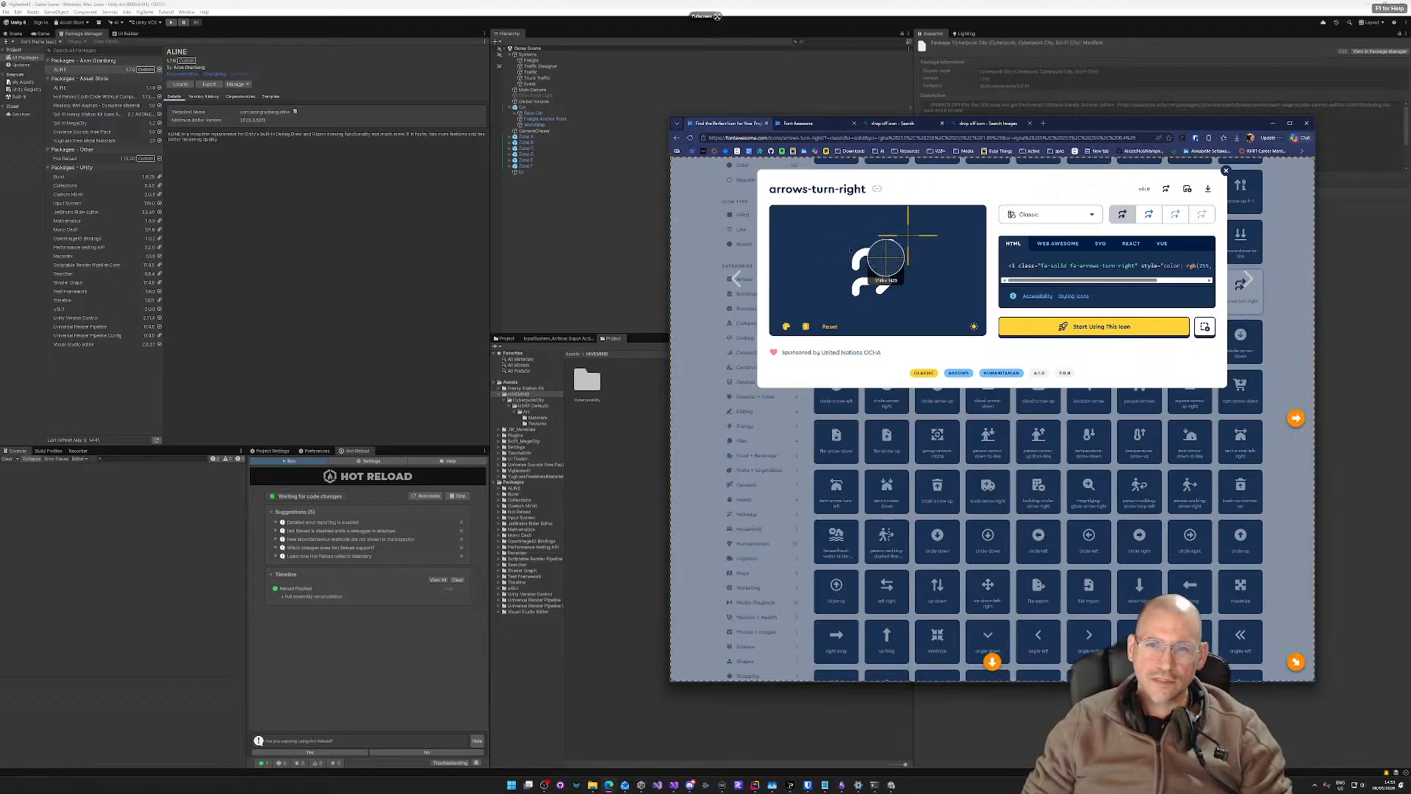
left_click_drag(909, 236, 846, 303)
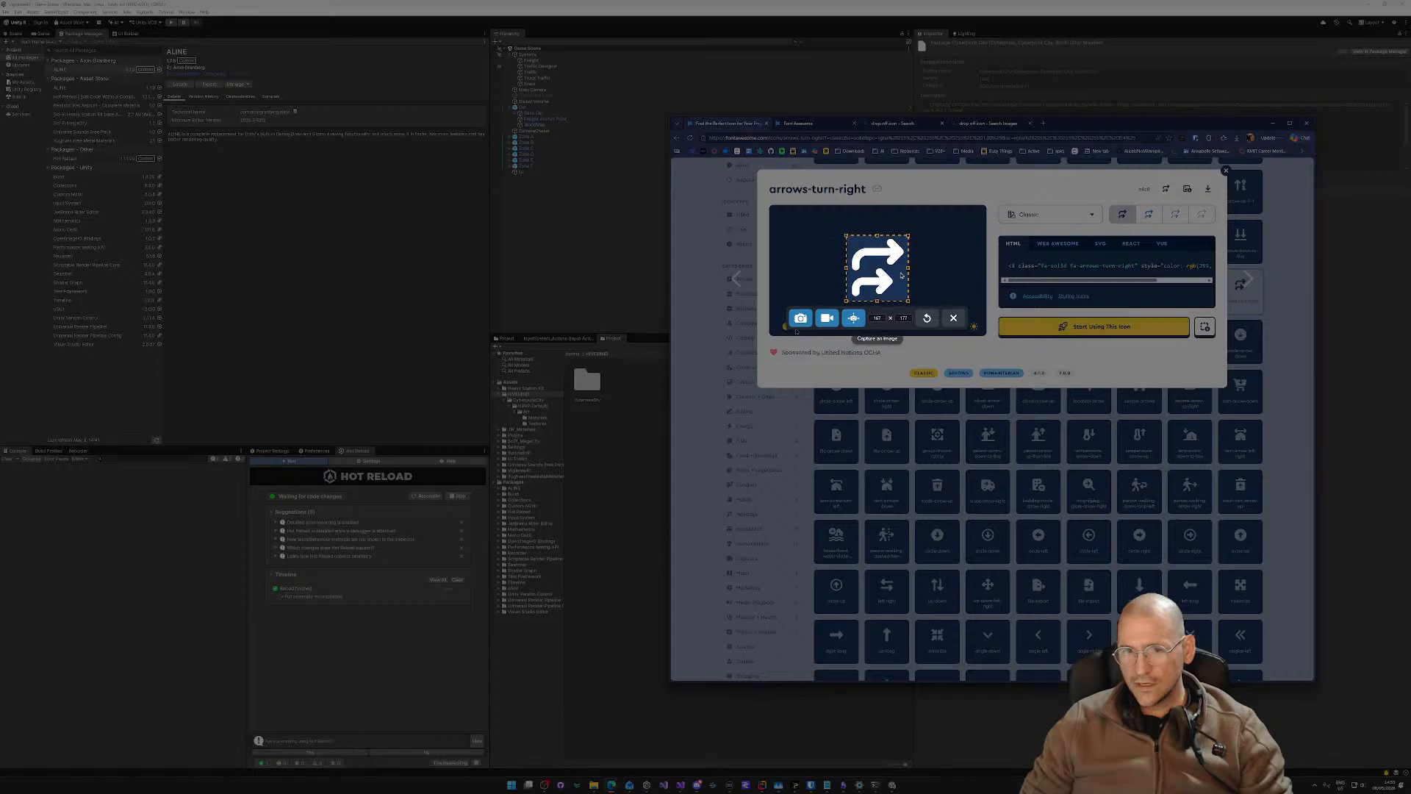
left_click(800, 319)
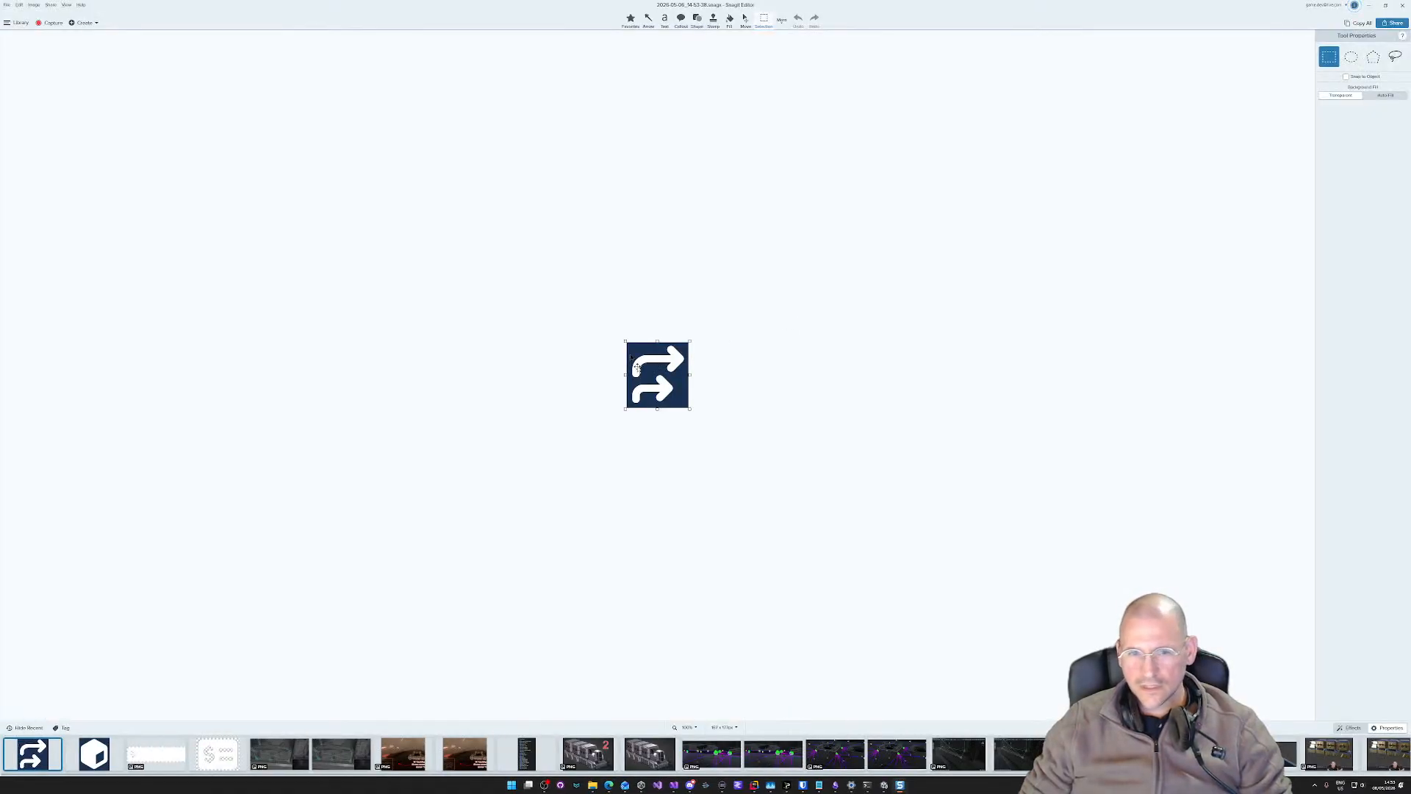
Step: Fill the dark blue background of the arrow capture with transparency using the Fill tool, and open the cube capture
left_click_drag(629, 352, 644, 367)
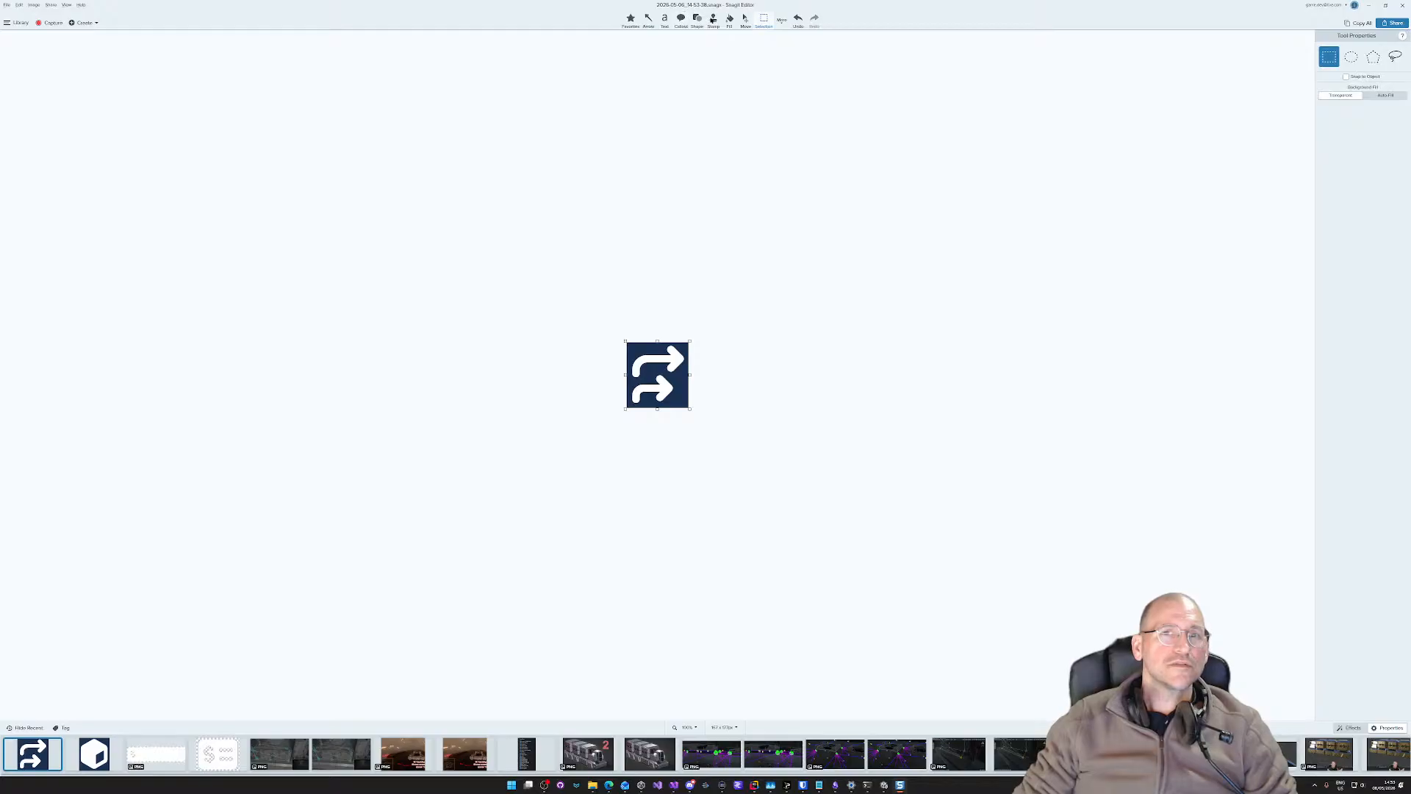
left_click(730, 19)
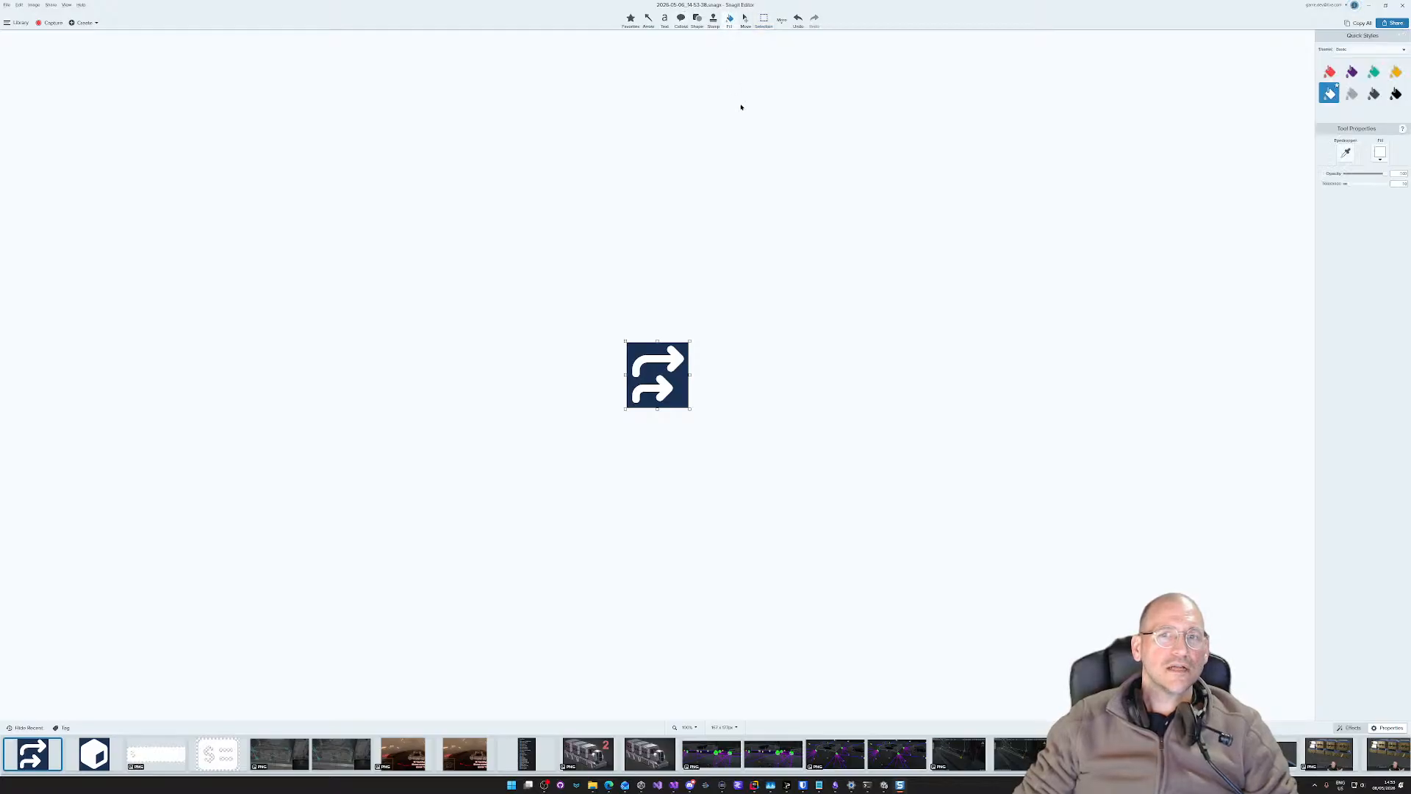
left_click(1382, 160)
left_click(1381, 181)
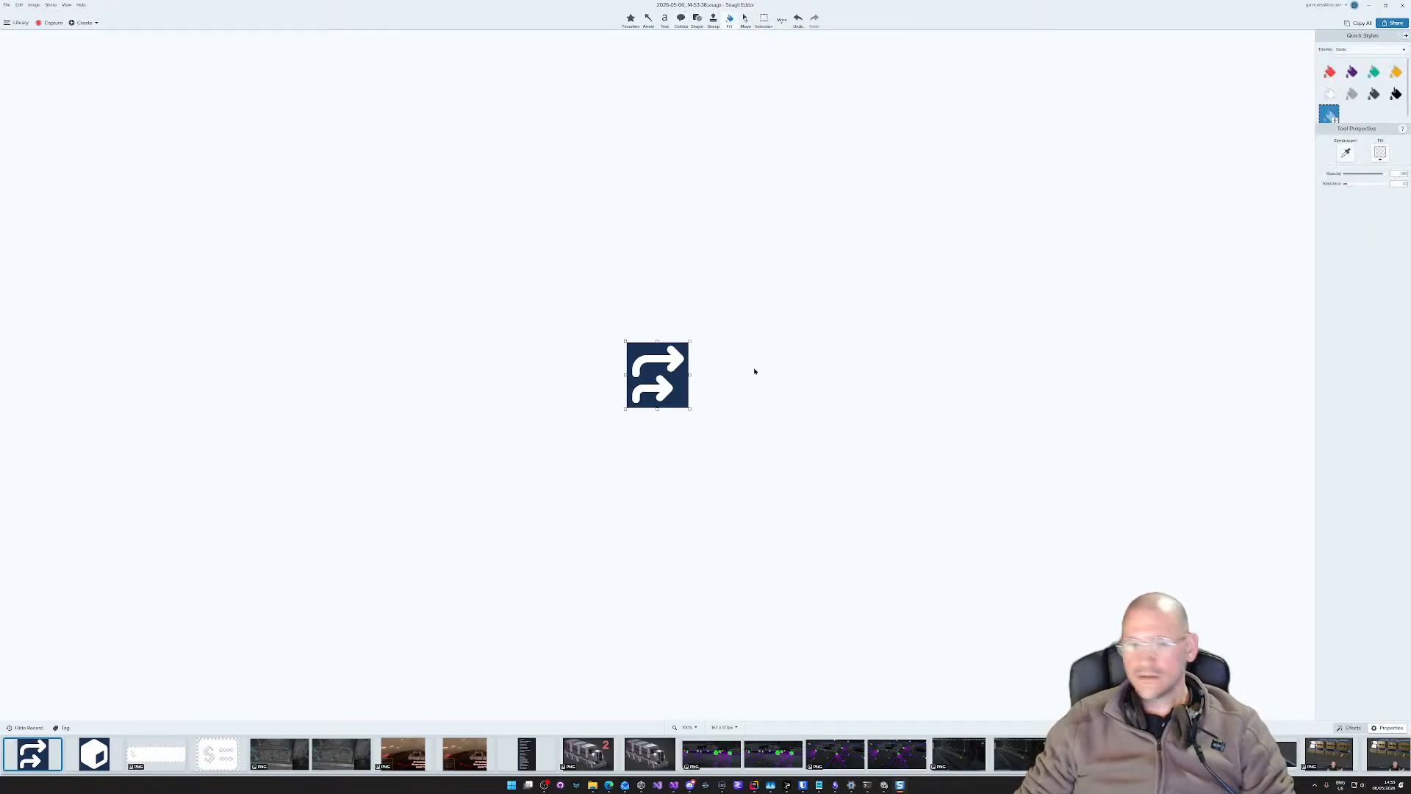
left_click(685, 383)
scroll(683, 382, "up", 5, "ctrl")
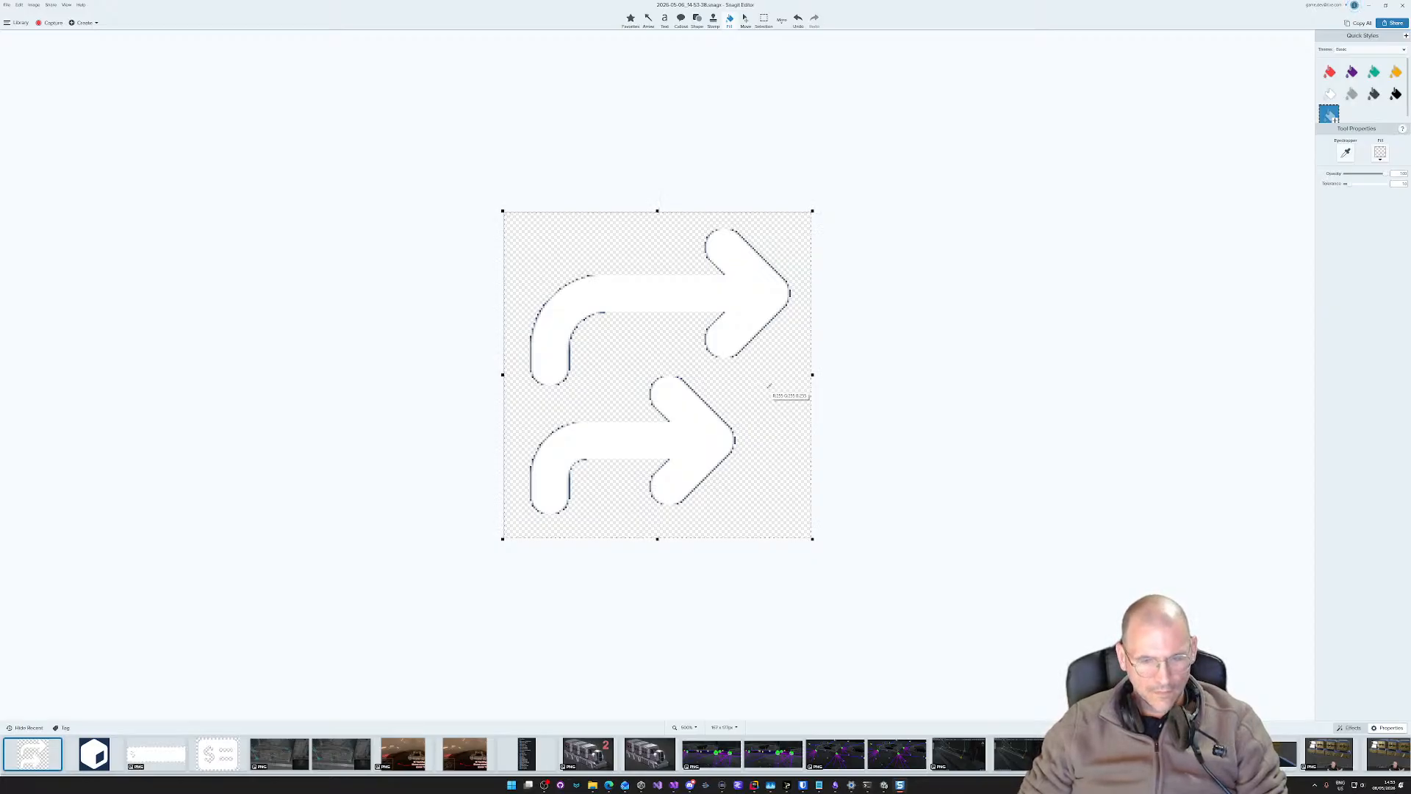
left_click(98, 755)
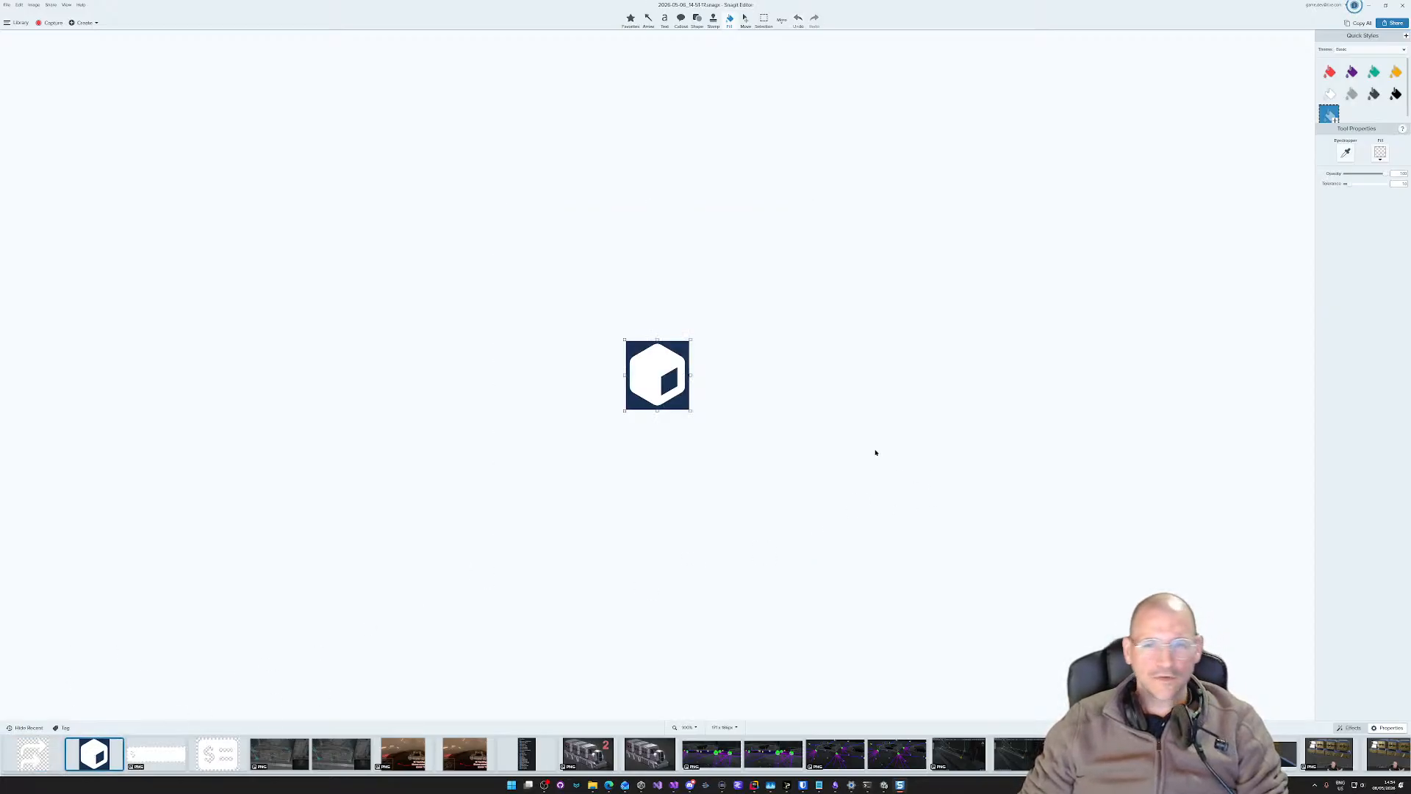
left_click(681, 342)
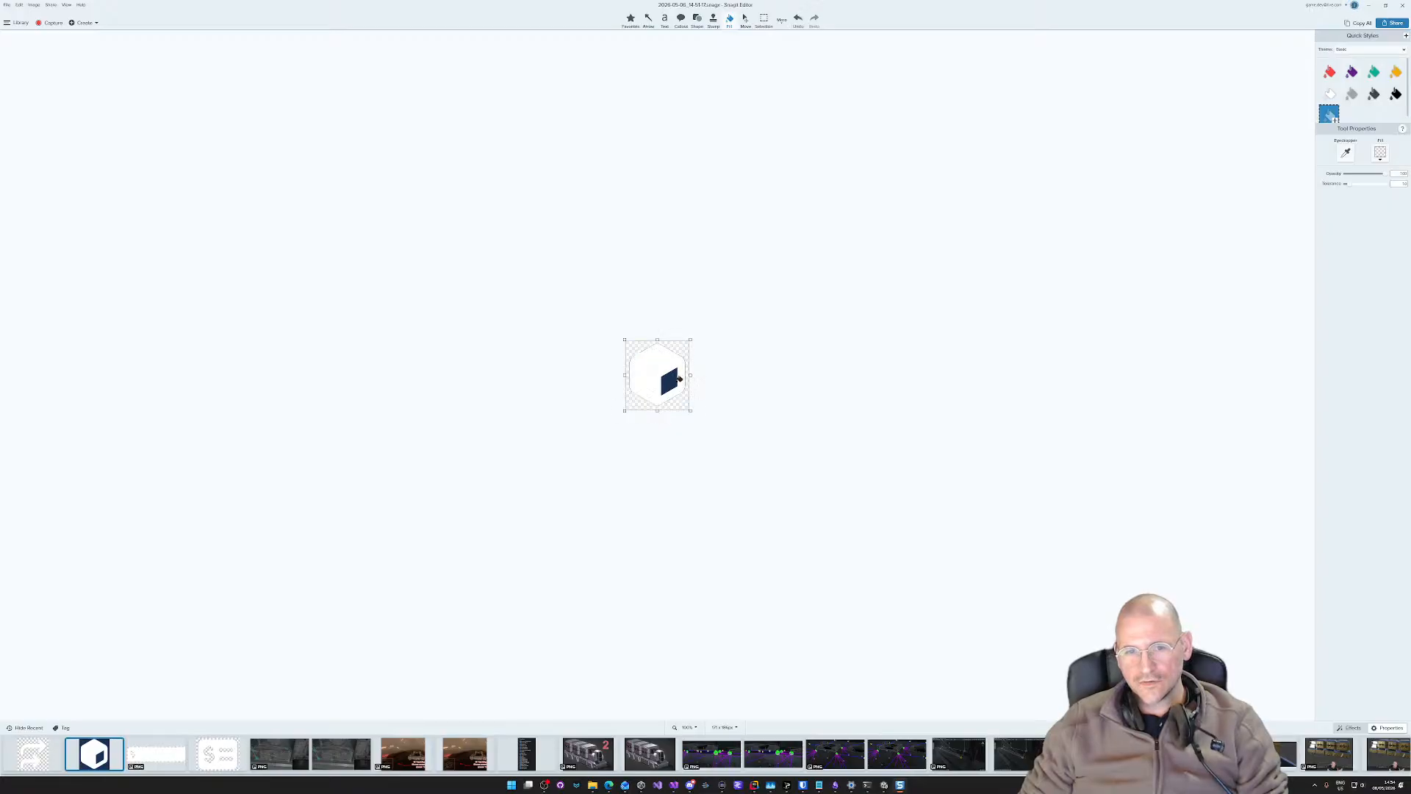
left_click(672, 376)
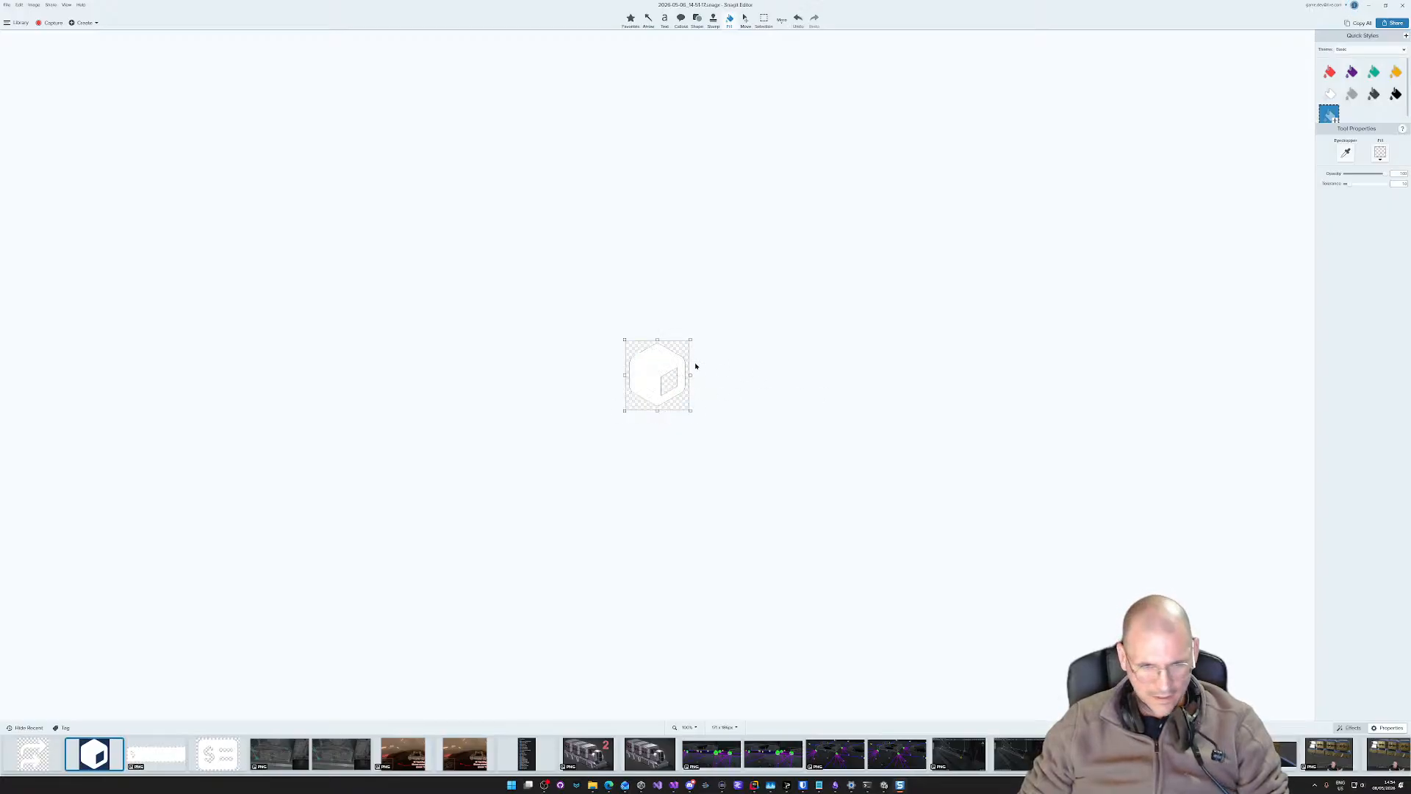
scroll(666, 362, "up", 5, "ctrl")
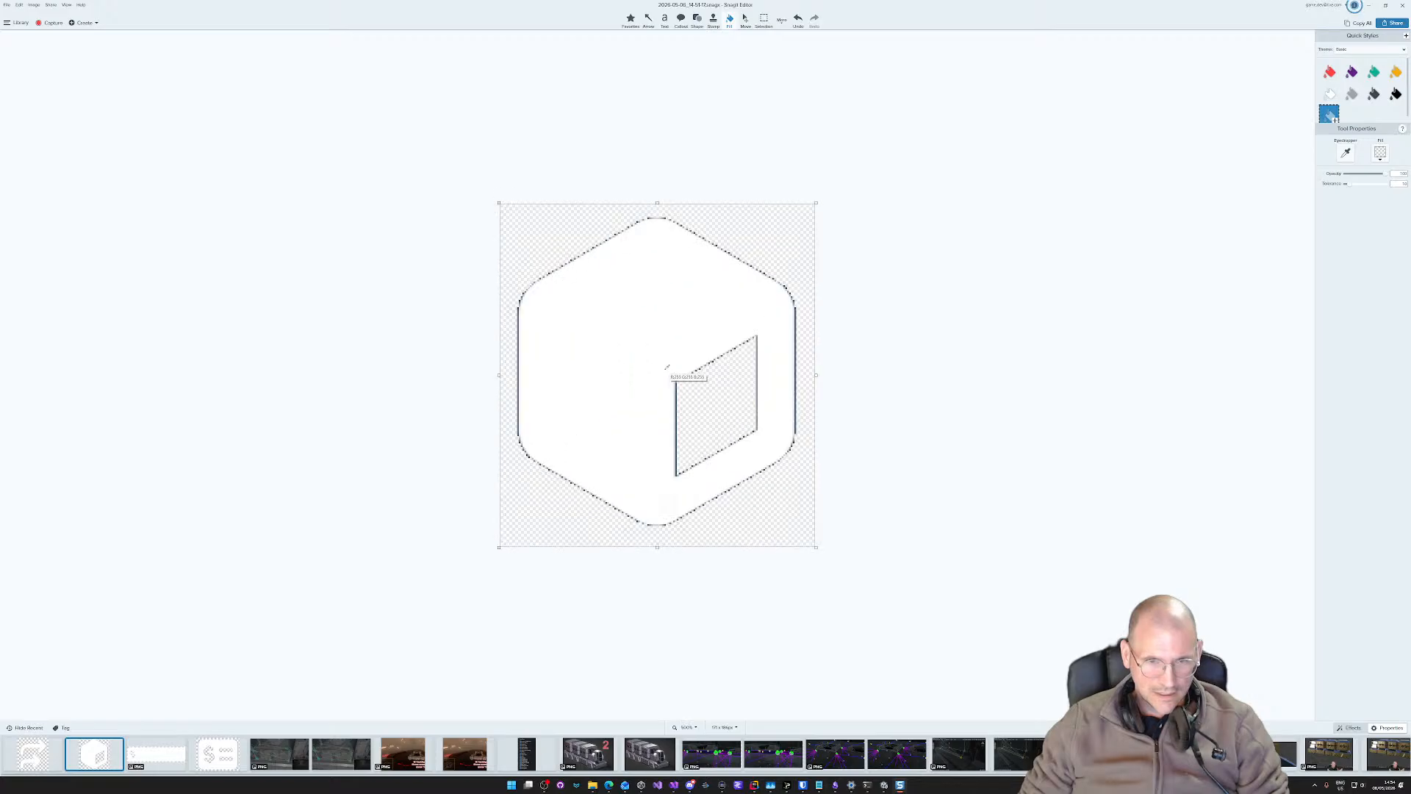
key("ctrl+z")
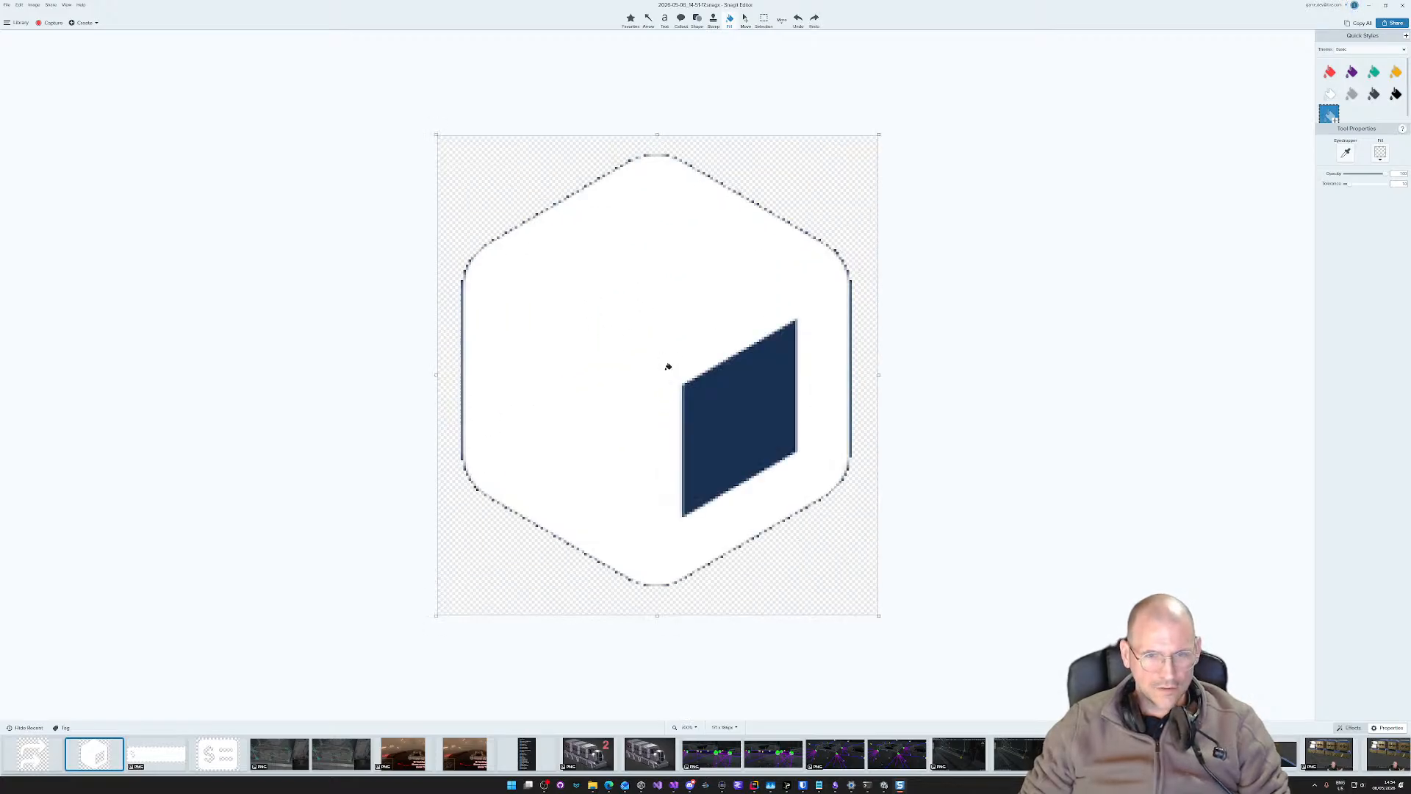
key("ctrl+z")
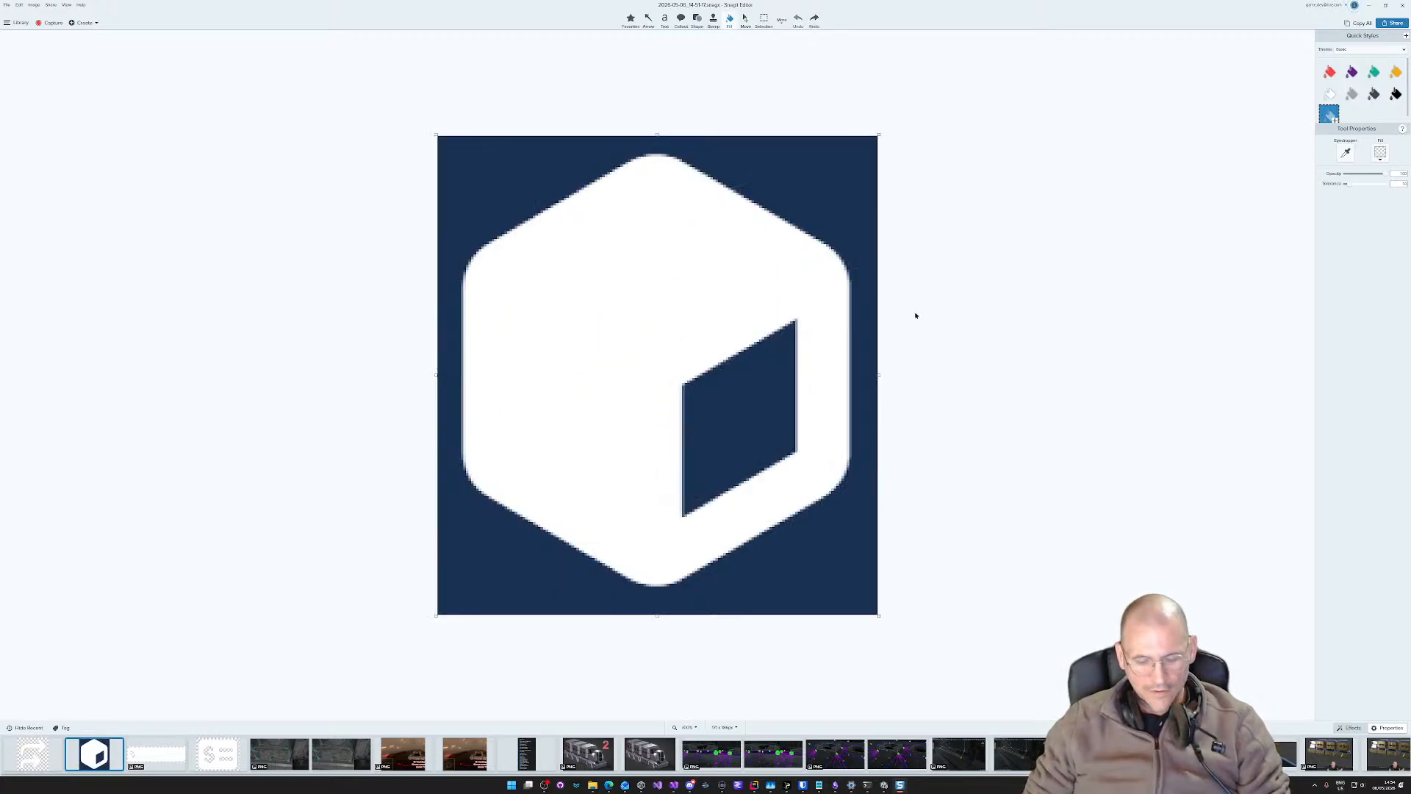
Step: Paste the arrows onto the cube capture, shrink them, rotate them 180 degrees, and place them over the cube's right side pointing at it
key("ctrl+v")
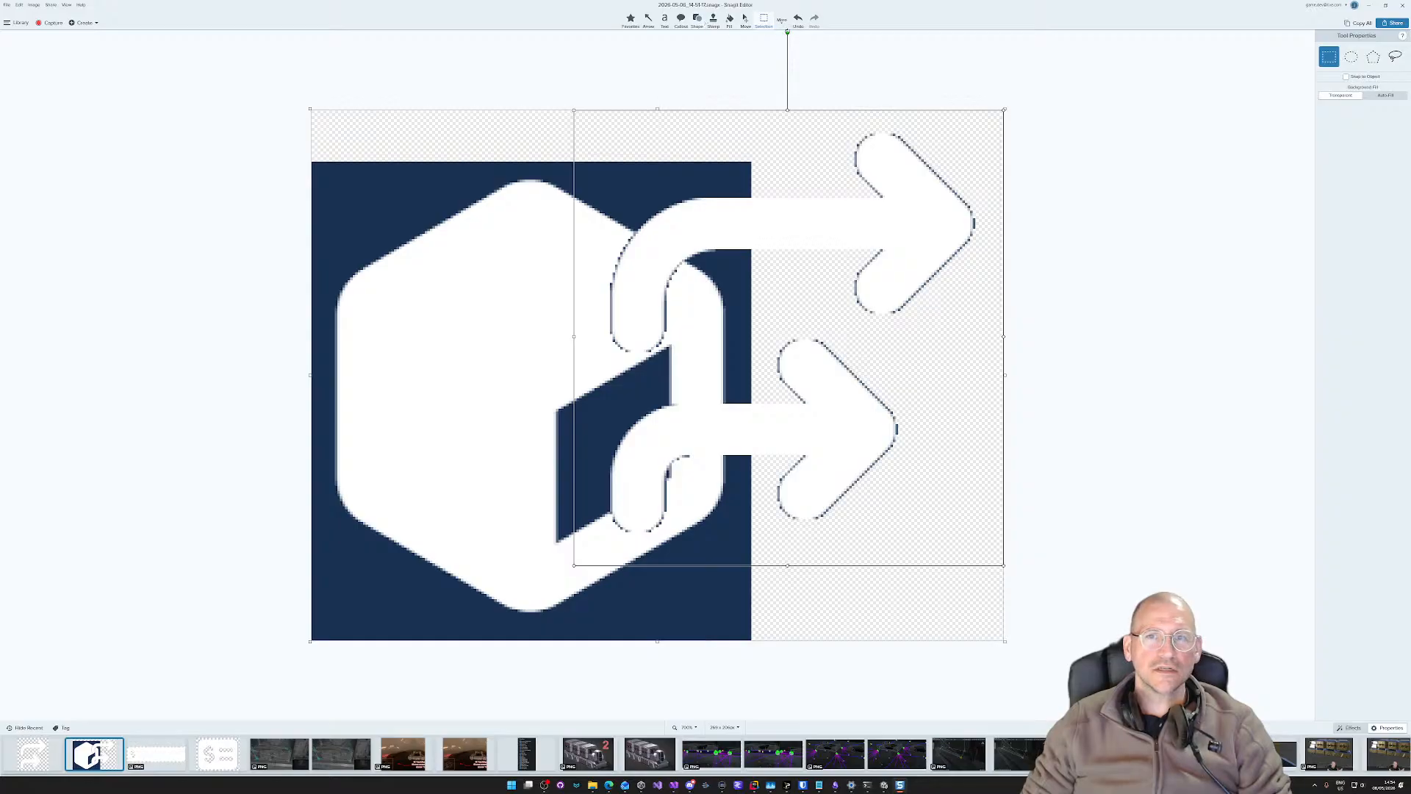
left_click(779, 22)
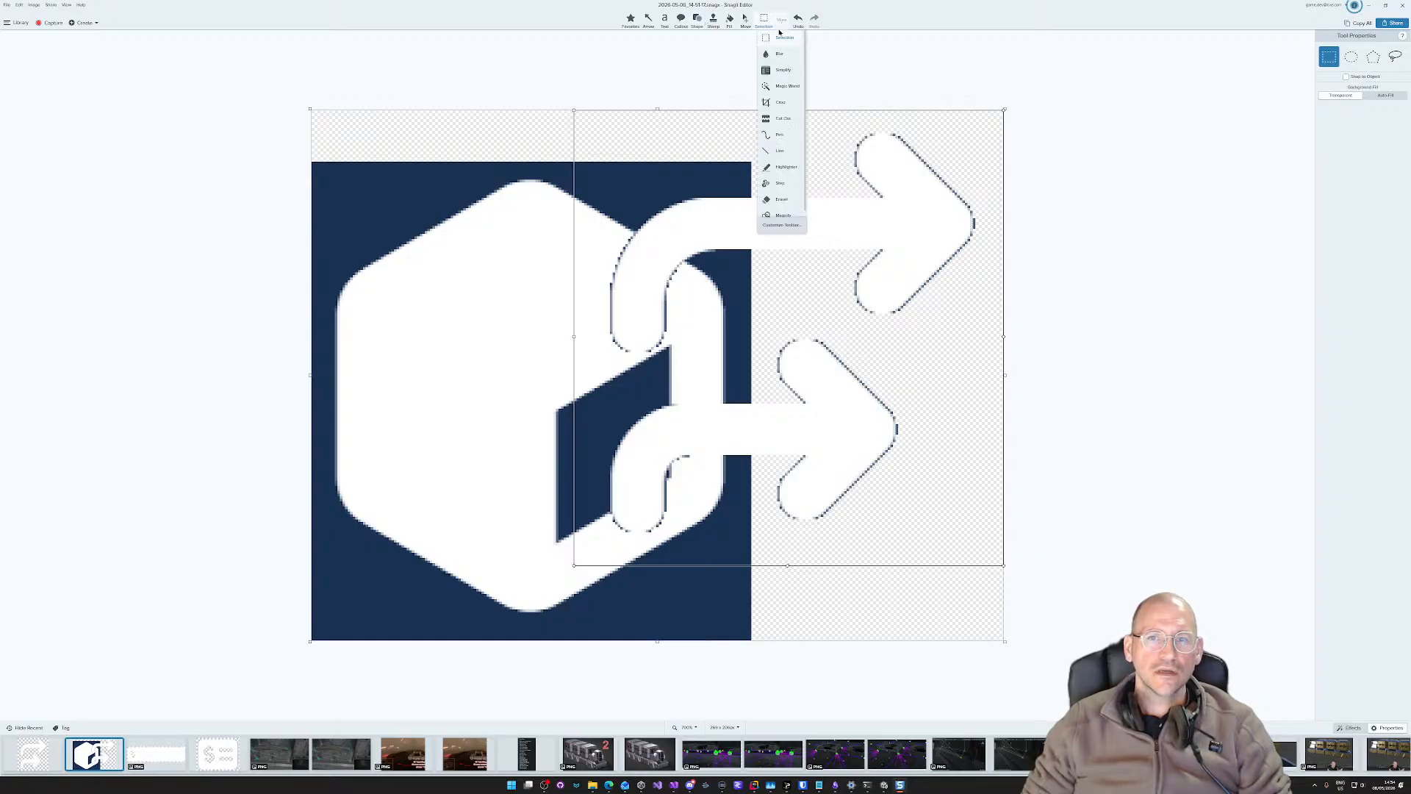
left_click(918, 231)
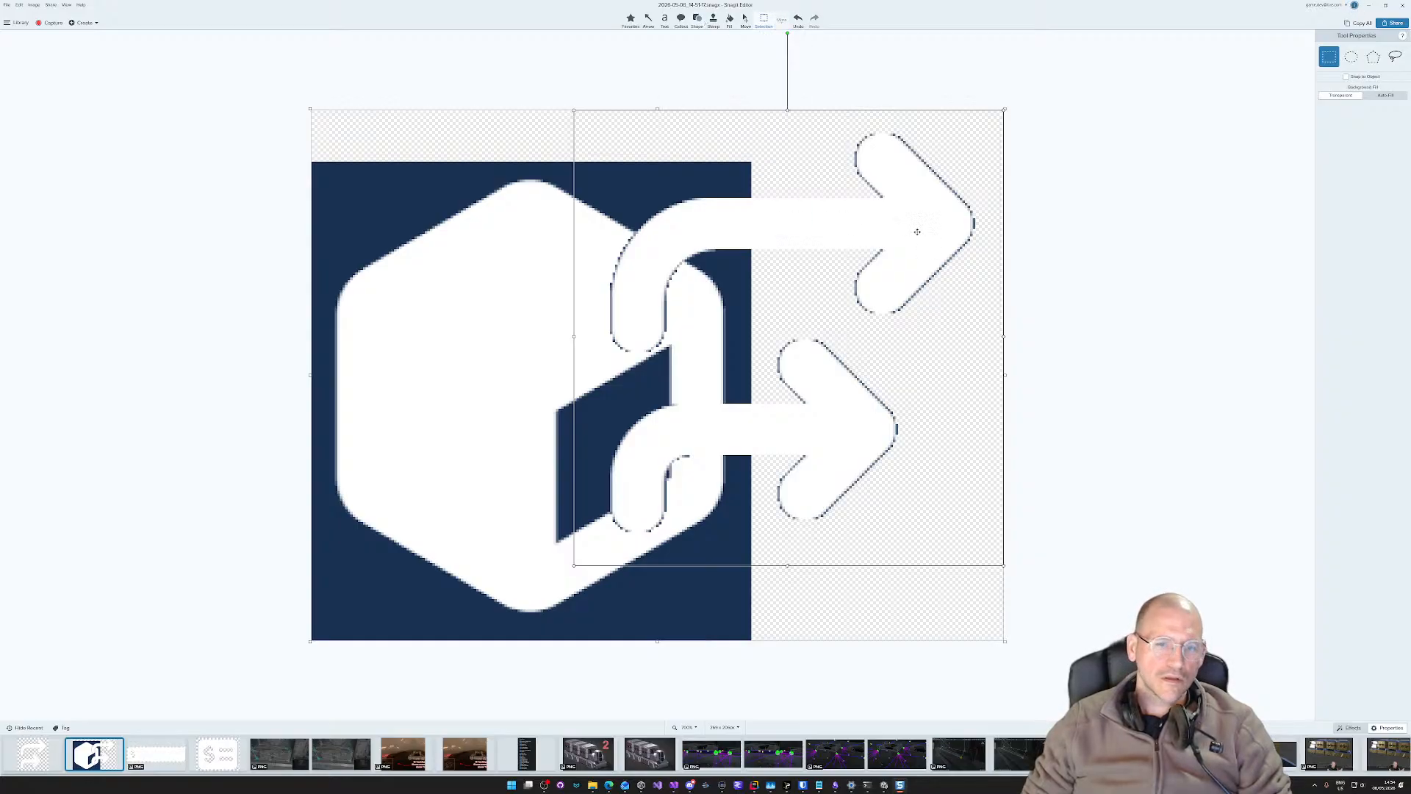
left_click_drag(576, 565, 682, 450)
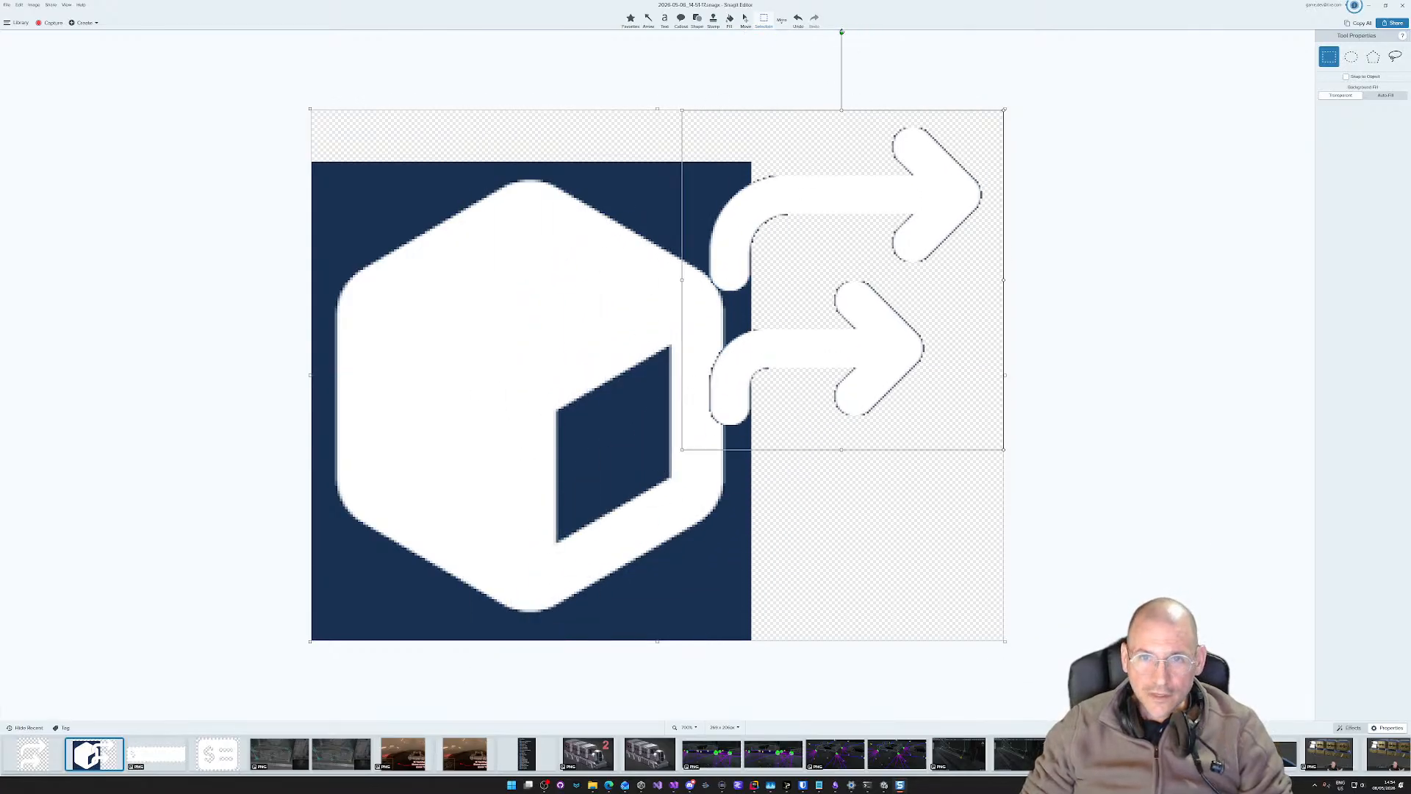
left_click_drag(842, 32, 841, 497)
left_click_drag(908, 372, 813, 450)
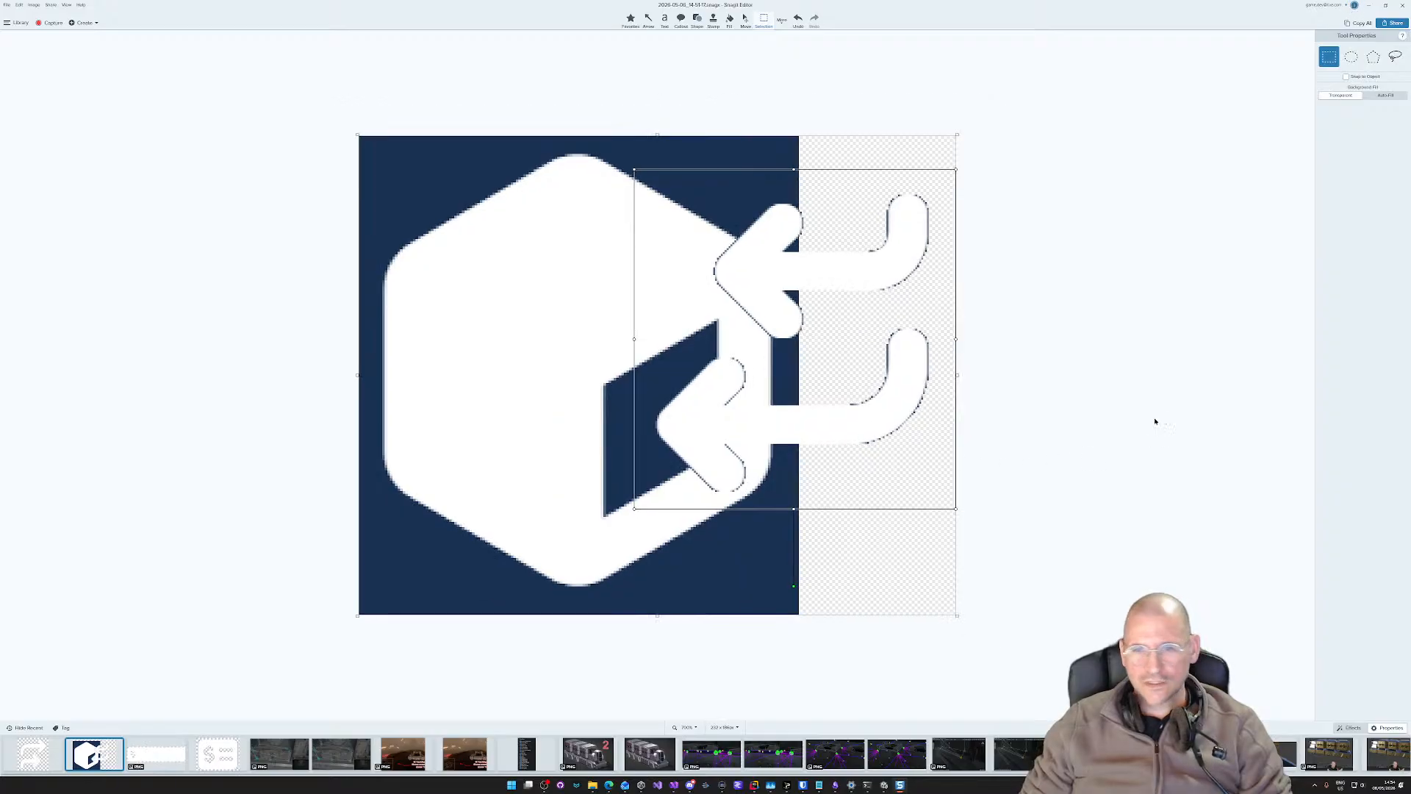
left_click(1085, 379)
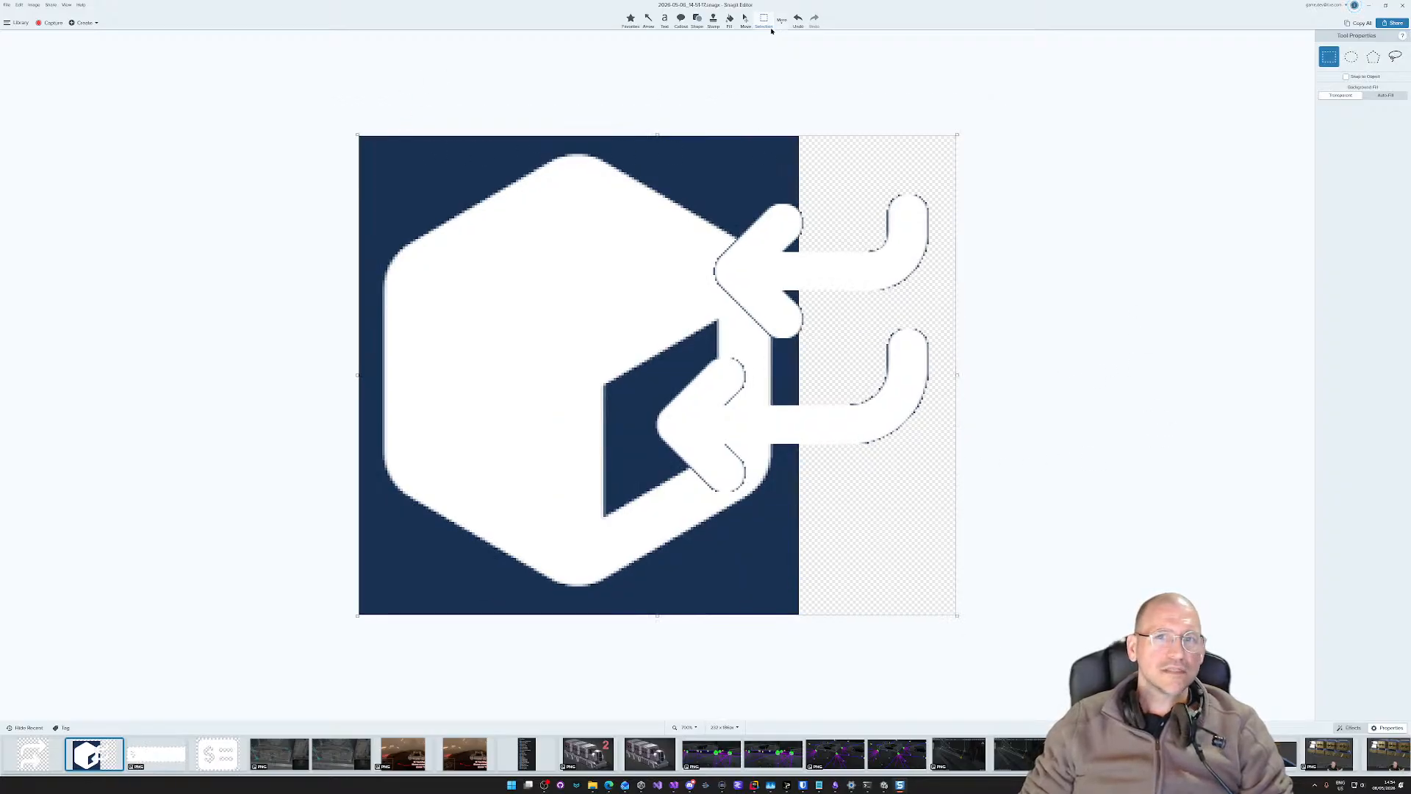
Step: Raise the Fill tool's tolerance and fill the dark blue background and the cube's dark face with transparency
left_click(732, 19)
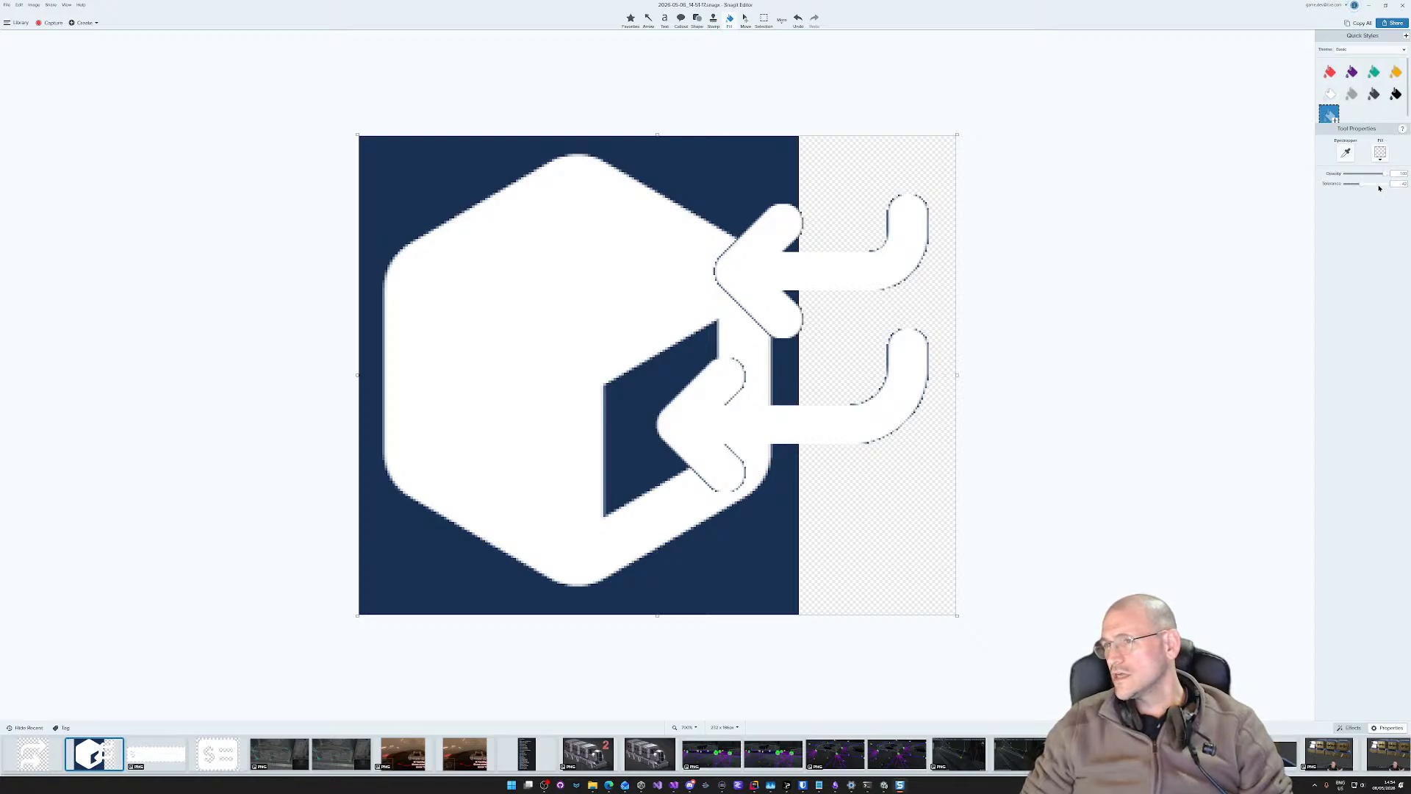
left_click(719, 187)
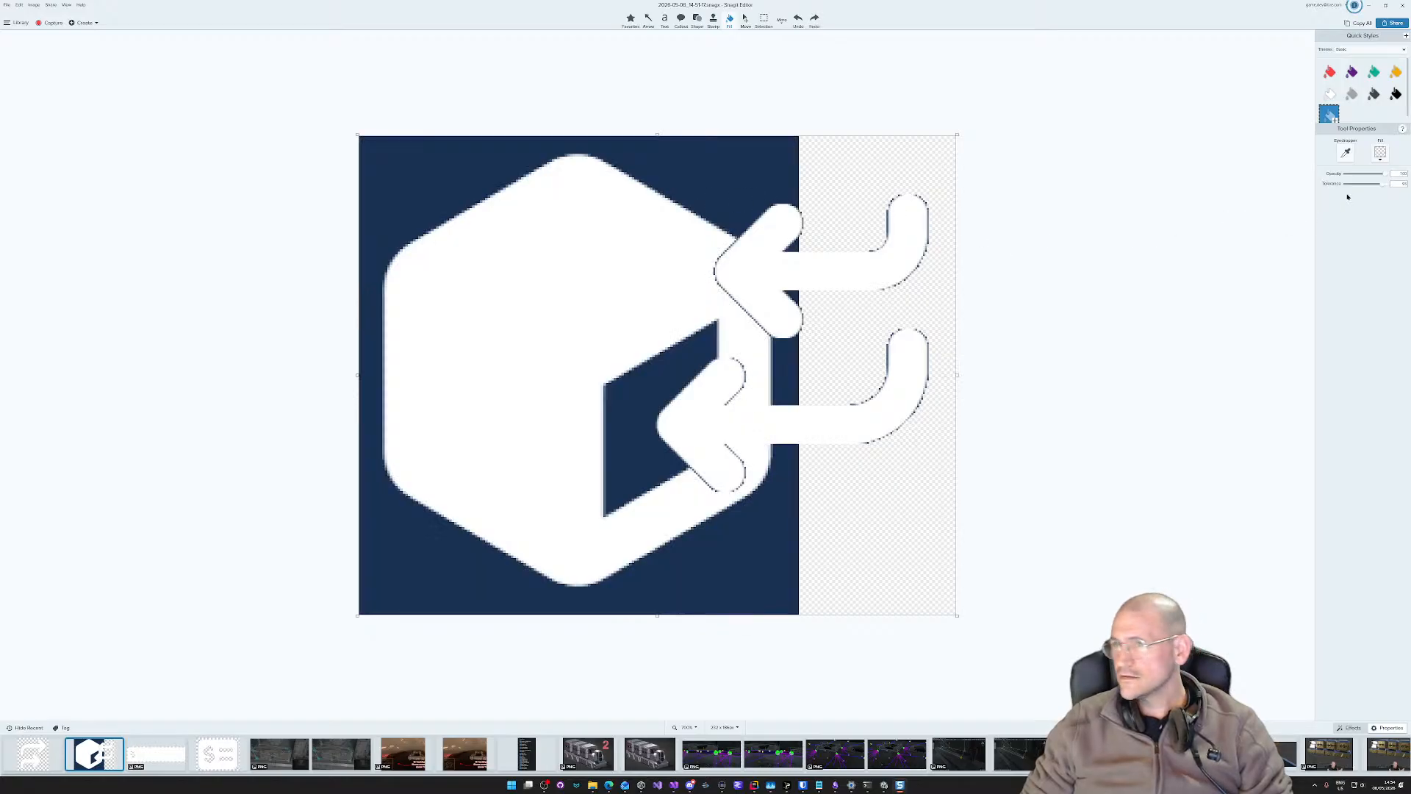
left_click(435, 178)
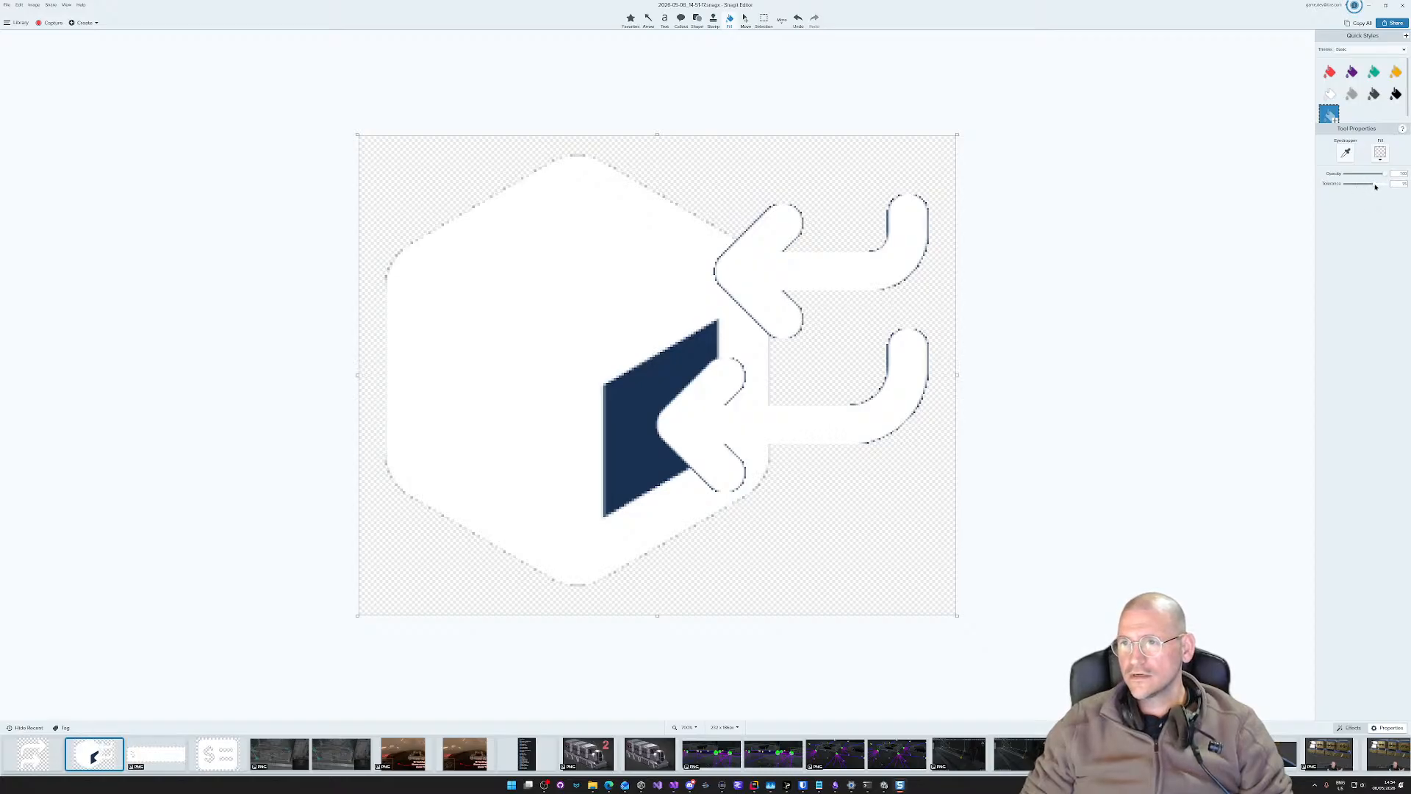
key("ctrl+z")
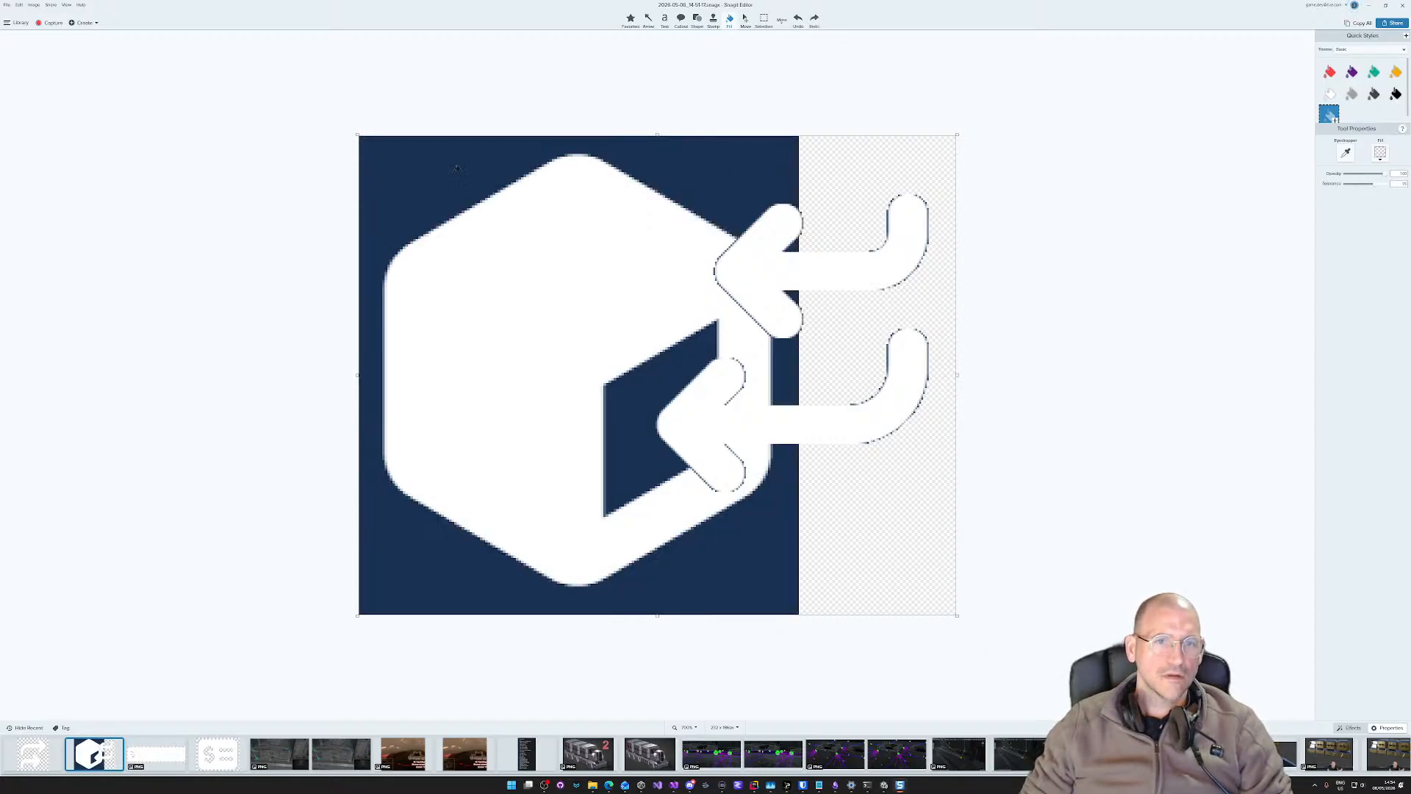
left_click(445, 170)
left_click(622, 415)
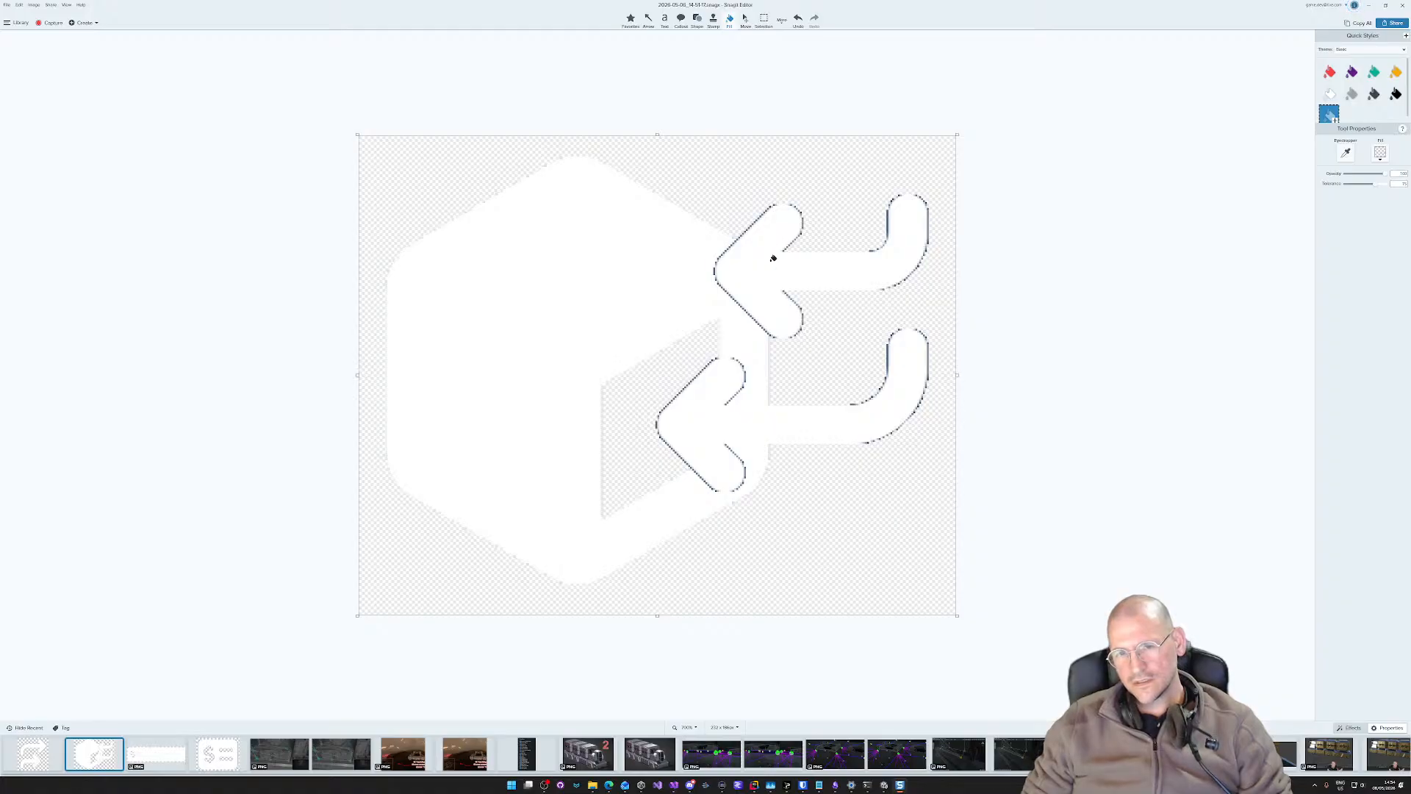
Step: Move the pasted arrows to the right of the cube so they no longer overlap it, and deselect them
left_click(745, 20)
left_click(891, 239)
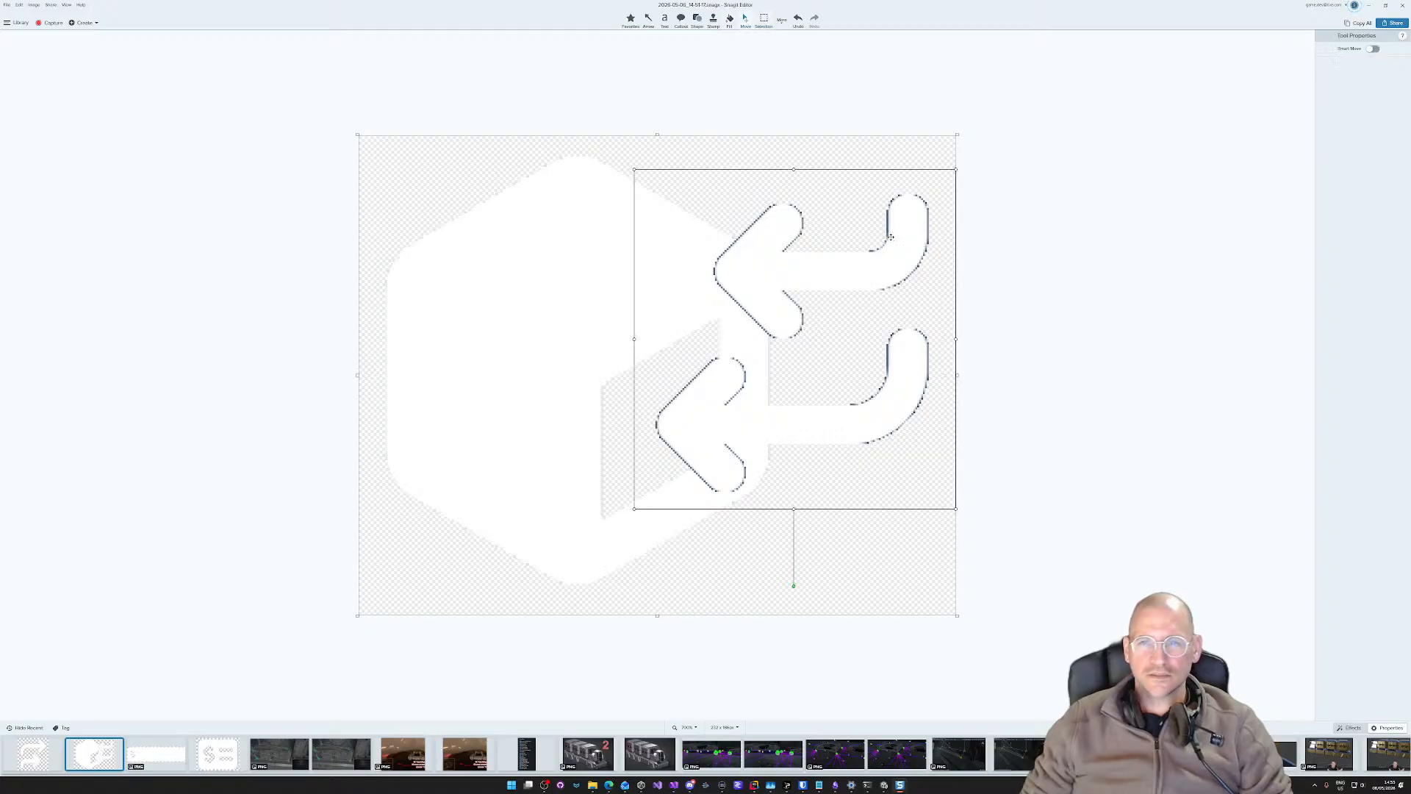
left_click_drag(752, 285, 876, 324)
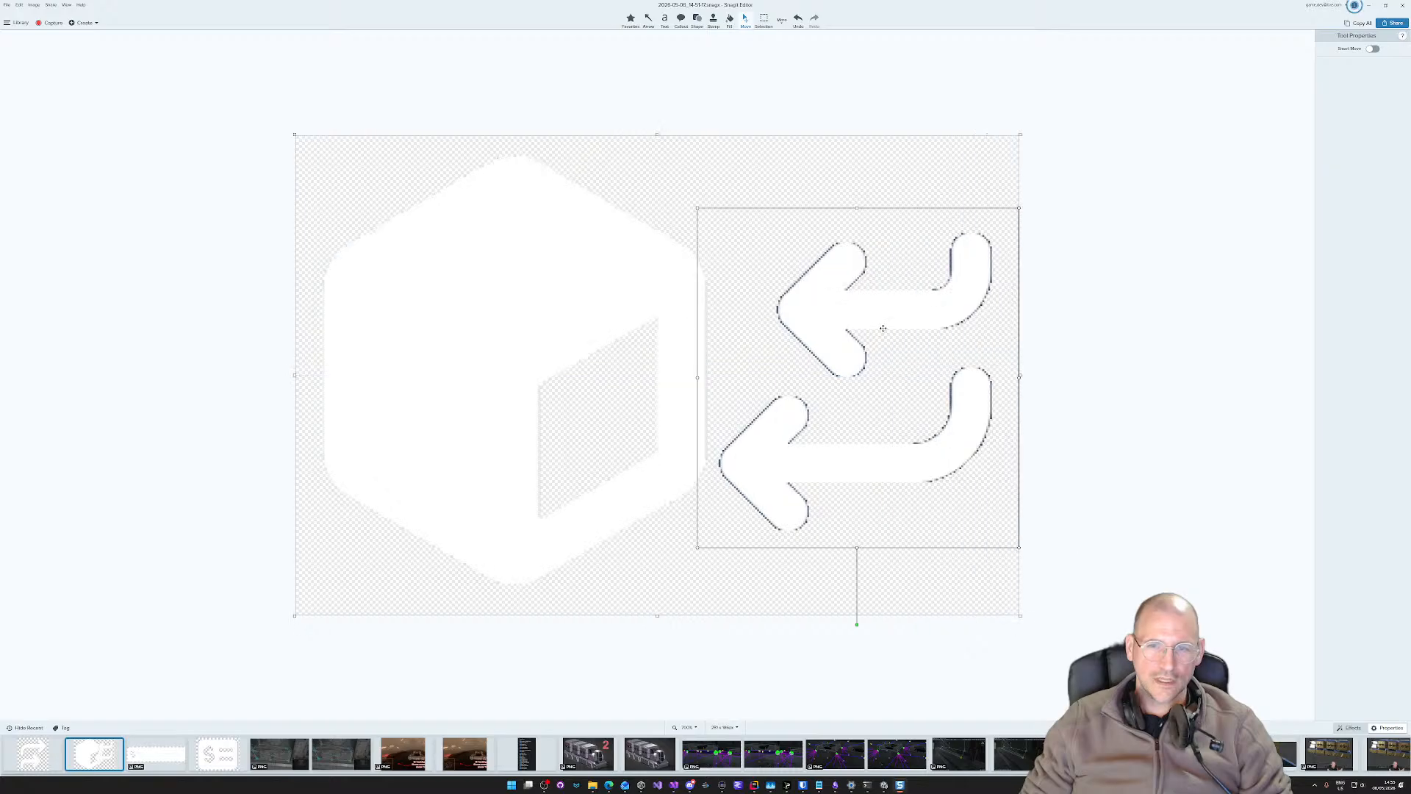
left_click(1167, 375)
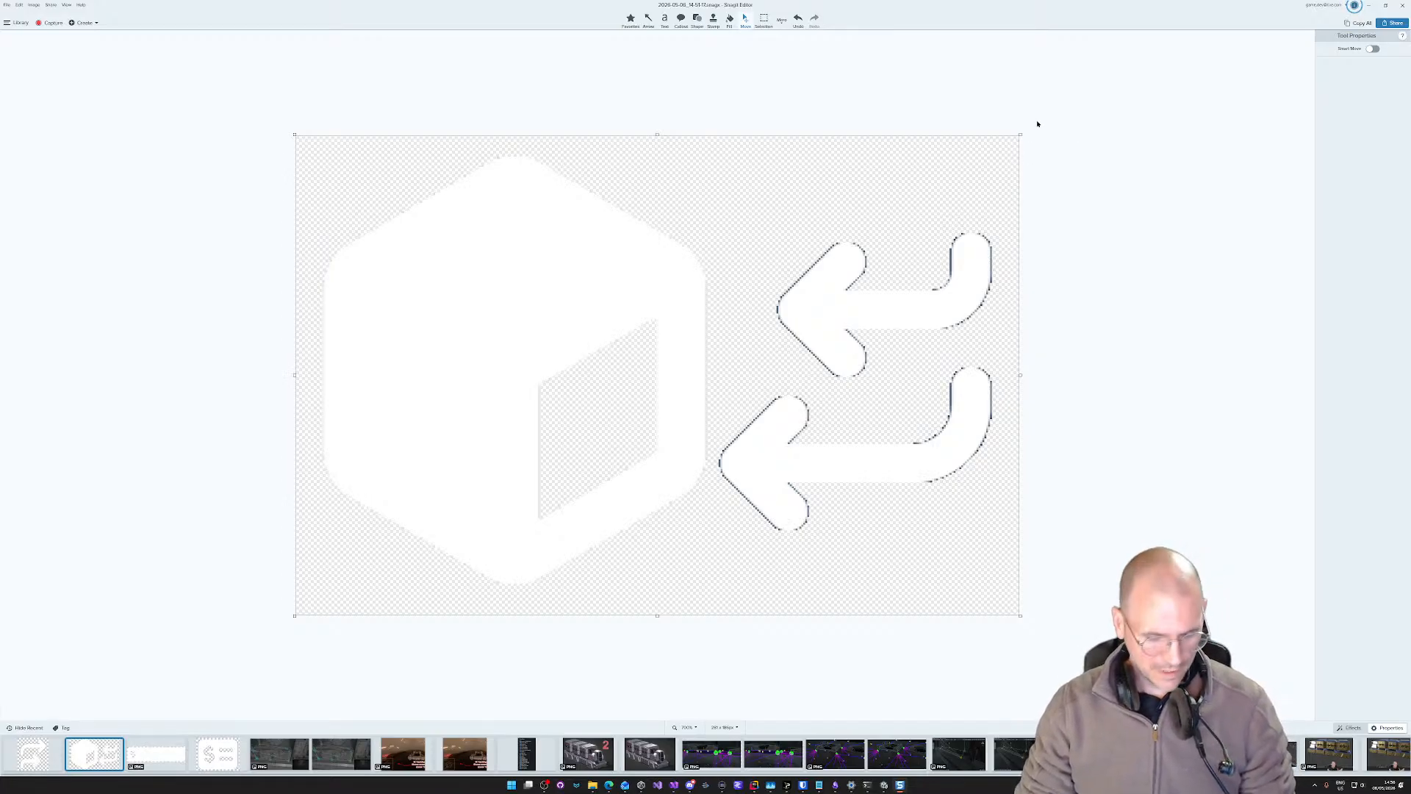
Step: Save the composed image as a PNG named DropOffIcon in the project's Textures folder, and switch back to Unity
key("ctrl+shift+s")
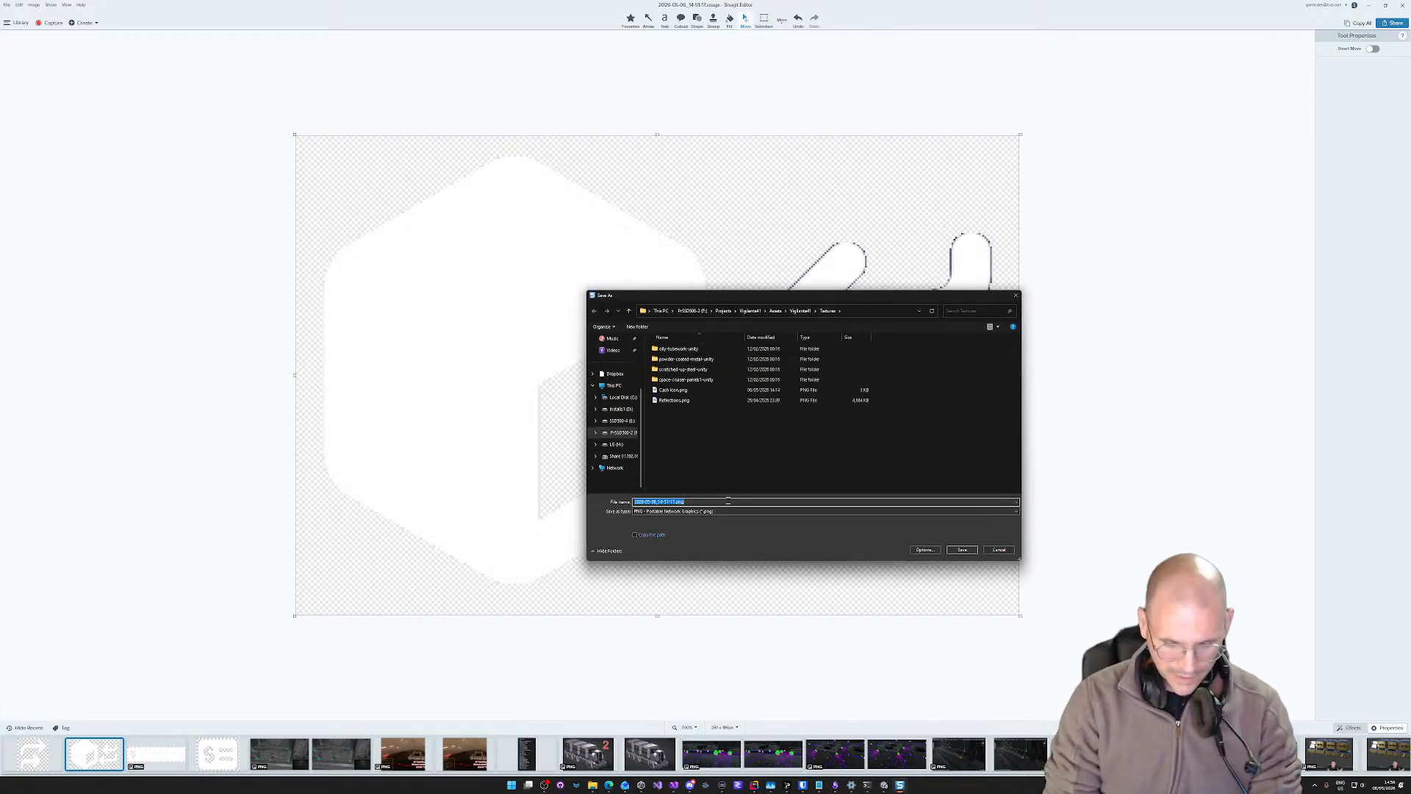
type("B")
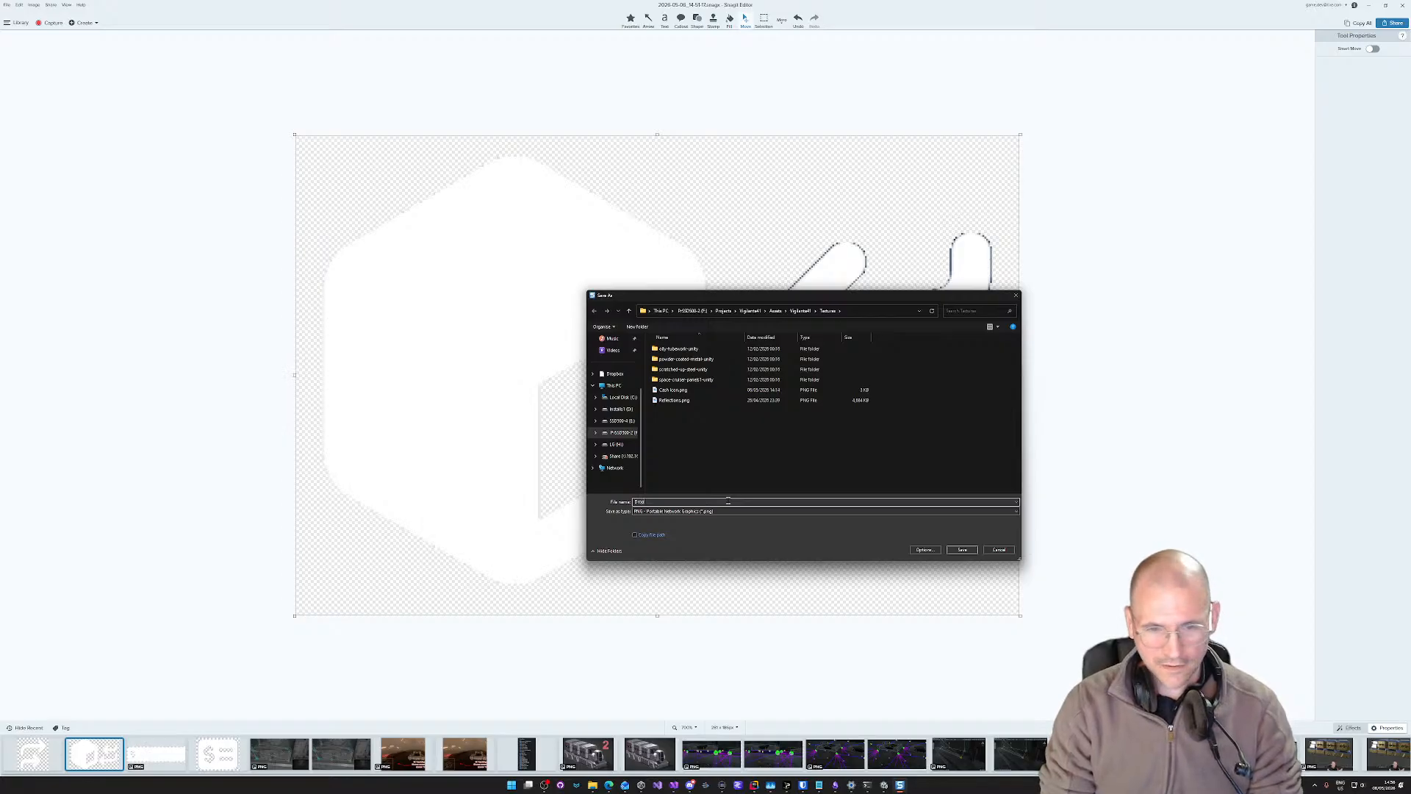
type("ropOffIc")
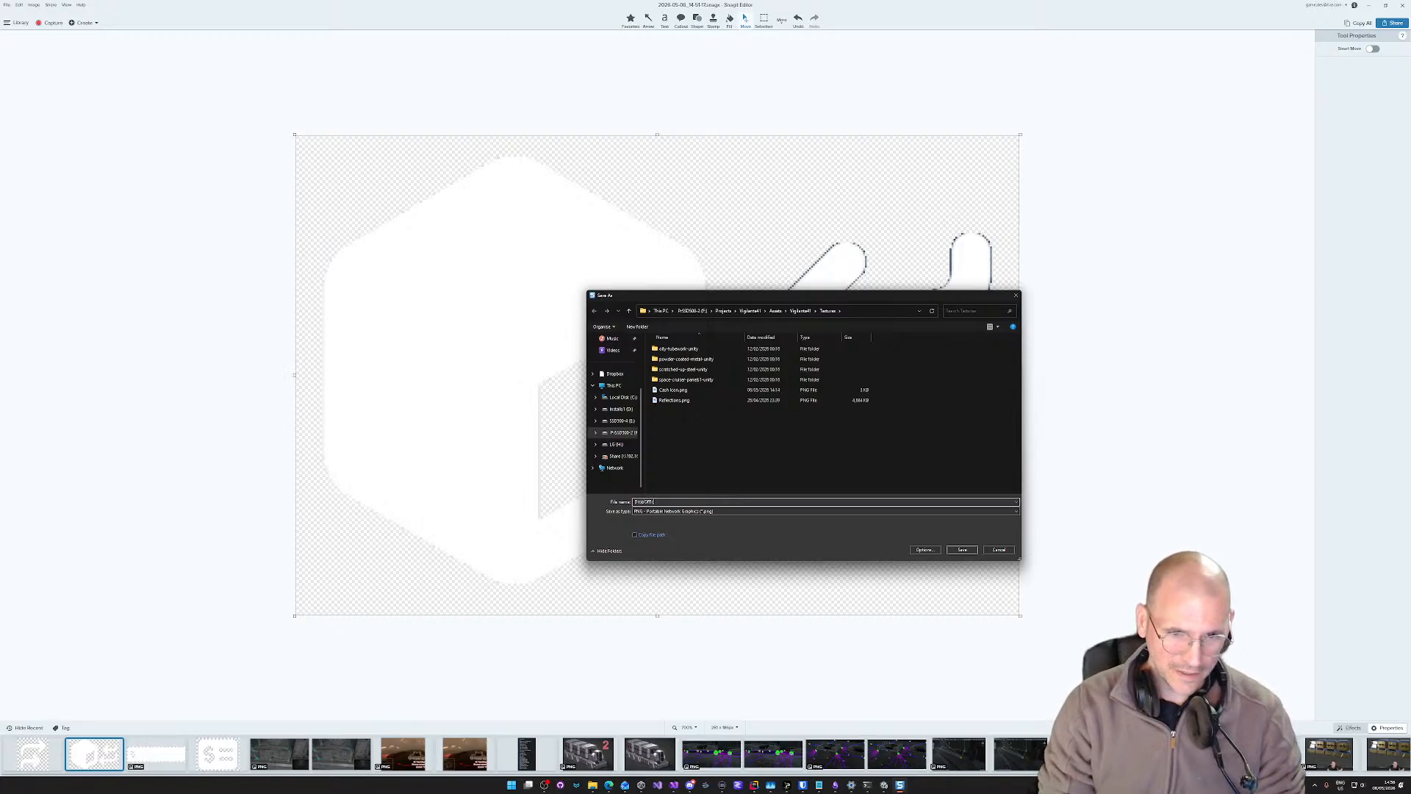
type("on")
key("Return")
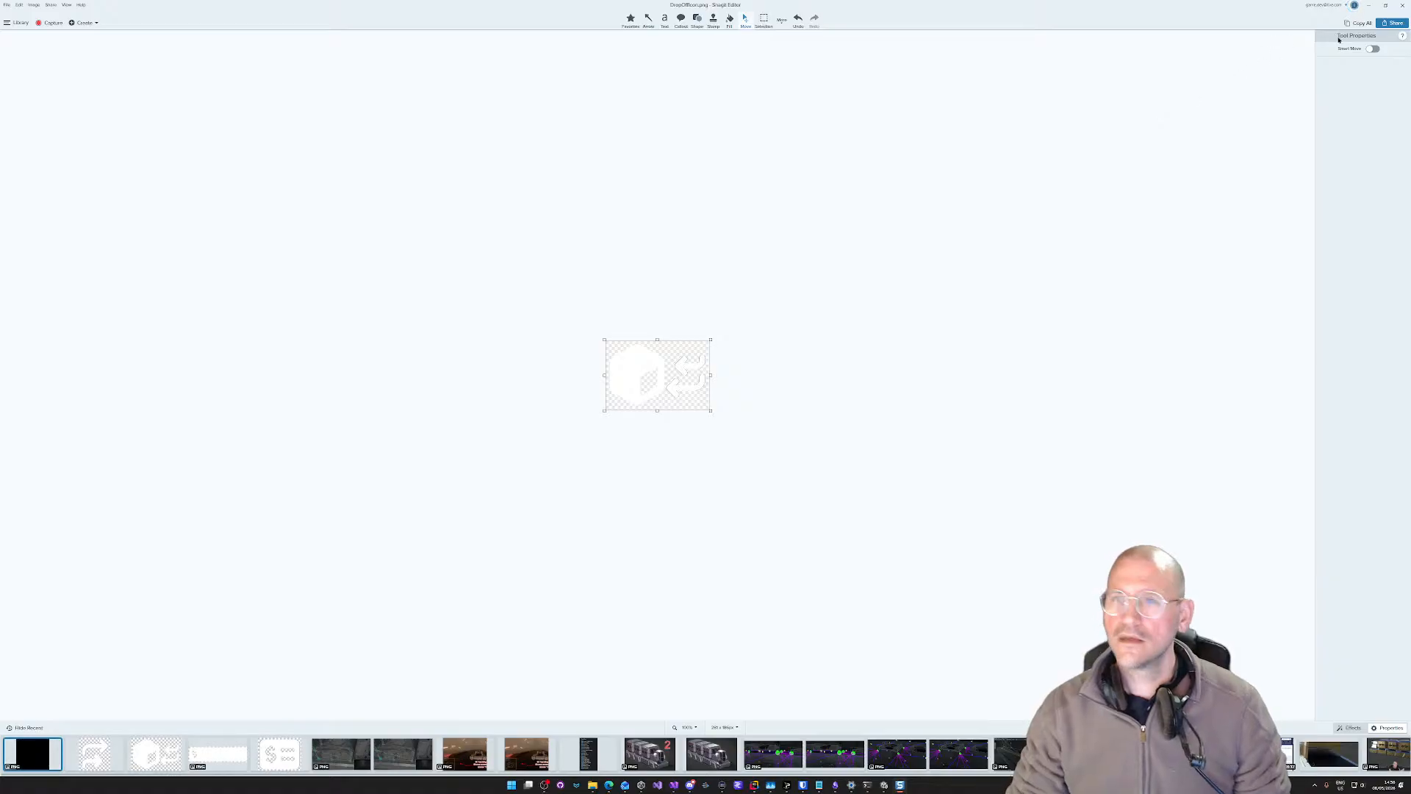
left_click(1369, 6)
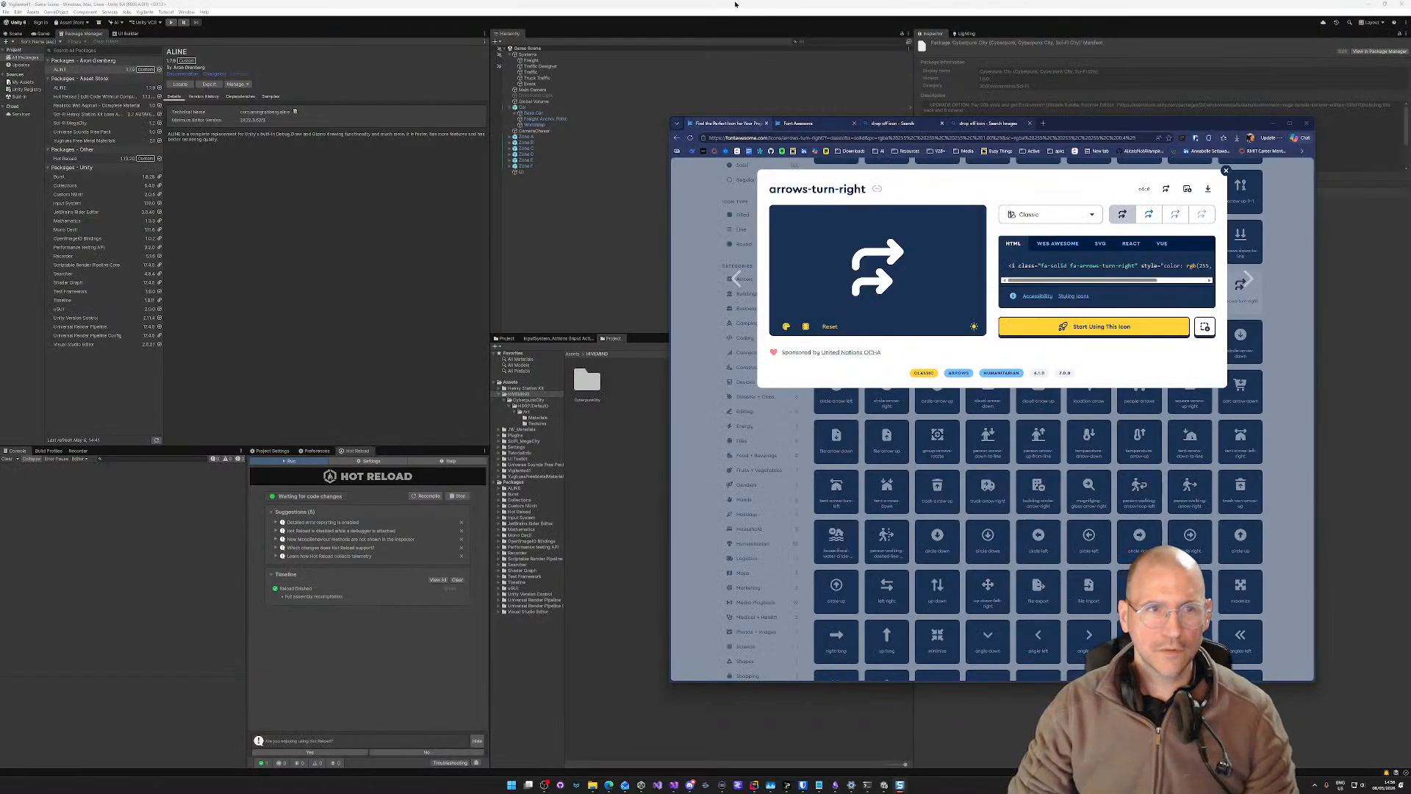
left_click(565, 256)
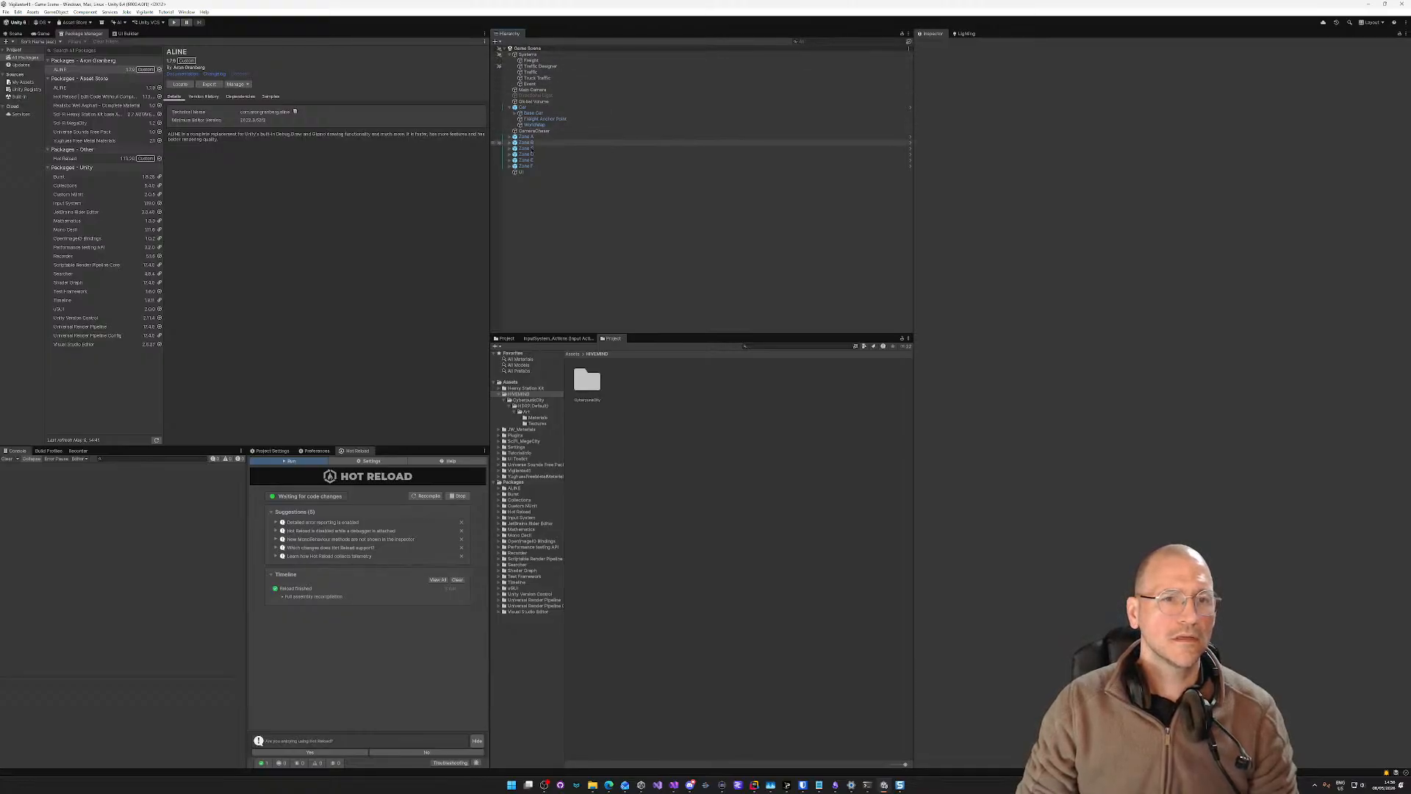
Step: Open the MapView script from the map object under the car, switching to Rider, and expand its Update method
left_click(534, 125)
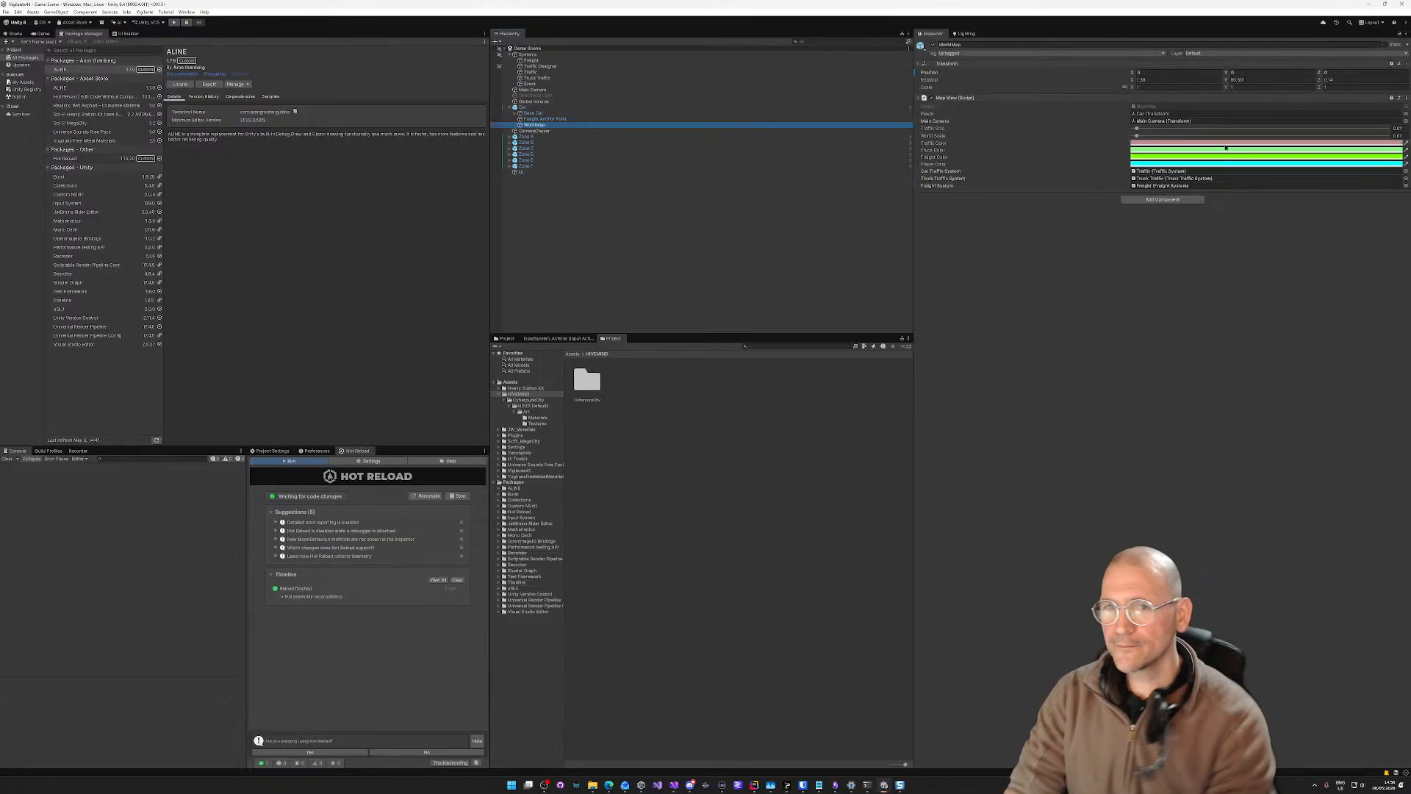
double_click(1152, 108)
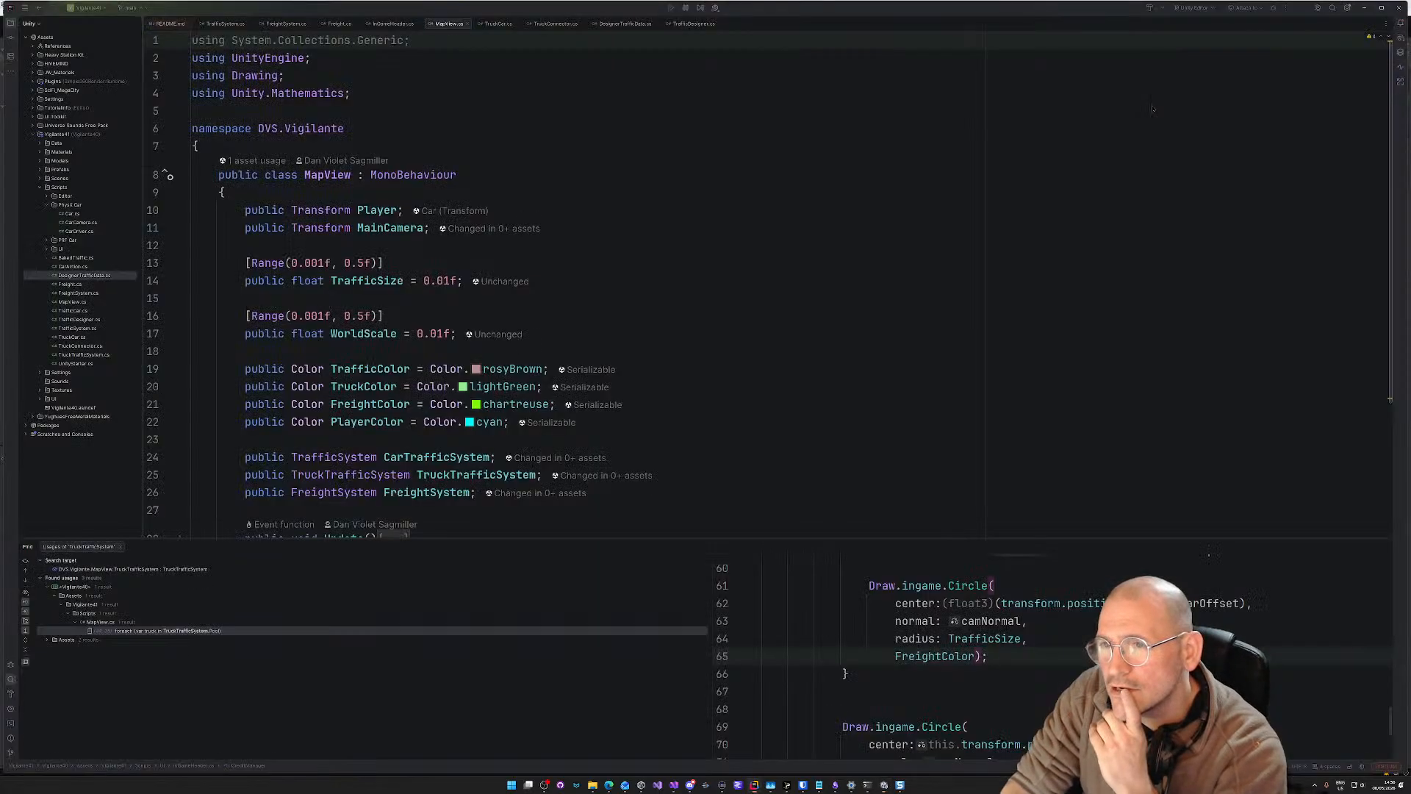
scroll(673, 324, "down", 4)
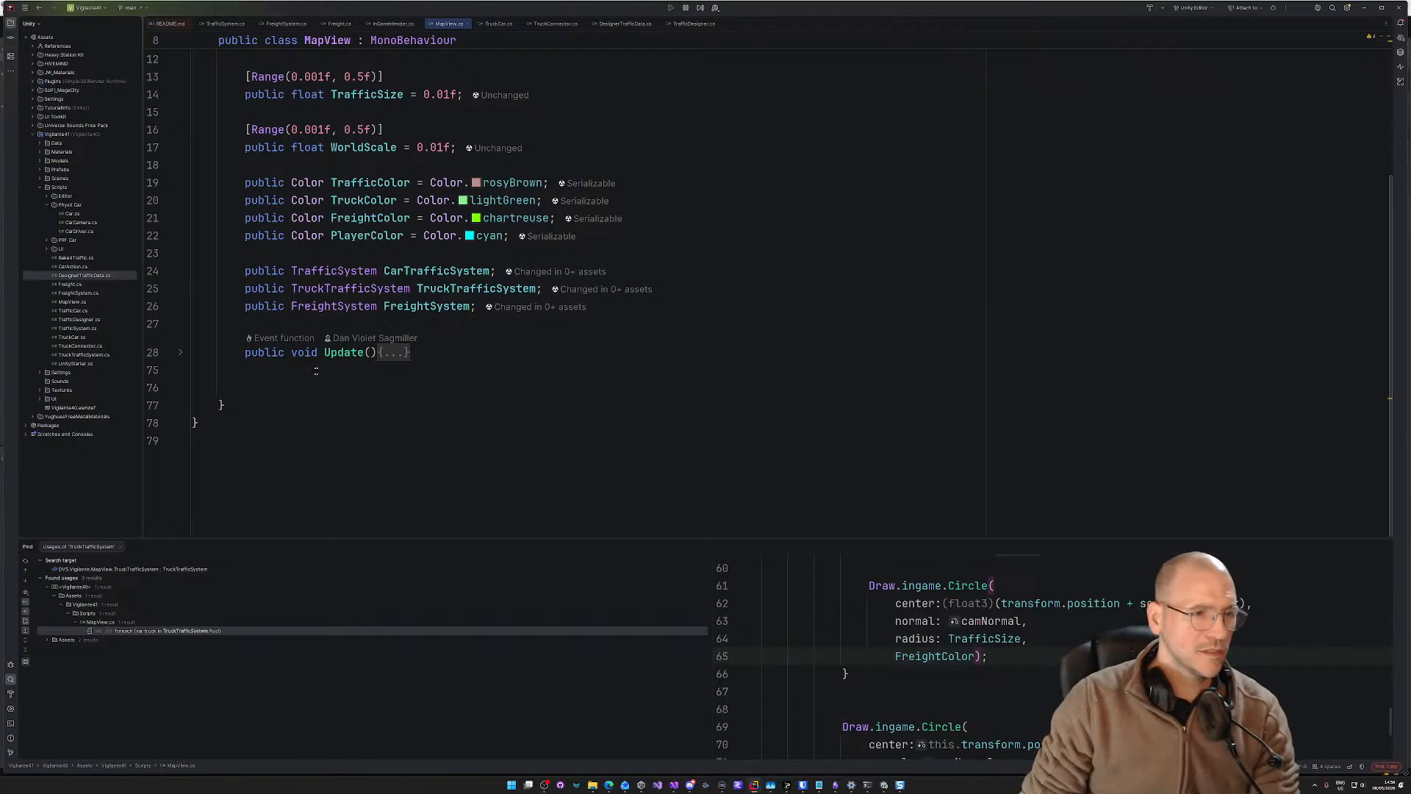
left_click(393, 352)
scroll(454, 367, "down", 12)
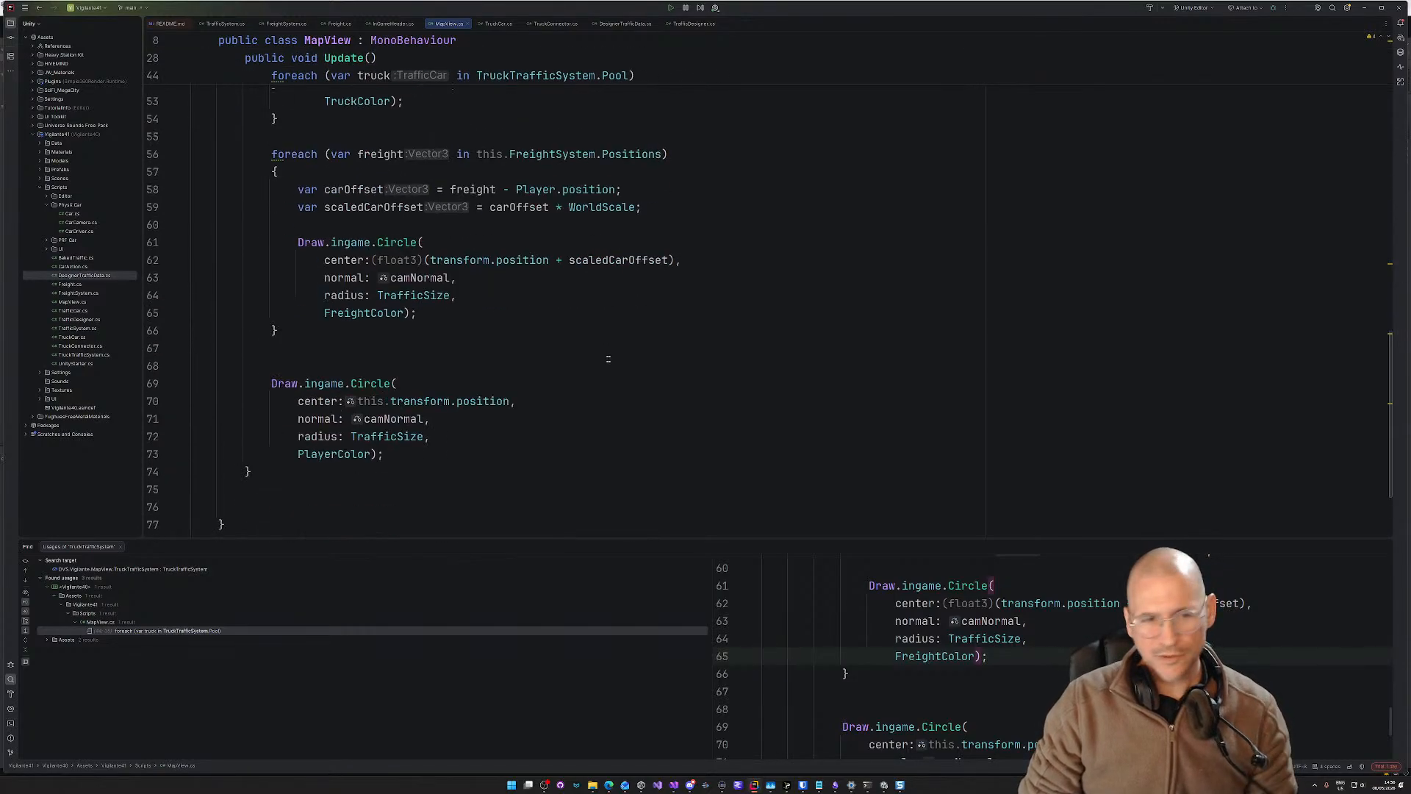
Step: Start a Draw.ingame call below the player circle at the end of Update and list its available methods
left_click(405, 405)
key("Return")
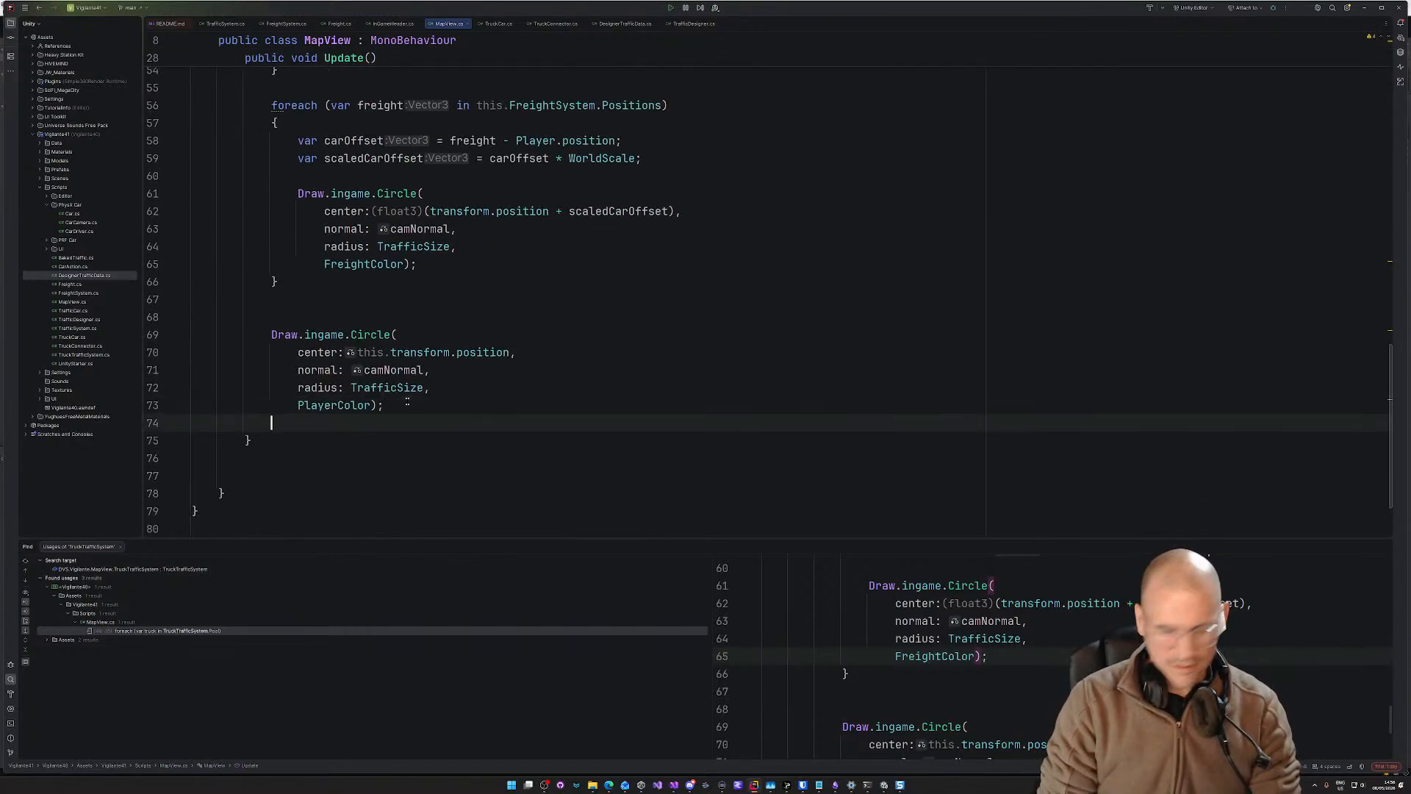
key("Return")
type("DrawIn")
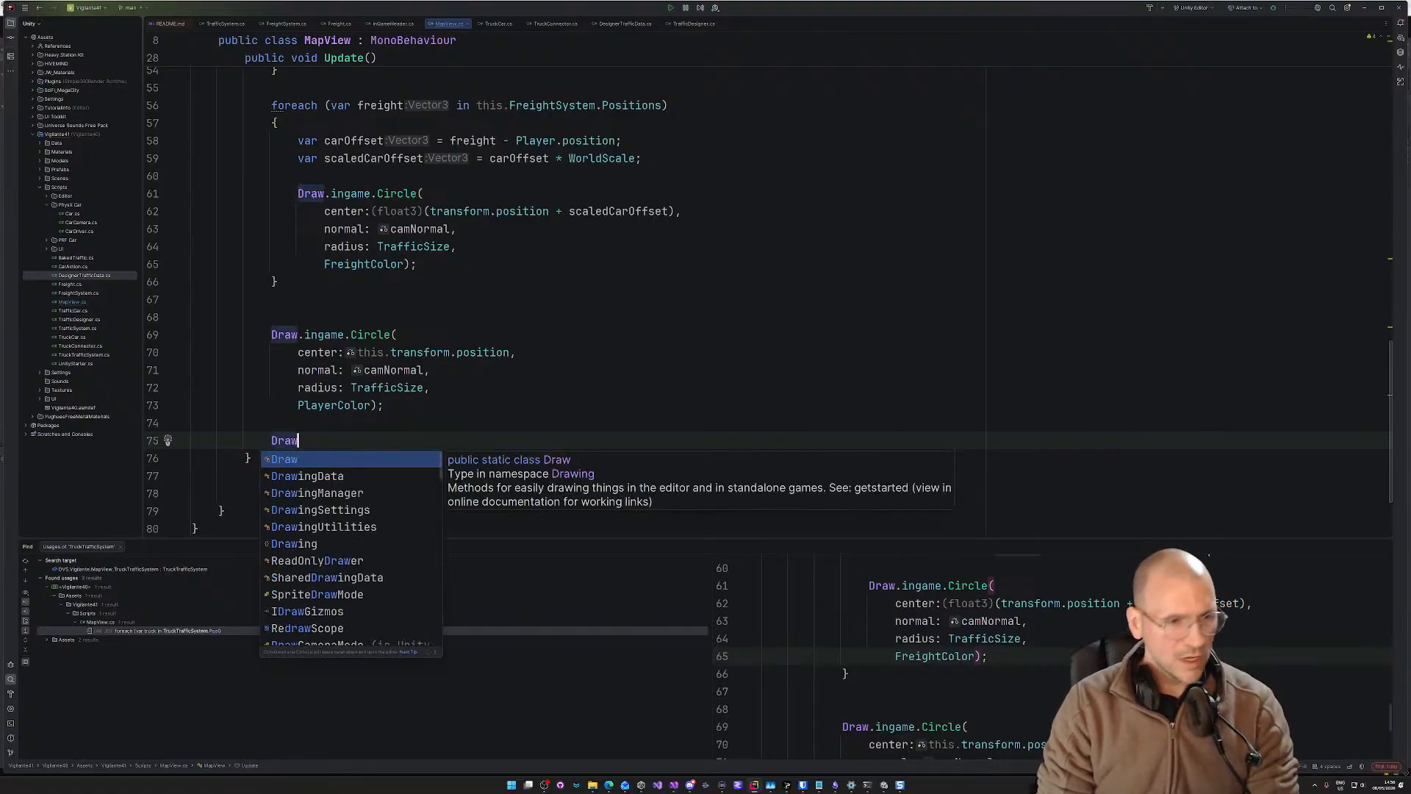
key("BackSpace")
key("BackSpace")
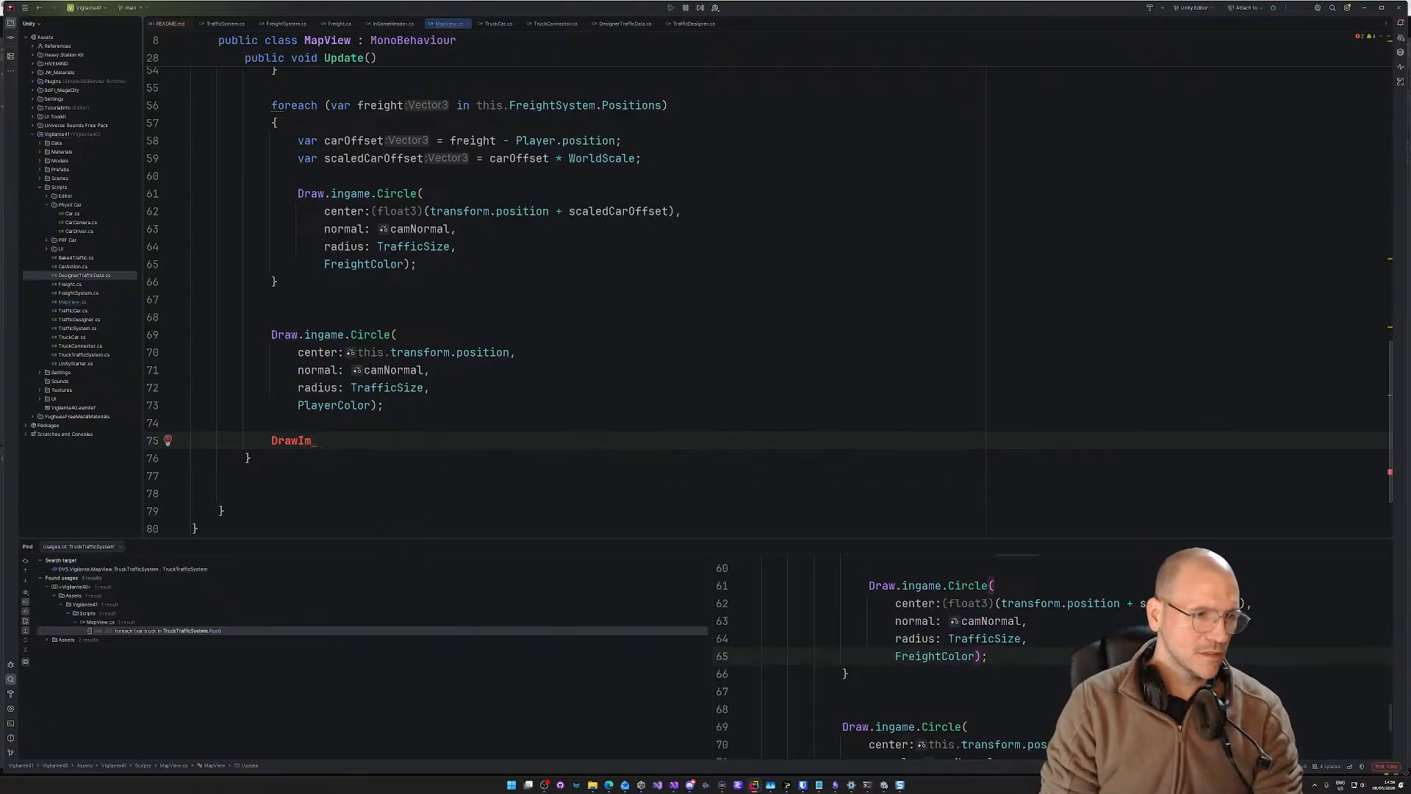
type(".i")
key("Return")
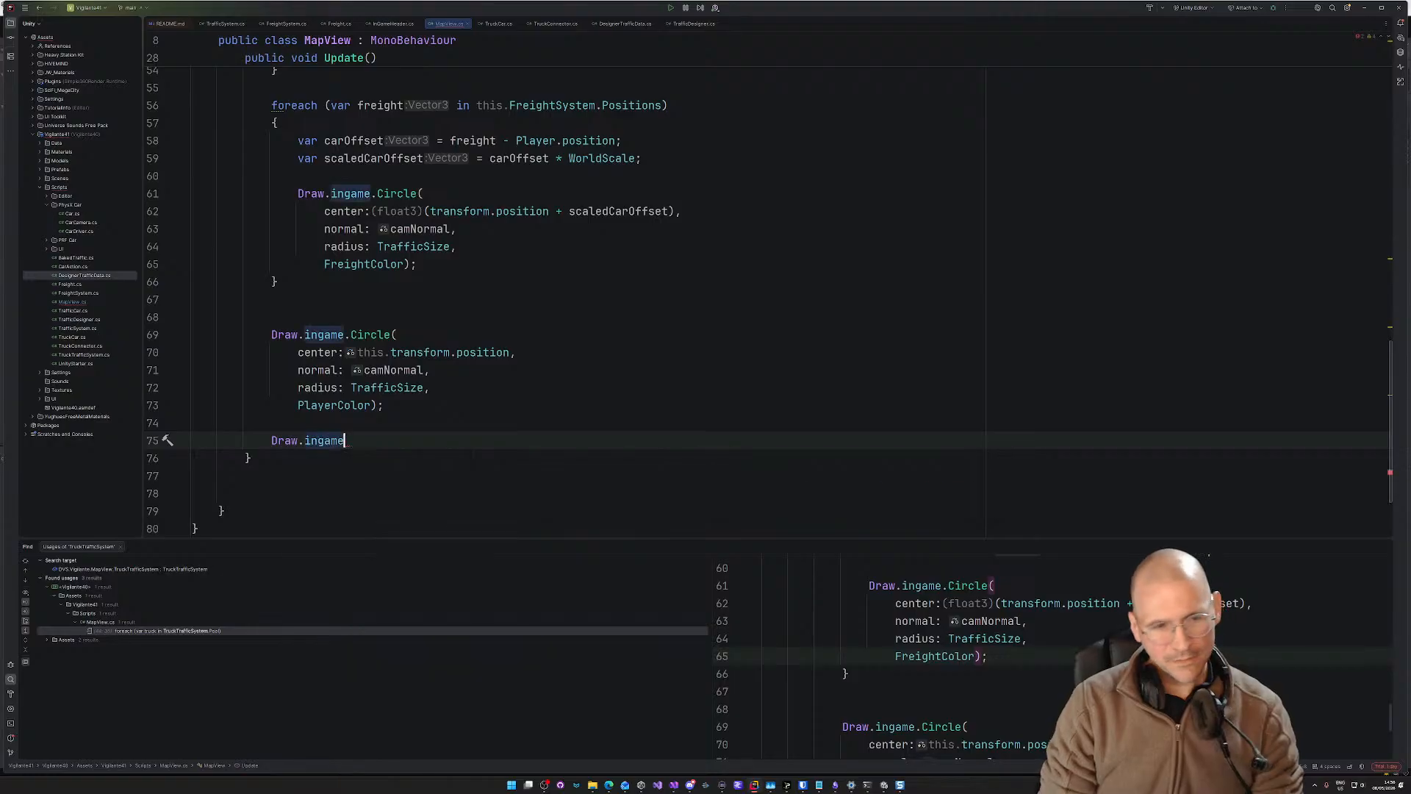
type(".in")
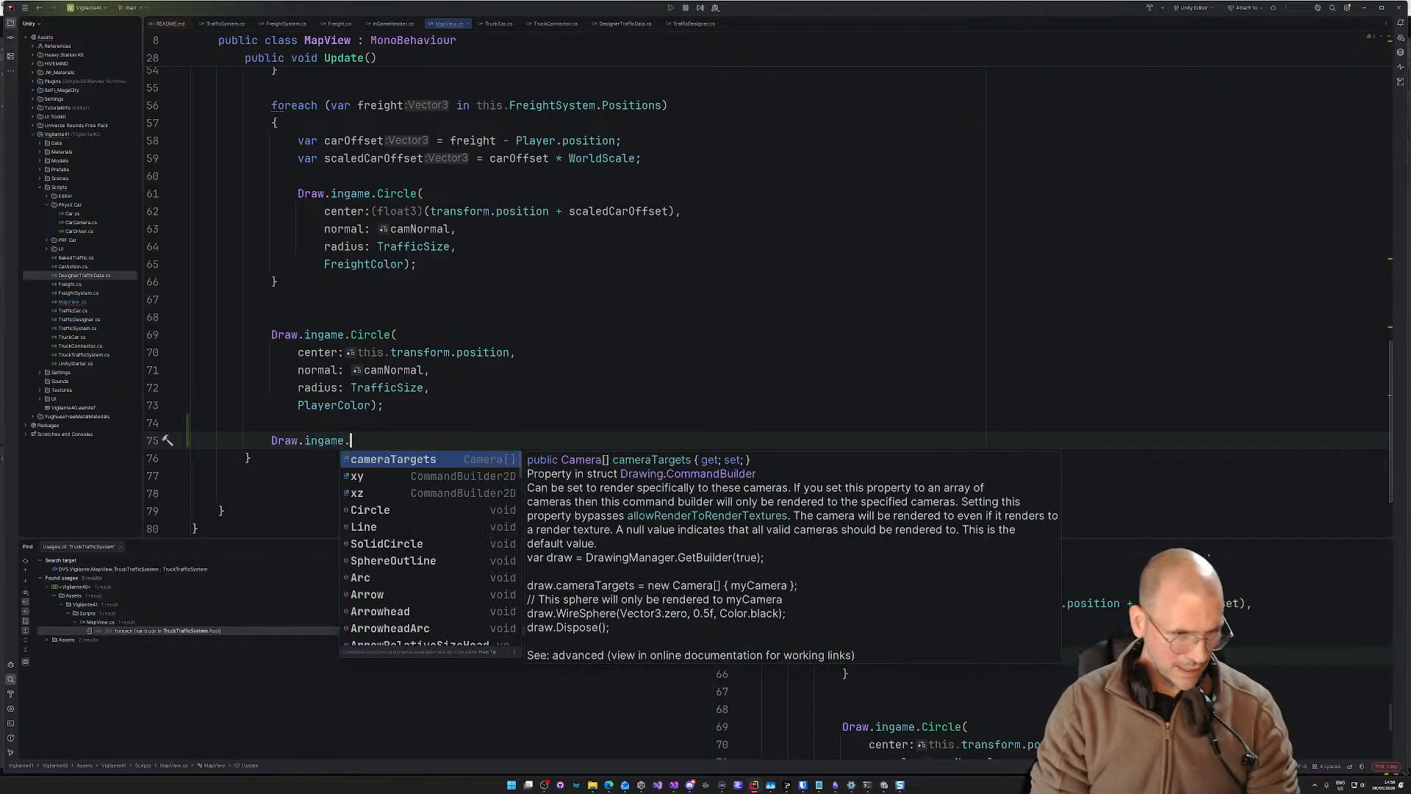
key("BackSpace")
key("BackSpace")
type("te")
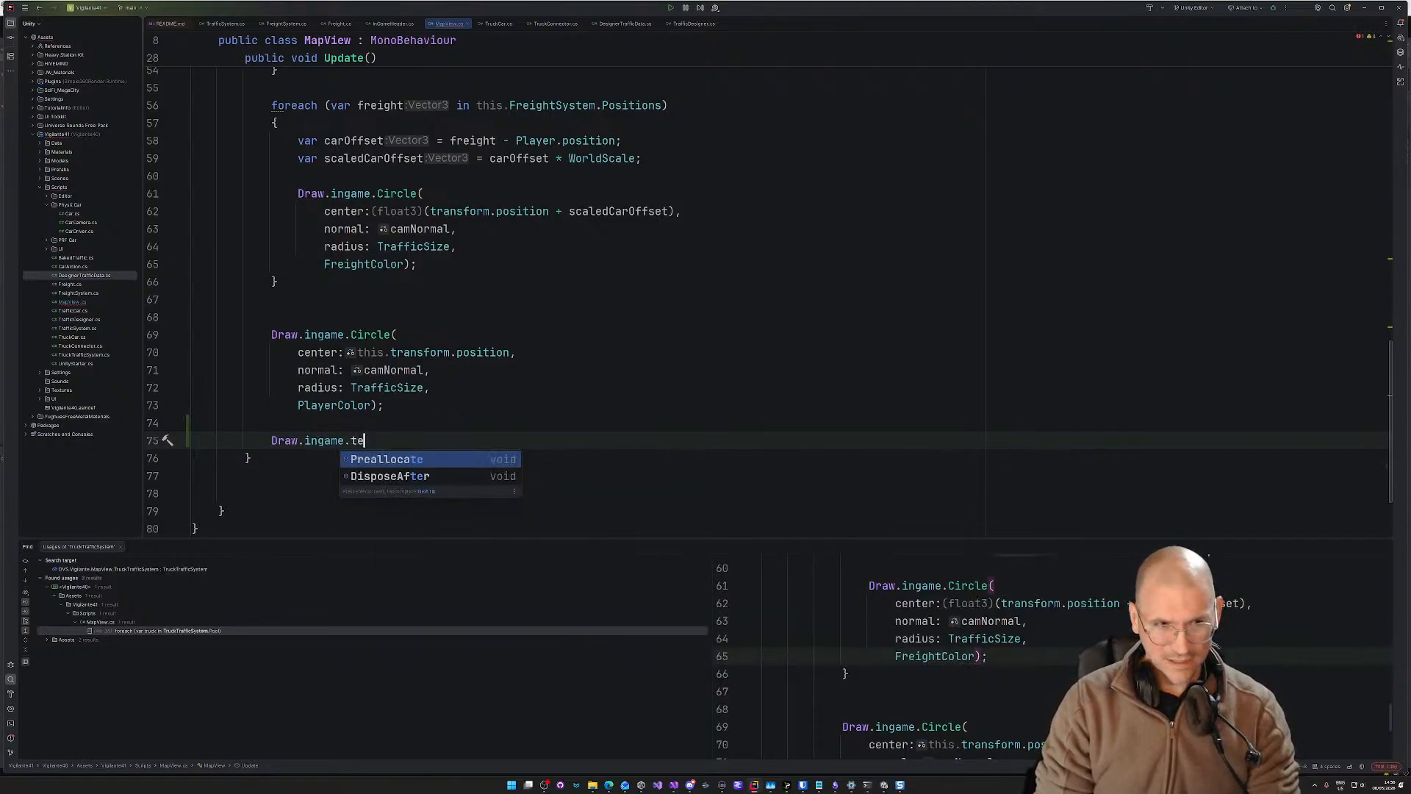
key("BackSpace")
key("BackSpace")
key("ctrl+space")
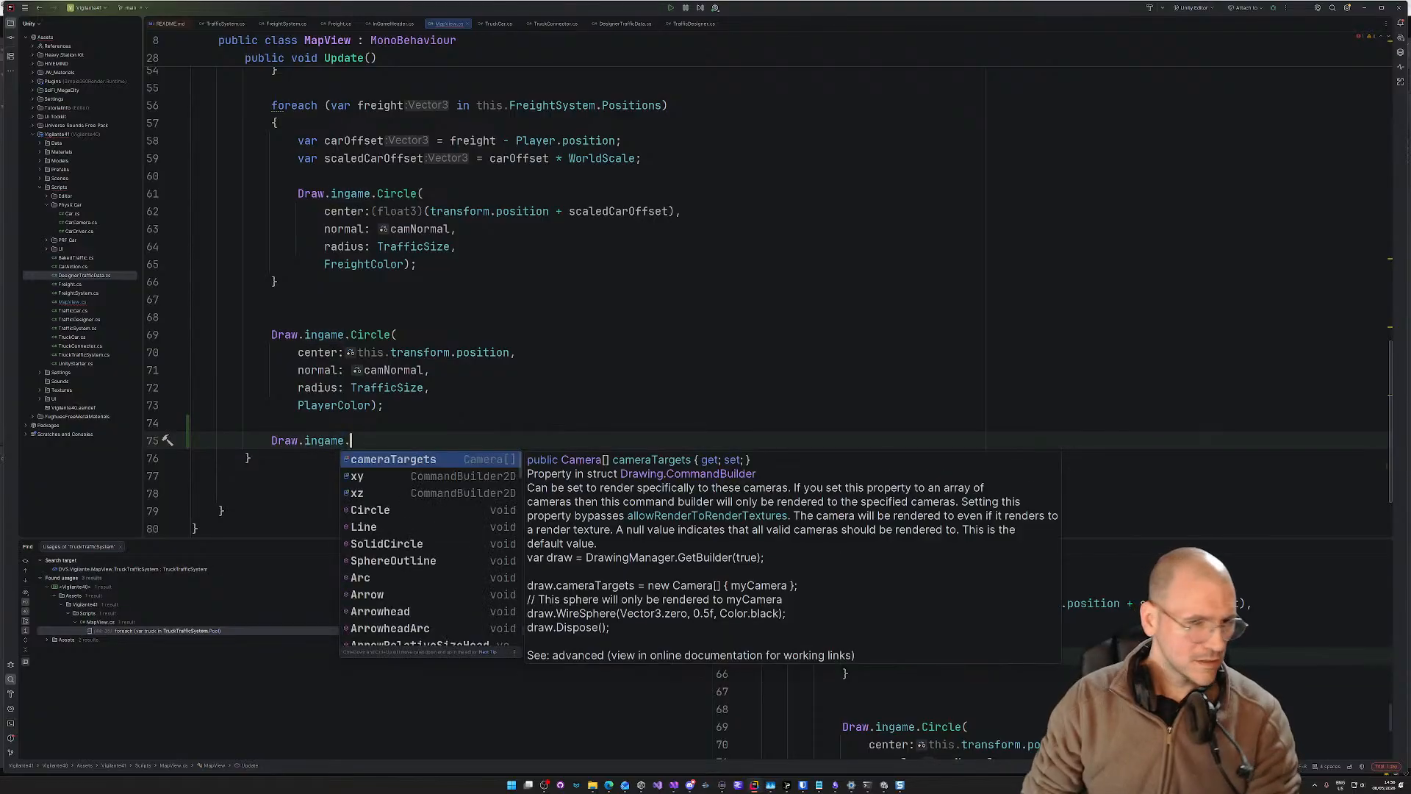
Step: Look through the available Draw.ingame methods for one that can draw the drop-off icon
scroll(428, 509, "down", 7)
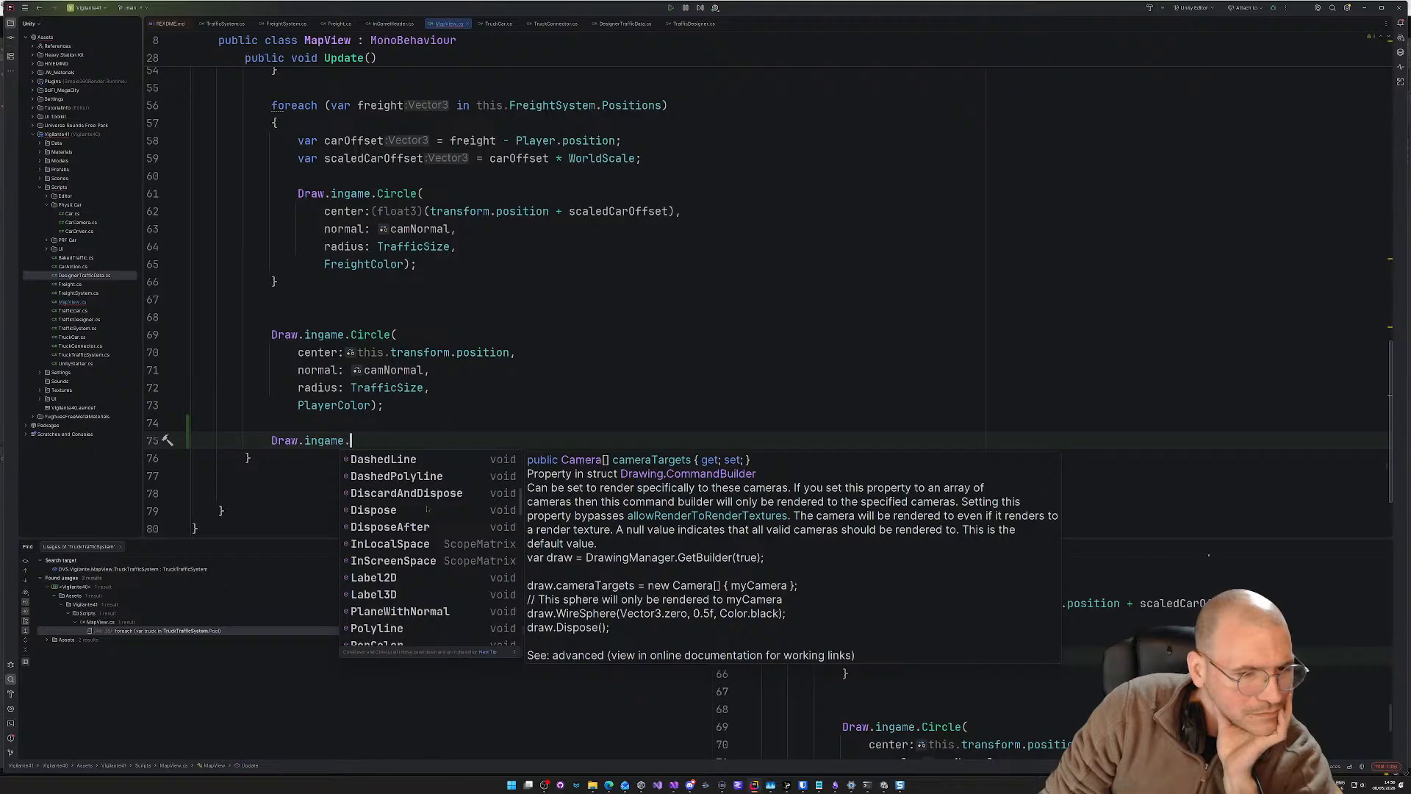
scroll(427, 510, "down", 1)
scroll(427, 510, "down", 5)
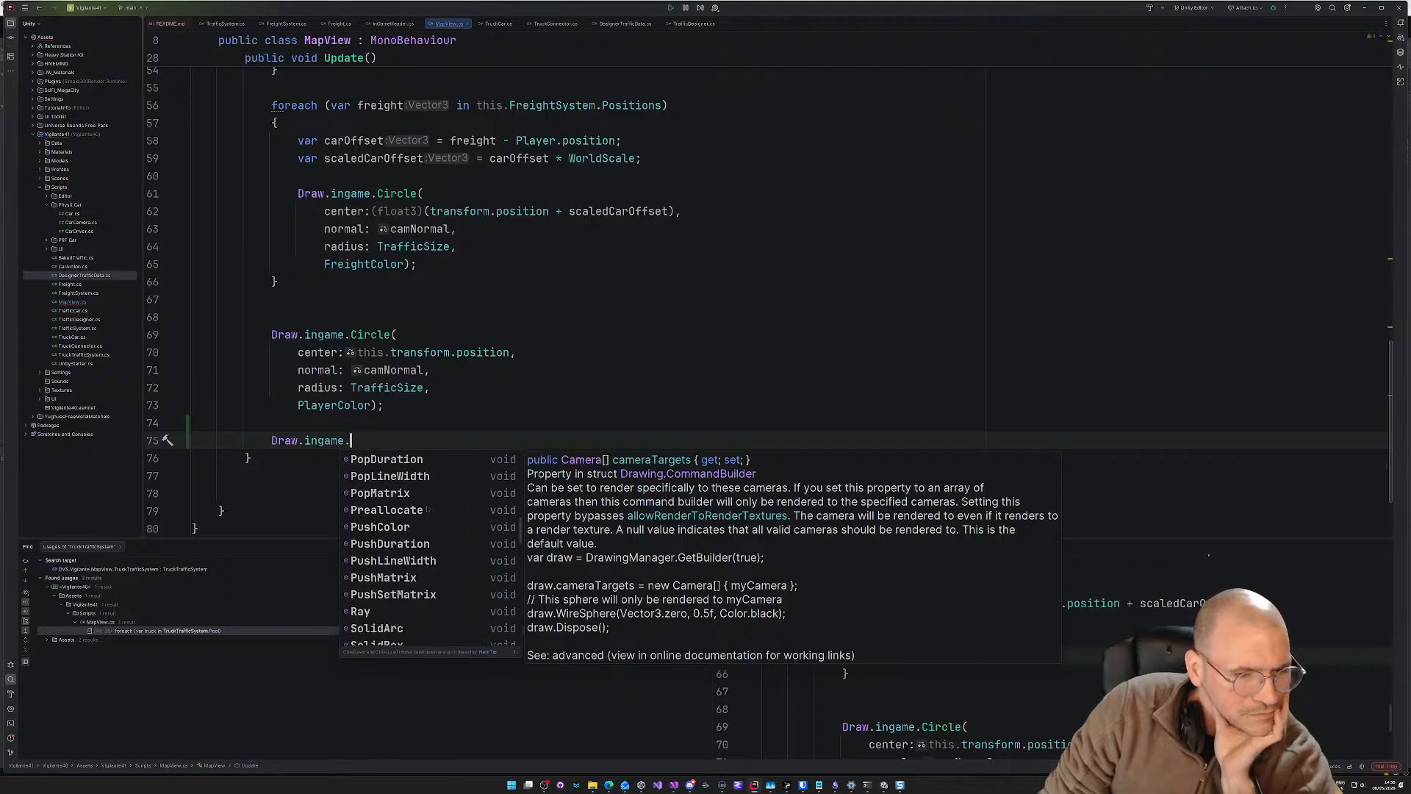
scroll(427, 510, "down", 5)
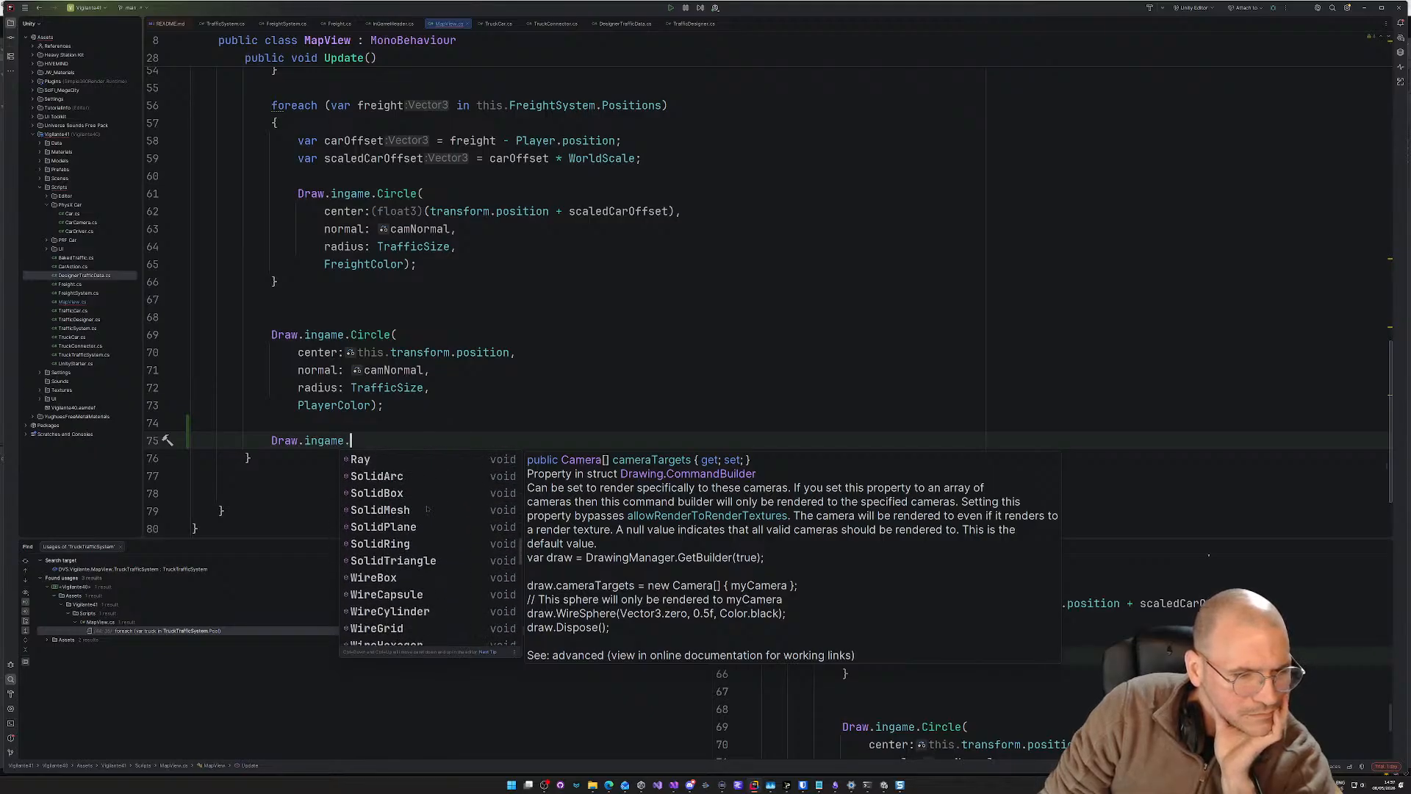
scroll(427, 510, "down", 5)
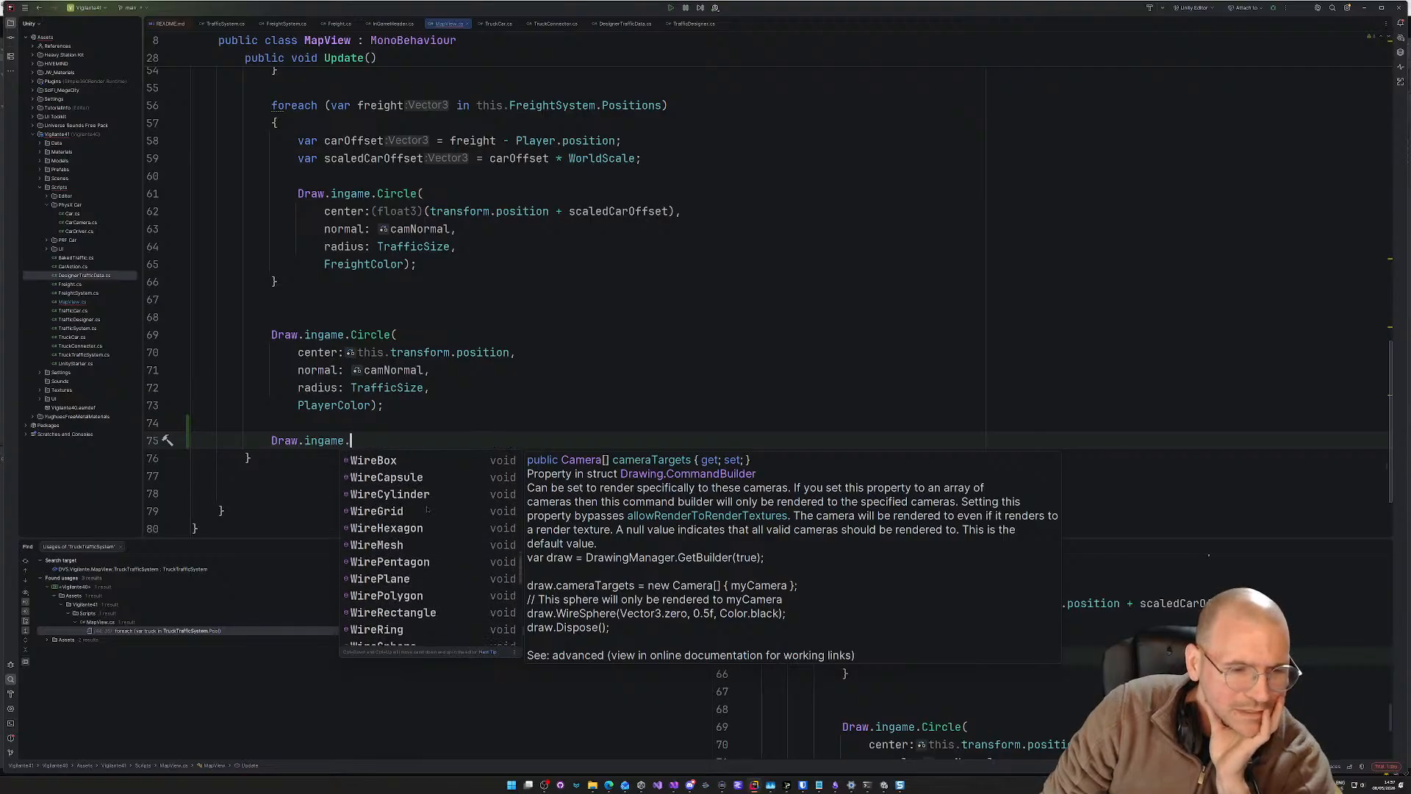
scroll(429, 509, "down", 5)
scroll(428, 509, "up", 2)
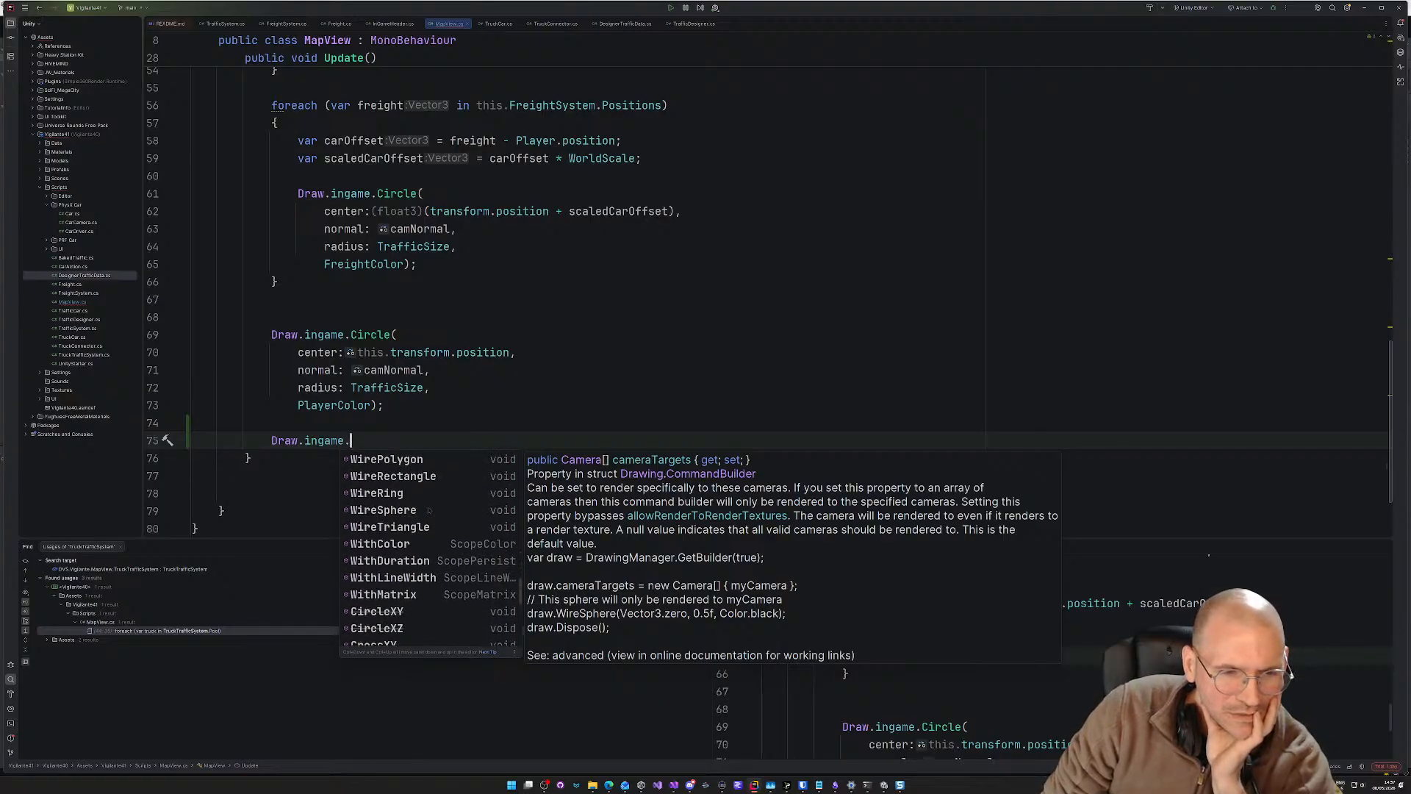
scroll(428, 510, "up", 10)
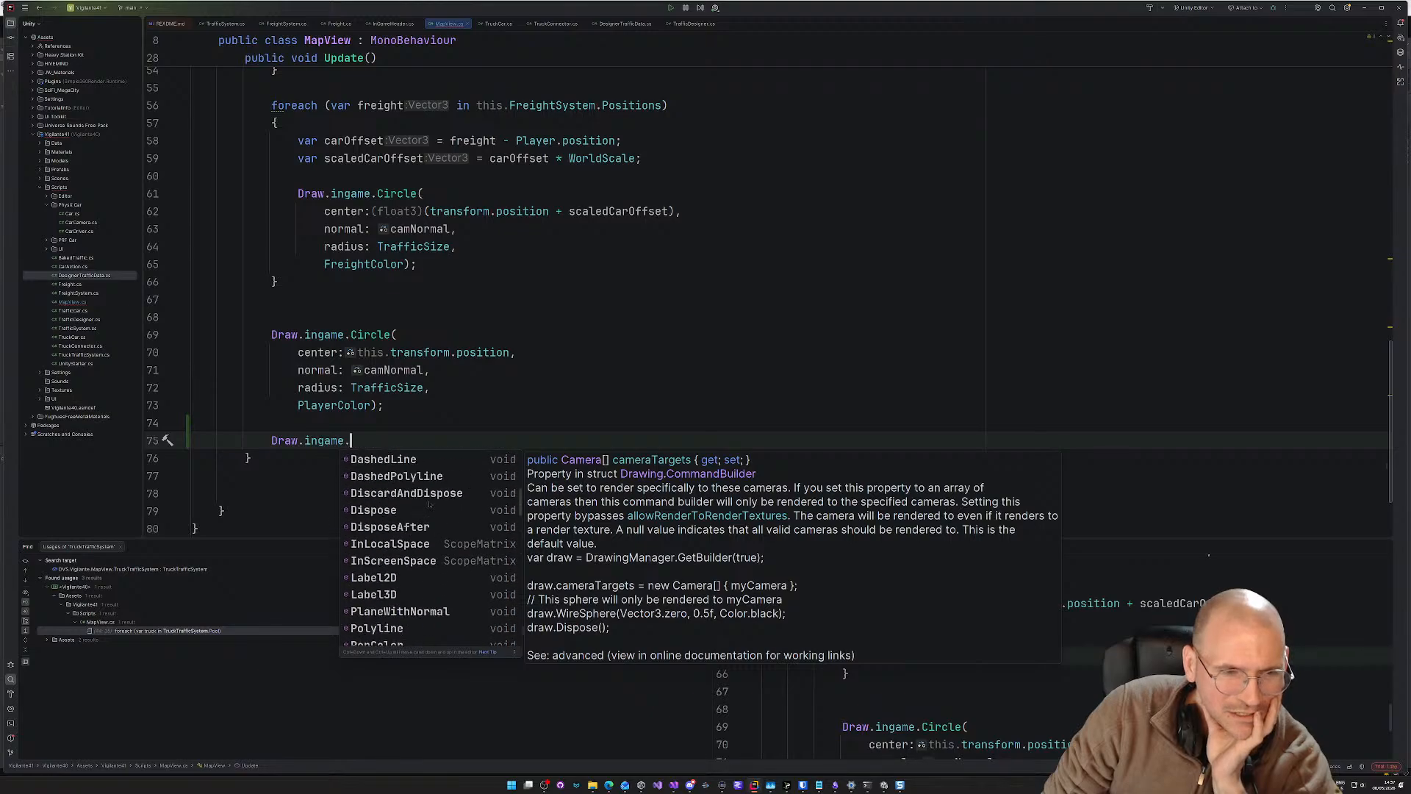
Step: Examine the WorldScale field in MapView and how the freight loop uses it to scale offsets and draw circles
key("Escape")
key("ctrl+shift+Left")
key("ctrl+shift+Left")
key("ctrl+shift+Left")
key("ctrl+shift+Left")
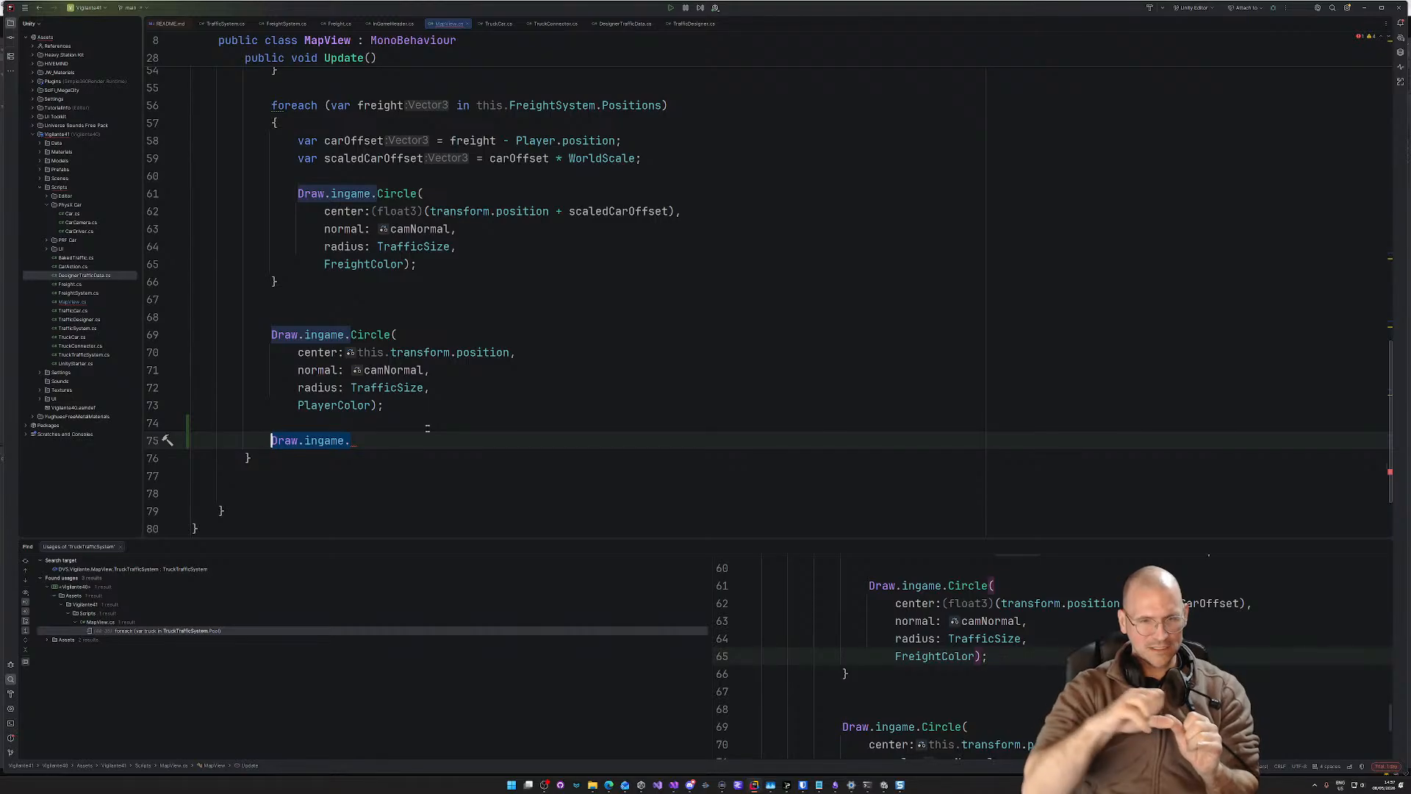
scroll(596, 321, "up", 9)
scroll(596, 321, "up", 9)
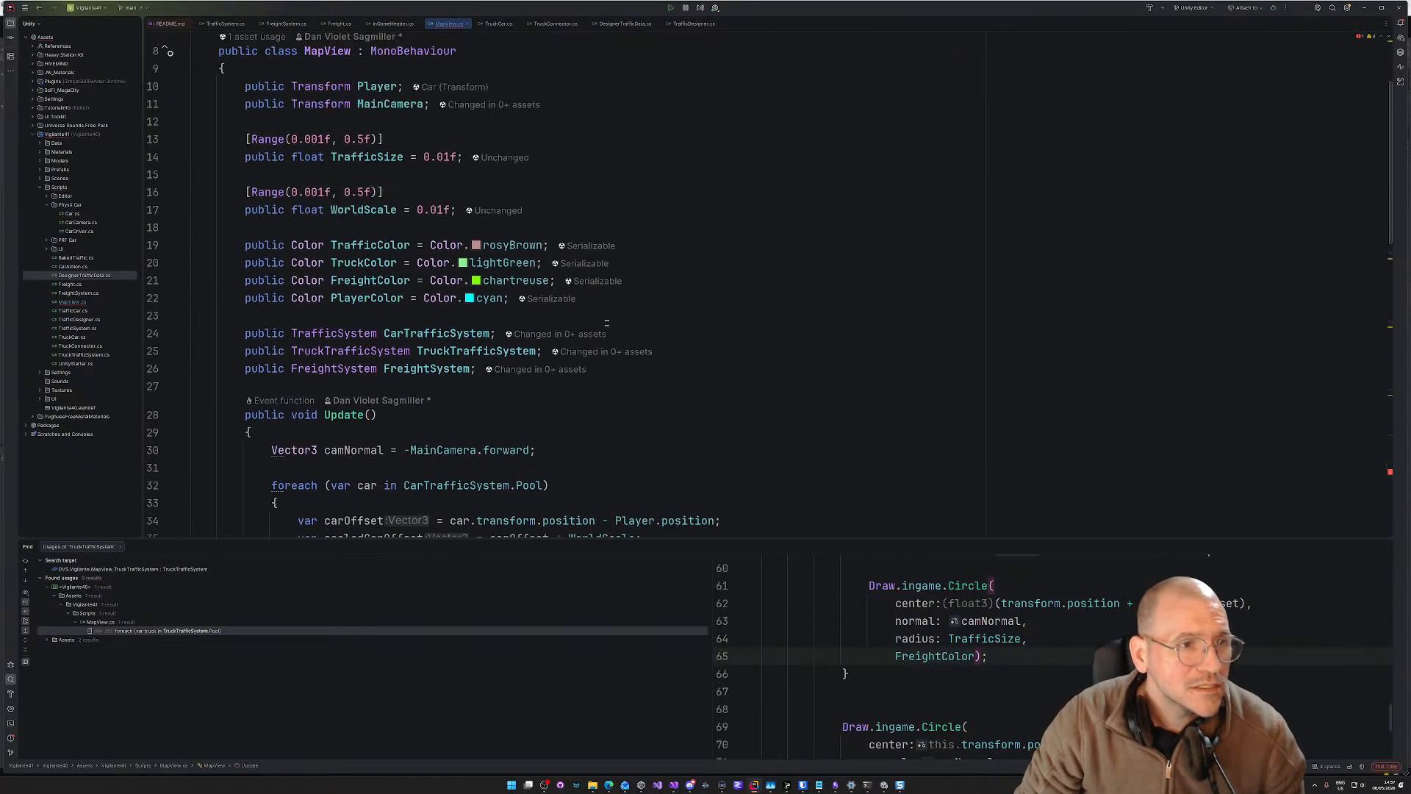
double_click(364, 334)
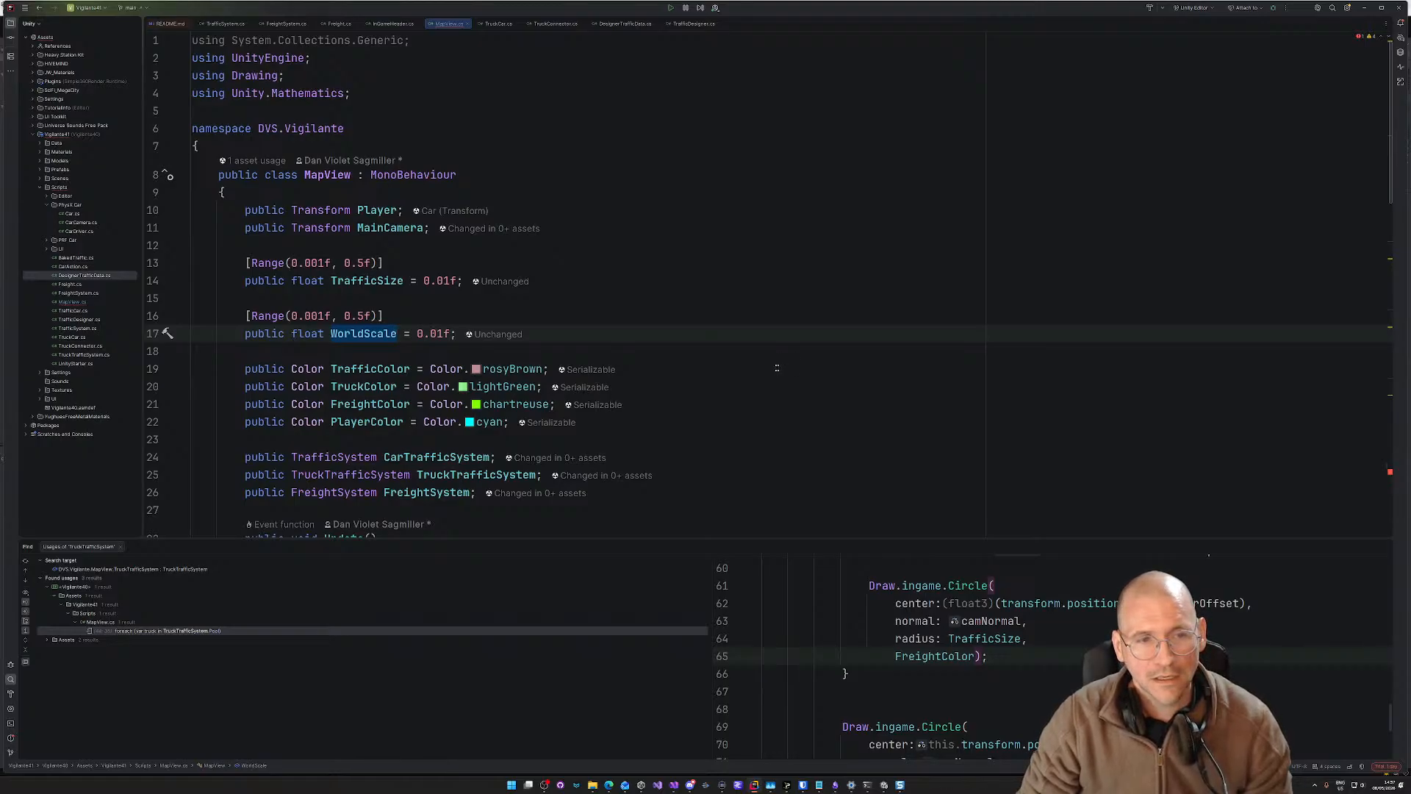
scroll(777, 367, "down", 13)
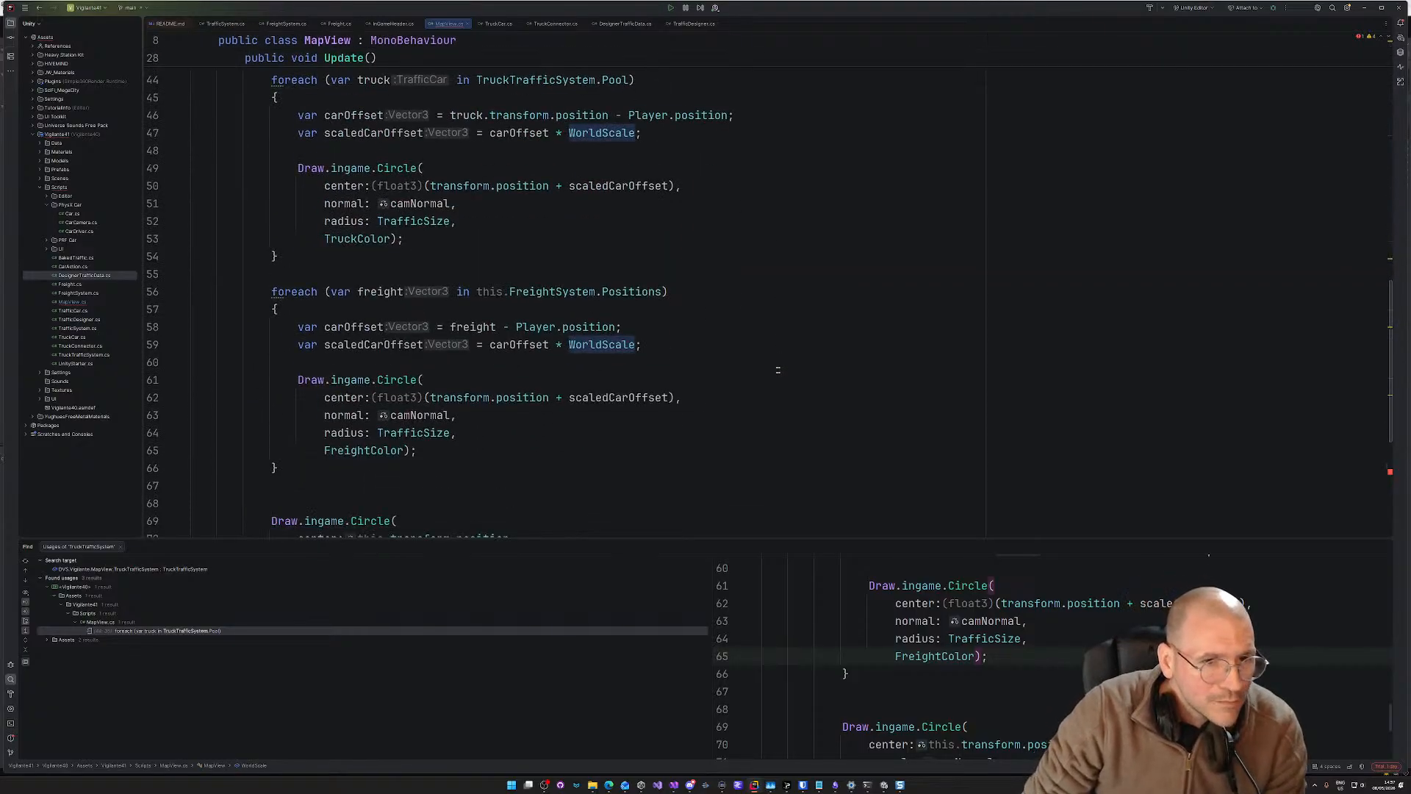
left_click(548, 345)
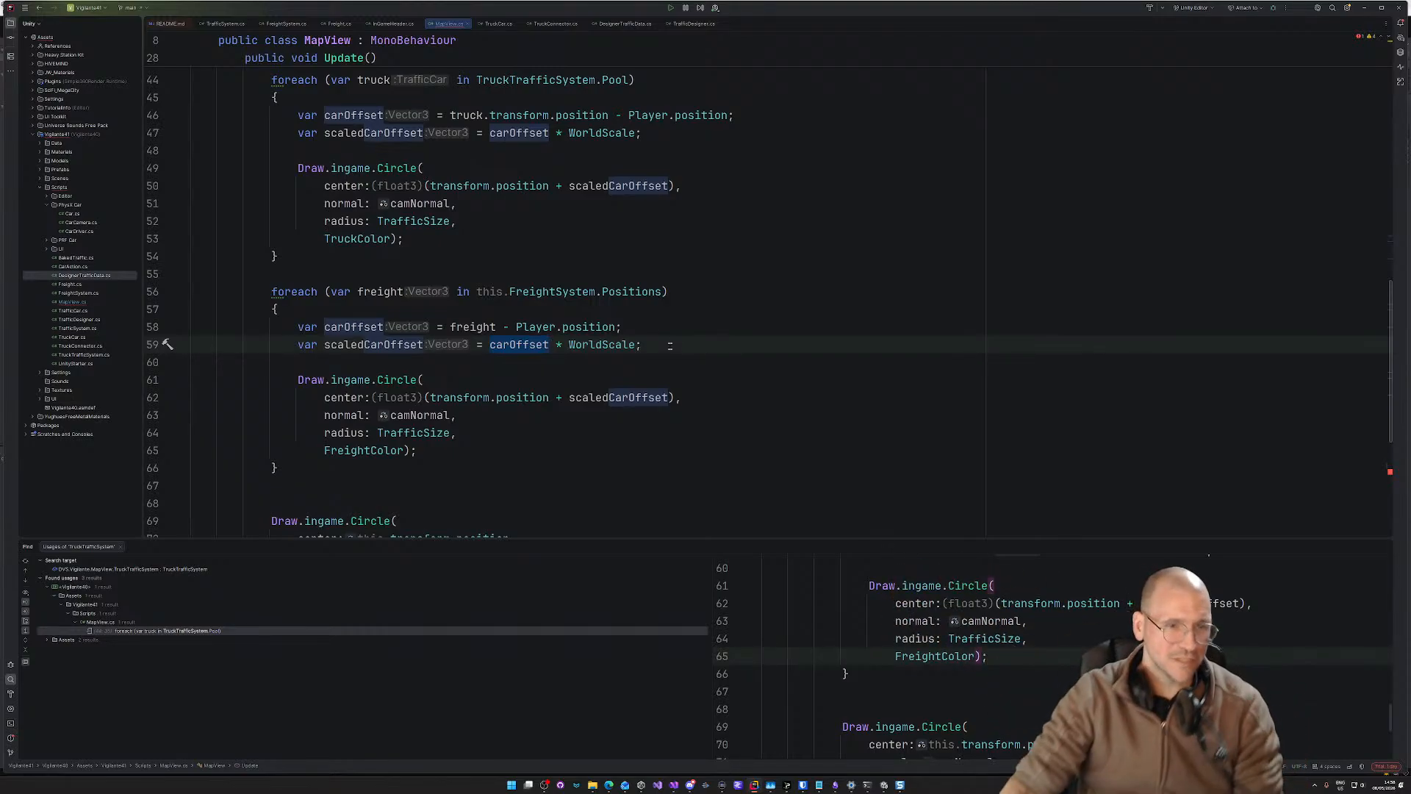
double_click(397, 380)
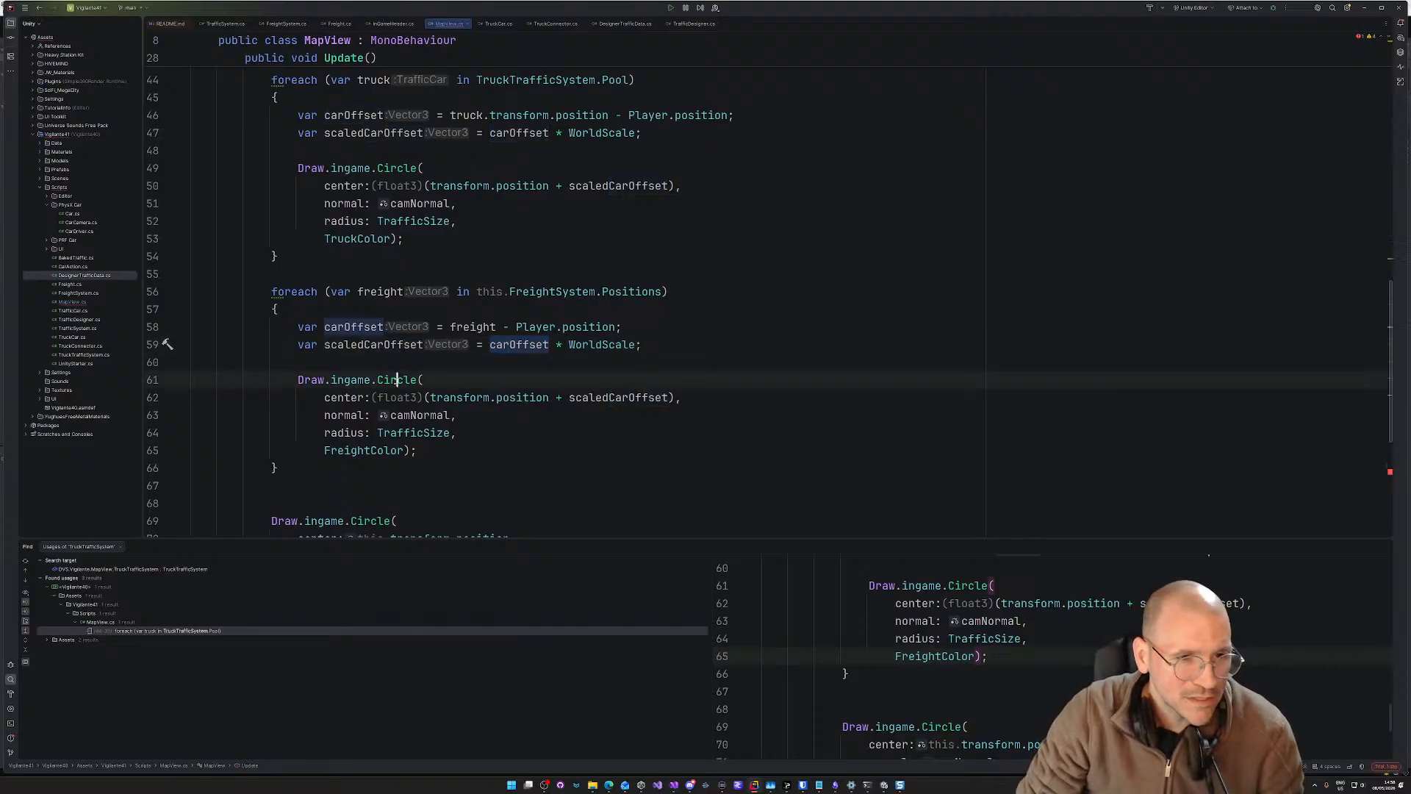
scroll(816, 391, "down", 6)
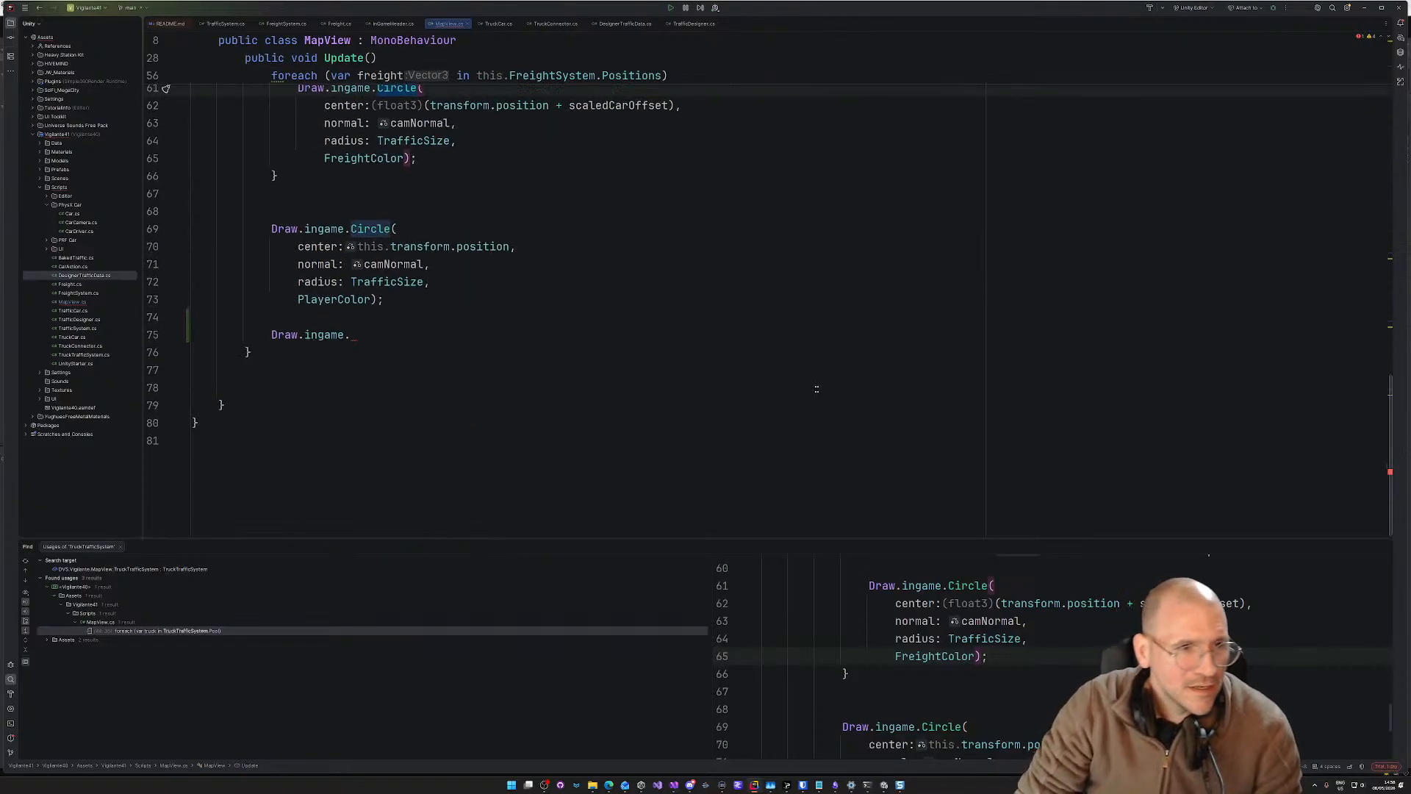
Step: Delete the unfinished Draw.ingame call at the end of the Update method
left_click(361, 336)
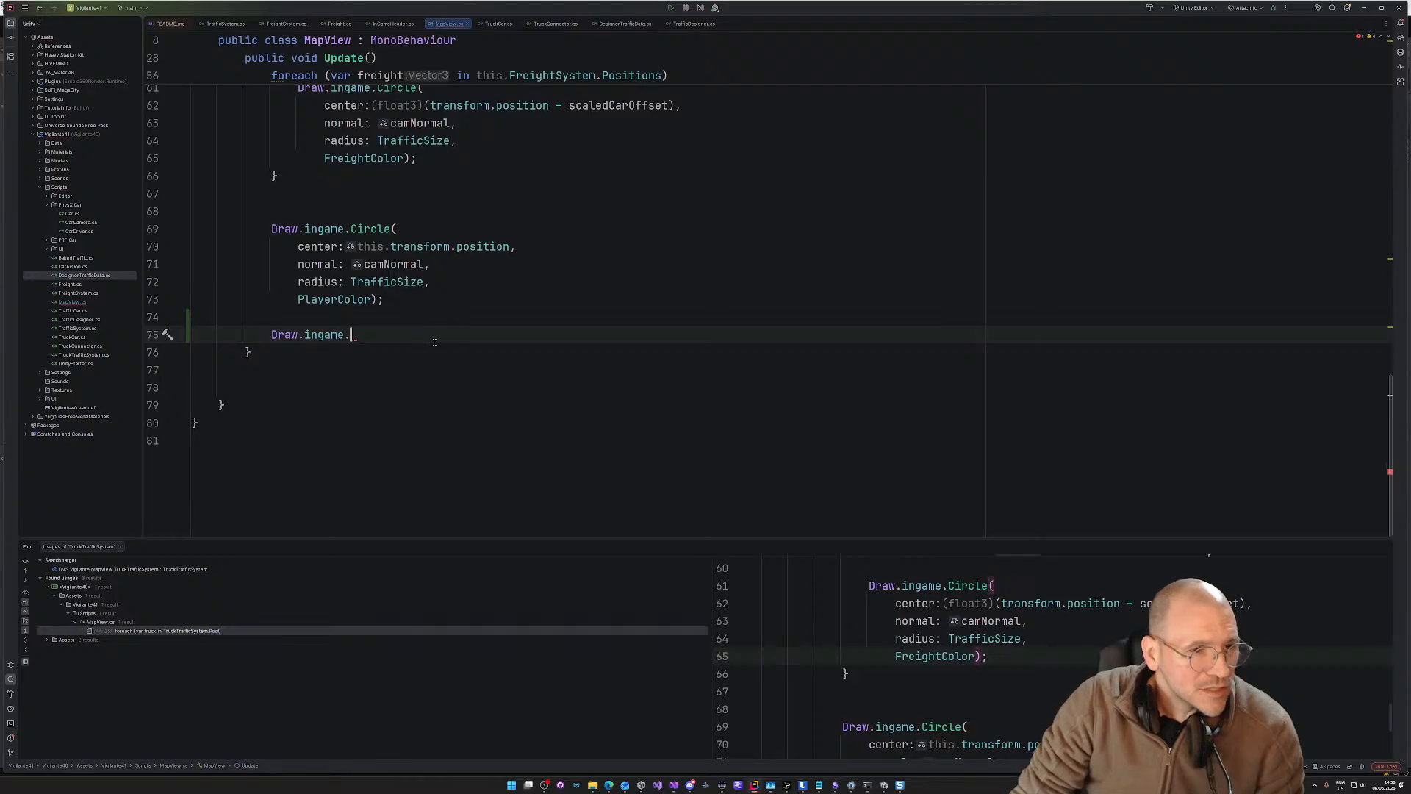
left_click_drag(370, 335, 267, 335)
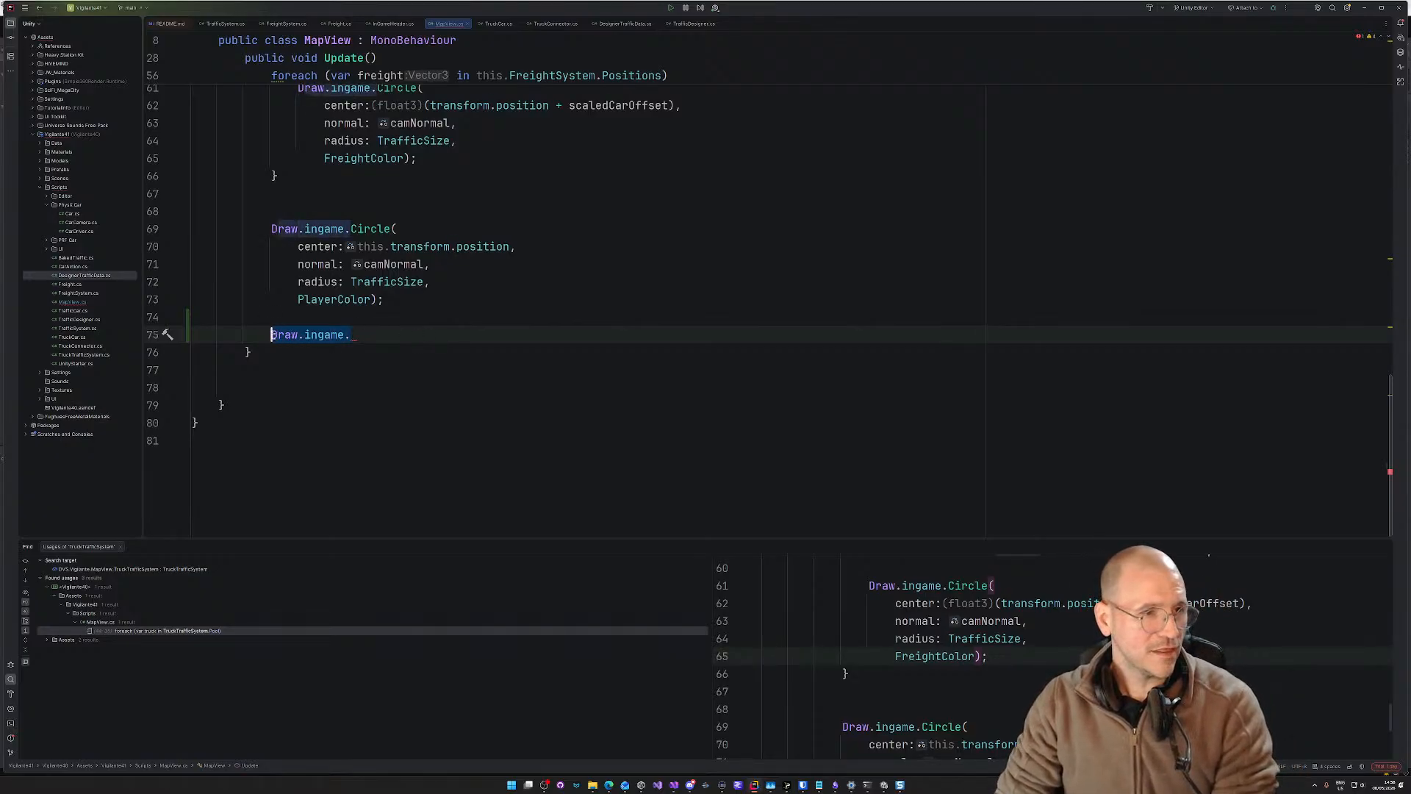
key("BackSpace")
key("alt+Tab")
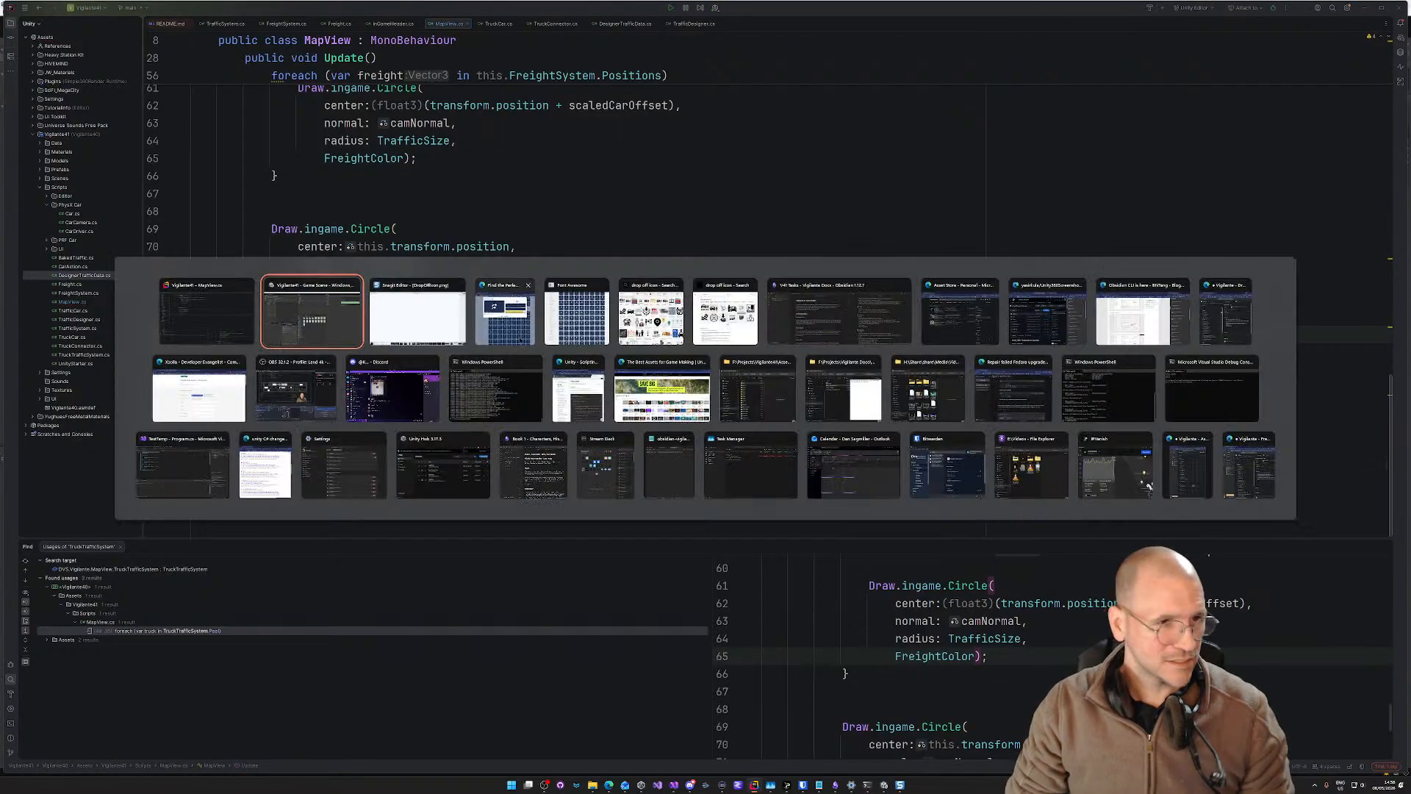
key("Escape")
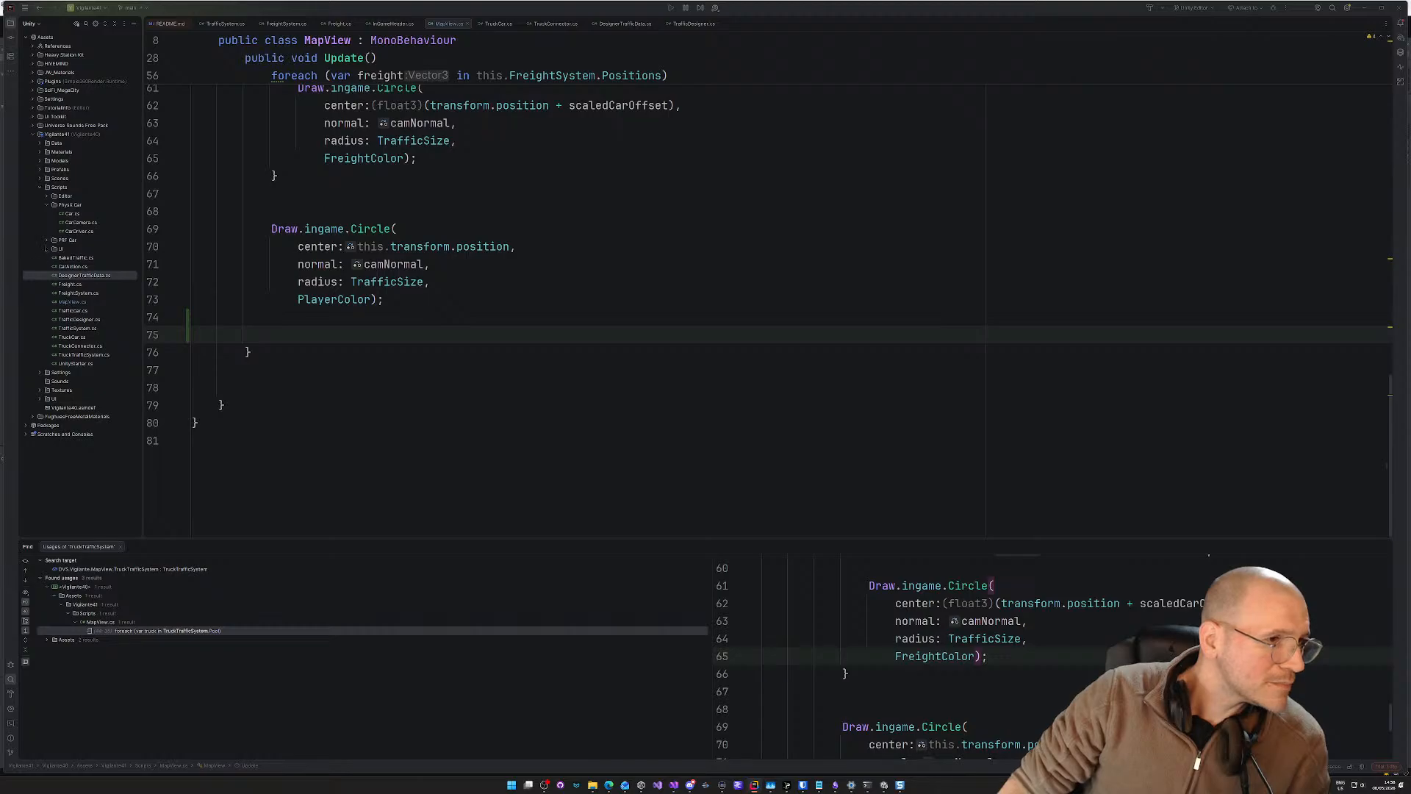
Step: Open the CarAction script from the Scripts folder and examine how OnActionClick releases and picks up freight
left_click(47, 240)
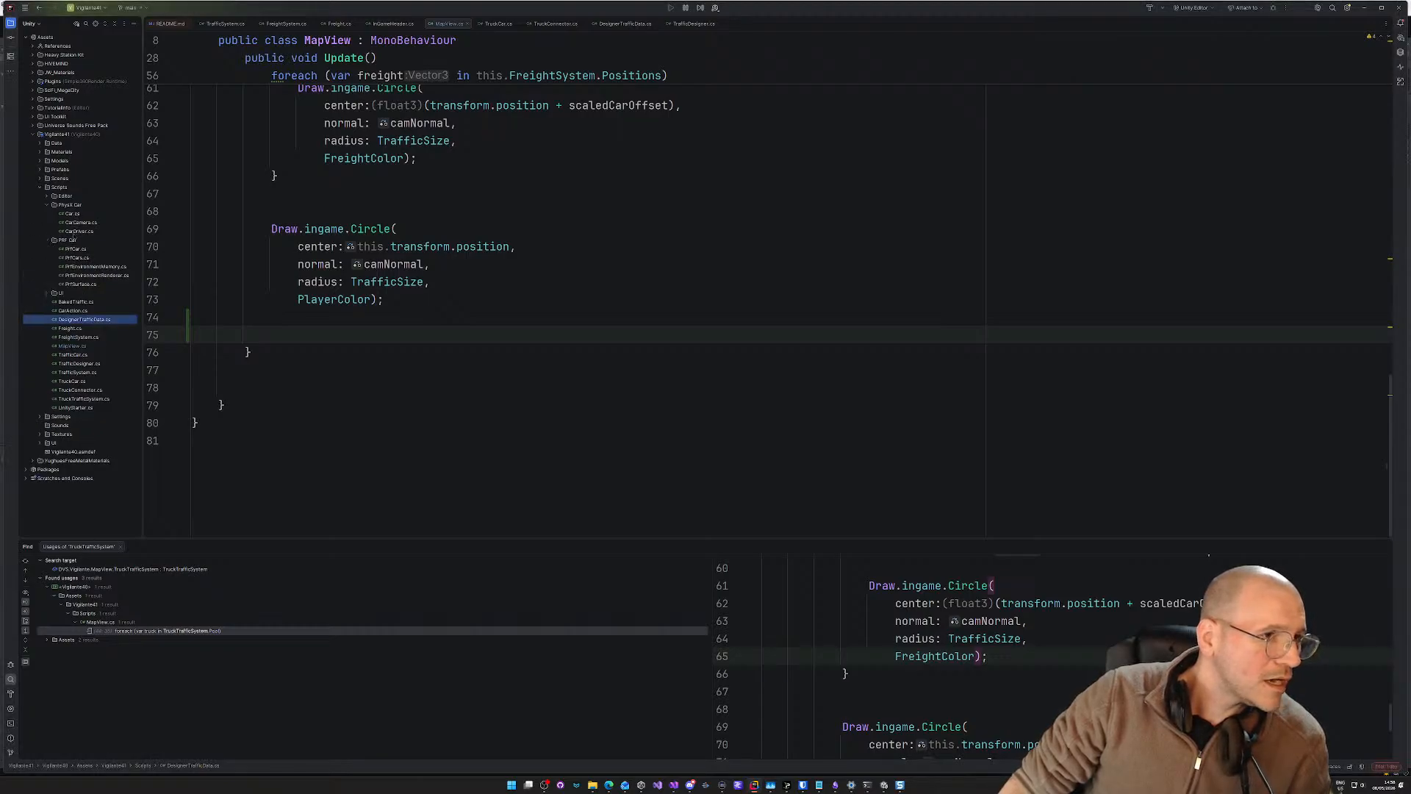
left_click(77, 231)
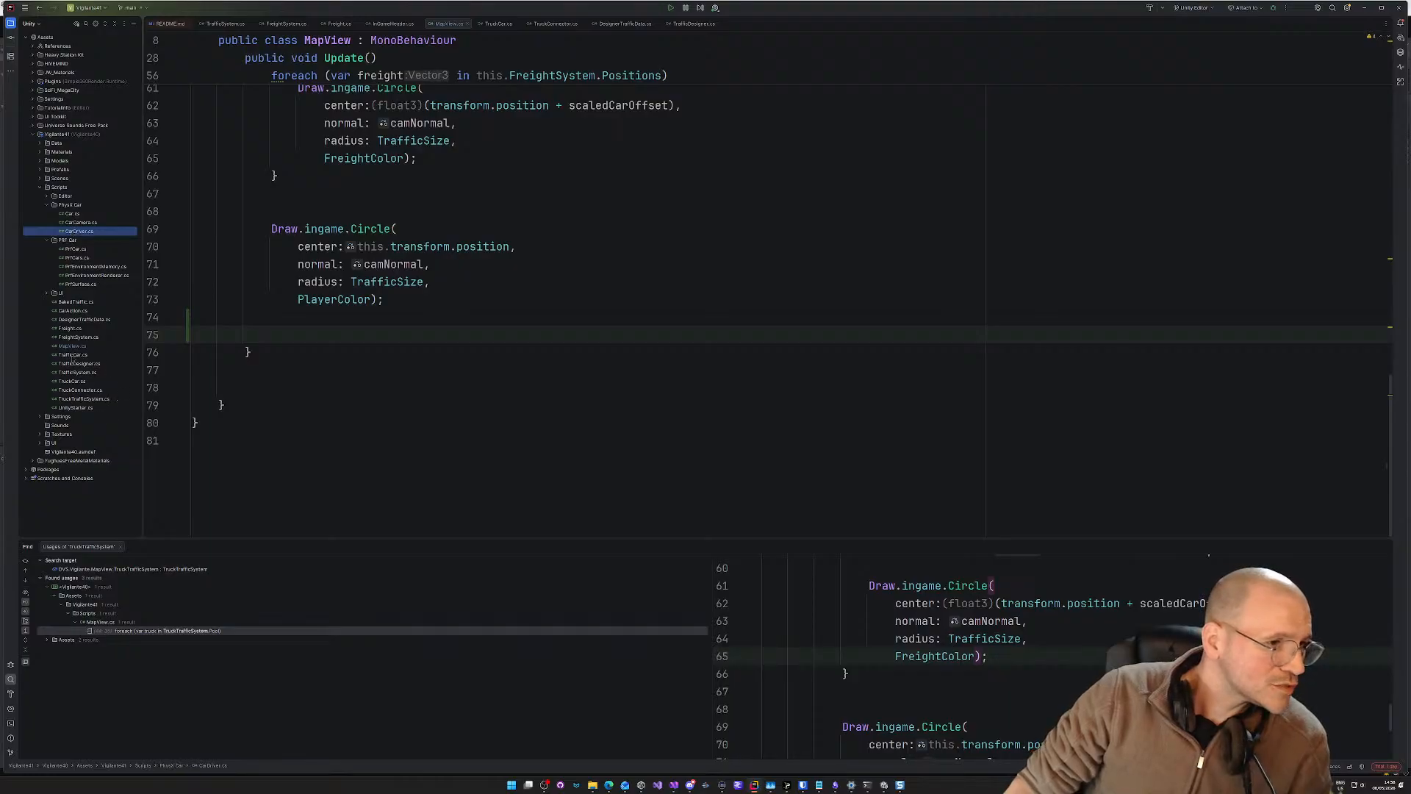
double_click(72, 310)
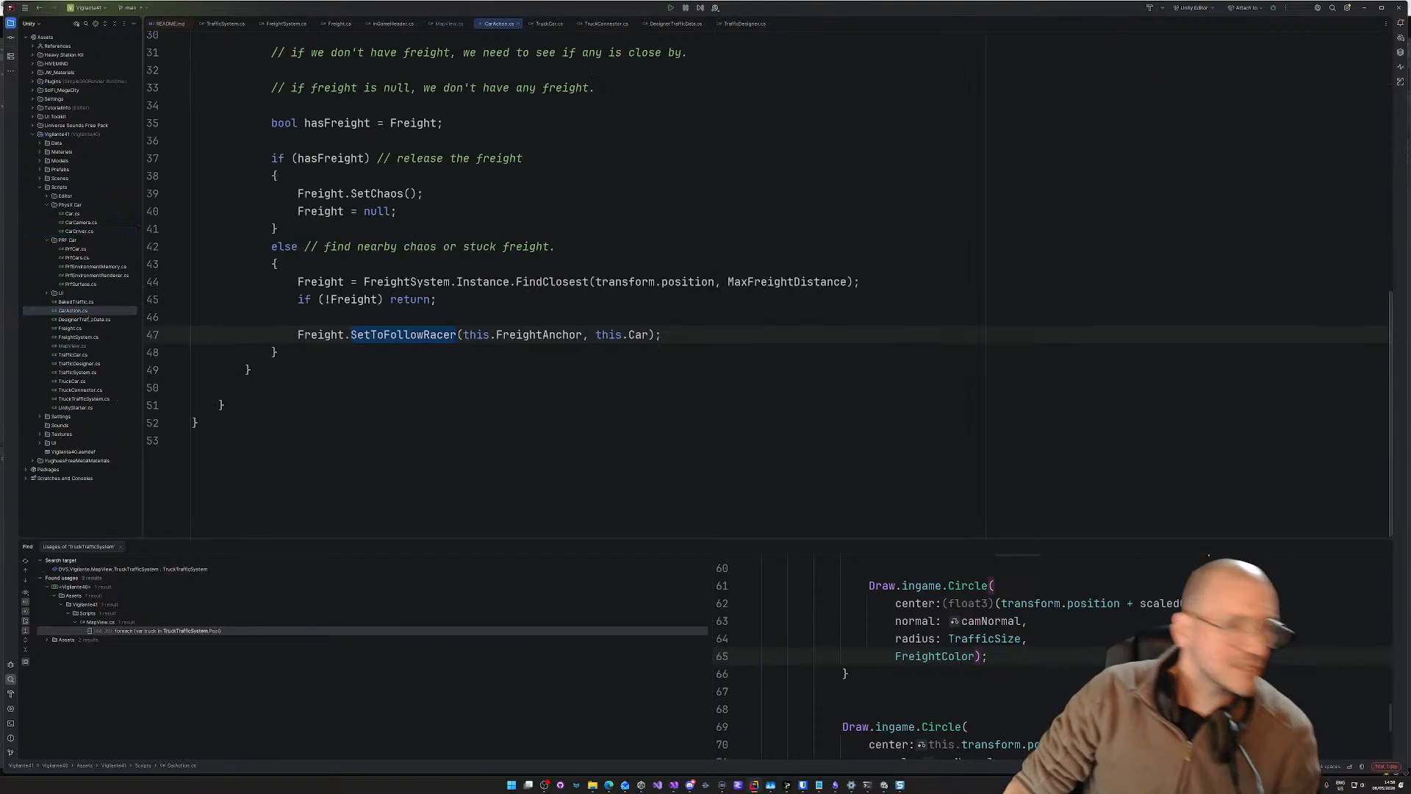
scroll(669, 214, "up", 10)
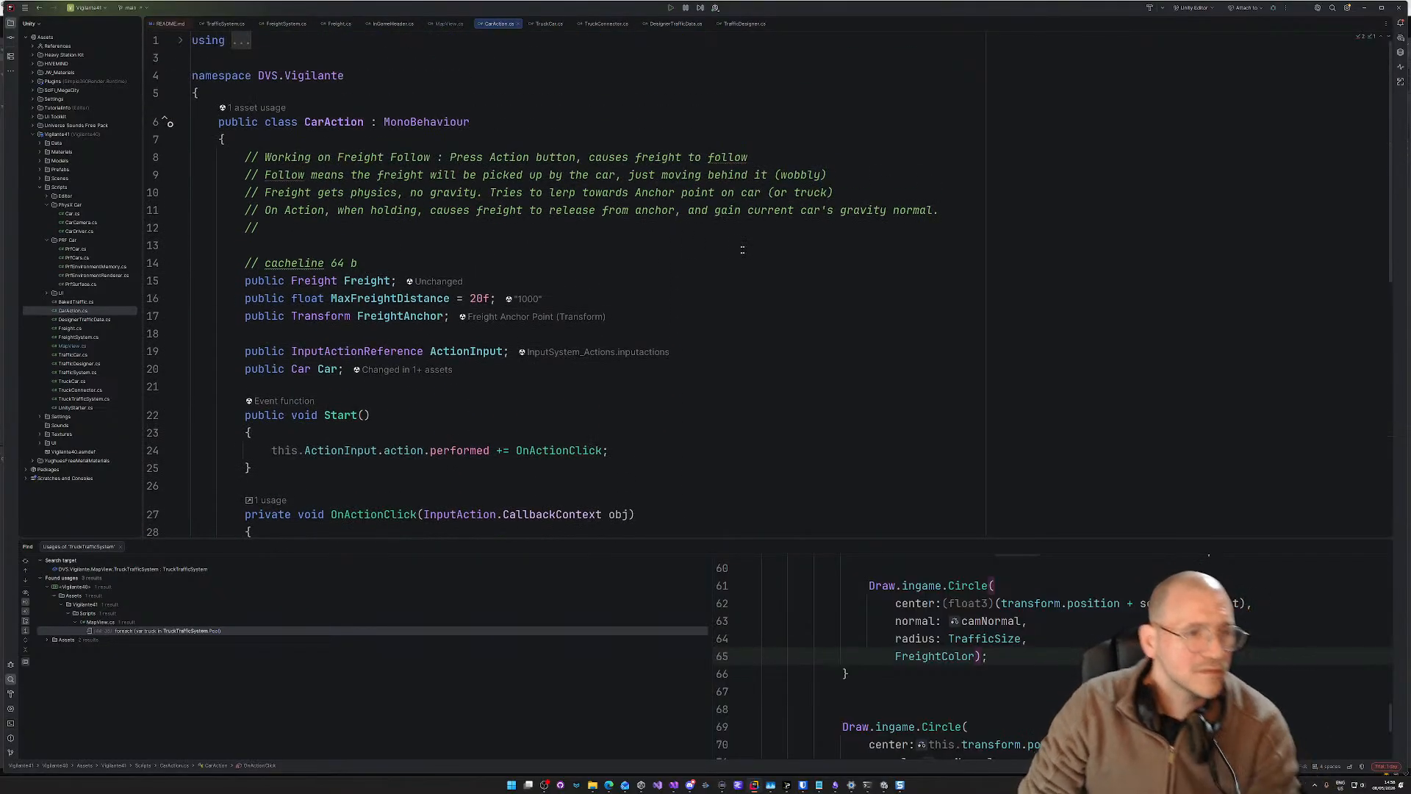
scroll(743, 250, "down", 5)
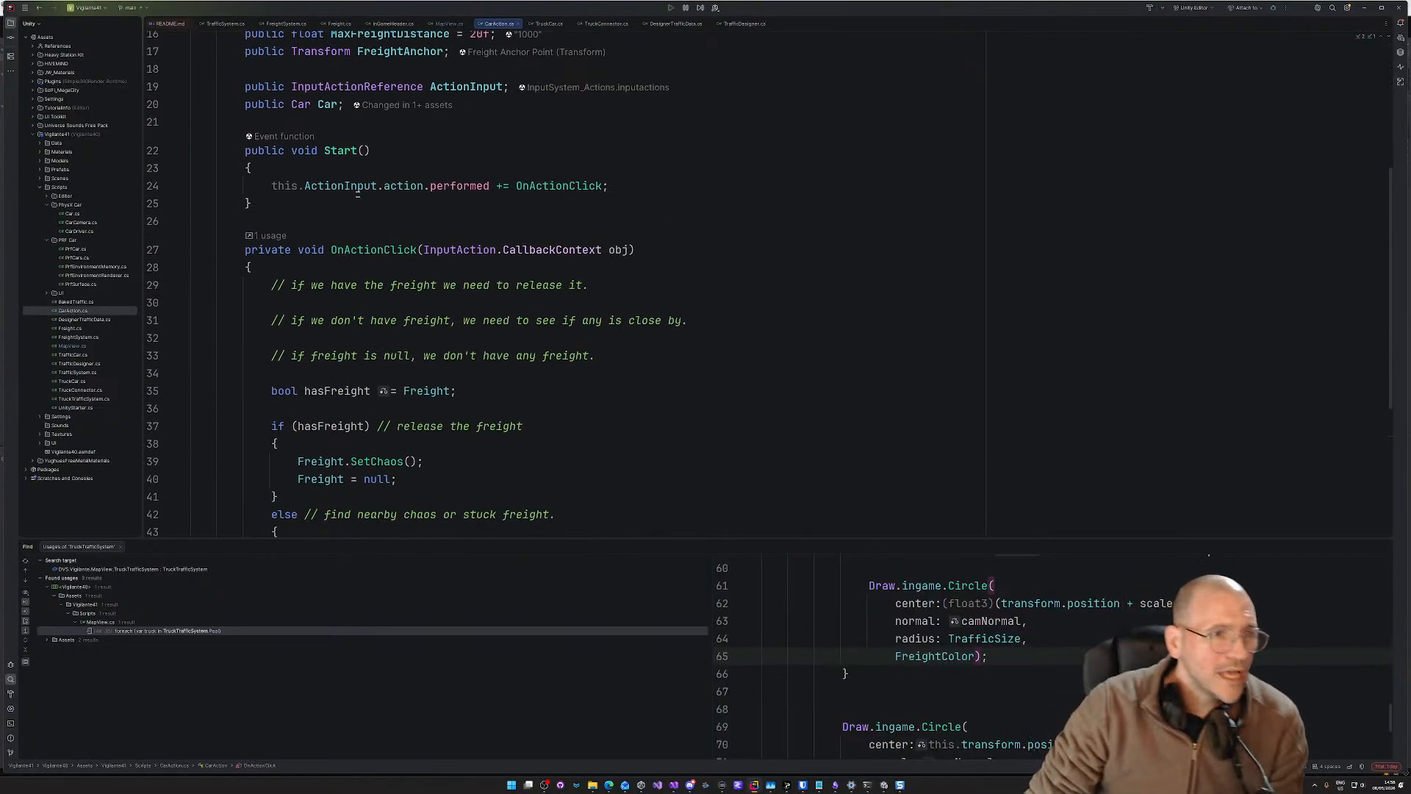
left_click_drag(331, 250, 694, 256)
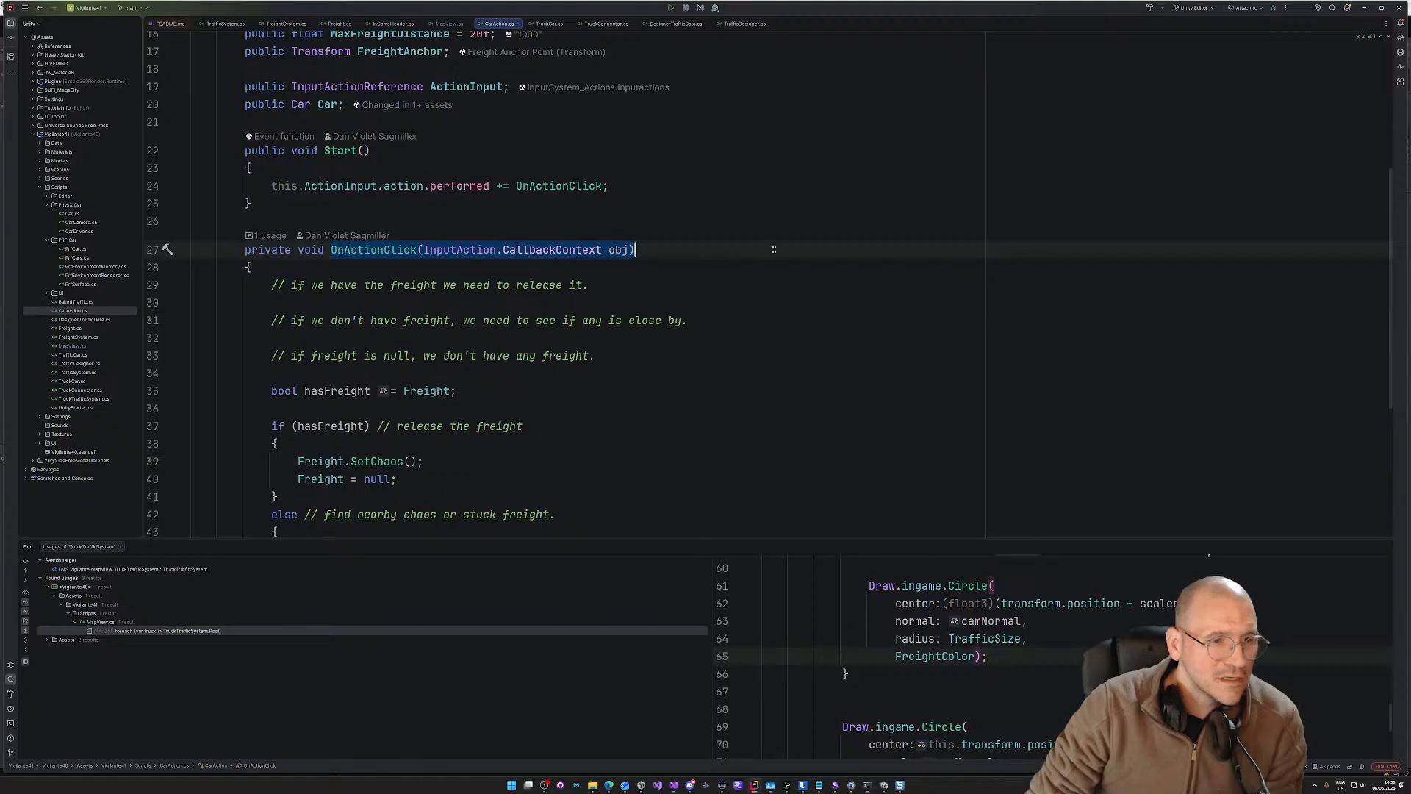
scroll(331, 220, "down", 4)
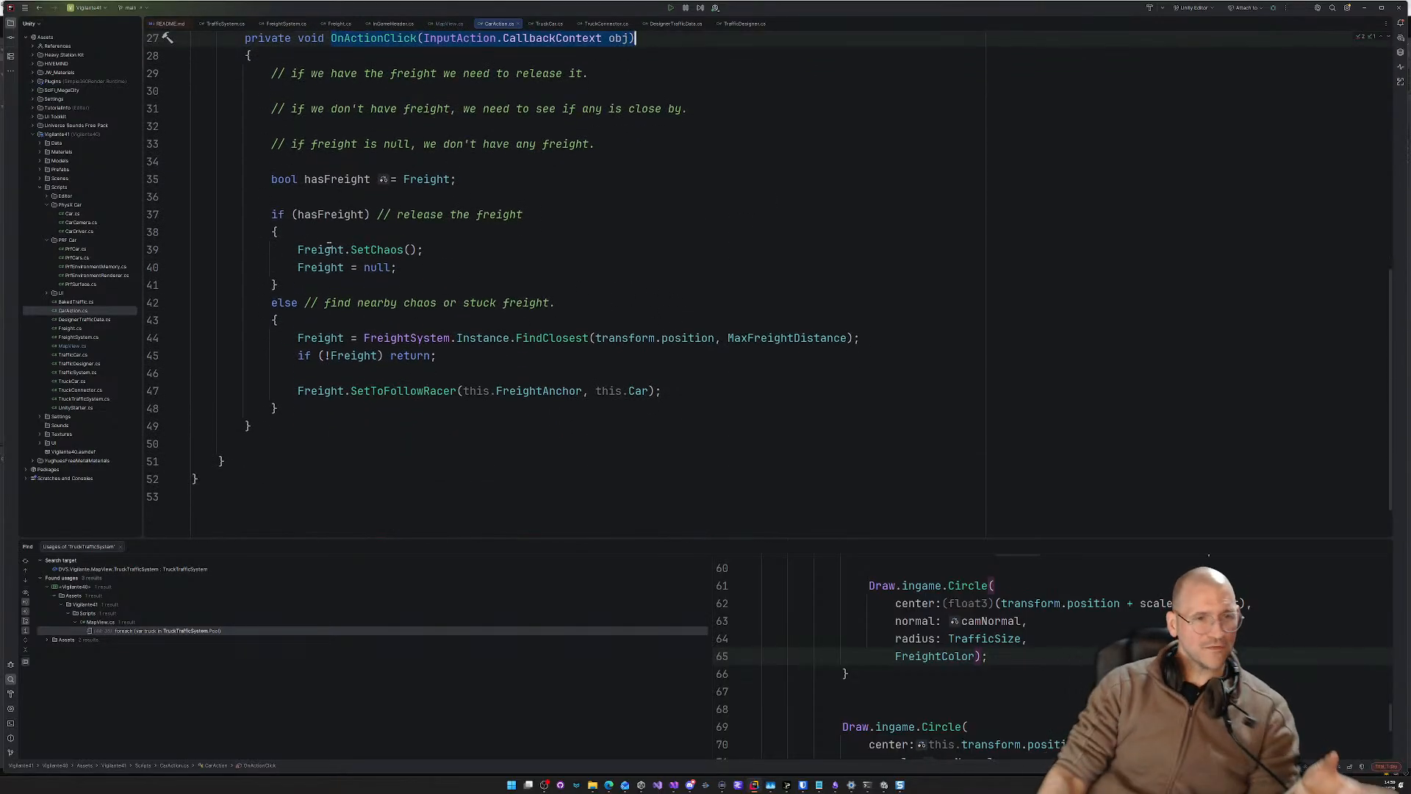
Step: Add the comment "Find and show the drop off points" after the SetToFollowRacer call in OnActionClick, followed by a new line
mouse_move(328, 249)
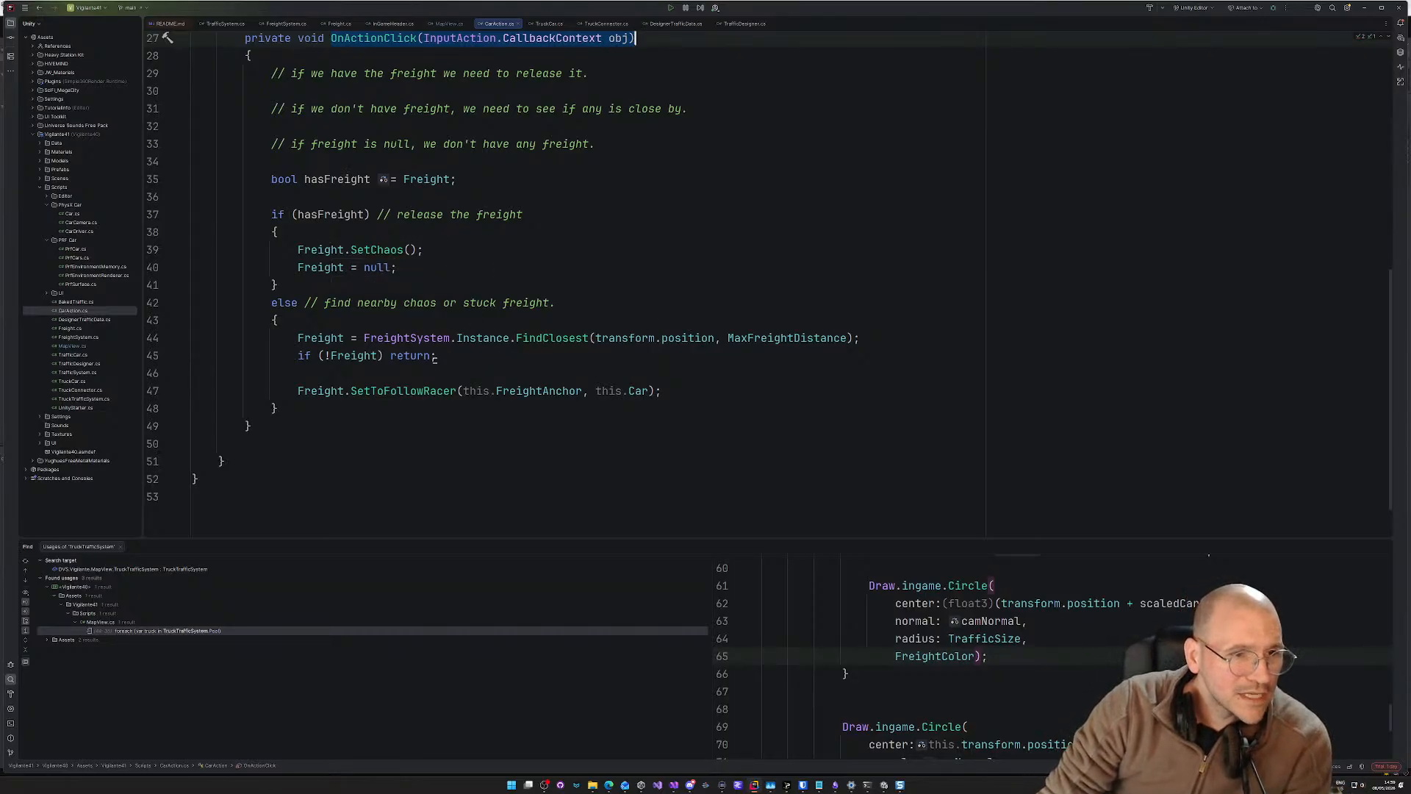
left_click(473, 358)
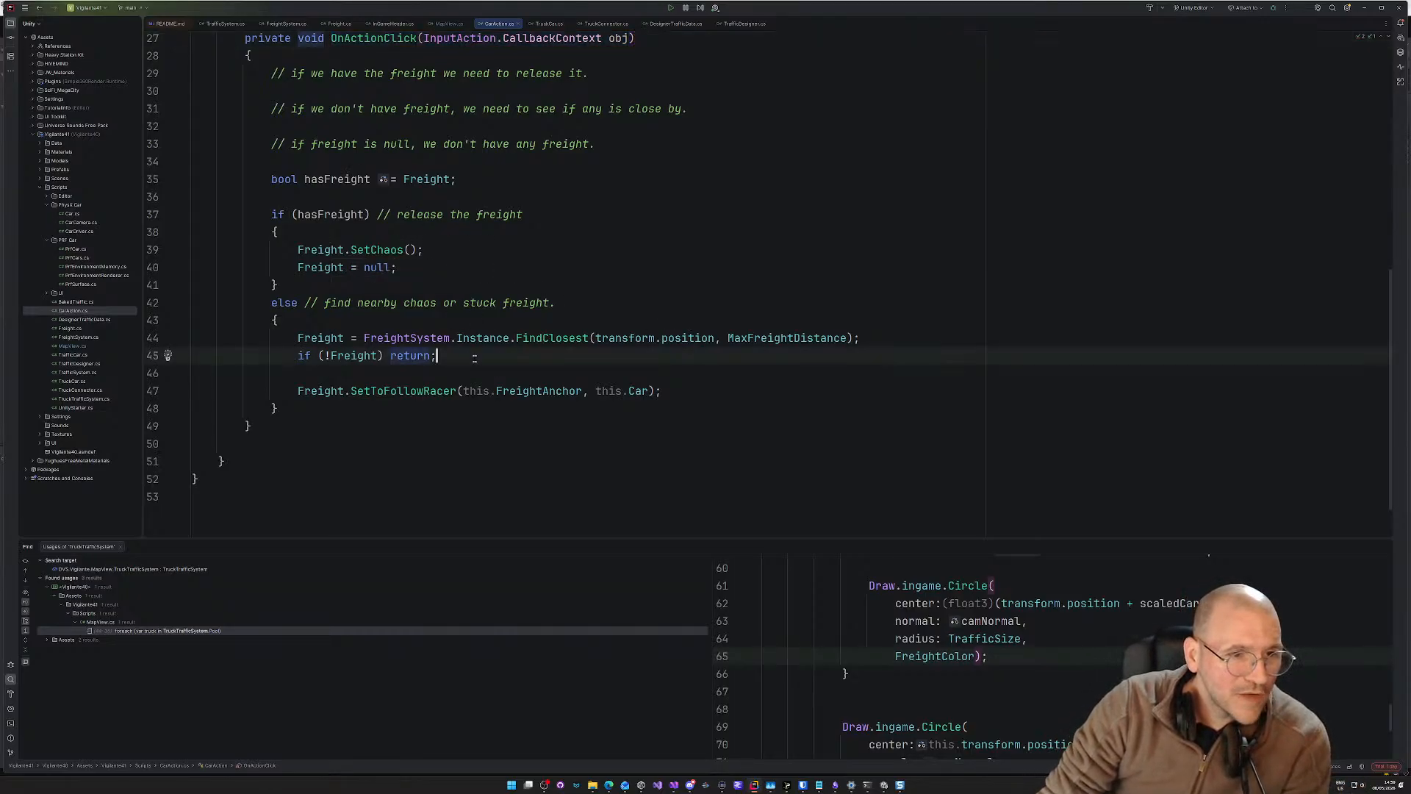
left_click(752, 392)
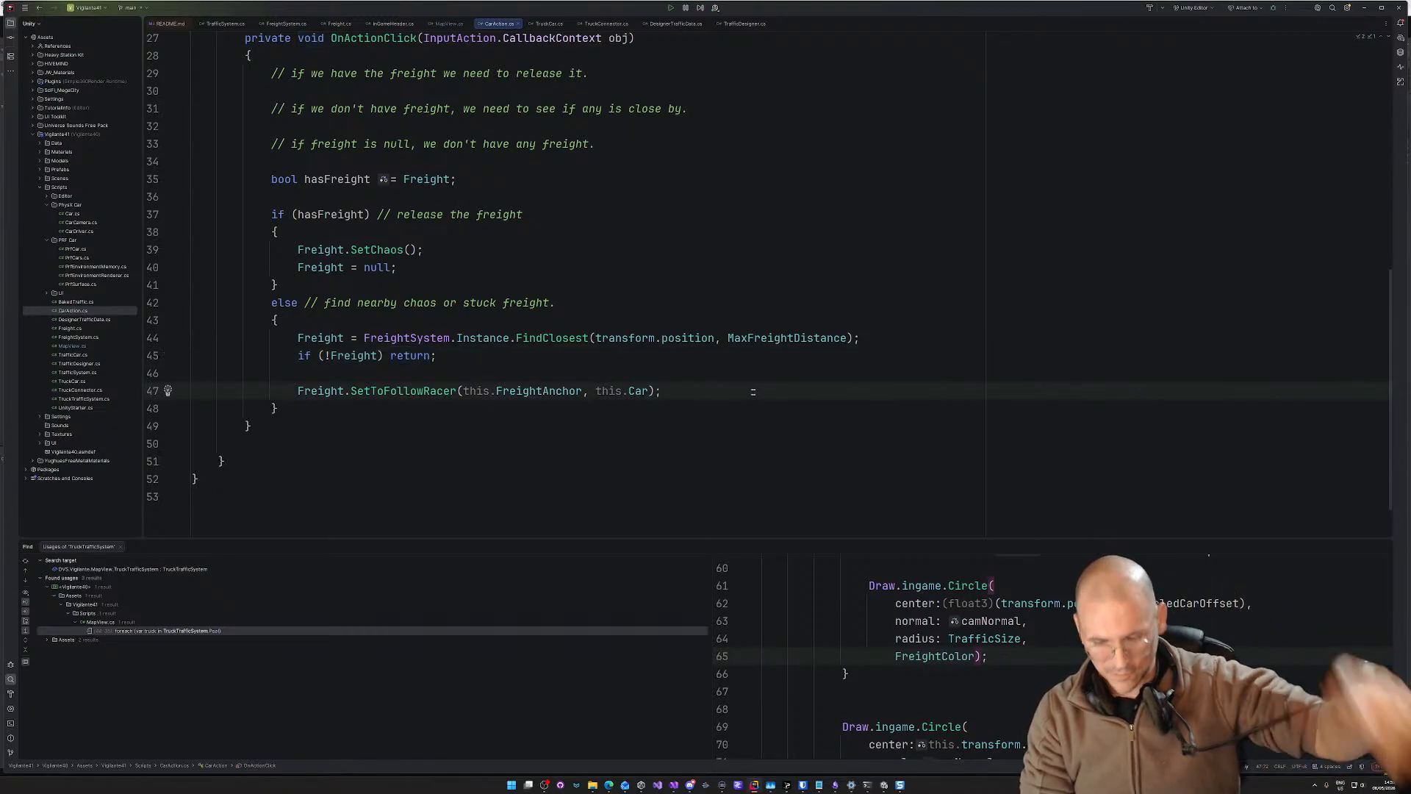
key("Return")
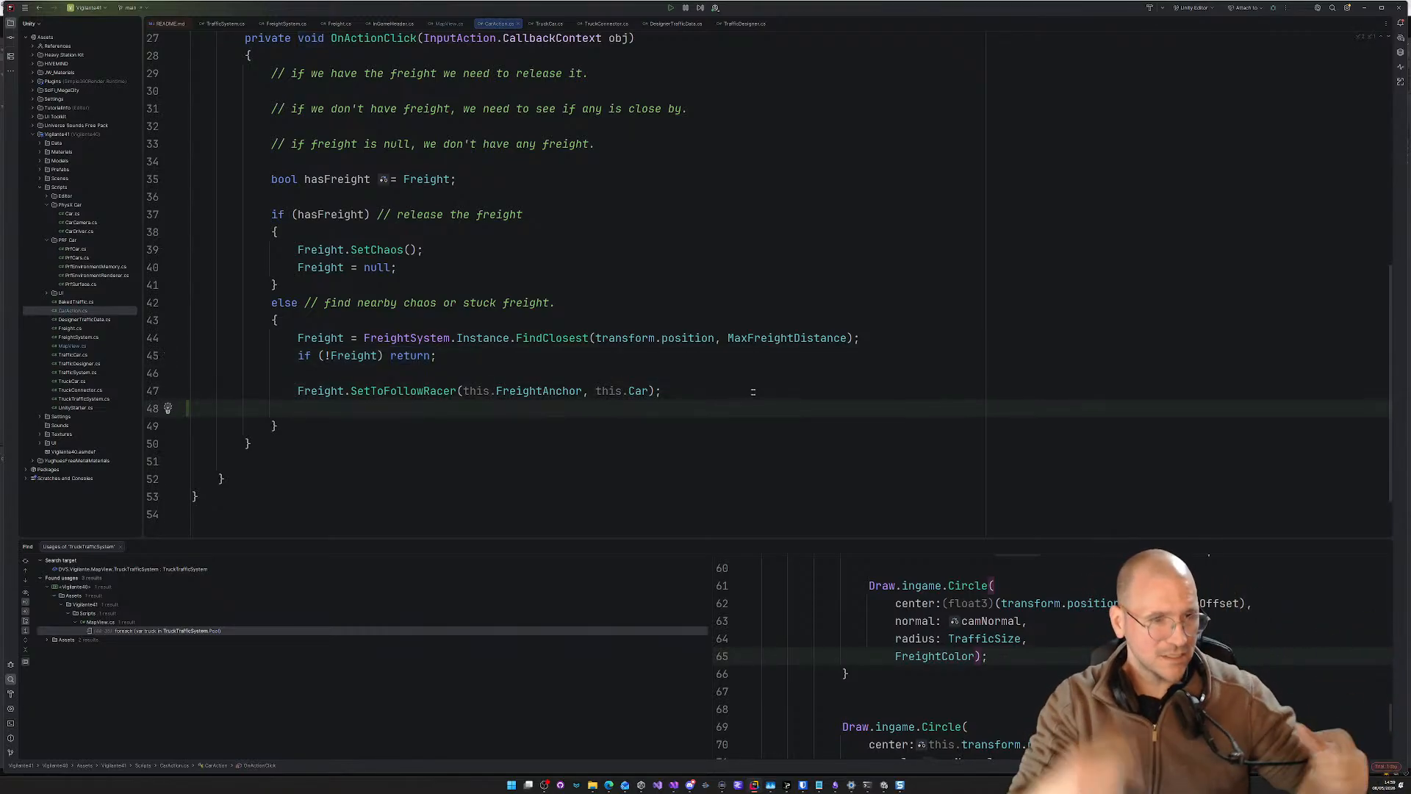
type("Fre")
key("BackSpace")
key("BackSpace")
key("BackSpace")
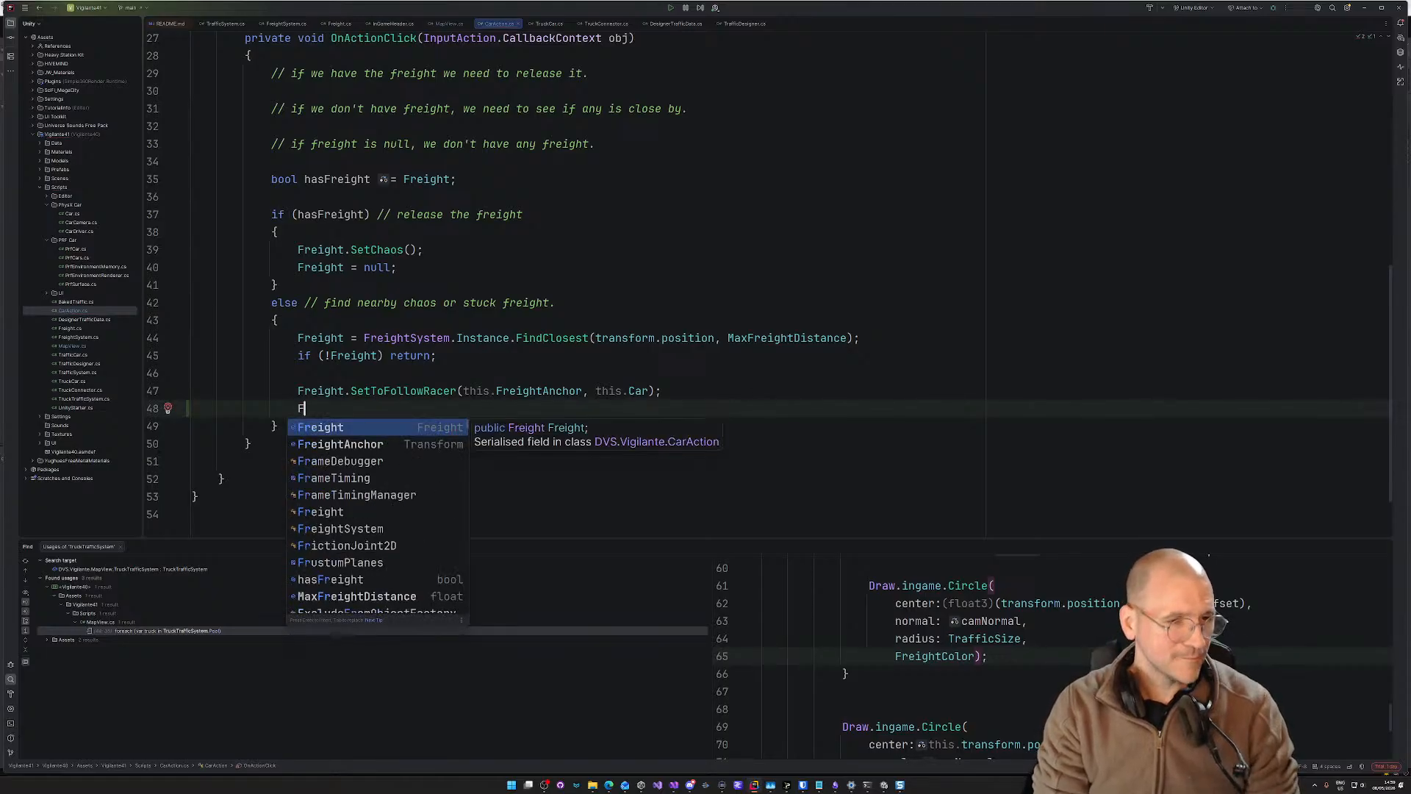
type("// ")
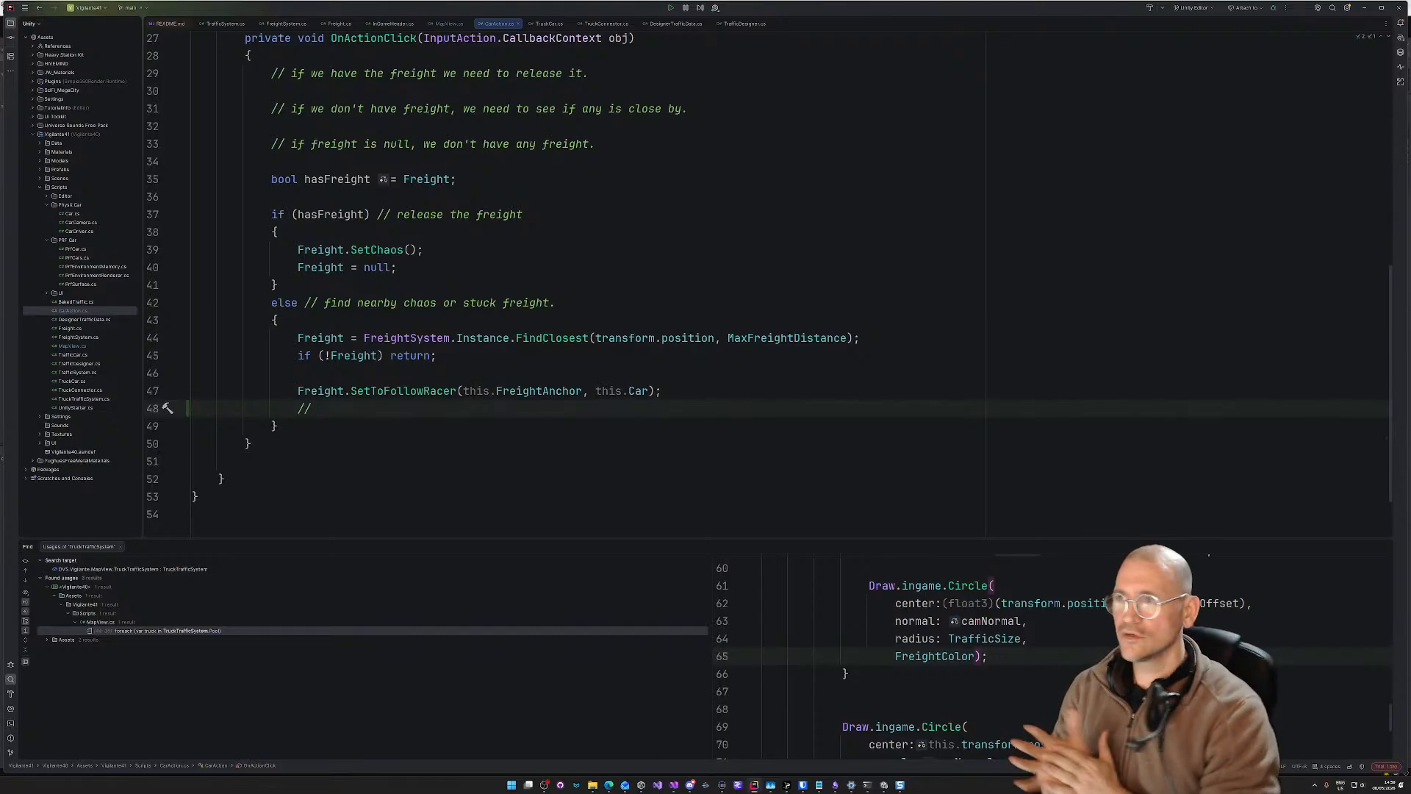
type("Fin")
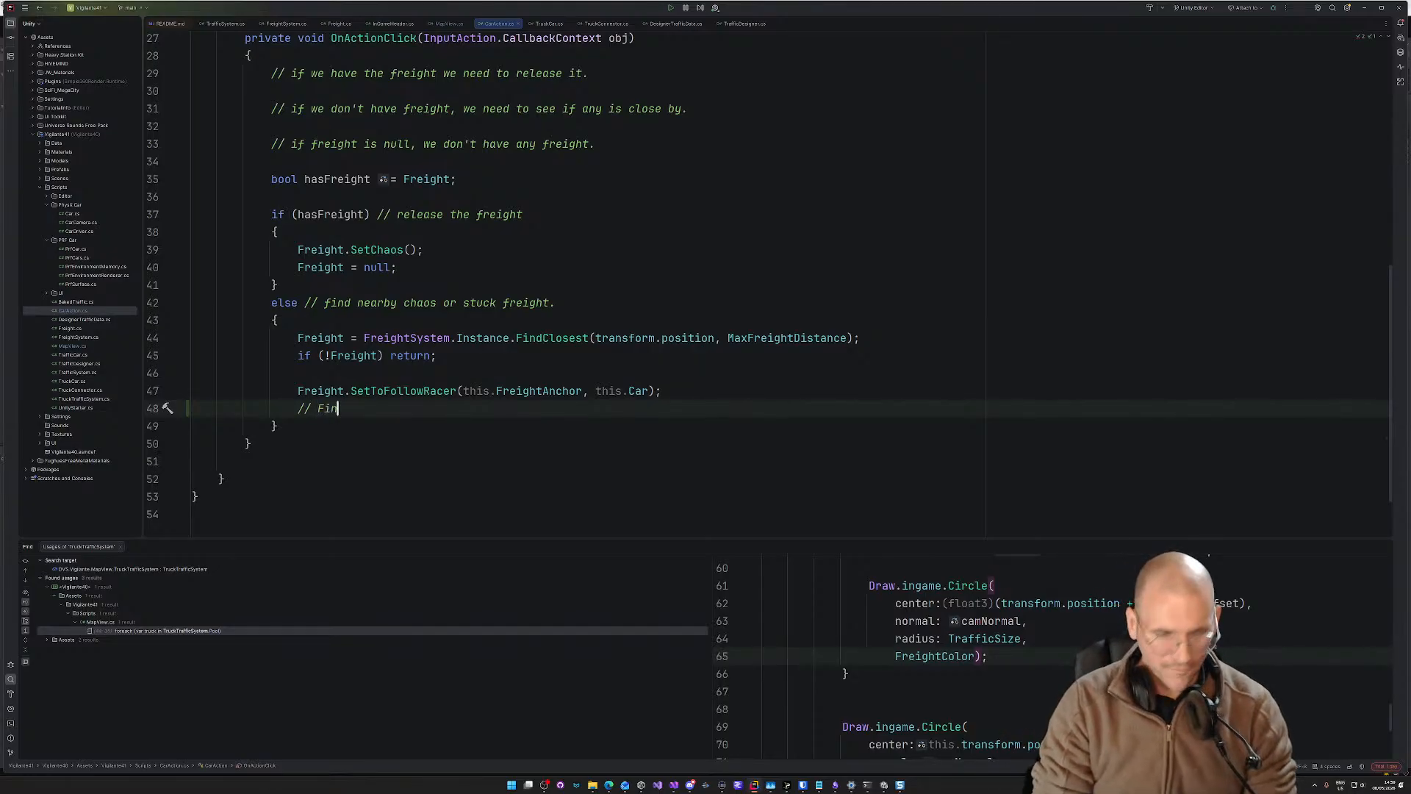
type("d and")
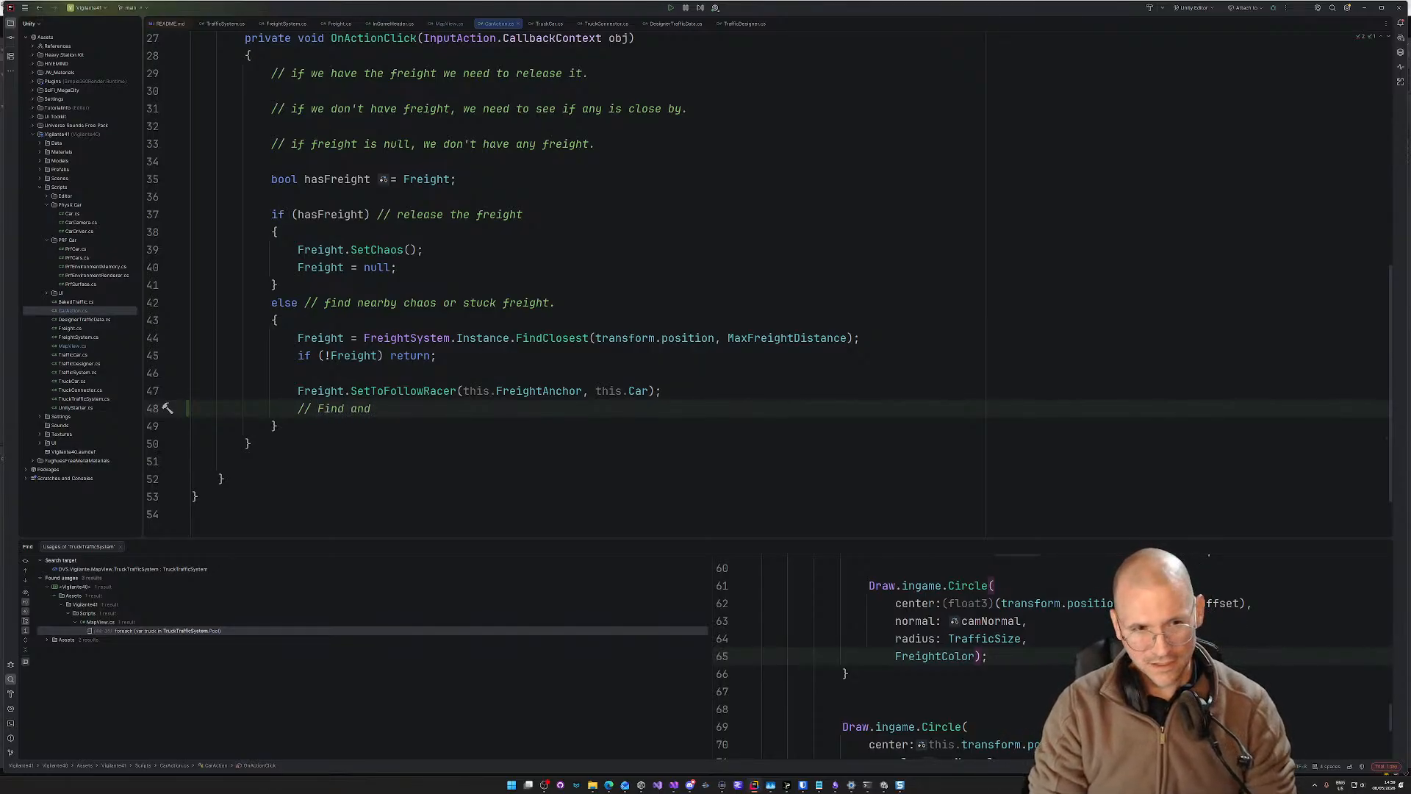
type(" show the drop ")
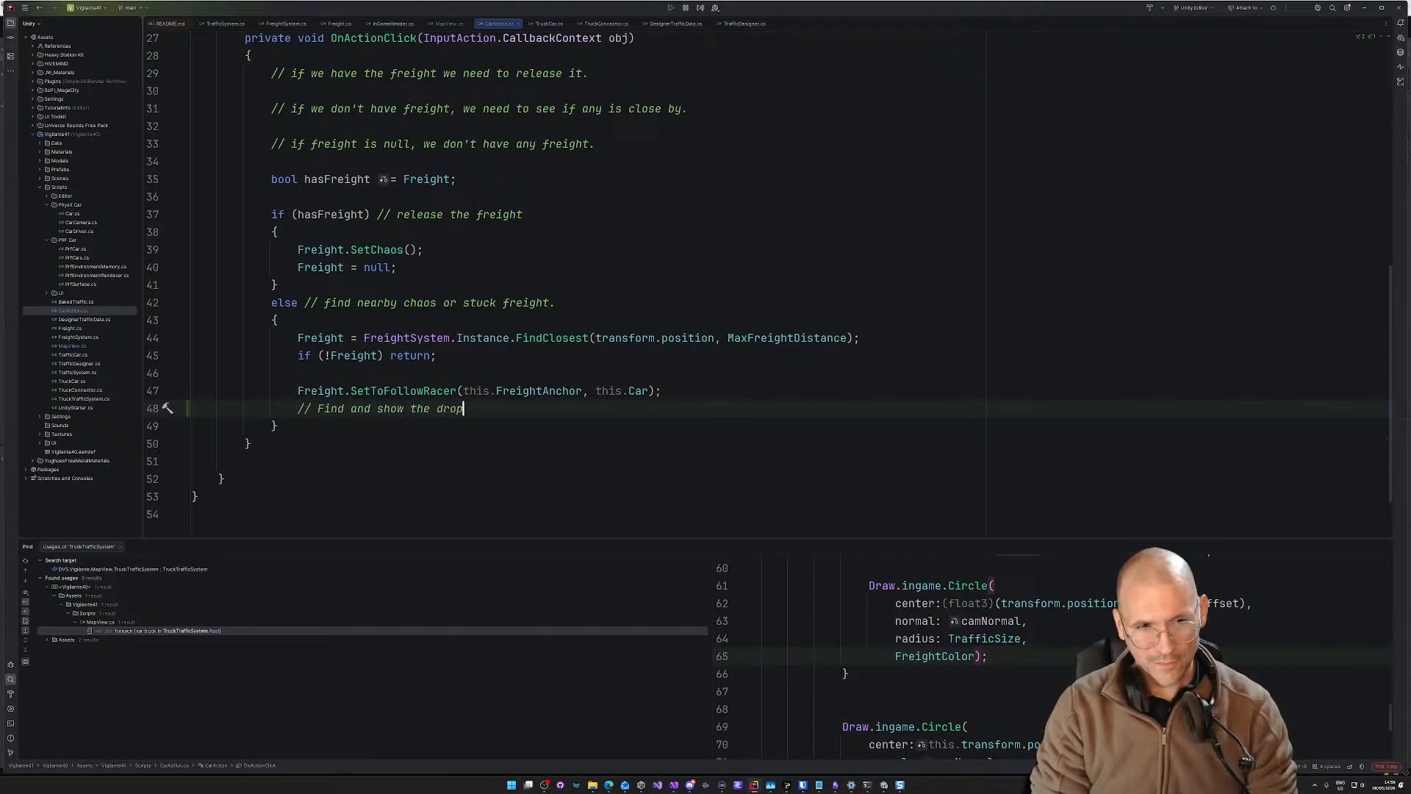
type("off points")
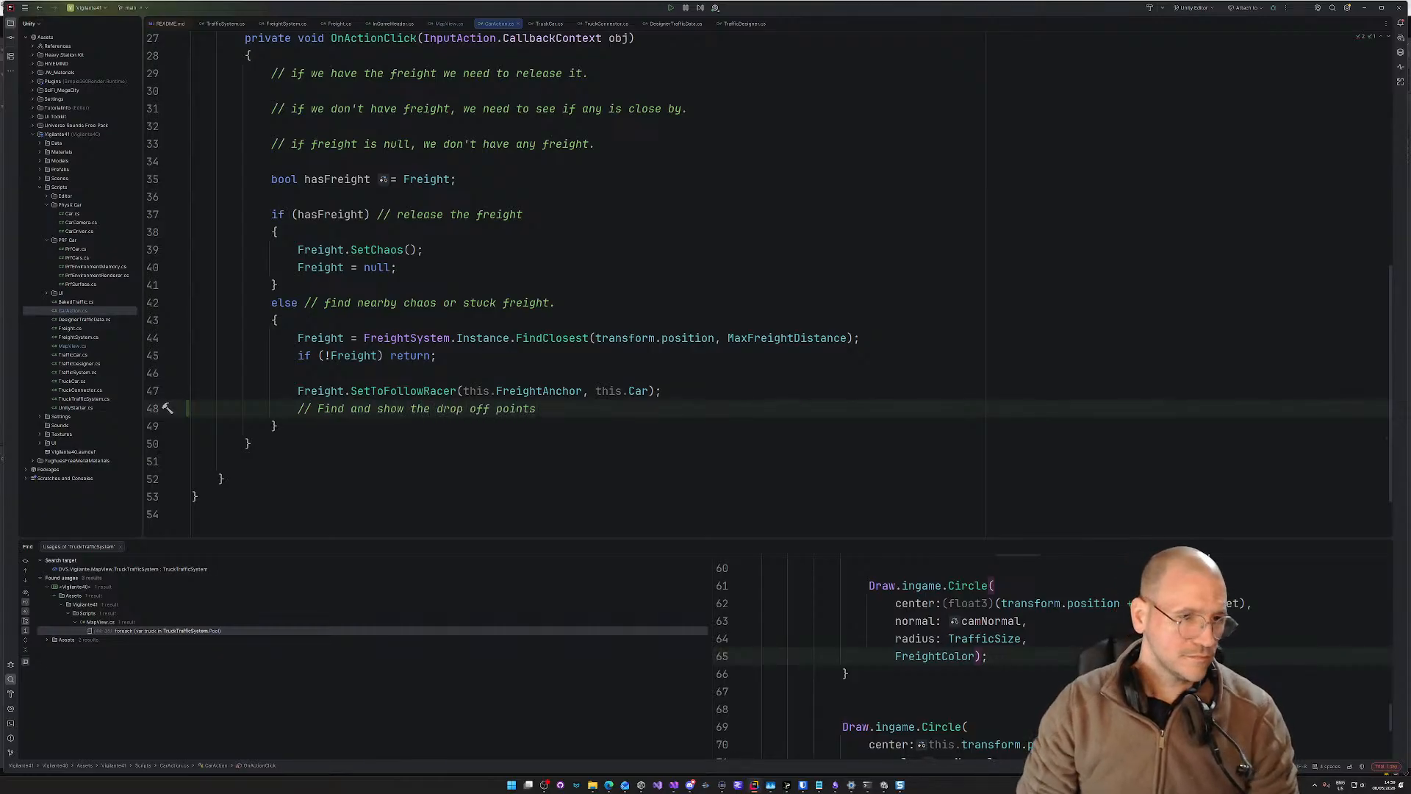
key("Return")
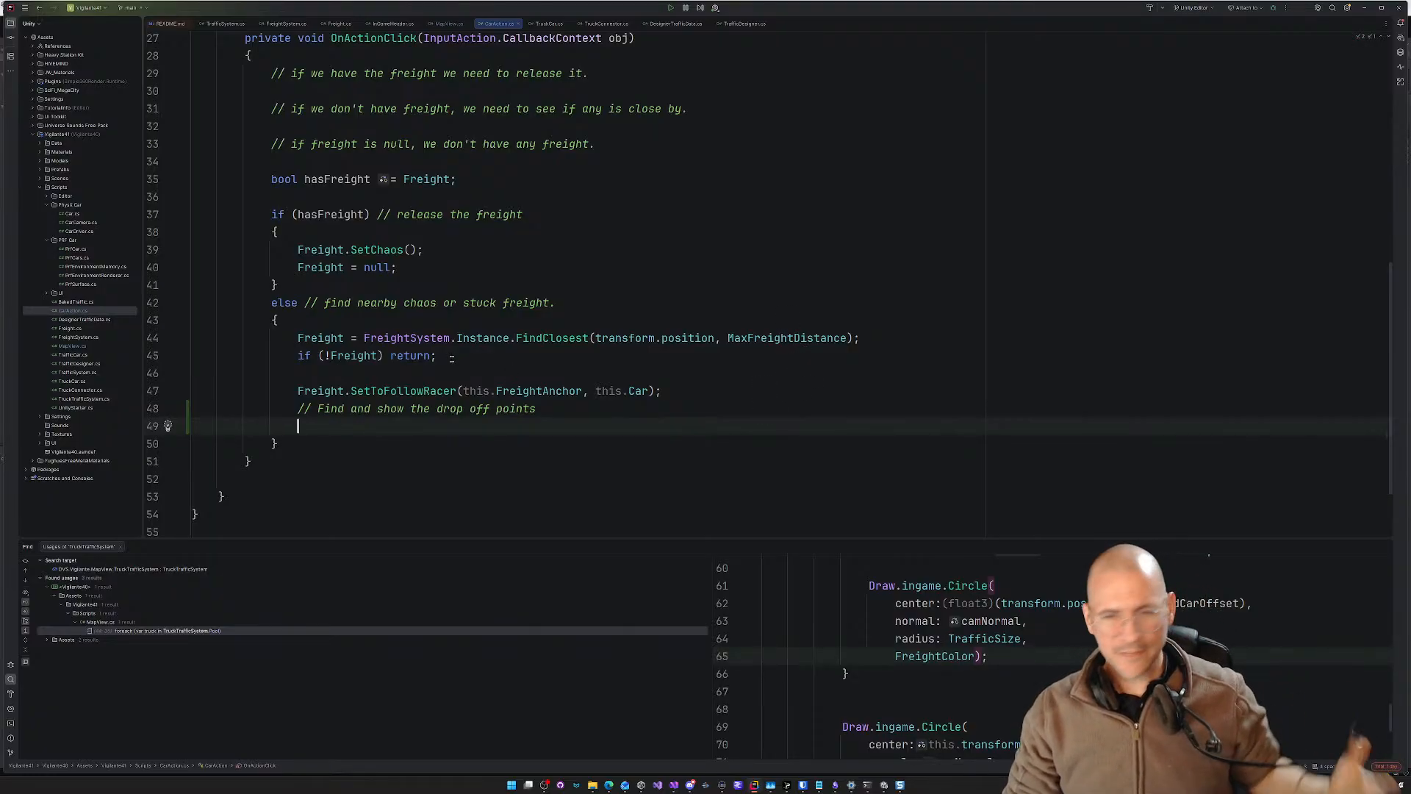
scroll(560, 231, "up", 7)
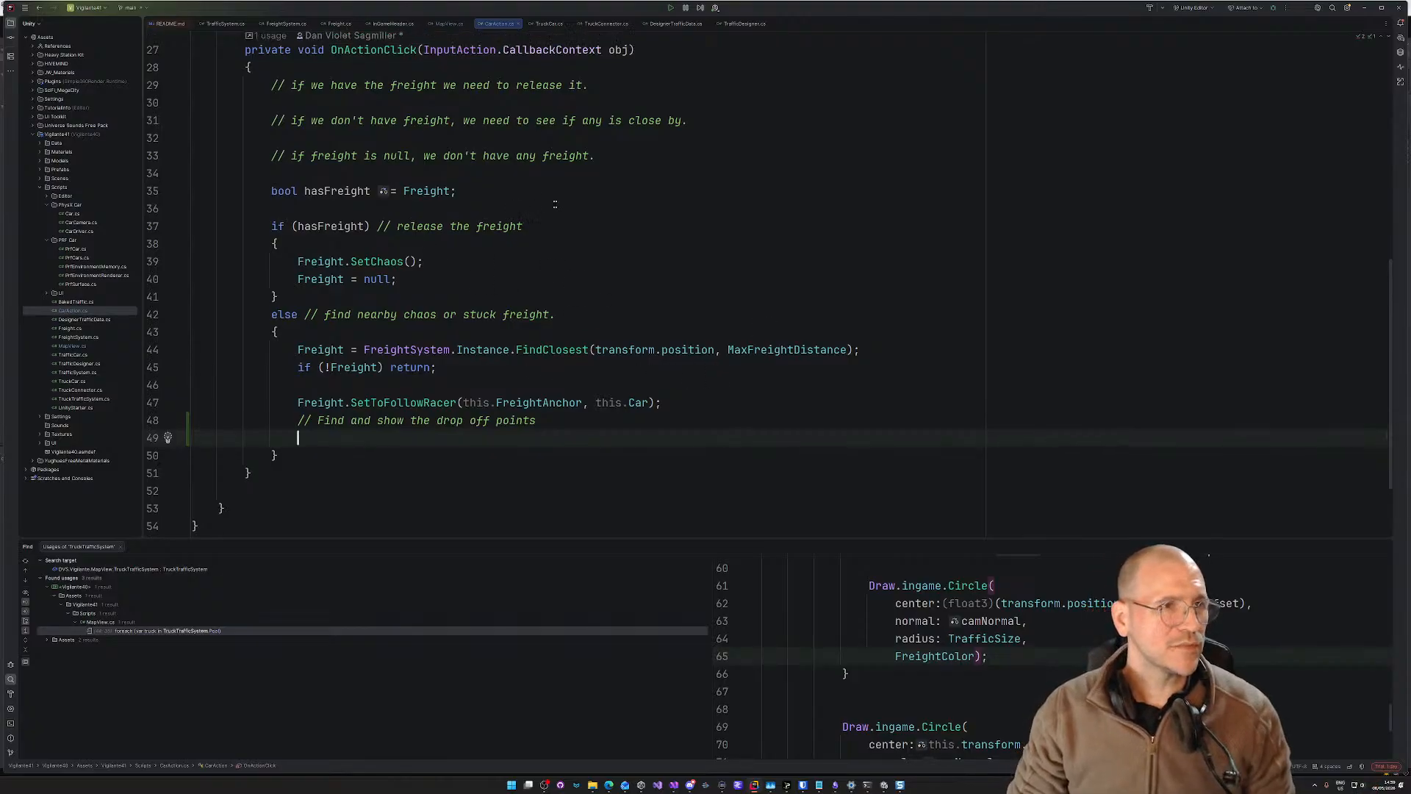
scroll(560, 232, "up", 2)
key("alt+Tab")
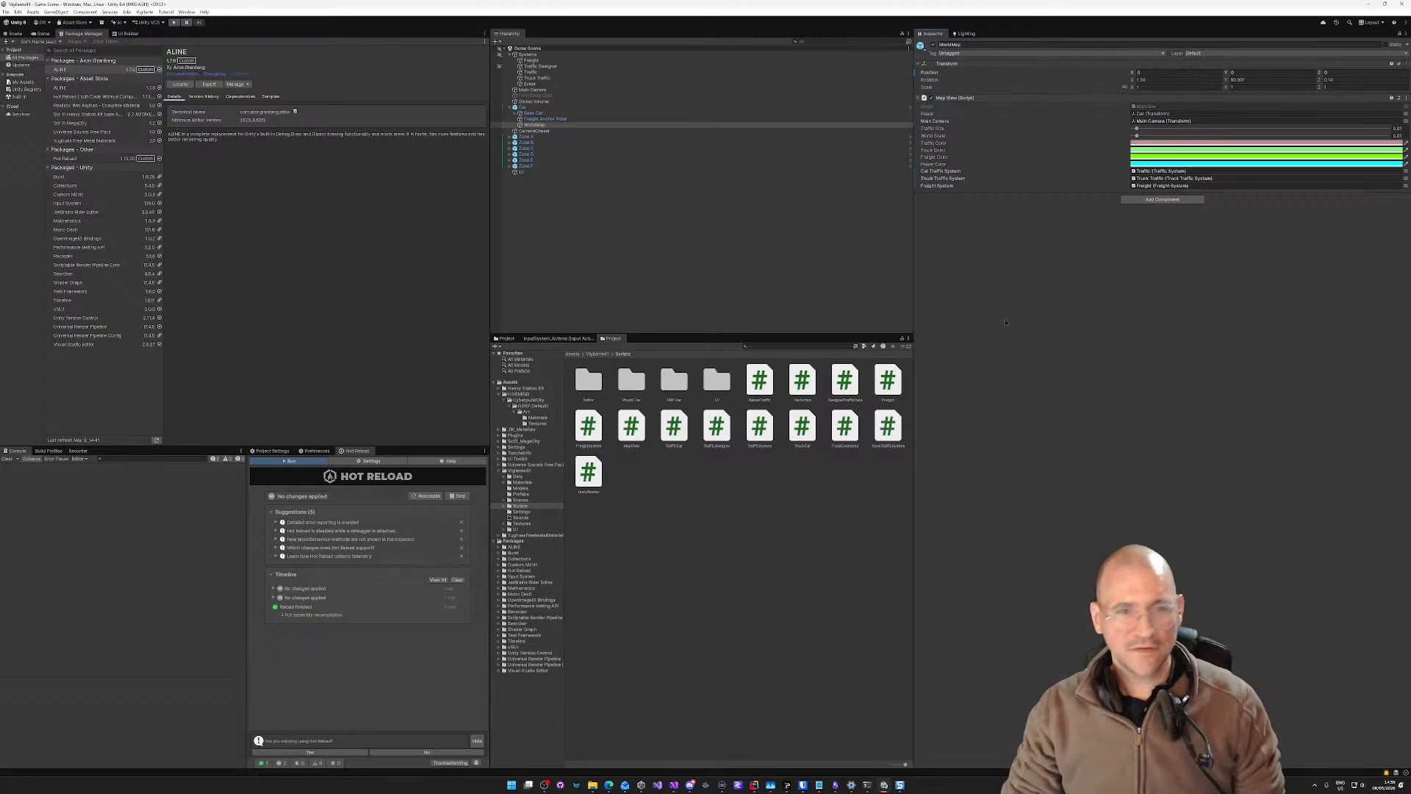
key("alt+Tab")
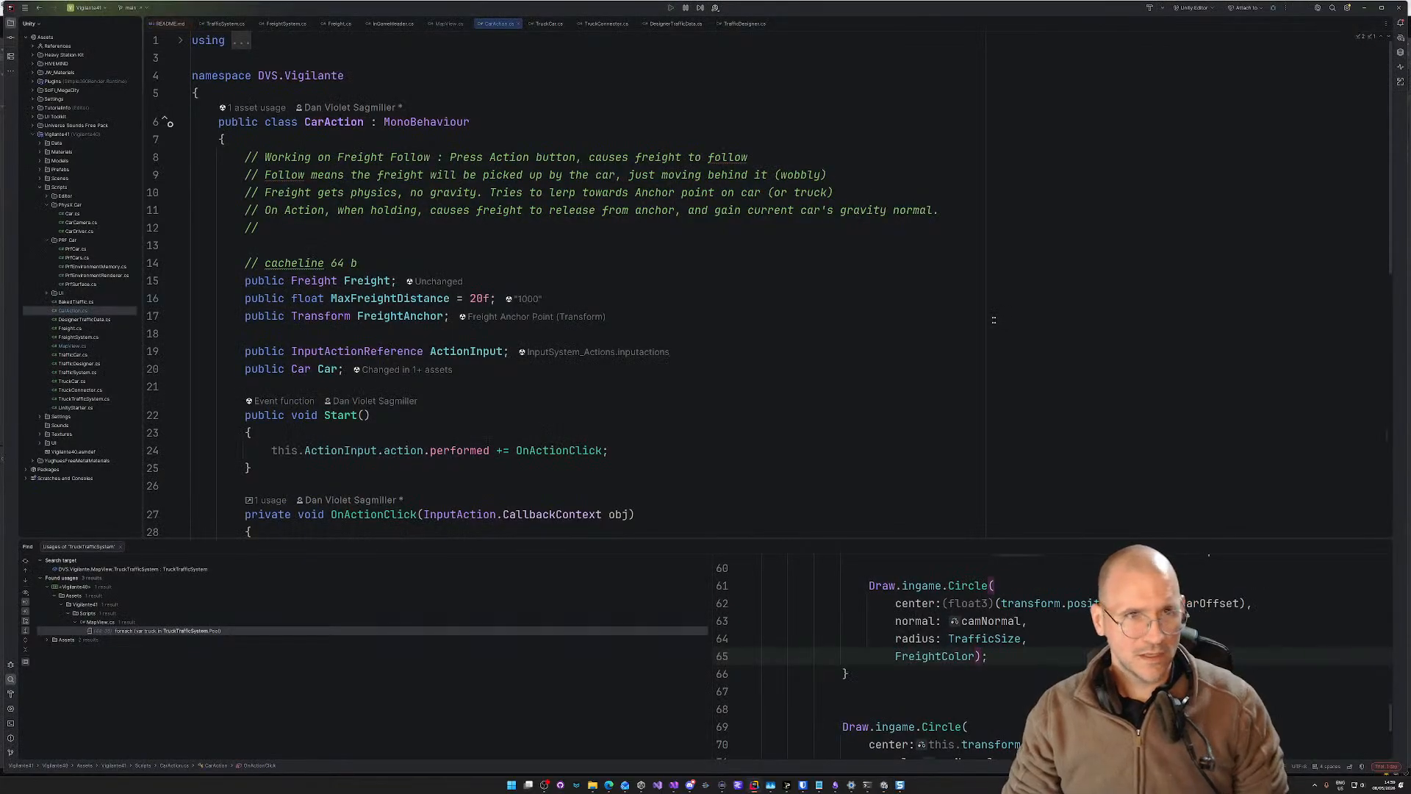
left_click(992, 319)
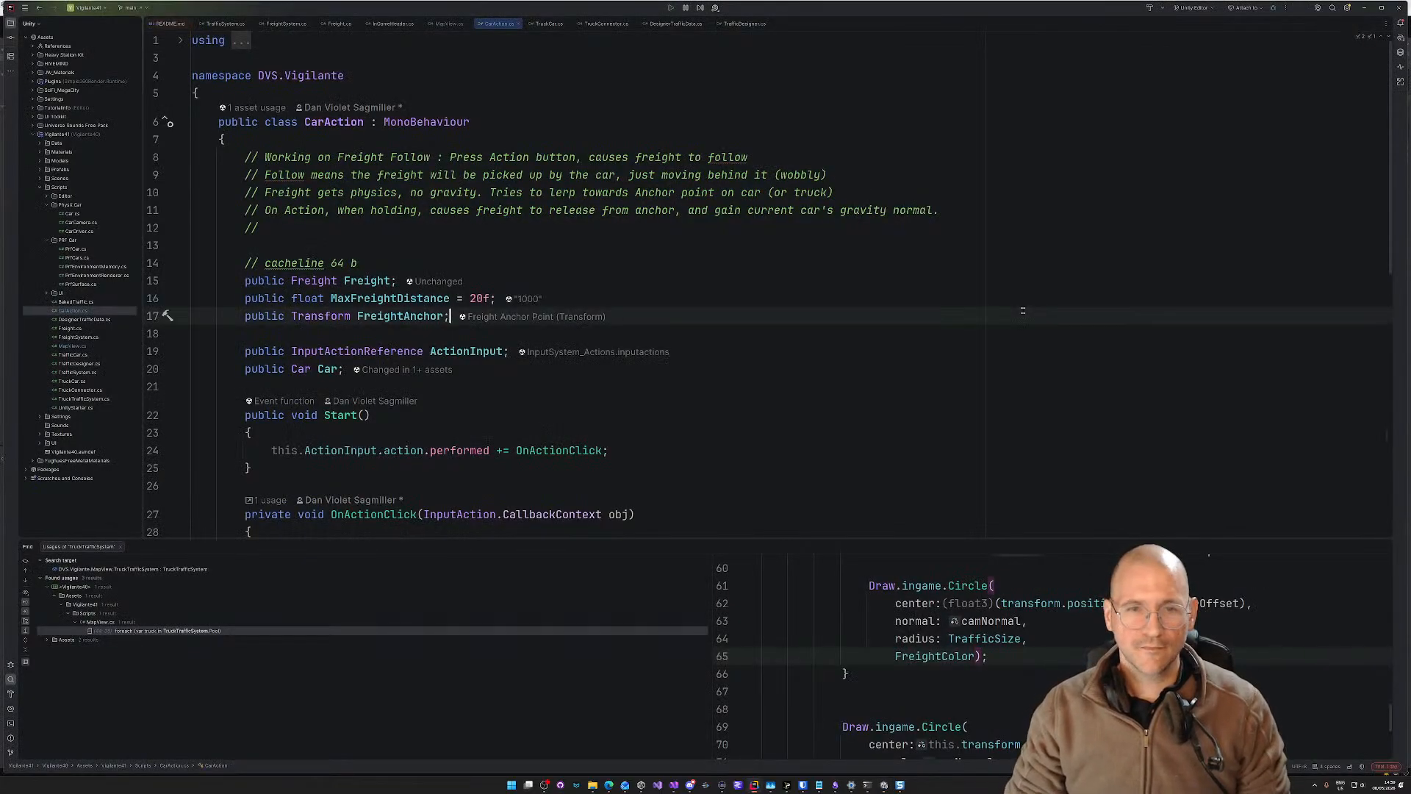
Step: Switch to the leftover Microsoft Visual Studio Debug Console window and close it
key("alt+Tab")
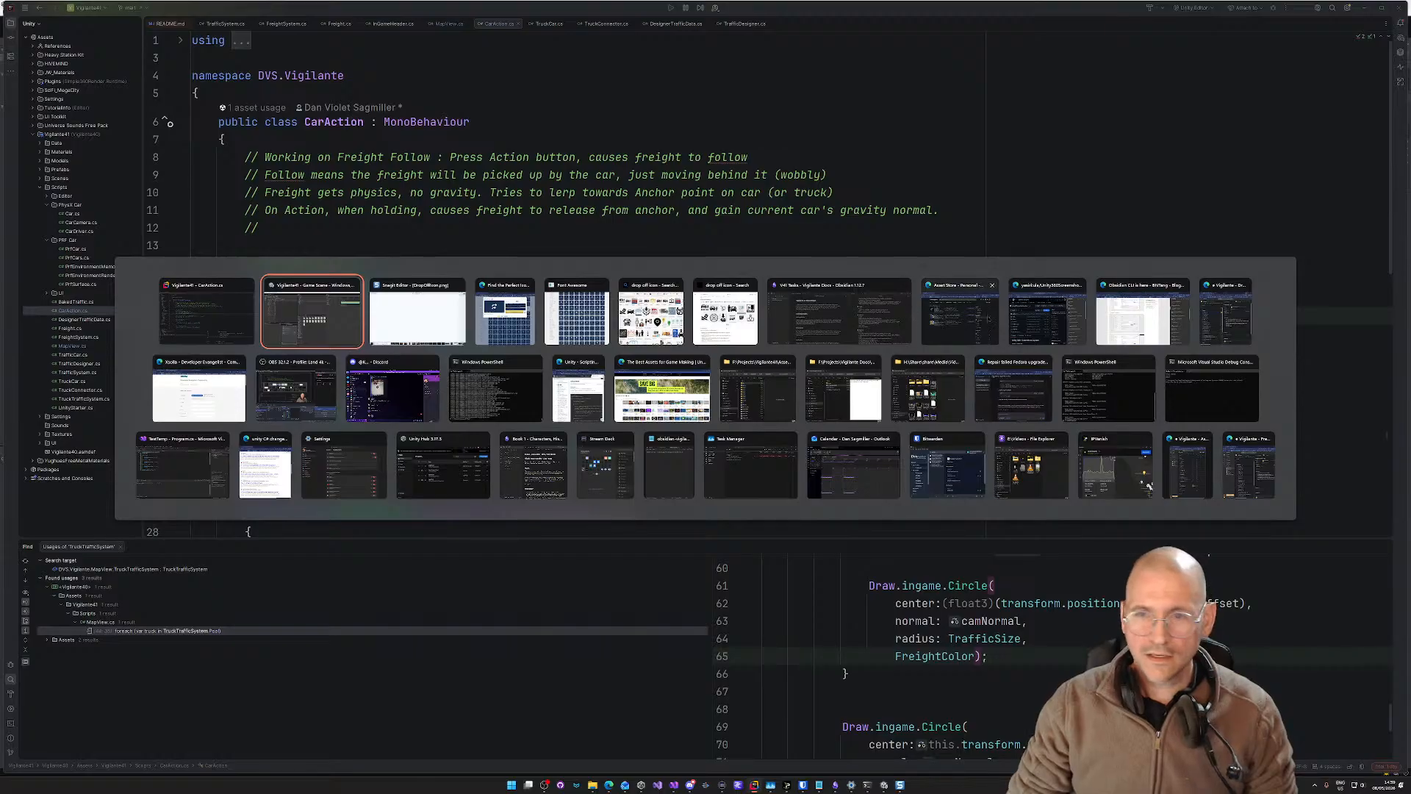
left_click(1206, 393)
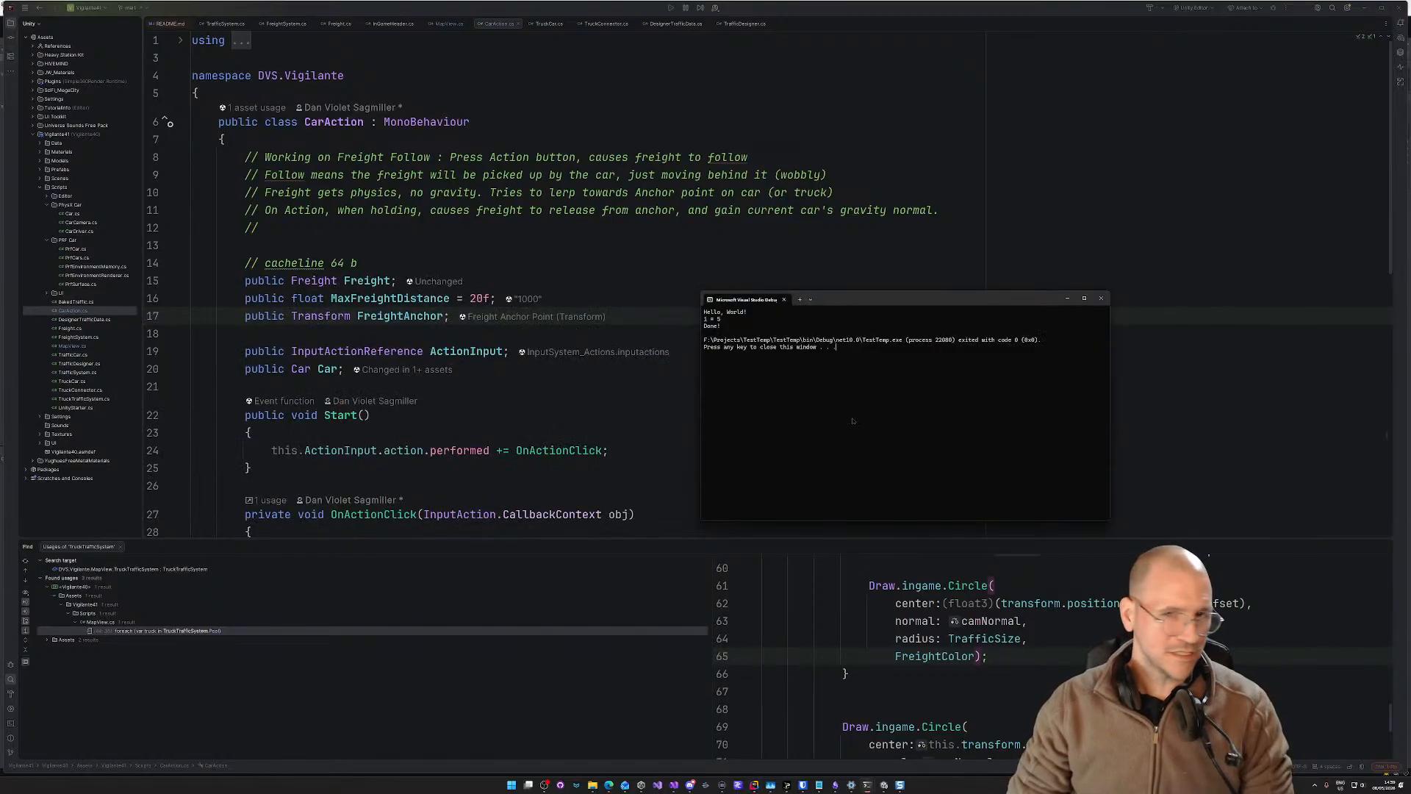
left_click(1100, 298)
Step: Switch to the PowerShell window in the Vigilante41 folder, stage all changes with "git add .", and return to the CarAction script in Rider
key("alt+Tab")
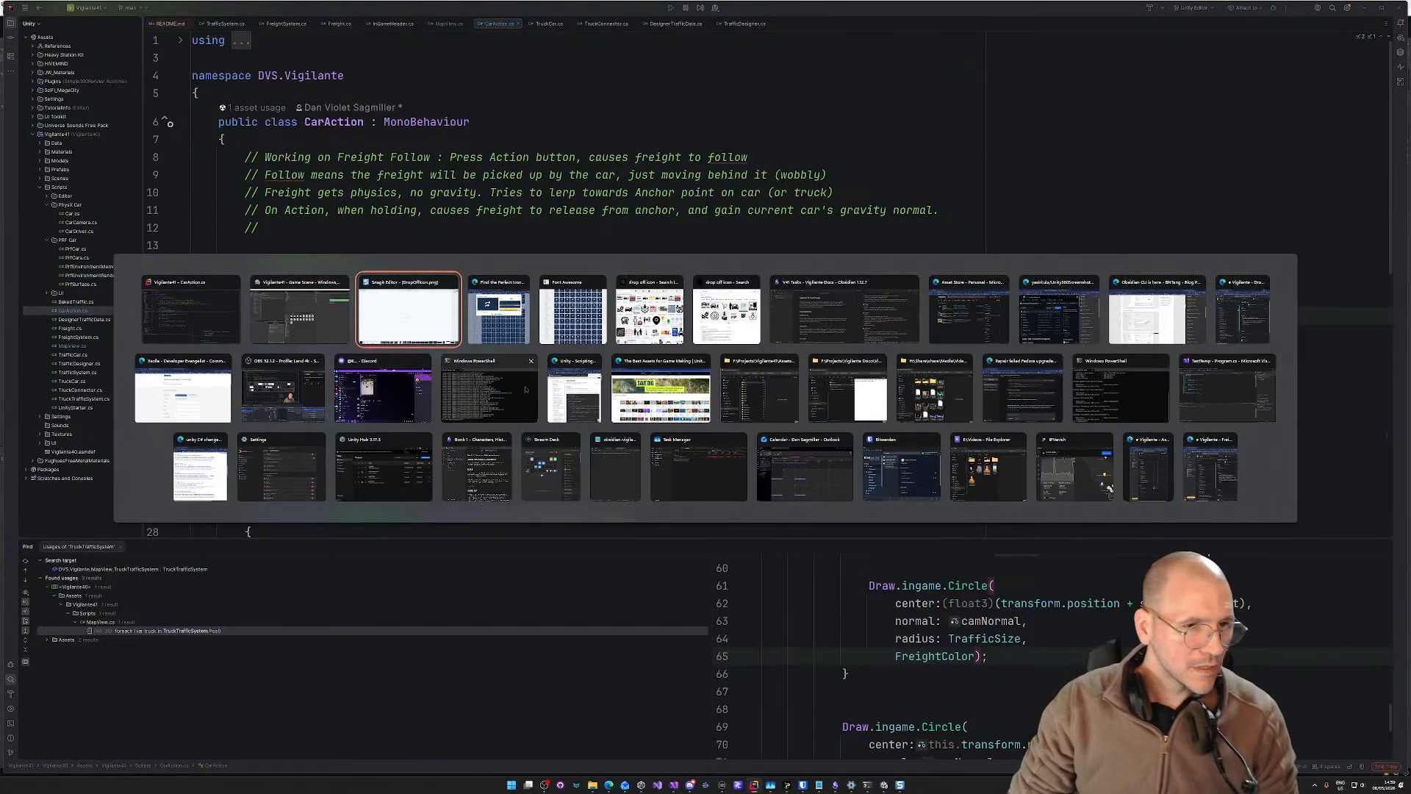
left_click(489, 394)
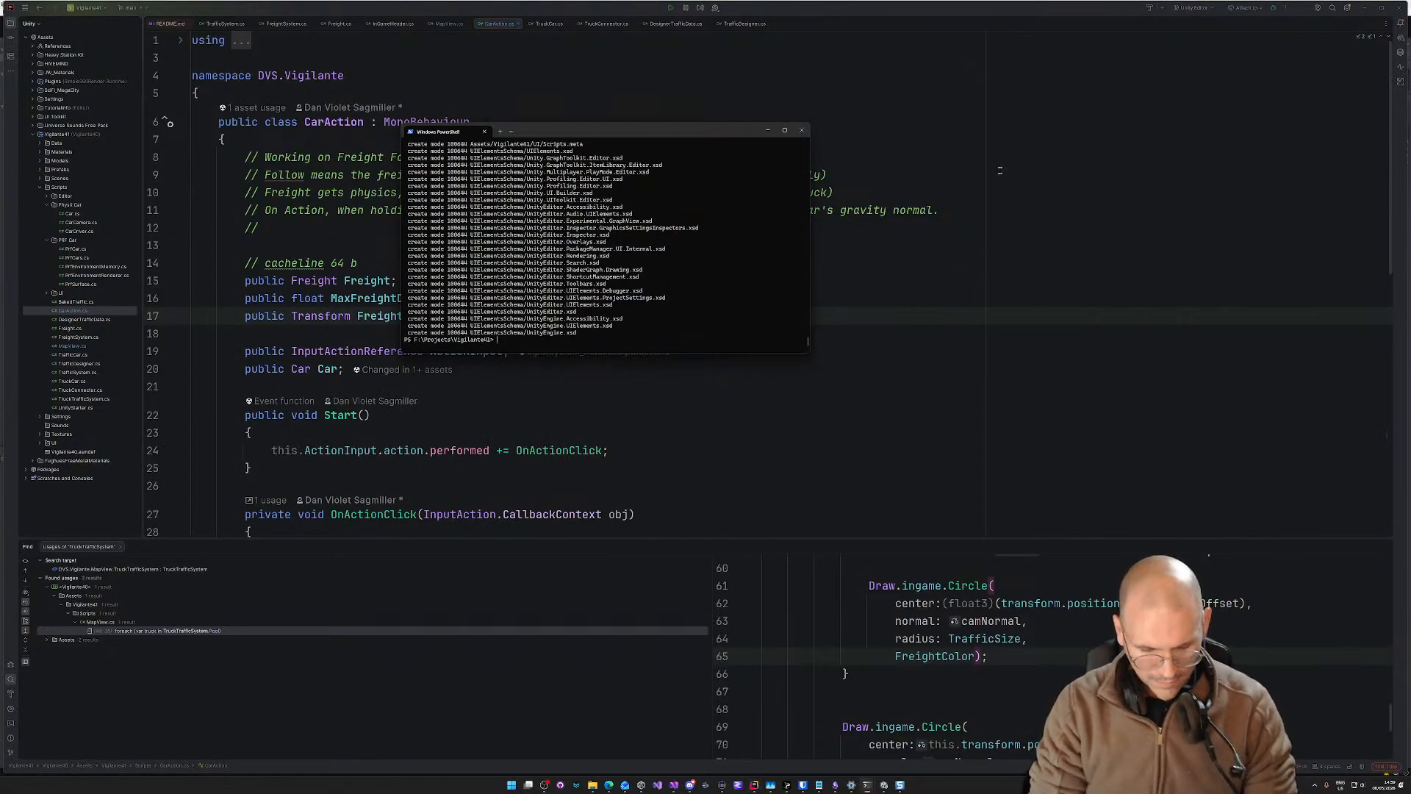
type("git add")
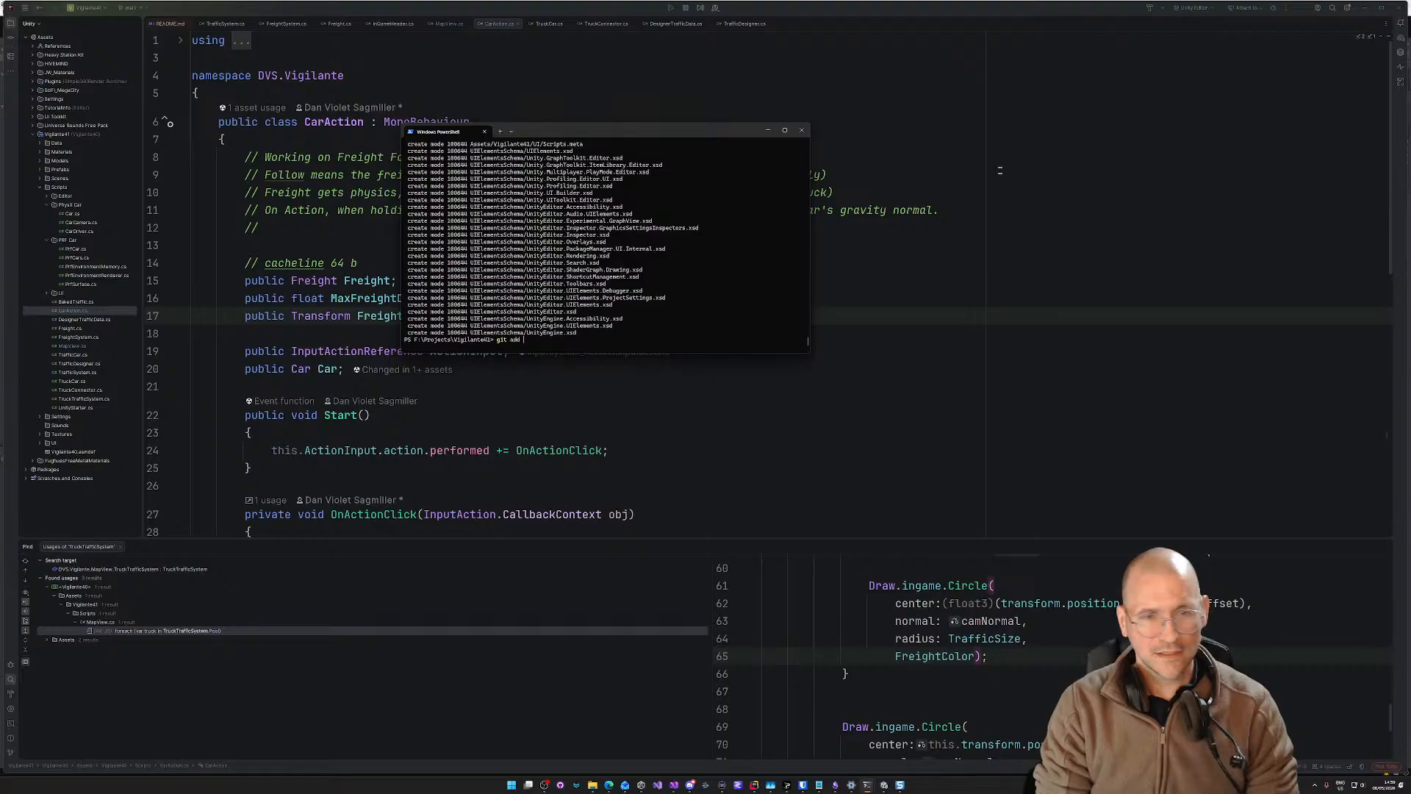
type(" .")
key("Return")
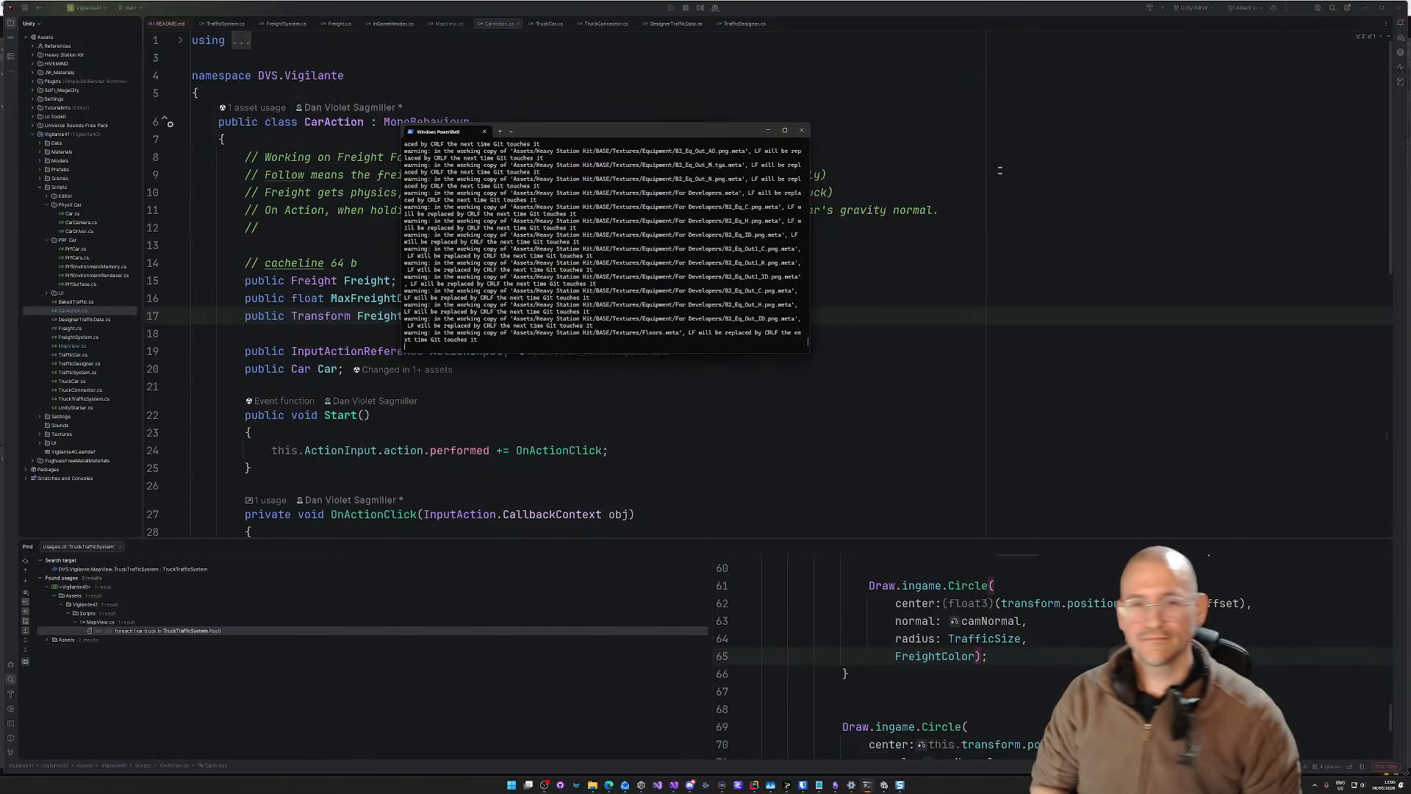
left_click_drag(737, 136, 1062, 112)
key("alt+Tab")
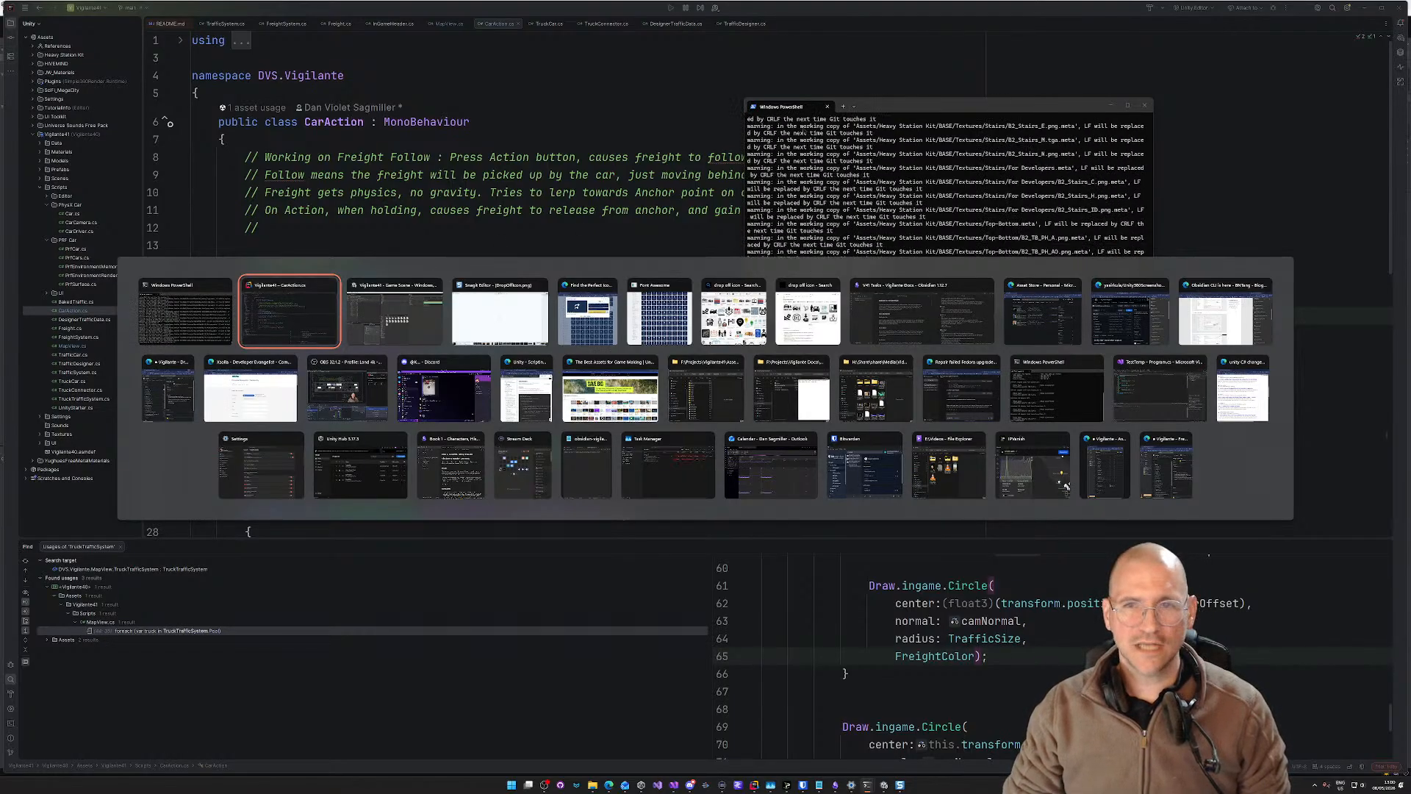
left_click(289, 314)
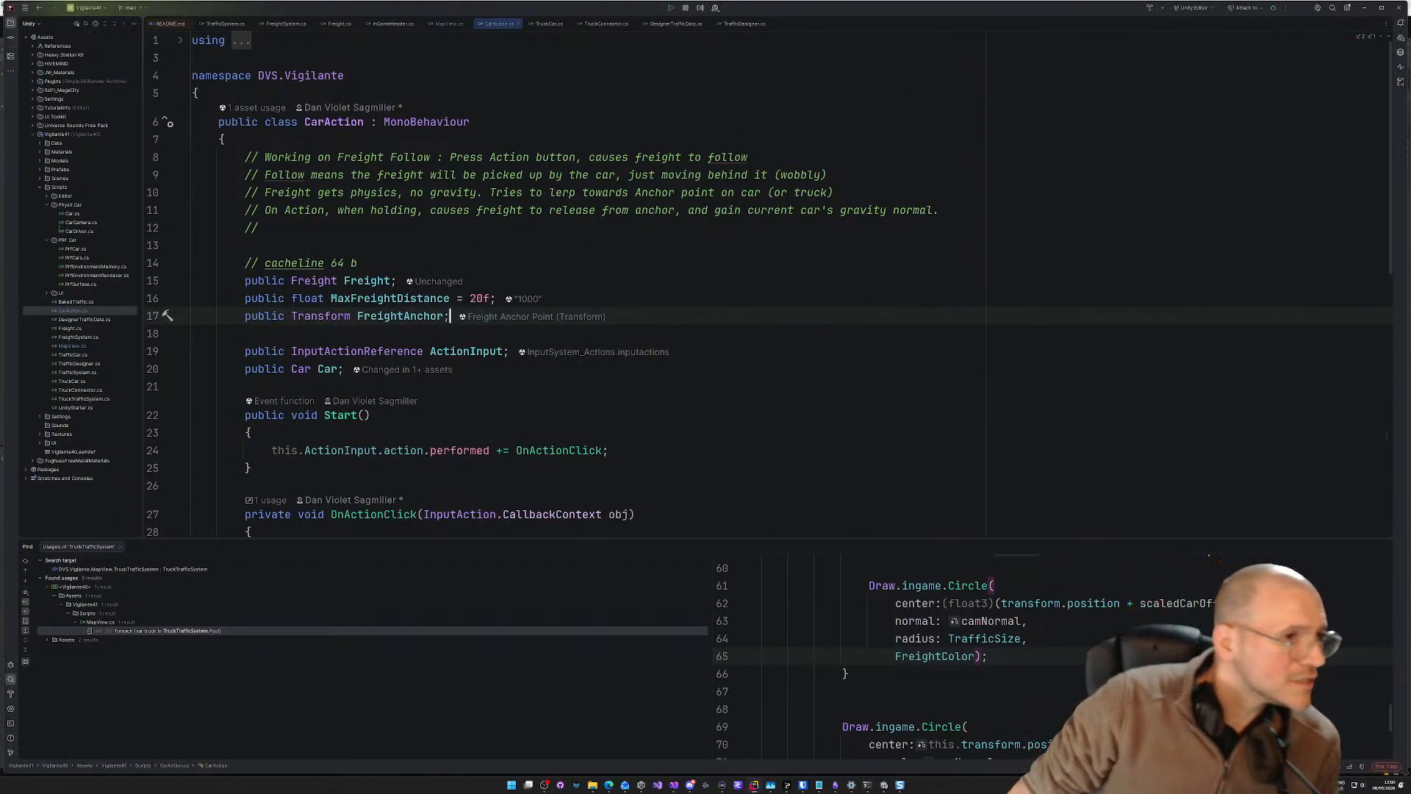
Step: Create a new class named DropOffSystem in the Scripts folder, declining to add its files to Git
right_click(60, 188)
mouse_move(147, 188)
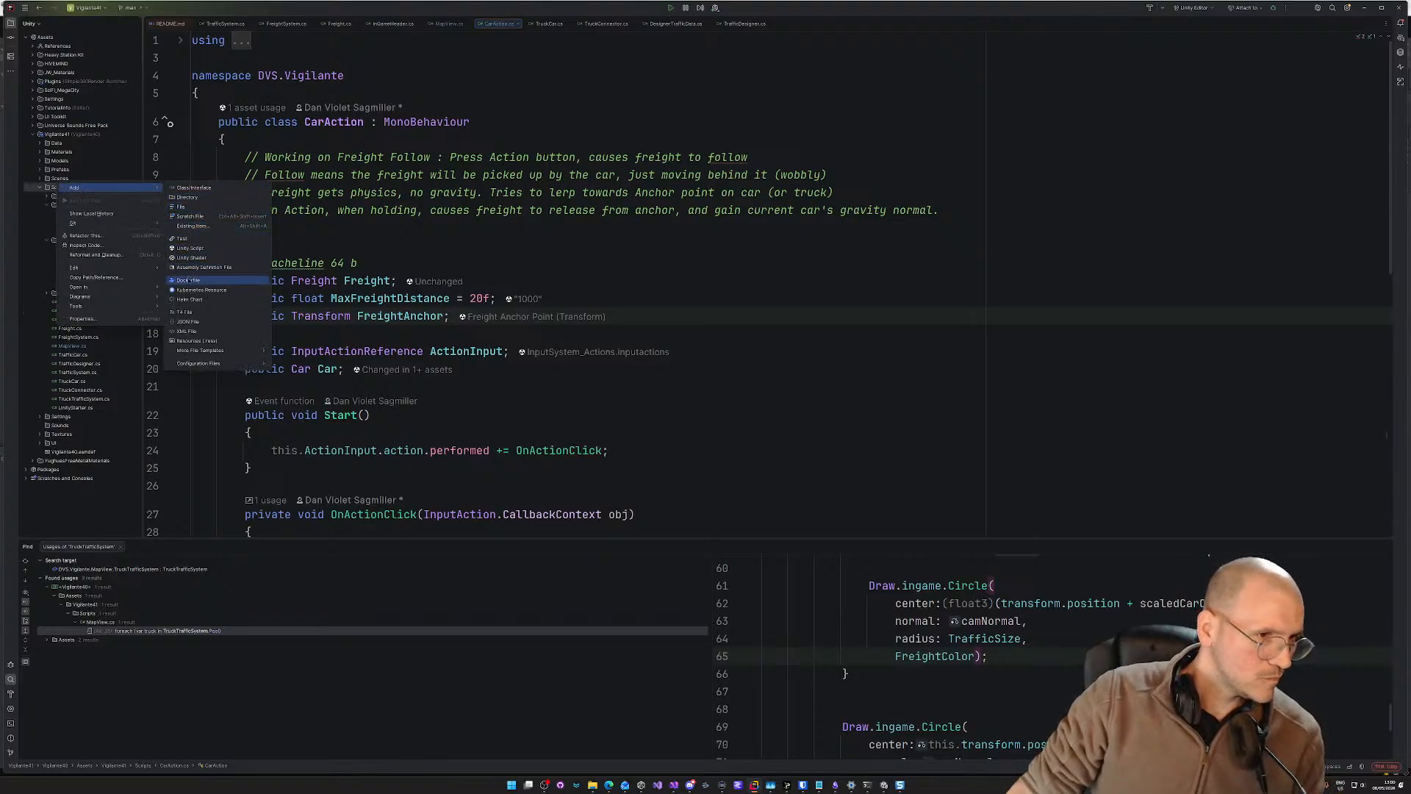
left_click(194, 188)
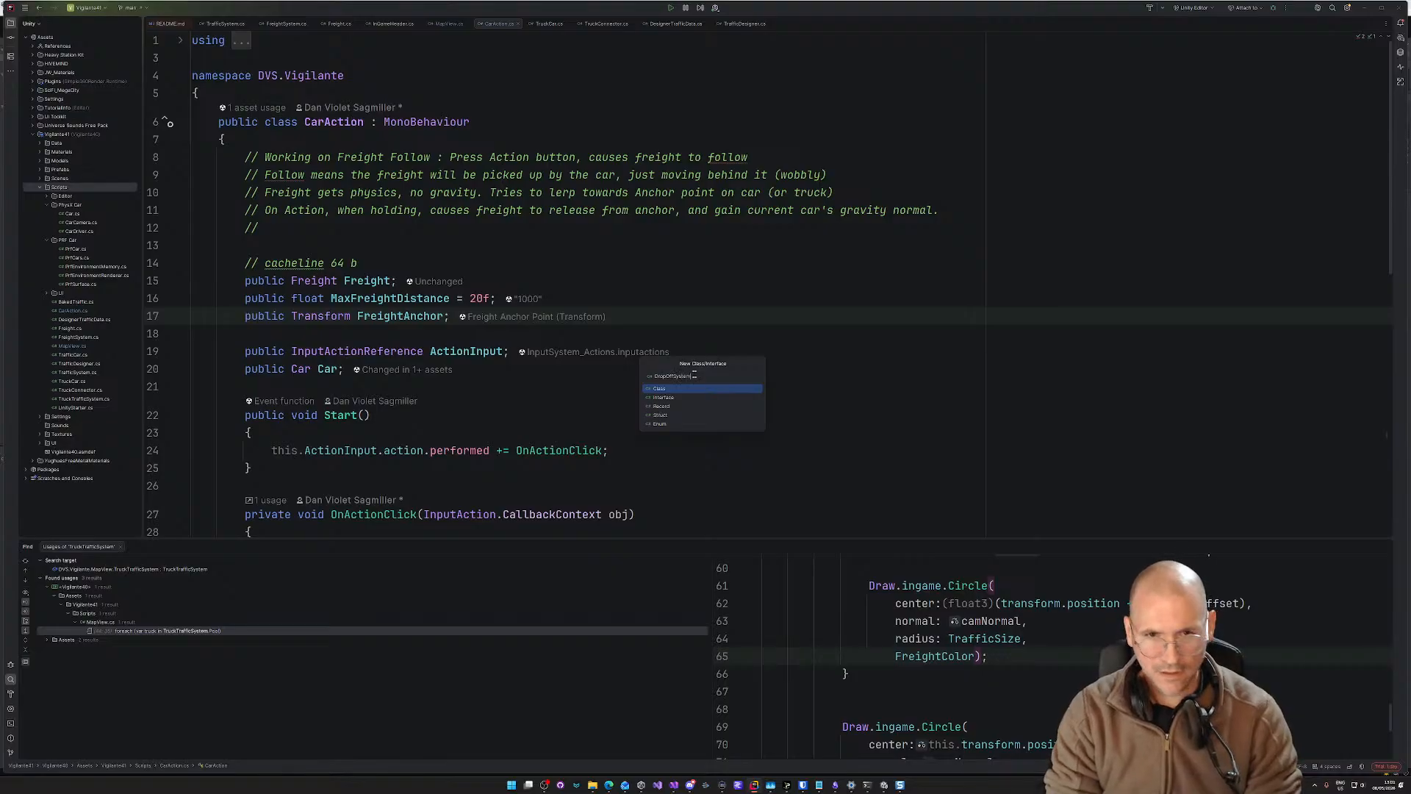
key("Return")
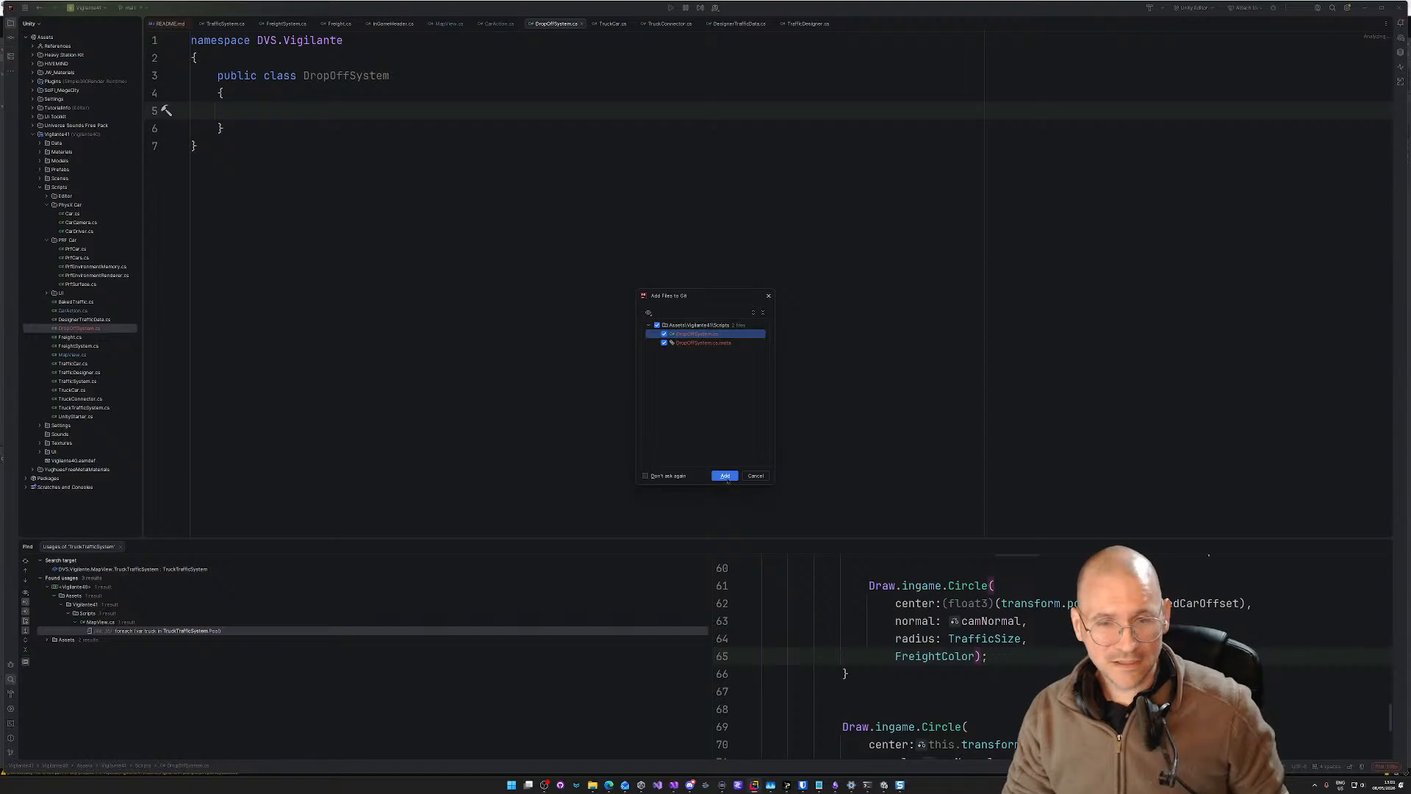
left_click(755, 477)
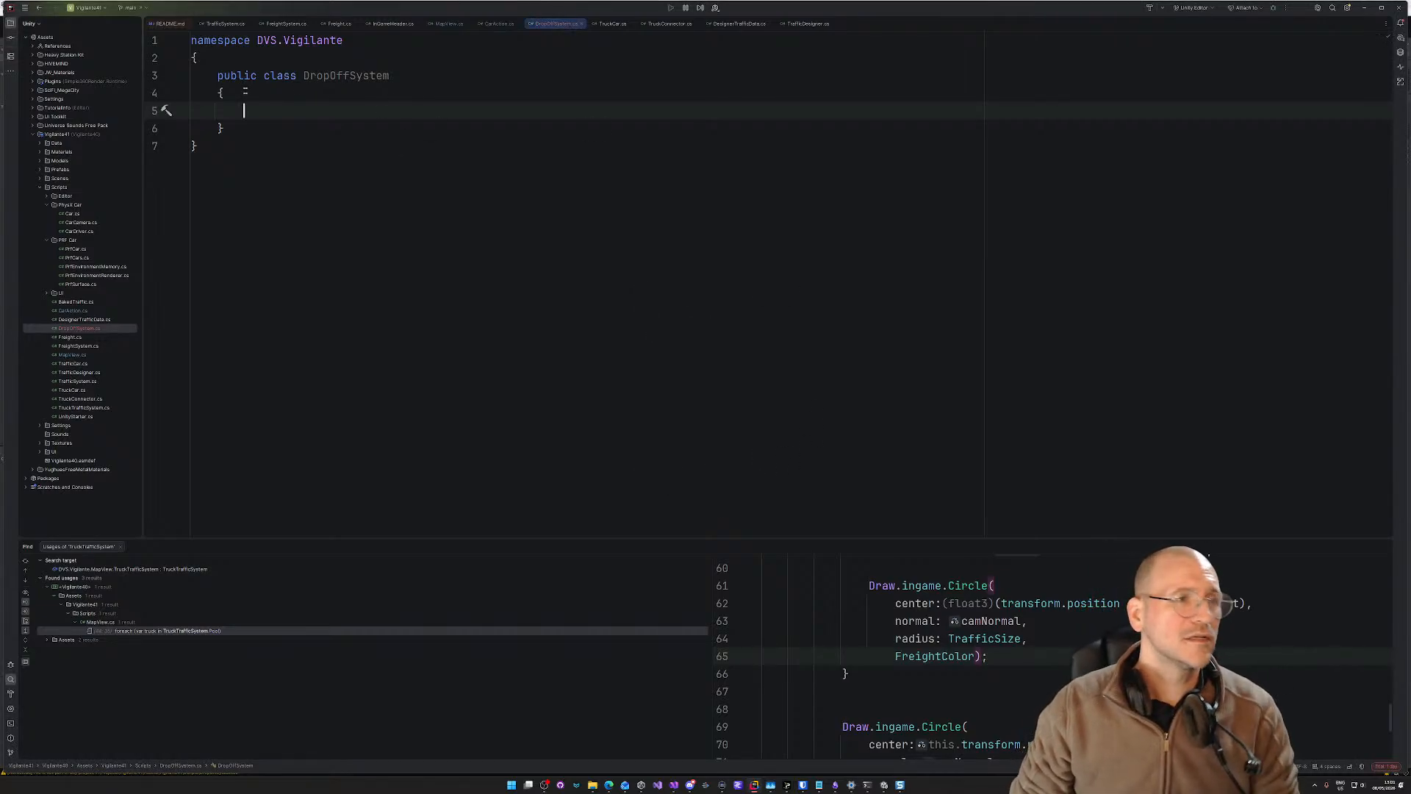
Step: Start a base class declaration after the DropOffSystem class name
left_click(337, 41)
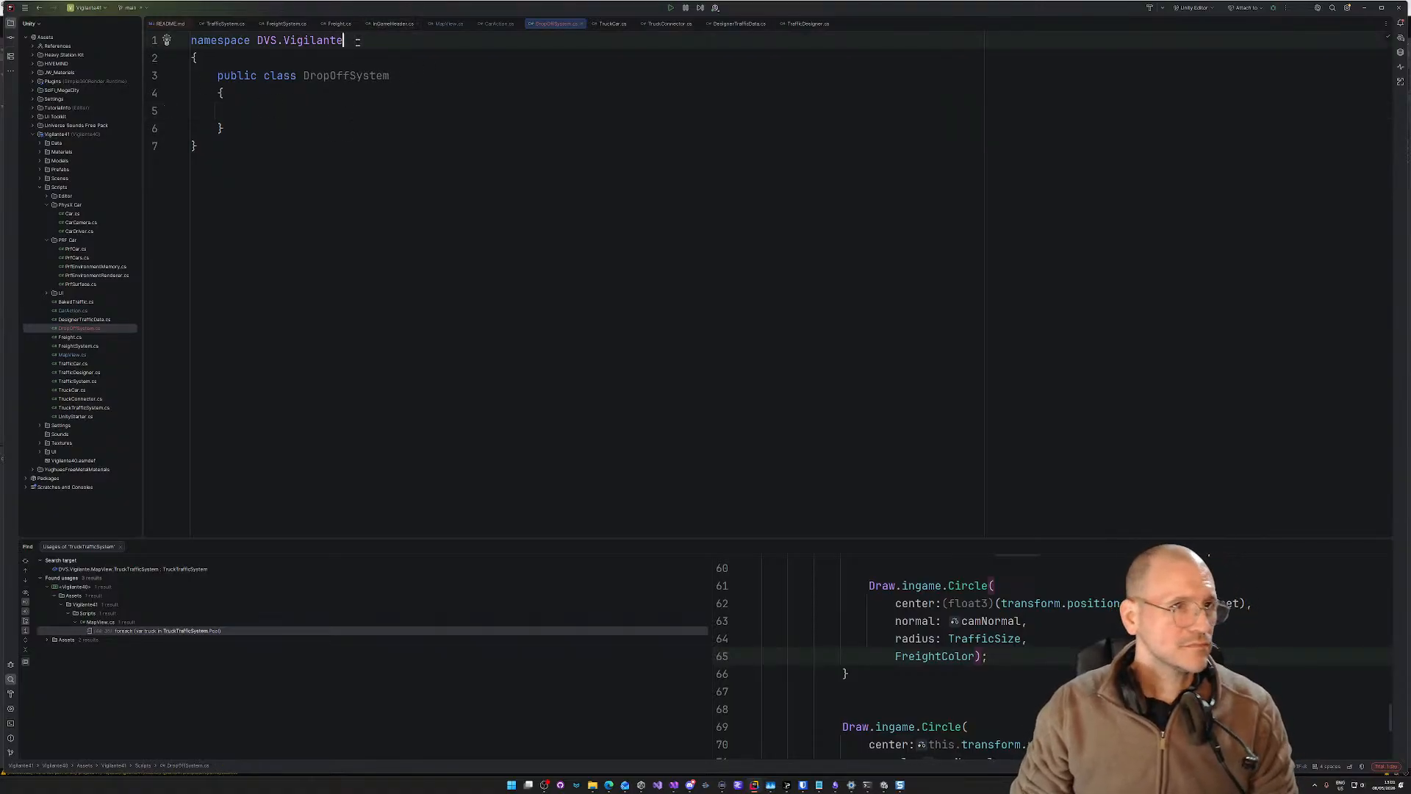
left_click(343, 109)
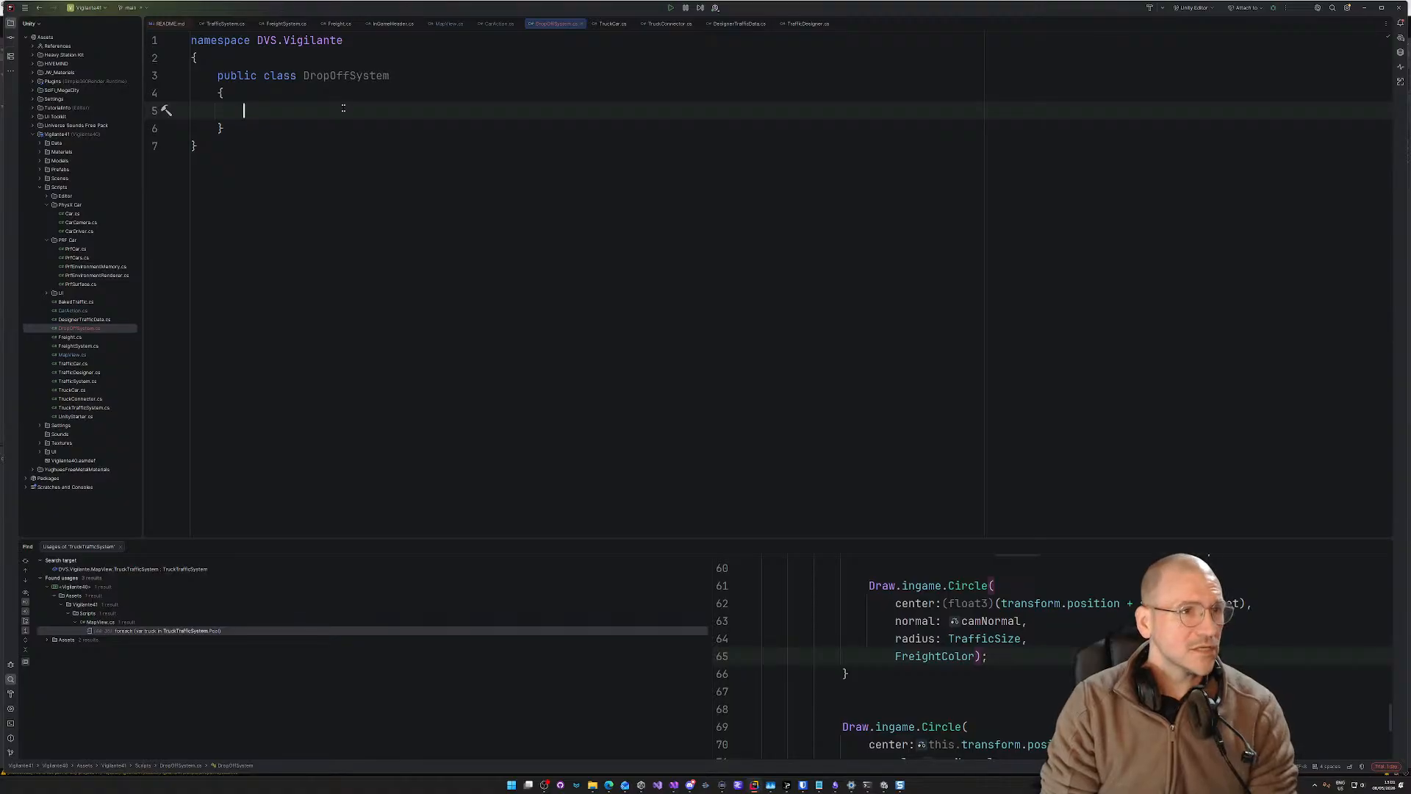
left_click(452, 85)
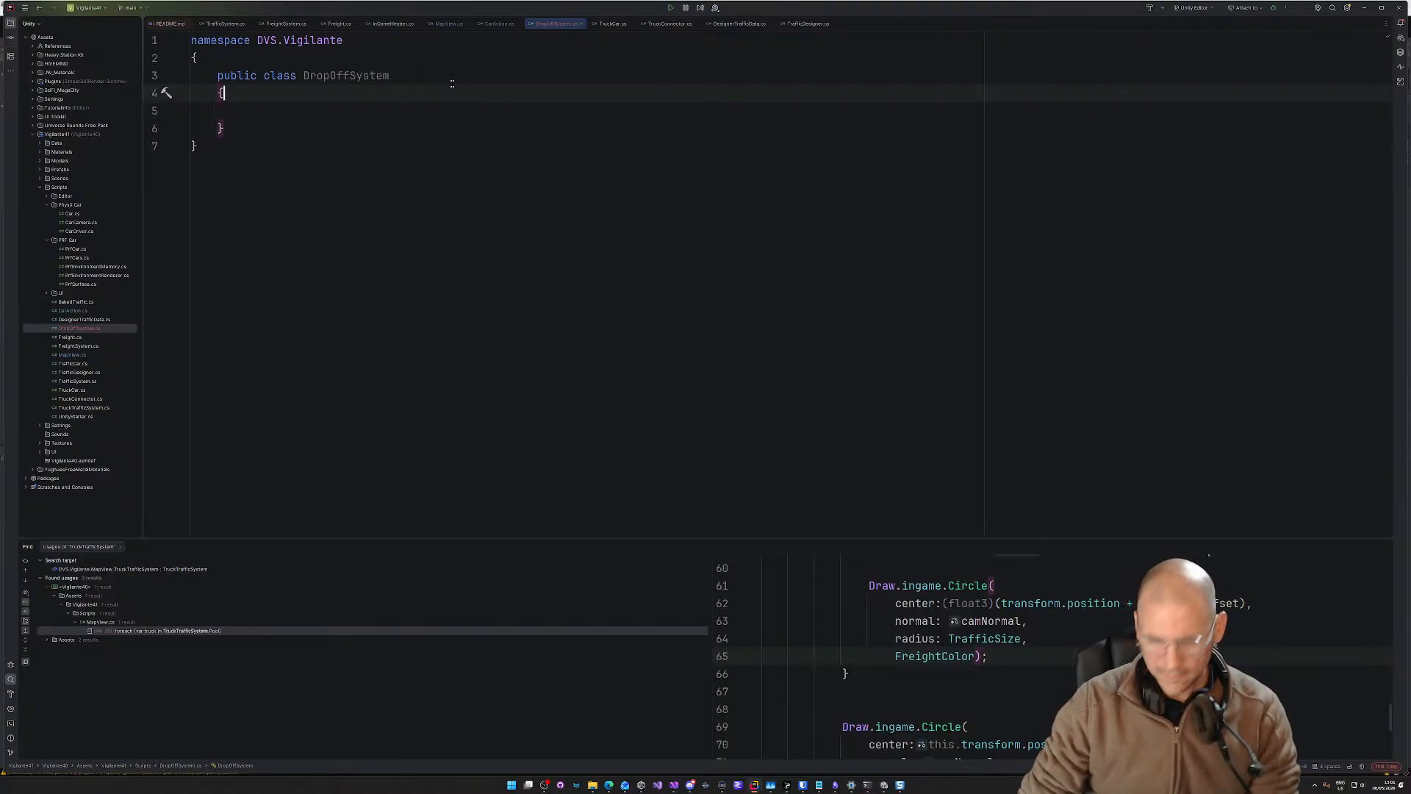
left_click(452, 81)
type(": M")
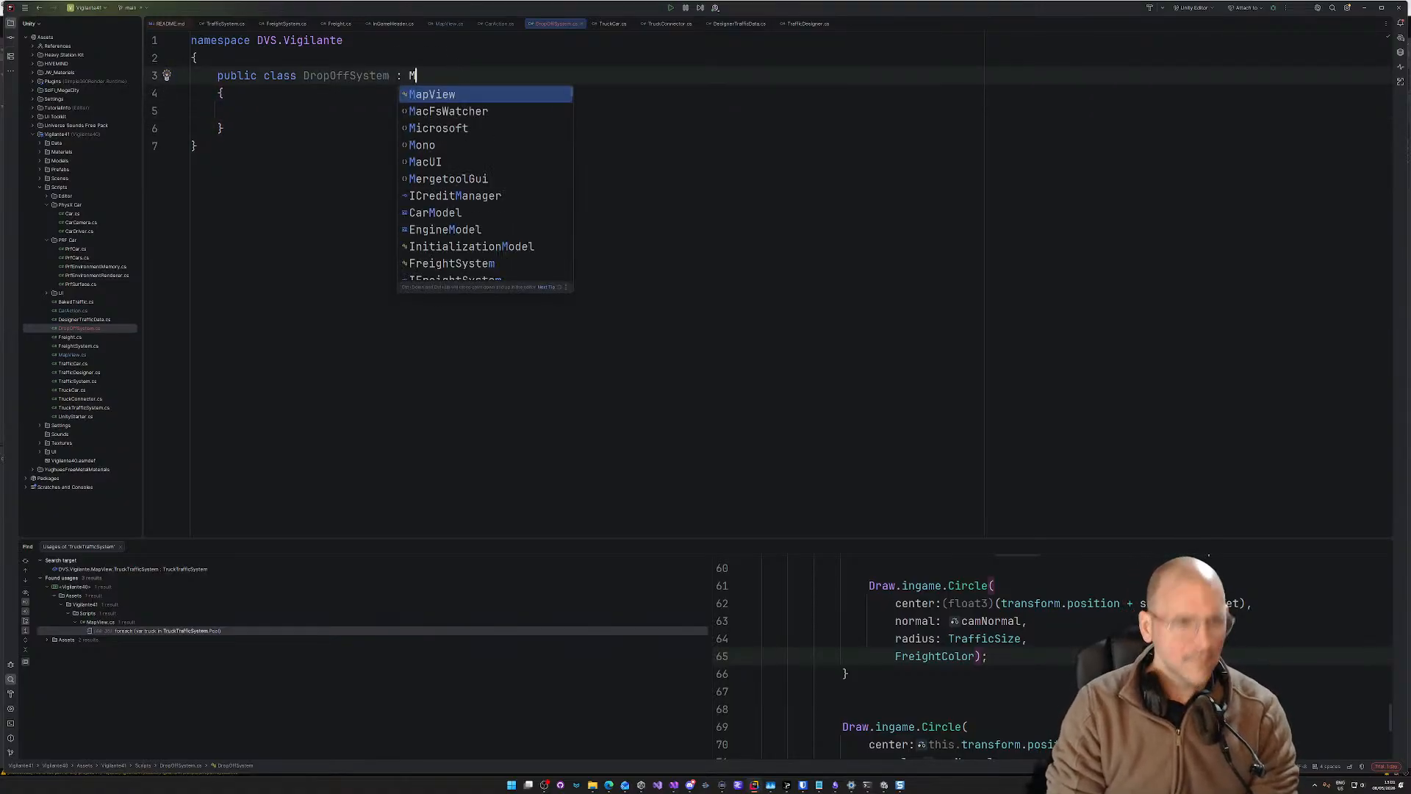
Step: Make the DropOffSystem class inherit from MonoBehaviour and start a public member in its body
type("onoBehaviour")
key("Return")
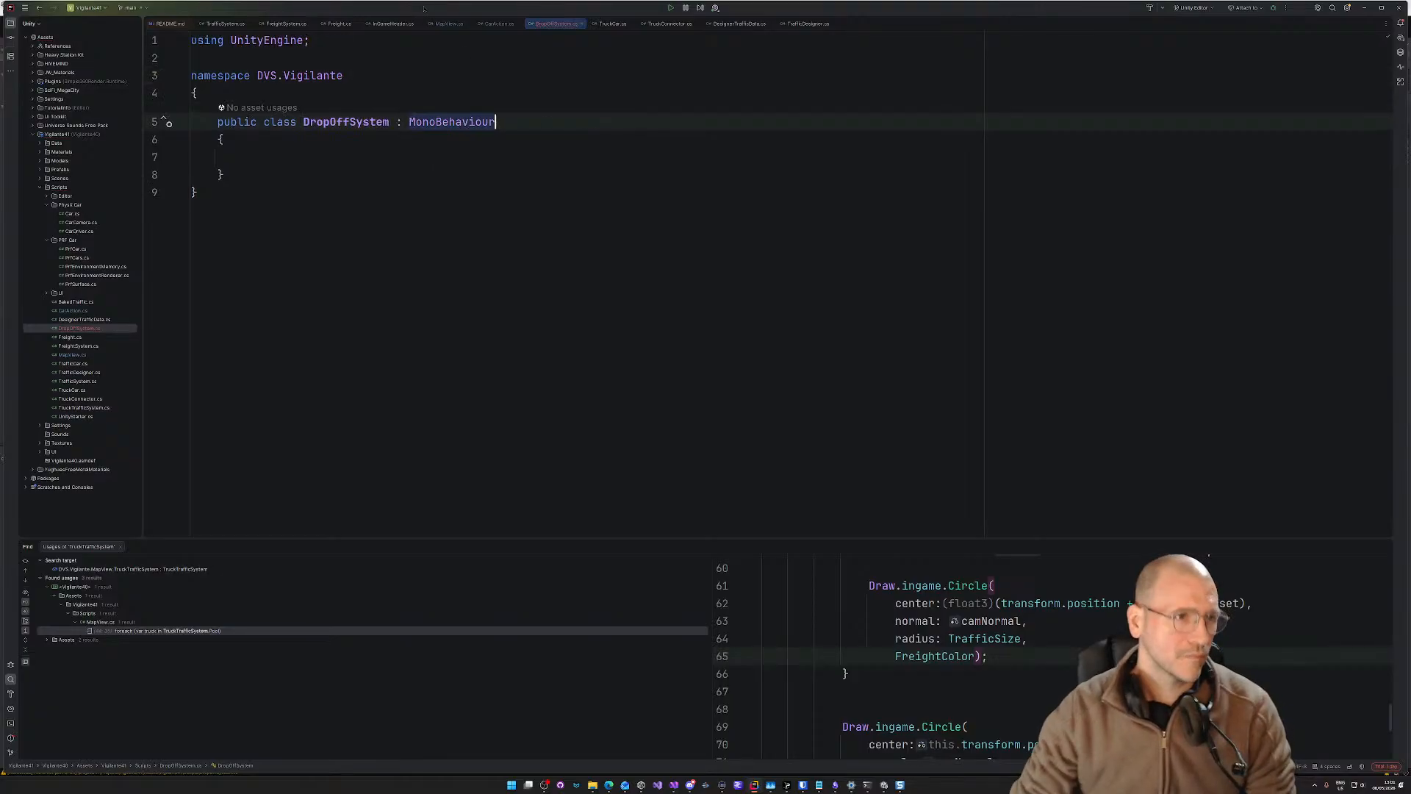
left_click(327, 159)
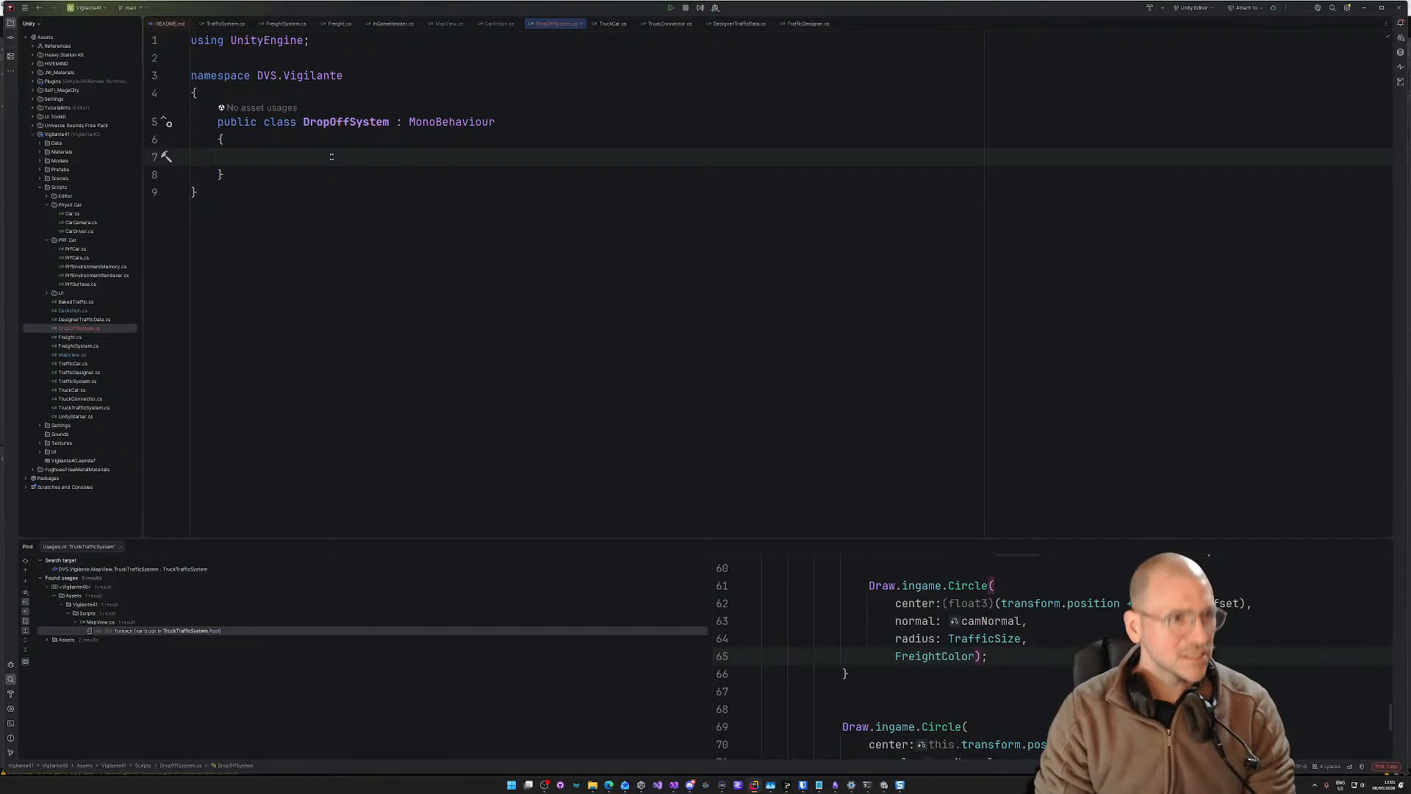
type("public")
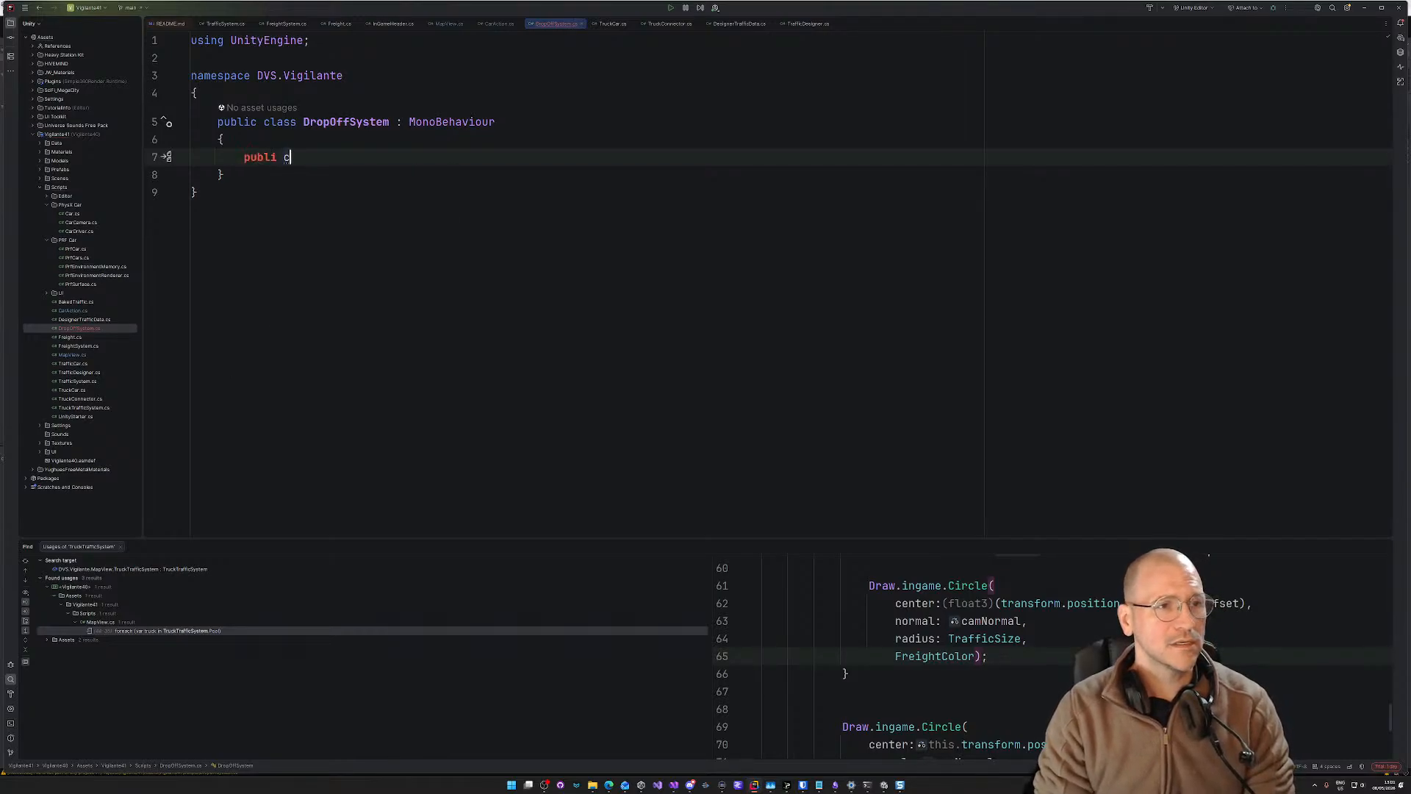
Step: Switch to the Windows PowerShell window and stage all project changes with git add
key("alt+Tab")
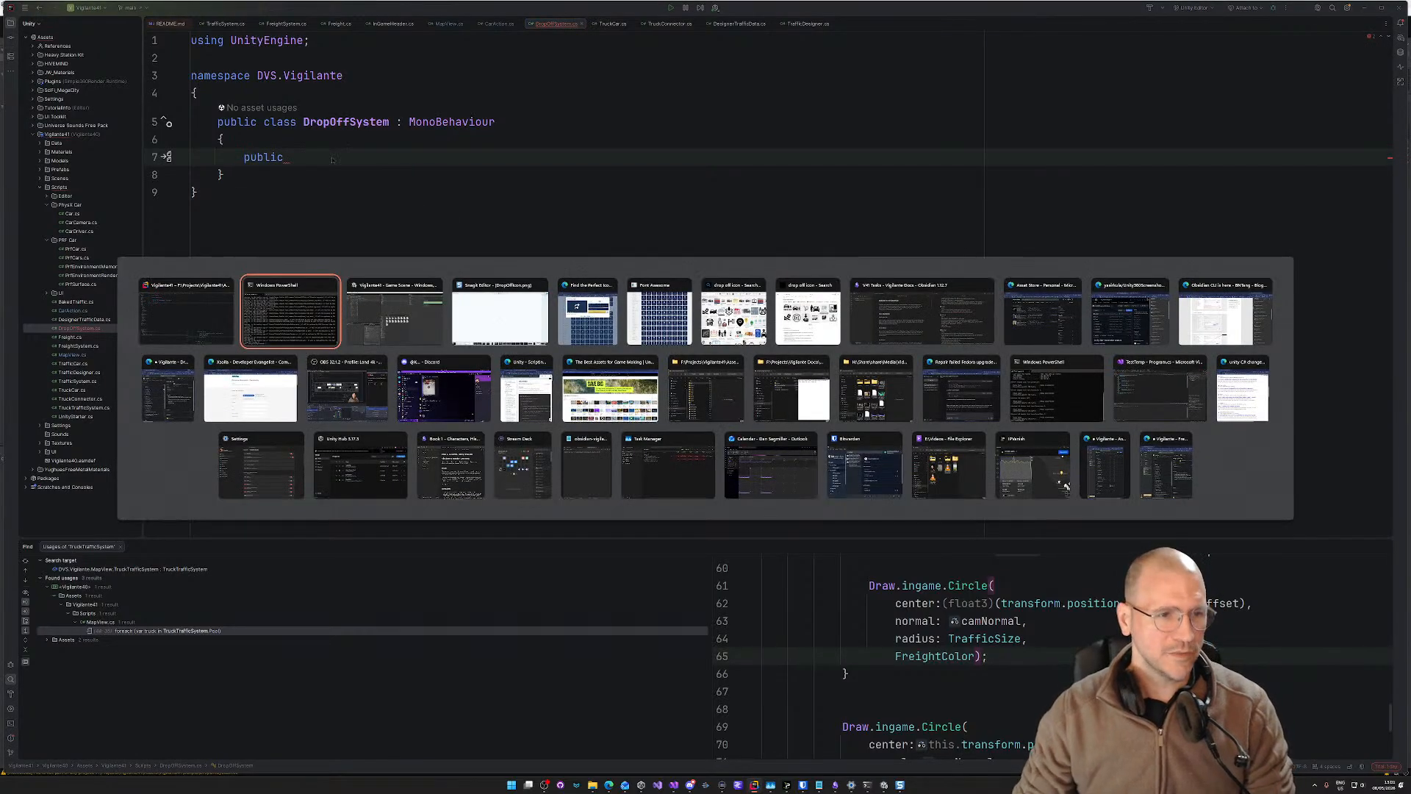
left_click(311, 295)
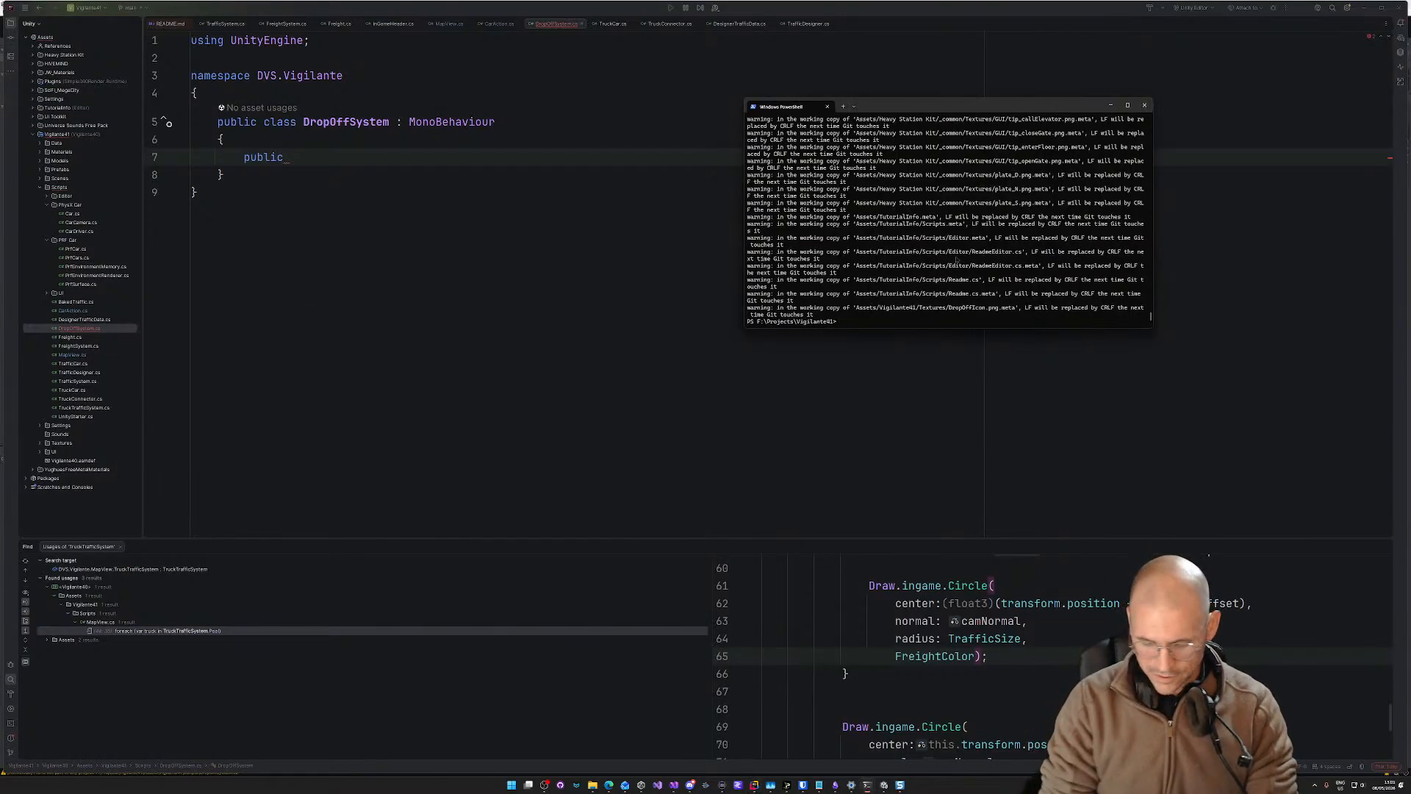
type("git add .")
key("Return")
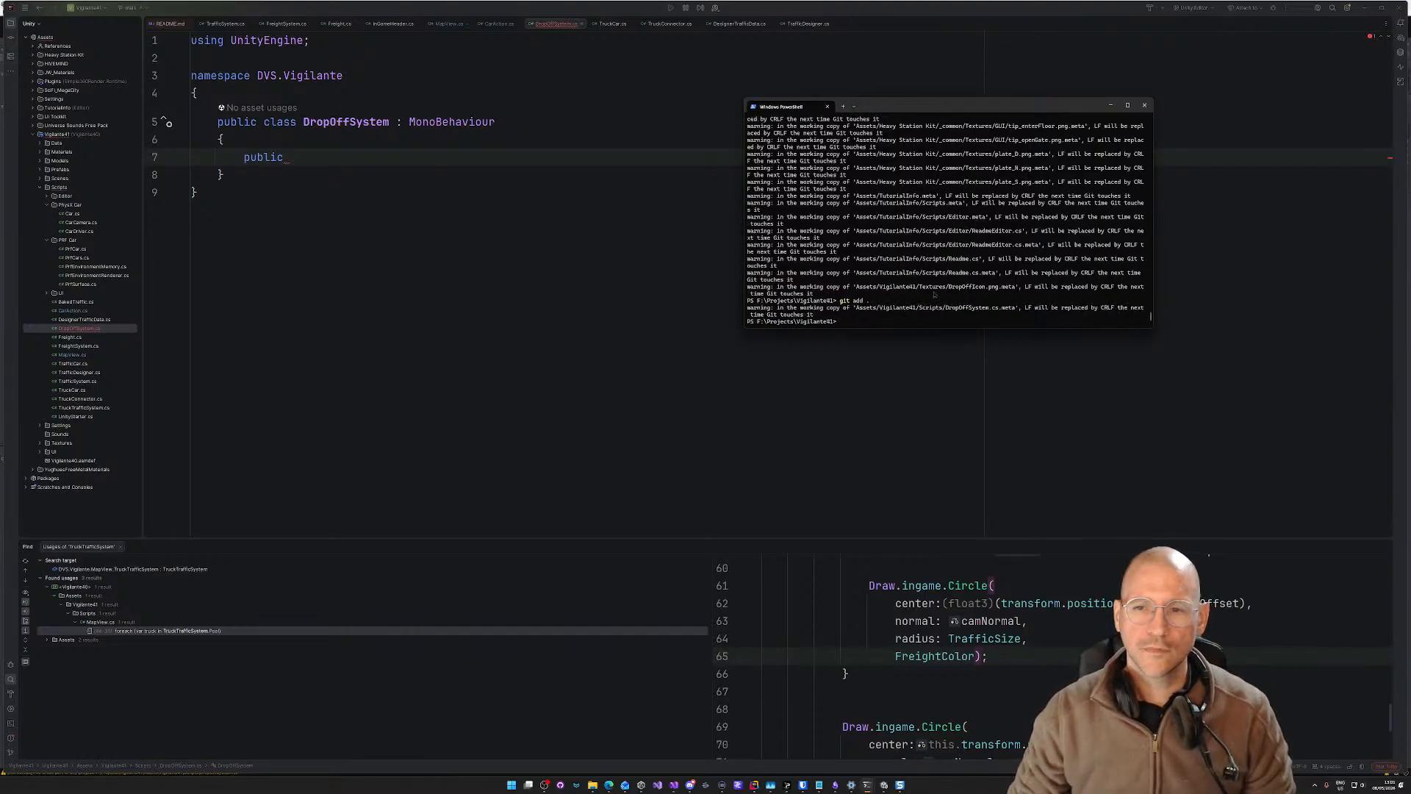
Step: Comment out the unfinished public line in the DropOffSystem class and stage all changes again in PowerShell
left_click(319, 153)
left_click(244, 157)
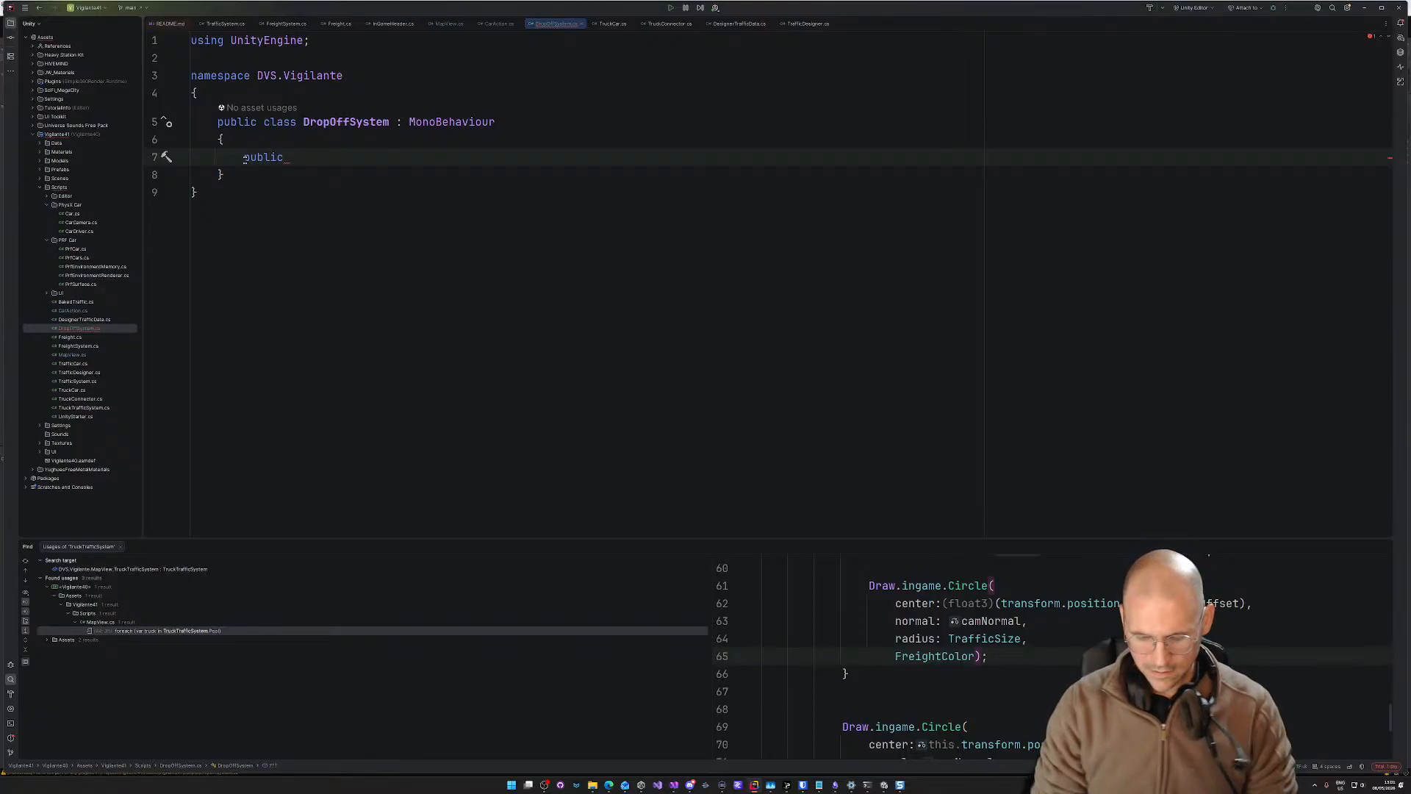
type("//")
key("alt+Tab")
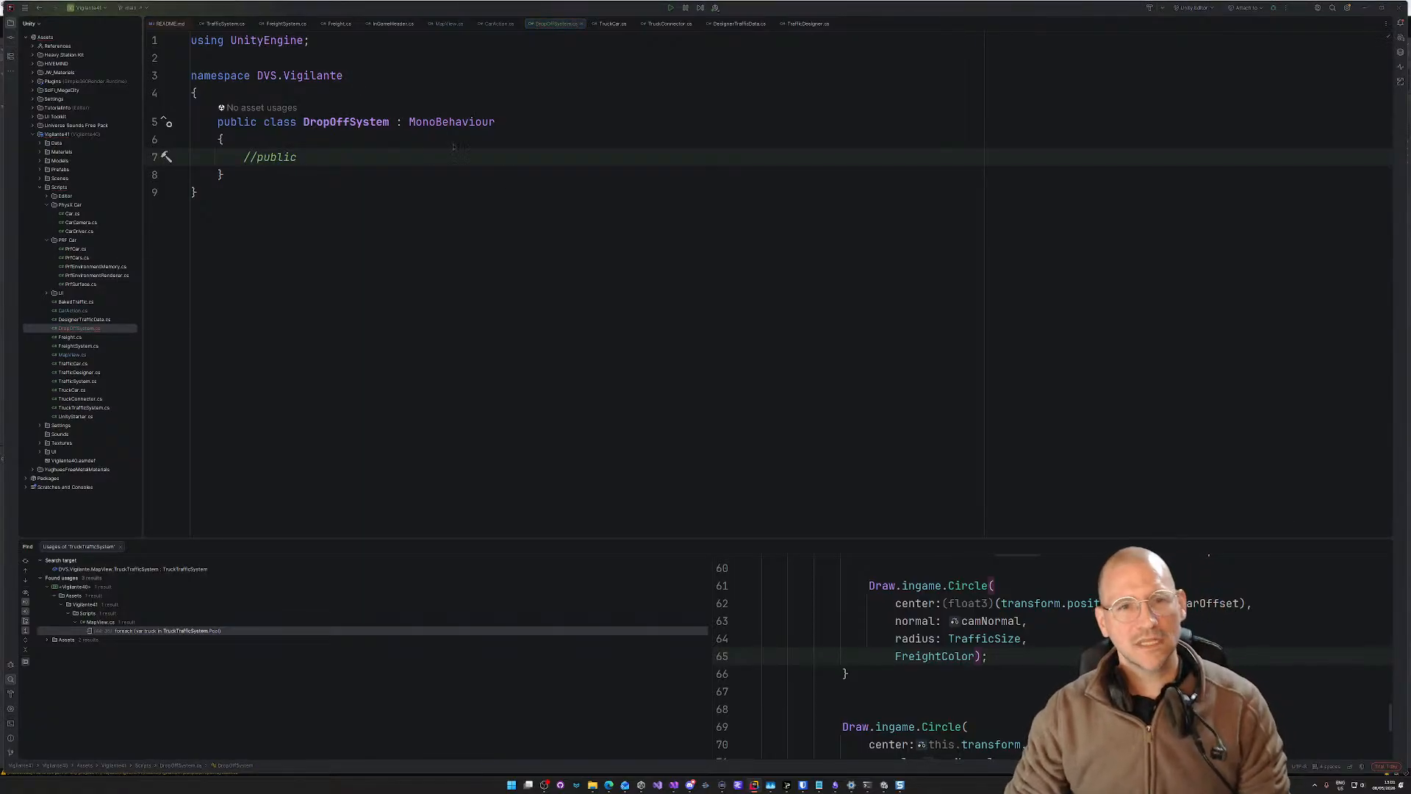
key("Up")
key("Return")
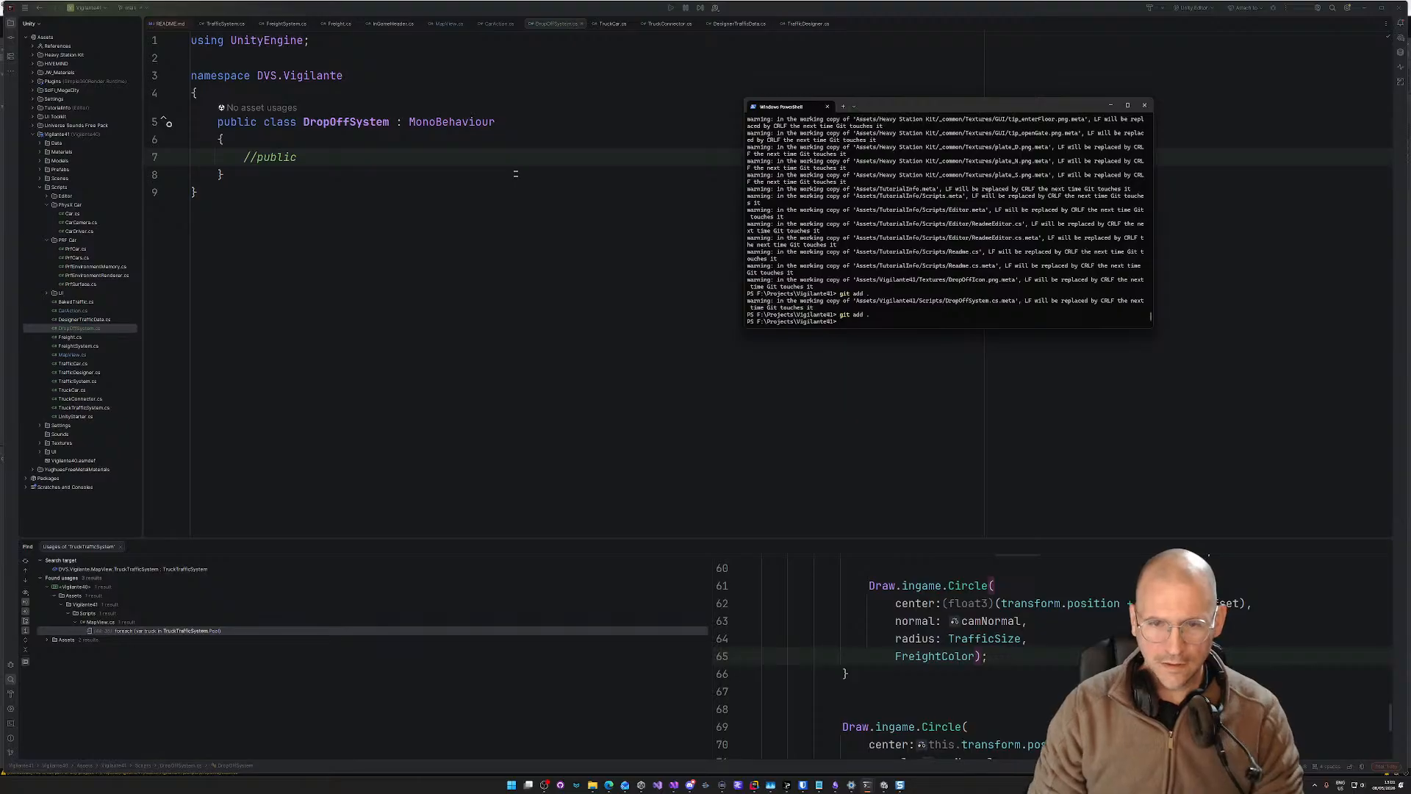
Step: Try to commit the staged changes in PowerShell with the message "Replaced Cyberpunk 4g with Heavy Station Kit 1g"
type("git")
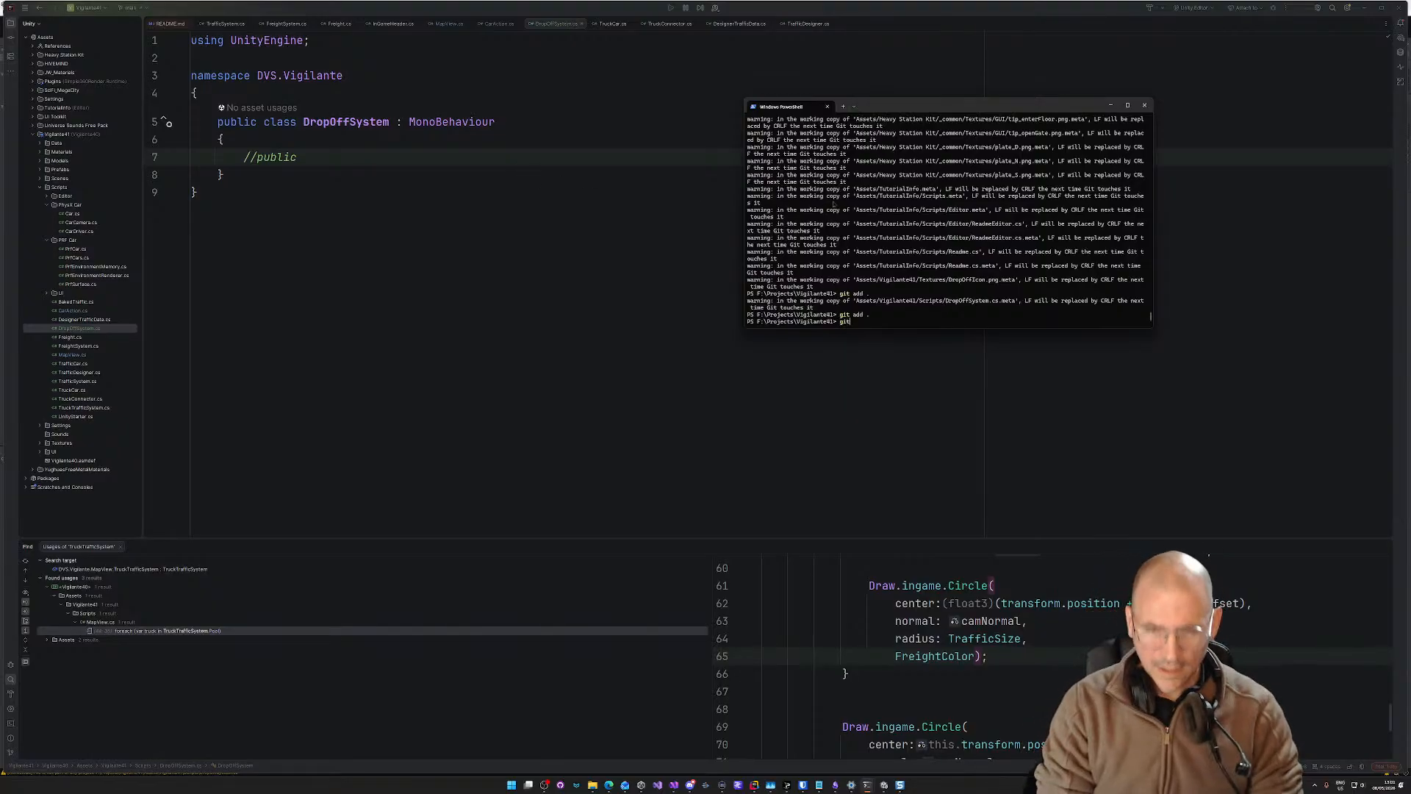
type(" commit -m \"")
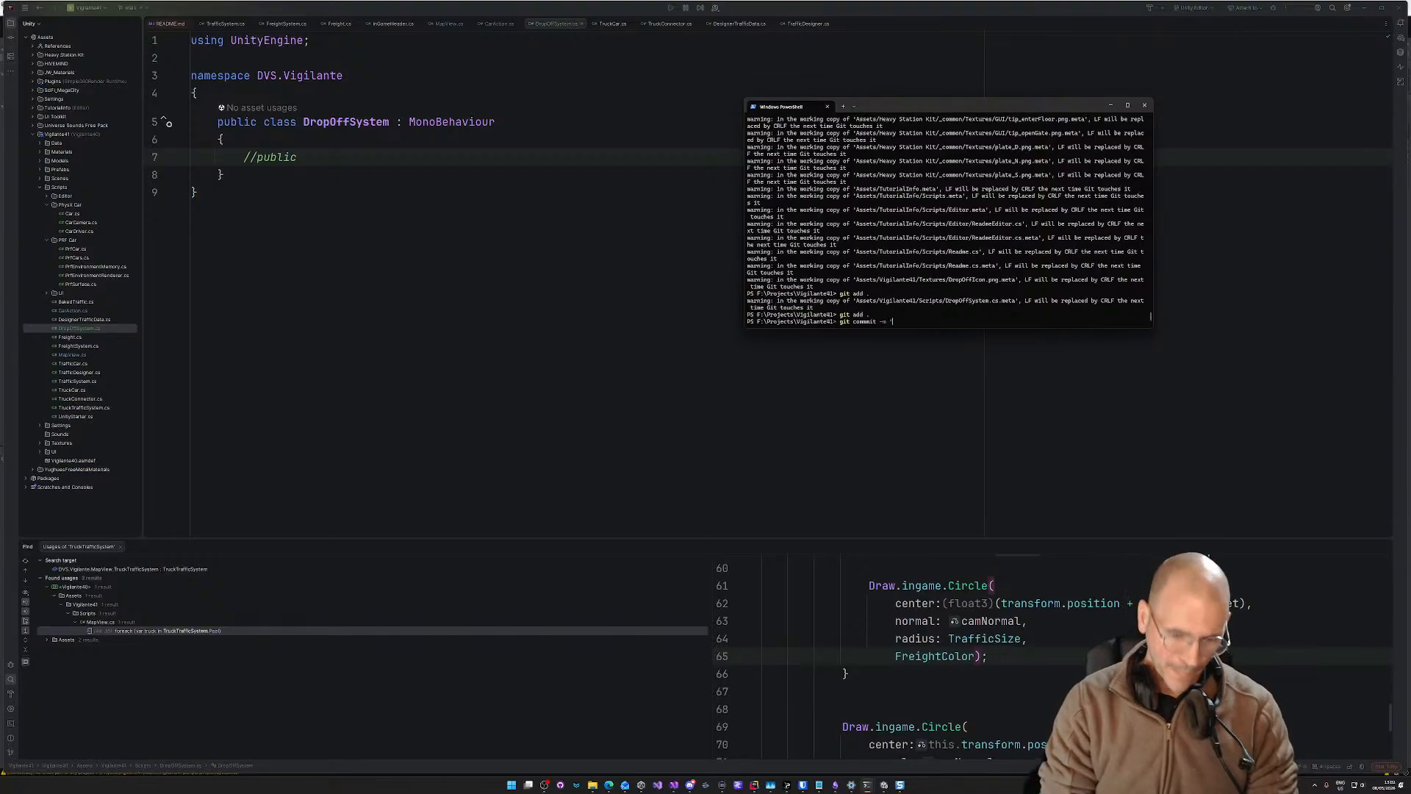
type("Replaced Cyberpunk")
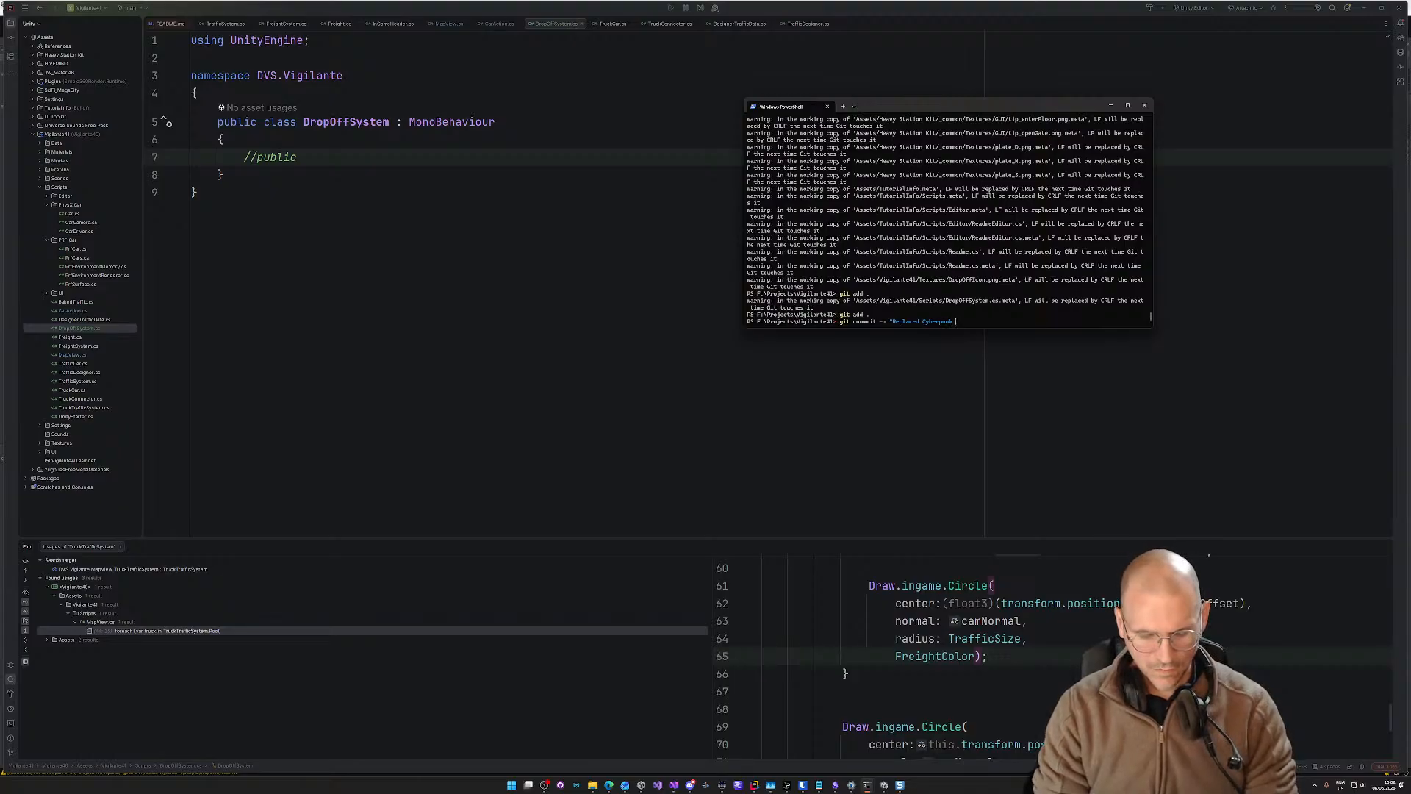
type("th")
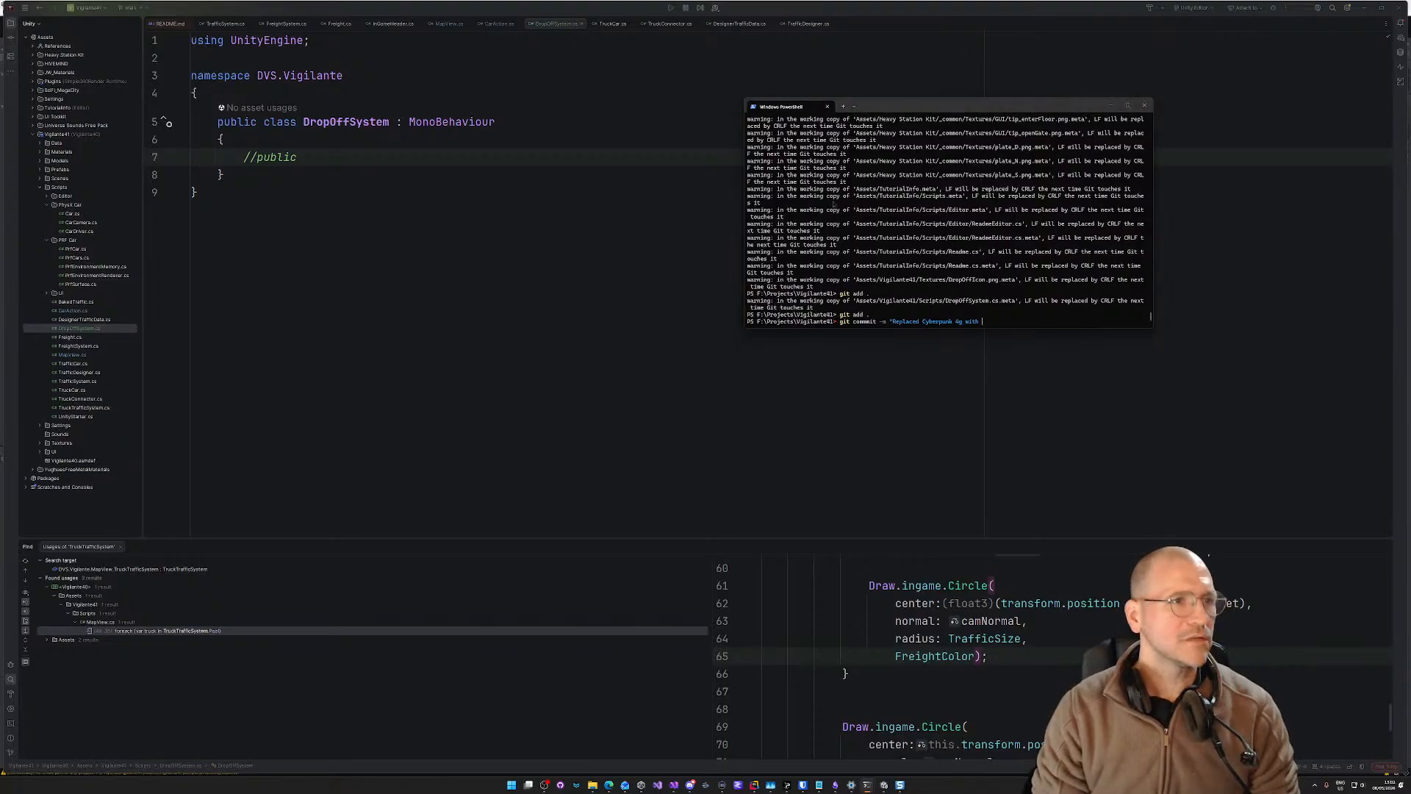
key("alt+Tab")
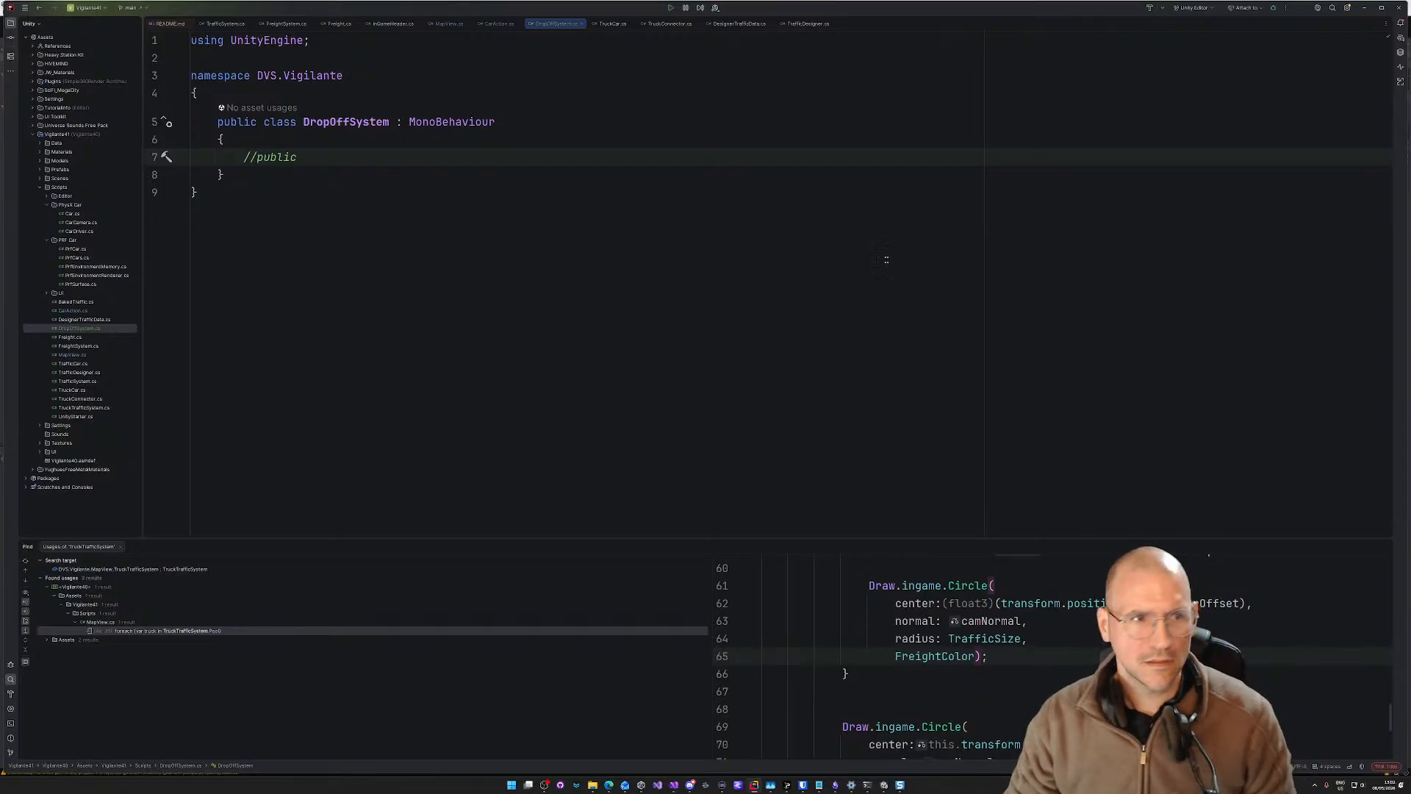
key("alt+Tab")
key("alt+Tab")
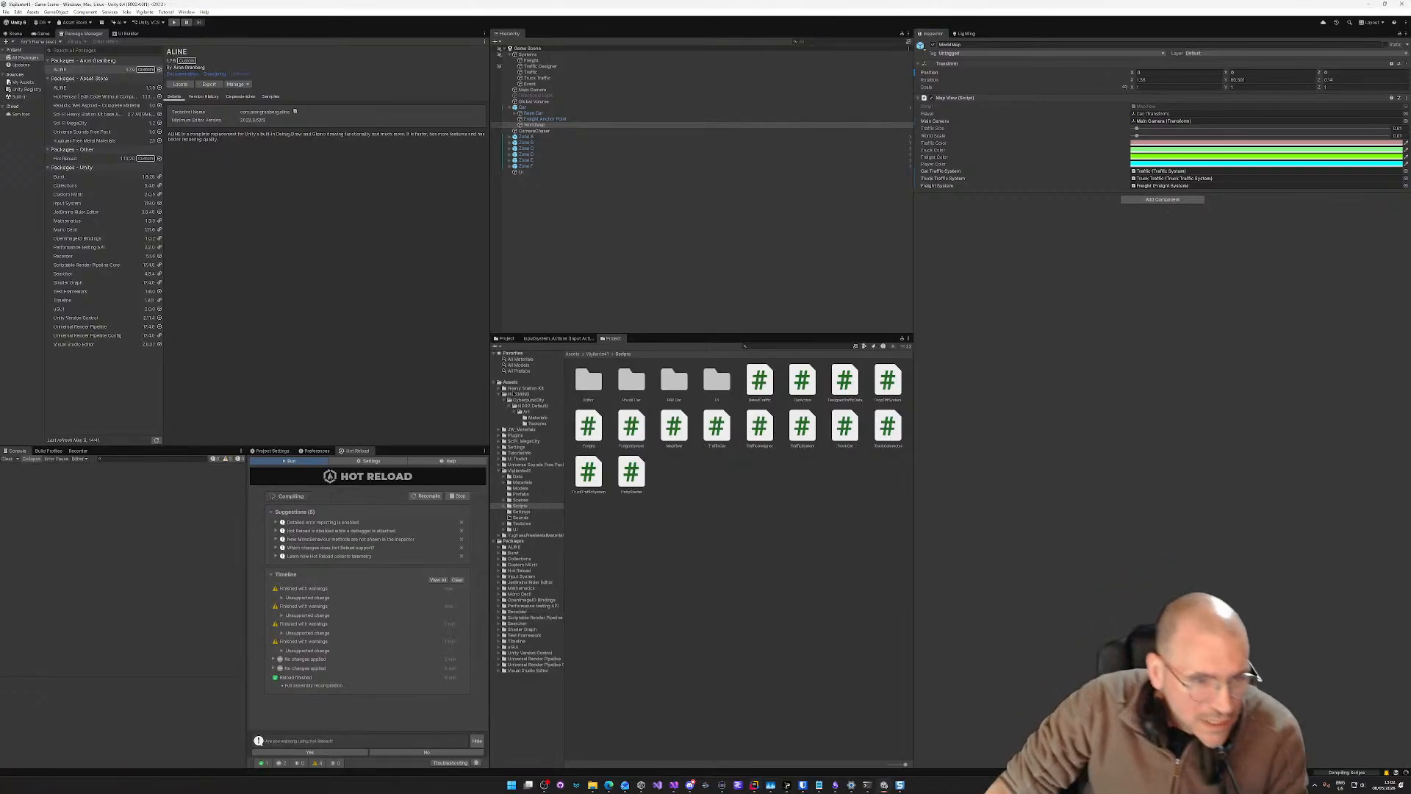
key("alt+Tab")
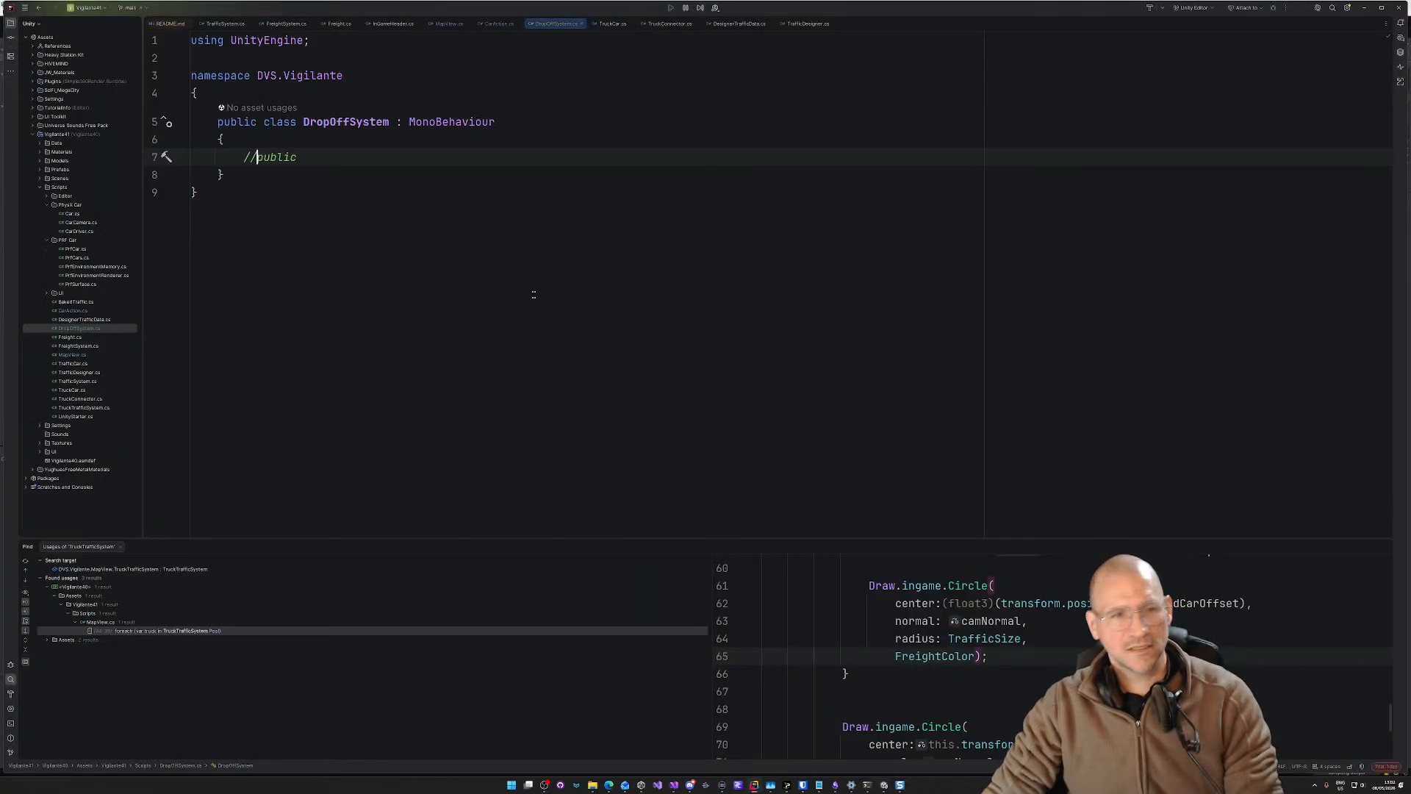
key("alt+Tab")
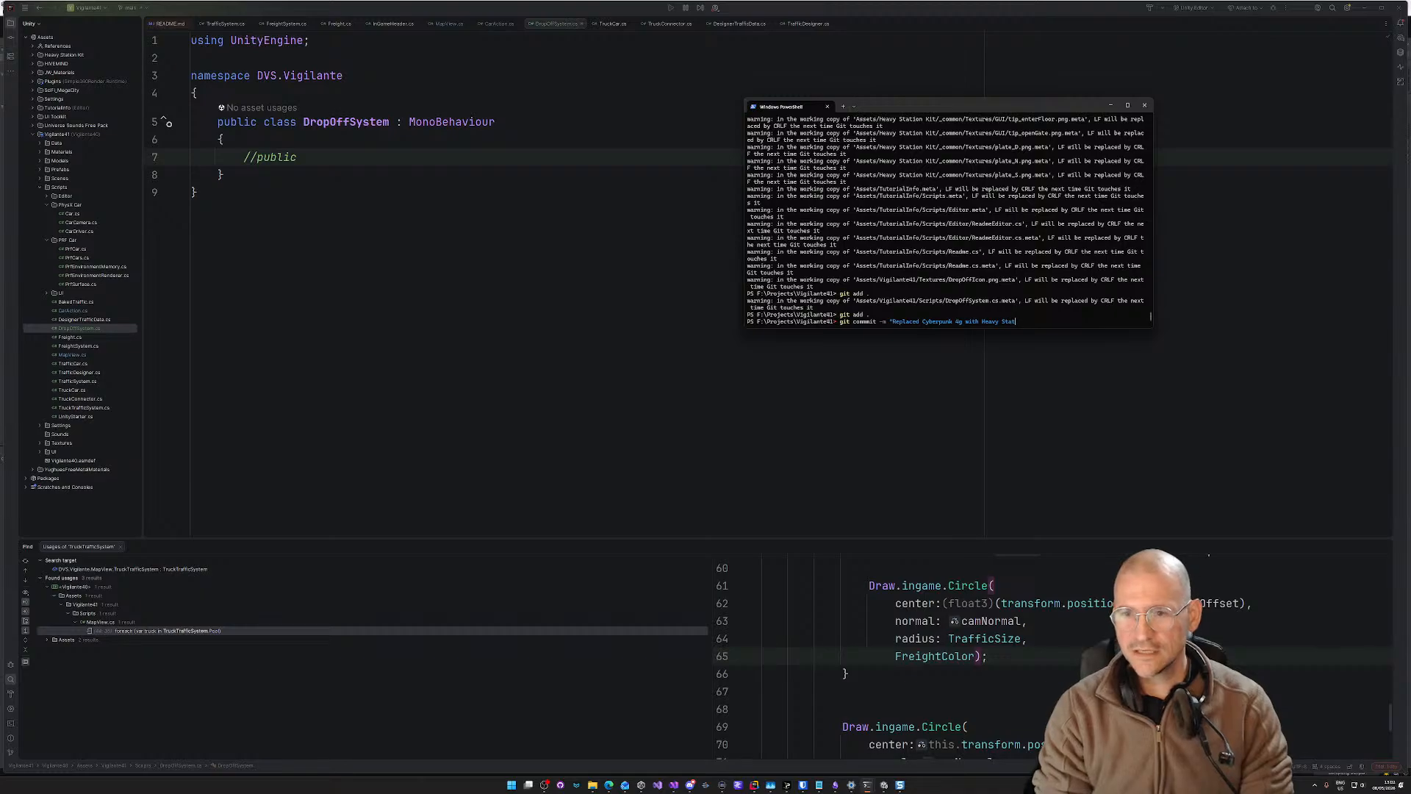
type("ion Kit 1g")
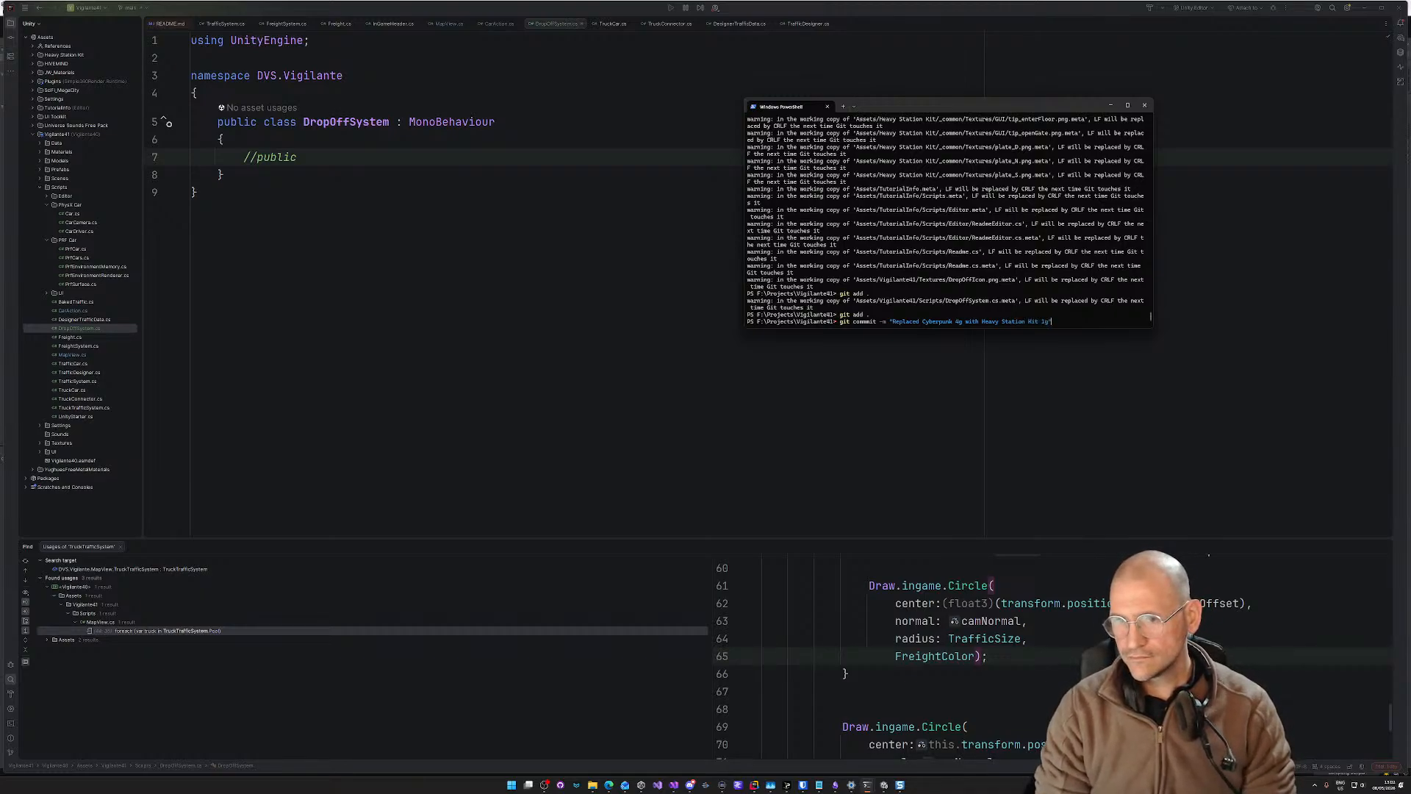
key("Return")
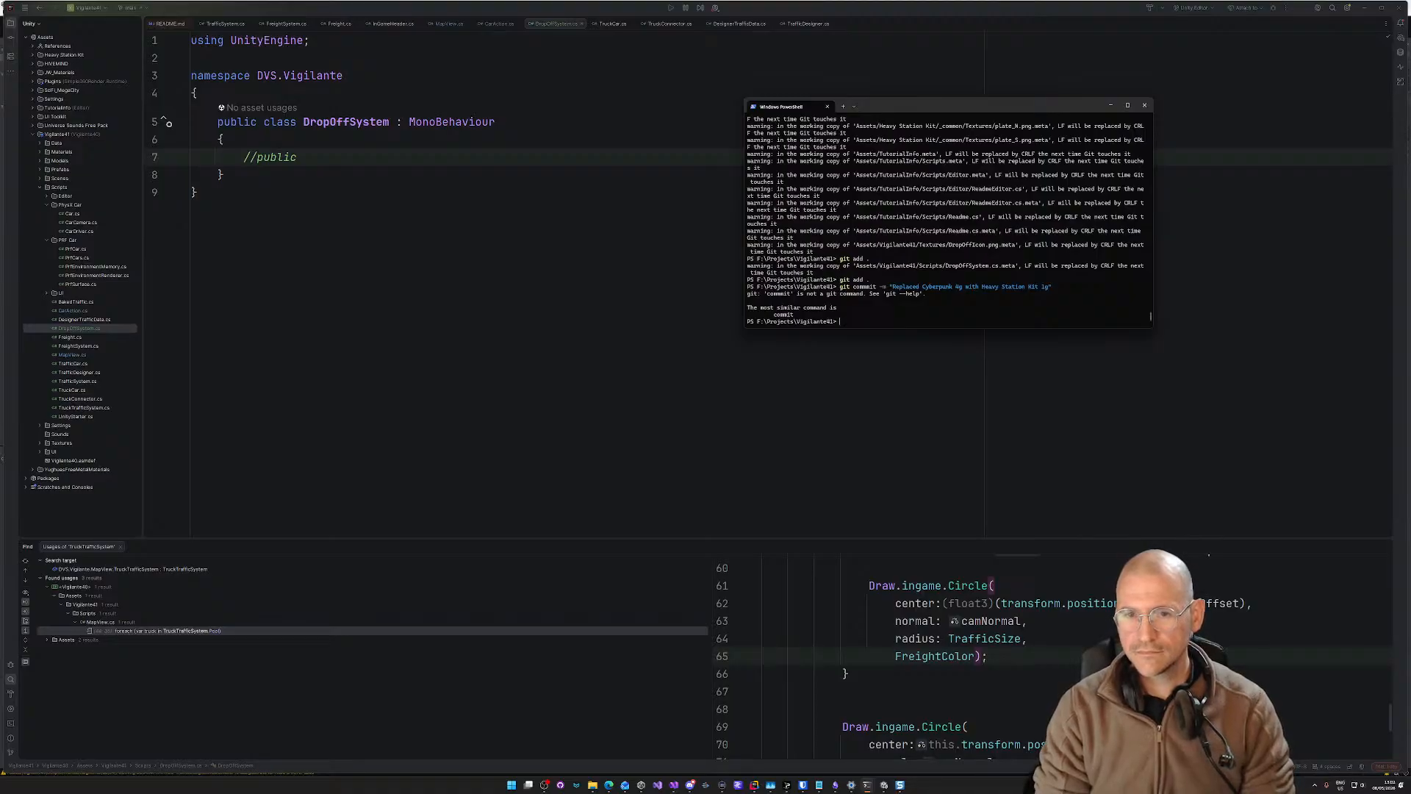
Step: Recall the last git command, correct the misspelled commit subcommand and run it
key("Up")
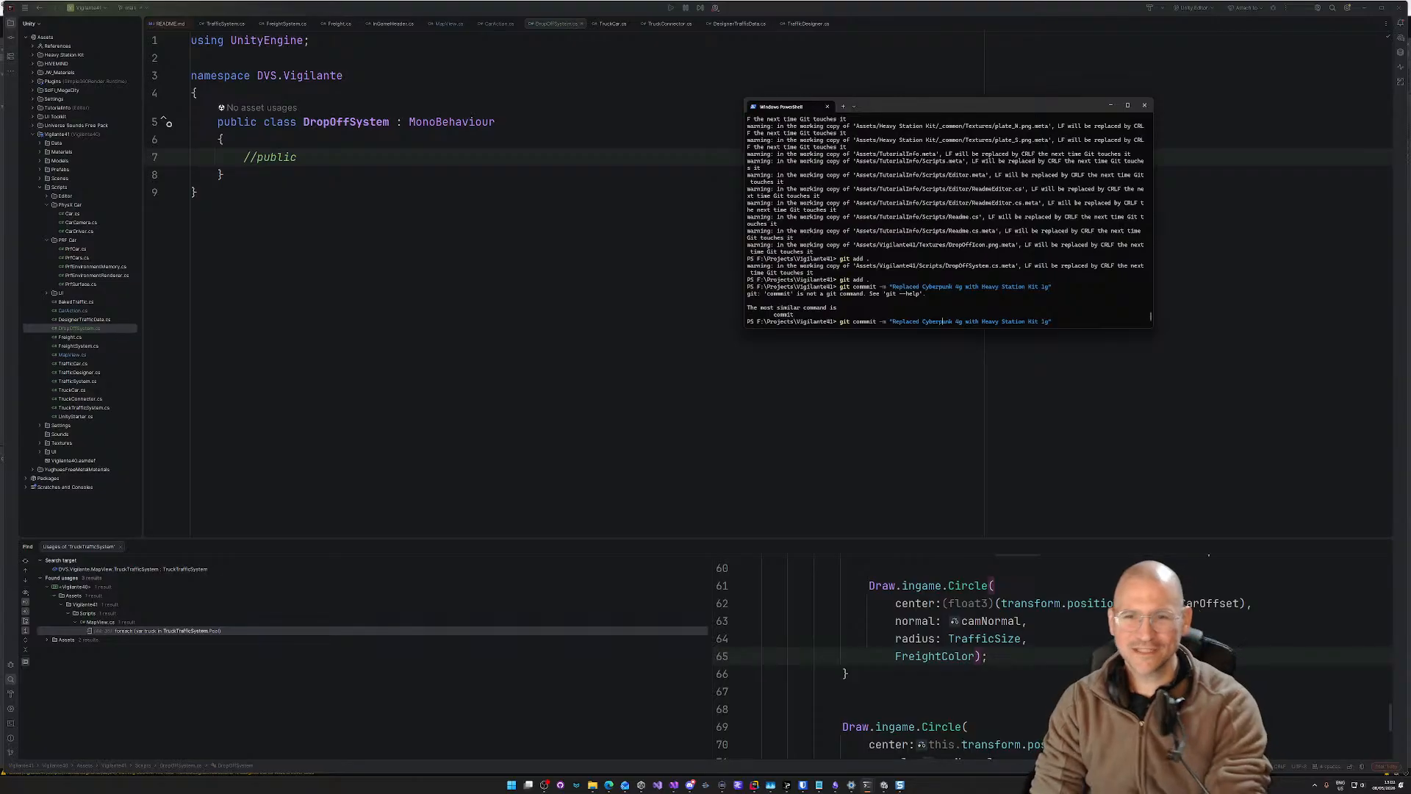
key("BackSpace")
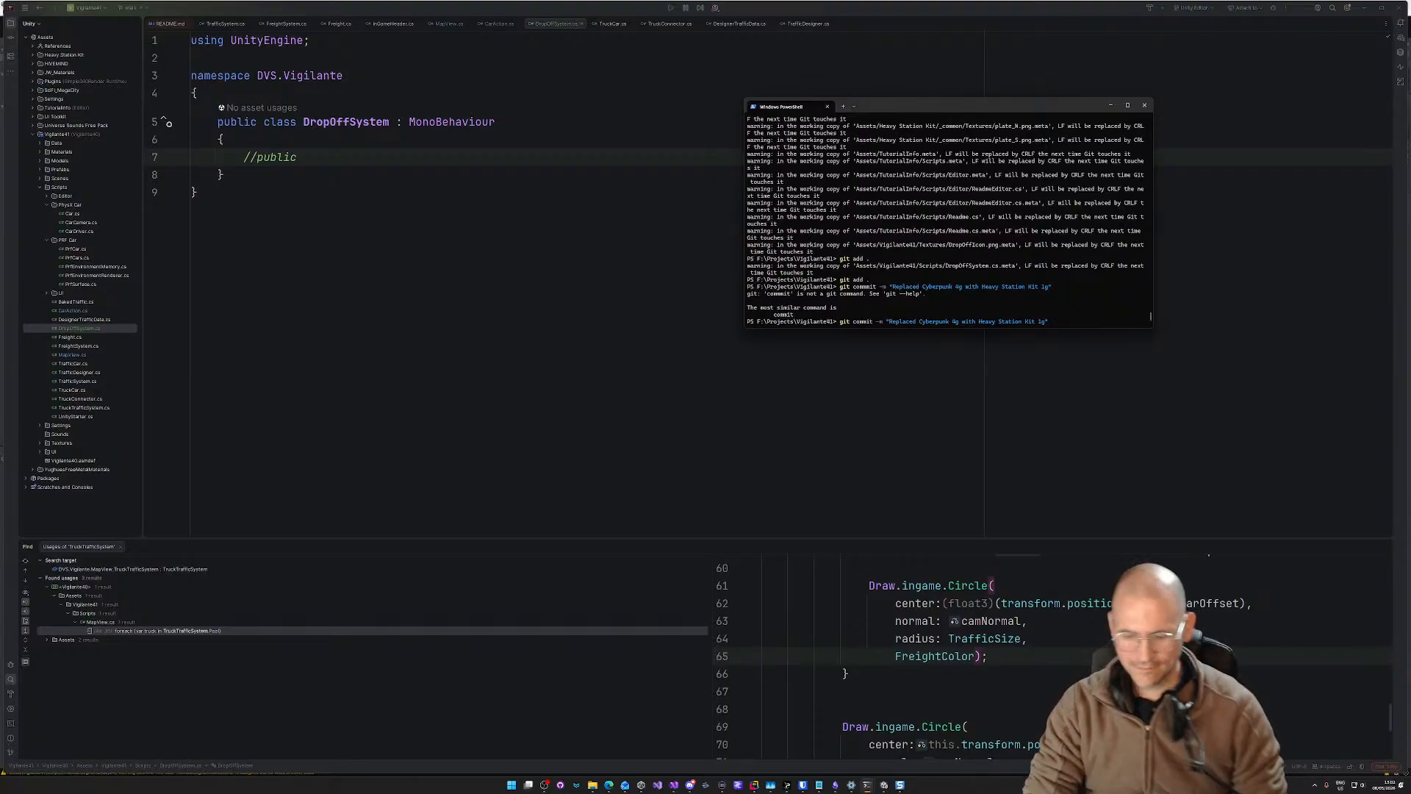
key("Return")
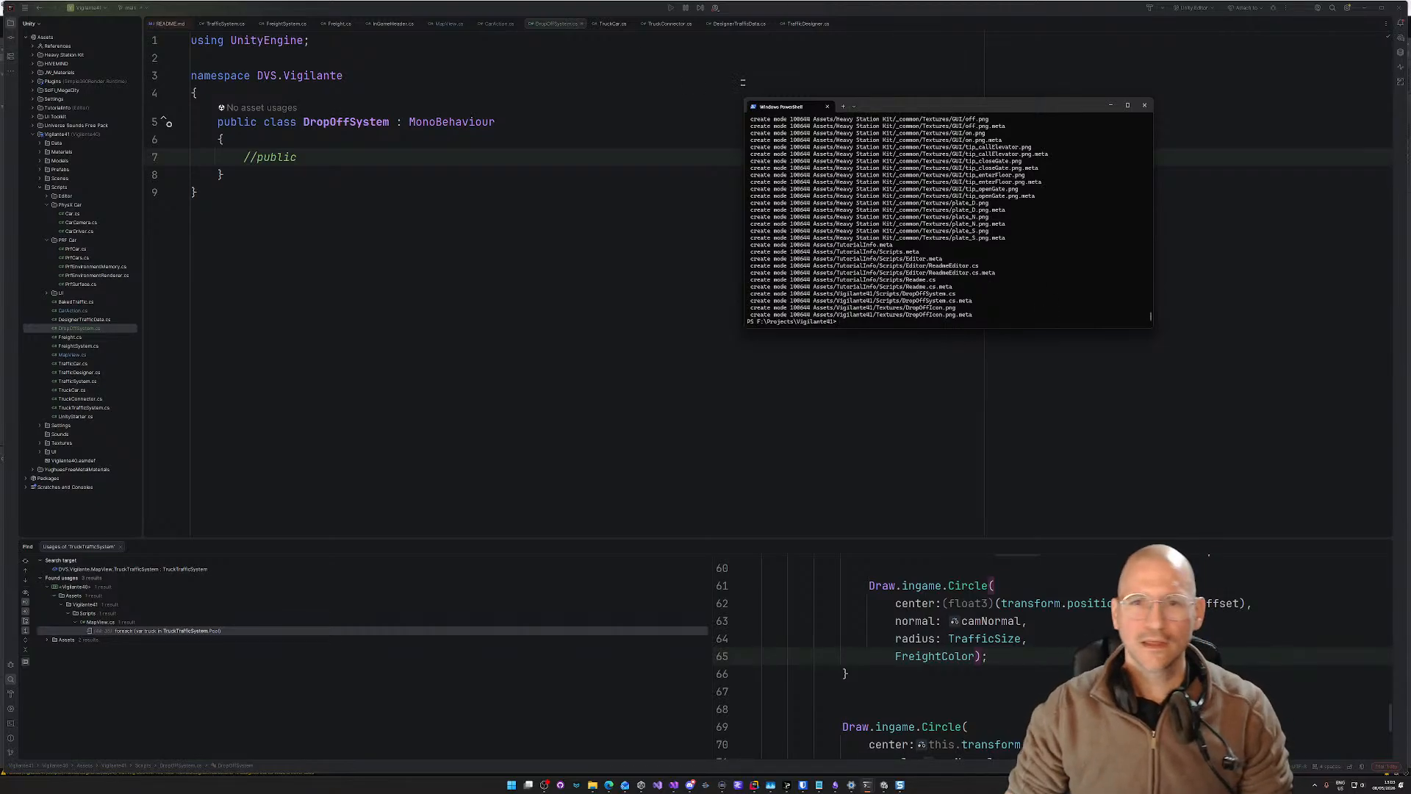
left_click_drag(948, 106, 851, 123)
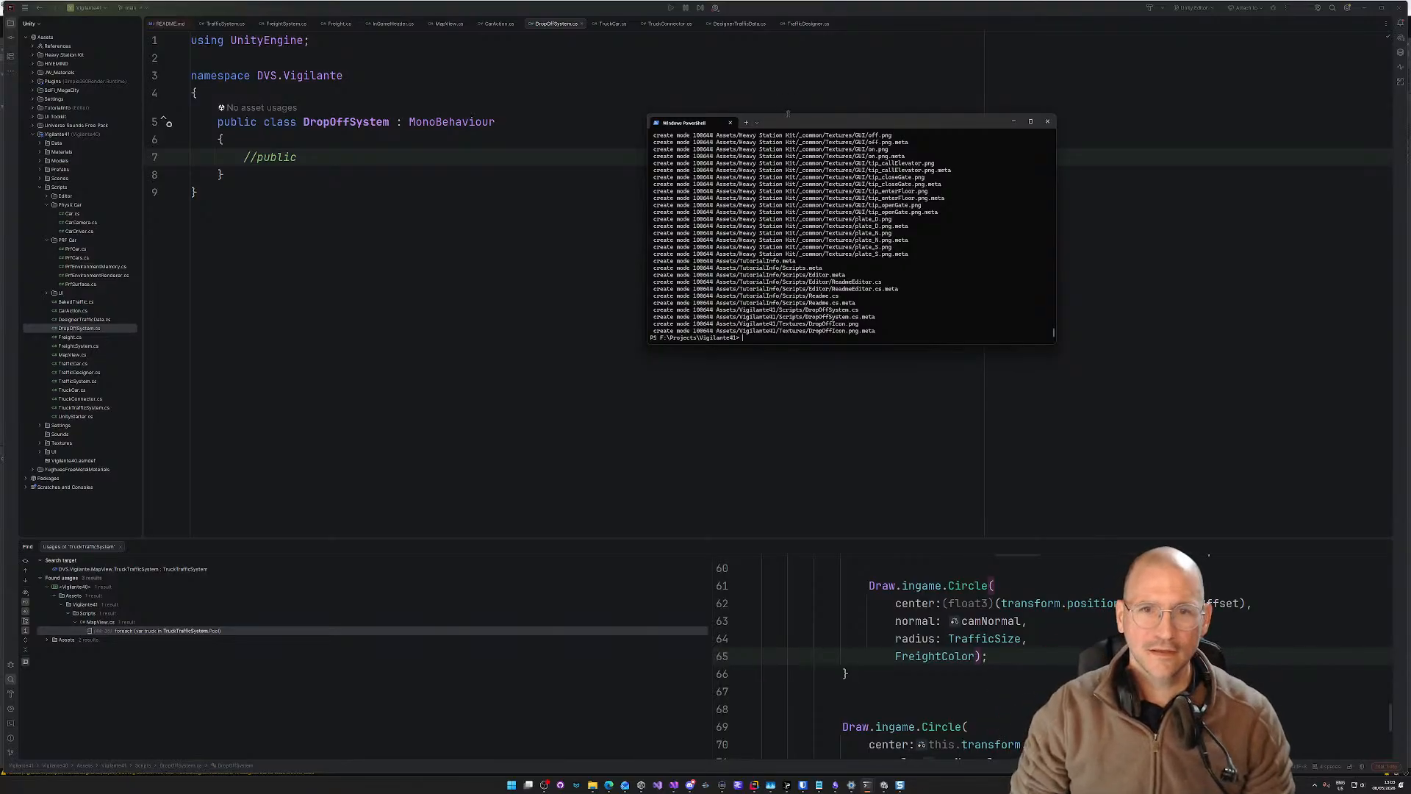
left_click_drag(788, 116, 921, 119)
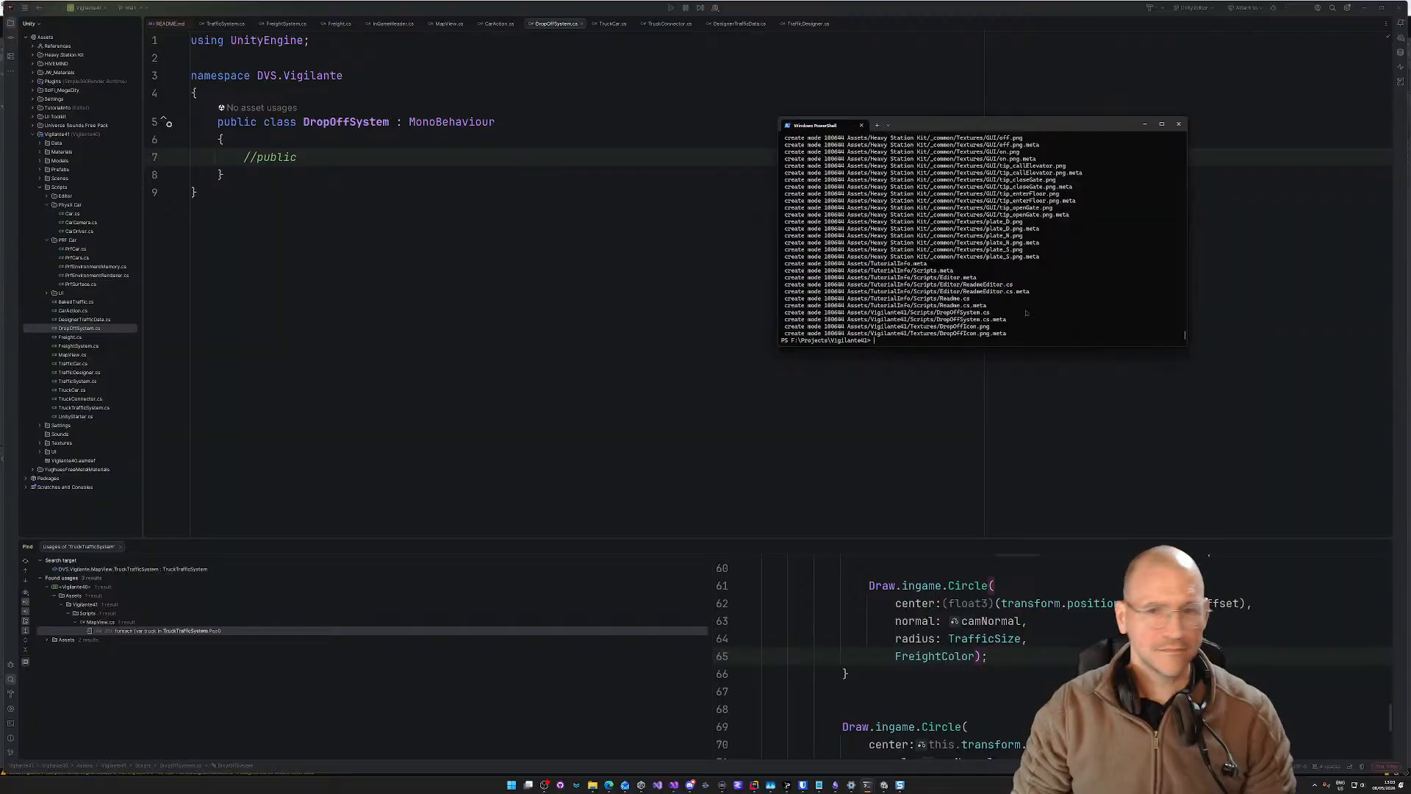
left_click(312, 159)
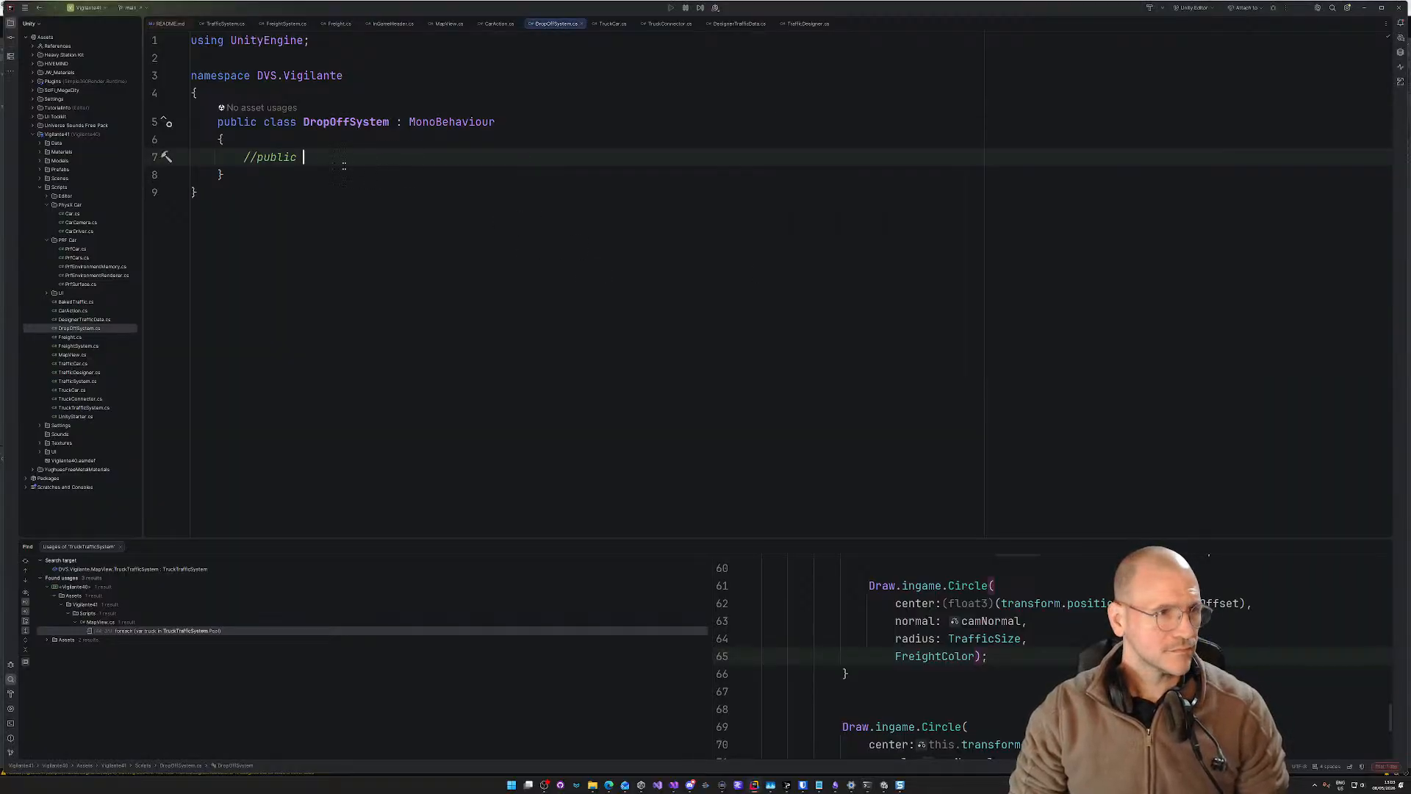
key("alt+Tab")
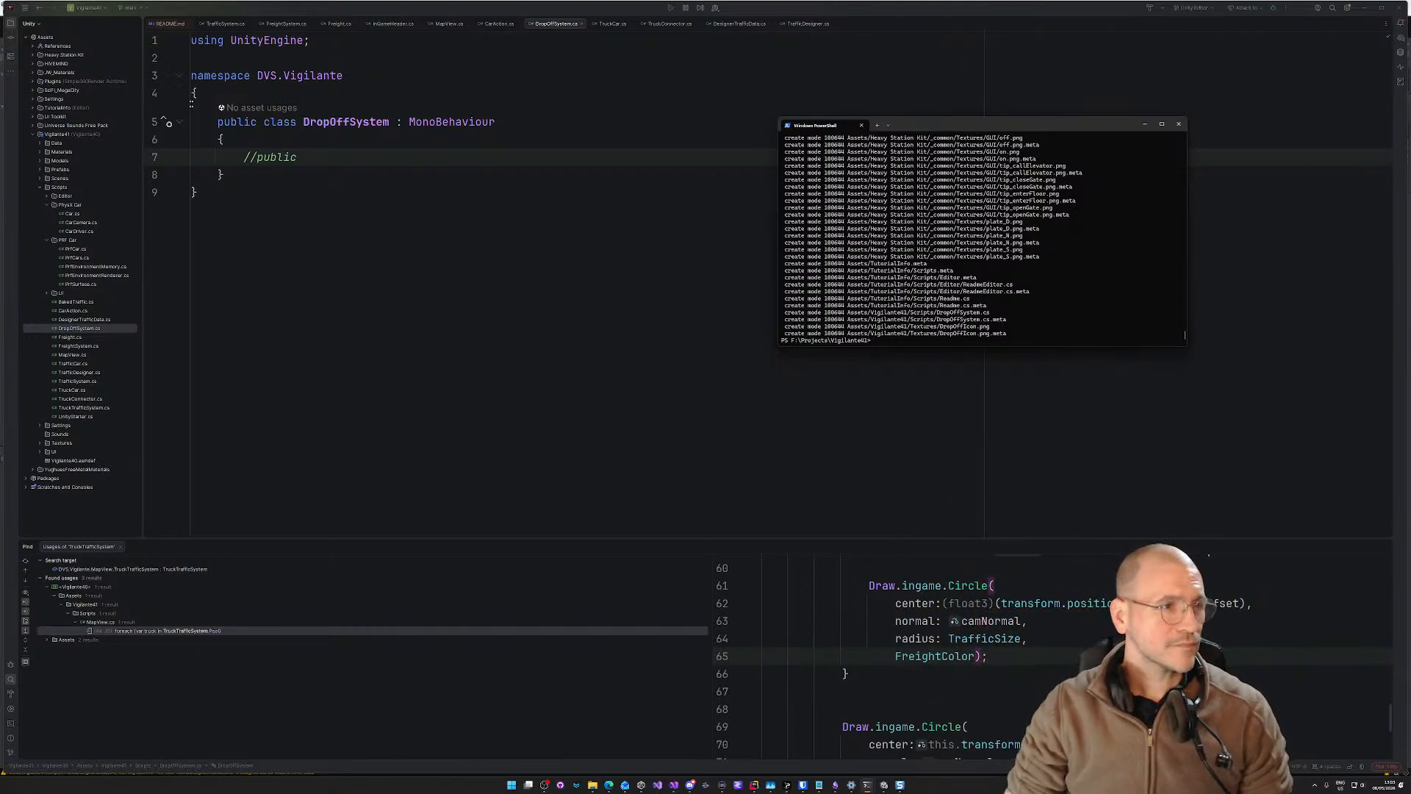
key("alt+Tab")
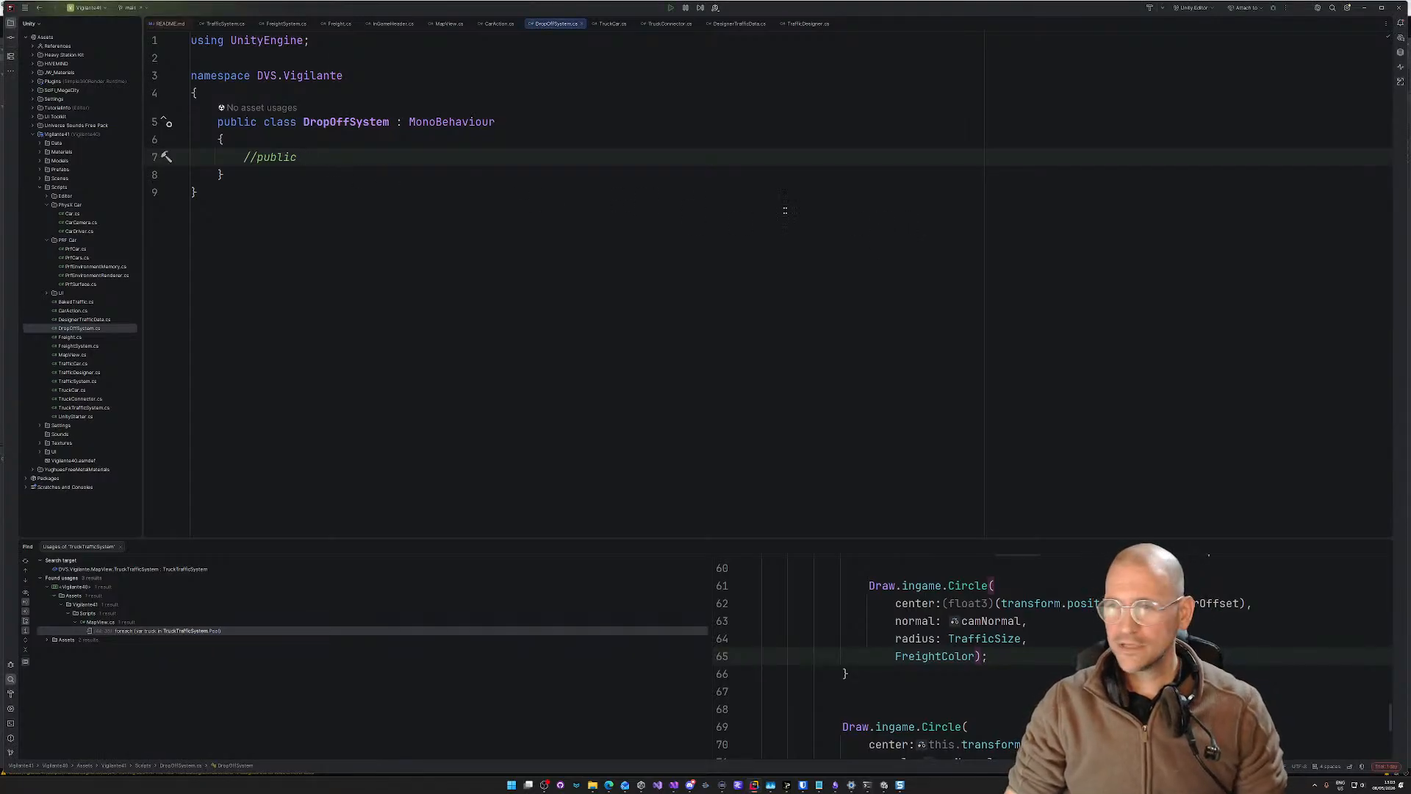
Step: Uncomment the public line in the DropOffSystem class body
left_click(256, 157)
key("BackSpace")
key("BackSpace")
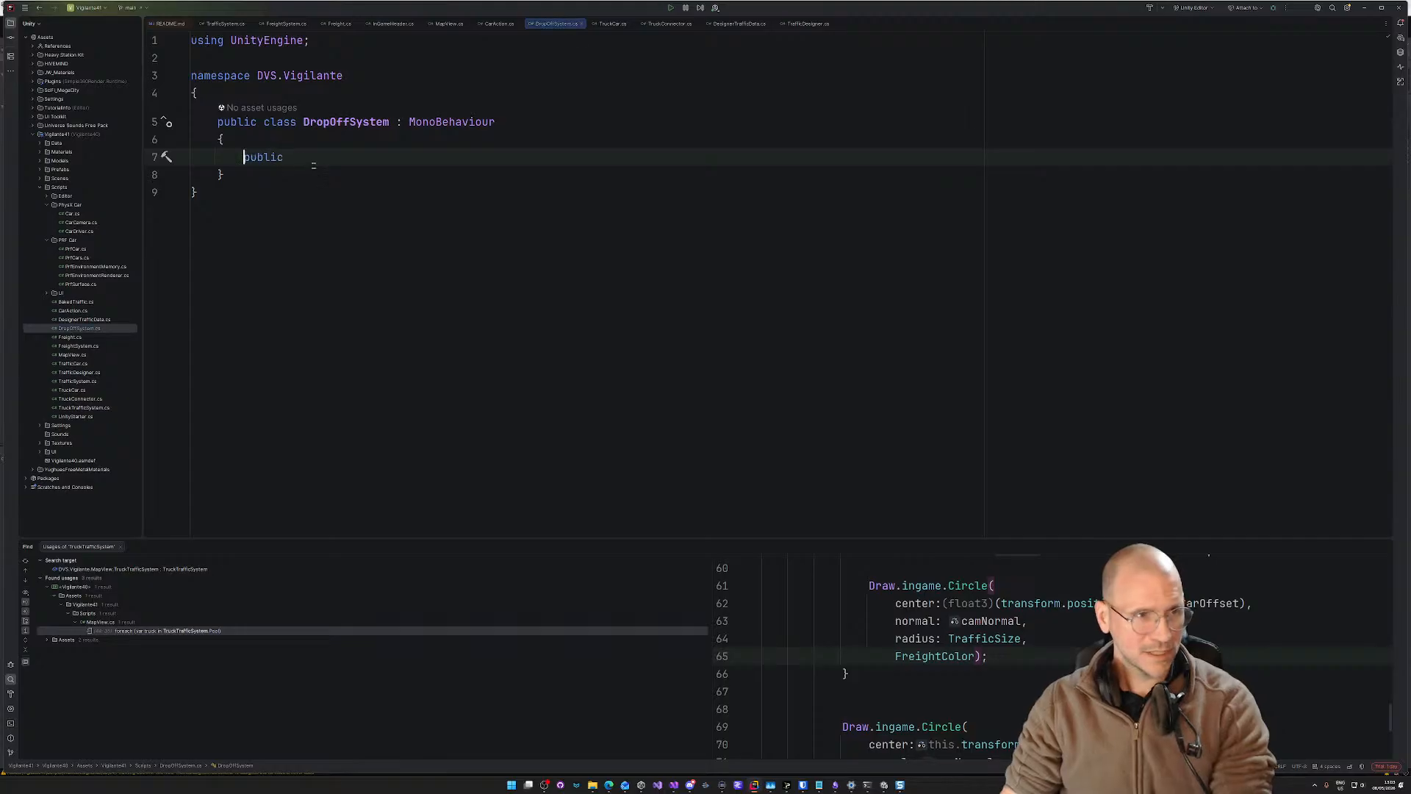
left_click(335, 157)
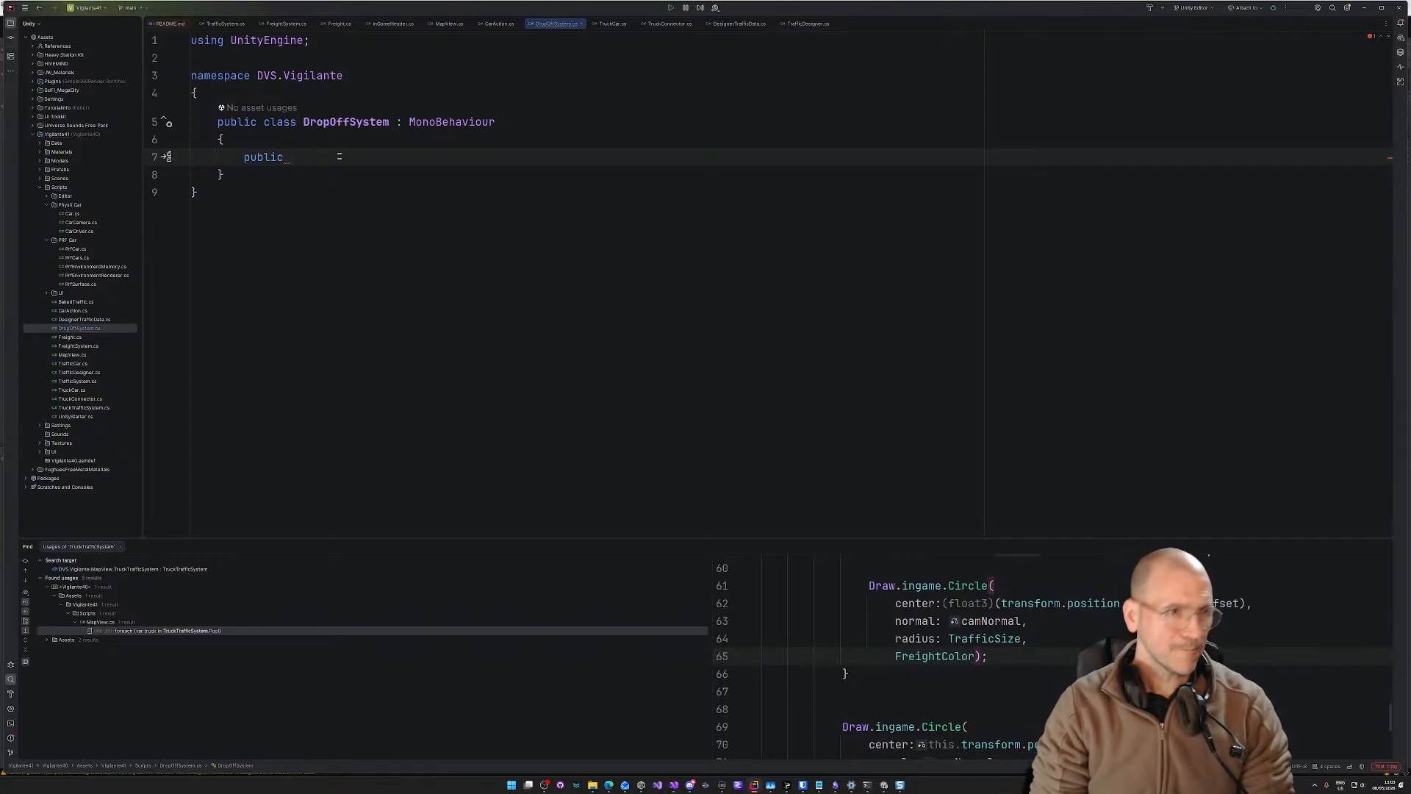
Step: Declare a public interface named IDropOffSystem inside the DVS.Vigilante namespace, above the DropOffSystem class
left_click(320, 95)
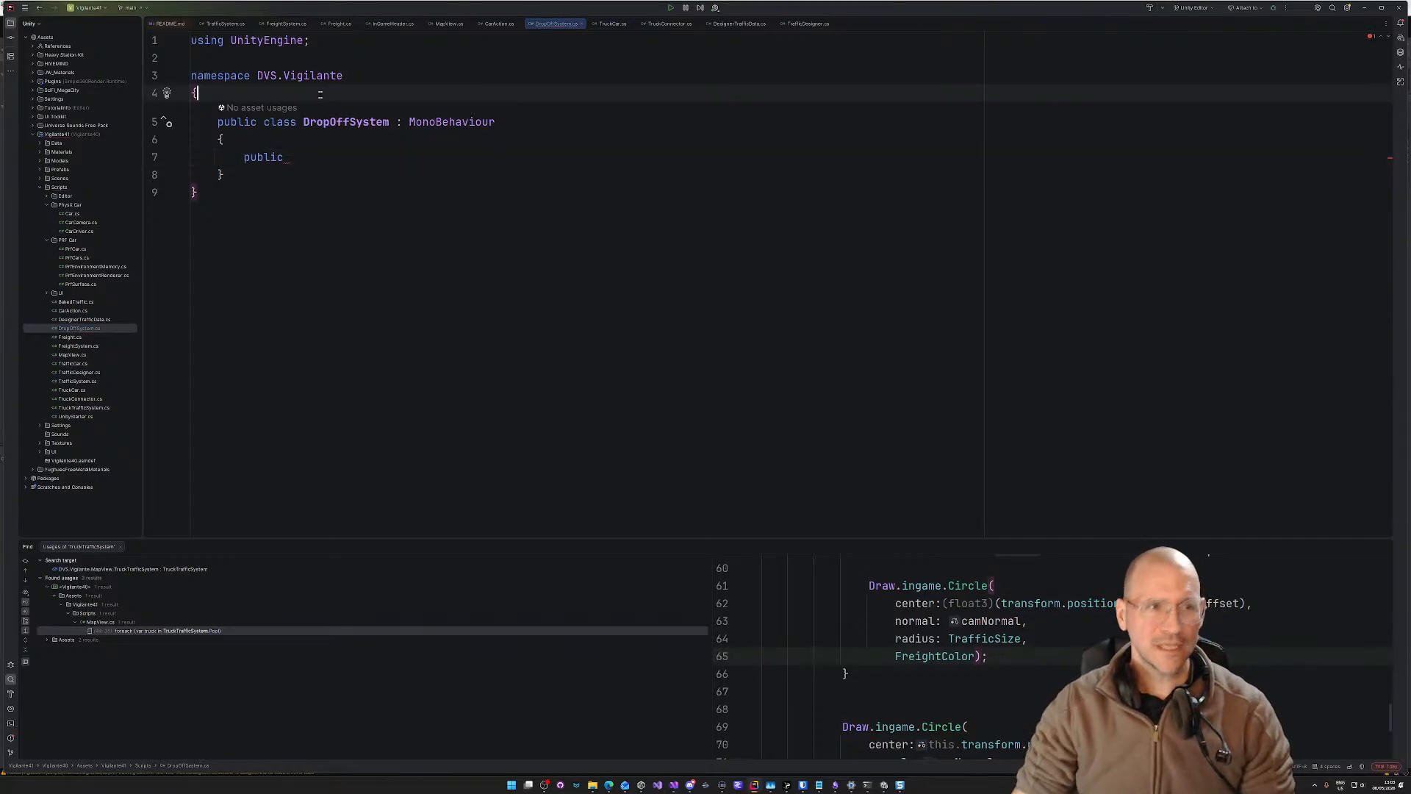
key("Delete")
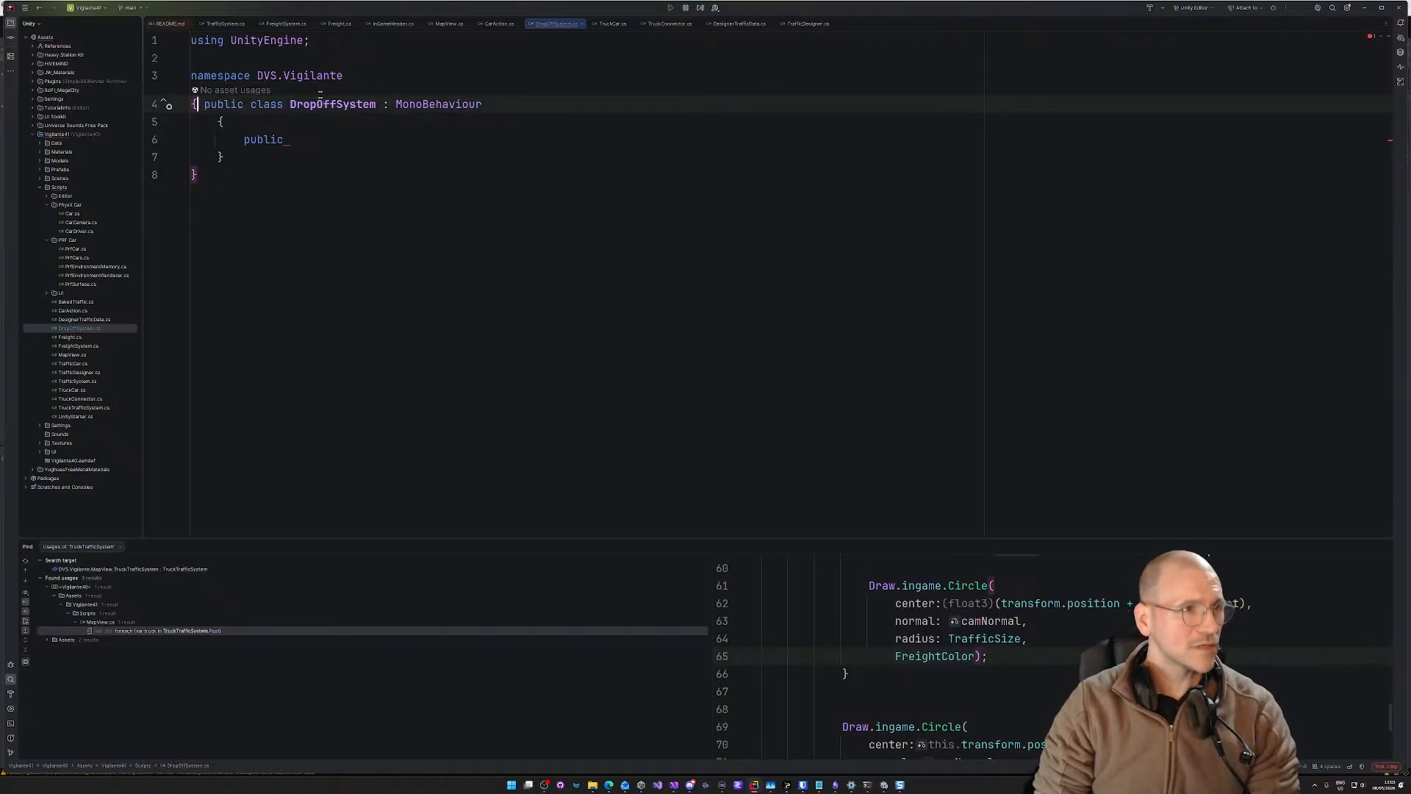
key("ctrl+z")
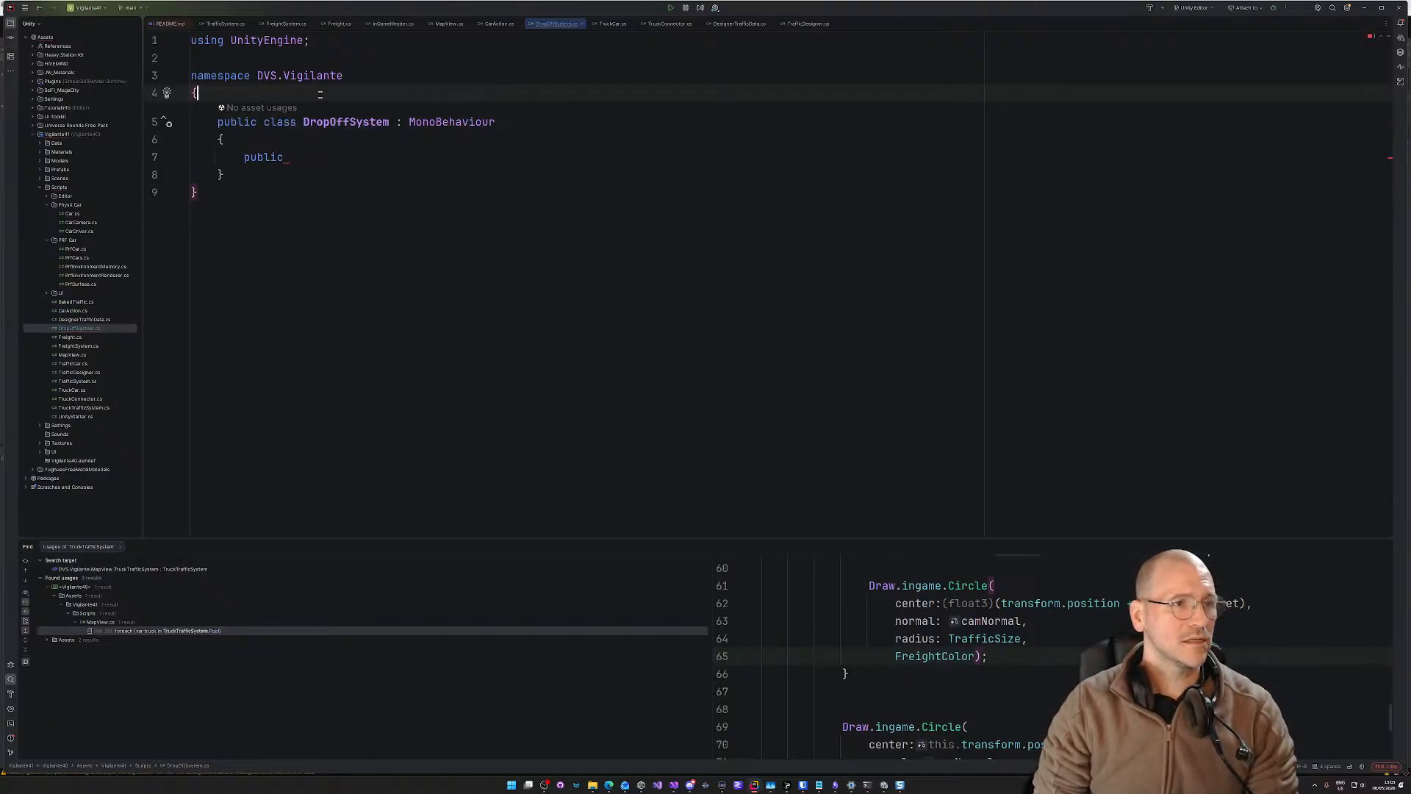
key("Return")
type("public ")
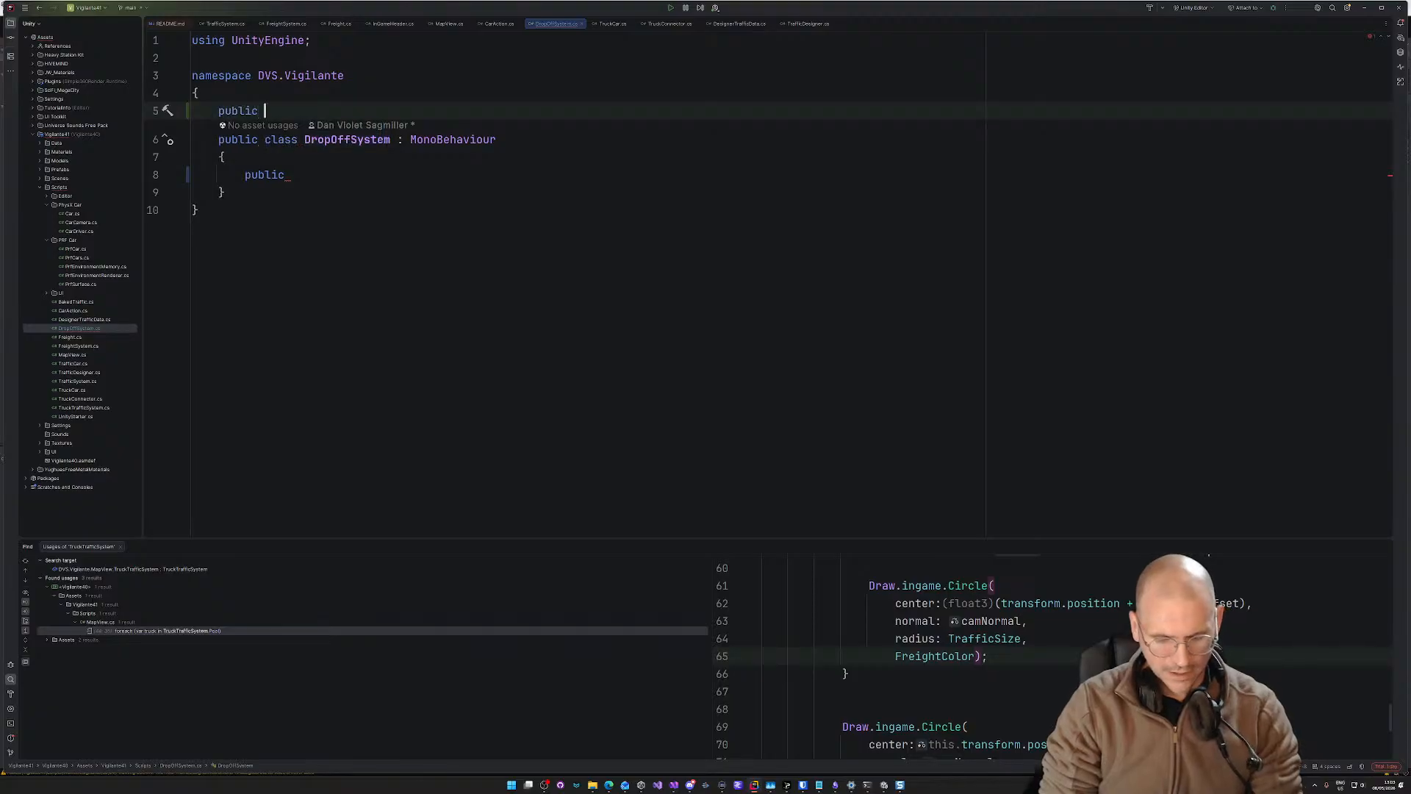
type("interfav")
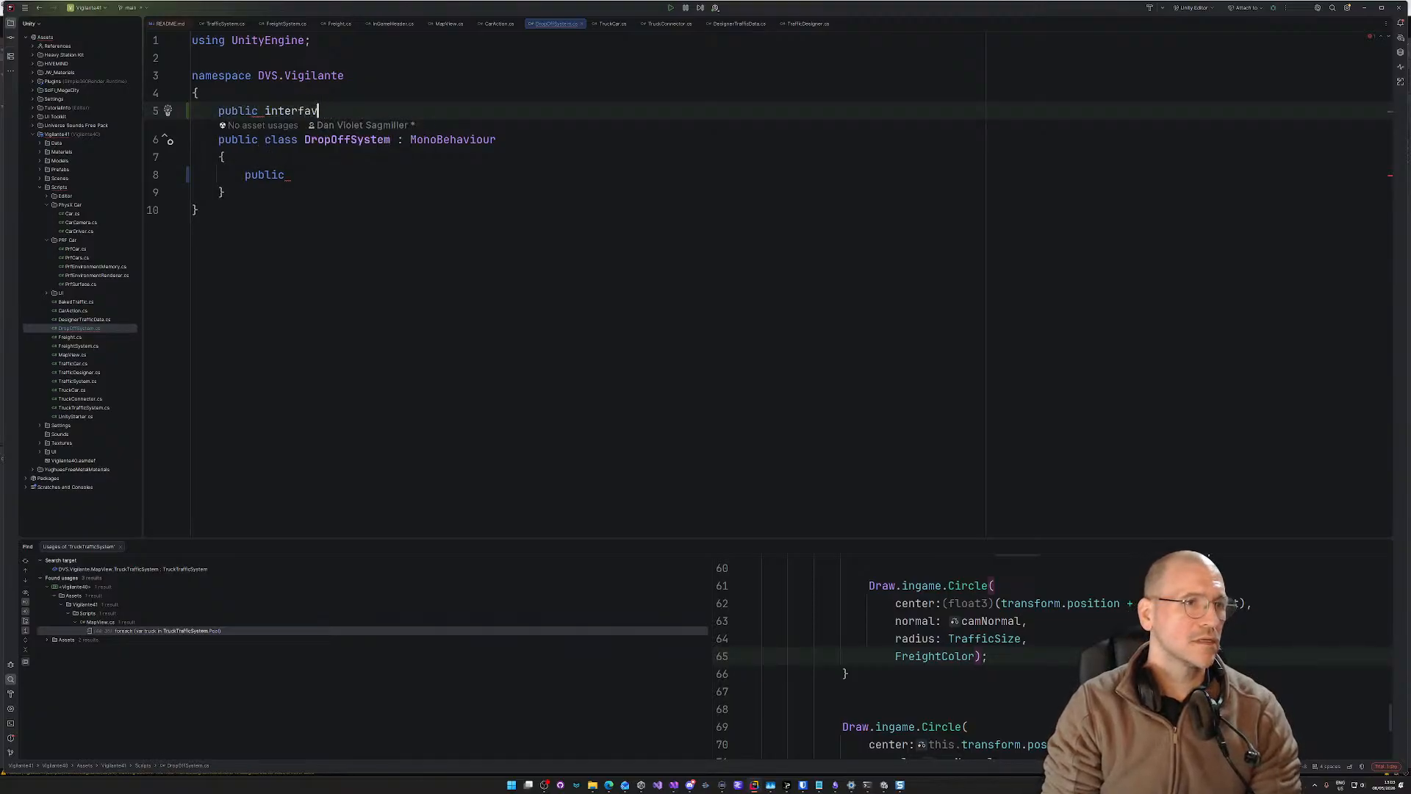
key("BackSpace")
type("ce IDrop")
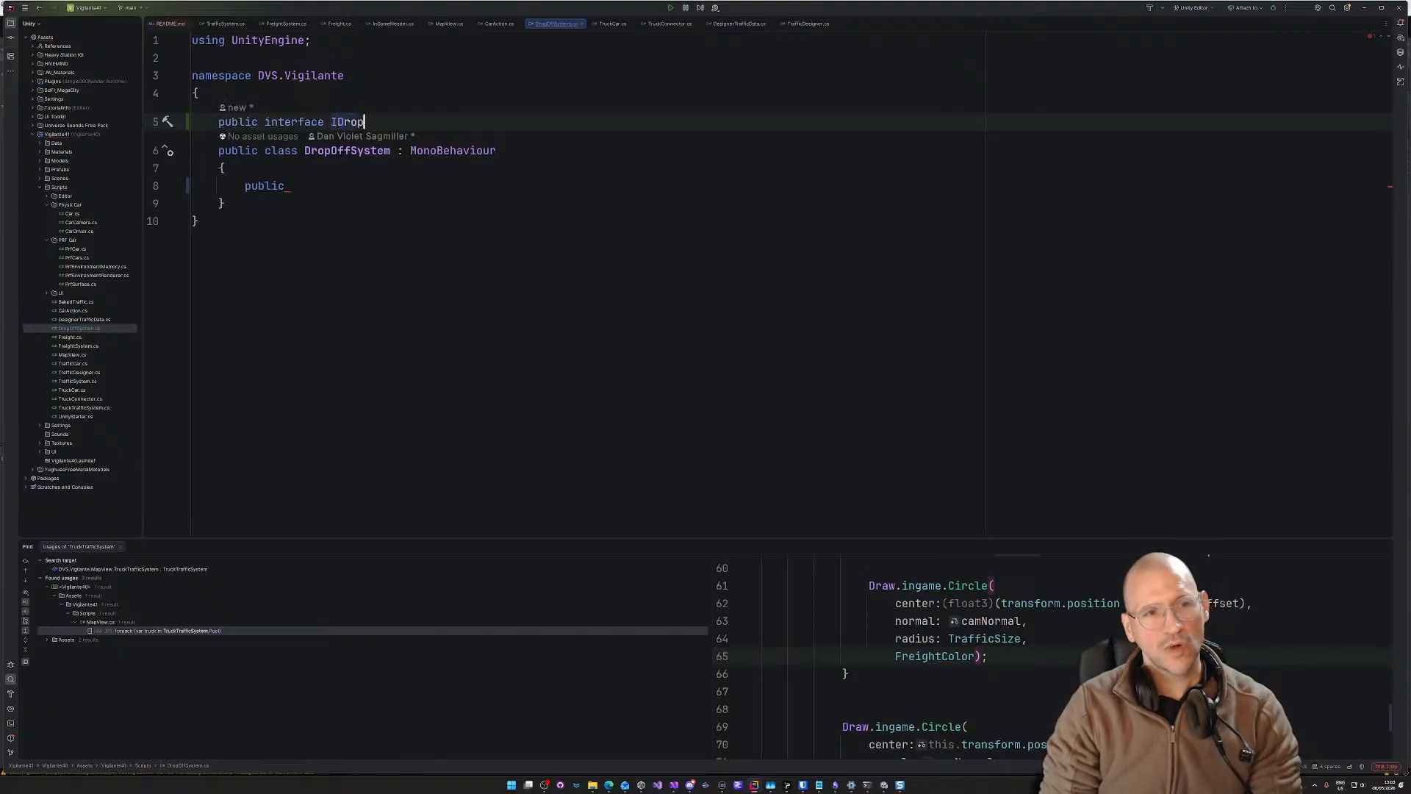
type("o")
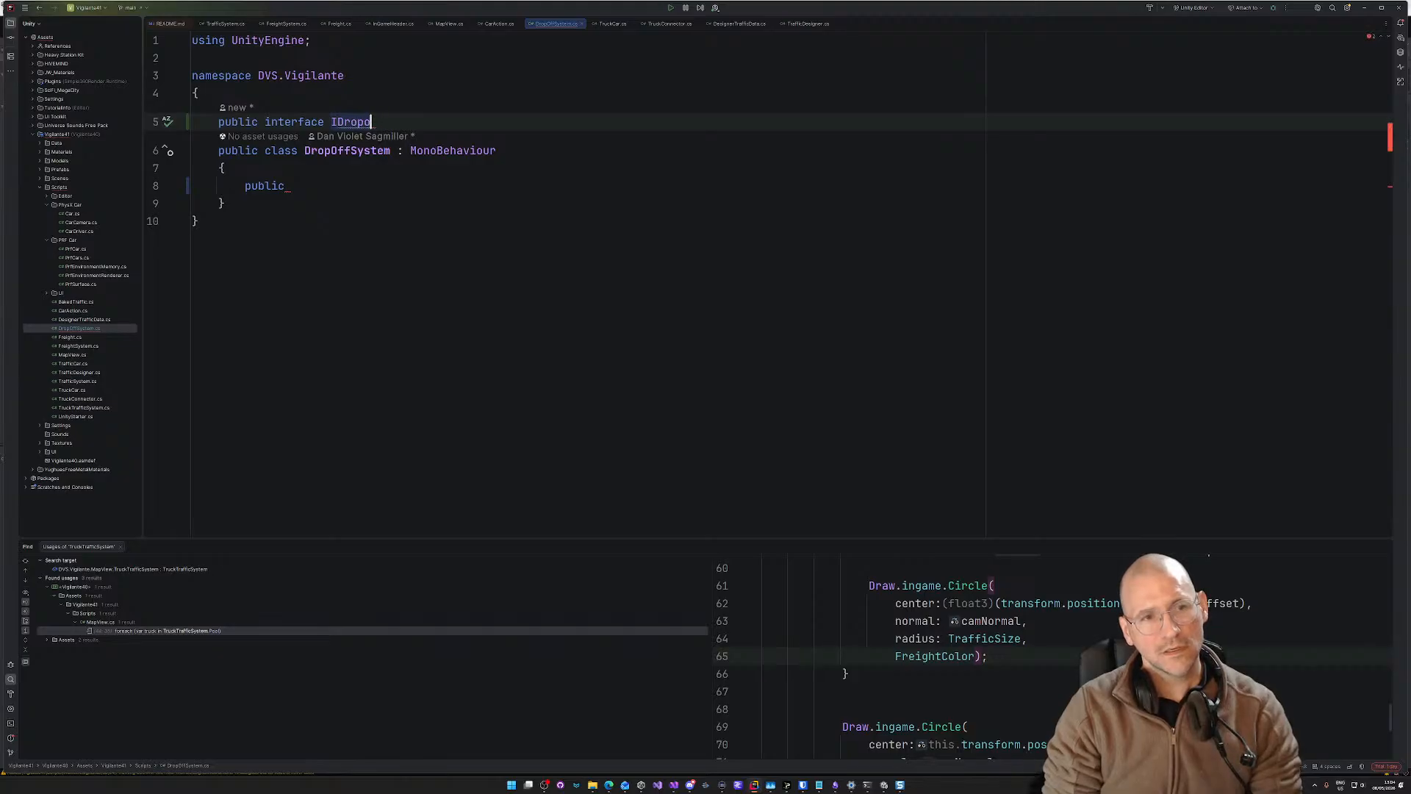
key("BackSpace")
type("OffSys")
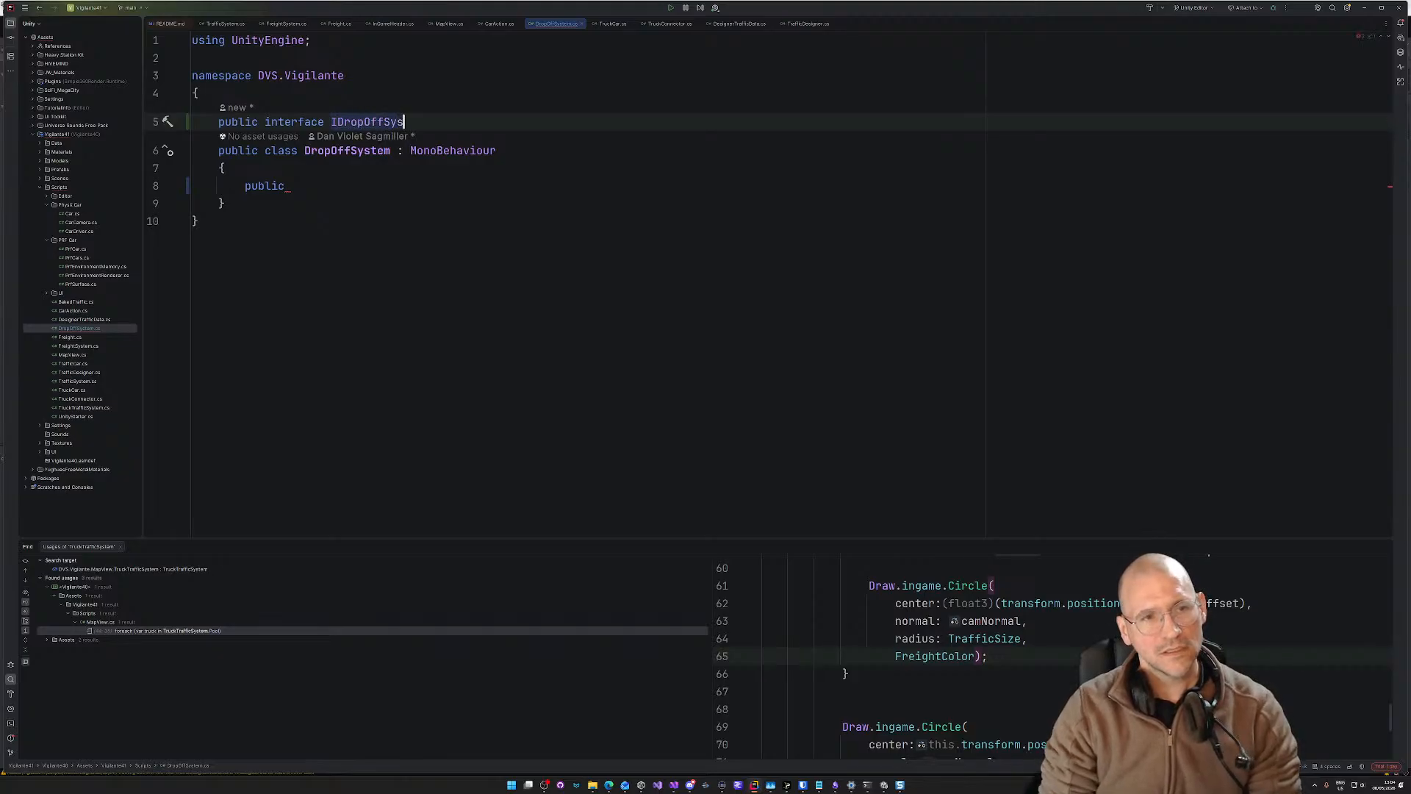
type("tem")
Step: Add an empty braced body to the IDropOffSystem interface and a blank line between it and the DropOffSystem class
key("Return")
type("{")
key("Return")
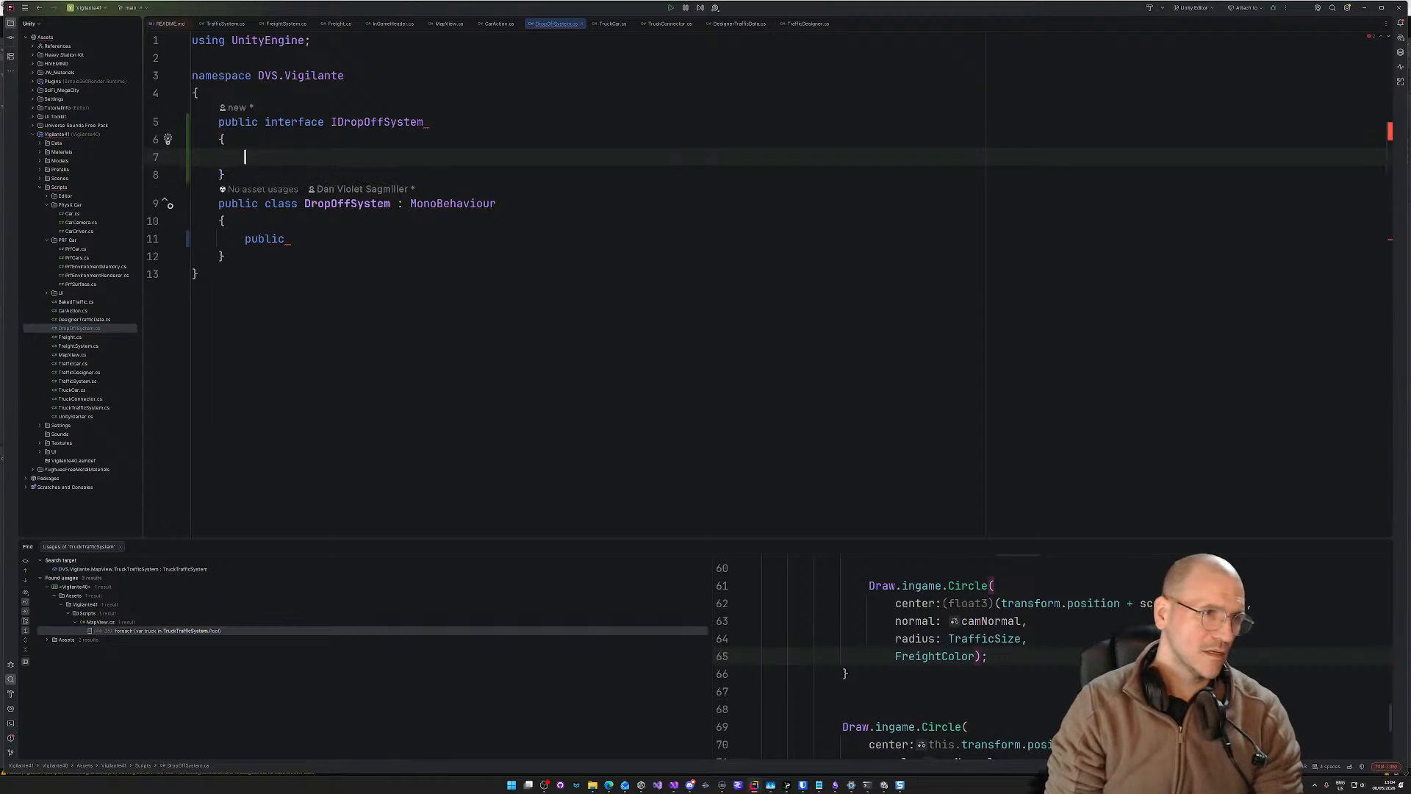
key("Down")
key("Return")
key("Up")
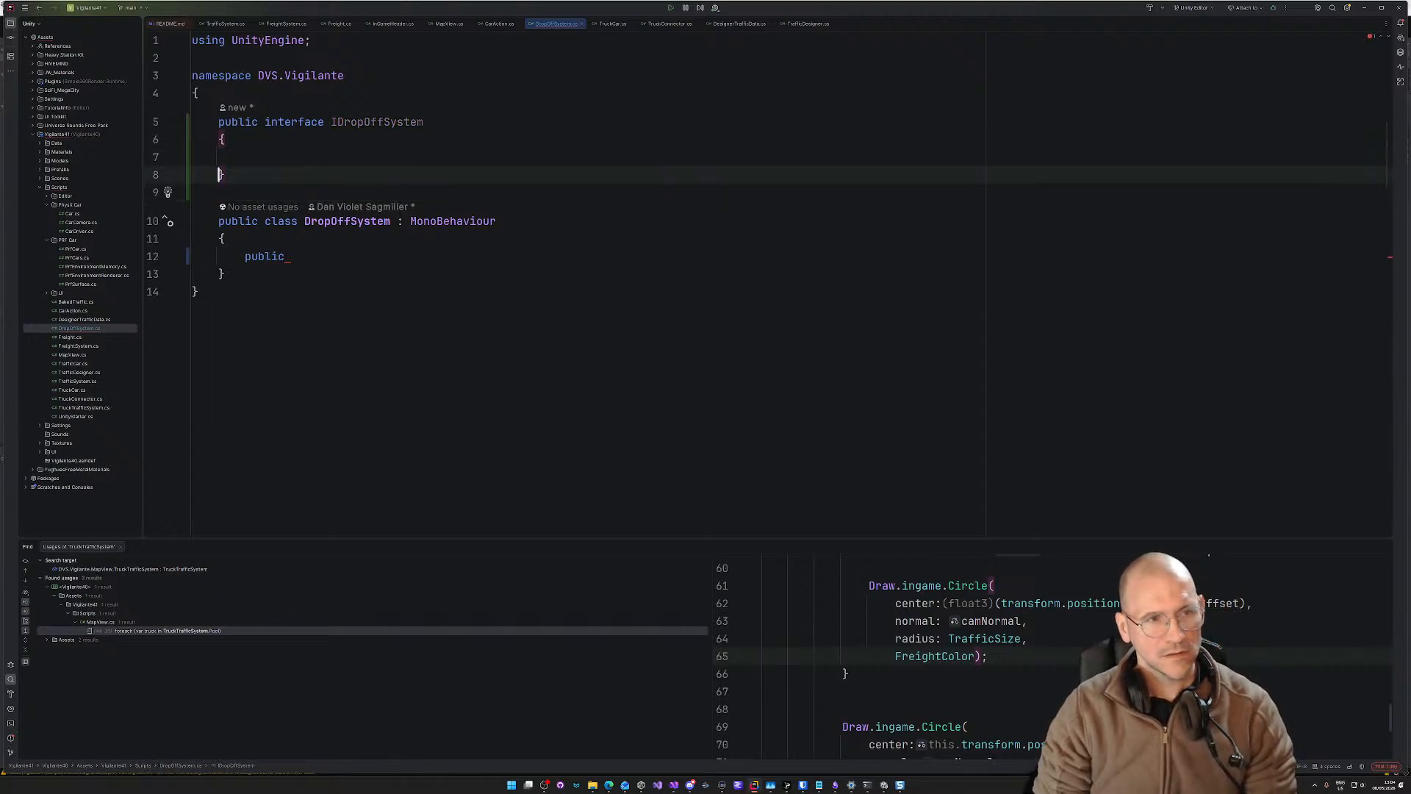
key("Up")
type("public G")
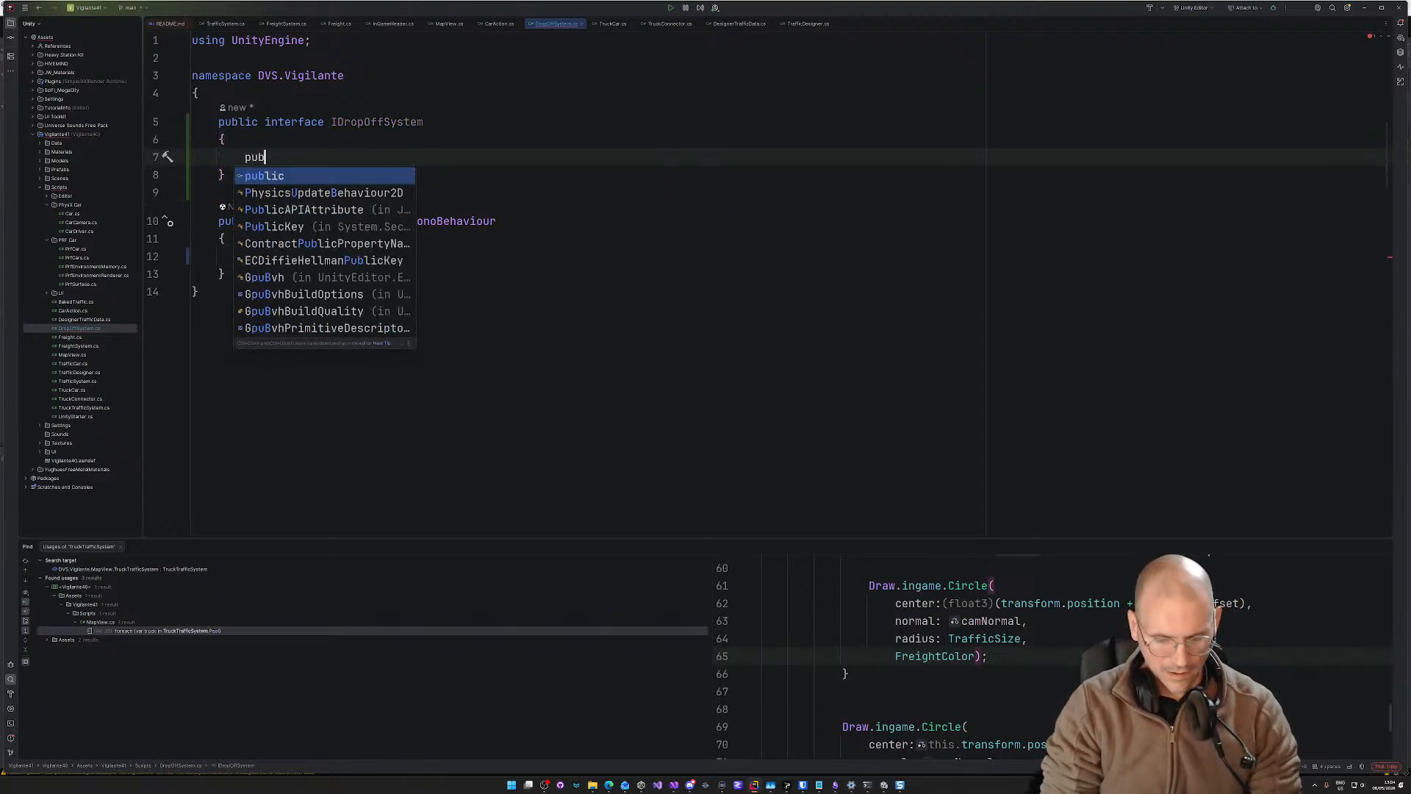
key("BackSpace")
key("BackSpace")
key("BackSpace")
key("BackSpace")
key("BackSpace")
key("BackSpace")
key("BackSpace")
key("BackSpace")
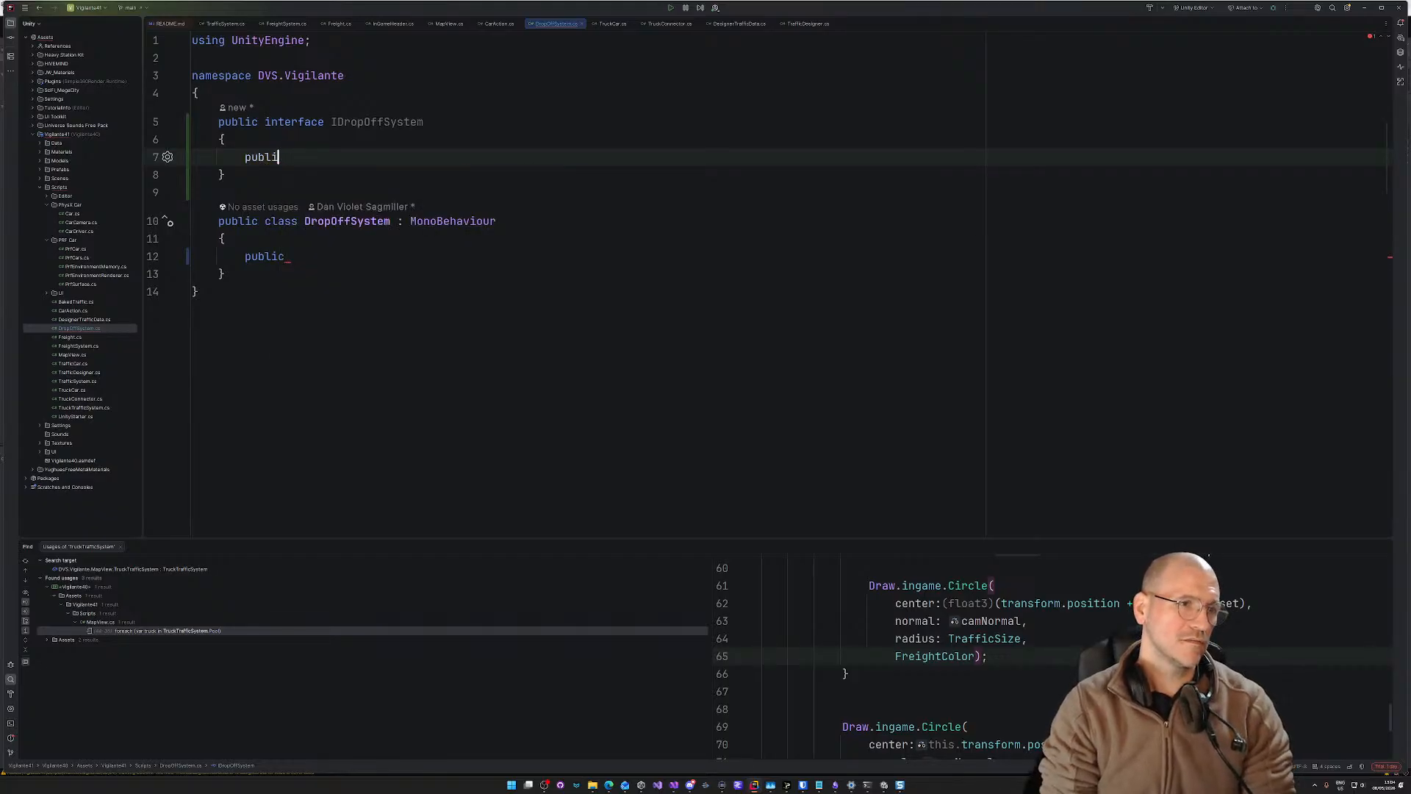
Step: Add a void method named RegisterPoint with empty parentheses to the IDropOffSystem interface
type("void Register")
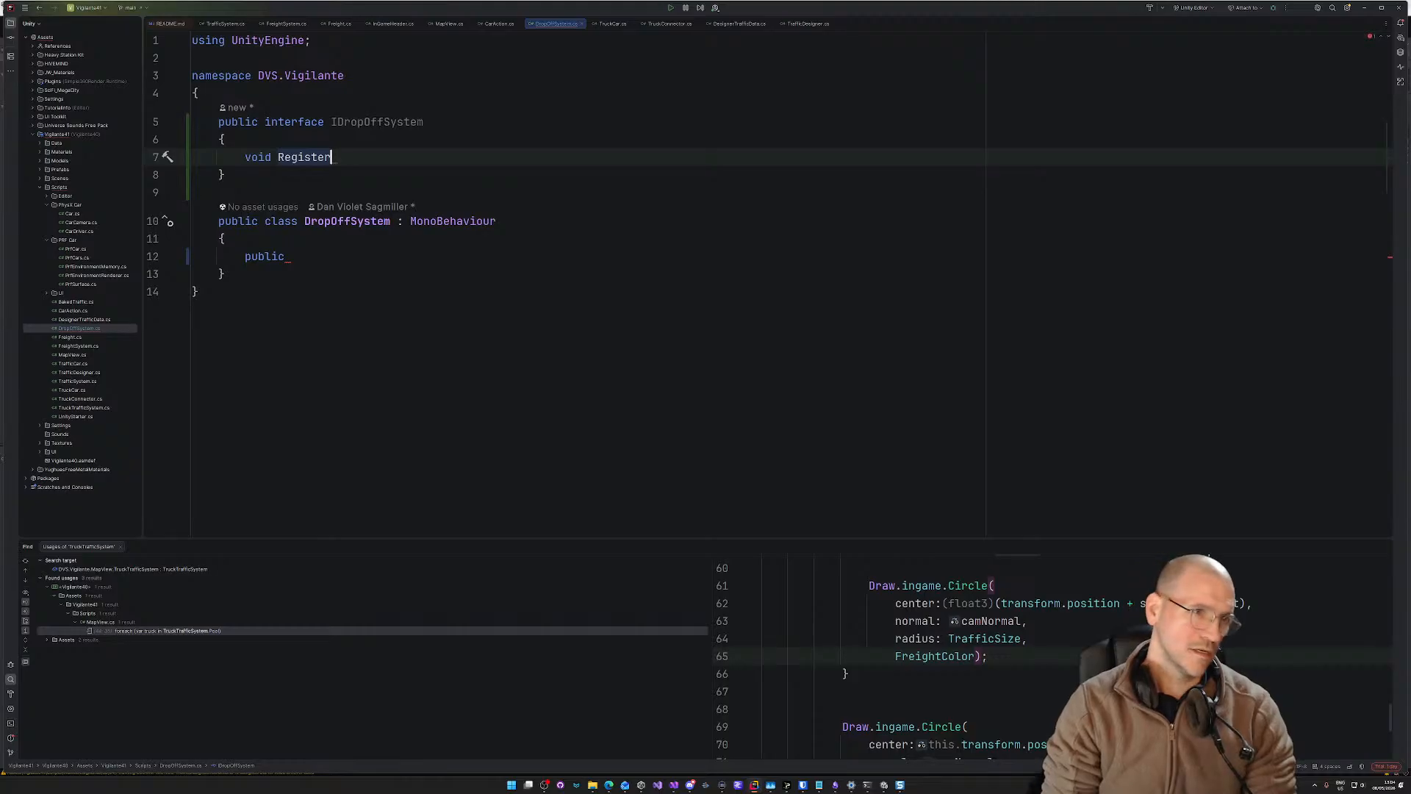
type("Point(")
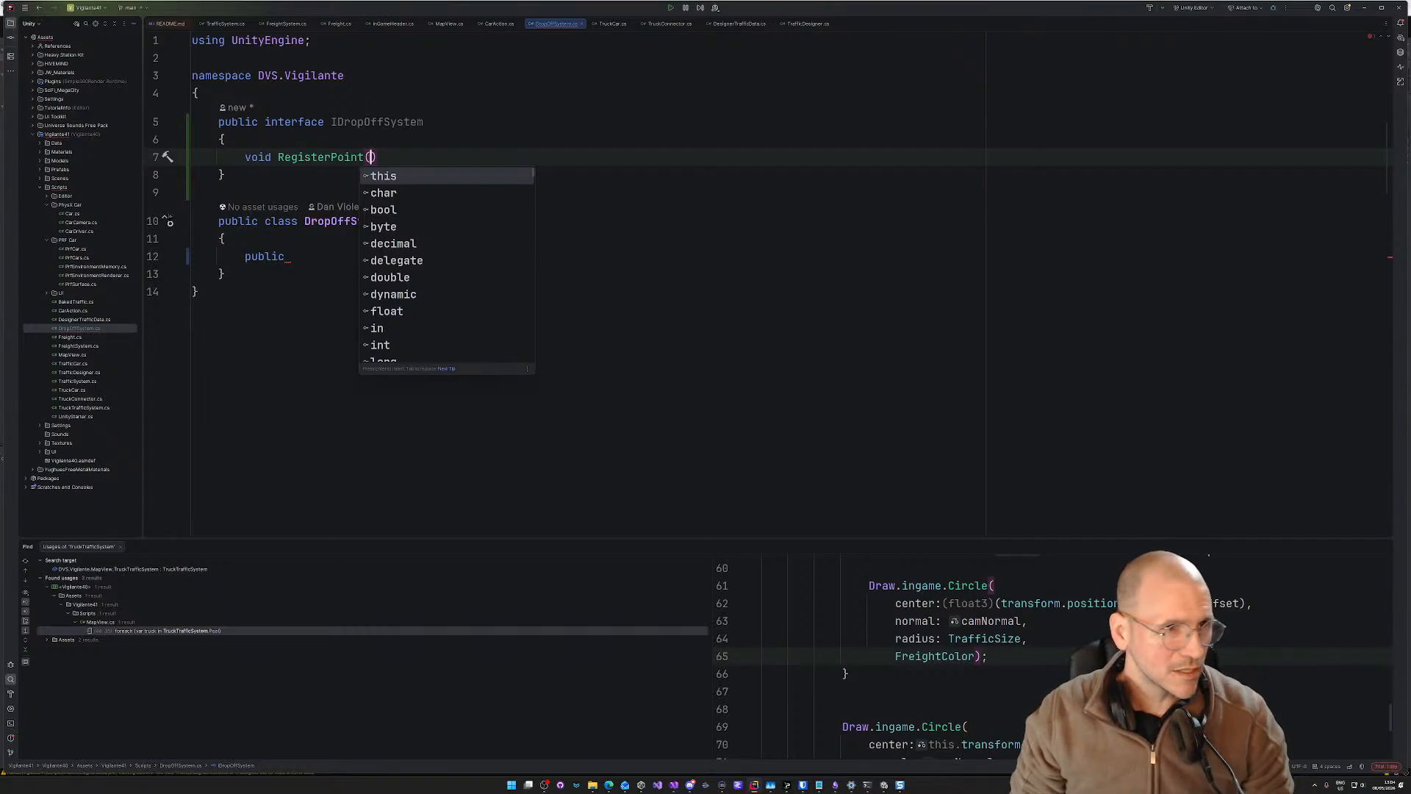
left_click(403, 158)
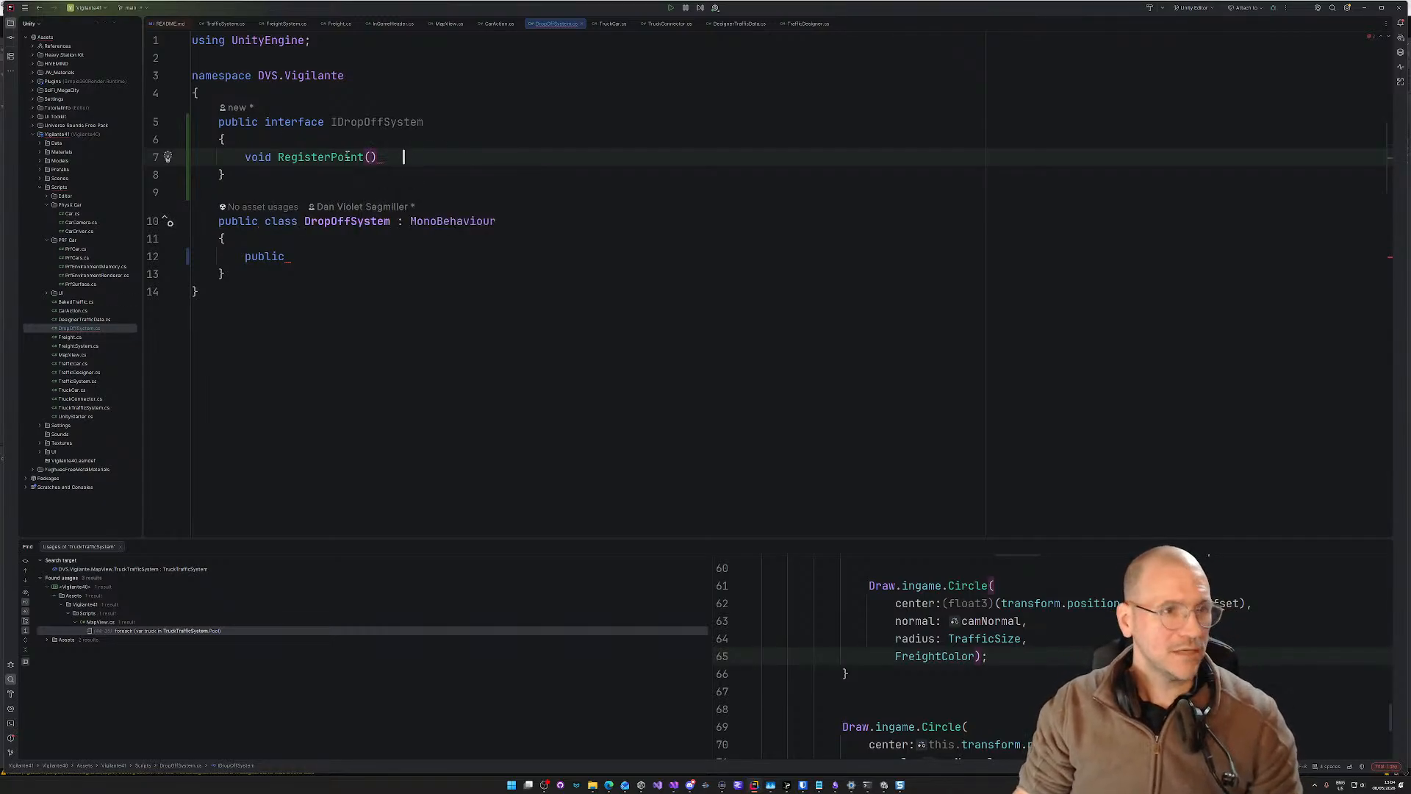
key("BackSpace")
key("BackSpace")
key("BackSpace")
key("BackSpace")
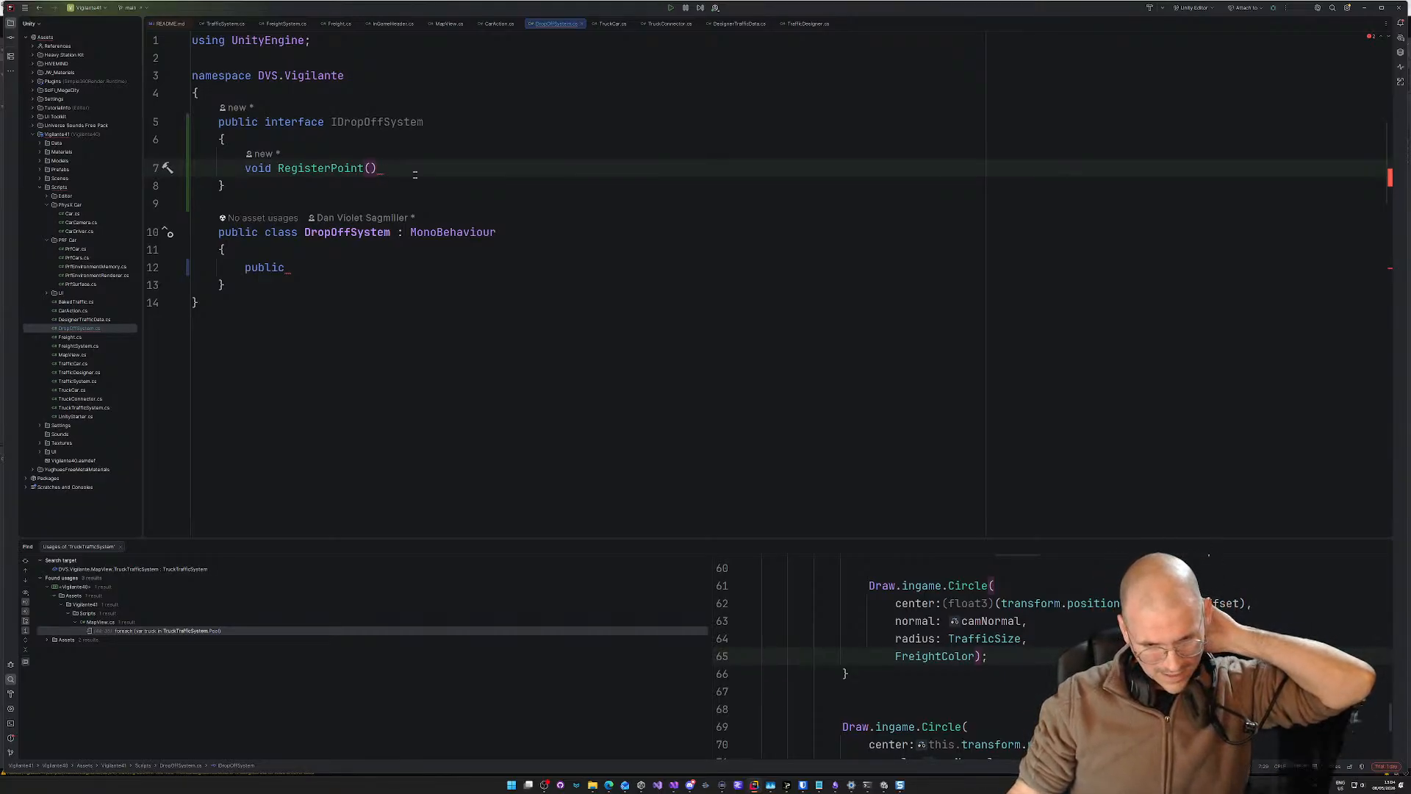
Step: Give the RegisterPoint method a parameter of Unity's Transform type
key("Left")
key("Left")
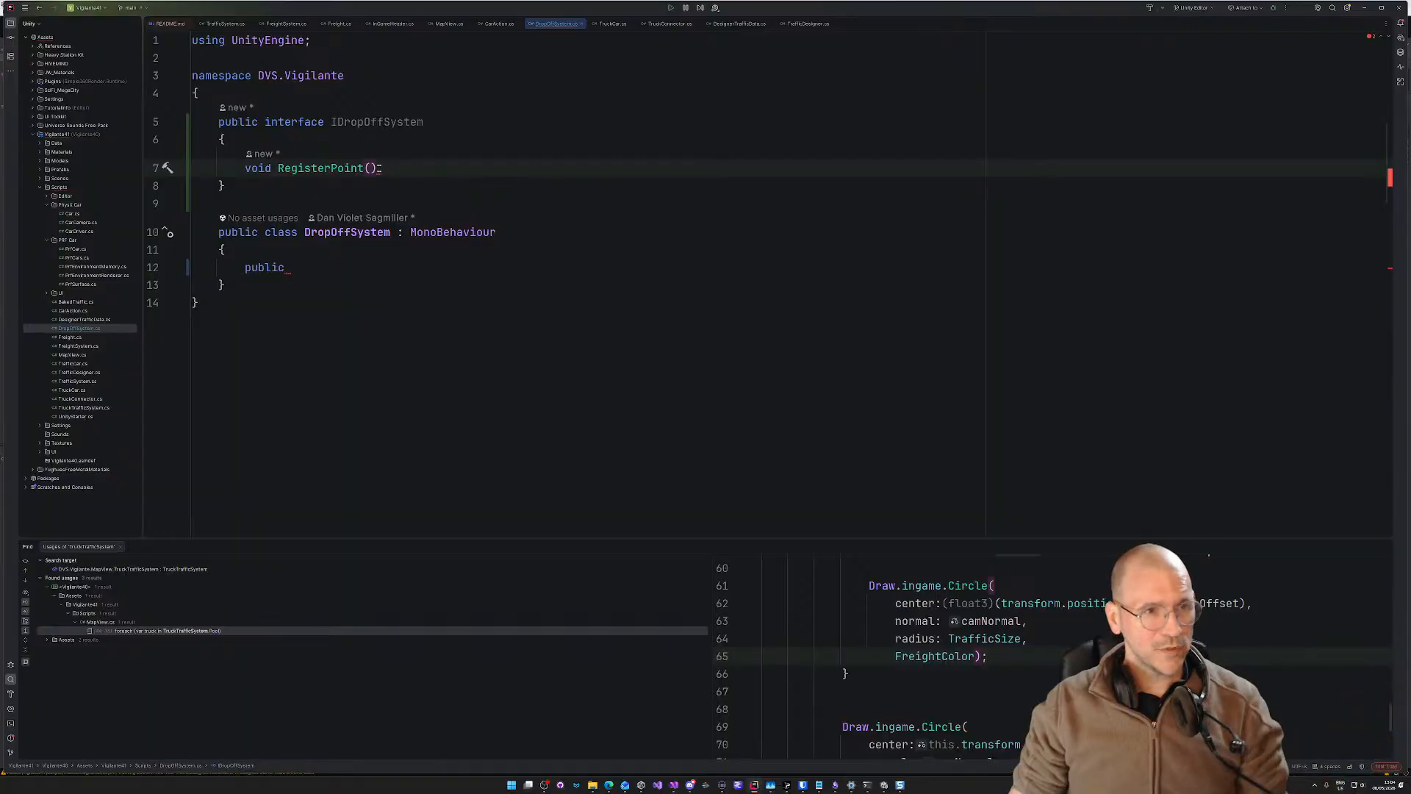
key("Right")
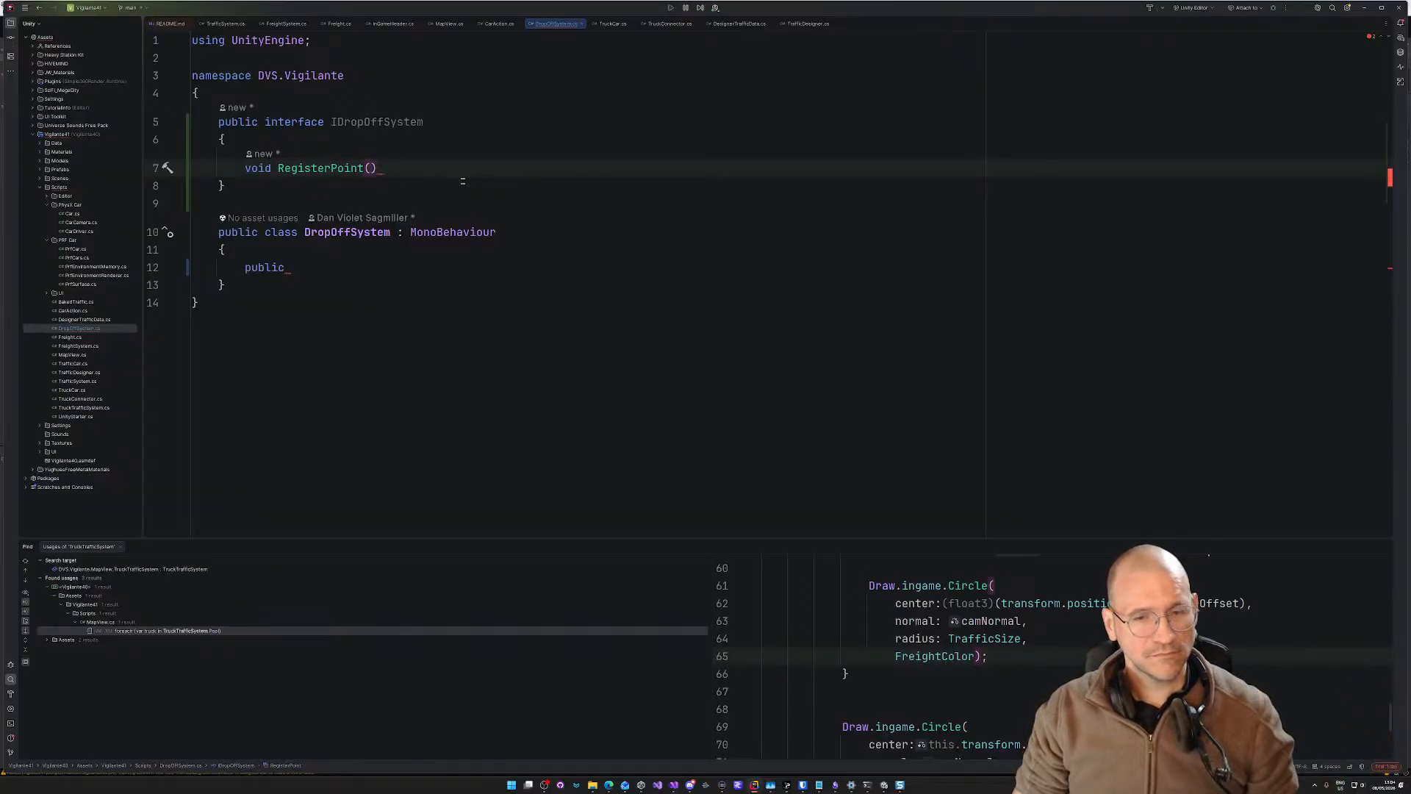
type("transform")
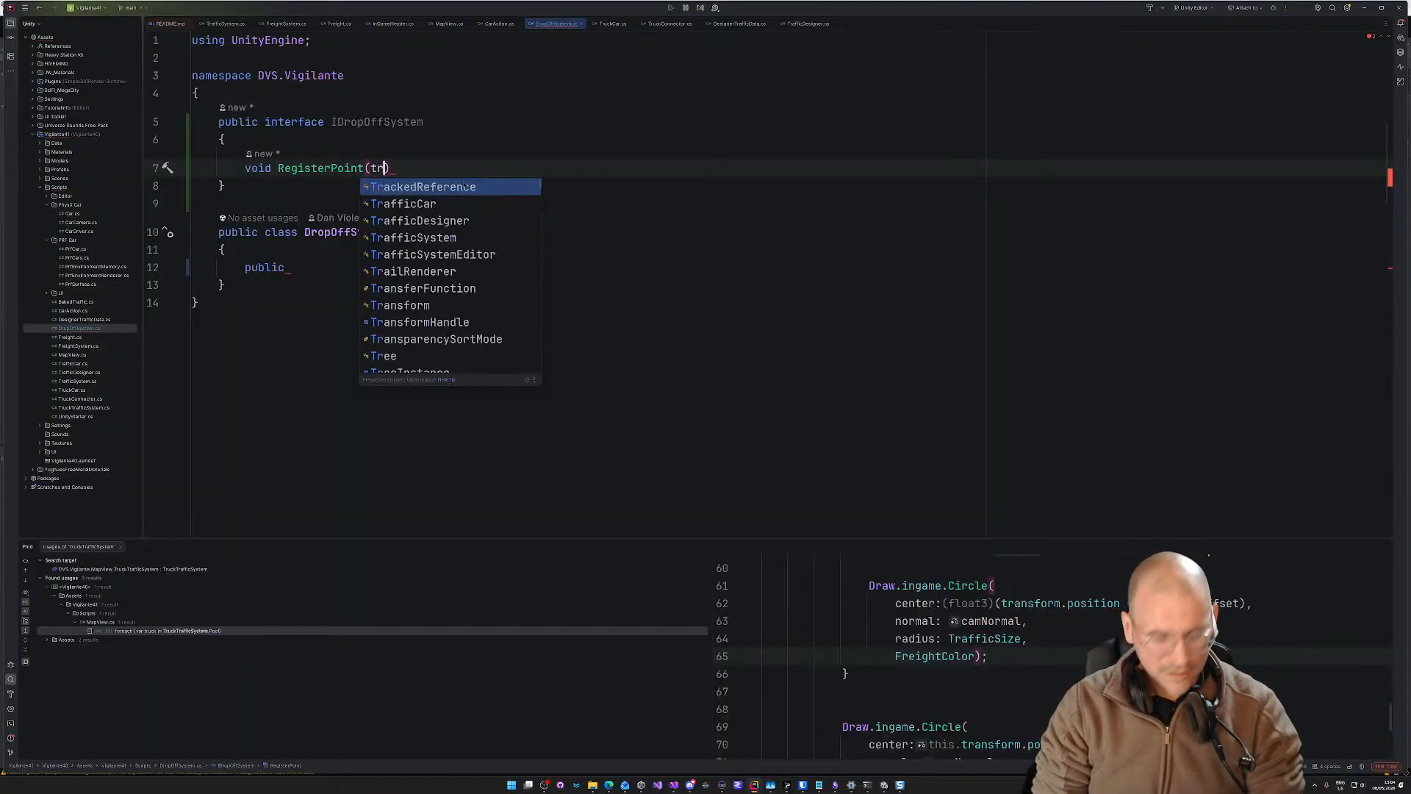
key("BackSpace")
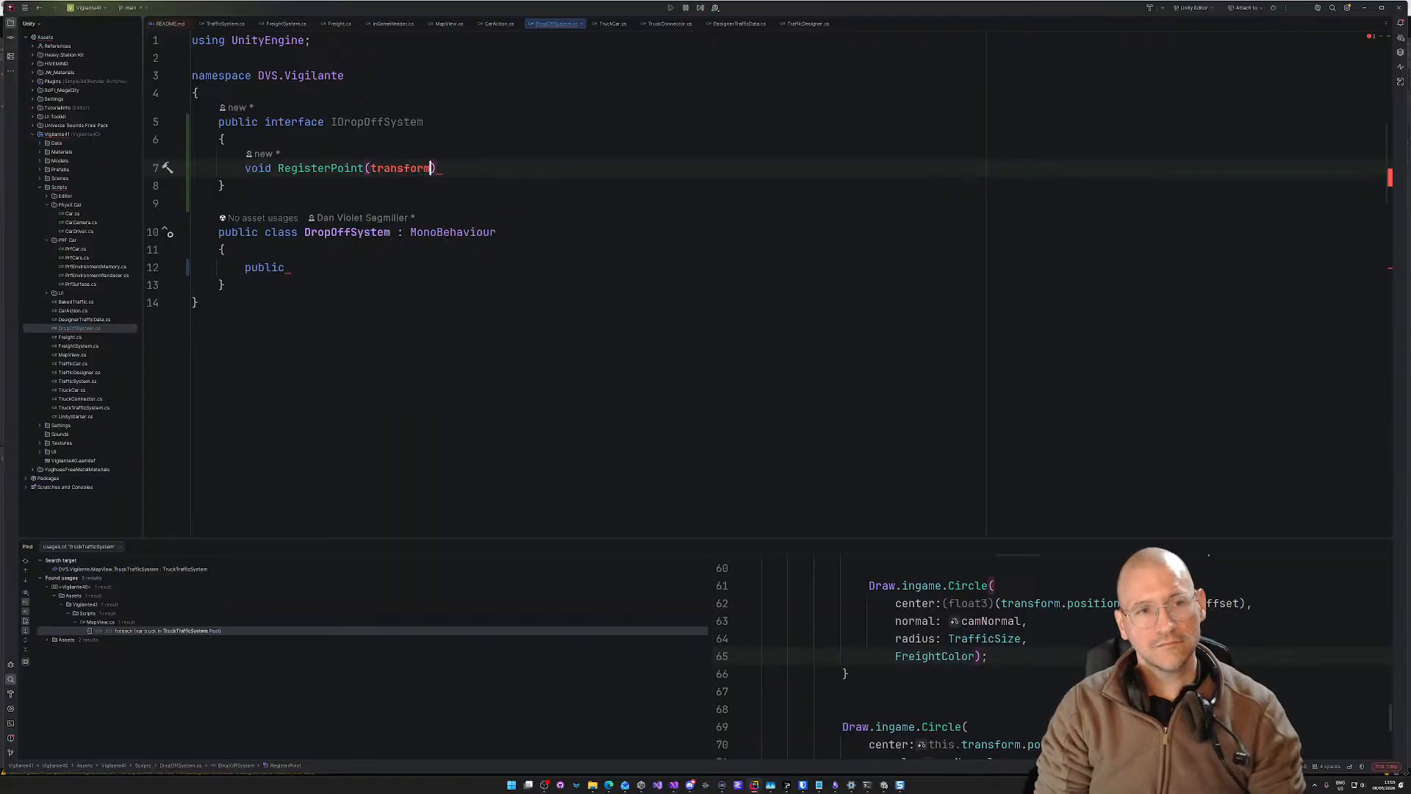
key("ctrl+space")
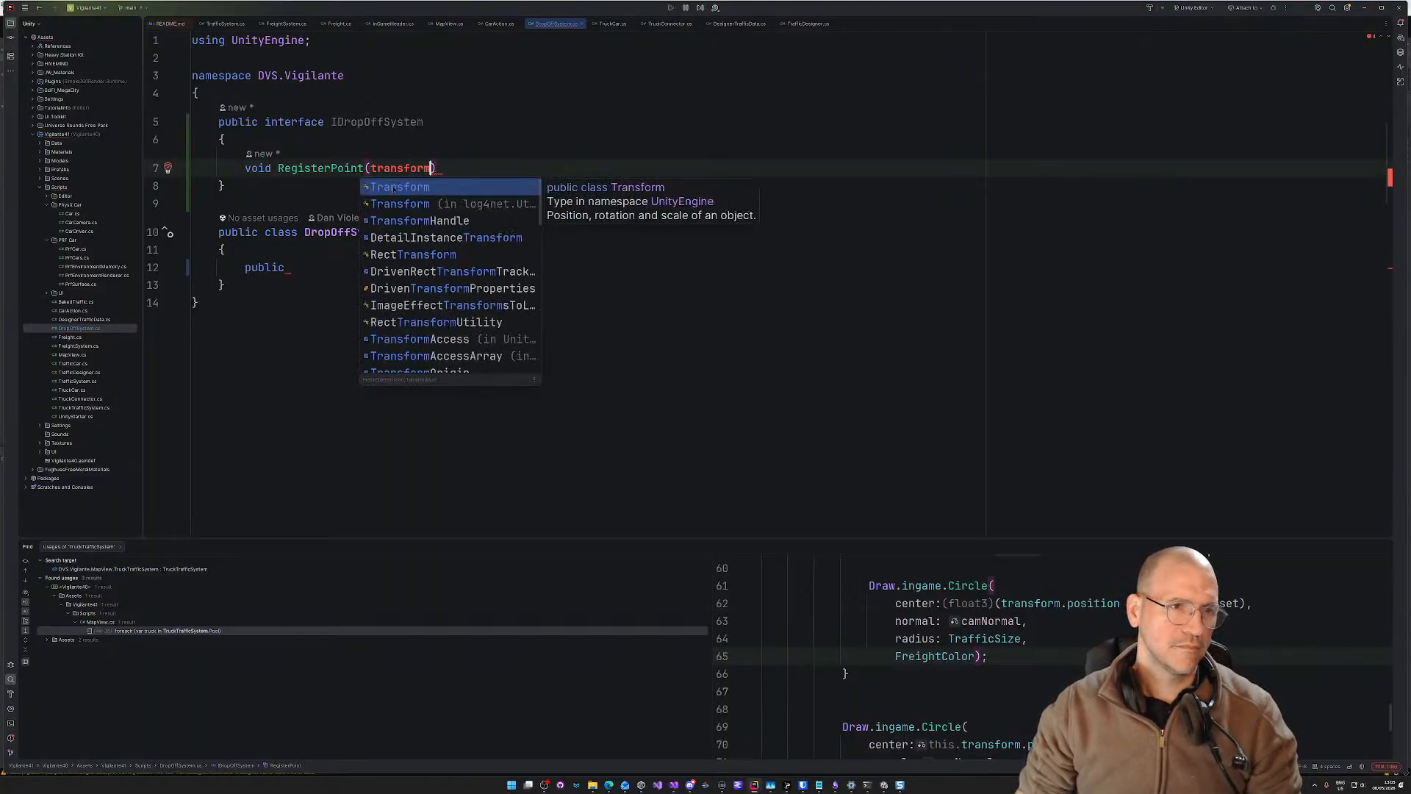
key("Return")
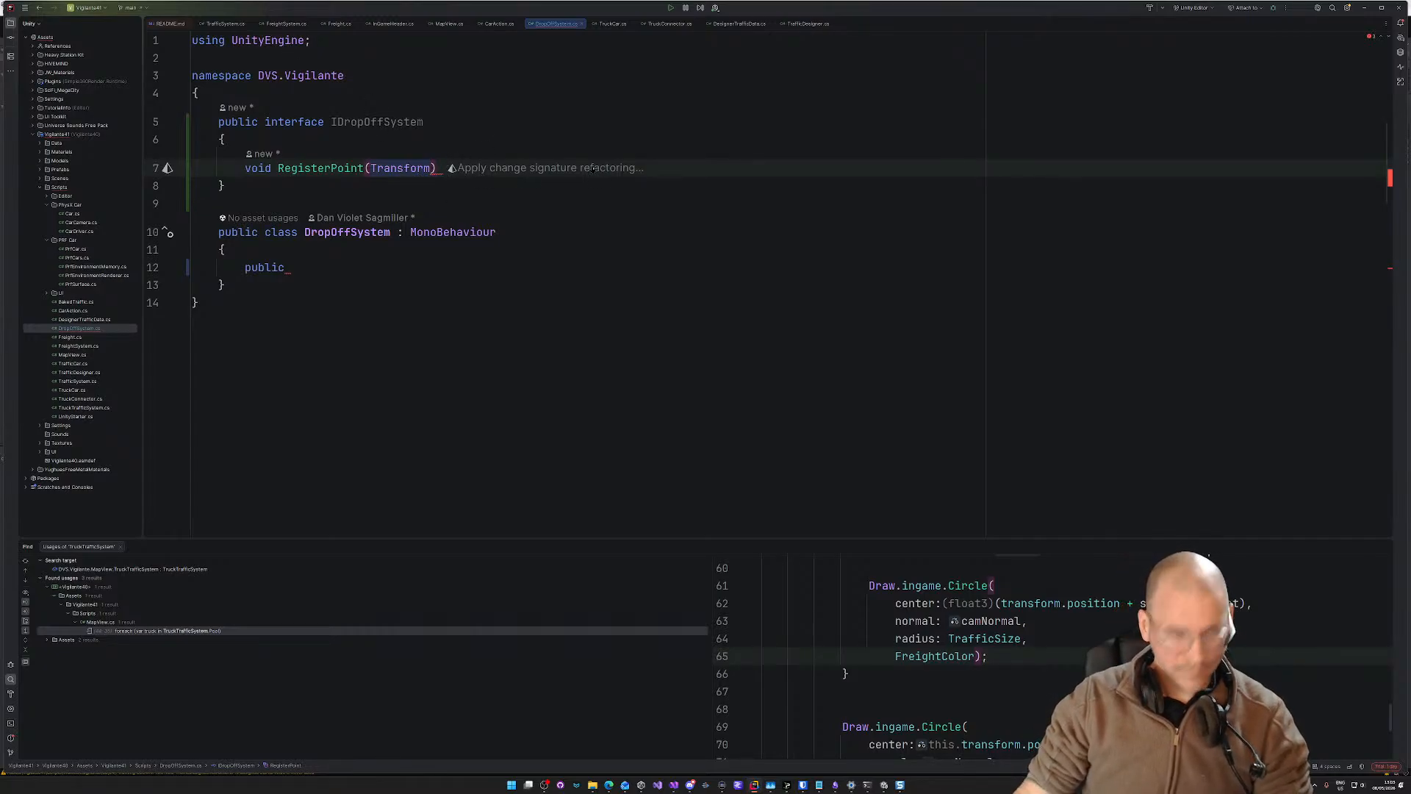
type("transform")
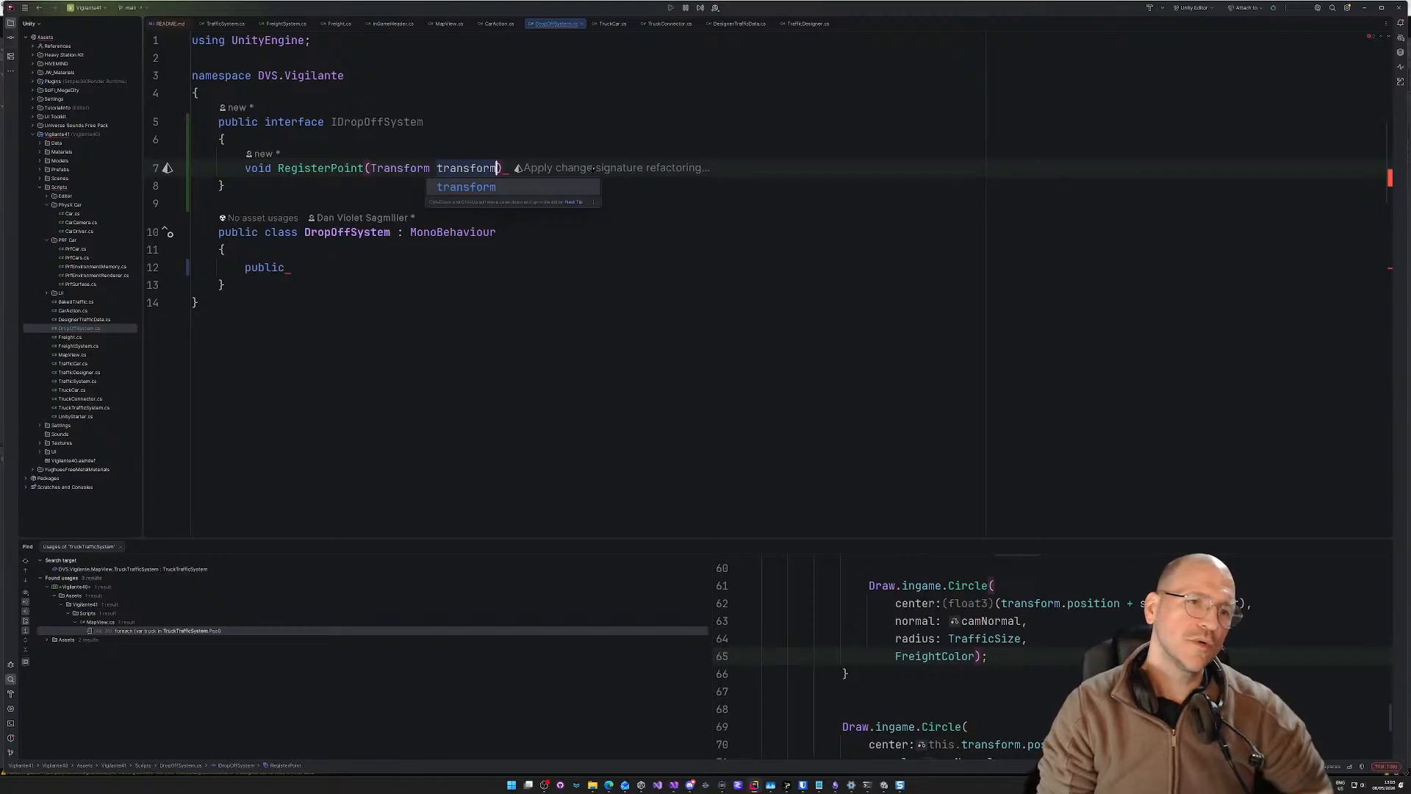
key("BackSpace")
key("BackSpace")
key("BackSpace")
key("BackSpace")
key("BackSpace")
key("BackSpace")
key("BackSpace")
key("BackSpace")
key("BackSpace")
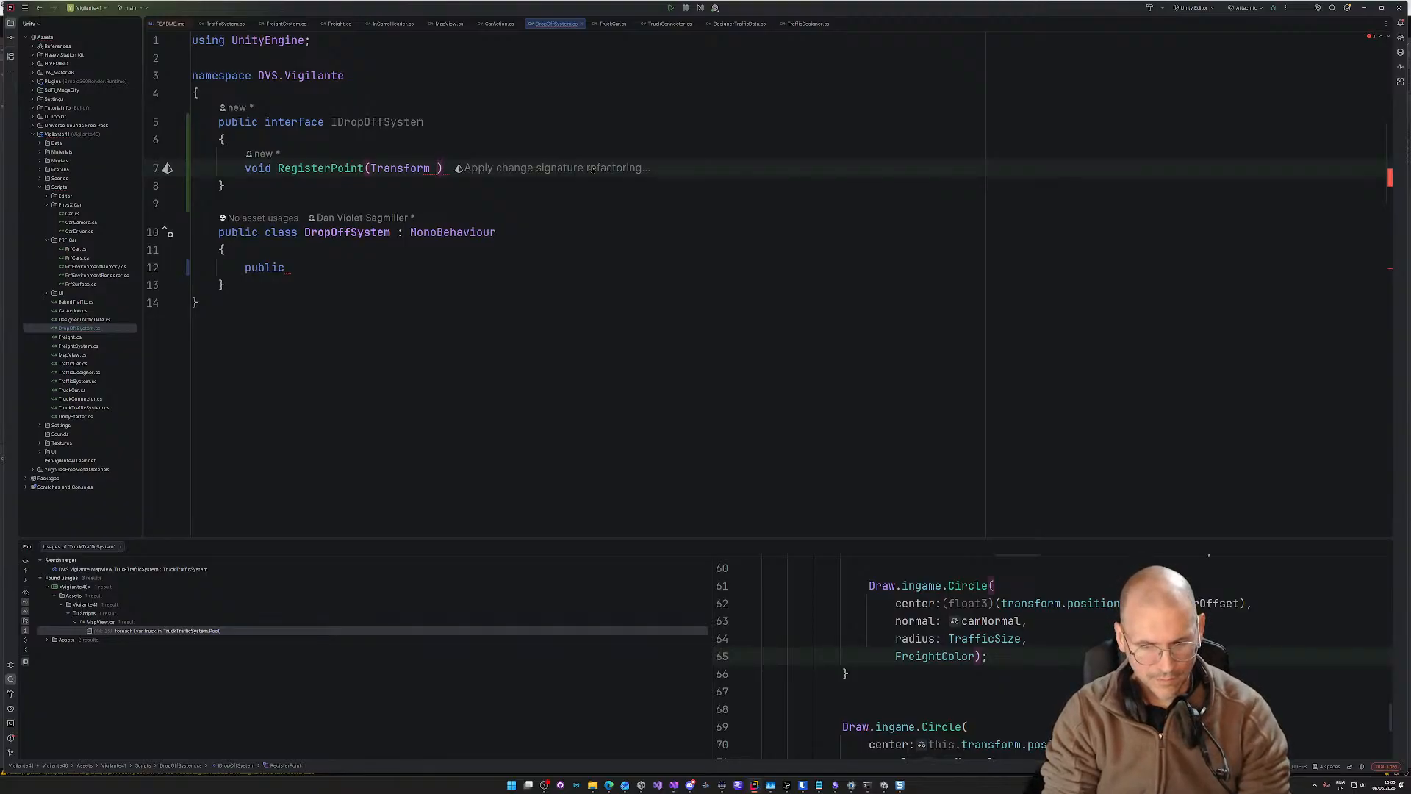
type("position")
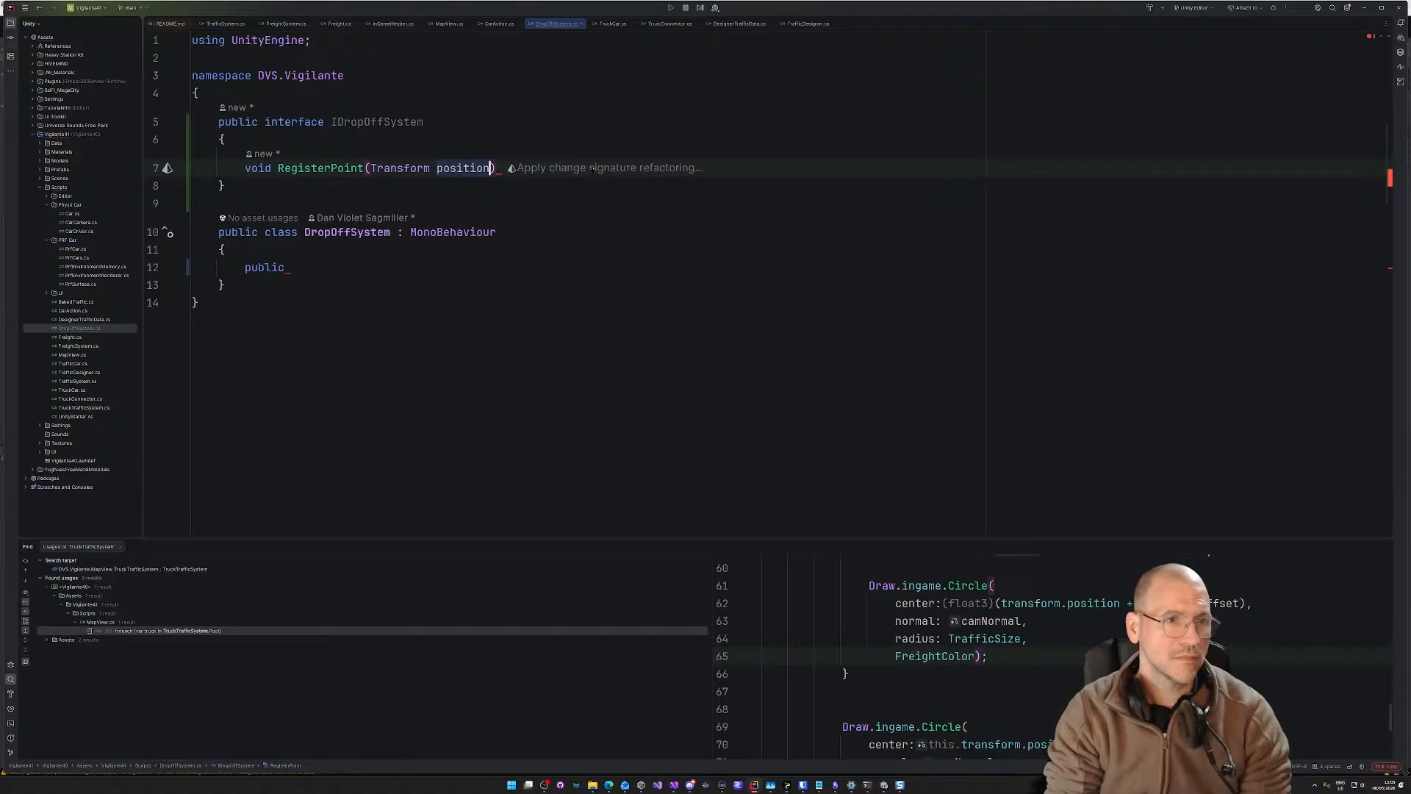
key("BackSpace")
key("BackSpace")
key("BackSpace")
key("BackSpace")
key("BackSpace")
key("BackSpace")
key("BackSpace")
key("BackSpace")
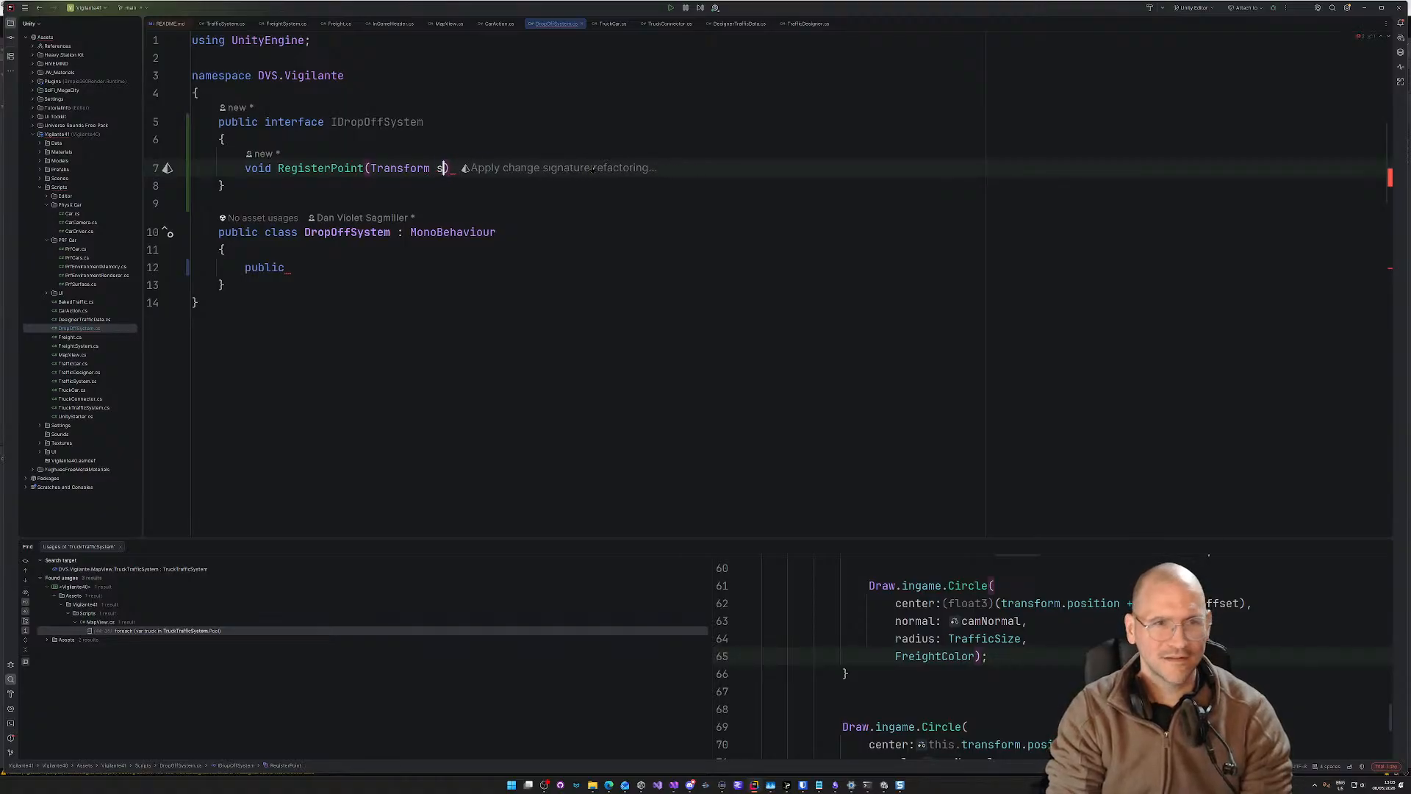
Step: Name RegisterPoint's Transform parameter spot and end the method declaration with a semicolon
type("spot")
left_click(539, 214)
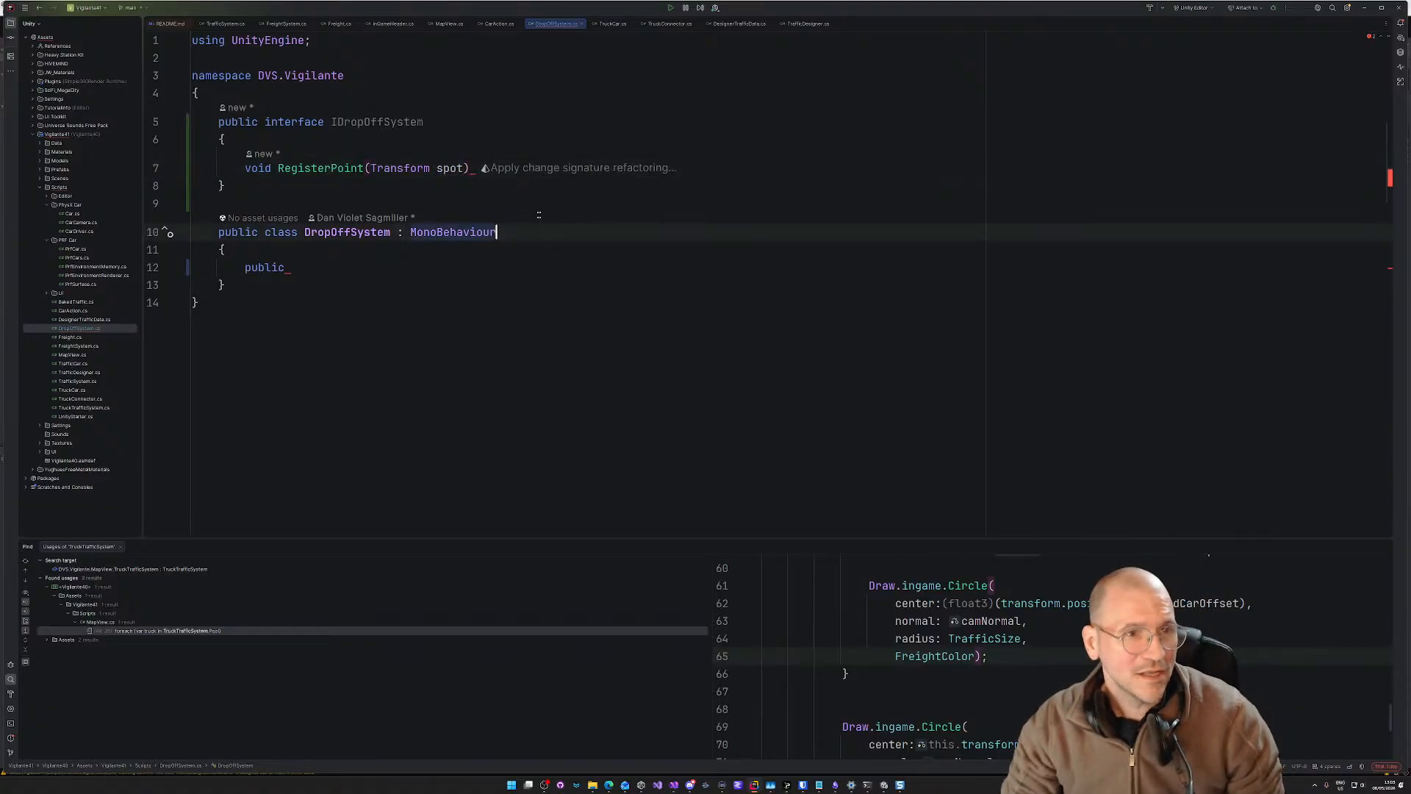
left_click(471, 168)
type(";")
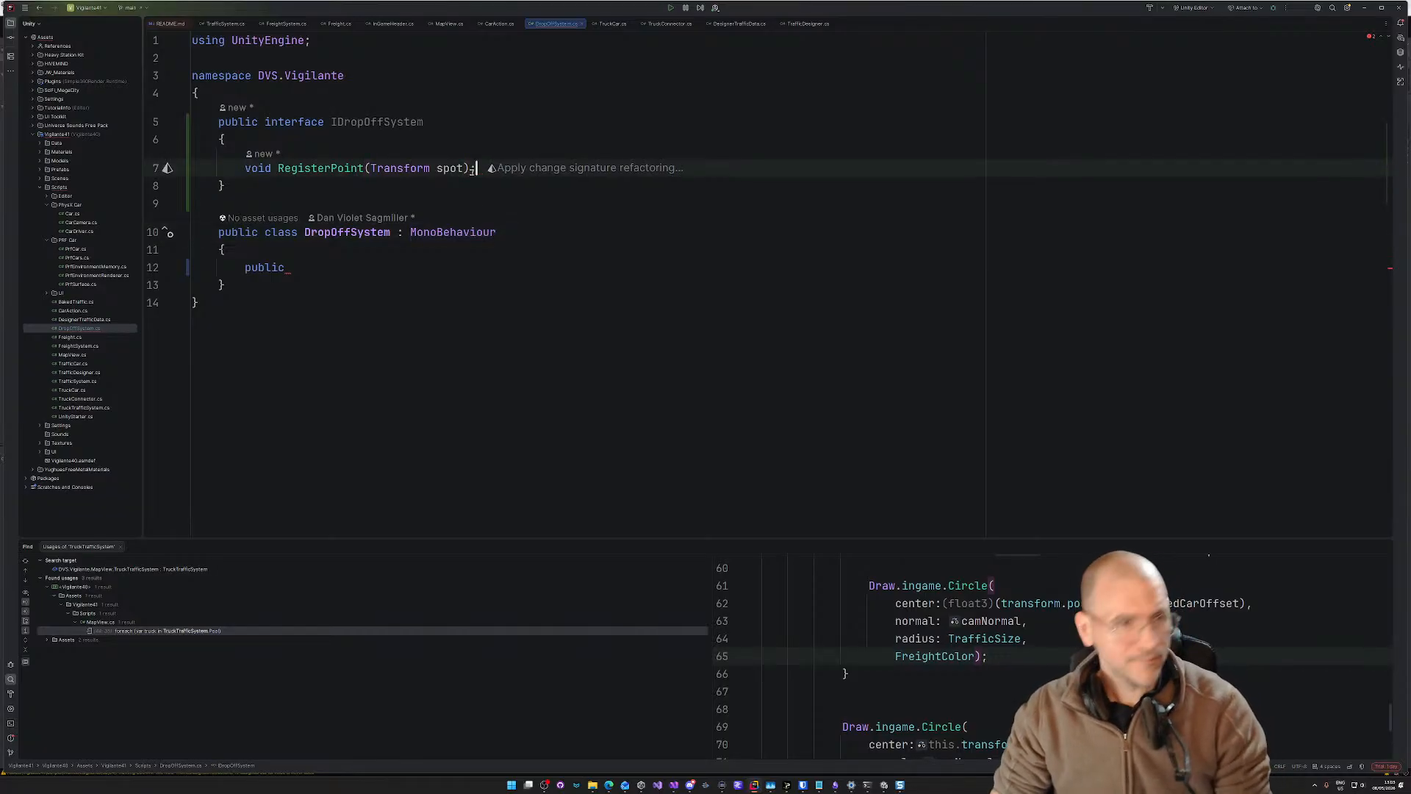
Step: Remove the unfinished public keyword from the DropOffSystem class body
left_click(336, 266)
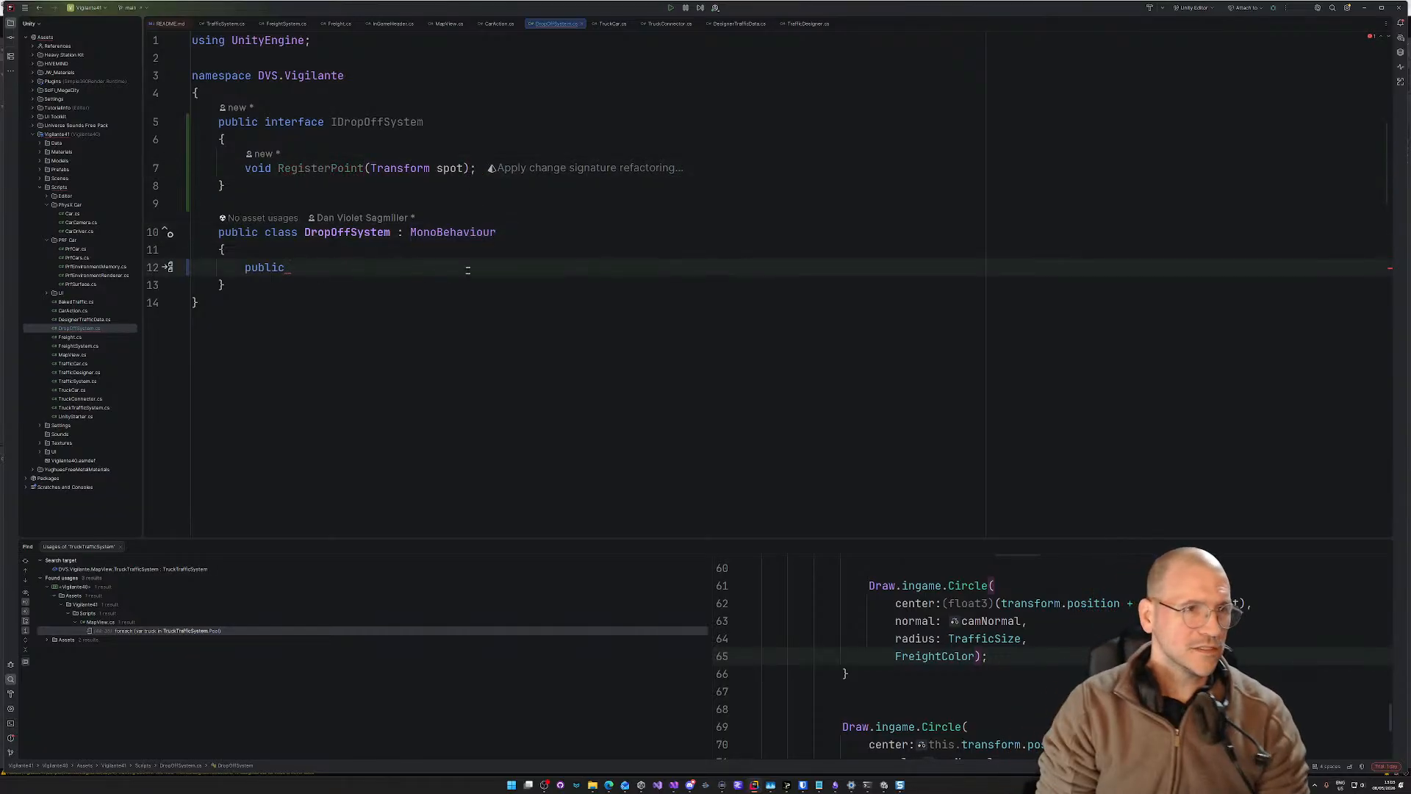
key("BackSpace")
key("BackSpace")
key("BackSpace")
key("BackSpace")
key("BackSpace")
key("BackSpace")
key("BackSpace")
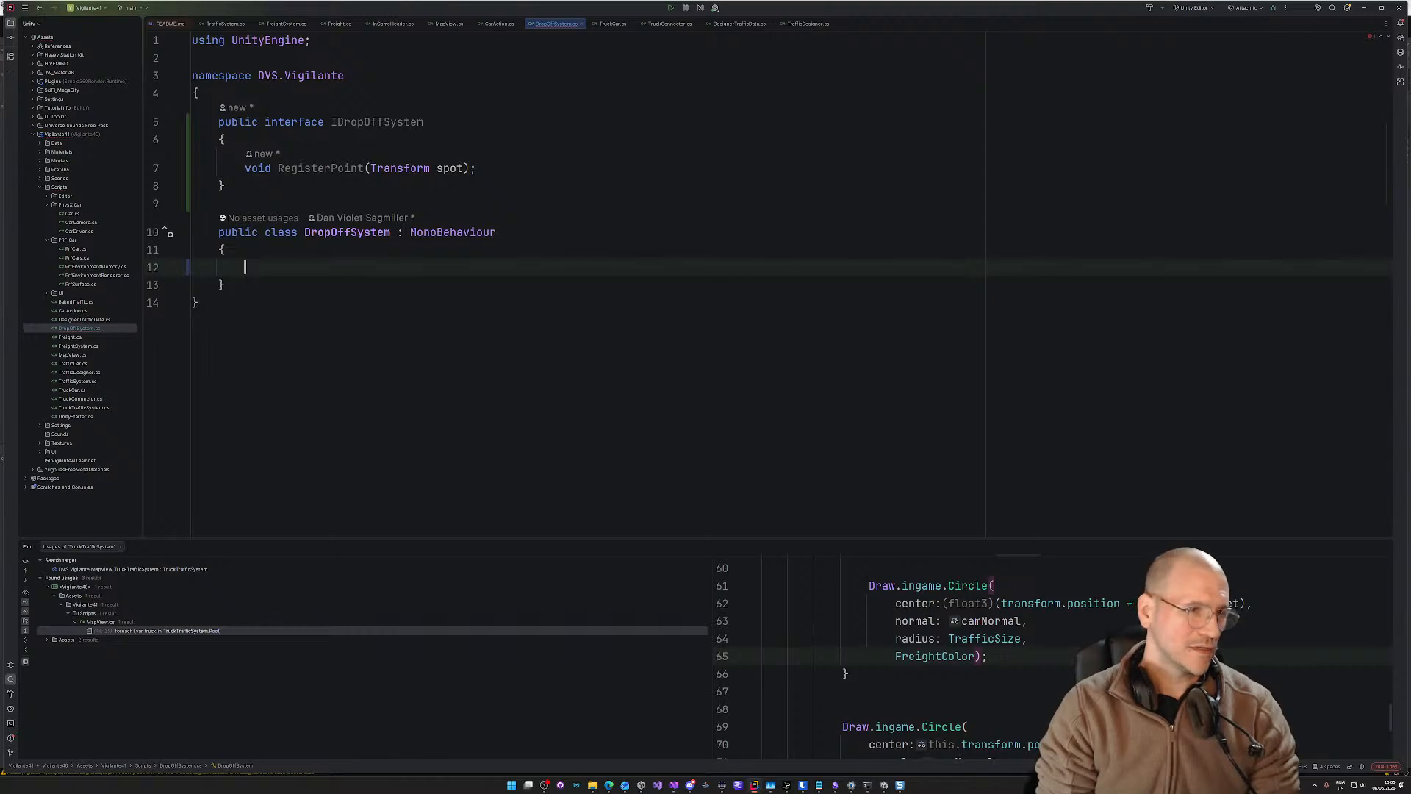
type("public")
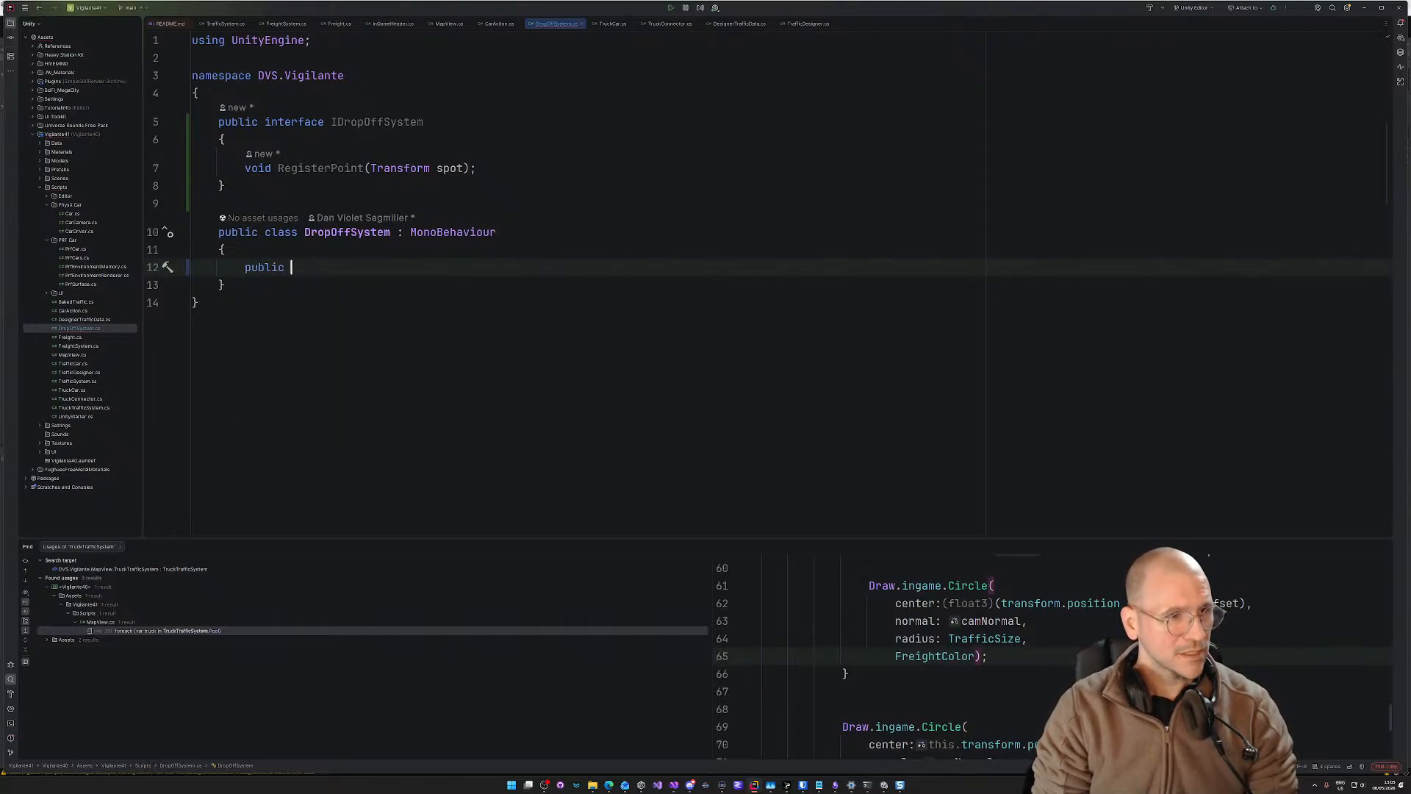
key("BackSpace")
key("BackSpace")
key("BackSpace")
key("BackSpace")
key("BackSpace")
key("BackSpace")
key("BackSpace")
Step: Declare a private List<Transform> field named Spots in the DropOffSystem class body
type("pri")
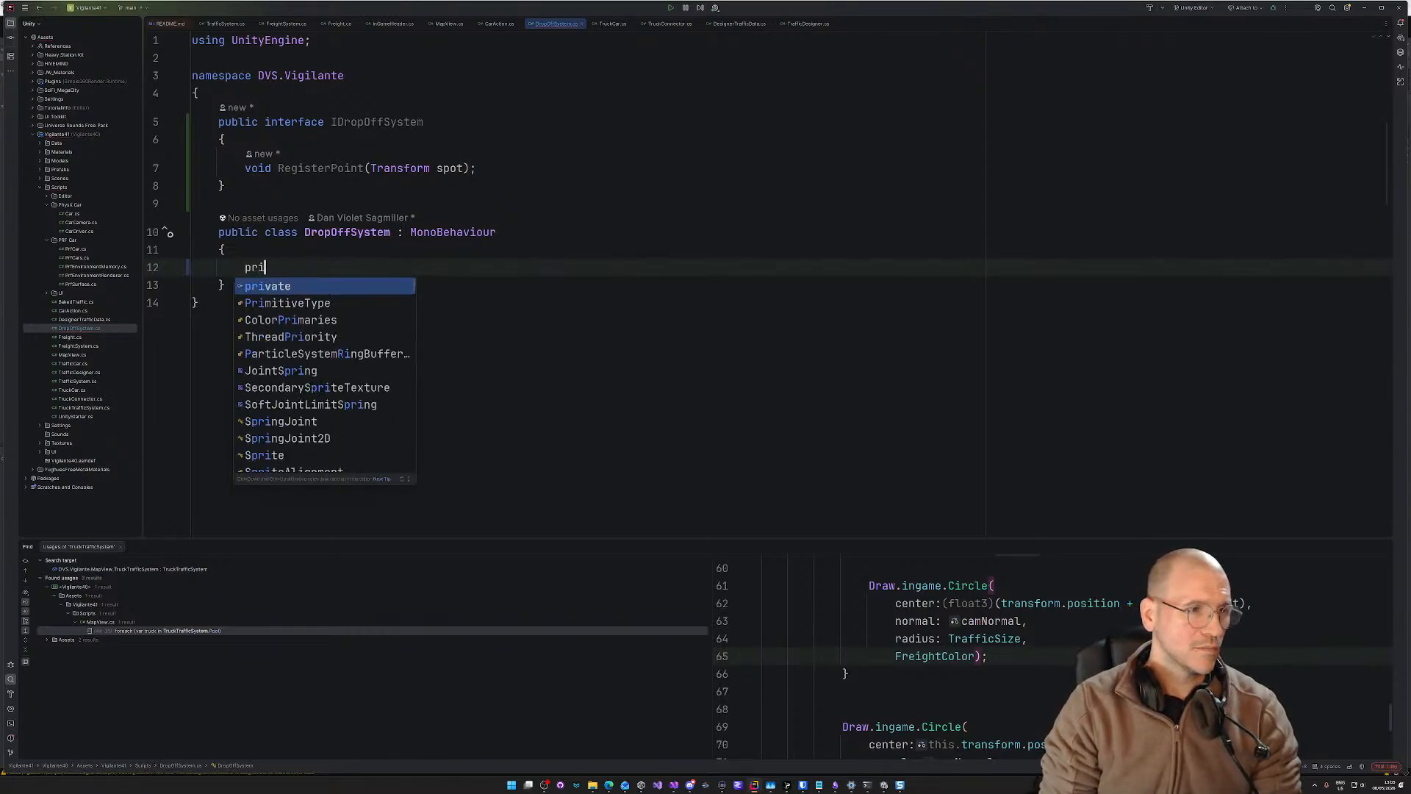
type("vate List<")
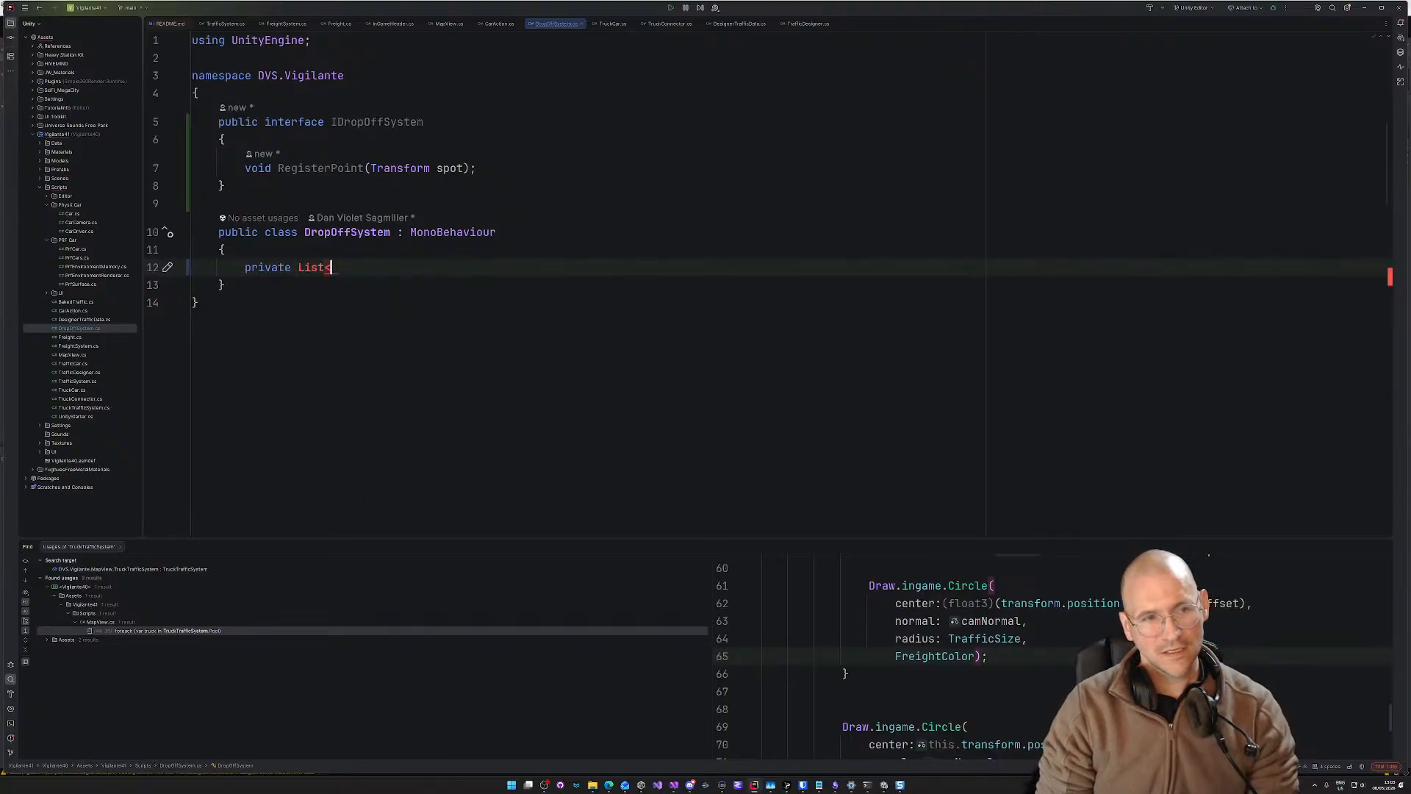
type("Transform")
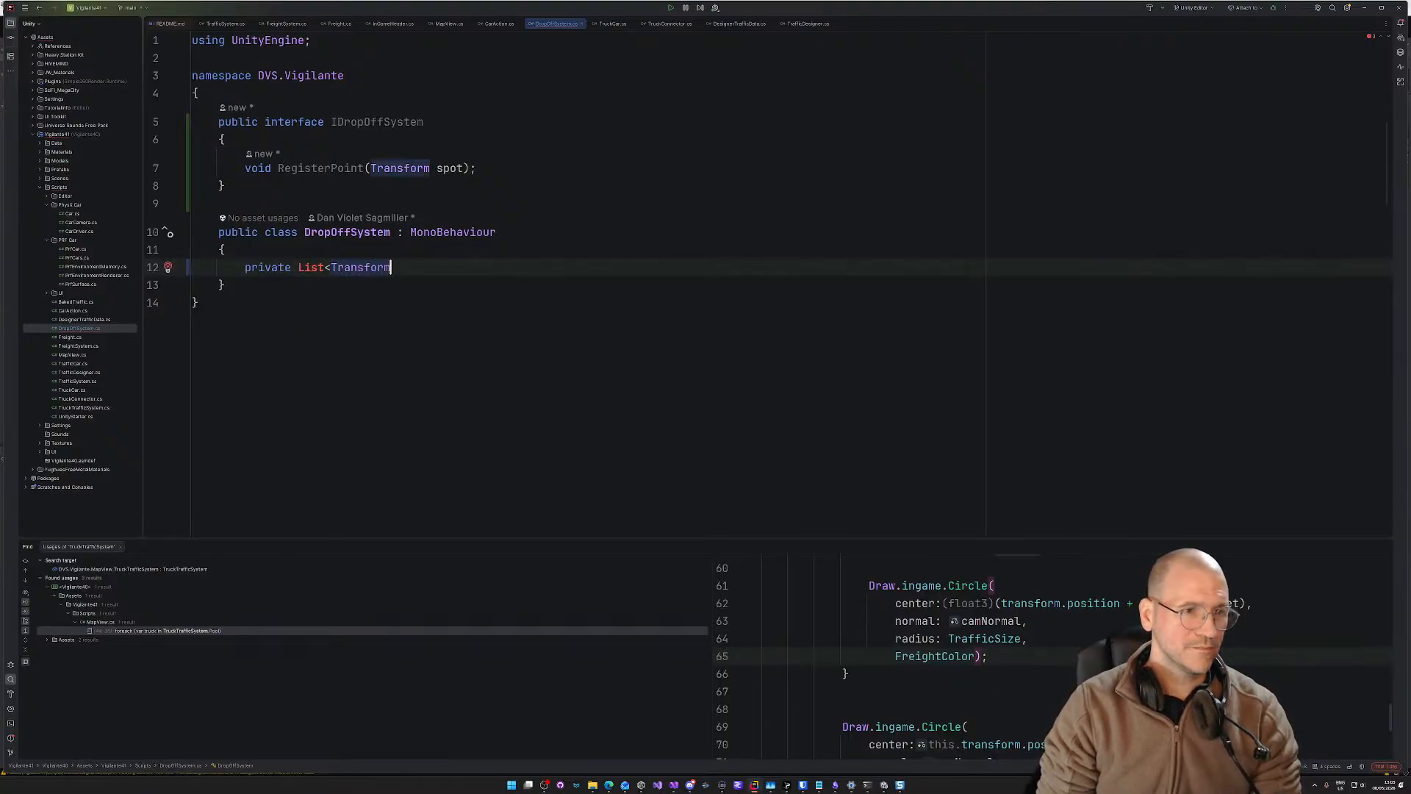
type("> Spost")
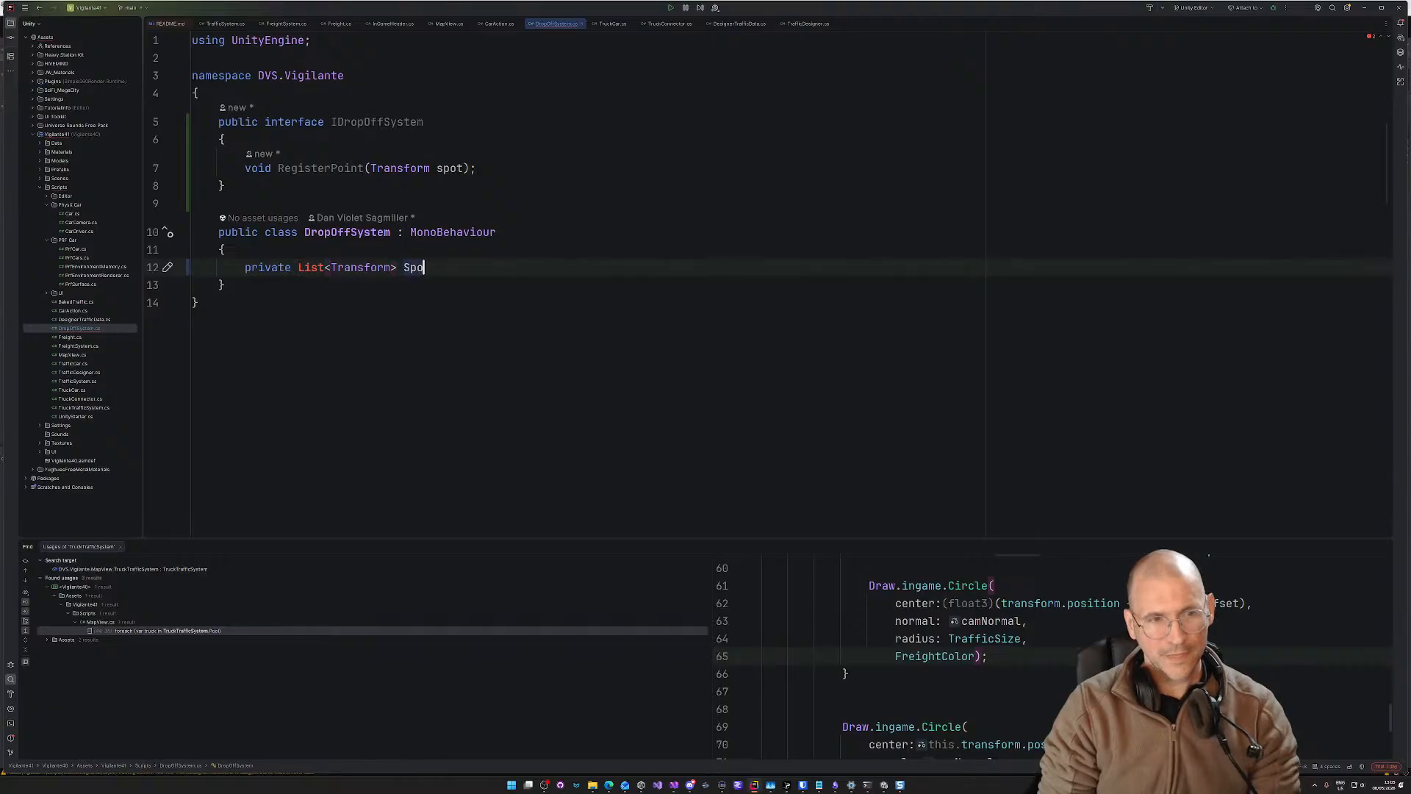
key("BackSpace")
key("BackSpace")
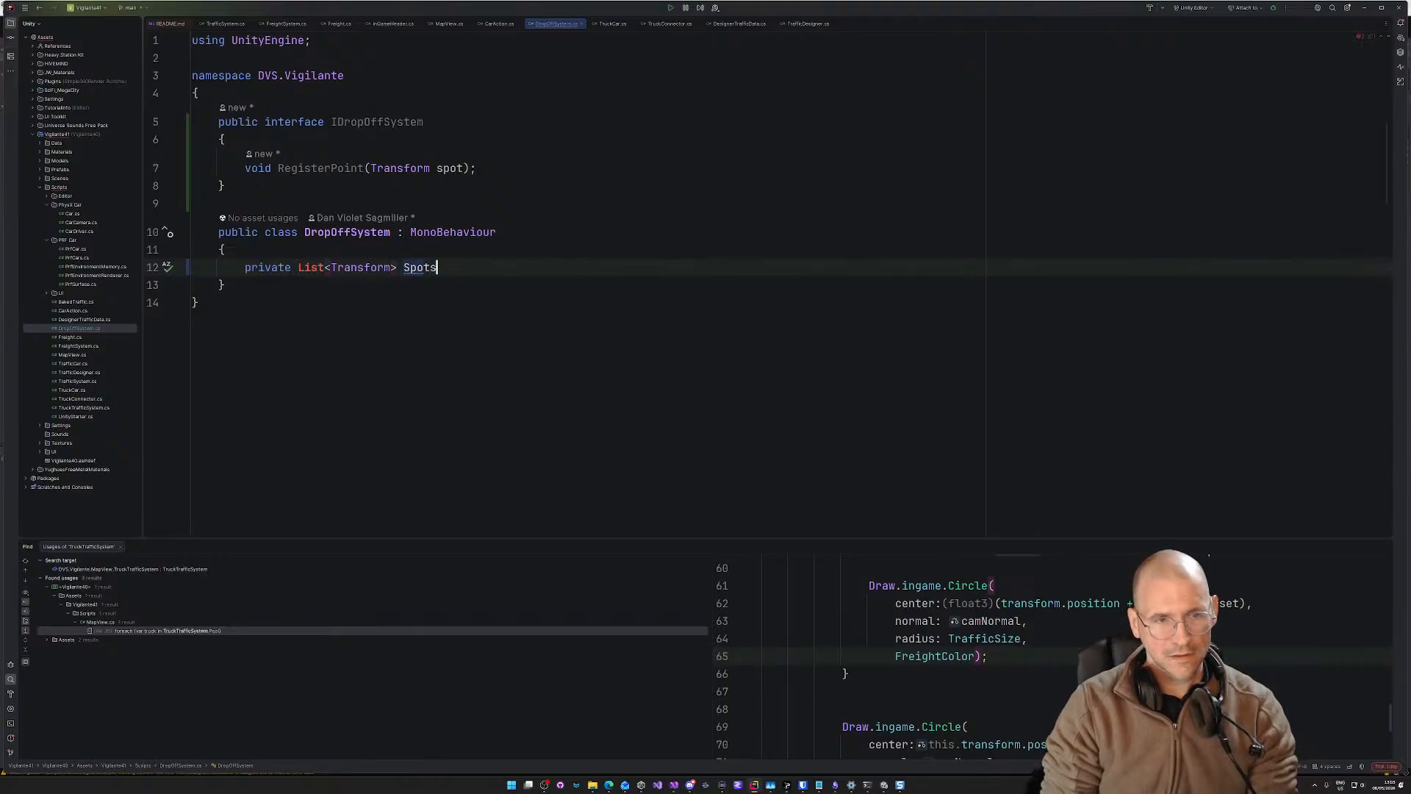
type("ts;")
Step: Import the missing System.Collections.Generic namespace for the List type used by the Spots field
key("alt+Return")
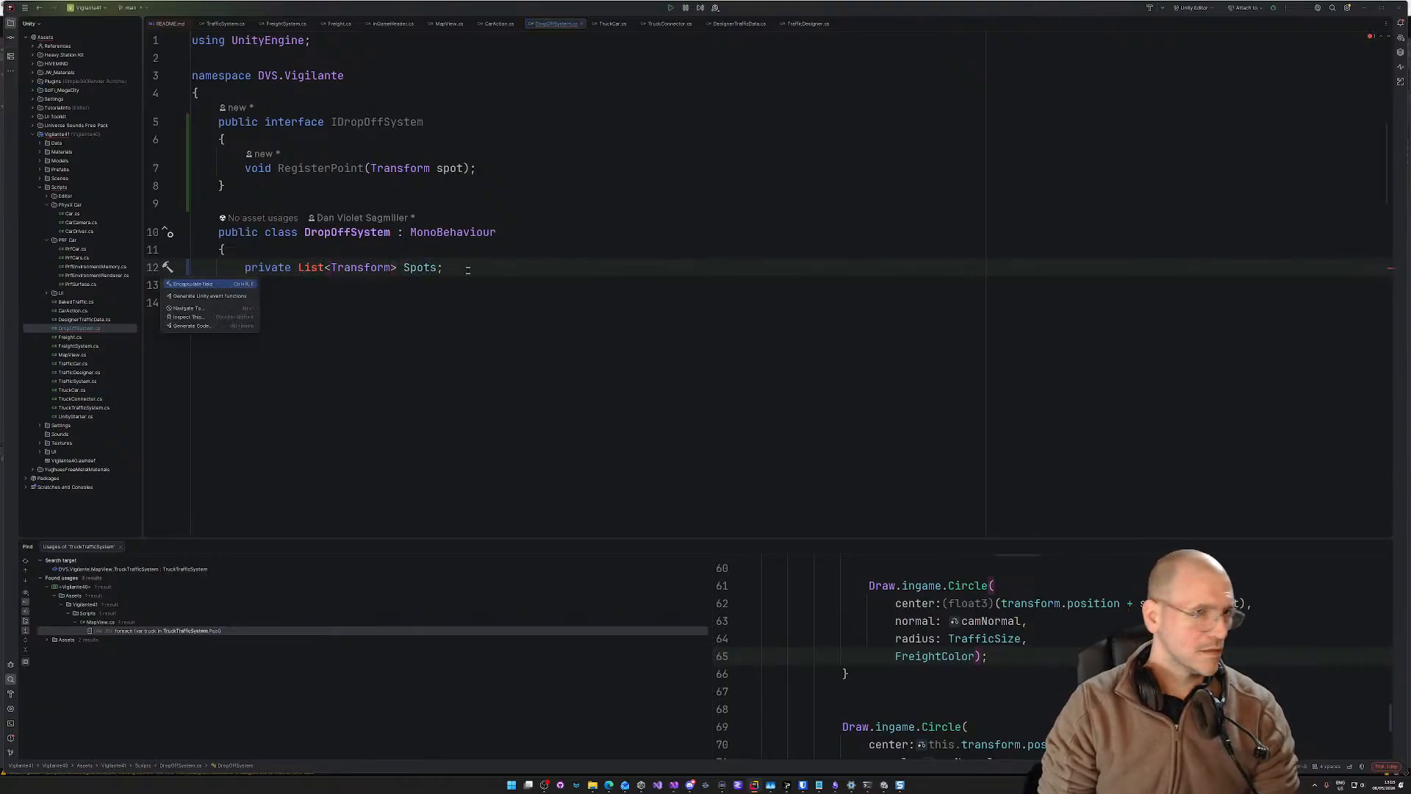
key("Escape")
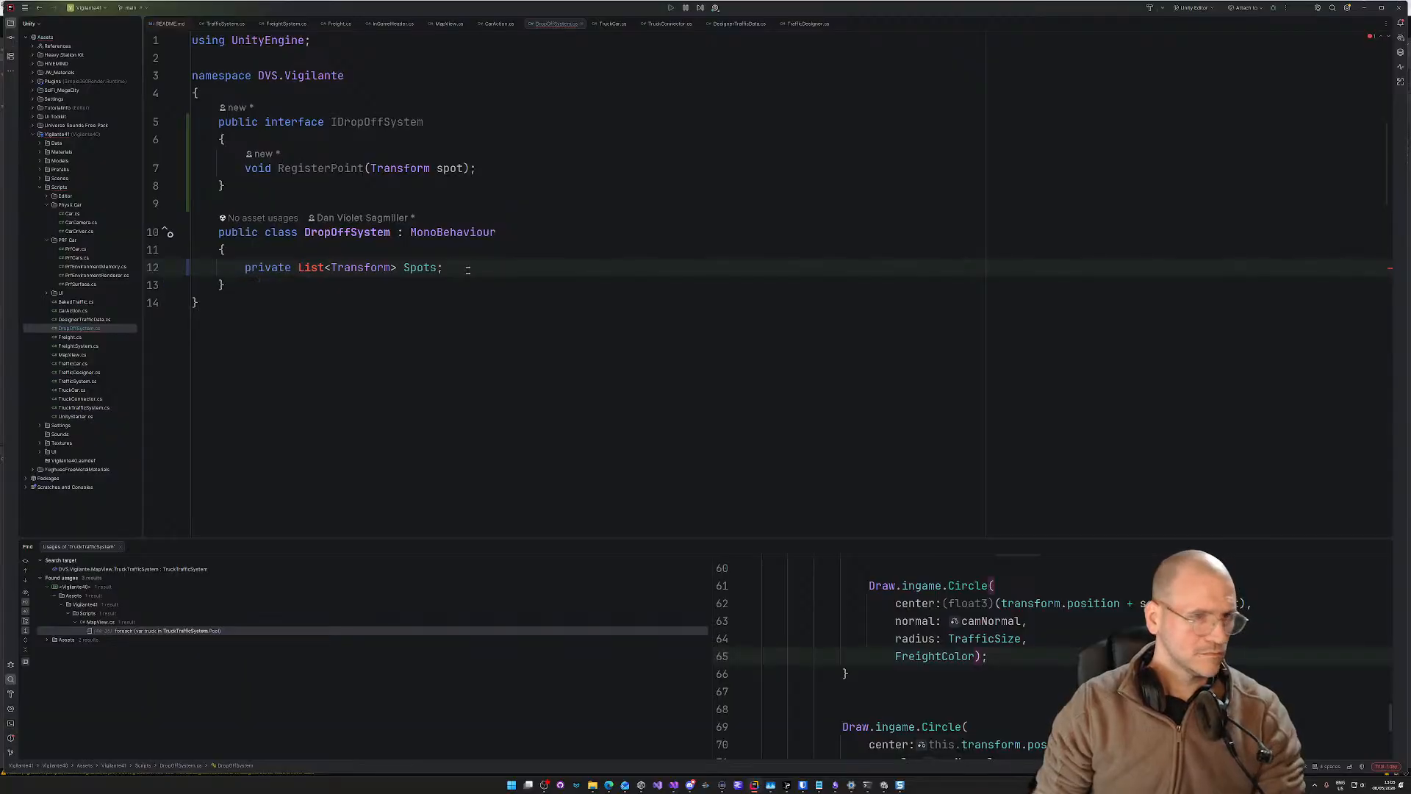
left_click(319, 267)
key("alt+Return")
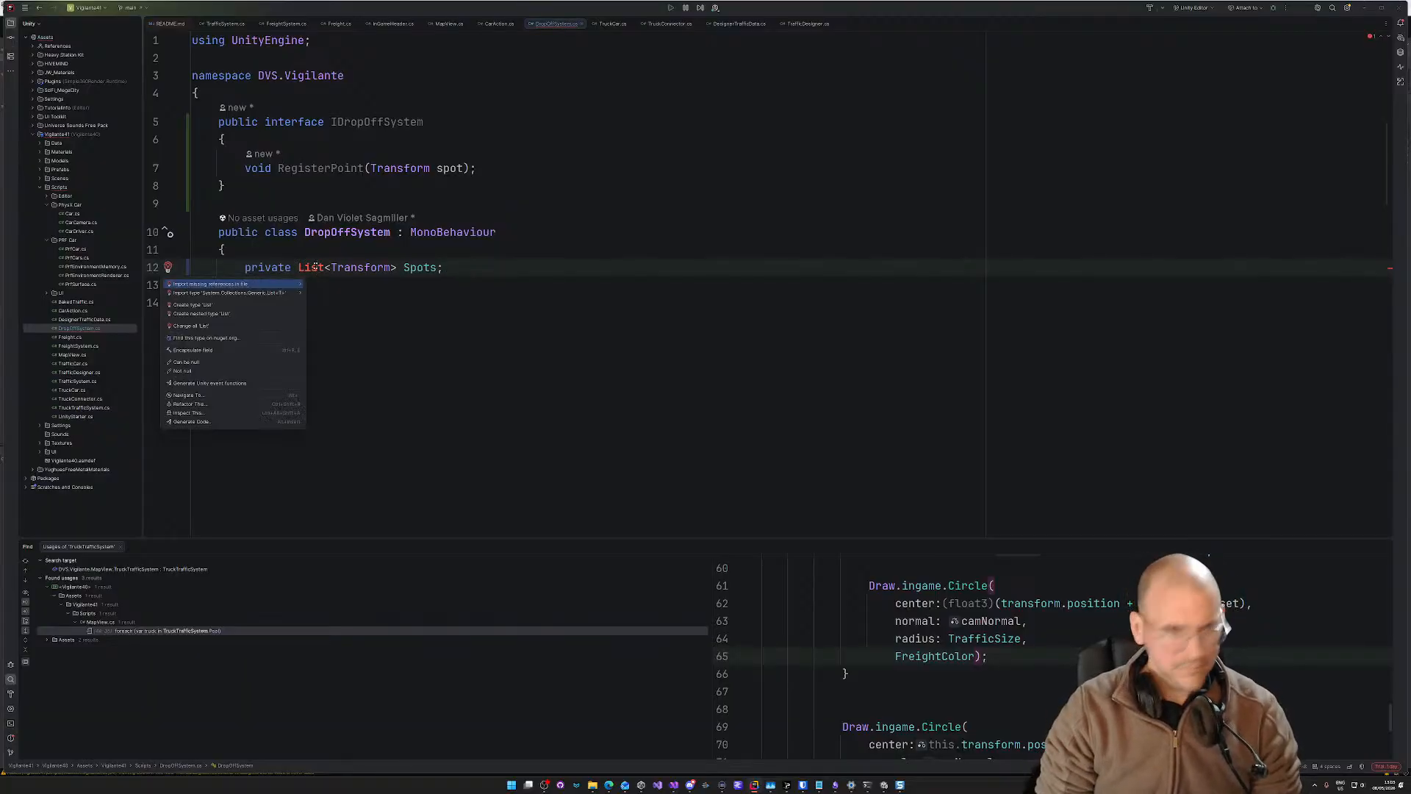
key("Return")
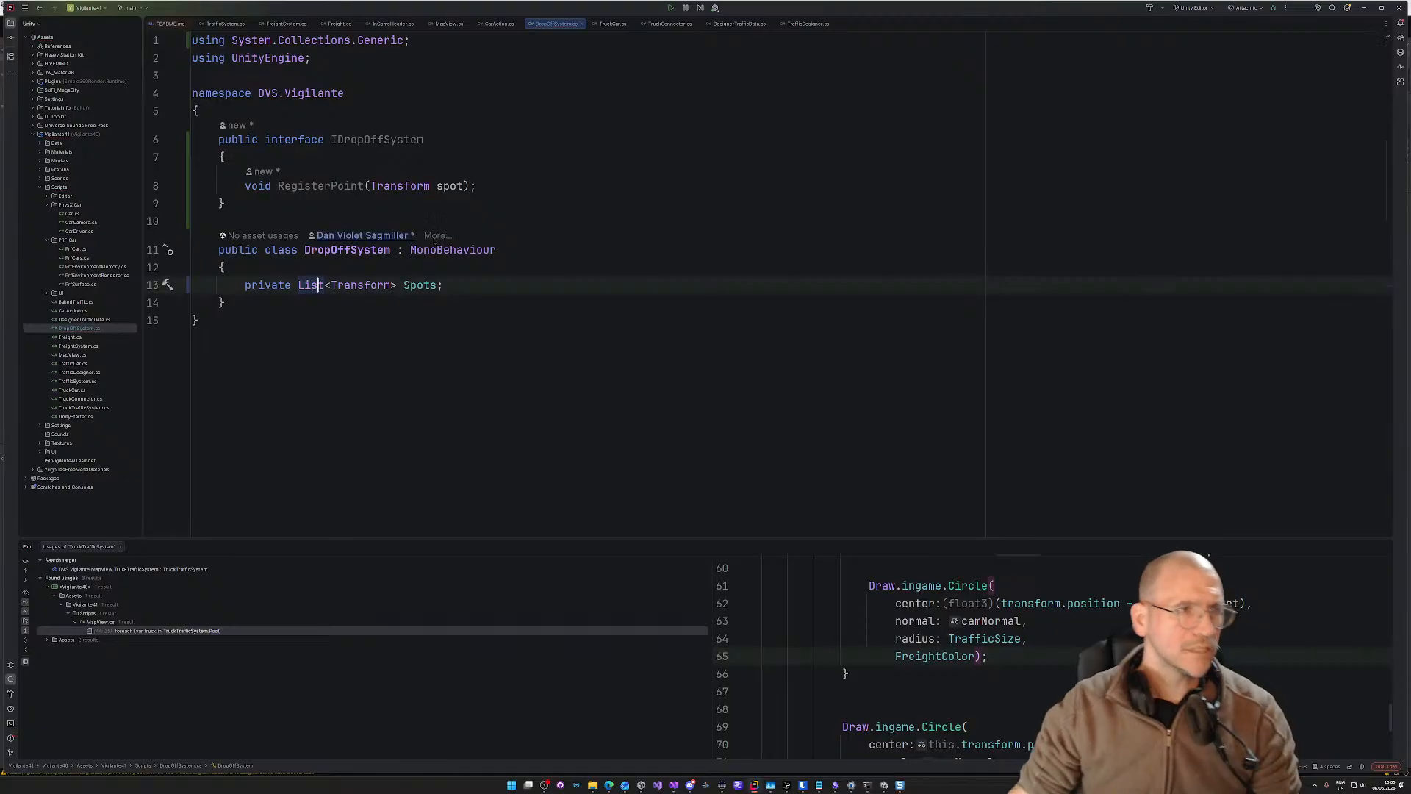
Step: Initialize the Spots field with new() in its declaration
left_click(458, 286)
key("BackSpace")
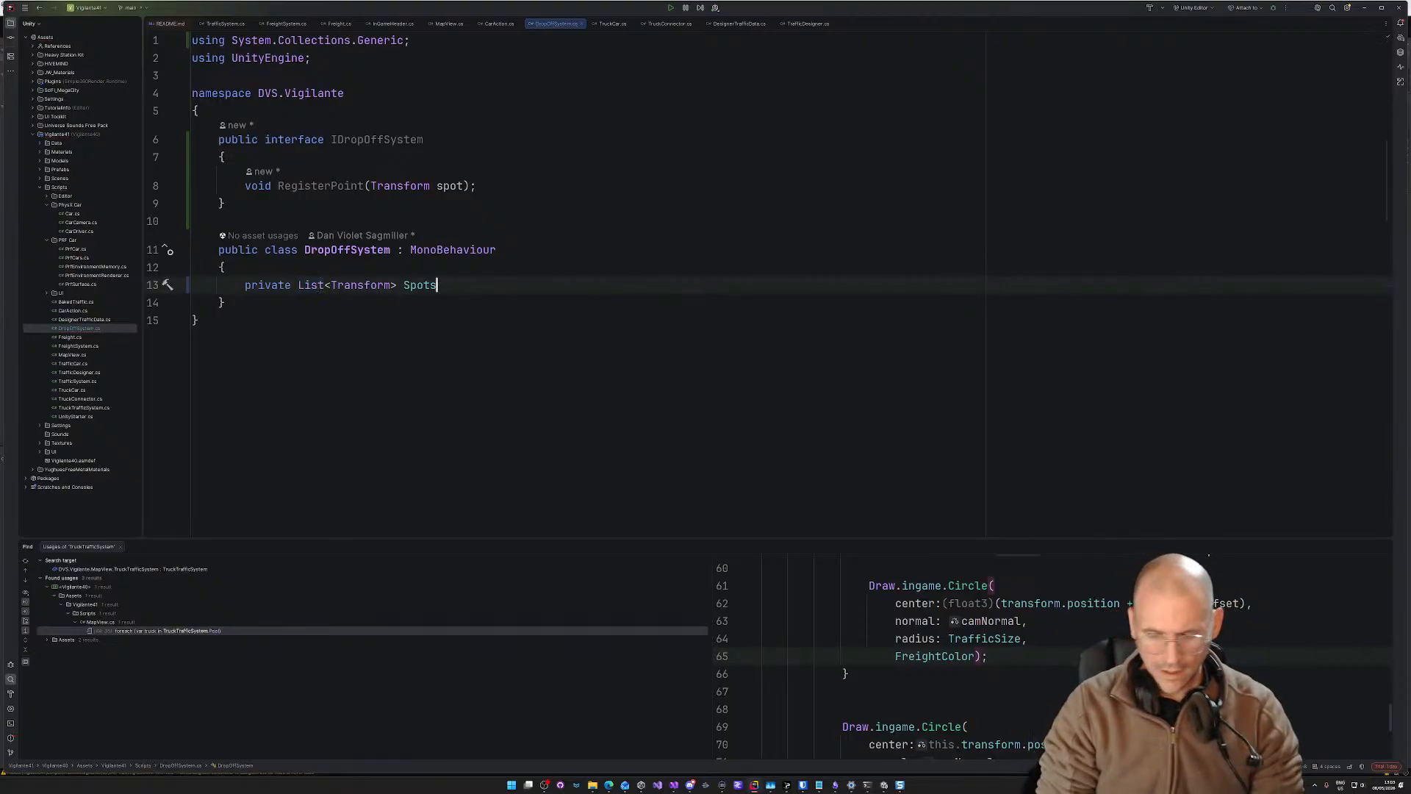
type("= n")
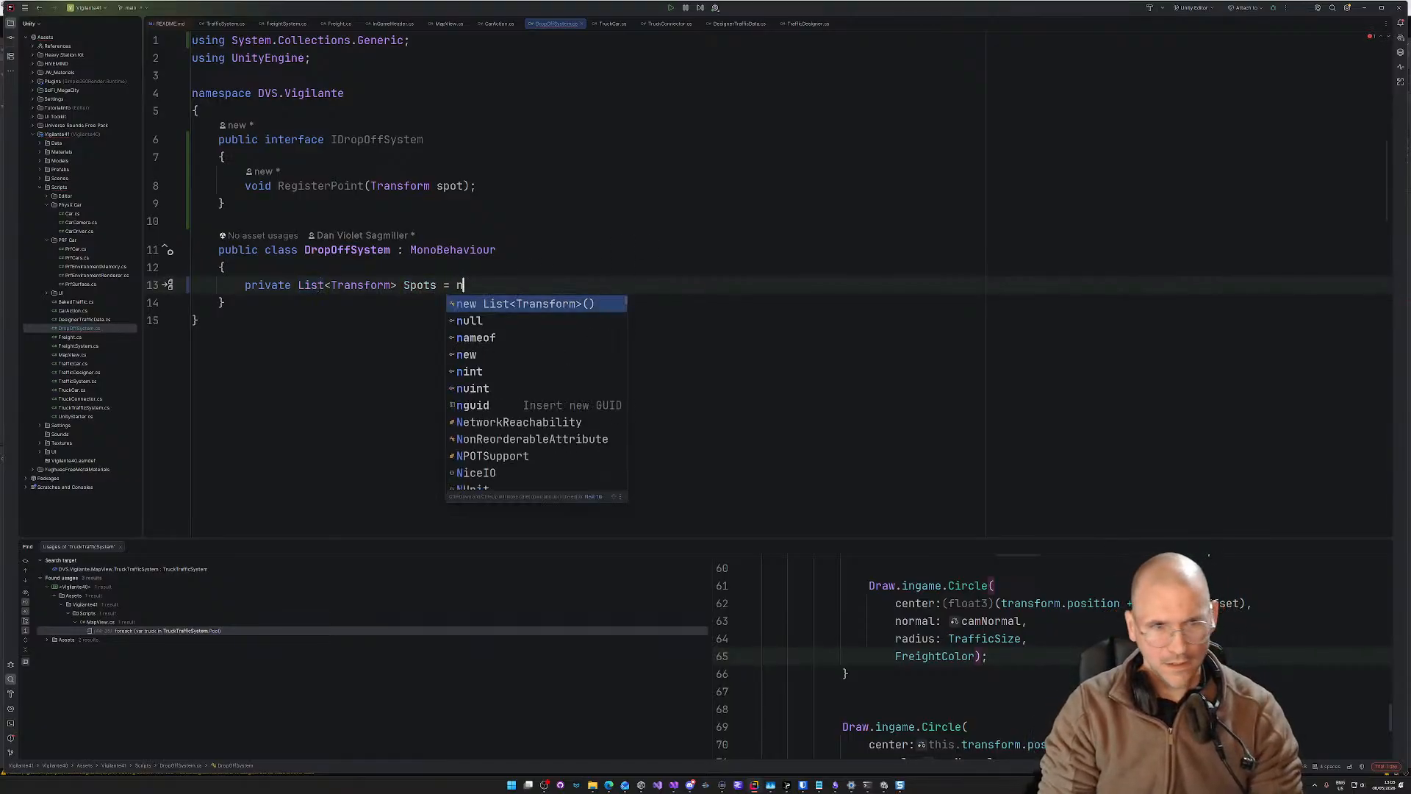
type("ew ();")
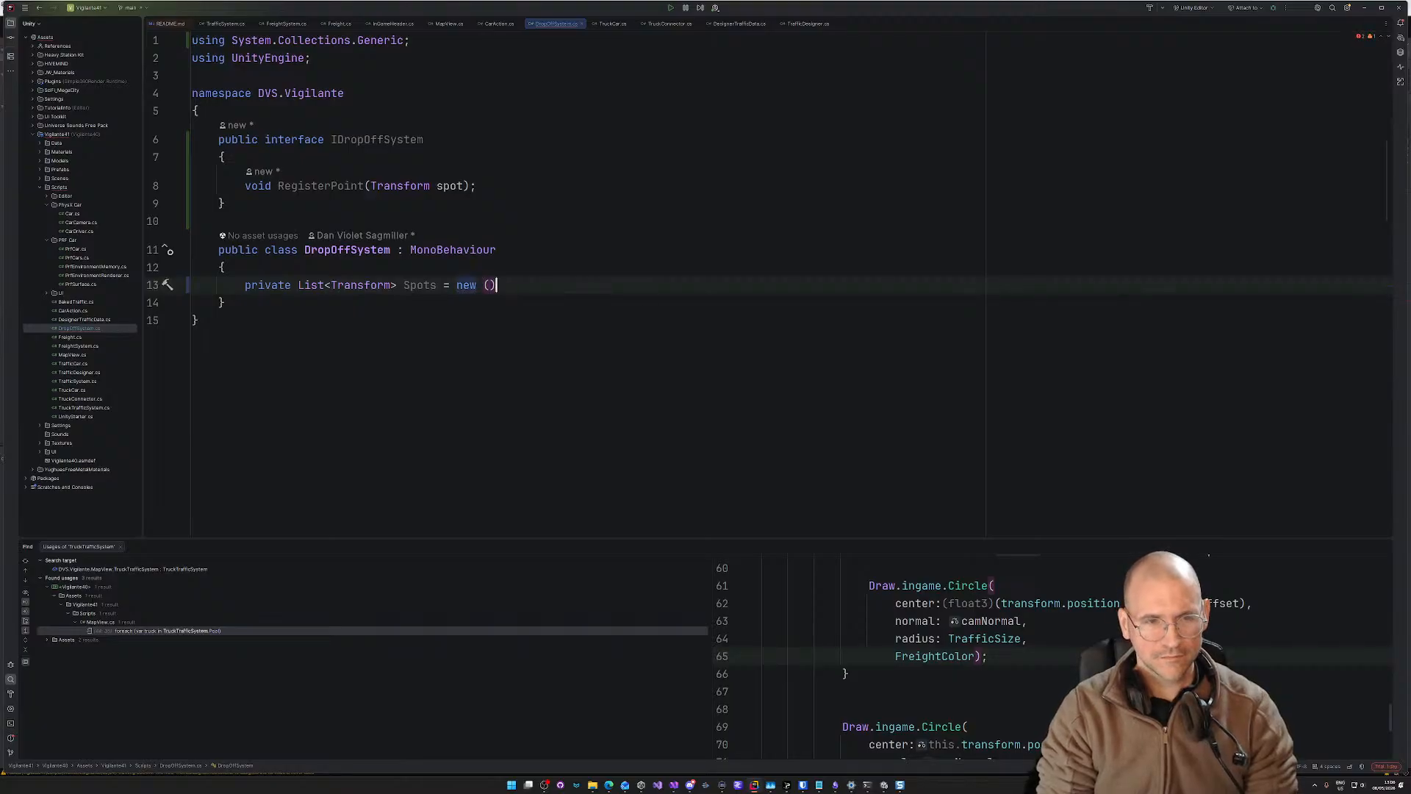
key("Down")
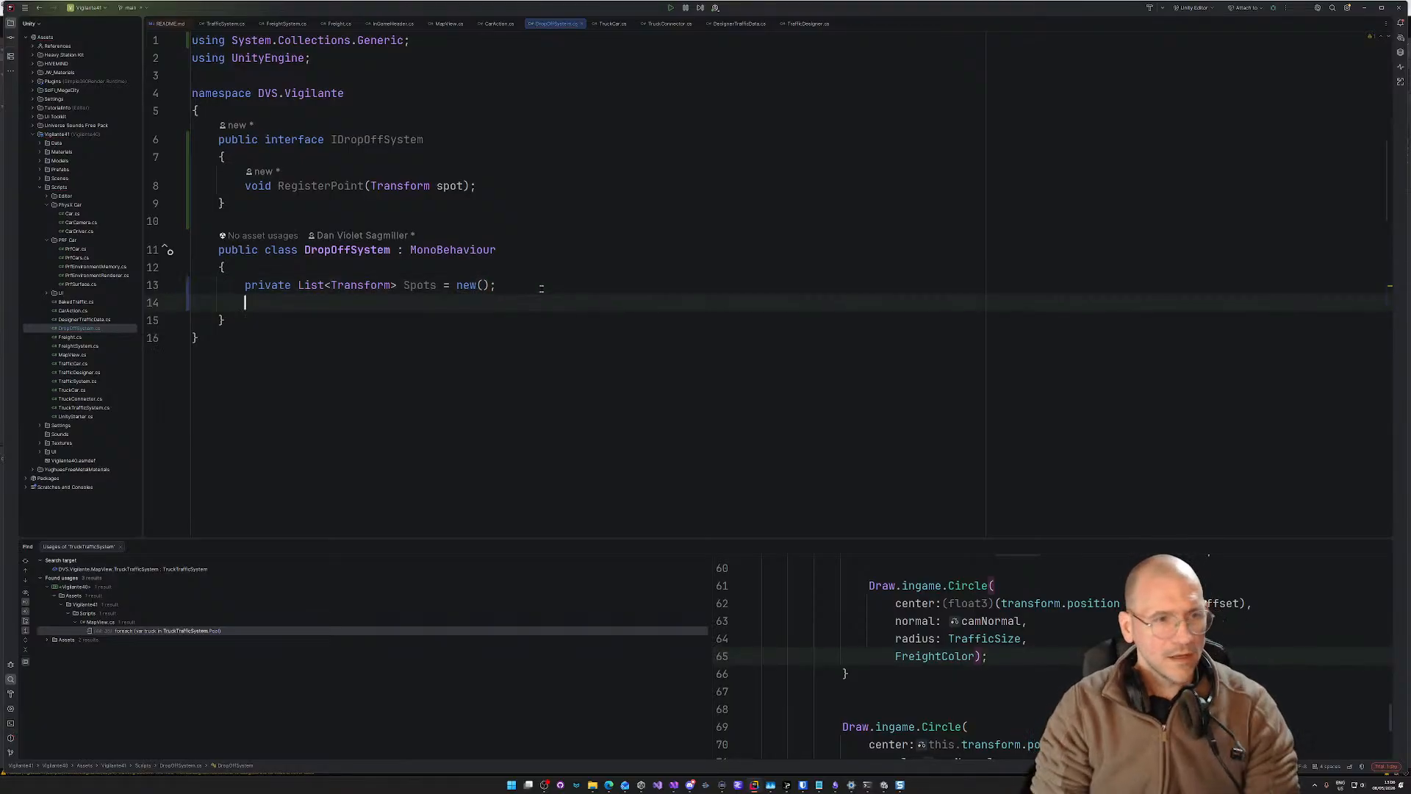
key("Home")
key("Up")
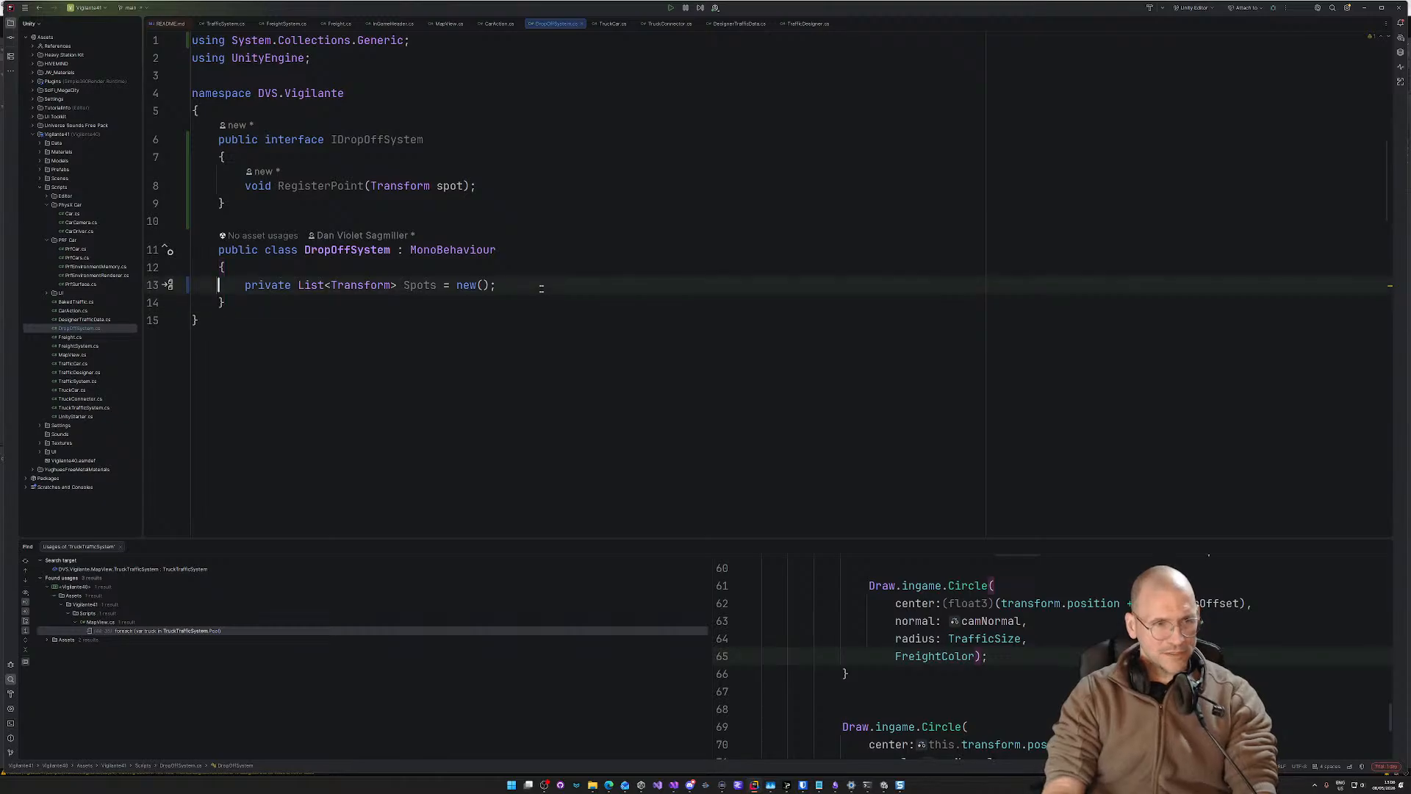
key("End")
Step: Add a method named FindClosest that returns a Transform below RegisterPoint in the IDropOffSystem interface
left_click(529, 189)
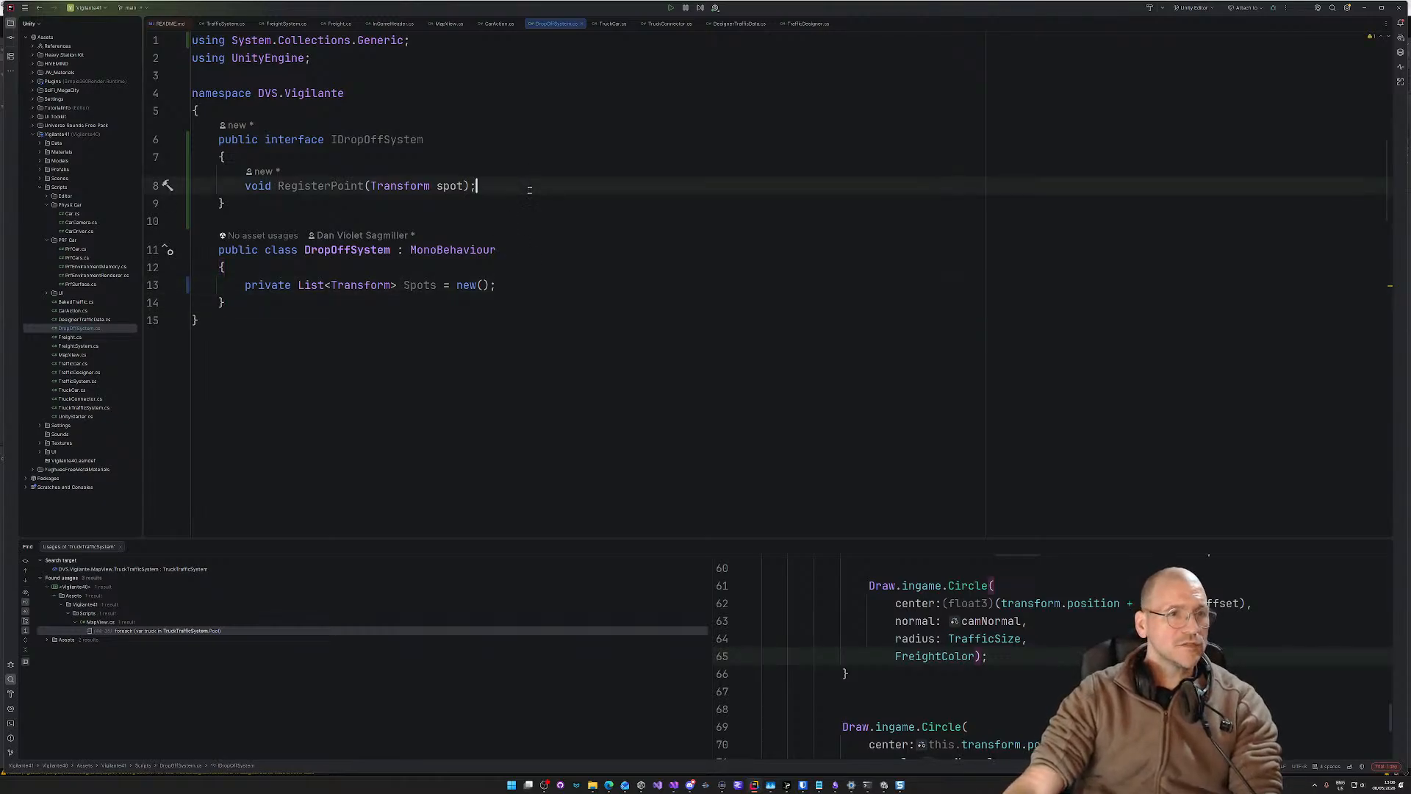
key("Return")
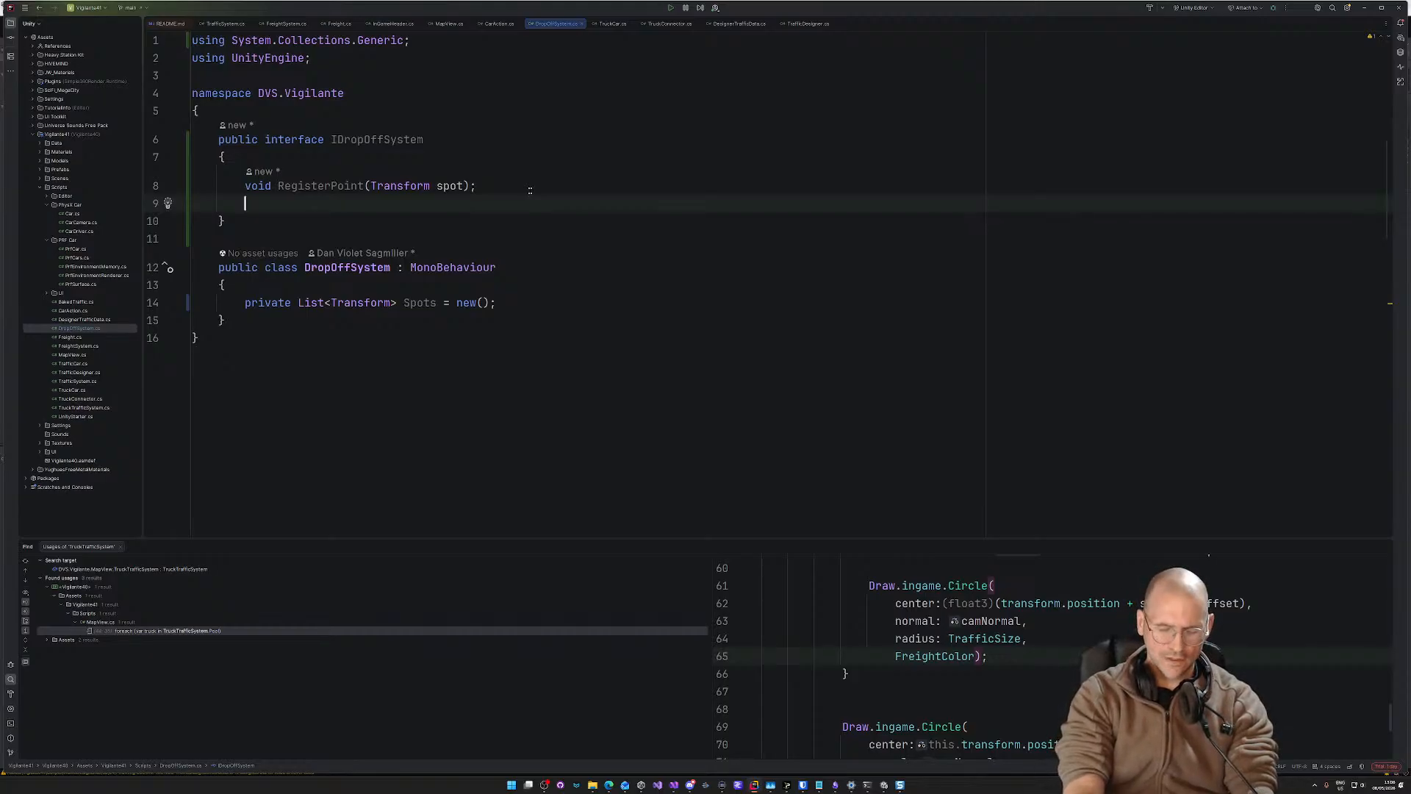
type("transform")
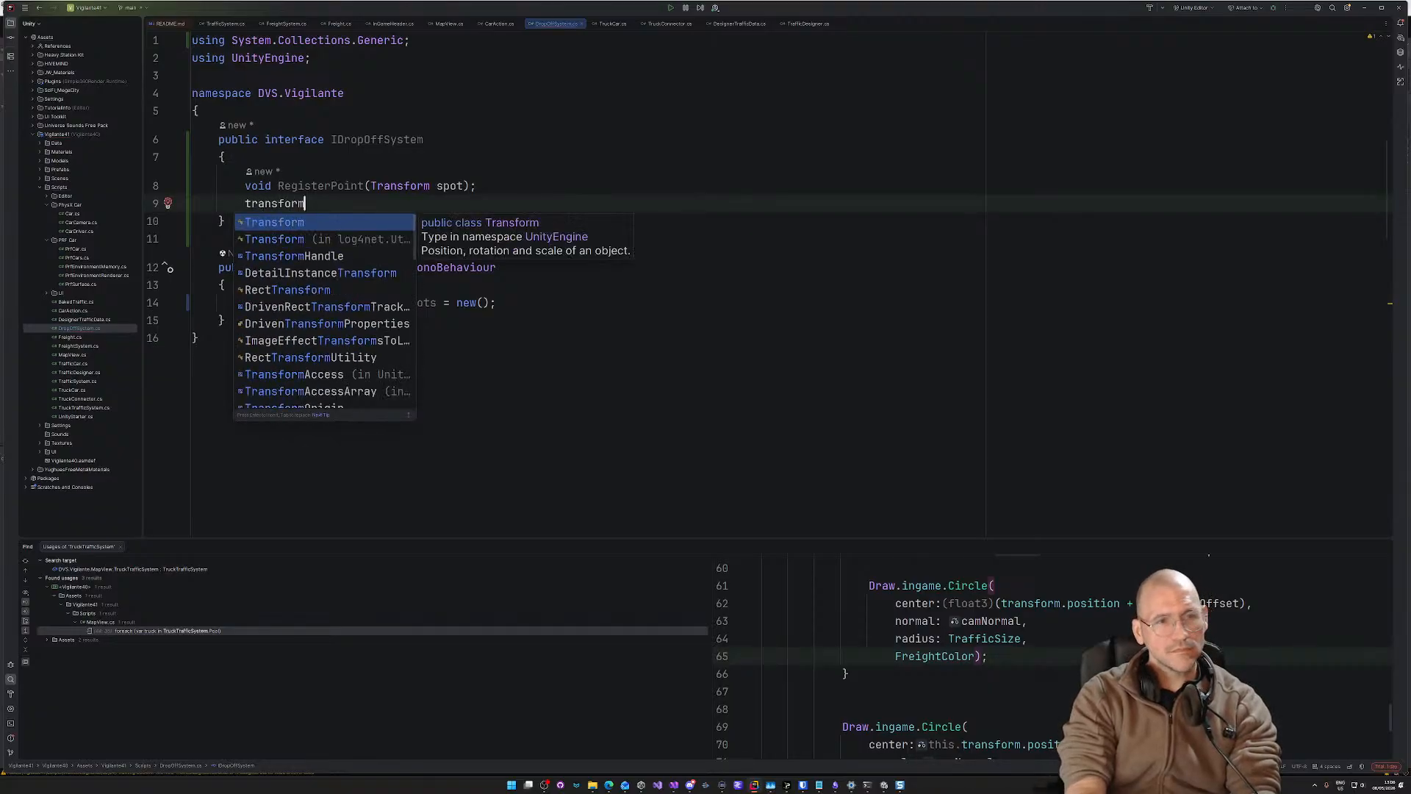
key("Return")
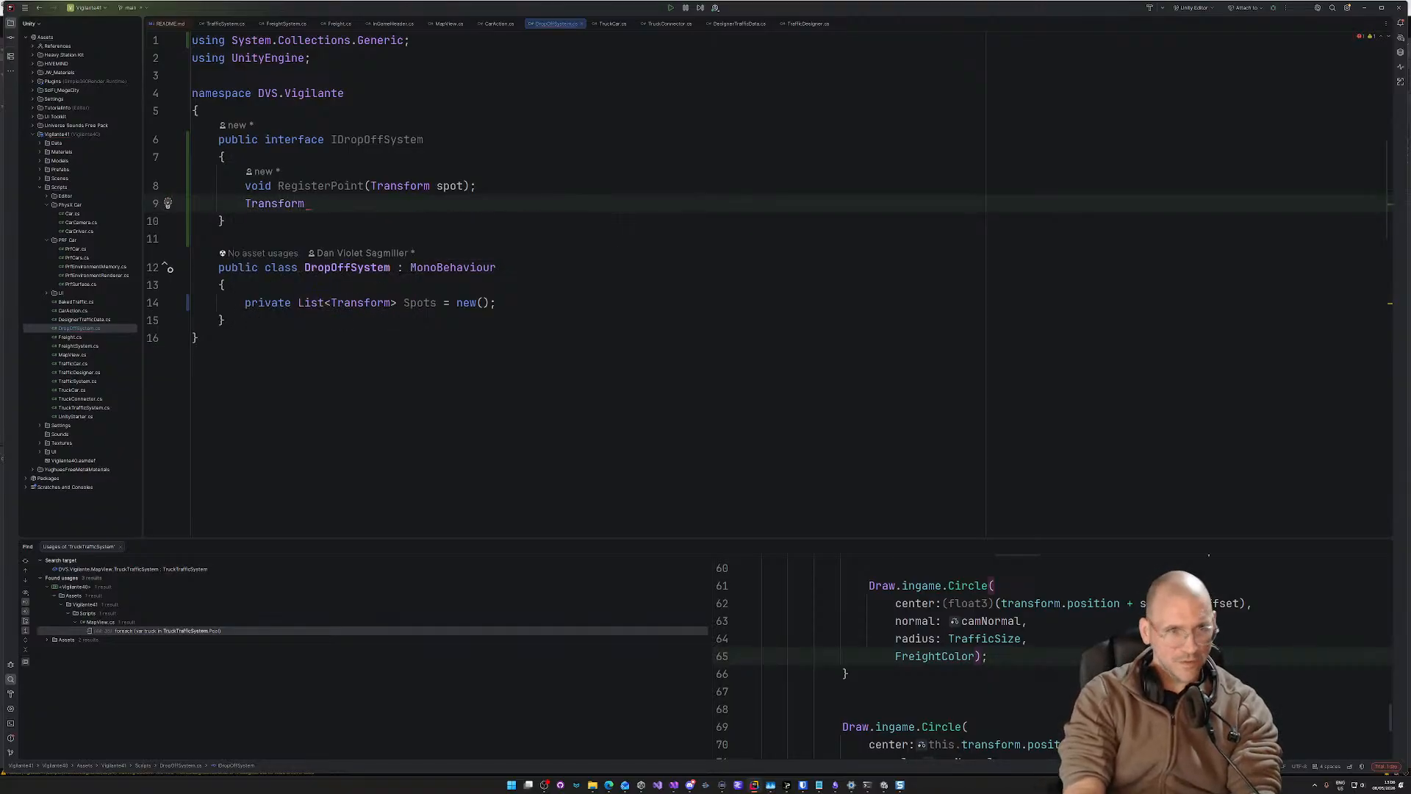
type("Fin")
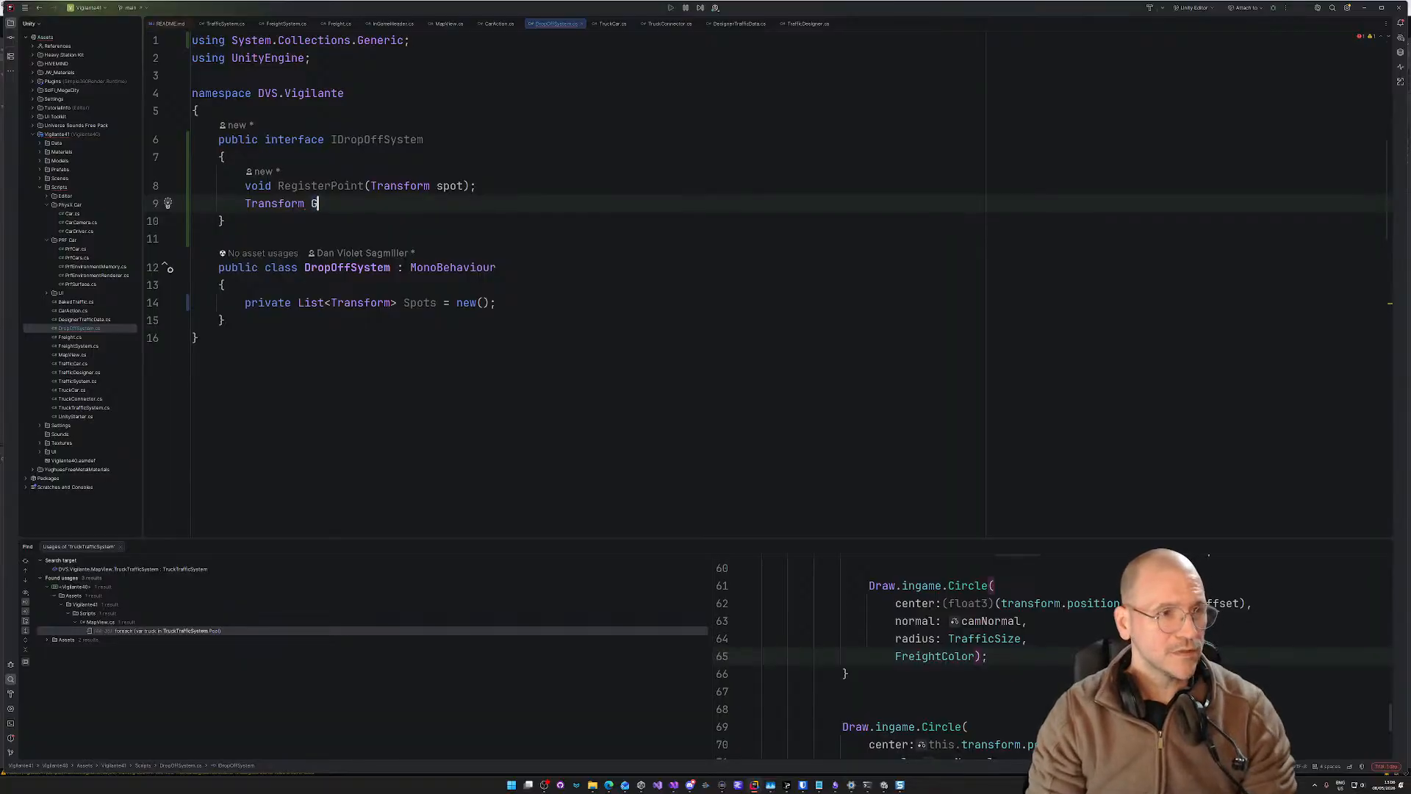
type("dClosest")
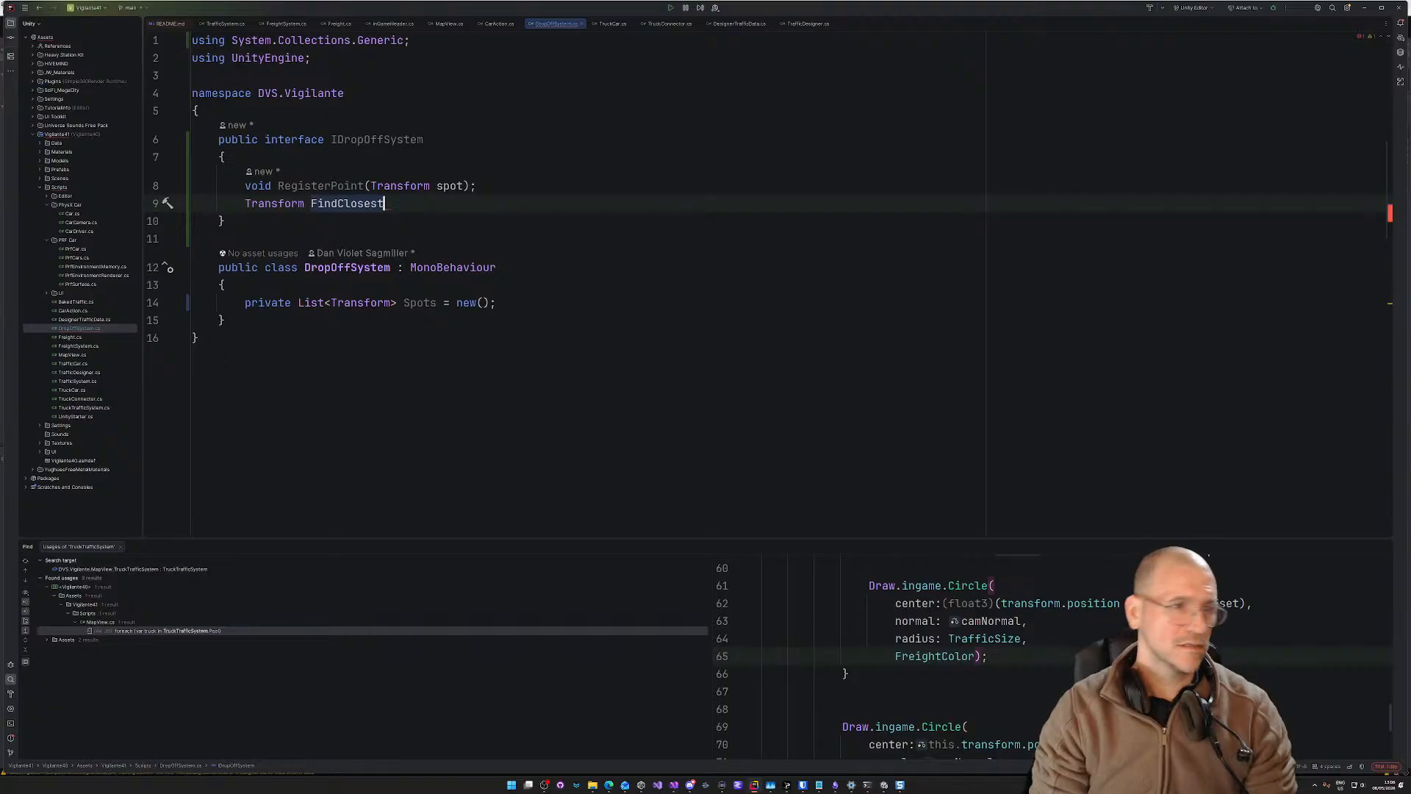
type("(")
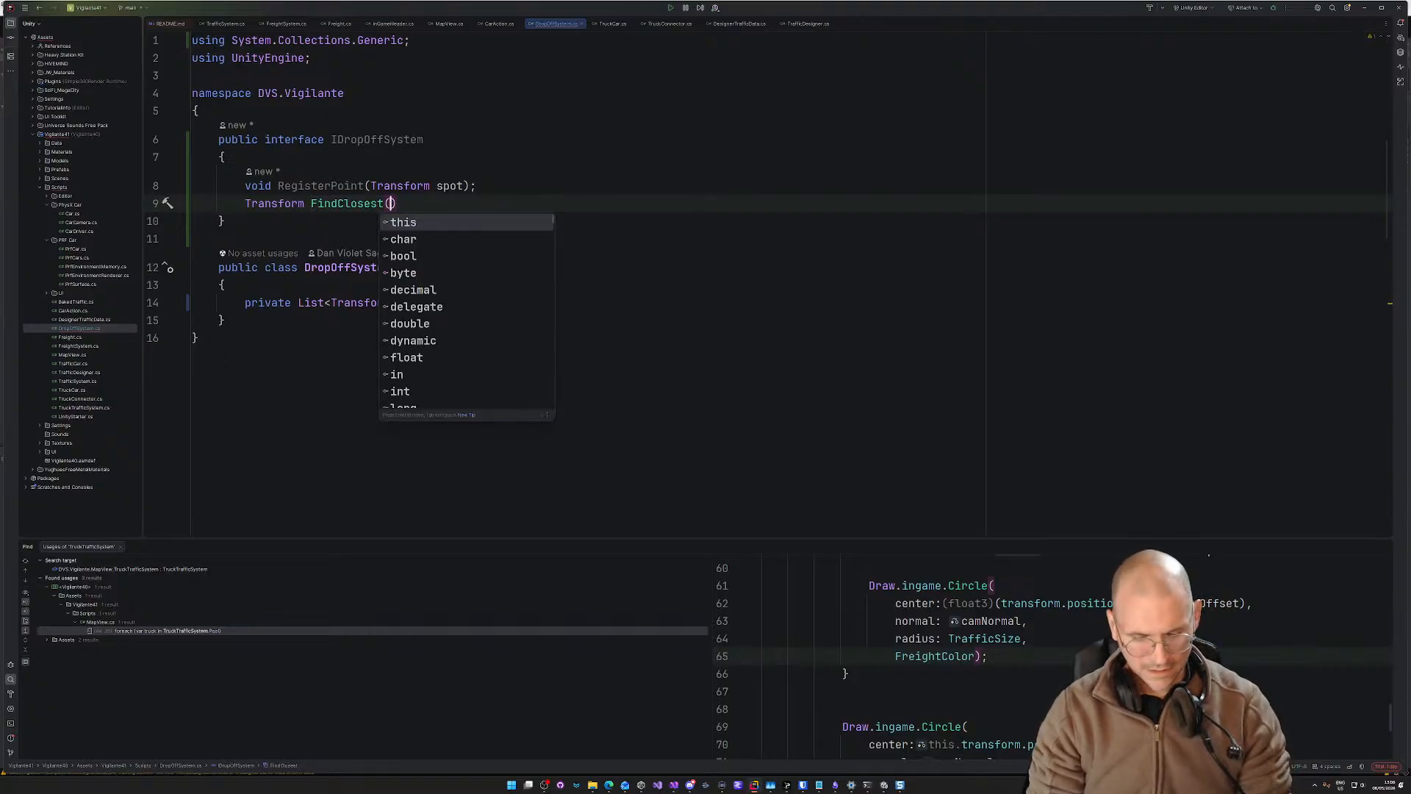
Step: Give FindClosest a Vector3 parameter named position and end the method declaration with a semicolon
type("Vec")
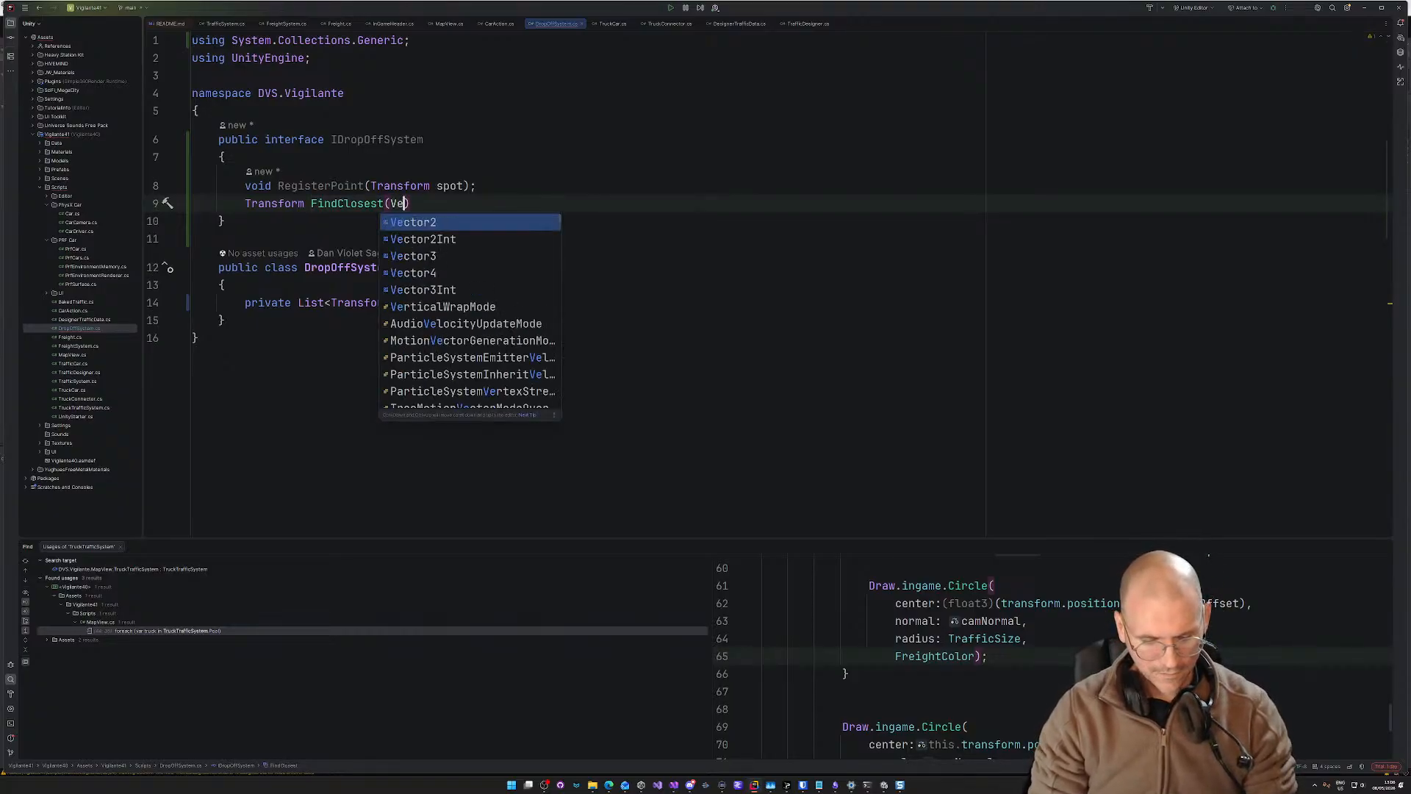
type("t")
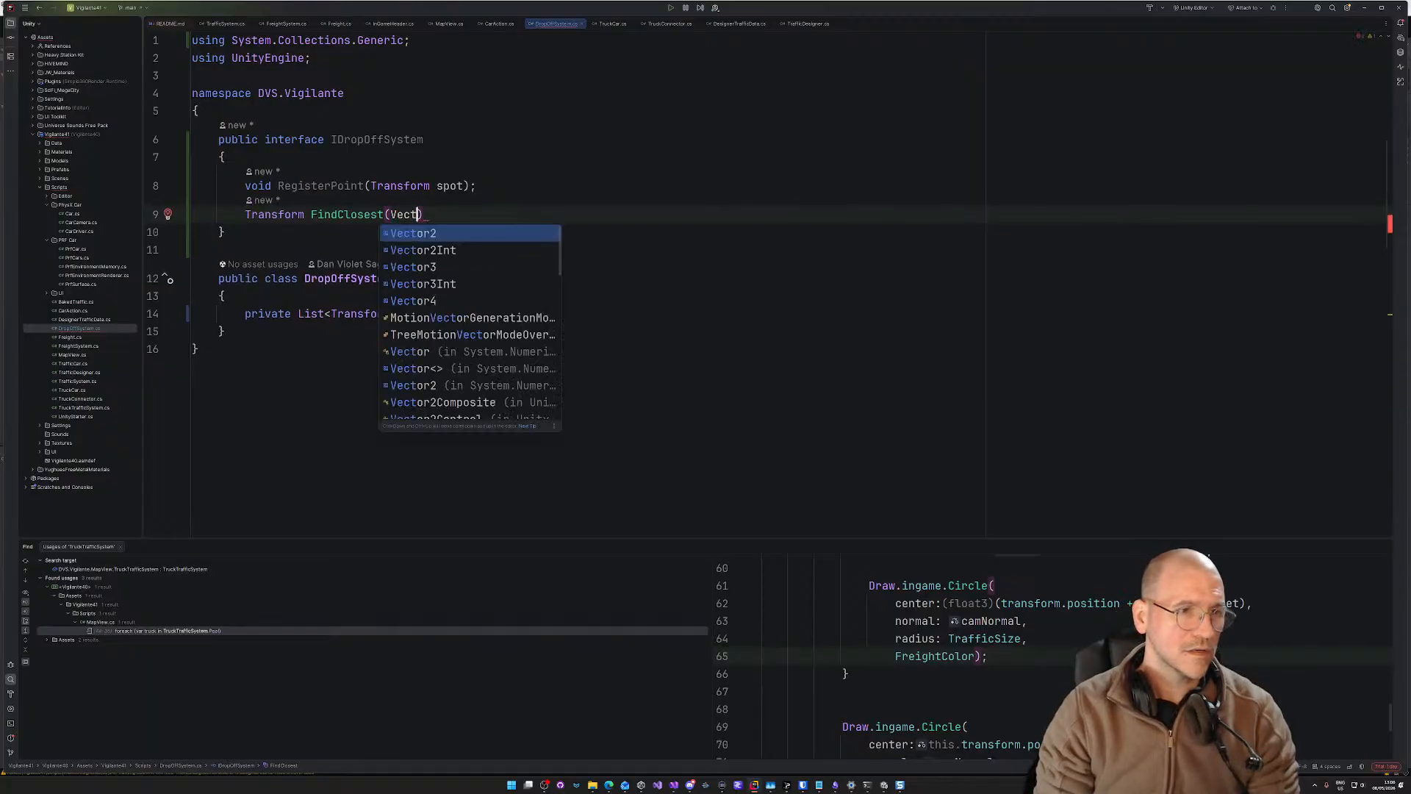
key("Down")
key("Down")
key("Return")
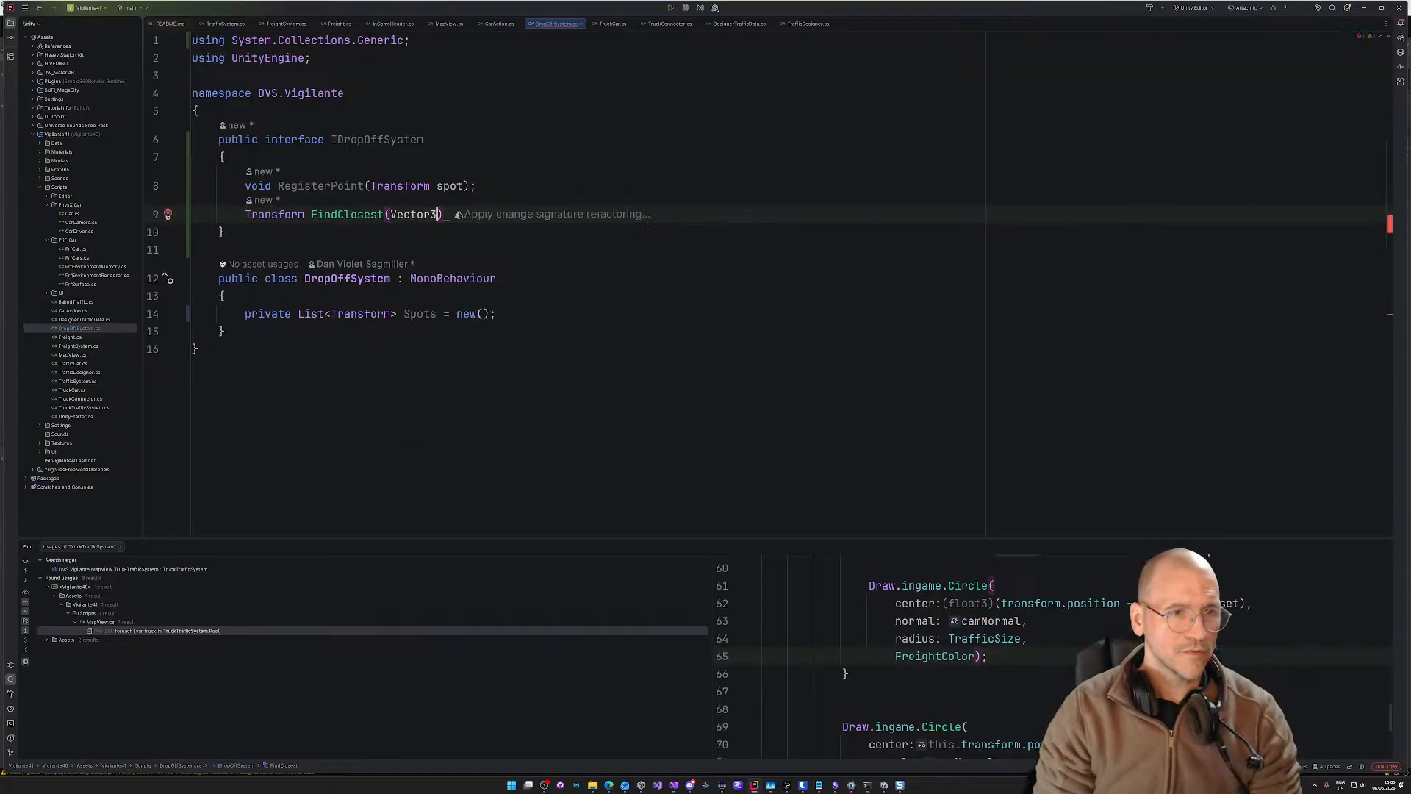
type("position")
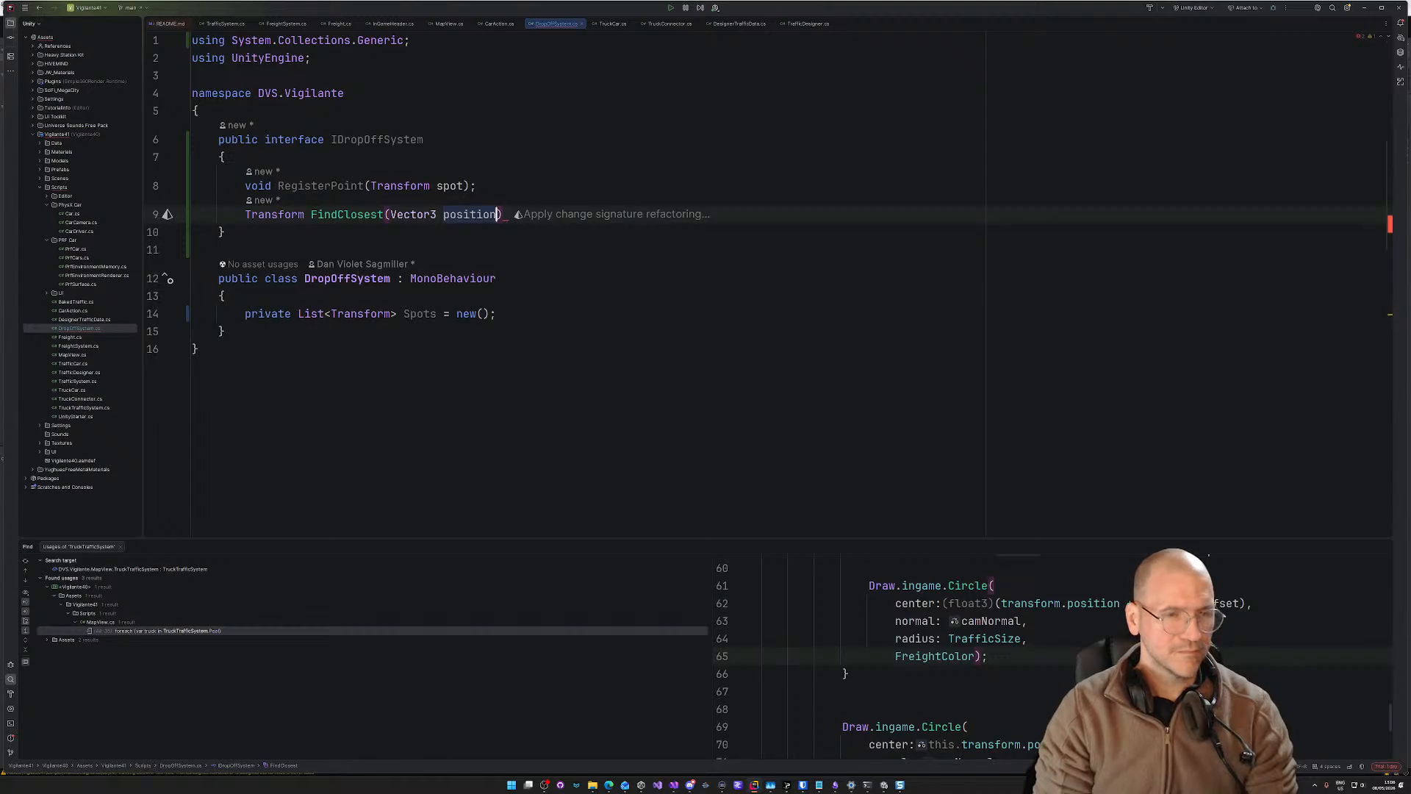
key("End")
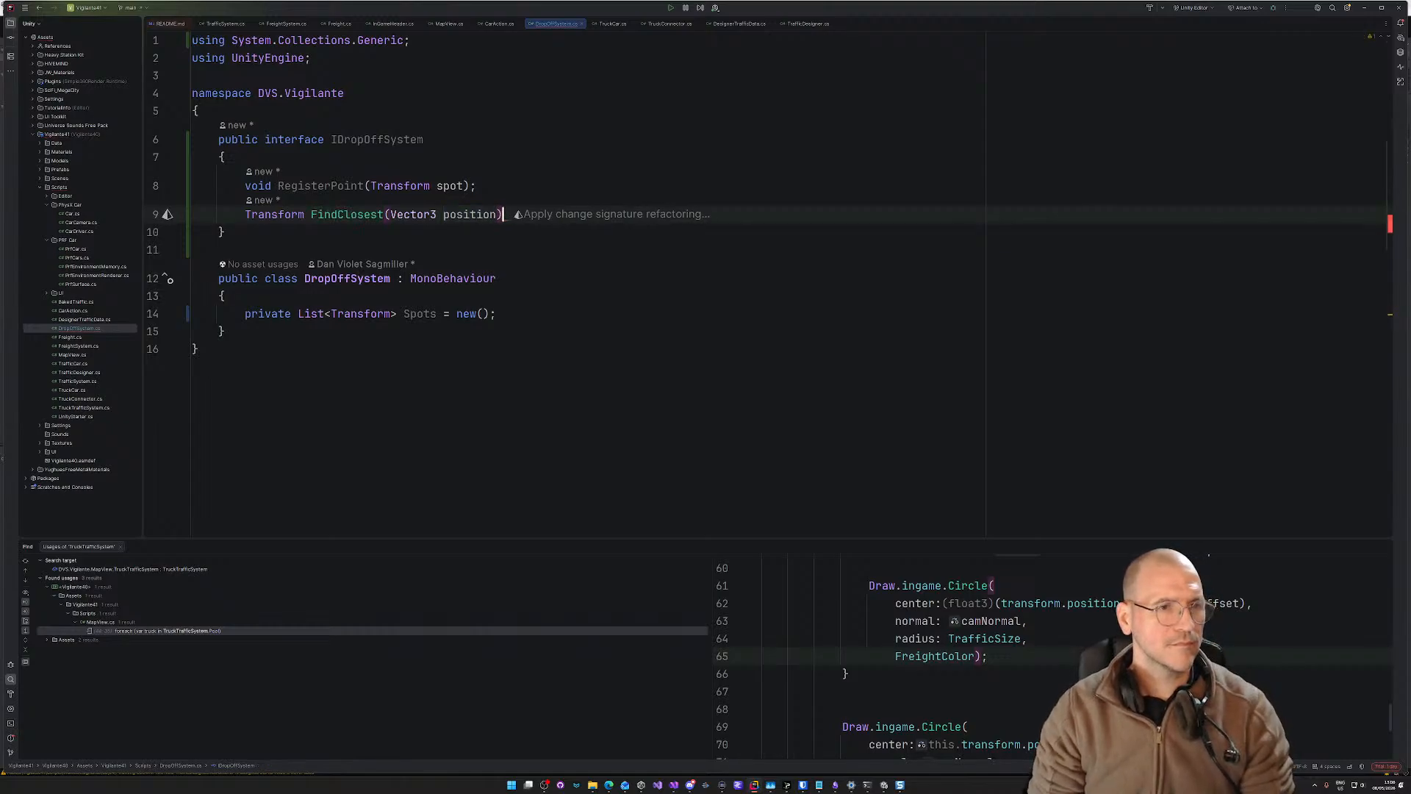
key("Return")
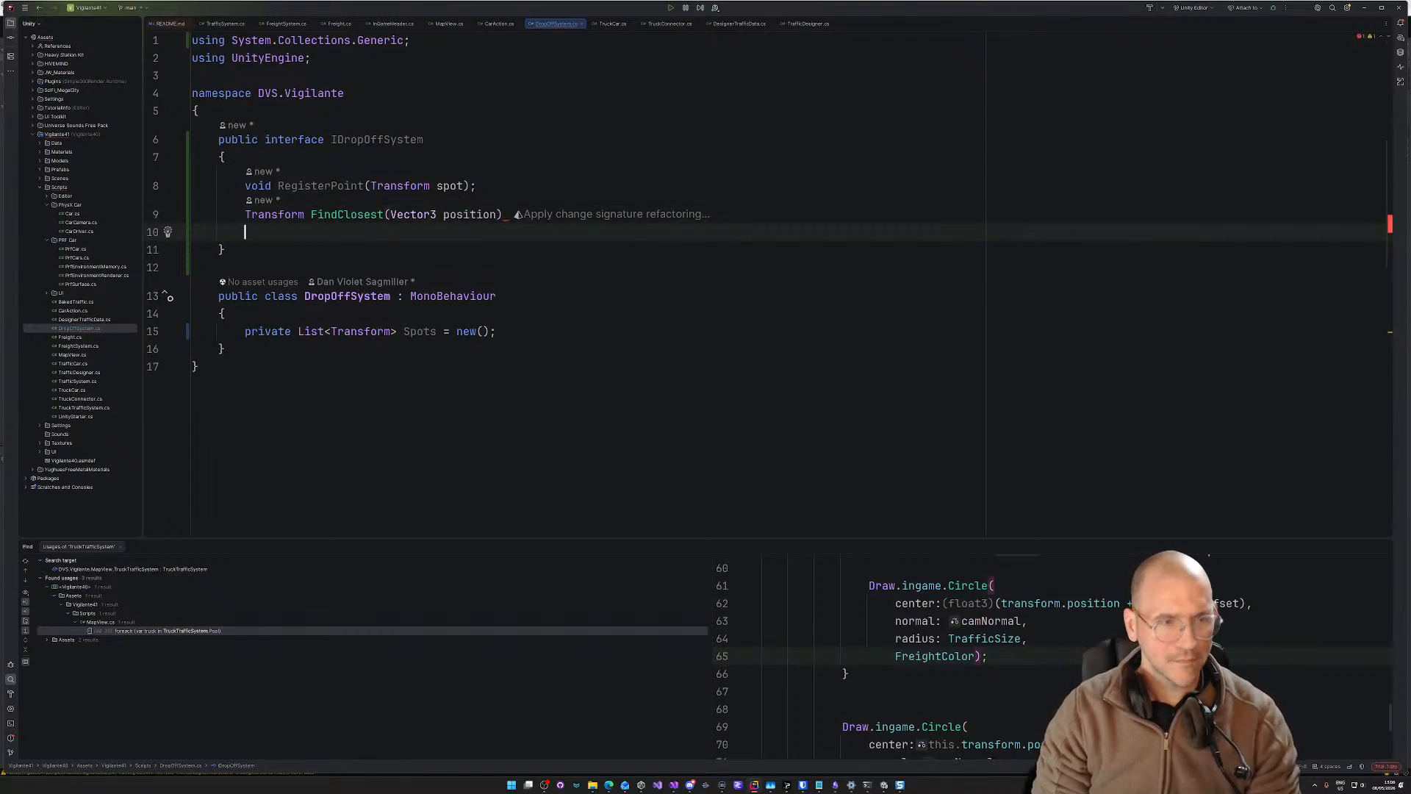
key("BackSpace")
key("BackSpace")
type(");")
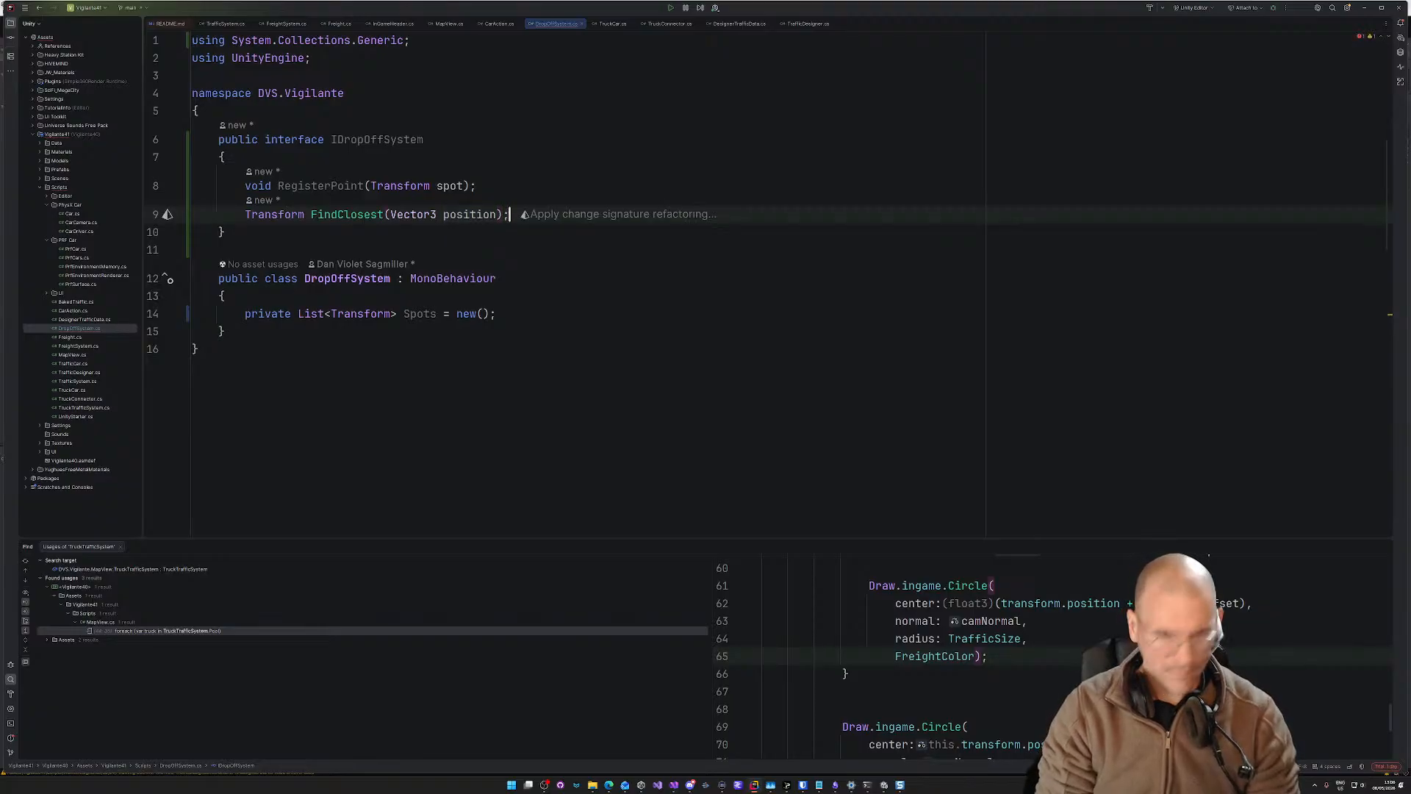
key("Return")
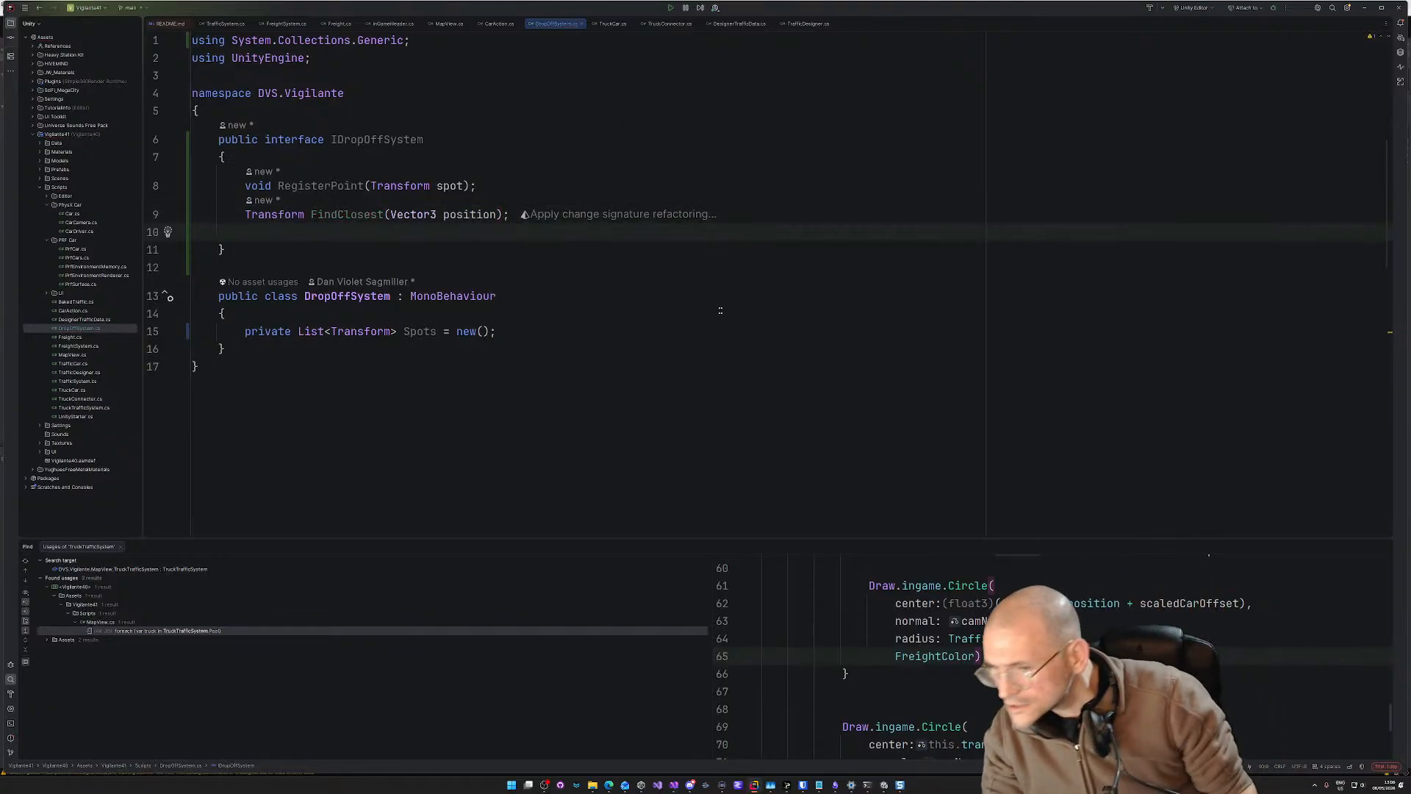
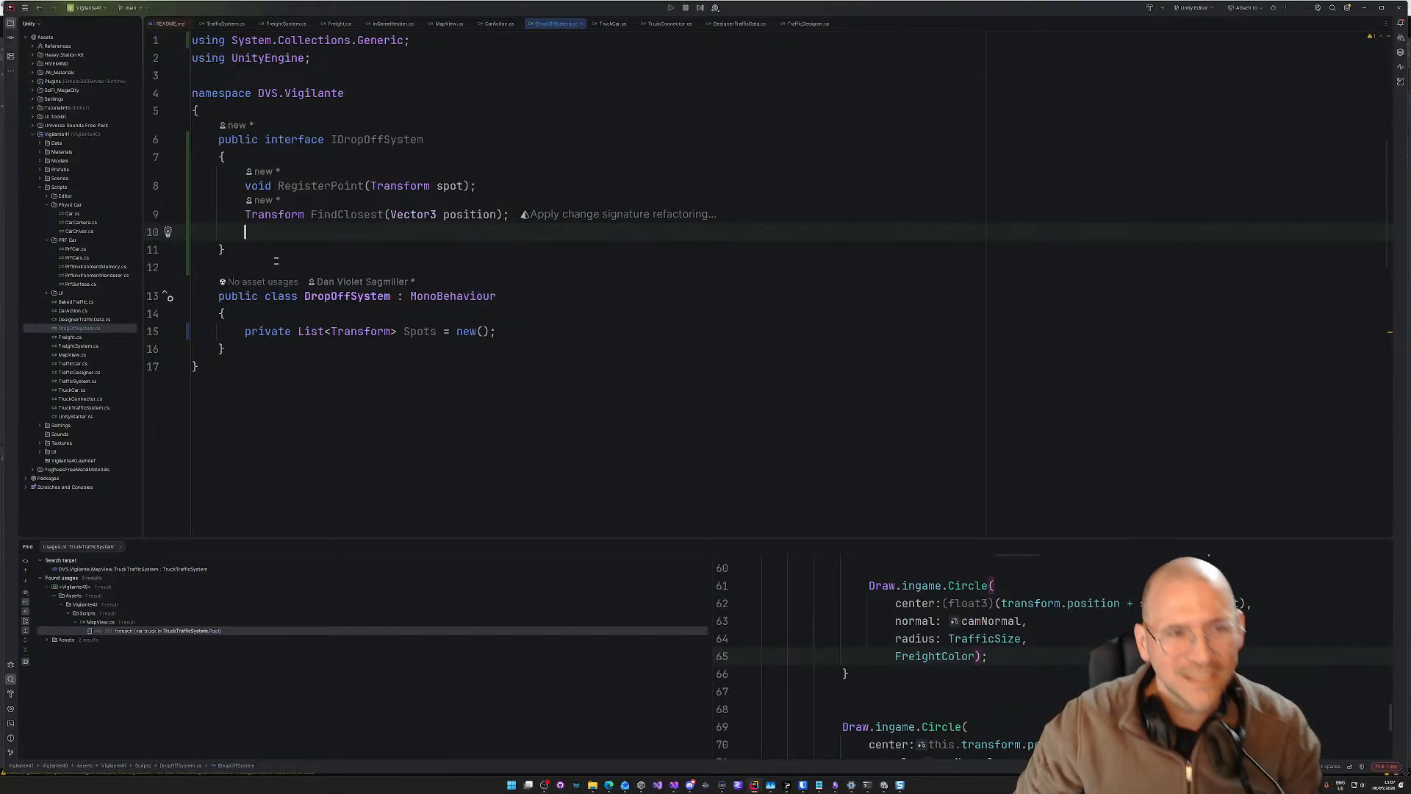
type("transfor")
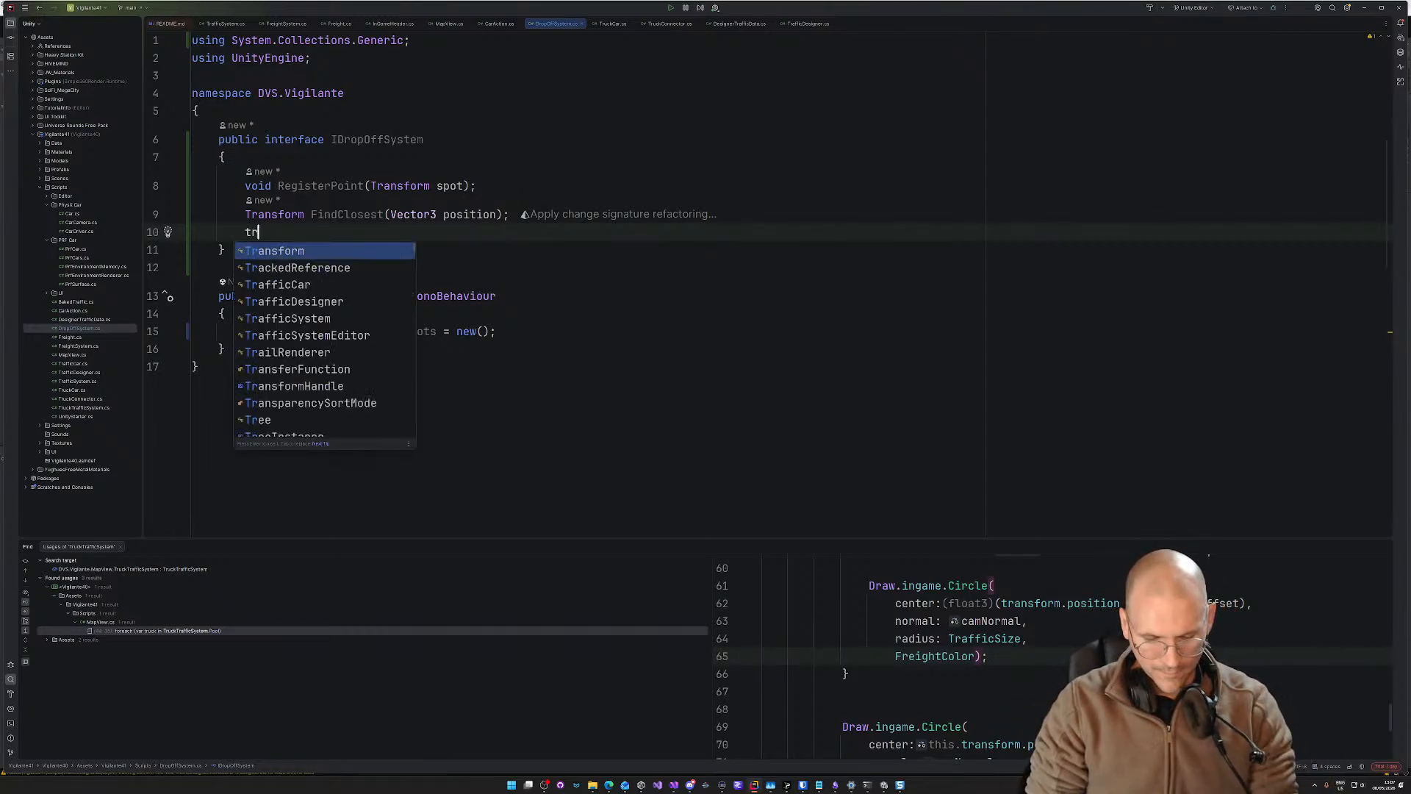
key("BackSpace")
key("BackSpace")
key("BackSpace")
key("BackSpace")
key("BackSpace")
key("BackSpace")
key("BackSpace")
key("BackSpace")
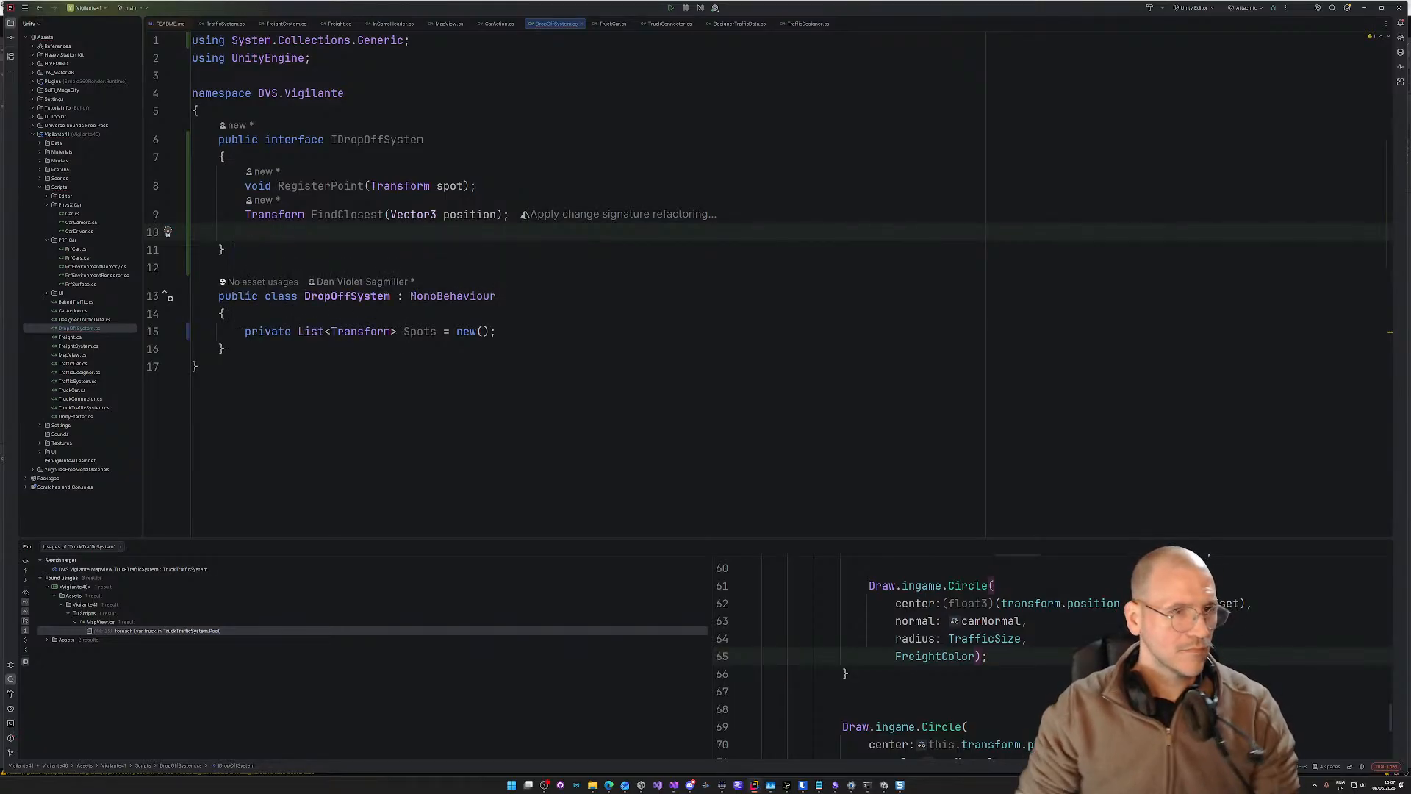
Step: Make the DropOffSystem class implement IDropOffSystem in addition to inheriting from MonoBehaviour
left_click(571, 301)
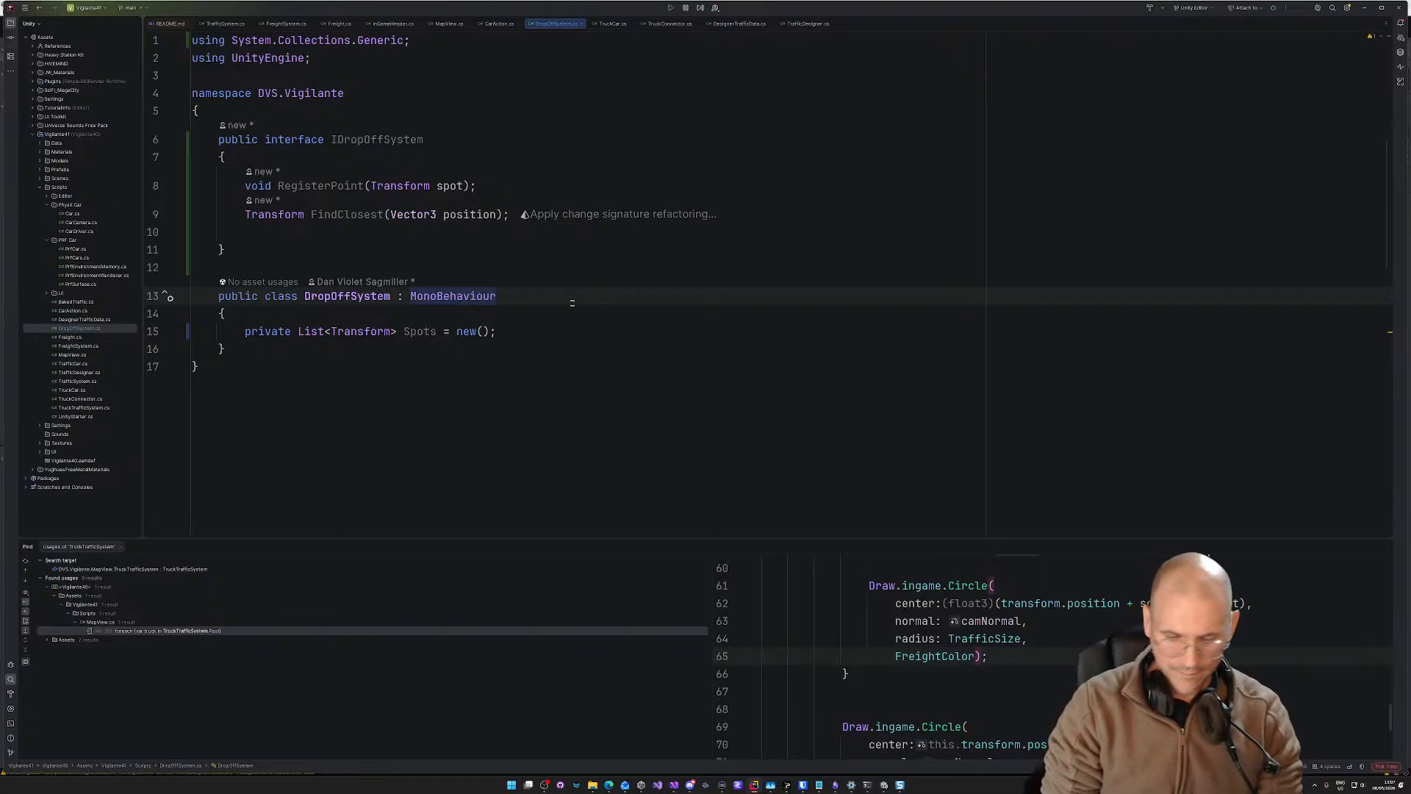
type(", ID")
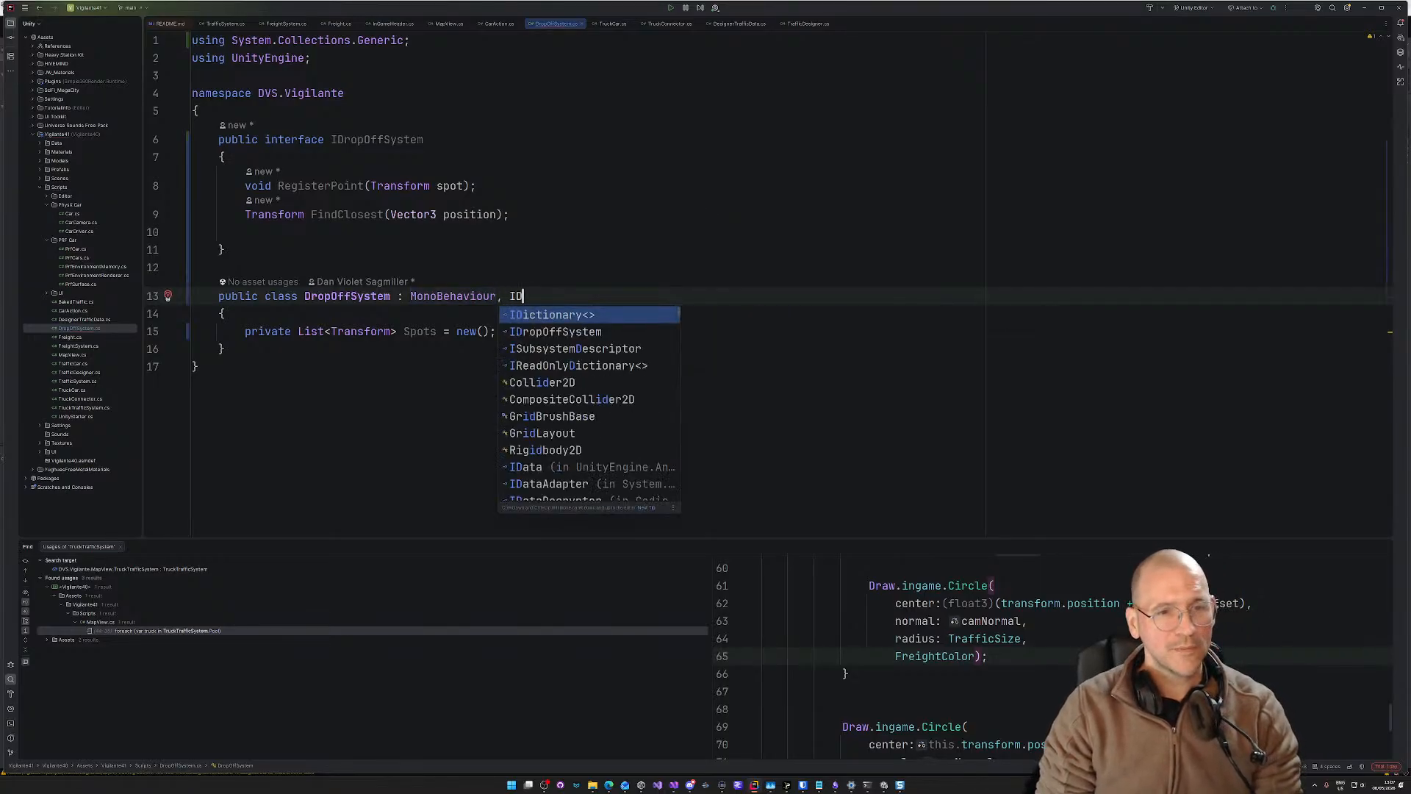
type("rop")
key("Return")
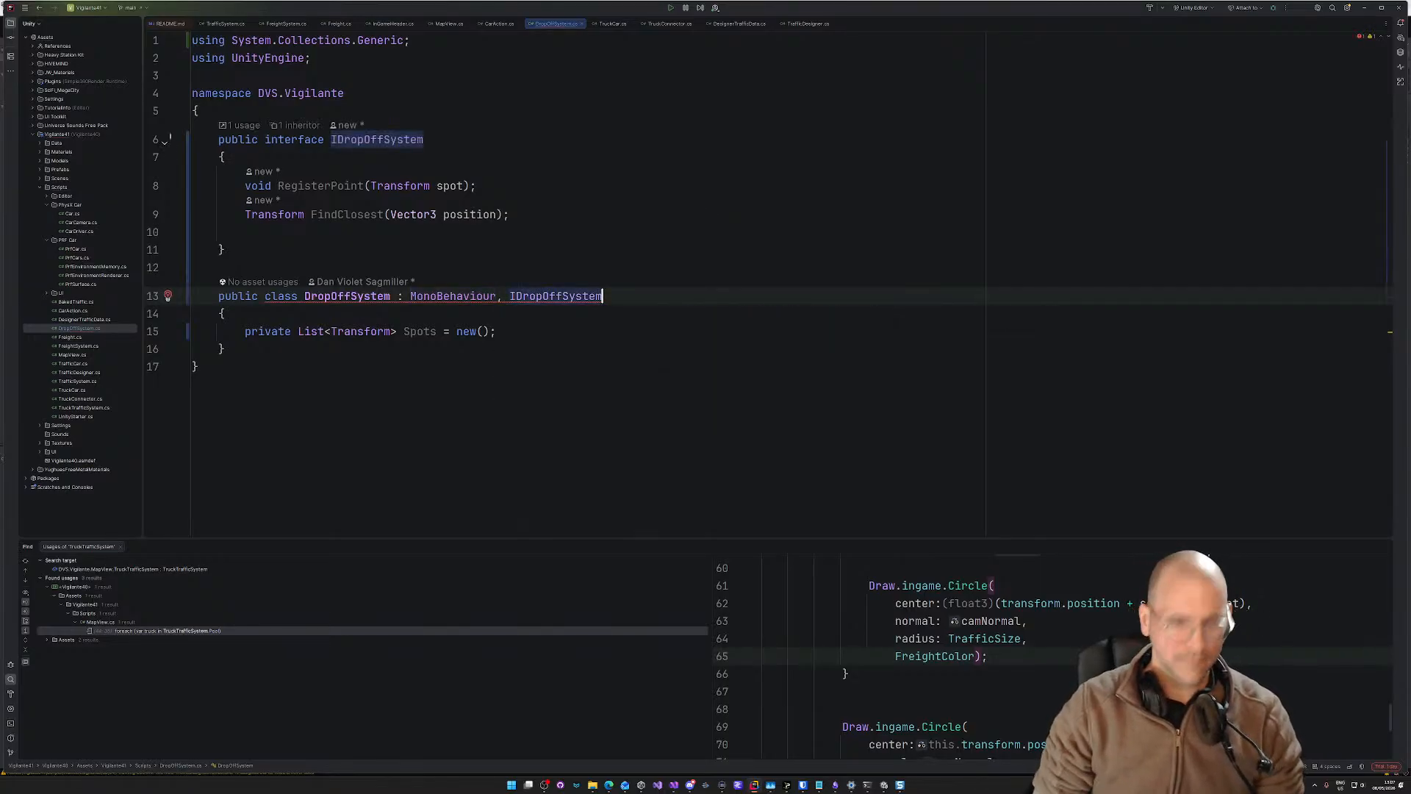
Step: Generate public implementations of the missing interface members RegisterPoint and FindClosest in the DropOffSystem class
key("alt+Return")
key("Return")
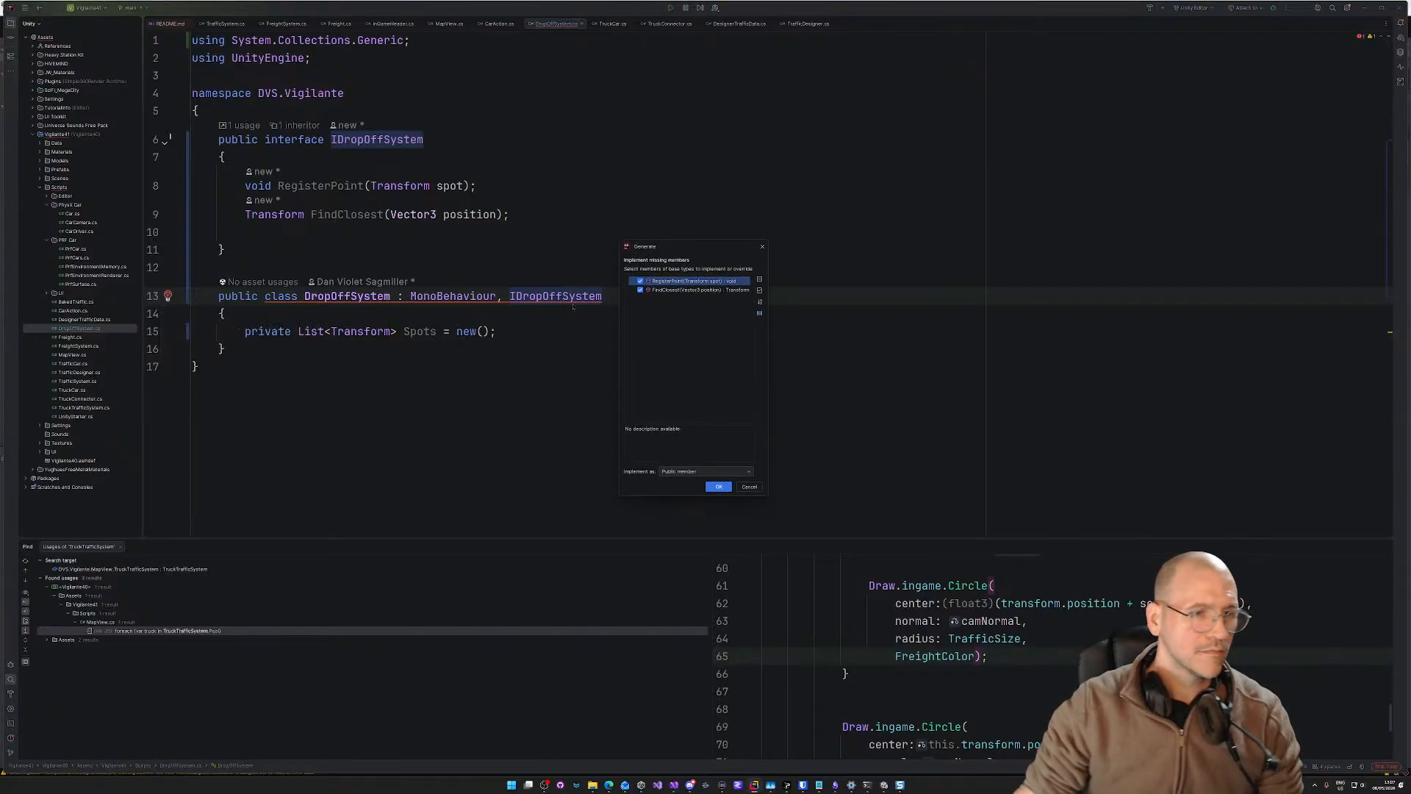
key("Return")
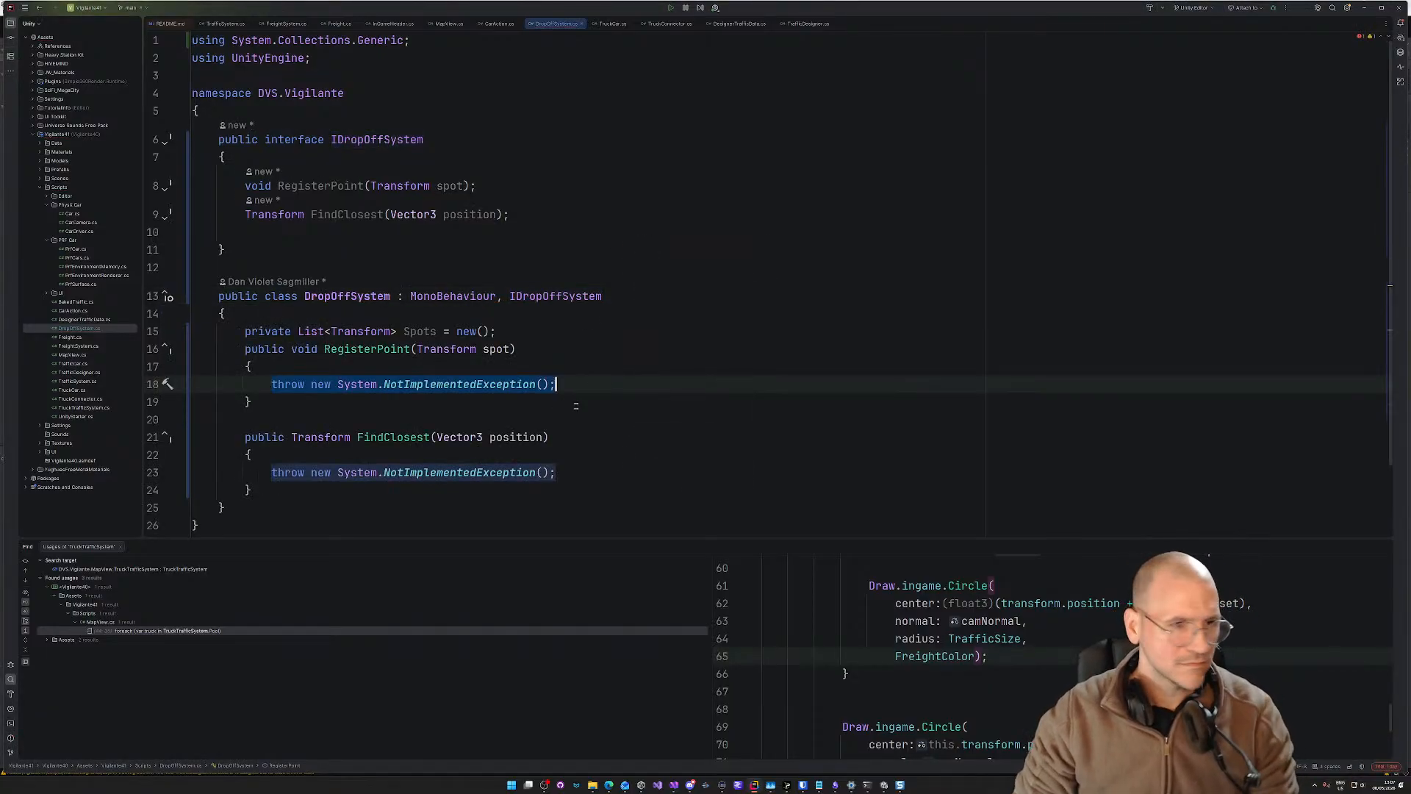
Step: Replace the NotImplementedException line in the RegisterPoint method with Spots.Add(spot);
left_click(306, 363)
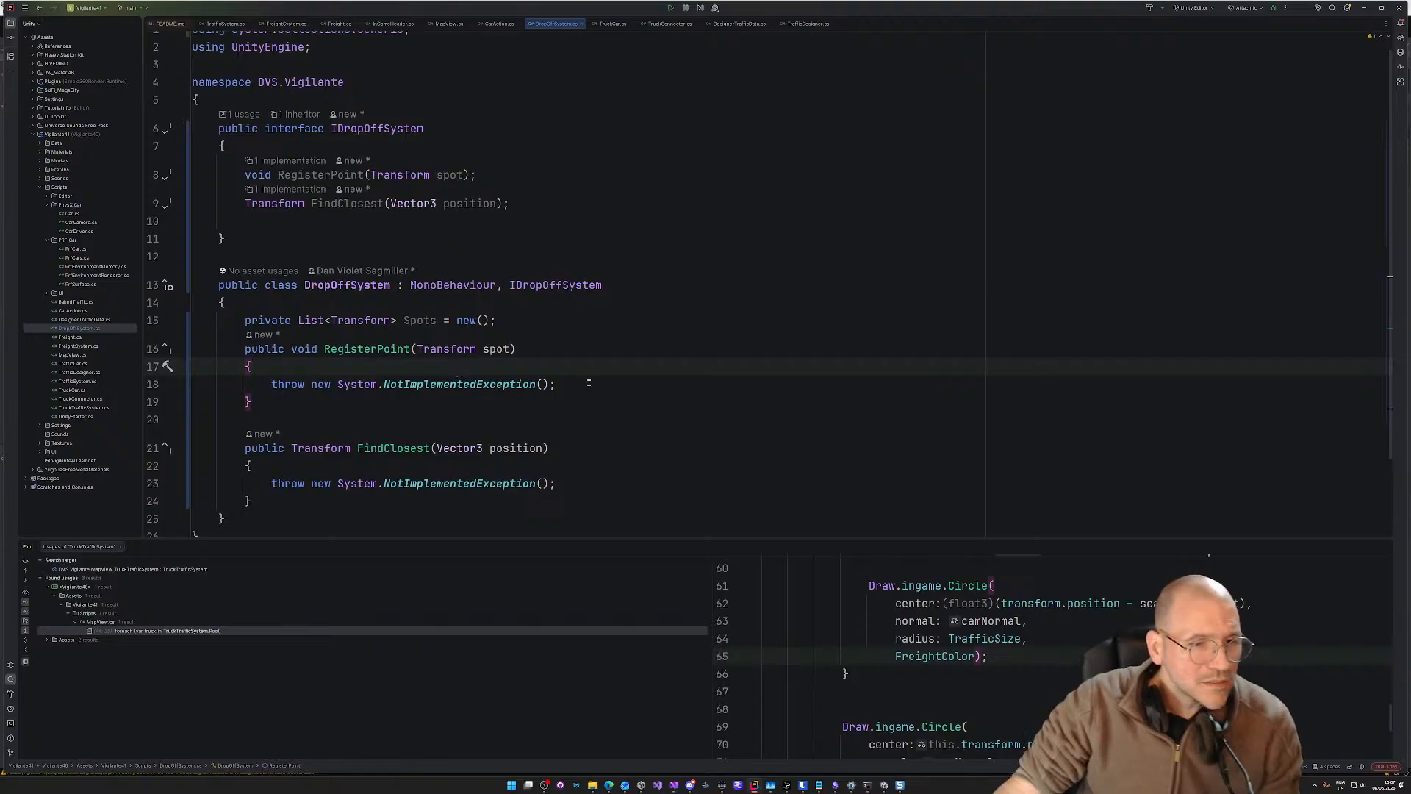
left_click_drag(565, 387, 272, 384)
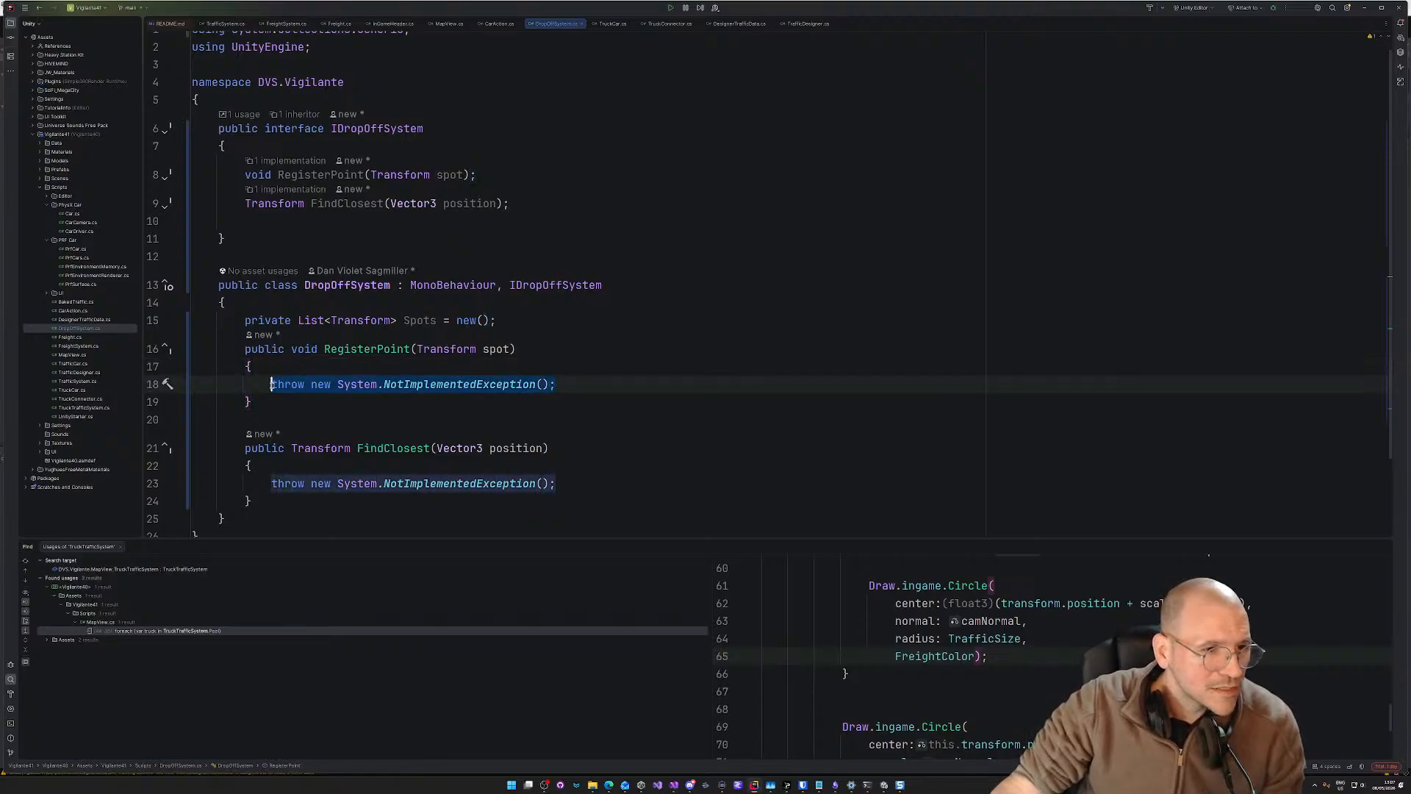
key("BackSpace")
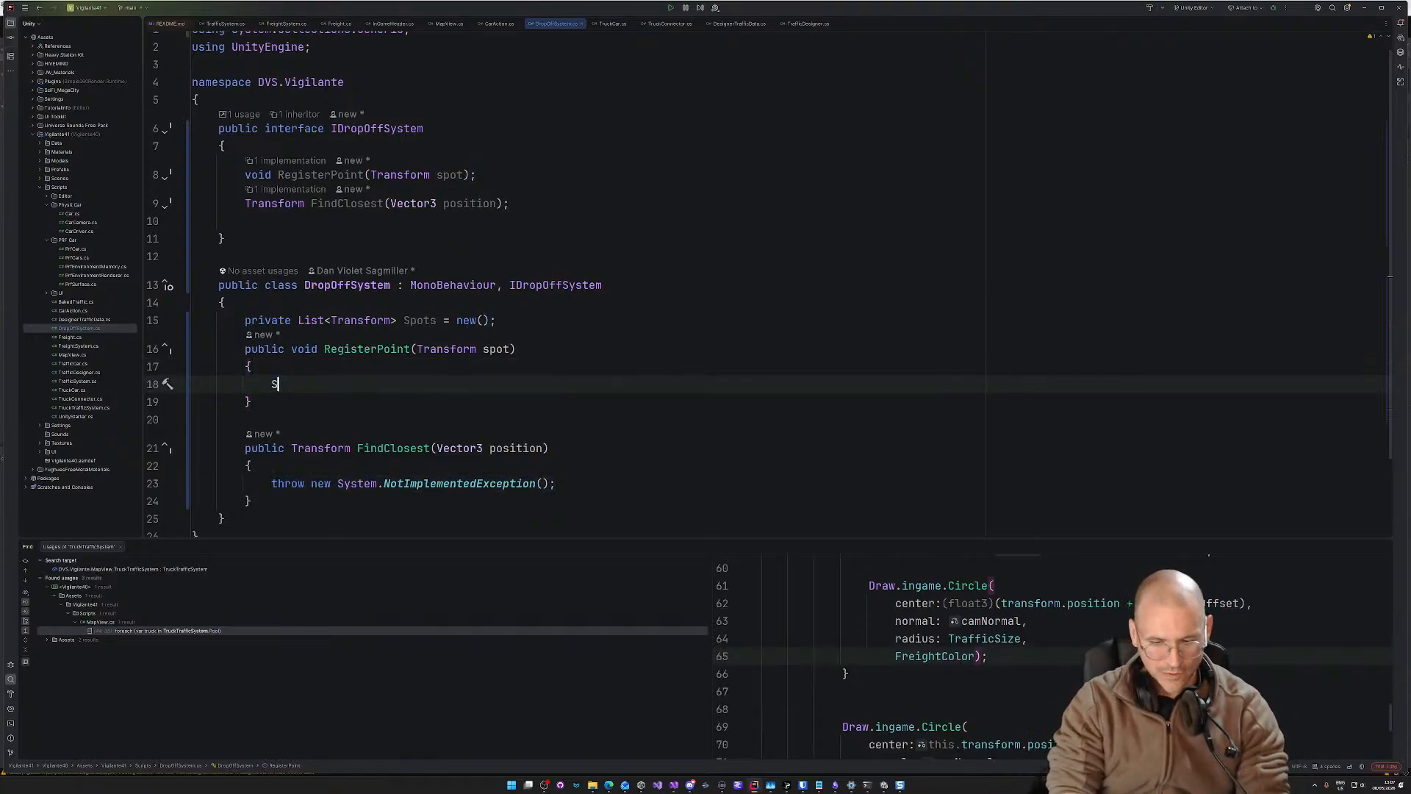
type("Spots.add")
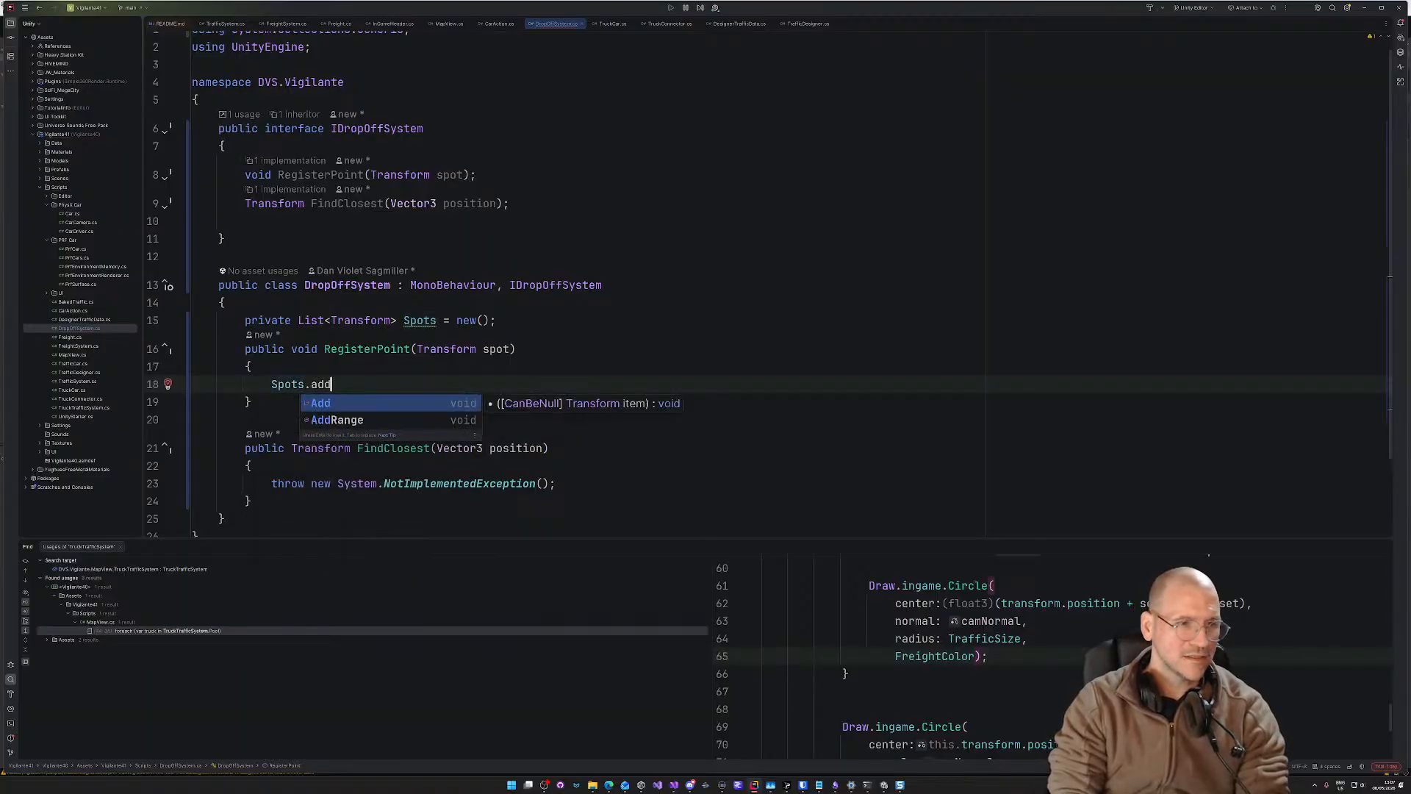
key("Return")
type("spot);")
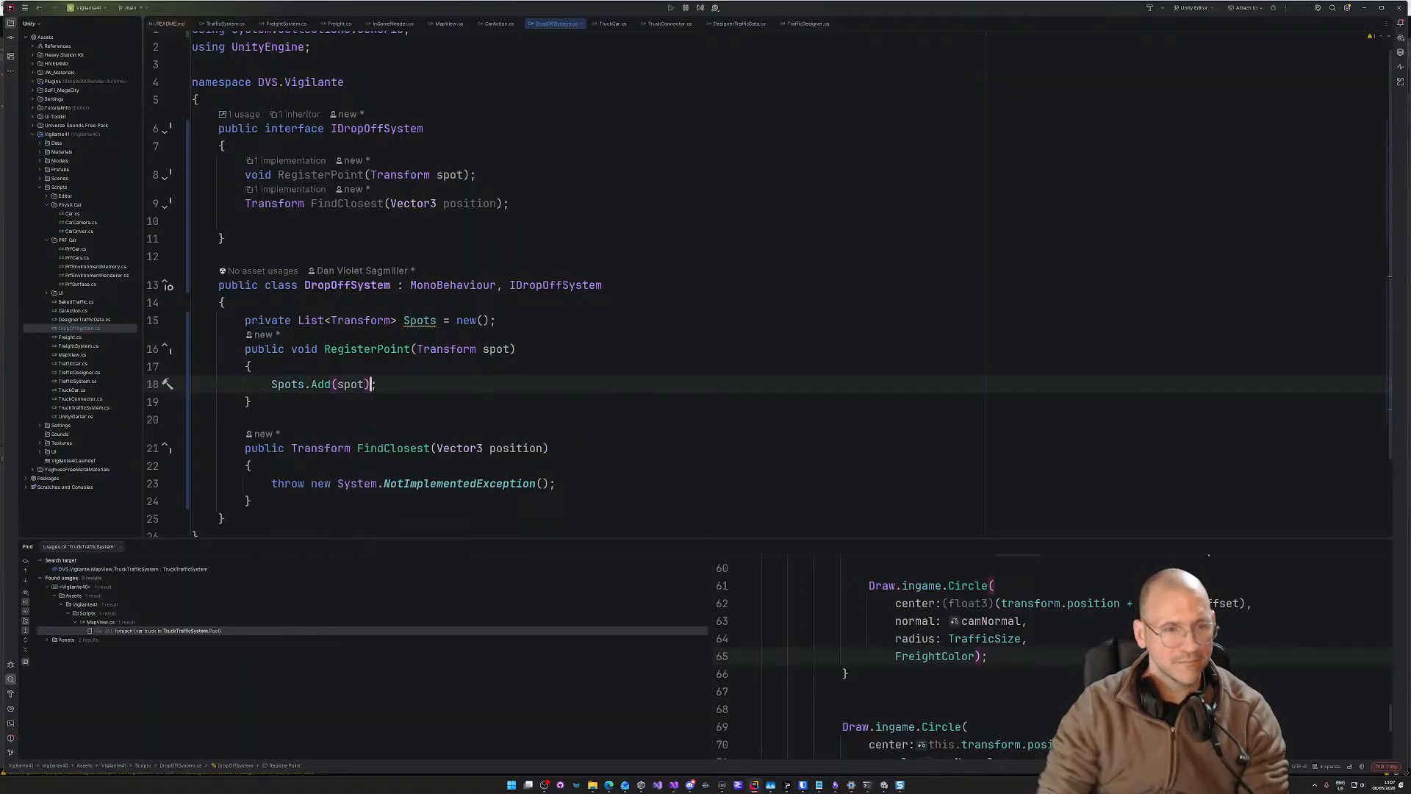
Step: Replace the NotImplementedException line in FindClosest with a float variable named distance initialized to float.MaxValue
left_click_drag(568, 483, 268, 484)
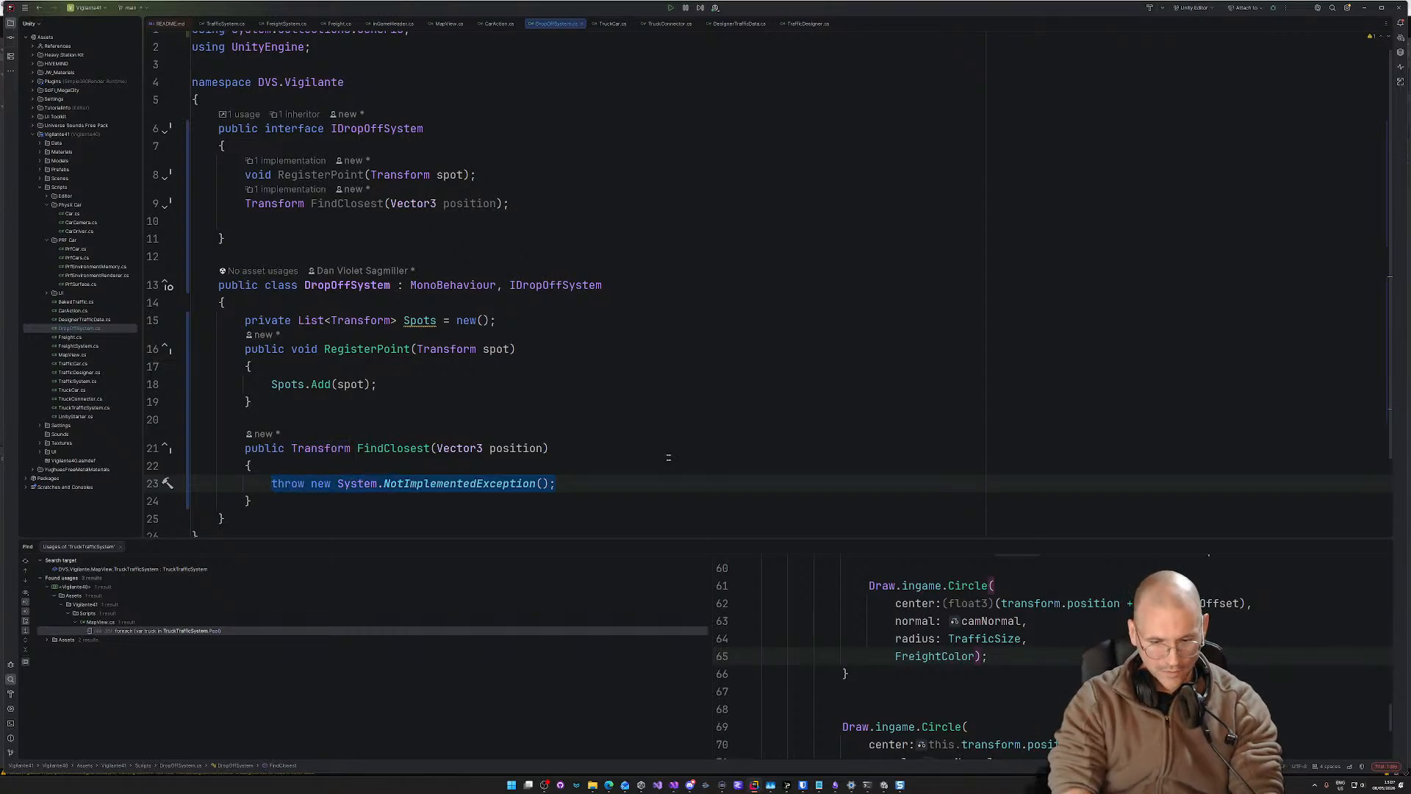
type("fl")
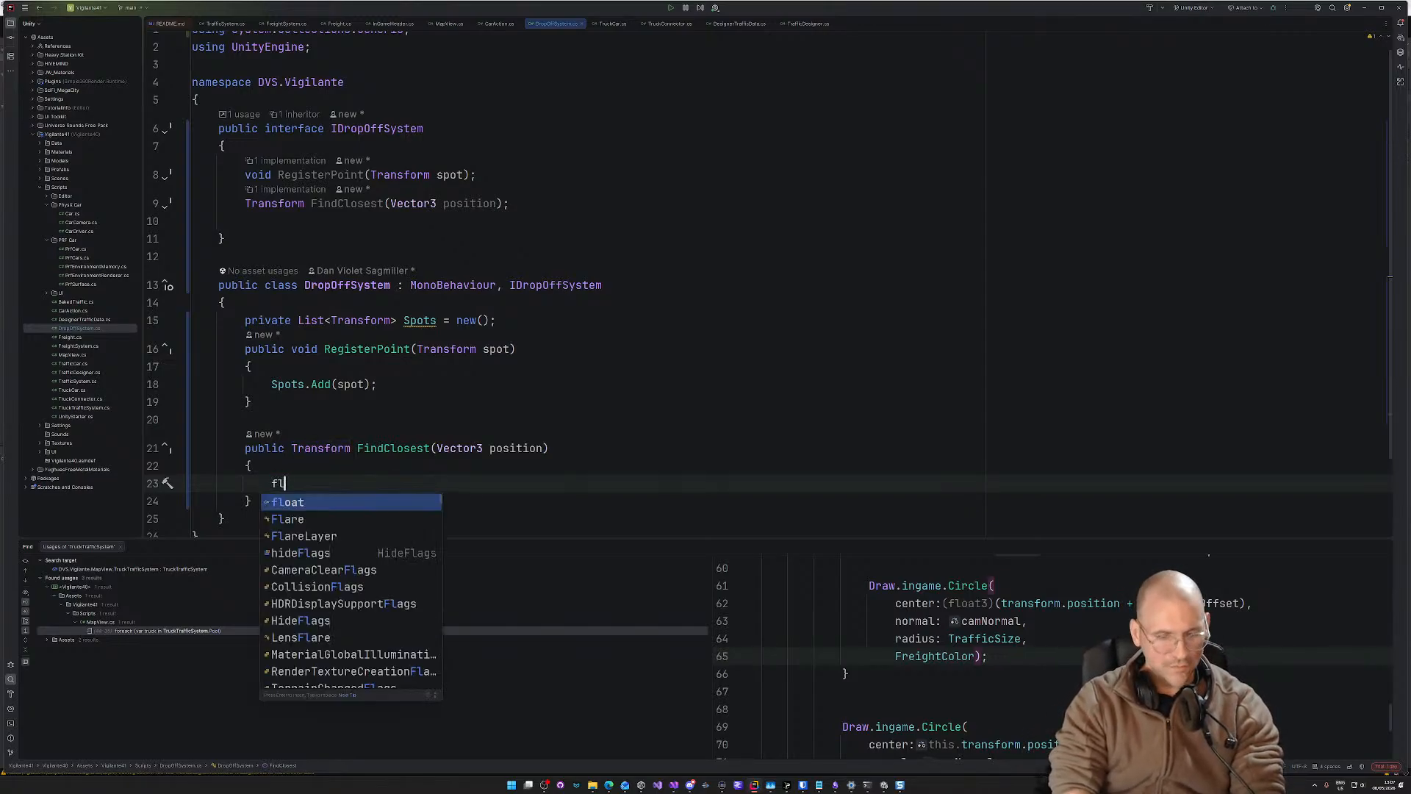
type("oat distance")
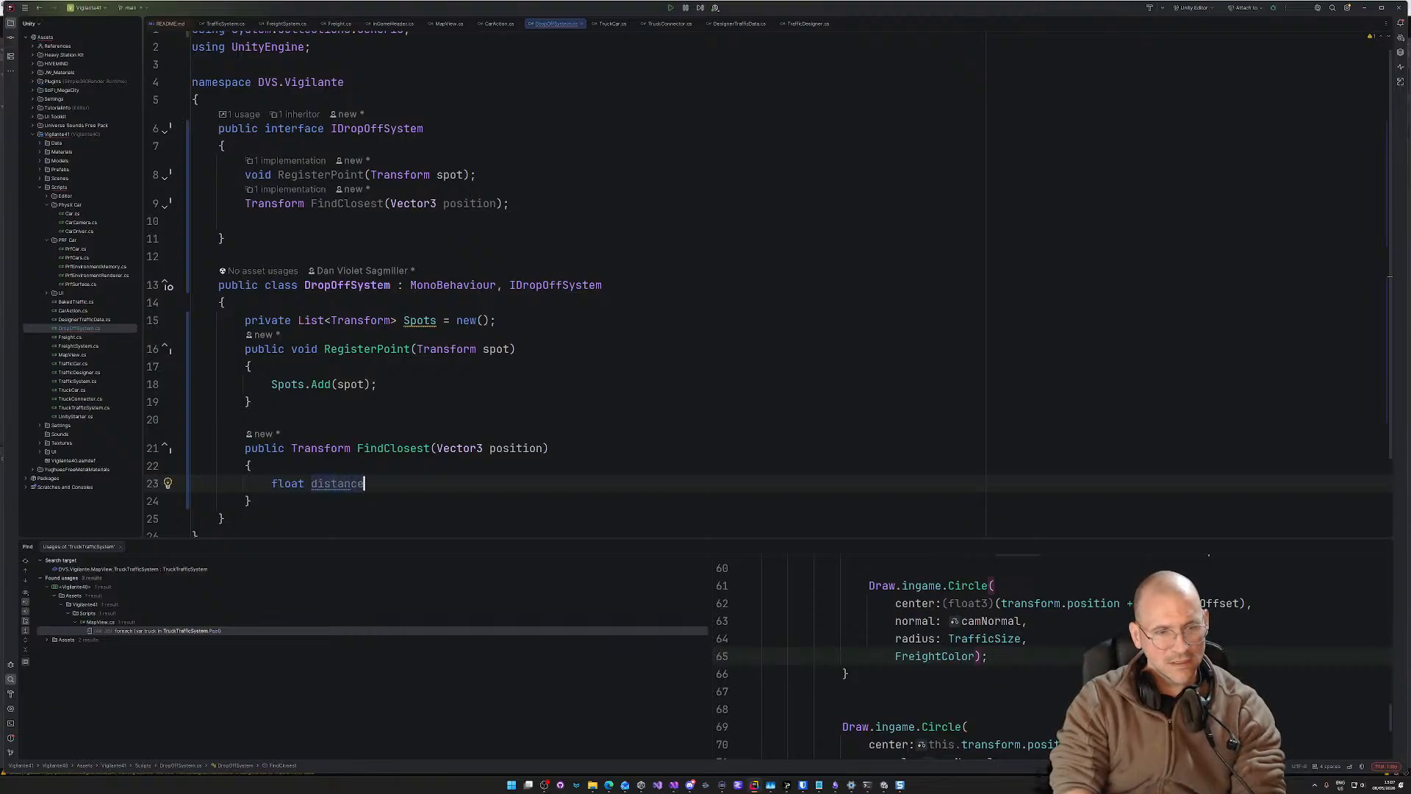
type(" = ")
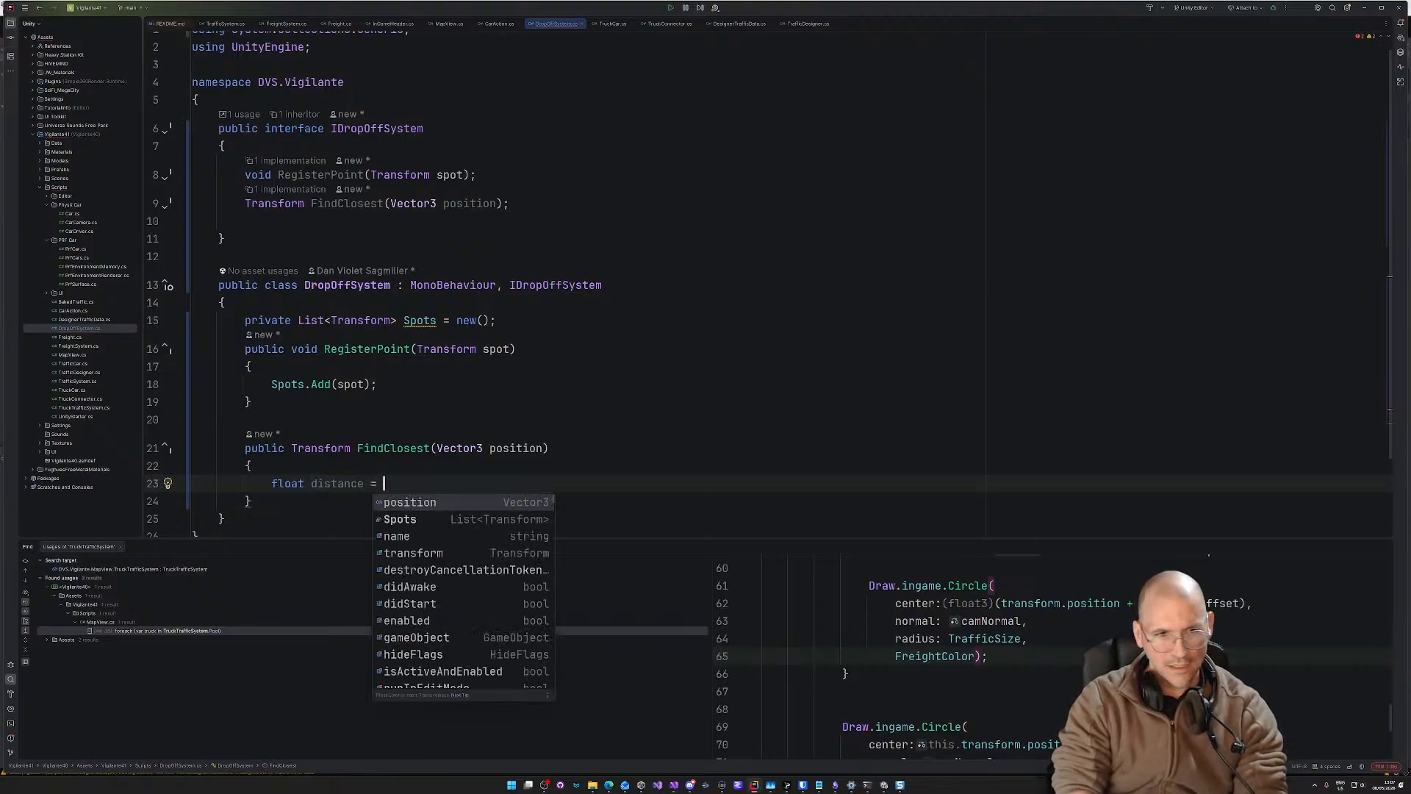
type("float.")
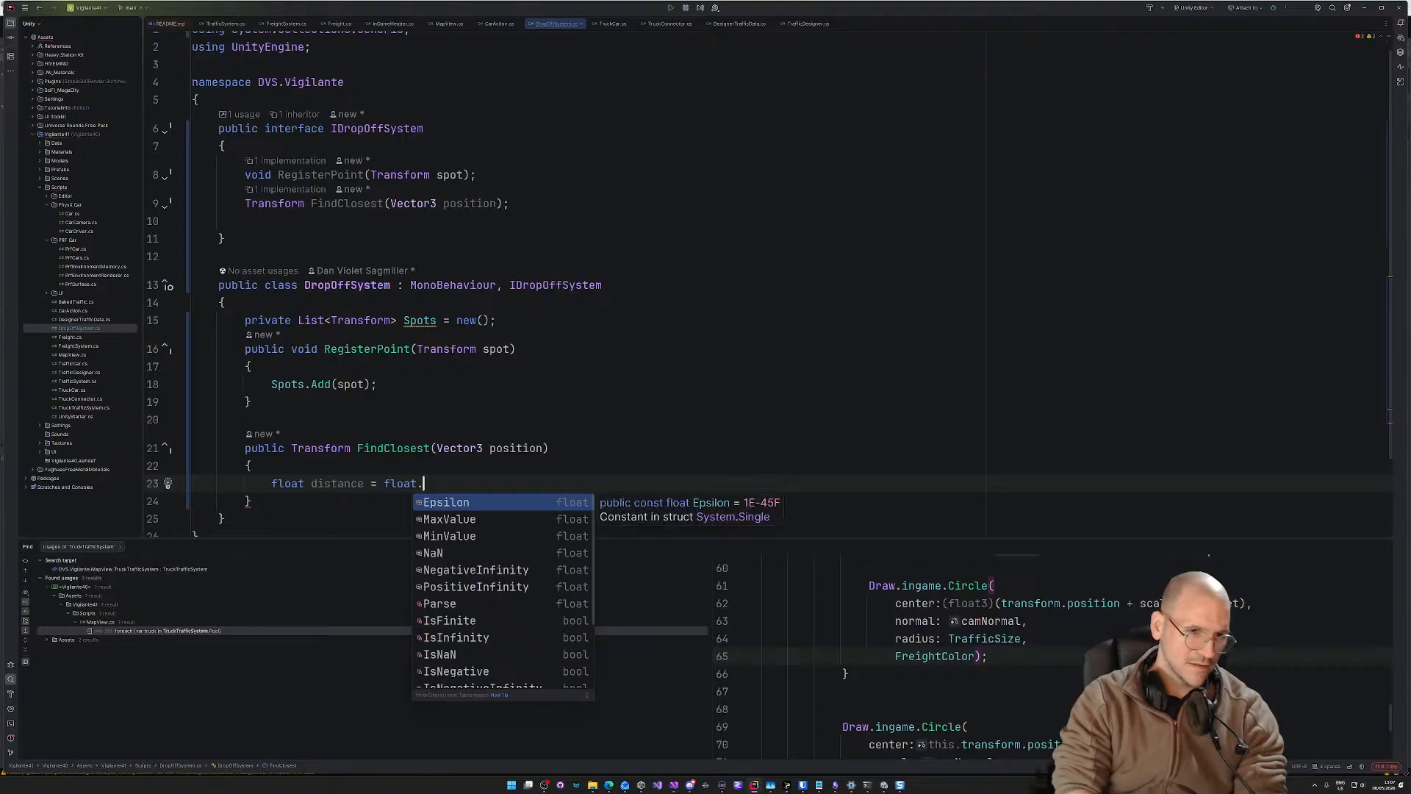
type("ma")
key("Return")
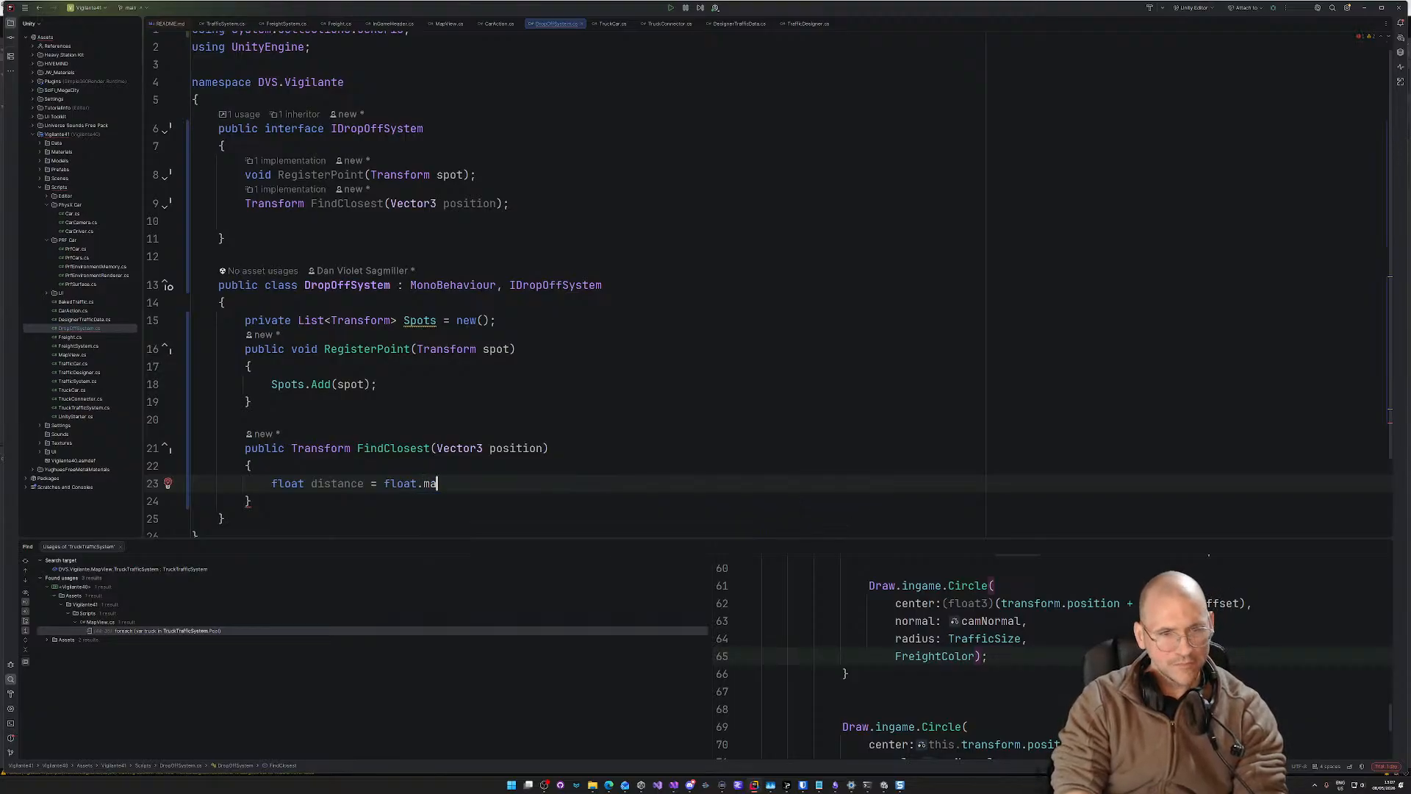
type(";")
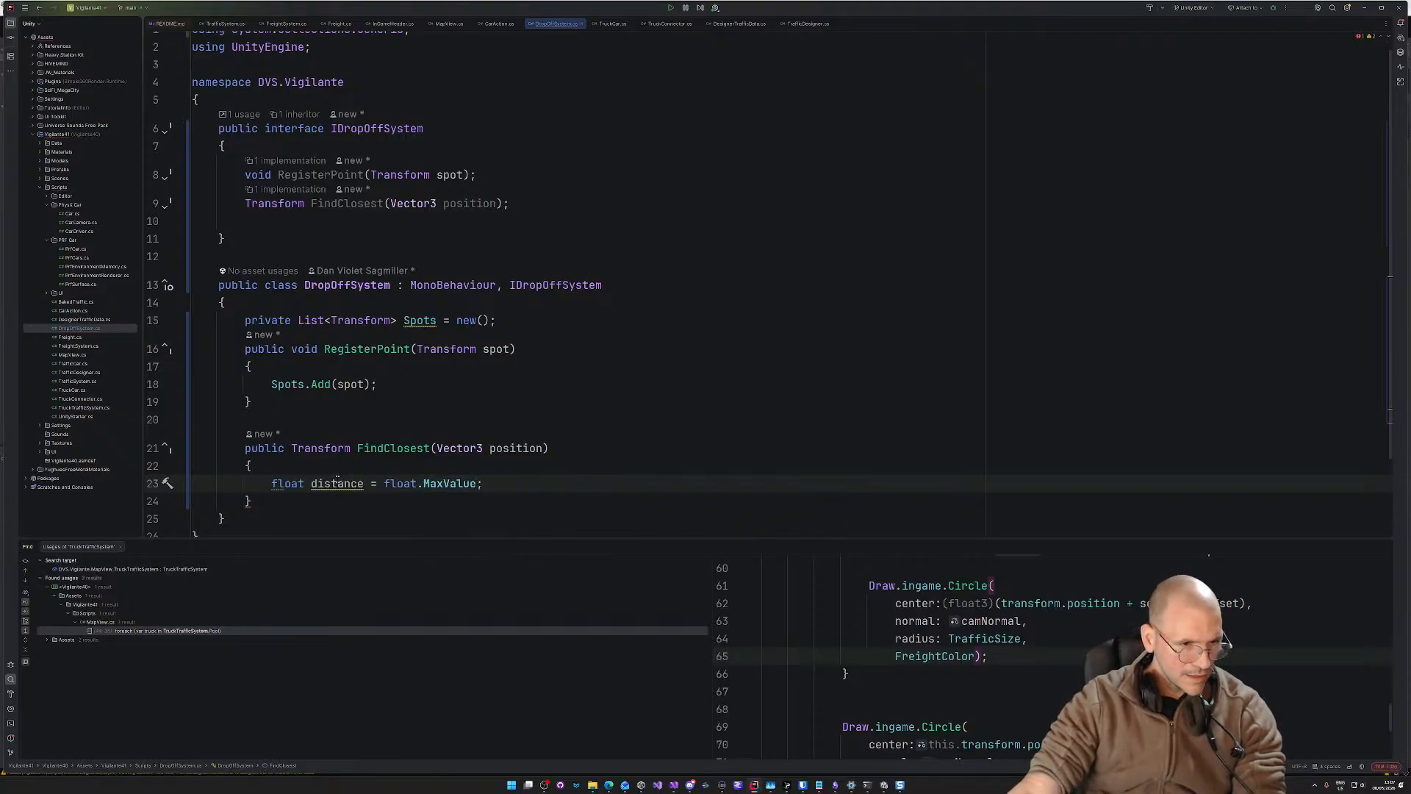
Step: Change the distance variable's name to distanceSq and add an empty line below its declaration
left_click(363, 483)
type("Sq")
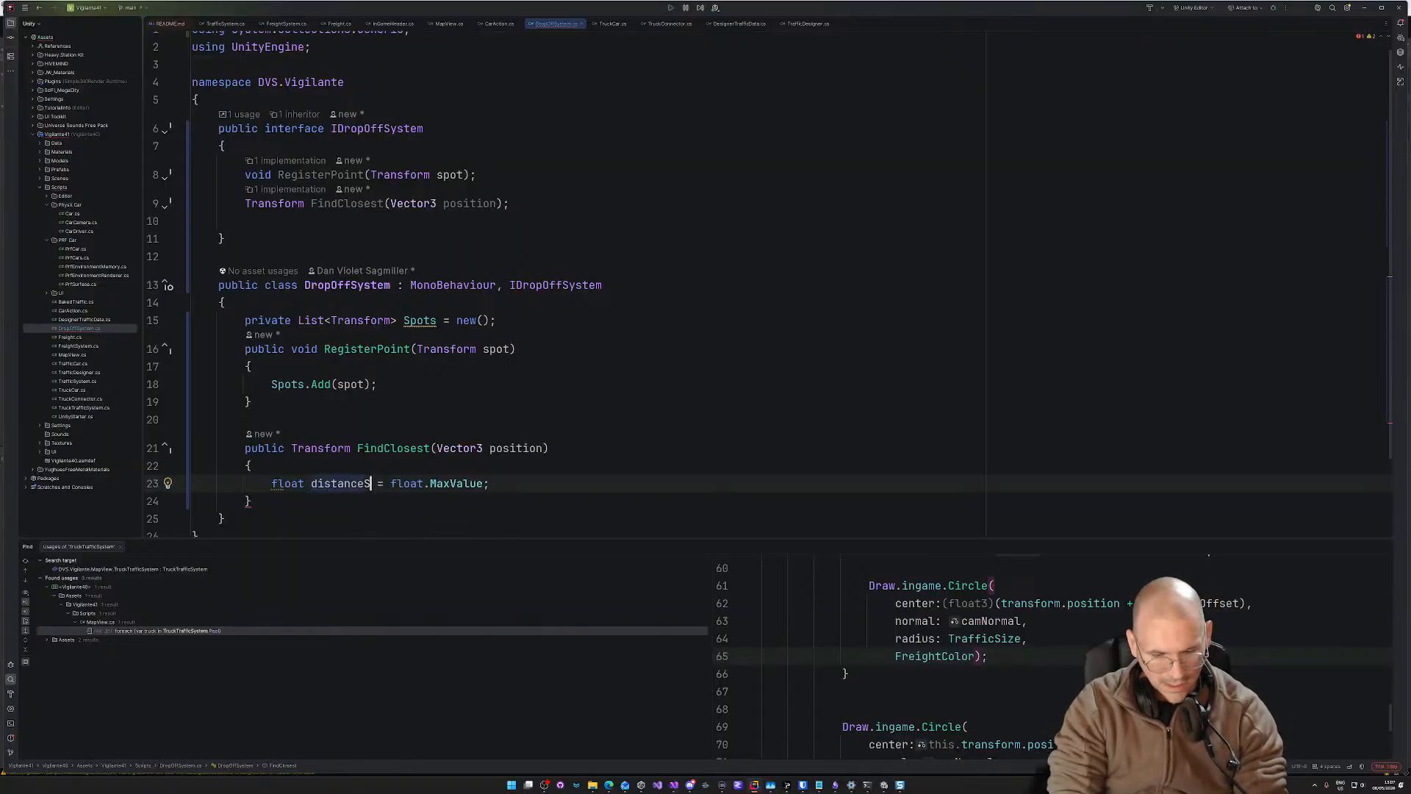
key("End")
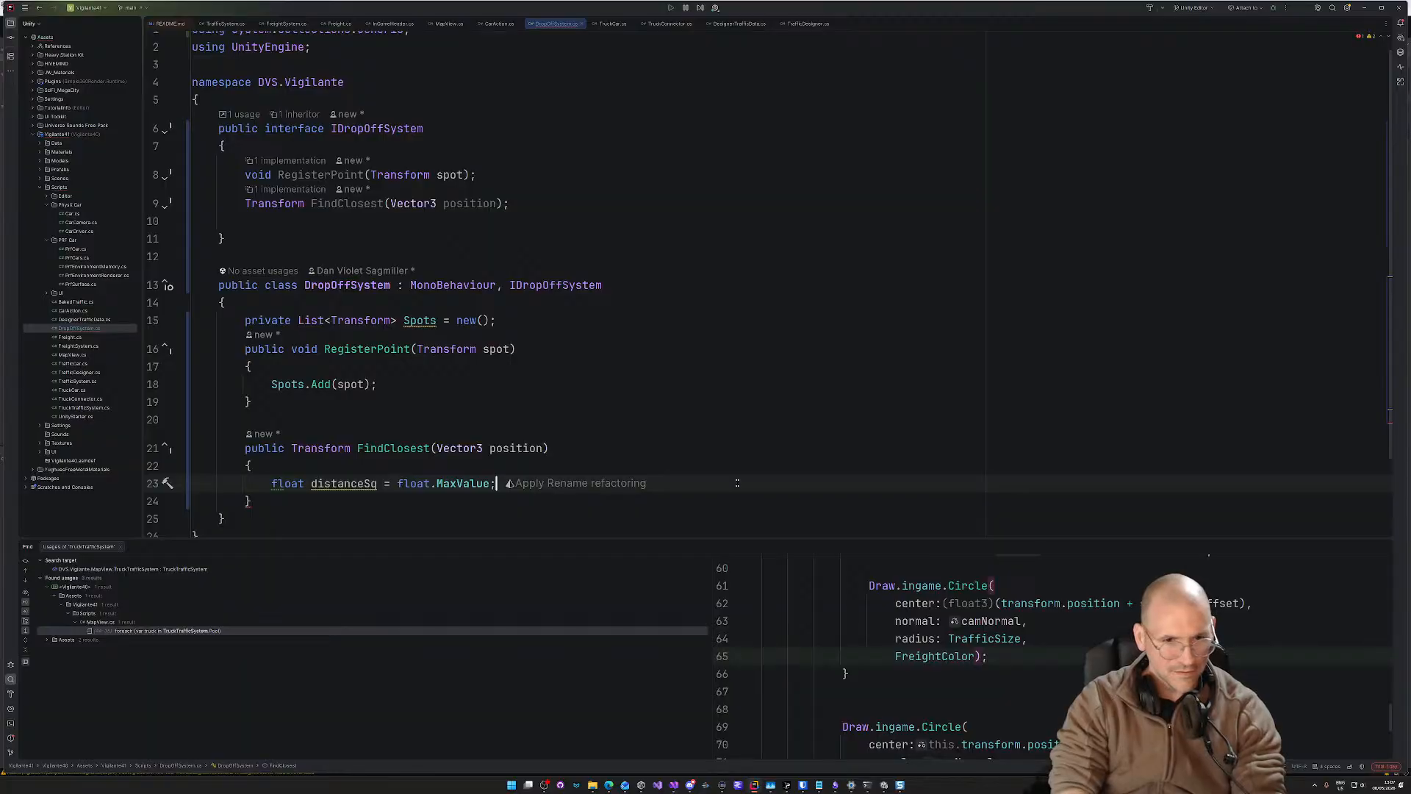
key("Return")
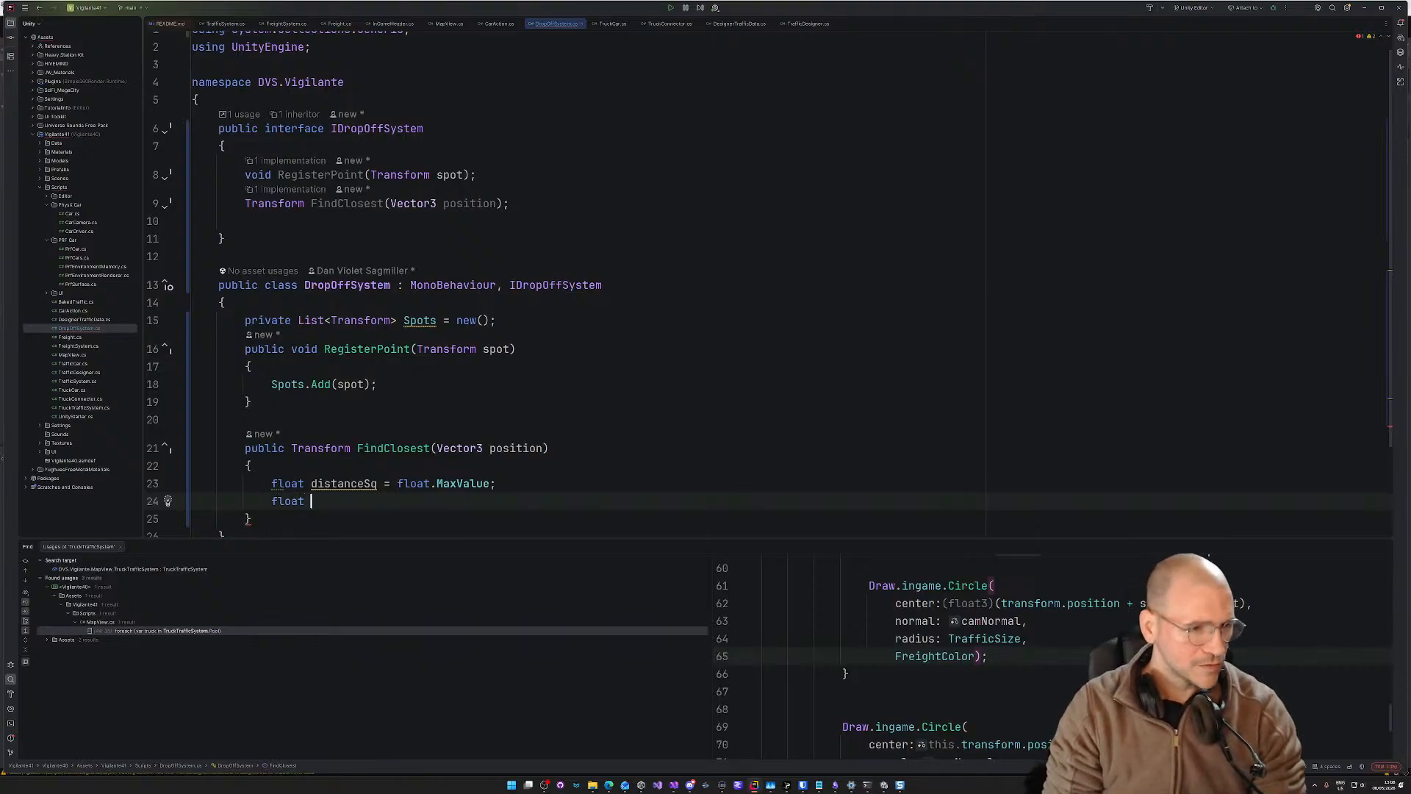
type("distanc")
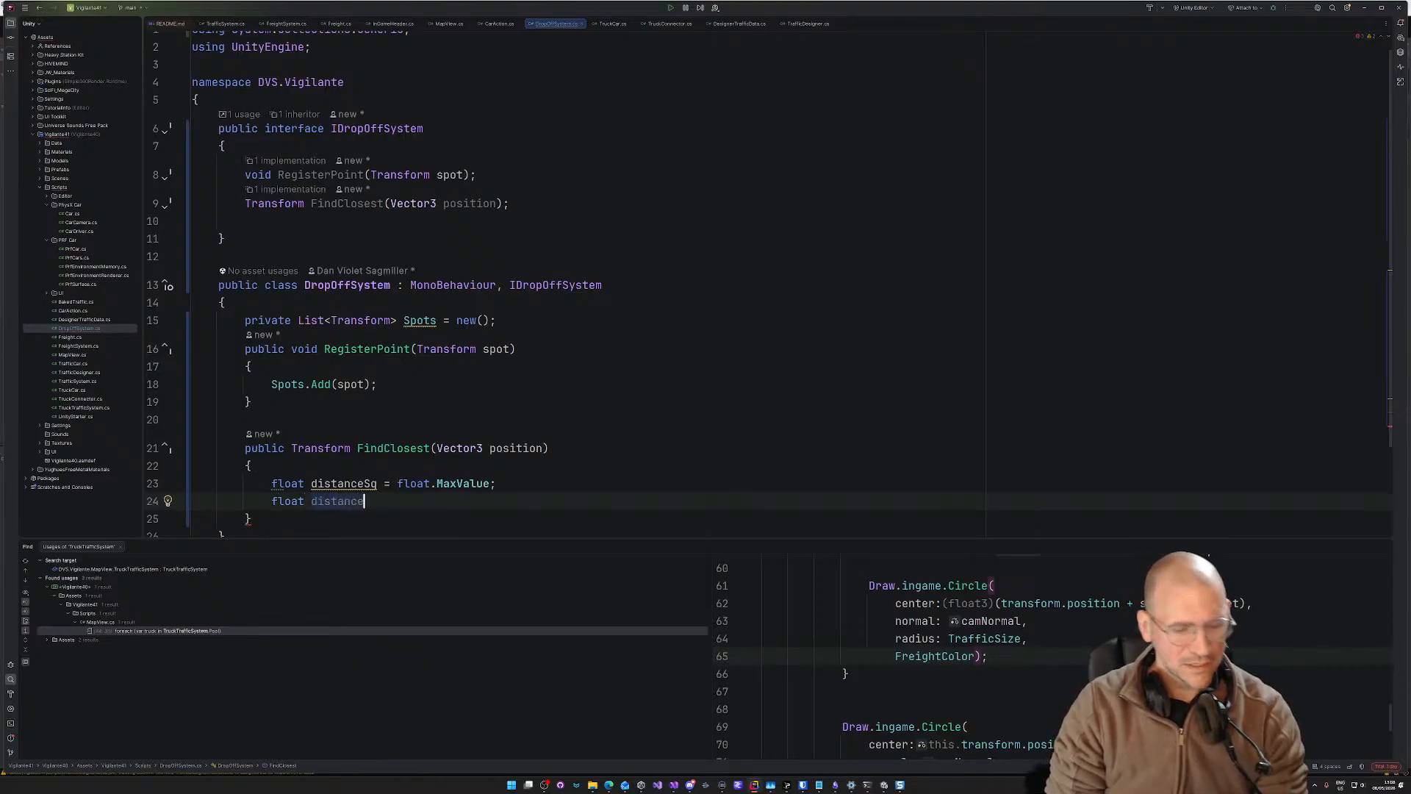
type("e")
key("BackSpace")
key("BackSpace")
key("BackSpace")
key("BackSpace")
key("BackSpace")
key("BackSpace")
key("BackSpace")
key("BackSpace")
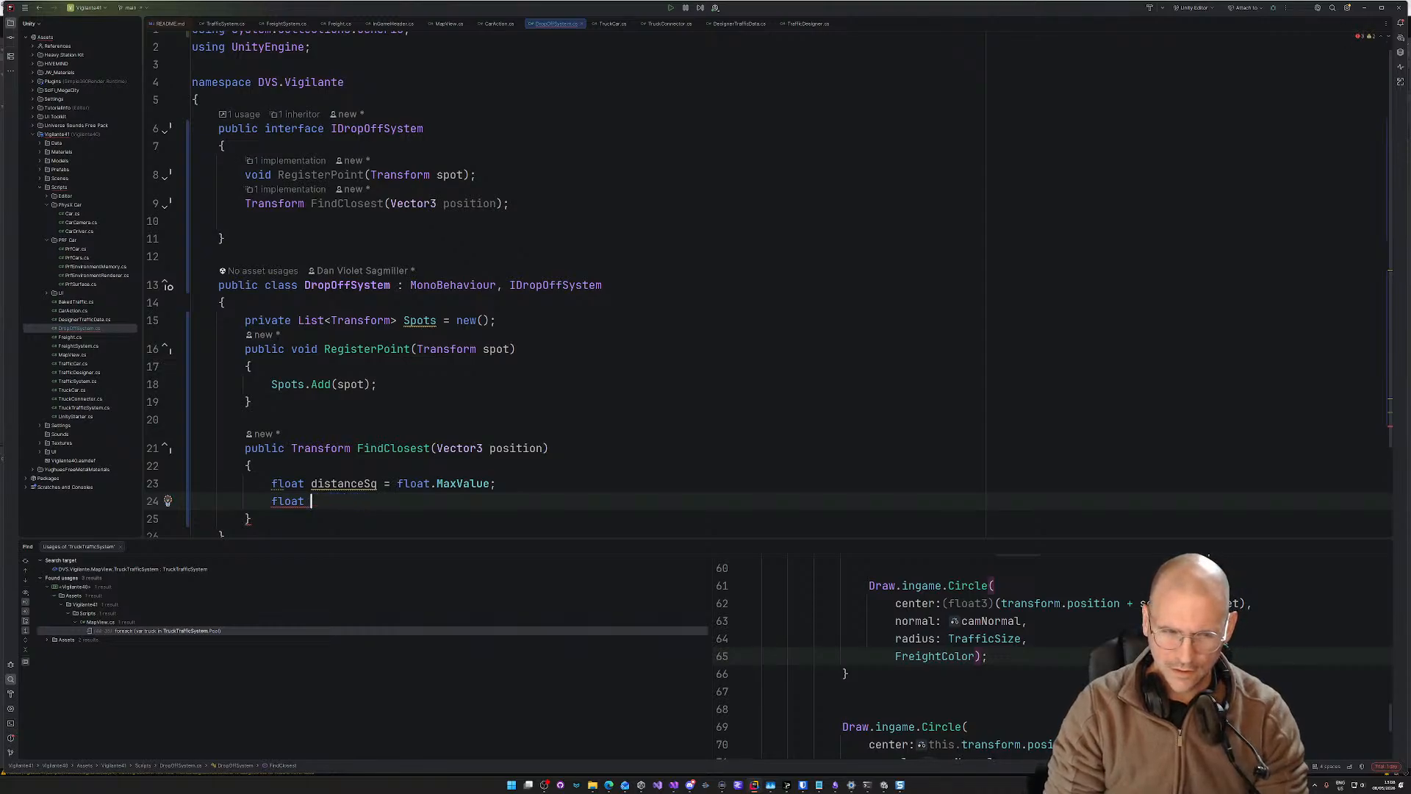
key("BackSpace")
key("BackSpace")
key("BackSpace")
key("BackSpace")
key("BackSpace")
key("BackSpace")
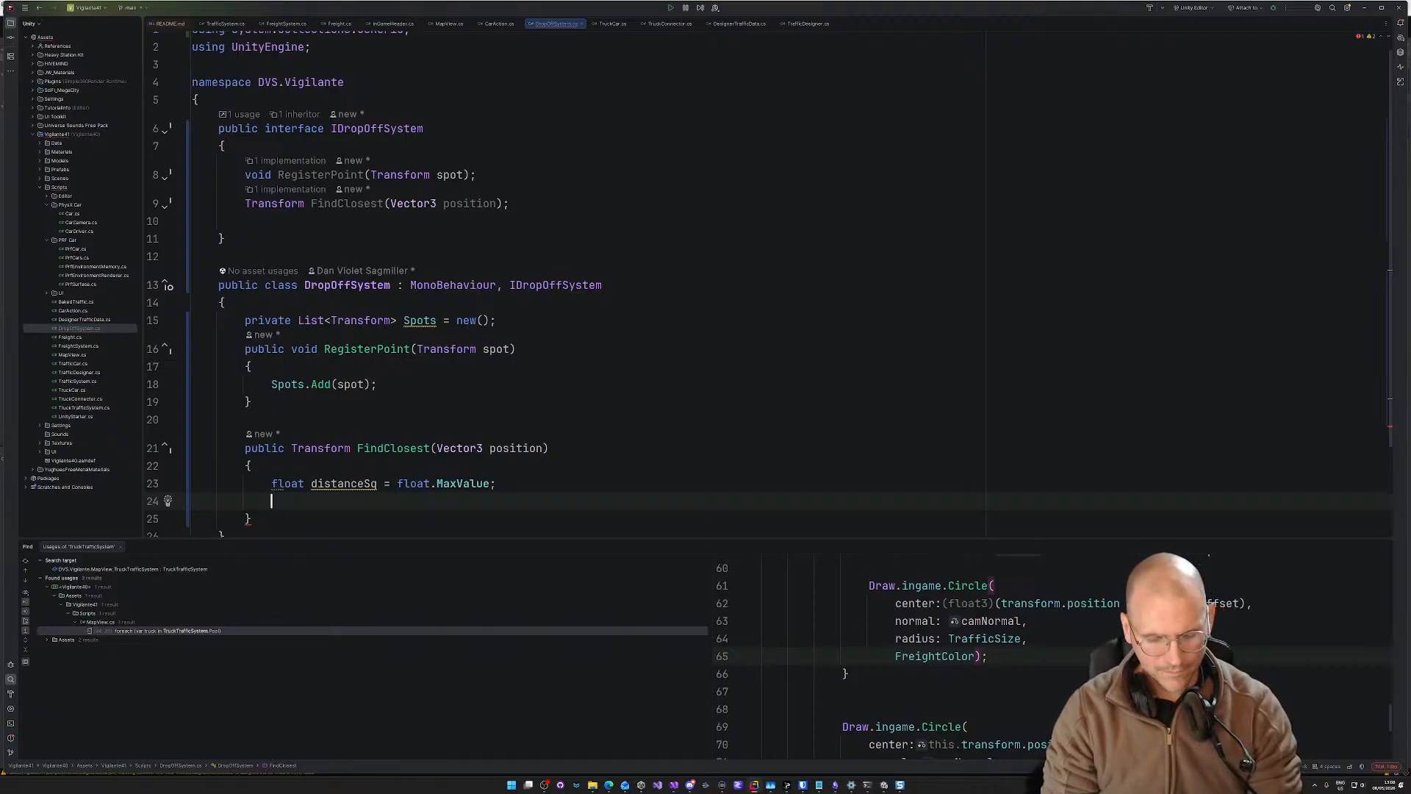
type("foreach(")
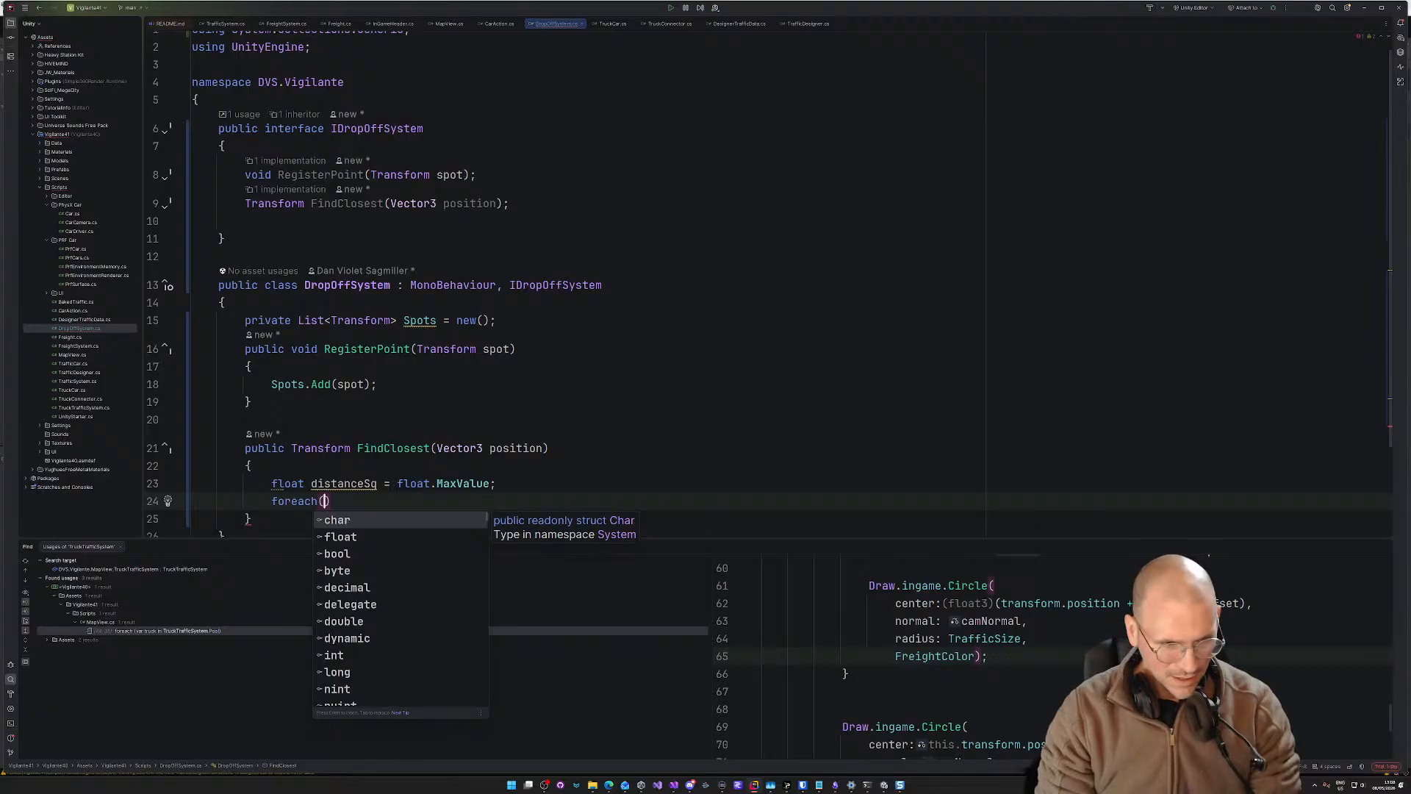
type("var")
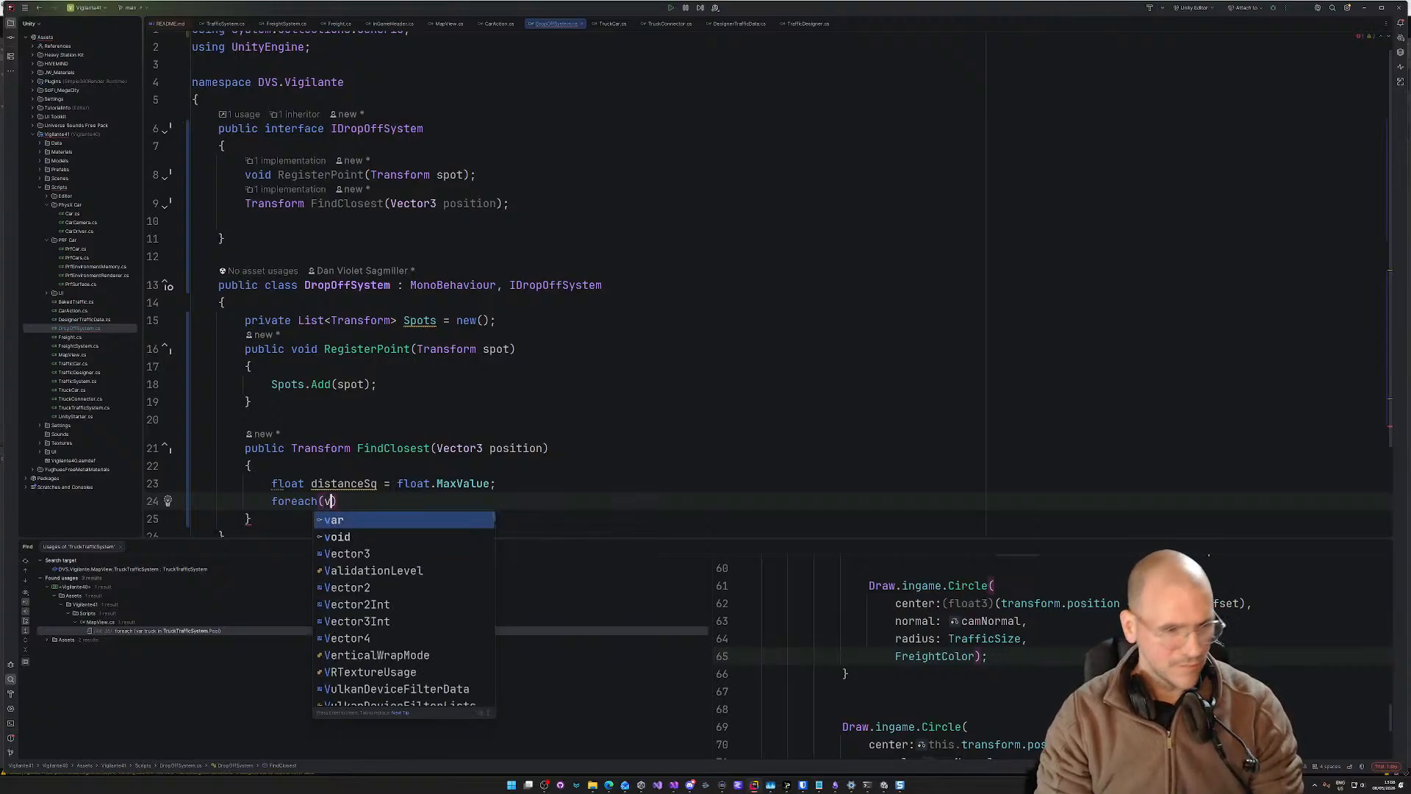
key("BackSpace")
key("BackSpace")
key("BackSpace")
key("BackSpace")
key("BackSpace")
key("BackSpace")
key("BackSpace")
key("BackSpace")
key("BackSpace")
key("BackSpace")
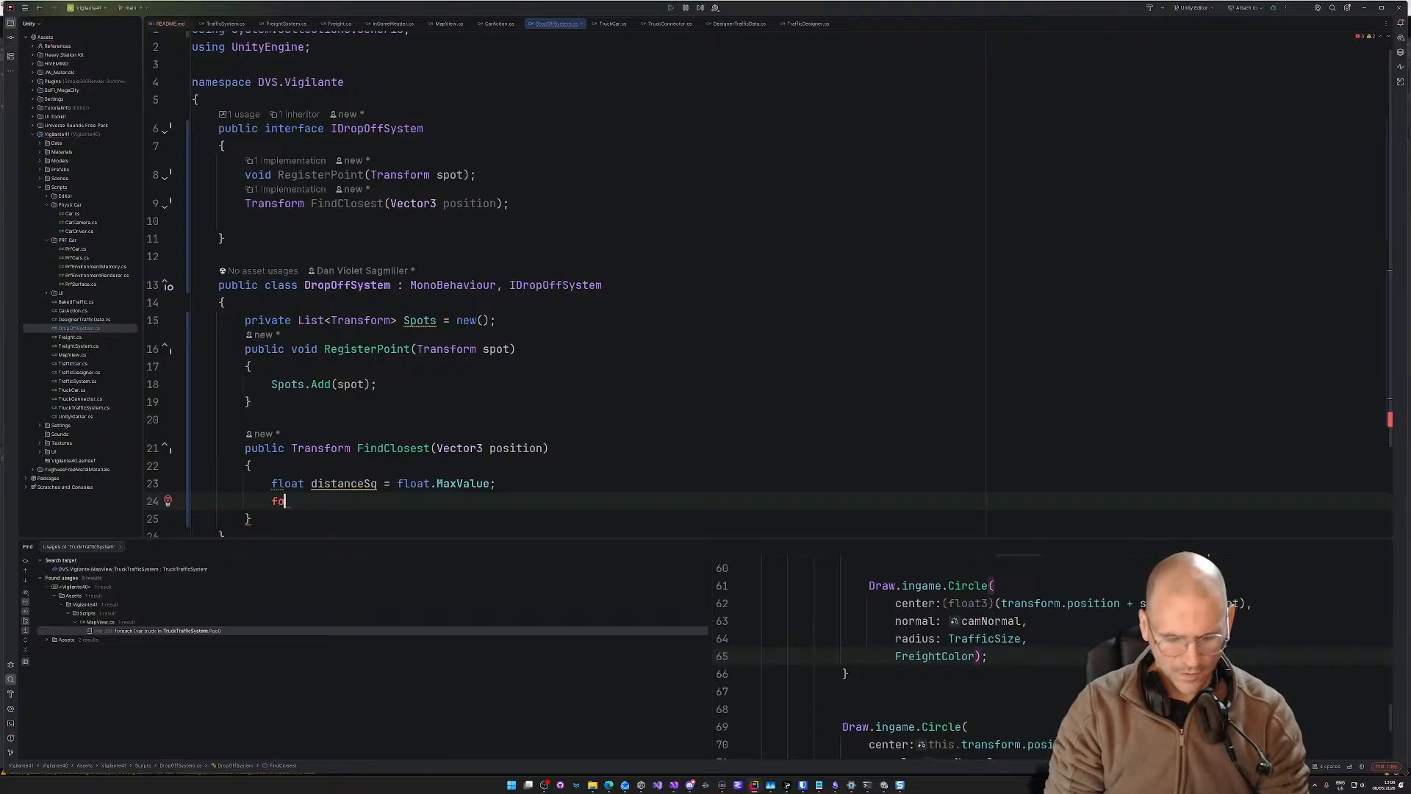
Step: Add a for loop below the distanceSq declaration that runs int i from 0 while i is less than Spots.Count
type("r")
key("Tab")
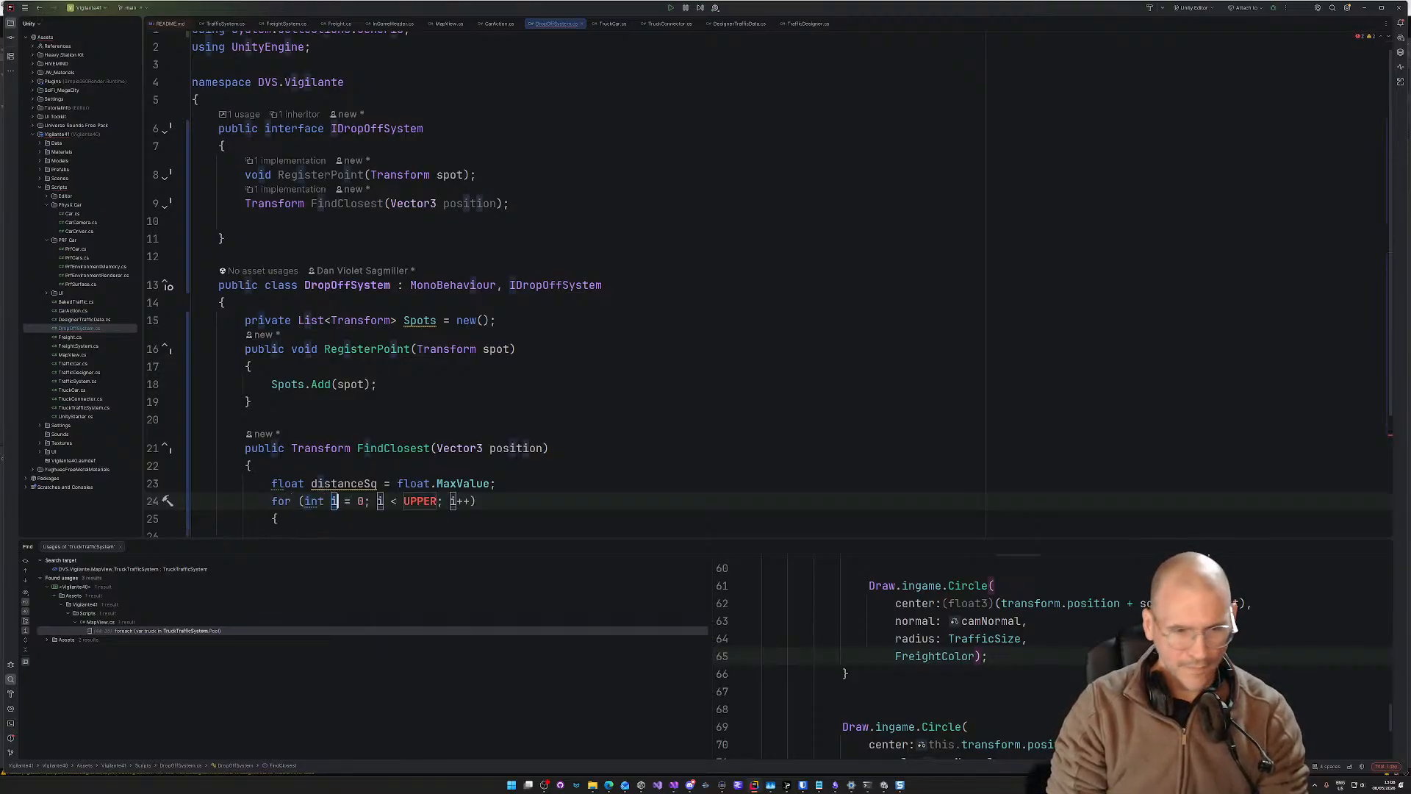
key("Tab")
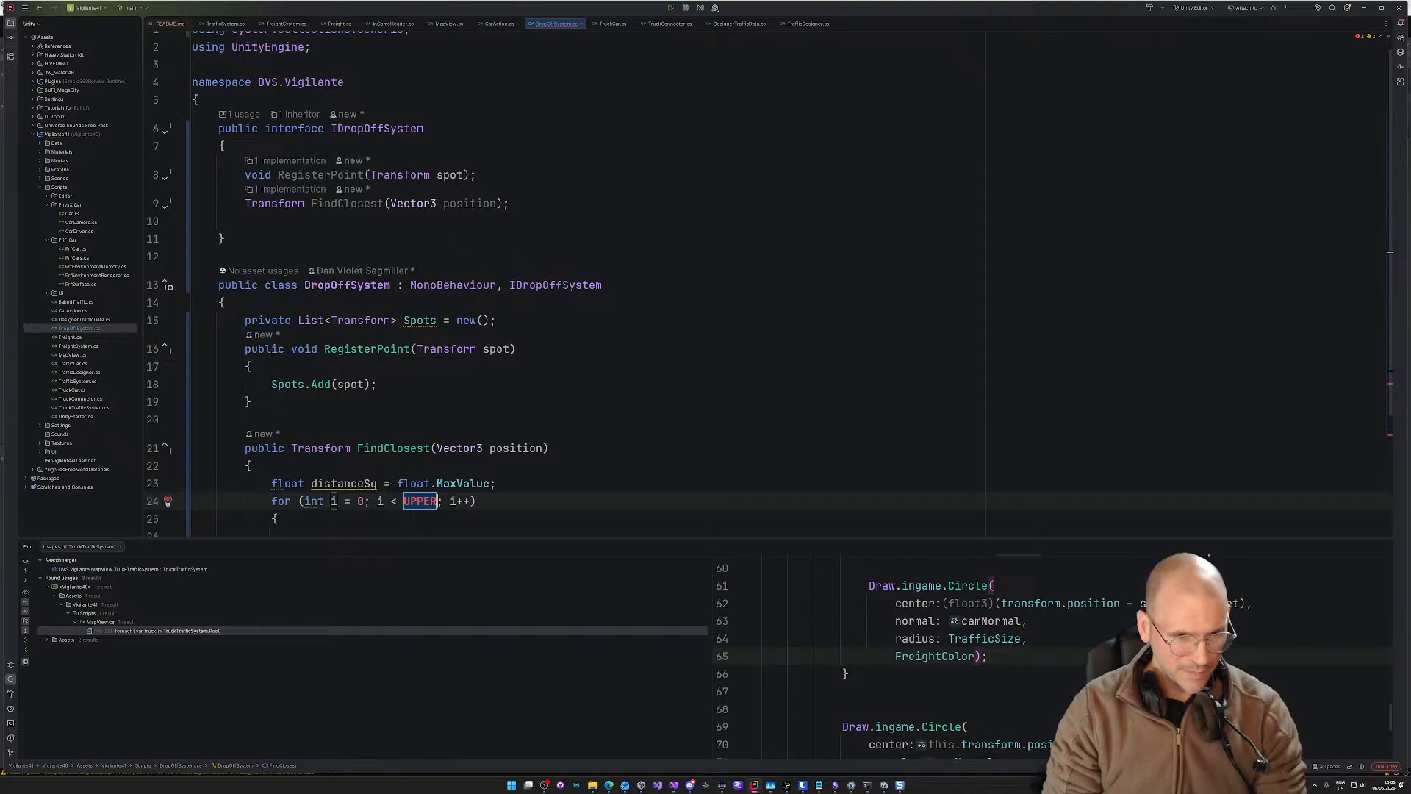
type("Spots.")
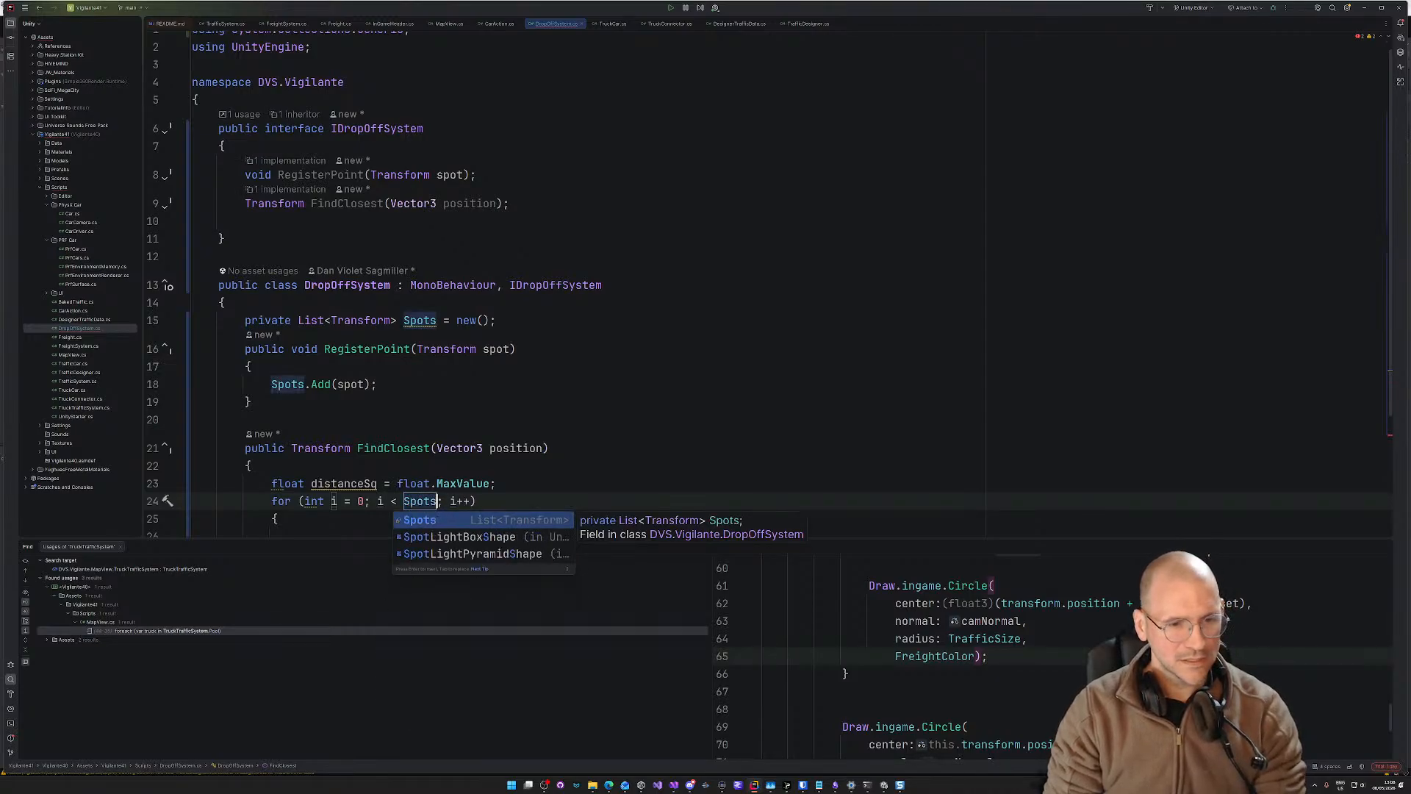
key("Return")
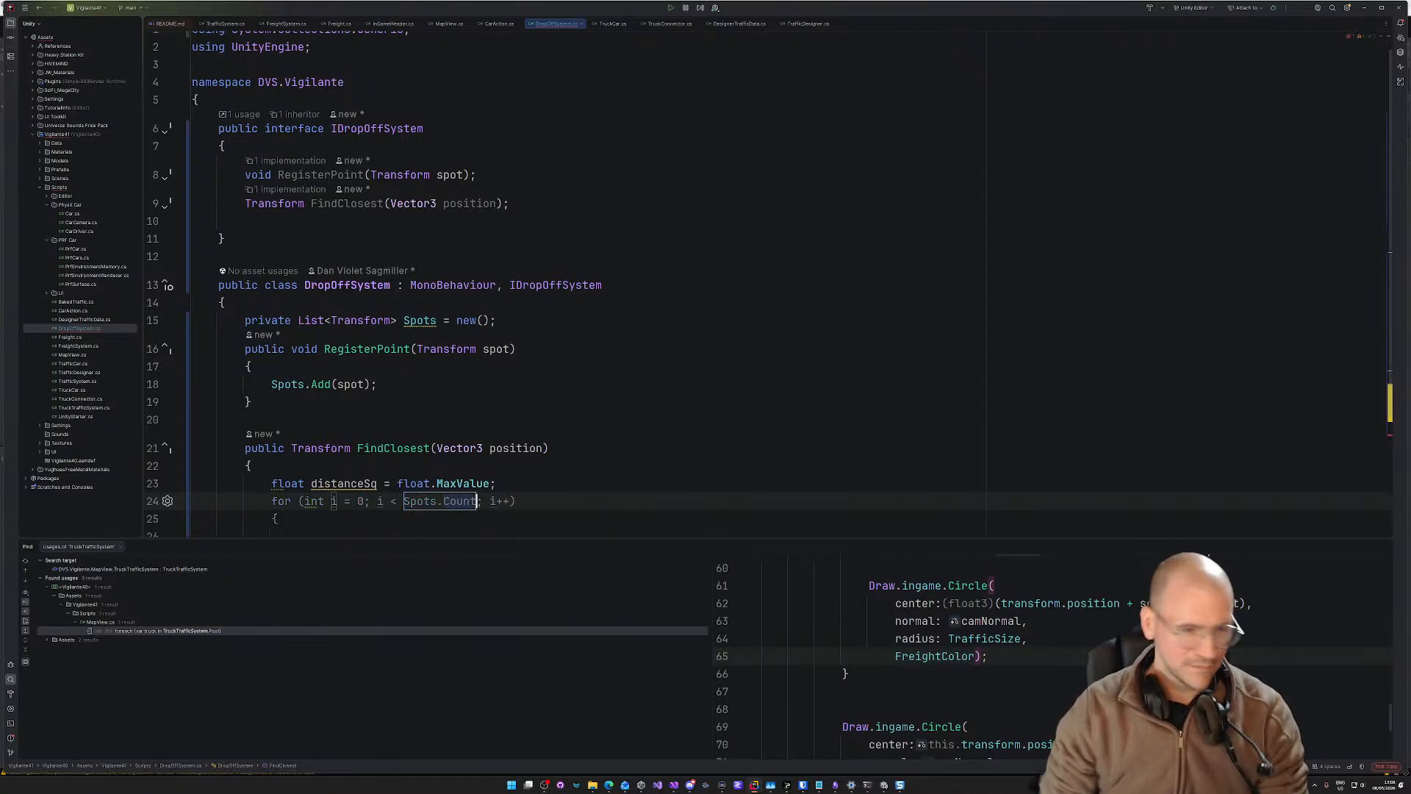
scroll(736, 470, "down", 3)
key("Tab")
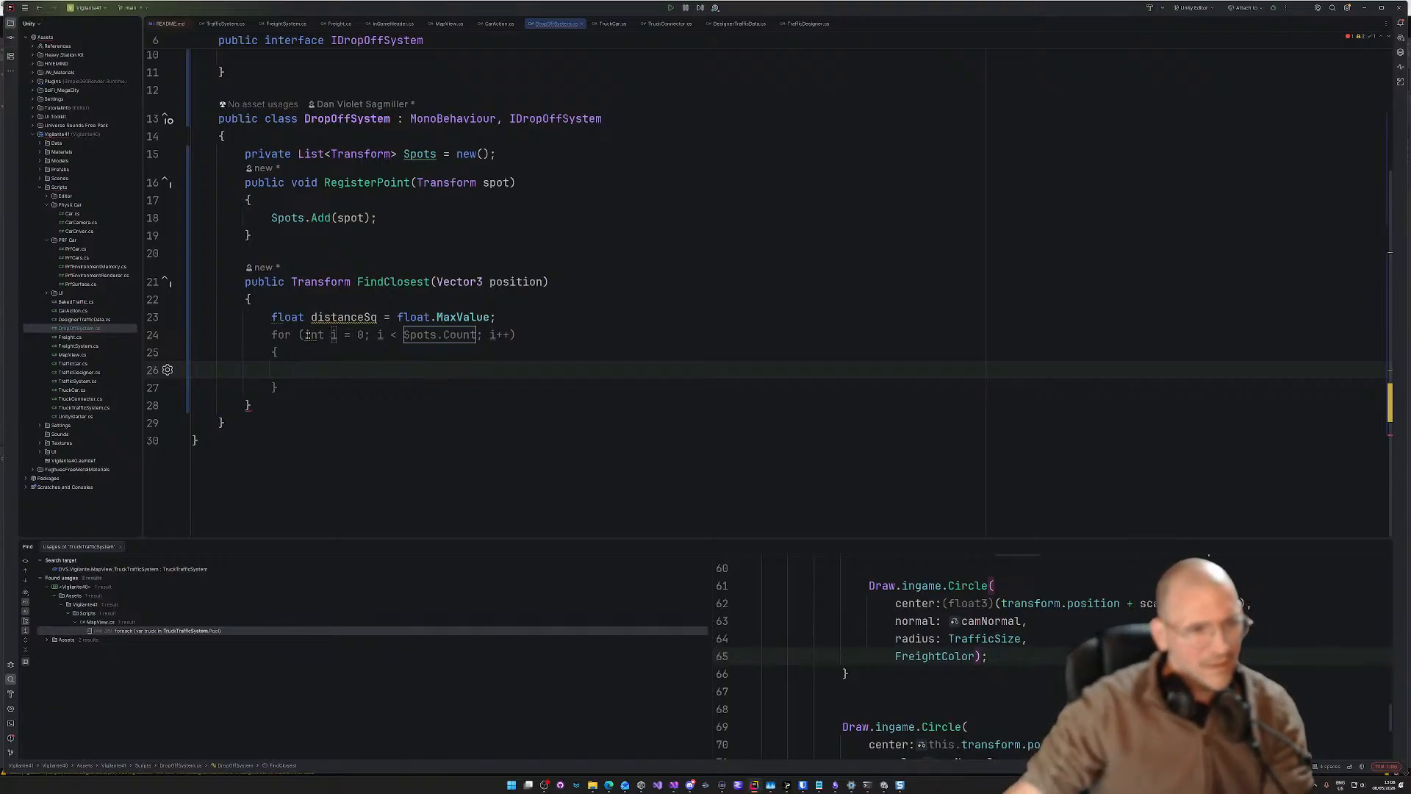
left_click_drag(271, 334, 535, 334)
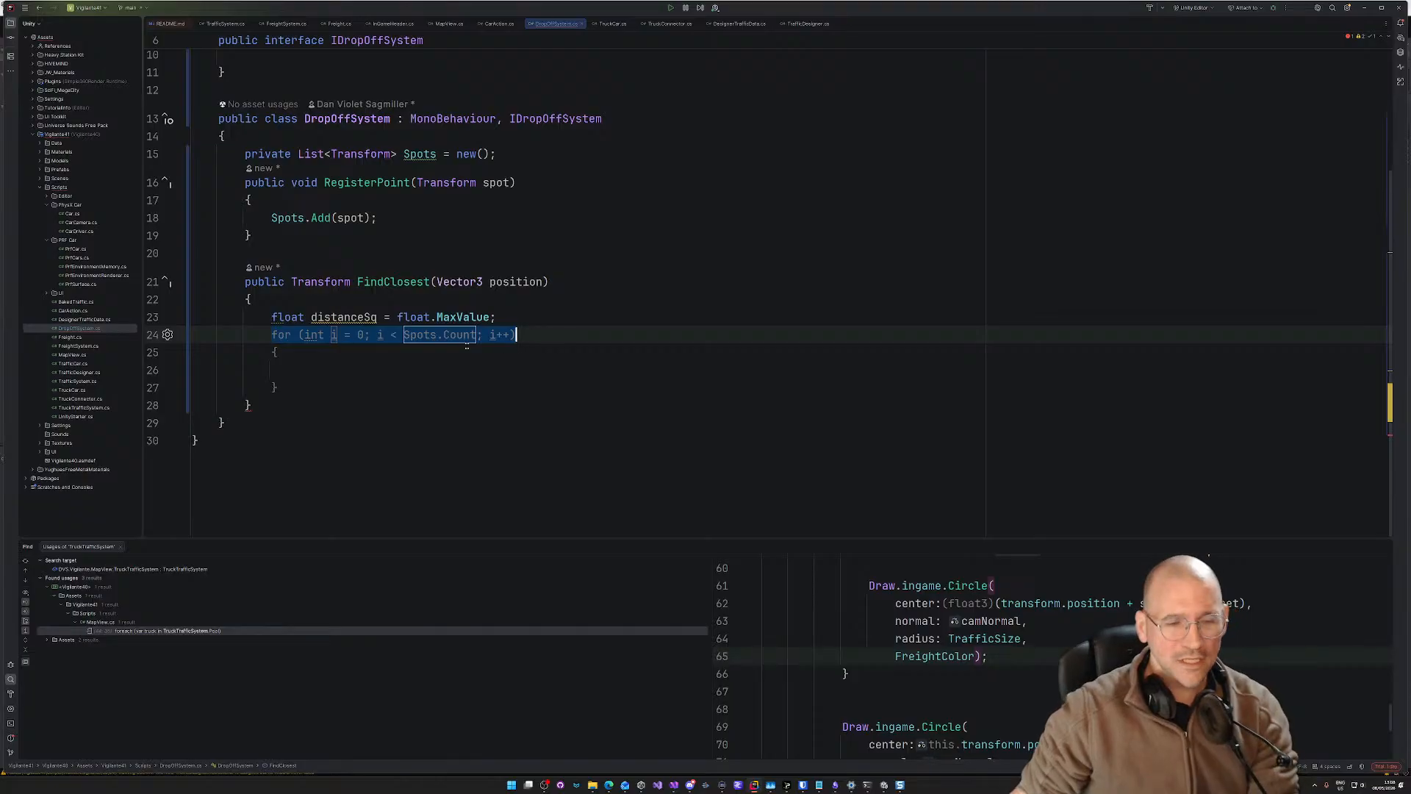
left_click(394, 376)
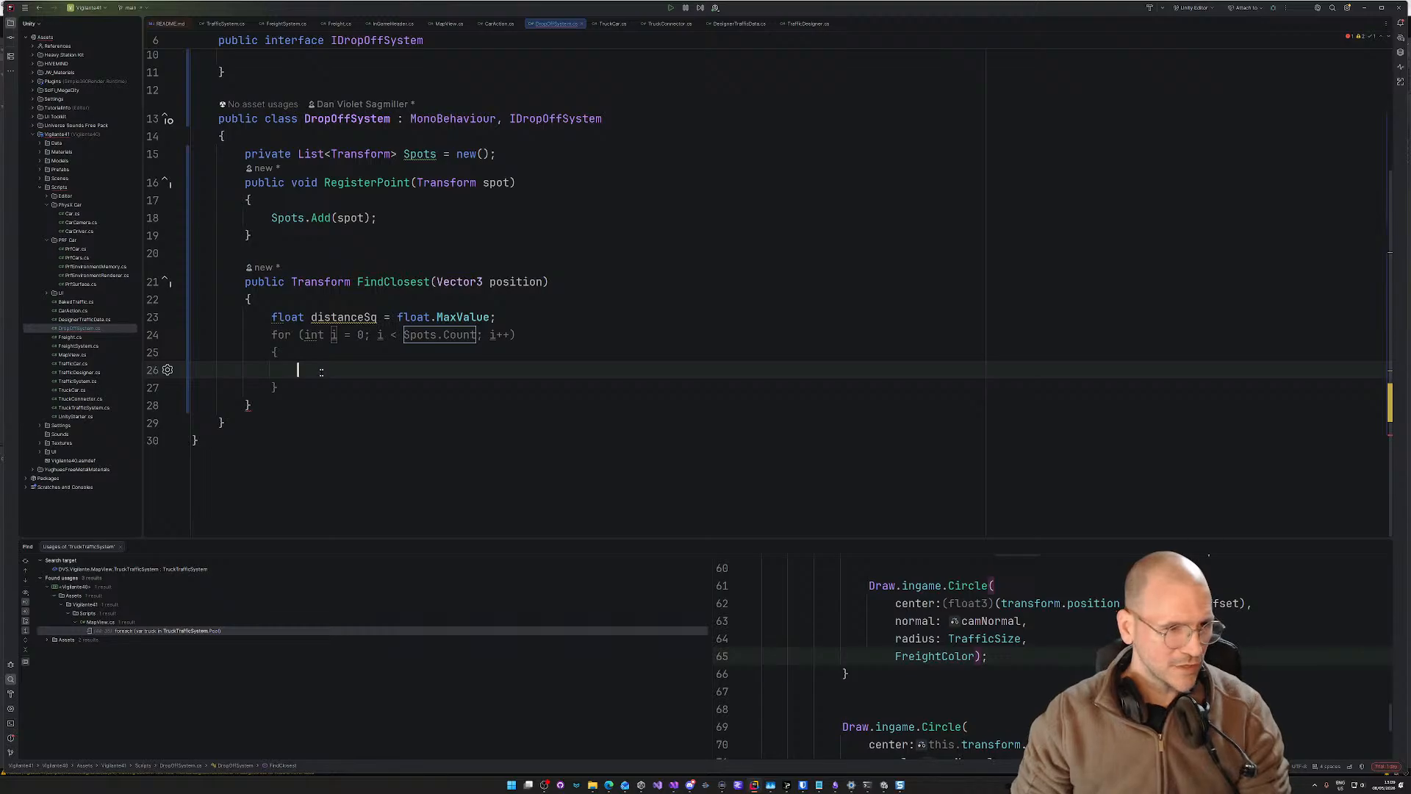
type("distance")
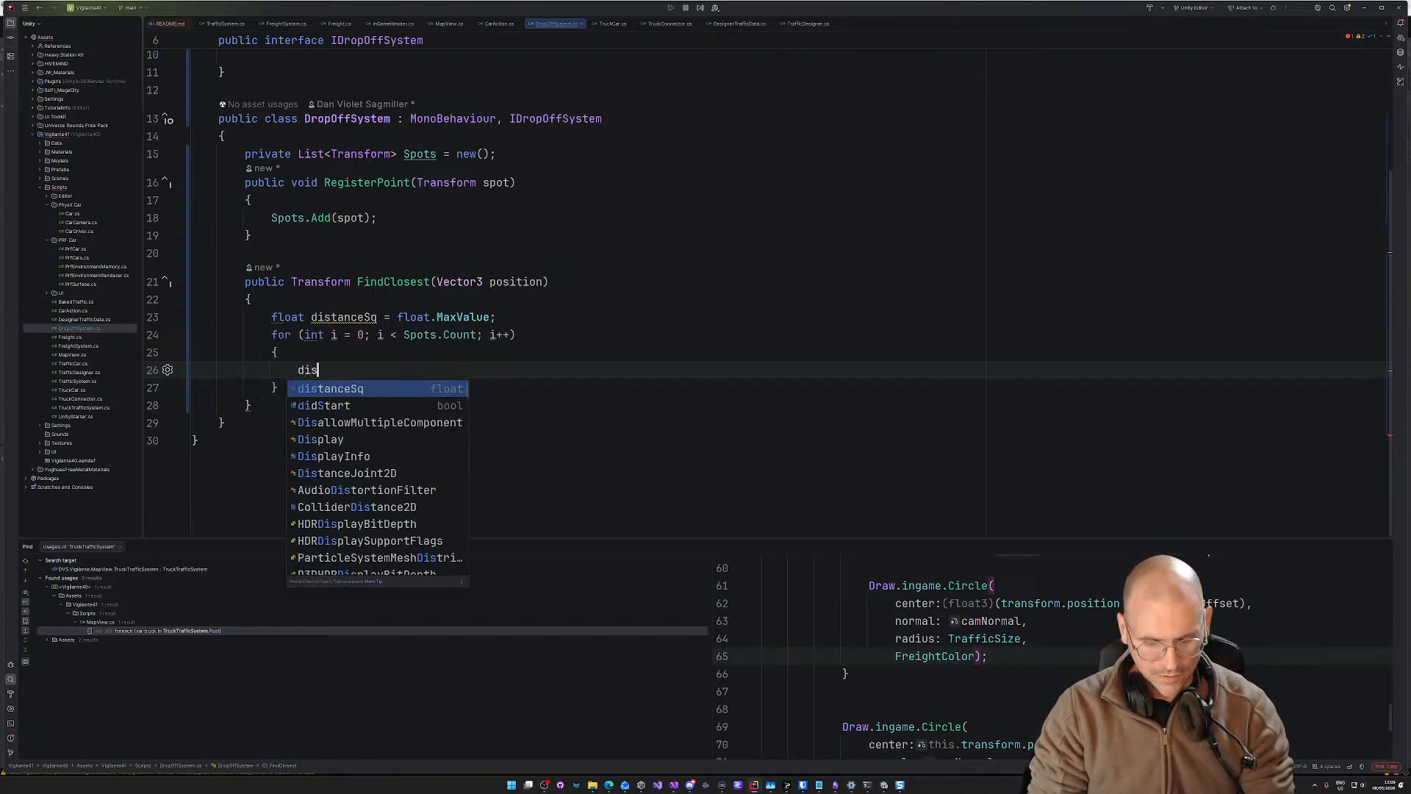
key("BackSpace")
key("BackSpace")
key("BackSpace")
key("BackSpace")
key("BackSpace")
key("BackSpace")
key("BackSpace")
key("BackSpace")
key("BackSpace")
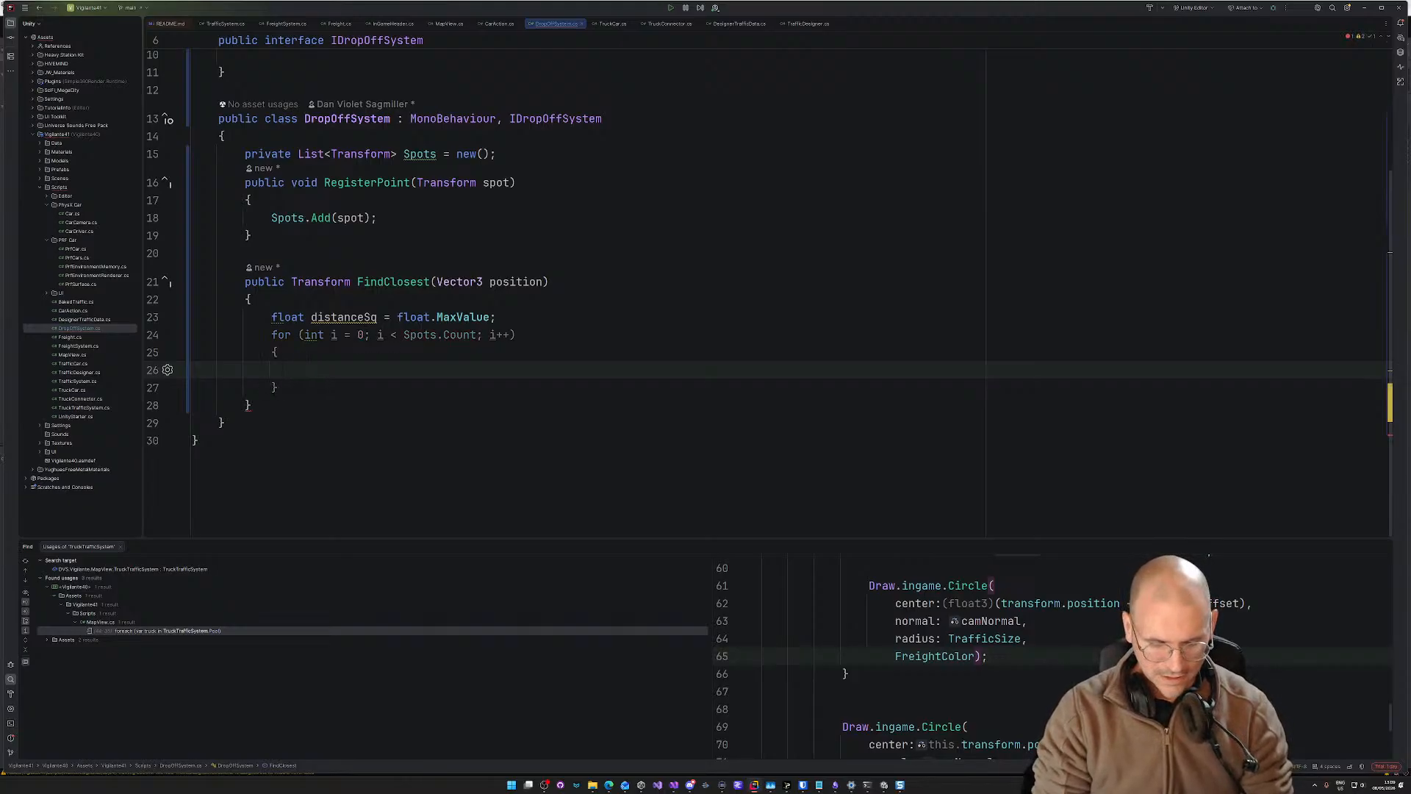
type("ve")
key("BackSpace")
key("BackSpace")
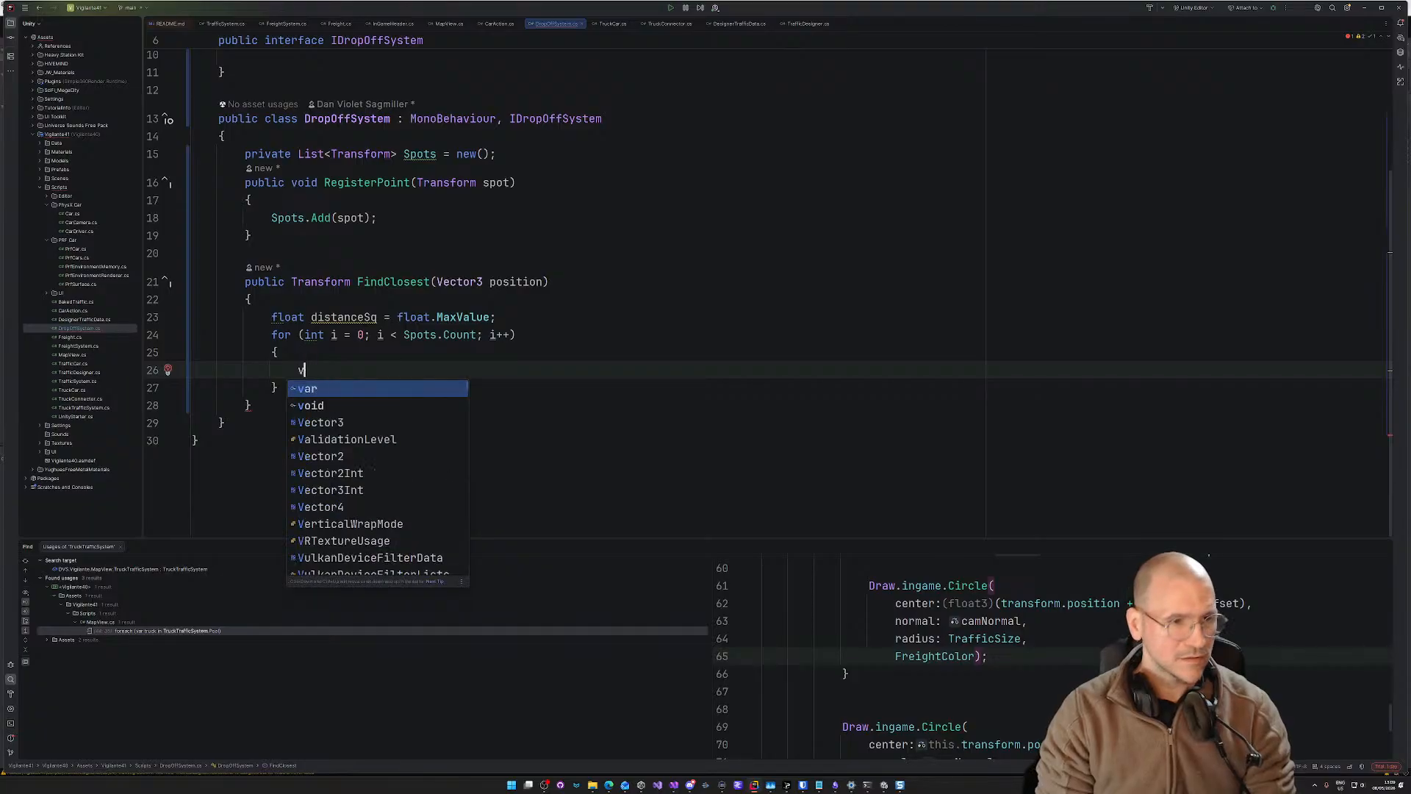
Step: Start a declaration of a float variable named currentSq with an assignment inside the for loop body
type("float ")
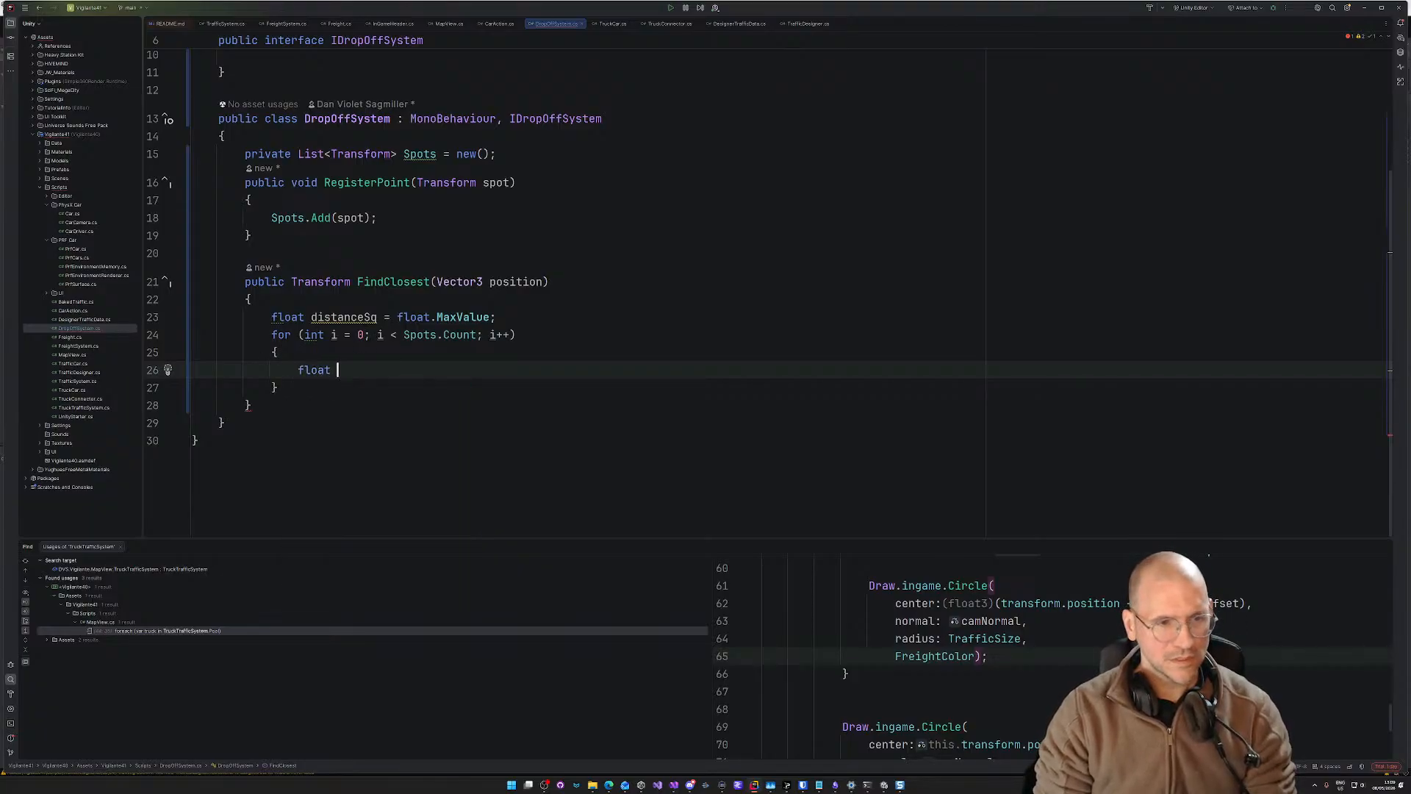
type("new")
key("BackSpace")
key("BackSpace")
key("BackSpace")
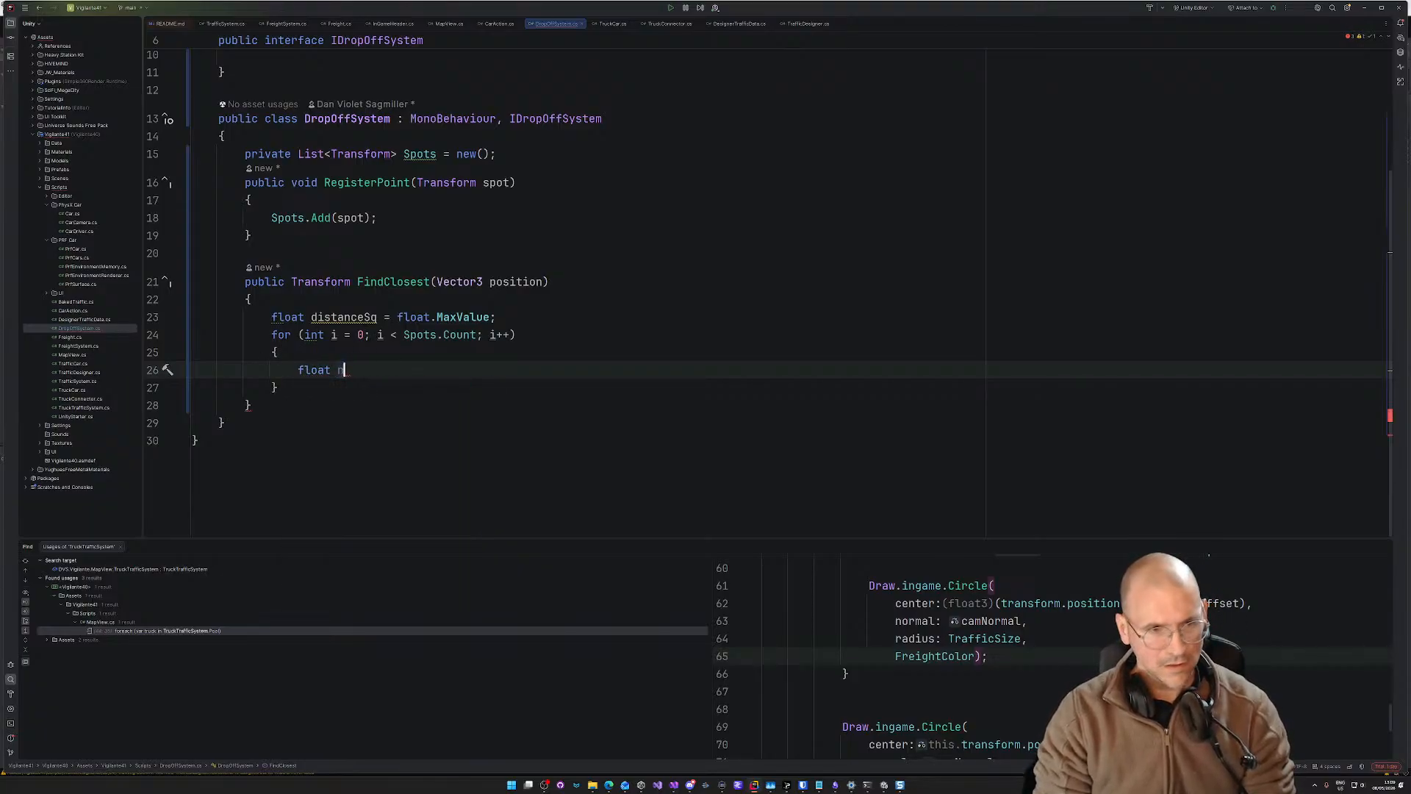
type("current")
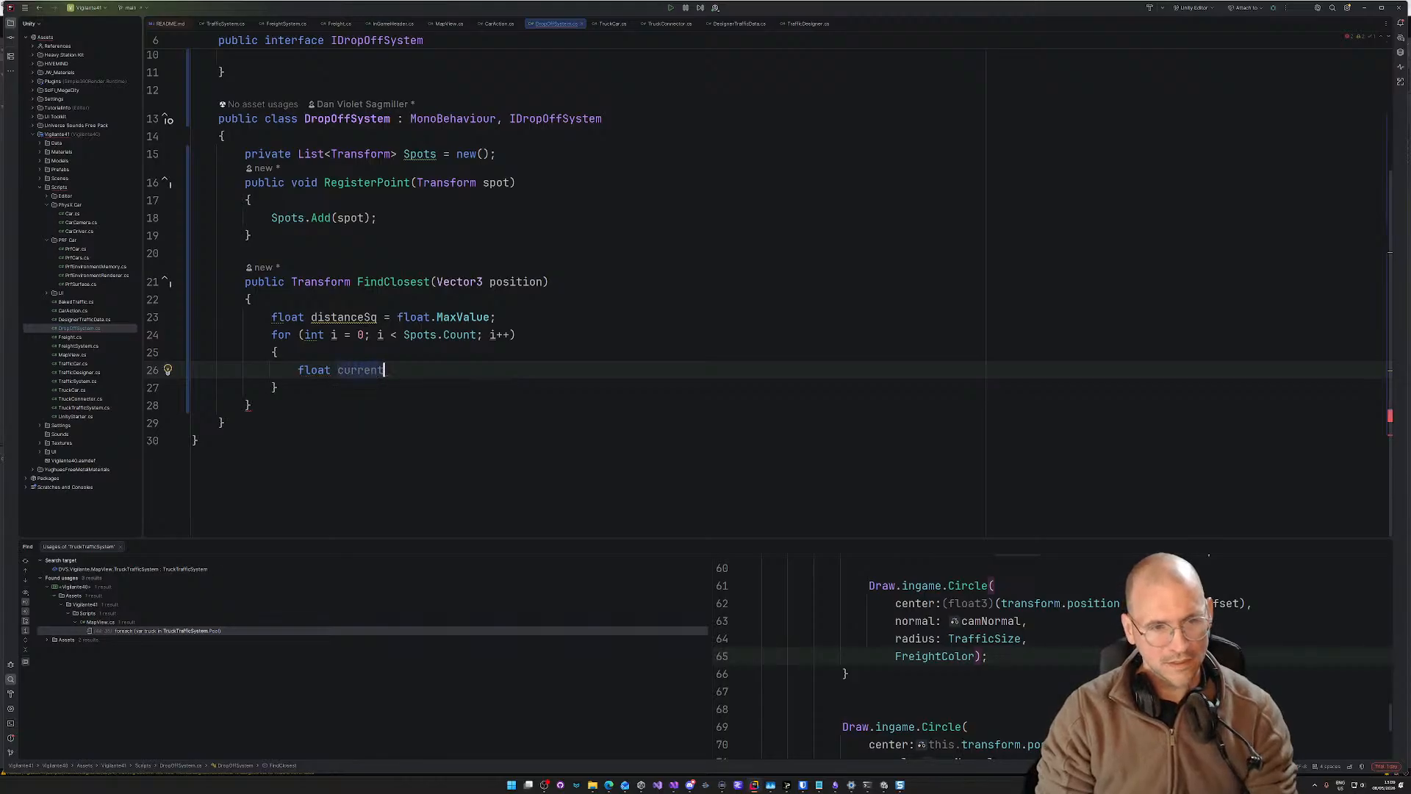
type("Sq = ")
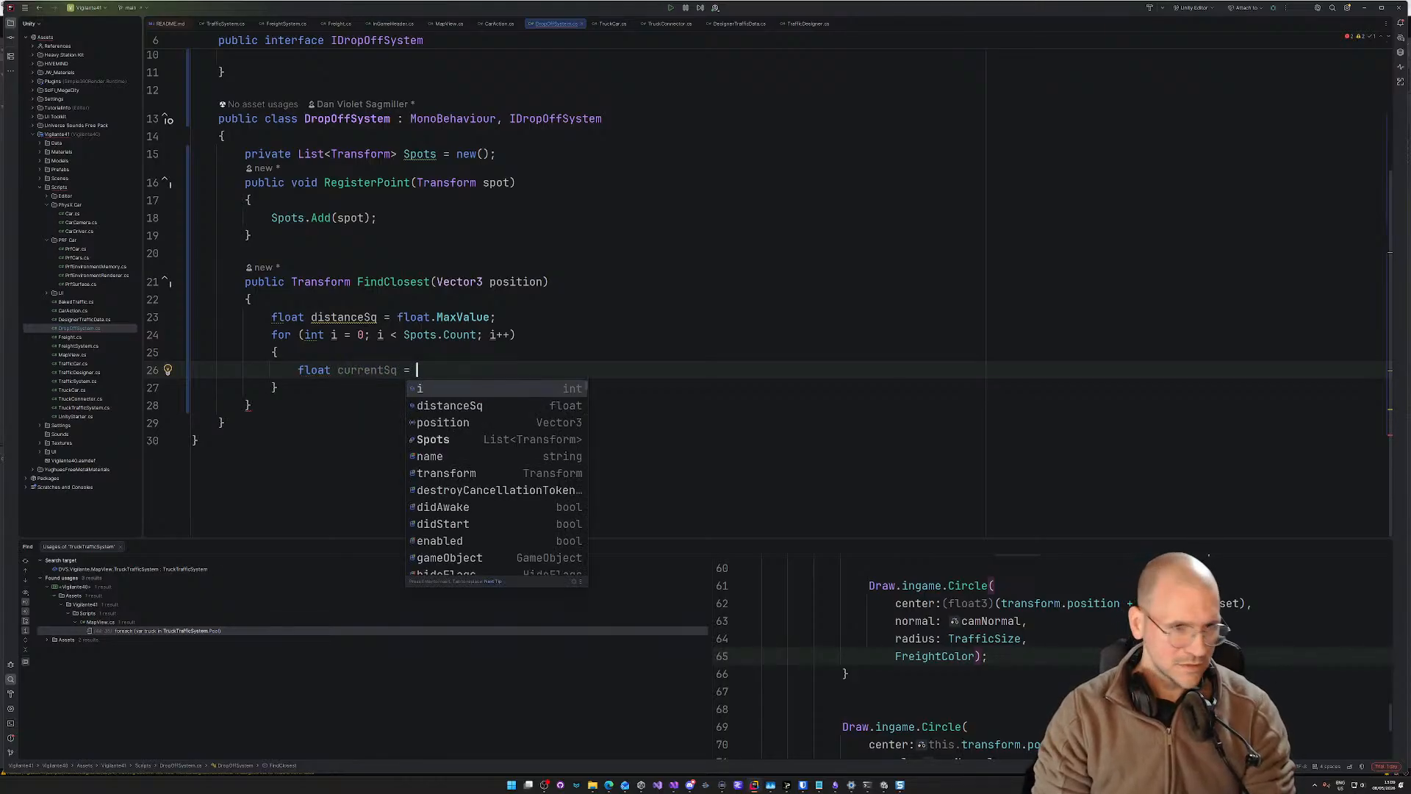
type("po")
key("BackSpace")
key("BackSpace")
key("BackSpace")
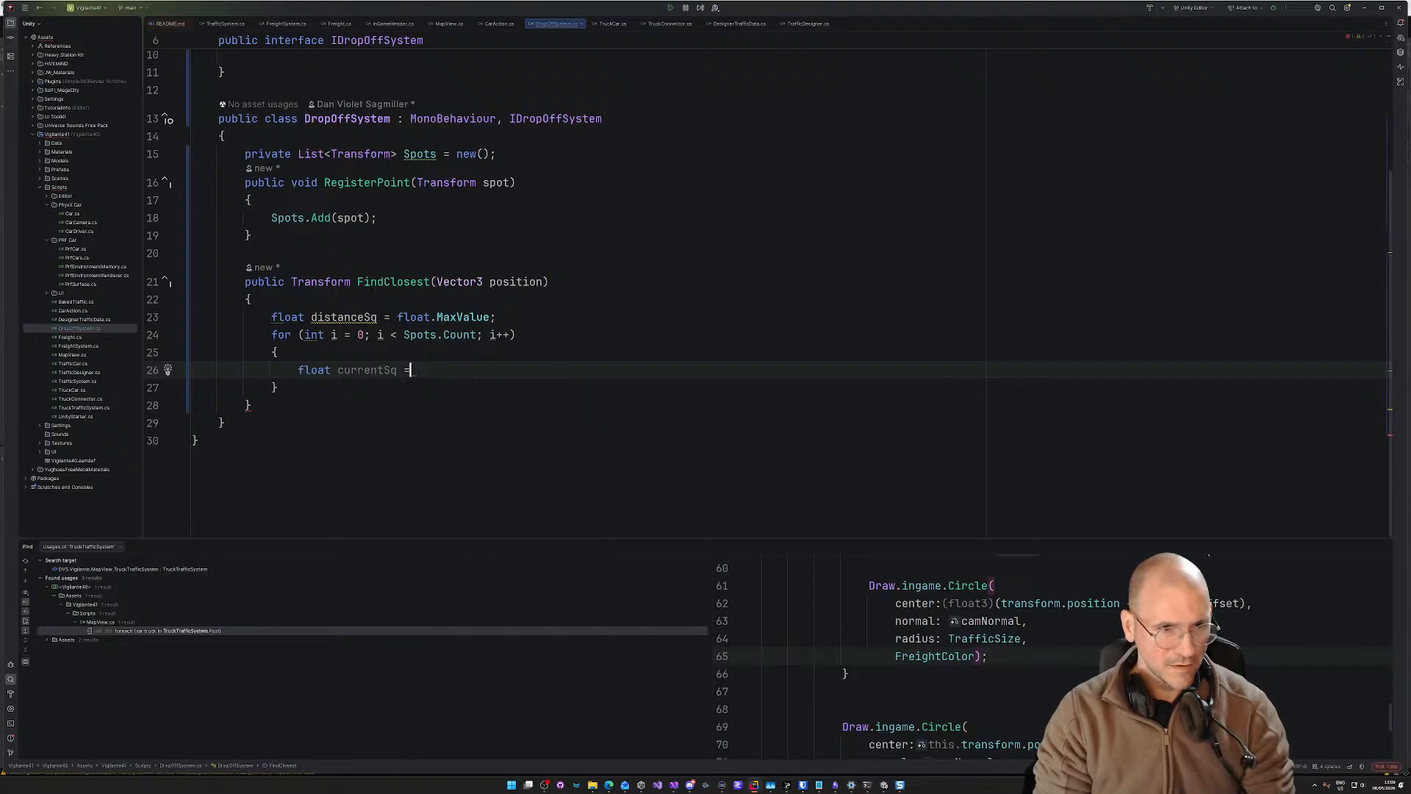
Step: Assign a Vector3.SqrMagnitude call to the currentSq variable
type("Ve")
key("Return")
type(".")
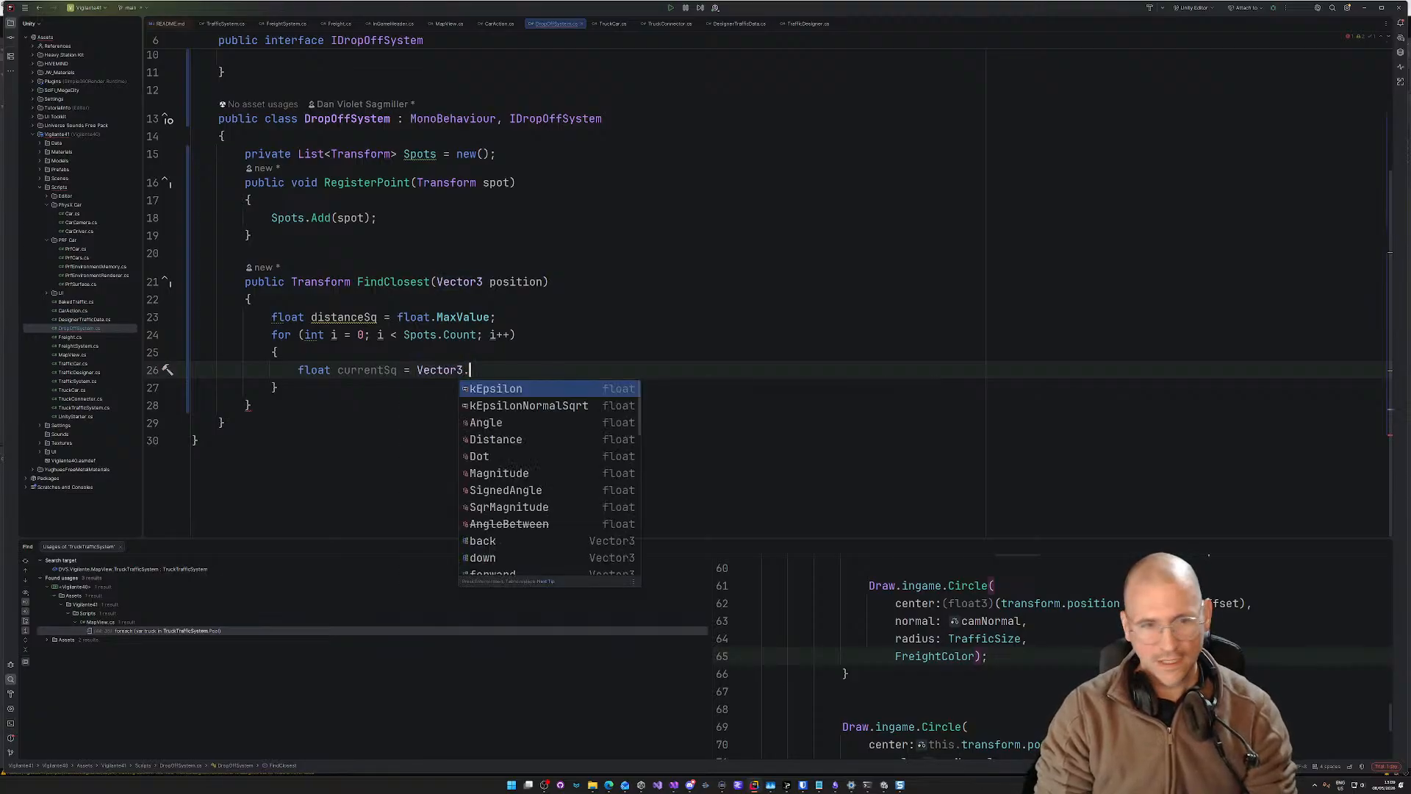
type("ma")
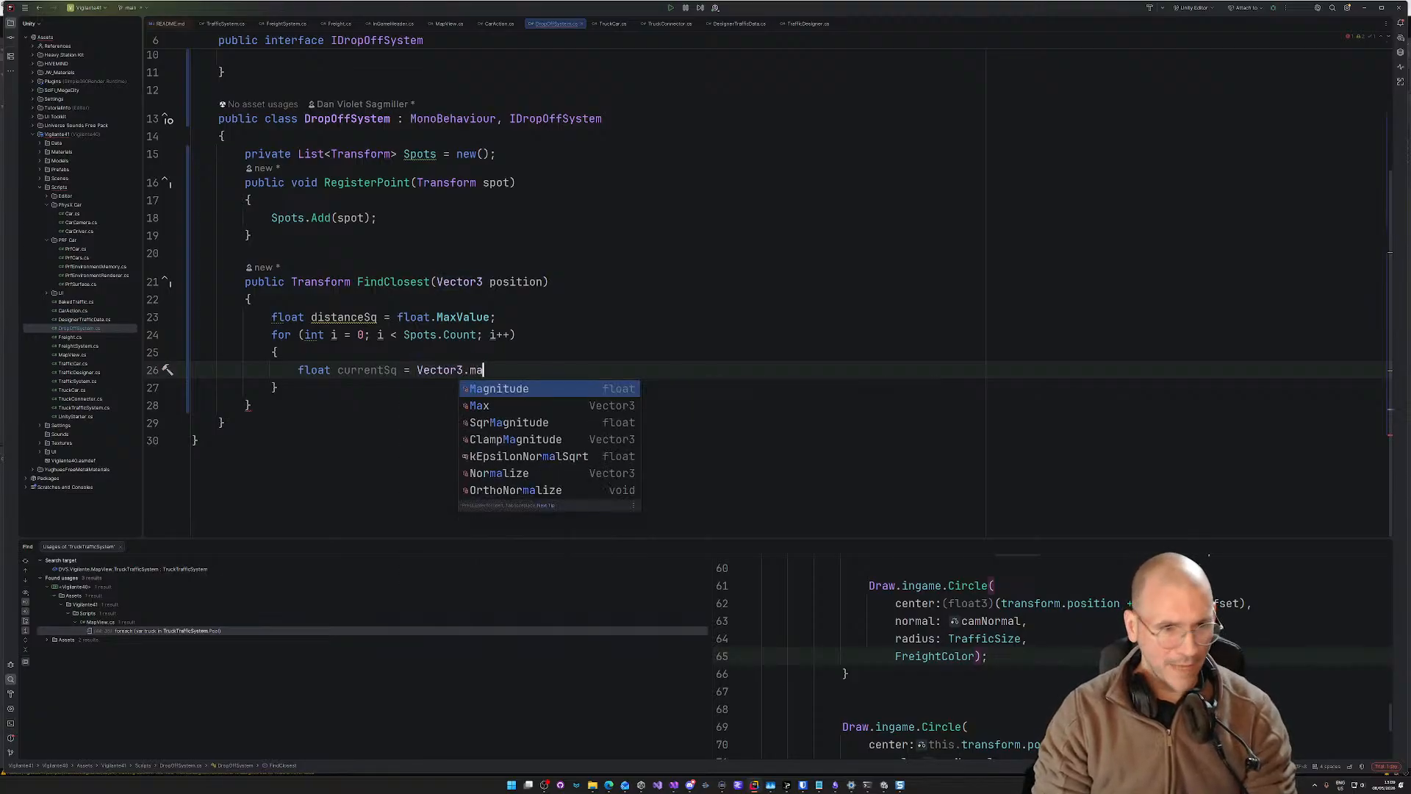
key("Down")
key("Down")
key("Return")
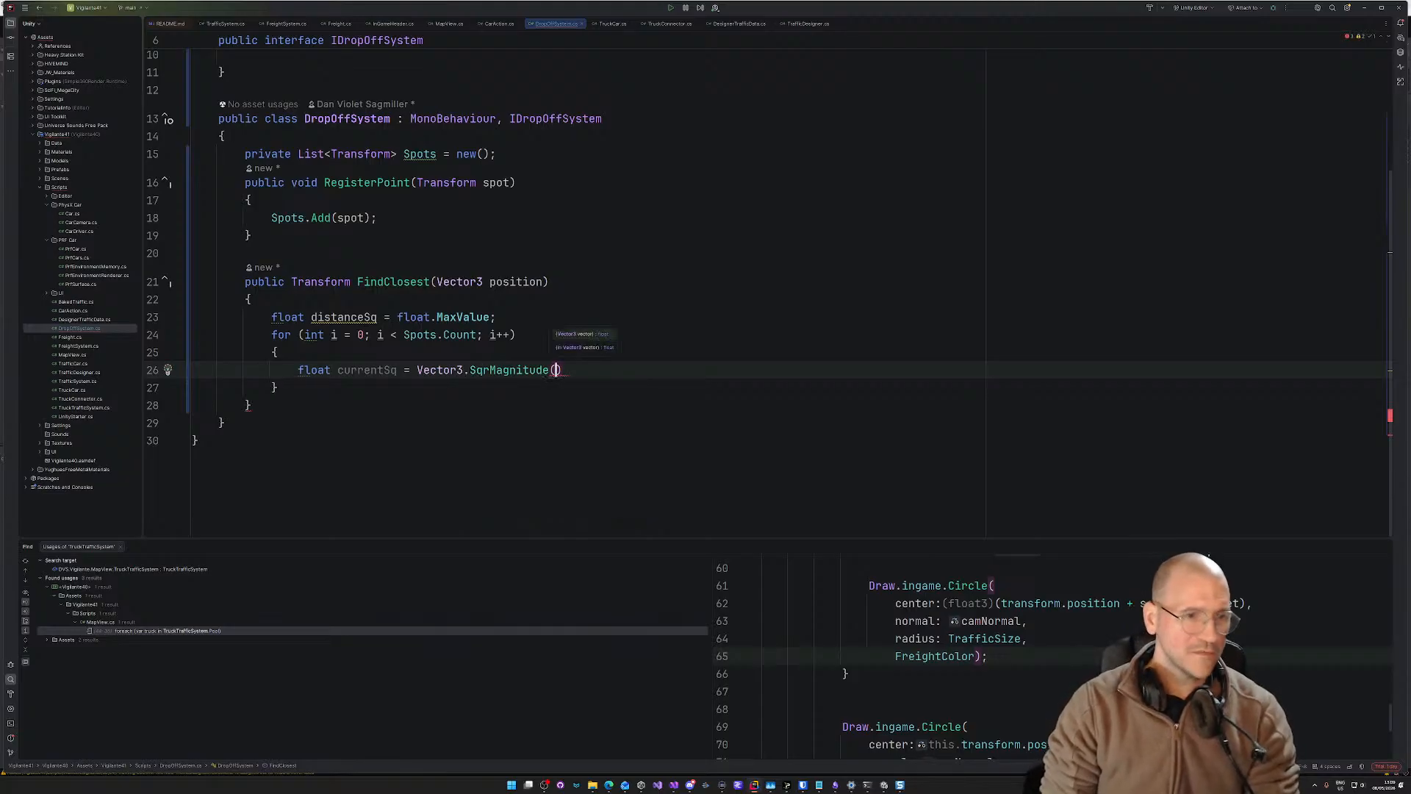
Step: Pass position - Spots[i].position to the SqrMagnitude call, end the statement with a semicolon and add a line below it
type("postion")
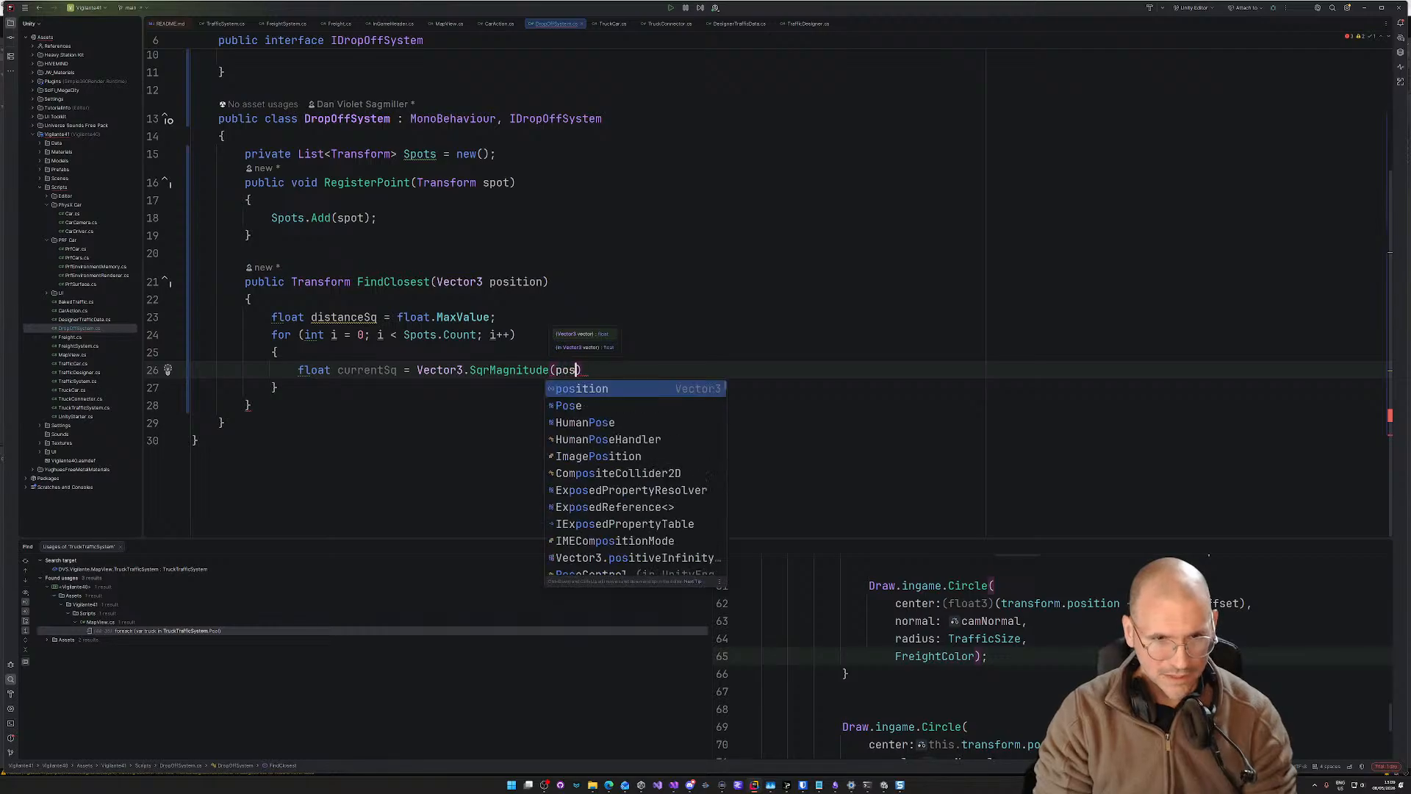
key("BackSpace")
key("BackSpace")
key("BackSpace")
key("BackSpace")
key("BackSpace")
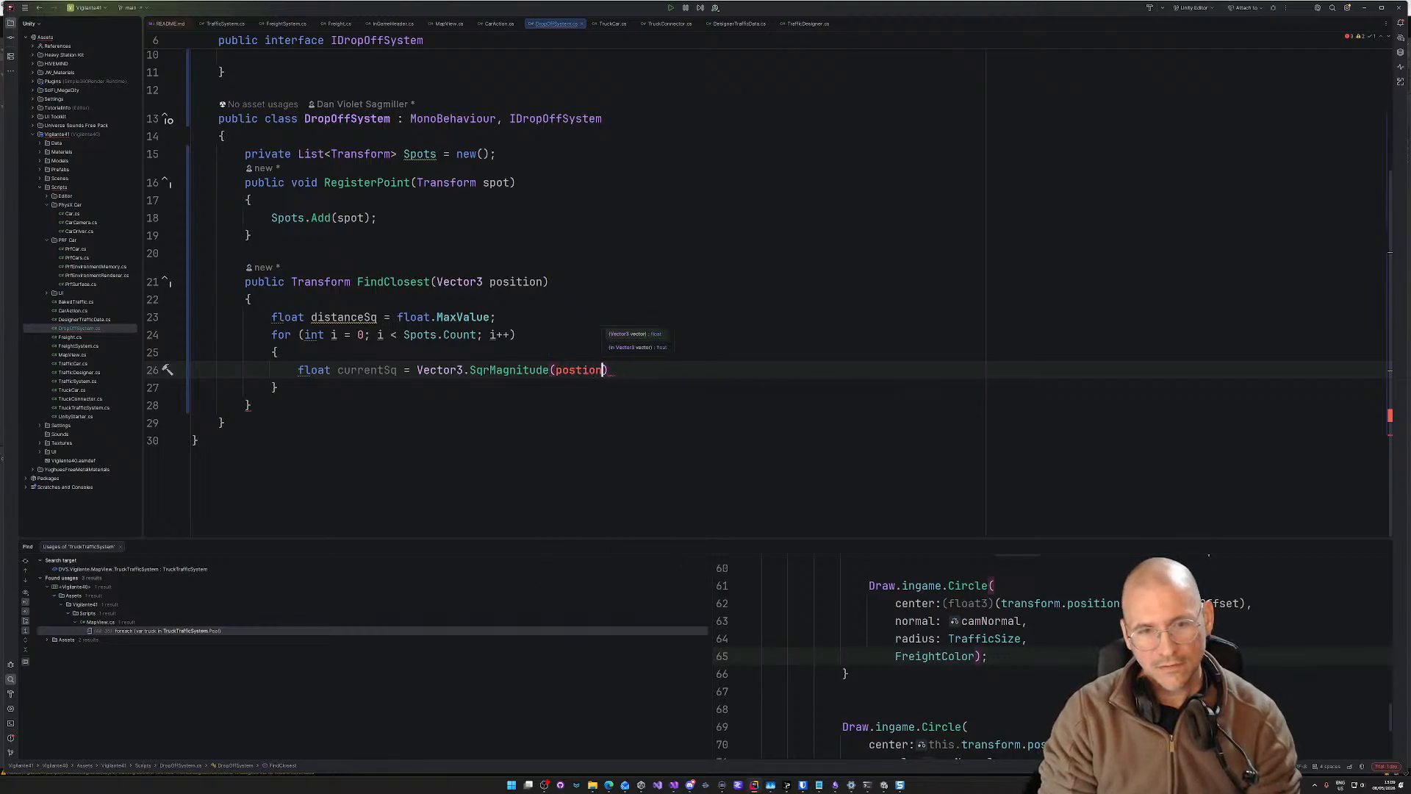
type("ition")
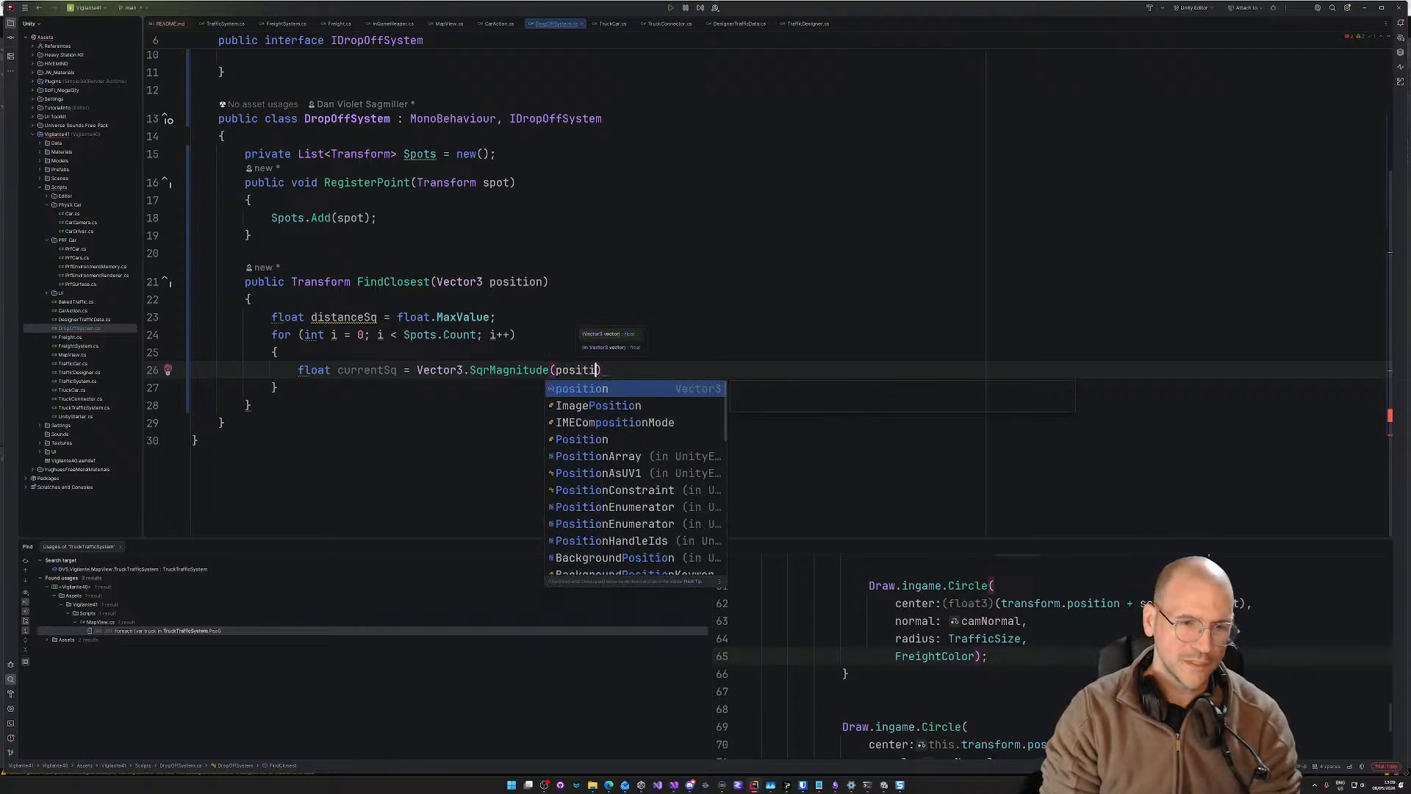
type(" -")
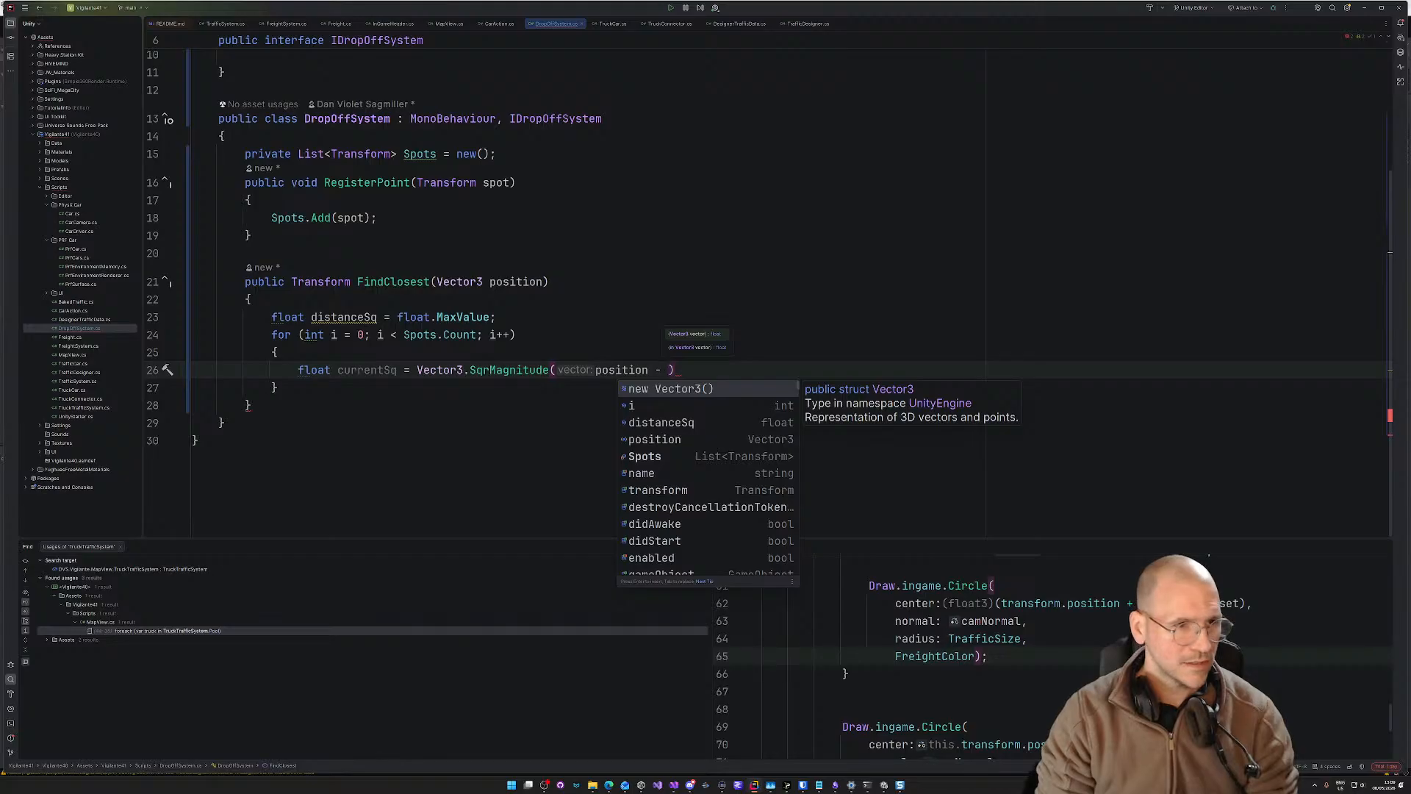
type("Spots[")
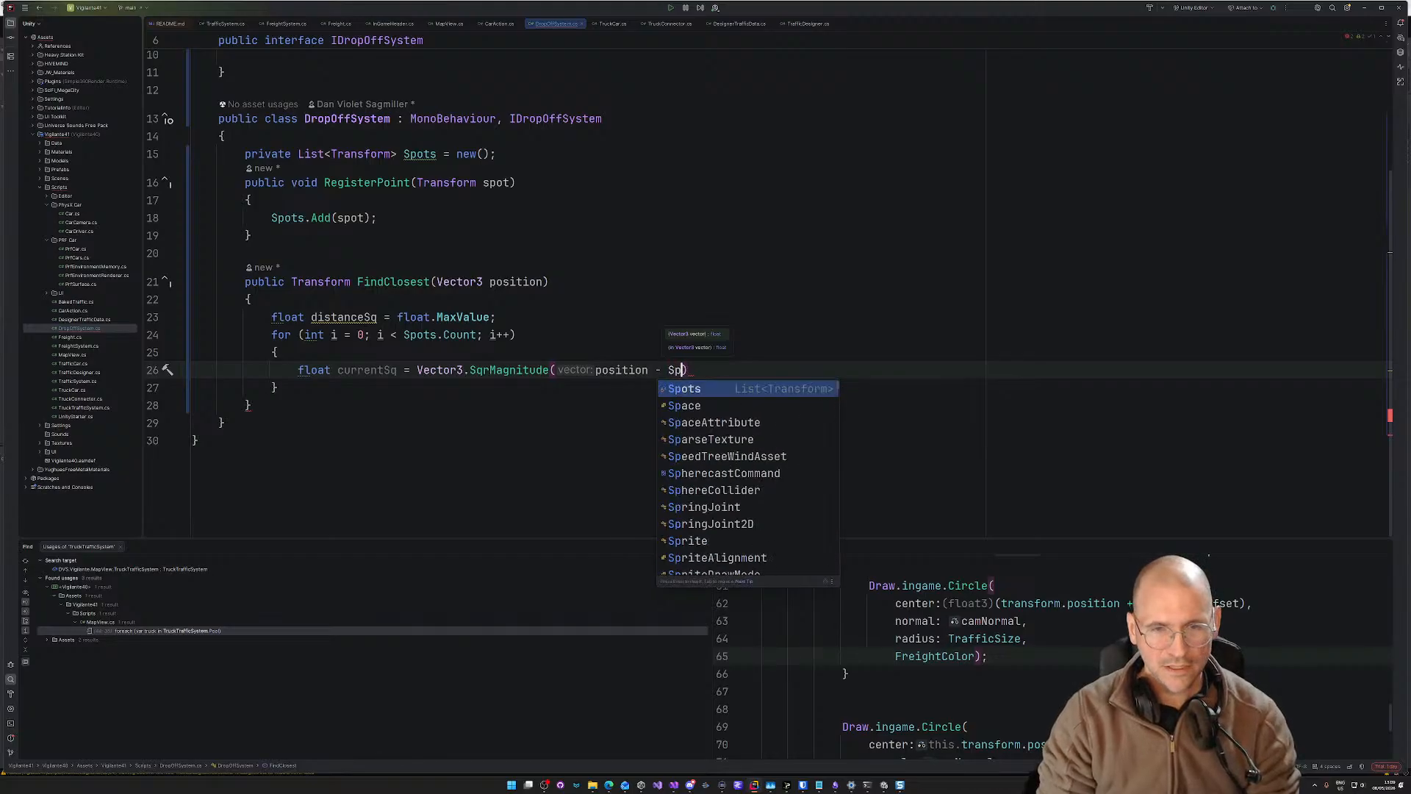
type("i]")
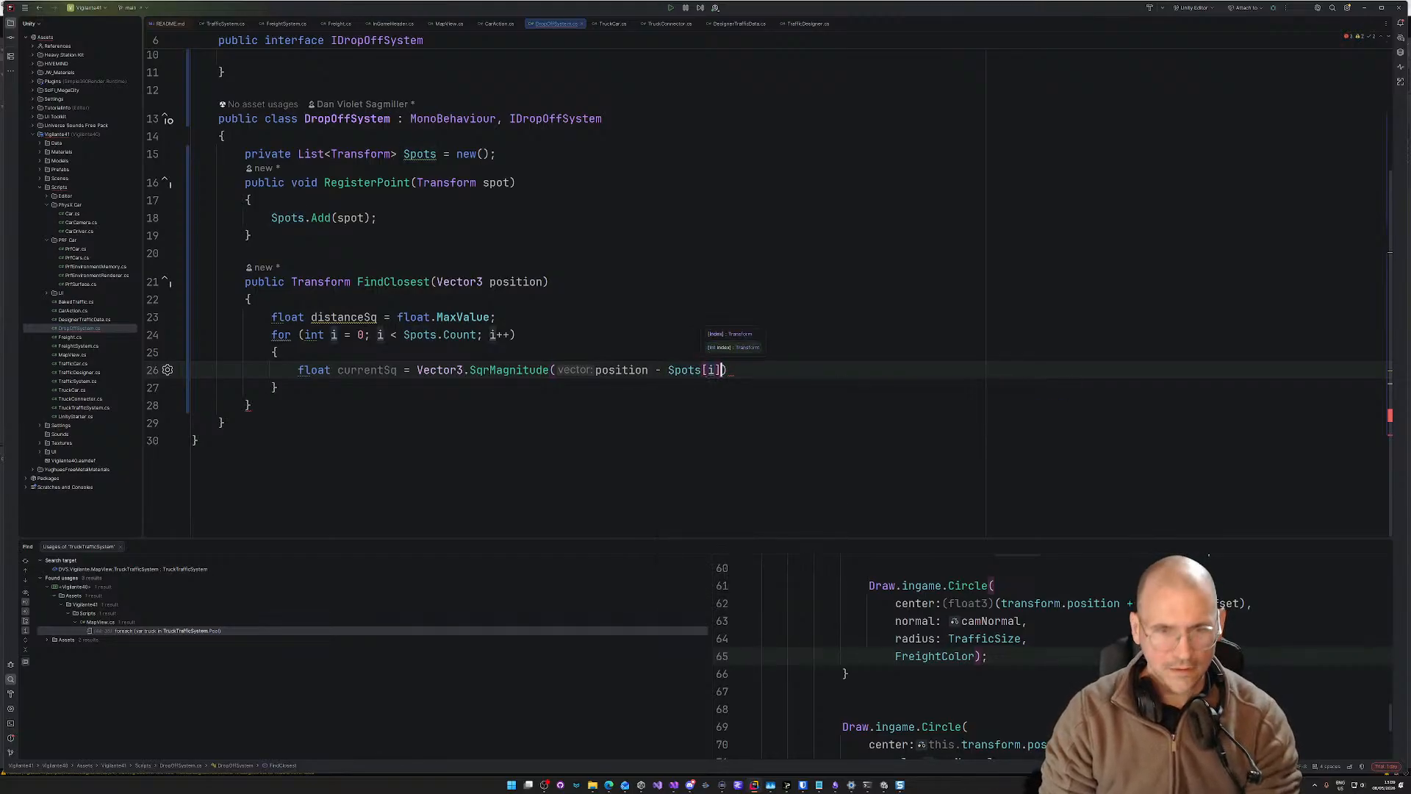
type(".position")
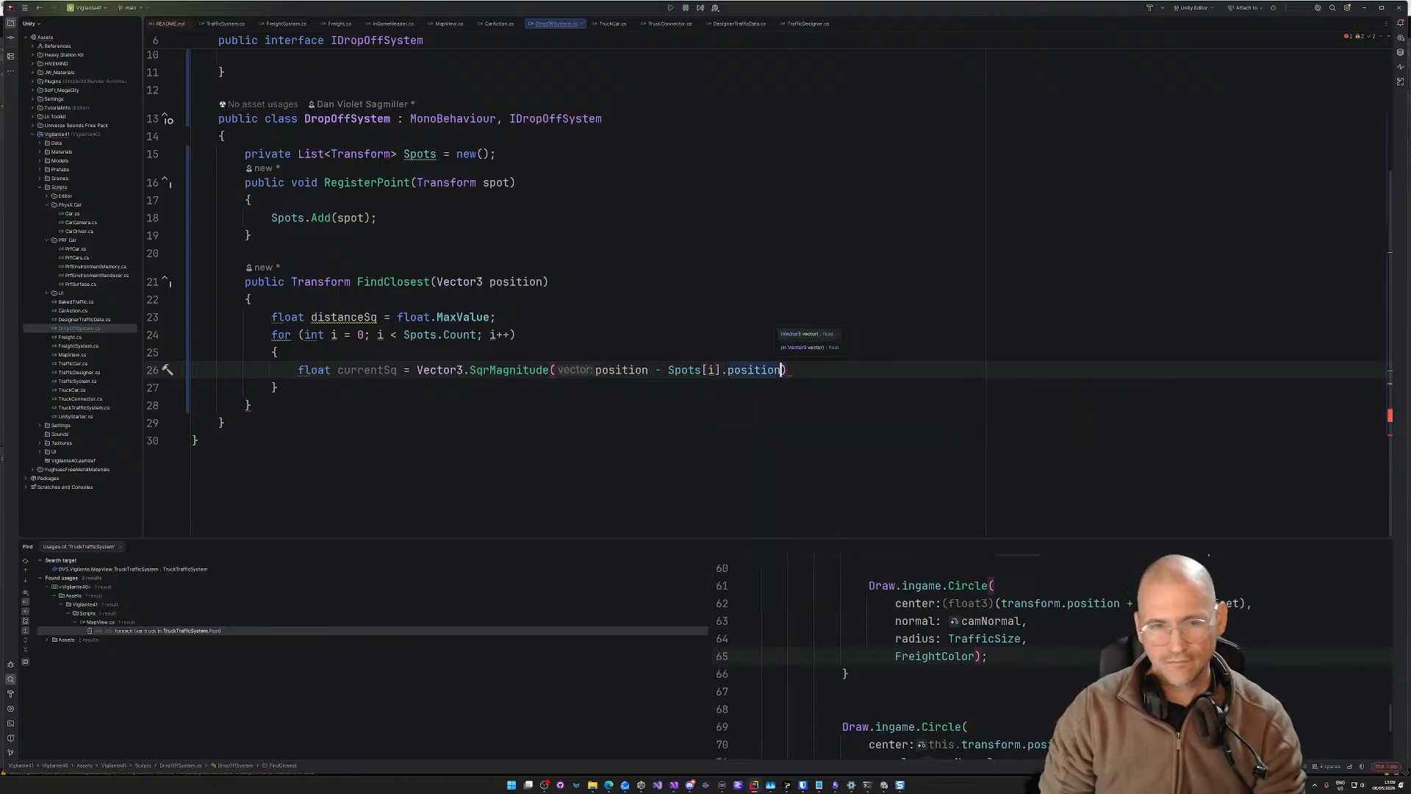
type(")")
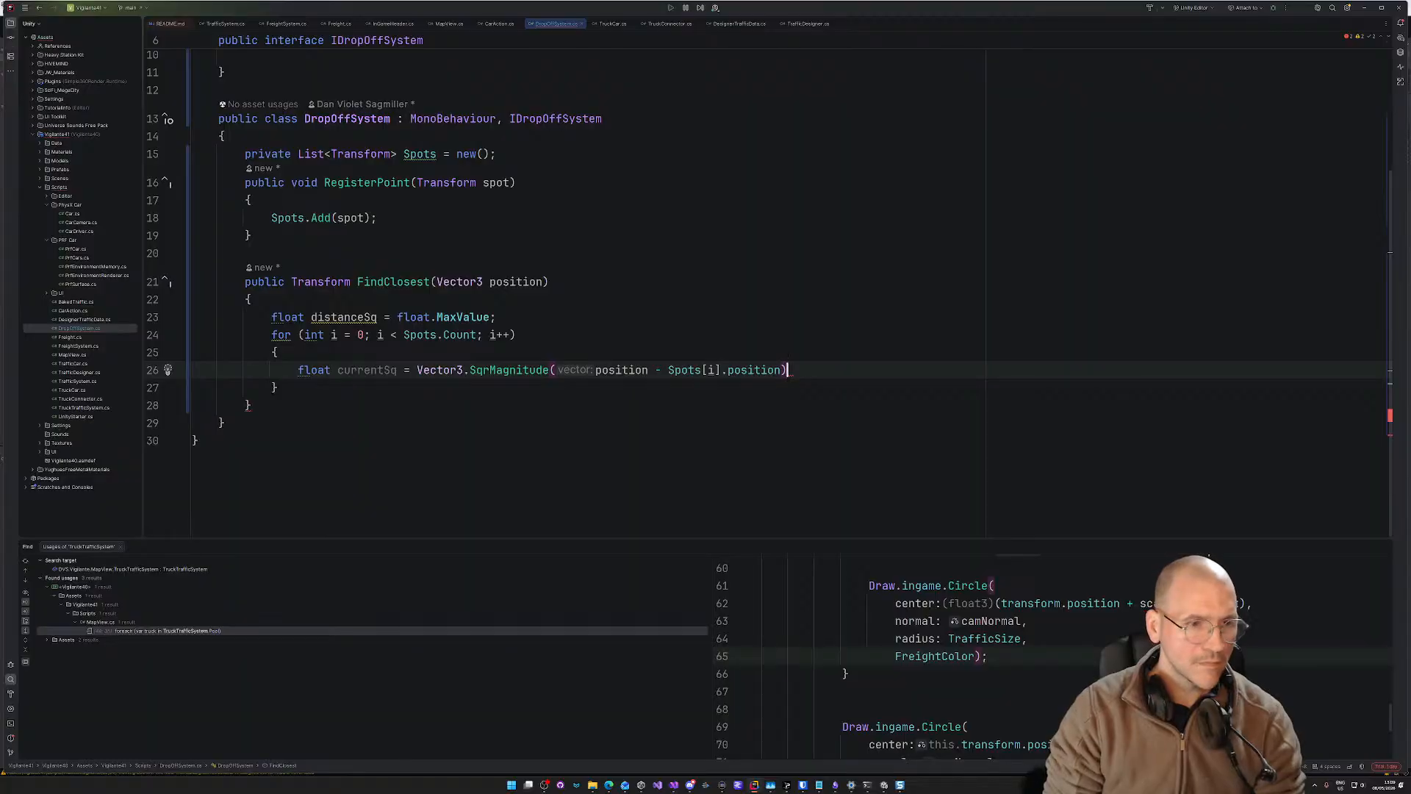
type(";")
key("Return")
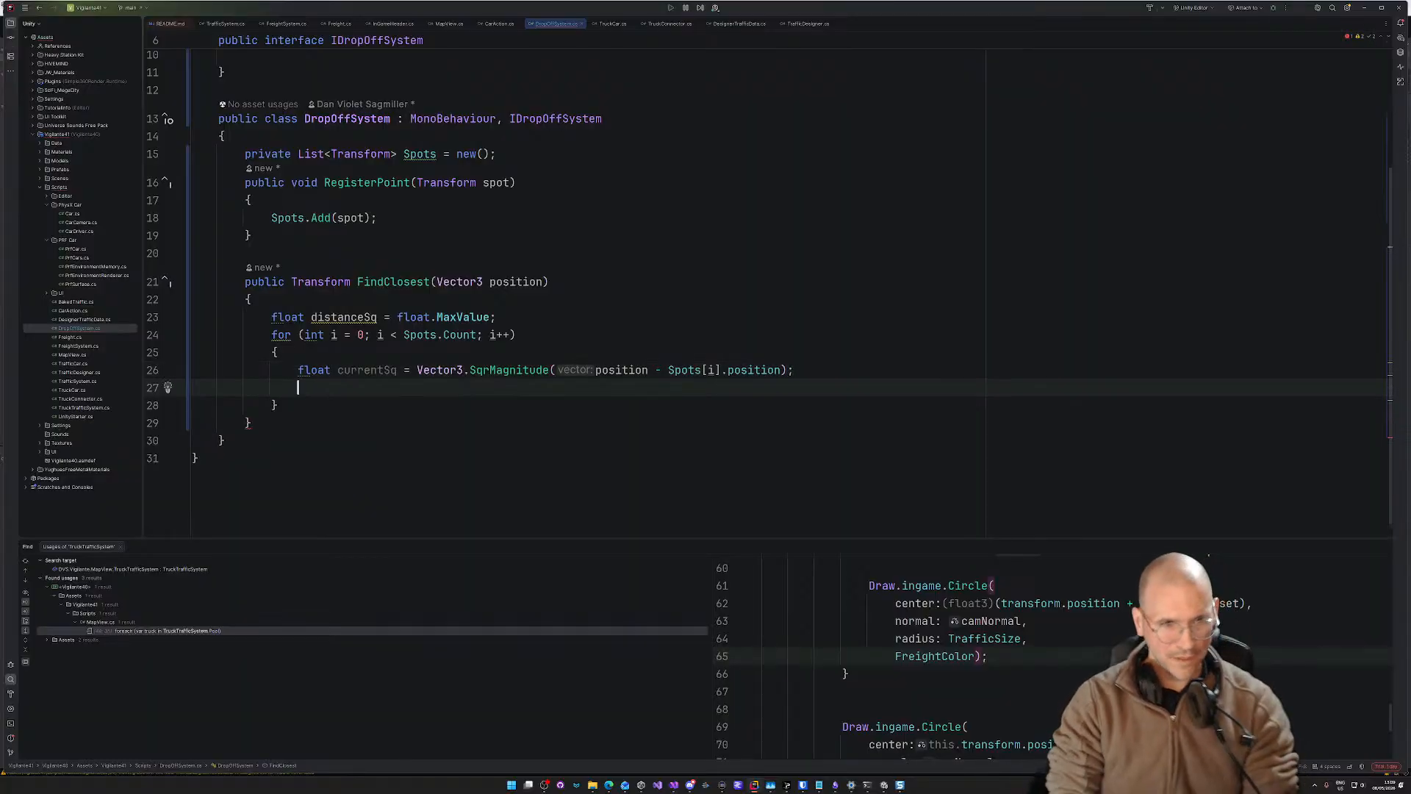
Step: Add an if block for currentSq < distanceSq that assigns currentSq to distanceSq, followed by an empty line inside the block
type("if (currentSq")
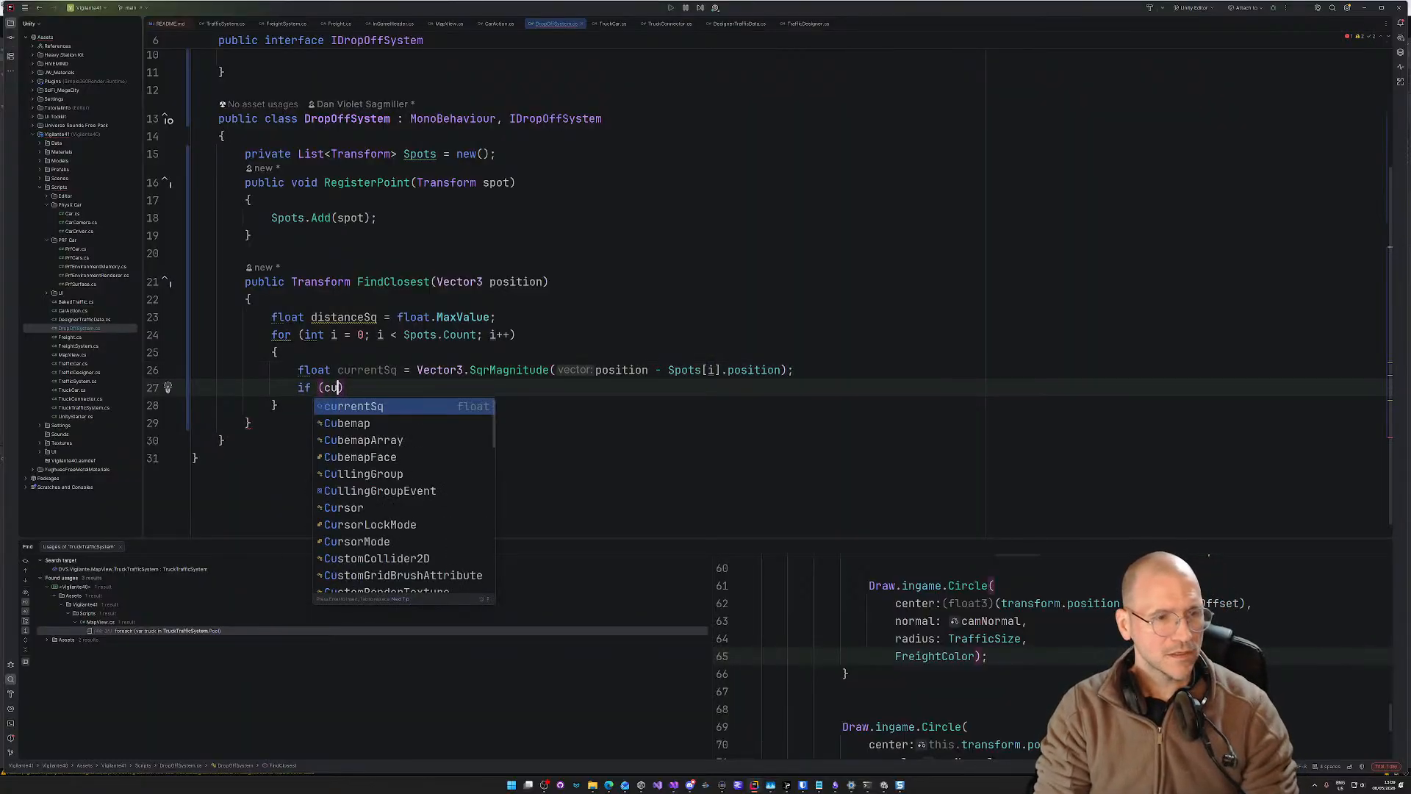
type(" < ")
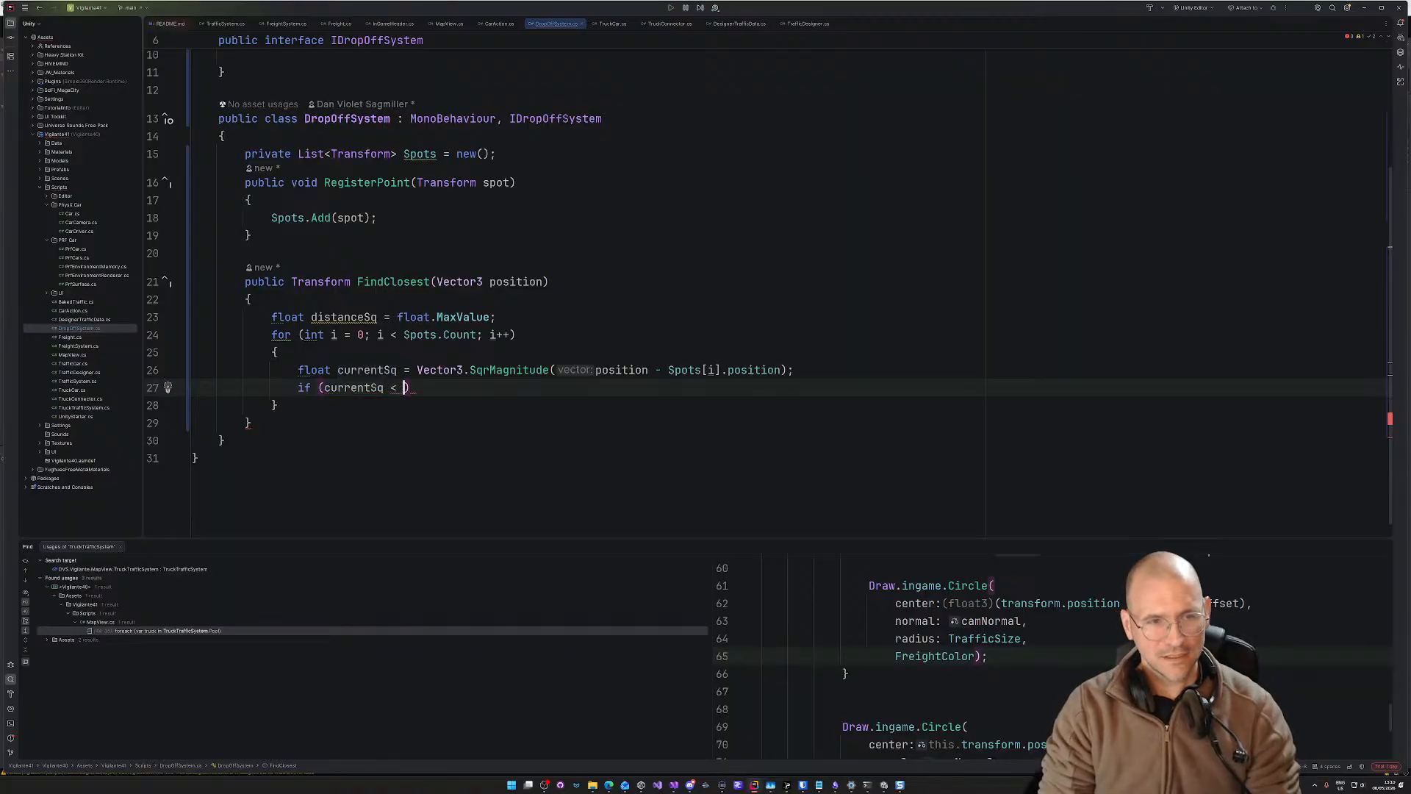
type("distanceSq)")
key("Return")
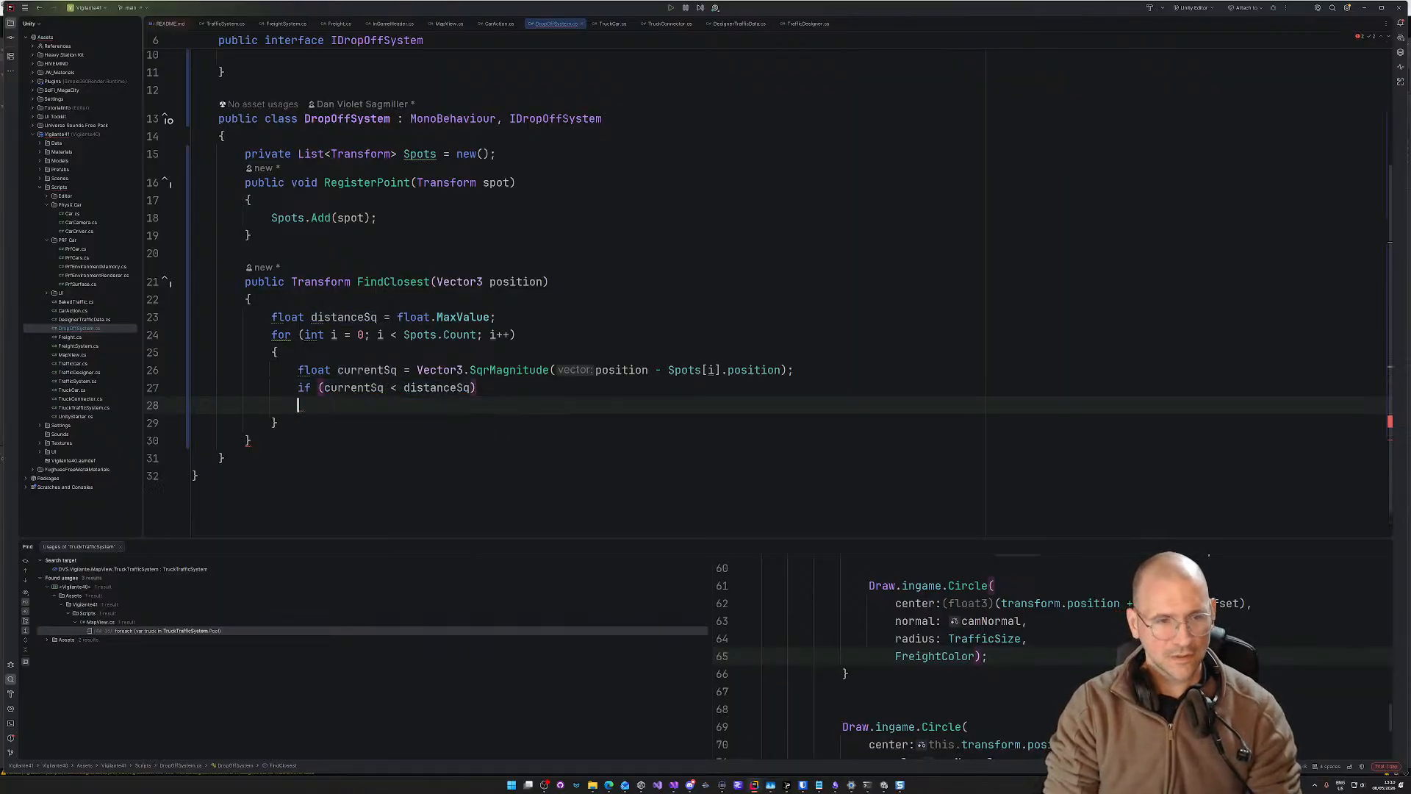
type("{")
key("Return")
type("d")
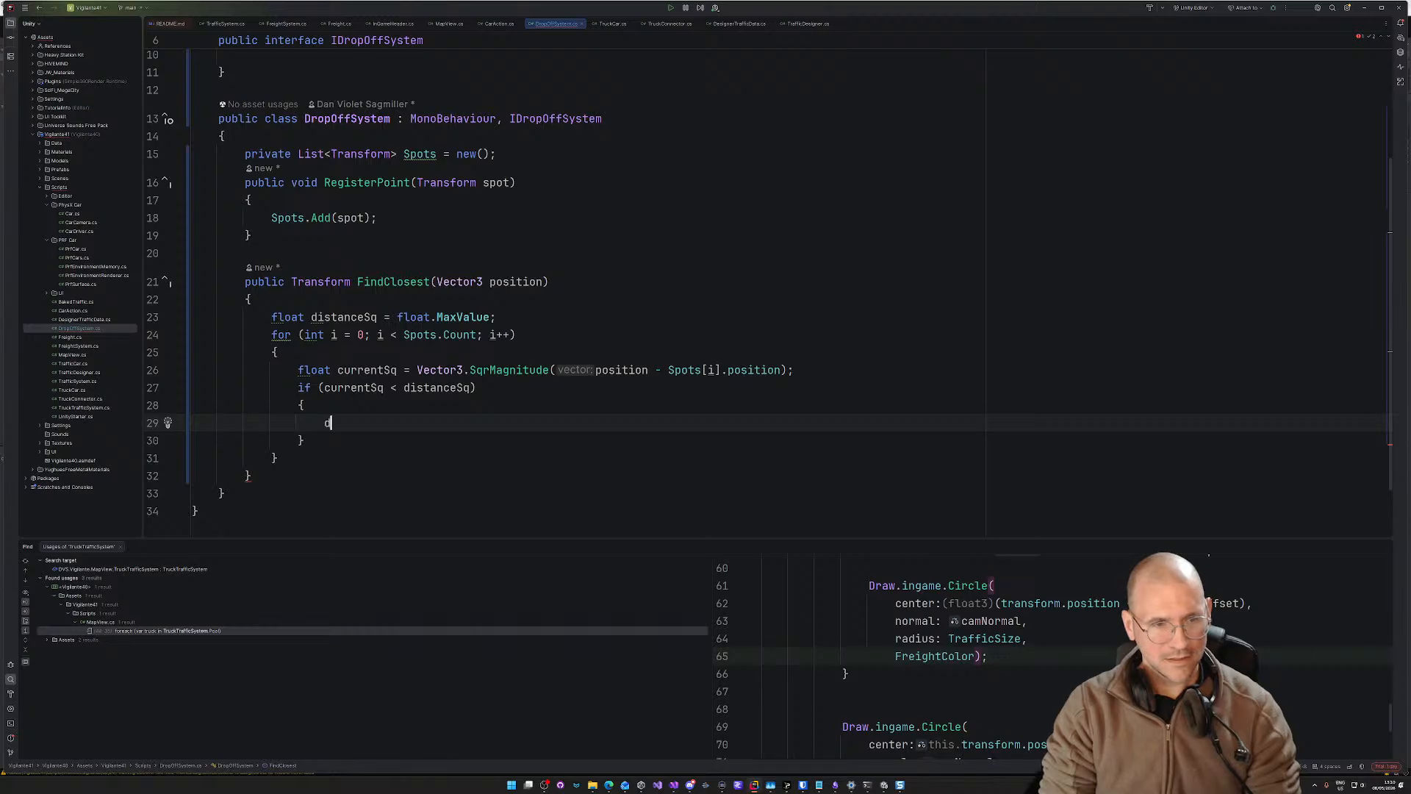
type("istanceSq = currentSq;")
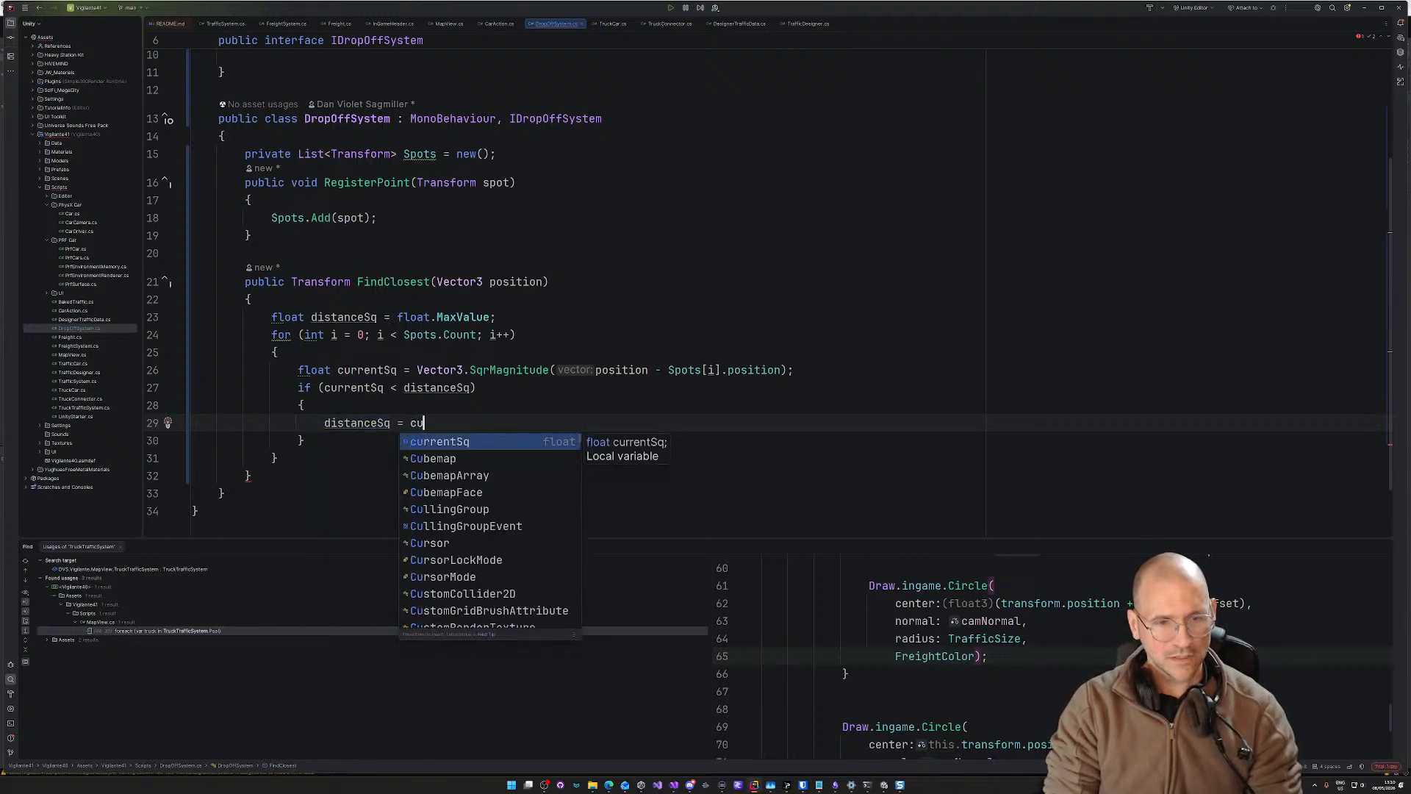
key("Return")
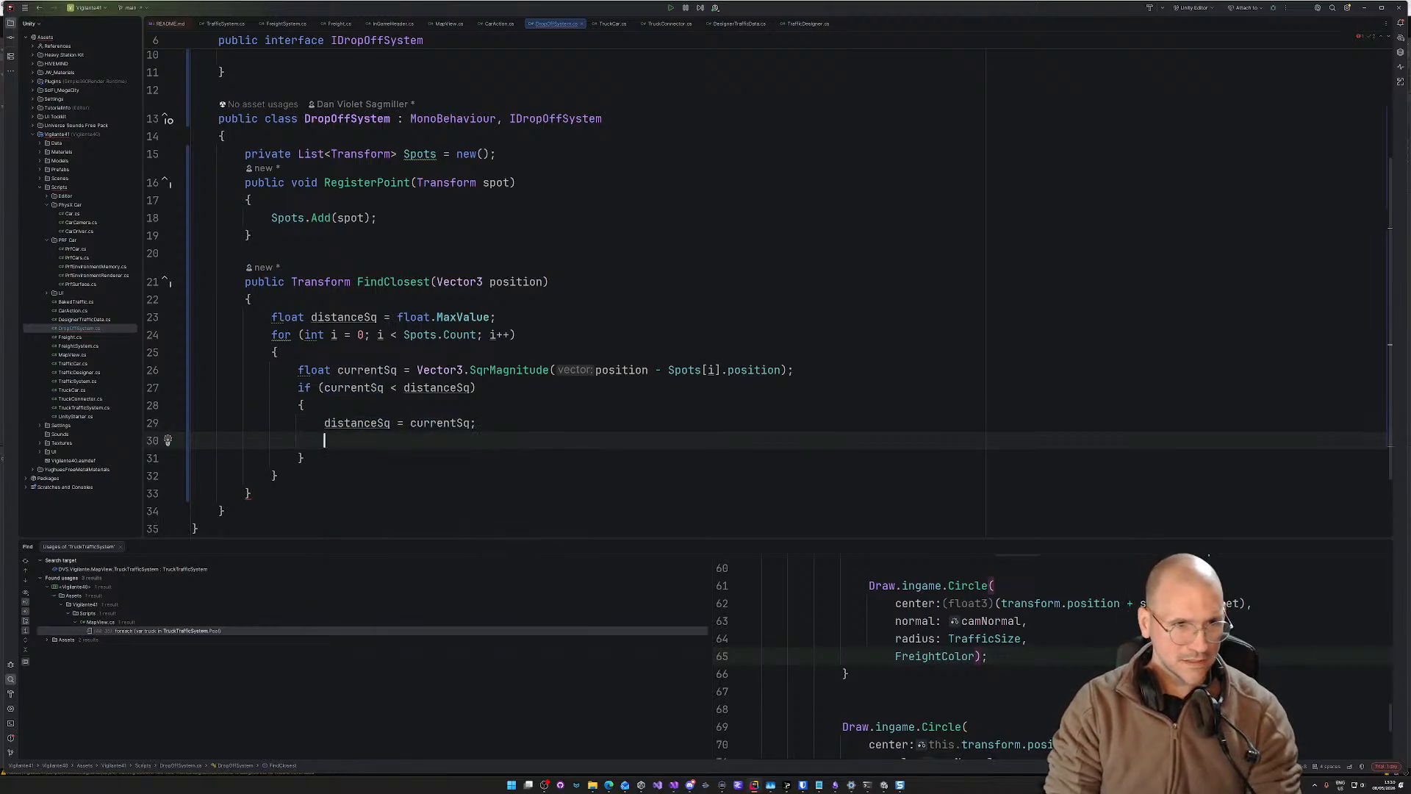
Step: Declare an int variable named selectedIndex initialized to -1 below the distanceSq declaration
left_click(536, 318)
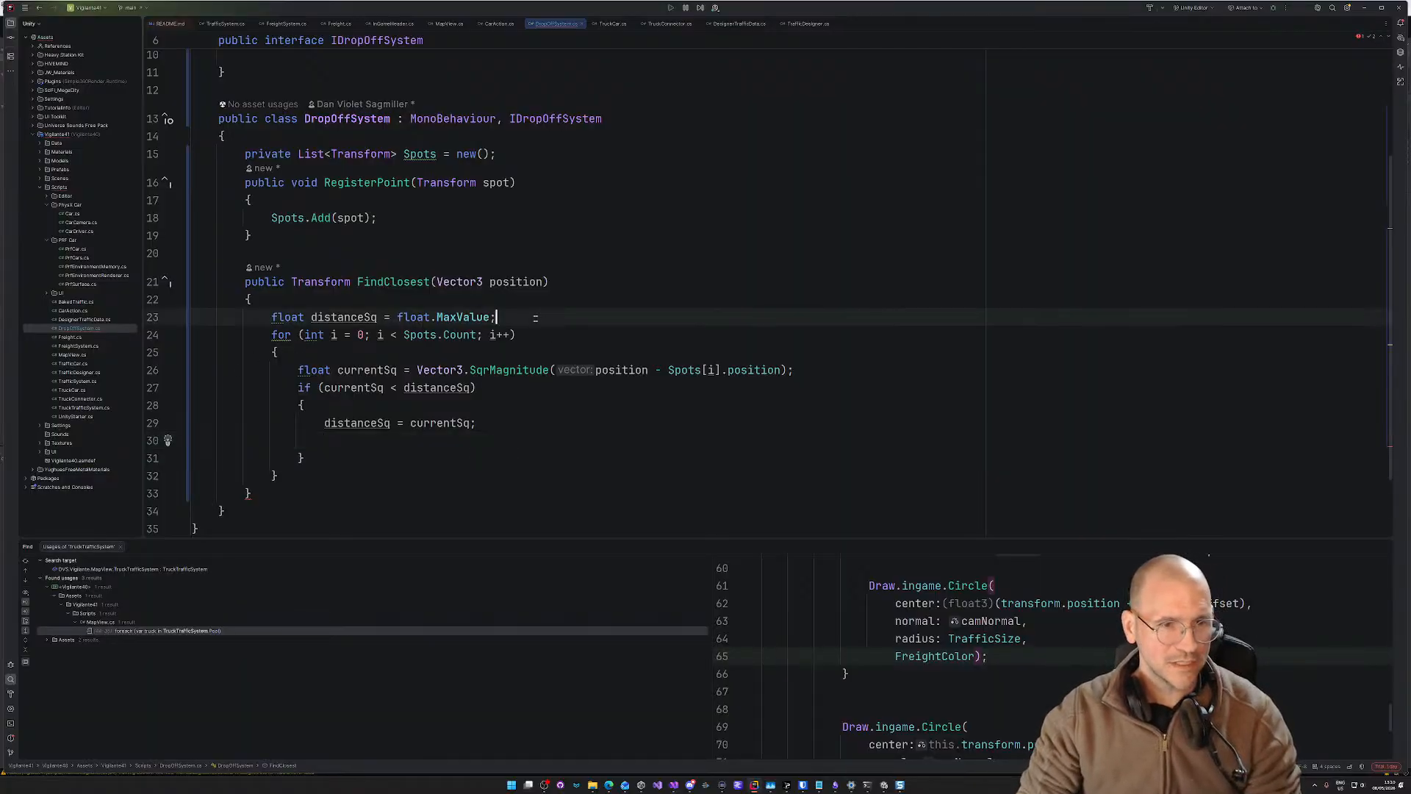
key("Return")
type("i")
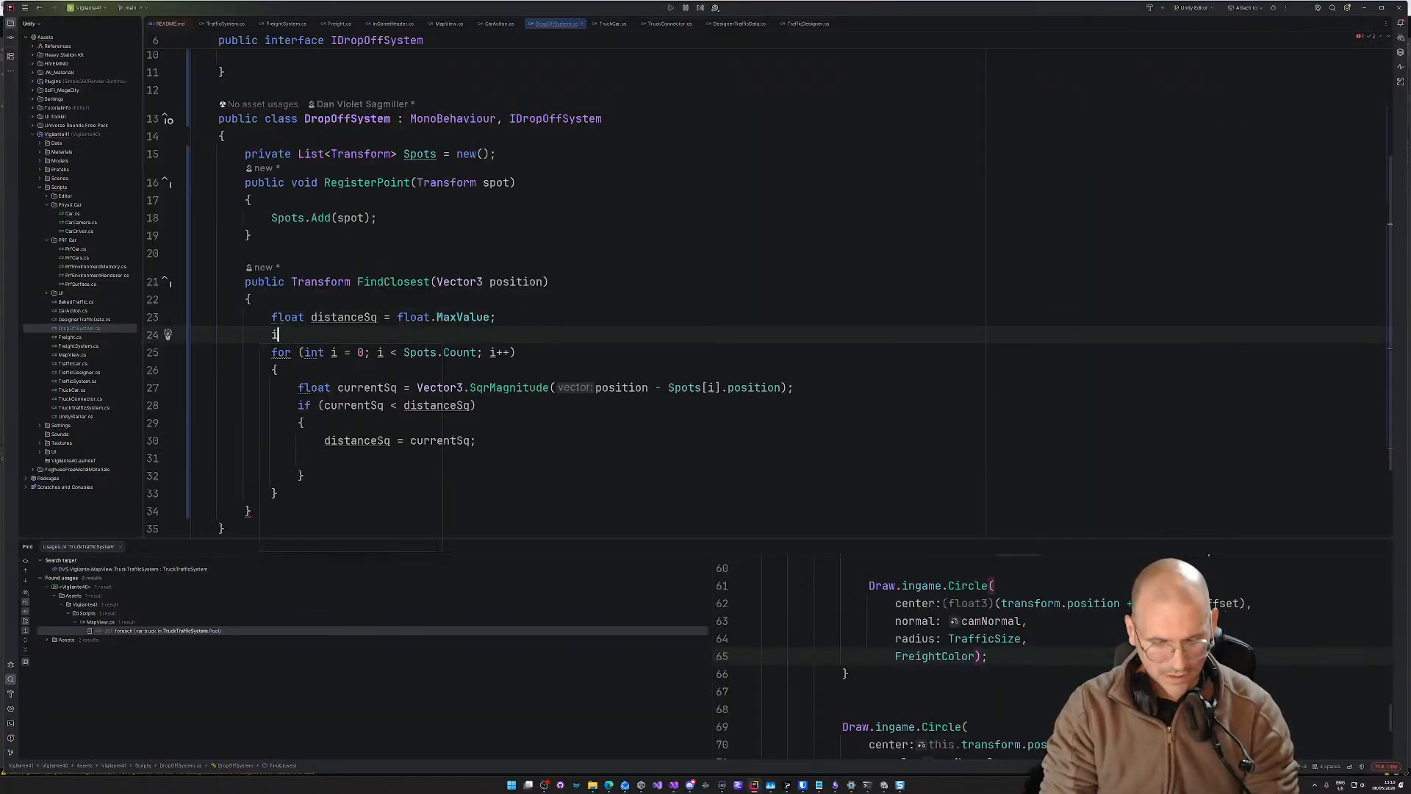
type("nt select")
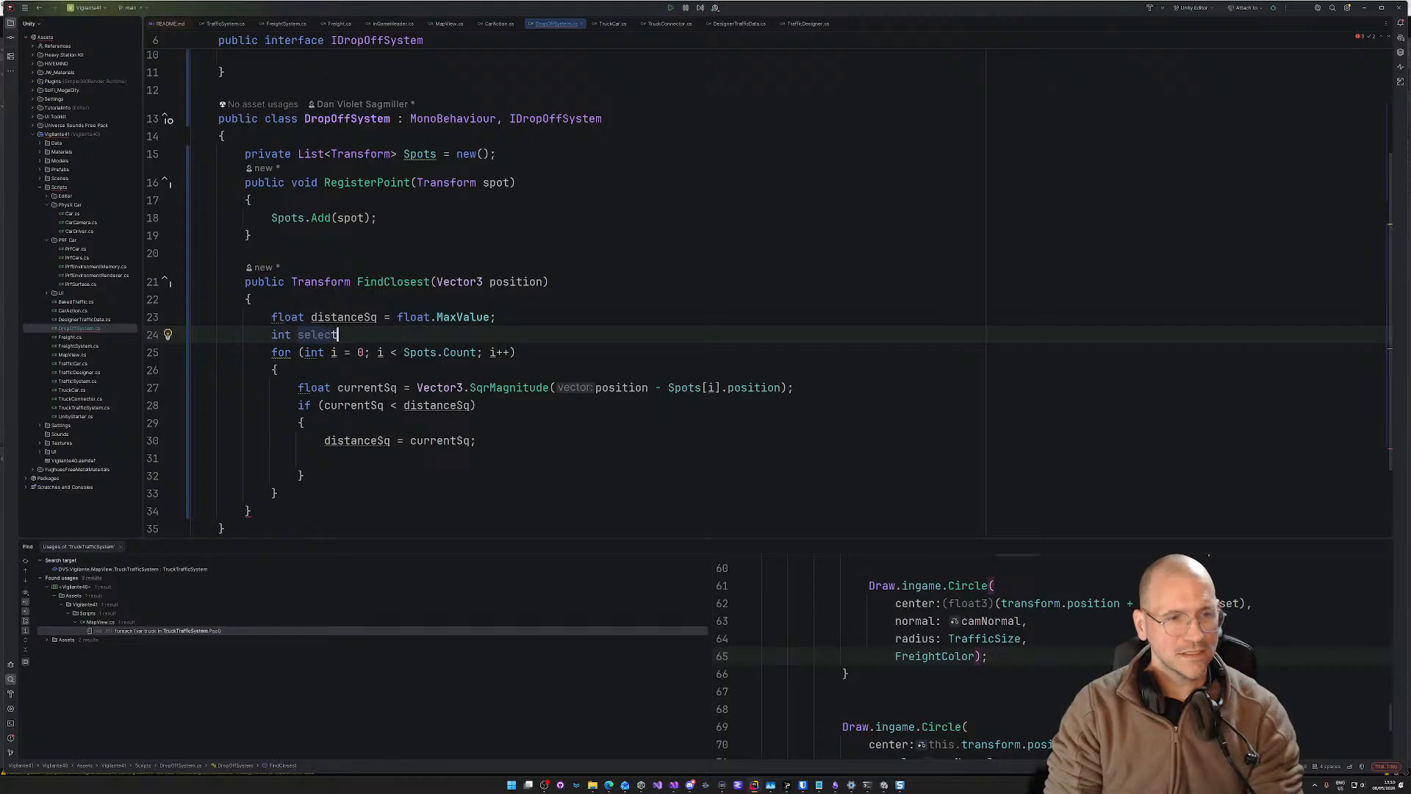
type("edIndex = -1;")
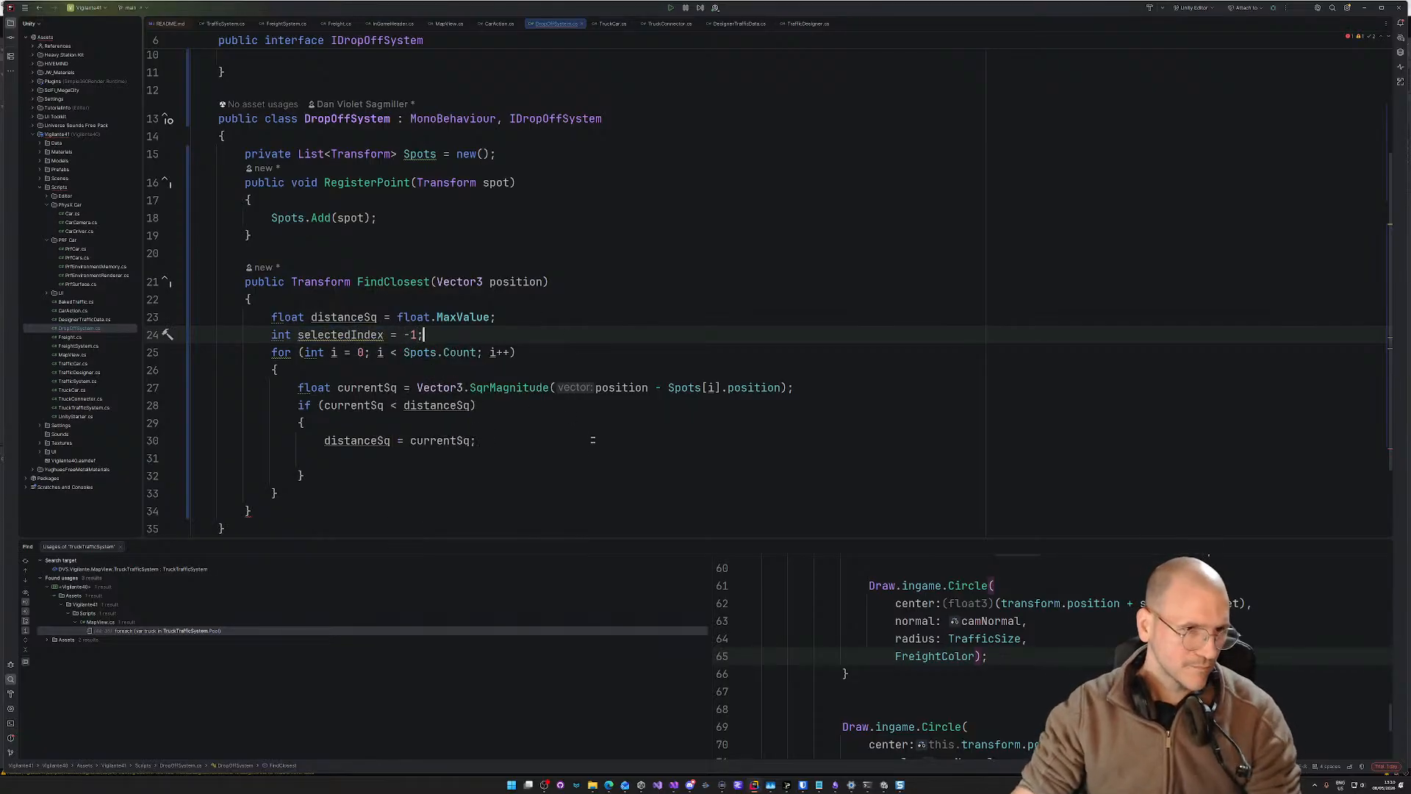
Step: Assign i to selectedIndex on the empty line in the if block, and add two empty lines after the for loop
left_click(391, 457)
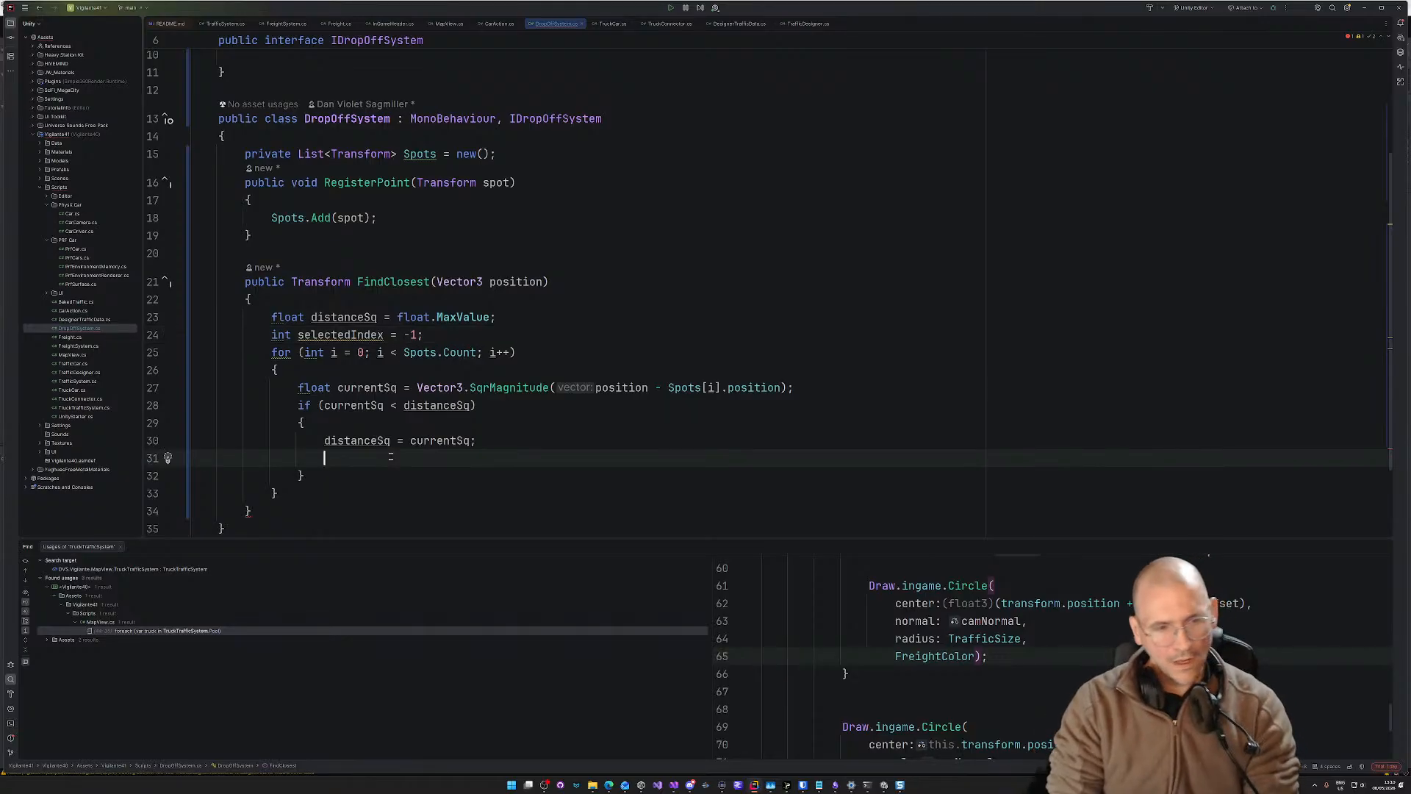
type("s")
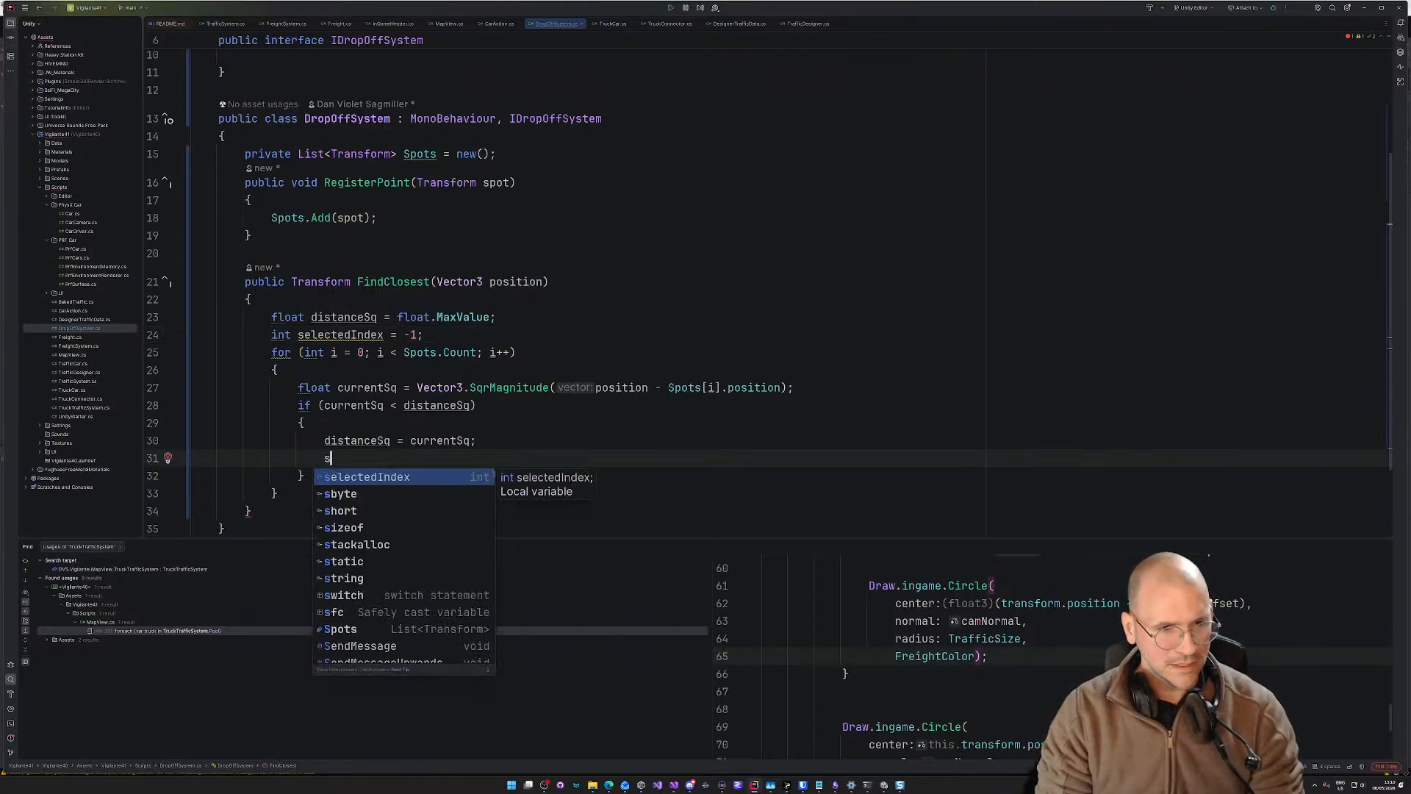
type("electedIndex = i;")
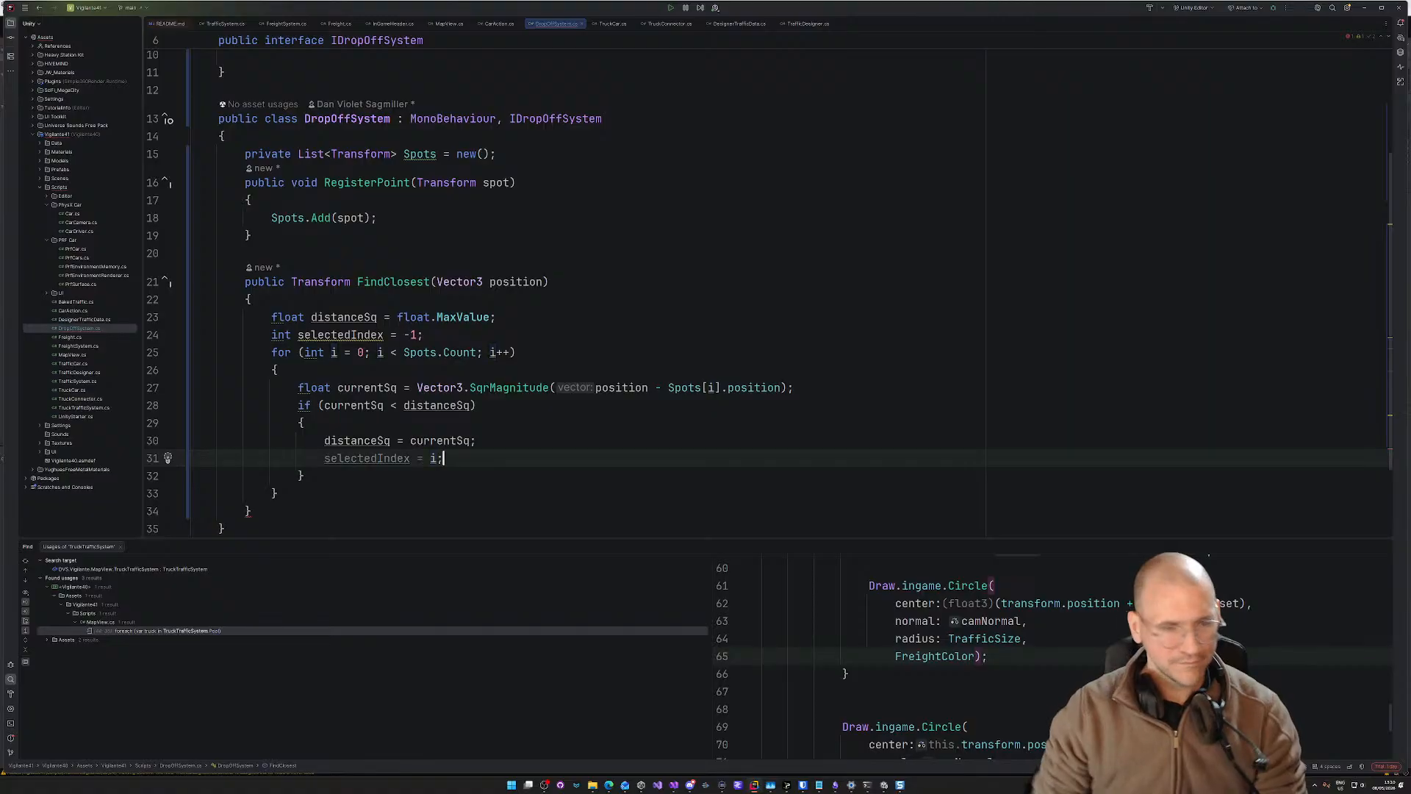
left_click(295, 493)
key("Return")
key("Return")
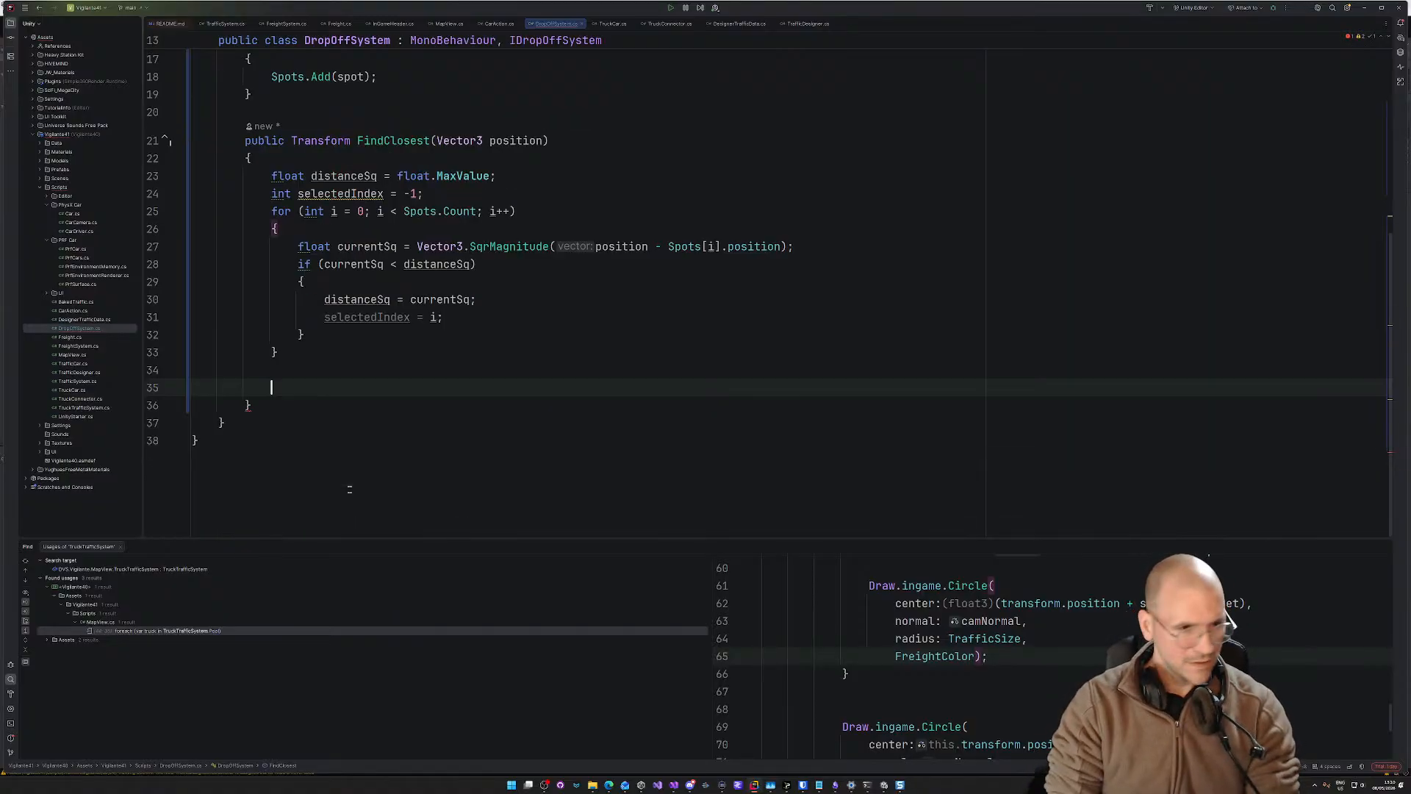
type("if (se")
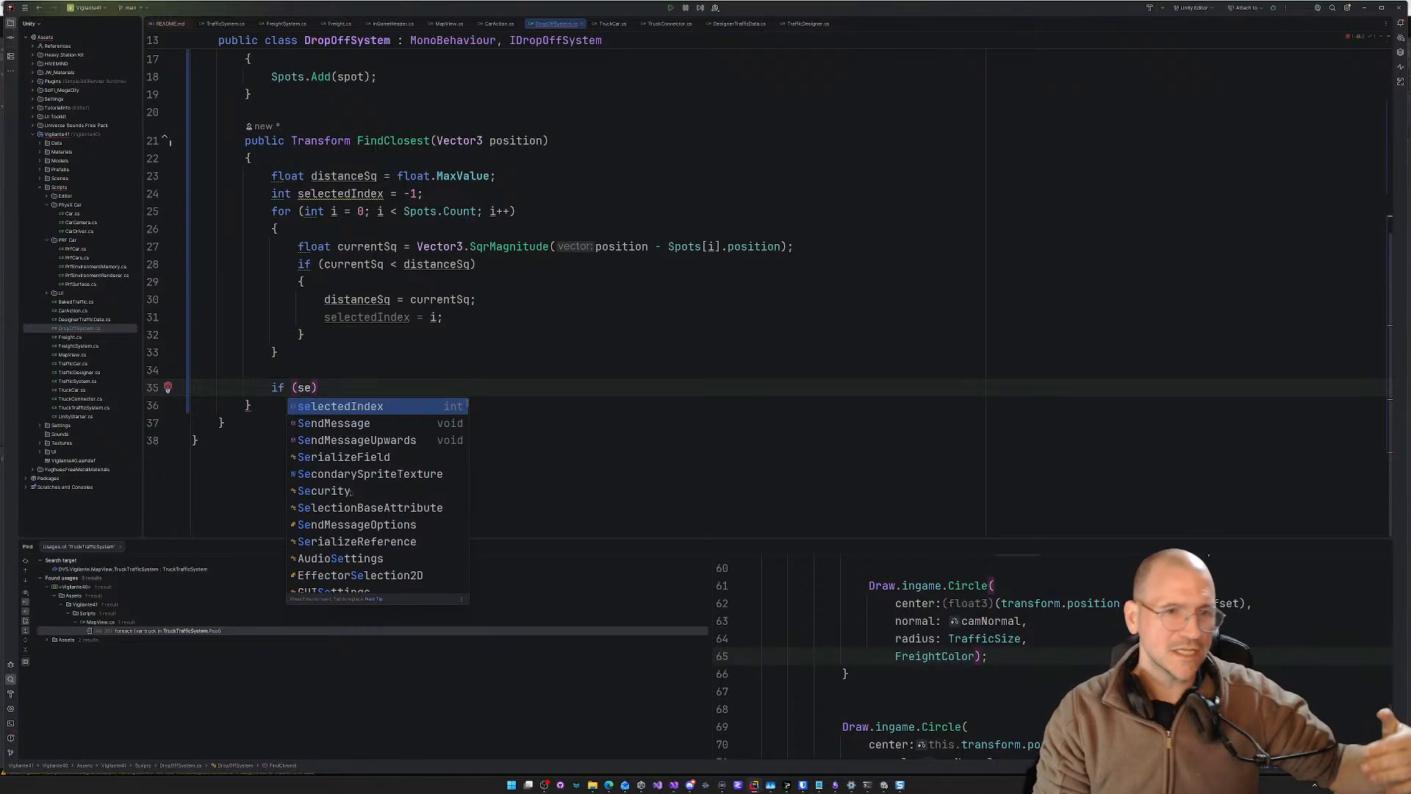
key("BackSpace")
key("BackSpace")
key("BackSpace")
key("BackSpace")
key("BackSpace")
key("BackSpace")
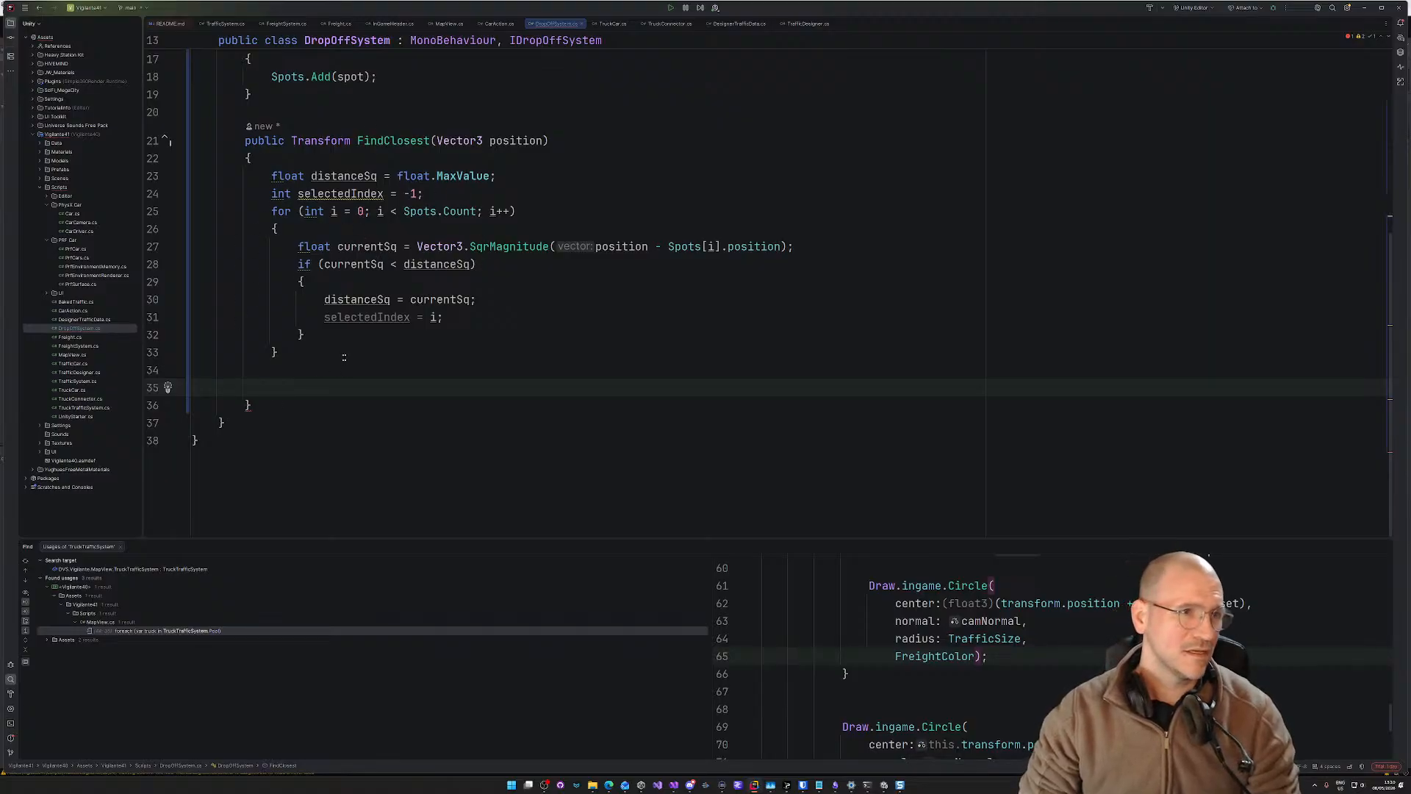
scroll(344, 356, "up", 5)
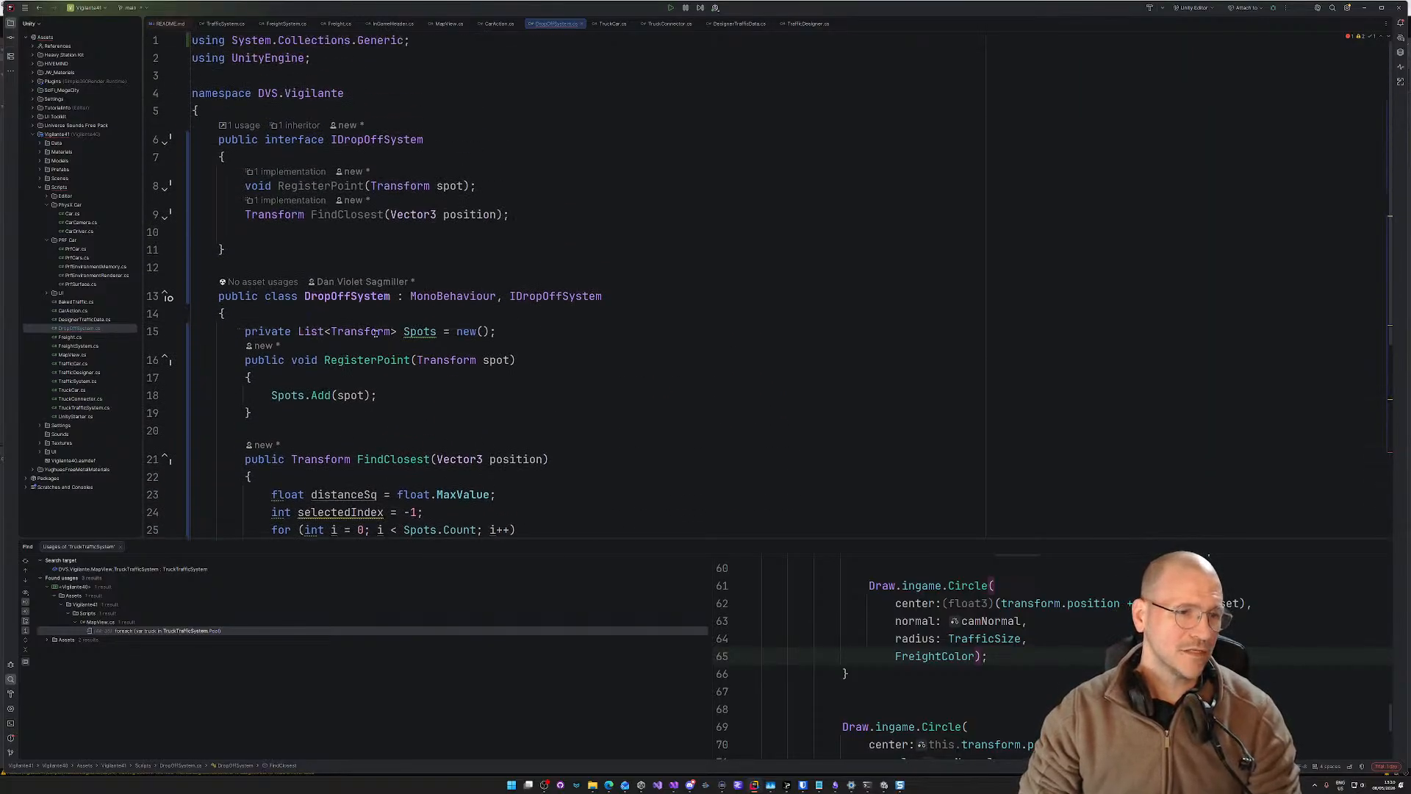
left_click(409, 332)
scroll(499, 416, "down", 5)
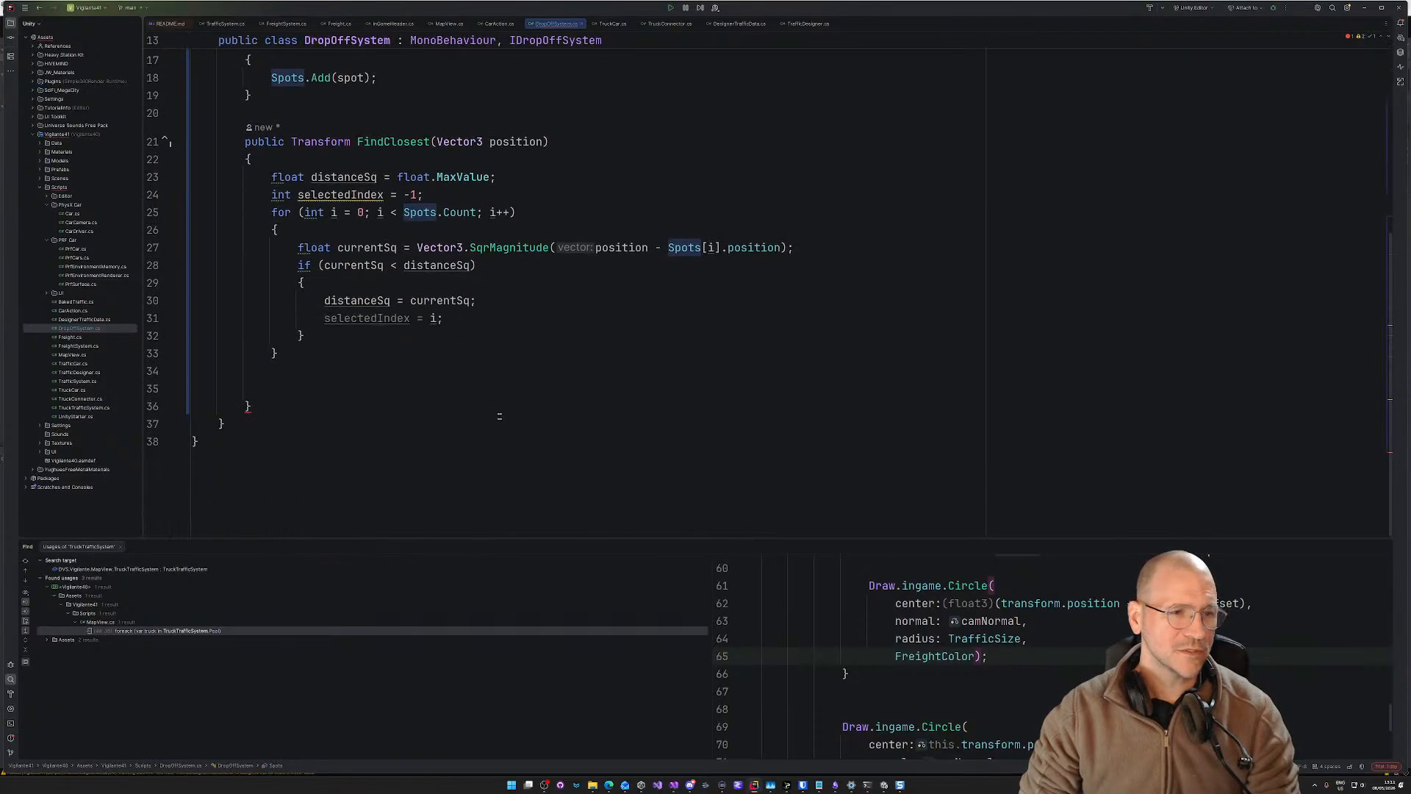
Step: End the FindClosest method below the for loop with the statement return Spots[selectedIndex];
left_click(328, 388)
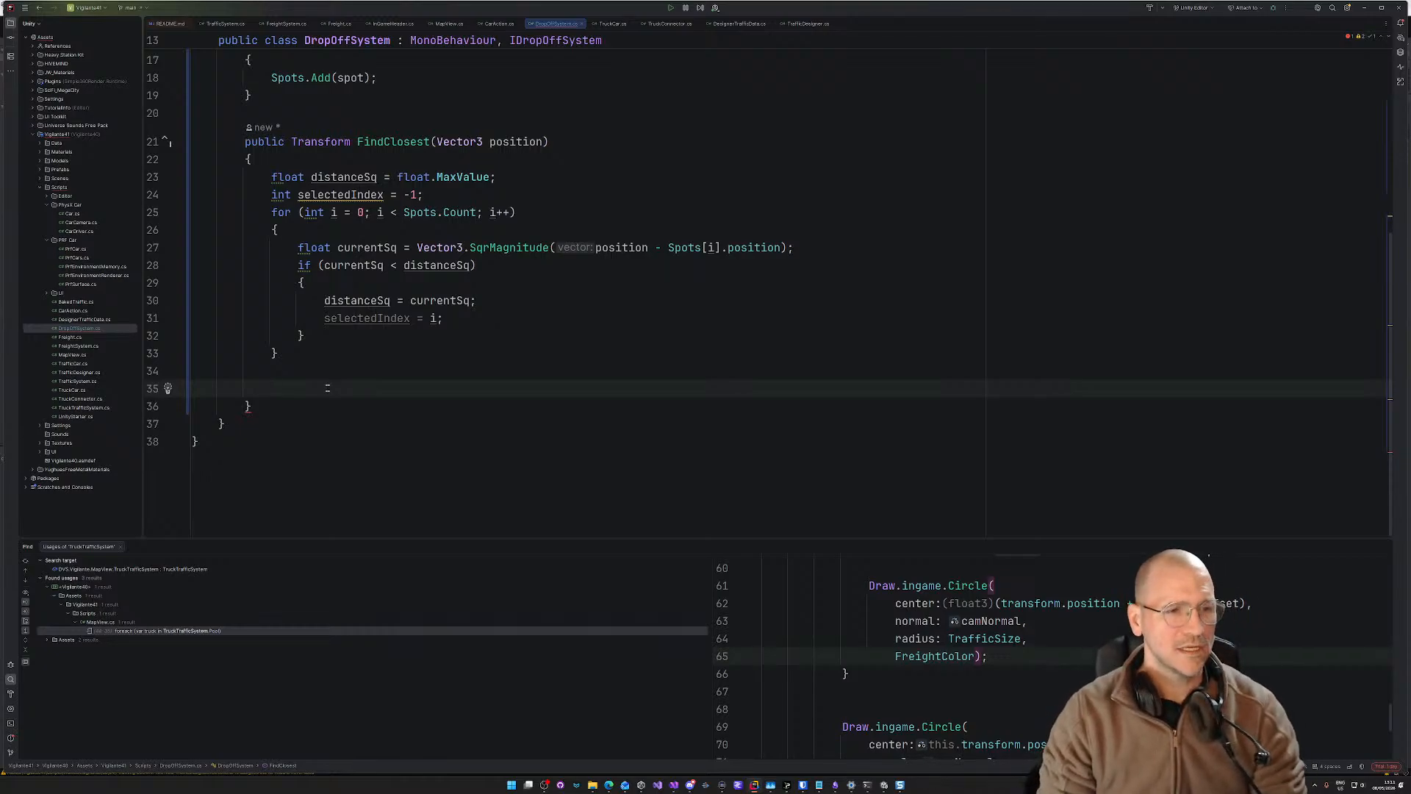
type("return ")
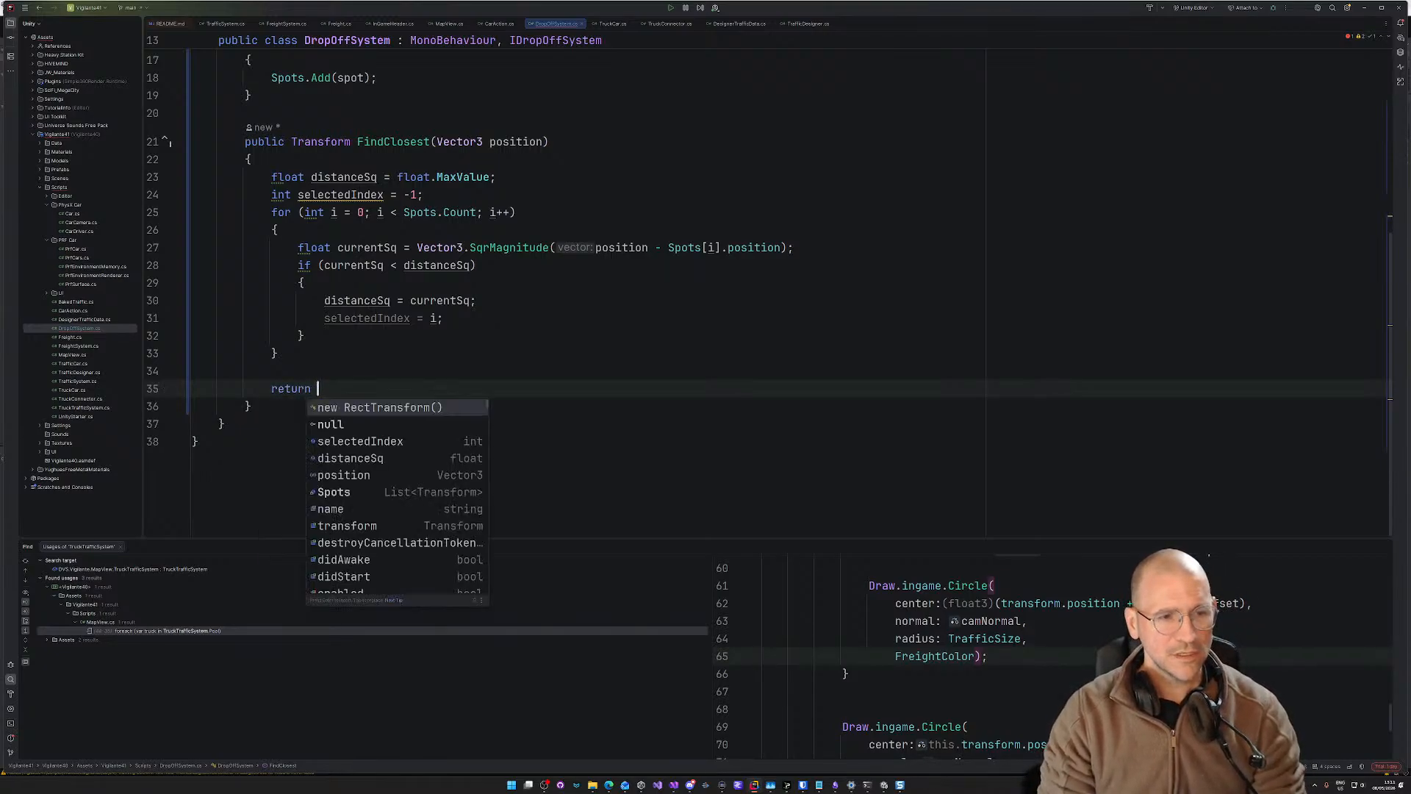
type("Spots[")
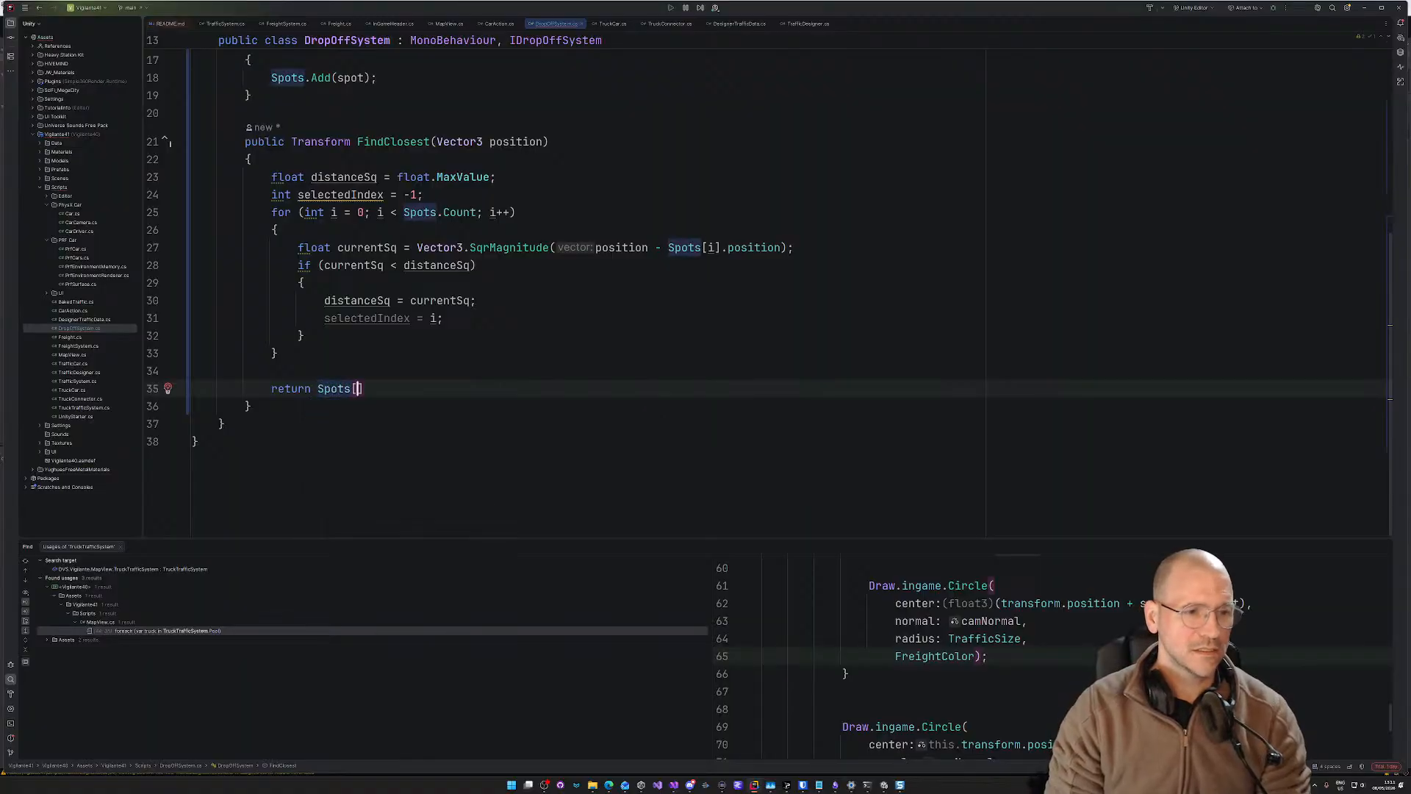
type("selectedIndex]")
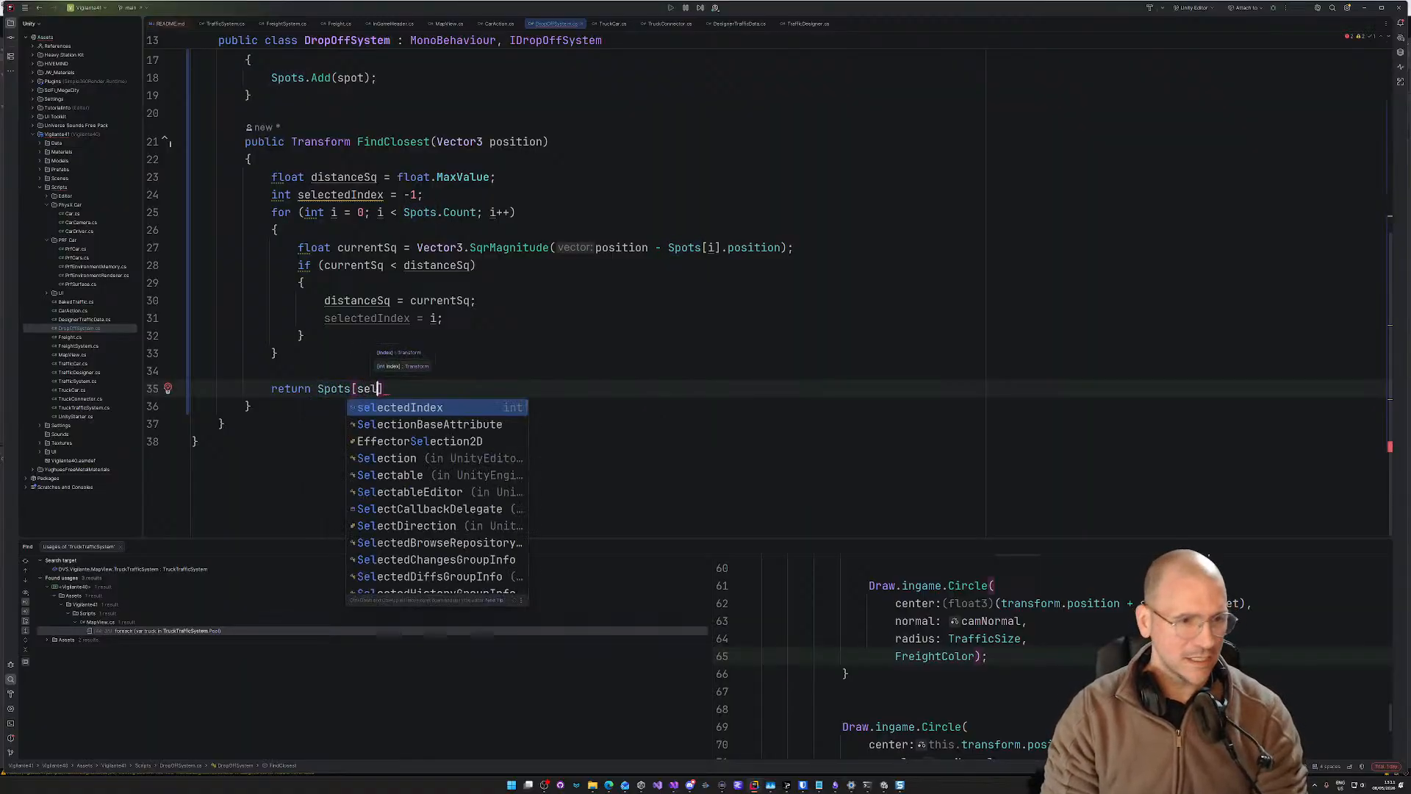
type(";")
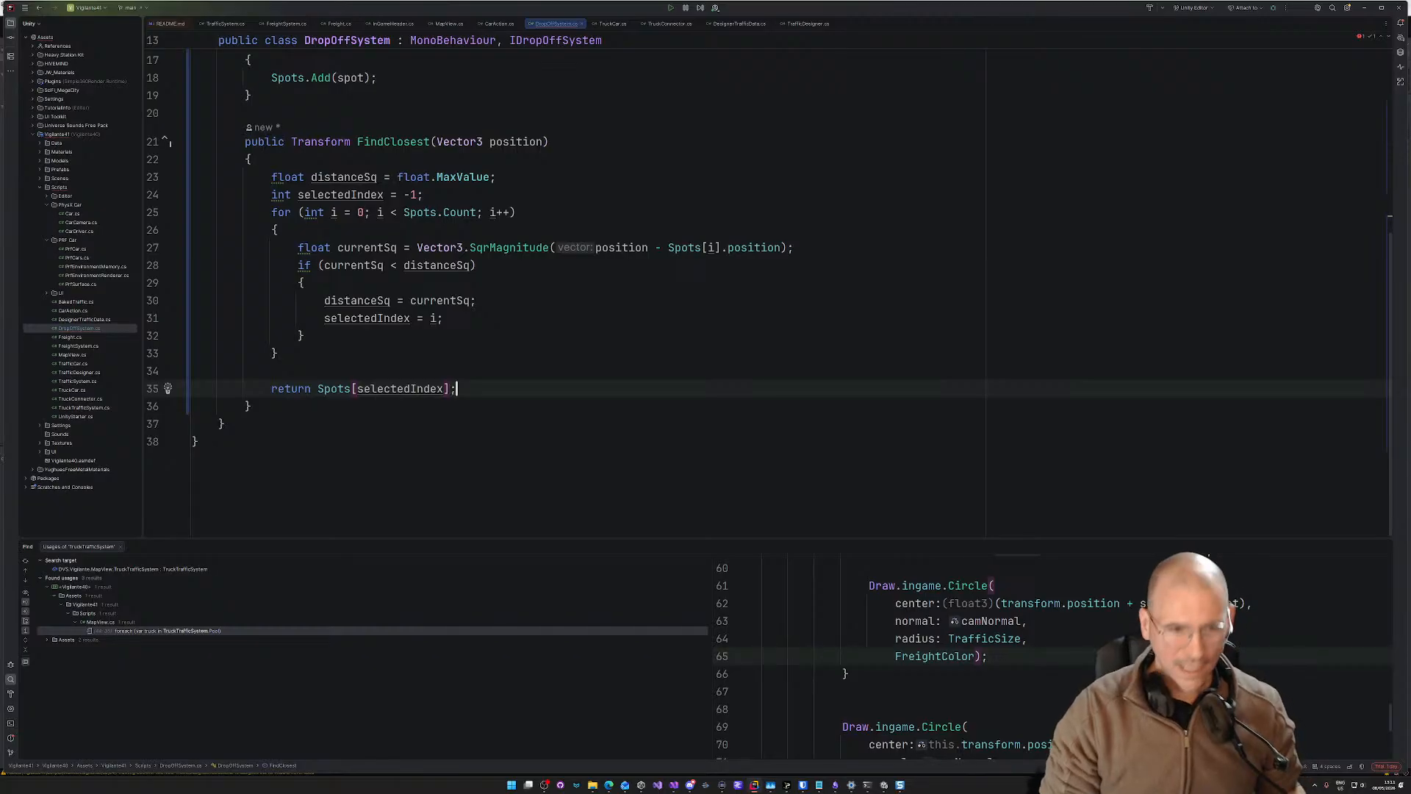
key("Up")
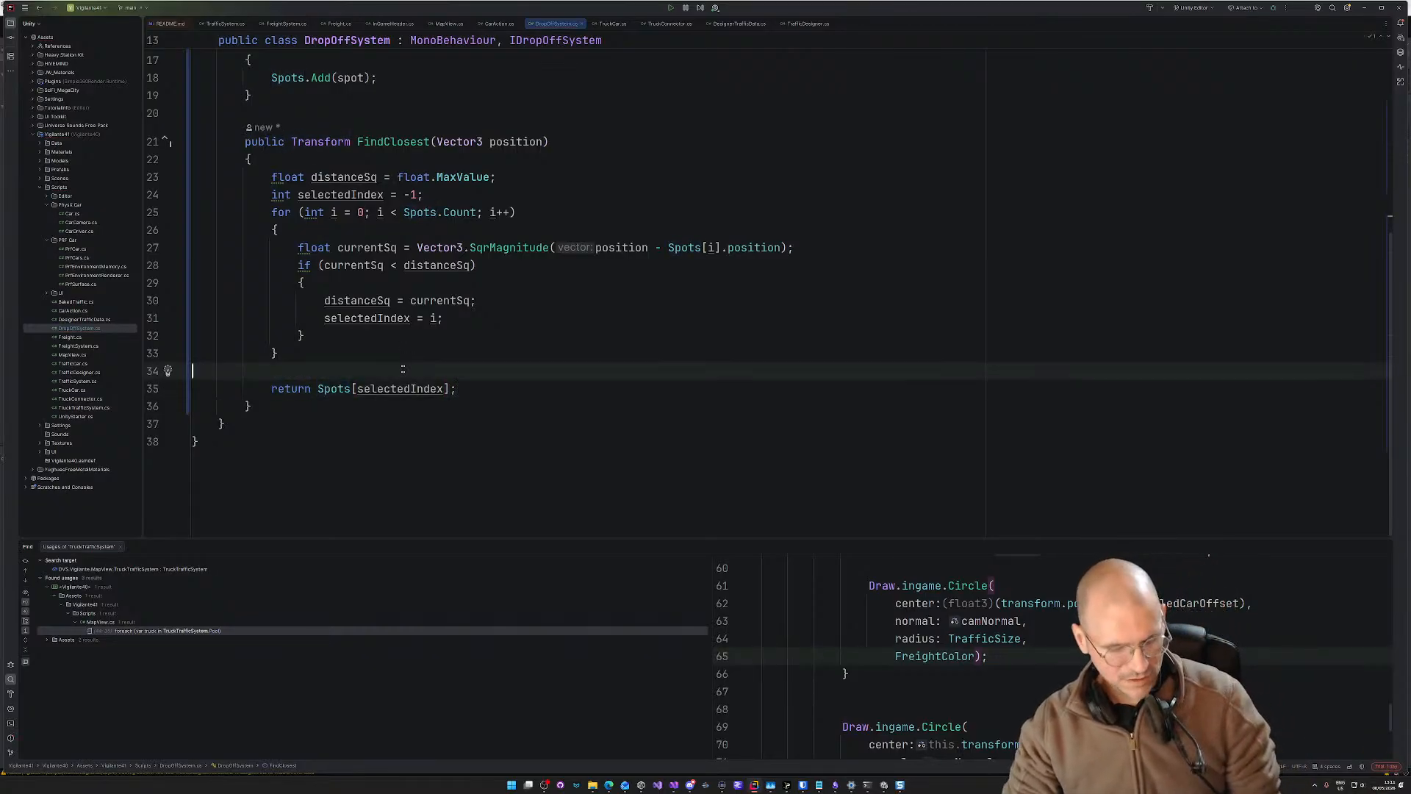
Step: Append the comment "out of range most likely from no DropOffs setup in level" to the return statement in FindClosest
left_click(493, 394)
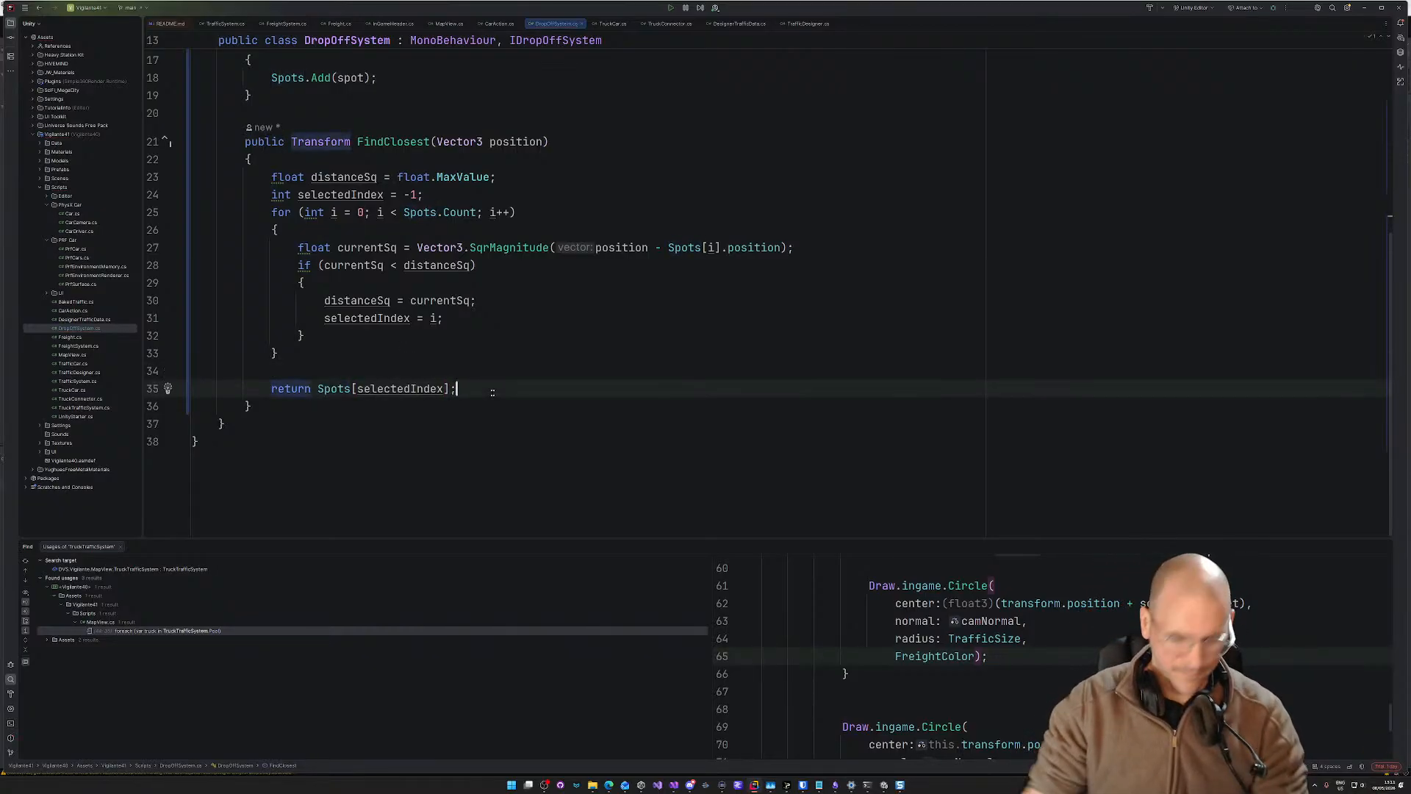
type("//")
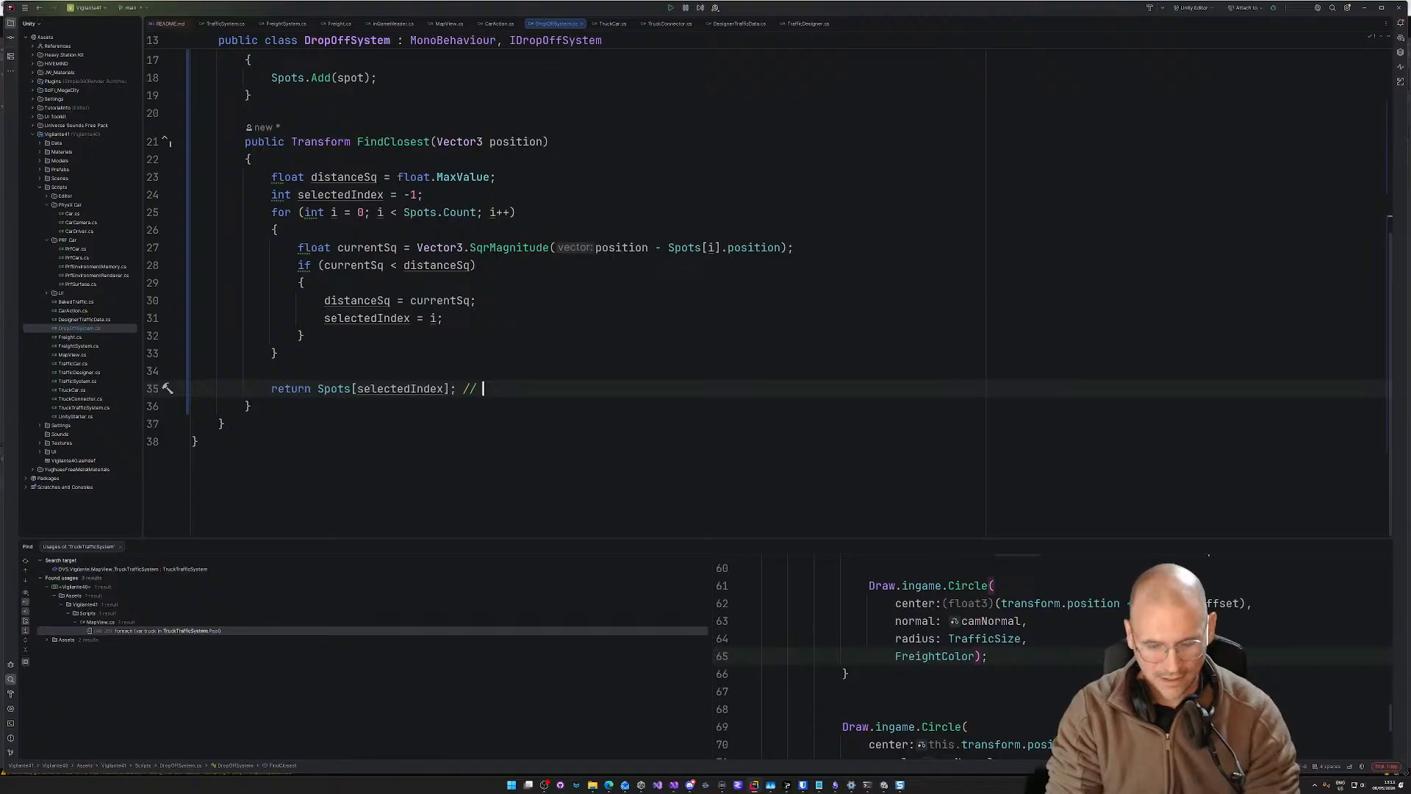
type("ca")
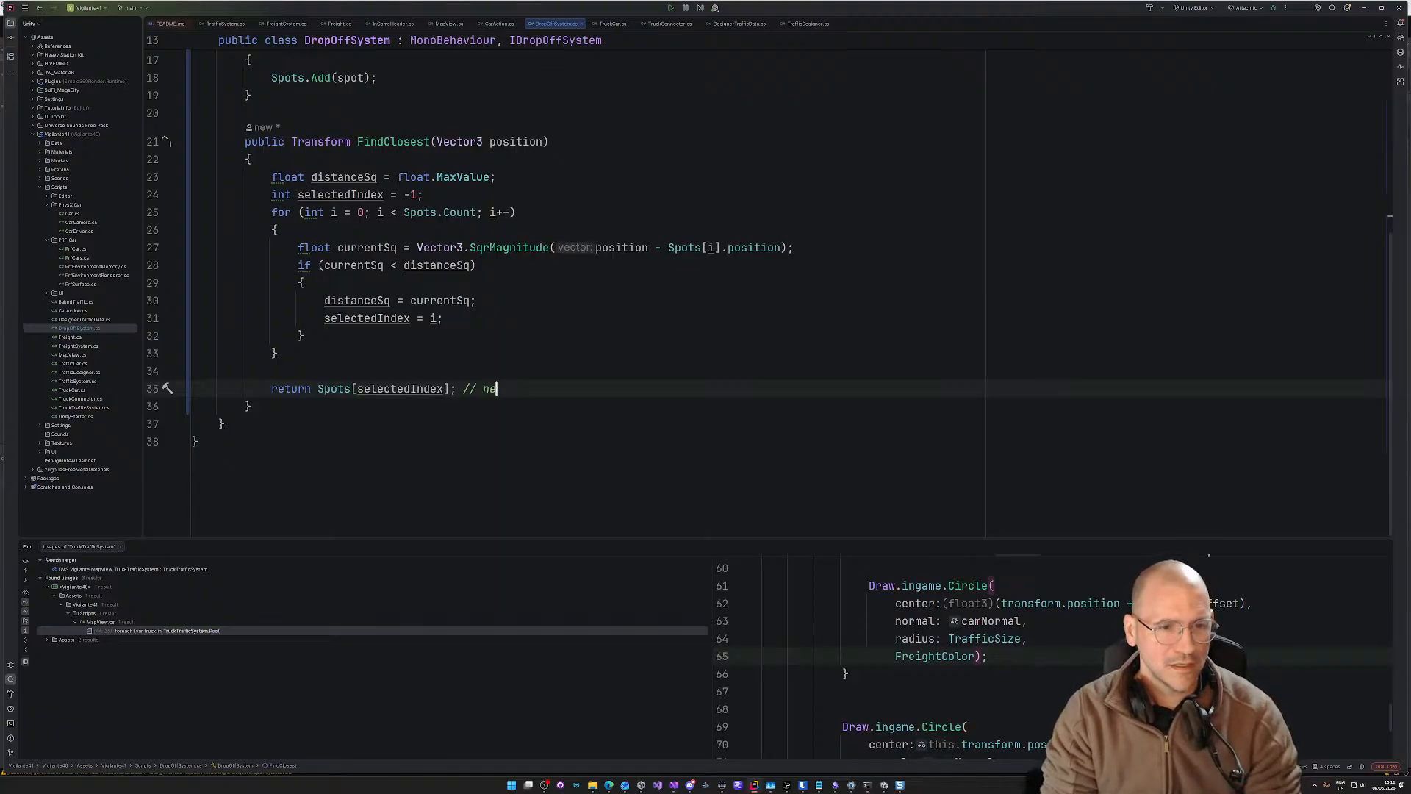
key("BackSpace")
key("BackSpace")
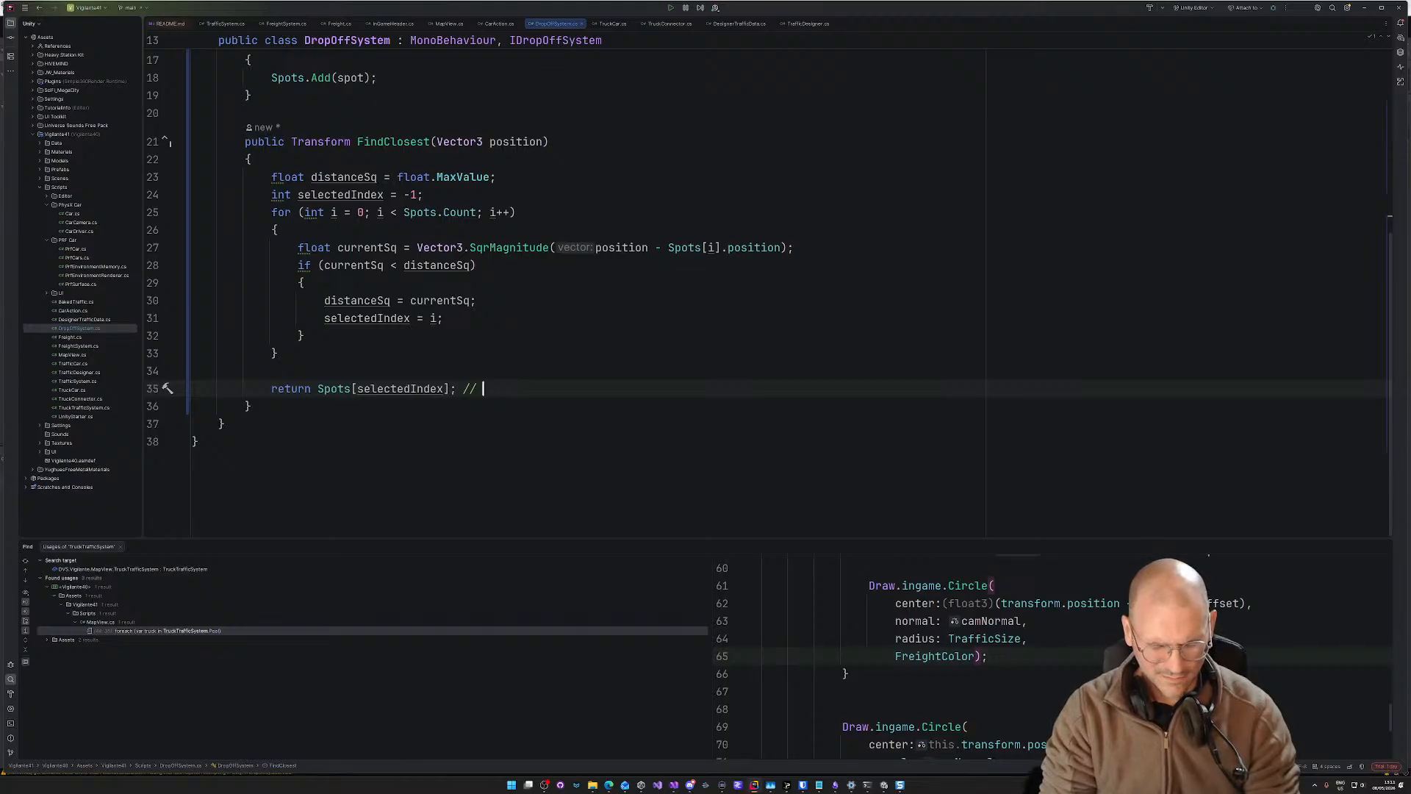
type("out of")
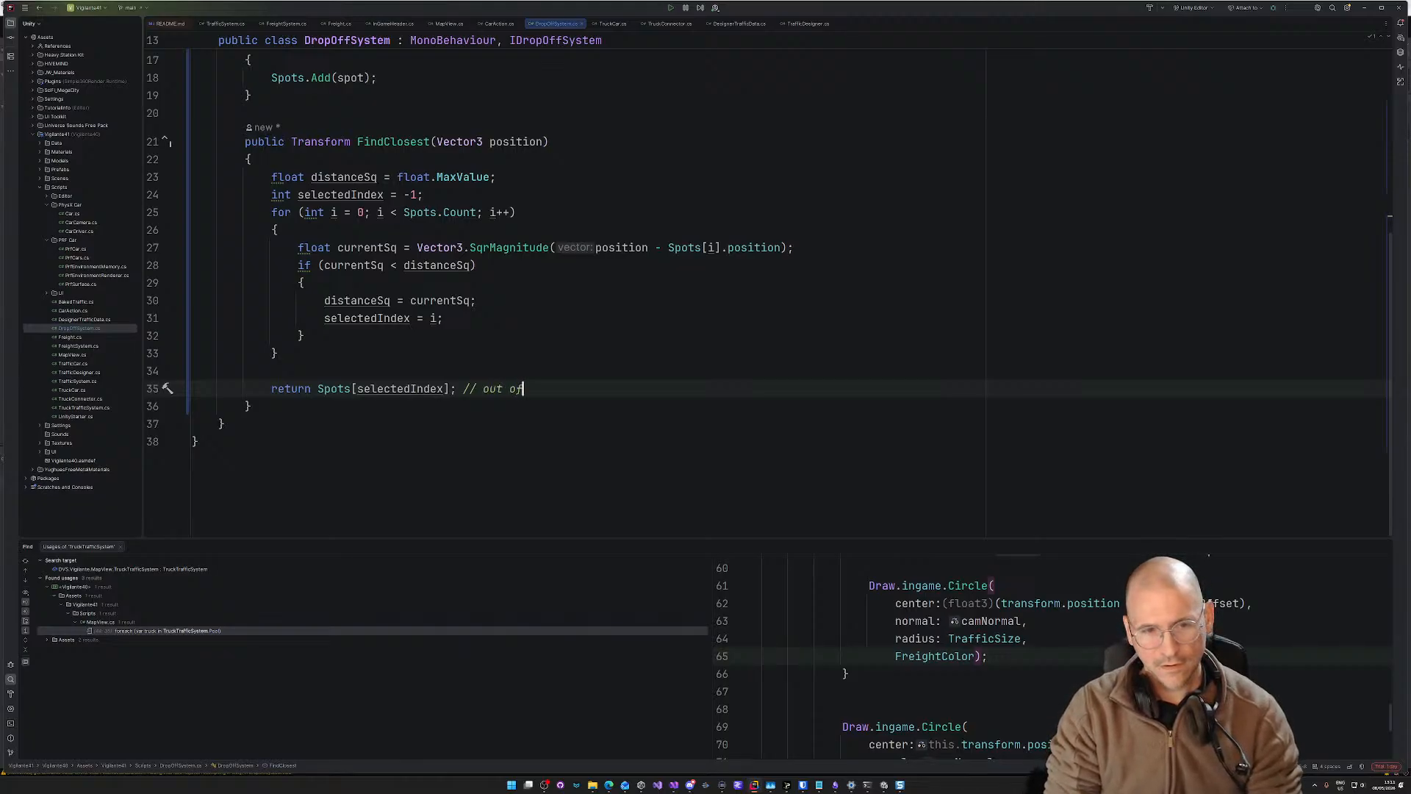
type(" range p")
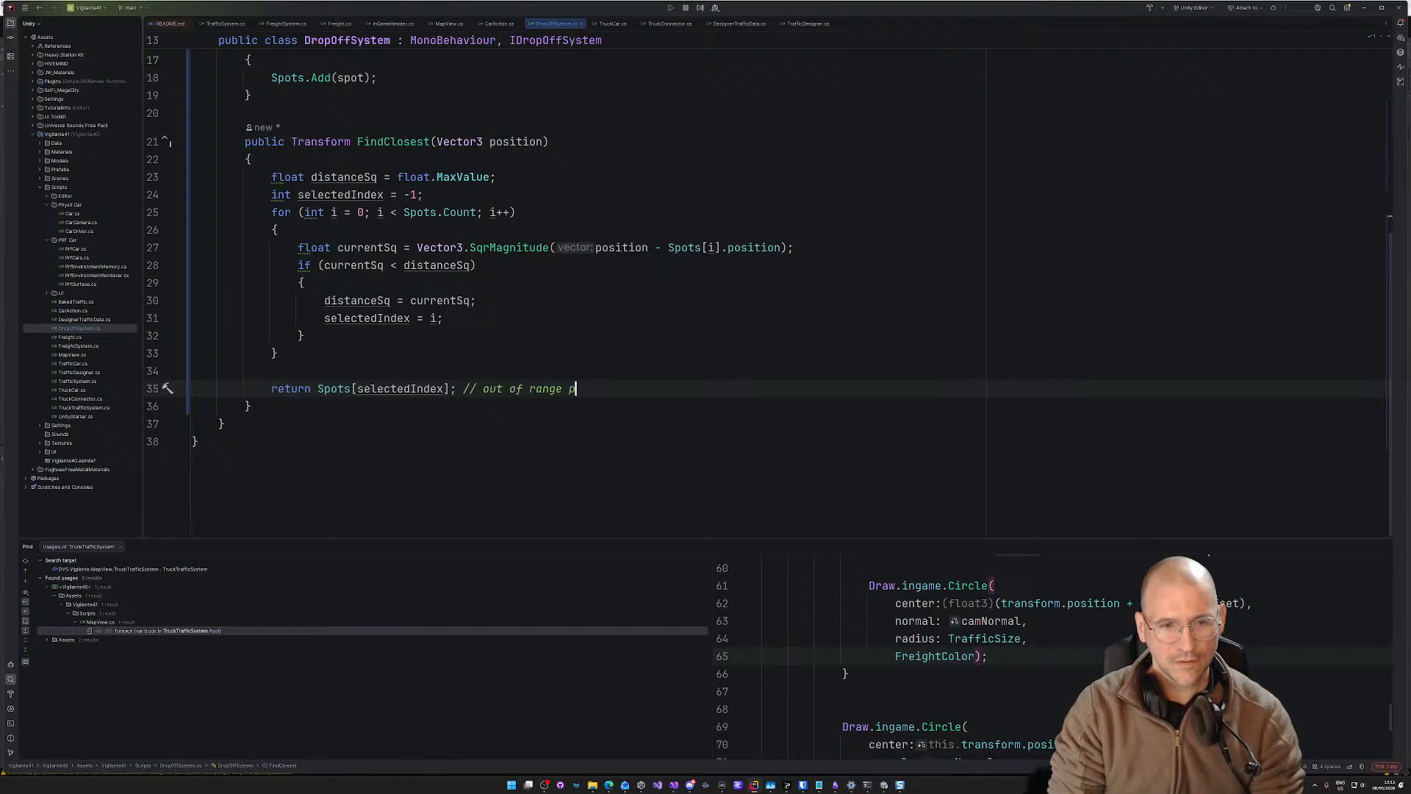
key("BackSpace")
type("most likely")
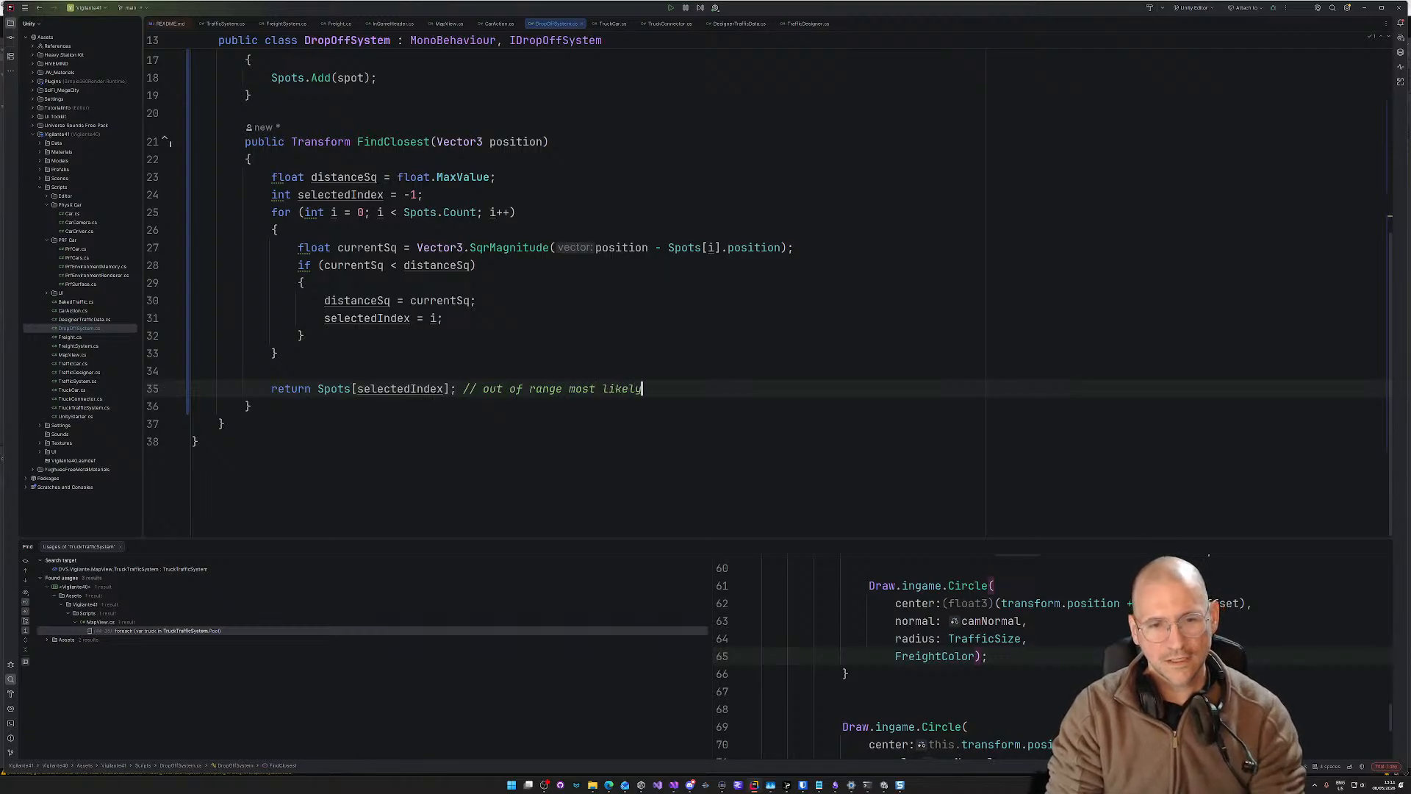
type(" from no ")
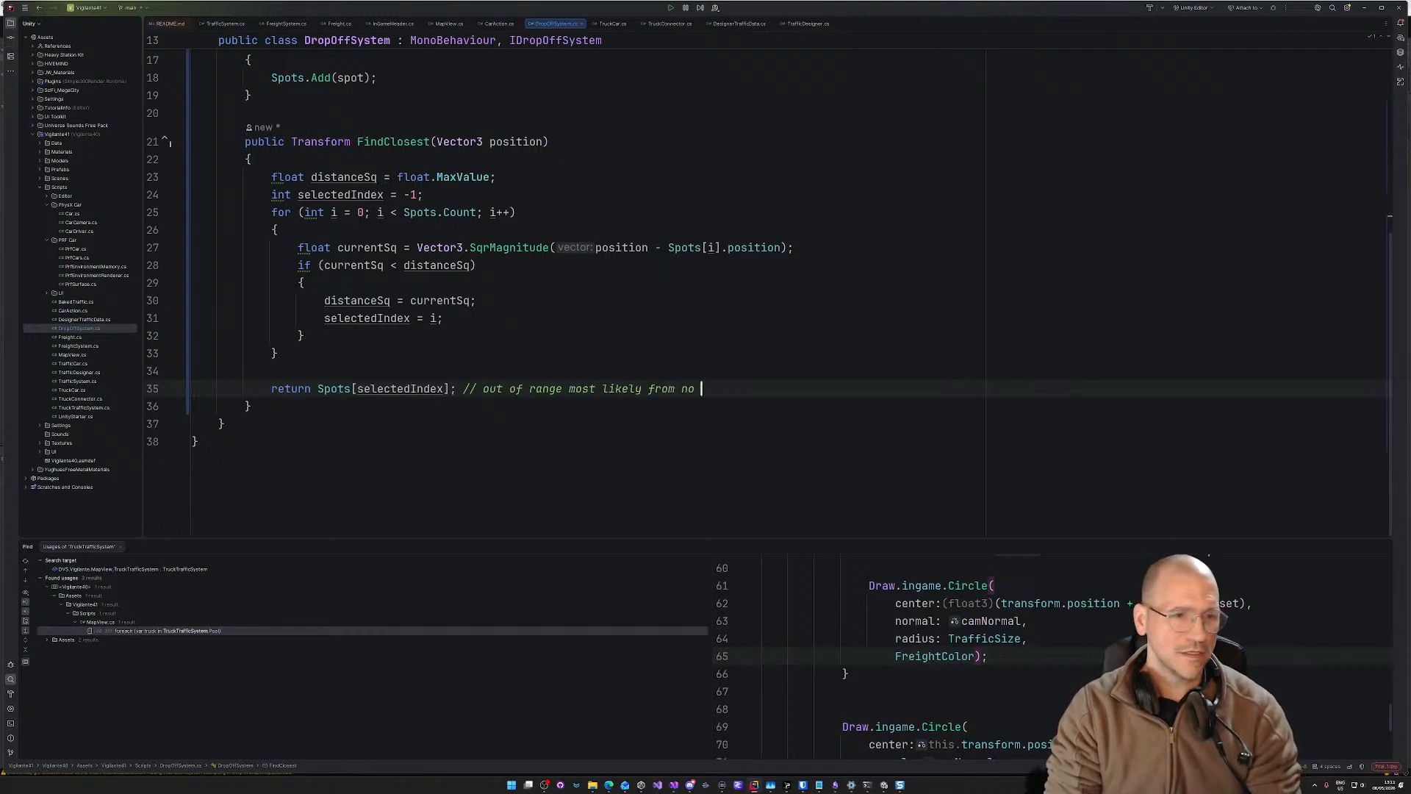
type("DropO")
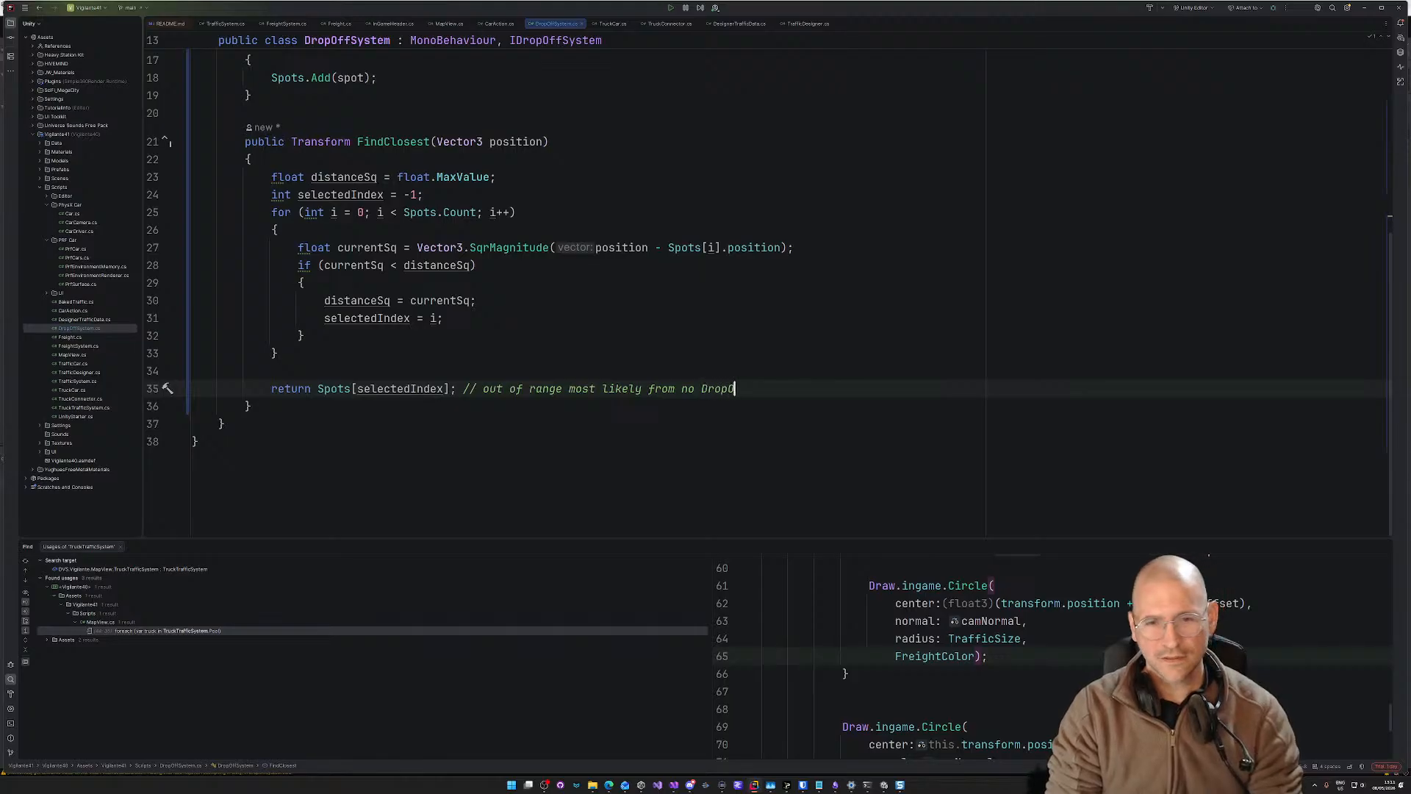
type("ffs setup in level")
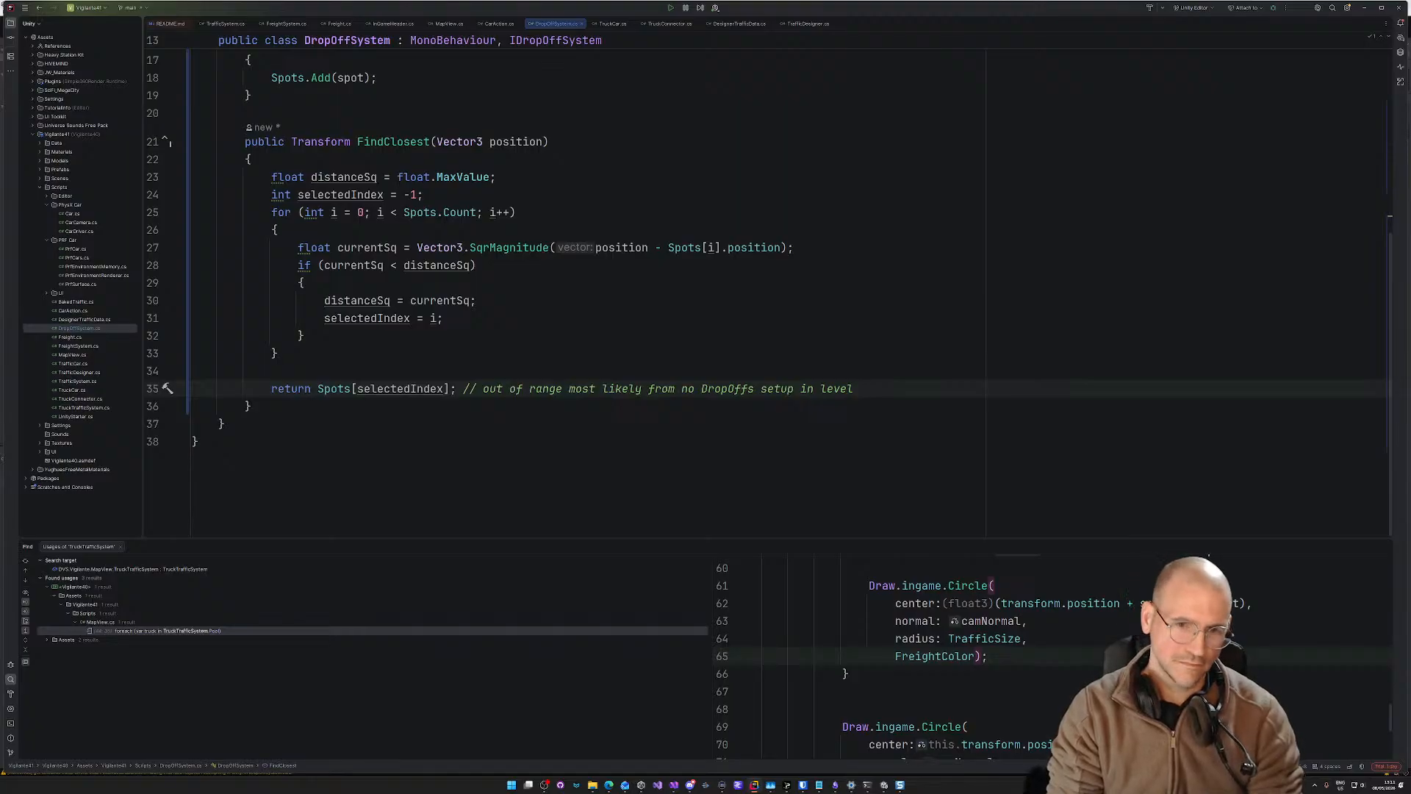
Step: Review the IDropOffSystem interface and the DropOffSystem class from the using lines to the FindClosest return statement
left_click(527, 351)
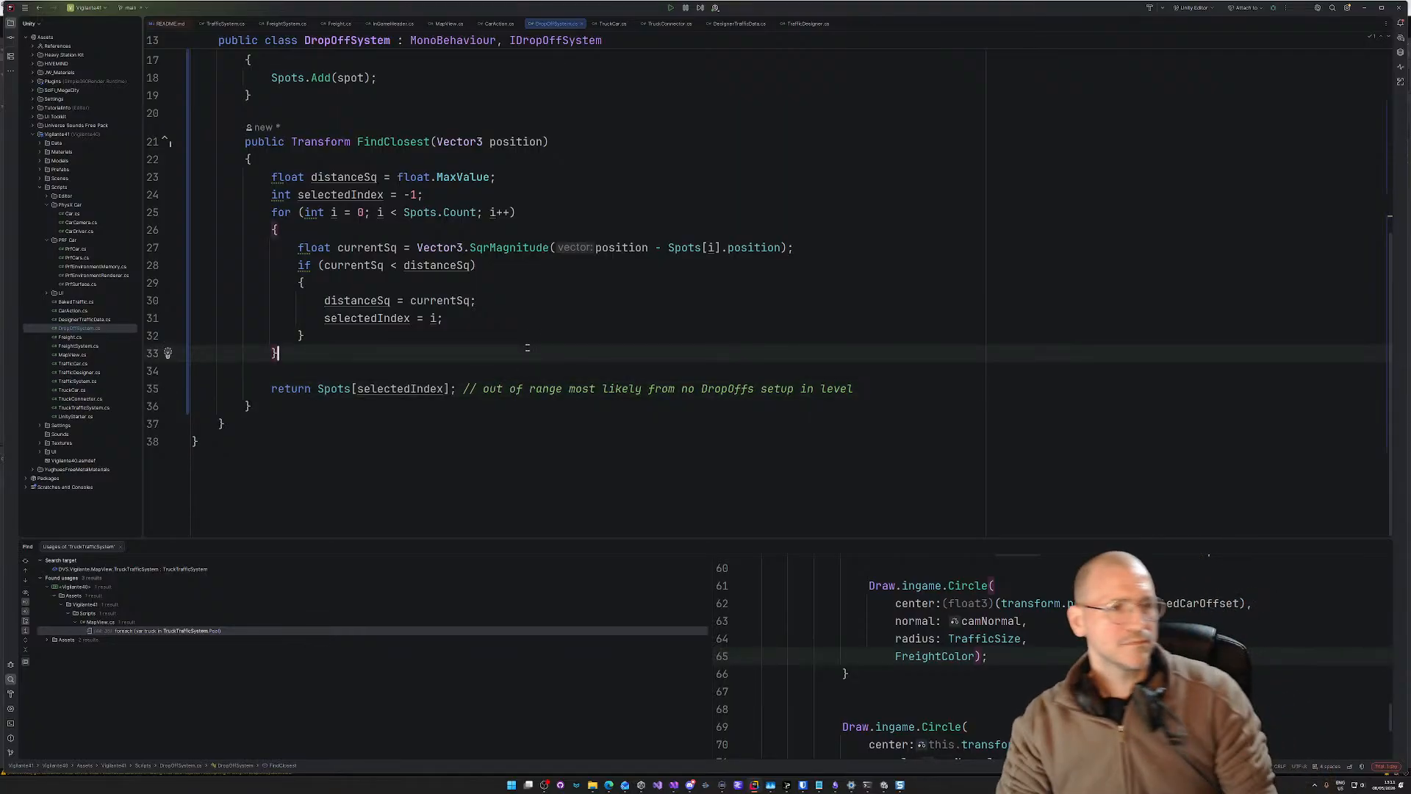
left_click_drag(528, 348, 528, 344)
scroll(530, 346, "up", 6)
scroll(532, 349, "down", 6)
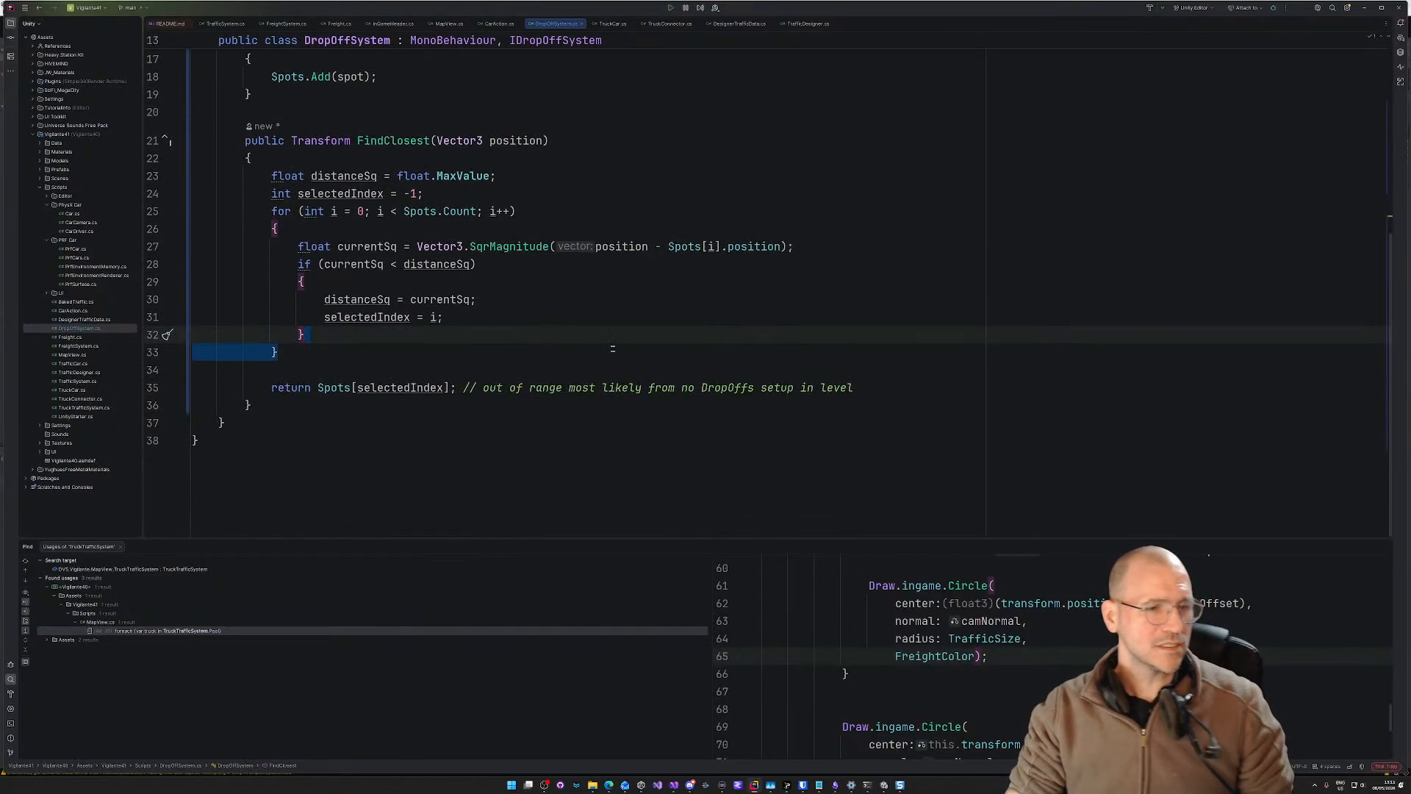
left_click(625, 339)
scroll(625, 338, "up", 5)
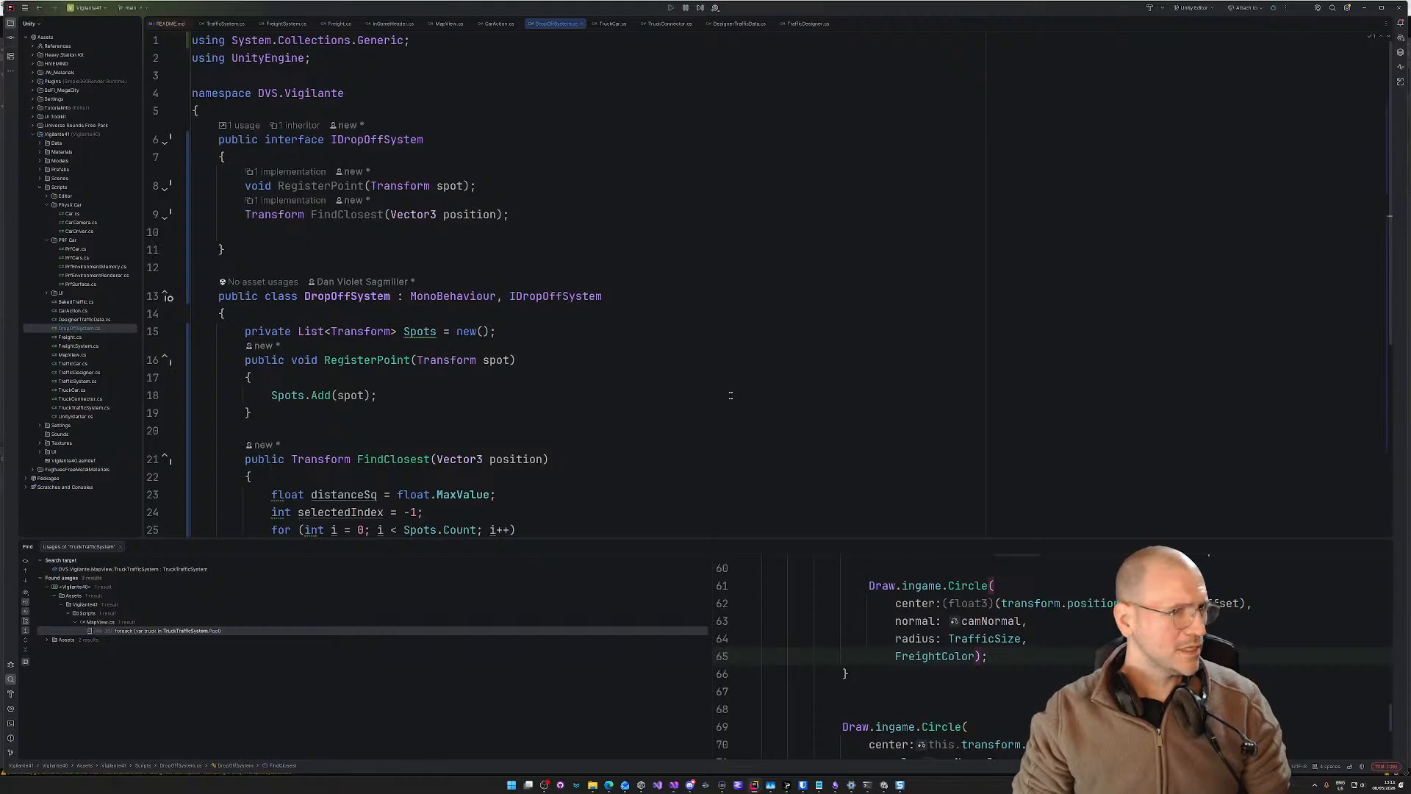
scroll(730, 396, "down", 5)
scroll(726, 403, "up", 5)
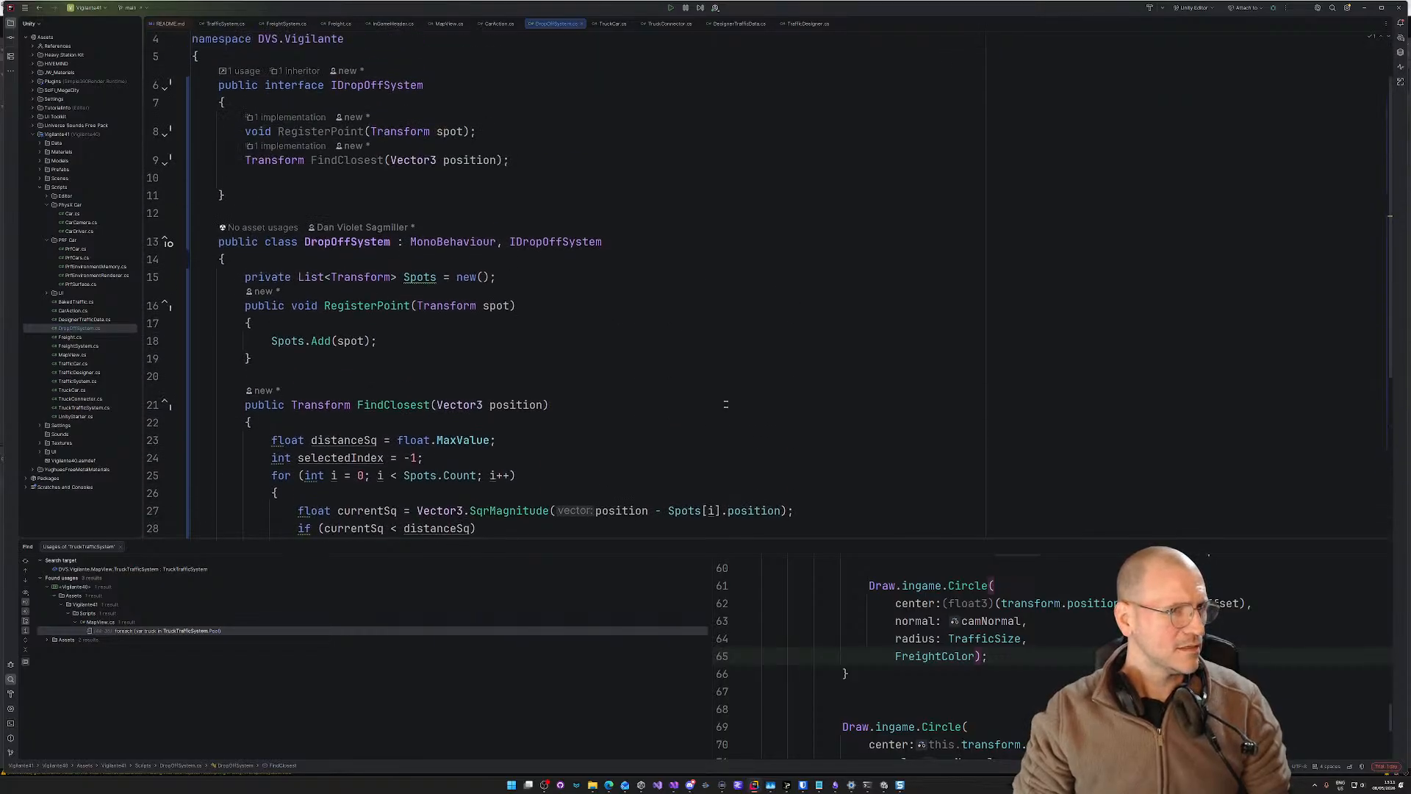
scroll(726, 403, "down", 5)
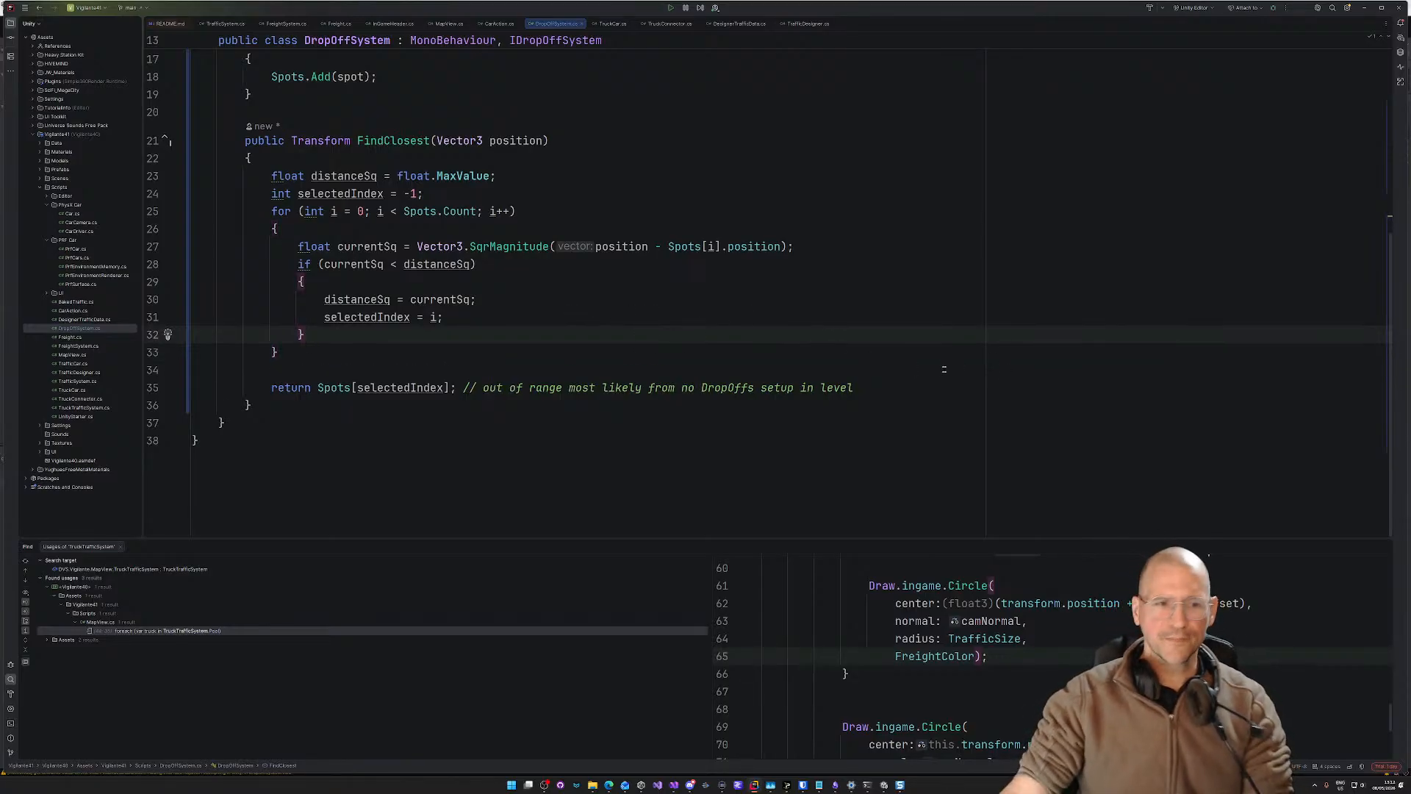
Step: Switch to Unity and create an empty child object named Drop Off under the Systems object
key("alt+Tab")
key("alt+Tab")
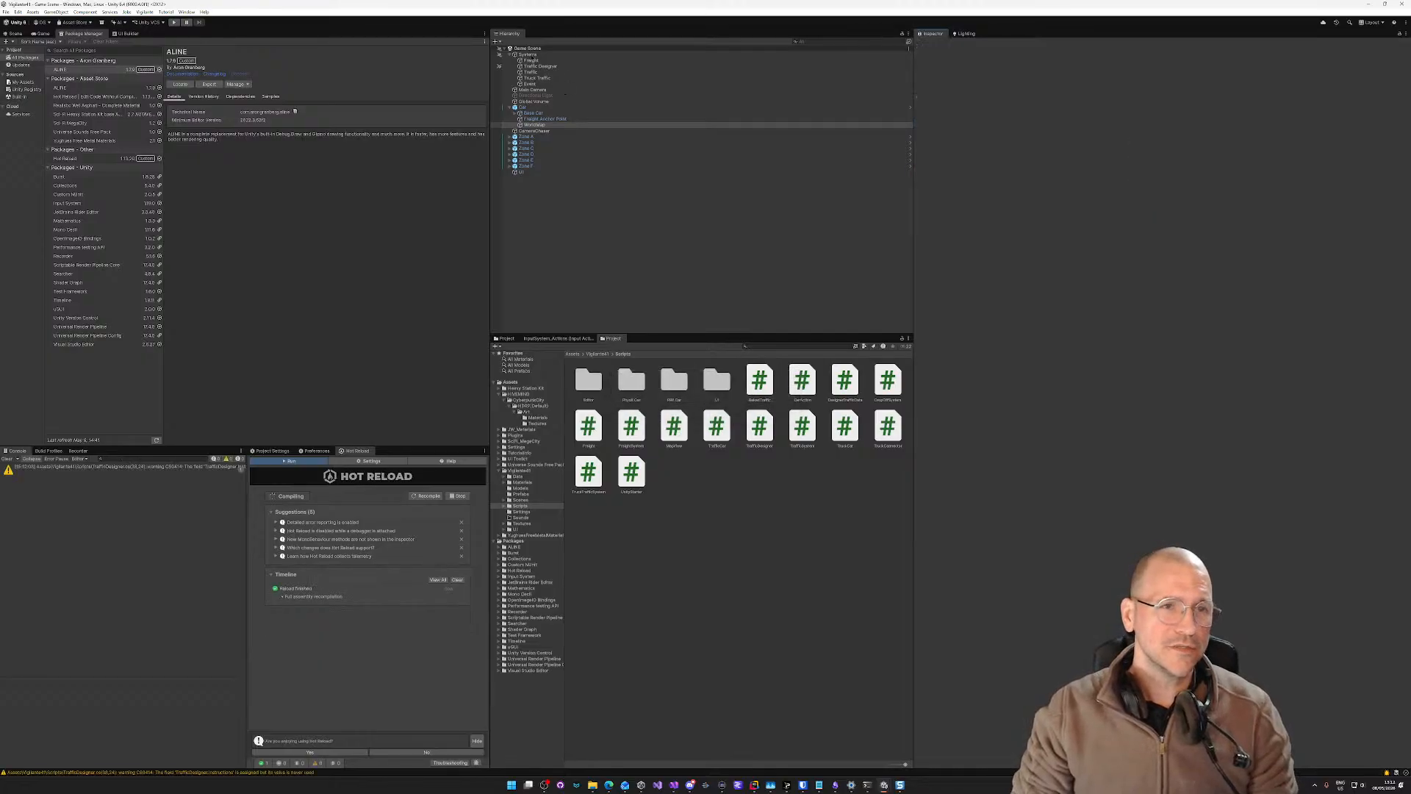
right_click(530, 55)
left_click(531, 56)
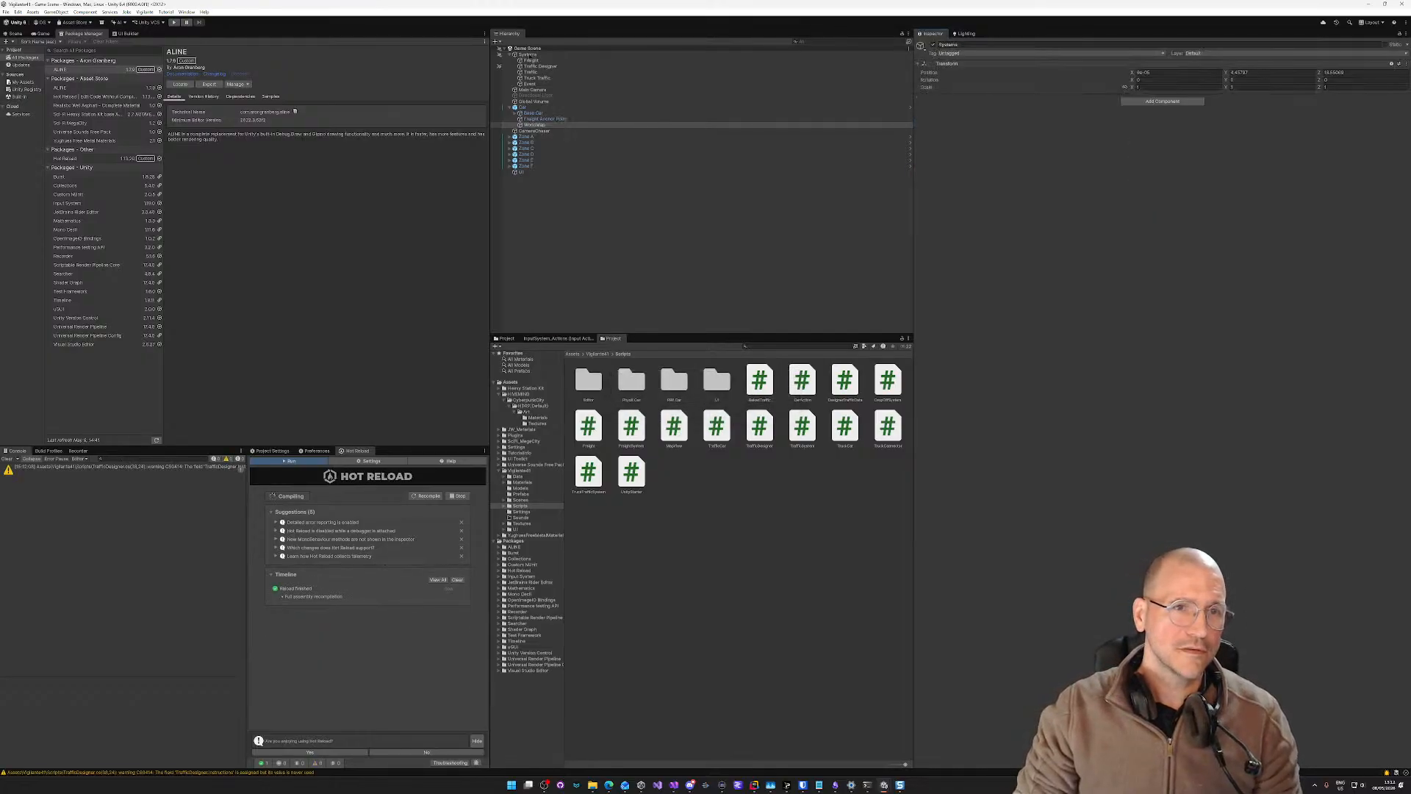
right_click(528, 55)
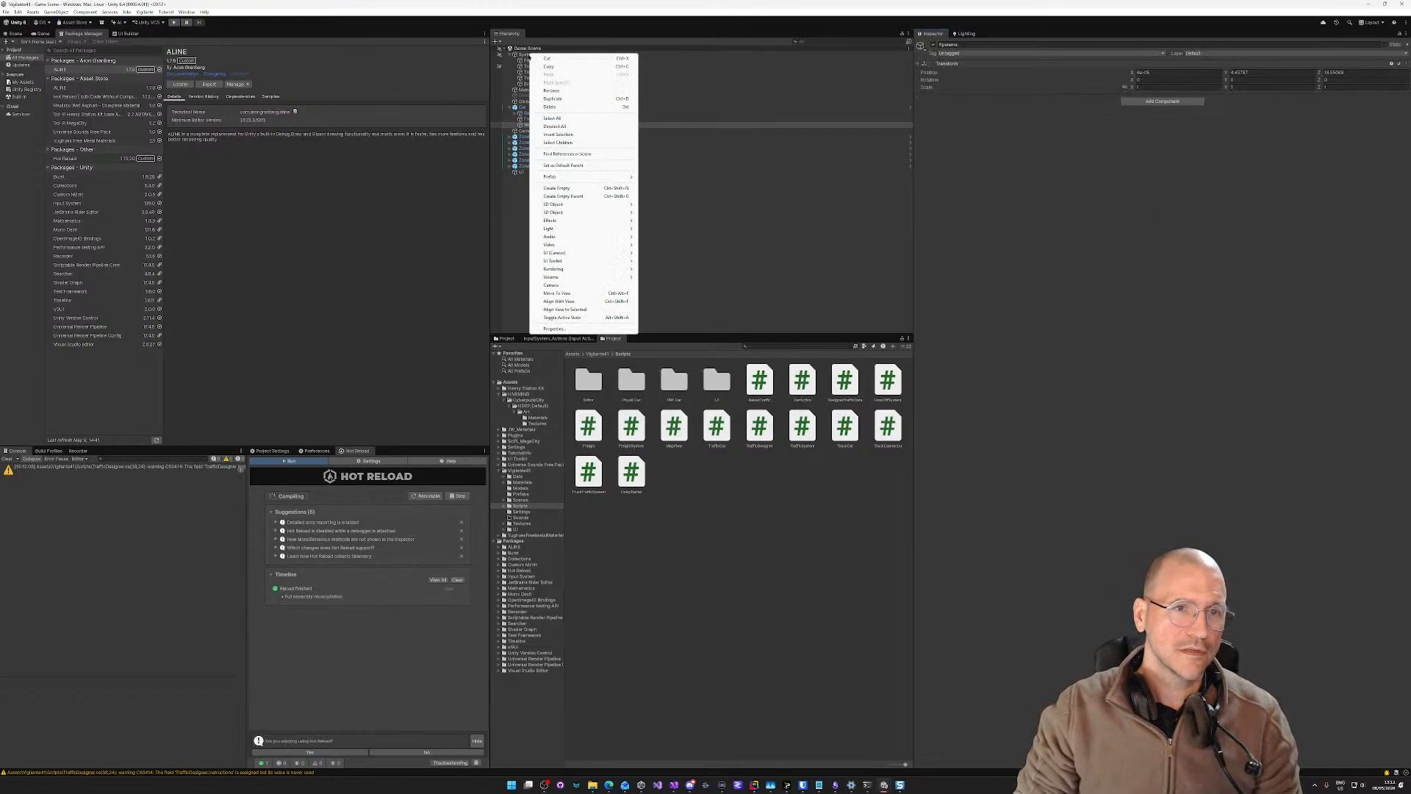
left_click(577, 189)
type("Dro")
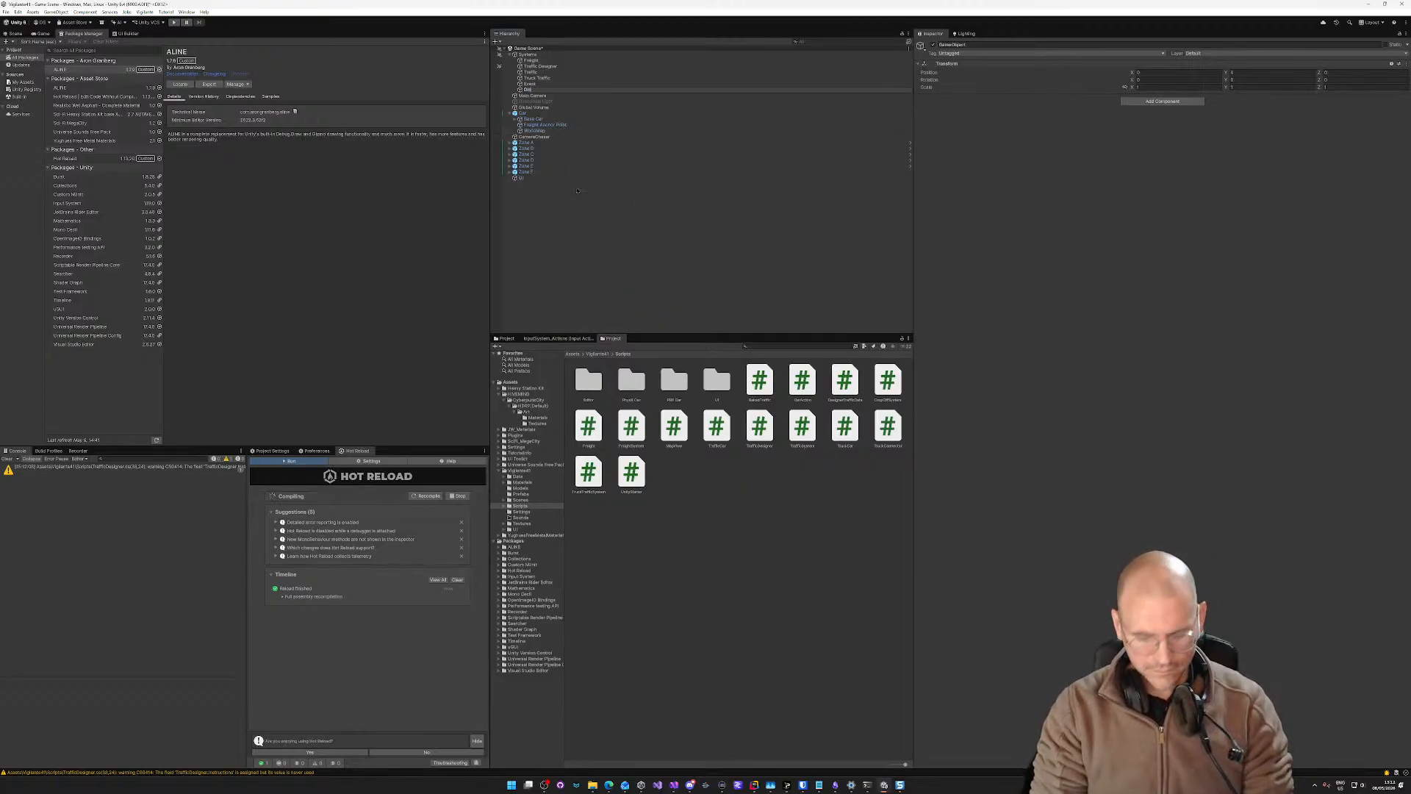
type("p Off")
key("Return")
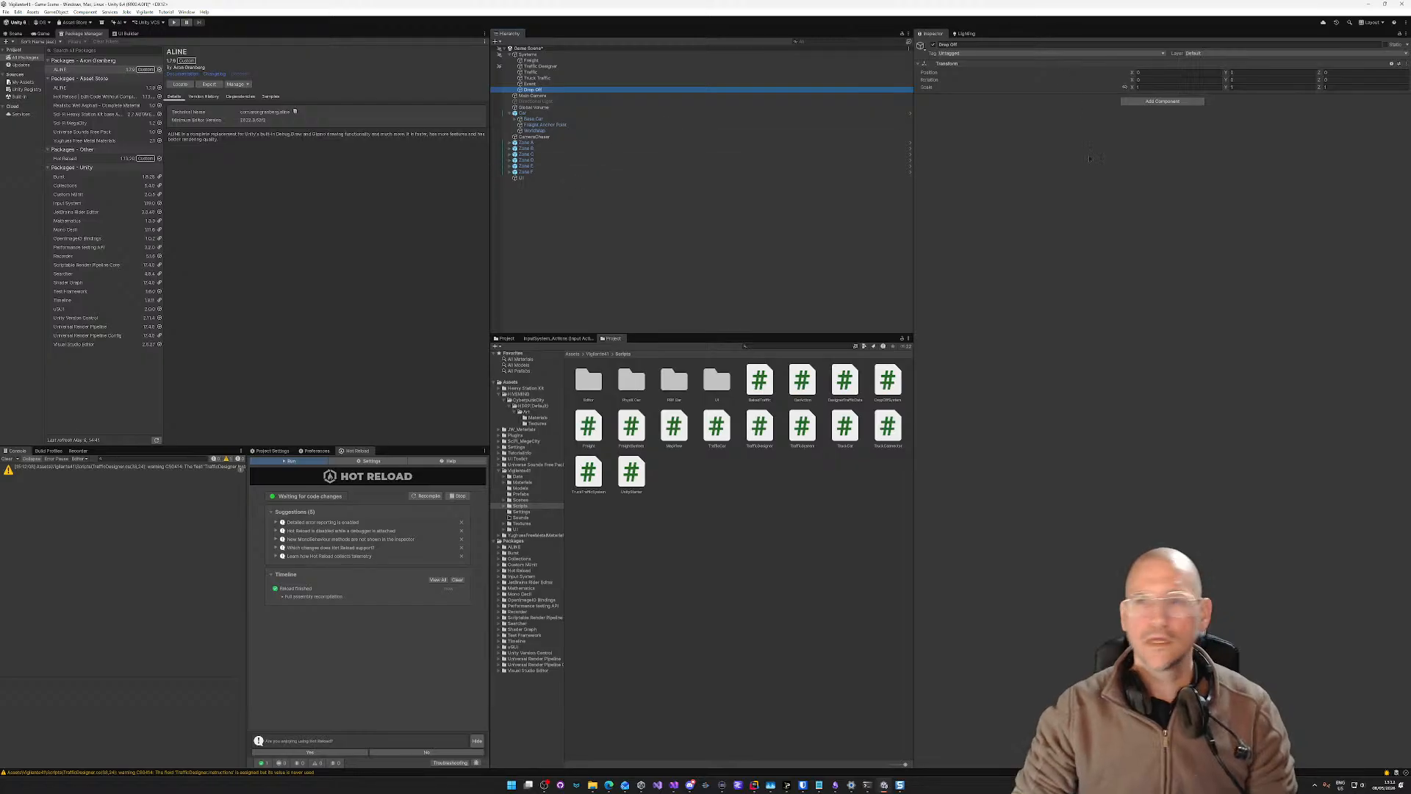
Step: Add the Drop Off System script component to the Drop Off object
left_click(1167, 103)
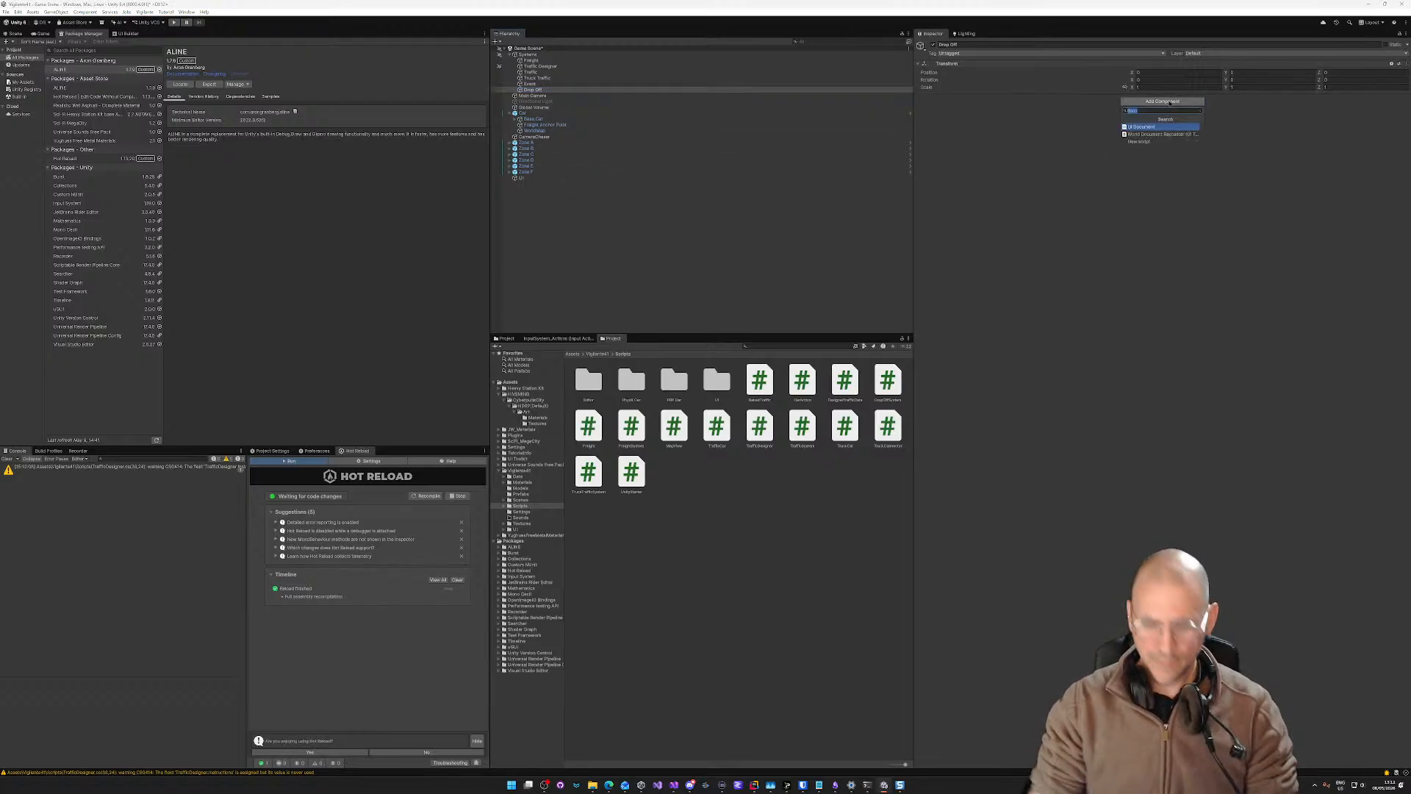
type("drop")
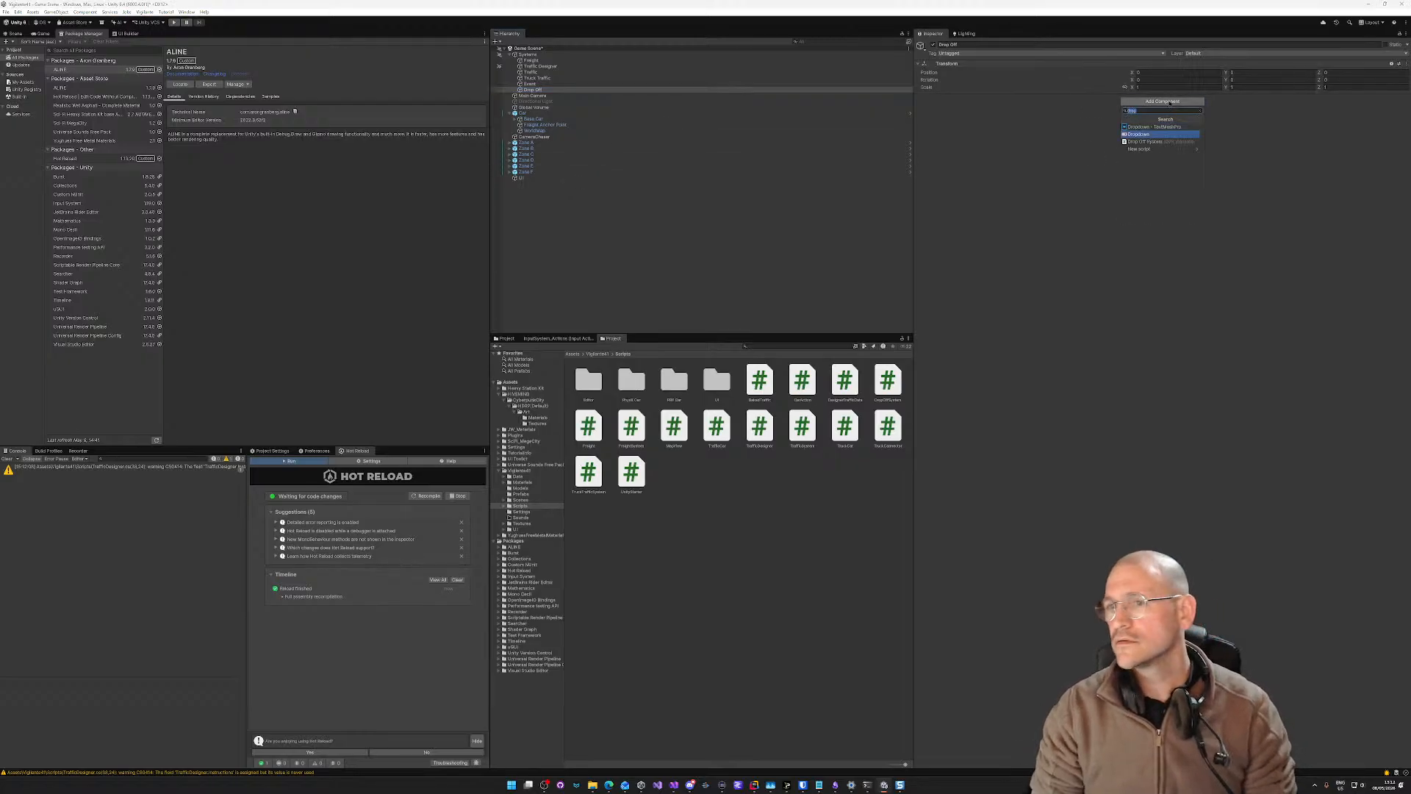
left_click(1150, 141)
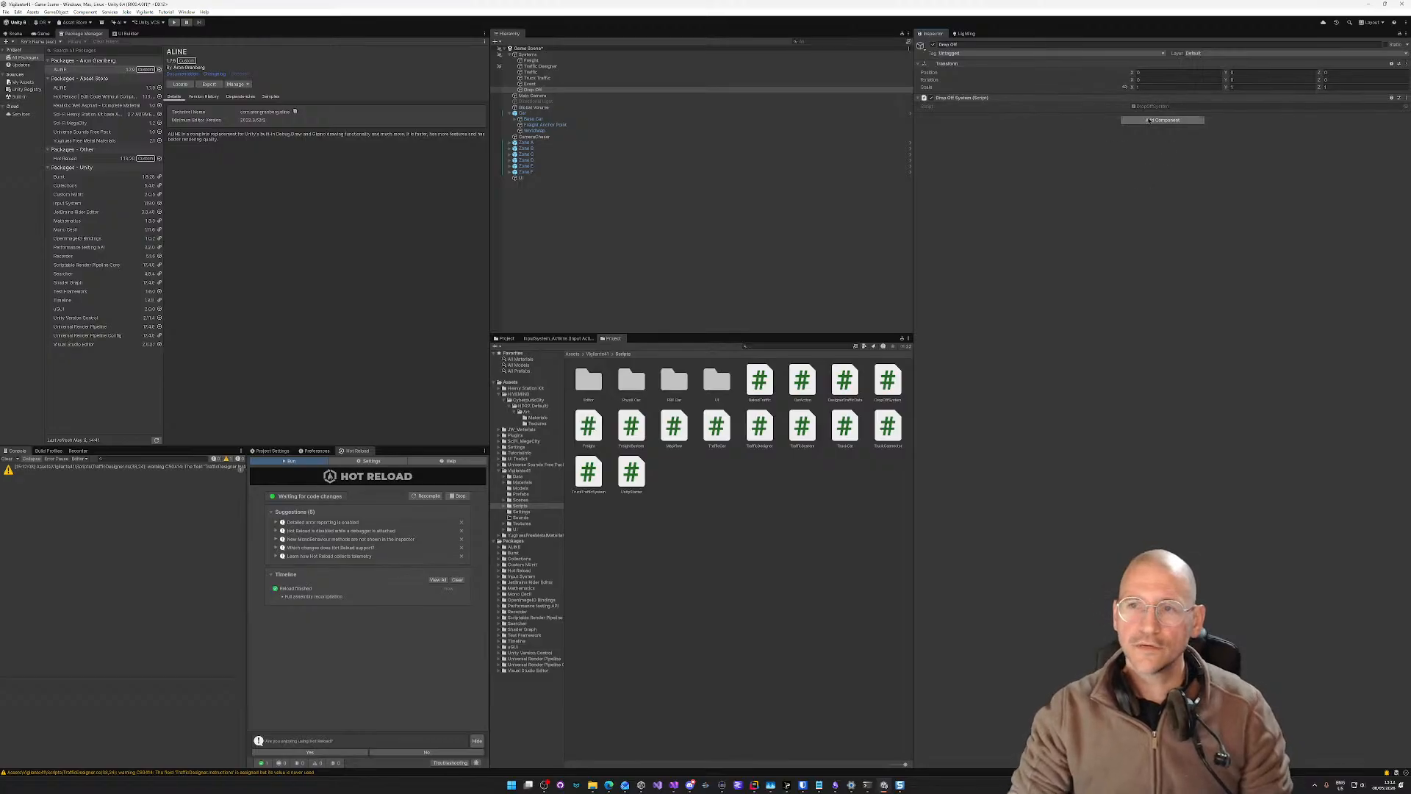
Step: Make the Spots list public in the DropOffSystem script, and return to Unity to inspect it on the Drop Off object
key("alt+Tab")
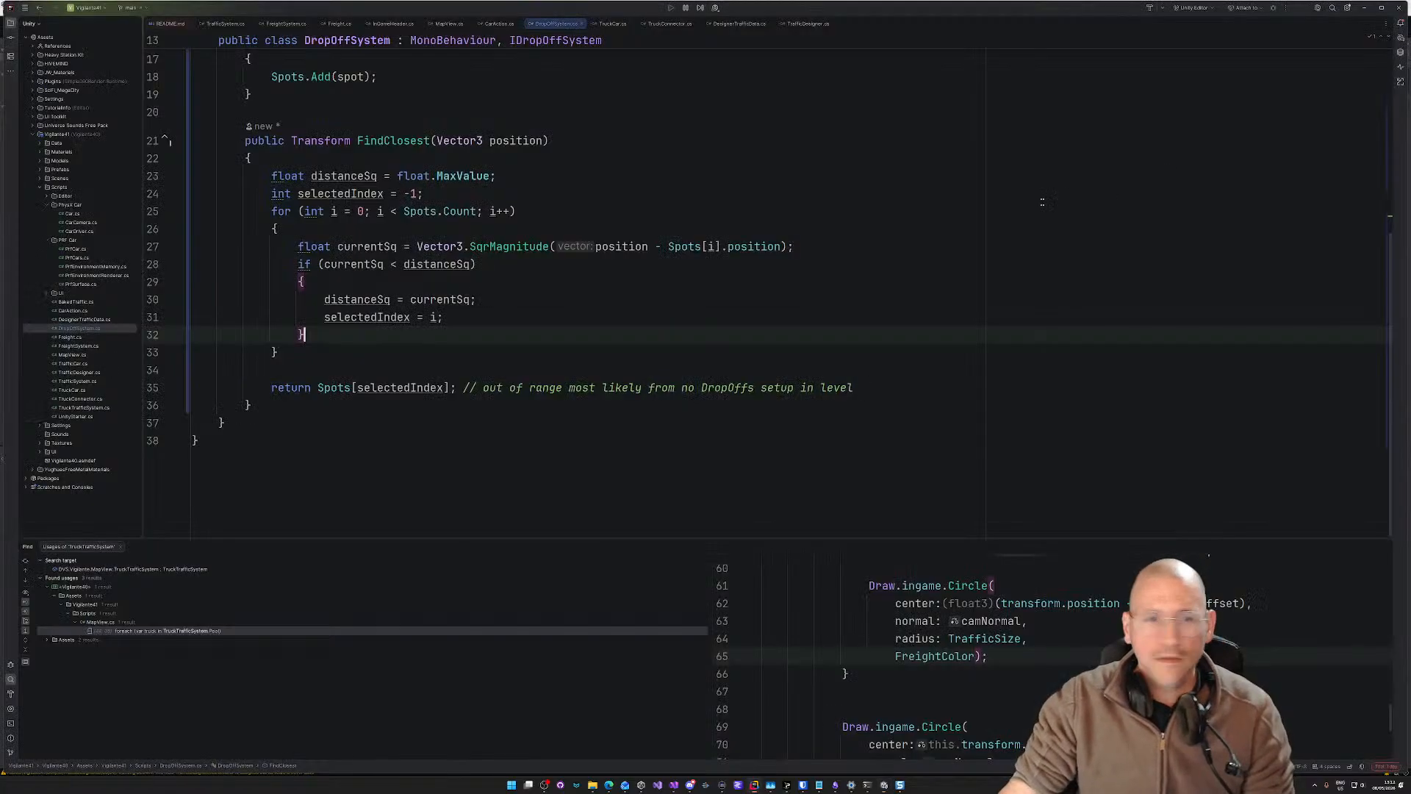
scroll(332, 193, "up", 5)
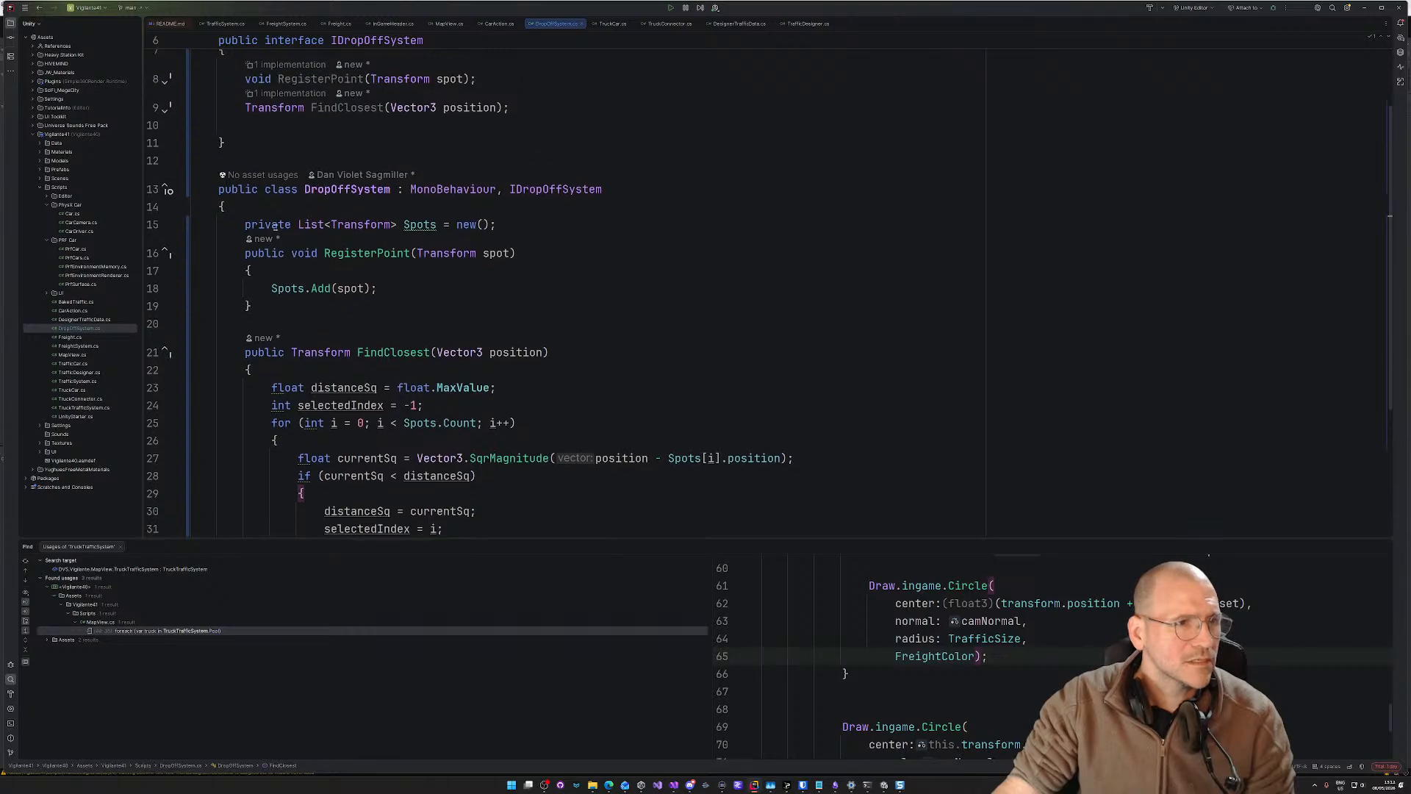
double_click(295, 226)
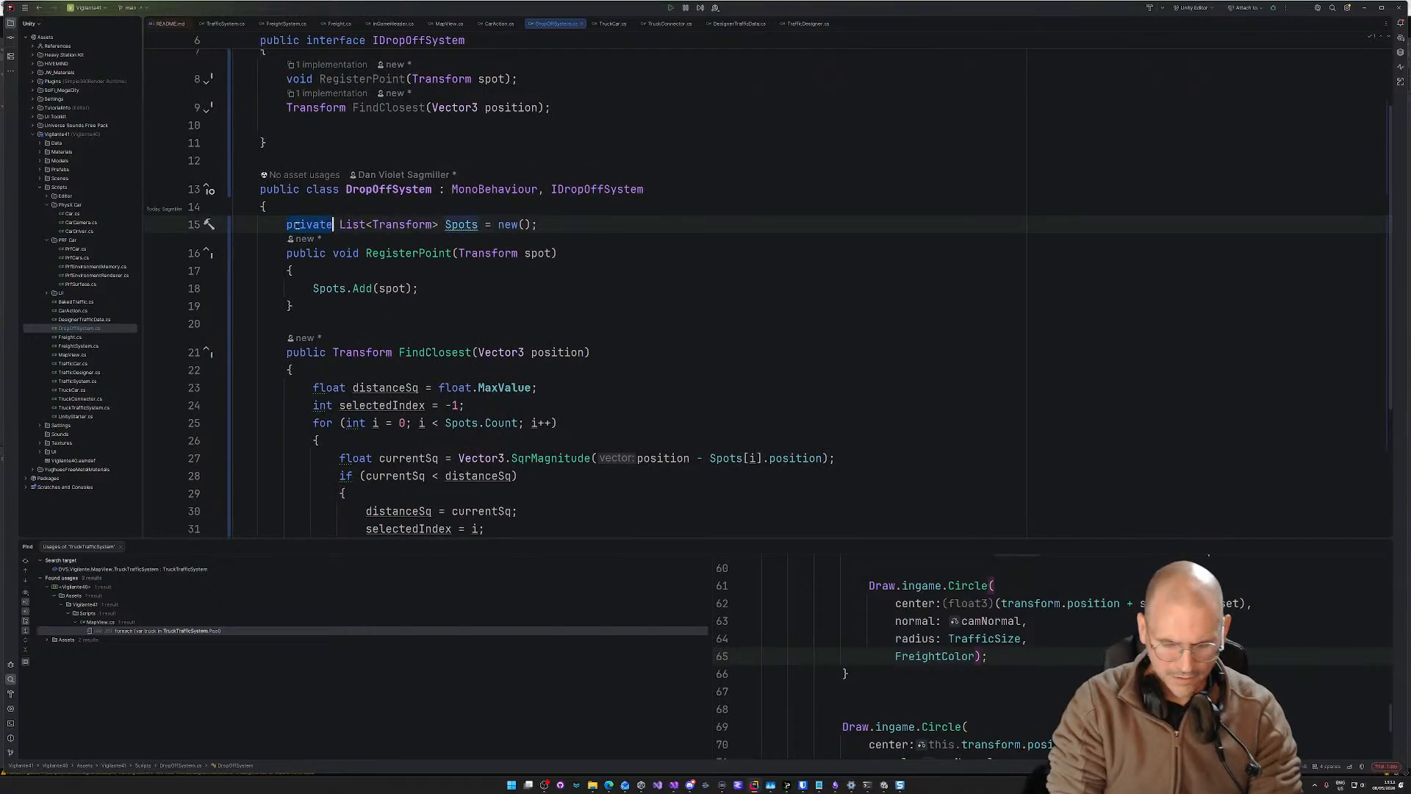
type("public")
left_click(1163, 261)
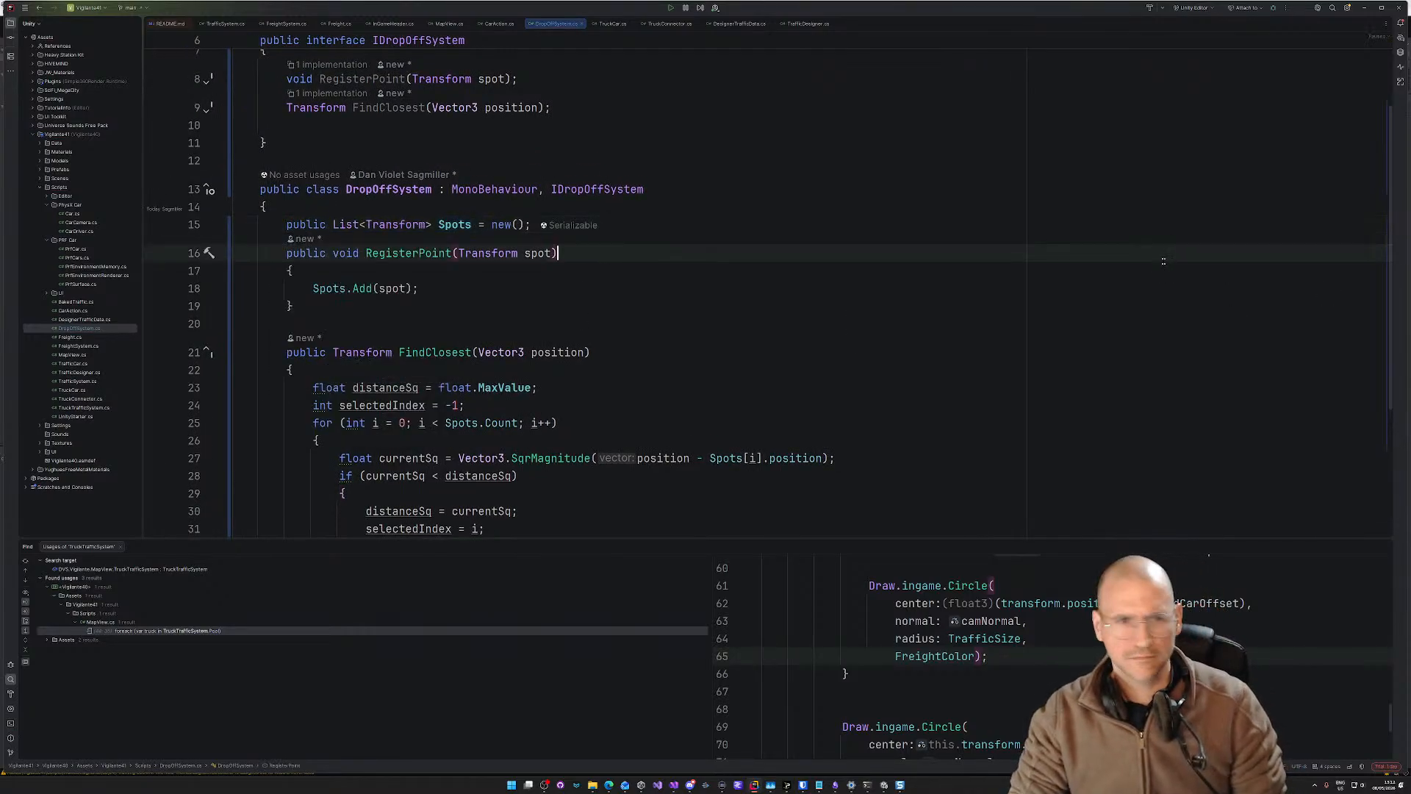
key("alt+Tab")
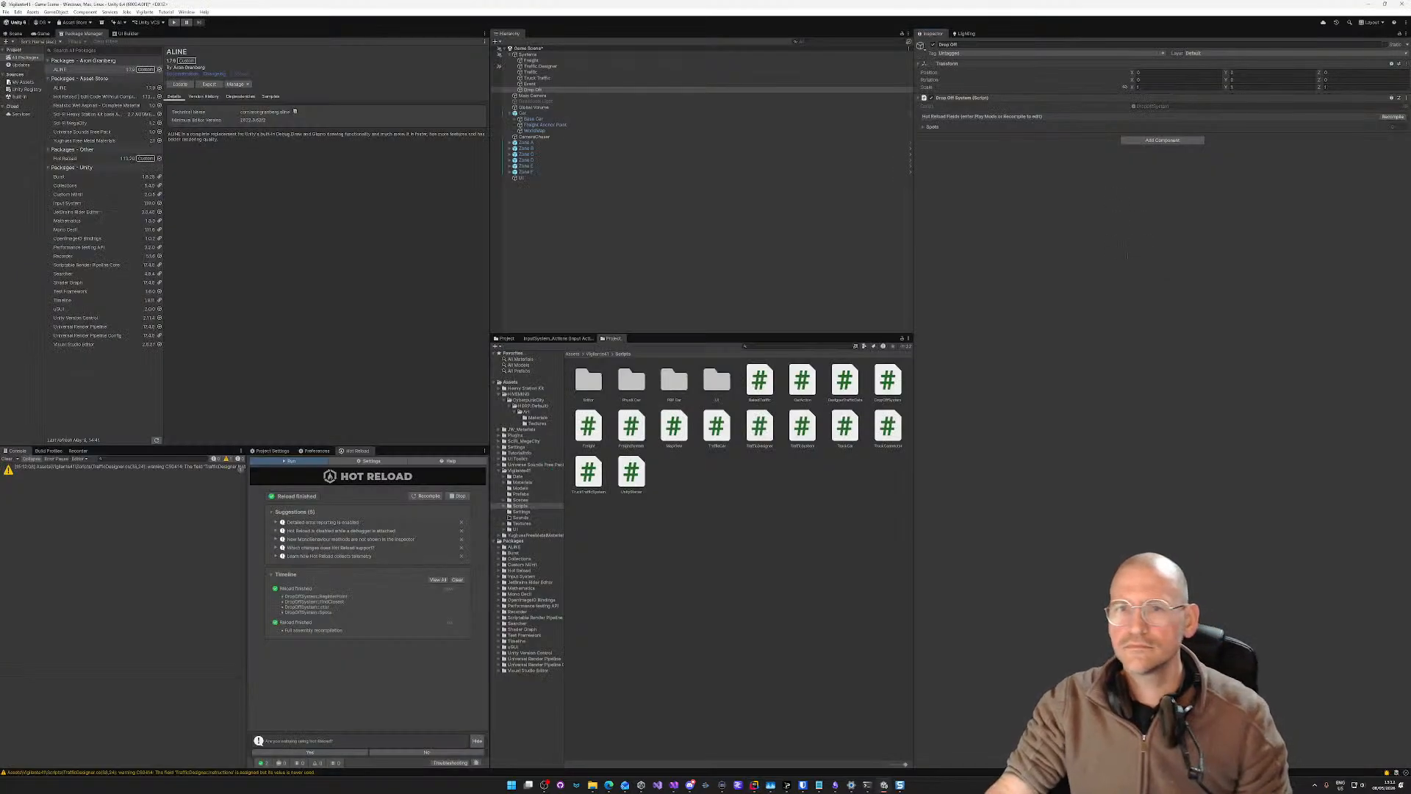
left_click(969, 127)
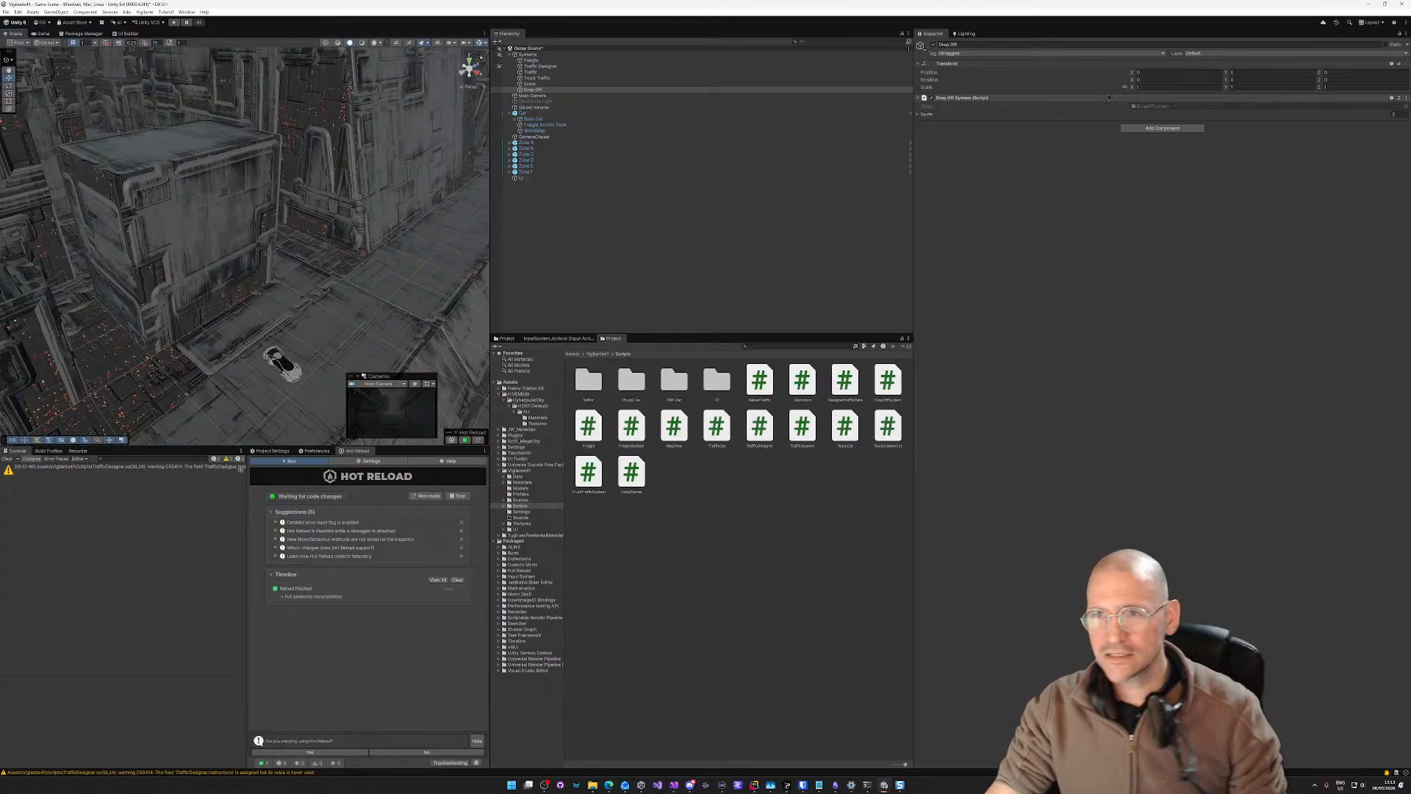
Step: Check the Traffic object's settings, and examine the subfolders of the HIVEMIND asset folder down to its Materials and Textures
left_click(530, 72)
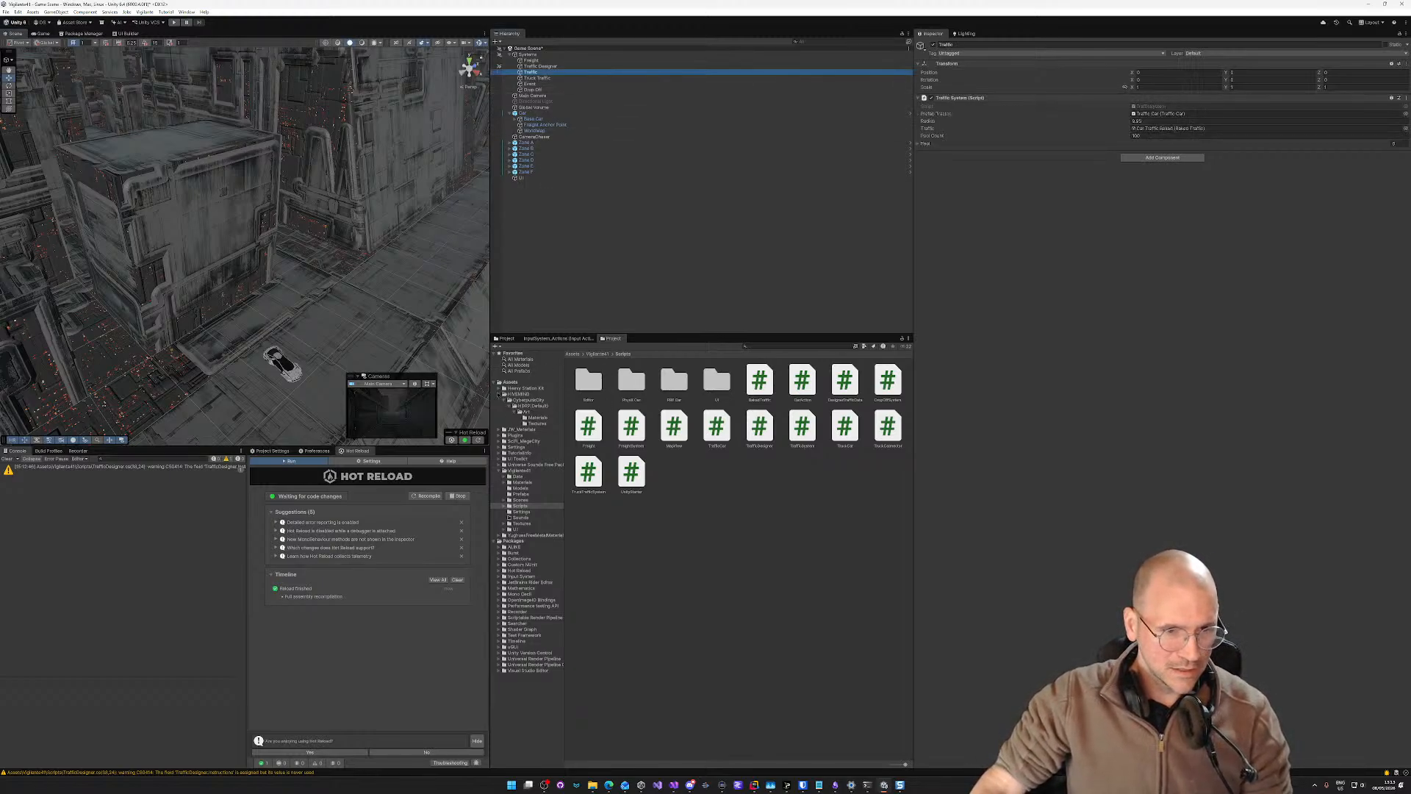
left_click(499, 395)
left_click(499, 388)
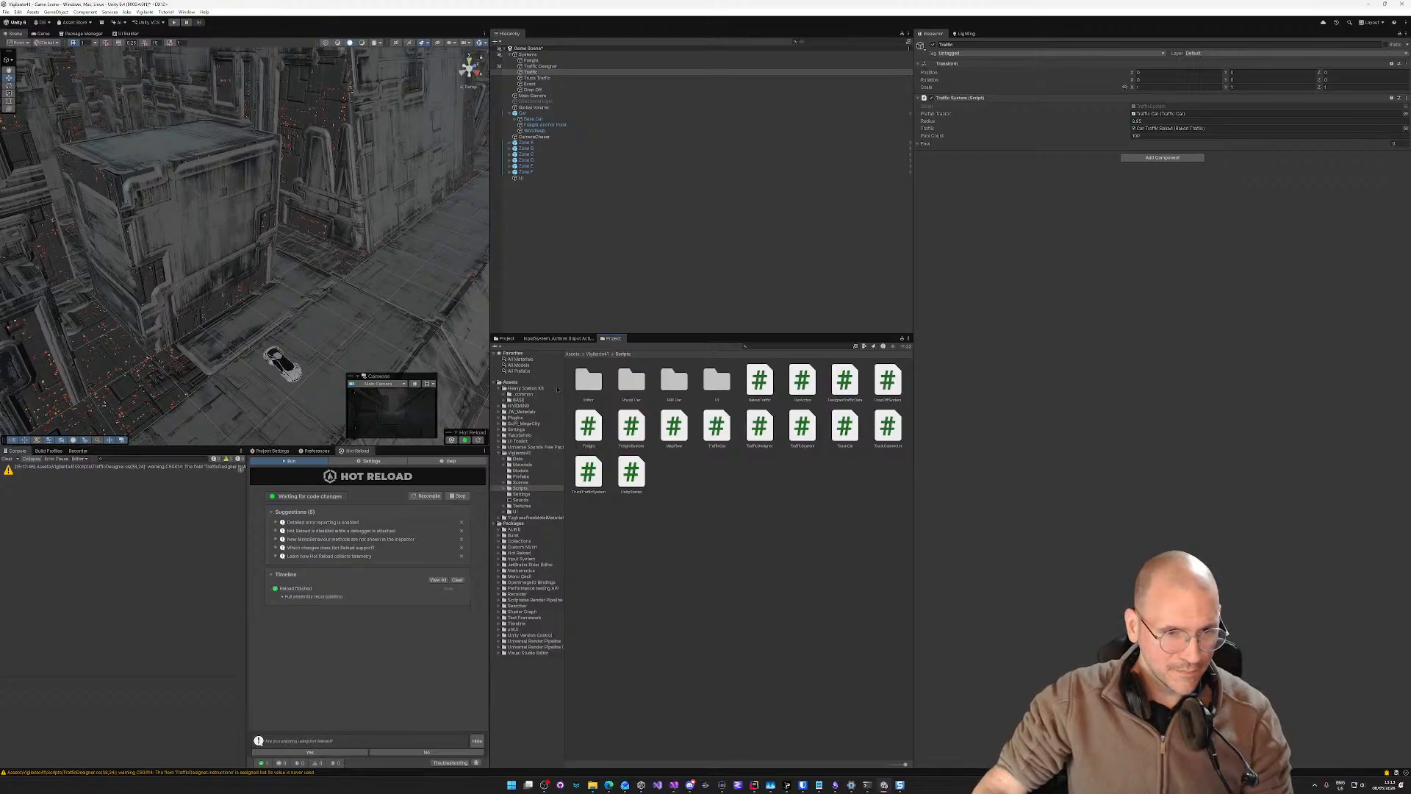
left_click(519, 400)
left_click(518, 406)
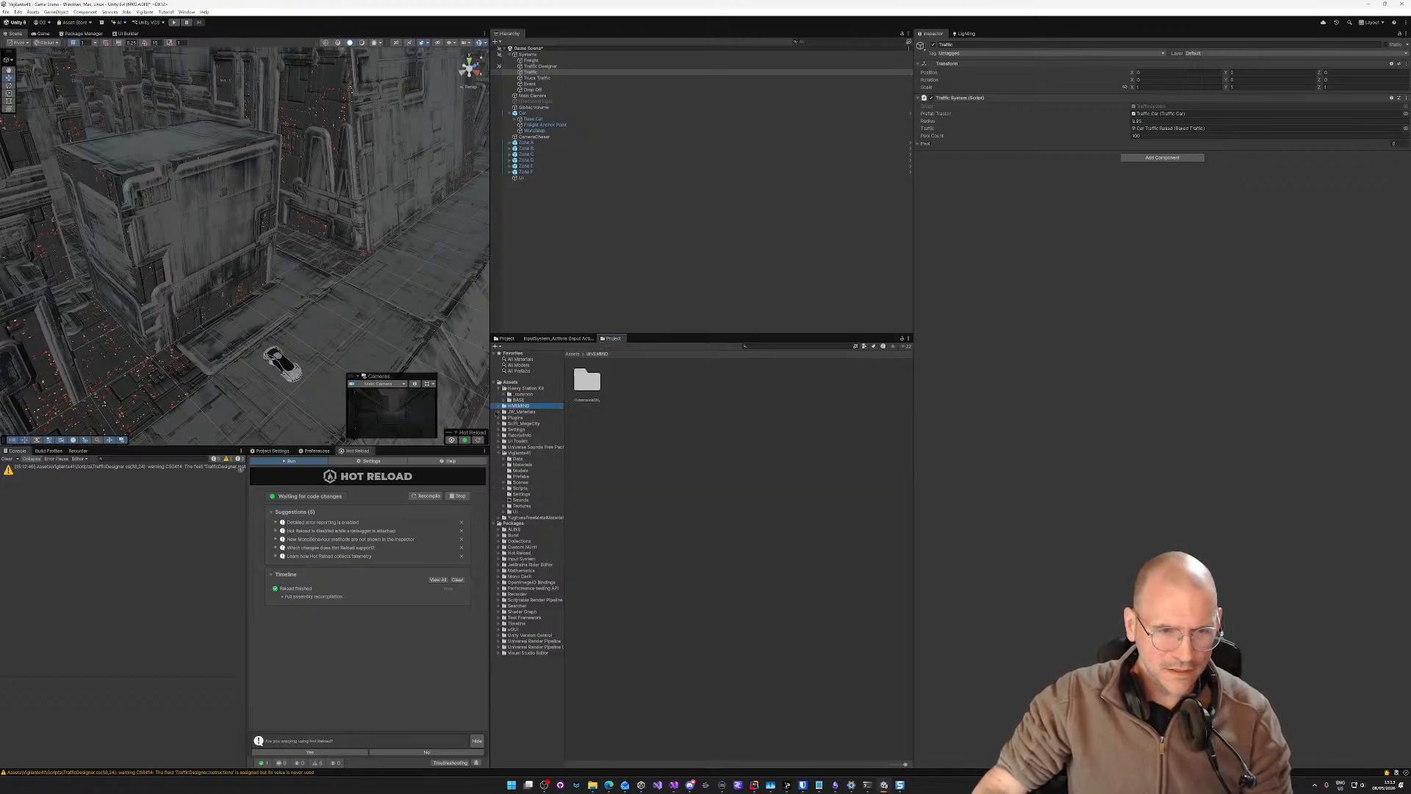
left_click(500, 406)
left_click(535, 429)
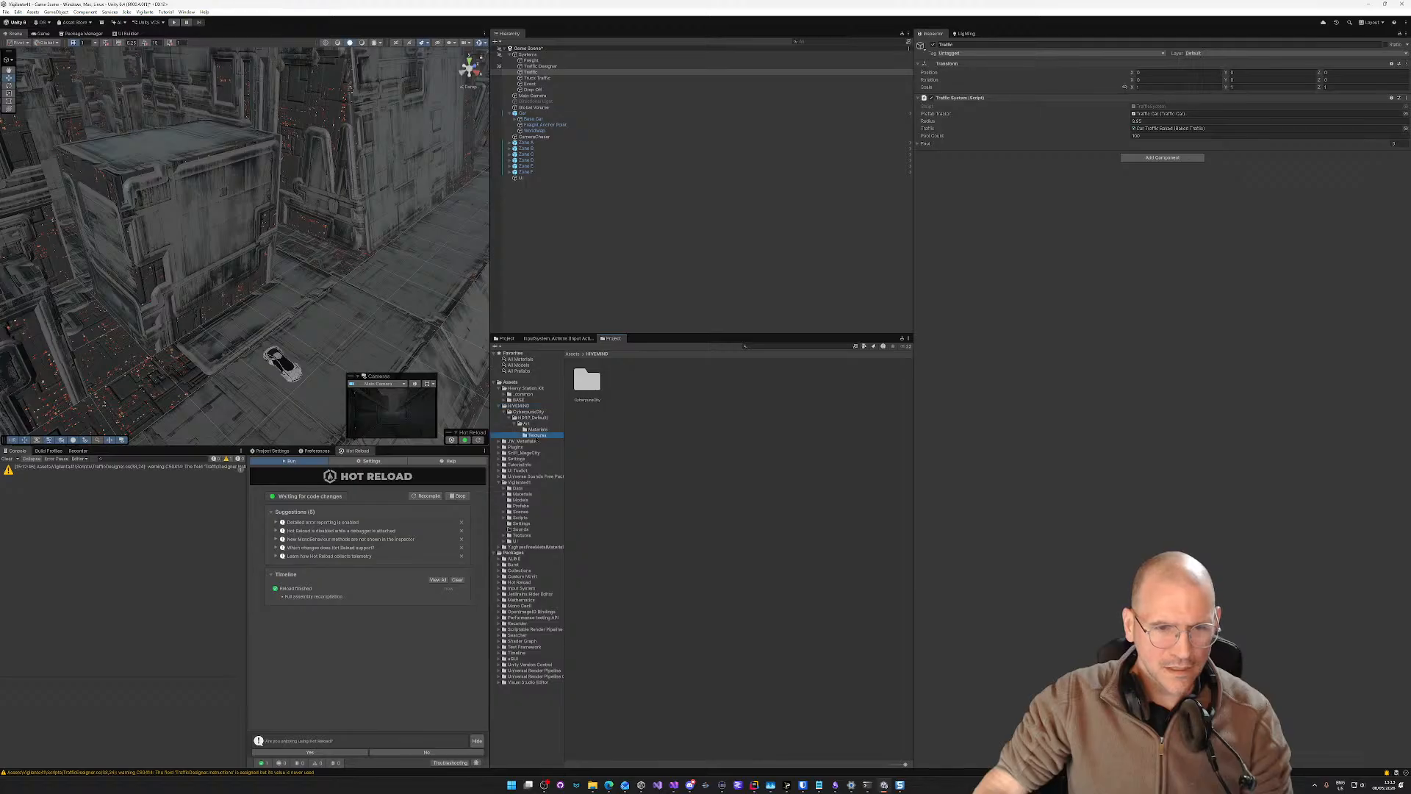
left_click(536, 435)
left_click(526, 424)
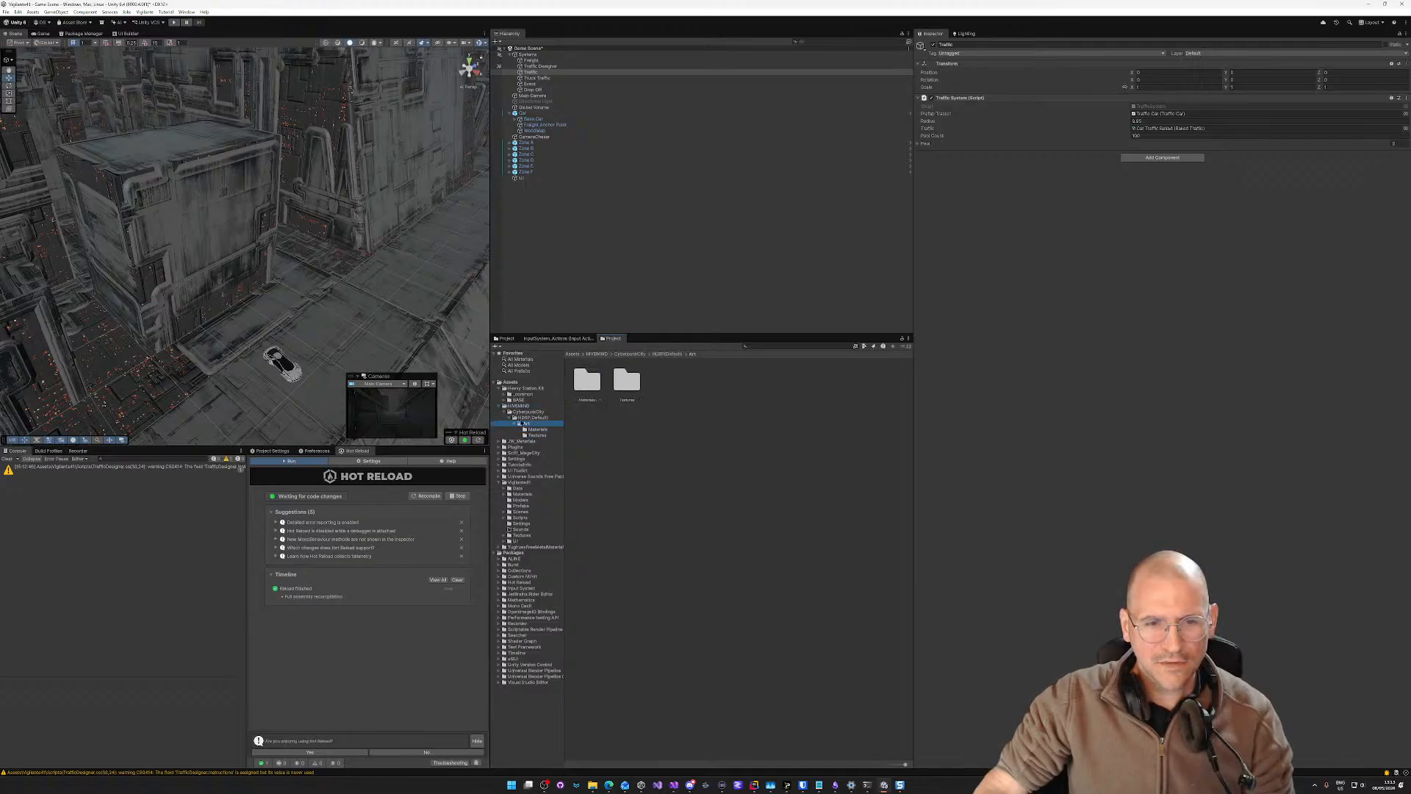
left_click(525, 418)
left_click(523, 412)
Step: Delete the HIVEMIND folder from the project's assets and return to the Assets root
left_click(519, 405)
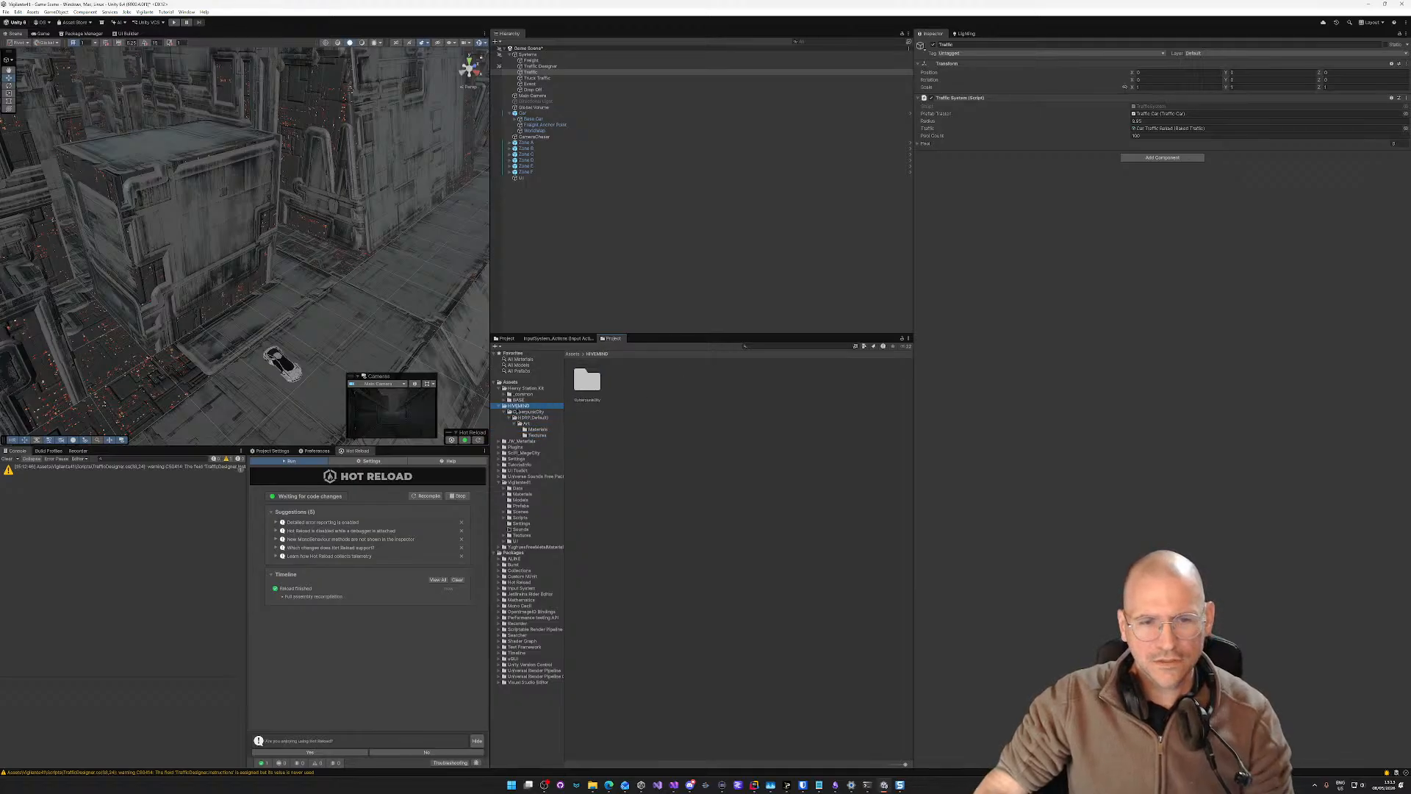
key("Delete")
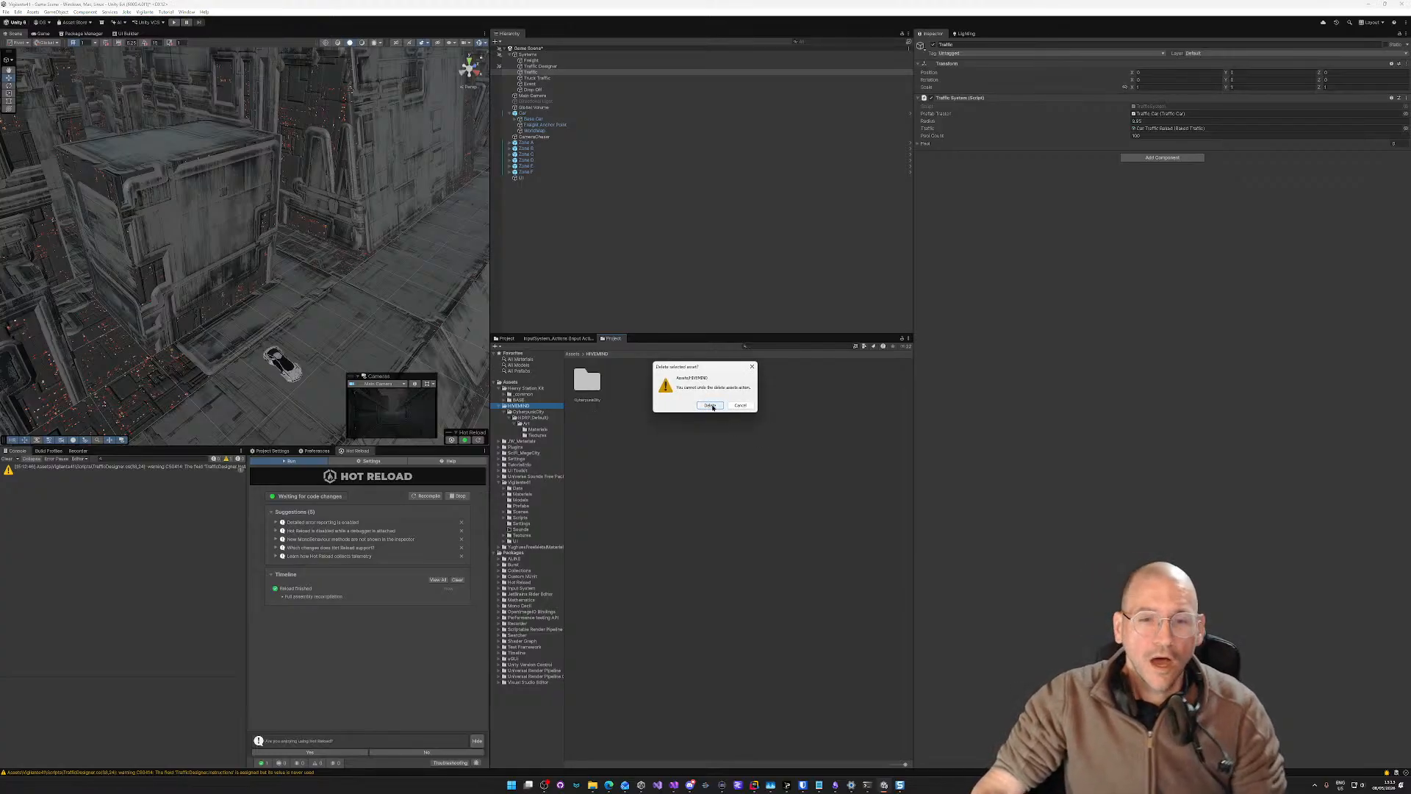
left_click(710, 406)
left_click(545, 382)
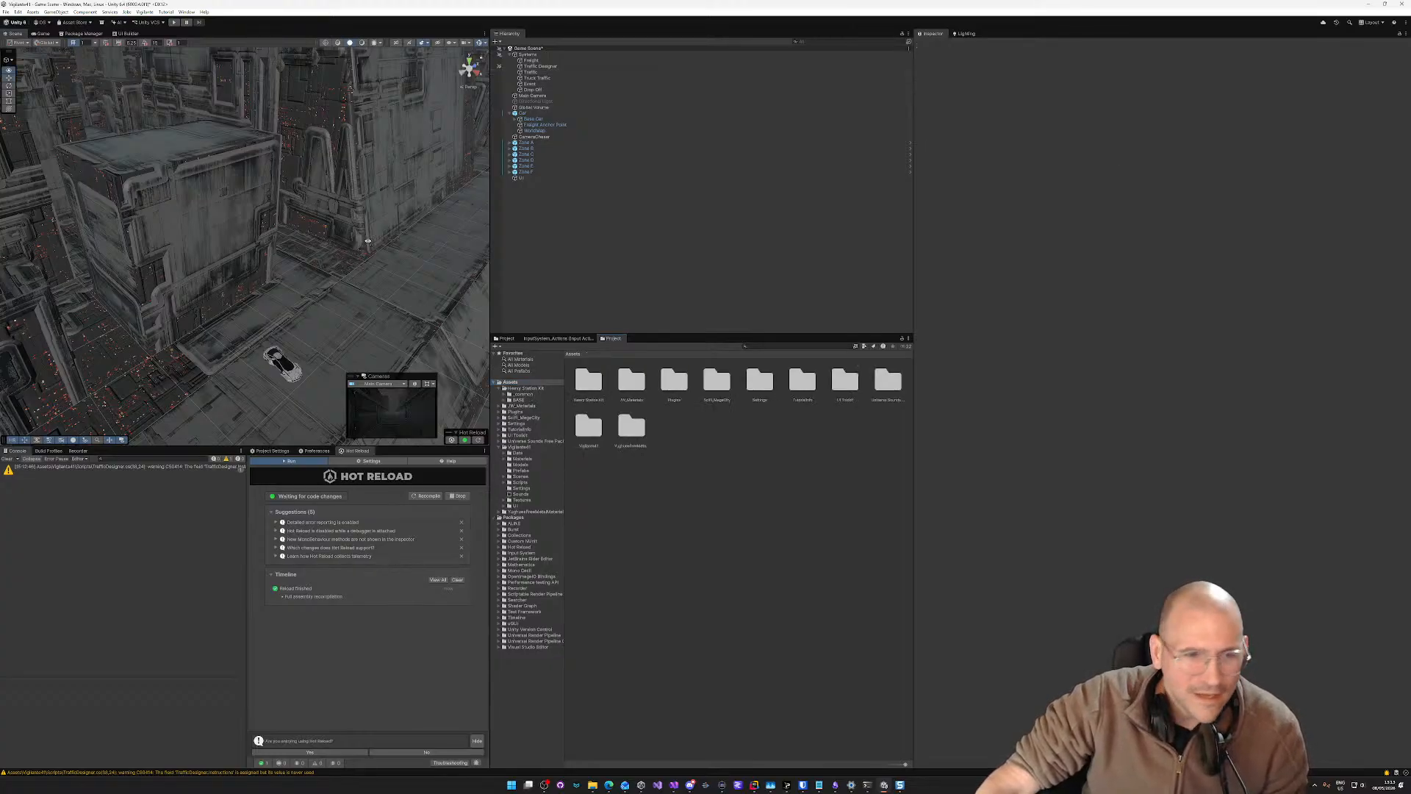
Step: Look along the street in the scene and browse the Heavy Station Kit's BASE folder down to its Doors prefabs
right_click_drag(362, 239, 444, 254)
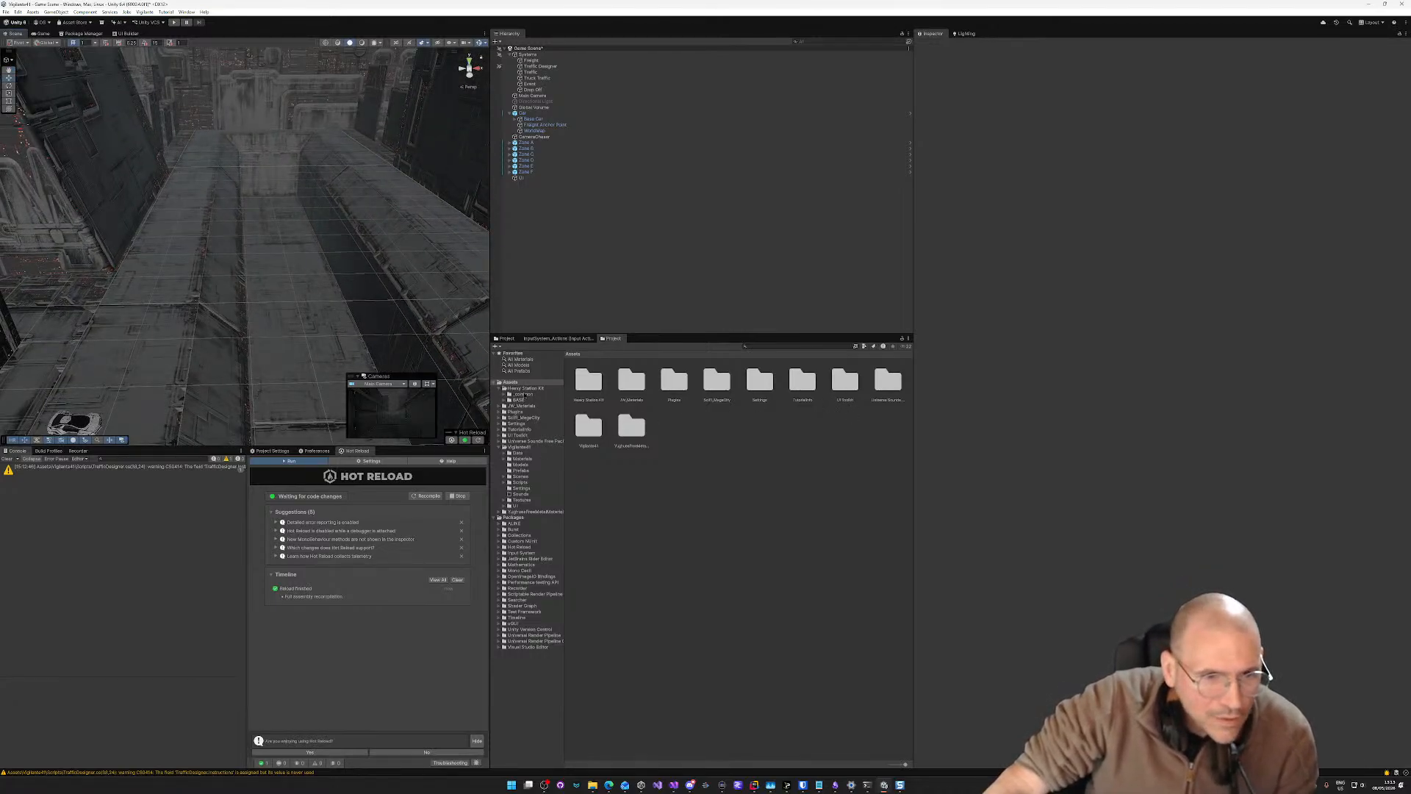
left_click(518, 400)
left_click(504, 400)
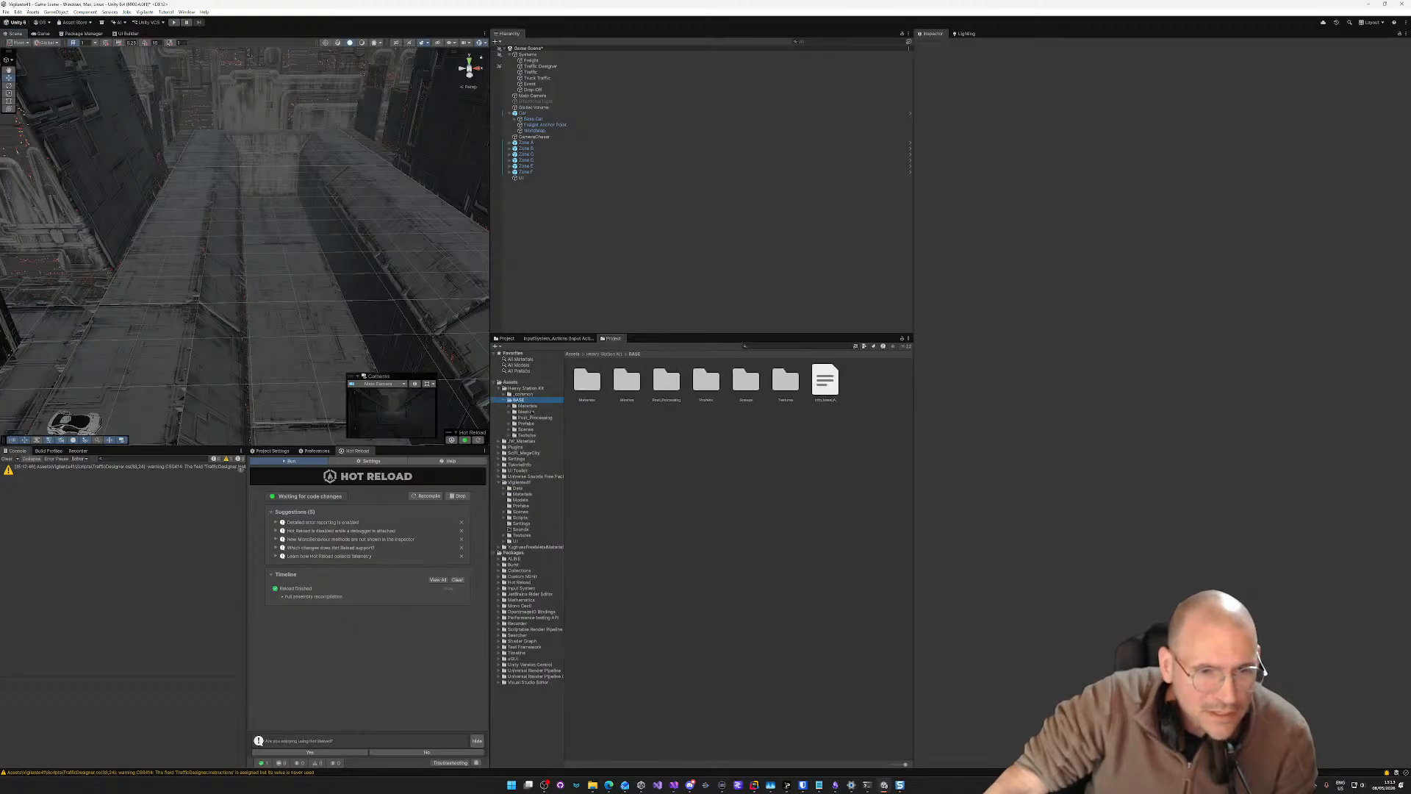
left_click(504, 395)
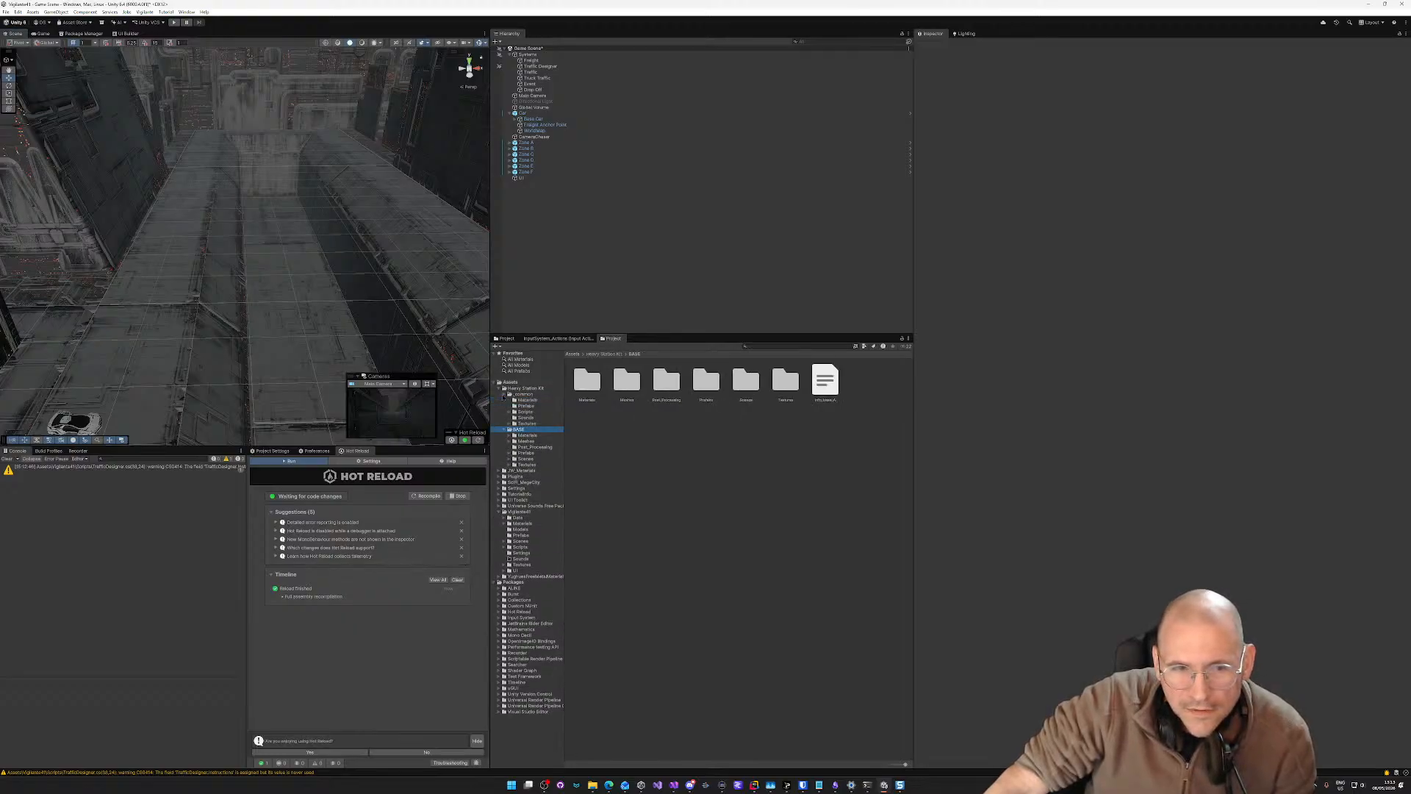
left_click(505, 395)
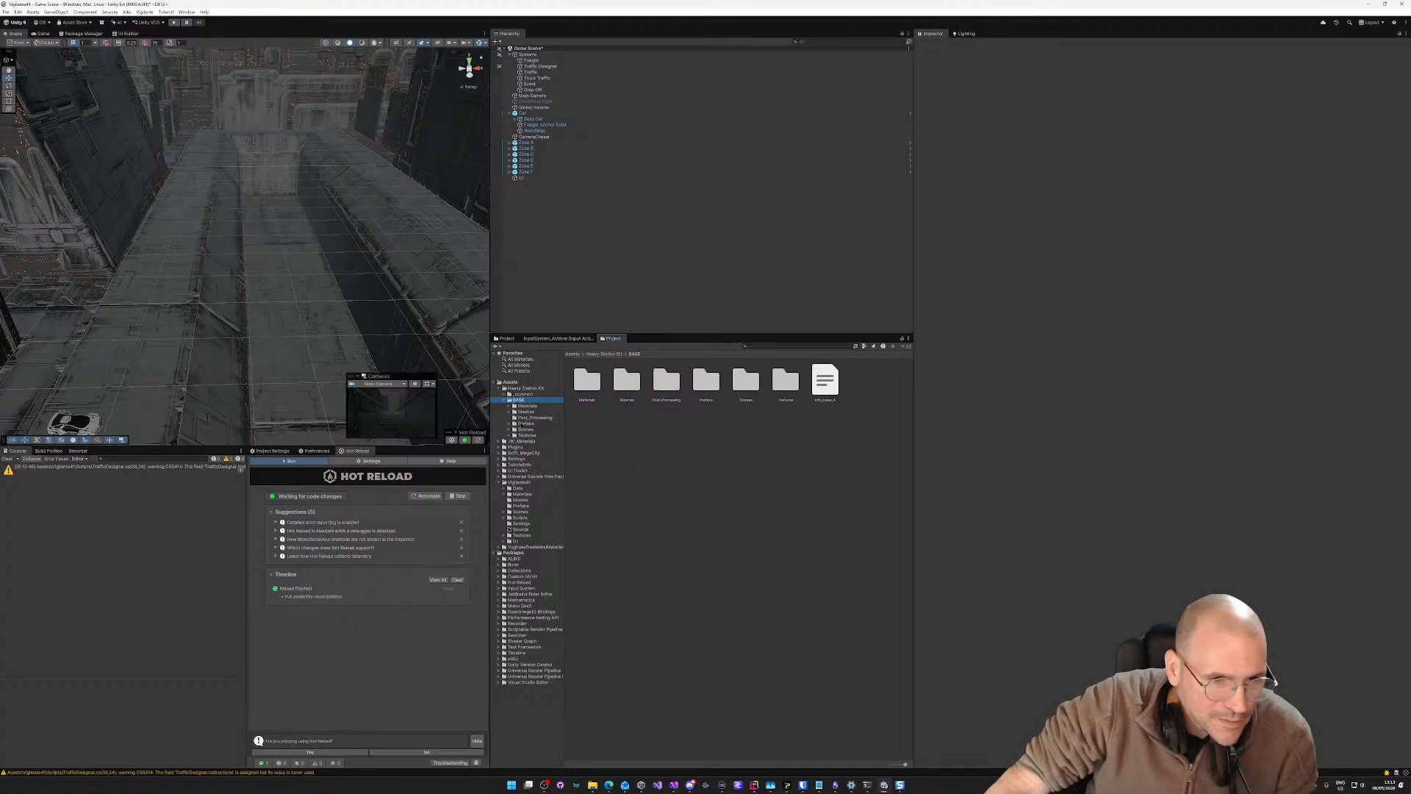
left_click(522, 425)
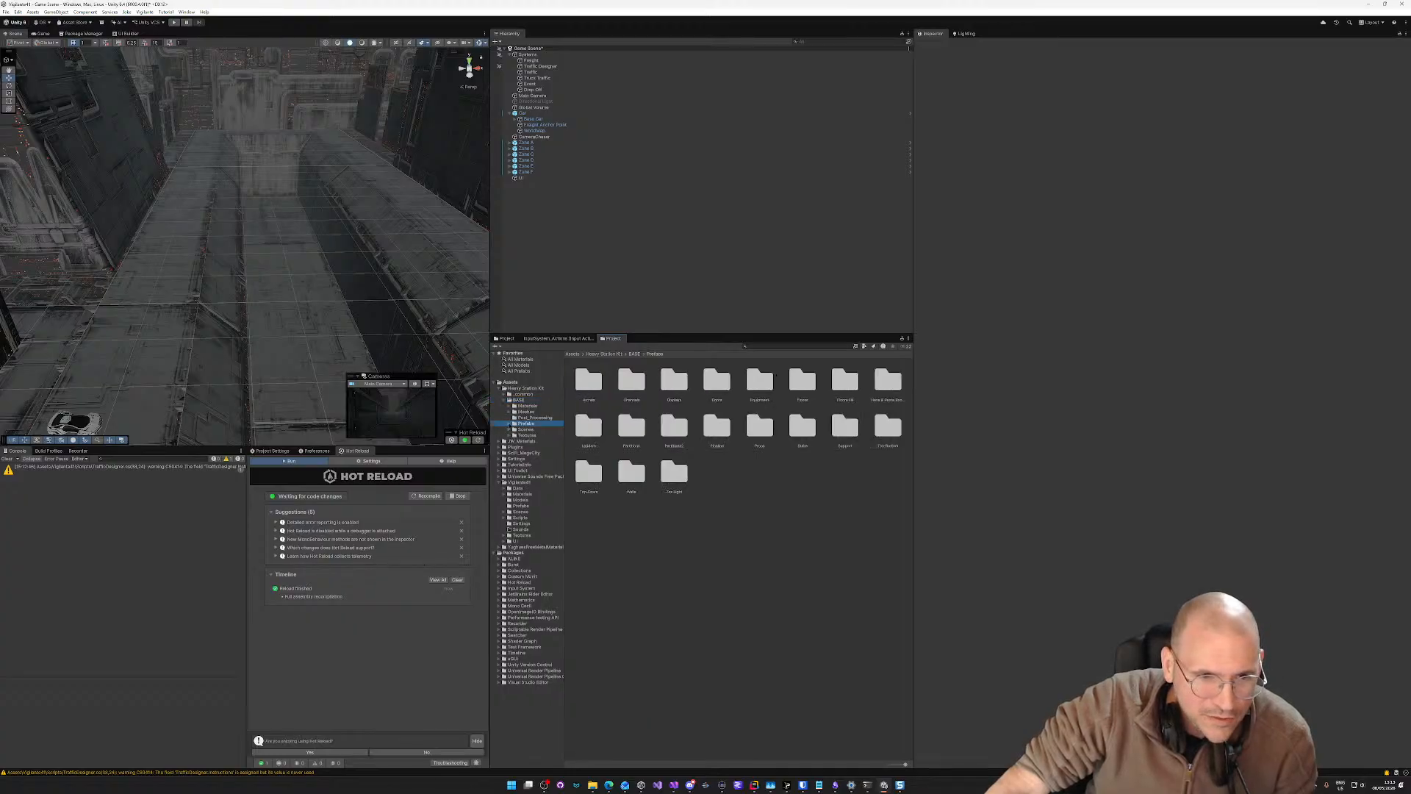
left_click(509, 424)
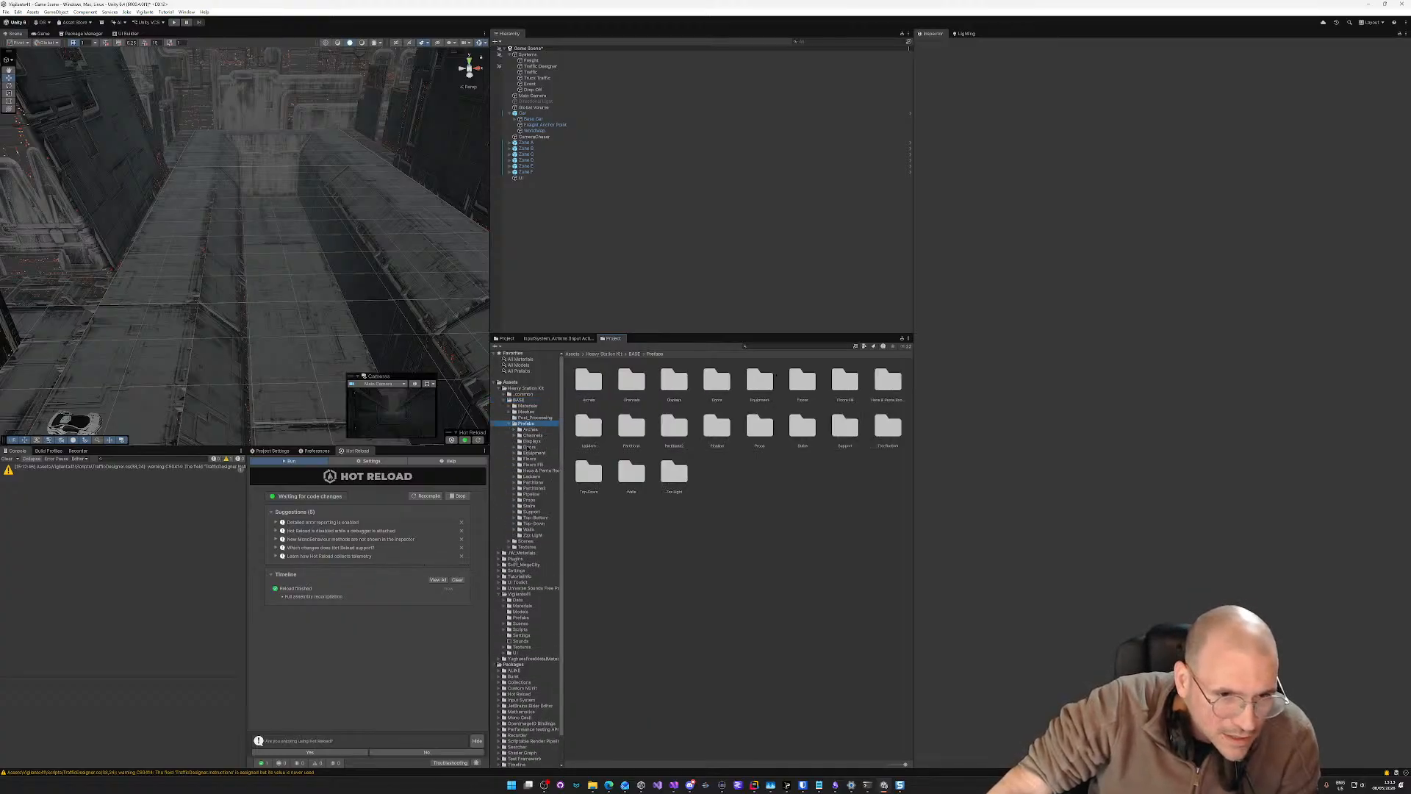
left_click(527, 447)
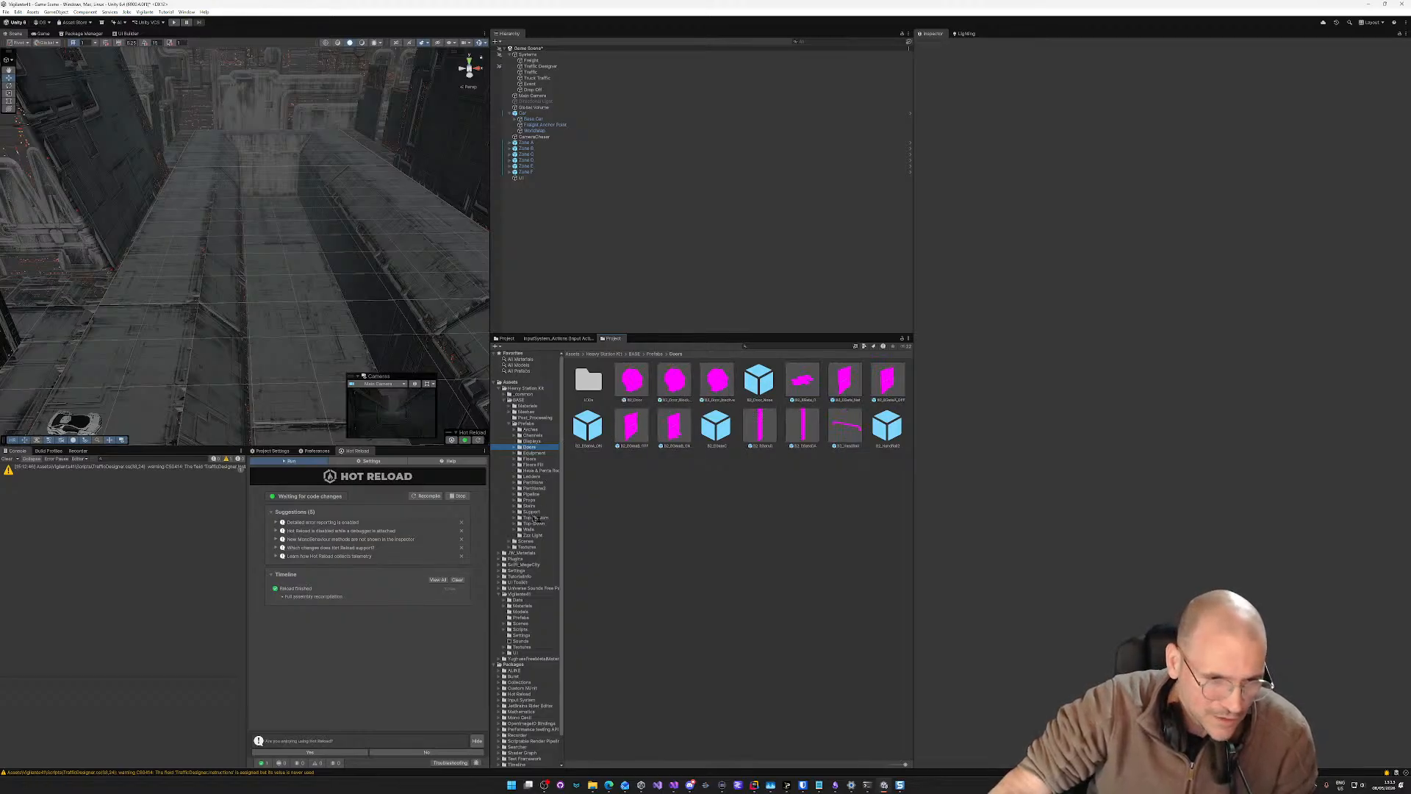
Step: Examine the kit's Doors textures and Doors materials, checking the shader and emission settings of the first two materials
left_click(510, 547)
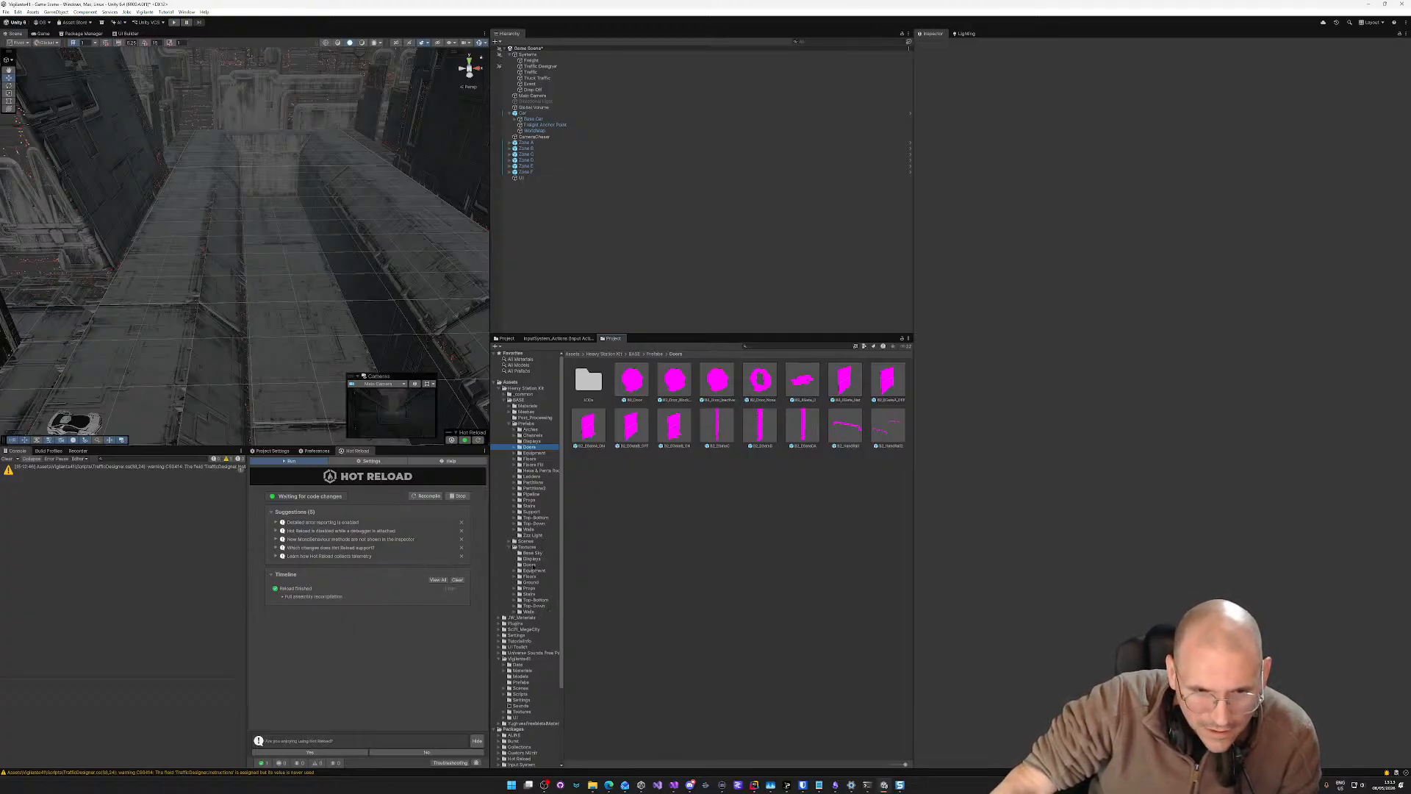
left_click(529, 564)
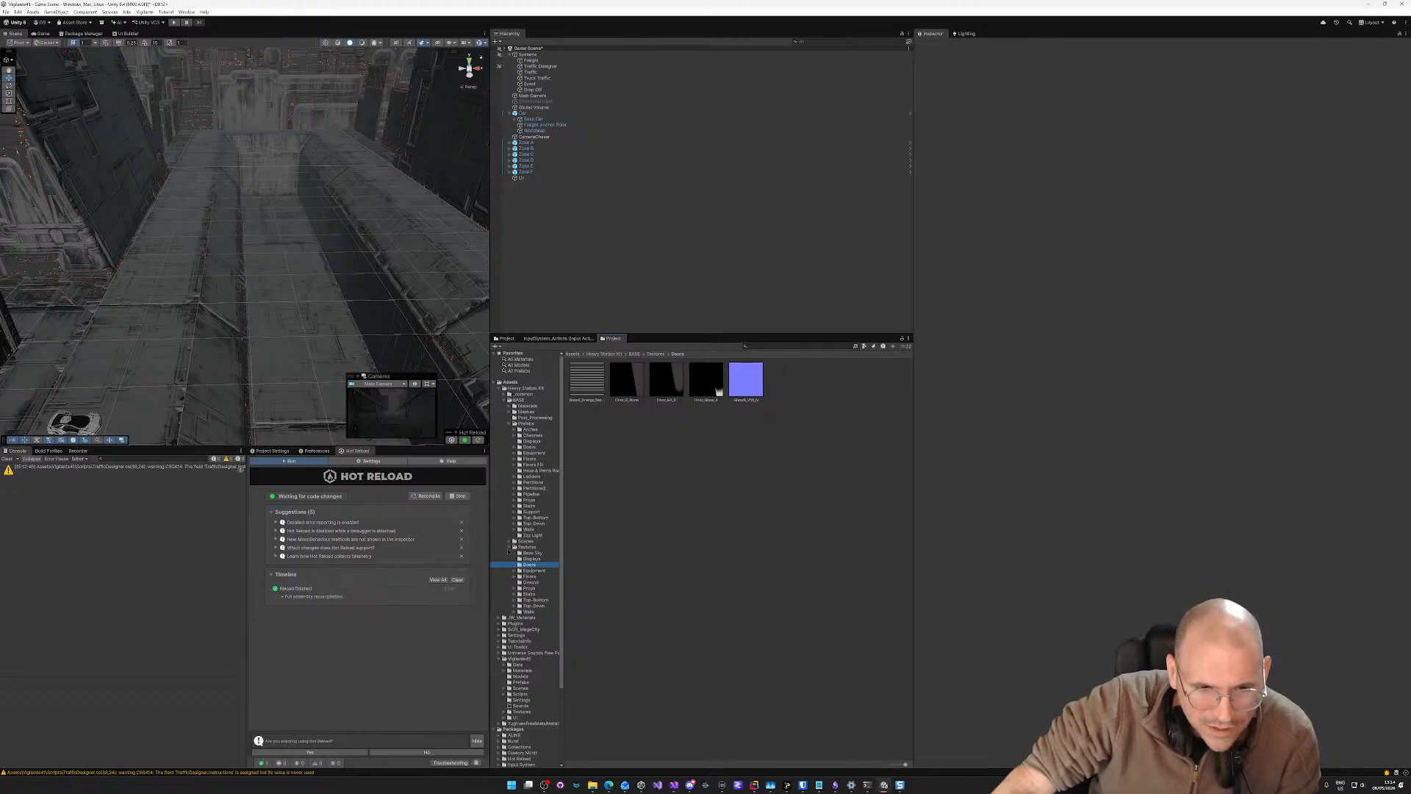
left_click(509, 548)
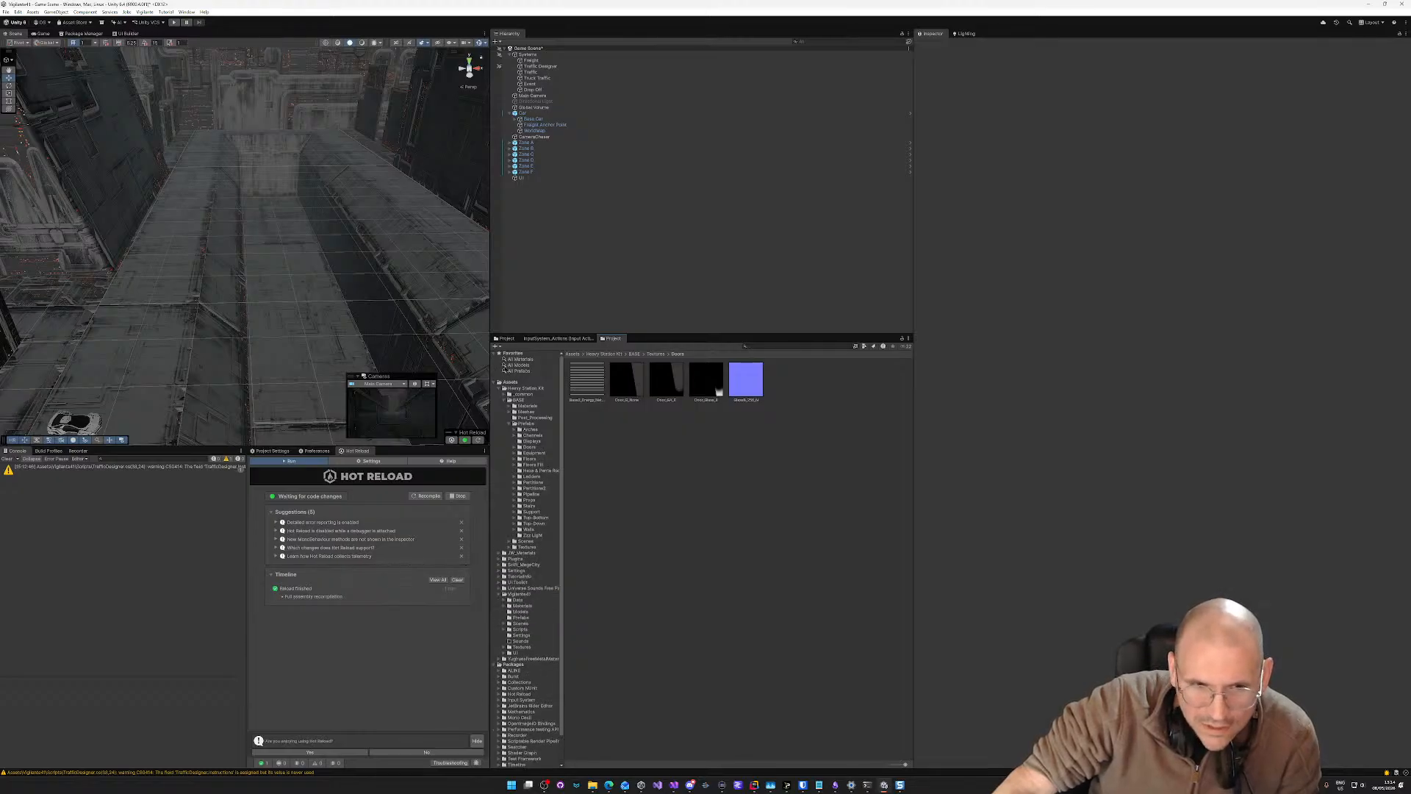
left_click(509, 406)
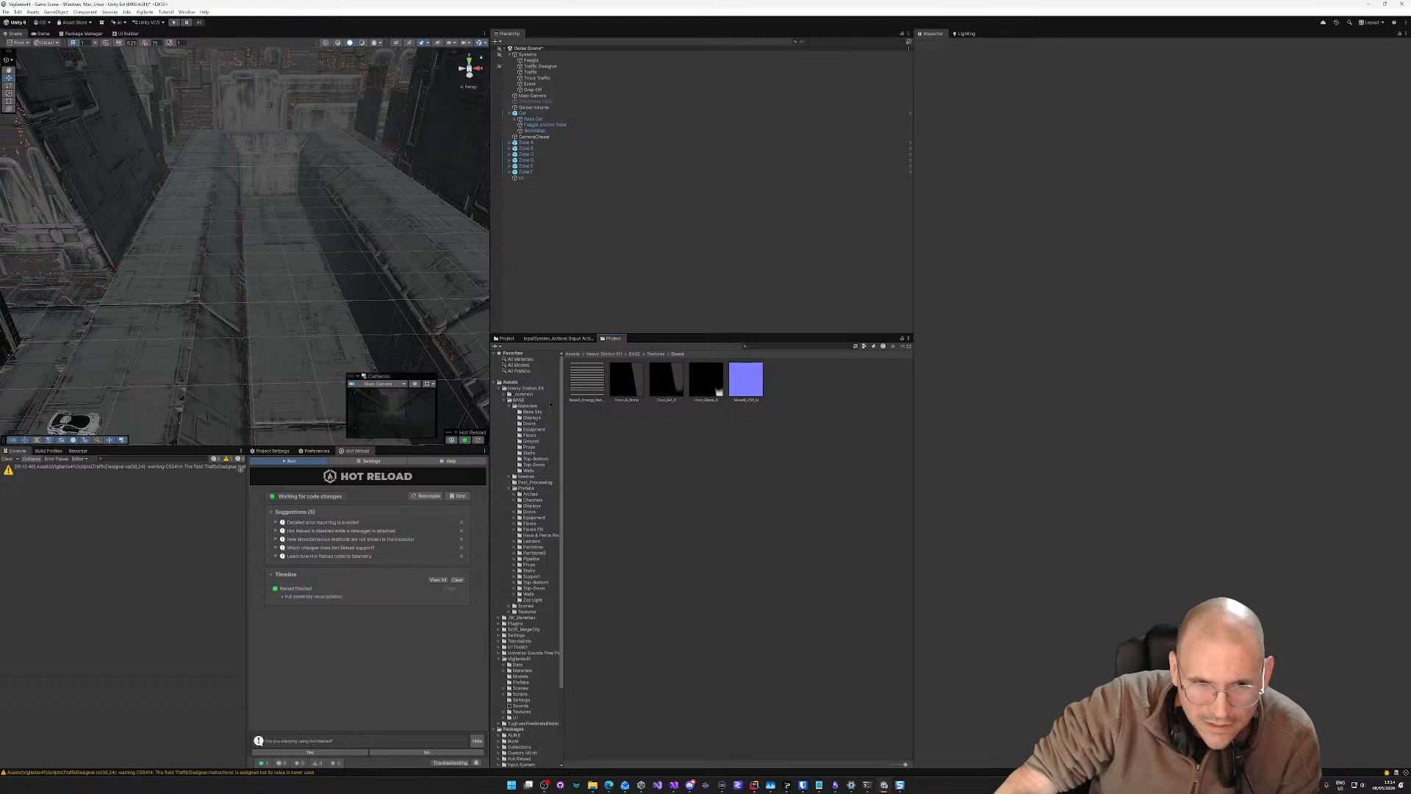
left_click(529, 423)
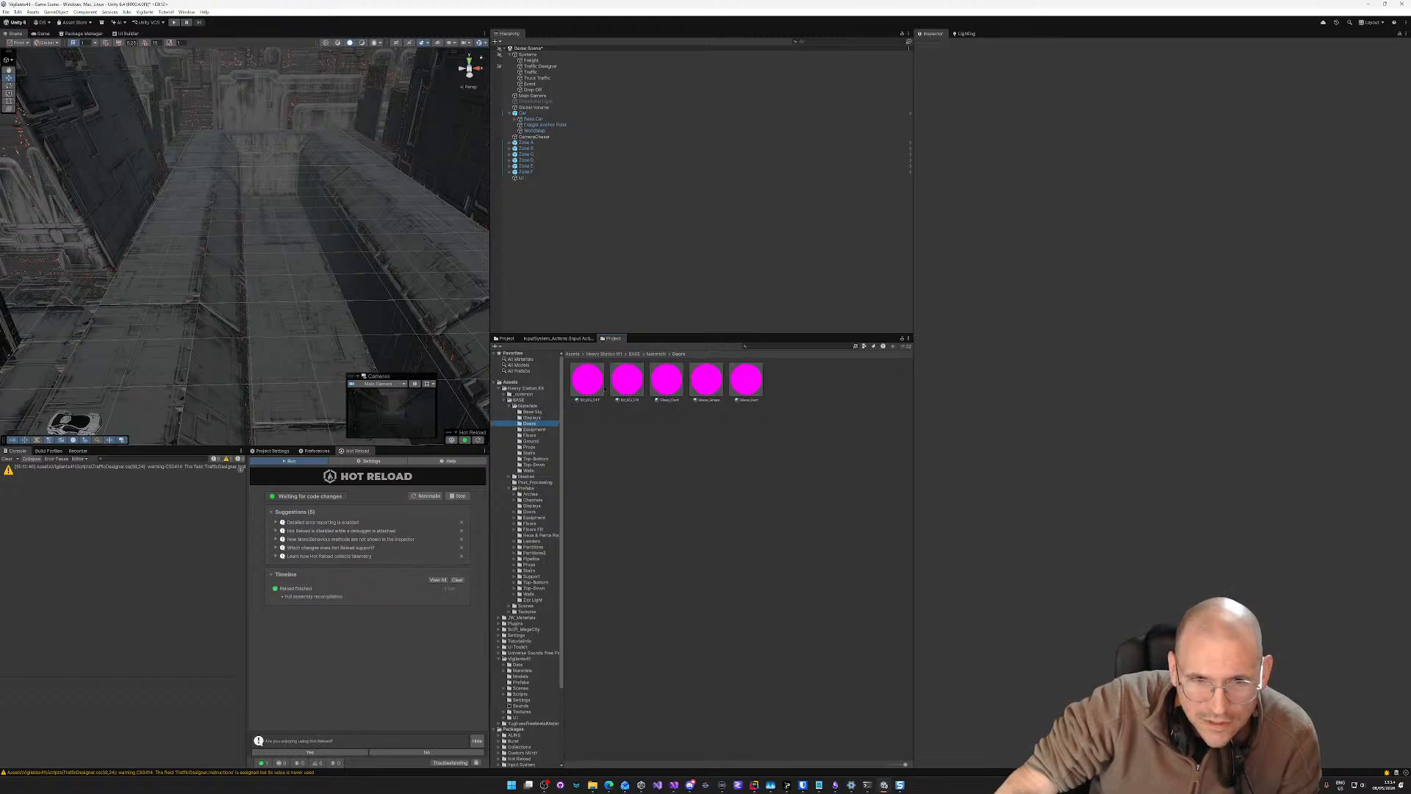
left_click(623, 381)
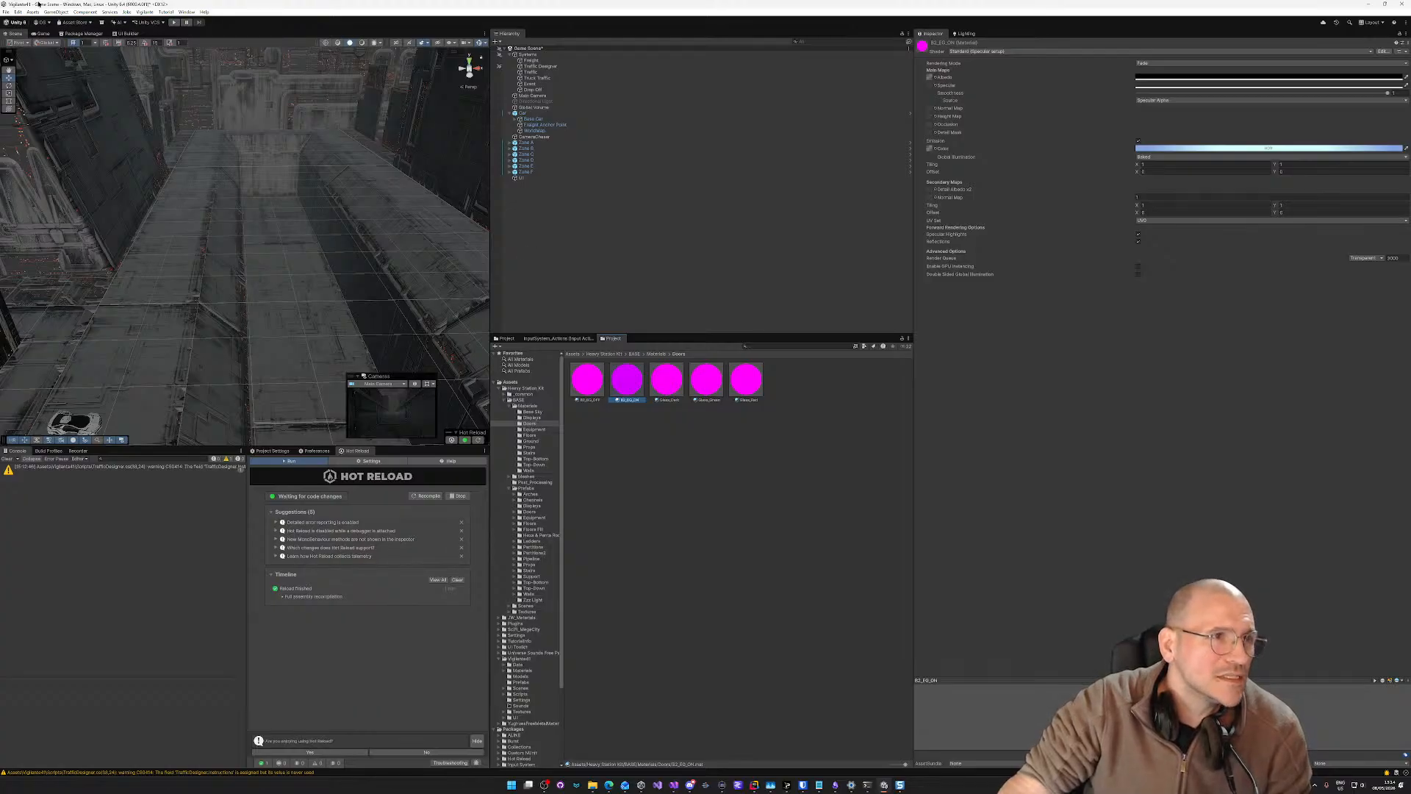
left_click(660, 432)
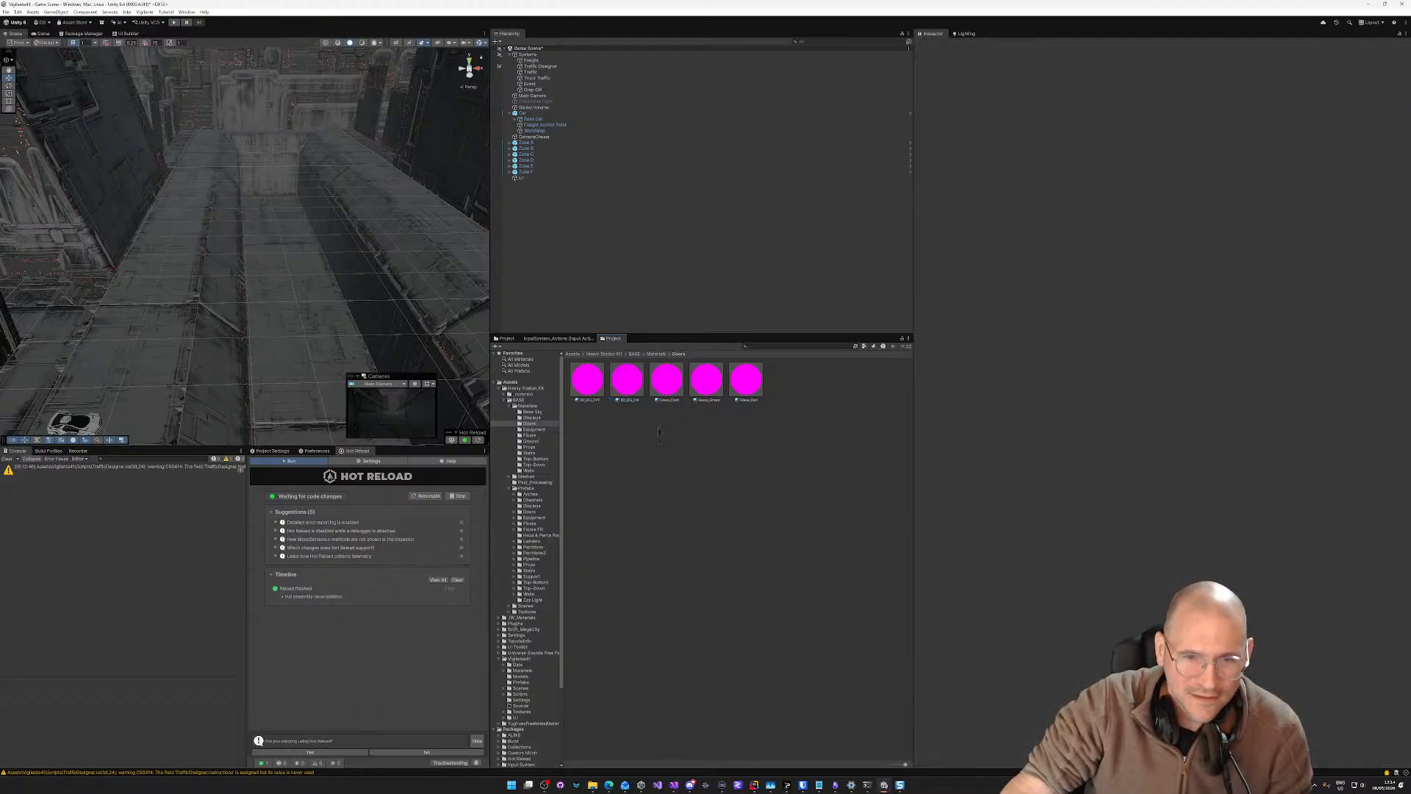
left_click(633, 386)
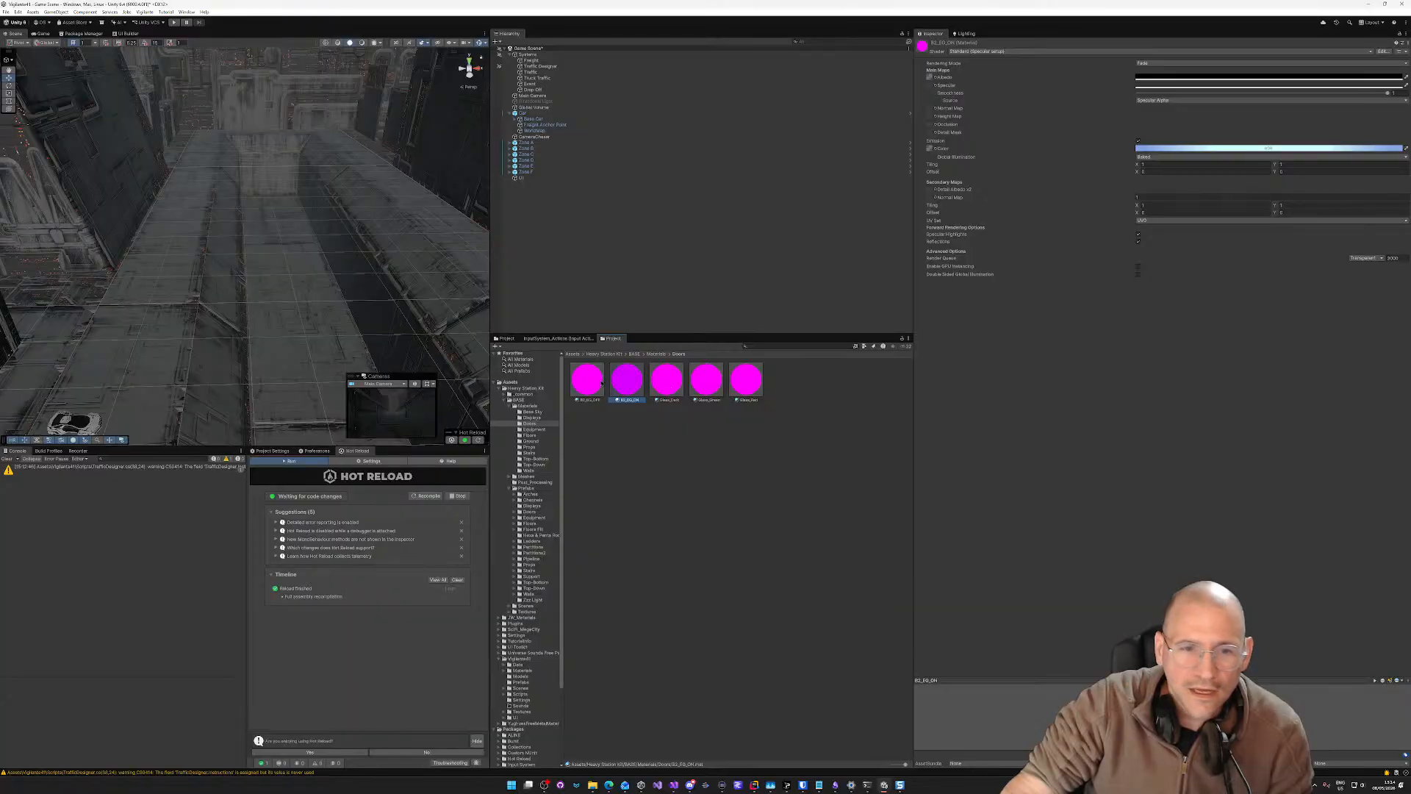
left_click(595, 381)
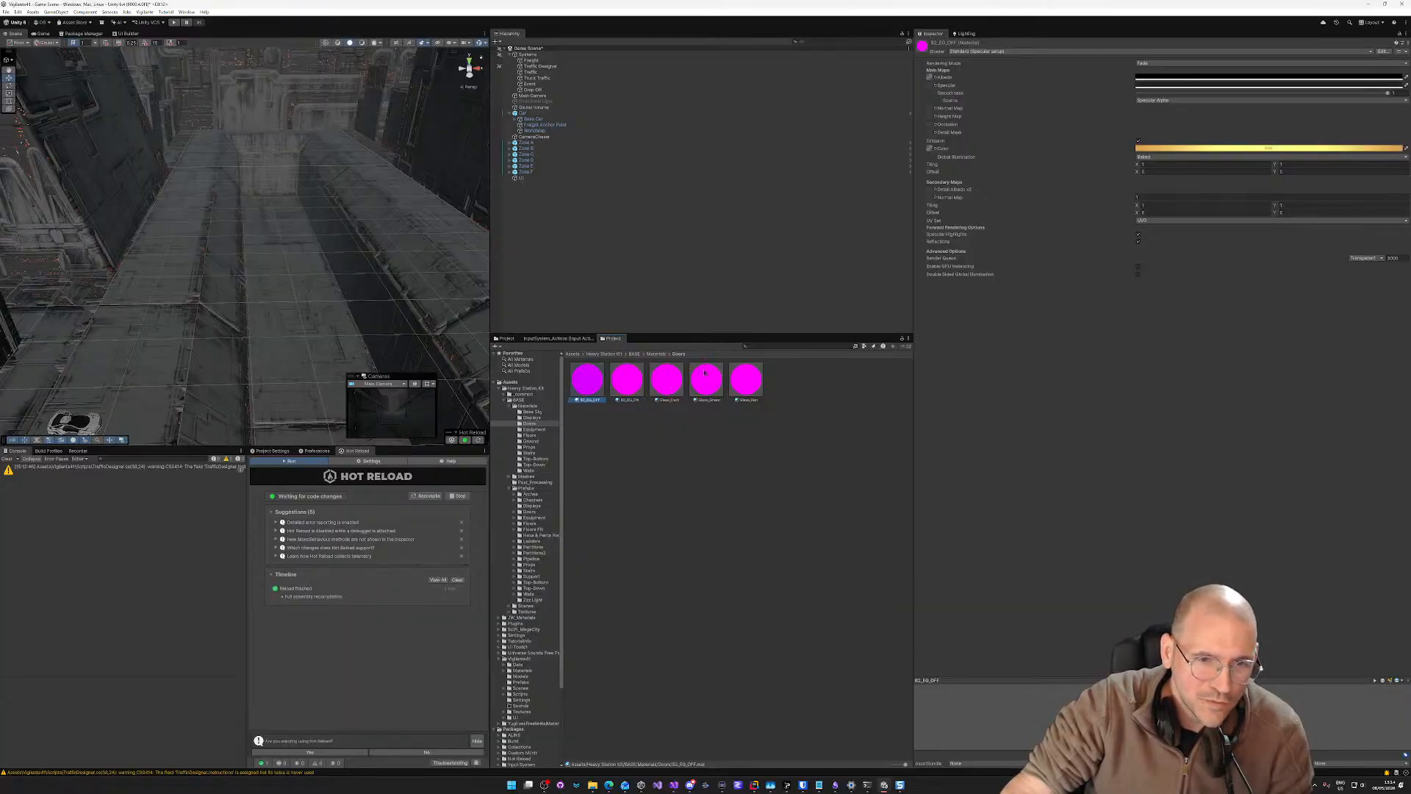
left_click(746, 382, "shift")
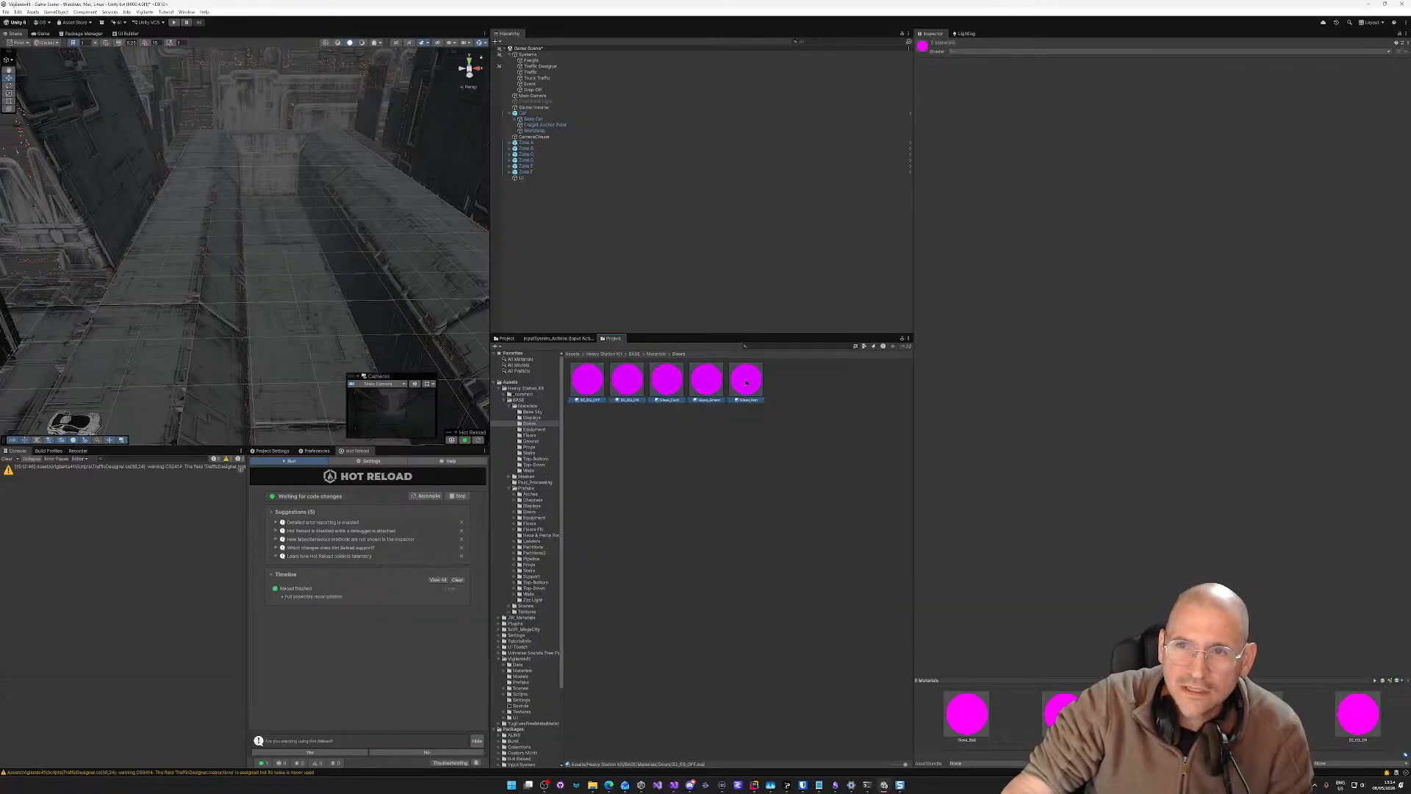
Step: Change the shader of the first Doors material, the one with yellow emission, to Universal Render Pipeline/Lit
left_click(586, 382)
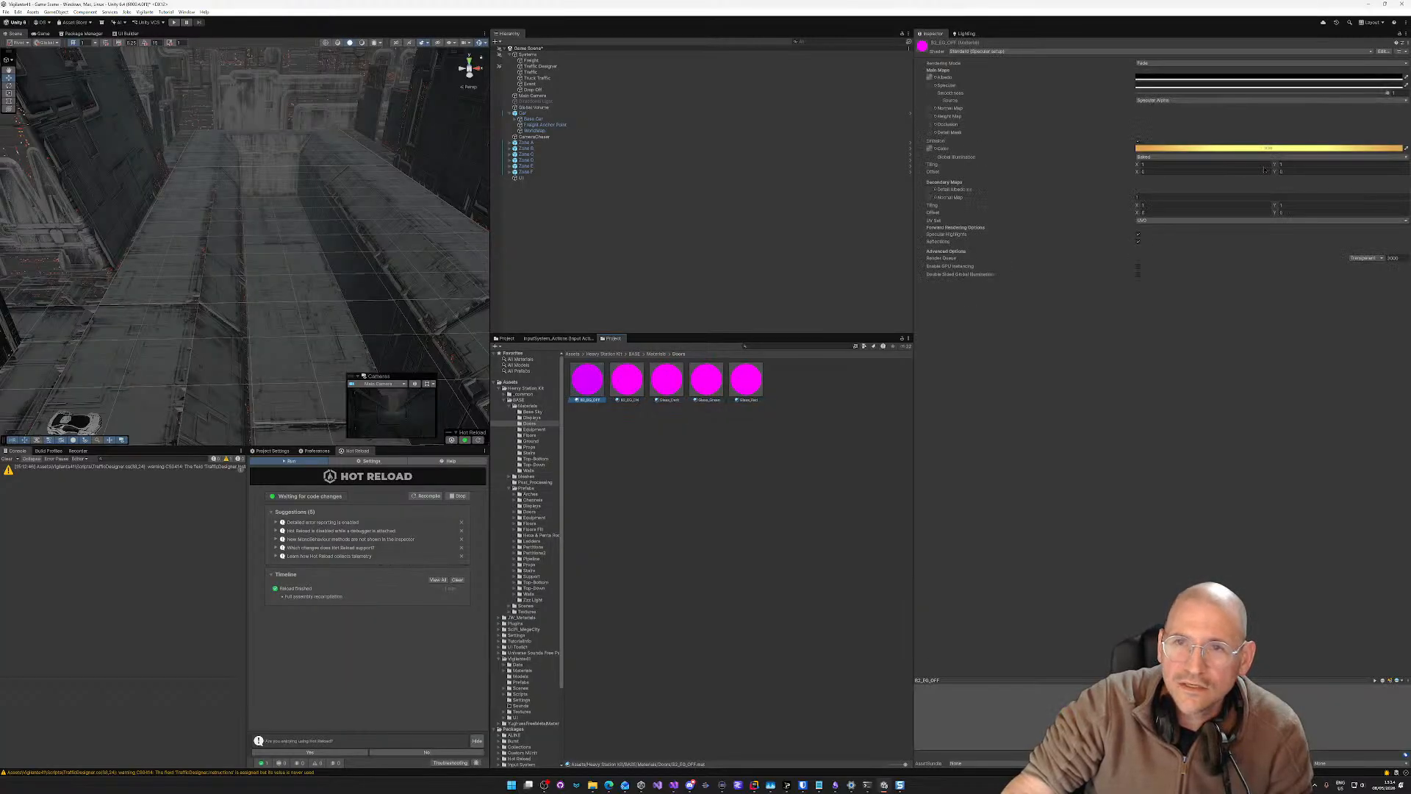
left_click(1172, 52)
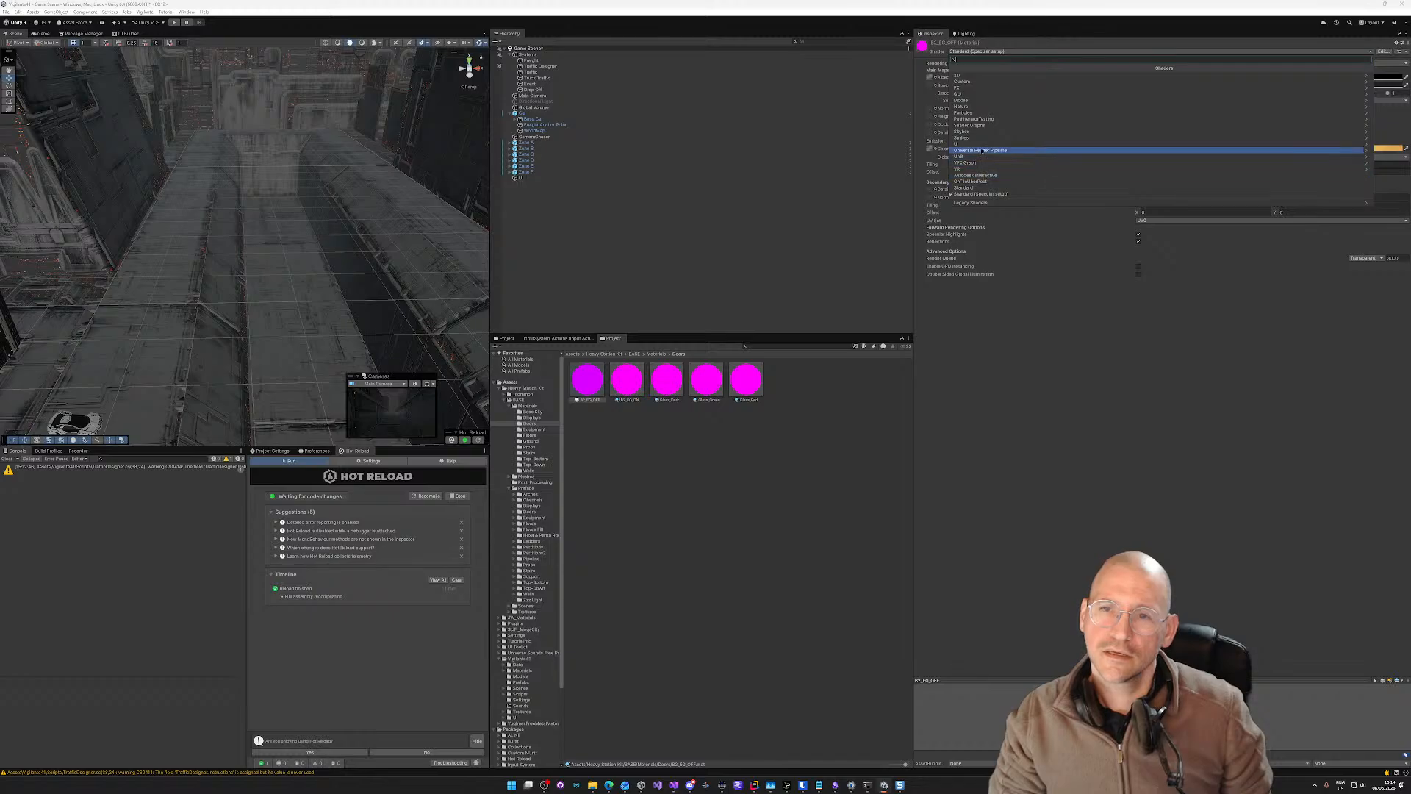
left_click(983, 150)
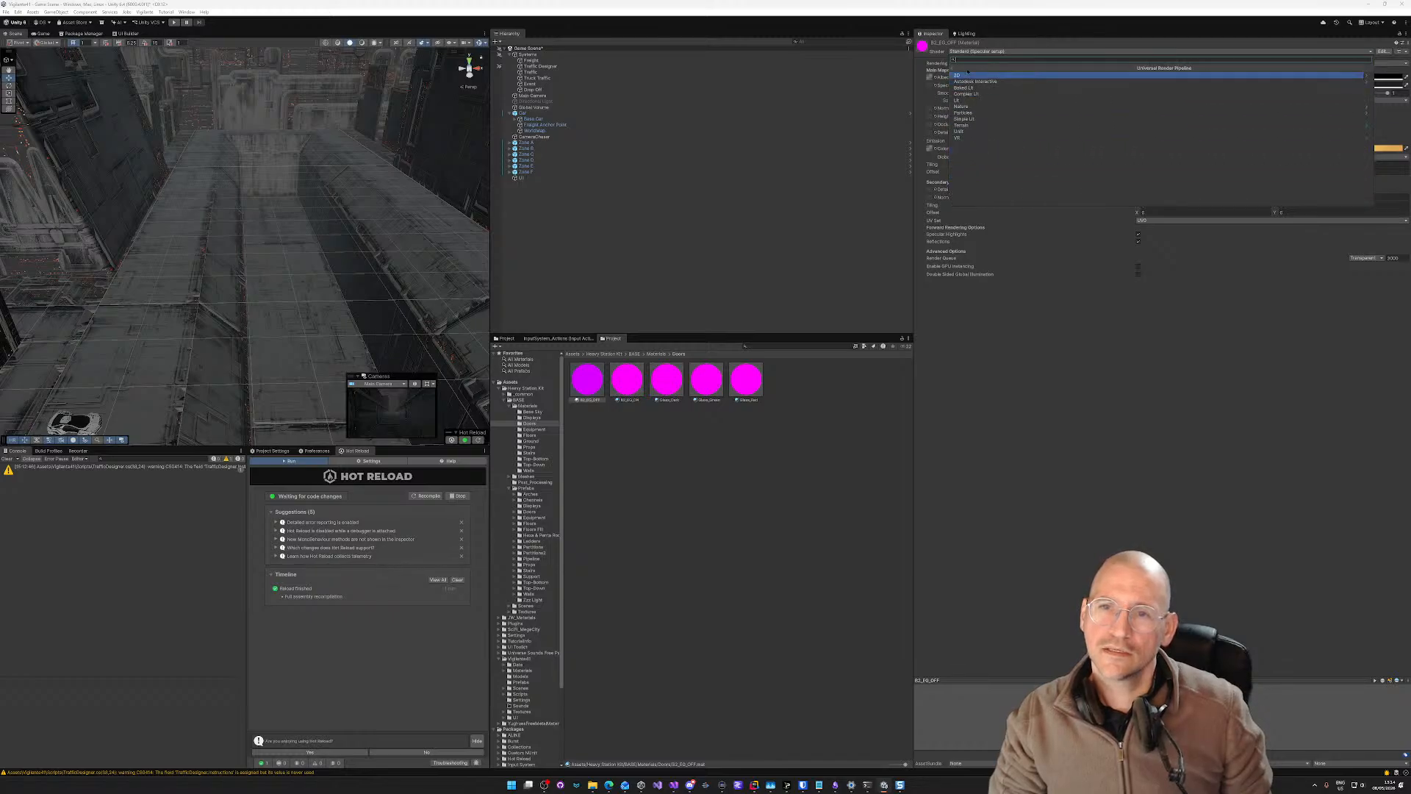
left_click(961, 101)
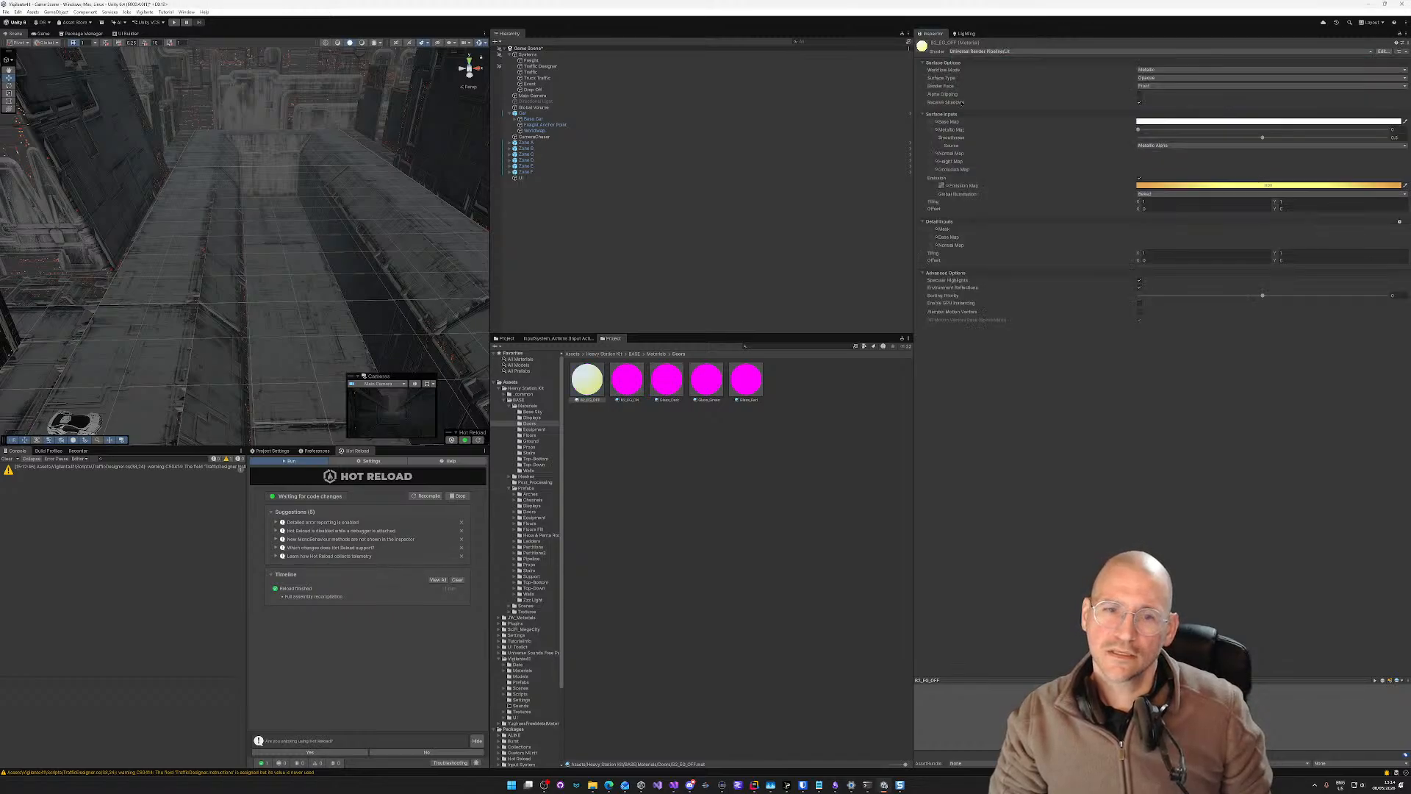
Step: Change the shader of the second Doors material, the one with light blue emission, to Universal Render Pipeline/Lit
left_click(628, 379)
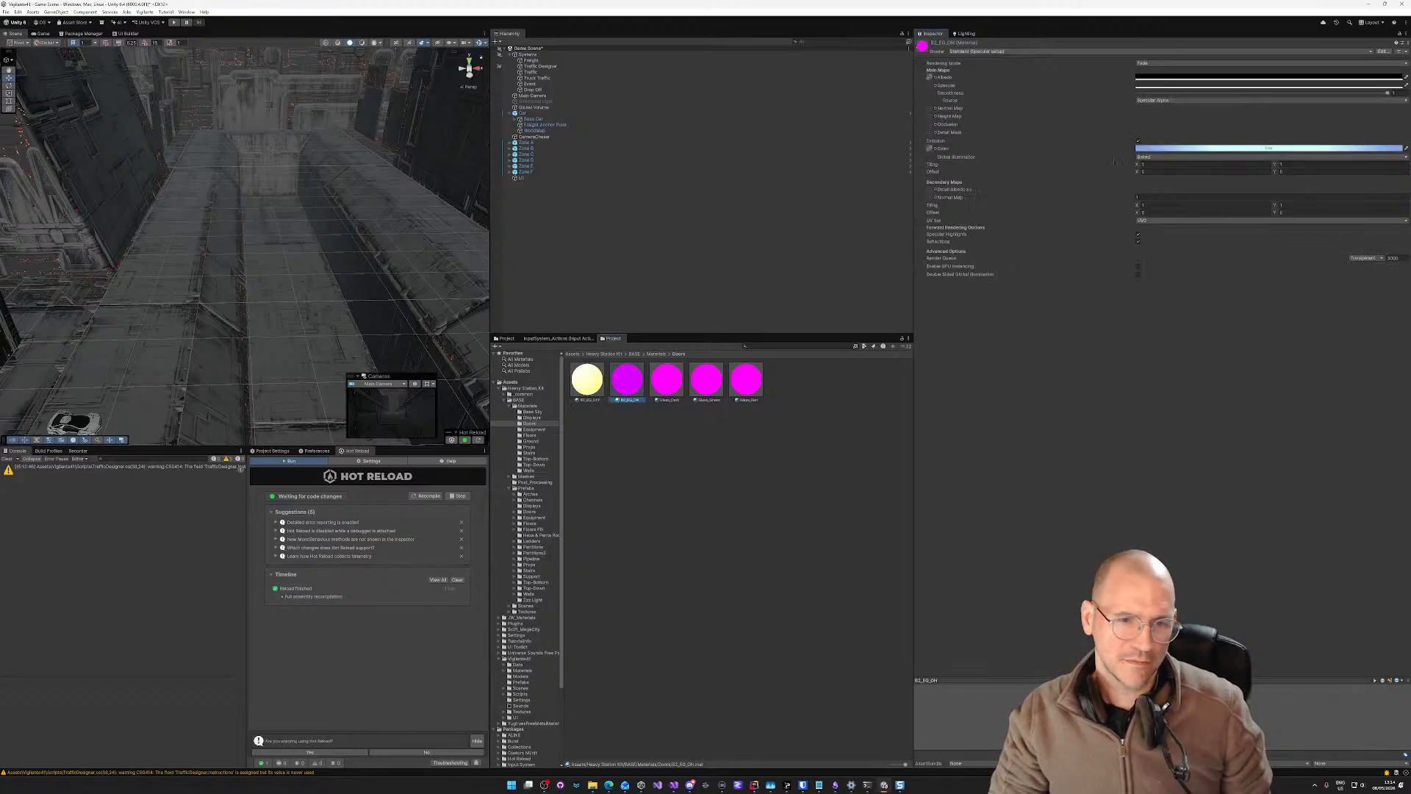
left_click(973, 52)
left_click(970, 148)
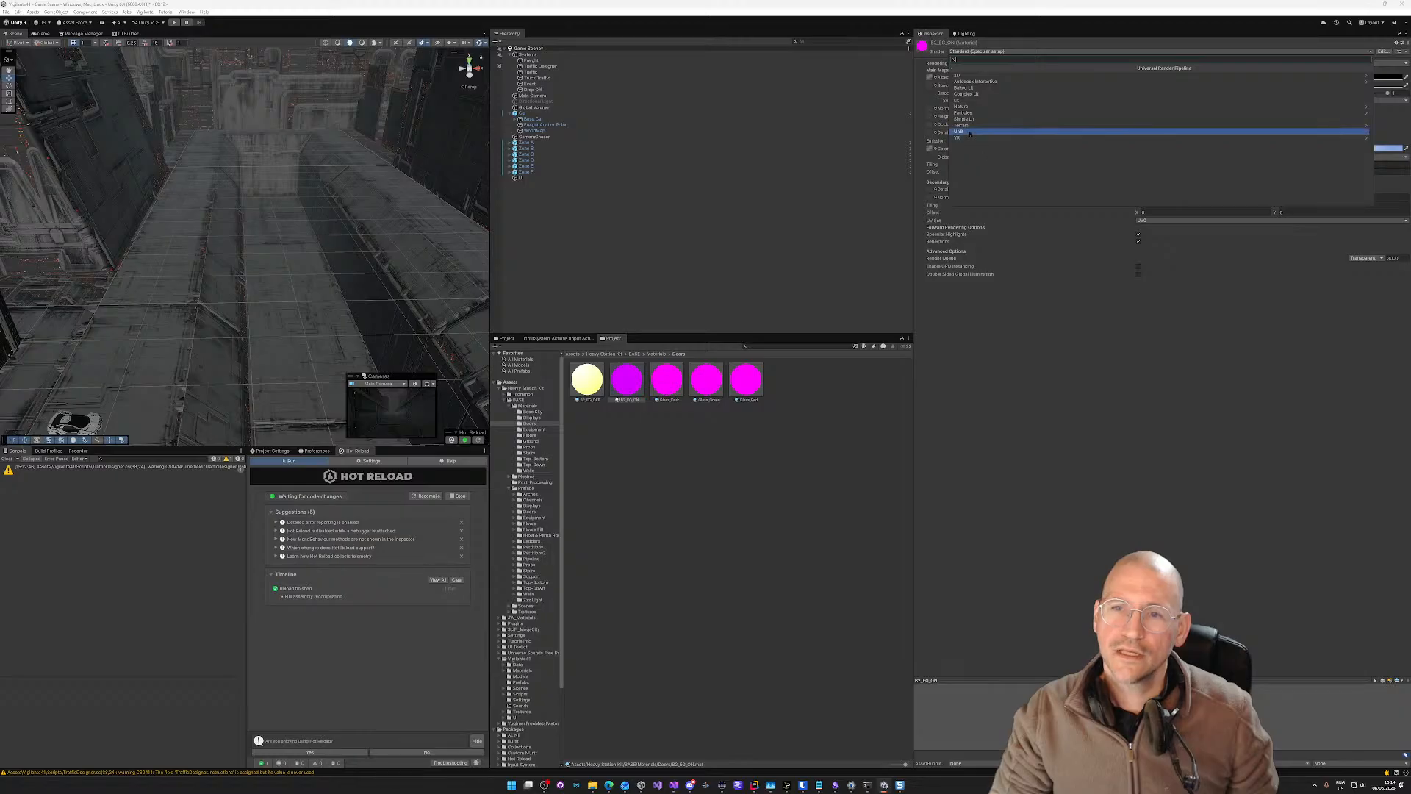
left_click(962, 100)
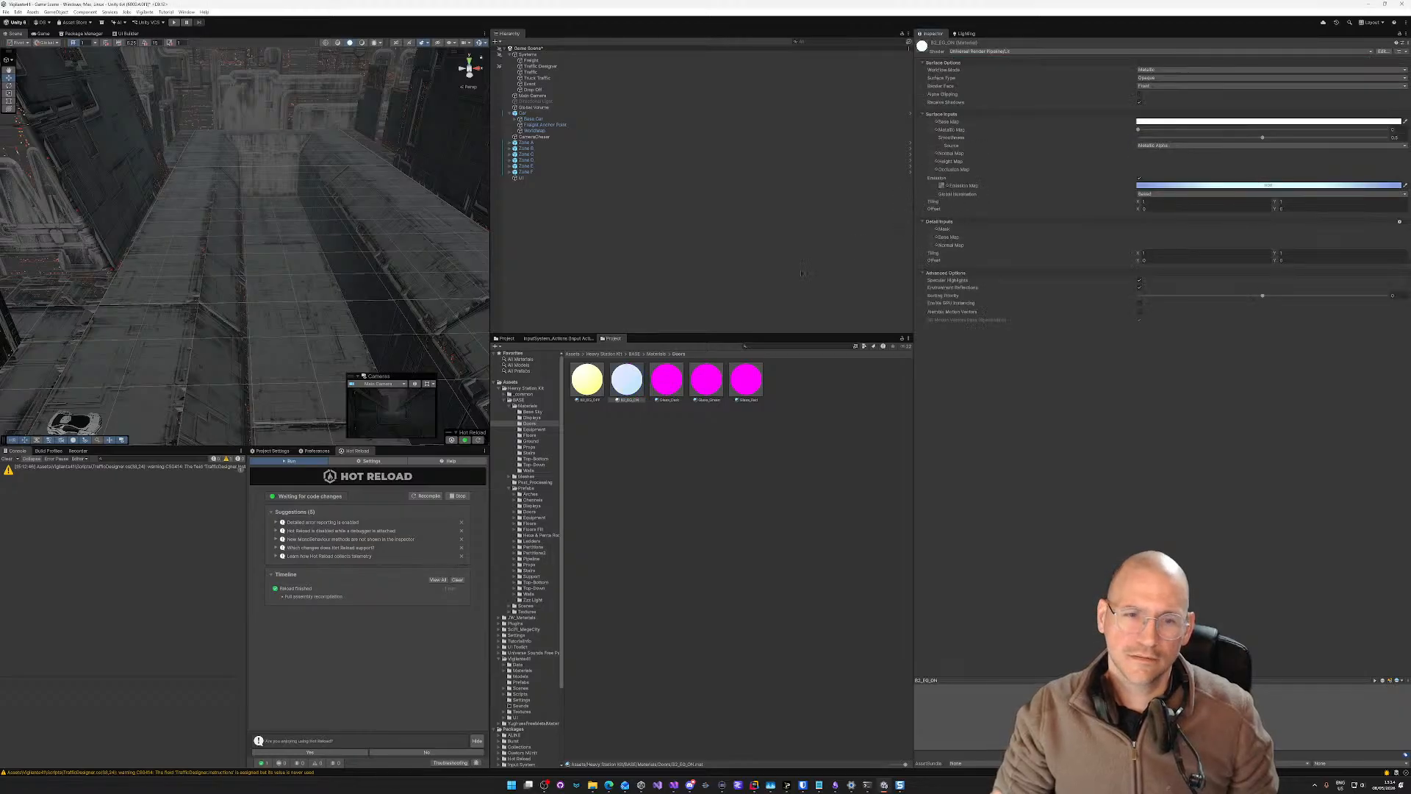
Step: Change the shader of the Glass_Dark material in the Doors materials to Universal Render Pipeline/Lit
left_click(666, 390)
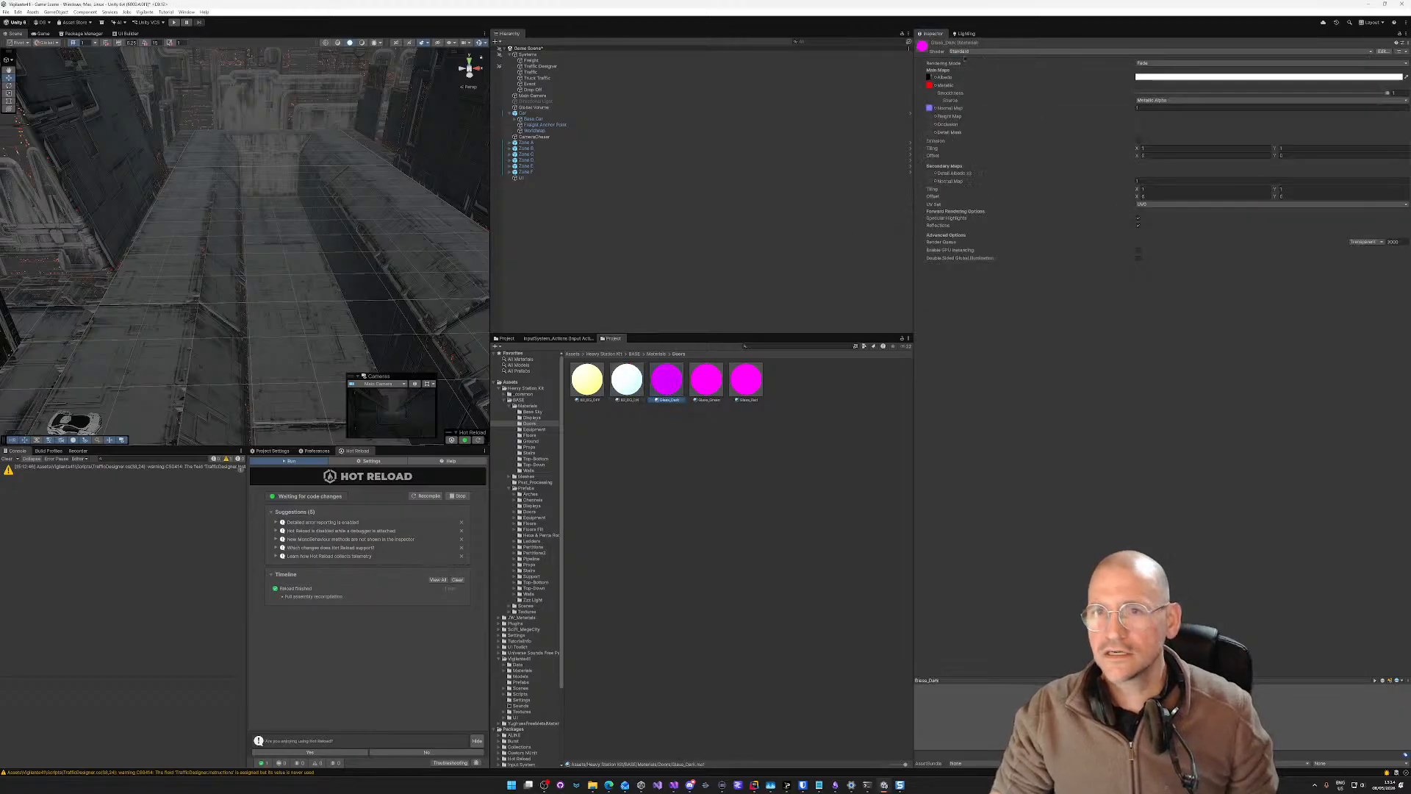
left_click(974, 52)
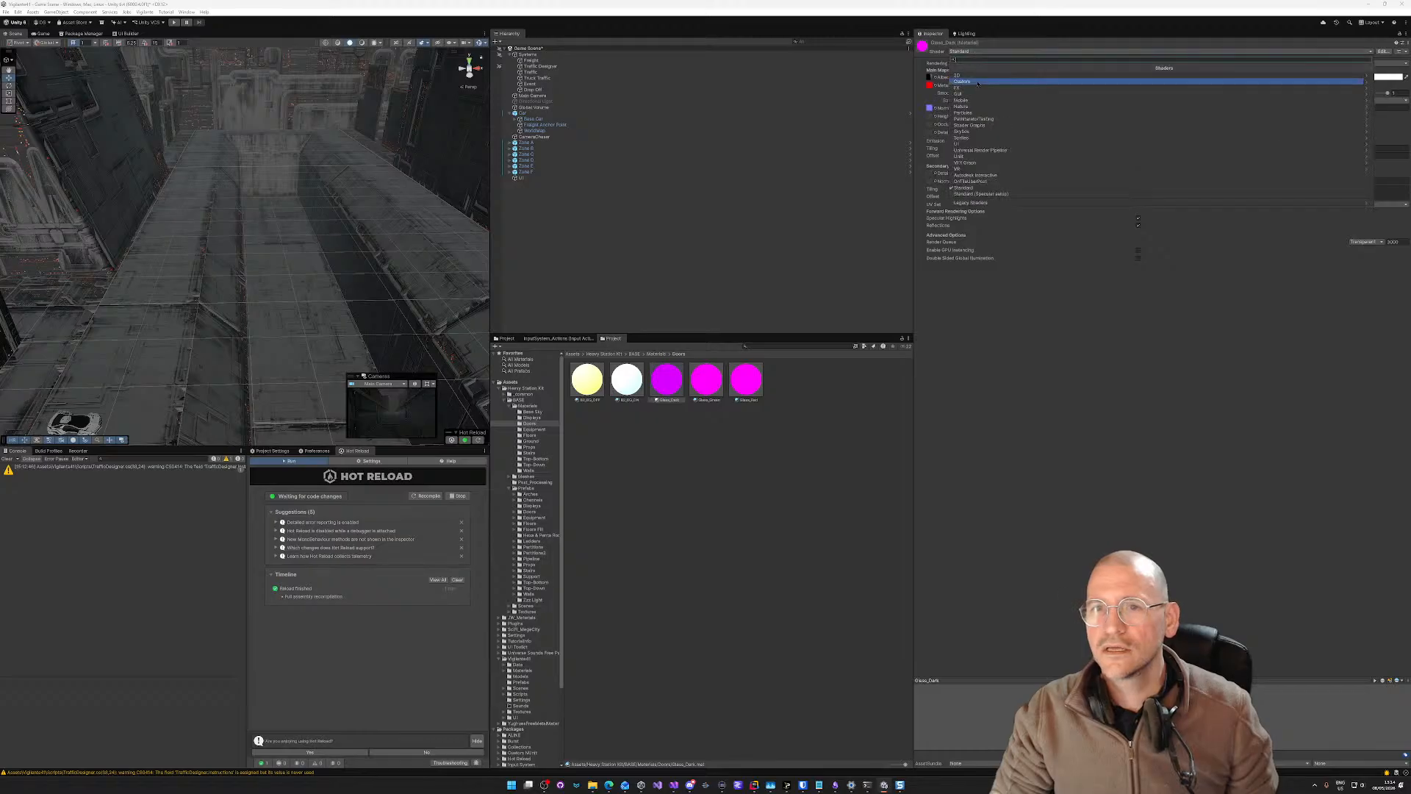
left_click(979, 152)
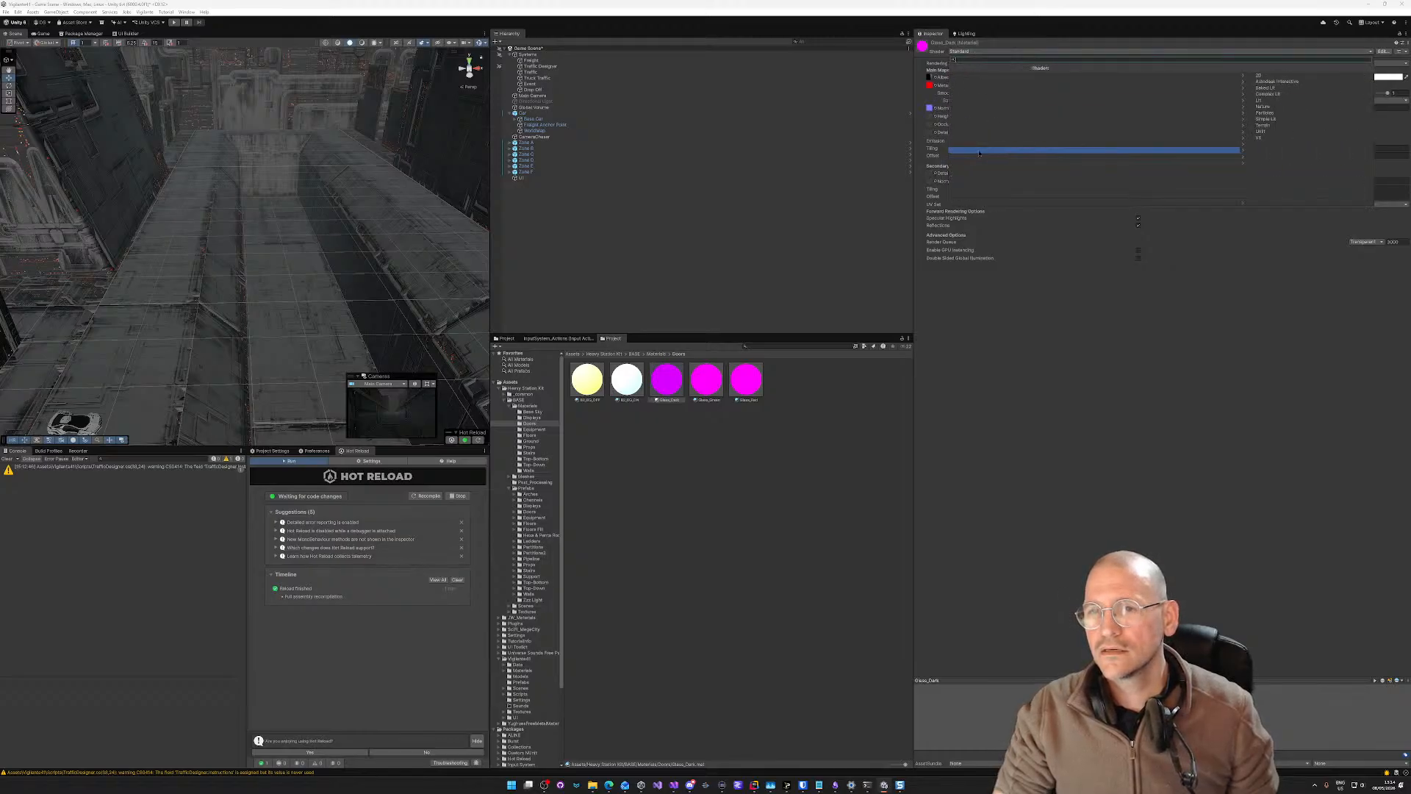
left_click(969, 101)
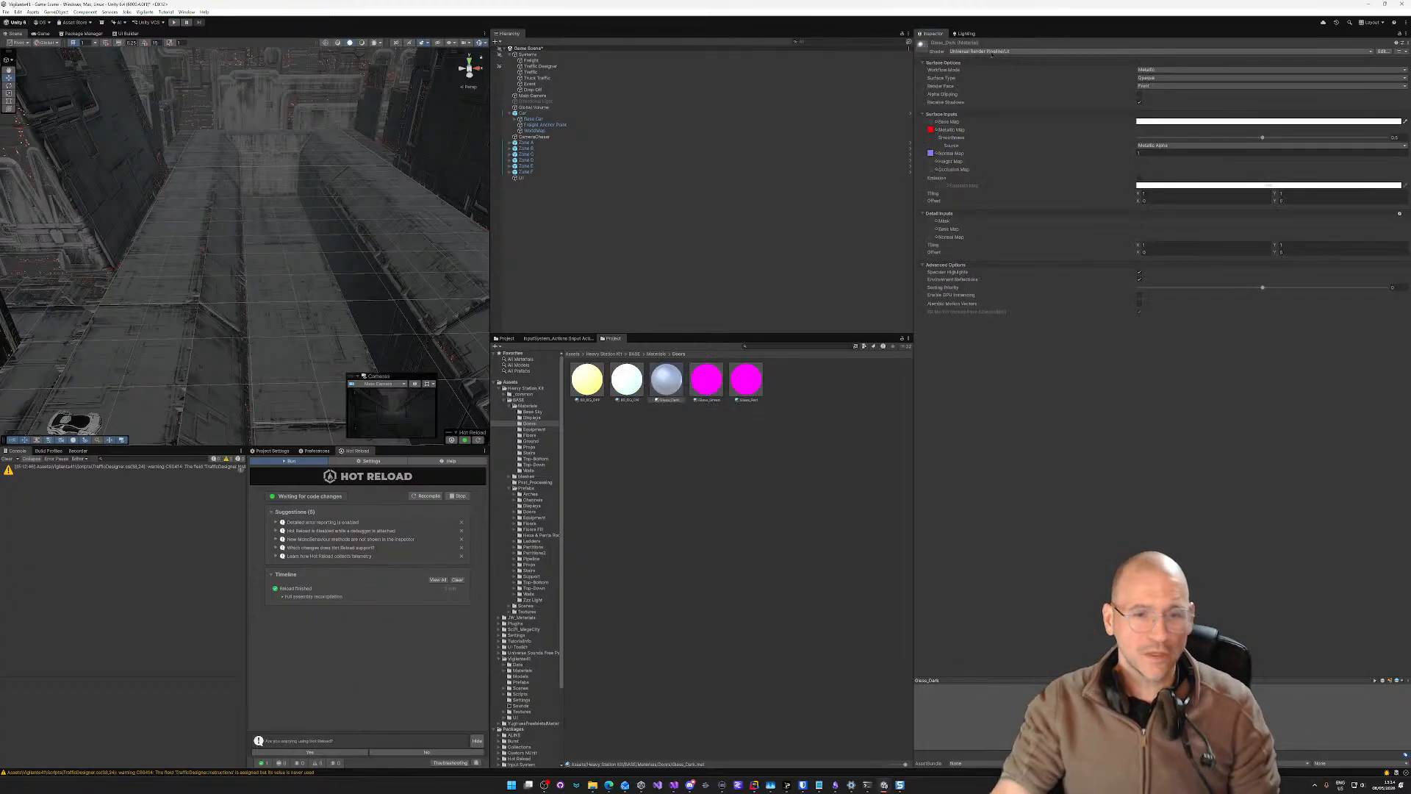
Step: Change the shader of the Glass_Green material in the Doors materials to Universal Render Pipeline/Lit
left_click(706, 379)
left_click(1012, 52)
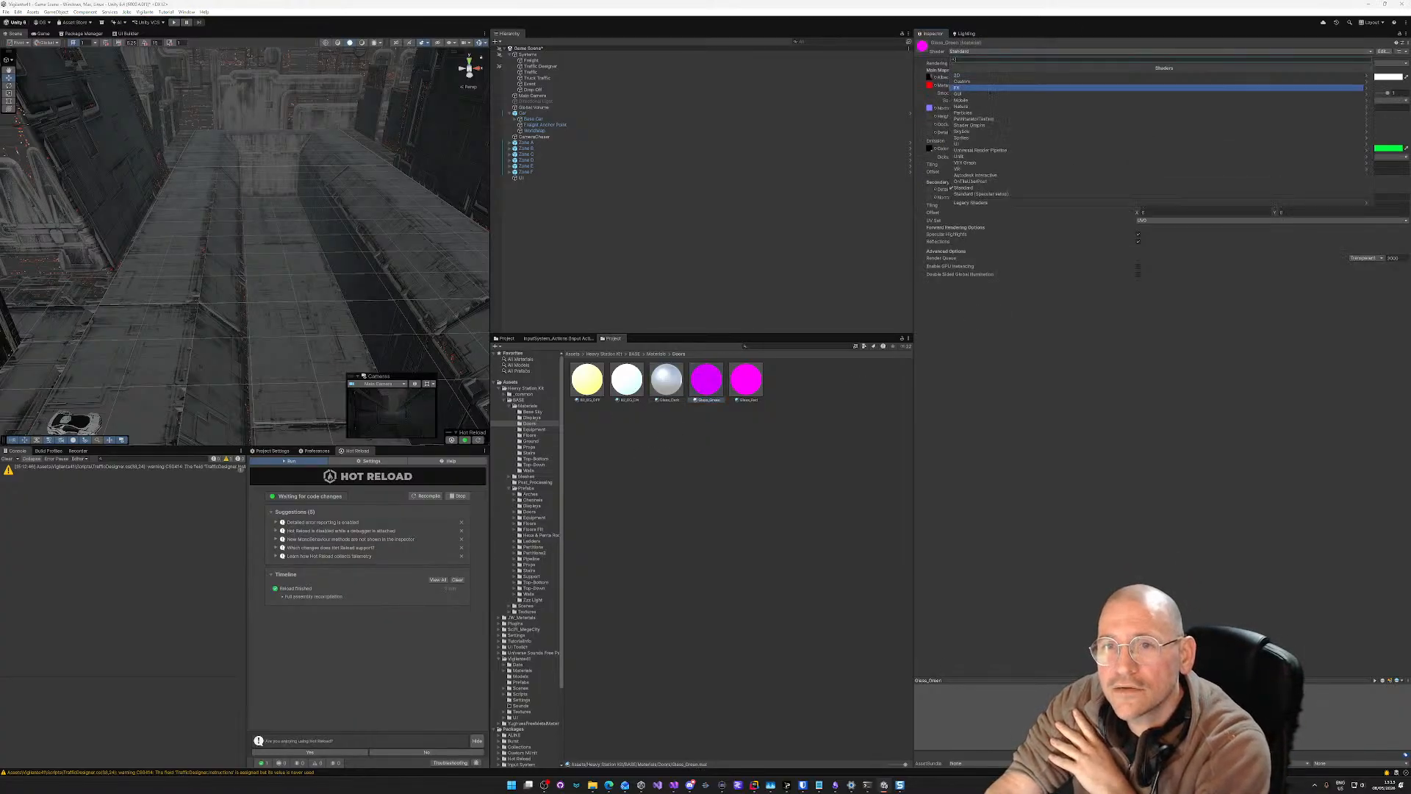
left_click(980, 150)
left_click(972, 102)
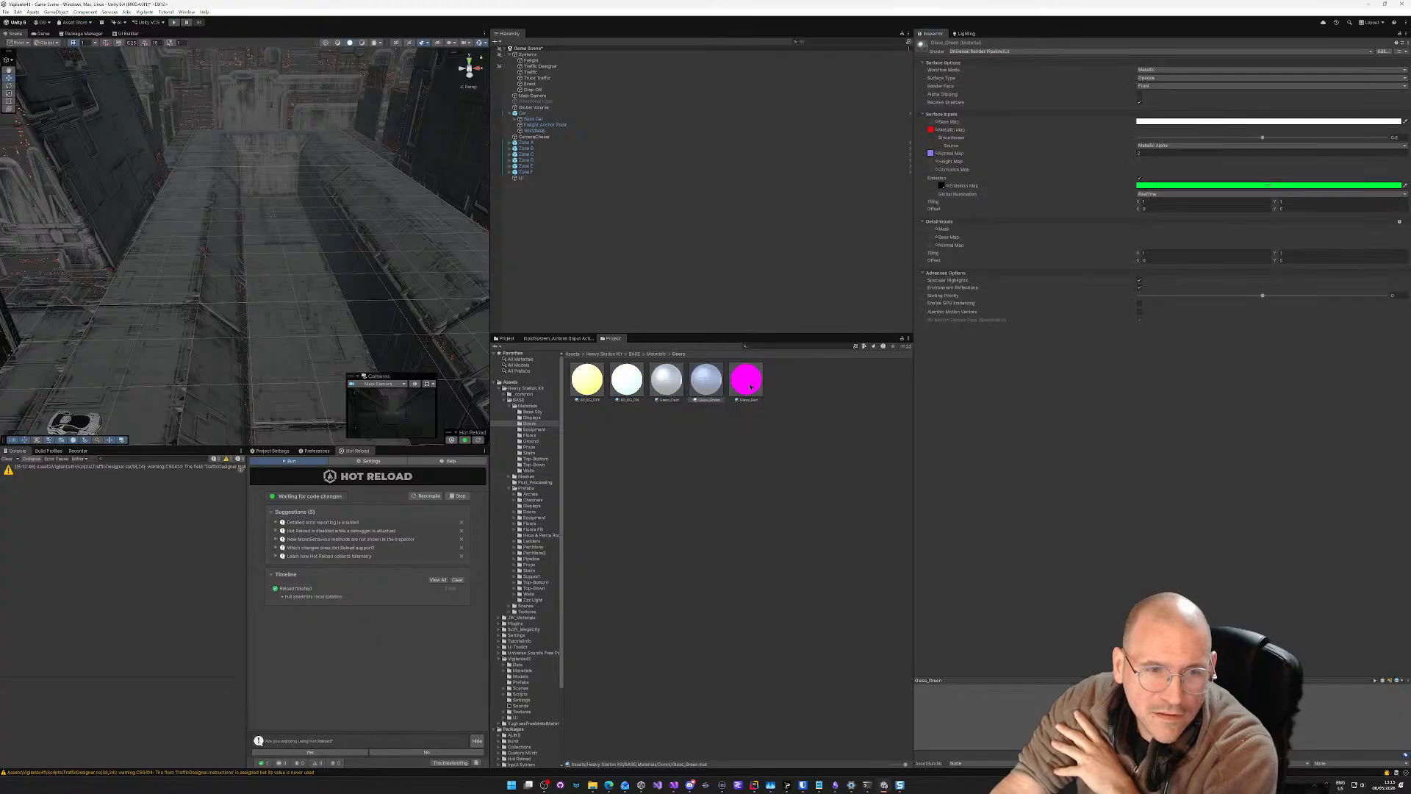
Step: Change the shader of the Glass_Red material in the Doors materials to Universal Render Pipeline/Lit
left_click(747, 380)
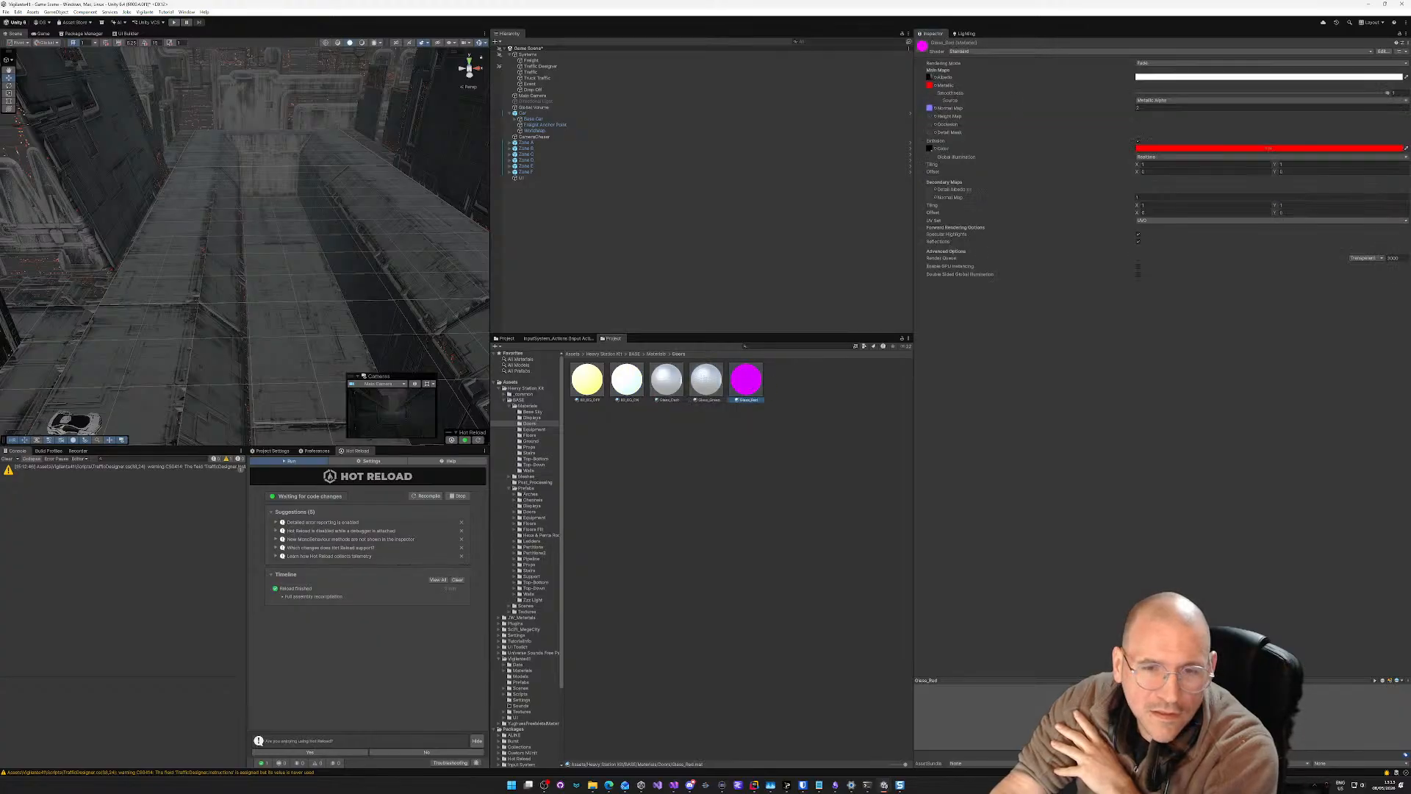
left_click(973, 51)
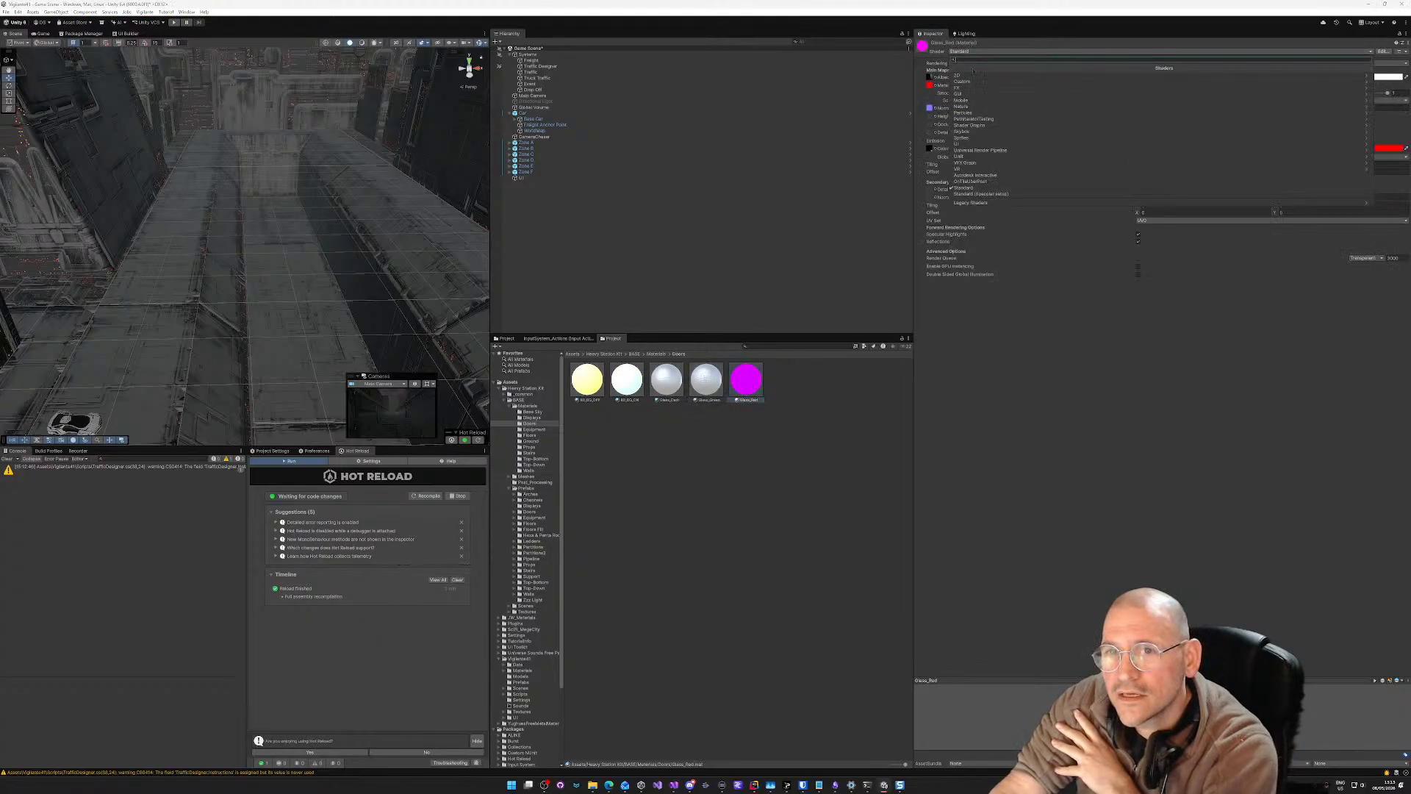
left_click(985, 150)
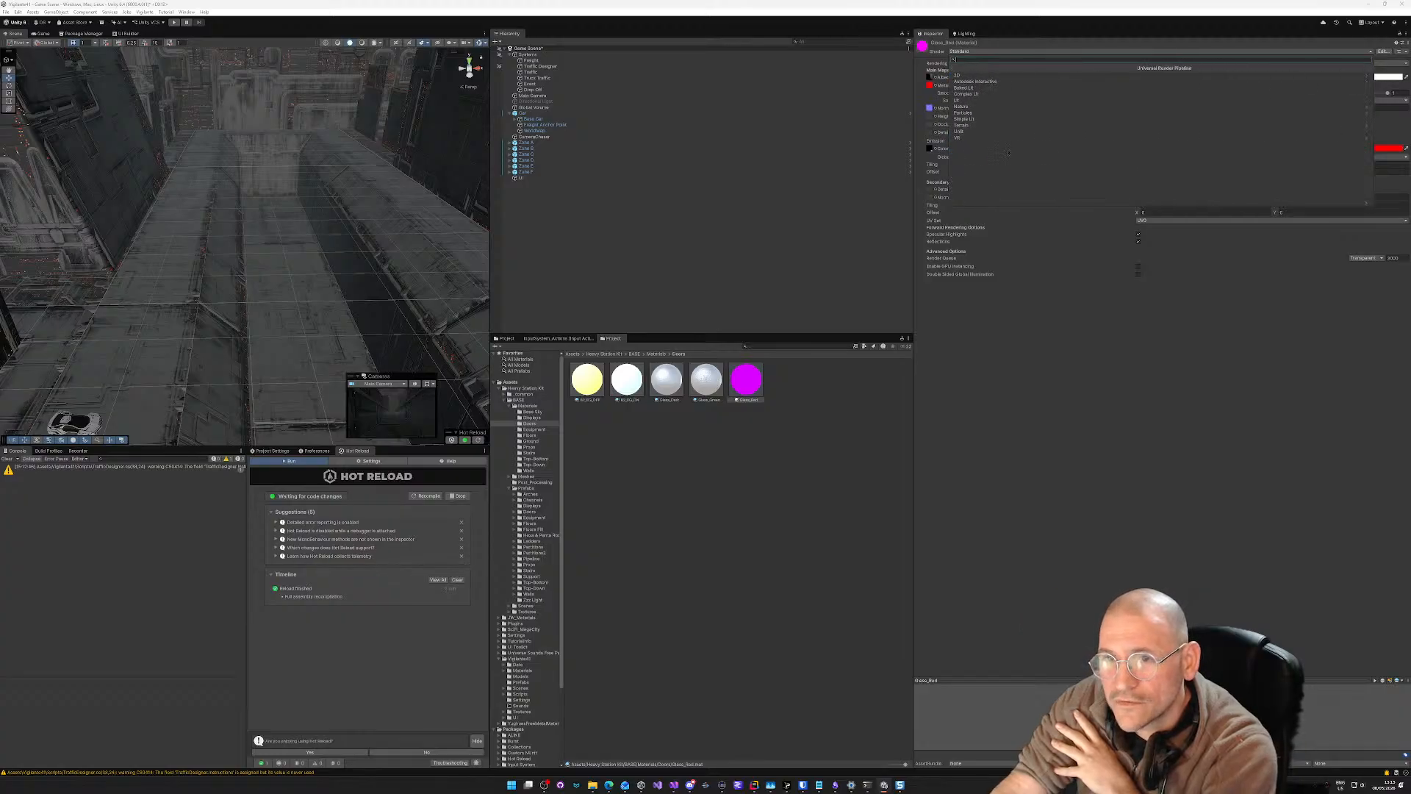
left_click(958, 100)
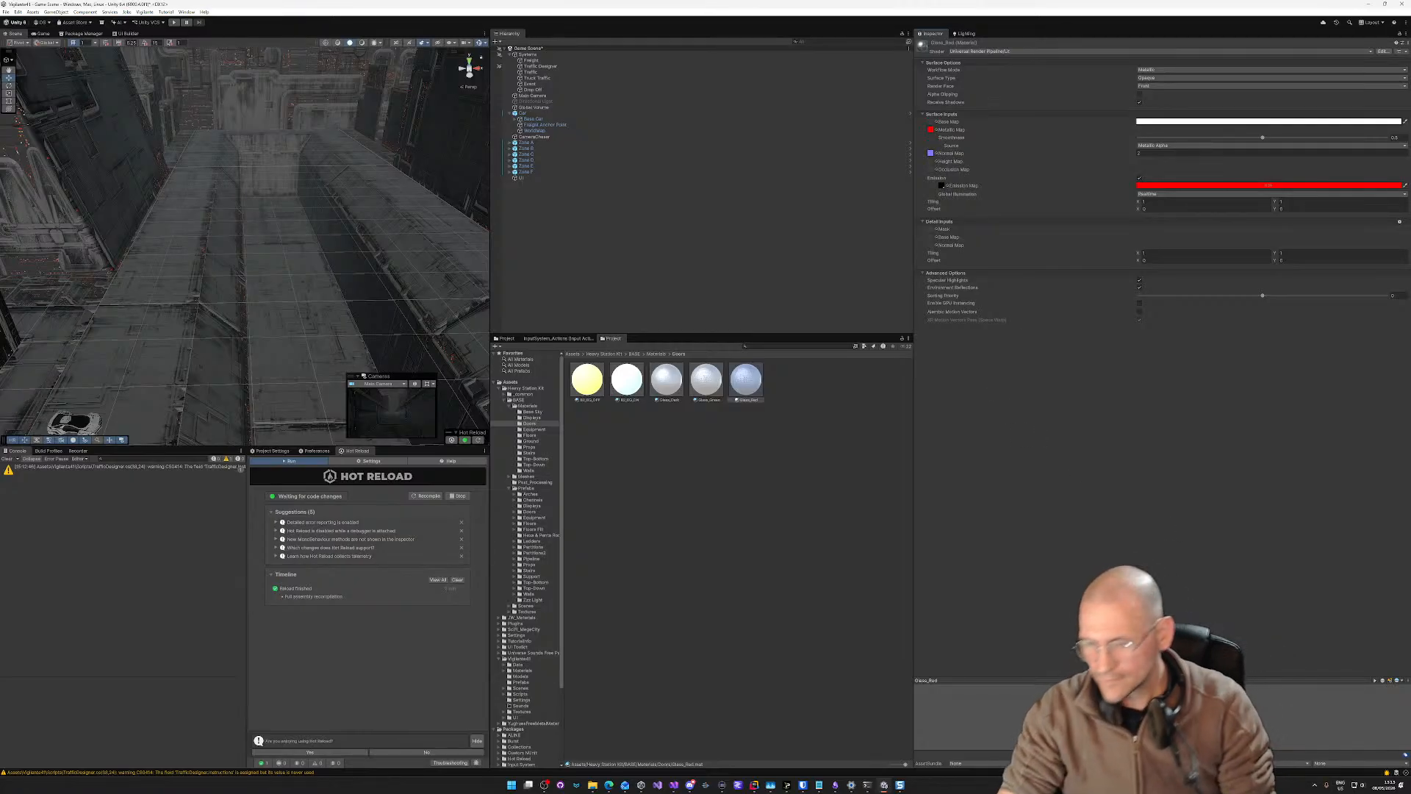
Step: Enlarge the material preview and examine the red, green and dark glass materials on the preview sphere
left_click_drag(1164, 680, 1164, 421)
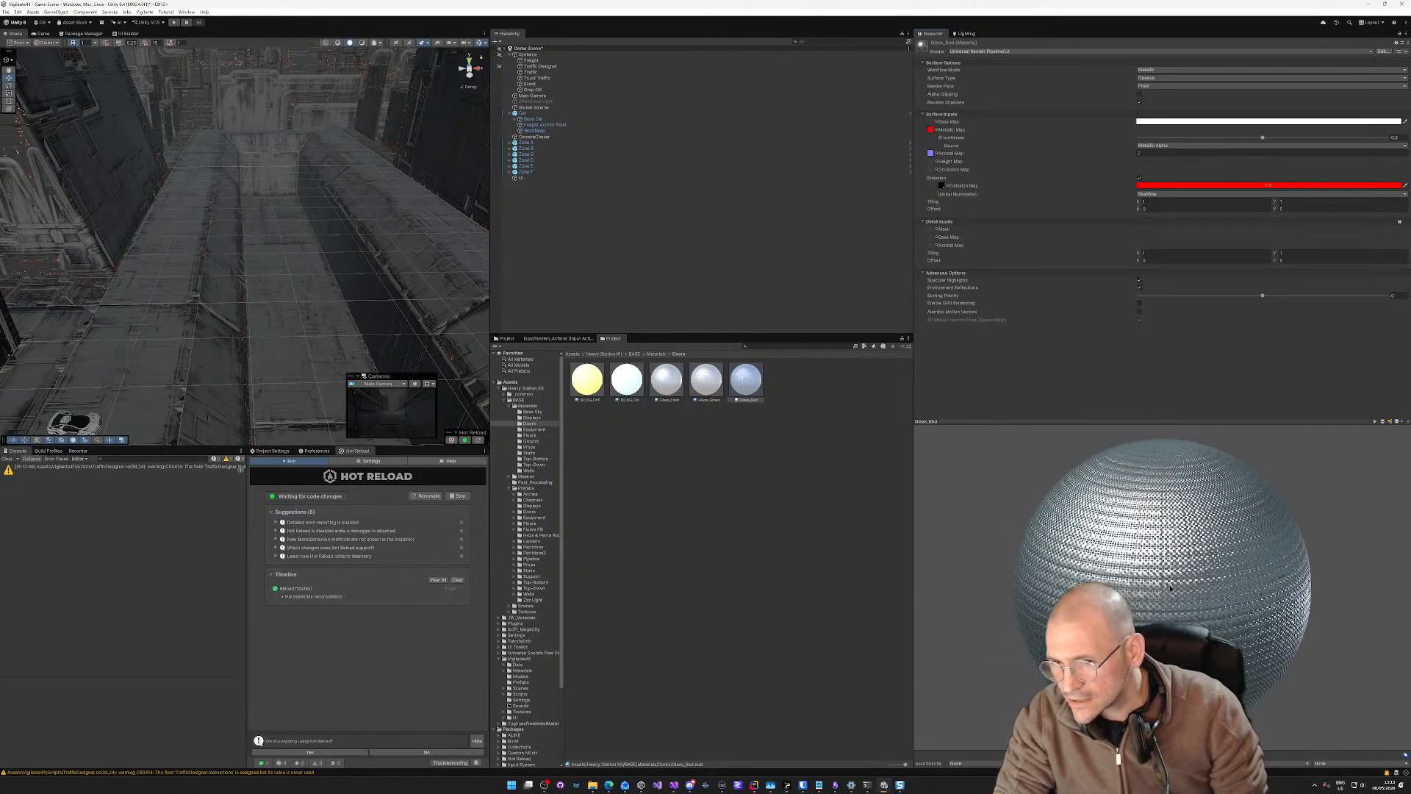
left_click_drag(1170, 588, 613, 323)
left_click(708, 381)
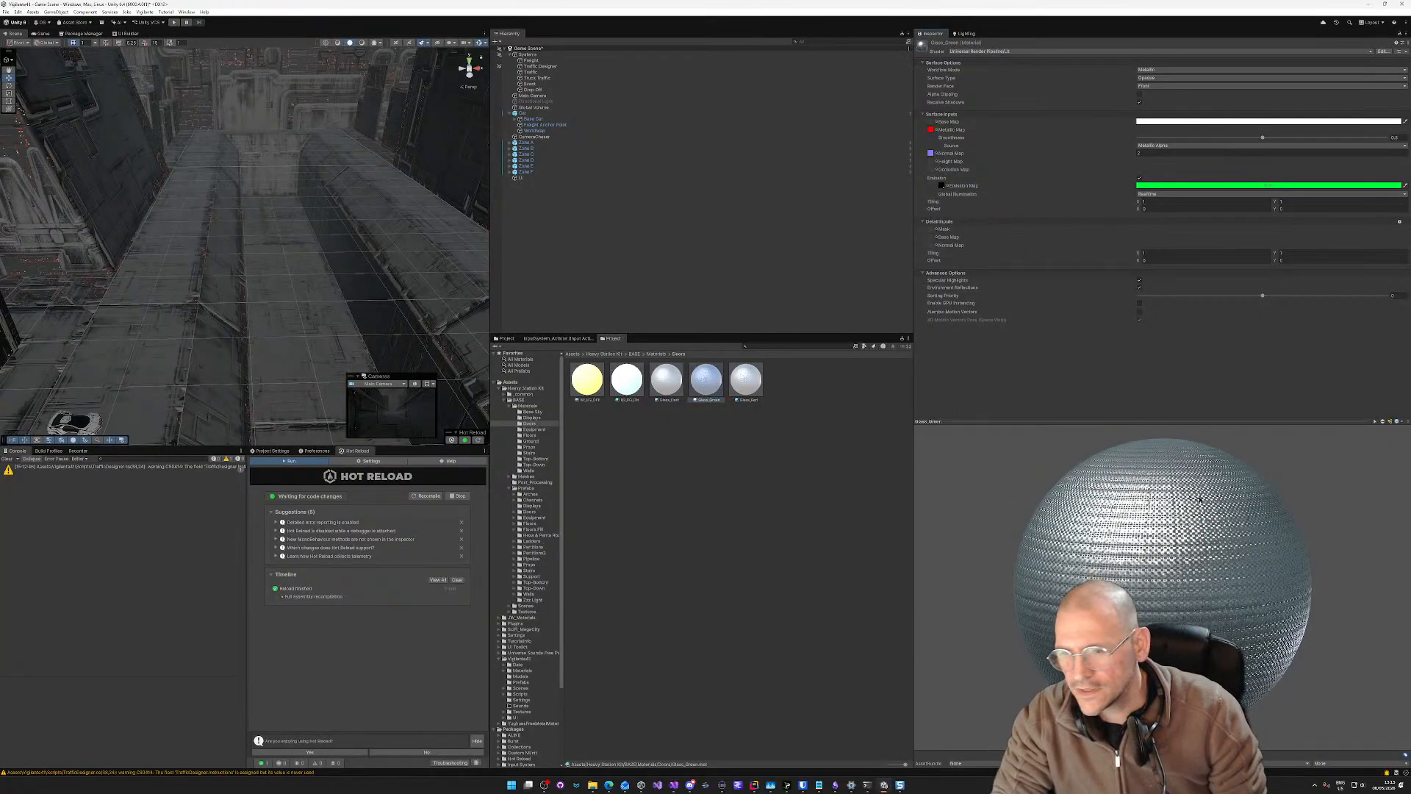
left_click(662, 391)
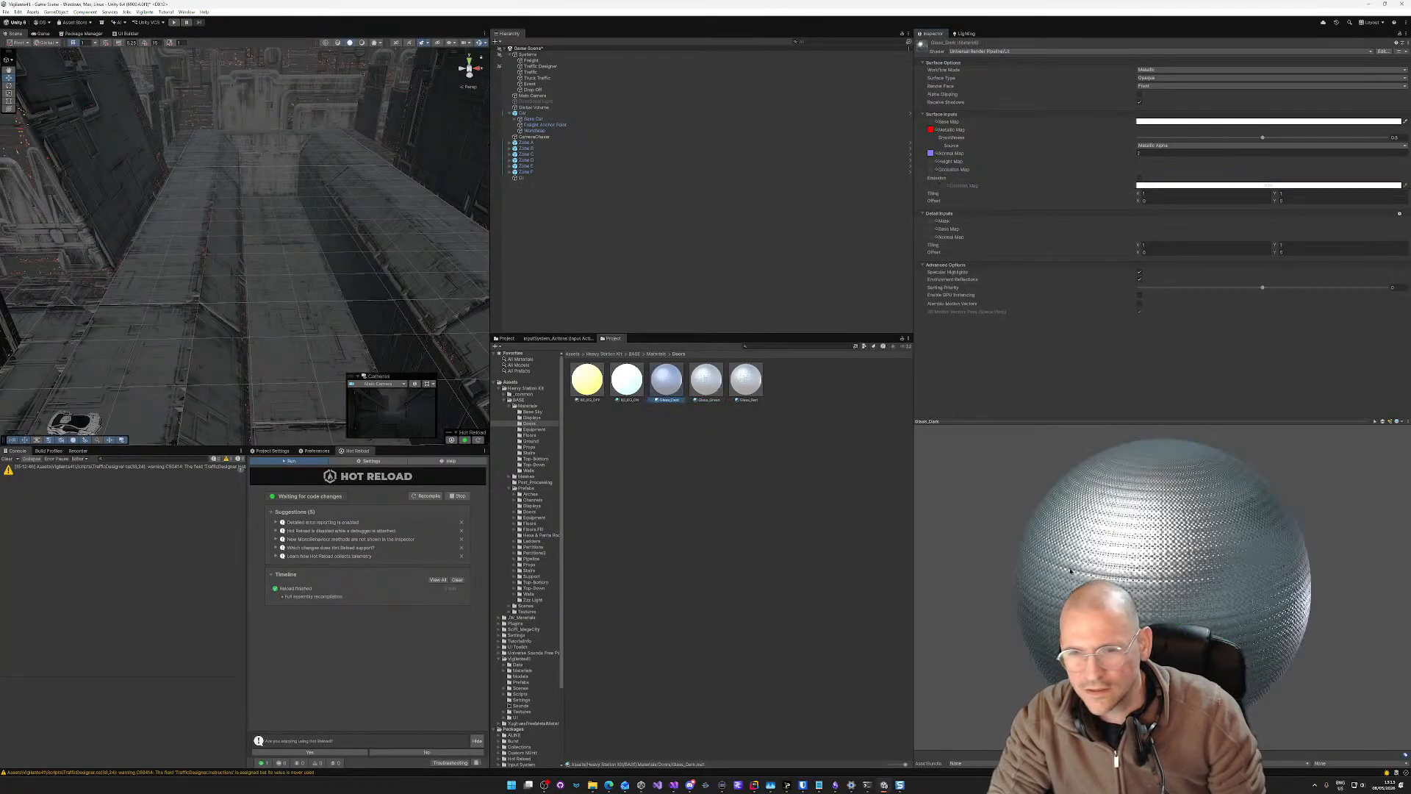
left_click_drag(1183, 616, 1185, 641)
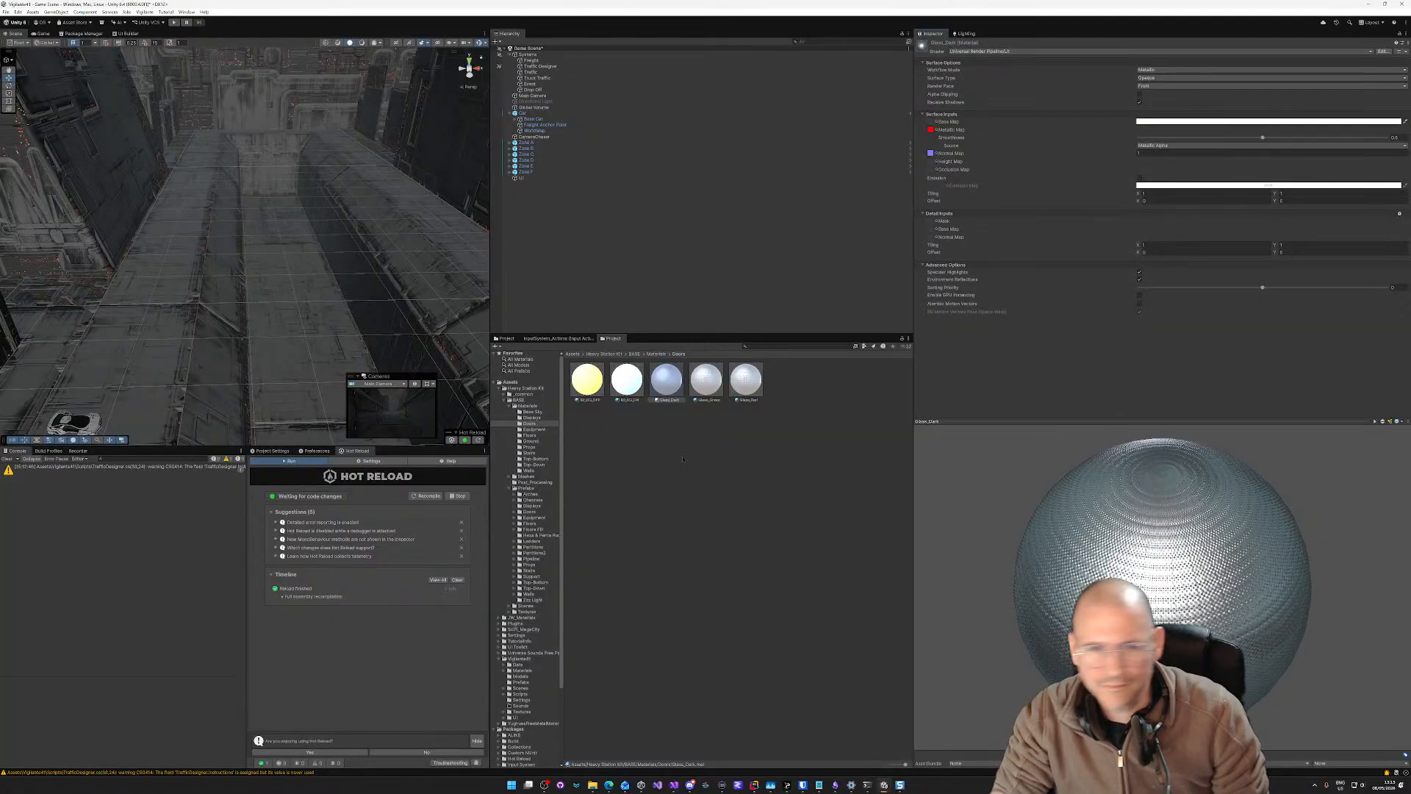
Step: Check the light blue emission material and preview the lit door variant among the Doors prefabs
left_click(619, 376)
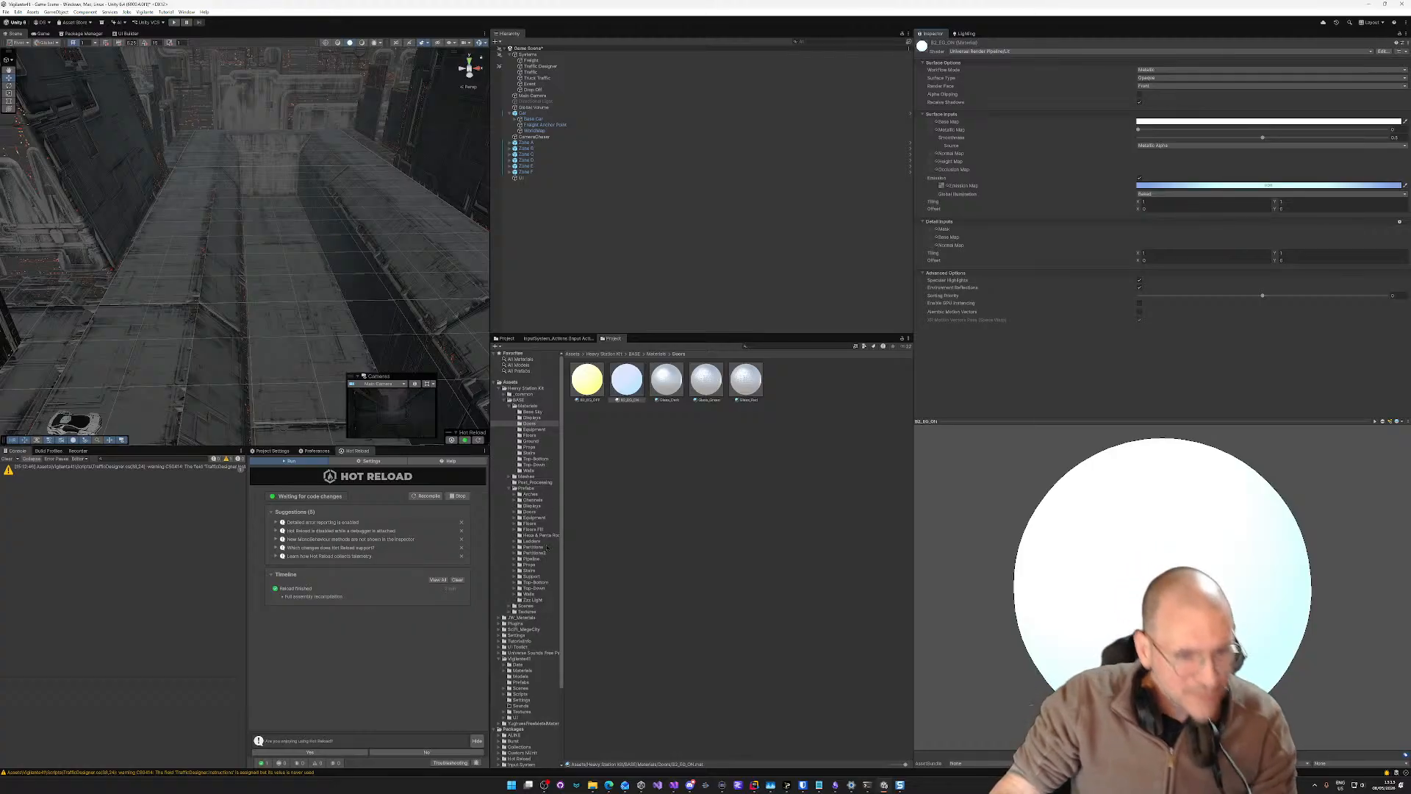
left_click(530, 512)
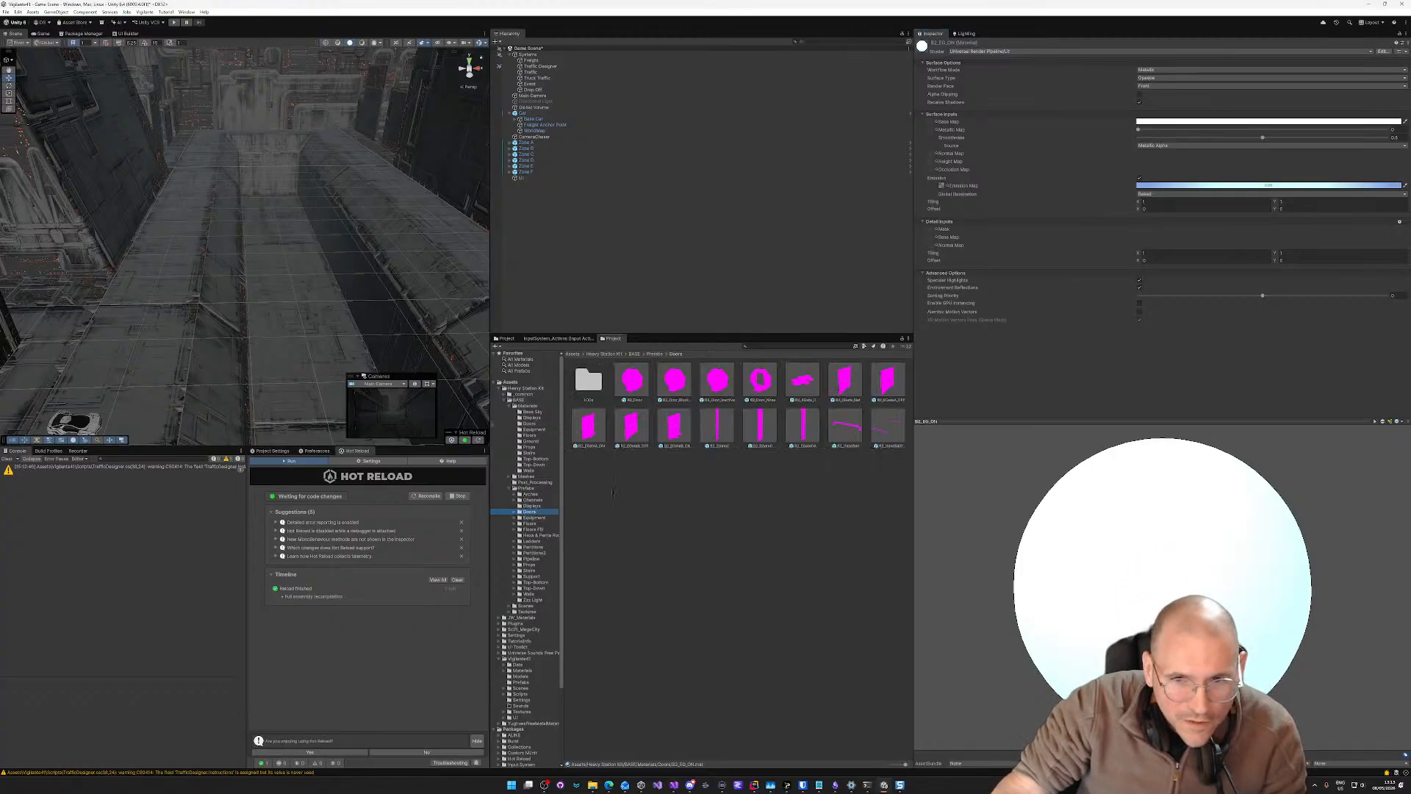
left_click(676, 423)
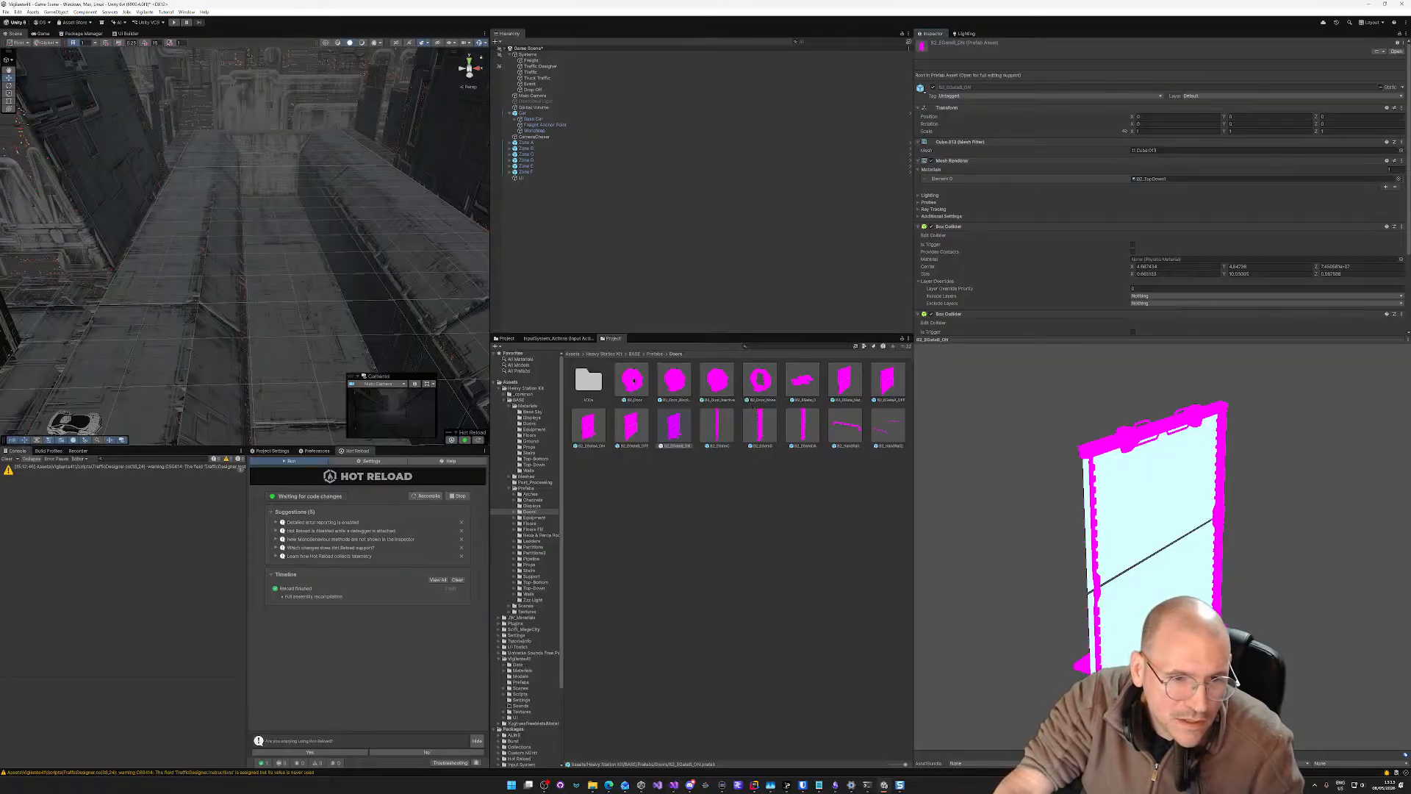
Step: Change the shader of all materials in the kit's Displays materials folder to Universal Render Pipeline/Lit
left_click(532, 417)
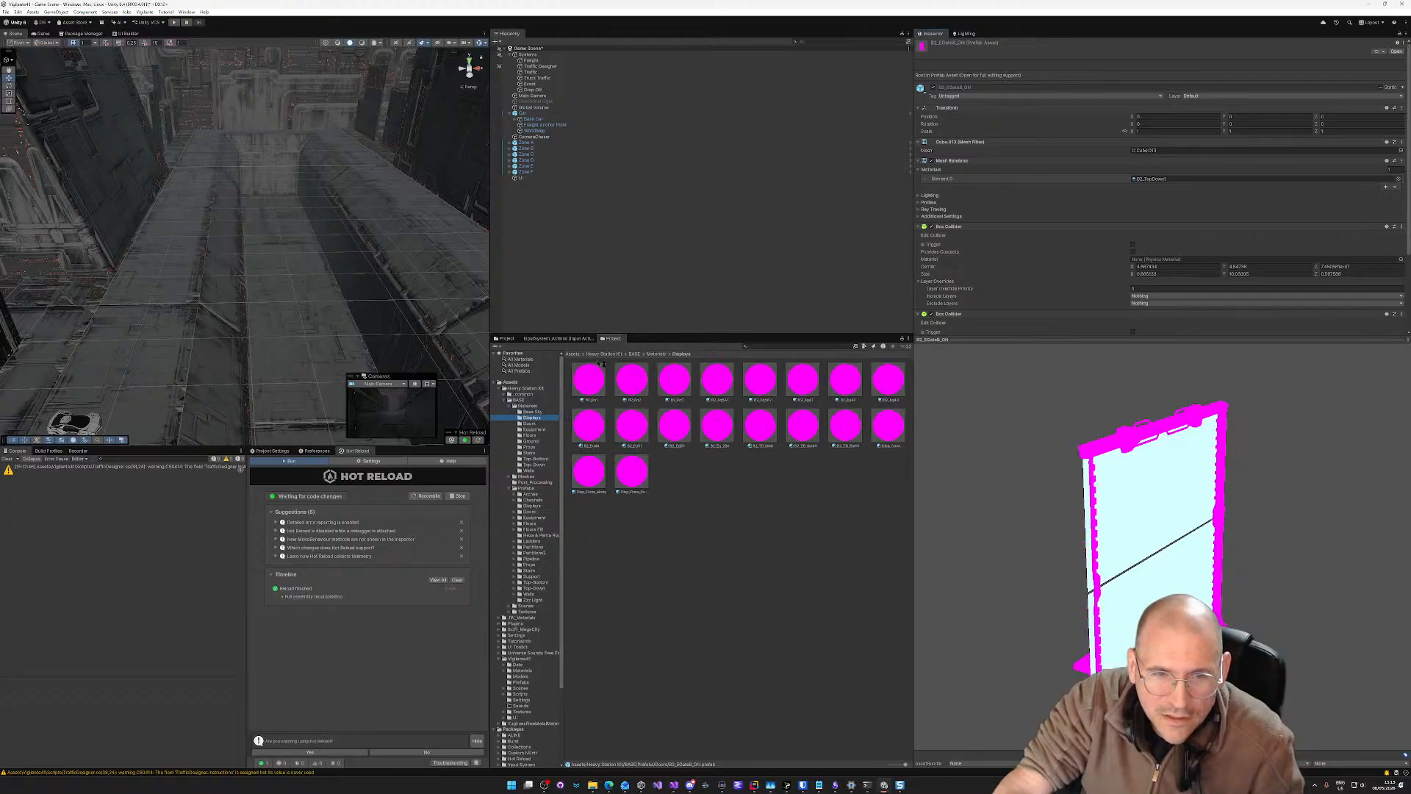
left_click(589, 381)
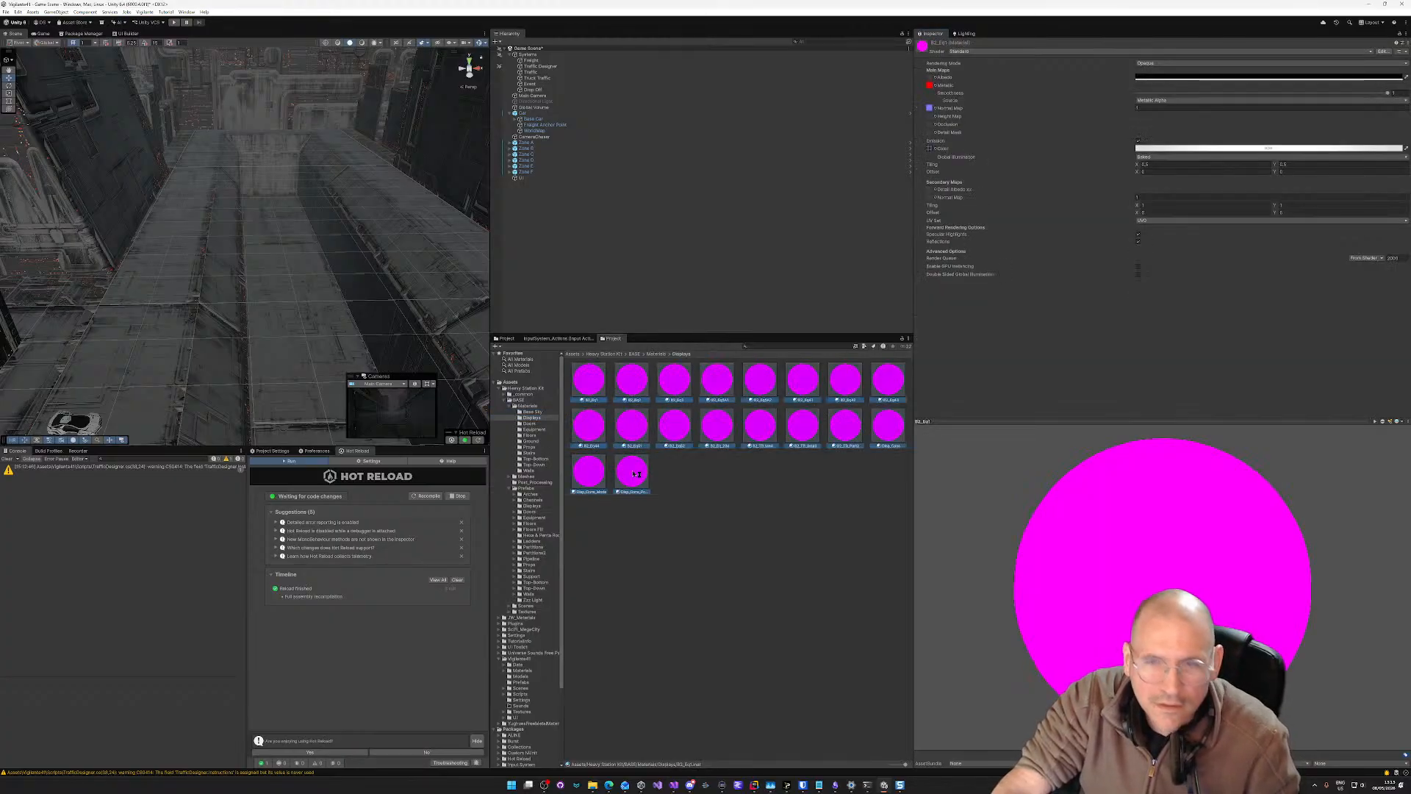
key("ctrl+a")
left_click(1015, 52)
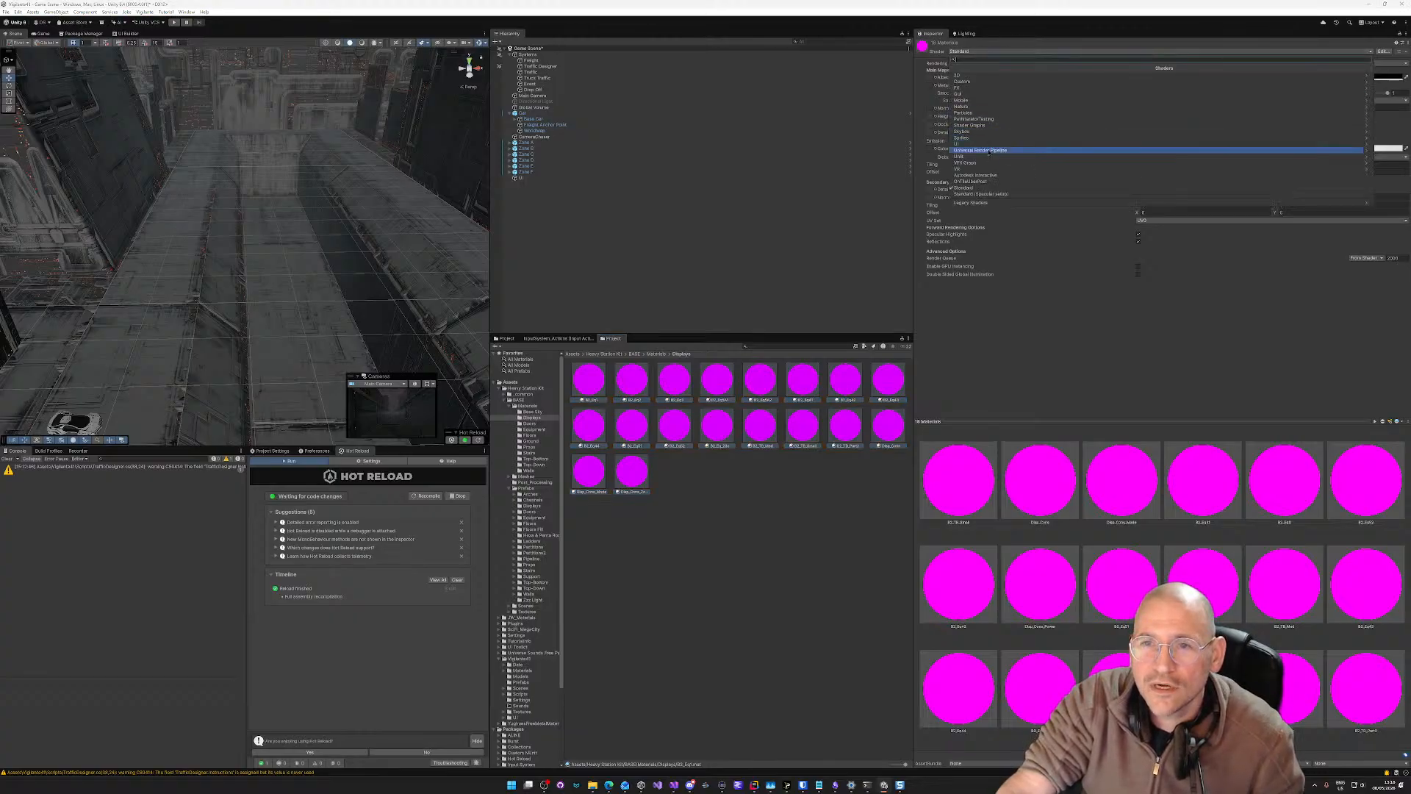
left_click(988, 152)
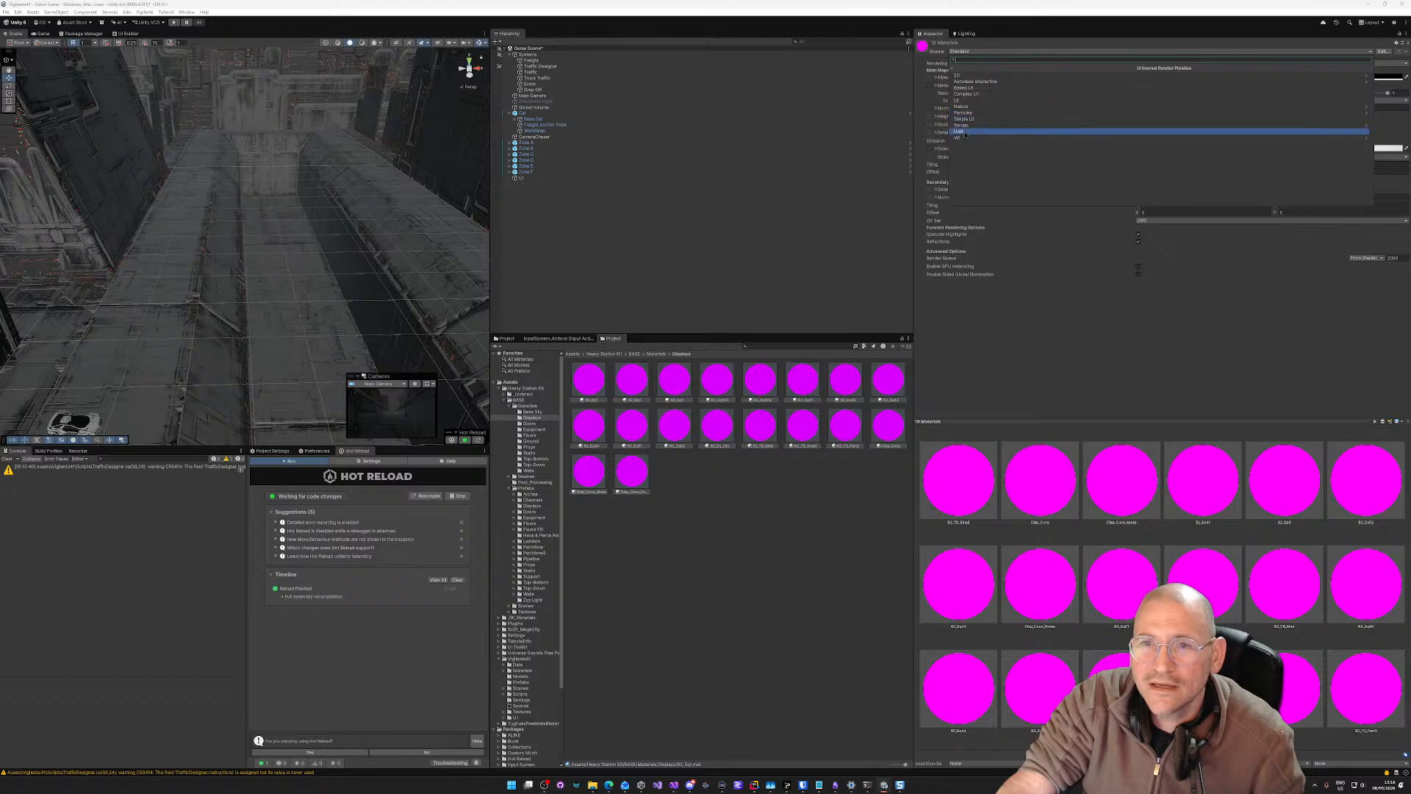
left_click(960, 100)
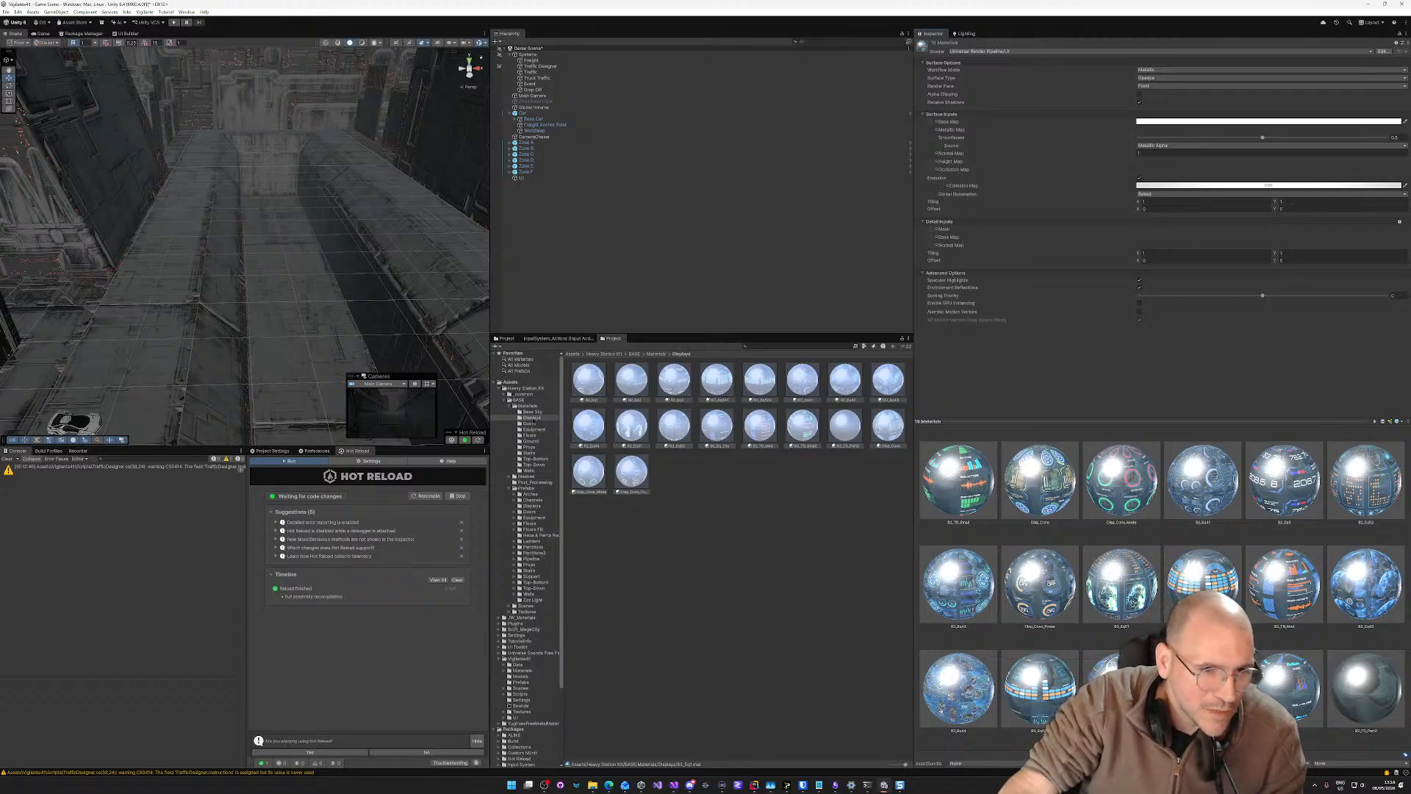
Step: Change the shader of all materials in the kit's Equipment materials folder to Universal Render Pipeline/Lit
left_click(531, 430)
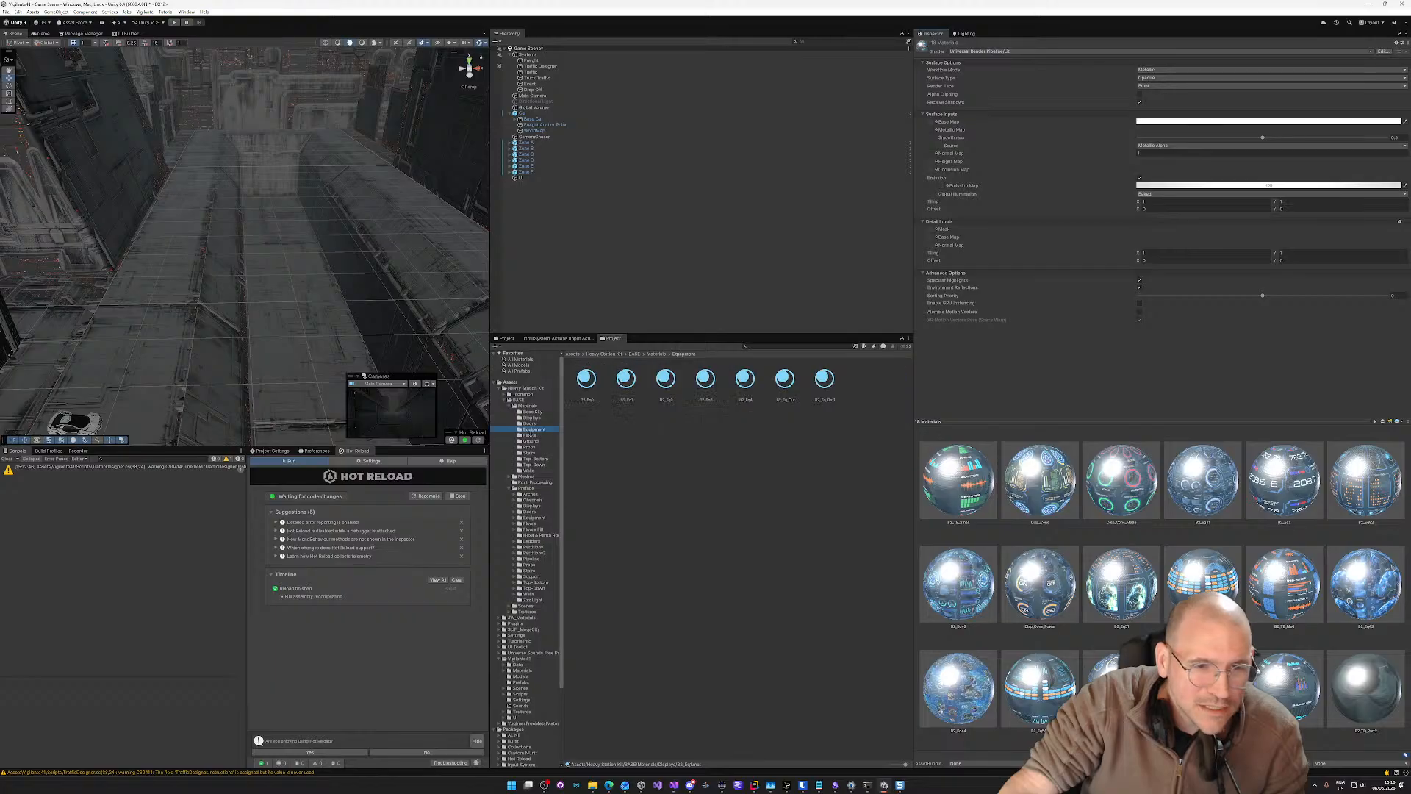
left_click(700, 440)
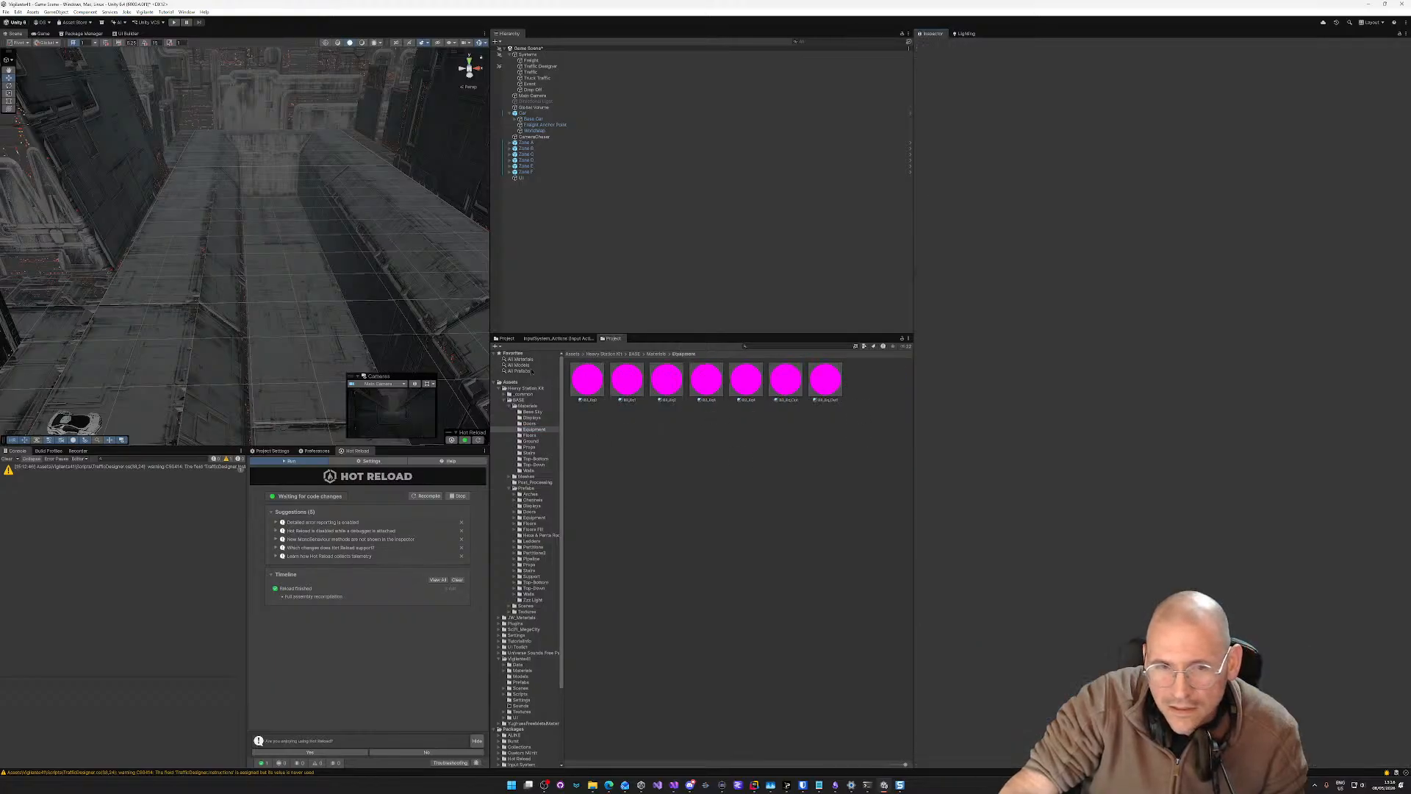
left_click(601, 379)
left_click(825, 380, "shift")
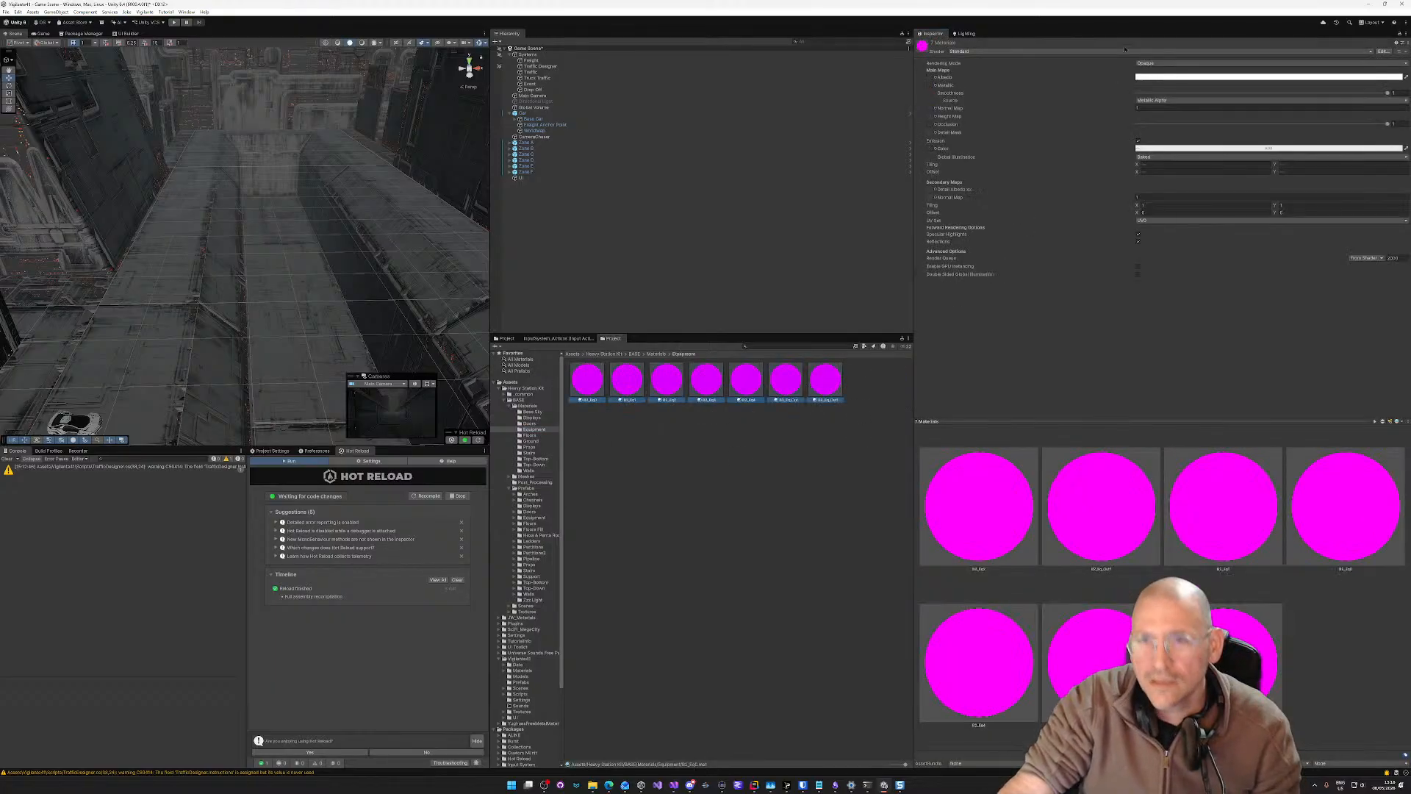
left_click(1053, 49)
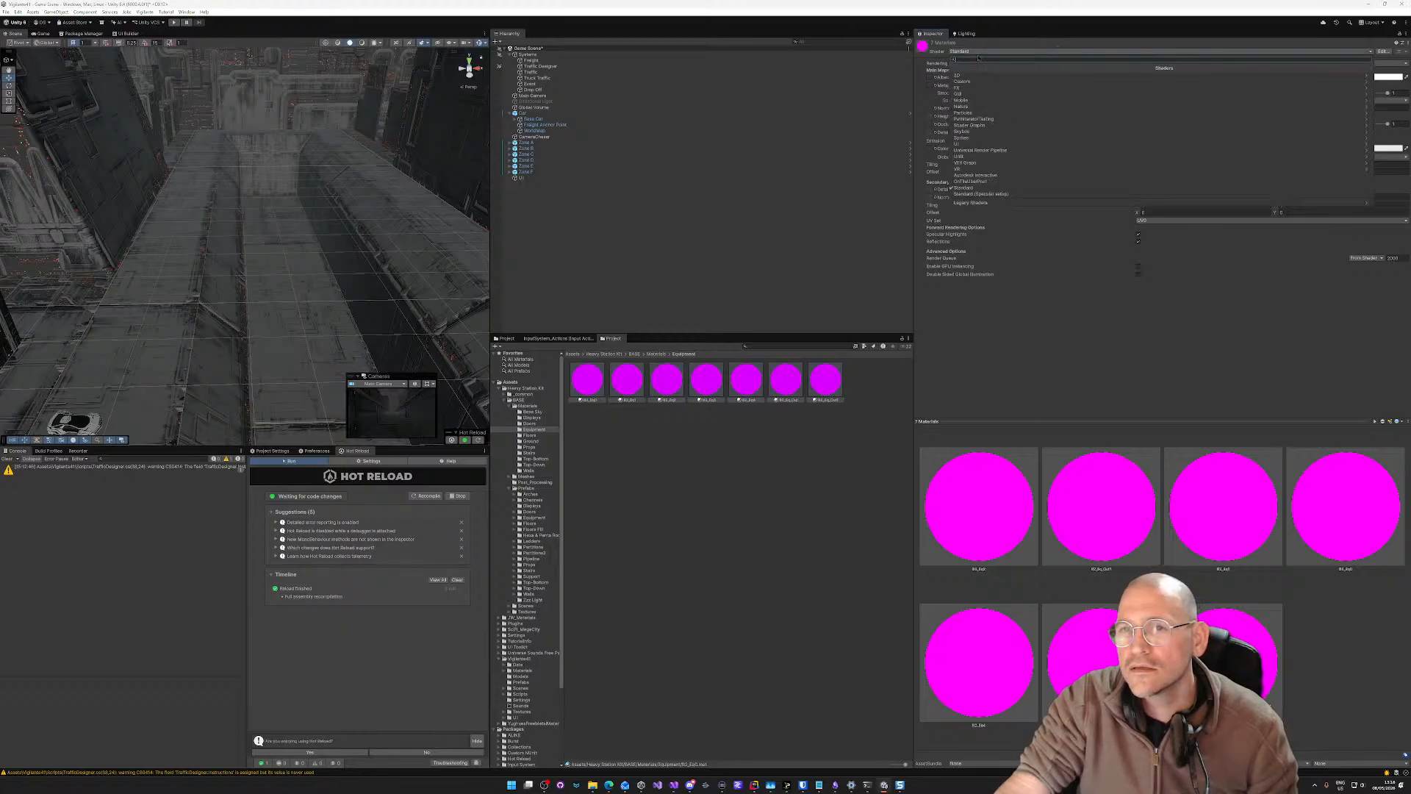
left_click(978, 150)
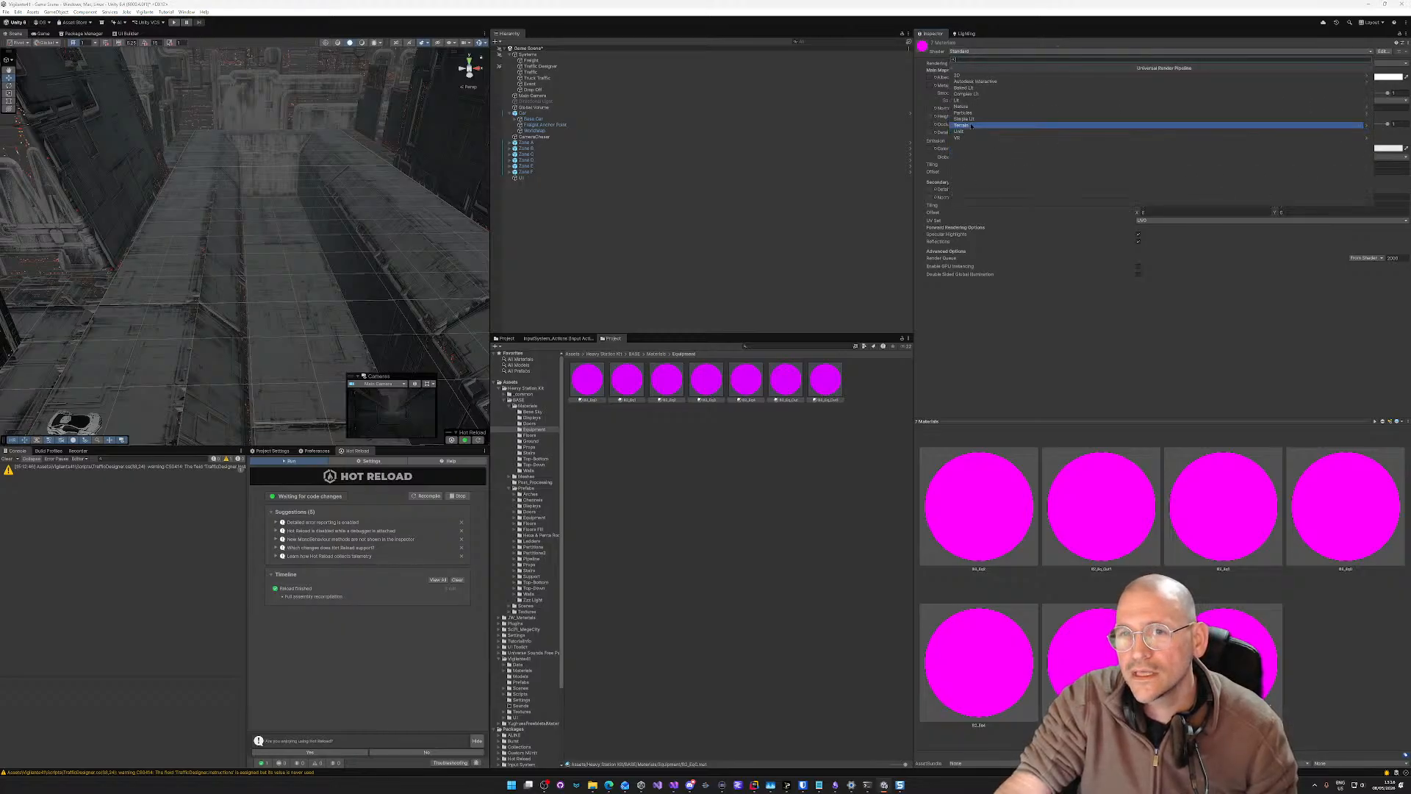
left_click(957, 100)
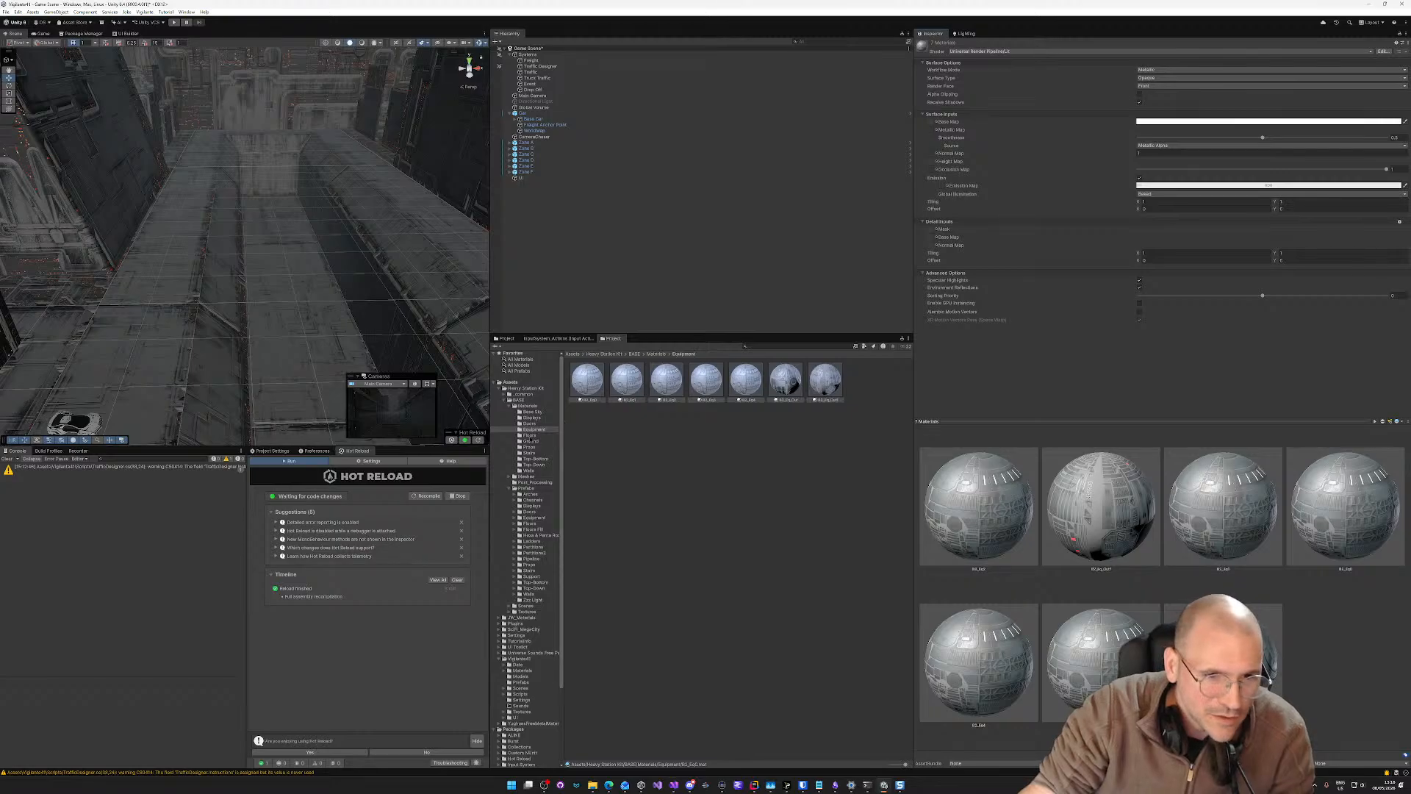
Step: Open the kit's Floors materials folder and select both of its materials
left_click(530, 436)
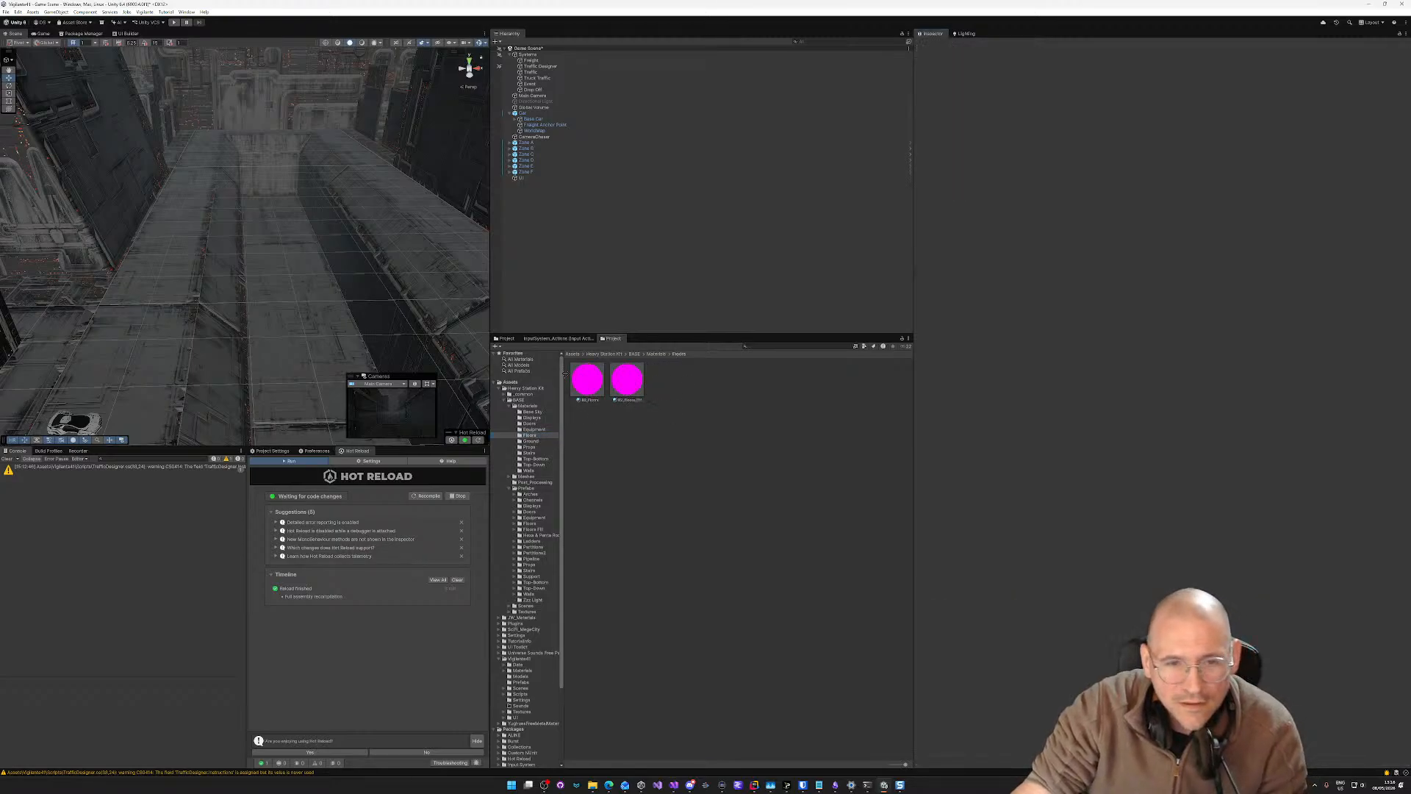
left_click(626, 383)
key("ctrl+a")
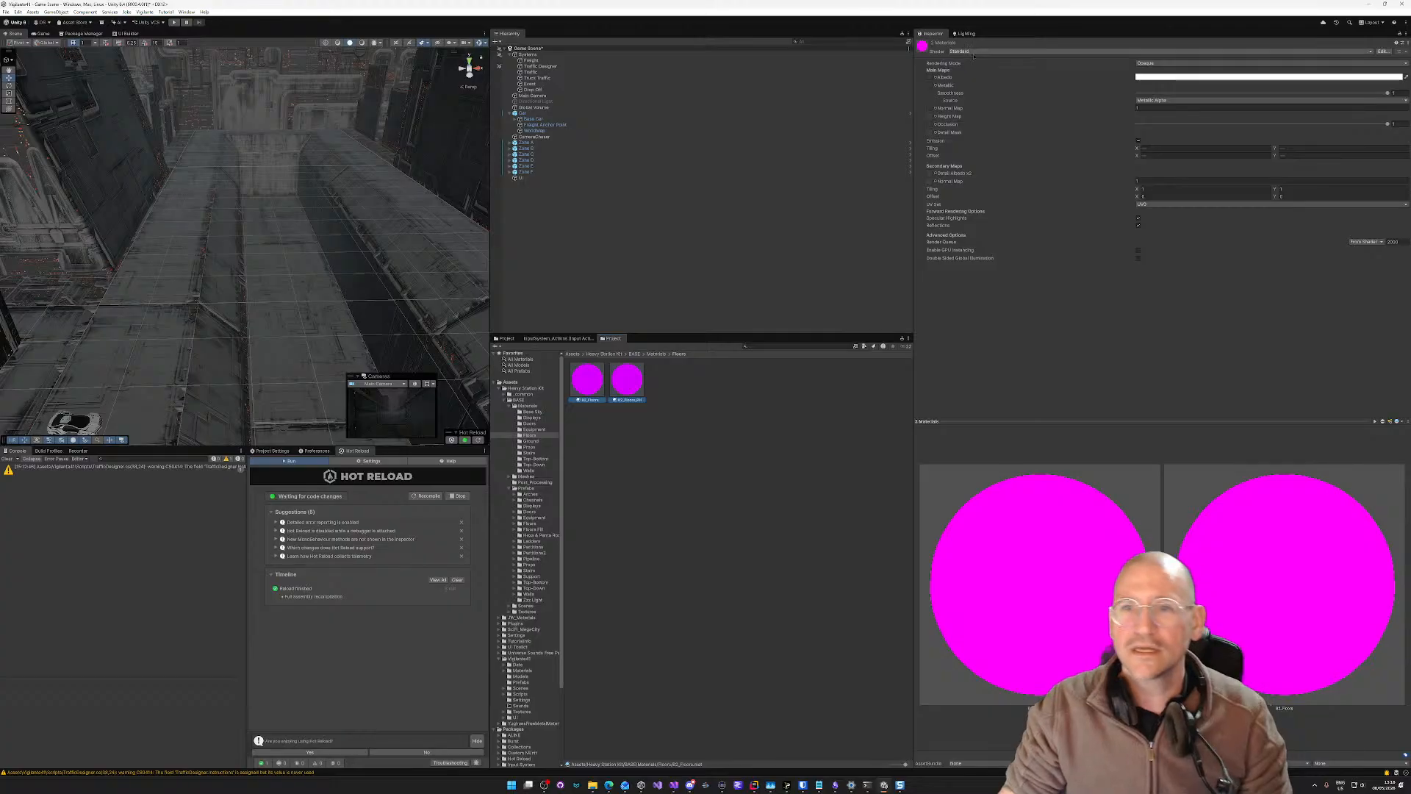
Step: Try the Universal Render Pipeline/Unlit shader on both Floors materials and undo the change
left_click(974, 53)
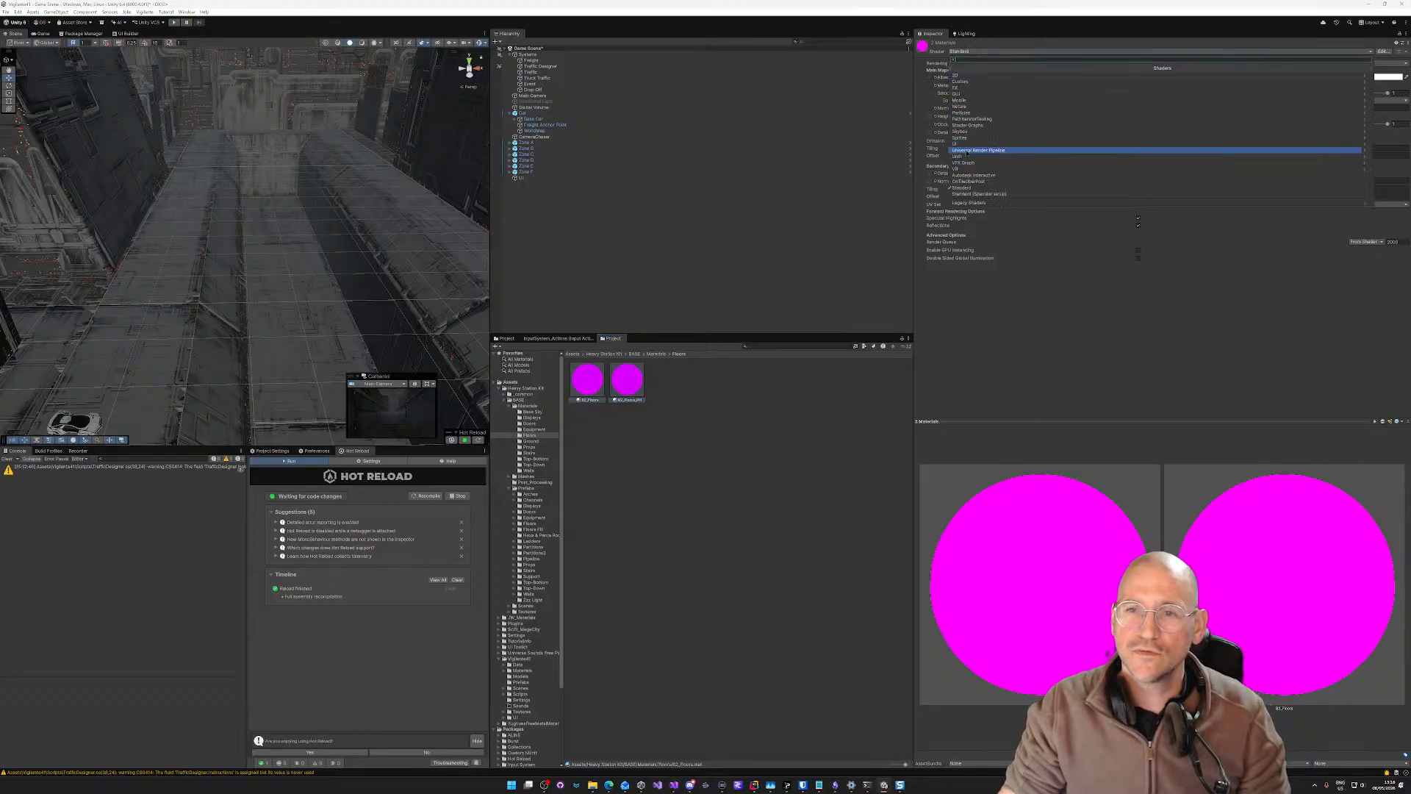
left_click(966, 151)
left_click(968, 132)
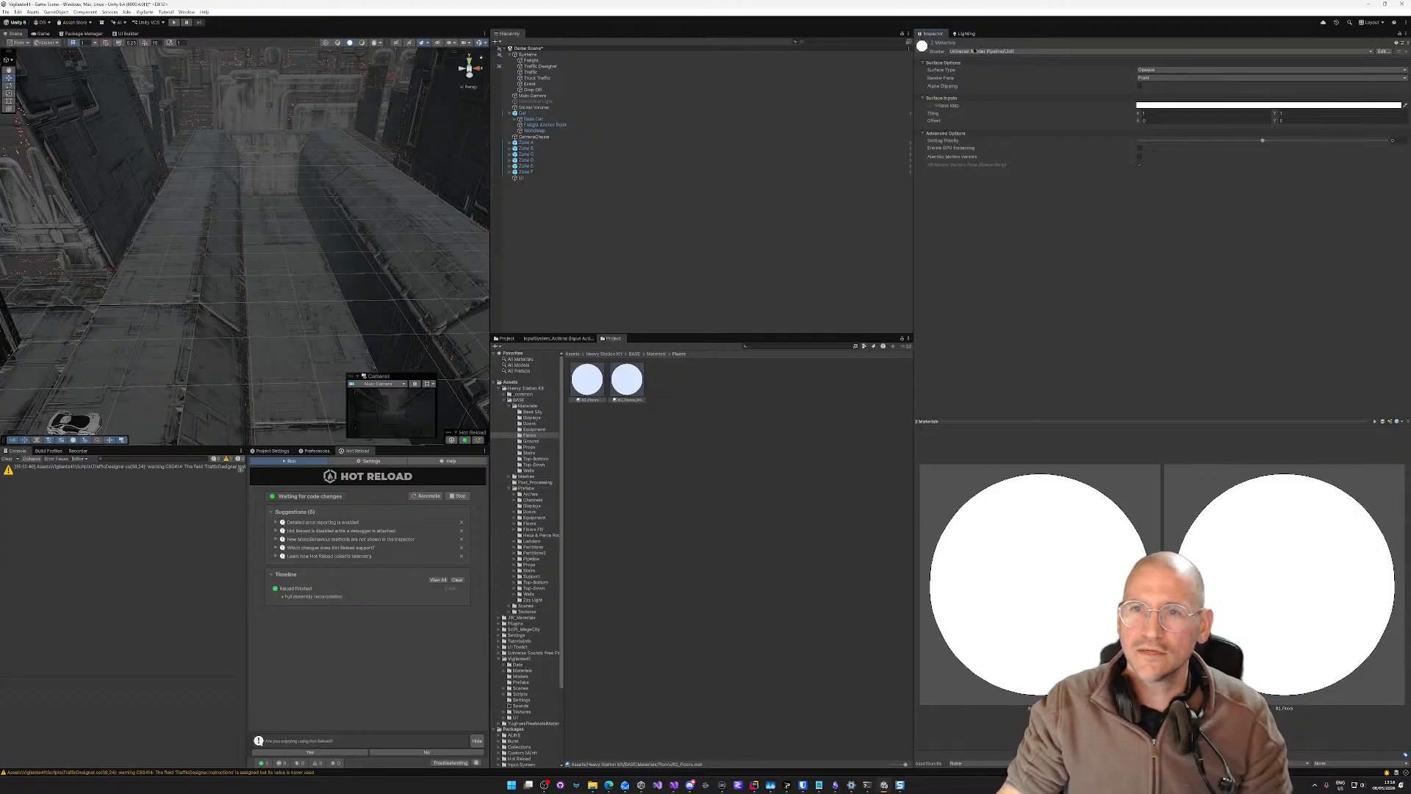
left_click(974, 53)
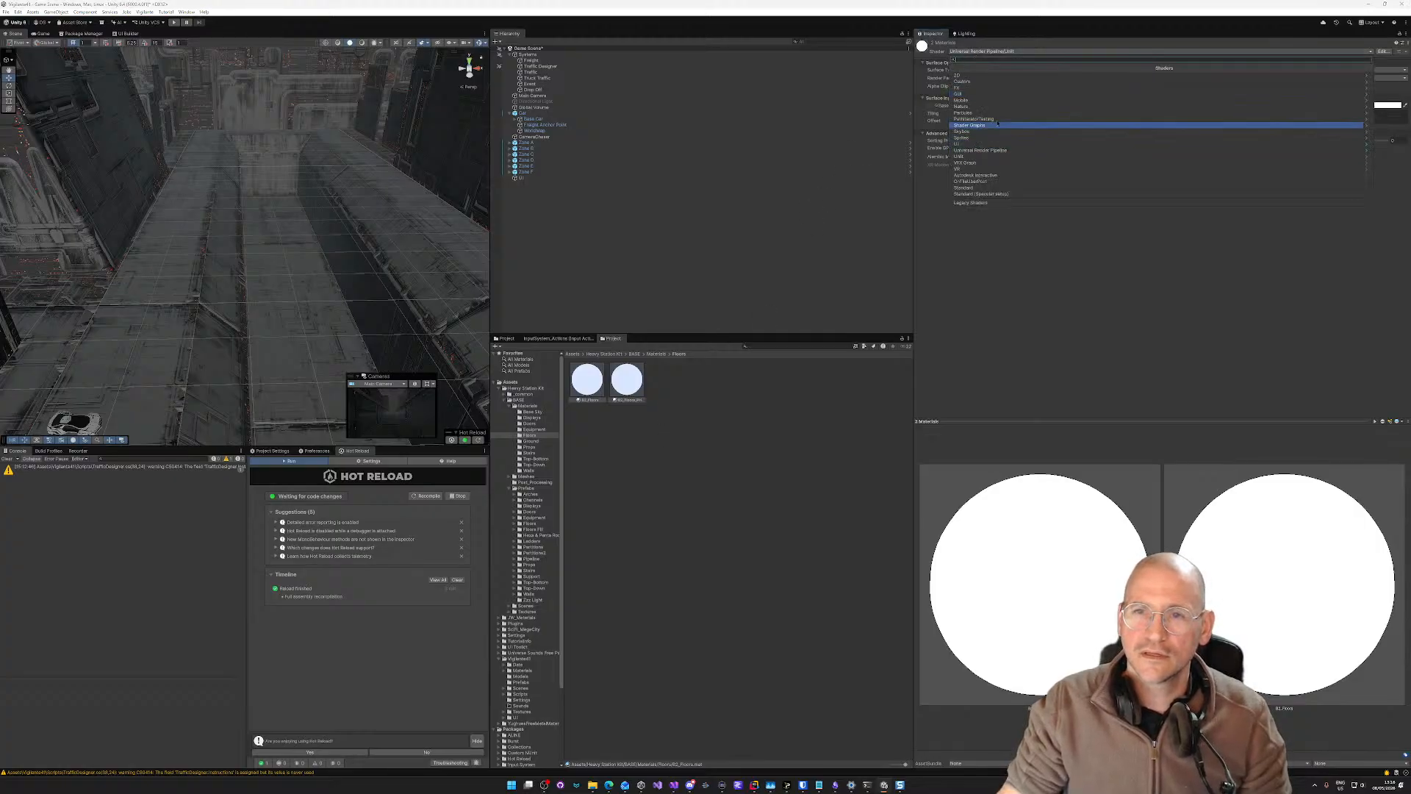
left_click(951, 294)
key("ctrl+z")
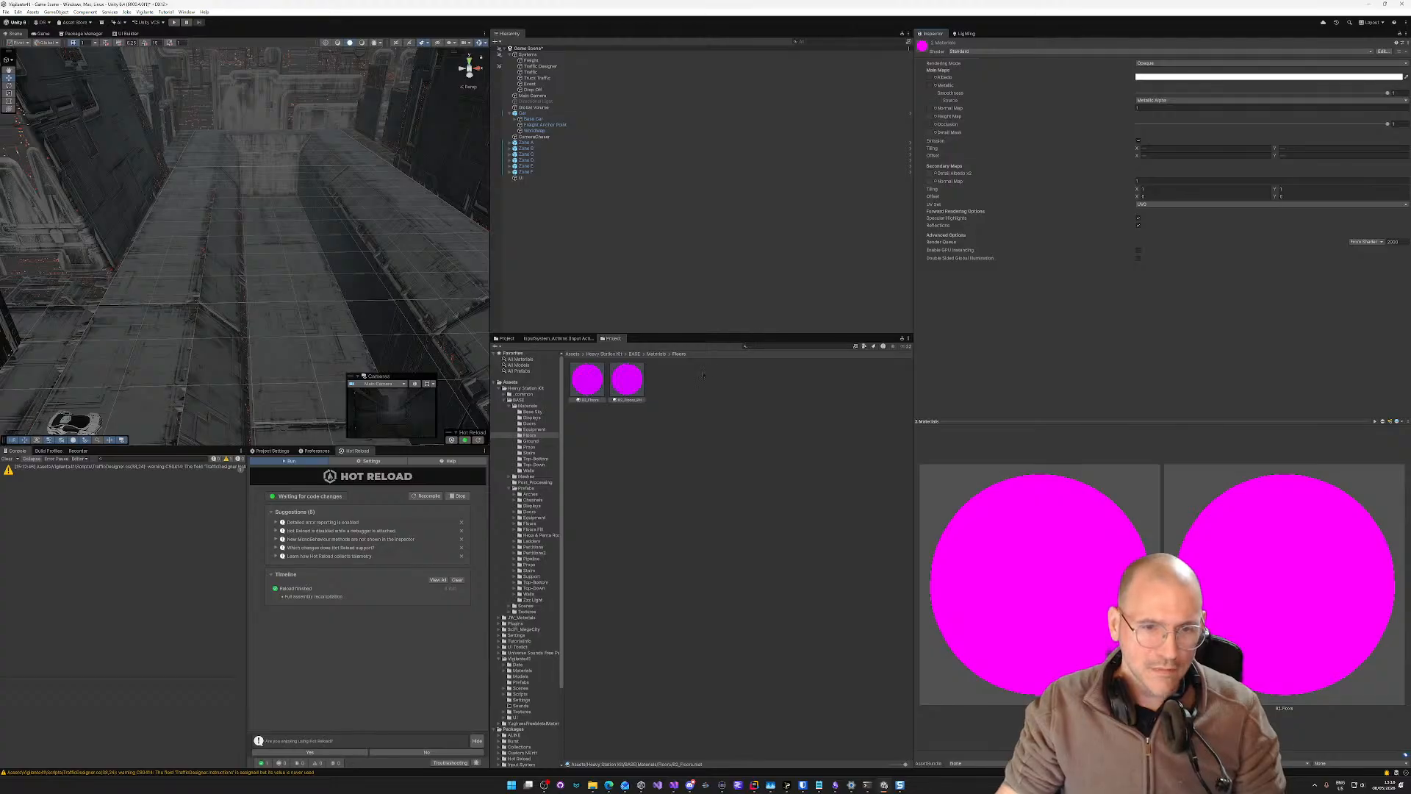
Step: Change the shader of both materials in the kit's Floors materials folder to Universal Render Pipeline/Lit
left_click(985, 53)
left_click(961, 150)
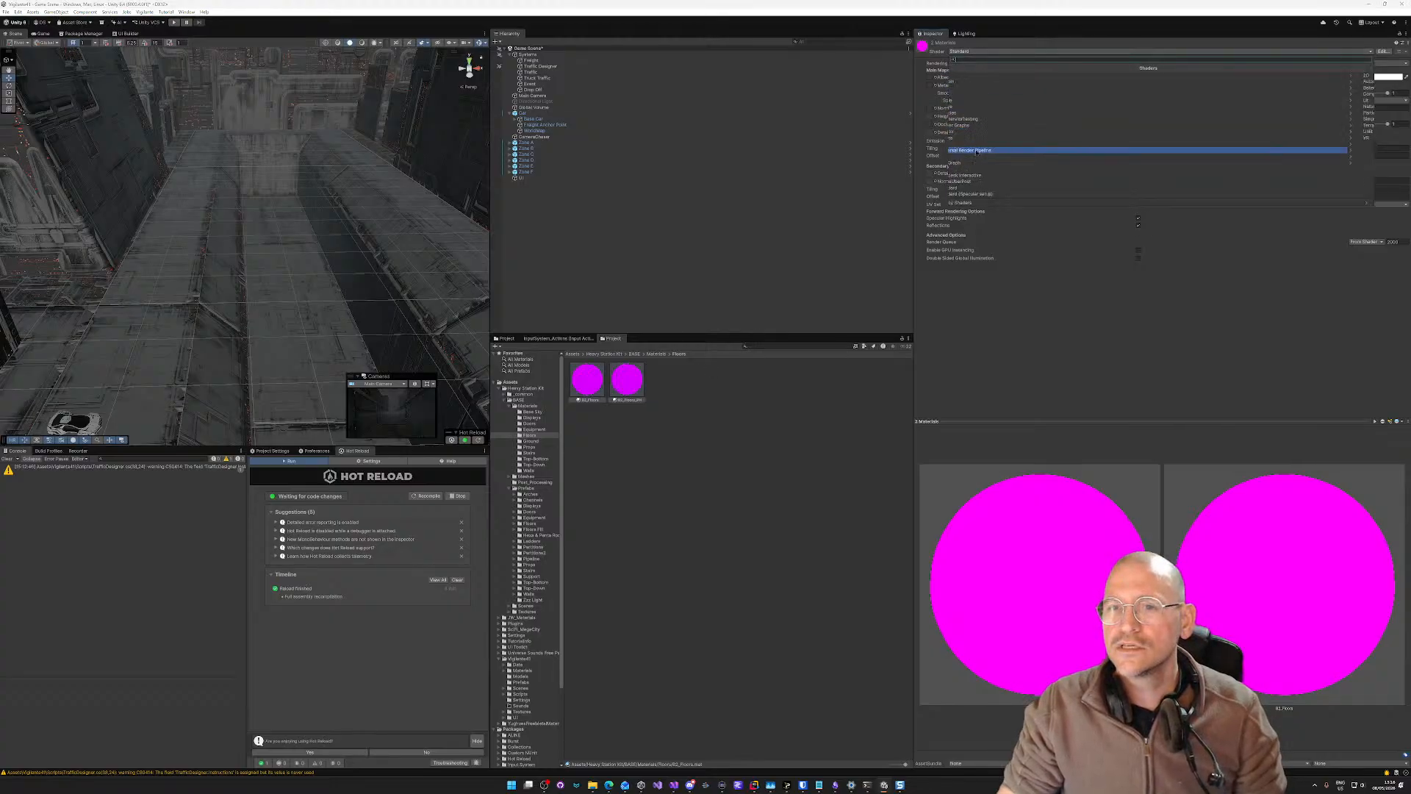
left_click(958, 100)
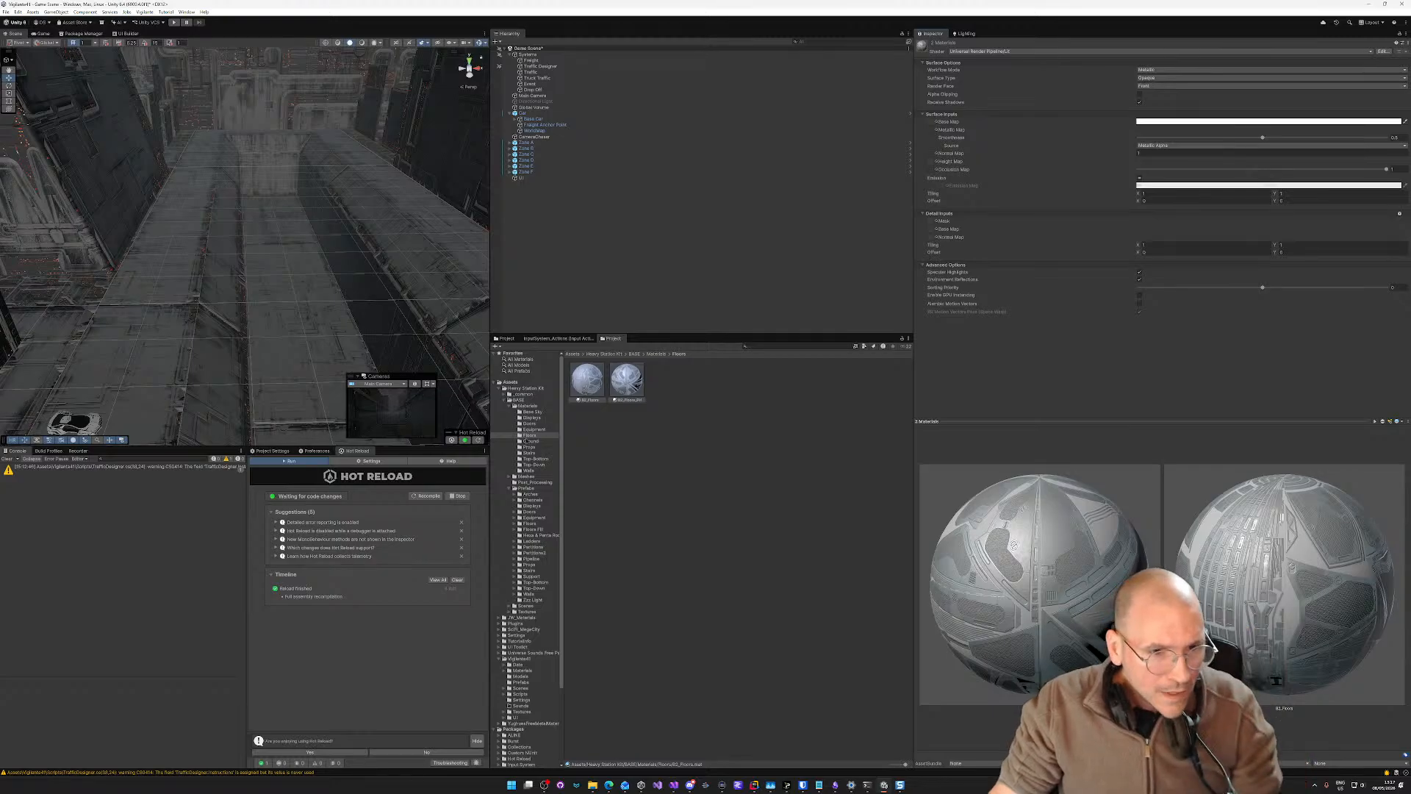
Step: Change the shader of the material in the kit's Ground materials folder to Universal Render Pipeline/Lit
left_click(526, 441)
left_click(587, 380)
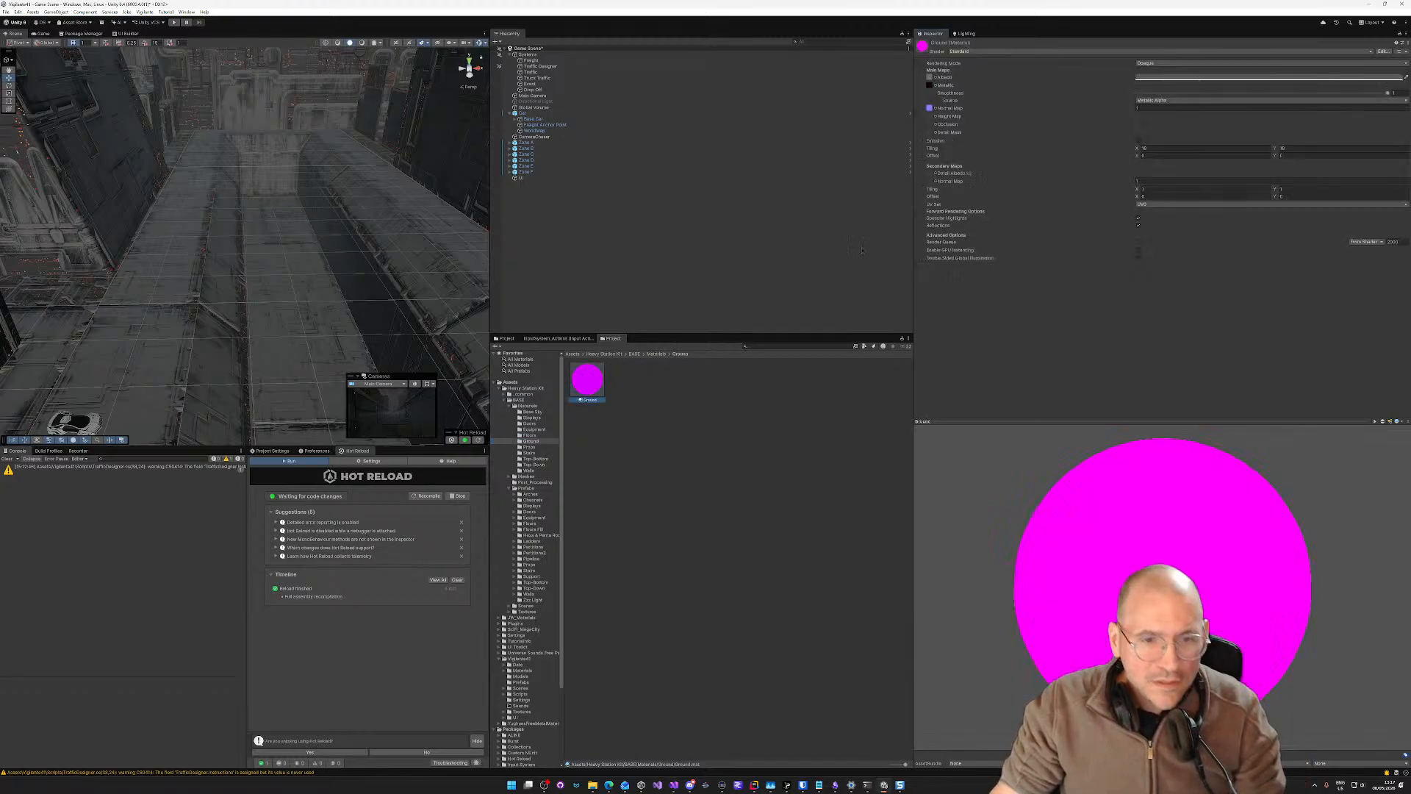
left_click(960, 52)
left_click(963, 148)
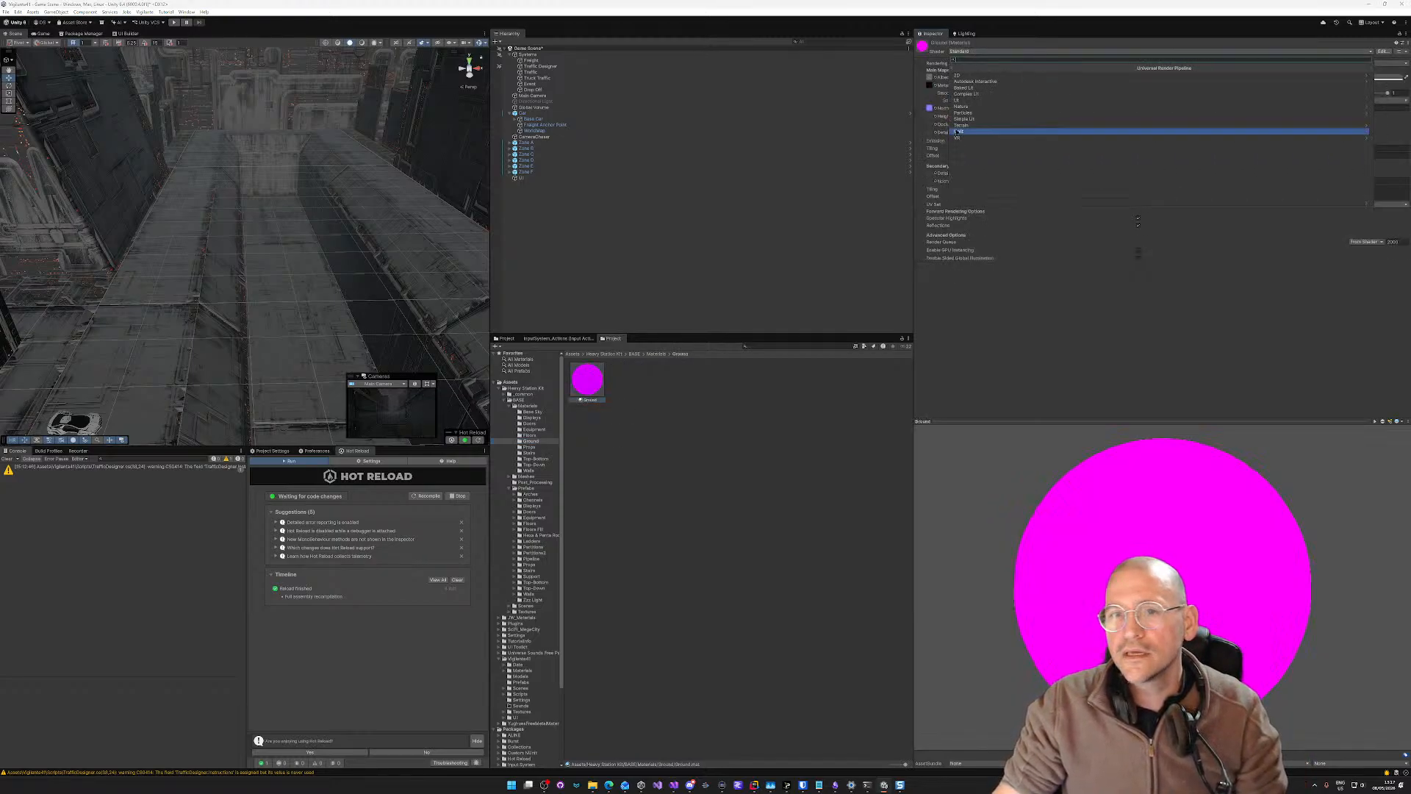
left_click(965, 100)
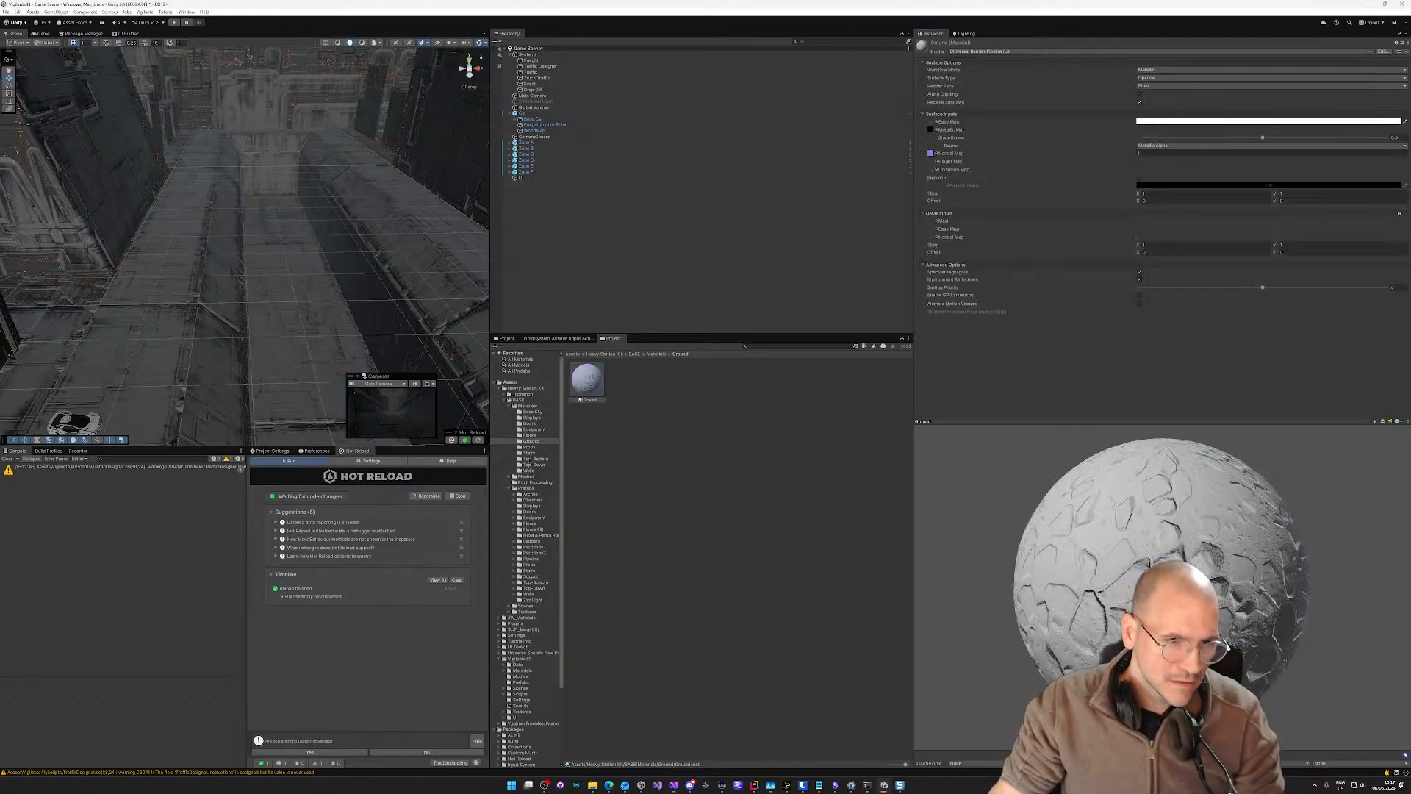
Step: Change the shader of all materials in the kit's Props materials folder to Universal Render Pipeline/Lit
left_click(529, 448)
left_click(746, 380)
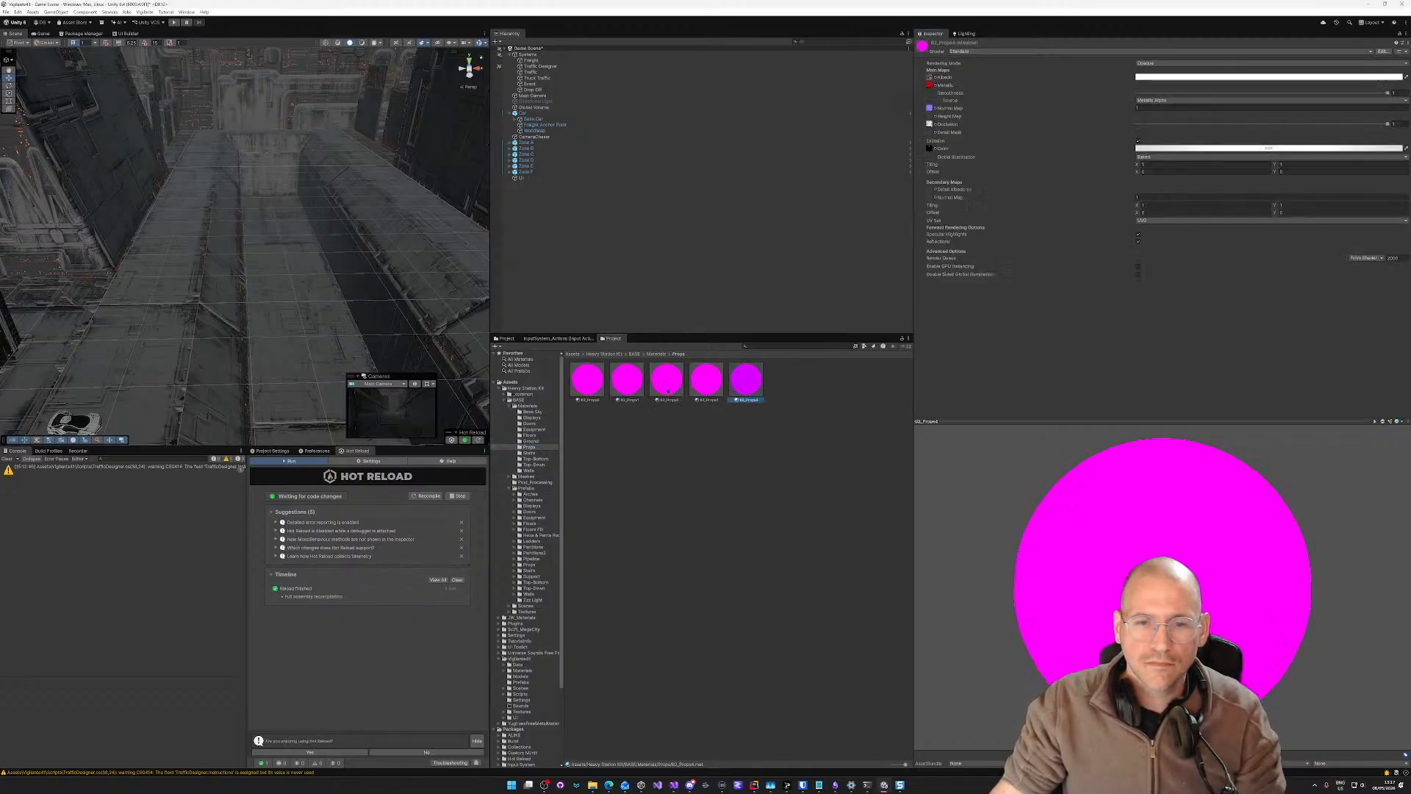
left_click(590, 381, "shift")
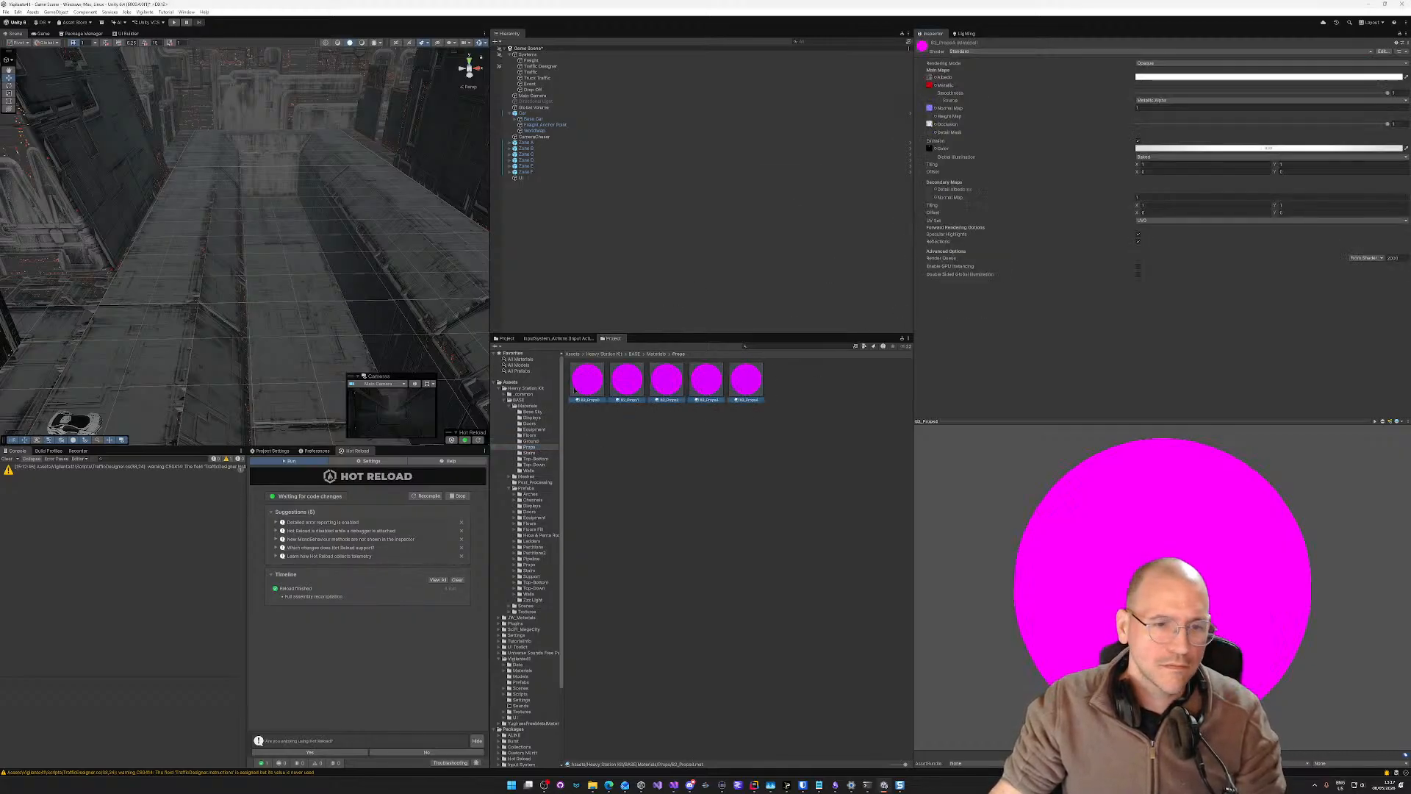
left_click(960, 52)
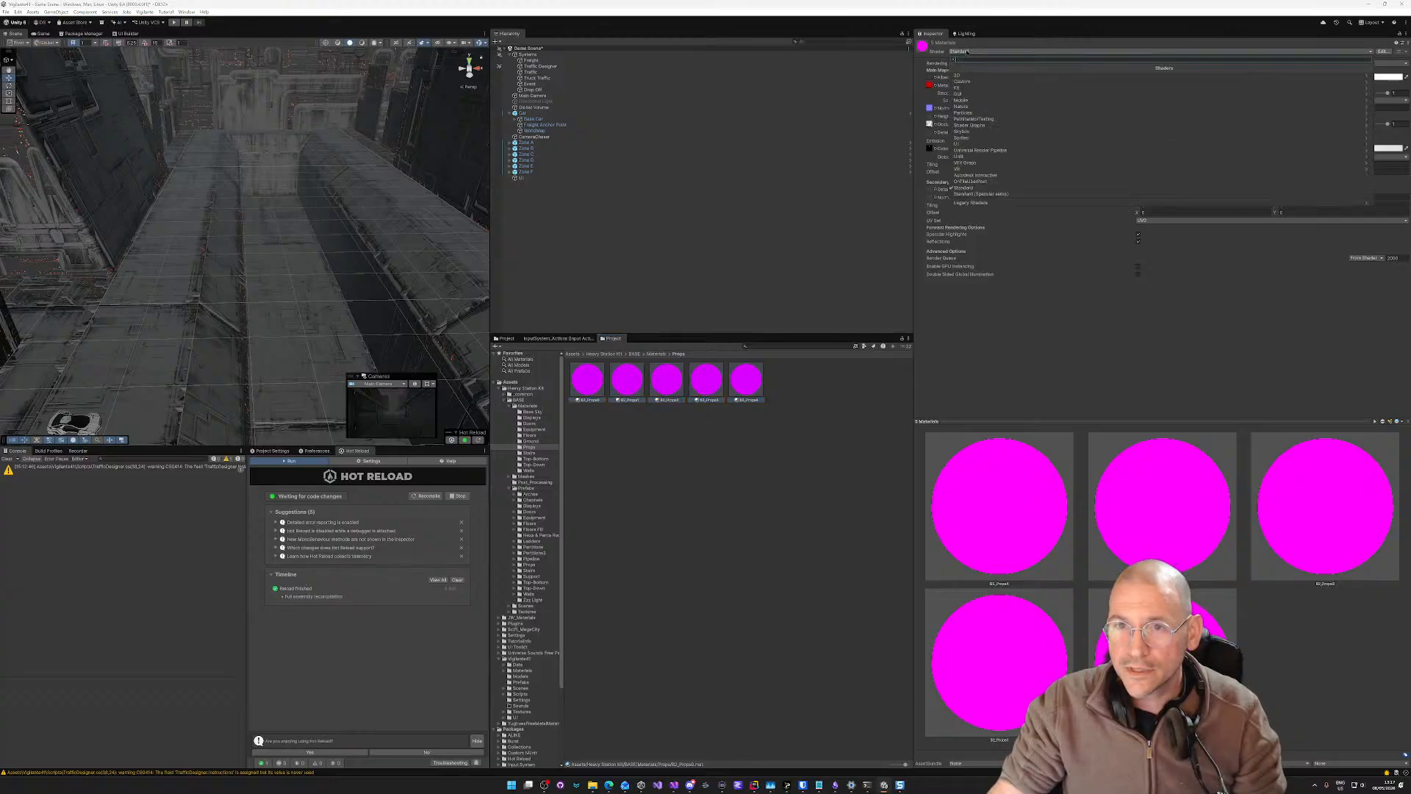
left_click(977, 150)
left_click(958, 100)
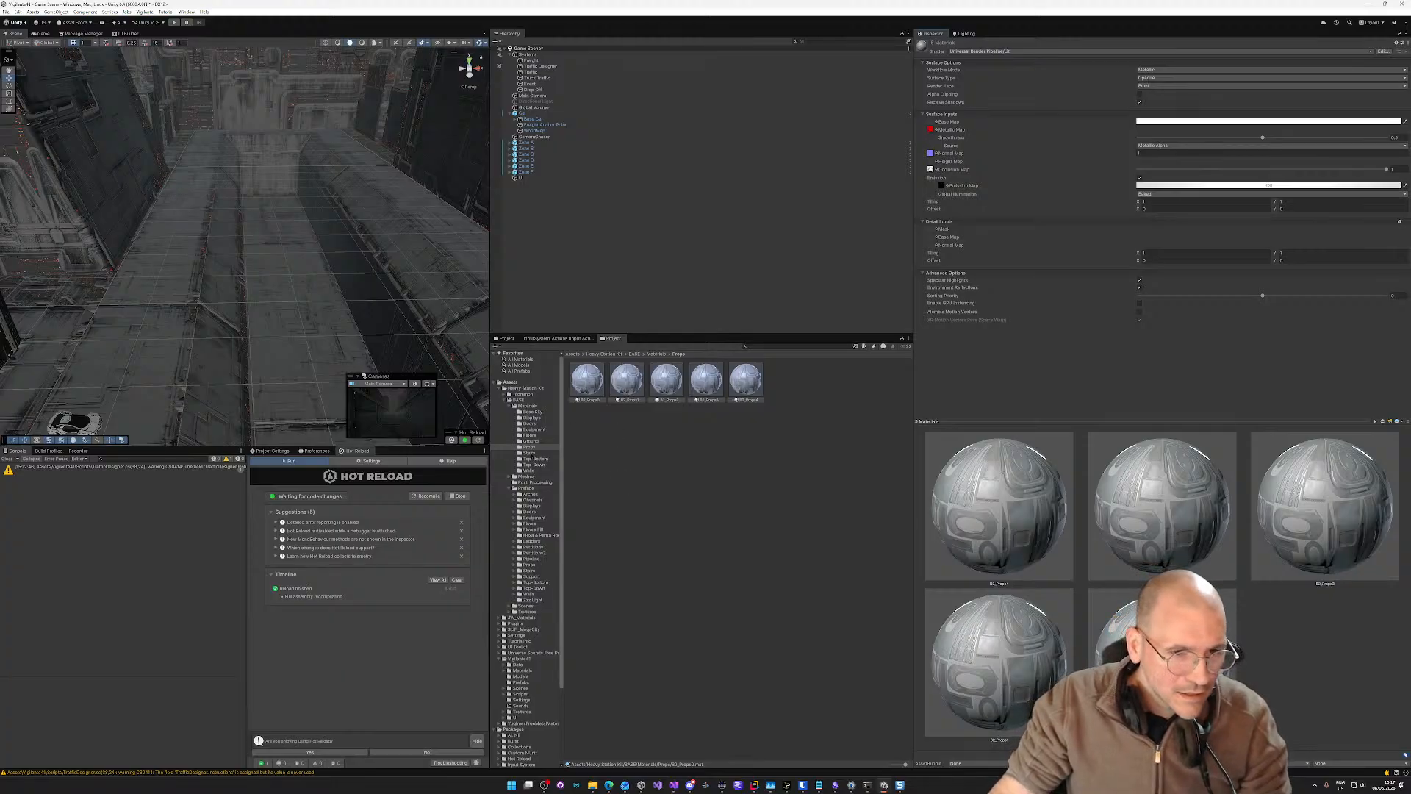
Step: Change the shader of both materials in the kit's Stairs materials folder to Universal Render Pipeline/Lit
left_click(533, 454)
left_click(624, 374)
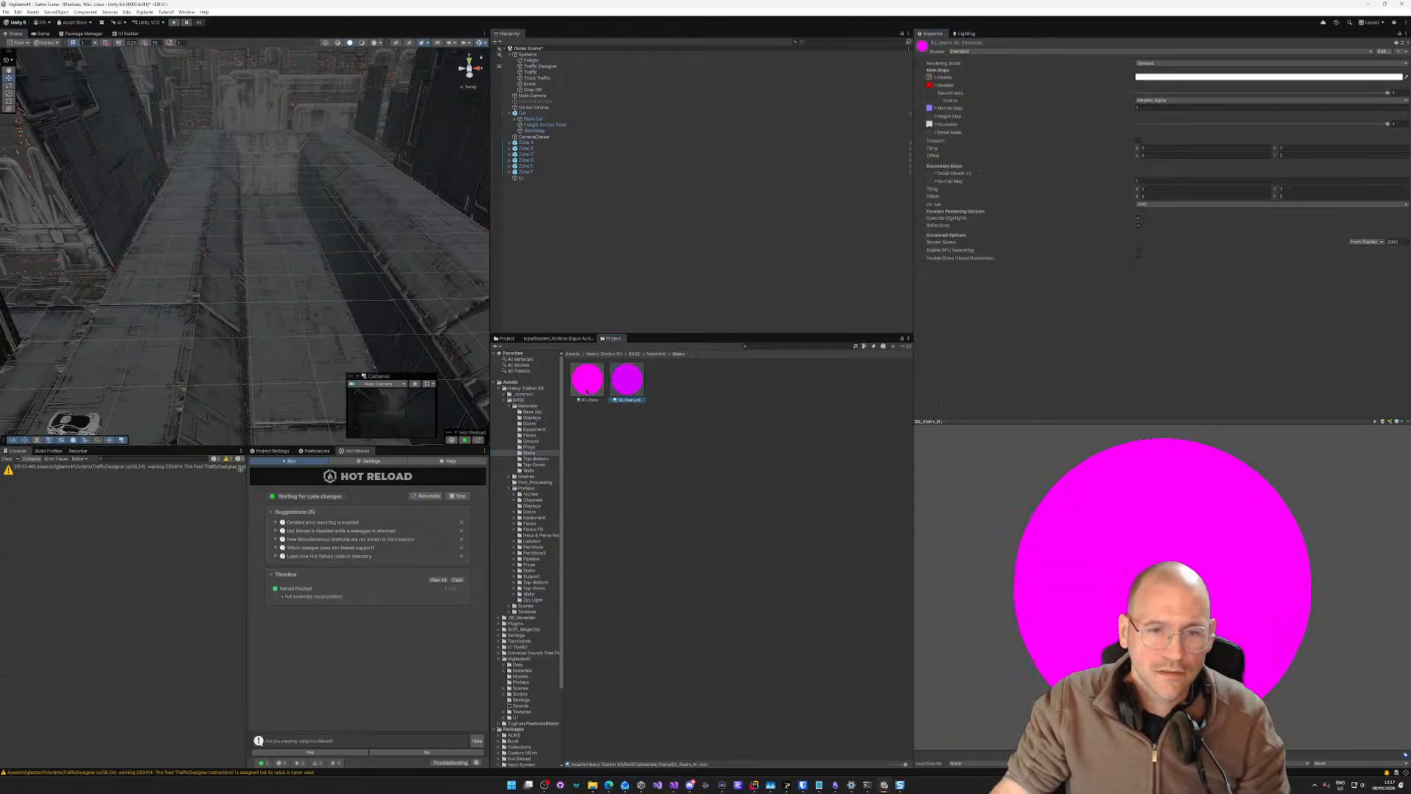
left_click(590, 378, "shift")
left_click(963, 52)
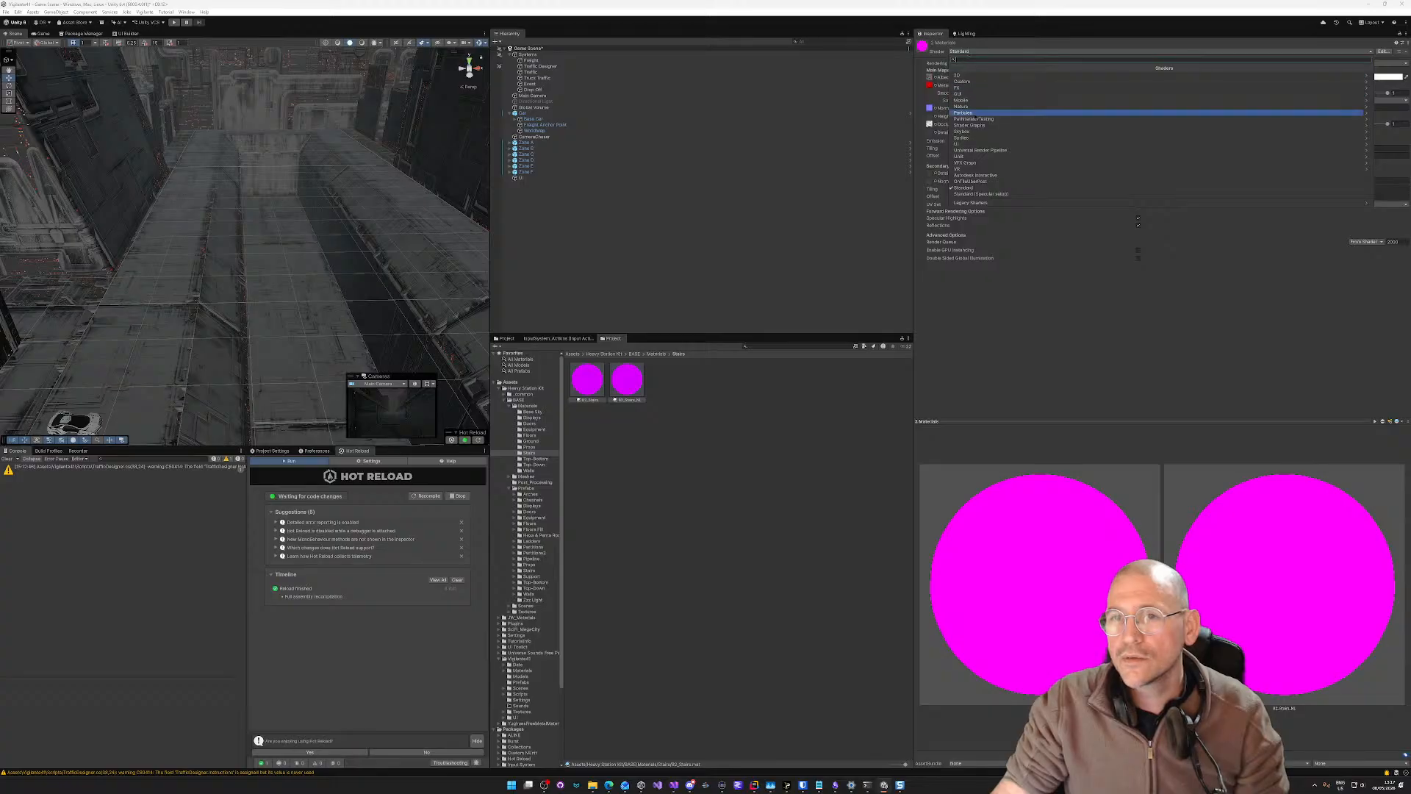
left_click(965, 150)
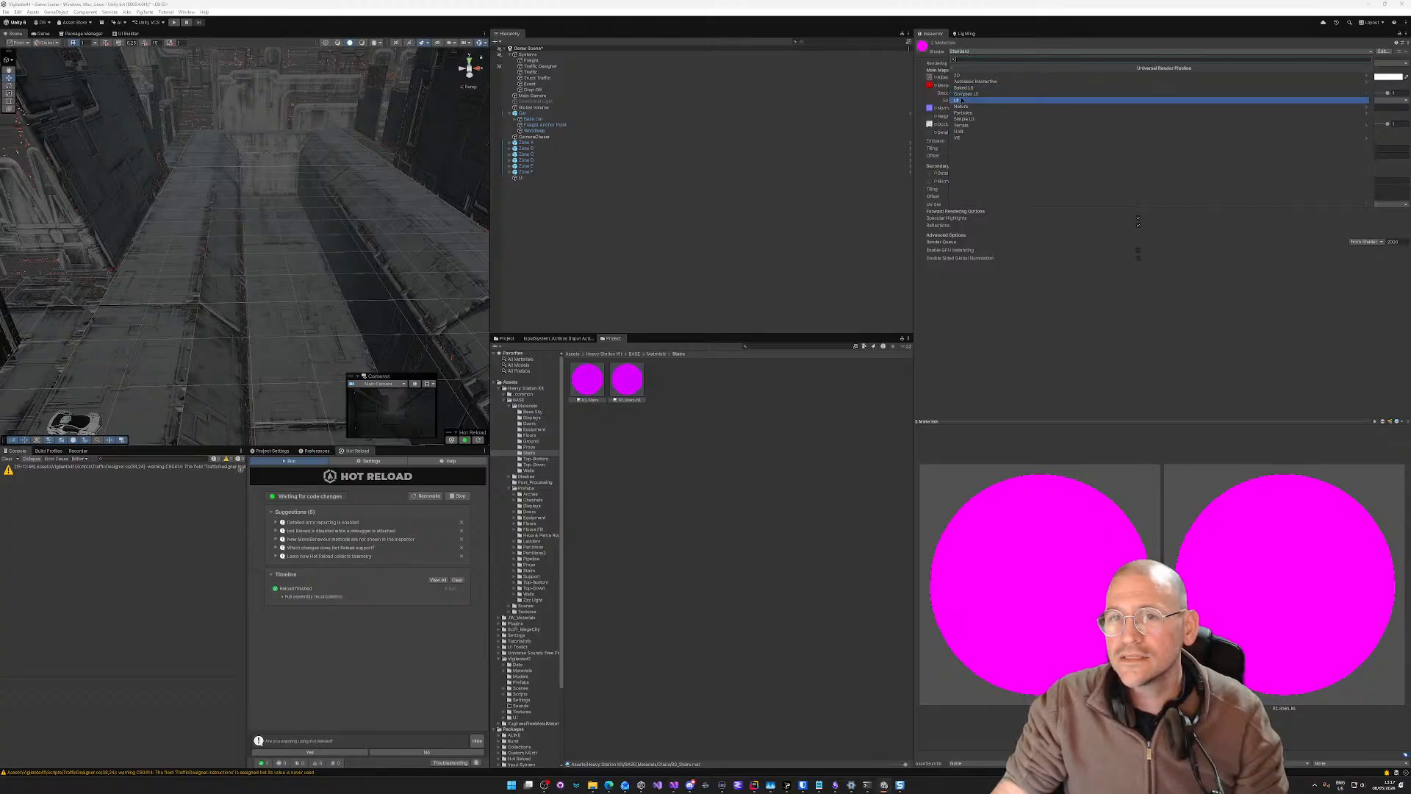
left_click(962, 95)
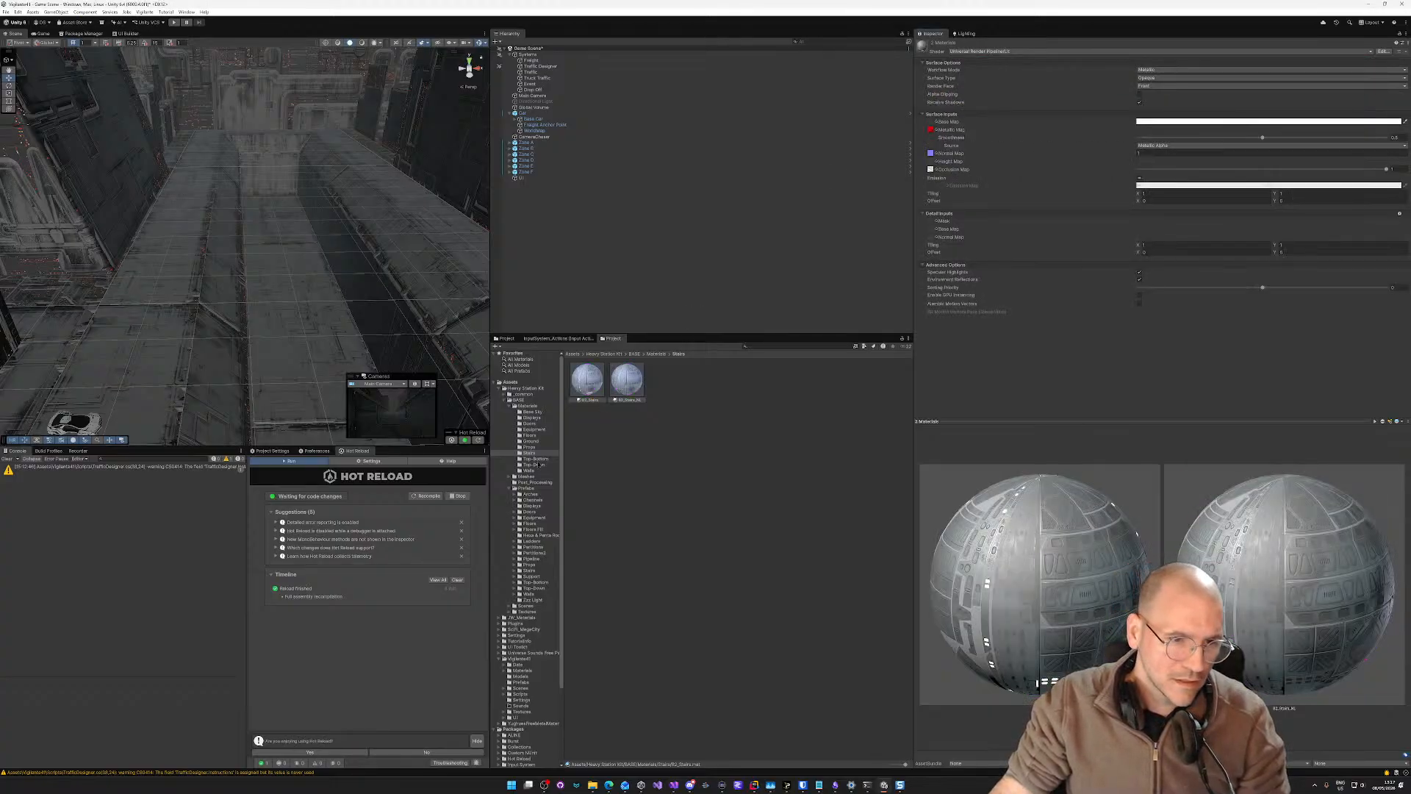
Step: Change the shader of both materials in the kit's Top-Bottom materials folder to Universal Render Pipeline/Lit
left_click(537, 460)
left_click_drag(668, 432, 590, 384)
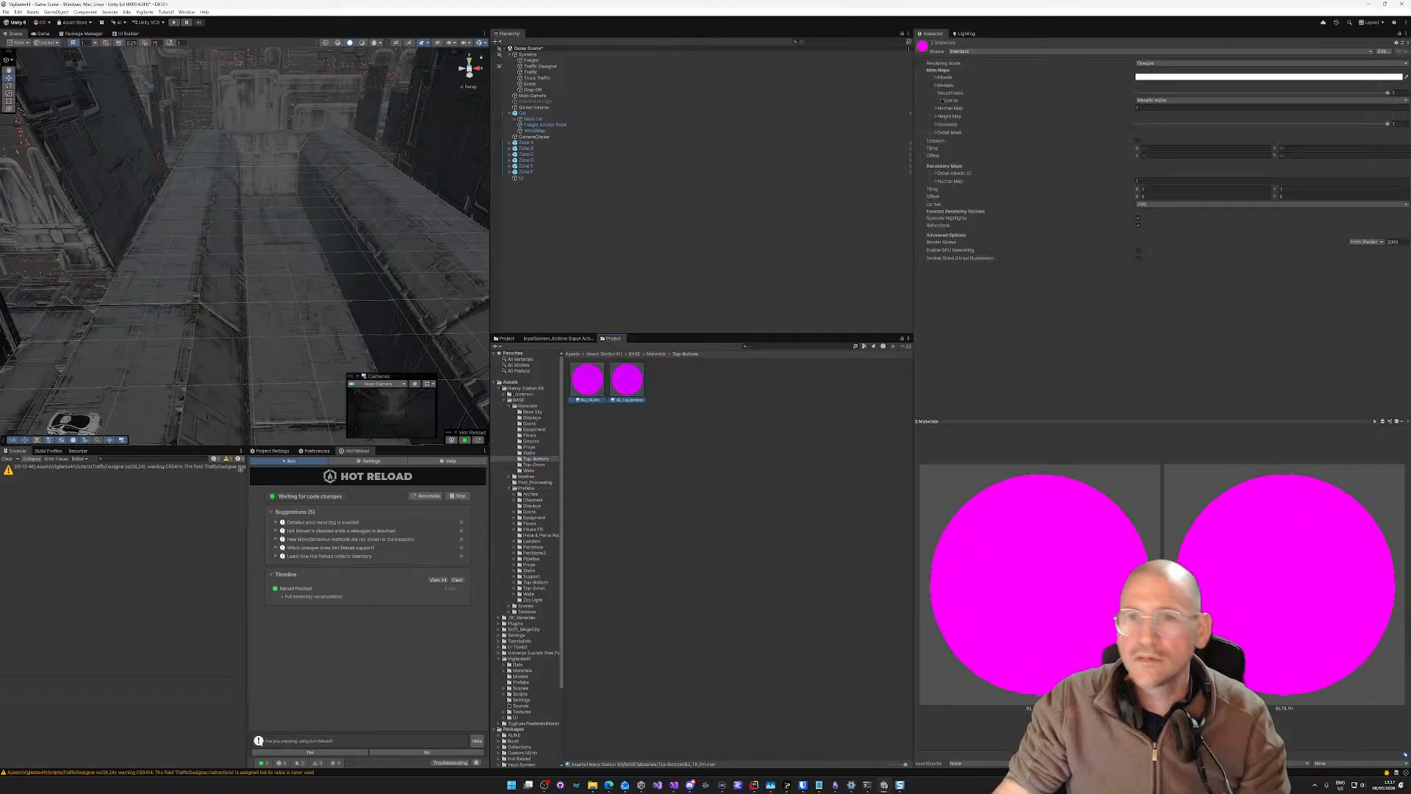
left_click(968, 52)
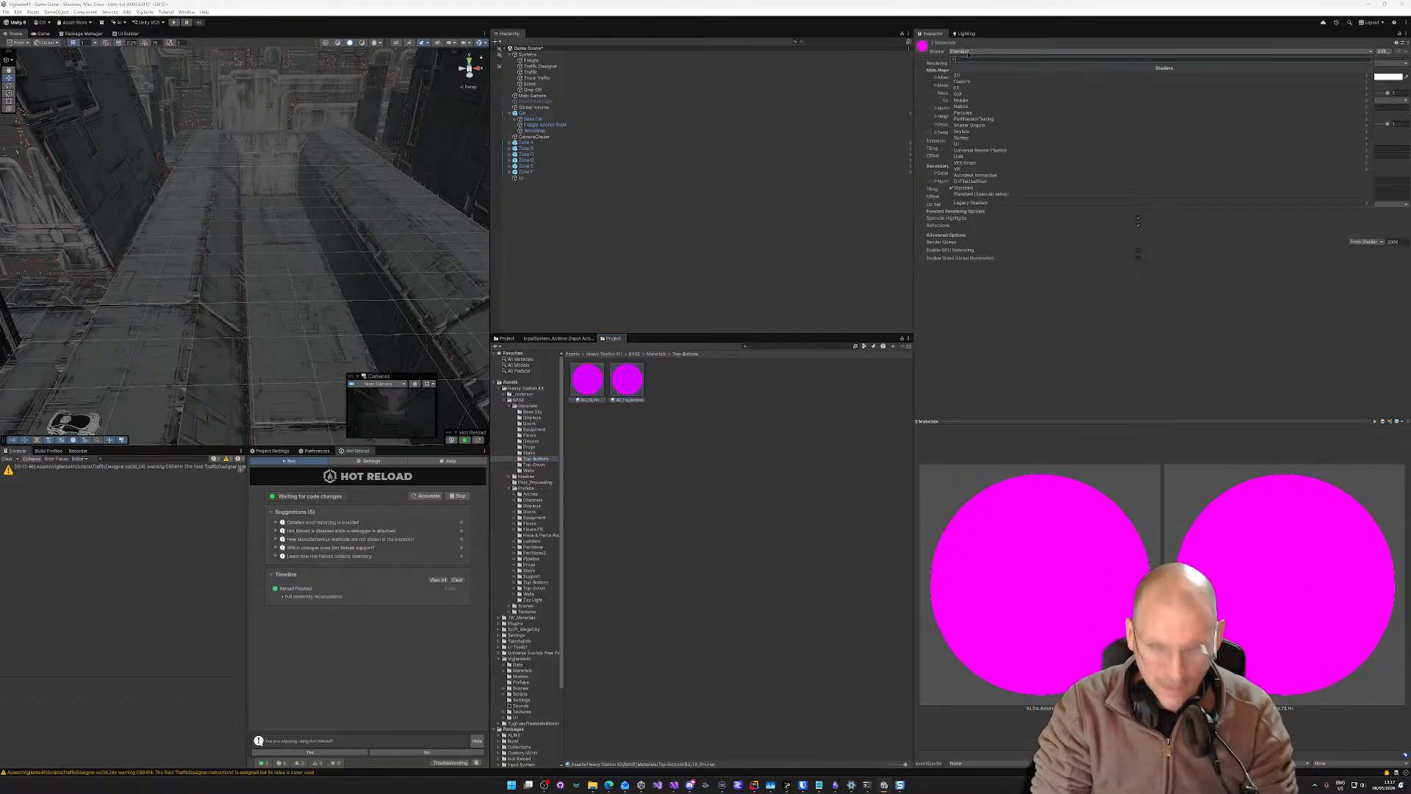
type("urp")
key("BackSpace")
key("BackSpace")
key("BackSpace")
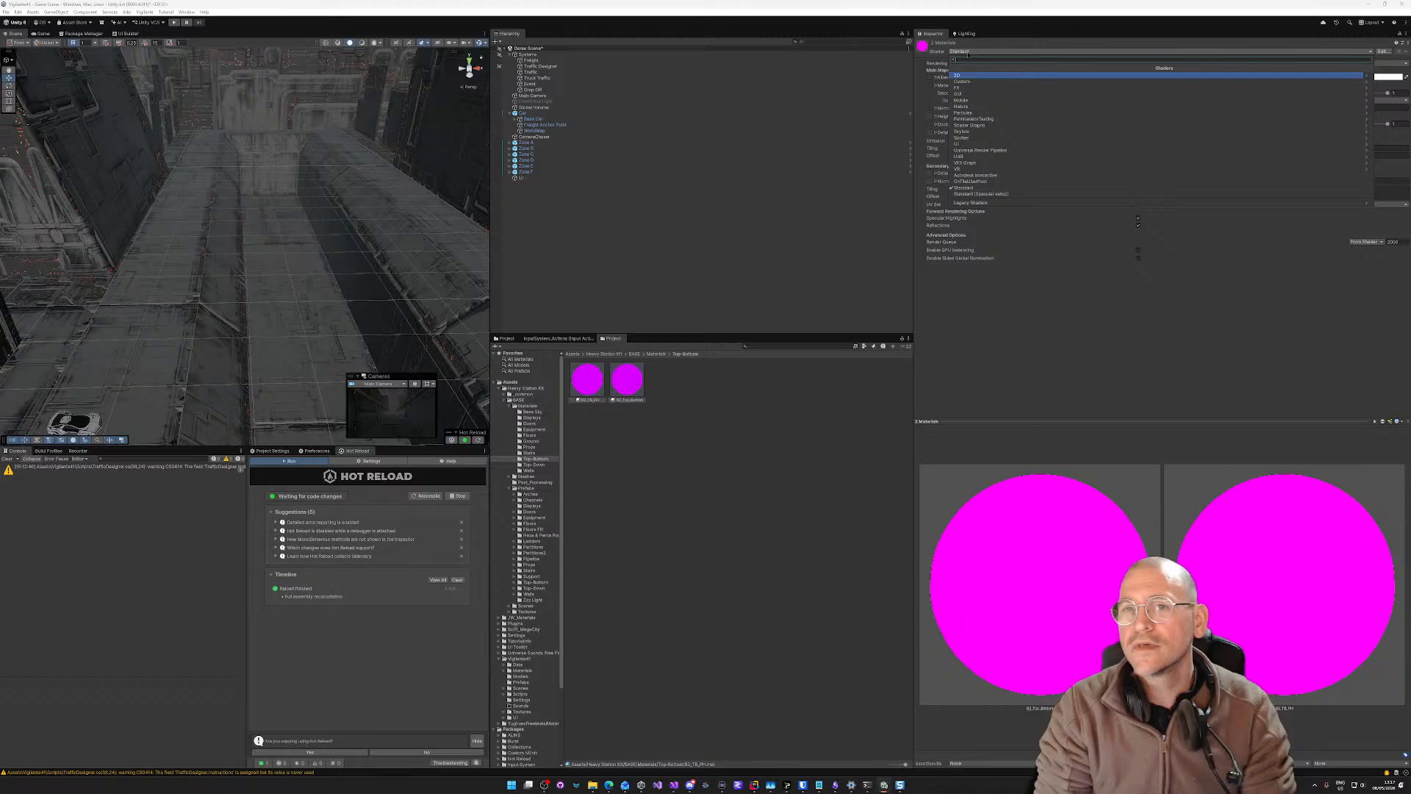
type("lit")
key("Down")
key("Down")
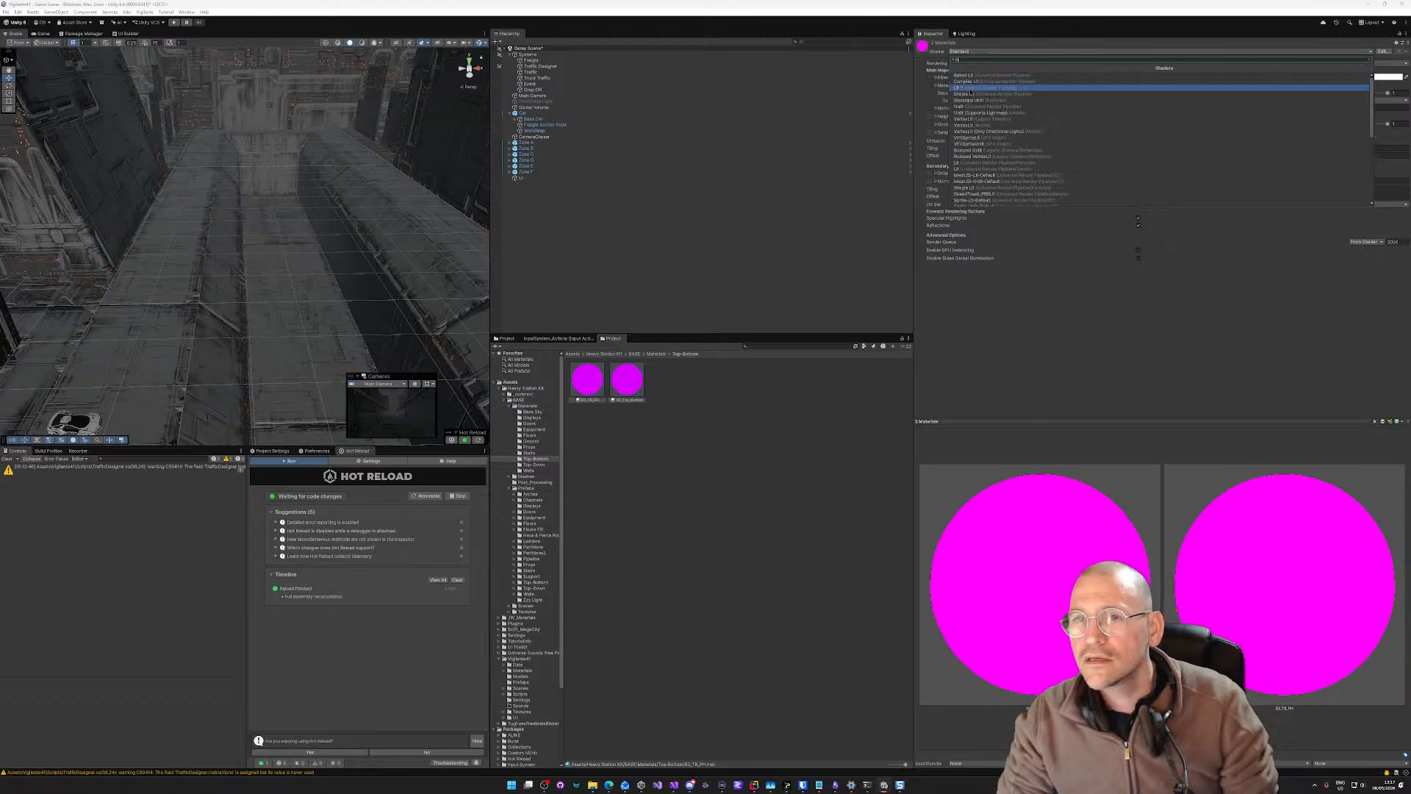
key("Return")
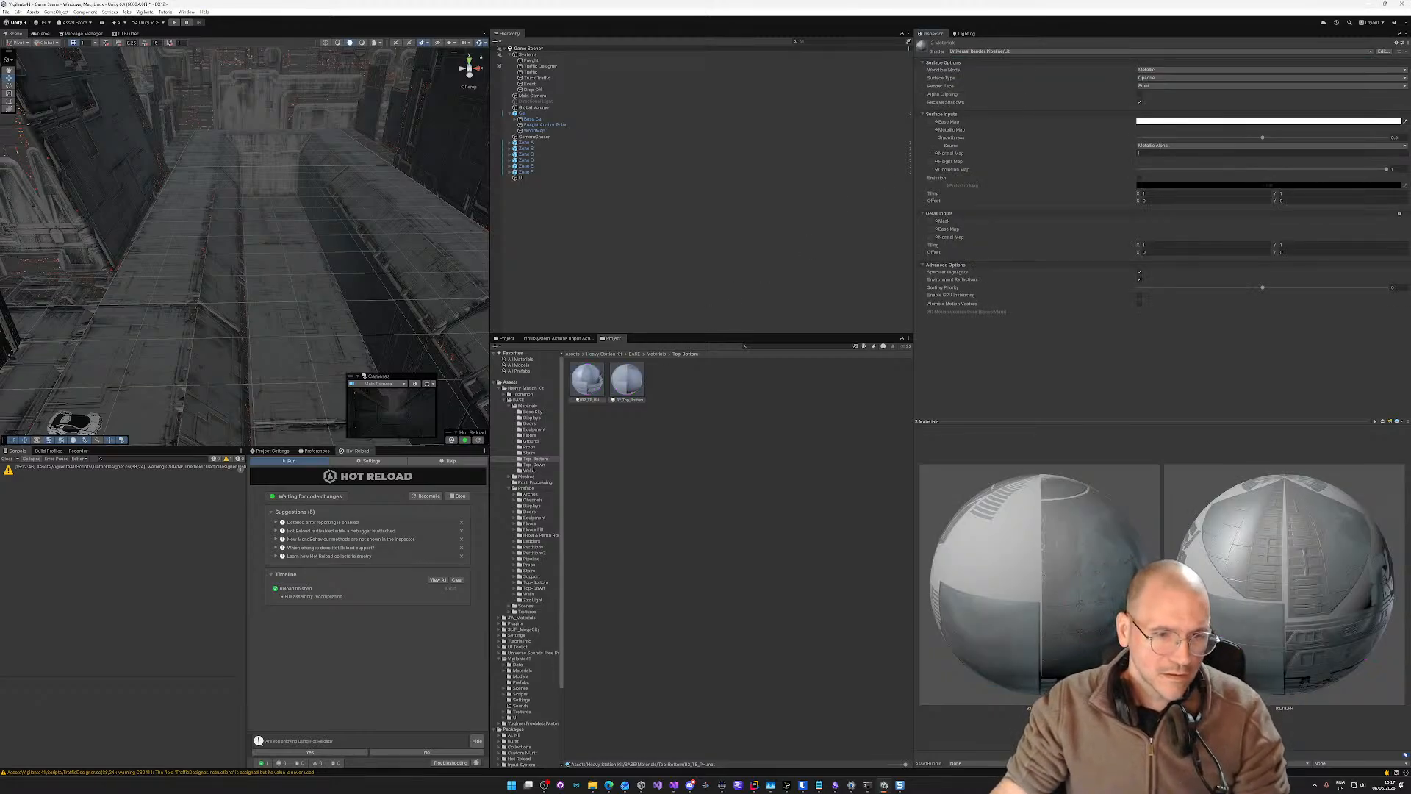
Step: Change the shader of all materials in the kit's Top-Down materials folder to Universal Render Pipeline/Lit
left_click(534, 465)
left_click(589, 381)
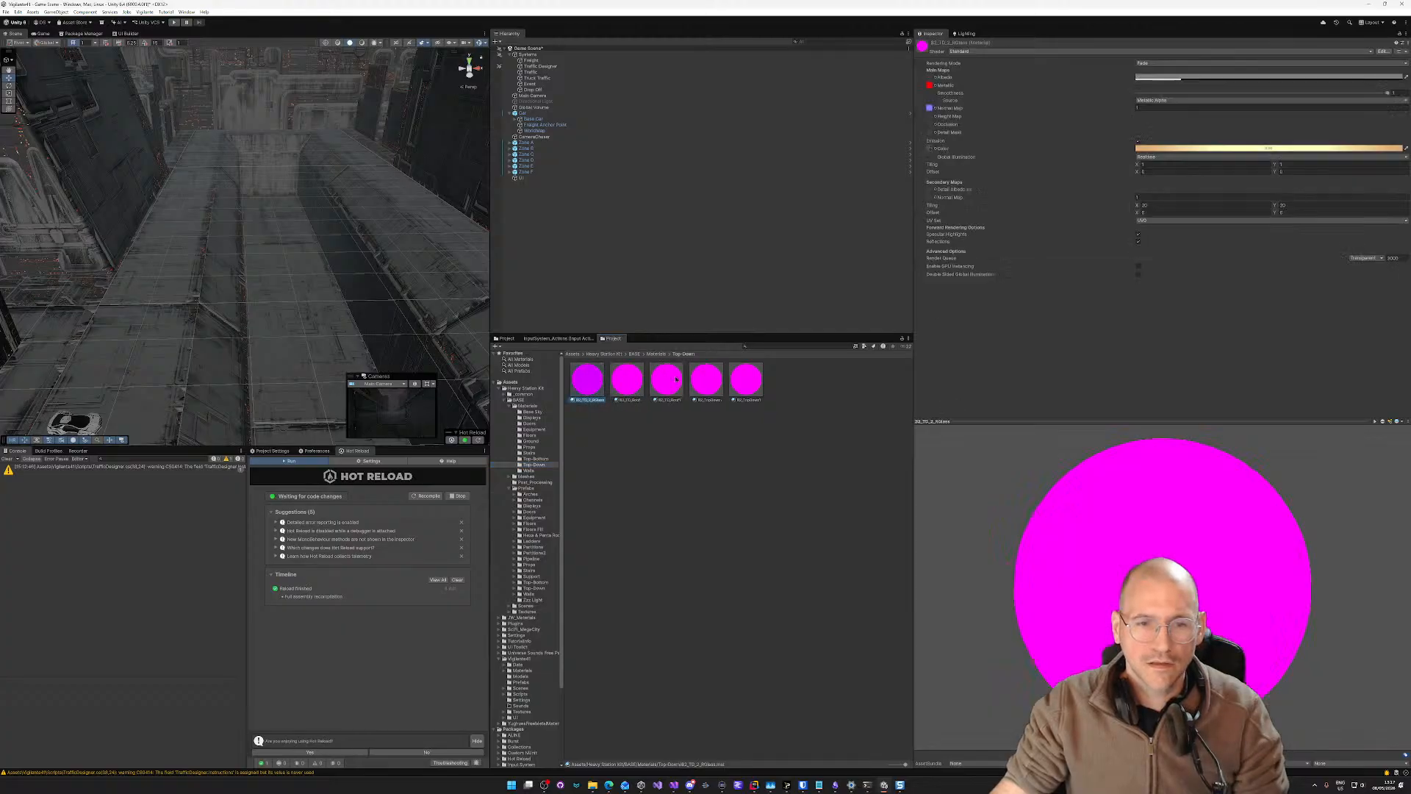
left_click(741, 382, "shift")
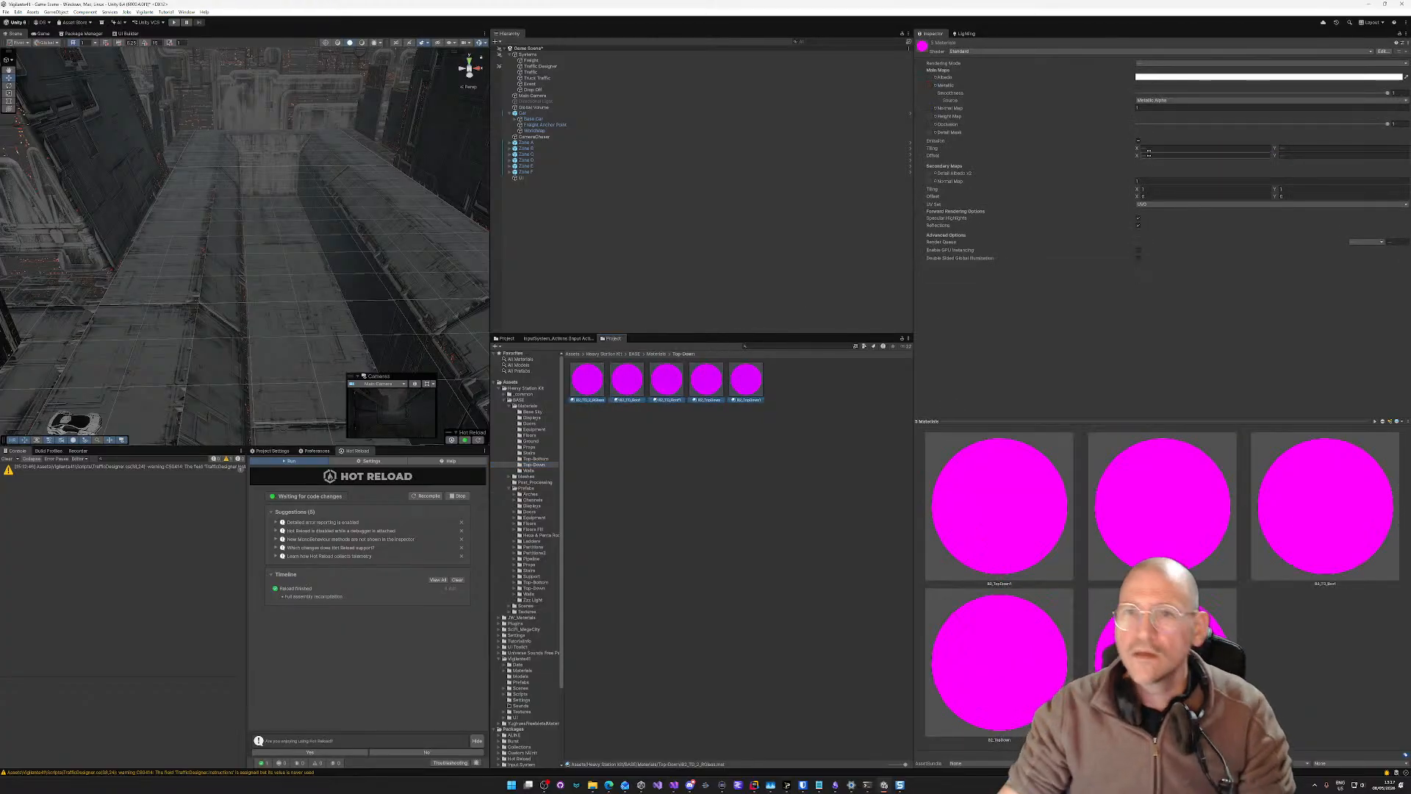
left_click(1028, 52)
type("lit")
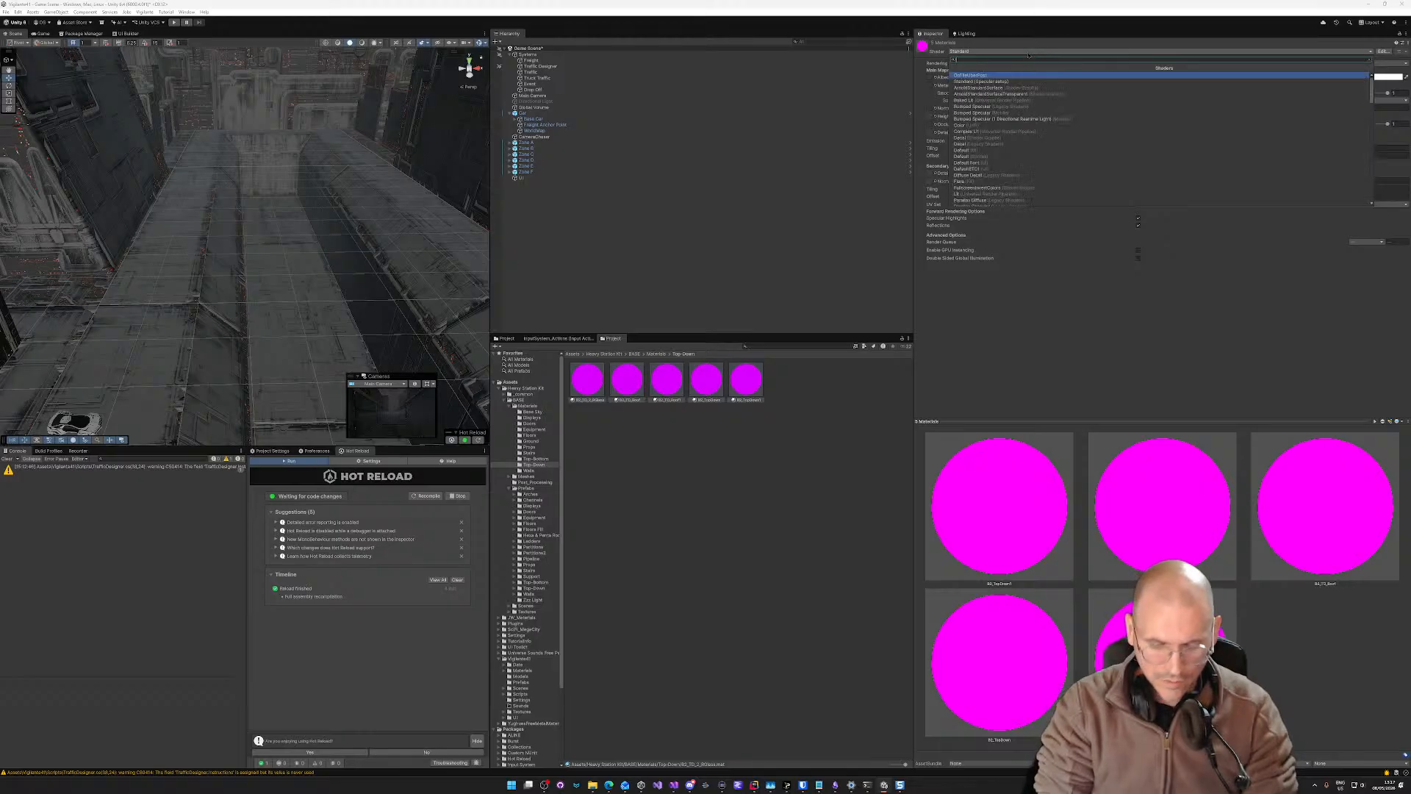
key("Down")
key("Down")
key("Up")
key("Down")
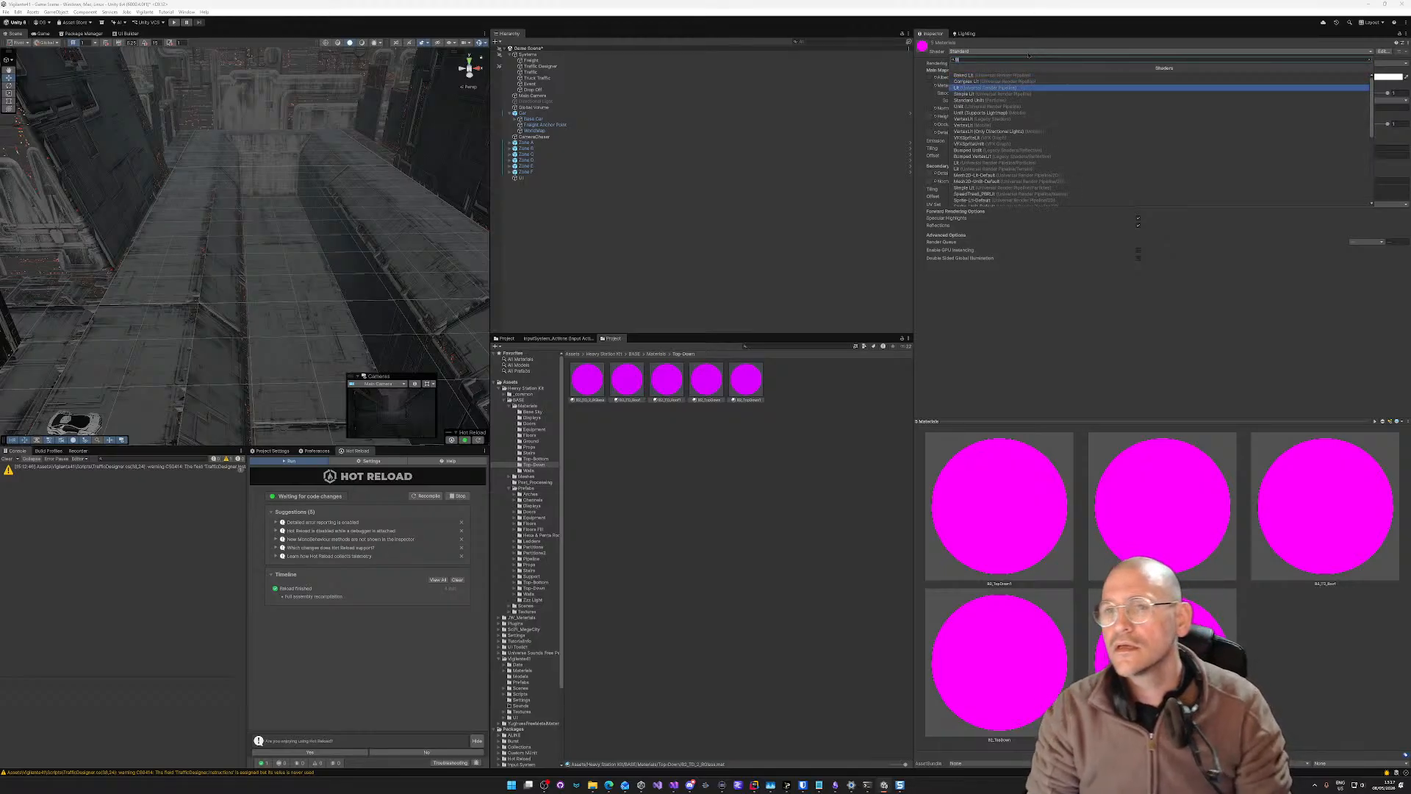
key("Return")
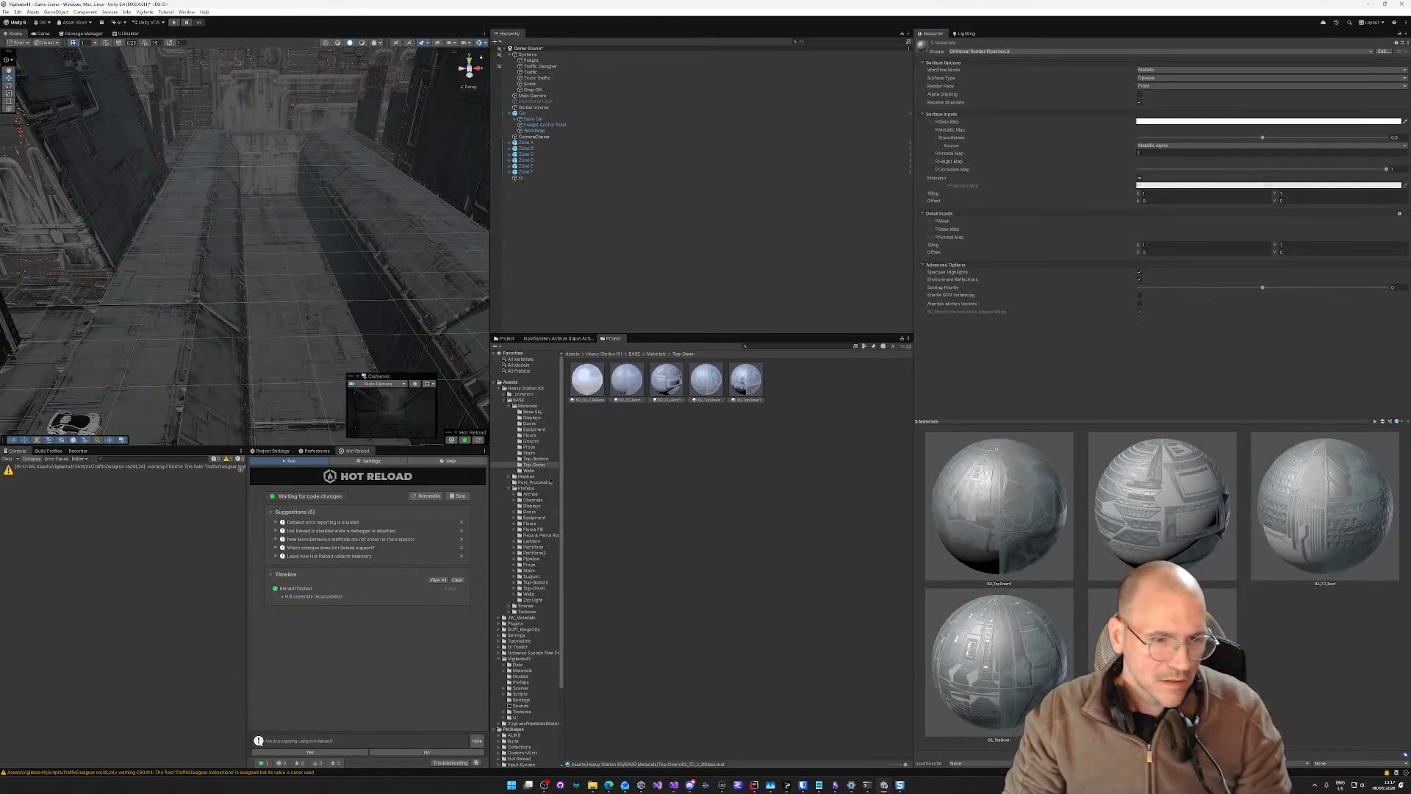
Step: Change the shader of all materials in the kit's Walls materials folder to Universal Render Pipeline/Lit and clear the selection
left_click(557, 469)
left_click(588, 380)
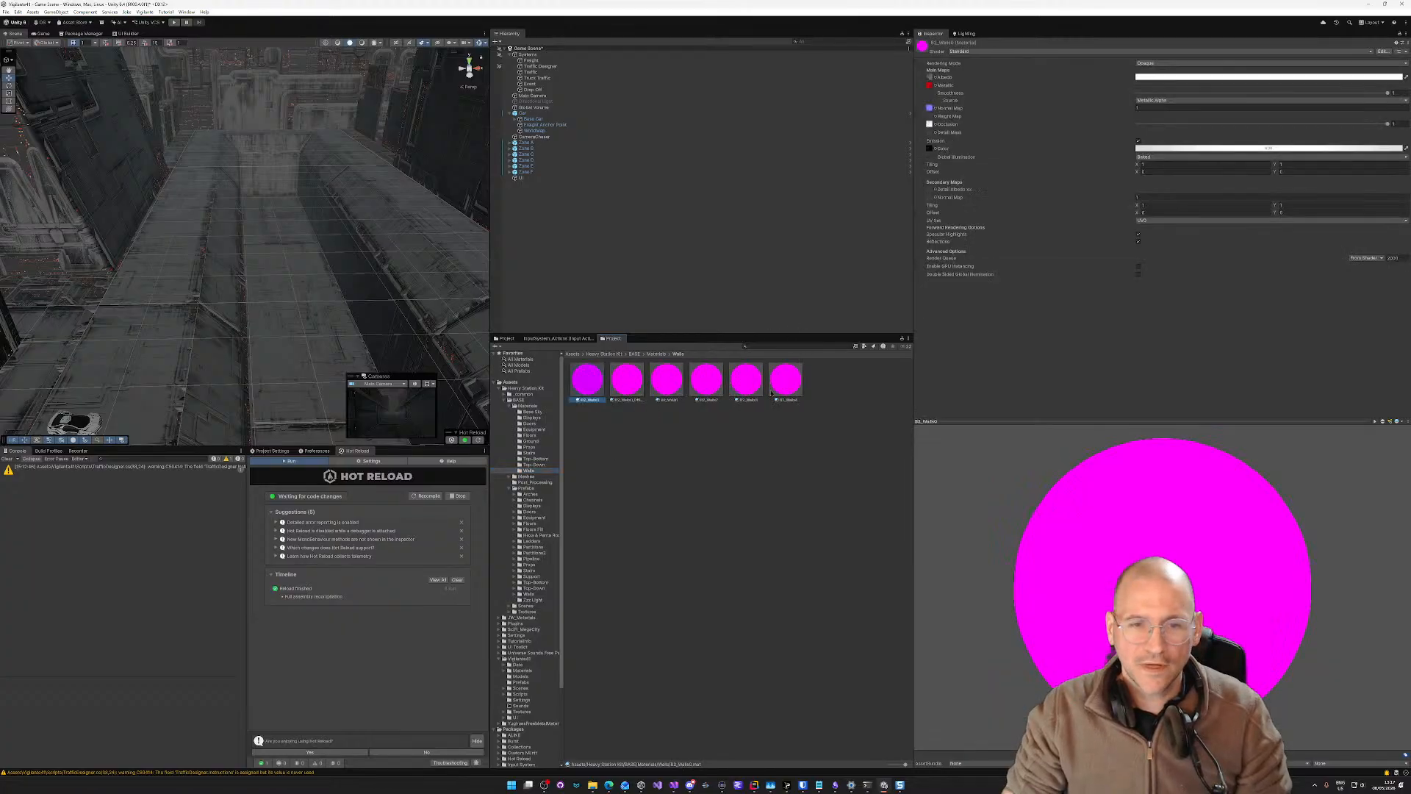
left_click(784, 380, "shift")
left_click(971, 52)
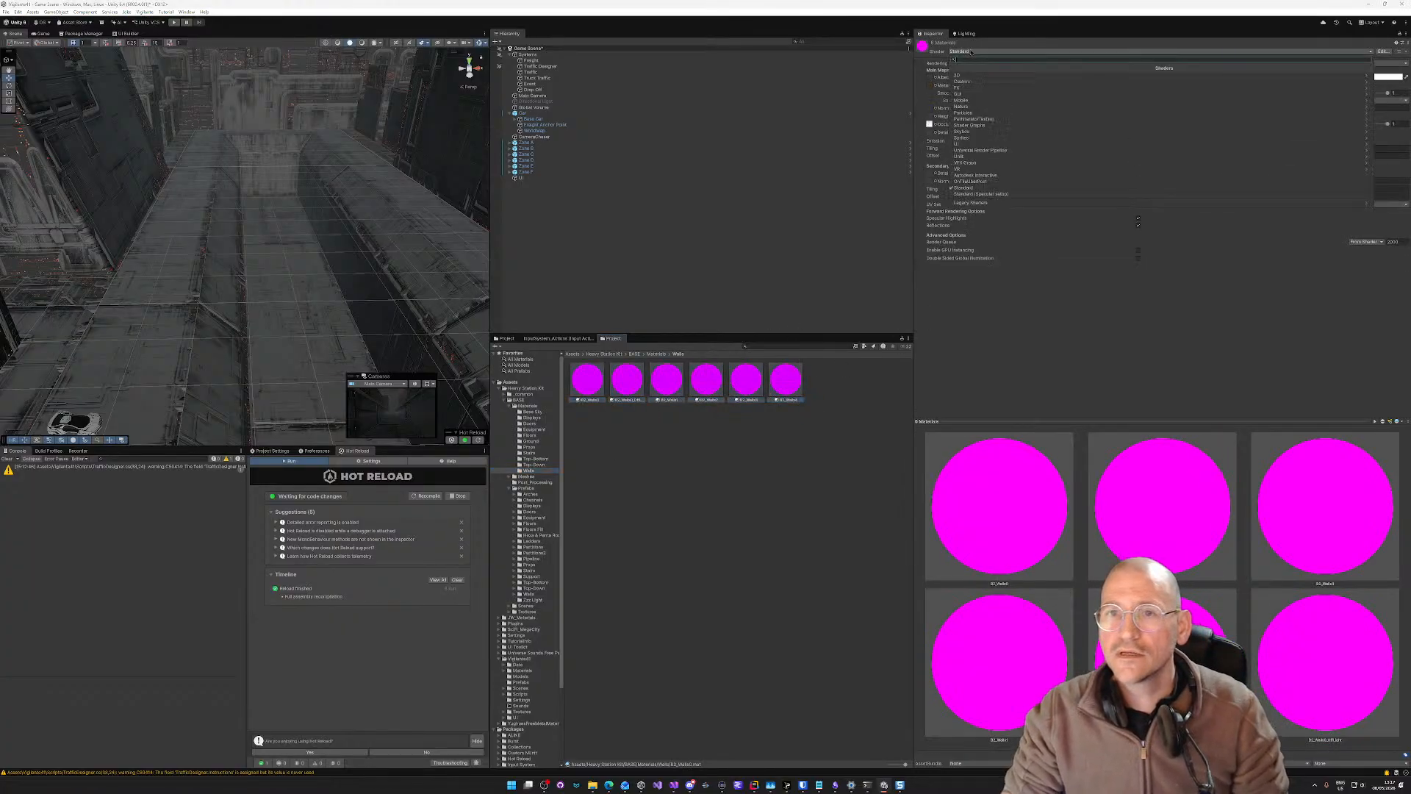
type("lit")
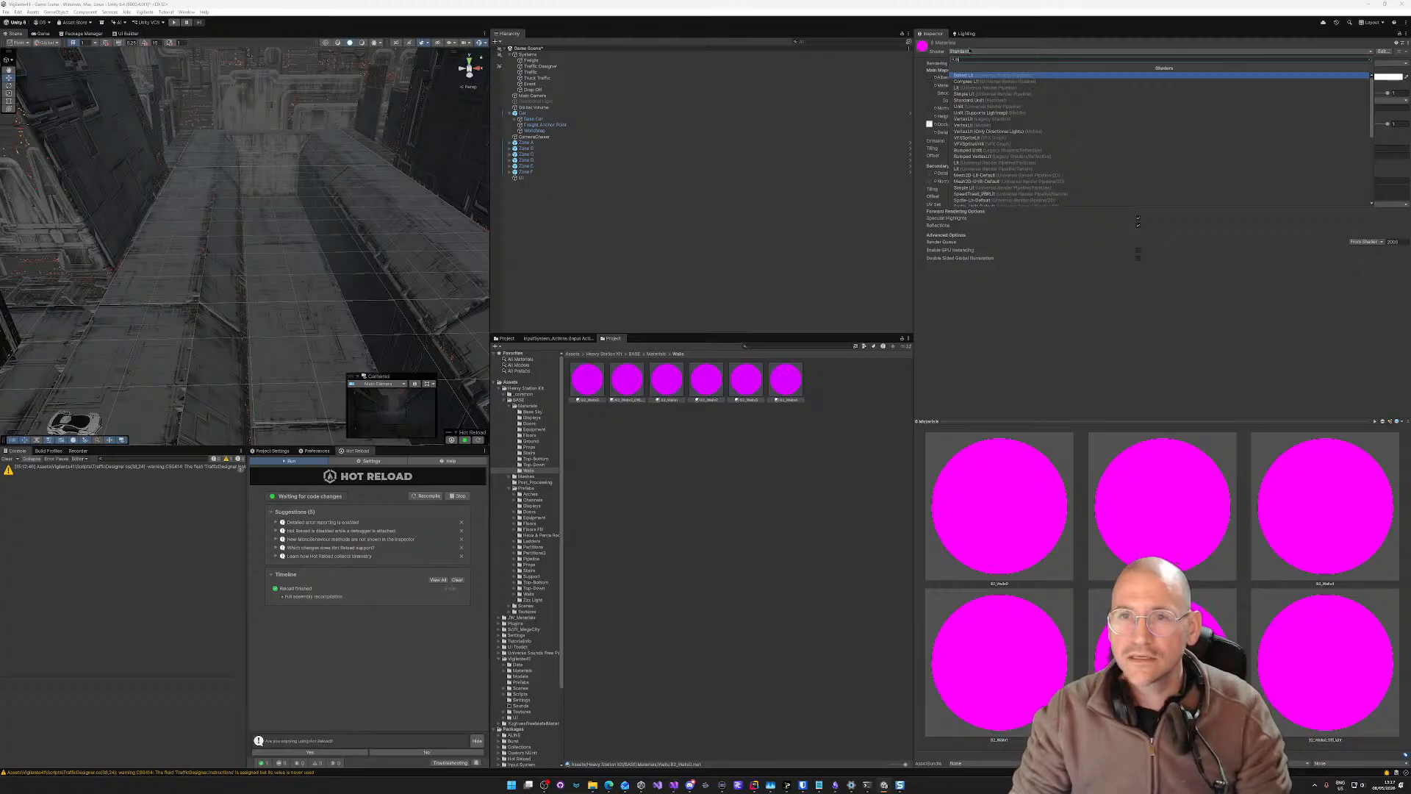
key("Down")
key("Escape")
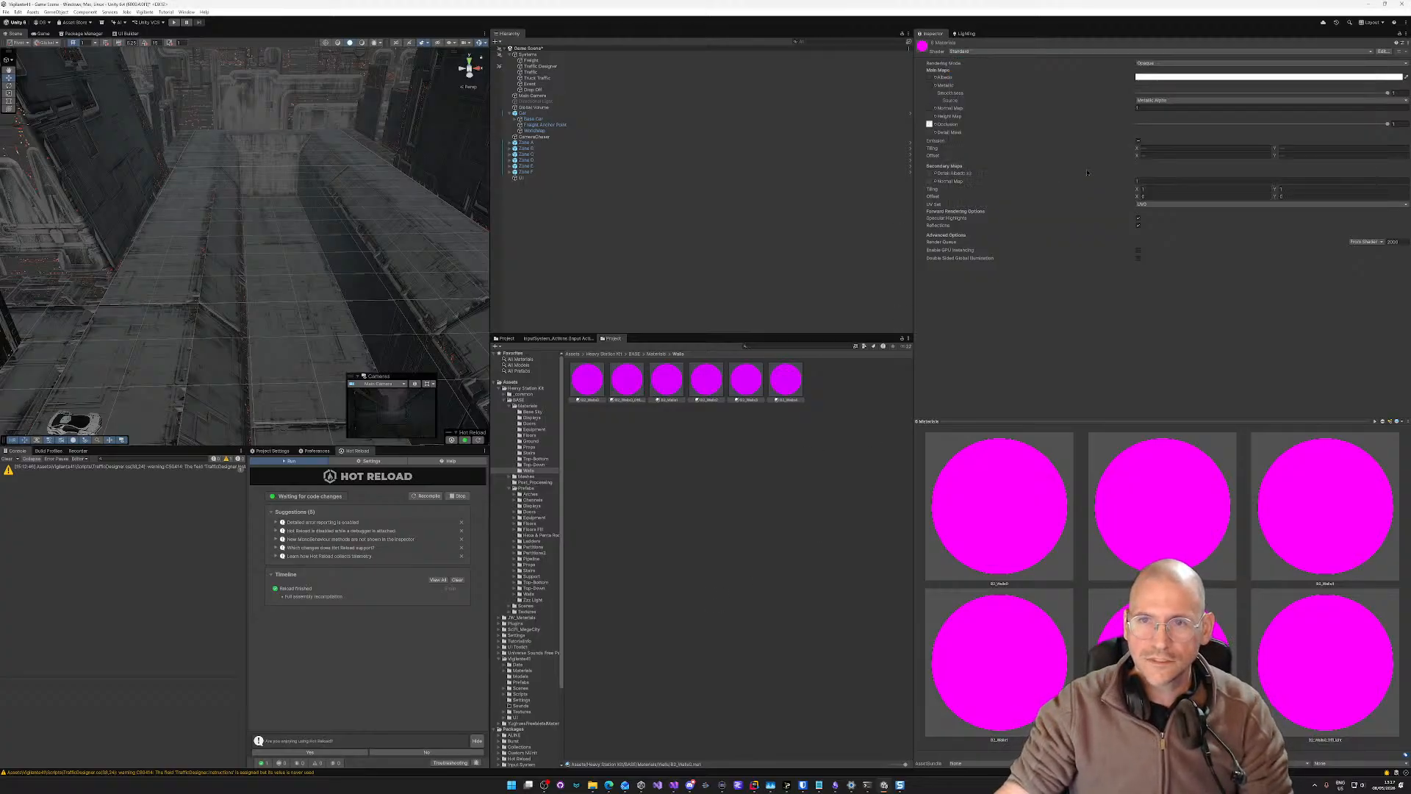
left_click(656, 517)
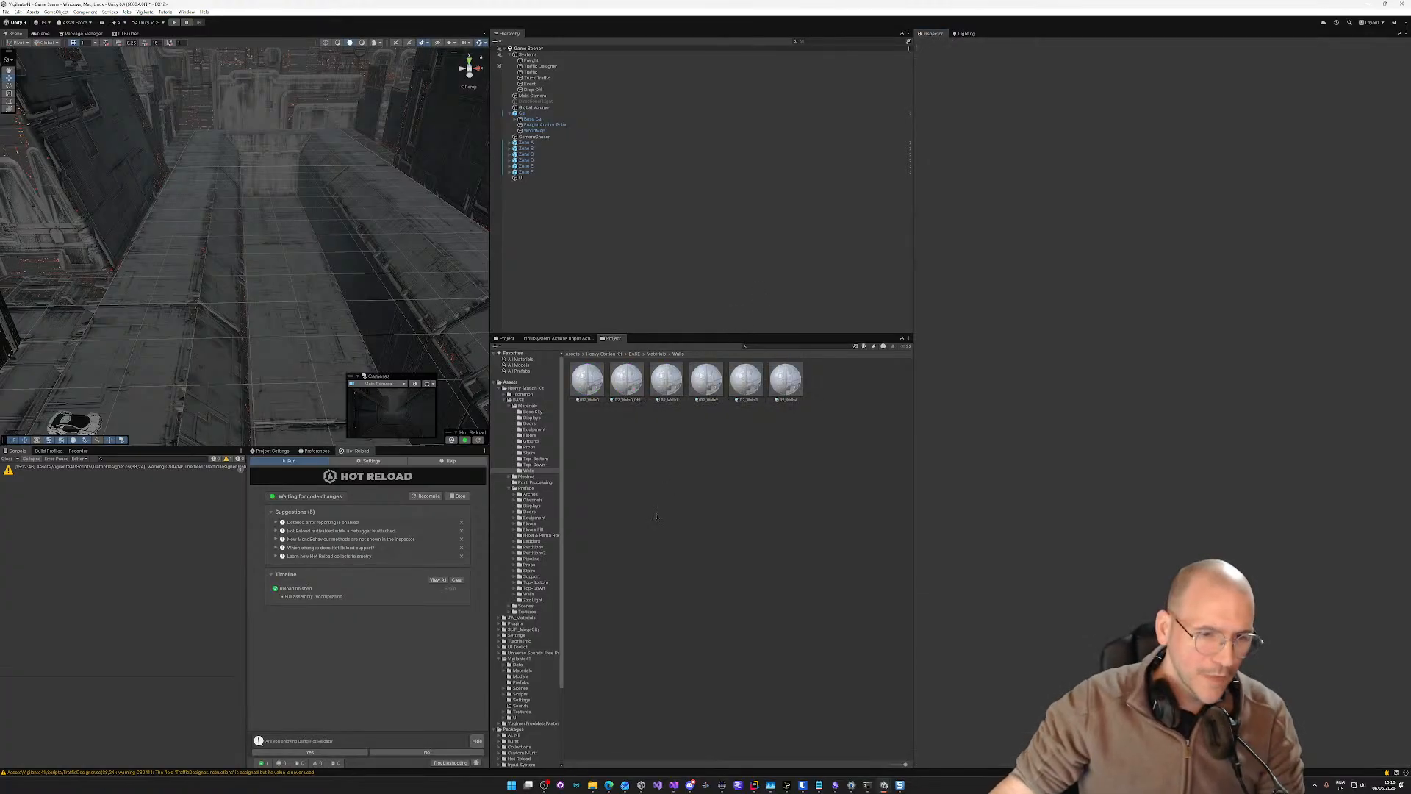
Step: Examine the kit's Doors and Equipment prefabs and the Doors materials folder to check the shader conversion
left_click(529, 512)
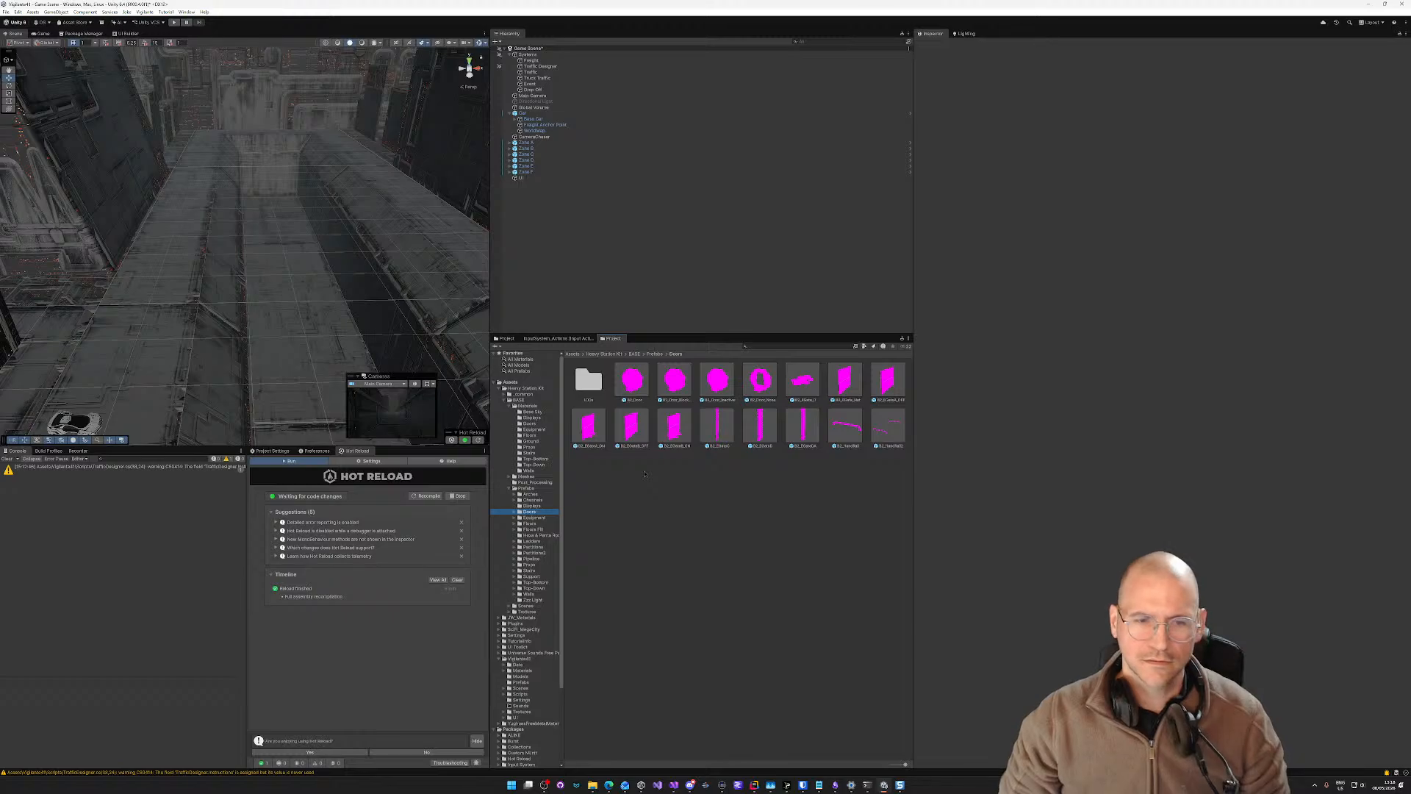
left_click(634, 381)
left_click(718, 380)
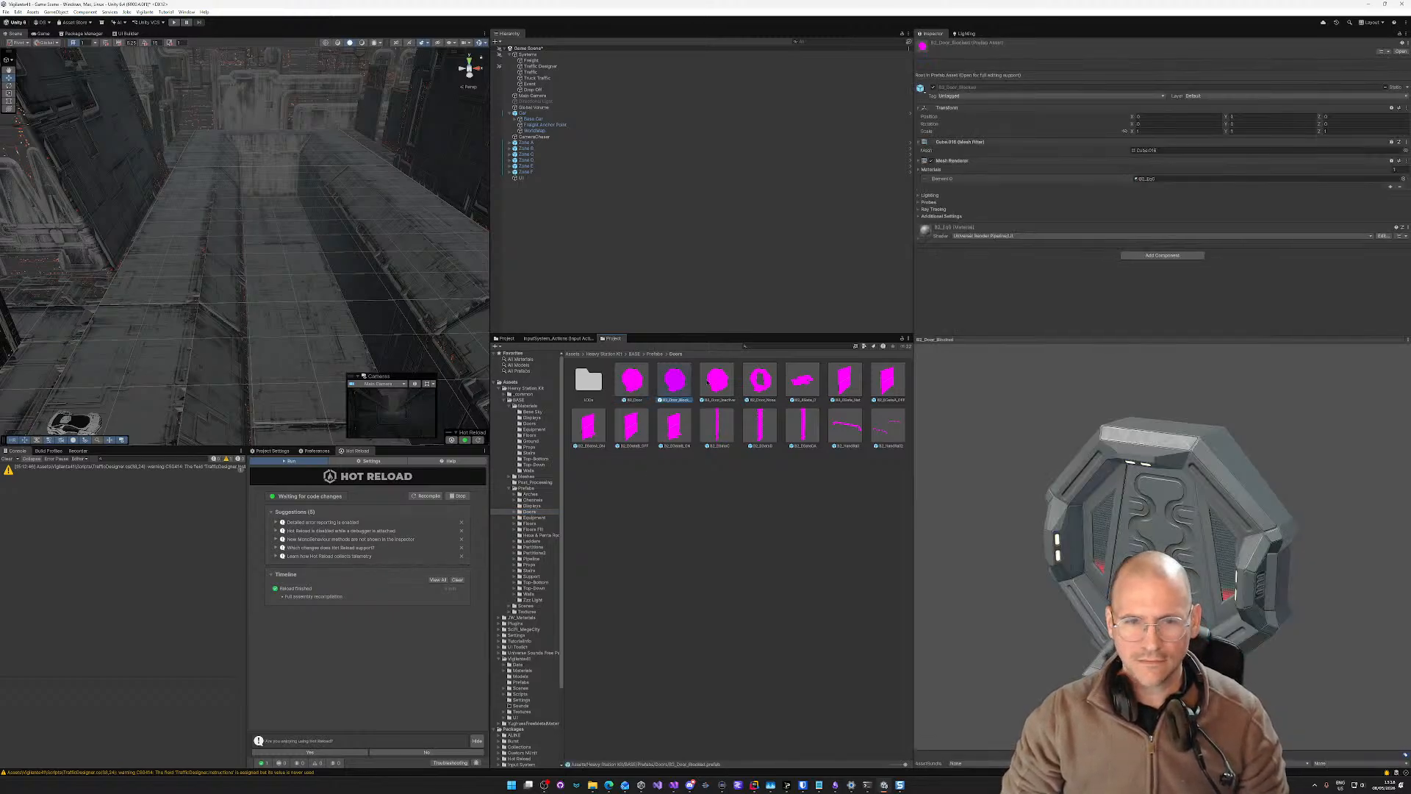
left_click(716, 572)
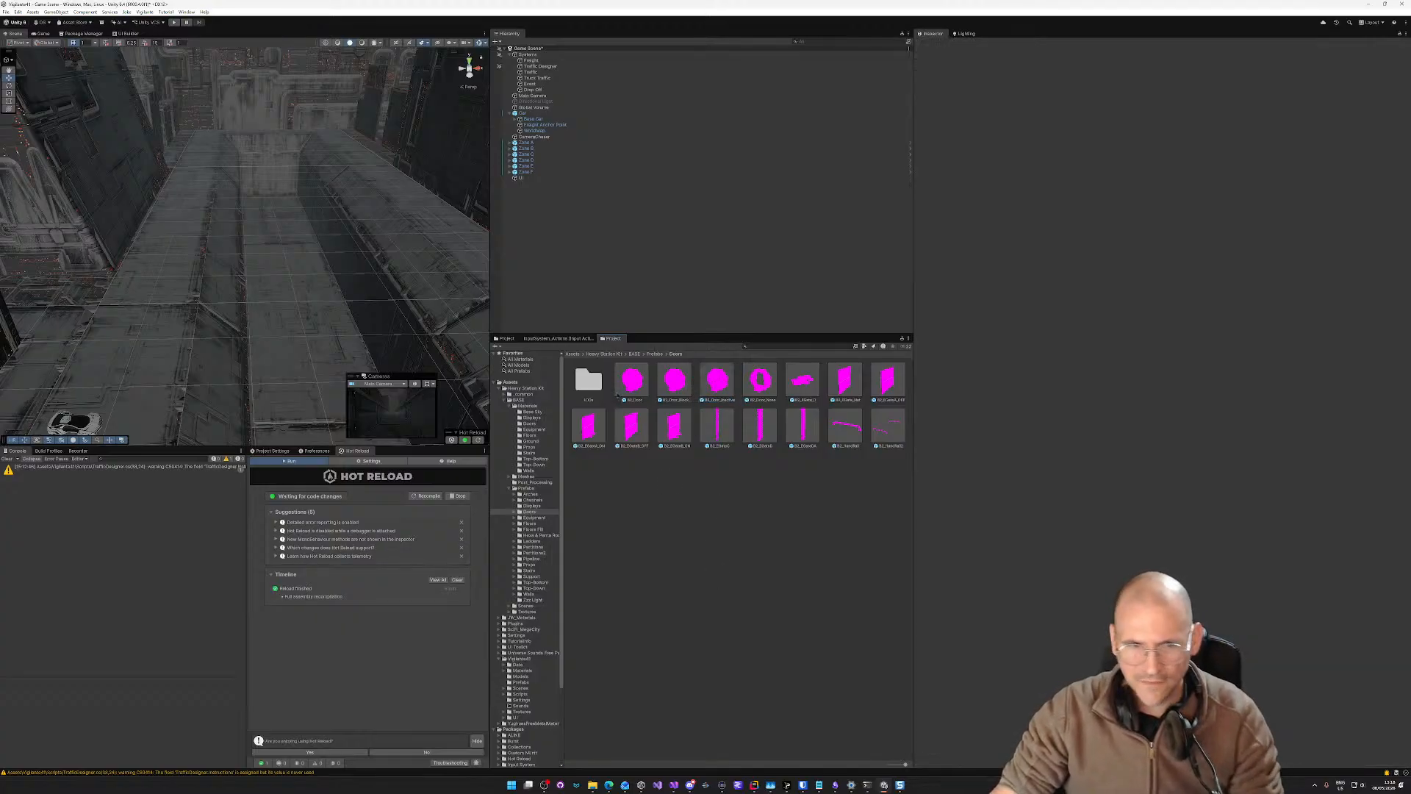
left_click(638, 381)
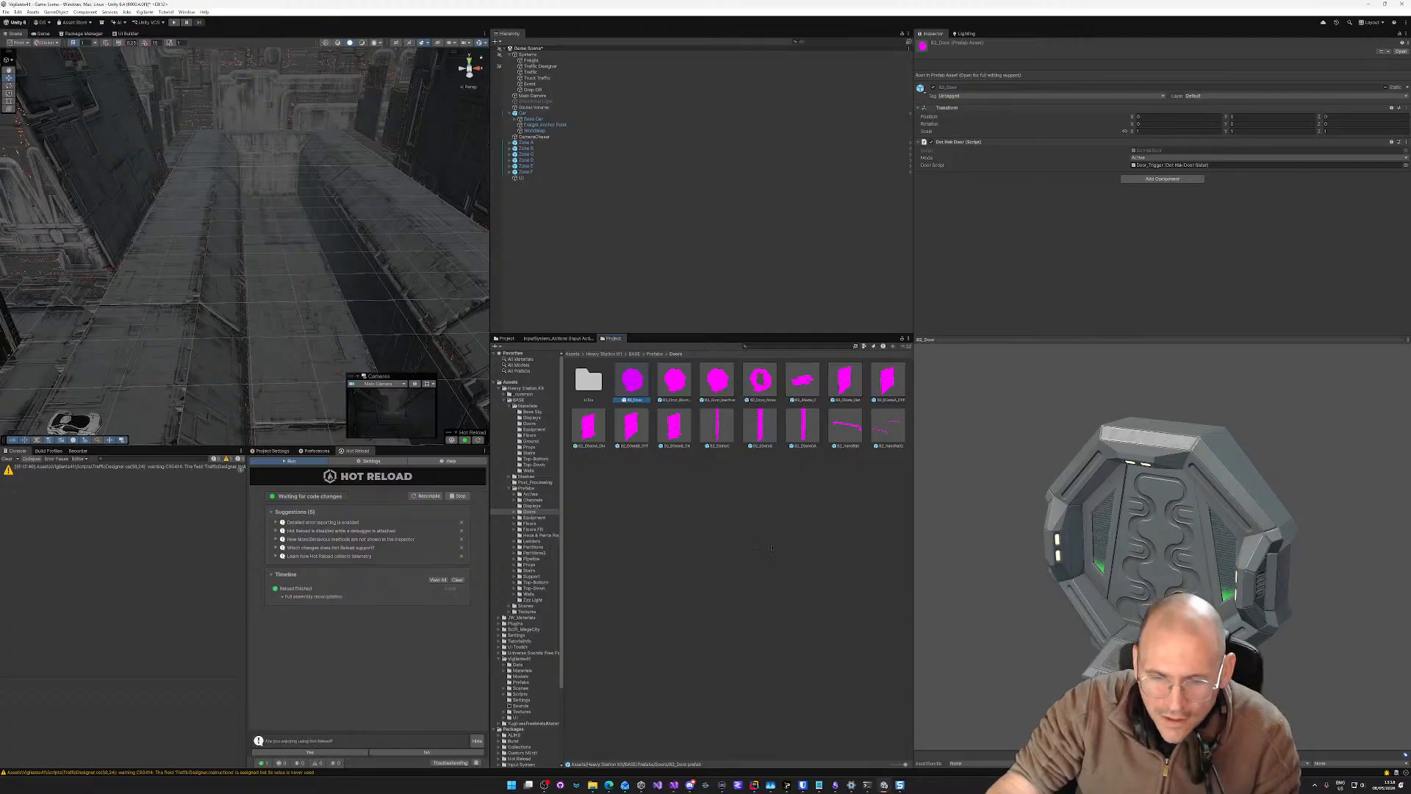
left_click(535, 517)
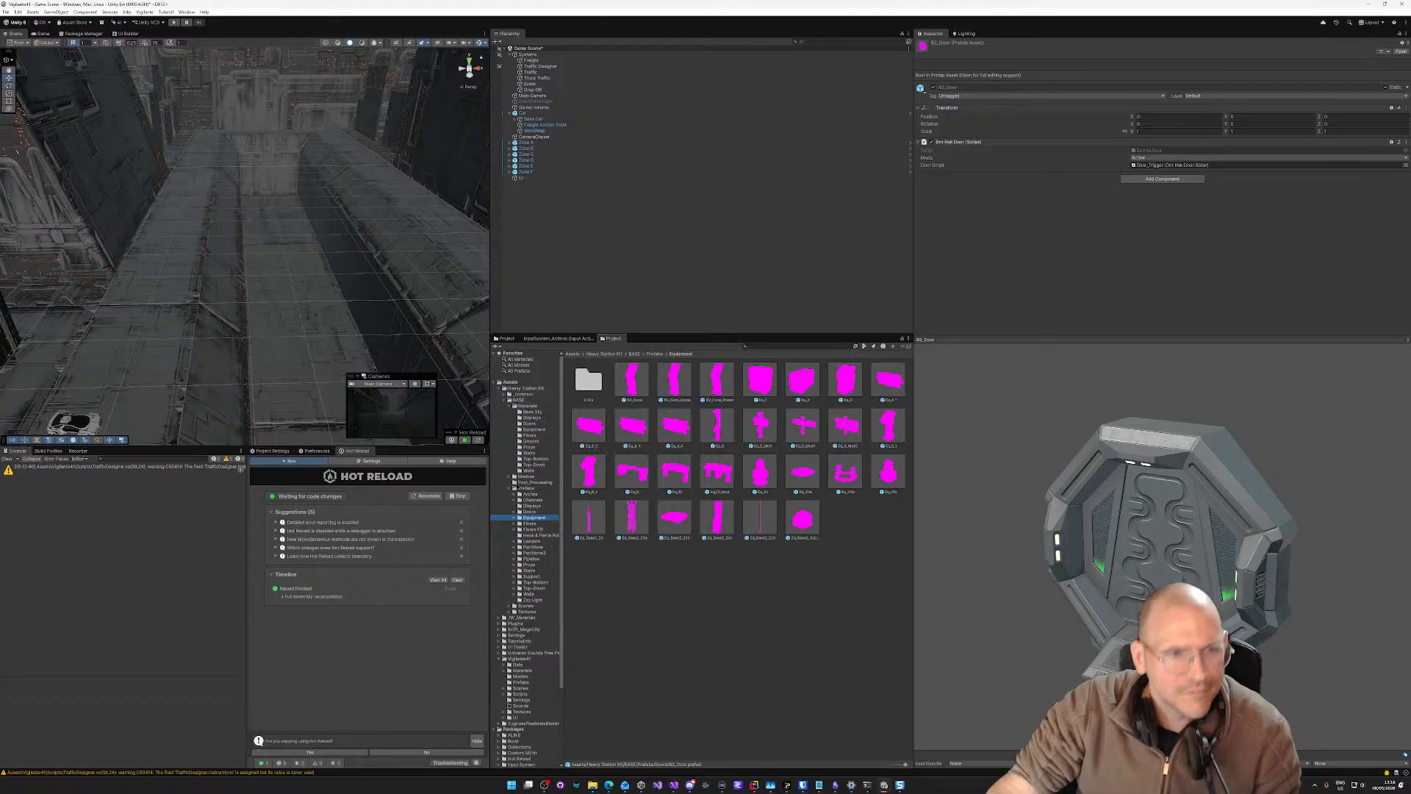
right_click_drag(84, 267, 23, 222)
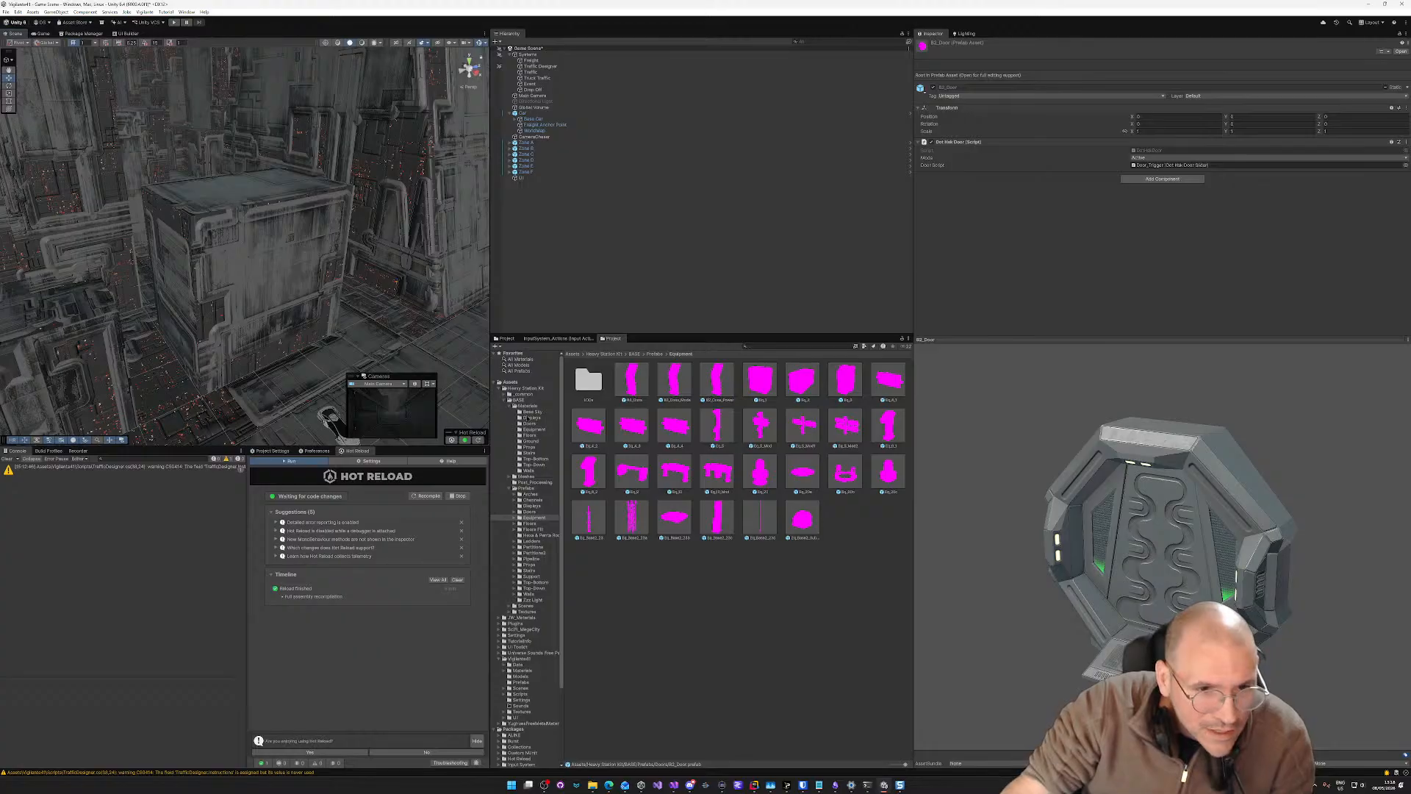
left_click(529, 423)
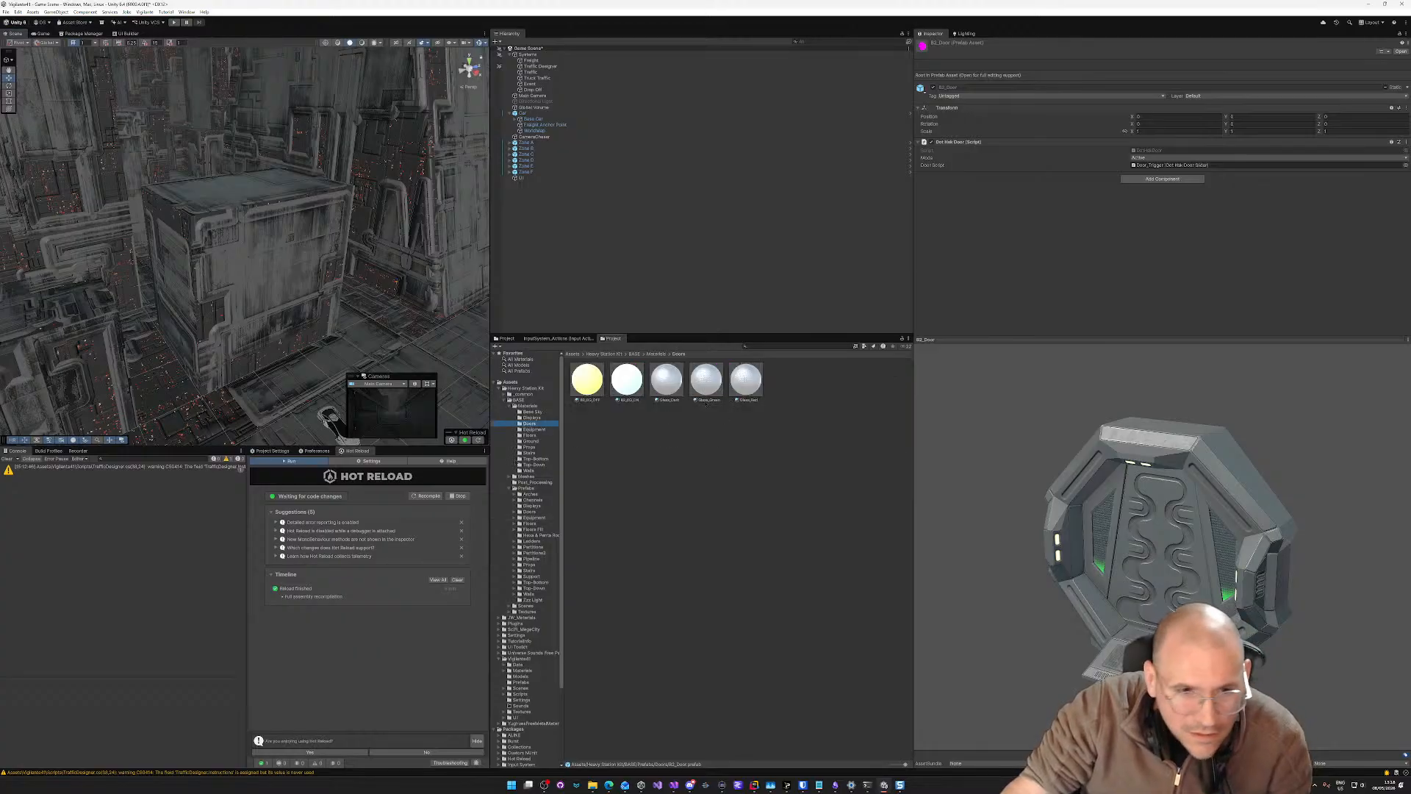
Step: Examine the prefabs in the kit's Doors folder, comparing the round doors and the gate variants in the preview
left_click(530, 512)
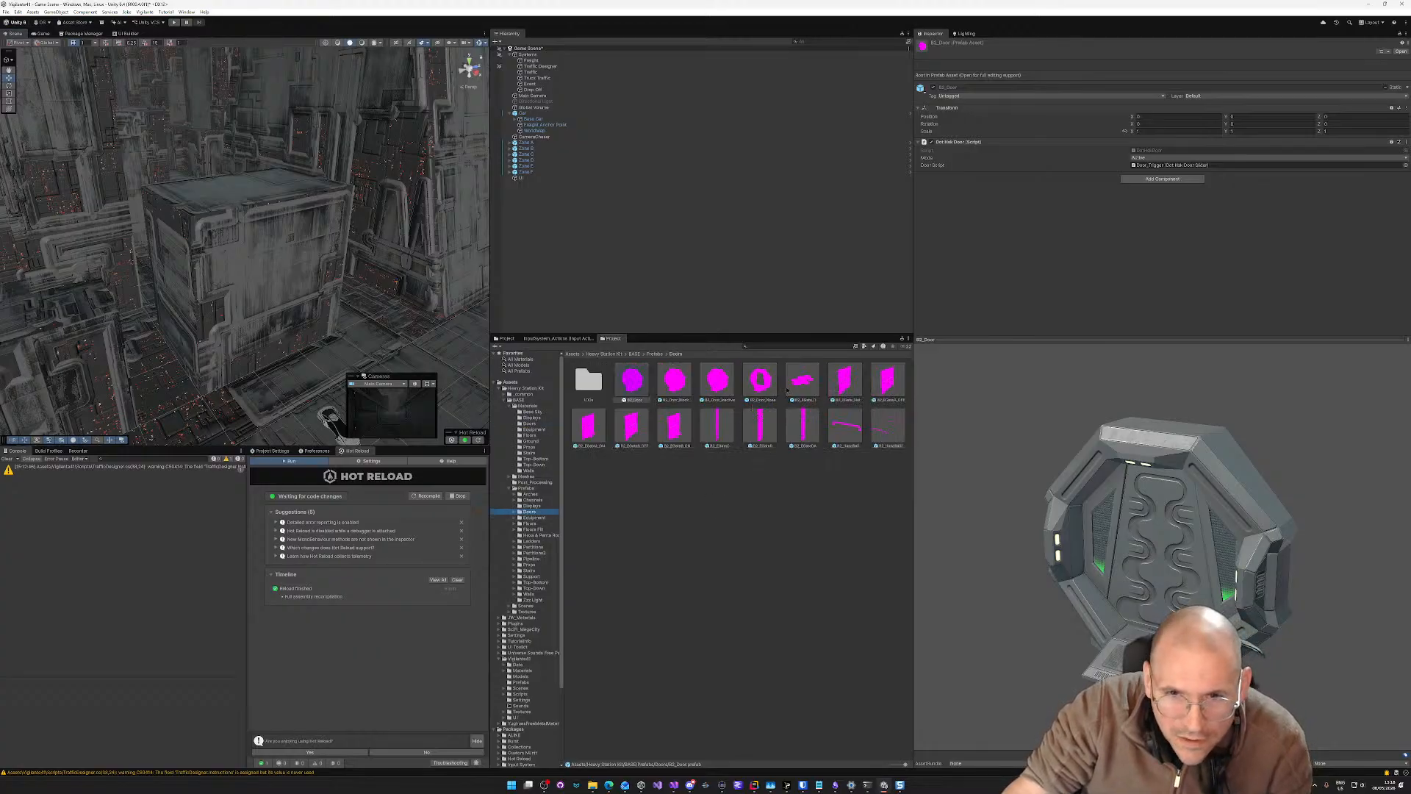
left_click(719, 386)
left_click(677, 382)
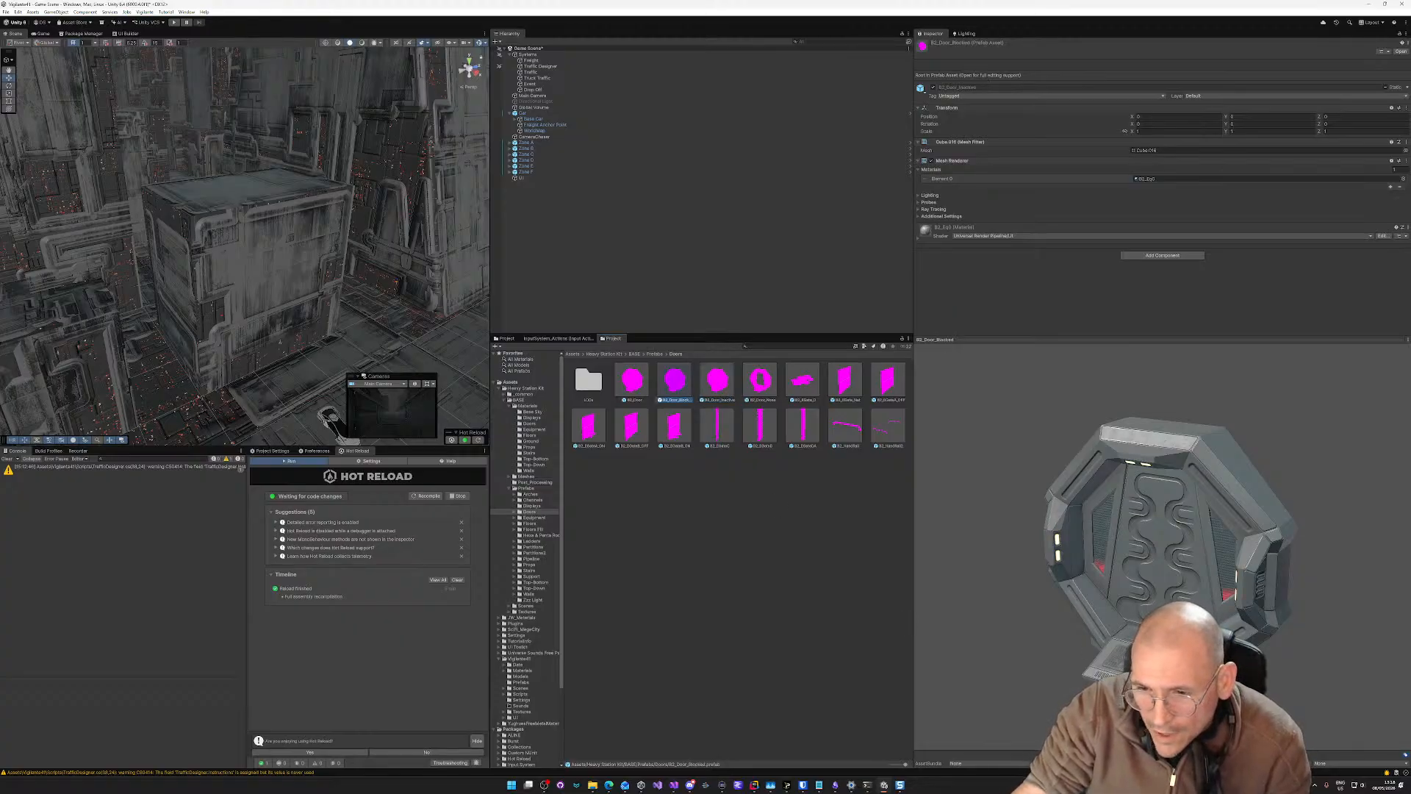
left_click(765, 382)
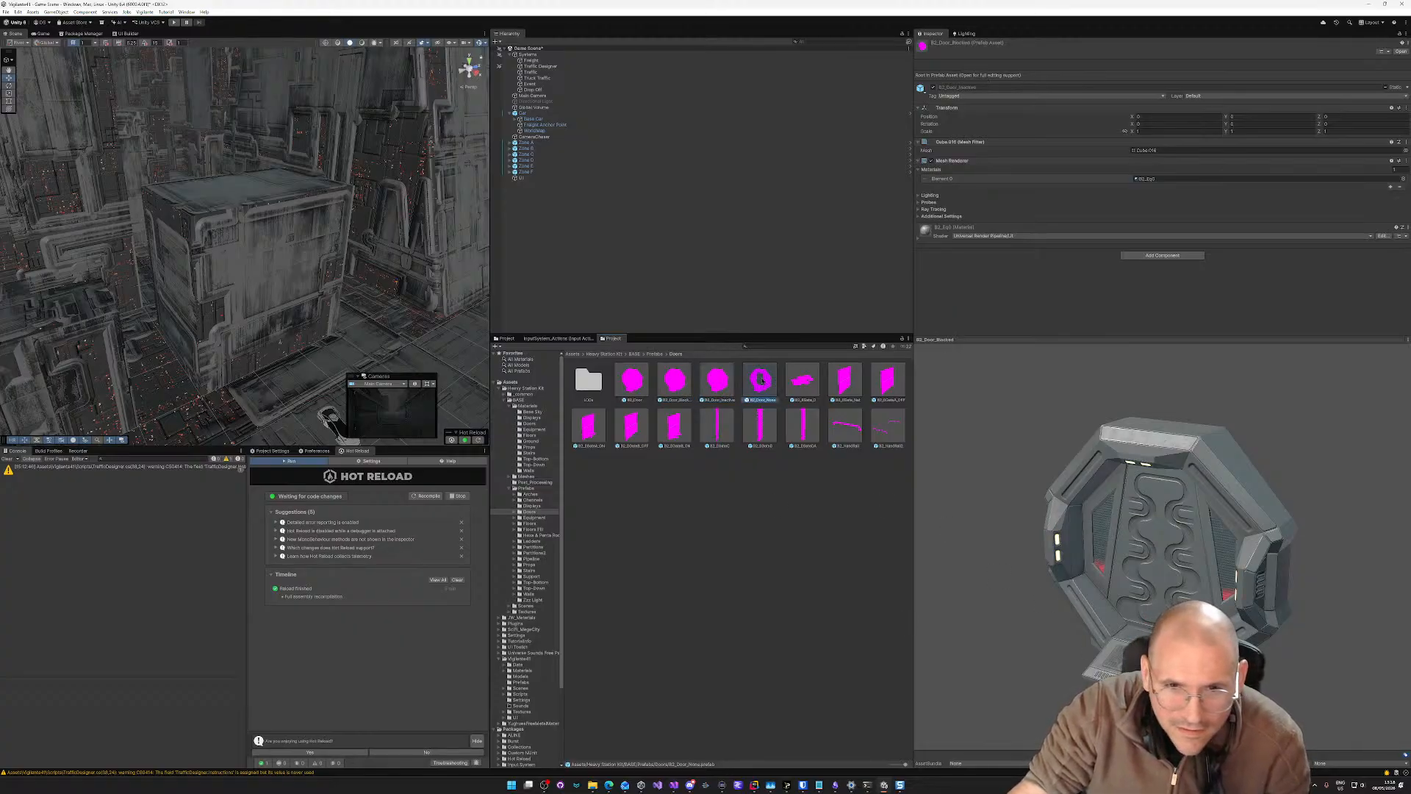
left_click(849, 381)
left_click(633, 381)
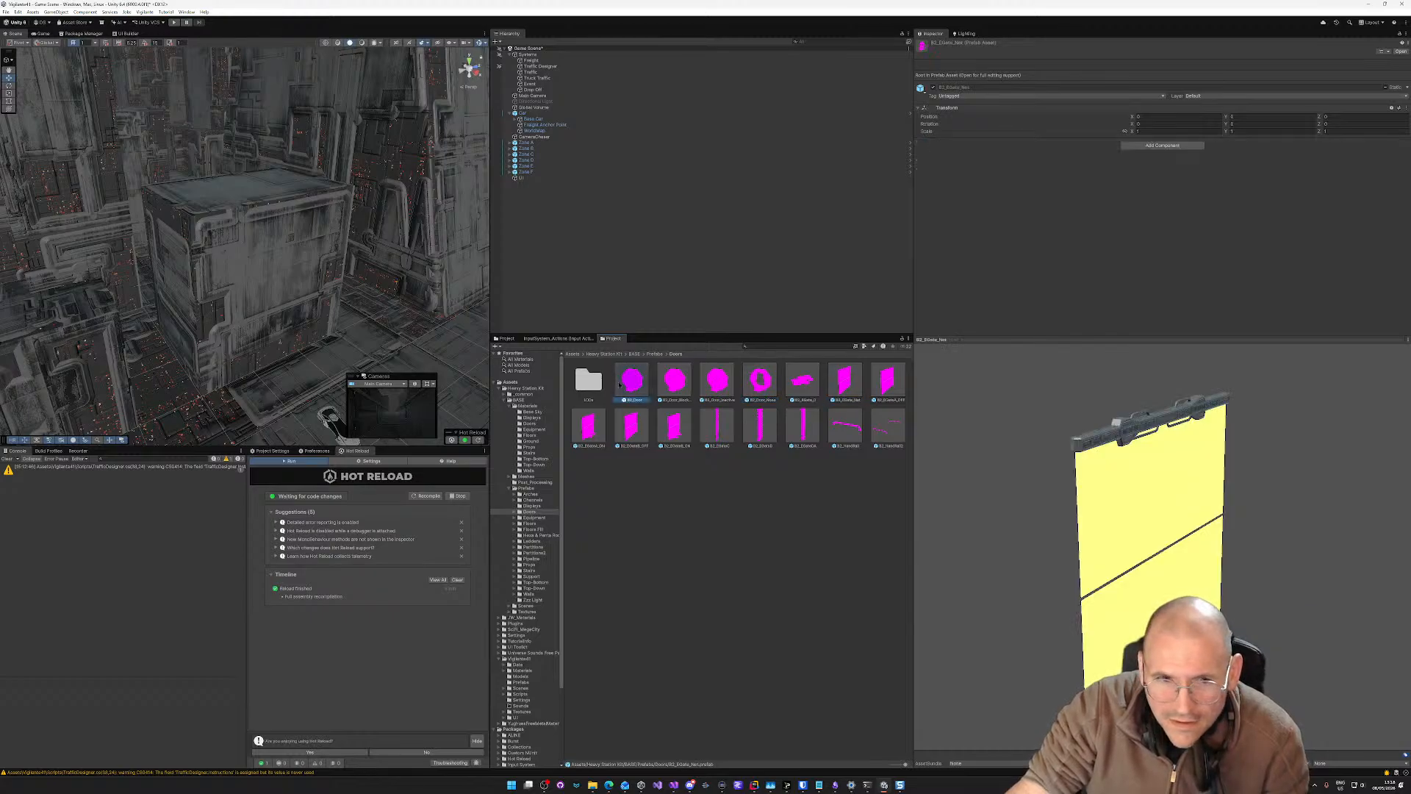
left_click(637, 431)
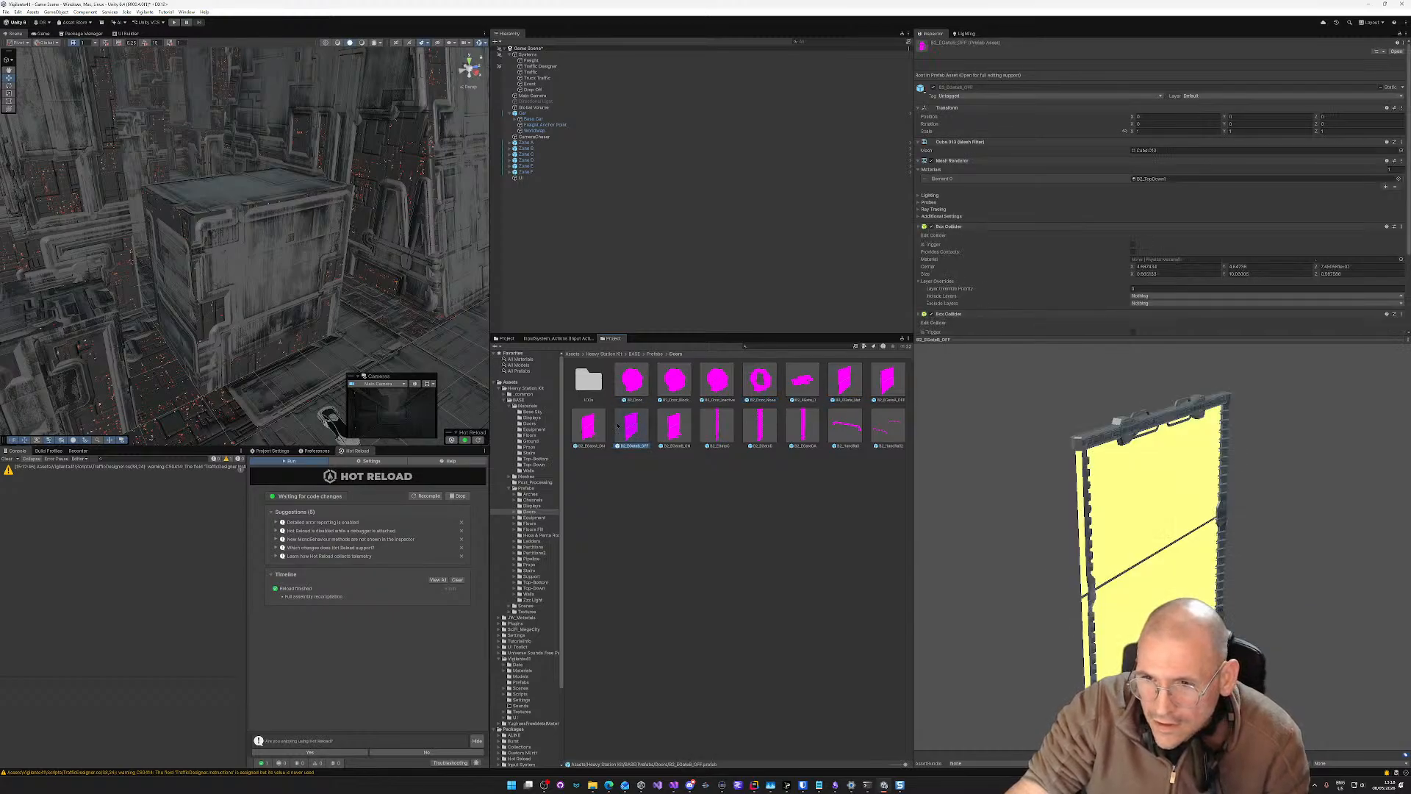
left_click(588, 426)
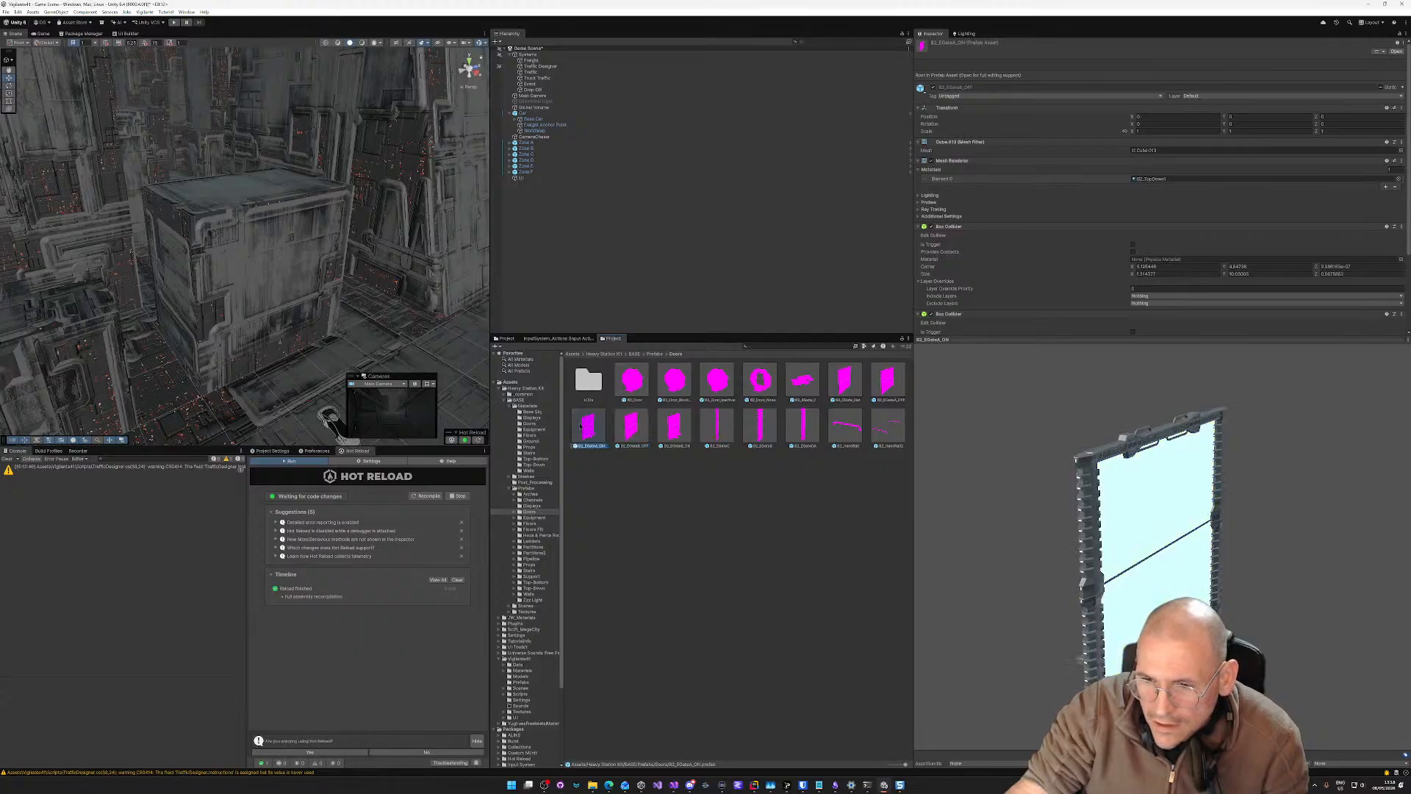
left_click(632, 426)
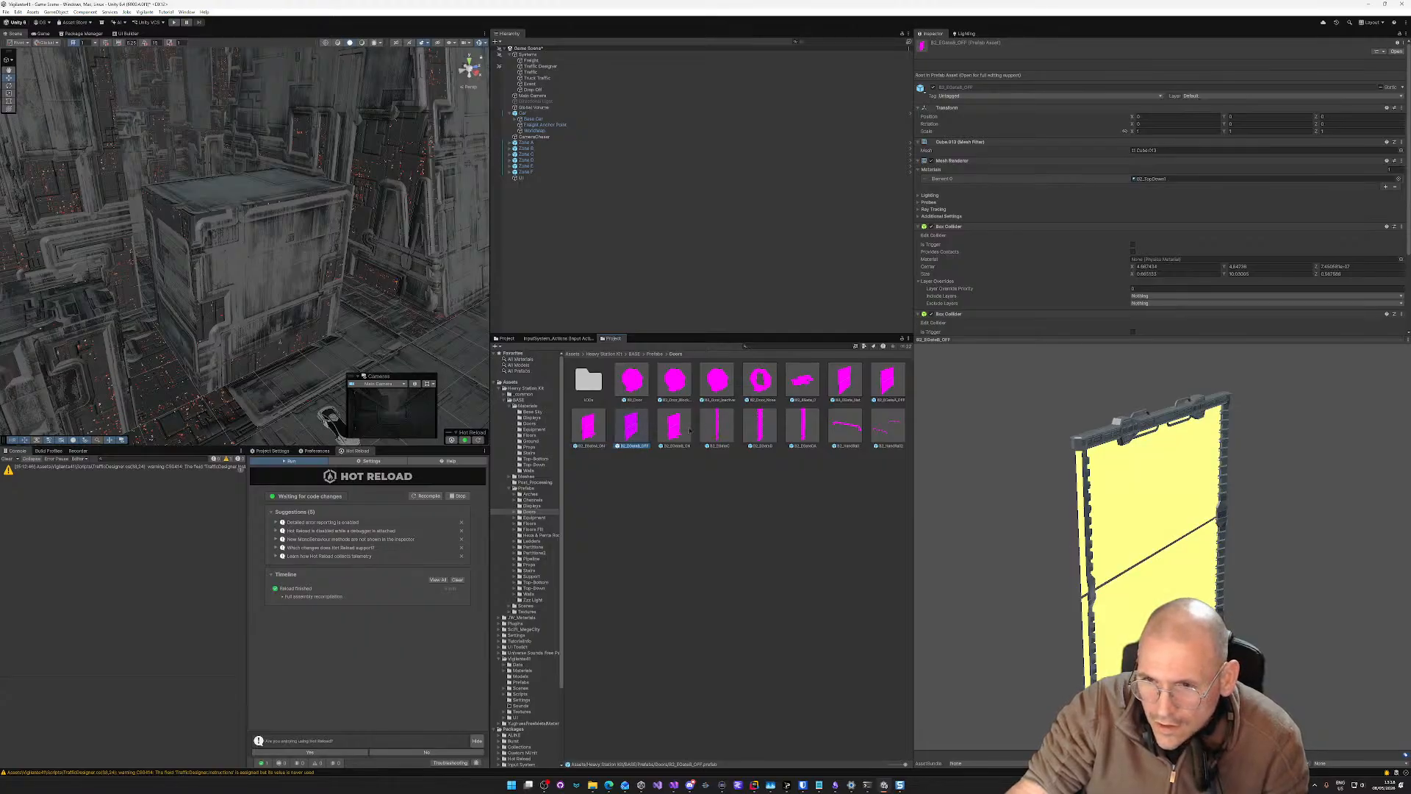
Step: Place the yellow OFF gate prefab on the large building, rotate it 90° about Y and lower it to the building's base
left_click_drag(635, 434, 263, 295)
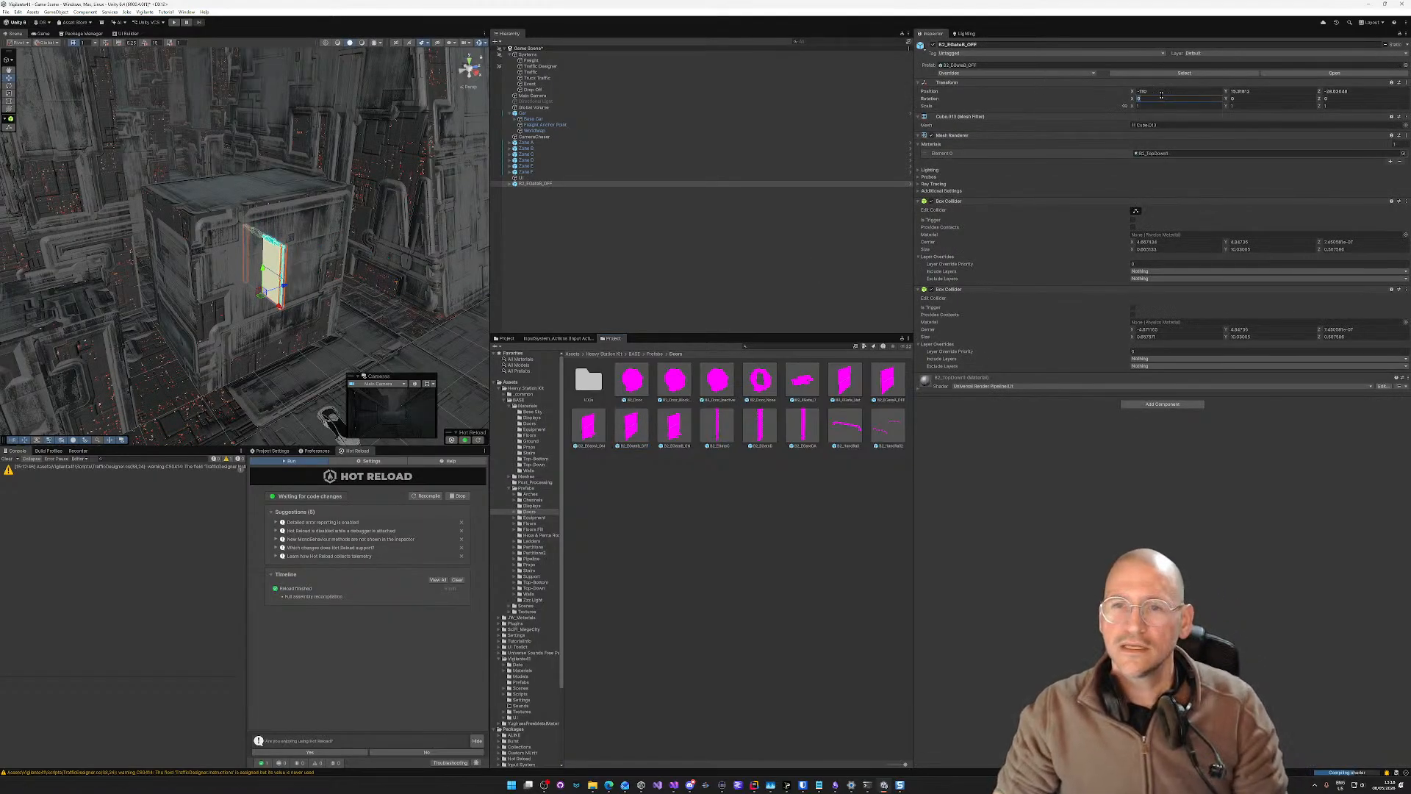
left_click(1173, 97)
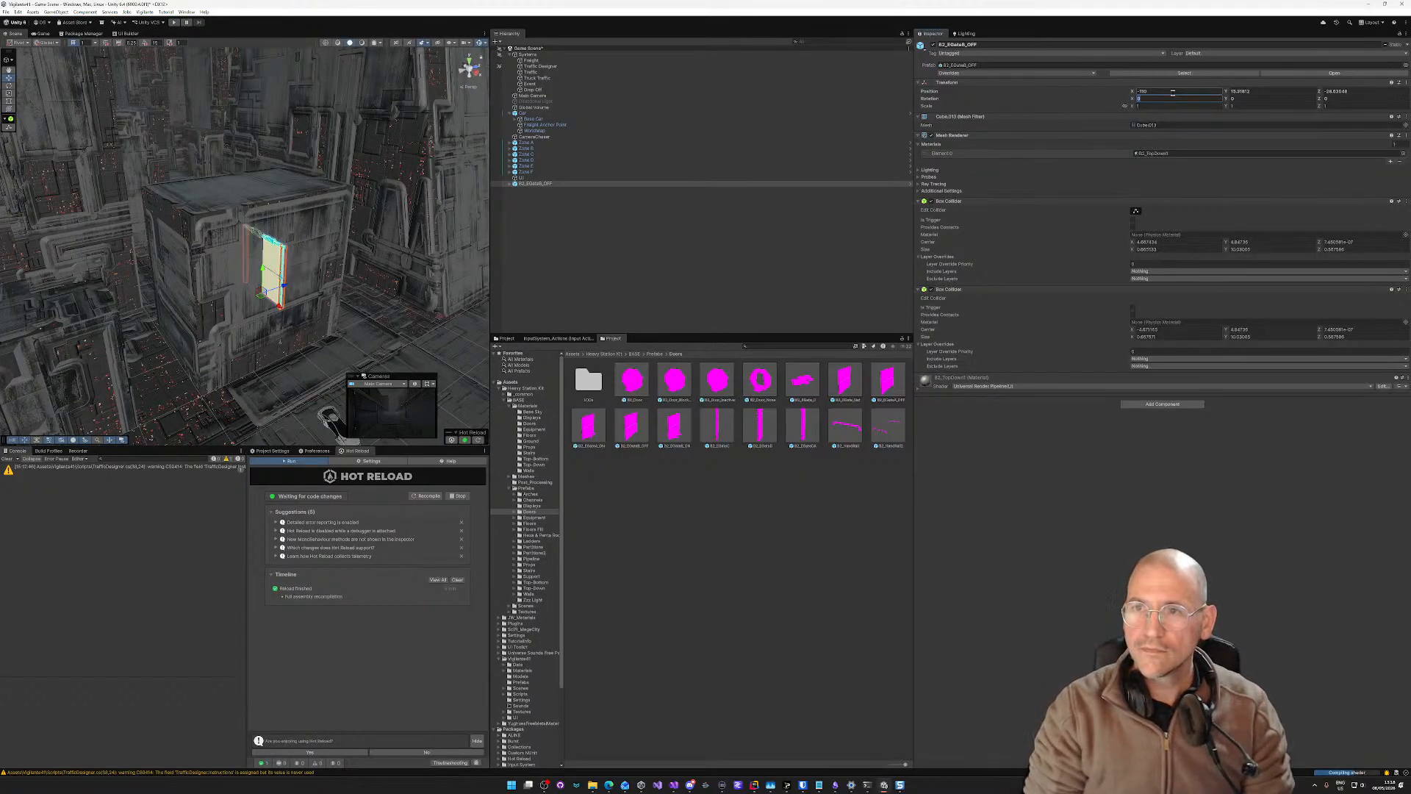
left_click(1243, 99)
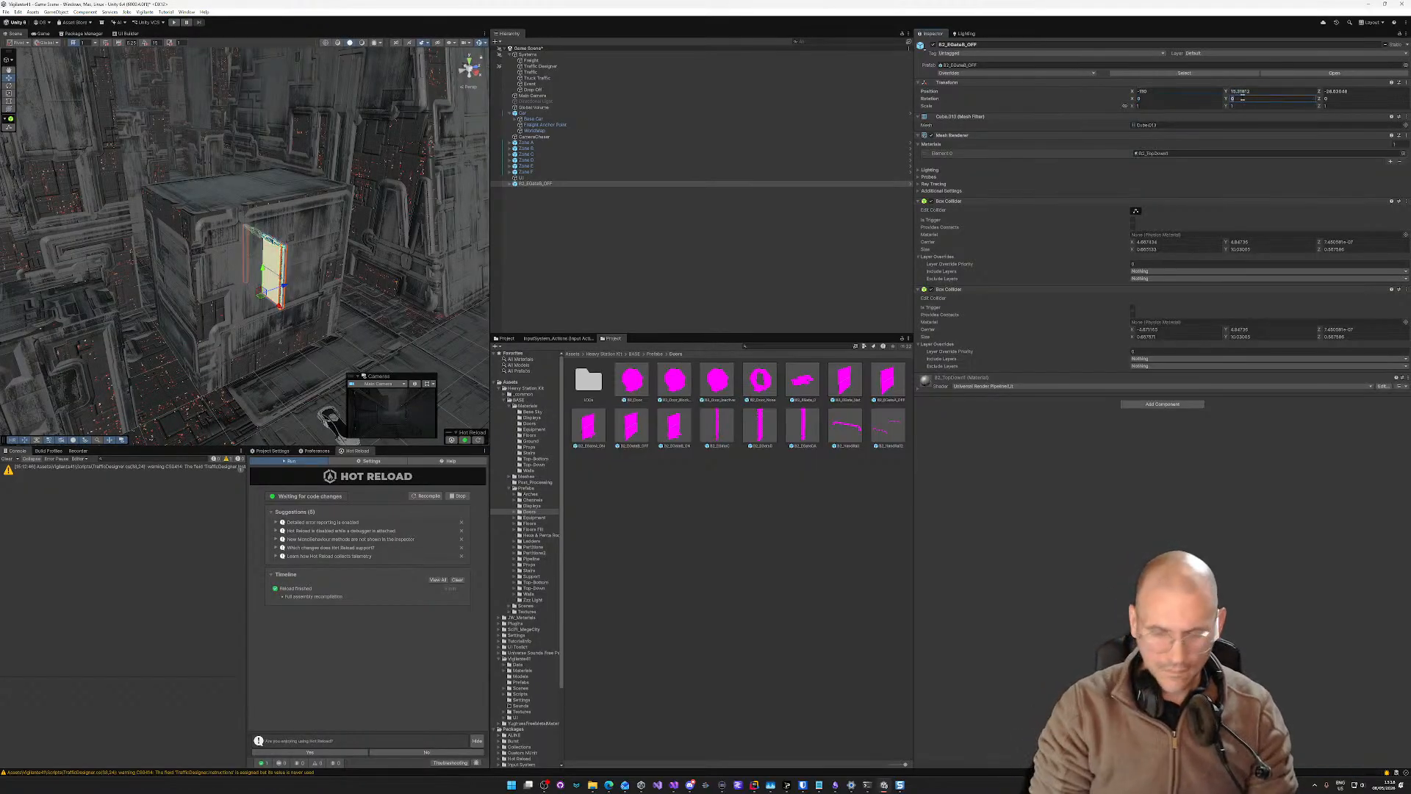
type("90")
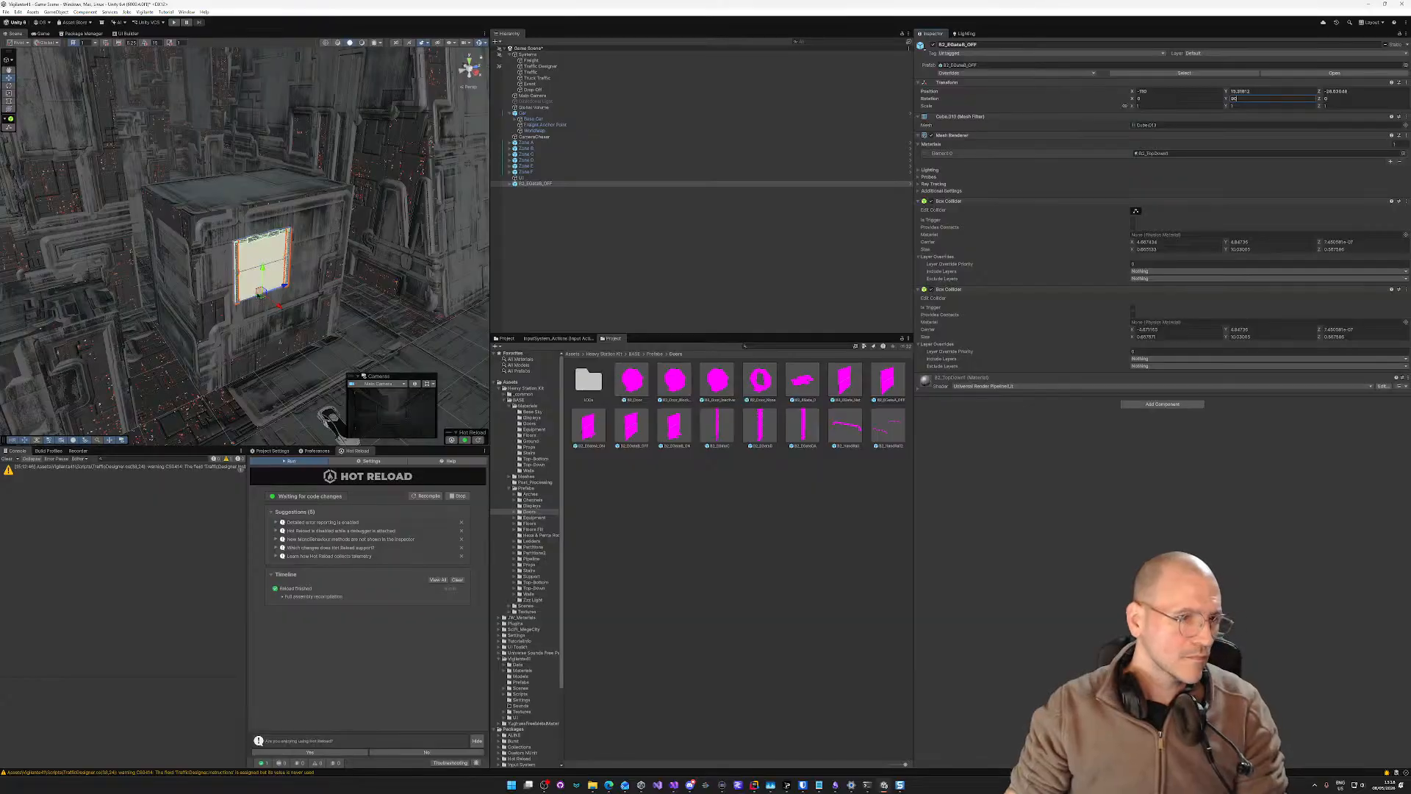
left_click_drag(262, 282, 272, 355)
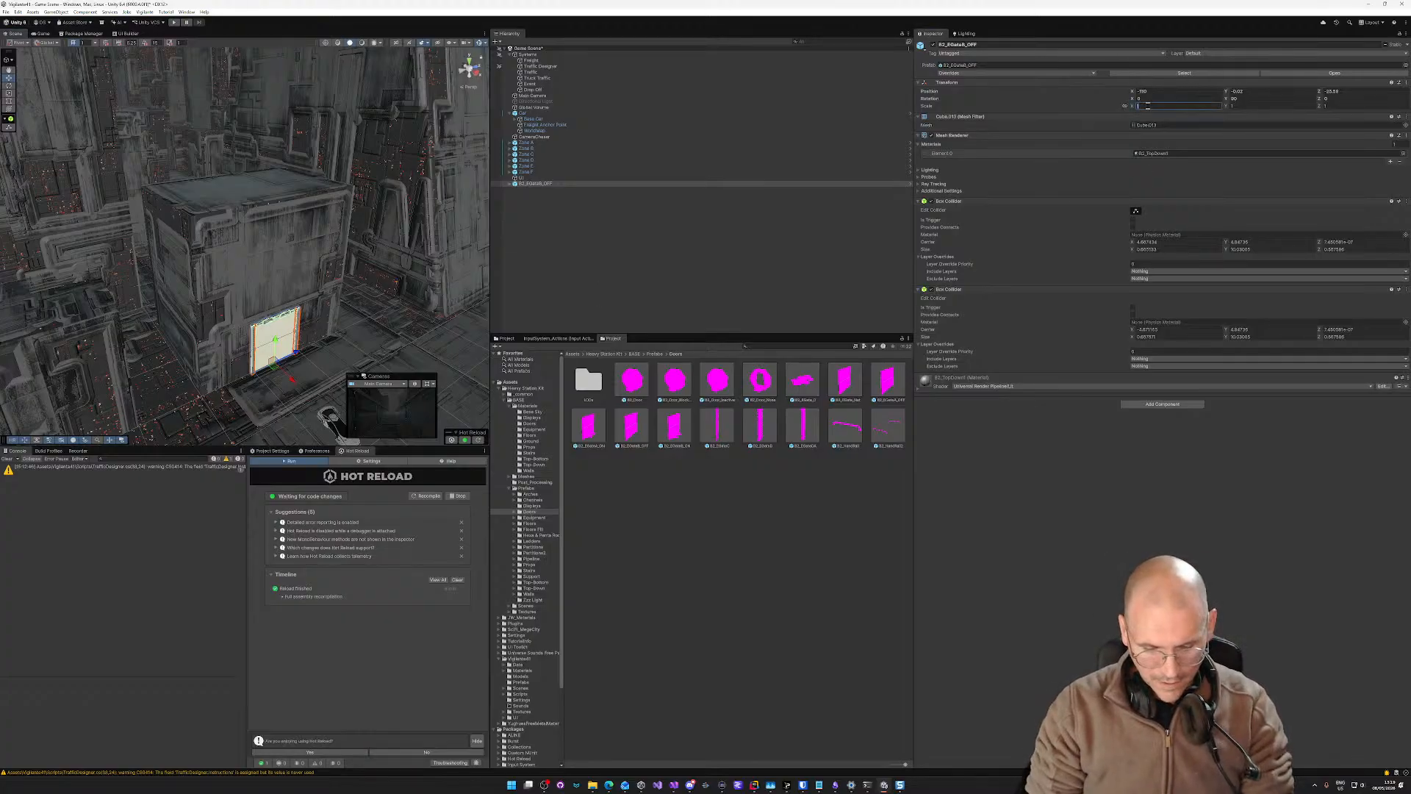
Step: Scale the placed gate to 0.6 on all three axes and adjust its height at the building's base
type(".6")
key("Tab")
type(".6")
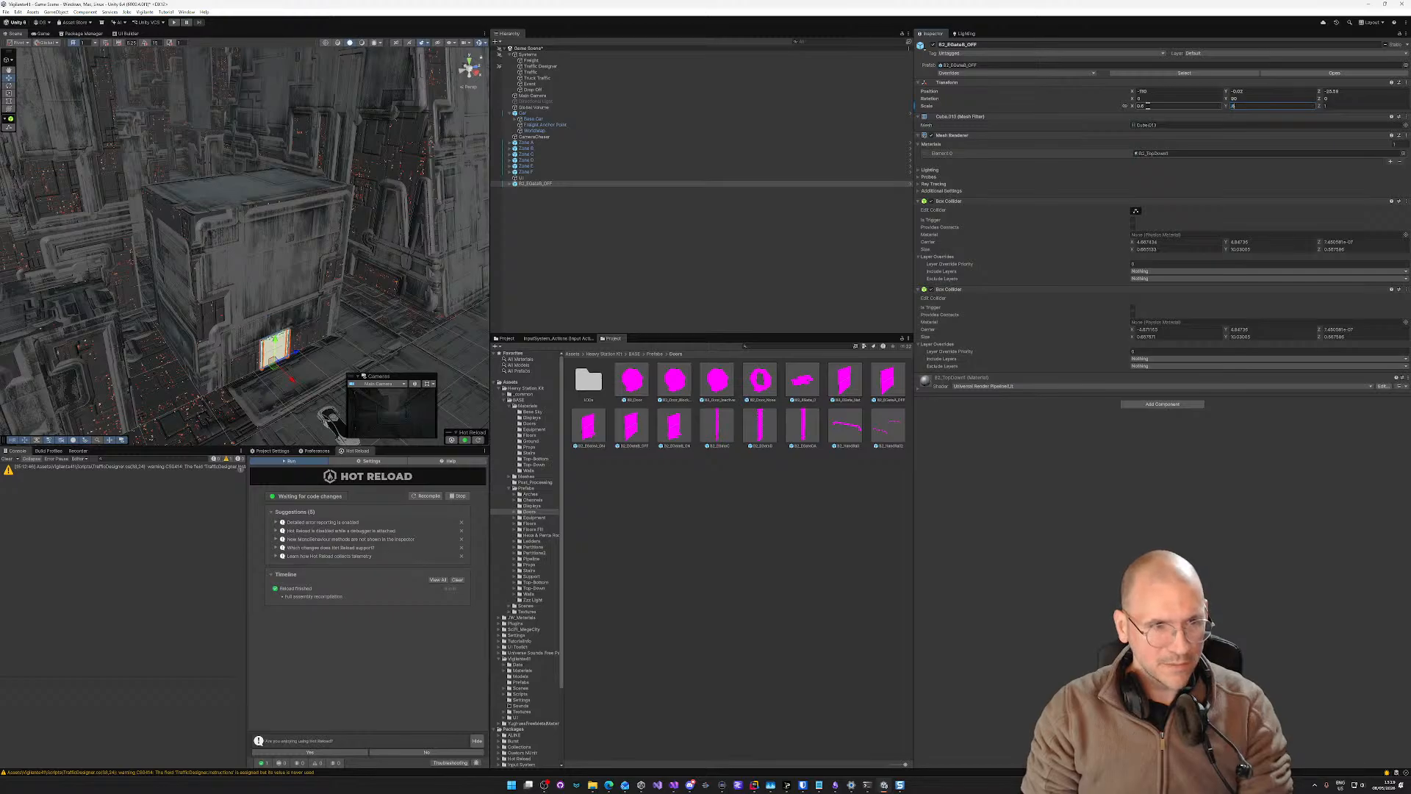
key("Tab")
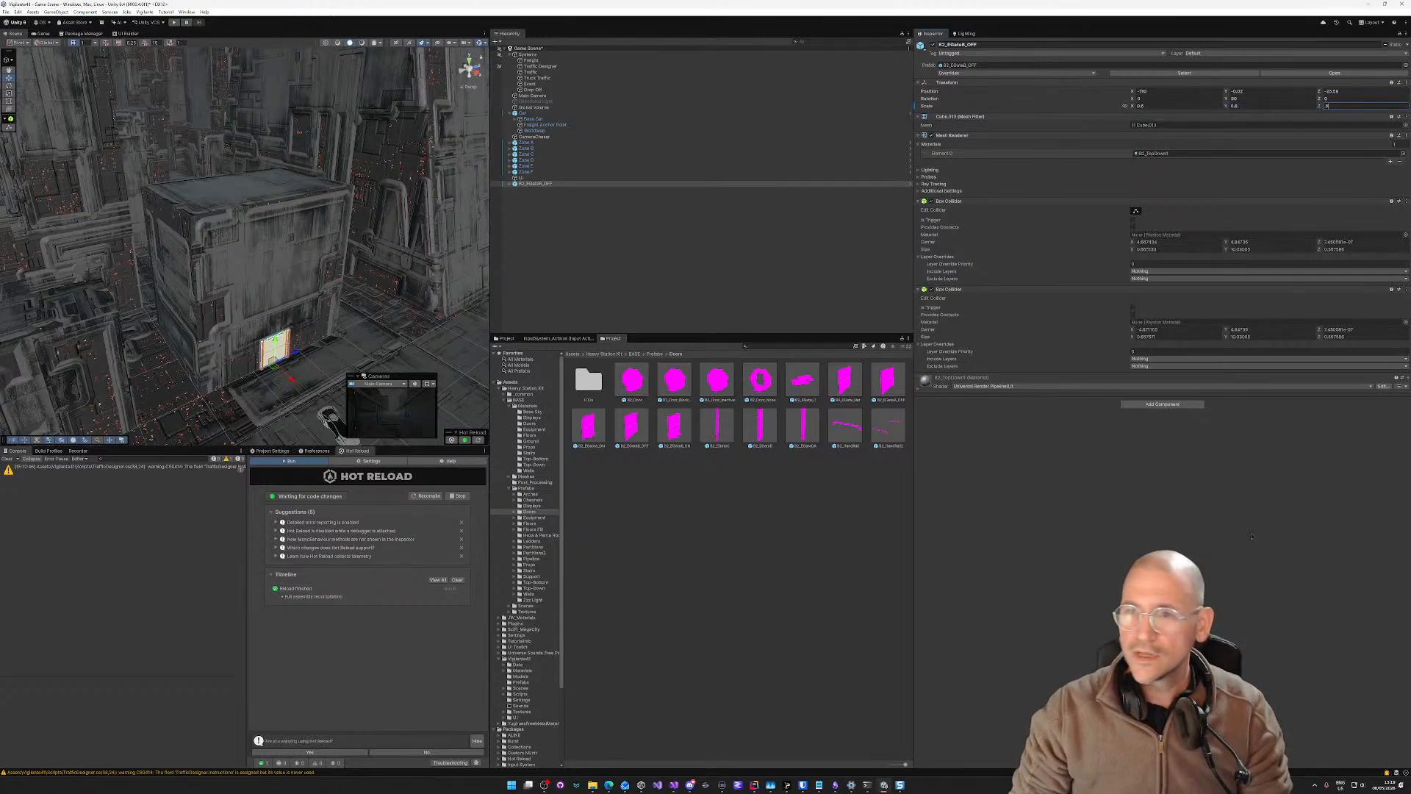
type(".6")
key("Return")
left_click_drag(272, 363, 272, 363)
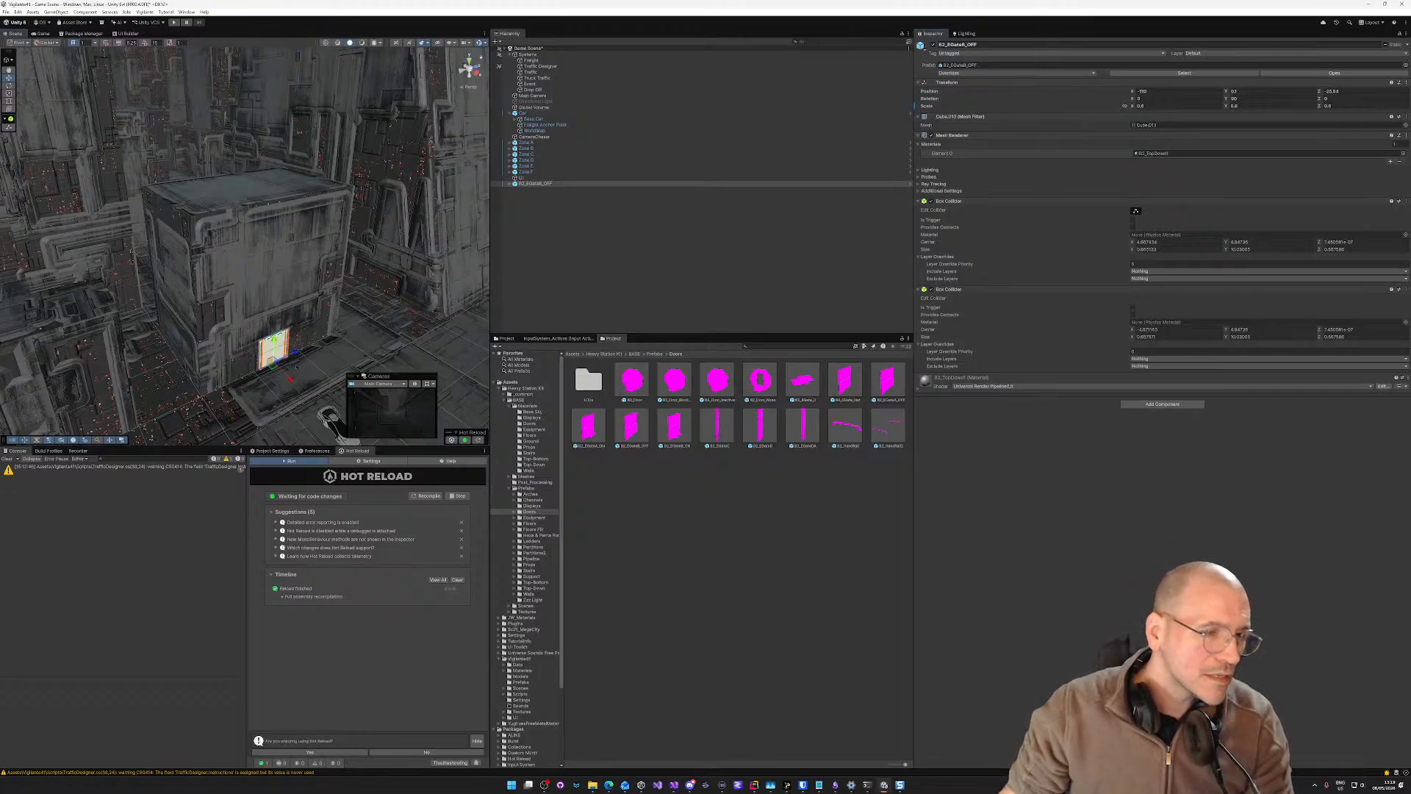
Step: Inspect the gate up close beside the car and play-test the scene
key("w")
mouse_move(334, 356)
right_mouse_down()
mouse_move(347, 365)
mouse_move(319, 336)
right_mouse_up()
key("ctrl+p")
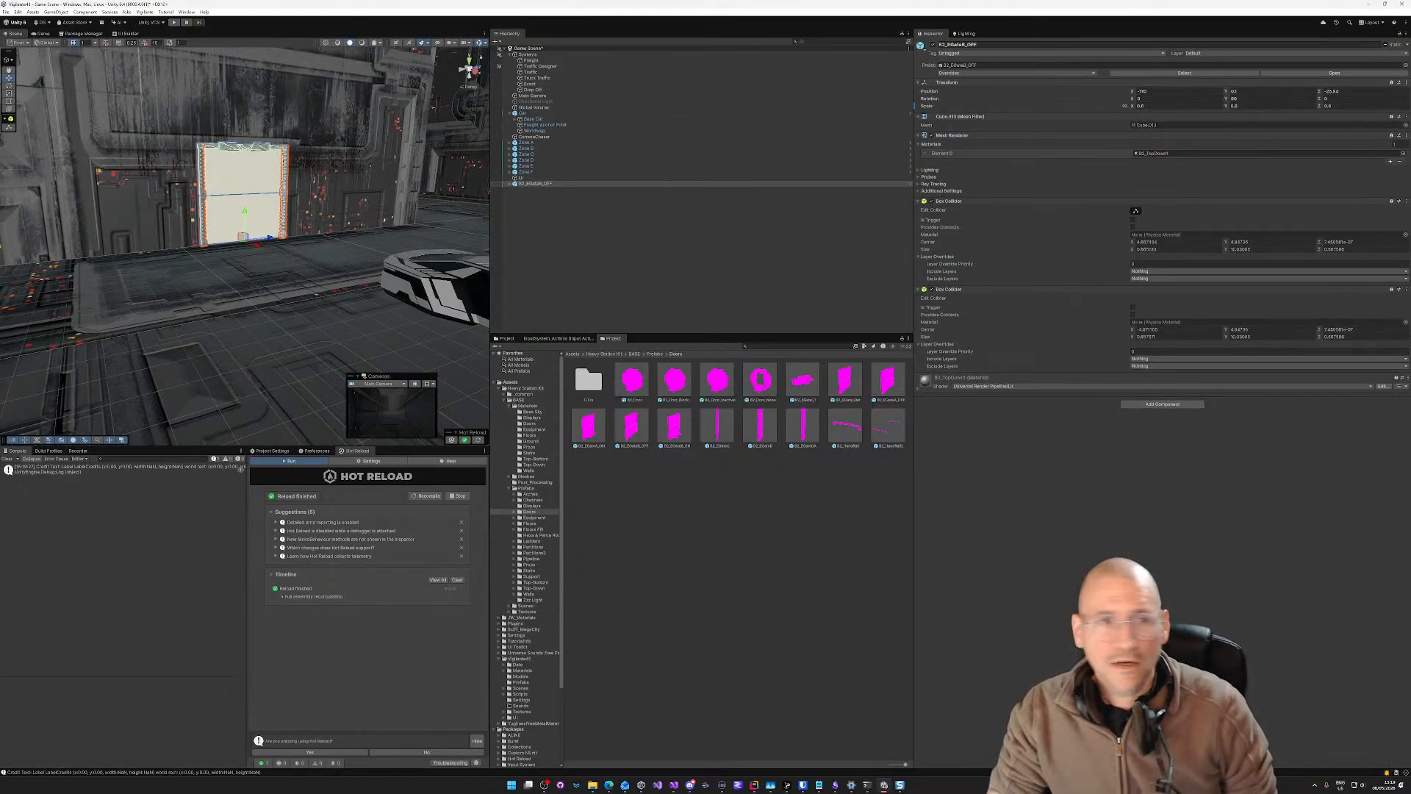
Step: Adjust the Back Distance and Up Distance in the CameraChaser's Car Camera script
left_click(535, 131)
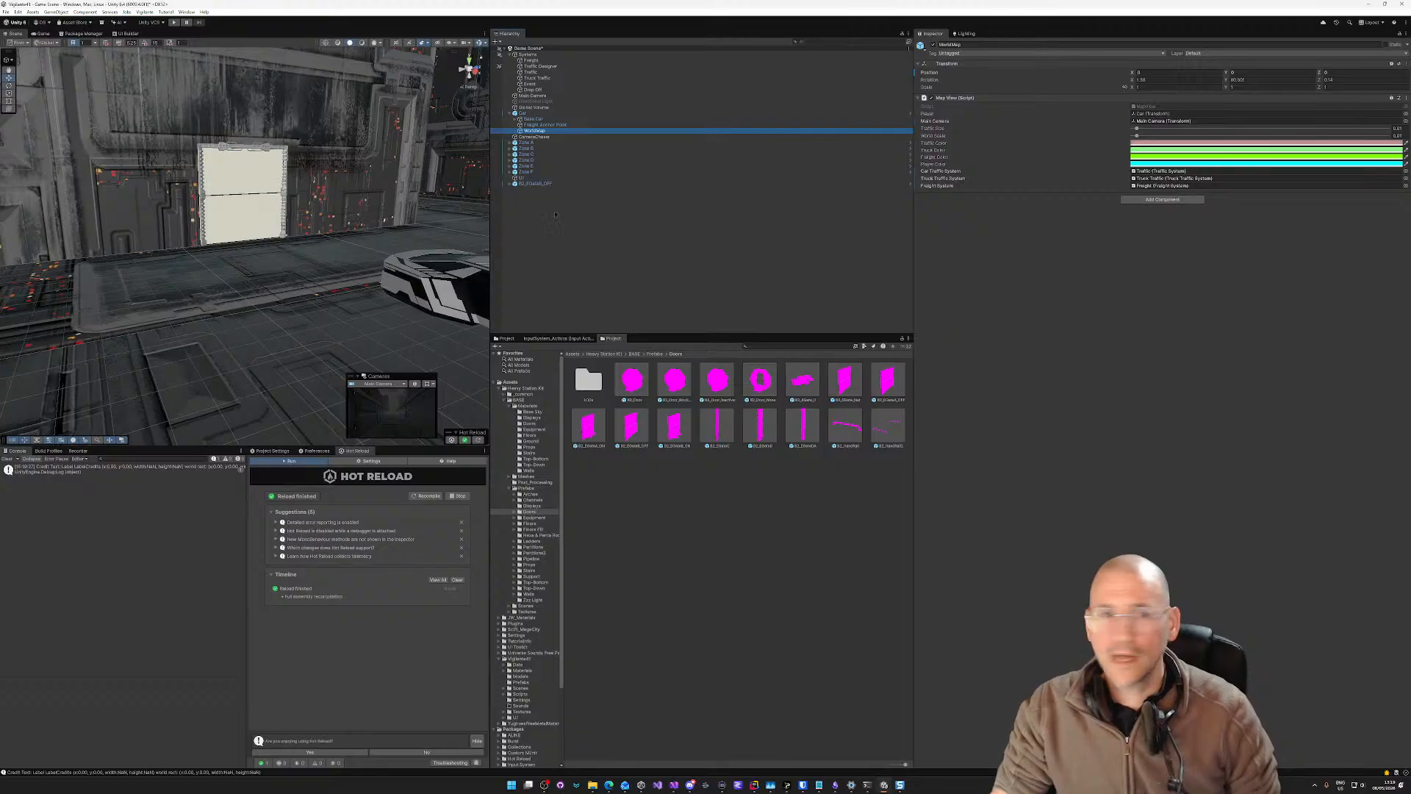
left_click(533, 119)
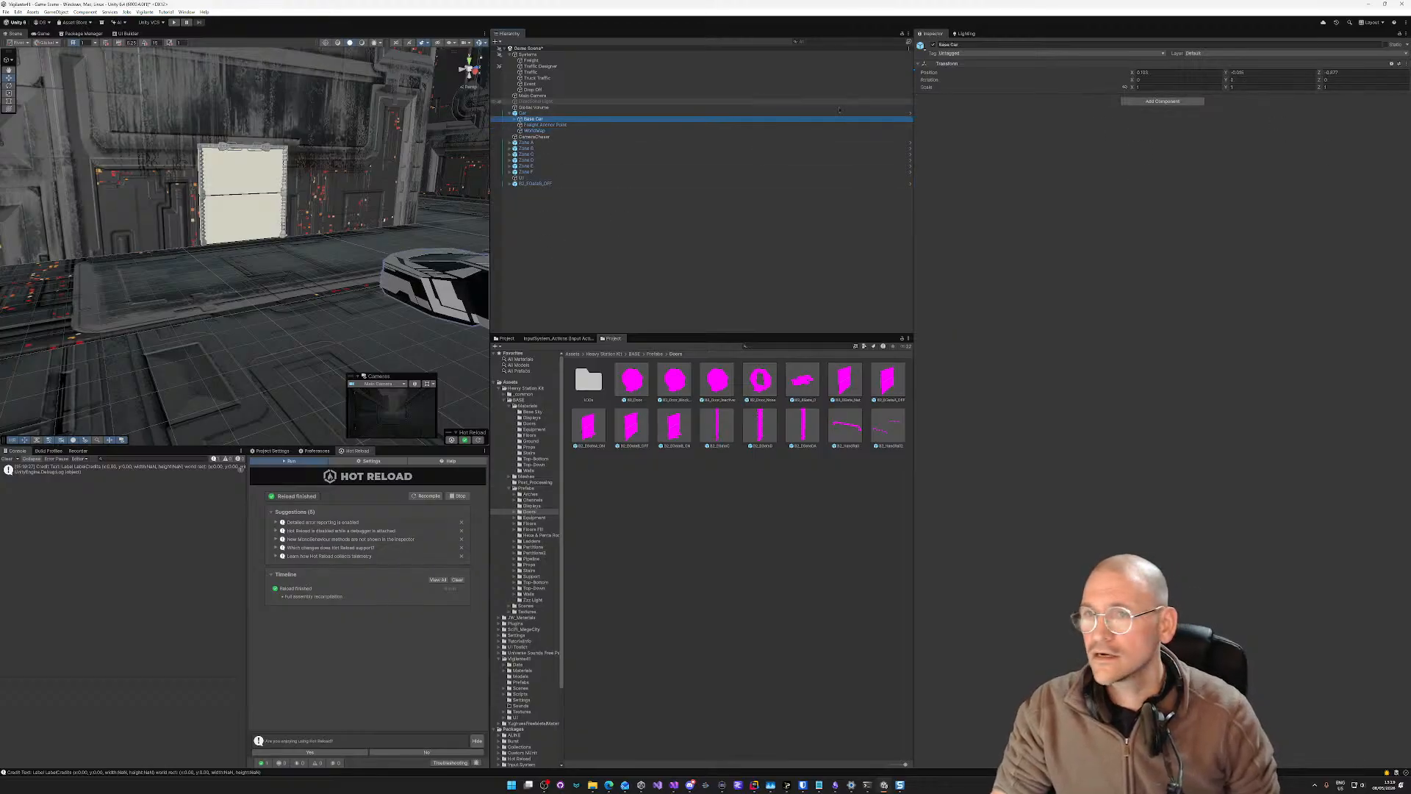
left_click(532, 137)
left_click(1107, 149)
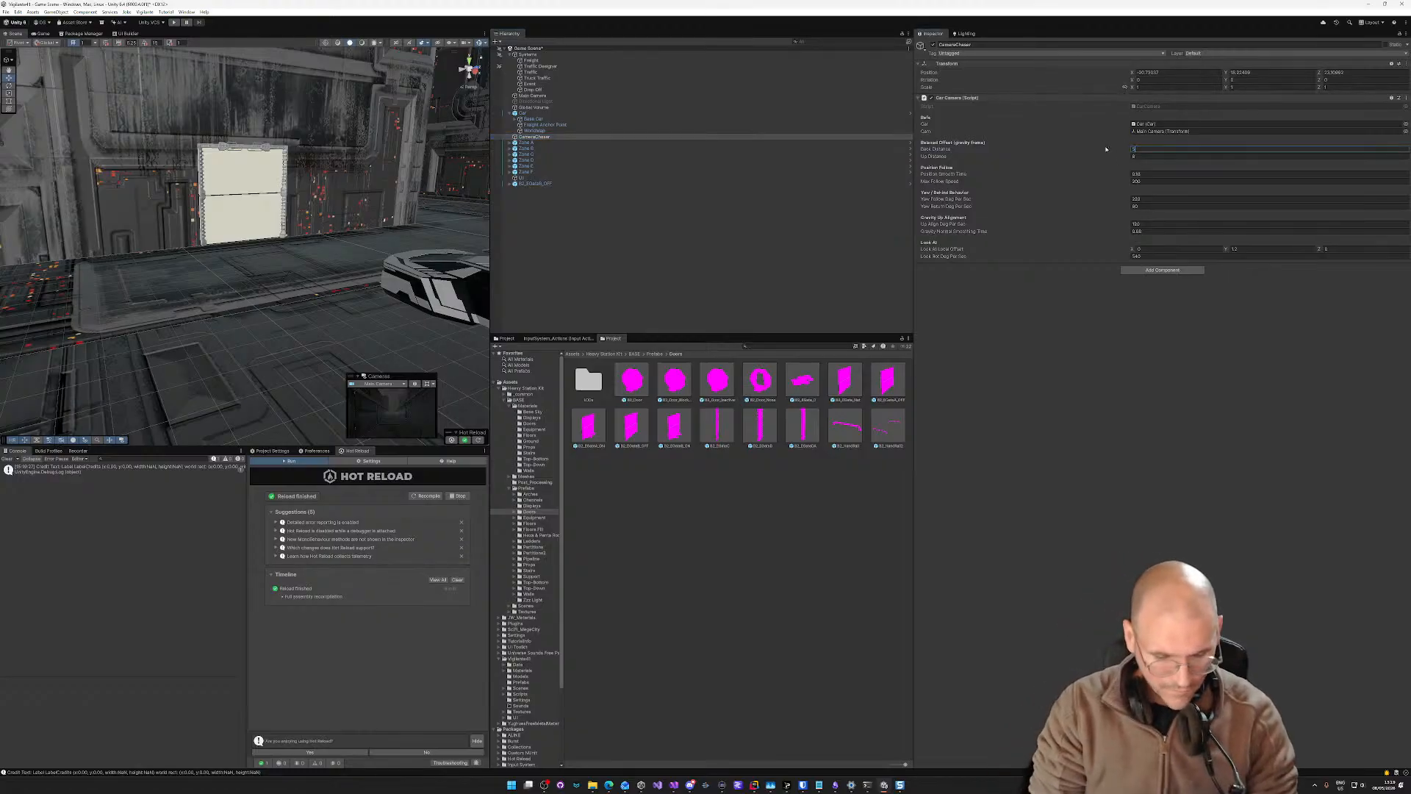
key("Tab")
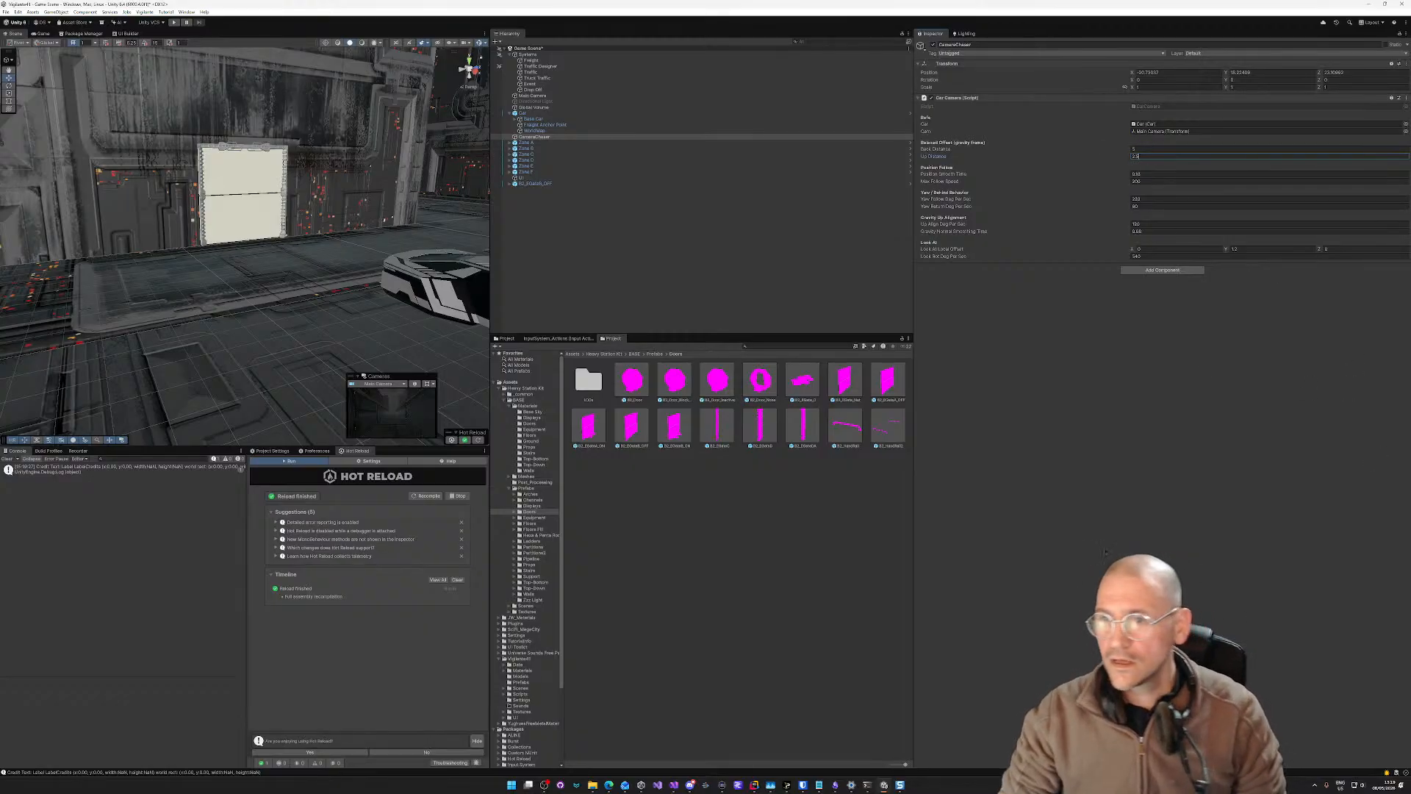
key("Return")
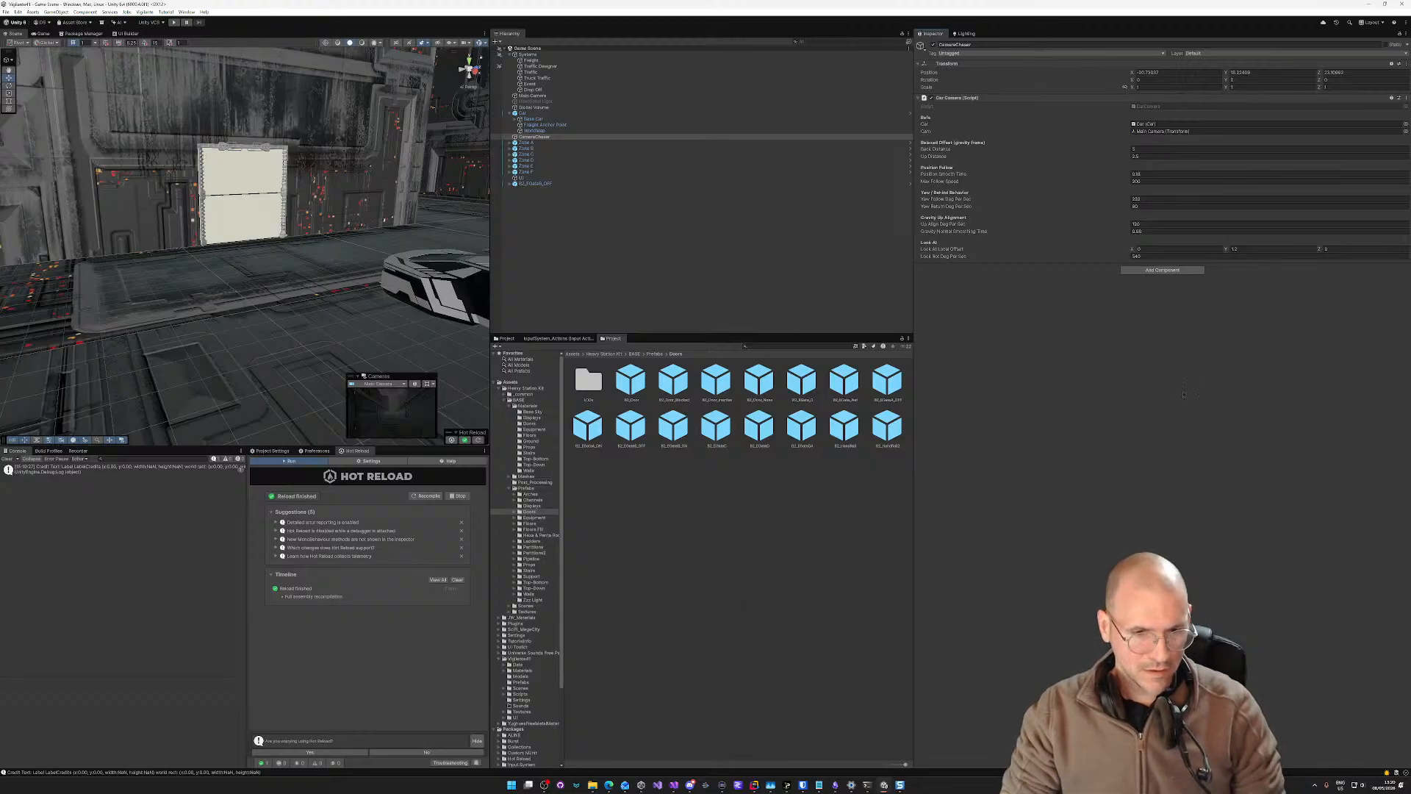
Step: Switch to Windows PowerShell and stage all project changes with git add
key("alt+Tab")
left_click(439, 318)
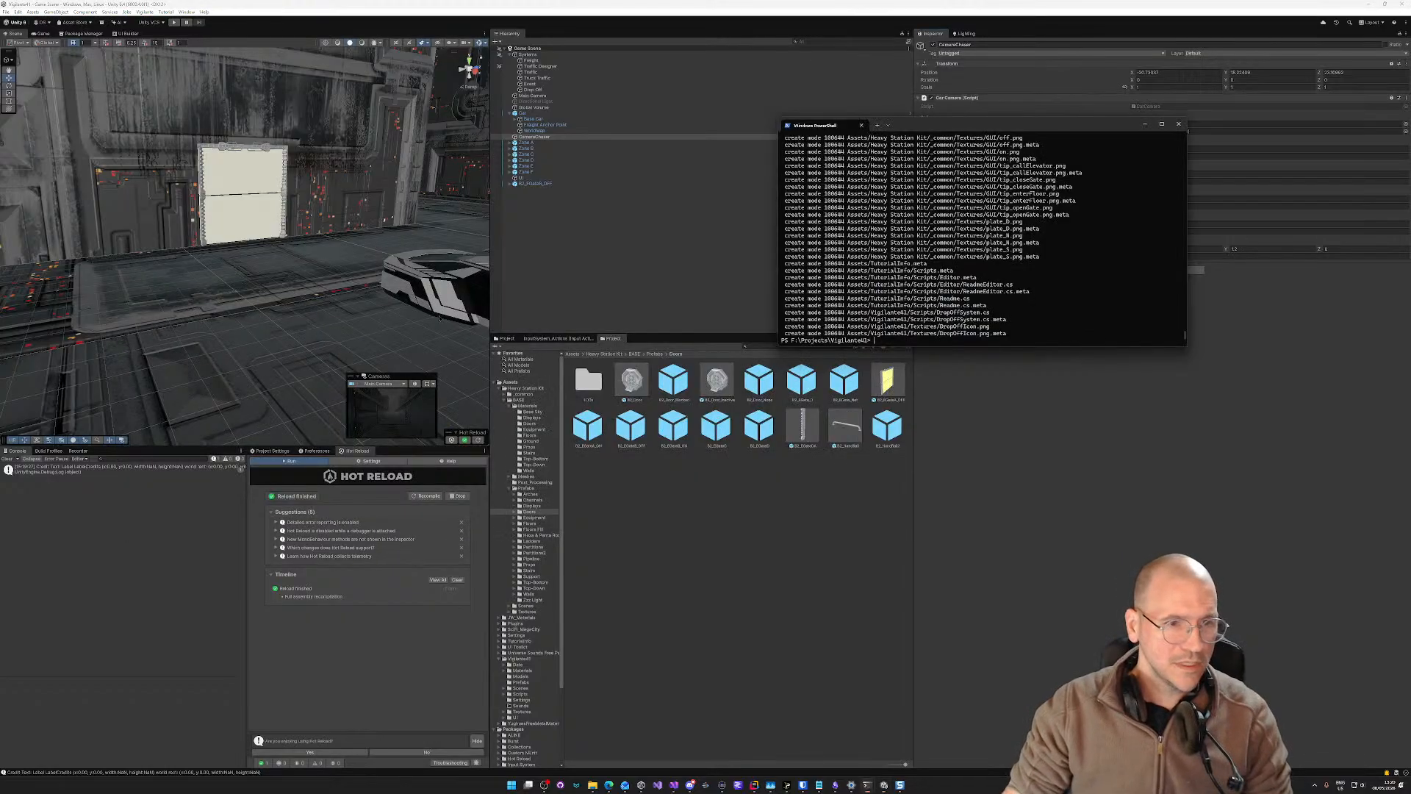
type("git ")
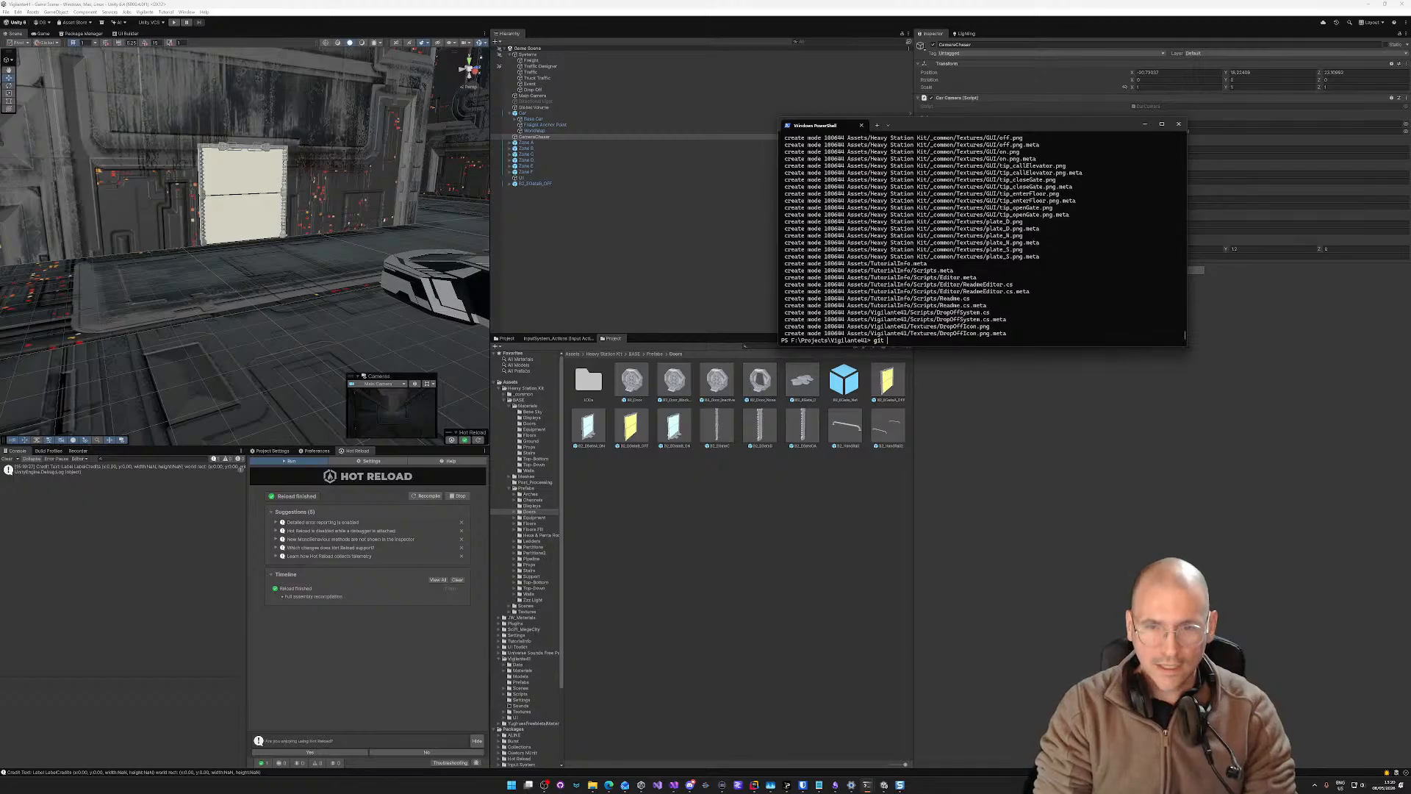
type("add .")
key("Return")
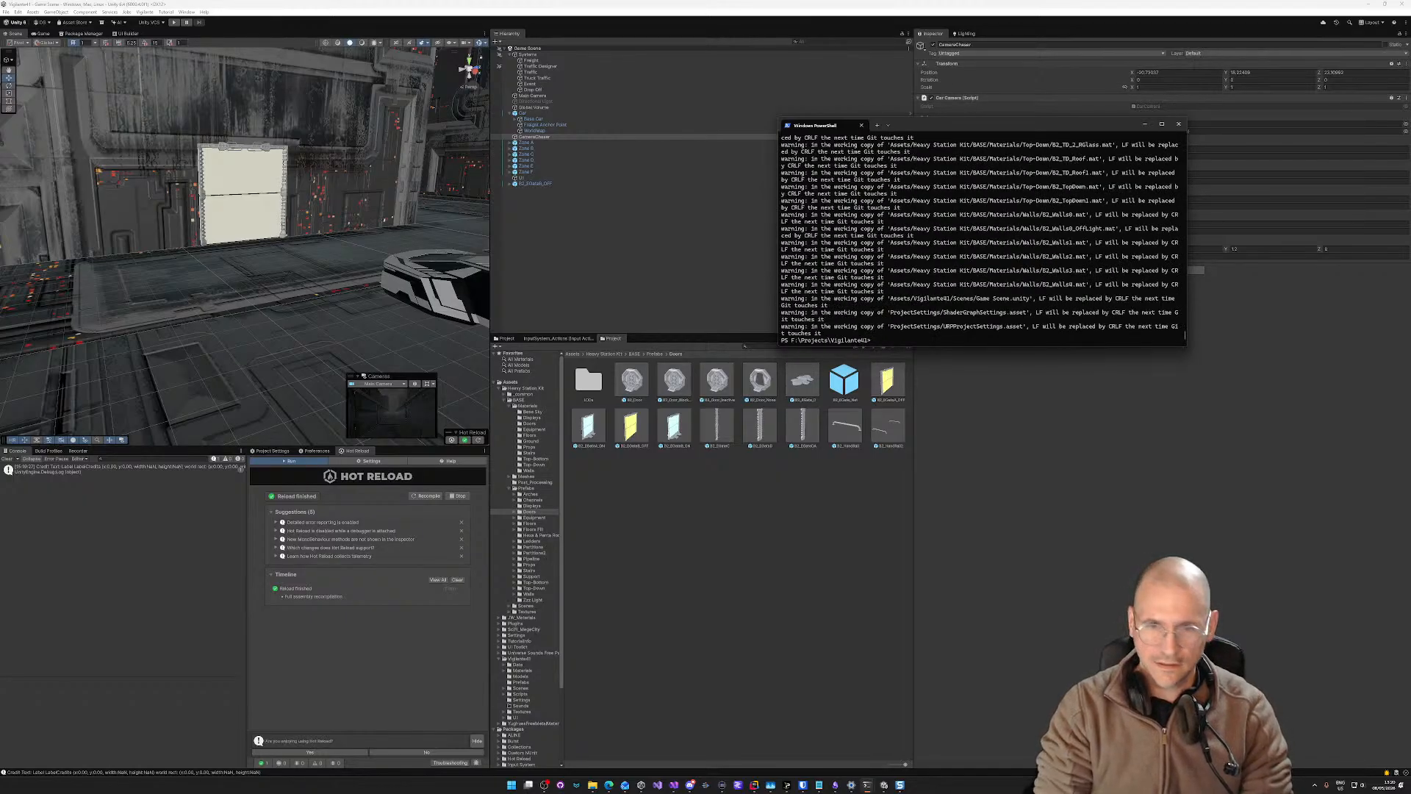
Step: Commit the staged changes with the message "Add Drop off System and drop off Model, also reset URP materials for Heavy Station Kit"
type("git commit -m")
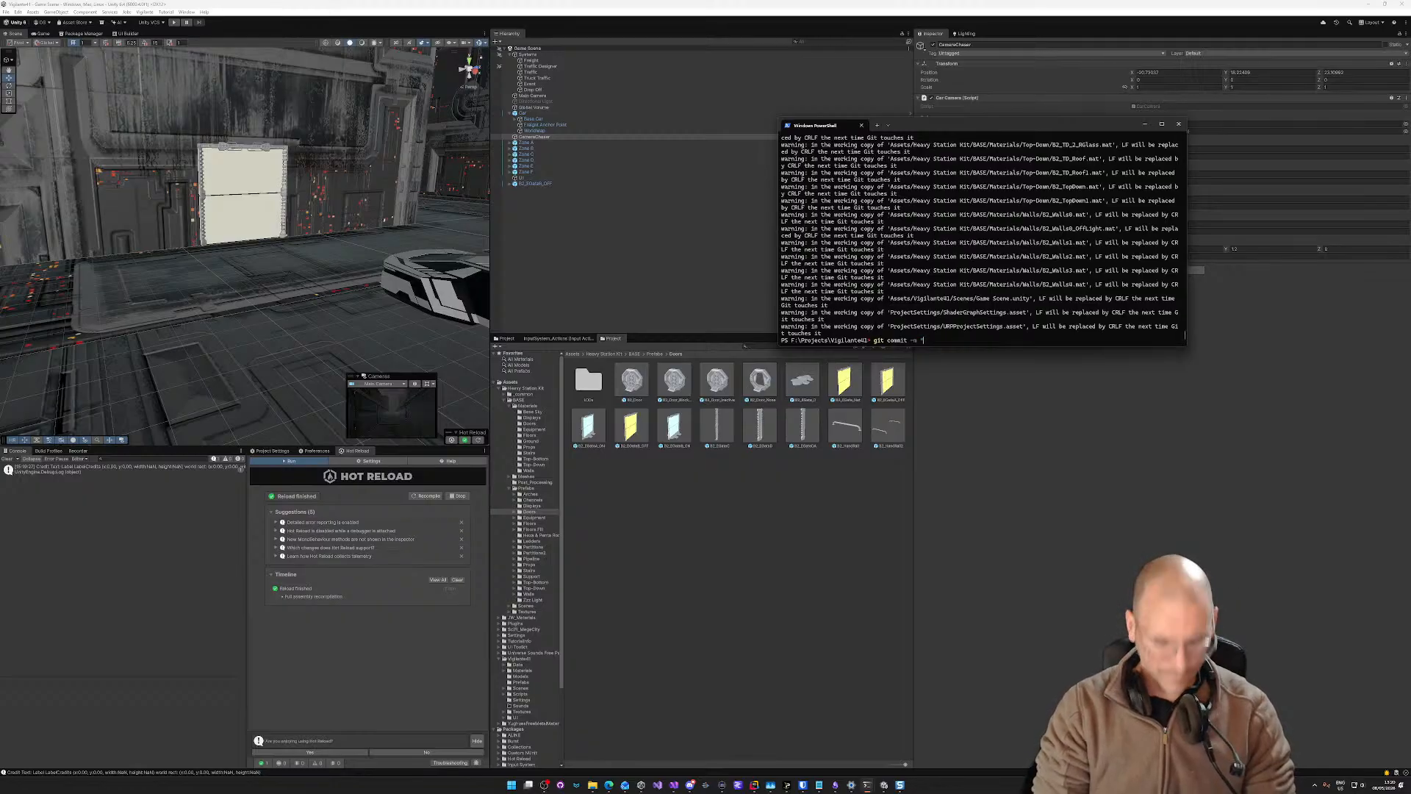
type("dd D")
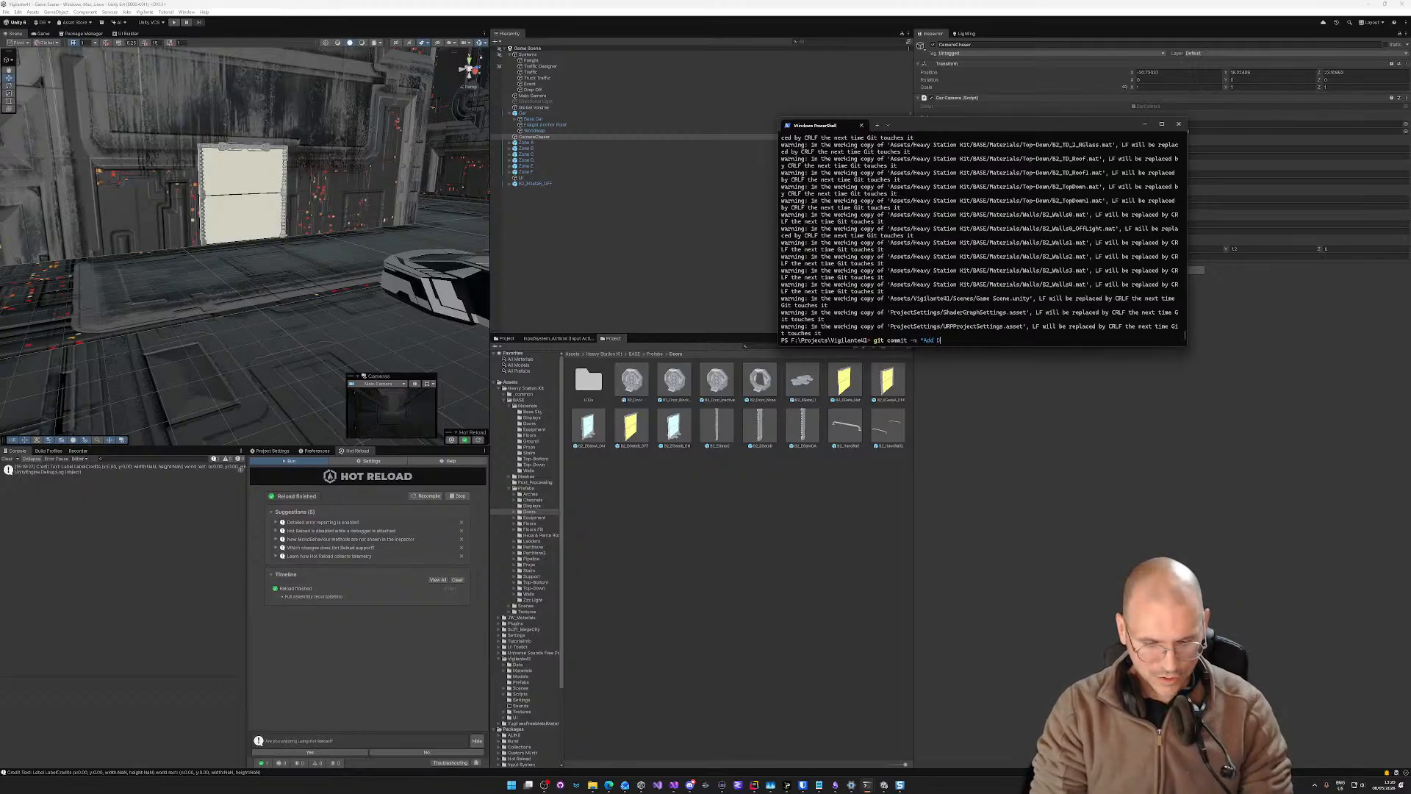
type("rop off")
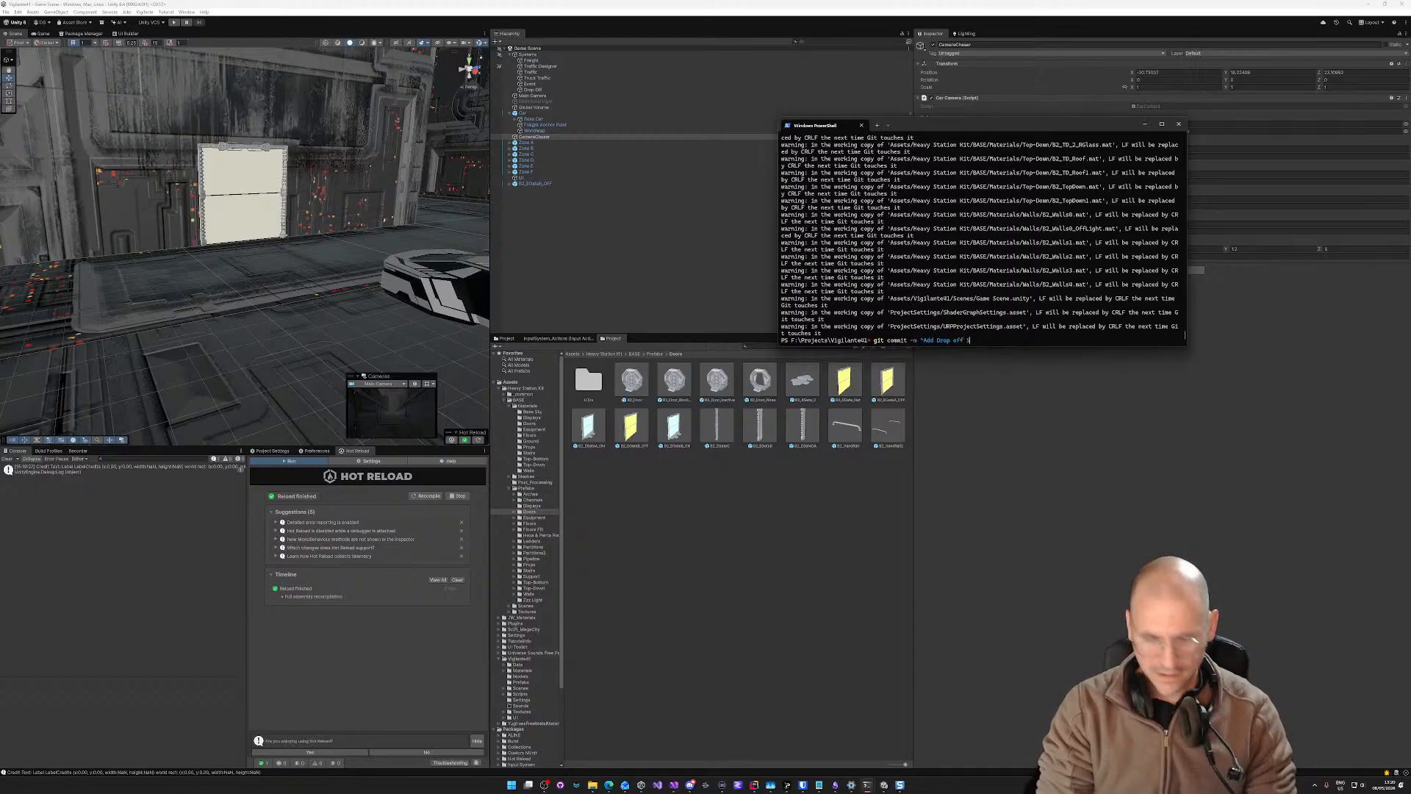
type(" System")
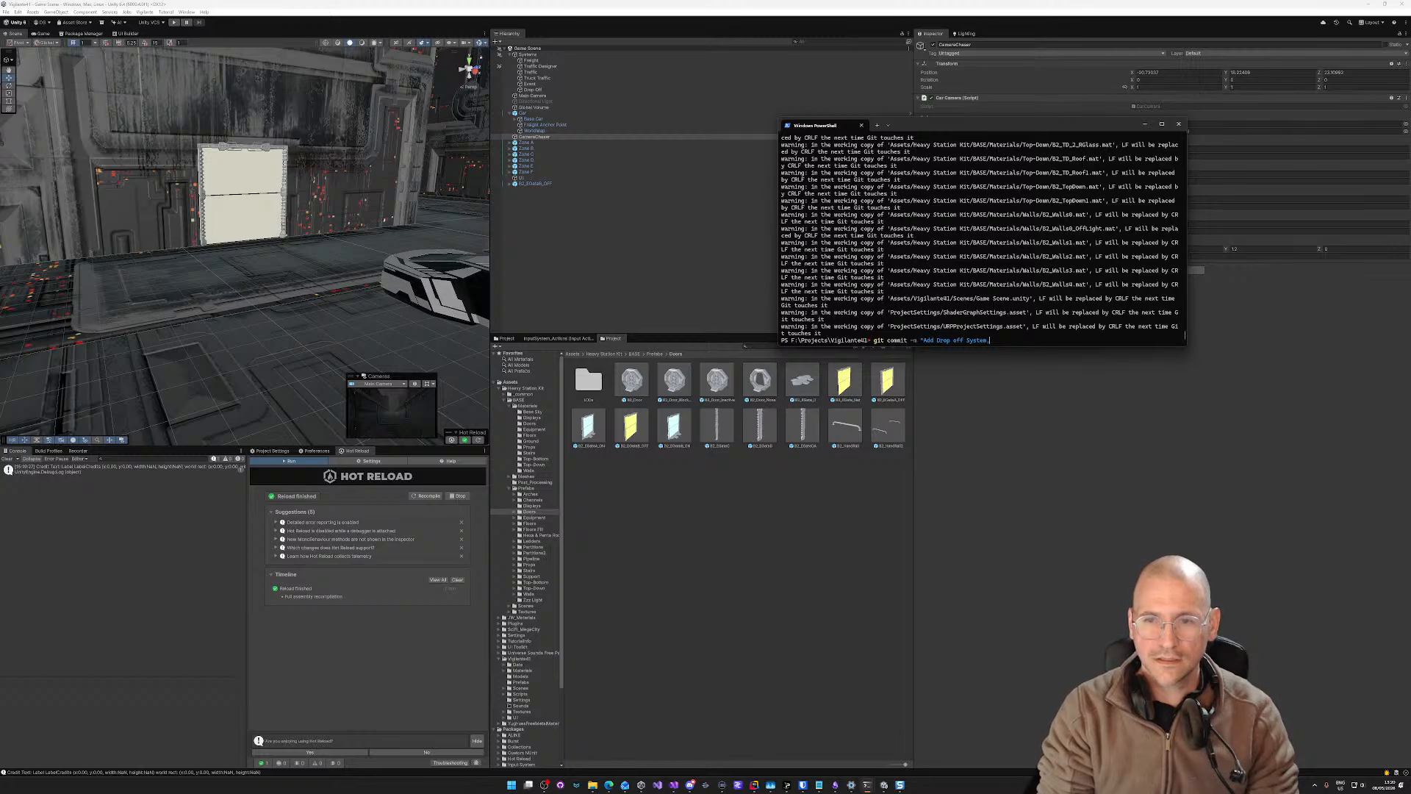
type(" and drop ")
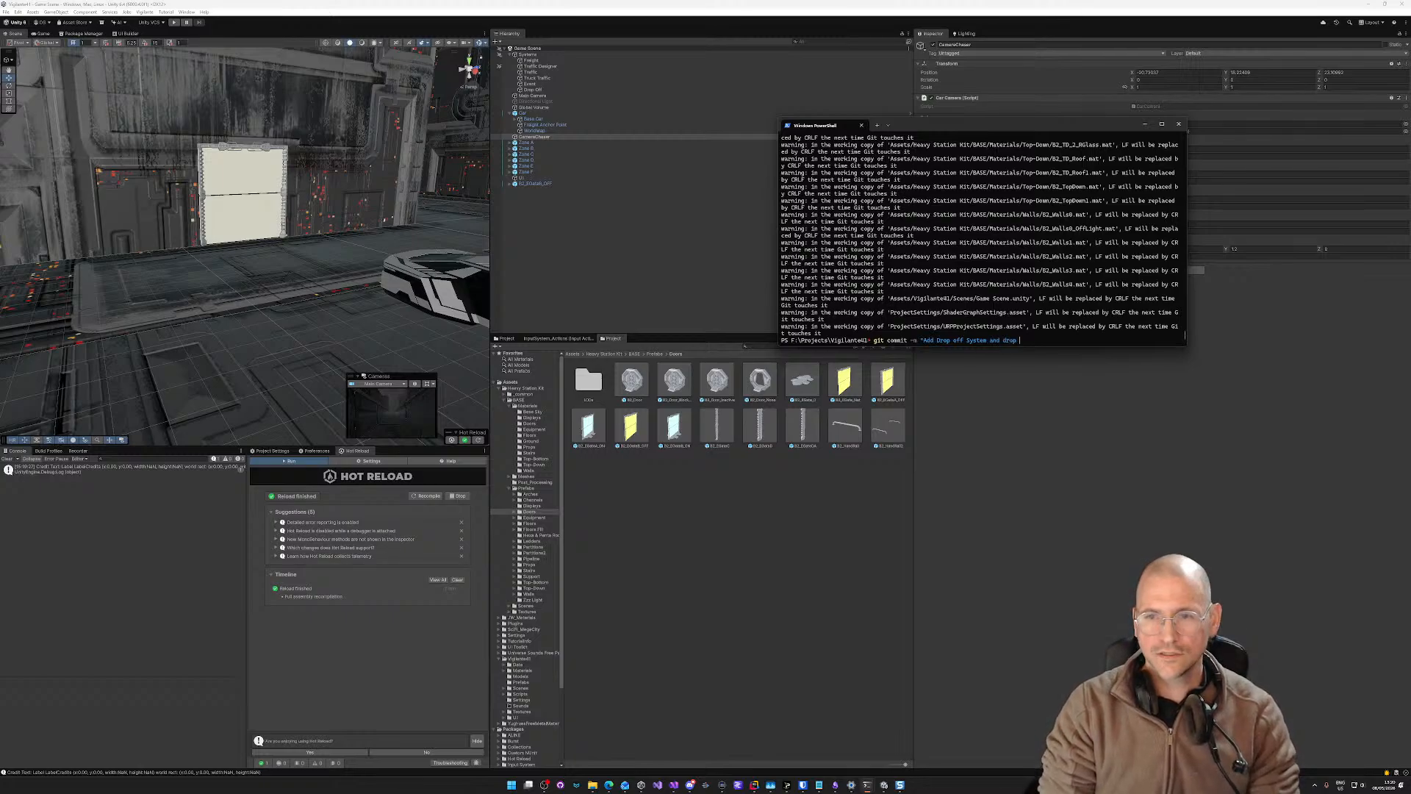
type("off Mo")
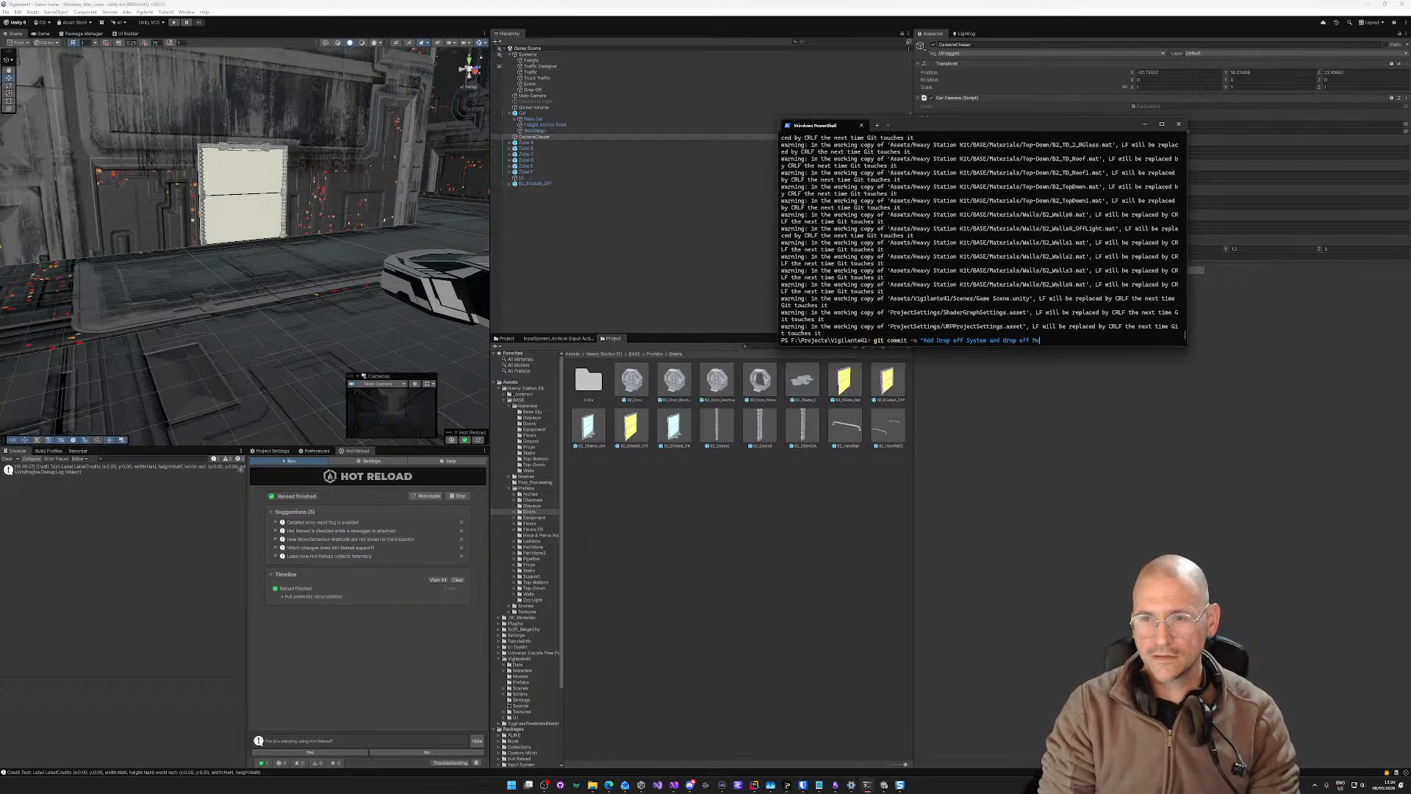
type("del")
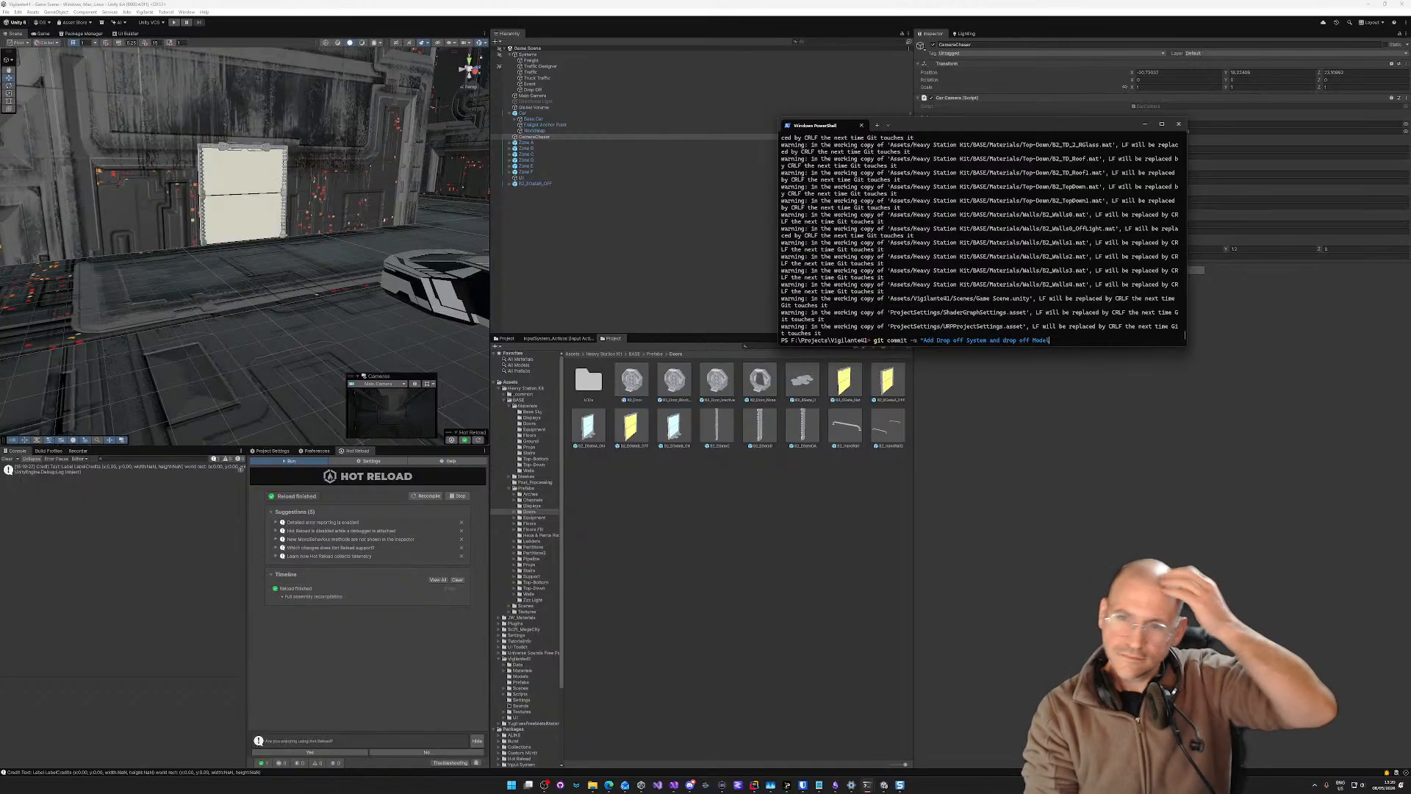
type(", a")
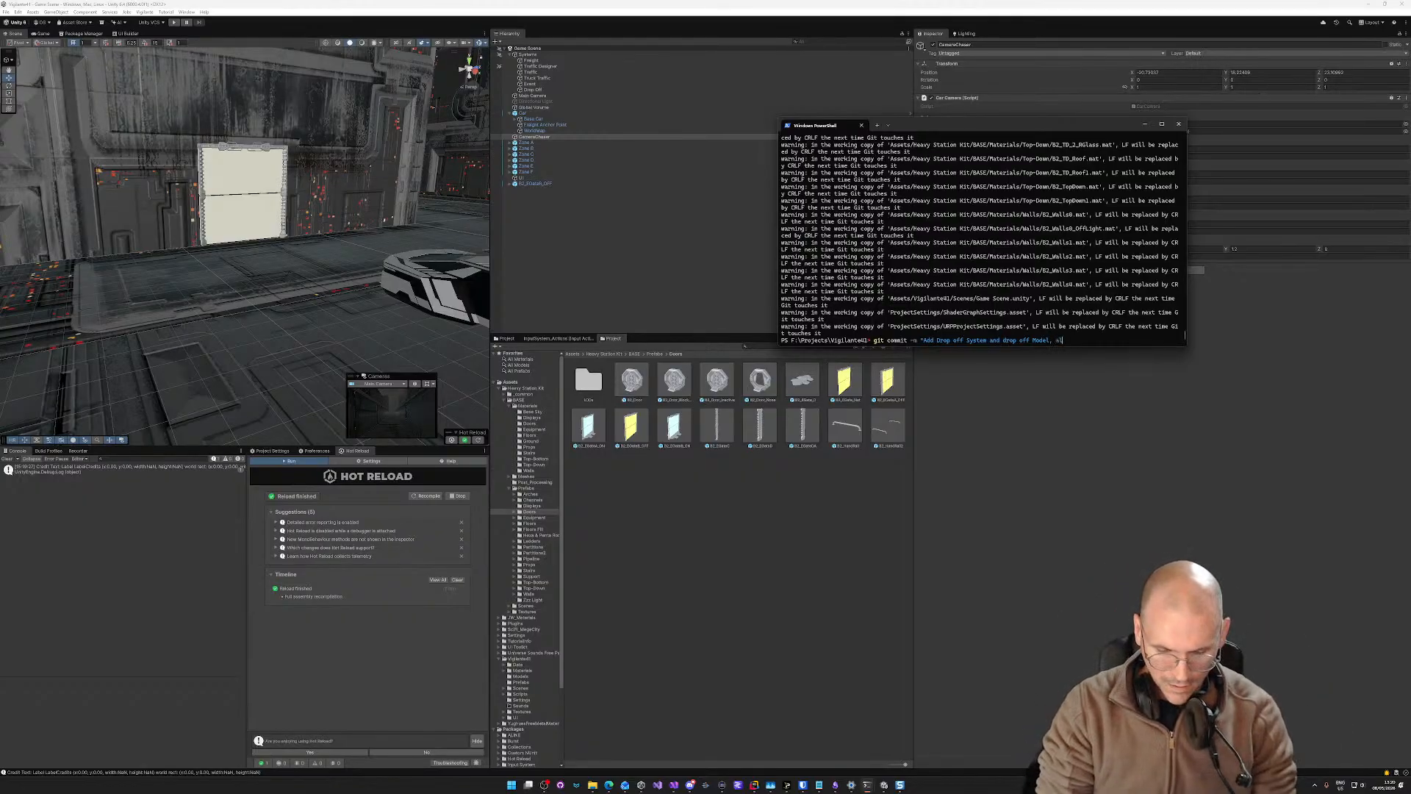
type("lso reset URP")
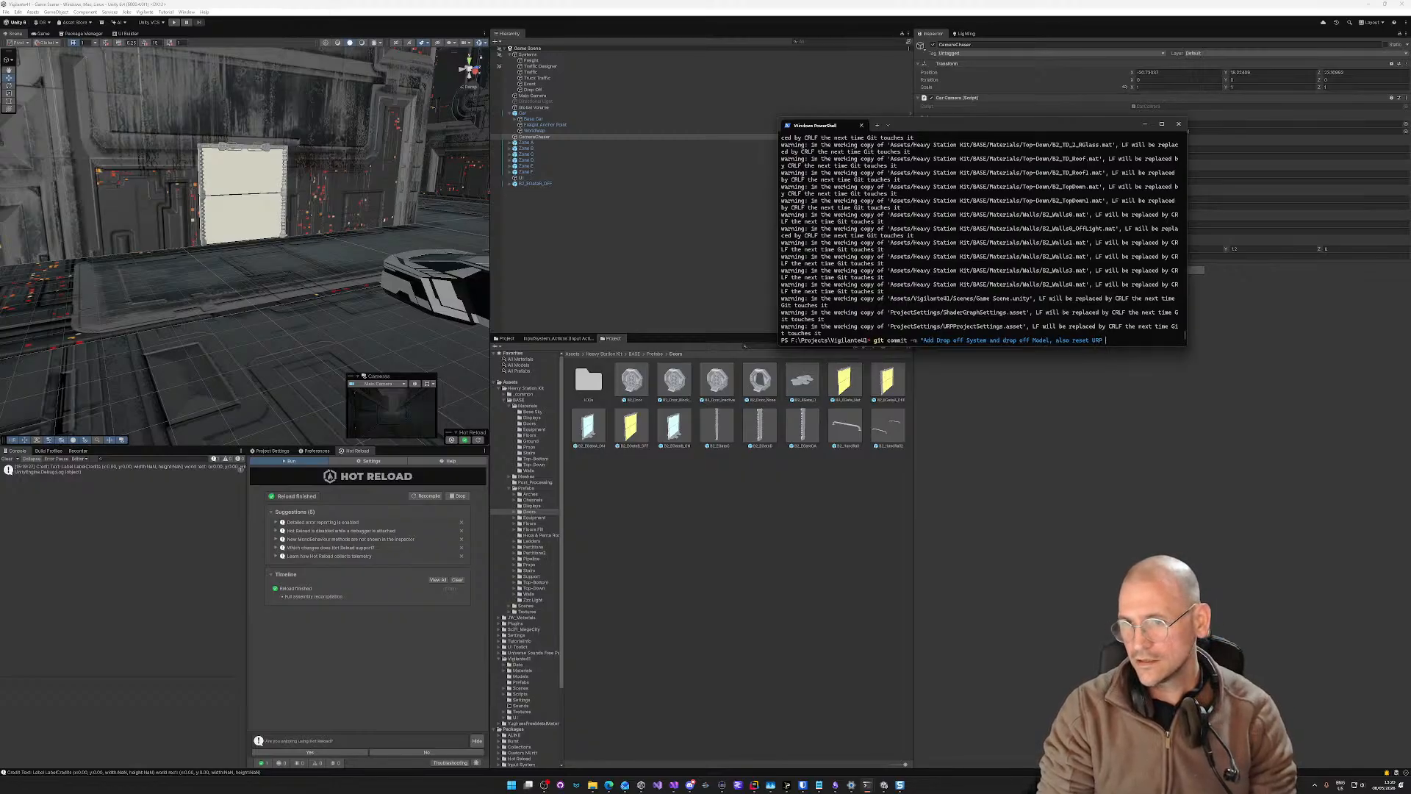
type(" materials for")
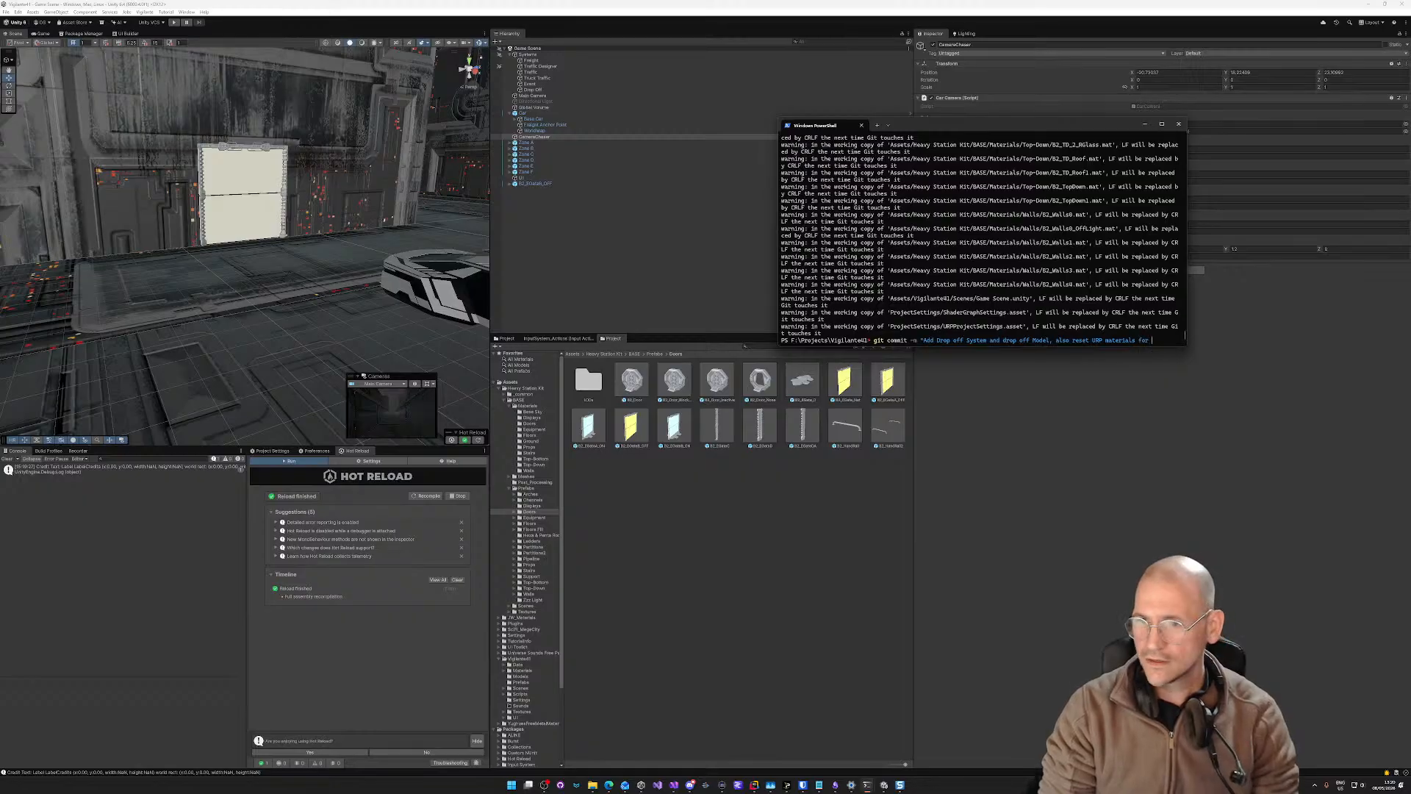
type(" H")
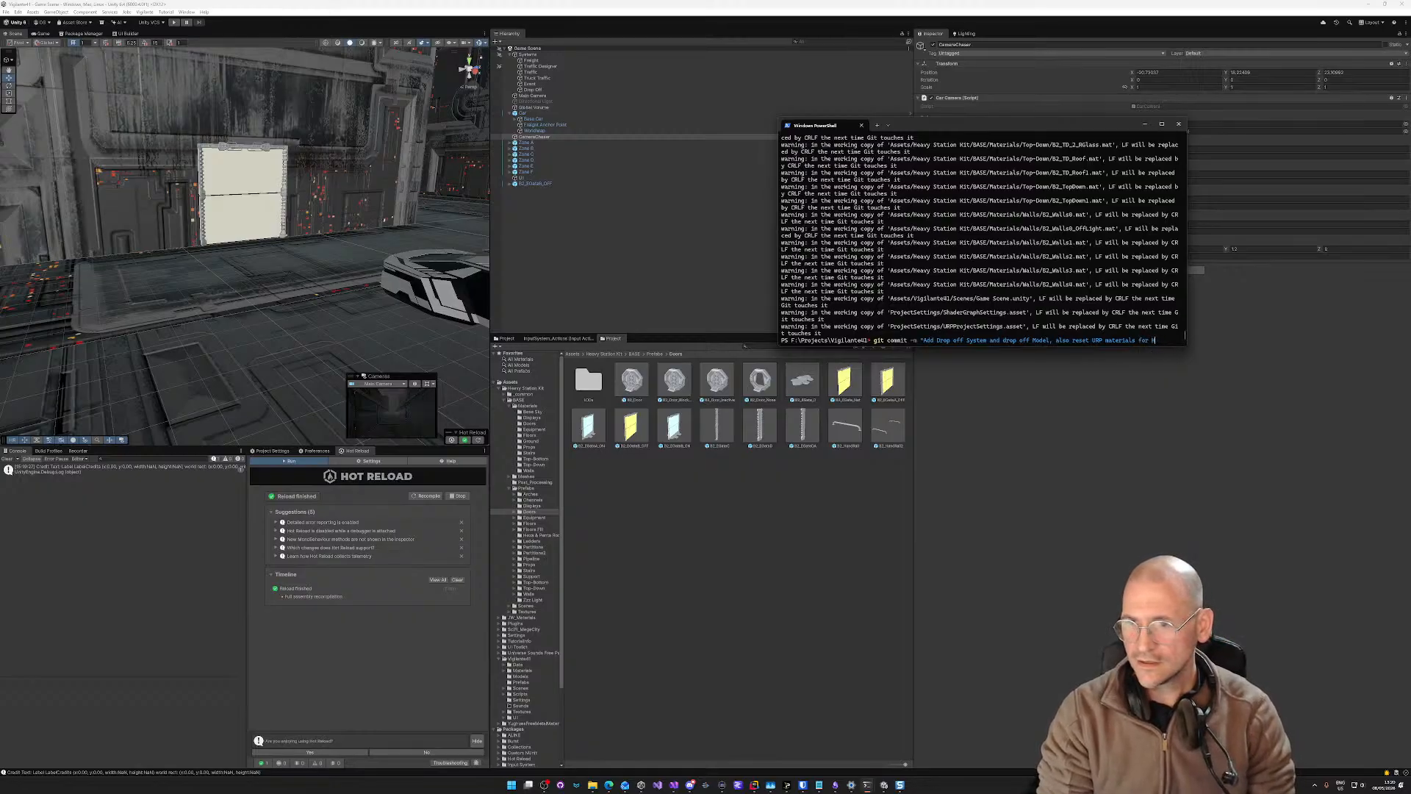
type("eavy S")
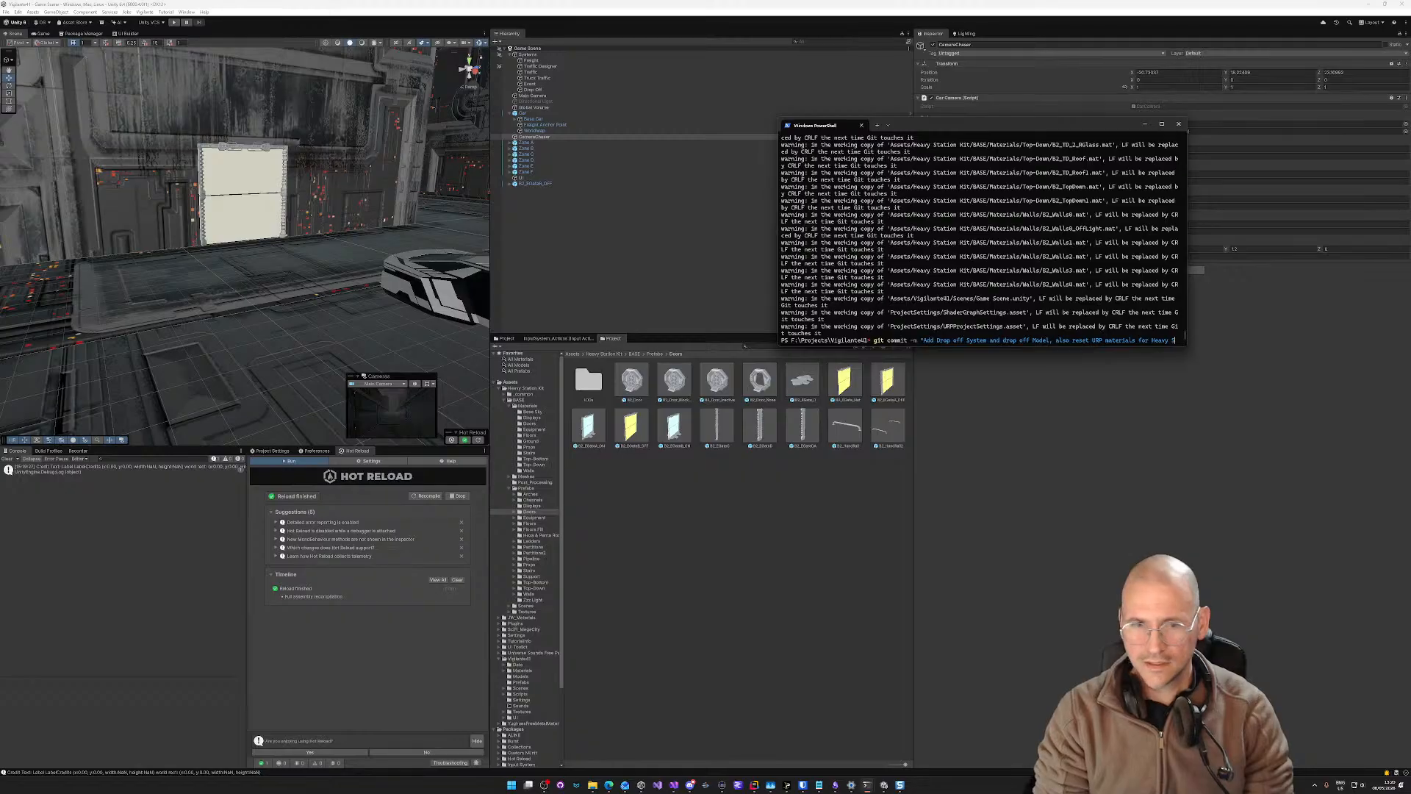
type("tation Kit")
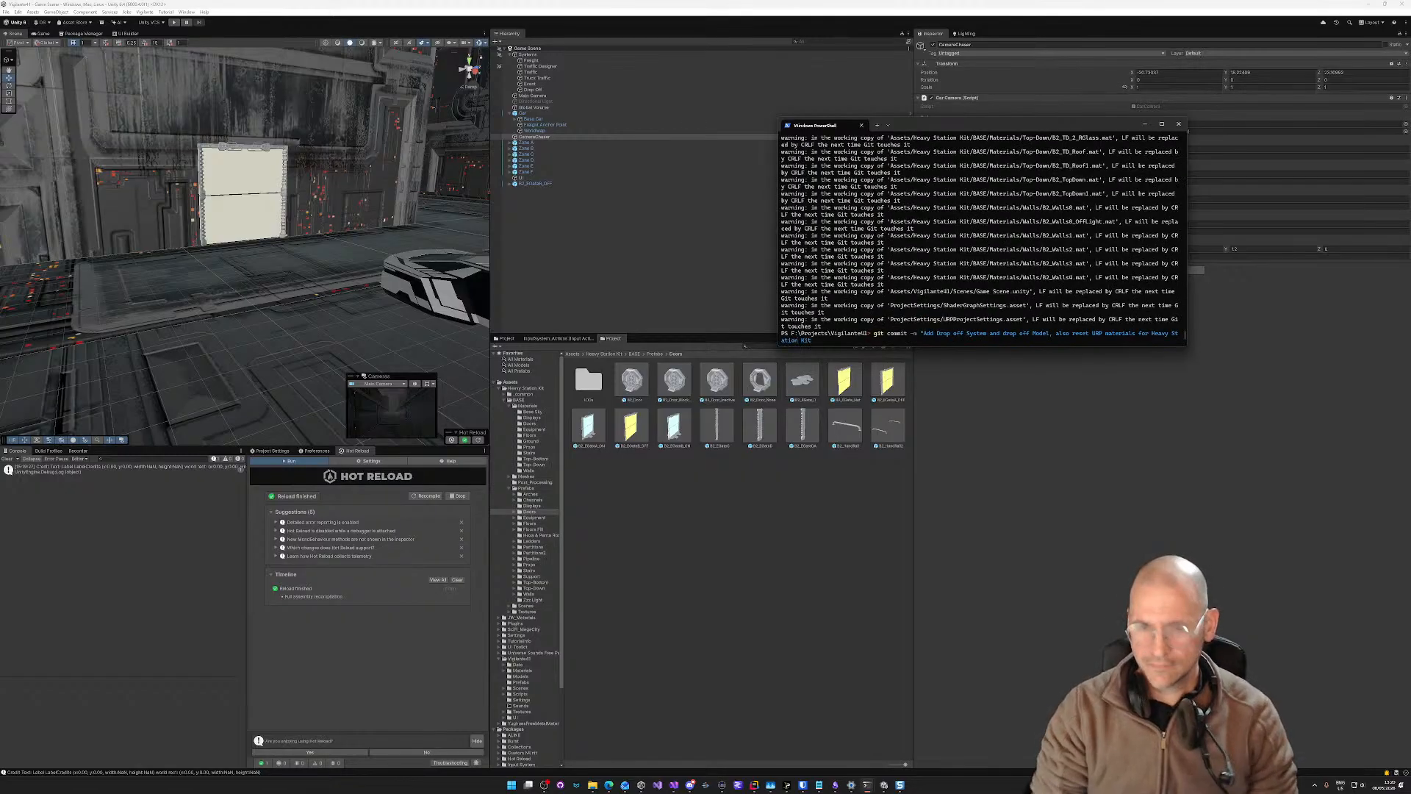
type("\"")
key("Return")
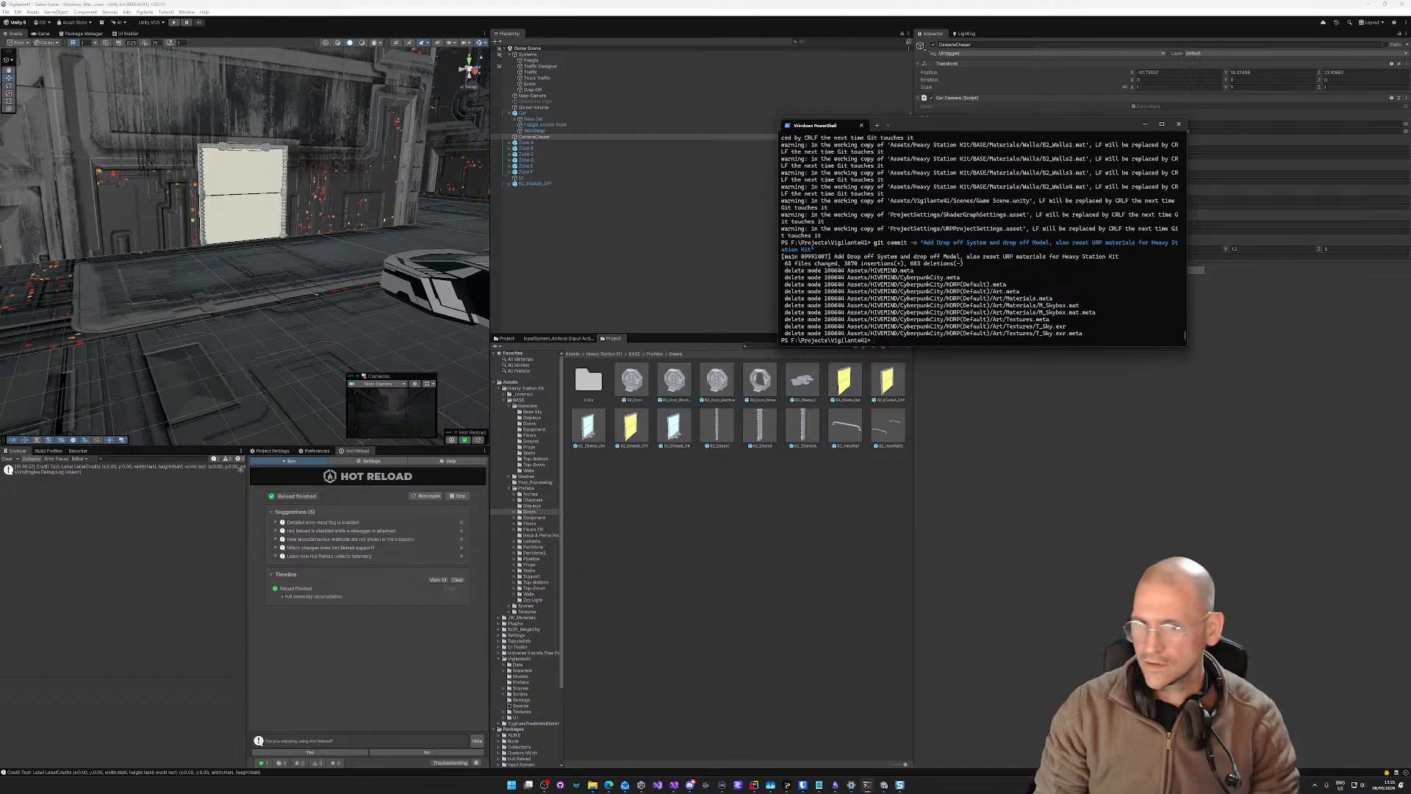
Step: Check the state of the repository's working tree with git status
type("git st")
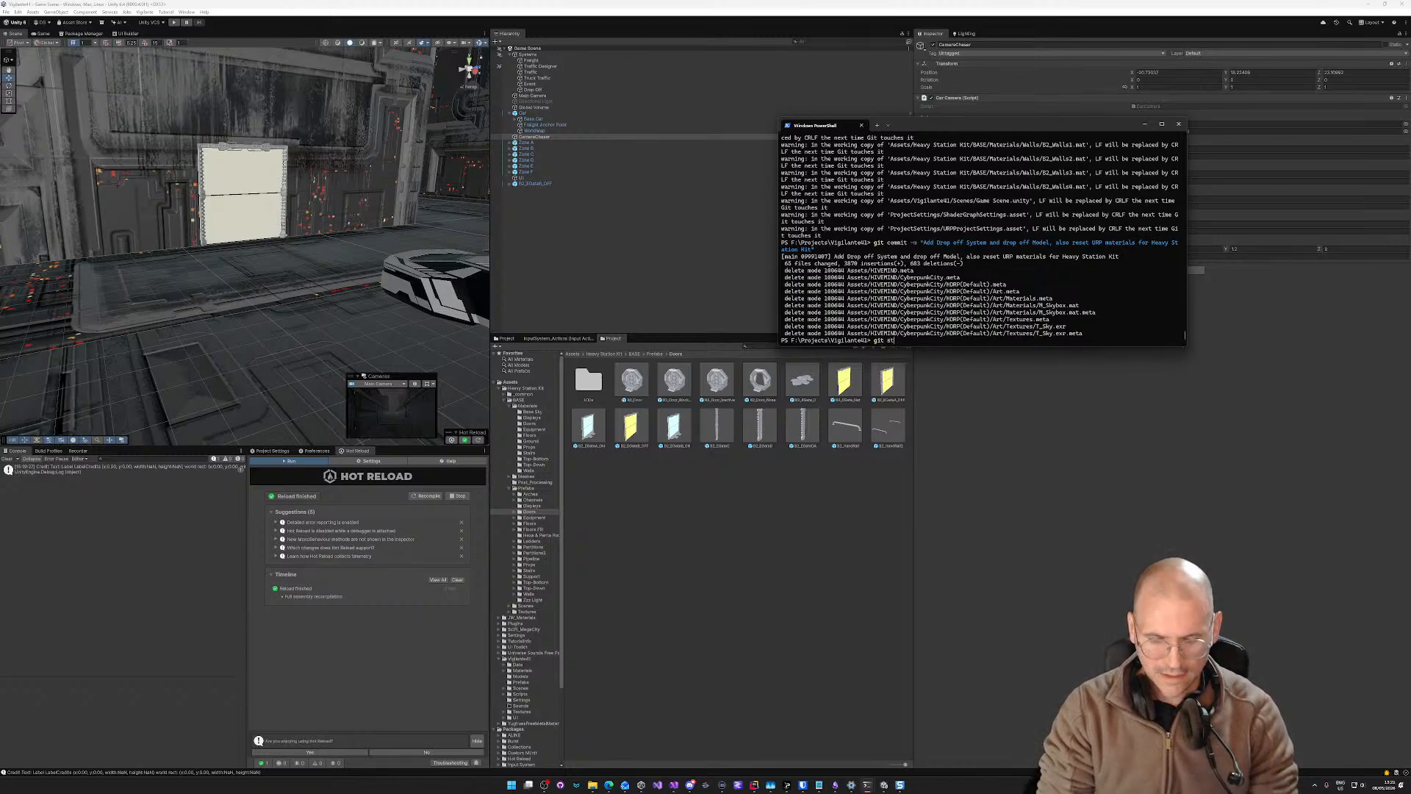
type("atus")
key("Return")
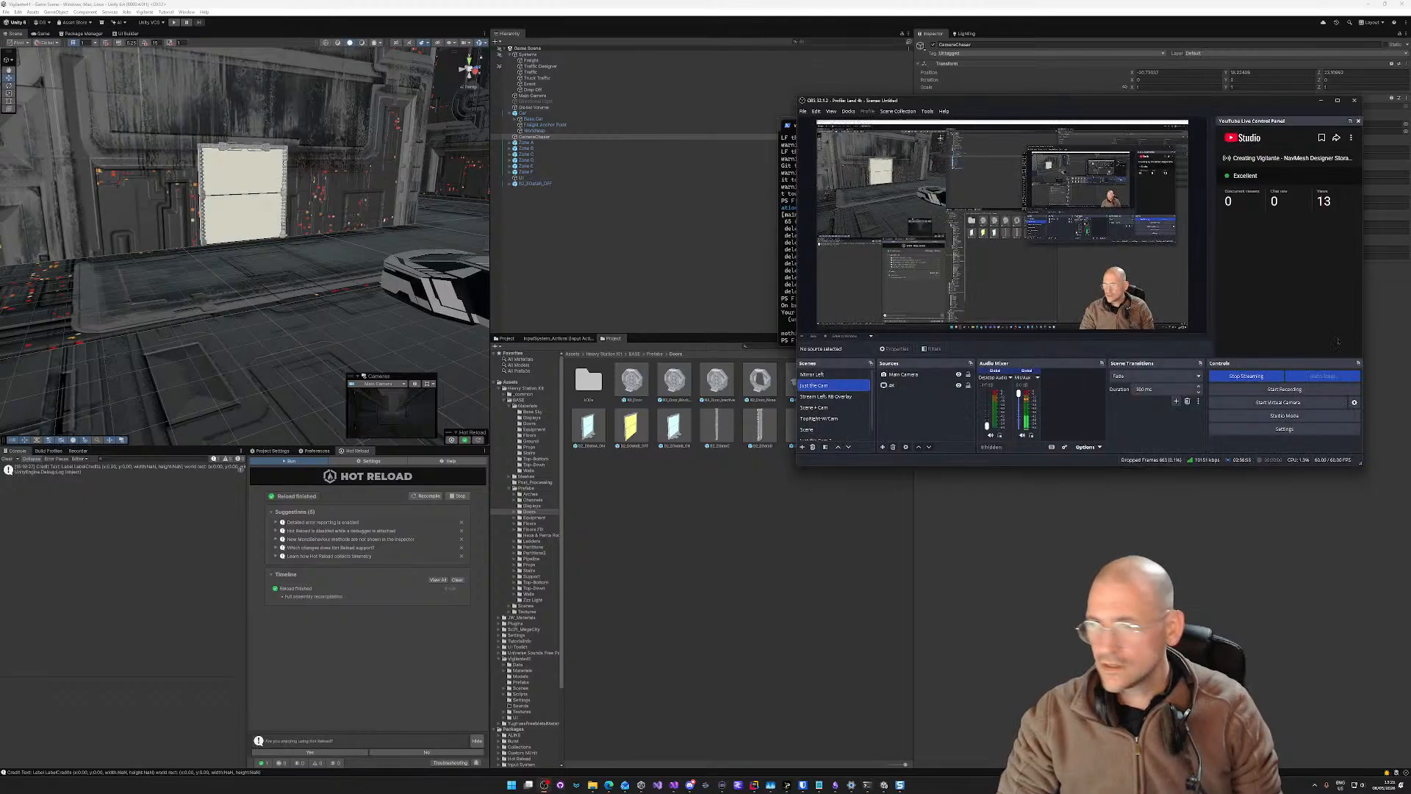
Step: Switch to OBS and stop the live stream
left_click(1246, 376)
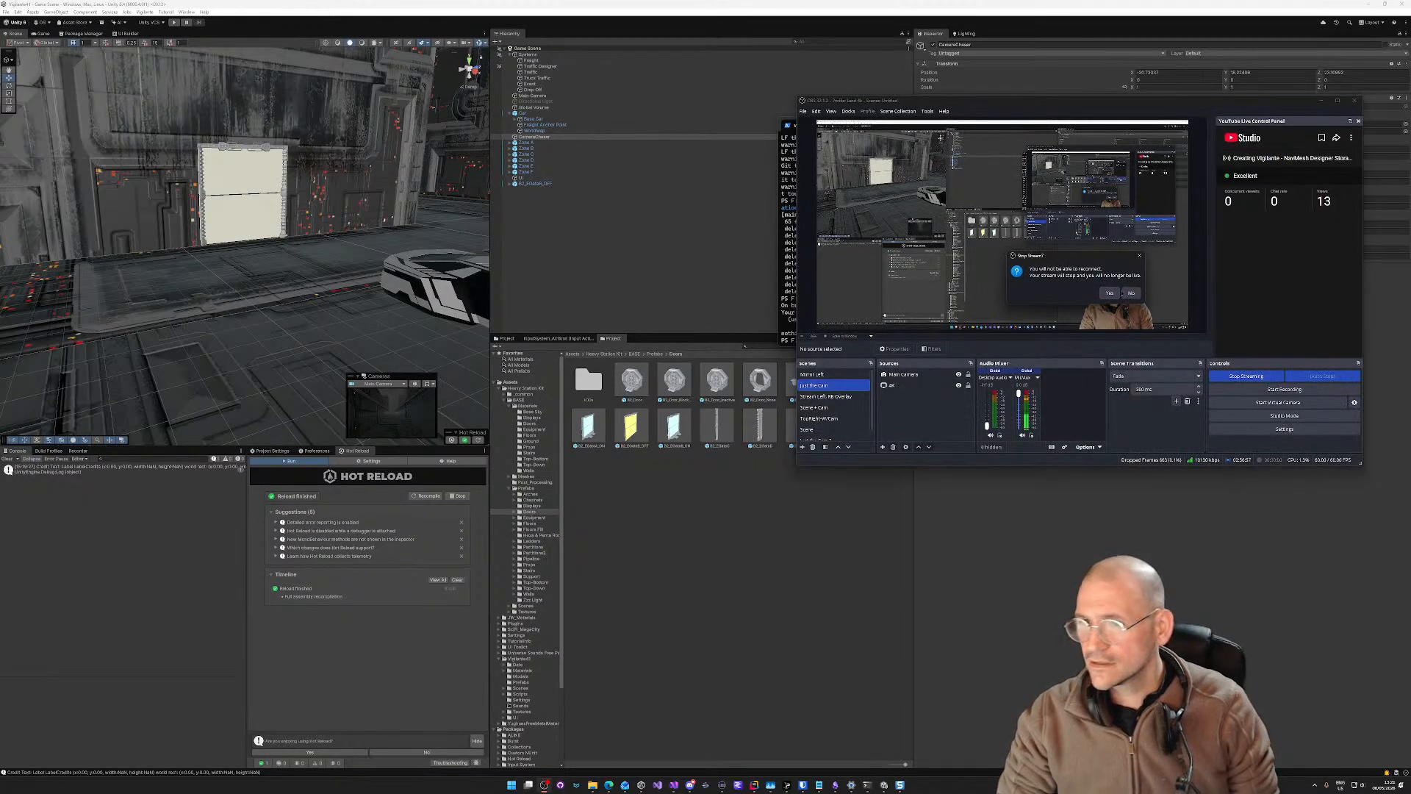